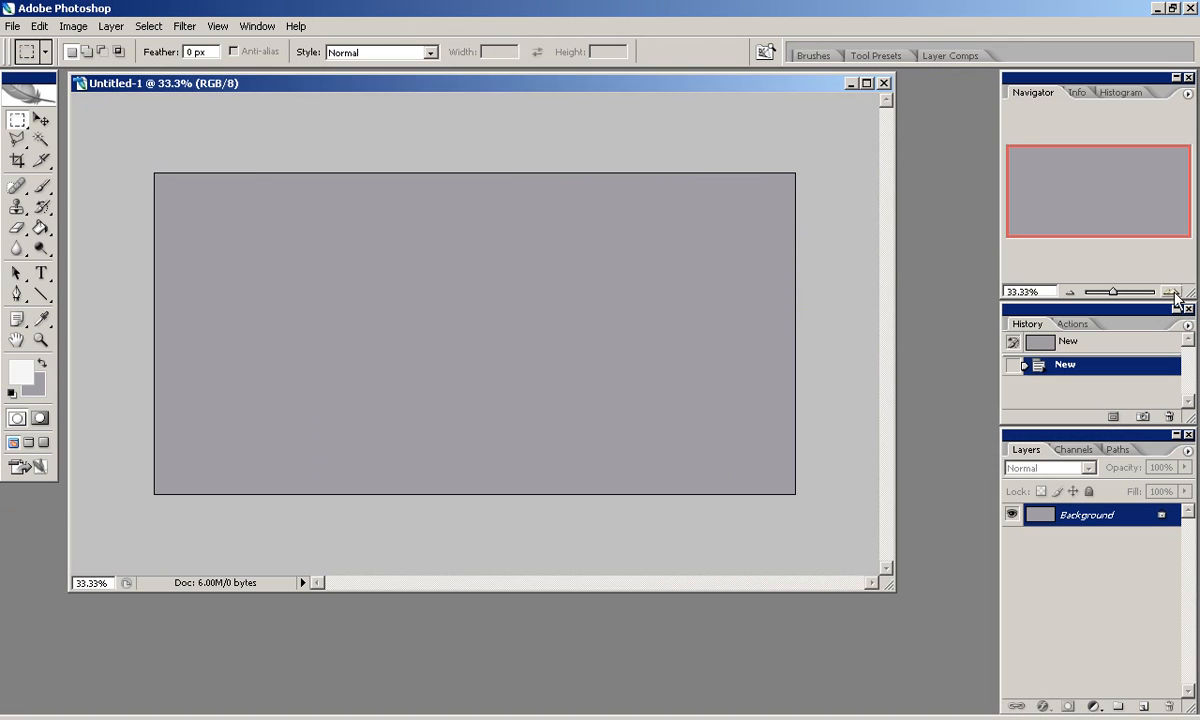
Browse to the stone_walls folder inside texLib in the Open dialog and display its files as thumbnails.
left_click(12, 26)
left_click(25, 62)
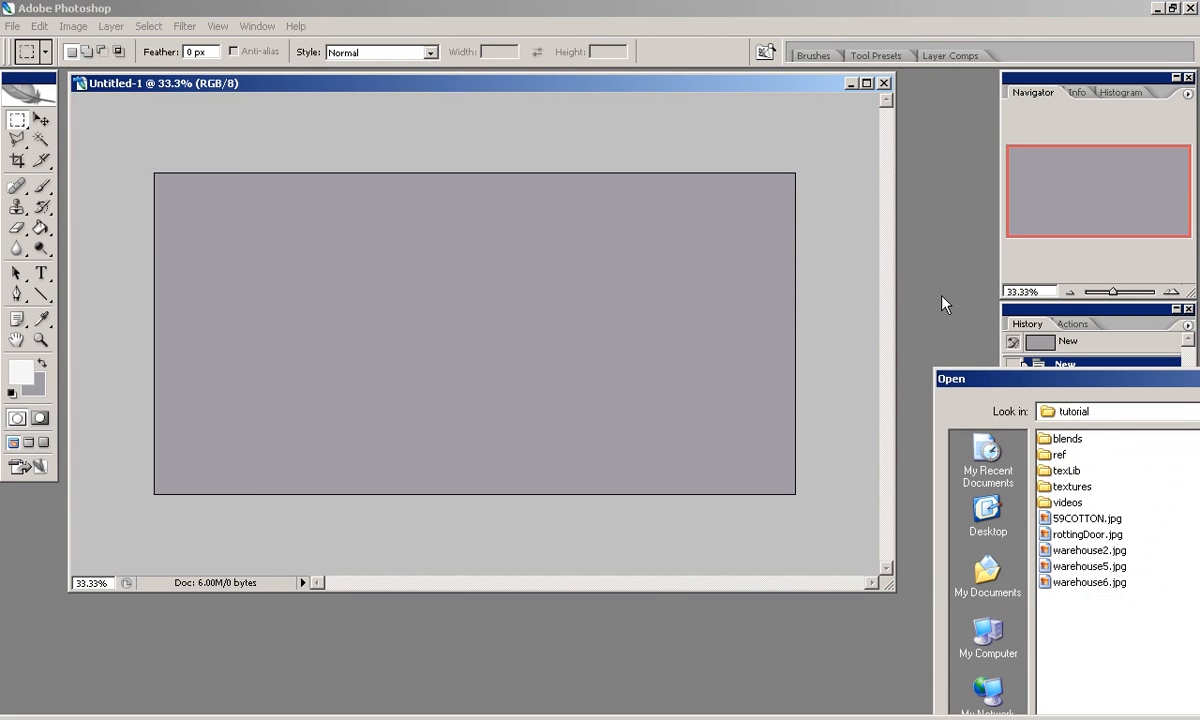
left_click_drag(1031, 392, 220, 163)
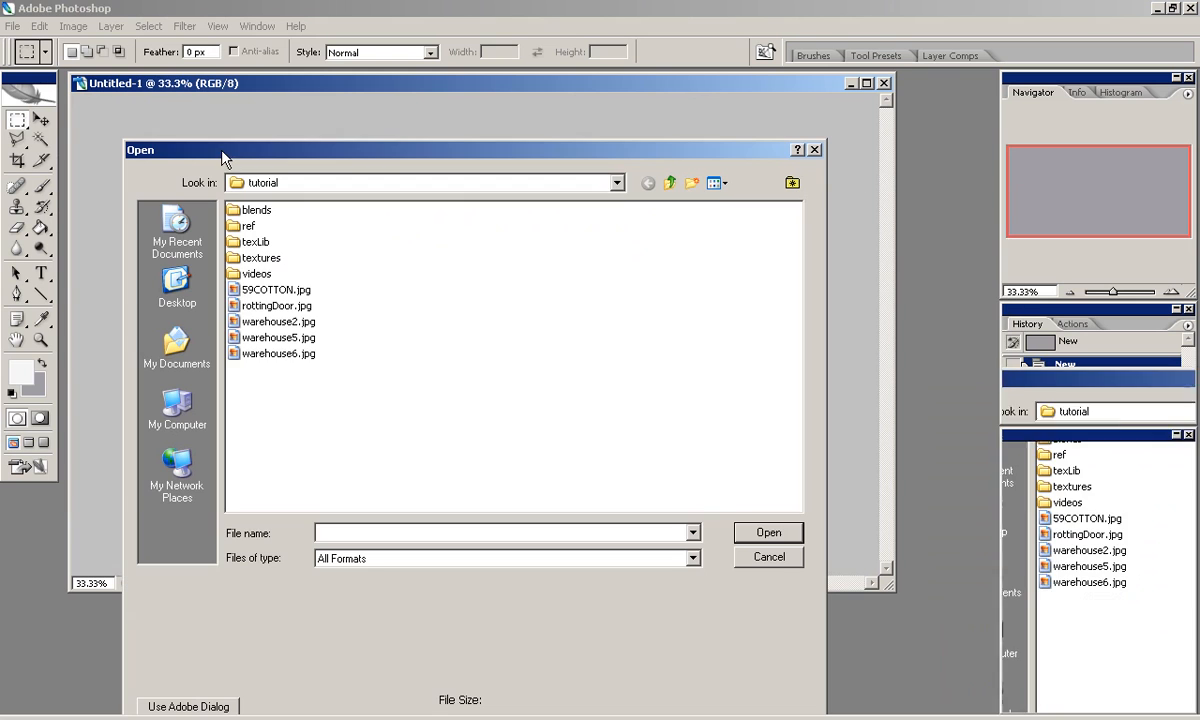
double_click(245, 226)
mouse_move(252, 243)
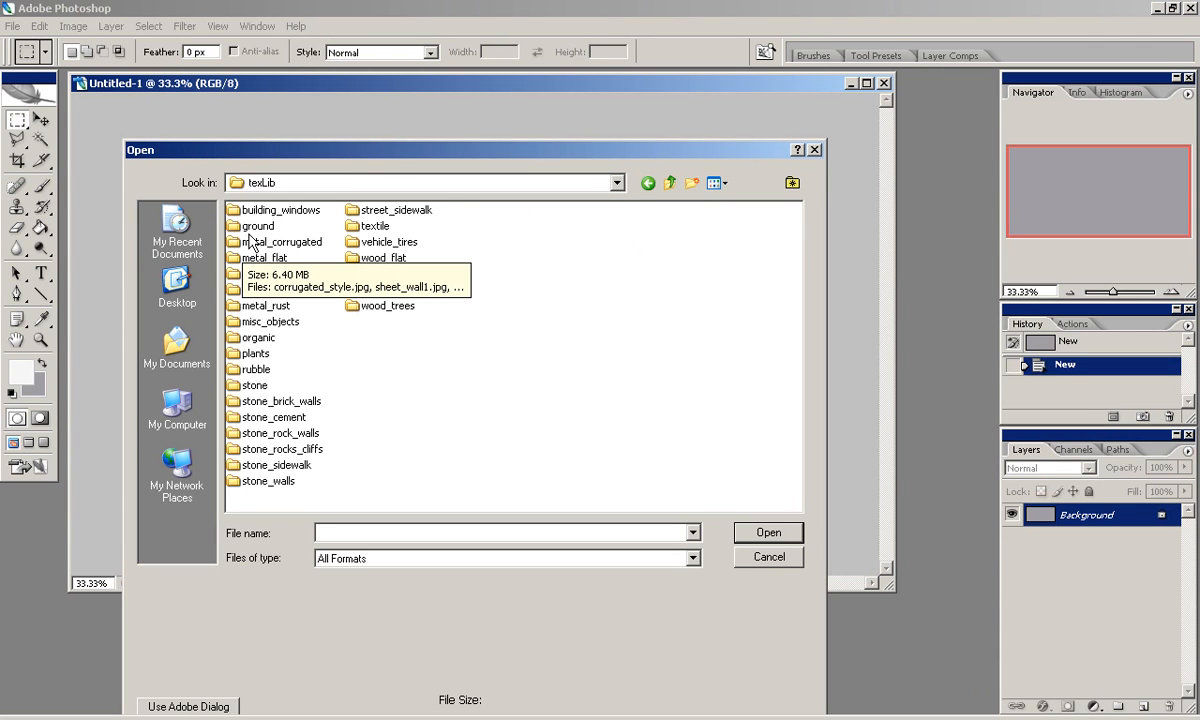
left_click(259, 259)
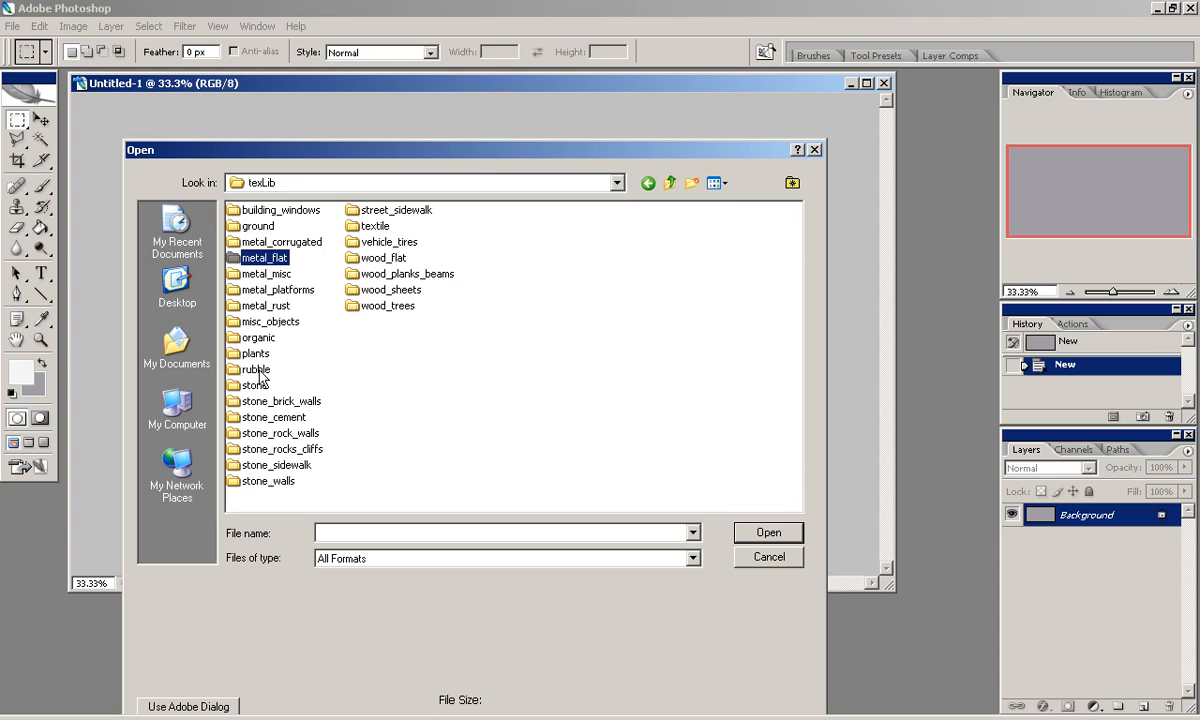
double_click(275, 483)
left_click(716, 183)
left_click(735, 199)
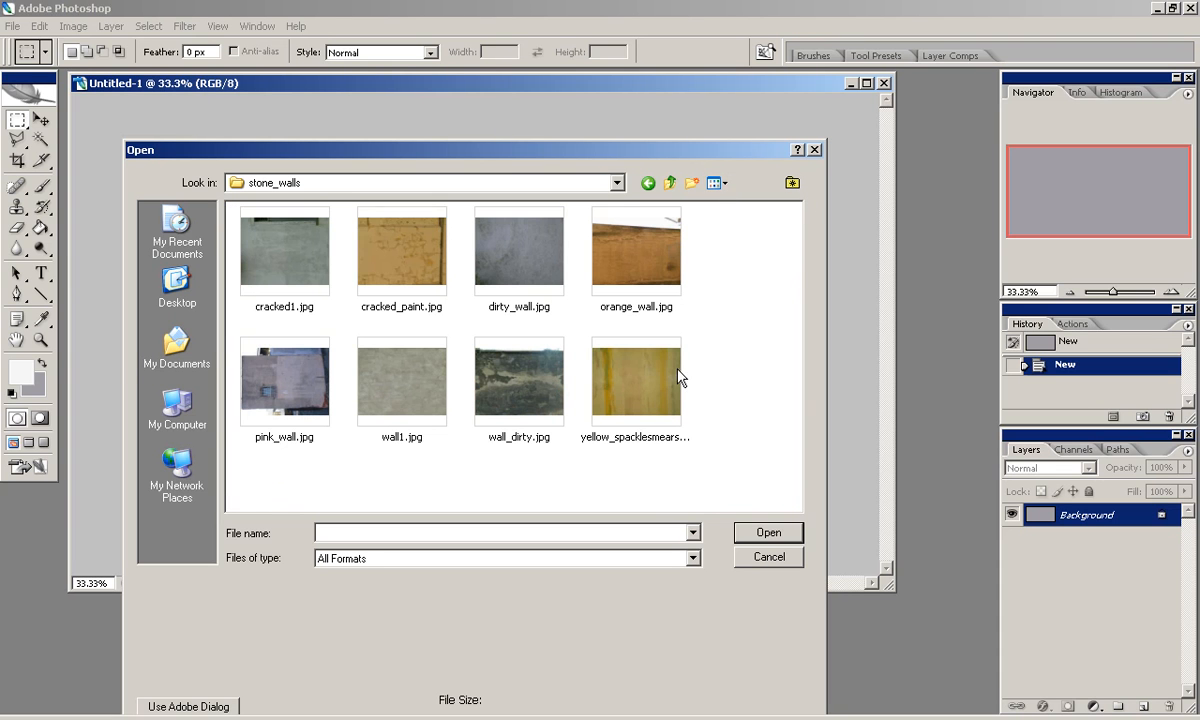
Open pink_wall.jpg and wall1.jpg together from the stone_walls folder.
left_click(273, 378)
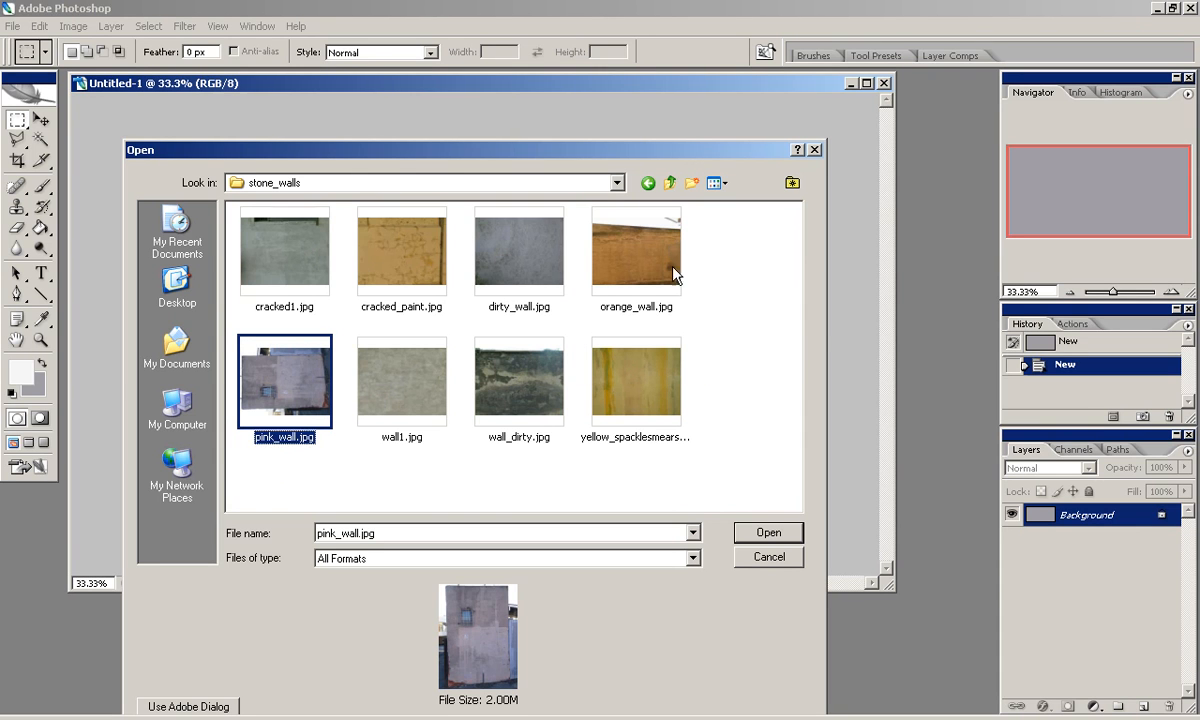
left_click(382, 378, "ctrl")
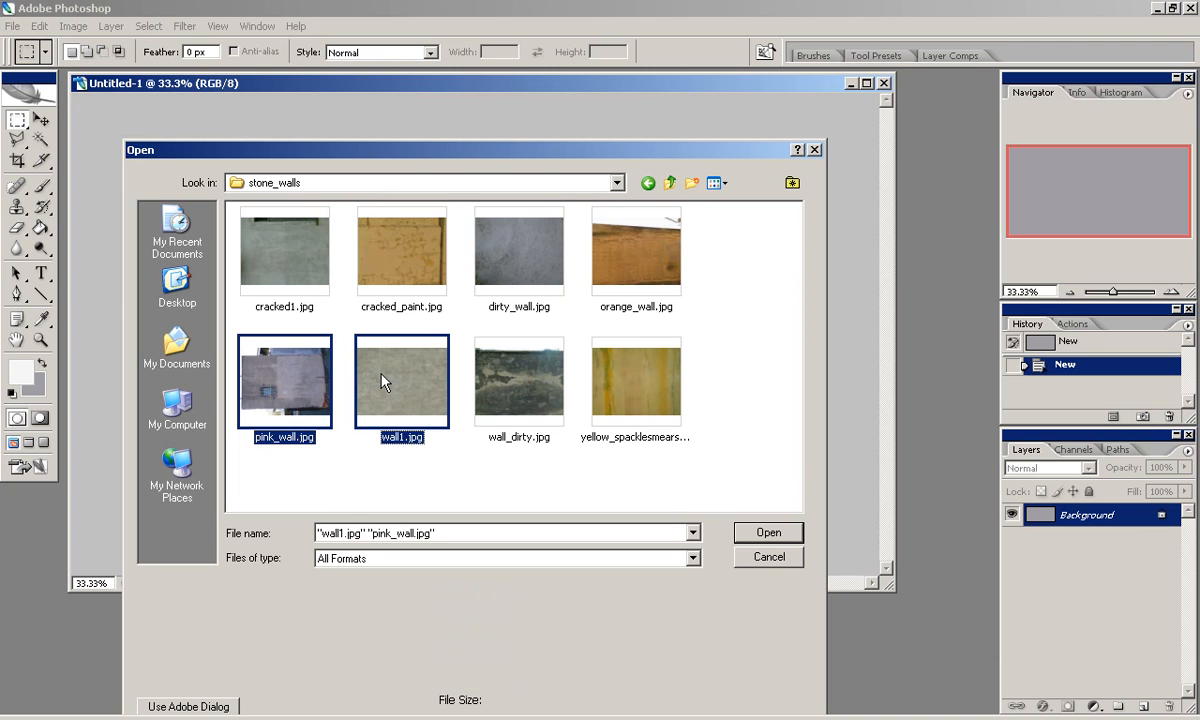
key("Return")
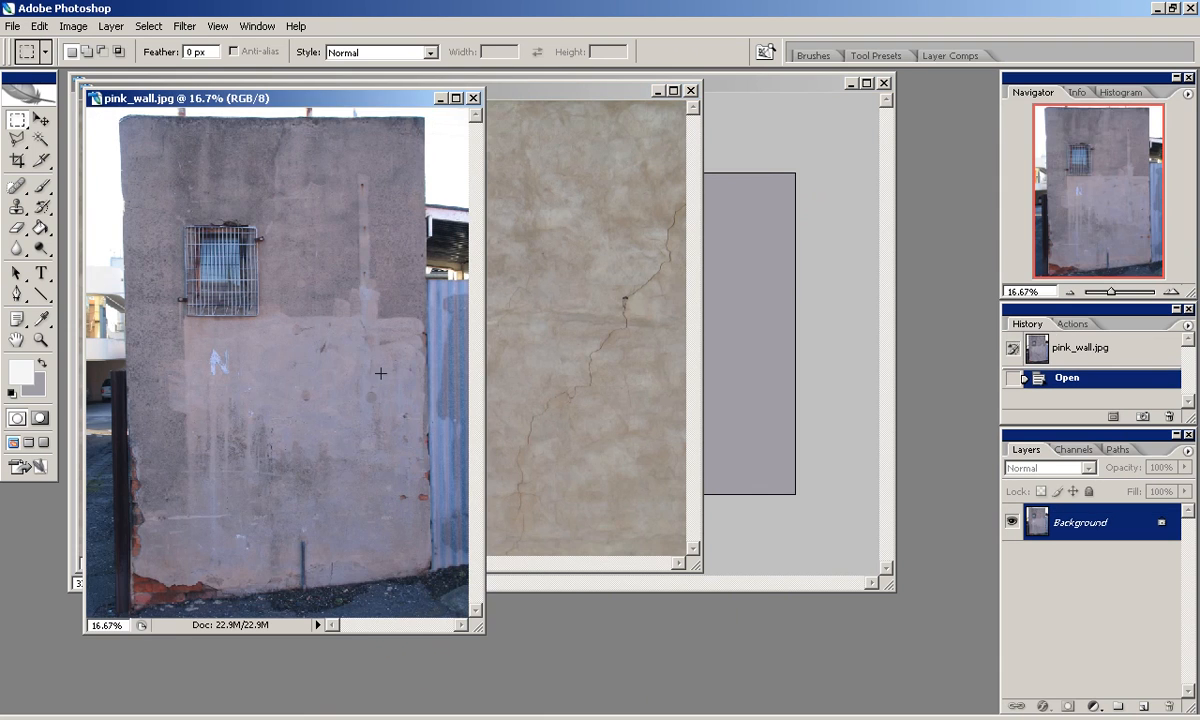
Crop the pink wall photo to the lighter plaster area below the barred window and clear the selection.
left_click_drag(480, 628, 605, 703)
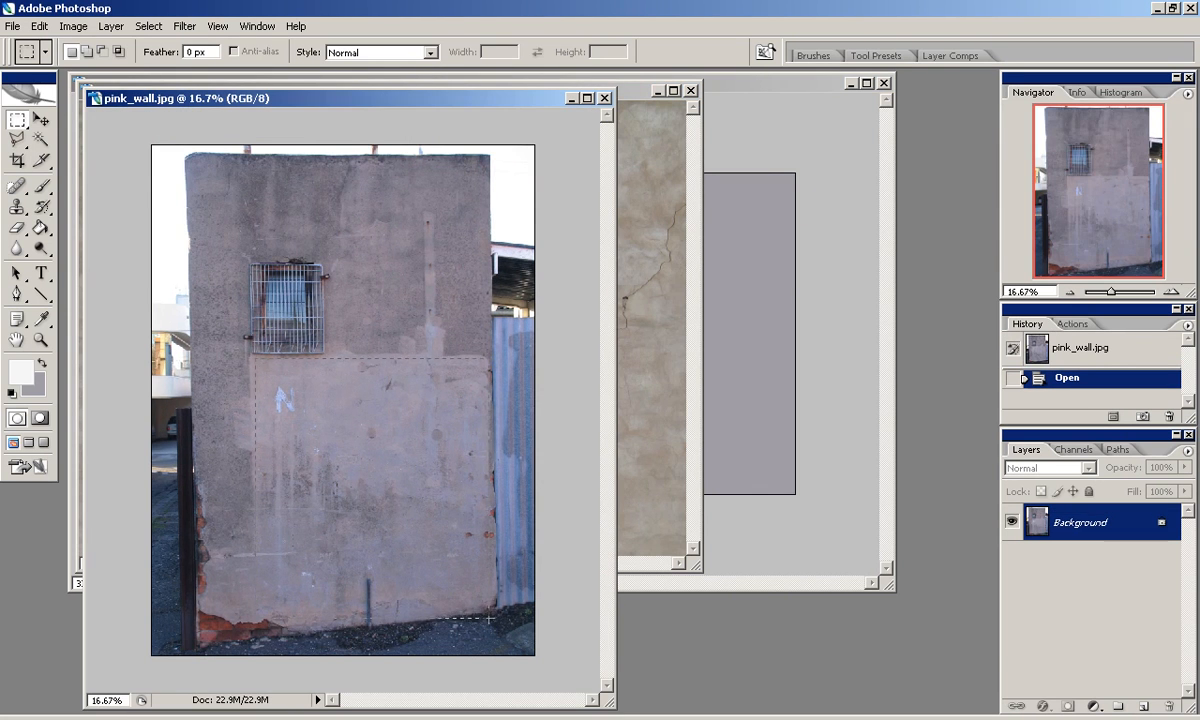
left_click_drag(490, 632, 489, 631)
left_click(73, 26)
left_click(145, 201)
key("ctrl+d")
Paint out the pale N marking near the wall's upper left using the Clone Stamp with a soft 100 px brush.
left_click_drag(1110, 292, 1116, 292)
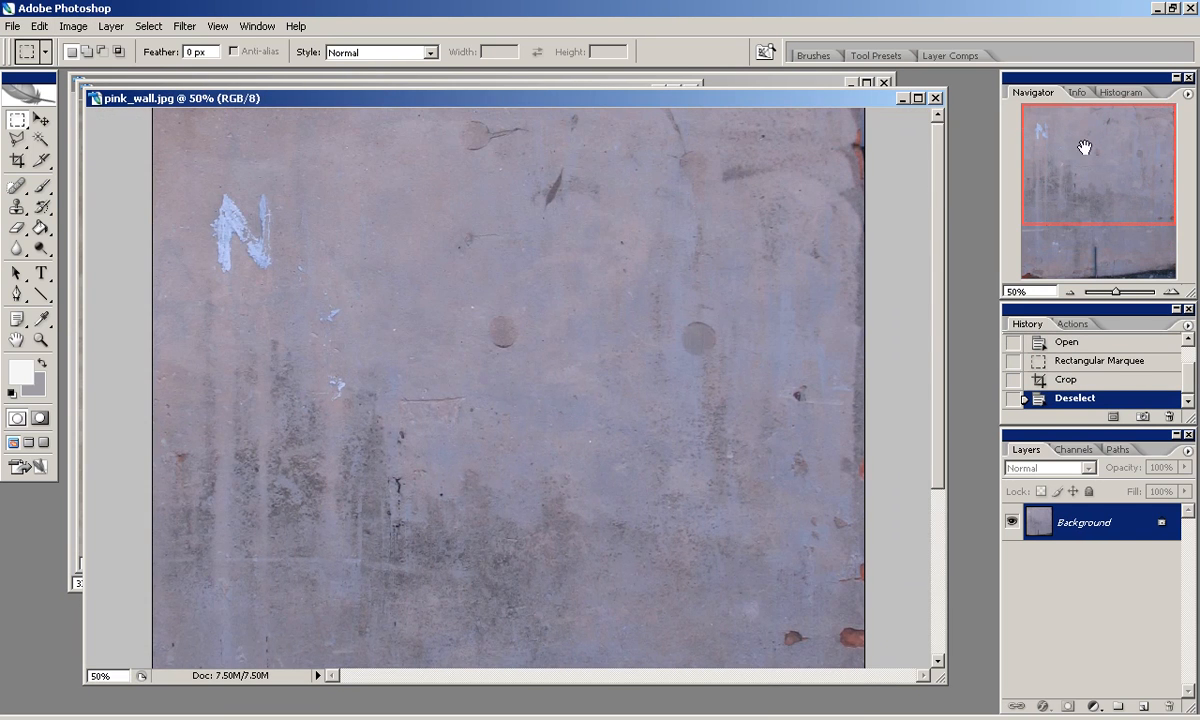
left_click(20, 208)
right_click(322, 229)
left_click(447, 420)
left_click(335, 212, "alt")
mouse_move(257, 206)
left_mouse_down()
mouse_move(257, 248)
mouse_move(229, 209)
mouse_move(268, 193)
left_mouse_up()
left_click(611, 397, "alt")
left_click_drag(205, 254, 228, 268)
Clone clean plaster over the two round spots in the middle and the red chips along the wall's right edge.
left_click(400, 215, "alt")
left_click_drag(495, 326, 512, 336)
left_click_drag(688, 336, 706, 342)
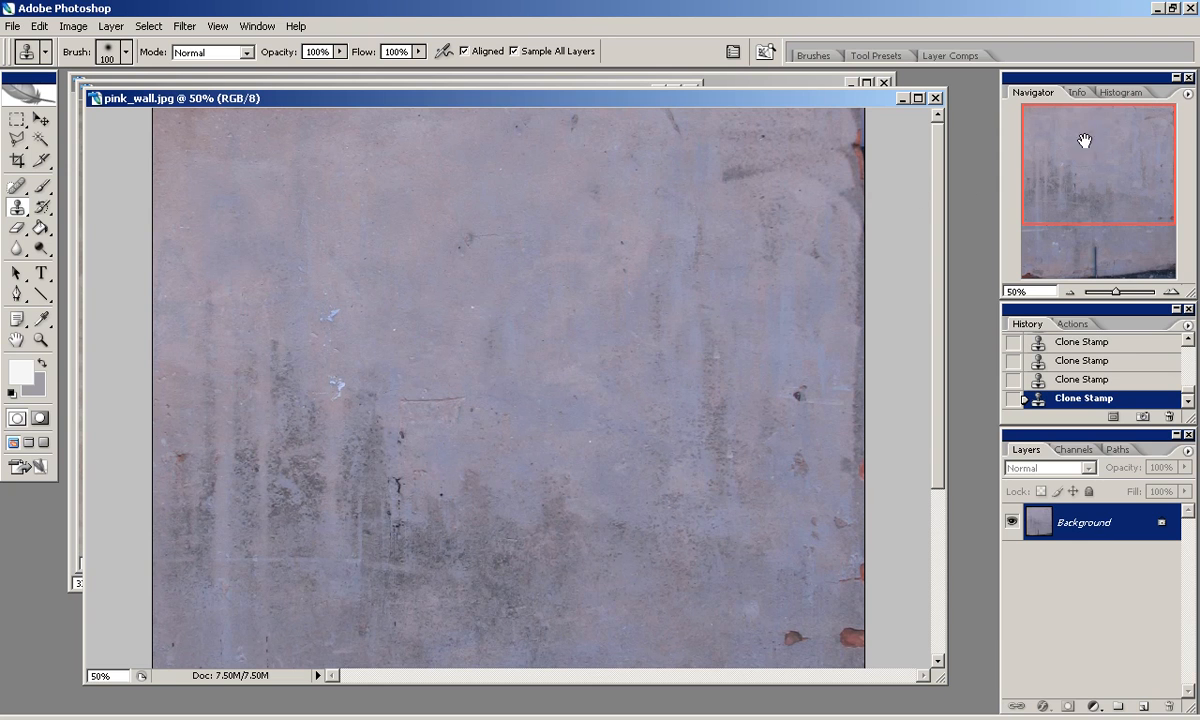
left_click_drag(847, 328, 887, 512)
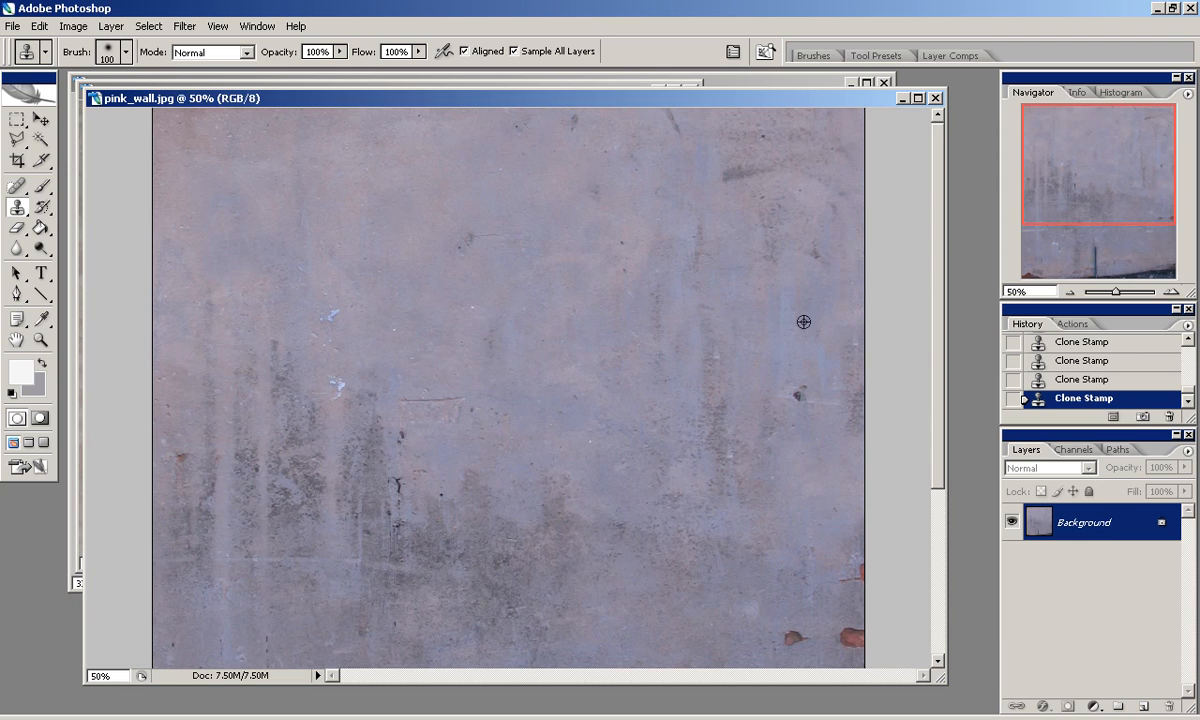
Clone plaster over the brick chips, the metal pipe and the strip of ground along the bottom of the wall.
scroll(844, 310, "down", 5)
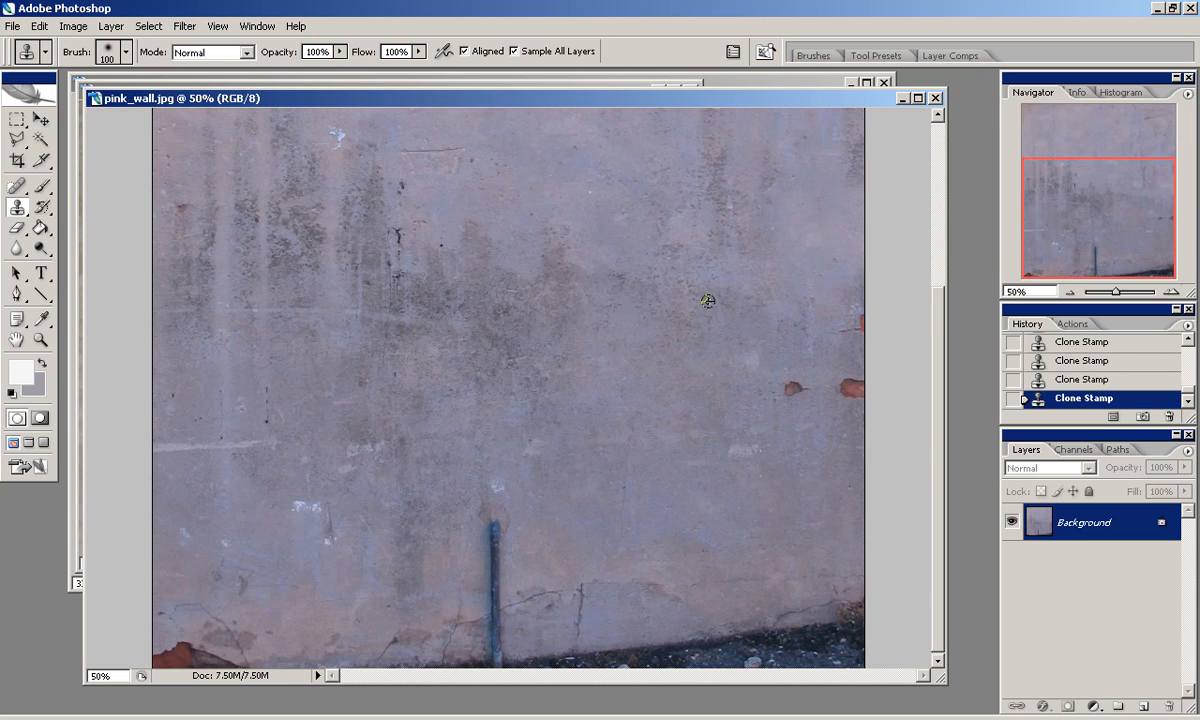
left_click_drag(845, 372, 792, 386)
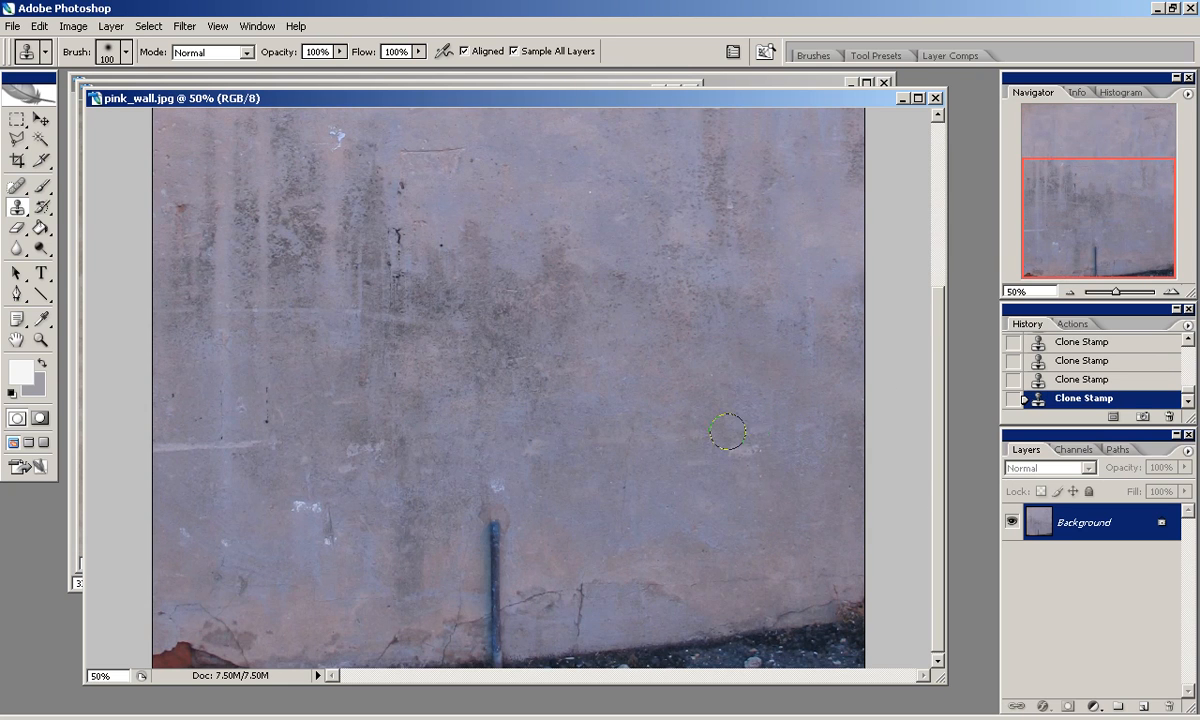
left_click_drag(492, 525, 504, 650)
mouse_move(700, 625)
left_mouse_down()
mouse_move(730, 640)
mouse_move(224, 660)
mouse_move(162, 650)
left_mouse_up()
Clone away the horizontal scratches and white flecks remaining across the middle and lower wall.
scroll(193, 586, "up", 3)
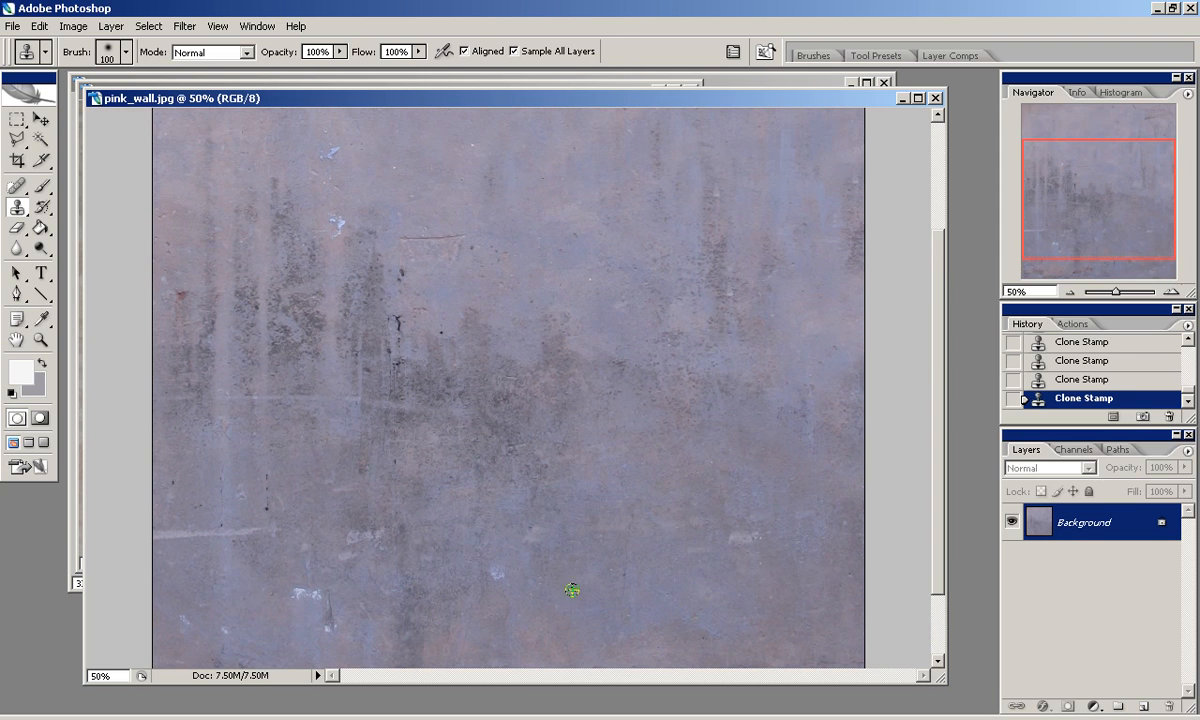
scroll(280, 525, "up", 6)
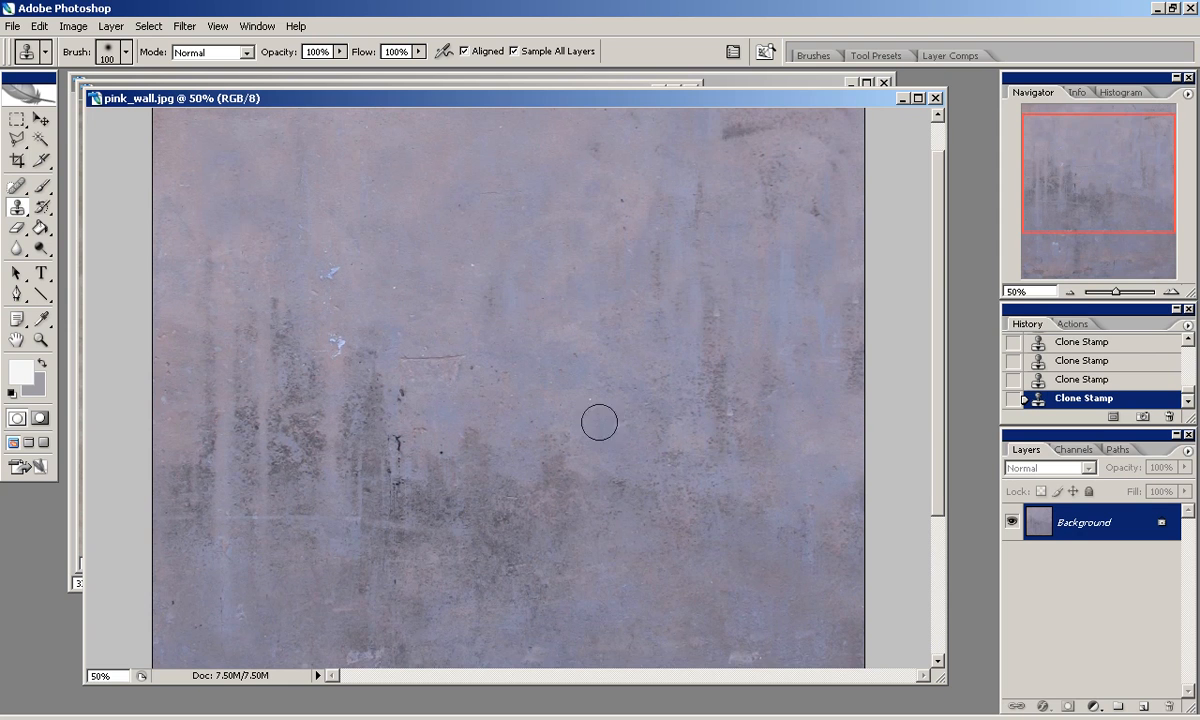
left_click_drag(460, 401, 411, 402)
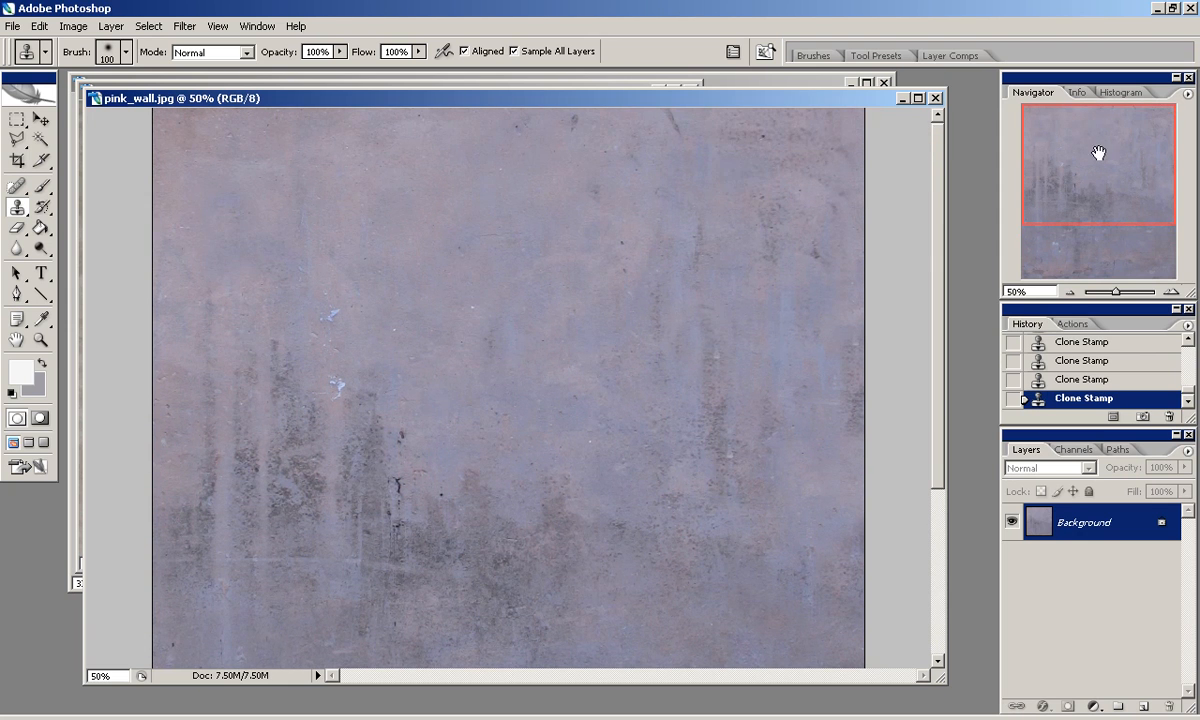
left_click_drag(1099, 171, 1082, 187)
scroll(301, 516, "down", 3)
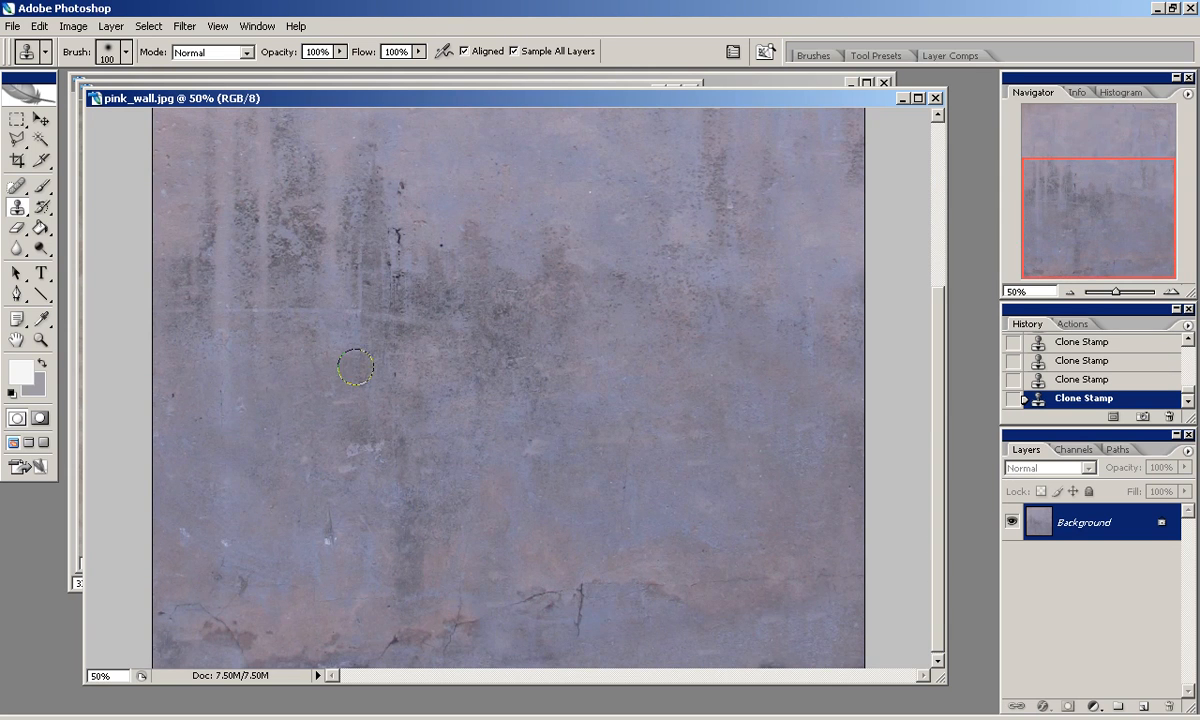
scroll(332, 557, "up", 1)
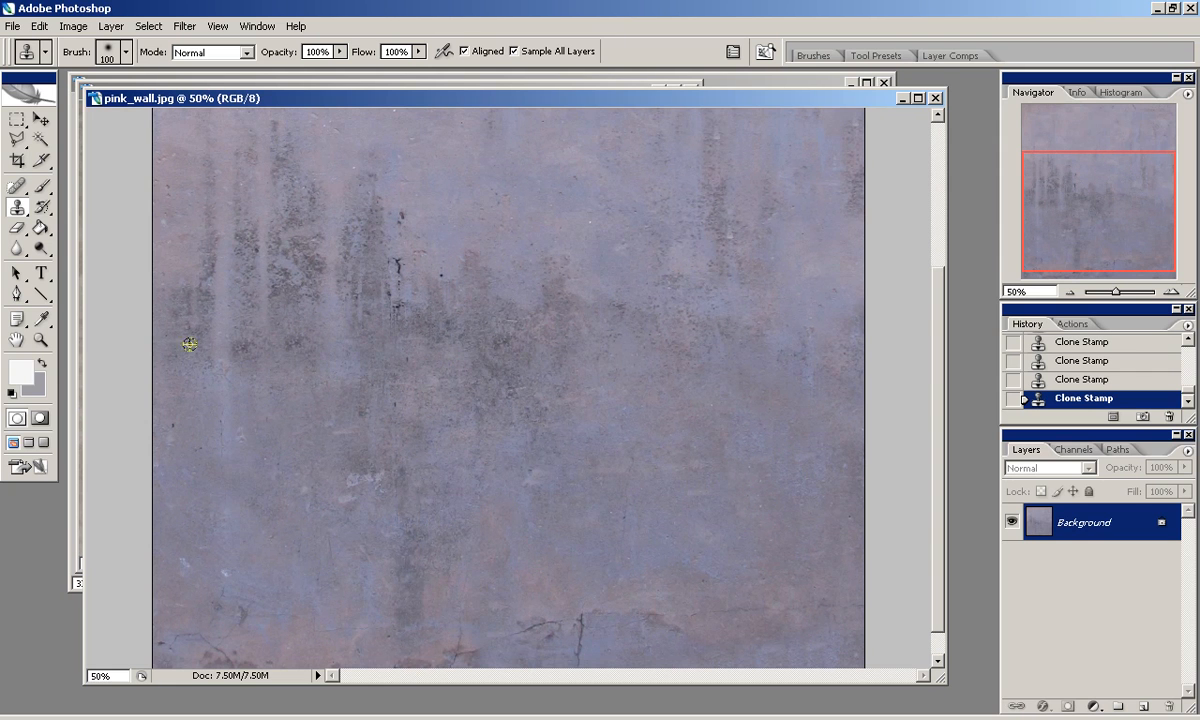
Copy the whole cleaned wall into the untitled document and scale it to fill the left half of the canvas.
mouse_move(1087, 175)
left_mouse_down()
mouse_move(1098, 249)
mouse_move(1095, 160)
left_mouse_up()
left_click(1071, 292)
key("ctrl+a")
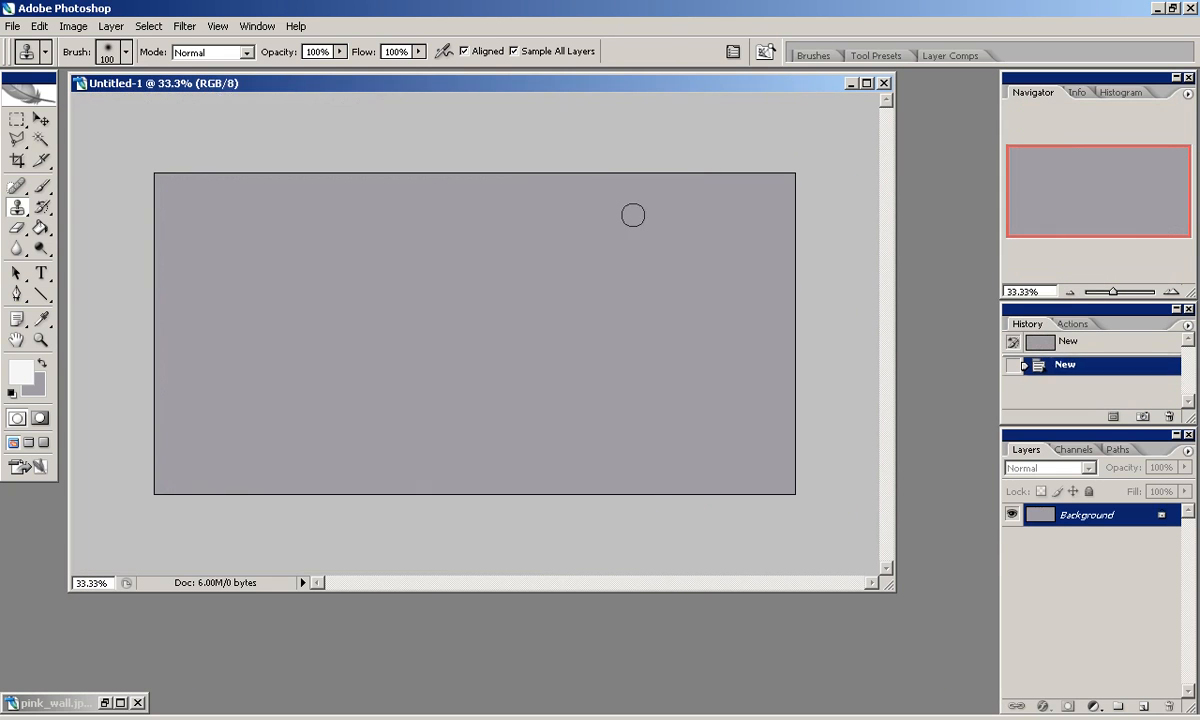
key("ctrl+v")
key("ctrl+t")
left_click_drag(713, 174, 635, 260, "alt+shift")
left_click_drag(586, 355, 426, 249)
Duplicate the wall layer onto the right half of the canvas and stretch its inner edge over the centre join.
left_click_drag(394, 391, 668, 383)
left_click(735, 51)
key("v")
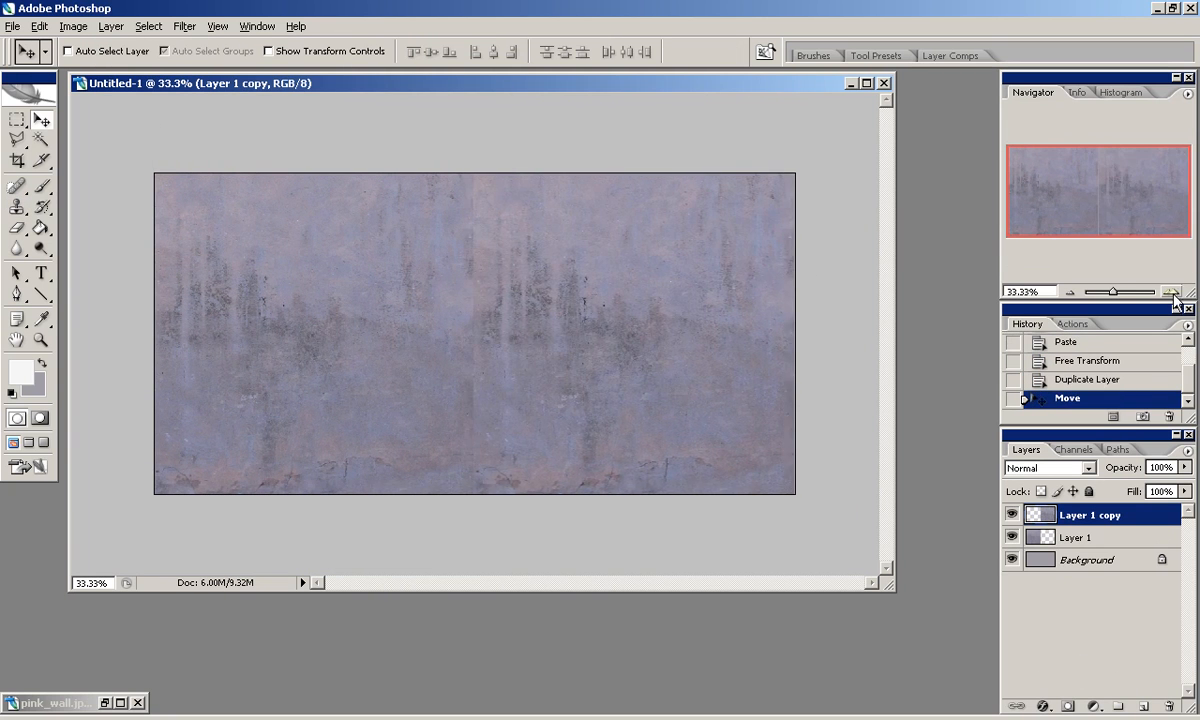
left_click(827, 209, "ctrl")
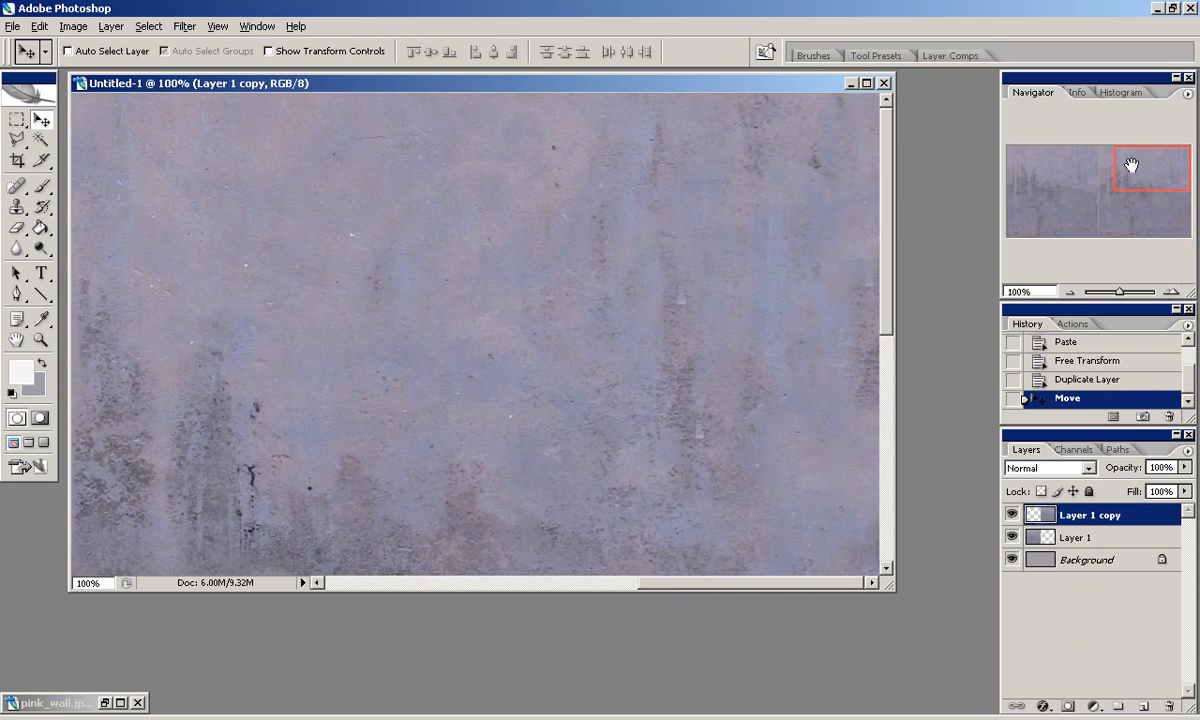
scroll(830, 209, "left", 5, "ctrl")
key("ctrl+t")
left_click_drag(405, 485, 380, 485)
key("Return")
Delete the Background layer and merge the duplicated wall layer down into Layer 1.
left_click_drag(1127, 165, 932, 248)
left_click_drag(1085, 560, 1169, 706)
left_click_drag(1050, 205, 1180, 93)
left_click(1070, 291)
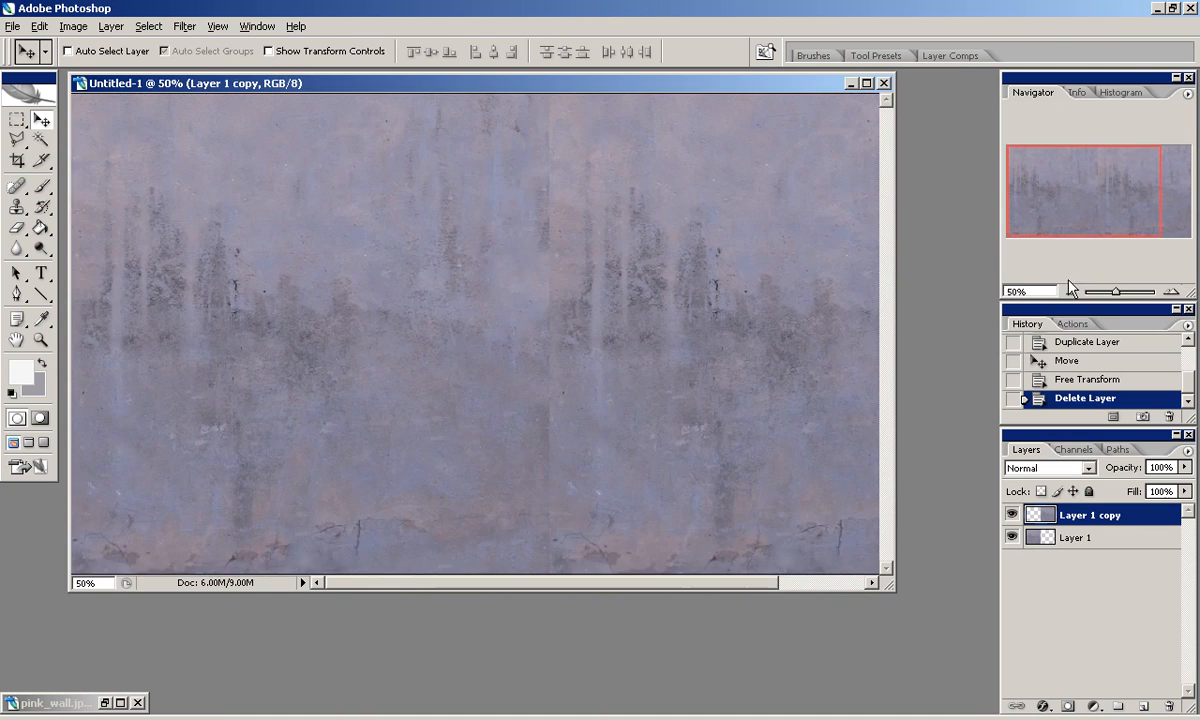
key("ctrl+e")
Hide the vertical seam between the two wall halves with the Clone Stamp, from the top edge to the bottom.
key("s")
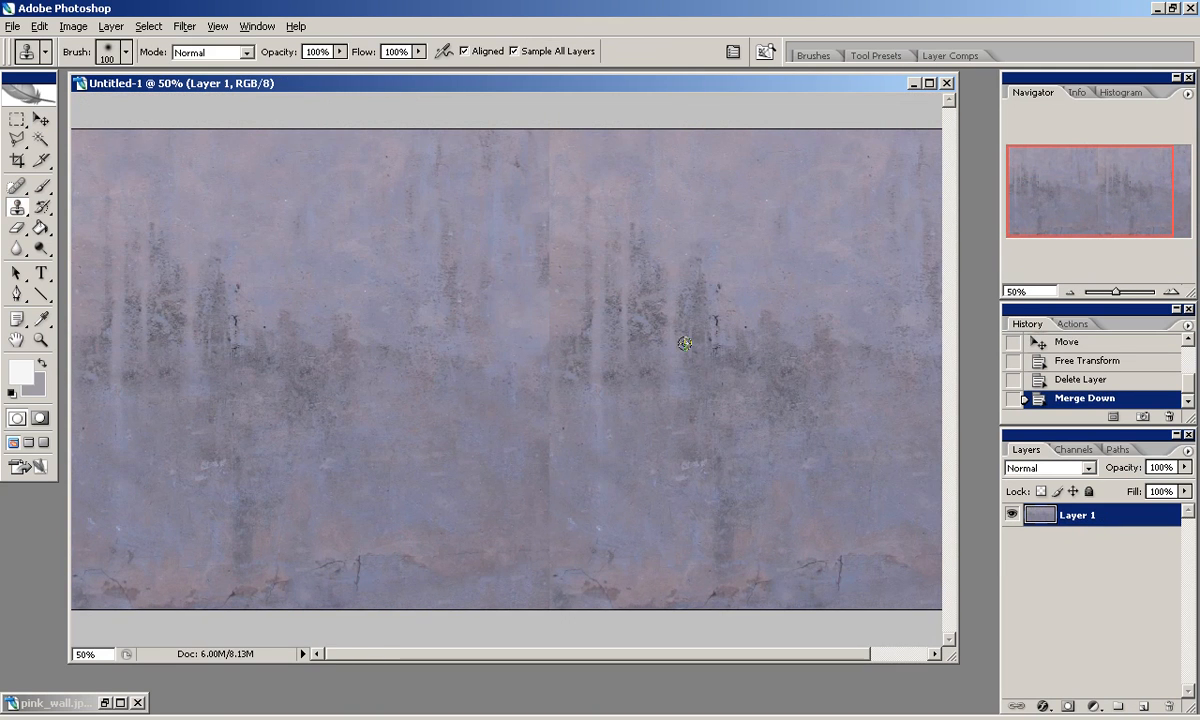
left_click_drag(556, 335, 553, 305)
left_click_drag(568, 260, 550, 215)
left_click_drag(544, 139, 546, 165)
left_click(804, 206, "alt")
left_click(502, 301, "alt")
mouse_move(545, 445)
left_mouse_down()
mouse_move(543, 480)
mouse_move(515, 457)
left_mouse_up()
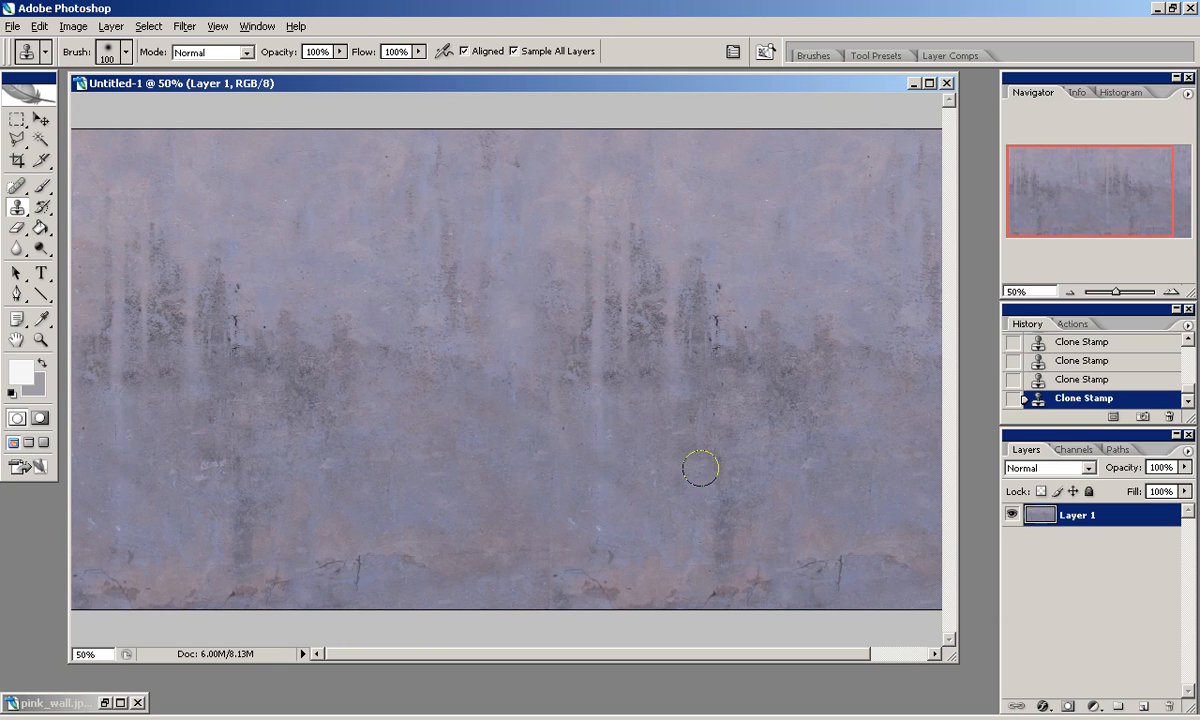
left_click(691, 579, "alt")
left_click(630, 544, "alt")
Switch the Clone Stamp to a textured 100 px brush and break up the repeated dark streaks right of the old seam.
left_click_drag(1103, 190, 1119, 190)
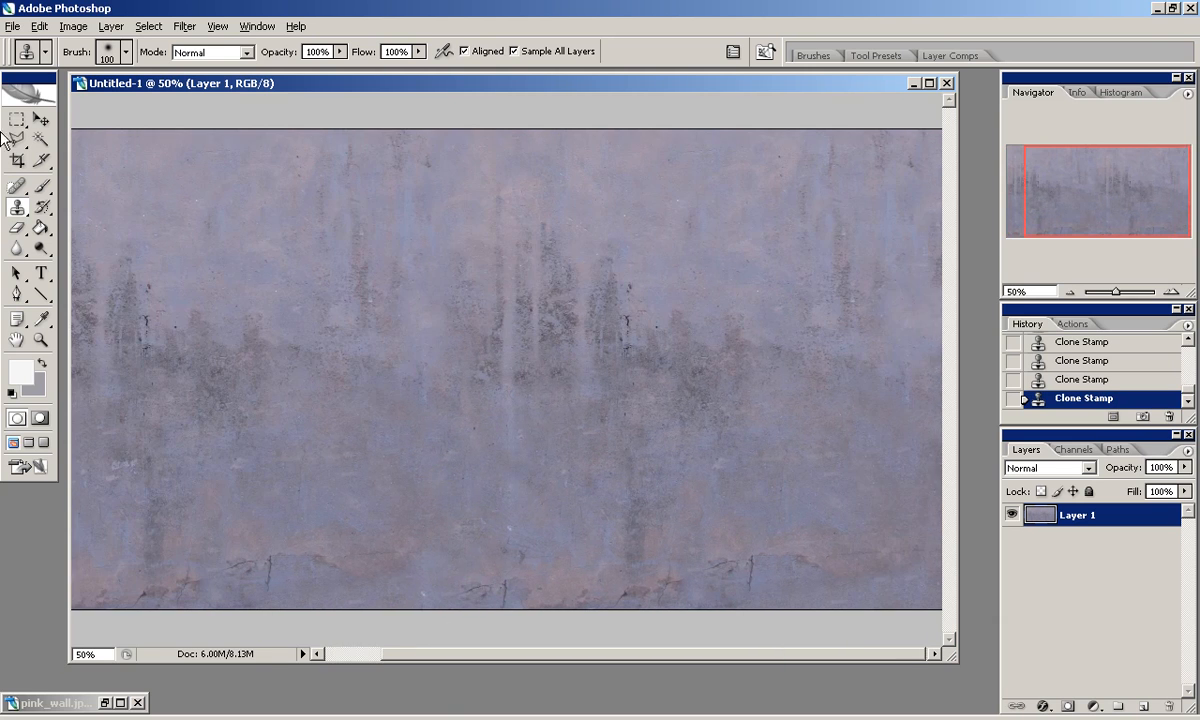
right_click(241, 256)
scroll(383, 470, "down", 4)
left_click(327, 484)
left_click(207, 233)
left_click(540, 290)
left_click(535, 300)
left_click(572, 285)
left_click(565, 315)
left_click(711, 355, "alt")
left_click(612, 330)
left_click(678, 333)
Lower the Clone Stamp opacity to 46% and blend over the remaining repeated streaks and cracks in the right half.
left_click_drag(340, 51, 272, 67)
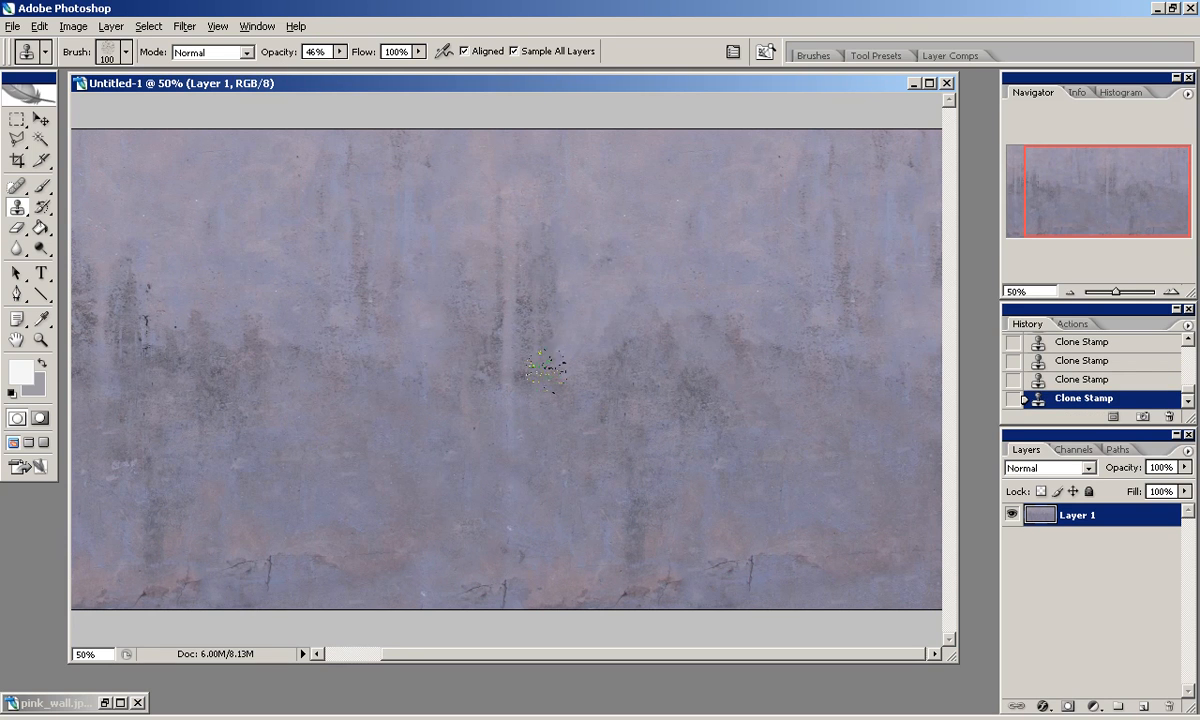
left_click(505, 318)
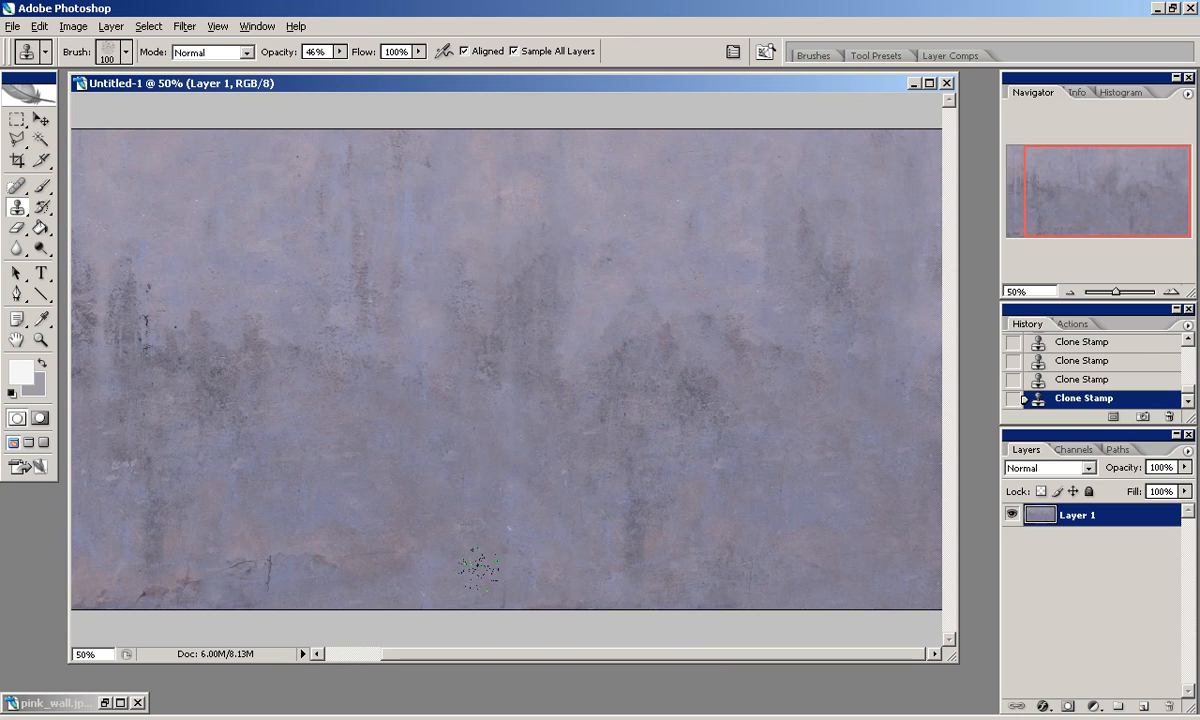
left_click_drag(1096, 192, 1128, 191)
Restore the Clone Stamp opacity to 100% and retouch the upper part of the right half, undoing the first stroke.
key("0")
mouse_move(1142, 187)
left_mouse_down()
mouse_move(1125, 186)
mouse_move(1142, 187)
left_mouse_up()
left_click_drag(672, 218, 568, 158)
key("ctrl+z")
left_click(662, 190)
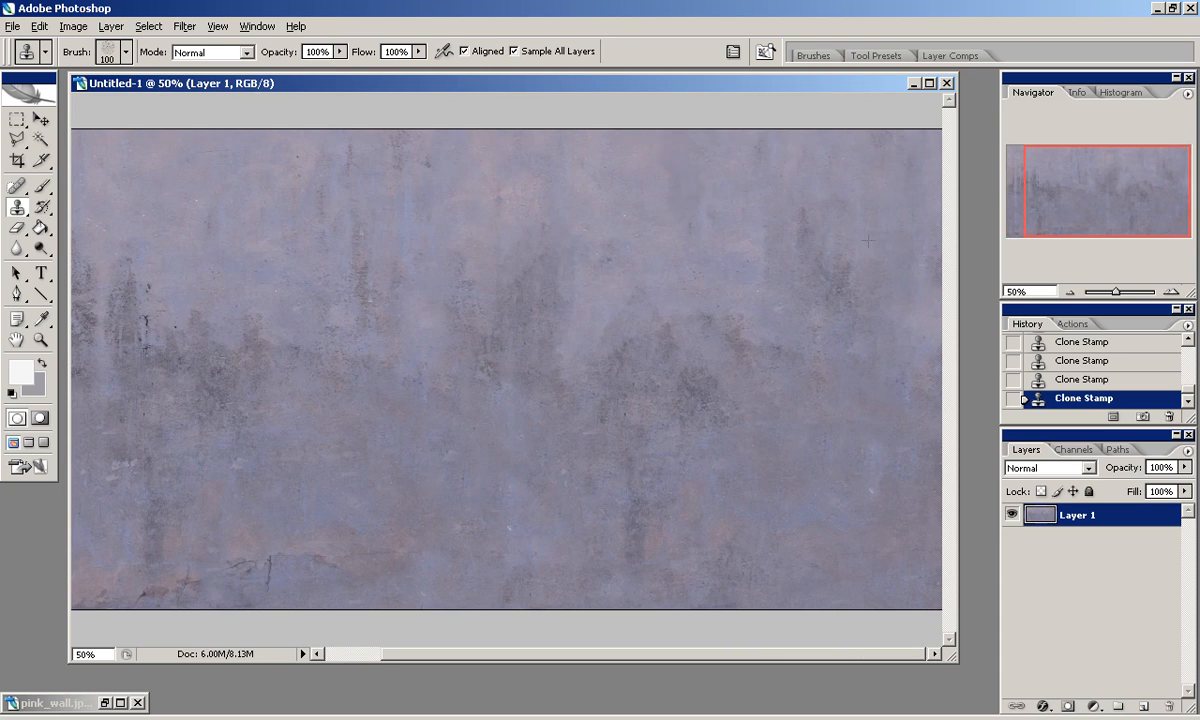
Clone over the repeated dark streak low in the wall's right half and check the whole texture for repetition.
left_click_drag(1140, 198, 1089, 195)
left_click(1071, 292)
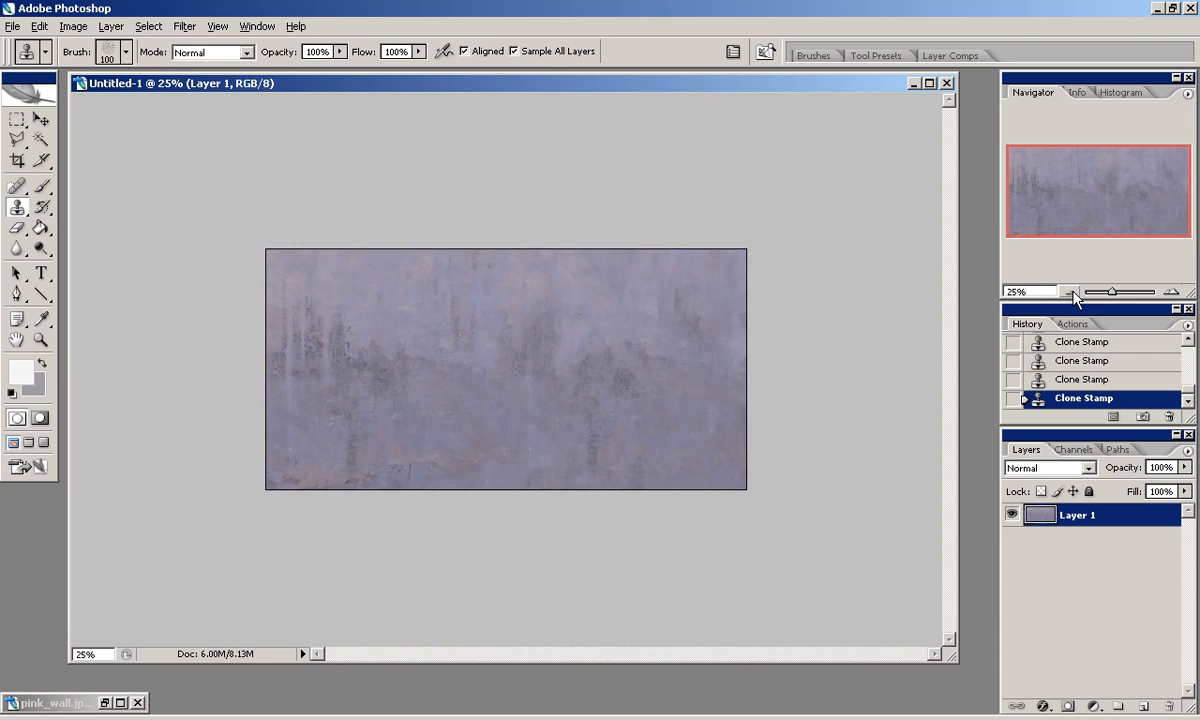
key("ctrl+plus")
key("ctrl+plus")
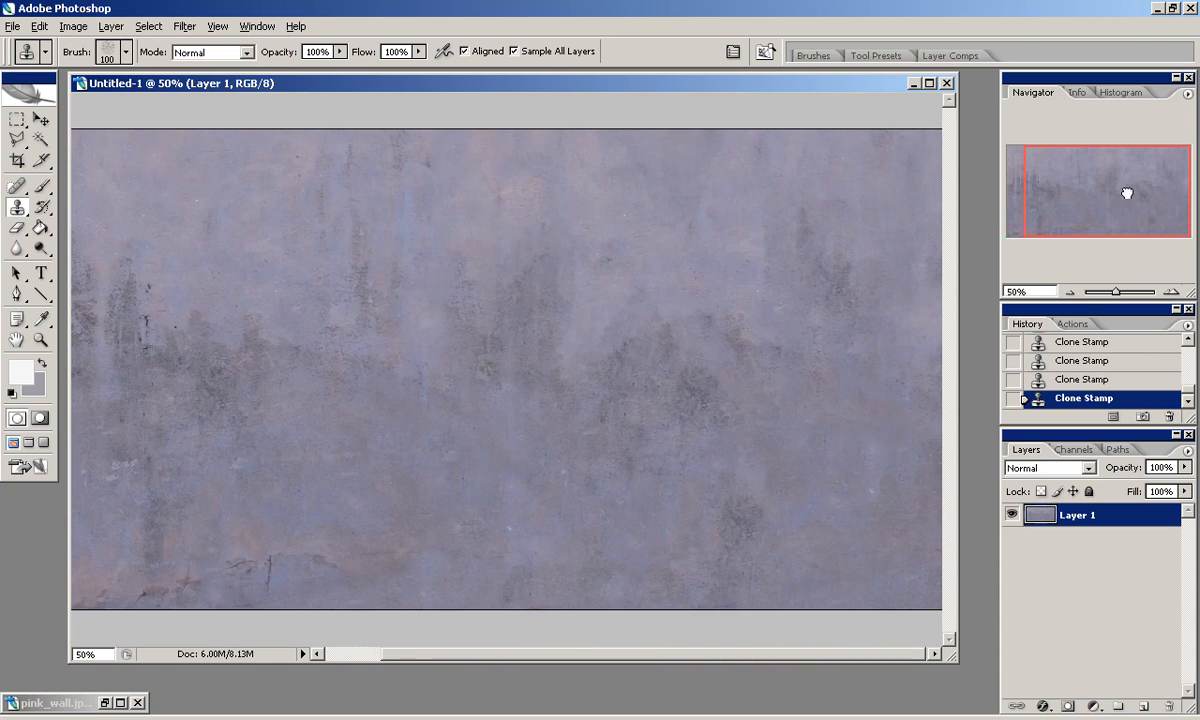
left_click(1071, 292)
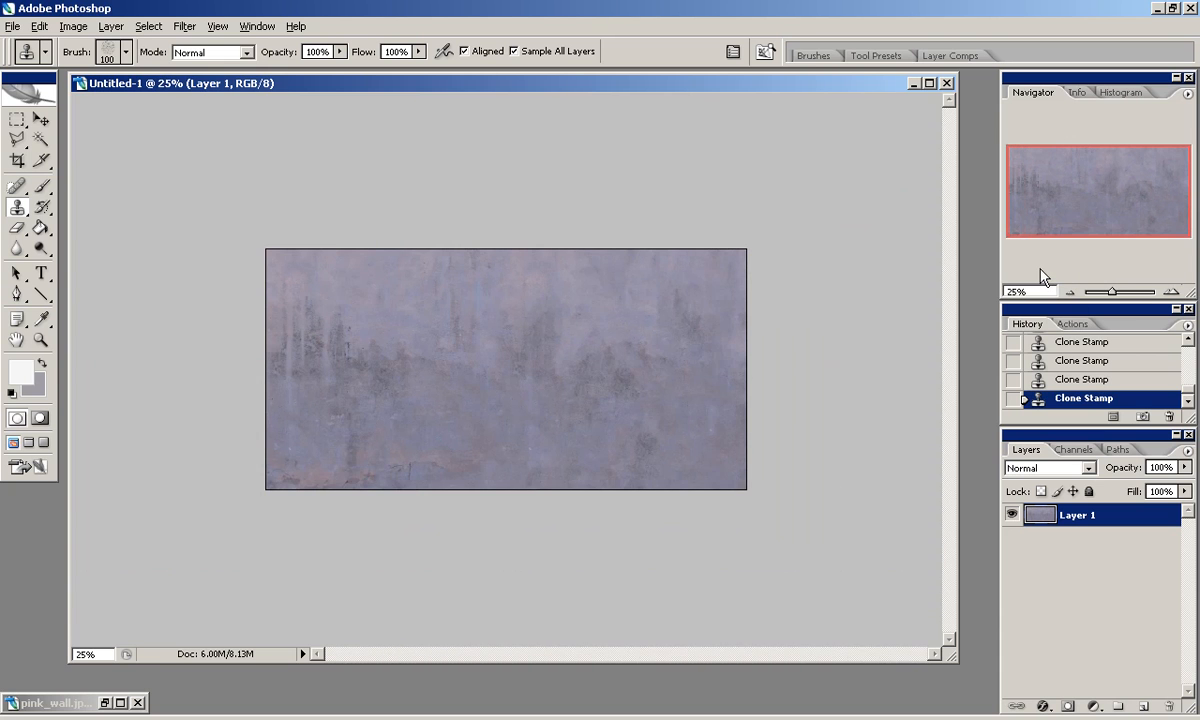
key("ctrl+plus")
key("ctrl+plus")
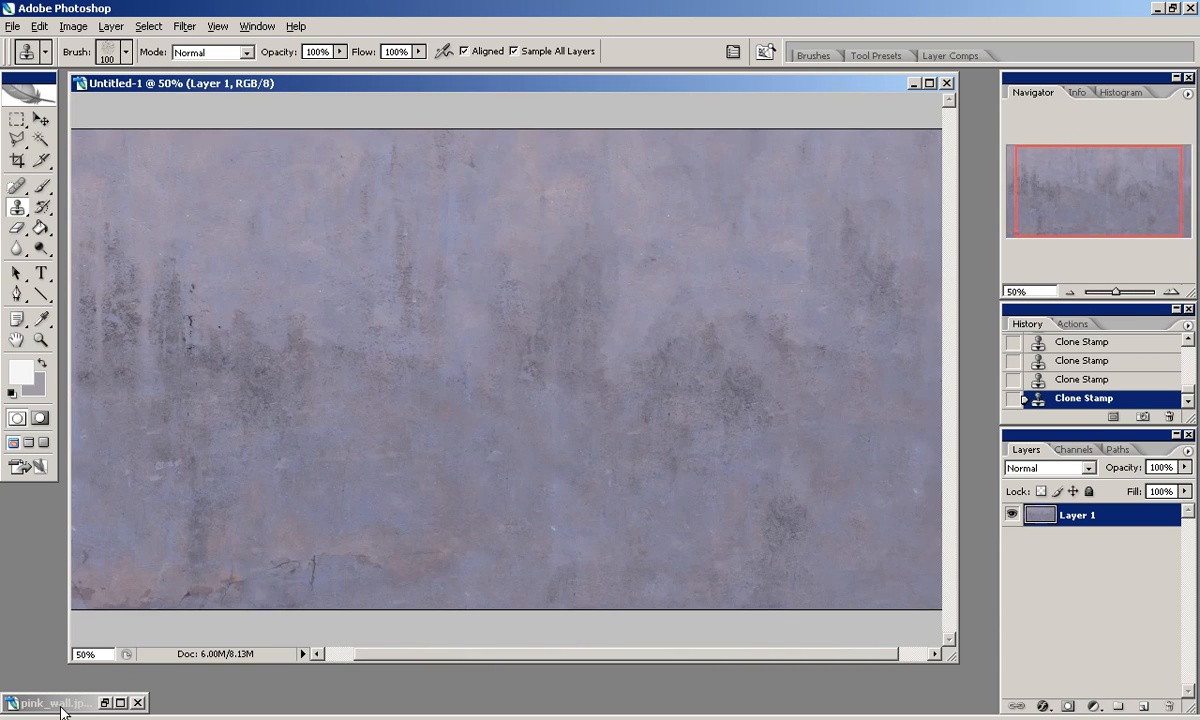
Close the pink_wall.jpg and wall1.jpg source images.
double_click(97, 710)
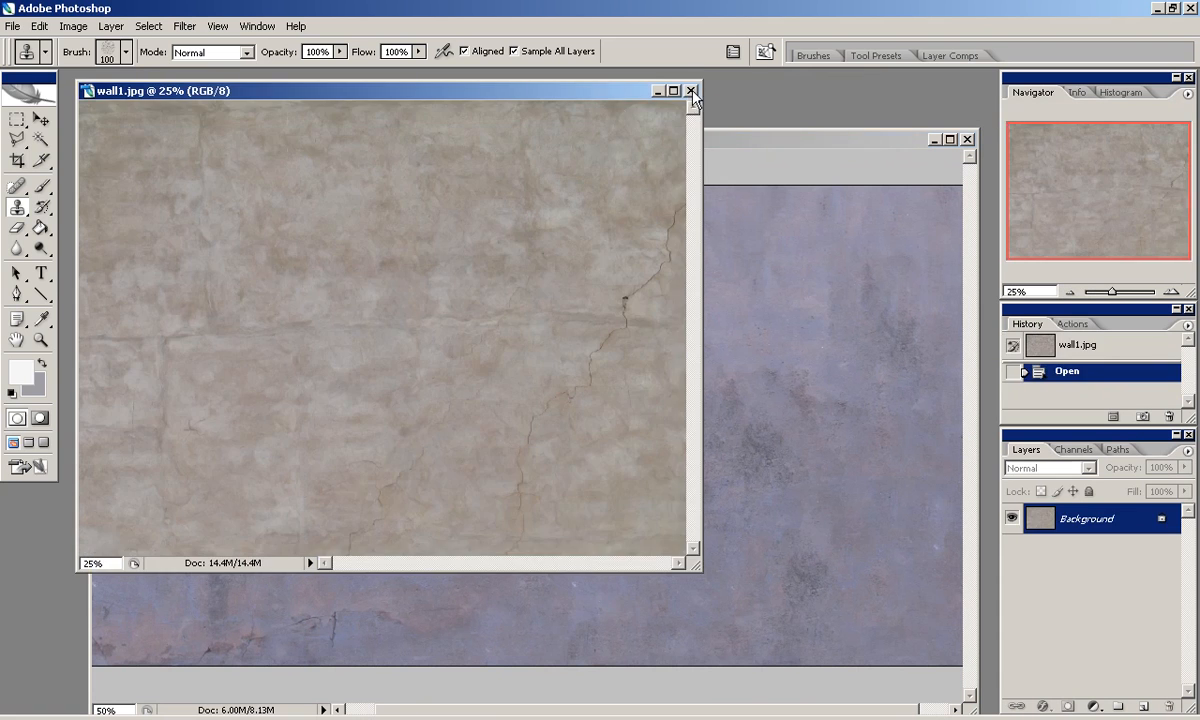
left_click(690, 91)
Browse the stone_walls folder as thumbnails and open orange_wall.jpg.
left_click(12, 26)
left_click(40, 59)
left_click(262, 289)
left_click(718, 183)
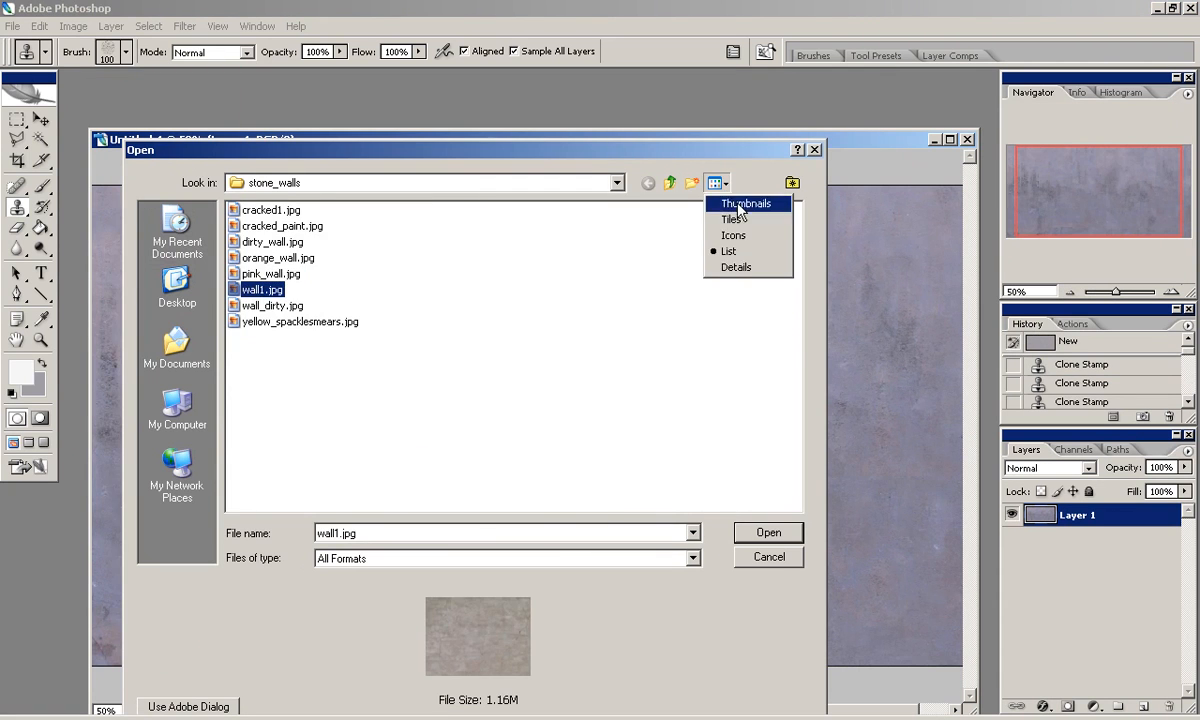
left_click(745, 203)
double_click(618, 242)
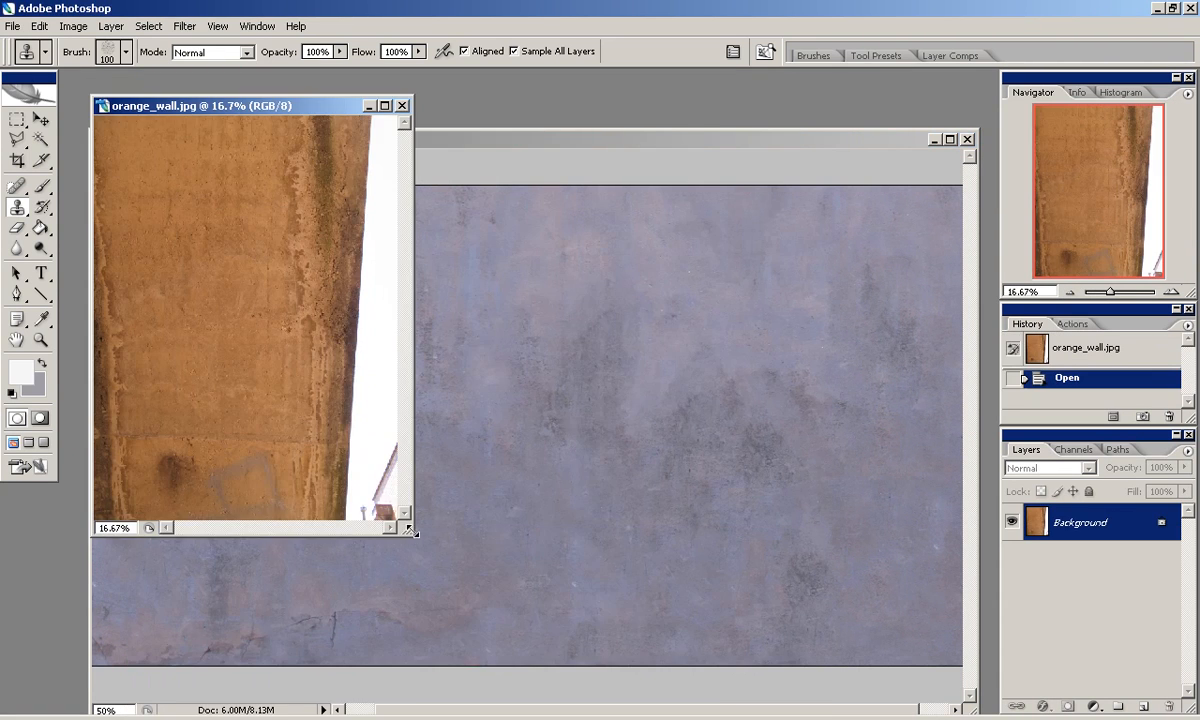
Crop orange_wall.jpg to the wall surface, cutting away the white sky along its right side, and deselect.
left_click_drag(408, 531, 673, 668)
left_click(17, 119)
left_click_drag(487, 606, 479, 607)
left_click(73, 26)
left_click(131, 212)
left_click(388, 153)
Clone dark plaster over the green stain at the lower right edge of the orange wall.
left_click(17, 207)
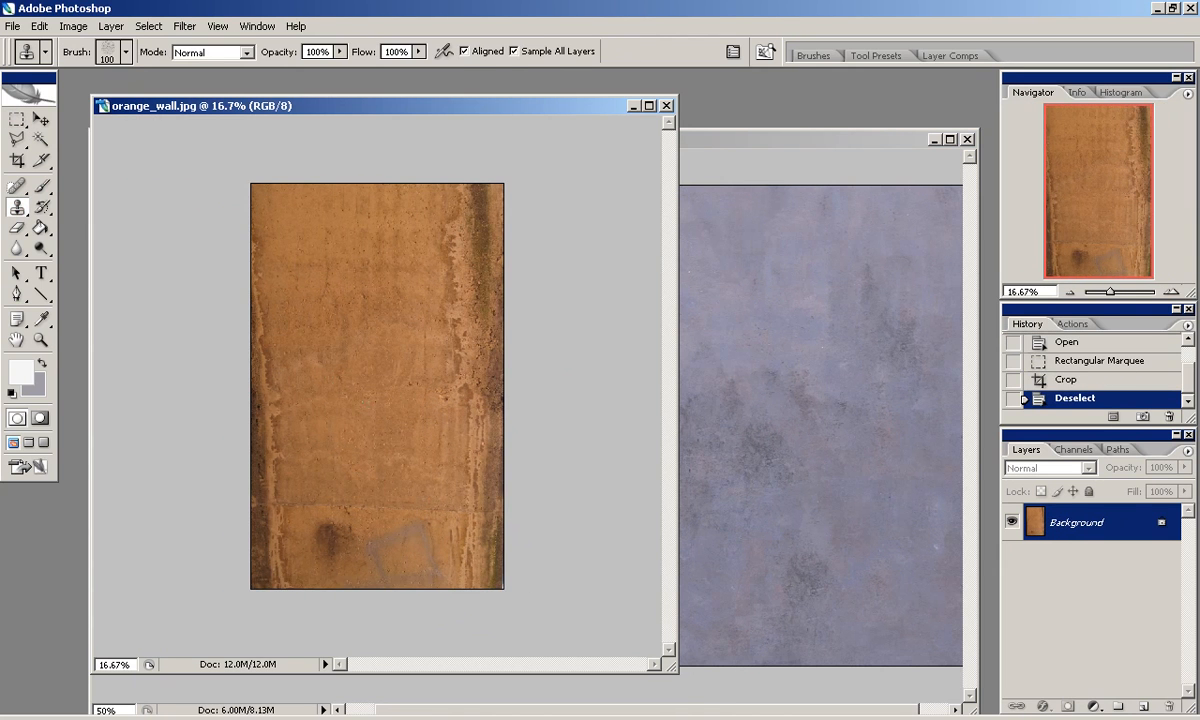
left_click(1172, 292)
left_click(1172, 292)
left_click(1172, 292)
left_click(1122, 244)
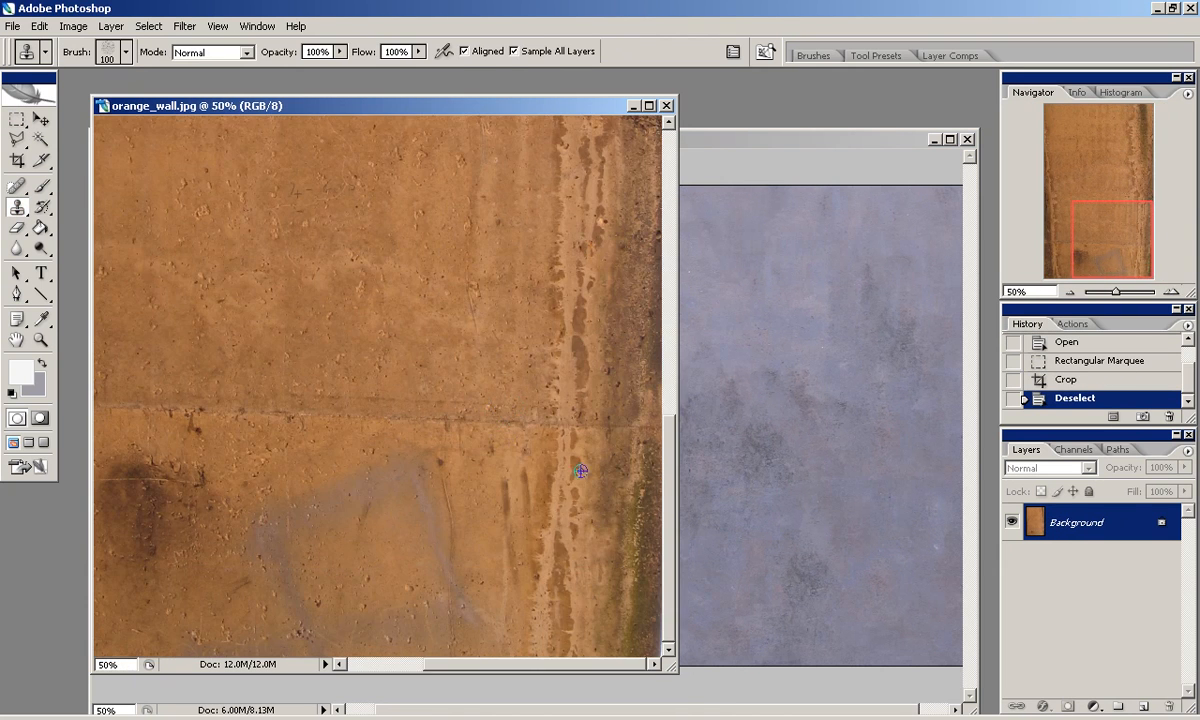
left_click(640, 451, "alt")
left_click_drag(656, 630, 657, 463)
Clone with a 141 px brush over the horizontal seam, dark blotch and grey outline in the lower orange wall.
mouse_move(1123, 238)
left_mouse_down()
mouse_move(1165, 230)
mouse_move(1160, 246)
left_mouse_up()
left_click(1071, 293)
left_click(1071, 293)
right_click(387, 451)
left_click_drag(514, 492, 520, 492)
left_click(349, 466, "alt")
left_click_drag(350, 531, 522, 539)
left_click(414, 294, "alt")
mouse_move(341, 545)
left_mouse_down()
mouse_move(280, 562)
mouse_move(264, 594)
mouse_move(340, 602)
mouse_move(470, 656)
mouse_move(468, 548)
left_mouse_up()
left_click(410, 480, "alt")
mouse_move(468, 514)
left_mouse_down()
mouse_move(472, 640)
mouse_move(436, 622)
left_mouse_up()
Clone over the orange wall's left edge and over the pale drips near its right edge, with the whole canvas selected.
left_click(203, 520, "alt")
left_click_drag(203, 312, 199, 122)
mouse_move(205, 242)
left_mouse_down()
mouse_move(206, 146)
mouse_move(208, 269)
left_mouse_up()
key("ctrl+a")
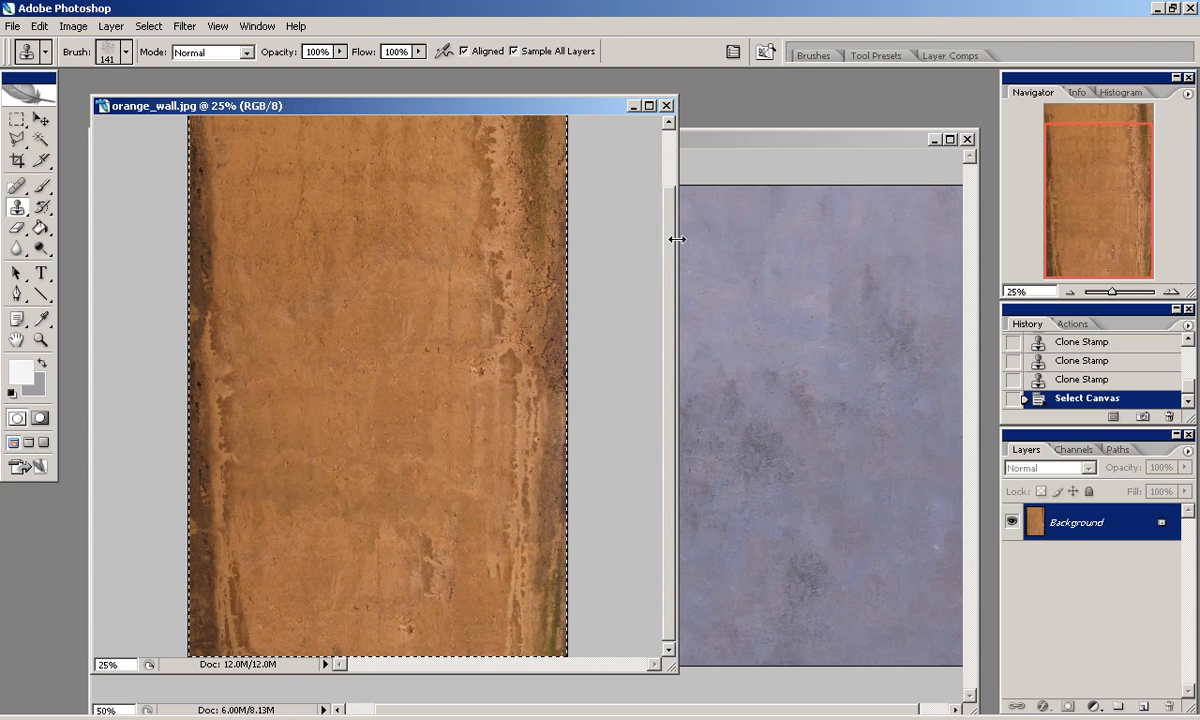
mouse_move(501, 256)
left_mouse_down()
mouse_move(497, 367)
mouse_move(514, 446)
mouse_move(497, 567)
mouse_move(505, 633)
left_mouse_up()
left_click(383, 287, "alt")
left_click(410, 272)
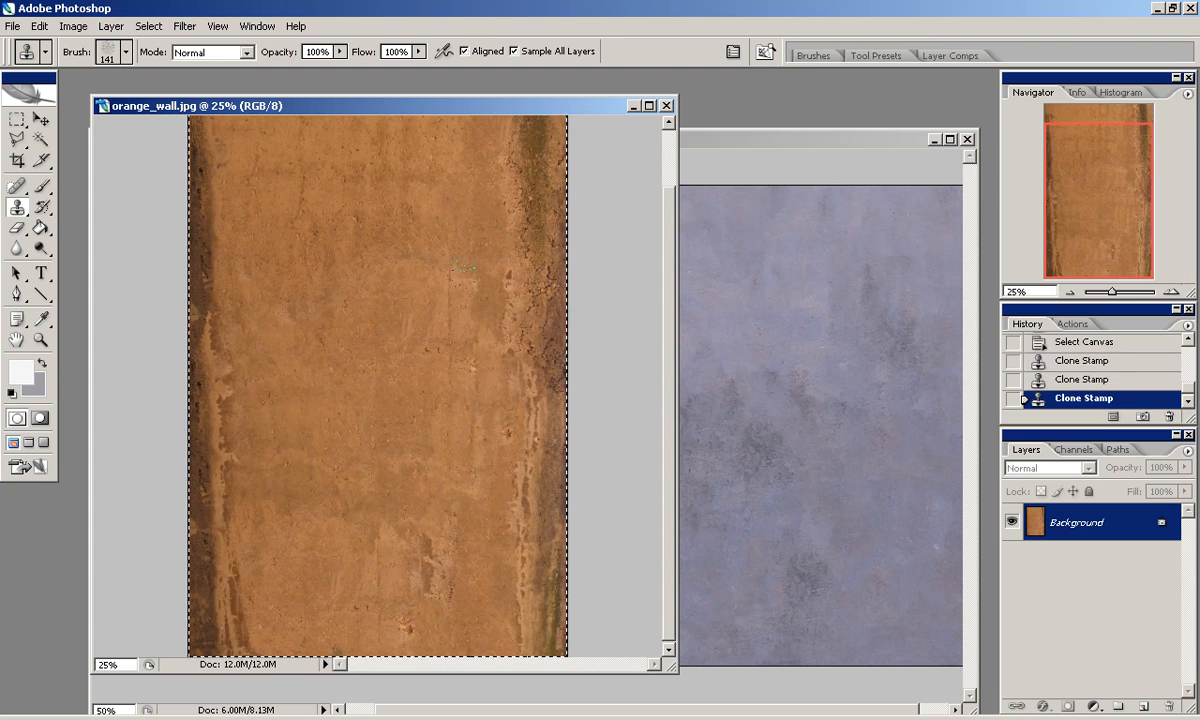
Paste the retouched orange wall into Untitled-1 as a new layer.
left_click(666, 106)
left_click(601, 294)
left_click(702, 157)
key("ctrl+v")
key("ctrl+minus")
key("ctrl+minus")
Rotate the pasted orange wall 90° counter-clockwise and scale it down to the canvas height.
key("ctrl+t")
left_click_drag(849, 546, 467, 397)
left_click_drag(463, 480, 524, 365)
left_click_drag(890, 682, 710, 552)
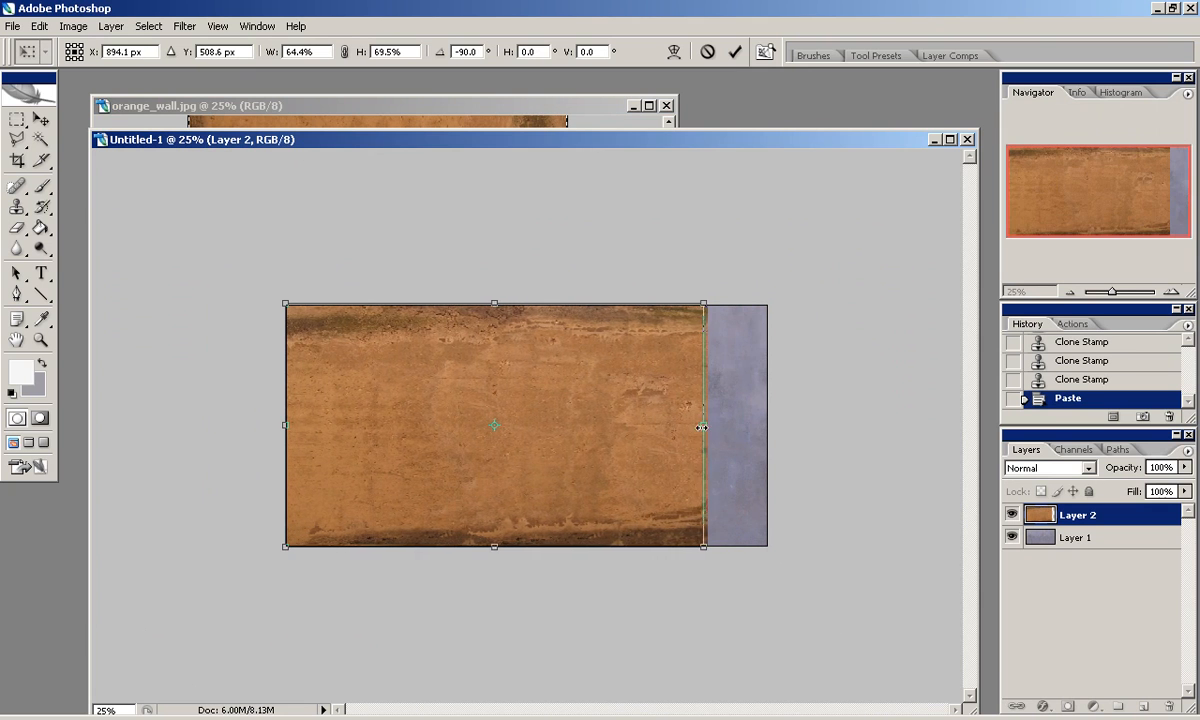
left_click_drag(716, 303, 683, 302)
left_click_drag(681, 551, 685, 553)
left_click(735, 52)
Inspect the pasted orange wall up close and undo its last free transform.
double_click(1171, 292)
left_click_drag(1110, 192, 1076, 188)
left_click(1070, 293)
key("ctrl+z")
left_click(1070, 293)
Try rotating the pasted wall 90° counter-clockwise again and refitting it over the canvas.
key("ctrl+t")
left_click_drag(800, 400, 520, 220, "shift")
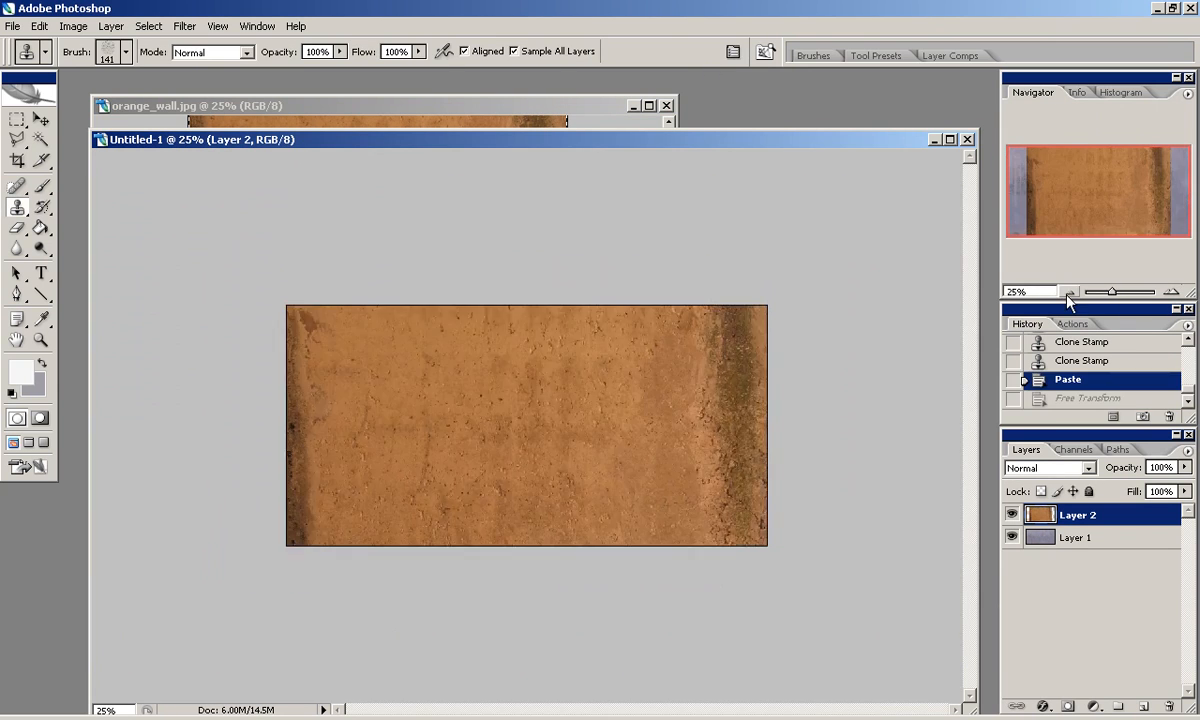
left_click_drag(501, 375, 517, 388)
left_click_drag(849, 251, 712, 336, "shift")
left_click_drag(645, 405, 687, 358)
left_click_drag(754, 579, 671, 534, "shift")
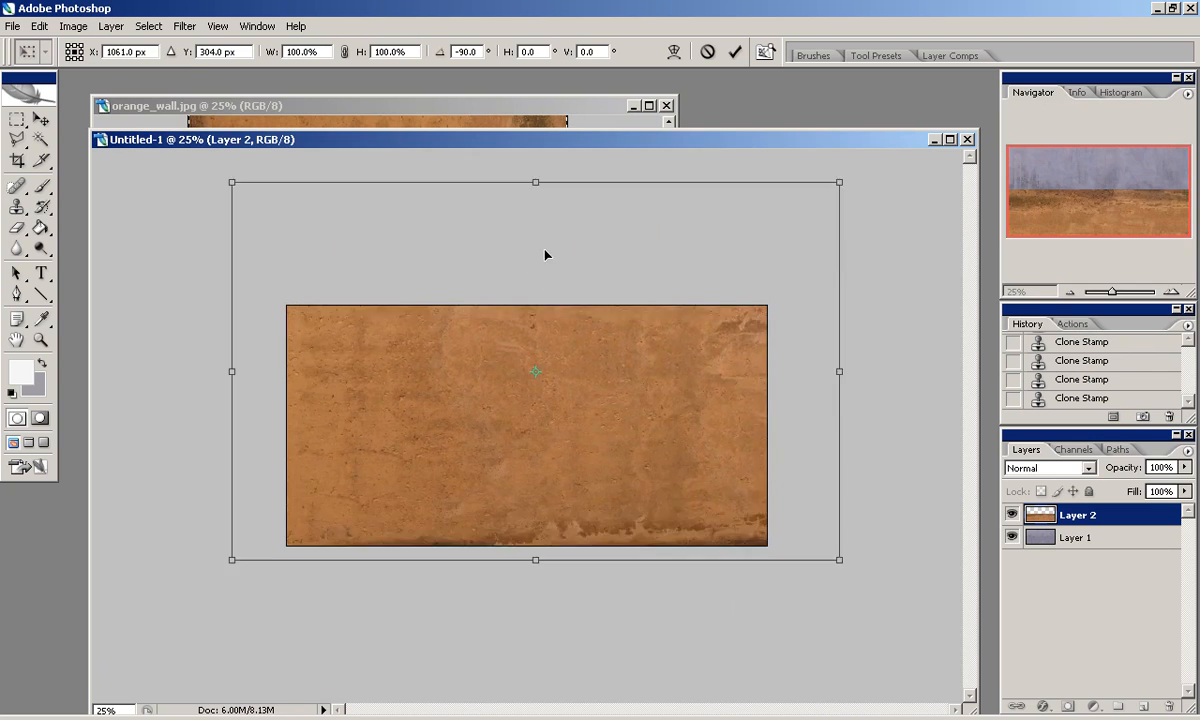
left_click_drag(546, 254, 630, 209)
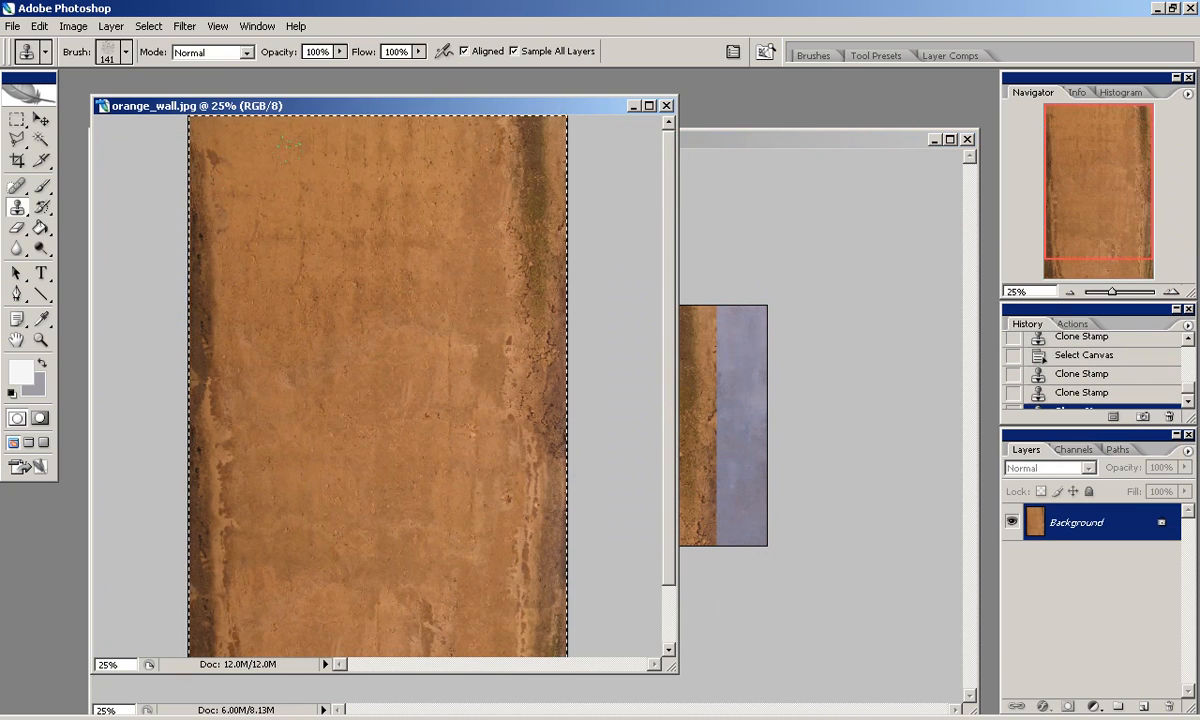
Deselect orange_wall.jpg and clone over the streaks along the upper left edge of the wall.
key("ctrl+d")
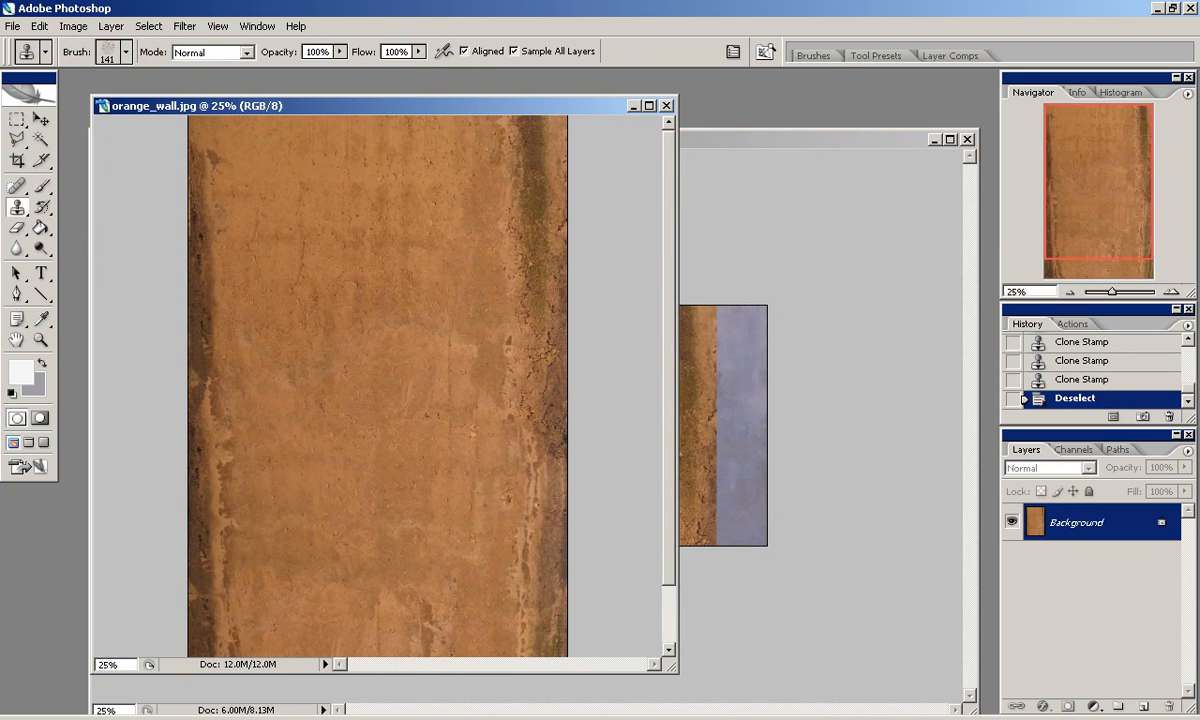
left_click_drag(193, 265, 193, 170)
left_click(194, 366, "alt")
mouse_move(205, 120)
left_mouse_down()
mouse_move(205, 146)
mouse_move(219, 148)
left_mouse_up()
Clone cracked and plain plaster over the green mossy streak along the upper right edge of the orange wall.
left_click(537, 375, "alt")
left_click_drag(551, 205, 554, 115)
left_click(462, 329, "alt")
mouse_move(509, 230)
left_mouse_down()
mouse_move(516, 128)
mouse_move(509, 289)
left_mouse_up()
left_click(549, 386, "alt")
left_click_drag(554, 190, 550, 80)
left_click_drag(518, 206, 510, 350)
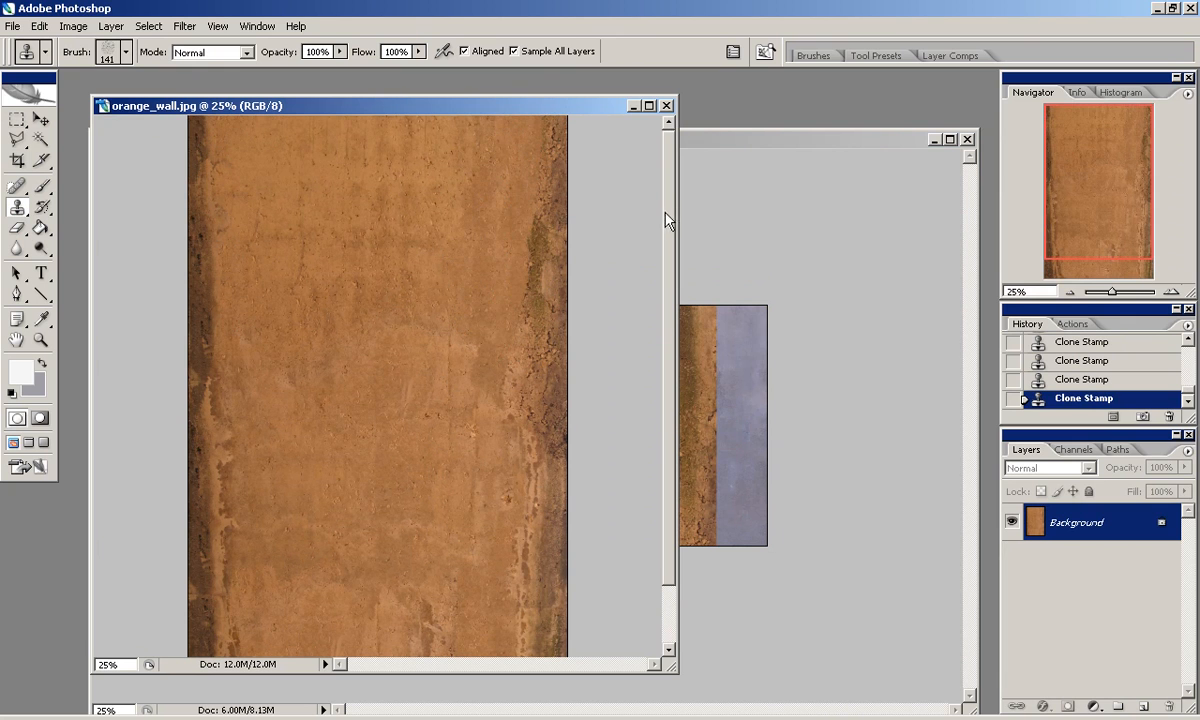
mouse_move(554, 294)
left_mouse_down()
mouse_move(543, 238)
mouse_move(536, 300)
left_mouse_up()
Select the entire retouched orange wall and paste it into Untitled-1 as another layer.
mouse_move(669, 354)
left_mouse_down()
mouse_move(668, 422)
mouse_move(681, 243)
left_mouse_up()
key("ctrl+a")
left_click(678, 295)
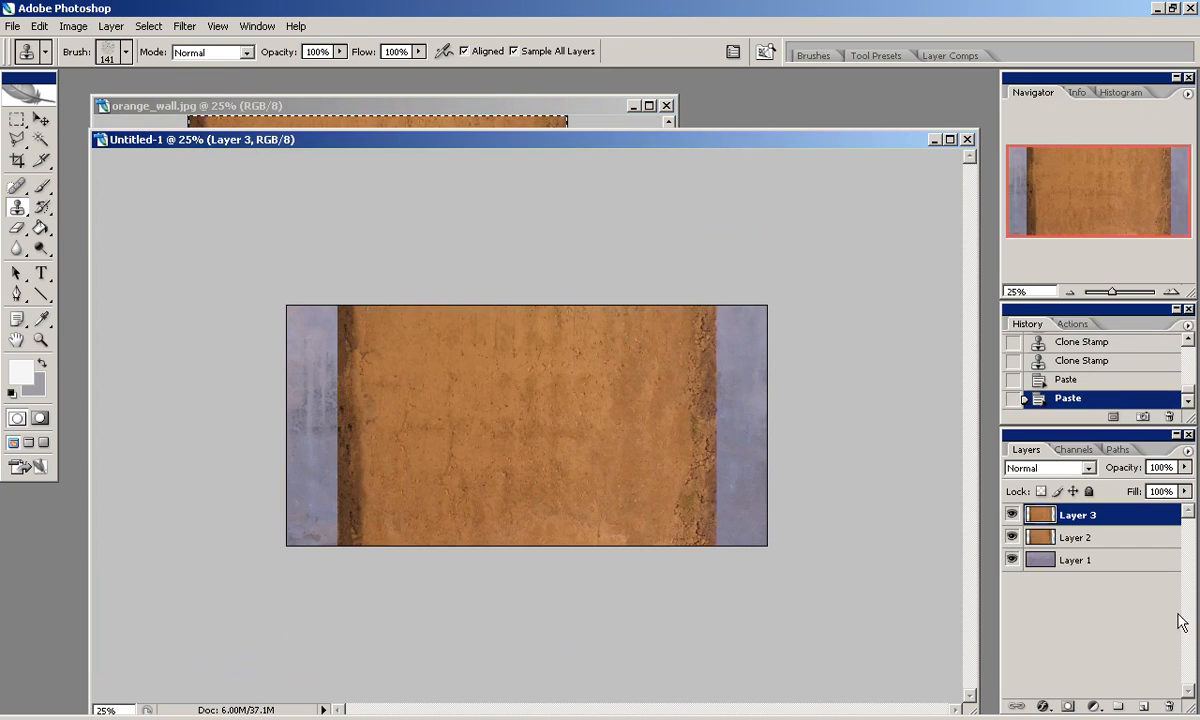
Keep only the new orange layer, rotate it 90° clockwise and scale it proportionally to the canvas height.
key("ctrl+t")
left_click_drag(815, 522, 570, 716)
left_click_drag(615, 564, 642, 323)
left_click_drag(249, 174, 336, 227, "alt+shift")
left_click_drag(487, 319, 439, 391)
left_click_drag(723, 292, 709, 299, "shift")
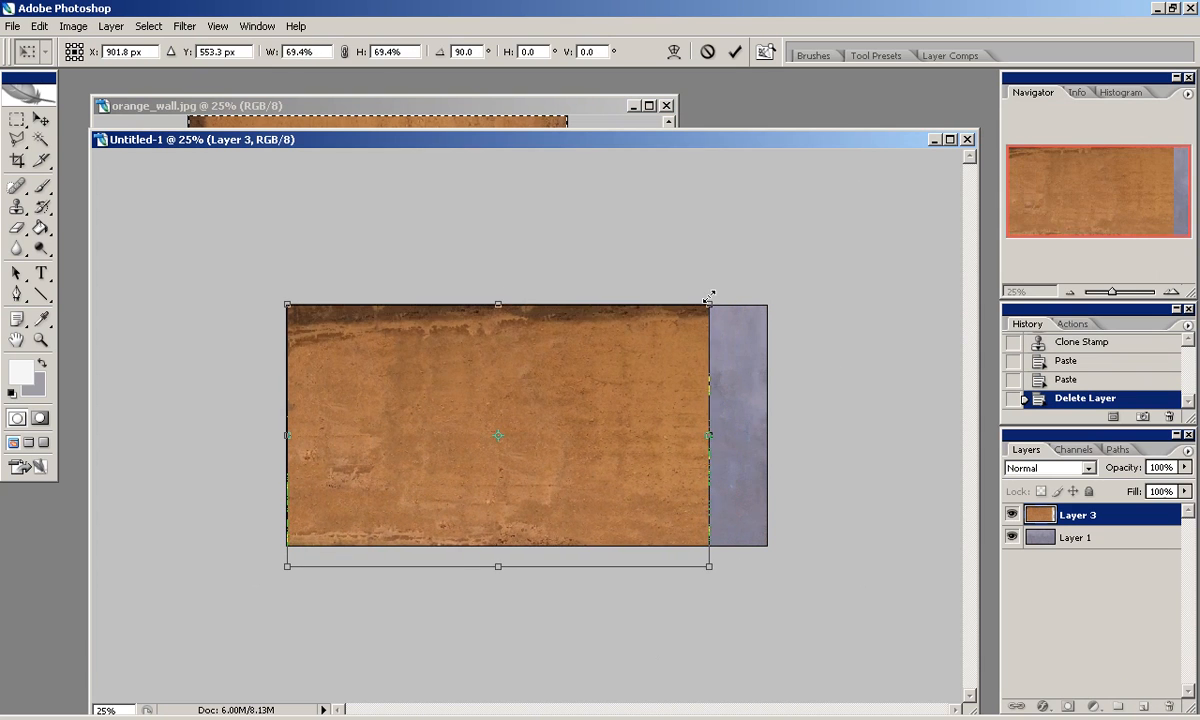
left_click_drag(707, 567, 682, 550, "shift")
key("Return")
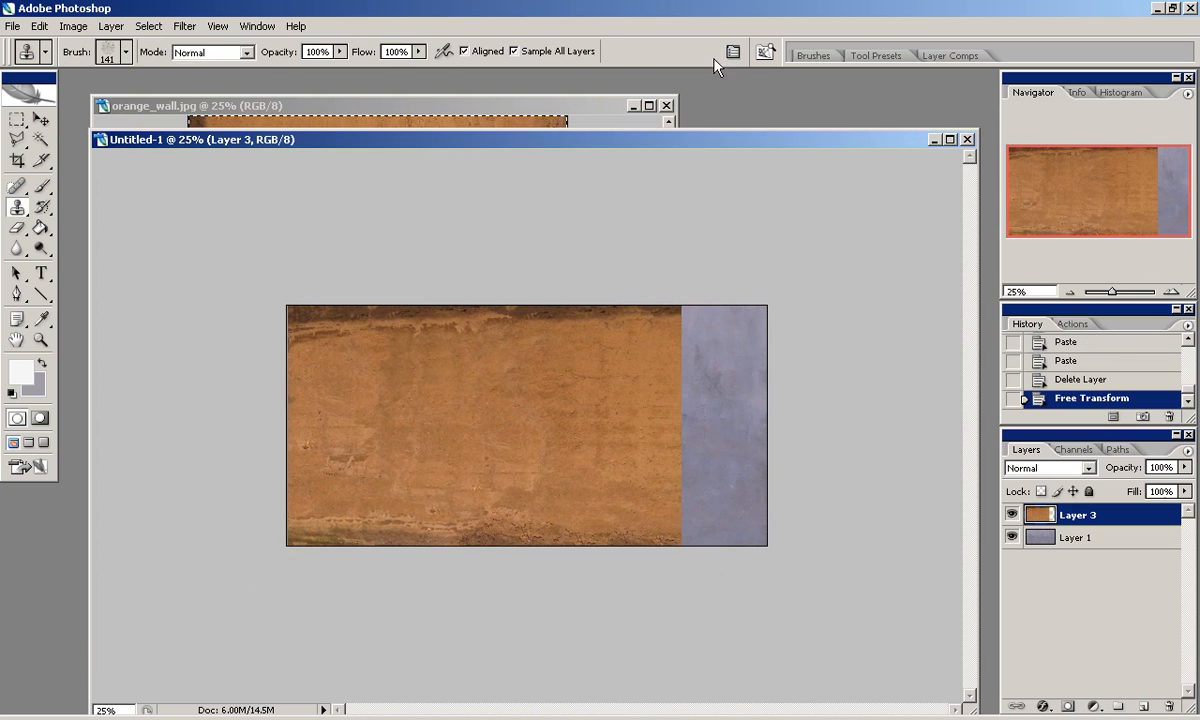
Align the orange layer with the canvas's left edge and duplicate it sideways to cover the remaining blue area.
key("v")
left_click_drag(602, 408, 597, 408)
left_click_drag(418, 420, 688, 420)
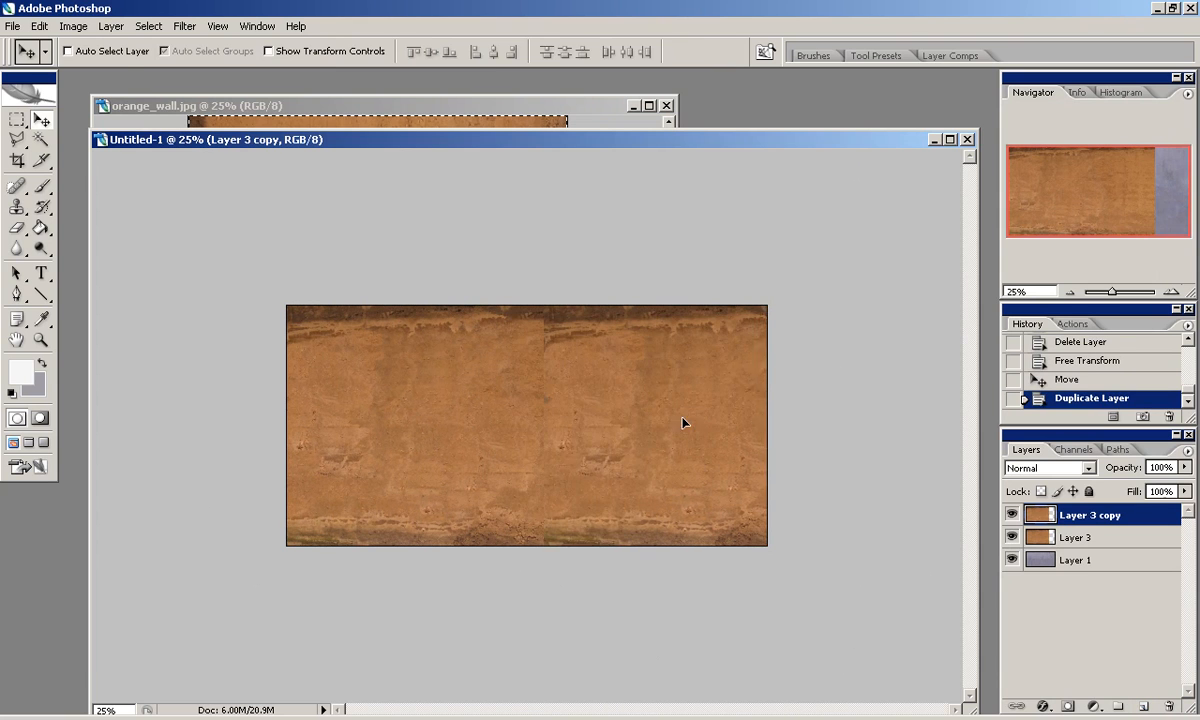
Erase the copy's overlapping edge with a 100 px brush to blend the seam between the two orange layers.
left_click(20, 207)
right_click(529, 409)
double_click(618, 636)
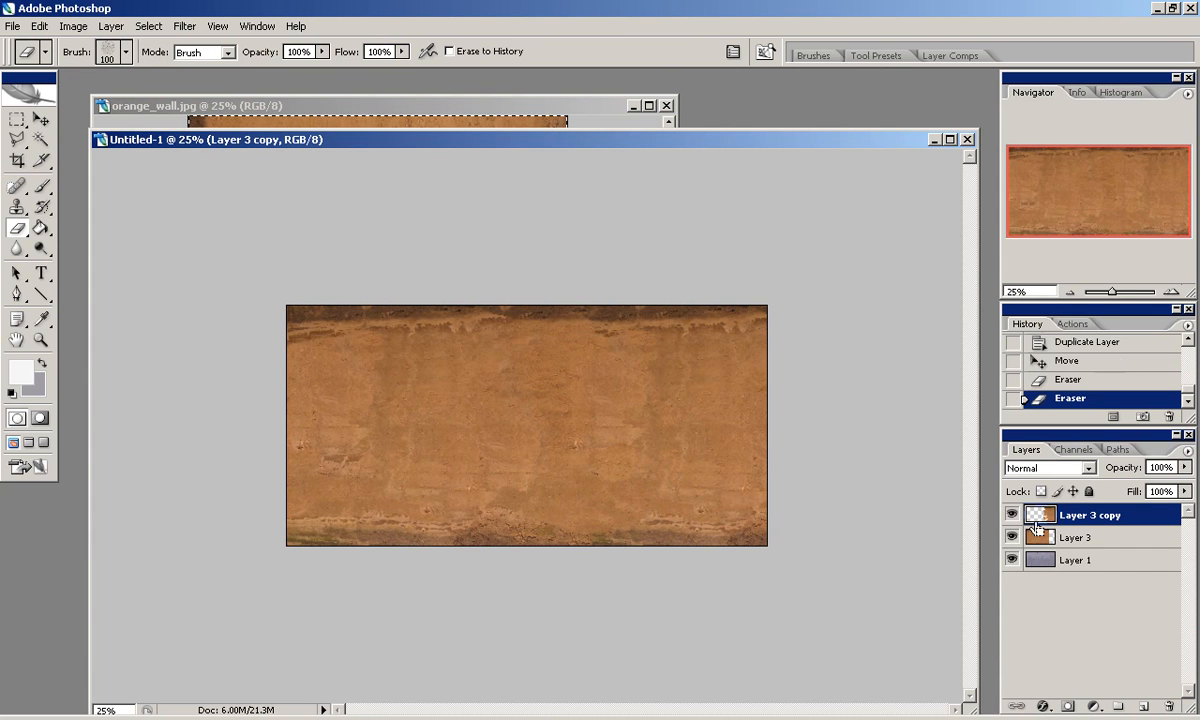
Merge the two orange layers and try blend modes on the result, stopping at Color.
left_click(1172, 292)
left_click_drag(1173, 185, 1127, 187)
left_click(1045, 467)
left_click(1045, 440)
key("Down")
key("Down")
key("Down")
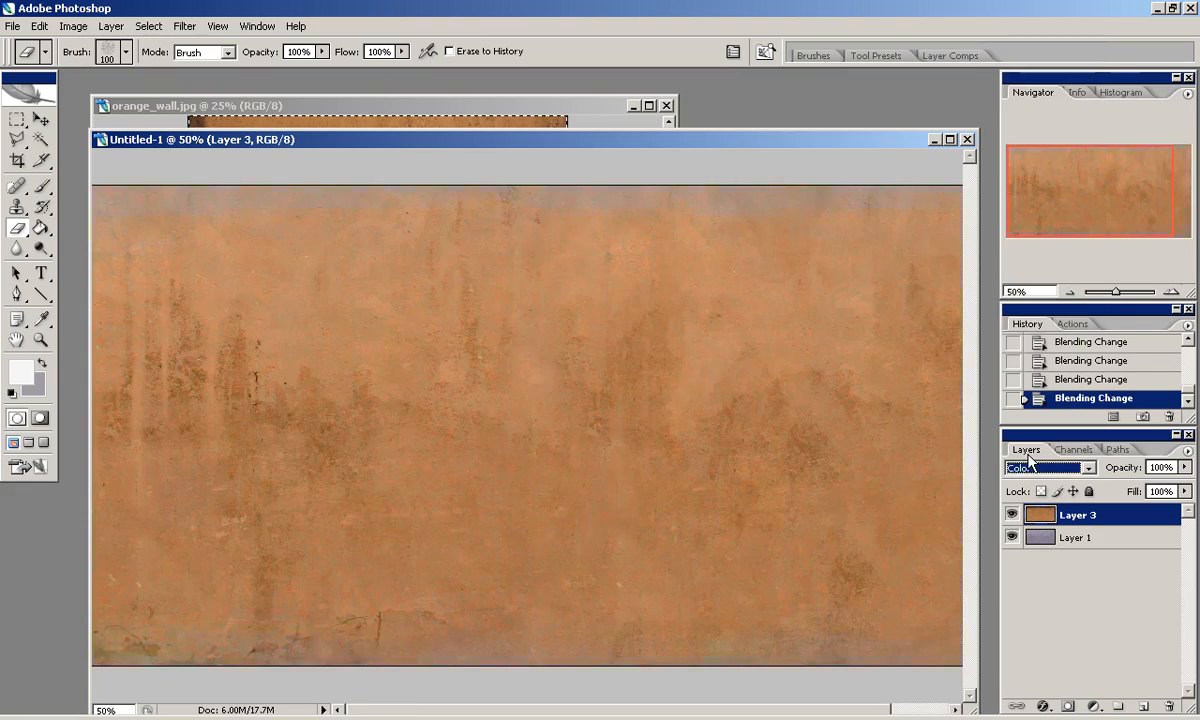
Step through Layer 3's blend modes and set it to Soft Light.
left_click(1045, 467)
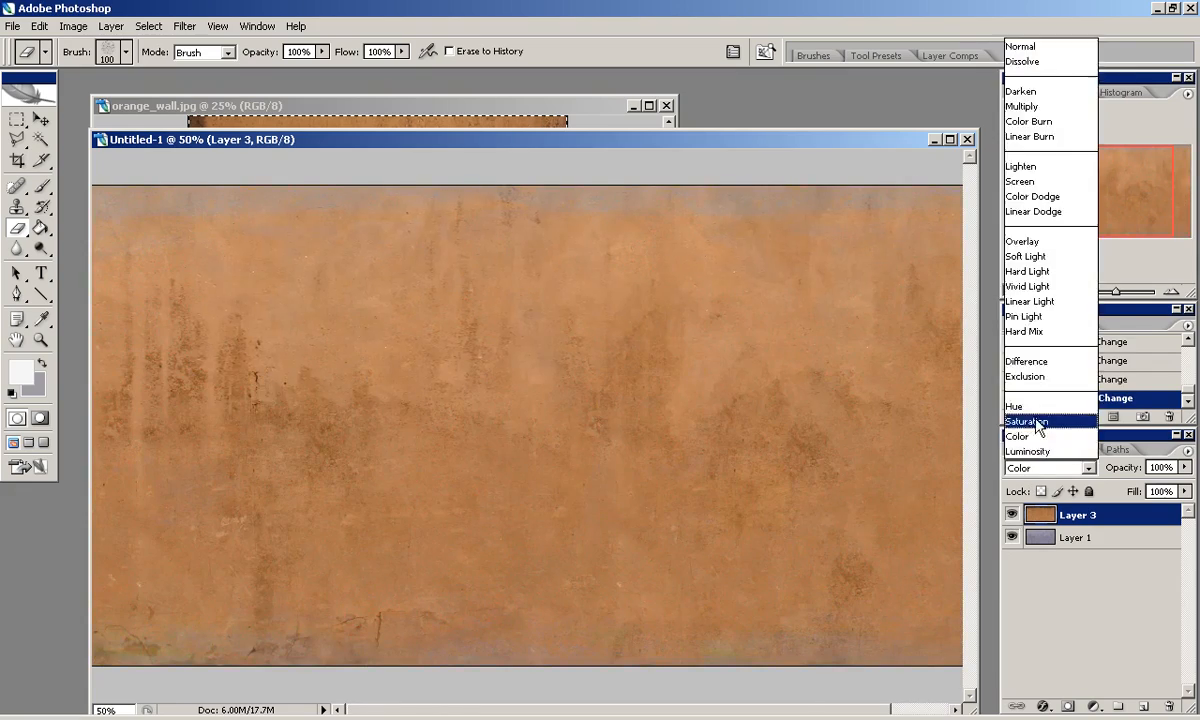
left_click(1037, 432)
key("Up")
key("Up")
key("Up")
key("Up")
key("Up")
key("Up")
key("Up")
key("Up")
key("Up")
key("Up")
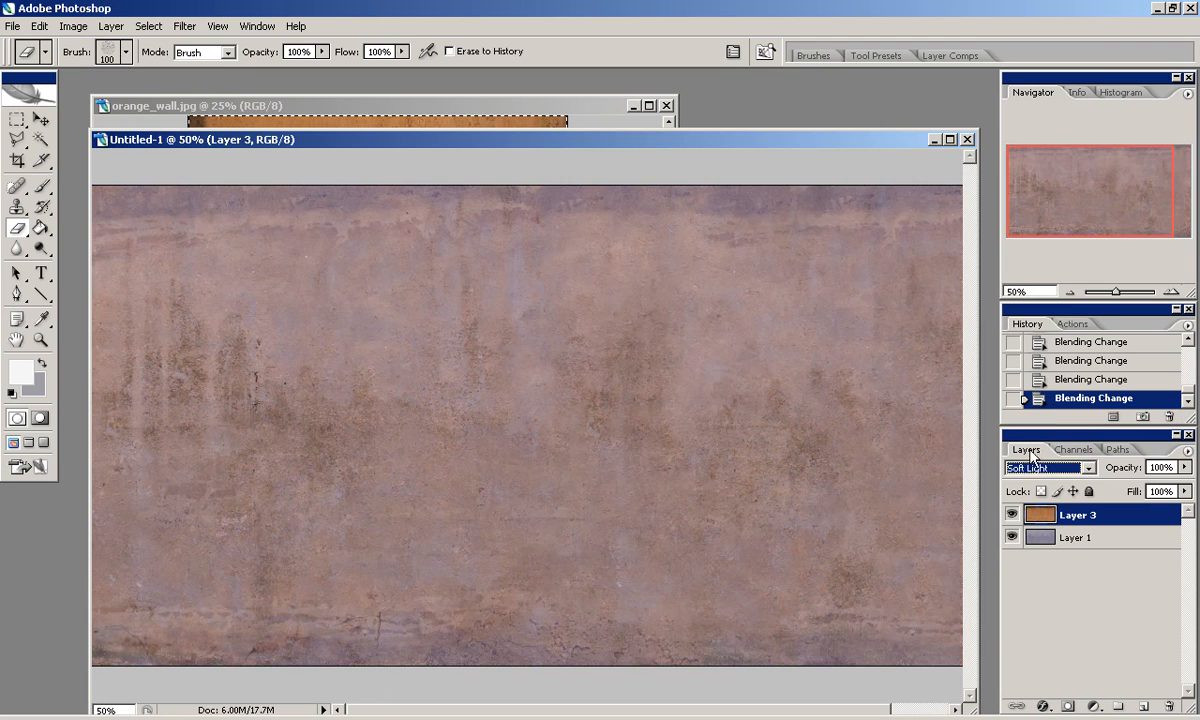
left_click_drag(1135, 183, 1151, 182)
Open the reference image warehouse.png from the ref folder and study its walls.
left_click(12, 26)
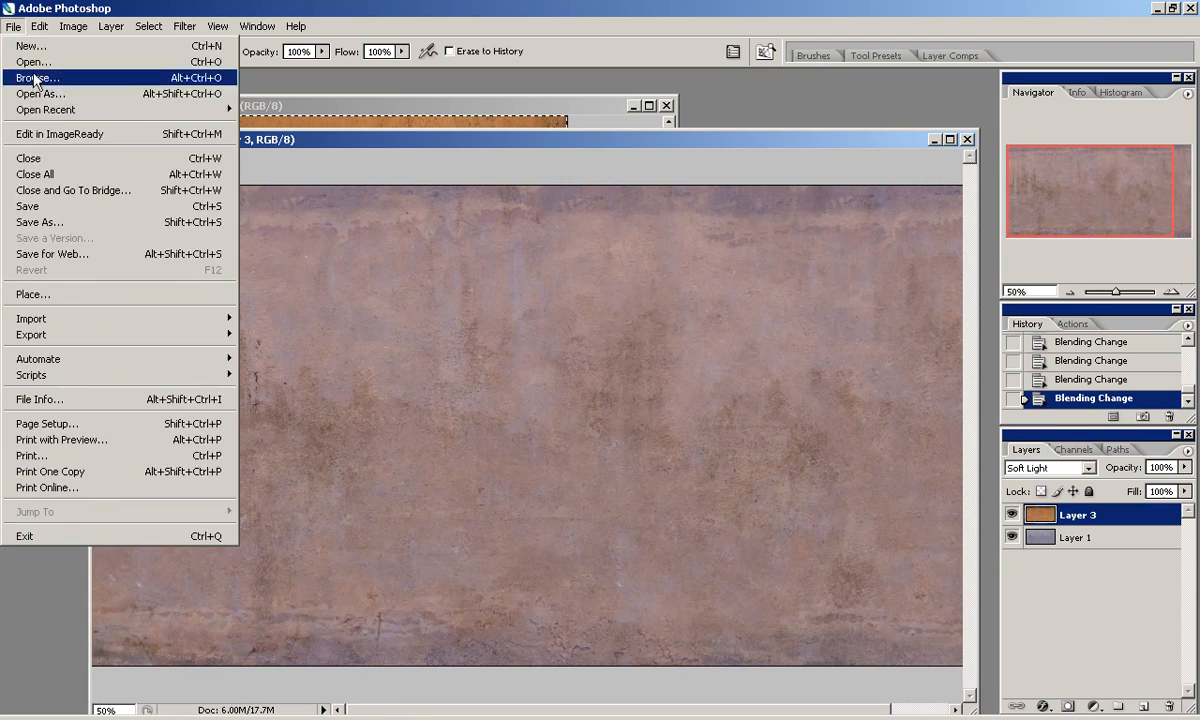
left_click(30, 62)
left_click(670, 183)
left_click(671, 184)
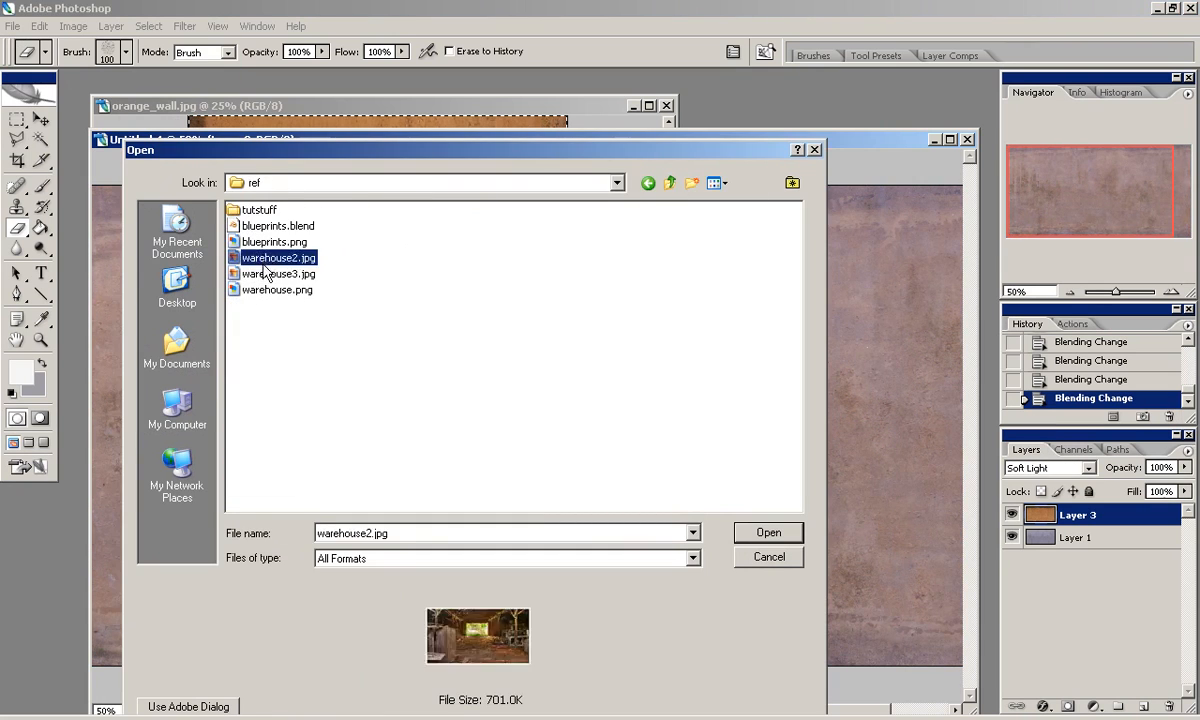
double_click(270, 290)
left_click(1025, 201)
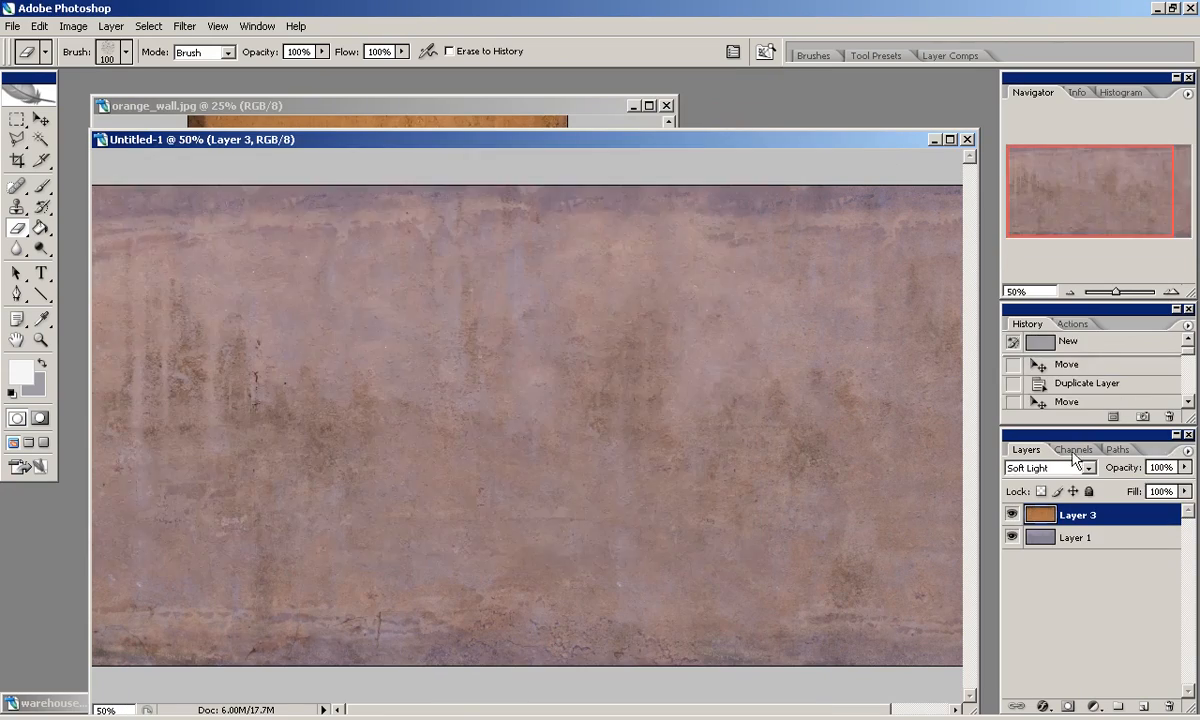
Try further blend modes on Layer 3, up to Color Burn.
key("Down")
key("Up")
key("Up")
key("Up")
key("Up")
key("Up")
key("Up")
key("Up")
key("Up")
key("Up")
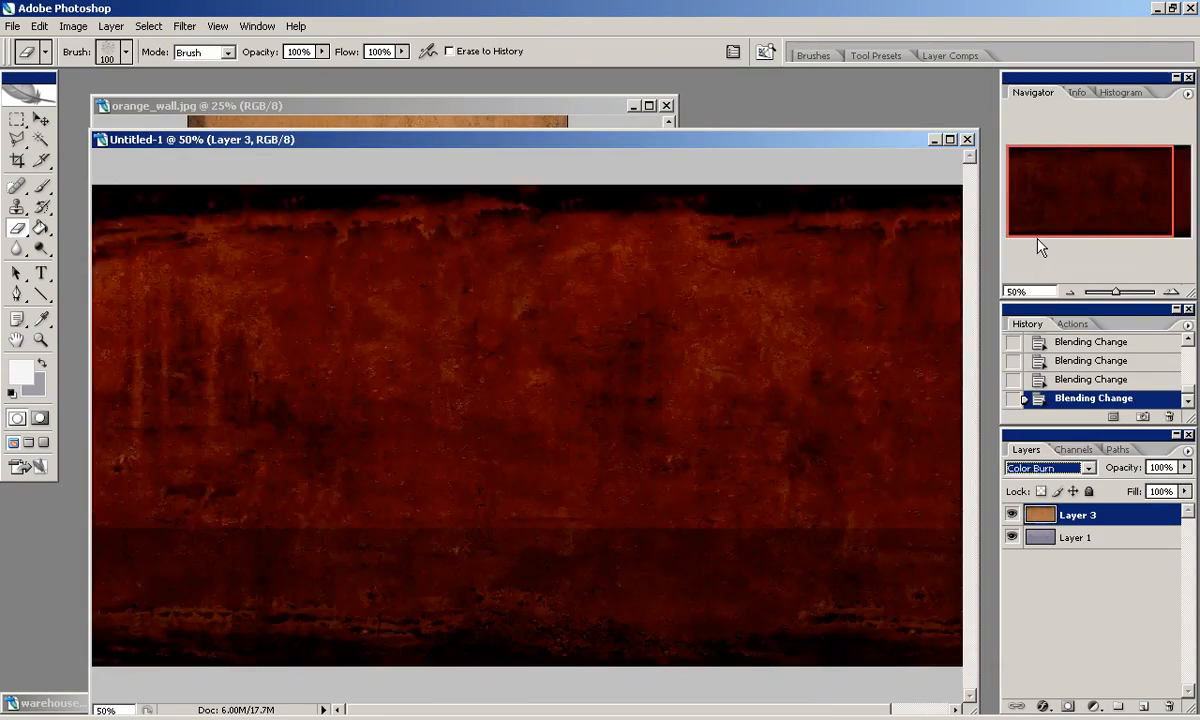
Set Layer 3's blend mode to Color and duplicate the layer.
left_click(1046, 469)
left_click(1046, 436)
left_click_drag(1085, 515, 1144, 706)
Try Hard Light, Soft Light and Multiply on the Layer 3 copy and adjust its fill opacity.
left_click(1044, 467)
left_click(1027, 271)
key("Up")
left_click(1048, 468)
left_click(1045, 107)
mouse_move(1184, 491)
left_mouse_down()
mouse_move(1180, 510)
mouse_move(1120, 511)
mouse_move(1186, 511)
left_mouse_up()
Hide Layer 3 and set the Layer 3 copy to Normal blending with 100% fill.
left_click(1009, 538)
left_click(1047, 468)
left_click(1185, 497)
left_click(1048, 468)
left_click(1030, 45)
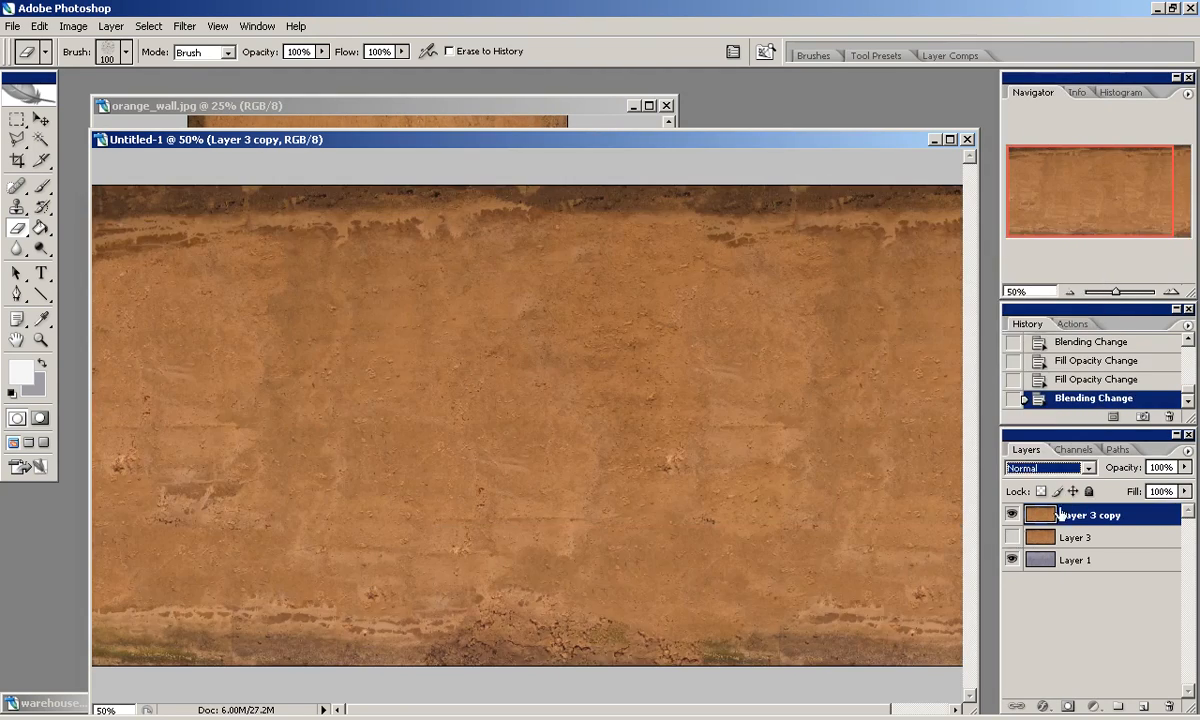
Move Layer 1 above the orange layers, try several blend modes on it and set it to Soft Light.
left_click_drag(1075, 560, 1075, 507)
left_click(1048, 468)
left_click(1043, 452)
key("Up")
key("Up")
key("Up")
key("Up")
key("Up")
key("Up")
key("Up")
key("Up")
key("Up")
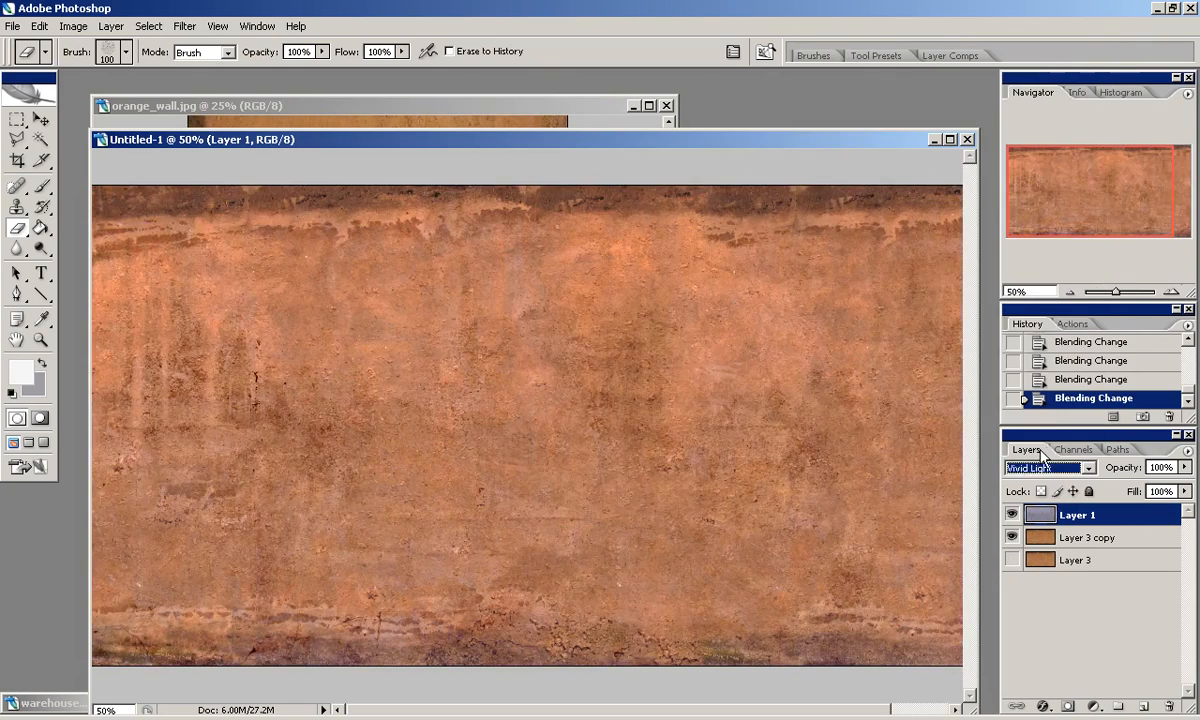
left_click(1045, 468)
left_click(987, 232)
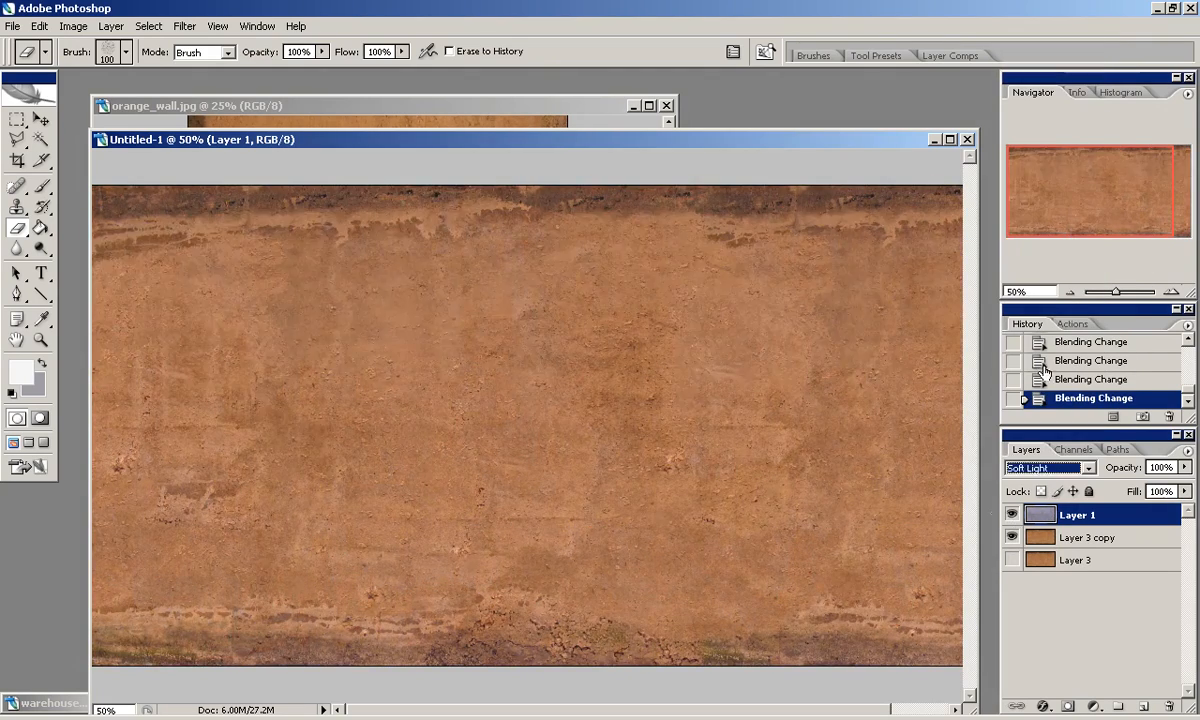
Compare the wall without Layer 1, try modes such as Color Burn on it and set its blend mode to Multiply.
left_click(1012, 514, "alt")
left_click(1012, 514, "alt")
left_click(1048, 468)
left_click(1036, 124)
key("Up")
key("Down")
key("Up")
key("Up")
key("Up")
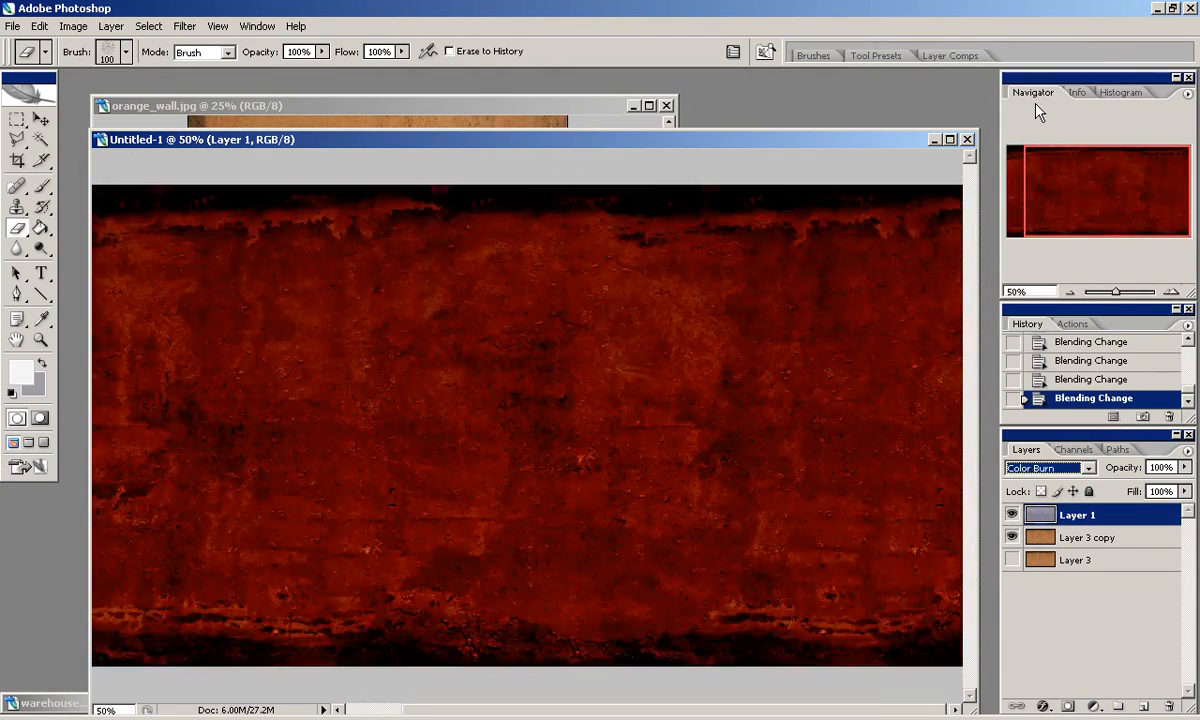
left_click(1045, 468)
left_click(1025, 72)
Brighten Layer 1 with Levels by pulling the white input point down into the histogram, and compare the layer's effect.
left_click(39, 26)
mouse_move(72, 26)
mouse_move(105, 69)
left_click(262, 69)
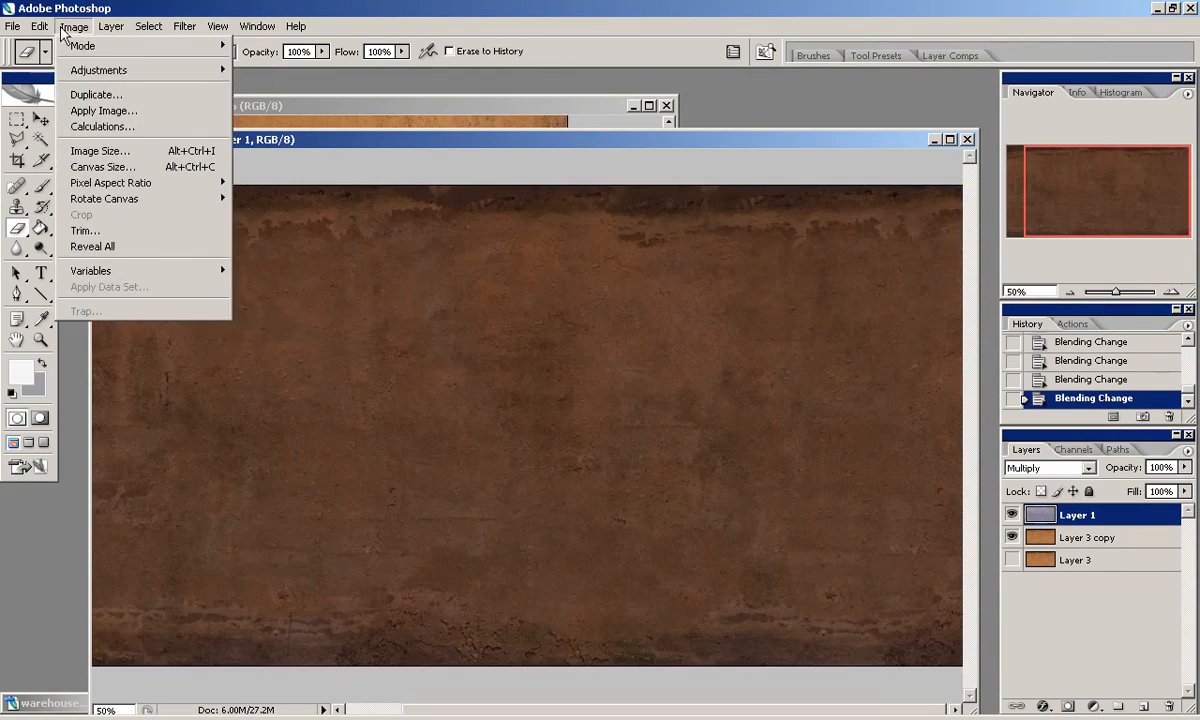
left_click(739, 300)
left_click(738, 218, "alt")
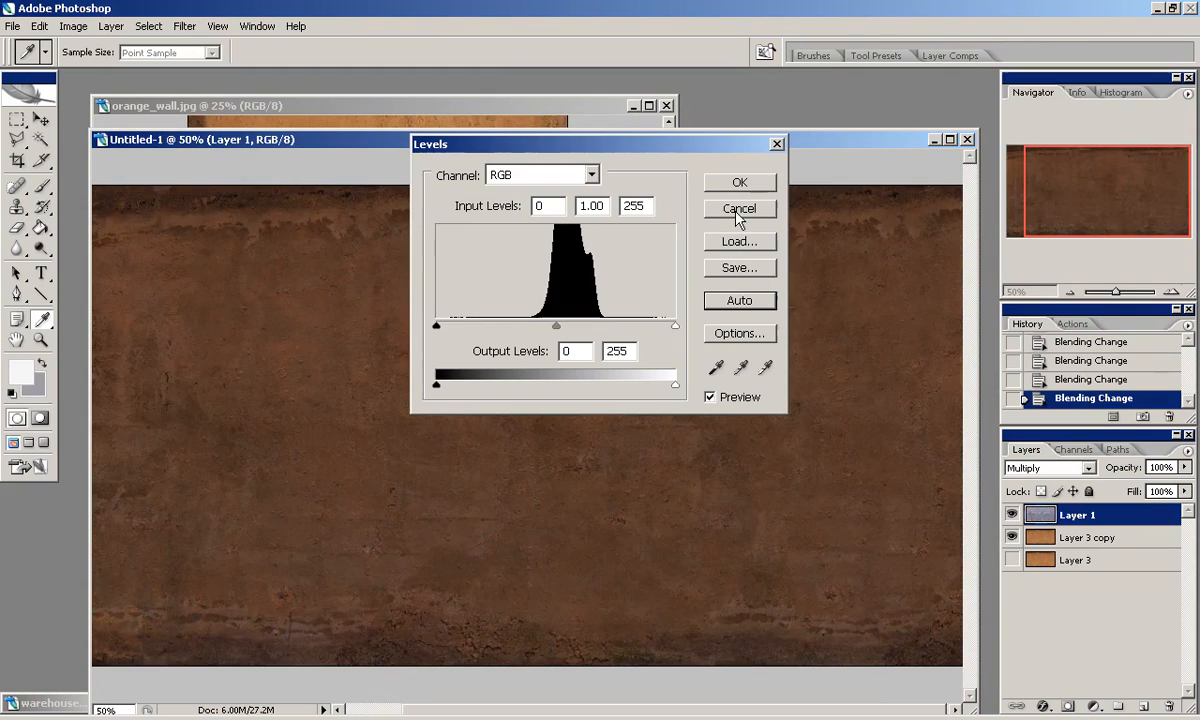
left_click_drag(675, 325, 544, 320)
left_click(435, 326)
key("Return")
key("e")
left_click(1012, 514)
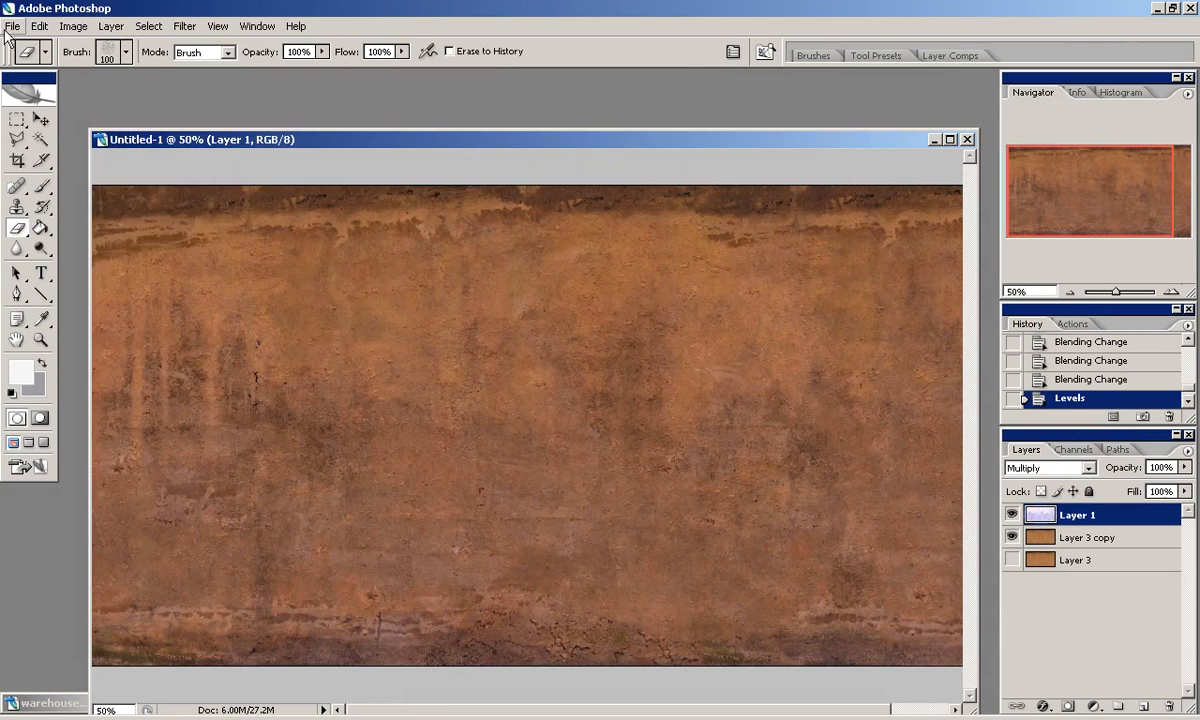
Browse the metal_rust folder in texLib as thumbnails and preview rust6.png.
left_click(13, 26)
left_click(30, 62)
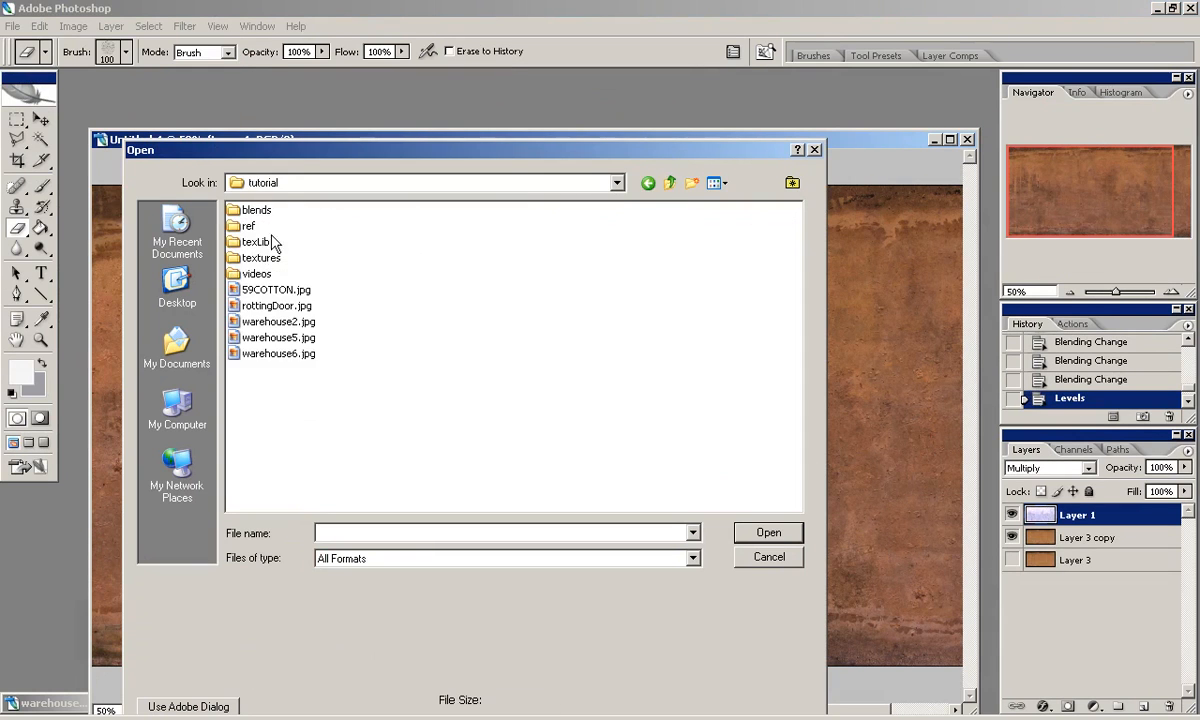
double_click(255, 243)
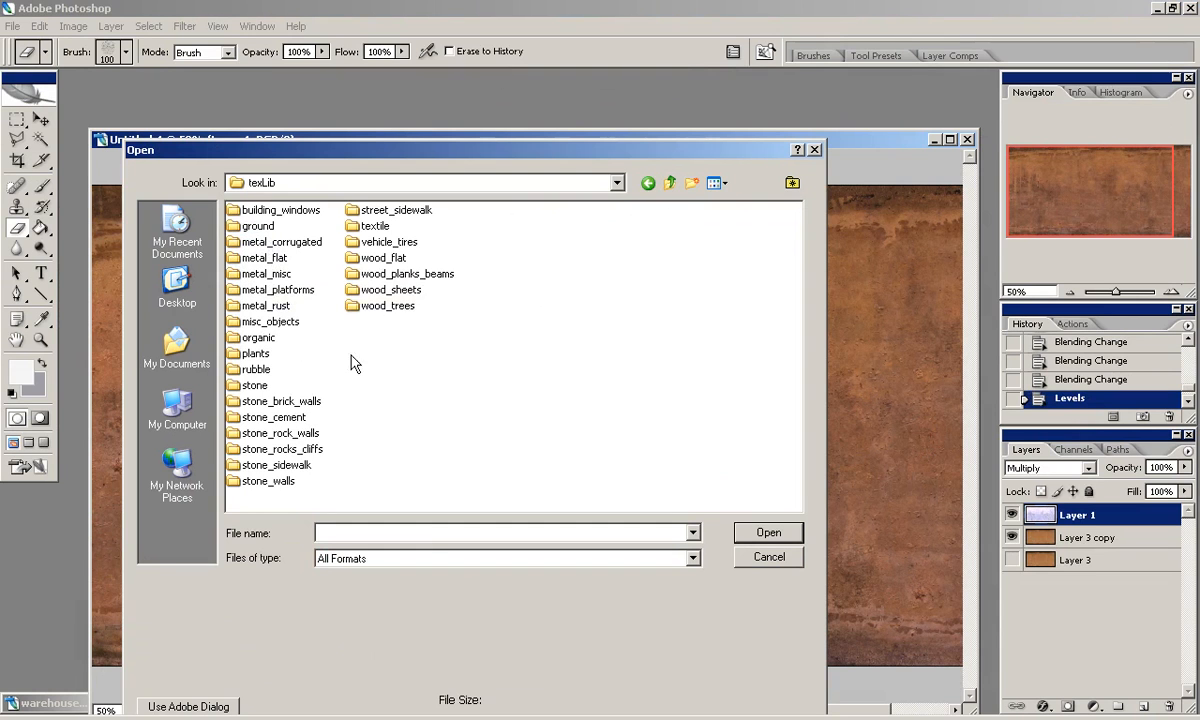
double_click(268, 306)
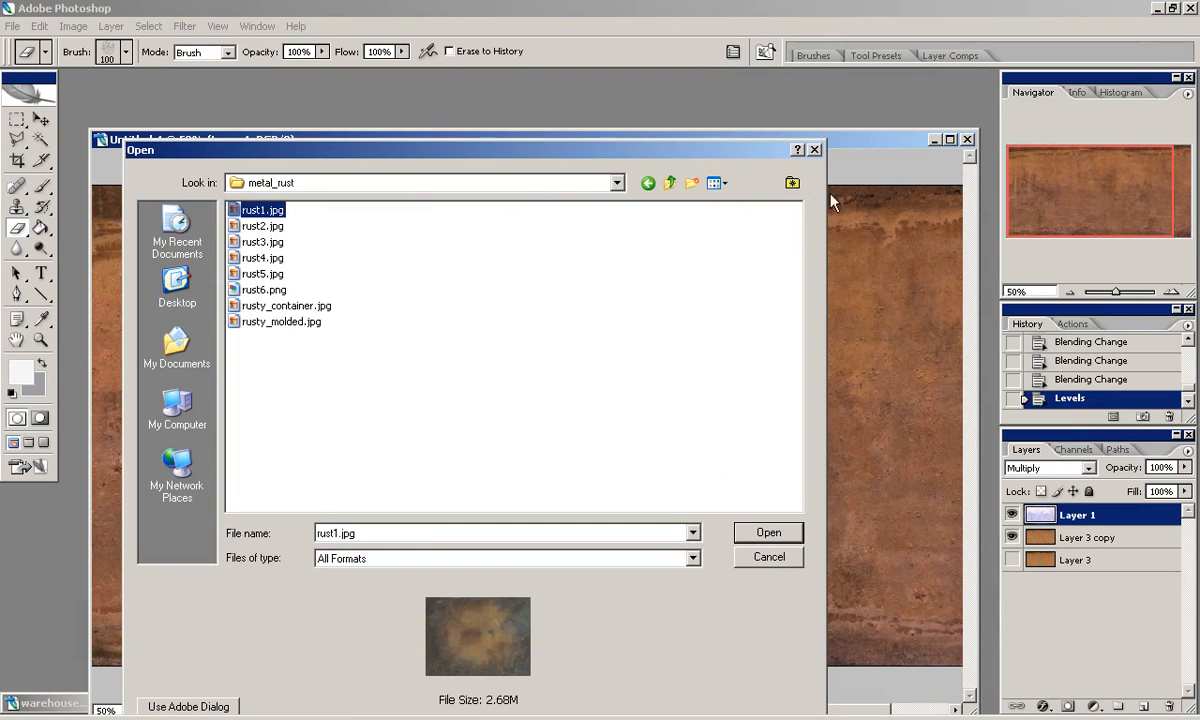
left_click(740, 204)
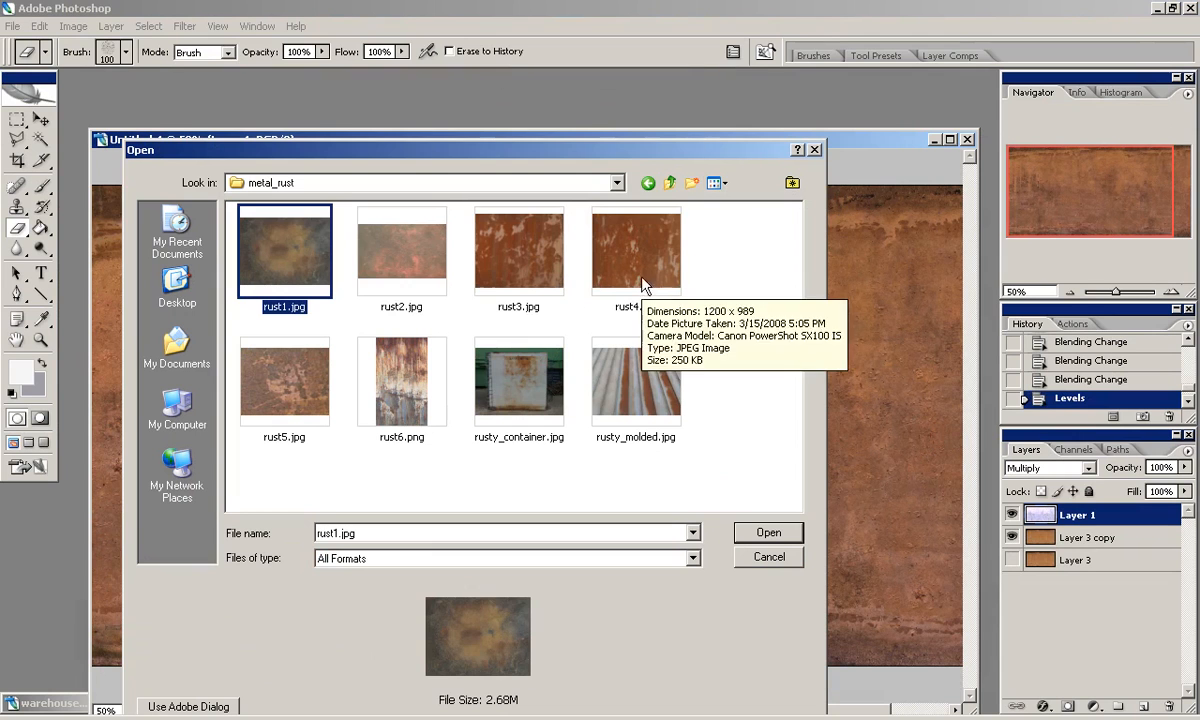
left_click(428, 358)
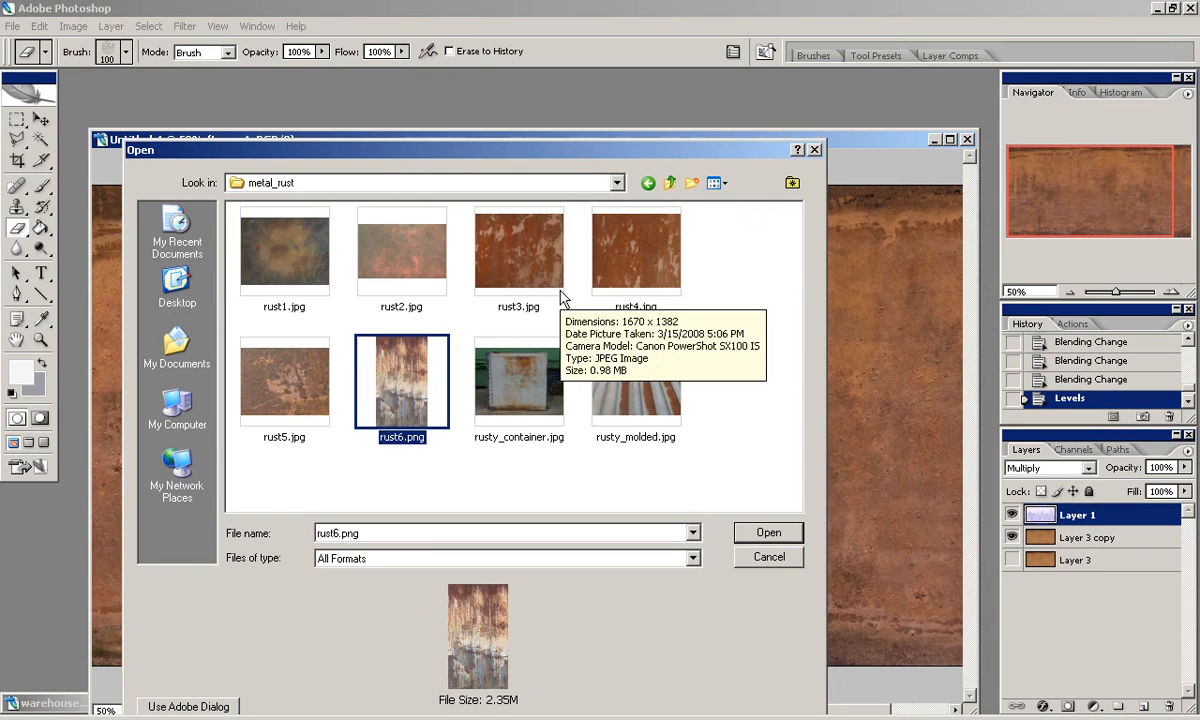
Open dirty_grey.jpg, clean_concrete.jpg and cement2.jpg together from texLib's stone_cement folder.
left_click(670, 184)
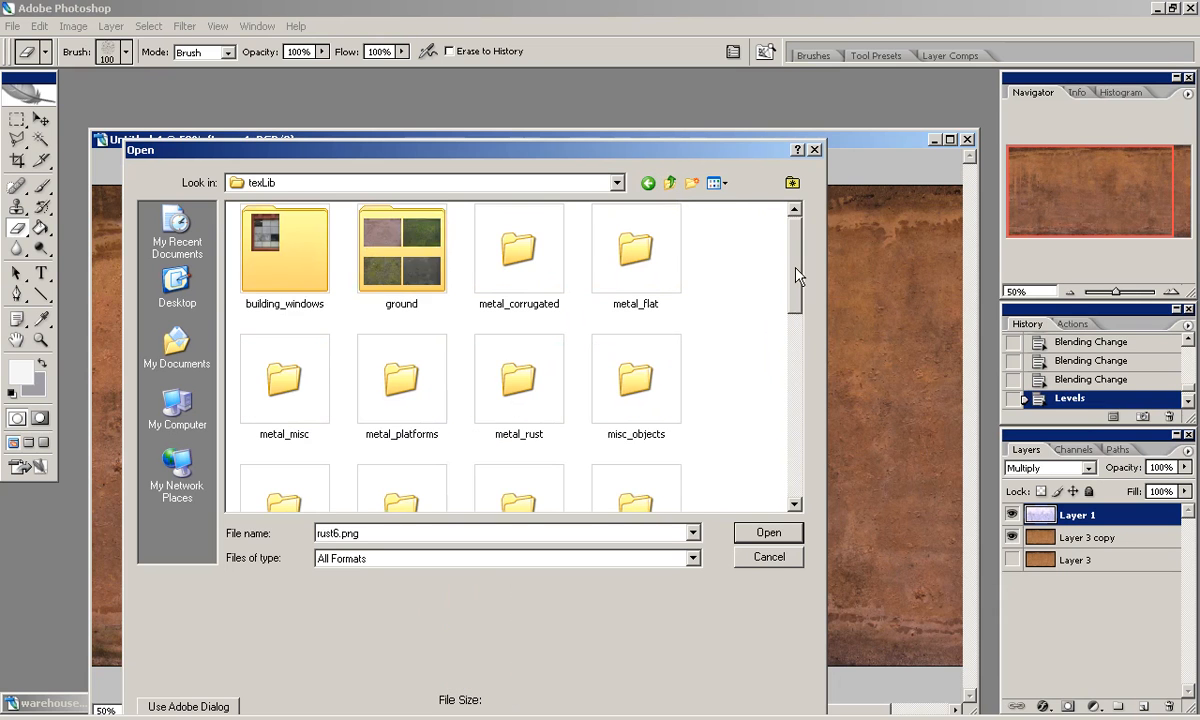
scroll(797, 275, "down", 5)
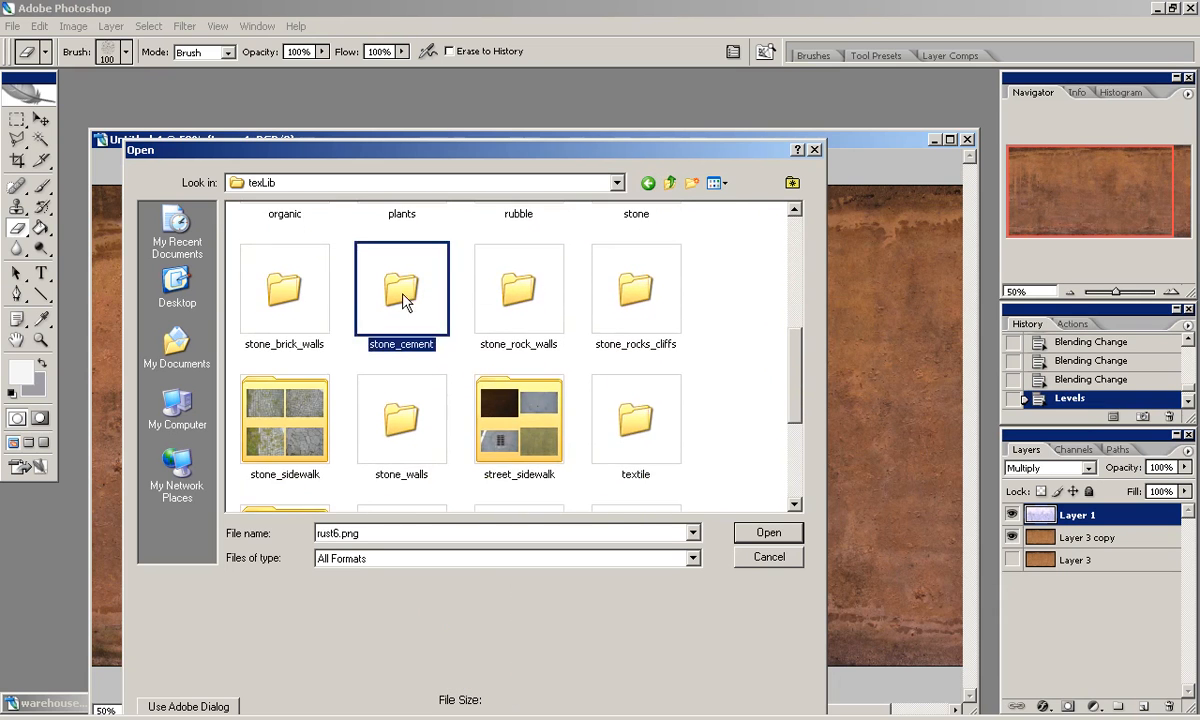
double_click(404, 296)
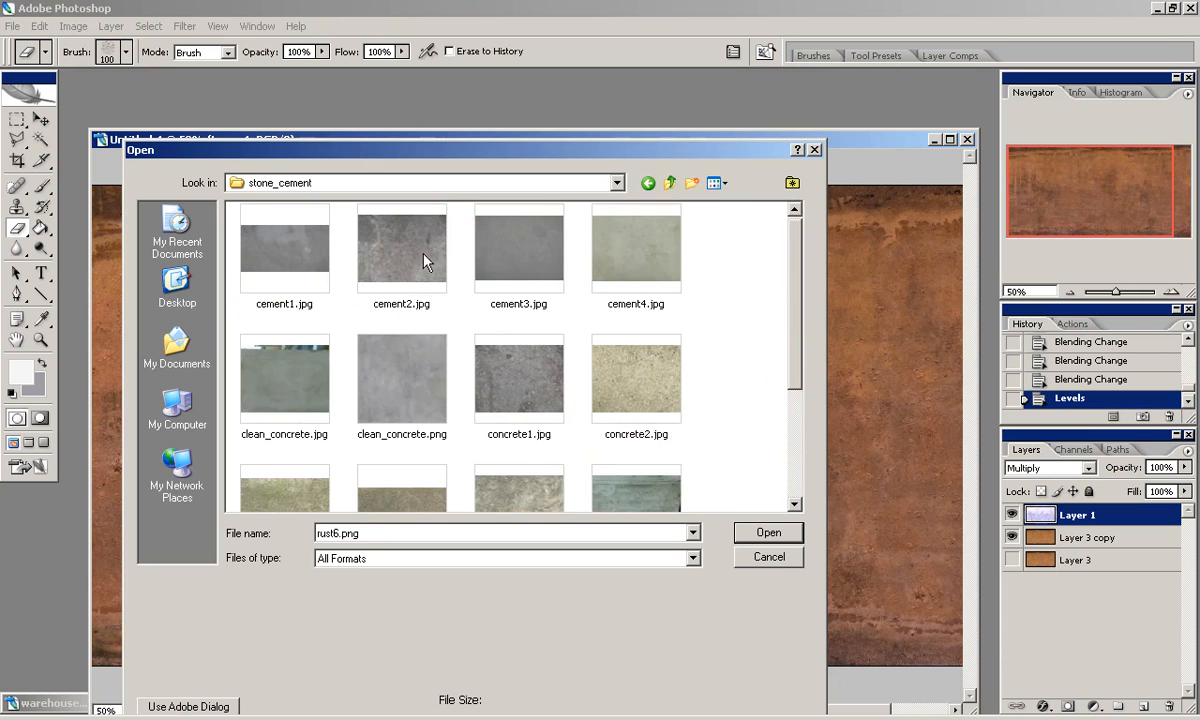
left_click_drag(797, 305, 799, 405)
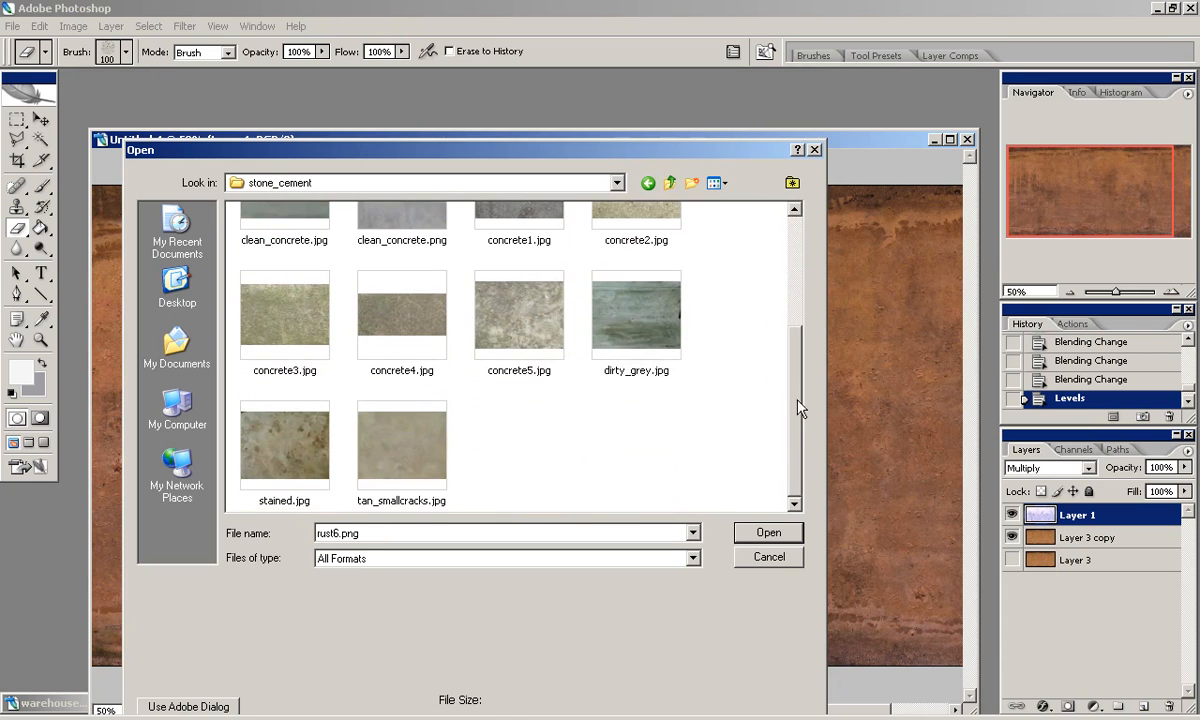
left_click(625, 350)
scroll(620, 358, "up", 3)
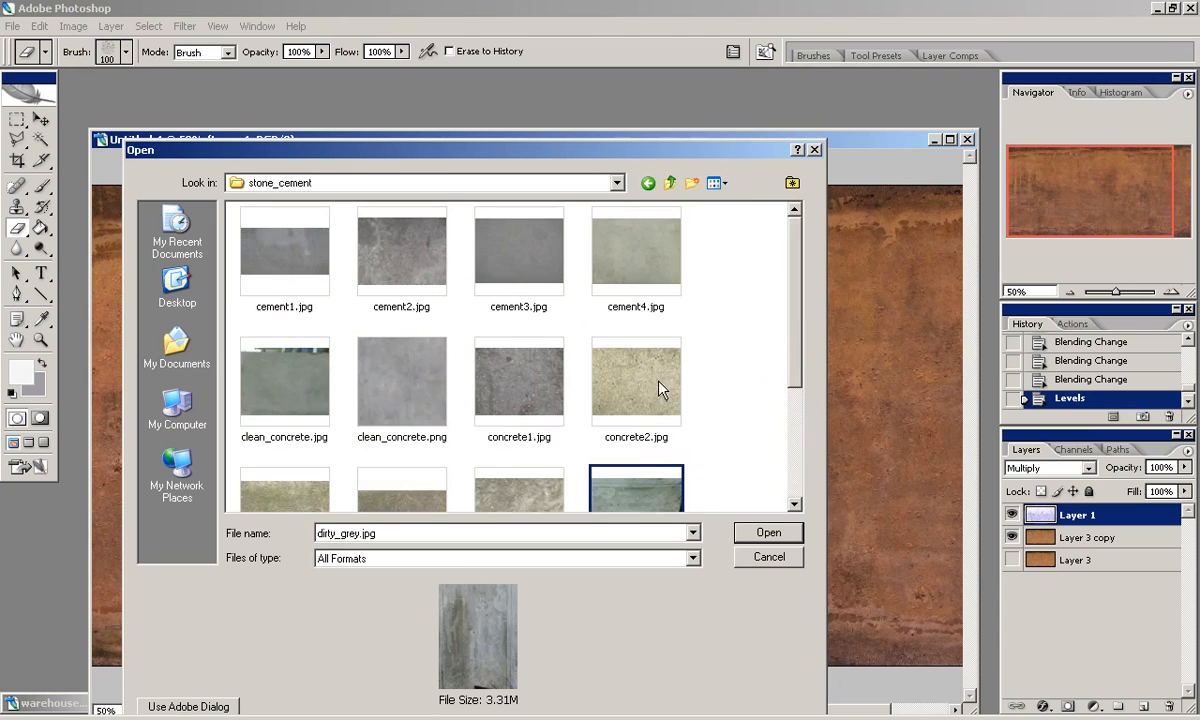
left_click(289, 397, "ctrl")
left_click(385, 245, "ctrl")
key("Return")
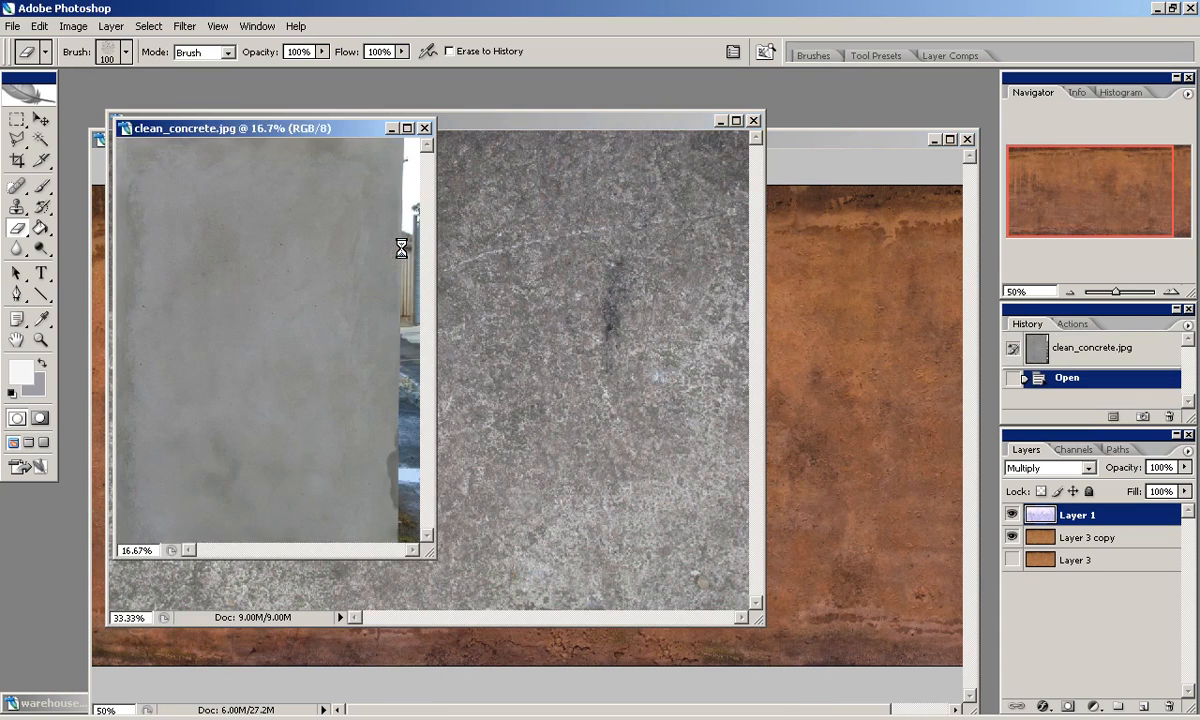
Minimize cement2.jpg and enlarge the dirty_grey.jpg window so the whole photo shows.
left_click(598, 118)
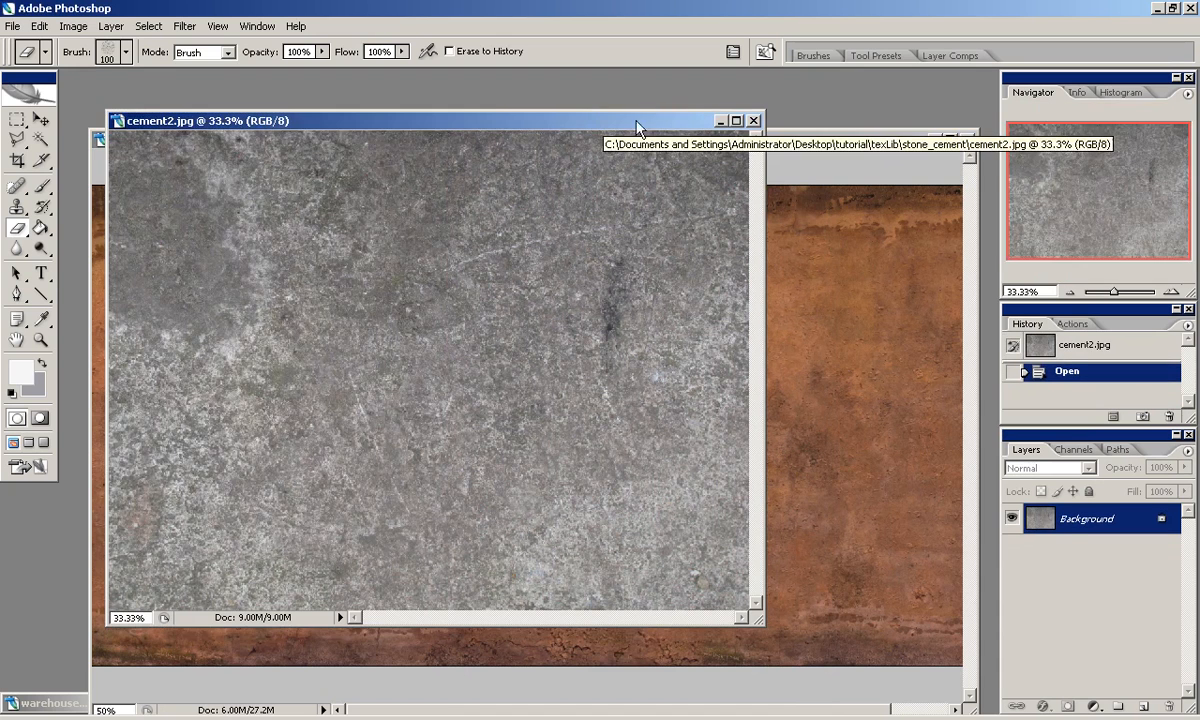
left_click(717, 121)
left_click_drag(278, 146, 406, 143)
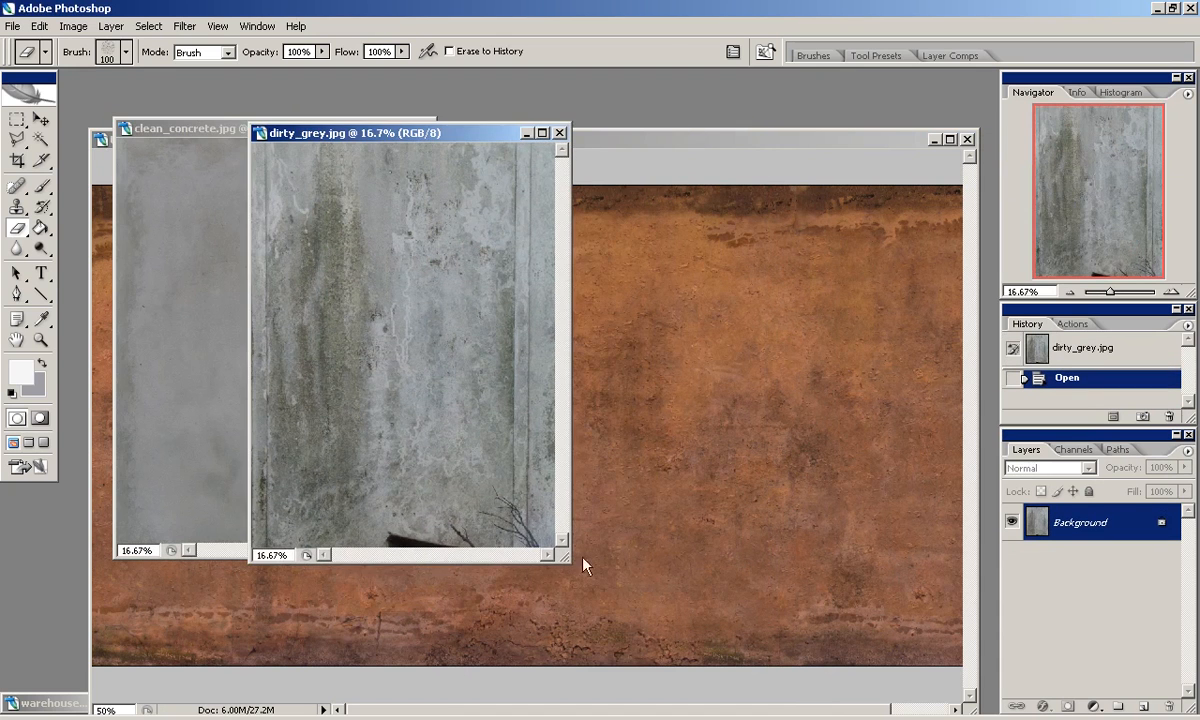
left_click_drag(566, 556, 681, 636)
Paste the main wall area of dirty_grey.jpg into Untitled-1, rotate it 90 degrees and scale it to cover the canvas.
left_click(17, 121)
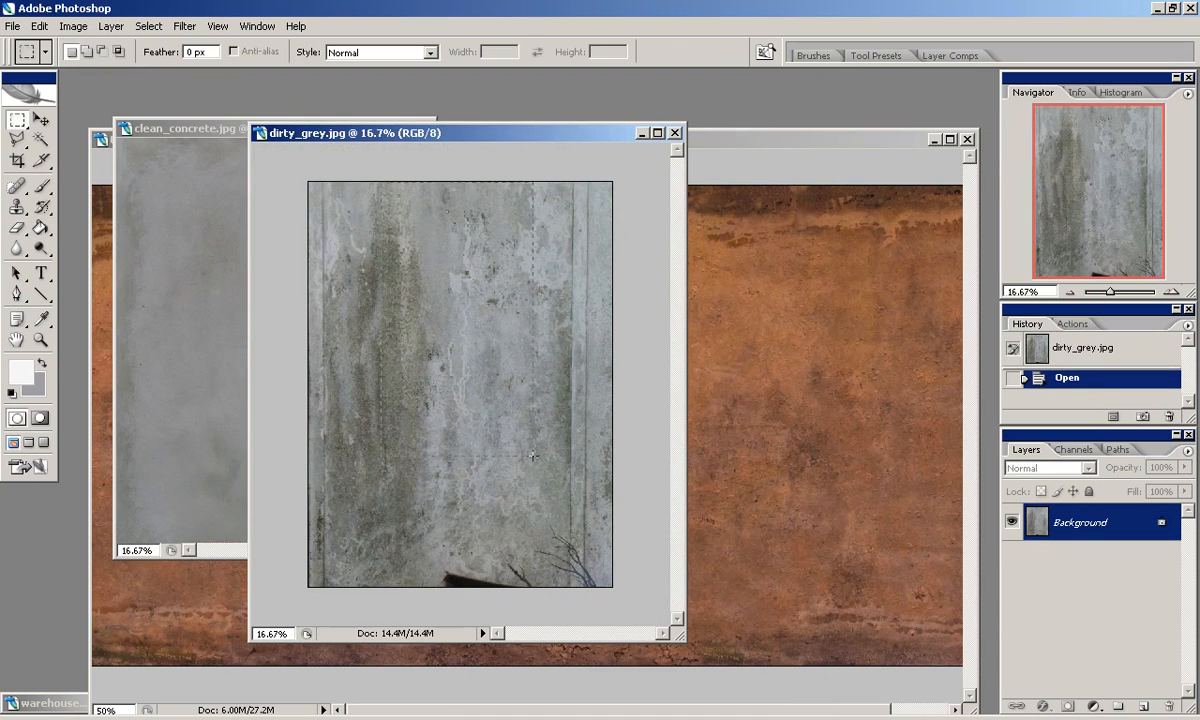
left_click_drag(567, 569, 316, 186)
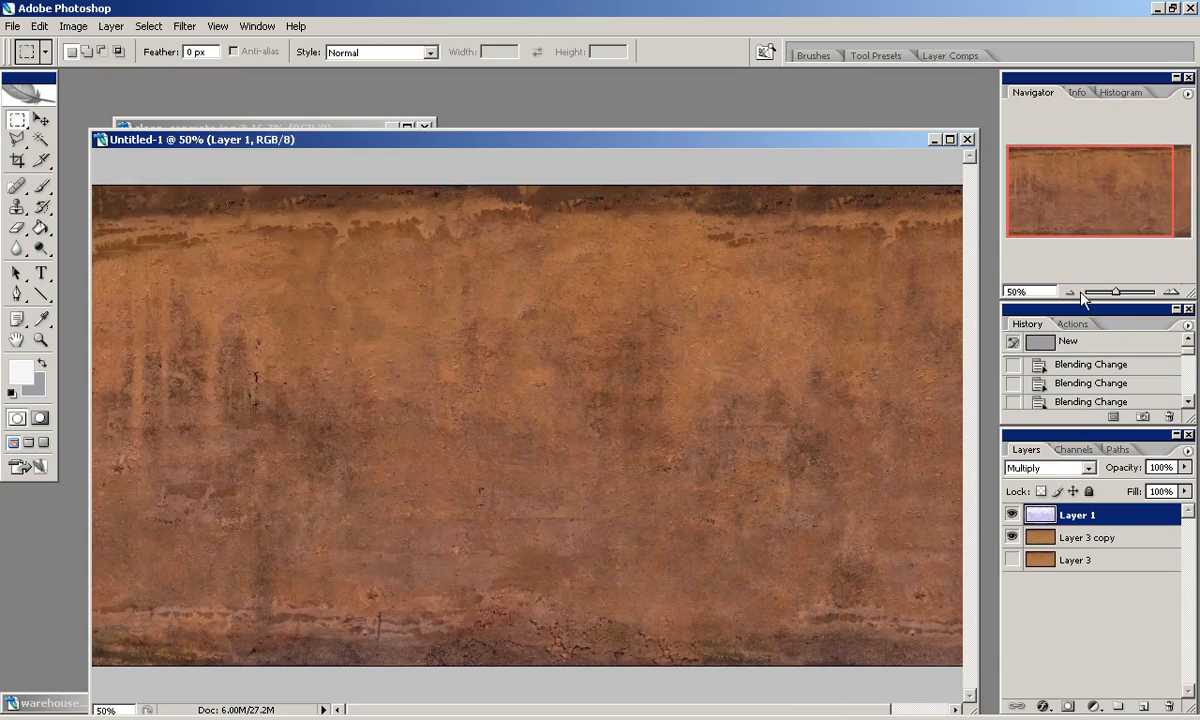
key("ctrl+minus")
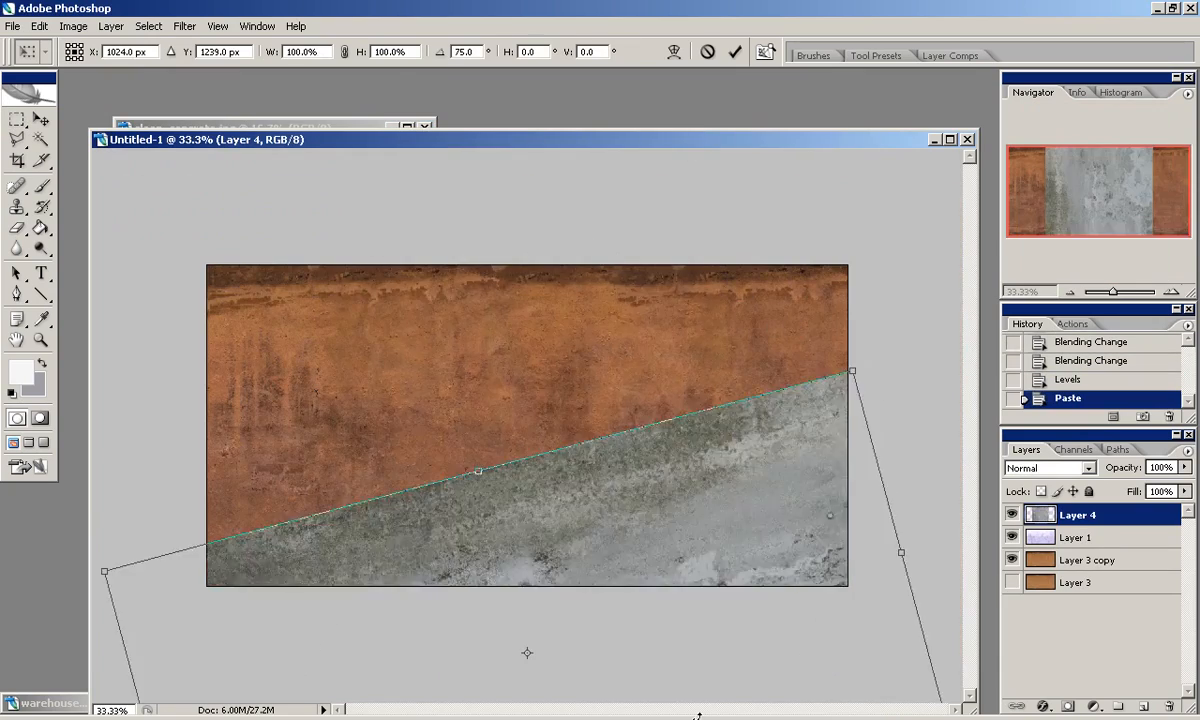
left_click_drag(697, 716, 790, 302, "shift")
left_click_drag(882, 603, 849, 594, "shift")
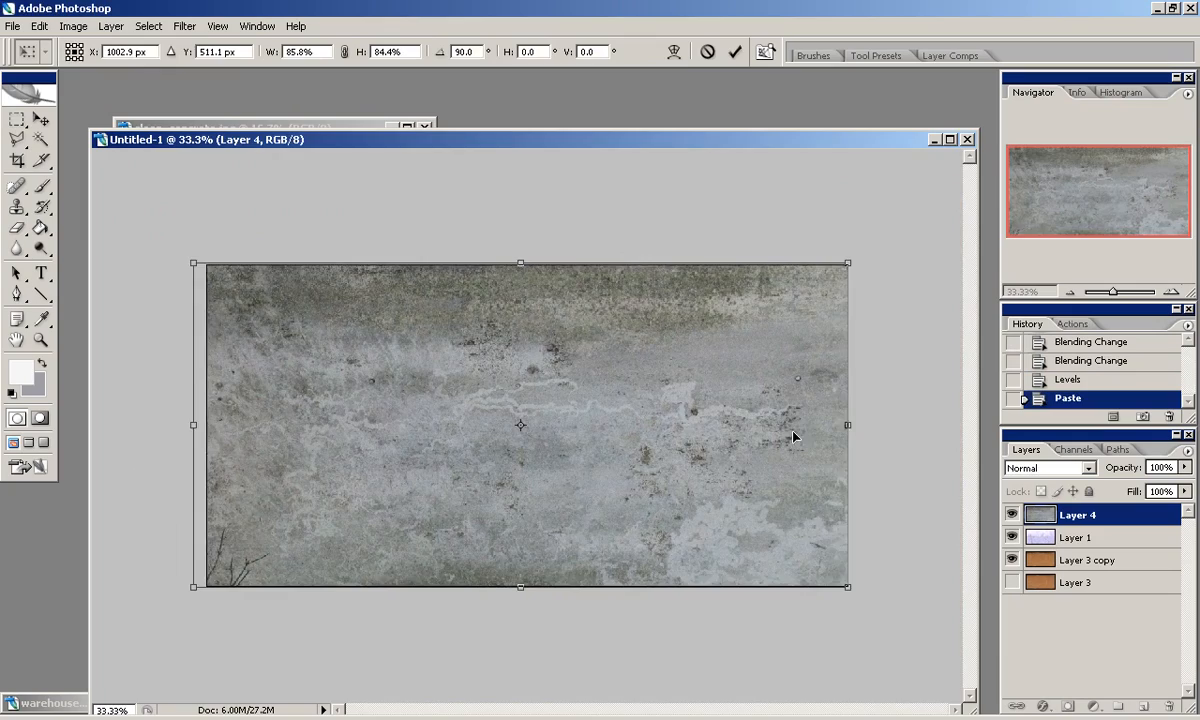
left_click(735, 51)
Clone away the dark branches and the distinct pale crack lines on the pasted grey concrete layer.
left_click(1168, 292)
left_click_drag(1130, 230, 1033, 248)
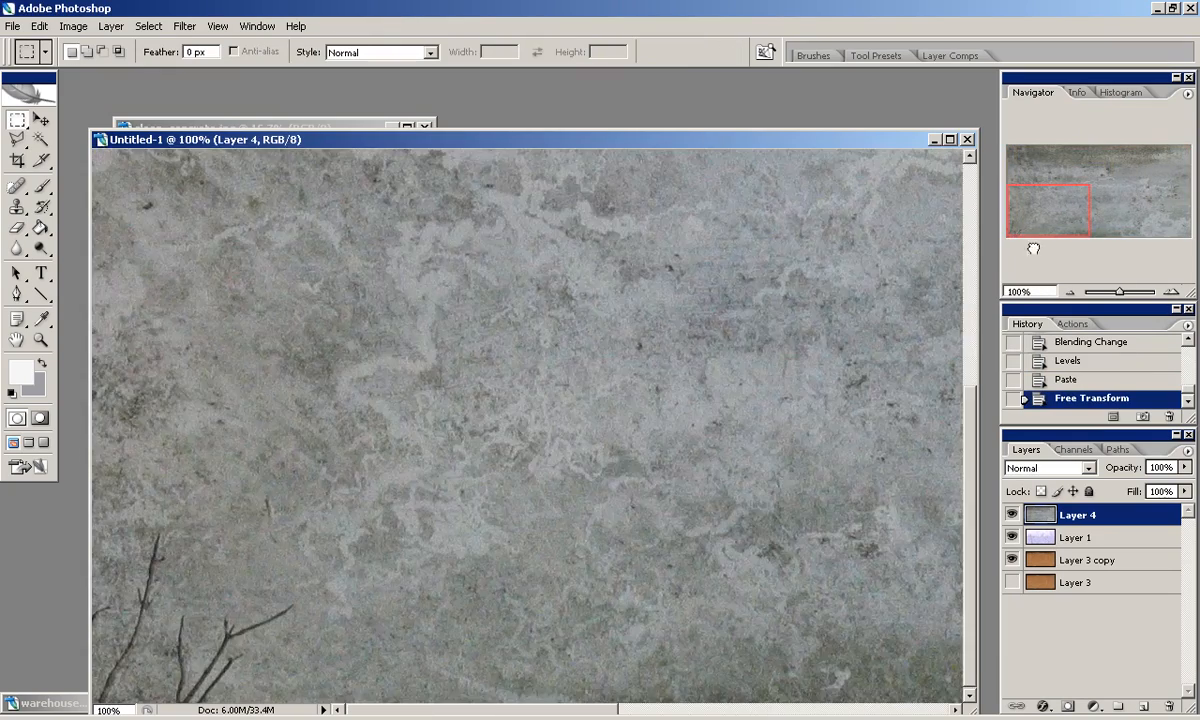
left_click(1070, 292)
key("s")
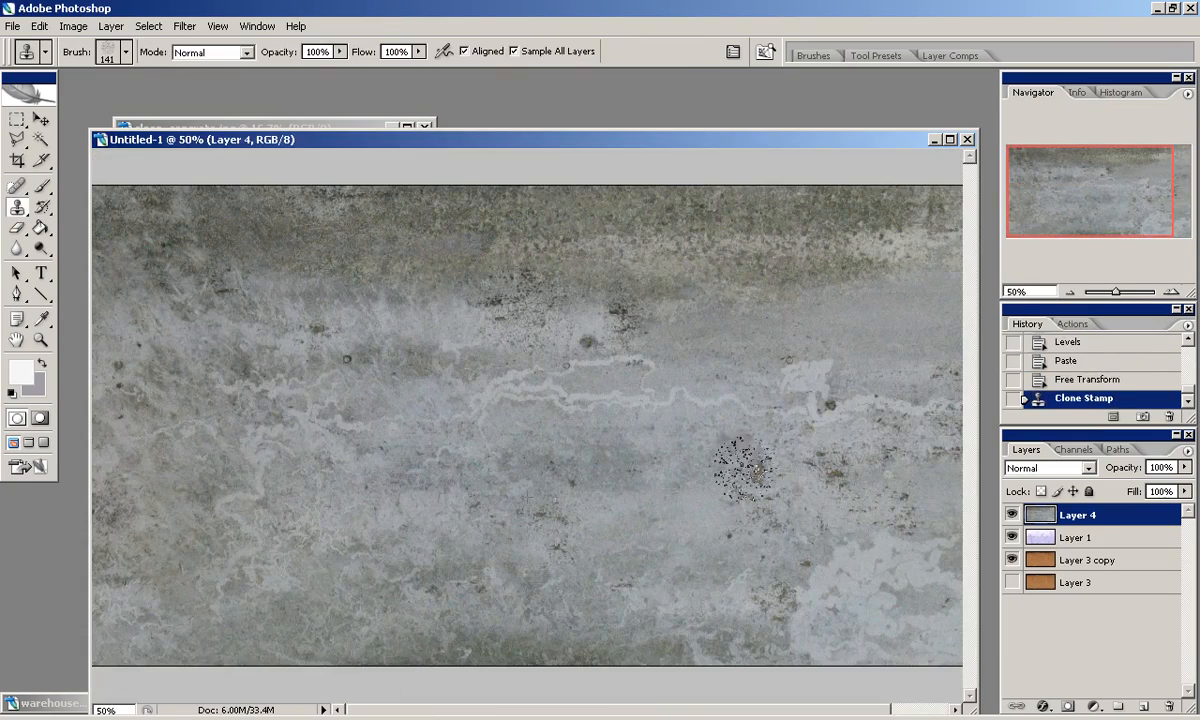
left_click(682, 457)
Try a series of blend modes, including Vivid Light, on Layer 4 over the orange wall.
left_click_drag(1113, 185, 1129, 185)
left_click(1057, 471)
left_click(1043, 165)
key("Down")
key("Down")
key("Down")
key("Down")
key("Down")
key("Down")
key("Down")
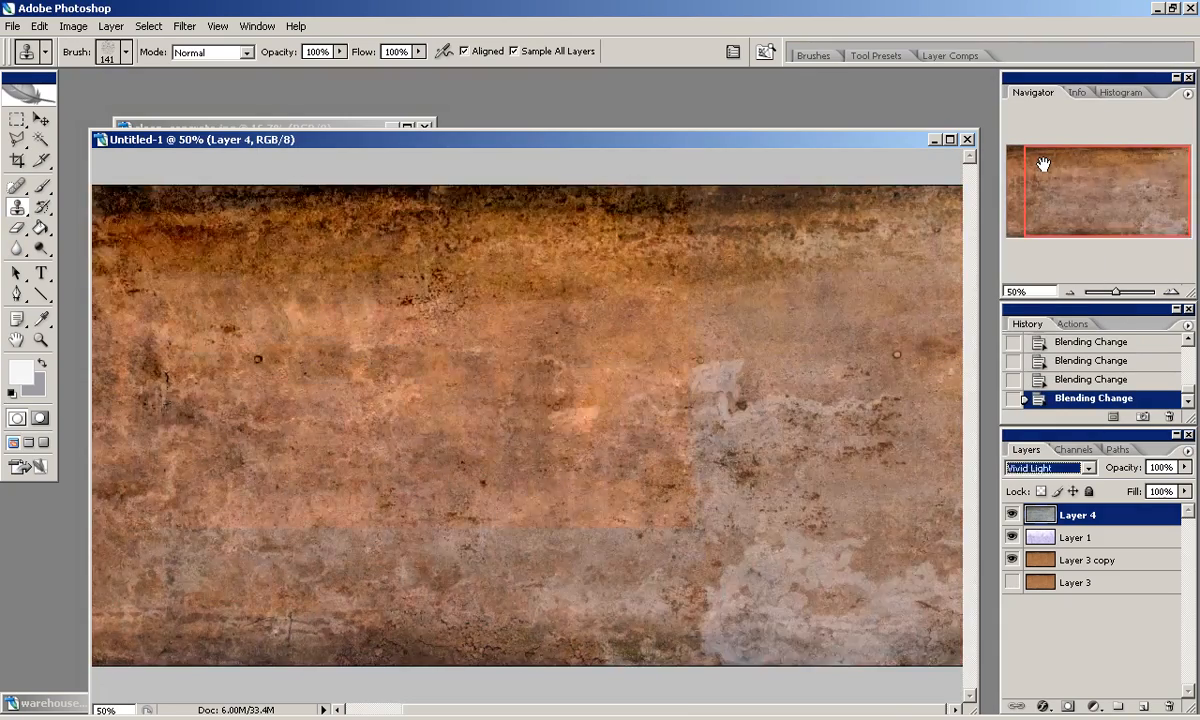
key("Down")
key("Down")
key("Down")
key("Down")
key("Down")
key("Down")
Return Layer 4 to Normal blending and leave its fill at 100%.
left_click(1045, 470)
key("Down")
key("Down")
key("Down")
key("Home")
key("Return")
mouse_move(1184, 491)
left_mouse_down()
mouse_move(1110, 510)
mouse_move(1188, 511)
left_mouse_up()
Brighten Layer 4 with Levels by raising the midtones and lowering the white input point.
left_click(74, 28)
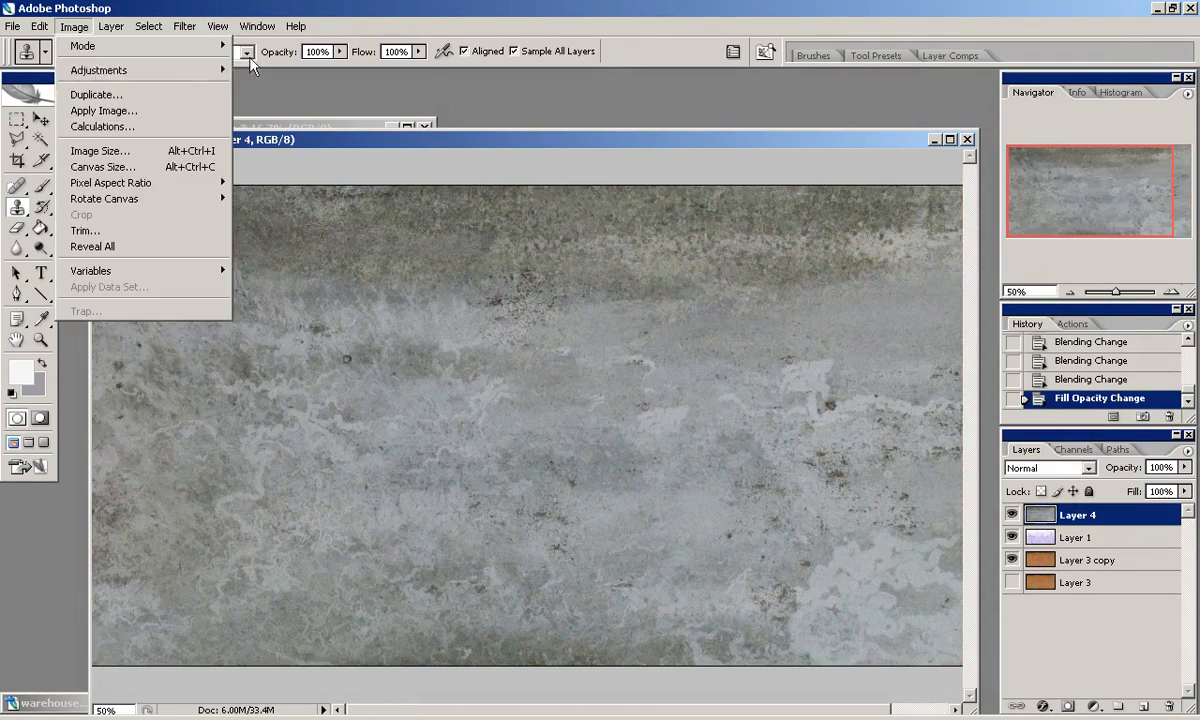
left_click(262, 71)
left_click_drag(556, 326, 536, 326)
left_click_drag(675, 326, 592, 323)
left_click(740, 183)
Try several blend modes on the brightened Layer 4 and set it to Soft Light.
left_click(1050, 468)
left_click(1038, 107)
key("Down")
key("Down")
key("Down")
key("Down")
key("Down")
key("Down")
key("Down")
key("Down")
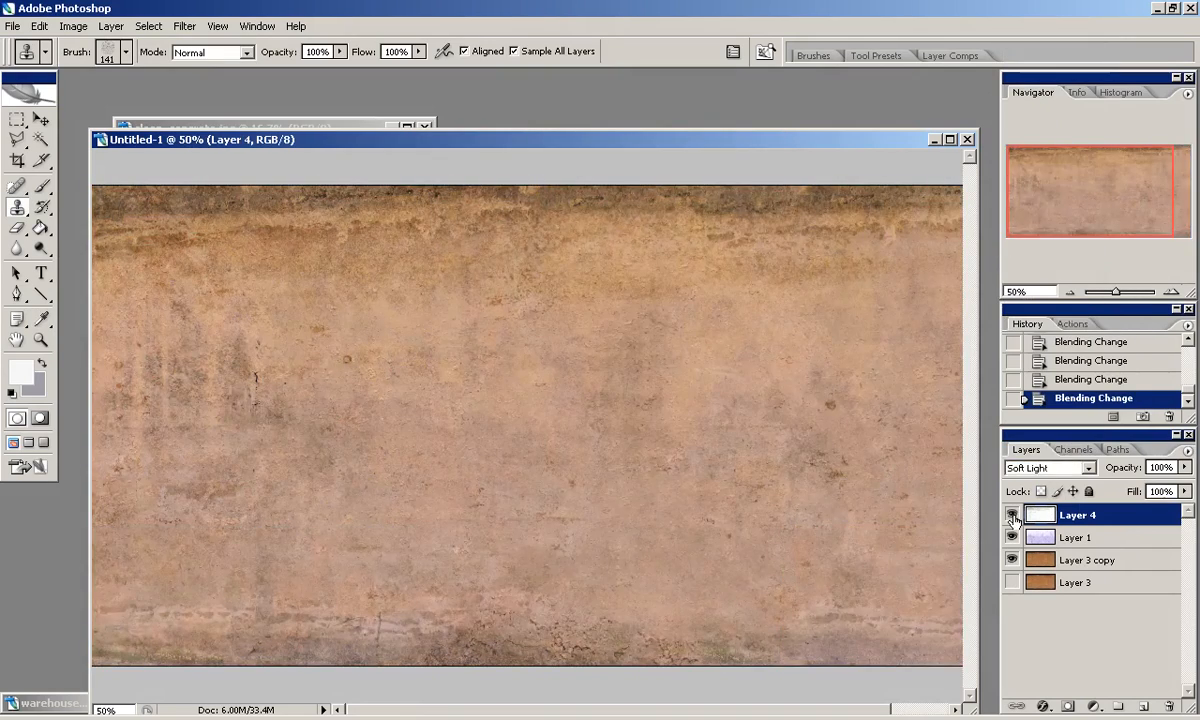
Try the remaining blend modes on Layer 4, then delete it and close the two unused concrete photos.
left_click(1050, 468)
left_click(1039, 257)
key("Down")
key("Down")
key("Down")
key("Down")
key("Down")
key("Down")
key("Down")
key("Down")
key("Down")
key("Down")
key("Down")
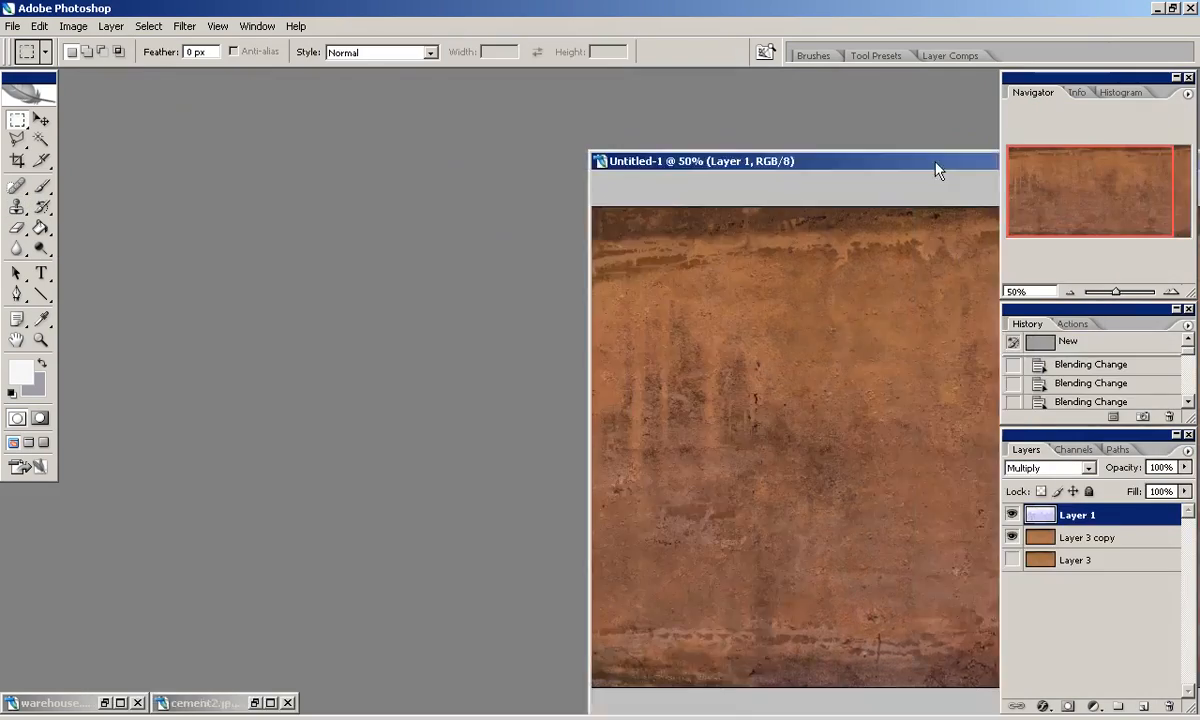
Copy all of cement2.jpg into Untitled-1 as a new layer and scale it down proportionally in the canvas's upper-left corner.
left_click_drag(935, 162, 455, 111)
double_click(216, 699)
key("ctrl+a")
key("ctrl+c")
left_click(753, 120)
key("ctrl+v")
key("ctrl+t")
key("ctrl+minus")
key("ctrl+minus")
key("ctrl+minus")
left_click_drag(710, 555, 549, 423)
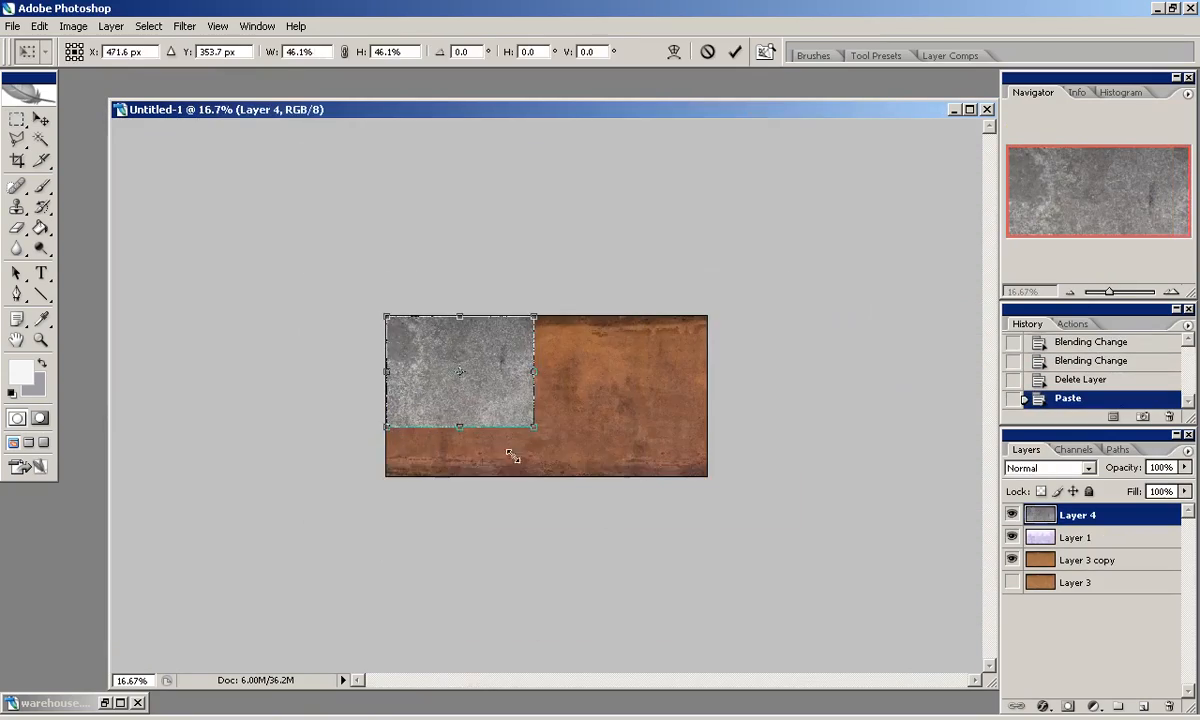
key("Return")
Duplicate the cement tile to its right and merge, then duplicate the row below it and merge into Layer 4.
left_click(1173, 291)
left_click_drag(1098, 191, 1086, 191)
left_click_drag(1042, 513, 1144, 706)
key("v")
left_click_drag(396, 329, 833, 329)
key("ctrl+e")
left_click_drag(1064, 517, 1144, 706)
left_click_drag(734, 308, 734, 638)
key("ctrl+e")
Duplicate the tiled cement layer, move the copy over the remaining orange strip and merge it into Layer 4.
left_click_drag(1061, 203, 1085, 203)
left_click_drag(1075, 515, 1144, 706)
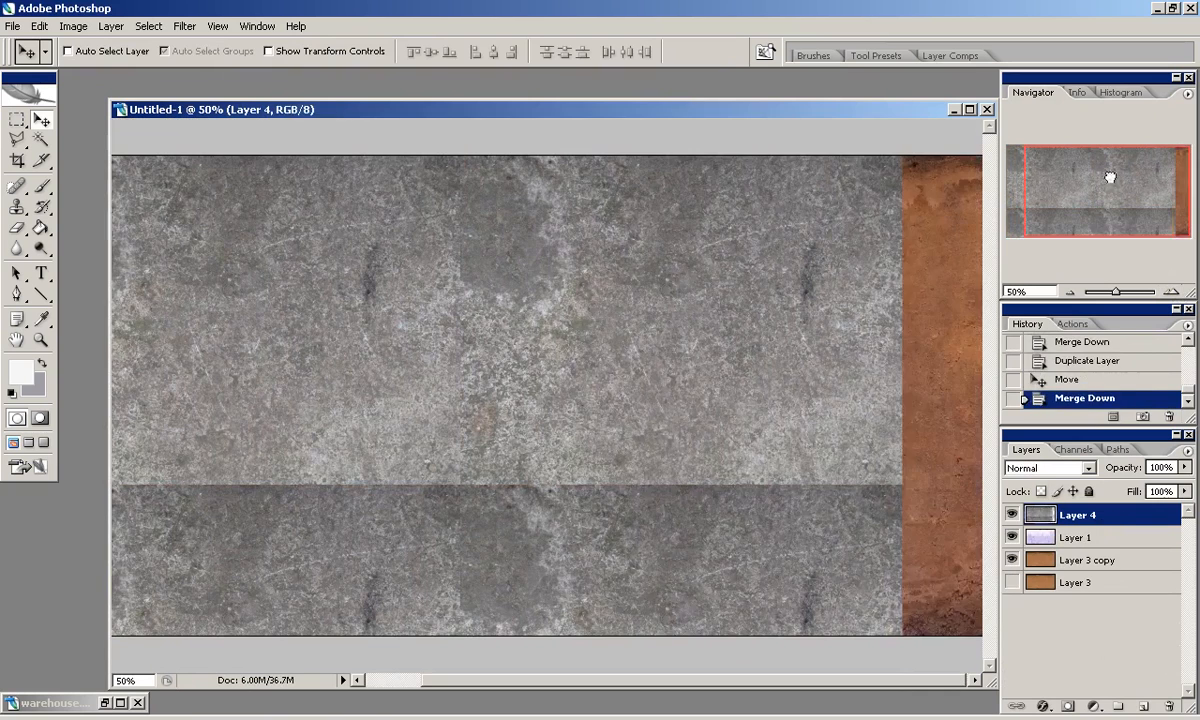
left_click_drag(420, 370, 860, 370)
left_click_drag(436, 380, 836, 380)
key("ctrl+e")
Clone over the tile seams and the repeated dark stains on the cement layer.
left_click(19, 208)
left_click_drag(455, 420, 510, 550)
left_click_drag(485, 440, 700, 490)
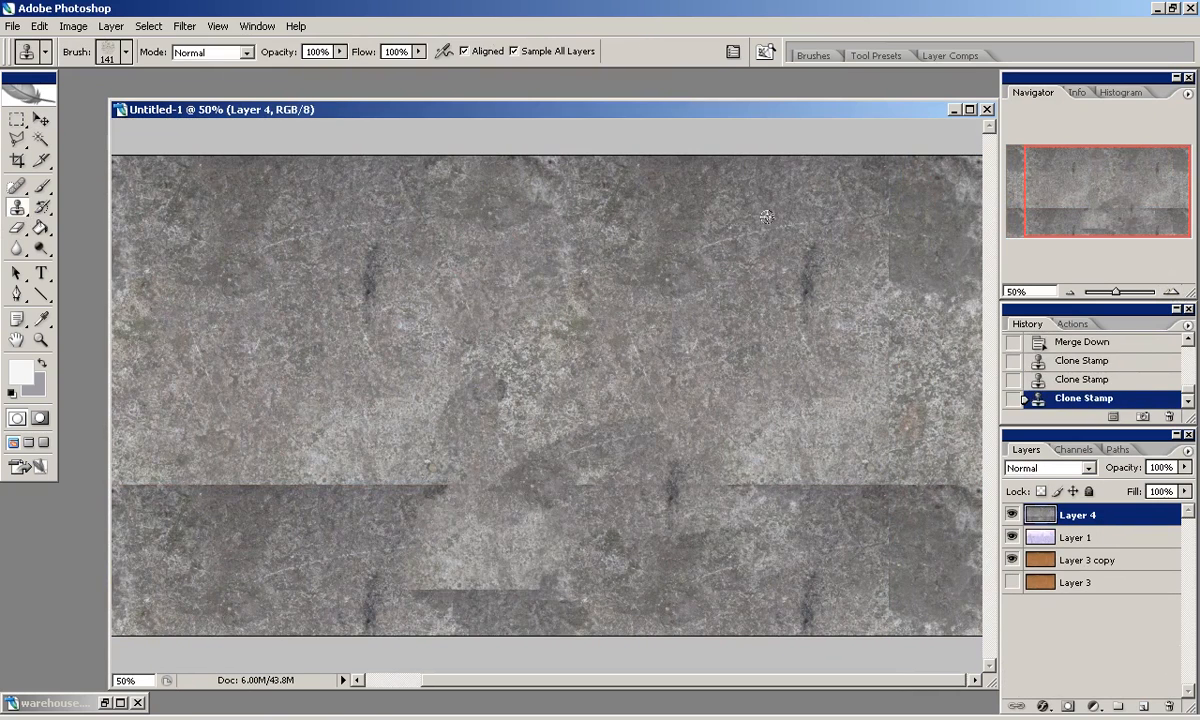
mouse_move(895, 190)
left_mouse_down()
mouse_move(919, 423)
mouse_move(660, 450)
left_mouse_up()
left_click_drag(720, 480, 885, 555)
mouse_move(810, 600)
left_mouse_down()
mouse_move(495, 410)
mouse_move(343, 474)
mouse_move(150, 470)
left_mouse_up()
left_click_drag(370, 260, 490, 400)
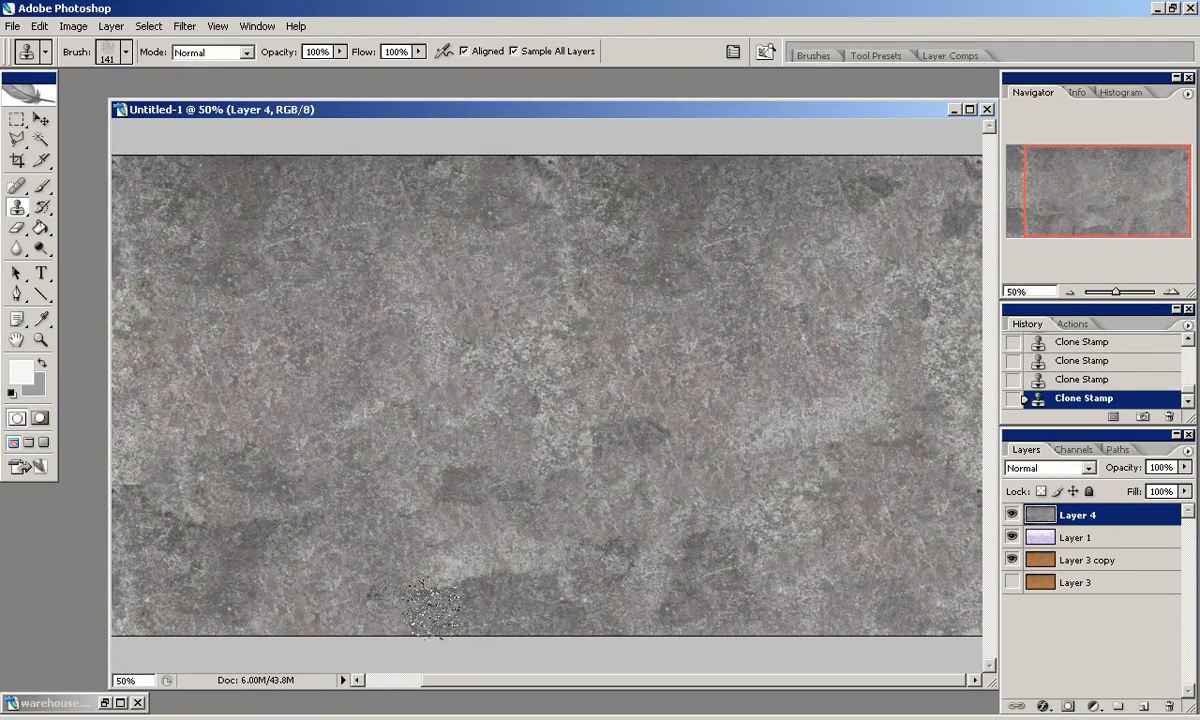
Clone out the remaining repeated patches along the cement layer's left side and upper edge.
left_click_drag(1079, 182, 1061, 182)
left_click_drag(212, 280, 150, 200)
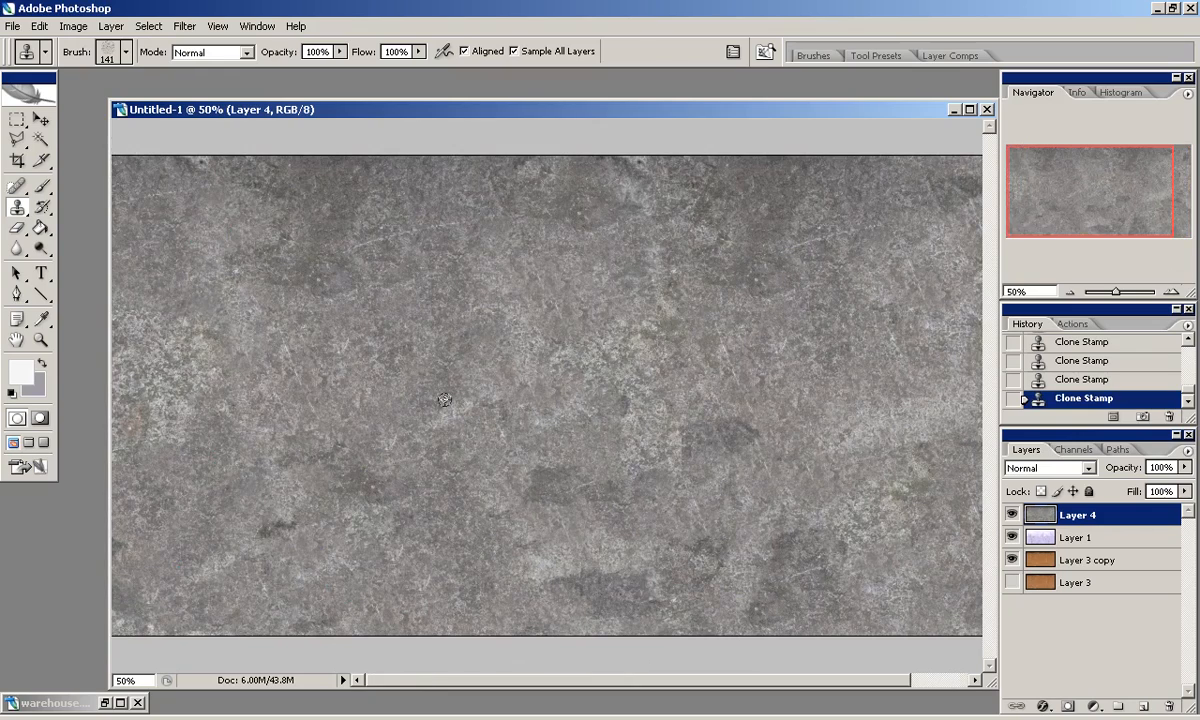
left_click_drag(650, 218, 735, 195)
left_click_drag(430, 225, 335, 255)
left_click_drag(752, 210, 815, 215)
left_click_drag(1091, 168, 1110, 165)
left_click_drag(575, 185, 765, 172)
left_click_drag(895, 180, 865, 188)
Check the cement layer up close, then step Layer 4's blend mode to Overlay.
mouse_move(1105, 185)
left_mouse_down()
mouse_move(1045, 175)
mouse_move(1110, 190)
left_mouse_up()
left_click(1173, 292)
left_click(1173, 292)
left_click(1070, 292)
left_click(1070, 292)
left_click(1089, 468)
left_click(1022, 176)
key("Down")
key("Down")
key("Down")
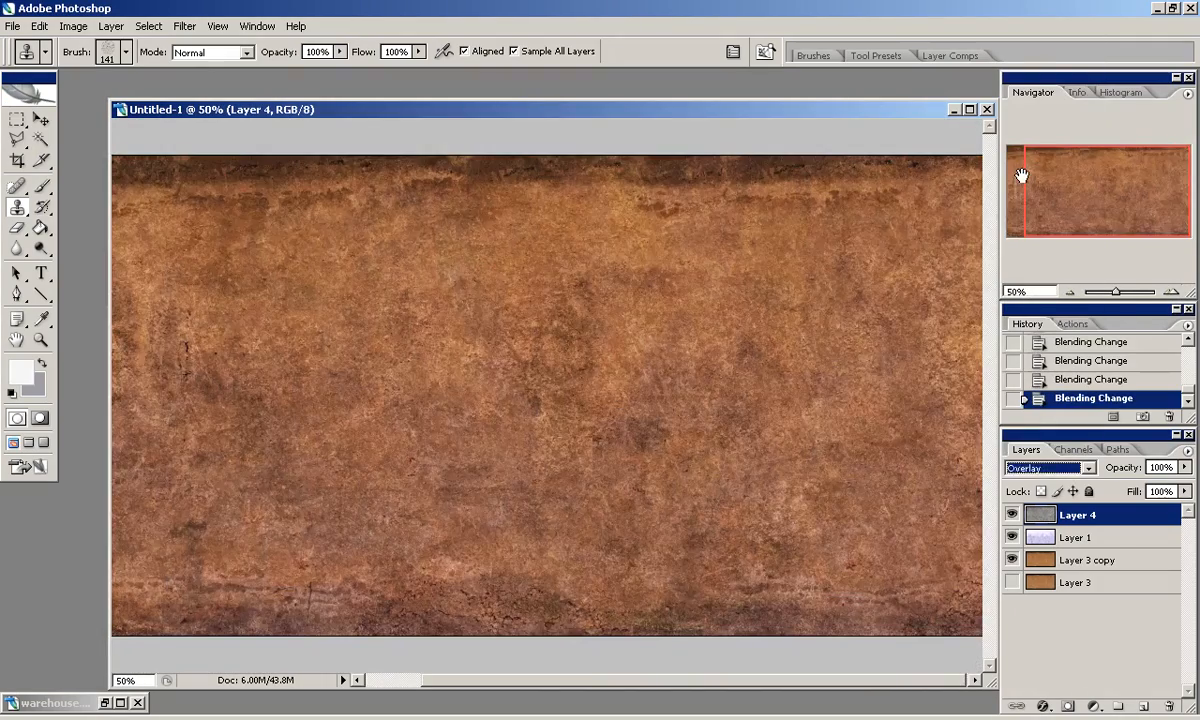
Try the other blend modes on Layer 4 and settle on Soft Light.
key("Down")
key("Down")
key("Down")
key("Down")
key("Down")
key("Down")
key("Down")
key("Down")
key("Down")
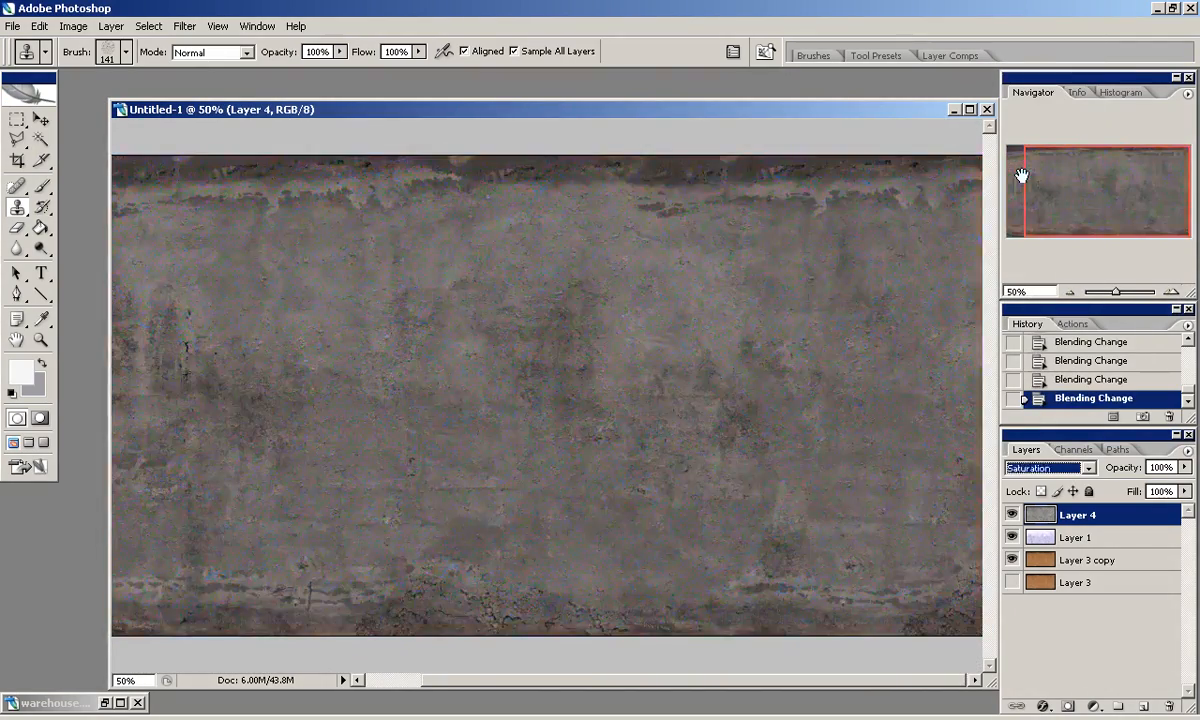
key("Down")
key("Down")
left_click(1089, 468)
left_click(1067, 108)
key("Down")
key("Down")
key("Down")
key("Down")
key("Down")
key("Down")
key("Down")
key("Down")
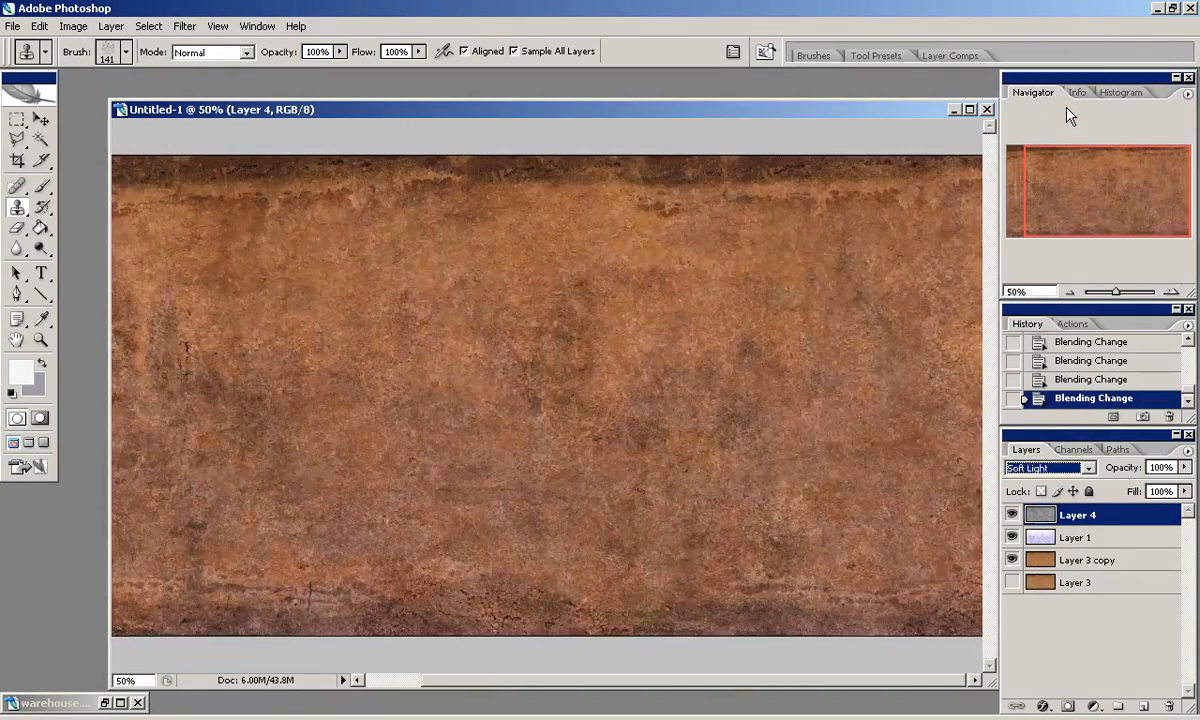
Compare the wall with Layer 4 and Layer 1 hidden and shown, leaving both visible and Layer 1 selected.
key("ctrl+alt+0")
left_click(1010, 516)
left_click_drag(1130, 193, 1032, 191)
left_click(1010, 516)
key("ctrl+minus")
left_click(1012, 539)
left_click(1012, 539)
left_click(1012, 539)
left_click(1012, 539)
left_click(1038, 539)
left_click(1013, 538)
left_click(1013, 538)
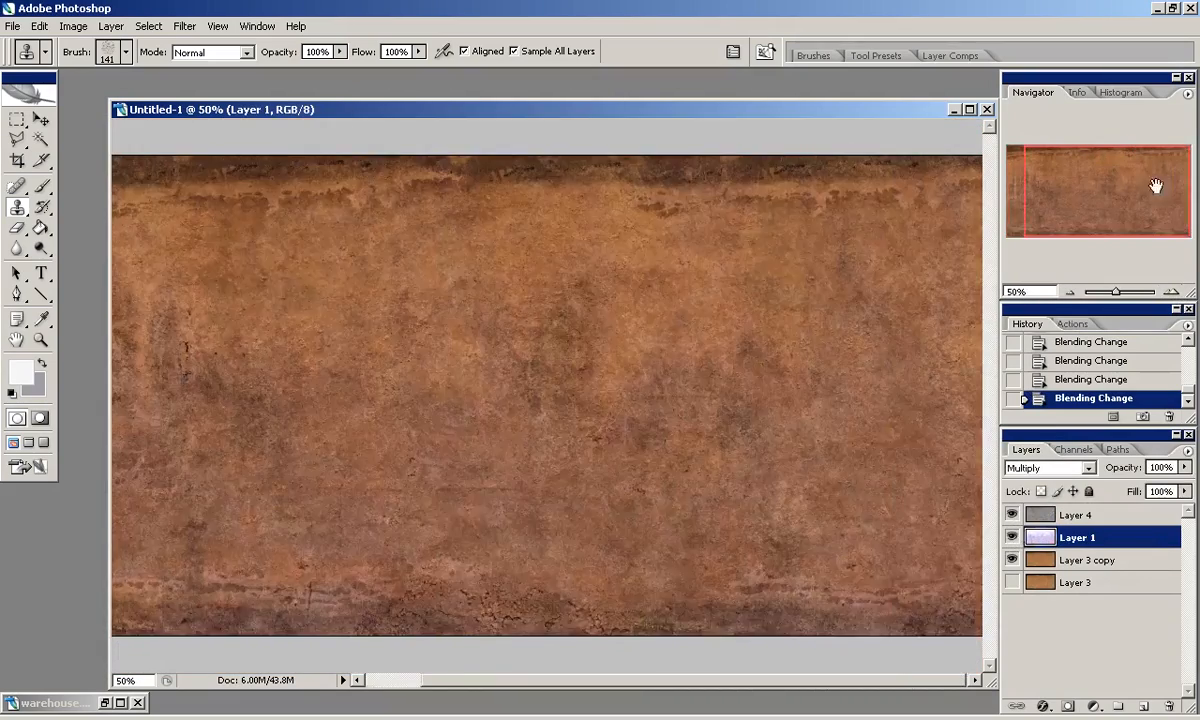
Bring up the warehouse reference image and compare it with the wall texture.
double_click(62, 703)
left_click_drag(660, 113, 621, 105)
left_click_drag(738, 109, 721, 120)
left_click(608, 103)
left_click(706, 105)
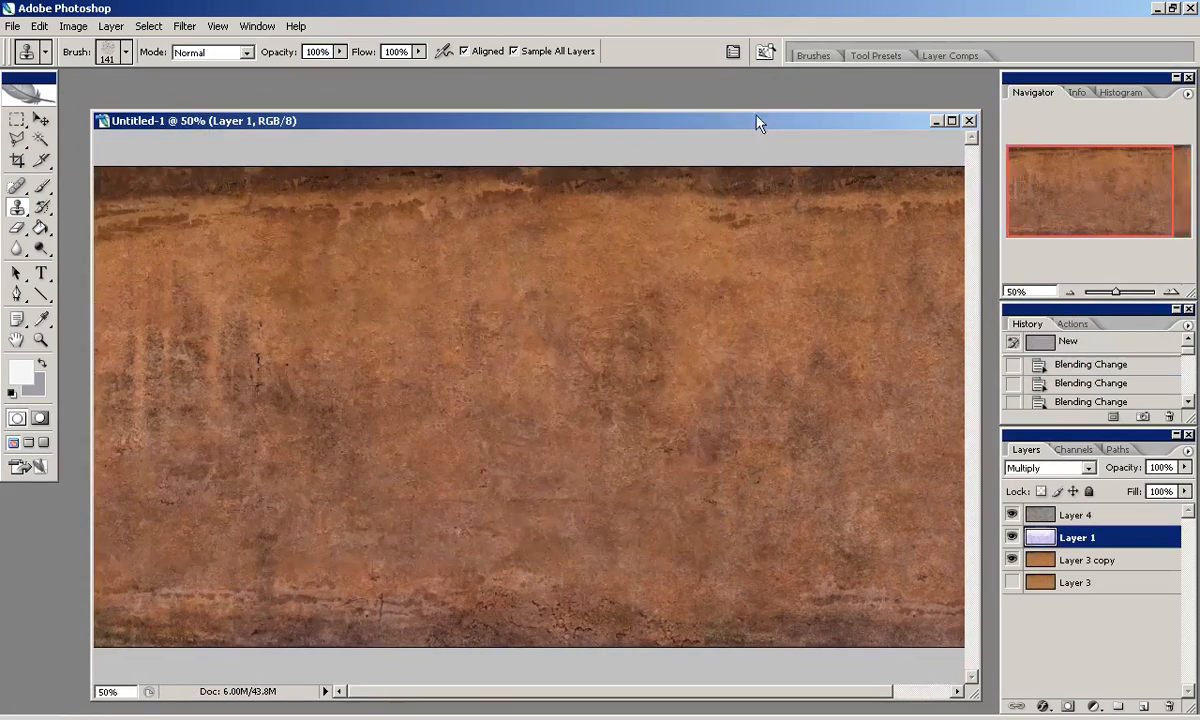
Browse the texture library and open rust6.png from the metal_rust folder.
left_click(13, 26)
left_click(28, 66)
left_click(270, 387)
left_click(297, 373)
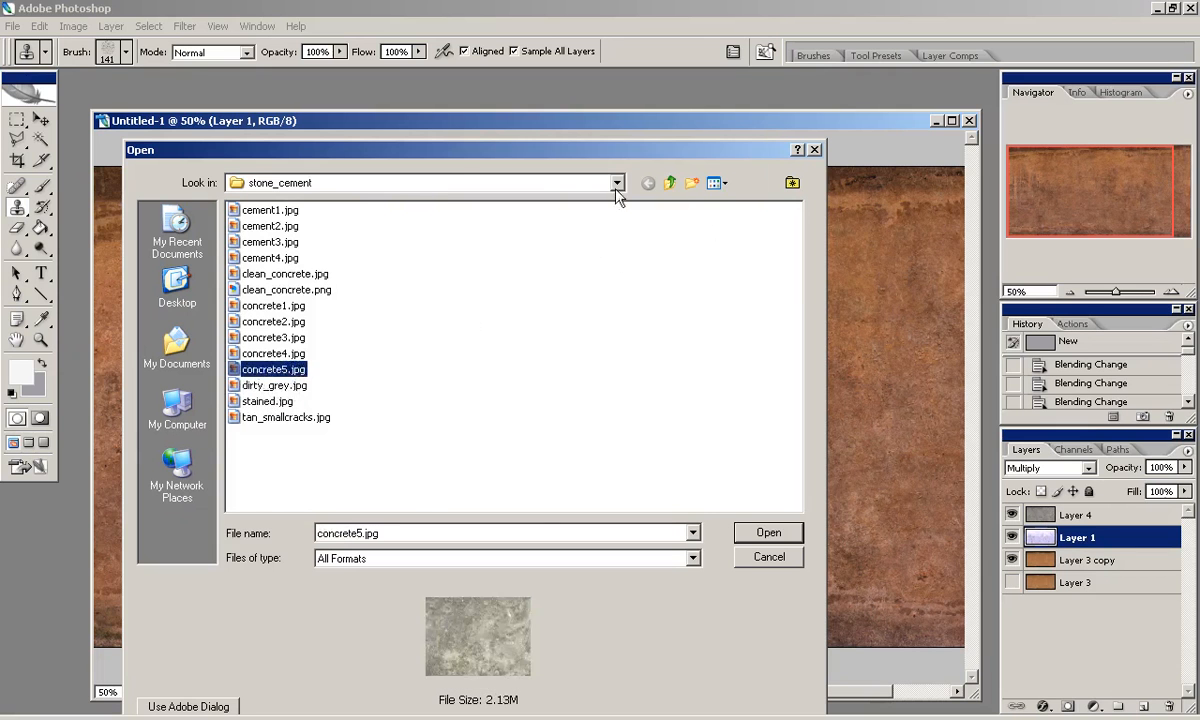
left_click(671, 184)
double_click(272, 301)
left_click(273, 317)
left_click(272, 306)
left_click(264, 288)
left_click(259, 276)
double_click(257, 289)
left_click_drag(421, 652, 591, 689)
Copy the whole rust image and paste it into the wall document as a new layer above Layer 1.
left_click(14, 120)
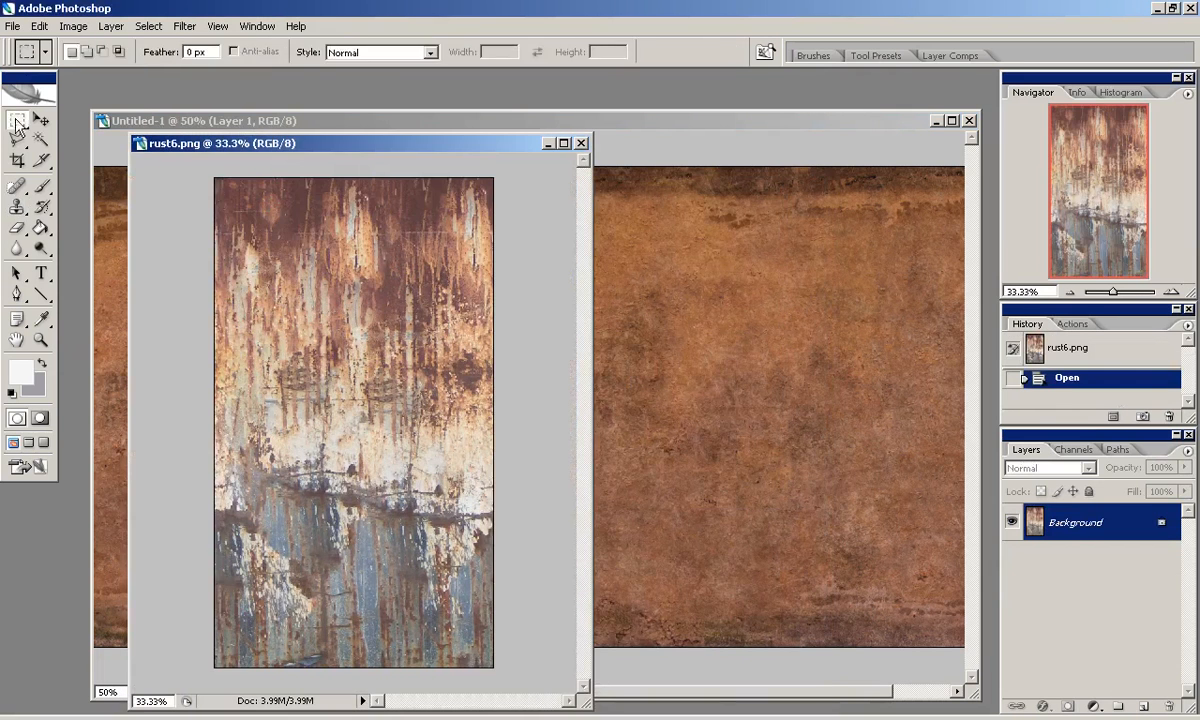
left_click_drag(203, 598, 508, 168)
key("ctrl+c")
left_click(659, 122)
key("ctrl+v")
Scale the pasted rust layer down to the wall's height and align it with the canvas's left edge.
key("ctrl+minus")
key("ctrl+t")
left_click_drag(639, 667, 613, 630, "shift")
left_click_drag(514, 341, 363, 341)
key("Return")
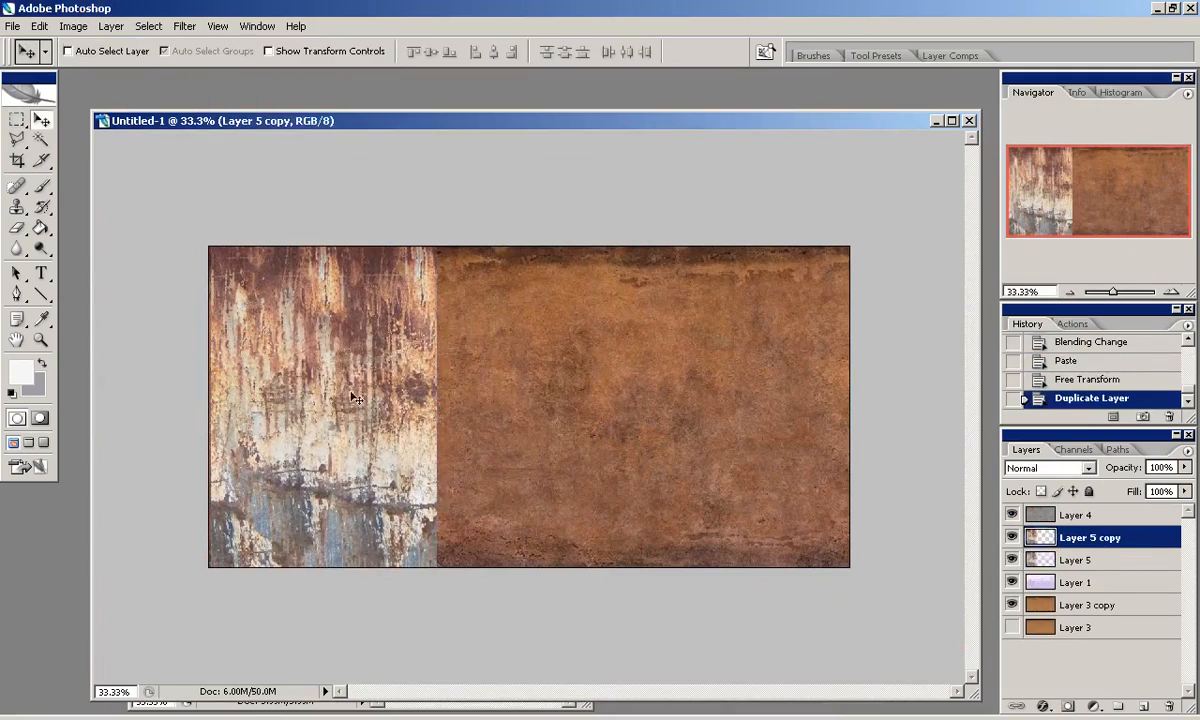
Duplicate the rust layer across the full wall width and merge the copies into Layer 5.
key("v")
left_click_drag(390, 400, 606, 400)
left_click_drag(1143, 705, 1143, 706)
left_click_drag(530, 420, 966, 420)
key("ctrl+e")
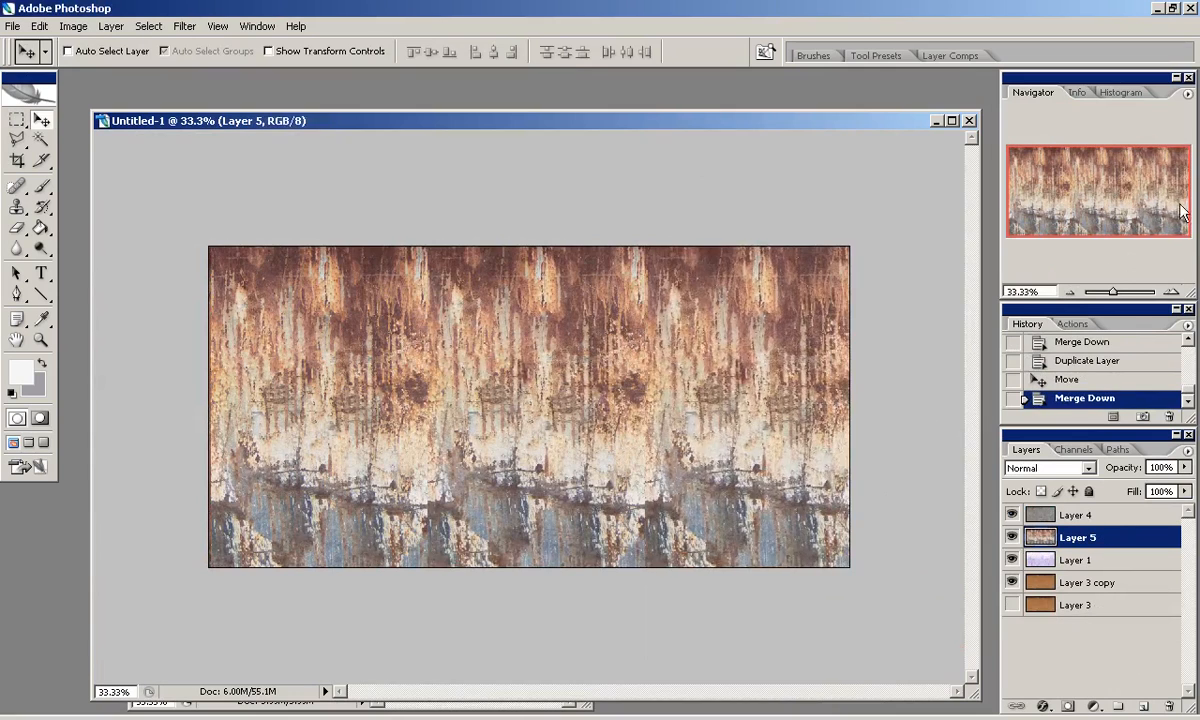
Clone light cream plaster over the blue-grey lower area in the middle of the rust layer.
left_click(1171, 292)
left_click_drag(1106, 190, 1121, 190)
left_click(18, 210)
left_click(502, 497, "alt")
mouse_move(560, 515)
left_mouse_down()
mouse_move(630, 578)
mouse_move(545, 570)
left_mouse_up()
mouse_move(540, 525)
left_mouse_down()
mouse_move(520, 575)
mouse_move(650, 590)
left_mouse_up()
left_click_drag(500, 508, 505, 612)
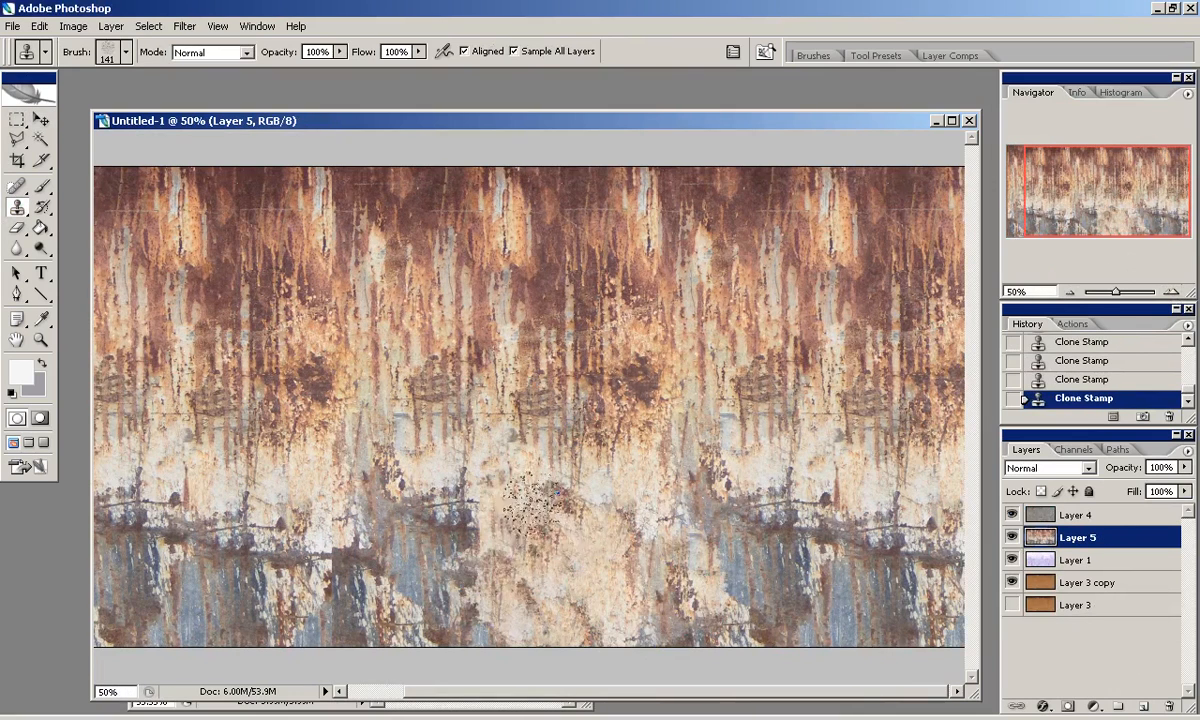
left_click(598, 516, "alt")
left_click_drag(455, 508, 492, 612)
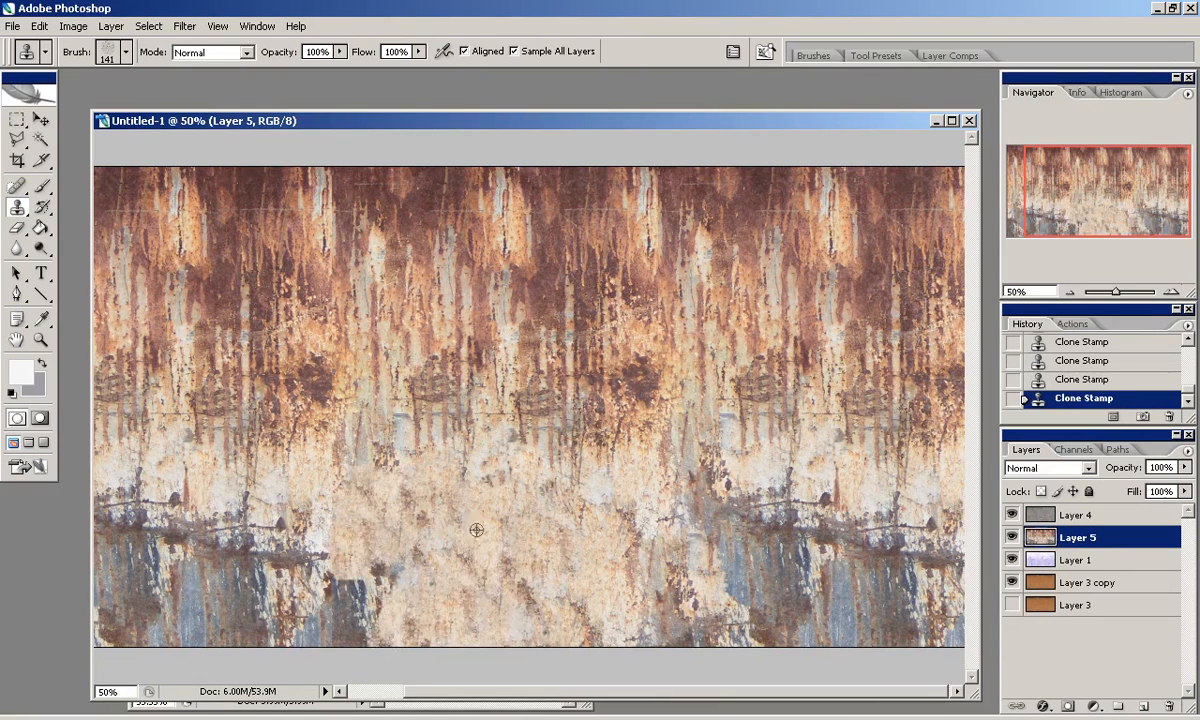
Clone the cream plaster over the blue-grey area in the lower left of the rust layer.
left_click(519, 534, "alt")
left_click_drag(339, 500, 228, 578)
left_click_drag(148, 560, 64, 592)
left_click_drag(345, 560, 442, 549)
left_click_drag(286, 528, 106, 526)
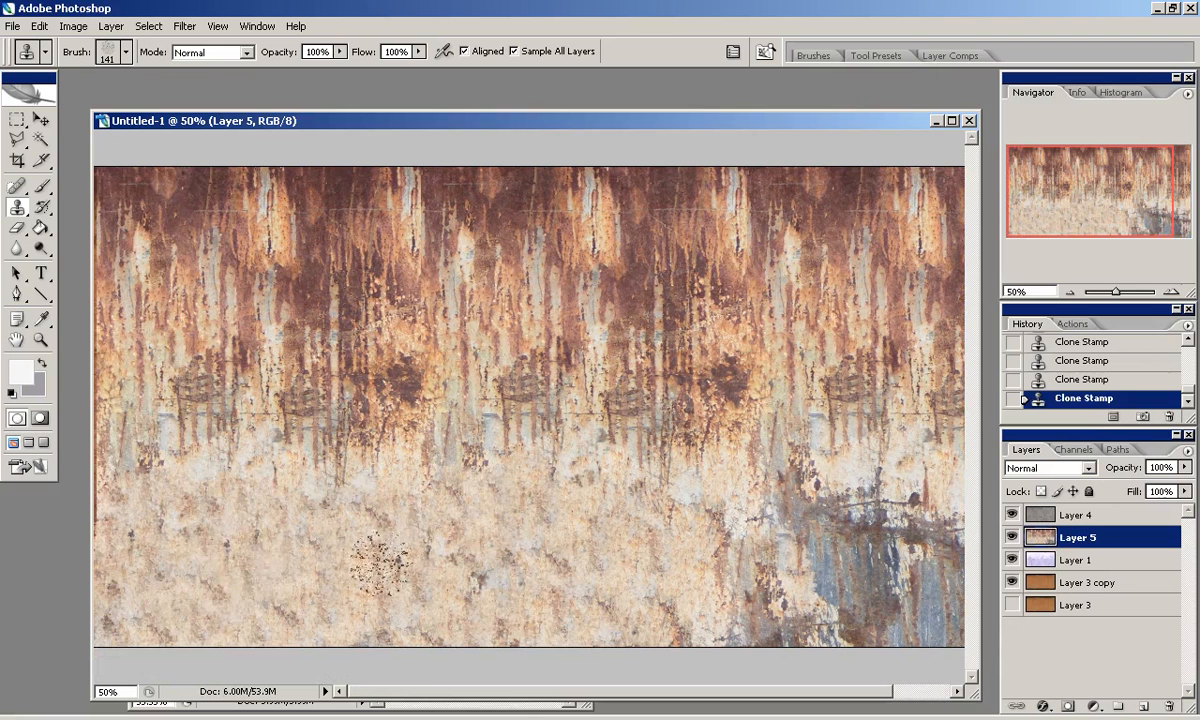
Clone the cream plaster over the remaining blue-grey area in the lower right of the rust layer.
left_click(461, 483, "alt")
left_click_drag(712, 492, 737, 592)
left_click_drag(800, 691, 860, 691)
mouse_move(697, 492)
left_mouse_down()
mouse_move(742, 540)
mouse_move(905, 622)
mouse_move(790, 530)
left_mouse_up()
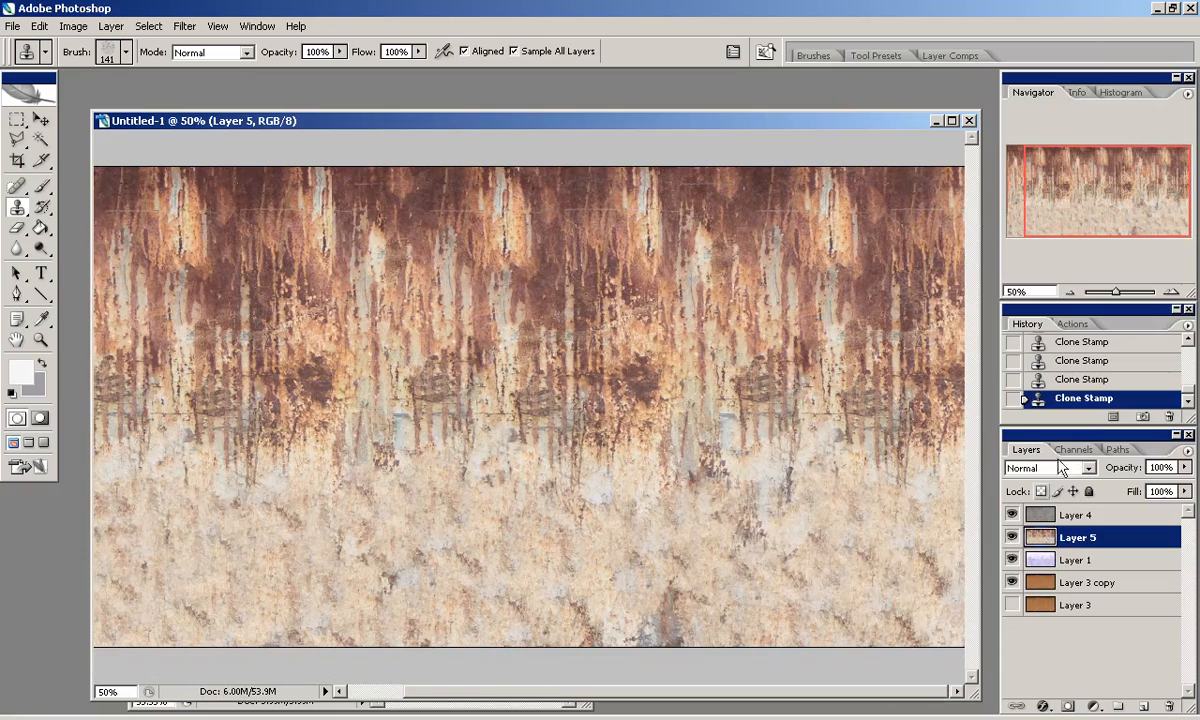
Try Overlay and neighbouring blend modes on Layer 5, and set it to Soft Light.
left_click(1050, 468)
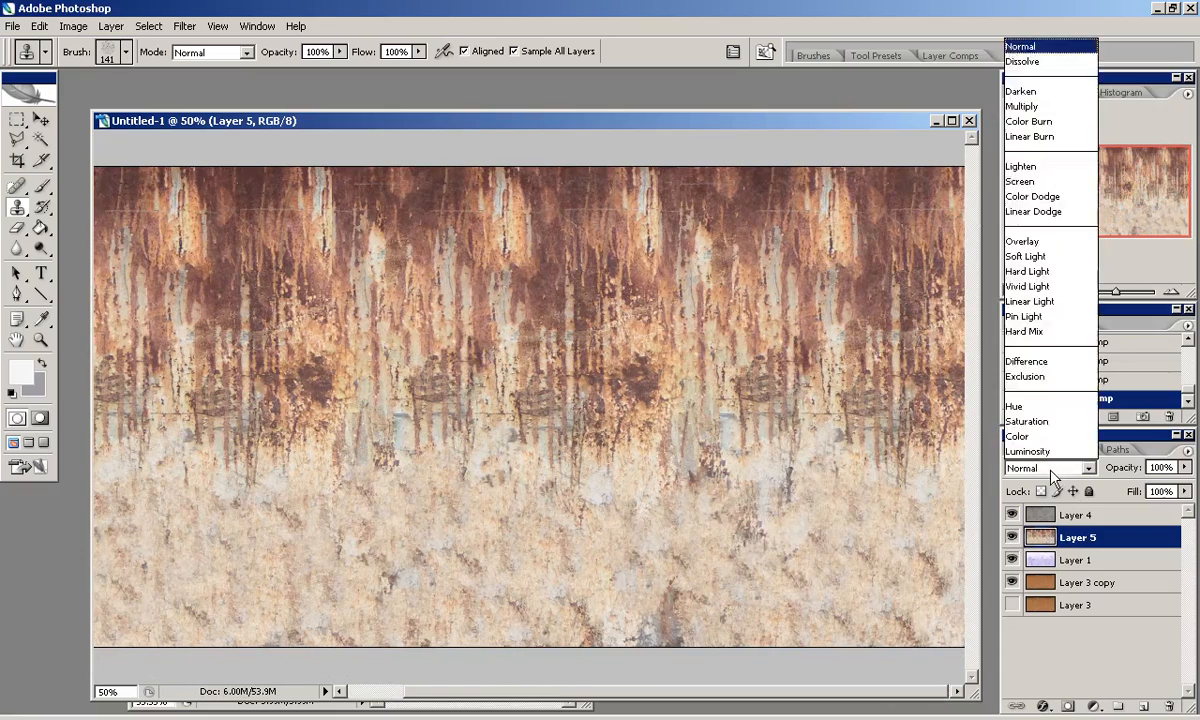
left_click(1045, 243)
key("Down")
key("Down")
key("Down")
key("Up")
key("Up")
key("Up")
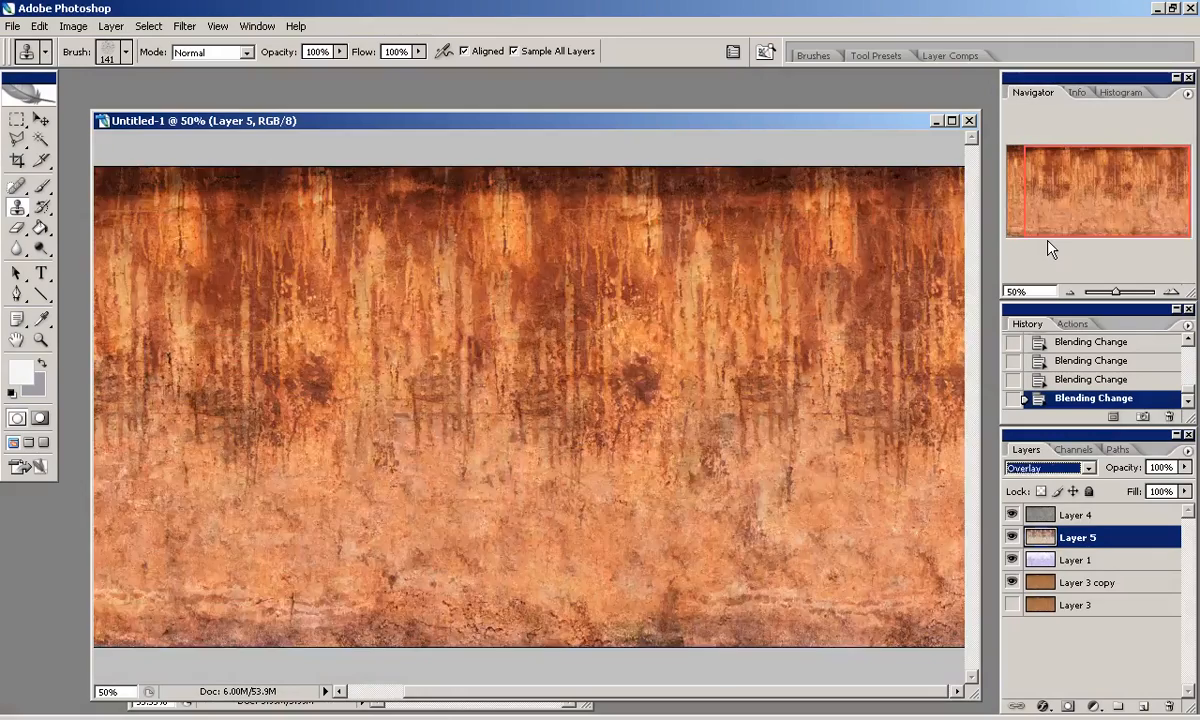
key("Down")
Try a Gaussian Blur on the rust layer to soften its streaks.
left_click(184, 26)
mouse_move(240, 188)
left_click(430, 241)
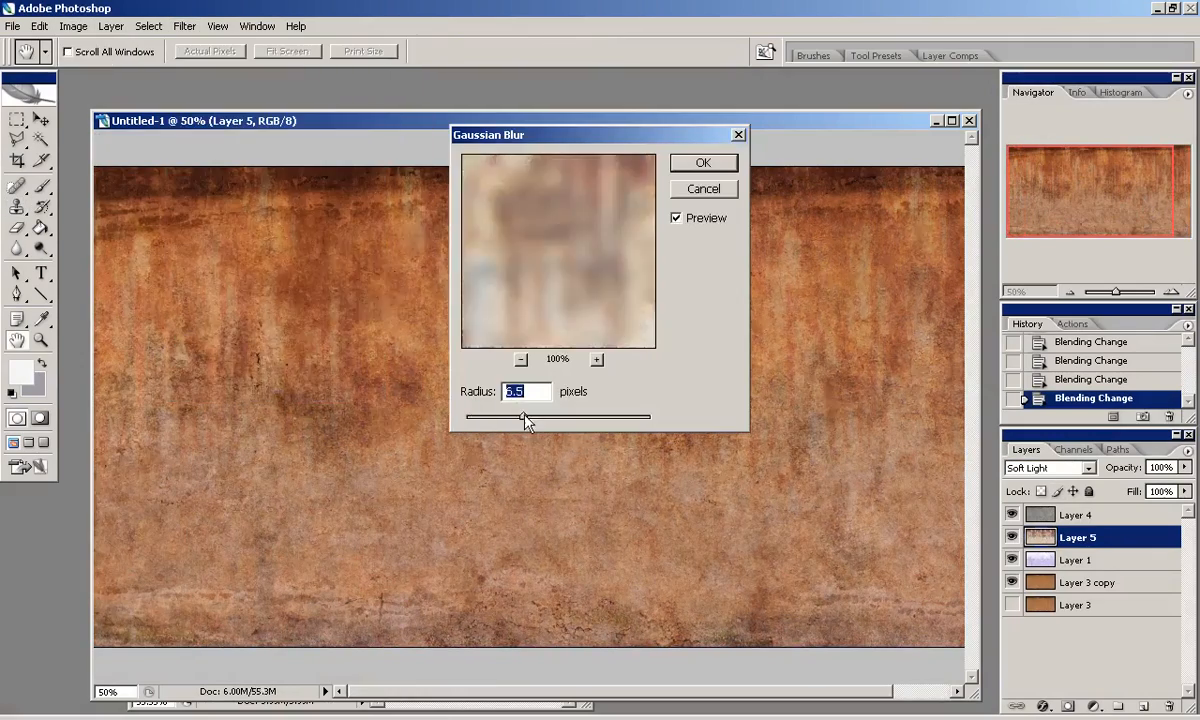
left_click_drag(527, 420, 563, 418)
mouse_move(600, 133)
left_mouse_down()
mouse_move(833, 265)
mouse_move(755, 205)
left_mouse_up()
left_click(858, 234)
Try Color Burn on the blurred rust layer with the Levels white input at 112, then cancel the Levels adjustment.
key("s")
key("alt+Down")
left_click(1025, 120)
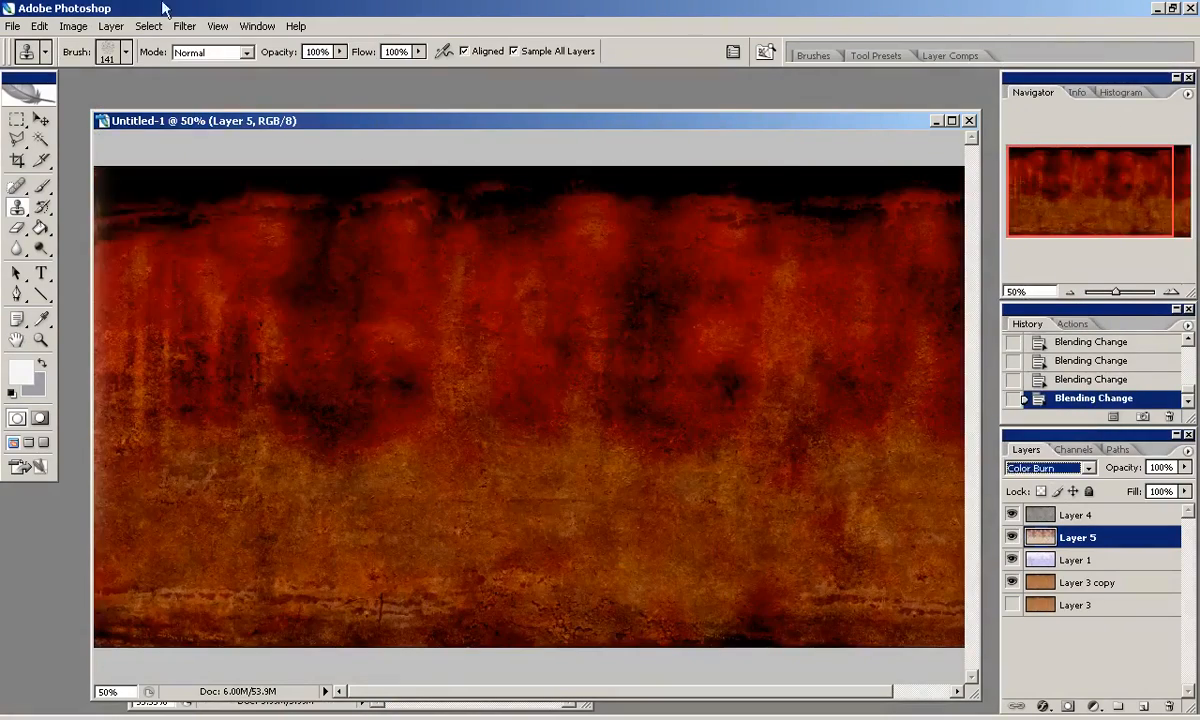
left_click(72, 26)
mouse_move(102, 72)
left_click(262, 72)
left_click_drag(675, 326, 543, 327)
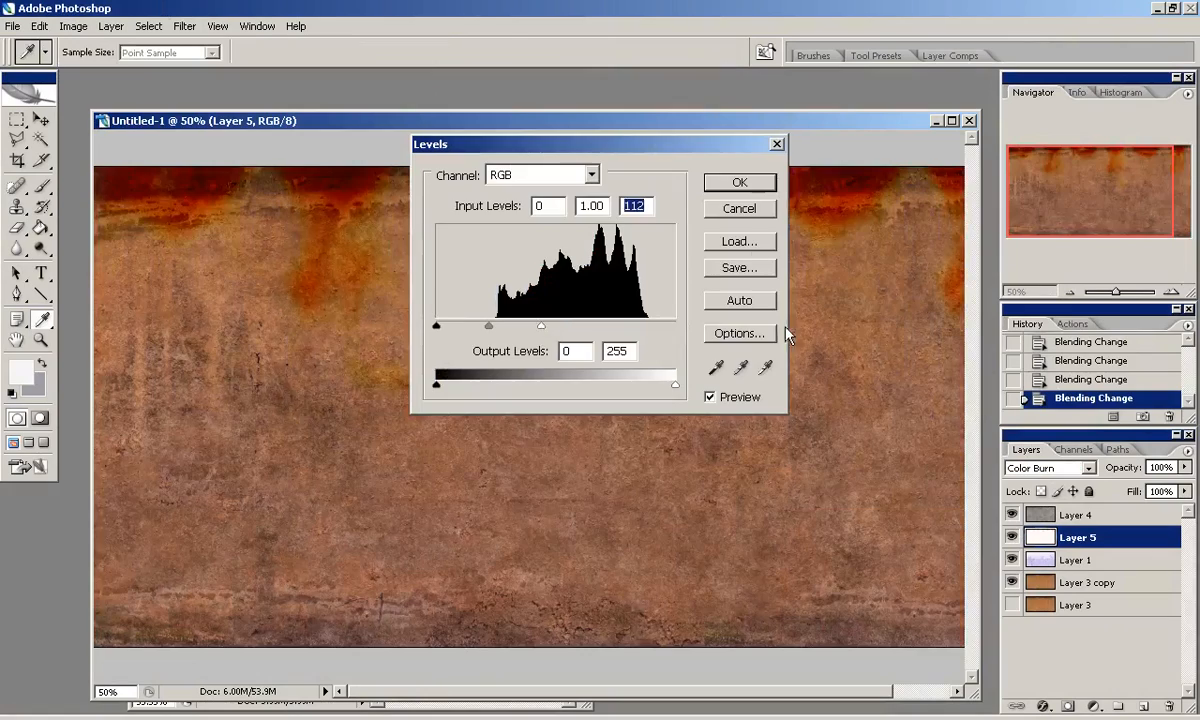
left_click(739, 207)
Undo the blend mode changes and the Gaussian Blur on Layer 5.
key("ctrl+alt+z")
key("ctrl+alt+z")
key("ctrl+alt+z")
key("ctrl+alt+z")
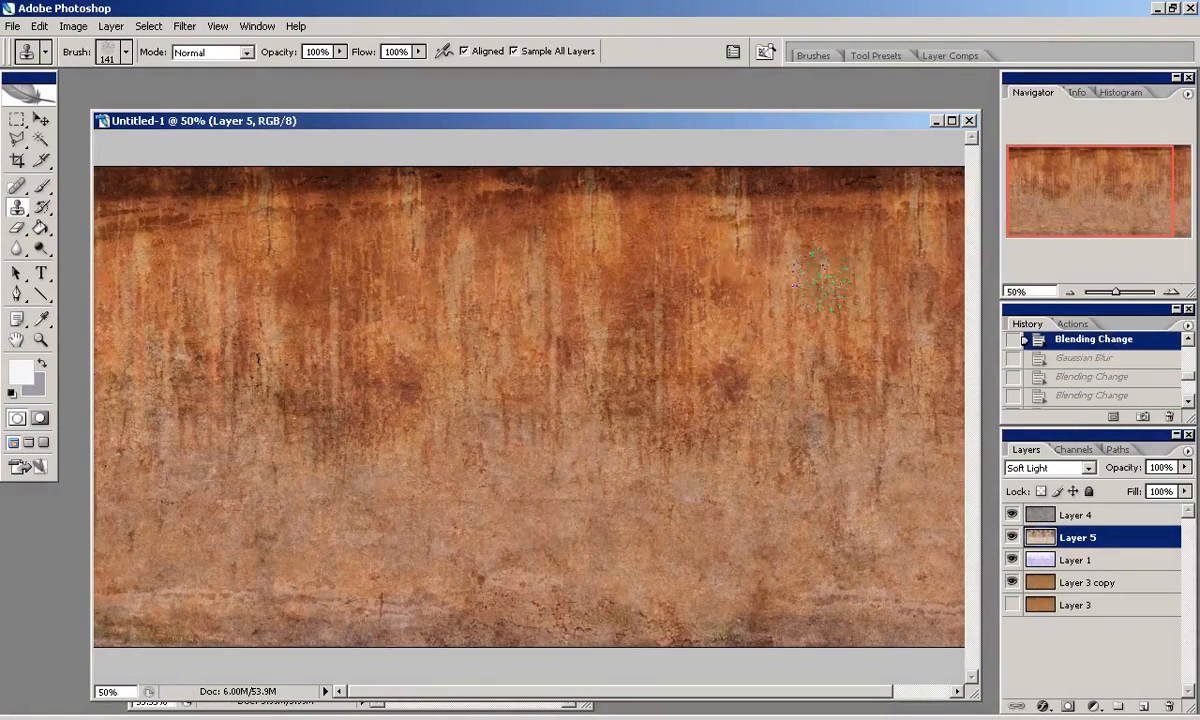
Fade the repeated dark rust stains across the middle of Layer 5 using a 404-pixel eraser at 27% opacity.
left_click(308, 197)
right_click(480, 406)
left_click_drag(551, 446, 590, 446)
left_click(280, 430)
left_click(330, 425)
left_click(500, 420)
left_click(687, 413)
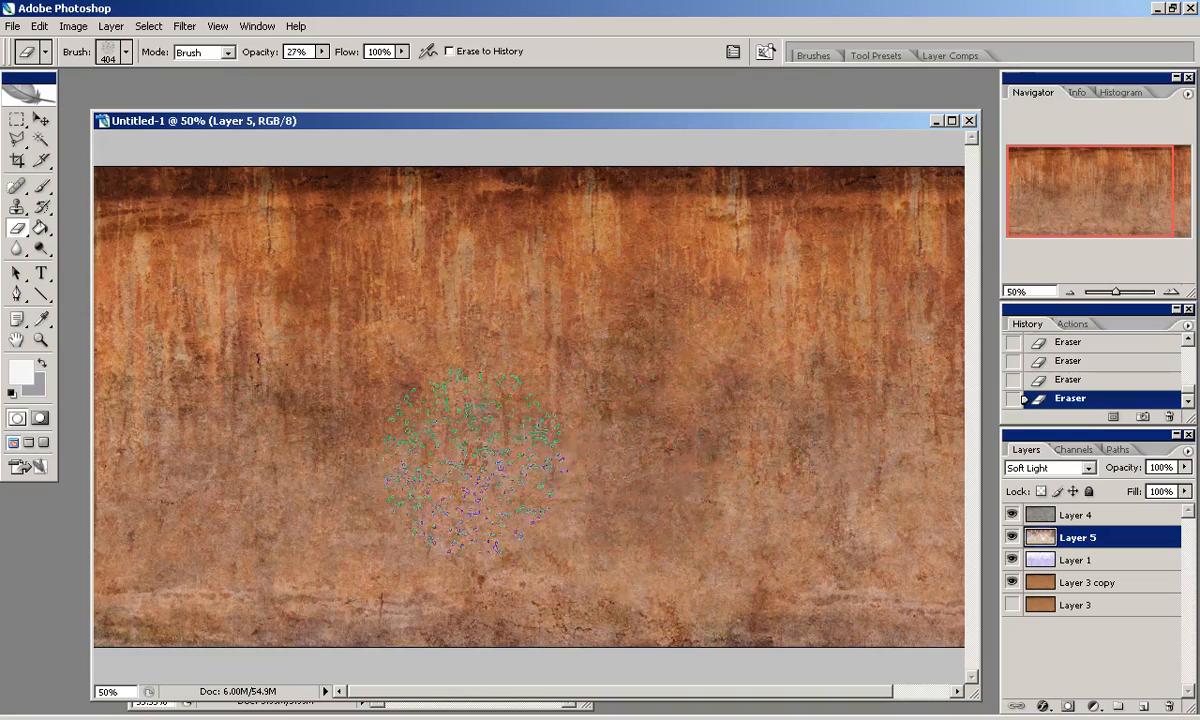
left_click(494, 420)
left_click(240, 562)
Erase more of the rust streaks toward both ends of Layer 5, and compare with the layer hidden and shown.
left_click_drag(1130, 205, 1199, 225)
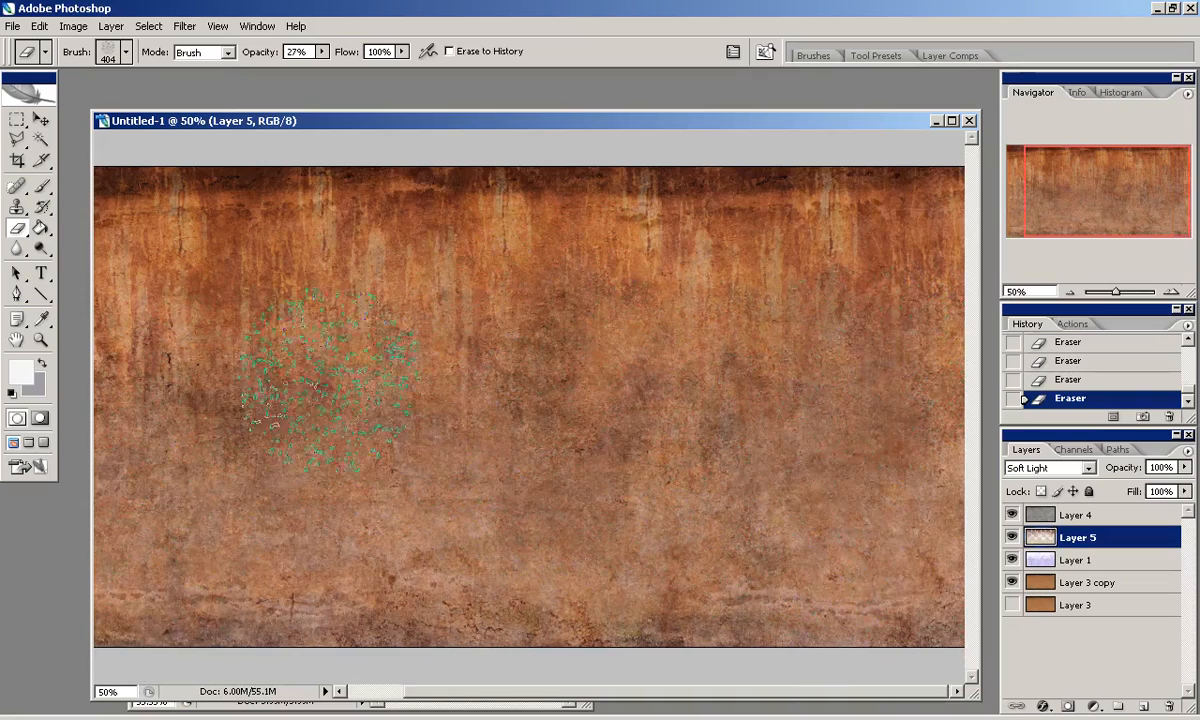
left_click(370, 358)
left_click_drag(1090, 198, 1040, 198)
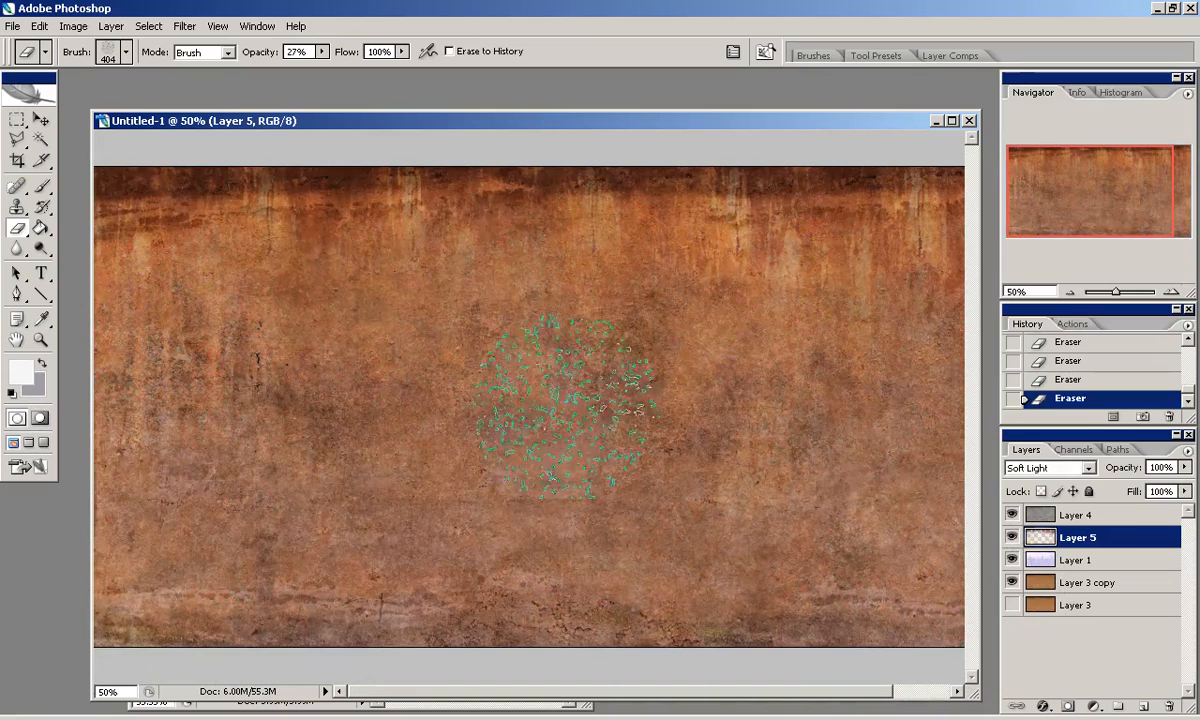
left_click_drag(1110, 200, 1160, 200)
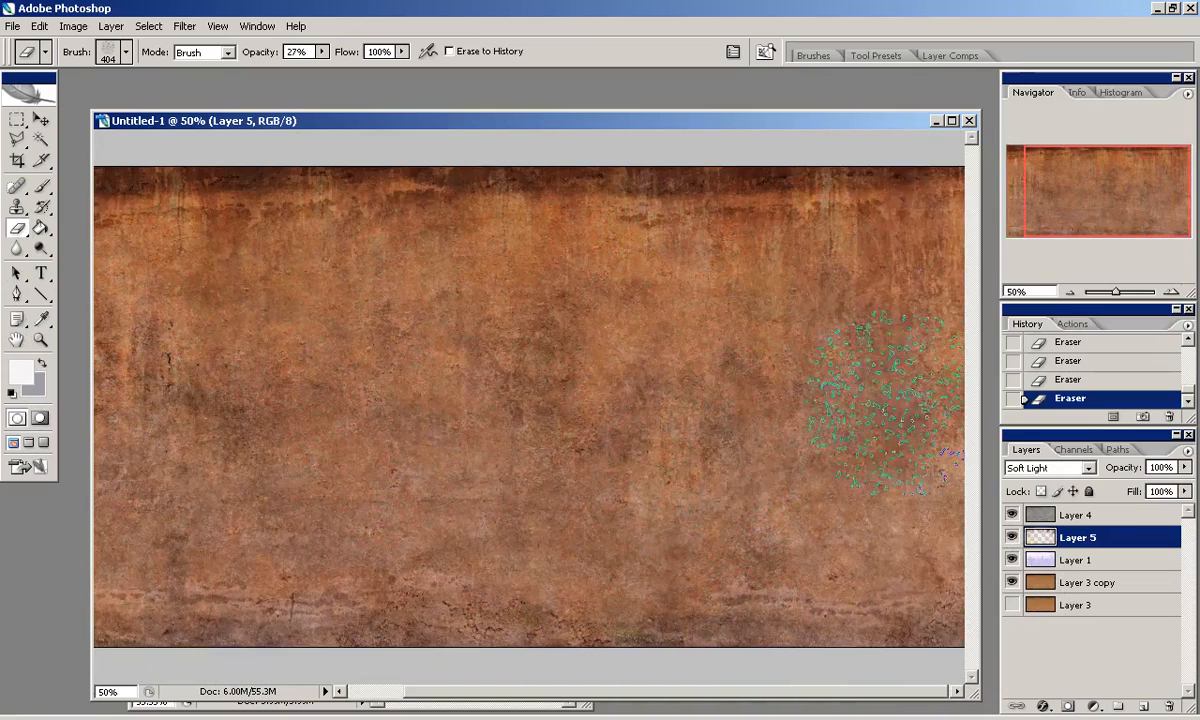
left_click_drag(1066, 174, 1050, 174)
left_click(1012, 538)
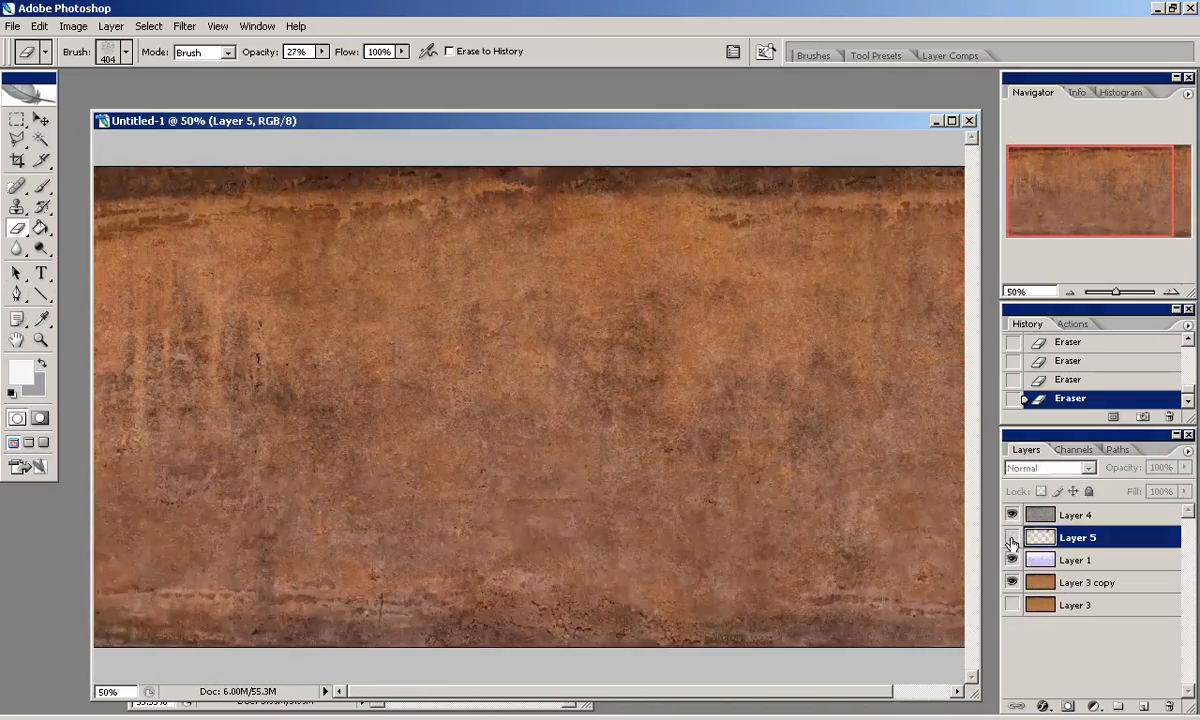
left_click(1012, 538)
Desaturate Layer 5 completely with Hue/Saturation, setting the saturation to -100.
key("ctrl+plus")
key("ctrl+plus")
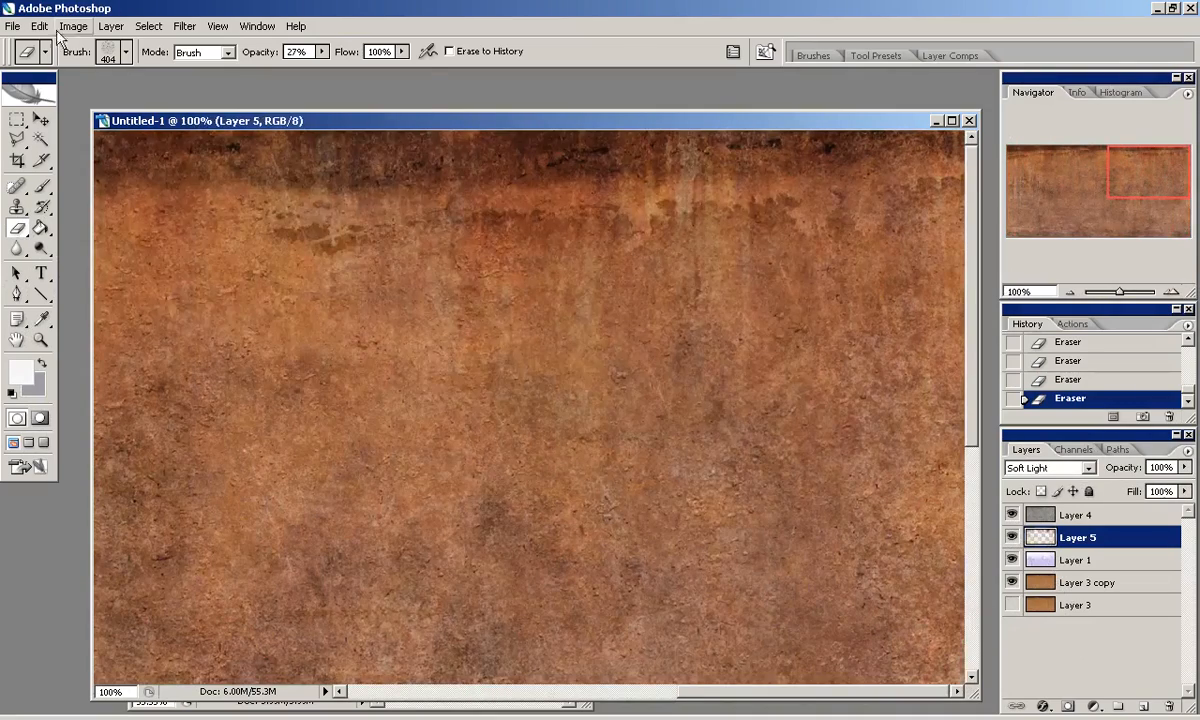
left_click(73, 26)
mouse_move(100, 70)
left_click(272, 189)
left_click_drag(571, 138, 584, 282)
left_click_drag(572, 412, 503, 412)
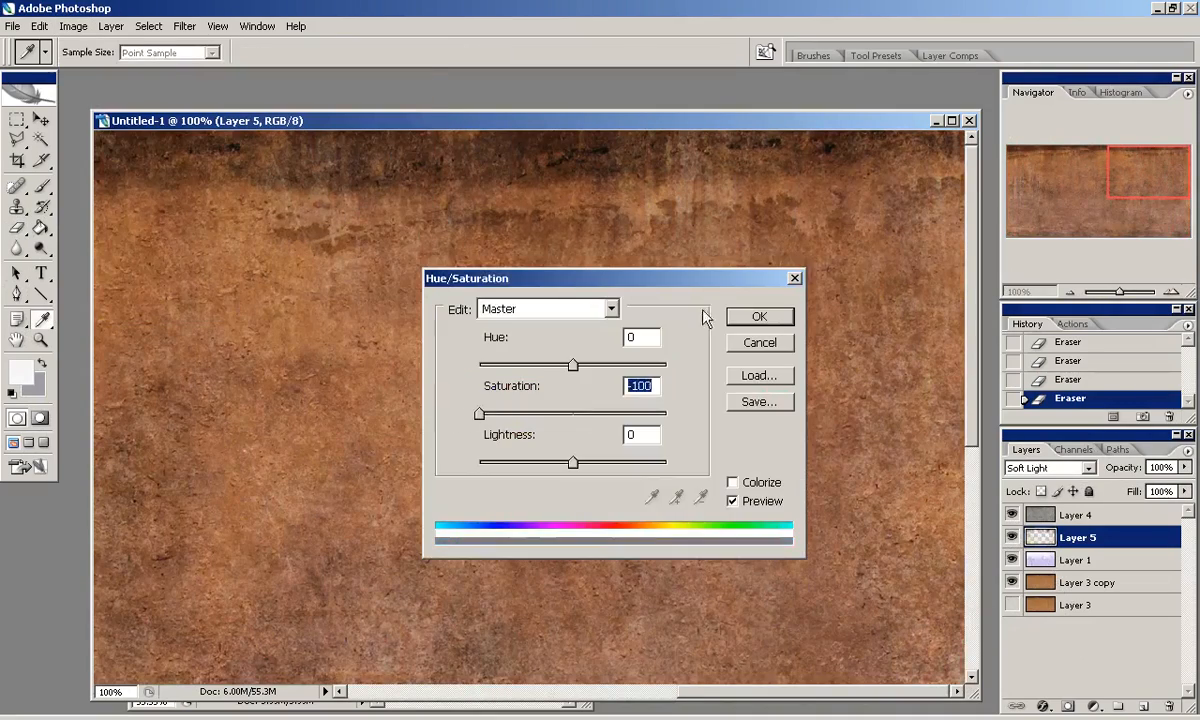
left_click(759, 316)
Identify the orange base layer by hiding and showing it, and adjust Layer 3 copy's color with Hue/Saturation.
key("ctrl+minus")
left_click(1077, 560)
left_click(1012, 582)
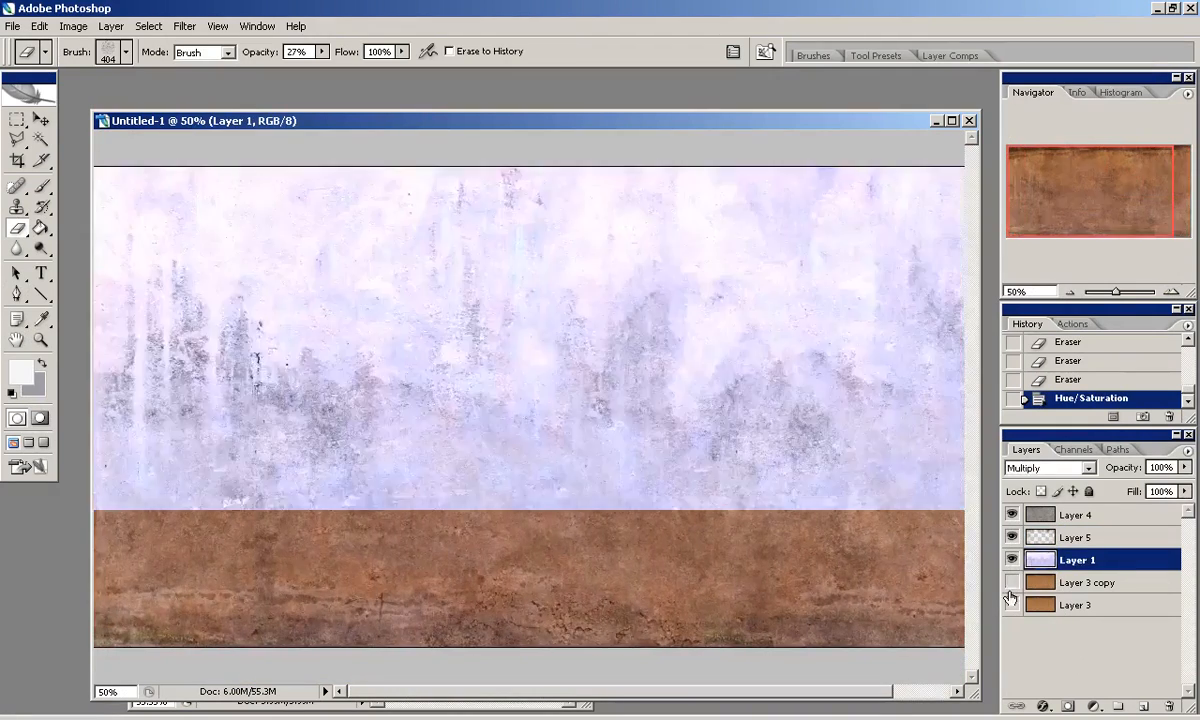
left_click(1012, 582)
left_click(1077, 582)
left_click(73, 26)
mouse_move(100, 70)
left_click(272, 189)
left_click_drag(560, 278, 734, 365)
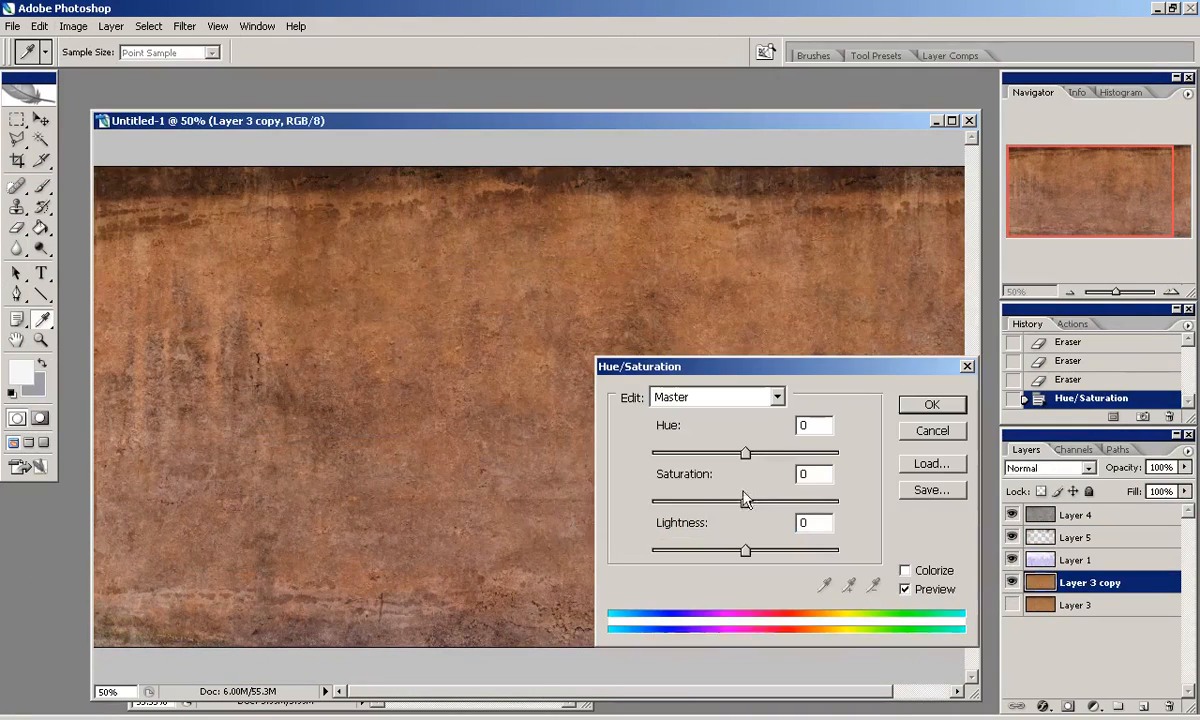
left_click(932, 405)
Reduce Layer 4's fill to 47% and check the whole wall from a distance.
key("e")
left_click(1075, 537)
left_click(1077, 560)
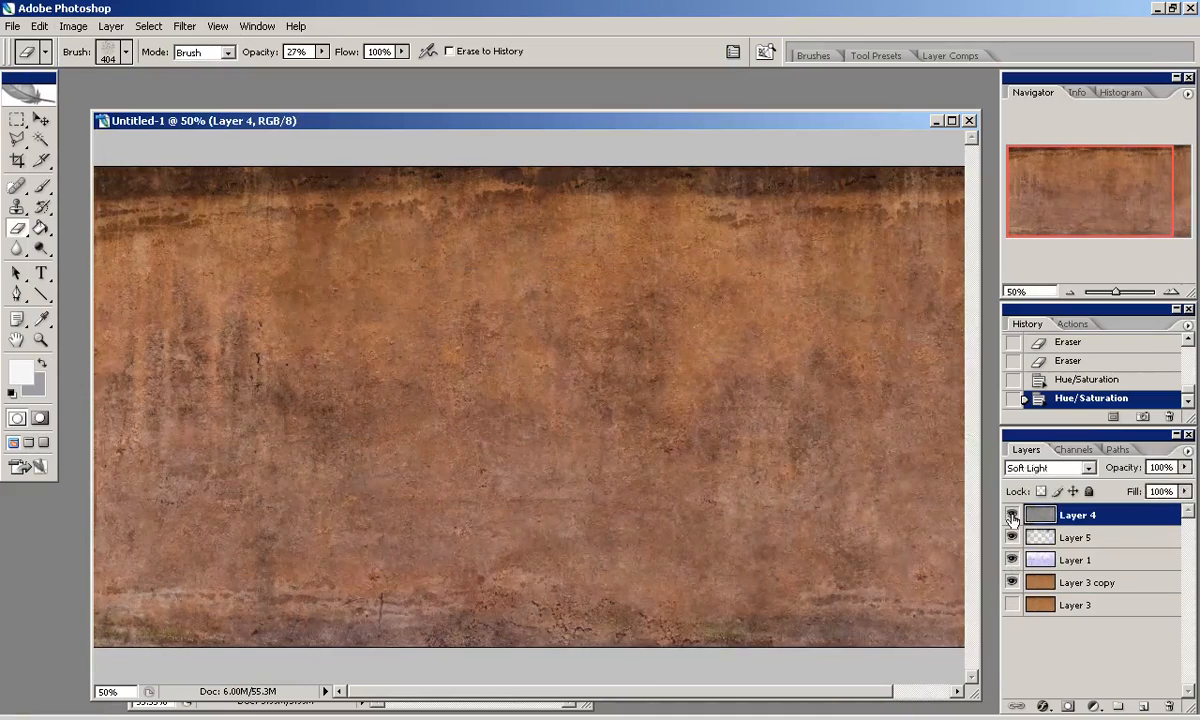
left_click_drag(1184, 491, 1118, 514)
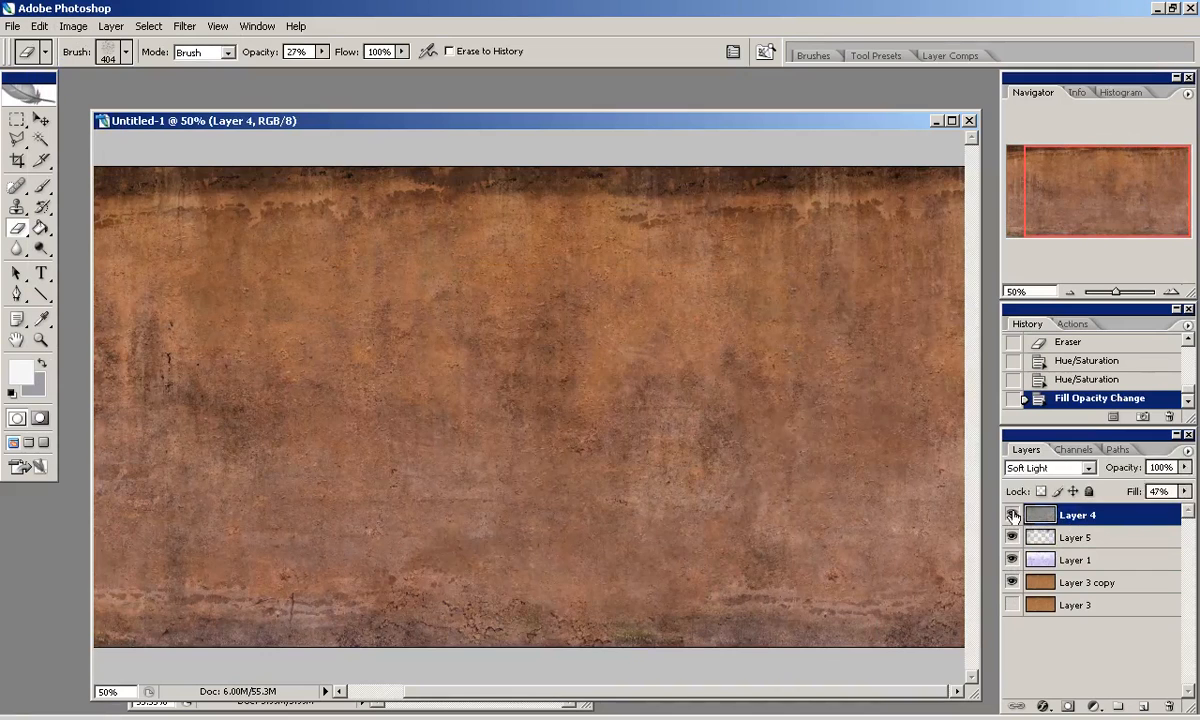
left_click(1070, 292)
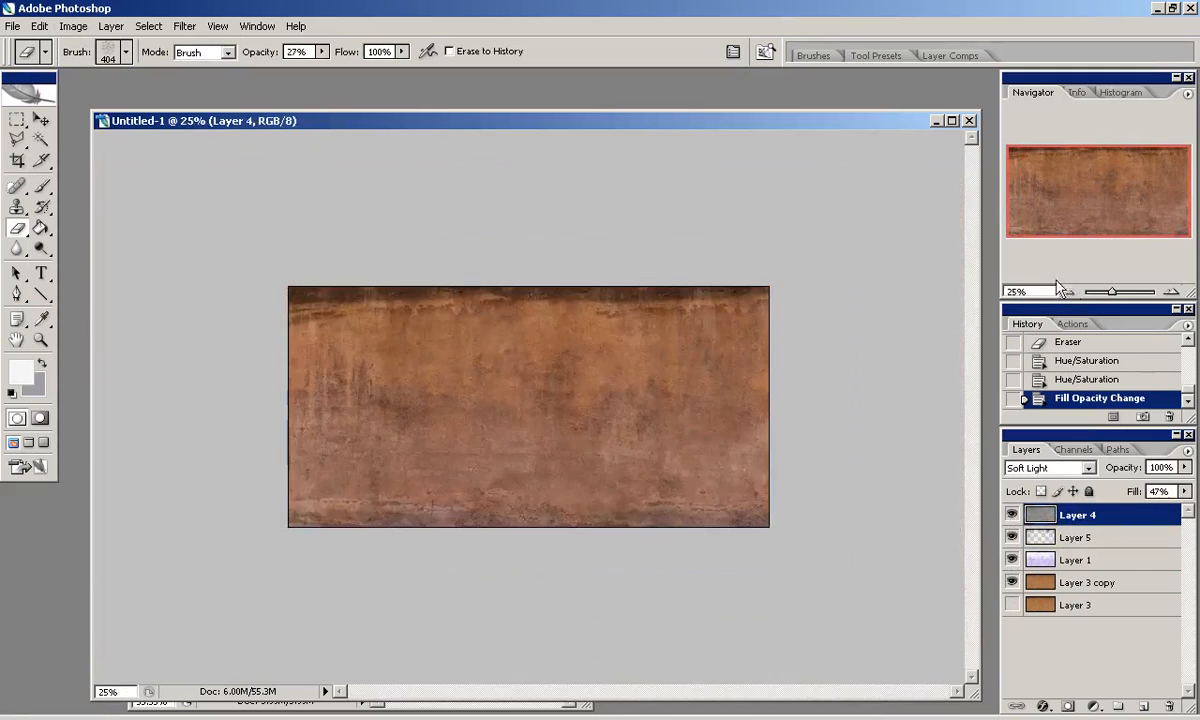
left_click(1172, 292)
Open a stained wall photo from the texture library and paste it above Layer 4 as a new layer.
left_click(12, 26)
left_click(40, 61)
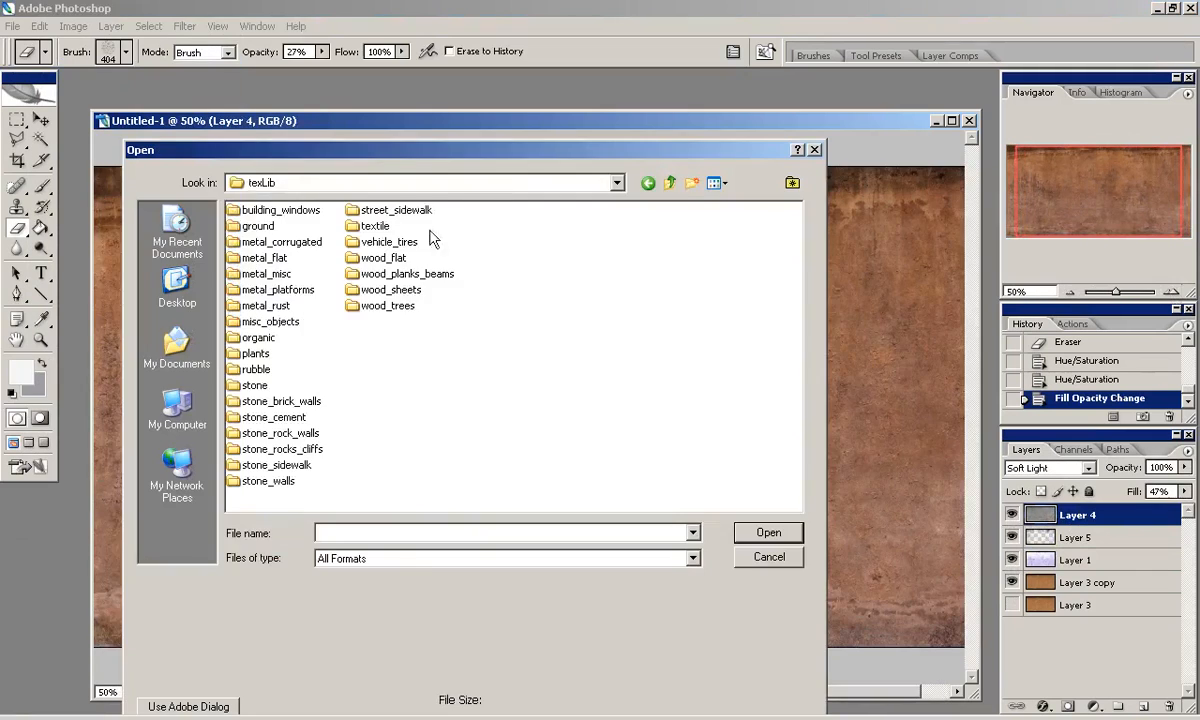
double_click(280, 417)
double_click(262, 484)
key("ctrl+a")
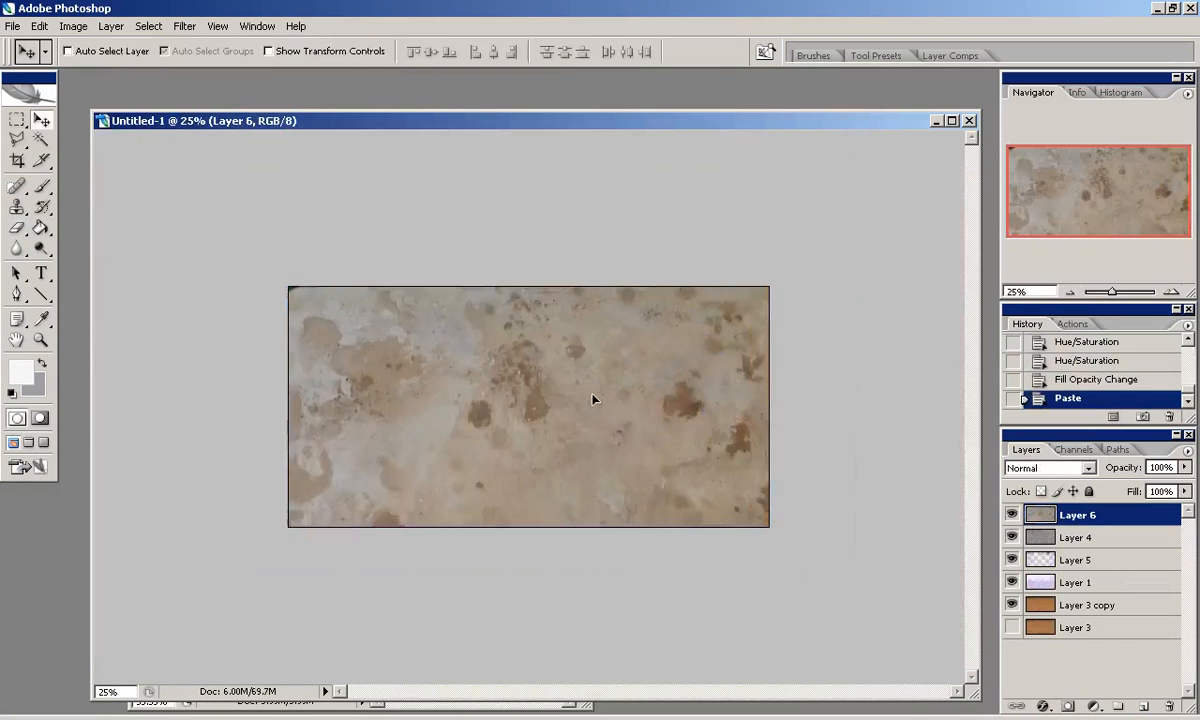
Reposition Layer 6 and scale it down proportionally so the stained wall photo just covers the canvas.
left_click_drag(595, 396, 536, 248)
key("ctrl+t")
left_click_drag(195, 578, 254, 535, "shift")
left_click_drag(499, 384, 499, 405)
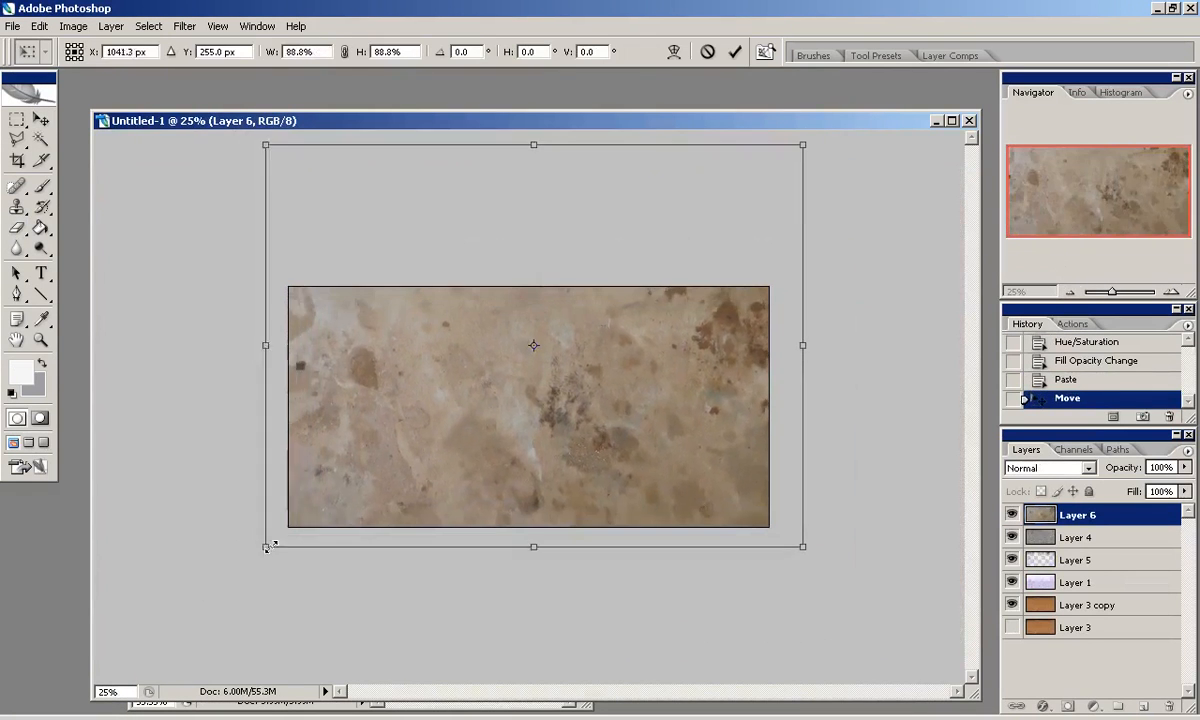
left_click_drag(254, 557, 283, 530, "shift")
left_click_drag(799, 531, 782, 518, "shift")
left_click_drag(707, 442, 707, 472)
left_click(735, 52)
Inspect the fitted Layer 6 photo at higher magnification across the width of the wall.
left_click(1172, 292)
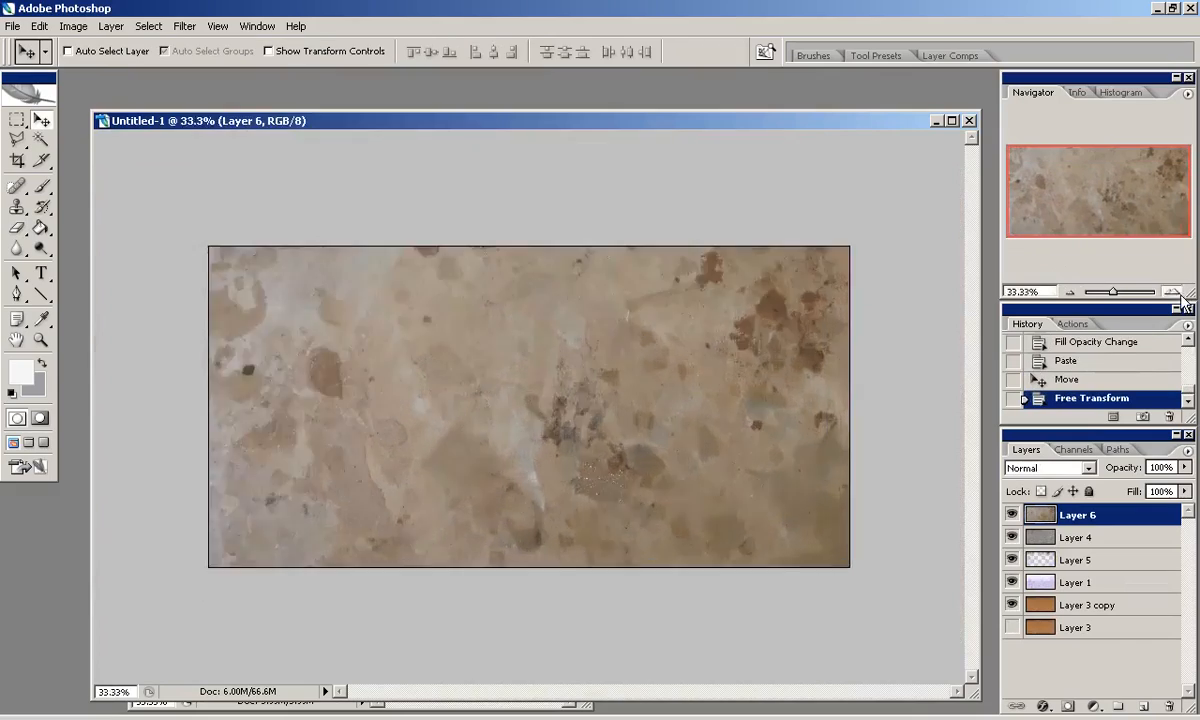
left_click(1172, 292)
left_click(1172, 292)
left_click(1172, 292)
left_click_drag(1135, 200, 1196, 184)
left_click(1070, 292)
left_click(1070, 292)
left_click_drag(1105, 192, 1080, 194)
Load the RGB channel's bright areas as a selection, clear them from Layer 6 twice, and deselect.
left_click(1073, 449)
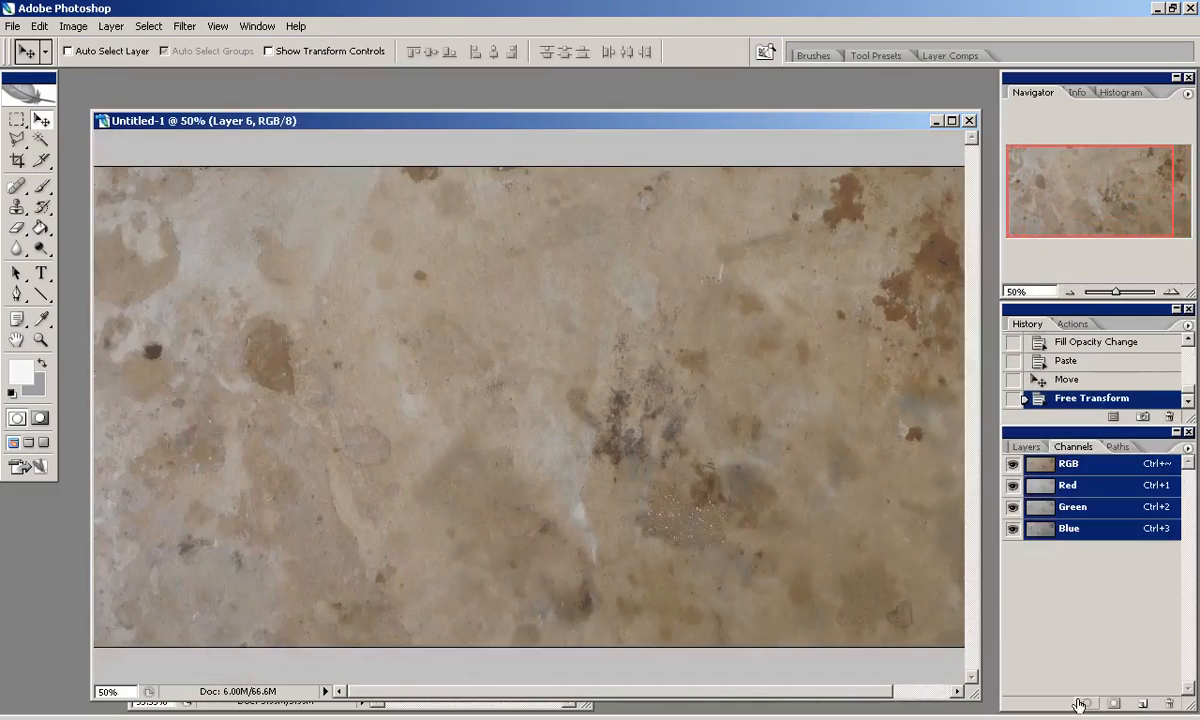
left_click(1087, 704)
key("Delete")
key("Delete")
key("m")
key("ctrl+d")
left_click(1026, 446)
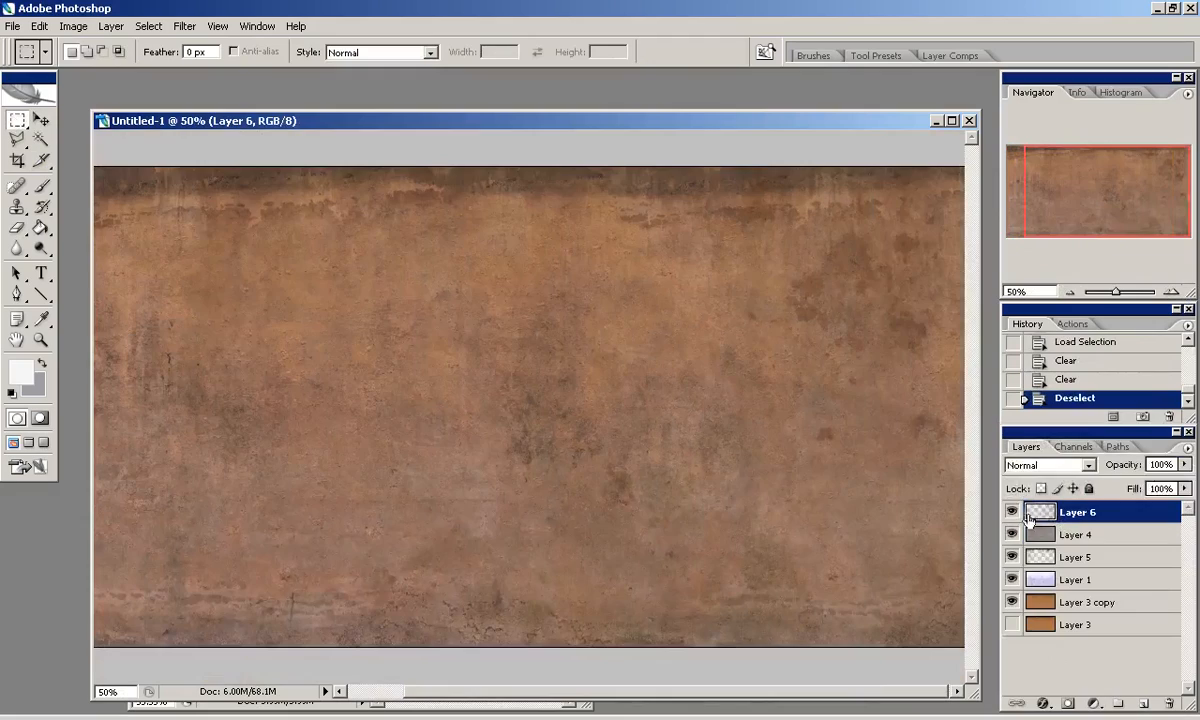
Merge a duplicate of Layer 6 into it and set its Levels input values to 110, 1.00 and 215.
left_click_drag(1133, 651, 1143, 703)
left_click(73, 26)
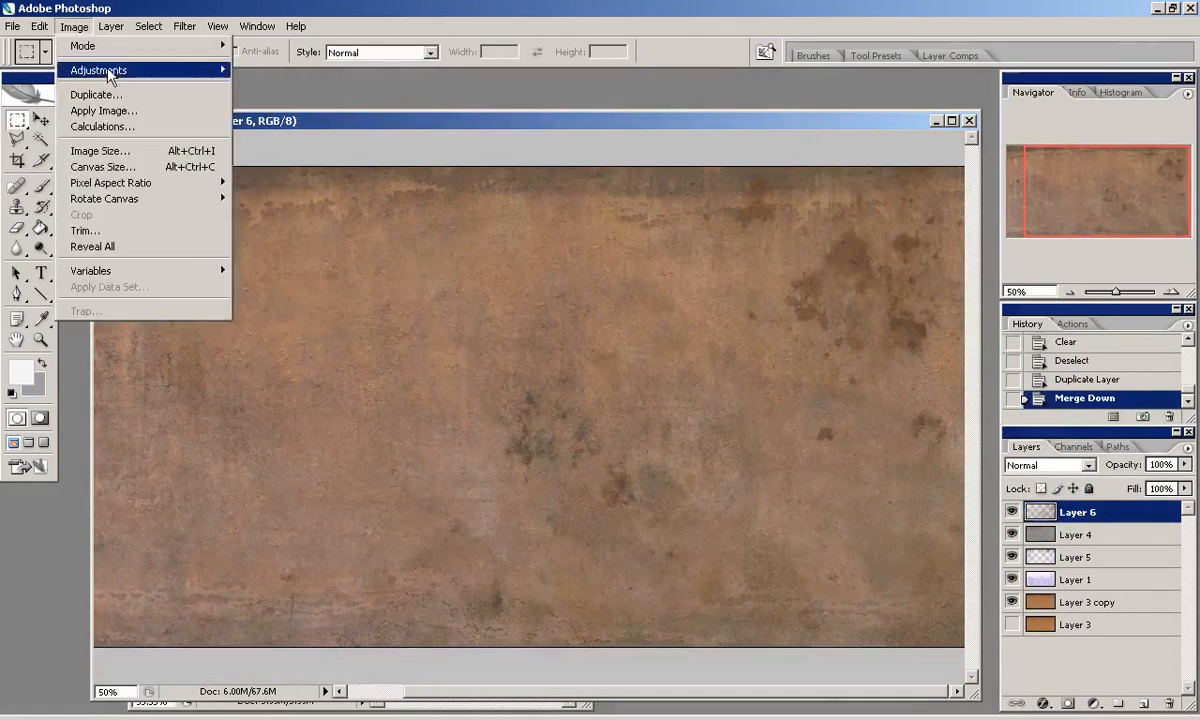
left_click(270, 67)
left_click_drag(437, 326, 539, 327)
left_click_drag(675, 326, 665, 326)
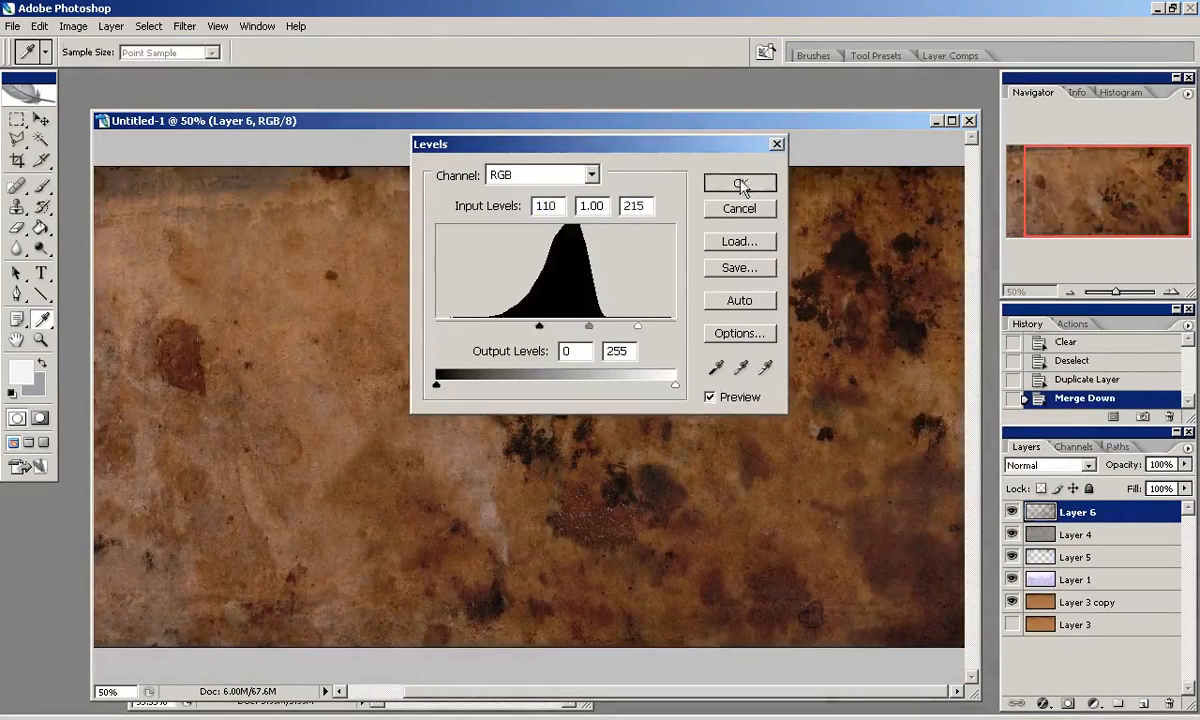
left_click(739, 181)
Clear the bright areas from Layer 6 again using the RGB channel selection, and compare the wall without the layer.
left_click(1073, 446)
key("Delete")
key("Delete")
key("Delete")
key("Delete")
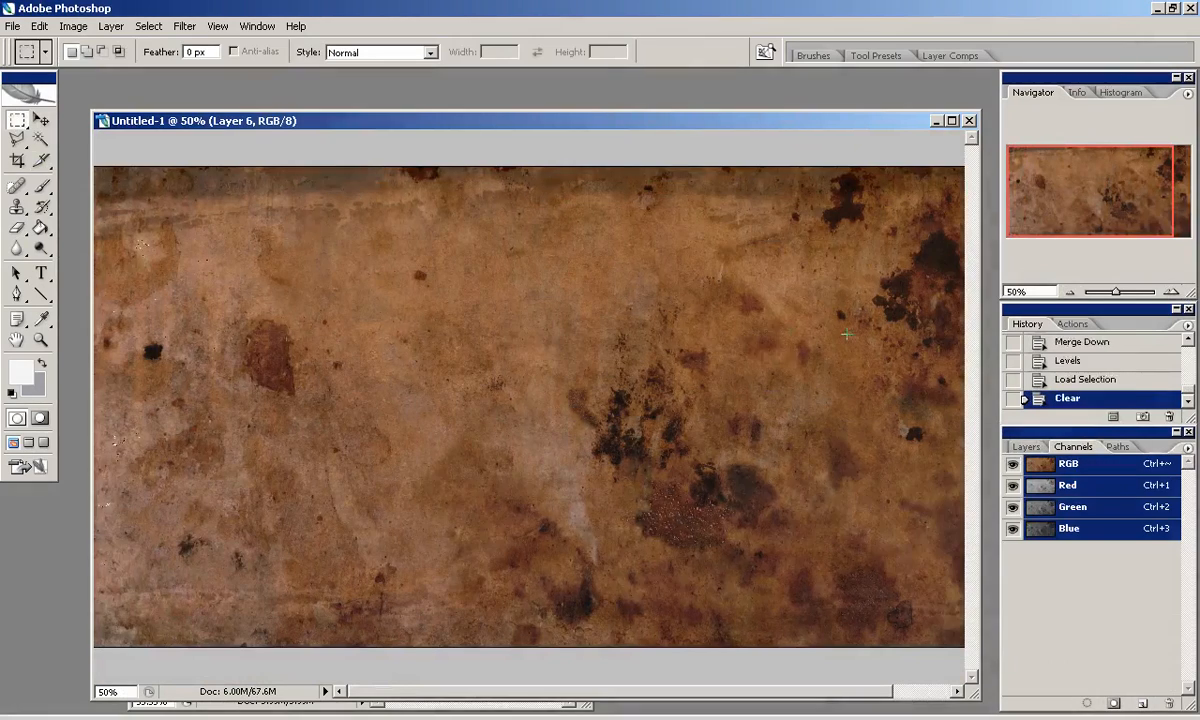
left_click_drag(1165, 213, 1116, 195)
left_click(1034, 449)
left_click(1013, 511)
left_click(1013, 511)
Set Layer 6's blending mode to Linear Burn and its fill to 33%.
mouse_move(1184, 489)
left_mouse_down()
mouse_move(1143, 508)
mouse_move(1184, 508)
mouse_move(1118, 508)
left_mouse_up()
left_click(1088, 465)
left_click(1031, 195)
left_click(1088, 465)
left_click(1031, 118)
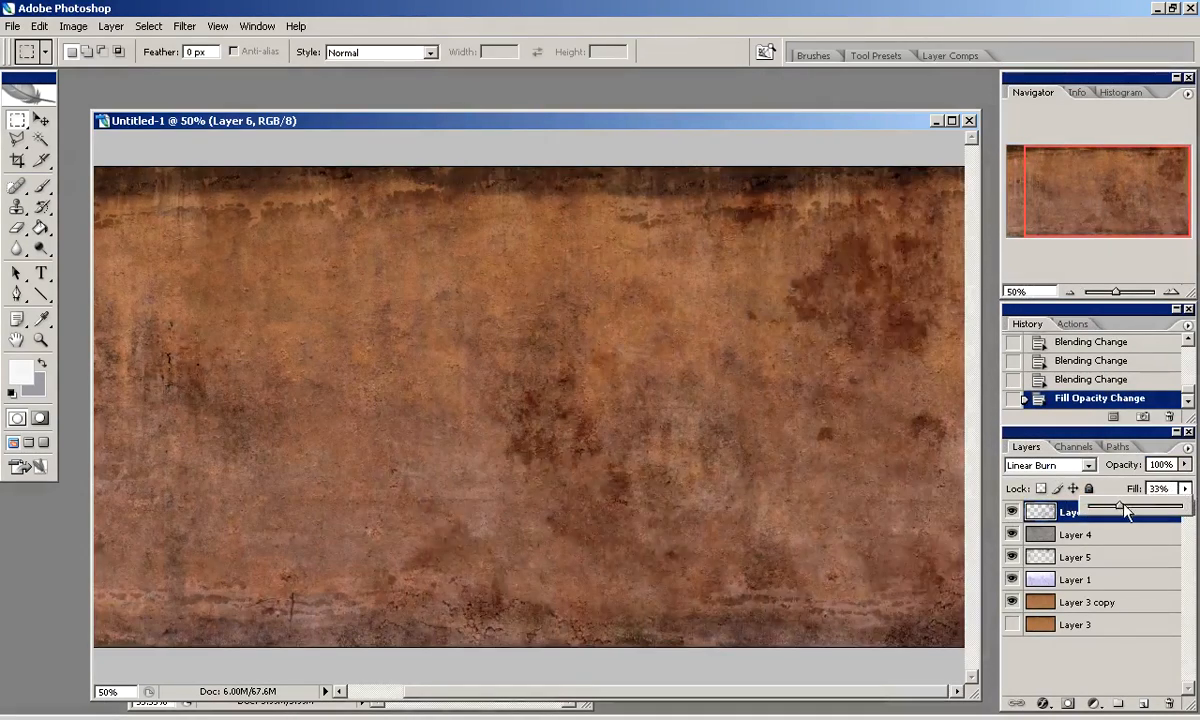
Desaturate Layer 6 with Hue/Saturation, setting the saturation to -100.
left_click(73, 26)
left_click(262, 190)
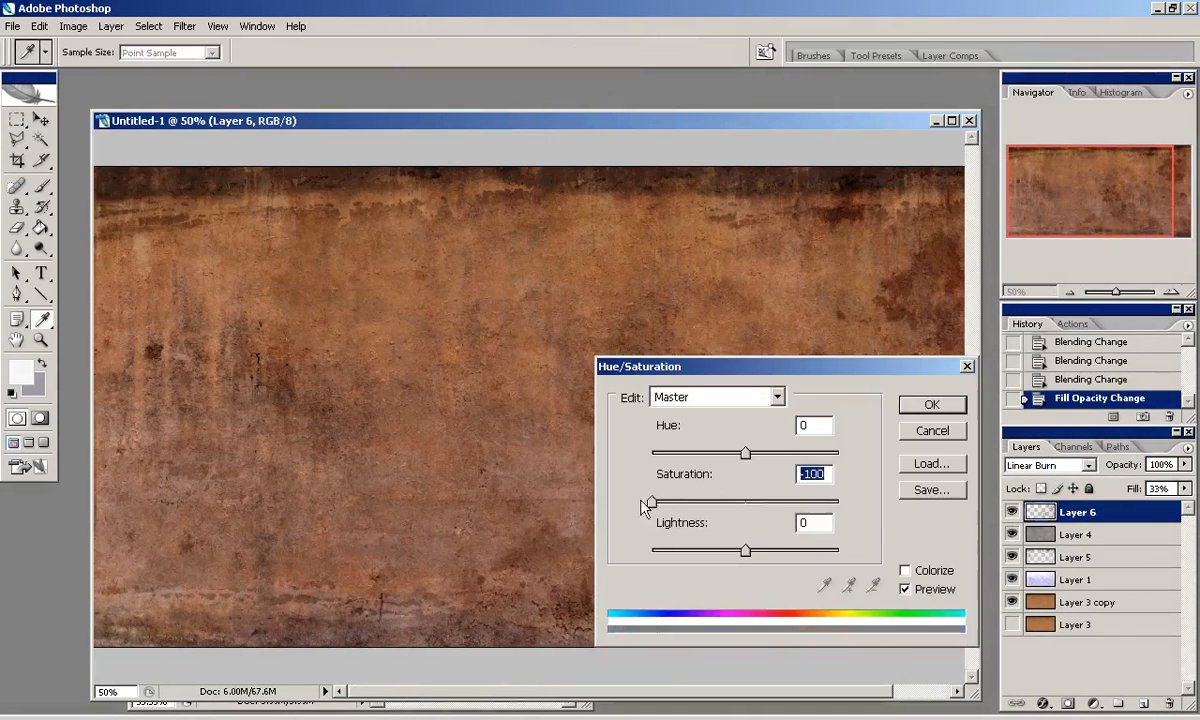
key("Return")
Set Layer 6's blending mode to Multiply and its fill to 36%.
left_click(1088, 465)
left_click(1031, 193)
left_click(1088, 465)
left_click(1021, 103)
mouse_move(1184, 488)
left_mouse_down()
mouse_move(1155, 510)
mouse_move(1122, 506)
left_mouse_up()
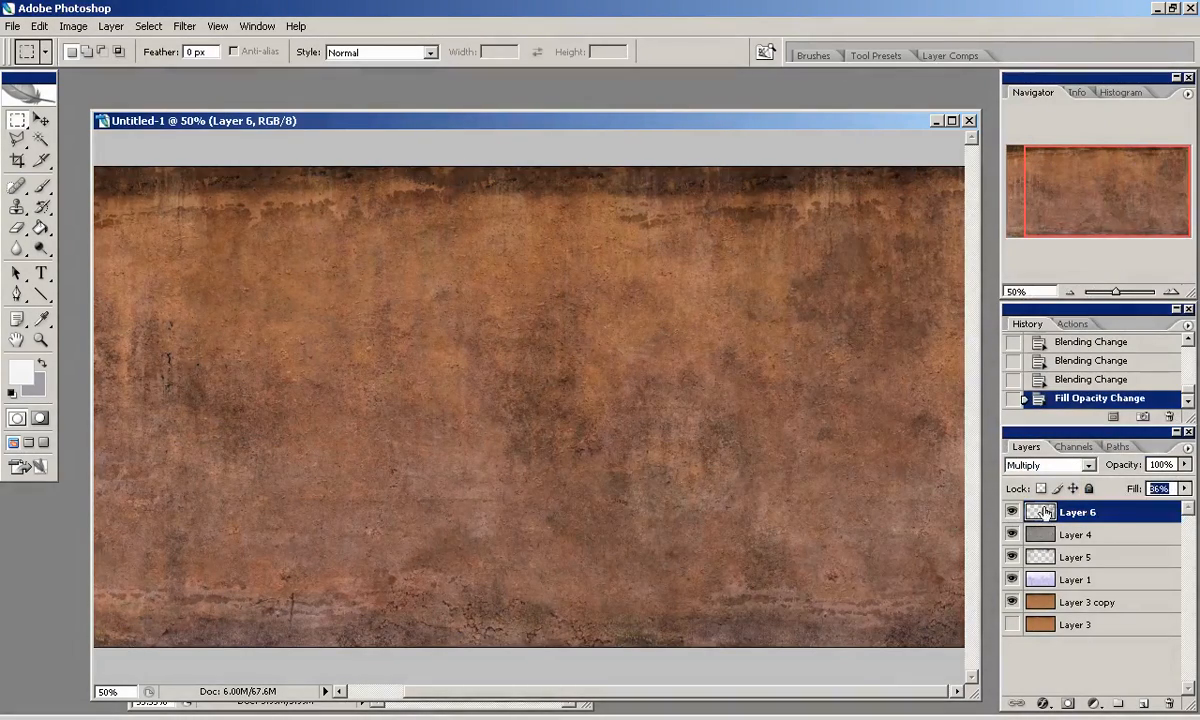
Duplicate Layer 6, set the copy to Linear Burn with 16% fill, and compare the wall with Layer 4 hidden.
left_click_drag(1045, 511, 1143, 704)
left_click(1088, 465)
left_click(1034, 119)
key("Down")
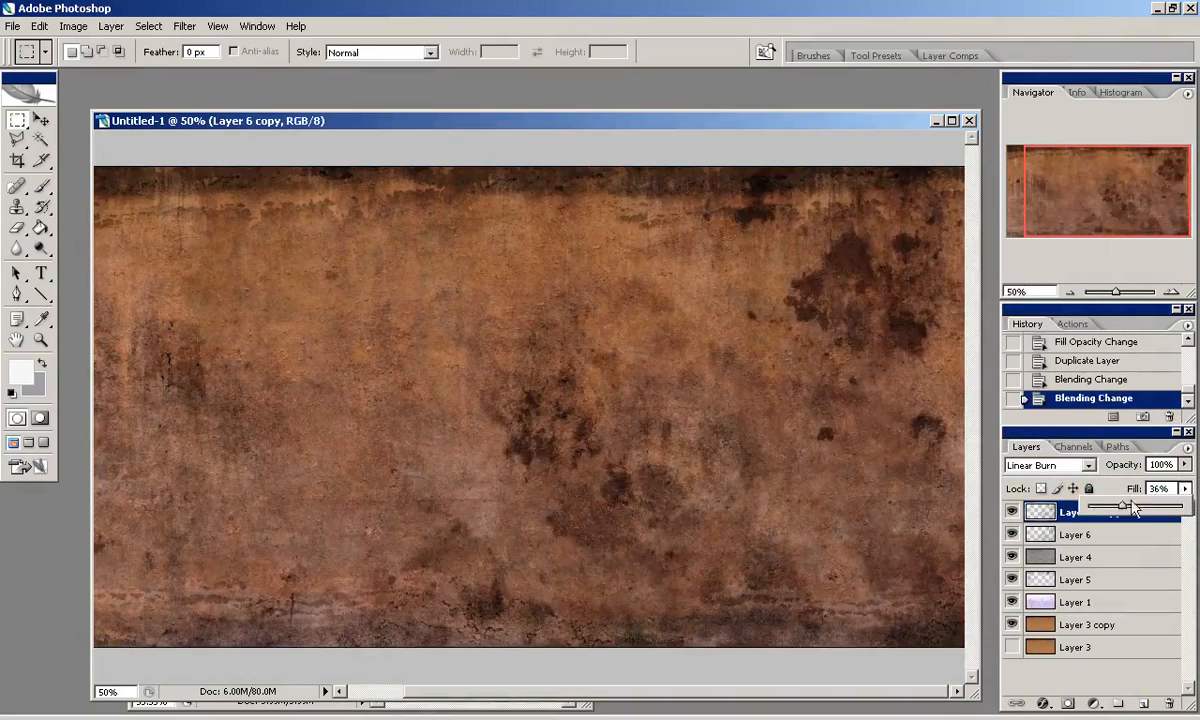
left_click_drag(1122, 506, 1103, 506)
left_click_drag(1120, 193, 1096, 197)
left_click(1012, 557)
left_click(1012, 557)
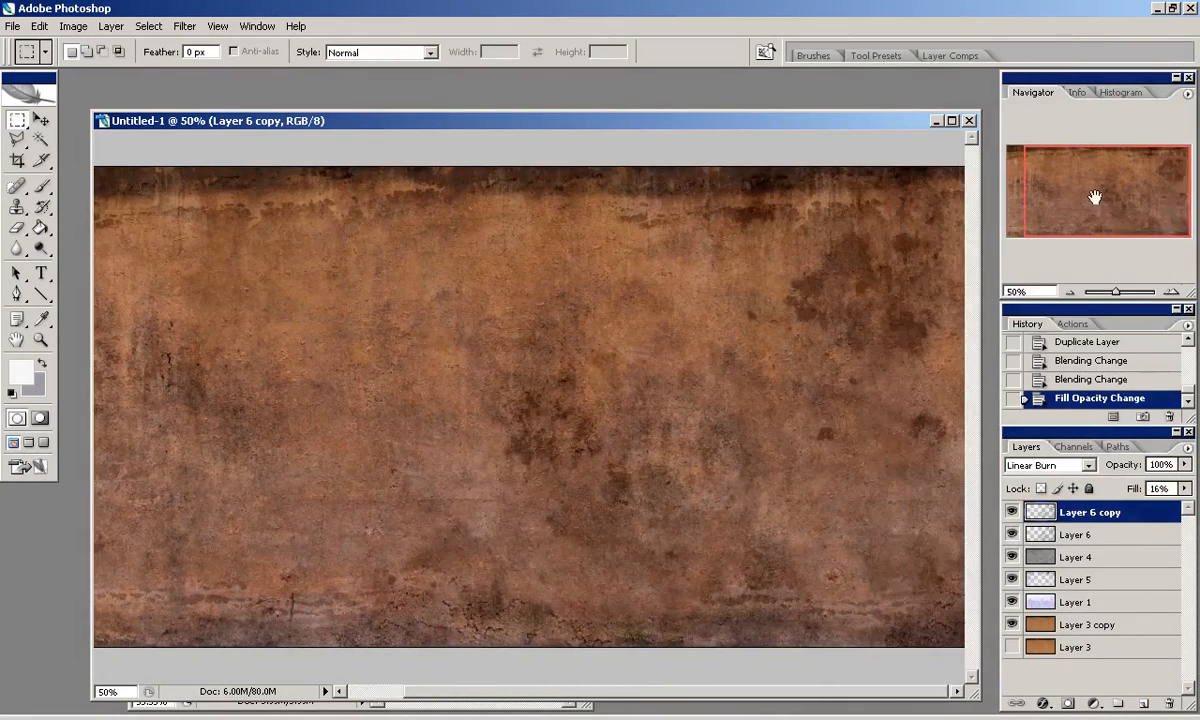
left_click(1012, 557)
left_click(1012, 557)
Judge Layer 1's effect by repeatedly hiding and showing it, and set its fill to 100%.
left_click(1012, 602)
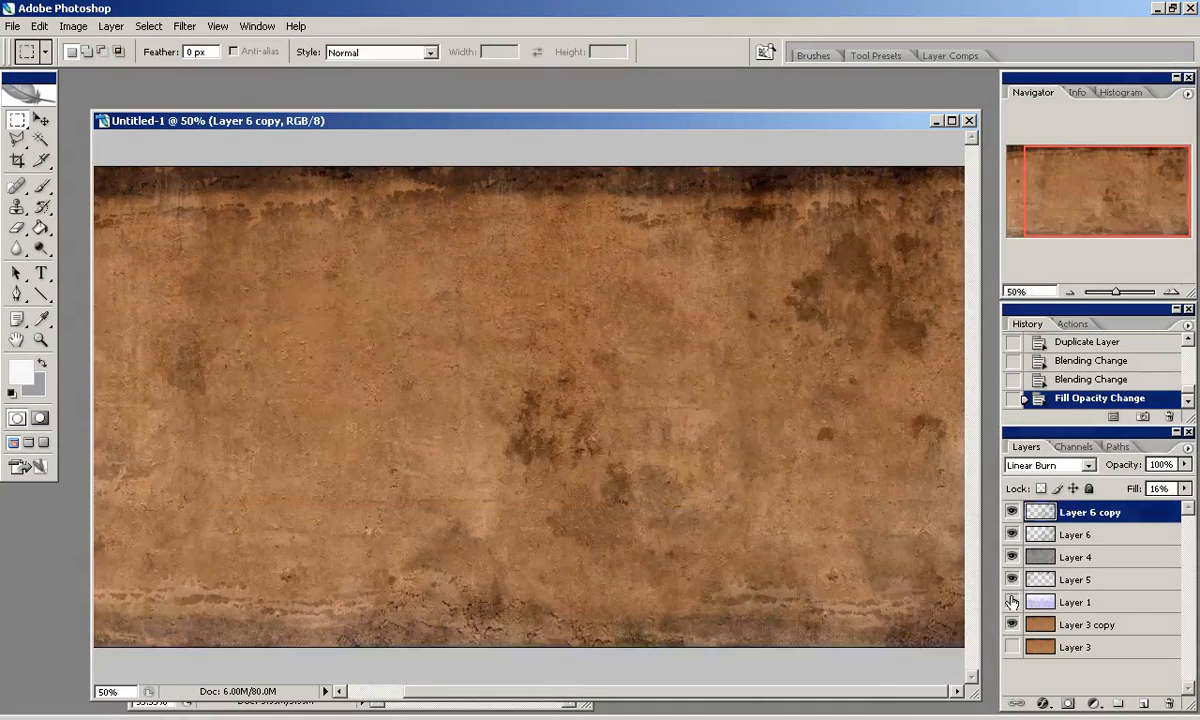
left_click(1012, 602)
left_click(1052, 600)
left_click_drag(1103, 200, 1086, 200)
left_click(1012, 602)
left_click(1012, 602)
left_click(1012, 602)
left_click(1012, 602)
left_click(1012, 602)
left_click(1012, 602)
left_click_drag(1184, 488, 1170, 510)
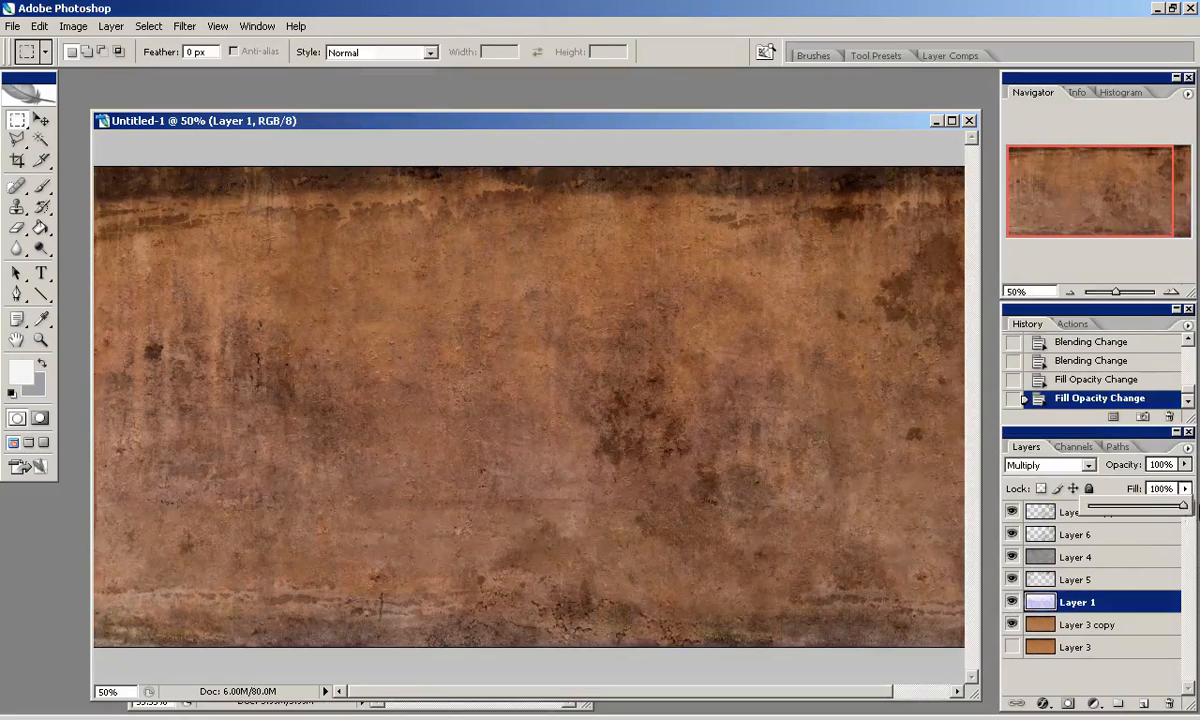
Compare the wall with Layer 5, Layer 4, Layer 1, Layer 6 and Layer 6 copy each hidden and shown.
left_click_drag(1075, 203, 1110, 195)
left_click(1041, 625)
left_click(1012, 580)
left_click(1012, 580)
left_click(1012, 557)
left_click(1012, 557)
left_click(1013, 600)
left_click(1013, 600)
left_click(1012, 535)
left_click(1012, 513)
left_click(1012, 535)
left_click(1012, 513)
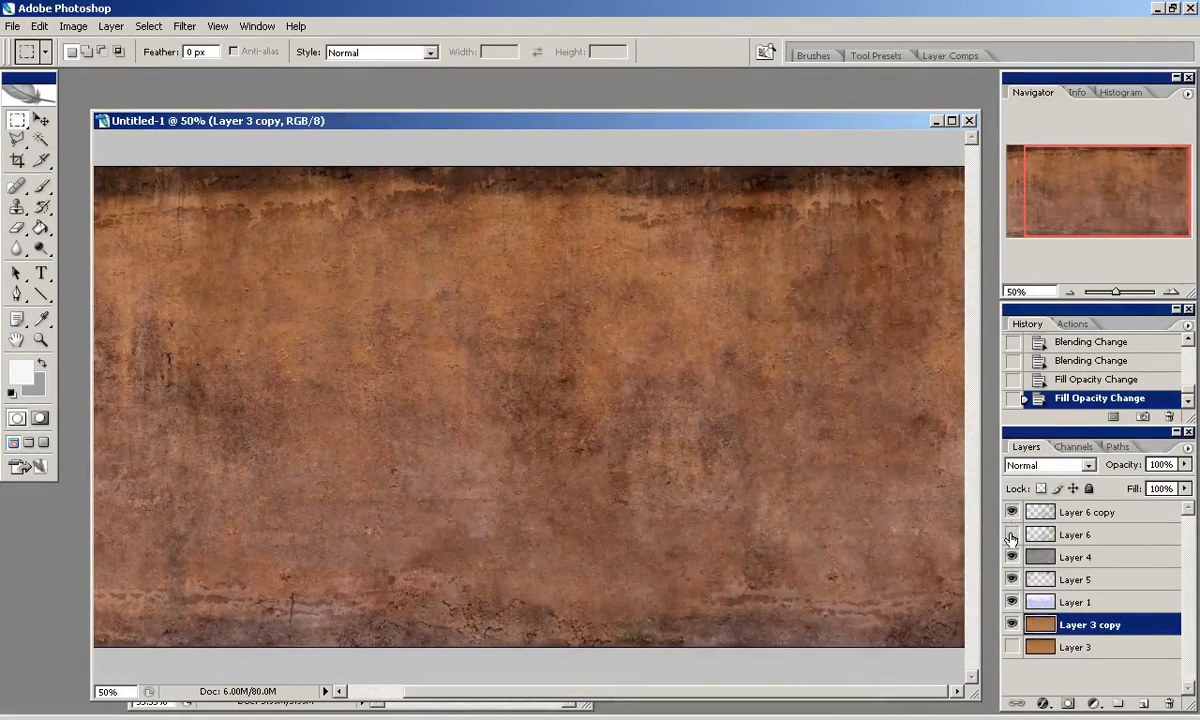
Set Layer 6 copy's fill to 22% and delete Layer 6.
left_click(1012, 535)
left_click_drag(1103, 511, 1102, 511)
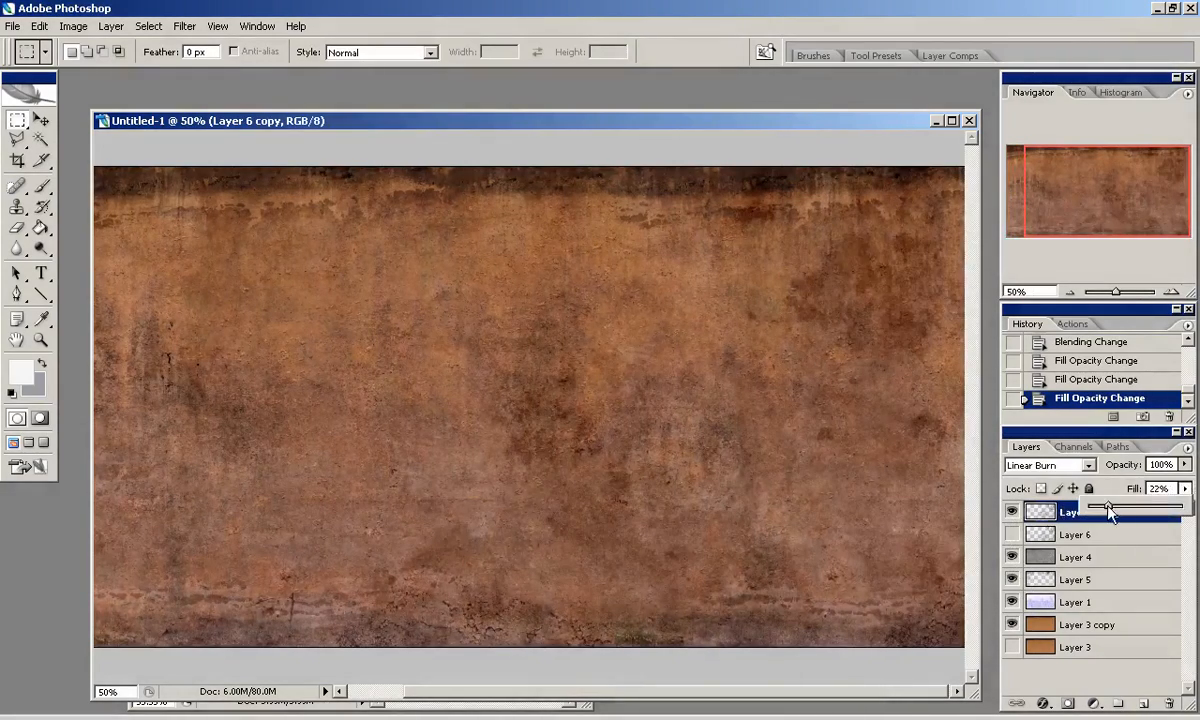
left_click(1080, 535)
left_click(1012, 535)
left_click(1012, 535)
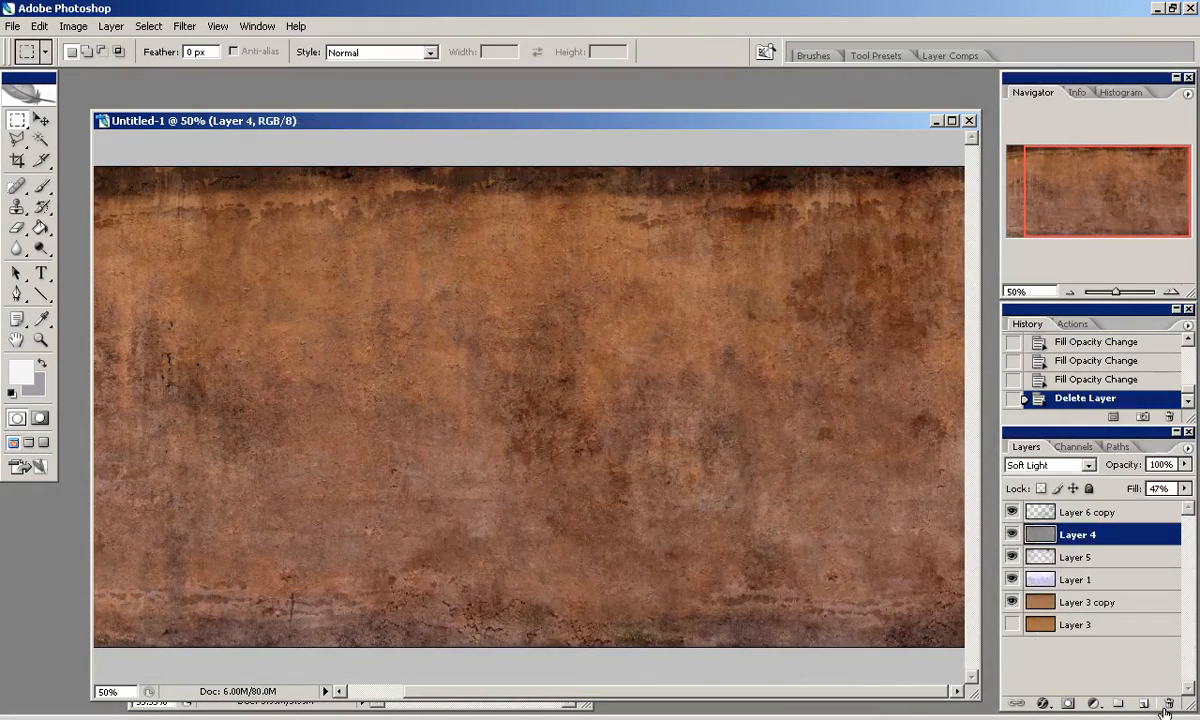
left_click_drag(1166, 703, 1167, 703)
left_click_drag(1061, 191, 1043, 191)
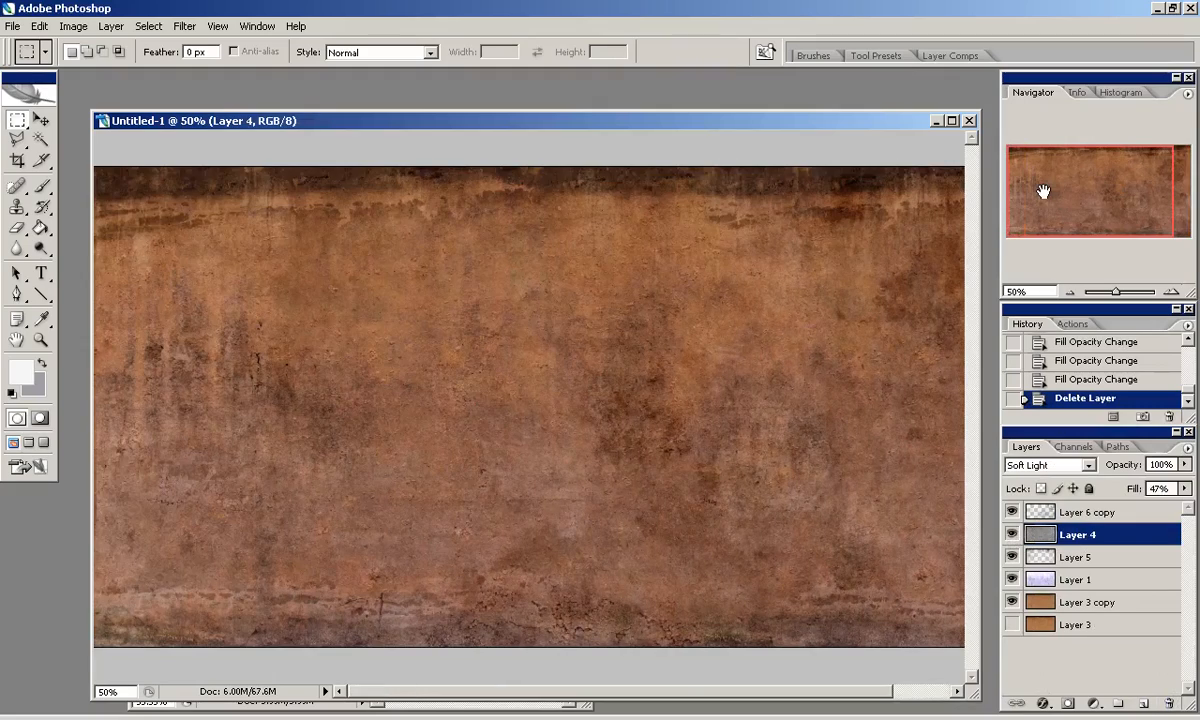
double_click(1172, 293)
left_click_drag(1064, 192, 1016, 281)
double_click(1070, 293)
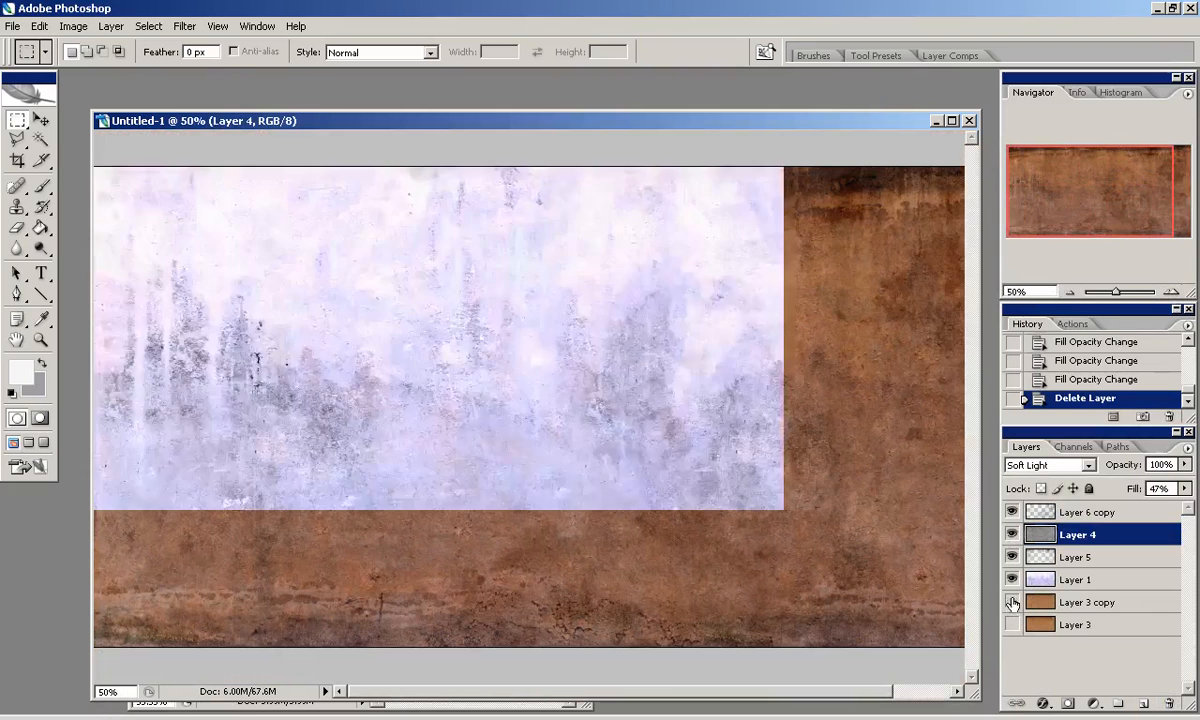
Save the layered wall document as wallCol.psd in the tutorial's textures folder.
left_click(12, 26)
left_click(75, 222)
left_click(648, 183)
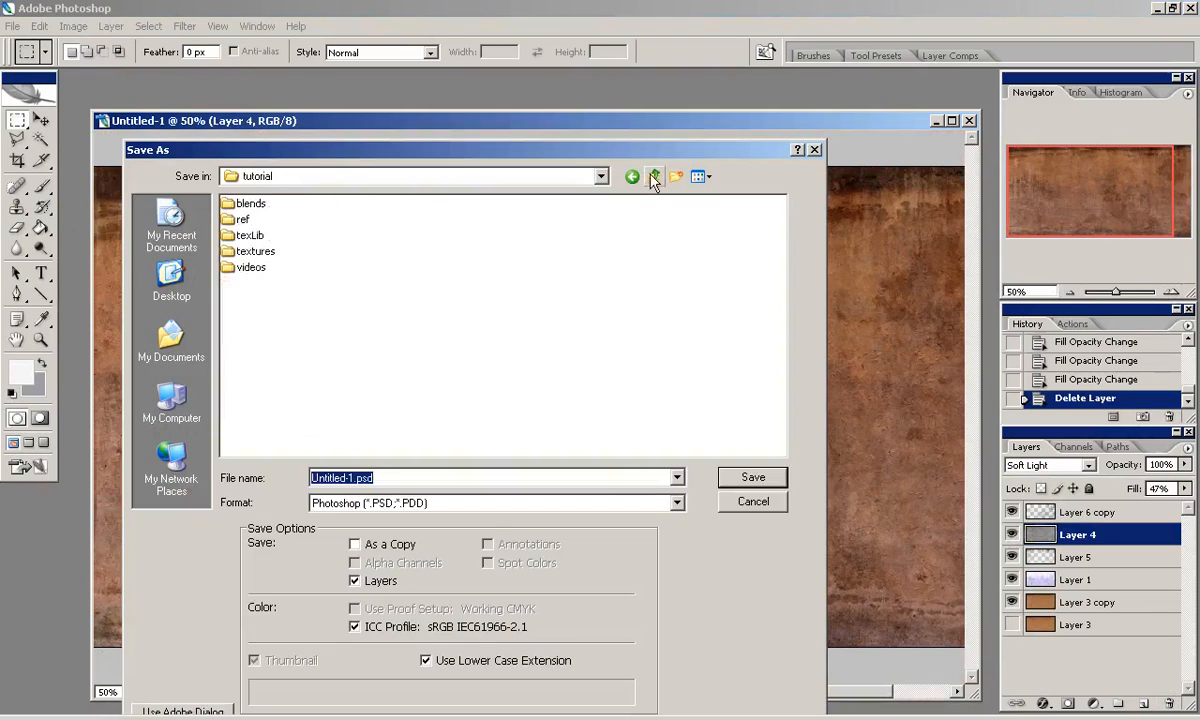
left_click(648, 183)
left_click(254, 254)
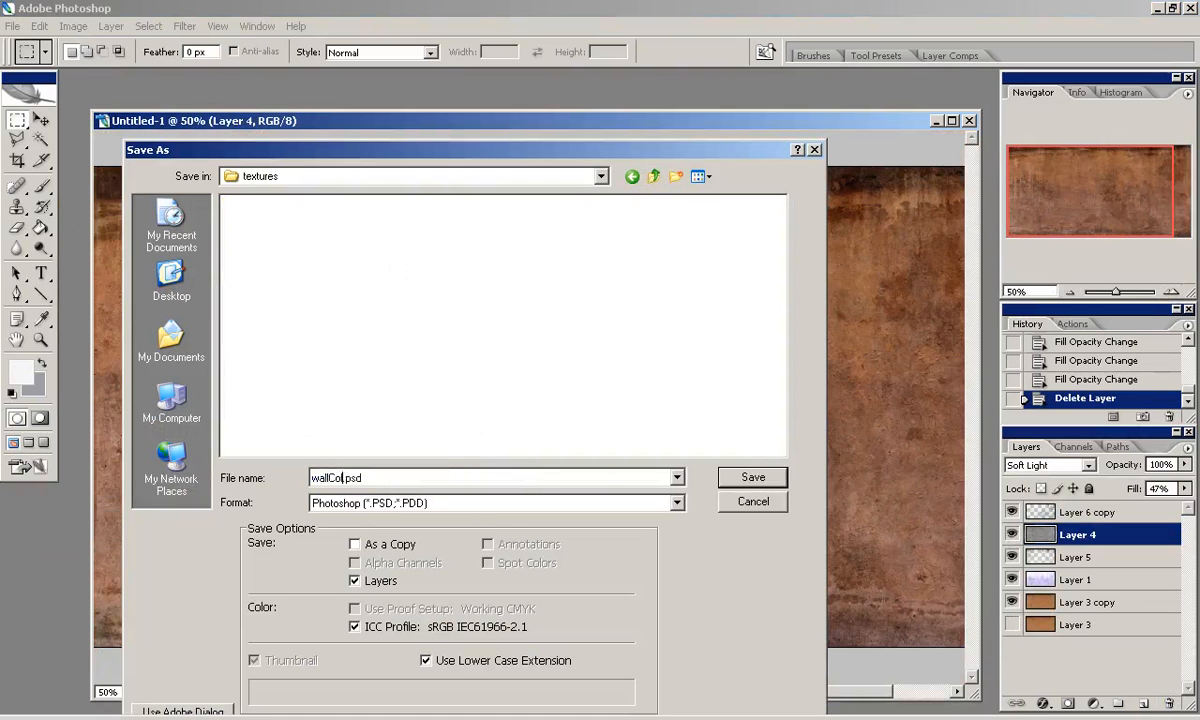
type("wallCo")
key("Return")
left_click(1108, 320)
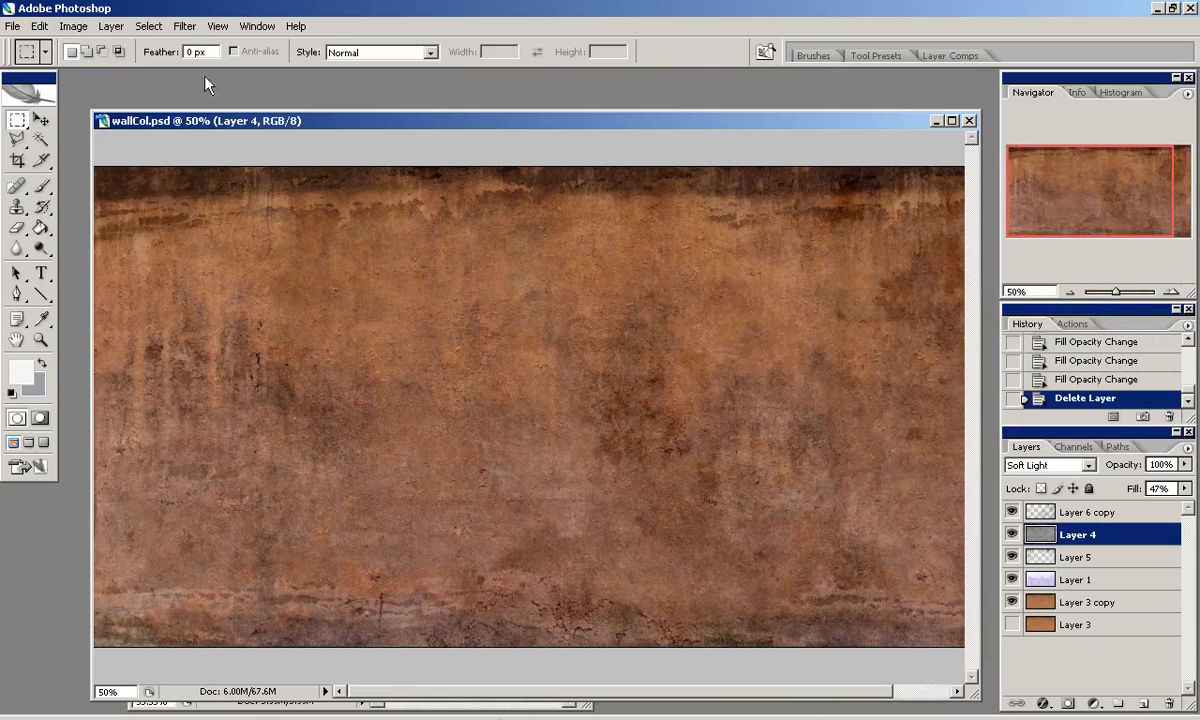
Choose PNG as the save format for a copy of the wall texture and remove the new "final" folder.
left_click(13, 26)
left_click(43, 234)
left_click(470, 502)
left_click(373, 434)
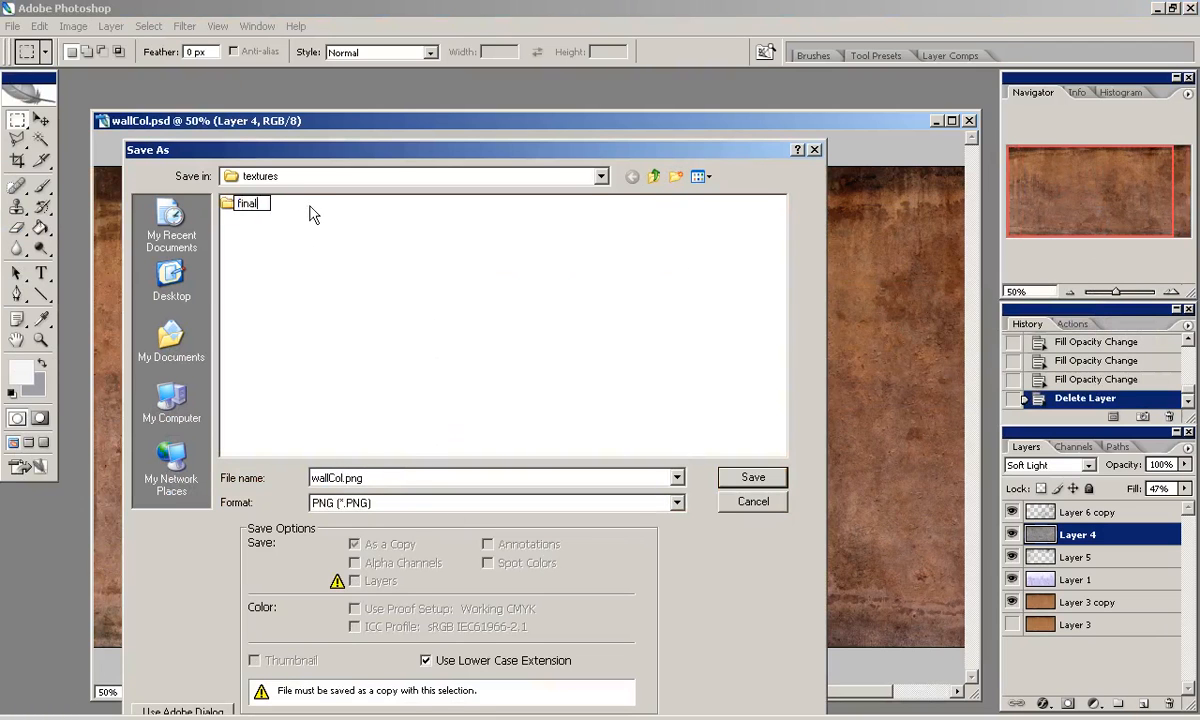
key("Delete")
key("Return")
Save the PNG copy as wallCol.png in the textures folder.
left_click(408, 478)
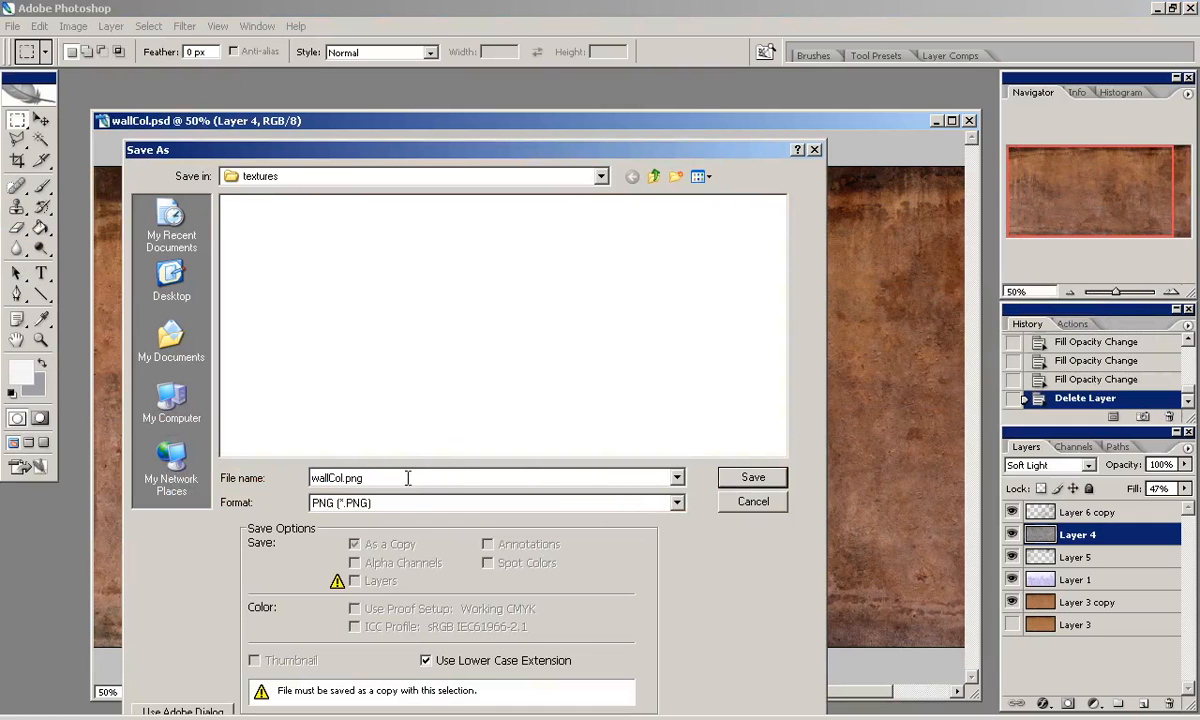
left_click(721, 470)
left_click(616, 417)
key("BackSpace")
key("BackSpace")
key("BackSpace")
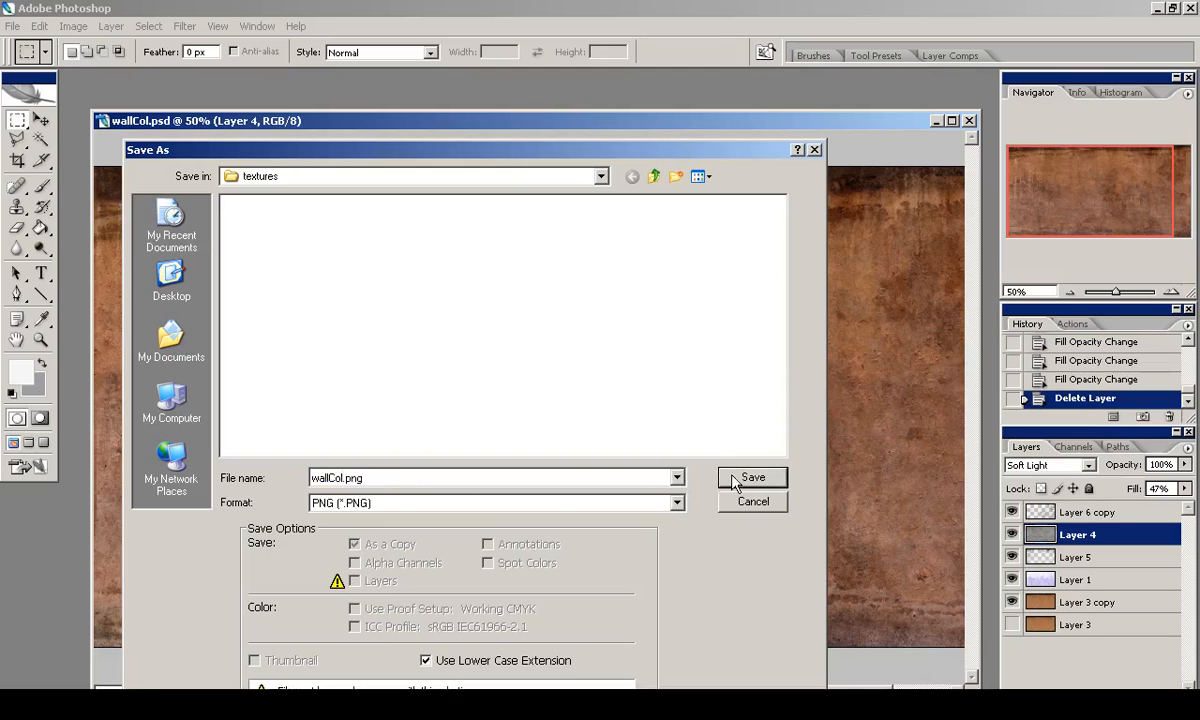
left_click(722, 478)
key("Return")
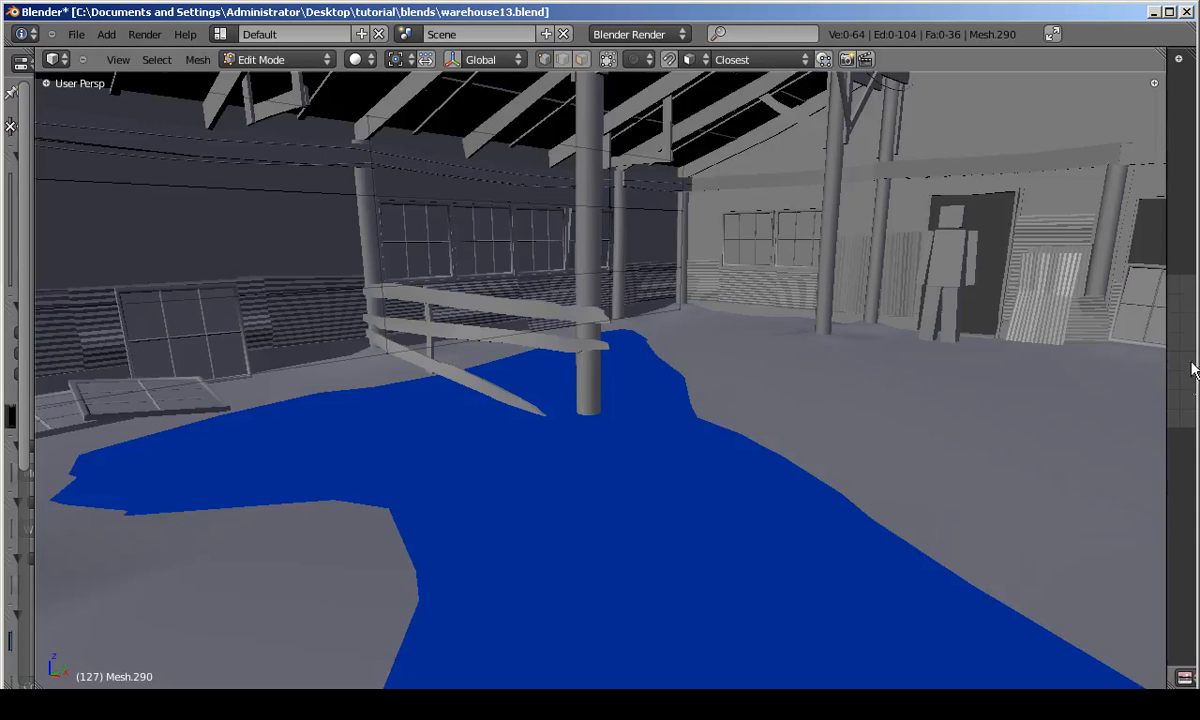
Switch to Blender, widen the image editor beside the 3D view, and return the selected floor mesh to Object Mode.
left_click_drag(1166, 349, 664, 349)
key("a")
key("z")
middle_click_drag(303, 300, 460, 388)
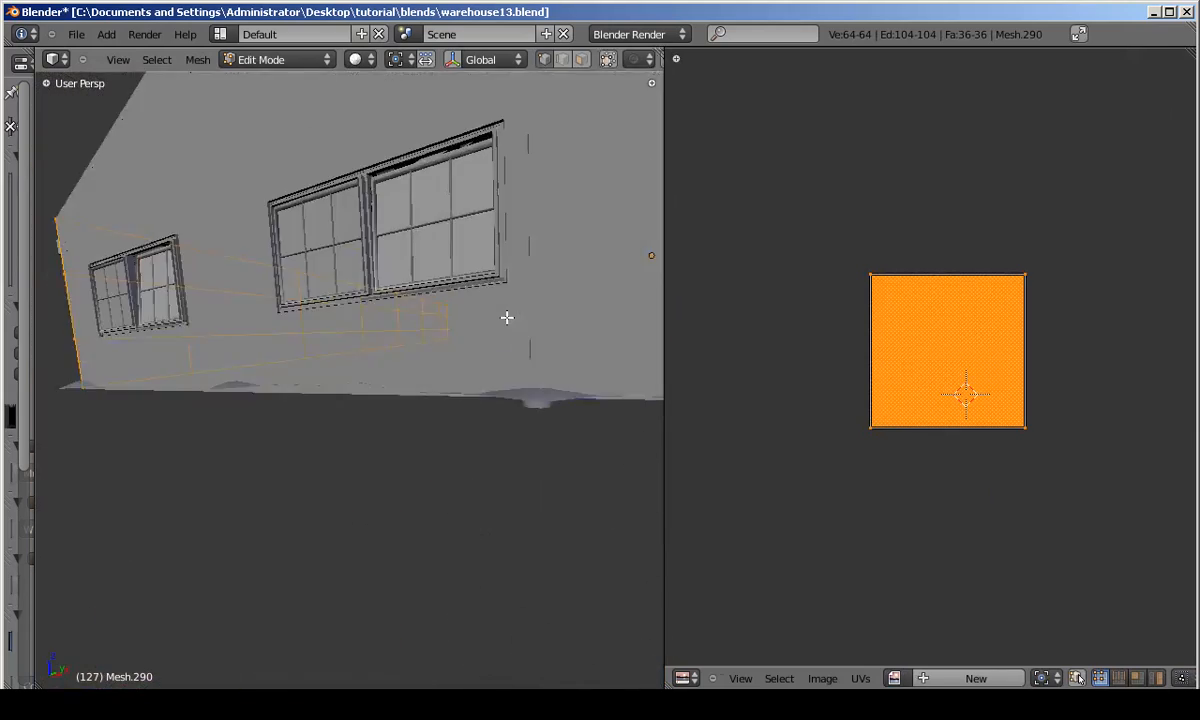
key("Tab")
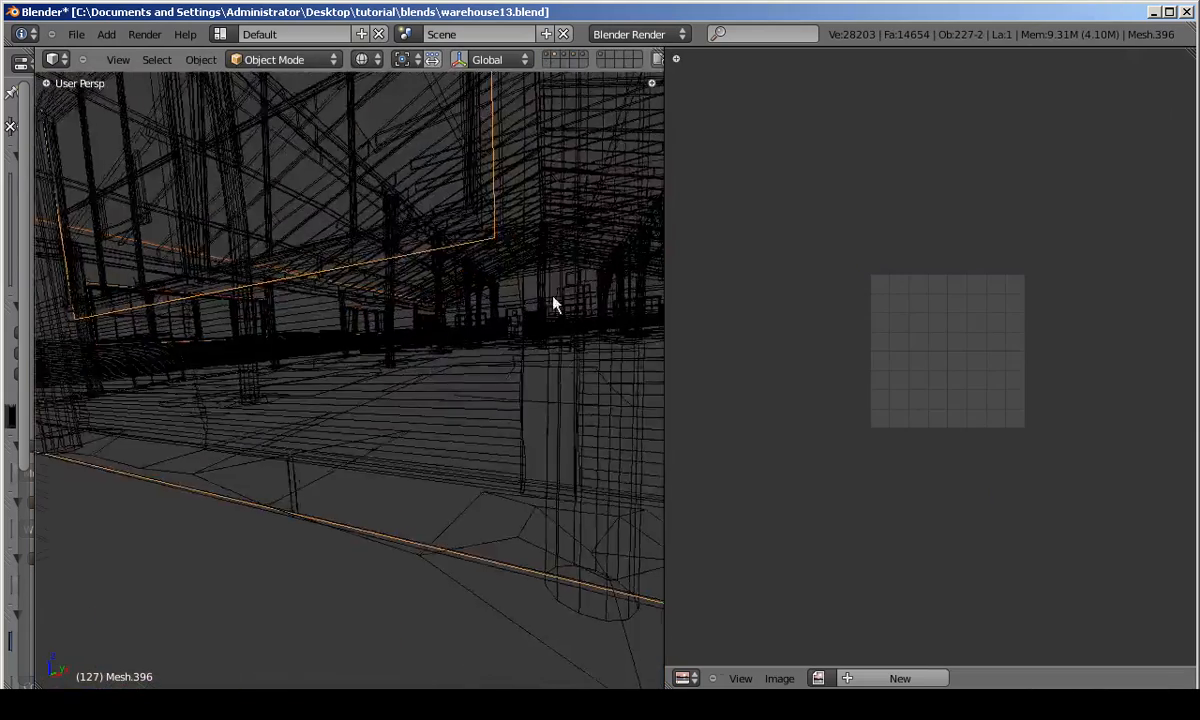
Isolate the warehouse's gable end walls in local view and join them into one object.
scroll(553, 297, "up", 3)
key("z")
right_click(518, 288, "shift")
key("z")
key("KP_Divide")
key("z")
middle_click_drag(518, 288, 378, 444)
scroll(387, 352, "up", 3)
scroll(390, 363, "down", 3)
right_click(378, 444)
key("KP_1")
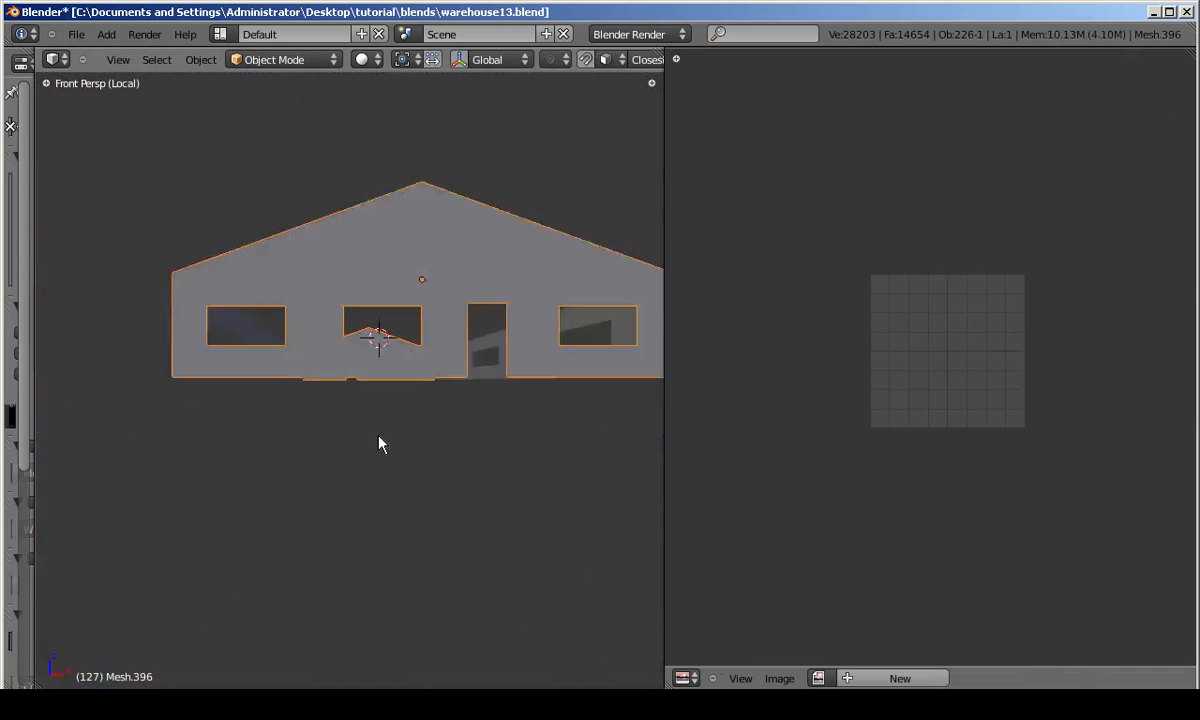
Unwrap the gable wall mesh by projecting its UVs from the front orthographic view.
key("Tab")
scroll(382, 367, "down", 2)
scroll(382, 367, "up", 4)
key("u")
left_click(340, 477)
Open wallCol.png from the textures folder as the image behind the wall's UV layout.
left_click(832, 642)
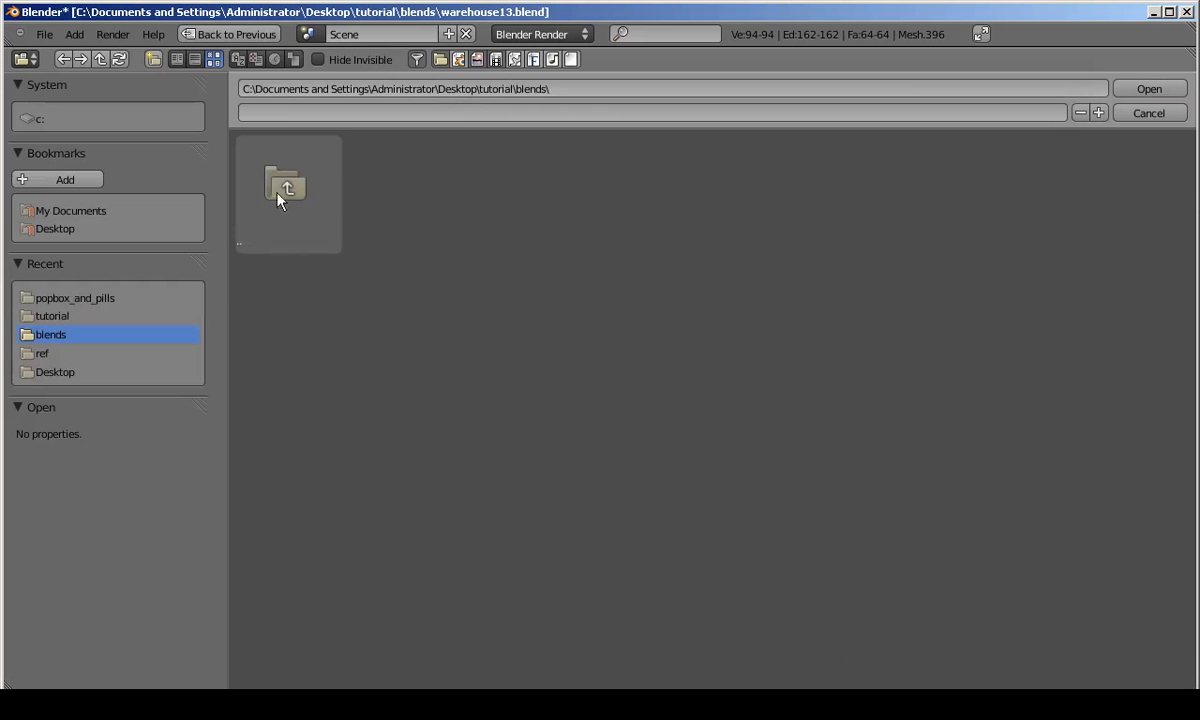
left_click(265, 215)
left_click(716, 249)
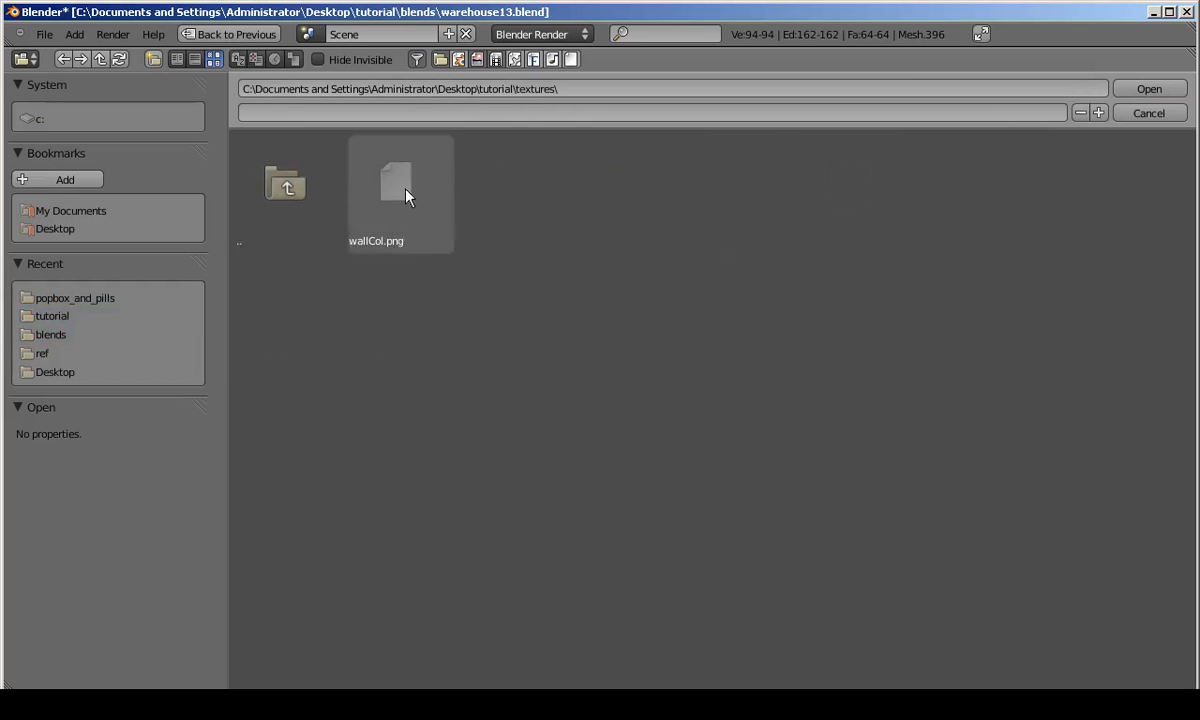
double_click(377, 243)
scroll(938, 344, "down", 8)
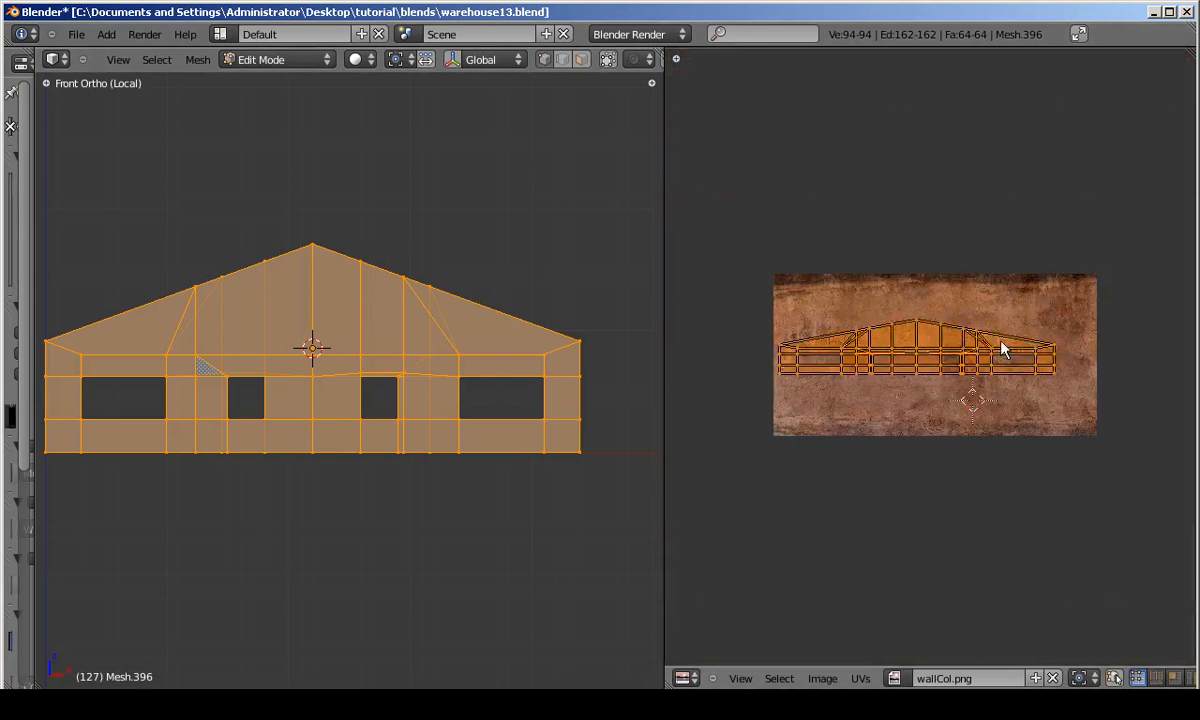
Scale the wall's UV layout up well beyond the texture's width and position it over the image.
key("a")
key("s")
left_click(898, 348)
key("g")
left_click(993, 340)
scroll(994, 340, "down", 3)
key("s")
left_click(1074, 304)
key("g")
left_click(1076, 295)
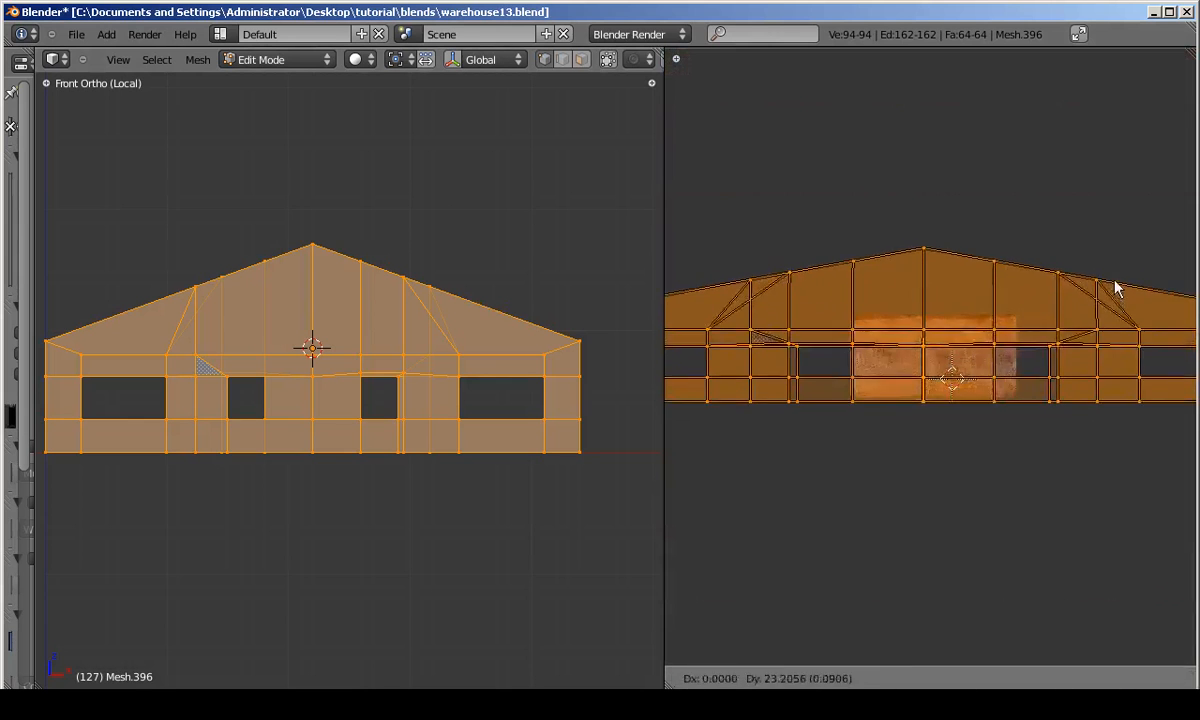
Fine-tune the gable walls' UV scale and vertical position so their base lines up with the texture's lower edge.
scroll(1102, 285, "up", 4)
scroll(1100, 285, "up", 4)
key("g")
key("y")
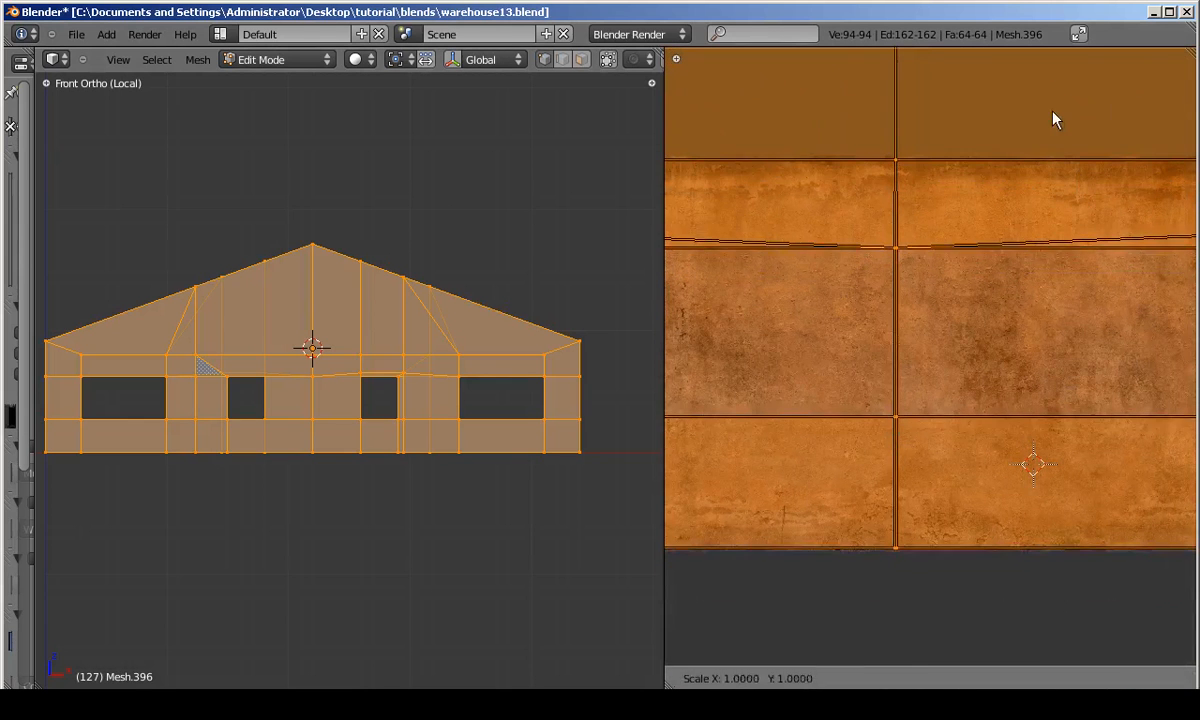
left_click(1060, 113)
key("s")
left_click(1002, 88)
key("g")
key("y")
left_click(1005, 91)
scroll(975, 252, "down", 10)
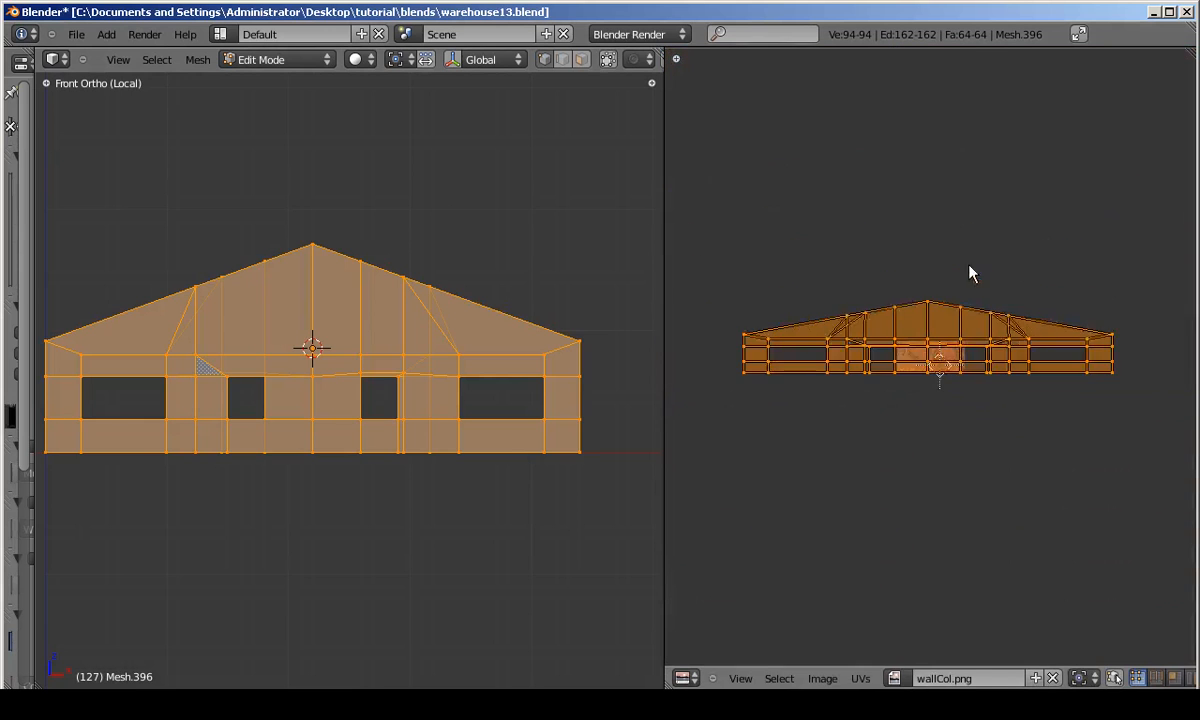
scroll(973, 271, "up", 3)
scroll(244, 408, "up", 2)
scroll(244, 408, "down", 2)
middle_click_drag(244, 408, 467, 355)
key("Tab")
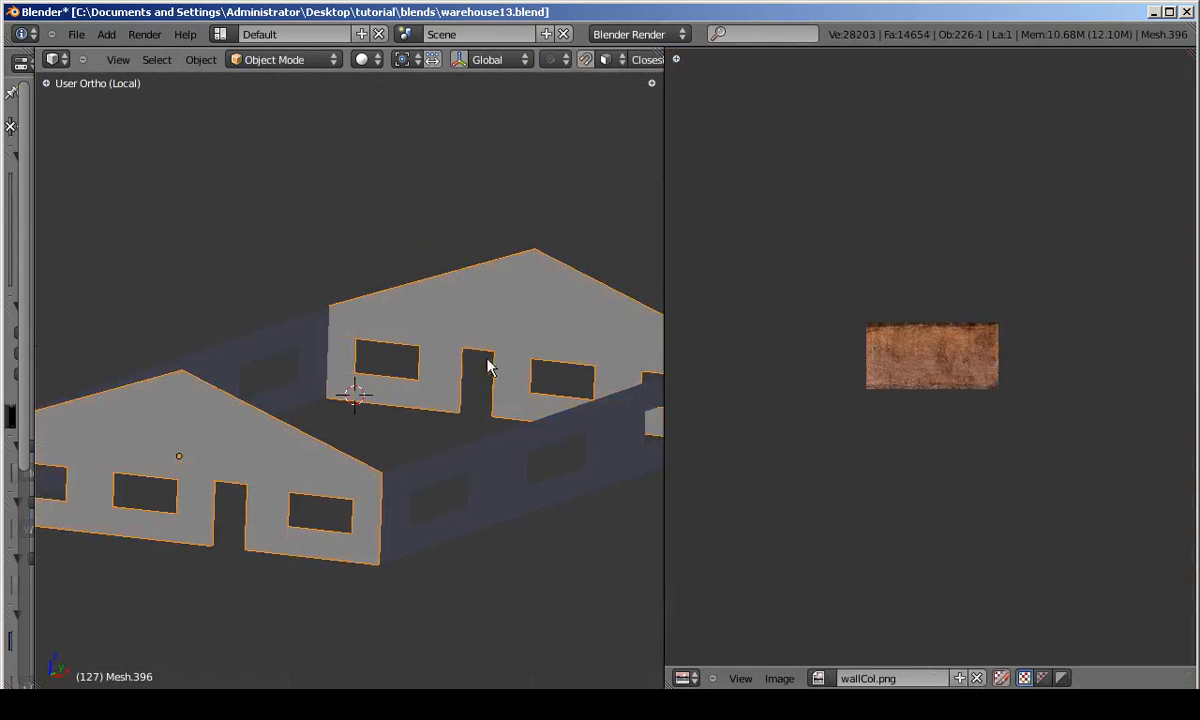
Unwrap the warehouse's long side walls by projecting from the right orthographic view, and assign wallCol.png to their UVs.
right_click(313, 346)
key("Tab")
key("KP_3")
scroll(581, 394, "down", 3)
key("KP_3")
middle_click_drag(581, 394, 507, 400)
key("u")
left_click(507, 400)
scroll(978, 356, "up", 3)
left_click(894, 678)
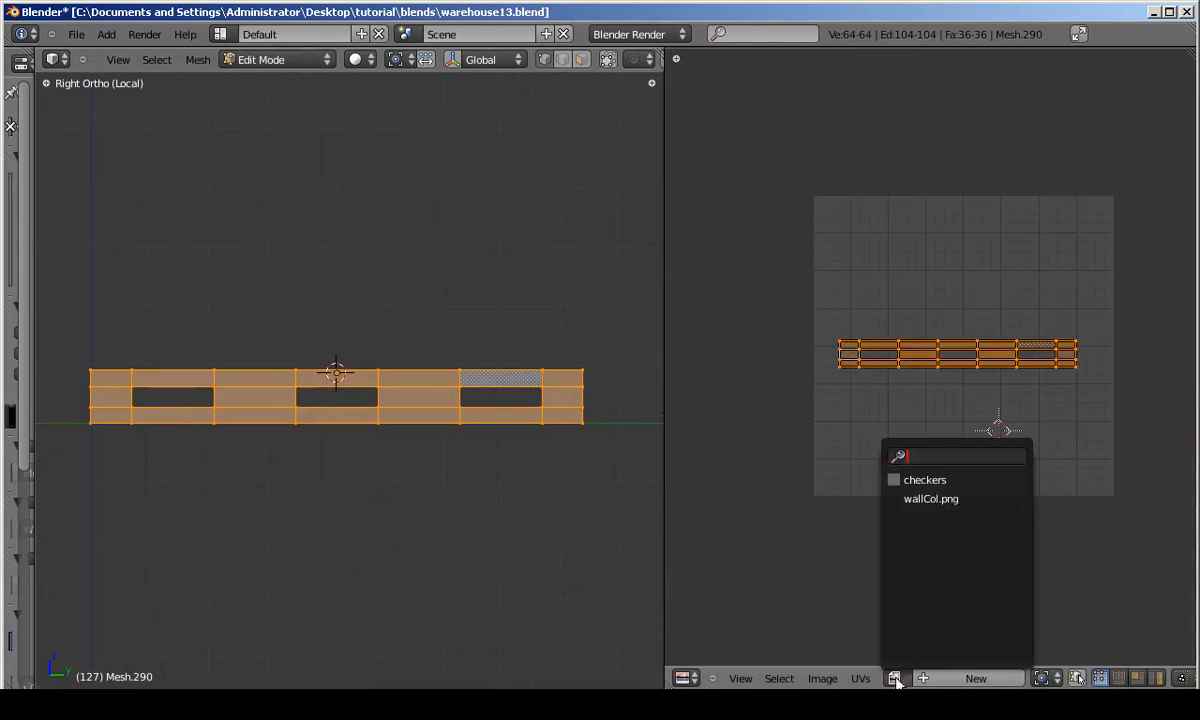
left_click(925, 498)
Scale the side walls' UV layout up to about the texture's height and position it over the image.
scroll(1007, 362, "down", 4)
key("a")
key("s")
left_click(1058, 330)
scroll(1036, 318, "up", 3)
key("g")
left_click(1040, 308)
key("s")
left_click(1103, 227)
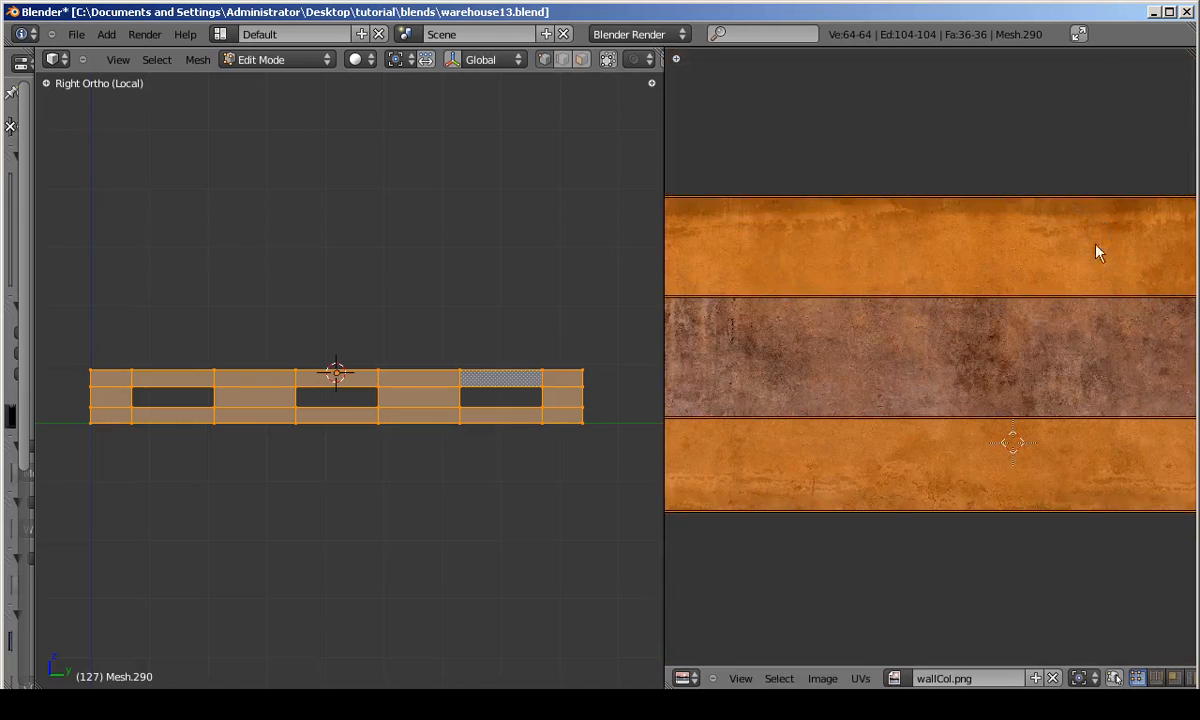
scroll(1045, 316, "down", 4)
scroll(1030, 319, "up", 2)
scroll(1025, 325, "up", 2)
Re-project the side walls' UVs from the right orthographic view, and scale and move them to match the texture's height.
key("u")
left_click(357, 413)
scroll(952, 368, "up", 3)
key("s")
left_click(1064, 325)
scroll(1047, 324, "up", 3)
key("g")
left_click(1048, 297)
key("s")
left_click(1105, 238)
key("g")
left_click(1106, 237)
key("Tab")
scroll(440, 370, "down", 2)
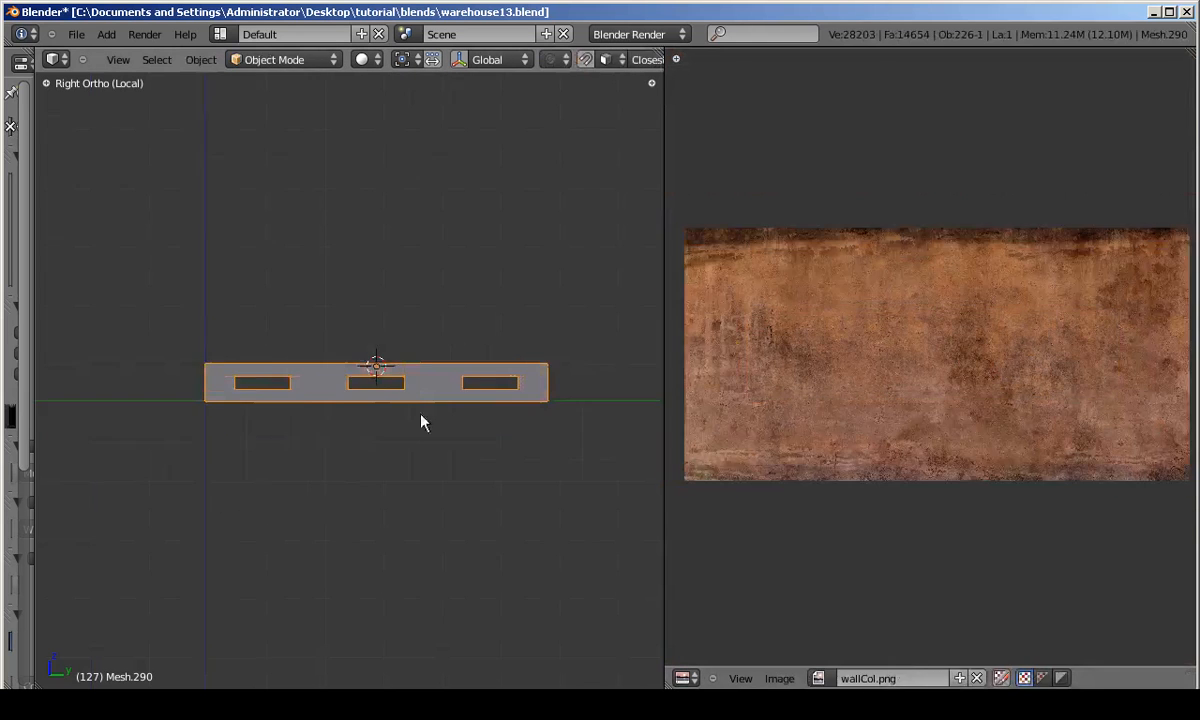
Select the gable walls and unwrap their mesh again by projecting it from the front view.
middle_click_drag(400, 402, 545, 416)
right_click(474, 335)
key("Tab")
scroll(806, 380, "down", 9)
key("KP_1")
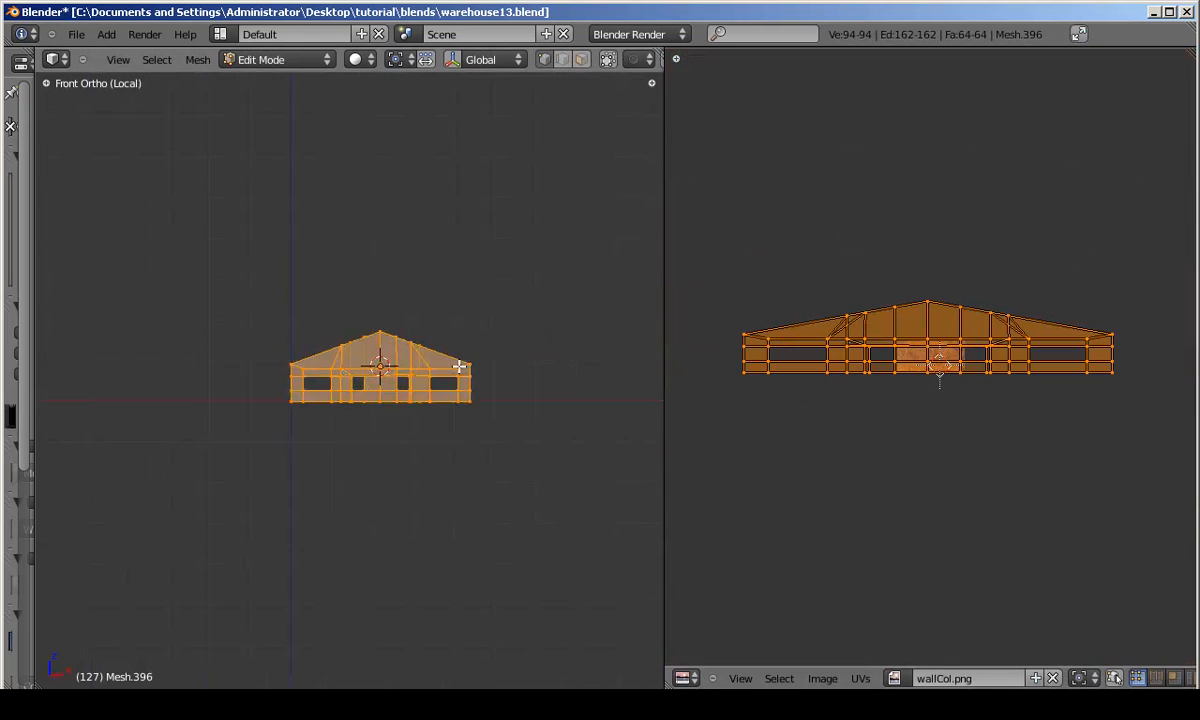
scroll(459, 367, "up", 5)
middle_click_drag(415, 359, 488, 351)
key("u")
left_click(470, 346)
Scale the gable walls' UV layout up beyond the texture's width and position it over the image.
key("s")
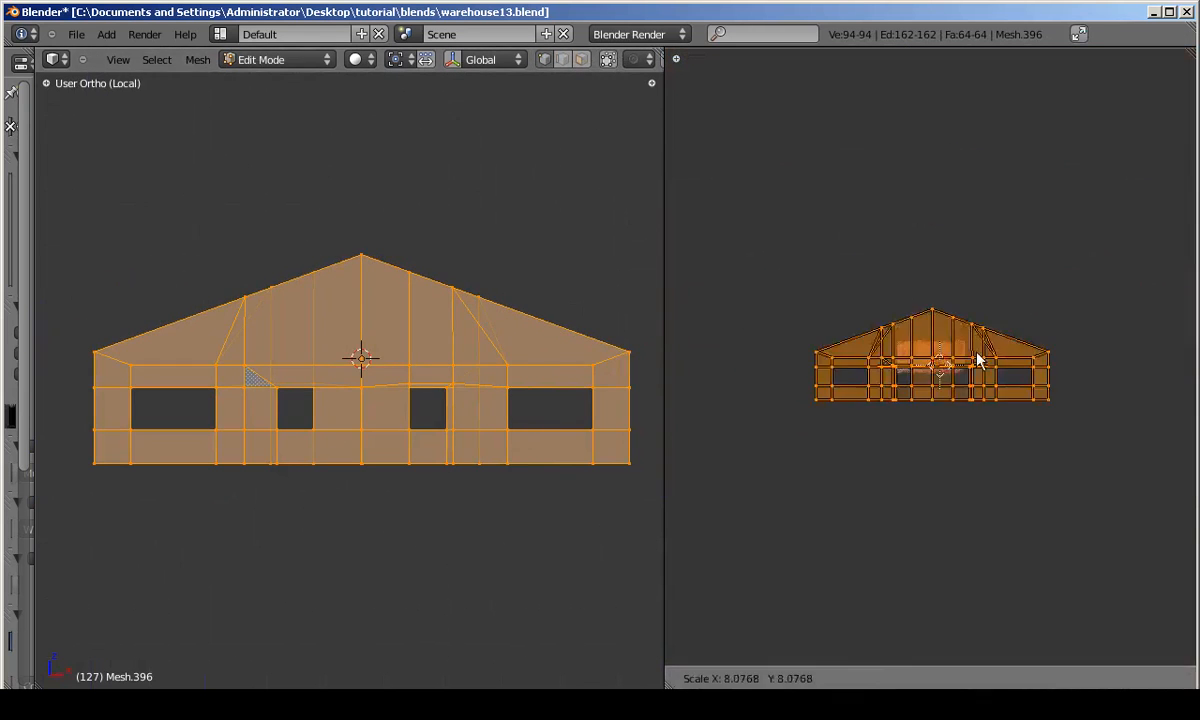
scroll(1007, 308, "up", 10)
left_click(1098, 347)
key("g")
left_click(1098, 359)
scroll(1098, 359, "down", 6)
key("Tab")
Enlarge the 3D view and enable the Textured Solid display option for it.
scroll(332, 402, "down", 3)
middle_click_drag(332, 402, 528, 332)
key("alt+z")
scroll(502, 350, "up", 1)
key("z")
key("z")
left_click_drag(664, 101, 1166, 145)
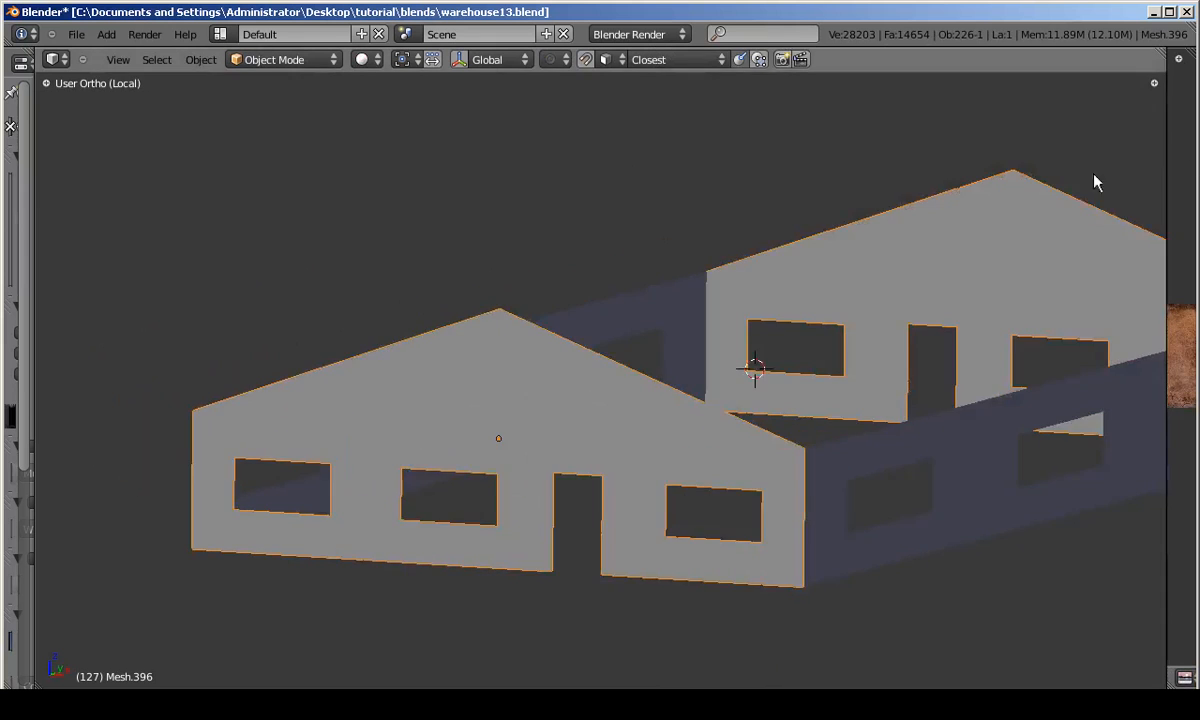
scroll(1117, 179, "down", 1)
key("n")
scroll(1089, 530, "down", 8)
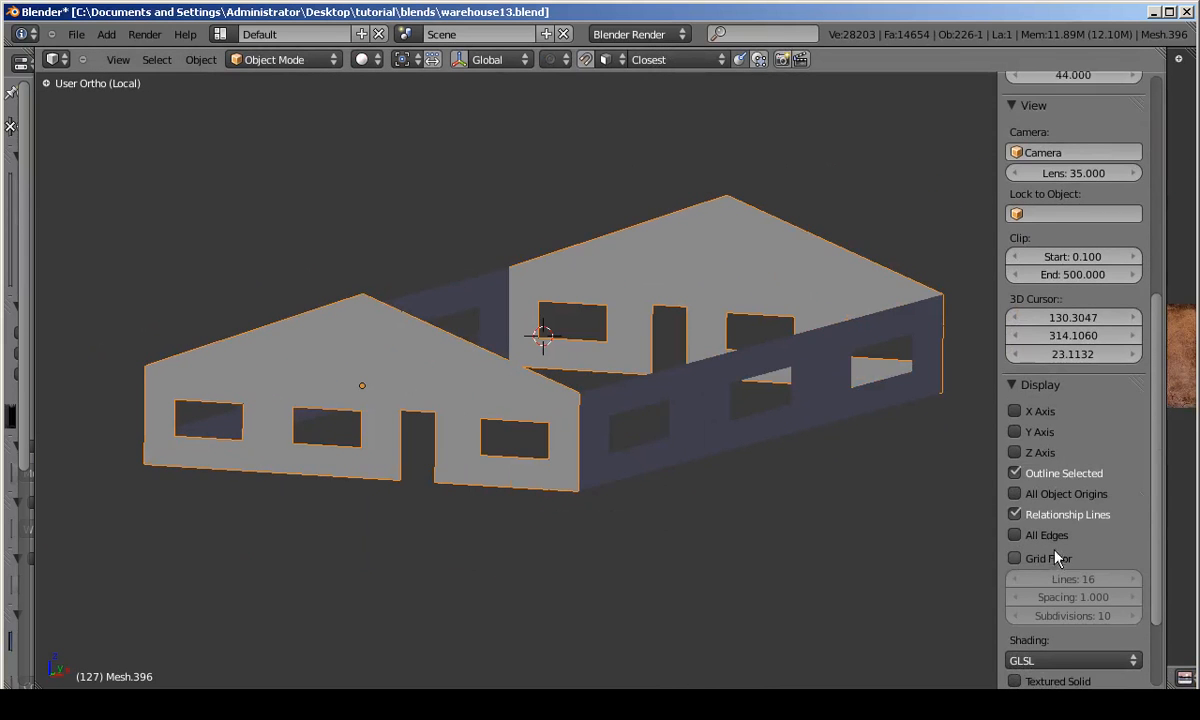
scroll(1060, 592, "down", 2)
left_click(1014, 614)
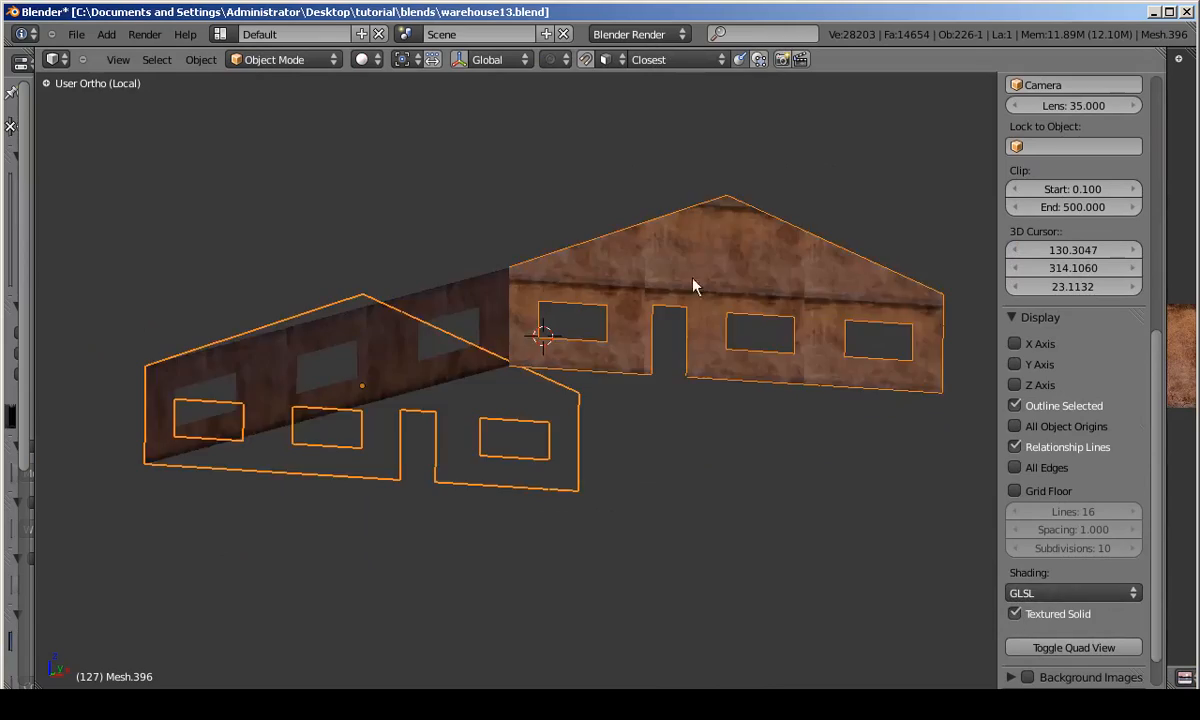
Deselect everything, switch to a perspective view and leave local view to bring back the whole warehouse.
scroll(661, 270, "up", 3)
key("a")
key("KP_5")
scroll(660, 385, "up", 5)
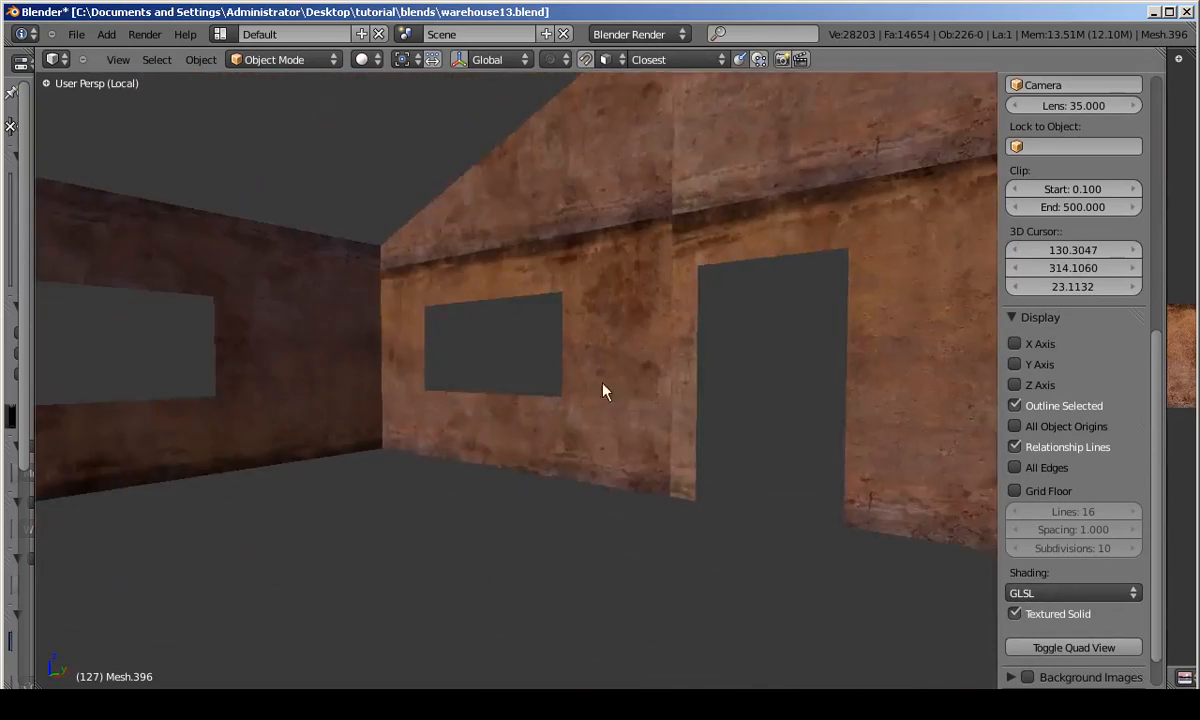
key("KP_Divide")
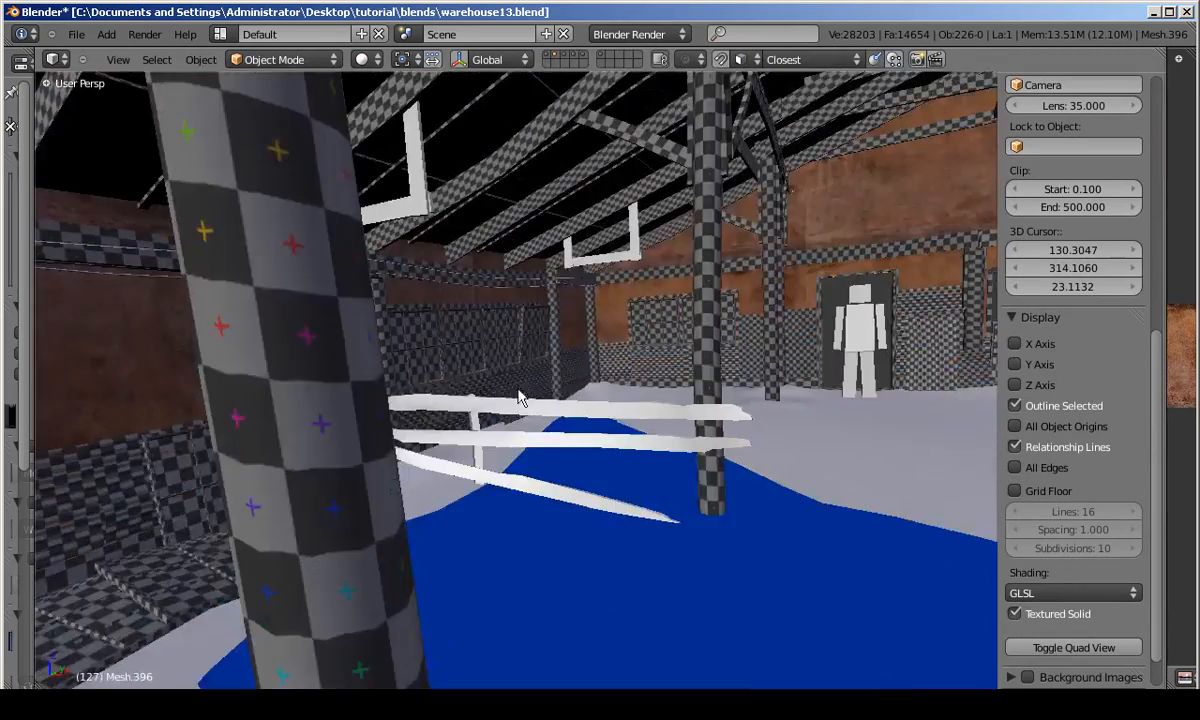
Set the 3D view's shading method to Texture Face and check the textured walls up close.
left_click(1100, 593)
left_click(1039, 575)
mouse_move(504, 357)
middle_mouse_down()
mouse_move(450, 335)
mouse_move(665, 381)
mouse_move(441, 338)
mouse_move(396, 423)
mouse_move(621, 477)
mouse_move(565, 482)
mouse_move(750, 350)
mouse_move(413, 268)
mouse_move(654, 265)
mouse_move(431, 285)
mouse_move(520, 300)
middle_mouse_up()
scroll(430, 308, "up", 5)
scroll(441, 338, "up", 3)
scroll(1160, 325, "down", 5)
Enlarge the UV editor and open the side walls for editing with their whole UV layout selected.
key("Tab")
left_click_drag(1168, 328, 932, 329)
key("Tab")
right_click(402, 330)
key("Tab")
key("a")
scroll(1103, 348, "up", 2)
scroll(1122, 234, "up", 2)
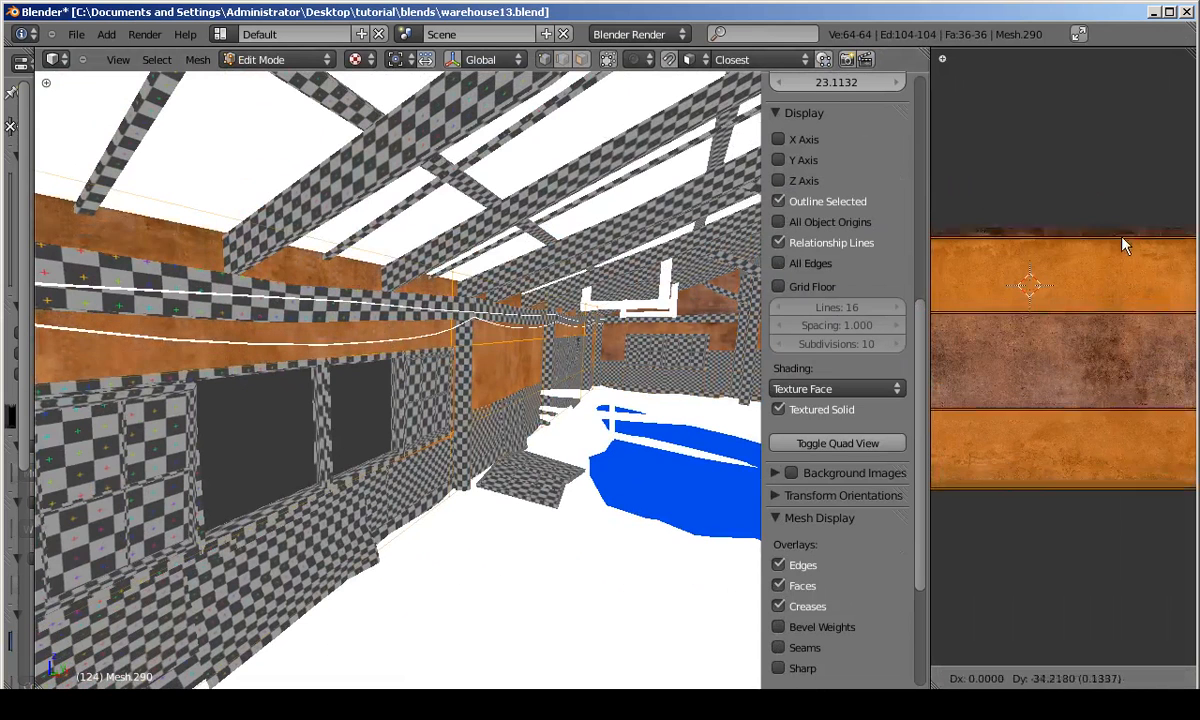
Try sliding and rotating the side walls' UV layout over the wall texture.
key("g")
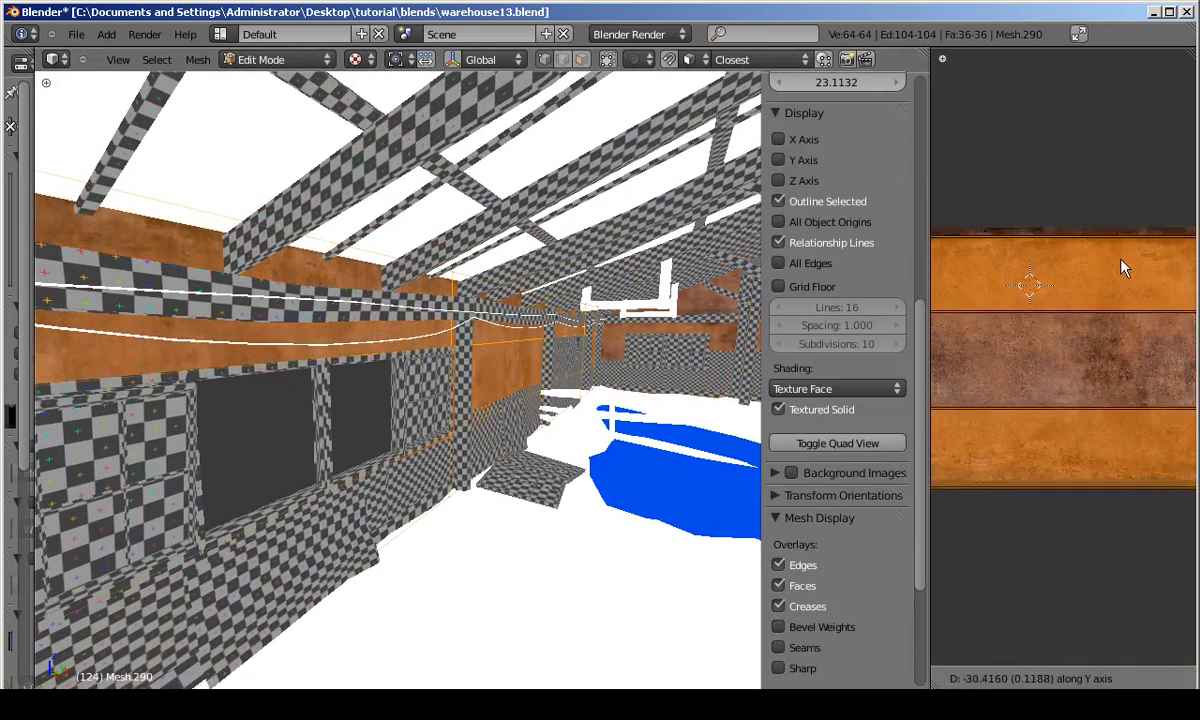
right_click(1132, 338)
scroll(1132, 338, "down", 5)
key("r")
right_click(985, 358)
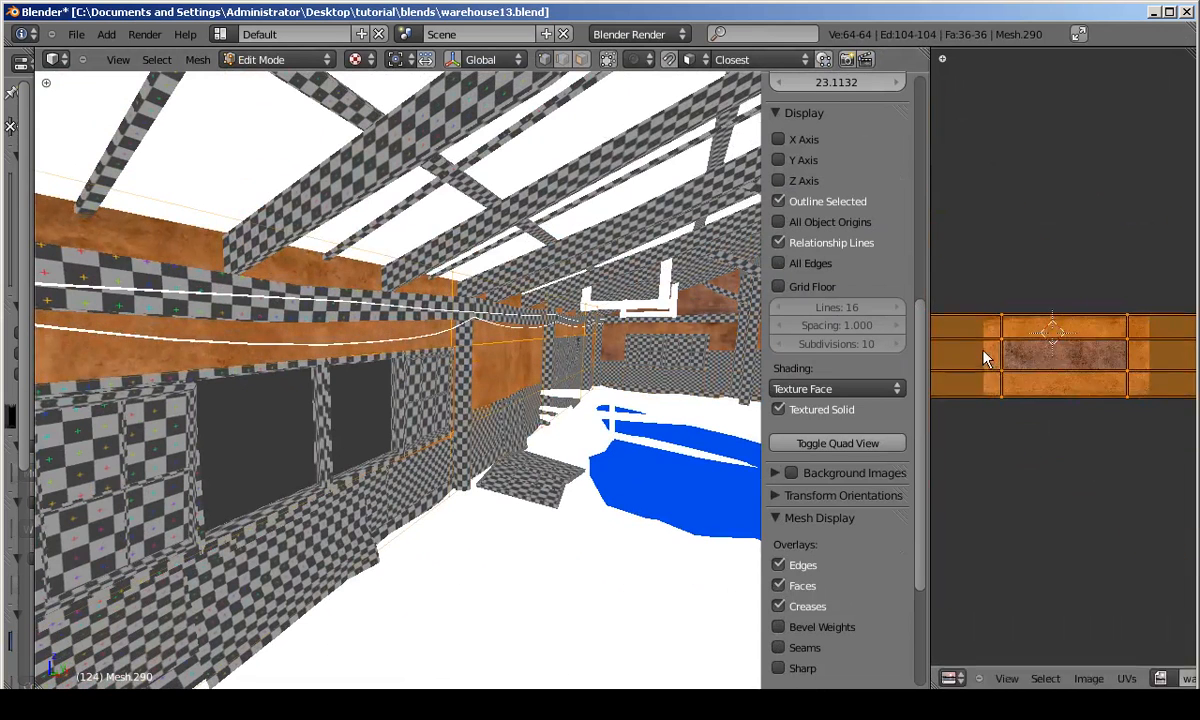
scroll(361, 274, "up", 4)
key("g")
key("y")
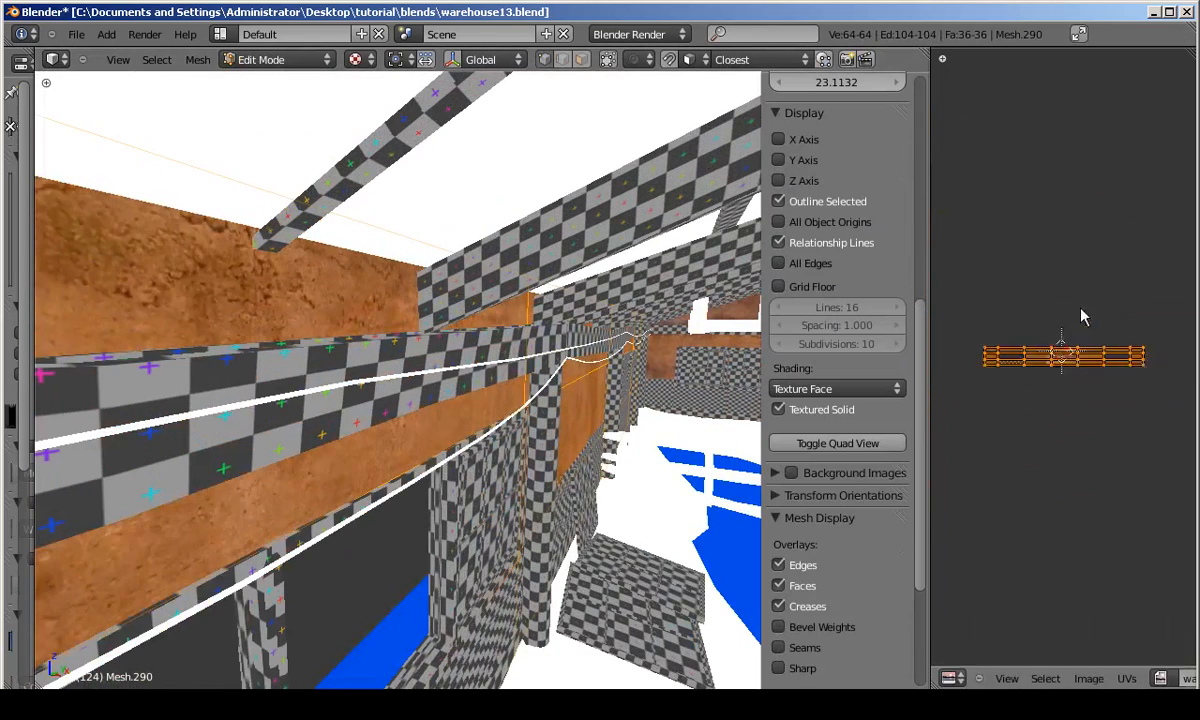
scroll(1085, 310, "up", 5)
left_click(1008, 318)
scroll(1008, 318, "up", 3)
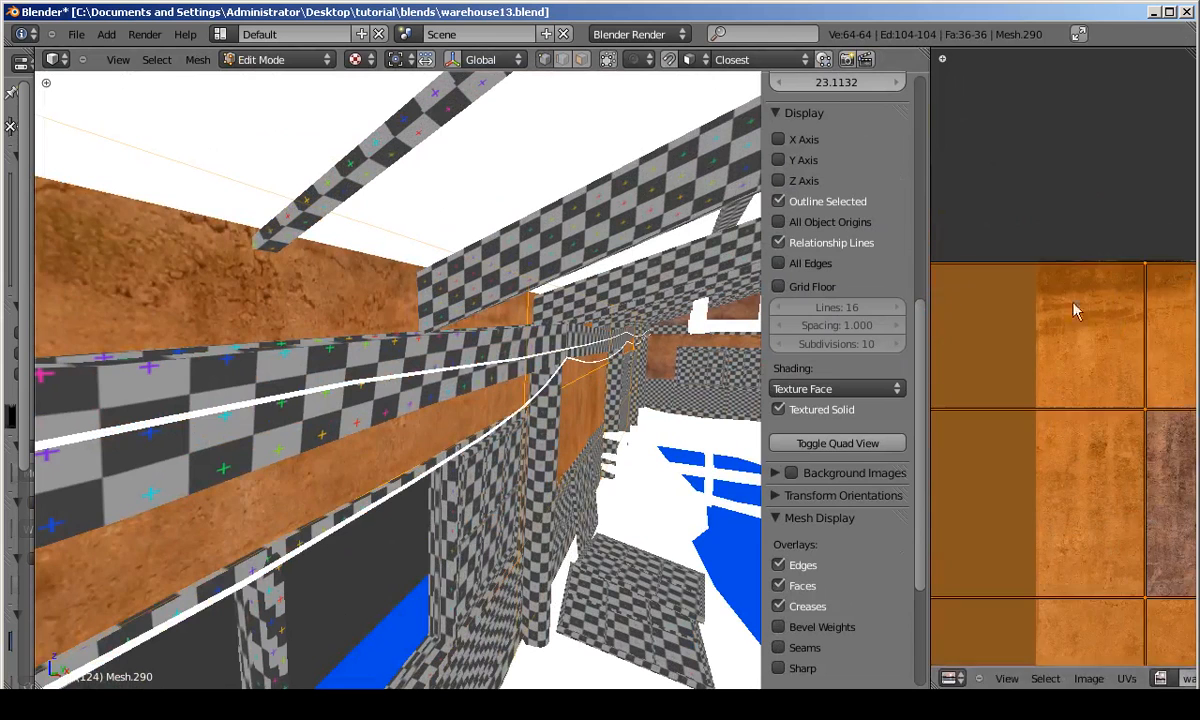
Move the side walls' UV layout around the texture and rotate it by small amounts to vary the plaster pattern.
key("g")
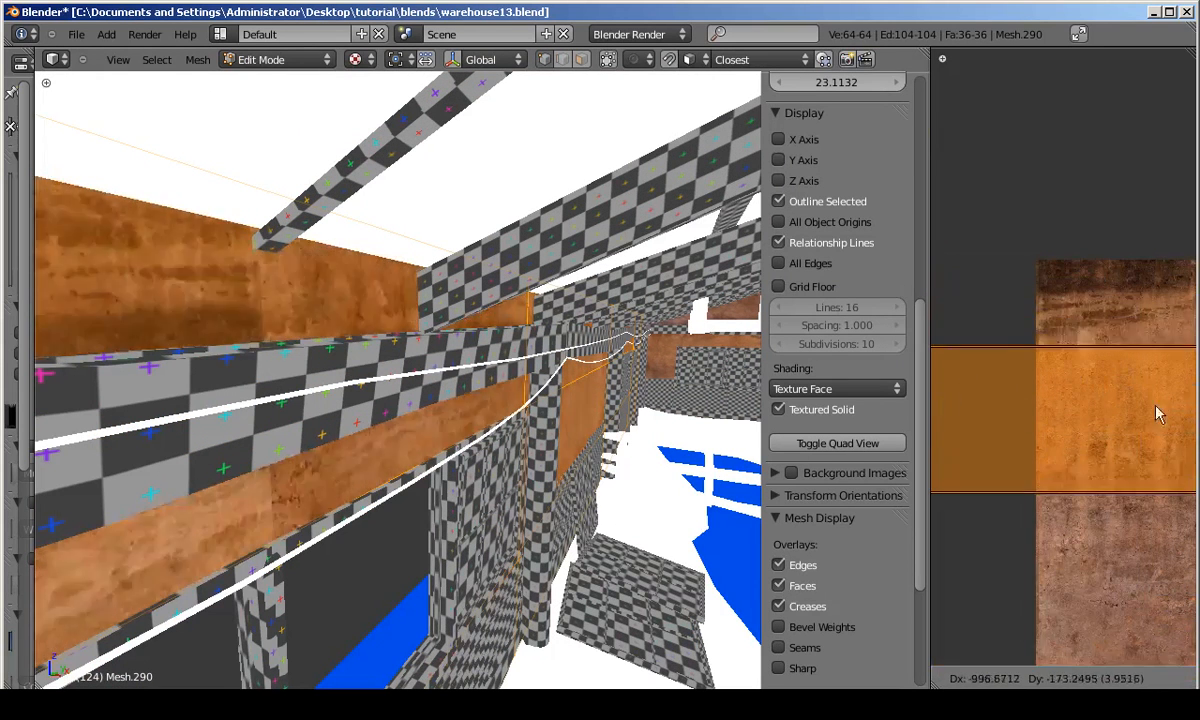
left_click(1075, 385)
key("r")
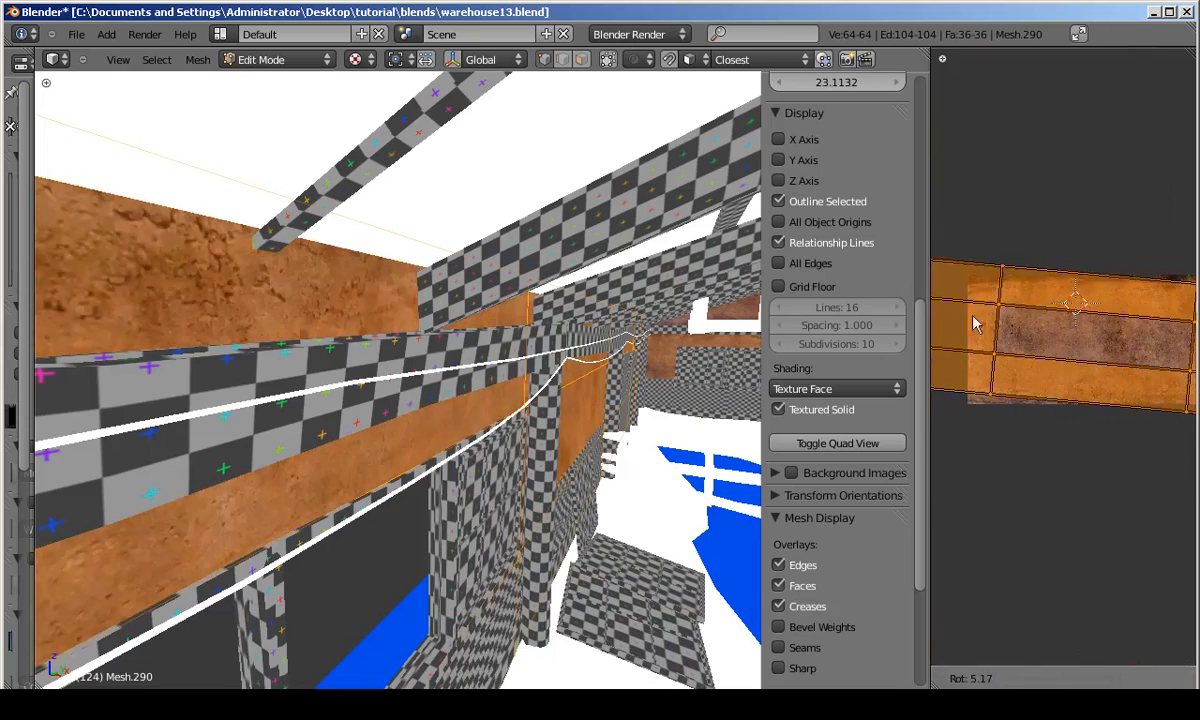
left_click(975, 329)
scroll(1010, 335, "down", 7)
key("r")
left_click(999, 373)
scroll(455, 325, "up", 3)
key("g")
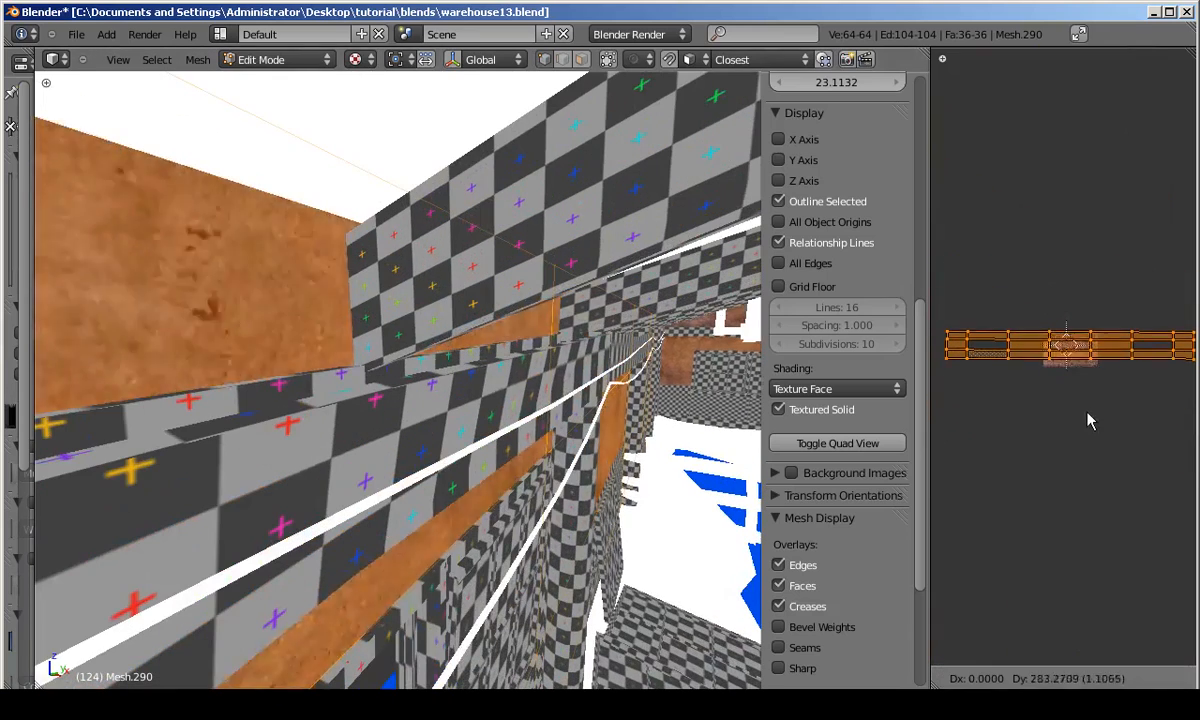
left_click(1087, 428)
scroll(464, 290, "down", 3)
key("r")
left_click(1035, 346)
scroll(1006, 255, "up", 3)
Hide the 3D view's properties and widen the UV editor, and test shifting the side walls' UVs over the texture.
mouse_move(495, 330)
middle_mouse_down()
mouse_move(399, 351)
mouse_move(461, 386)
mouse_move(474, 346)
mouse_move(407, 340)
mouse_move(413, 318)
middle_mouse_up()
key("z")
key("z")
key("alt+z")
key("Tab")
scroll(932, 360, "down", 2)
key("n")
left_click_drag(926, 250, 688, 240)
key("Tab")
key("g")
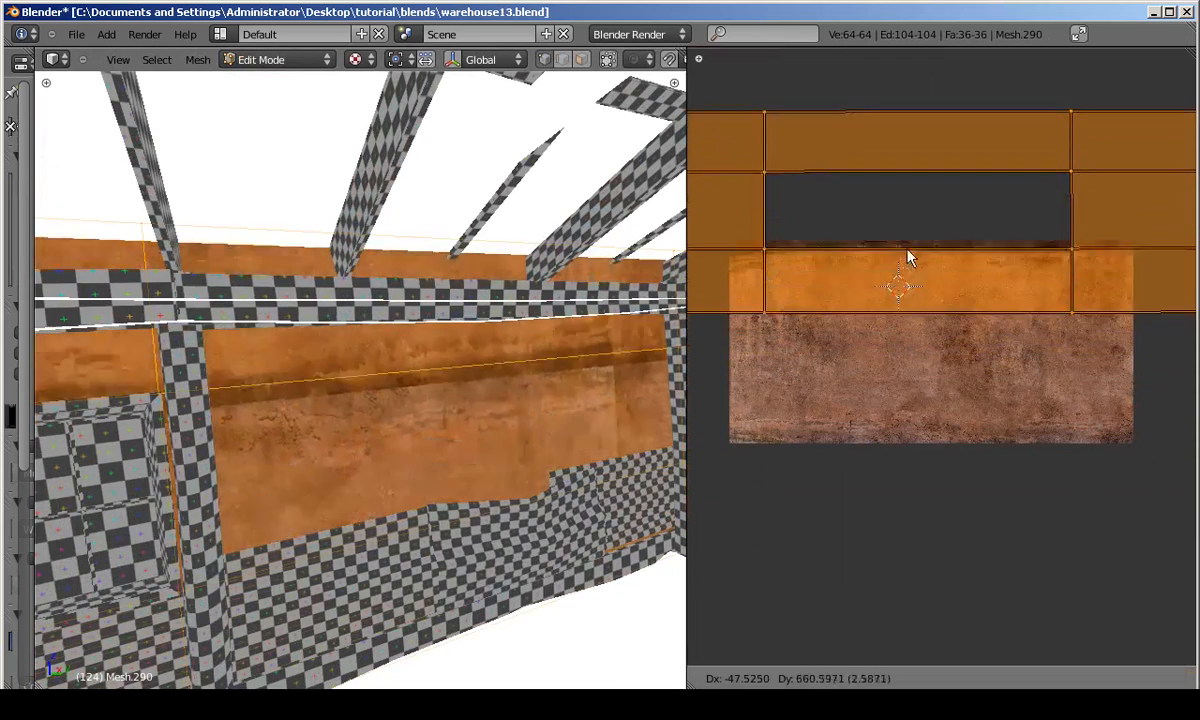
right_click(908, 218)
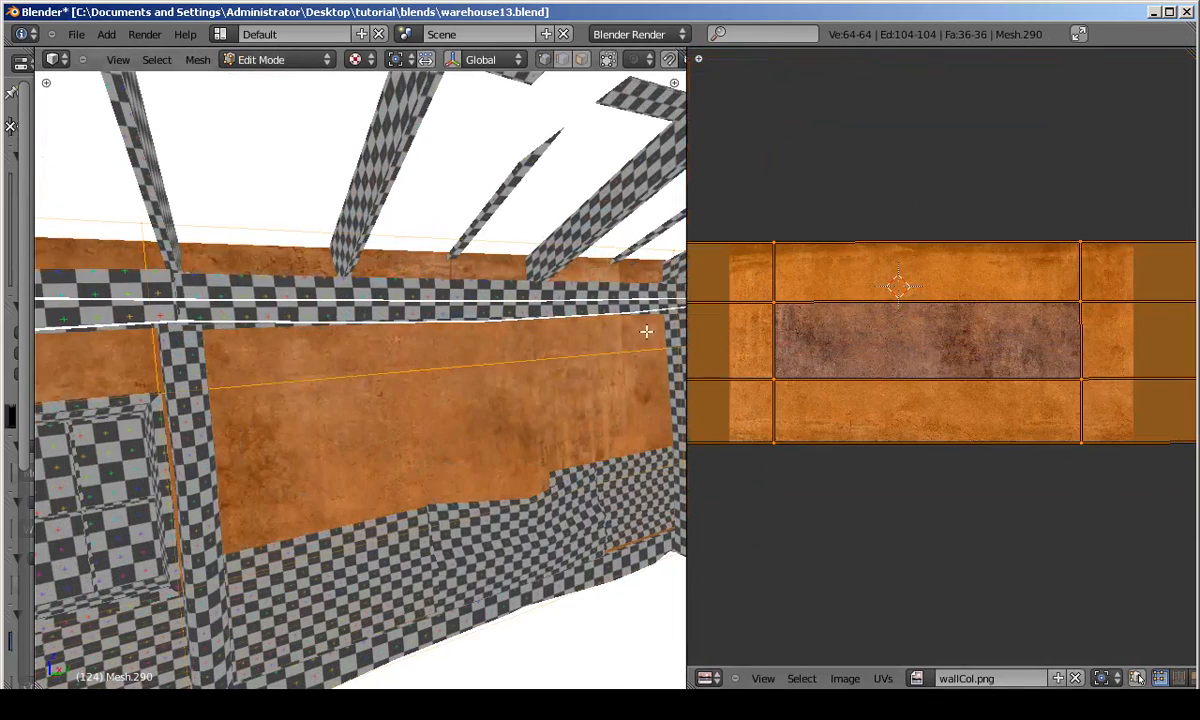
Unwrap the side walls afresh from the right orthographic view, and scale and position their UVs to fit the texture's height.
key("KP_3")
key("u")
left_click(445, 361)
key("s")
left_click(1152, 207)
key("s")
left_click(1164, 202)
key("g")
left_click(1165, 203)
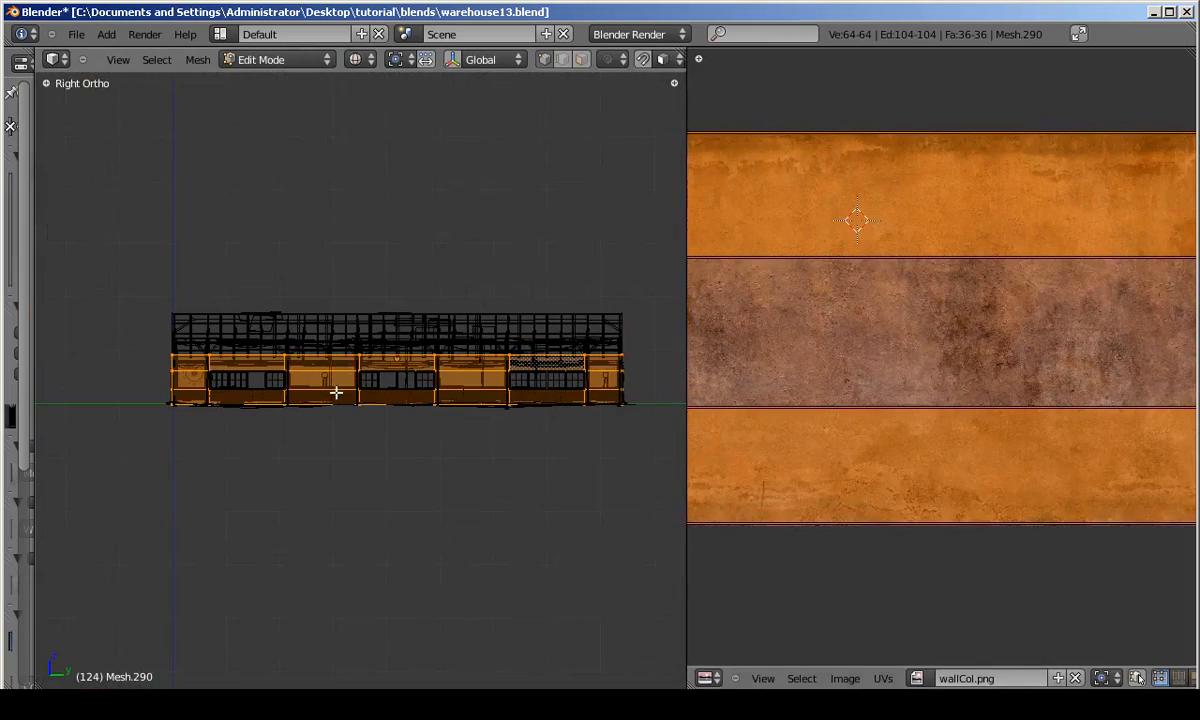
Nudge the side walls' UV layout slightly upward on the texture while checking the textured walls in perspective.
key("KP_5")
key("alt+z")
scroll(473, 346, "down", 5)
middle_click_drag(473, 346, 430, 340)
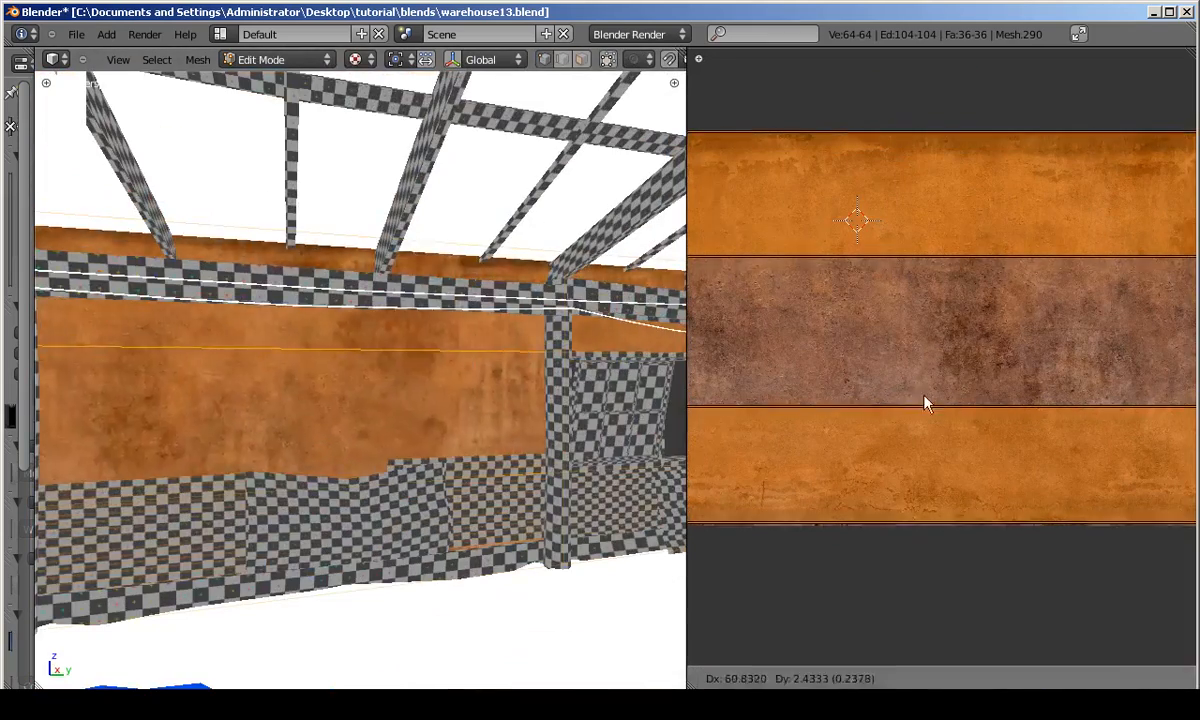
key("g")
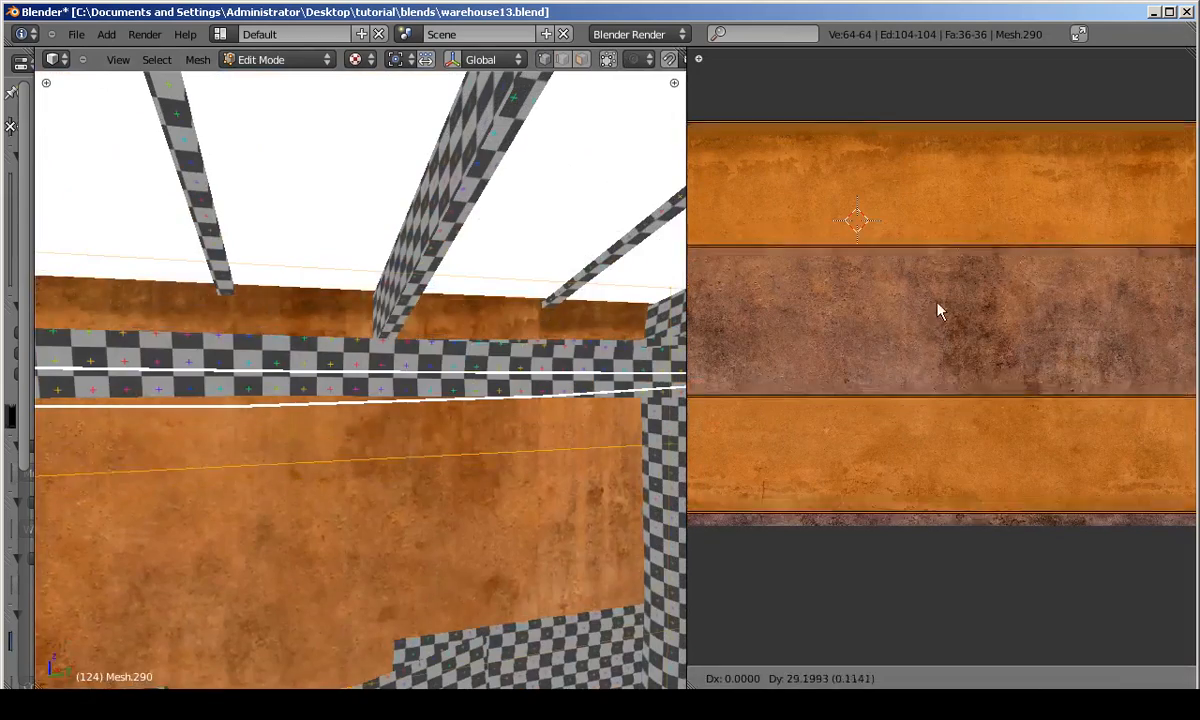
left_click(938, 308)
middle_click_drag(395, 444, 440, 410)
key("Tab")
Minimize Blender and switch to Photoshop with wallCol.psd open.
left_click(1153, 12)
right_click(591, 688)
left_click(624, 665)
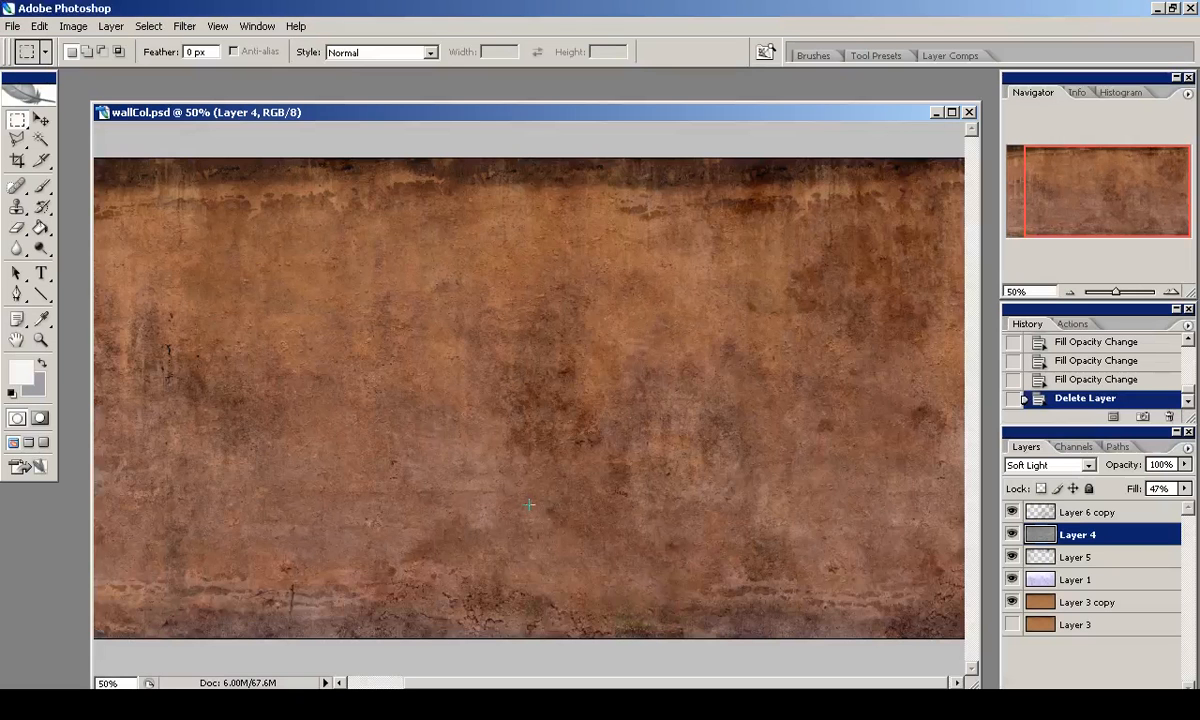
Hide all layers of the wall texture except Layer 3 copy, and make that layer active.
left_click_drag(1012, 534, 1012, 604)
left_click(1012, 602)
left_click(1040, 602)
left_click(1012, 512)
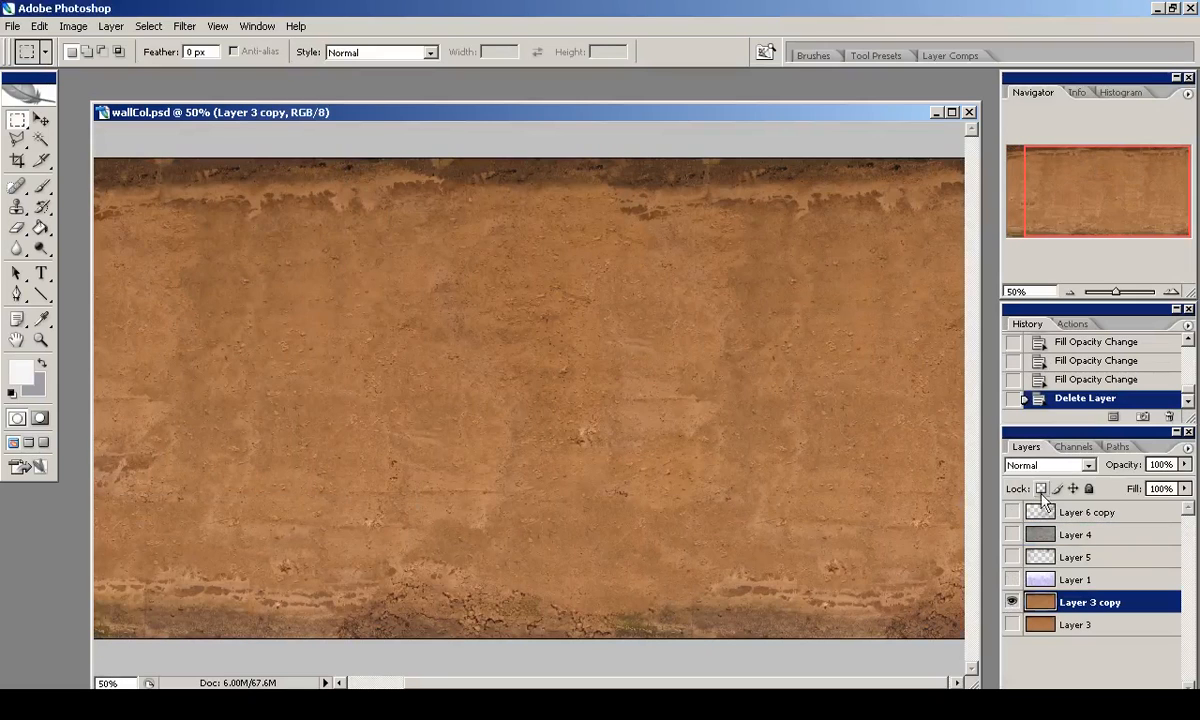
Offset Layer 3 copy 1000 pixels right and 0 pixels down, wrapping the undefined areas around.
left_click(184, 26)
left_click(394, 390)
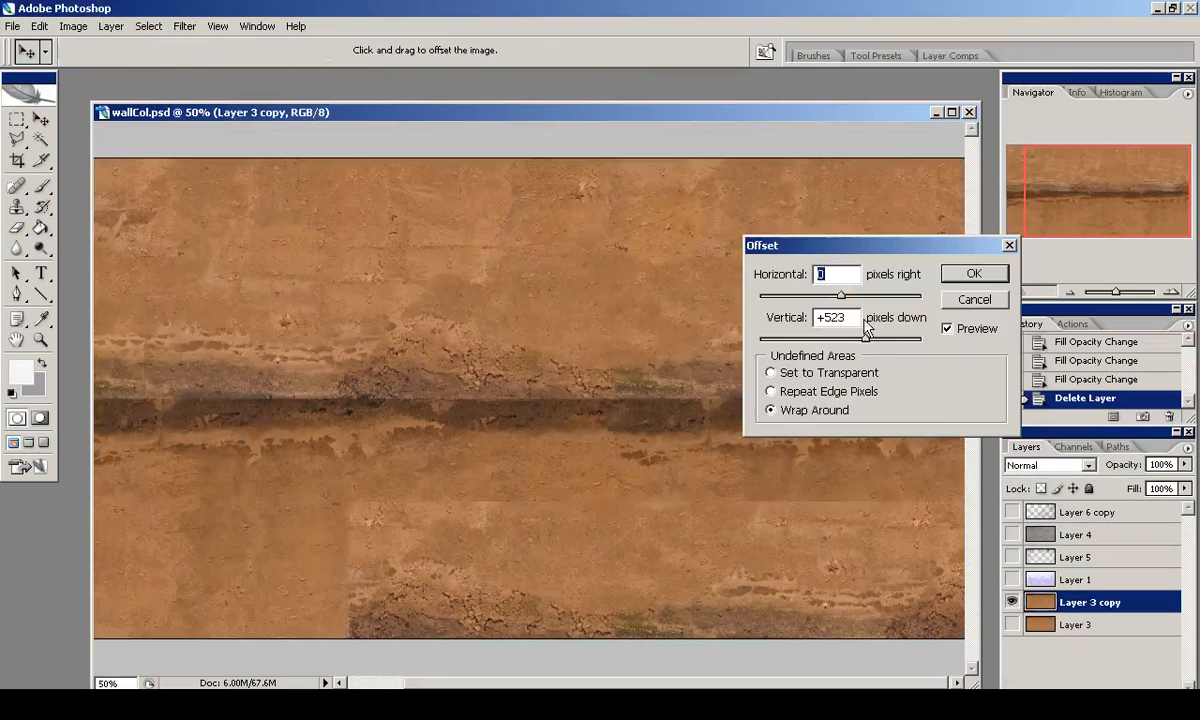
type("0")
mouse_move(842, 296)
left_mouse_down()
mouse_move(855, 294)
mouse_move(833, 280)
left_mouse_up()
type("00")
key("Tab")
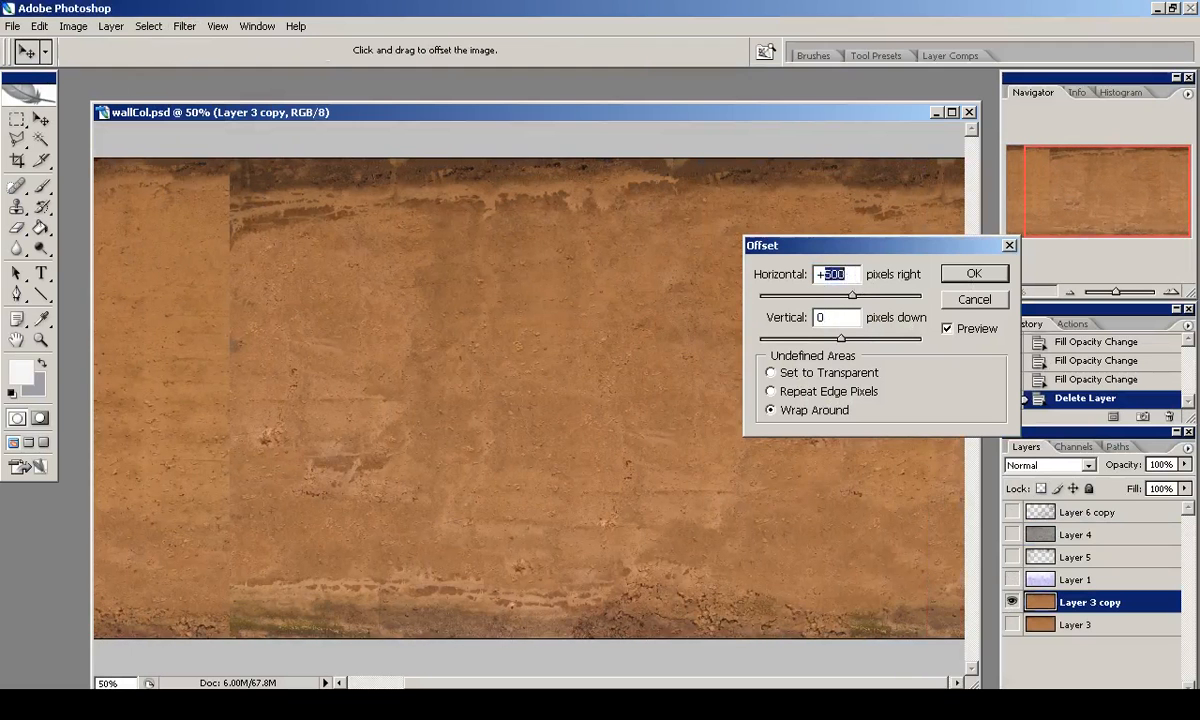
type("1000")
key("Return")
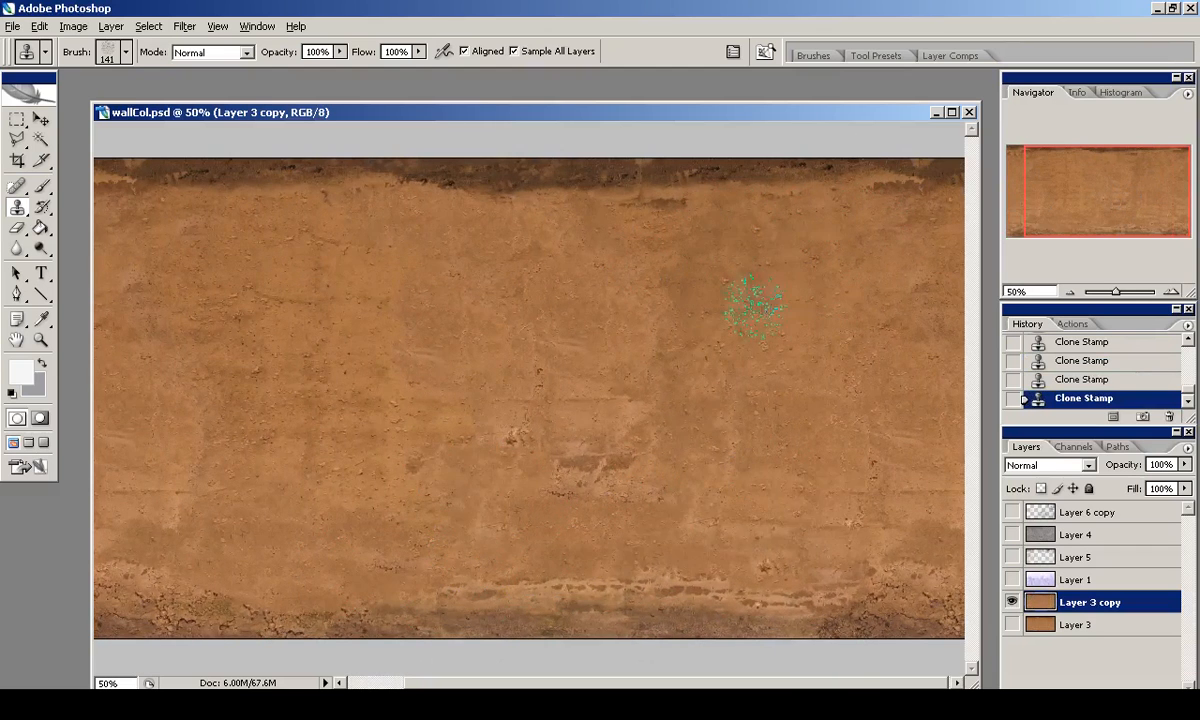
Show Layer 1, apply the last Offset filter to it in Normal mode, and set its blend mode to Multiply.
left_click(1012, 580)
left_click(1075, 580)
left_click(1048, 465)
left_click(1010, 40)
left_click(184, 26)
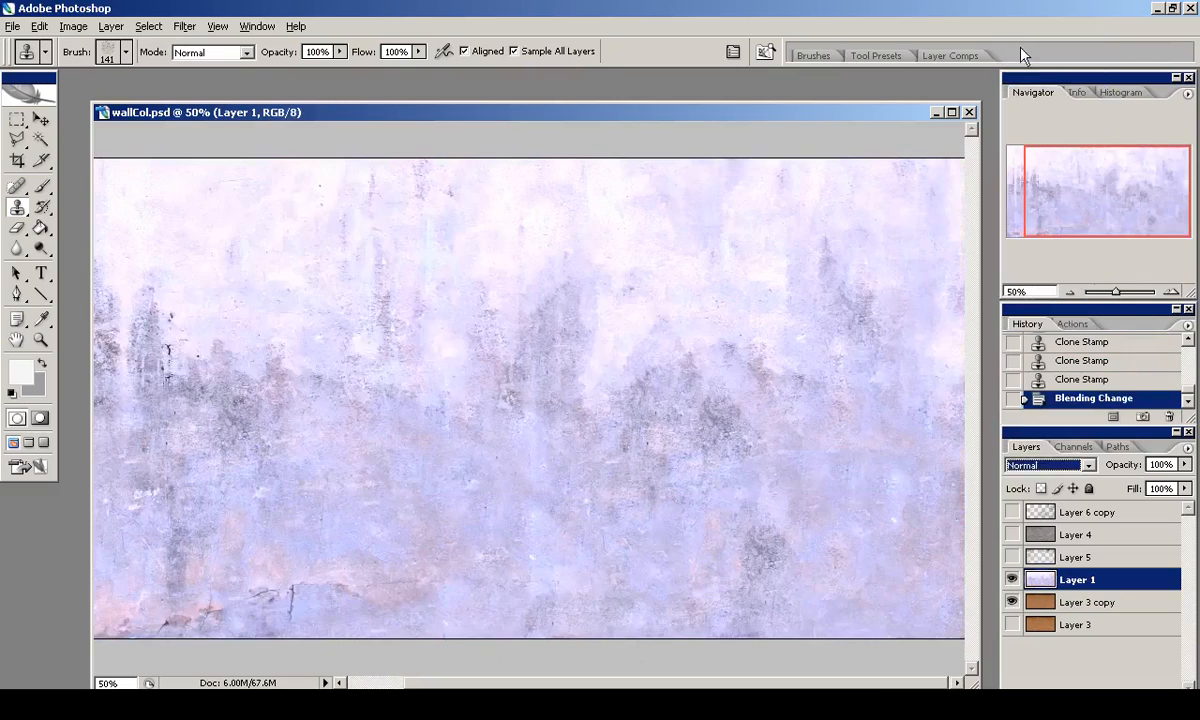
left_click(195, 43)
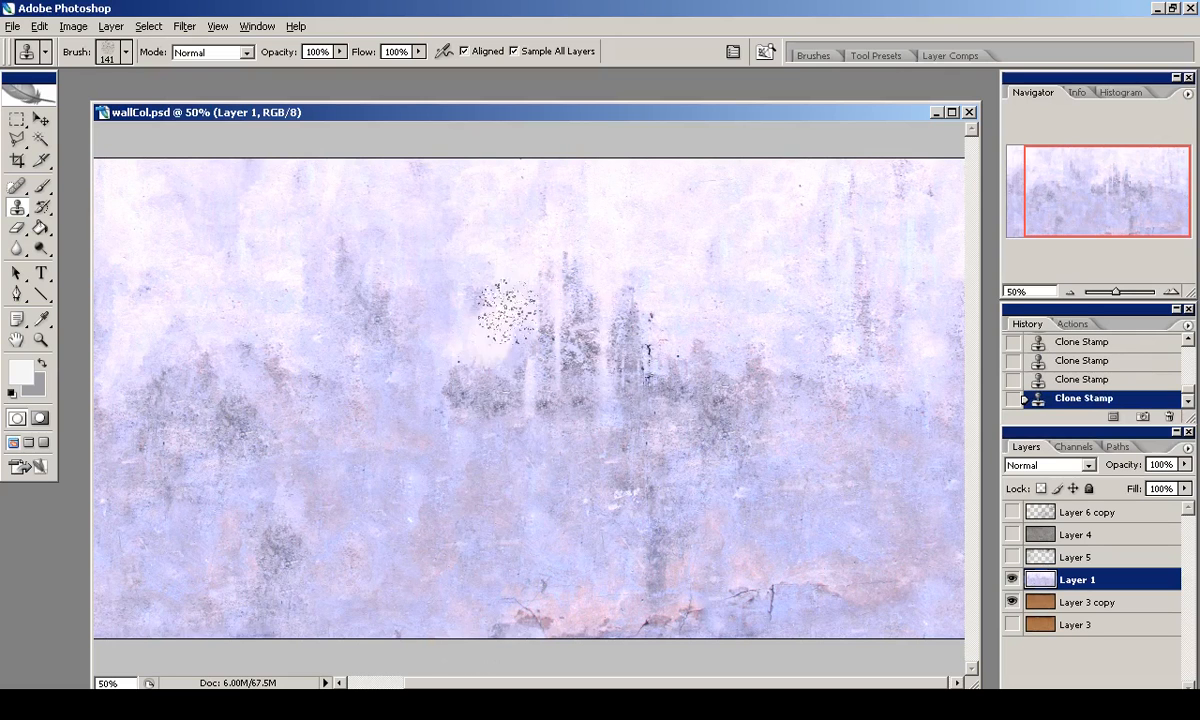
left_click(1048, 465)
left_click(1005, 96)
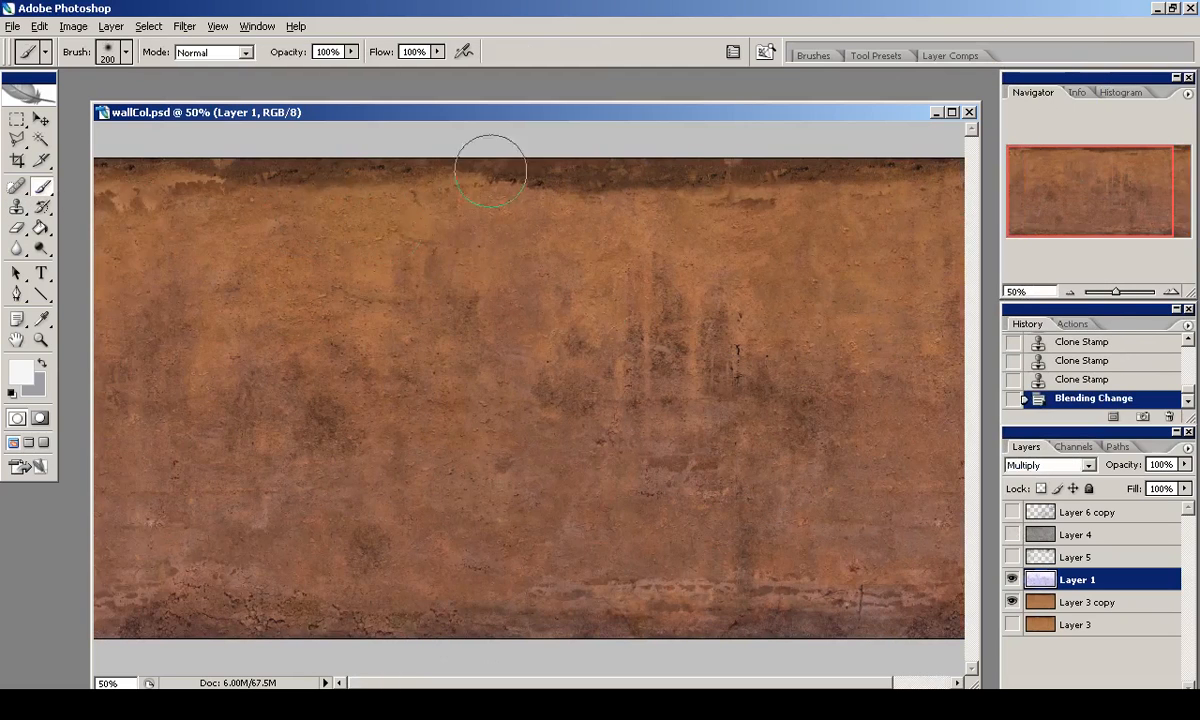
Show Layer 5 in Normal blend mode and try applying the last Offset filter to it.
left_click(1075, 557)
left_click(1012, 557)
left_click(1048, 465)
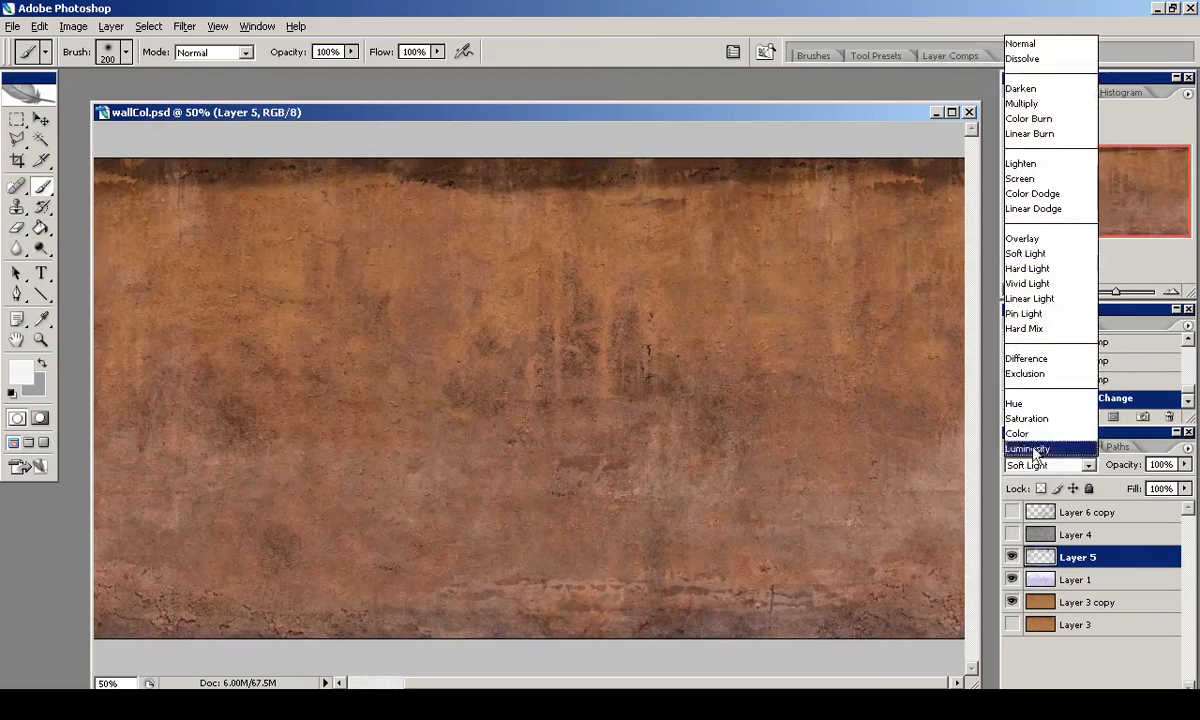
left_click(1020, 40)
left_click(184, 26)
left_click(210, 42)
key("ctrl+z")
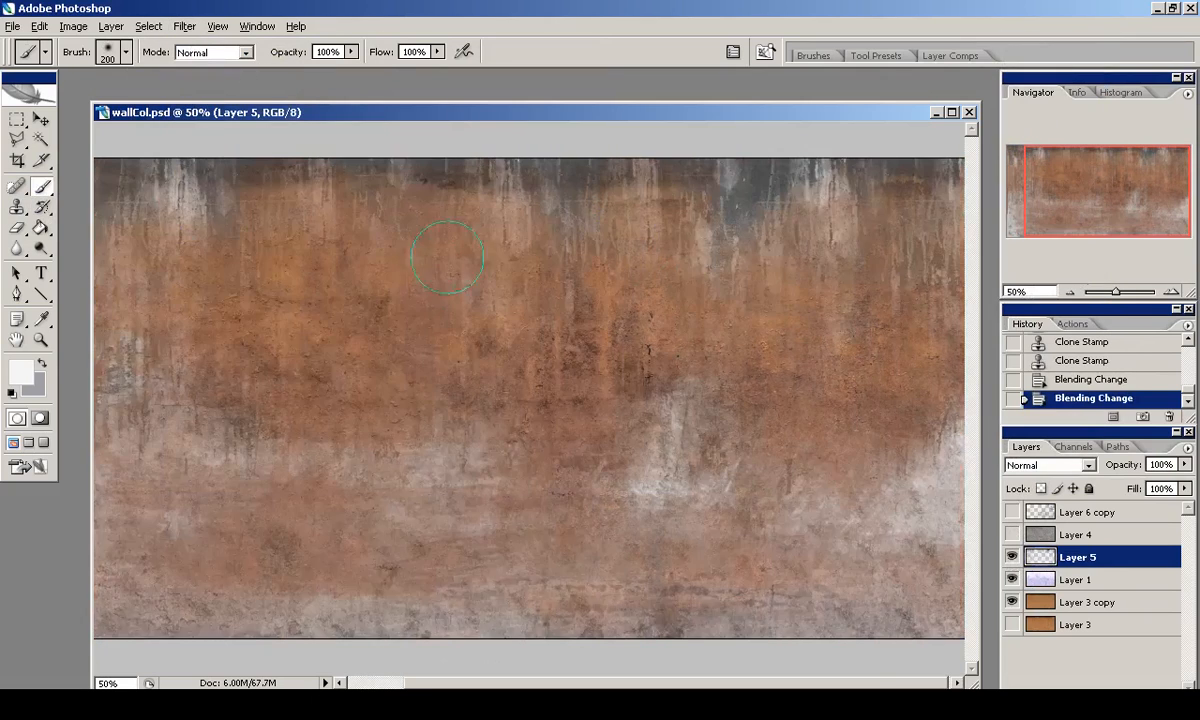
left_click(1069, 292)
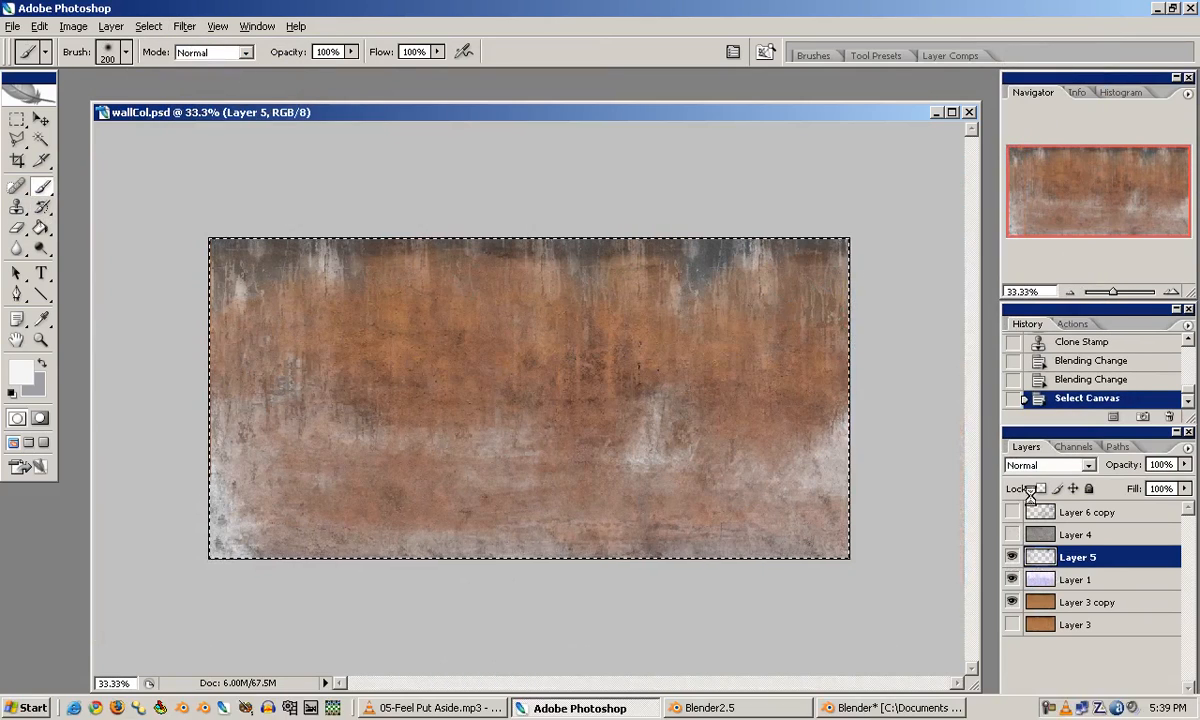
key("Delete")
key("ctrl+v")
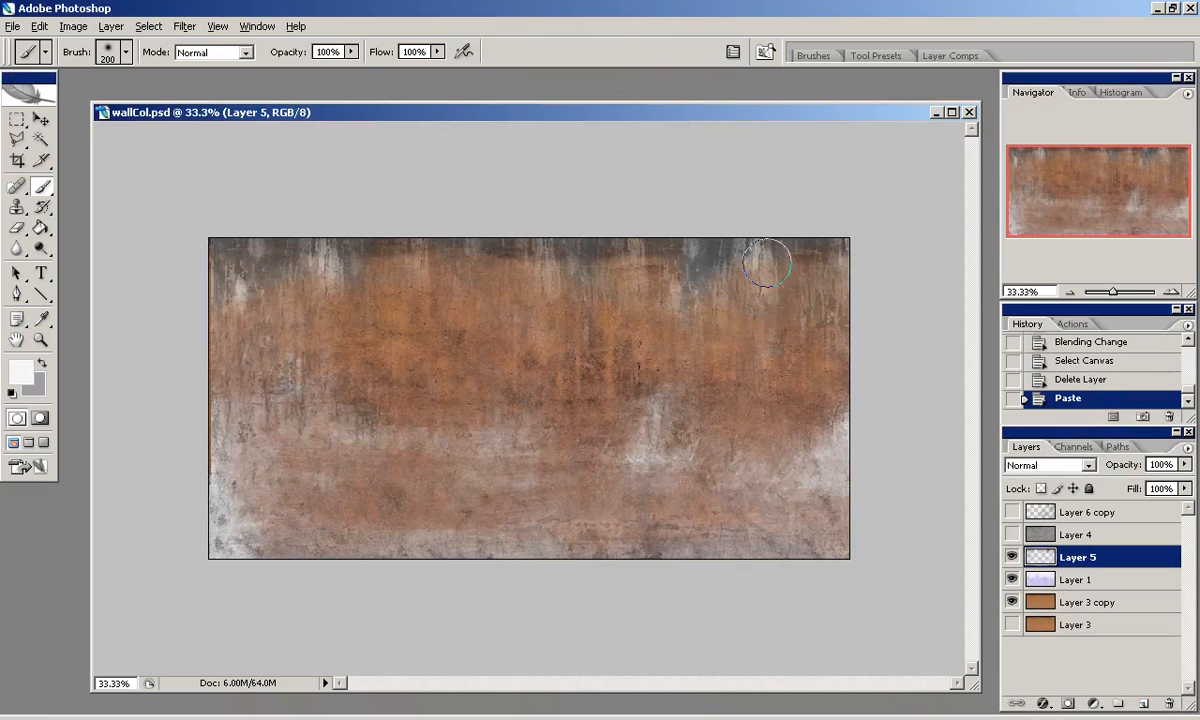
key("ctrl+z")
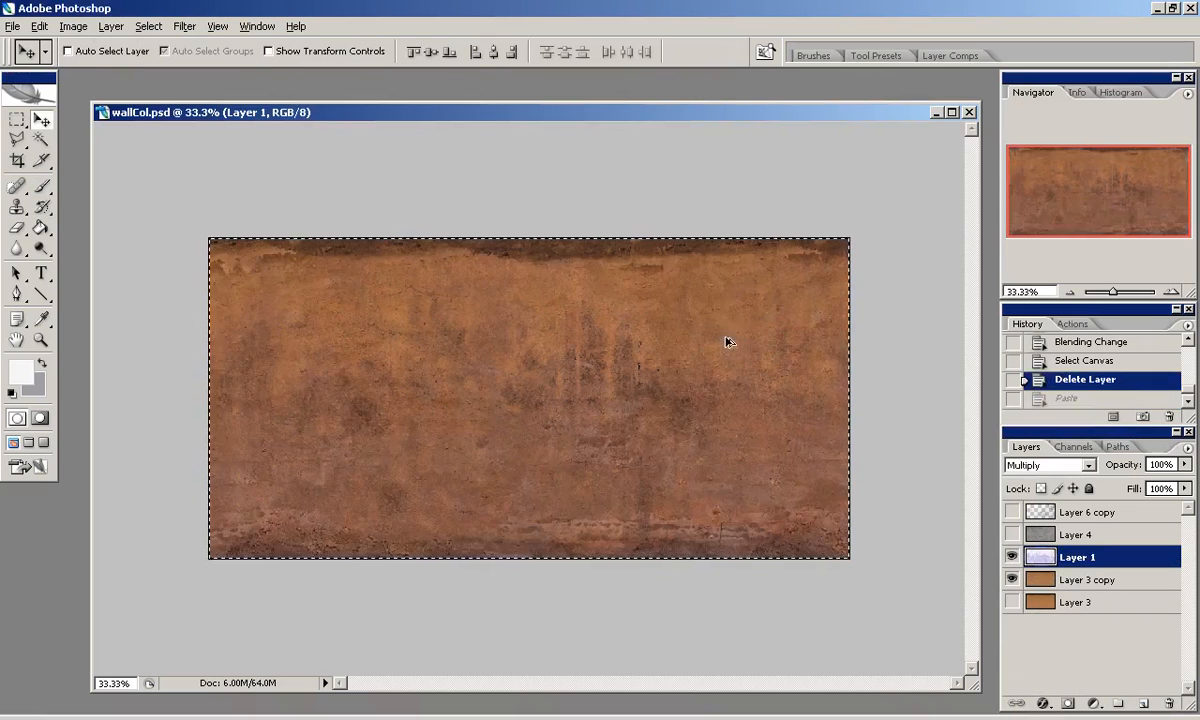
key("ctrl+v")
key("ctrl+alt+z")
key("ctrl+alt+z")
key("ctrl+d")
key("ctrl+t")
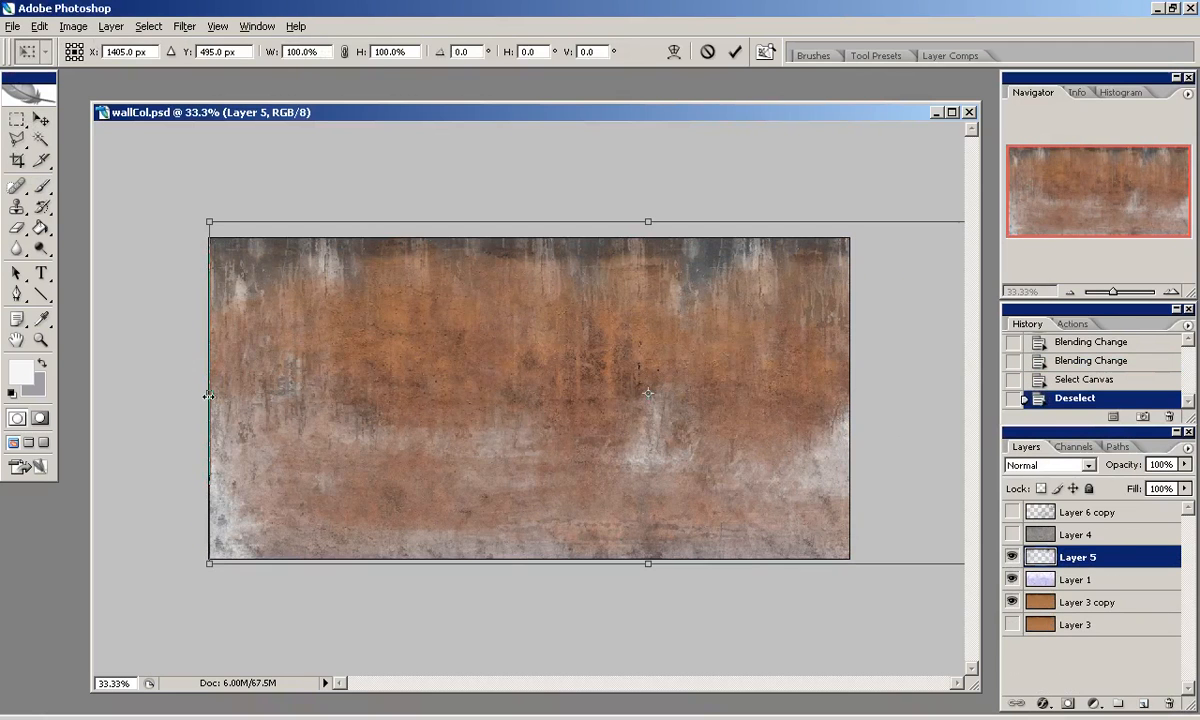
left_click_drag(205, 395, 200, 395)
Replace Layer 5 with a pasted copy cropped to the canvas, and apply the last Offset filter to it.
left_click_drag(1035, 568, 1169, 703)
key("ctrl+v")
left_click(184, 26)
left_click(200, 43)
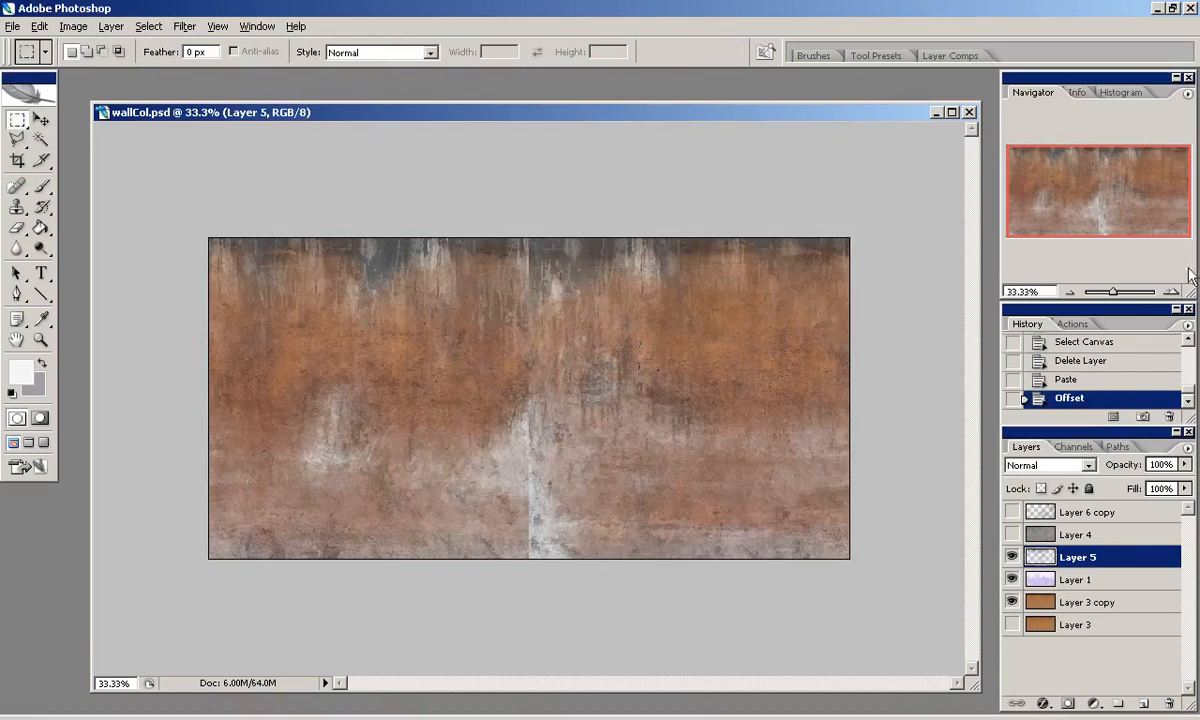
Try to clone out the vertical seam in the middle of Layer 5 while sampling all layers.
key("ctrl+plus")
left_click_drag(1085, 187, 1086, 192)
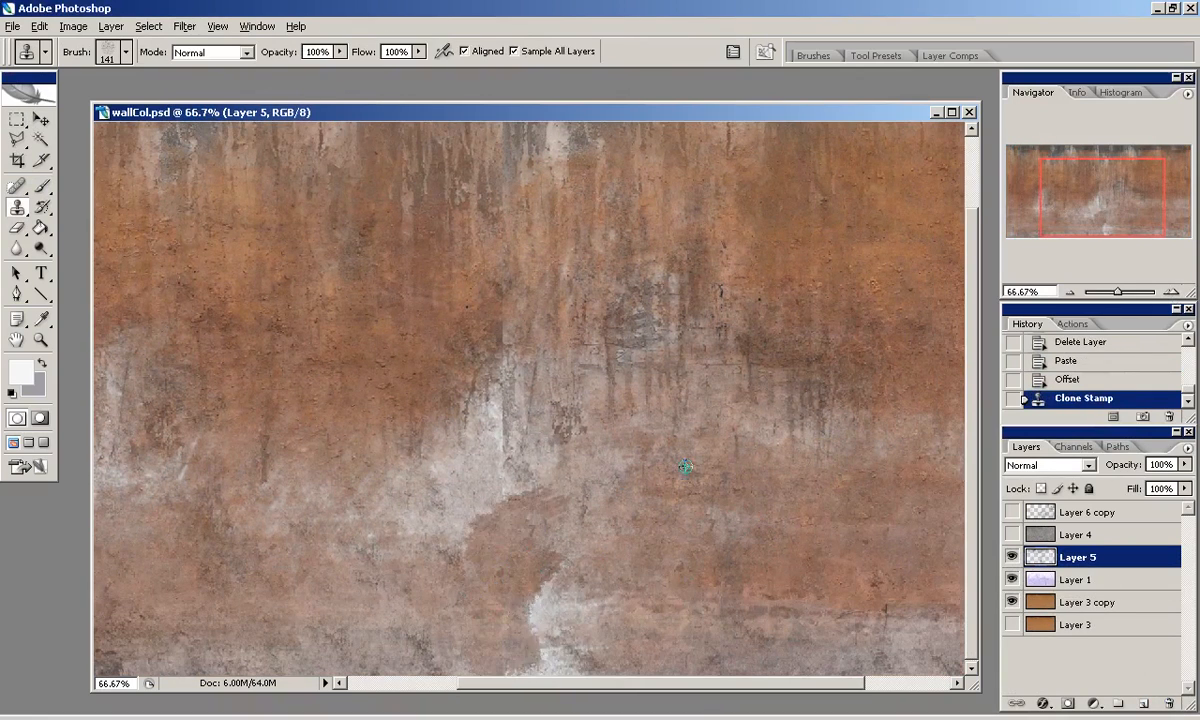
scroll(470, 365, "up", 2)
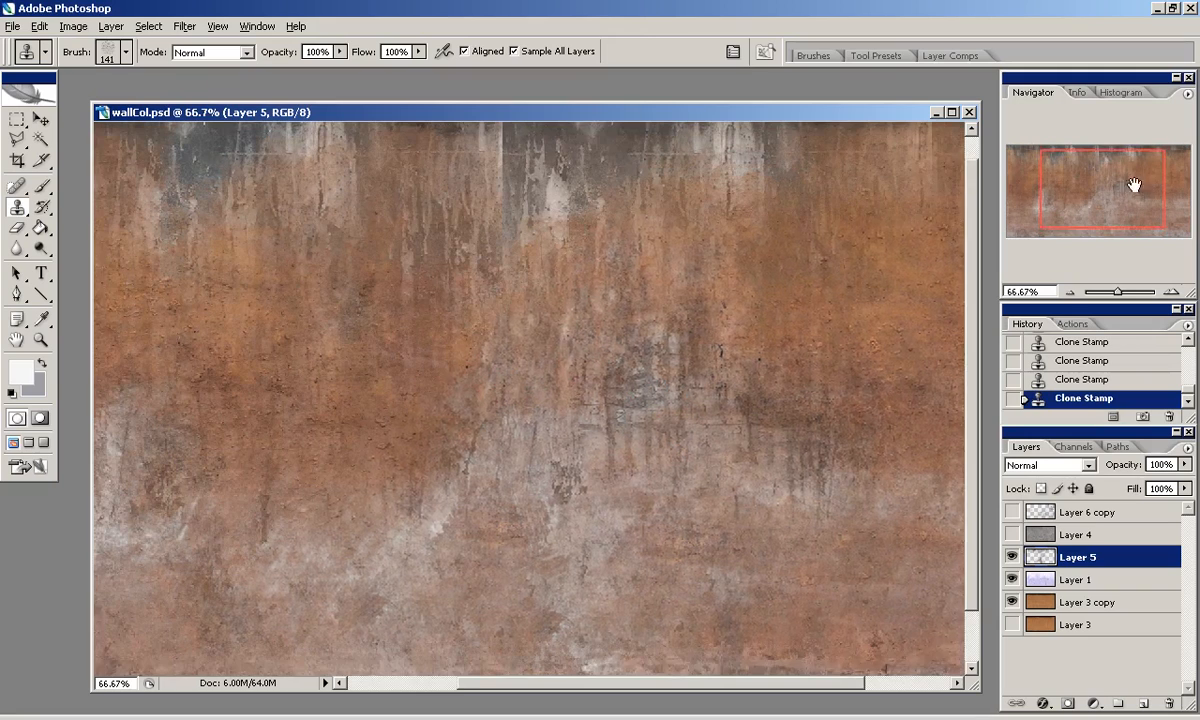
Turn off Sample All Layers for the Clone Stamp and undo the clone strokes back to the Offset state.
left_click(556, 52)
key("ctrl+alt+z")
key("ctrl+alt+z")
key("ctrl+alt+z")
key("ctrl+alt+z")
scroll(782, 300, "down", 2)
key("ctrl+shift+z")
key("ctrl+shift+z")
key("ctrl+shift+z")
key("ctrl+alt+z")
key("ctrl+alt+z")
key("ctrl+alt+z")
key("ctrl+alt+z")
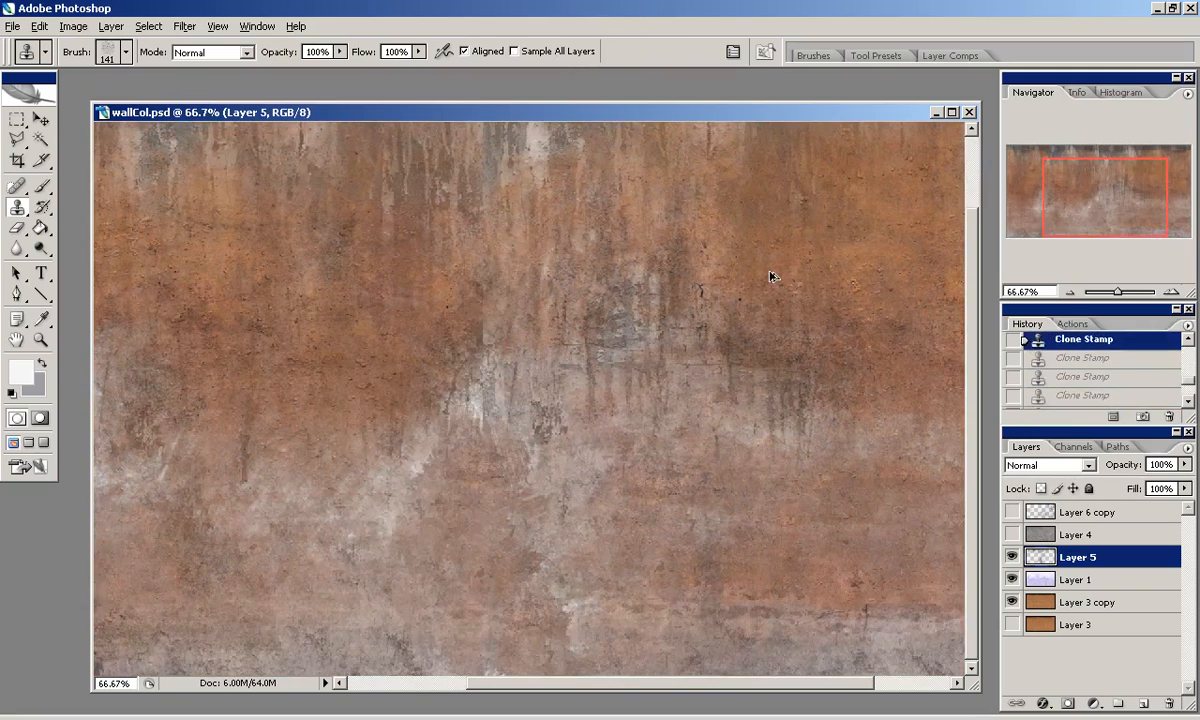
key("ctrl+shift+z")
key("ctrl+shift+z")
key("ctrl+f")
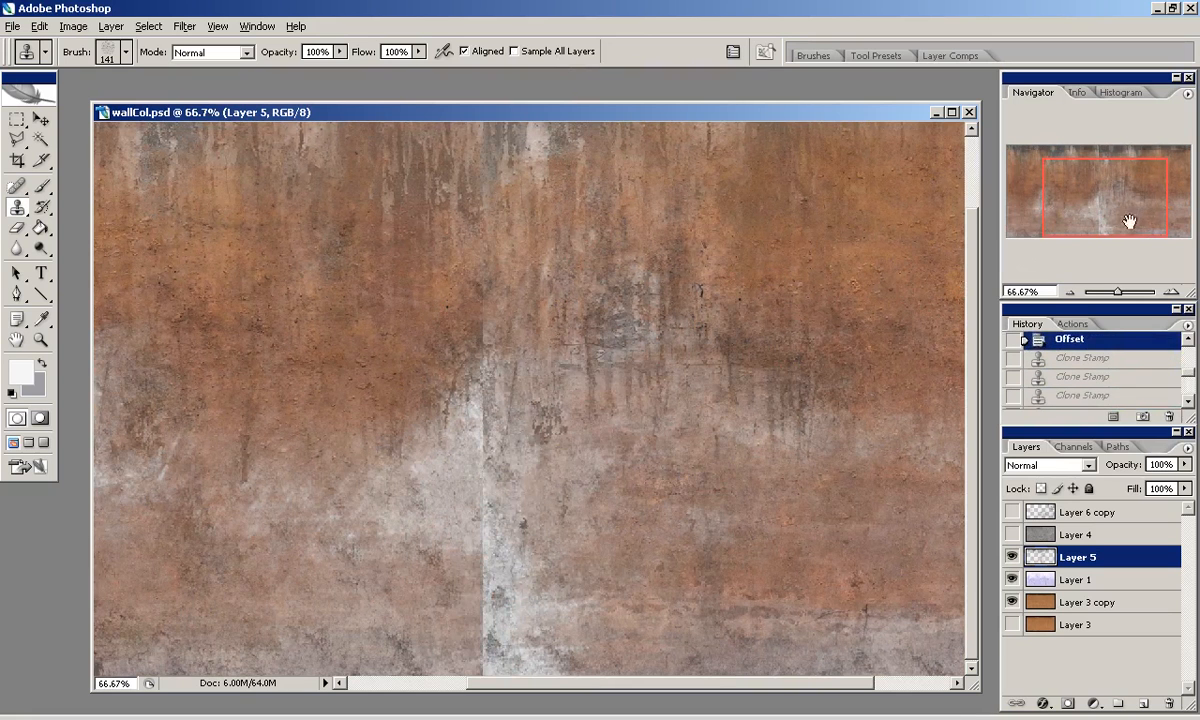
Clone over Layer 5's middle seam and soften the pale streak there with the Eraser at 27% opacity.
left_click(462, 580)
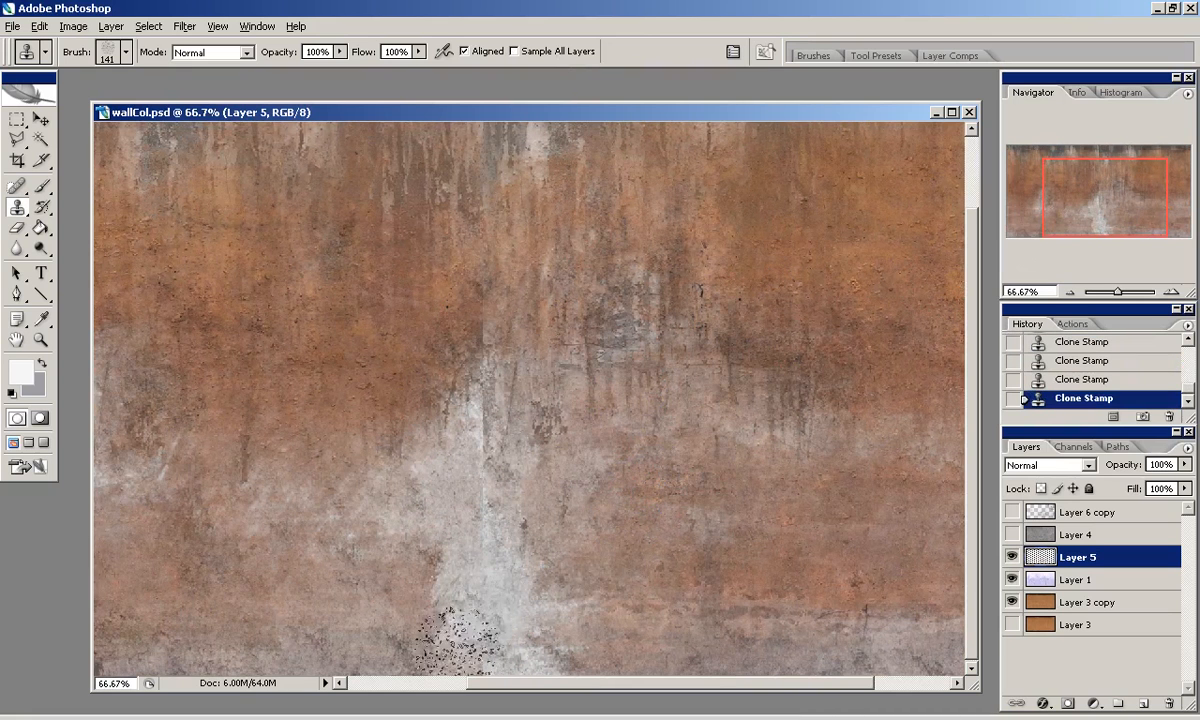
scroll(623, 396, "up", 3)
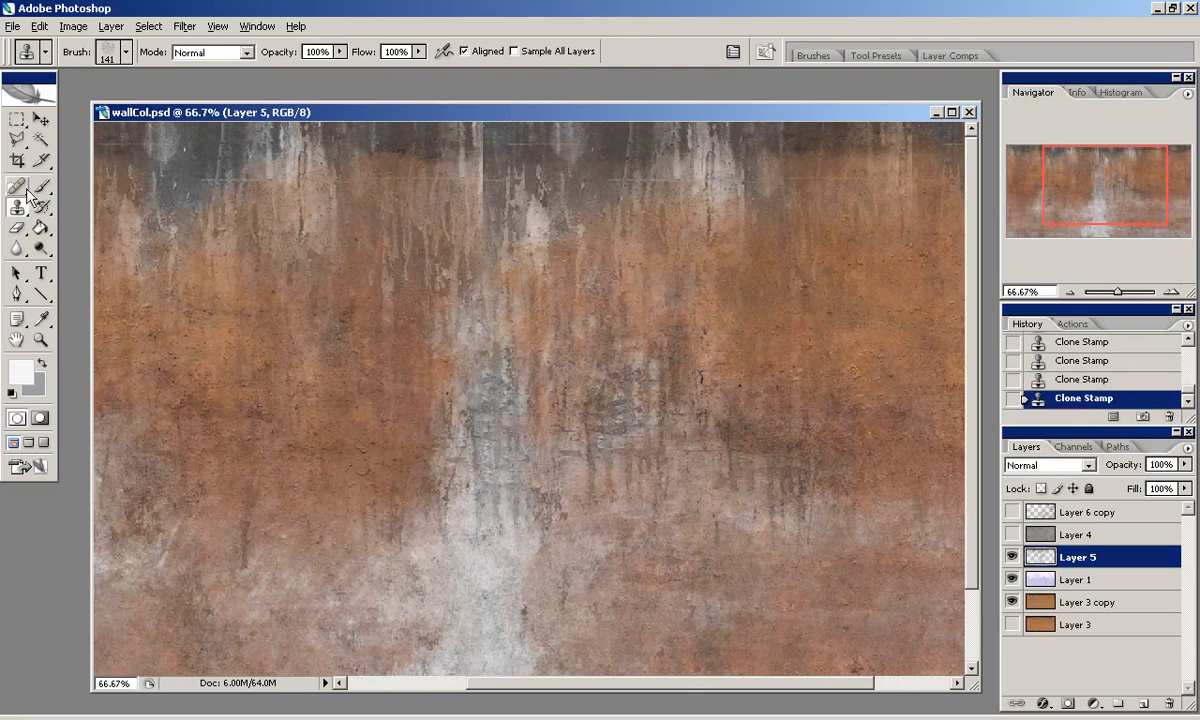
left_click(20, 231)
left_click(497, 385)
left_click(540, 412)
left_click(485, 435)
left_click(425, 470)
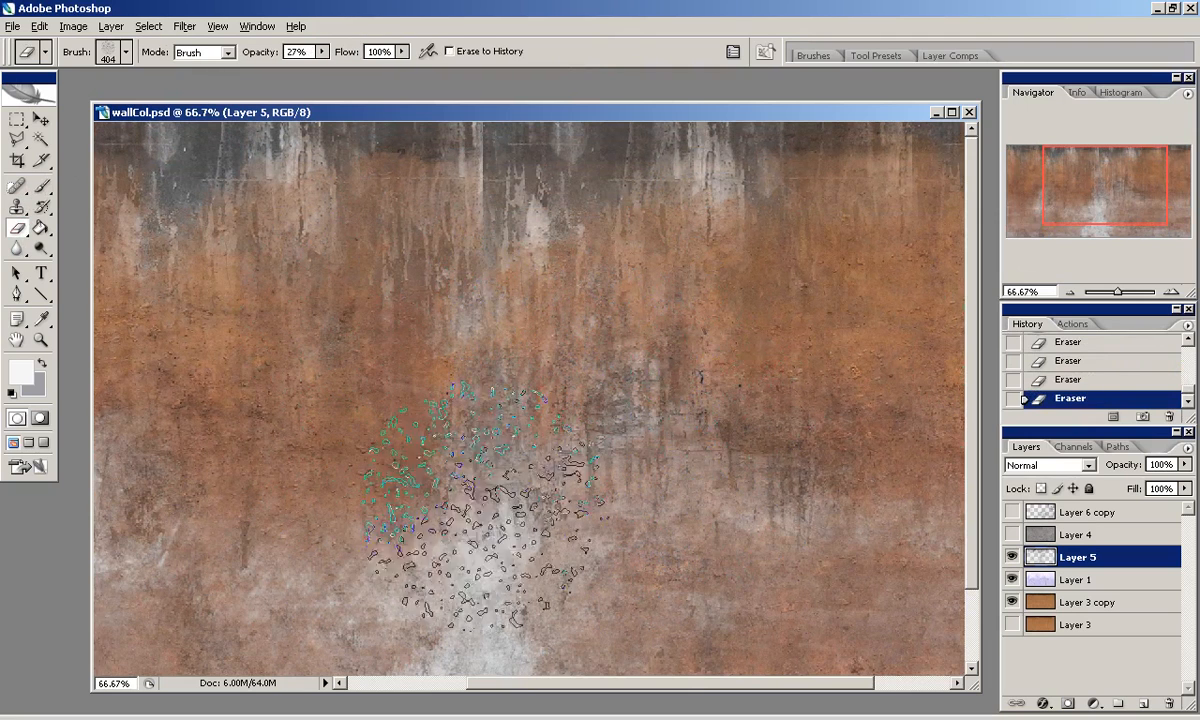
Try Overlay and the neighbouring blend modes on Layer 5, and compare the wall with the layer hidden and shown.
left_click(1070, 466)
left_click(1039, 242)
key("Down")
key("Down")
key("Up")
left_click(1014, 560)
left_click(1013, 558)
Preview Layer 5 in each blend mode from Multiply through Luminosity over the whole wall.
key("ctrl+minus")
left_click(1048, 465)
left_click(1025, 99)
key("Down")
key("Down")
key("Down")
key("Down")
key("Down")
key("Down")
key("Down")
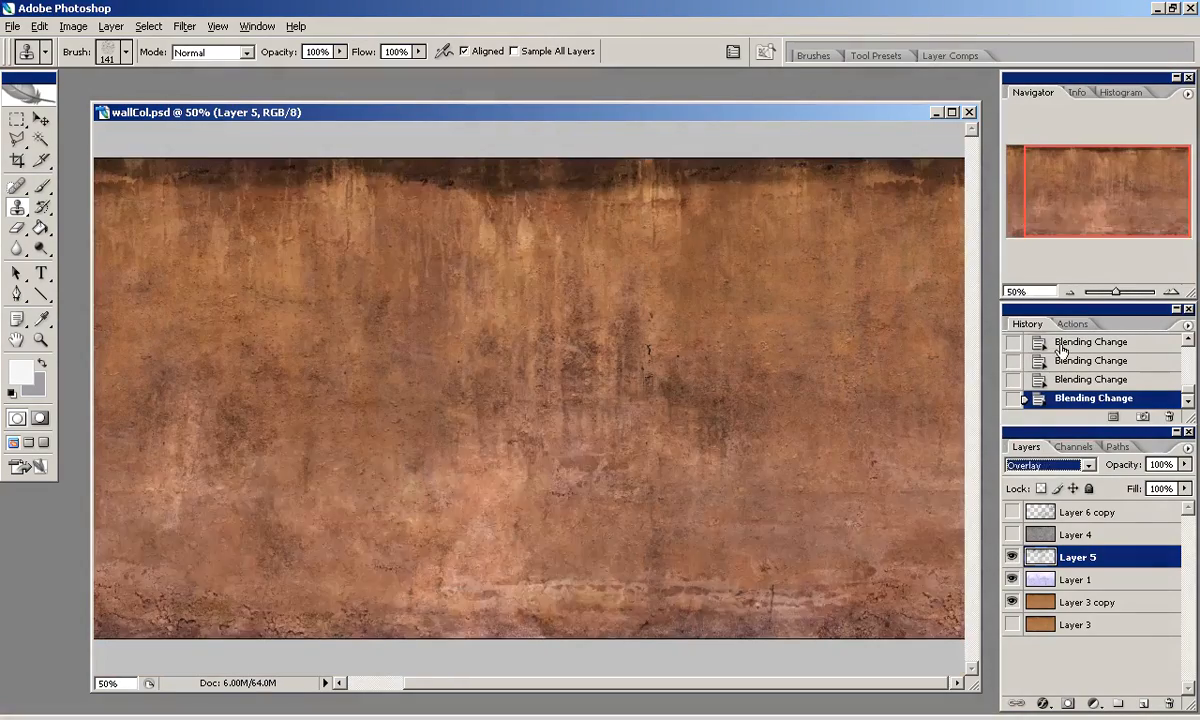
key("Down")
key("Down")
key("Down")
key("Down")
key("Down")
key("Down")
key("Down")
key("Down")
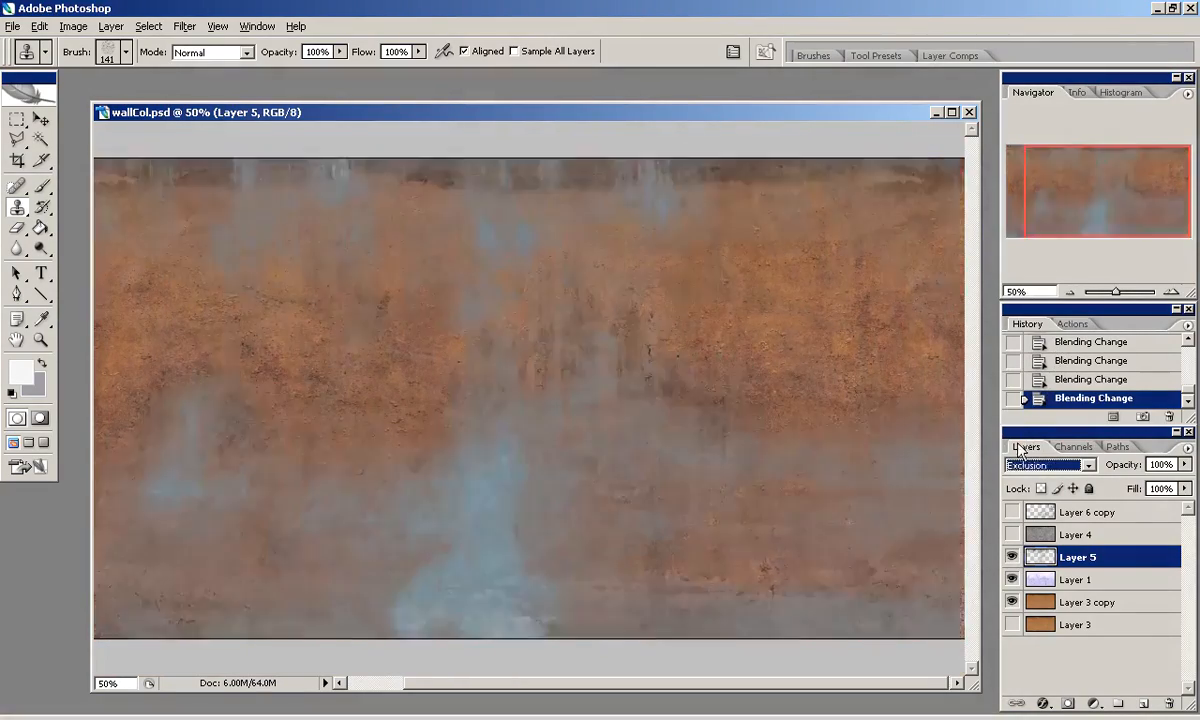
key("Down")
key("Down")
key("Down")
key("Down")
Compare the wall with and without Layer 5 in Overlay mode, and delete Layer 5.
left_click(1049, 466)
left_click(1036, 240)
left_click(1013, 558)
left_click(1016, 562)
left_click(1016, 562)
left_click(1016, 562)
left_click_drag(1078, 192, 1053, 190)
left_click(1016, 562)
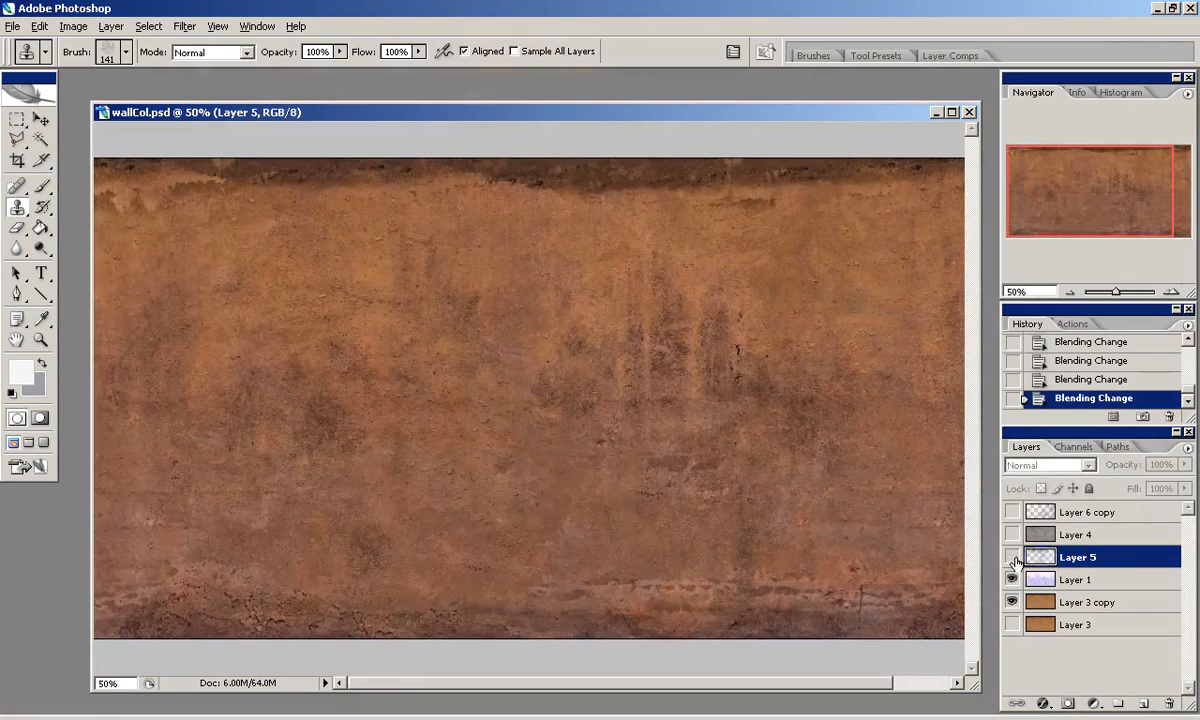
left_click(1016, 562)
left_click(1017, 562)
left_click(1017, 562)
left_click_drag(1072, 559, 1168, 703)
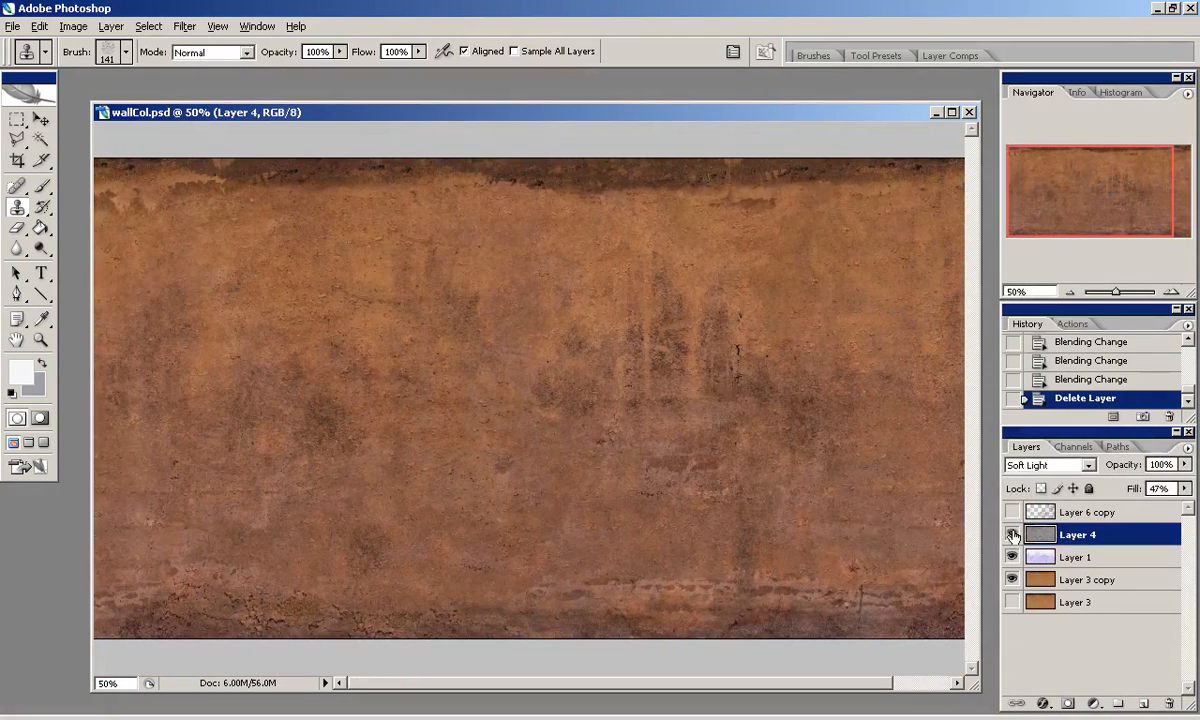
Show Layer 4 and set its blend mode to Normal and its fill to 100%.
left_click(1049, 466)
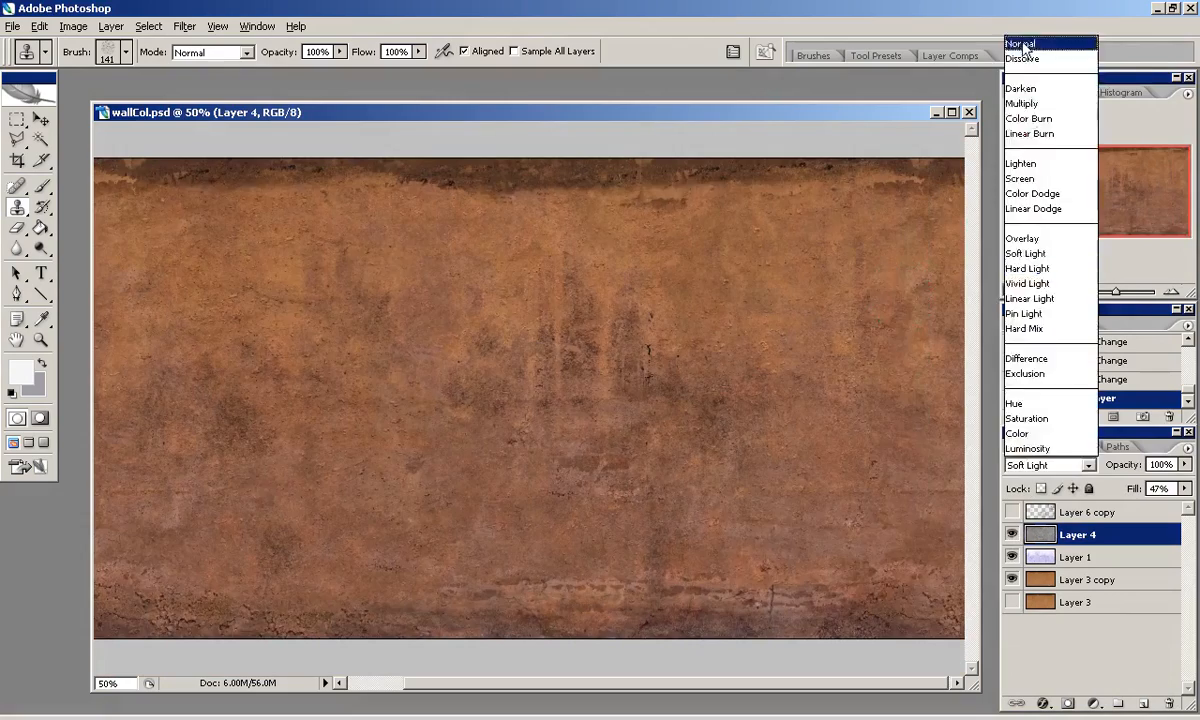
left_click(1025, 40)
key("m")
key("ctrl+d")
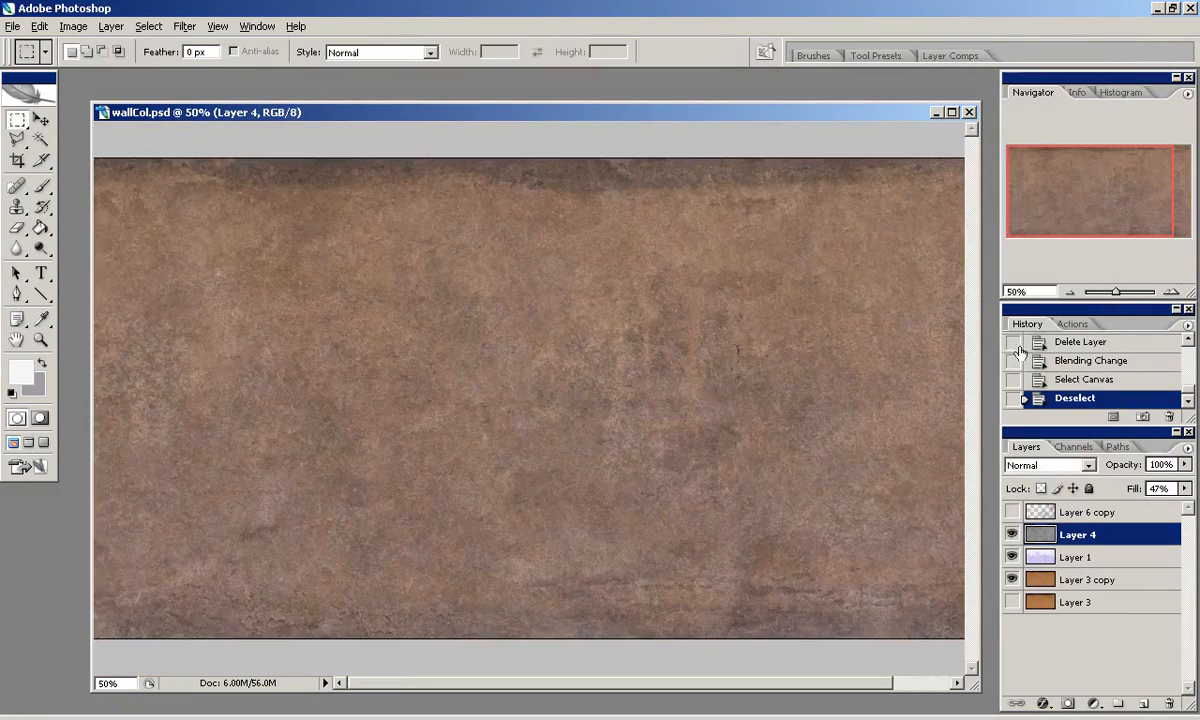
mouse_move(1141, 513)
left_mouse_down()
mouse_move(1100, 513)
mouse_move(1184, 508)
left_mouse_up()
Preview Layer 4 in the blend modes from Multiply through Luminosity and compare the wall without it.
left_click(1084, 466)
left_click(1042, 106)
key("Down")
key("Down")
key("Down")
key("Down")
key("Down")
key("Down")
key("Down")
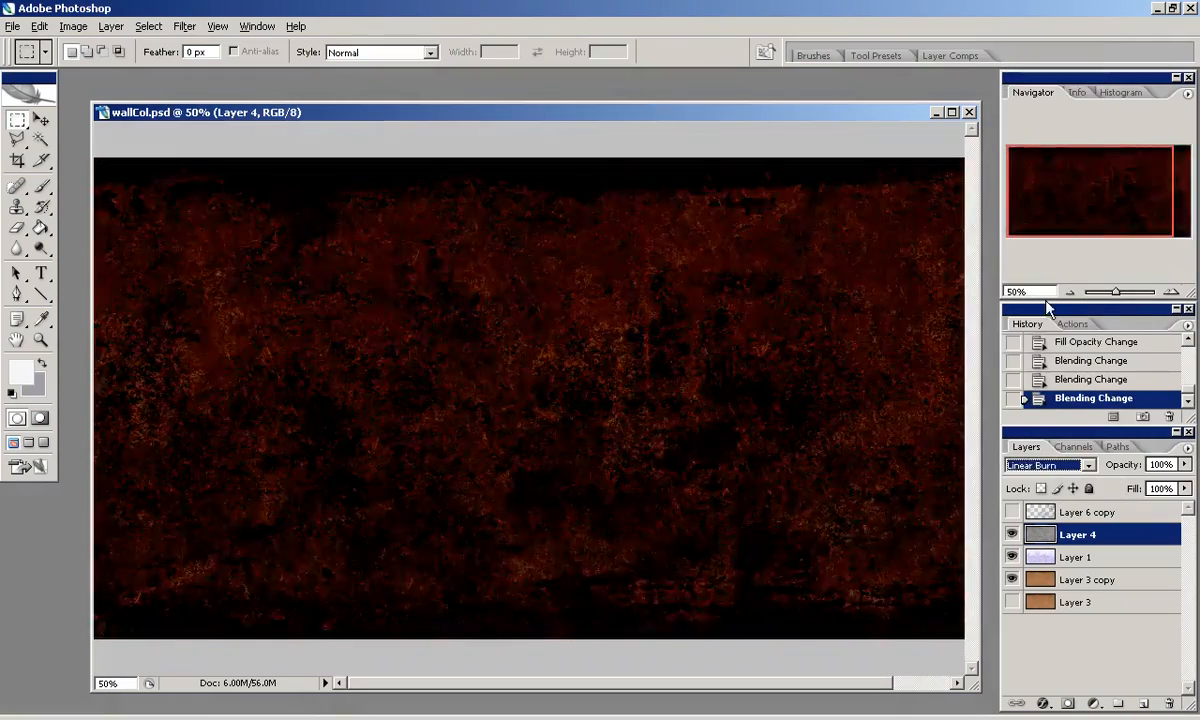
key("Down")
key("Down")
key("Down")
key("Down")
key("Down")
key("Down")
key("Down")
key("Down")
key("Down")
key("Down")
key("Down")
key("Down")
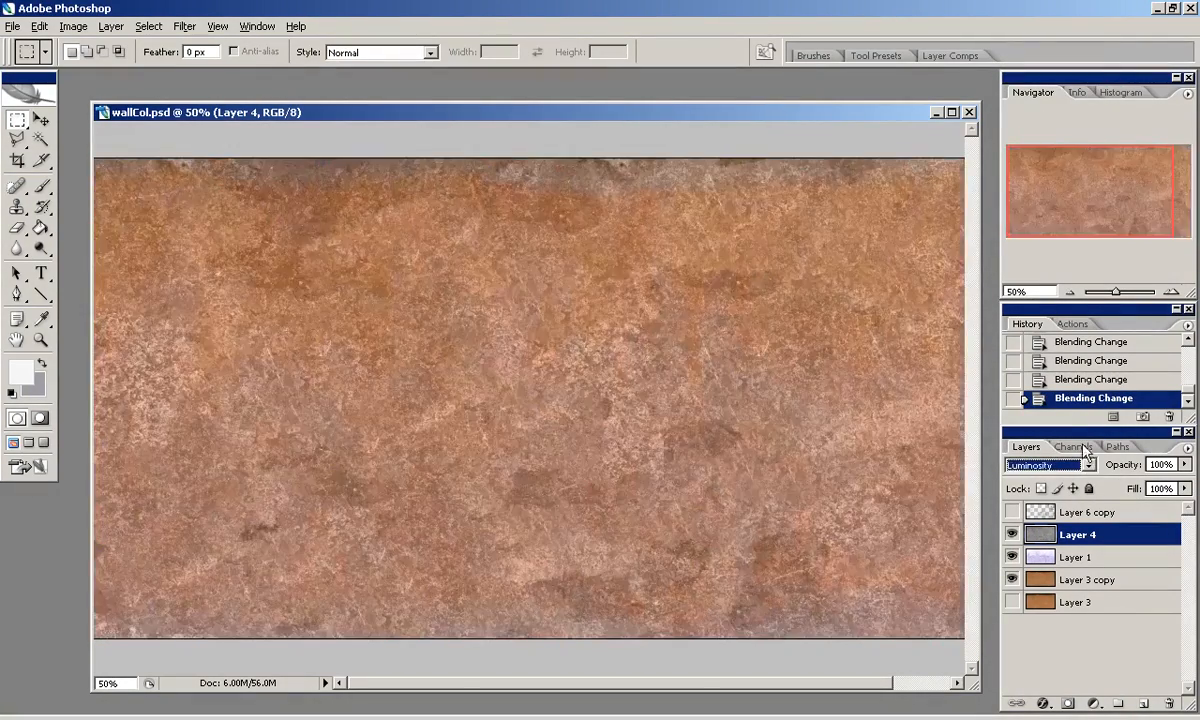
key("Up")
left_click(1012, 535)
Try Multiply, Soft Light and the modes listed before it on Layer 4, and return the layer to Normal.
left_click(1050, 465)
left_click(1042, 101)
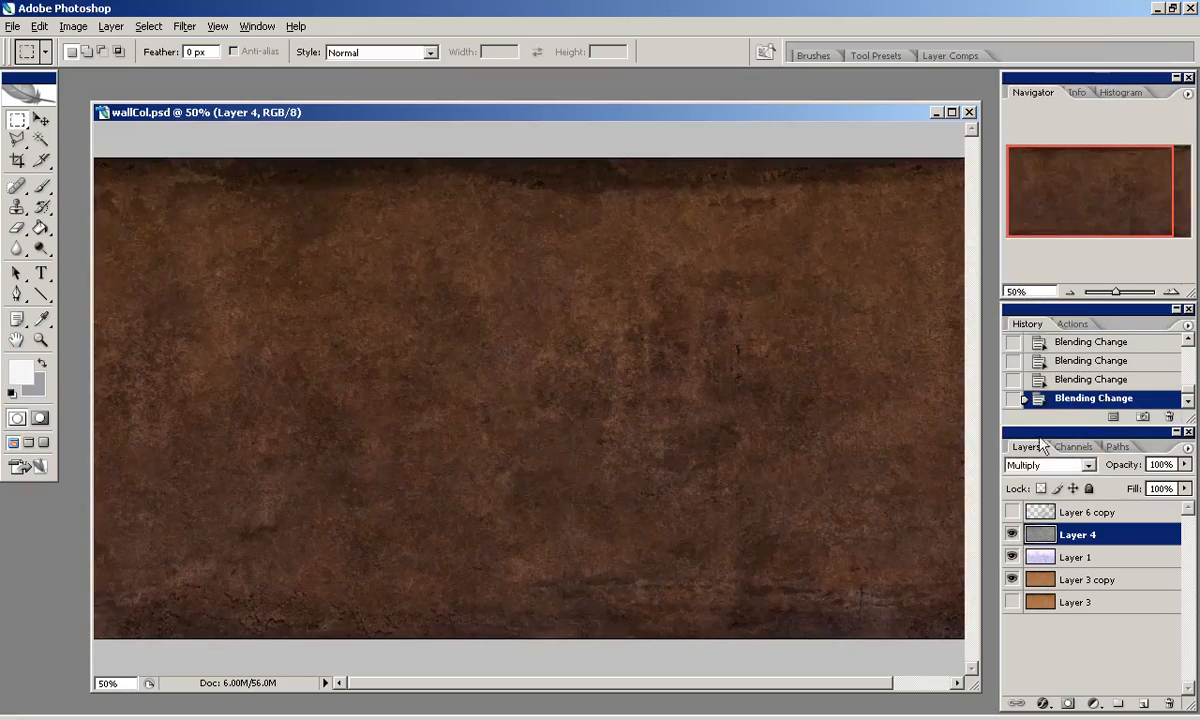
left_click(1048, 465)
left_click(1043, 251)
key("Up")
key("Up")
key("Up")
key("Up")
key("Up")
key("Up")
key("Up")
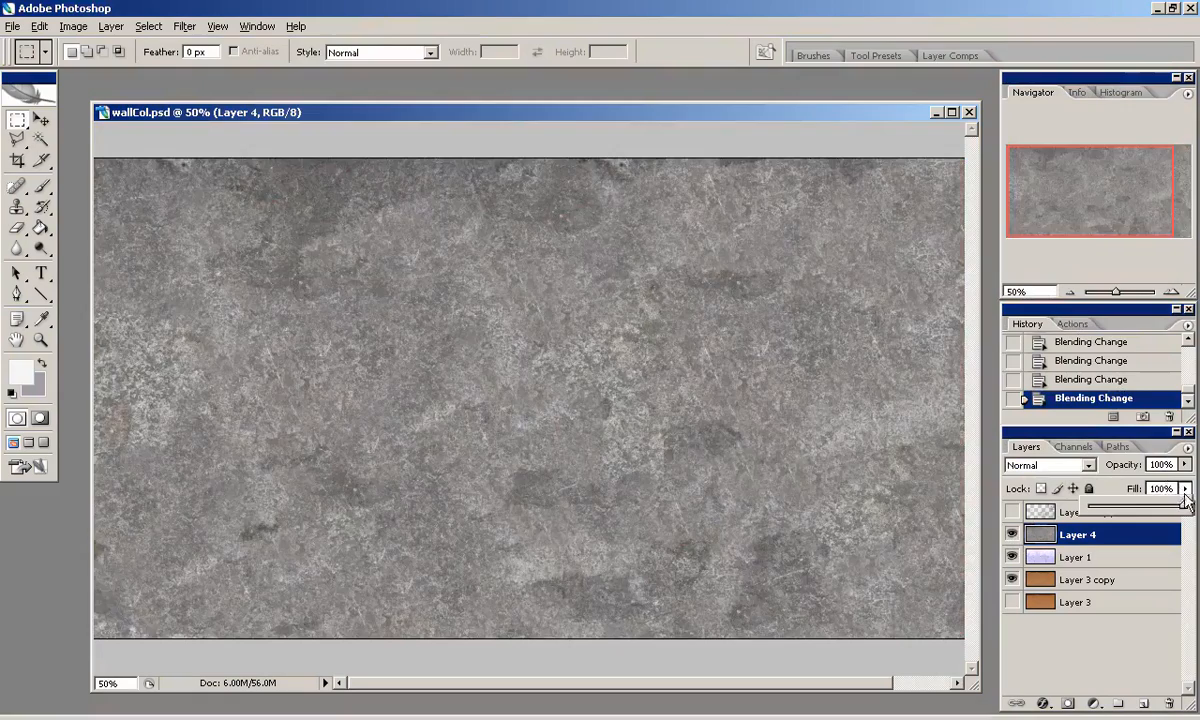
Lower Layer 4's fill to 35% and select the whole canvas.
left_click_drag(1186, 500, 1130, 510)
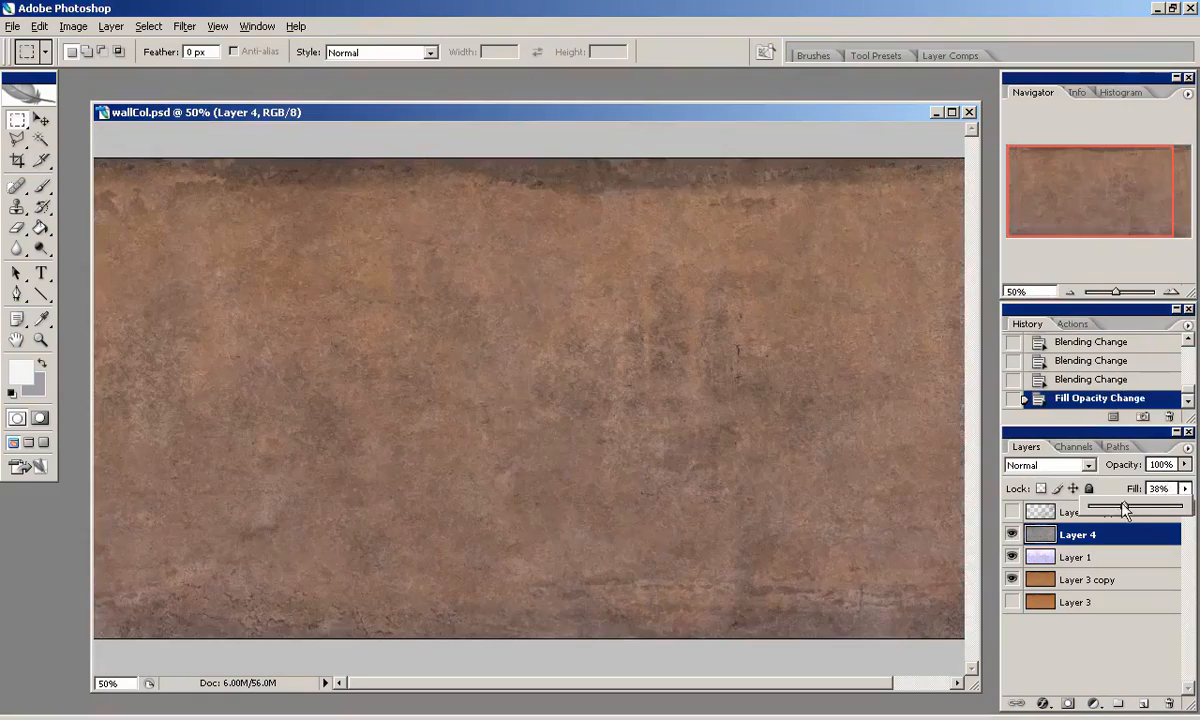
left_click_drag(1071, 207, 1088, 207)
key("ctrl+a")
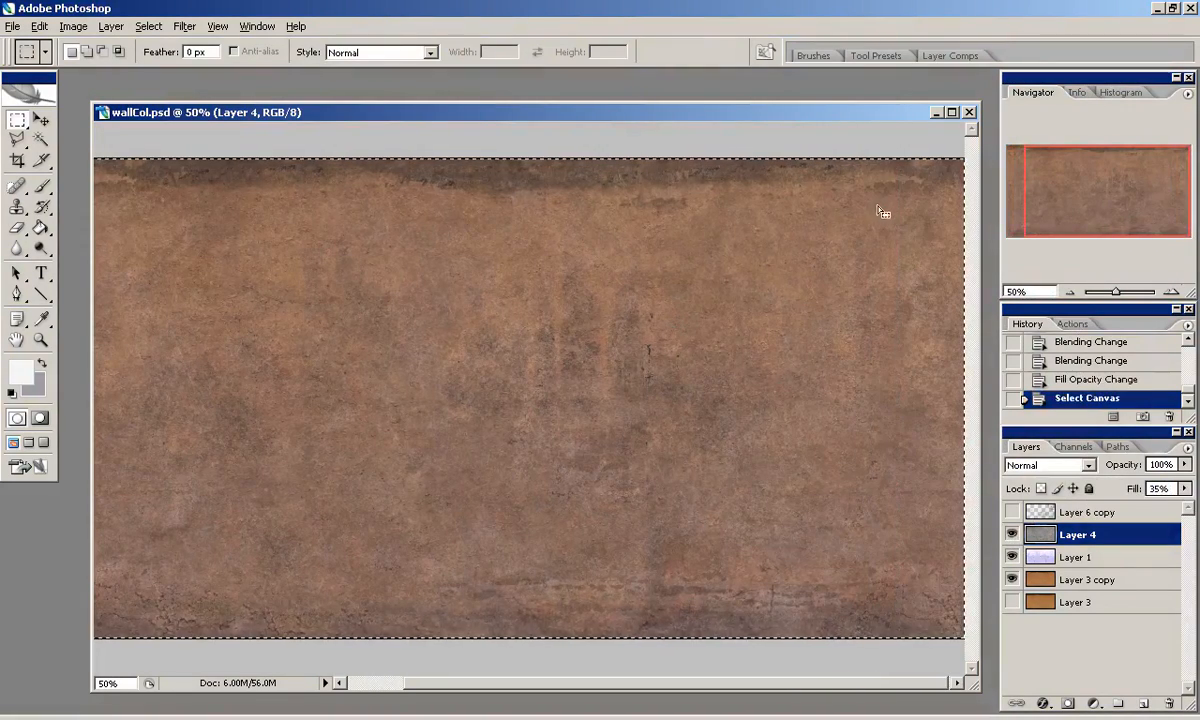
Paste a merged copy of the wall above a hidden Layer 4 and try the blend modes through Linear Light on it.
left_click(1013, 557)
left_click(1048, 465)
left_click(1045, 122)
key("Down")
key("Down")
key("Down")
key("Down")
key("Down")
key("Down")
key("Down")
key("Down")
key("Down")
key("Down")
key("Down")
key("Down")
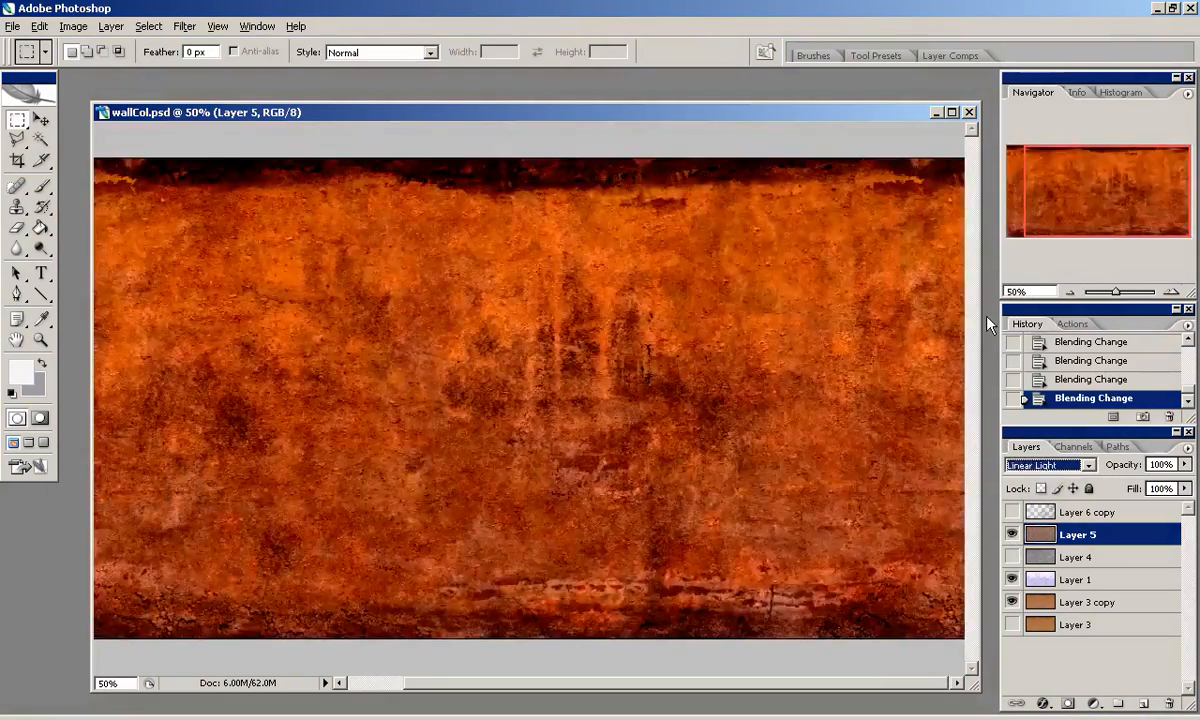
Compare the wall without the pasted merged layer, try a lower fill on it, and delete it.
left_click(1012, 535)
left_click(1012, 535)
left_click(1184, 488)
left_click_drag(1180, 506, 1113, 510)
left_click_drag(1046, 541, 1169, 704)
Show Layer 4, compare the wall without it, and move it below Layer 3 copy.
left_click(1012, 535)
left_click_drag(1108, 185, 1157, 178)
left_click(1012, 557)
left_click(1012, 557)
left_click_drag(1046, 556, 1052, 560)
left_click_drag(1050, 557, 1052, 586)
left_click(1044, 558)
Try Overlay and the modes listed before it on Layer 3 copy, choose Multiply, and compare the wall without Layer 4.
left_click(1050, 465)
left_click(1045, 237)
key("Up")
key("Up")
key("Up")
key("Up")
key("Up")
key("Up")
key("Up")
key("Up")
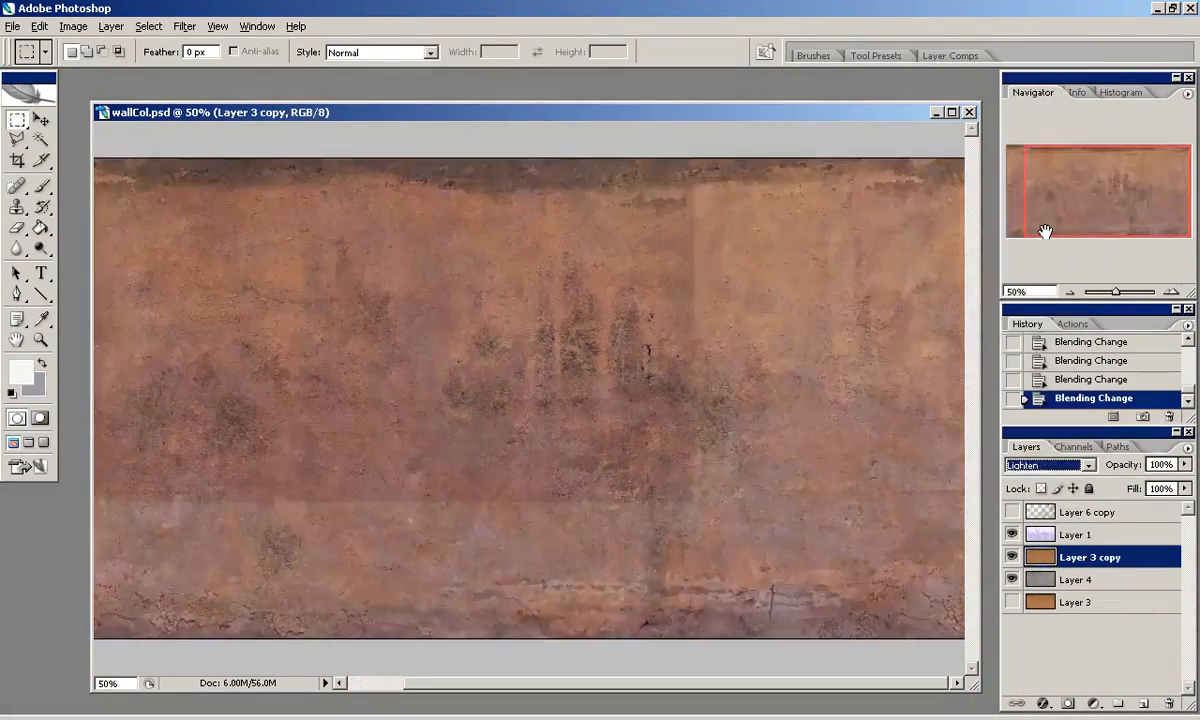
left_click(1012, 582)
left_click(1012, 582)
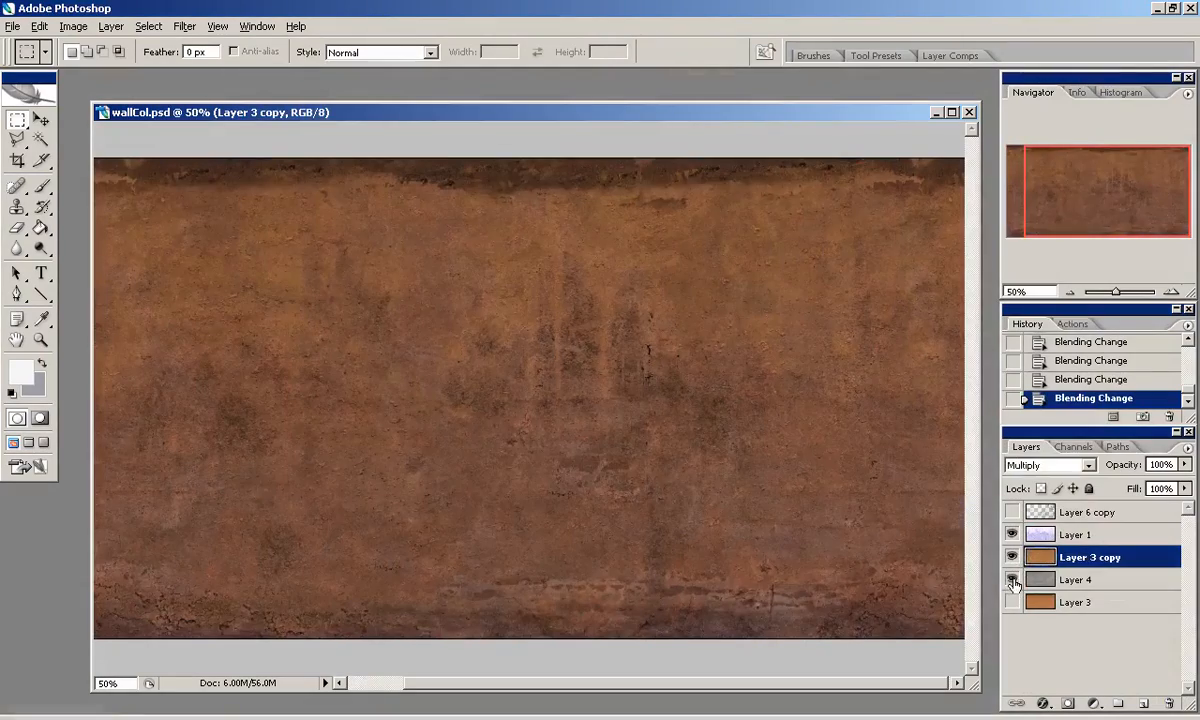
Raise Layer 4's fill to 100%, keeping its blend mode Normal.
left_click(1064, 580)
left_click_drag(1186, 491, 1198, 507)
left_click(1048, 466)
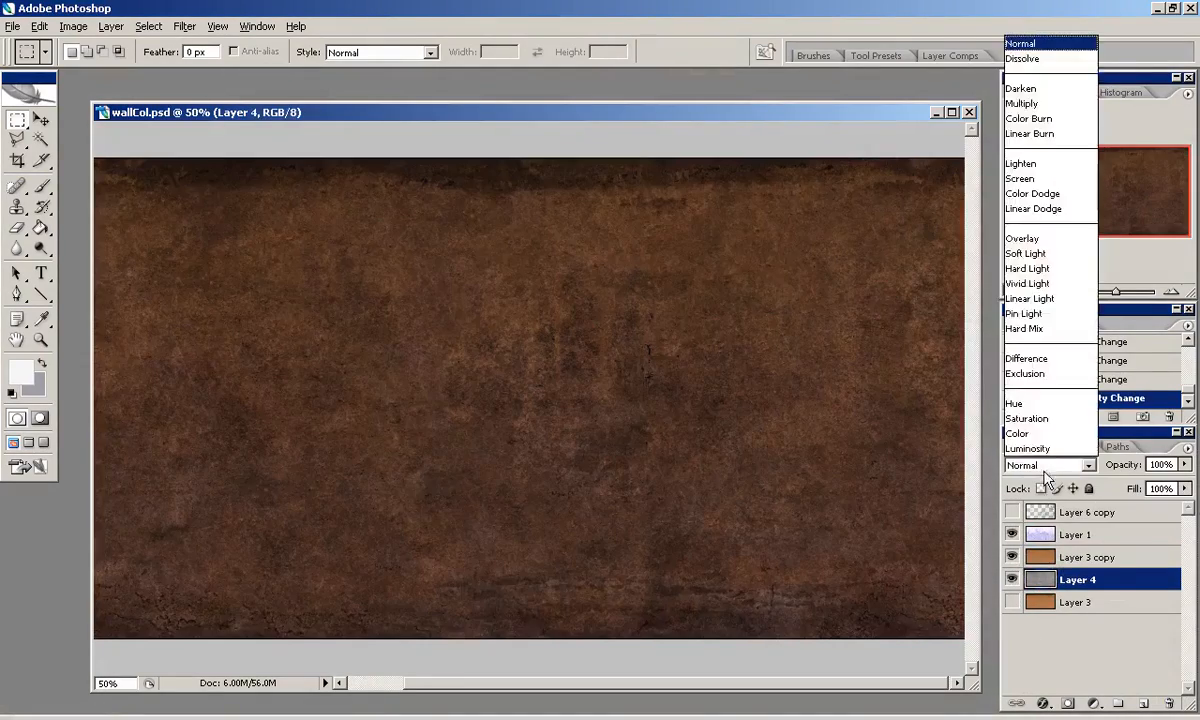
Try the blend modes listed after Multiply on Layer 3 copy, including Screen and Hard Light.
left_click(1051, 558)
key("Down")
key("Down")
key("Down")
key("Down")
key("Down")
key("Down")
key("Down")
key("Down")
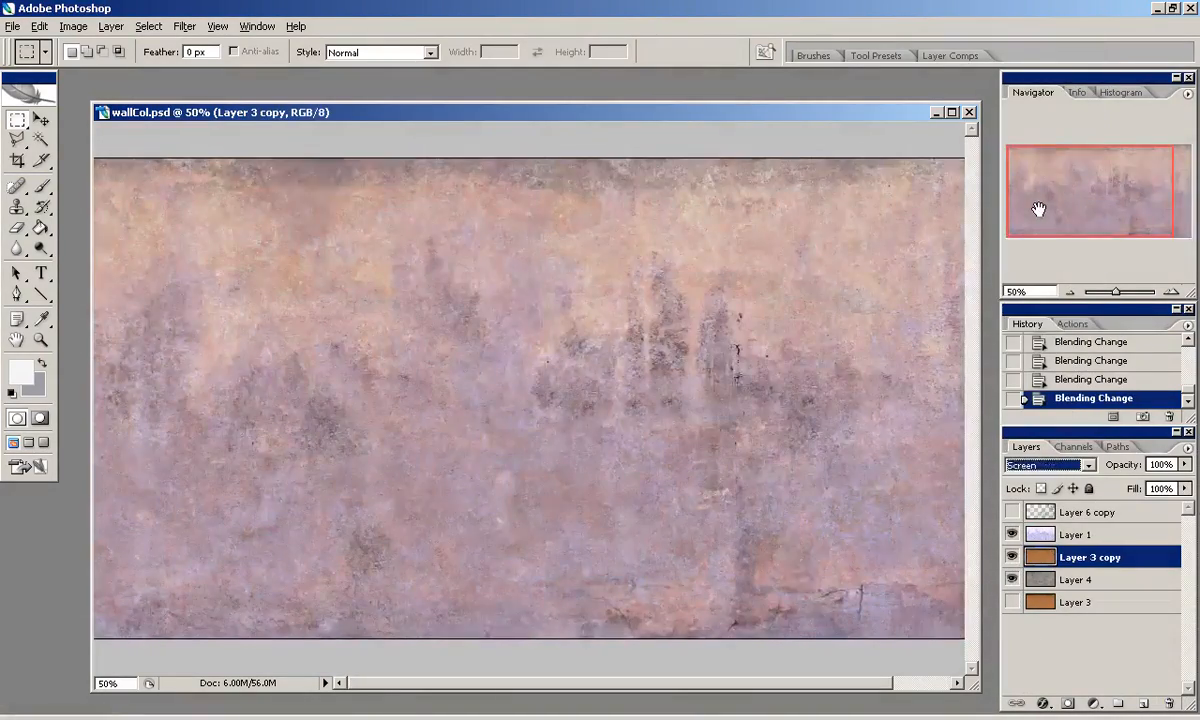
key("Down")
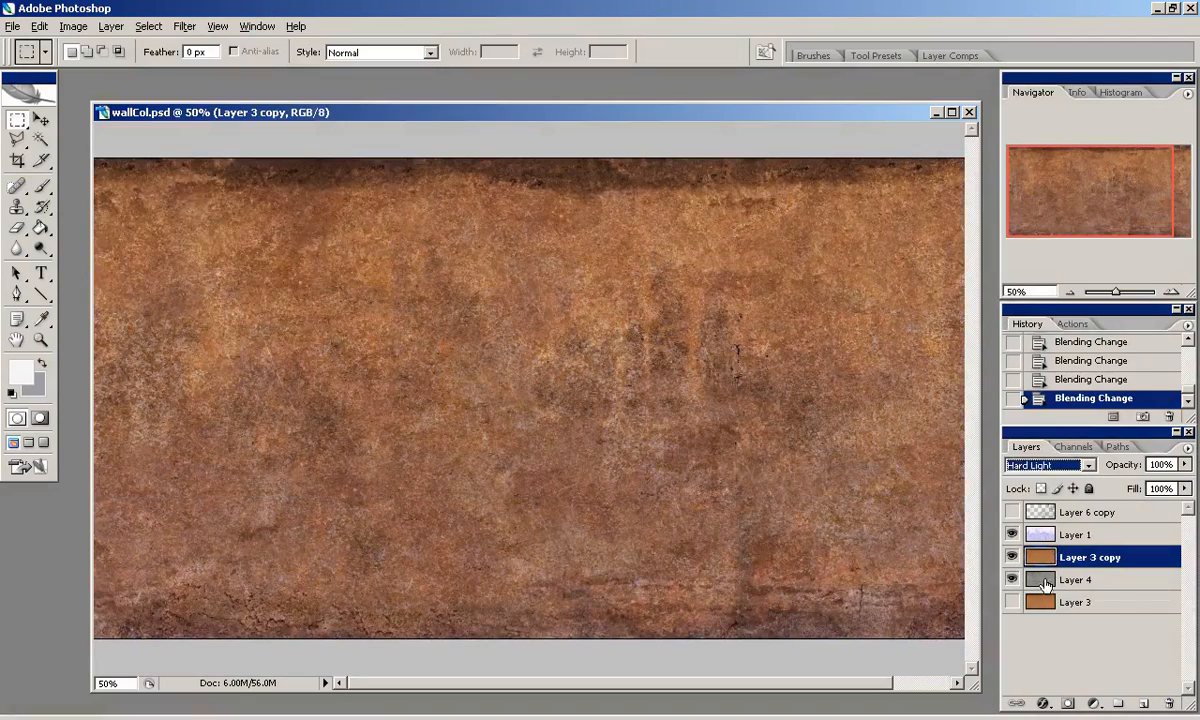
left_click(1045, 582)
left_click(73, 26)
mouse_move(107, 70)
left_click(340, 187)
key("Escape")
Apply Levels to Layer 4 with input levels 79, 1.00 and 191 and raised black and white output levels.
left_click(73, 26)
left_click(372, 72)
left_click_drag(437, 385, 498, 385)
left_click_drag(597, 390, 552, 385)
left_click_drag(675, 385, 498, 385)
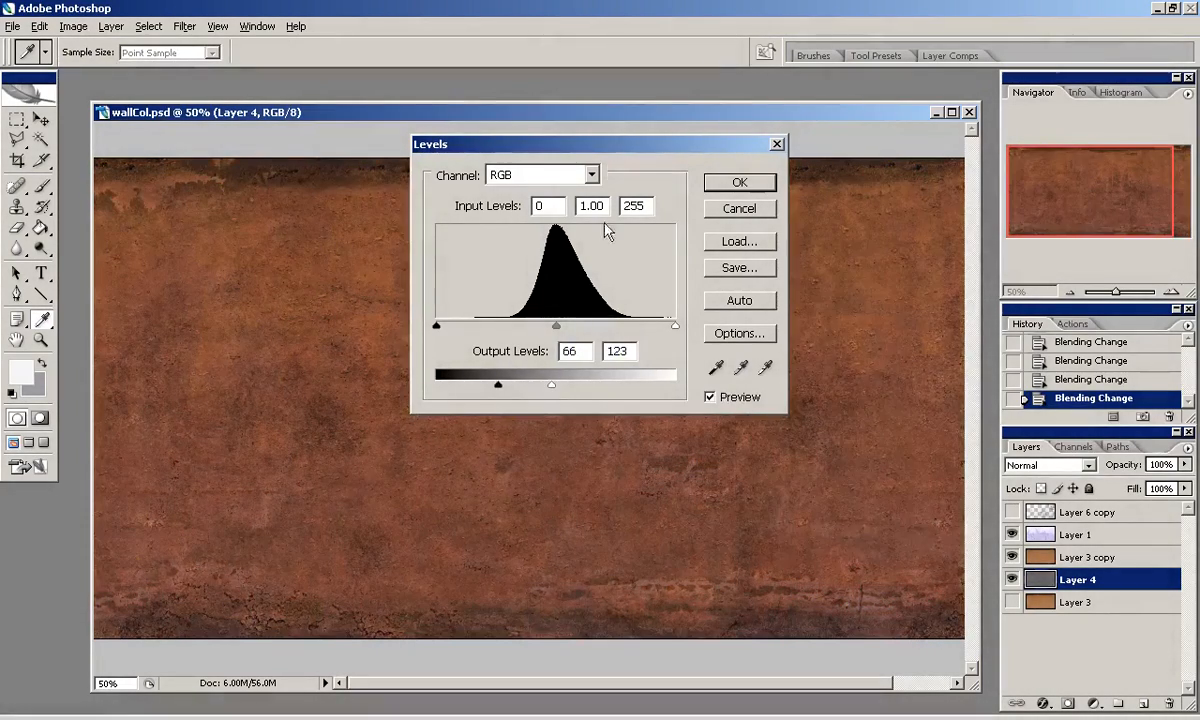
left_click_drag(600, 144, 917, 286)
left_click_drag(992, 468, 912, 468)
left_click_drag(753, 468, 826, 469)
left_click_drag(868, 530, 952, 530)
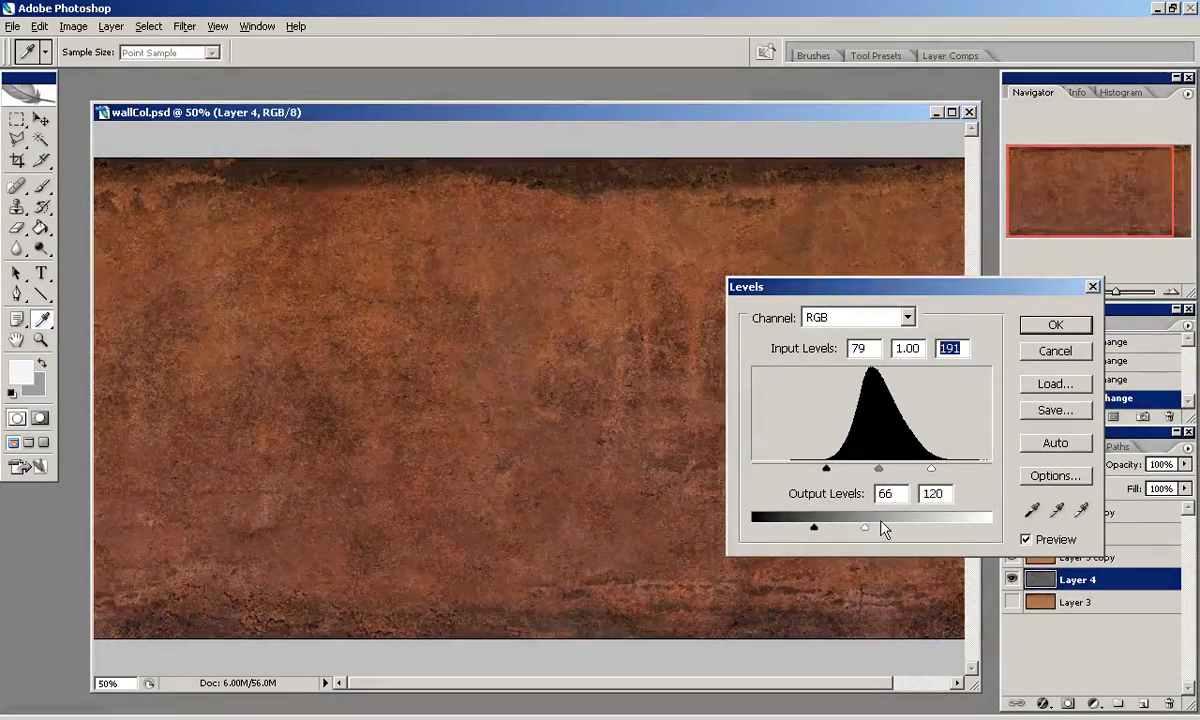
left_click_drag(813, 528, 840, 530)
key("Return")
Try Hue/Saturation on Layer 4 with saturation -100 and lightness +45.
left_click(73, 26)
mouse_move(110, 72)
left_click(311, 193)
left_click_drag(745, 501, 651, 501)
left_click_drag(745, 550, 787, 550)
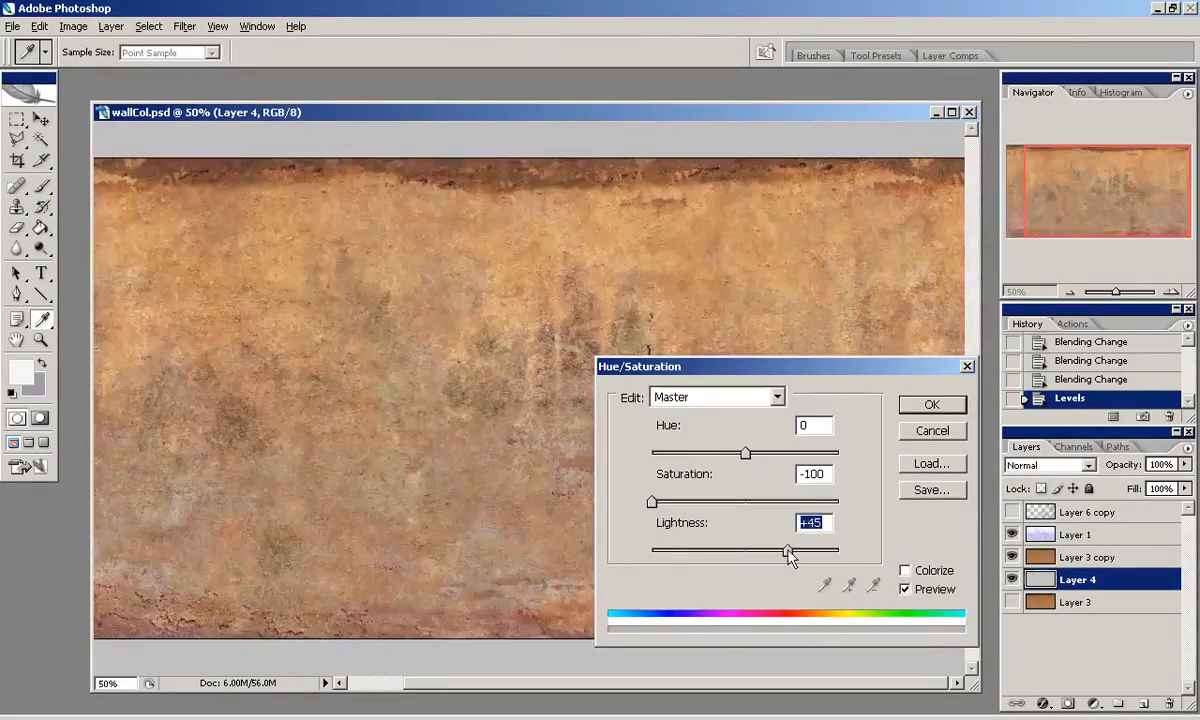
key("Escape")
Delete Layer 4 and return Layer 3 copy to the Normal blend mode.
key("m")
key("Delete")
left_click(1088, 557)
left_click(1048, 465)
left_click(1030, 44)
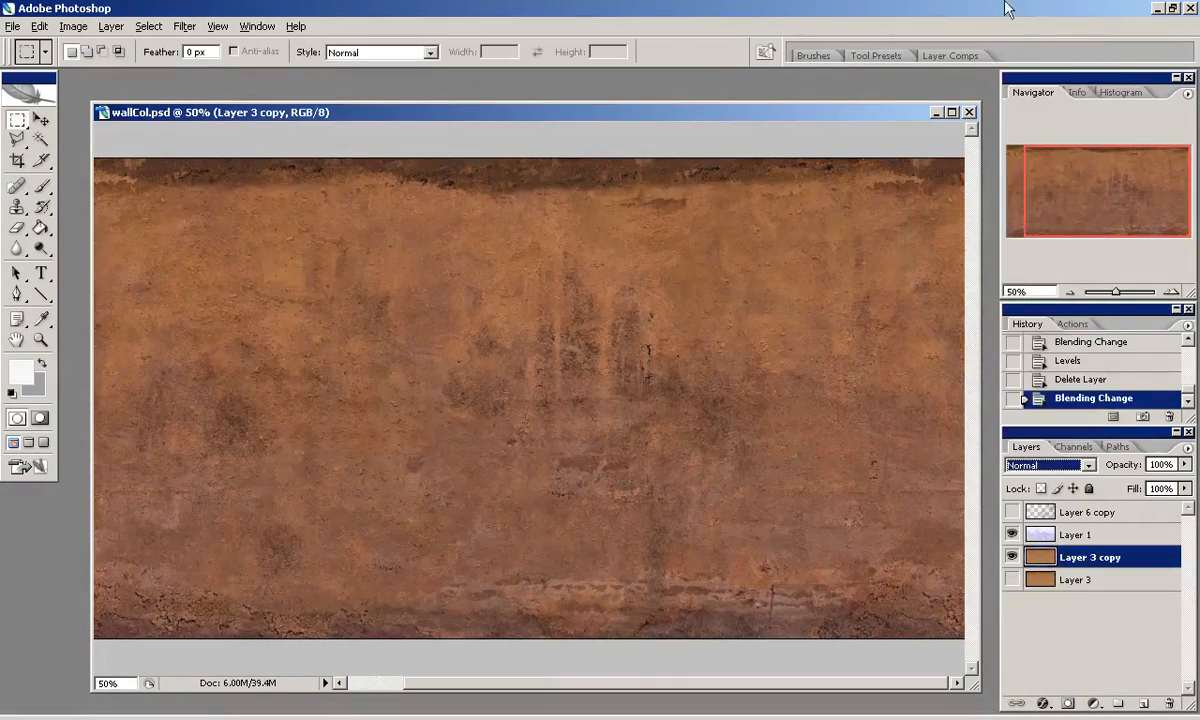
Replace Layer 3 copy with a copy of its full-canvas area pasted as a new layer.
key("ctrl+a")
left_click_drag(1090, 557, 1169, 703)
key("ctrl+v")
Apply the last Offset filter to the pasted wall layer and cover its seams with the Clone Stamp.
left_click(184, 26)
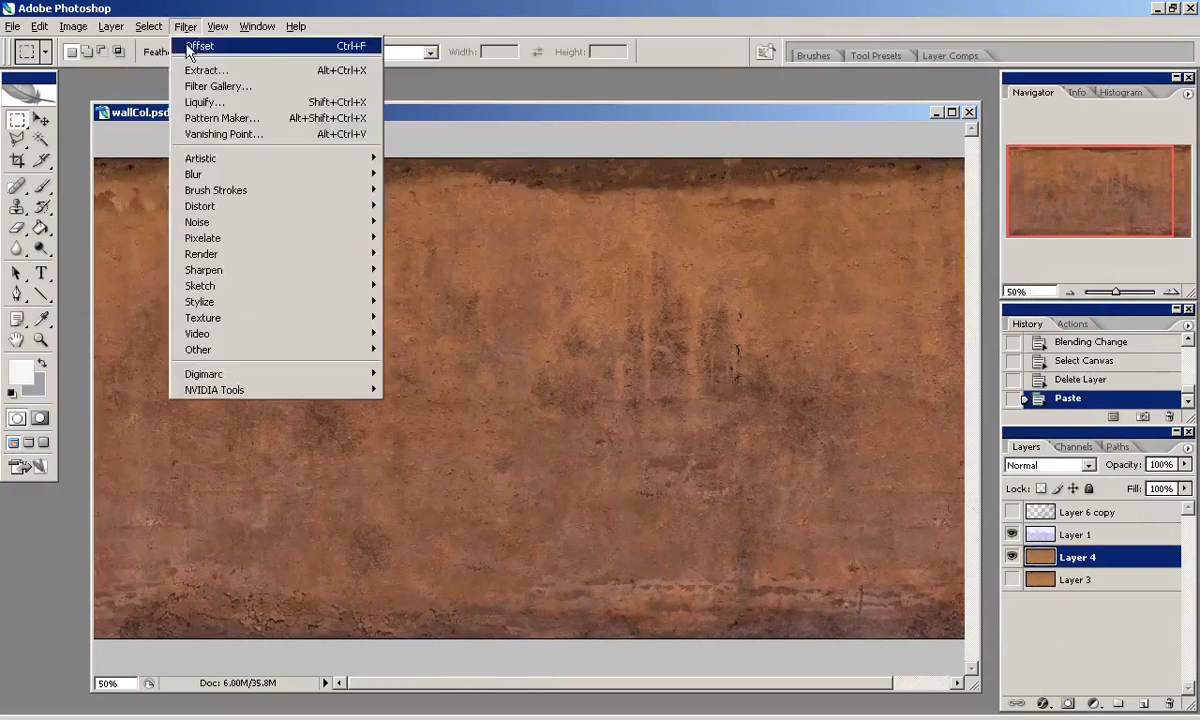
left_click(190, 36)
left_click(20, 209)
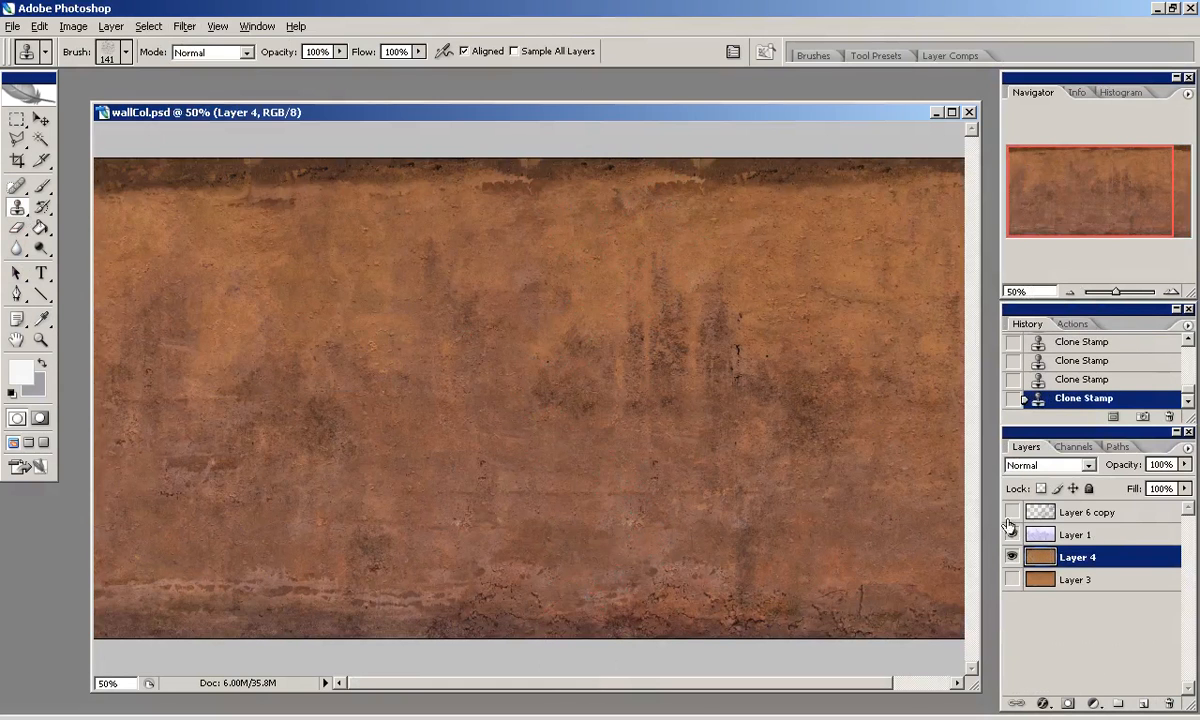
Select Layer 6 copy and show it over the wall.
left_click(1075, 535)
left_click(1088, 512)
left_click(1012, 512)
left_click_drag(1083, 150, 1099, 158)
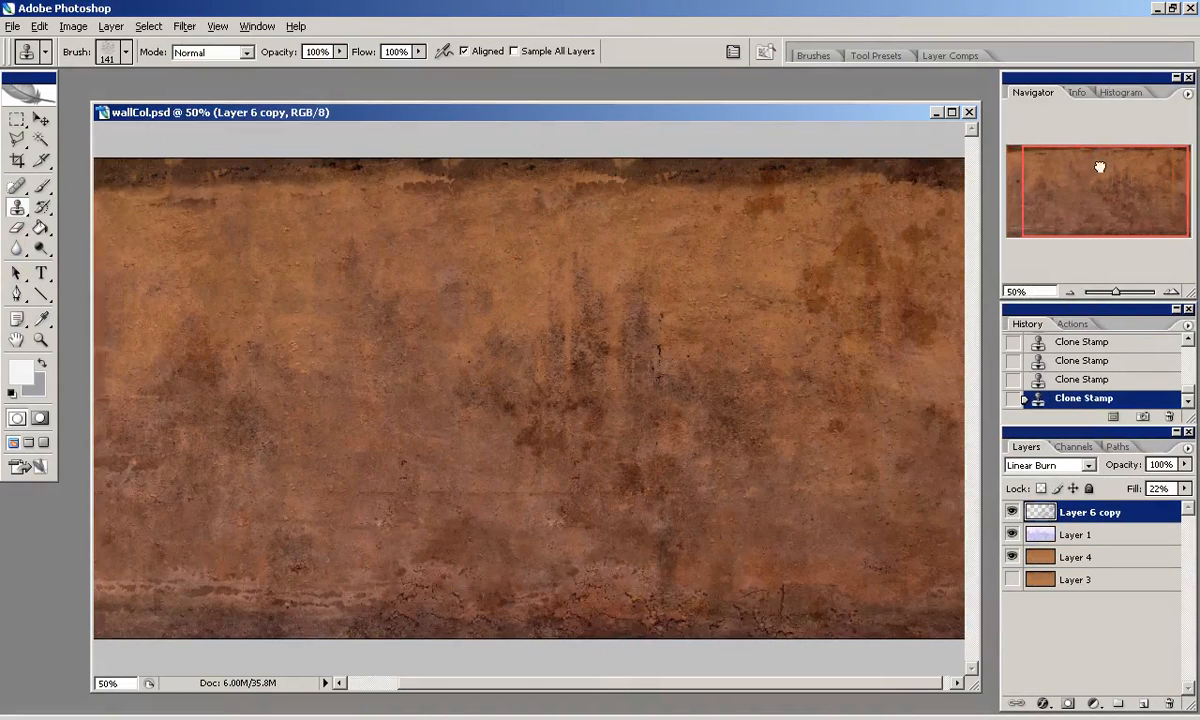
Set the Eraser to 100% opacity with the textured brush at 159 px.
key("e")
mouse_move(322, 51)
left_mouse_down()
mouse_move(304, 62)
mouse_move(378, 62)
left_mouse_up()
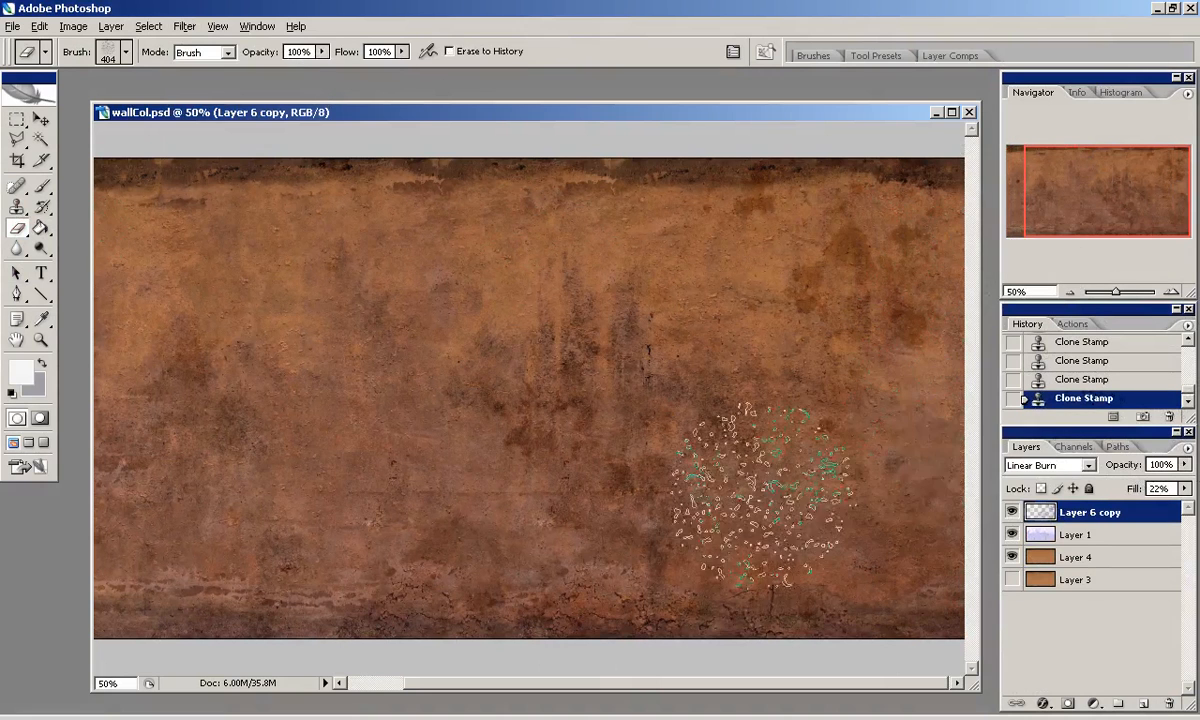
right_click(845, 430)
key("Return")
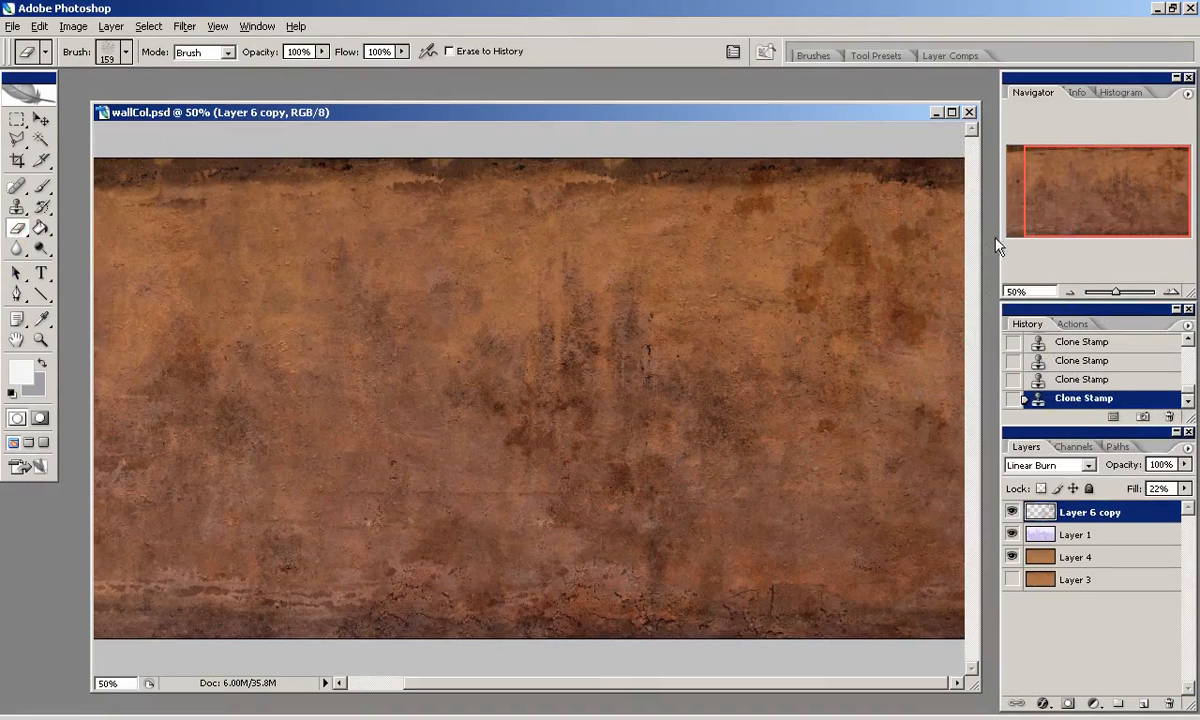
Replace Layer 6 copy with a copy of its full-canvas area pasted as a new layer.
key("ctrl+a")
key("Delete")
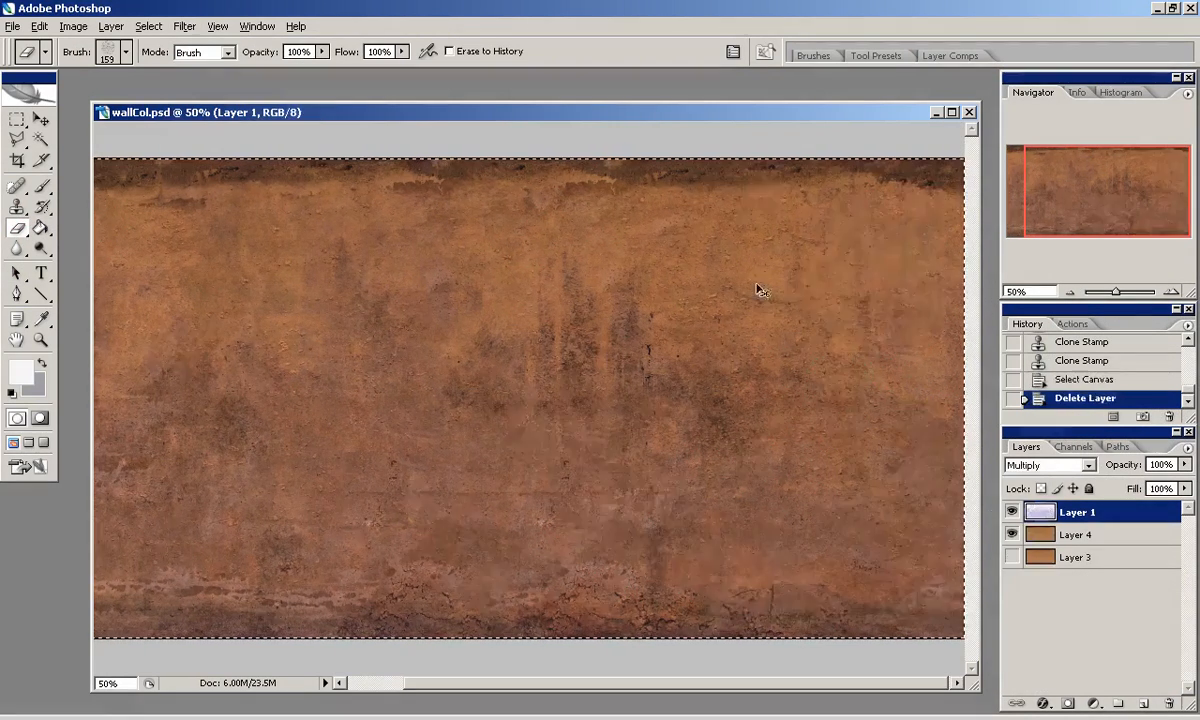
key("ctrl+v")
Offset the pasted stain layer and break up its vertical seam with the Eraser and Clone Stamp.
left_click(185, 26)
left_click(215, 40)
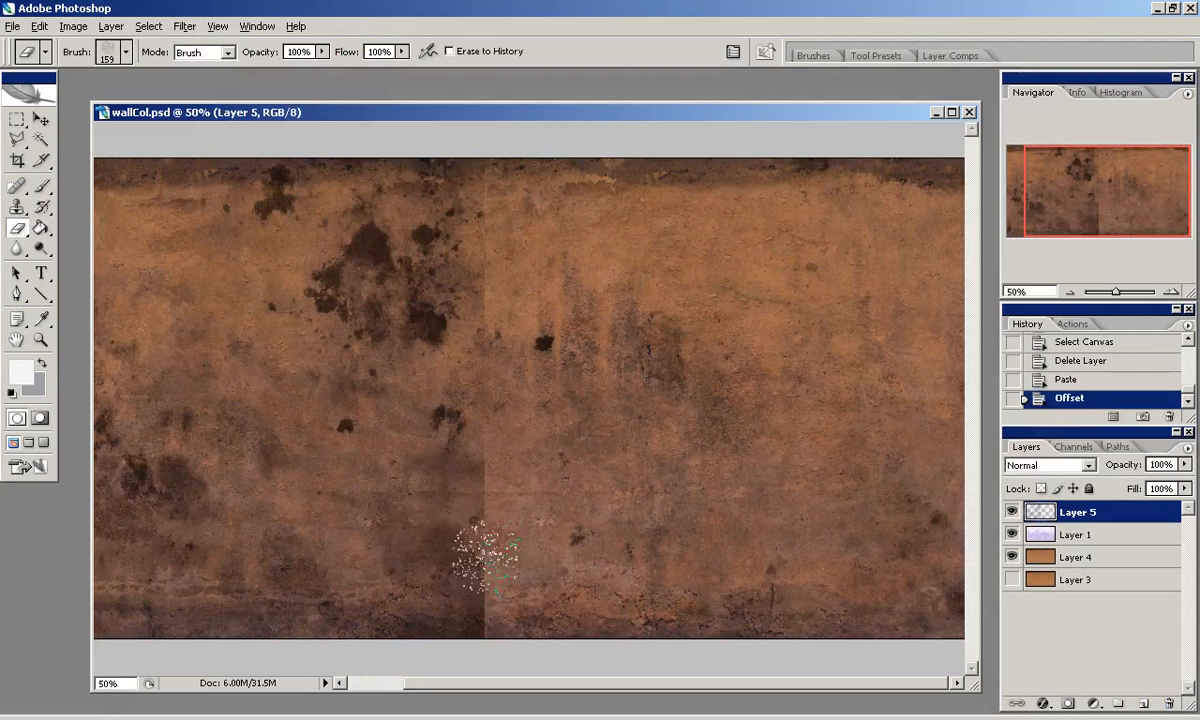
key("s")
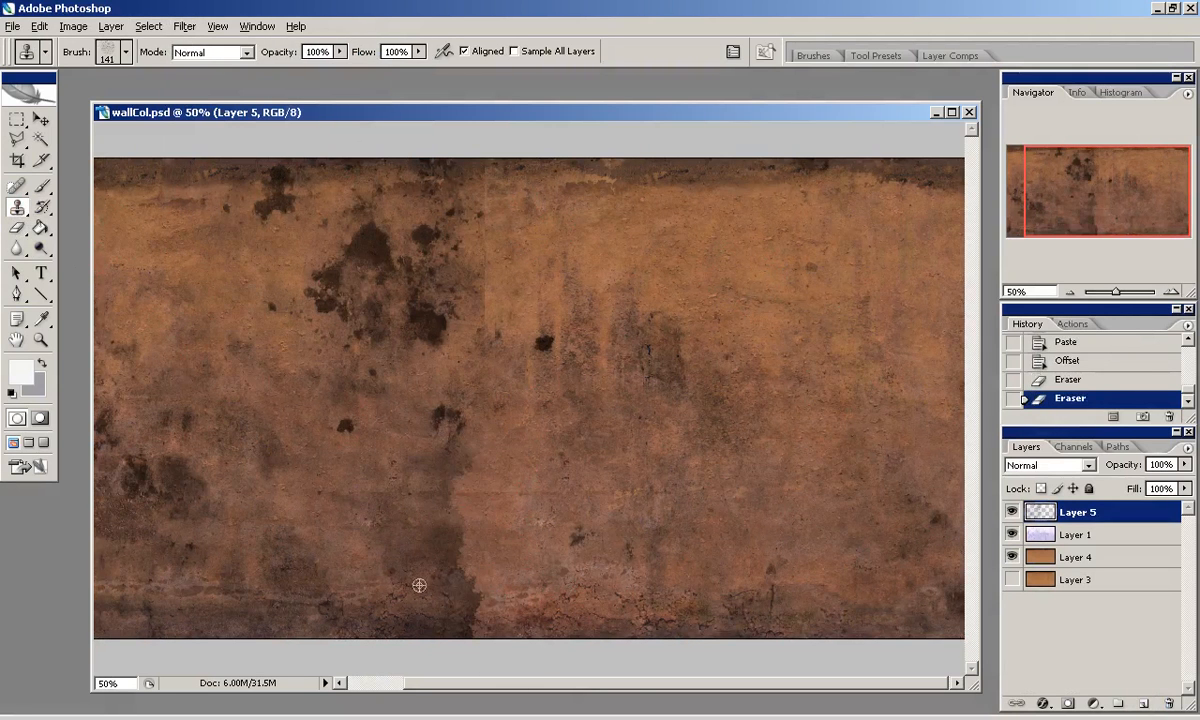
left_click_drag(409, 590, 487, 555)
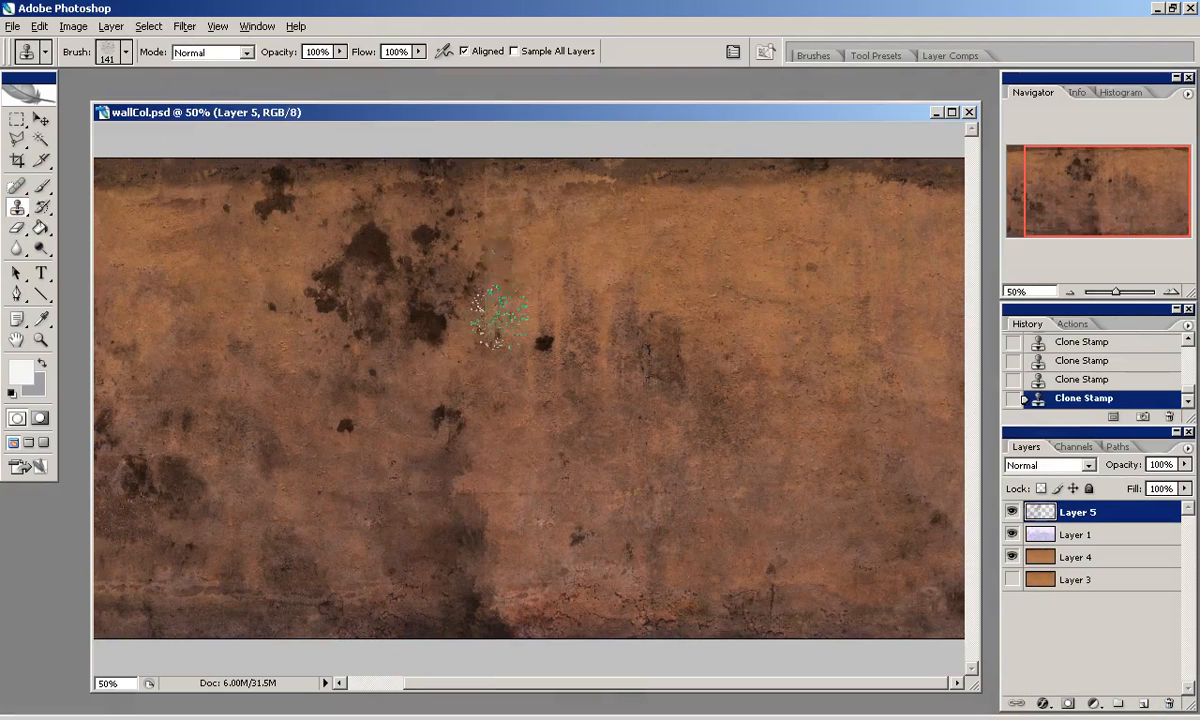
Soften the upper part of the stain layer's seam with the Eraser, lowering its opacity to 38%.
key("e")
mouse_move(450, 225)
left_mouse_down()
mouse_move(480, 300)
mouse_move(475, 290)
left_mouse_up()
left_click(322, 52)
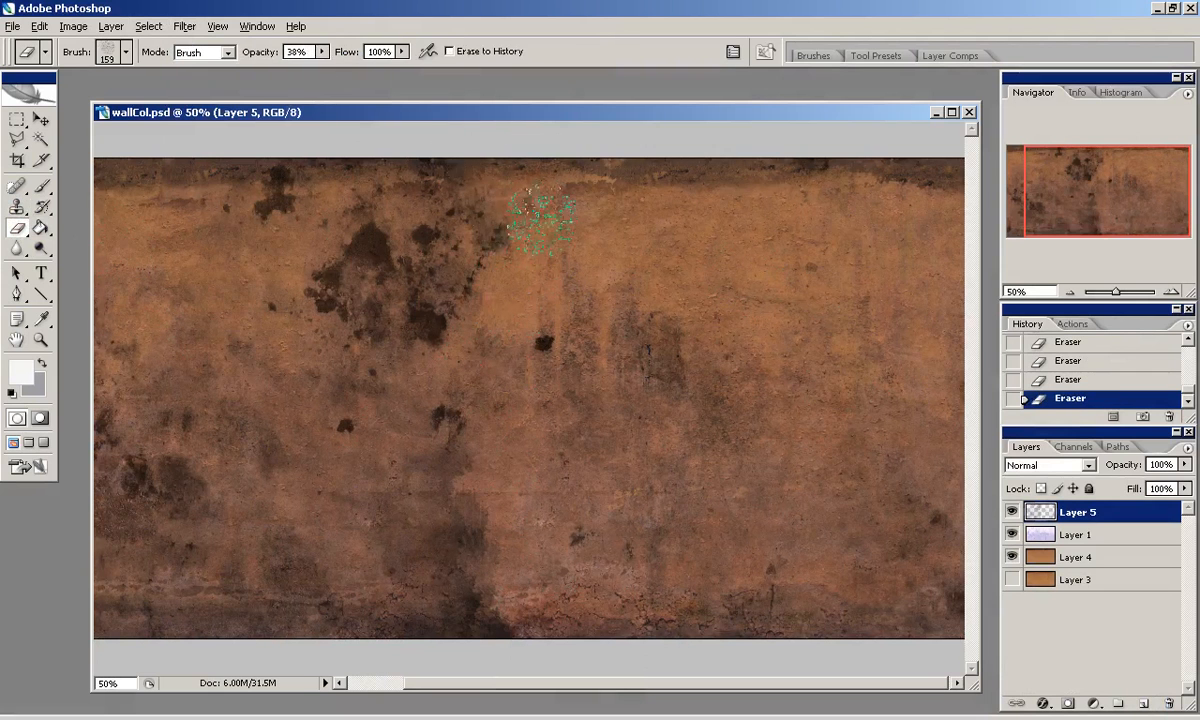
Offset the stain layer again and set it to Linear Burn with 30% fill.
left_click(148, 26)
left_click(196, 46)
left_click(1048, 465)
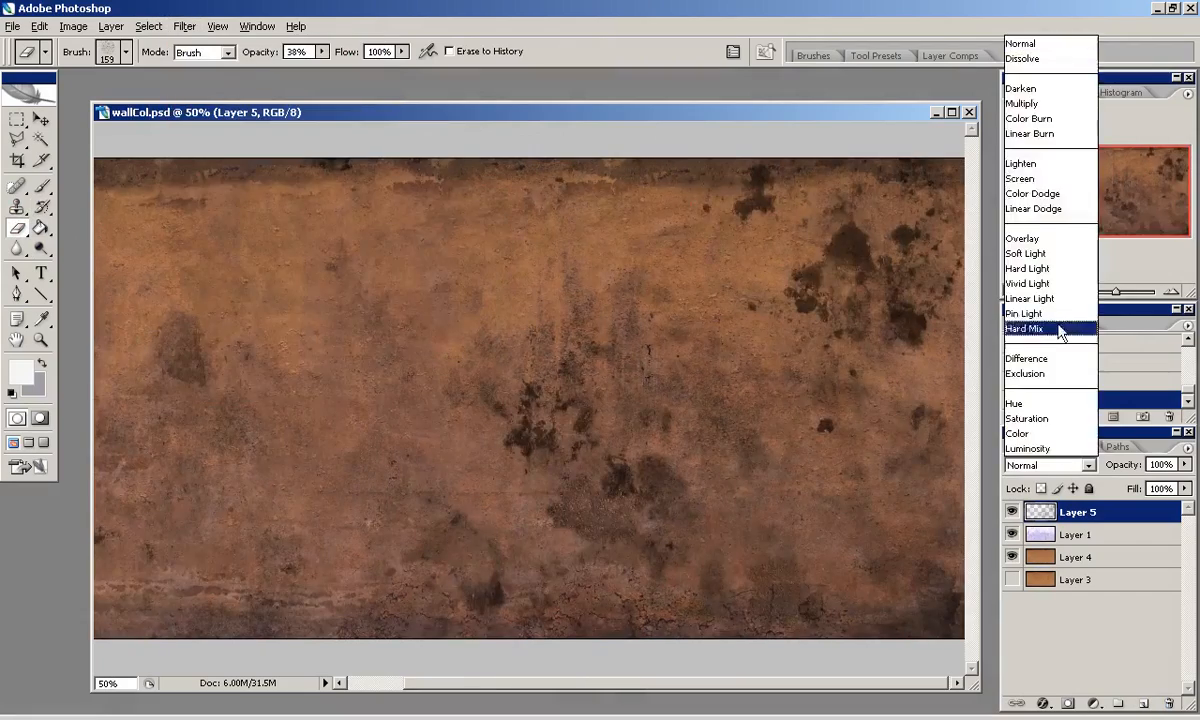
left_click(1031, 131)
left_click_drag(1184, 488, 1140, 505)
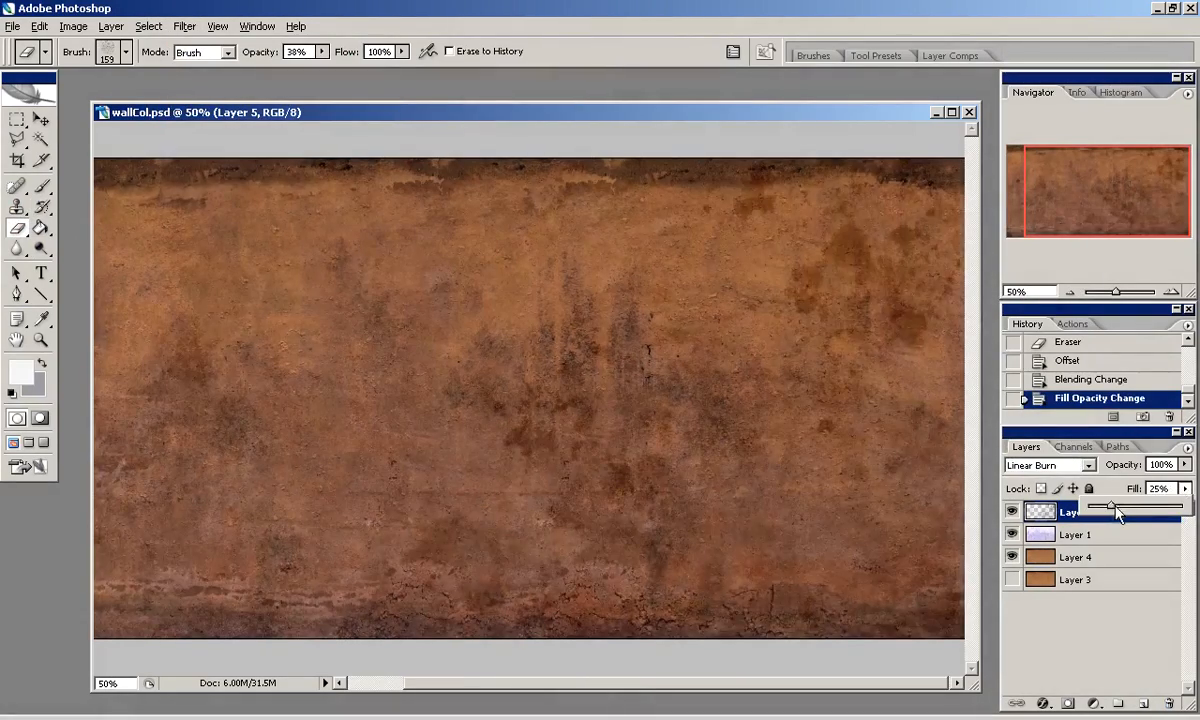
Compare the wall with and without Layer 1 and lower Layer 1's fill to 56%.
left_click_drag(1012, 535, 1012, 552)
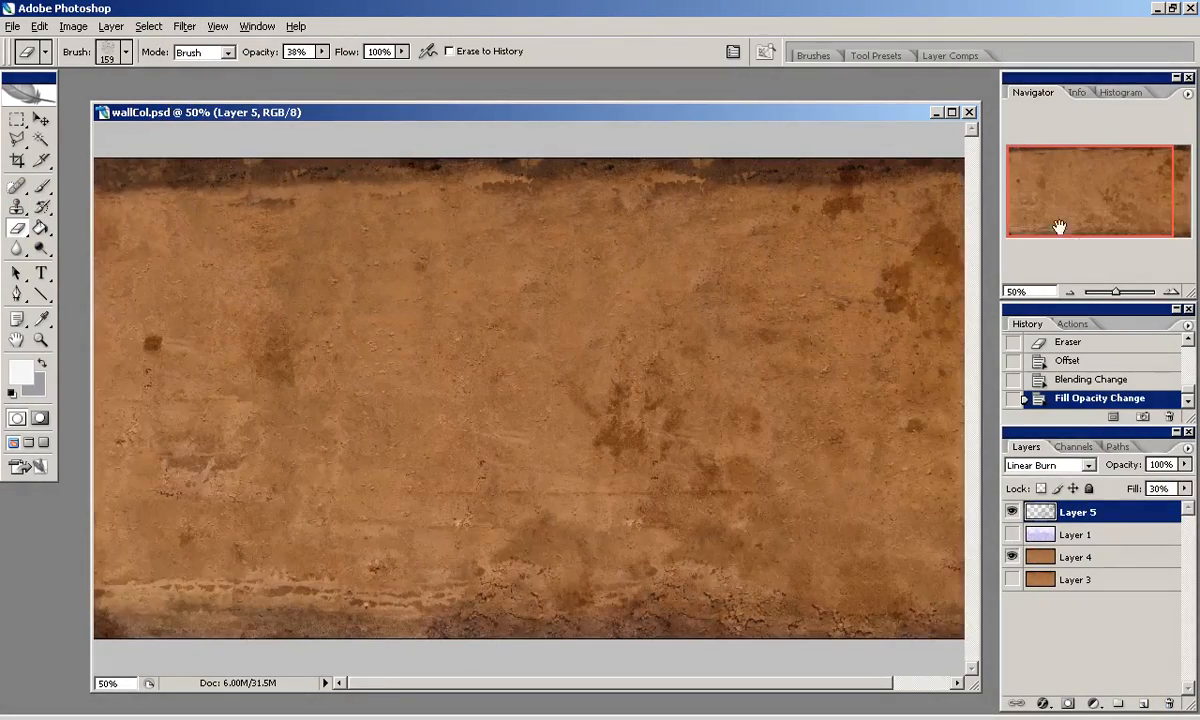
left_click_drag(1071, 236, 1088, 236)
left_click(1012, 535)
left_click(1077, 535)
left_click_drag(1184, 488, 1107, 512)
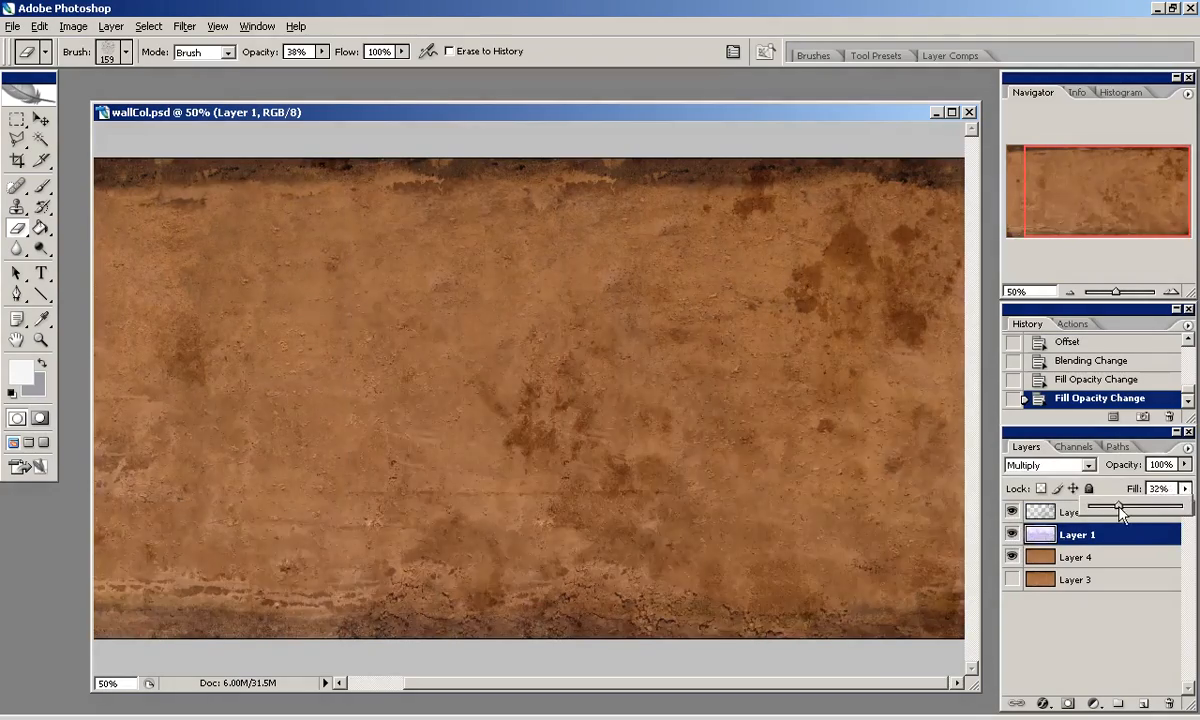
left_click(1012, 535)
left_click(1012, 535)
left_click_drag(1114, 190, 1190, 238)
key("ctrl+plus")
key("ctrl+plus")
key("ctrl+minus")
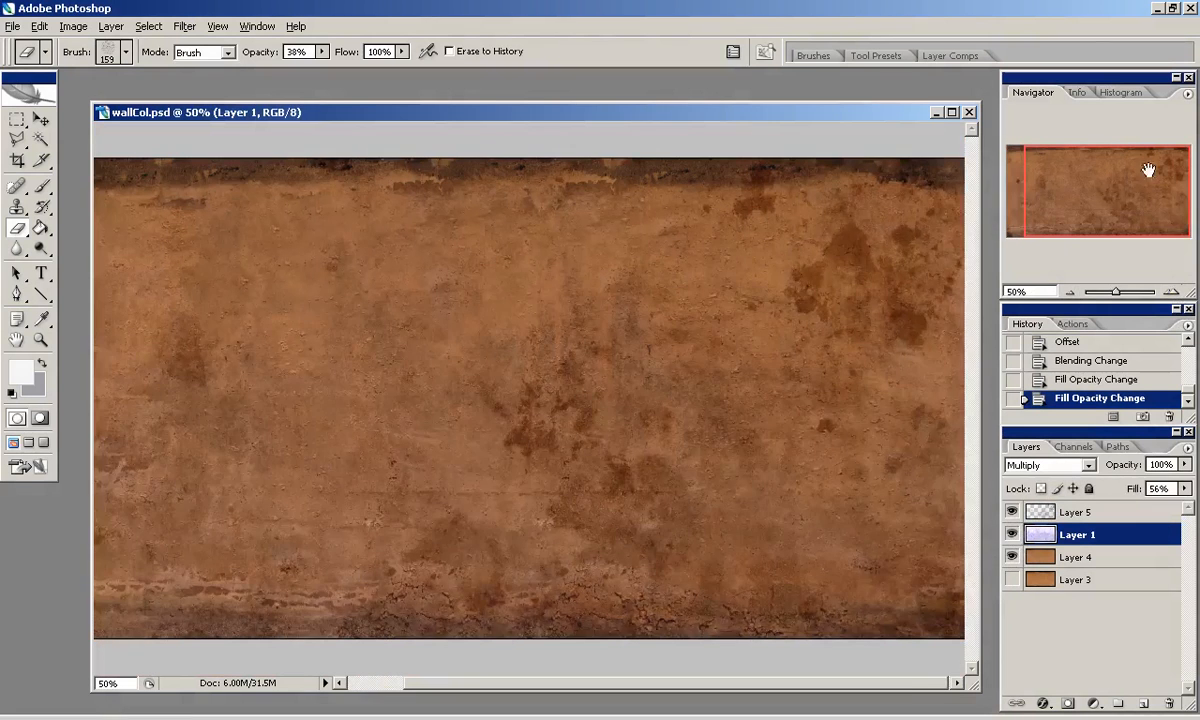
Browse for an image to open in texLib's metal_flat folder, showing thumbnails and previewing metal1.jpg and old_dirty_scraped.jpg.
left_click(12, 26)
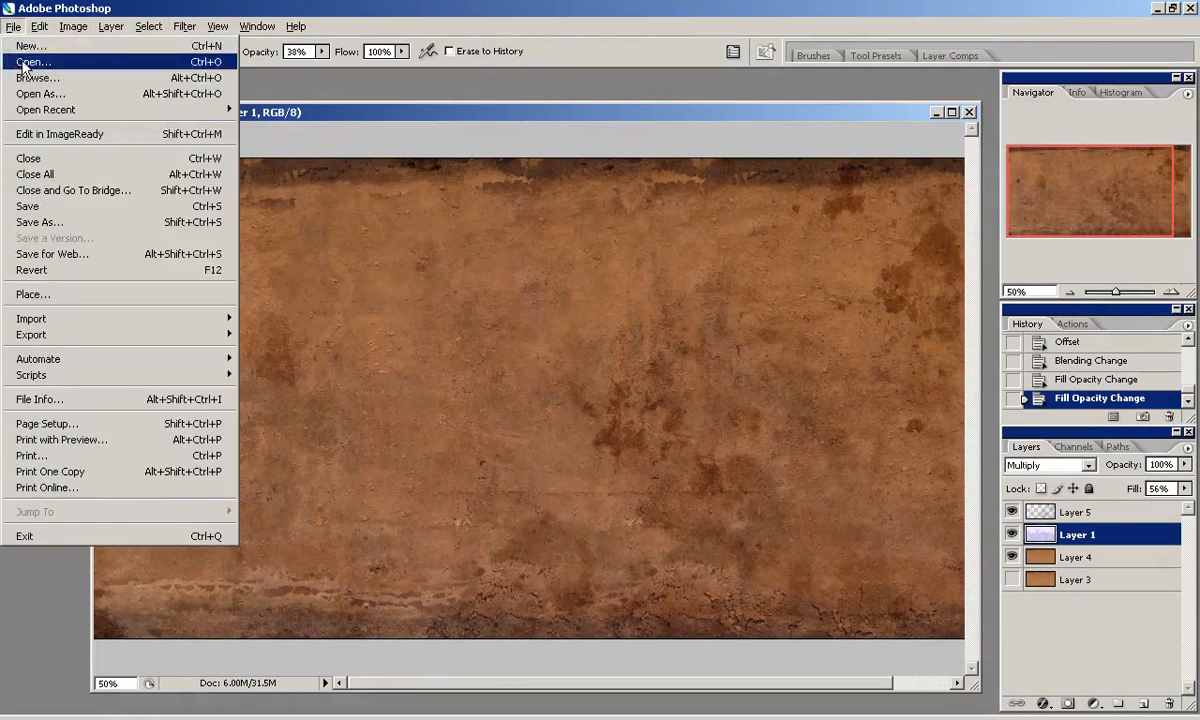
left_click(30, 57)
left_click(669, 183)
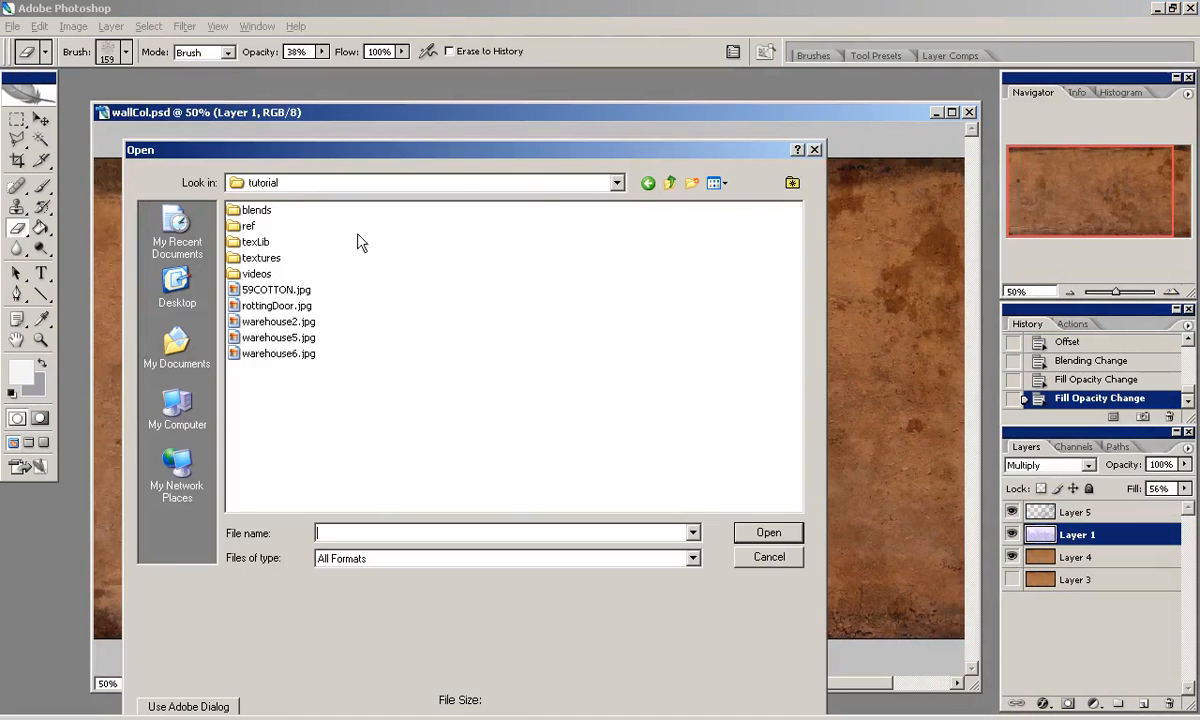
double_click(257, 244)
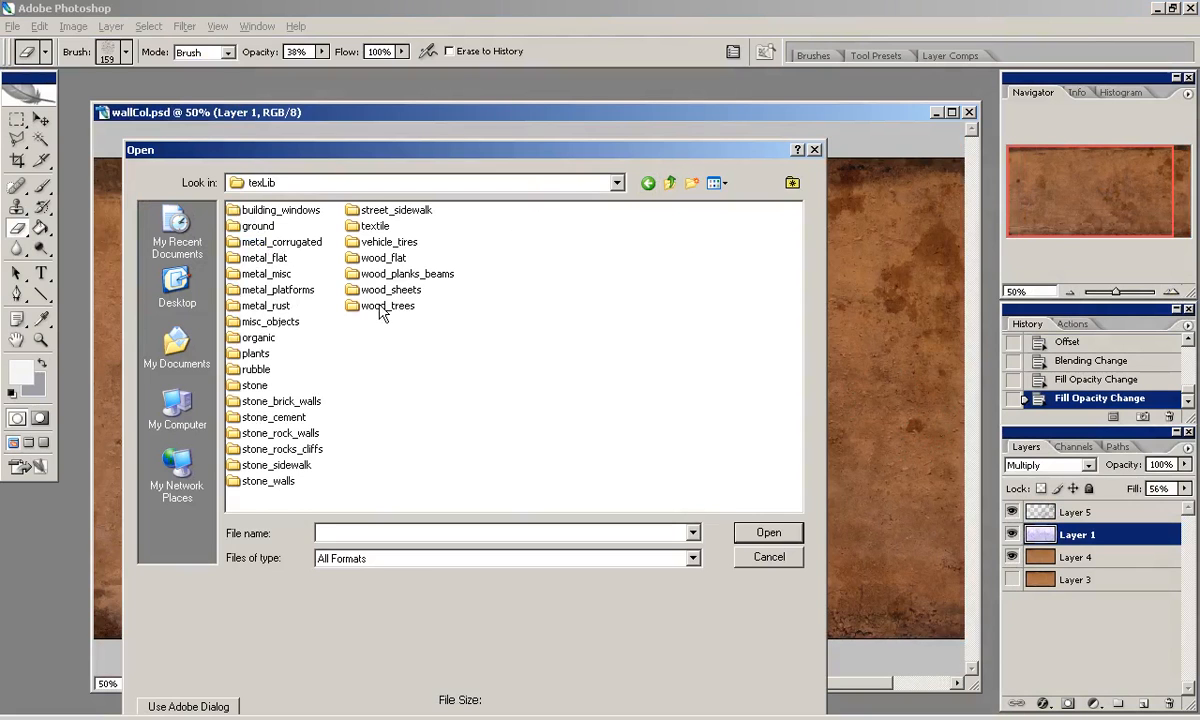
double_click(278, 260)
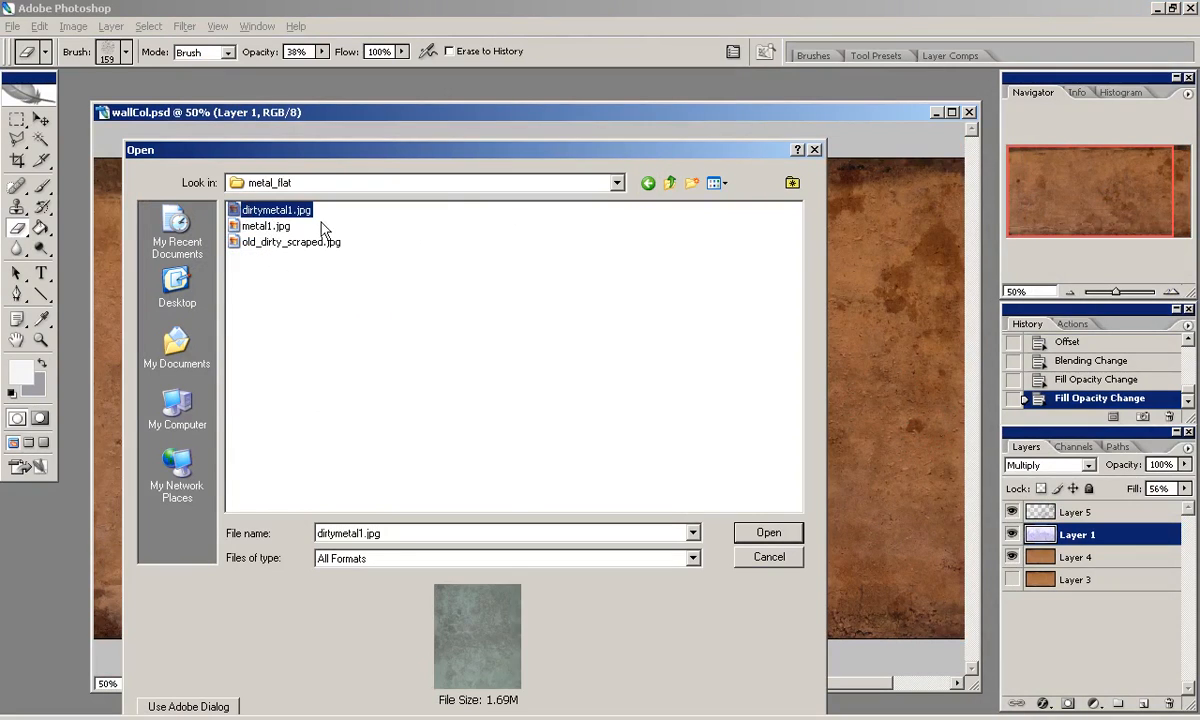
key("Down")
left_click(716, 183)
left_click(727, 203)
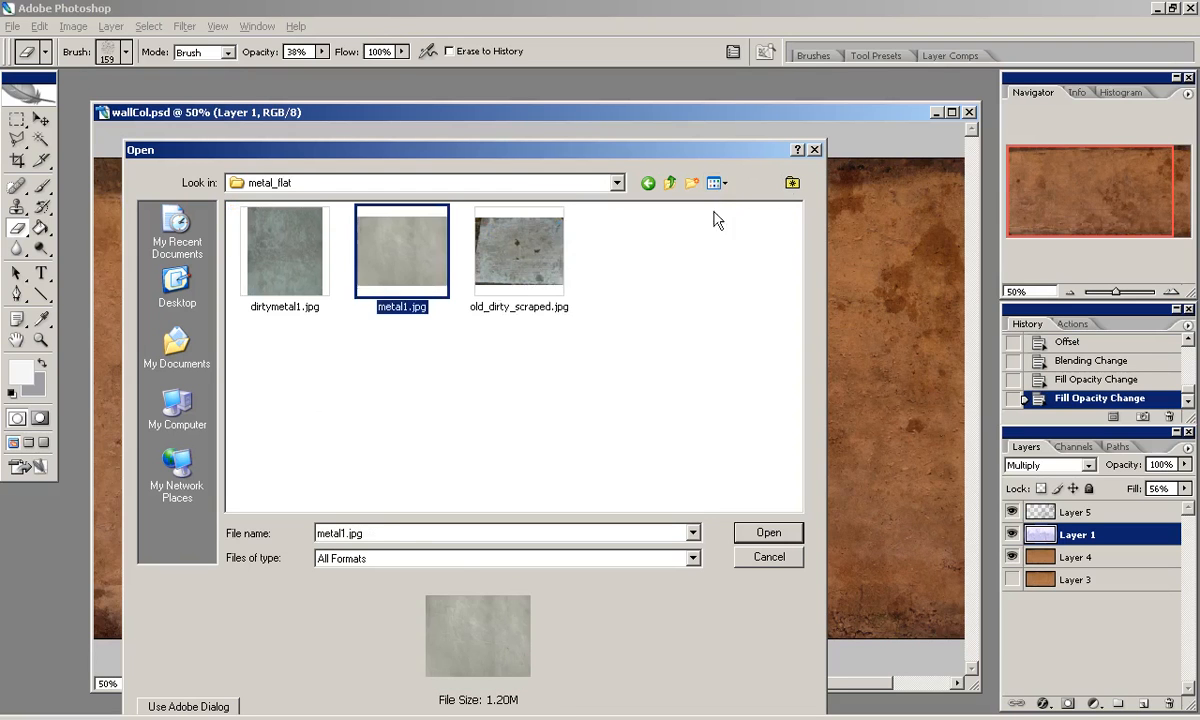
left_click(532, 265)
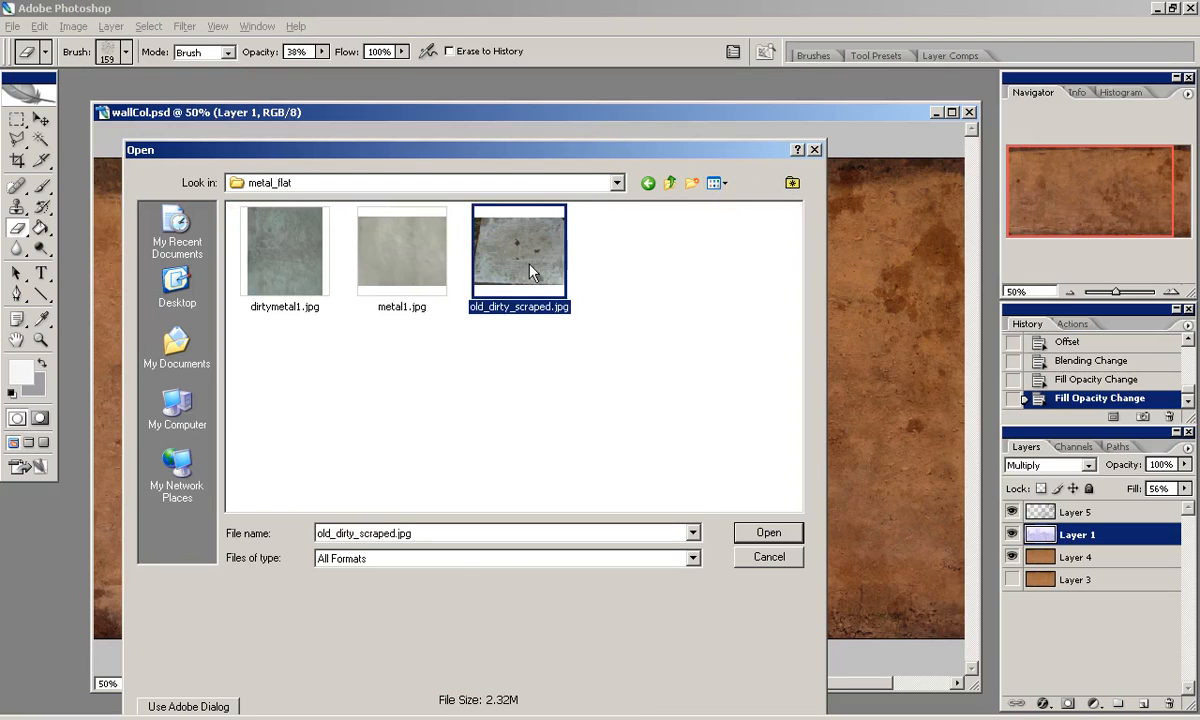
Open wall_dirty.jpg from the stone_walls folder of the texture library.
left_click(671, 184)
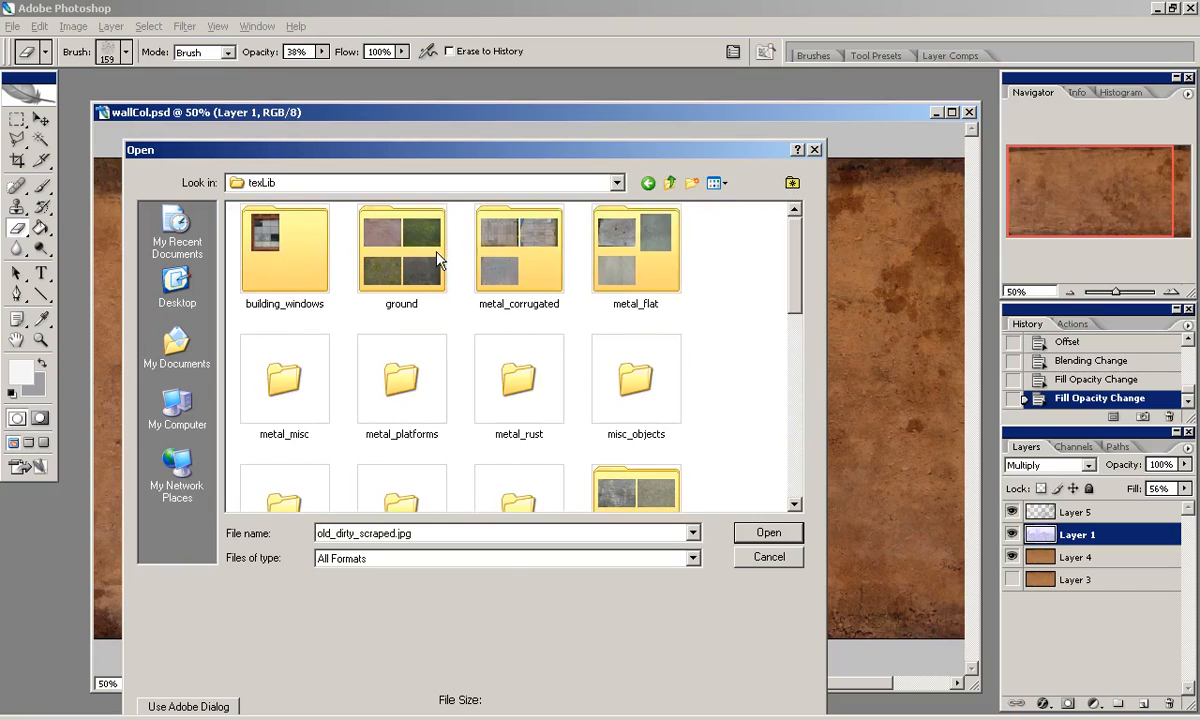
scroll(666, 348, "down", 5)
scroll(661, 352, "up", 2)
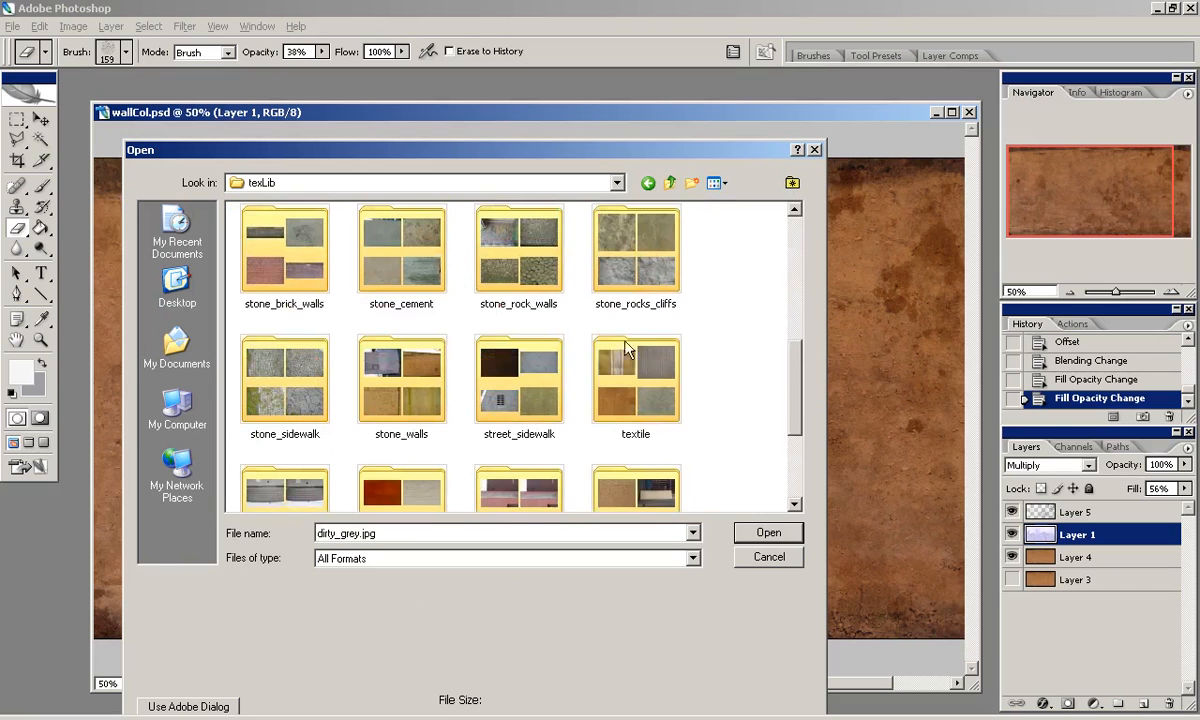
double_click(410, 398)
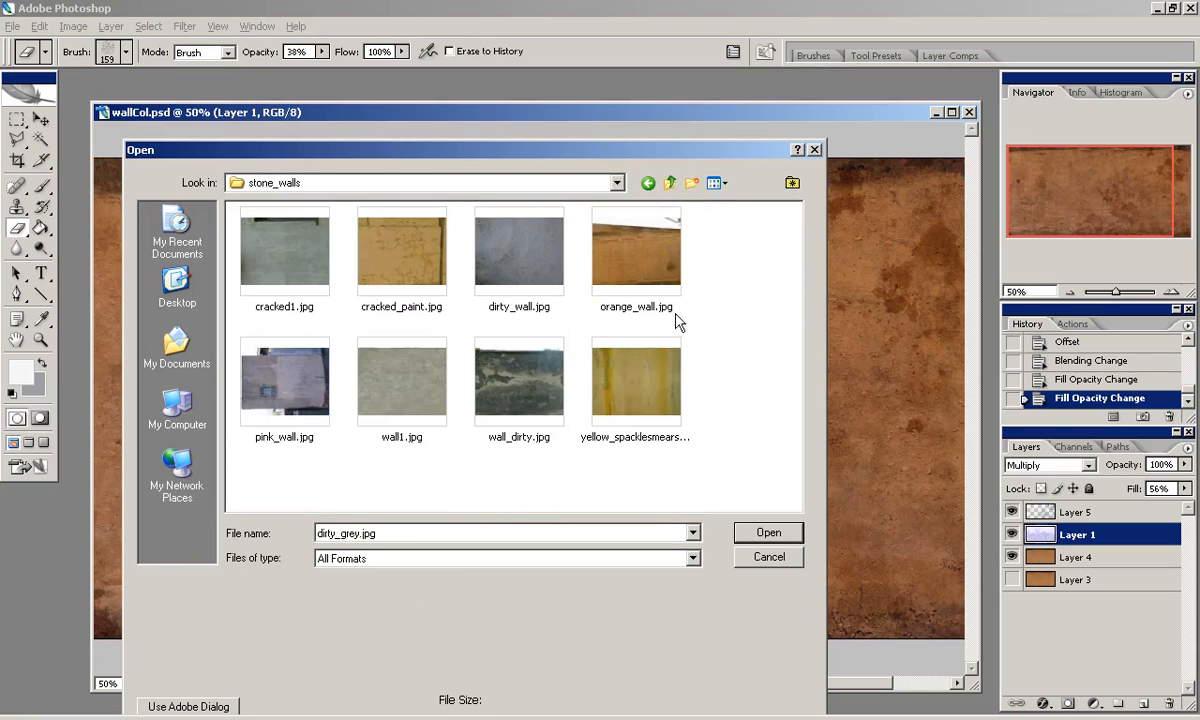
left_click(531, 398)
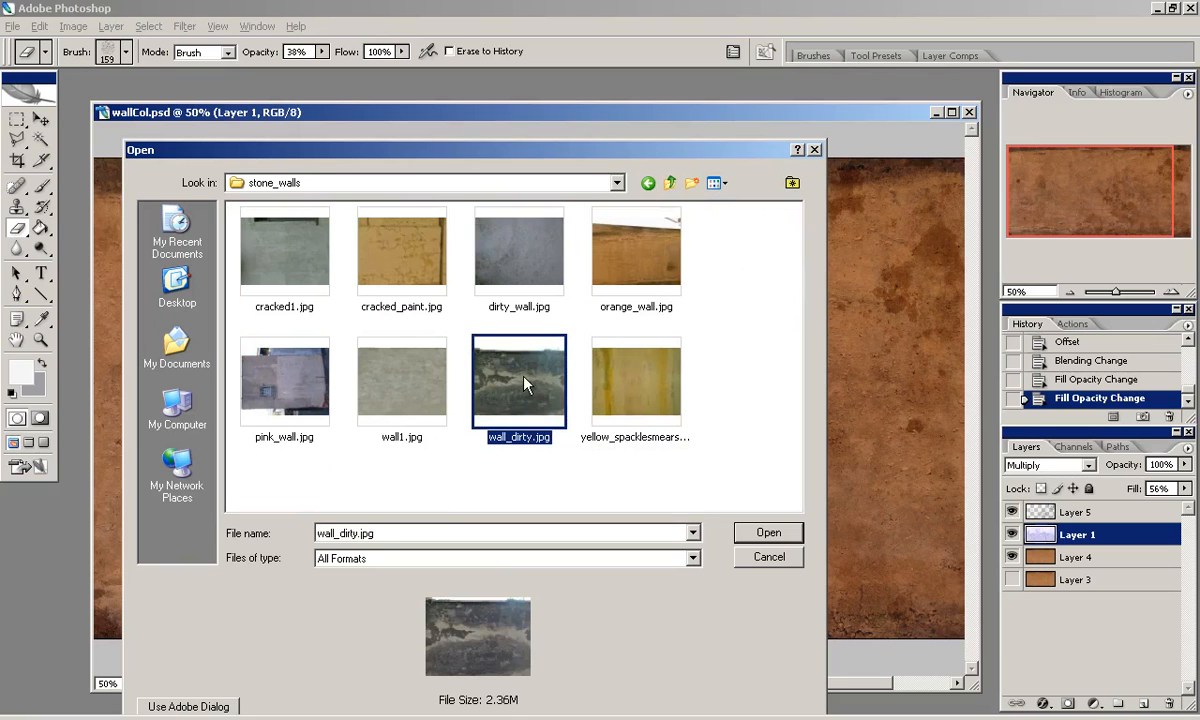
double_click(527, 383)
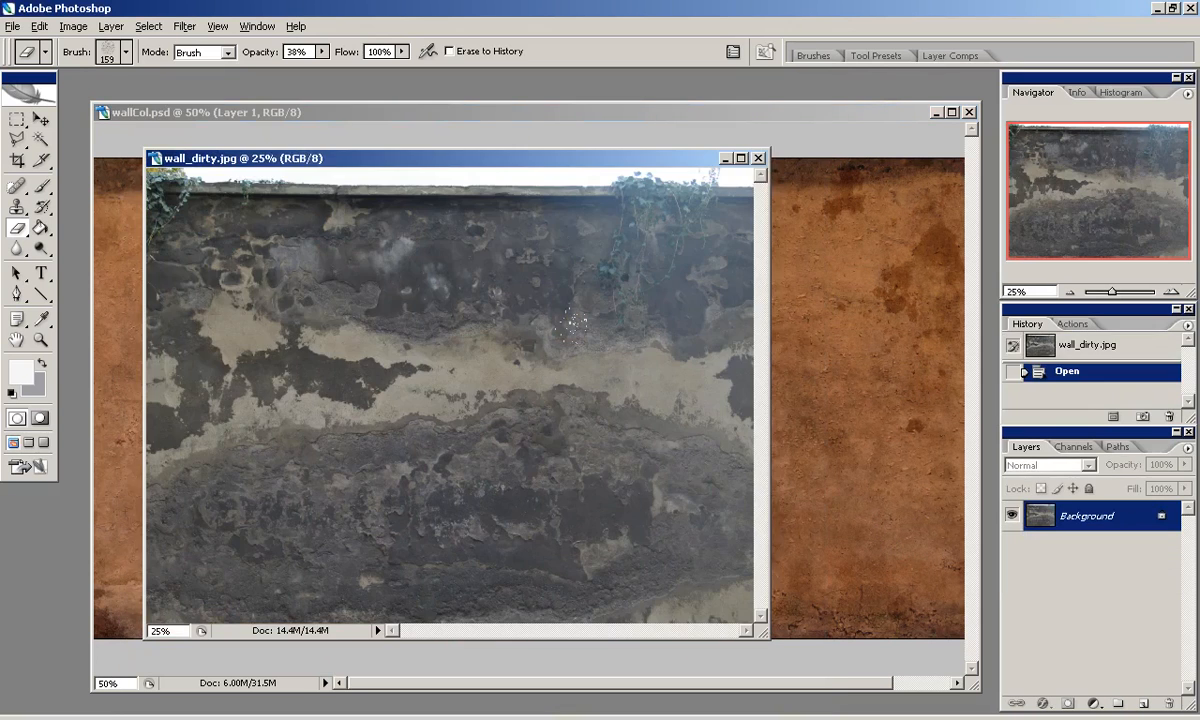
Copy a full-width band of the wall below the ivy in wall_dirty.jpg and paste it into wallCol.psd as a new layer.
left_click(22, 125)
left_click_drag(767, 635, 891, 688)
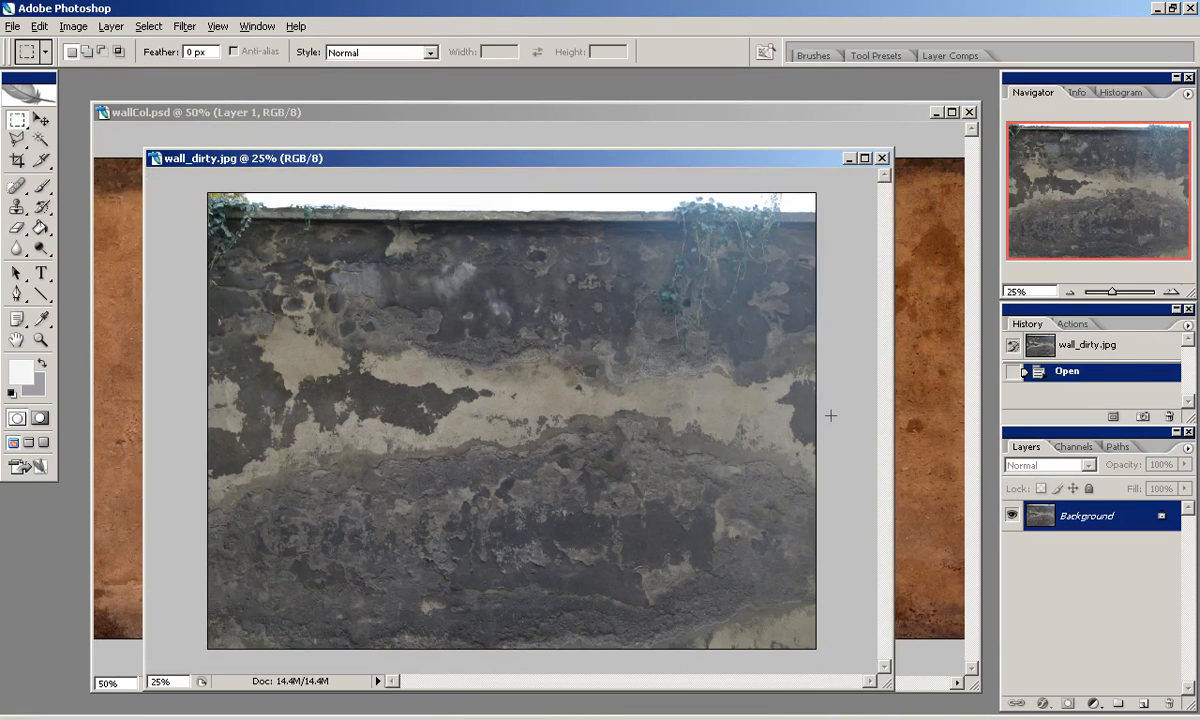
left_click_drag(110, 270, 825, 253)
key("ctrl+c")
left_click(883, 158)
key("ctrl+v")
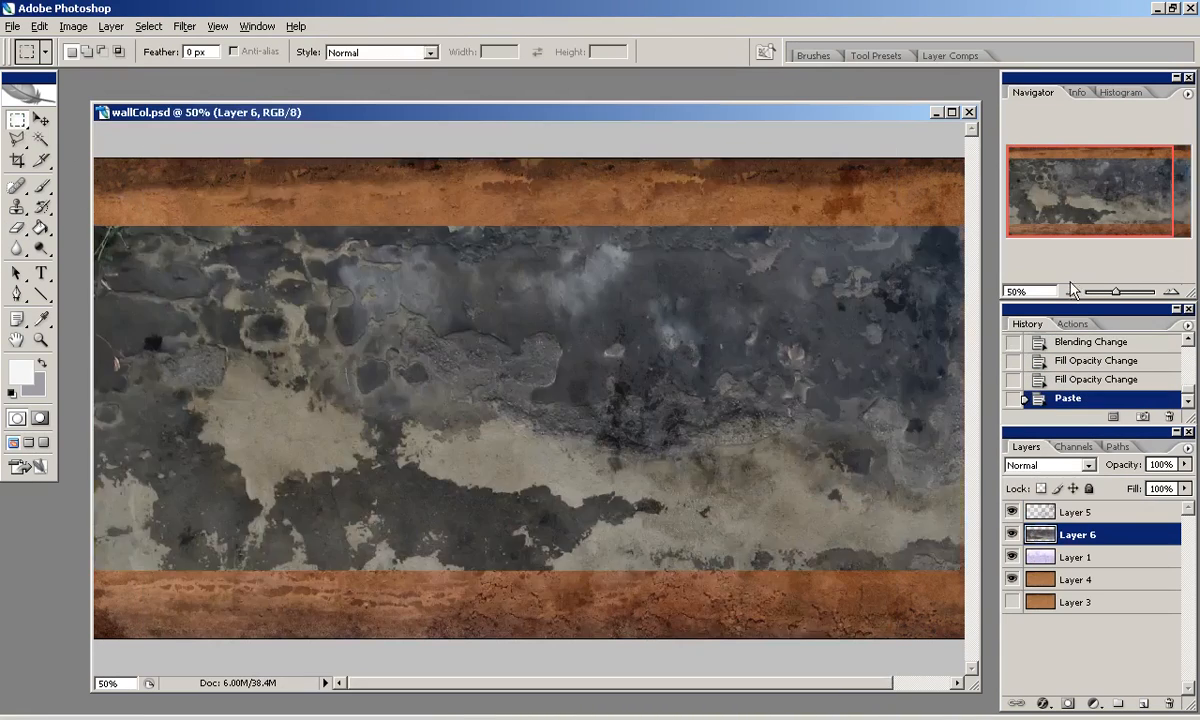
Scale the pasted dirty-wall strip to 41.8% and fit it into the upper-left corner of the wall texture.
key("ctrl+minus")
key("ctrl+t")
left_click_drag(884, 477, 545, 347)
left_click_drag(500, 307, 495, 305)
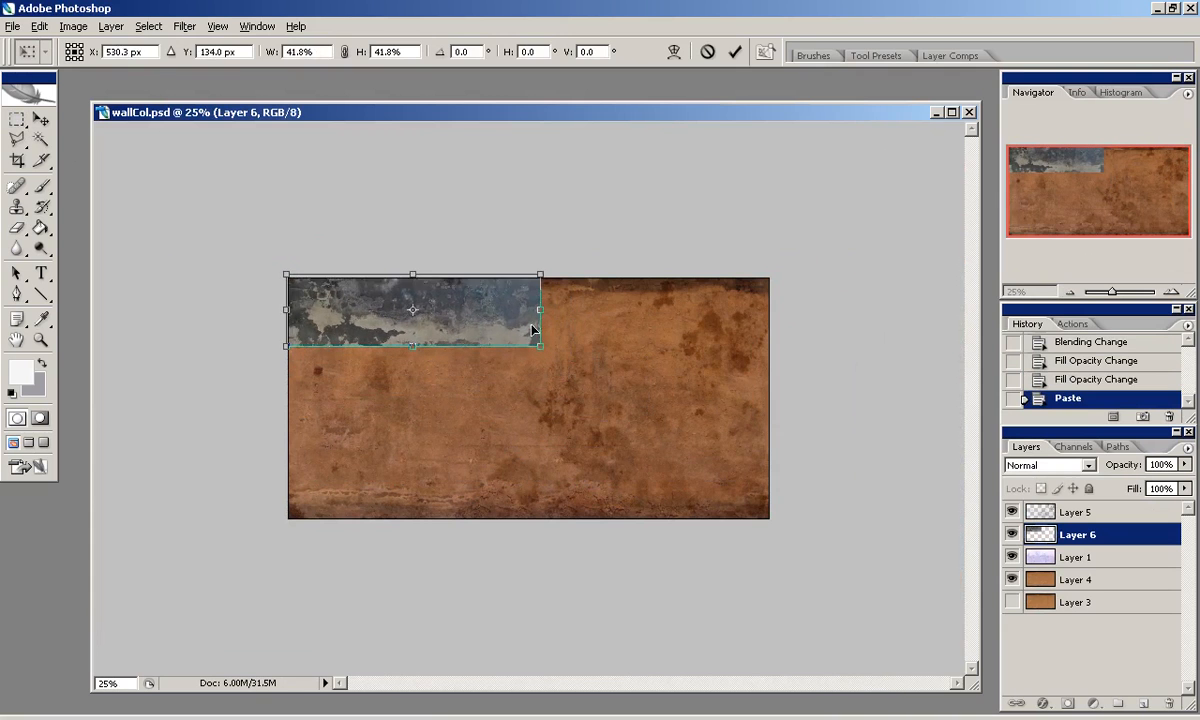
key("Return")
Duplicate the dirty-wall strip, place the copy beside it to span the texture's width, and merge both layers.
left_click_drag(1126, 704, 1144, 704)
key("v")
left_click_drag(475, 372, 723, 372)
key("ctrl+e")
Replace the merged strip layer with a pasted copy trimmed to the canvas, and align it with the wall's top edge.
left_click_drag(1078, 535, 1169, 704)
left_click(1170, 292)
key("ctrl+a")
key("ctrl+c")
key("ctrl+v")
left_click_drag(694, 327, 691, 299)
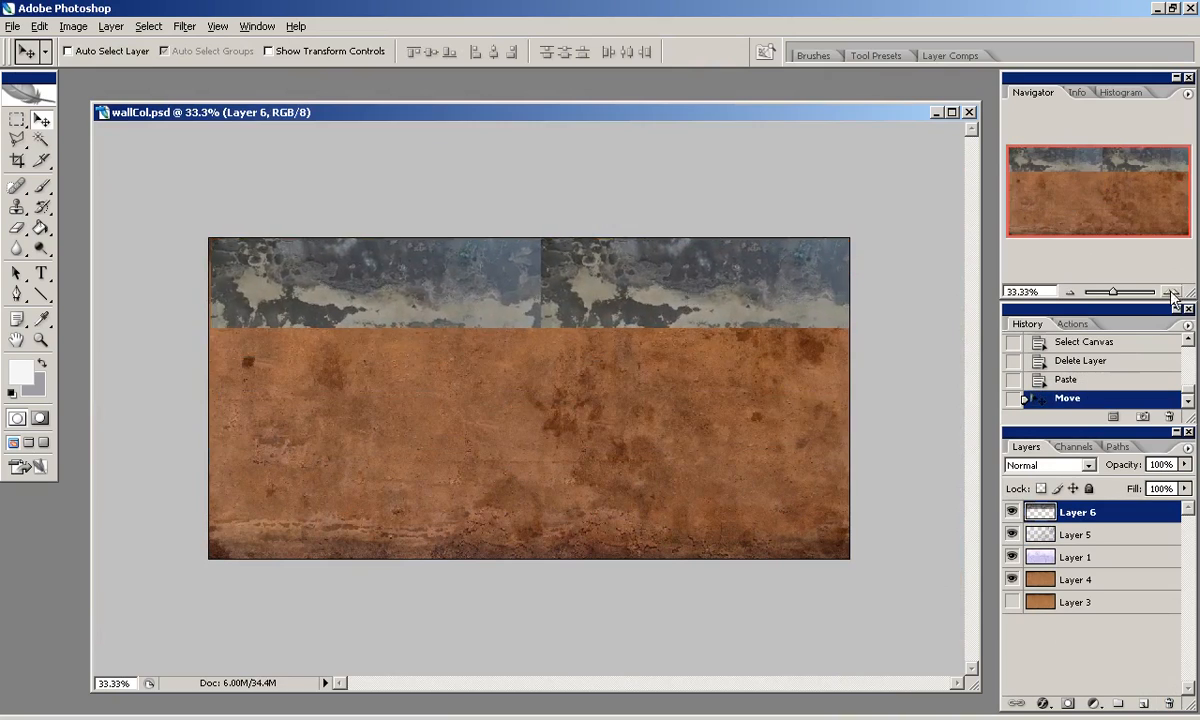
Hide the vertical seam between the two dirty-wall strips on Layer 6 with the Clone Stamp.
scroll(434, 229, "up", 1, "alt")
left_click_drag(1074, 193, 1128, 165)
key("ctrl+minus")
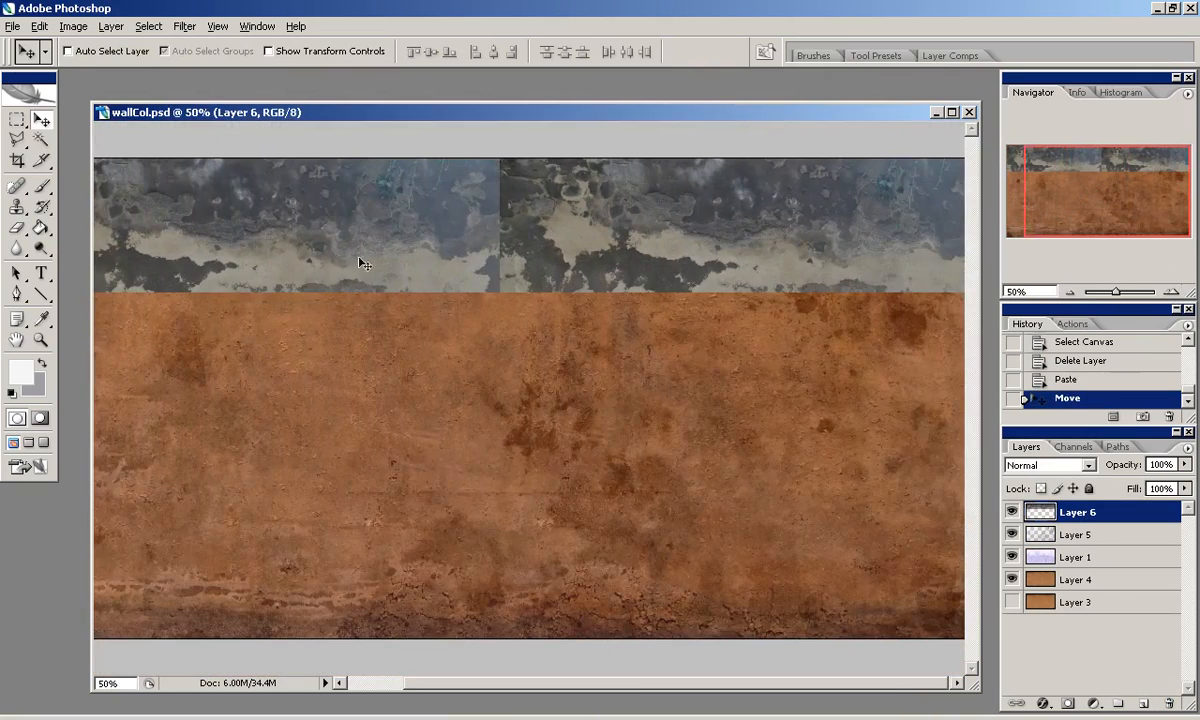
left_click(1041, 512, "ctrl")
left_click(16, 119)
key("ctrl+d")
left_click(16, 207)
left_click(609, 214, "alt")
mouse_move(480, 205)
left_mouse_down()
mouse_move(510, 176)
mouse_move(400, 160)
left_mouse_up()
left_click_drag(450, 185, 485, 210)
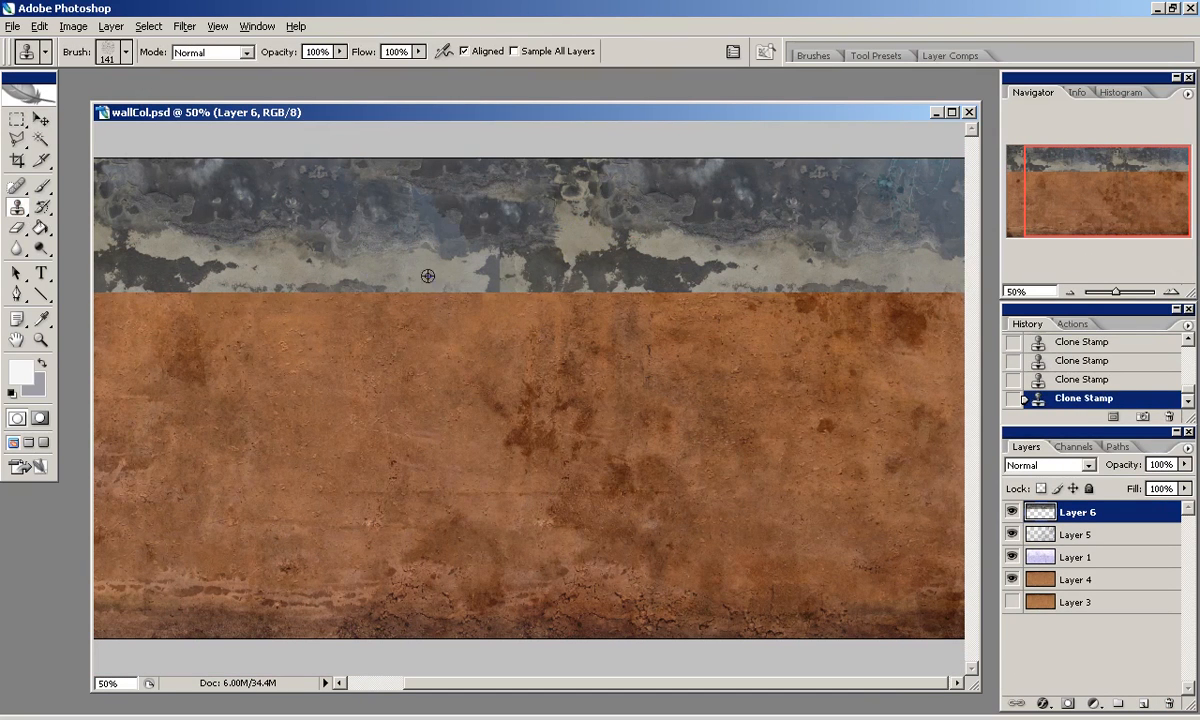
left_click_drag(545, 276, 597, 297)
left_click_drag(1046, 191, 1030, 191)
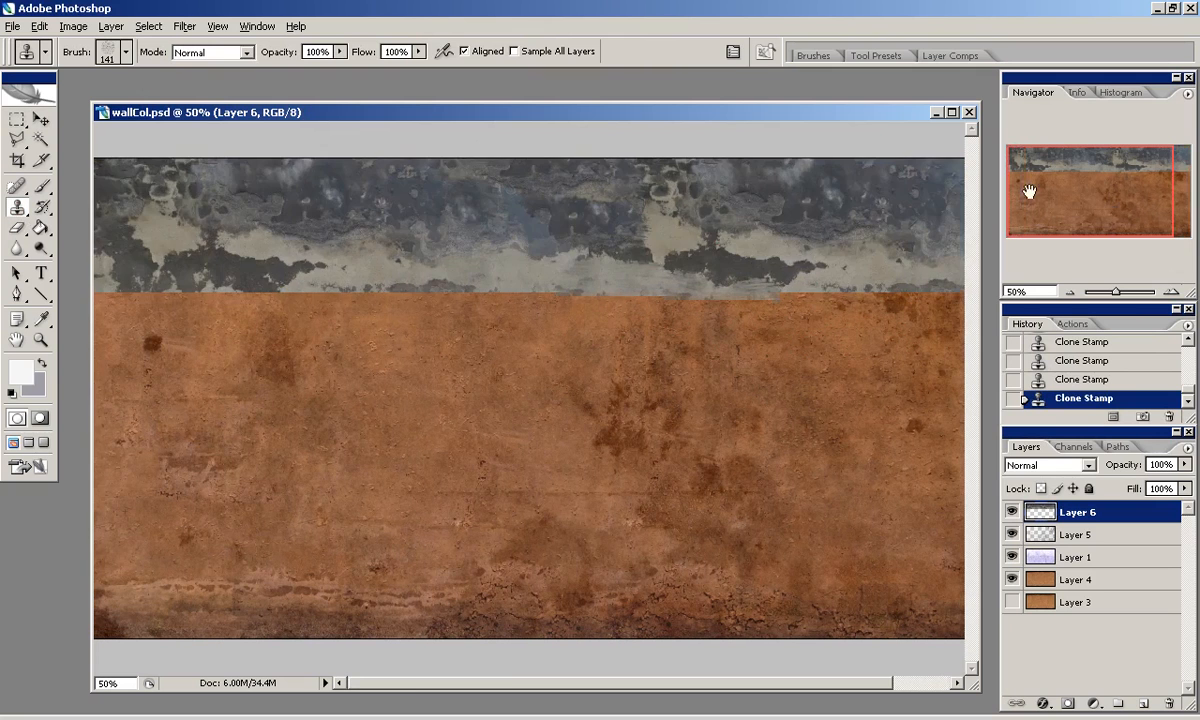
left_click(76, 28)
left_click(98, 63)
left_click(262, 82)
key("ctrl+z")
Try several blending modes on the dirty-wall strip of Layer 6 and set it to Multiply.
mouse_move(1145, 191)
left_mouse_down()
mouse_move(1170, 191)
mouse_move(1140, 191)
left_mouse_up()
left_click(1052, 466)
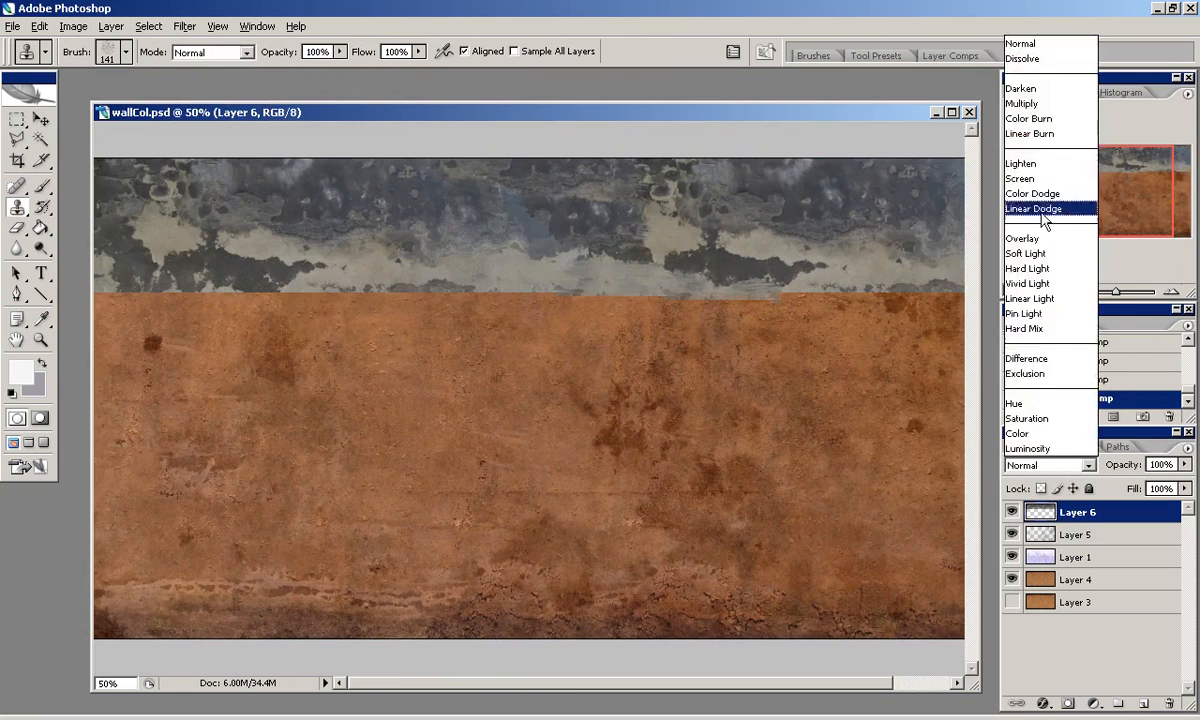
left_click(1043, 165)
key("Up")
key("Up")
key("Up")
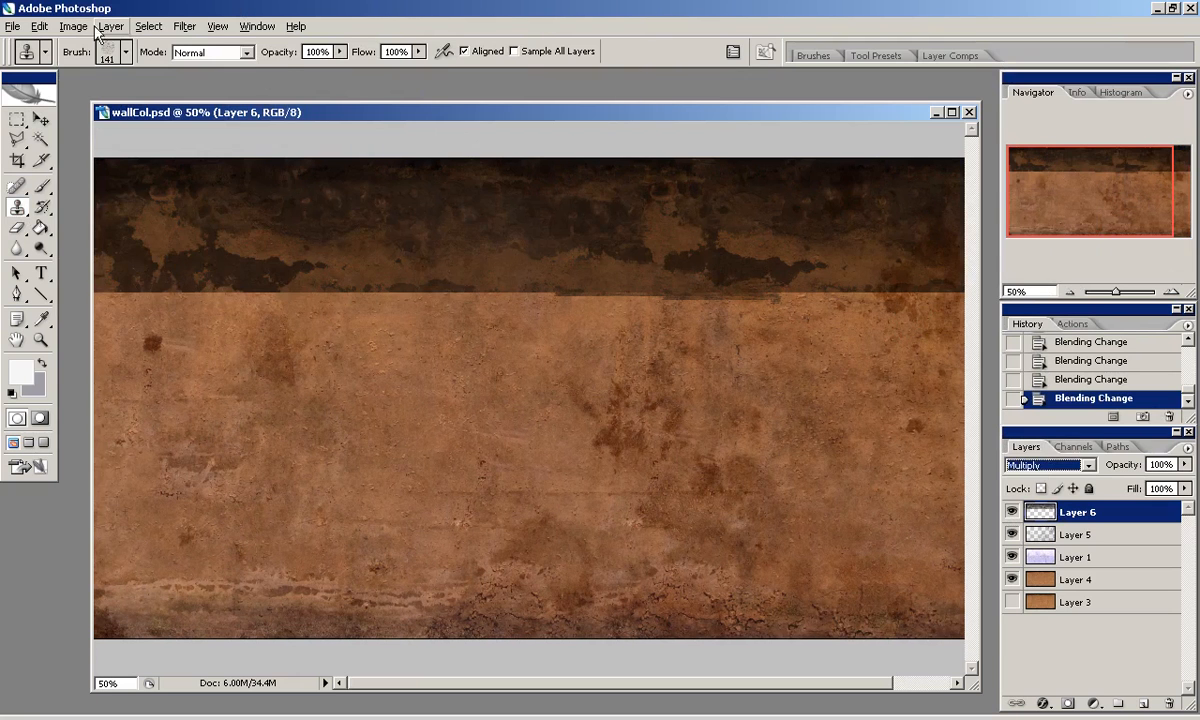
Load the RGB channel's brightness as a selection, clear it from Layer 6 repeatedly to fade the strip, and deselect.
left_click(76, 27)
left_click(585, 145)
left_click(1070, 447)
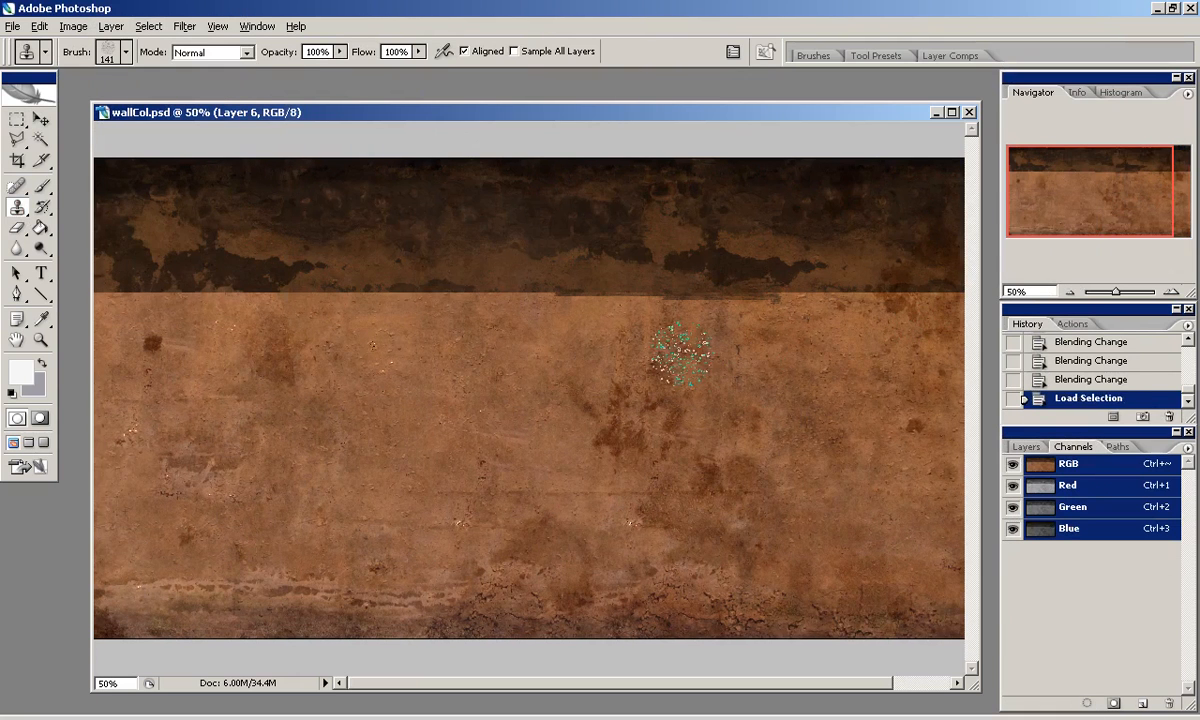
key("Delete")
key("Delete")
key("Delete")
key("Delete")
key("m")
key("ctrl+d")
scroll(887, 281, "right", 2)
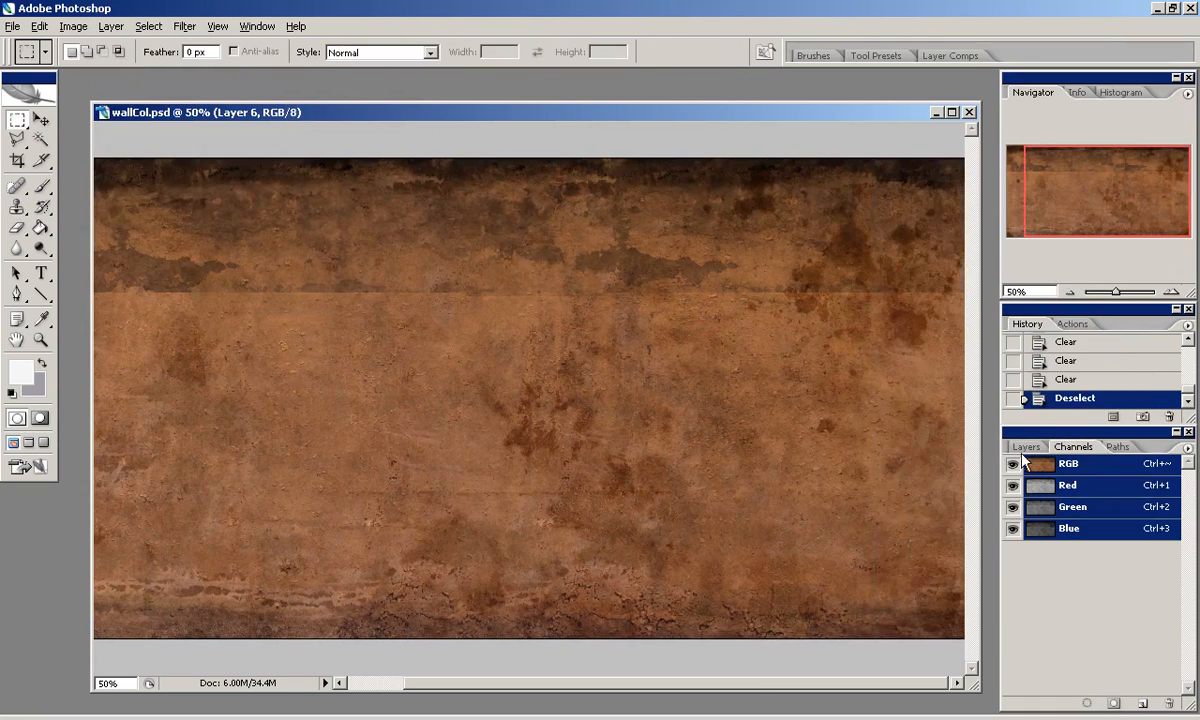
left_click(1026, 447)
Soften the straight lower edge of the Layer 6 strip across the wall with the Eraser at 38% opacity.
scroll(520, 330, "left", 2)
left_click(17, 207)
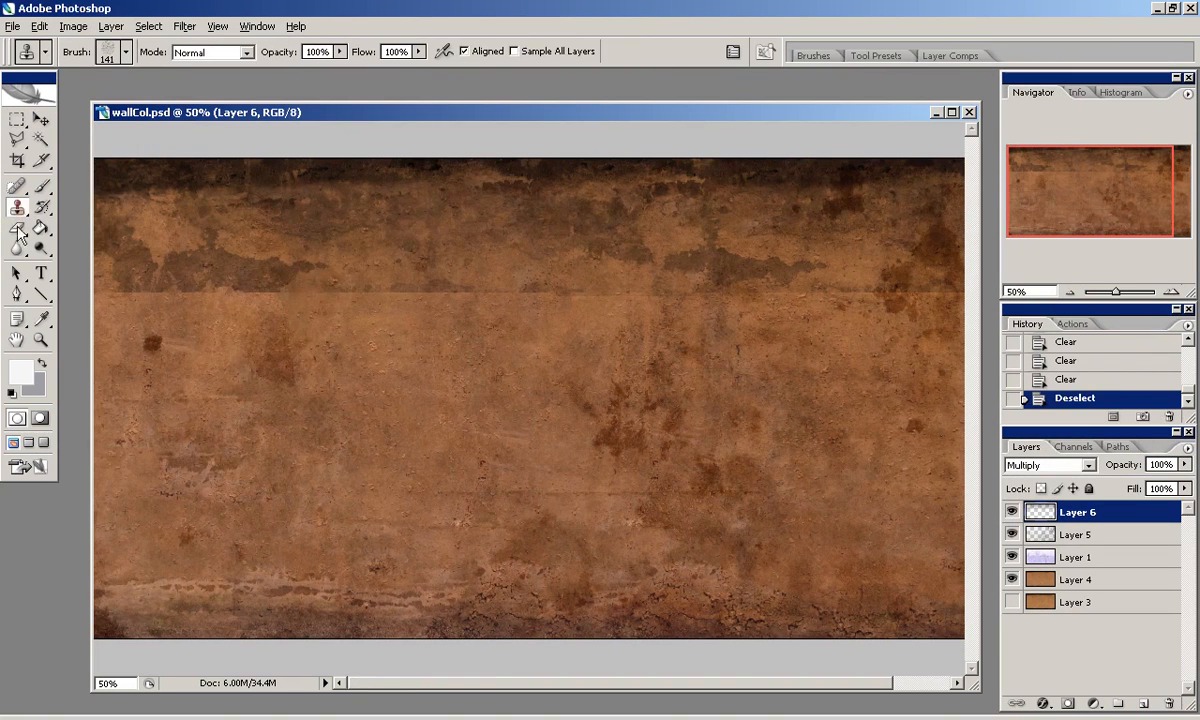
left_click(17, 227)
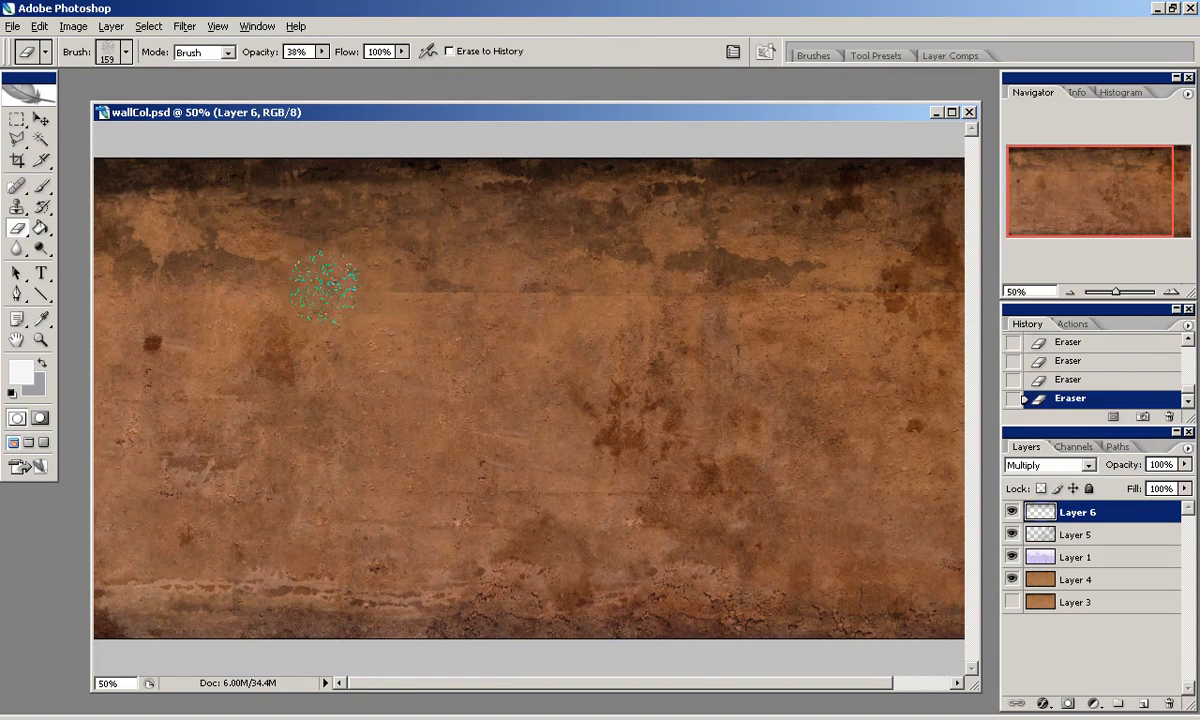
left_click_drag(1046, 233, 1063, 233)
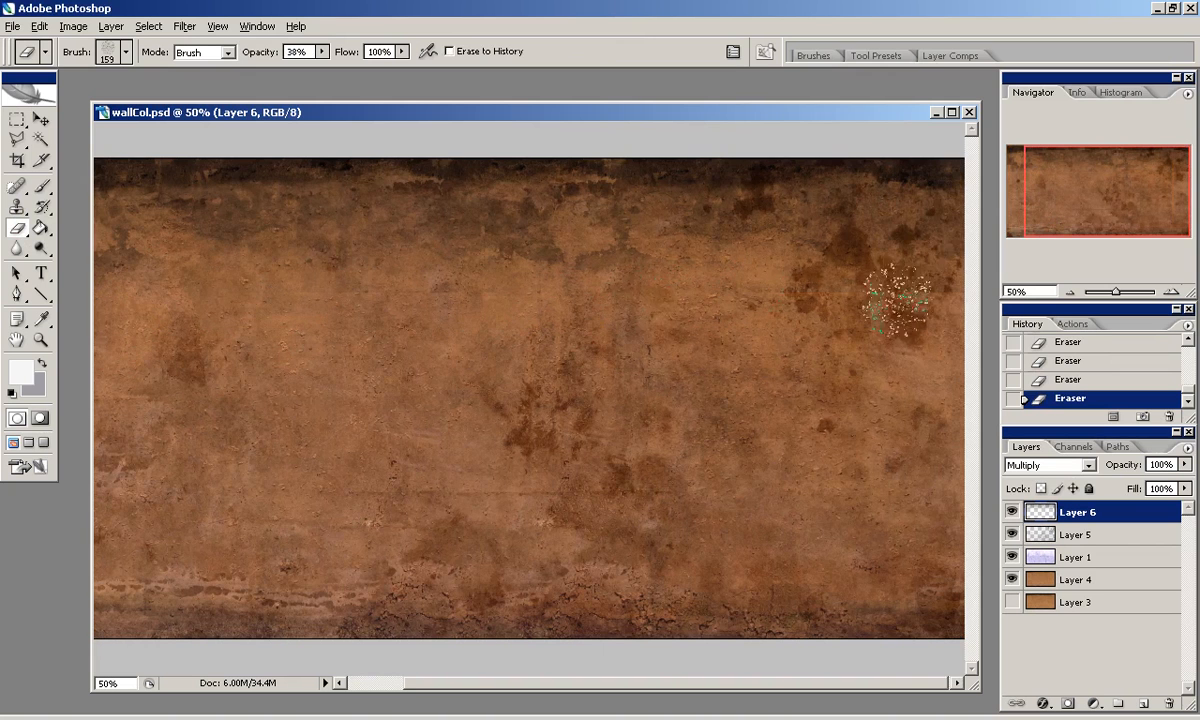
left_click_drag(1125, 175, 1107, 176)
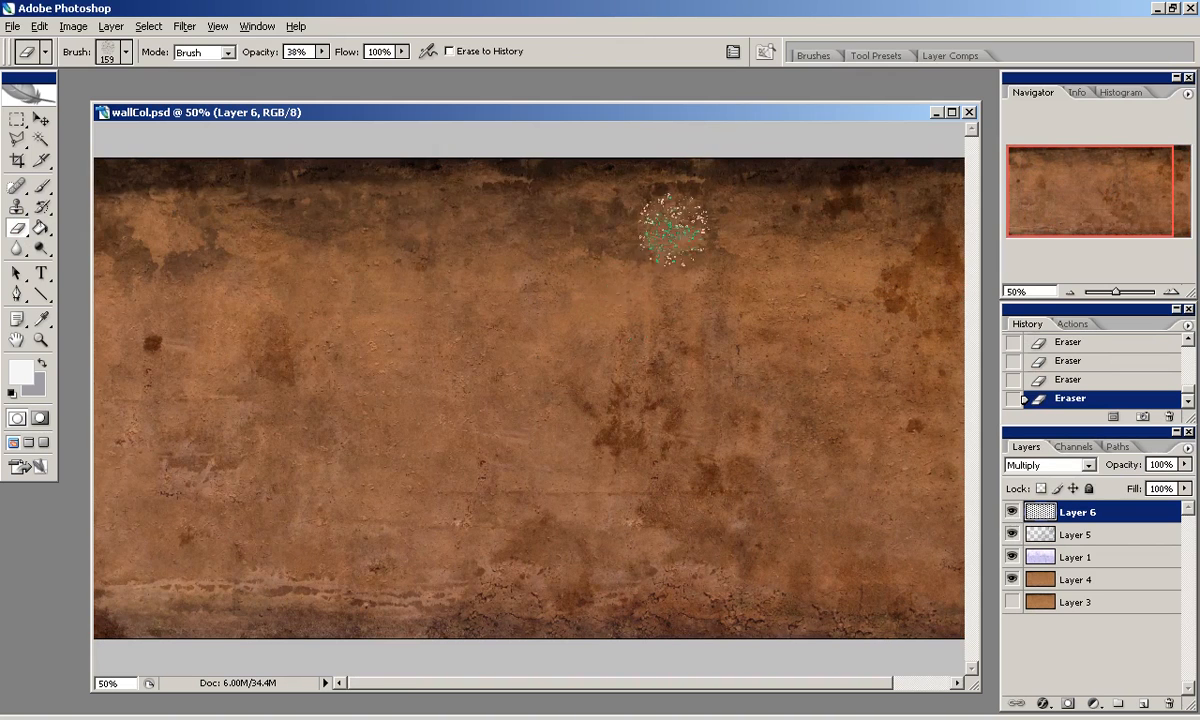
Set the Eraser to 100% opacity and brush size 96, and erase the strip's lower patches into an irregular edge.
left_click_drag(324, 51, 366, 70)
right_click(641, 385)
key("Return")
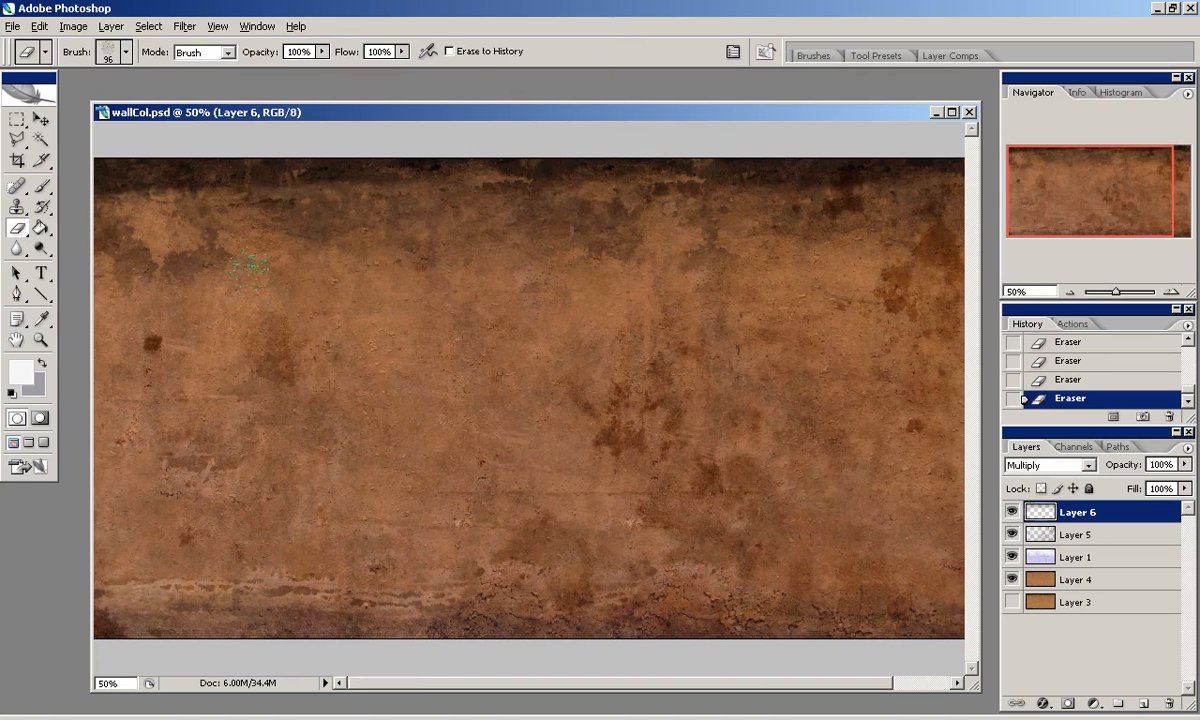
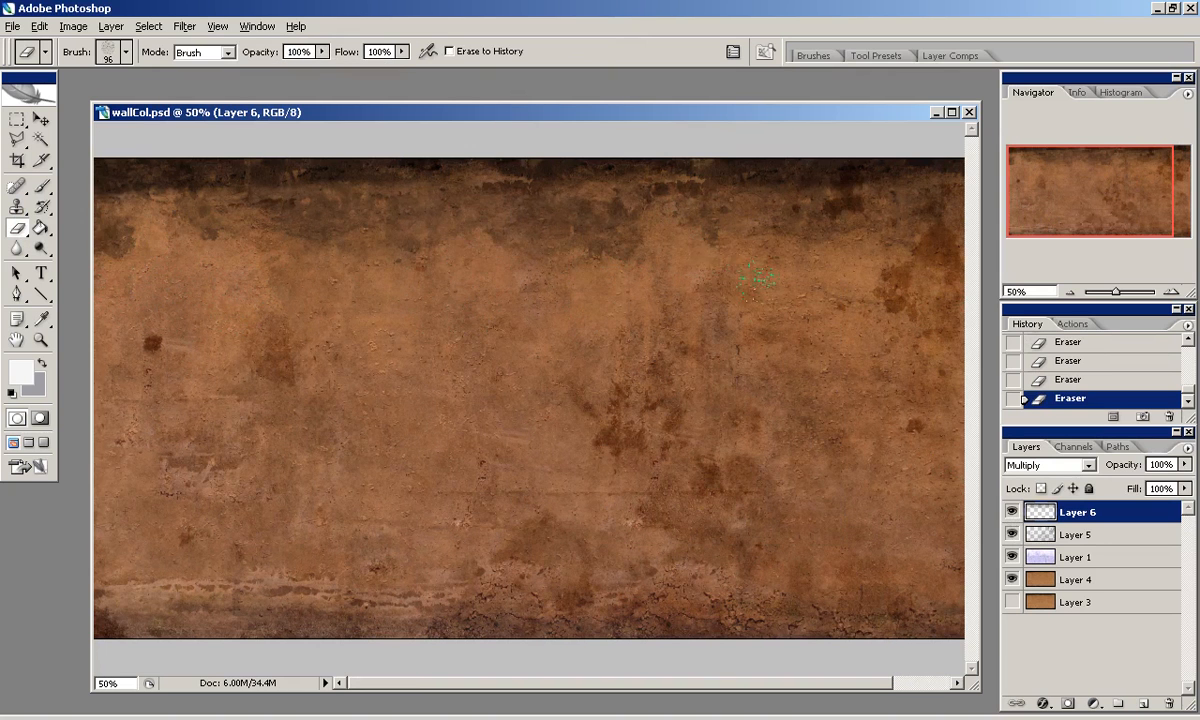
Reapply the Offset filter to Layer 6 and clone dark plaster over the seam near the top middle of the wall.
scroll(845, 292, "right", 3)
left_click(184, 26)
left_click(193, 46)
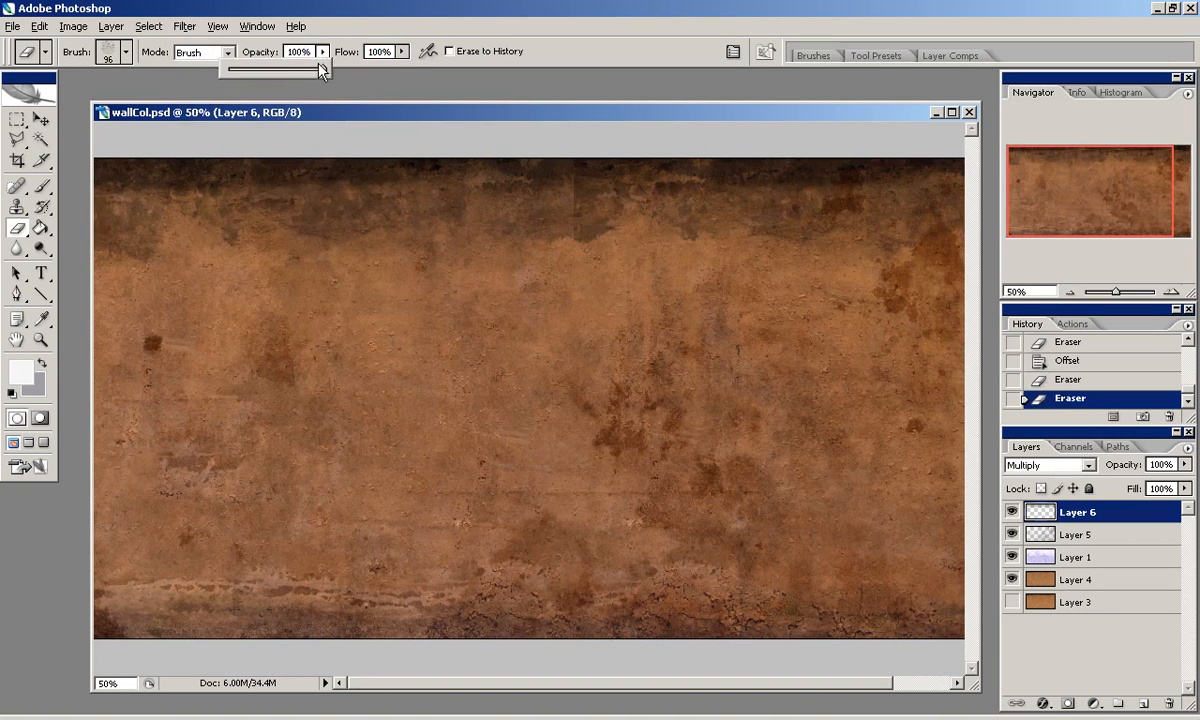
left_click(17, 207)
left_click(537, 172)
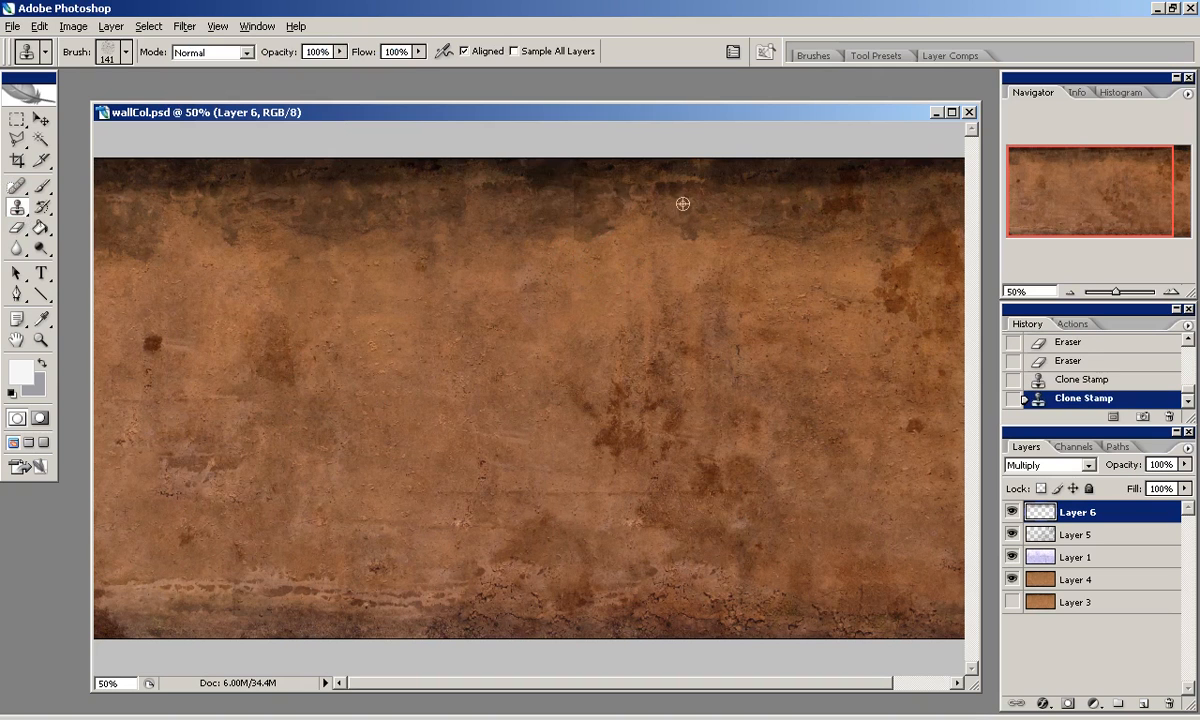
left_click(761, 180, "alt")
left_click(576, 190)
left_click(578, 170)
Lower the Eraser opacity to 11% and lightly fade the dark cloned patch on Layer 6.
left_click(15, 227)
left_click_drag(592, 208, 551, 212)
key("ctrl+z")
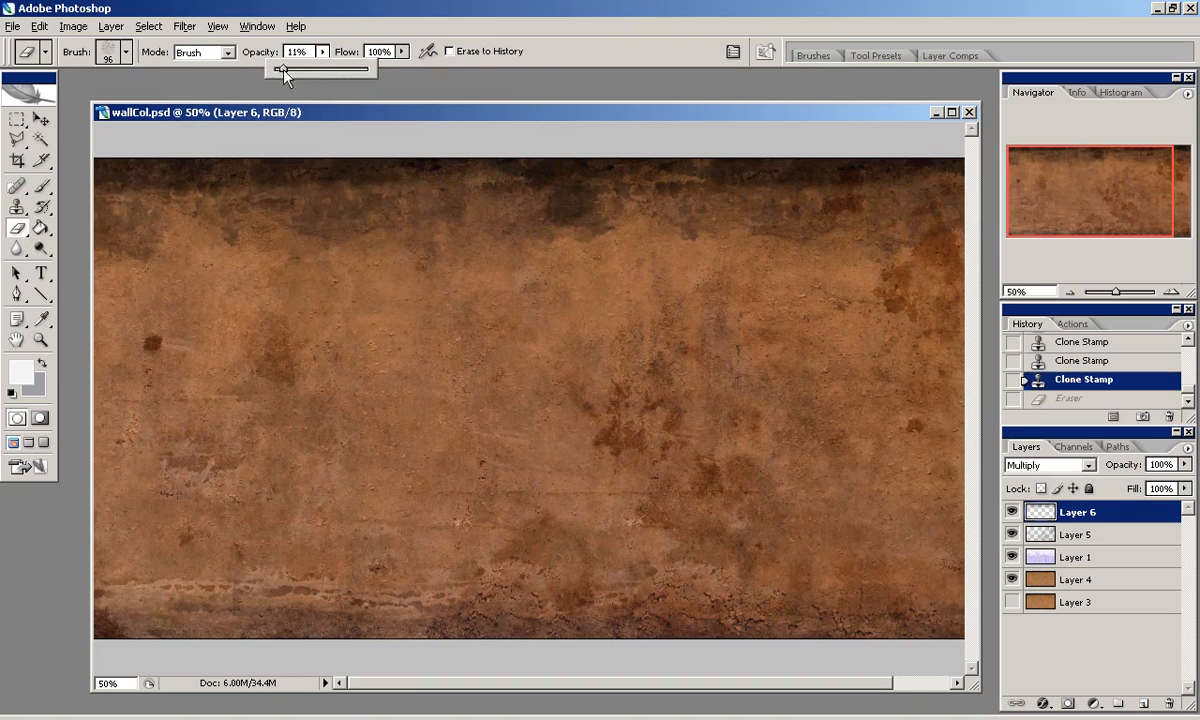
left_click_drag(287, 71, 284, 71)
left_click_drag(590, 208, 555, 212)
left_click_drag(558, 205, 588, 210)
left_click_drag(585, 215, 560, 218)
left_click_drag(565, 212, 583, 225)
Offset Layer 6 again and softly erase its stains near the wall's upper-right edge.
left_click(184, 26)
left_click(200, 38)
left_click_drag(1184, 488, 1174, 514)
left_click(948, 172)
left_click_drag(948, 172, 930, 190)
left_click_drag(925, 200, 906, 236)
left_click_drag(906, 240, 930, 225)
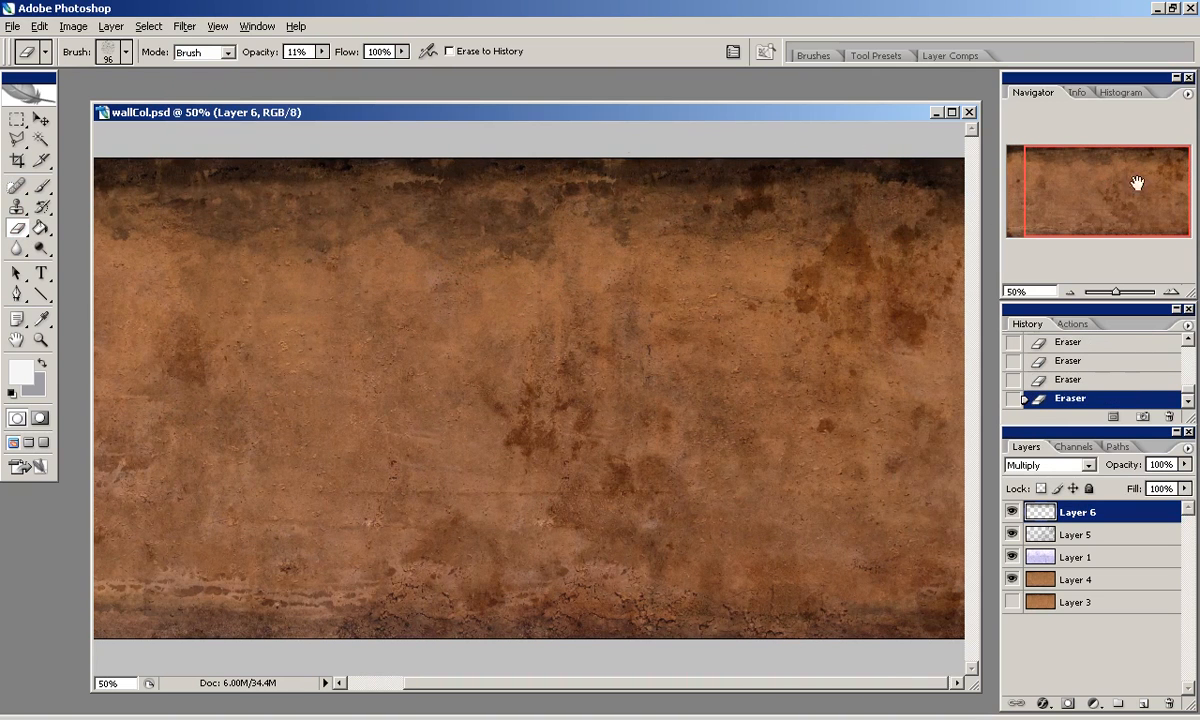
Apply the Offset filter to Layer 6 two more times to check and even out its tiling.
scroll(390, 138, "left", 3)
left_click(184, 26)
left_click(192, 38)
left_click(184, 26)
left_click(192, 38)
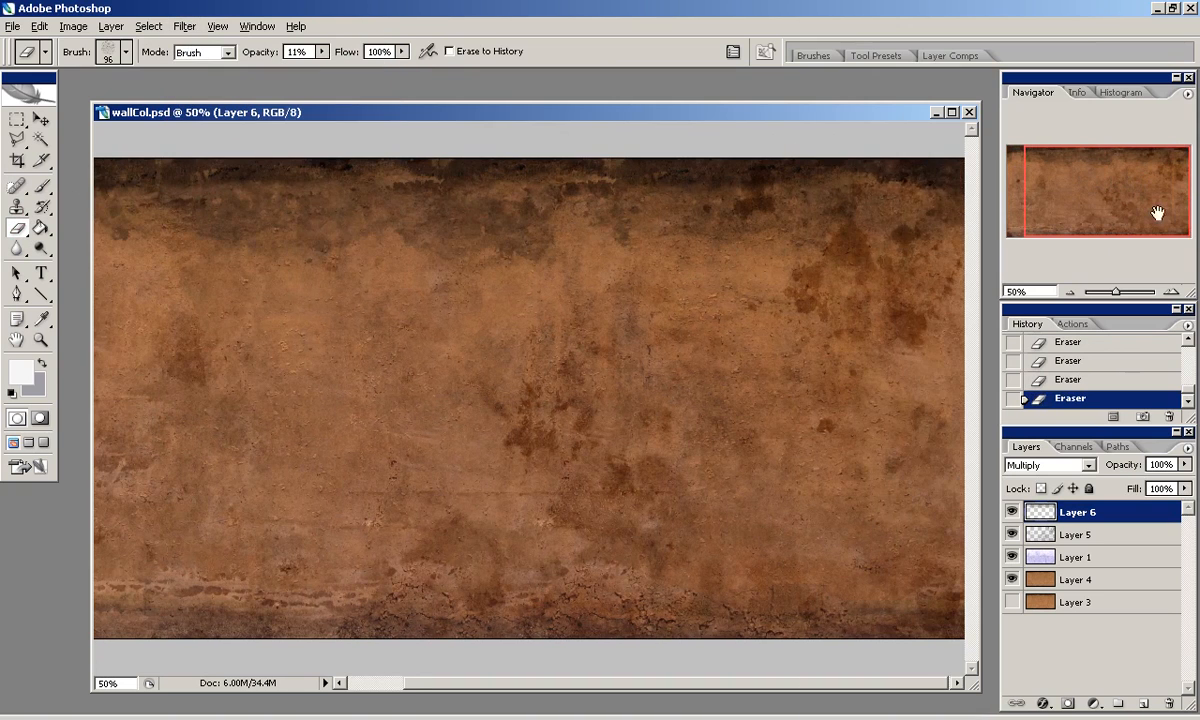
Lower the fill of the stain layer, Layer 5, to 21%.
left_click(1048, 535)
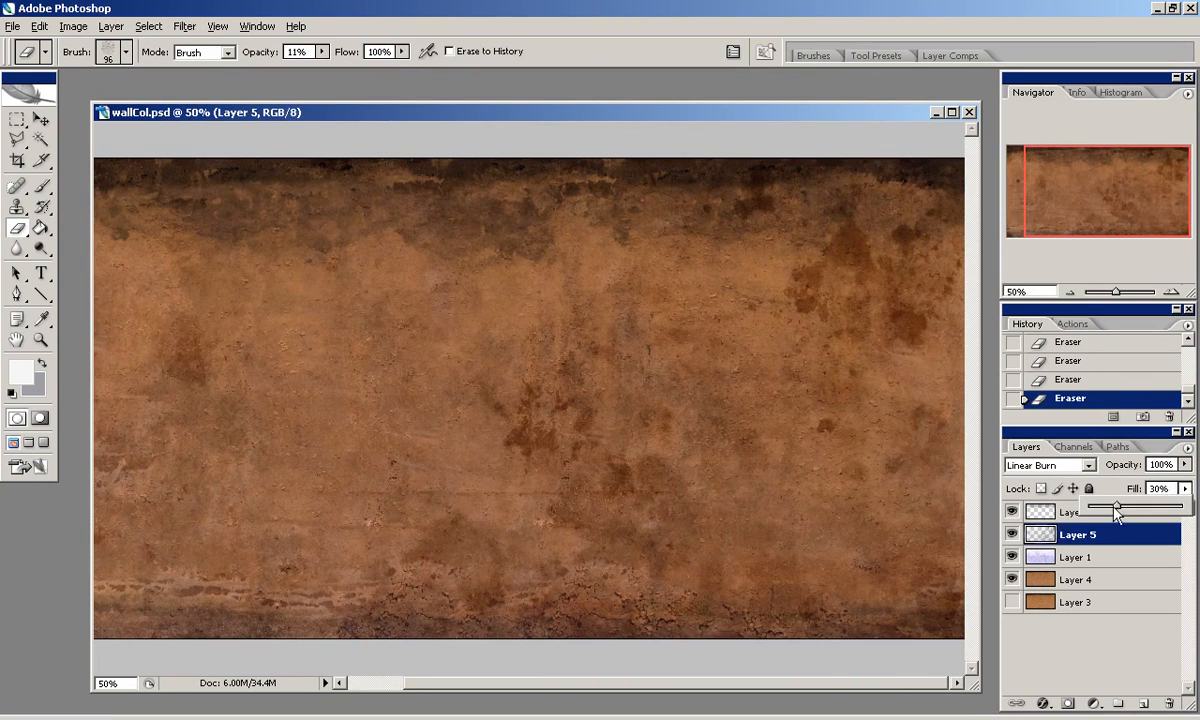
left_click_drag(1118, 513, 1109, 513)
left_click_drag(1071, 196, 1054, 196)
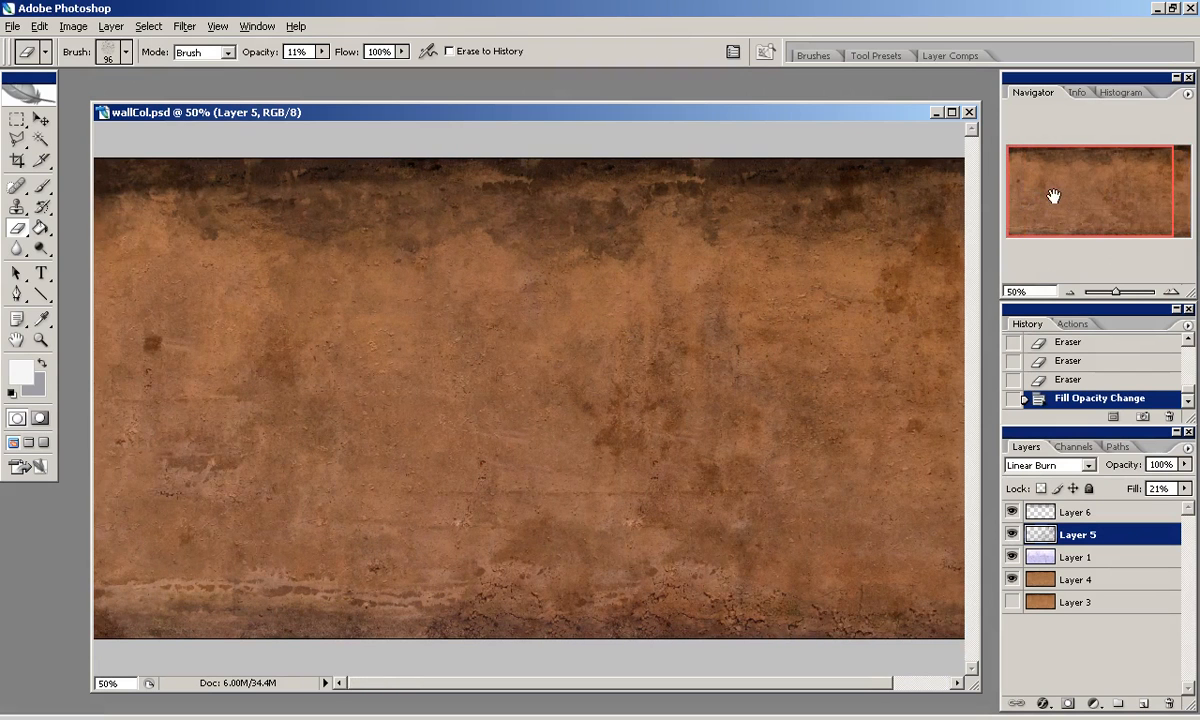
Save wallCol.psd and export the wall texture as a PNG in the textures folder without interlacing.
left_click(12, 26)
left_click(27, 202)
left_click(12, 26)
left_click(35, 221)
left_click(677, 502)
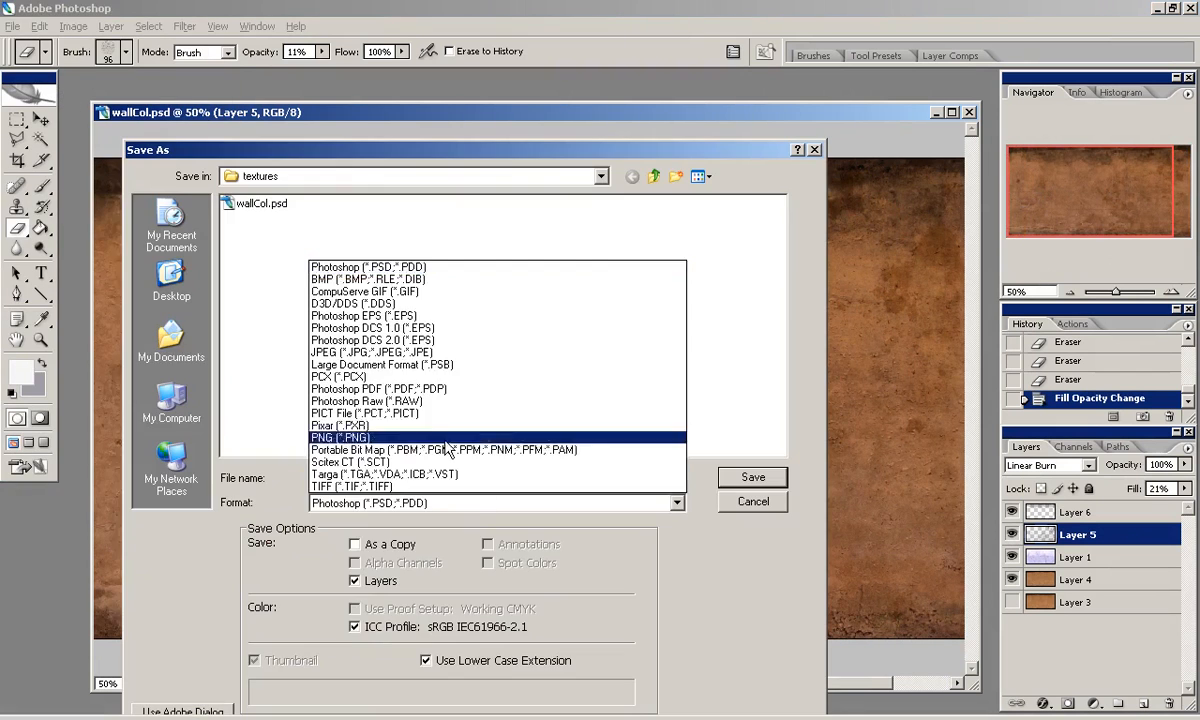
left_click(340, 425)
left_click(753, 480)
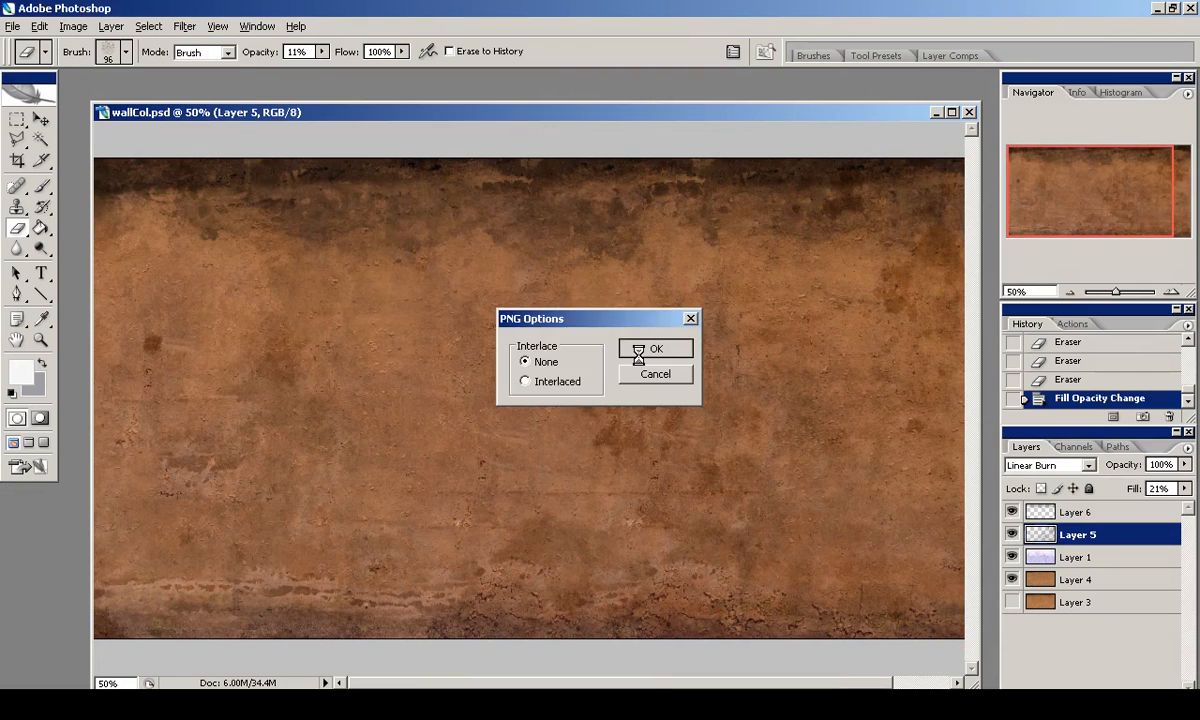
left_click(638, 355)
Switch to Blender and reload the wallCol.png image on the warehouse model.
key("alt+Tab")
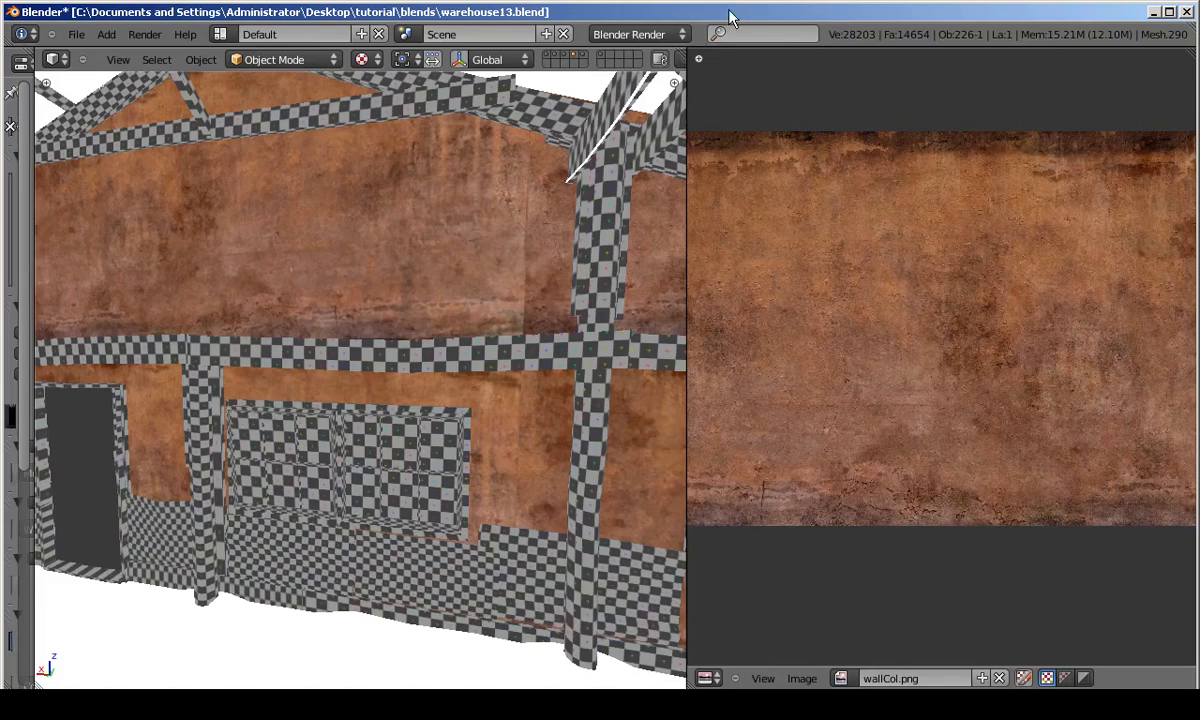
left_click(802, 678)
left_click(832, 609)
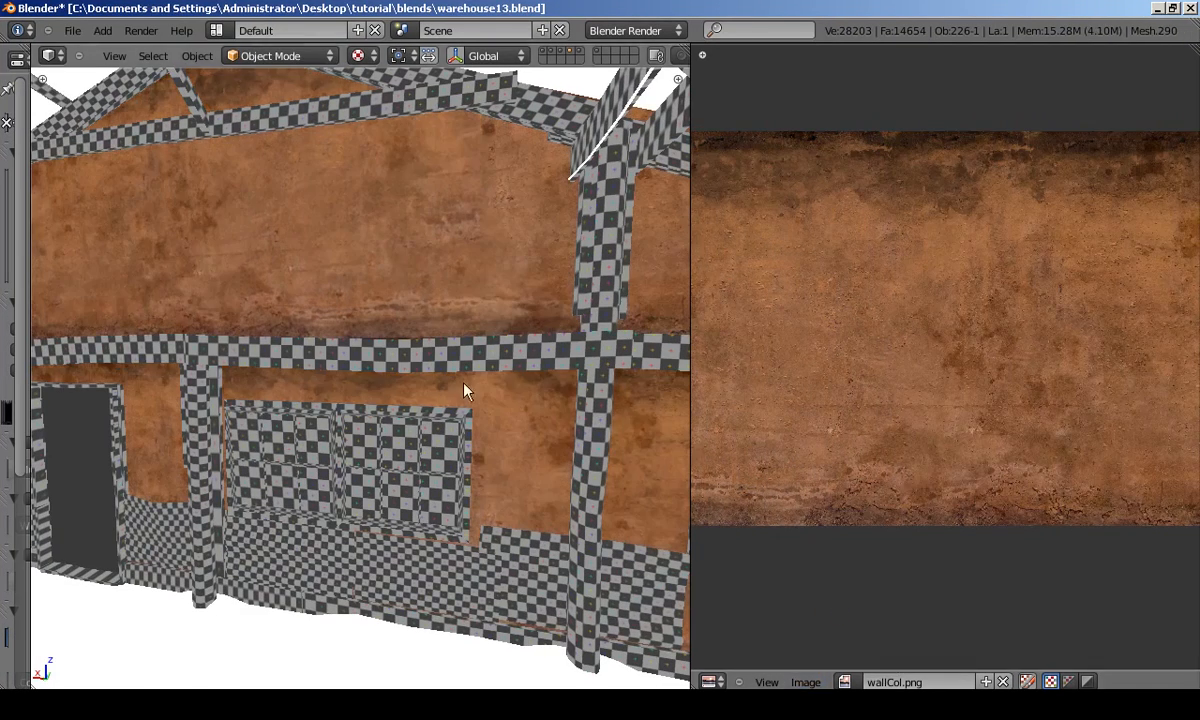
Examine the updated wall texture throughout the warehouse interior in an enlarged 3D view.
scroll(430, 340, "up", 1)
scroll(365, 264, "down", 2)
middle_click_drag(365, 264, 420, 331)
key("shift+space")
middle_click_drag(508, 358, 598, 305)
scroll(540, 363, "down", 2)
scroll(643, 352, "down", 5)
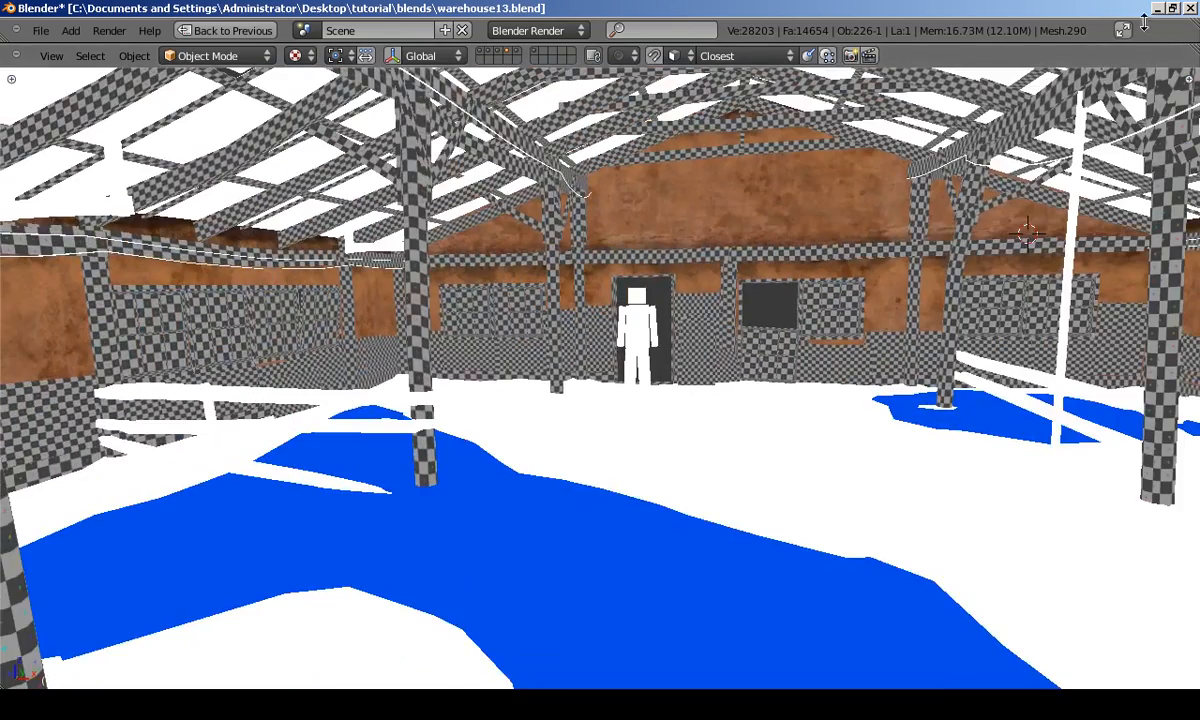
middle_click_drag(707, 311, 877, 357)
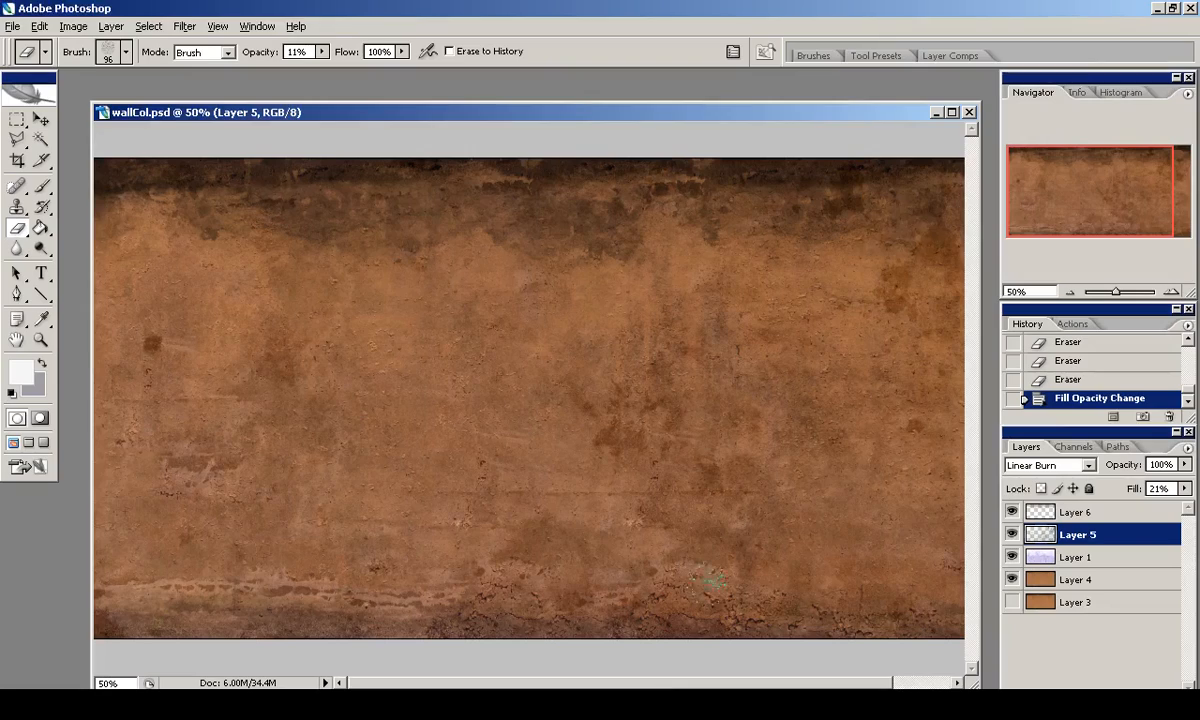
Apply the Sharpen filter to the plaster base, Layer 4, viewing the wall texture at 100%.
left_click_drag(982, 691, 992, 714)
left_click_drag(1122, 190, 1100, 175)
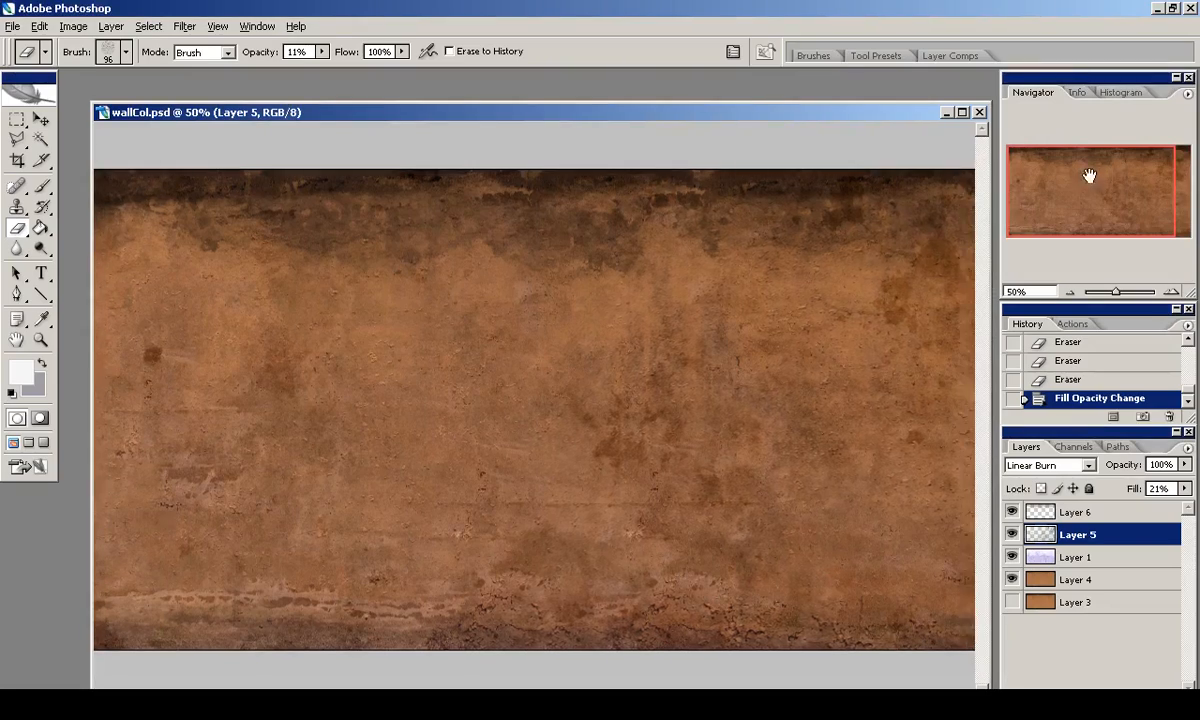
key("ctrl+plus")
key("ctrl+plus")
left_click(1078, 580)
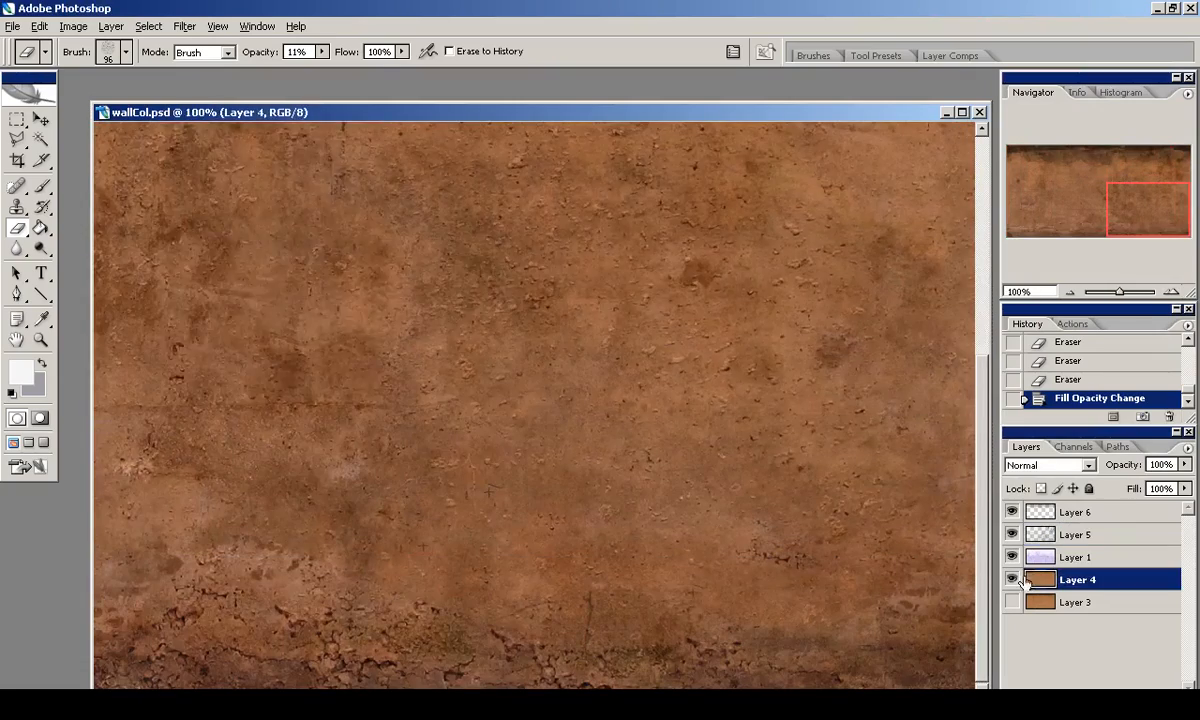
left_click(185, 26)
mouse_move(230, 270)
left_click(412, 270)
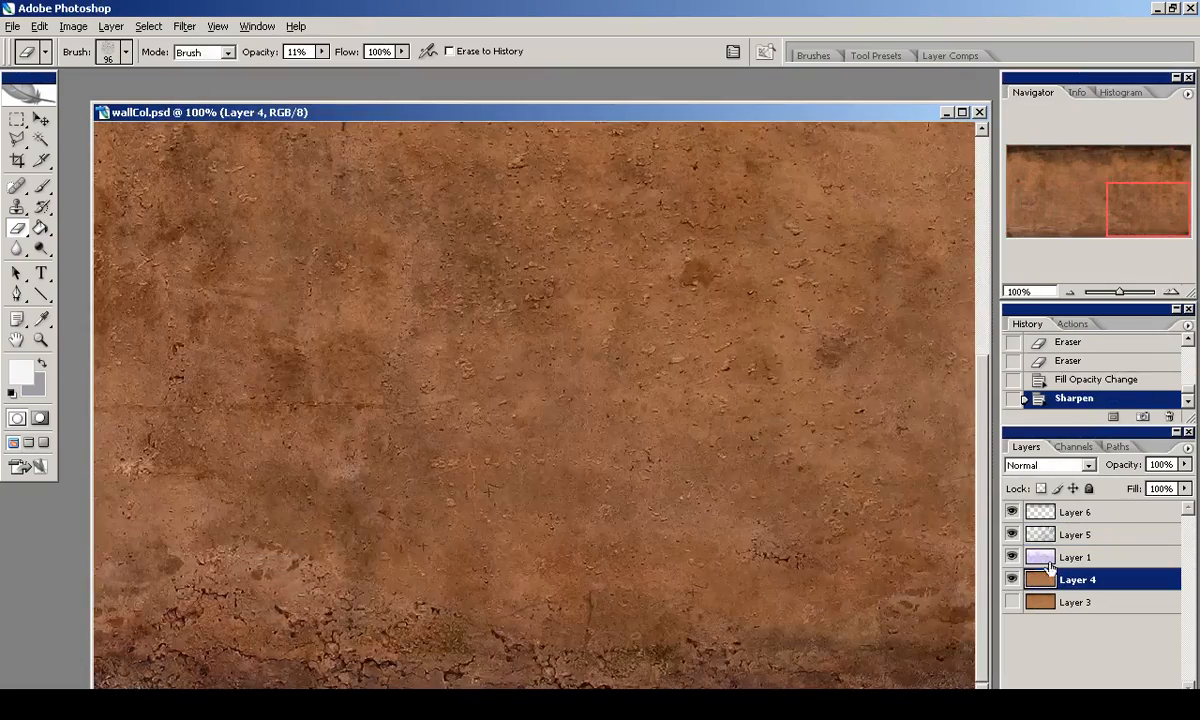
Try a second Sharpen pass on Layer 4 and undo it.
key("alt+bracketright")
left_click_drag(1110, 195, 1110, 158)
key("ctrl+z")
left_click(185, 26)
left_click(205, 49)
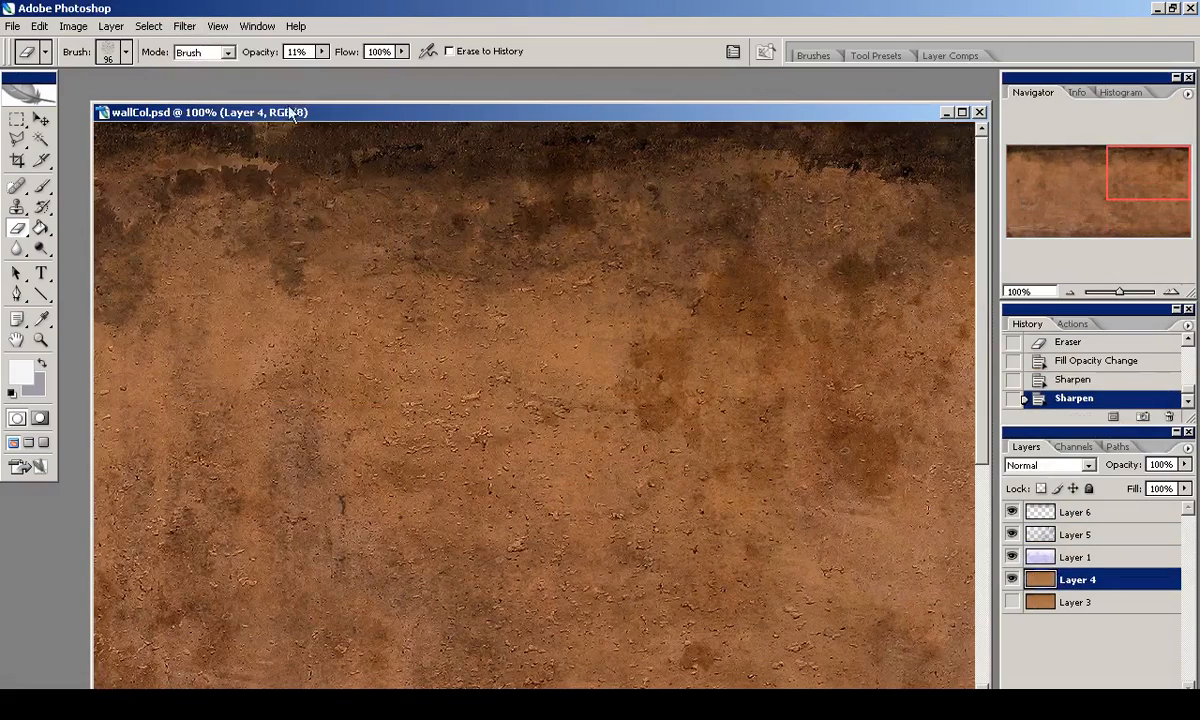
key("ctrl+z")
Apply the Sharpen filter to Layer 1 and compare the wall with its upper layers hidden.
left_click(1050, 557)
left_click(185, 26)
left_click(205, 49)
left_click(1012, 580, "alt")
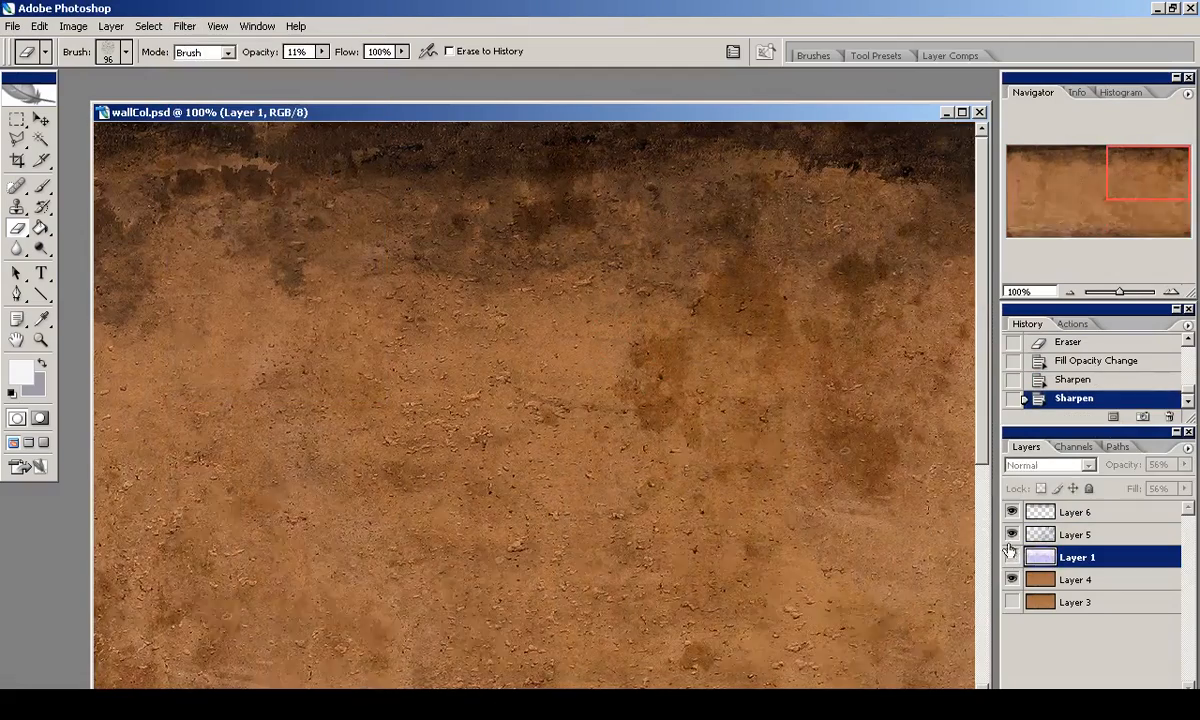
left_click_drag(1160, 180, 1097, 134)
left_click(1013, 558)
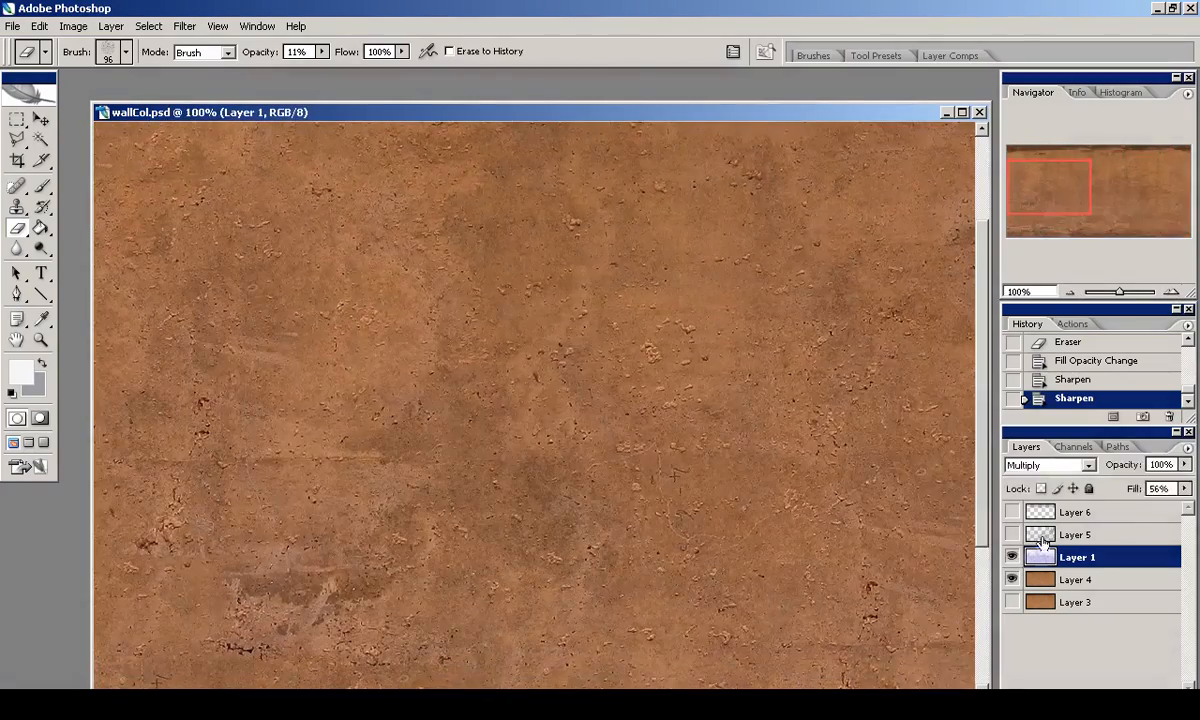
Show the stain layer, Layer 5, and apply the Sharpen filter to it.
left_click(1048, 538)
left_click(1013, 535)
left_click_drag(1060, 188, 1158, 172)
left_click(185, 27)
left_click(199, 46)
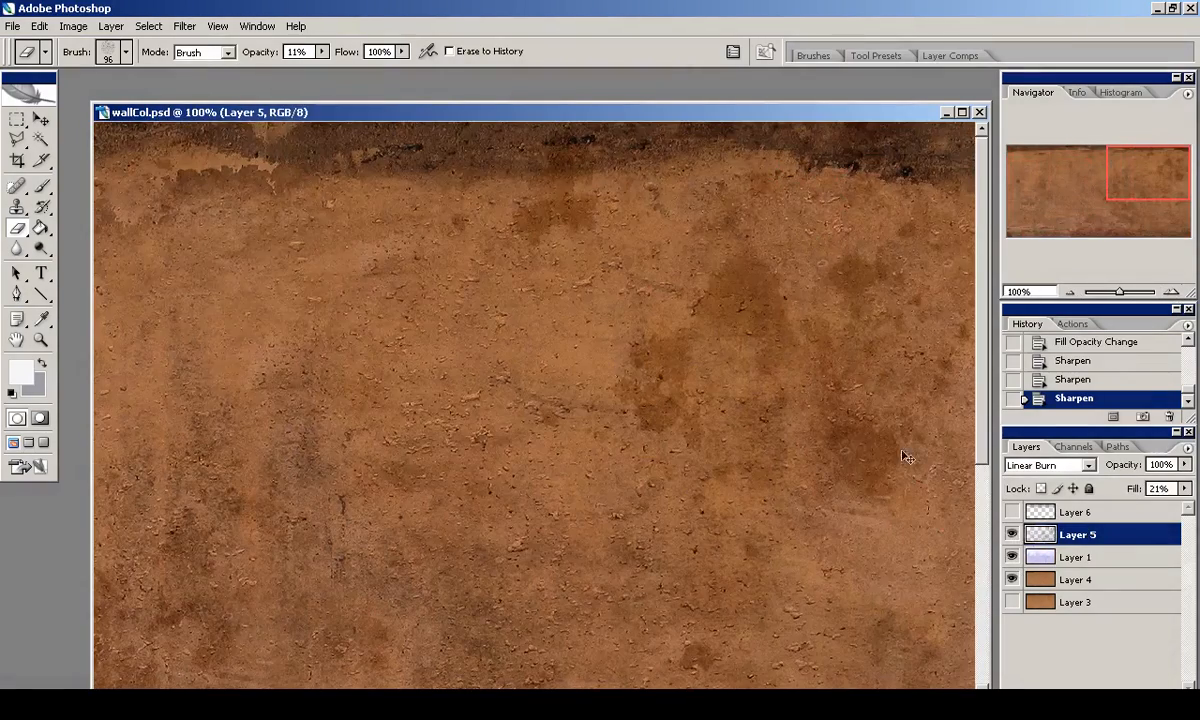
Show Layer 6 and apply the Sharpen filter to it, checking the whole wall texture at 50%.
left_click(1013, 512)
left_click(1077, 512)
key("Home")
left_click(185, 27)
left_click(199, 46)
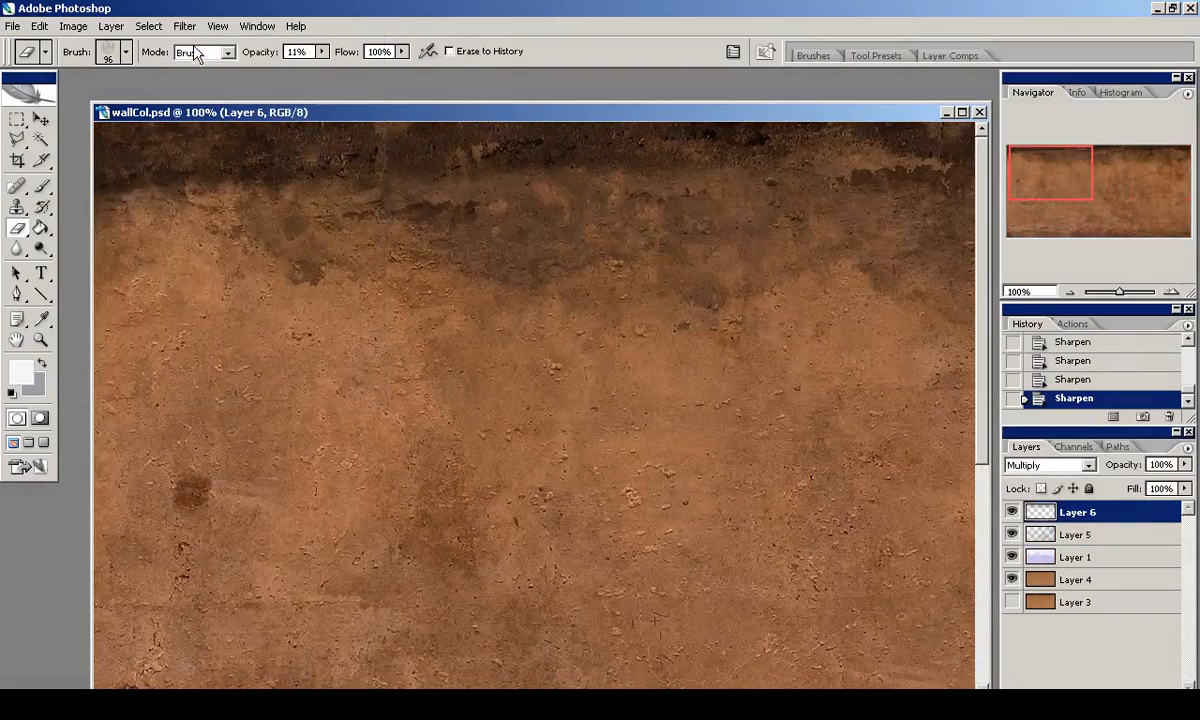
left_click_drag(1066, 182, 1068, 297)
key("ctrl+minus")
key("ctrl+plus")
left_click(1068, 293)
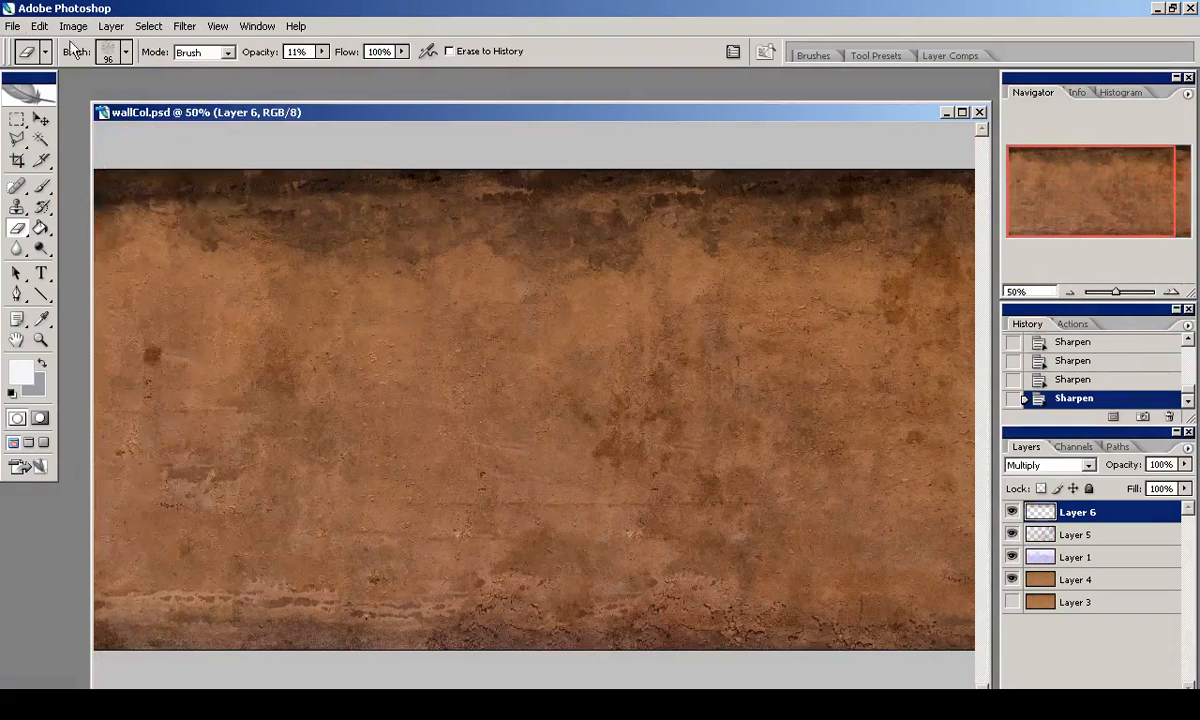
Save the sharpened wall texture as a PNG without interlacing and close wallCol.psd.
left_click(12, 26)
left_click(50, 228)
left_click(677, 502)
left_click(458, 428)
double_click(262, 203)
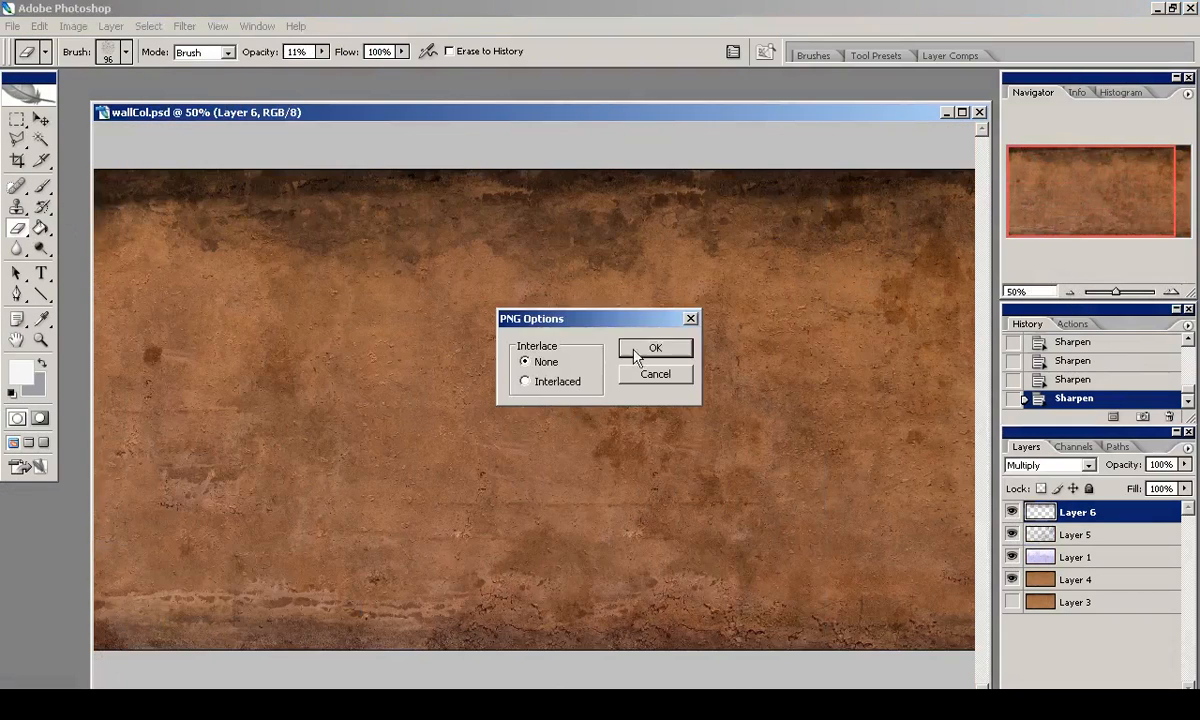
left_click(634, 355)
left_click(1103, 193)
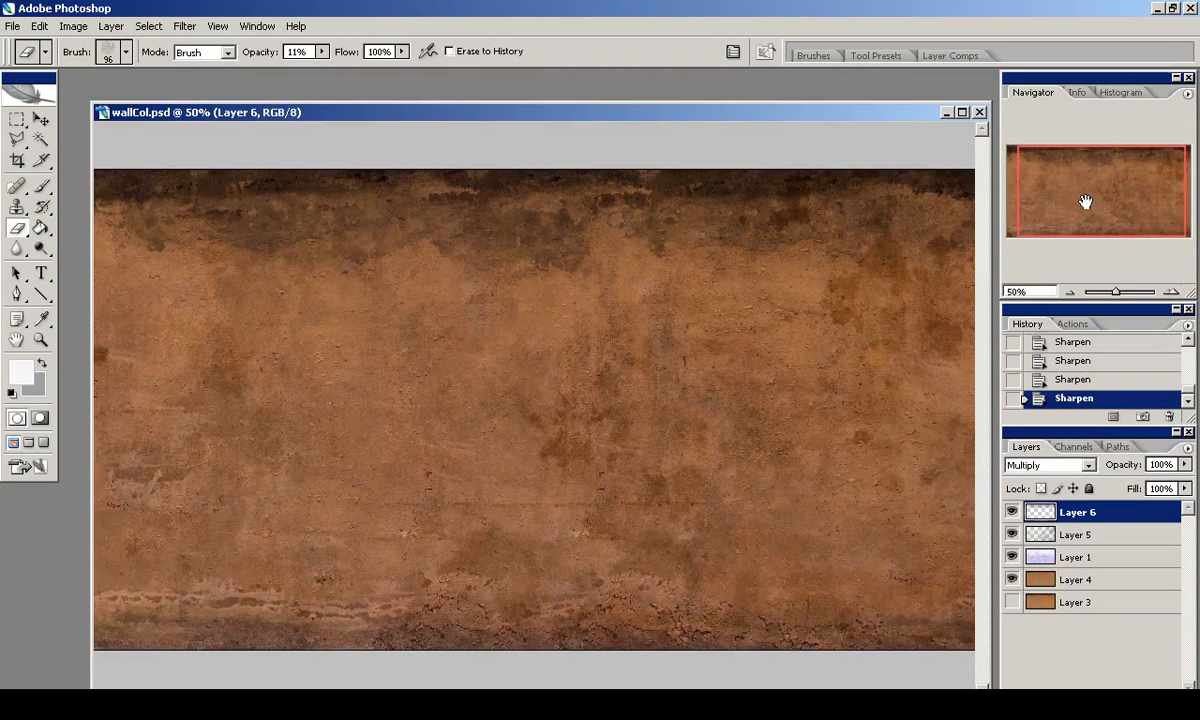
key("ctrl+w")
Create a new 1024 × 1024 pixel RGB document and enlarge its window around the canvas.
left_click(13, 26)
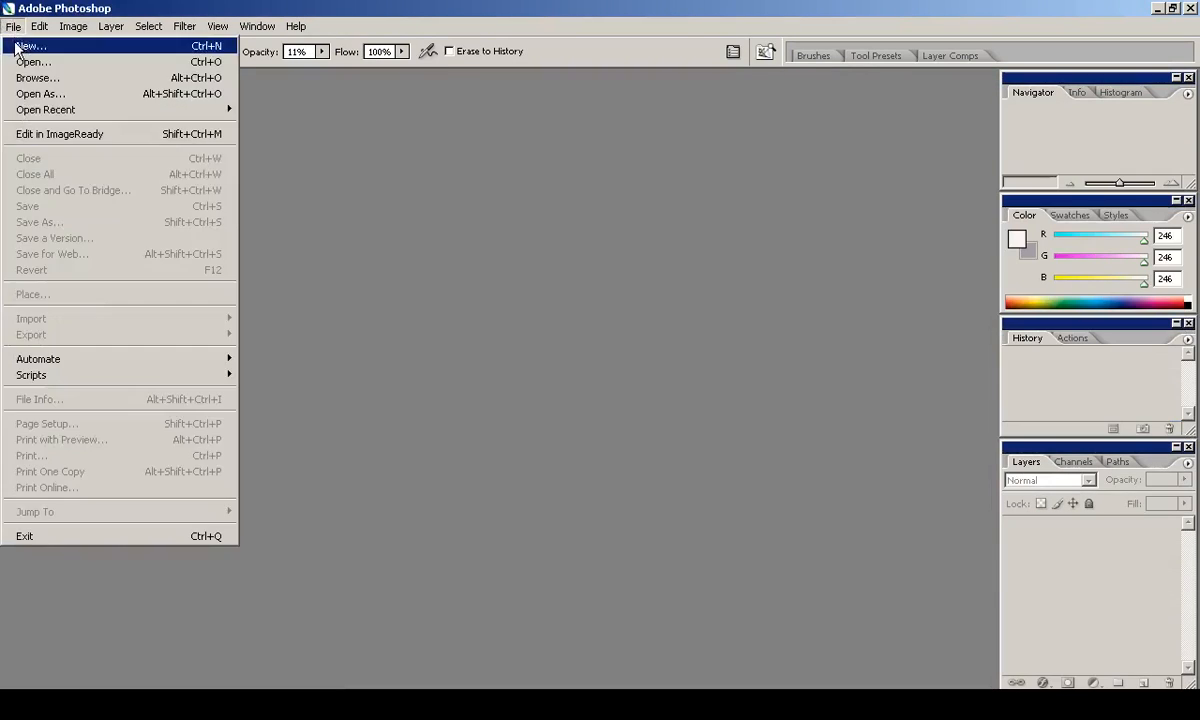
left_click(30, 46)
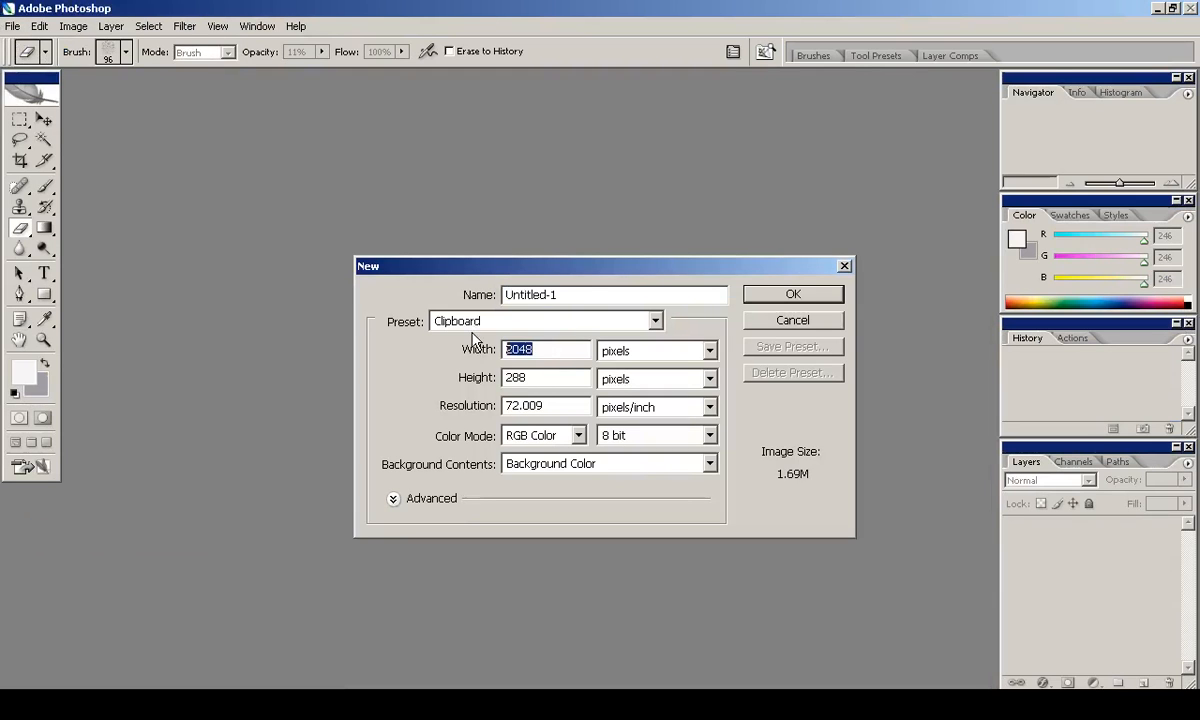
type("10")
key("Tab")
type("102")
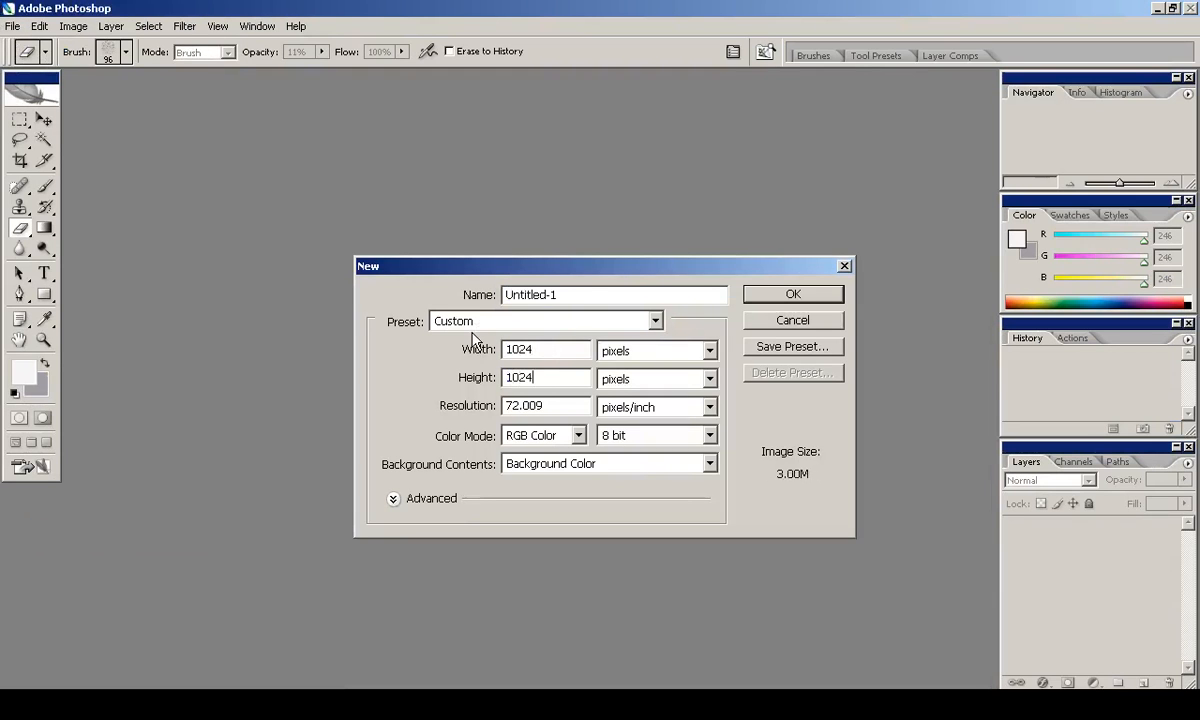
type("4")
key("Return")
left_click_drag(564, 584, 766, 681)
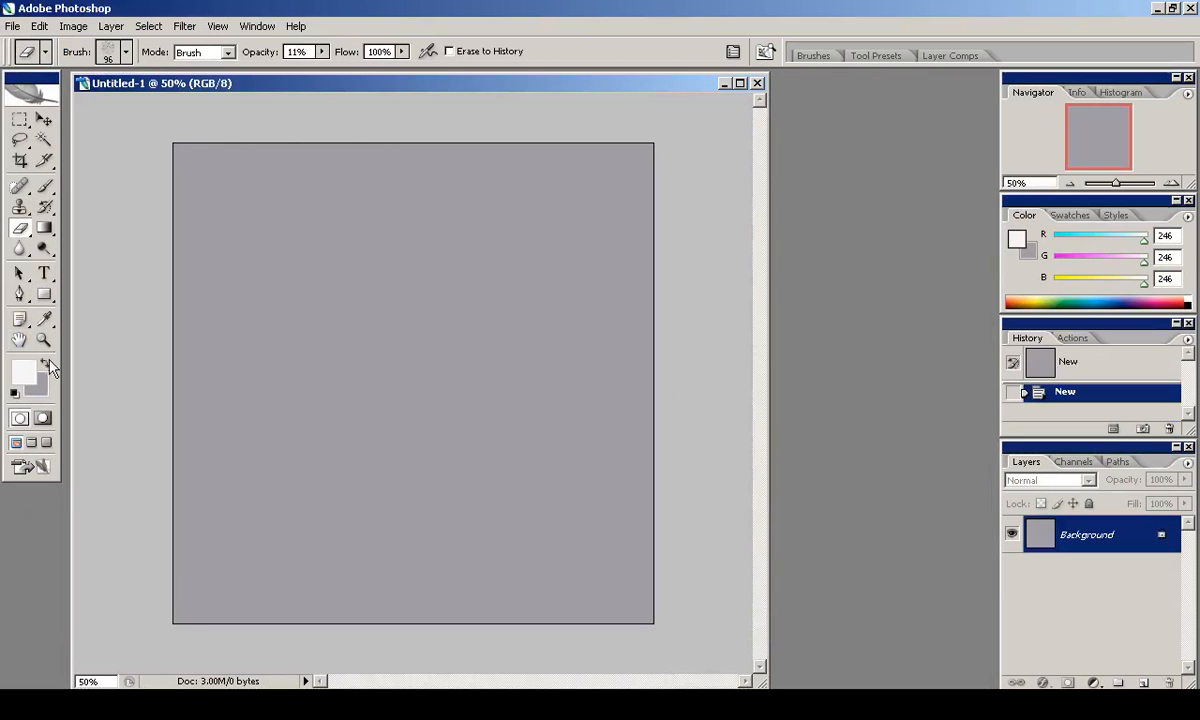
Swap the foreground and background colours and fill the canvas near-white with the Paint Bucket.
left_click(46, 362)
left_click_drag(43, 235, 110, 244)
left_click(261, 286)
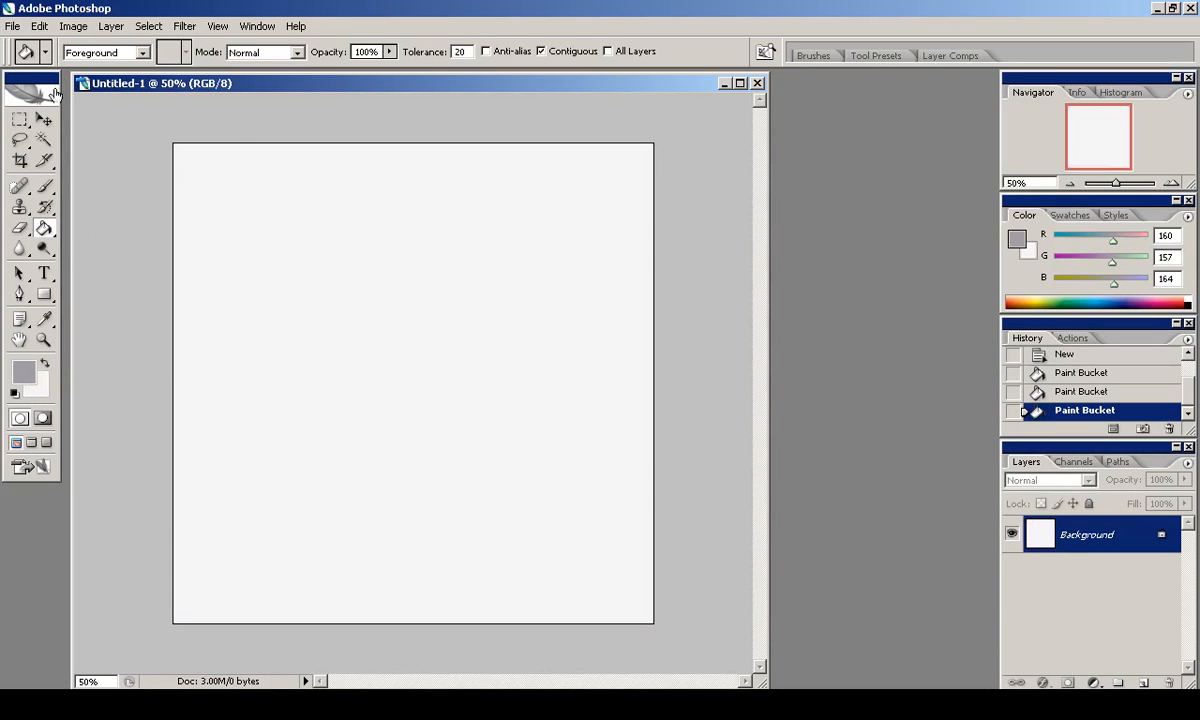
Browse for source images in the wood_planks_beams folder of texLib, displayed as thumbnails.
left_click(12, 26)
left_click(30, 80)
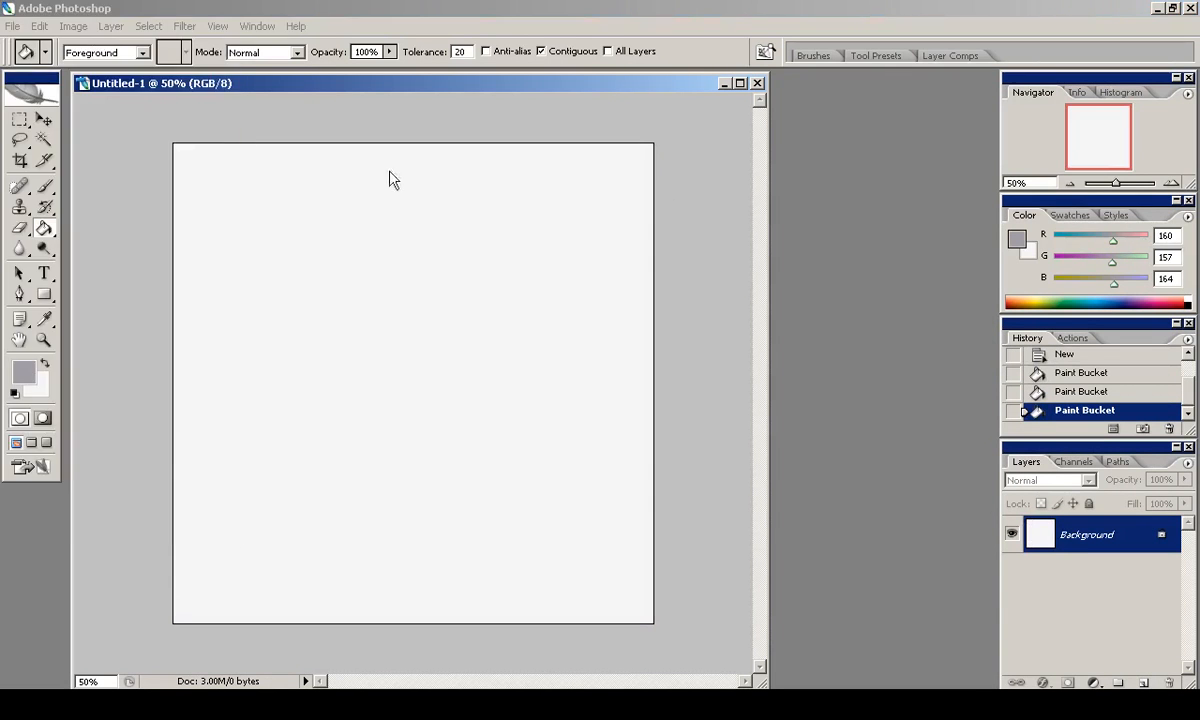
left_click(670, 172)
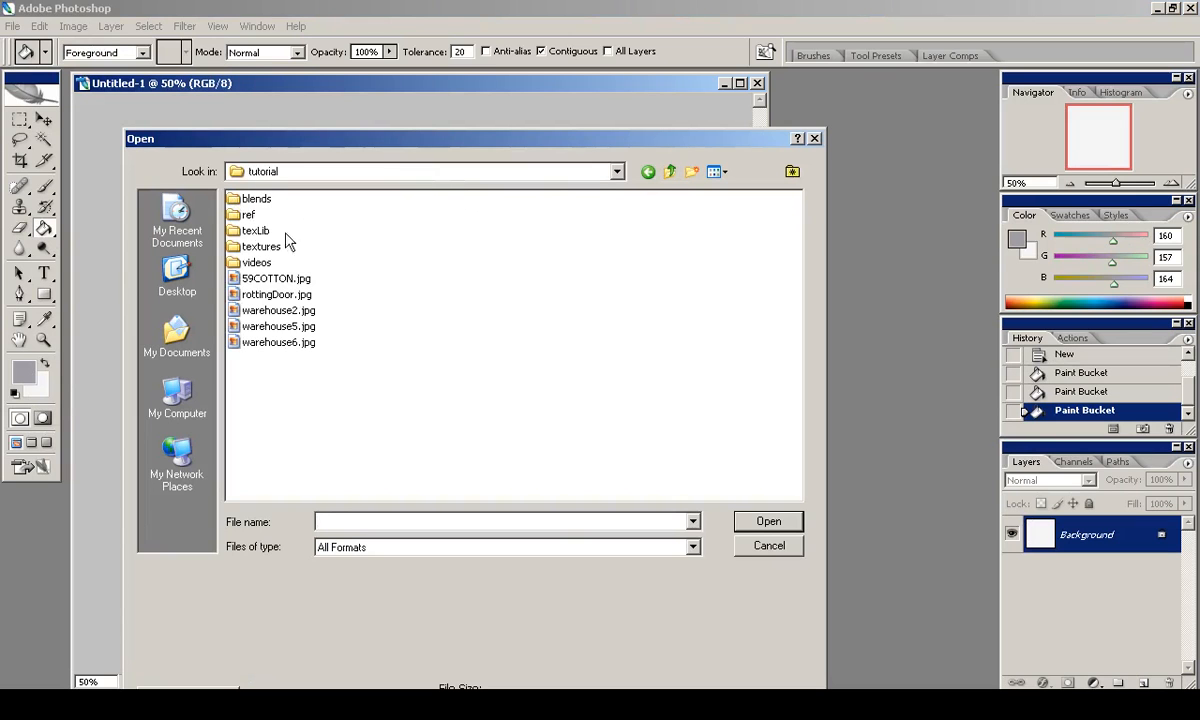
double_click(255, 231)
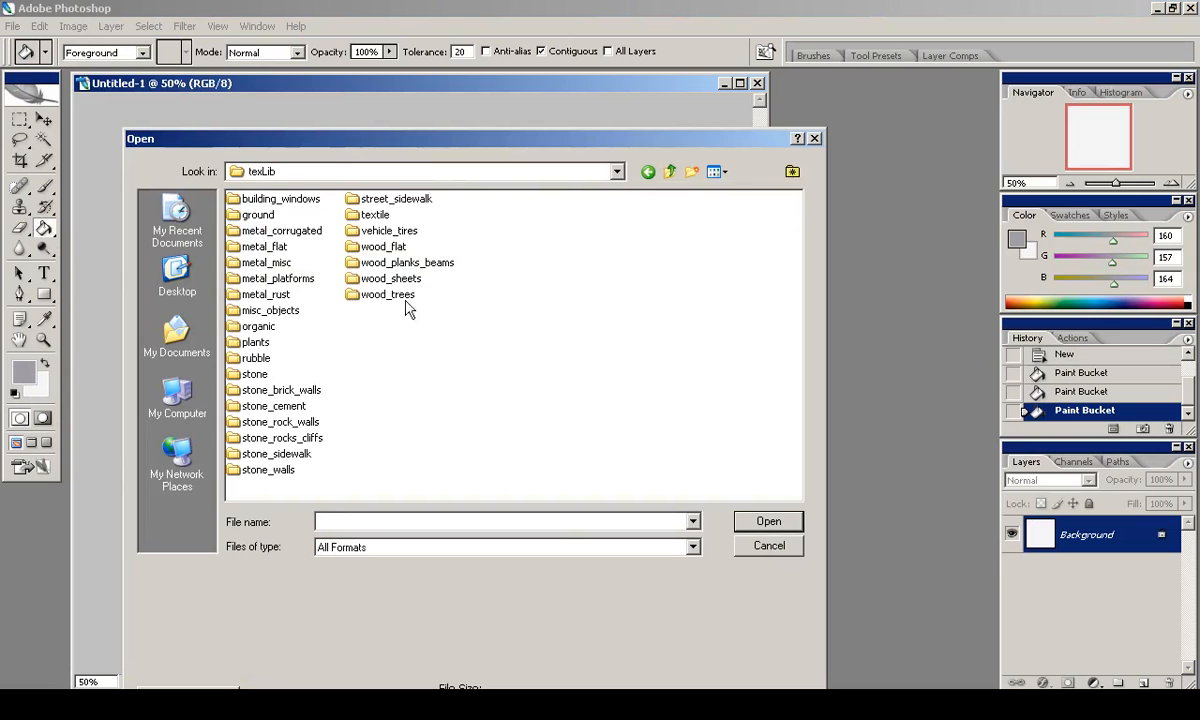
double_click(405, 262)
left_click(716, 171)
left_click(733, 194)
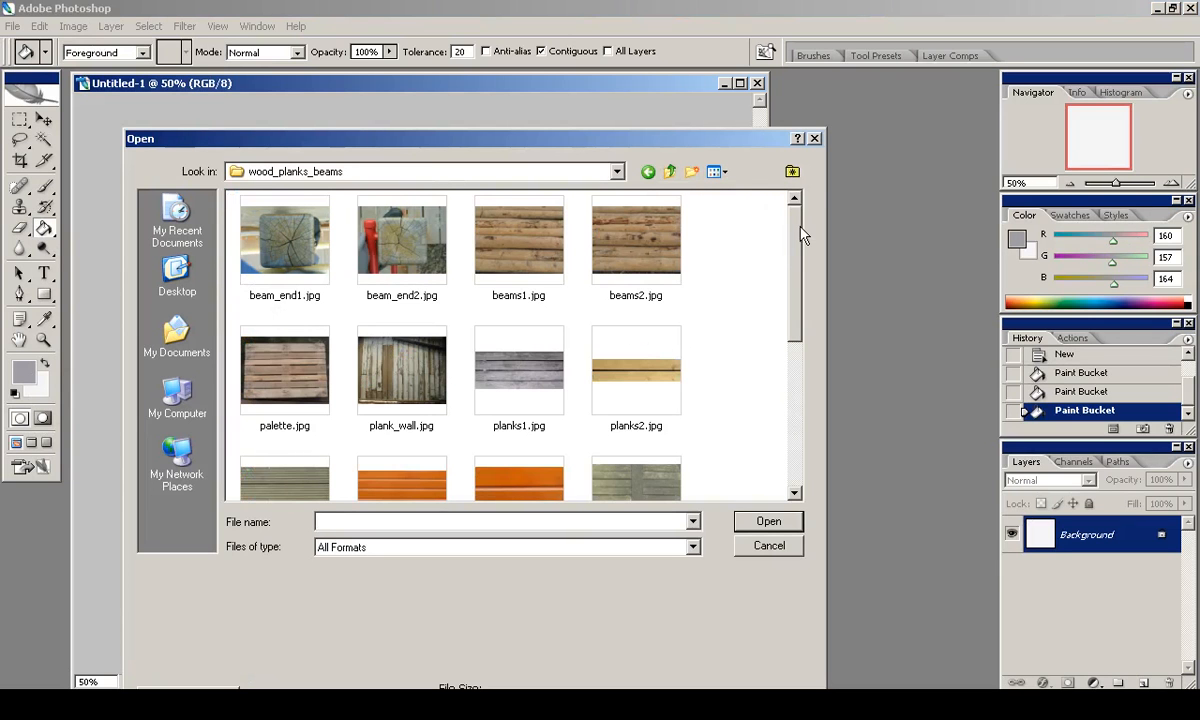
Open palette.jpg, pole1.jpg, pole3.jpg and splintery.jpg together from the wood_planks_beams folder.
left_click_drag(803, 234, 803, 247)
left_click(287, 341)
left_click_drag(797, 304, 795, 473)
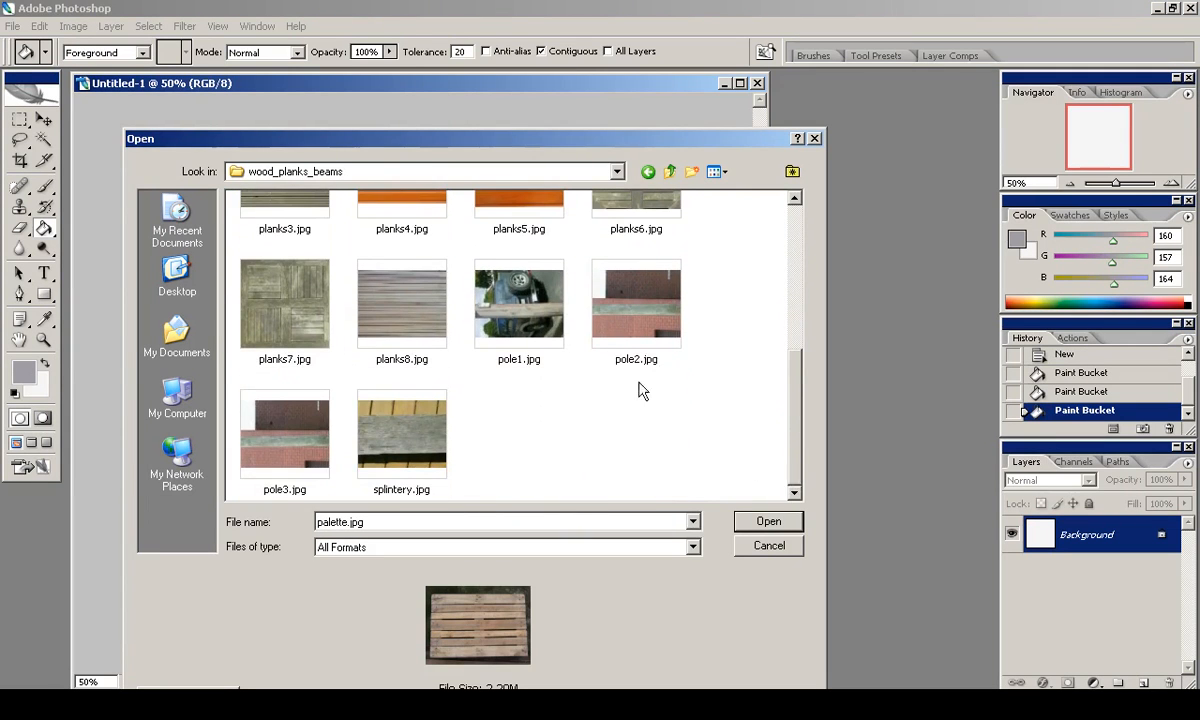
left_click(266, 410, "ctrl")
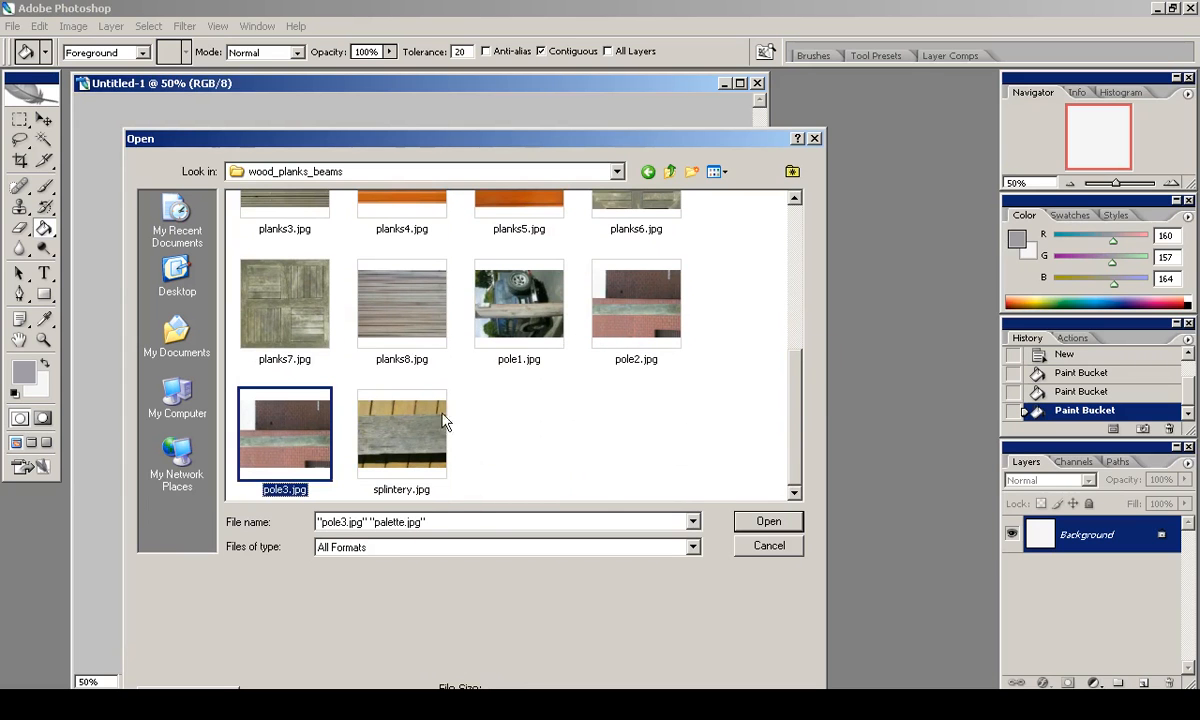
left_click(415, 423, "ctrl")
left_click(518, 325, "ctrl")
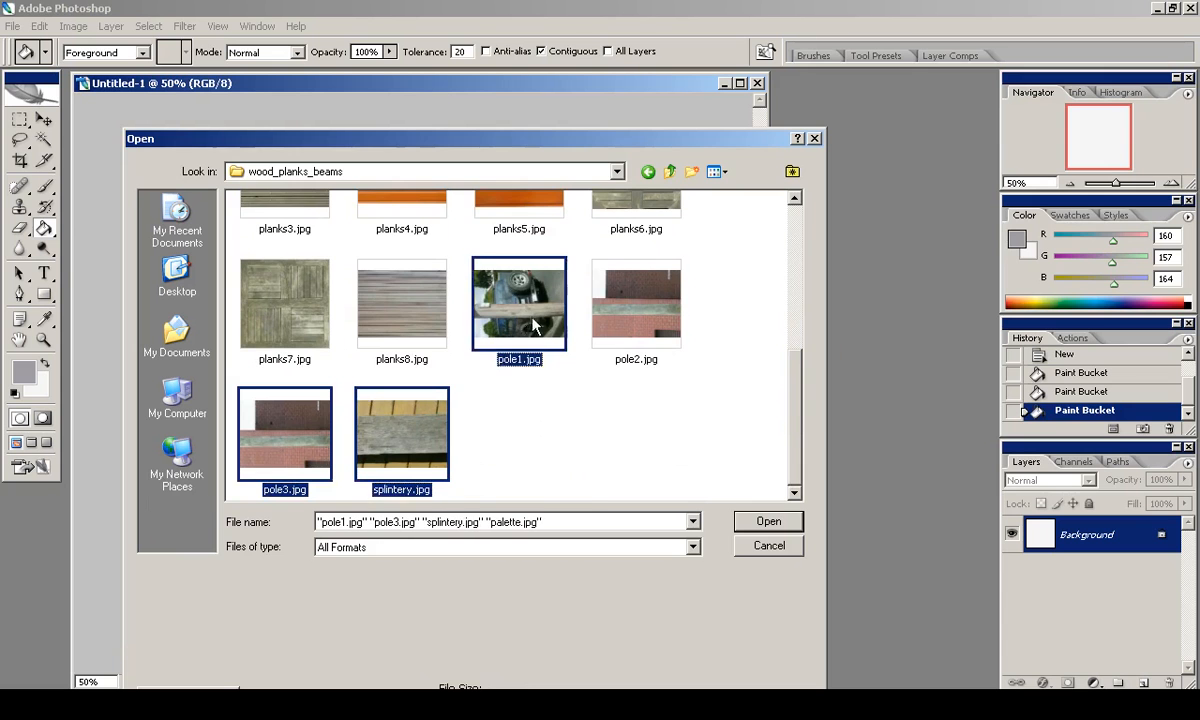
left_click_drag(795, 410, 812, 262)
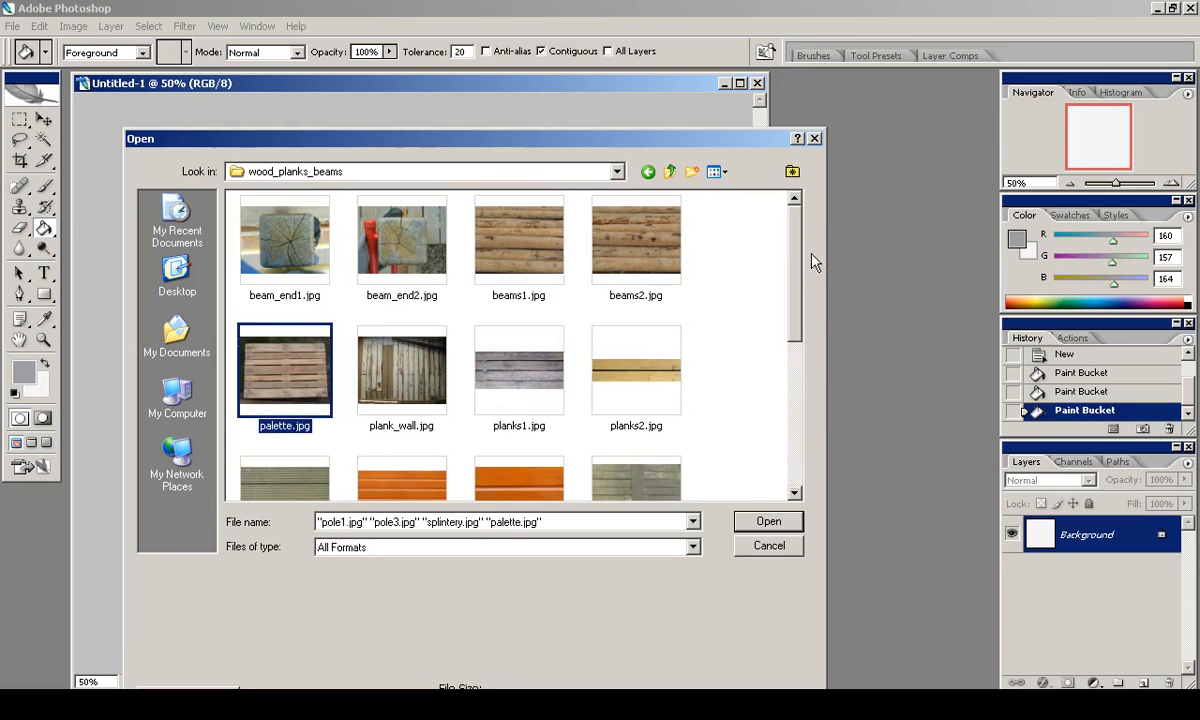
left_click(746, 523)
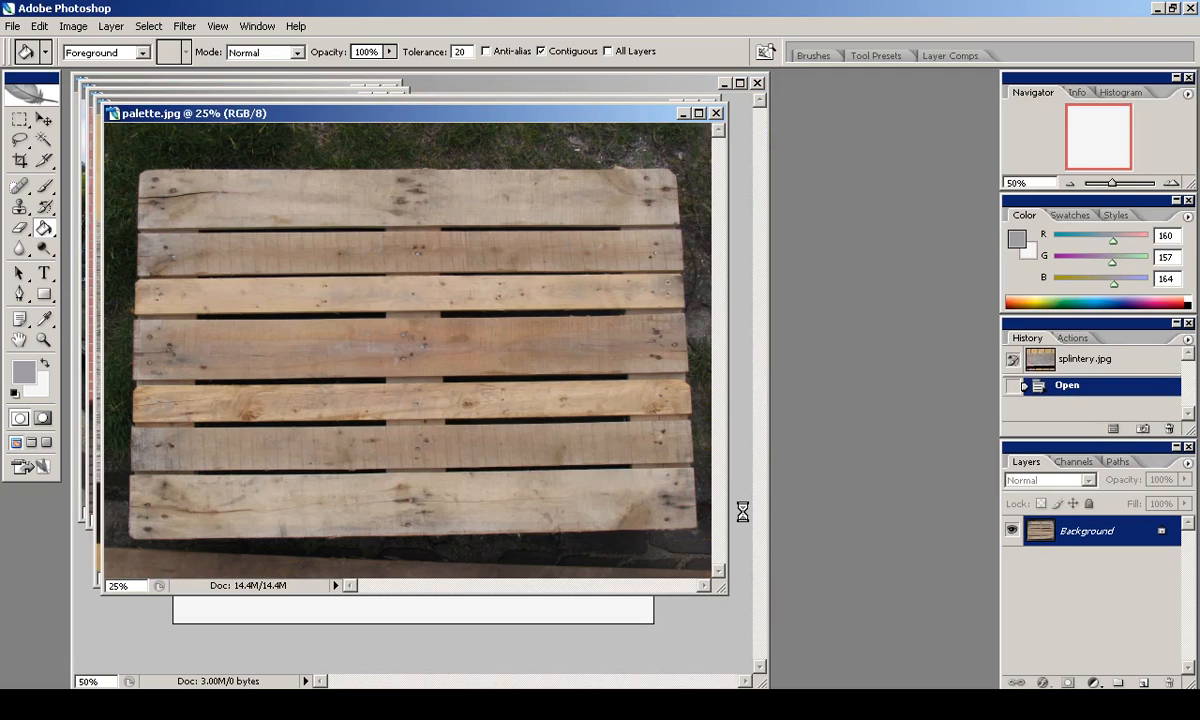
Outline the middle plank of the pallet in palette.jpg with the Polygonal Lasso and copy it into the Untitled-1 document.
left_click(19, 139)
left_click_drag(19, 139, 80, 150)
left_click(19, 118)
left_click_drag(688, 275, 688, 276)
left_click(592, 277)
left_click(20, 140)
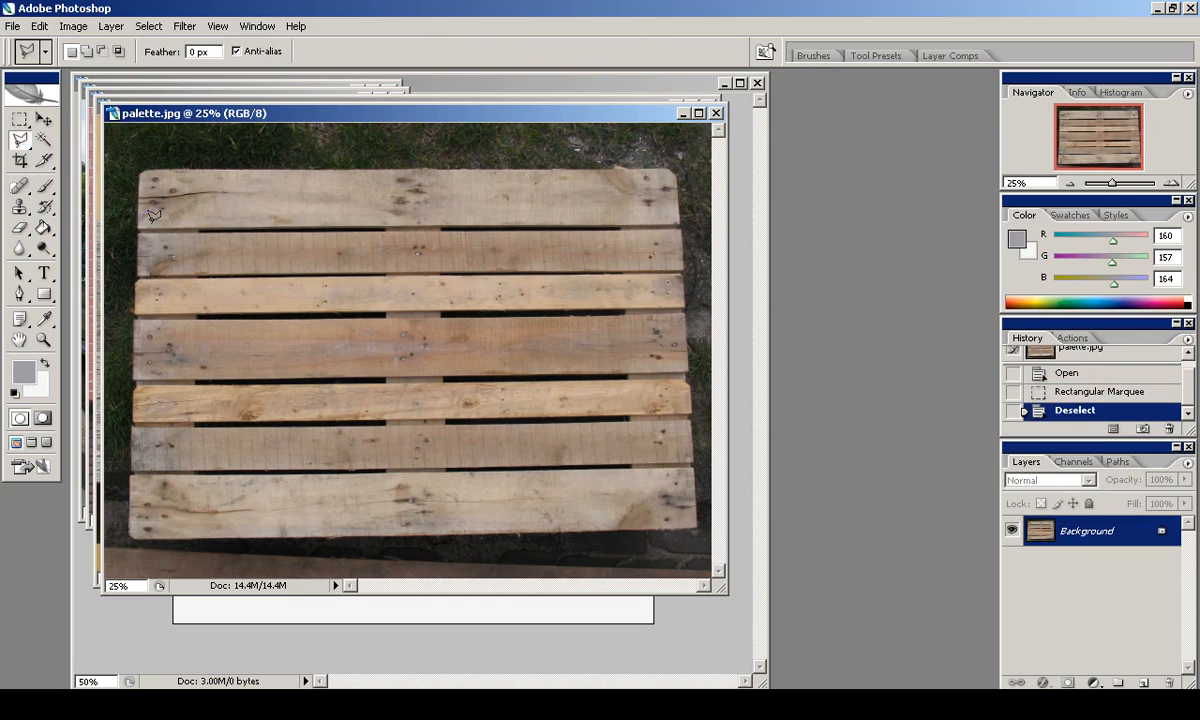
left_click(135, 315)
left_click(687, 370)
double_click(135, 377)
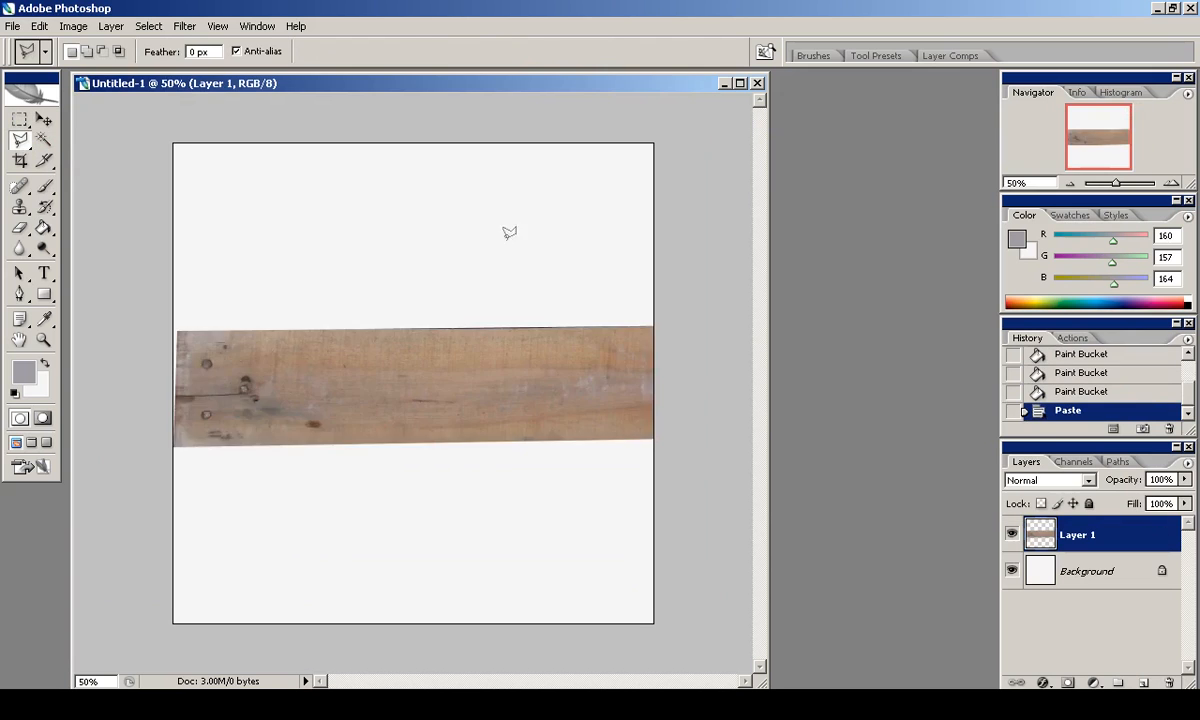
Scale the pasted plank to about 50% and adjust its corners with Free Transform so it spans the canvas width.
key("ctrl+t")
left_click_drag(220, 330, 349, 190)
left_click_drag(160, 155, 201, 159)
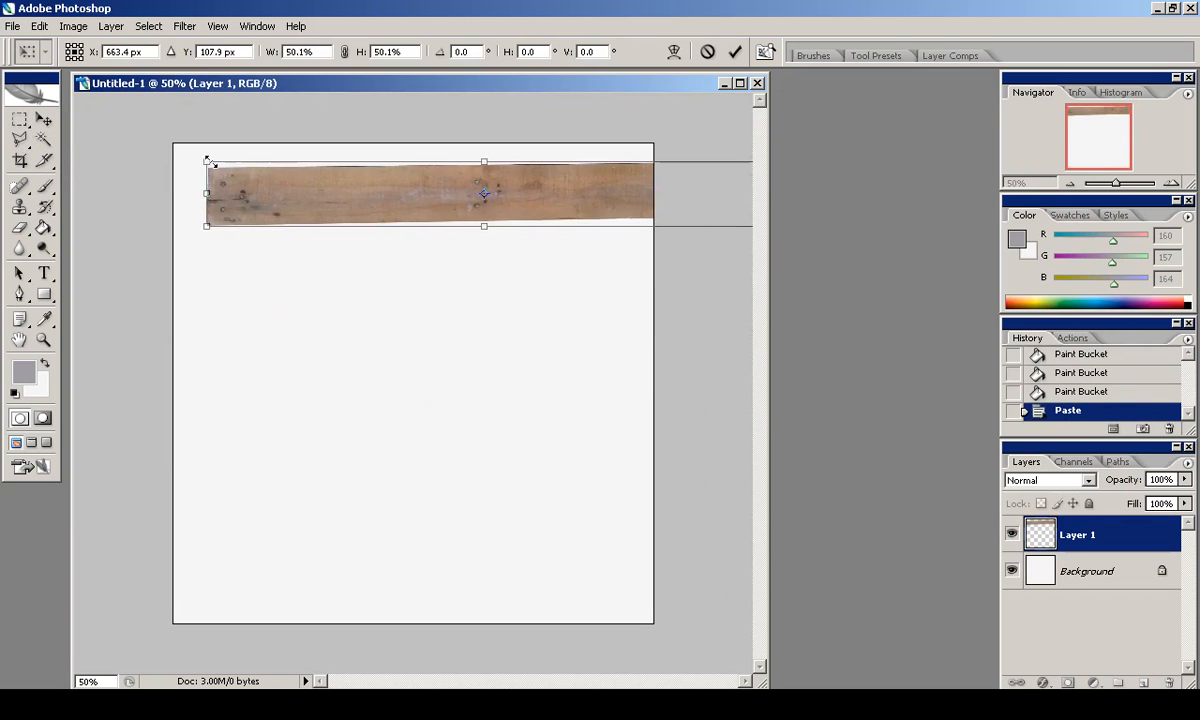
left_click_drag(678, 219, 624, 210)
left_click_drag(708, 152, 657, 158)
left_click_drag(150, 159, 166, 160)
left_click_drag(655, 217, 654, 221)
left_click_drag(656, 163, 665, 164)
left_click_drag(652, 226, 653, 234)
left_click(734, 55)
Move the plank up flush with the top edge of the canvas.
left_click_drag(682, 227, 571, 244)
key("ctrl+d")
key("v")
left_click_drag(350, 176, 350, 158)
left_click(218, 27)
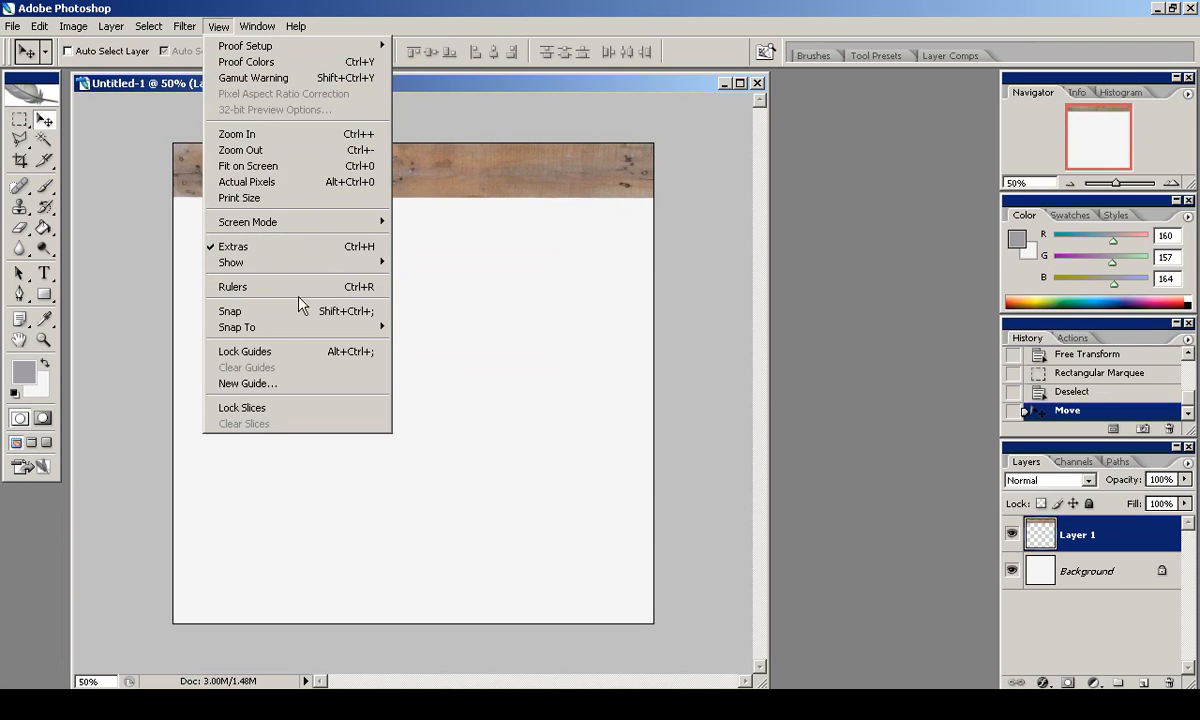
mouse_move(300, 327)
left_click(530, 8)
left_click(1172, 184)
left_click(1172, 184)
key("ctrl+minus")
key("ctrl+minus")
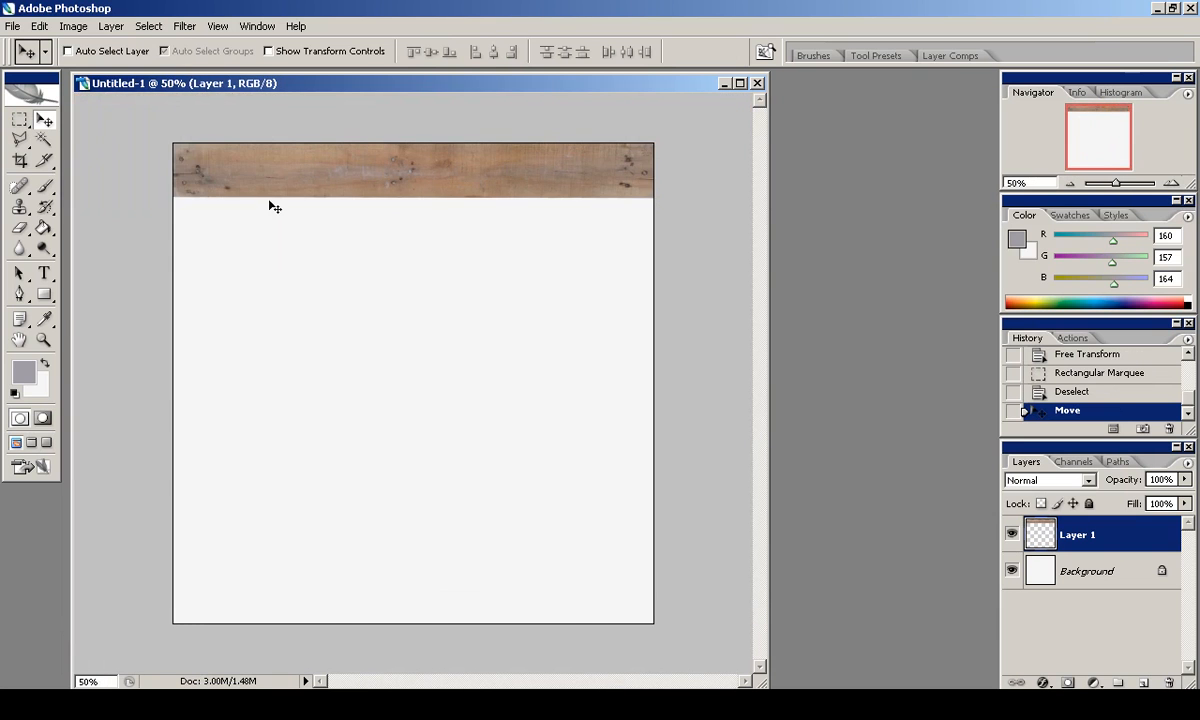
Try trimming the whole canvas based on the top left pixel color and undo it.
key("ctrl+a")
left_click(73, 26)
left_click(85, 230)
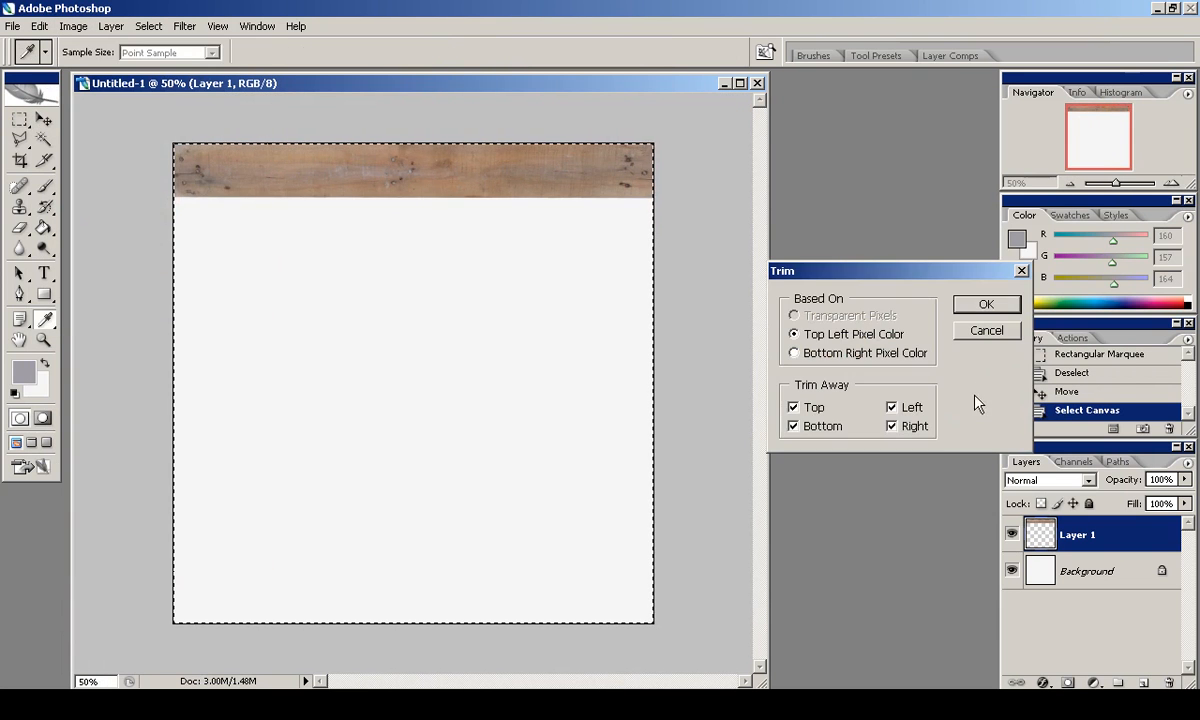
left_click(972, 308)
key("m")
left_click(197, 98)
key("ctrl+t")
left_click(707, 51)
key("ctrl+alt+z")
key("ctrl+alt+z")
key("ctrl+t")
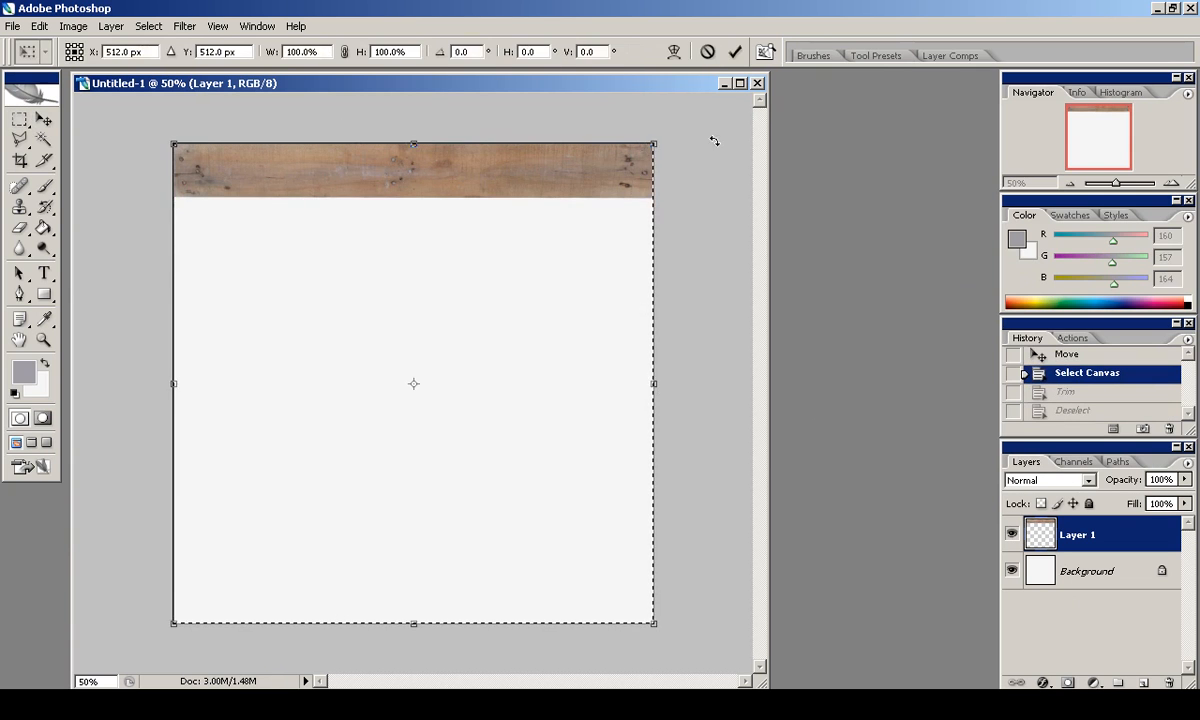
key("Escape")
key("ctrl+d")
key("ctrl+t")
key("Escape")
Select the whole canvas, trim all four sides based on the top left pixel color, and clear the selection.
key("ctrl+a")
left_click(73, 26)
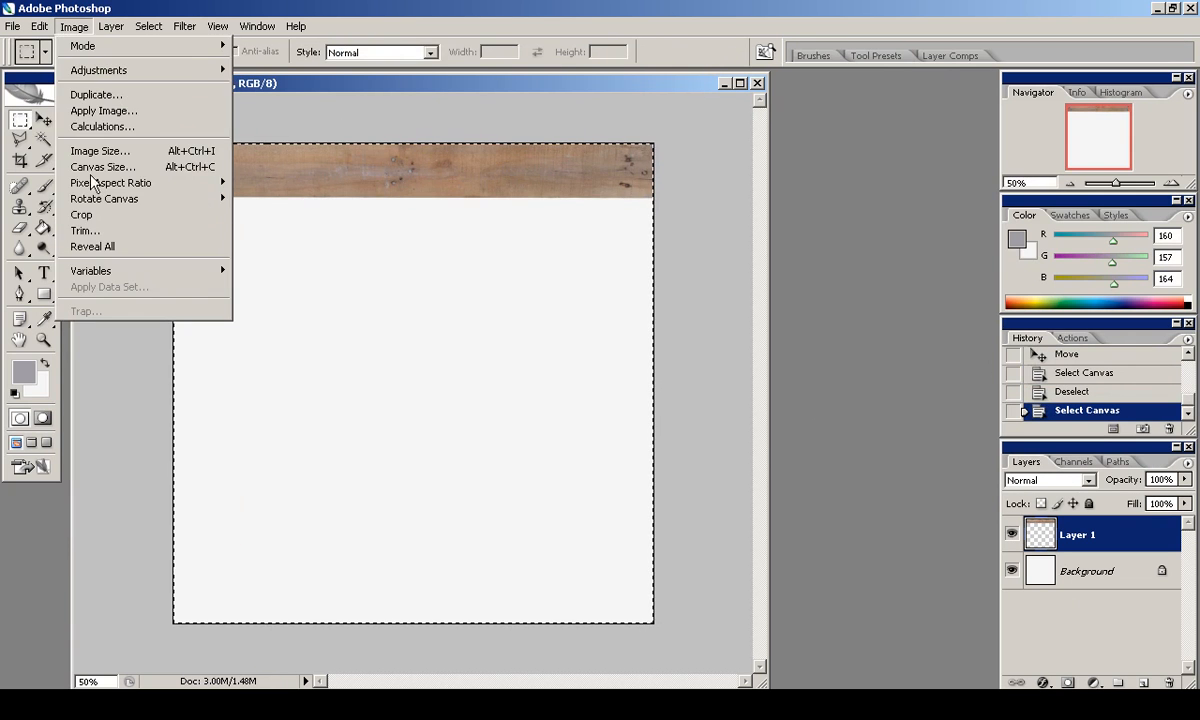
left_click(85, 230)
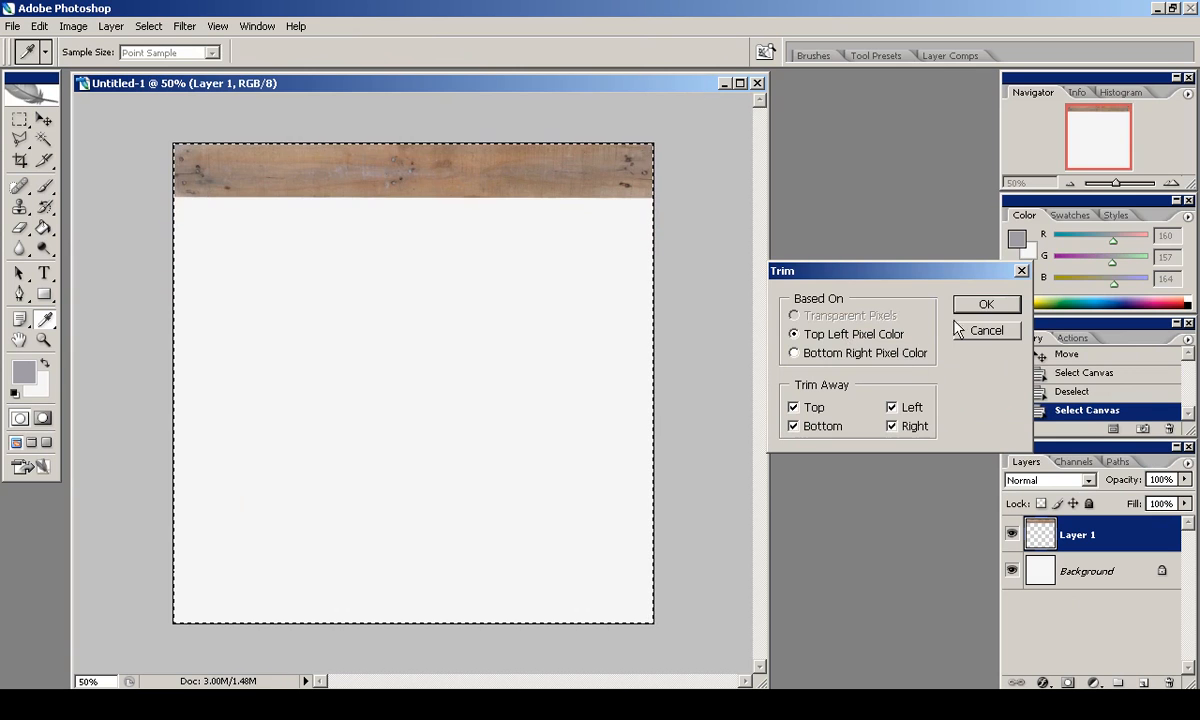
left_click(986, 304)
key("ctrl+d")
Duplicate the plank layer and merge the copy down into Layer 1, twice in a row.
key("m")
key("v")
left_click_drag(613, 213, 672, 228)
key("ctrl+j")
key("ctrl+e")
key("ctrl+j")
key("ctrl+e")
Duplicate the plank layer, load its outline as a selection, and clear that selection.
key("ctrl+j")
left_click(1040, 570, "ctrl")
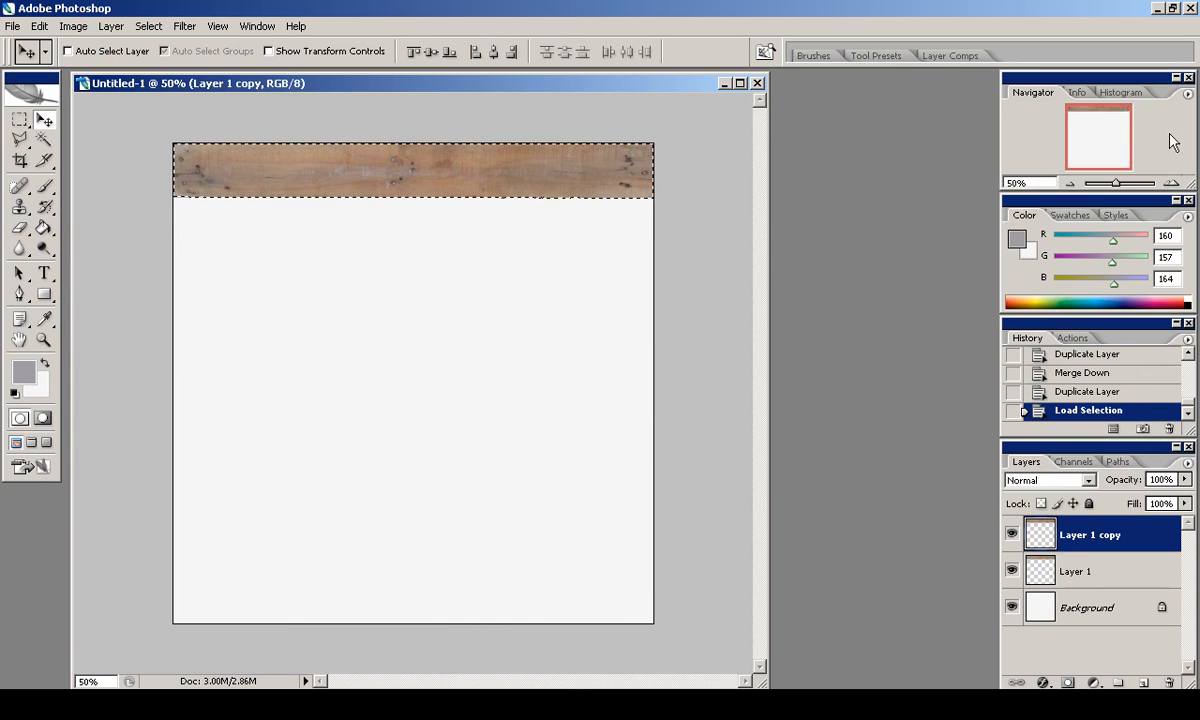
key("ctrl+alt+0")
key("m")
key("ctrl+d")
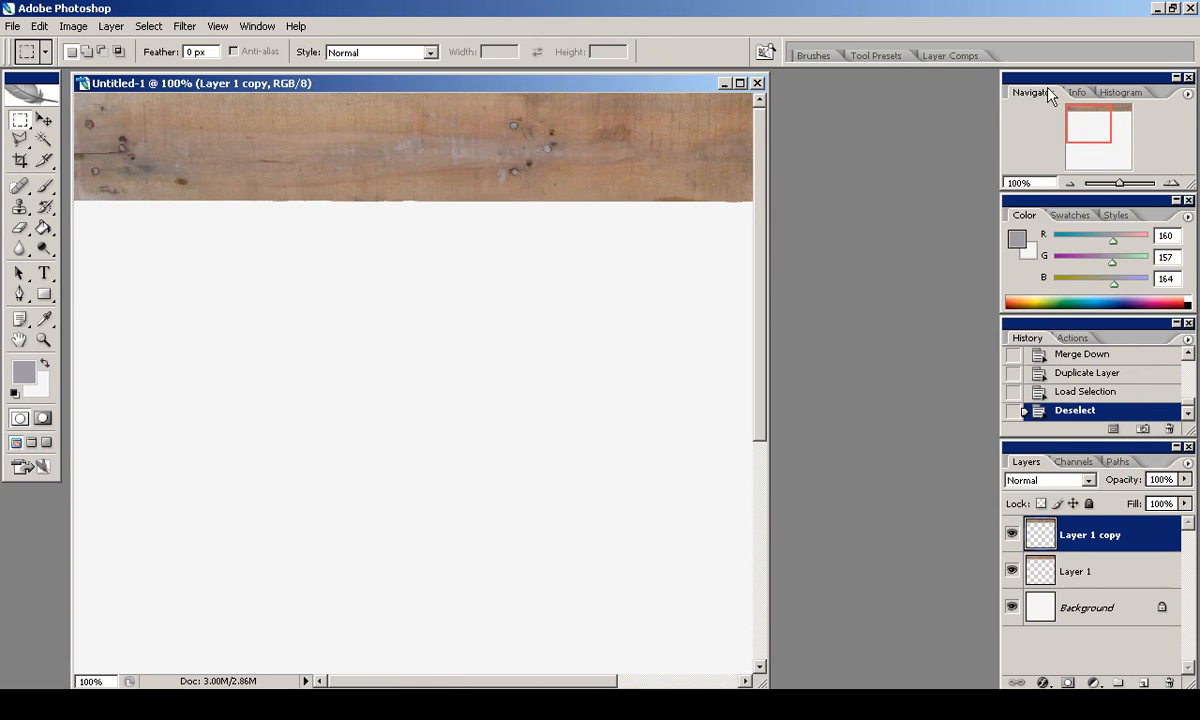
Select a full-width strip along the plank's ragged lower edge and delete it from both Layer 1 copy and Layer 1.
key("ctrl+minus")
left_click_drag(689, 198, 690, 198)
key("ctrl+plus")
key("ctrl+plus")
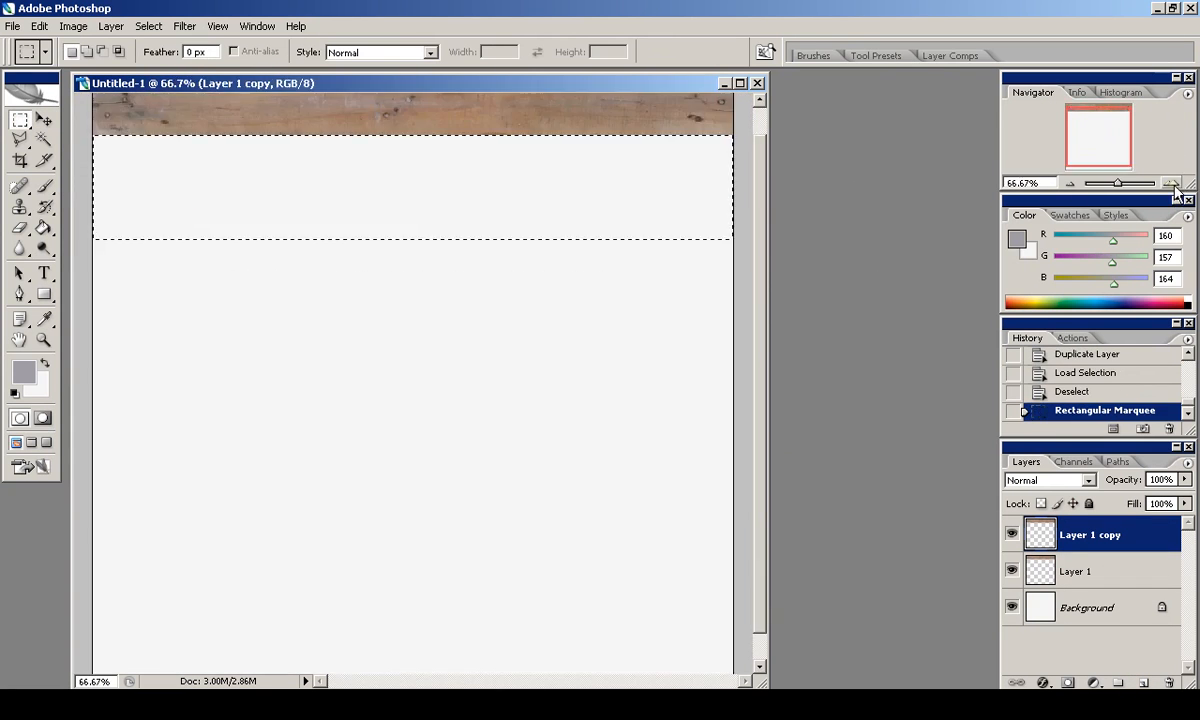
key("Up")
key("Delete")
left_click(1052, 572)
key("Delete")
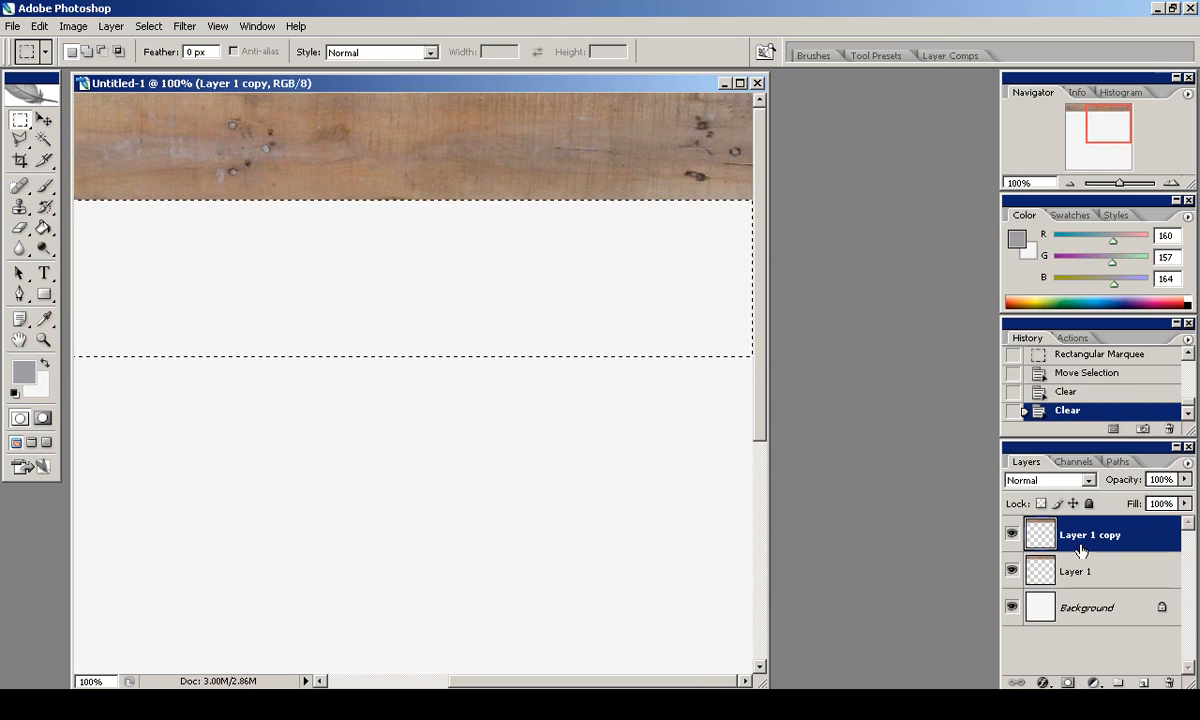
Merge Layer 1 copy down into Layer 1, clear the selection, and enlarge the Navigator preview.
left_click(1045, 538)
key("ctrl+e")
key("ctrl+d")
left_click_drag(1033, 92, 968, 78)
left_click_drag(1043, 73, 1062, 94)
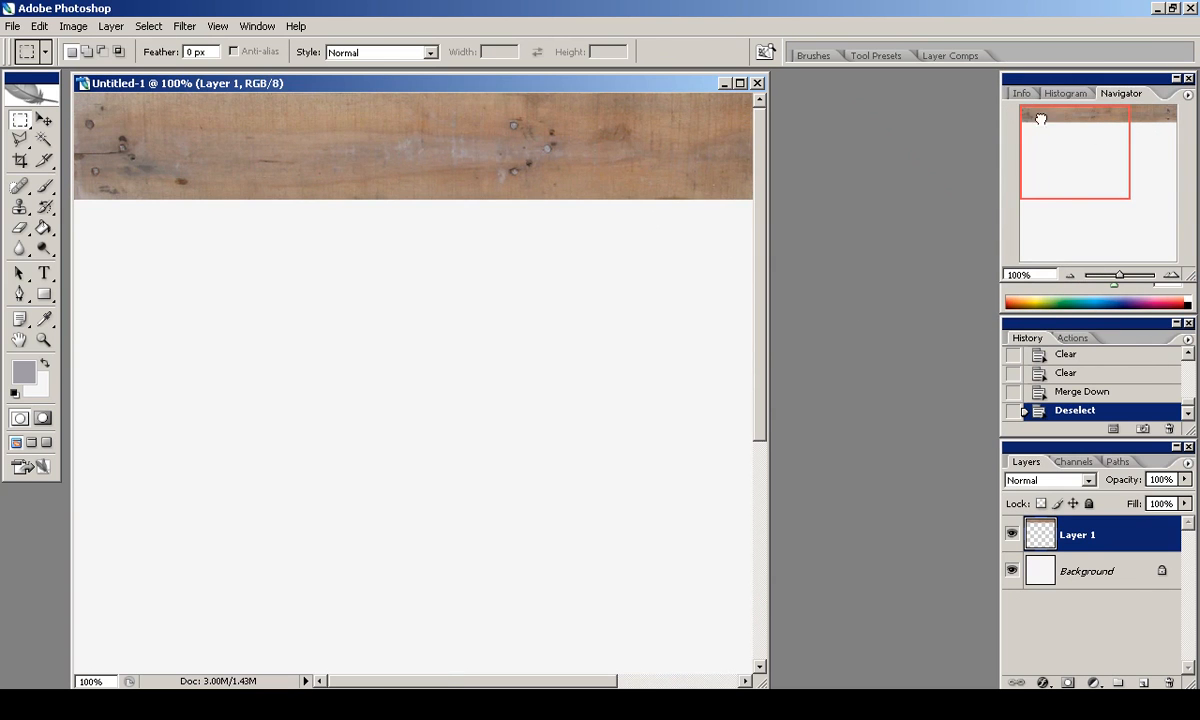
Shift the plank with the Offset filter so its end seam lies near the middle of the canvas.
left_click(185, 26)
mouse_move(280, 349)
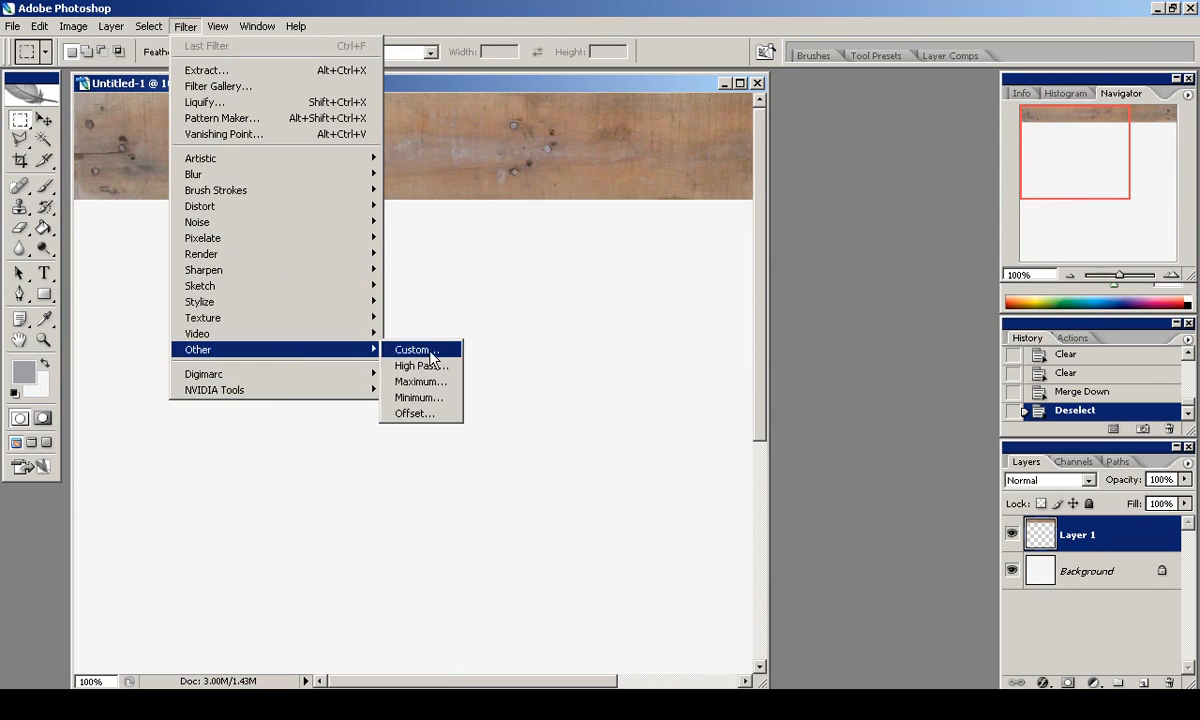
left_click(408, 410)
left_click(962, 274)
mouse_move(1080, 174)
left_mouse_down()
mouse_move(1092, 176)
mouse_move(1072, 158)
mouse_move(1086, 130)
left_mouse_up()
Load the plank's outline as a selection and clone wood over the seam and nearby nail holes with a 13 px brush.
left_click(1038, 533, "ctrl")
left_click(20, 207)
right_click(230, 145)
left_click(313, 302)
key("Return")
key("Home")
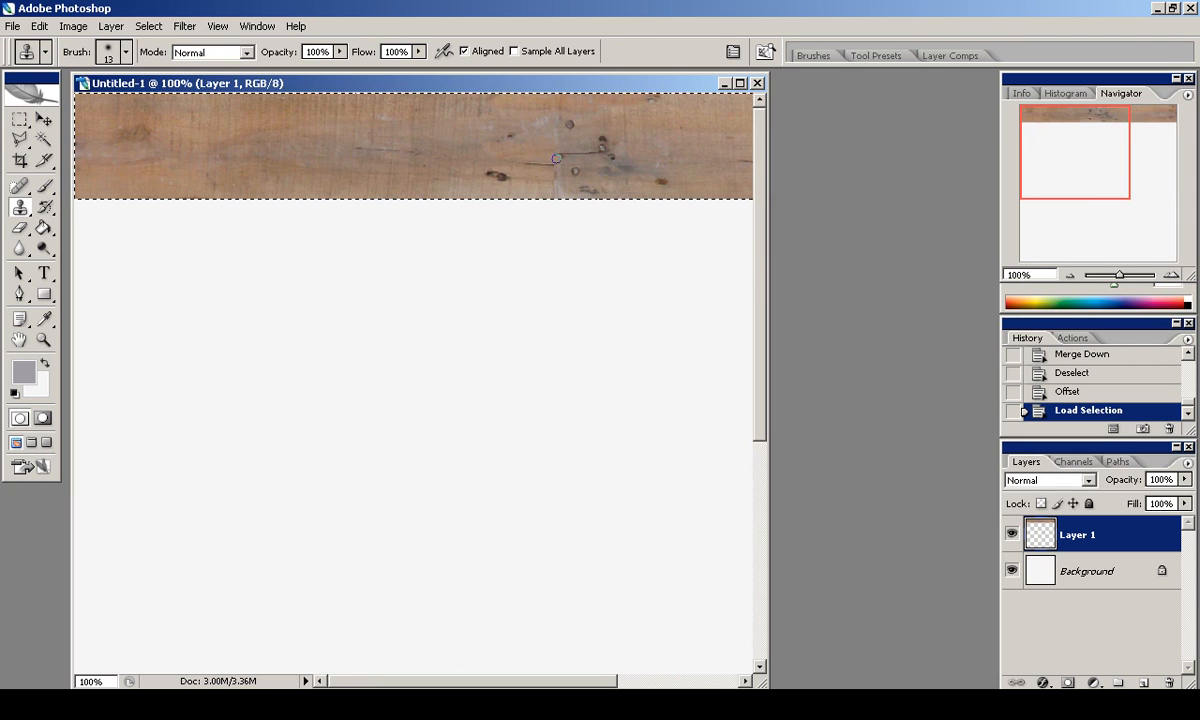
mouse_move(514, 180)
left_mouse_down()
mouse_move(407, 166)
mouse_move(457, 184)
left_mouse_up()
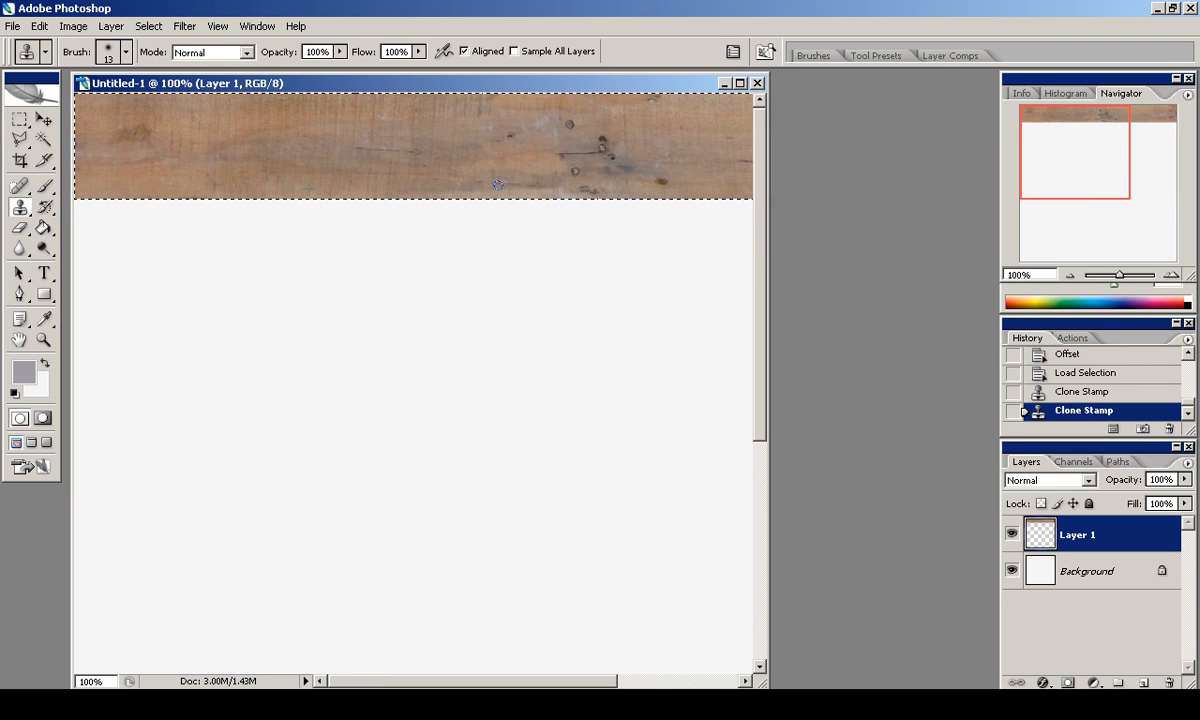
left_click_drag(607, 190, 482, 202)
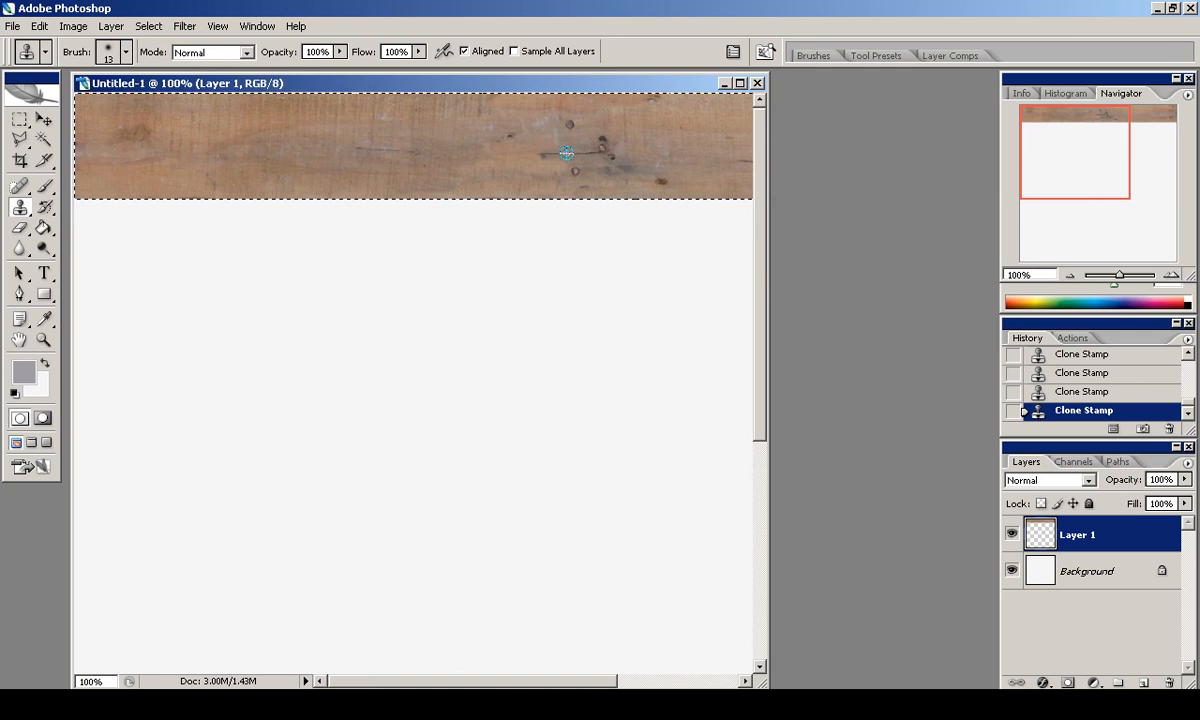
left_click_drag(528, 160, 508, 154)
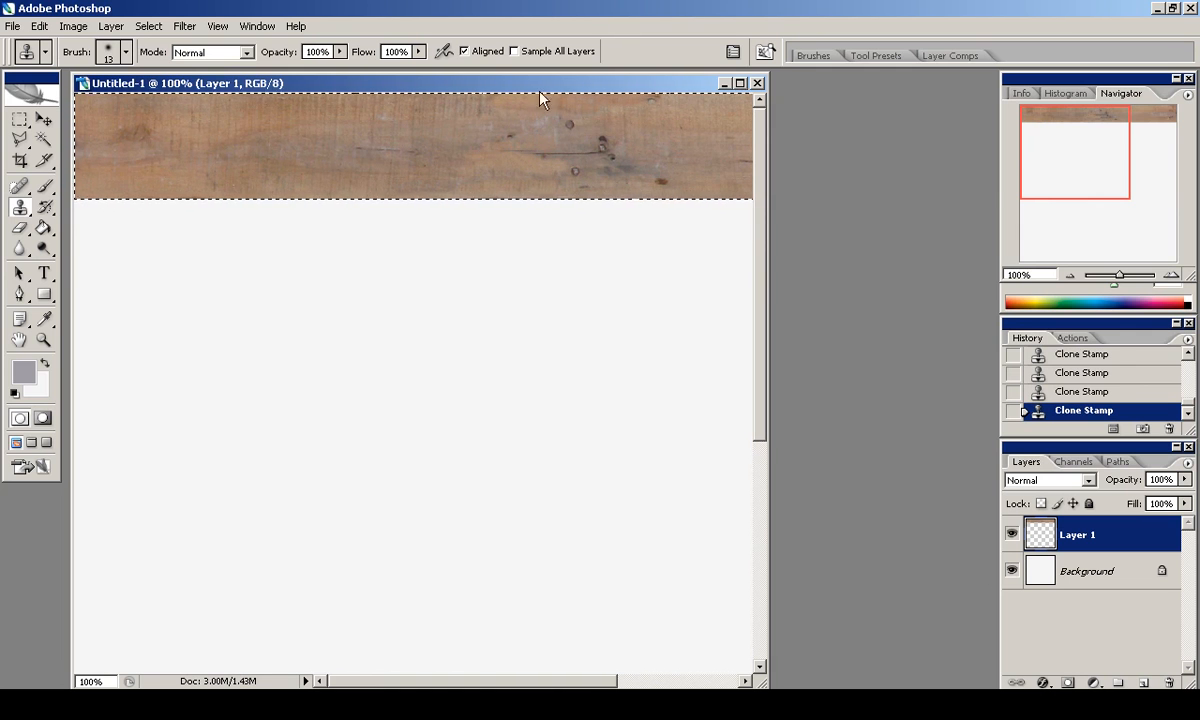
Blend the patched wood beside the remaining nail holes using the Clone Stamp at 42% opacity with a 21 px brush.
left_click_drag(1078, 140, 1096, 140)
left_click_drag(339, 52, 286, 70)
right_click(676, 150)
left_click_drag(711, 186, 718, 186)
left_click(637, 139, "alt")
left_click_drag(380, 100, 367, 98)
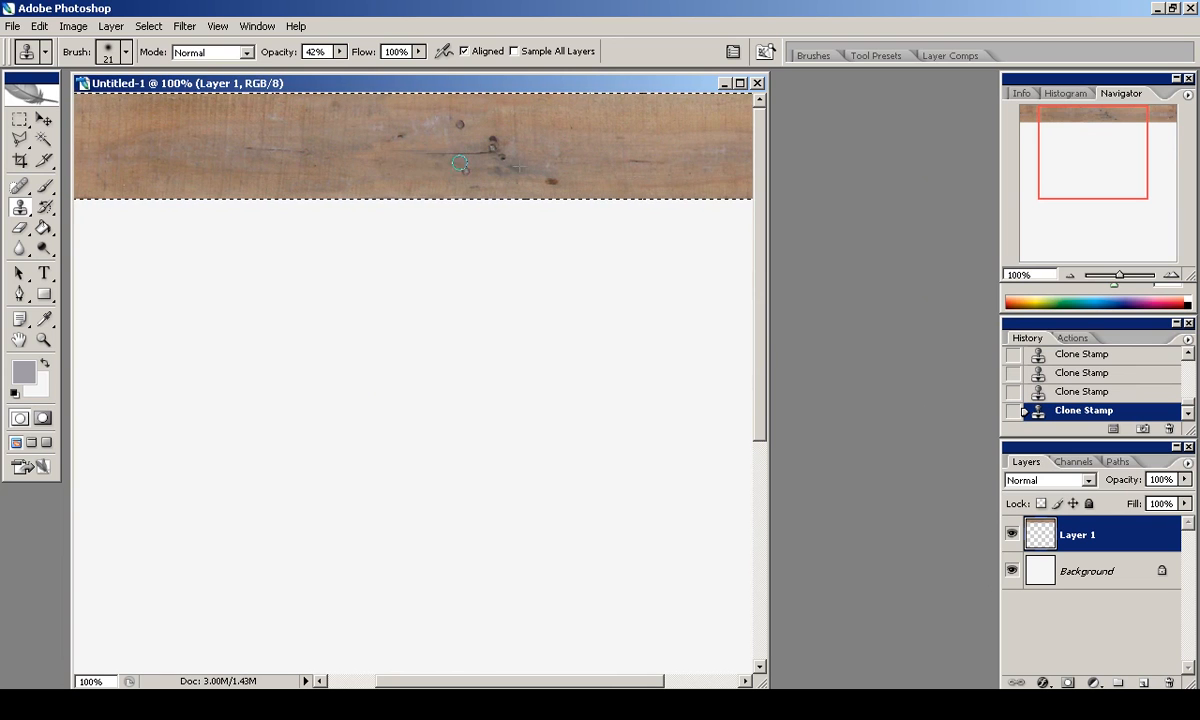
Clone clean wood over the nail holes at the plank's right end at 65% opacity, undoing unwanted strokes.
left_click_drag(1098, 110, 1126, 110)
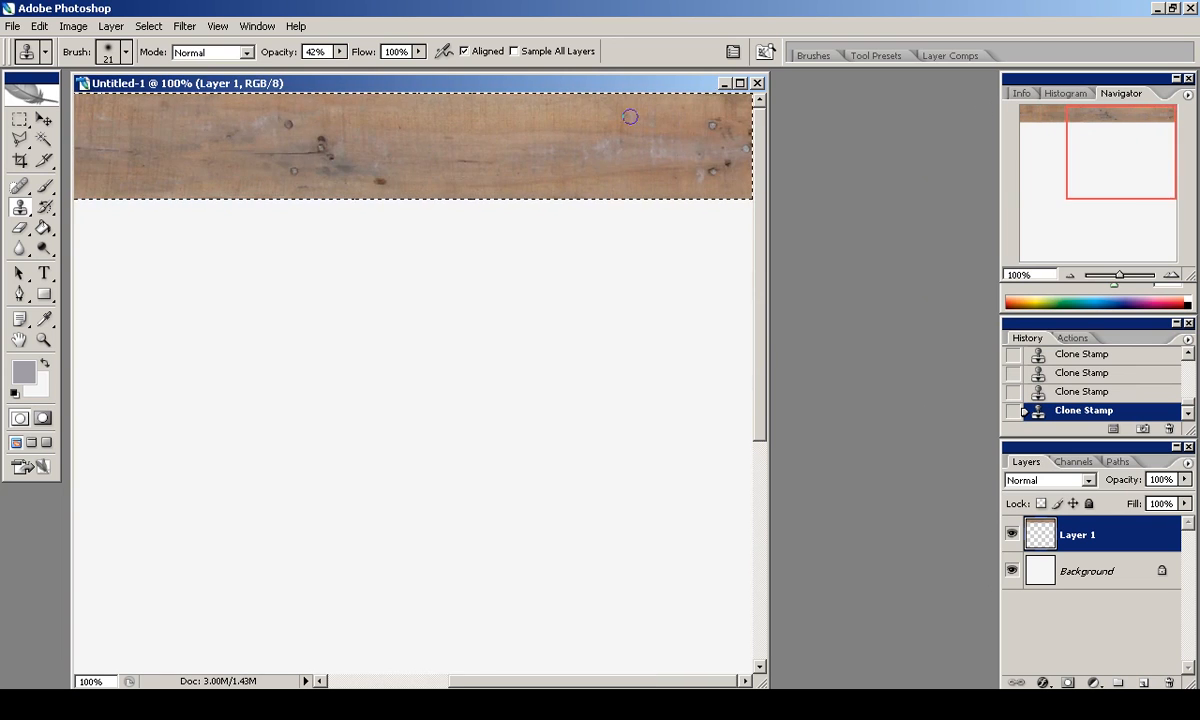
left_click(340, 52)
left_click(471, 128)
left_click(511, 142, "alt")
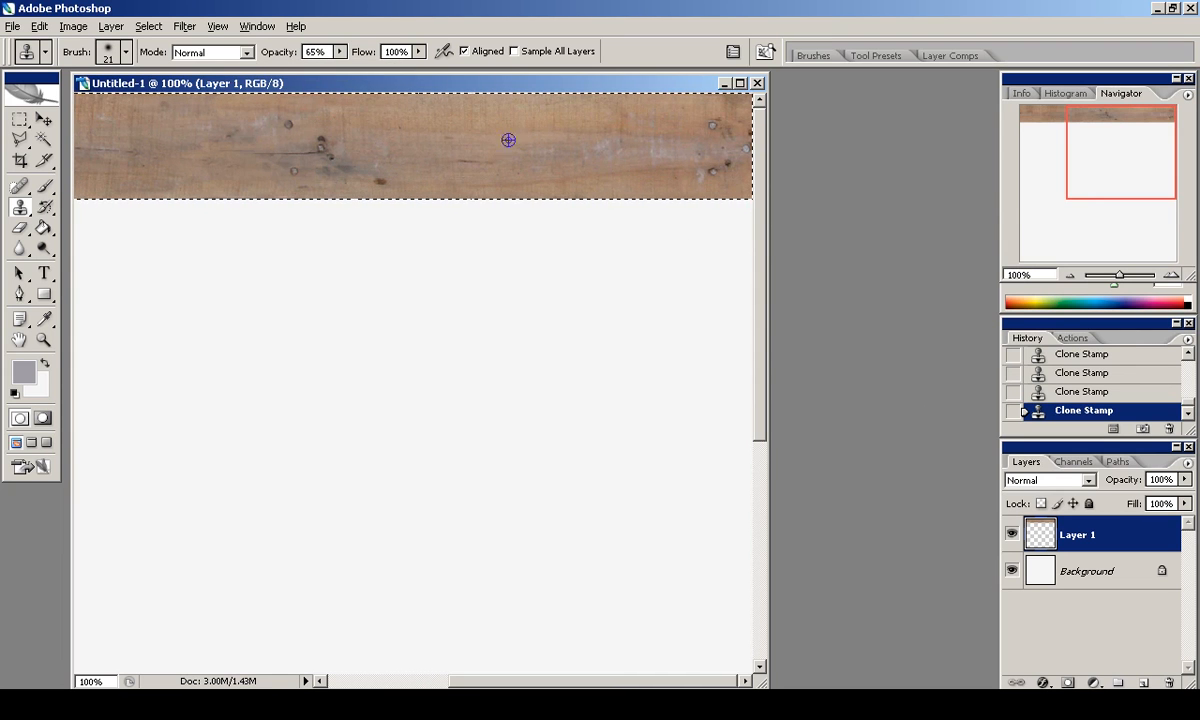
left_click_drag(703, 126, 748, 131)
key("ctrl+alt+z")
key("ctrl+alt+z")
key("ctrl+alt+z")
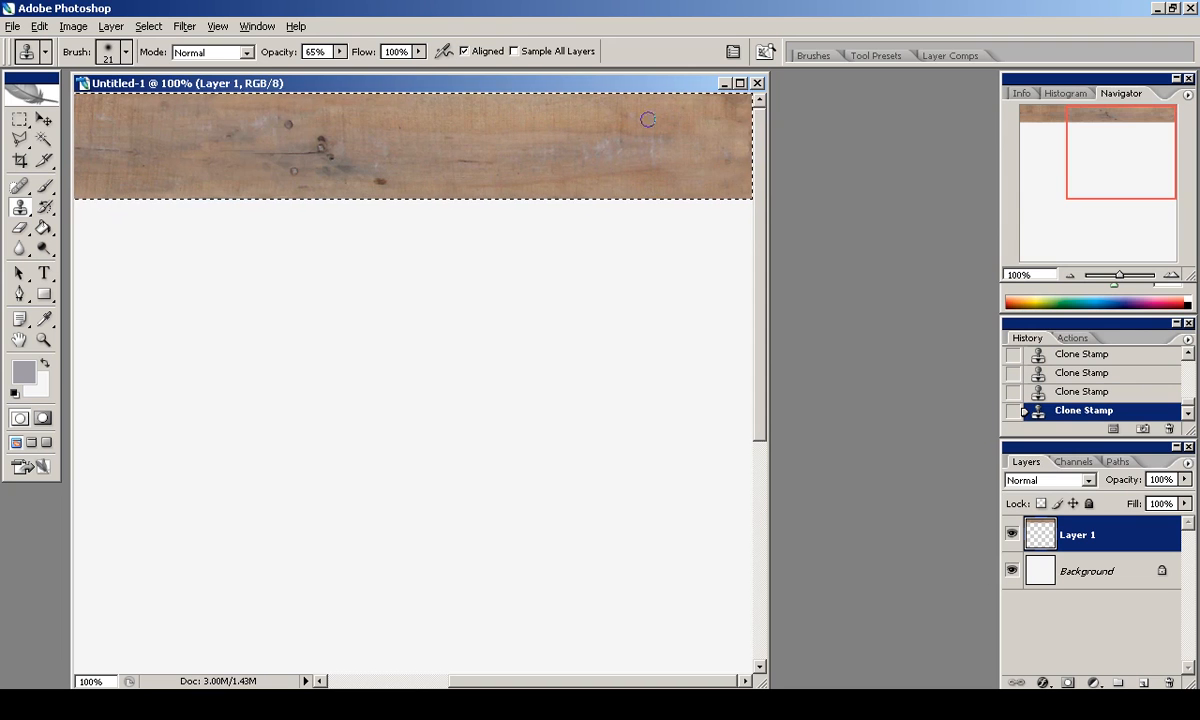
Clear the selection and reapply the Offset filter to the plank.
key("m")
key("ctrl+d")
key("ctrl+f")
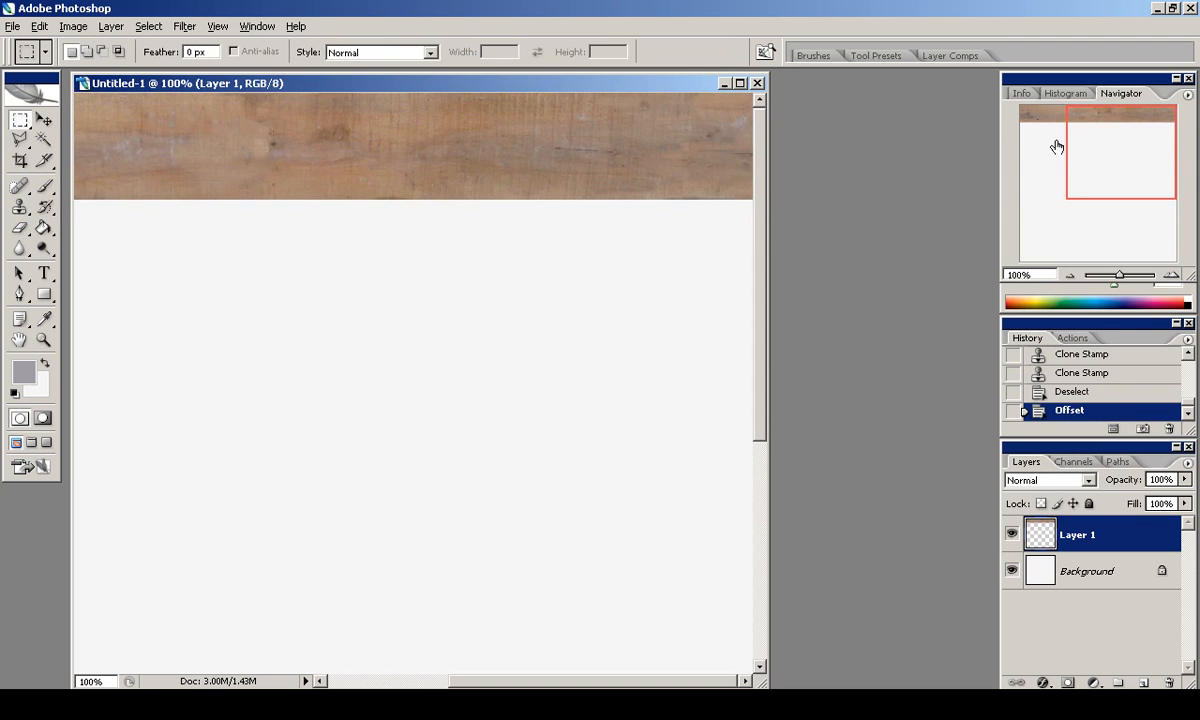
Clone clean wood over the leftover nail mark near the middle of the plank.
left_click(19, 208)
left_click(297, 120, "alt")
left_click(264, 146)
left_click(262, 136)
left_click(263, 140)
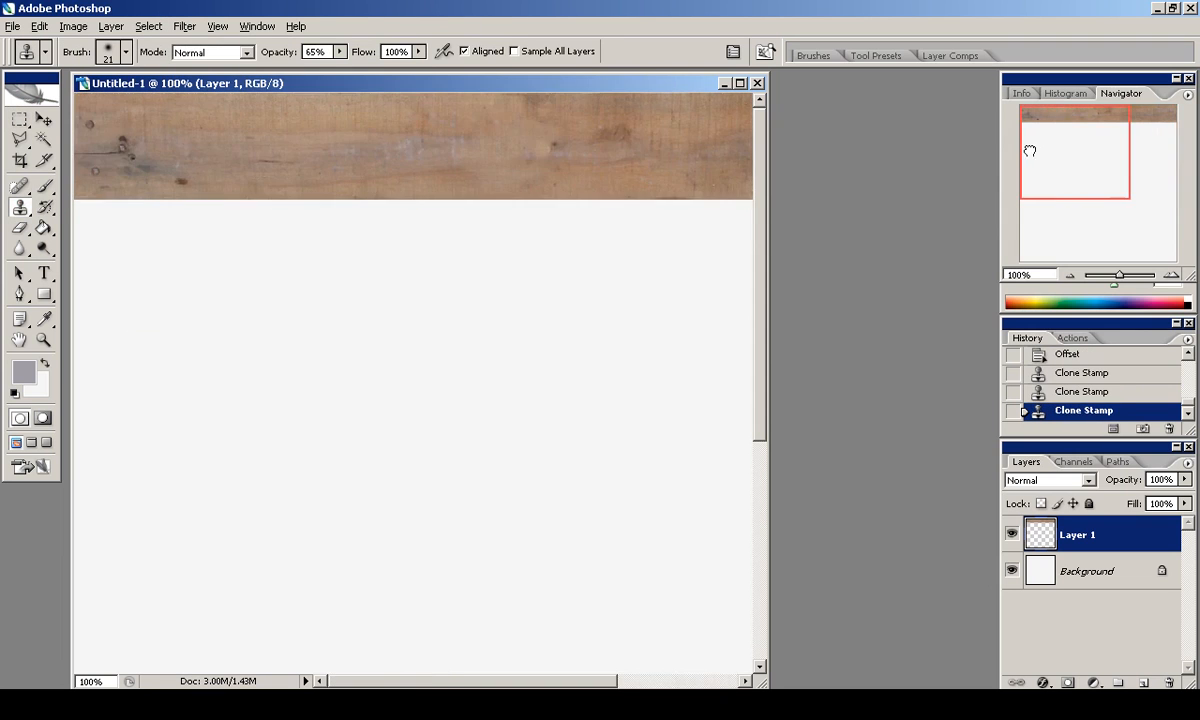
Sharpen the first plank's layer and check the result on the canvas.
left_click(184, 26)
mouse_move(238, 265)
left_click(400, 267)
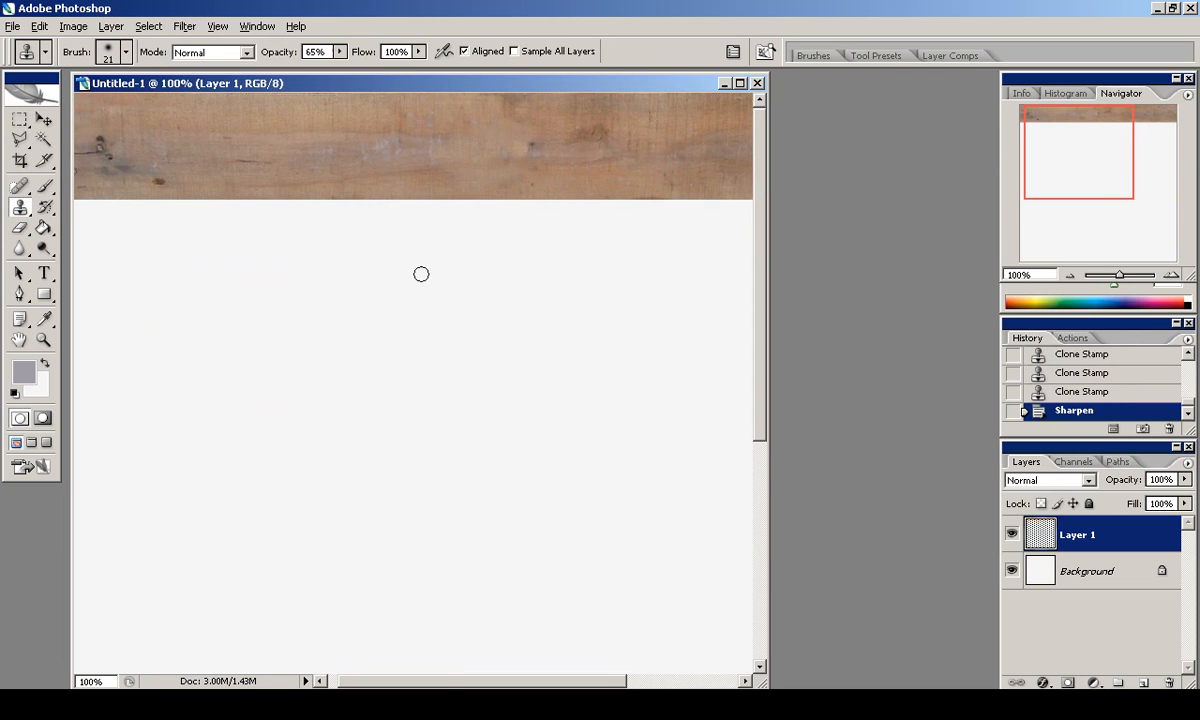
left_click_drag(1174, 153, 1013, 175)
left_click(1068, 273)
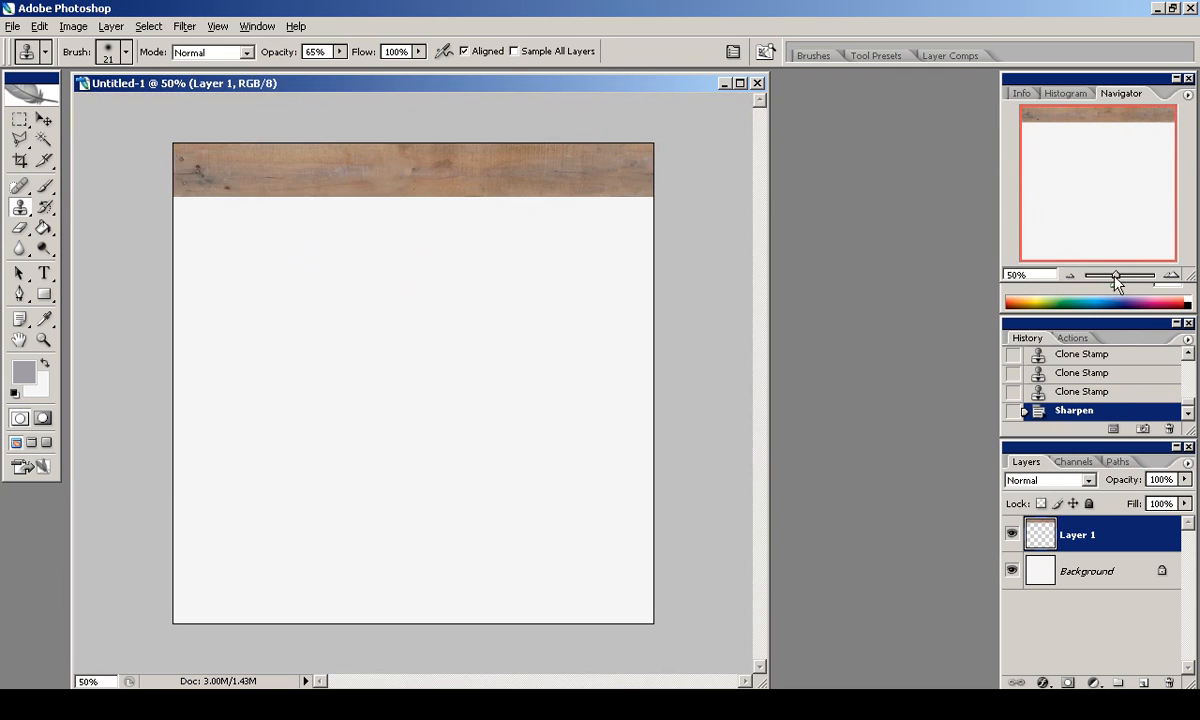
double_click(1171, 275)
left_click(1045, 129)
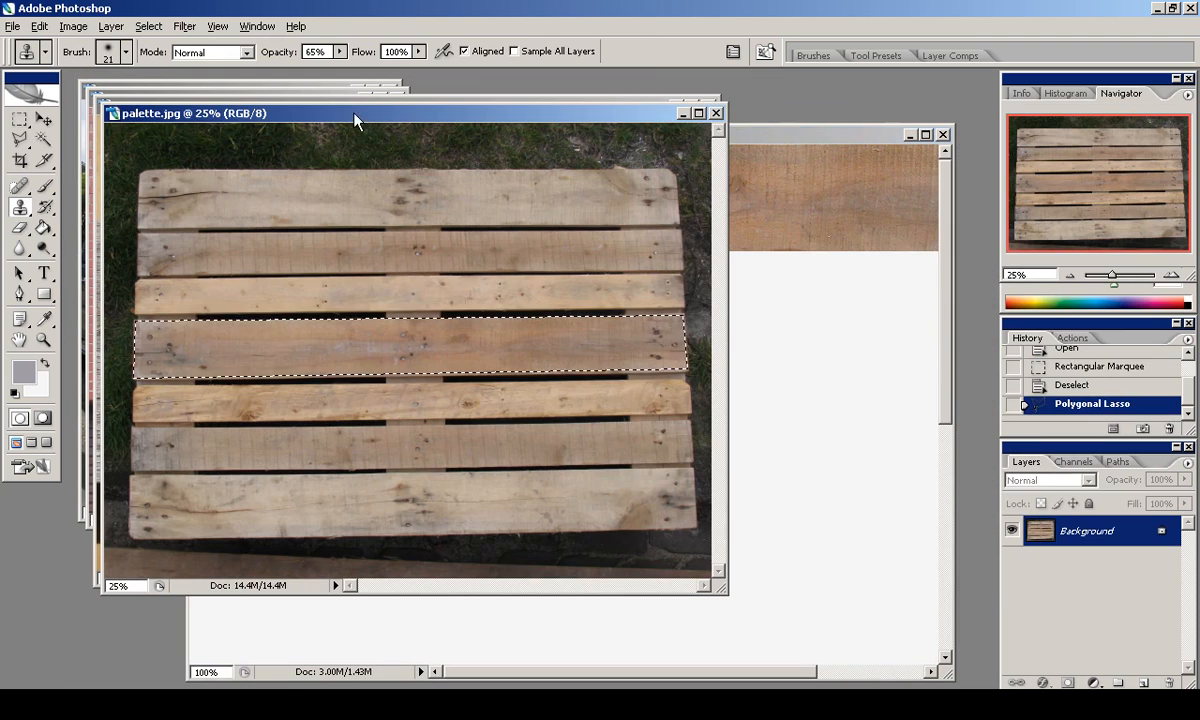
Outline the second plank from the top in palette.jpg with the Polygonal Lasso and paste it into the texture document.
left_click(19, 119)
key("ctrl+d")
left_click(19, 139)
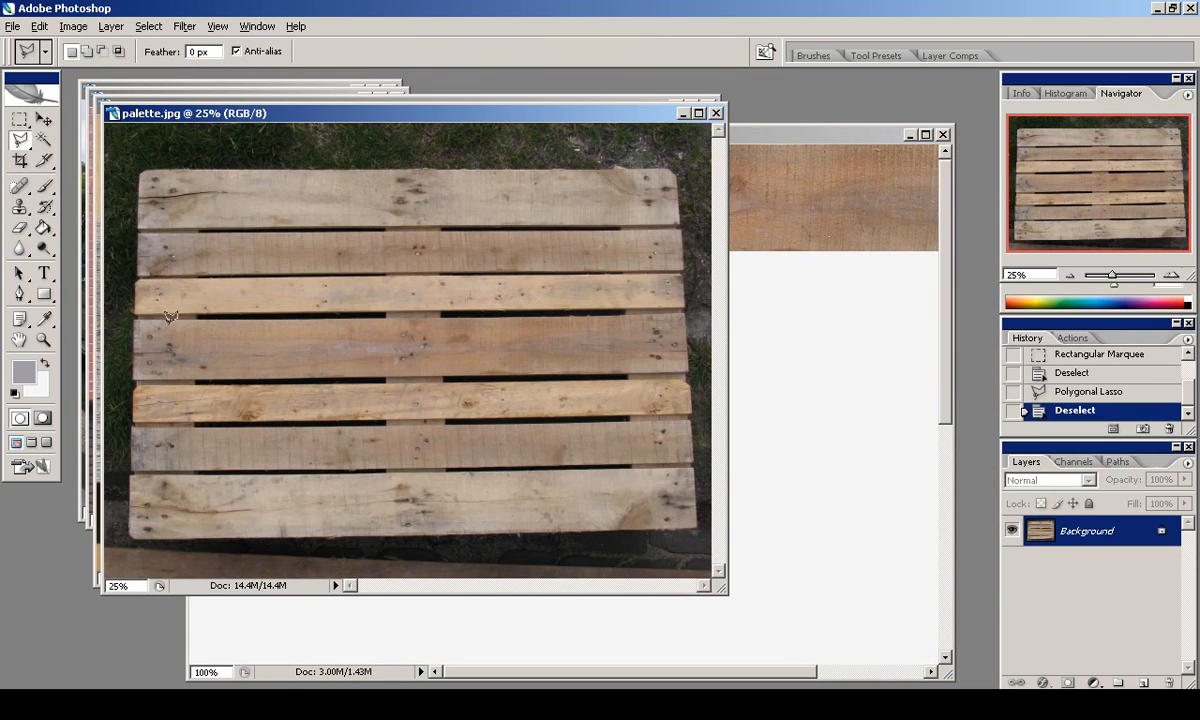
left_click(682, 233)
left_click(139, 236)
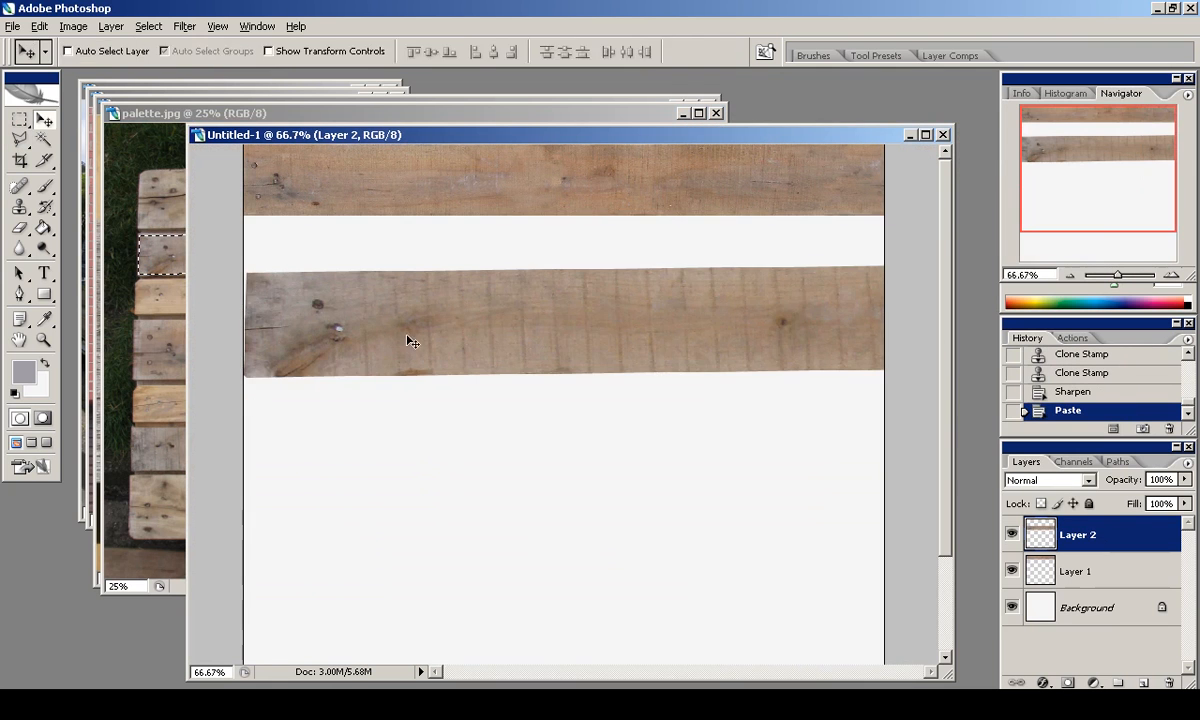
key("ctrl+t")
left_click_drag(288, 288, 251, 222)
left_click(708, 52)
Move the pasted plank up against the lower edge of the first plank.
left_click(185, 27)
mouse_move(225, 29)
left_click(232, 311)
left_click_drag(318, 293, 308, 250)
Scale the pasted plank to about 45% width, fit it below the first plank, and straighten its right end.
key("ctrl+t")
left_click_drag(243, 228, 244, 201)
left_click_drag(243, 338, 239, 339, "ctrl")
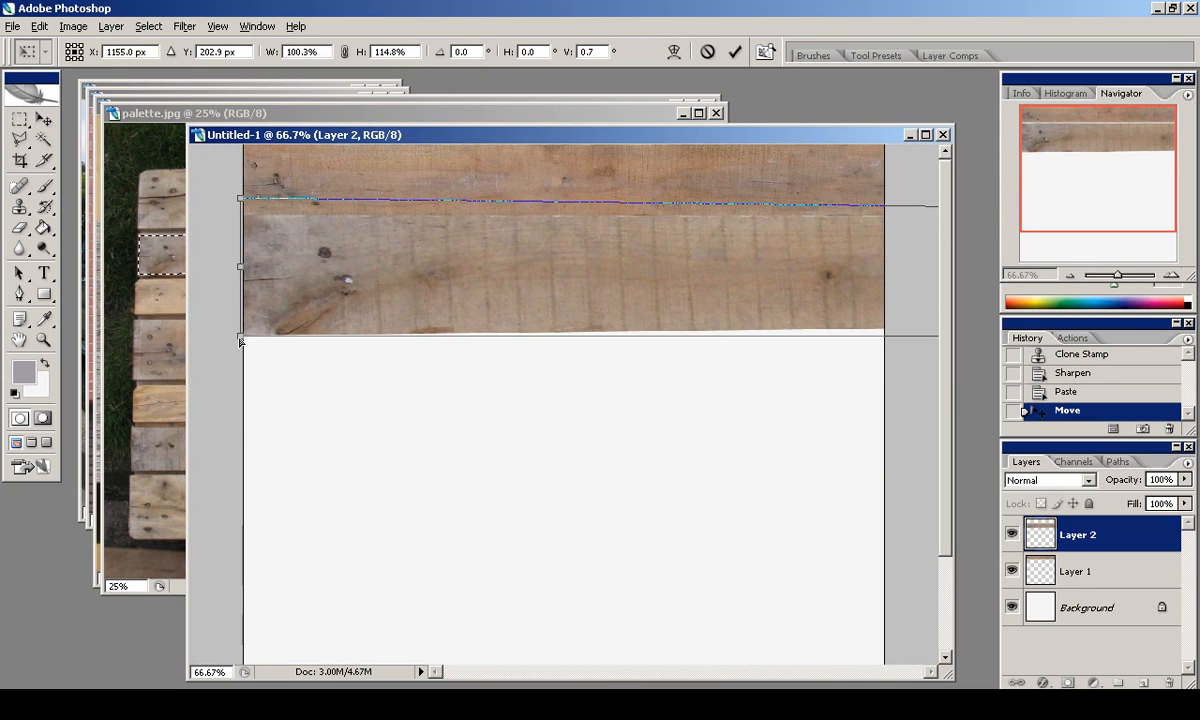
left_click_drag(241, 198, 640, 239, "alt+shift")
left_click_drag(880, 282, 483, 259)
left_click_drag(366, 247, 366, 239)
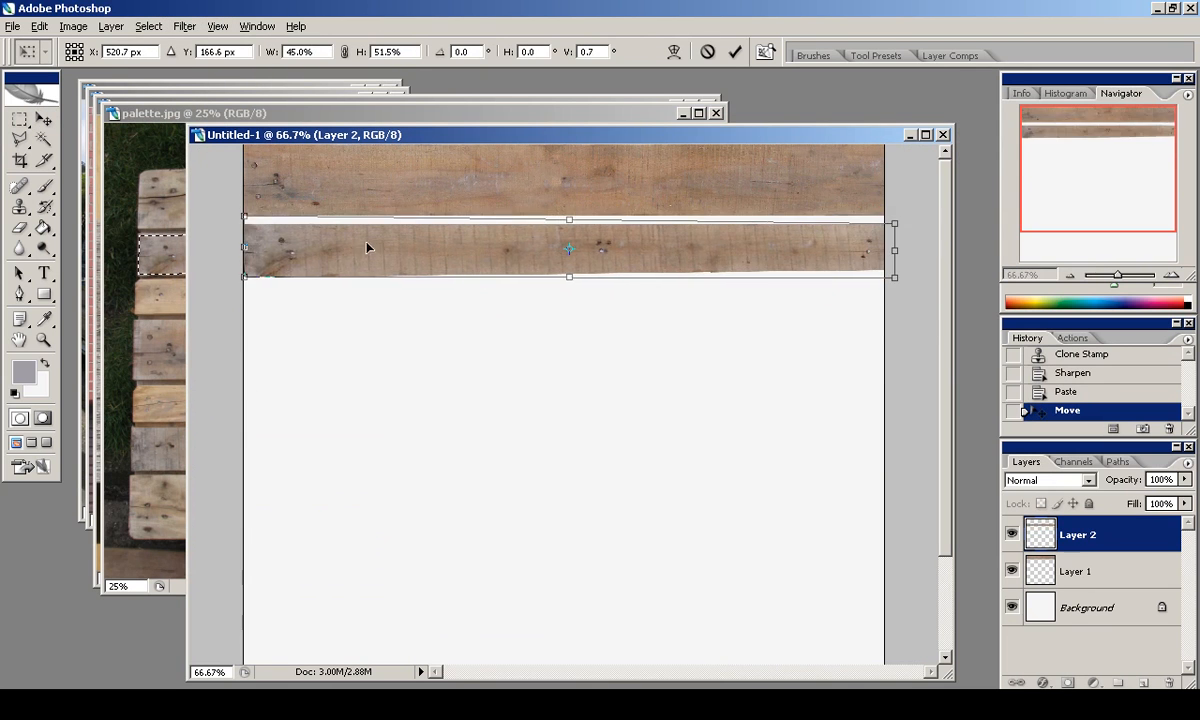
left_click_drag(894, 269, 895, 283, "ctrl")
left_click_drag(569, 275, 569, 283)
left_click(735, 53)
Free Transform the second plank again to square up its two left corners.
key("ctrl+t")
left_click_drag(243, 214, 239, 210, "ctrl")
left_click_drag(247, 278, 241, 278, "ctrl")
left_click(735, 54)
Load the first plank's outline as a selection, delete the overlap from Layer 2, clear the selection, and activate Layer 1.
left_click(1040, 570, "ctrl")
key("Delete")
key("ctrl+d")
left_click(1080, 571)
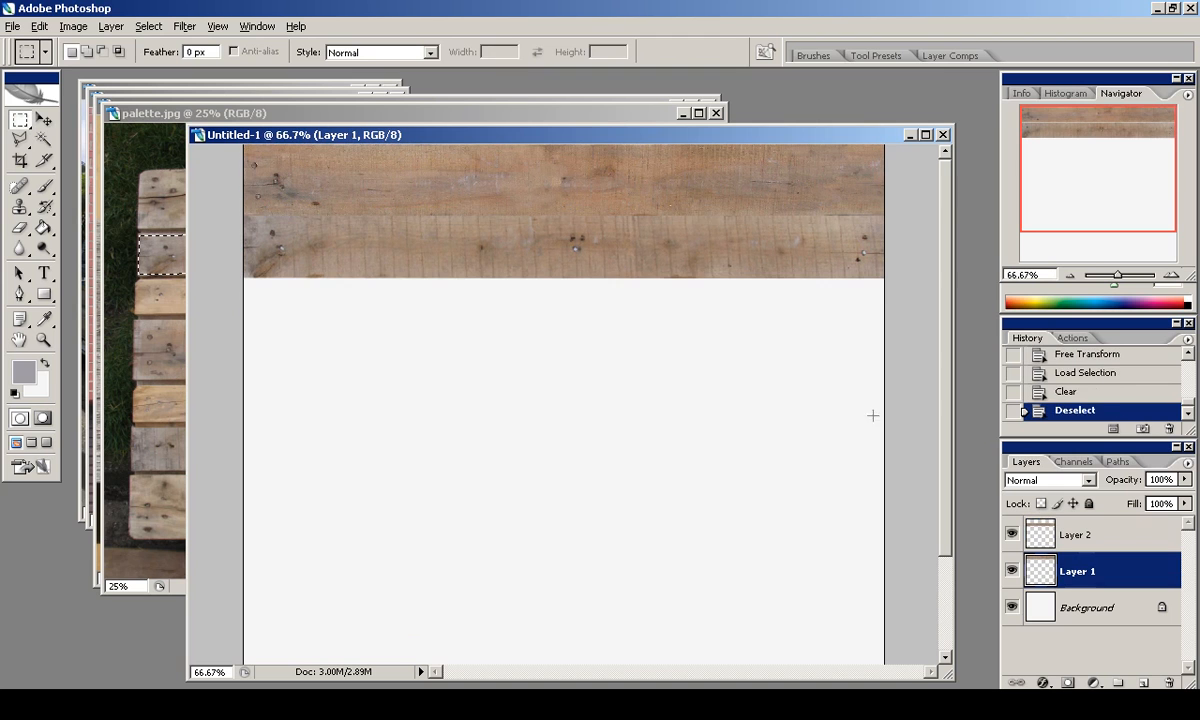
Delete the uneven strip along the second plank's lower edge from Layer 2 and clear the selection.
key("ctrl+z")
left_click(1078, 535)
key("Delete")
key("ctrl+d")
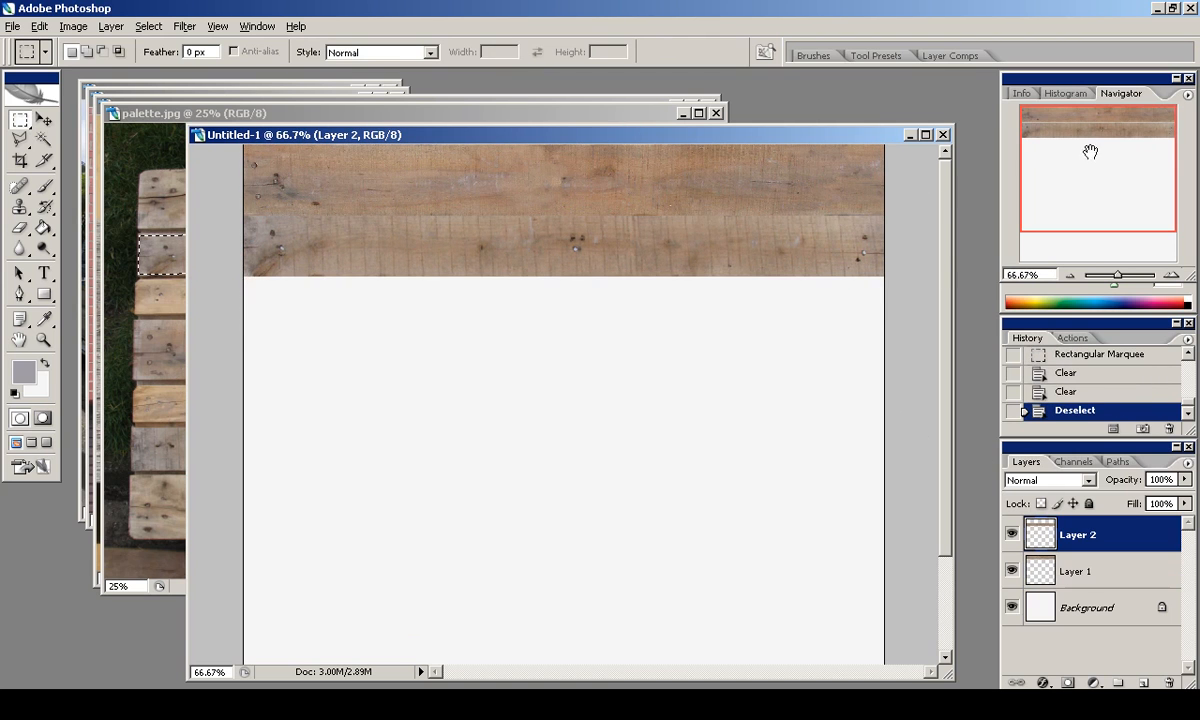
Select the whole canvas, trim it, and clear the selection.
key("ctrl+a")
left_click(73, 26)
left_click(100, 240)
left_click(991, 303)
key("ctrl+d")
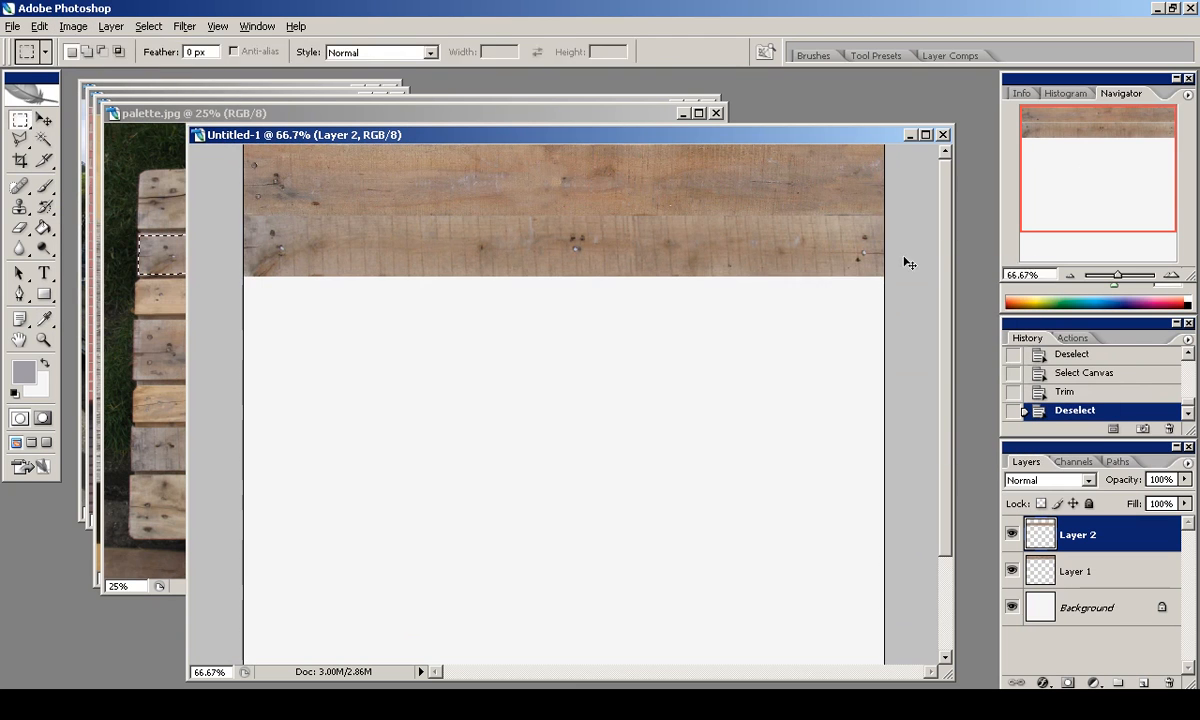
Try sharpening the second plank's layer and undo it.
left_click(216, 27)
left_click(209, 44)
left_click(1171, 276)
left_click(1146, 150)
key("ctrl+z")
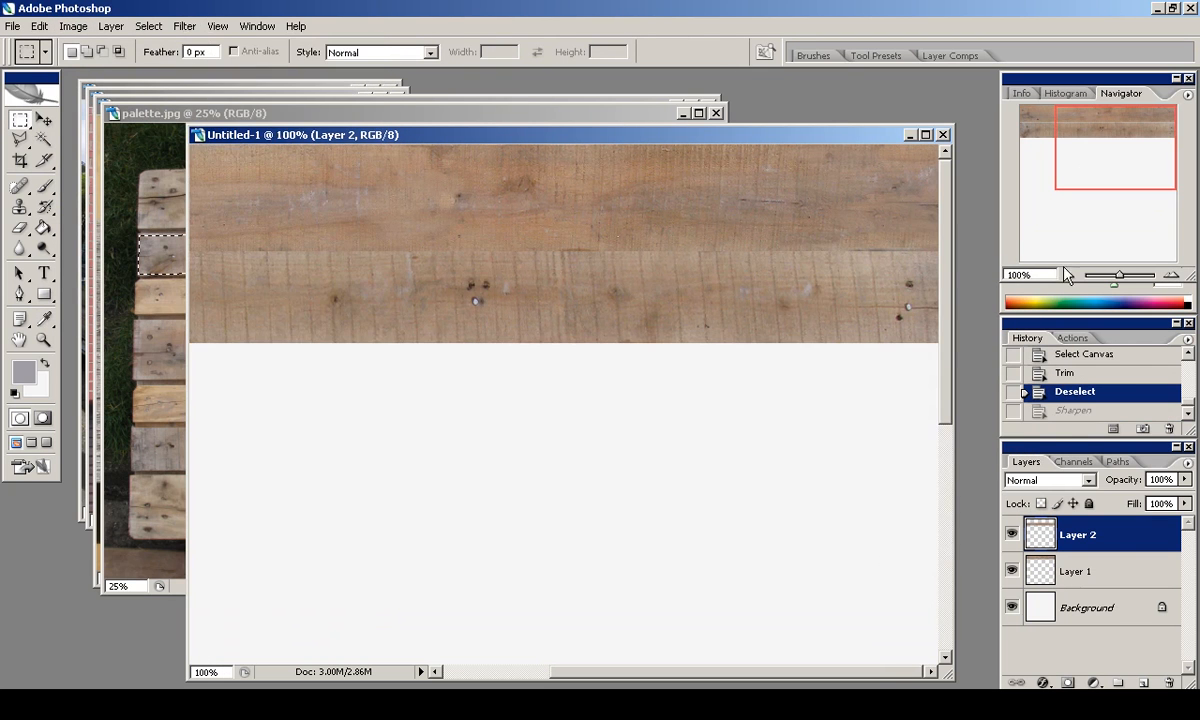
Shift the second plank with the Offset filter to bring its end seam into view.
left_click(187, 27)
mouse_move(230, 349)
left_click(420, 414)
left_click(983, 271)
Load Layer 2's outline as a selection and set the Clone Stamp to 100% opacity with the speckled brush at 42 px.
key("s")
left_click(1040, 535, "ctrl")
left_click_drag(340, 52, 381, 76)
right_click(697, 289)
scroll(812, 475, "down", 5)
left_click(782, 453)
left_click_drag(804, 330, 750, 330)
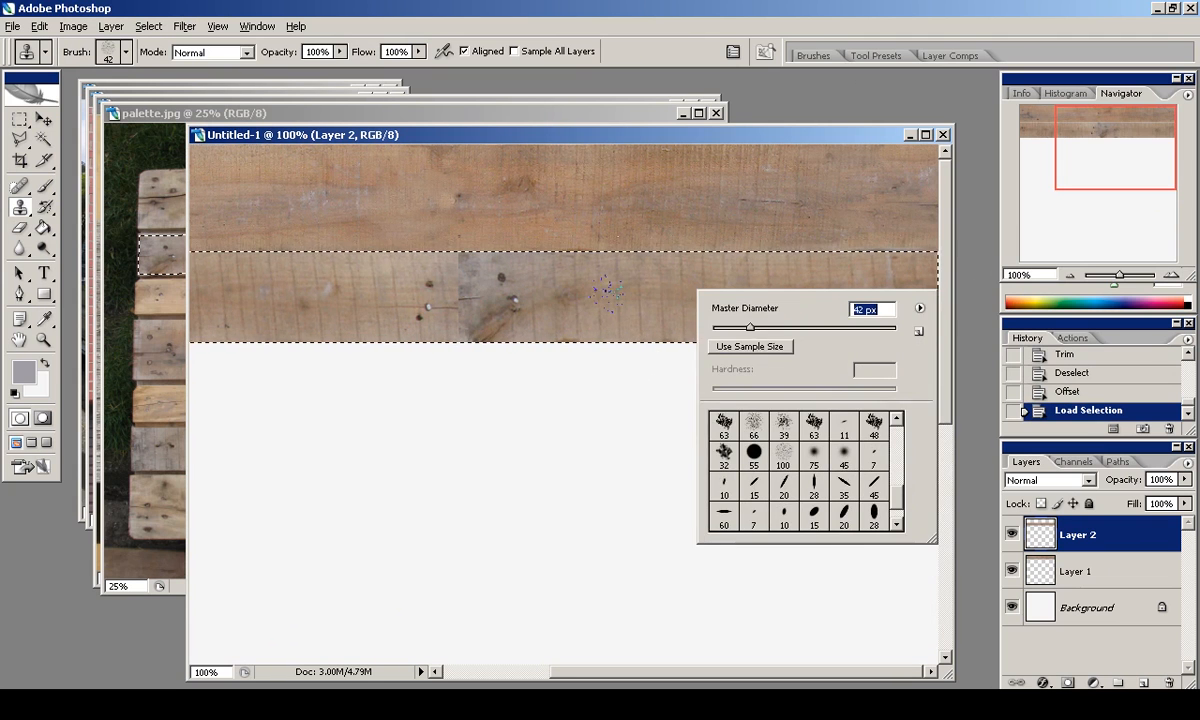
left_click(601, 286)
Clone ribbed wood over the seam, nail holes and dark knot beside it on the second plank.
left_click(740, 283, "alt")
left_click_drag(464, 264, 464, 325)
mouse_move(480, 262)
left_mouse_down()
mouse_move(496, 277)
mouse_move(472, 330)
left_mouse_up()
left_click_drag(485, 318, 512, 325)
left_click(738, 274, "alt")
left_click_drag(515, 302, 496, 298)
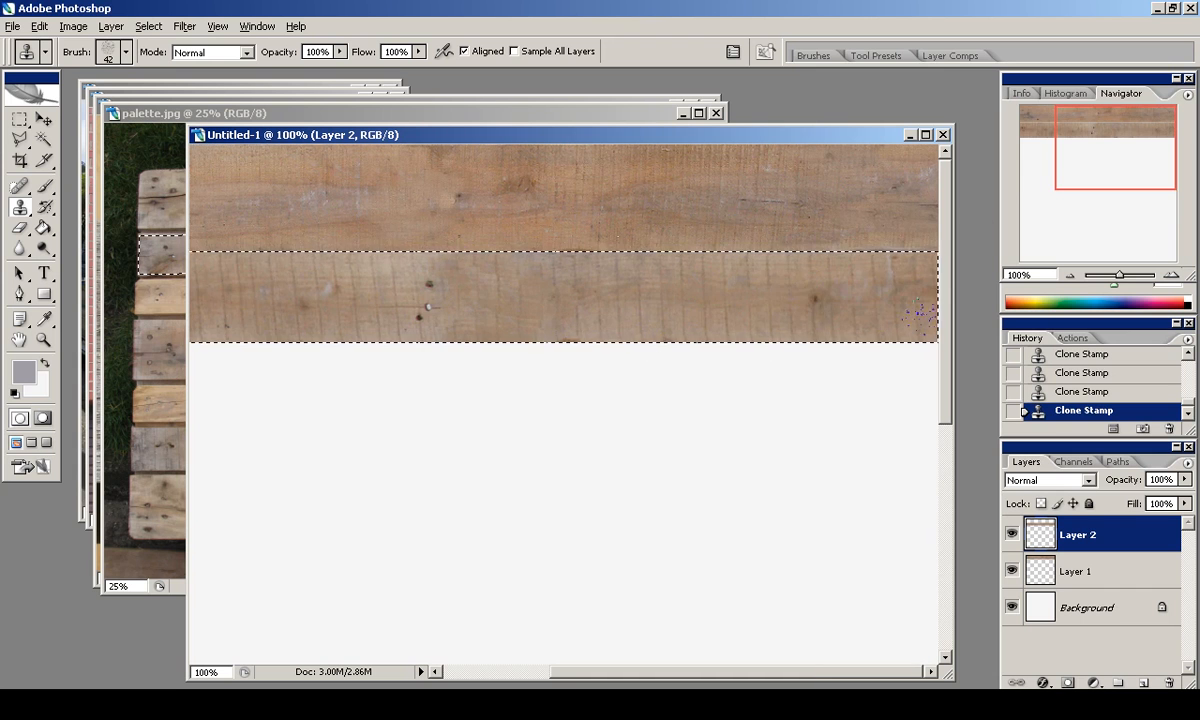
scroll(324, 283, "left", 5, "ctrl")
left_click_drag(1085, 153, 1100, 131)
Clear the selection and sharpen the second plank's layer.
key("m")
key("ctrl+d")
left_click(184, 26)
mouse_move(311, 319)
left_click(420, 319)
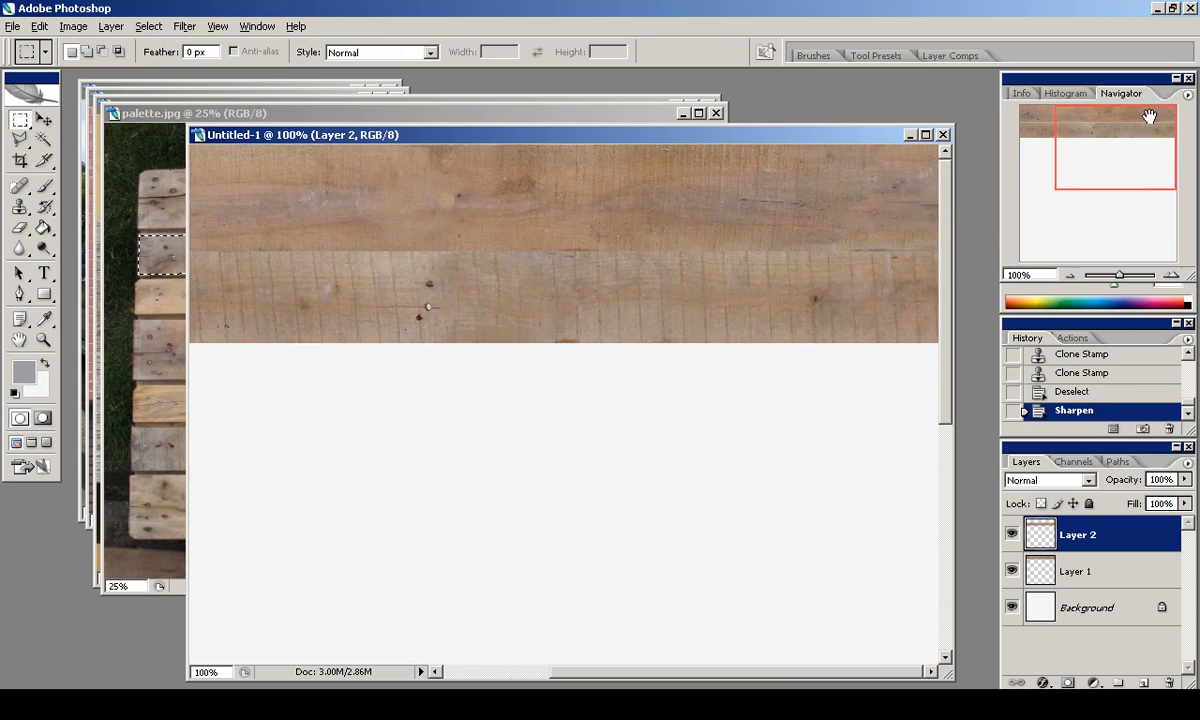
Outline the topmost plank in palette.jpg with the Polygonal Lasso and copy it into the texture document.
key("ctrl+minus")
left_click(400, 114)
key("l")
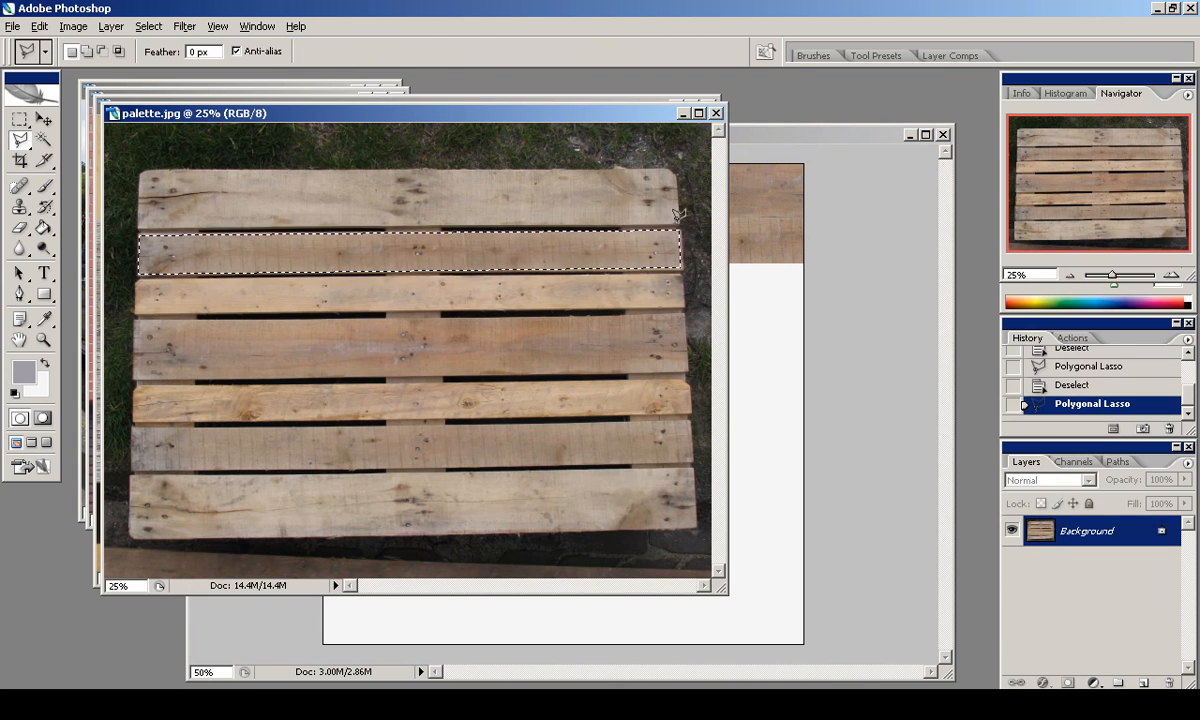
left_click(138, 228)
left_click(679, 222)
key("ctrl+c")
left_click(740, 132)
key("ctrl+v")
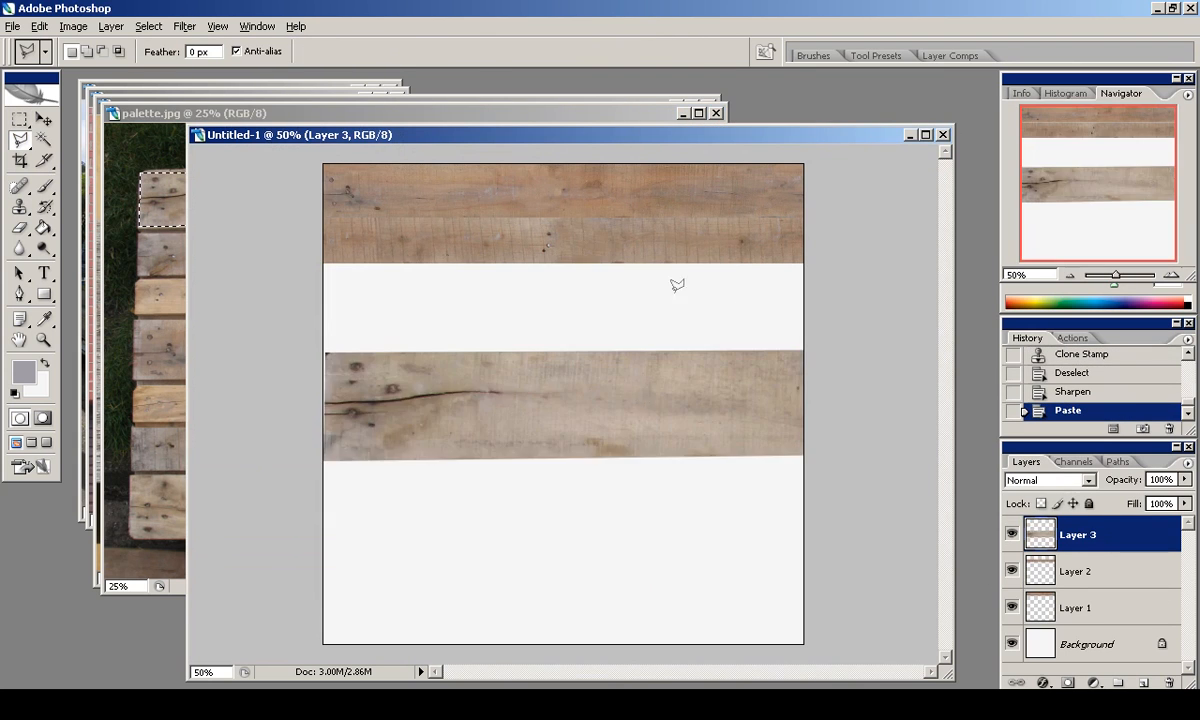
Free Transform the third plank to span the canvas width directly beneath the second plank, skewing its corners until its upper edge follows the joint.
key("ctrl+t")
left_click_drag(323, 350, 559, 373, "alt+shift")
left_click_drag(640, 400, 403, 292)
left_click_drag(928, 327, 804, 291)
key("ctrl+plus")
left_click_drag(1152, 184, 1152, 161)
left_click_drag(884, 278, 888, 275, "ctrl")
left_click_drag(244, 276, 238, 272, "ctrl")
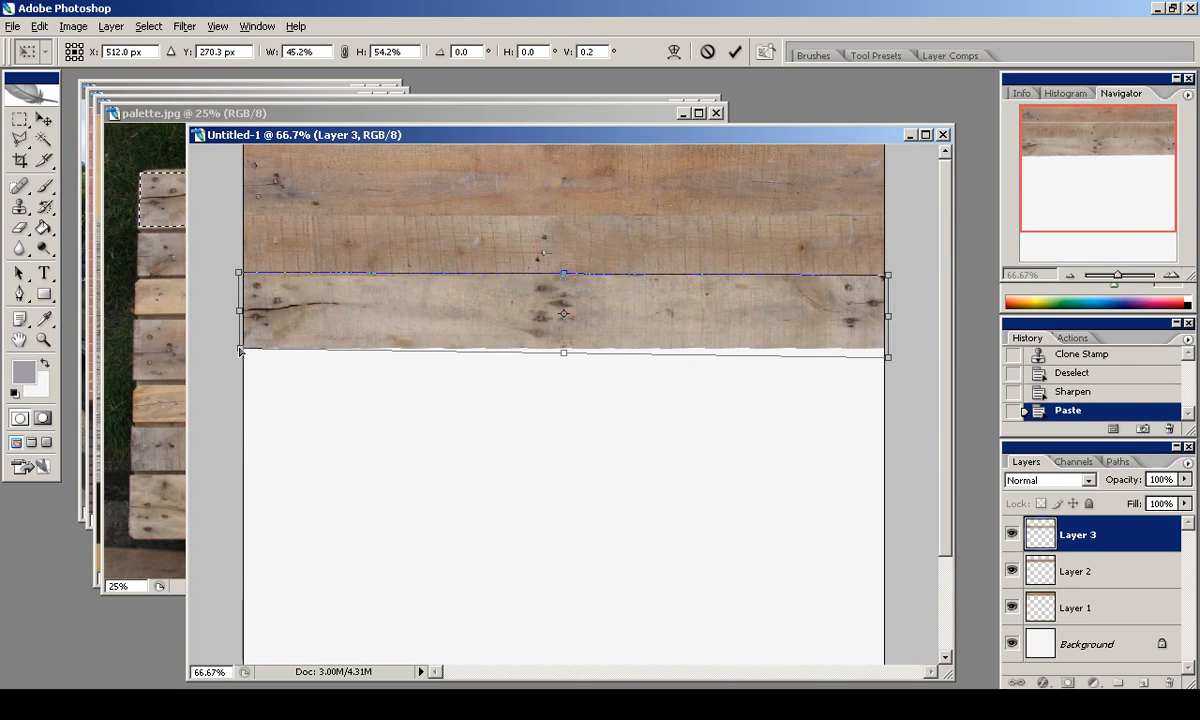
key("Return")
Cut off the third plank's uneven lower edge with a rectangular selection and clear the selection.
left_click(22, 122)
left_click_drag(236, 348, 894, 409)
key("Delete")
key("ctrl+d")
Select the whole canvas, trim all four sides based on the top left pixel color, and check the third plank's layer bounds.
key("ctrl+a")
left_click(40, 27)
mouse_move(73, 27)
left_click(90, 222)
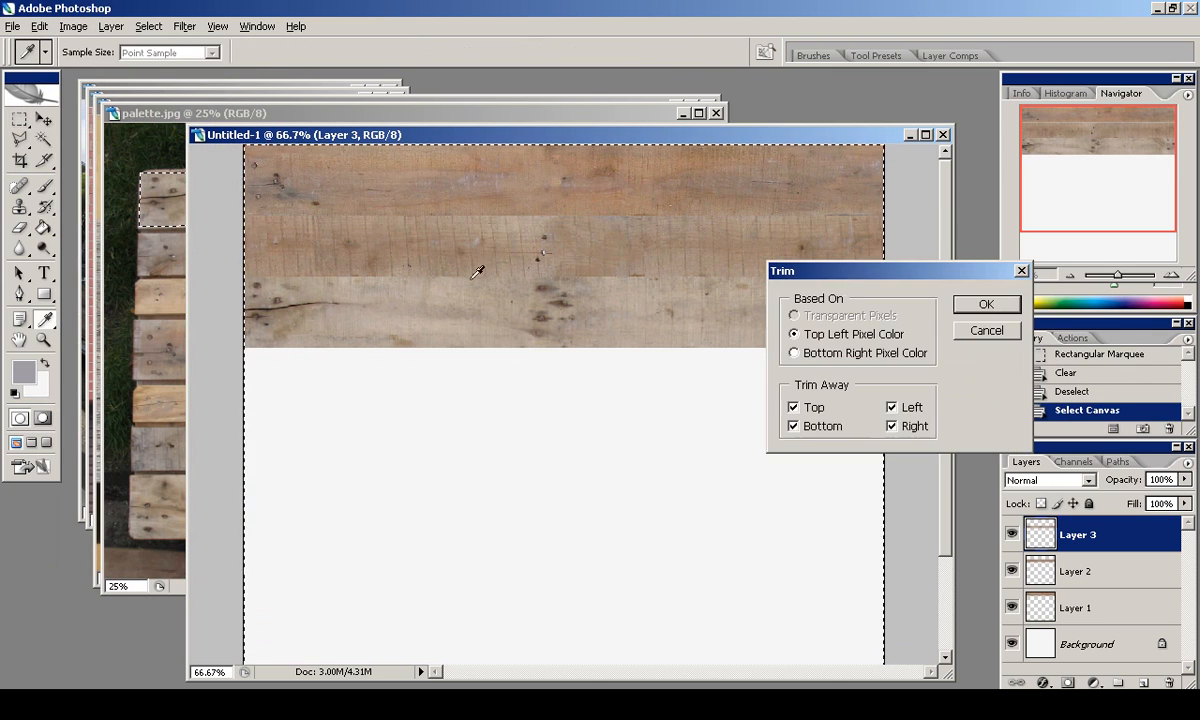
left_click(940, 306)
key("ctrl+t")
left_click(706, 52)
Shift the third plank's layer horizontally with the Offset filter so its end seam falls mid-canvas.
left_click(184, 27)
mouse_move(215, 335)
left_click(348, 398)
left_click(975, 272)
Load Layer 3's outline as a selection and clone clean wood over the third plank's central seam with the 42 px speckled brush.
left_click(1041, 531, "ctrl")
double_click(1172, 275)
left_click(1070, 275)
left_click(21, 206)
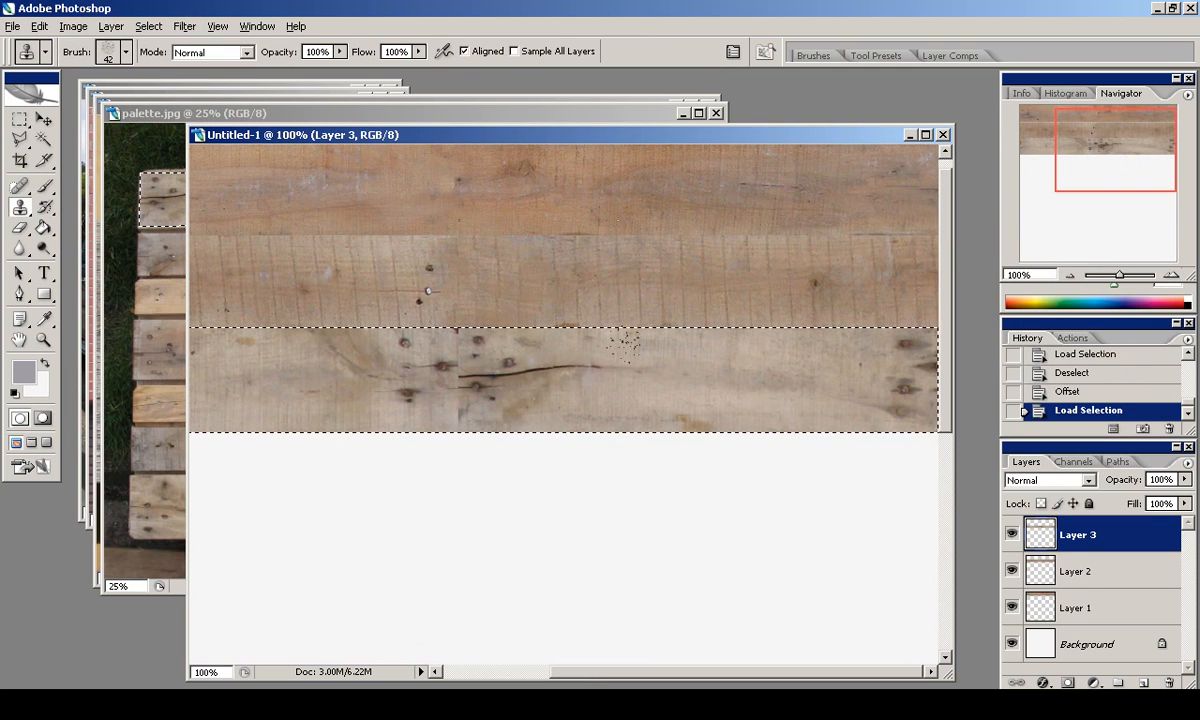
left_click(746, 403, "alt")
left_click(707, 368)
left_click_drag(487, 400, 508, 403)
Clone away the remaining nail holes and seam around the third plank's crack using a 27 px brush.
left_click(661, 391, "alt")
right_click(660, 385)
left_click(762, 562)
left_click_drag(690, 420, 699, 420)
left_click(718, 361, "alt")
left_click_drag(492, 402, 515, 407)
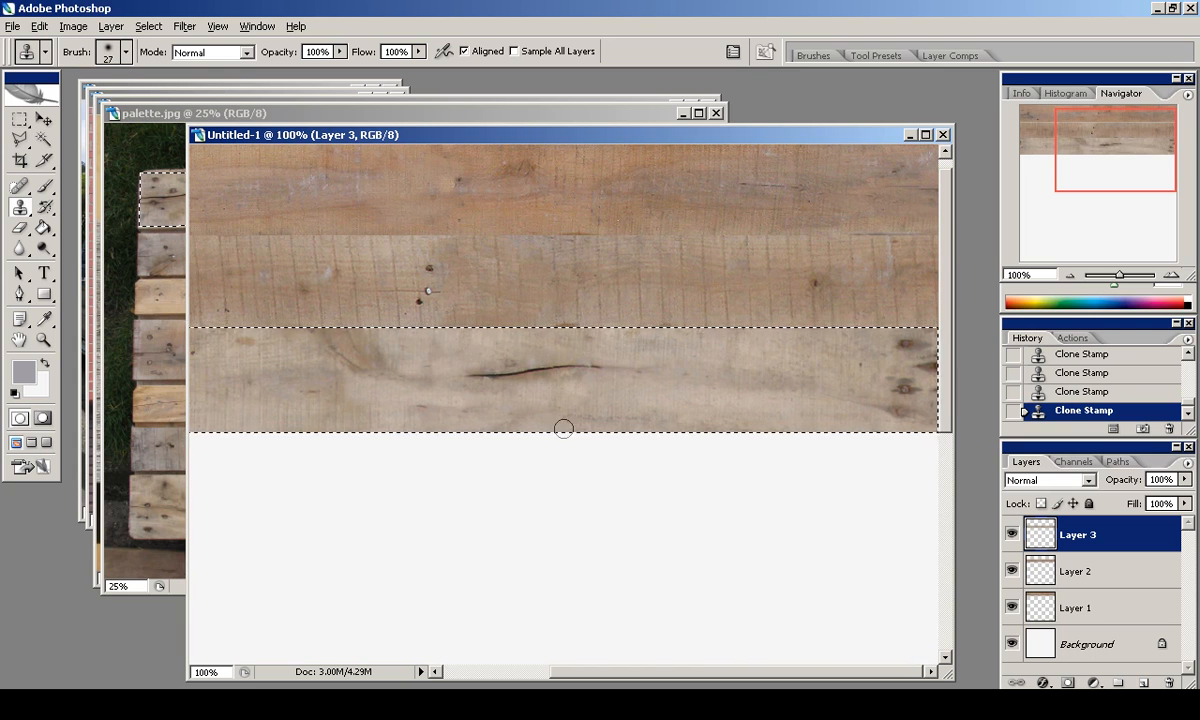
left_click(216, 409, "alt")
mouse_move(357, 405)
left_mouse_down()
mouse_move(345, 403)
mouse_move(402, 422)
left_mouse_up()
key("ctrl+alt+z")
Clear the selection, reapply the Offset filter to the third plank's layer and sharpen it.
mouse_move(1110, 142)
left_mouse_down()
mouse_move(1053, 137)
mouse_move(1172, 140)
mouse_move(1028, 114)
left_mouse_up()
key("m")
key("ctrl+d")
left_click(184, 26)
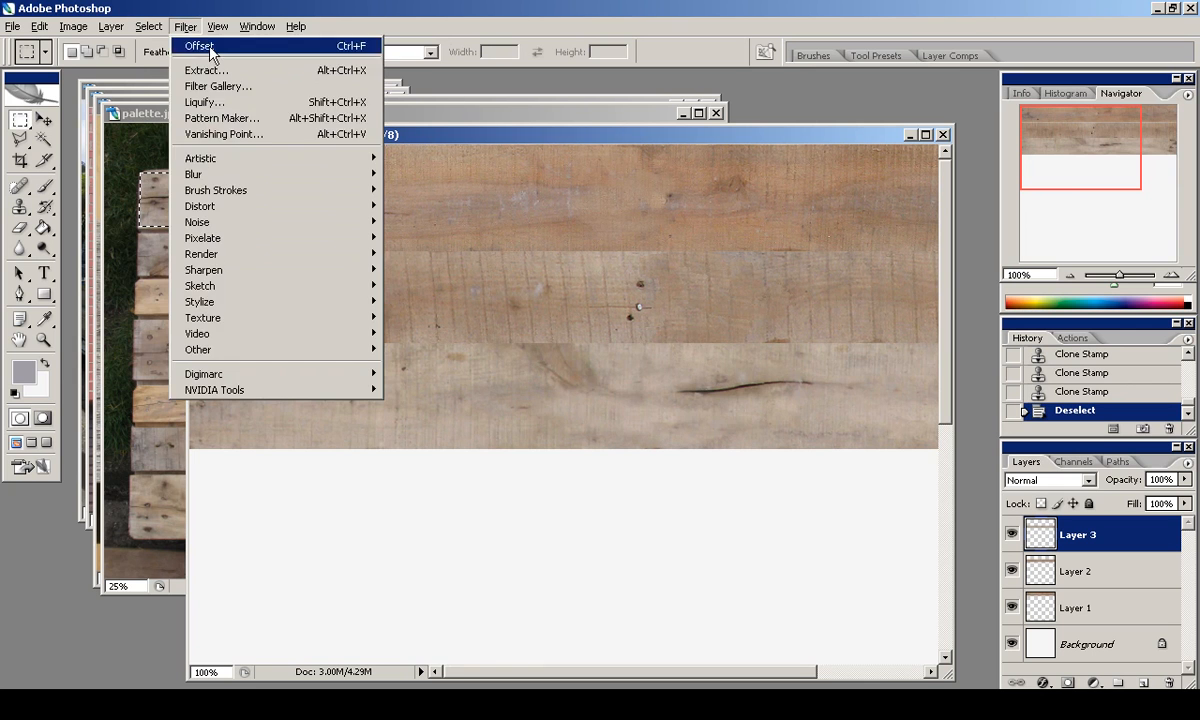
left_click(208, 44)
left_click(190, 26)
left_click(415, 268)
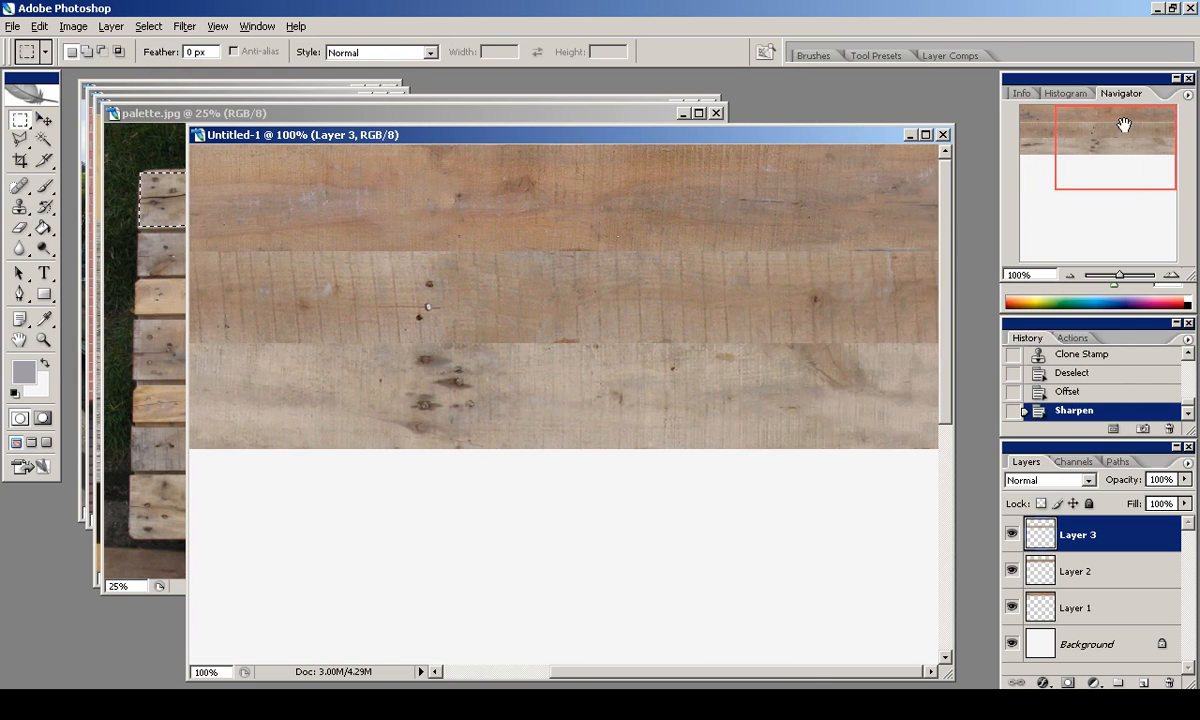
Outline the fifth plank from the top in palette.jpg with the Polygonal Lasso and copy it into the texture document.
key("ctrl+minus")
key("ctrl+minus")
left_click(150, 113)
left_click(22, 140)
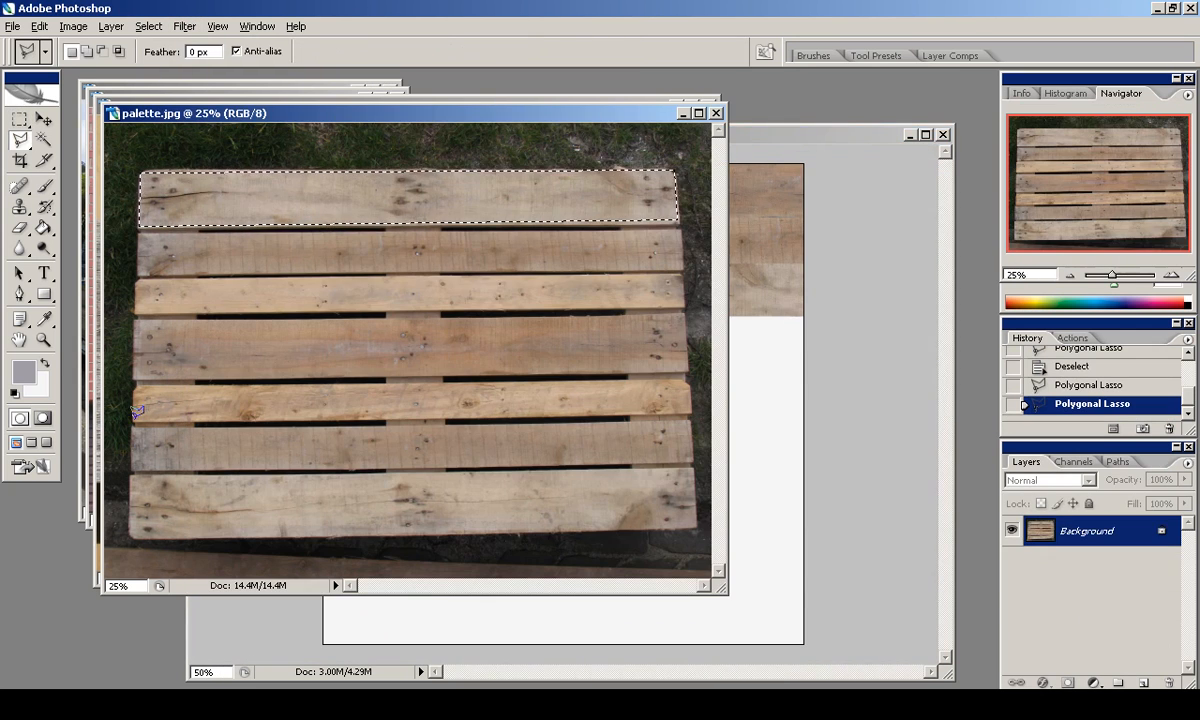
left_click(135, 419)
key("ctrl+c")
left_click(823, 133)
key("ctrl+v")
Free Transform the fourth plank to span the canvas width beneath the third plank, skewing its corners to level it.
key("ctrl+t")
left_click_drag(328, 366, 508, 381, "alt+shift")
left_click_drag(651, 402, 367, 343)
mouse_move(219, 344)
left_mouse_down("alt")
mouse_move(323, 343)
mouse_move(323, 331)
left_mouse_up("alt")
left_click_drag(900, 340, 810, 375)
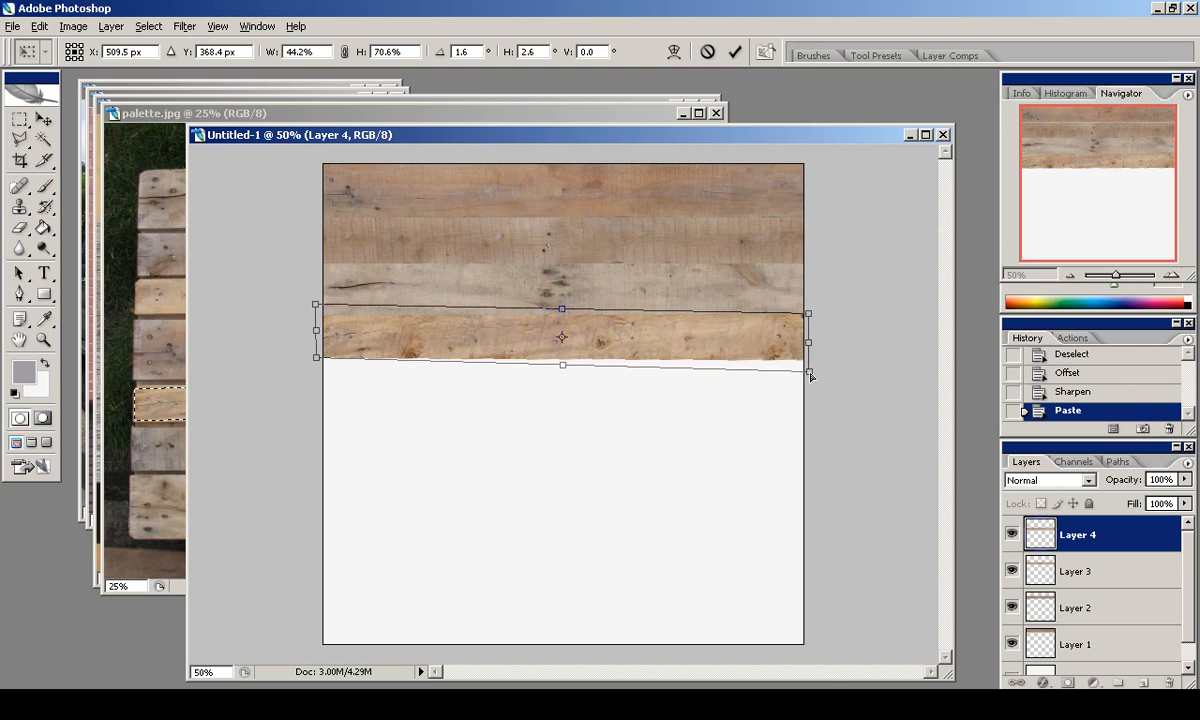
left_click(735, 51)
Load Layer 3's outline as a selection, delete the overlapping part of Layer 4 and deselect.
left_click(1040, 571, "ctrl")
key("Delete")
left_click(19, 119)
left_click(514, 404)
Cut off the fourth plank's uneven lower edge and open Trim with the whole canvas selected.
left_click(1171, 274)
left_click_drag(1094, 185, 1092, 166)
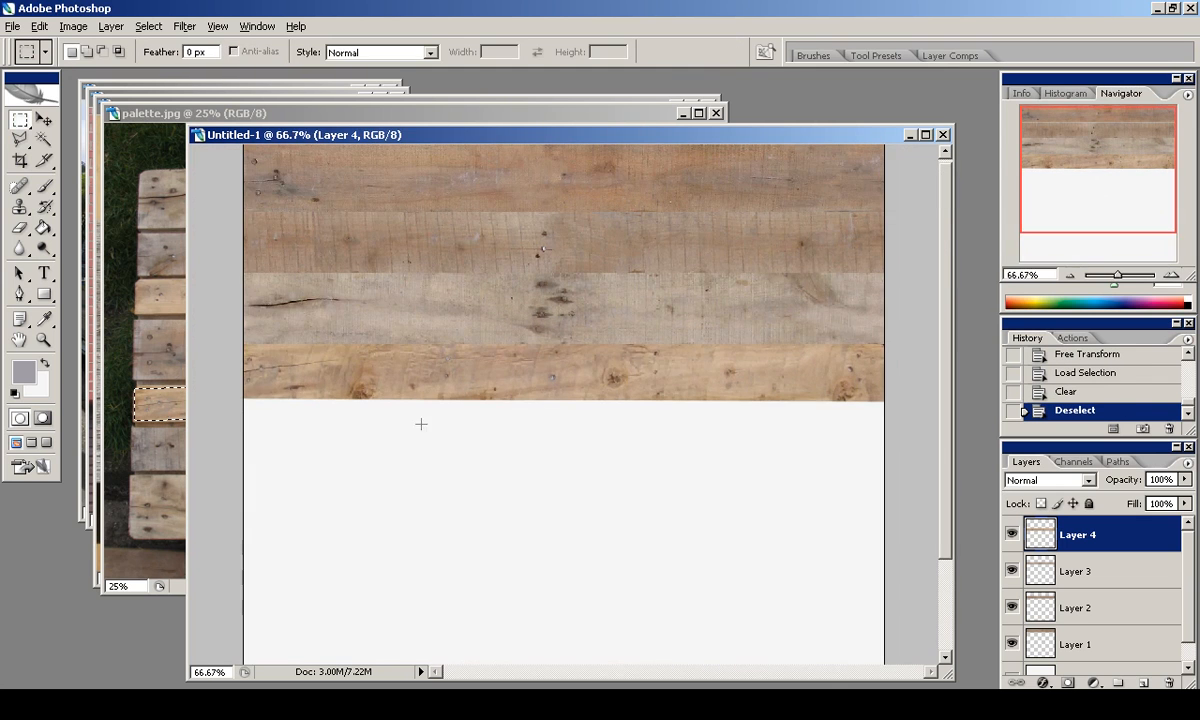
left_click(73, 26)
left_click(90, 237)
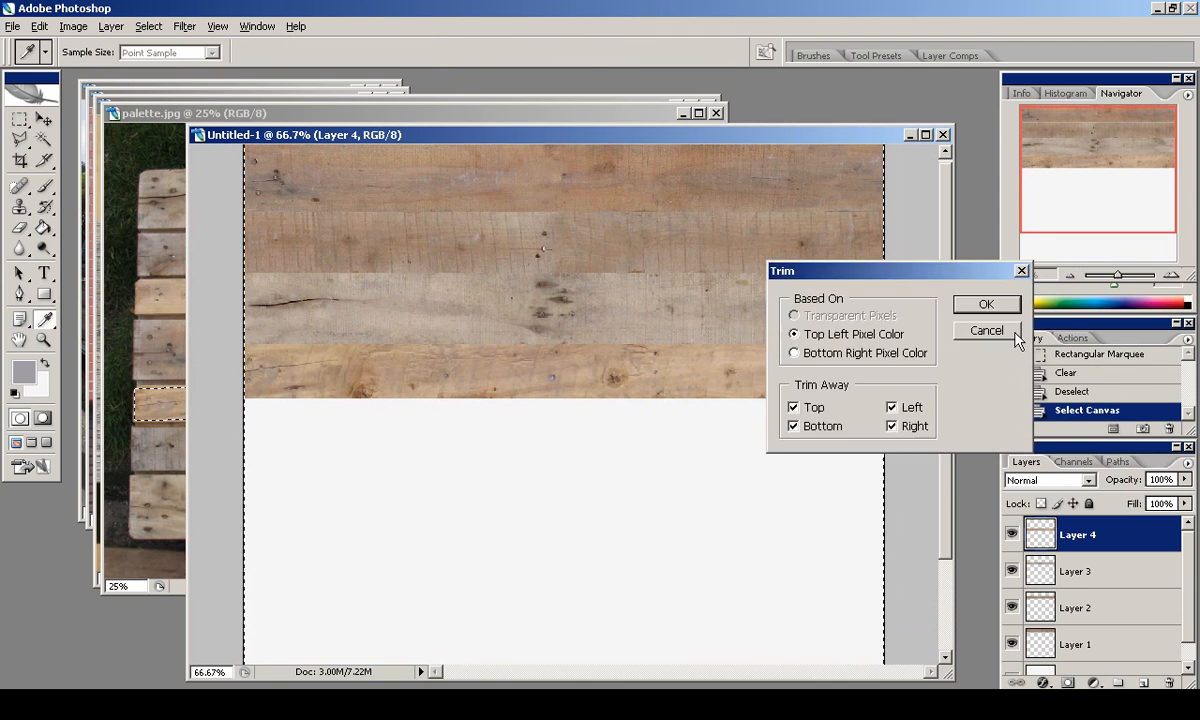
Trim the canvas based on the top left pixel color and offset the tan plank layer to expose its seam.
left_click(986, 303)
key("ctrl+d")
left_click(1171, 274)
left_click(184, 27)
mouse_move(200, 350)
left_click(407, 415)
left_click(975, 273)
Clone wood grain over the seam in the tan plank, restricted to that layer's outline, and clear the selection.
left_click(1040, 535, "ctrl")
left_click(19, 207)
left_click(731, 350, "alt")
left_click(532, 325)
mouse_move(562, 350)
left_mouse_down()
mouse_move(590, 346)
mouse_move(395, 358)
mouse_move(635, 398)
left_mouse_up()
key("m")
key("ctrl+d")
Apply the Sharpen filter to the tan plank layer.
left_click(184, 27)
mouse_move(300, 270)
left_click(413, 271)
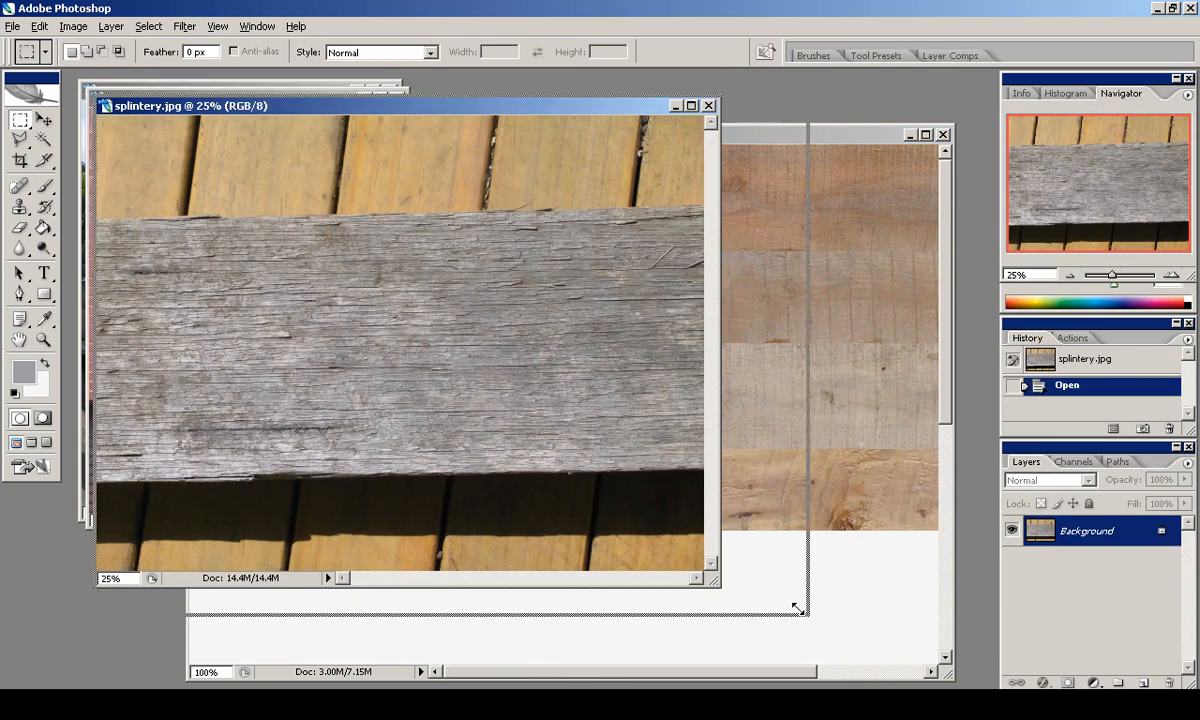
Copy a full-width strip from the upper part of the grey board in splintery.jpg and paste it into Untitled-1.
left_click_drag(797, 608, 811, 613)
mouse_move(148, 245)
left_mouse_down()
mouse_move(774, 311)
mouse_move(774, 348)
left_mouse_up()
key("ctrl+c")
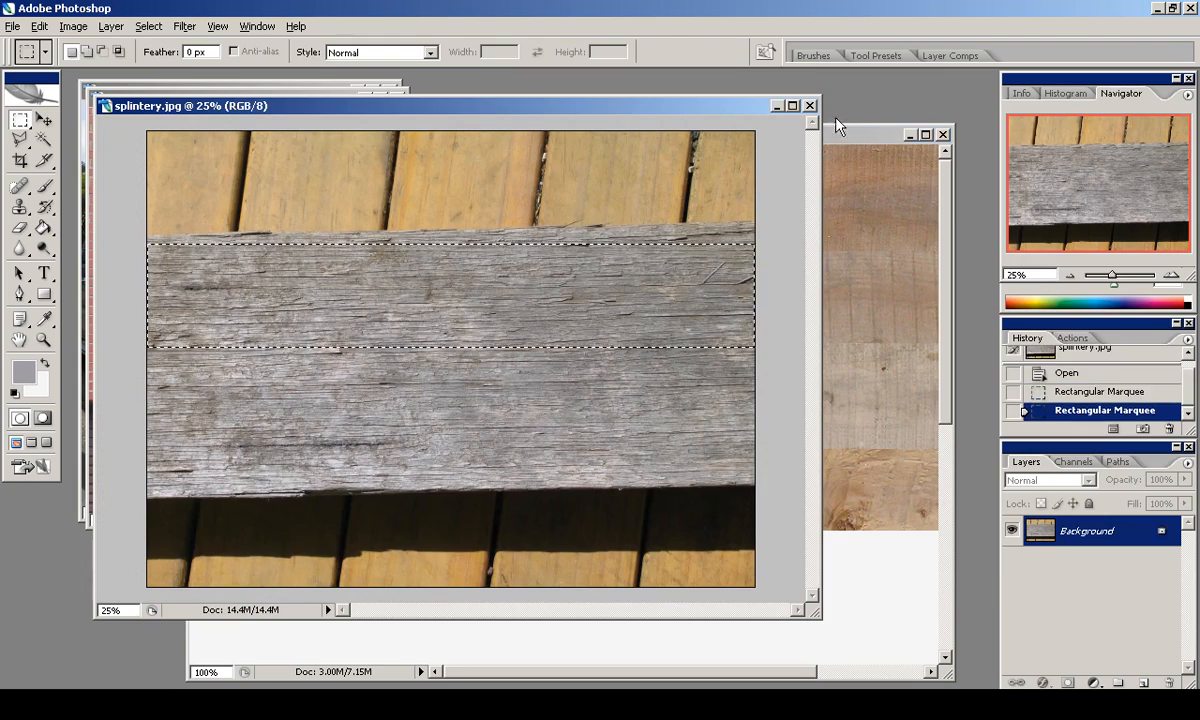
left_click(834, 134)
key("ctrl+minus")
key("ctrl+minus")
key("ctrl+v")
Scale the pasted grey strip to the canvas width and fit it directly below the tan plank.
left_click_drag(662, 358, 662, 412, "ctrl")
key("ctrl+t")
left_click_drag(323, 354, 496, 415)
left_click_drag(683, 448, 493, 388)
left_click_drag(718, 429, 803, 418)
key("Return")
Offset the grey plank layer so its side seam falls inside the canvas.
key("ctrl+plus")
key("ctrl+plus")
left_click(1069, 277)
left_click(1069, 277)
key("ctrl+plus")
key("ctrl+plus")
mouse_move(1092, 182)
left_mouse_down()
mouse_move(1080, 198)
mouse_move(1114, 193)
left_mouse_up()
left_click(218, 27)
mouse_move(204, 348)
left_click(413, 412)
key("Return")
Blend the seam in the grey plank with the Clone Stamp inside the layer's outline, and clear the selection.
left_click(1040, 534, "ctrl")
left_click(19, 207)
left_click(712, 315, "alt")
left_click_drag(455, 300, 575, 330)
left_click_drag(400, 380, 640, 378)
left_click_drag(340, 374, 610, 372)
left_click_drag(300, 376, 513, 383)
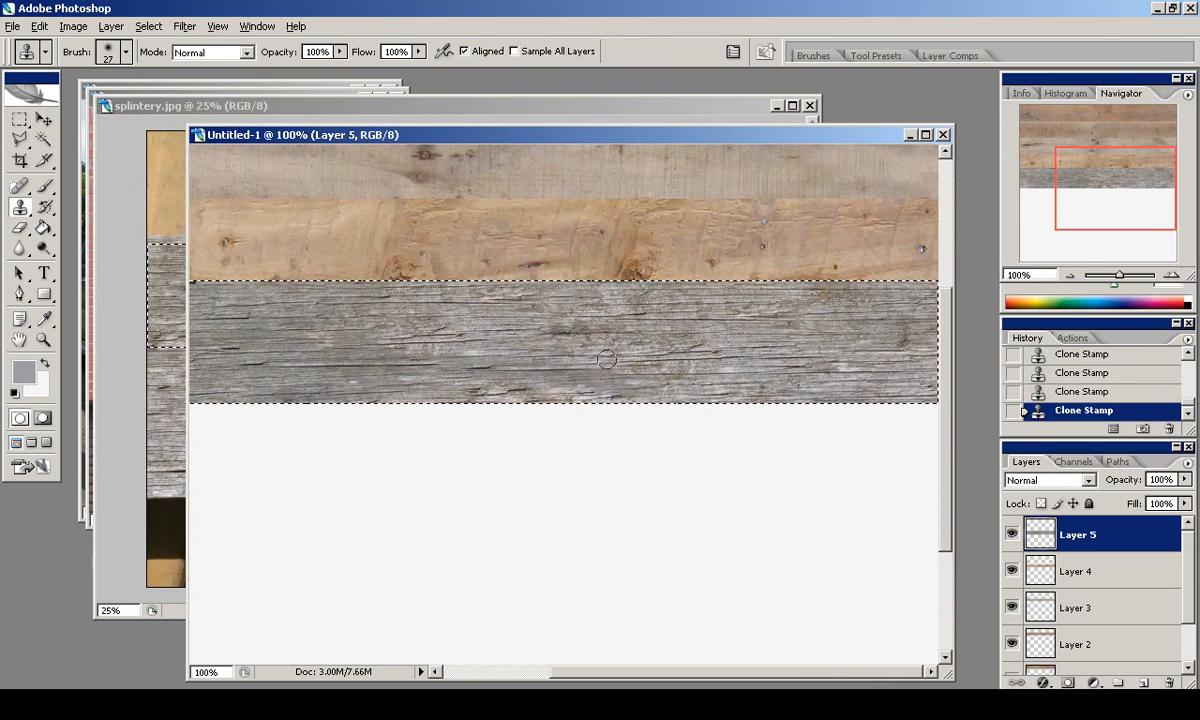
left_click_drag(652, 367, 313, 345)
left_click(20, 119)
key("ctrl+d")
Try sharpening the grey plank layer with filters and undo the result.
double_click(1070, 275)
double_click(1171, 275)
left_click(184, 27)
left_click(425, 334)
key("Return")
key("ctrl+z")
left_click(184, 27)
left_click(450, 270)
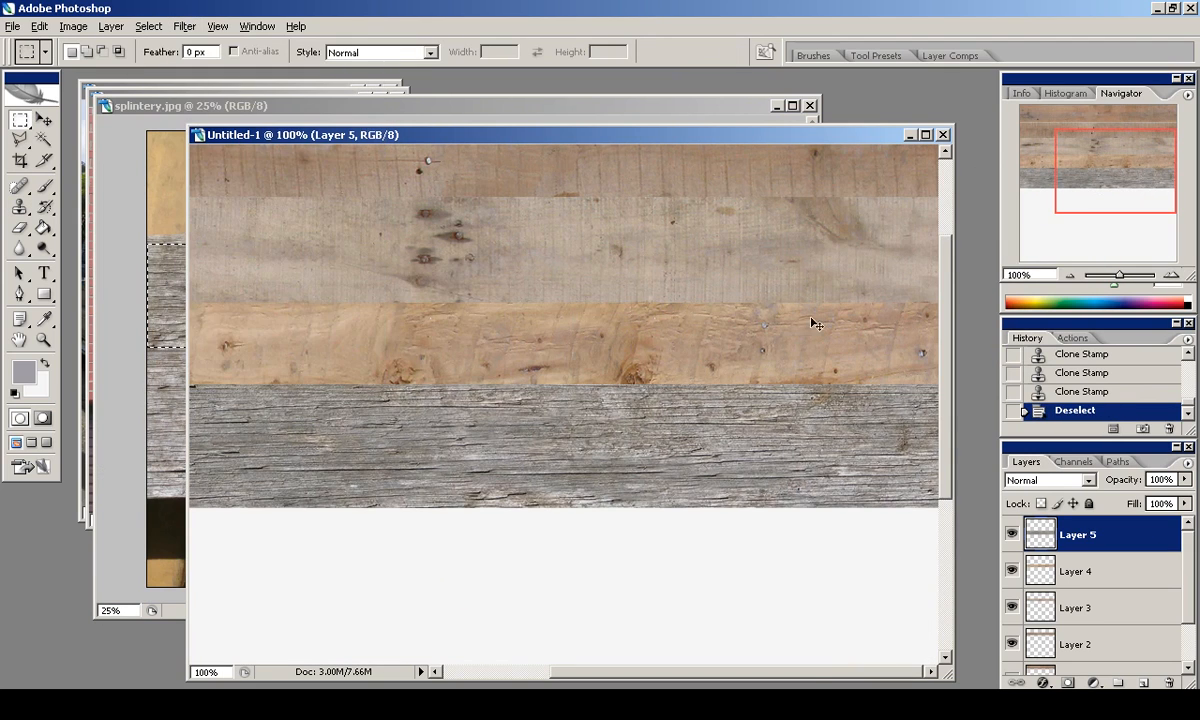
key("ctrl+z")
Paste a second strip of the splintery board beneath the first grey plank and scale it to the canvas width.
left_click_drag(1075, 152, 1041, 148)
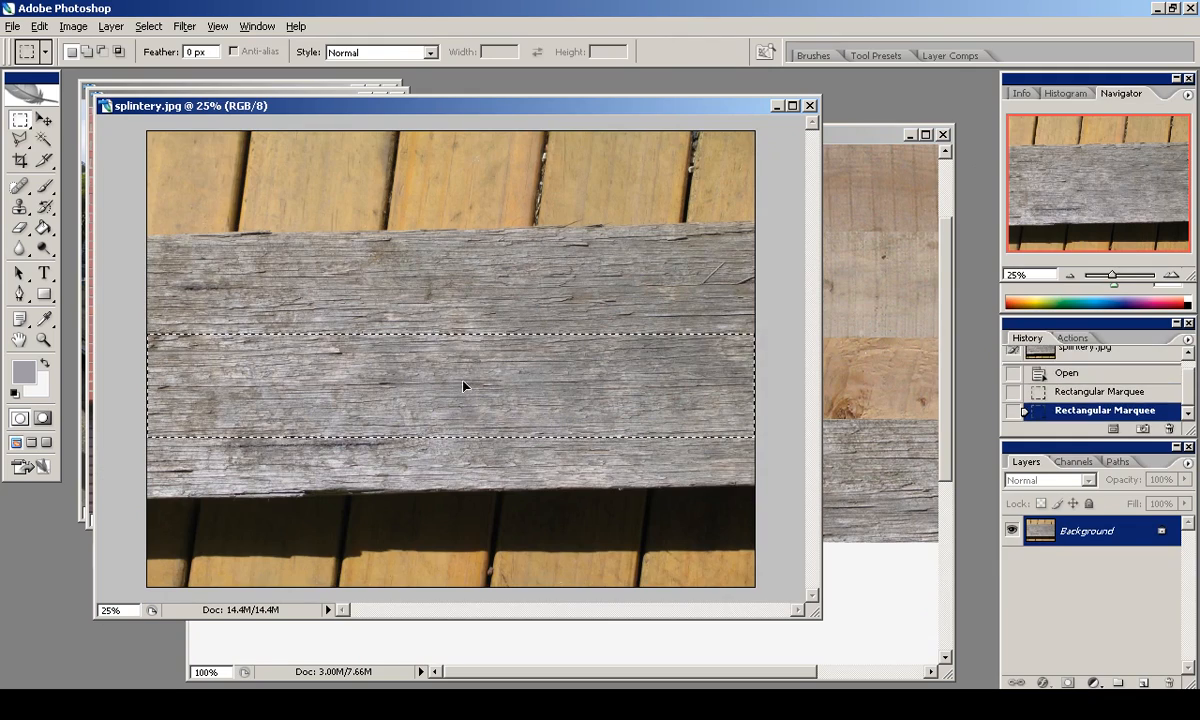
double_click(1070, 275)
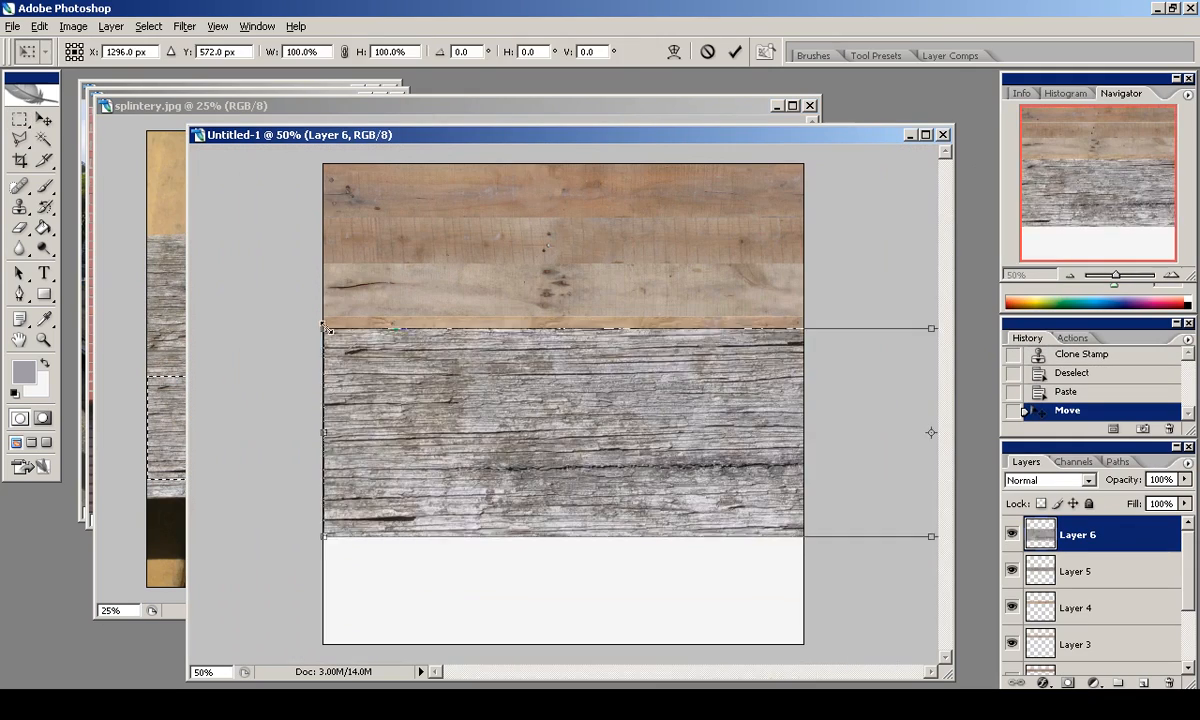
left_click_drag(924, 528, 800, 481)
key("Return")
Offset the second grey plank layer to bring its side seam into view.
double_click(1172, 276)
left_click_drag(1120, 167, 1094, 165)
left_click(185, 27)
left_click(439, 404)
left_click(992, 273)
Clone grain over the seam in the second grey plank within its outline, and clear the selection.
left_click(1040, 534, "ctrl")
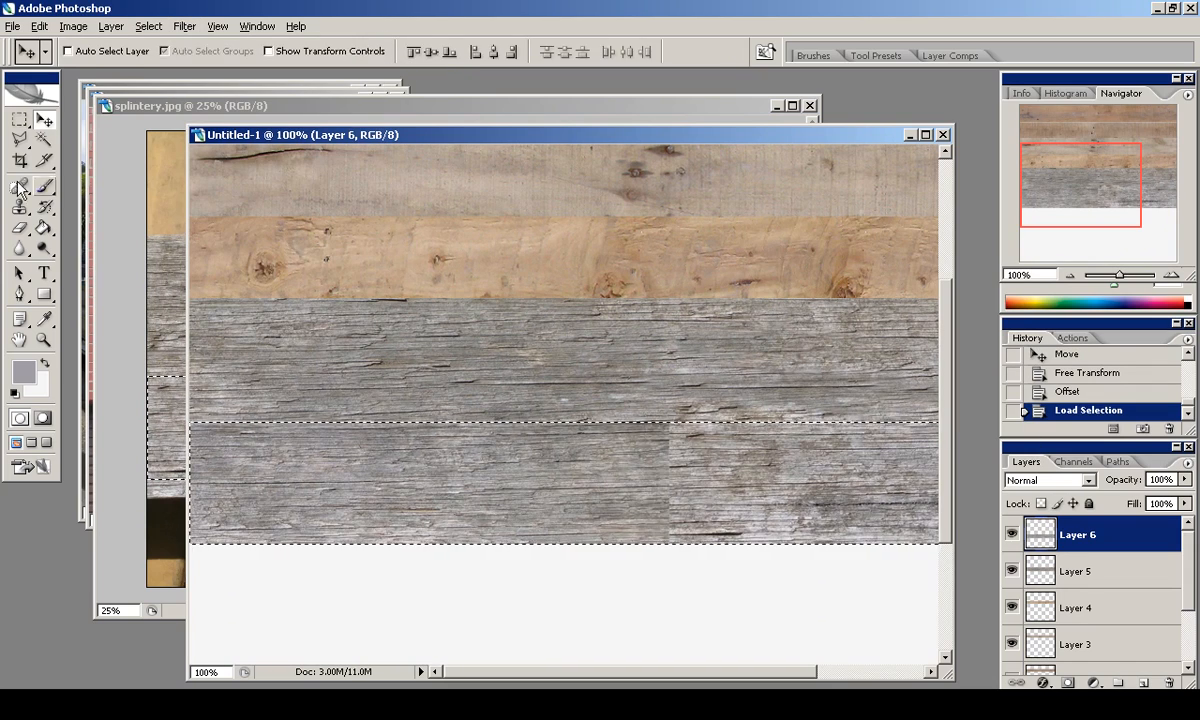
key("s")
left_click(720, 522, "alt")
left_click_drag(668, 440, 670, 498)
left_click_drag(557, 508, 680, 490)
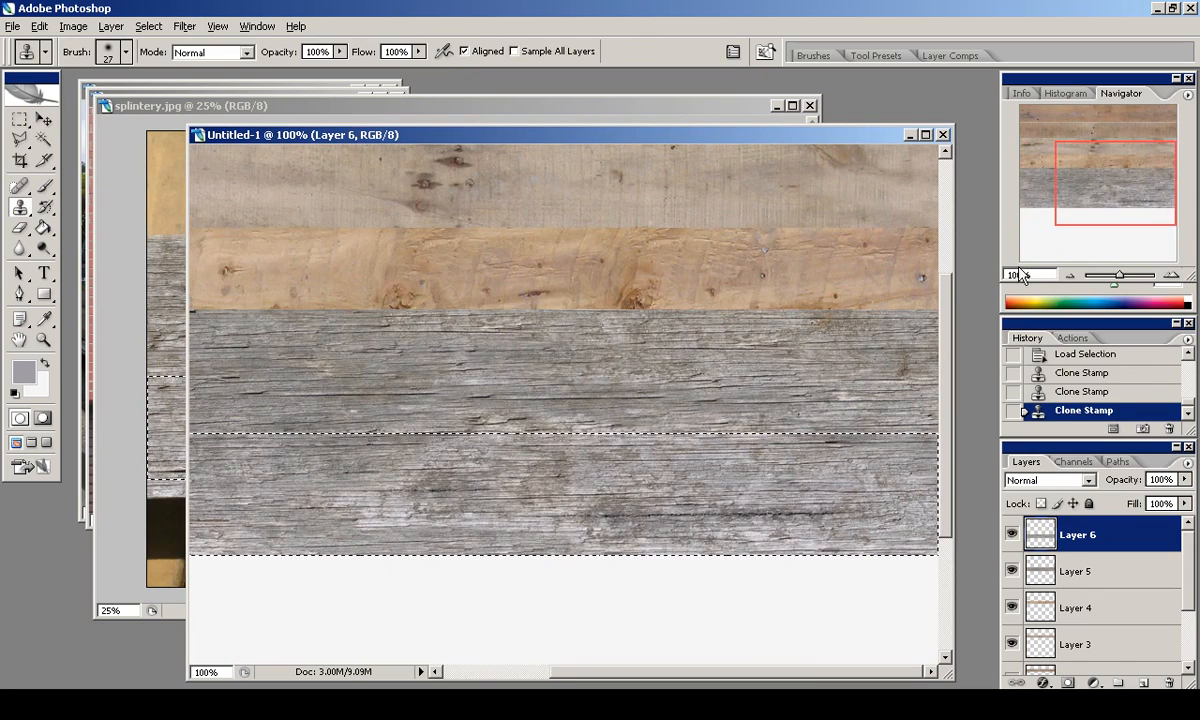
key("m")
key("ctrl+d")
Close the splintery.jpg source photo.
left_click(762, 105)
left_click(810, 106)
left_click(603, 276)
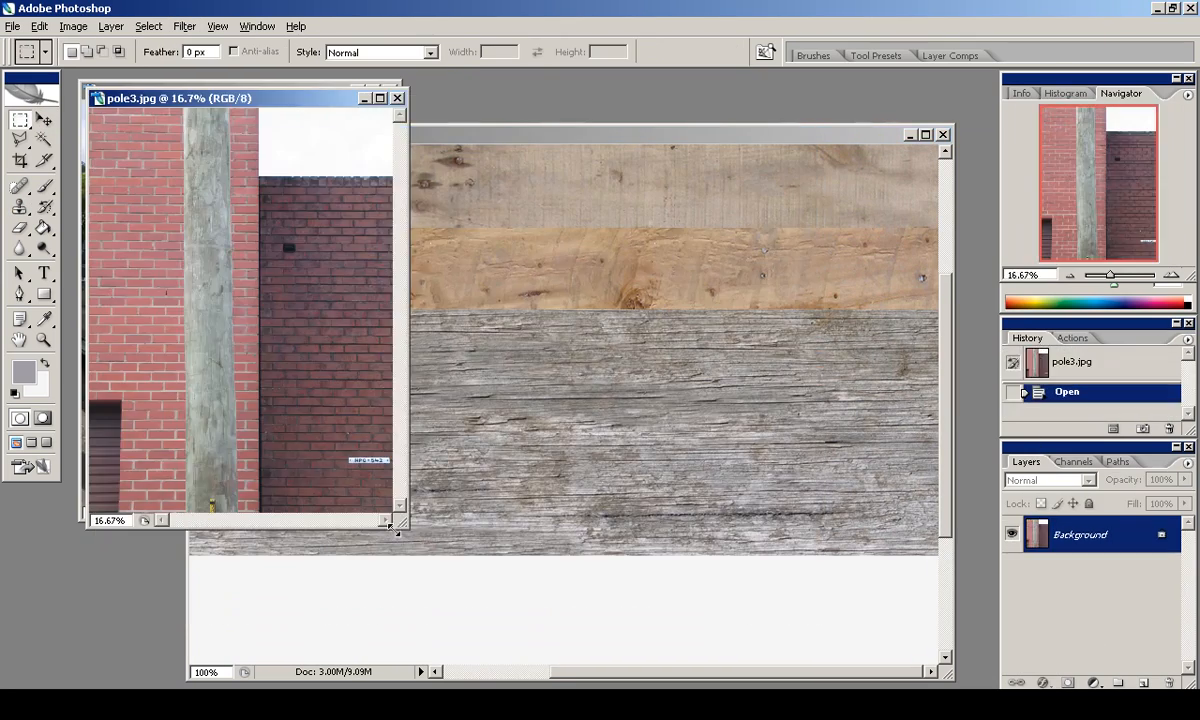
Outline the wooden pole in pole3.jpg with the Polygonal Lasso and copy it.
key("ctrl+d")
left_click(20, 145)
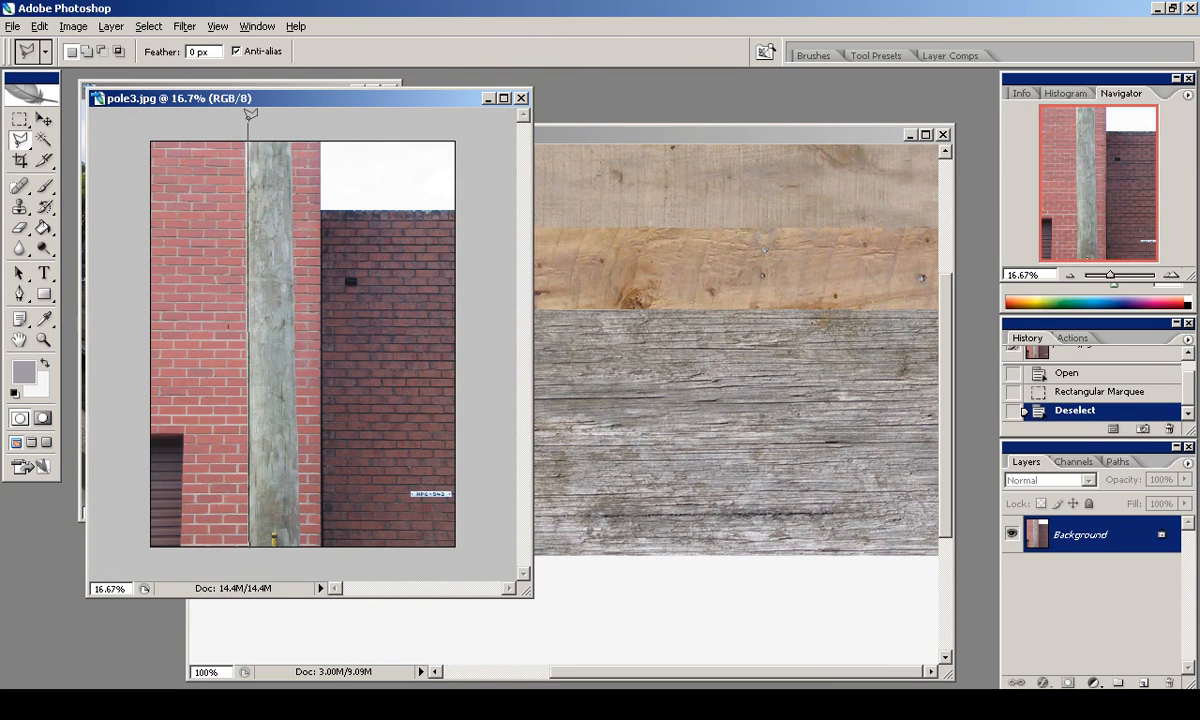
left_click(298, 541)
key("ctrl+c")
Paste the pole into Untitled-1, rotate it -90 degrees and fit it across the canvas below the grey planks.
left_click(650, 240)
key("ctrl+v")
left_click(1070, 275)
key("ctrl+t")
mouse_move(645, 284)
left_mouse_down("shift")
mouse_move(624, 303)
mouse_move(389, 309)
mouse_move(450, 271)
left_mouse_up("shift")
left_click_drag(804, 501, 742, 487)
left_click(1173, 276)
left_click(1173, 279)
left_click_drag(243, 448, 245, 436, "ctrl")
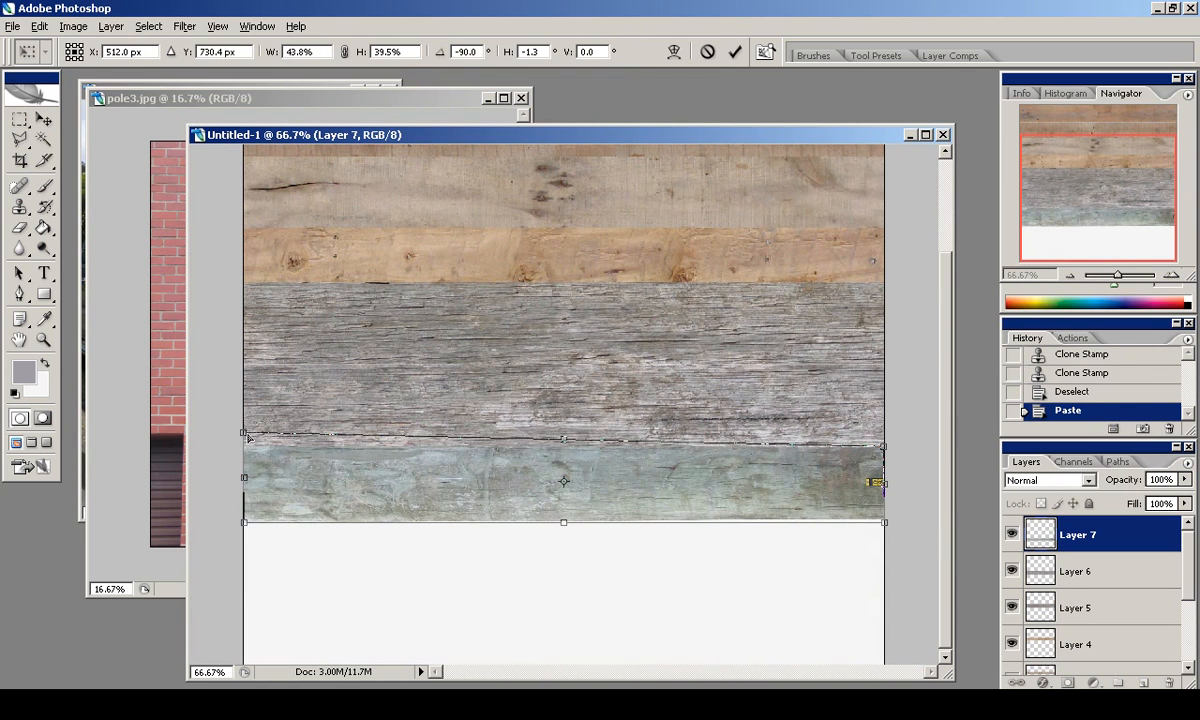
left_click(735, 52)
Erase the part of the pole strip that overlaps the grey plank above, plus its stray edge, and clear the selection.
left_click(1045, 576, "ctrl")
key("Delete")
key("ctrl+d")
key("m")
key("Delete")
key("ctrl+d")
Repeat the Offset filter on the pole strip layer.
left_click(1052, 548, "ctrl")
key("ctrl+d")
left_click(184, 27)
left_click(200, 43)
Clone over the seam in the pole strip within its outline, and clear the selection.
left_click(1066, 547, "ctrl")
key("s")
left_click(789, 478, "alt")
mouse_move(556, 480)
left_mouse_down()
mouse_move(541, 501)
mouse_move(515, 465)
left_mouse_up()
left_click_drag(620, 480, 680, 485)
left_click(1172, 278)
key("ctrl+d")
key("m")
left_click_drag(1120, 215, 1079, 215)
left_click(1071, 276)
left_click(1071, 276)
left_click(1172, 278)
left_click(1172, 278)
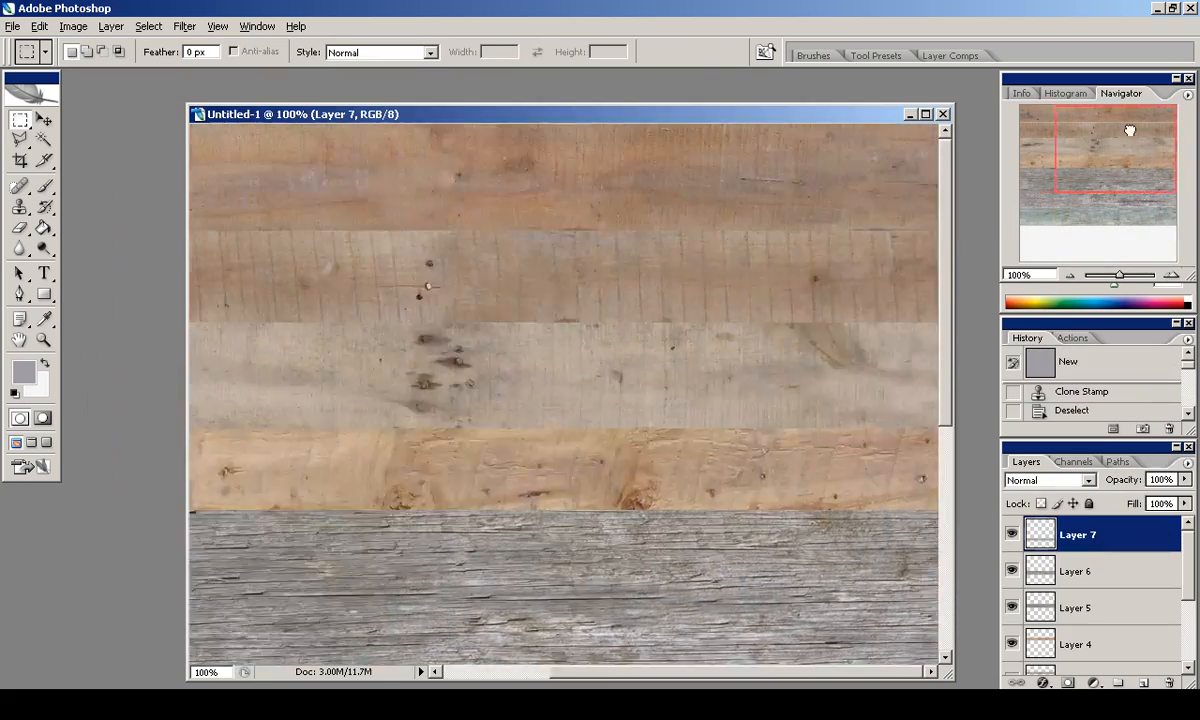
left_click_drag(1095, 136, 1105, 205)
key("ctrl+t")
left_click_drag(488, 446, 488, 488)
left_click(705, 51)
Try transforming and sharpening the pole strip layer, and undo both changes.
key("ctrl+t")
left_click_drag(458, 443, 458, 481)
left_click(737, 51)
left_click(183, 27)
left_click(418, 268)
key("ctrl+alt+z")
key("ctrl+alt+z")
Reapply the Sharpen filter to the pole strip and delete its layer.
left_click_drag(1104, 210, 1161, 193)
key("ctrl+f")
left_click_drag(480, 110, 430, 103)
left_click_drag(1080, 254, 1080, 236)
key("Delete")
key("ctrl+minus")
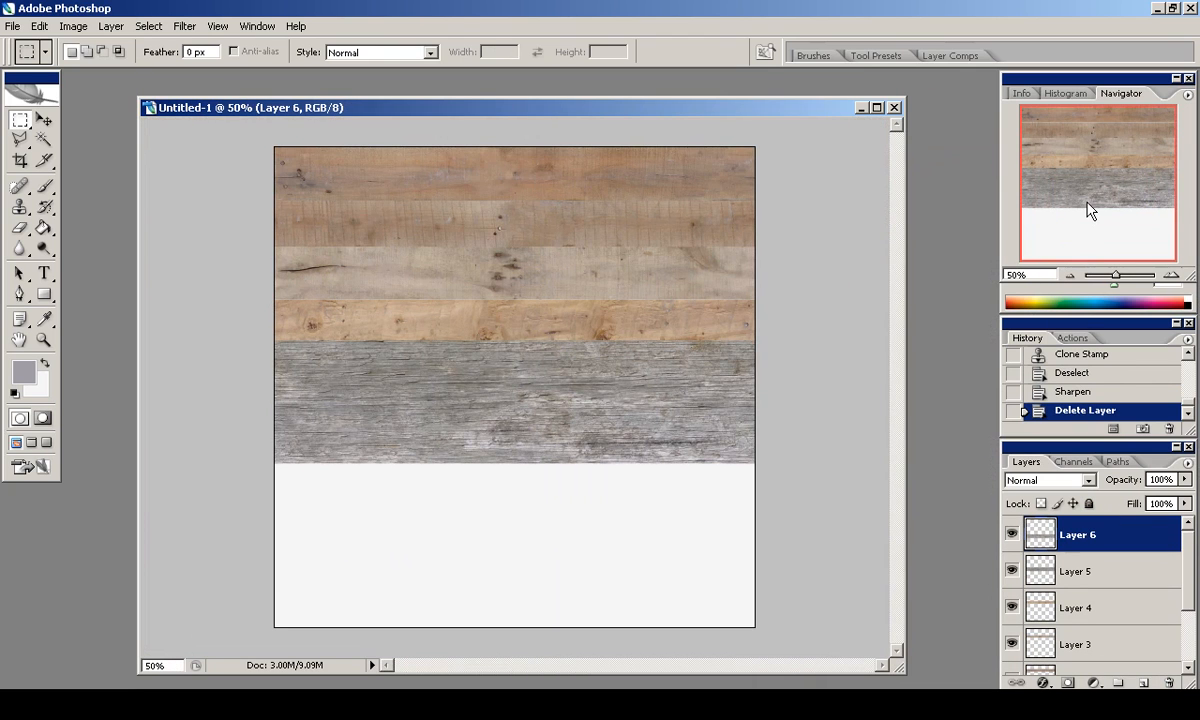
Bring up the wood_planks_beams folder for opening files and display its images as thumbnails.
left_click(10, 27)
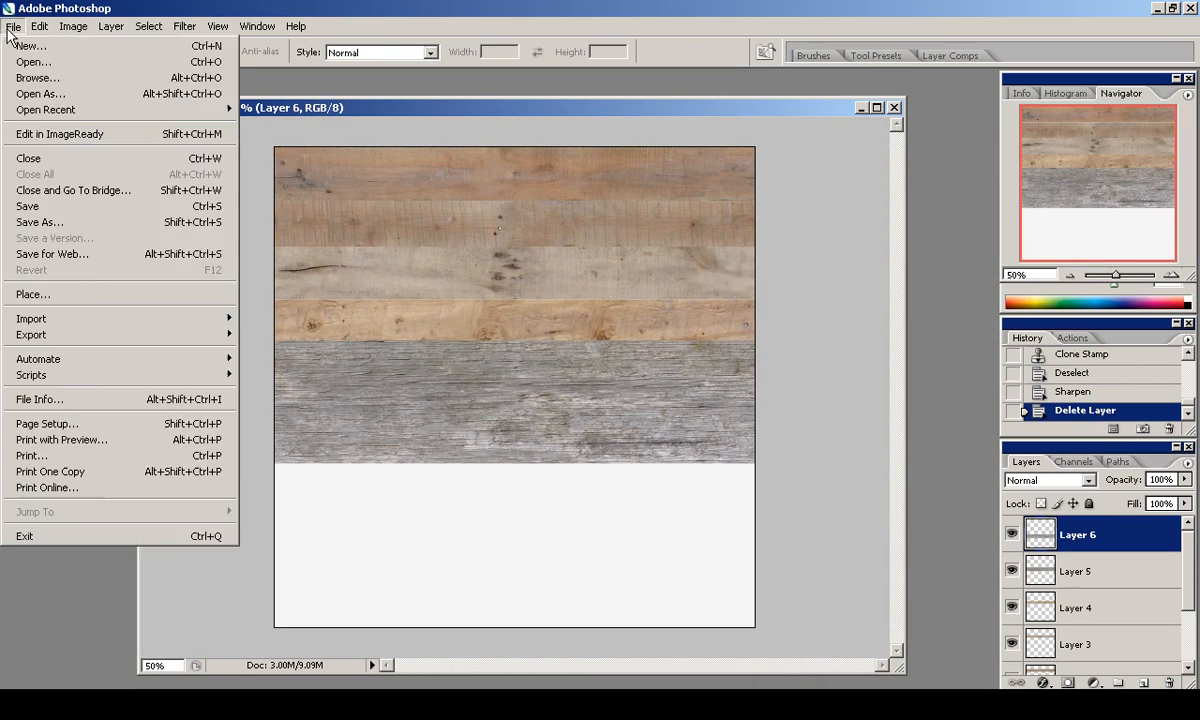
left_click(27, 72)
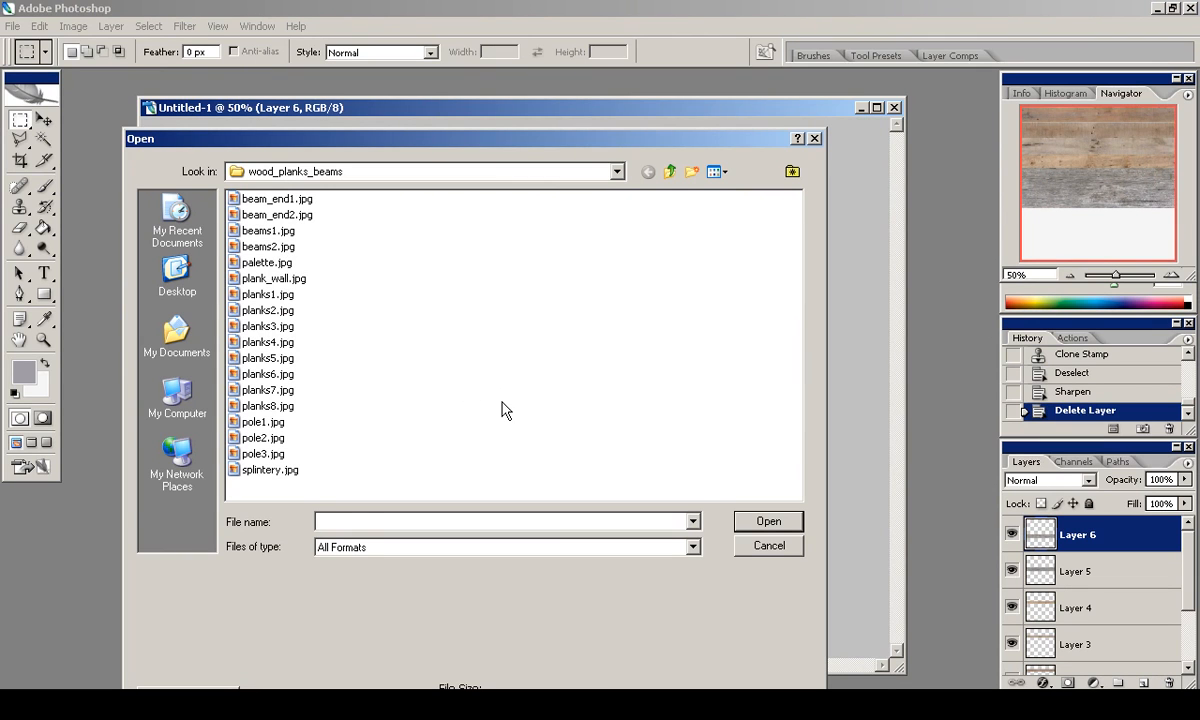
left_click(288, 469)
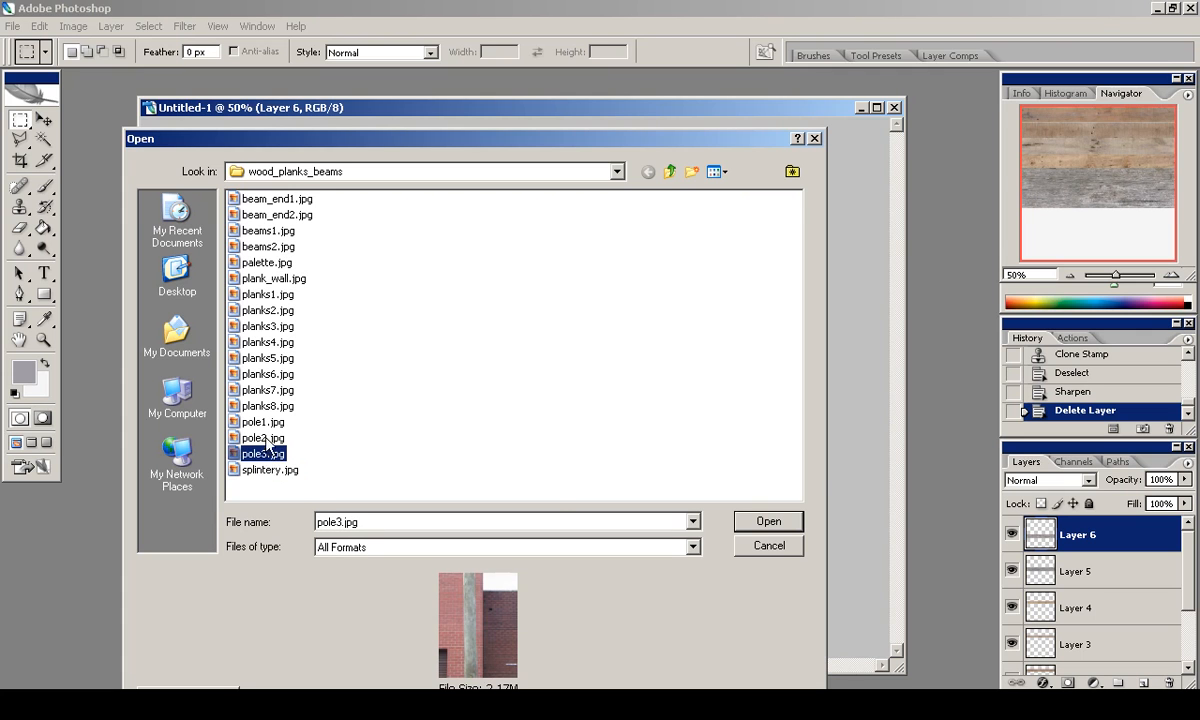
left_click(718, 171)
left_click(737, 193)
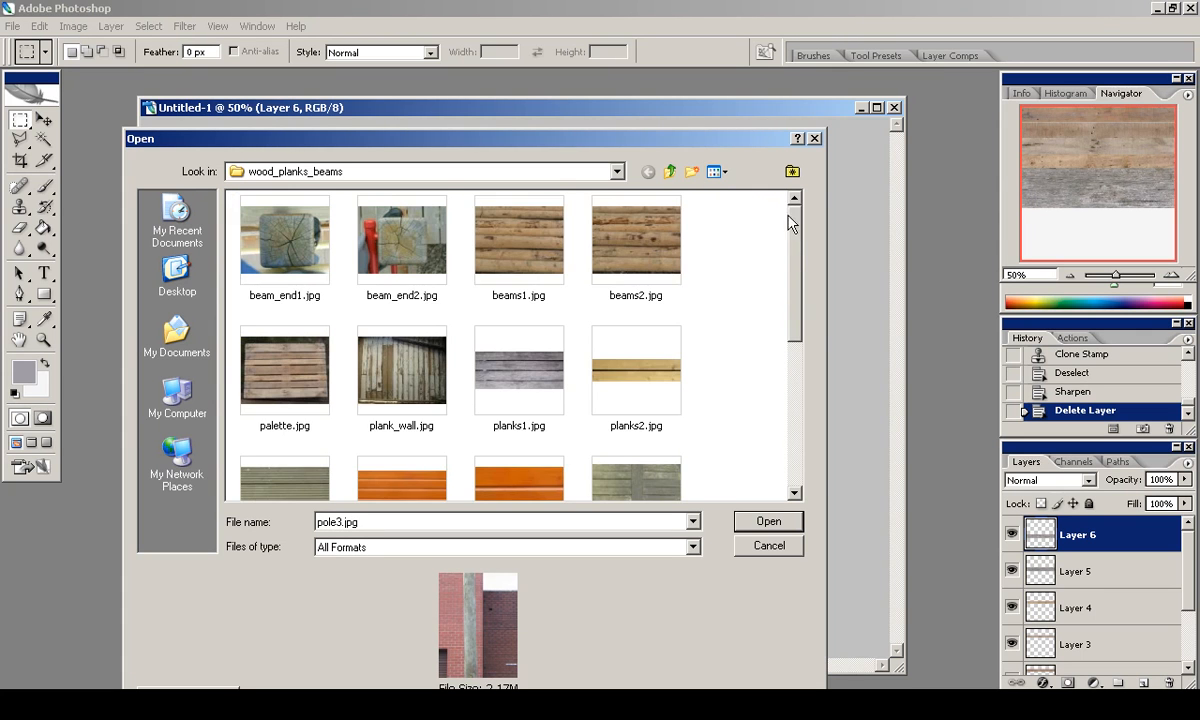
Open plank_wall.jpg, planks1.jpg and planks7.jpg together from the wood_planks_beams folder.
scroll(800, 260, "down", 2)
scroll(798, 258, "down", 1)
scroll(749, 210, "up", 3)
left_click(396, 376)
scroll(396, 372, "down", 1)
scroll(396, 372, "up", 1)
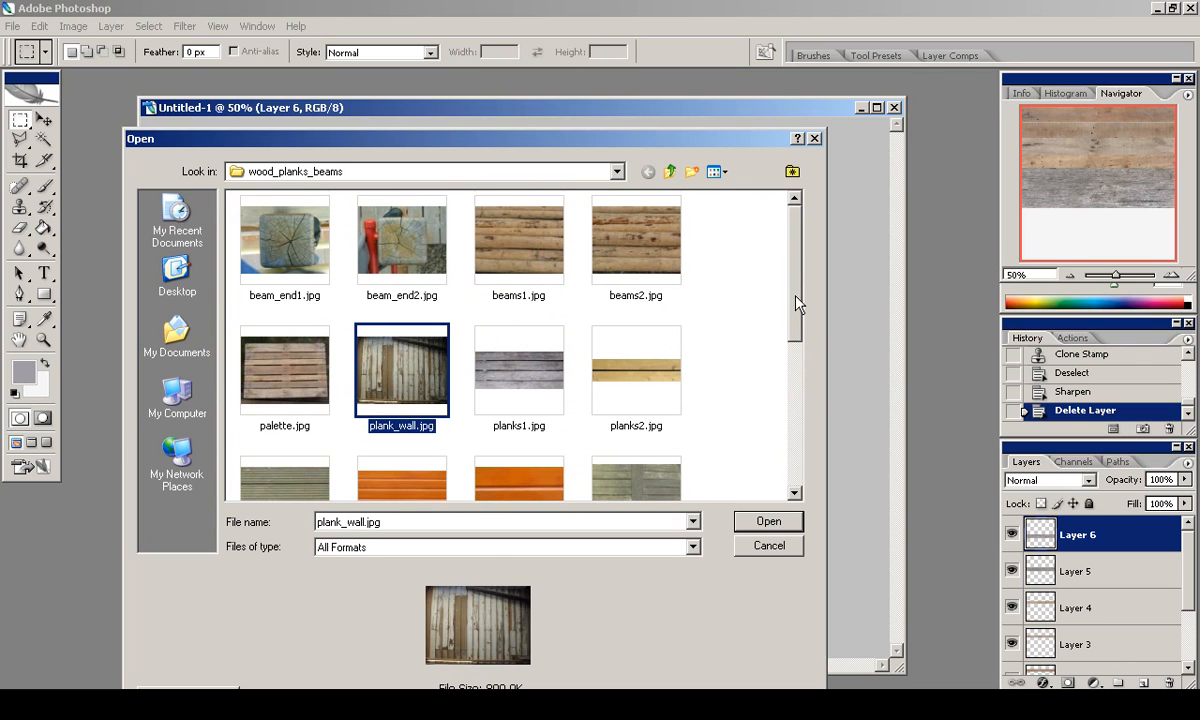
scroll(780, 320, "down", 1)
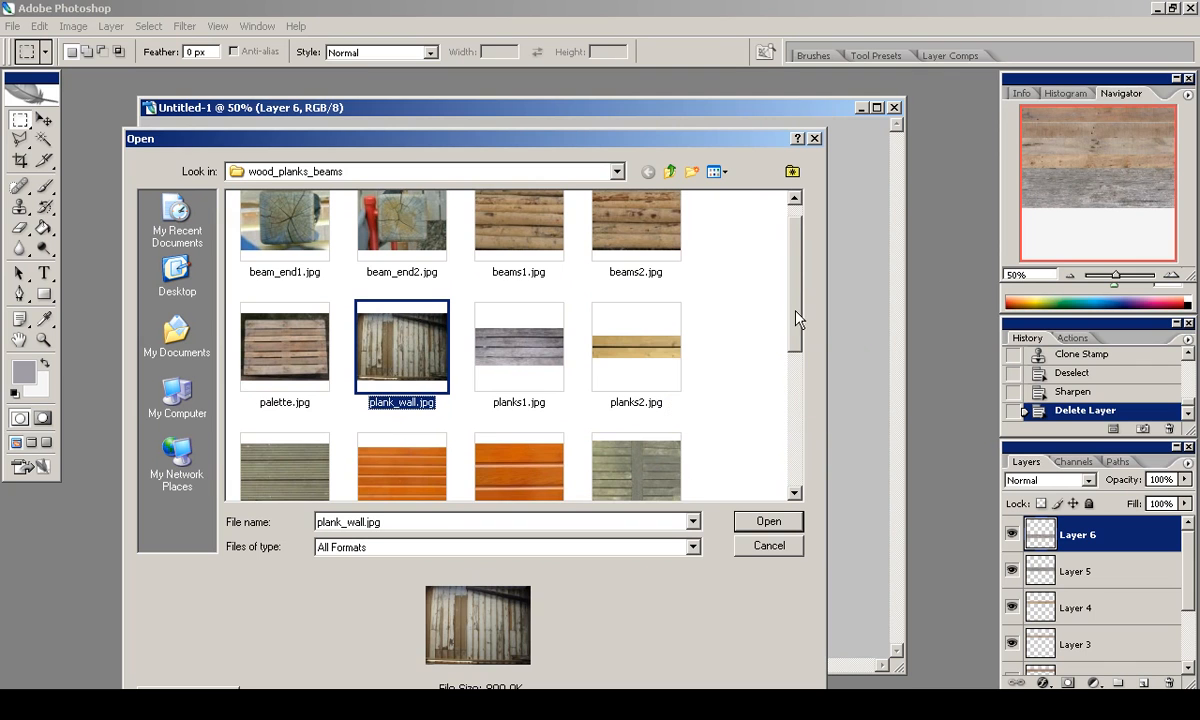
scroll(774, 329, "down", 1)
left_click(513, 322, "ctrl")
left_click_drag(797, 303, 795, 421)
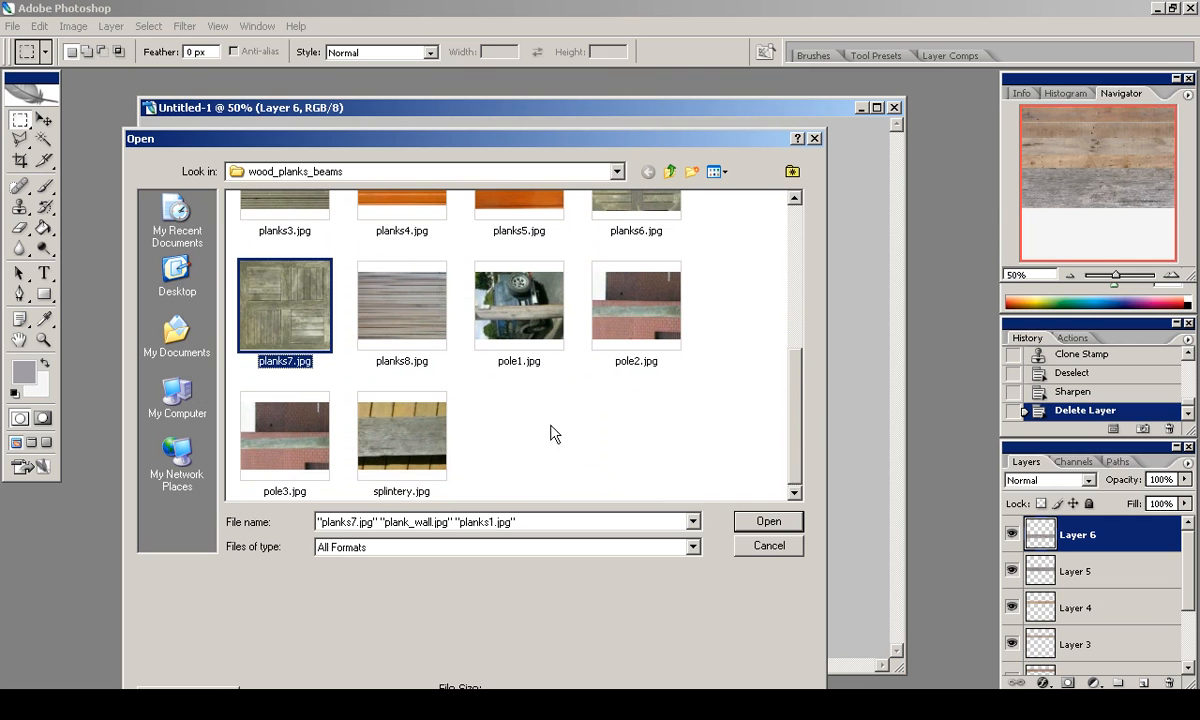
left_click(765, 522)
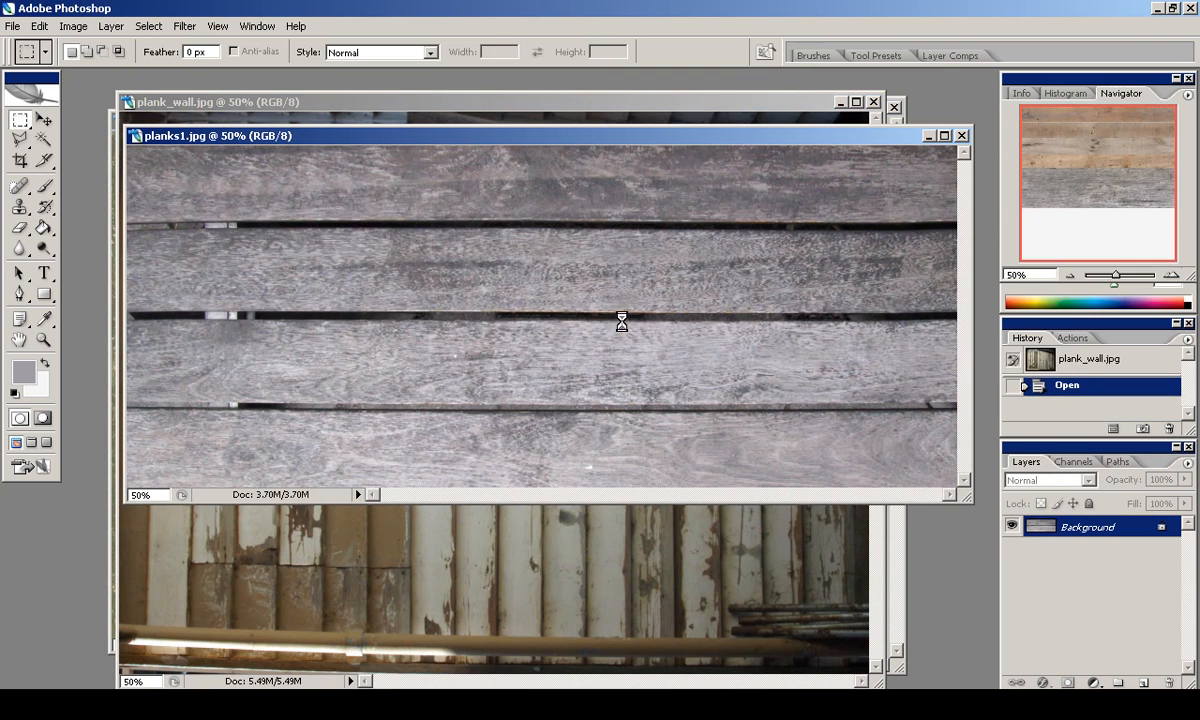
Paste a plank from planks1.jpg into Untitled-1, scaled to 57.8% width and 60.7% height, directly below the grey planks.
key("ctrl+a")
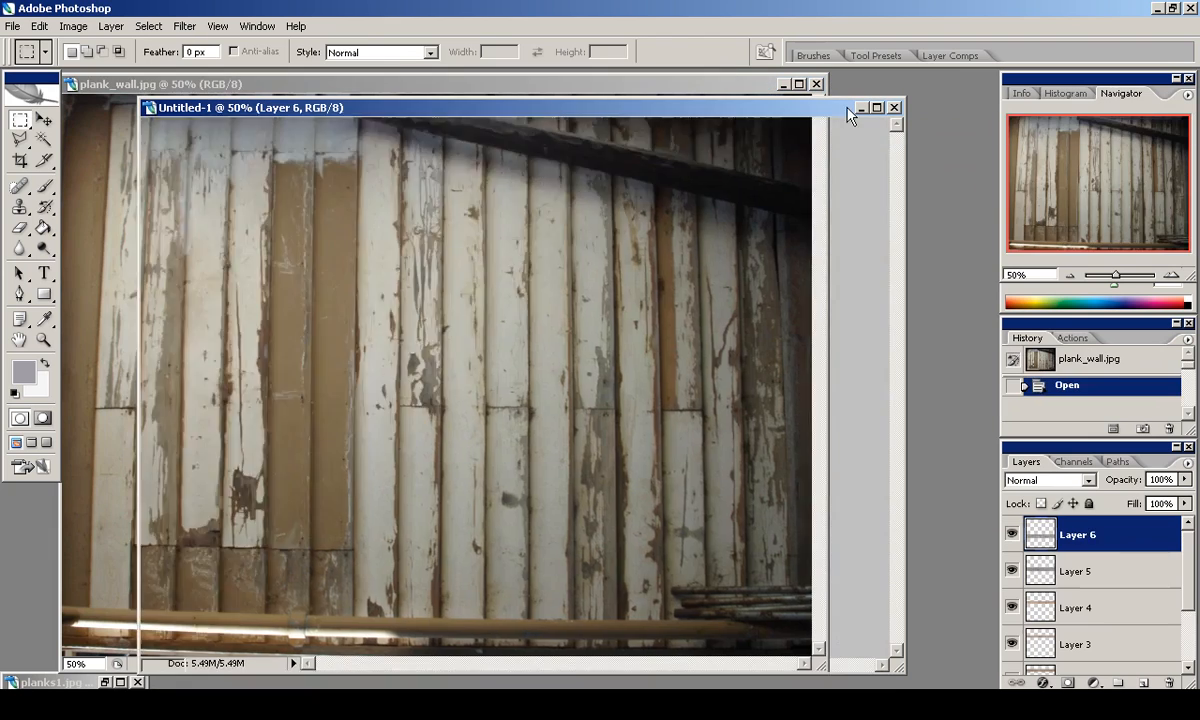
key("ctrl+v")
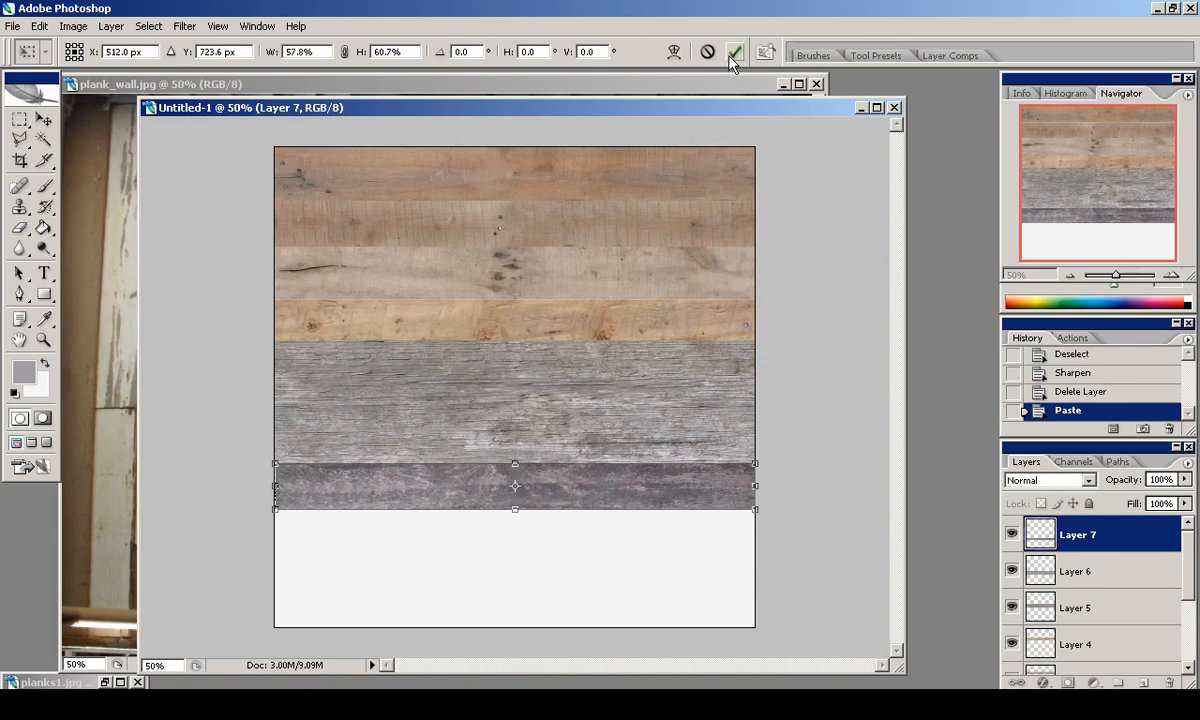
left_click(735, 51)
Offset the new dark purple-grey plank layer to expose its side seam.
key("ctrl+alt+0")
scroll(515, 385, "down", 4)
left_click(185, 26)
mouse_move(200, 349)
left_click(414, 413)
left_click(950, 250)
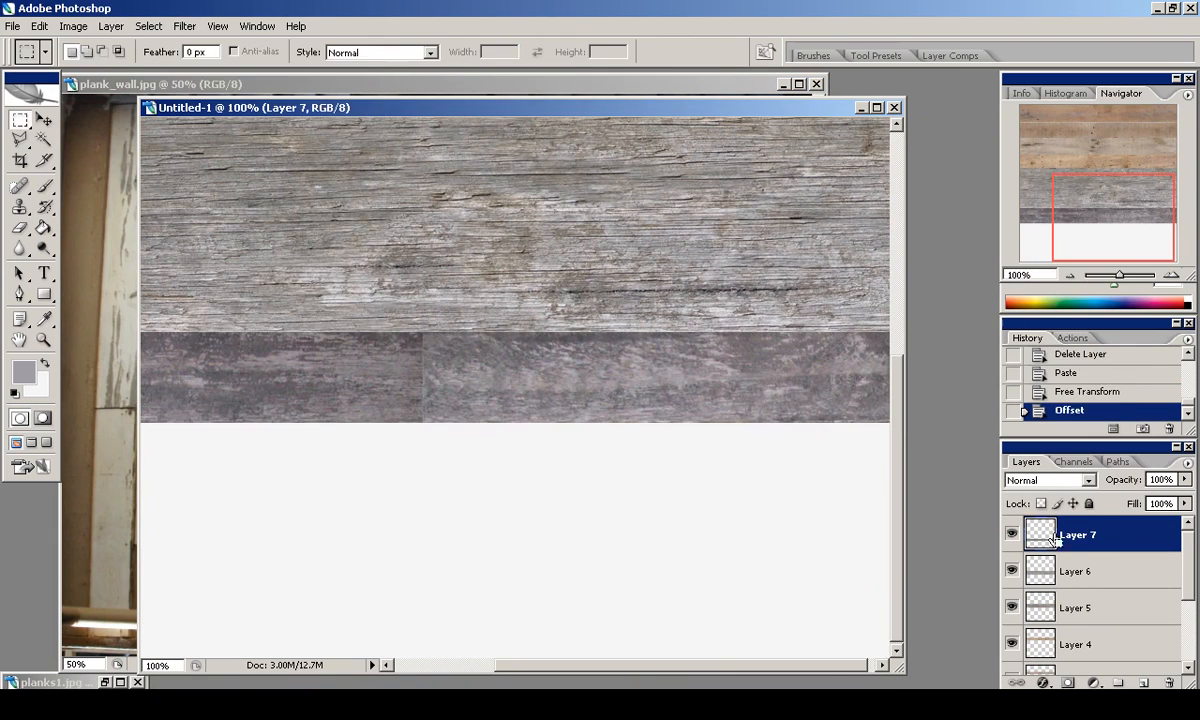
Clone out the seam in the purple-grey plank on Layer 7, then sharpen the plank.
left_click(1040, 534, "ctrl")
left_click(20, 207)
left_click(345, 360, "alt")
left_click_drag(420, 345, 425, 408)
left_click(20, 119)
key("ctrl+d")
left_click(185, 26)
mouse_move(205, 269)
left_click(412, 269)
left_click(110, 80)
left_click_drag(403, 130, 428, 538)
left_click(444, 494)
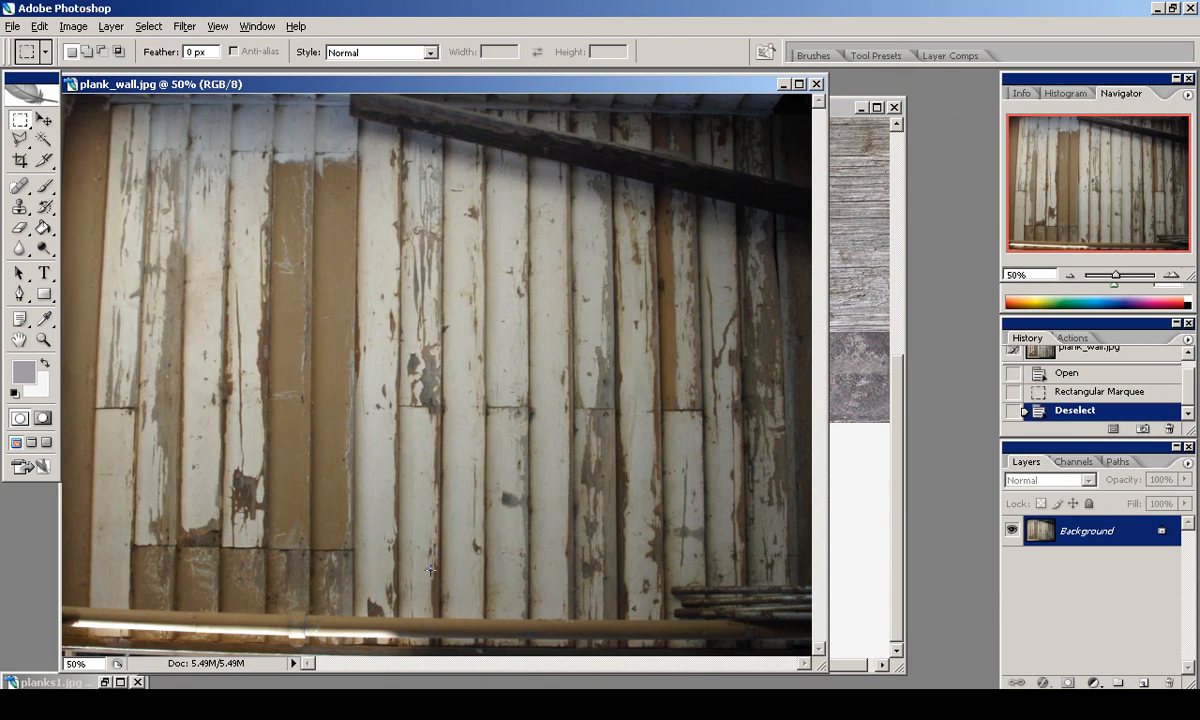
left_click_drag(443, 131, 440, 131)
key("ctrl+d")
Lasso a peeling cream plank in plank_wall.jpg and paste it into Untitled-1, rotated 90° and scaled to span the canvas below the purple-grey plank.
left_click(20, 140)
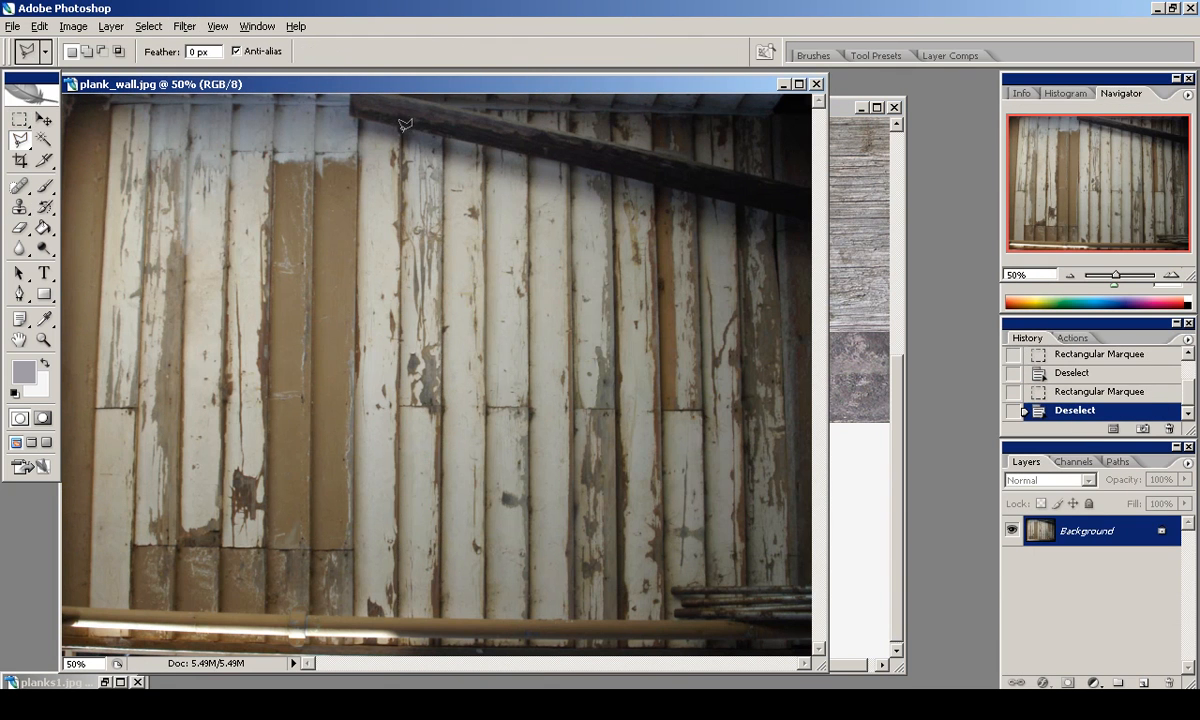
left_click(447, 143)
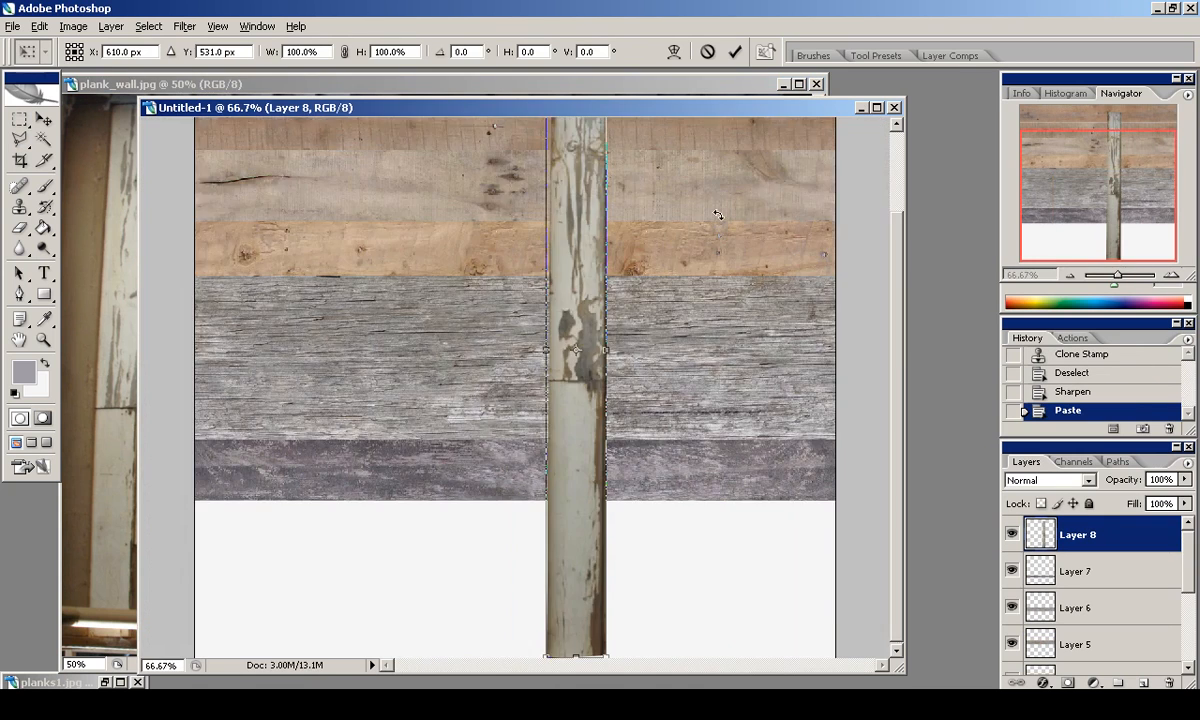
key("ctrl+minus")
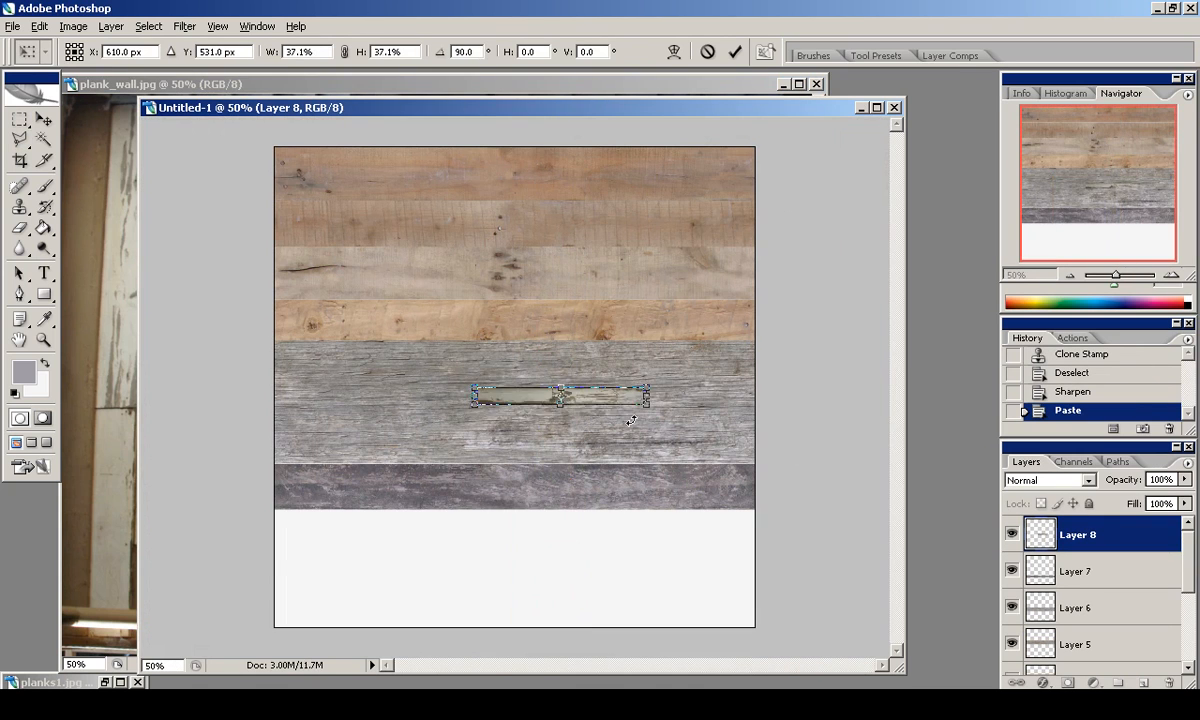
left_click_drag(647, 404, 711, 411, "alt+shift")
left_click_drag(650, 396, 760, 545)
key("Return")
Sharpen the newly pasted cream plank twice.
left_click(1172, 275)
left_click(1172, 275)
key("ctrl+f")
key("ctrl+f")
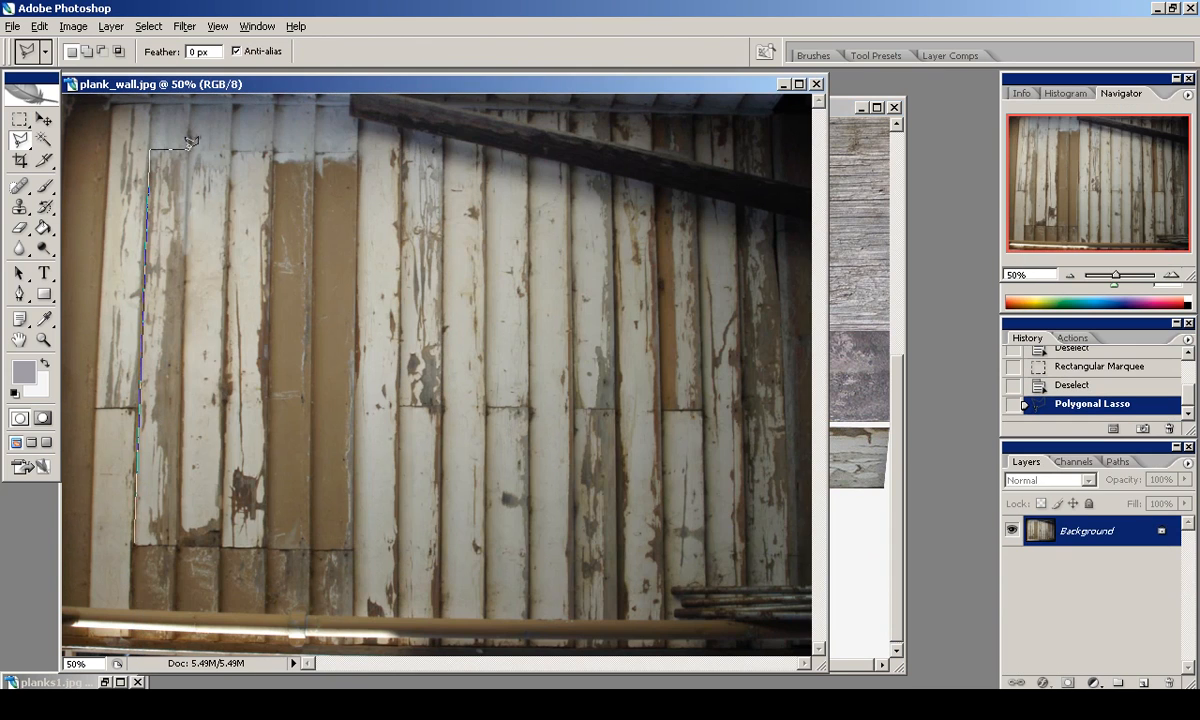
Lasso a second peeling plank in plank_wall.jpg and paste it into Untitled-1, laid horizontally beneath the first cream plank and distorted to fit.
double_click(178, 538)
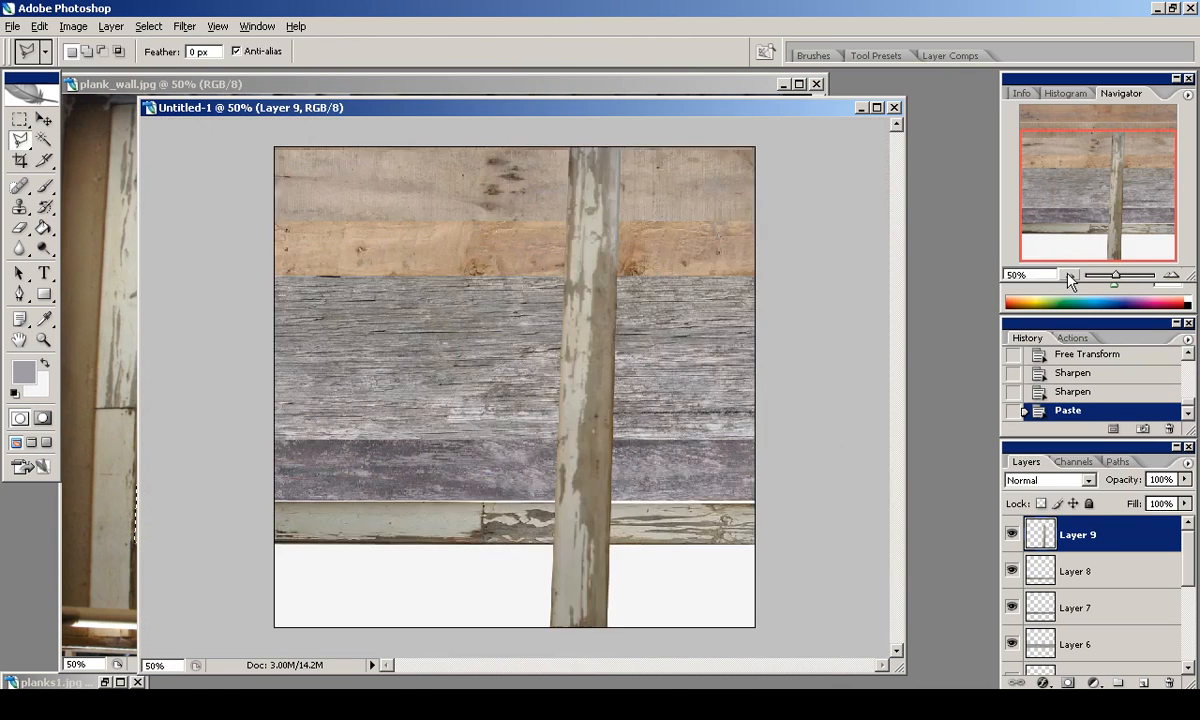
key("ctrl+t")
left_click_drag(702, 556, 759, 572)
left_click_drag(757, 569, 691, 580, "ctrl")
key("Return")
Distort the first cream plank on Layer 8 so it fills the canvas width and meets the purple-grey plank.
left_click(1078, 571)
left_click(1172, 275)
scroll(600, 480, "down", 3)
key("ctrl+t")
left_click_drag(835, 499, 841, 494, "ctrl")
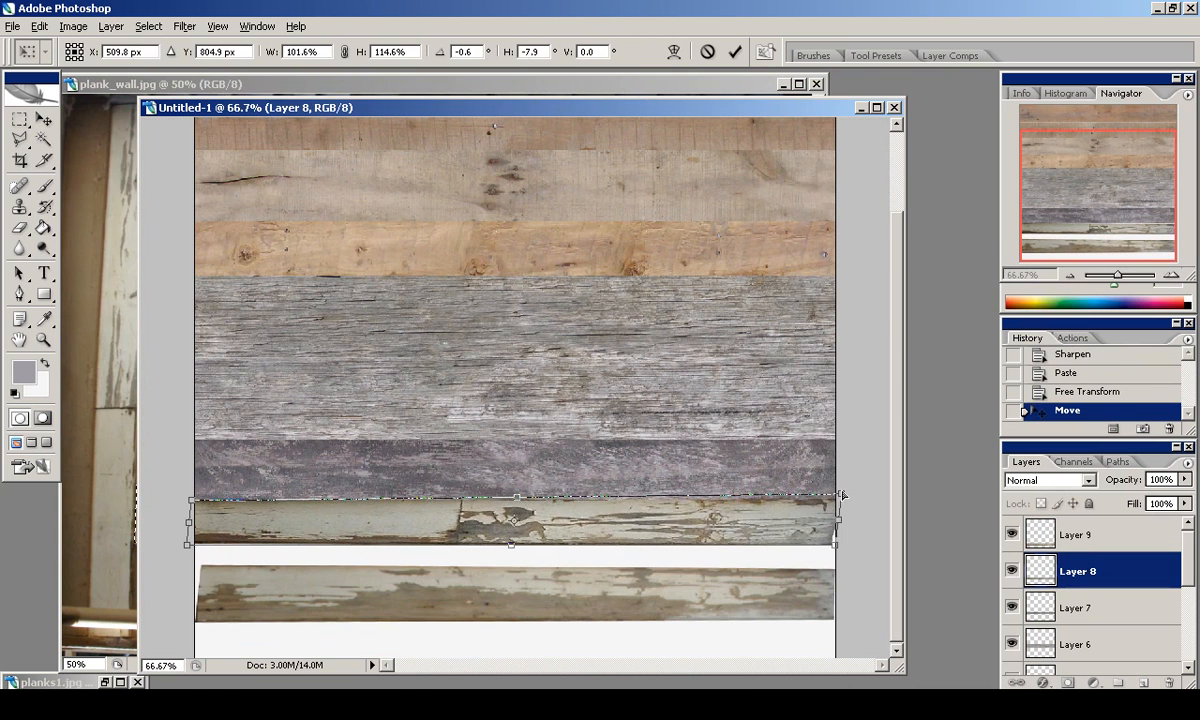
left_click(737, 48)
Delete the part of Layer 8 overlapping the purple-grey plank and clear the uneven strip along its lower edge.
left_click(1040, 605, "ctrl")
key("Delete")
key("ctrl+d")
key("m")
left_click_drag(184, 561, 917, 547)
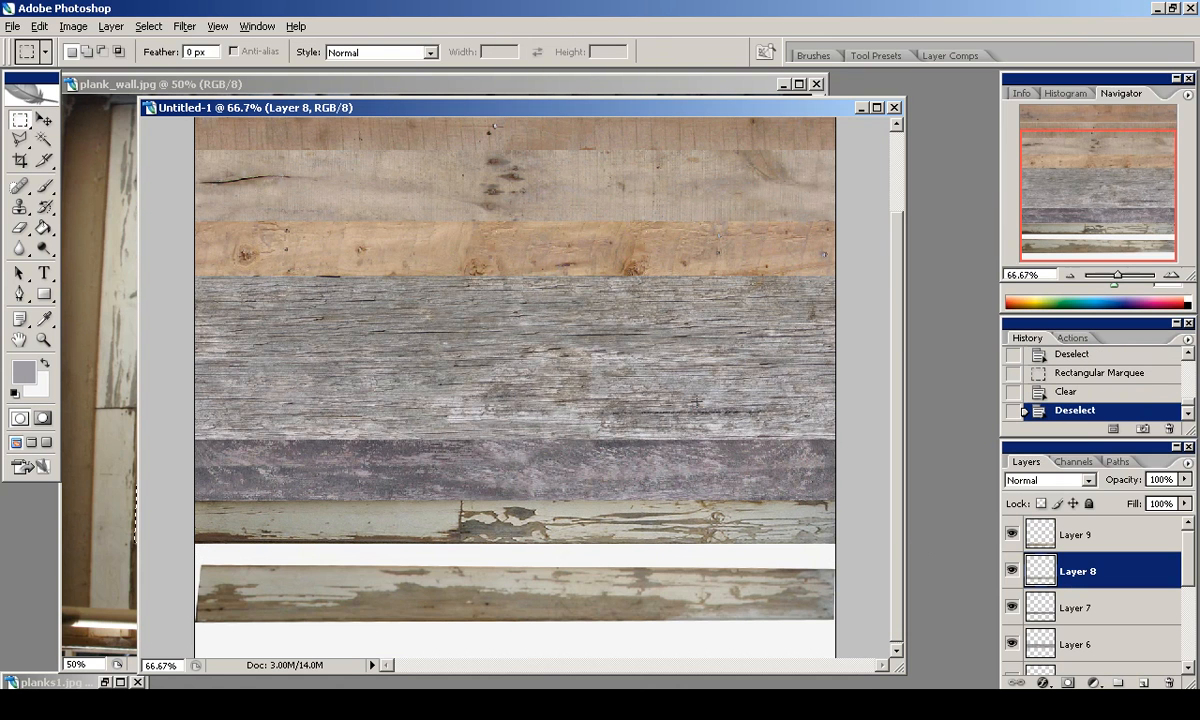
left_click(1058, 577, "ctrl")
left_click(1078, 571)
left_click(184, 26)
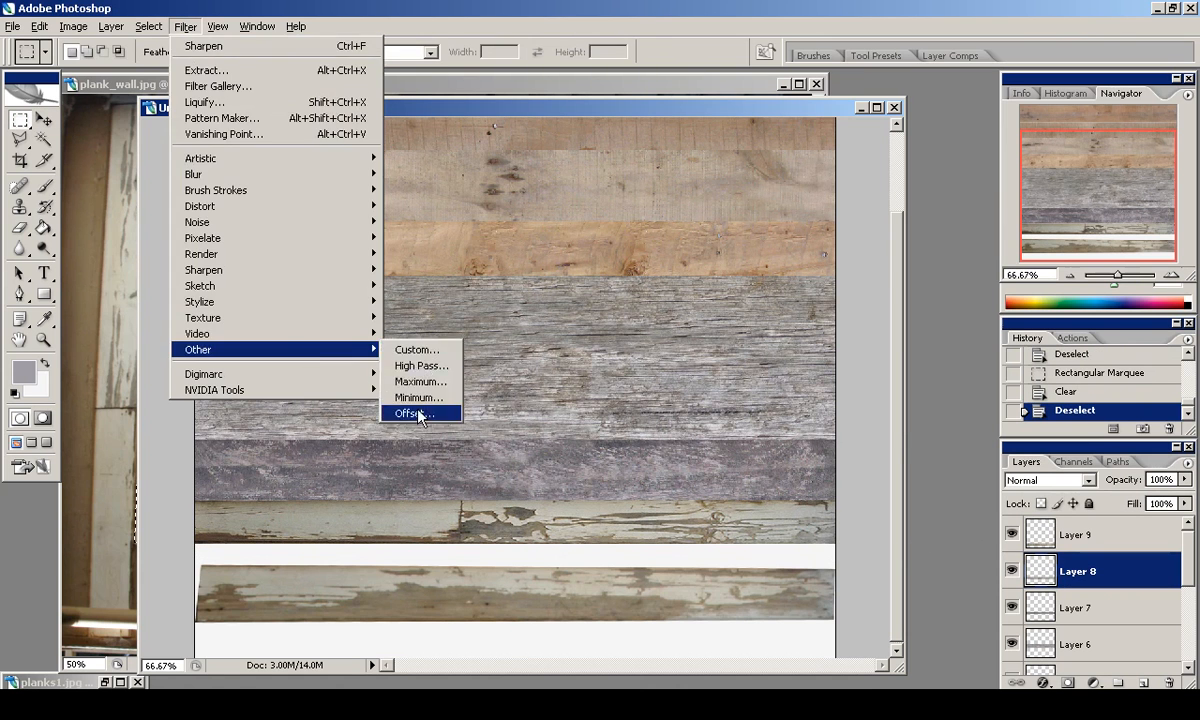
left_click(420, 412)
key("Escape")
Trim the image to the canvas bounds and offset Layer 8 to expose its side seam.
key("ctrl+a")
left_click(73, 26)
left_click(80, 227)
key("ctrl+d")
left_click(184, 26)
mouse_move(289, 353)
left_click(420, 440)
left_click(974, 273)
Clone out the exposed seam in the Layer 8 plank, blending the repair with the Clone Stamp at 26% opacity.
left_click(1040, 571, "ctrl")
key("ctrl+plus")
left_click_drag(720, 591, 668, 455)
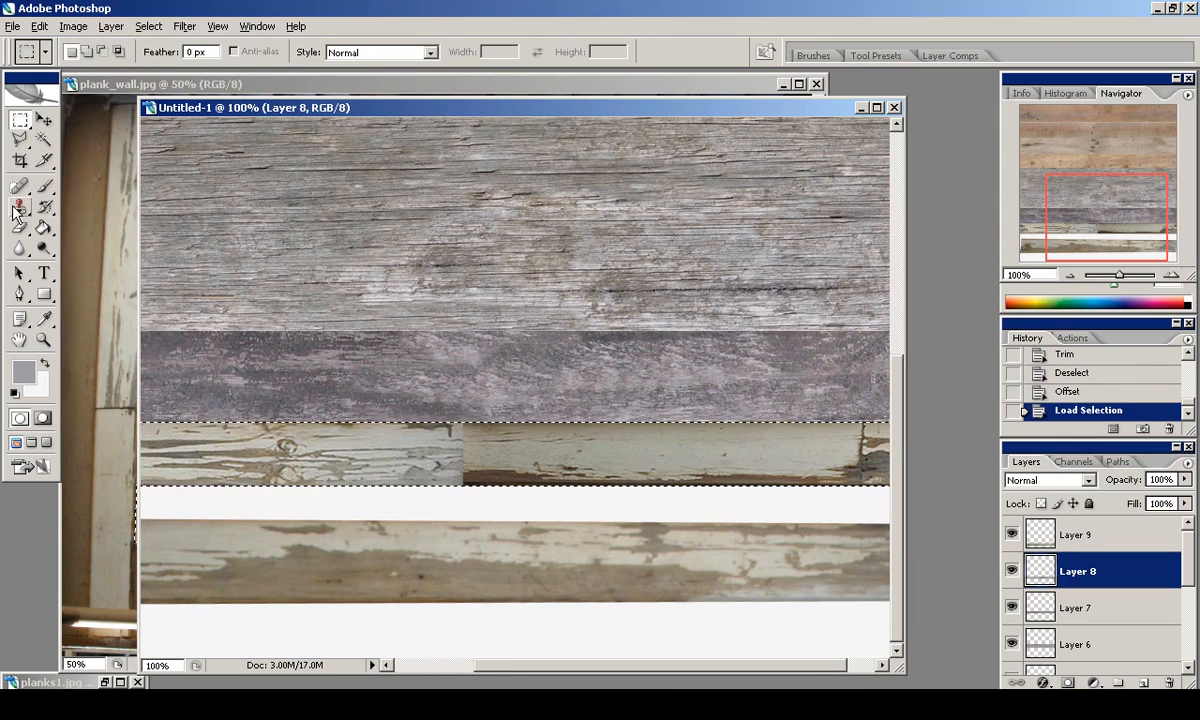
key("s")
mouse_move(489, 451)
left_mouse_down()
mouse_move(436, 431)
mouse_move(396, 461)
mouse_move(408, 429)
mouse_move(430, 428)
left_mouse_up()
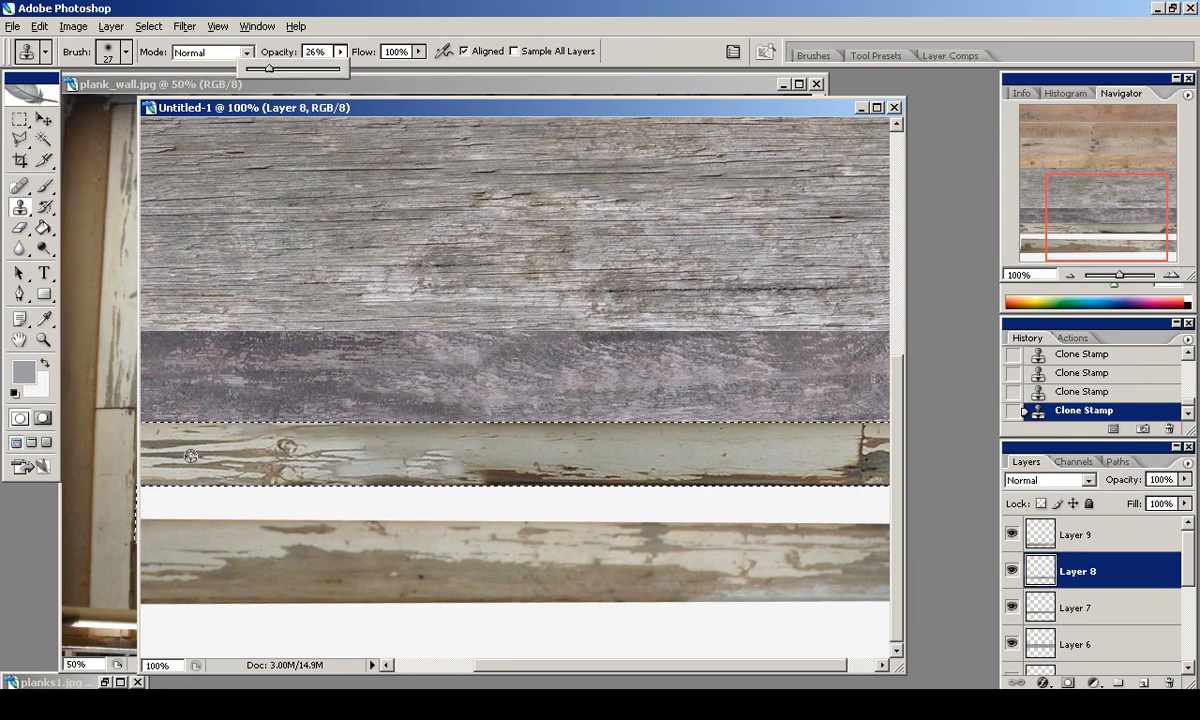
left_click_drag(521, 468, 450, 442)
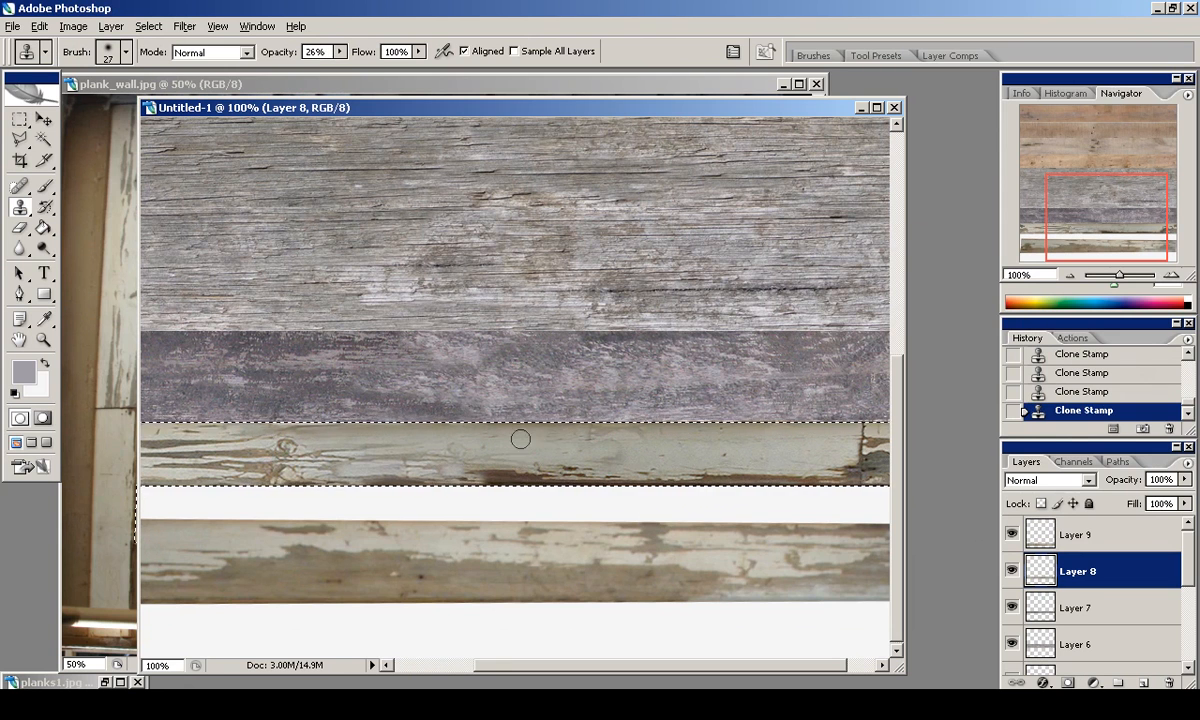
key("m")
key("ctrl+d")
Move the Layer 9 plank up against the first cream plank and distort its corners to span the full canvas width.
left_click(1084, 213)
left_click(1068, 276)
left_click(1068, 276)
left_click(1048, 538)
key("v")
left_click_drag(568, 584, 568, 577)
key("ctrl+t")
left_click_drag(276, 583, 268, 580, "ctrl")
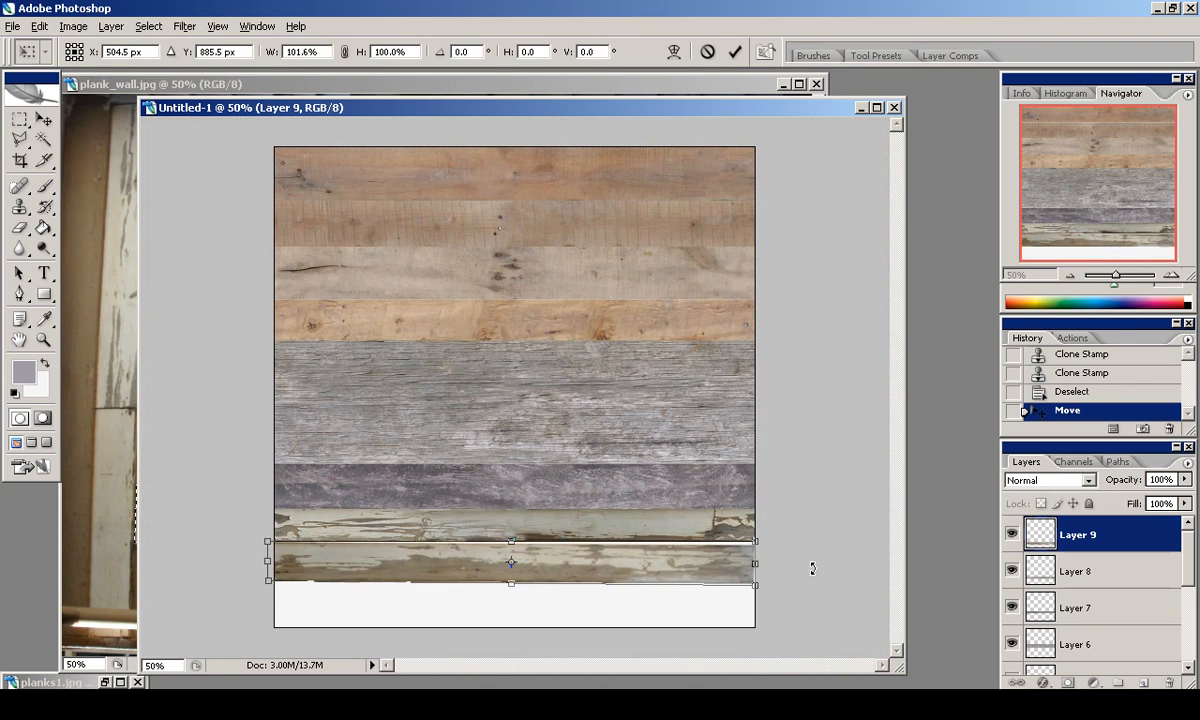
left_click_drag(756, 566, 762, 564, "ctrl")
left_click(735, 52)
Delete the part of the Layer 9 plank that overlaps Layer 8.
left_click(1040, 571, "ctrl")
key("Delete")
key("m")
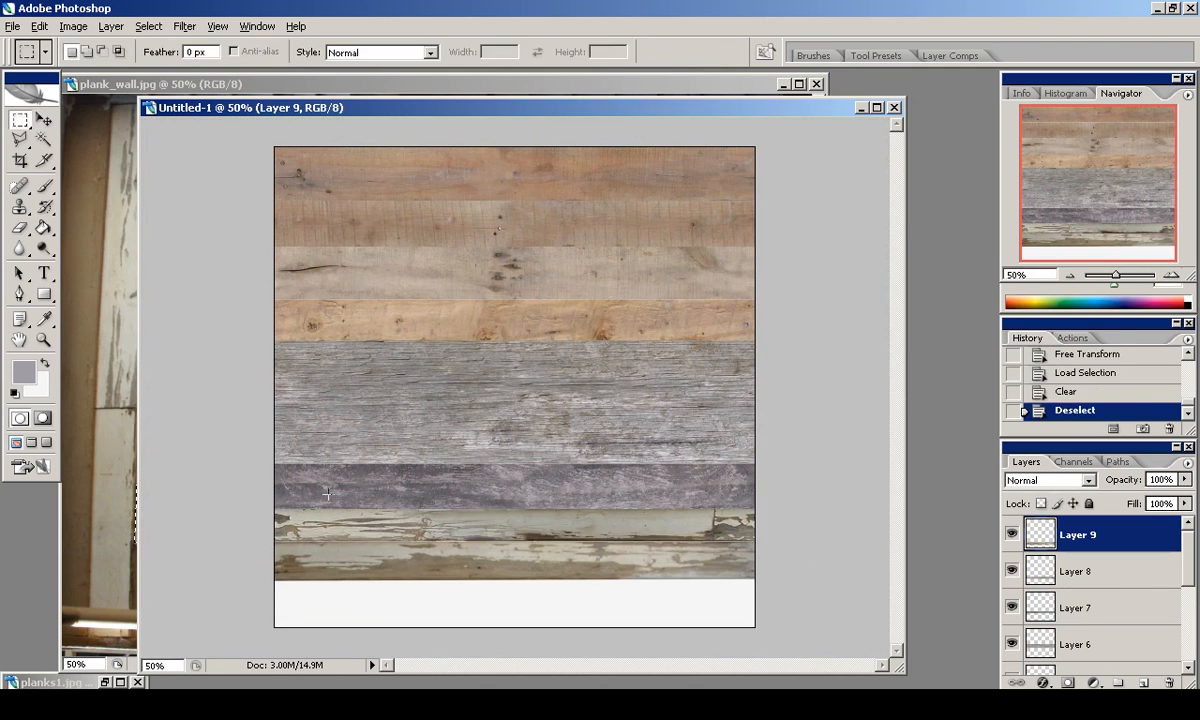
Trim the image to the canvas bounds and offset Layer 9 to expose its side seam.
left_click(1171, 275)
left_click(1149, 256)
left_click(1040, 535, "ctrl")
left_click(73, 27)
left_click(86, 230)
key("Return")
key("ctrl+d")
left_click(184, 26)
left_click(200, 39)
Clone out the seam in the Layer 9 plank with the Clone Stamp at 100% opacity.
left_click(1040, 535, "ctrl")
key("s")
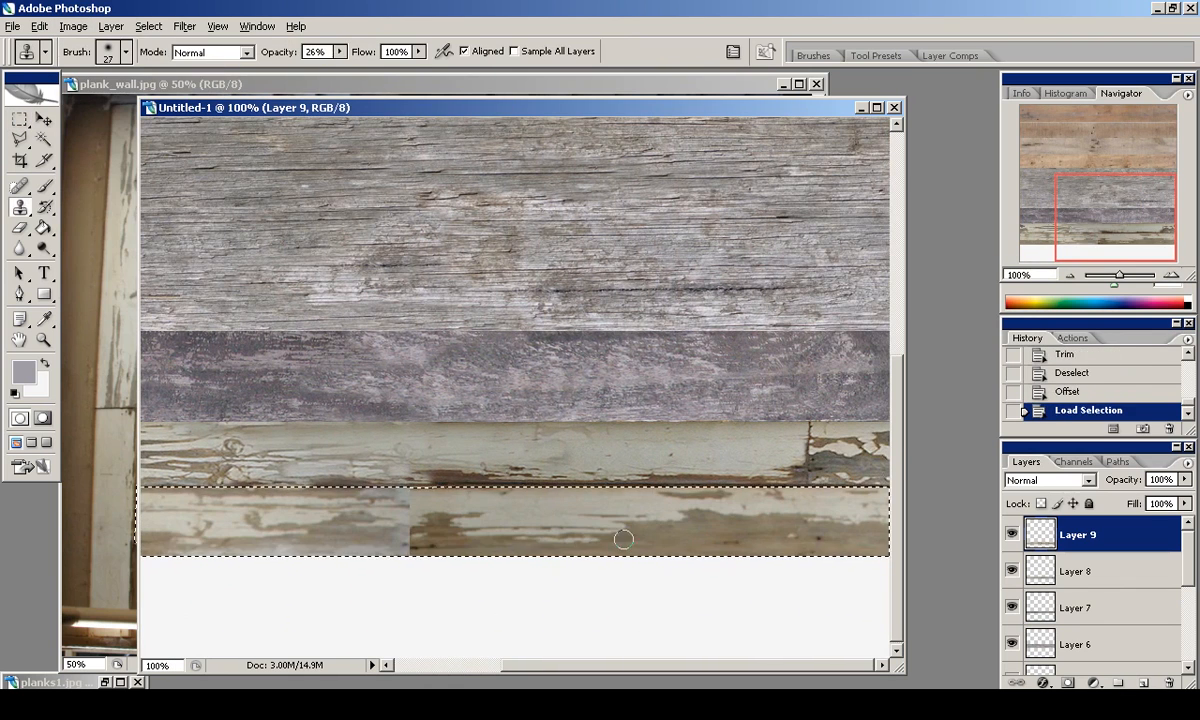
left_click_drag(341, 52, 395, 66)
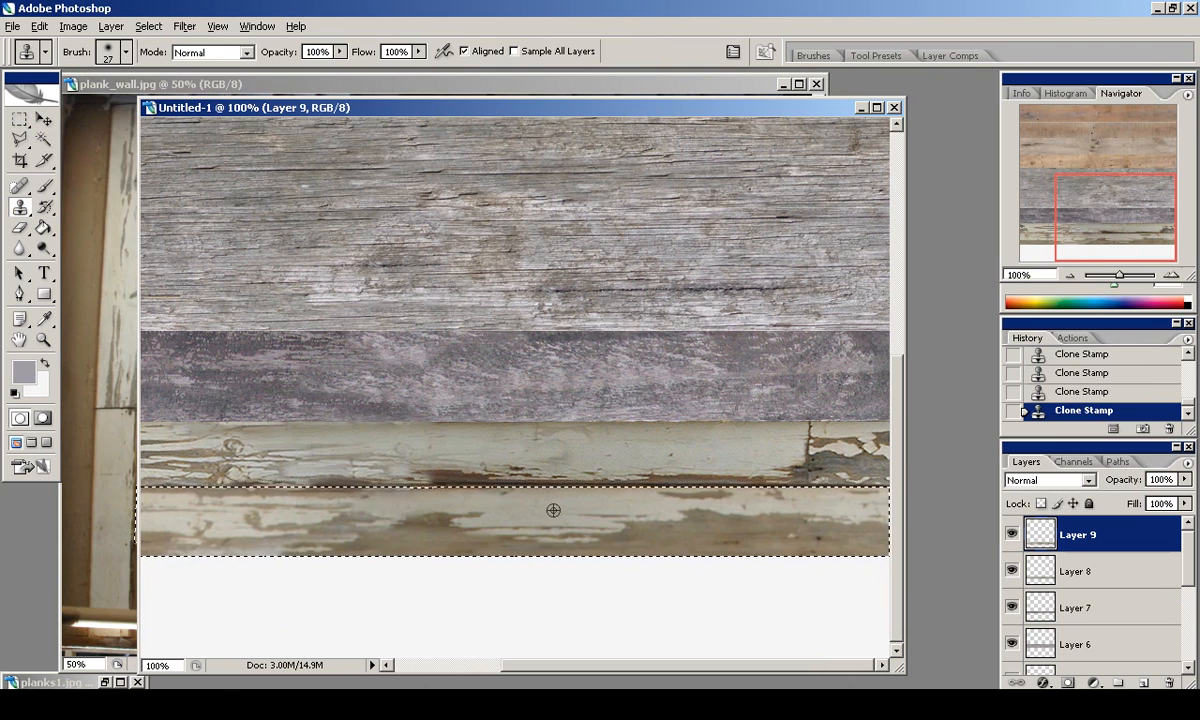
key("m")
key("ctrl+d")
Adjust the tones of the Layer 9 plank with Levels.
left_click(73, 27)
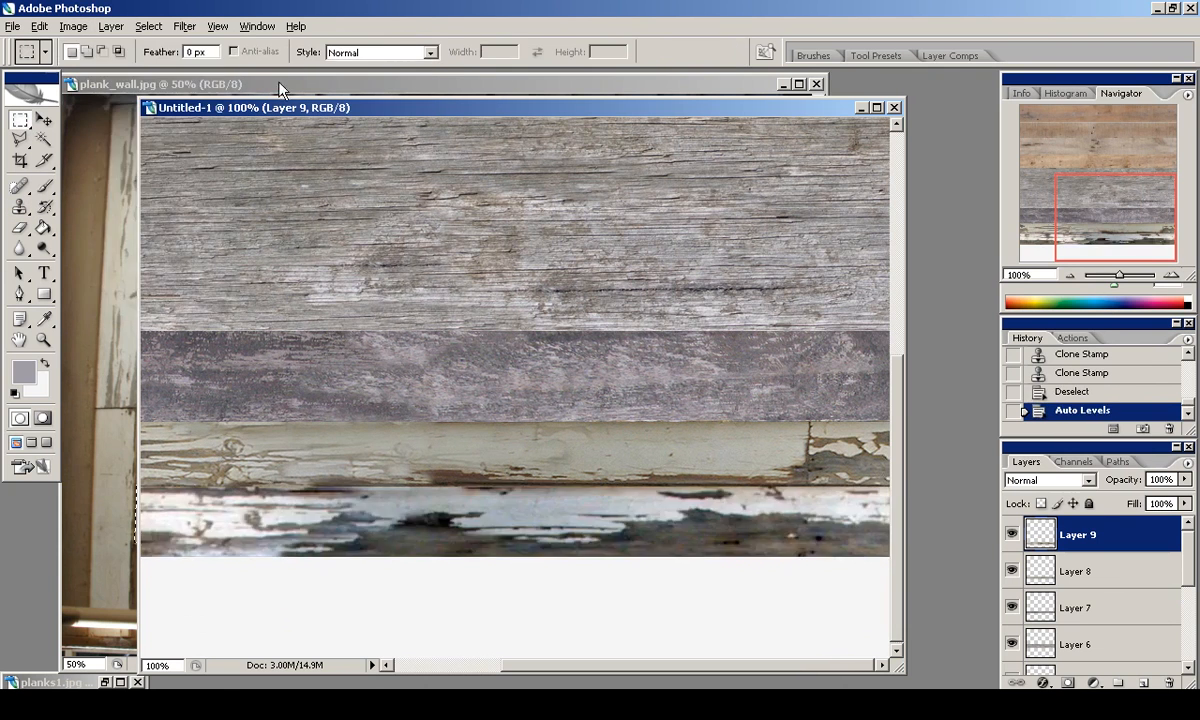
left_click(262, 70)
left_click_drag(752, 468, 780, 470)
left_click_drag(991, 468, 970, 469)
left_click(1056, 325)
Sharpen the Layer 9 plank, undoing the second sharpening pass.
left_click(184, 26)
mouse_move(205, 269)
left_click(410, 269)
key("ctrl+f")
key("ctrl+z")
Clone over the upper part of the Layer 9 plank within its own outline to retouch the peeling paint.
left_click_drag(1112, 197, 1077, 197)
left_click(1040, 534, "ctrl")
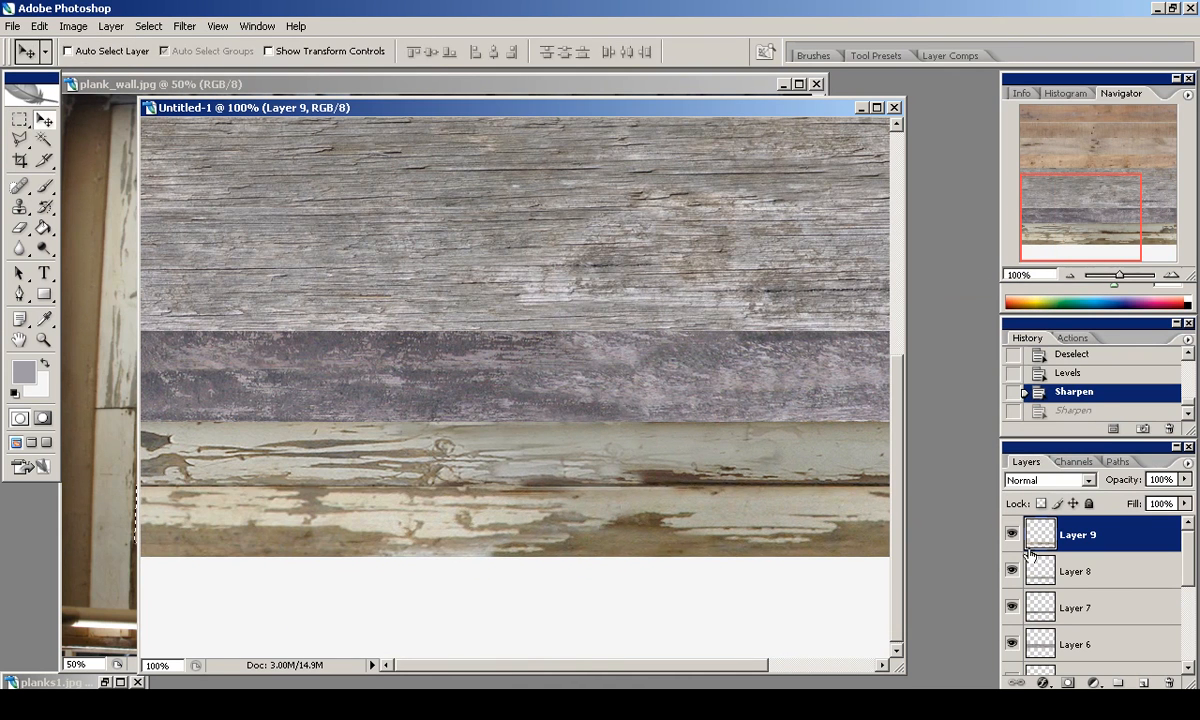
key("s")
left_click_drag(678, 504, 745, 500)
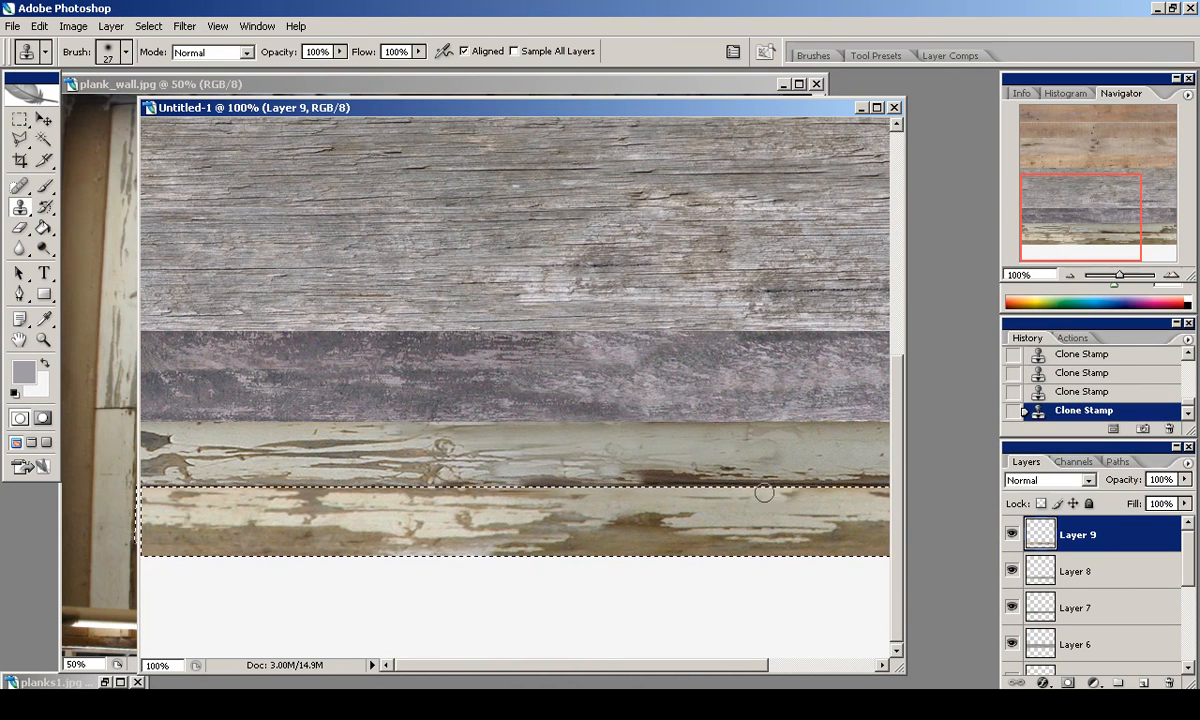
key("m")
key("ctrl+d")
Lasso the horizontal middle rail in planks7.jpg and paste it into Untitled-1, moved to the empty area beneath the cream planks.
left_click_drag(1110, 205, 1045, 182)
key("ctrl+minus")
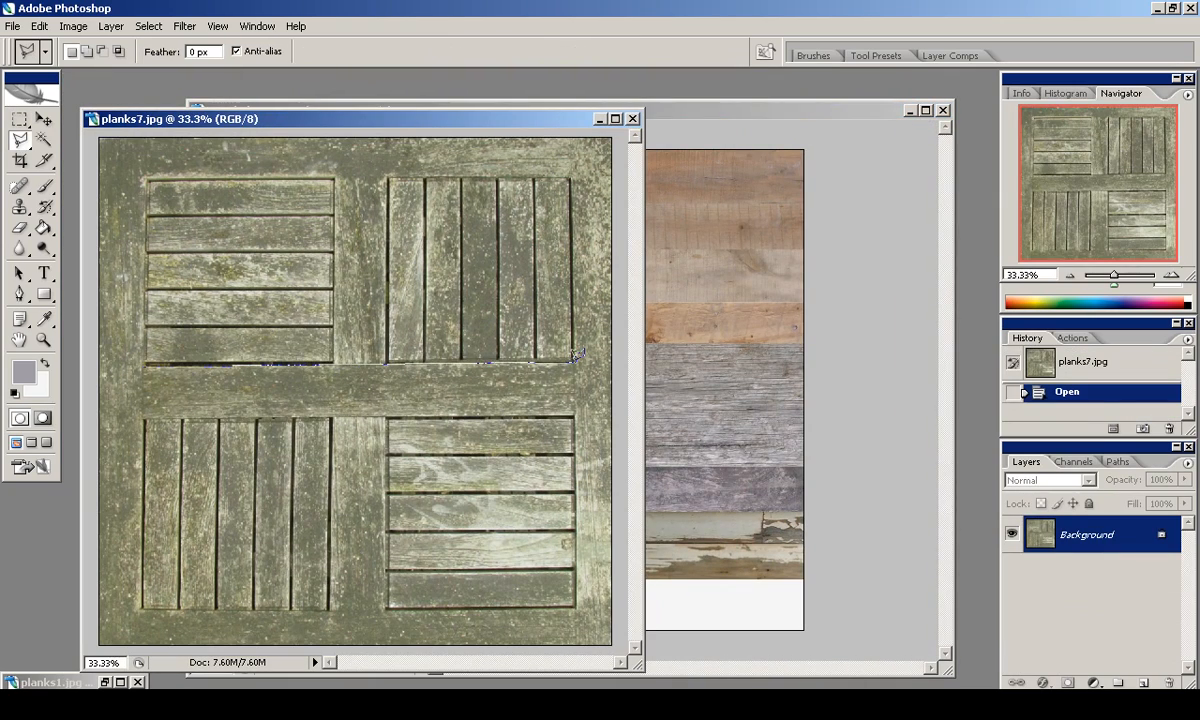
left_click(144, 366)
key("ctrl+c")
left_click(682, 110)
key("ctrl+v")
left_click_drag(525, 371, 605, 566, "ctrl")
Stretch and distort the green plank to fill the remaining empty strip across the full canvas width.
key("ctrl+t")
left_click_drag(321, 546, 484, 567, "shift")
left_click_drag(805, 629, 808, 637, "ctrl")
left_click_drag(806, 567, 807, 577, "ctrl")
left_click_drag(321, 567, 320, 574, "ctrl")
left_click_drag(321, 630, 319, 636, "ctrl")
key("Return")
Trim the image with the whole canvas selected, then clear the selection.
key("ctrl+a")
left_click(73, 26)
left_click(120, 230)
key("Return")
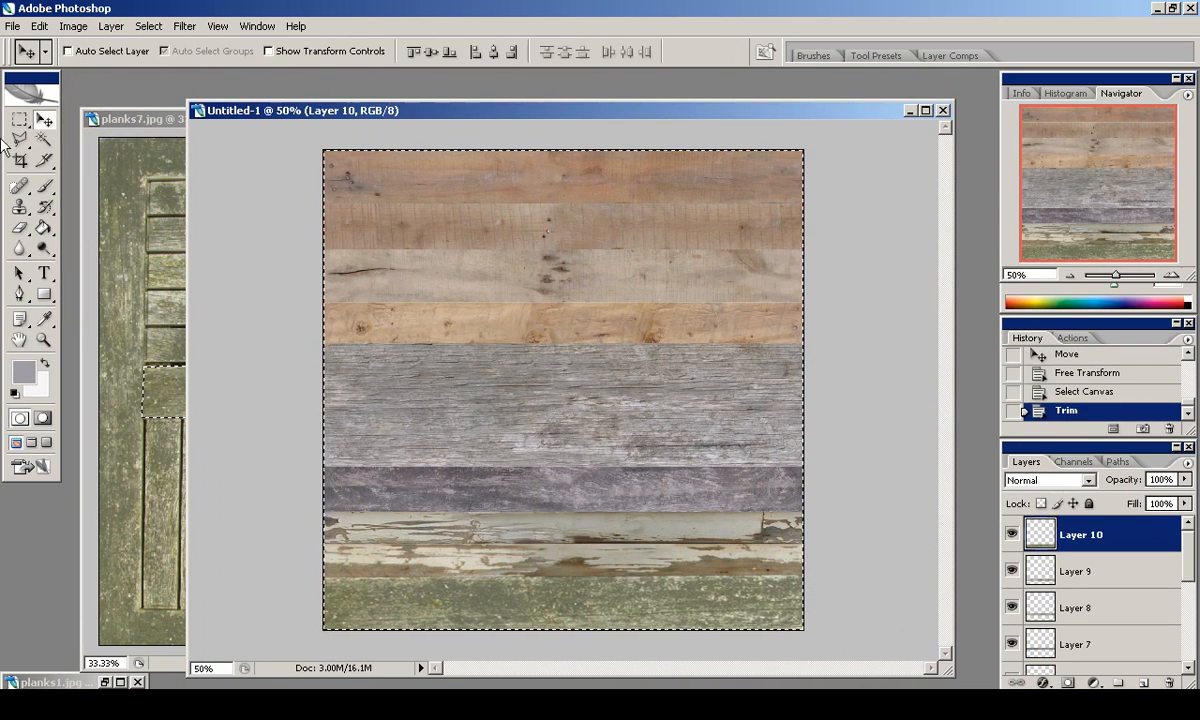
key("ctrl+d")
Delete the part of the green plank on Layer 10 that overlaps Layer 9.
key("m")
left_click(1013, 571)
left_click(1013, 571)
left_click(1040, 571, "ctrl")
key("Delete")
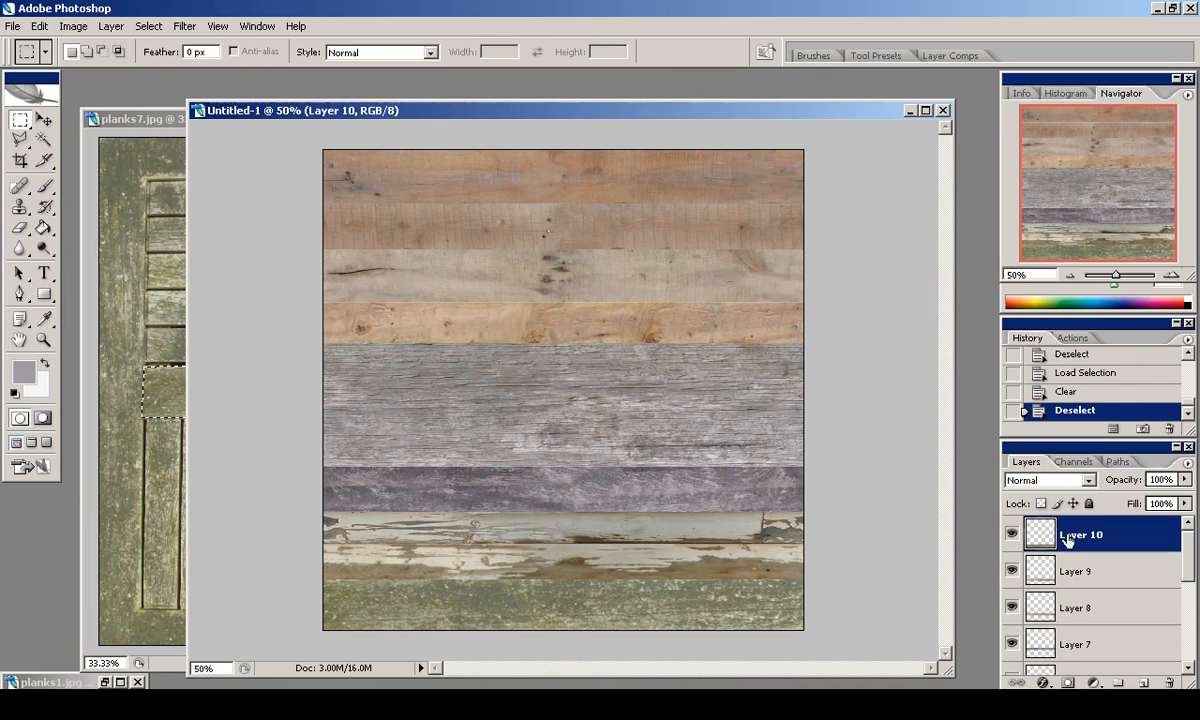
Offset the green plank on Layer 10 to expose its side seam.
left_click(1171, 275)
left_click(1171, 275)
left_click(1145, 238)
left_click(184, 26)
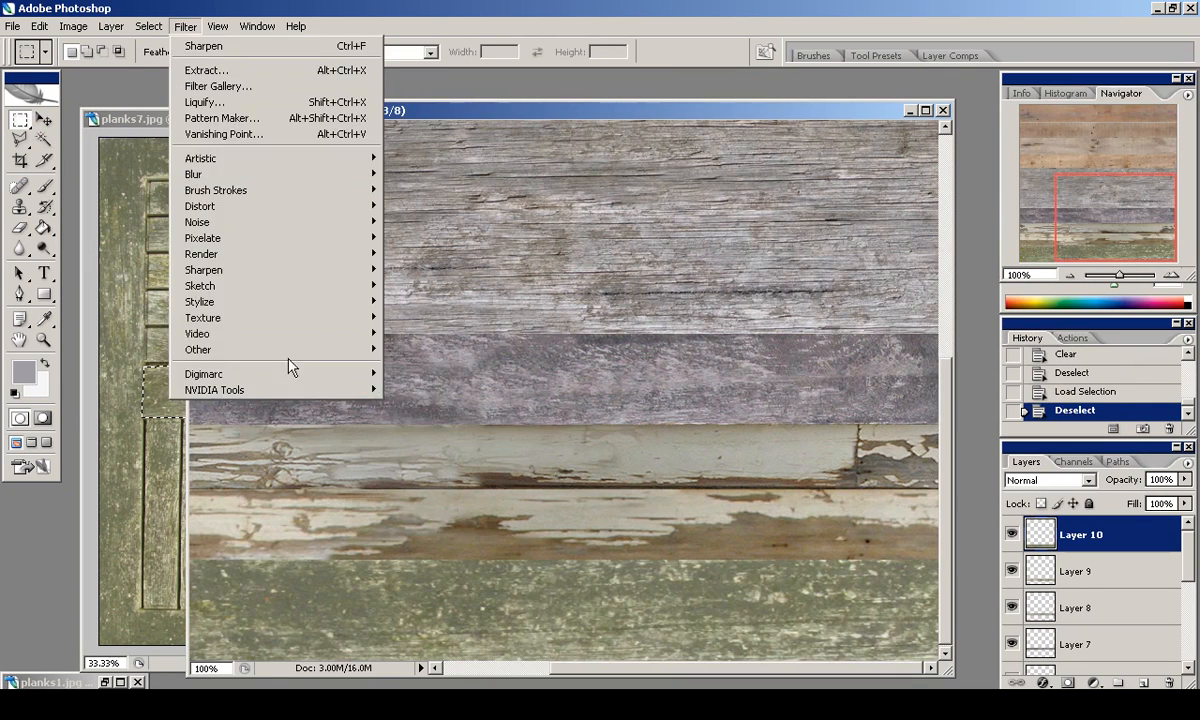
mouse_move(290, 348)
left_click(415, 411)
left_click(975, 273)
Clone out the seam in the green plank on Layer 10, then sharpen the plank.
left_click(1040, 534, "ctrl")
key("s")
left_click(420, 600, "alt")
left_click_drag(380, 548, 470, 548)
key("ctrl+d")
key("m")
left_click(185, 26)
mouse_move(306, 272)
left_click(392, 268)
left_click_drag(1110, 225, 1090, 140)
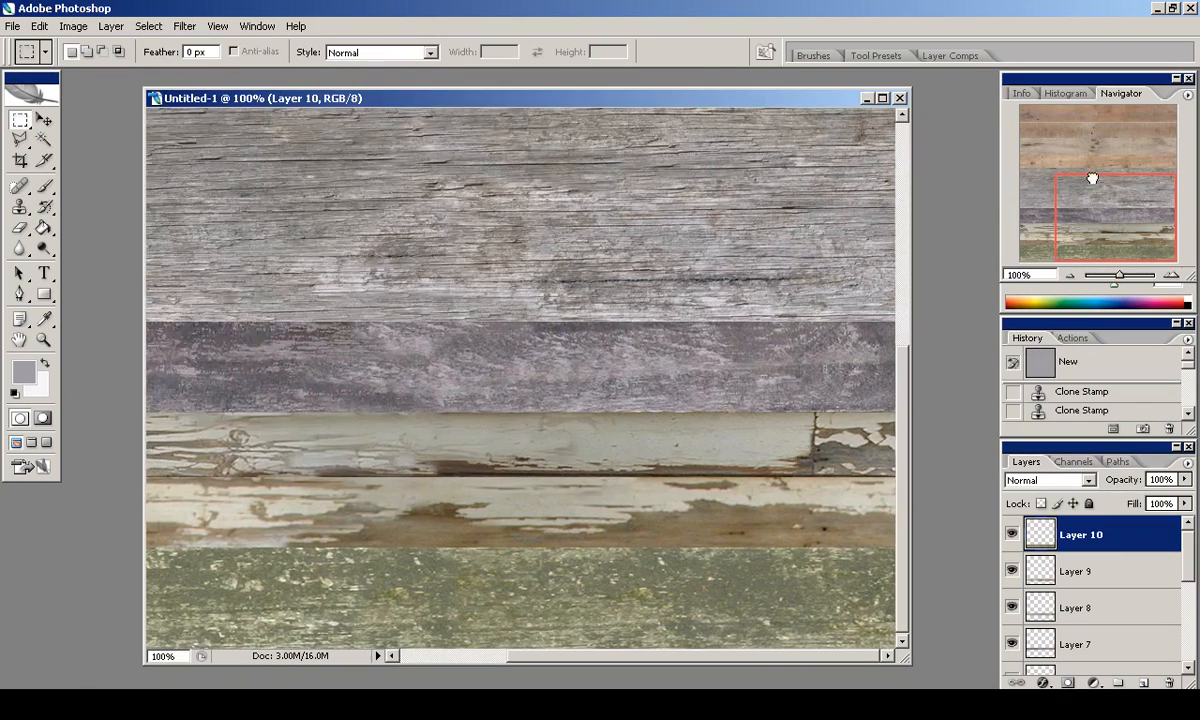
left_click_drag(1093, 182, 1060, 220)
left_click(73, 26)
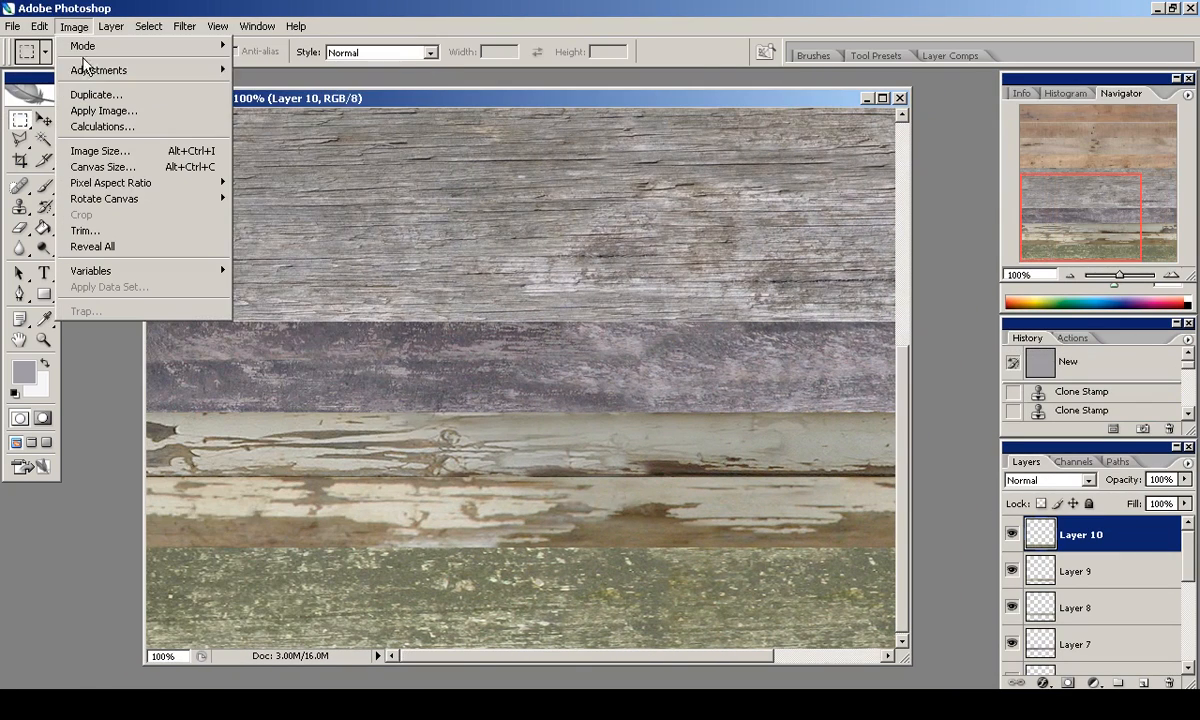
mouse_move(88, 74)
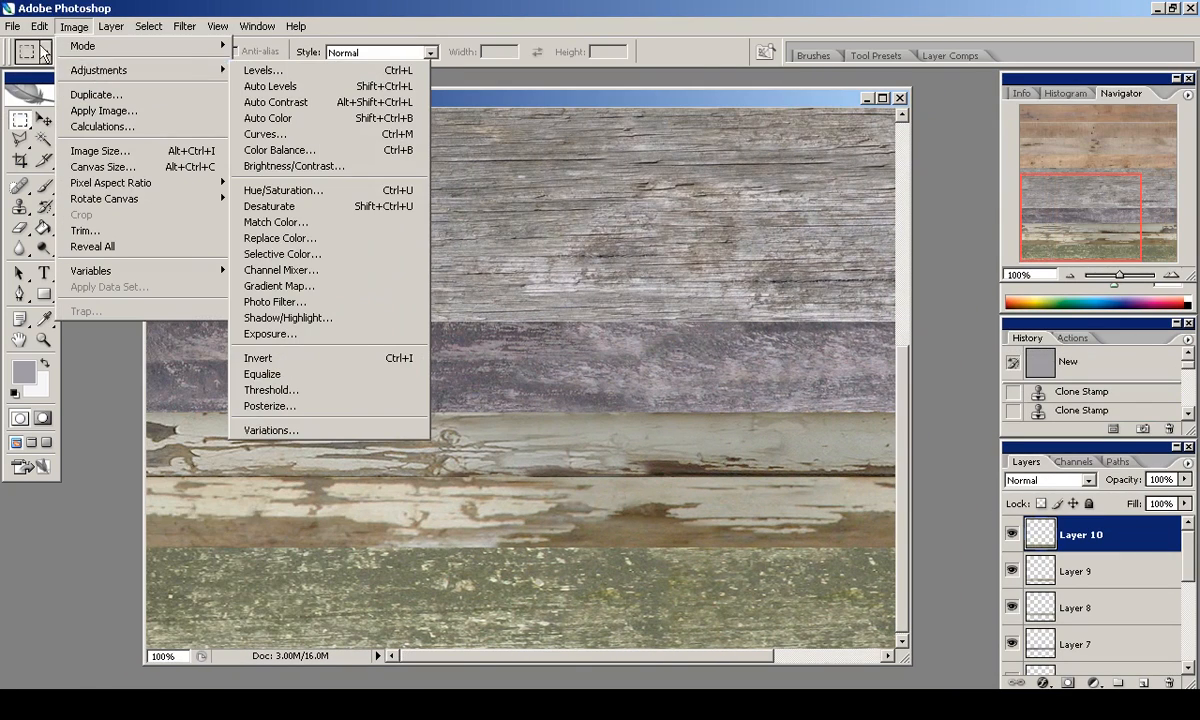
Save the document as planksCol.psd in the textures folder.
left_click(32, 214)
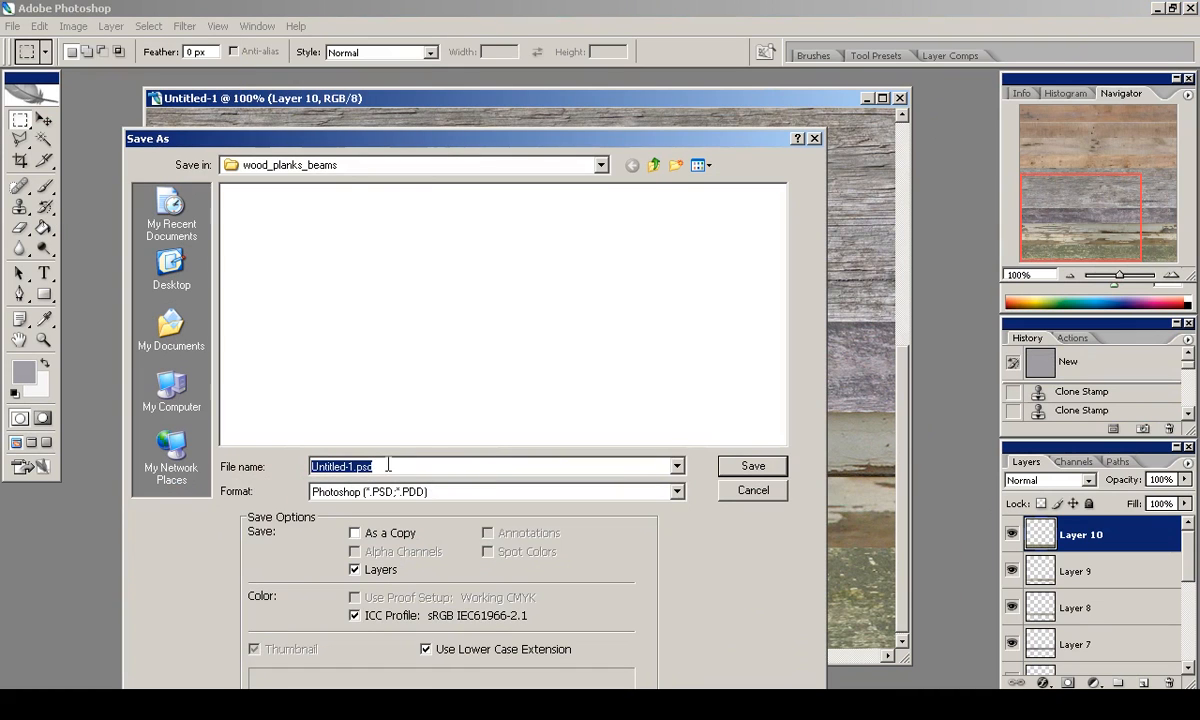
left_click(653, 166)
left_click(653, 166)
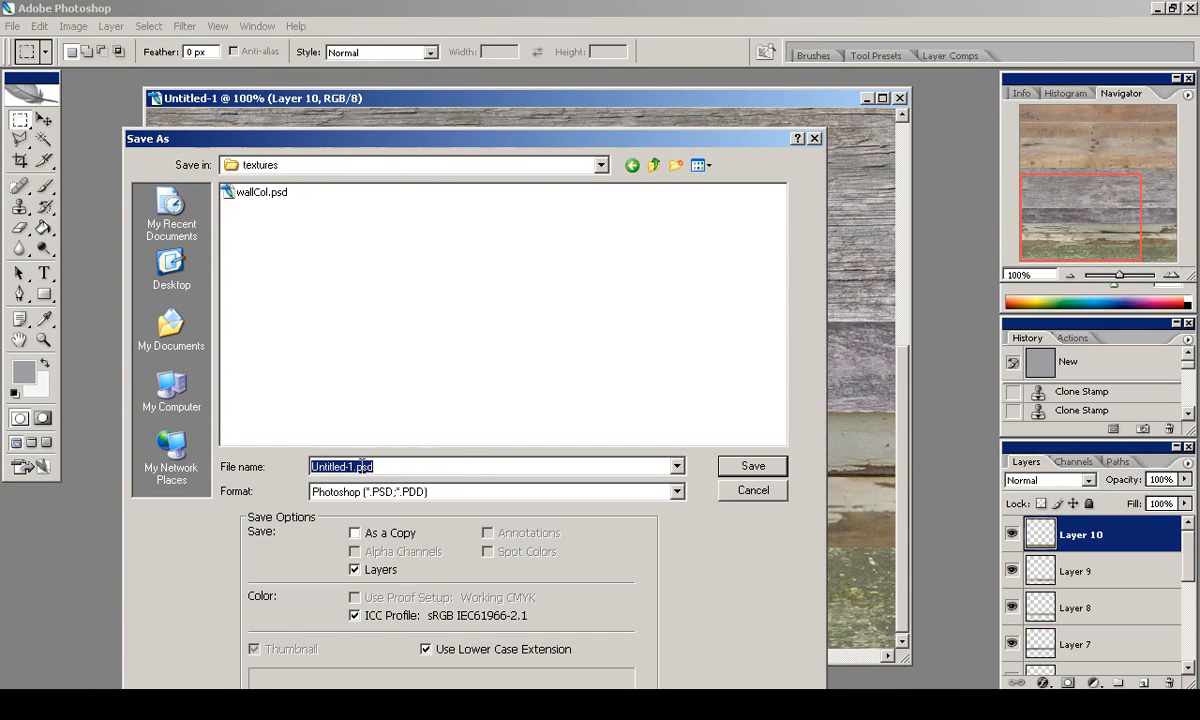
key("BackSpace")
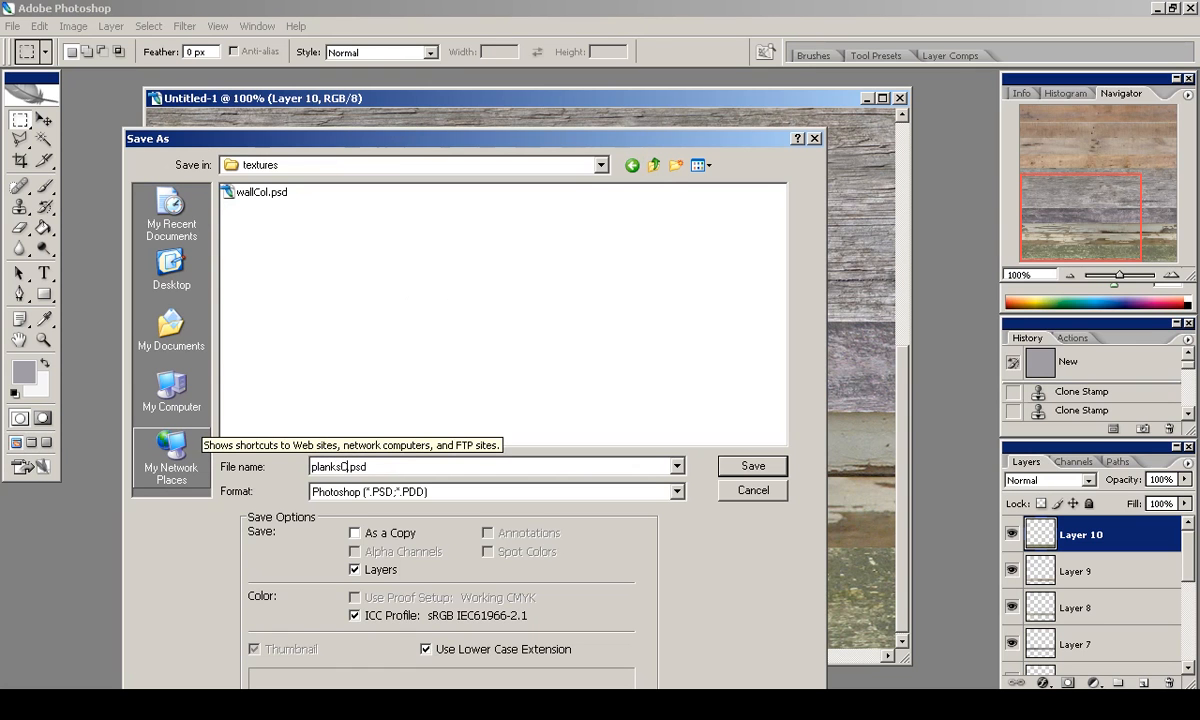
key("Return")
key("Return")
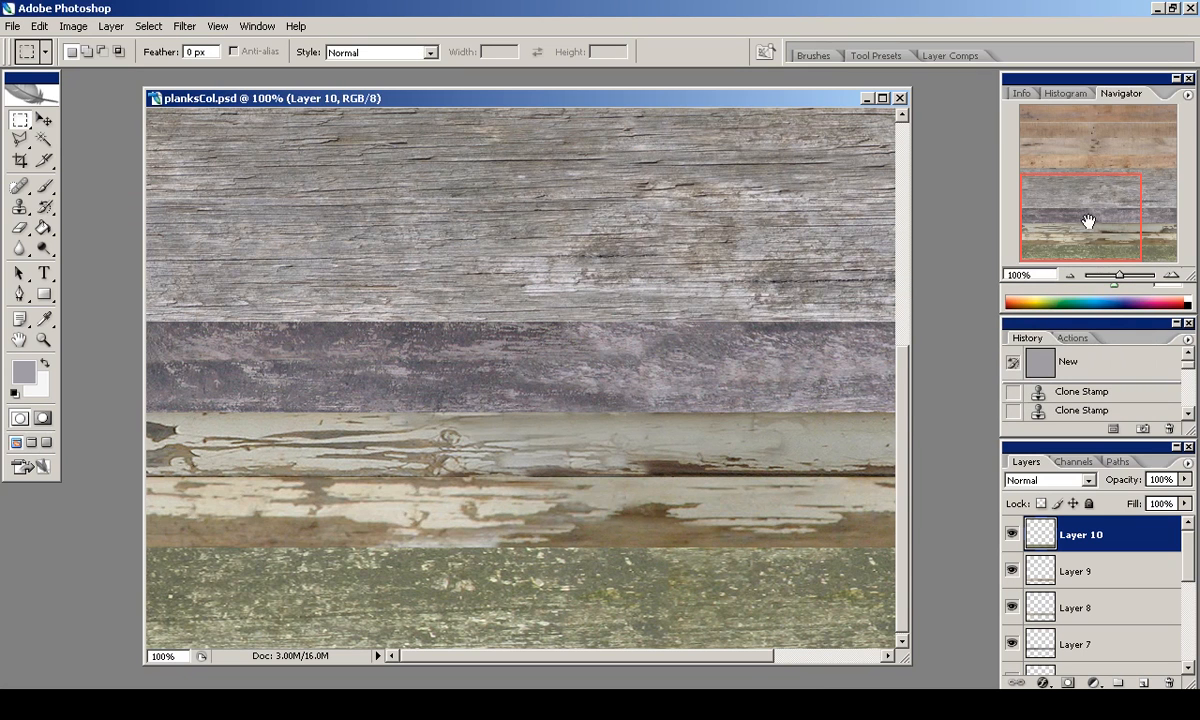
Duplicate Layer 10 and colorize the copy dark brown with hue 22, saturation 14 and lightness -36.
key("ctrl+j")
left_click(73, 26)
mouse_move(110, 70)
left_click(283, 190)
left_click_drag(745, 453, 721, 457)
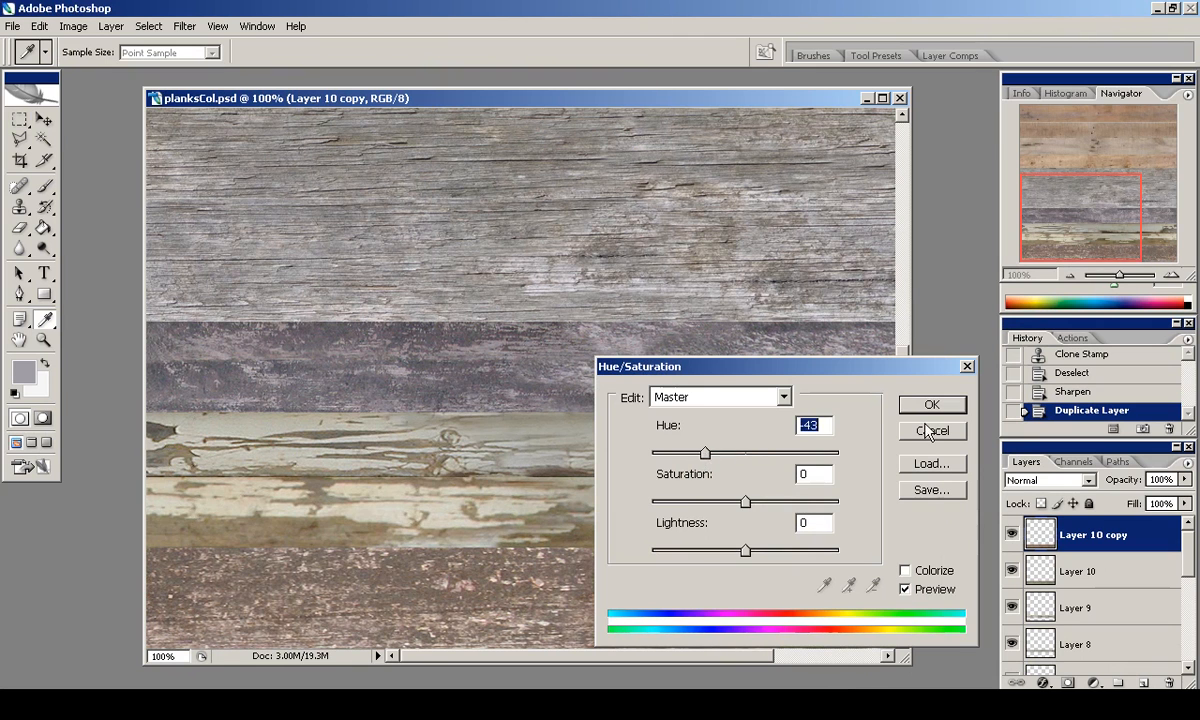
left_click(905, 570)
left_click_drag(758, 453, 657, 453)
left_click_drag(737, 552, 711, 551)
left_click_drag(688, 501, 679, 501)
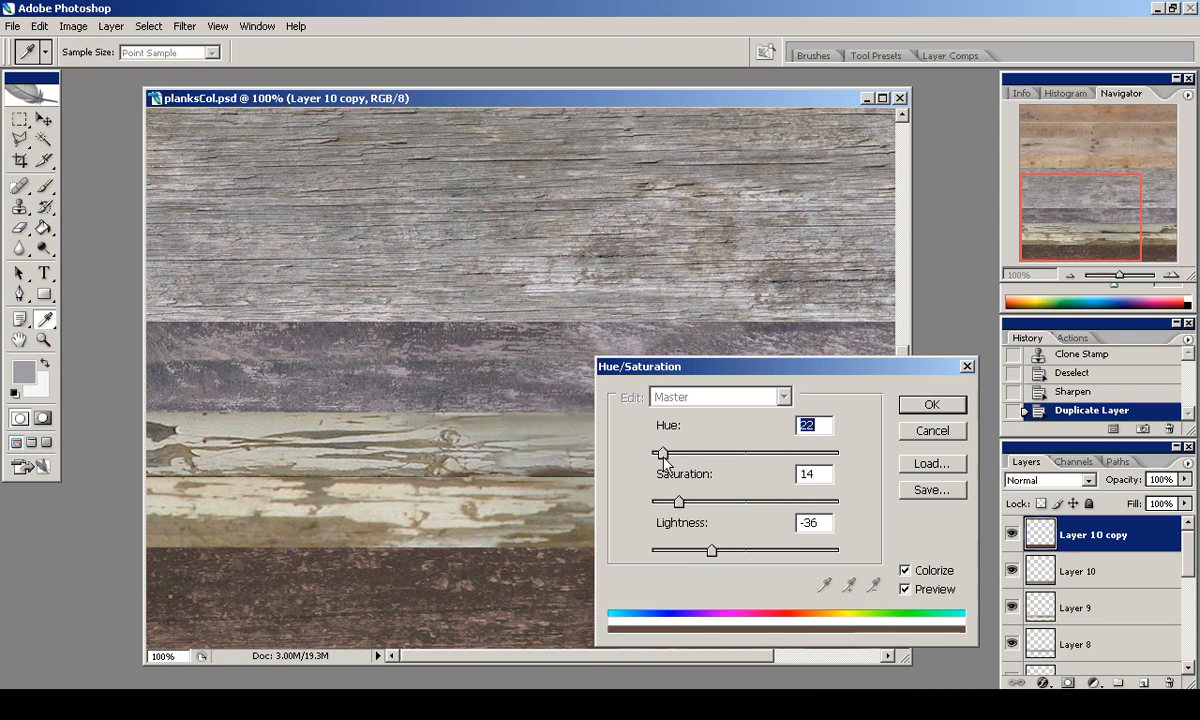
key("Return")
Try out different blending modes on the brown Layer 10 copy, then set it back to Normal.
key("m")
mouse_move(1112, 200)
left_mouse_down()
mouse_move(1120, 210)
mouse_move(1118, 191)
left_mouse_up()
left_click(1047, 480)
left_click(1061, 348)
key("Up")
key("Up")
key("Up")
key("Up")
key("Up")
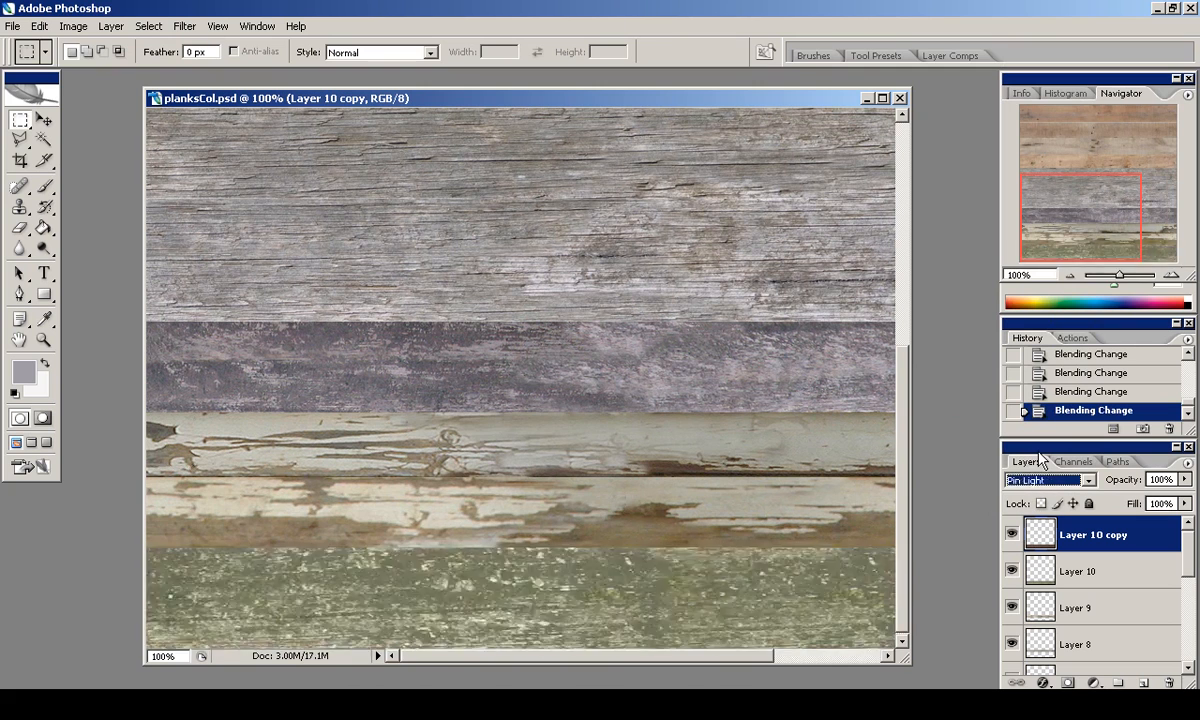
key("Up")
key("Up")
key("Up")
key("Up")
key("Up")
key("Up")
key("Up")
key("Up")
key("Up")
key("Up")
key("Up")
key("Down")
key("Up")
key("Up")
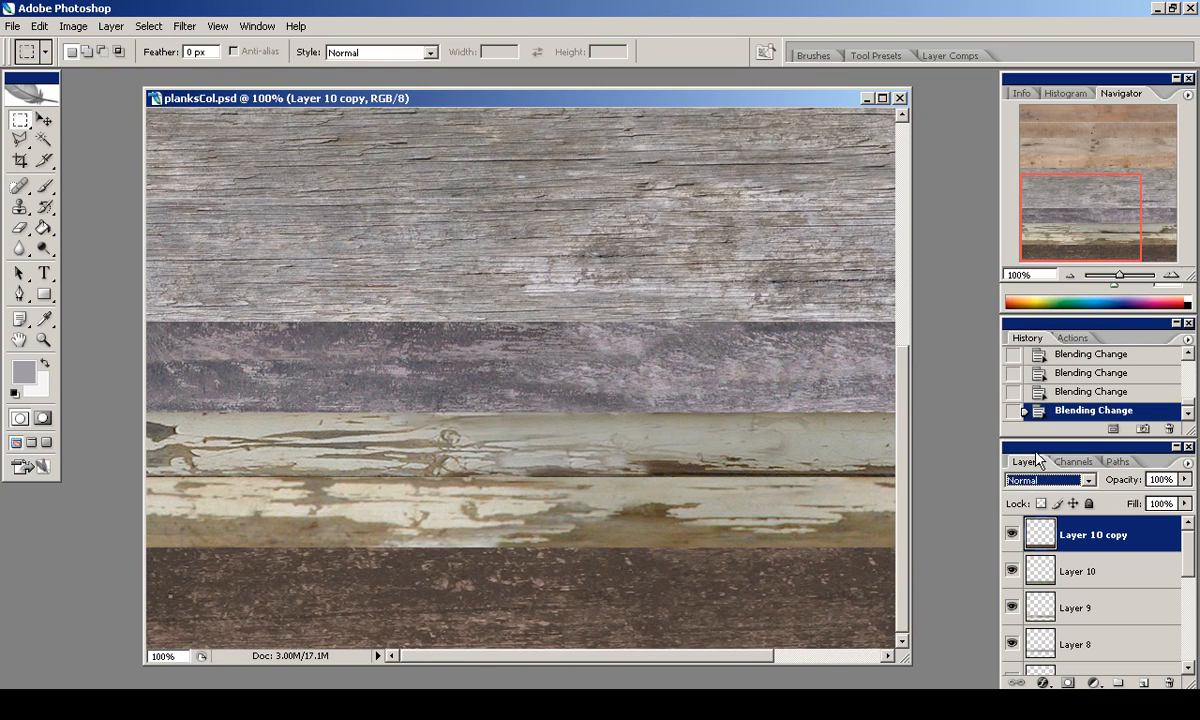
Lower the fill opacity of the brown Layer 10 copy slightly and merge it into Layer 10.
left_click_drag(1183, 524, 1168, 528)
key("ctrl+e")
mouse_move(1114, 209)
left_mouse_down()
mouse_move(1082, 203)
mouse_move(1077, 226)
mouse_move(1156, 248)
mouse_move(1093, 207)
left_mouse_up()
Duplicate the purple plank on Layer 7 and colorize the copy with hue 38, saturation 19 and lightness -39.
key("alt+bracketleft")
left_click(1062, 608)
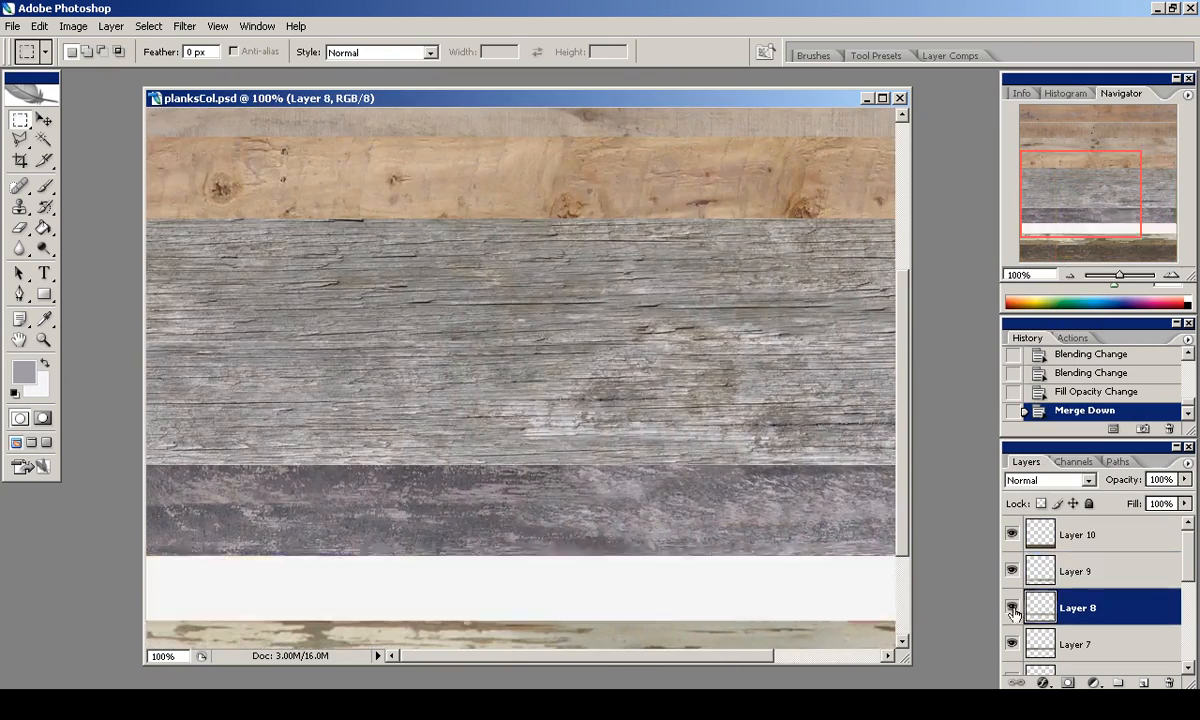
key("ctrl+j")
left_click(73, 26)
left_click(270, 200)
left_click(903, 571)
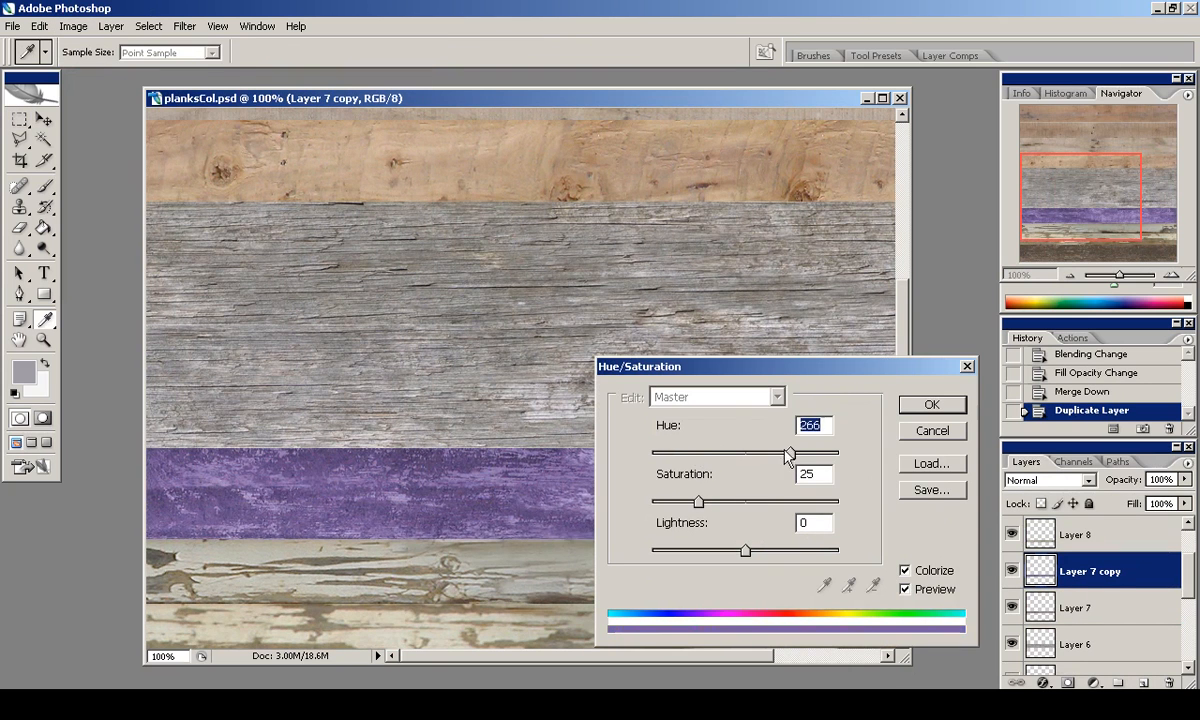
left_click_drag(787, 453, 670, 453)
left_click_drag(698, 501, 658, 501)
left_click_drag(745, 550, 709, 550)
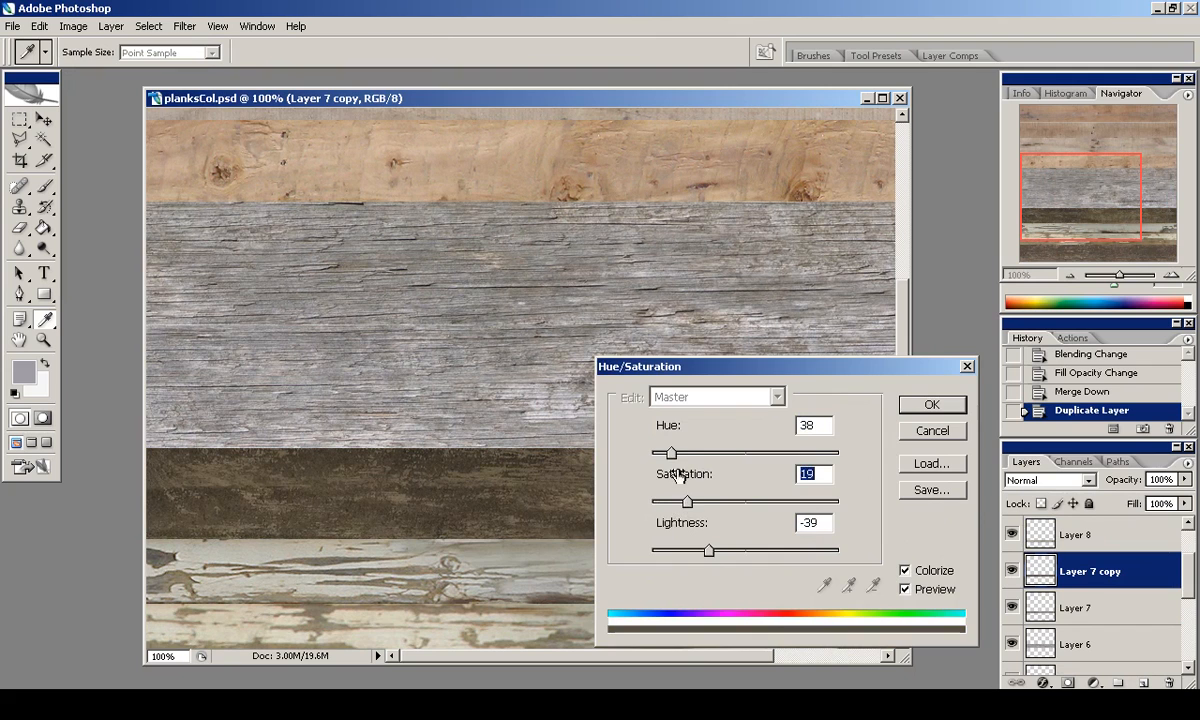
left_click(932, 405)
Reduce the fill opacity of the Layer 7 copy and merge it into Layer 7.
left_click(1184, 504)
mouse_move(1184, 525)
left_mouse_down()
mouse_move(1165, 527)
mouse_move(1188, 526)
left_mouse_up()
mouse_move(1090, 215)
left_mouse_down()
mouse_move(1109, 237)
mouse_move(1089, 217)
left_mouse_up()
left_click(1184, 504)
left_click_drag(1184, 525, 1157, 525)
key("ctrl+e")
Select the wide grey plank on Layer 6 and browse to the texLib folder for an image to open.
left_click(1040, 534)
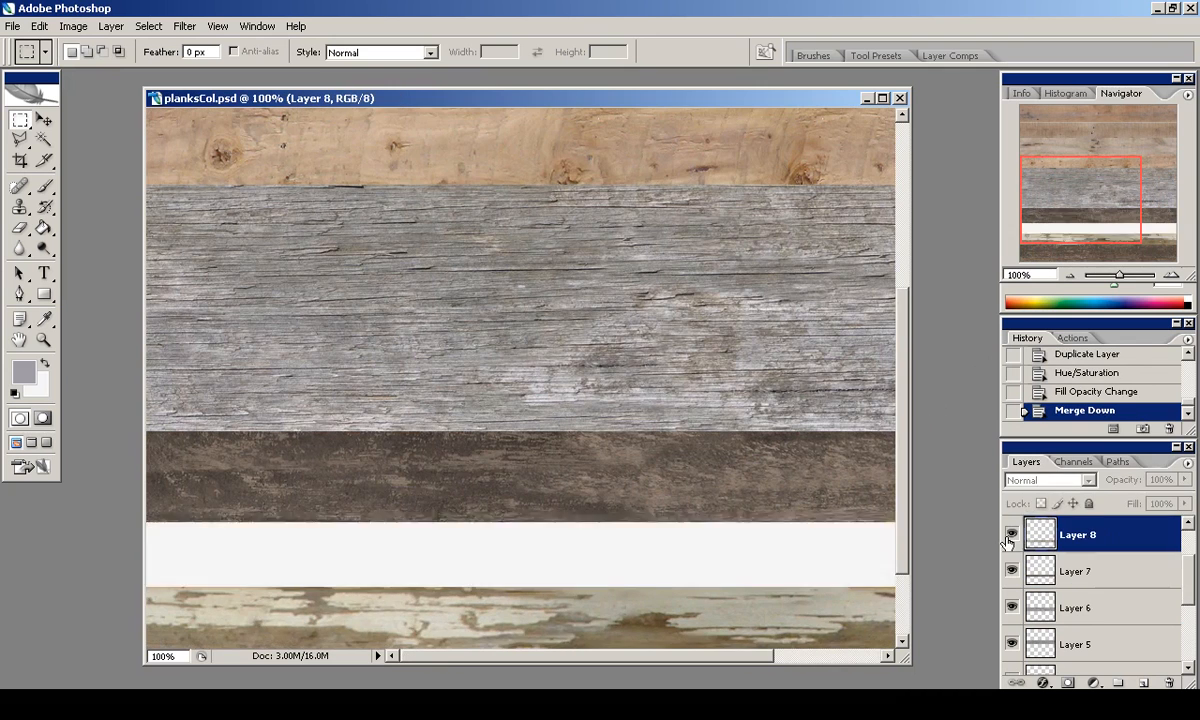
left_click(1045, 604)
left_click_drag(1099, 193, 1099, 178)
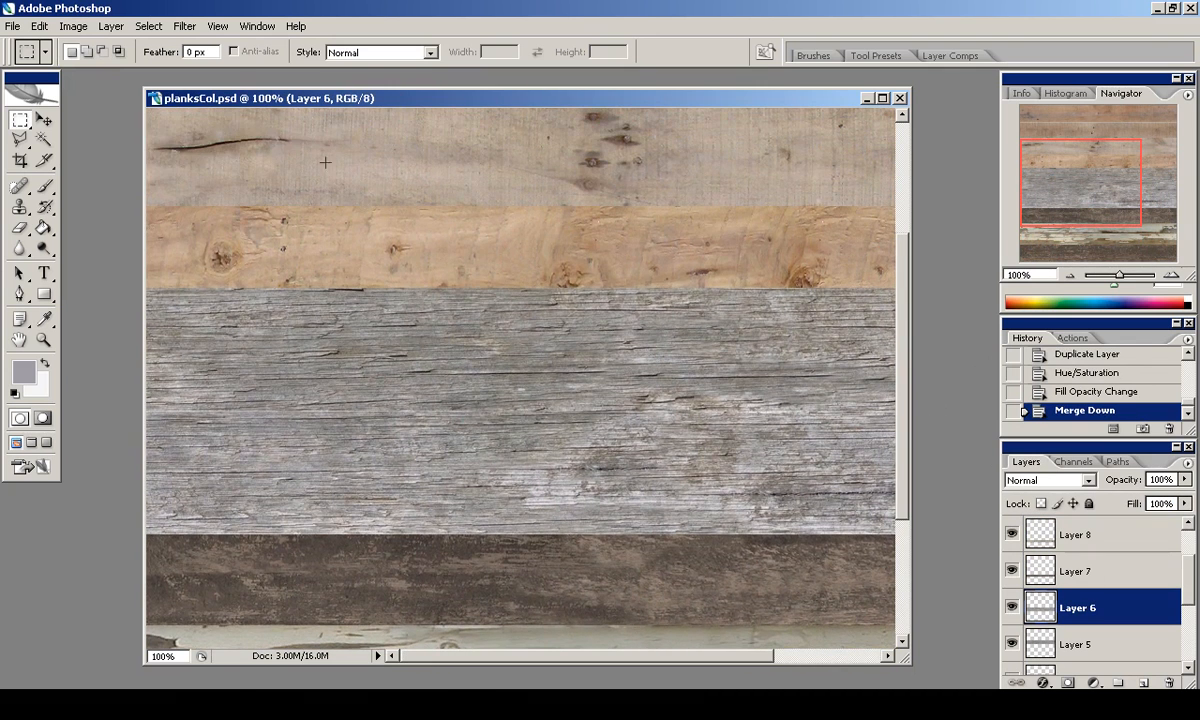
left_click(13, 26)
left_click(25, 61)
left_click(671, 172)
left_click(265, 276)
left_click(262, 310)
double_click(260, 247)
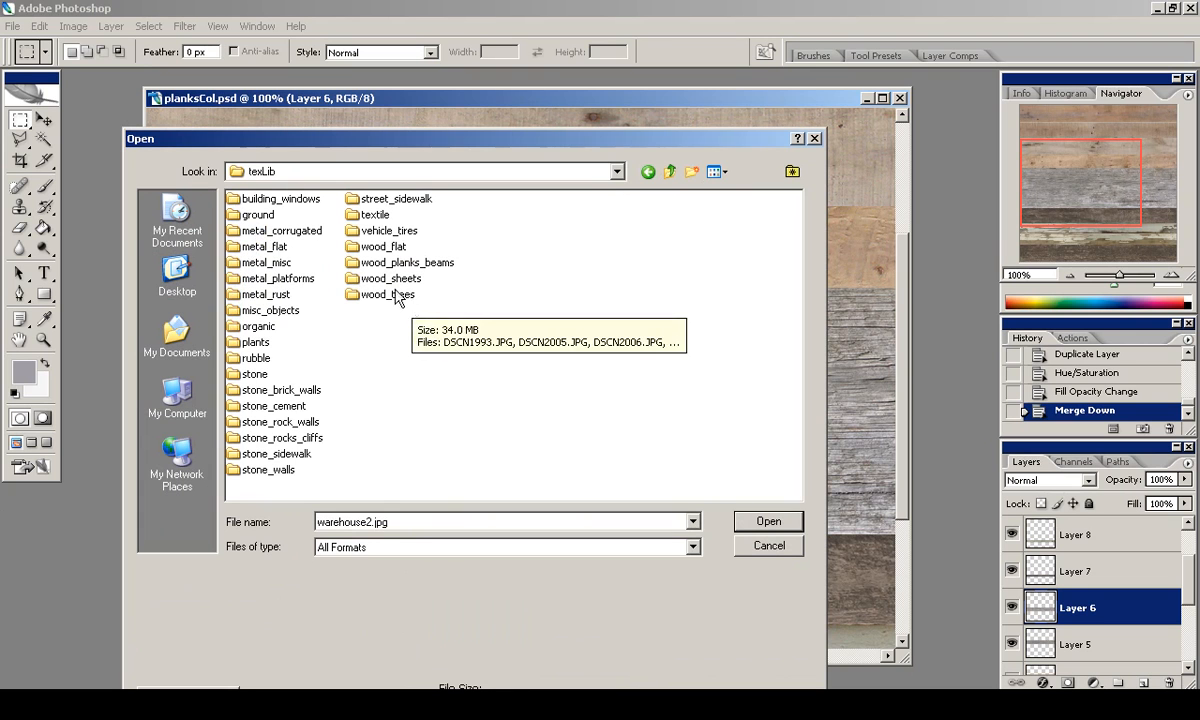
Show the stone_walls folder as thumbnails and open orange_wall.jpg.
double_click(269, 476)
left_click(716, 171)
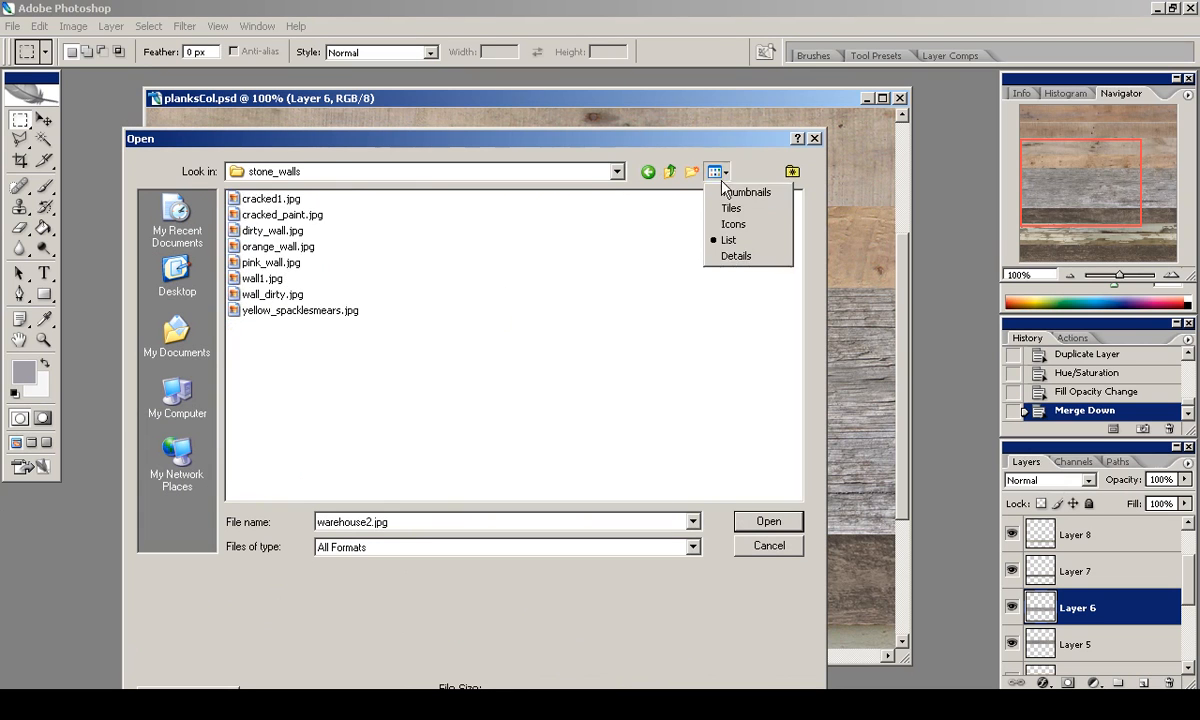
left_click(752, 185)
left_click(641, 258)
double_click(641, 258)
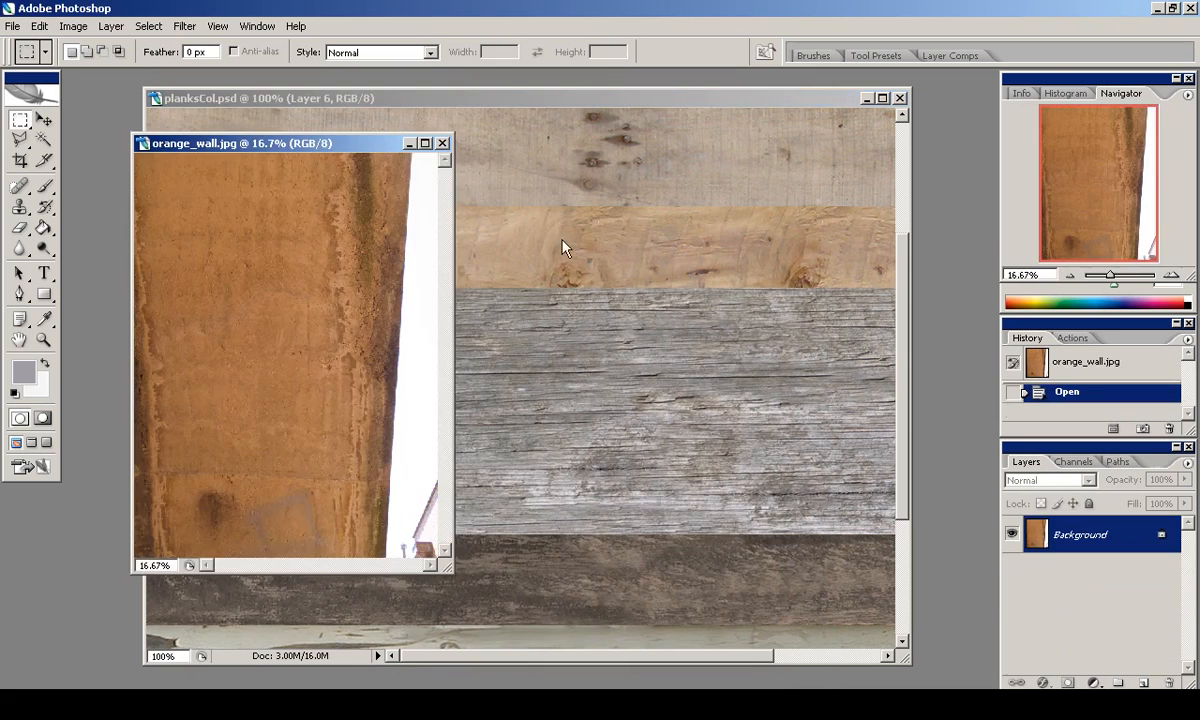
left_click_drag(448, 566, 548, 590)
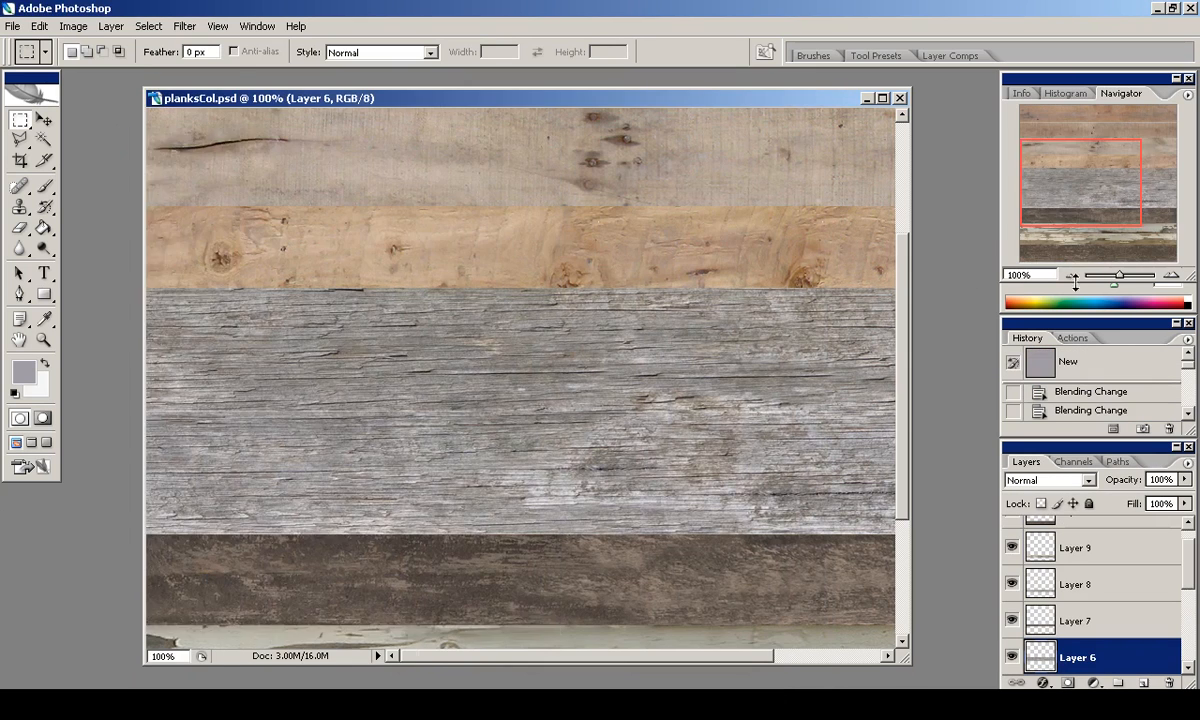
Reopen the recent file orange_wall.jpg and select a tall rectangular area of the orange surface.
scroll(520, 380, "up", 2)
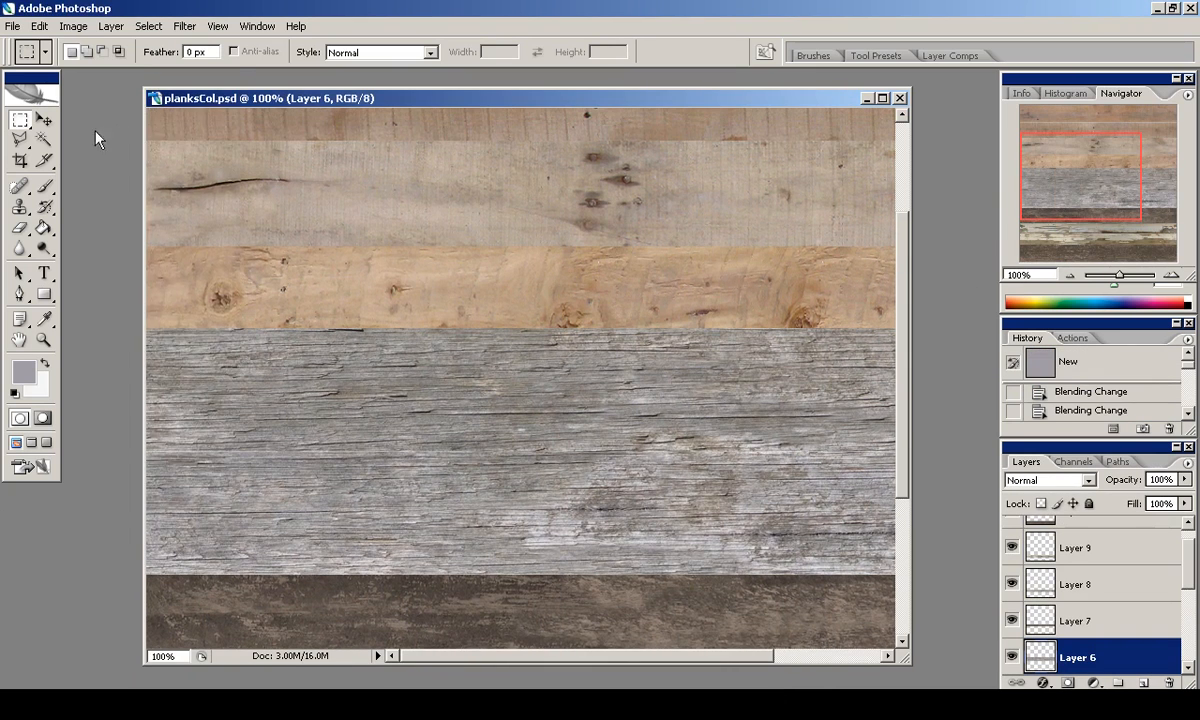
left_click(13, 26)
mouse_move(85, 115)
left_click(292, 110)
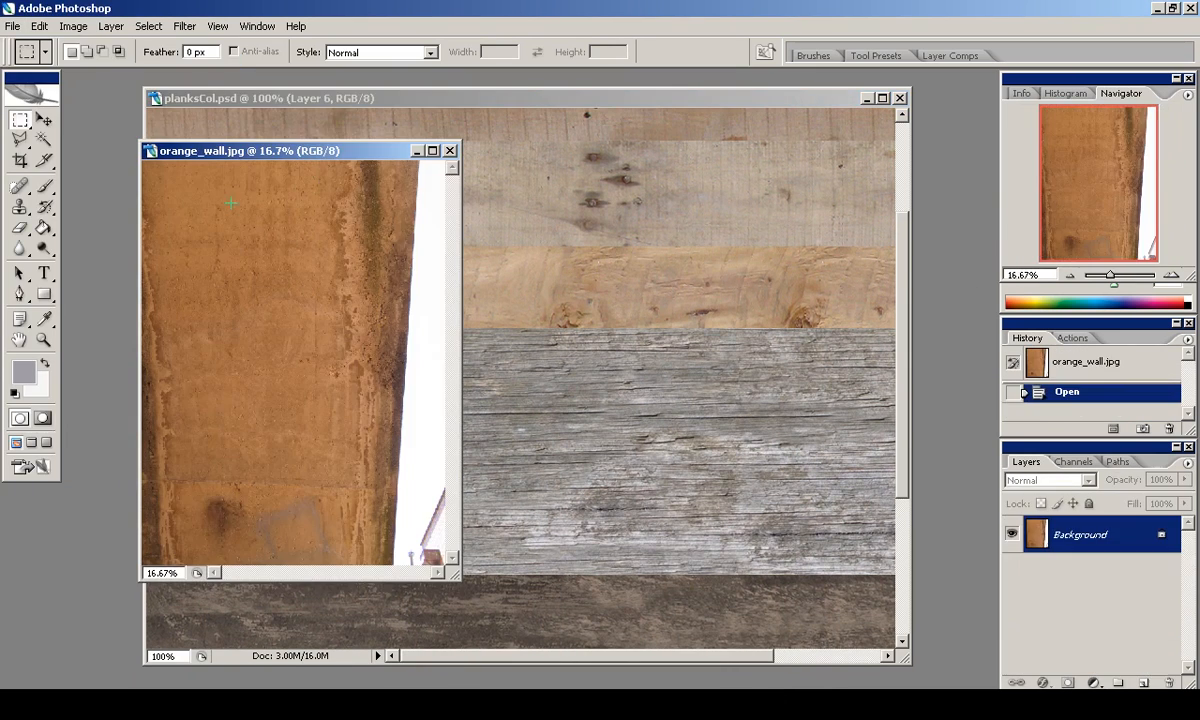
left_click_drag(174, 162, 304, 531)
left_click(199, 165)
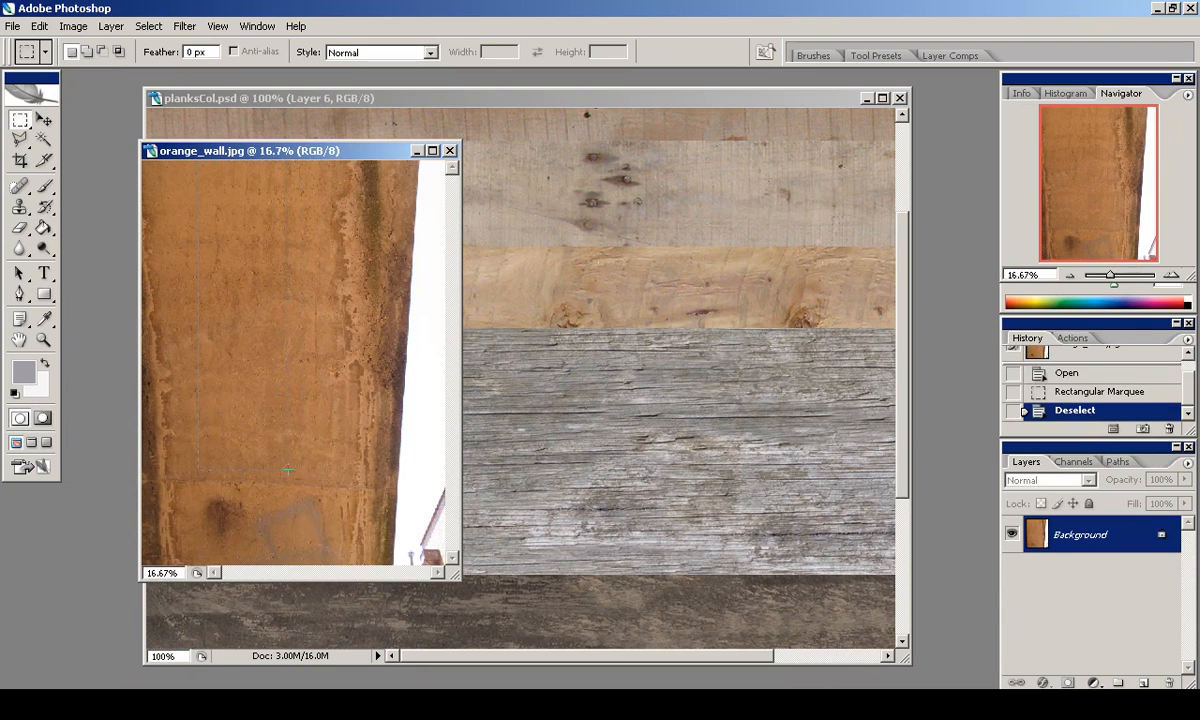
left_click_drag(170, 162, 330, 490)
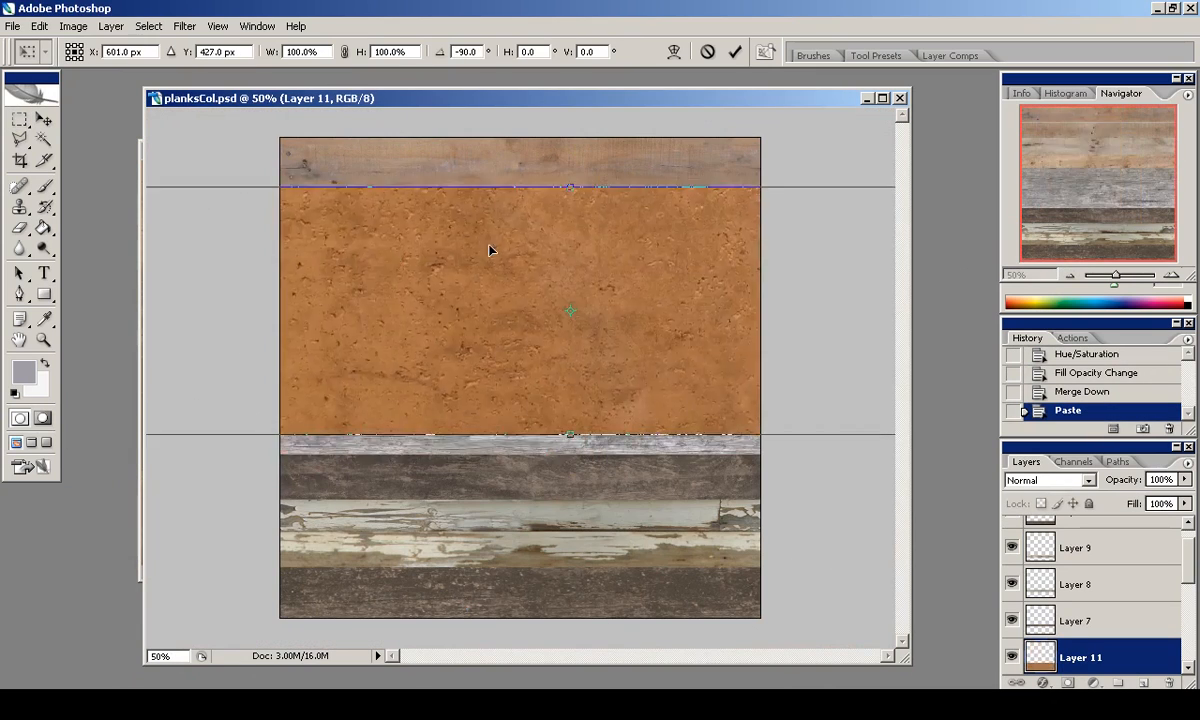
Place the orange patch in planksCol.psd, rotated -90° and scaled to cover the wide grey plank across the full width.
left_click_drag(490, 250, 545, 231)
left_click_drag(158, 169, 424, 280, "shift")
left_click_drag(476, 309, 337, 362)
left_click_drag(804, 469, 757, 450)
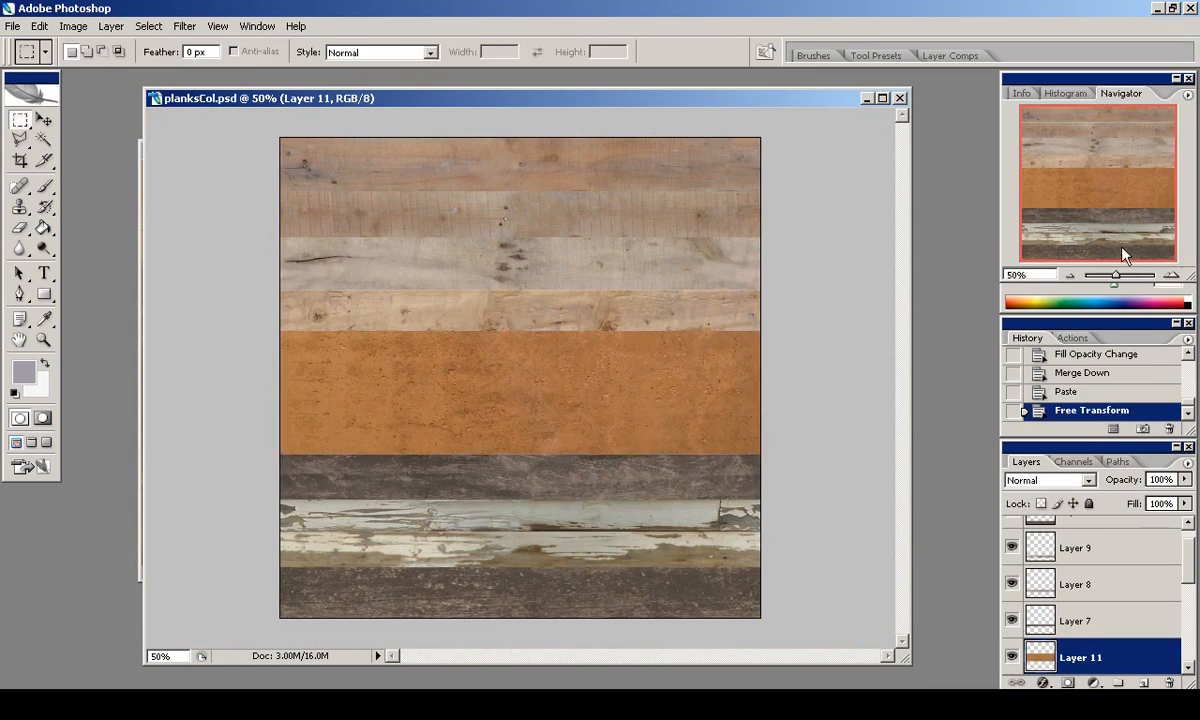
left_click(735, 54)
key("ctrl+alt+0")
Try out blending modes on the orange Layer 11, including Multiply with a reduced fill.
left_click(1048, 480)
left_click(1010, 446)
key("Up")
key("Up")
key("Up")
key("Up")
key("Up")
key("Up")
key("Up")
key("Up")
key("Up")
key("Up")
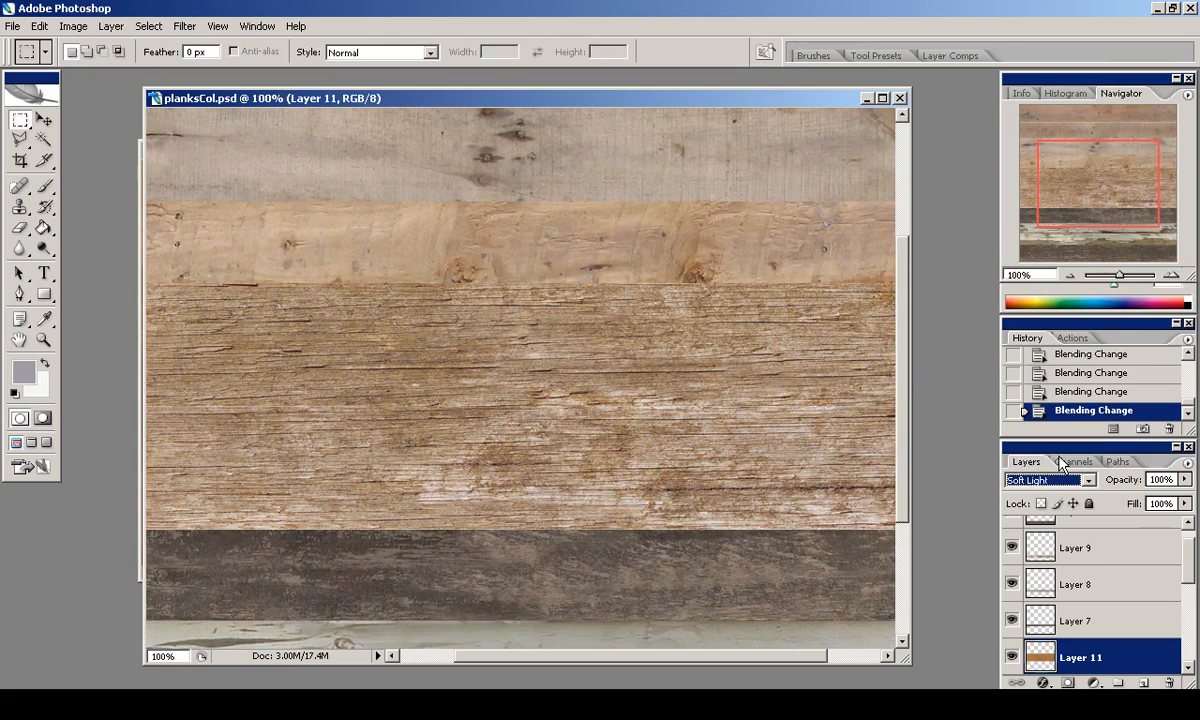
key("Up")
key("Up")
key("Up")
key("Up")
key("Up")
key("Up")
key("Up")
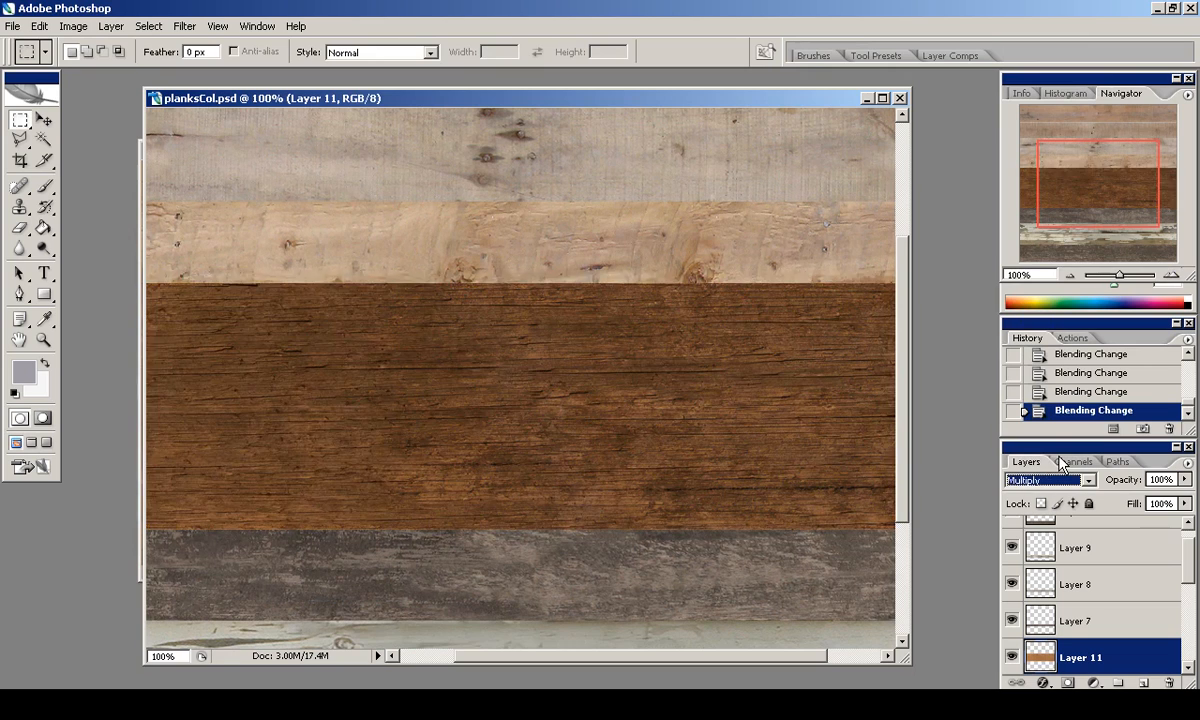
left_click_drag(1185, 503, 1125, 518)
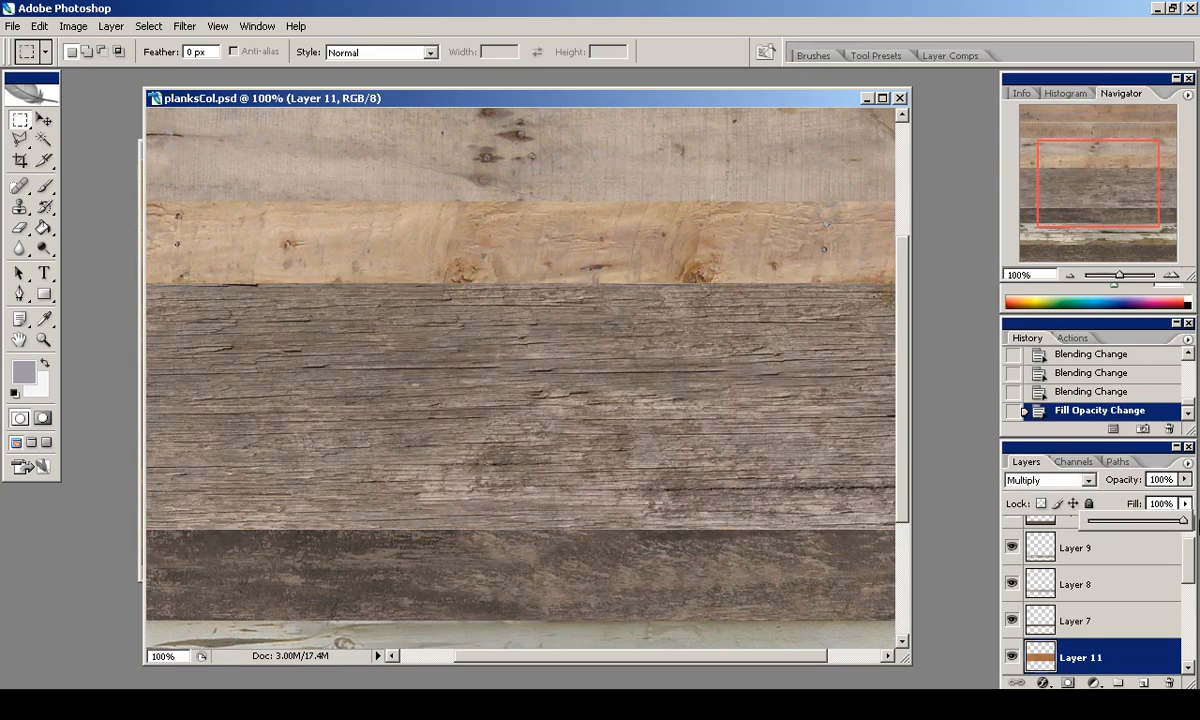
Set Layer 11 back to Normal blending at 100% fill and load its outline as a selection.
left_click(1048, 480)
left_click(1030, 68)
left_click(1043, 665, "ctrl")
left_click(184, 26)
mouse_move(161, 171)
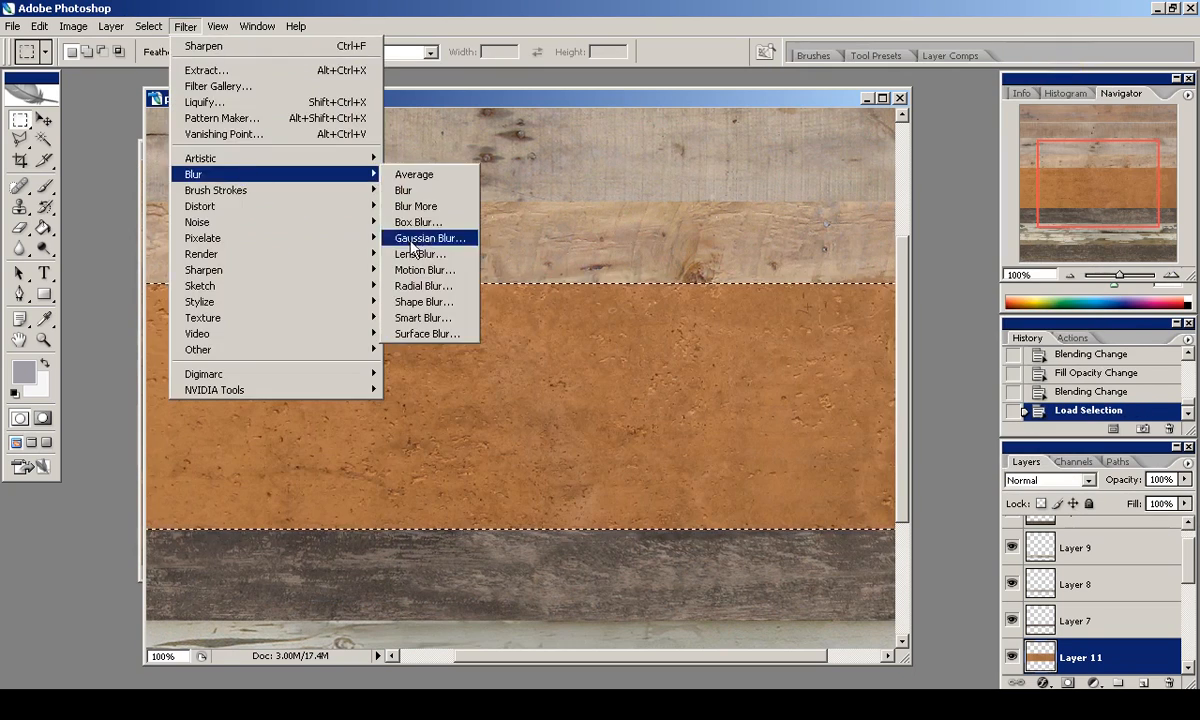
left_click(442, 257)
left_click_drag(678, 496, 633, 505)
key("Escape")
Apply Surface Blur with radius 6 pixels and threshold 255 to Layer 11, then duplicate it and merge the copy down.
left_click(184, 26)
mouse_move(160, 241)
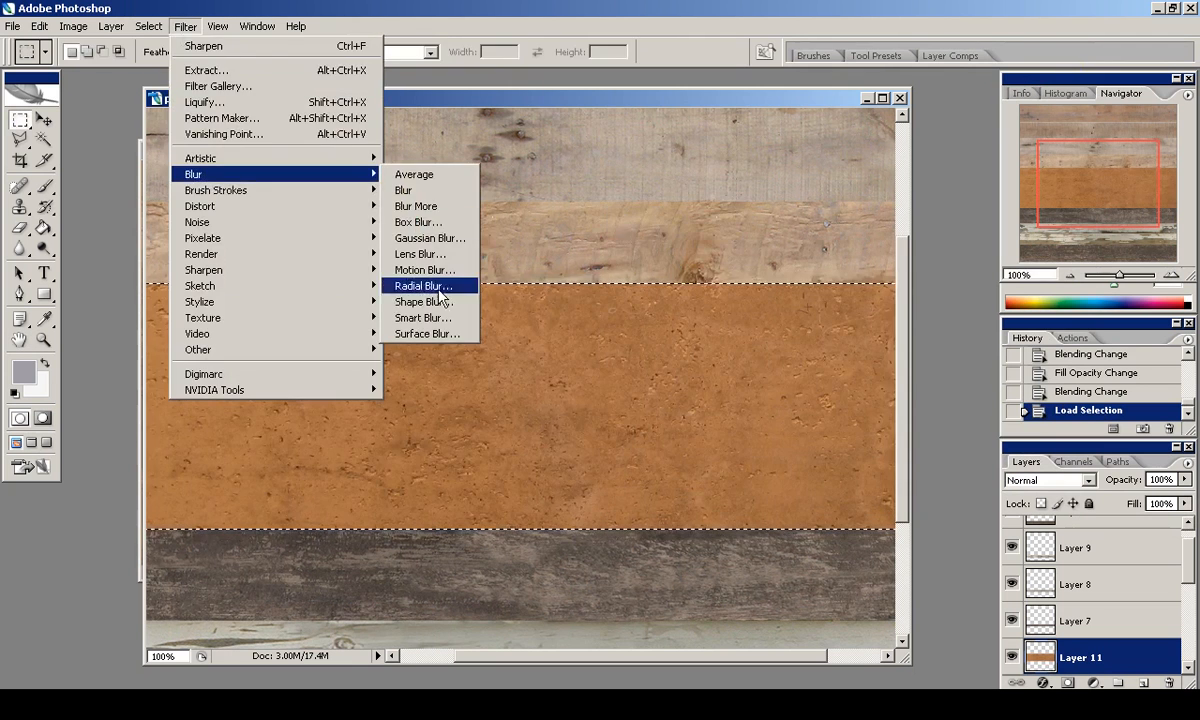
left_click(470, 394)
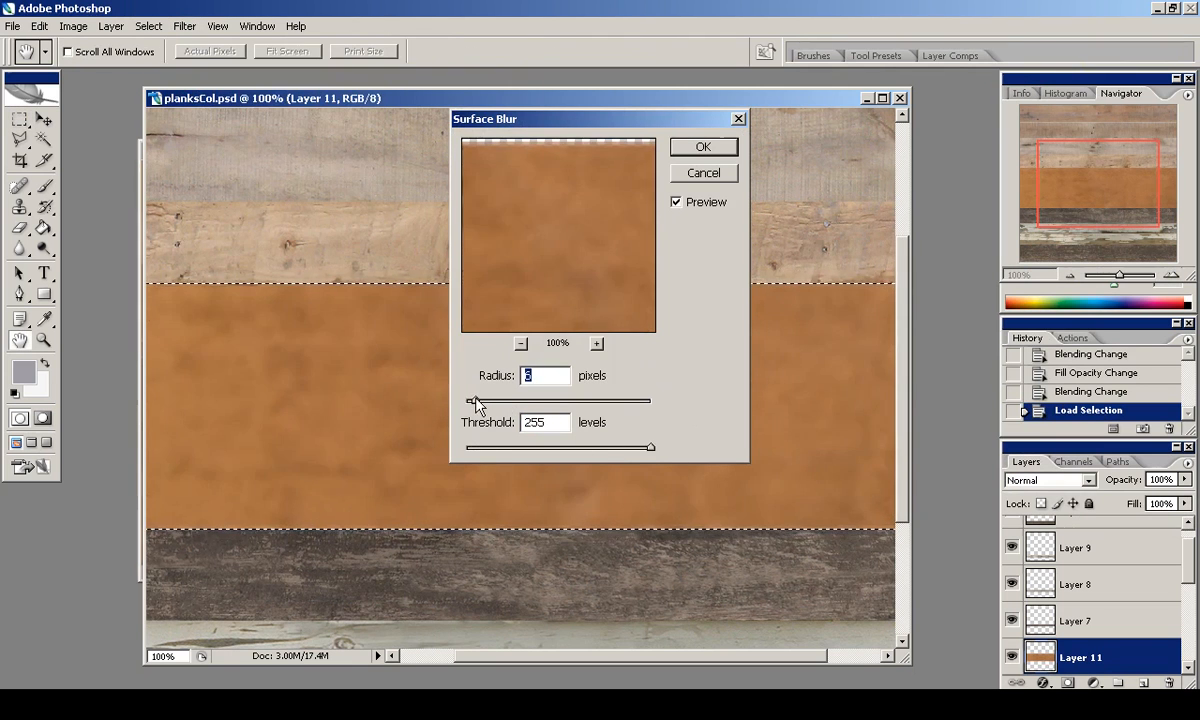
key("Return")
key("ctrl+j")
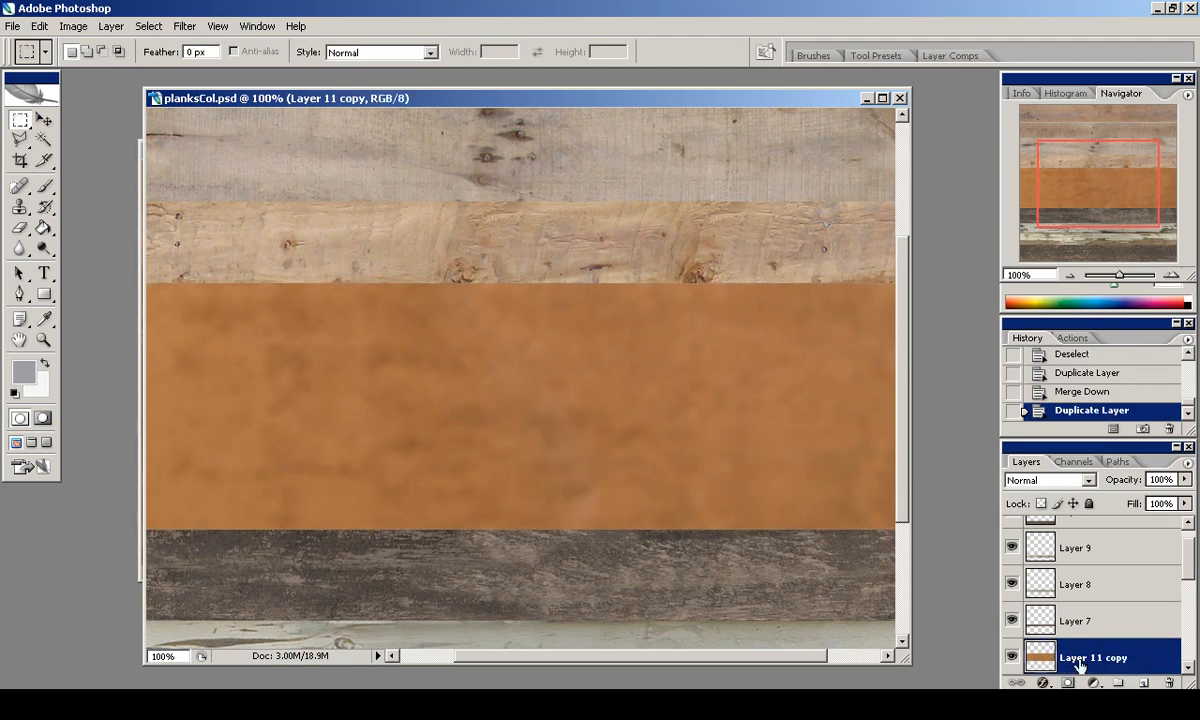
Blend Layer 11 onto the grey plank with Color Burn at about 26% fill.
left_click(1048, 480)
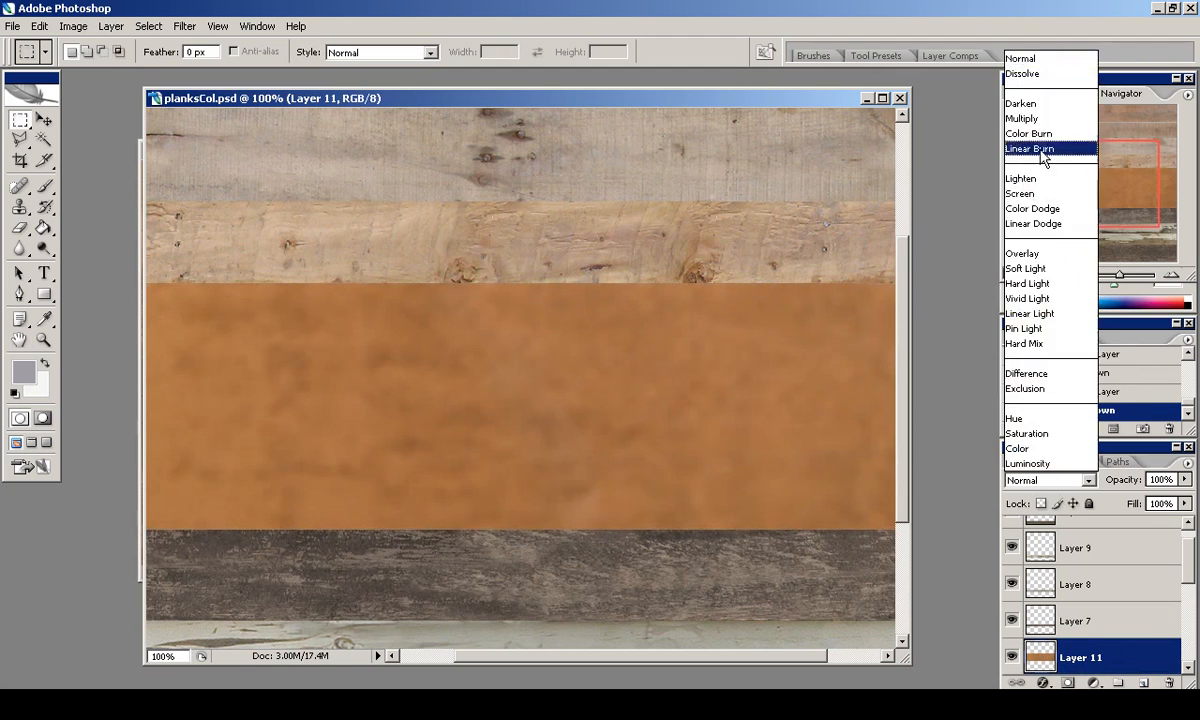
left_click(1040, 118)
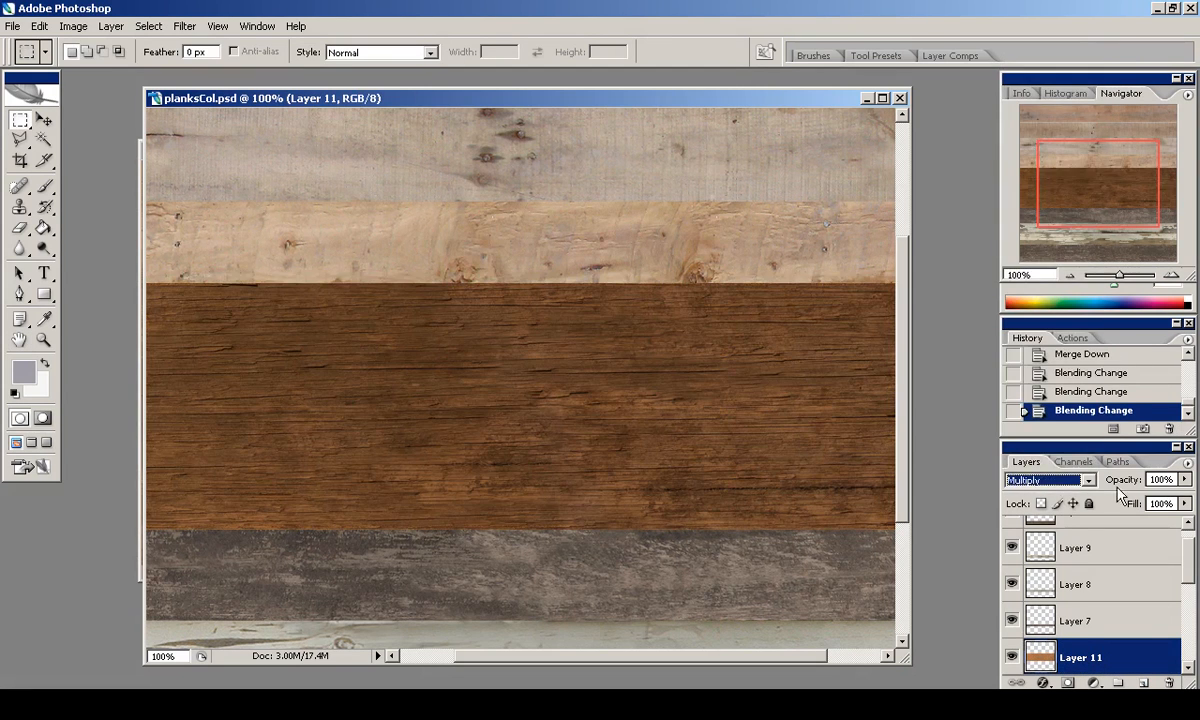
left_click(1048, 480)
left_click(1020, 143)
scroll(1072, 620, "down", 2)
left_click_drag(1184, 503, 1072, 521)
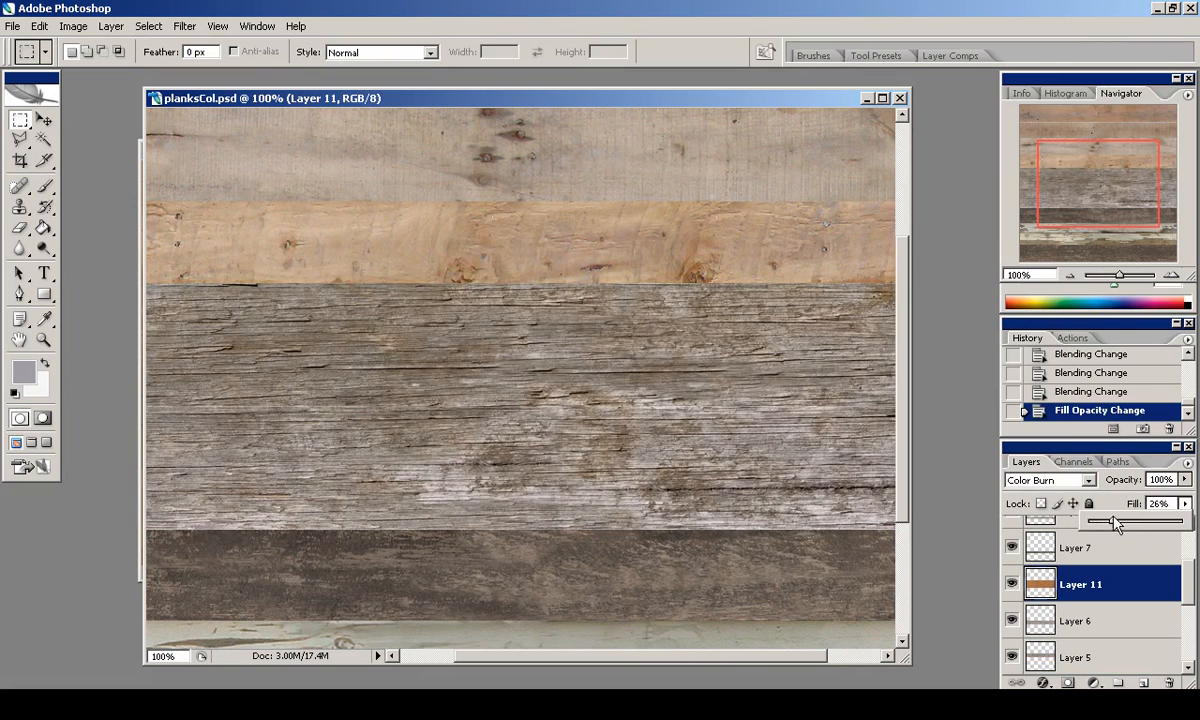
Duplicate Layer 11 and set the copy to Multiply at about 76% fill.
left_click_drag(1148, 676, 1145, 680)
left_click(1048, 480)
left_click(1026, 75)
left_click_drag(1184, 503, 1158, 524)
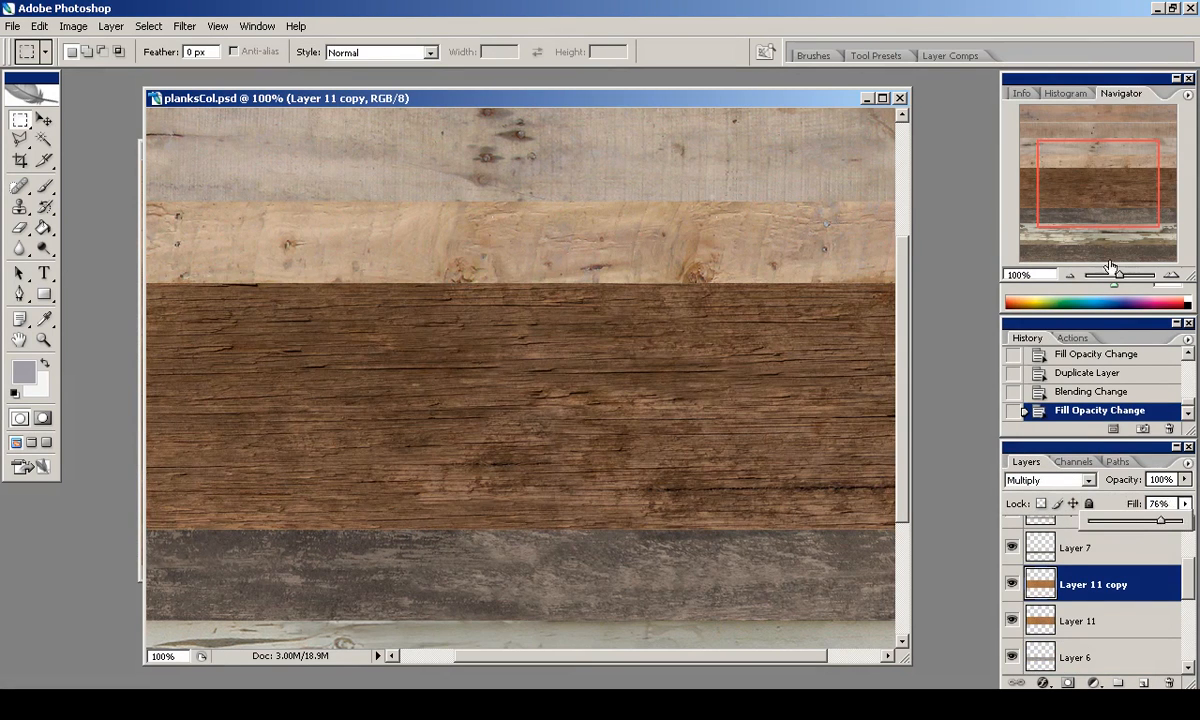
left_click_drag(1067, 190, 1050, 190)
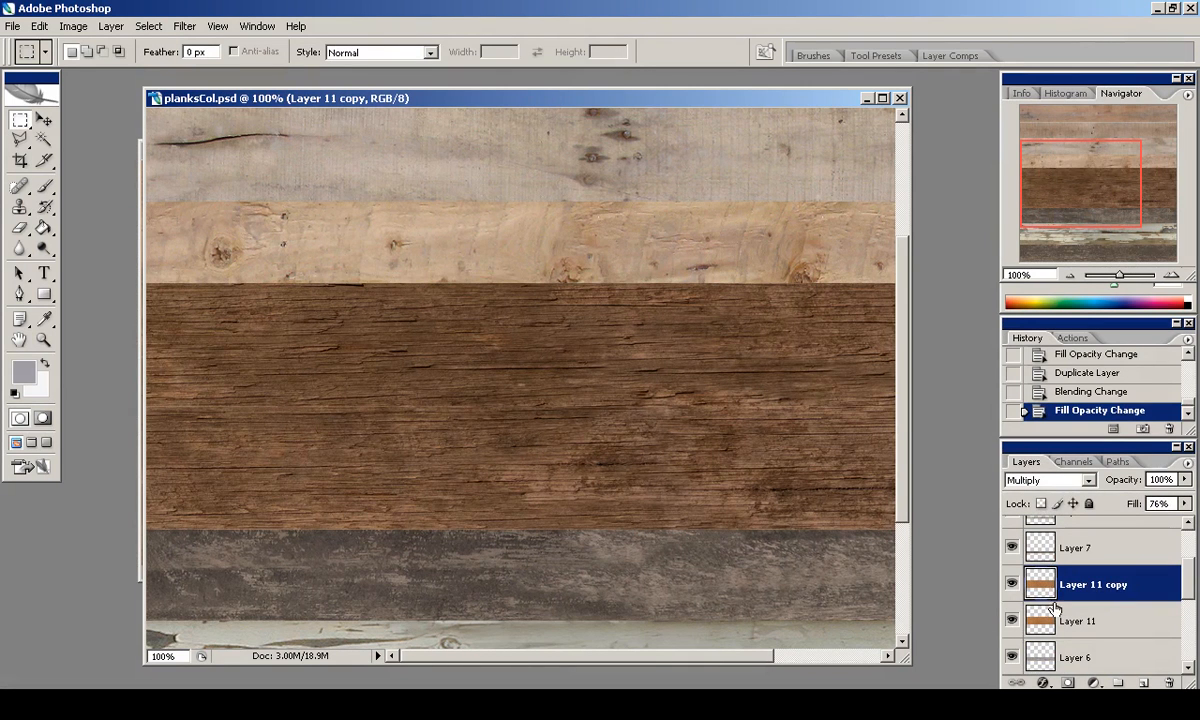
Create a layer group named beams and move Layer 11 copy, Layer 11 and Layer 6 into it.
key("ctrl+g")
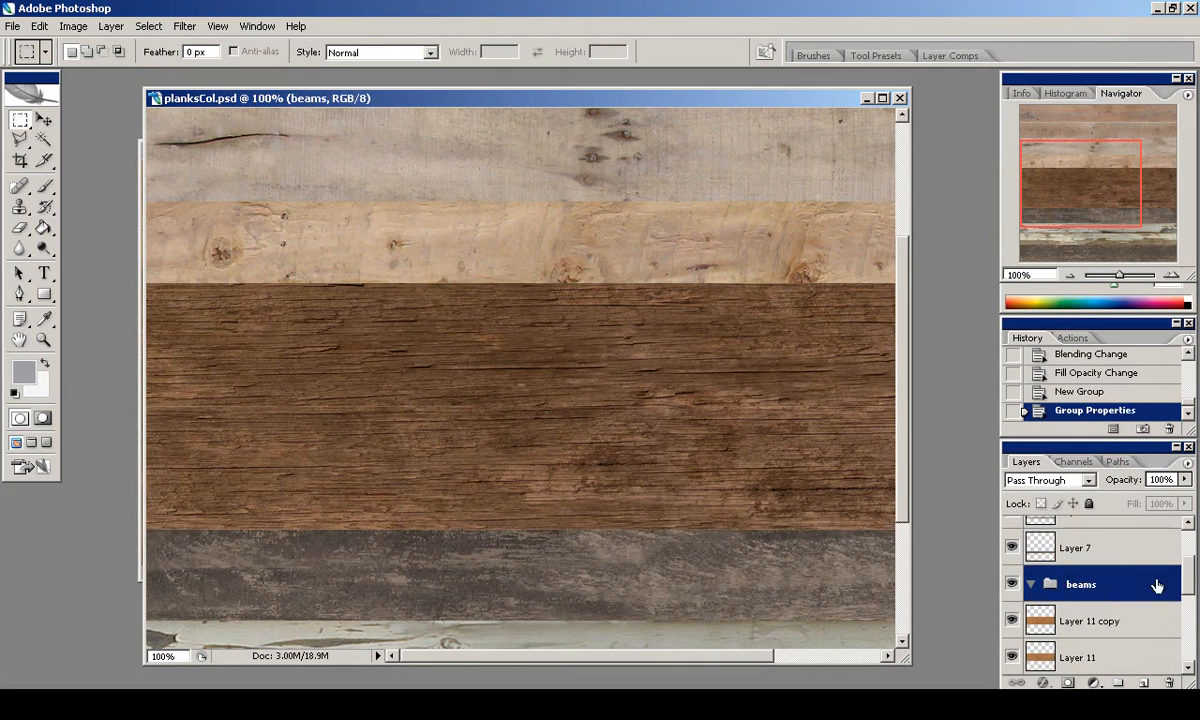
key("Return")
left_click(1104, 594)
left_click(1072, 655, "shift")
left_click_drag(1072, 655, 1058, 552)
left_click(1012, 549)
left_click(1012, 549)
Move Layer 5 into the beams group and collapse the group.
scroll(1045, 610, "down", 2)
left_click(1047, 628)
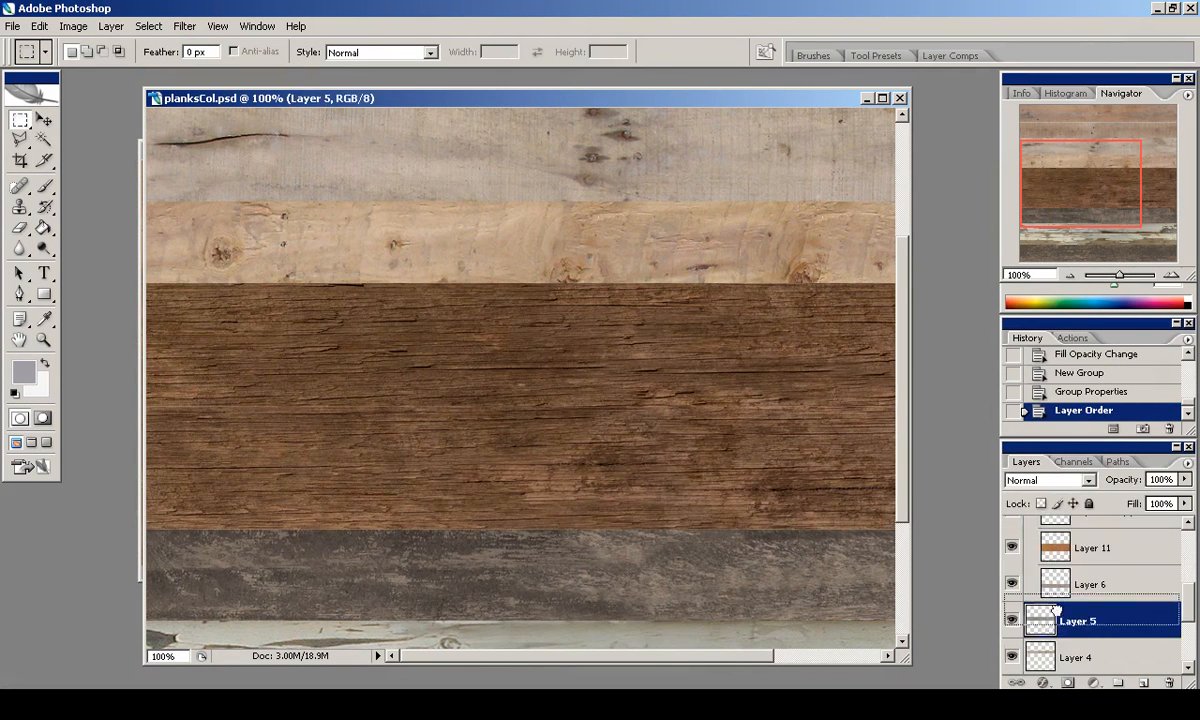
left_click_drag(1047, 628, 1051, 598)
scroll(1040, 590, "up", 2)
left_click(1031, 550)
Add a new layer group above Layer 9 and name it for the window frames.
left_click_drag(1070, 190, 1068, 226)
scroll(1098, 557, "up", 4)
left_click(1078, 573)
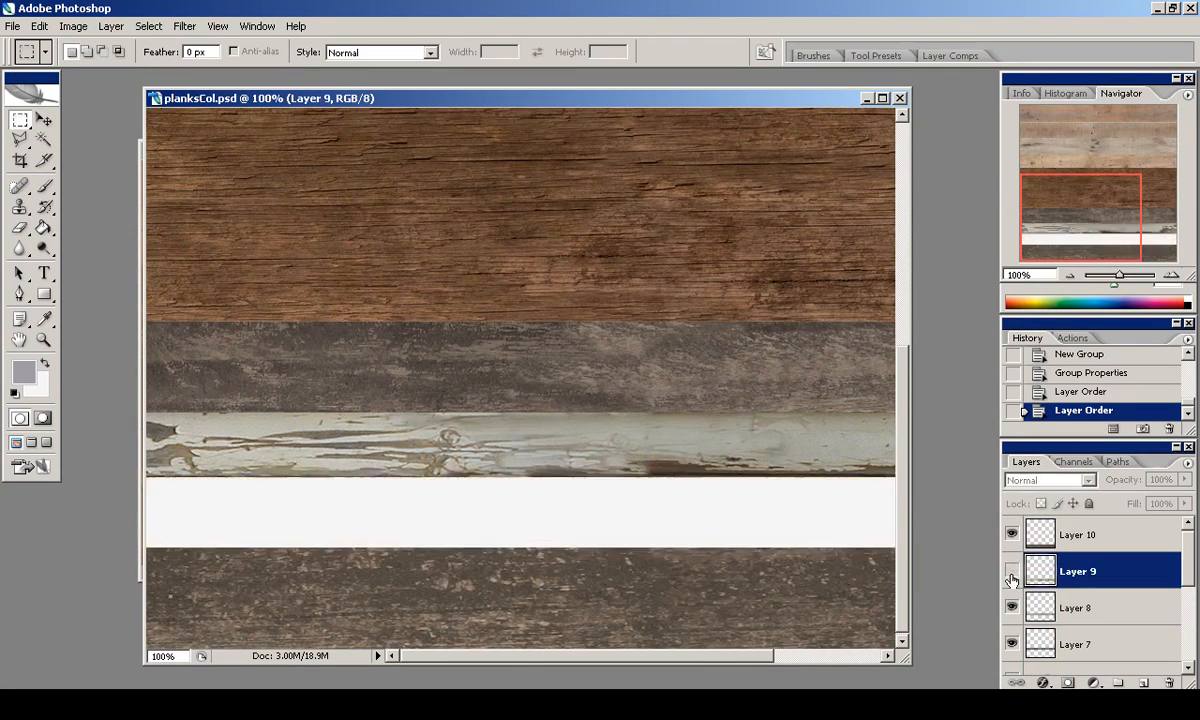
left_click(1119, 683)
double_click(1084, 570)
type("wir")
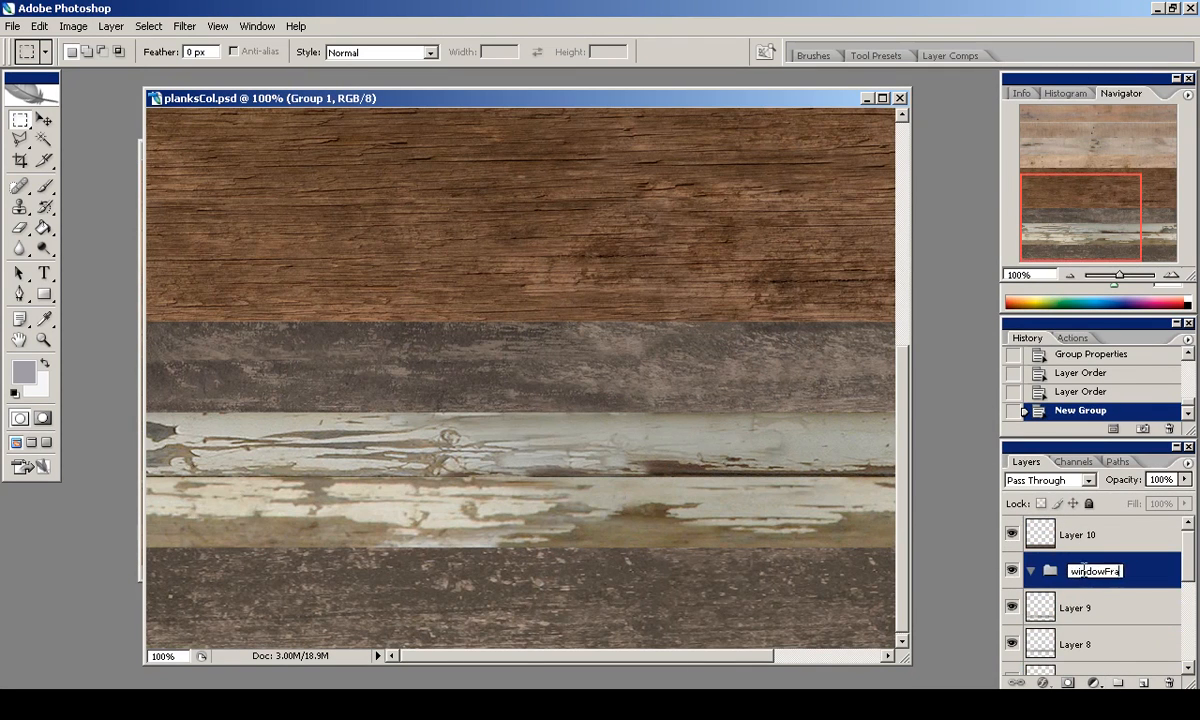
Move Layer 9 and Layer 8 into the window frame group and collapse it.
left_click(1078, 605)
left_click(1076, 642, "shift")
left_click_drag(1076, 642, 1052, 572)
left_click(1031, 571)
Add a layer group named planks and supports and move Layer 4, Layer 3, Layer 2 and Layer 1 into it.
left_click_drag(1060, 209, 1058, 141)
scroll(1040, 600, "down", 3)
left_click(1040, 574)
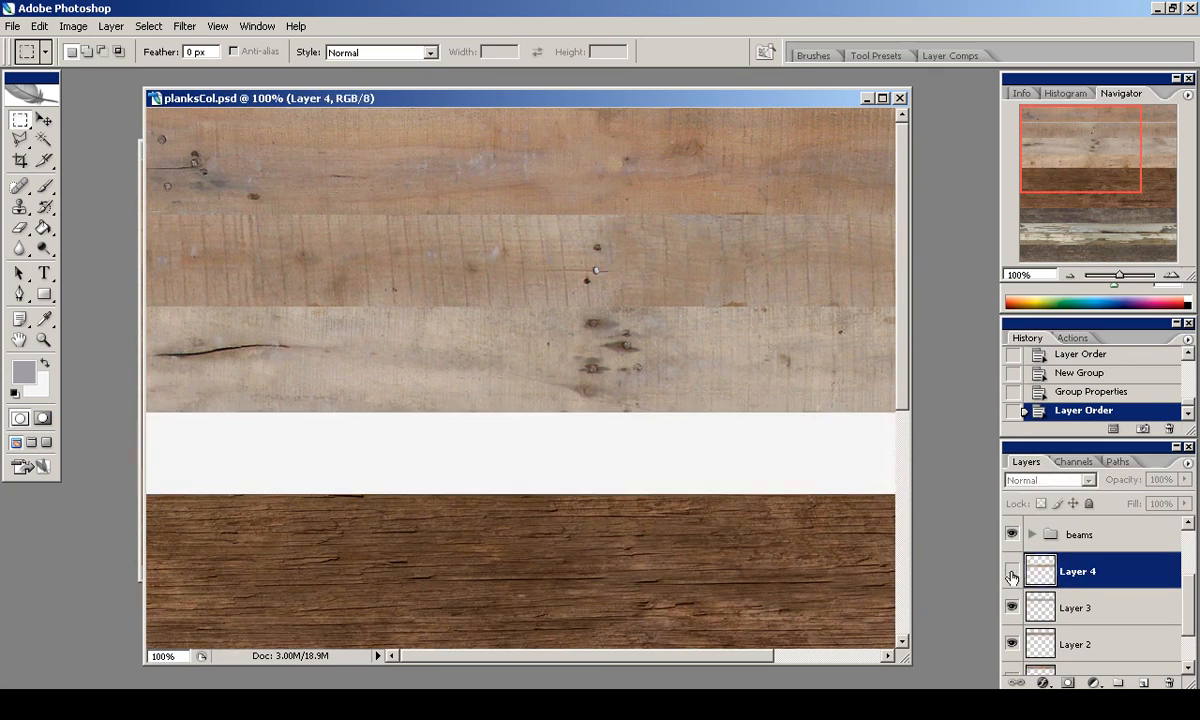
left_click(1119, 683)
double_click(1086, 570)
left_click(1082, 606)
scroll(1076, 618, "down", 3)
left_click(1070, 631, "shift")
scroll(1066, 624, "up", 3)
left_click_drag(1064, 617, 1088, 592)
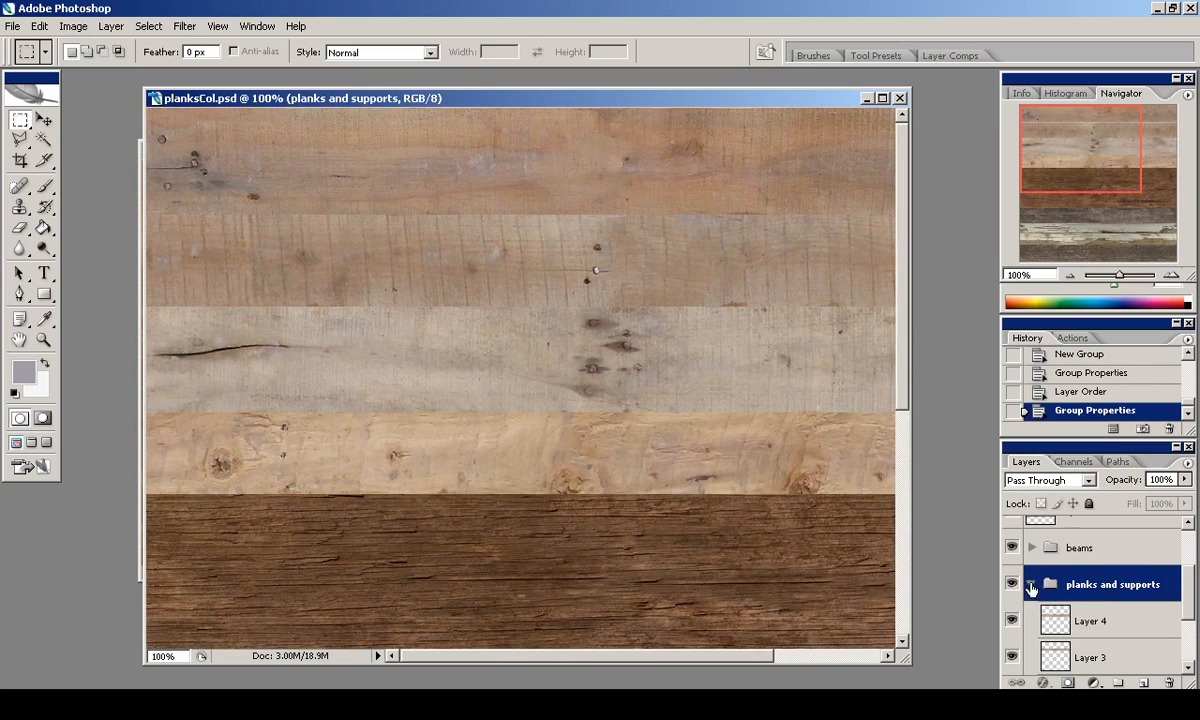
Duplicate Layer 11 from the beams group and move the copy below Layer 1 in the planks and supports group.
scroll(1080, 640, "down", 3)
left_click_drag(1058, 587, 1144, 683)
left_click_drag(1072, 585, 1055, 650)
scroll(1054, 622, "up", 3)
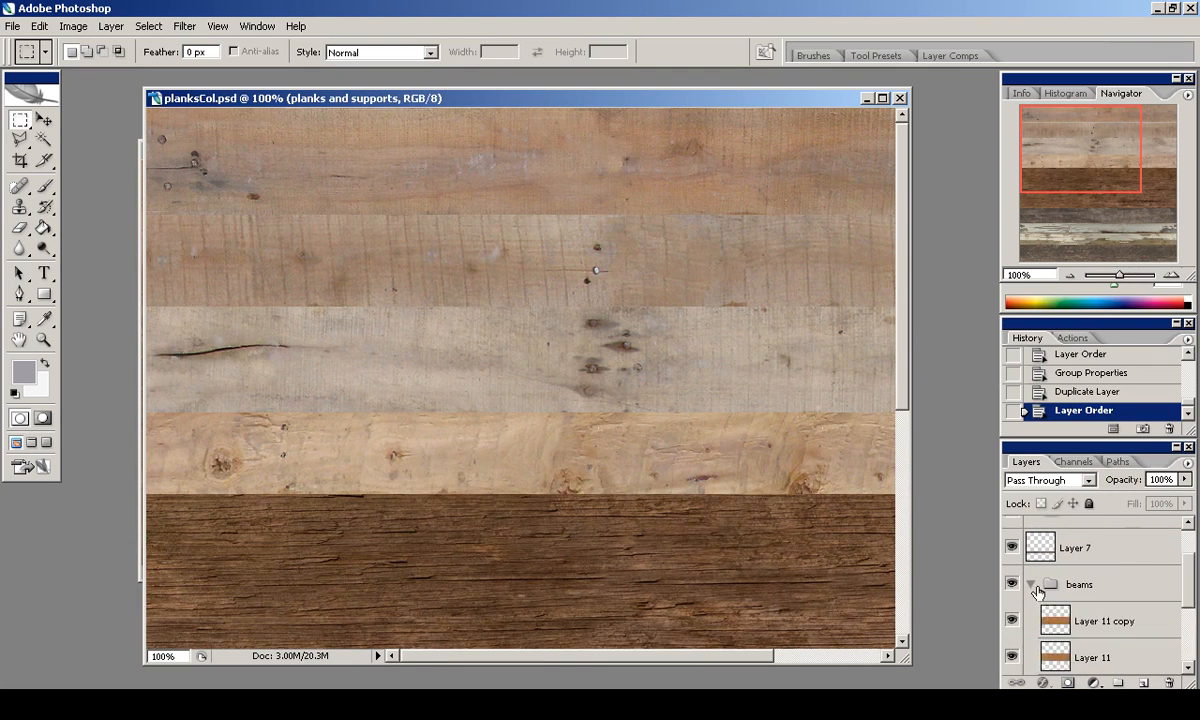
left_click(1032, 584)
left_click(1014, 621)
left_click(1016, 621)
scroll(854, 533, "down", 4)
left_click(1032, 621)
scroll(1082, 629, "down", 4)
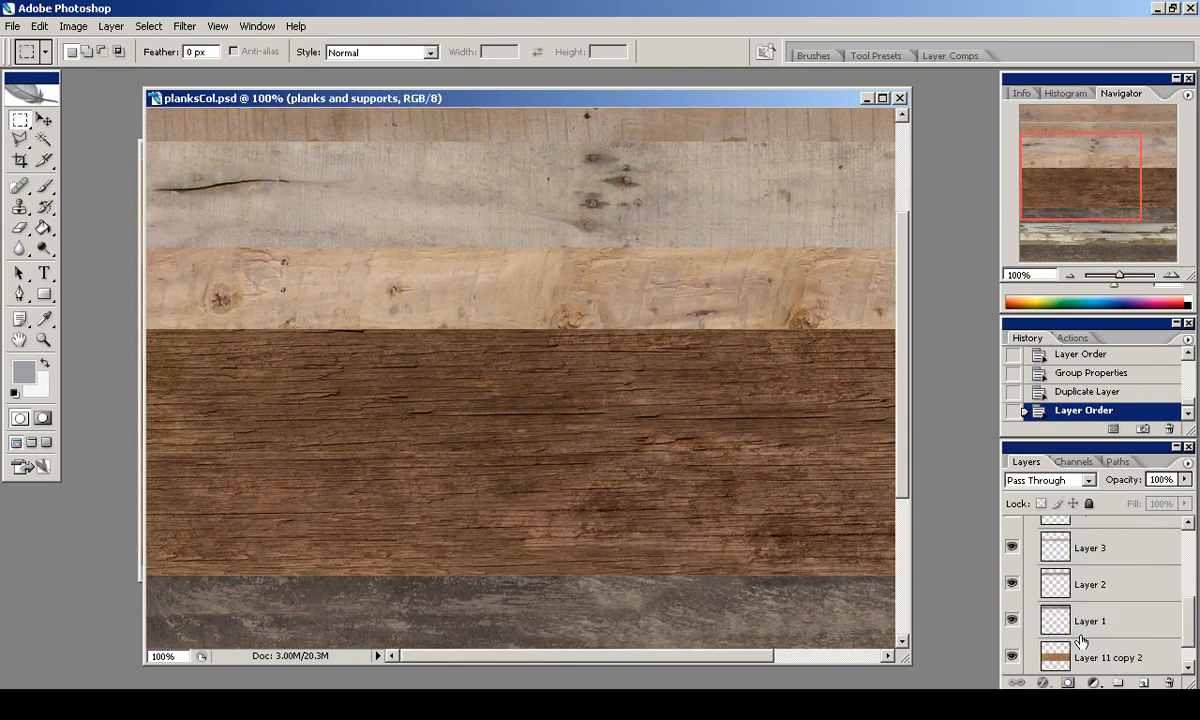
Move Layer 11 copy 2 above Layer 4 to the top of the planks and supports group.
left_click(1066, 623)
left_click(1015, 624)
left_click(1015, 624)
left_click_drag(1056, 614, 1058, 557)
Move the Layer 11 copy 2 overlay onto the uppermost light planks and set it to Normal blending with 100% fill.
key("v")
left_click_drag(787, 440, 793, 257)
scroll(794, 310, "up", 4)
left_click_drag(793, 465, 788, 273)
left_click(1050, 480)
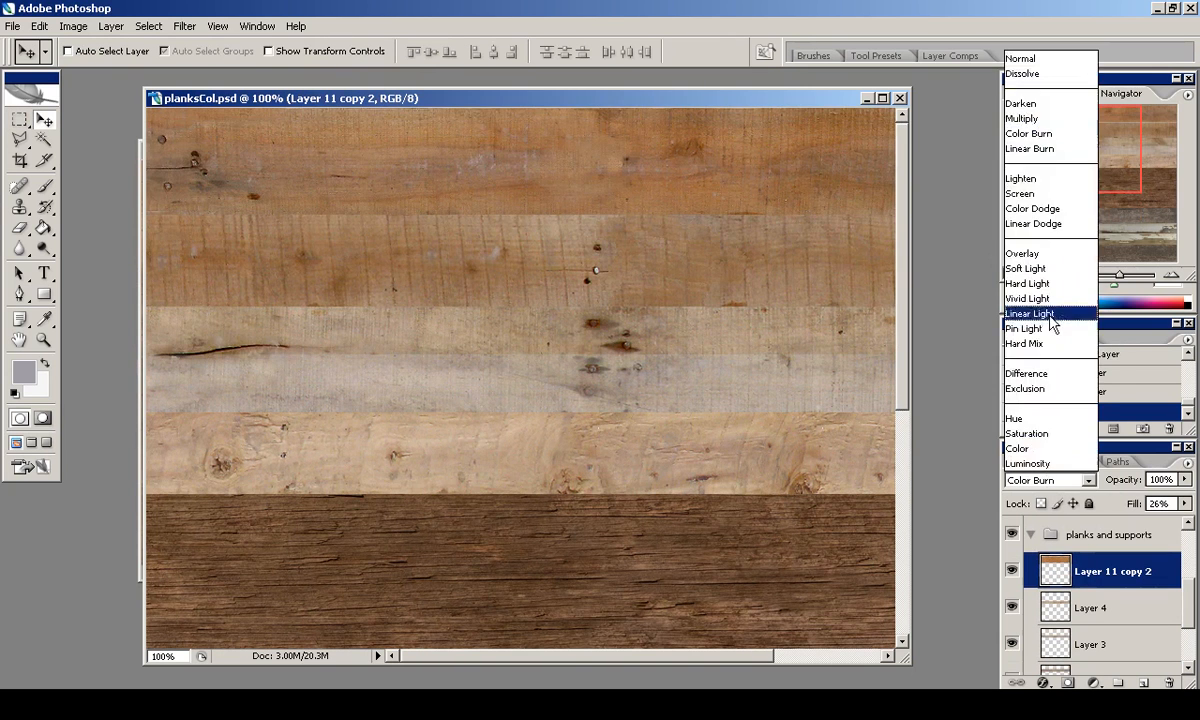
left_click(1030, 19)
left_click(1184, 503)
left_click_drag(1113, 520, 1190, 520)
Duplicate the overlay down over the remaining light planks and soften the overlapping edge with a soft 100 px eraser.
key("ctrl+j")
left_click_drag(803, 305, 806, 445)
key("e")
right_click(213, 229)
left_click_drag(213, 229, 219, 188)
left_click(322, 52)
left_click_drag(326, 70, 328, 70)
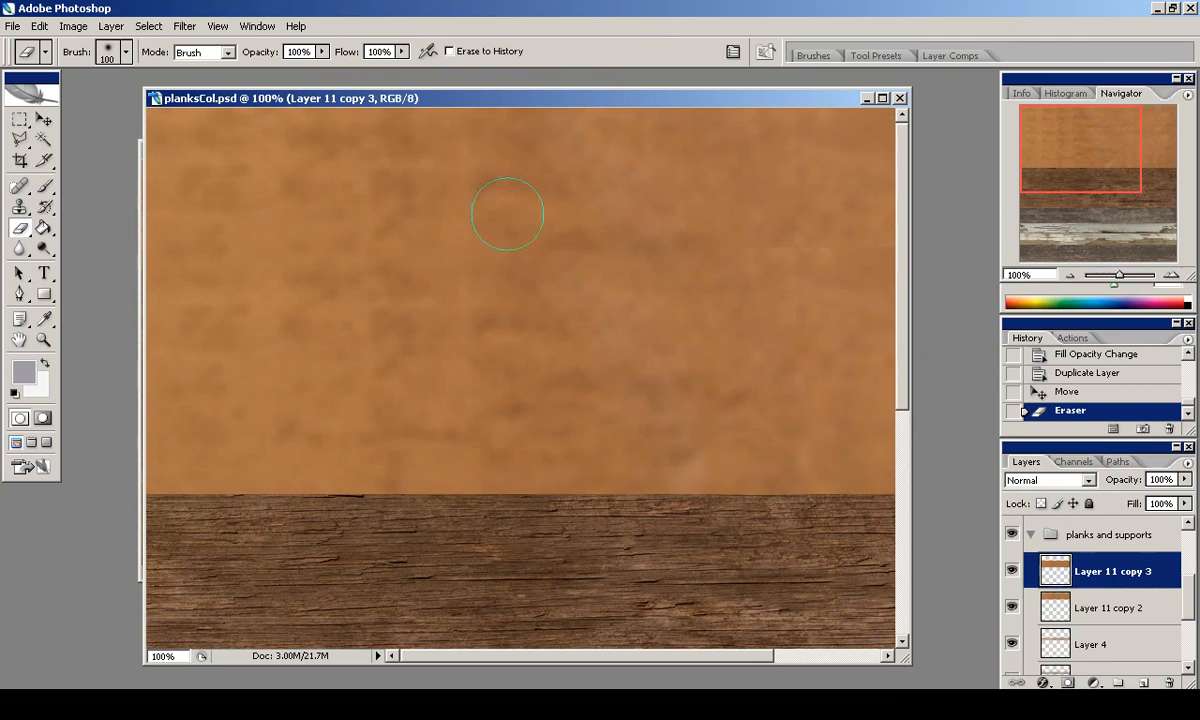
left_click_drag(722, 223, 914, 220)
Merge the overlay copy down into Layer 11 copy 2 and apply the Offset filter to expose its tiling seam.
left_click(19, 119)
key("ctrl+e")
left_click(184, 27)
mouse_move(282, 351)
left_click(421, 415)
left_click(973, 272)
Load Layer 11 copy 2 as a selection, clone out its vertical seam with a soft Clone Stamp, and deselect.
left_click(1053, 572, "ctrl")
left_click_drag(1080, 157, 1120, 157)
key("s")
right_click(734, 303)
left_click(880, 508)
left_click(852, 510)
left_click(561, 342, "alt")
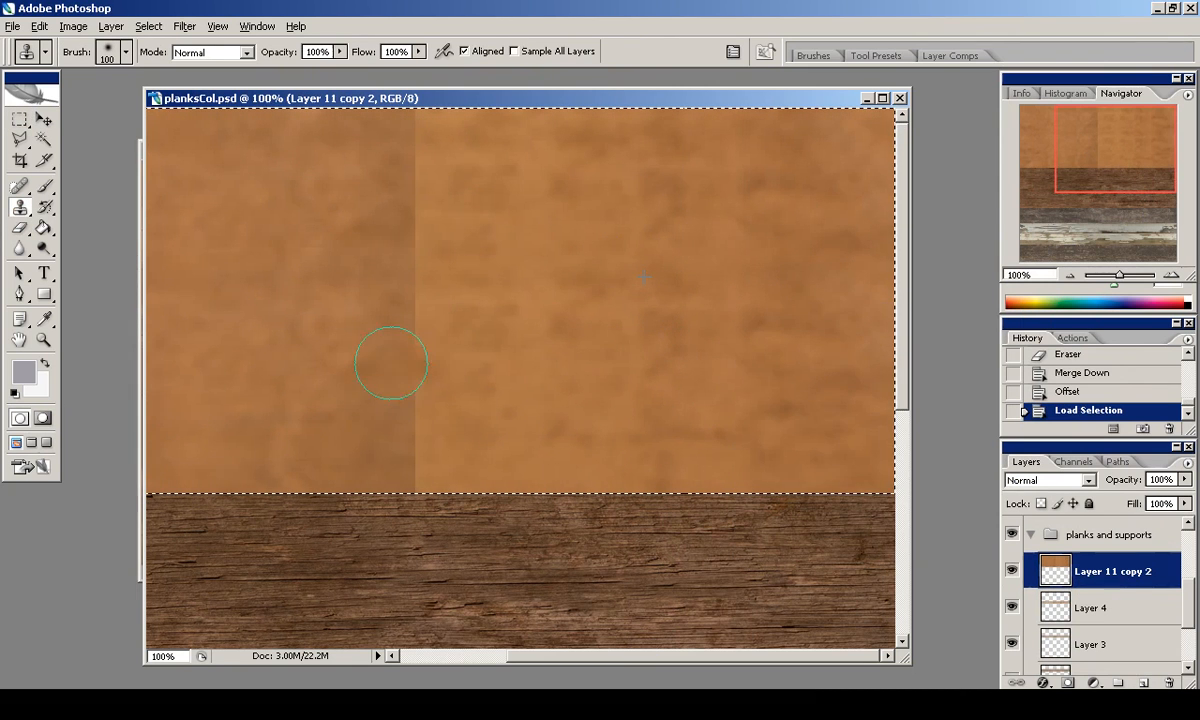
left_click_drag(412, 345, 375, 225)
left_click(555, 226, "alt")
mouse_move(438, 146)
left_mouse_down()
mouse_move(386, 147)
mouse_move(392, 215)
left_mouse_up()
mouse_move(385, 425)
left_mouse_down()
mouse_move(439, 493)
mouse_move(410, 465)
left_mouse_up()
key("ctrl+d")
key("m")
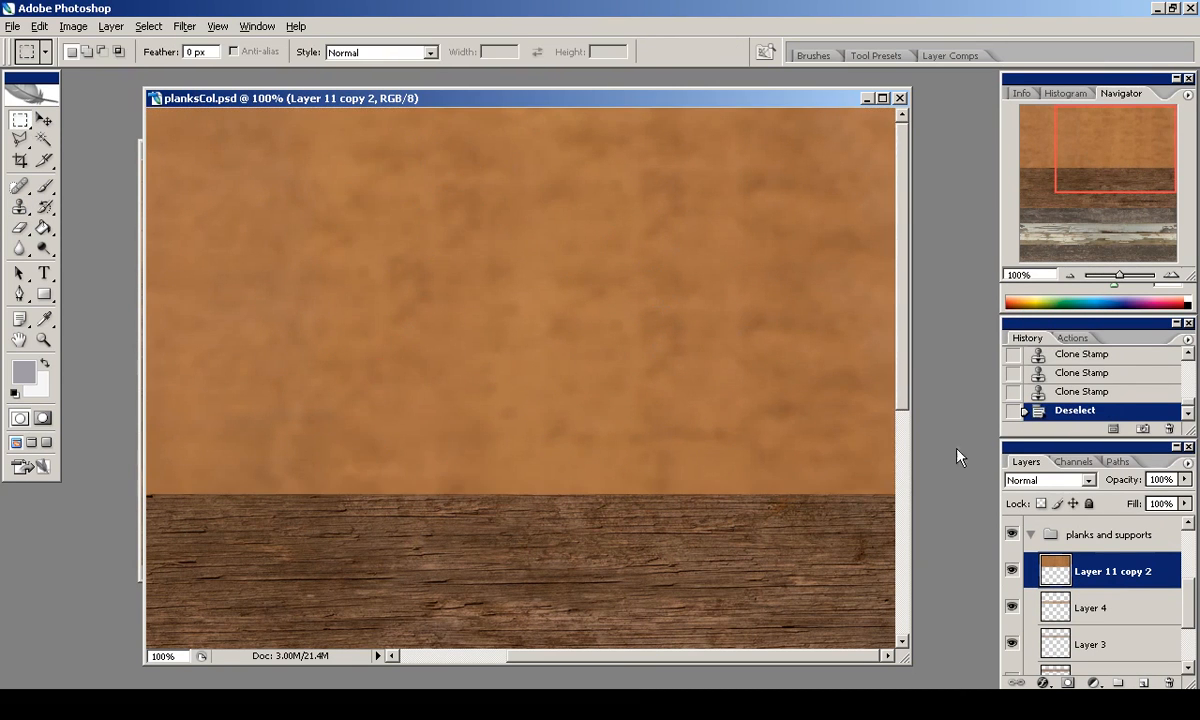
Hide the planks overlay, collapse the planks and supports group and expand the beams group.
left_click(1012, 570)
left_click(1032, 535)
left_click(1032, 621)
Set Layer 11 copy in the beams group to Normal blending and reapply the last Offset filter to it.
left_click(1066, 559)
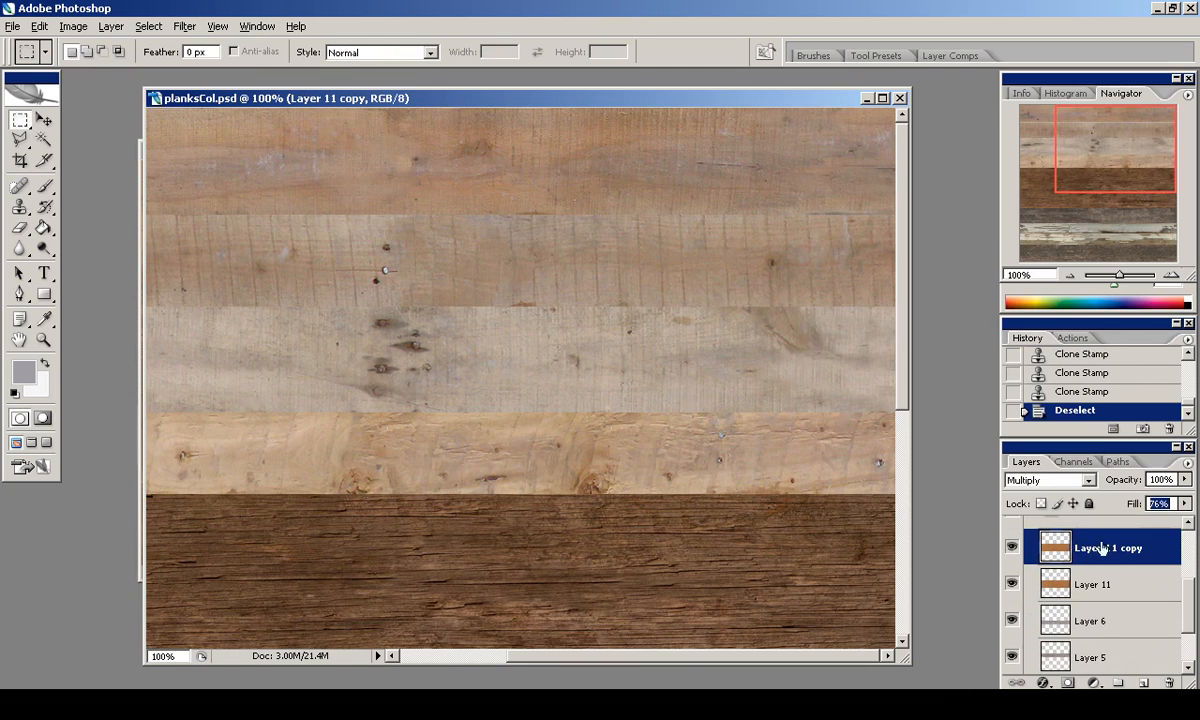
left_click(1088, 480)
left_click(1030, 57)
left_click_drag(1112, 149, 1107, 182)
left_click(185, 27)
left_click(195, 45)
Clone out the seam within Layer 11 copy's selected area, deselect, and set the layer's blending to Multiply.
left_click(1051, 548, "ctrl")
left_click(19, 207)
left_click(460, 524, "alt")
left_click_drag(440, 510, 436, 440)
left_click_drag(436, 400, 436, 330)
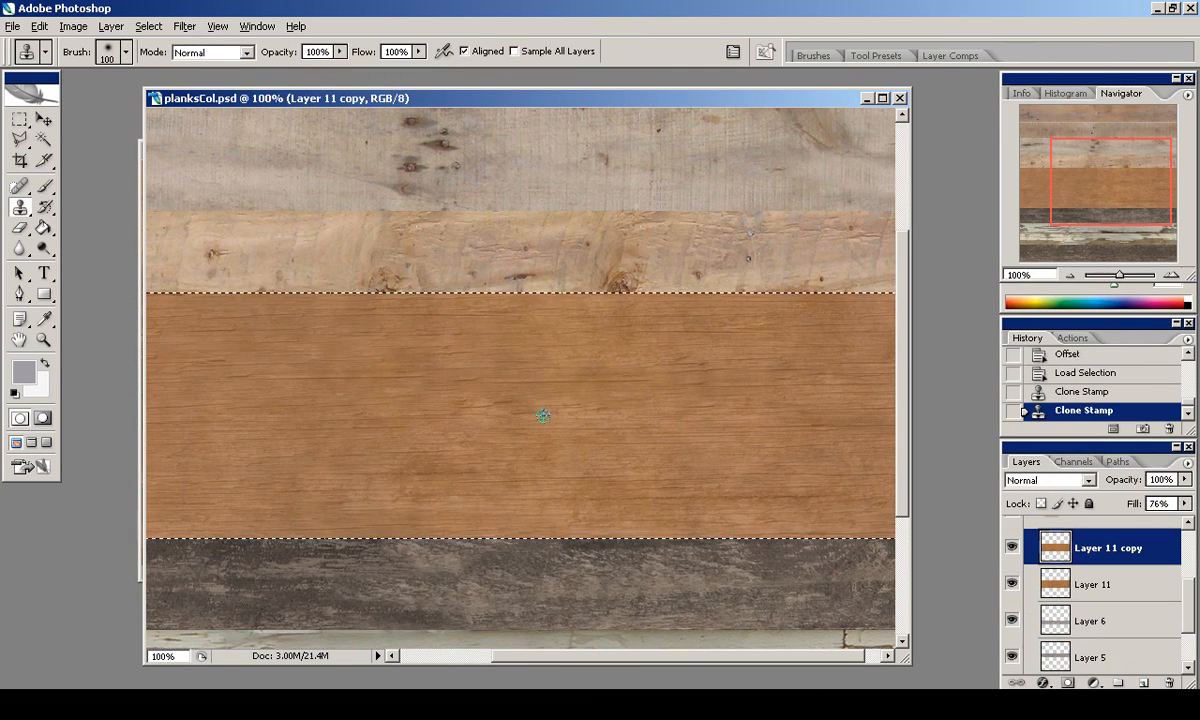
left_click(605, 474, "alt")
left_click_drag(450, 470, 436, 430)
left_click(20, 119)
left_click(347, 171)
left_click(1089, 481)
left_click(1050, 119)
Set Layer 11 to Normal blending at full fill and repeat the Offset filter on it.
left_click(1059, 587)
left_click(1091, 482)
left_click(1047, 58)
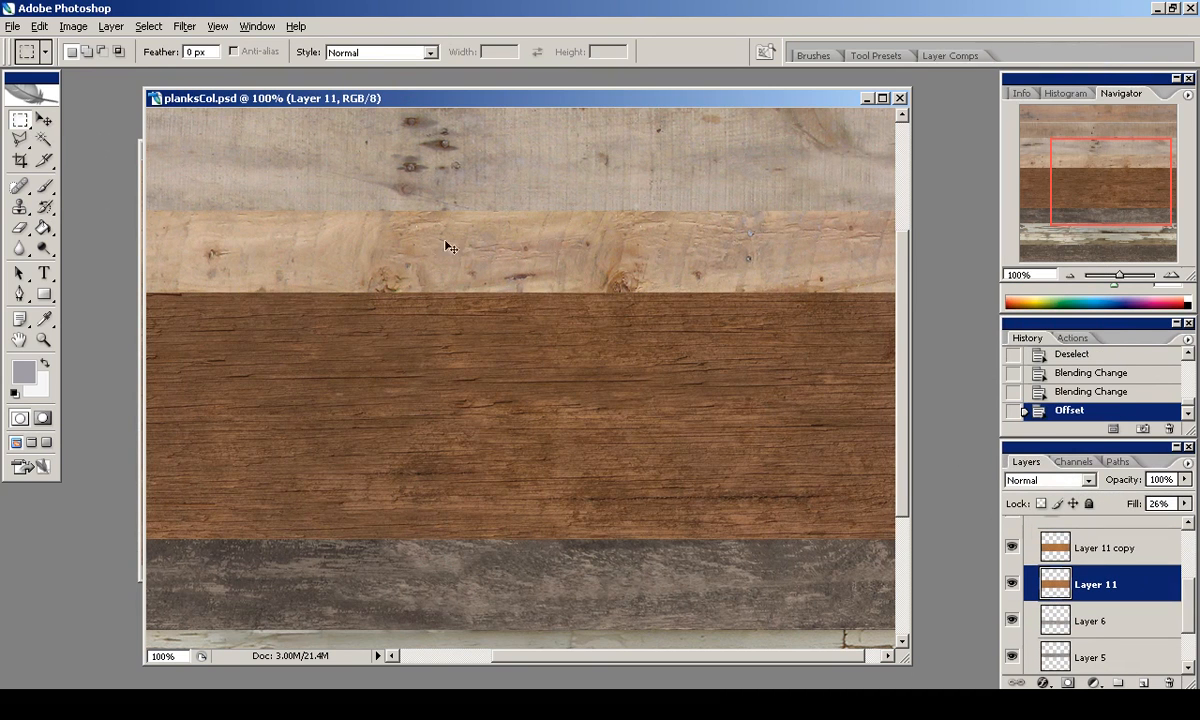
left_click_drag(1186, 505, 1196, 508)
Load Layer 11 as a selection, clone out its vertical seam, and remove the selection.
left_click(1057, 586, "ctrl")
left_click(20, 208)
left_click(739, 352, "alt")
mouse_move(434, 318)
left_mouse_down()
mouse_move(443, 470)
mouse_move(480, 505)
left_mouse_up()
key("m")
key("ctrl+d")
Set Layer 11's fill to 26% with a darkening blend mode and collapse the beams group.
key("shift+2")
key("shift+6")
left_click(1089, 481)
left_click(1025, 152)
key("Up")
key("Up")
left_click(1079, 557)
scroll(1079, 575, "down", 3)
left_click(1079, 590)
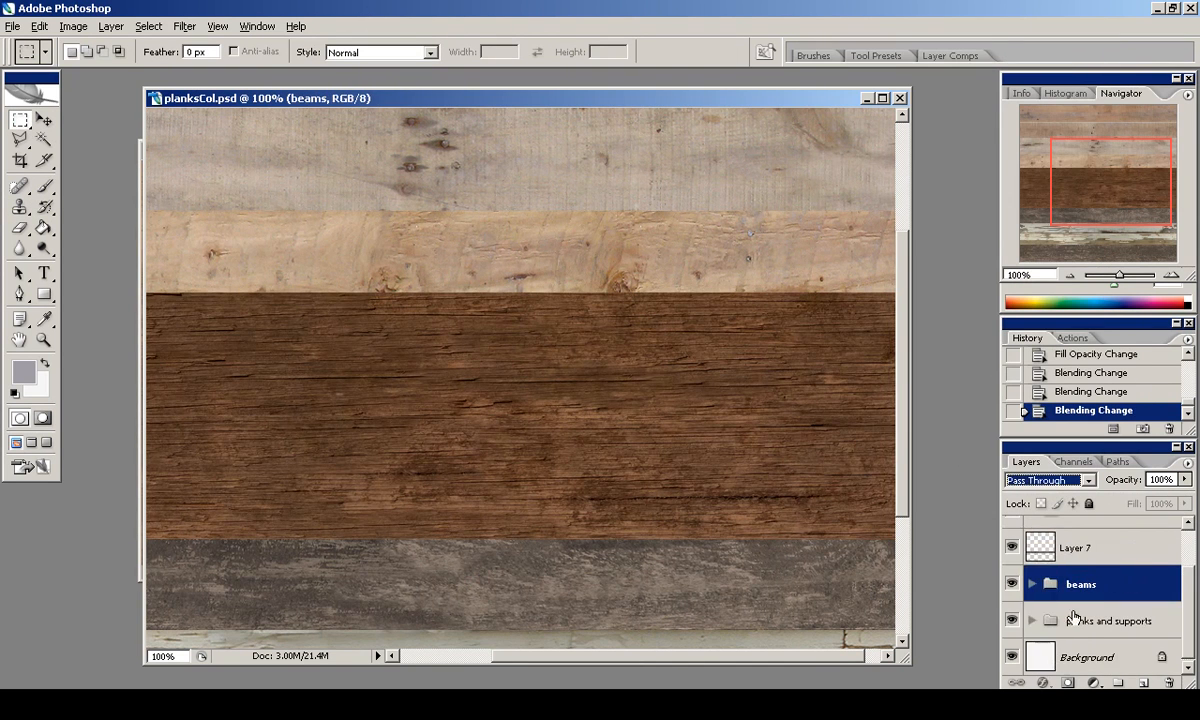
Show Layer 11 copy 2 again, try out its blend modes over the light planks and set it to Multiply.
scroll(1081, 598, "up", 1)
scroll(1081, 598, "up", 1)
left_click(1012, 547)
left_click(1100, 549)
left_click(1046, 481)
left_click(1032, 117)
key("Down")
key("Down")
key("Down")
key("Down")
key("Down")
key("Down")
key("Down")
key("Down")
key("Down")
key("Down")
key("Down")
key("Down")
left_click(1046, 481)
left_click(1032, 117)
Slightly reduce the saturation of Layer 11 copy 2 with a Hue/Saturation adjustment.
left_click(42, 27)
mouse_move(80, 32)
left_click(280, 150)
left_click_drag(745, 501, 726, 503)
left_click(931, 404)
left_click_drag(1063, 140, 988, 118)
Open warehouse.png from the ref folder at 100% zoom and examine the colour of its wooden beams and planks.
key("ctrl+o")
left_click(670, 172)
double_click(283, 283)
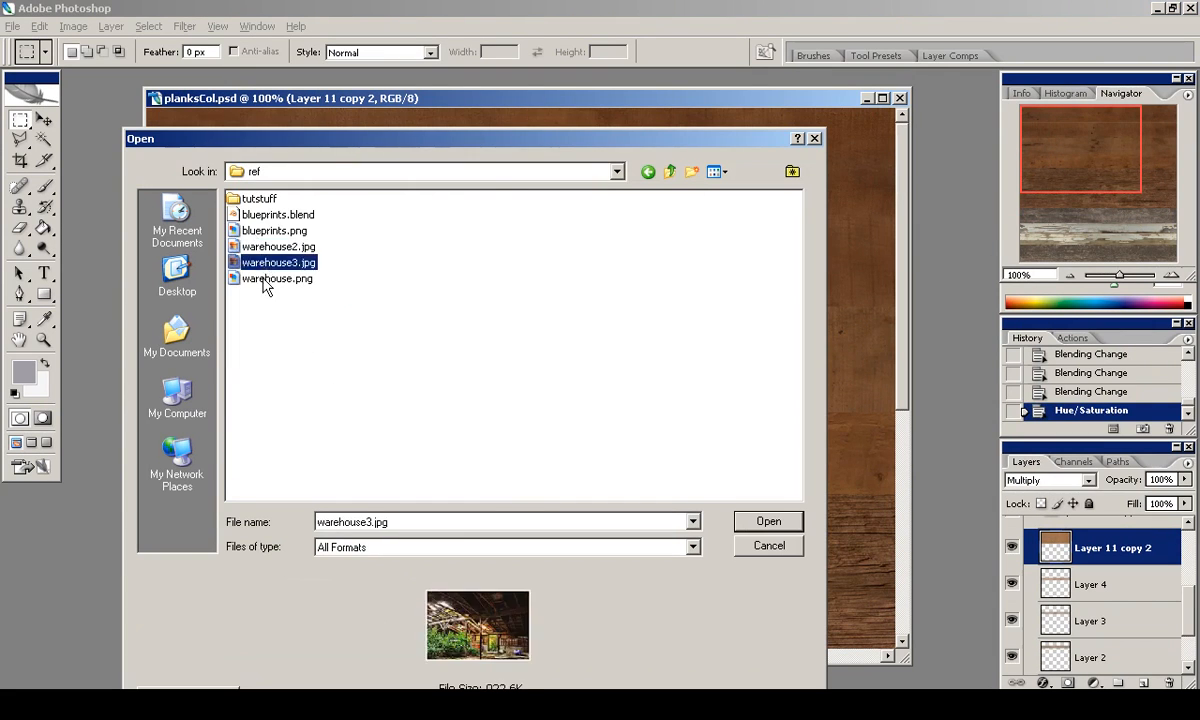
double_click(268, 278)
left_click(1170, 275)
left_click_drag(803, 610, 940, 665)
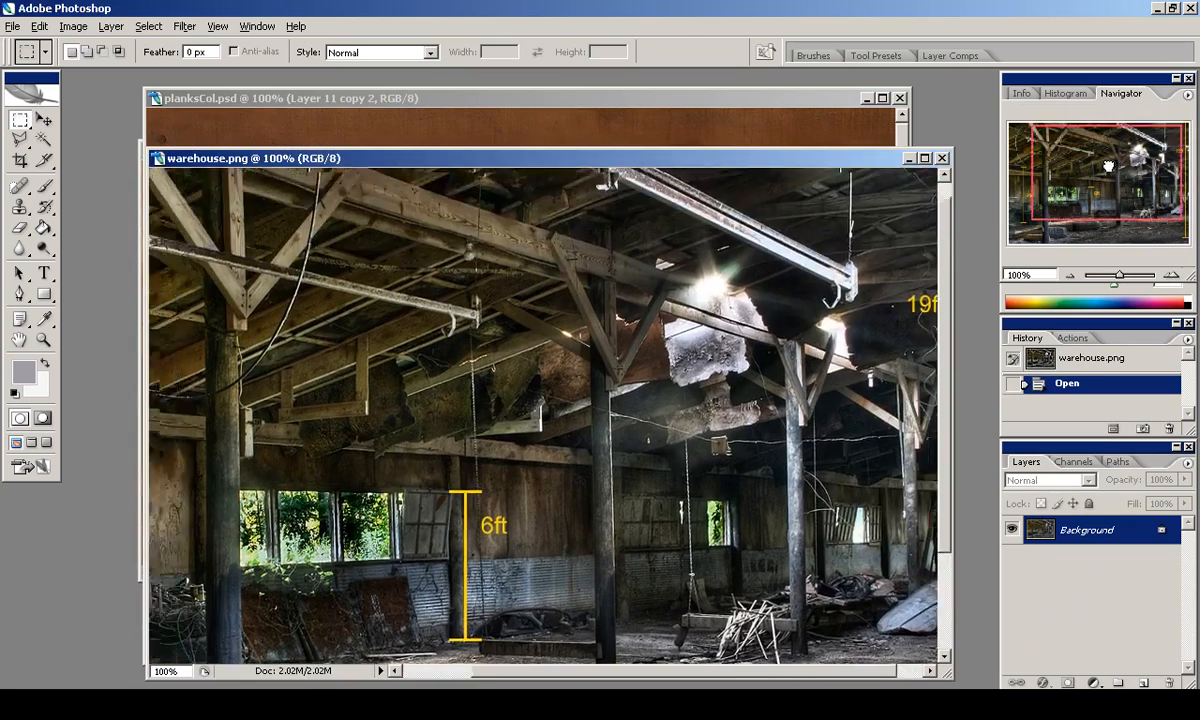
left_click_drag(795, 161, 754, 143)
left_click_drag(1100, 148, 1100, 163)
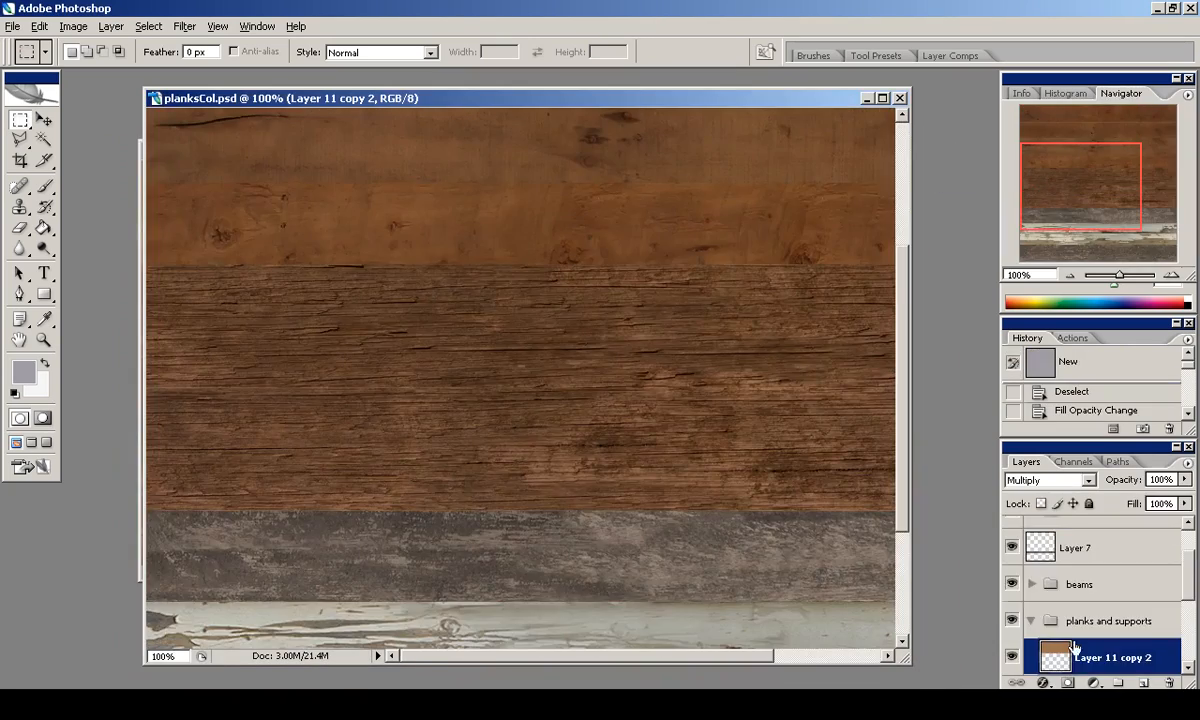
Strongly desaturate Layer 11 copy in the beams group of planksCol.psd with Hue/Saturation.
left_click(1032, 584)
left_click(1012, 584)
key("ctrl+u")
left_click_drag(745, 501, 677, 503)
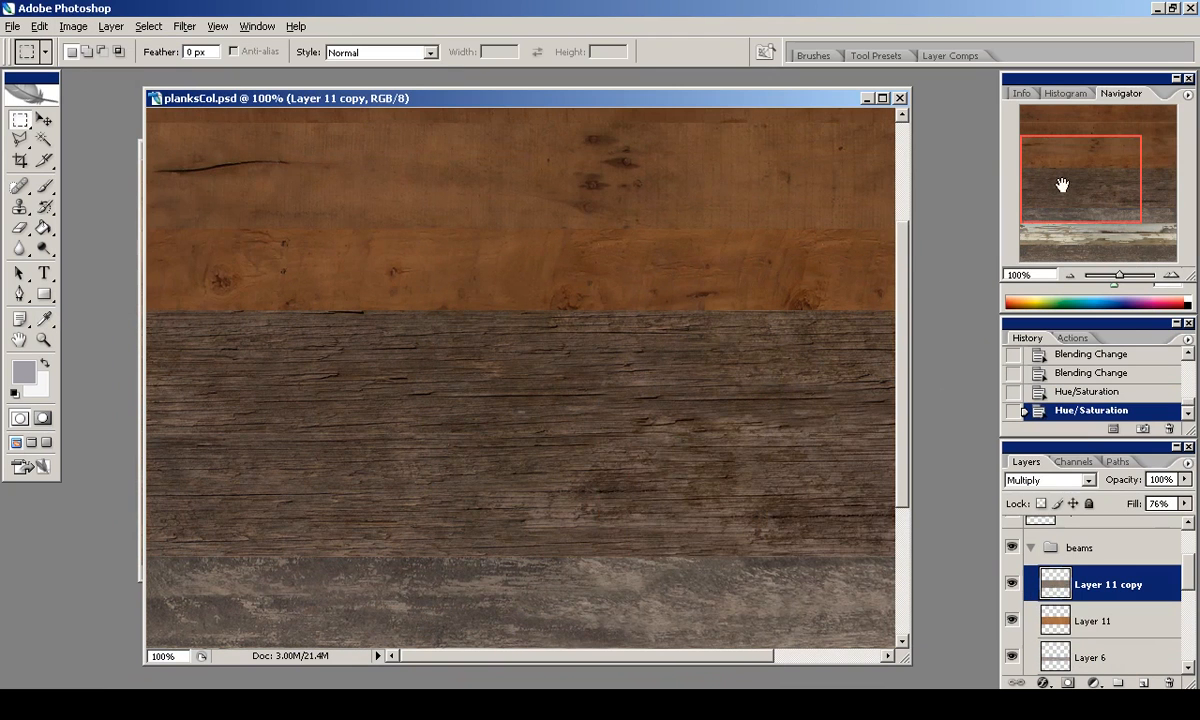
Merge Layer 6 down into Layer 5 in the beams group and apply Auto Levels to the merged layer.
left_click(1092, 621)
left_click(1090, 657)
scroll(1062, 622, "down", 2)
left_click(72, 26)
mouse_move(160, 70)
left_click(250, 88)
Adjust the tones of Layer 5's beam wood with Levels and collapse the beams group.
scroll(268, 139, "down", 2)
key("ctrl+l")
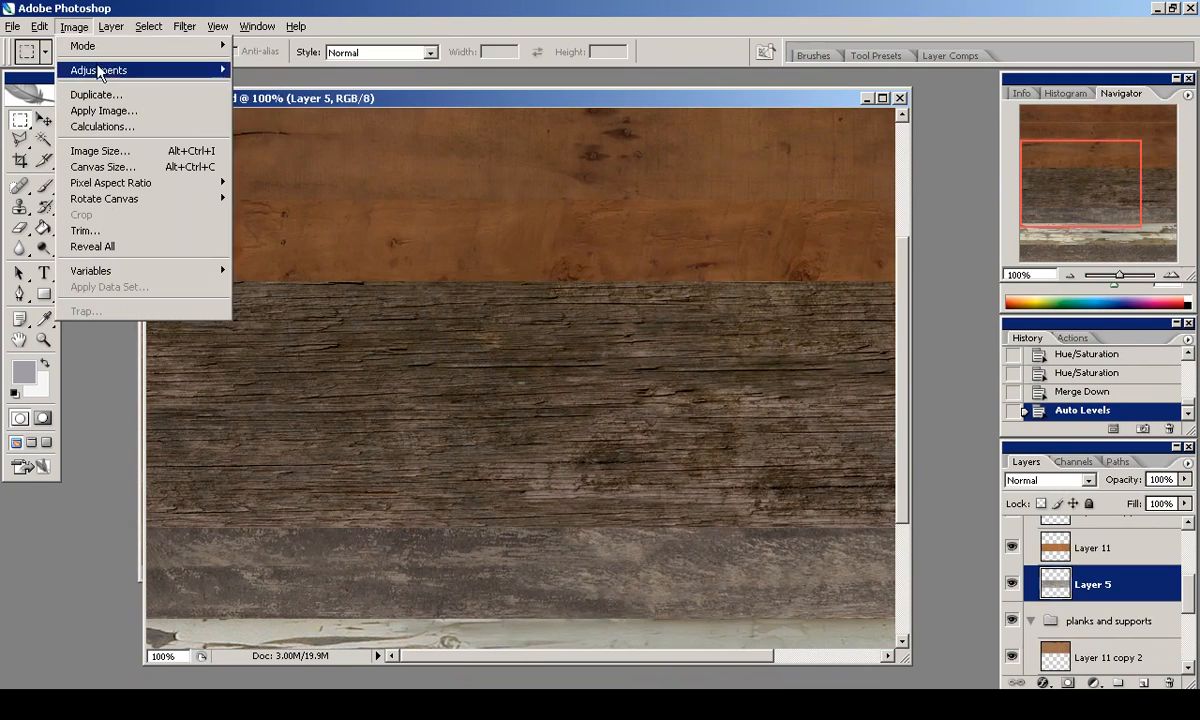
left_click_drag(990, 468, 974, 469)
left_click(1074, 330)
left_click_drag(1093, 160, 1091, 125)
scroll(1075, 580, "up", 2)
left_click(1031, 549)
Try the Soft Light blending mode on Layer 11 copy 2 in the planks and supports group.
scroll(1054, 553, "down", 2)
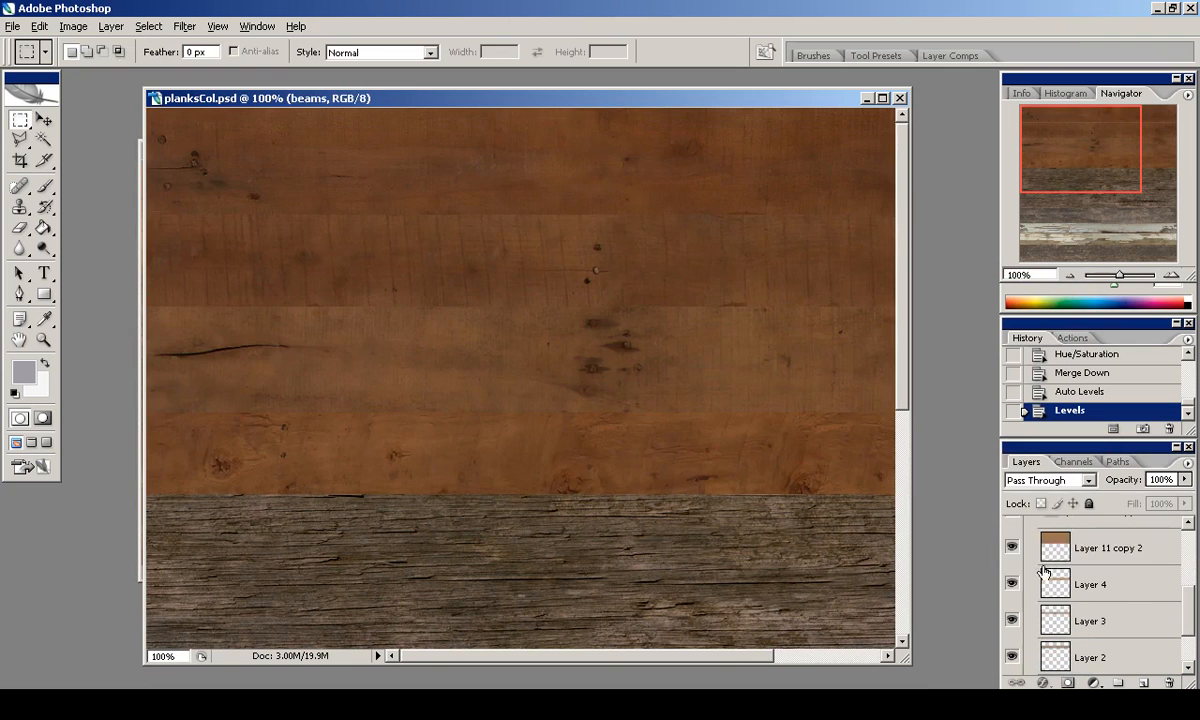
left_click(1055, 553)
left_click(1012, 549)
left_click(1012, 549)
scroll(155, 60, "right", 1)
key("ctrl+u")
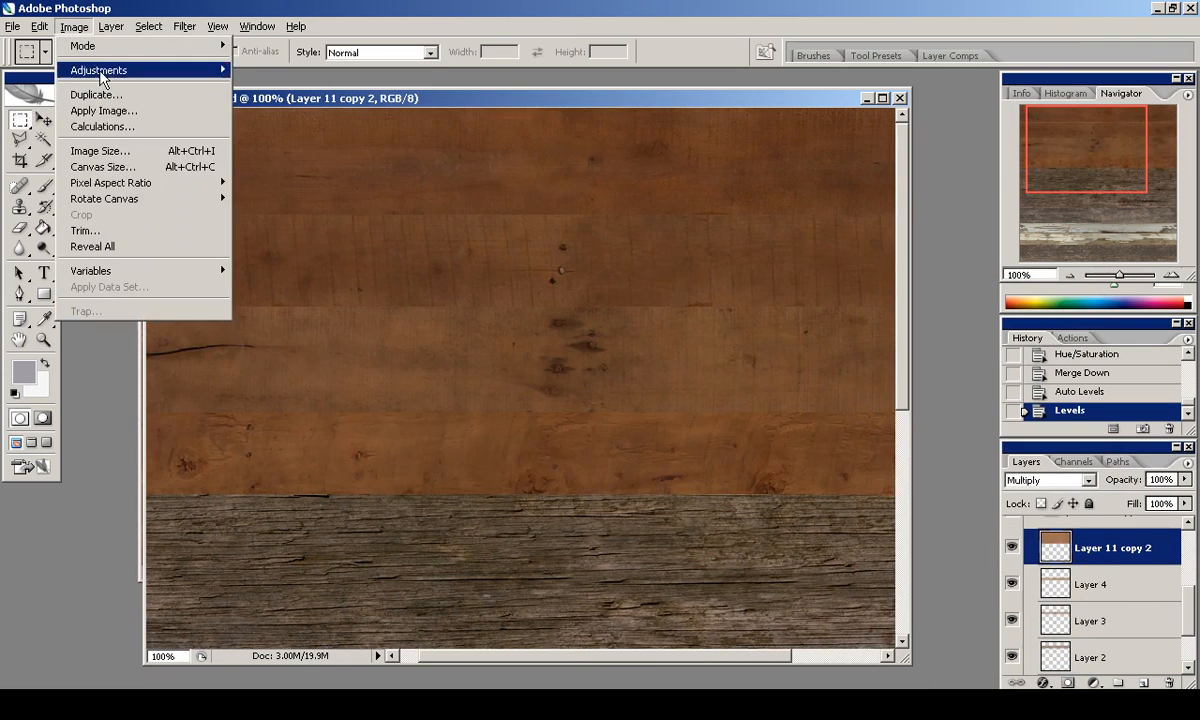
key("Escape")
key("m")
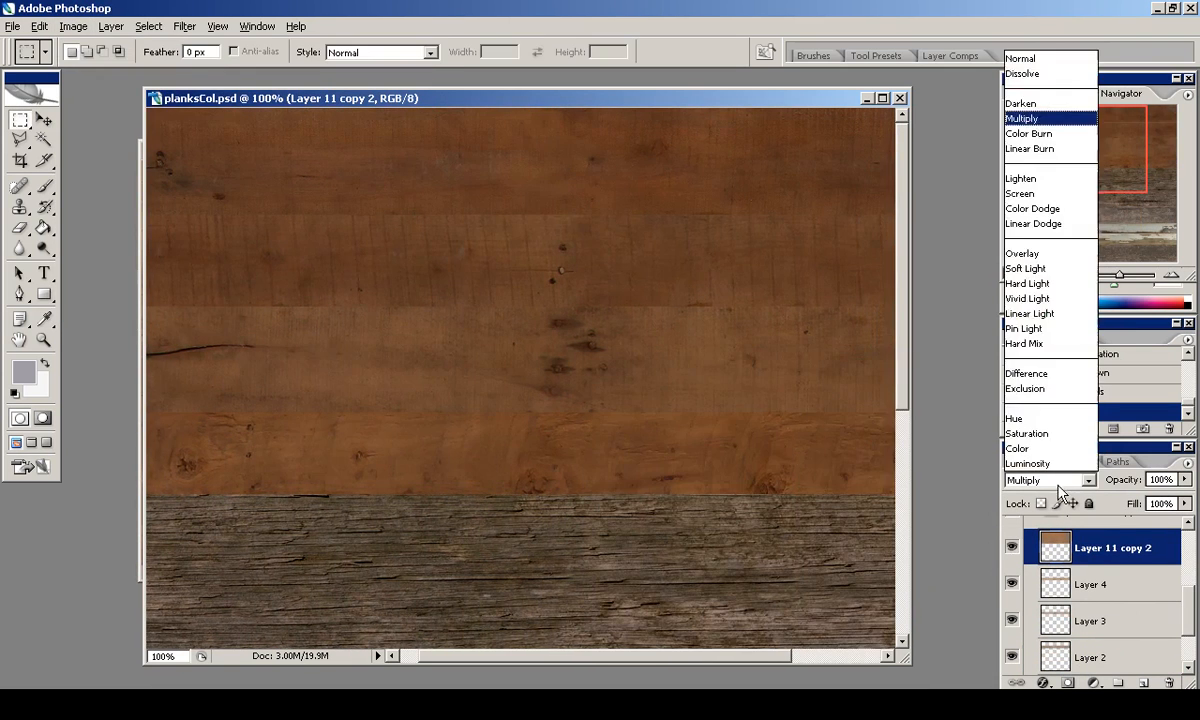
key("shift+plus")
key("shift+plus")
key("shift+plus")
key("shift+plus")
key("shift+plus")
key("shift+plus")
key("shift+plus")
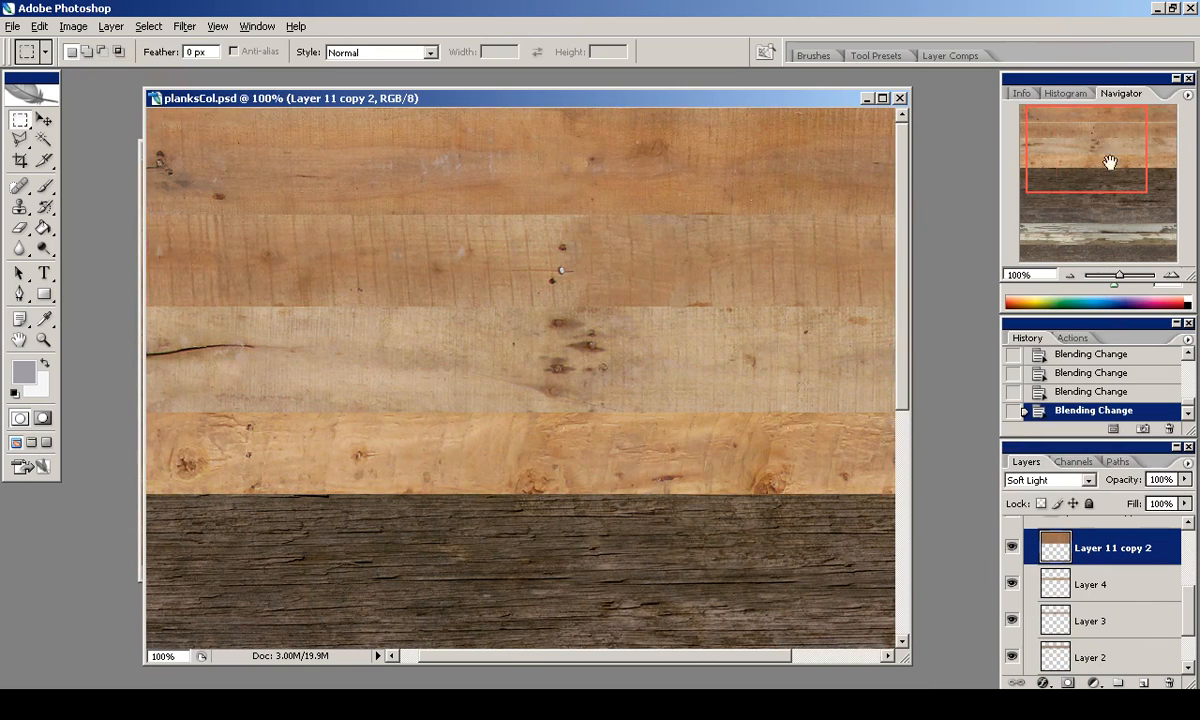
Try reducing the saturation of Layer 11 copy 2 to about -42 with Hue/Saturation.
scroll(520, 380, "right", 5)
key("ctrl+u")
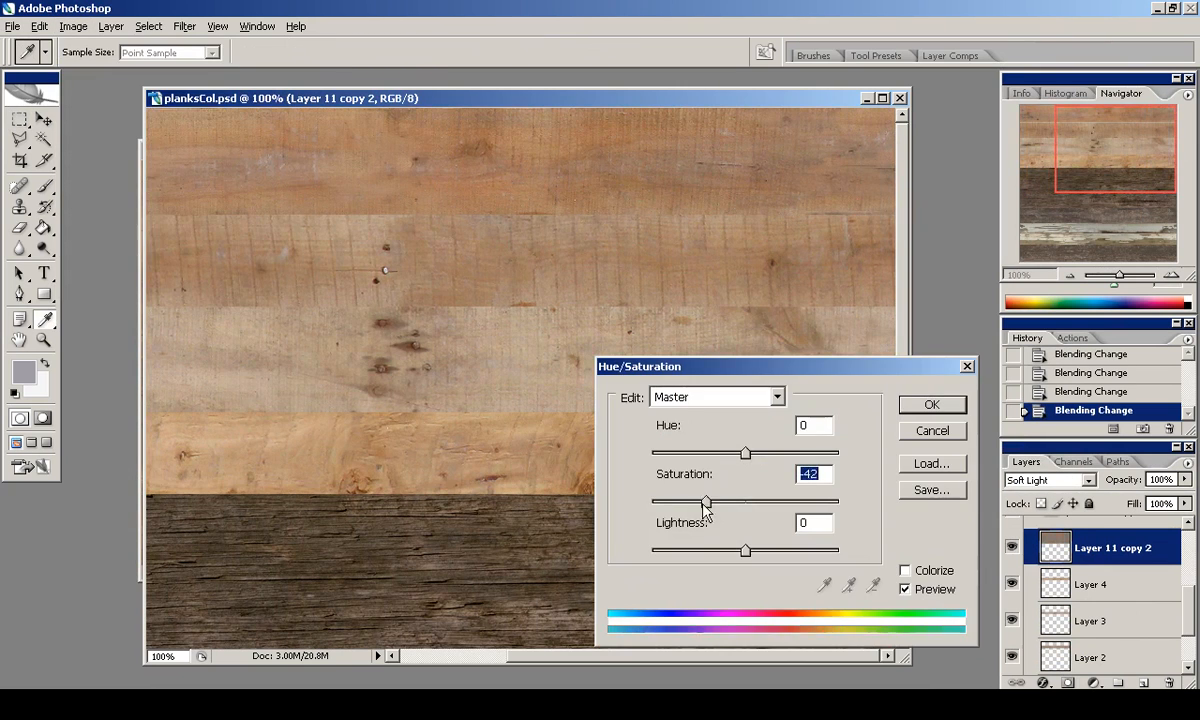
key("Return")
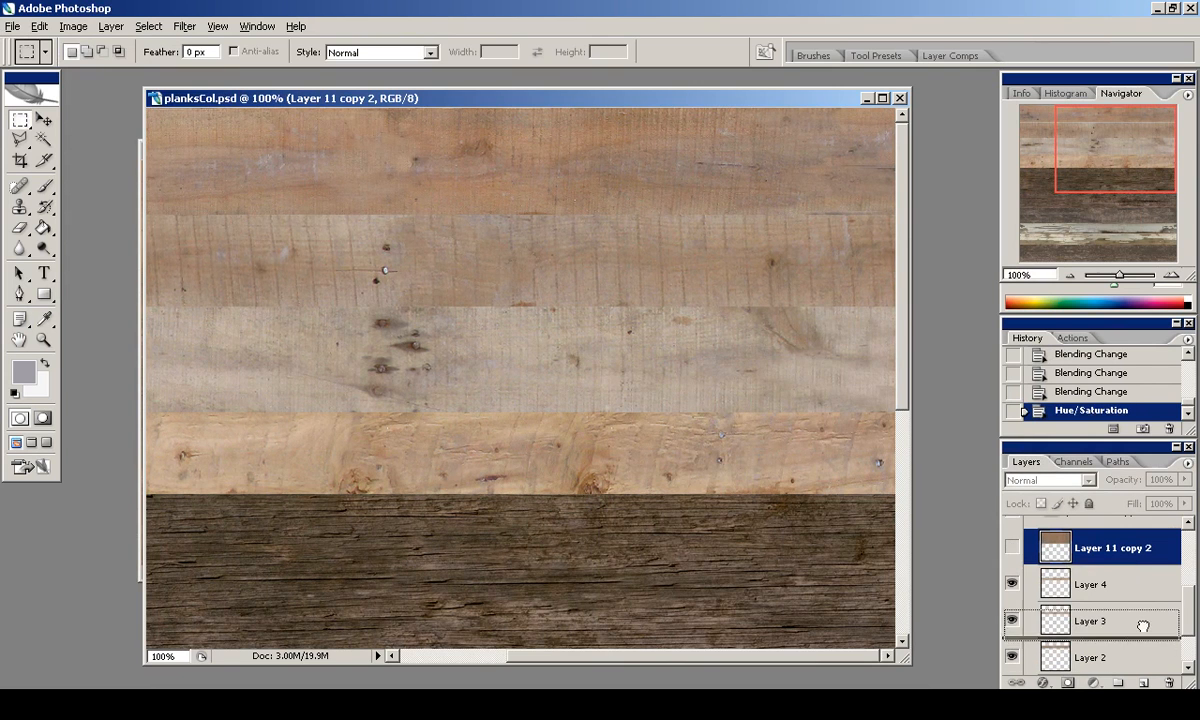
Delete Layer 11 copy 2 and merge Layers 4, 3 and 2 down into Layer 1 in the planks and supports group.
key("ctrl+e")
key("ctrl+e")
key("ctrl+e")
Adjust Layer 1's plank colours with Hue/Saturation, using hue +3 and saturation +14.
left_click_drag(1072, 182, 1037, 182)
left_click(62, 26)
mouse_move(100, 70)
left_click(285, 190)
left_click_drag(745, 453, 737, 457)
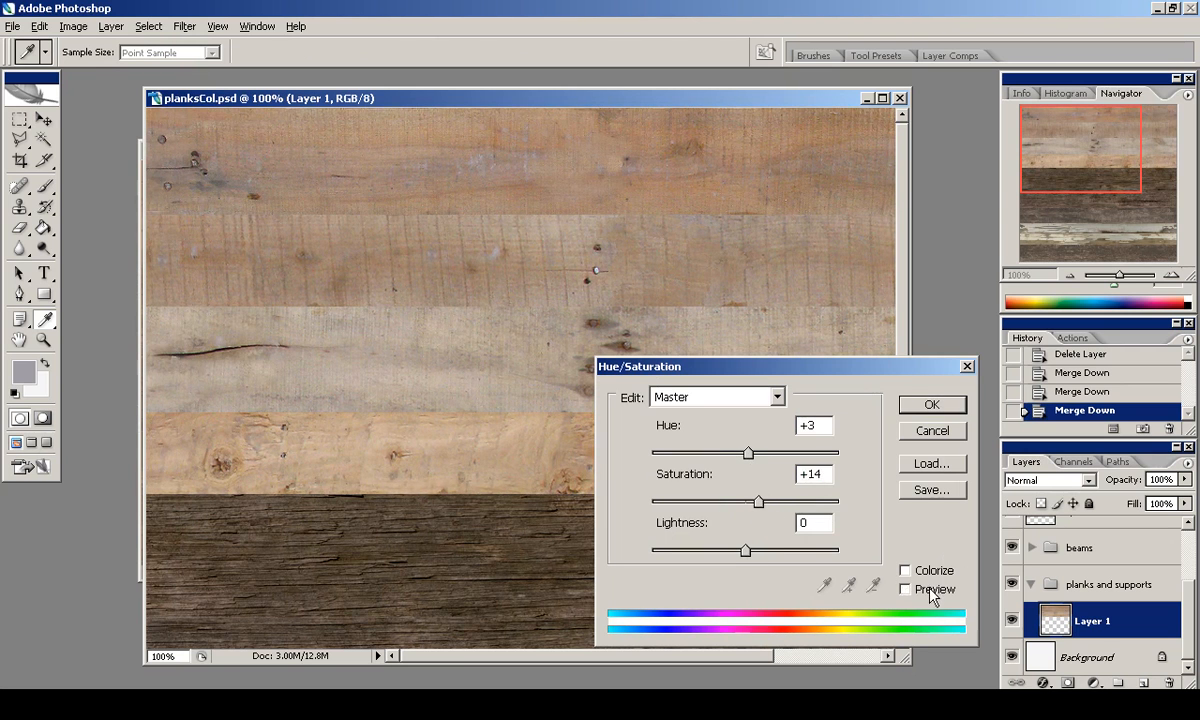
key("Return")
key("m")
Adjust the tones of Layer 1's planks with Levels and check the whole sheet.
left_click_drag(1063, 214, 1065, 115)
left_click(70, 27)
mouse_move(126, 70)
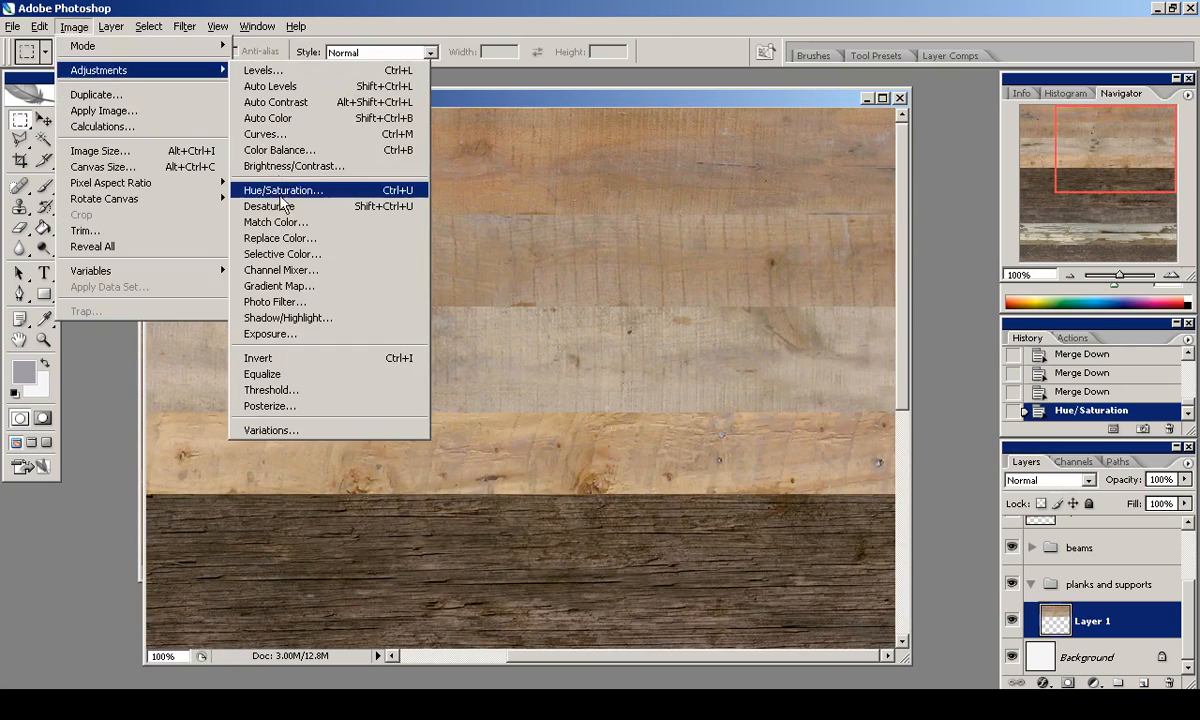
left_click(263, 70)
left_click_drag(871, 469, 884, 472)
left_click(1052, 327)
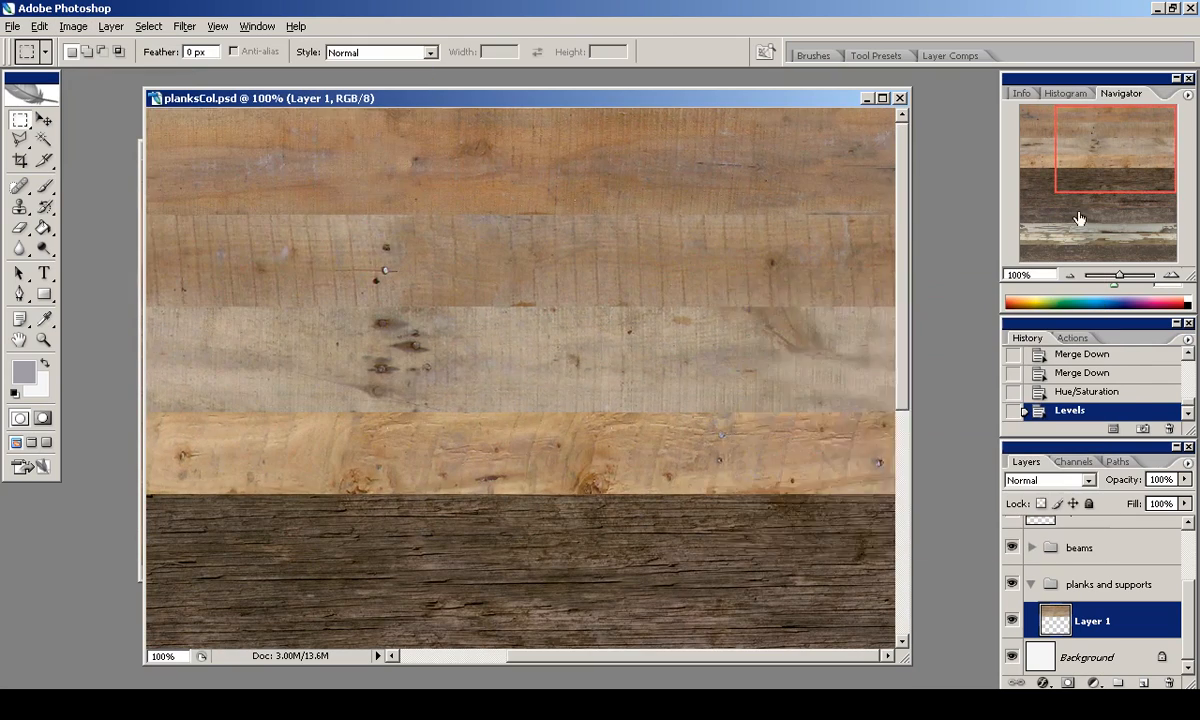
left_click_drag(1170, 175, 1162, 143)
key("ctrl+minus")
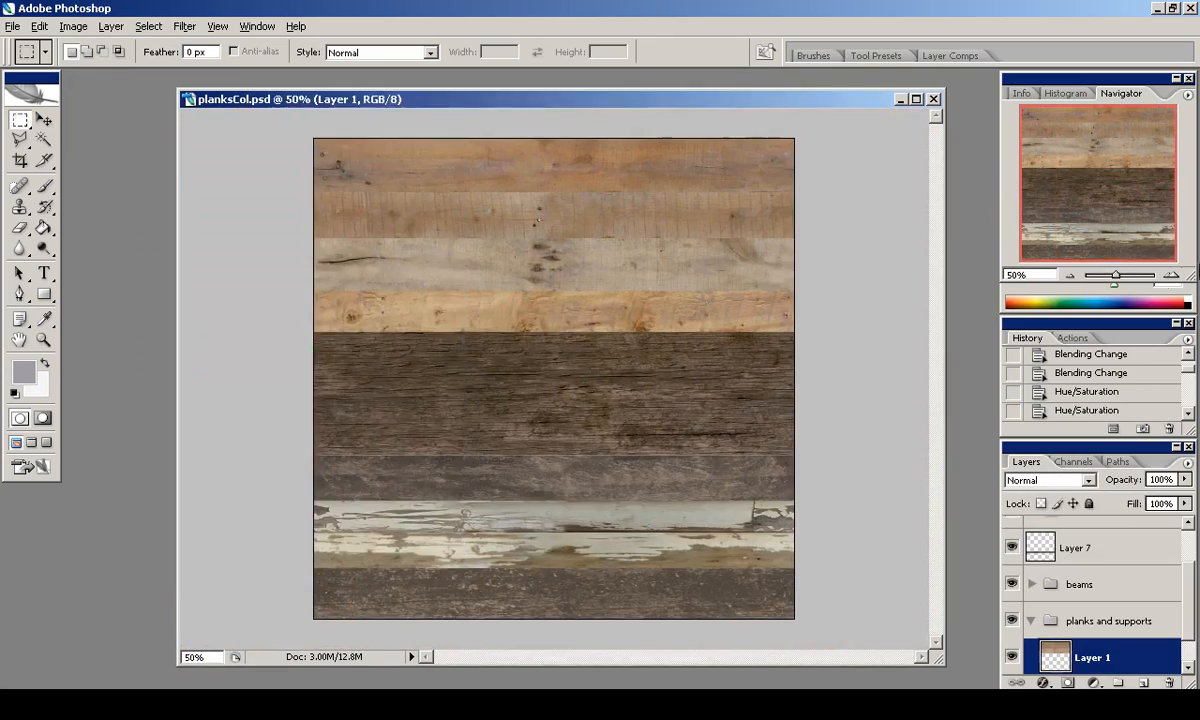
Open a painted wood photo from the texLib texture library and copy one pale board from it.
key("ctrl+plus")
left_click_drag(1080, 215, 1040, 240)
left_click(12, 26)
left_click(55, 62)
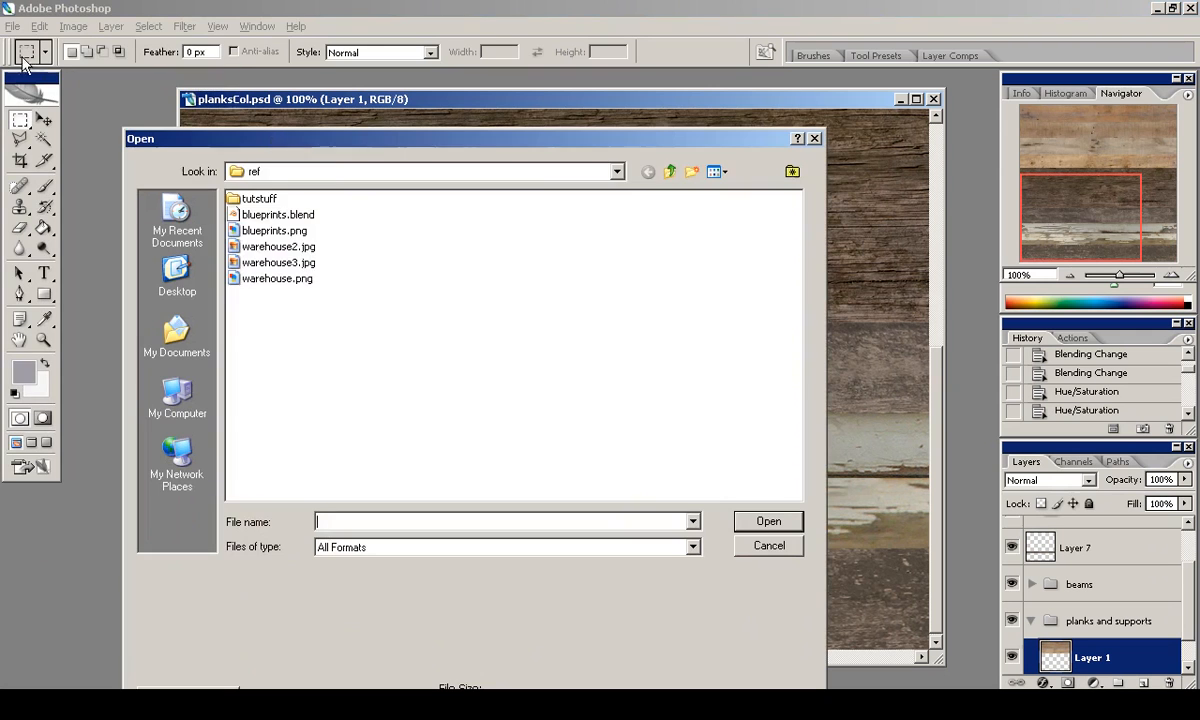
double_click(255, 230)
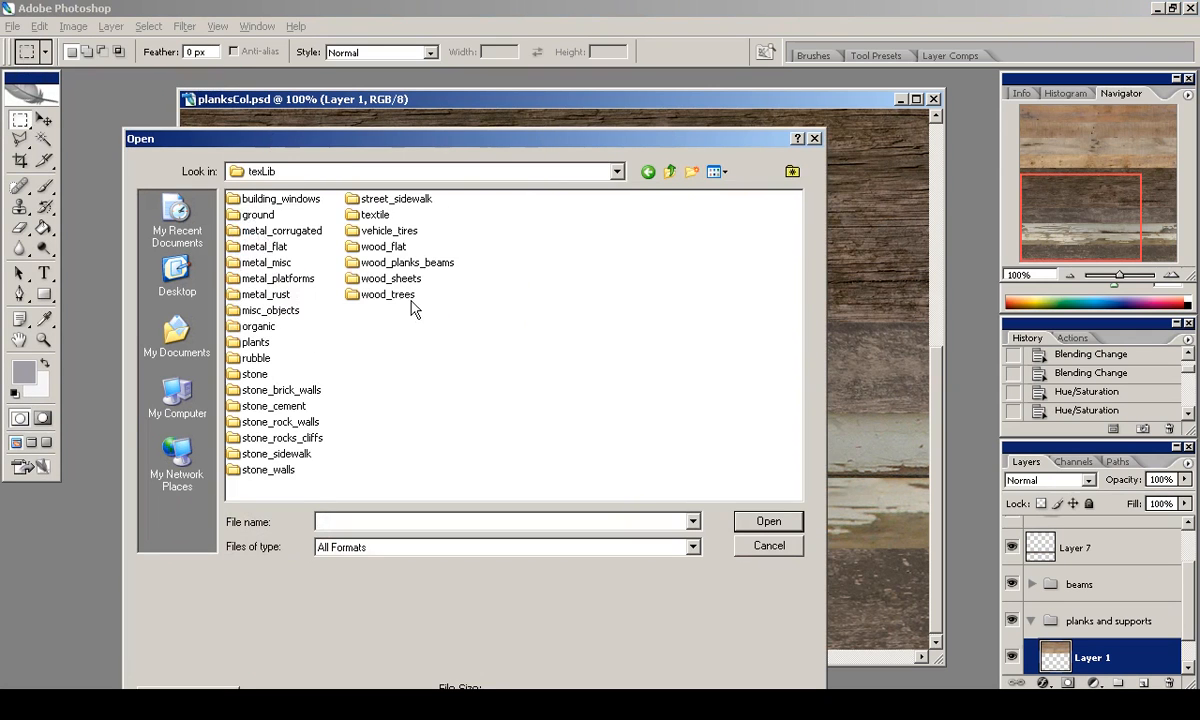
double_click(430, 323)
left_click(720, 191)
scroll(742, 248, "down", 1)
double_click(452, 312)
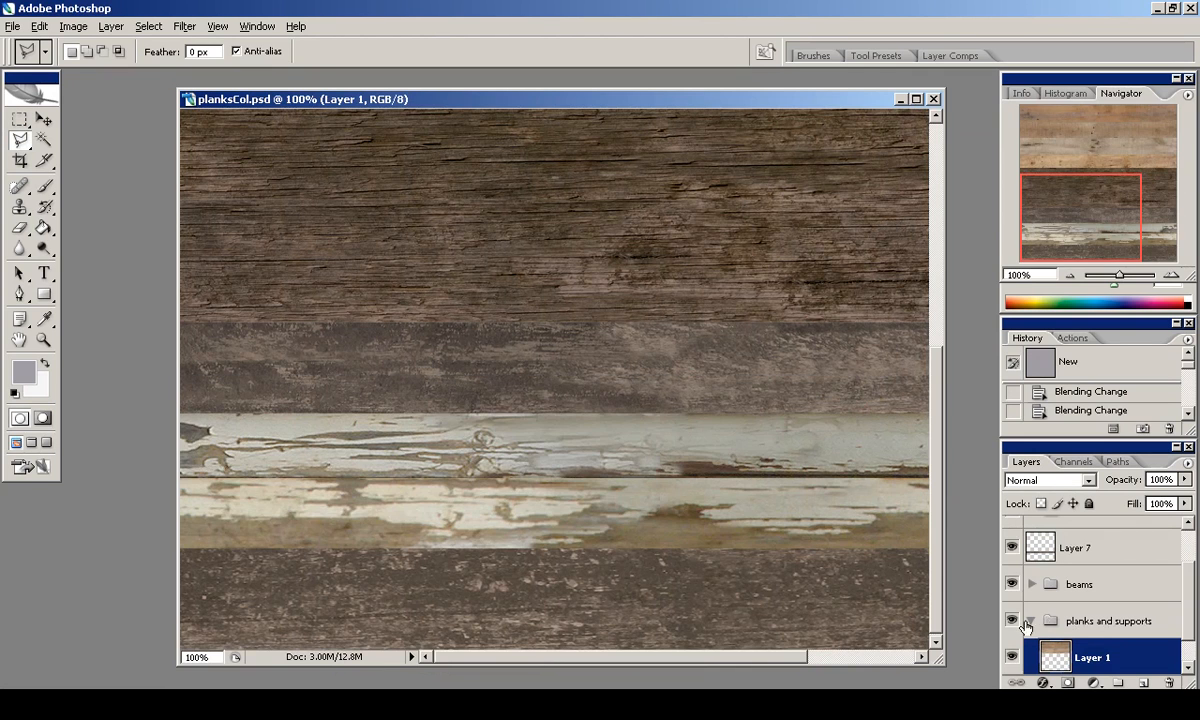
Hide Layer 9 in the windowFrame group of planksCol.psd and paste the copied pale board above it.
left_click(1030, 621)
left_click(1031, 621)
scroll(1034, 610, "down", 1)
left_click(1032, 585)
scroll(1058, 597, "up", 2)
left_click(1031, 571)
scroll(1050, 578, "down", 1)
left_click(1057, 579)
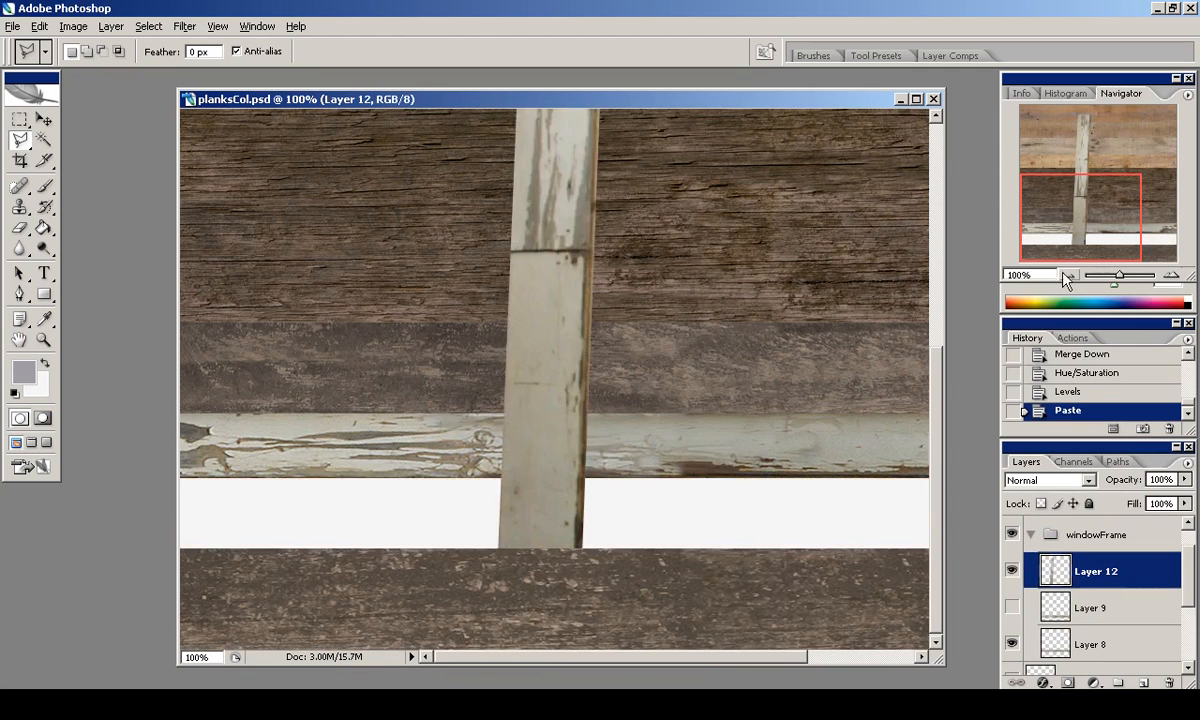
Rotate the pasted board to horizontal with Free Transform and distort its corners to fill the empty white strip across the sheet.
key("ctrl+t")
key("ctrl+minus")
key("ctrl+minus")
key("ctrl+minus")
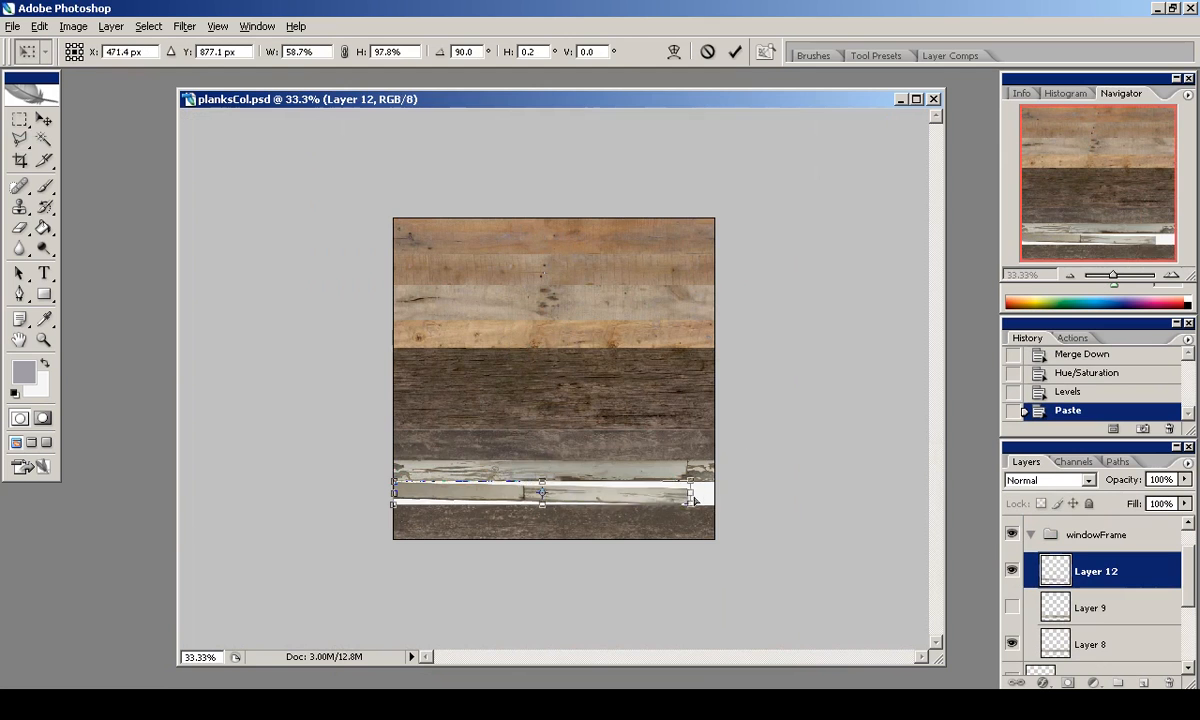
key("ctrl+plus")
left_click_drag(874, 589, 876, 605, "ctrl")
left_click_drag(880, 543, 880, 531, "ctrl")
left_click_drag(234, 604, 233, 625, "ctrl")
left_click_drag(234, 556, 231, 552, "ctrl")
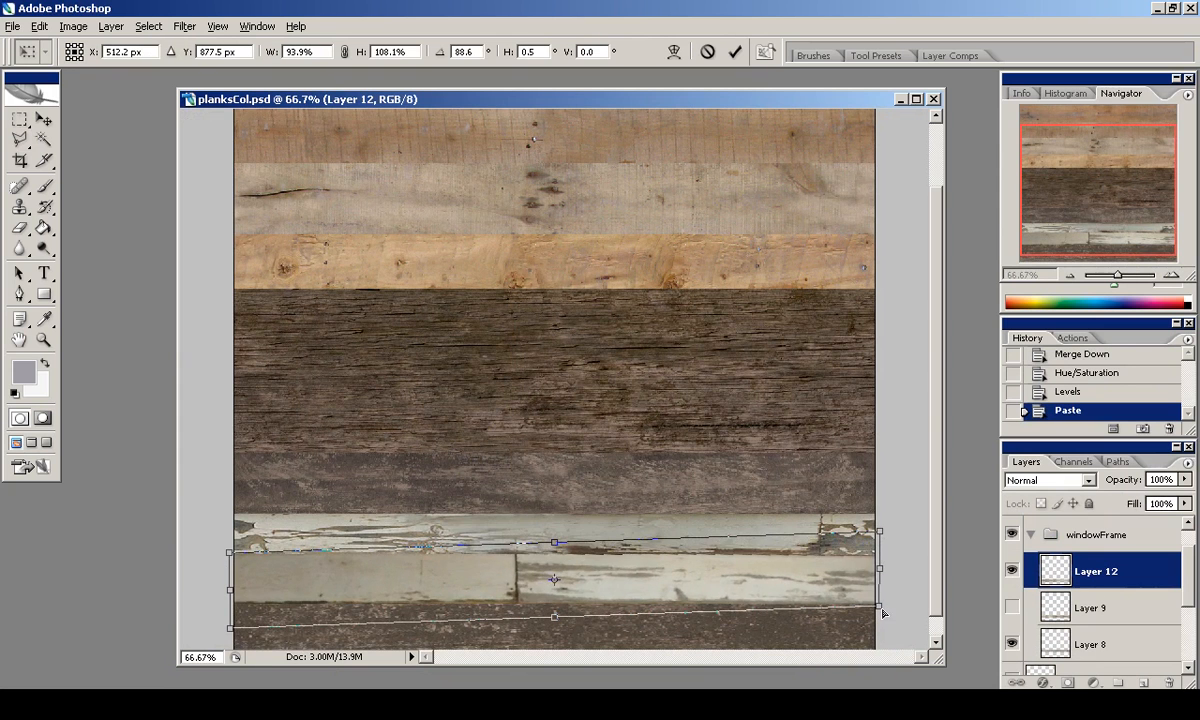
key("Return")
Clear the parts of Layer 12 outside the strip using an inverted selection and delete Layer 9.
key("l")
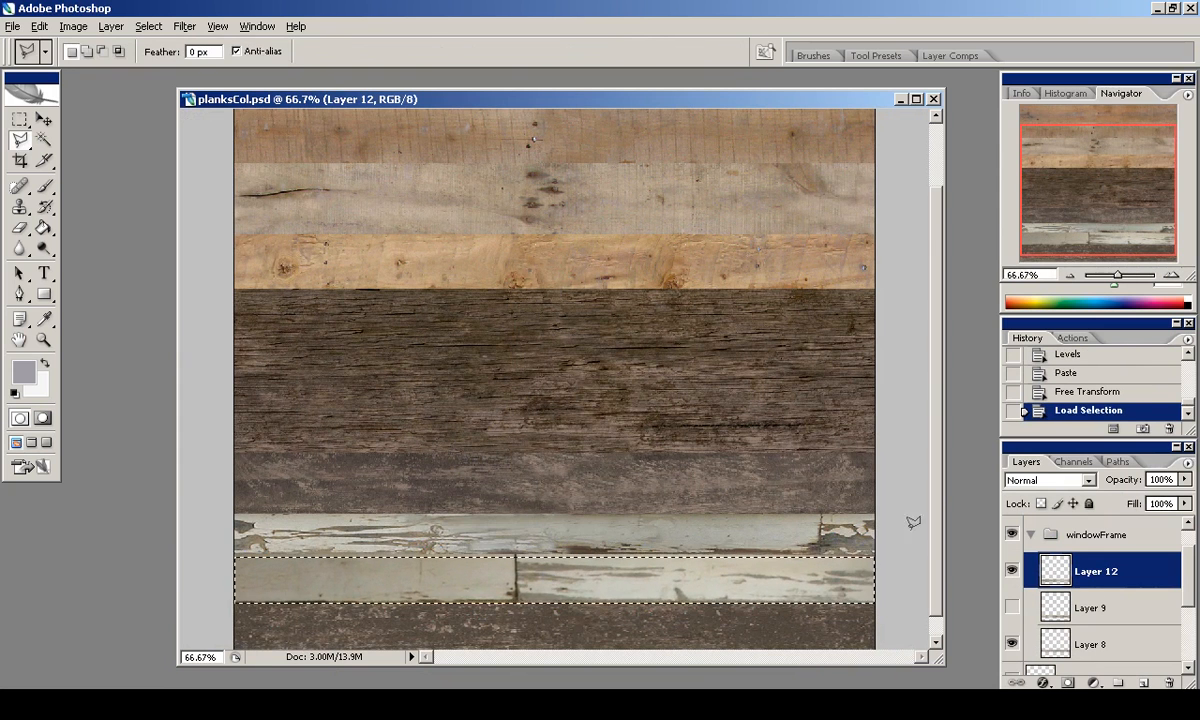
left_click(148, 26)
left_click(170, 93)
key("Delete")
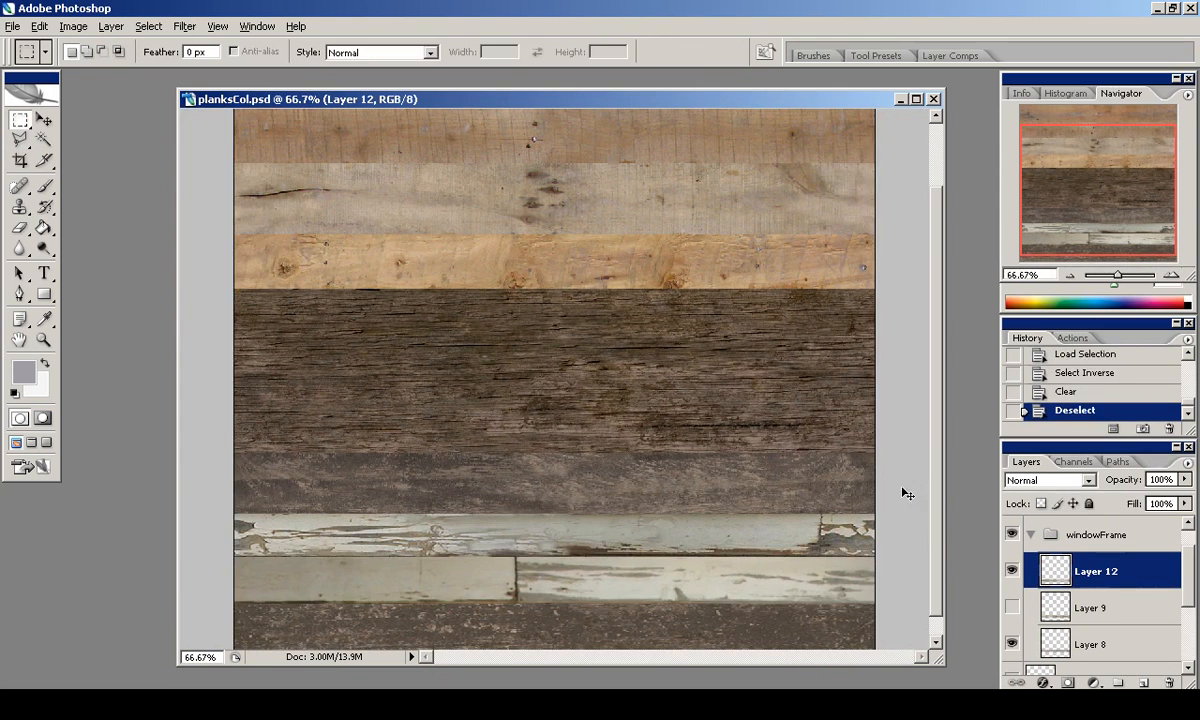
left_click_drag(1111, 628, 1169, 682)
Trim the image and reapply the Offset filter to Layer 12.
left_click(73, 26)
left_click(100, 228)
key("Return")
key("ctrl+d")
left_click(183, 27)
left_click(199, 45)
Clone away the seam in Layer 12's pale board with a soft 45 px Clone Stamp at 41% opacity, keeping within the strip's selection.
left_click(18, 208)
right_click(382, 580)
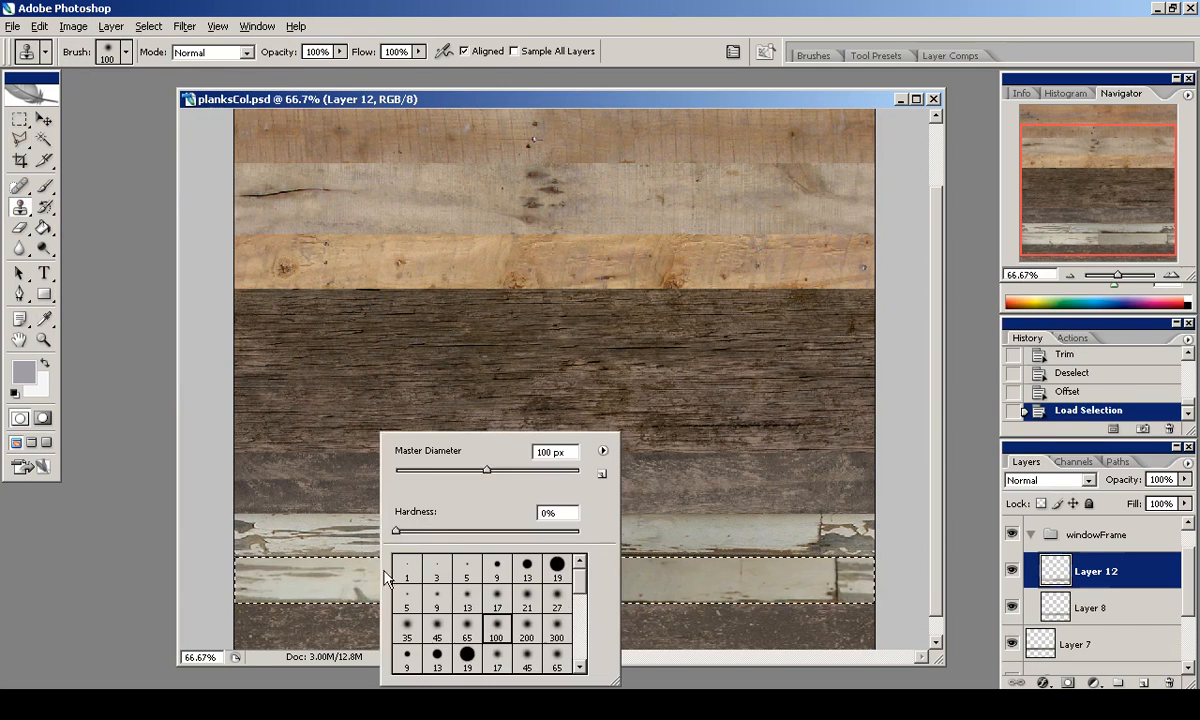
left_click(335, 577)
left_click_drag(335, 577, 425, 565)
right_click(676, 574)
double_click(830, 601)
right_click(700, 589)
mouse_move(566, 598)
left_mouse_down()
mouse_move(700, 589)
mouse_move(593, 566)
left_mouse_up()
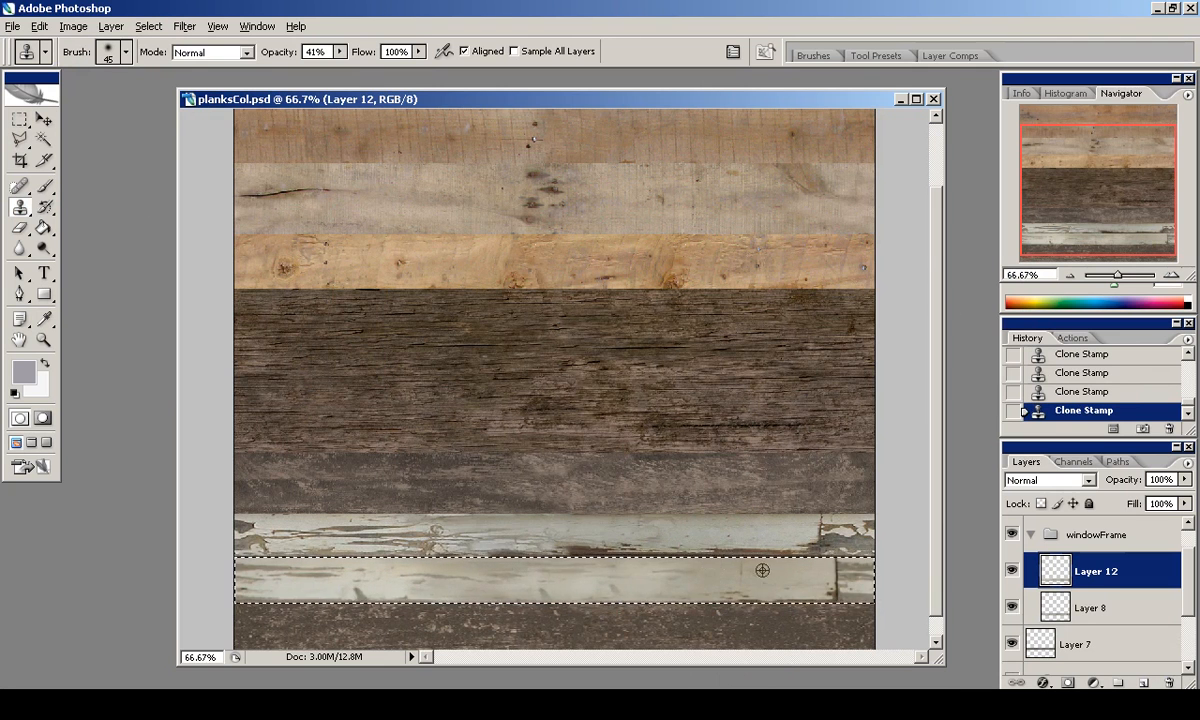
Clear the selection and apply the Sharpen filter twice to Layer 12's pale board.
left_click(1178, 277)
left_click_drag(1101, 193, 1077, 198)
left_click(188, 28)
left_click(420, 270)
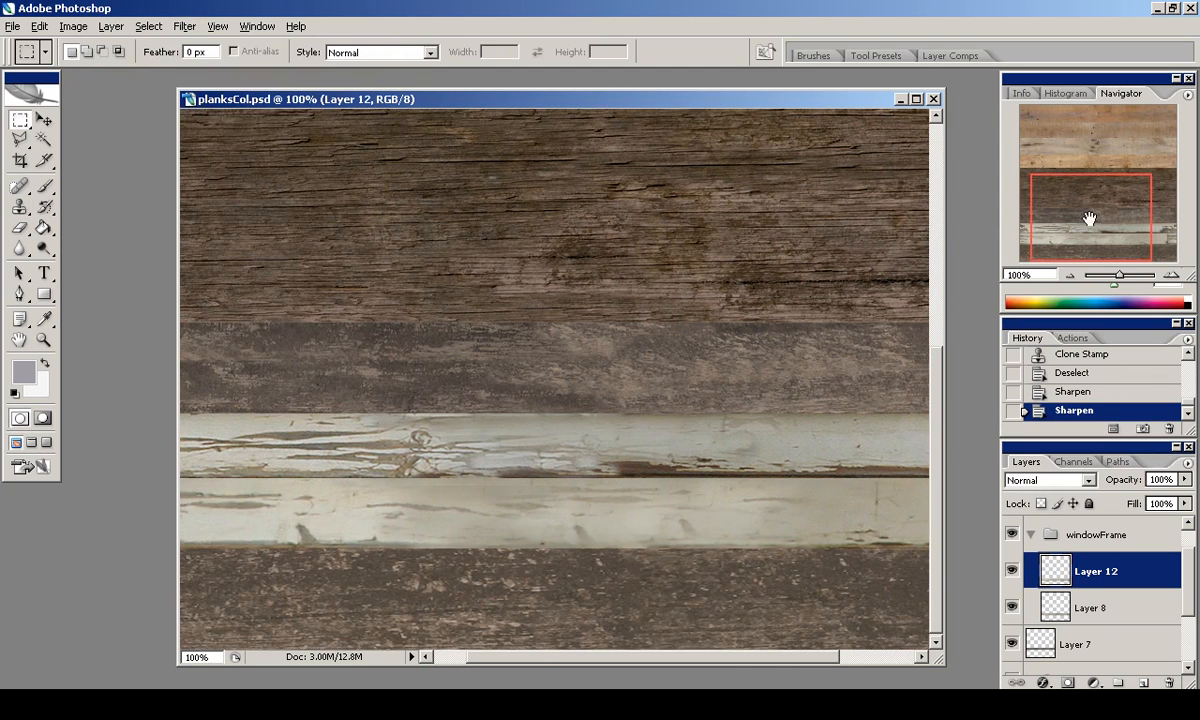
Touch up the sharpened pale board within its selection using a small soft Clone Stamp at 41% opacity, and deselect.
left_click_drag(1027, 262, 1044, 262)
left_click(19, 207)
right_click(664, 430)
key("Escape")
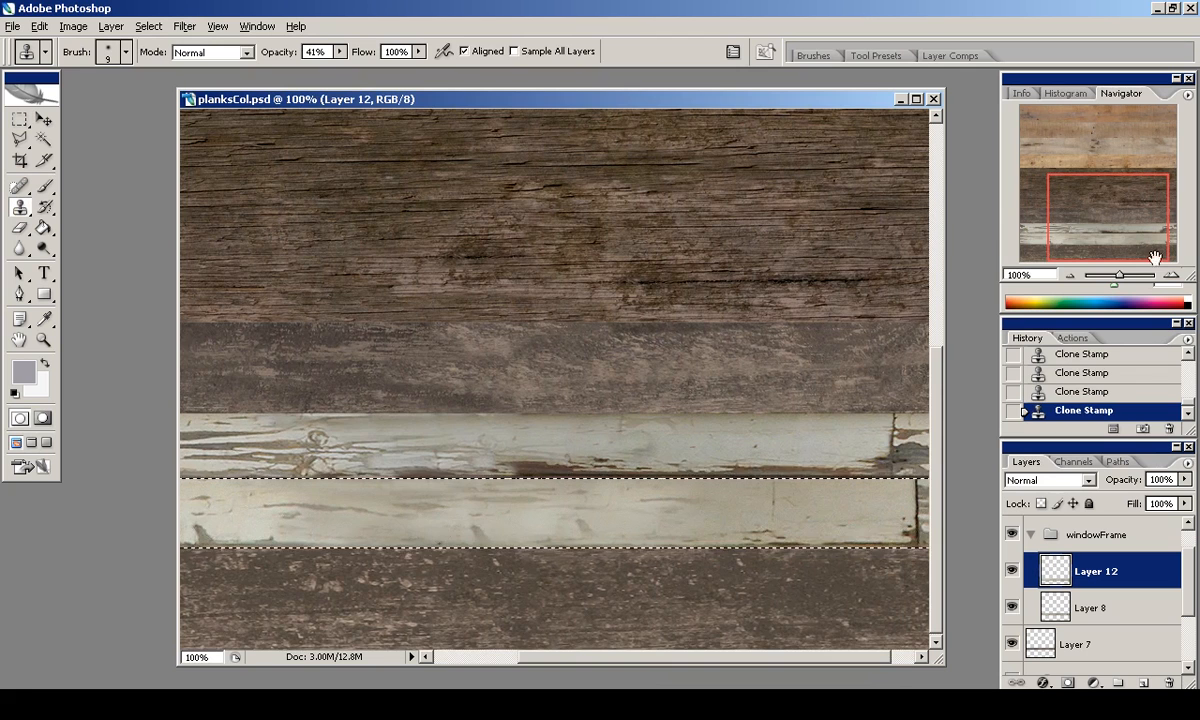
left_click_drag(1040, 180, 976, 214)
key("period")
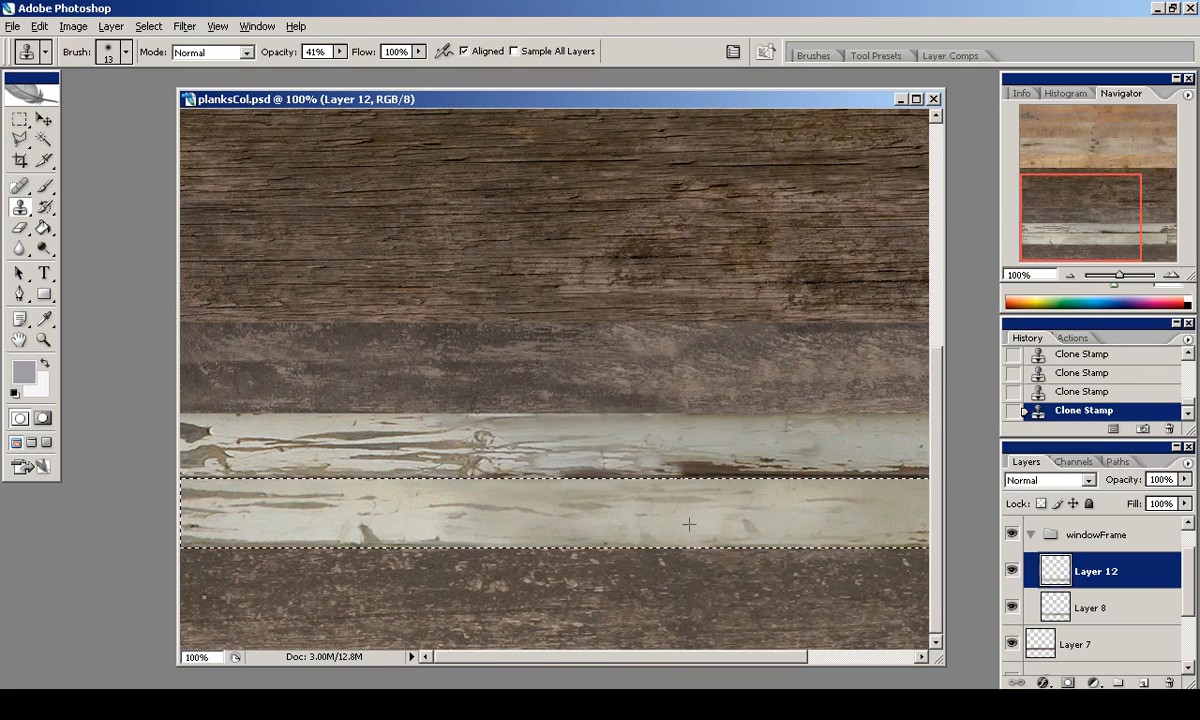
mouse_move(1104, 233)
left_mouse_down()
mouse_move(1139, 233)
mouse_move(1116, 230)
left_mouse_up()
left_click(1070, 275)
left_click(1070, 275)
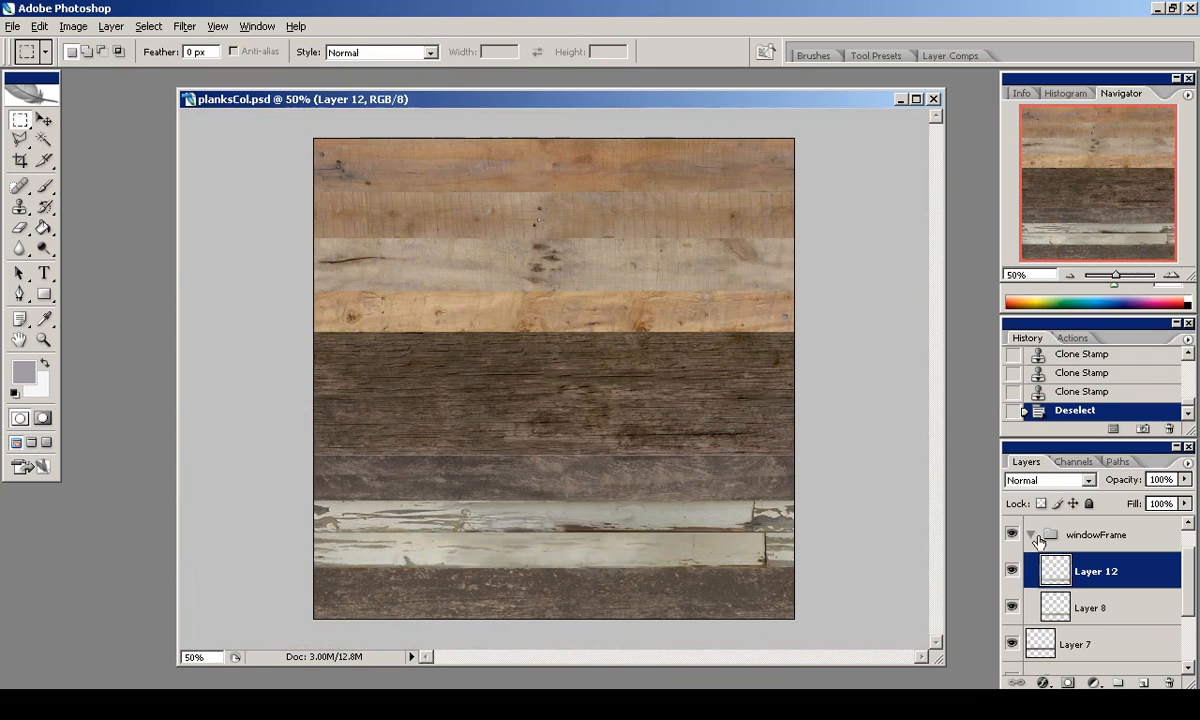
Collapse the windowFrame group and save a PNG copy as planksCol.png in the textures folder.
left_click(1032, 535)
left_click(12, 26)
left_click(40, 225)
left_click(405, 492)
left_click(340, 426)
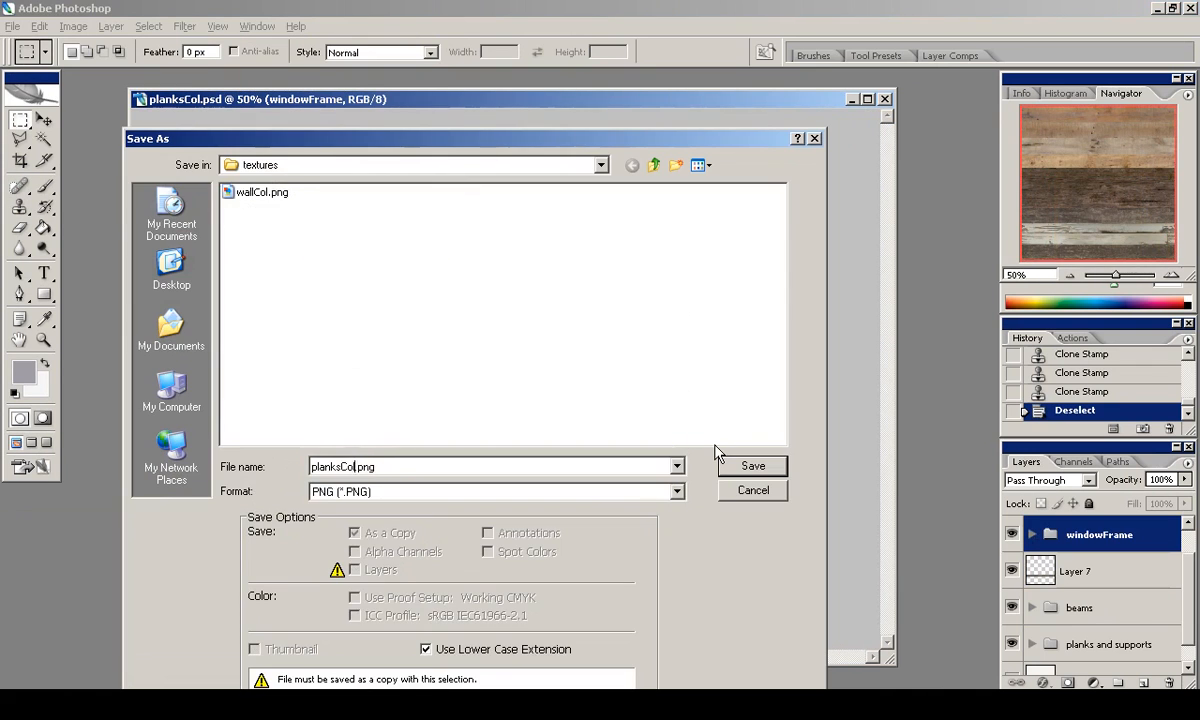
key("Return")
key("Return")
Switch to Blender, restore the split layout and select all geometry of the wall's support beams in Edit Mode.
key("alt+Tab")
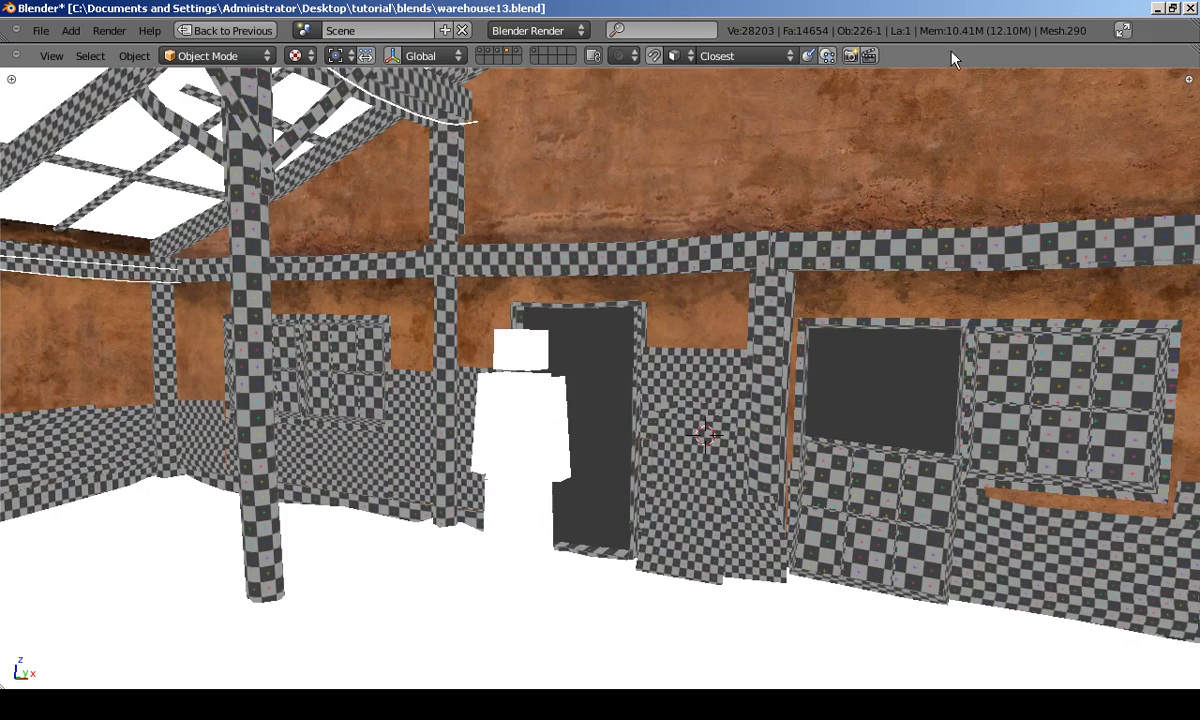
key("ctrl+Up")
scroll(632, 307, "down", 3)
scroll(631, 306, "up", 2)
right_click(630, 300)
key("Tab")
key("a")
scroll(1140, 377, "down", 3)
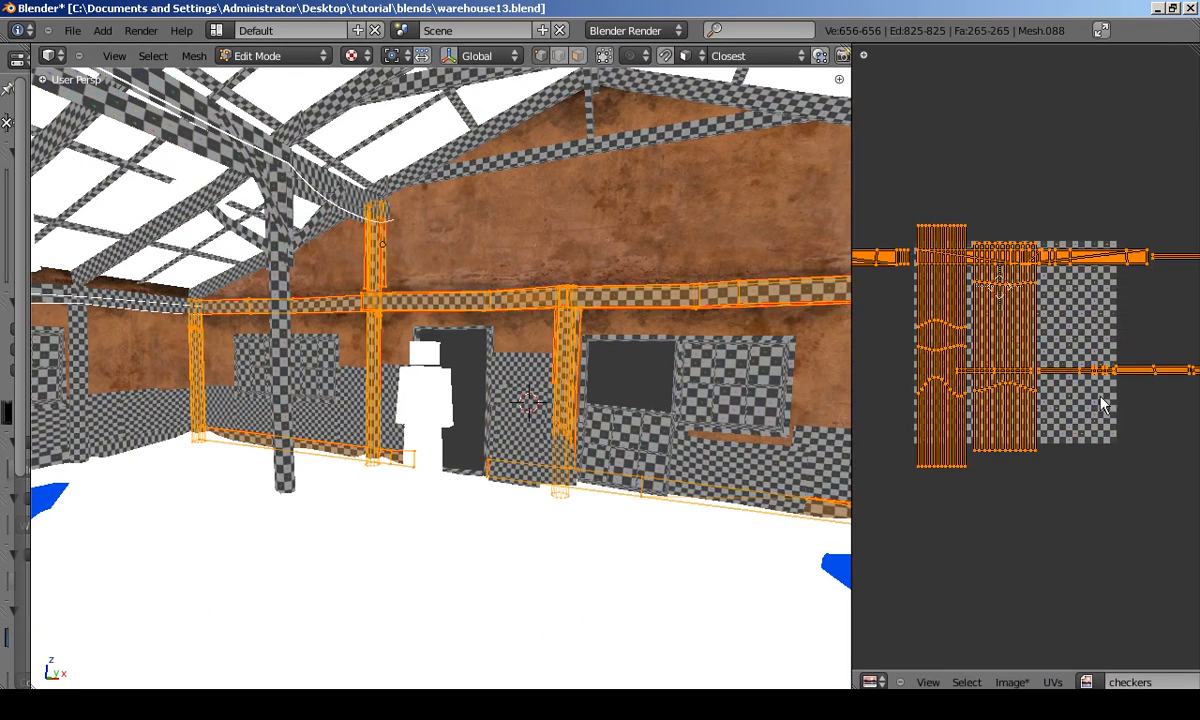
Load planksCol.png from the tutorial's textures folder as the image for the selected beams.
left_click(1012, 684)
left_click(1012, 645)
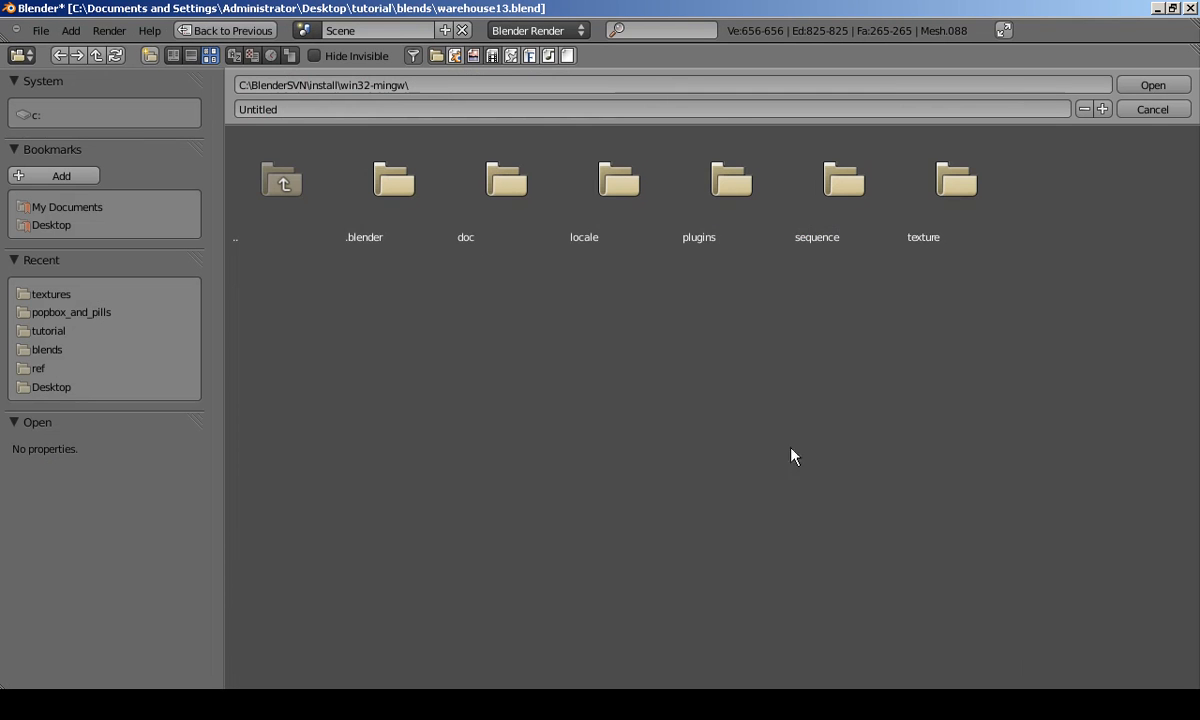
left_click(55, 331)
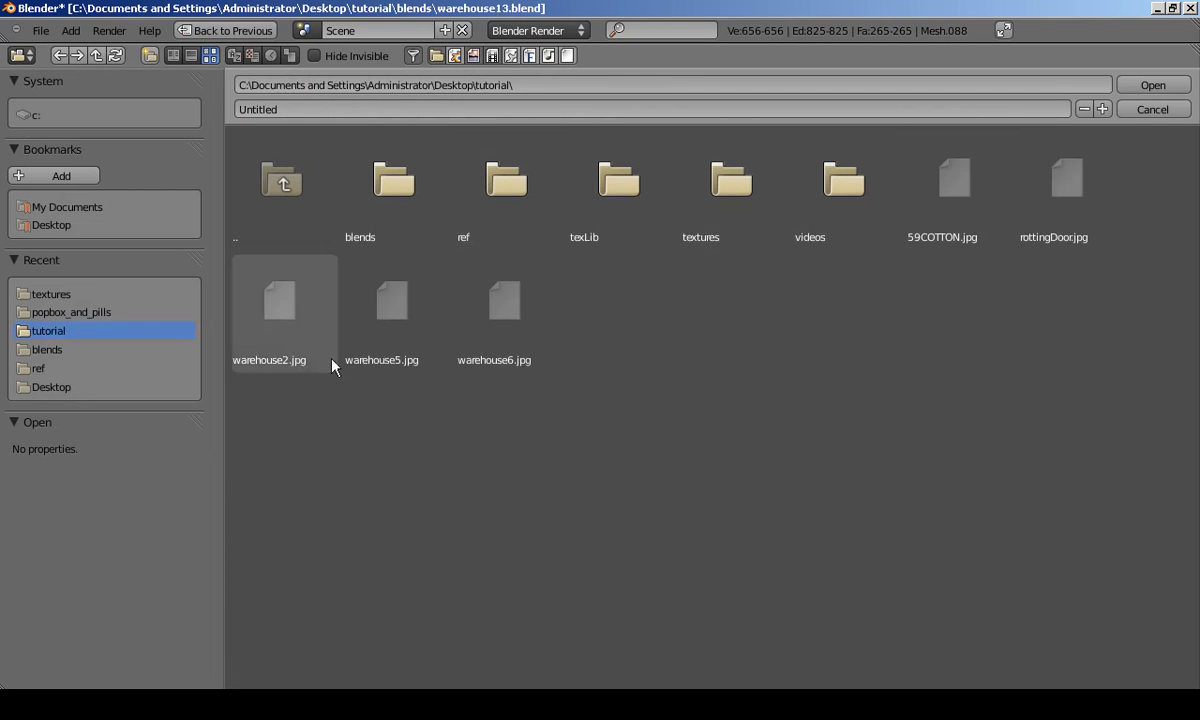
left_click(690, 182)
left_click(374, 240)
double_click(374, 242)
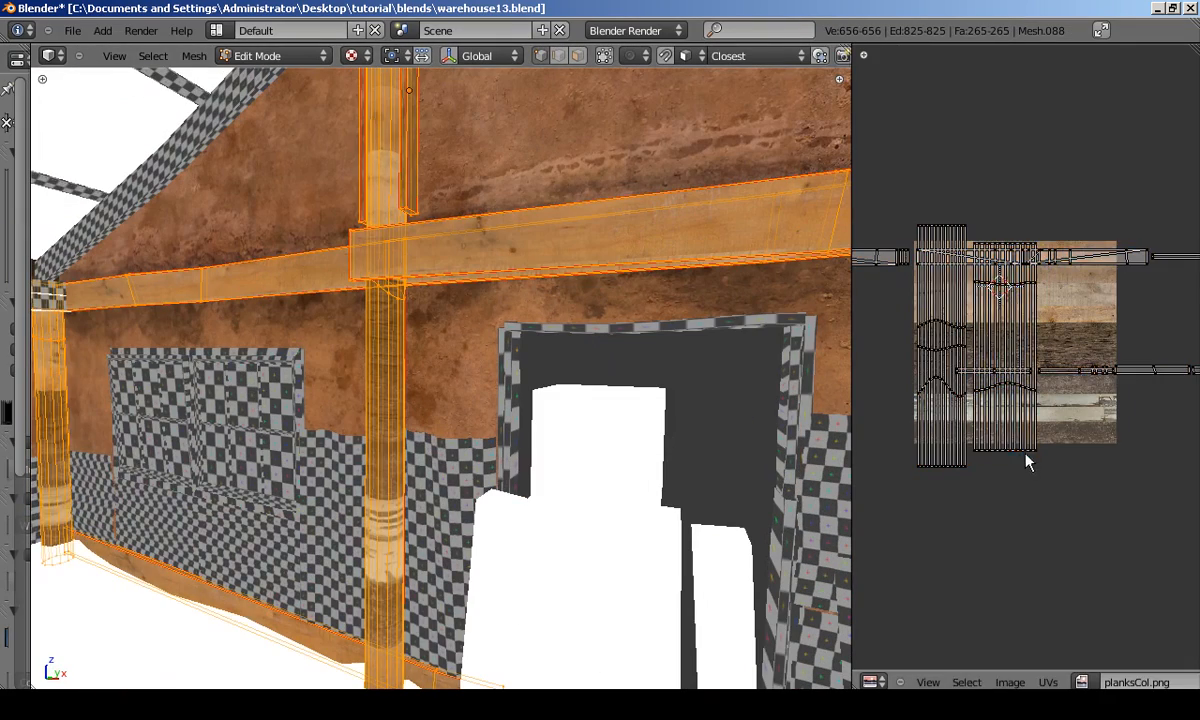
key("g")
key("Escape")
scroll(970, 417, "up", 3)
key("l")
key("b")
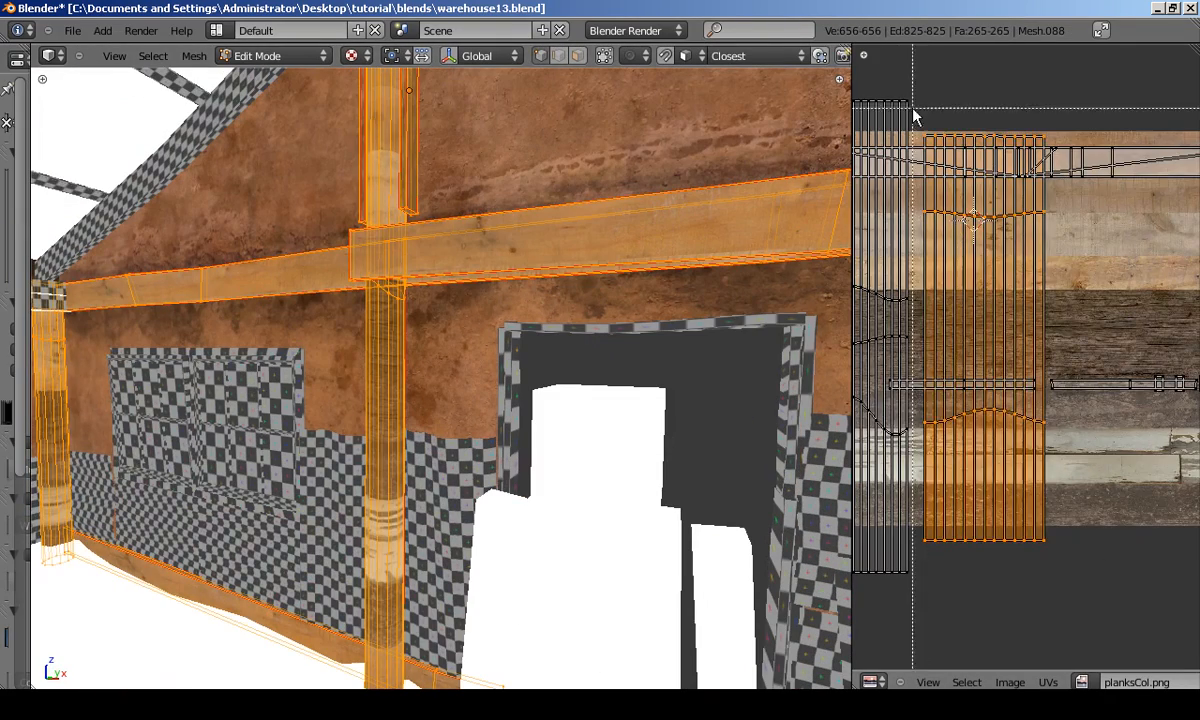
key("r")
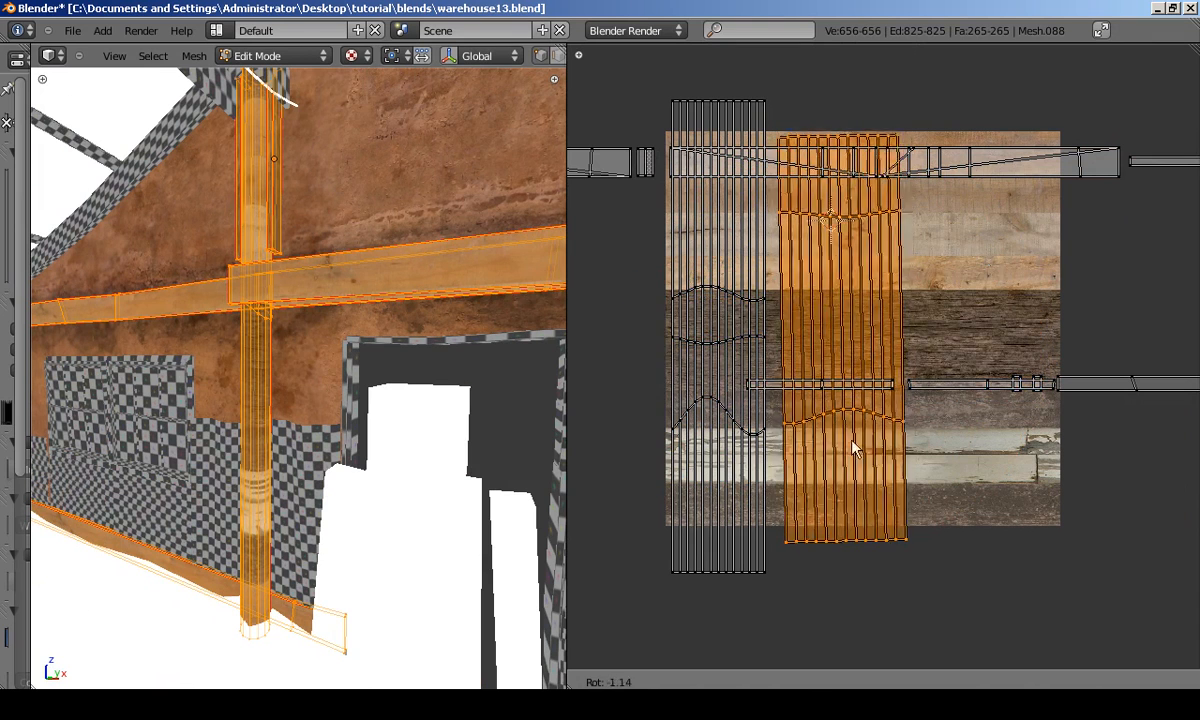
left_click(897, 440)
key("r")
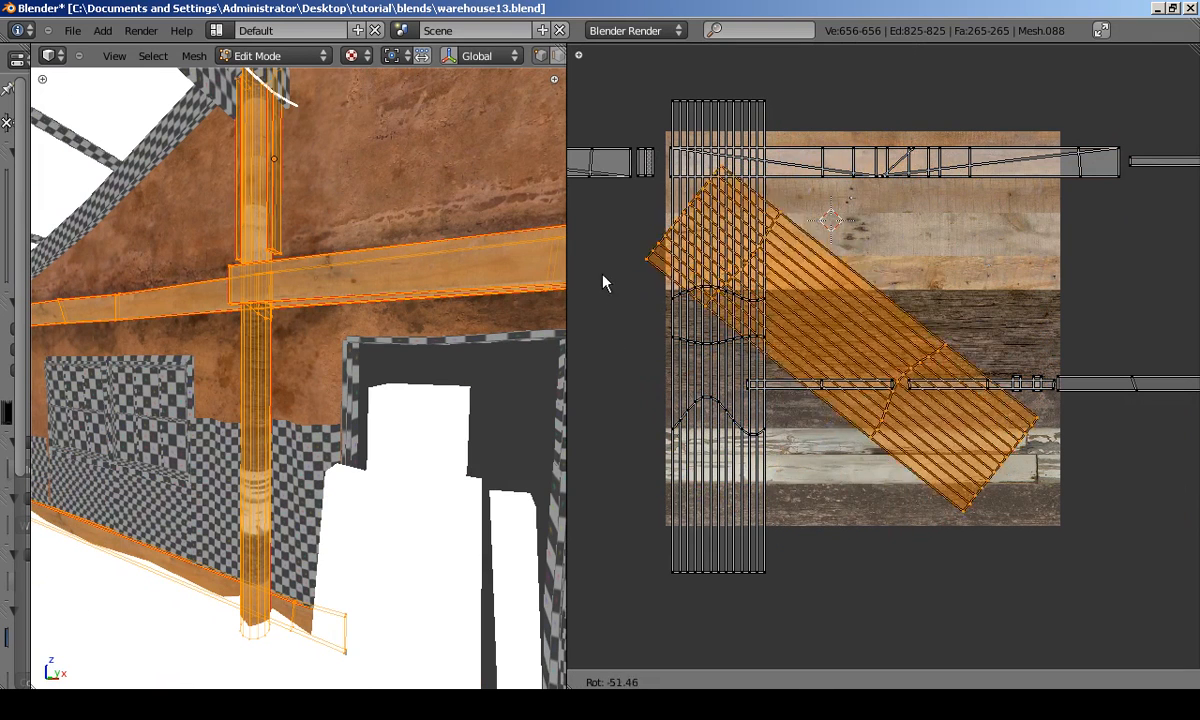
right_click(848, 315)
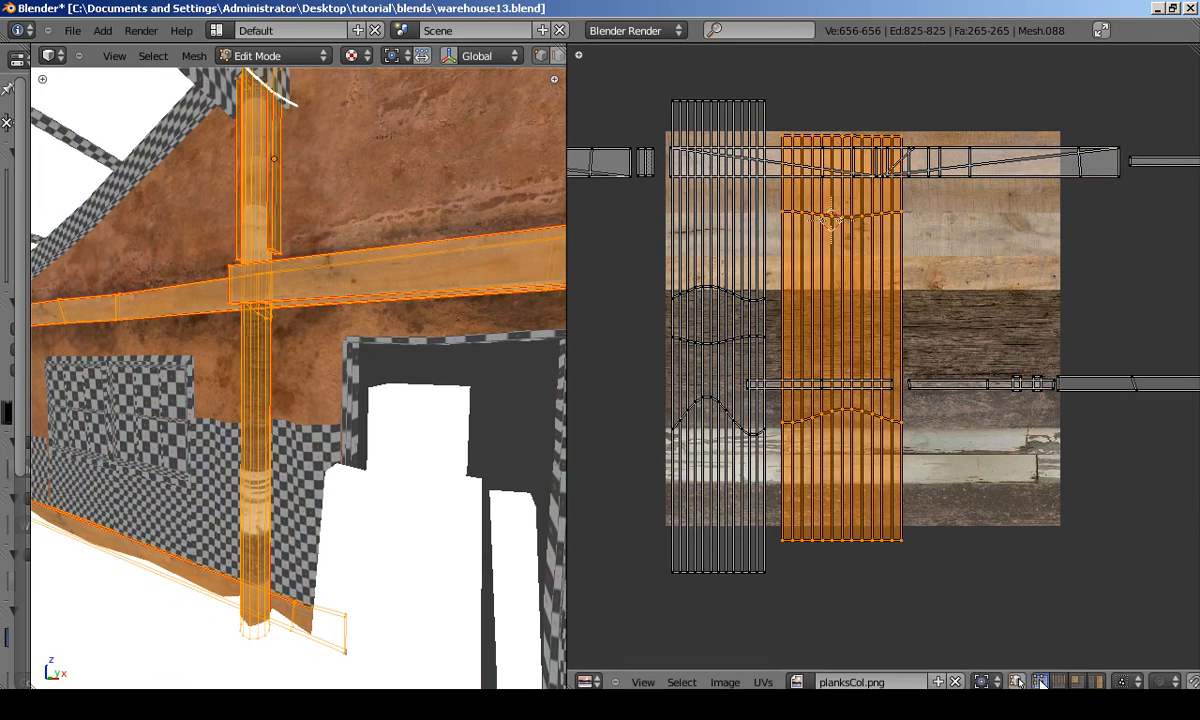
Select all UVs of the wall beams and inspect the applied plank texture in Object Mode.
key("a")
key("a")
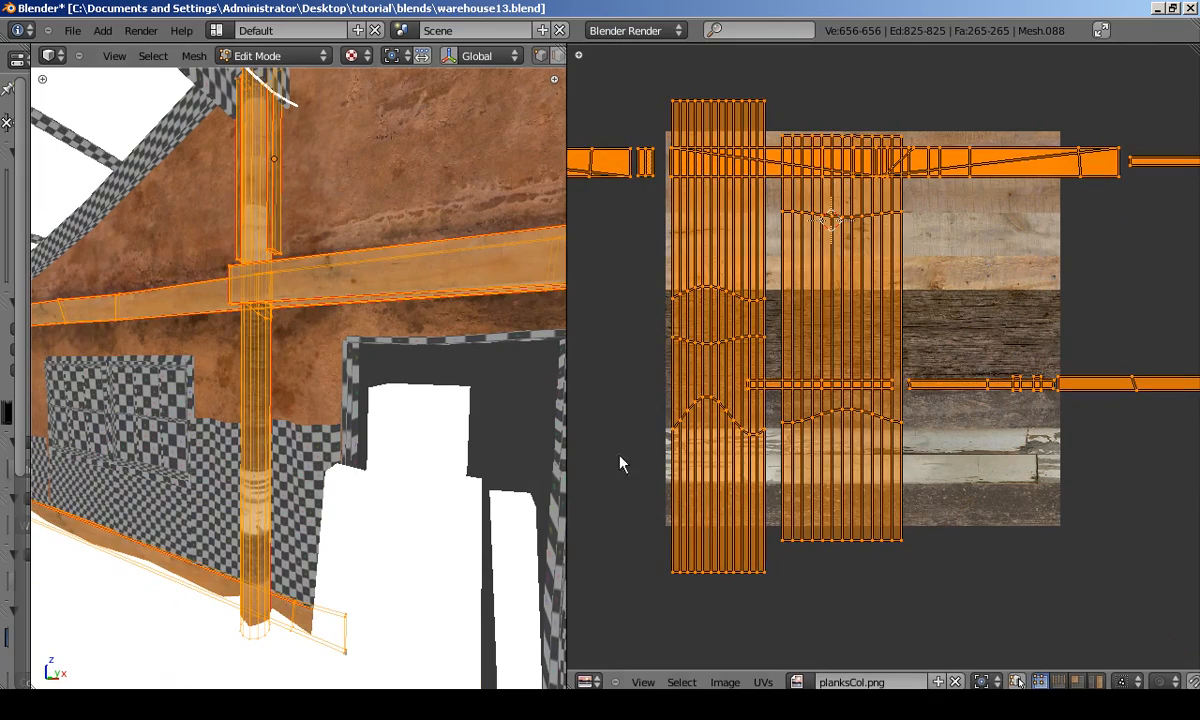
key("Tab")
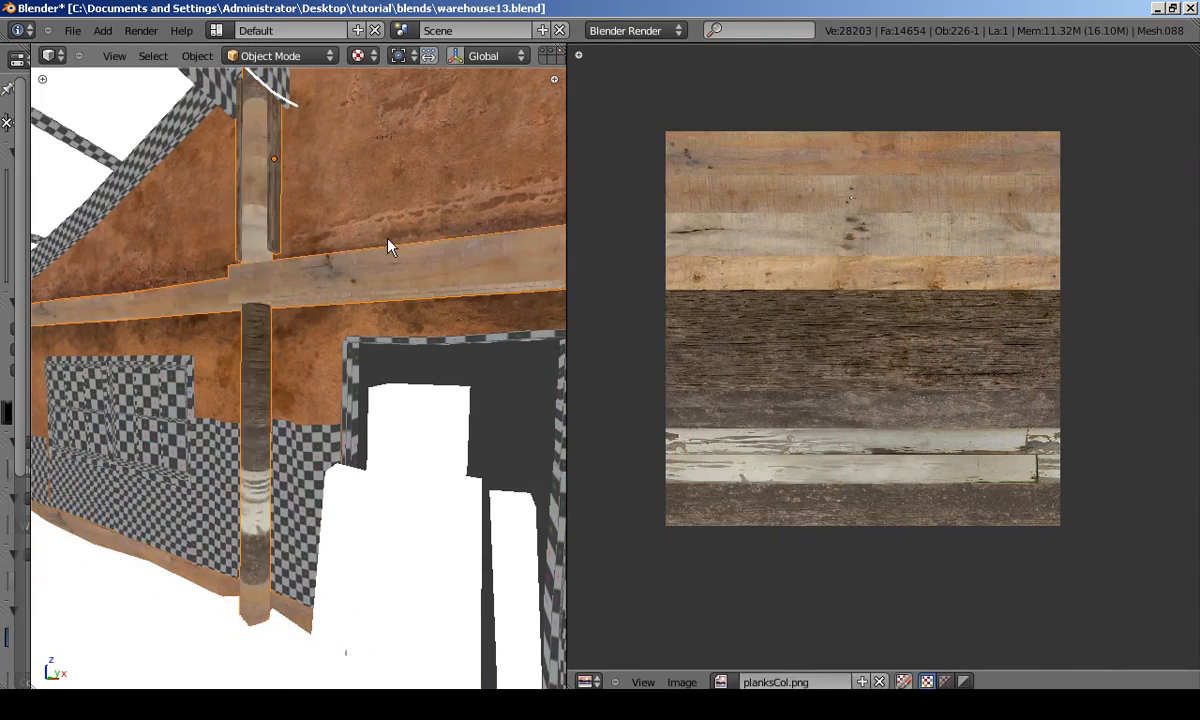
key("Tab")
scroll(440, 375, "down", 3)
scroll(440, 376, "down", 4)
key("Tab")
Switch the visible layer and shading, and locate and select the remaining untextured timber pieces.
key("z")
middle_click_drag(268, 368, 347, 366)
key("2")
key("z")
right_click(347, 366)
scroll(350, 360, "down", 3)
key("z")
right_click(495, 308)
middle_click_drag(402, 276, 450, 340)
right_click(434, 331, "shift")
right_click(519, 387, "shift")
middle_click_drag(519, 387, 503, 423)
scroll(440, 400, "up", 3)
Select all geometry of the U-shaped timber frames in Edit Mode and assign planksCol.png to it.
right_click(351, 391)
key("z")
scroll(365, 392, "up", 4)
key("Tab")
key("a")
key("a")
left_click(796, 682)
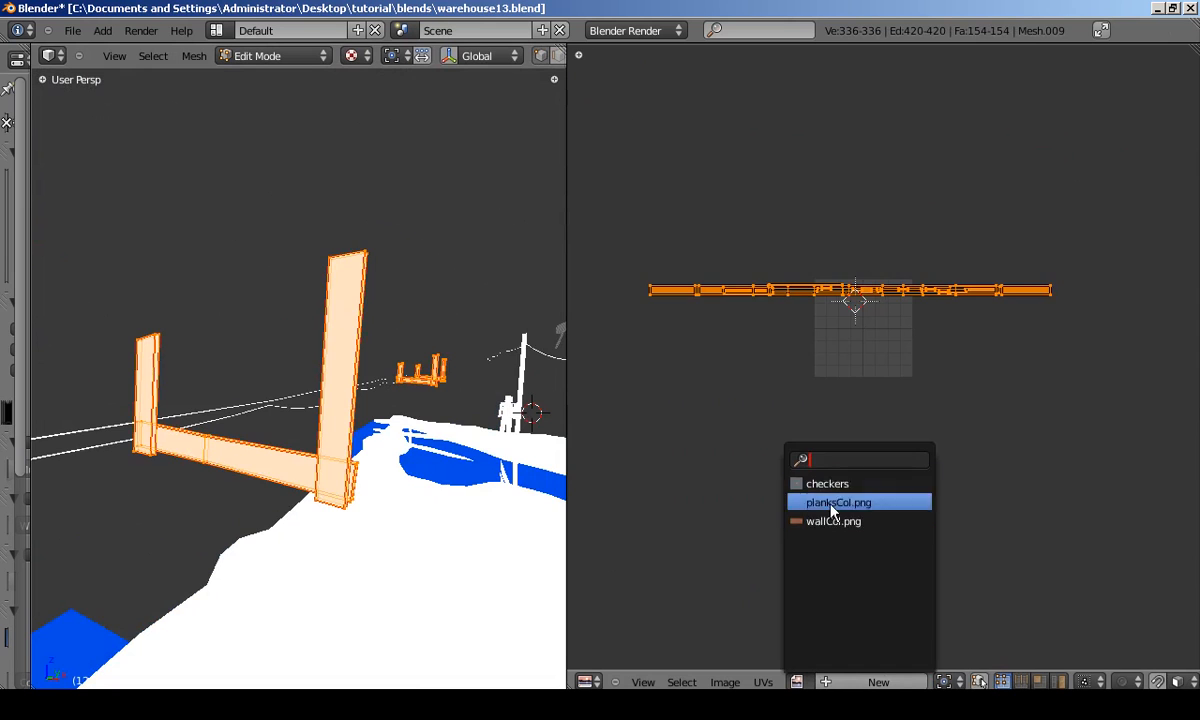
left_click(832, 500)
Try the timber frames' UVs on different planks by moving them along the Y axis.
middle_click_drag(430, 400, 394, 383)
scroll(454, 390, "down", 3)
key("Tab")
scroll(388, 396, "up", 1)
key("Tab")
key("g")
key("y")
left_click(697, 442)
key("Tab")
key("Tab")
key("g")
key("y")
left_click(956, 160)
Move the timber frames' UVs along the Y axis onto the tan plank at the texture's upper edge.
key("Tab")
key("Tab")
key("g")
key("y")
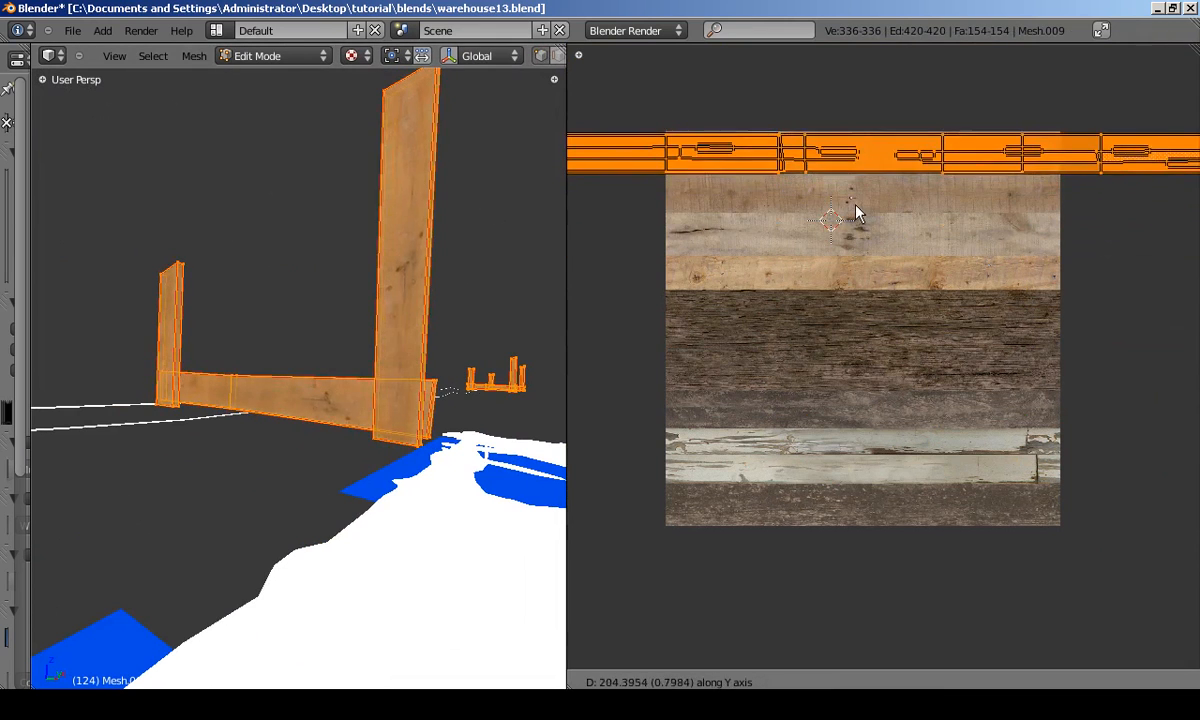
left_click(787, 220)
Open the long beam's mesh in Edit Mode and assign planksCol.png to it.
key("Tab")
mouse_move(336, 368)
middle_mouse_down()
mouse_move(348, 366)
mouse_move(304, 382)
mouse_move(340, 385)
middle_mouse_up()
scroll(304, 382, "down", 6)
scroll(312, 398, "up", 4)
right_click(342, 376)
key("Tab")
left_click(811, 683)
left_click(838, 560)
Move the long beam's UVs along the Y axis onto the grey-brown board just above the white planks.
key("g")
key("y")
left_click(932, 529)
key("Tab")
scroll(241, 396, "up", 3)
middle_click_drag(241, 396, 378, 356)
key("Tab")
key("g")
key("y")
left_click(875, 394)
scroll(875, 340, "up", 4)
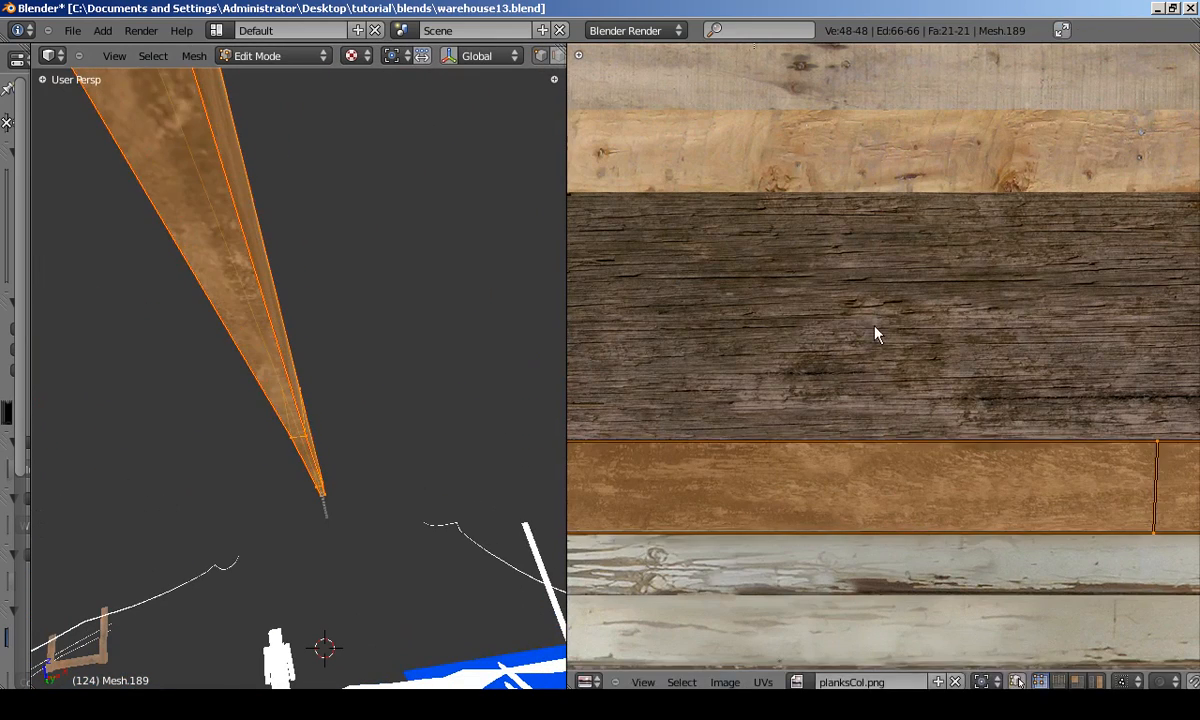
Open the short beam at the long beam's end in Edit Mode and assign planksCol.png to it.
key("Tab")
middle_click_drag(236, 357, 562, 505)
right_click(336, 456)
key("Tab")
scroll(337, 452, "down", 4)
scroll(790, 520, "down", 5)
left_click(802, 681)
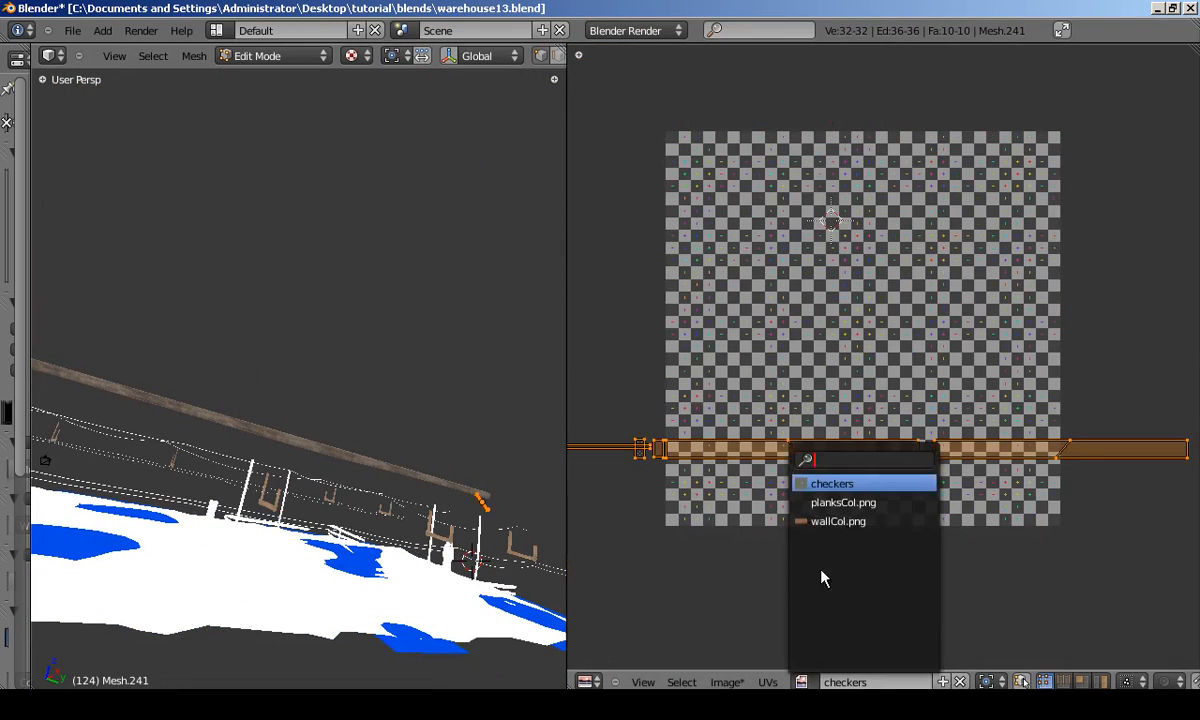
left_click(855, 502)
Move the short beam's UVs along the Y axis and scale them to fit the lowest dark plank.
key("g")
key("y")
left_click(973, 597)
key("s")
left_click(1050, 525)
key("Tab")
scroll(498, 514, "up", 6)
middle_click_drag(498, 514, 455, 518)
scroll(455, 525, "up", 4)
middle_click_drag(466, 455, 437, 343)
key("Tab")
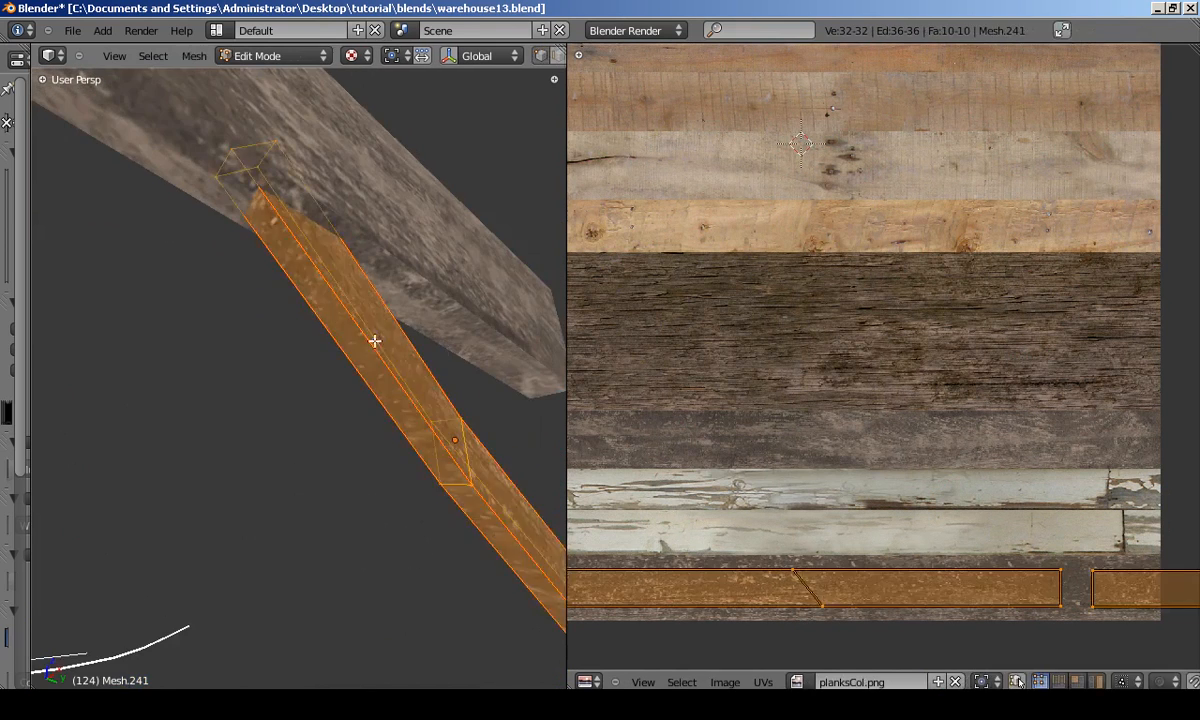
Show only layer 2 and open the checkered support beams of the doorway wall in Edit Mode.
key("Tab")
scroll(378, 337, "down", 4)
middle_click_drag(356, 413, 223, 349)
scroll(142, 472, "down", 4)
mouse_move(142, 472)
middle_mouse_down()
mouse_move(498, 466)
mouse_move(335, 437)
mouse_move(447, 368)
mouse_move(415, 362)
mouse_move(169, 445)
mouse_move(204, 396)
mouse_move(305, 384)
middle_mouse_up()
key("2")
key("z")
key("z")
scroll(415, 362, "up", 6)
right_click(204, 396)
key("Tab")
scroll(654, 425, "down", 3)
Select the two tall post UV islands and rotate them about -90 degrees so they lie horizontally.
key("a")
key("l")
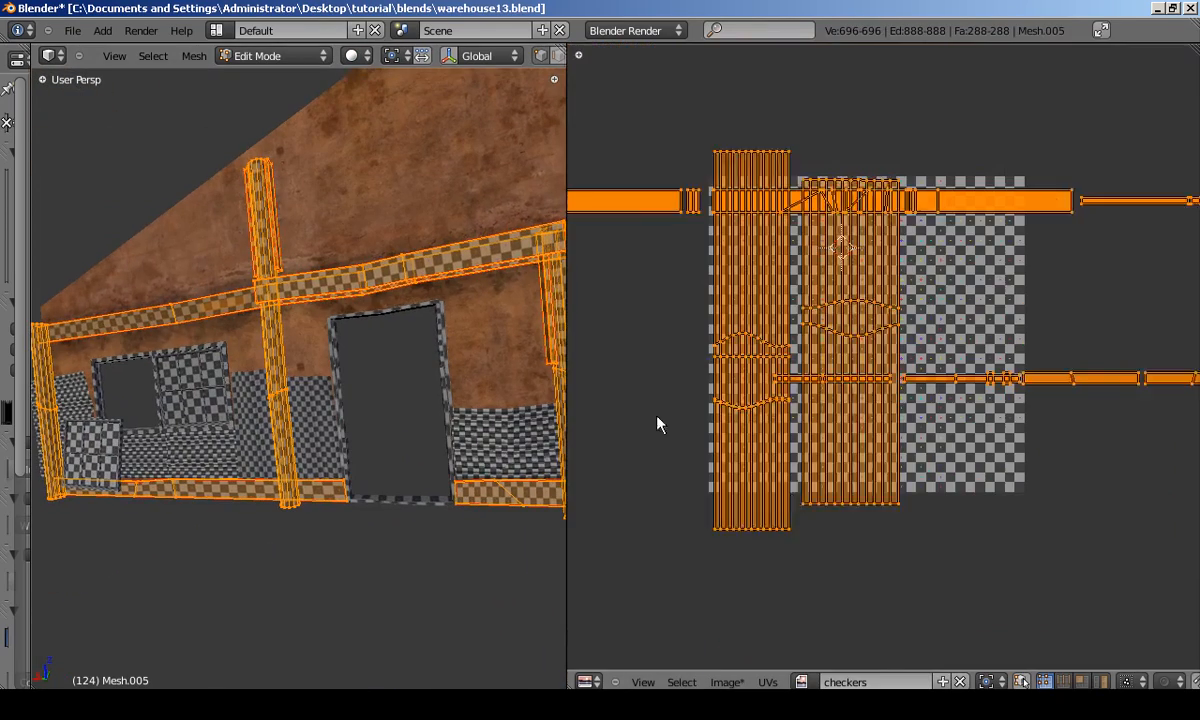
key("r")
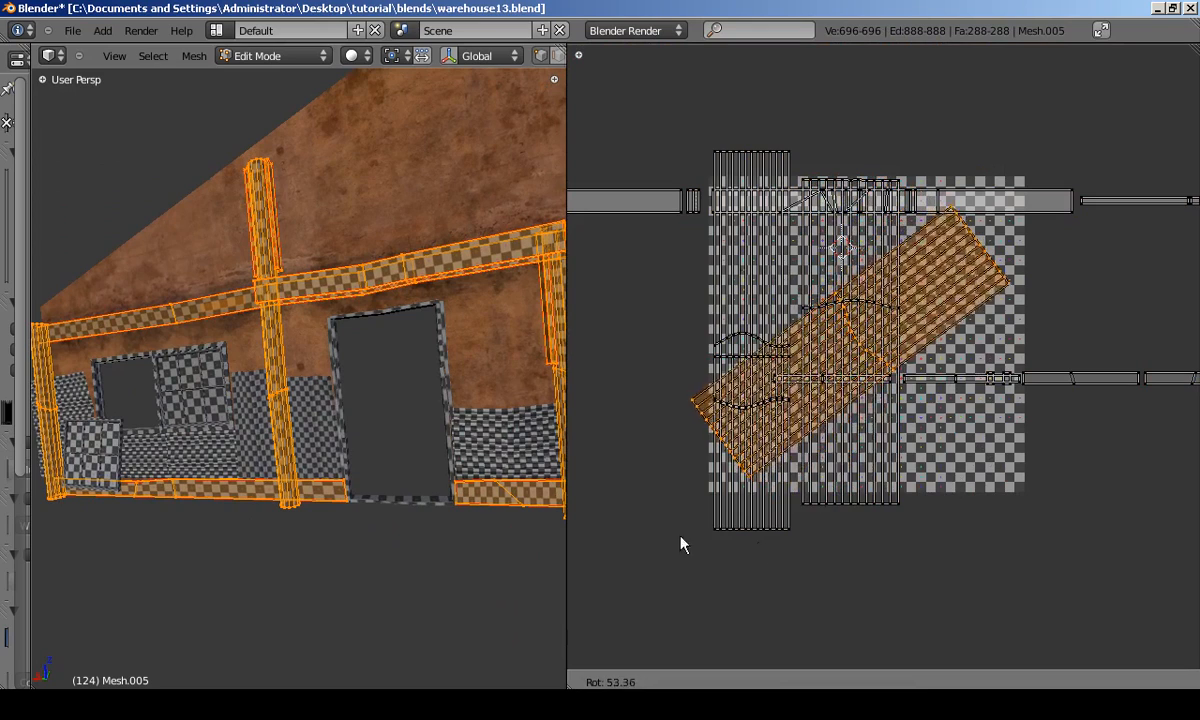
left_click(784, 165)
scroll(773, 122, "up", 1)
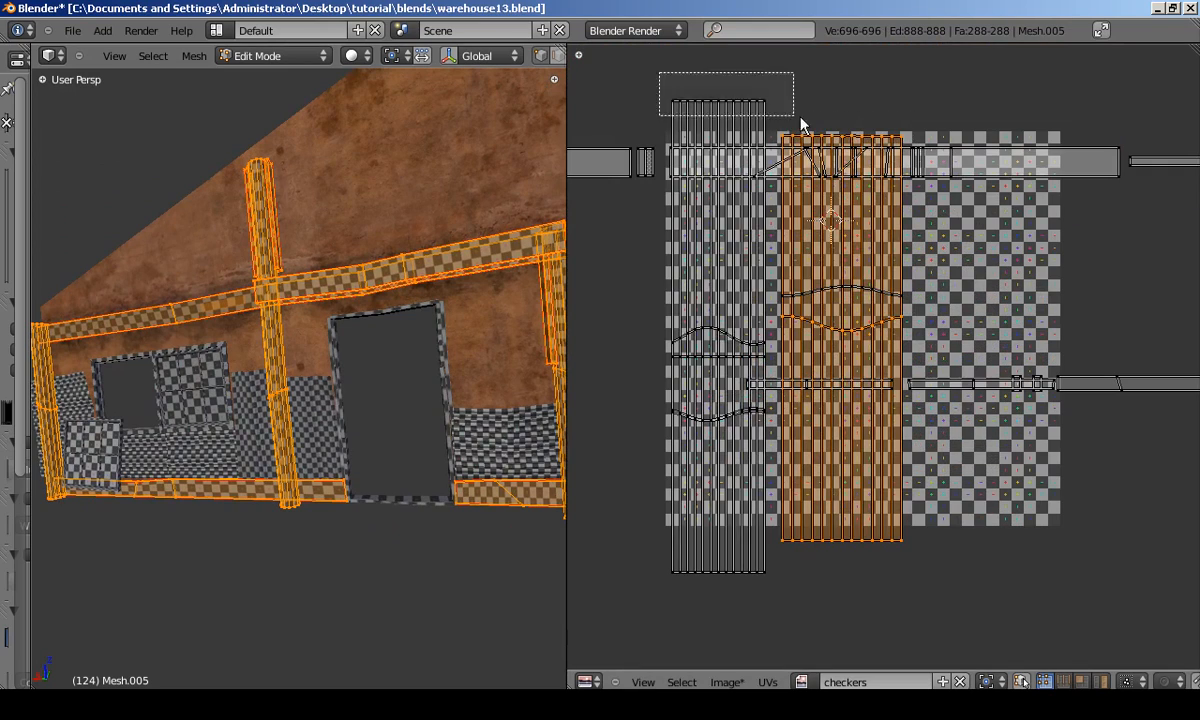
left_click_drag(930, 368, 928, 362)
key("r")
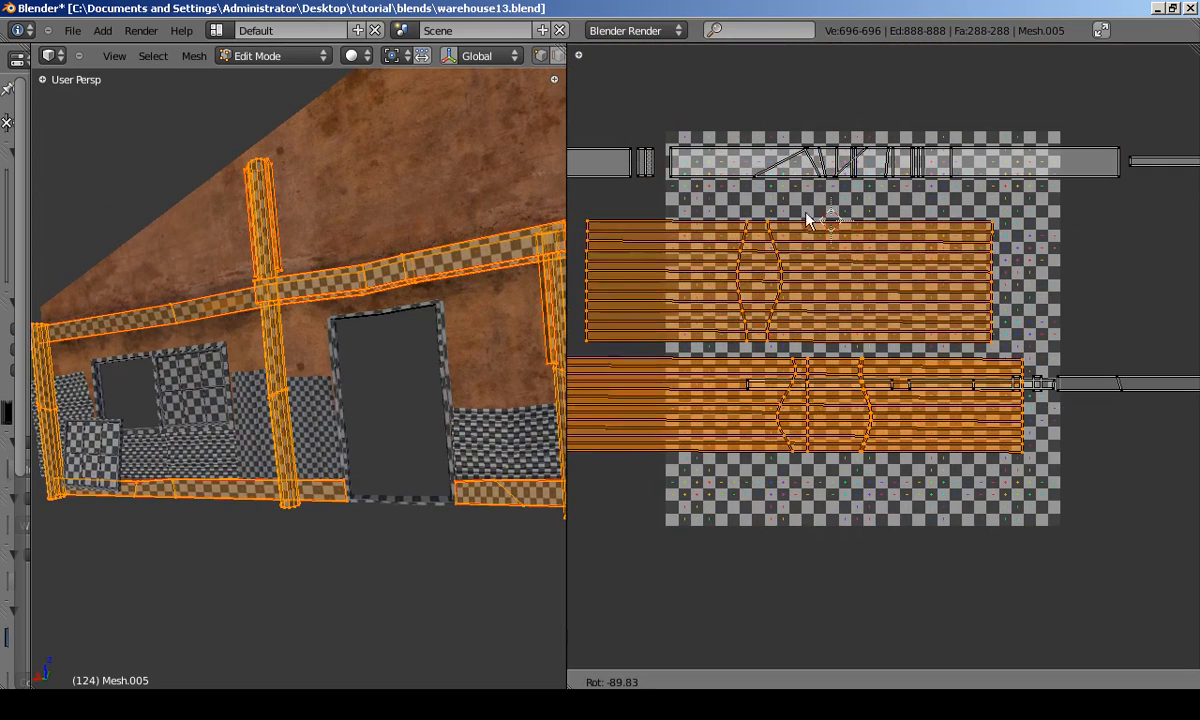
left_click(800, 220)
Move the rotated post islands downward and assign planksCol.png to the support beams.
key("g")
left_click(830, 416)
left_click(801, 682)
left_click(853, 503)
Move the wider post UV island onto the dark weathered board and check it on the model.
key("g")
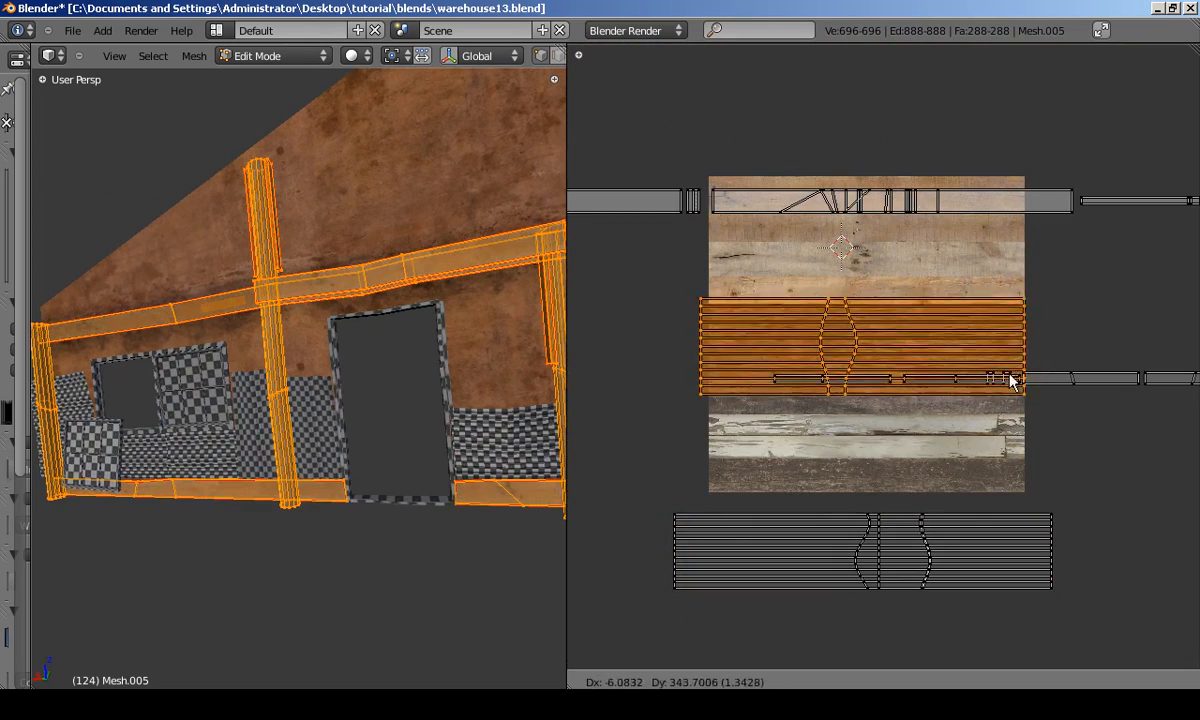
left_click(1003, 377)
key("Tab")
scroll(274, 367, "up", 2)
middle_click_drag(274, 367, 261, 364)
key("Tab")
Box-select the narrower post UV island below the texture and move it level with the dark weathered board.
key("a")
key("b")
left_click_drag(614, 478, 1105, 636)
key("g")
left_click(742, 410)
key("Tab")
middle_click_drag(230, 420, 433, 418)
Nudge the narrower post island so it stays within the dark board's edges, and inspect the post.
key("Tab")
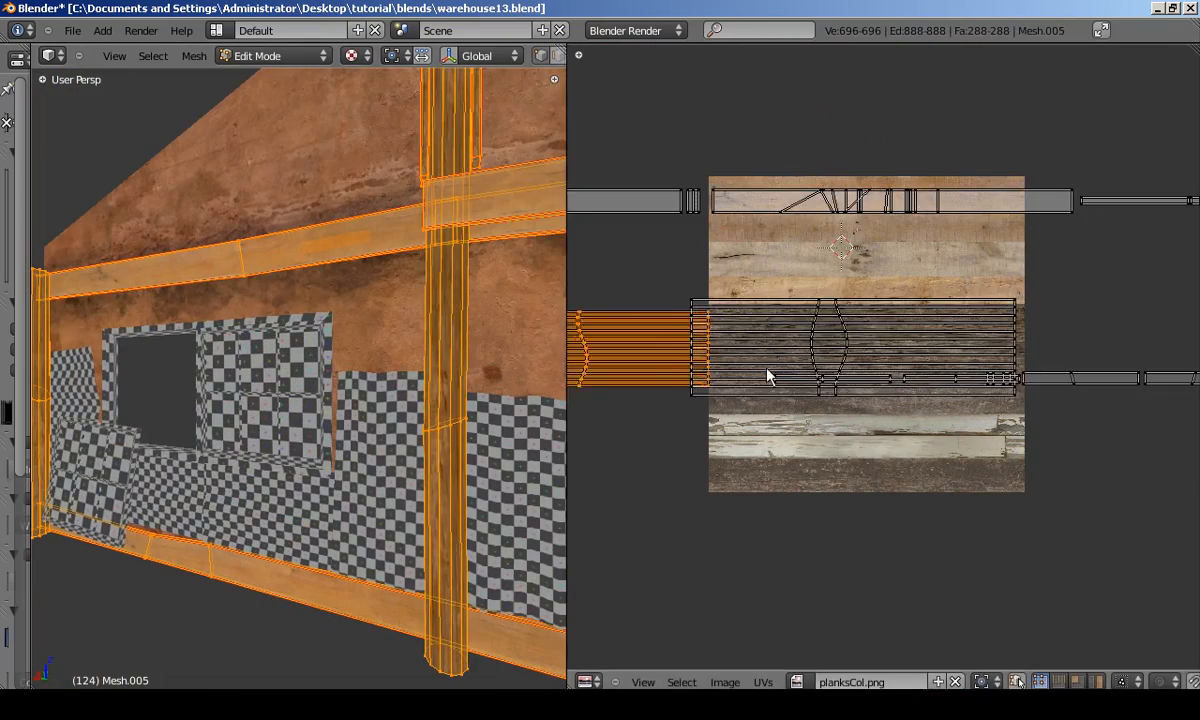
scroll(818, 413, "up", 3)
scroll(800, 303, "up", 2)
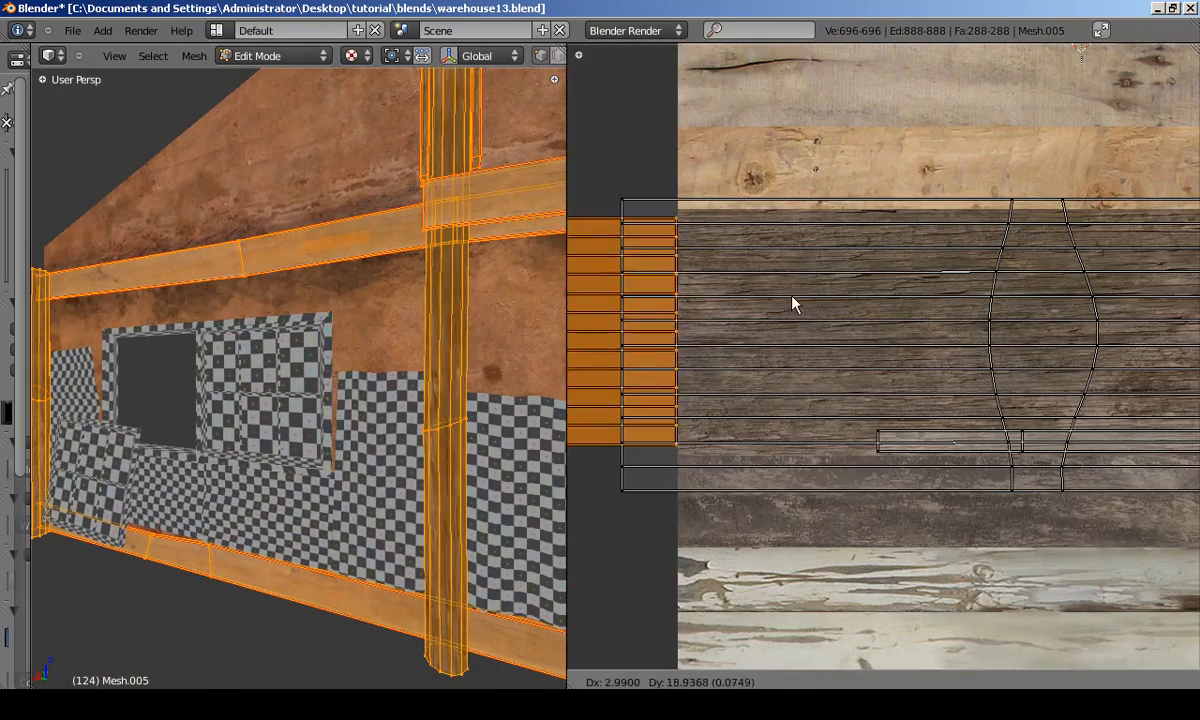
key("Tab")
scroll(437, 367, "up", 4)
middle_click_drag(437, 367, 447, 402)
Box-select the wider post island and fit it within the height of the dark weathered board.
key("Tab")
scroll(447, 402, "down", 3)
scroll(700, 237, "down", 2)
key("b")
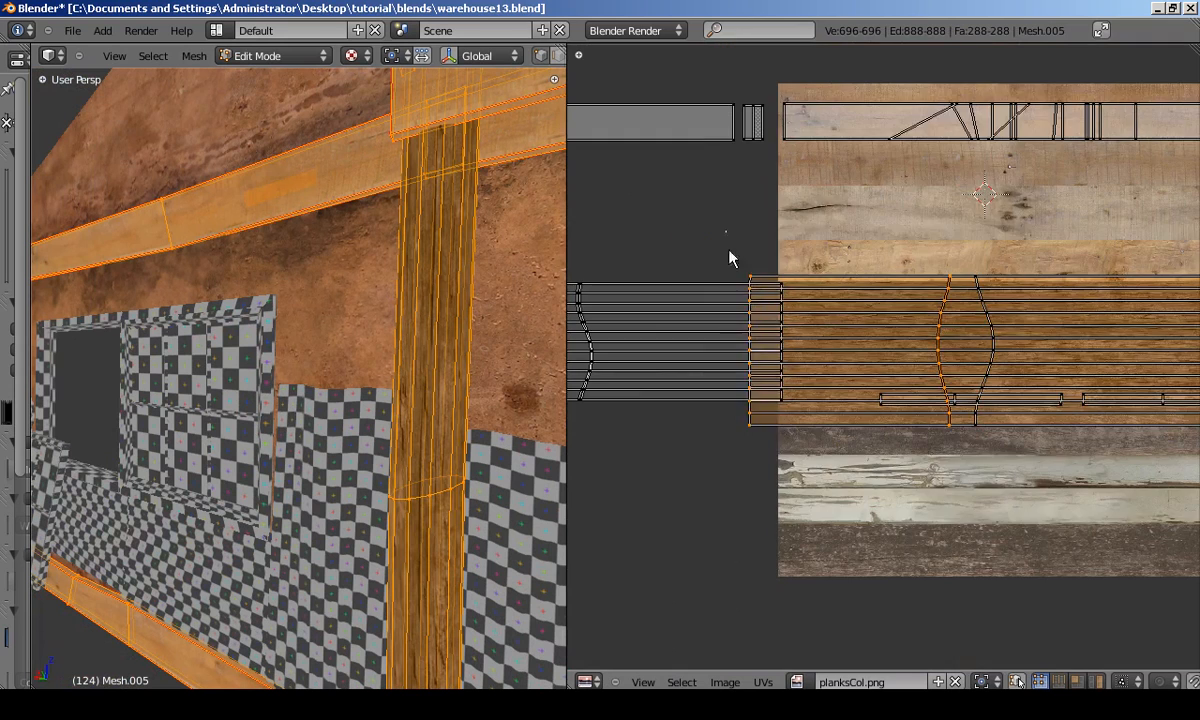
scroll(1101, 460, "up", 2)
scroll(1082, 444, "down", 3)
middle_click_drag(1082, 444, 957, 352)
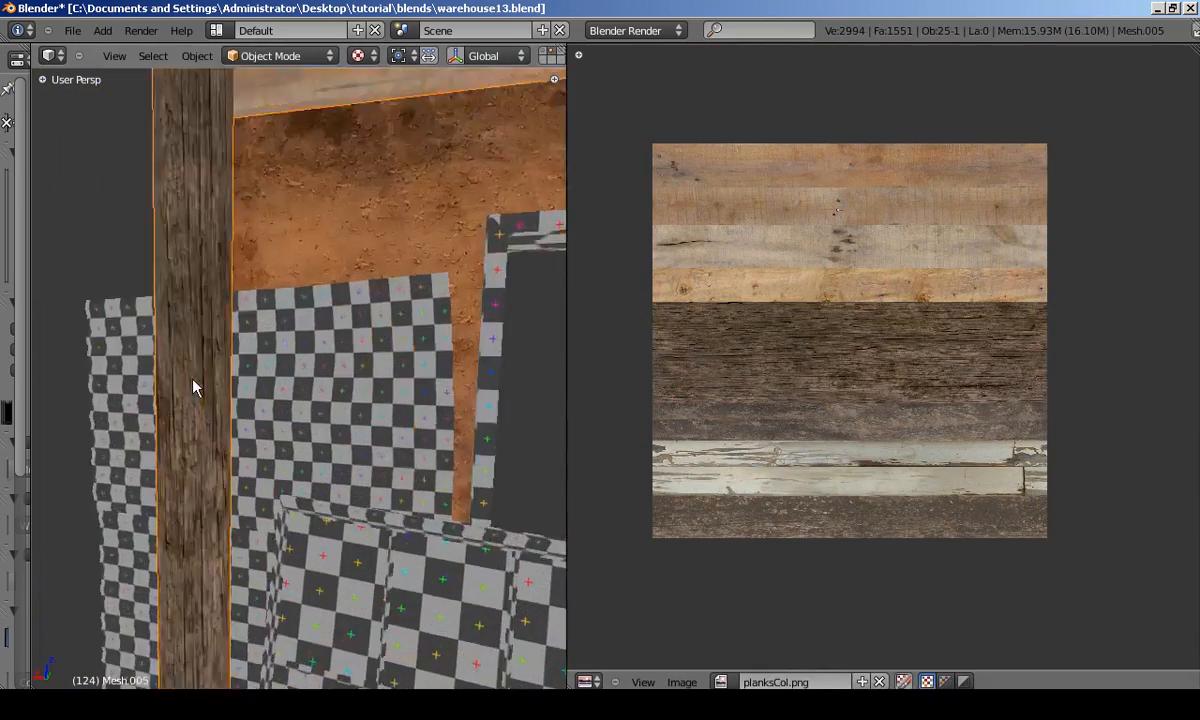
Shift a horizontal beam's UV island along the texture's uppermost plank to vary its wood grain.
scroll(190, 358, "down", 2)
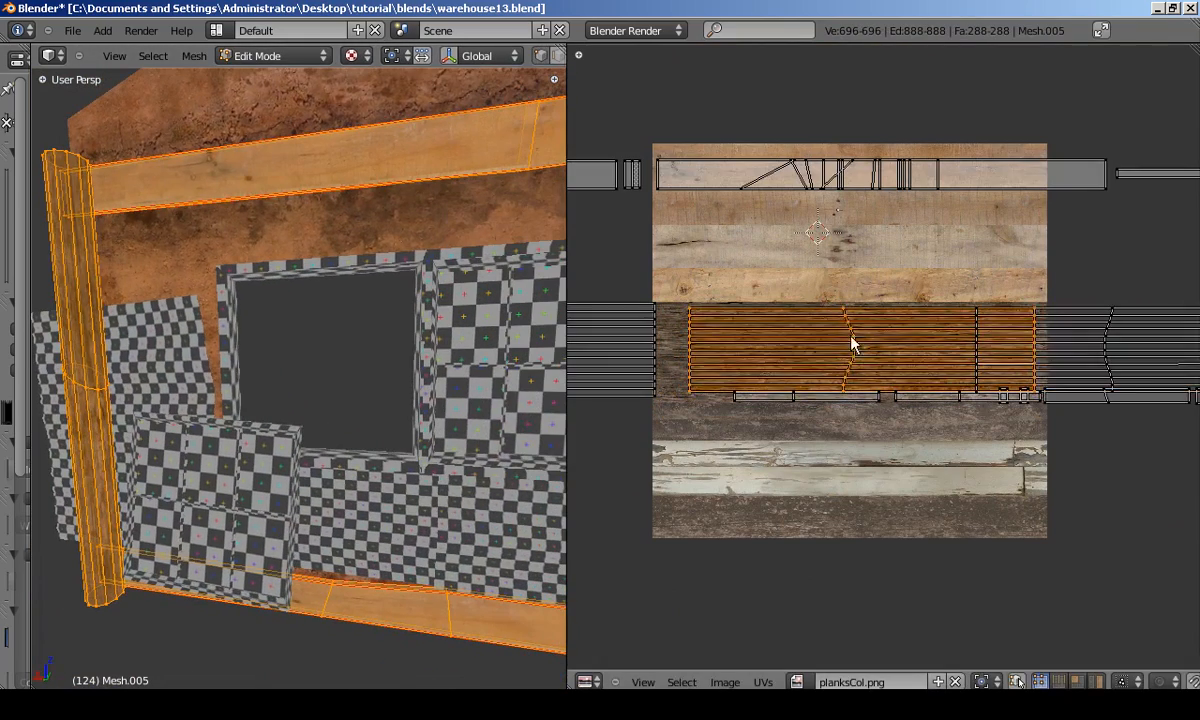
key("a")
scroll(776, 345, "down", 1)
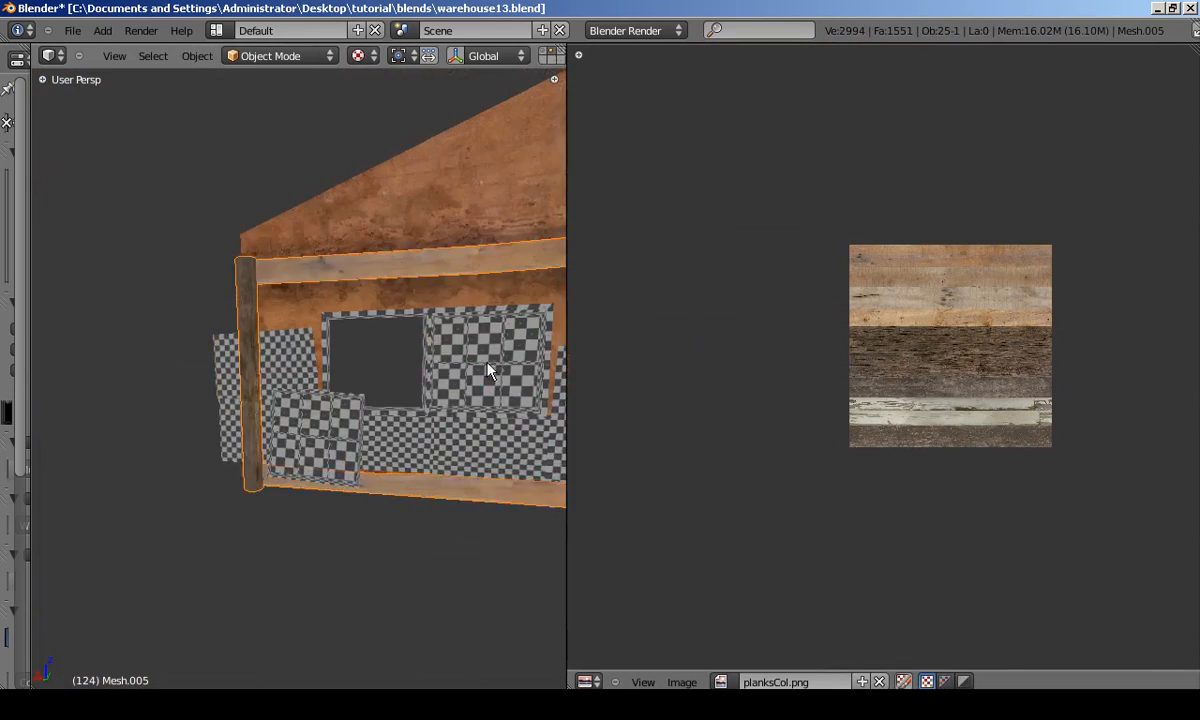
middle_click_drag(456, 338, 262, 270)
key("Tab")
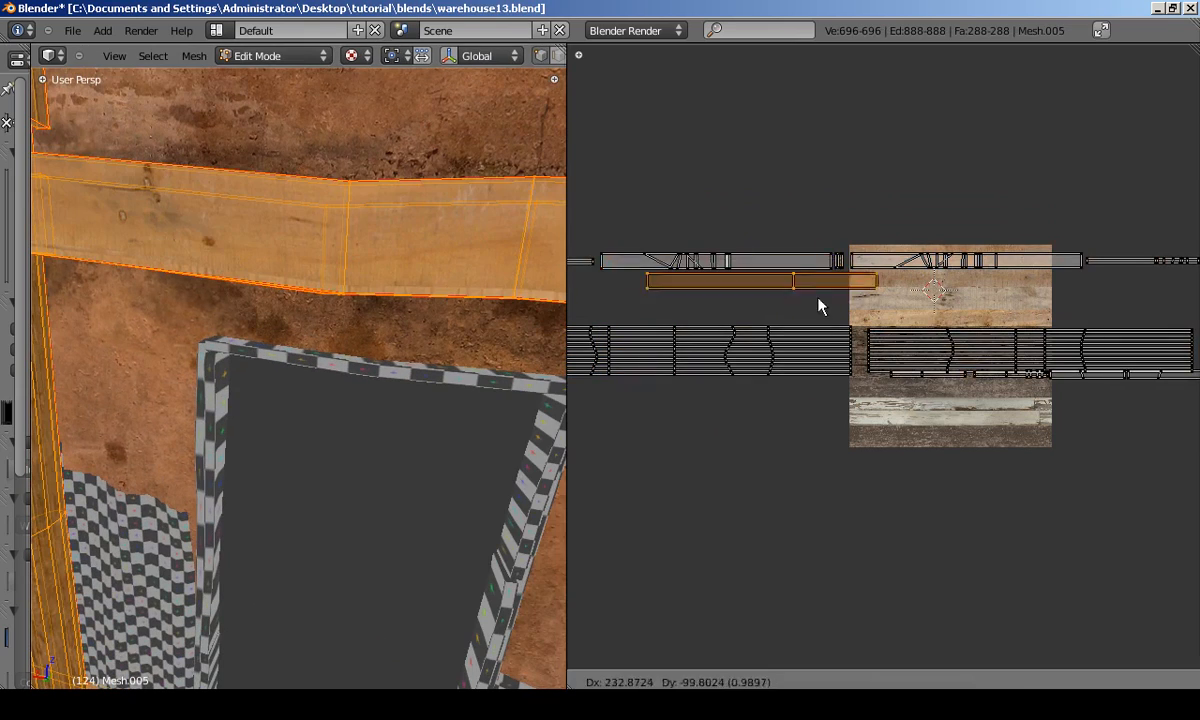
key("Tab")
middle_click_drag(386, 262, 322, 246)
scroll(322, 246, "down", 3)
key("Tab")
middle_click_drag(1135, 268, 870, 302)
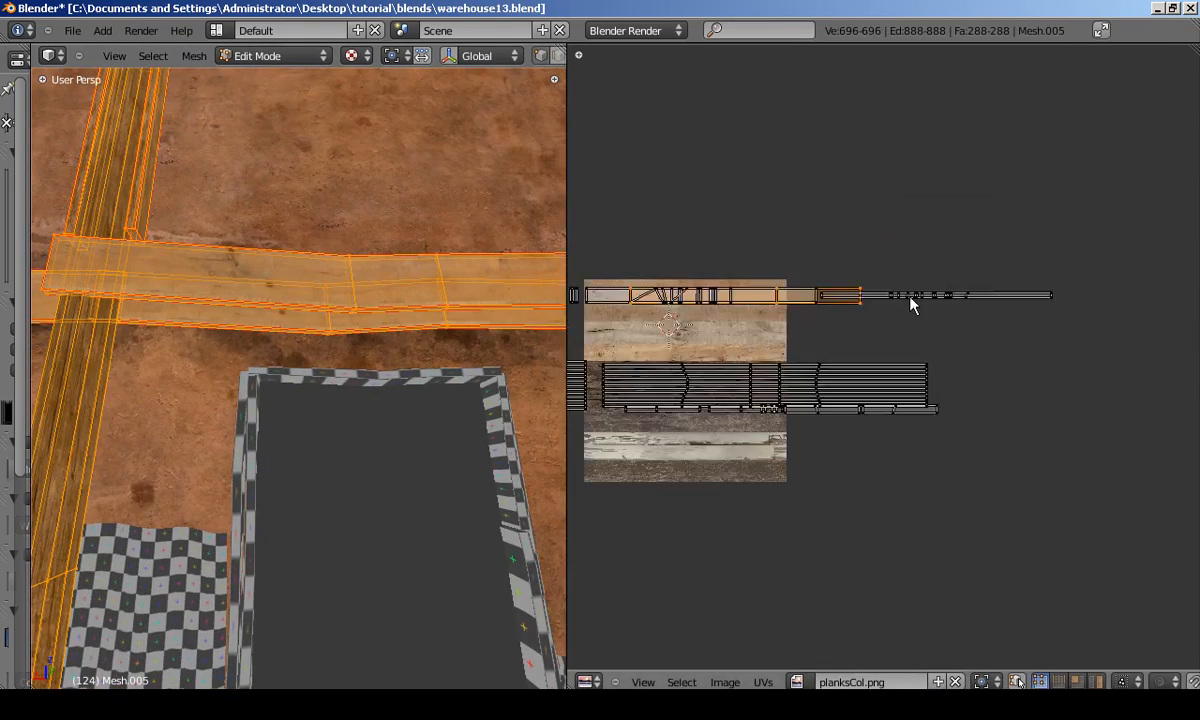
Select the front faces of the horizontal beam above the doorway, limiting the selection to visible geometry.
scroll(870, 302, "up", 2)
key("l")
middle_click_drag(340, 330, 308, 337)
scroll(308, 337, "up", 1)
key("a")
key("l")
key("a")
key("a")
key("l")
key("l")
right_click(250, 248)
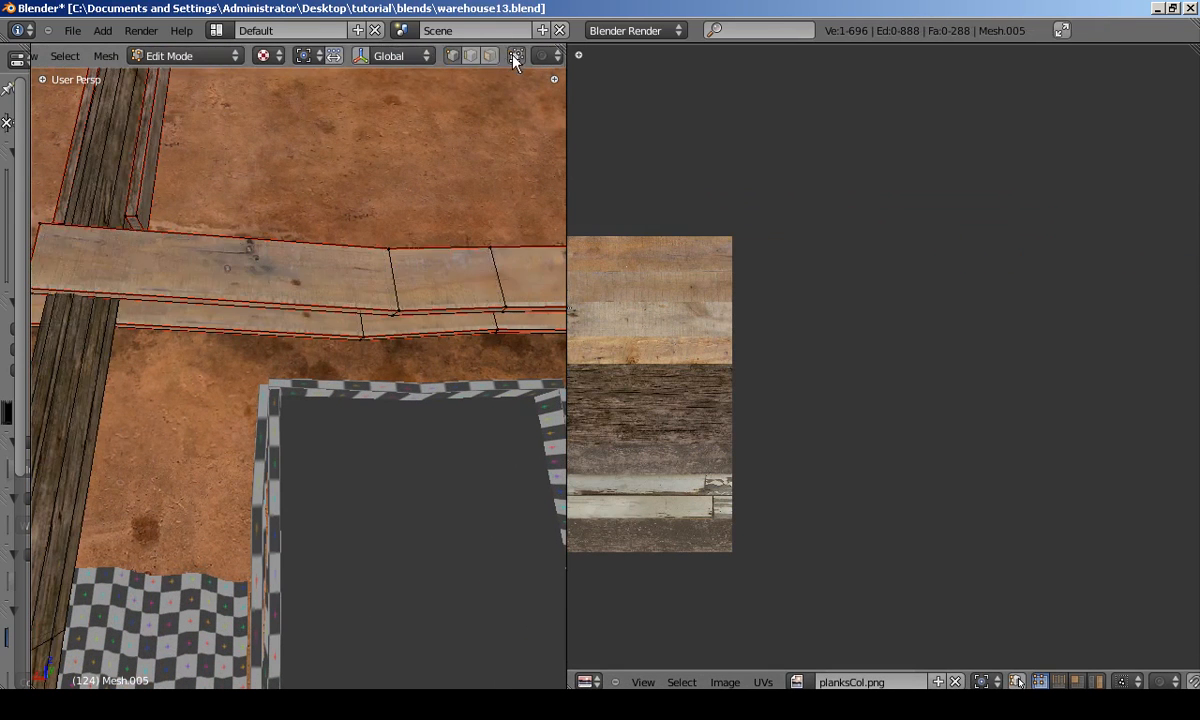
Move the selected front faces' UVs along the X axis to offset the plank pattern.
scroll(850, 300, "down", 1)
key("g")
key("x")
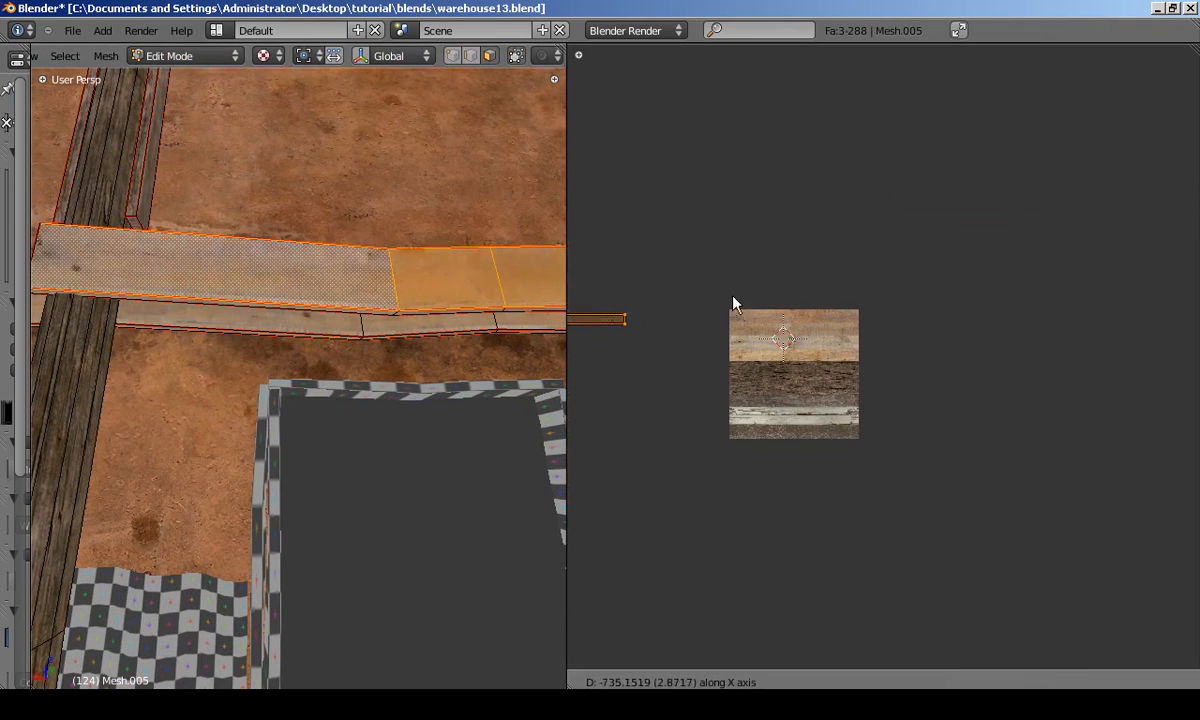
left_click(1109, 273)
key("Tab")
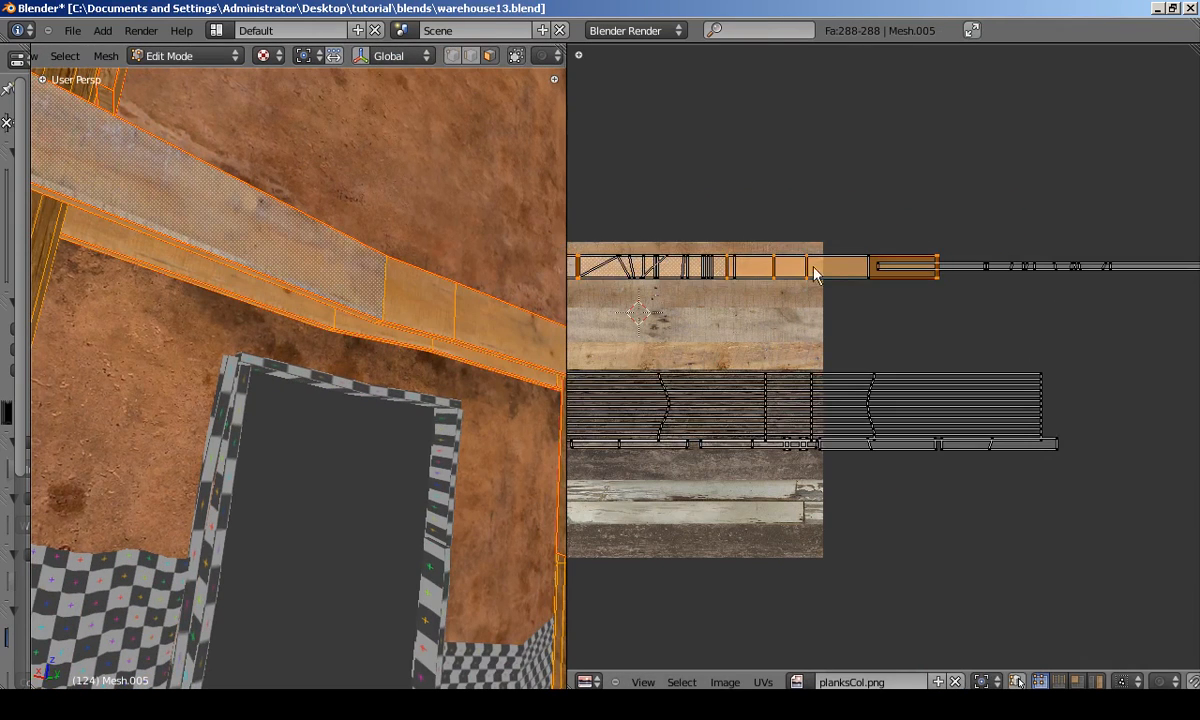
Box-select the horizontal beams' UV islands, move them along the Y axis onto the uppermost plank and scale them to its height.
key("a")
scroll(814, 270, "down", 6)
key("b")
left_click_drag(577, 306, 1055, 345)
scroll(829, 334, "up", 10)
key("g")
key("y")
left_click(815, 176)
middle_click_drag(824, 190, 829, 198)
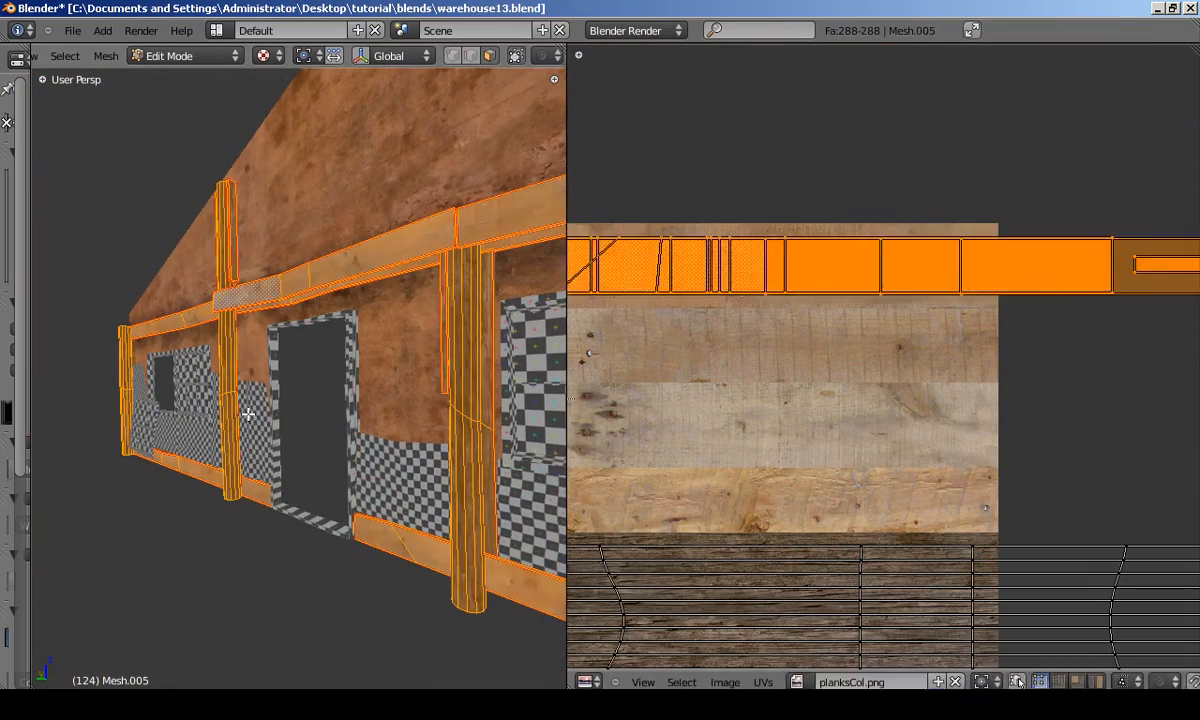
key("s")
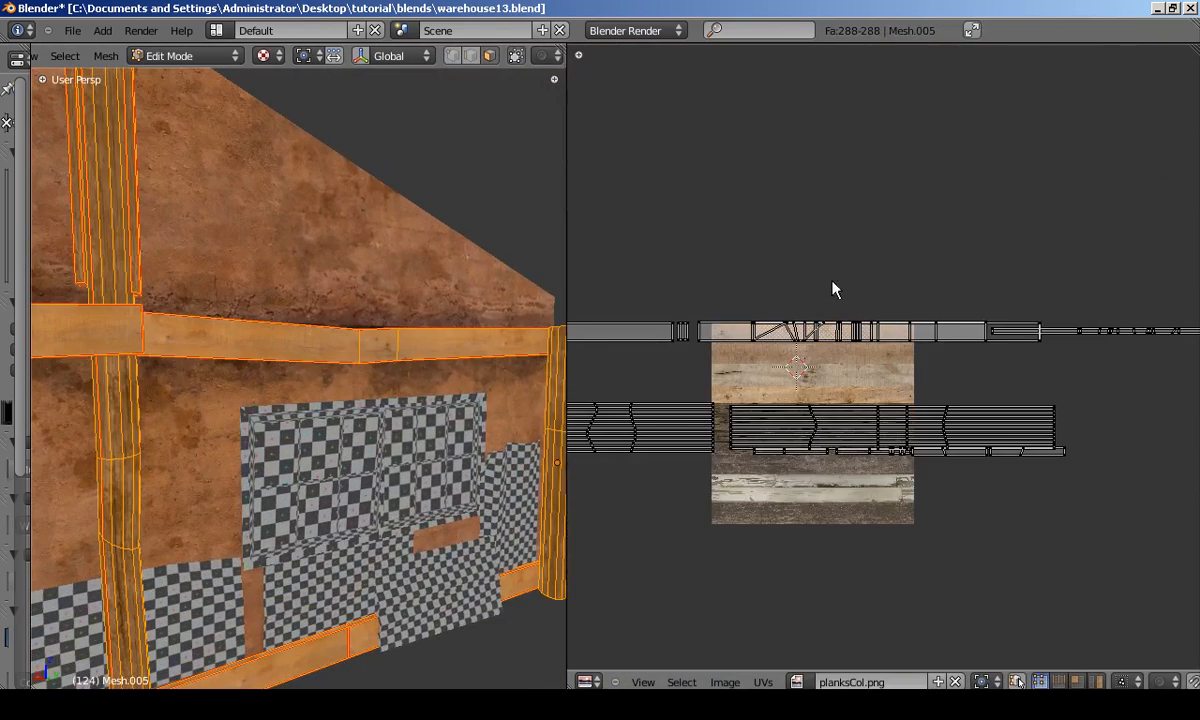
Maximize the UV editor and move the selected beam islands down onto the second plank from the top.
key("ctrl+Up")
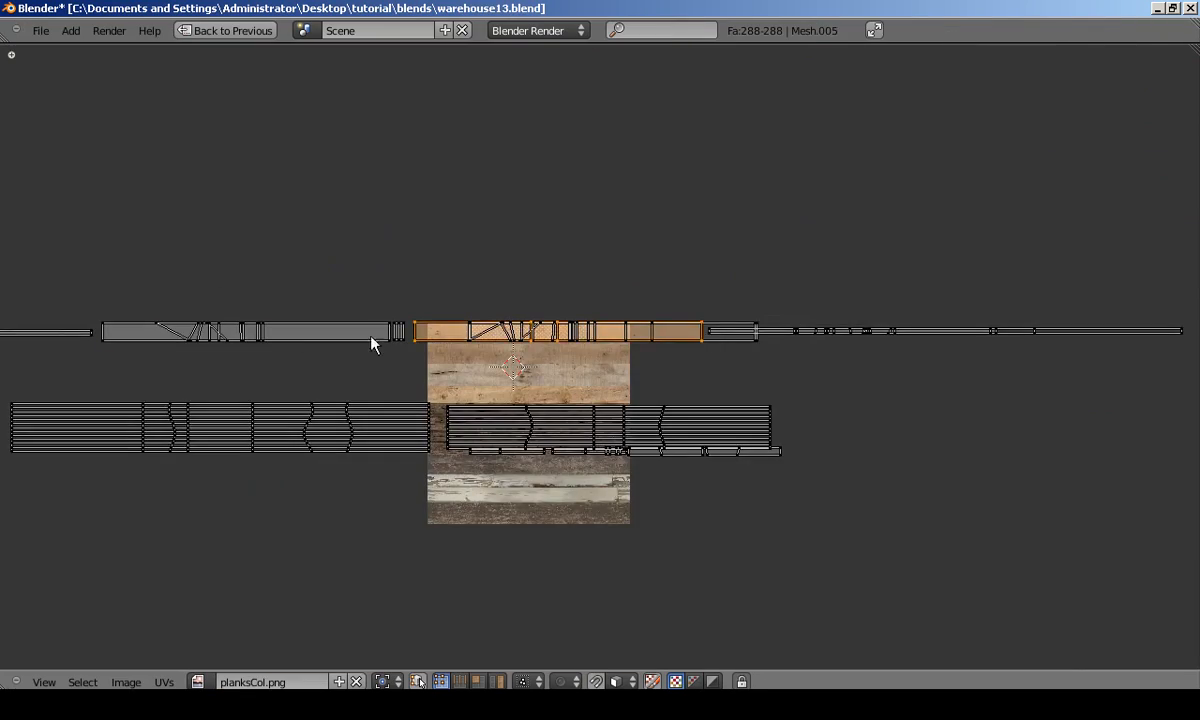
scroll(760, 320, "up", 6)
key("g")
left_click(702, 358)
Select another group of linked beam islands in the uppermost row and move them onto the pale third plank.
key("a")
scroll(672, 328, "down", 6)
key("l")
key("l")
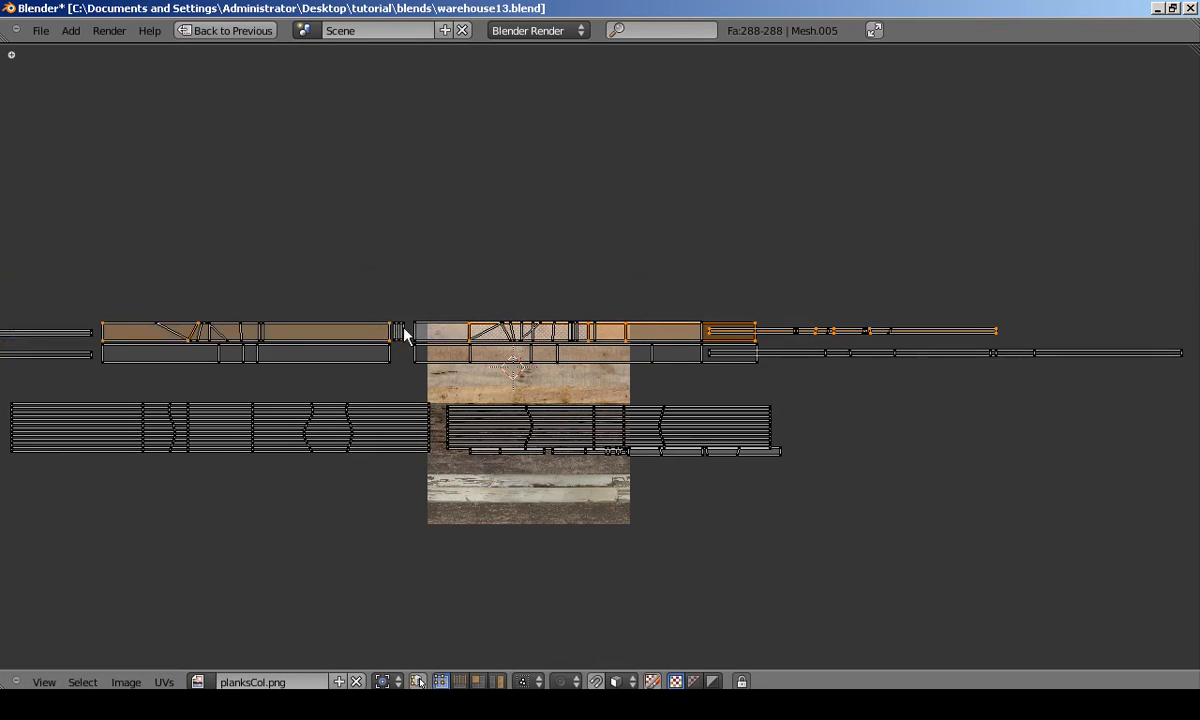
scroll(590, 255, "up", 5)
key("g")
left_click(605, 378)
scroll(554, 340, "down", 5)
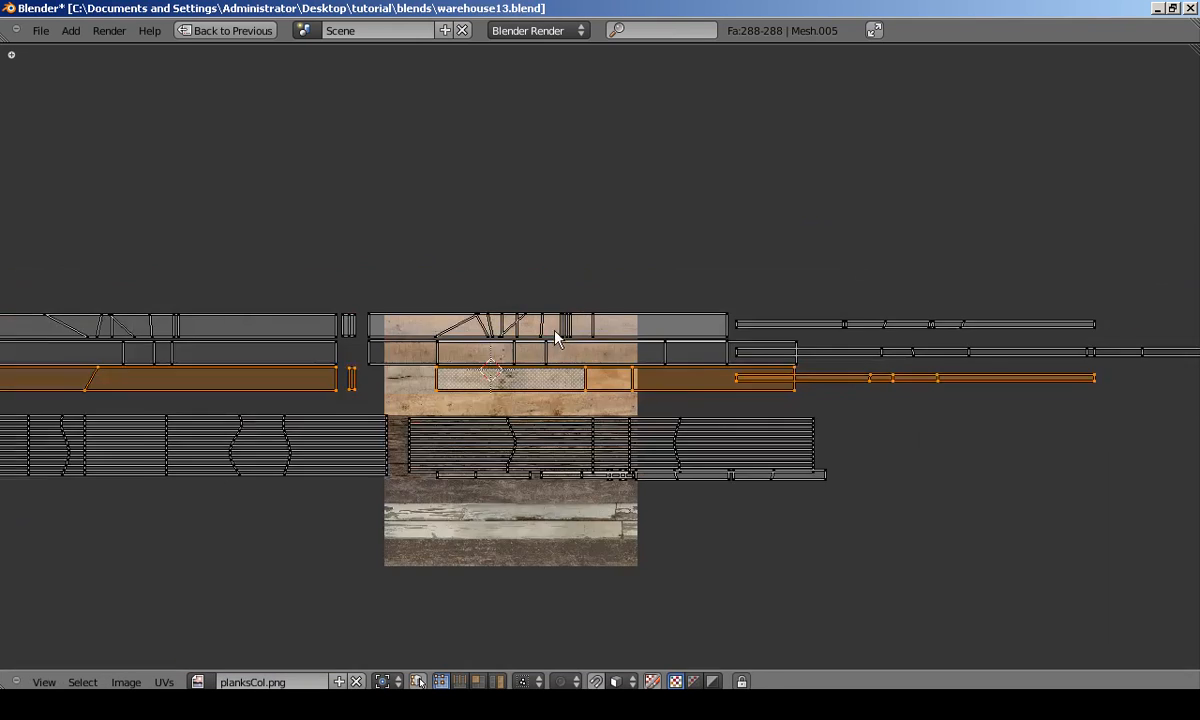
Move a further group of beam islands from the uppermost row onto the orange fourth plank and scale them to fit it.
key("a")
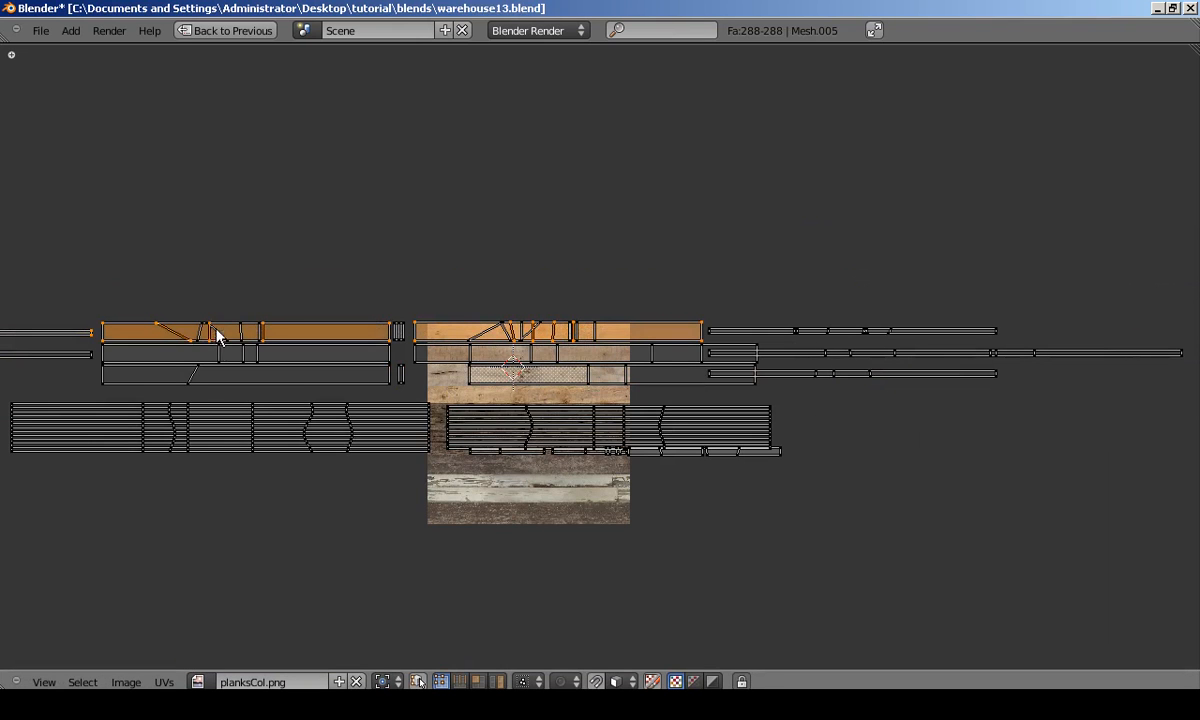
scroll(898, 342, "up", 5)
key("g")
left_click(739, 477)
key("s")
left_click(790, 360)
Restore the split layout and stretch the lower beam's UV island on the orange plank by about 1.23 along the X axis.
key("ctrl+Up")
key("Tab")
middle_click_drag(428, 311, 390, 470)
scroll(319, 469, "up", 4)
key("Tab")
scroll(700, 430, "up", 1)
key("a")
key("l")
key("s")
key("x")
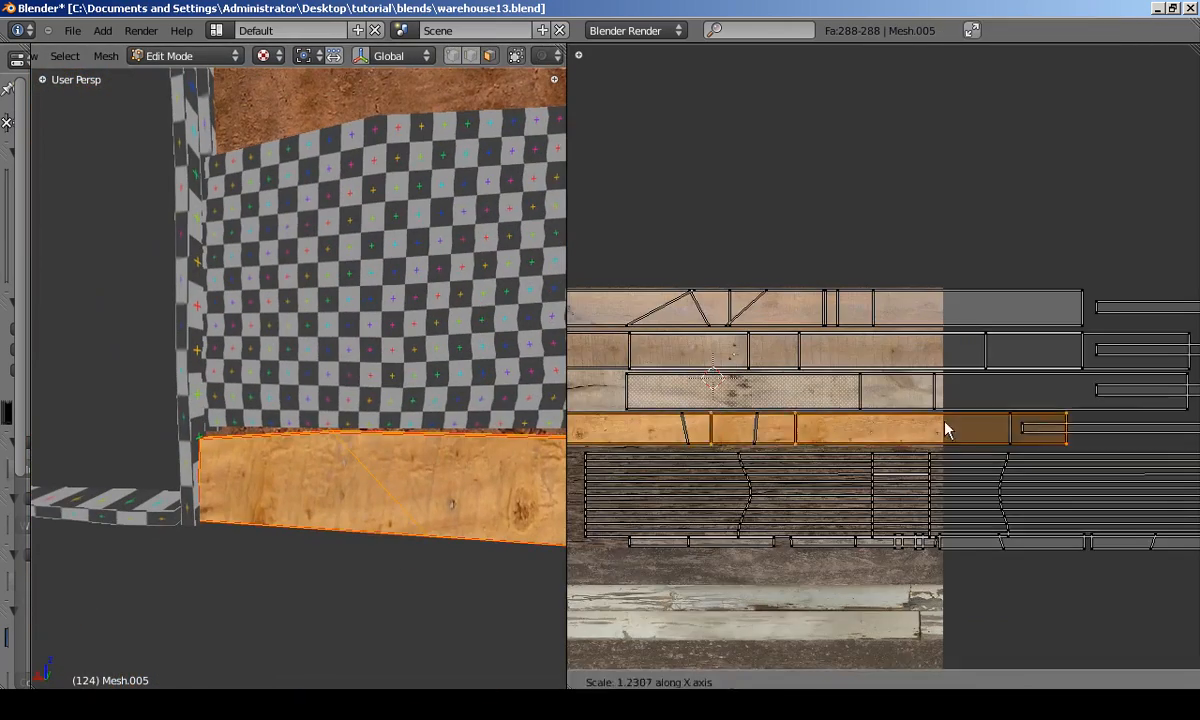
left_click(945, 425)
Select the linked front faces at the lower beam's end beside the doorway and scale their UV island along the Y axis.
right_click(436, 485)
key("l")
scroll(814, 410, "down", 4)
scroll(830, 427, "up", 1)
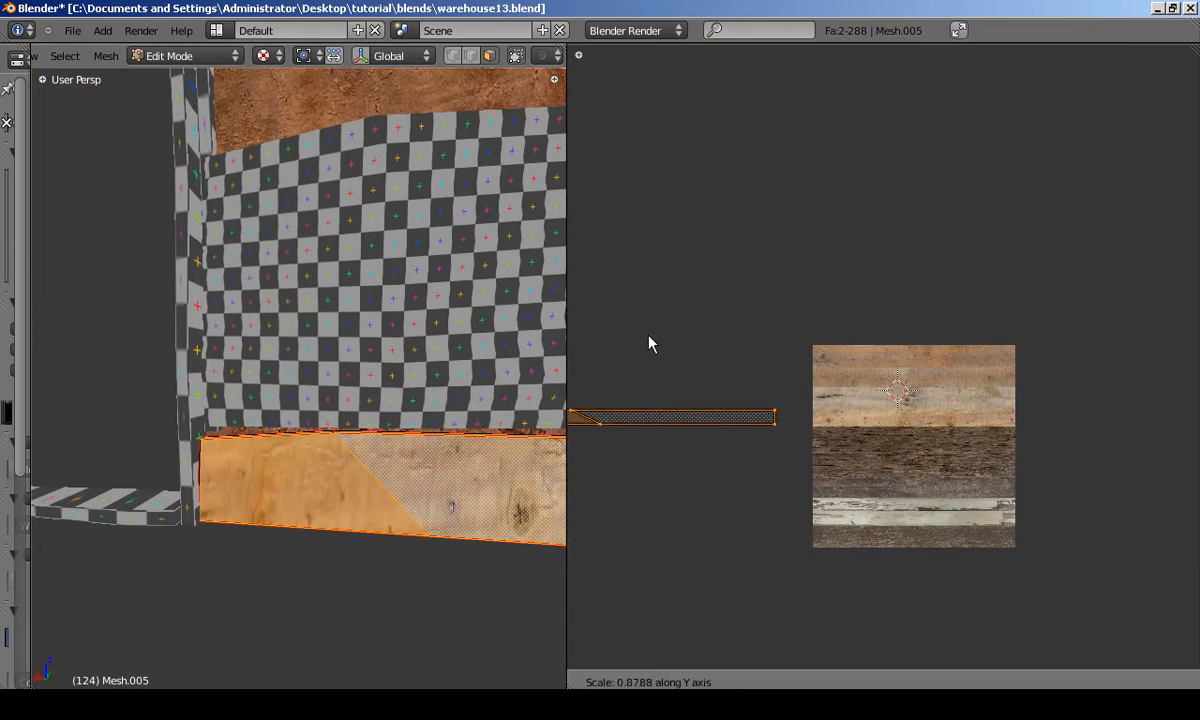
left_click(752, 364)
Open the door frame mesh for editing and replace its checkers image with planksCol.png.
key("Tab")
scroll(364, 455, "down", 1)
scroll(364, 455, "down", 2)
middle_click_drag(364, 455, 238, 446, "shift")
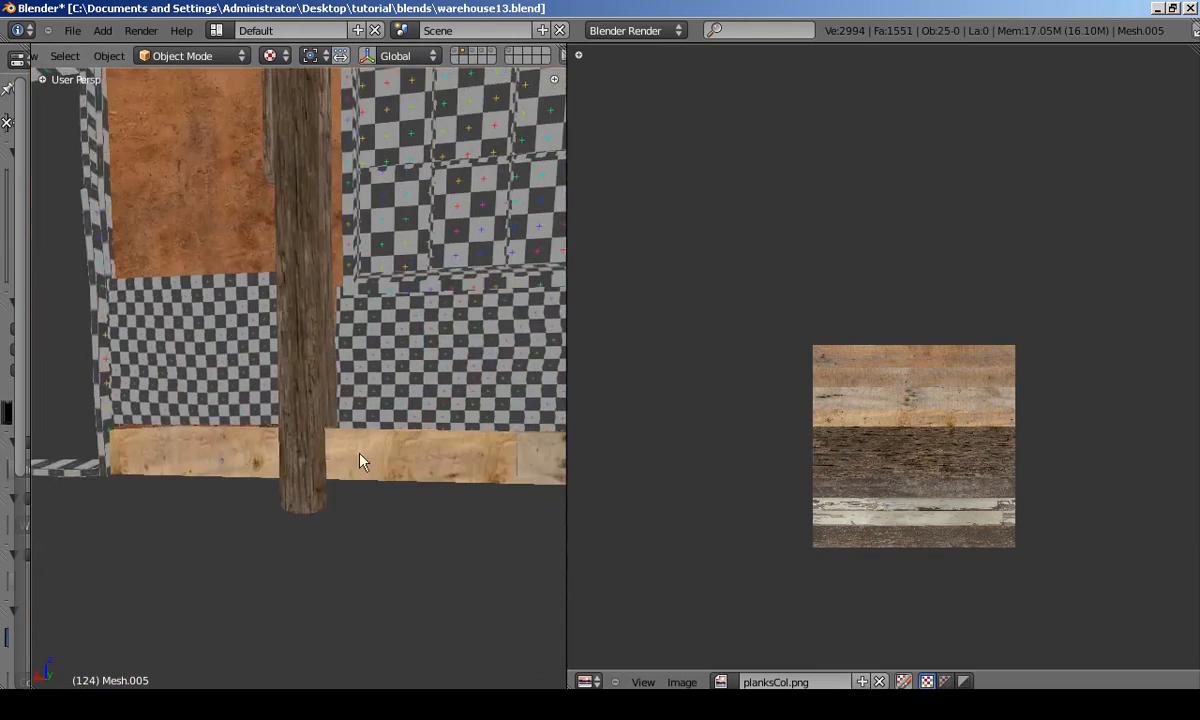
middle_click_drag(430, 420, 306, 407, "shift")
scroll(330, 360, "down", 5)
middle_click_drag(358, 320, 180, 395)
right_click(180, 385)
key("Tab")
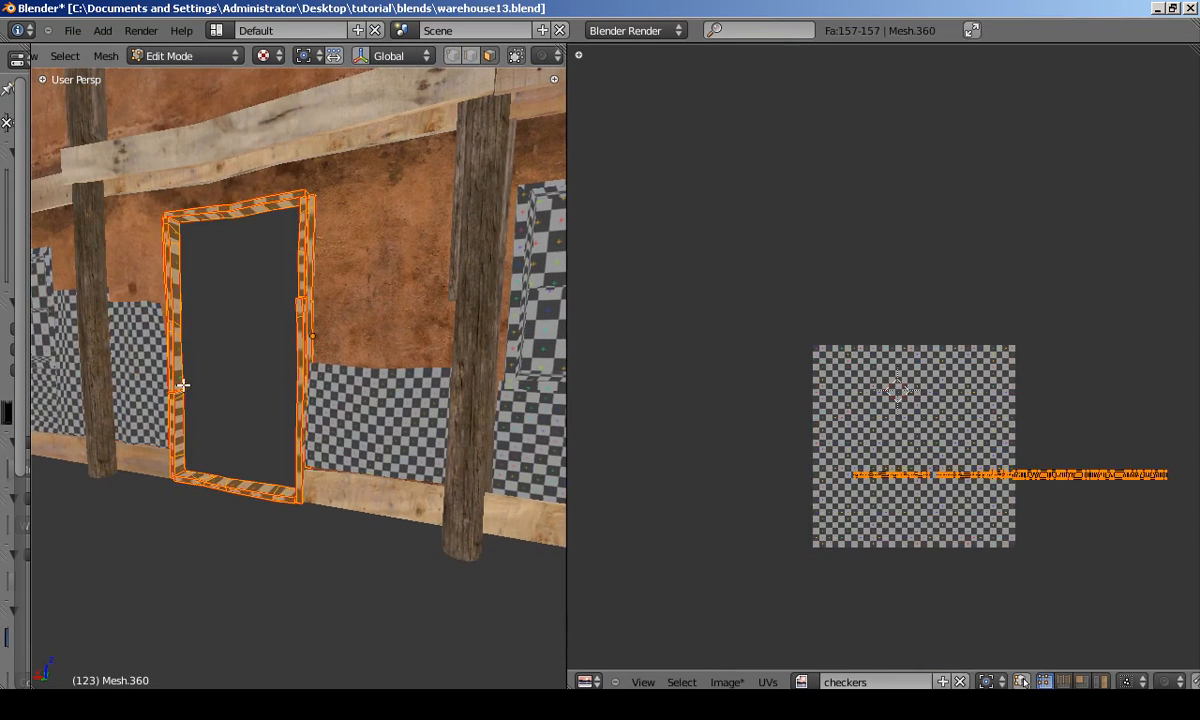
left_click(798, 681)
left_click(833, 522)
key("Tab")
key("Tab")
Move the door frame's UV islands onto the grey weathered plank above the white boards and scale them to fit its height.
middle_click_drag(935, 587, 828, 417)
key("b")
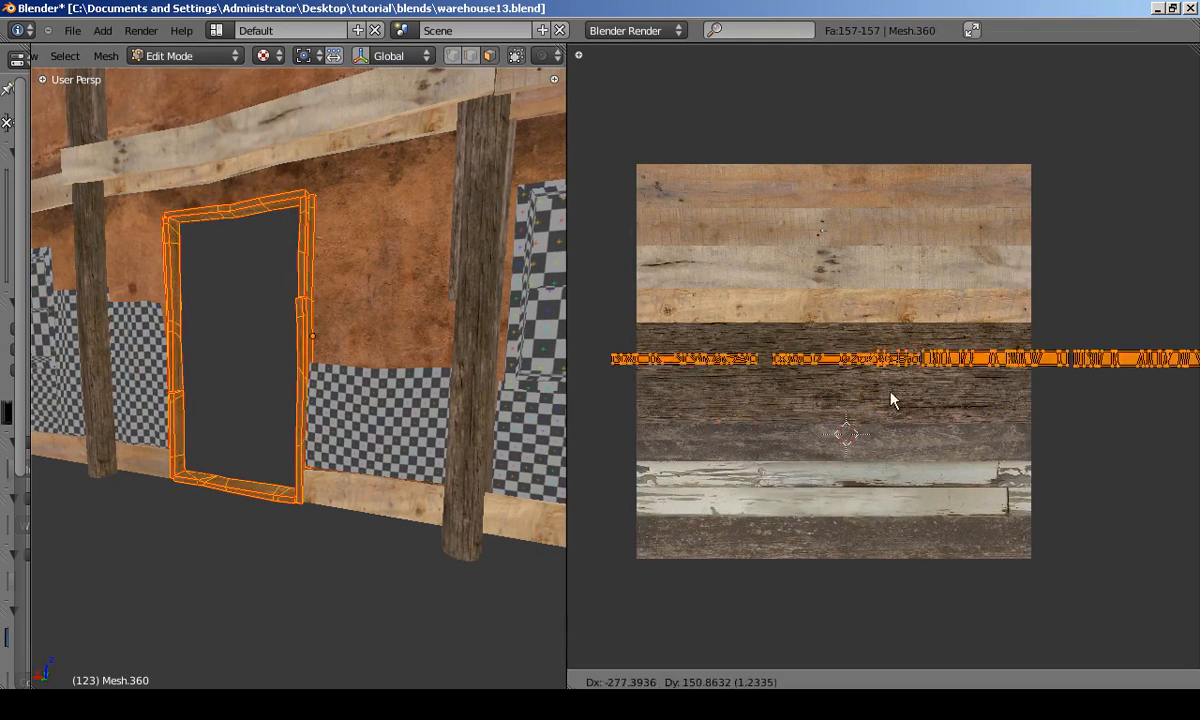
left_click(840, 325)
scroll(920, 314, "up", 2)
middle_click_drag(924, 313, 867, 404)
key("s")
left_click(1105, 333)
key("g")
left_click(1071, 590)
middle_click_drag(1071, 590, 1045, 443)
key("s")
left_click(1180, 425)
Select the linked faces of the door frame's upper part and scale their UV islands along the Y axis within the grey plank.
key("Tab")
scroll(57, 395, "up", 6)
middle_click_drag(163, 253, 334, 385)
key("Tab")
right_click(218, 245)
scroll(218, 251, "down", 4)
key("l")
middle_click_drag(325, 471, 480, 410)
key("l")
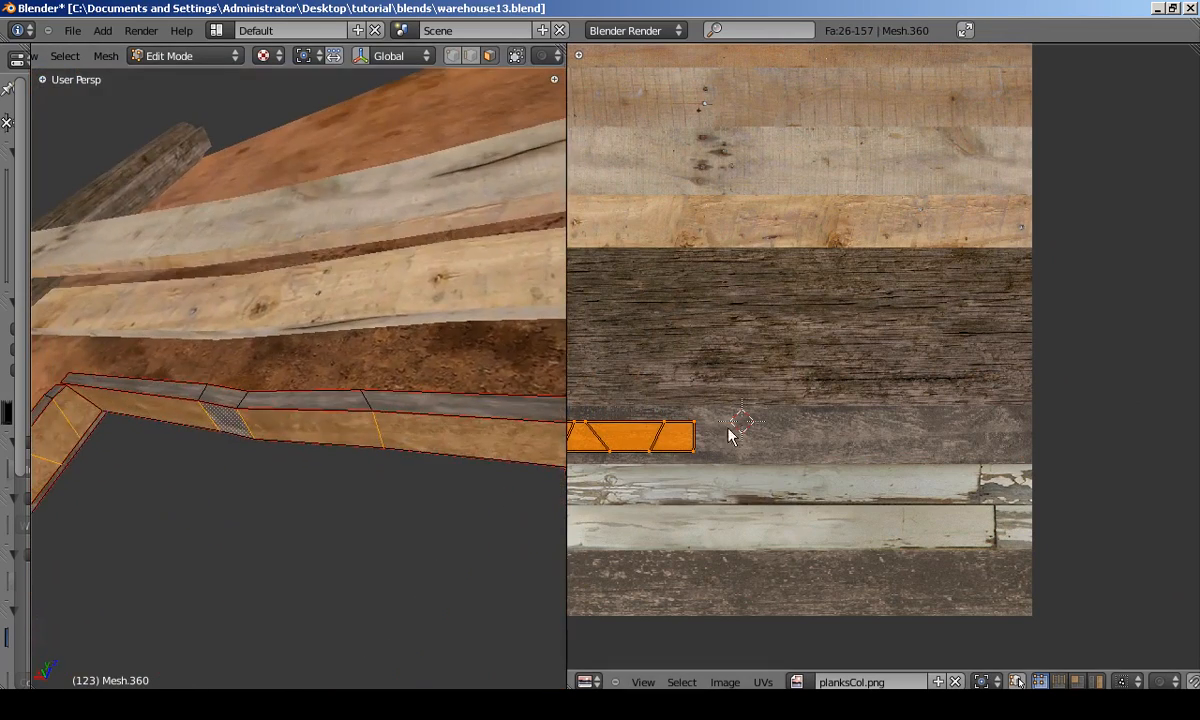
key("Escape")
key("s")
key("y")
left_click(917, 155)
Open the window frame mesh for editing and assign planksCol.png to all its faces.
key("Tab")
mouse_move(330, 430)
middle_mouse_down()
mouse_move(206, 455)
mouse_move(212, 476)
mouse_move(325, 438)
mouse_move(358, 312)
mouse_move(348, 460)
mouse_move(204, 410)
mouse_move(463, 407)
mouse_move(325, 422)
middle_mouse_up()
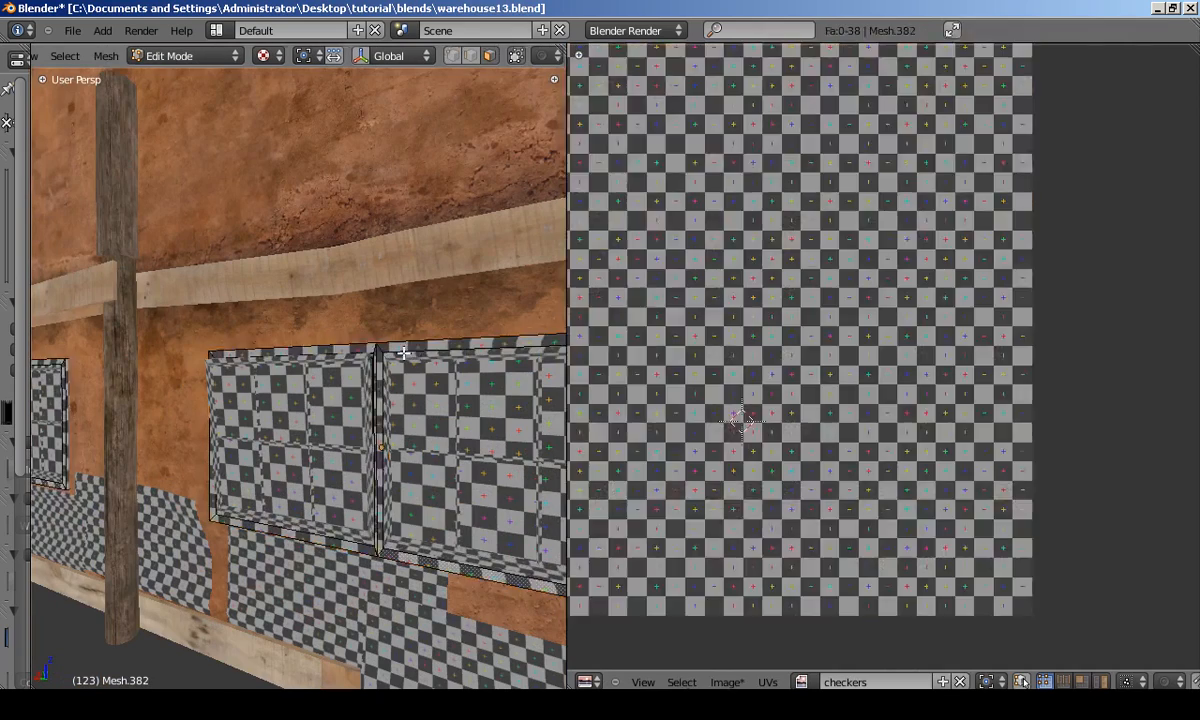
scroll(855, 337, "down", 4)
left_click(801, 682)
left_click(796, 502)
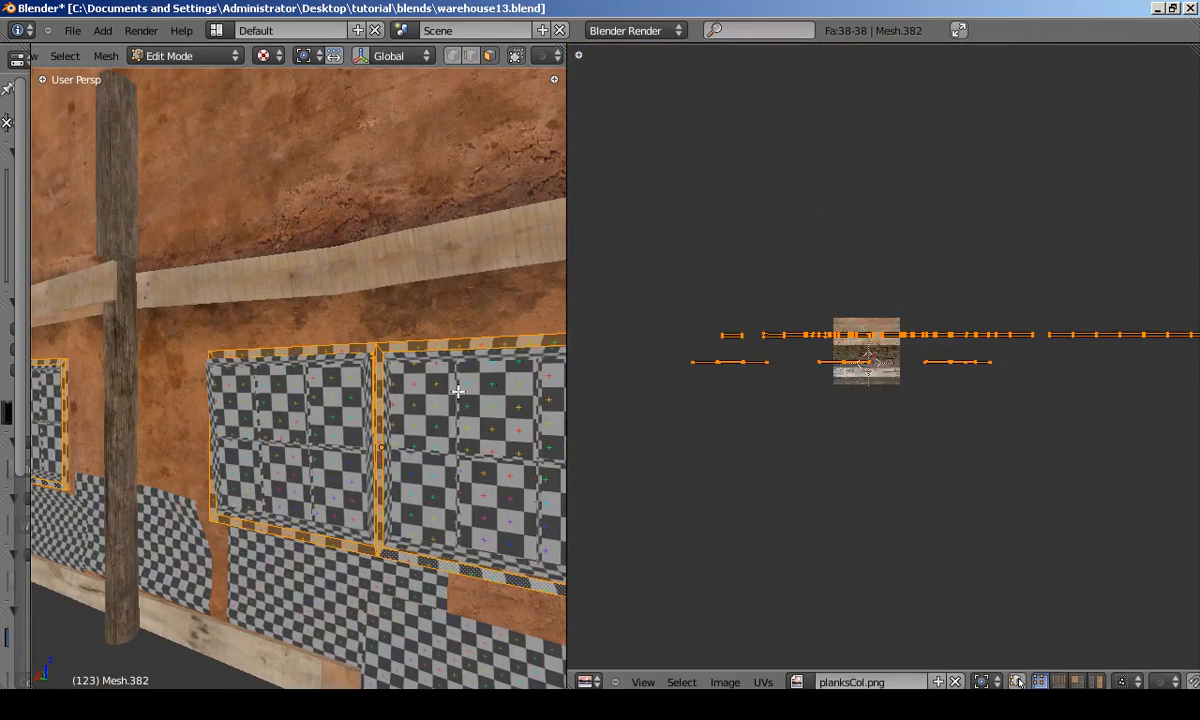
Box-select the window frame's UV islands, scale them and move them along the Y axis onto the white painted planks.
scroll(804, 295, "up", 5)
key("a")
key("b")
left_click_drag(584, 281, 1122, 340)
key("b")
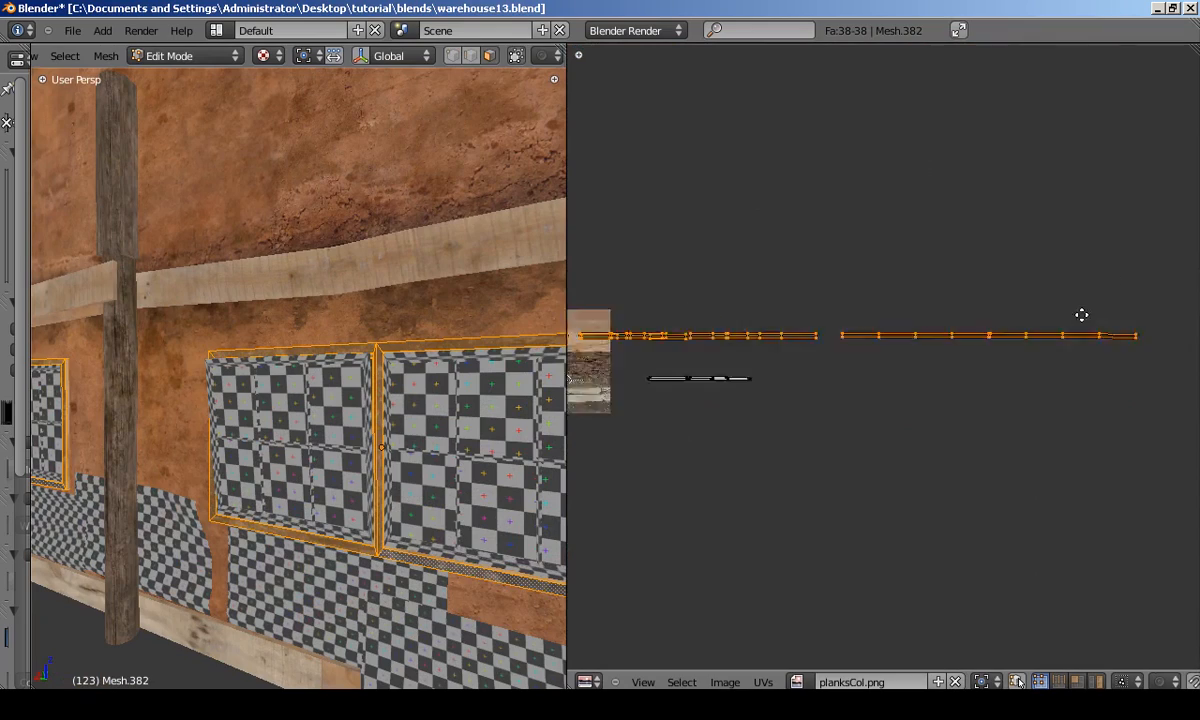
scroll(664, 331, "down", 3)
key("s")
key("g")
key("y")
left_click(908, 512)
Examine the painted plank texture on the window frame's front and side edges up close.
key("Tab")
scroll(386, 497, "up", 4)
key("Tab")
key("a")
scroll(770, 380, "down", 6)
scroll(900, 335, "up", 10)
key("Tab")
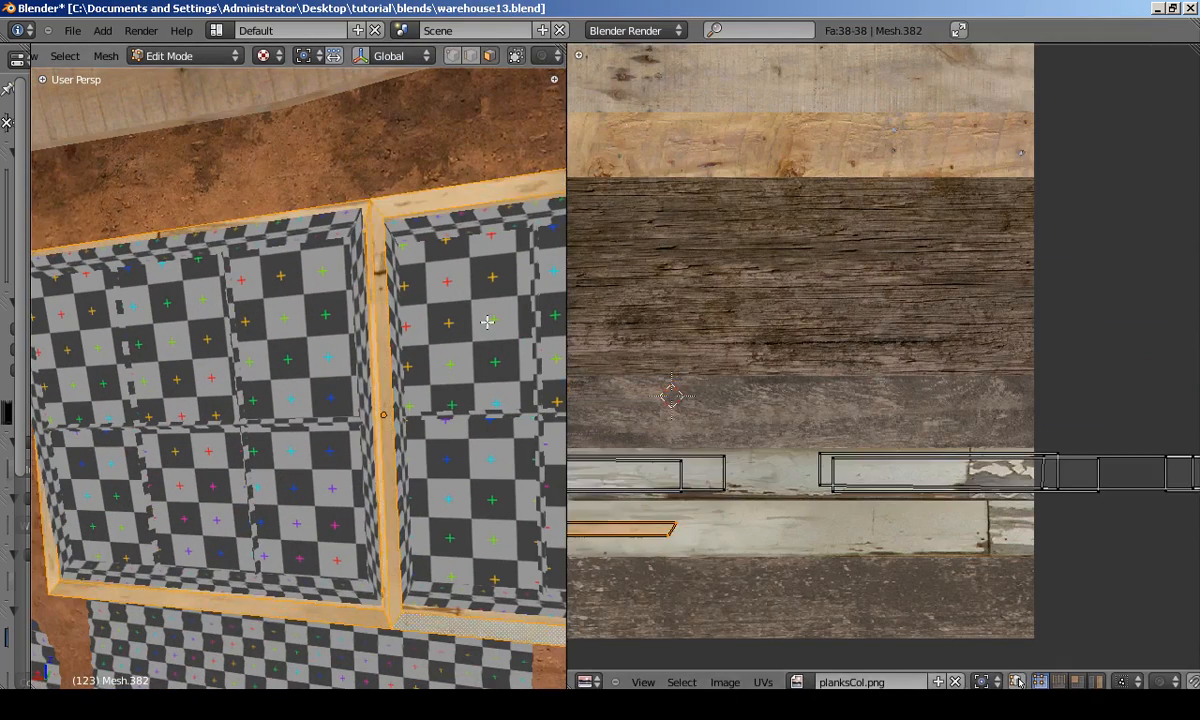
middle_click_drag(428, 345, 297, 404)
key("a")
scroll(233, 388, "up", 3)
scroll(295, 387, "up", 2)
right_click(297, 404)
key("Tab")
scroll(833, 474, "down", 3)
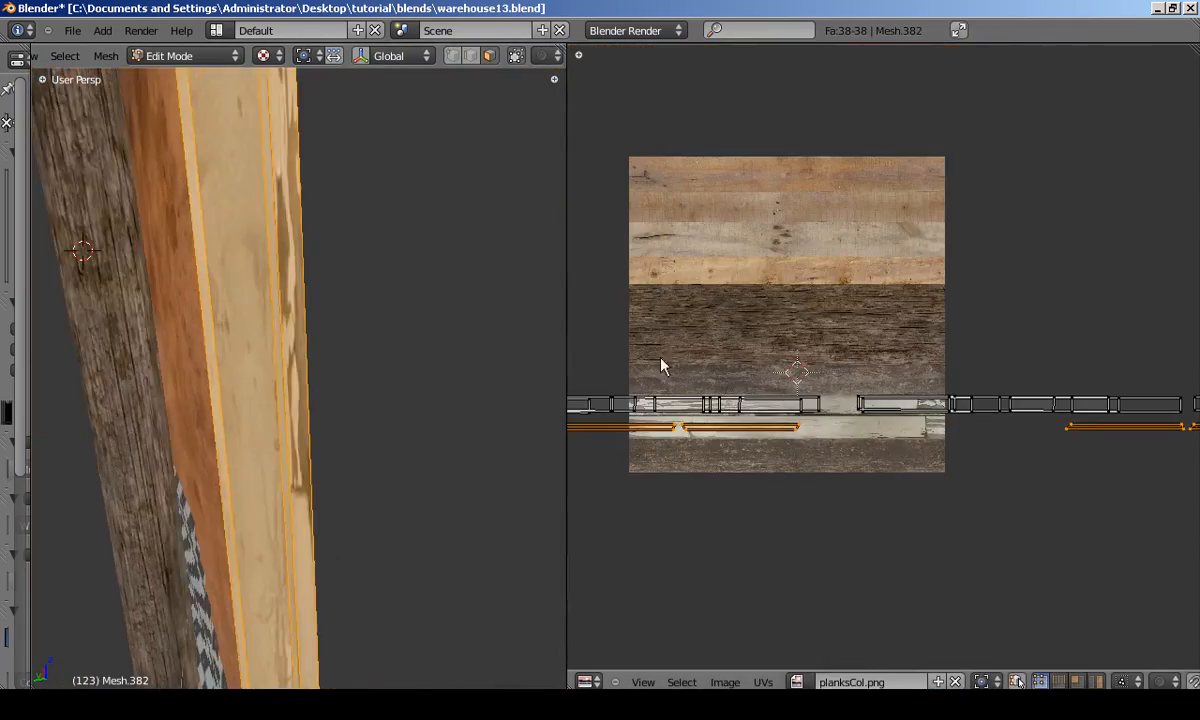
Locate the window frame's stretched trim islands and select the inner trim faces around the first window opening.
scroll(748, 398, "down", 4)
middle_click_drag(747, 400, 928, 418)
key("l")
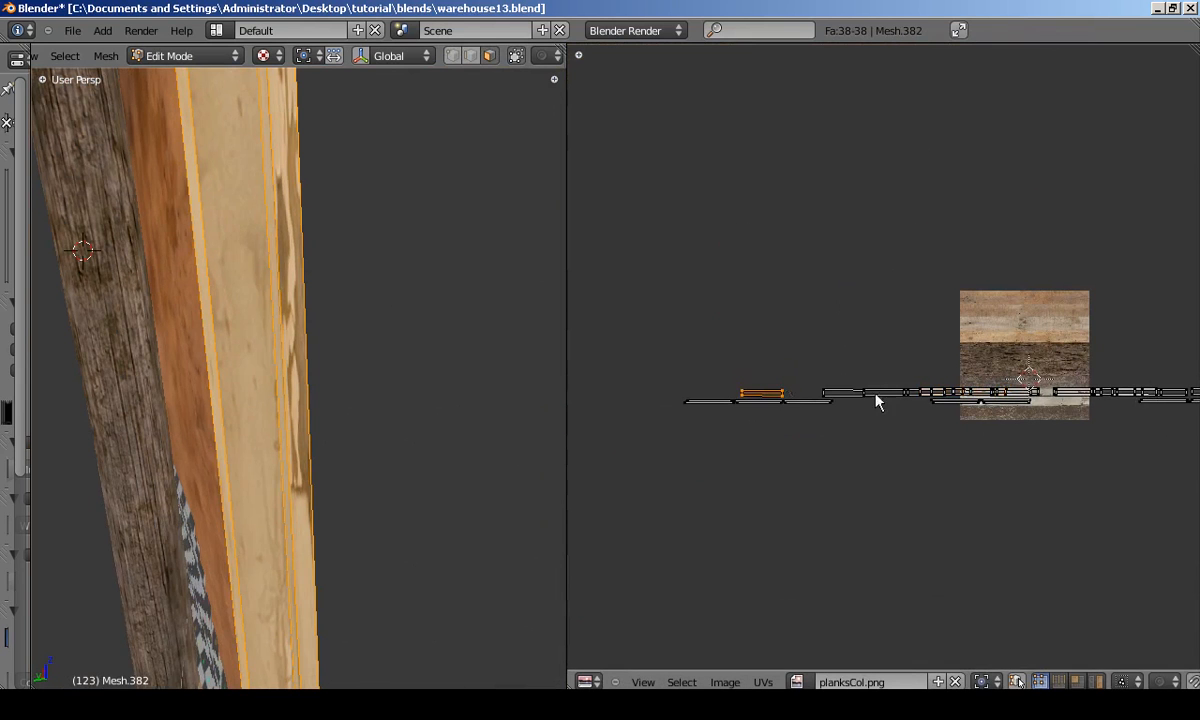
scroll(898, 401, "up", 5)
key("l")
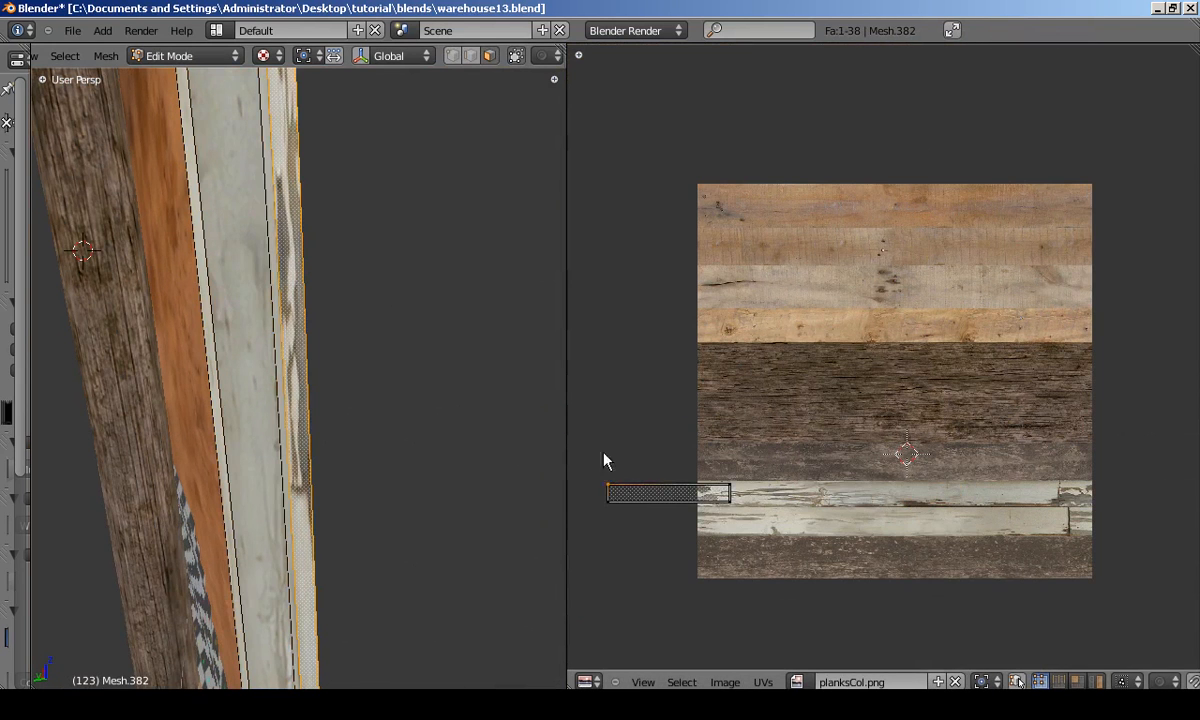
right_click(670, 452)
scroll(400, 330, "down", 4)
middle_click_drag(400, 330, 385, 300)
right_click(385, 235, "shift")
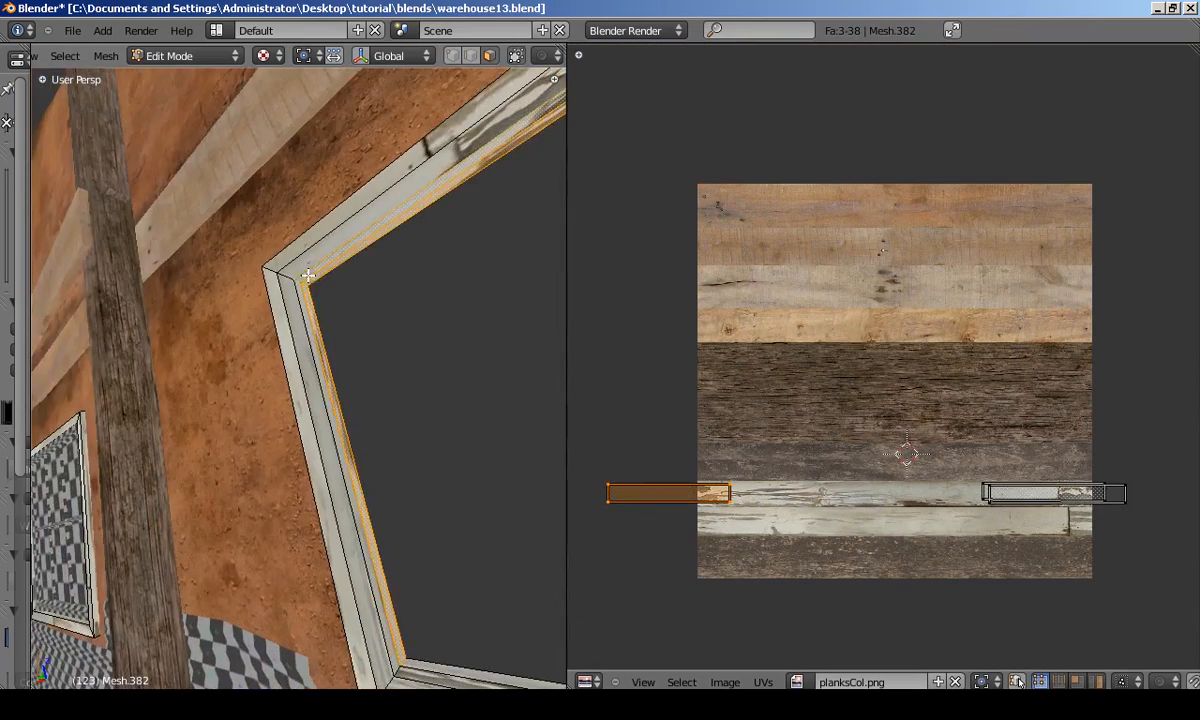
right_click(370, 232, "shift")
right_click(345, 400, "shift")
Add the opening's remaining inner trim faces to the selection and fit their UVs within the lower white plank.
middle_click_drag(350, 450, 356, 566)
middle_click_drag(490, 584, 252, 400)
right_click(245, 385, "shift")
right_click(254, 400, "shift")
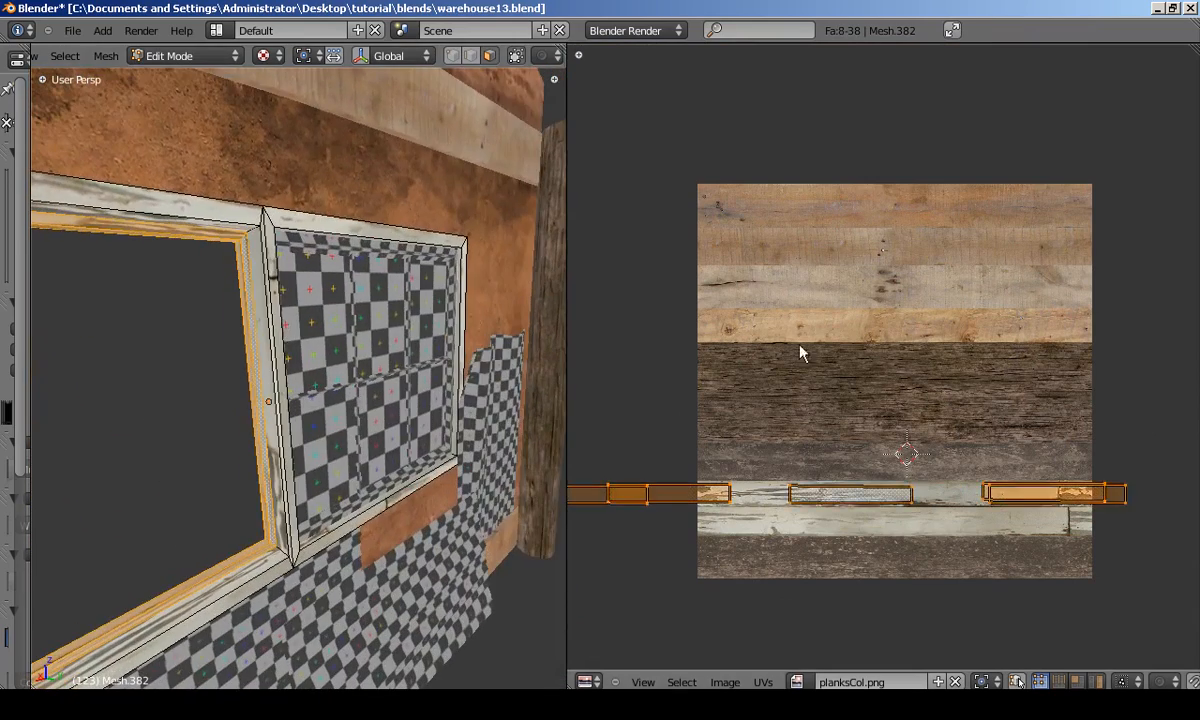
key("Tab")
middle_click_drag(245, 305, 285, 237)
key("Tab")
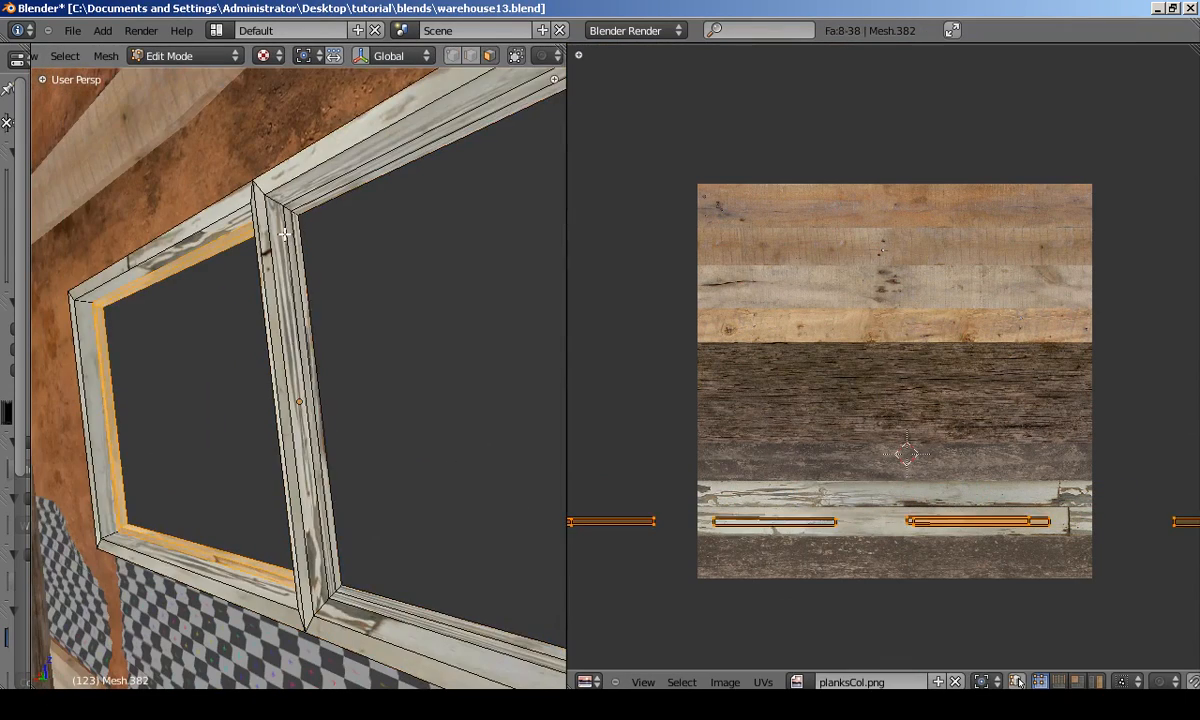
Select the inner trim faces of the neighbouring window opening and move their UVs onto the lower white plank.
middle_click_drag(303, 443, 381, 316)
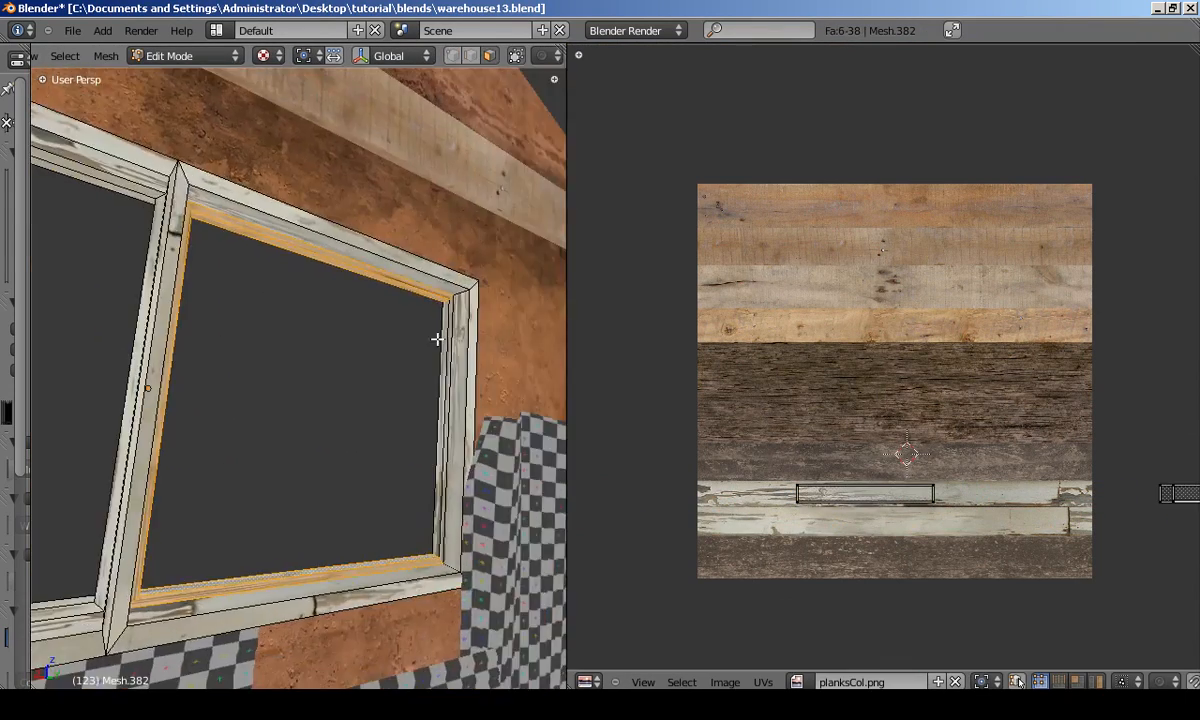
left_click(938, 486)
key("g")
left_click(890, 515)
Select another linked trim island of the window frame and move it onto the lower white plank as well.
scroll(1080, 496, "down", 1)
middle_click_drag(1080, 496, 918, 480)
key("a")
key("l")
key("g")
left_click(875, 508)
left_click(645, 491)
Select the inner trim faces around the next window opening and widen the 3D viewport for a larger view.
key("Tab")
middle_click_drag(420, 440, 340, 500)
key("Tab")
scroll(340, 520, "up", 3)
right_click(340, 538)
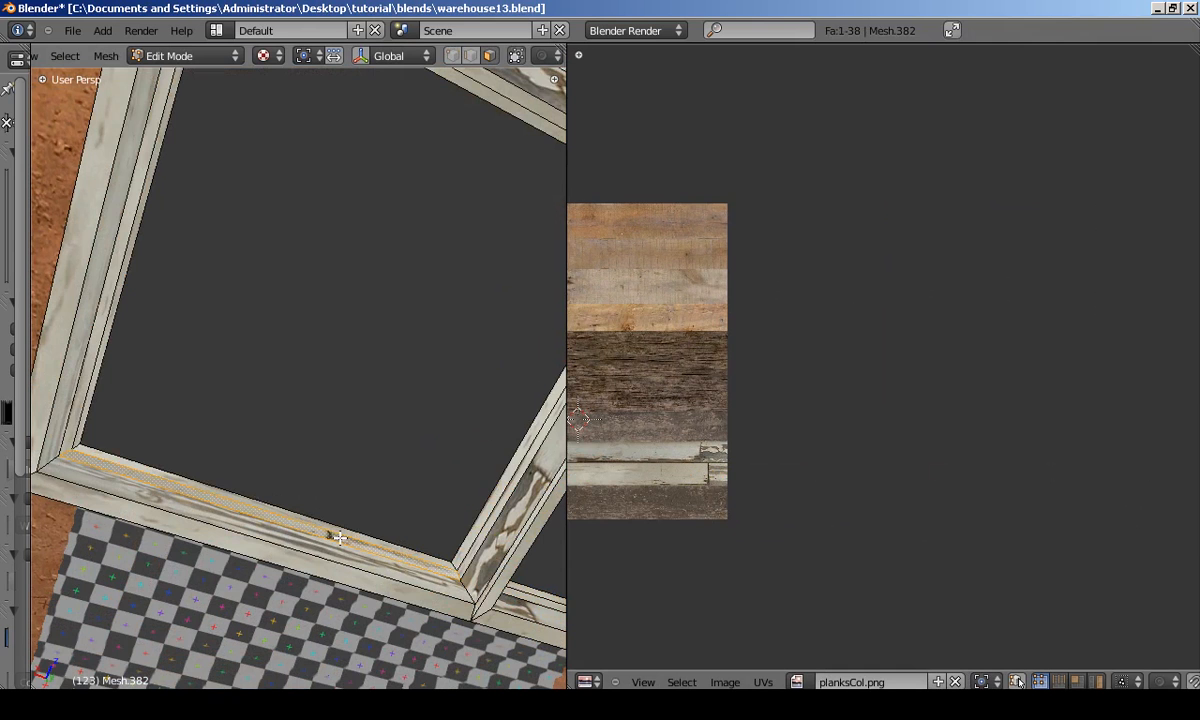
middle_click_drag(533, 116, 545, 315)
left_click_drag(566, 330, 791, 345)
middle_click_drag(232, 436, 263, 243)
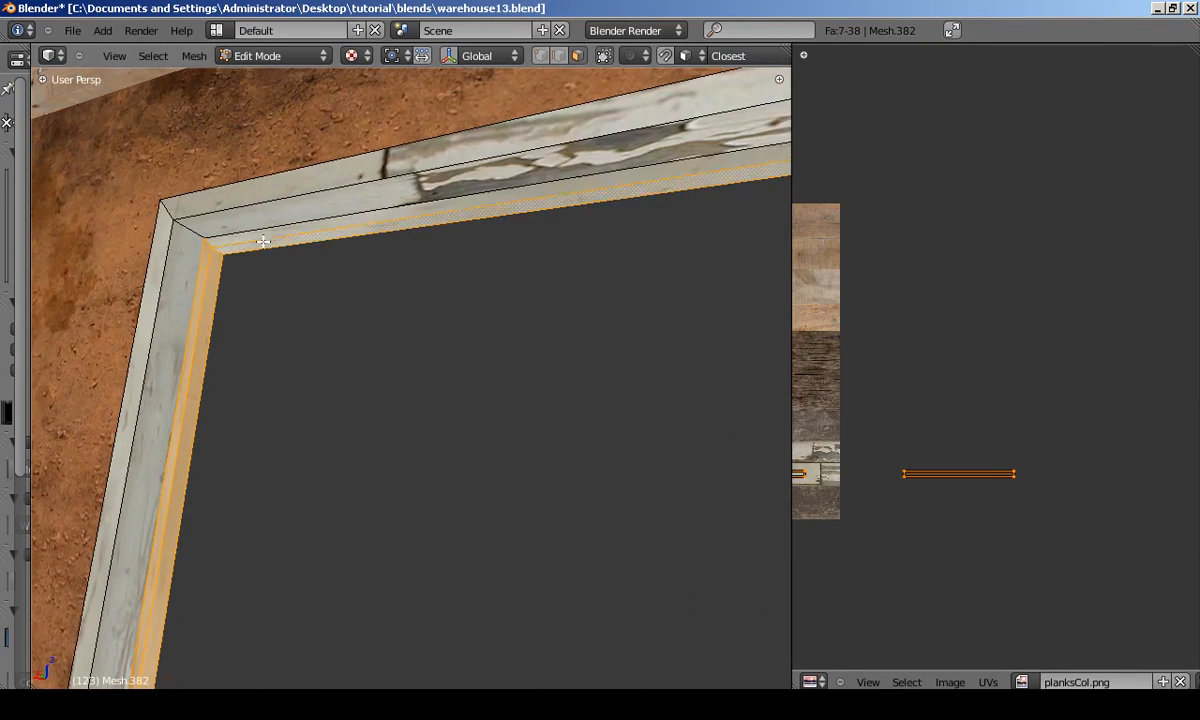
Move the window opening's inner trim UV islands in line with the lower white plank.
middle_click_drag(846, 482, 1119, 447)
key("g")
middle_click_drag(850, 478, 1087, 470)
scroll(867, 423, "down", 7)
left_click_drag(852, 346, 972, 398)
scroll(985, 388, "up", 4)
key("g")
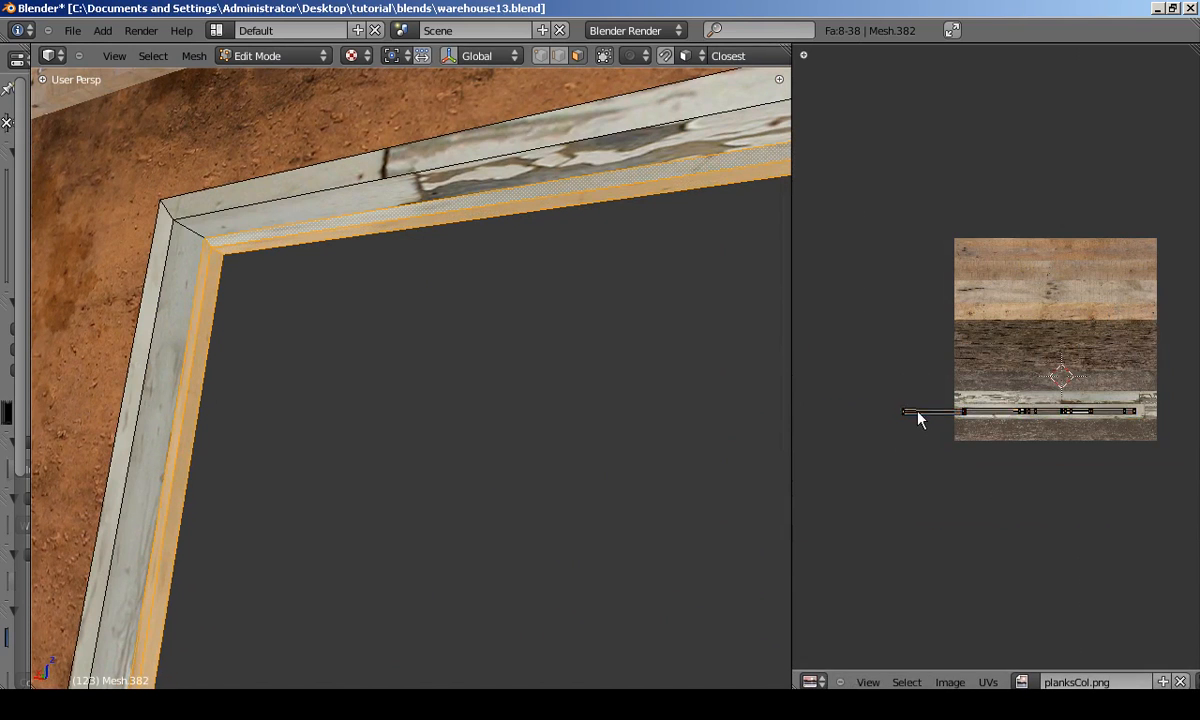
Examine the white plank texture on the whole window frame in textured view from several angles.
key("Tab")
scroll(772, 354, "down", 4)
middle_click_drag(772, 354, 479, 367)
key("a")
scroll(430, 380, "down", 5)
scroll(383, 396, "up", 3)
middle_click_drag(383, 396, 390, 340)
scroll(292, 362, "up", 3)
key("z")
key("alt+z")
scroll(292, 359, "down", 3)
scroll(309, 335, "up", 3)
key("Tab")
key("a")
key("a")
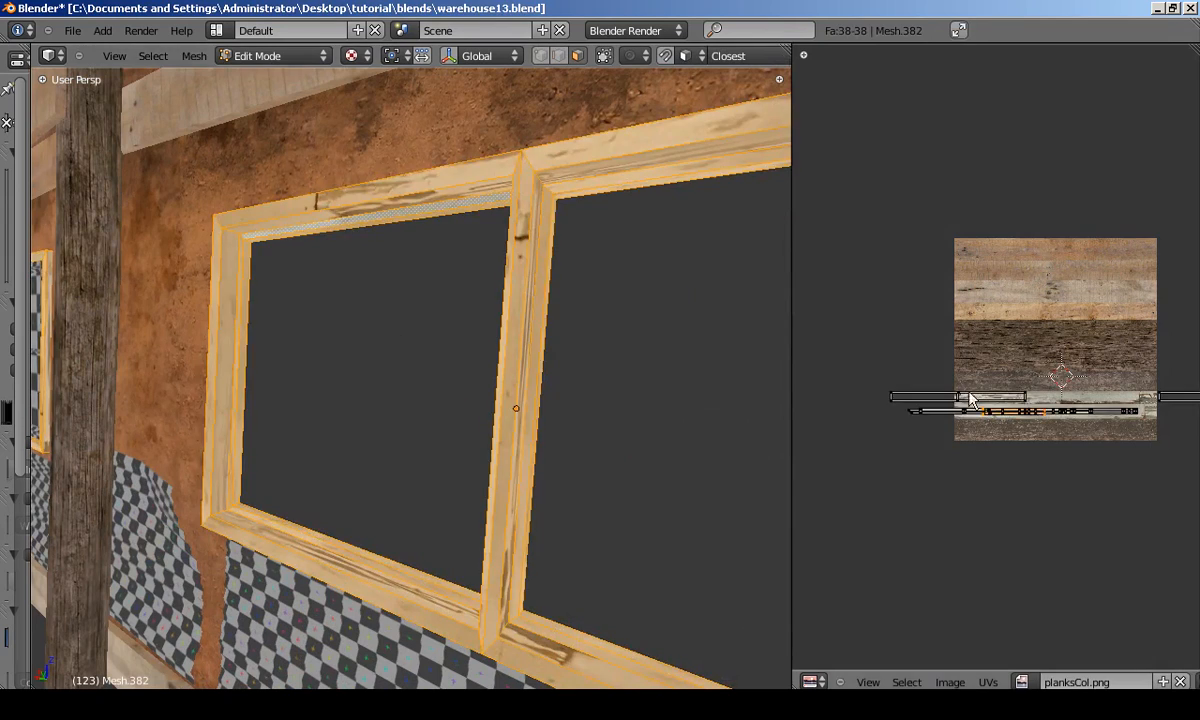
key("Tab")
middle_click_drag(470, 330, 518, 342)
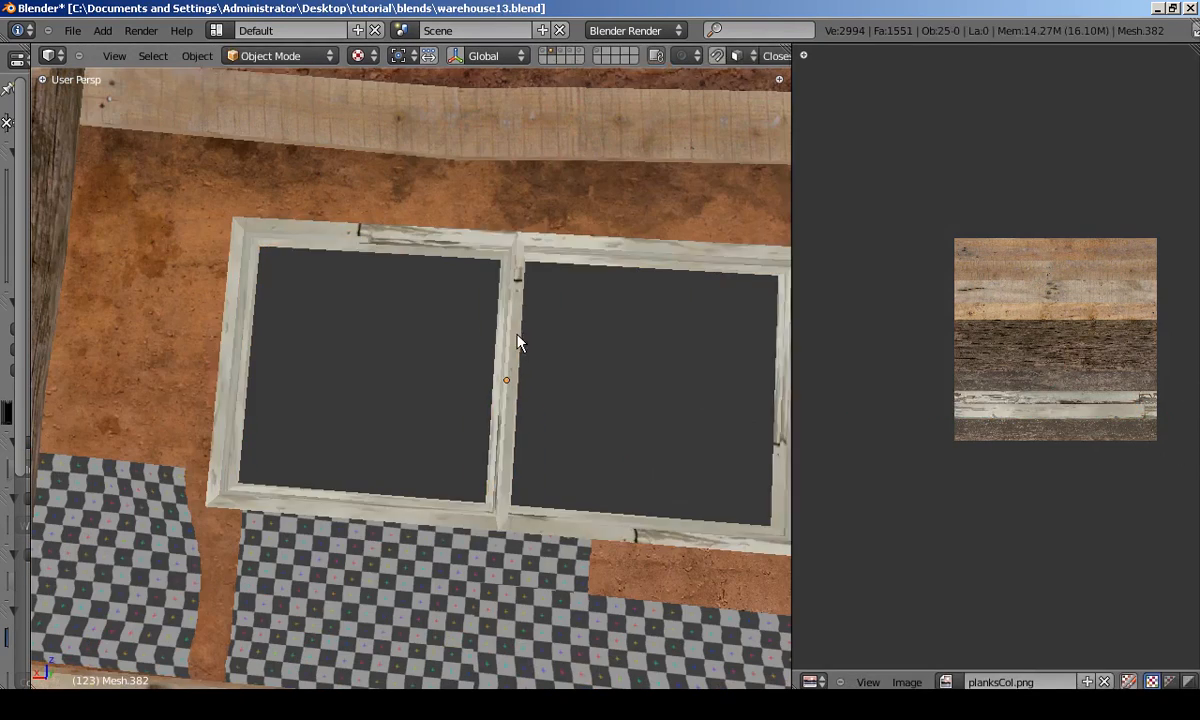
Try all of the window frame's UVs on the dark brown planks by moving them along the Y axis.
middle_click_drag(1005, 392, 929, 388)
scroll(879, 378, "down", 1)
key("a")
key("g")
key("y")
left_click(870, 326)
key("Tab")
middle_click_drag(718, 308, 466, 343)
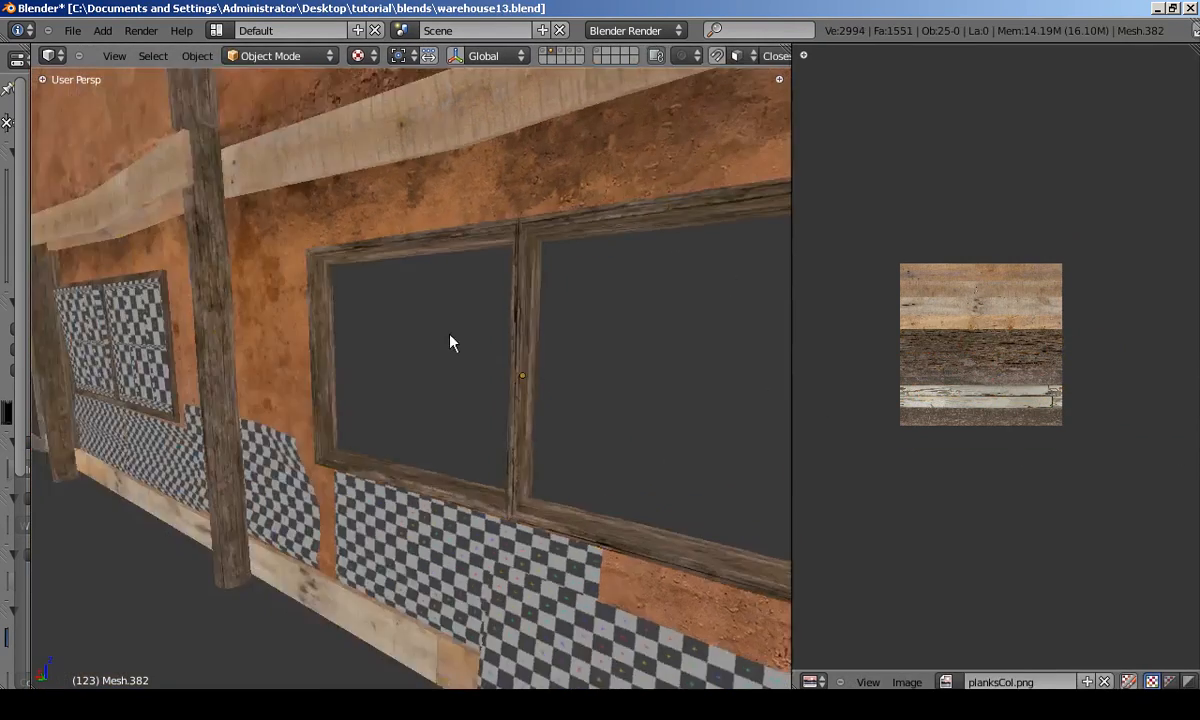
Try the window frame's UVs along the grey-brown plank at the lower edge of the texture.
scroll(466, 343, "up", 3)
key("Tab")
scroll(986, 360, "up", 2)
key("g")
key("y")
left_click(1037, 510)
key("Tab")
scroll(354, 332, "down", 2)
key("Tab")
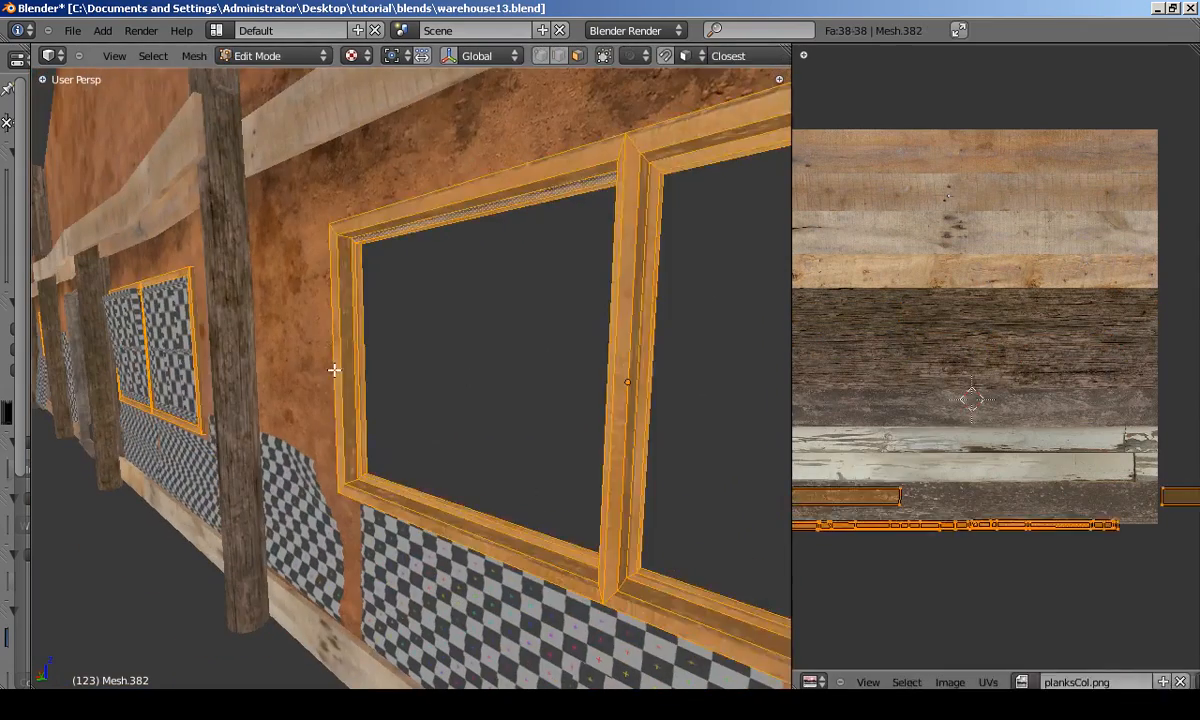
Try shifting the window frame's UVs up along Y onto the dark brown wood.
key("g")
key("y")
left_click(1089, 355)
key("Tab")
scroll(351, 332, "up", 2)
Try further vertical placements of the window frame's UVs on the lighter and darker planks and compare the looks.
key("Tab")
key("g")
key("y")
left_click(970, 229)
key("Tab")
scroll(345, 375, "down", 4)
middle_click_drag(345, 375, 313, 371)
scroll(313, 371, "up", 2)
key("Tab")
key("g")
key("y")
left_click(991, 353)
key("Tab")
scroll(329, 308, "up", 2)
middle_click_drag(245, 312, 329, 308)
middle_click_drag(480, 315, 343, 362)
Try the window frame's UVs on the light tan plank and inspect the frames along the wall.
key("Tab")
left_click(843, 272)
key("Tab")
scroll(423, 402, "down", 3)
scroll(343, 362, "up", 4)
middle_click_drag(420, 368, 328, 399)
scroll(378, 426, "down", 4)
scroll(619, 413, "down", 2)
scroll(660, 413, "down", 4)
scroll(260, 386, "up", 4)
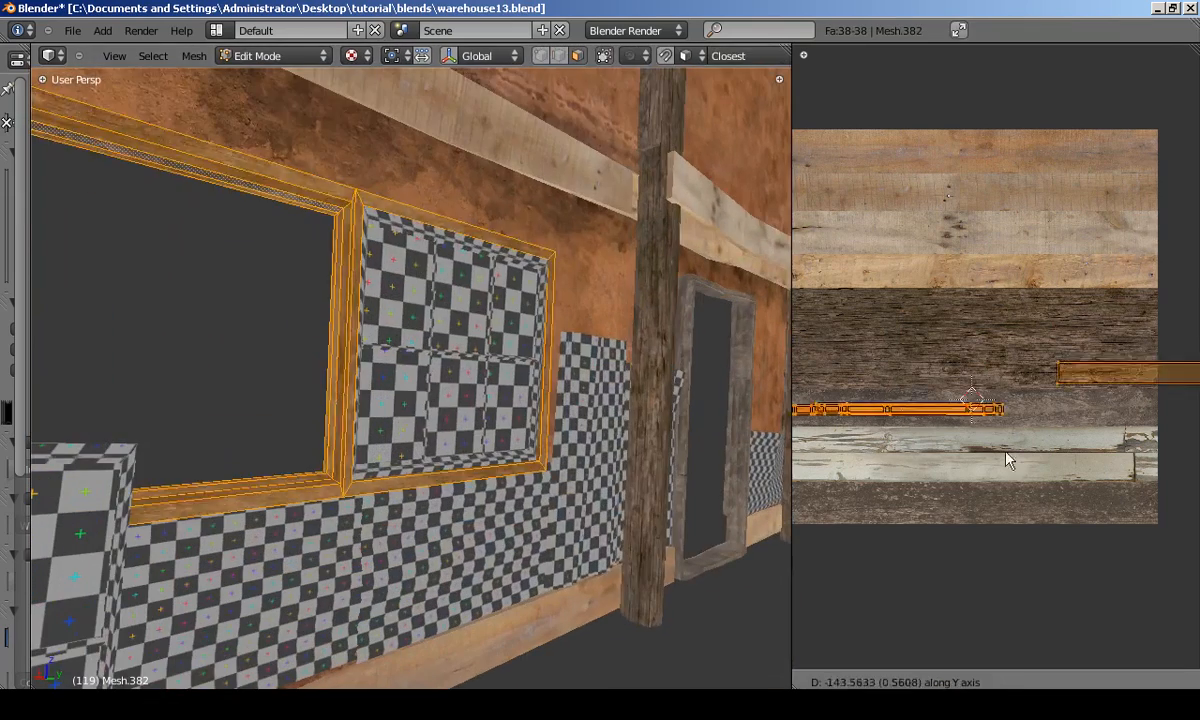
Try moving the window frame's UVs down onto the grey-brown strip above the white planks.
key("g")
left_click(856, 423)
key("Tab")
scroll(322, 331, "down", 3)
middle_click_drag(322, 331, 661, 350)
scroll(347, 348, "down", 4)
scroll(413, 341, "up", 5)
scroll(579, 383, "down", 3)
scroll(488, 361, "up", 1)
Move the window frame's UVs along Y onto the dark brown planks and check the frames.
key("Tab")
key("g")
key("y")
left_click(1070, 308)
key("Tab")
scroll(564, 361, "down", 2)
scroll(593, 372, "down", 4)
scroll(661, 350, "up", 5)
key("Tab")
key("Tab")
Show the third layer, select the posts and beams object, and open its UVs for editing.
middle_click_drag(589, 287, 544, 397, "shift")
scroll(458, 359, "down", 2)
scroll(460, 408, "up", 2)
scroll(414, 416, "down", 6)
middle_click_drag(414, 416, 370, 372)
scroll(402, 410, "down", 4)
key("3")
scroll(745, 376, "down", 5)
middle_click_drag(745, 376, 513, 427, "shift")
scroll(648, 442, "up", 5)
right_click(512, 427)
key("Tab")
key("a")
scroll(1041, 457, "down", 2)
Select the upright post UV islands and rotate them to run horizontally along the planks.
middle_click_drag(1041, 457, 1072, 476)
right_click(936, 424)
key("b")
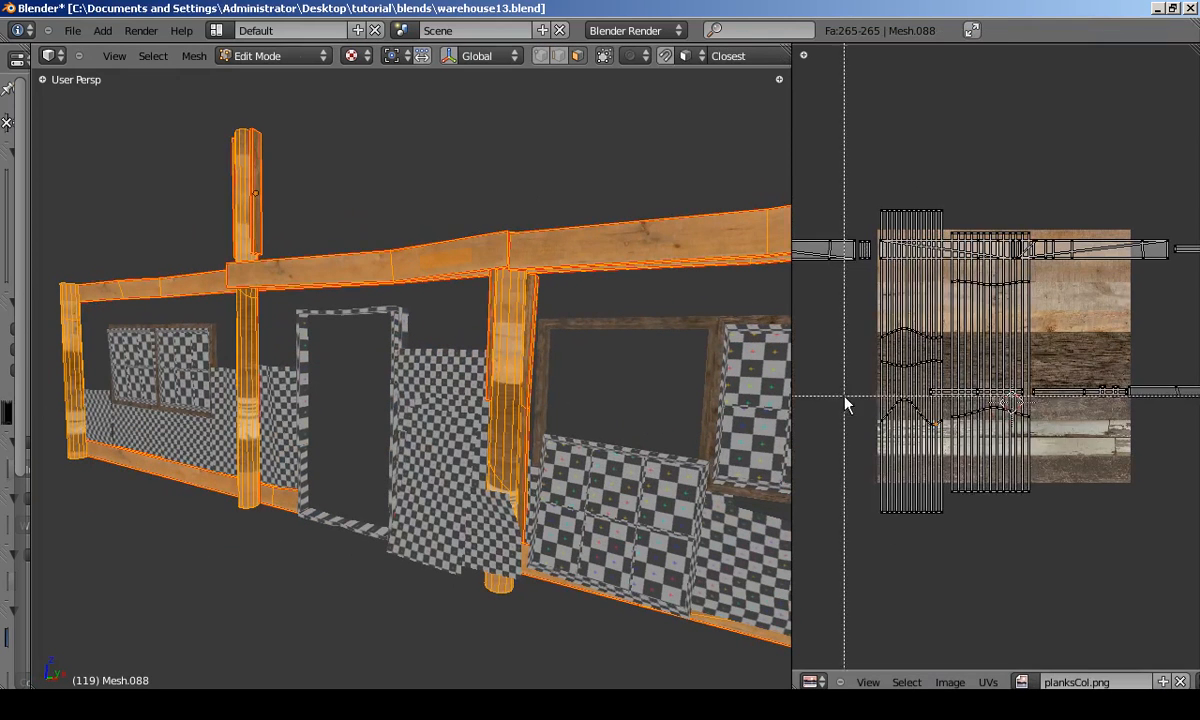
key("r")
left_click(880, 262)
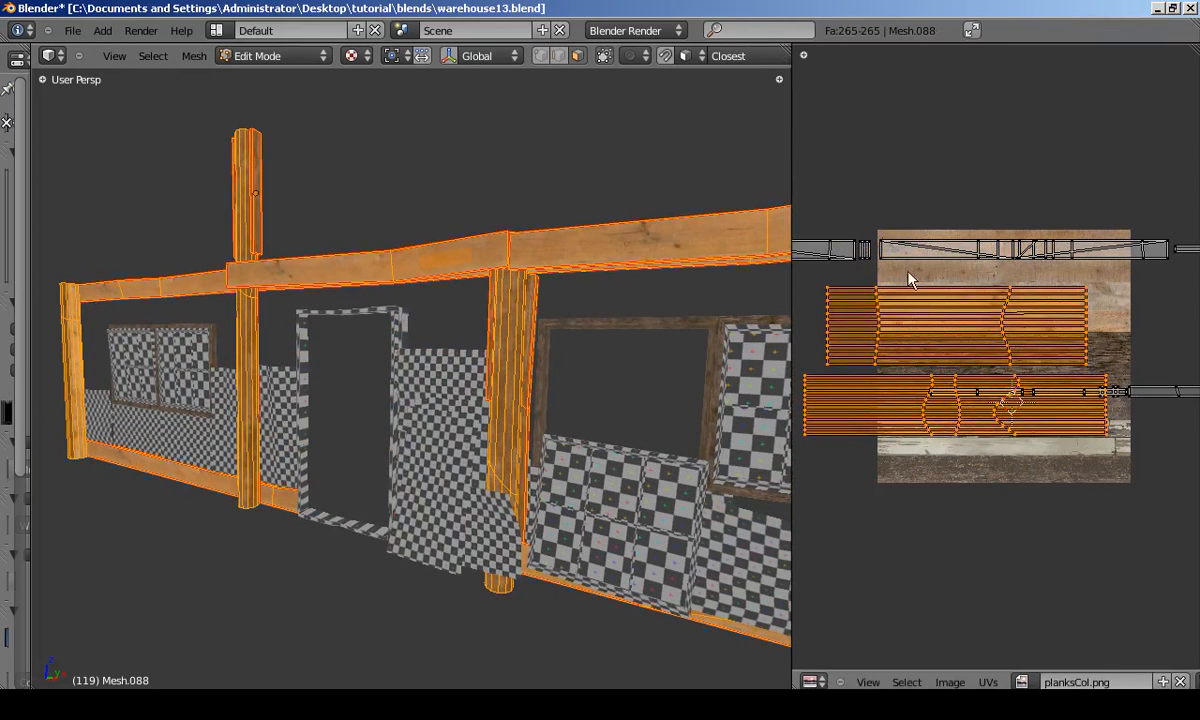
key("Tab")
middle_click_drag(462, 376, 504, 380)
key("Tab")
scroll(1043, 322, "up", 3)
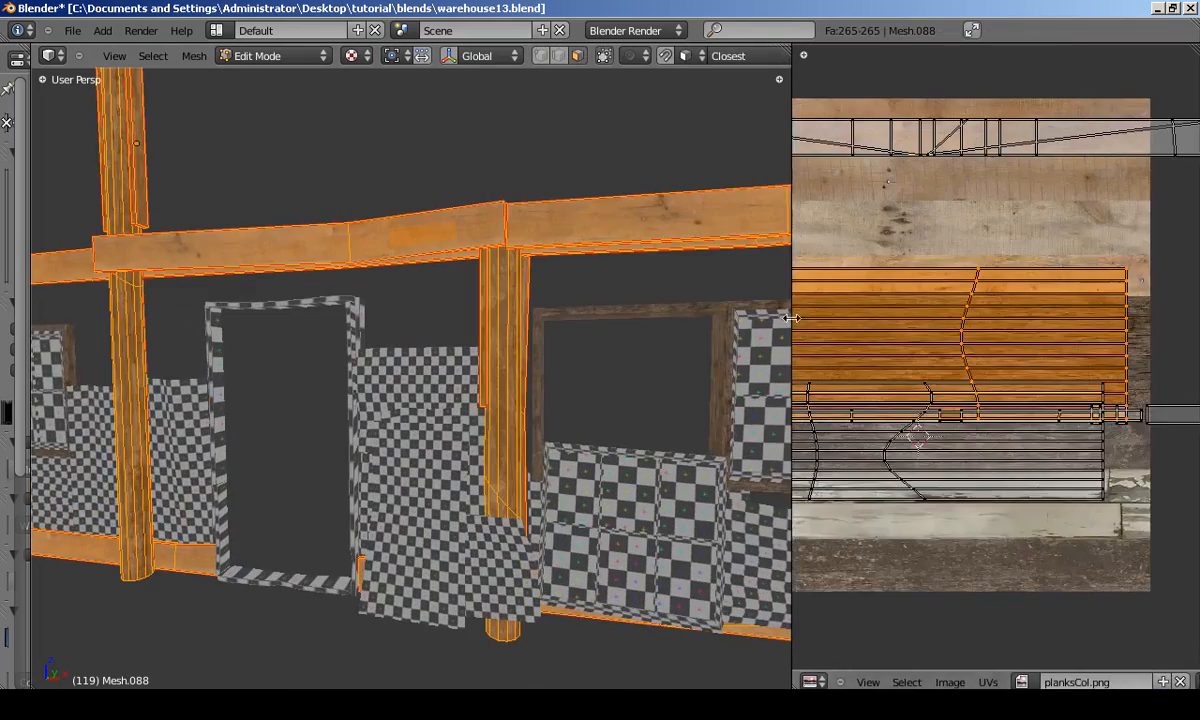
Enlarge the UV editor and move the upper group of post islands onto the dark brown planks.
left_click_drag(793, 327, 451, 330)
key("a")
key("a")
key("g")
left_click(970, 397)
key("a")
scroll(948, 342, "down", 2)
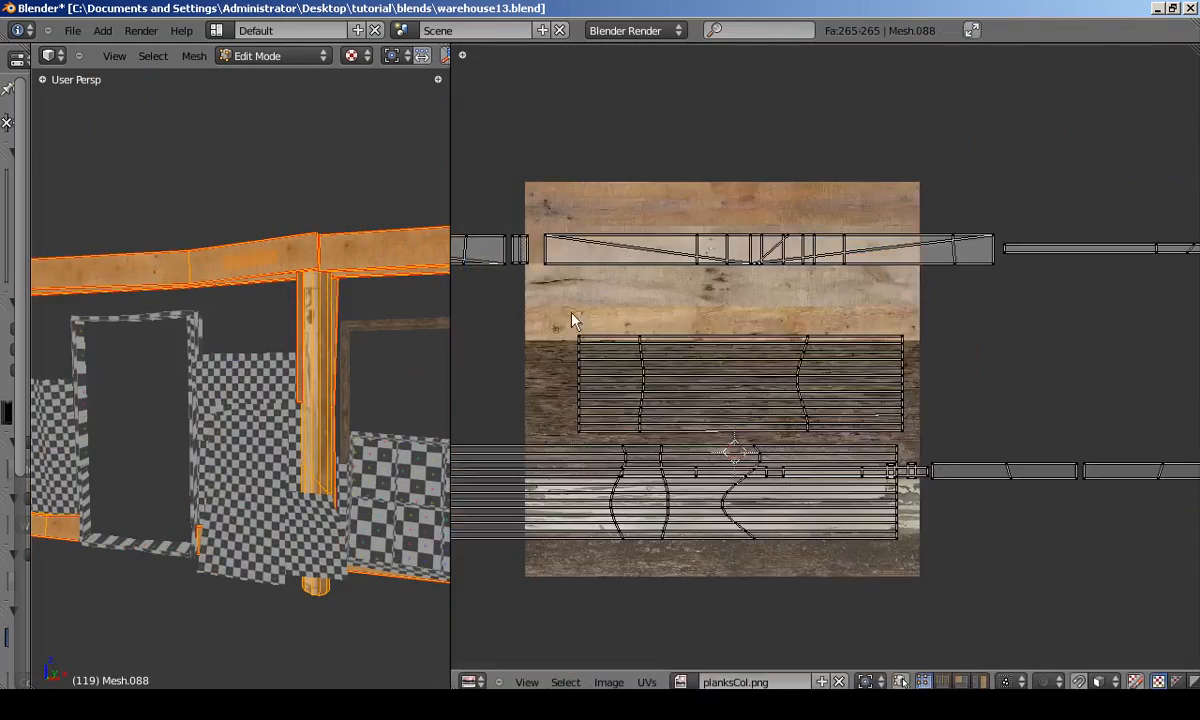
Select a linked post island and scale it to fit the height of the dark brown planks.
key("l")
scroll(885, 388, "up", 3)
key("g")
key("s")
key("x")
left_click(1018, 405)
middle_click_drag(250, 400, 6, 432)
scroll(235, 400, "up", 5)
key("s")
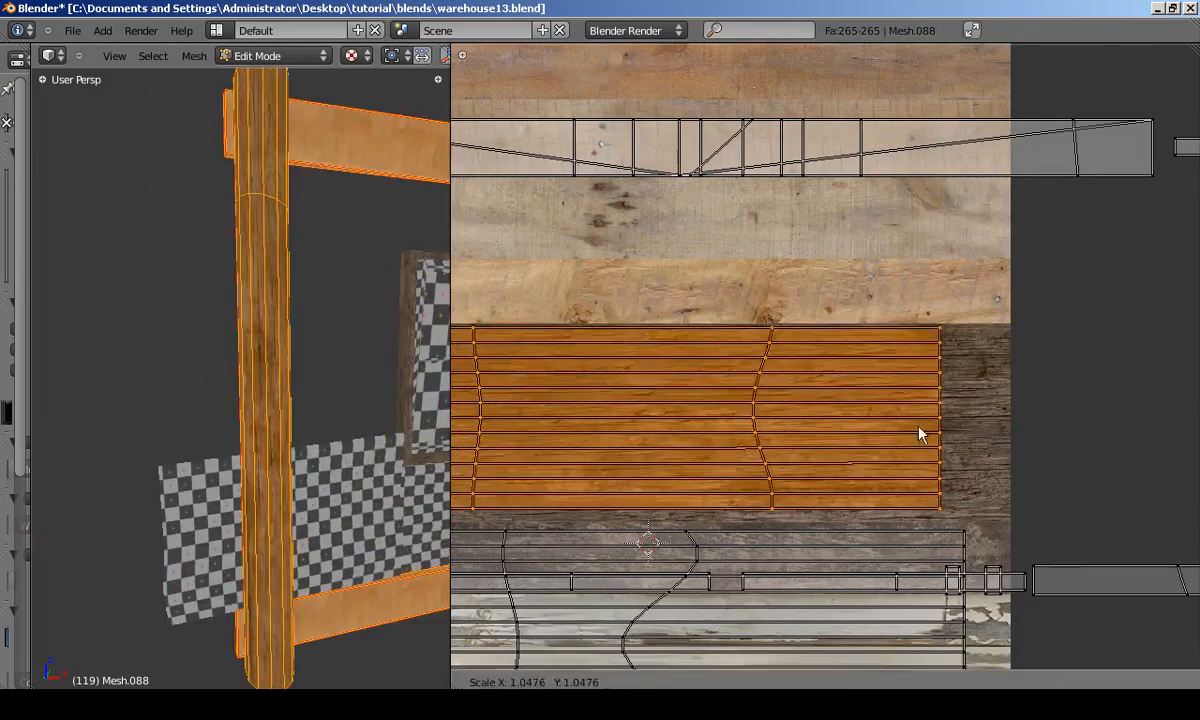
left_click(922, 428)
Select another linked post island and shift it sideways along the X axis on the dark planks.
key("a")
scroll(900, 400, "down", 2)
key("l")
key("g")
key("x")
left_click(1168, 425)
Move a further post island onto the dark brown planks and slide it along X beside the others.
key("a")
scroll(1150, 440, "down", 4)
key("l")
key("g")
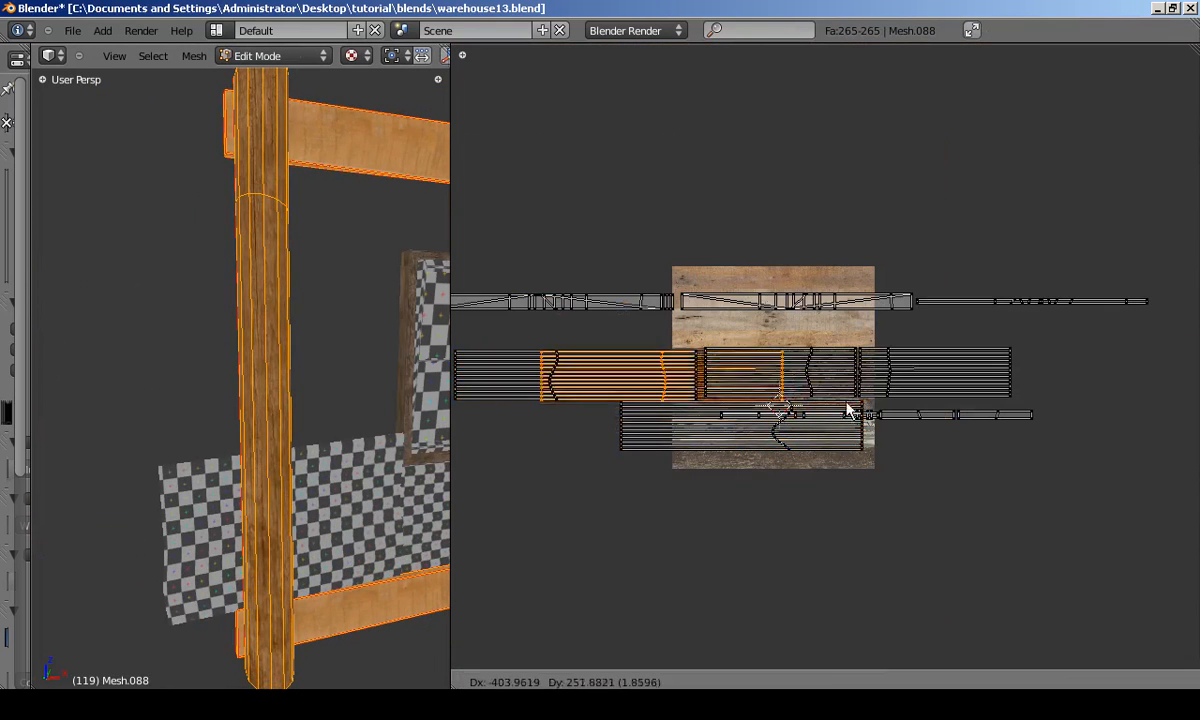
scroll(840, 388, "down", 1)
key("g")
key("x")
left_click(568, 386)
Select another linked post island and place it end to end with the others on the dark brown row.
key("a")
scroll(590, 455, "up", 3)
key("l")
key("g")
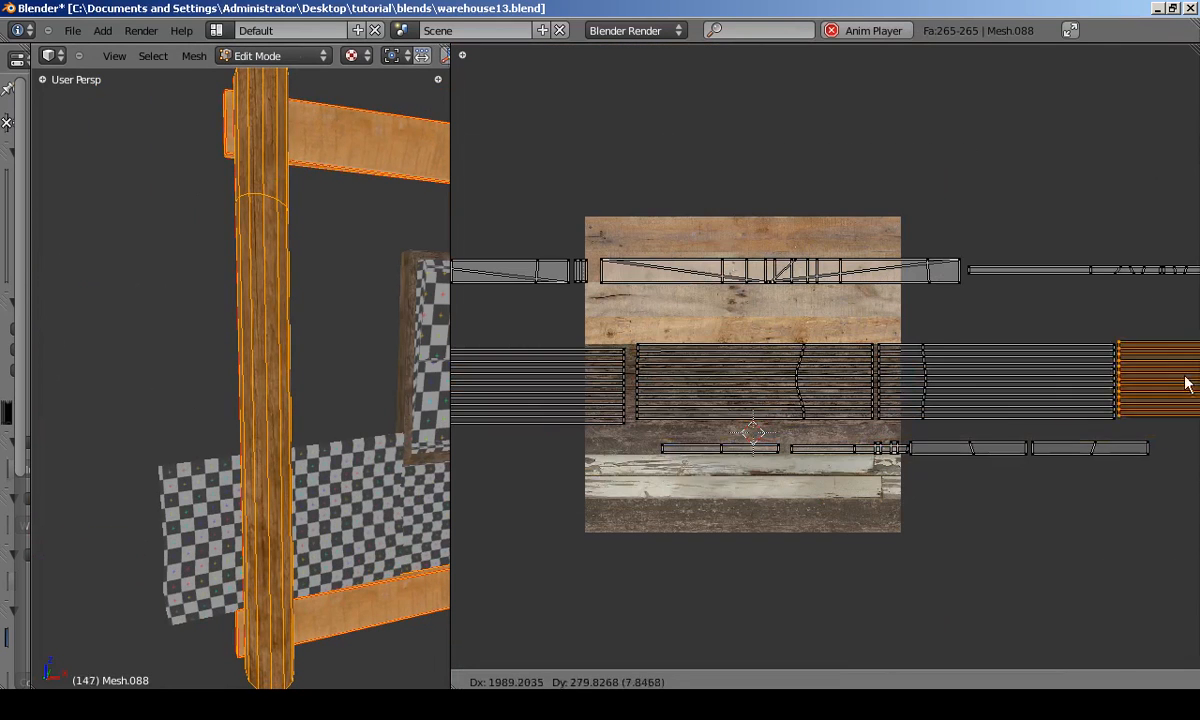
middle_click_drag(1000, 405, 680, 392)
key("r")
middle_click_drag(833, 400, 975, 405)
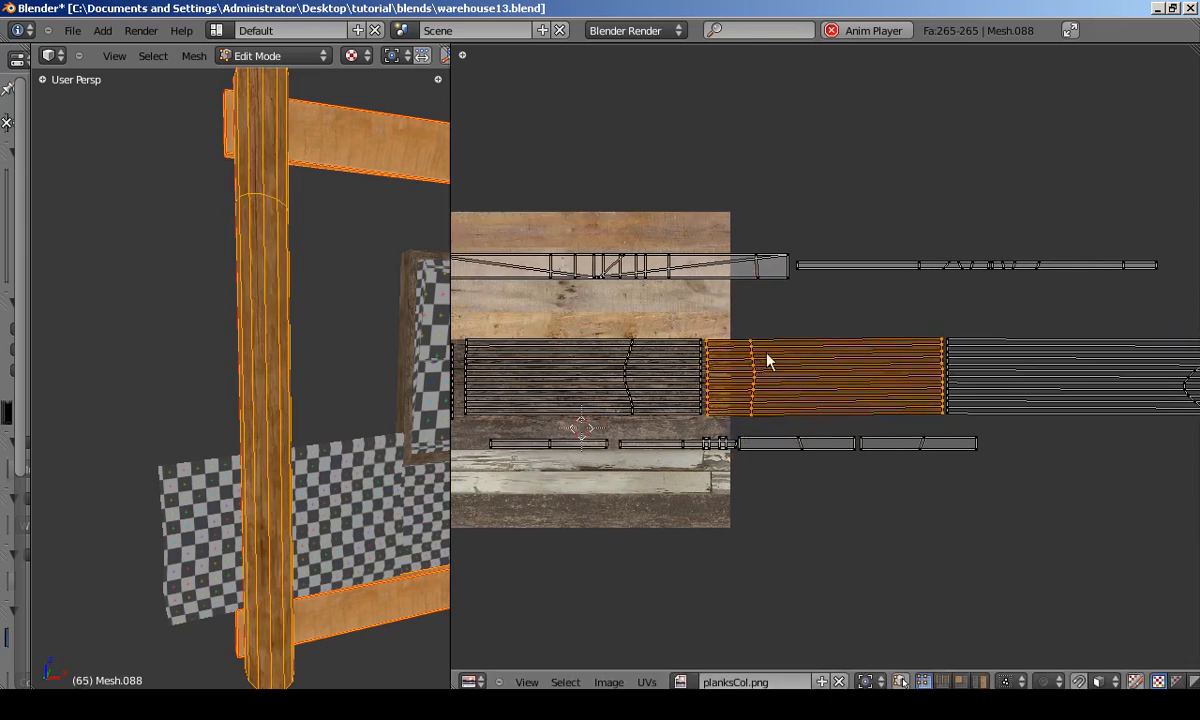
Examine the wood texture on the posts and the door frame from different angles.
scroll(884, 415, "down", 4)
key("a")
scroll(870, 354, "up", 8)
middle_click_drag(870, 353, 1030, 339)
scroll(1000, 340, "down", 1)
key("l")
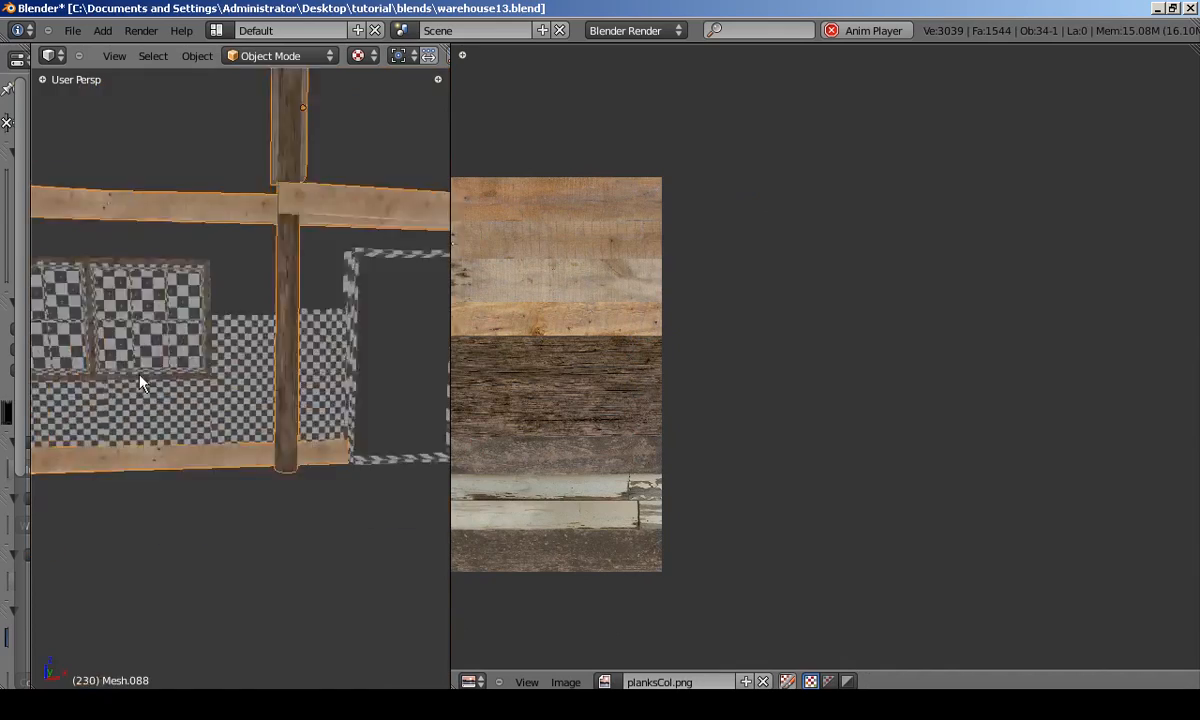
middle_click_drag(140, 383, 340, 383)
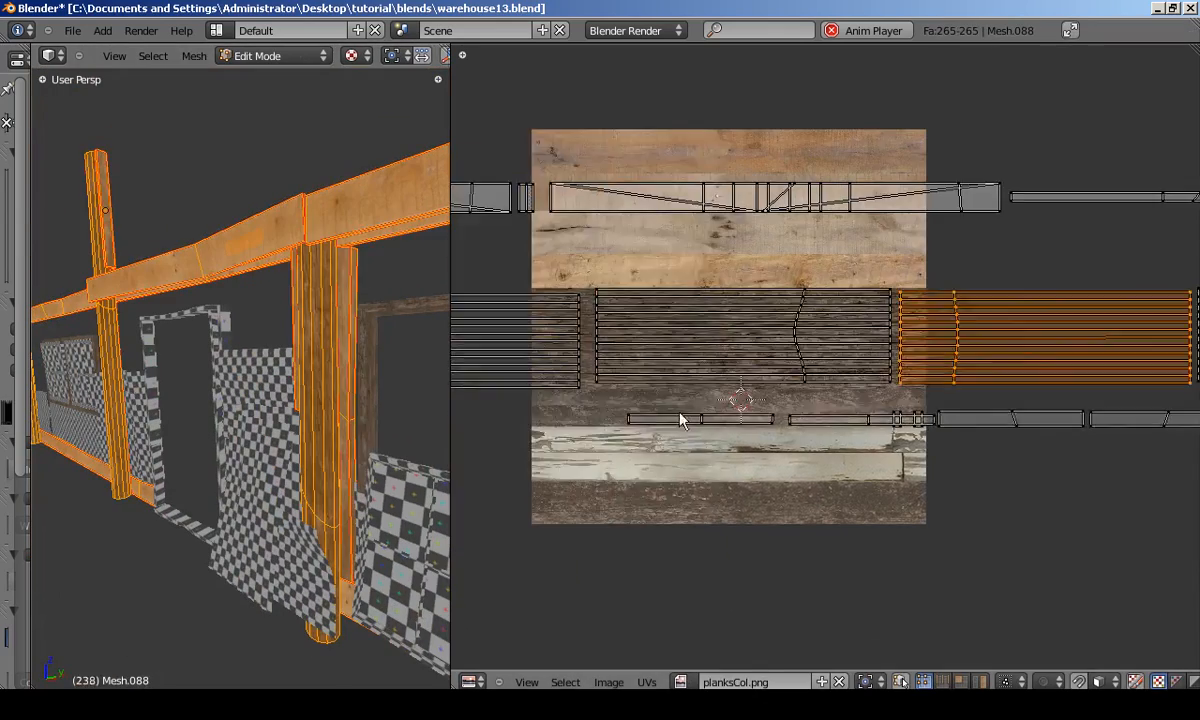
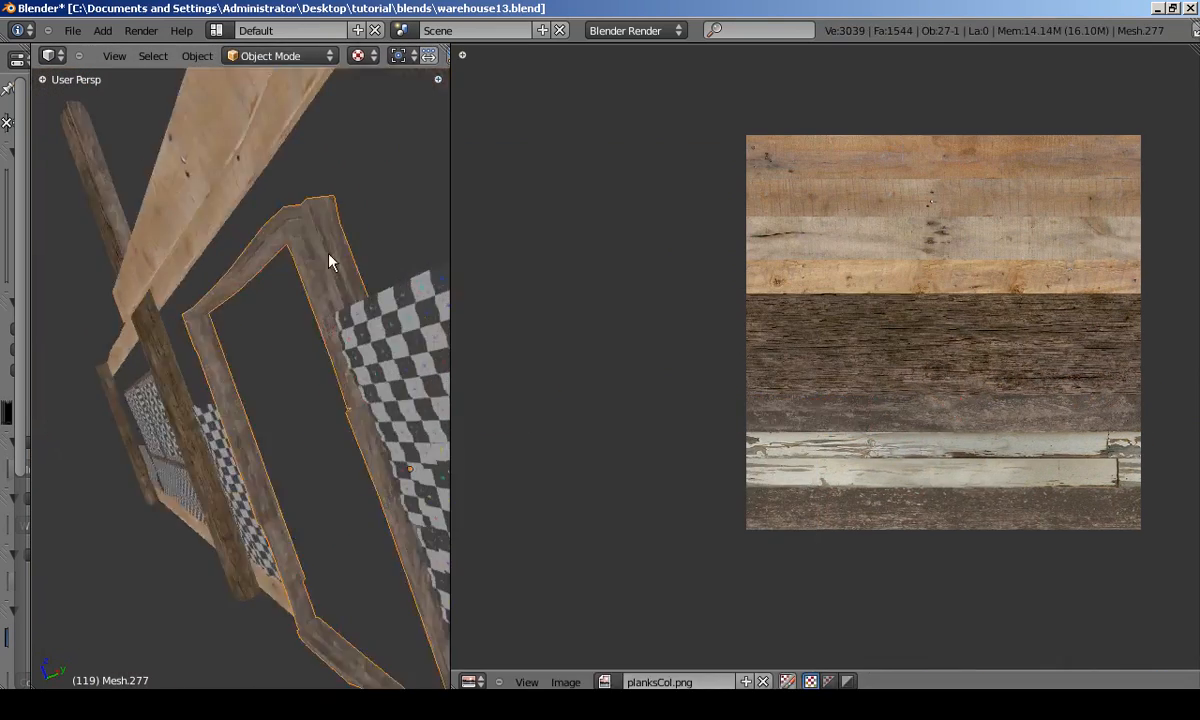
middle_click_drag(330, 260, 172, 405)
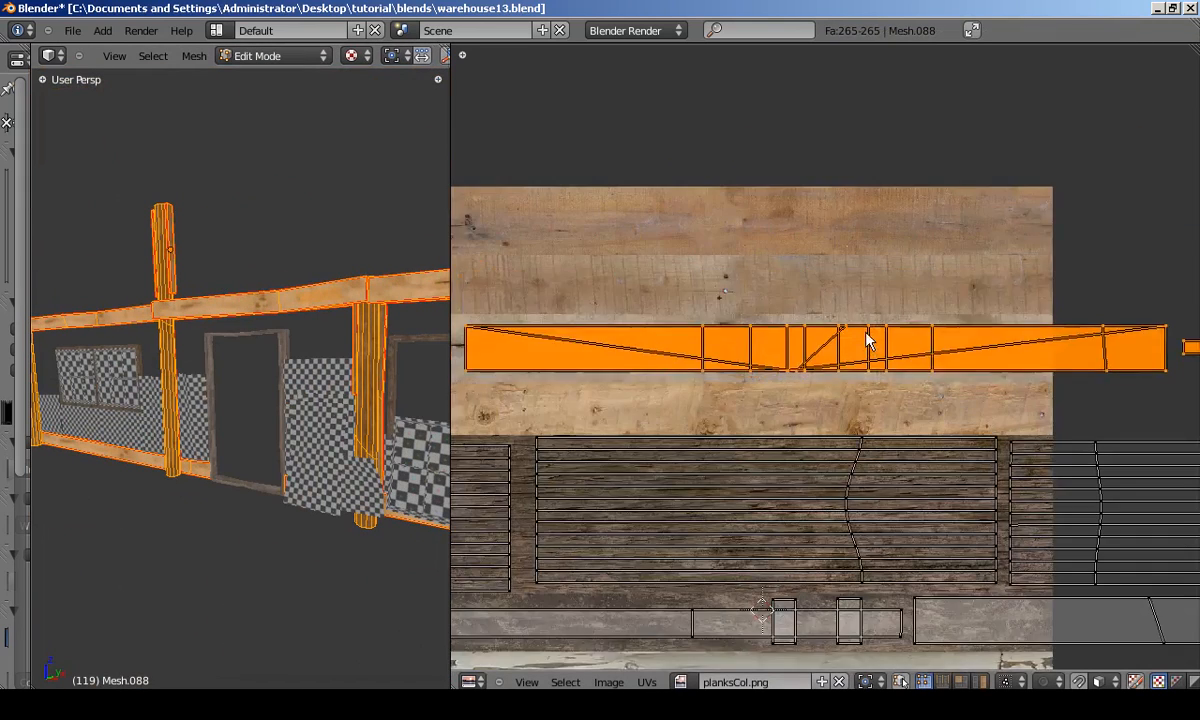
Enlarge the 3D viewport and examine the warehouse's beams, posts and gable wall from several distances.
scroll(868, 340, "down", 7)
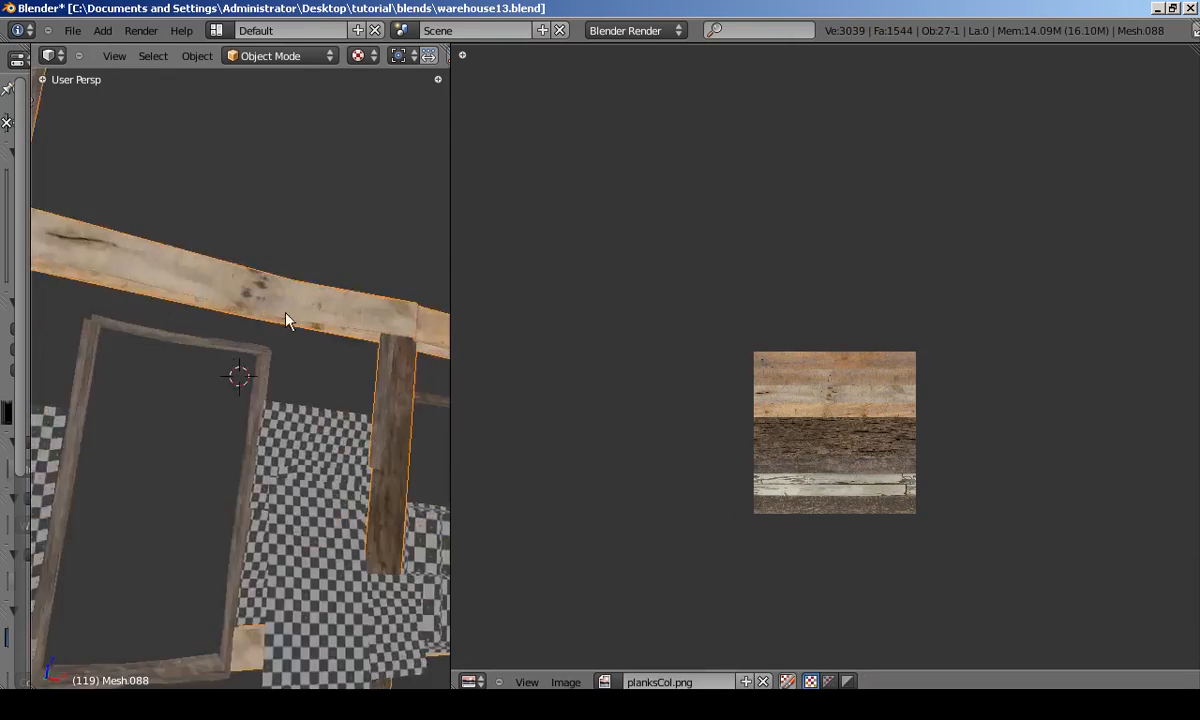
middle_click_drag(287, 319, 458, 434)
left_click_drag(451, 434, 747, 440)
middle_click_drag(680, 450, 430, 418)
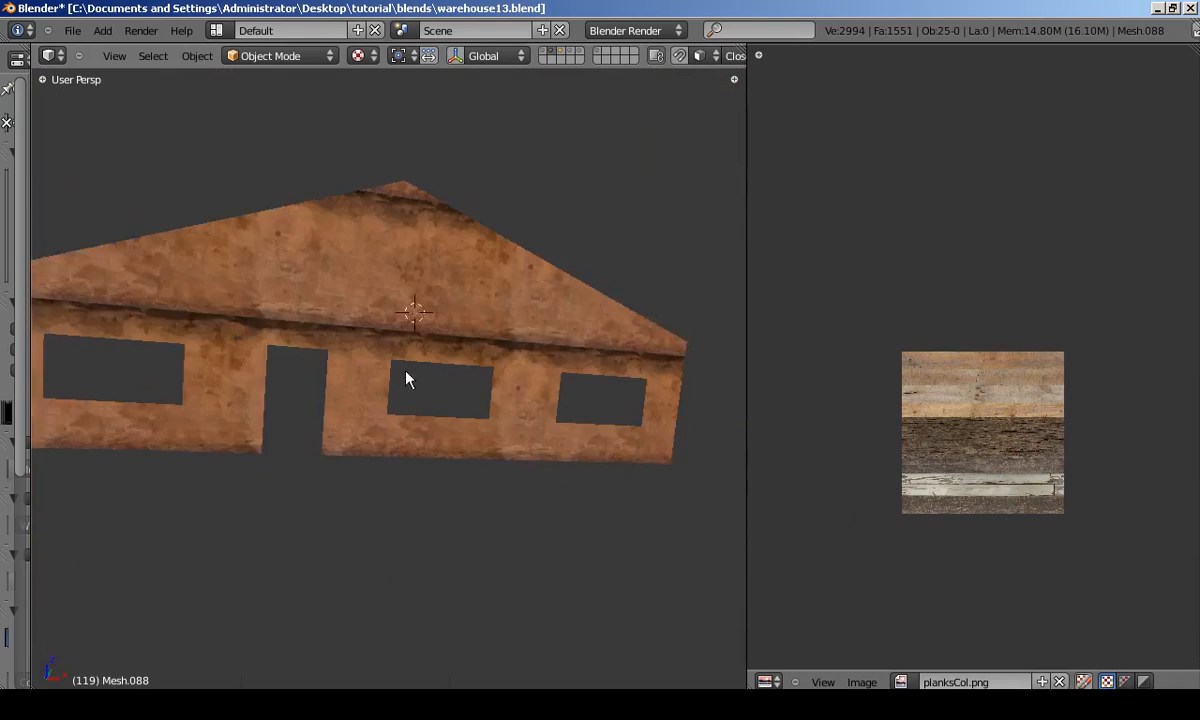
scroll(656, 429, "down", 5)
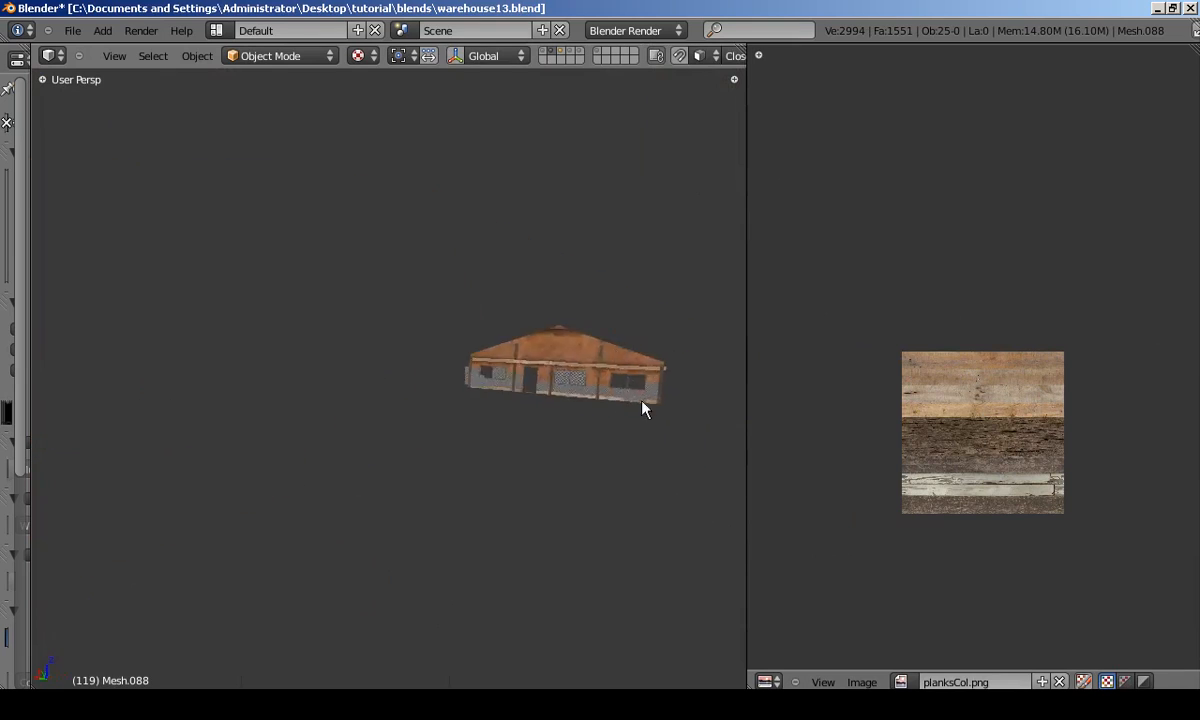
scroll(659, 407, "up", 8)
key("a")
scroll(1026, 517, "up", 5)
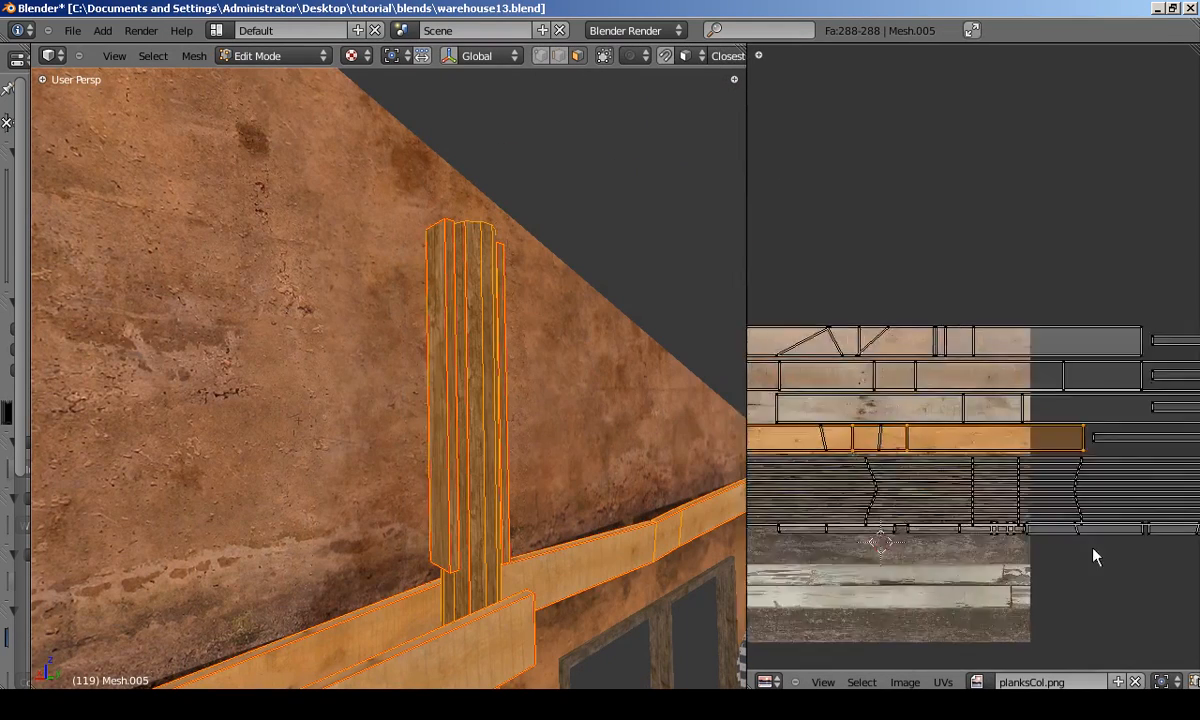
Move the thin row of trim islands onto the grey-brown plank below the dark planks and scale it by about 2.2.
key("b")
middle_click_drag(922, 405, 1195, 391)
scroll(980, 388, "down", 6)
scroll(980, 388, "up", 6)
key("g")
left_click(1054, 406)
scroll(1054, 406, "down", 4)
middle_click_drag(1121, 388, 994, 398)
key("s")
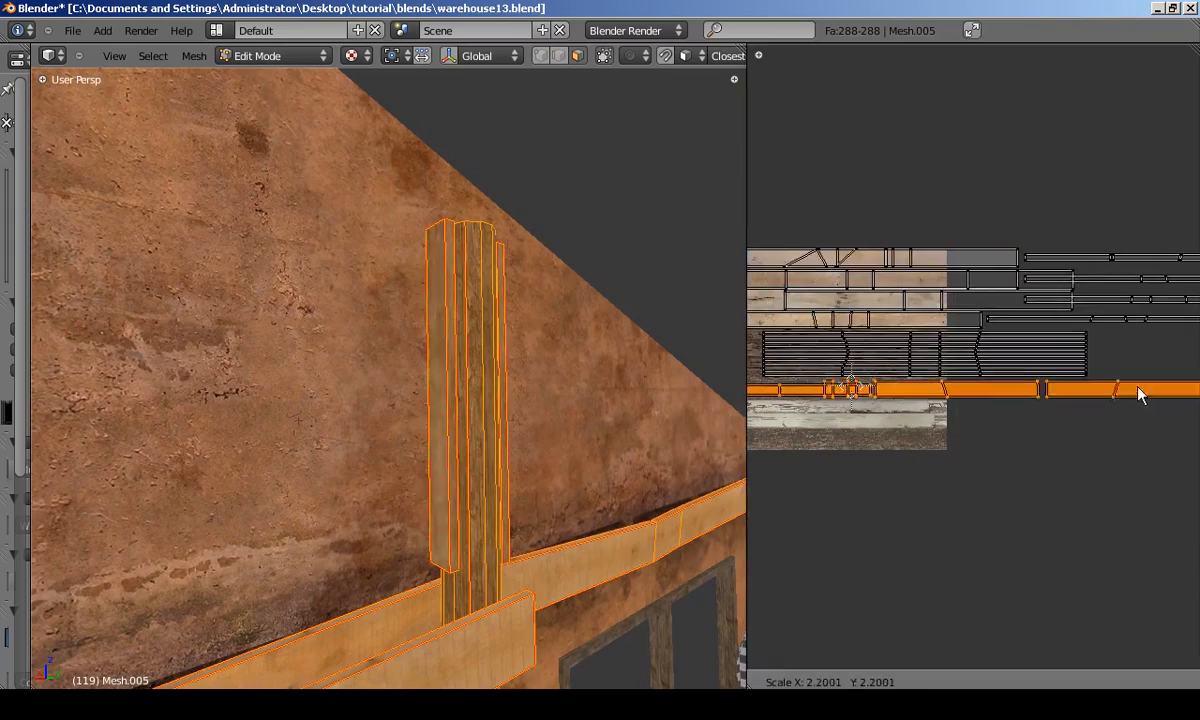
left_click(1133, 397)
Check the enlarged grain on the model, shift the islands along the grey-brown plank and finish editing the mesh.
key("Tab")
scroll(505, 425, "down", 6)
scroll(488, 426, "up", 5)
key("Tab")
key("g")
left_click(930, 412)
key("Tab")
Show the layer with the porch framework and open its full UV layout for editing.
scroll(457, 361, "down", 3)
middle_click_drag(457, 361, 460, 400)
scroll(384, 413, "down", 4)
scroll(460, 400, "down", 4)
left_click(561, 51)
middle_click_drag(567, 403, 343, 415)
right_click(262, 396)
key("Tab")
scroll(362, 397, "up", 2)
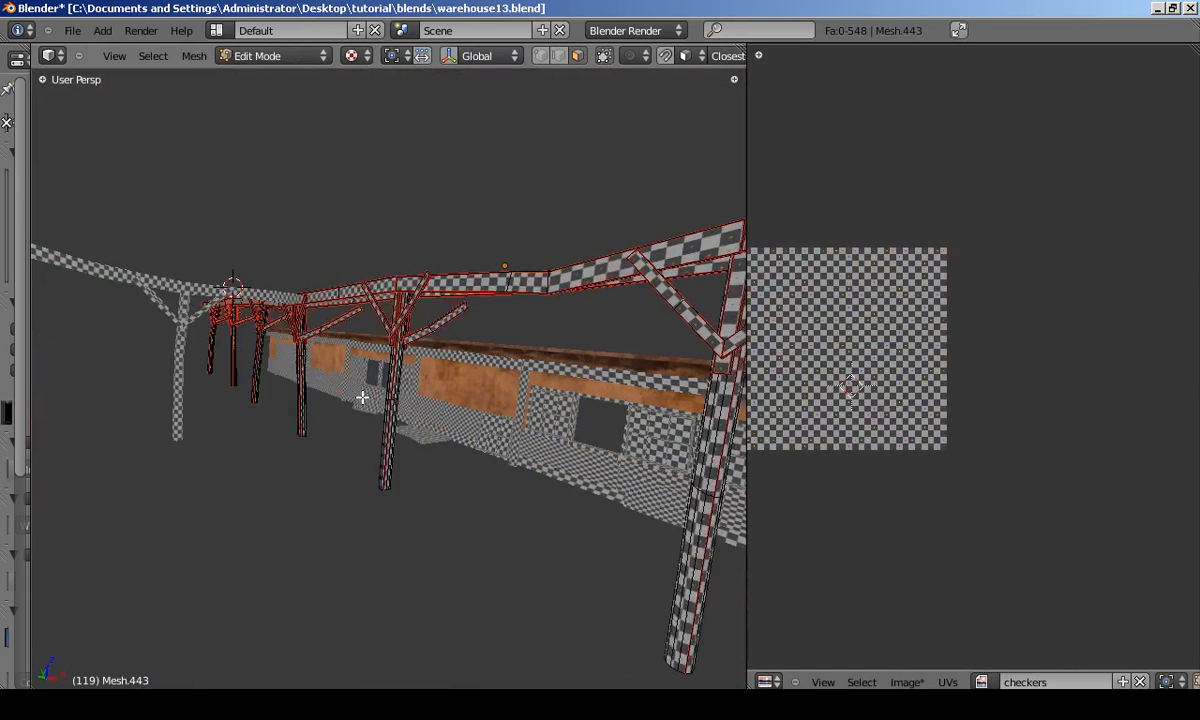
key("a")
key("a")
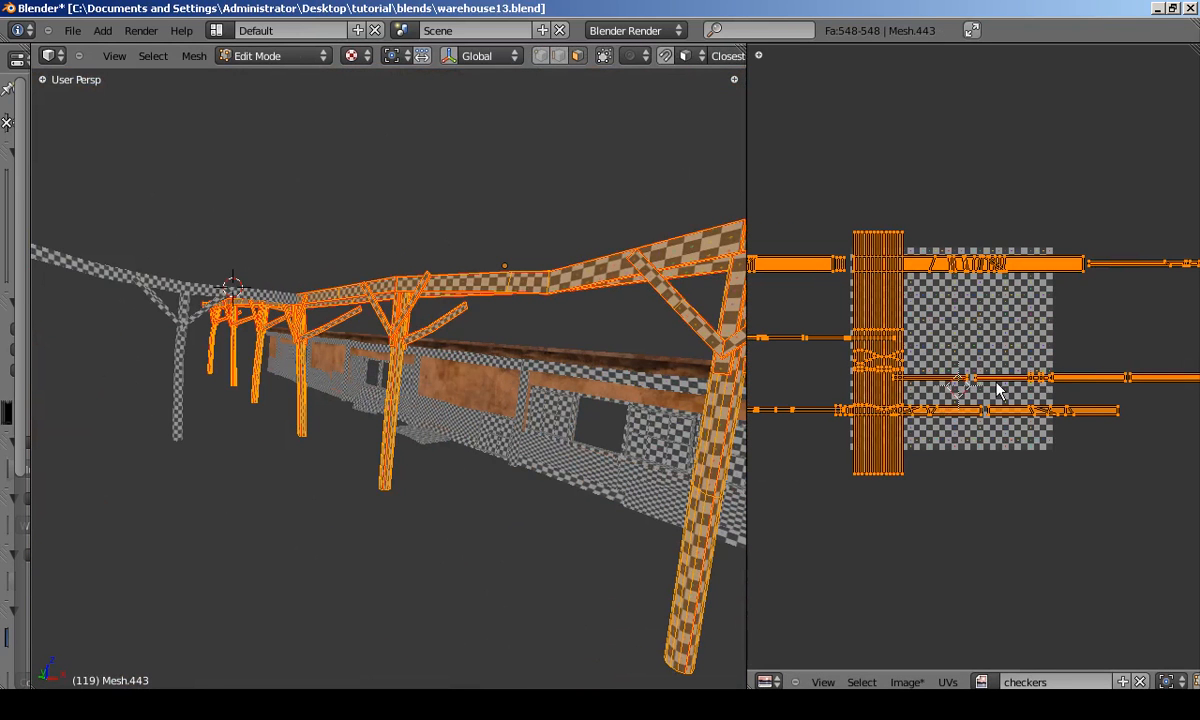
Switch the window to fullscreen and box-select the upper part of the upright post islands in the UV layout.
left_click(971, 30)
scroll(838, 313, "up", 3)
key("a")
key("b")
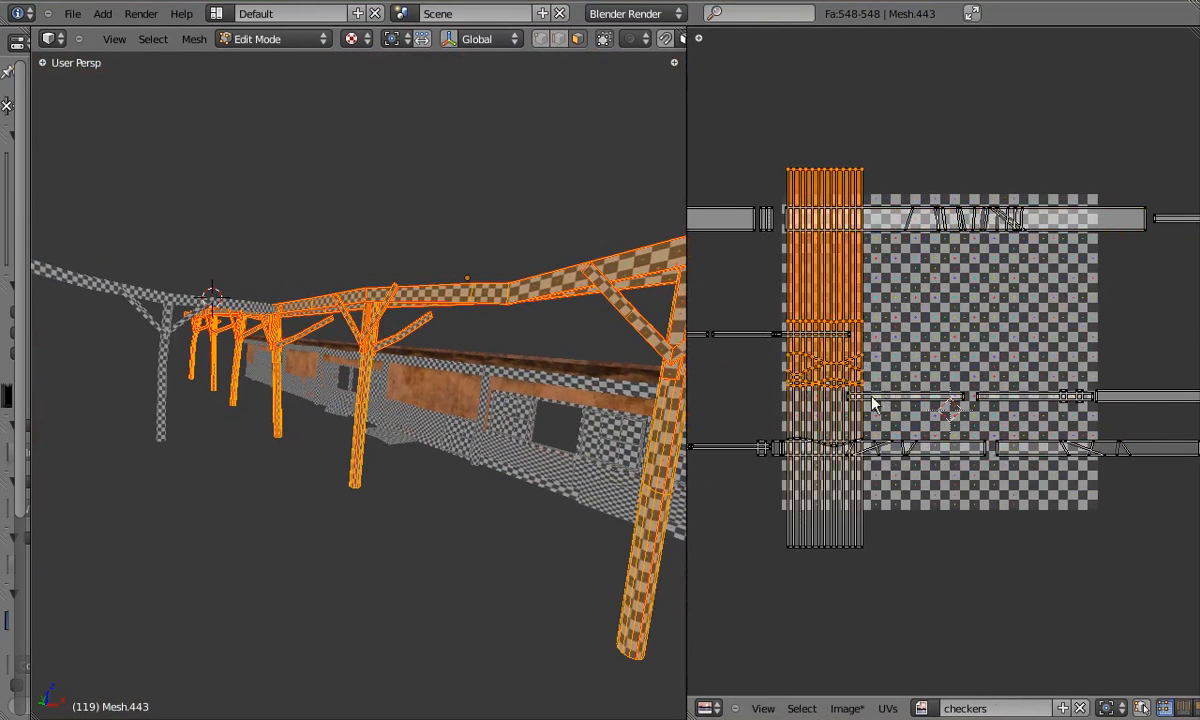
scroll(891, 390, "up", 2)
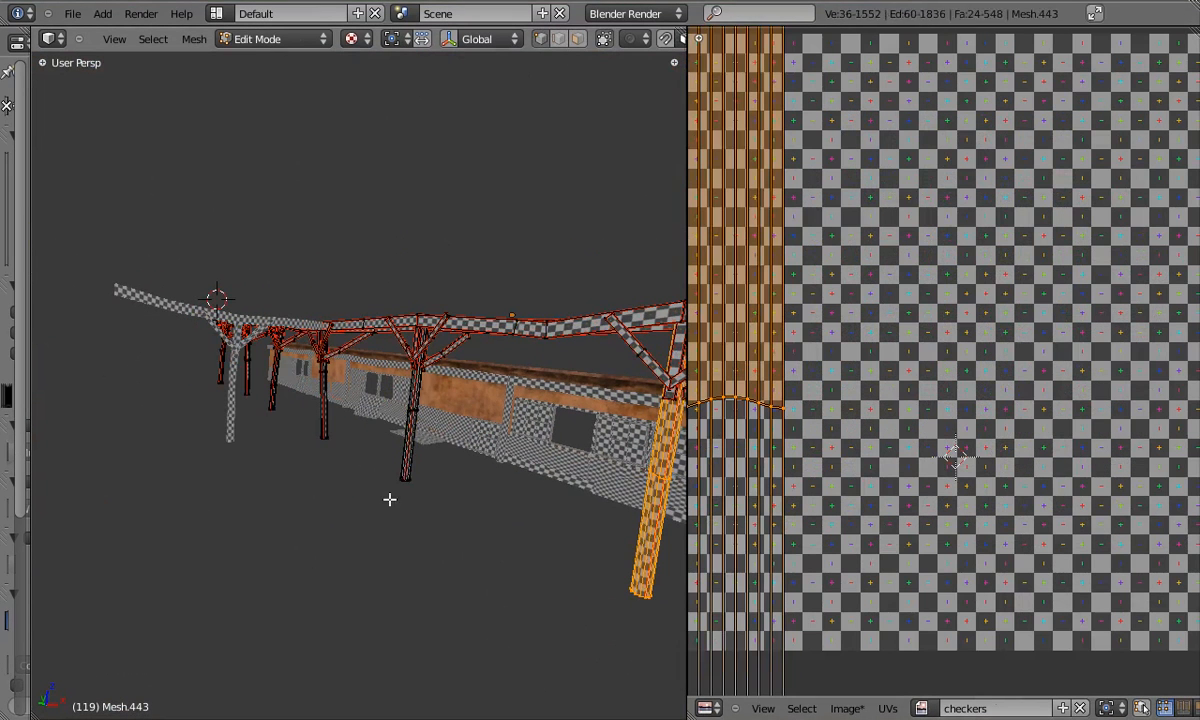
Select all the porch posts as linked geometry and separate them into their own object.
key("l")
key("l")
key("l")
key("l")
key("l")
left_click(337, 375)
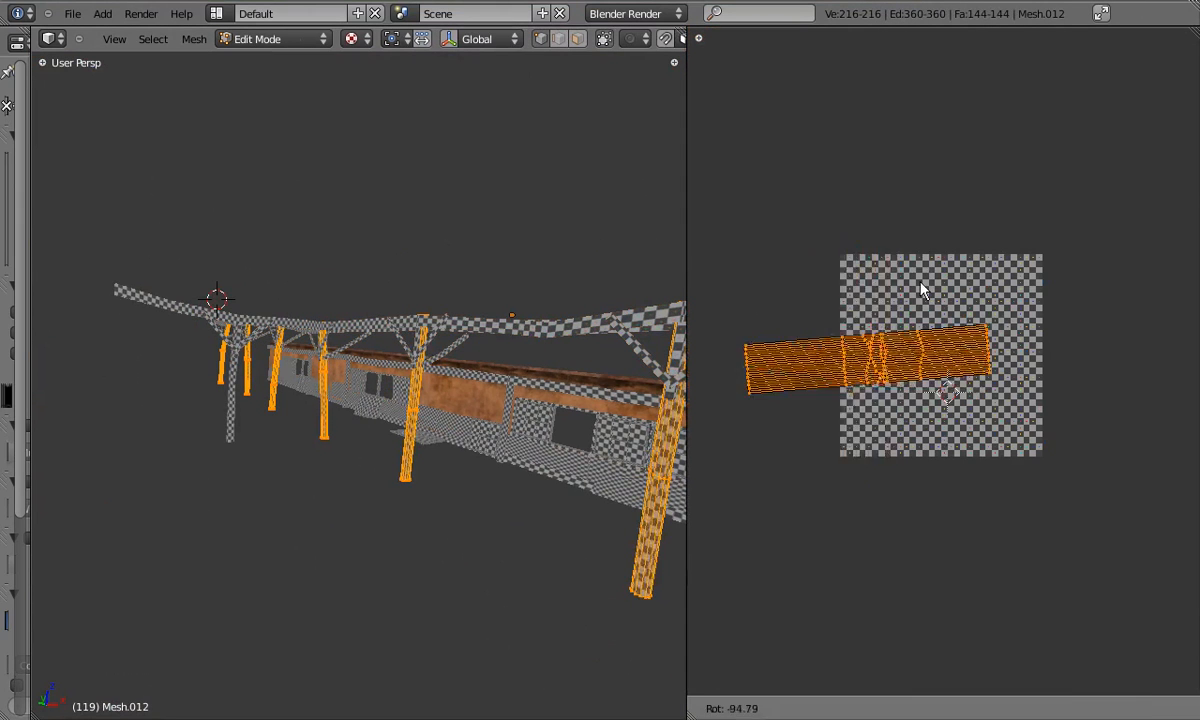
Rotate the porch posts' UVs a quarter turn and apply planksCol.png, spreading the islands along the dark brown planks.
left_click(825, 276)
scroll(892, 370, "up", 1)
left_click(916, 709)
left_click(959, 528)
key("a")
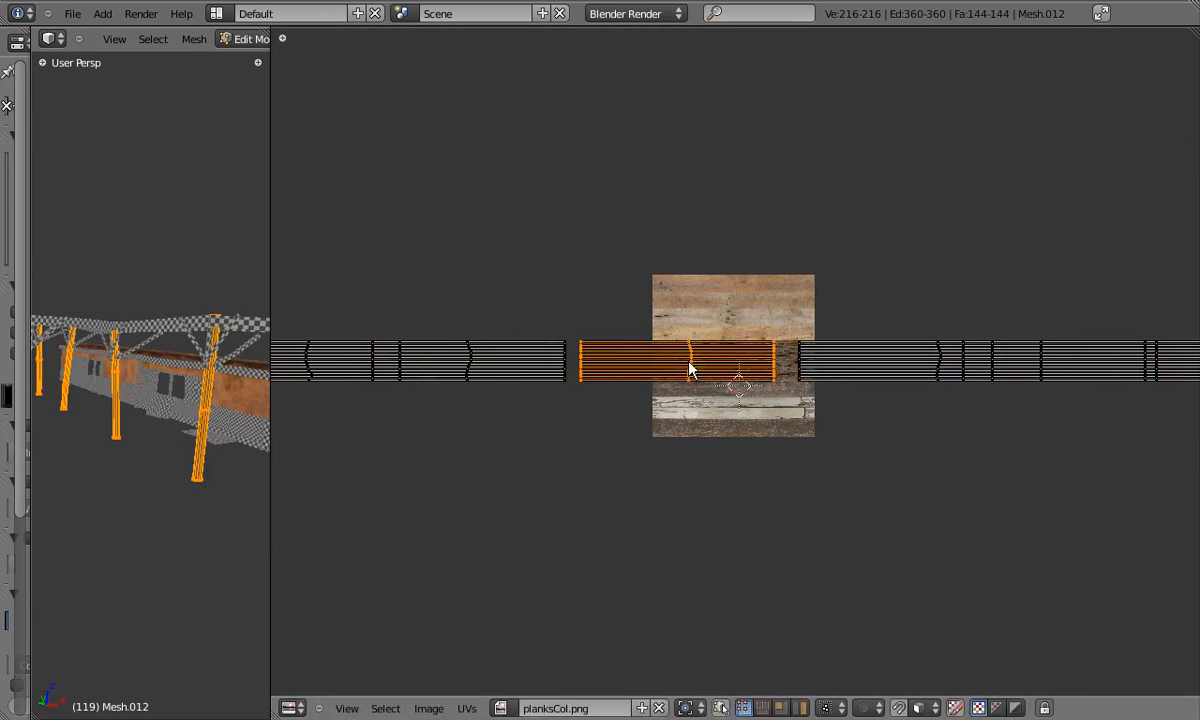
Widen the 3D view and separate the post of the end T-shaped frame from its beams and braces.
left_click_drag(269, 360, 829, 400)
scroll(530, 407, "up", 4)
key("Tab")
middle_click_drag(530, 407, 481, 417)
key("a")
right_click(396, 450)
key("Tab")
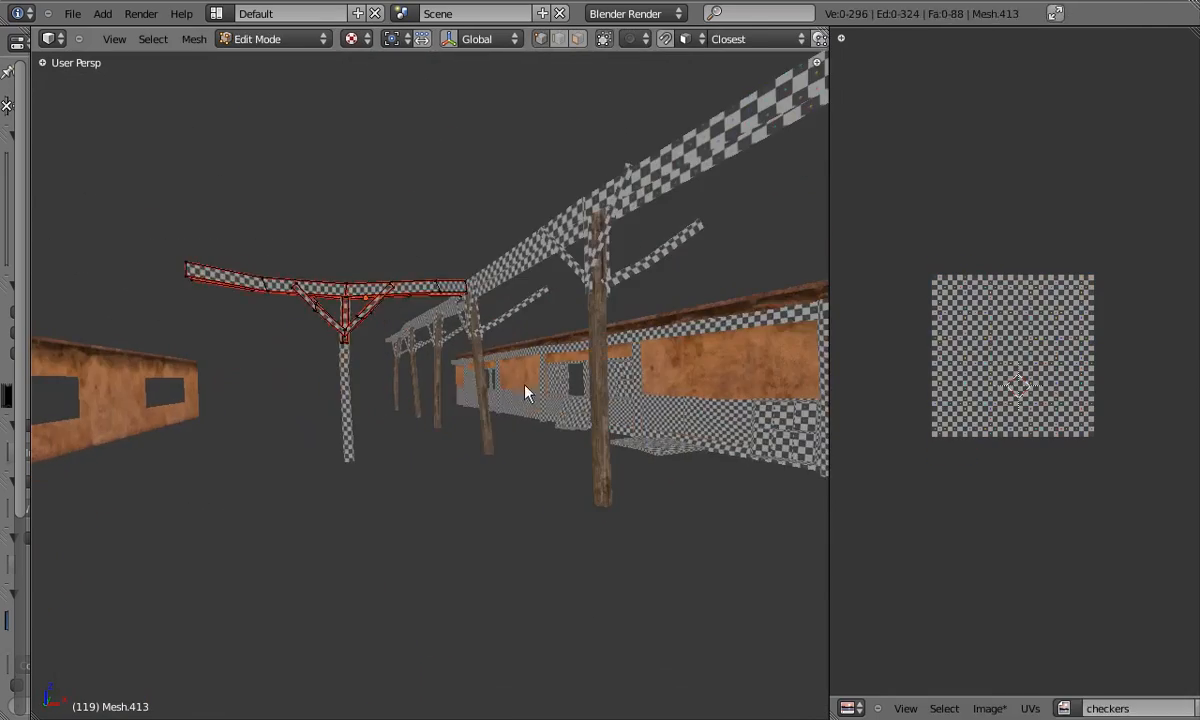
key("l")
key("a")
Select the posts along the warehouse wall as linked geometry and separate them from the wall framework.
middle_click_drag(540, 373, 522, 437)
key("l")
key("l")
key("l")
middle_click_drag(440, 380, 533, 343)
key("l")
key("l")
Join the separated wall posts and the end frame's post into one object, using wireframe display to pick them.
middle_click_drag(589, 380, 432, 284)
right_click(422, 320)
key("z")
middle_click_drag(206, 394, 351, 466)
right_click(351, 466, "shift")
key("ctrl+j")
key("z")
Rotate the joined posts' UVs about 90 degrees and apply planksCol.png to them.
key("Tab")
scroll(999, 560, "up", 2)
key("r")
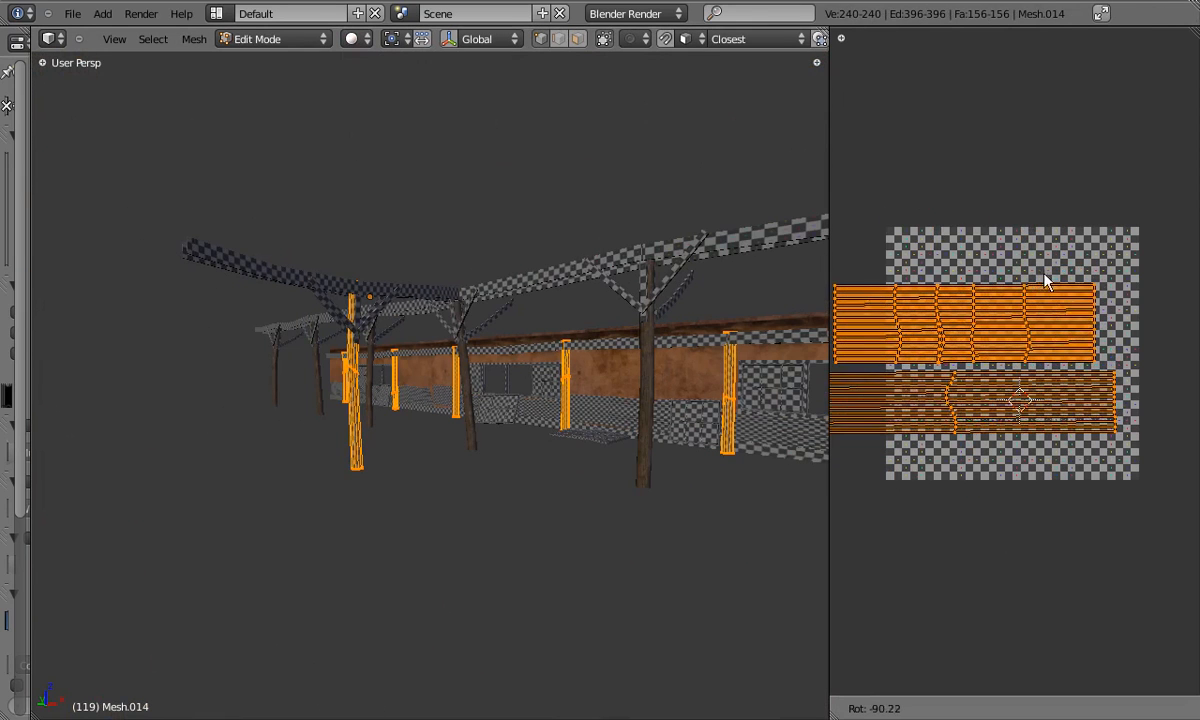
left_click(1057, 289)
left_click(1063, 708)
left_click(1066, 528)
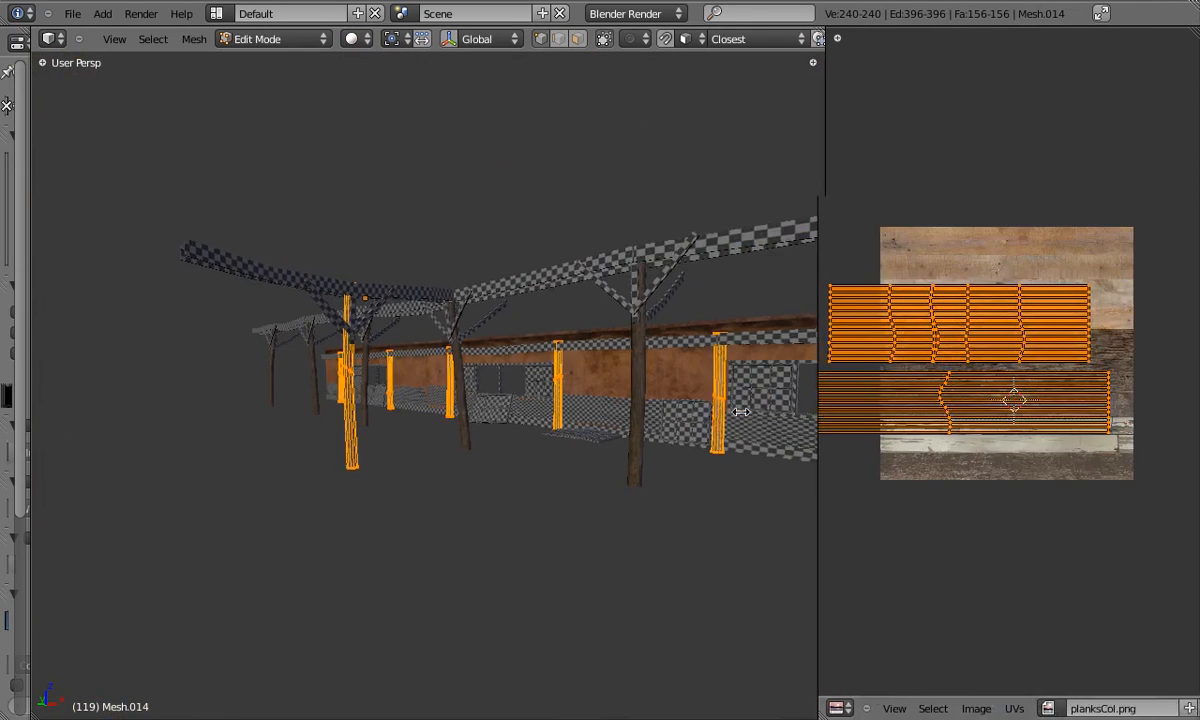
Widen the UV editor, move the upper post island group onto the dark brown planks and scale it to their height.
left_click_drag(830, 411, 541, 408)
scroll(1008, 370, "up", 4)
key("a")
key("l")
key("g")
left_click(1022, 358)
key("s")
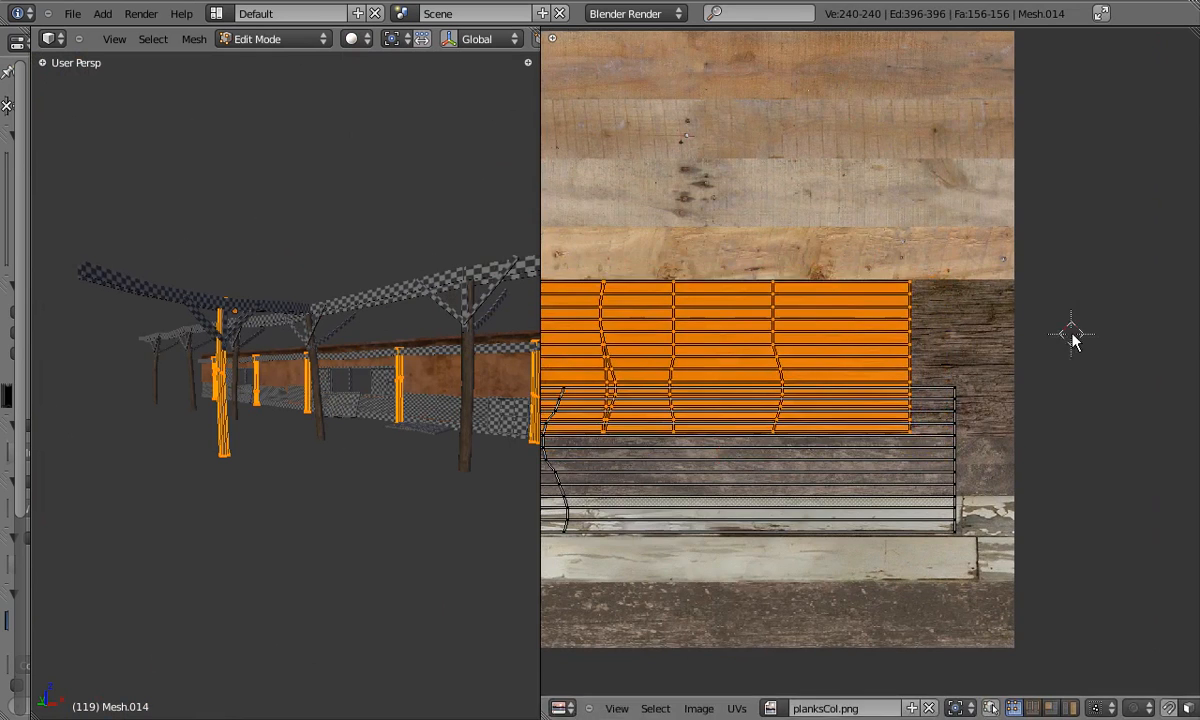
left_click(1076, 332)
Move the remaining lower post island group up onto the dark brown planks and scale it to fit their height.
scroll(900, 380, "down", 3)
right_click(741, 400, "alt")
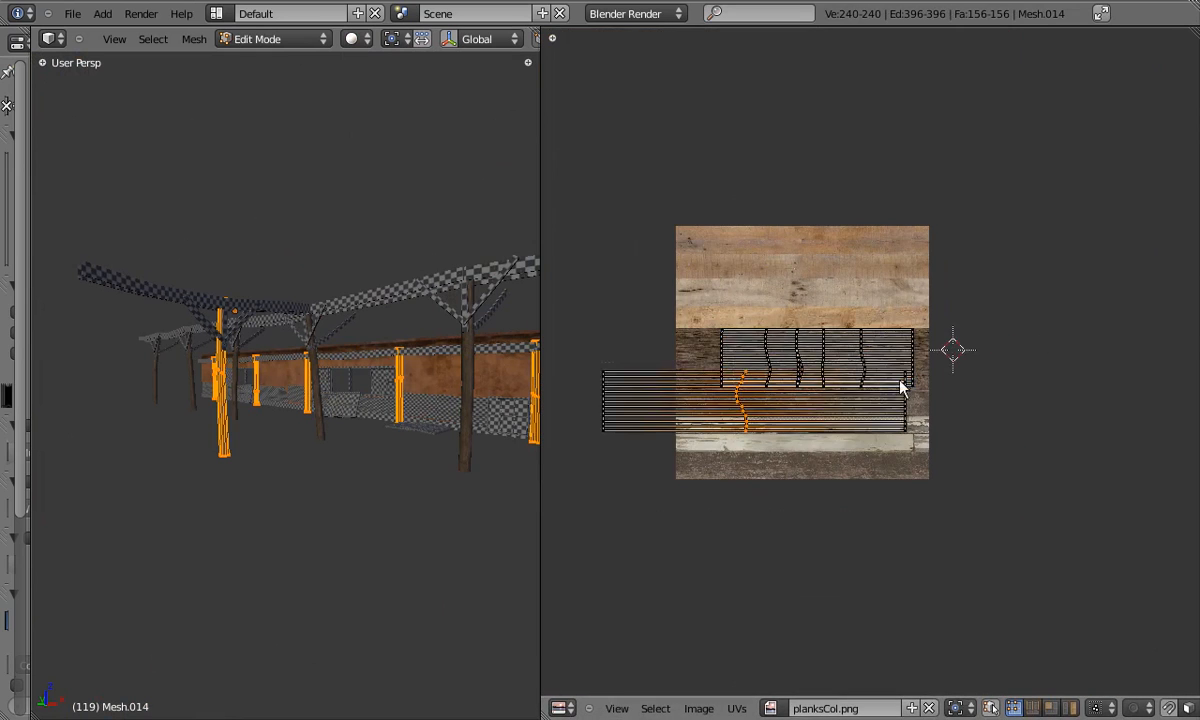
key("g")
left_click(716, 336)
scroll(716, 336, "up", 3)
middle_click_drag(716, 336, 866, 347)
key("s")
left_click(904, 310)
Select overlapping post islands on the dark brown planks and slide them sideways, away from the others.
key("a")
key("l")
scroll(785, 330, "down", 2)
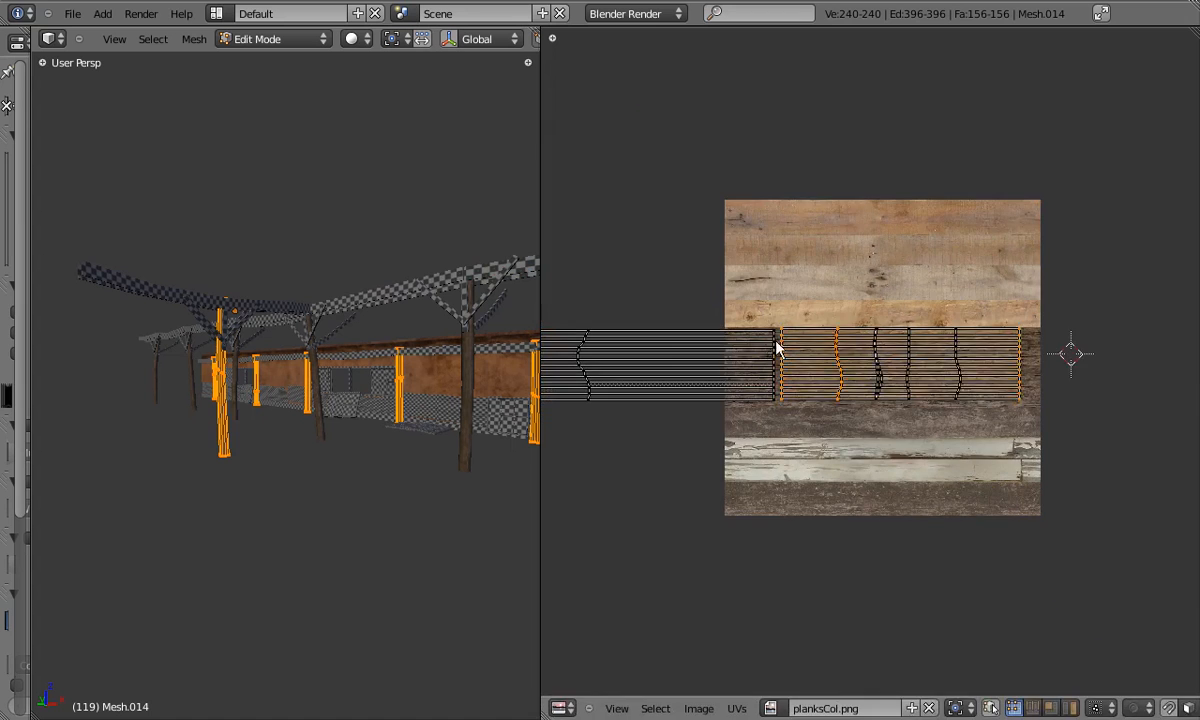
key("l")
scroll(968, 362, "down", 3)
middle_click_drag(968, 362, 867, 363)
key("g")
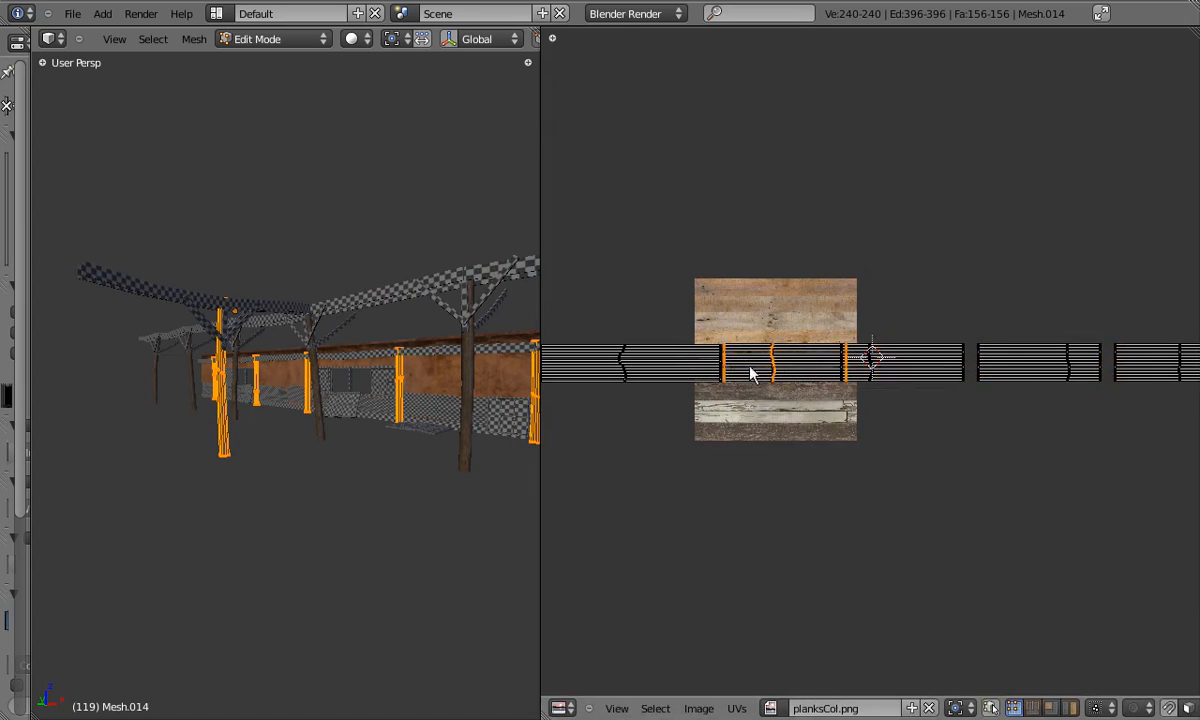
Slide the selected post island far along the X axis to continue the dark brown row.
scroll(768, 367, "up", 1)
middle_click_drag(768, 367, 602, 367)
key("g")
key("x")
left_click(1158, 365)
Select another linked post island, place it just beyond the texture's edge in the dark brown row and finish editing.
scroll(1000, 368, "down", 1)
key("a")
key("l")
key("g")
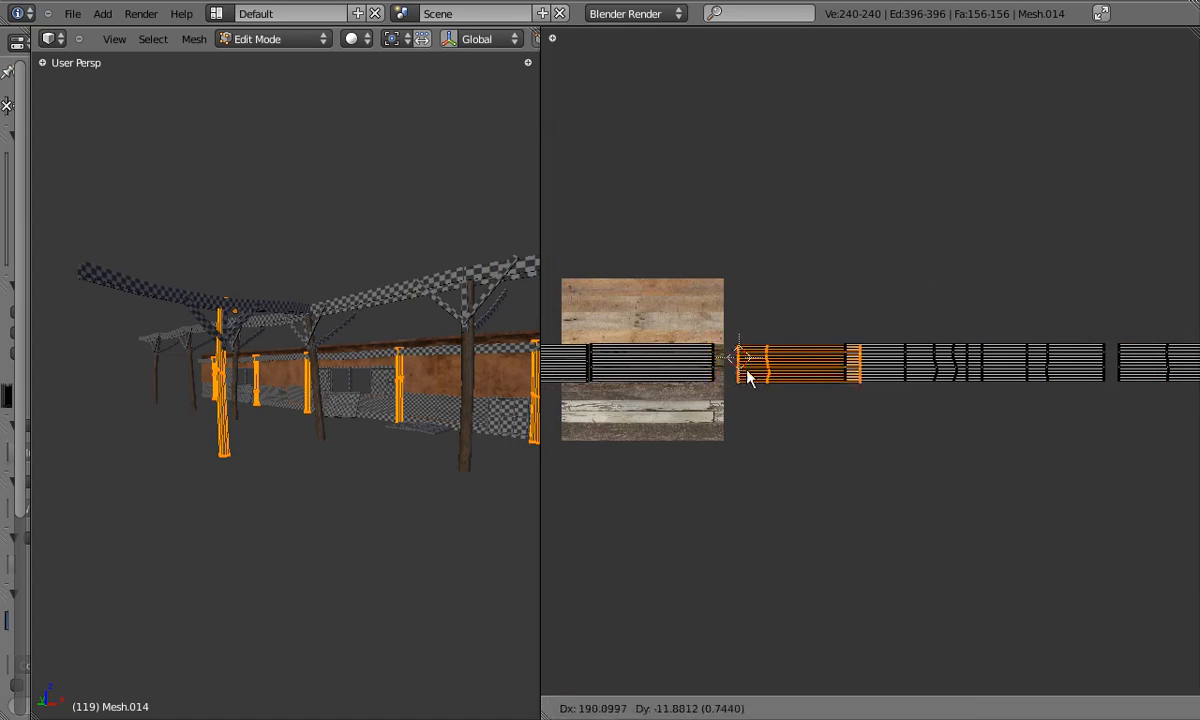
left_click(836, 367)
key("Tab")
Select the end T-shaped frame's beams and braces and apply planksCol.png to all their faces.
scroll(332, 415, "up", 3)
middle_click_drag(332, 415, 308, 378)
right_click(313, 348)
right_click(295, 325)
key("Tab")
key("a")
scroll(600, 330, "down", 2)
middle_click_drag(532, 452, 450, 455)
left_click(775, 708)
left_click(795, 528)
Zoom in on the T-shaped frame and move its selected UV islands onto the wood planks.
scroll(303, 343, "up", 3)
middle_click_drag(303, 343, 244, 383)
key("a")
key("l")
key("a")
key("a")
scroll(670, 356, "down", 2)
scroll(760, 334, "up", 7)
key("g")
left_click(990, 530)
Adjust the placement of the frame's UV islands and check the wood grain on its beams and braces.
key("Tab")
key("Tab")
key("g")
key("Tab")
scroll(209, 383, "down", 4)
scroll(257, 383, "up", 5)
key("Tab")
Box-select the thin middle row of frame islands and shift it vertically along the Y axis.
scroll(764, 361, "down", 1)
key("a")
key("b")
left_click_drag(764, 361, 1082, 409)
middle_click_drag(1110, 405, 762, 368)
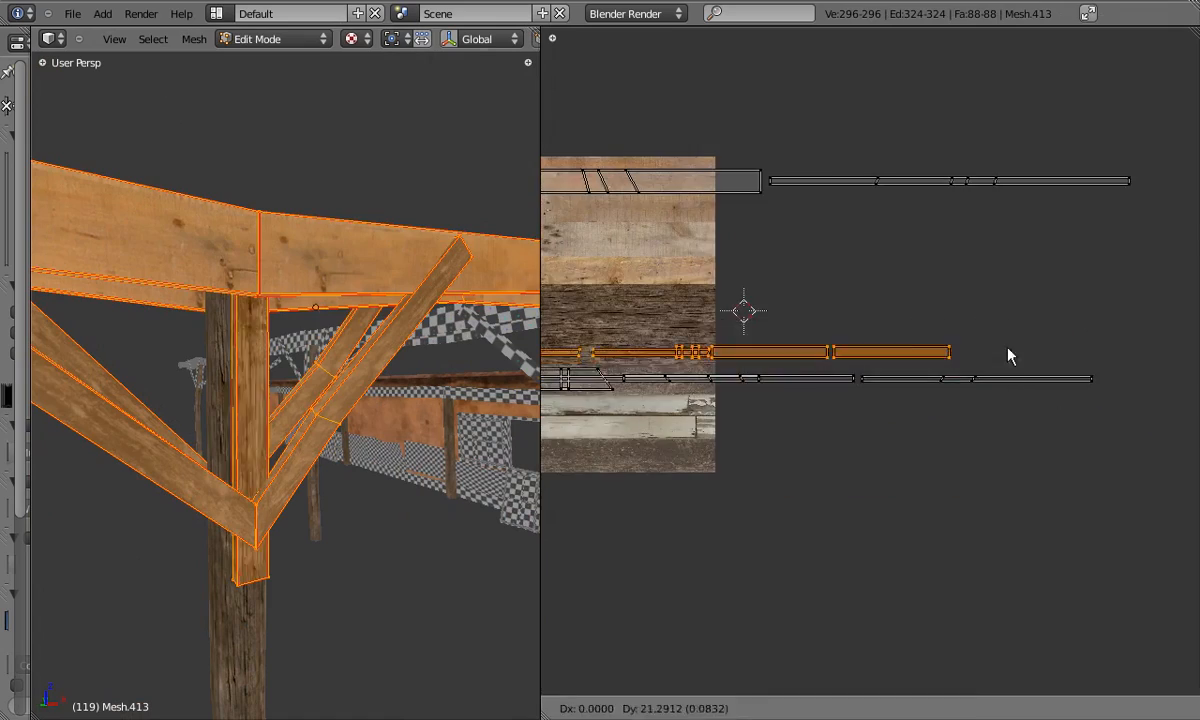
Box-select the middle row of brace islands, move it onto the bottom weathered plank and scale it up by about 1.09.
key("b")
left_click_drag(1007, 369, 780, 340)
middle_click_drag(758, 393, 878, 397)
key("g")
key("Tab")
scroll(260, 410, "down", 4)
middle_click_drag(260, 410, 270, 368)
scroll(270, 368, "up", 5)
key("Tab")
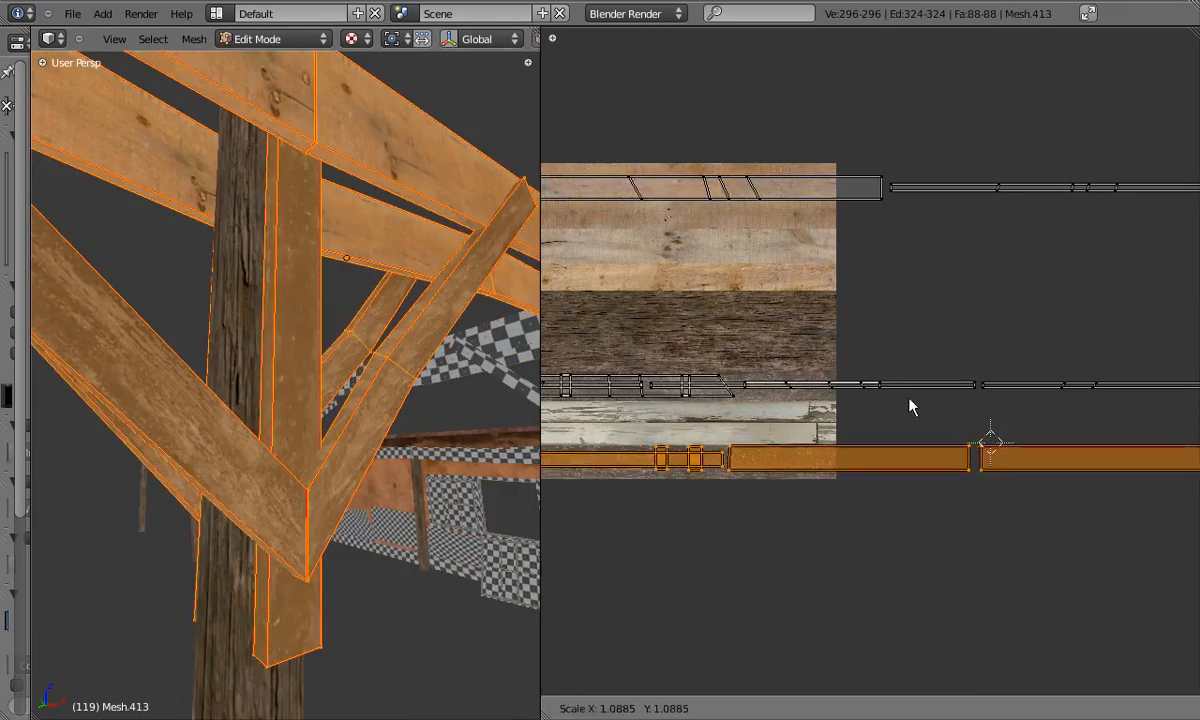
Box-select the frame's top row of beam islands and move and scale it to fit the top light plank.
key("Tab")
scroll(289, 450, "down", 5)
middle_click_drag(289, 450, 185, 380)
key("Tab")
scroll(788, 285, "down", 6)
key("a")
key("a")
key("a")
key("b")
left_click_drag(562, 288, 990, 338)
scroll(846, 308, "up", 5)
key("a")
key("b")
left_click_drag(548, 215, 1135, 285)
scroll(849, 312, "up", 3)
key("g")
left_click(922, 345)
key("s")
left_click(980, 330)
Select one set of linked beam islands in the top row and shift it vertically onto a lower light plank.
scroll(980, 320, "down", 6)
scroll(900, 345, "up", 2)
key("l")
scroll(868, 352, "down", 2)
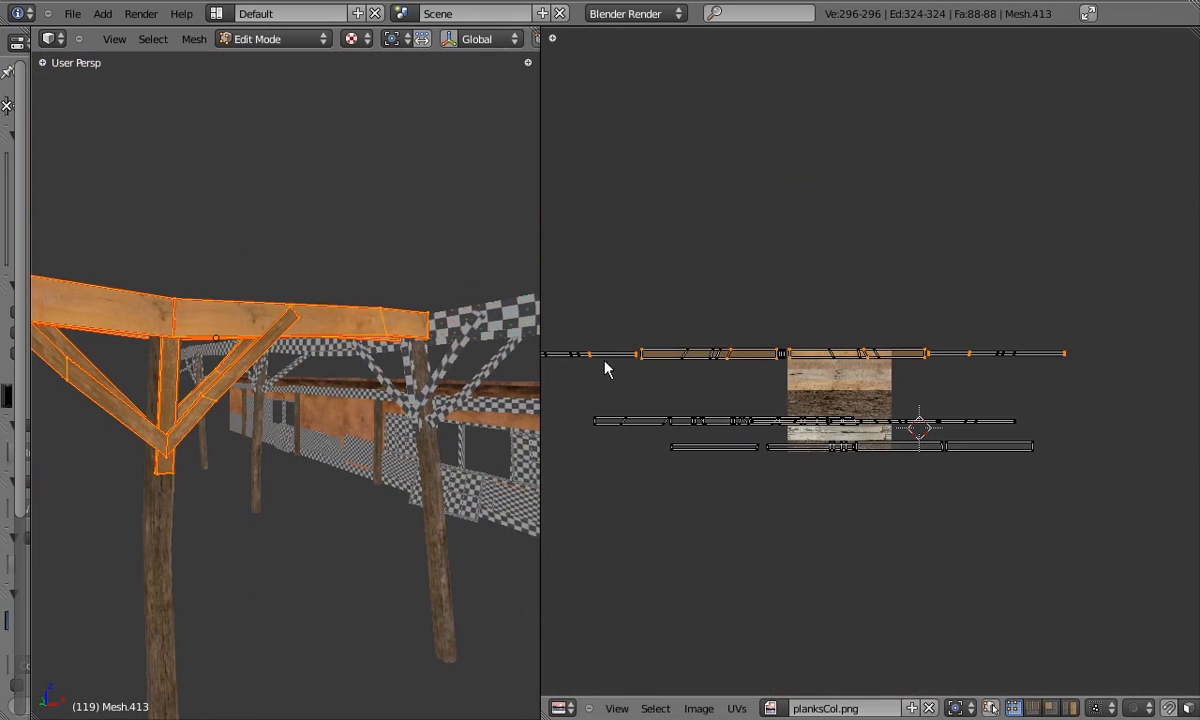
left_click(890, 390)
scroll(892, 380, "up", 7)
key("g")
key("y")
left_click(918, 285)
Select a second set of linked beam islands and move it along the Y axis onto another light plank.
scroll(930, 300, "down", 7)
key("a")
key("l")
key("alt+a")
key("l")
scroll(850, 330, "up", 4)
key("g")
key("y")
left_click(876, 368)
Shift a further linked set of beam islands vertically on the light planks and check the frame's textured beams.
scroll(850, 365, "down", 4)
key("a")
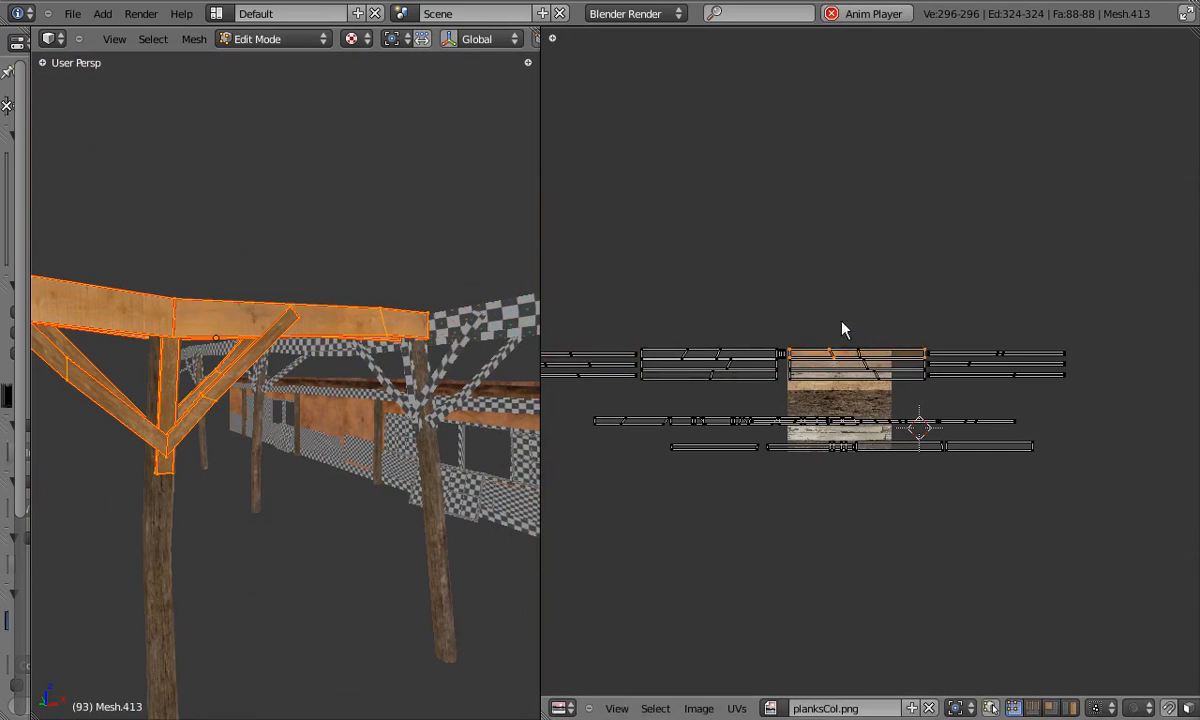
scroll(870, 340, "up", 4)
key("g")
key("y")
key("Tab")
middle_click_drag(285, 335, 319, 480)
scroll(318, 335, "down", 3)
scroll(347, 335, "up", 4)
key("Tab")
key("a")
key("z")
key("z")
right_click(352, 453, "ctrl+alt")
Select the long row of porch beams and braces and apply planksCol.png to its faces.
key("Tab")
scroll(352, 453, "down", 8)
middle_click_drag(316, 345, 539, 331)
left_click_drag(539, 331, 762, 320)
right_click(425, 318)
middle_click_drag(425, 318, 375, 343)
key("Tab")
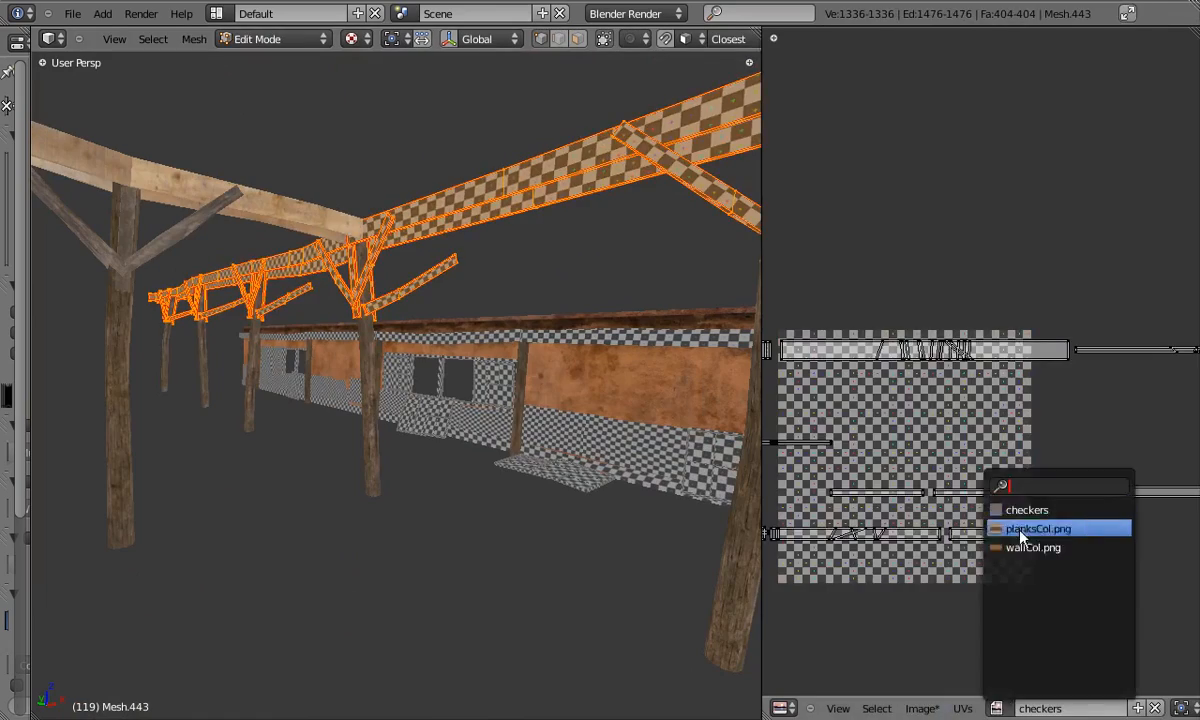
left_click(1022, 533)
Box-select the long frame's lowest row of UV islands and shift it vertically along the Y axis.
key("Tab")
middle_click_drag(300, 300, 280, 327)
key("Tab")
left_click_drag(762, 430, 1012, 450)
key("b")
scroll(935, 455, "up", 6)
key("g")
key("y")
left_click(951, 305)
Check the grain on the long frame's braces and move their UV row onto the bottom weathered plank.
key("Tab")
middle_click_drag(400, 355, 435, 368)
key("Tab")
key("g")
key("y")
left_click(1005, 590)
key("Tab")
key("Tab")
middle_click_drag(950, 528, 982, 315)
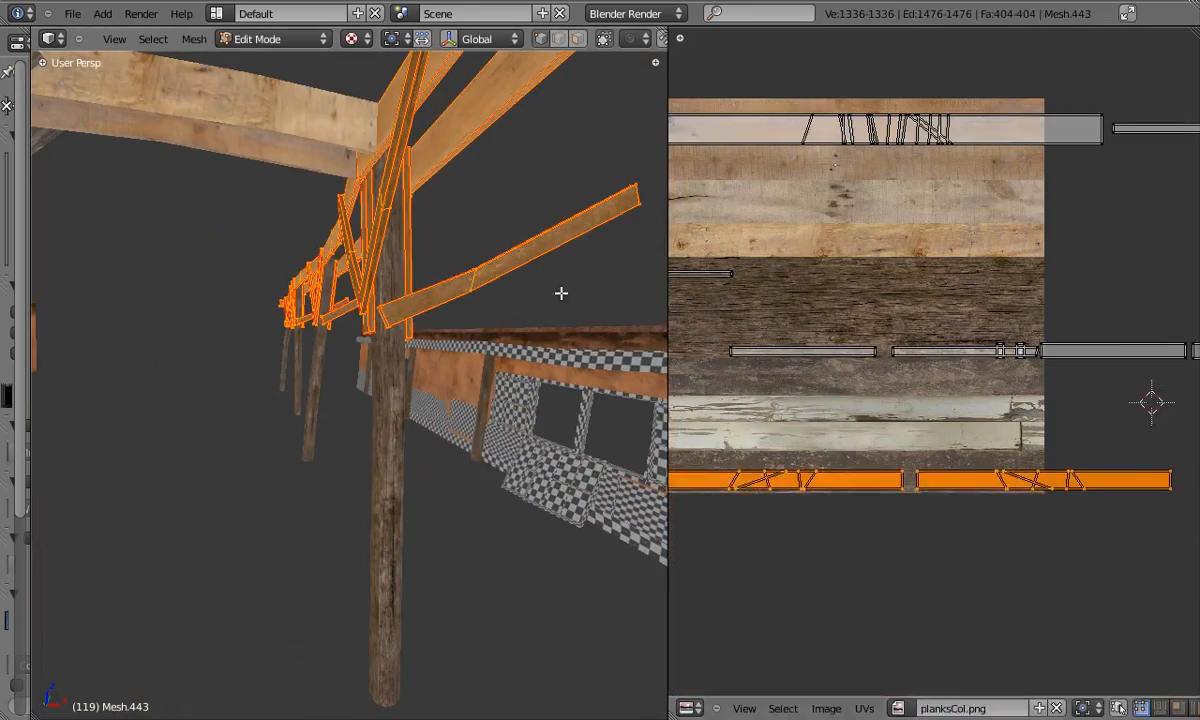
Spread the overlapping linked brace islands out horizontally along the bottom weathered plank.
key("Tab")
middle_click_drag(430, 390, 382, 262)
key("Tab")
left_click_drag(668, 268, 424, 268)
scroll(781, 258, "down", 5)
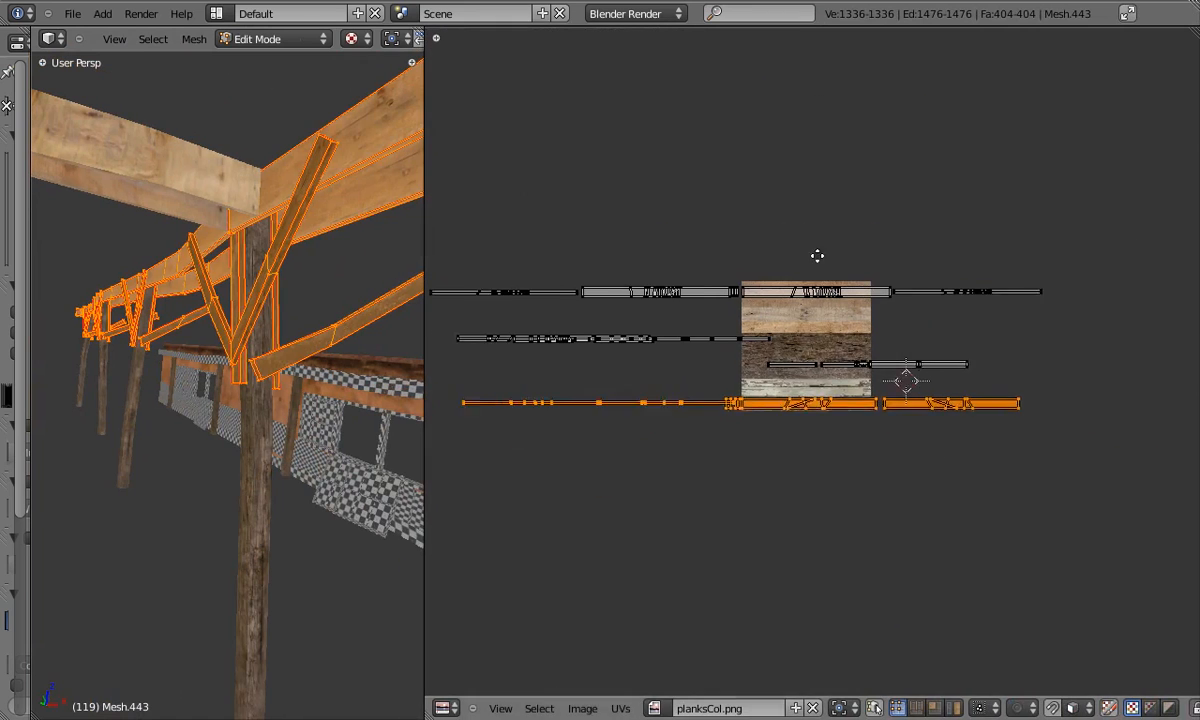
scroll(775, 418, "up", 1)
key("g")
scroll(1027, 376, "down", 2)
right_click(784, 405)
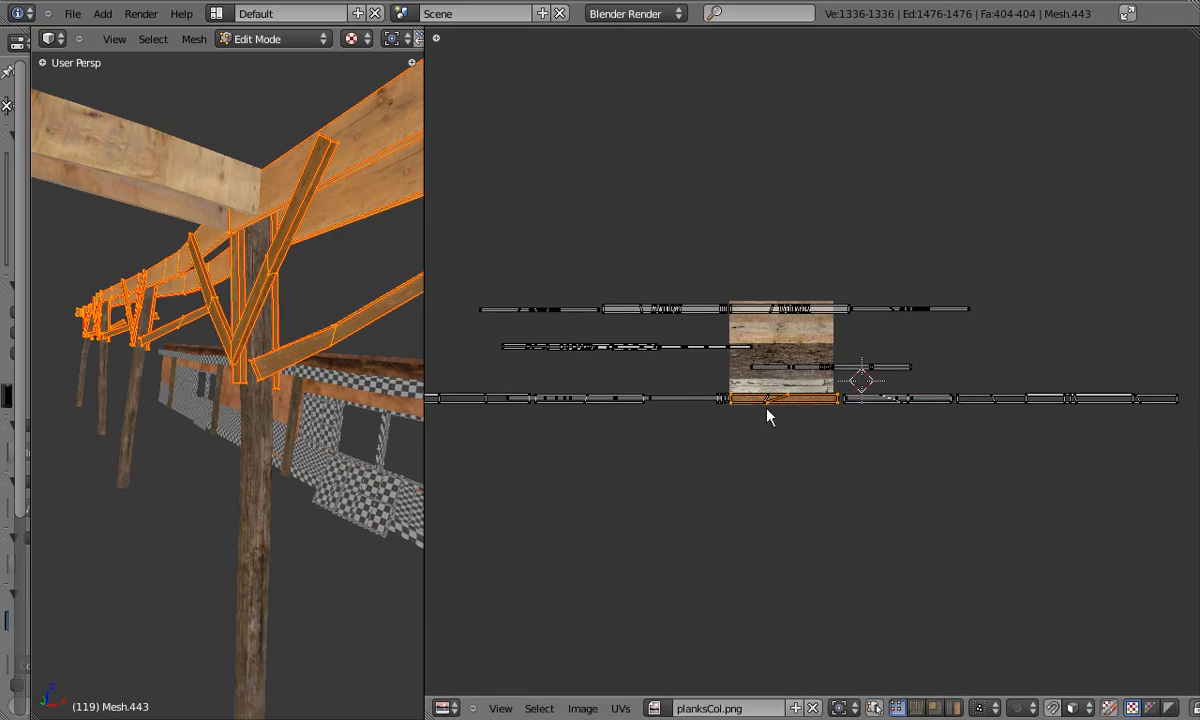
left_click(811, 404)
Move the upper middle row of thin islands down onto the grey plank above the white boards and check the braces.
key("a")
scroll(823, 277, "up", 3)
scroll(800, 290, "down", 3)
middle_click_drag(646, 334, 752, 344)
scroll(752, 344, "up", 2)
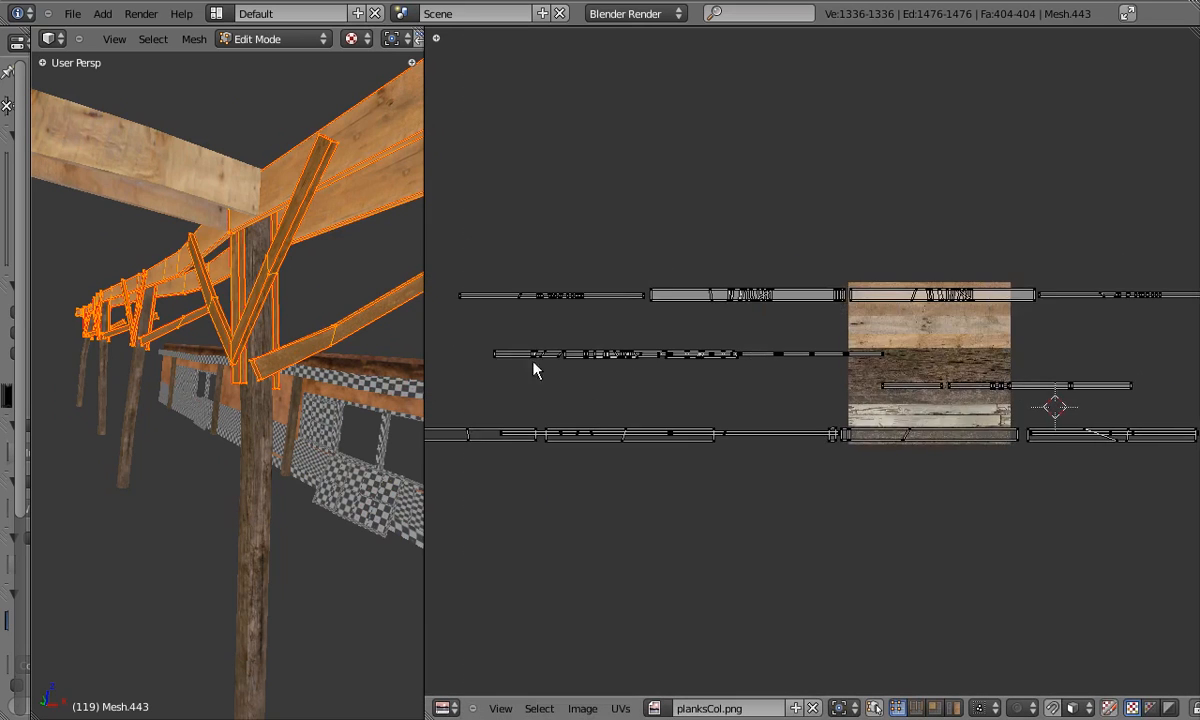
scroll(958, 380, "up", 4)
middle_click_drag(958, 380, 718, 278)
left_click(999, 376)
key("Tab")
middle_click_drag(270, 320, 249, 361)
key("Tab")
Box-select the remaining row of islands beside the grey plank and move it onto the bottom weathered plank.
scroll(743, 317, "down", 4)
key("a")
key("b")
left_click_drag(743, 317, 1070, 362)
scroll(811, 329, "up", 4)
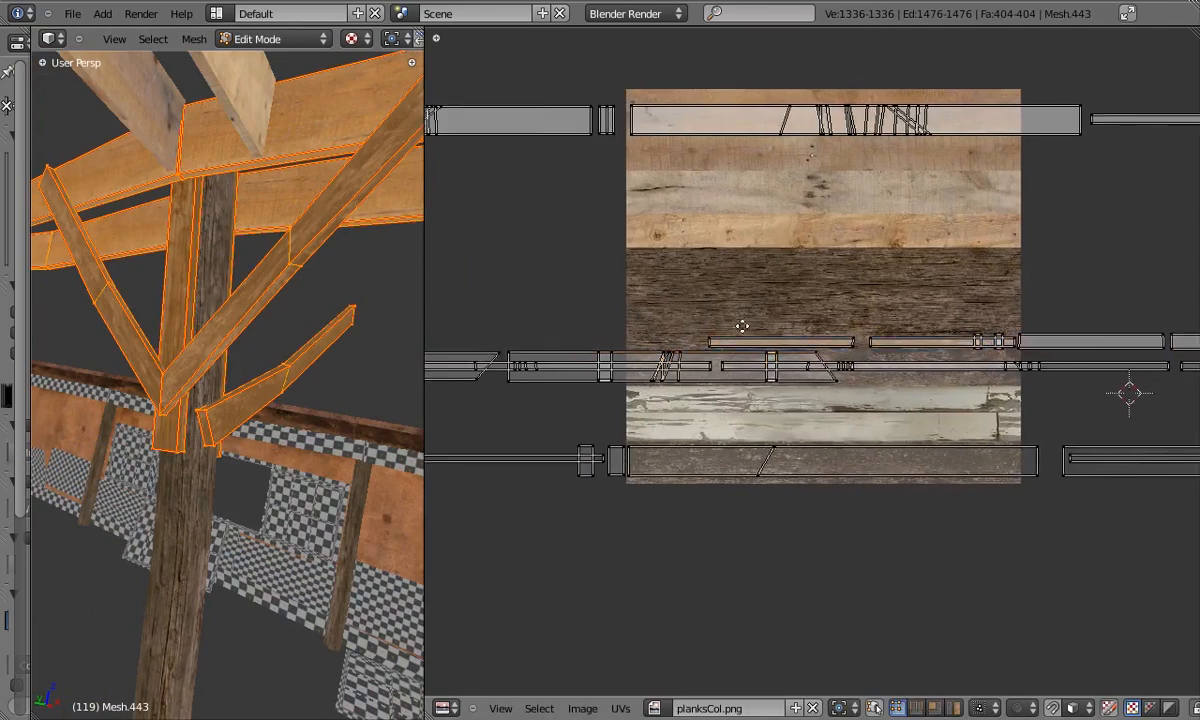
key("g")
key("Tab")
middle_click_drag(163, 351, 300, 300)
key("Tab")
Move and scale the long frame's entire top row of beam islands to fit the top light plank.
scroll(742, 169, "down", 7)
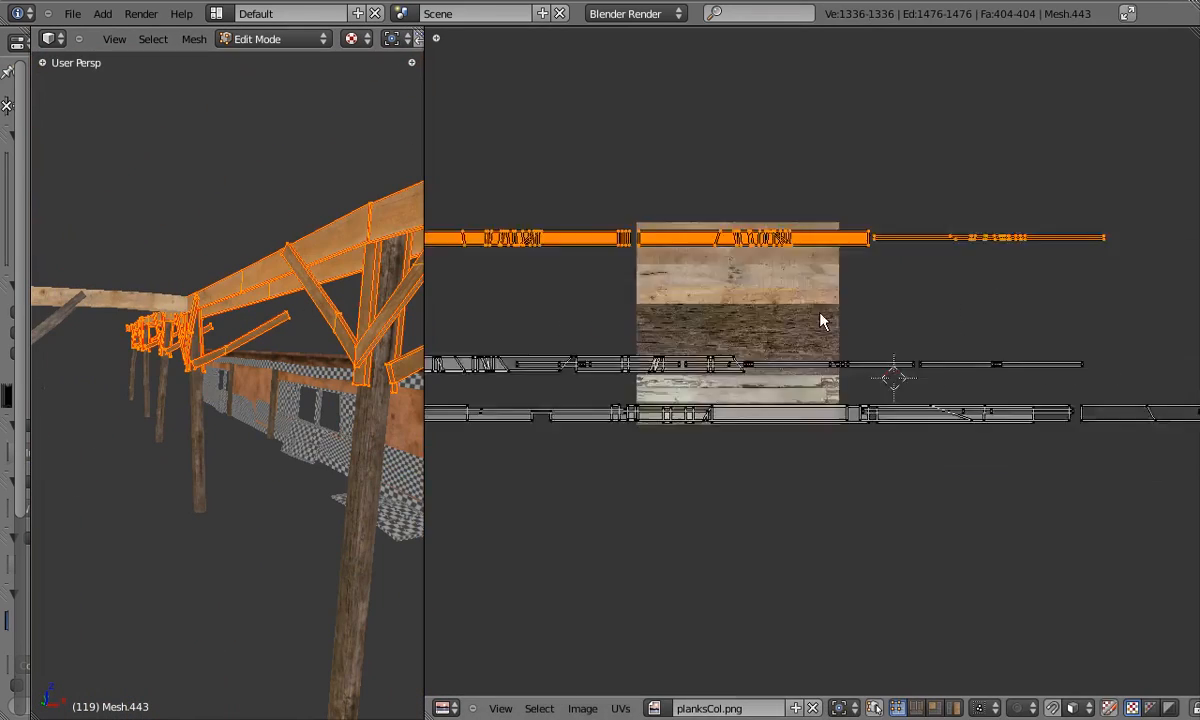
scroll(834, 326, "up", 10)
key("g")
key("s")
key("g")
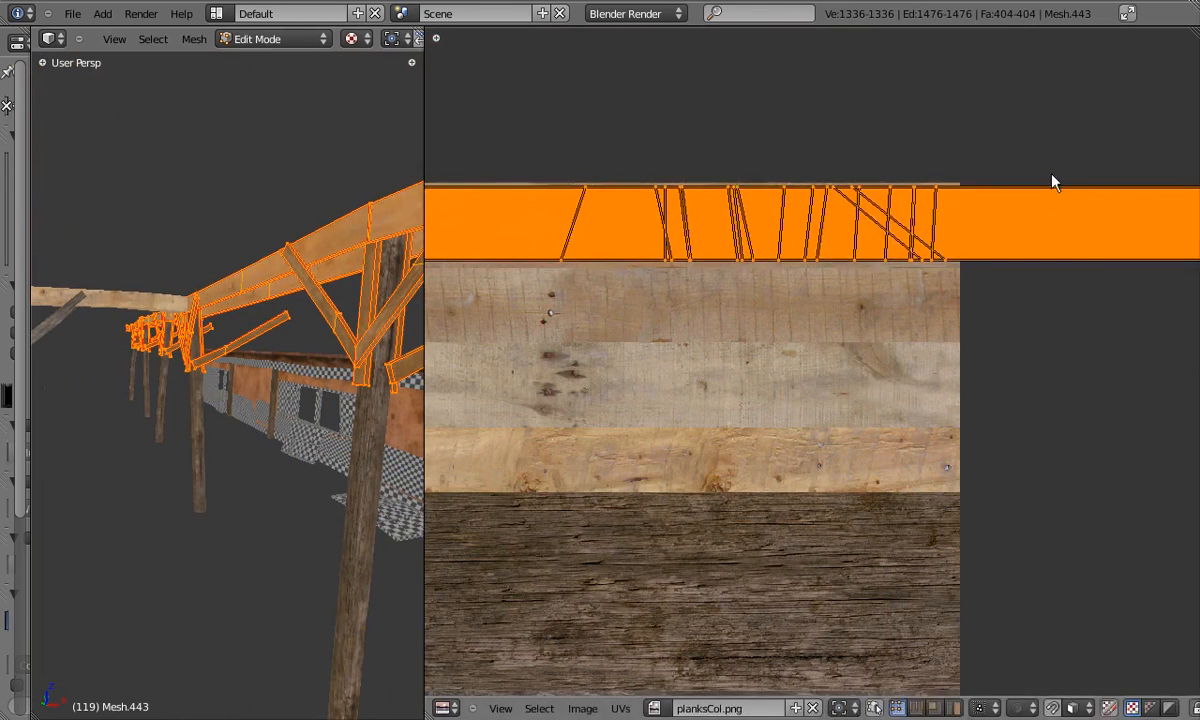
left_click(1052, 182)
Fit a linked set of the long frame's beam islands onto the second light plank by moving and scaling it.
scroll(866, 295, "down", 8)
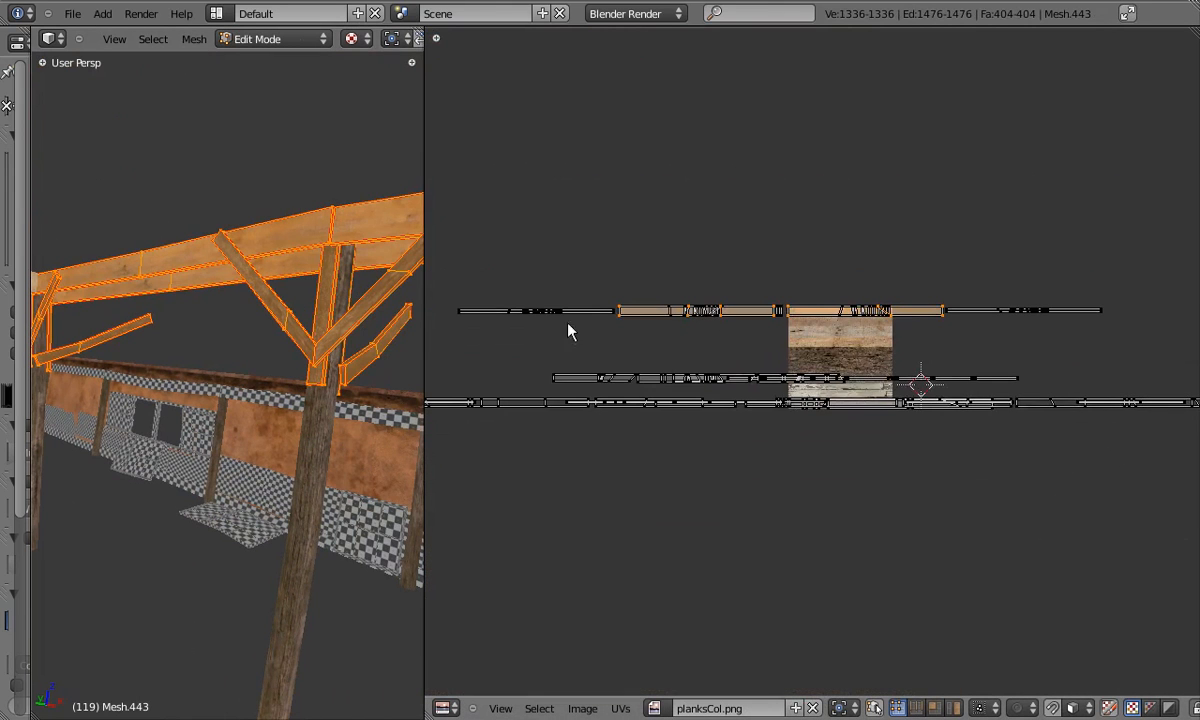
scroll(1033, 312, "up", 6)
key("g")
left_click(989, 210)
key("s")
key("g")
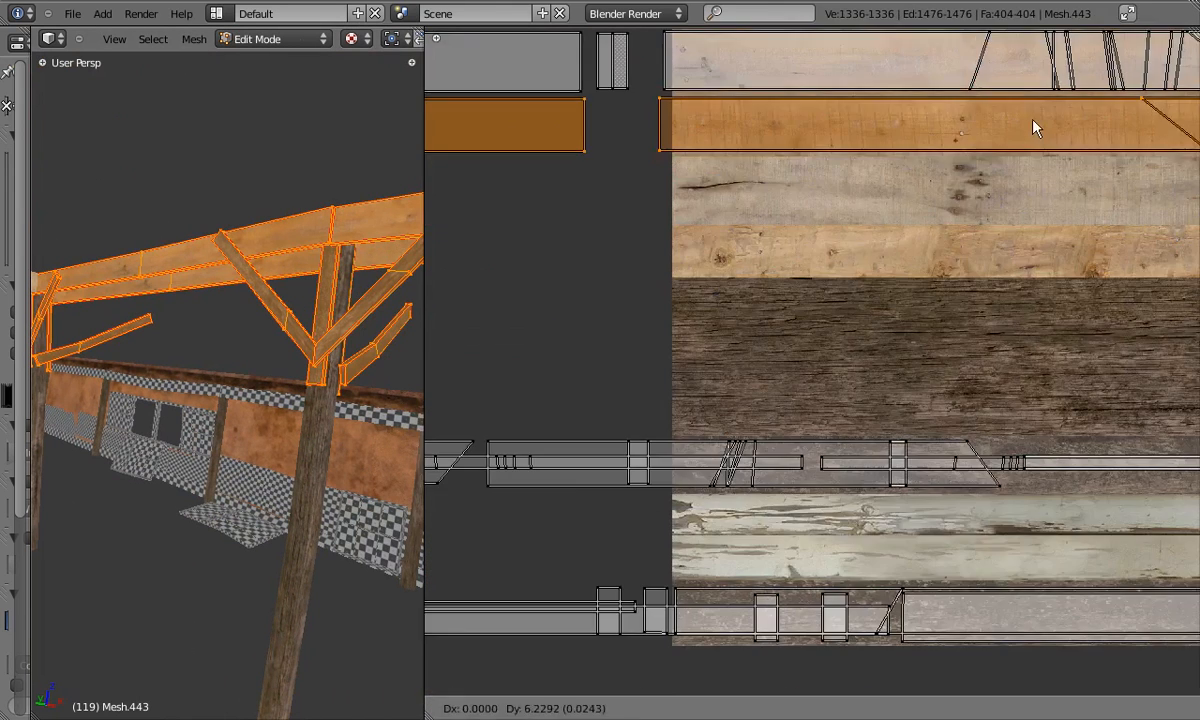
left_click(1034, 118)
Select another linked set of beam islands from the top row and move it vertically onto the third light plank.
scroll(1040, 117, "down", 4)
key("a")
key("l")
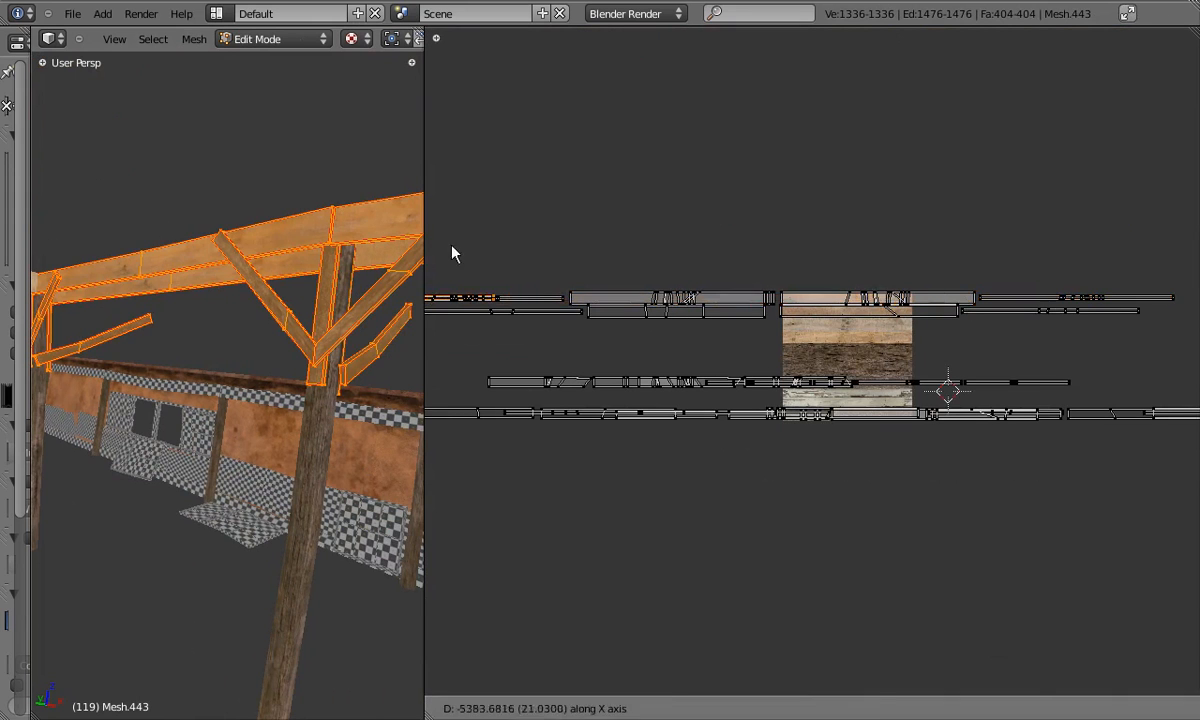
scroll(970, 252, "up", 4)
key("g")
key("y")
left_click(1006, 240)
Select a further linked set of beam islands and scale it to fit the fourth light plank.
scroll(960, 262, "down", 4)
key("a")
key("l")
scroll(1037, 299, "up", 6)
key("s")
left_click(738, 150)
scroll(772, 151, "down", 2)
key("a")
scroll(742, 346, "up", 2)
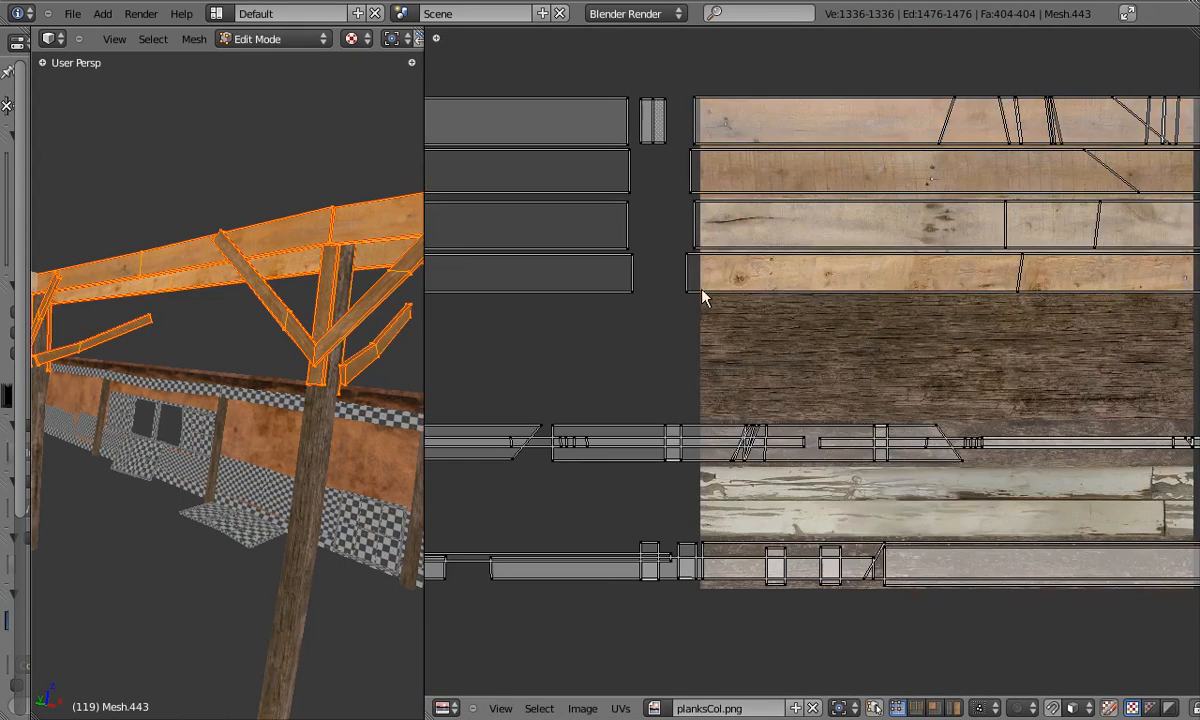
Select the linked beam islands on the fourth light plank and slide them along the X axis.
key("l")
key("g")
right_click(691, 296)
scroll(691, 292, "up", 3)
key("g")
key("x")
left_click(855, 237)
Adjust the vertical placement of the linked beam islands on the top light plank.
scroll(920, 275, "down", 4)
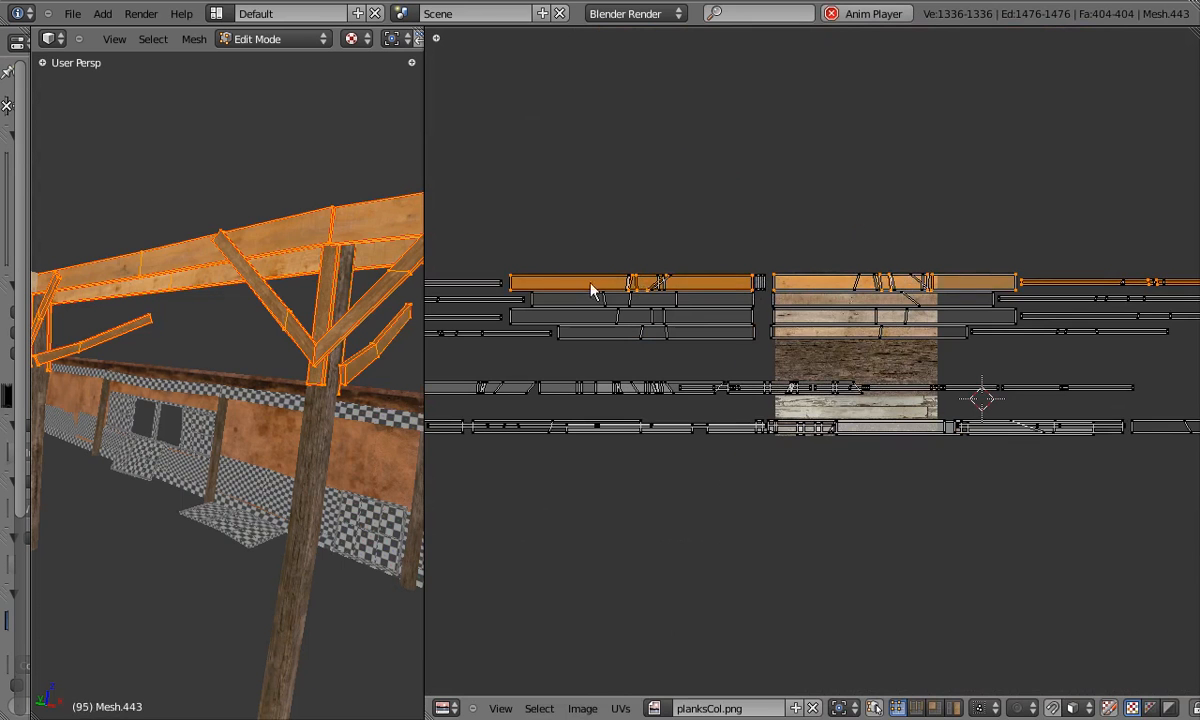
scroll(485, 287, "up", 4)
key("g")
key("y")
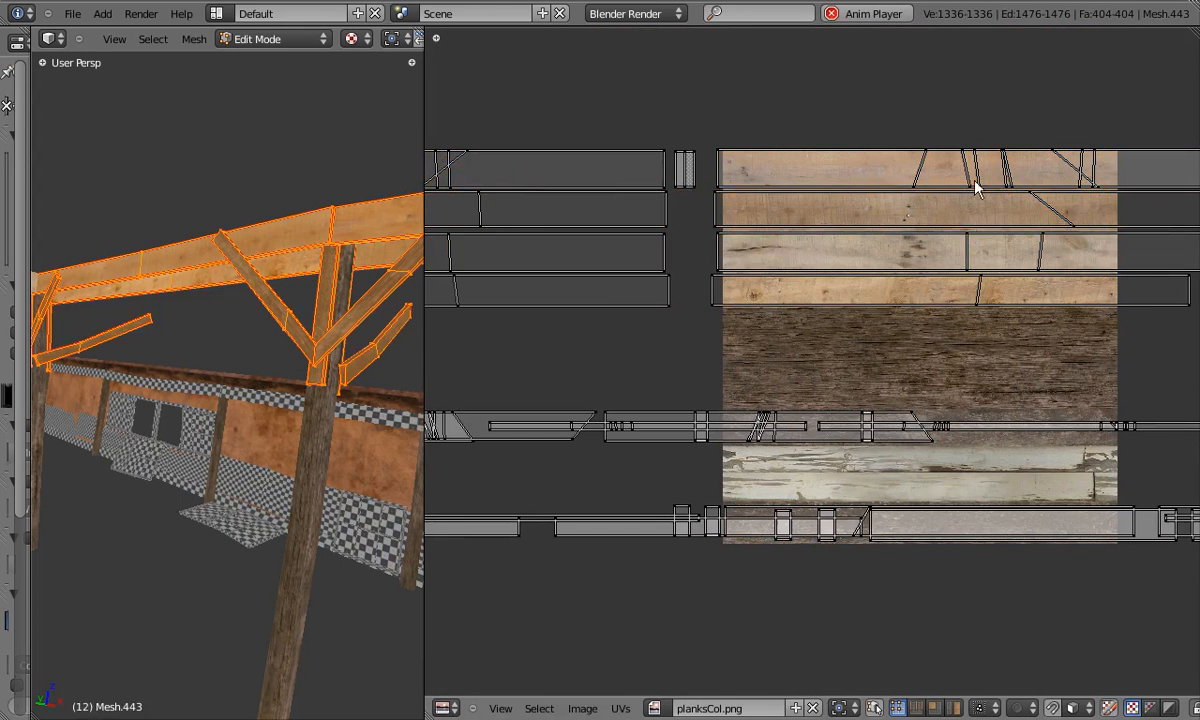
Select linked beam islands in the top row, adjust their vertical placement on the light planks and slide them along the X axis.
scroll(877, 223, "down", 3)
key("l")
scroll(1025, 275, "down", 1)
middle_click_drag(1031, 276, 898, 293)
key("l")
key("l")
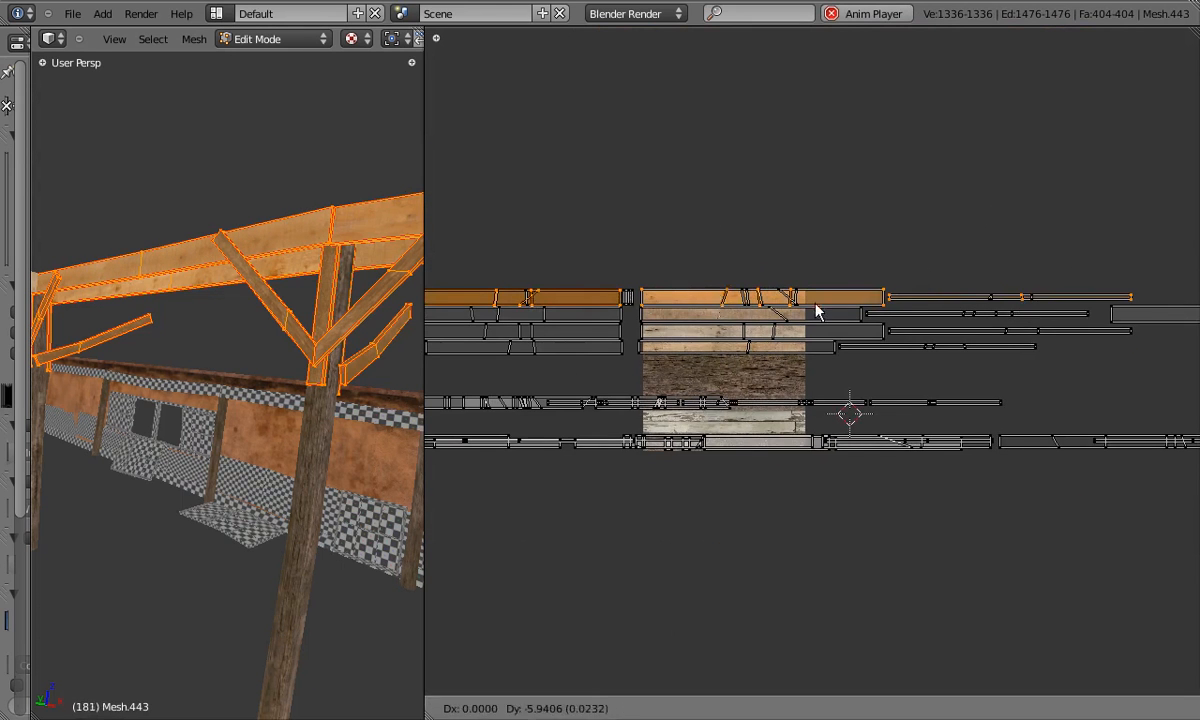
scroll(822, 336, "up", 5)
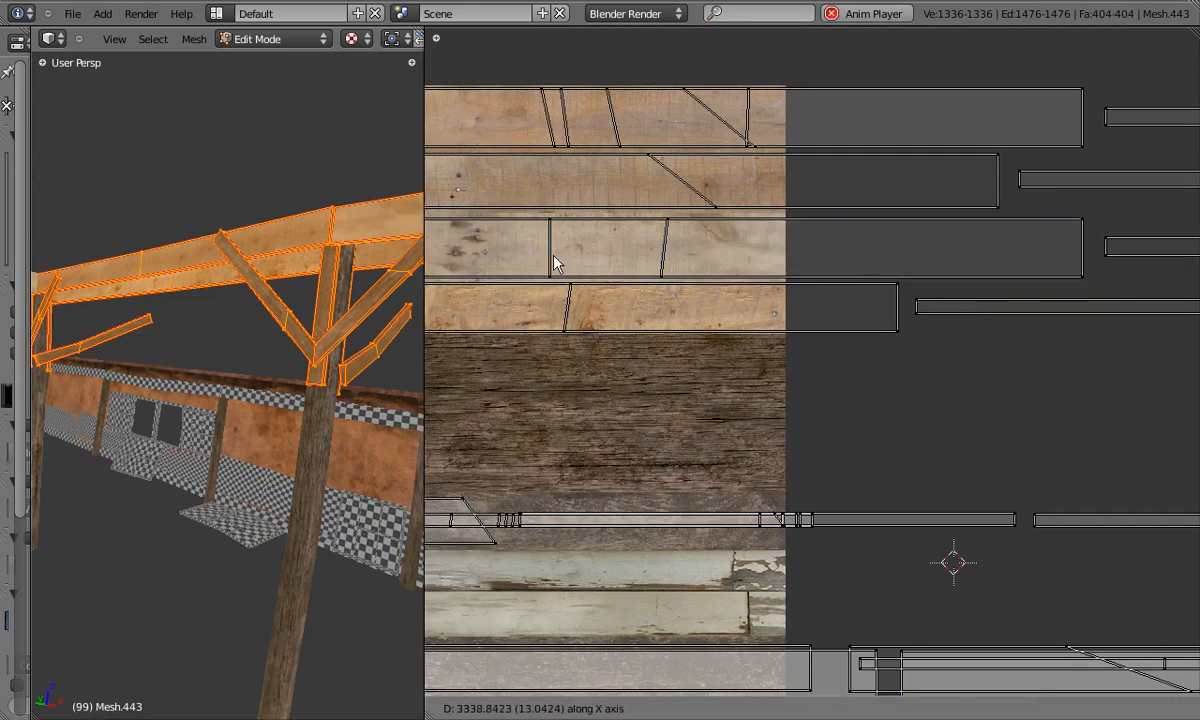
left_click(887, 283)
Finish editing the porch beams, enlarge the 3D view and select the warehouse wall's upper and lower trim beams.
scroll(870, 279, "down", 9)
key("Tab")
key("a")
middle_click_drag(385, 345, 297, 381)
scroll(316, 351, "down", 2)
scroll(297, 381, "down", 5)
scroll(297, 381, "up", 4)
left_click_drag(424, 405, 676, 405)
right_click(534, 279)
key("KP_Decimal")
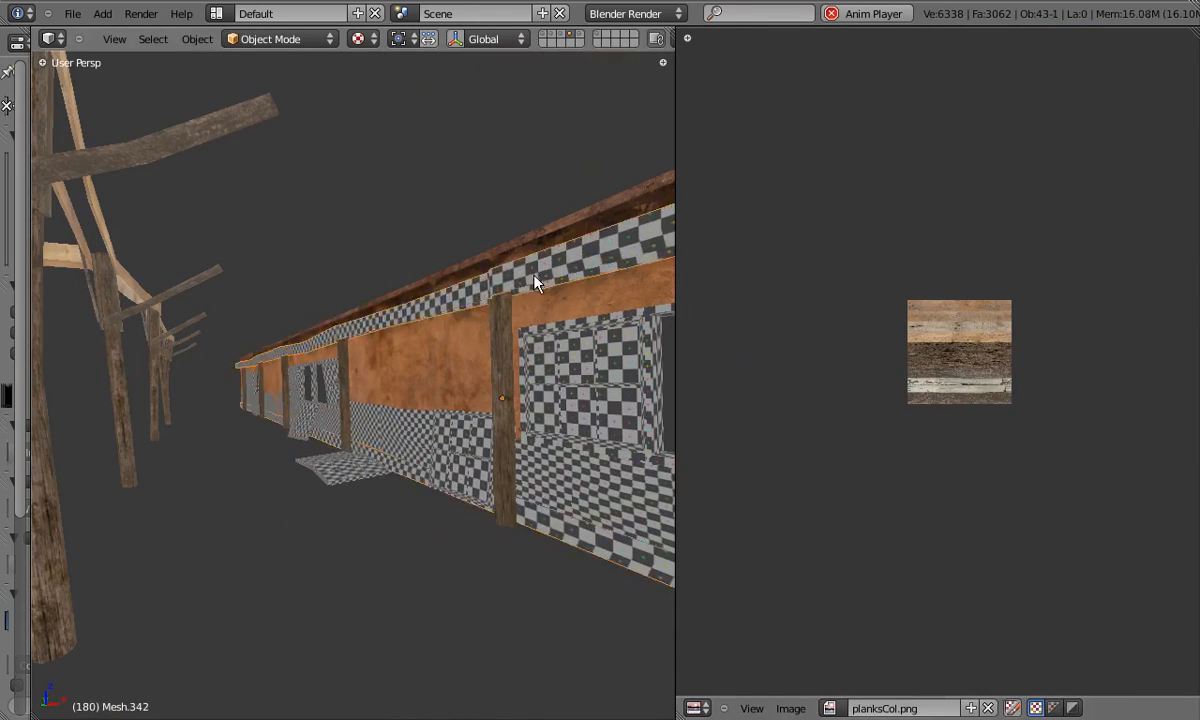
Apply planksCol.png to the wall trim beams and move their UVs vertically onto the top light plank.
left_click_drag(932, 708, 928, 690)
left_click(914, 709)
left_click(946, 560)
scroll(970, 299, "up", 8)
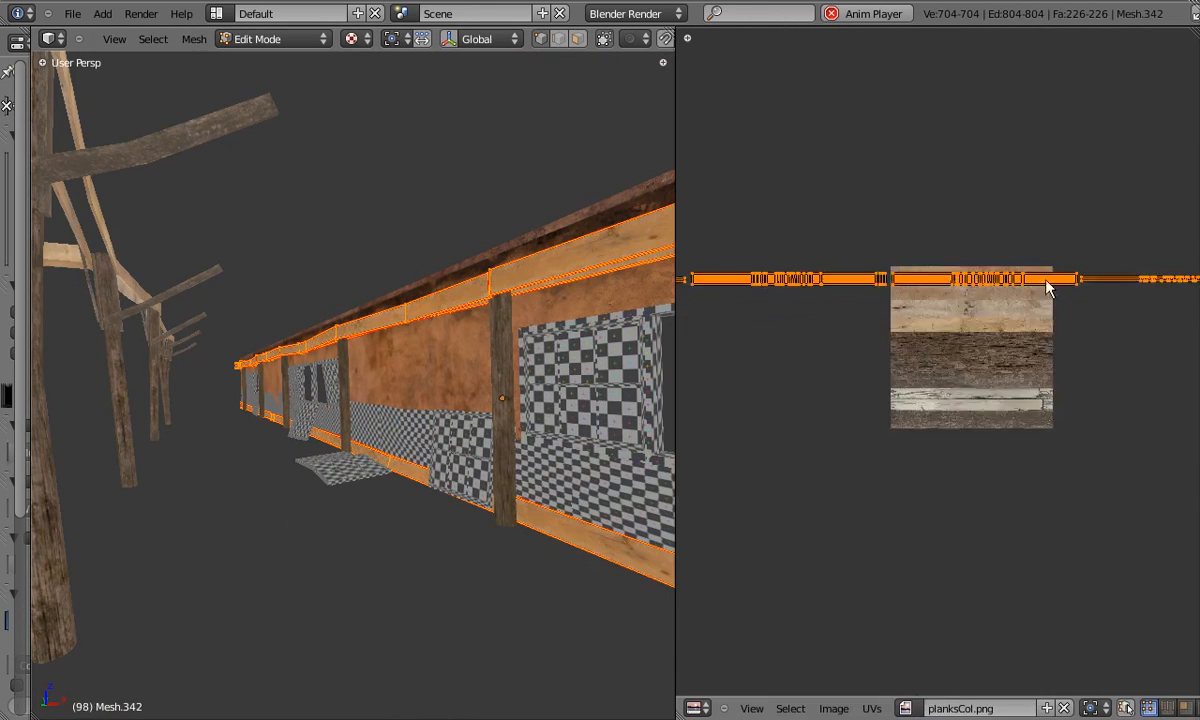
key("g")
key("y")
left_click(1058, 240)
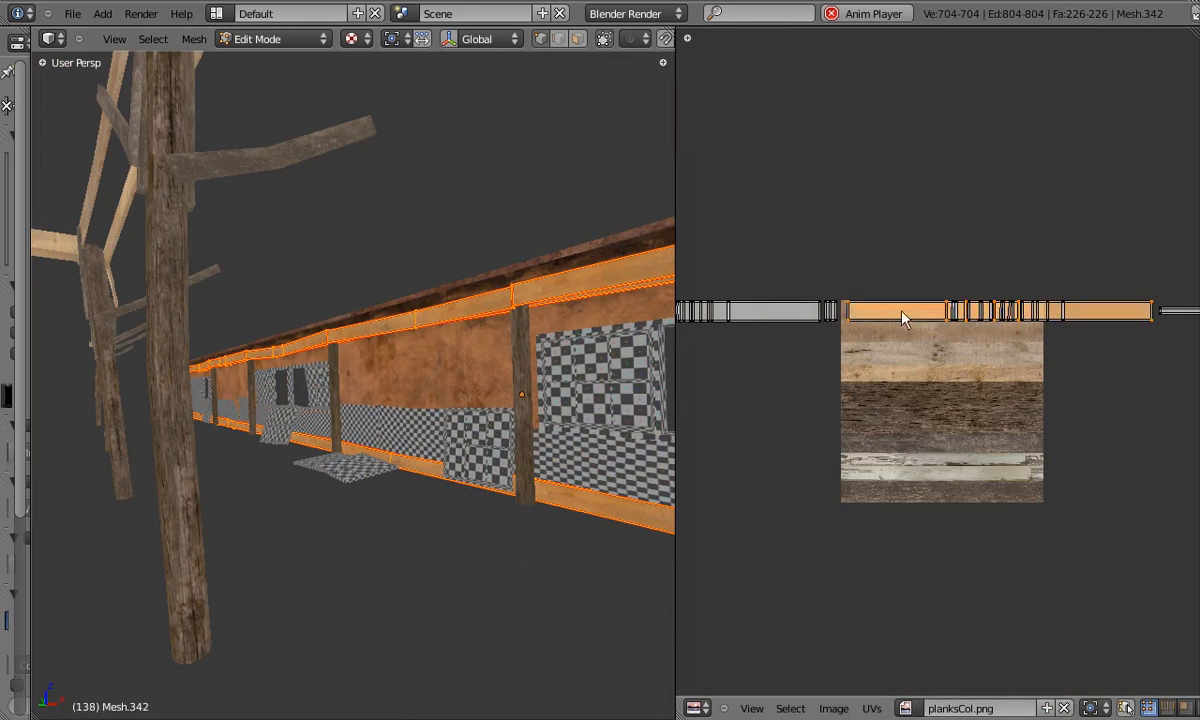
Select a linked set of trim islands and scale it to fit the second light plank.
scroll(940, 328, "down", 4)
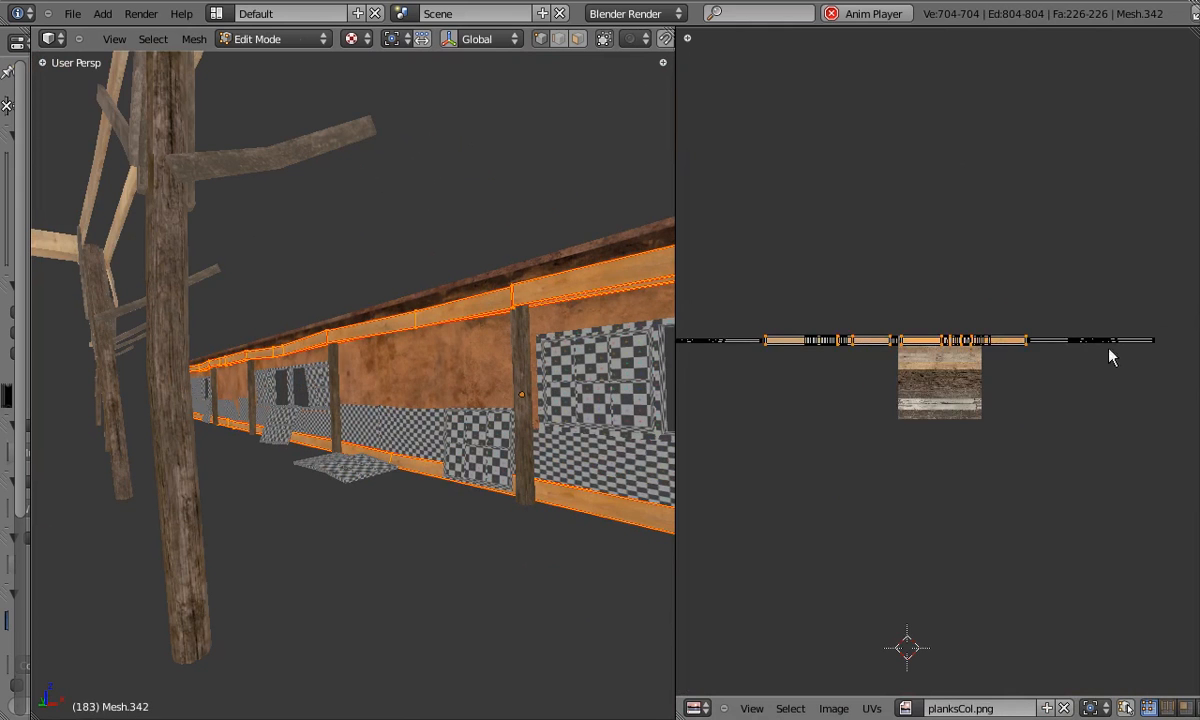
scroll(1030, 340, "up", 4)
key("s")
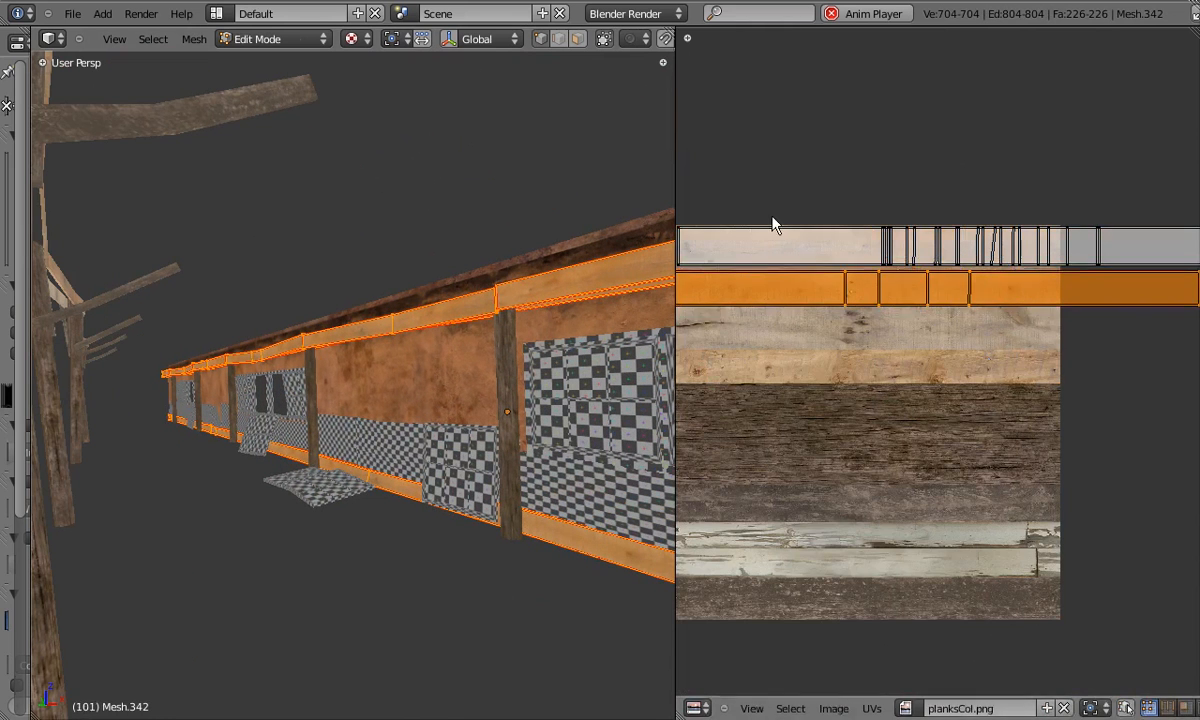
left_click(776, 227)
Select another linked set of trim islands from the top row and move it vertically onto a lower light plank.
key("a")
scroll(930, 300, "down", 3)
key("l")
key("l")
middle_click_drag(1104, 300, 1199, 302)
key("l")
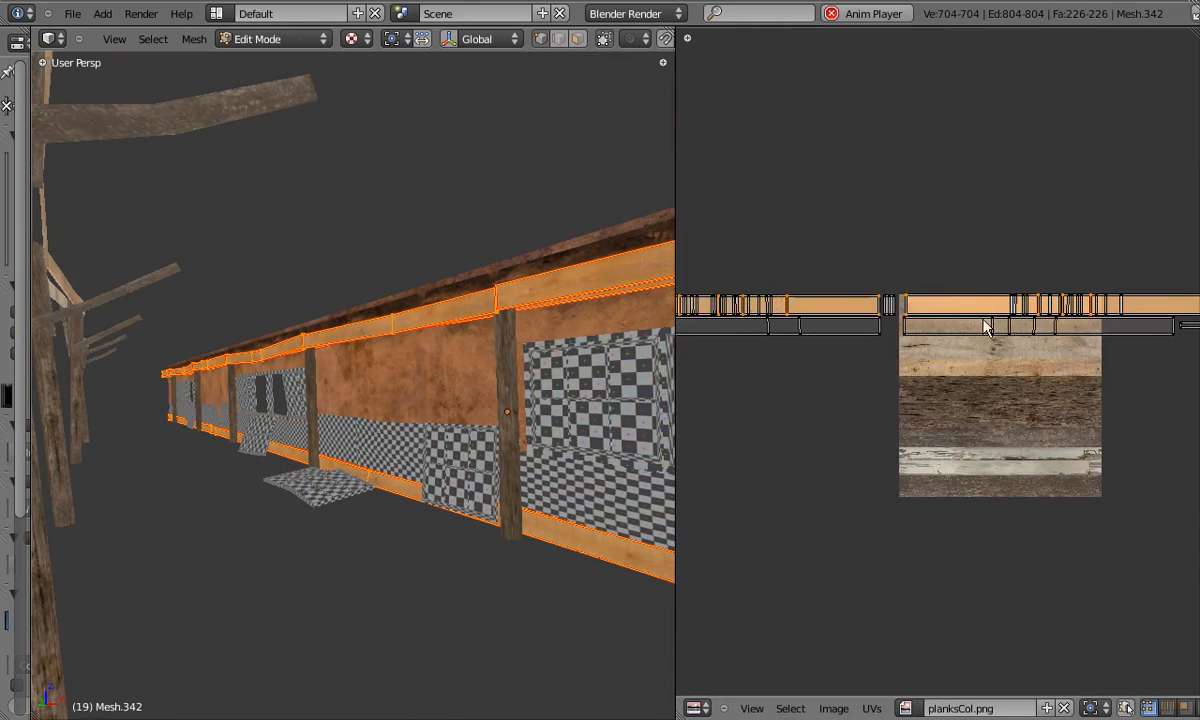
scroll(752, 305, "up", 3)
key("g")
key("y")
left_click(1057, 321)
Select a further linked set of trim islands, scale it to fit another light plank and adjust its vertical placement.
key("a")
scroll(1012, 310, "down", 4)
key("l")
key("l")
middle_click_drag(753, 305, 1003, 268)
key("l")
key("l")
scroll(1003, 268, "up", 7)
key("g")
key("y")
left_click(963, 172)
key("s")
left_click(862, 95)
key("g")
key("y")
left_click(826, 92)
Select linked trim islands on both sides of the texture, move them vertically onto a plank and slide them along the X axis.
scroll(941, 279, "down", 7)
key("l")
key("l")
middle_click_drag(710, 271, 1031, 313)
key("l")
key("l")
middle_click_drag(822, 308, 964, 190)
scroll(946, 190, "up", 4)
key("g")
key("y")
left_click(812, 236)
key("g")
key("x")
left_click(776, 226)
Select the narrow linked trim islands beside the texture and move them vertically to line up with a light plank.
key("a")
scroll(932, 188, "down", 4)
key("l")
middle_click_drag(941, 272, 1005, 270)
key("l")
scroll(900, 290, "down", 2)
key("a")
key("l")
middle_click_drag(1117, 303, 1021, 305)
scroll(1063, 303, "up", 3)
key("g")
key("y")
left_click(1071, 268)
Select the remaining linked trim islands, align them vertically with a light plank, slide them along the X axis and finish editing.
key("a")
scroll(726, 295, "down", 2)
middle_click_drag(690, 296, 935, 300)
key("l")
key("l")
key("l")
middle_click_drag(1090, 299, 908, 308)
key("l")
scroll(1034, 292, "up", 4)
key("g")
key("y")
left_click(1015, 285)
scroll(1012, 275, "down", 7)
middle_click_drag(1075, 277, 942, 272)
key("g")
key("x")
left_click(930, 270)
key("Tab")
Reopen the wall trim for editing in face selection limited to visible faces, and select the upper trim's narrow underside faces.
middle_click_drag(600, 300, 281, 210)
key("Tab")
left_click(578, 39)
left_click(604, 39)
middle_click_drag(500, 180, 371, 286)
key("Tab")
key("Tab")
key("Tab")
key("Tab")
right_click(494, 304, "shift")
right_click(452, 303, "shift")
left_click(604, 39)
right_click(455, 298, "shift")
right_click(510, 309, "shift")
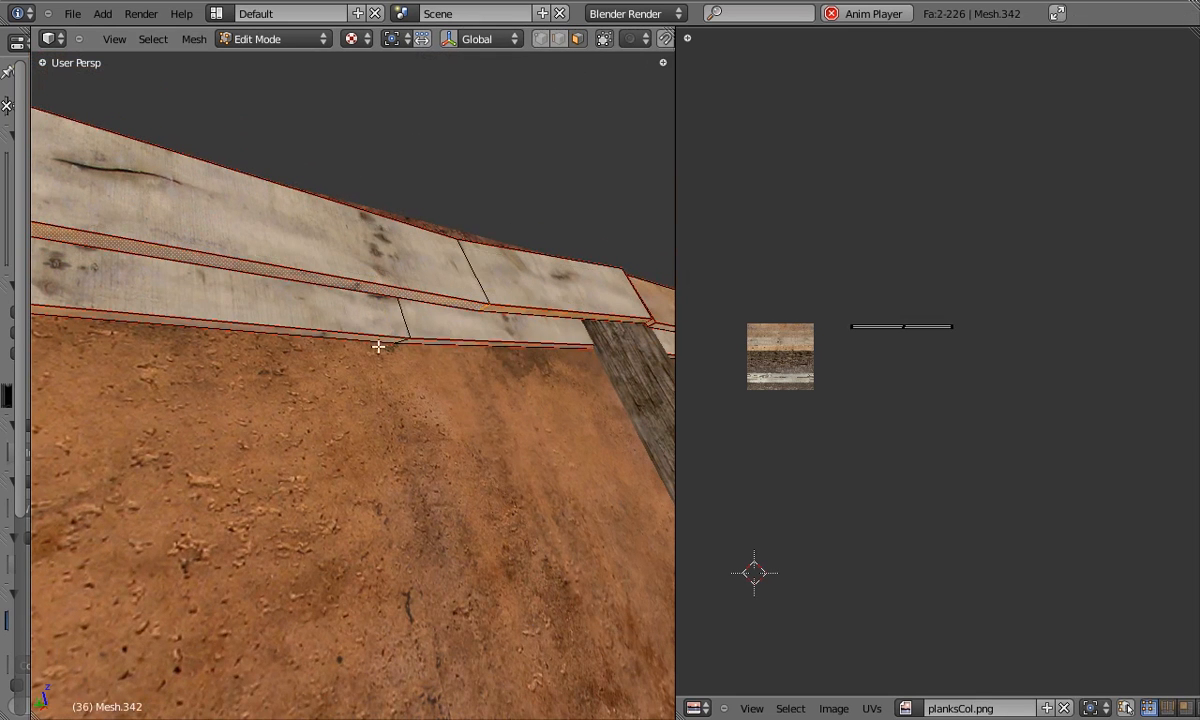
Select the UV islands of the trim's underside faces and move them onto the plank texture.
scroll(857, 340, "up", 5)
key("Tab")
key("Tab")
key("a")
key("Tab")
middle_click_drag(365, 310, 370, 340)
key("Tab")
key("Tab")
key("Tab")
key("g")
left_click(935, 281)
Select the linked UV island of the next three trim underside faces and move it onto the top light plank.
key("Tab")
key("Tab")
key("Tab")
key("Tab")
key("a")
key("l")
middle_click_drag(850, 366, 1190, 394)
key("g")
scroll(1000, 300, "down", 7)
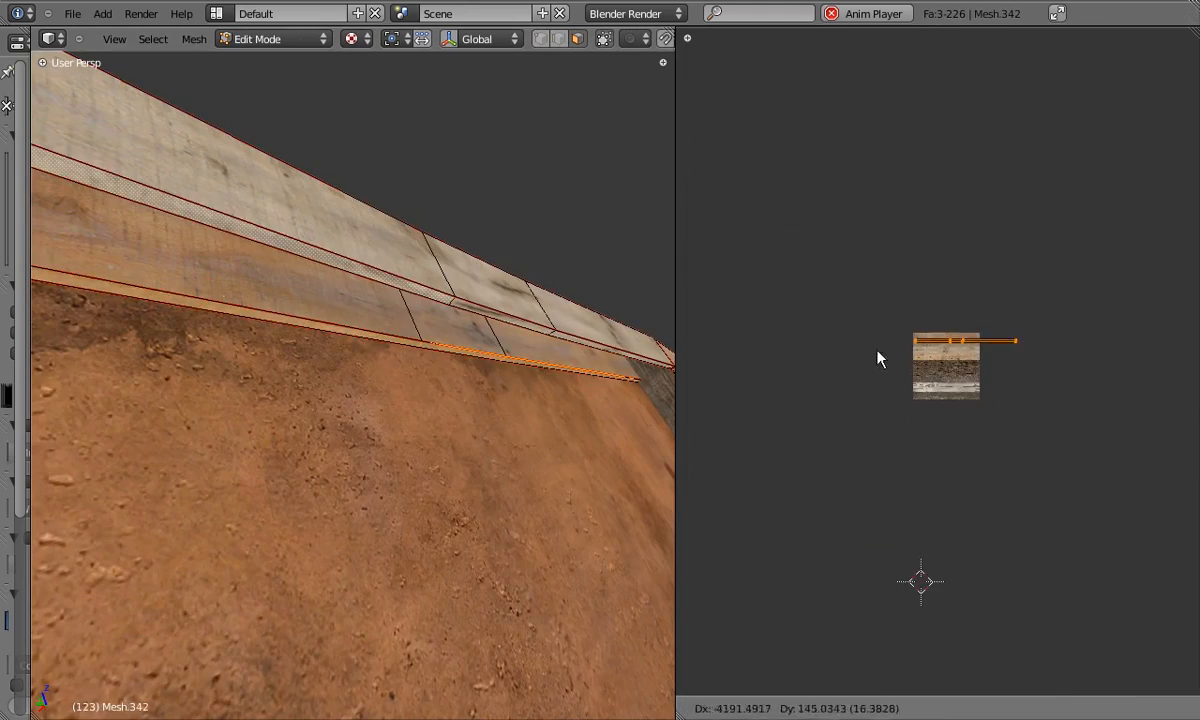
left_click(852, 348)
Select the linked UV island of the next section's trim underside faces and move it onto the plank texture.
key("Tab")
middle_click_drag(400, 328, 262, 318)
key("Tab")
scroll(980, 232, "up", 9)
key("Tab")
middle_click_drag(640, 345, 402, 362)
key("Tab")
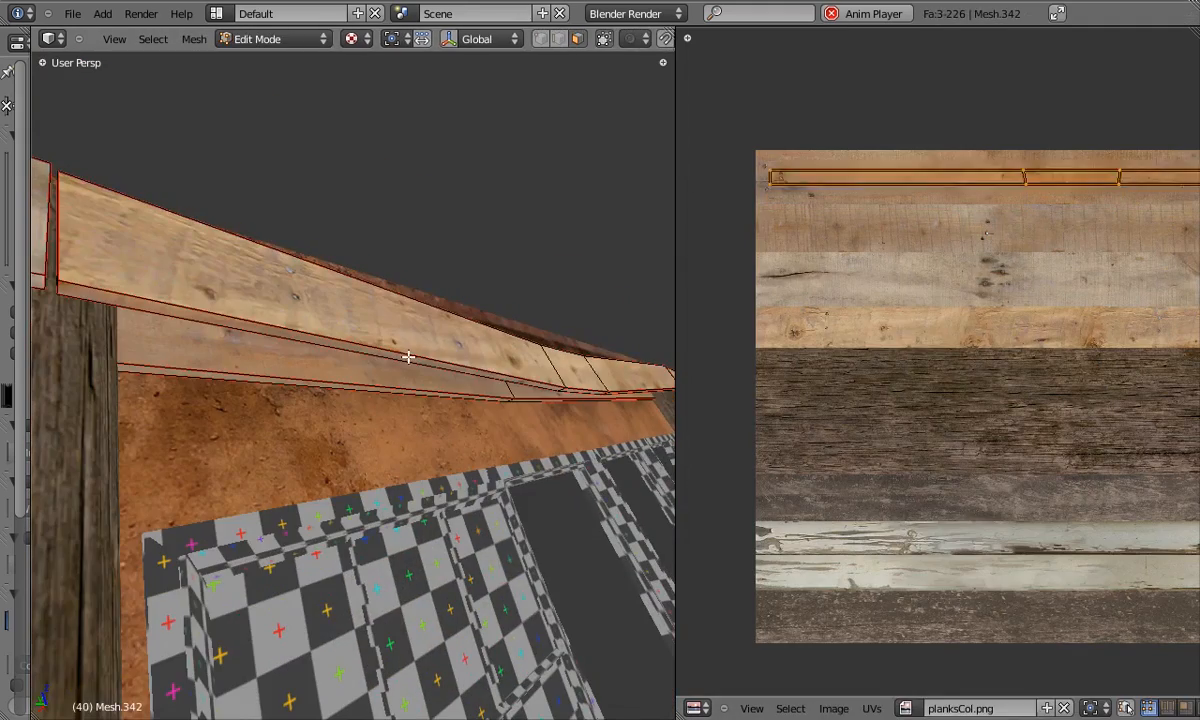
scroll(1000, 300, "down", 5)
key("Tab")
middle_click_drag(480, 380, 394, 351)
key("Tab")
key("a")
key("l")
key("g")
left_click(1025, 316)
Pick the underside of the trim section further along the wall and move its UVs onto the plank texture.
key("Tab")
middle_click_drag(540, 372, 306, 350)
key("Tab")
right_click(334, 339)
key("a")
key("g")
left_click(770, 300)
Select two adjoining faces of the following trim section and shift their UVs over the plank texture.
middle_click_drag(612, 376, 396, 321)
right_click(521, 352)
right_click(493, 356, "shift")
key("g")
left_click(937, 302)
Select the lower trim board's front faces above the windows and reposition their UVs on the plank texture.
key("Tab")
key("Tab")
right_click(546, 343)
key("g")
left_click(919, 317)
key("Tab")
key("Tab")
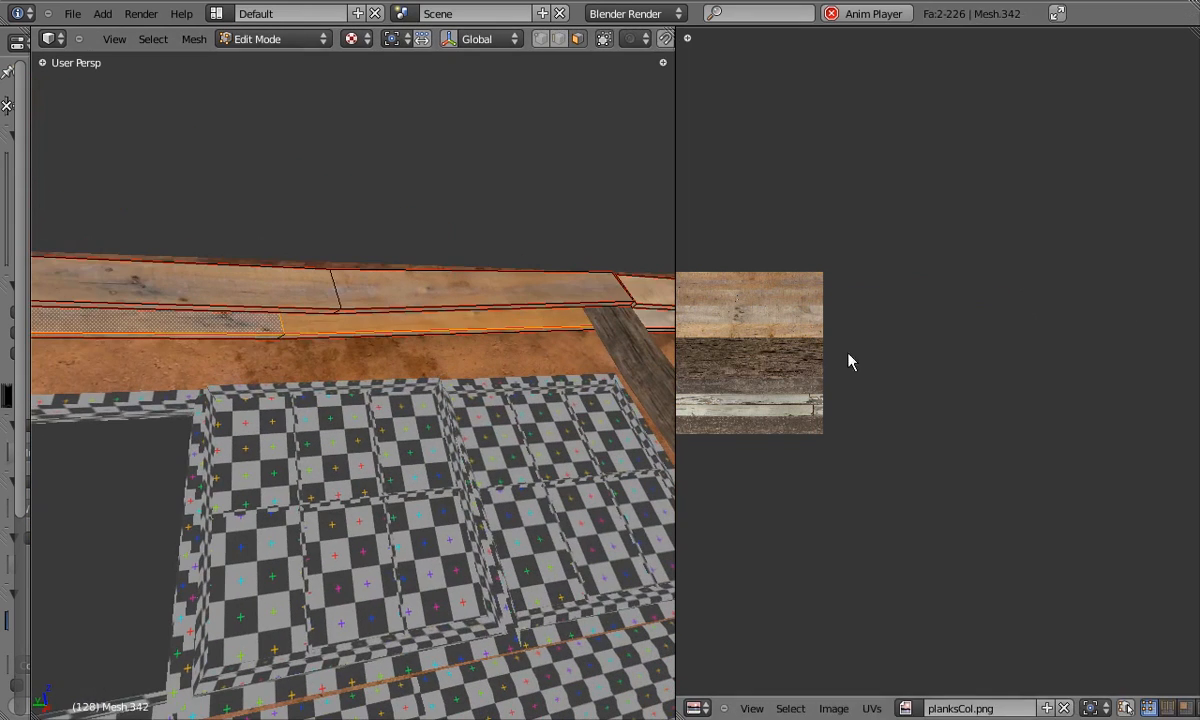
key("g")
left_click(854, 329)
Select the two front faces of the upper trim board's end section and move their UVs onto the light planks.
key("Tab")
middle_click_drag(530, 330, 366, 288)
key("Tab")
right_click(364, 305)
right_click(488, 306, "shift")
key("g")
scroll(903, 338, "up", 2)
left_click(897, 348)
Scale the UVs of the upper trim board's end section along the X axis.
key("Tab")
key("Tab")
middle_click_drag(459, 311, 505, 333)
key("s")
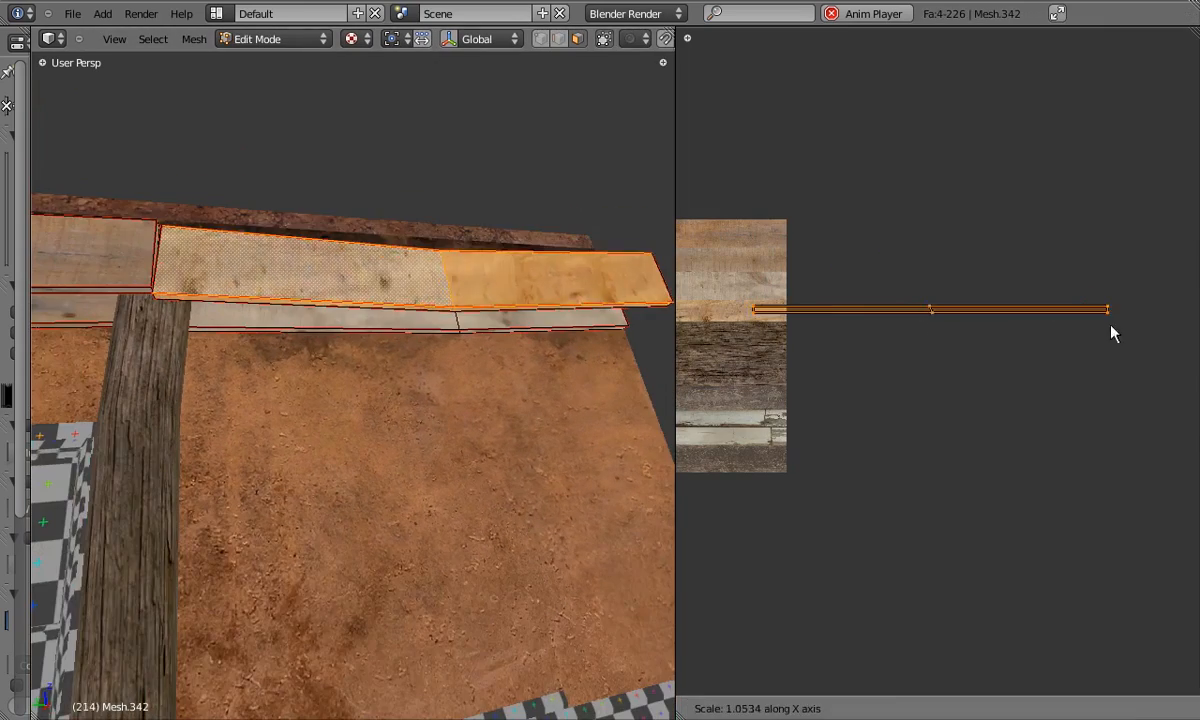
left_click(1025, 325)
Scale the UVs of the lower trim board's two front faces along the X axis to adjust their grain.
key("Tab")
key("Tab")
middle_click_drag(418, 280, 463, 340)
key("Tab")
key("Tab")
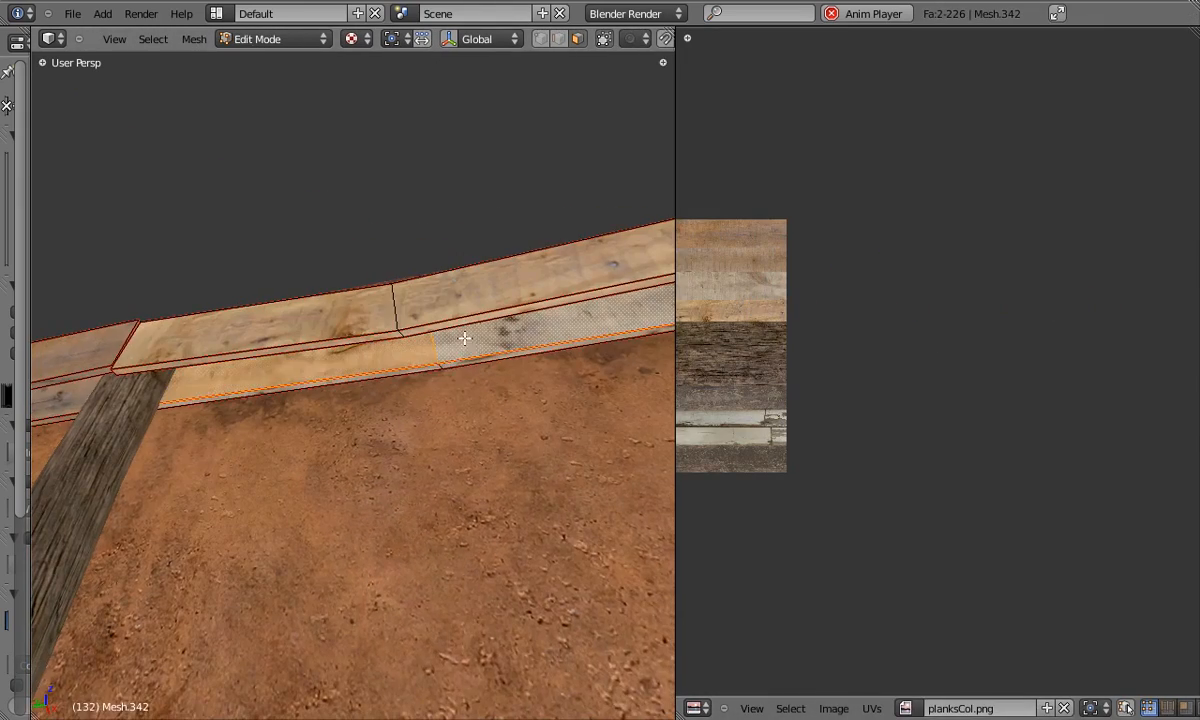
key("s")
key("x")
left_click(1061, 304)
scroll(900, 290, "down", 3)
key("s")
key("x")
left_click(824, 280)
Select the linked faces of the neighbouring trim section, scale their UVs along the X axis and reposition them on the texture.
key("Tab")
middle_click_drag(498, 308, 381, 272)
key("Tab")
key("l")
key("l")
key("a")
key("a")
key("s")
key("x")
left_click(1066, 345)
key("g")
left_click(862, 372)
key("s")
key("x")
left_click(888, 374)
Select the loop of narrow faces along the upper edge of the trim at the wall's base.
key("Tab")
middle_click_drag(480, 396, 343, 477)
scroll(341, 474, "up", 3)
key("Tab")
right_click(336, 457)
right_click(333, 458, "alt")
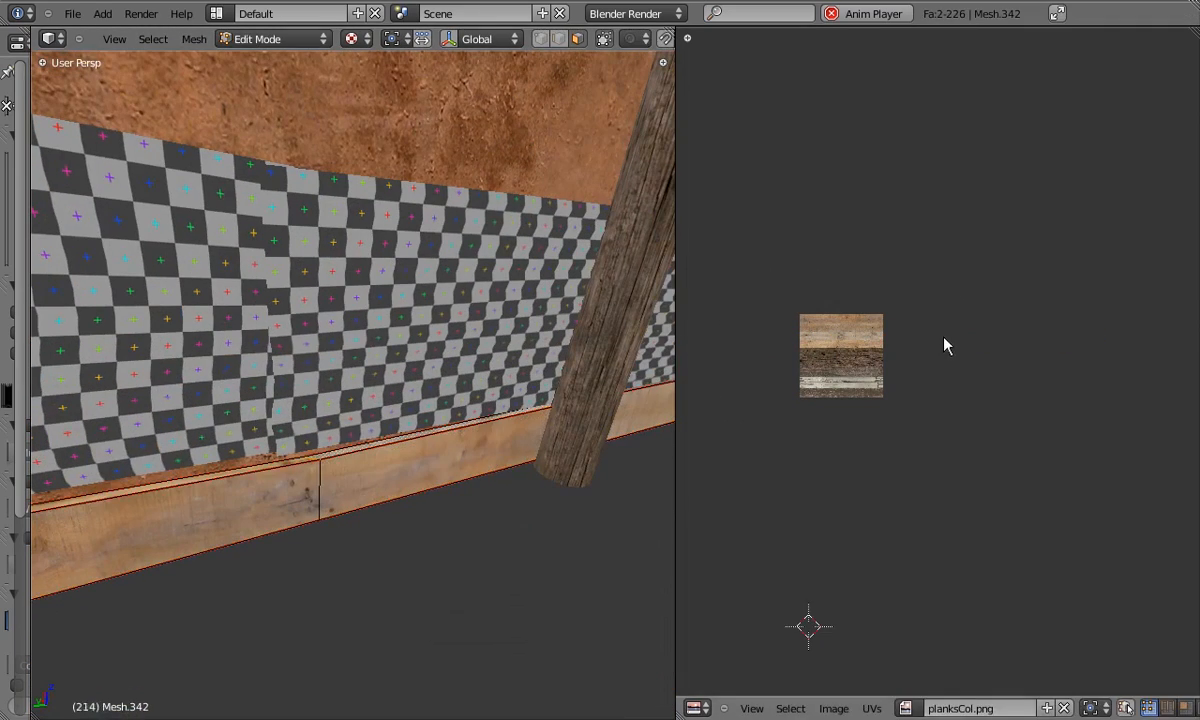
Move the UVs of the base trim's narrow edge faces onto the plank texture and fine-tune their placement.
scroll(943, 343, "down", 3)
key("a")
key("g")
left_click(835, 373)
scroll(880, 340, "up", 7)
key("g")
left_click(852, 288)
Inspect the adjoining stretch of base trim and shift the selected UVs again on the plank texture.
key("Tab")
middle_click_drag(381, 425, 237, 419)
key("Tab")
scroll(809, 347, "down", 5)
key("g")
left_click(873, 332)
Check the base trim further along the wall and slide its UVs to a different part of the planks.
key("Tab")
middle_click_drag(630, 340, 417, 349, "shift")
middle_click_drag(600, 325, 410, 352, "shift")
scroll(508, 343, "up", 2)
middle_click_drag(640, 335, 284, 400, "shift")
key("Tab")
key("g")
left_click(706, 332)
Adjust the UV position of the base trim once more after checking its far section up close.
key("Tab")
scroll(530, 343, "up", 2)
middle_click_drag(537, 331, 397, 366, "shift")
key("Tab")
key("g")
left_click(879, 362)
Finish editing the wall trim and open the mesh of long beams and dark braces for face editing.
key("Tab")
scroll(600, 345, "down", 3)
middle_click_drag(600, 345, 351, 348, "shift")
scroll(394, 327, "down", 2)
scroll(351, 348, "up", 3)
middle_click_drag(487, 300, 359, 314, "shift")
scroll(415, 319, "down", 3)
scroll(388, 357, "up", 3)
key("Tab")
key("Tab")
right_click(346, 255)
key("Tab")
key("Tab")
key("a")
key("Tab")
Select a linked UV island of the long beams' narrow underside and move it onto the plank texture.
scroll(921, 313, "up", 8)
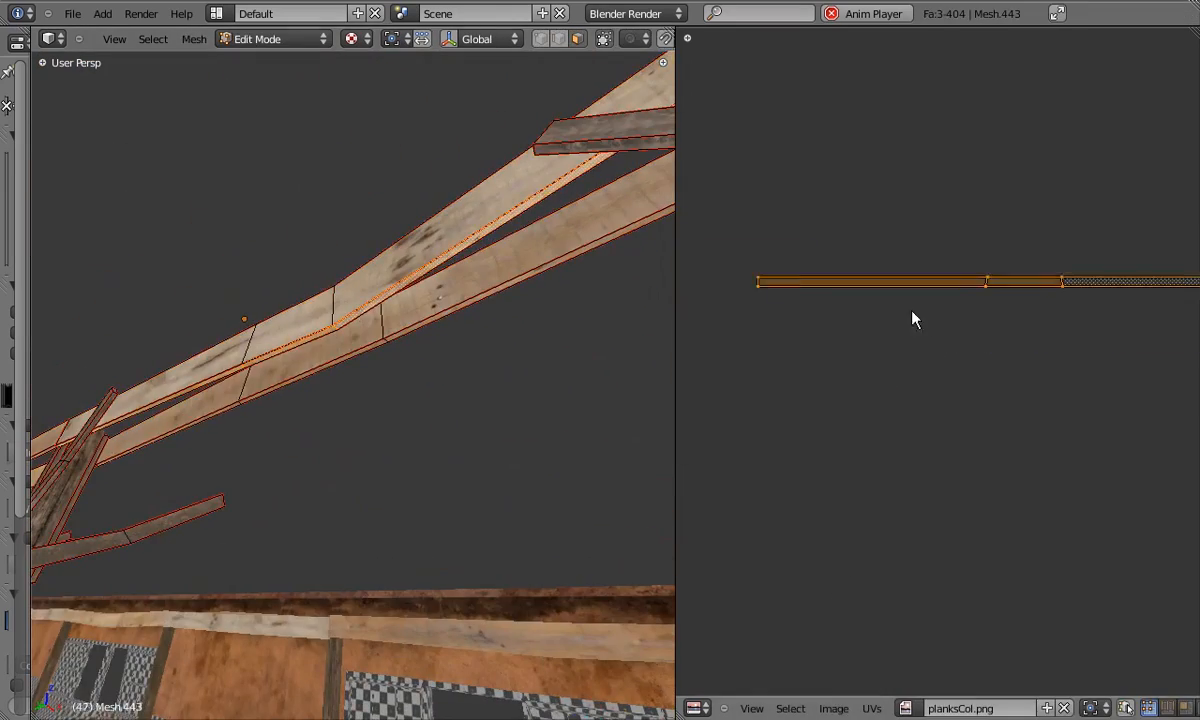
middle_click_drag(921, 313, 1086, 356)
key("Tab")
middle_click_drag(304, 333, 361, 302)
key("Tab")
key("a")
key("l")
key("g")
left_click(896, 300)
Select the linked UV island of the adjacent long beam and move it onto the plank texture.
middle_click_drag(438, 338, 283, 413)
key("a")
key("l")
key("g")
left_click(934, 346)
Select the next narrow underside strip of the long beams and move its UV island onto the light planks of planksCol.png.
key("Tab")
key("Tab")
right_click(283, 413)
middle_click_drag(698, 345, 980, 348)
scroll(980, 348, "down", 9)
key("a")
key("g")
scroll(996, 300, "up", 8)
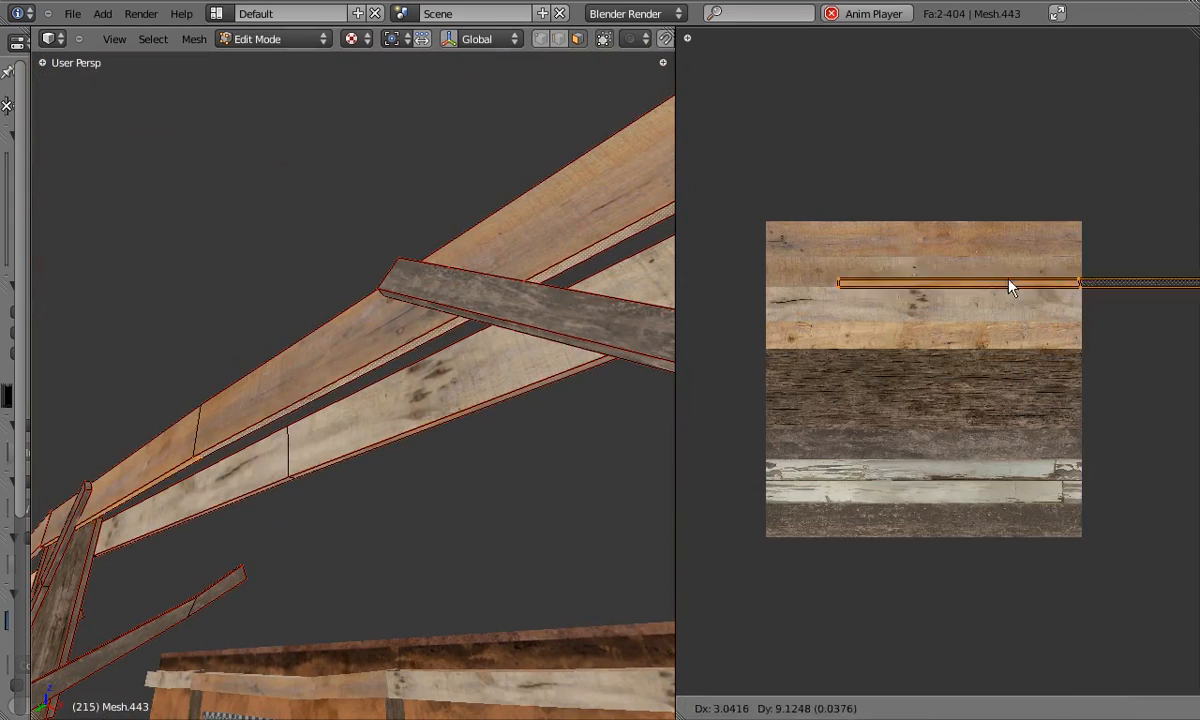
left_click(1019, 283)
Finish editing the long beams, switch to the warehouse wall layer, and open its beam and post mesh for face editing.
middle_click_drag(490, 350, 437, 426)
right_click(437, 426)
scroll(1062, 337, "down", 5)
key("Tab")
middle_click_drag(560, 280, 525, 321)
middle_click_drag(340, 382, 392, 340)
left_click(563, 37)
scroll(428, 290, "up", 6)
middle_click_drag(440, 298, 313, 300)
right_click(313, 300)
key("Tab")
right_click(313, 300)
scroll(1004, 356, "up", 3)
key("Tab")
Select the narrow underside faces of the long beams around the dark post to place their UV strips on the plank texture.
middle_click_drag(480, 270, 450, 242)
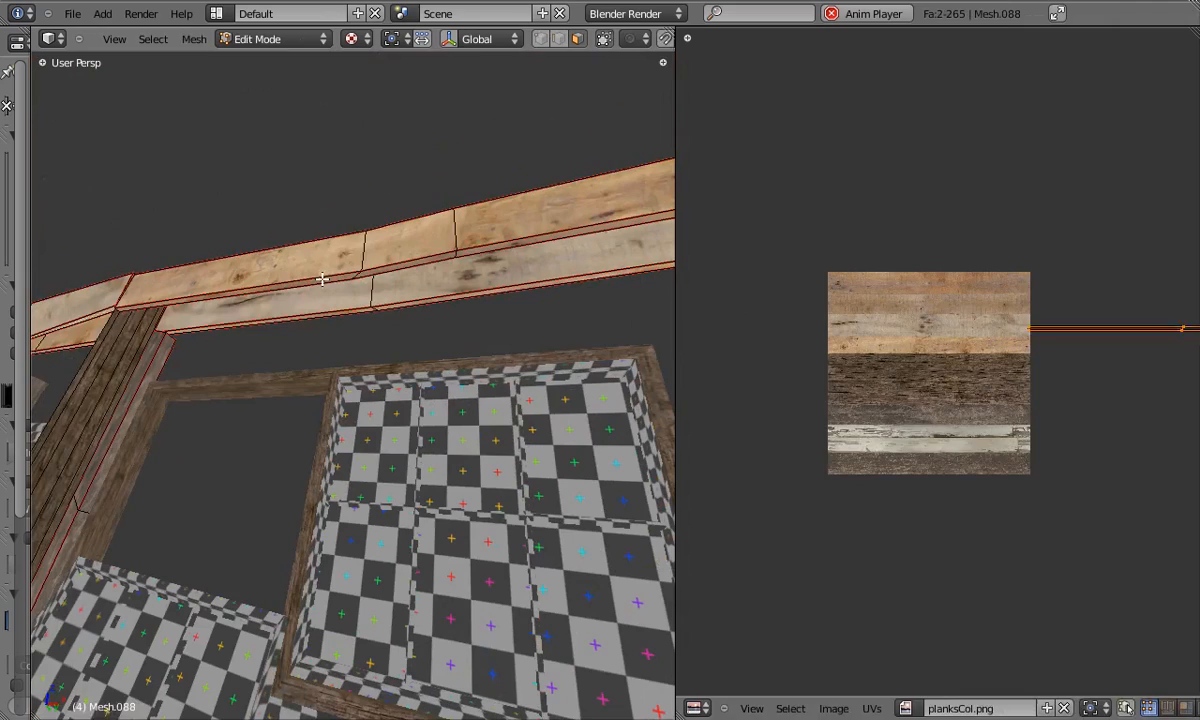
scroll(1170, 273, "up", 3)
key("Tab")
middle_click_drag(430, 290, 513, 222)
key("Tab")
scroll(960, 320, "down", 4)
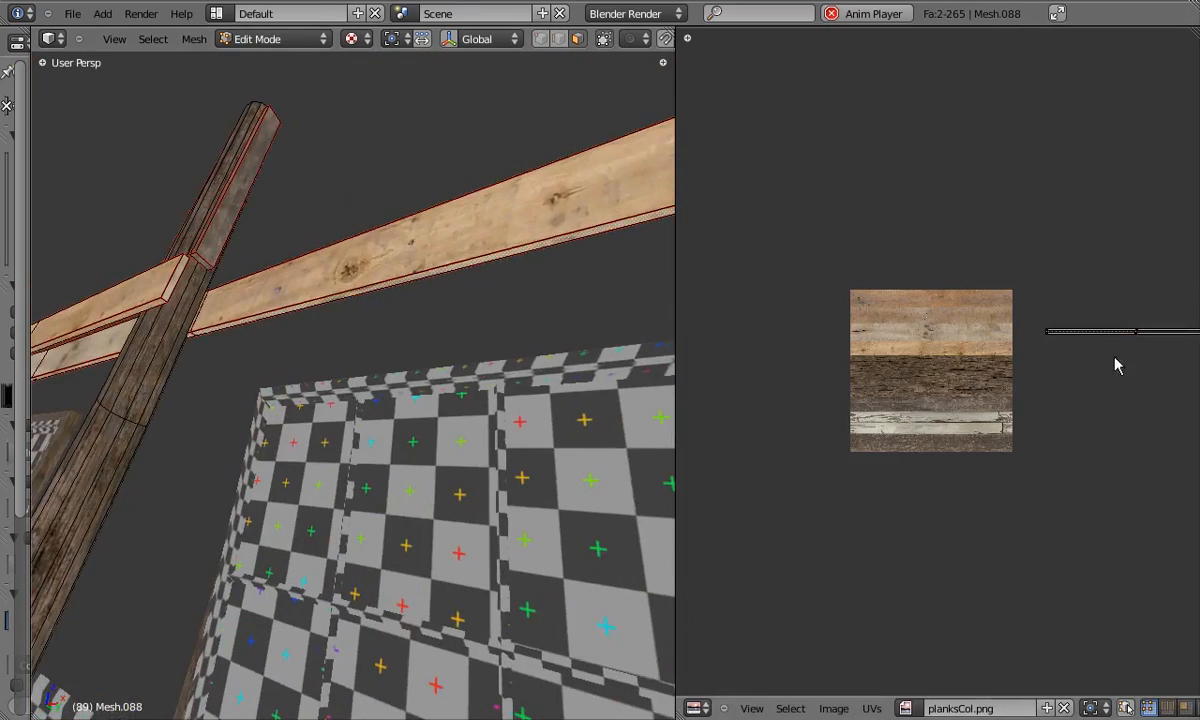
scroll(1100, 357, "up", 3)
key("Tab")
middle_click_drag(380, 285, 351, 327)
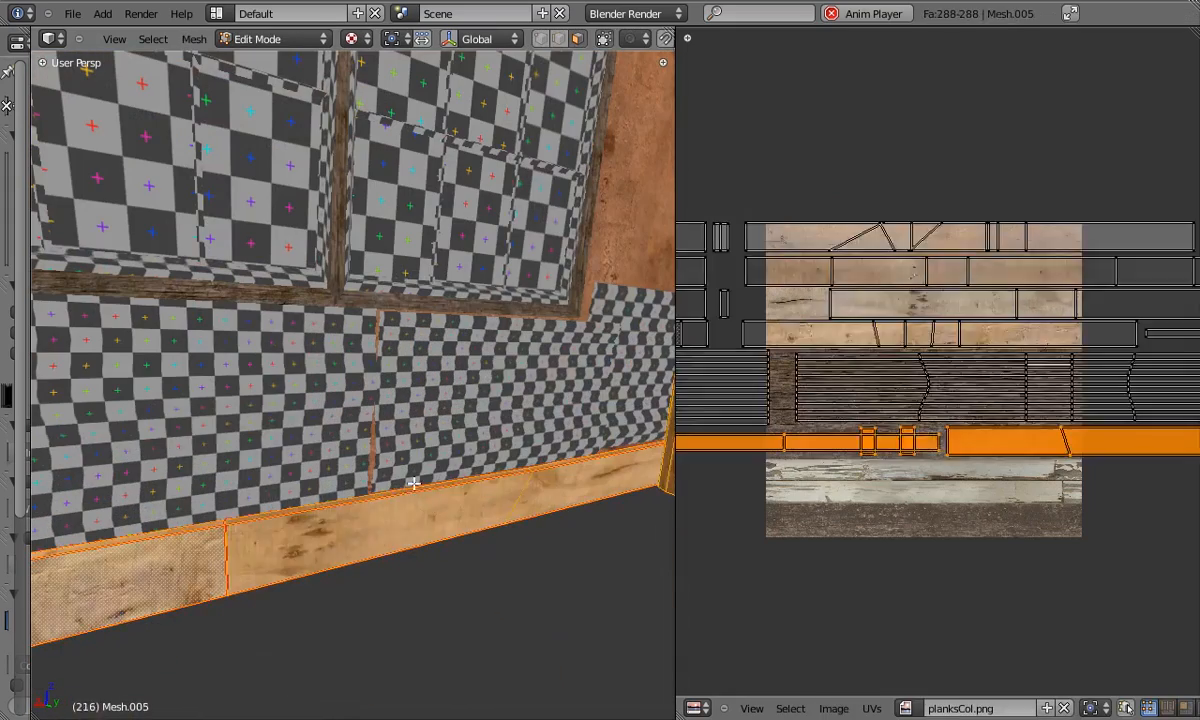
Move the UV strips for the narrow edges of the base trim and the upper wall trim onto the light planks.
scroll(752, 368, "down", 5)
key("g")
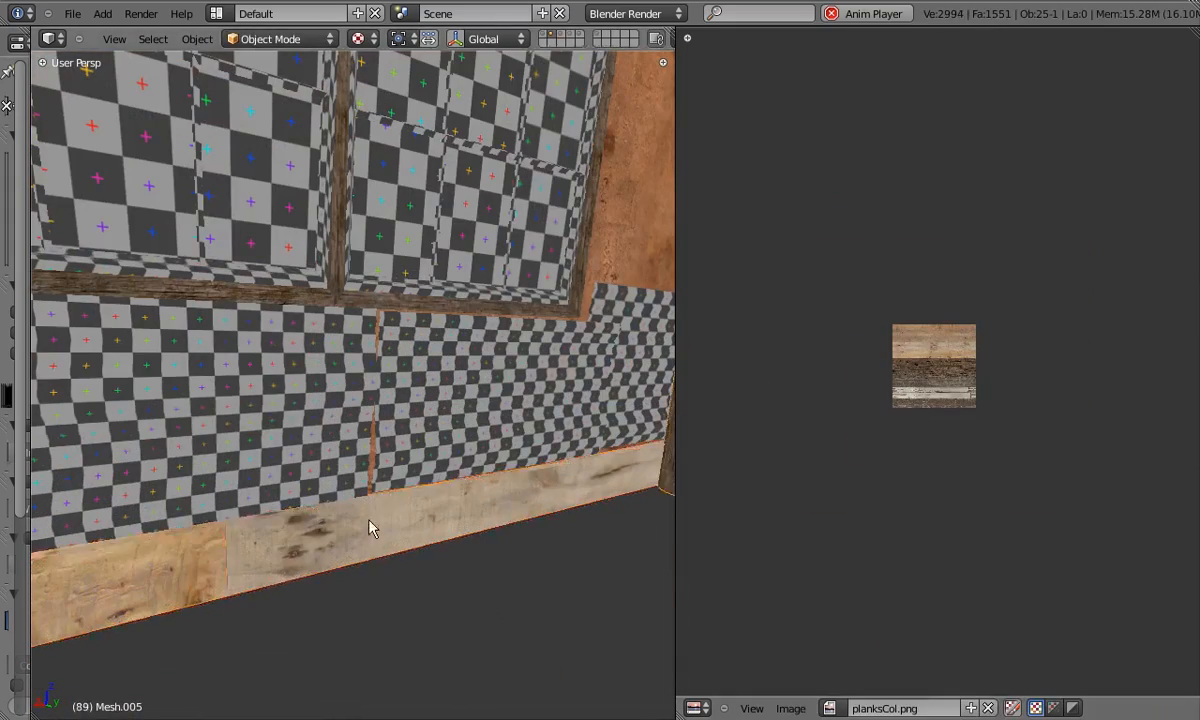
middle_click_drag(367, 525, 297, 308)
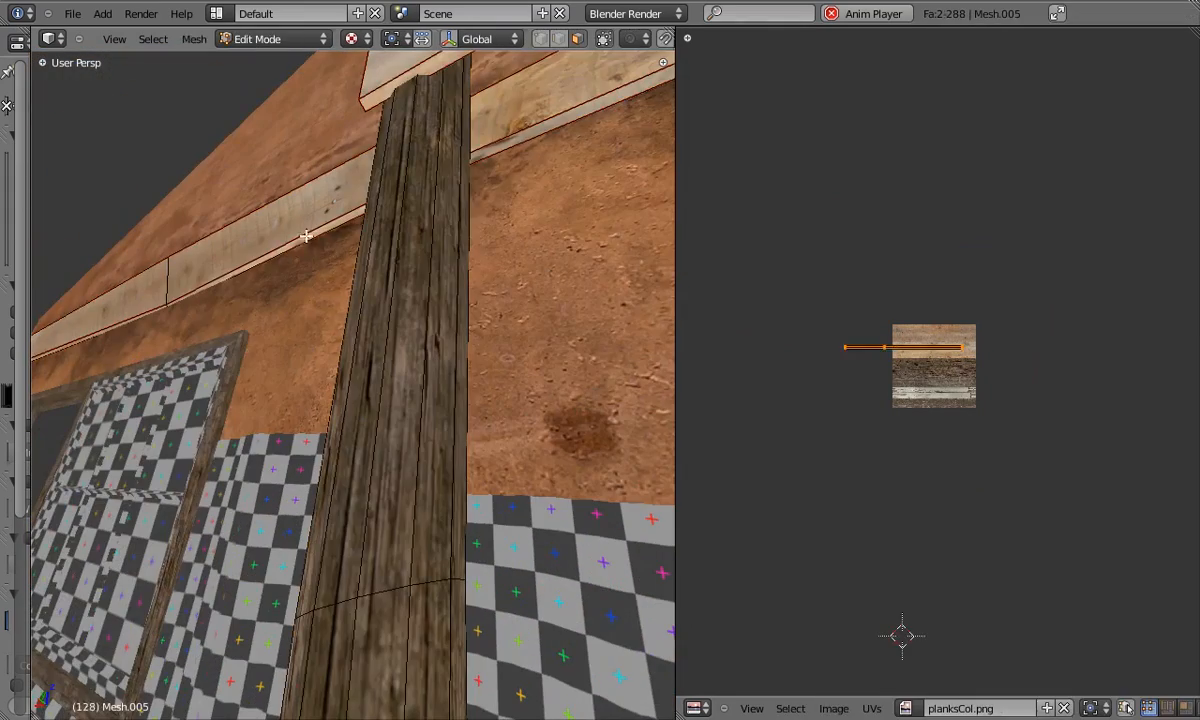
scroll(1020, 396, "up", 5)
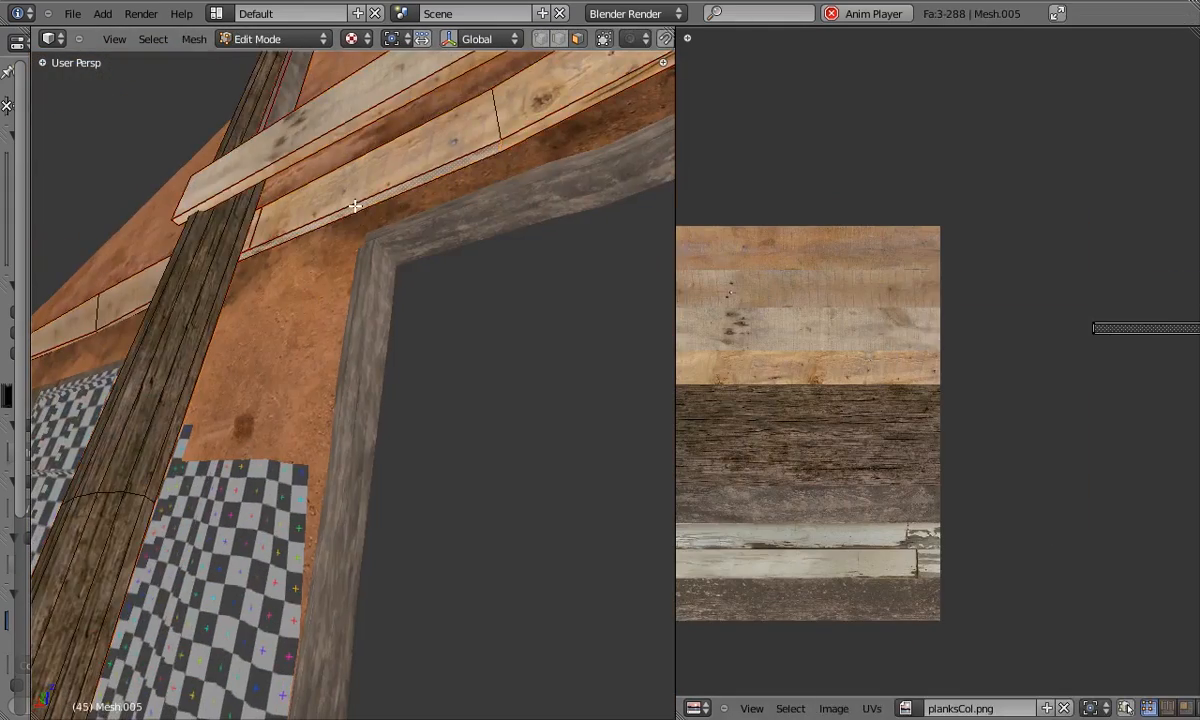
right_click(355, 205)
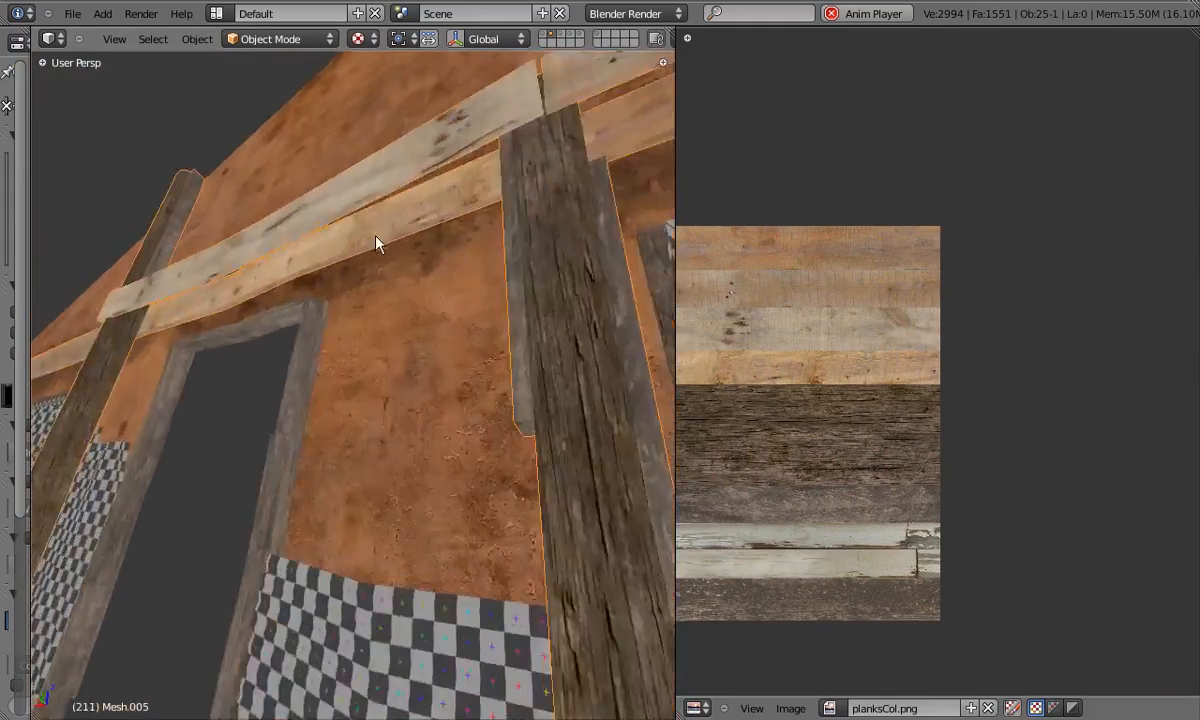
middle_click_drag(376, 236, 403, 404)
scroll(325, 310, "down", 2)
scroll(453, 298, "down", 3)
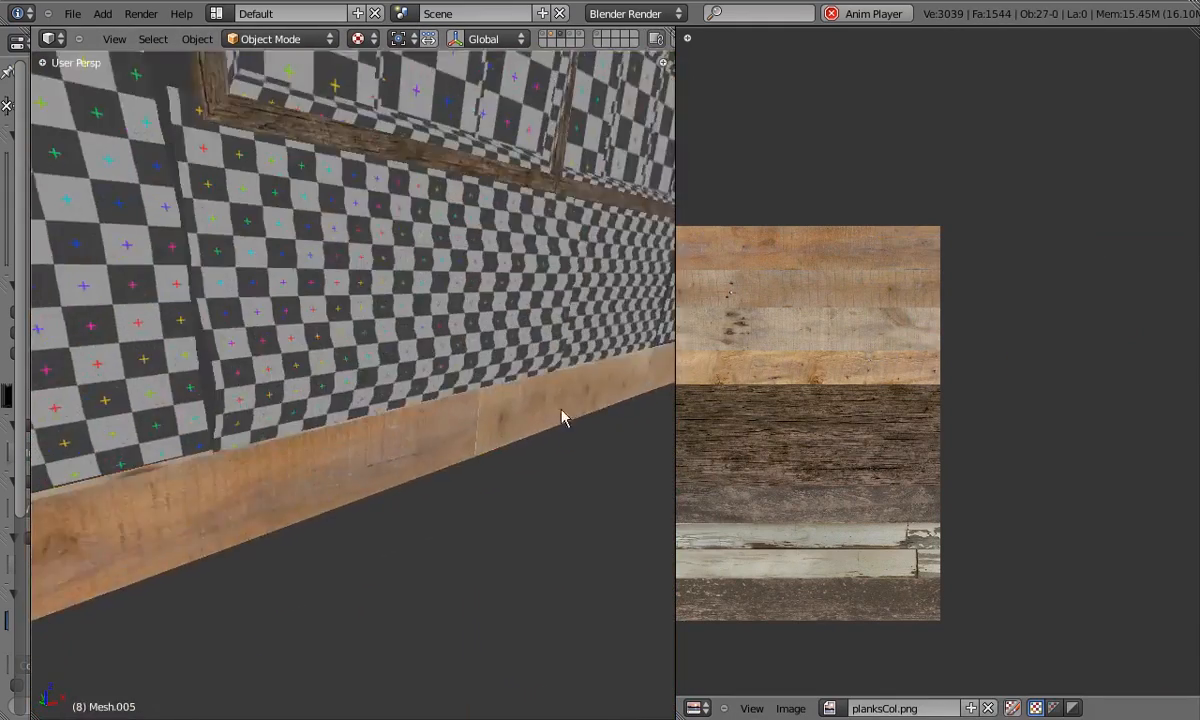
Select the narrow top edges of the other wall's base trim and long beams and place their UV strips on the planks.
middle_click_drag(562, 414, 317, 438)
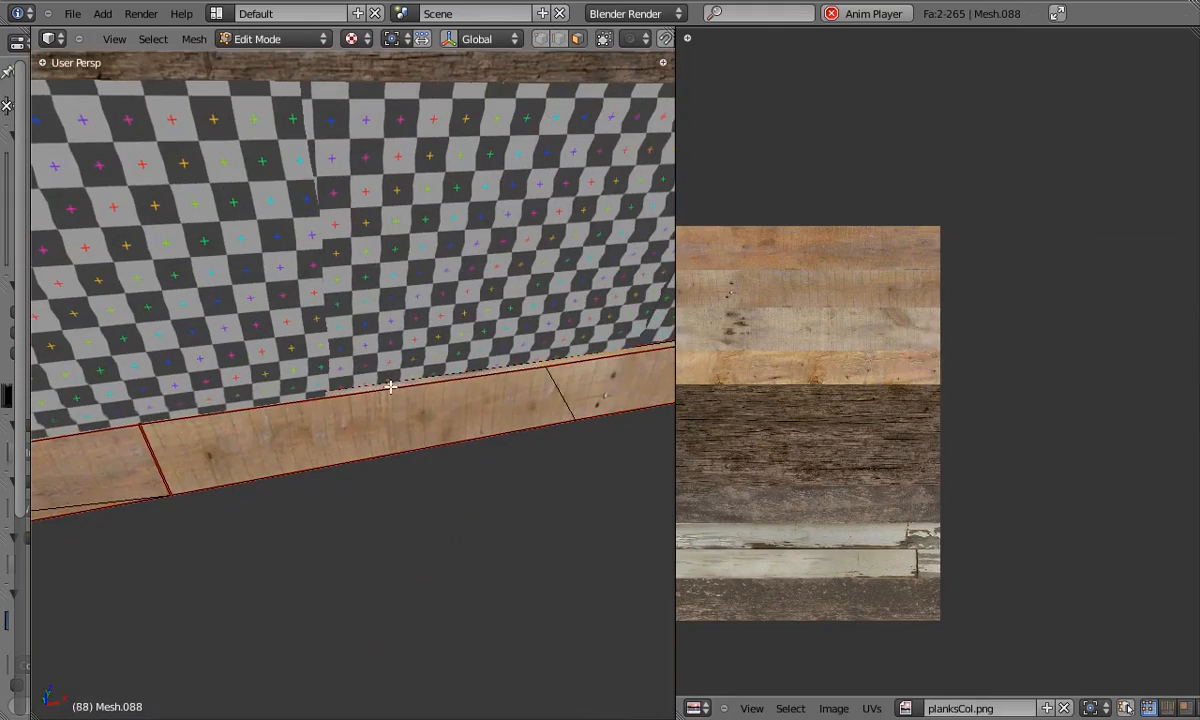
scroll(1042, 394, "down", 6)
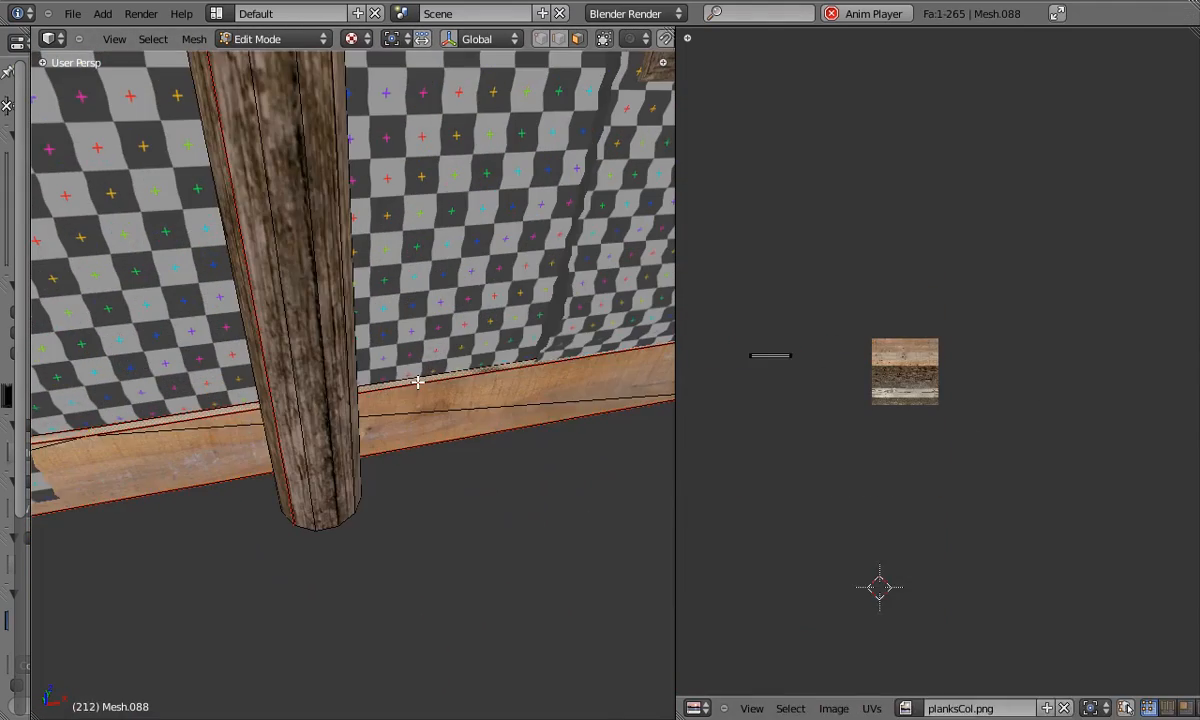
scroll(837, 319, "up", 3)
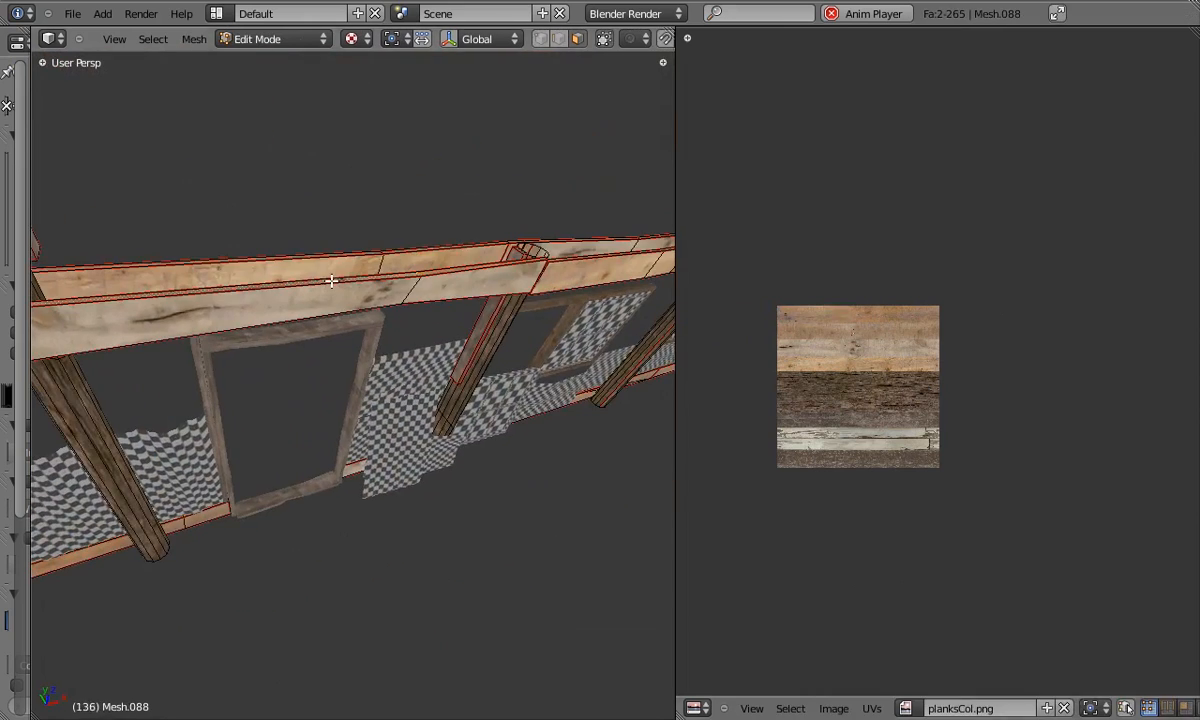
scroll(911, 370, "down", 3)
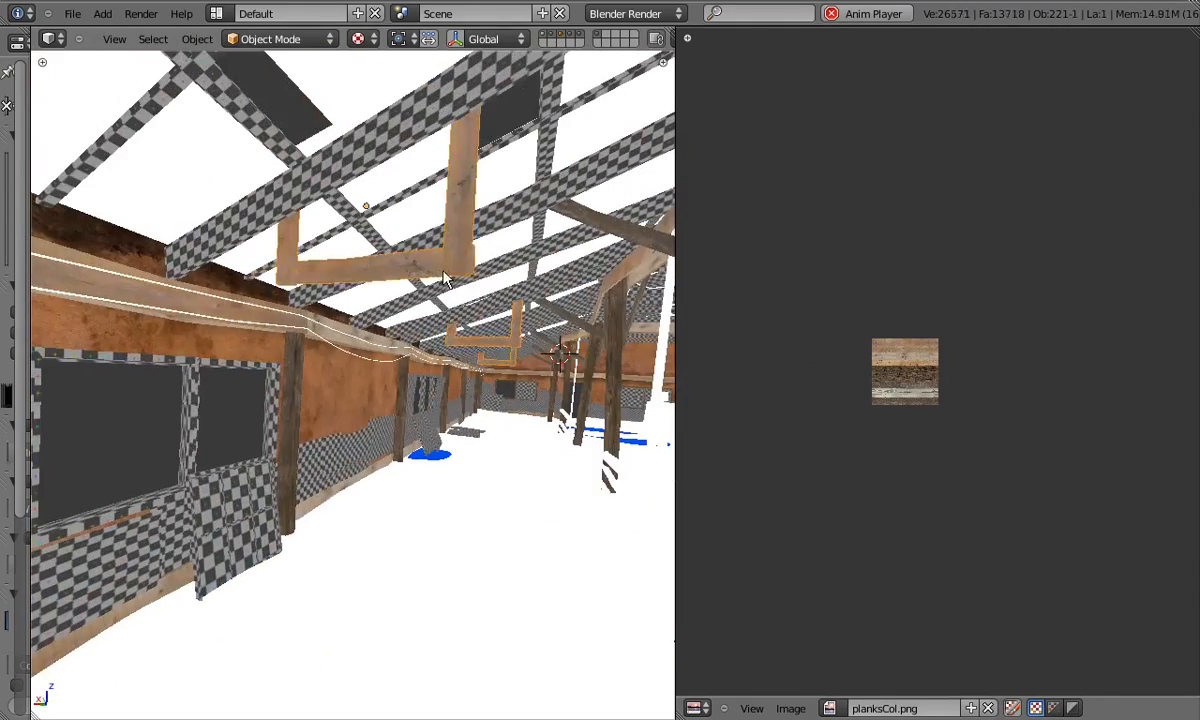
Box-select the nearest hanging U-shaped frame and adjust the position and scale of its UVs on the light planks.
key("Tab")
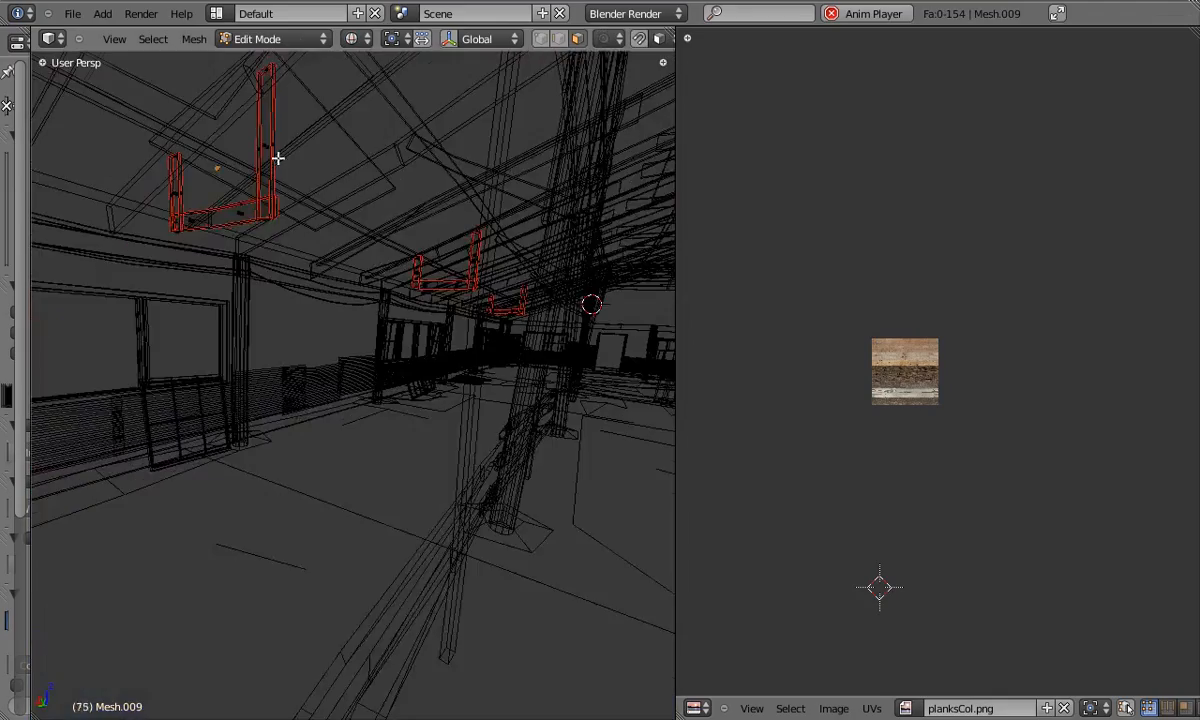
key("b")
left_click_drag(146, 91, 280, 268)
scroll(955, 332, "up", 5)
key("g")
key("s")
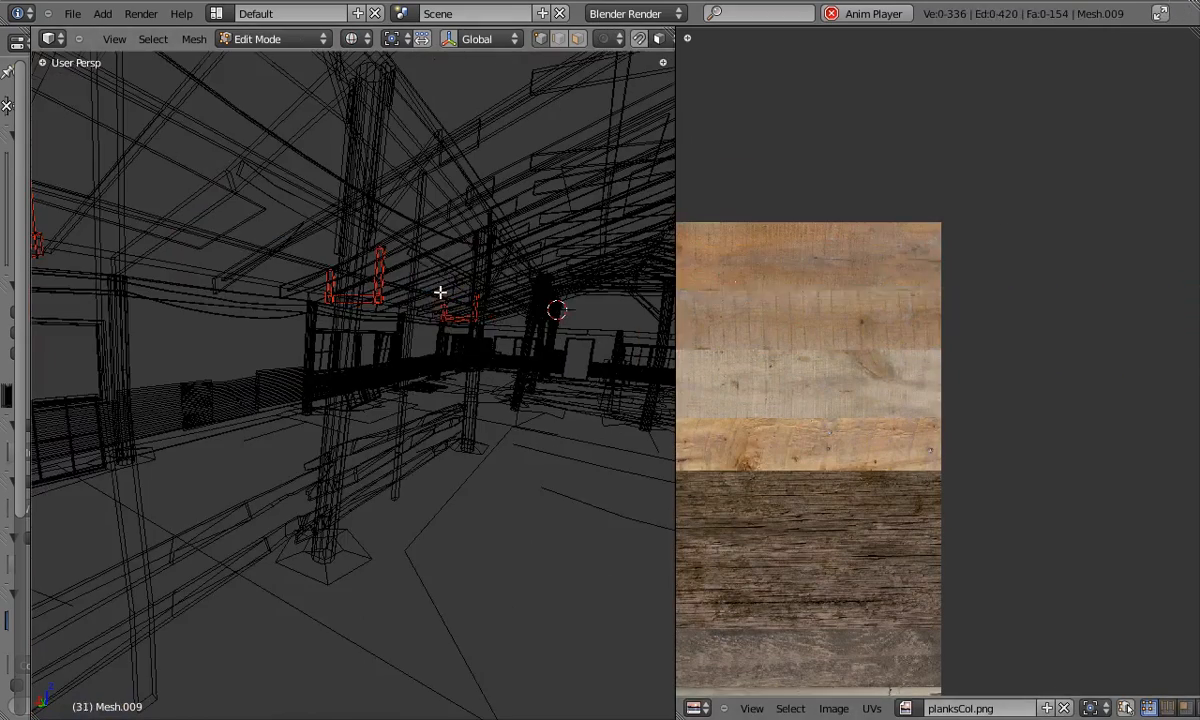
Select the next hanging frame's linked geometry and slide its UVs horizontally along the planks.
key("l")
key("g")
key("x")
left_click(1167, 248)
middle_click_drag(500, 300, 536, 287)
Select the linked geometry of another hanging frame and vary its UVs by vertical and horizontal moves and horizontal scaling.
key("a")
key("l")
key("g")
key("y")
key("s")
key("x")
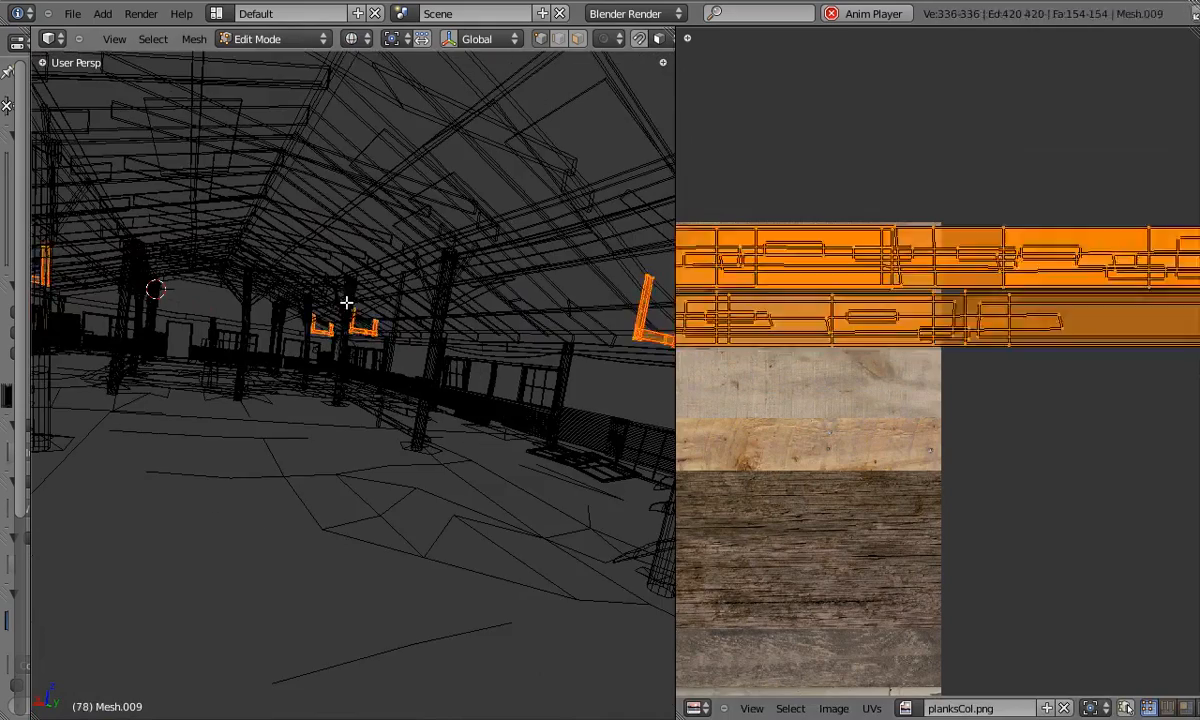
key("g")
key("x")
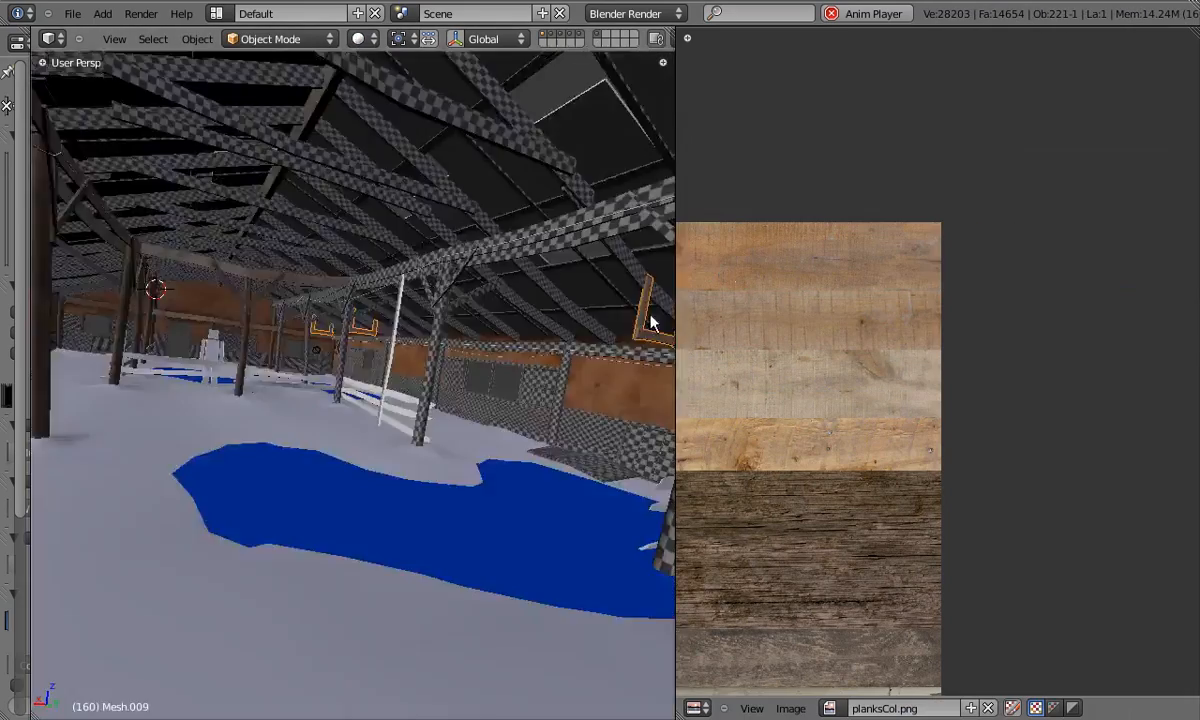
Finish the hanging frames and switch to the layer holding the checkered beams, posts and railing.
middle_click_drag(650, 316, 262, 388)
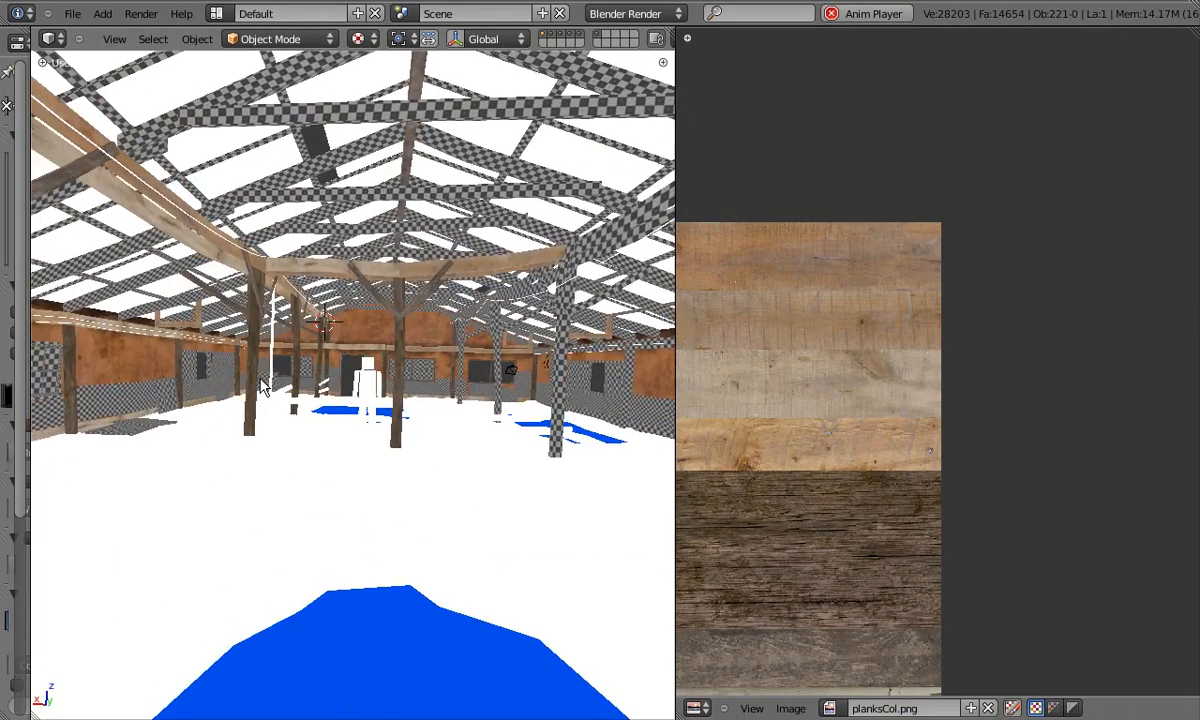
middle_click_drag(502, 400, 572, 408)
right_click(472, 362)
left_click(580, 34)
middle_click_drag(423, 399, 290, 387)
scroll(300, 388, "down", 3)
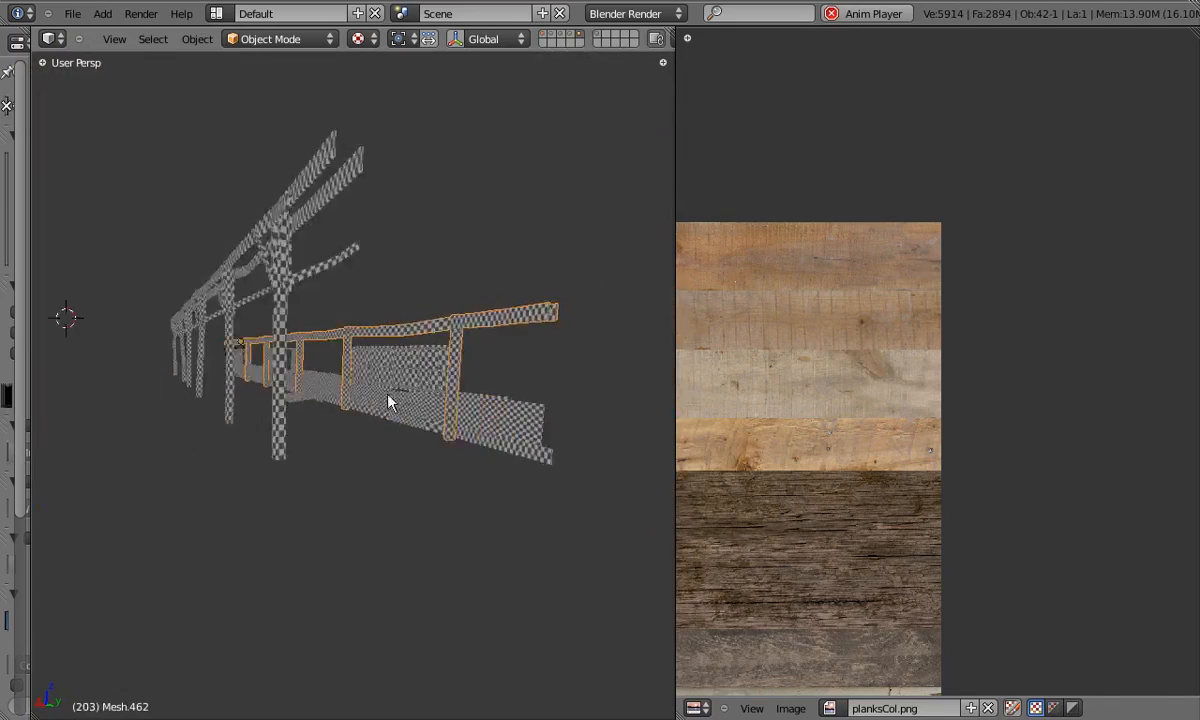
Select the linked short posts under the low horizontal beam and separate them into their own object.
middle_click_drag(402, 394, 300, 386)
key("Tab")
key("l")
key("l")
key("l")
key("l")
key("l")
key("l")
key("p")
left_click(418, 362)
key("Tab")
middle_click_drag(405, 380, 240, 401)
key("z")
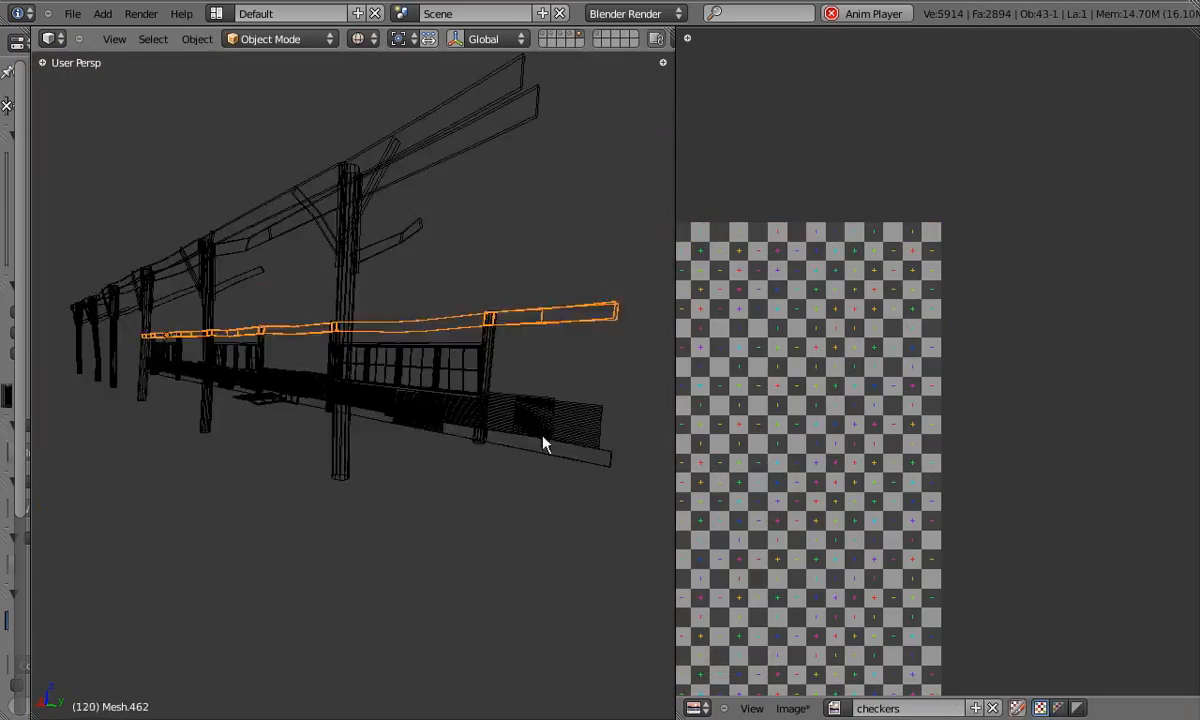
Select the linked tall posts in the upper beam and brace mesh and separate them into their own object.
right_click(238, 401)
middle_click_drag(462, 348, 523, 337)
right_click(330, 448)
key("Tab")
key("l")
key("l")
key("l")
key("l")
key("l")
key("l")
key("p")
left_click(126, 382)
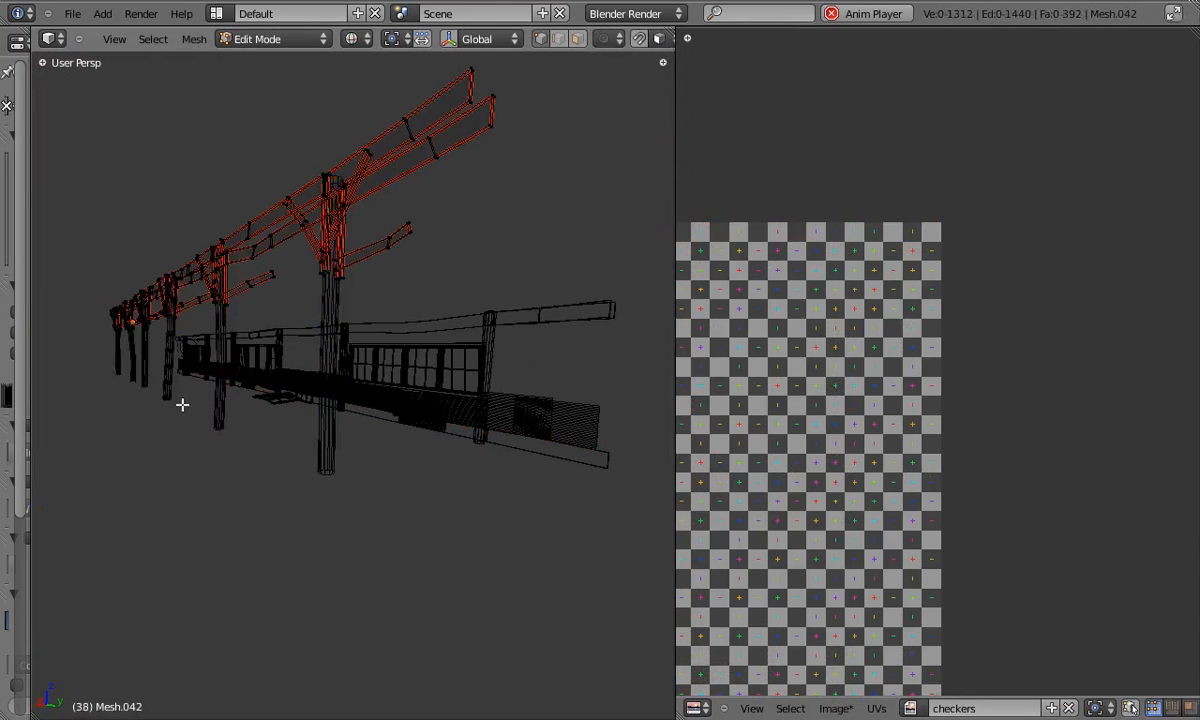
Join the separated tall and short posts into one object and open it for mesh editing.
key("Tab")
key("z")
right_click(330, 392)
right_click(487, 352, "shift")
key("ctrl+j")
key("Tab")
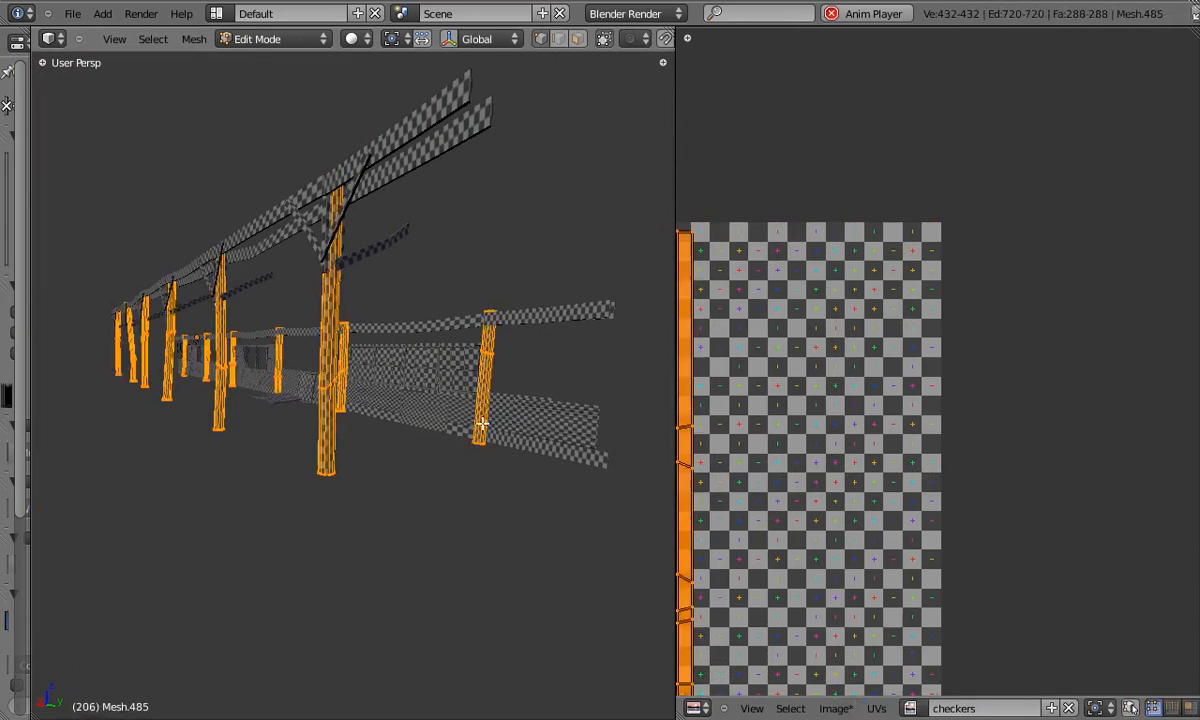
Rotate all the posts' UVs by -90 degrees and assign the planksCol.png image to them.
scroll(1030, 328, "down", 4)
key("a")
key("a")
key("r")
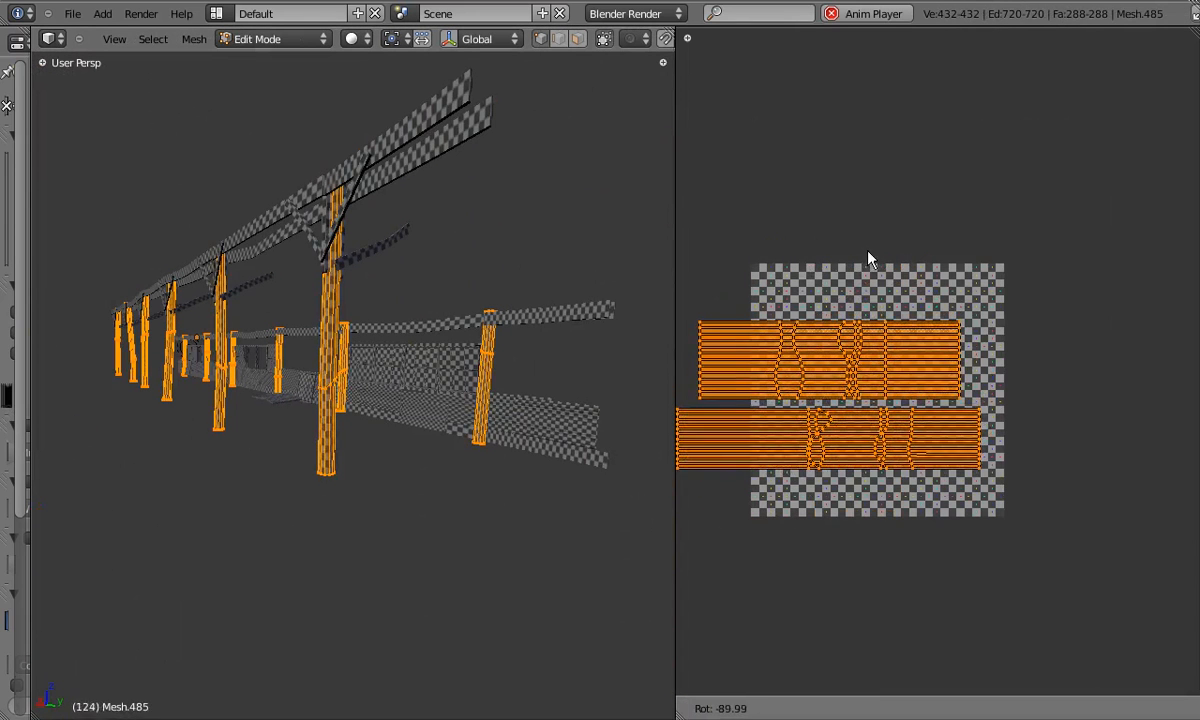
left_click(867, 252, "ctrl")
left_click(905, 708)
left_click(935, 535)
key("alt+z")
scroll(560, 410, "up", 2)
Scale one block of linked post UVs and move it onto the dark brown plank.
key("l")
scroll(1040, 350, "up", 4)
key("s")
left_click(1000, 402)
key("g")
left_click(1130, 494)
key("s")
left_click(1115, 490)
middle_click_drag(867, 401, 875, 383)
key("g")
left_click(1077, 384)
Box-select the other block of post UVs and move it into place over the dark brown plank.
key("a")
key("b")
left_click_drag(680, 367, 993, 470)
key("g")
left_click(972, 418)
key("Escape")
Offset individual linked post UV islands along X so each post gets different wood grain.
key("l")
key("g")
key("x")
left_click(769, 367)
key("g")
key("x")
left_click(766, 369)
key("a")
key("alt+a")
key("l")
key("g")
key("x")
left_click(999, 388)
key("a")
key("l")
key("g")
key("x")
left_click(1042, 379)
key("l")
key("g")
key("x")
left_click(1030, 376)
key("l")
key("g")
left_click(1143, 385)
key("l")
key("g")
key("x")
left_click(1096, 388)
key("a")
Slide further post UV islands along the dark brown plank by different X offsets.
scroll(840, 410, "up", 1)
middle_click_drag(1125, 381, 865, 378)
scroll(865, 378, "down", 2)
key("l")
key("g")
key("x")
left_click(1184, 375)
key("a")
key("l")
key("g")
key("x")
left_click(940, 375)
key("a")
middle_click_drag(945, 374, 813, 381)
key("l")
key("g")
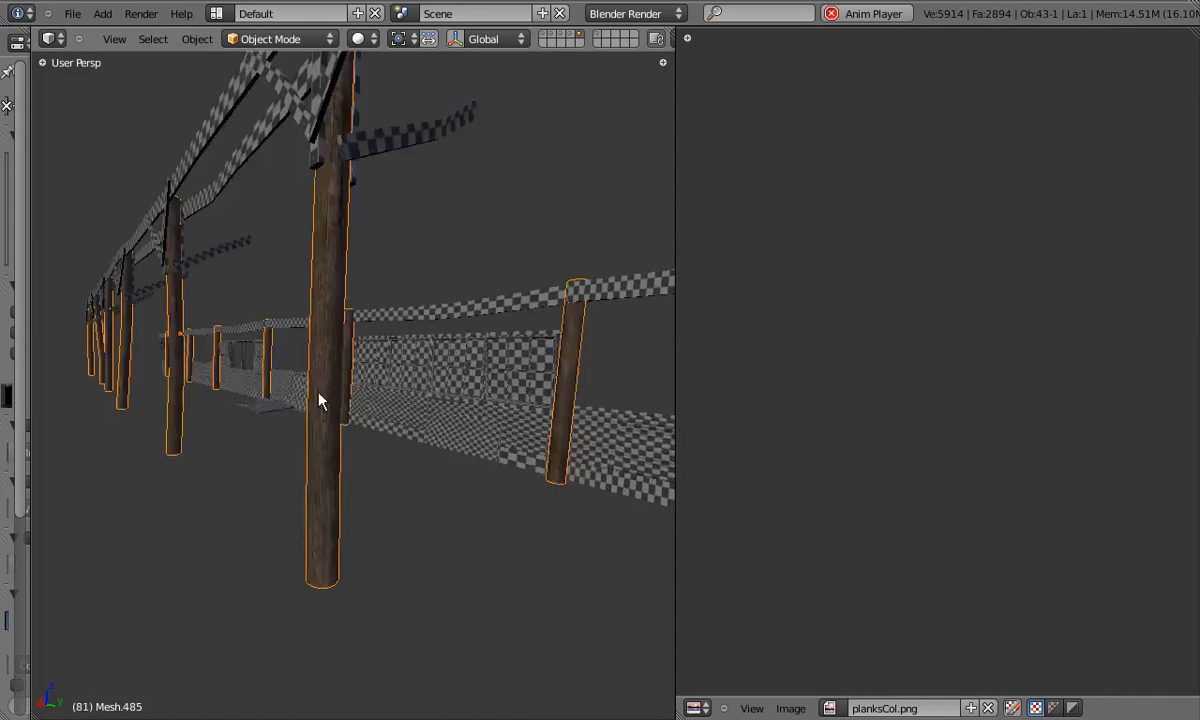
Select the linked mesh of one tall post and rotate its UVs over the dark brown plank.
key("alt+z")
key("a")
mouse_move(318, 400)
middle_mouse_down()
mouse_move(386, 434)
mouse_move(238, 380)
mouse_move(382, 337)
mouse_move(335, 350)
middle_mouse_up()
scroll(238, 380, "up", 2)
scroll(382, 337, "up", 3)
key("Tab")
right_click(316, 506)
key("ctrl+l")
middle_click_drag(684, 352, 940, 375)
scroll(940, 378, "up", 1)
key("a")
key("r")
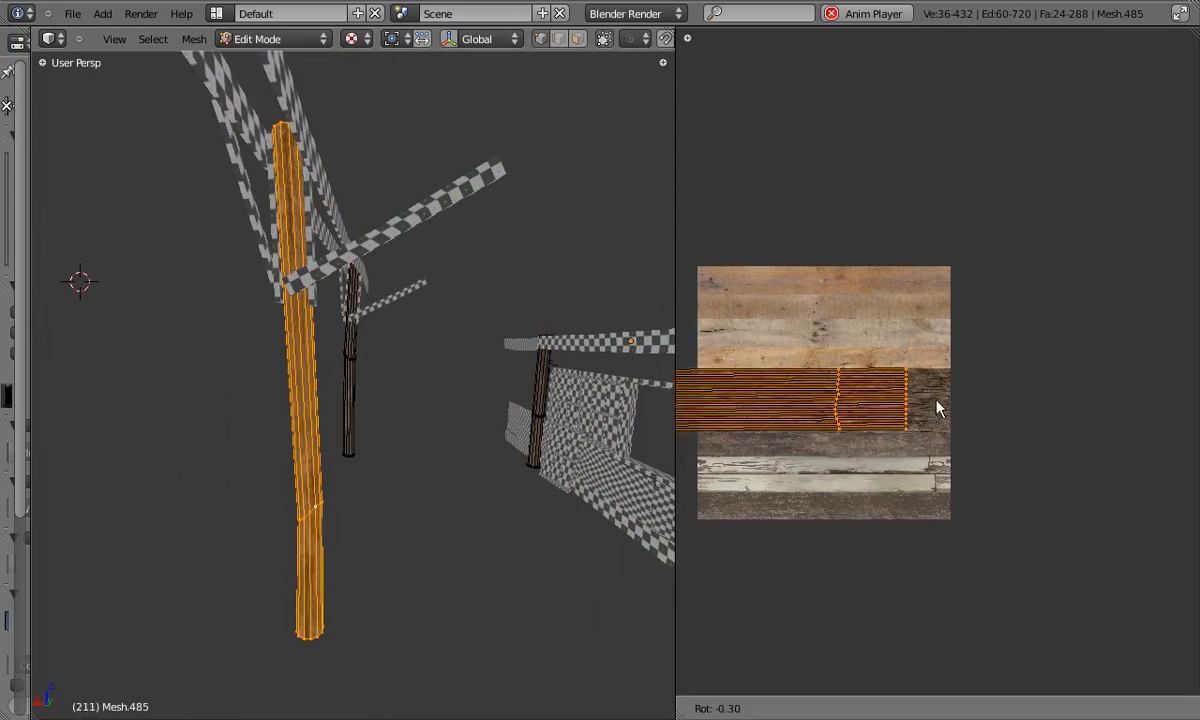
left_click(1142, 603)
key("Tab")
middle_click_drag(350, 425, 375, 460)
scroll(375, 460, "up", 2)
right_click(308, 391)
middle_click_drag(308, 391, 434, 410)
key("Tab")
key("a")
key("g")
key("Escape")
key("Tab")
right_click(115, 350)
key("Tab")
key("a")
key("Tab")
key("Tab")
scroll(943, 407, "down", 2)
key("Tab")
right_click(290, 395)
scroll(434, 410, "up", 5)
Select the linked end section of the long board at the foot of the posts and scale its UVs along X.
right_click(425, 433)
key("Tab")
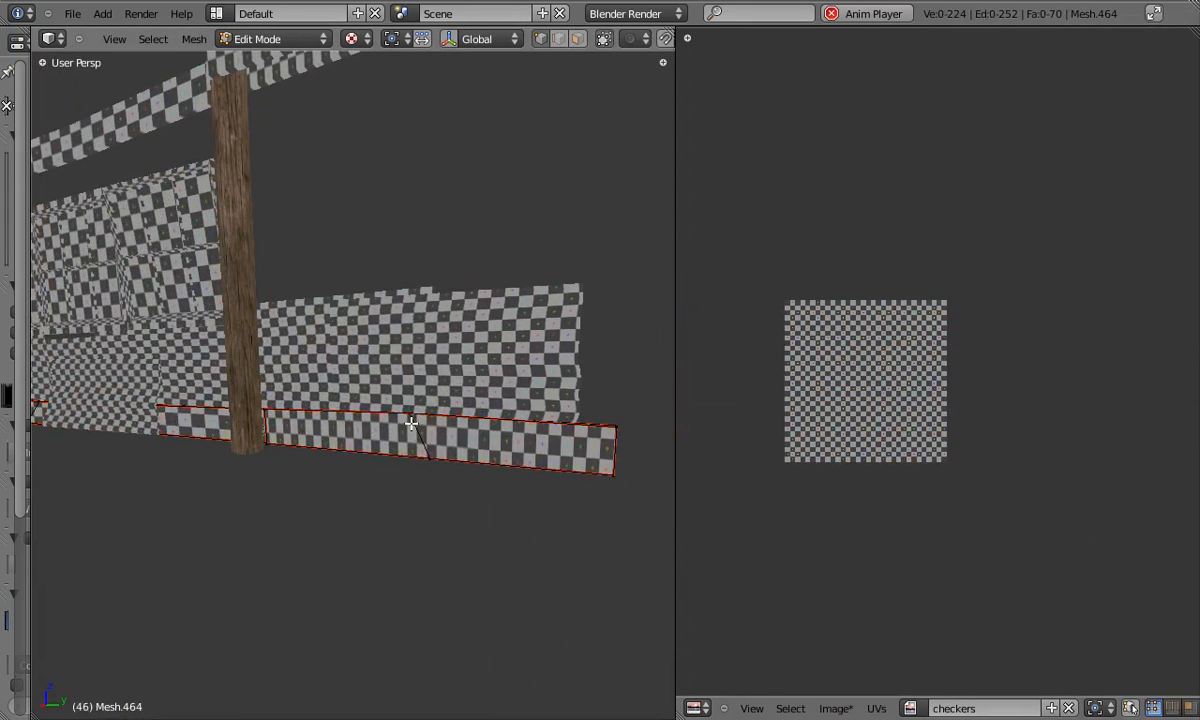
key("ctrl+l")
key("z")
key("z")
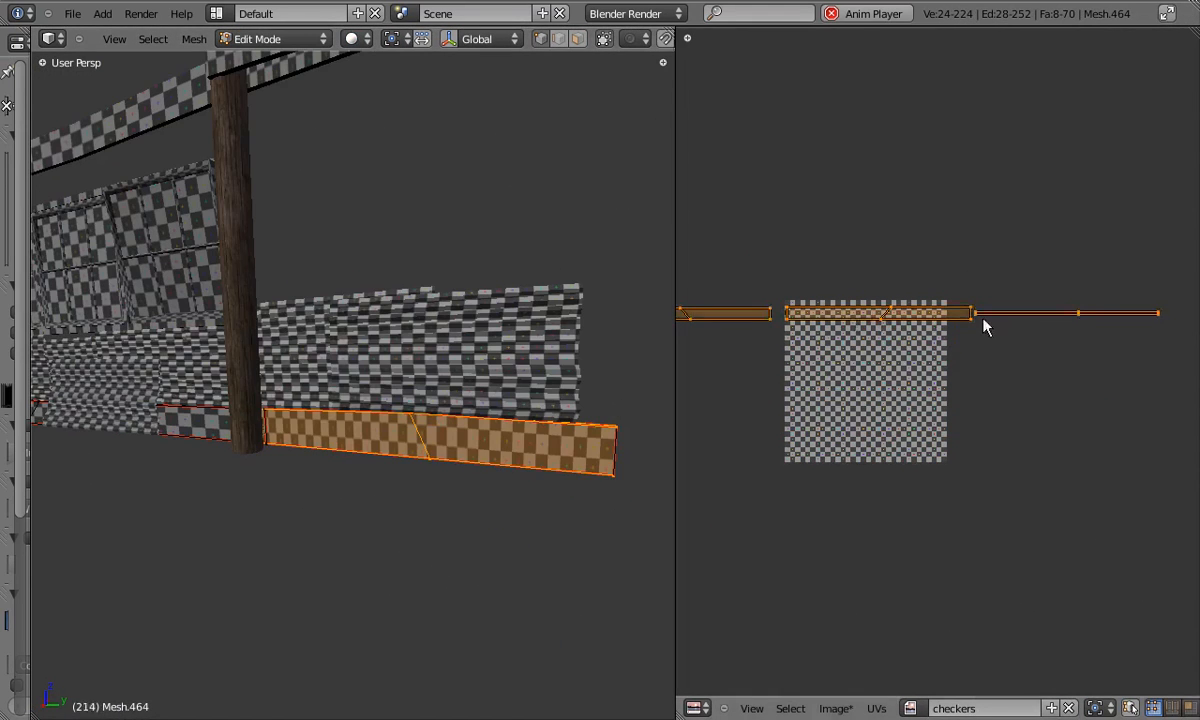
scroll(873, 319, "up", 2)
key("s")
key("x")
left_click(978, 295)
Select the linked end section of the horizontal beam above the short posts and scale its UVs along X.
key("Tab")
middle_click_drag(359, 469, 300, 455)
right_click(316, 219)
key("Tab")
key("ctrl+l")
key("z")
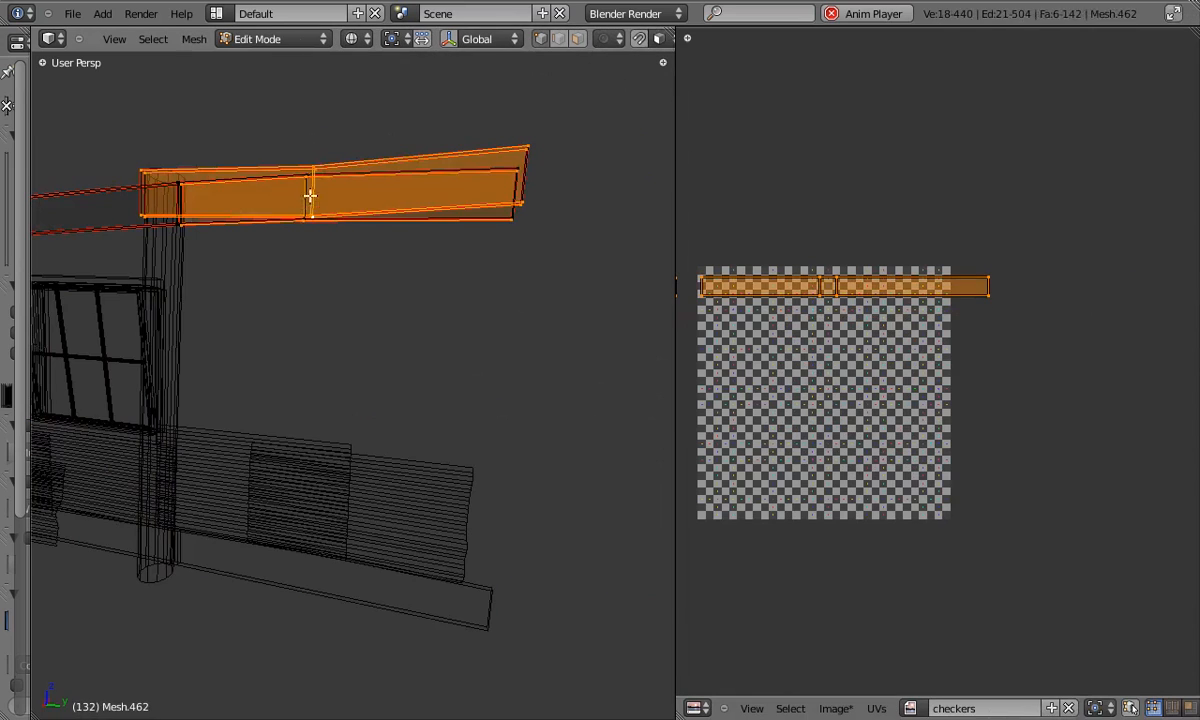
key("ctrl+l")
key("z")
key("s")
key("x")
left_click(970, 298)
Assign planksCol.png to all faces of the horizontal beam above the short posts.
key("z")
middle_click_drag(310, 125, 385, 105)
key("b")
key("l")
middle_click_drag(265, 202, 330, 300, "shift")
scroll(880, 302, "down", 4)
key("Tab")
key("alt+z")
middle_click_drag(503, 273, 258, 365)
left_click(910, 708)
left_click(880, 480)
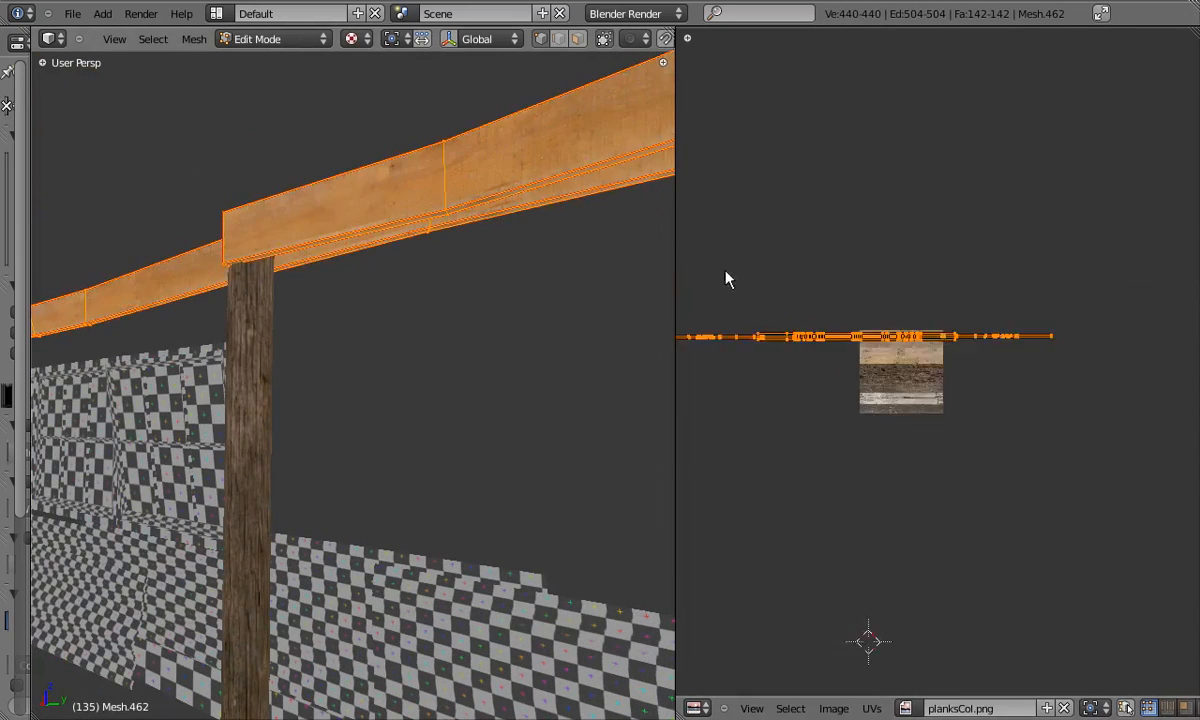
Scale all the horizontal beam's UVs and shift them along Y to fit the uppermost light plank.
scroll(978, 214, "up", 5)
scroll(985, 195, "up", 1)
middle_click_drag(985, 195, 936, 376)
key("s")
left_click(1110, 274)
key("g")
key("y")
left_click(1092, 264)
key("s")
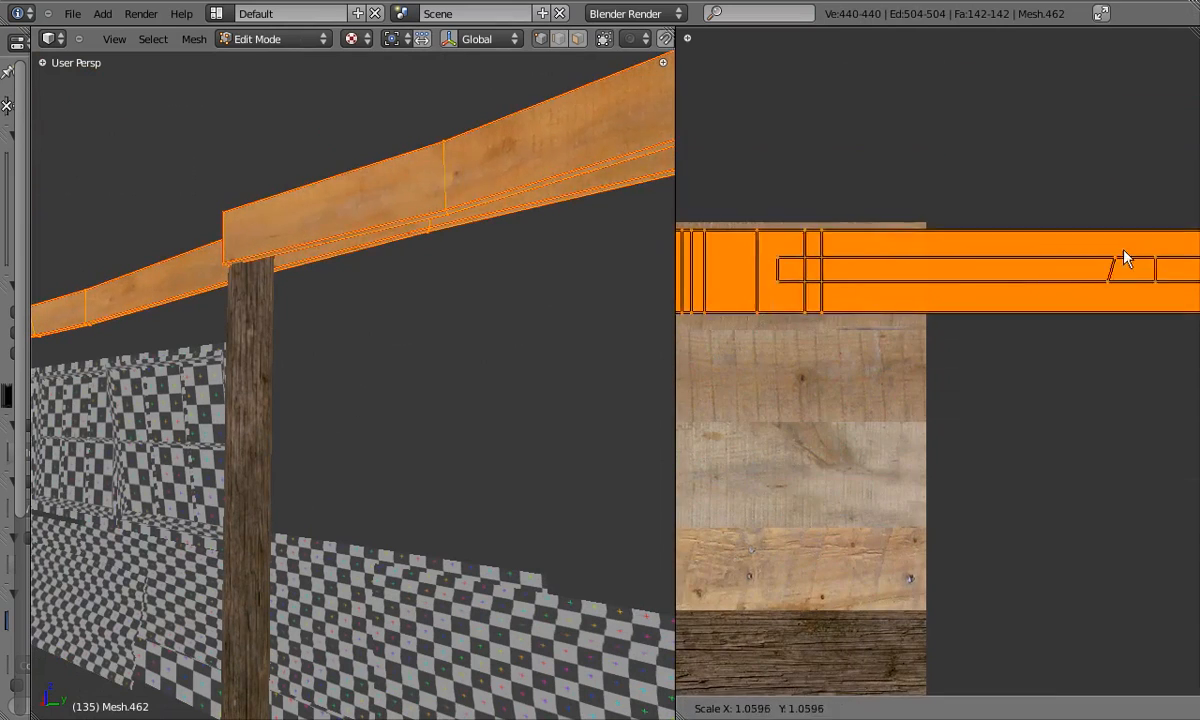
left_click(1155, 259)
scroll(1034, 276, "down", 6)
Select the linked strip on the underside of the horizontal beam and shift its UVs along X to vary the grain.
key("Tab")
mouse_move(215, 360)
middle_mouse_down()
mouse_move(407, 244)
mouse_move(404, 390)
mouse_move(363, 284)
middle_mouse_up()
key("Tab")
key("a")
key("z")
key("l")
key("alt+r")
key("Tab")
key("alt+z")
key("Tab")
key("l")
key("g")
key("x")
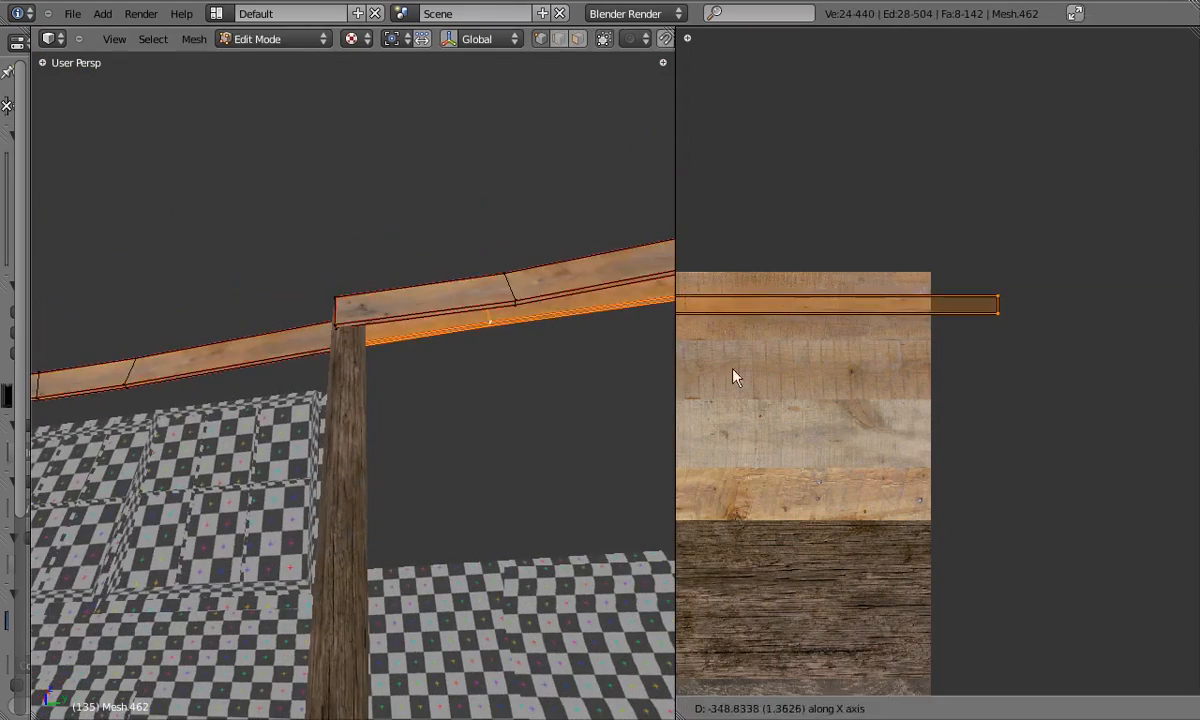
Reposition the underside strip's UVs on the plank texture once more and finish editing the horizontal beam.
middle_click_drag(459, 308, 478, 390)
key("g")
left_click(948, 343)
key("Tab")
scroll(304, 331, "down", 3)
key("Tab")
key("a")
key("a")
scroll(945, 332, "down", 10)
key("a")
Select the two-face end section of the short paired beams and move its UVs to a different part of the planks.
middle_click_drag(262, 372, 400, 375)
scroll(1022, 348, "up", 2)
scroll(1022, 355, "up", 3)
left_click_drag(676, 415, 147, 375)
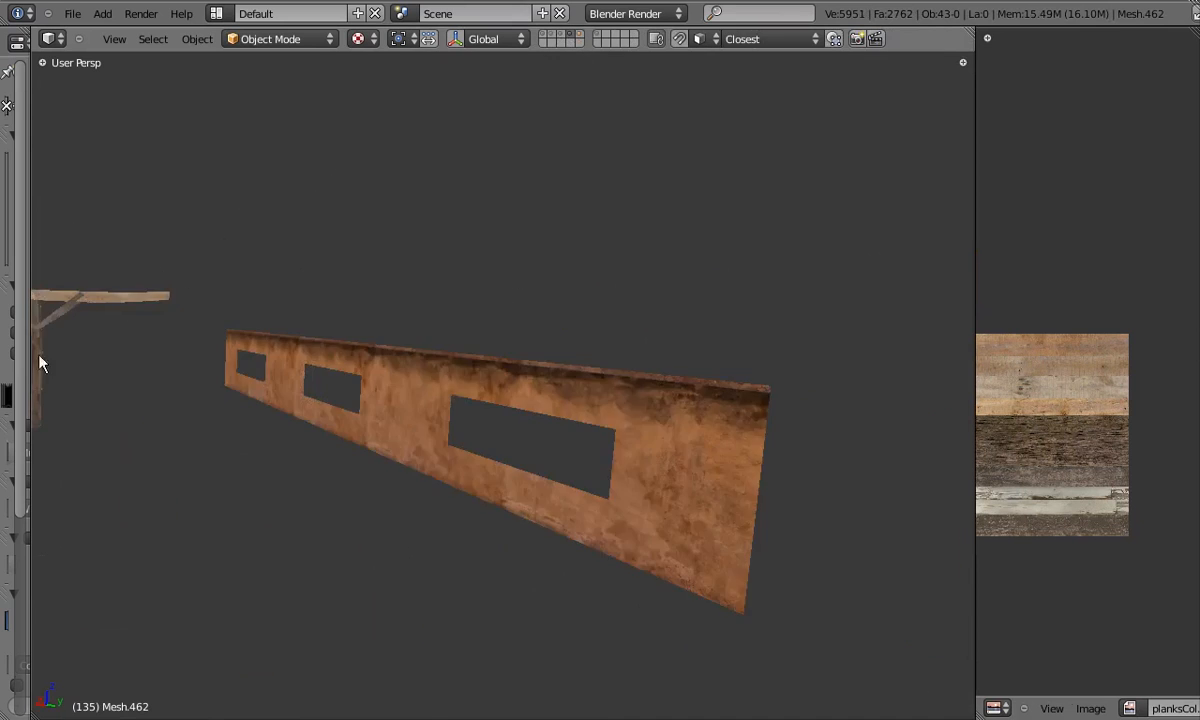
scroll(211, 392, "up", 4)
middle_click_drag(211, 392, 300, 434)
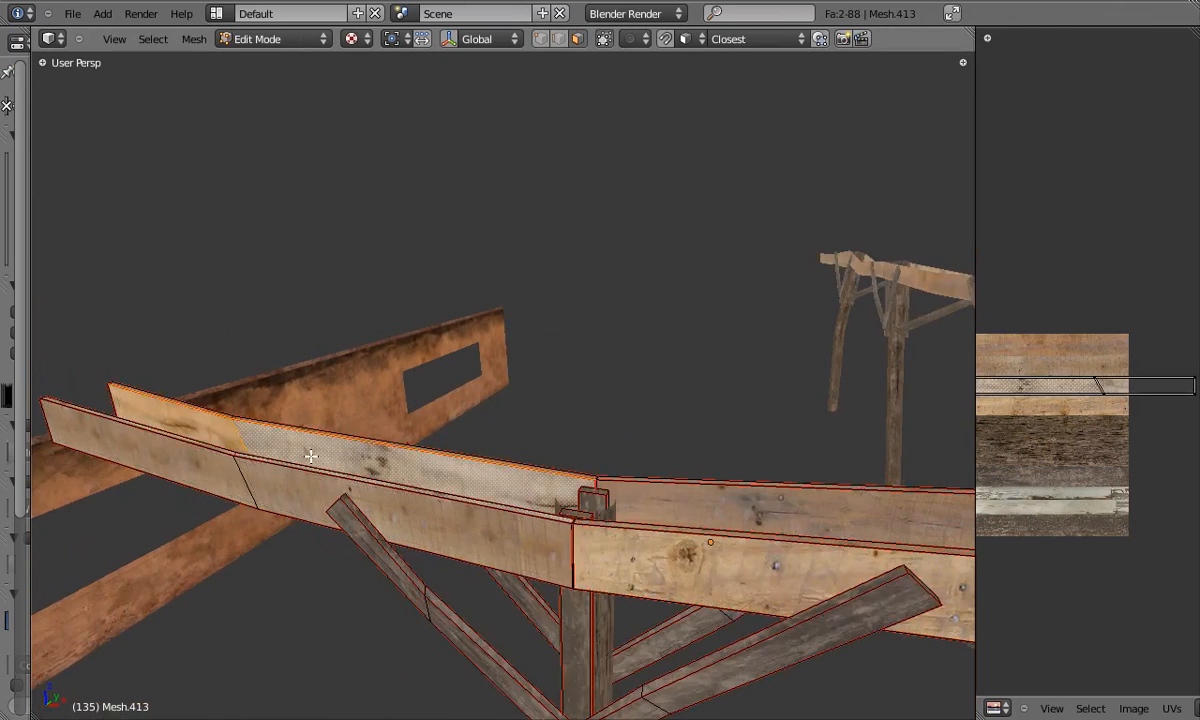
middle_click_drag(311, 456, 850, 430)
key("a")
scroll(1131, 378, "up", 3)
key("g")
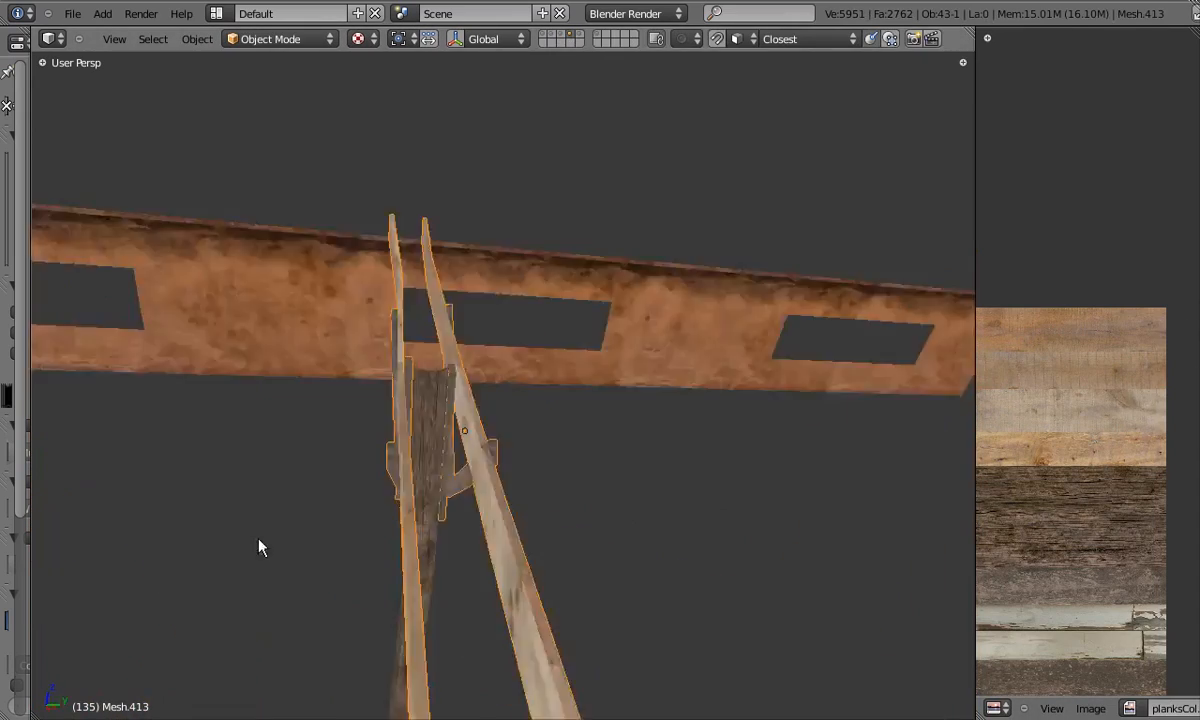
Select the outer end section of the short paired beams and reposition its UVs on the light planks.
middle_click_drag(260, 546, 390, 503)
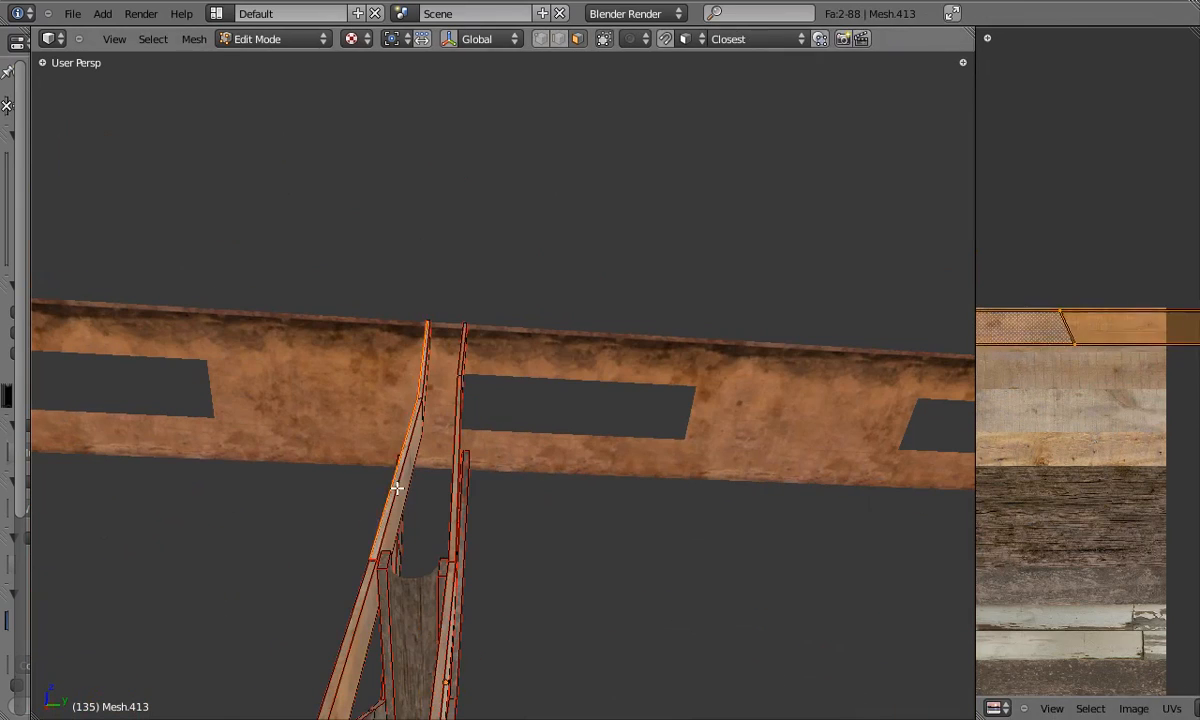
scroll(1050, 430, "down", 2)
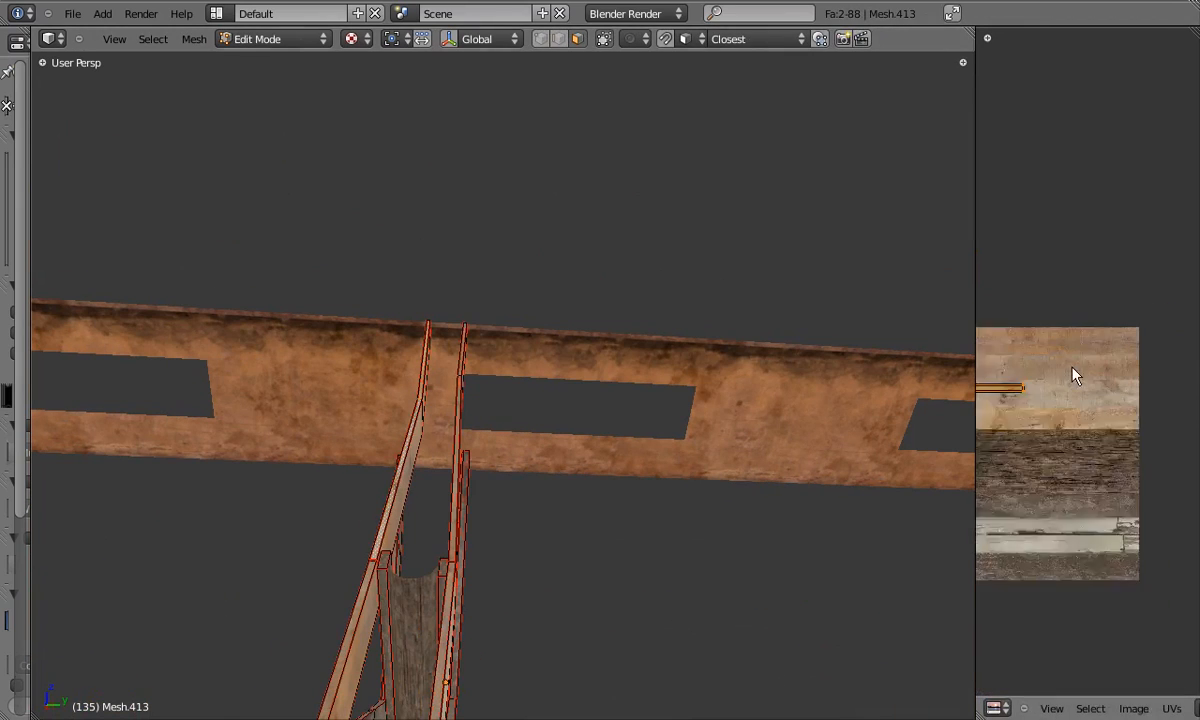
scroll(1080, 370, "up", 3)
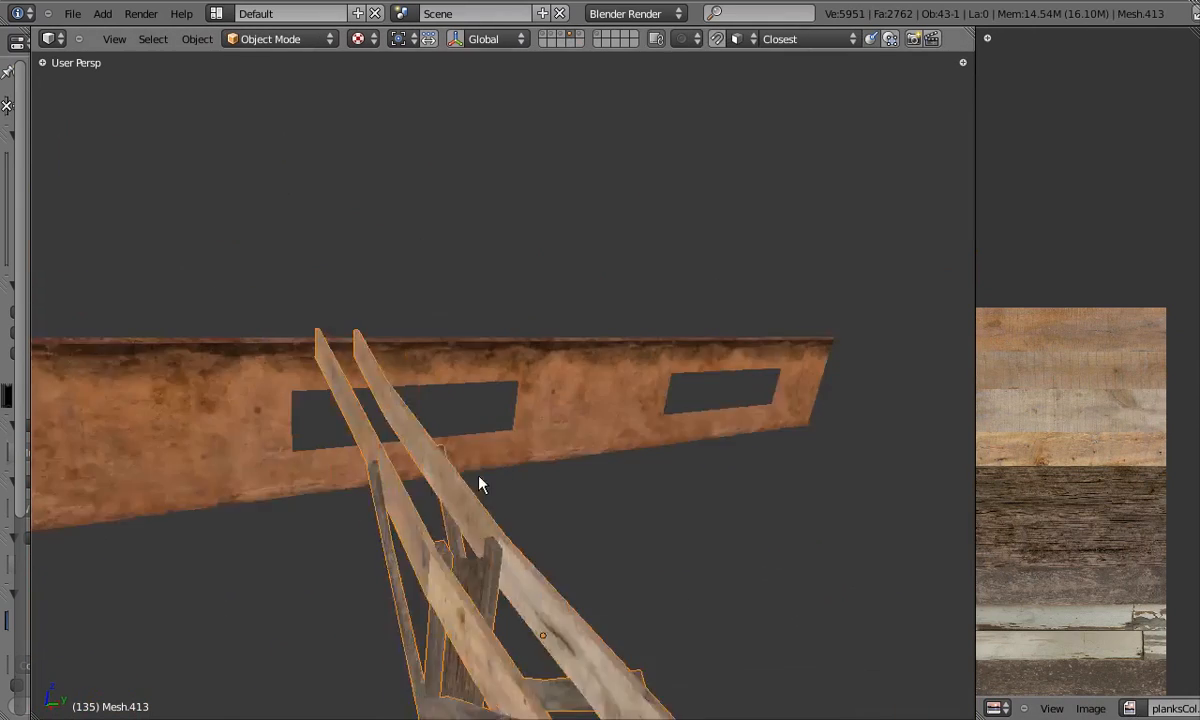
Select the nearest section of the long paired beams and place its UVs on a different stretch of light plank.
middle_click_drag(477, 482, 524, 536)
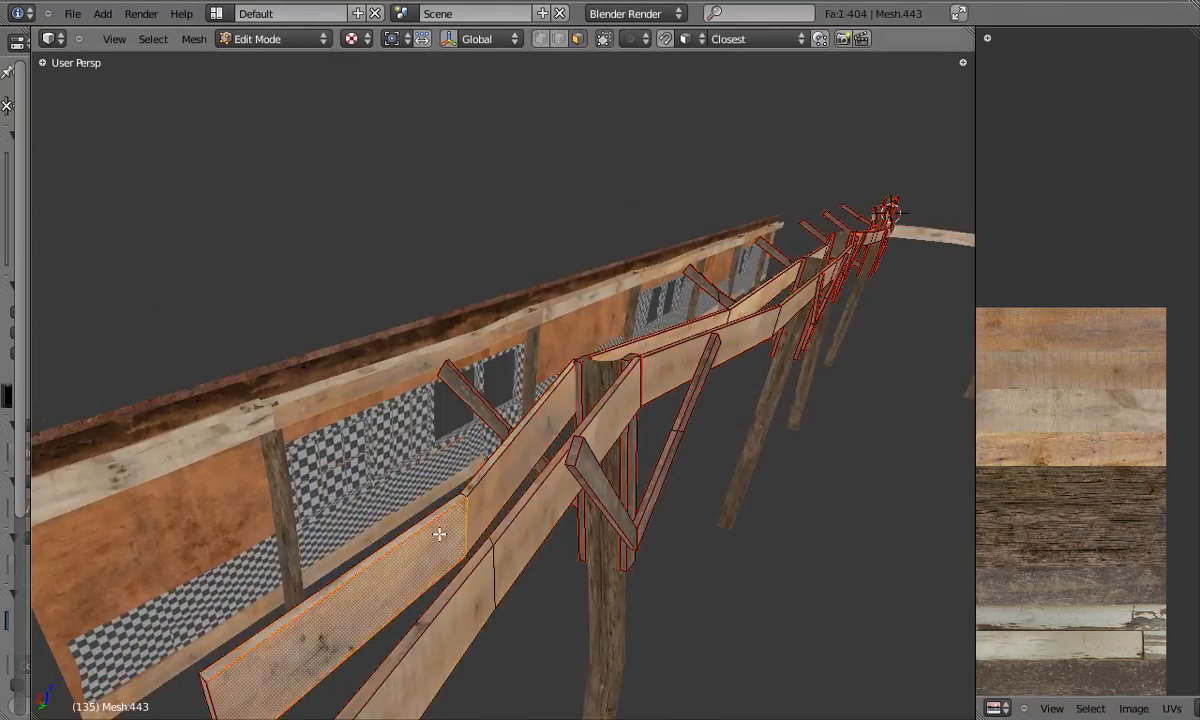
scroll(1093, 375, "down", 5)
scroll(1133, 370, "up", 5)
scroll(1025, 398, "down", 5)
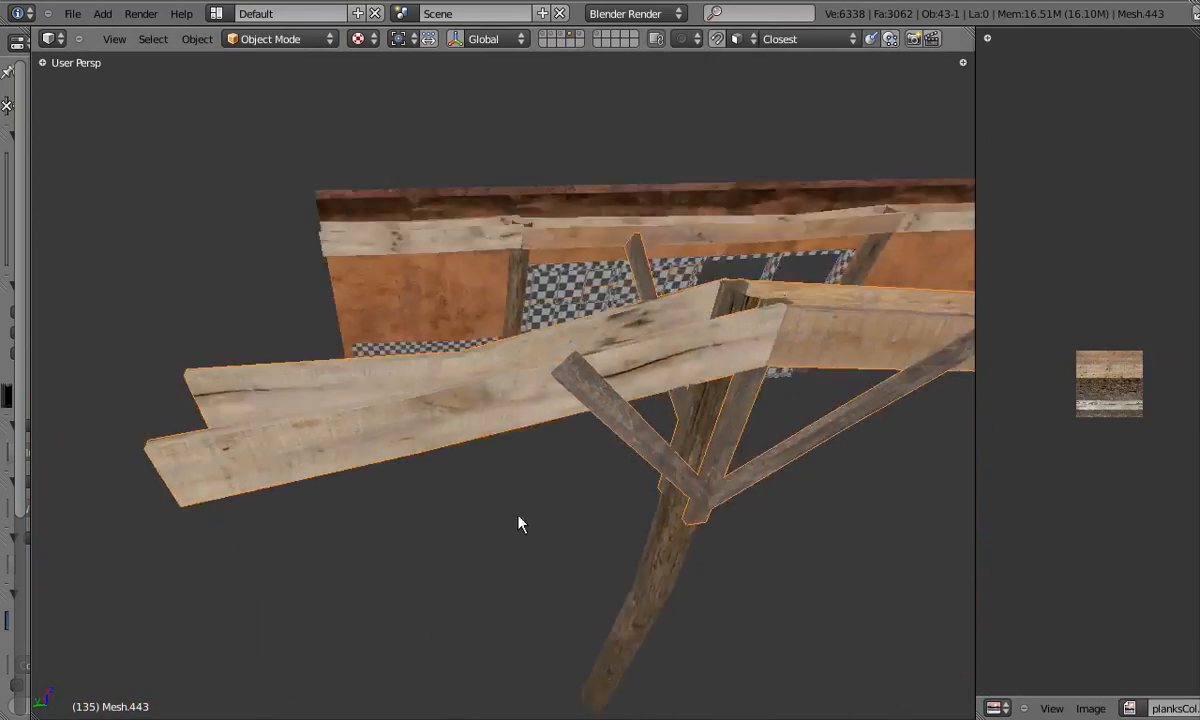
Move the UVs of the long front beam's two-face near section onto a different light plank.
middle_click_drag(520, 522, 654, 504)
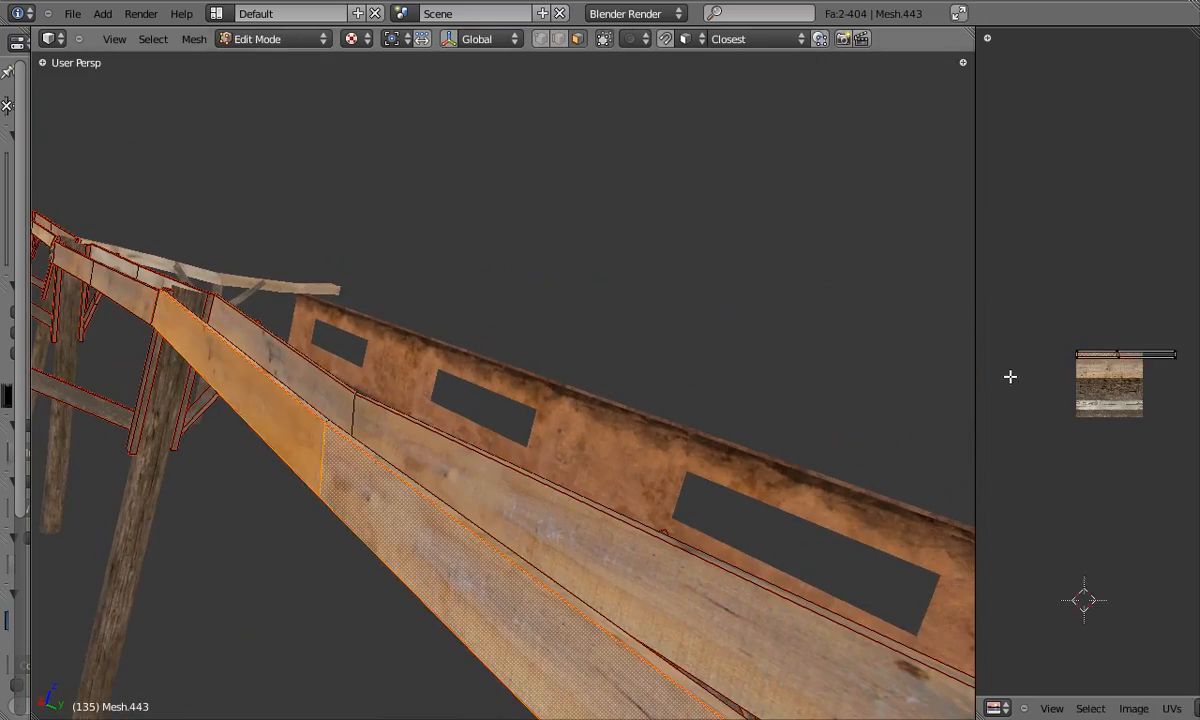
scroll(1149, 372, "up", 4)
key("g")
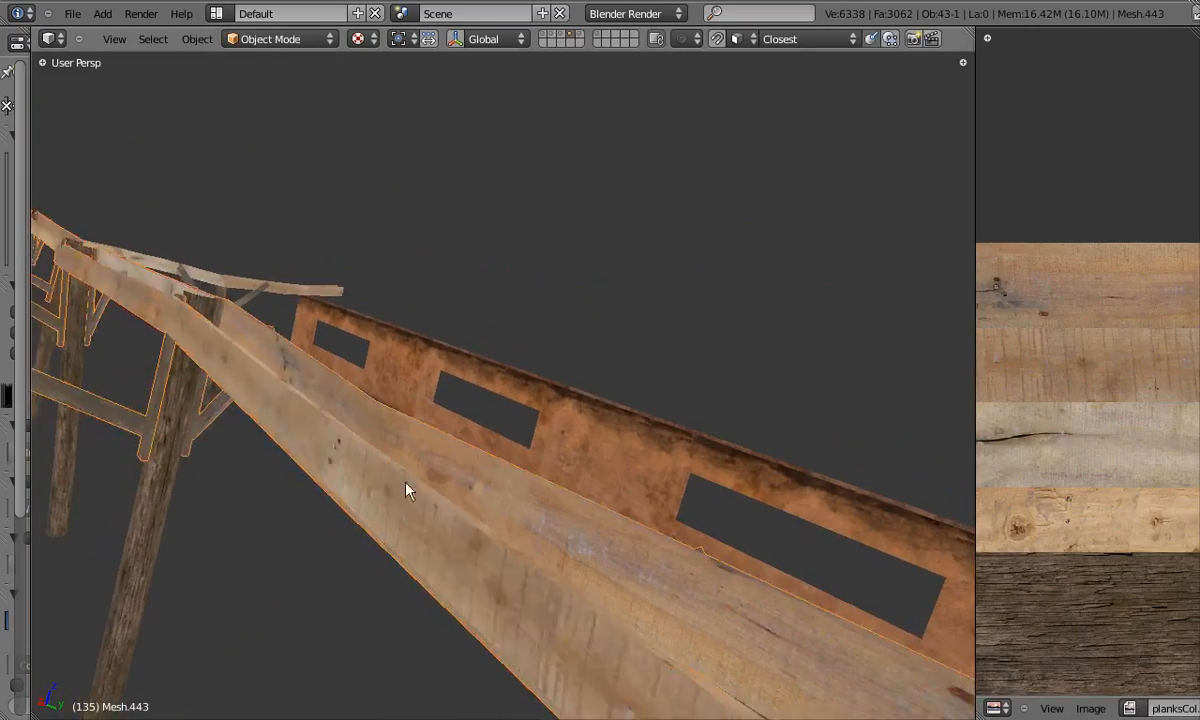
Select the two-face beam section between two posts and move its far-off UVs onto the plank image.
middle_click_drag(380, 451, 196, 380)
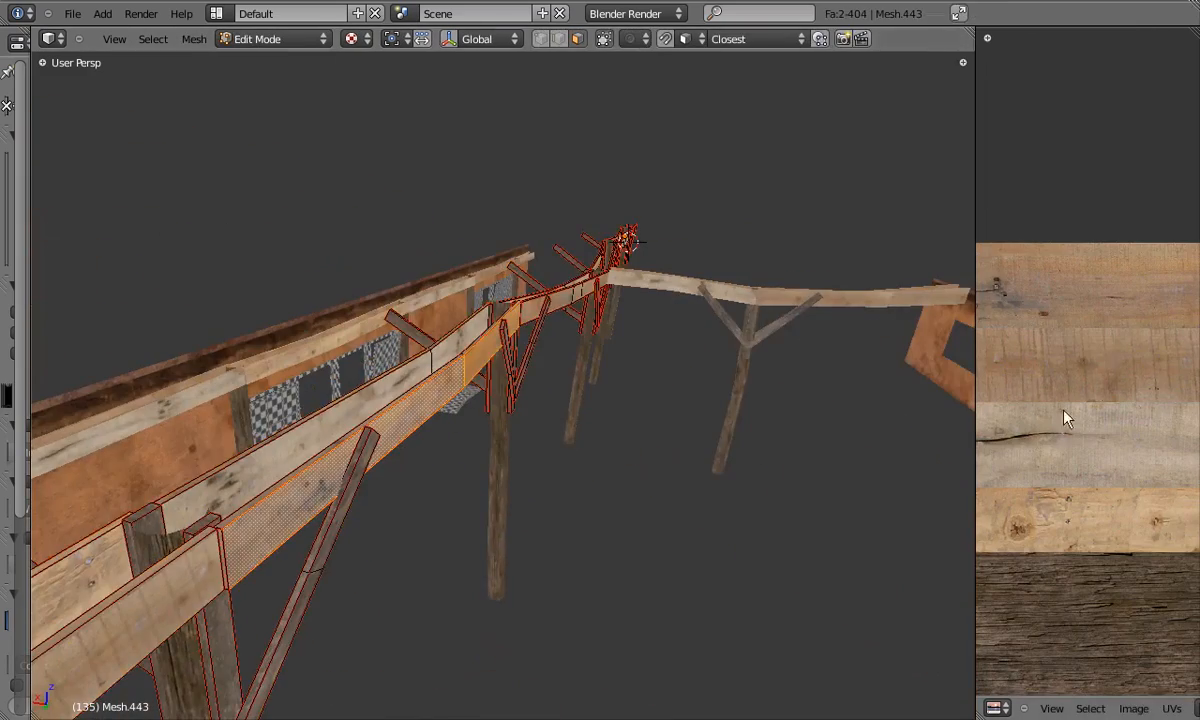
scroll(997, 383, "down", 4)
left_click_drag(973, 363, 530, 365)
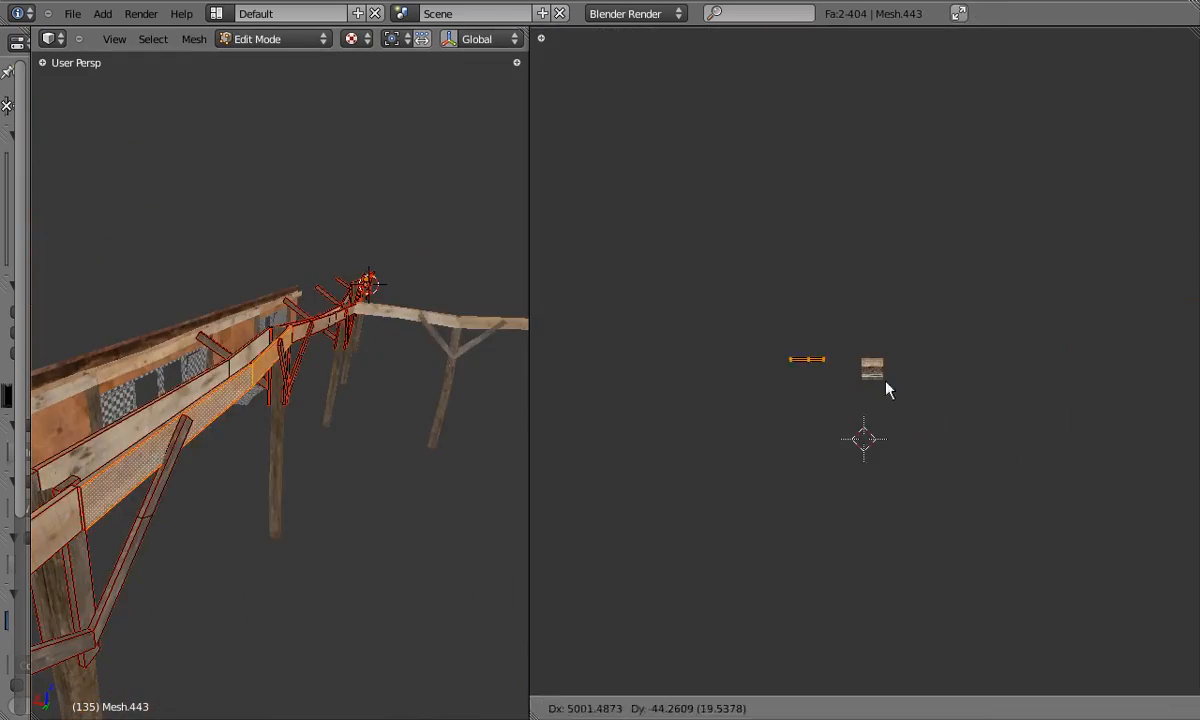
scroll(731, 375, "up", 8)
key("g")
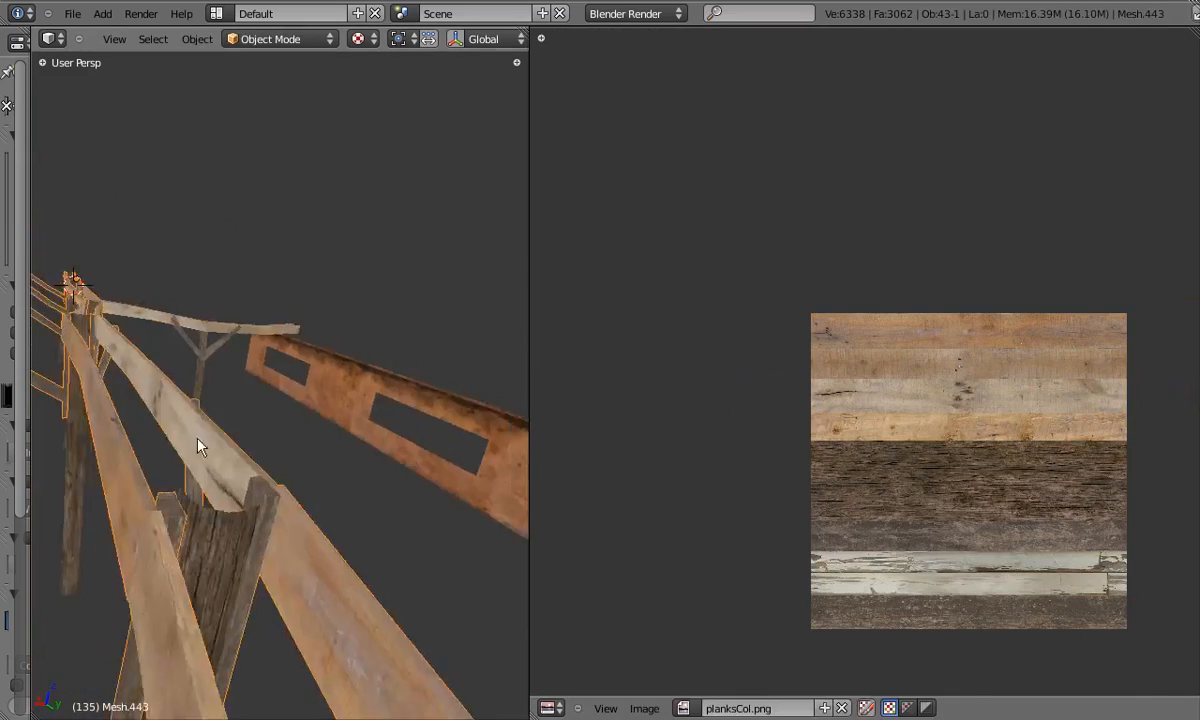
Select the adjoining section of the long paired beams and move its UVs to another spot on the planks.
key("Tab")
middle_click_drag(198, 444, 272, 450)
right_click(326, 437)
left_click(884, 370)
scroll(884, 370, "up", 3)
key("Tab")
Select the following section along the long paired beams and reposition its UVs for different grain.
key("Tab")
right_click(406, 407)
scroll(1060, 380, "down", 4)
key("Tab")
key("Tab")
scroll(1070, 370, "up", 8)
key("Tab")
middle_click_drag(206, 493, 292, 420)
key("Tab")
key("a")
key("g")
left_click(841, 434)
Select a section near the far end of the long paired beams and scale its UVs along X.
key("Tab")
middle_click_drag(420, 430, 298, 460)
right_click(331, 501)
key("Tab")
right_click(321, 511)
key("Tab")
key("Tab")
scroll(997, 447, "down", 6)
scroll(997, 447, "up", 6)
key("Tab")
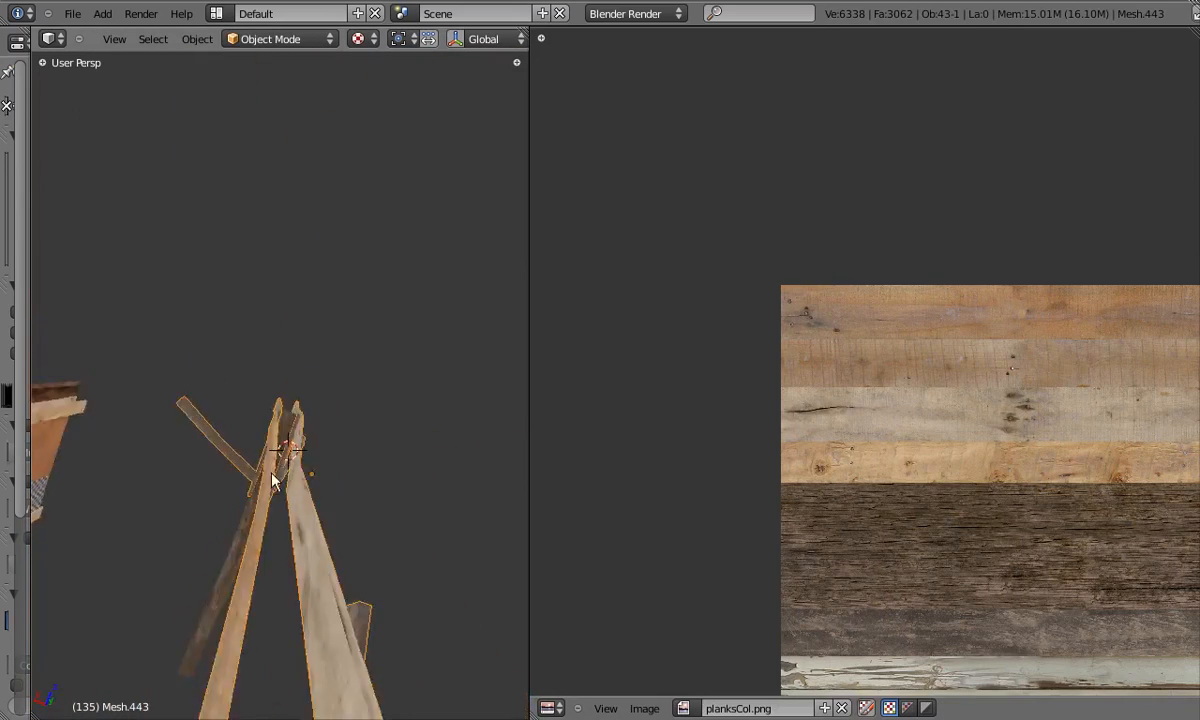
middle_click_drag(302, 514, 200, 380)
key("Tab")
scroll(1050, 378, "down", 5)
key("s")
key("x")
left_click(678, 424)
key("Tab")
Examine the plank grain along the long paired beams from several angles.
middle_click_drag(300, 400, 292, 348)
key("Tab")
key("Tab")
key("Tab")
scroll(940, 408, "up", 2)
key("Tab")
middle_click_drag(281, 460, 254, 420)
key("Tab")
key("Tab")
middle_click_drag(707, 396, 758, 337)
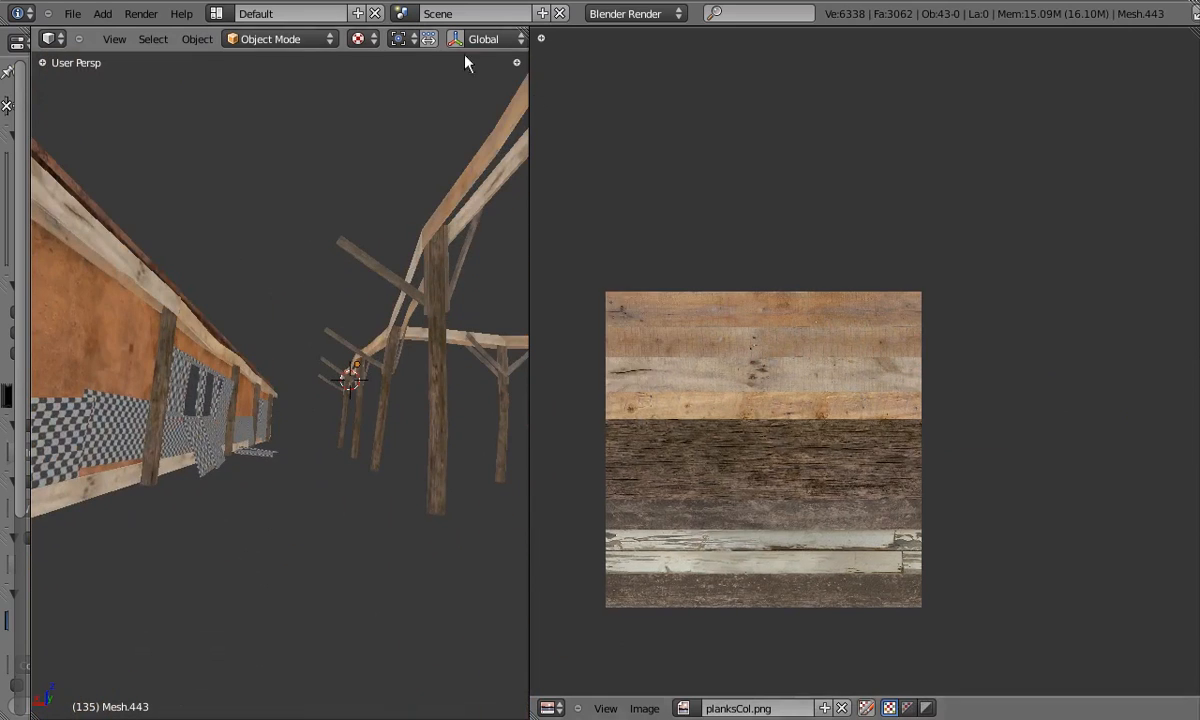
Show the scene layer holding the remaining checkered warehouse and porch parts alongside the current one.
left_click_drag(530, 330, 858, 110)
key("2")
key("1")
middle_click_drag(561, 373, 575, 38)
left_click(575, 36, "shift")
Assign planksCol.png to all faces of the checkered board along the base of the warehouse wall.
middle_click_drag(585, 290, 525, 402)
right_click(525, 402)
key("Tab")
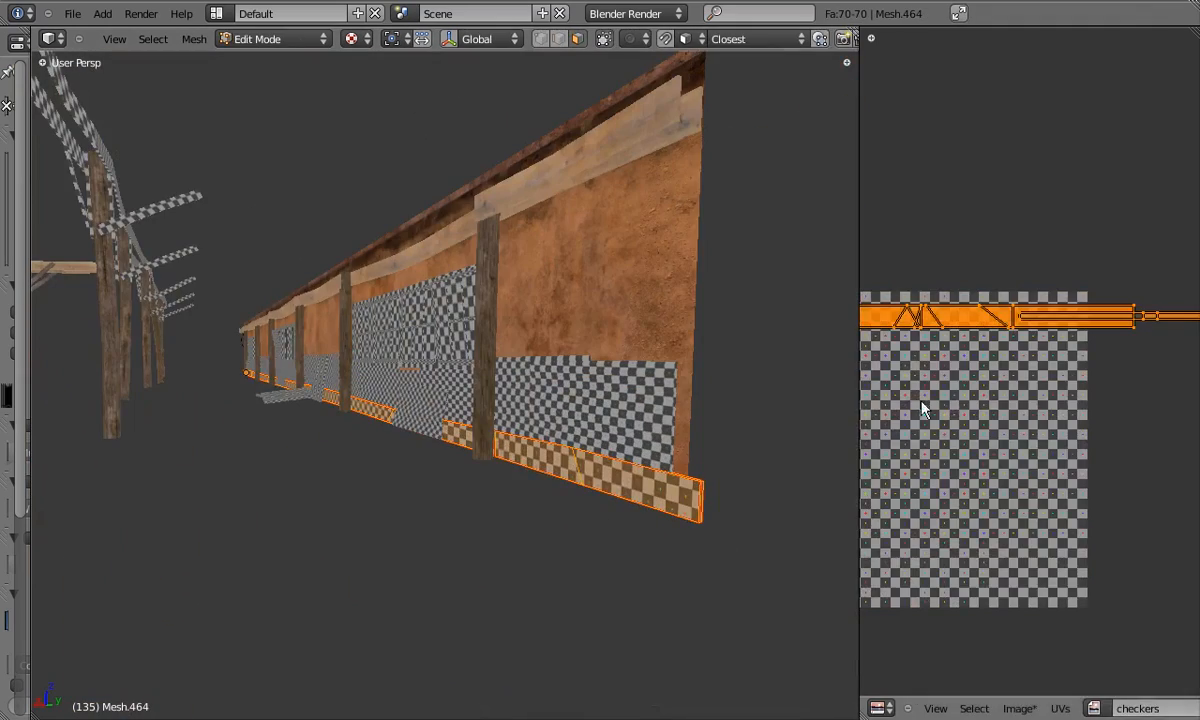
left_click(1095, 708)
left_click(1015, 604)
Shift all the base board's UVs along Y to fit the uppermost light plank.
left_click_drag(860, 492, 499, 466)
scroll(756, 310, "up", 3)
key("g")
key("y")
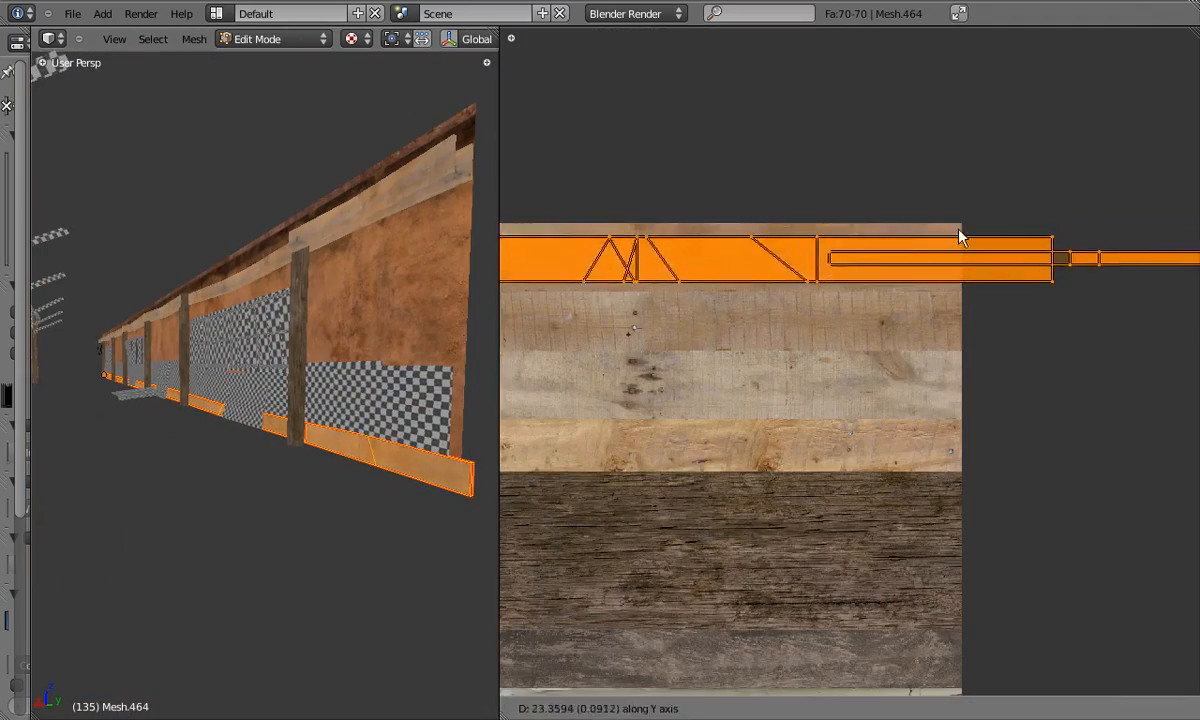
left_click(1105, 207)
key("a")
key("Tab")
Shift groups of the base board's UV islands along Y onto the second and fourth light planks, scaling the latter to fit.
middle_click_drag(383, 455, 323, 440)
scroll(800, 400, "down", 4)
left_click(427, 427)
key("Tab")
key("a")
scroll(828, 358, "down", 4)
scroll(906, 335, "up", 5)
scroll(1045, 345, "down", 3)
scroll(700, 370, "up", 2)
scroll(660, 280, "down", 2)
key("g")
key("y")
scroll(918, 243, "up", 6)
left_click(920, 240)
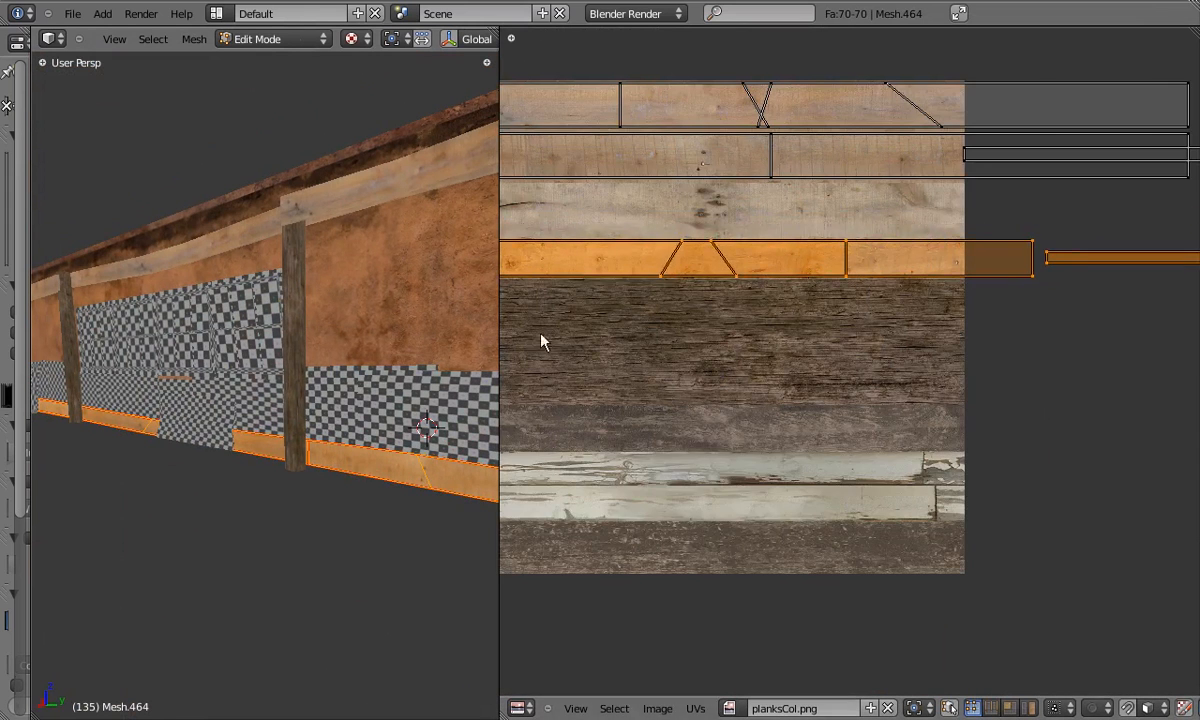
Select further linked islands of the base board and shift them along Y onto the third light plank.
scroll(760, 300, "down", 6)
key("l")
scroll(940, 285, "up", 5)
key("g")
key("y")
left_click(988, 345)
scroll(955, 312, "down", 6)
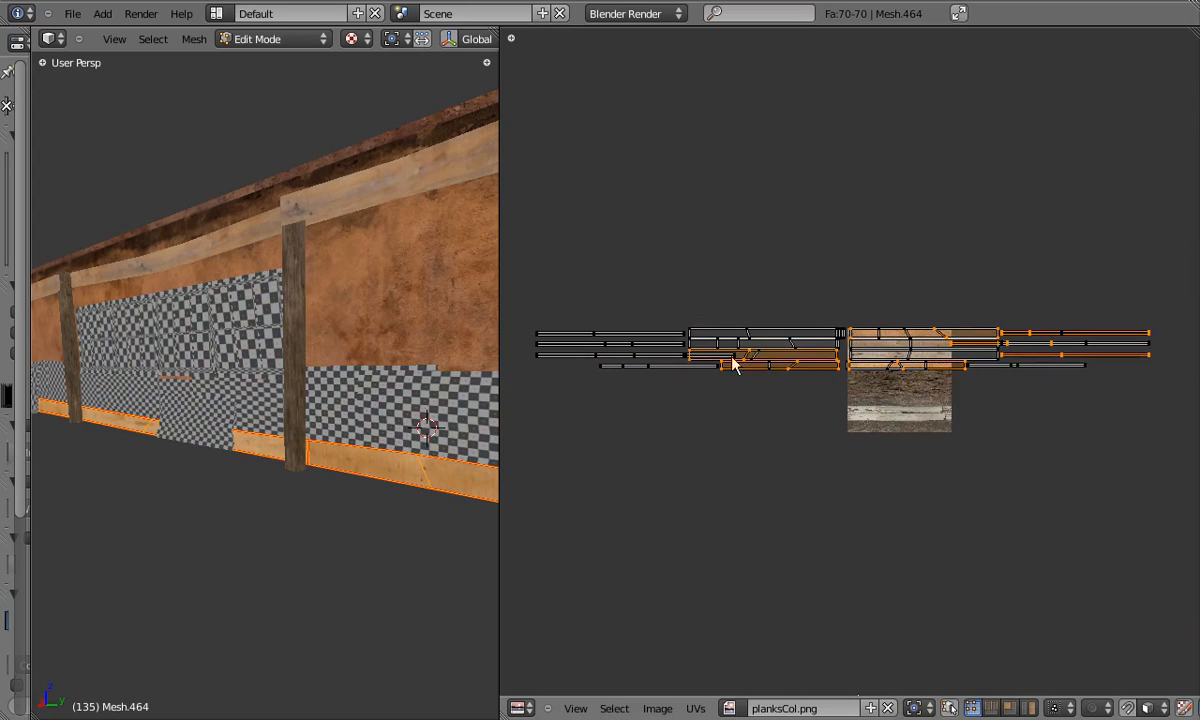
Select the near end section of the base board and move its UVs over the plank texture.
key("Tab")
scroll(412, 444, "up", 3)
middle_click_drag(412, 444, 301, 405)
key("Tab")
key("a")
key("l")
scroll(975, 337, "up", 10)
key("Tab")
middle_click_drag(440, 430, 373, 476)
key("Tab")
scroll(702, 372, "down", 9)
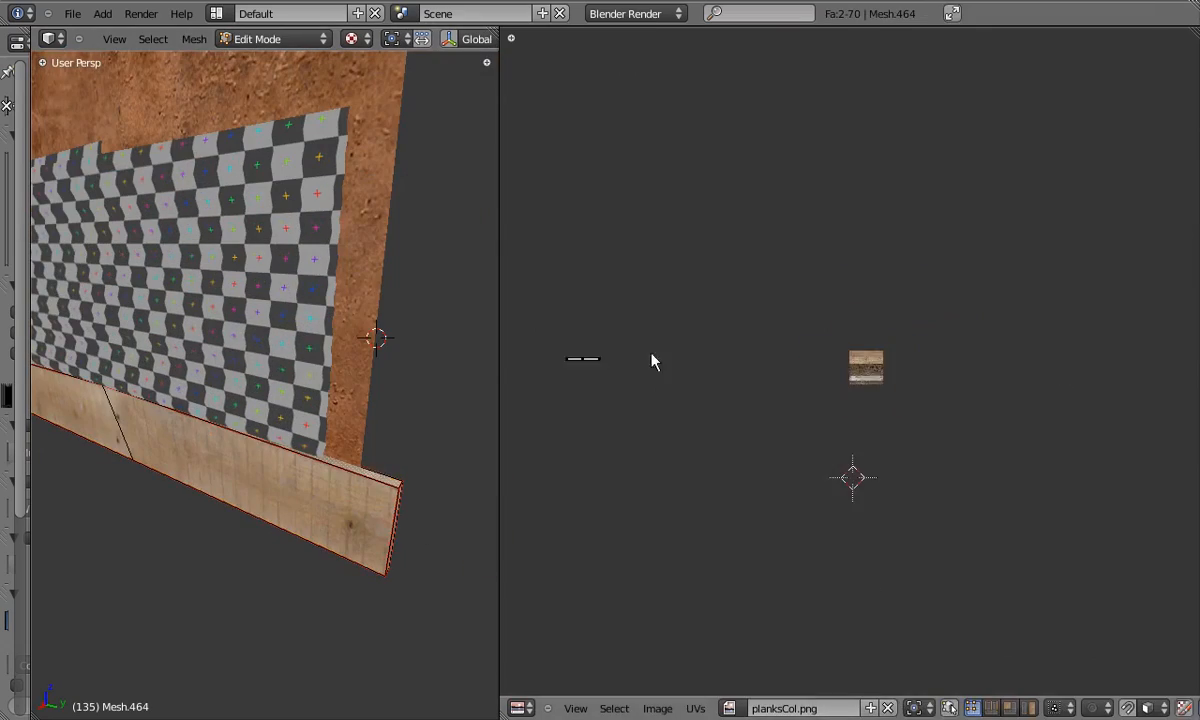
scroll(702, 372, "up", 11)
key("g")
Select face loops on the base board and scale their UVs along X.
key("Tab")
middle_click_drag(296, 387, 408, 236)
key("Tab")
right_click(263, 428, "alt")
right_click(236, 388, "alt+shift")
scroll(840, 350, "down", 4)
key("s")
key("x")
left_click(648, 340)
Open the roof beam frame's mesh for editing and assign planksCol.png to its UVs.
key("Tab")
left_click_drag(498, 301, 695, 301)
middle_click_drag(330, 470, 399, 367)
key("Tab")
left_click(929, 708)
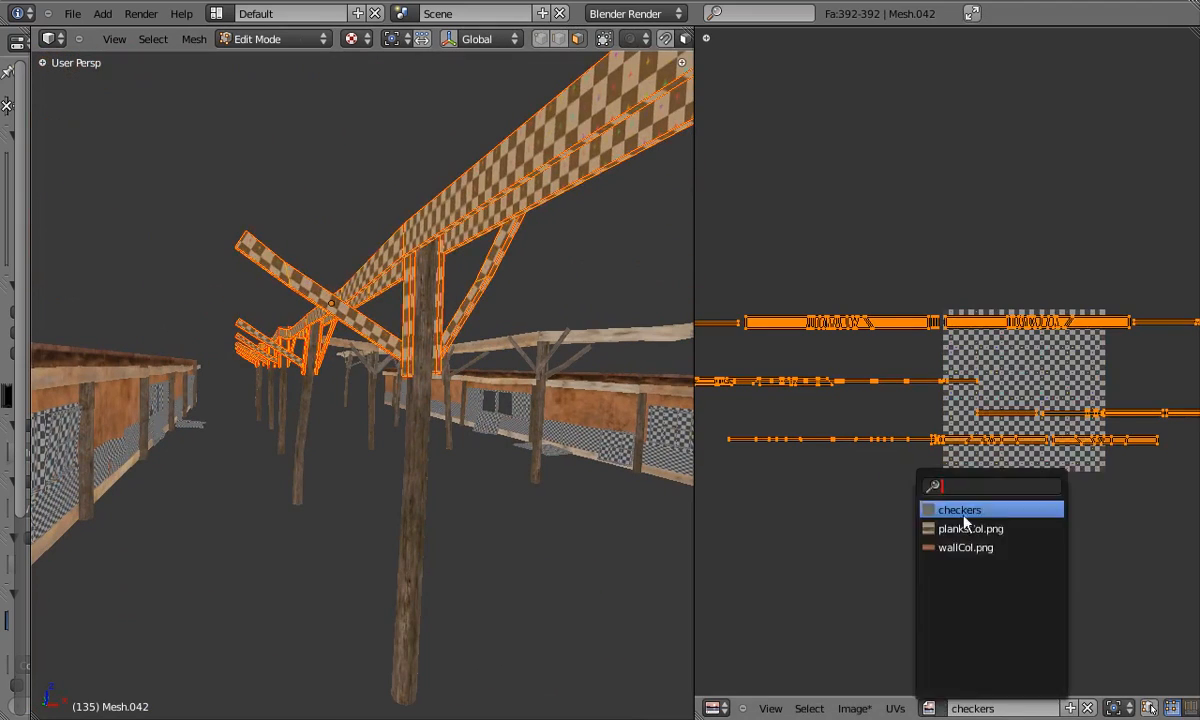
left_click(975, 525)
Scale the beam frame's UVs and move them over the plank texture.
scroll(1122, 458, "up", 4)
key("s")
left_click(1133, 410)
key("g")
left_click(1136, 466)
key("g")
right_click(643, 455)
Box-select the narrow UV strip on the dark grey plank and scale it up.
key("Tab")
scroll(388, 342, "up", 1)
key("Tab")
scroll(864, 348, "down", 3)
key("b")
left_click_drag(856, 342, 1166, 372)
scroll(1075, 358, "up", 5)
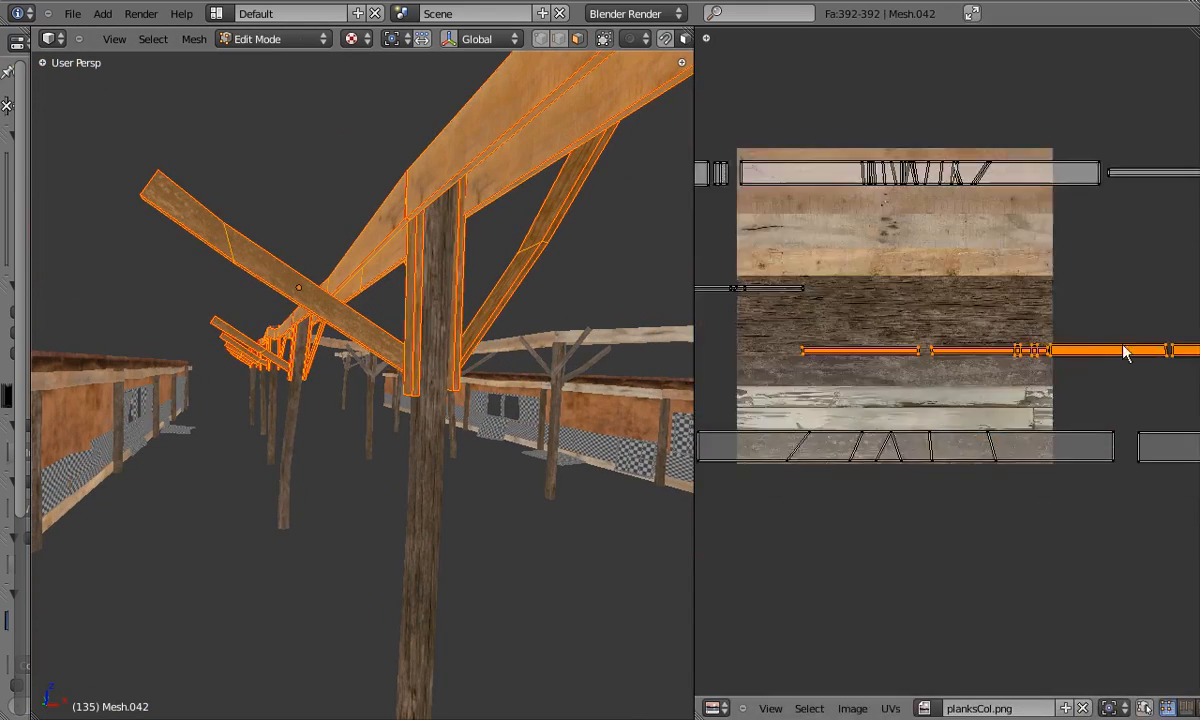
key("s")
left_click(1097, 381)
Box-select the other narrow row of brace UVs and move it down along Y onto the bottom dark plank.
scroll(1000, 360, "down", 10)
middle_click_drag(765, 317, 800, 323)
key("b")
left_click_drag(778, 336, 1008, 366)
key("g")
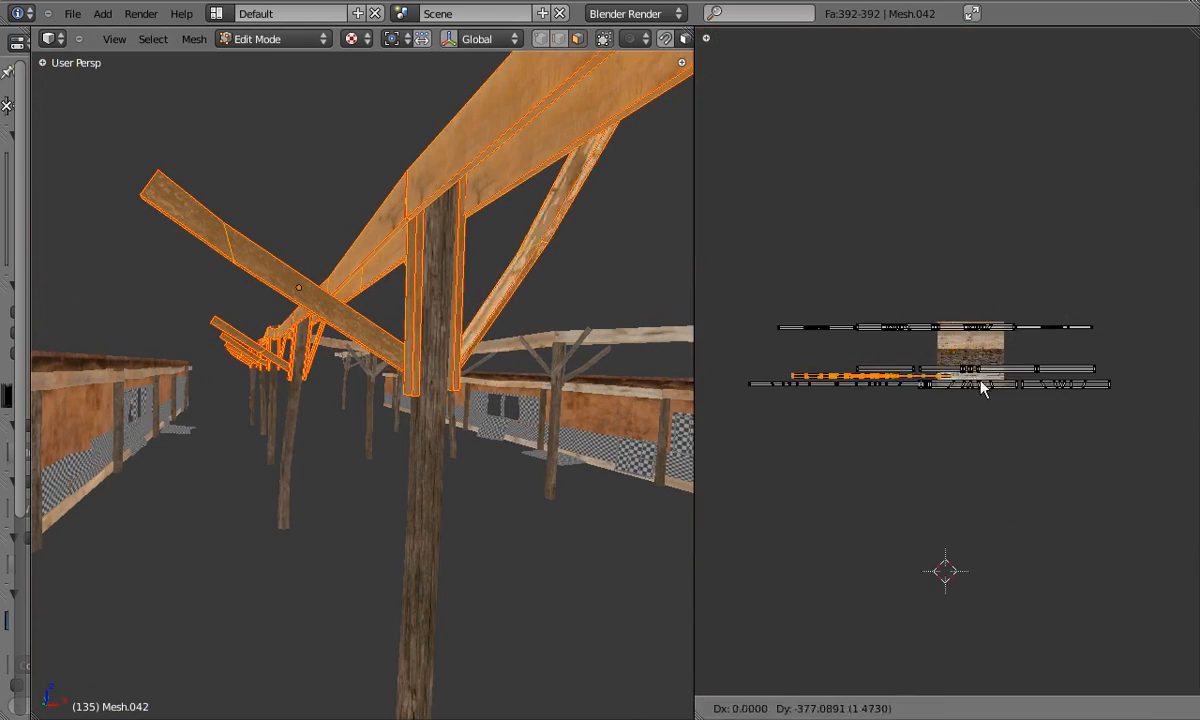
scroll(957, 310, "up", 6)
key("Tab")
middle_click_drag(502, 294, 447, 327)
key("Tab")
key("g")
left_click(1054, 484)
Move the brace UV row up onto the dark grey plank, scale it slightly and slide it along X.
scroll(1054, 484, "down", 1)
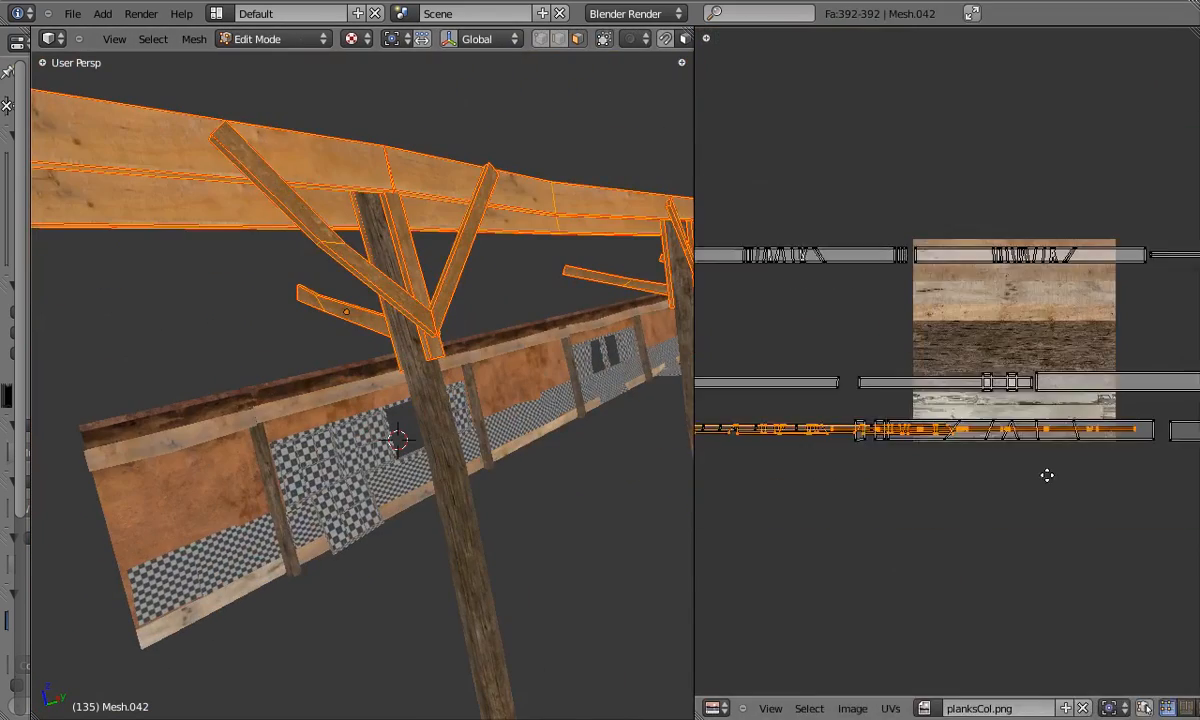
key("g")
left_click(1099, 415)
key("Tab")
middle_click_drag(420, 397, 384, 394)
key("Tab")
scroll(868, 417, "up", 3)
key("g")
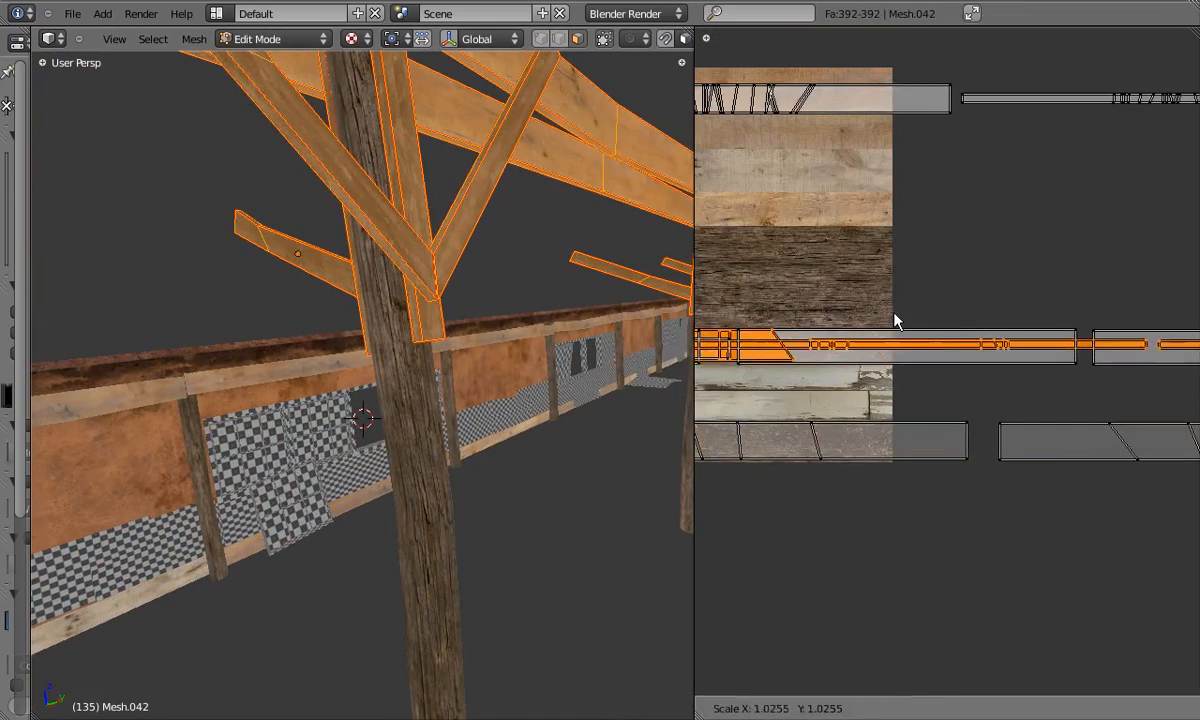
scroll(887, 320, "down", 9)
key("g")
key("x")
left_click(828, 340)
Inspect the frame's textured braces and beams from several angles.
key("Tab")
middle_click_drag(412, 440, 335, 495)
key("Tab")
left_click_drag(694, 320, 259, 299)
middle_click_drag(280, 362, 355, 388)
scroll(355, 388, "up", 1)
key("a")
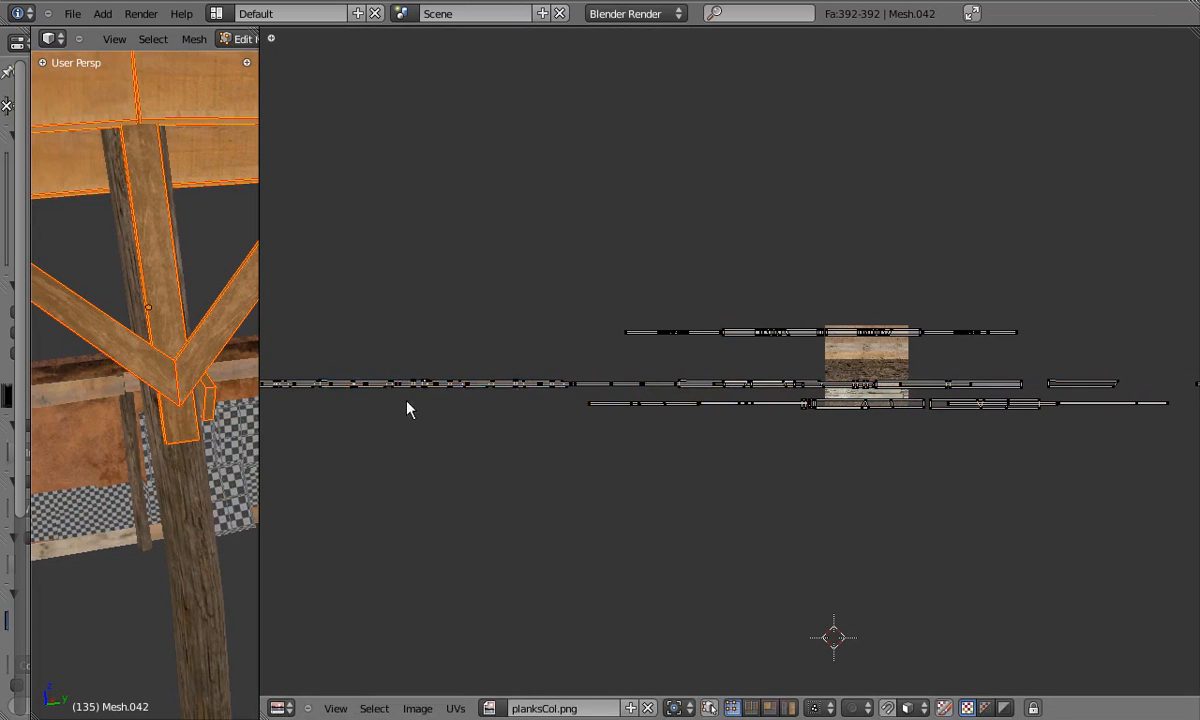
key("Tab")
left_click_drag(256, 359, 970, 330)
middle_click_drag(572, 275, 576, 210)
scroll(548, 240, "up", 4)
right_click(514, 275)
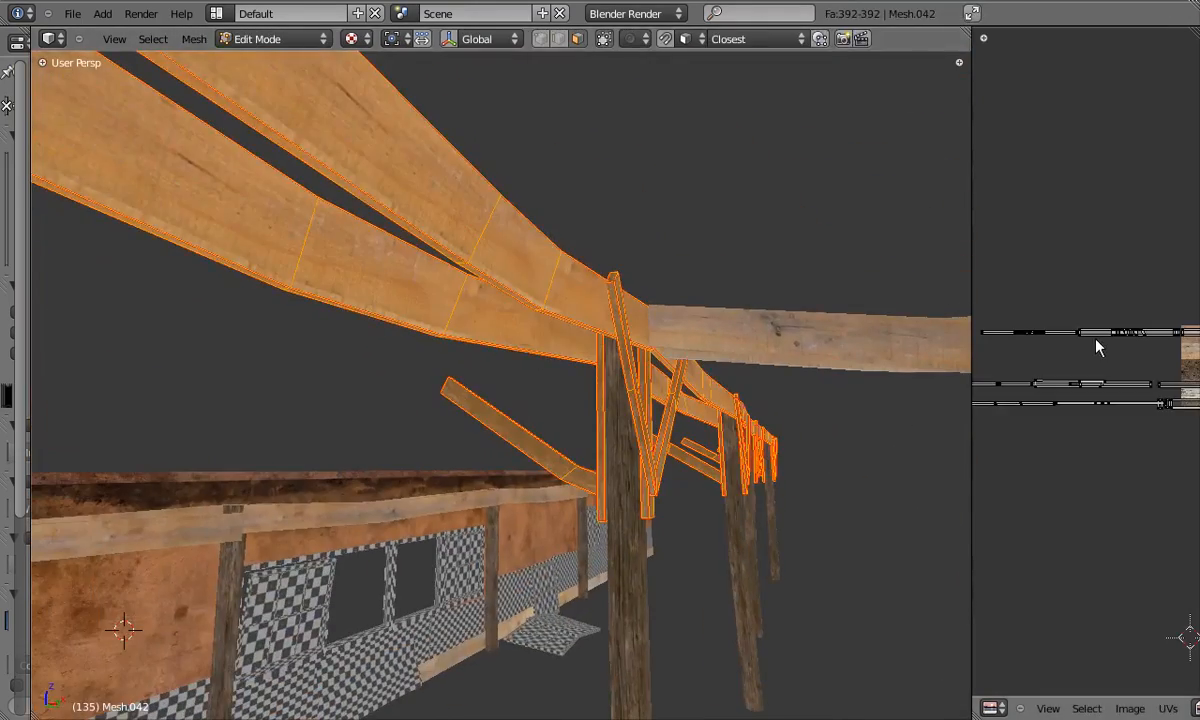
Box-select the beams' UV row and shift it along Y to line up with the top light plank.
key("shift+space")
scroll(805, 298, "up", 5)
key("a")
middle_click_drag(530, 276, 390, 294)
key("b")
left_click_drag(120, 270, 1150, 350)
scroll(948, 243, "up", 3)
key("g")
key("y")
left_click(1100, 238)
Select several linked beam sections in wireframe and shift their UVs along Y onto the second light plank.
key("shift+space")
mouse_move(552, 286)
middle_mouse_down()
mouse_move(606, 40)
mouse_move(498, 265)
mouse_move(736, 455)
middle_mouse_up()
key("z")
key("l")
middle_click_drag(510, 304, 328, 416)
key("l")
scroll(1084, 352, "up", 3)
key("g")
key("y")
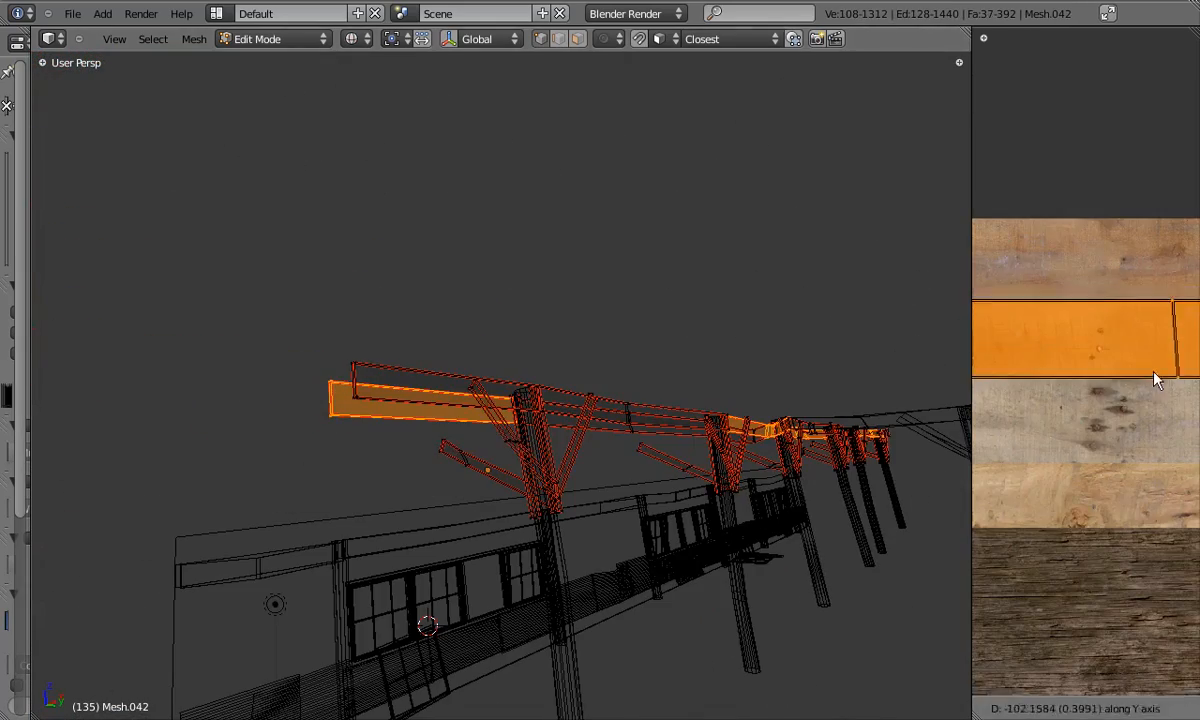
key("g")
left_click(1063, 220)
Select further linked beam sections and shift their UVs along Y onto the third and fourth light planks.
scroll(600, 392, "up", 1)
key("alt+z")
middle_click_drag(476, 412, 444, 388)
key("a")
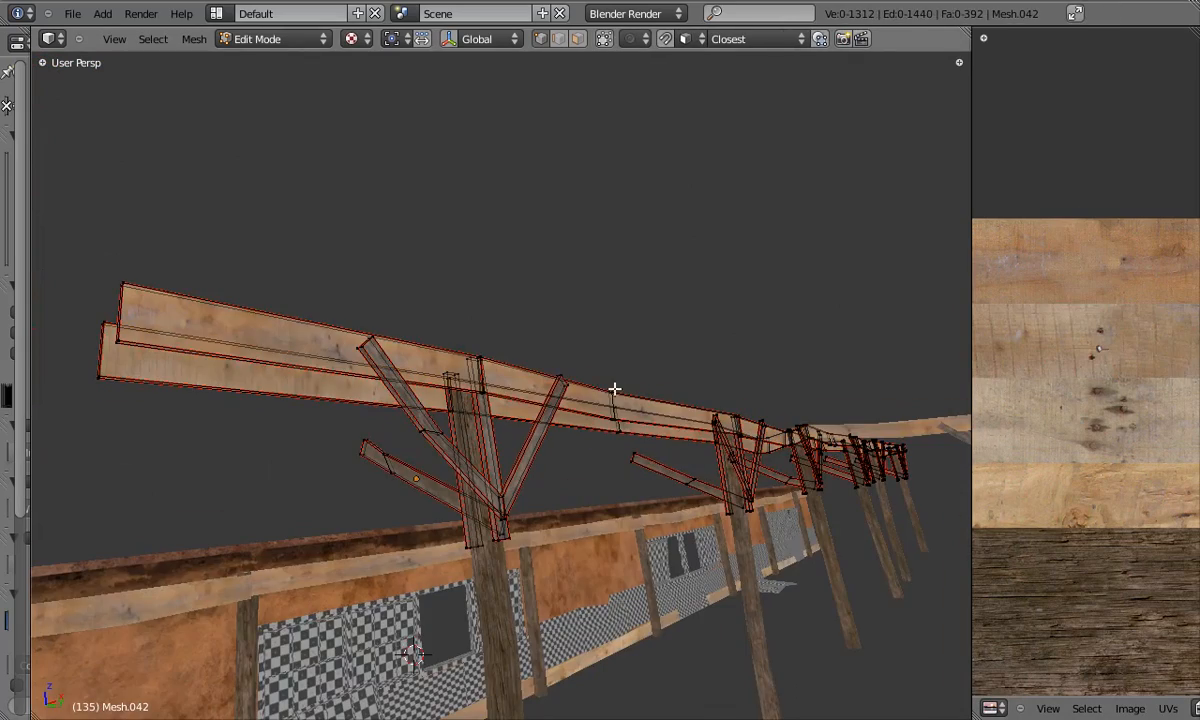
scroll(608, 461, "up", 4)
middle_click_drag(740, 430, 480, 370, "shift")
key("l")
middle_click_drag(436, 334, 615, 371)
right_click(1136, 382)
scroll(1132, 379, "down", 2)
key("ctrl+Up")
scroll(790, 325, "down", 4)
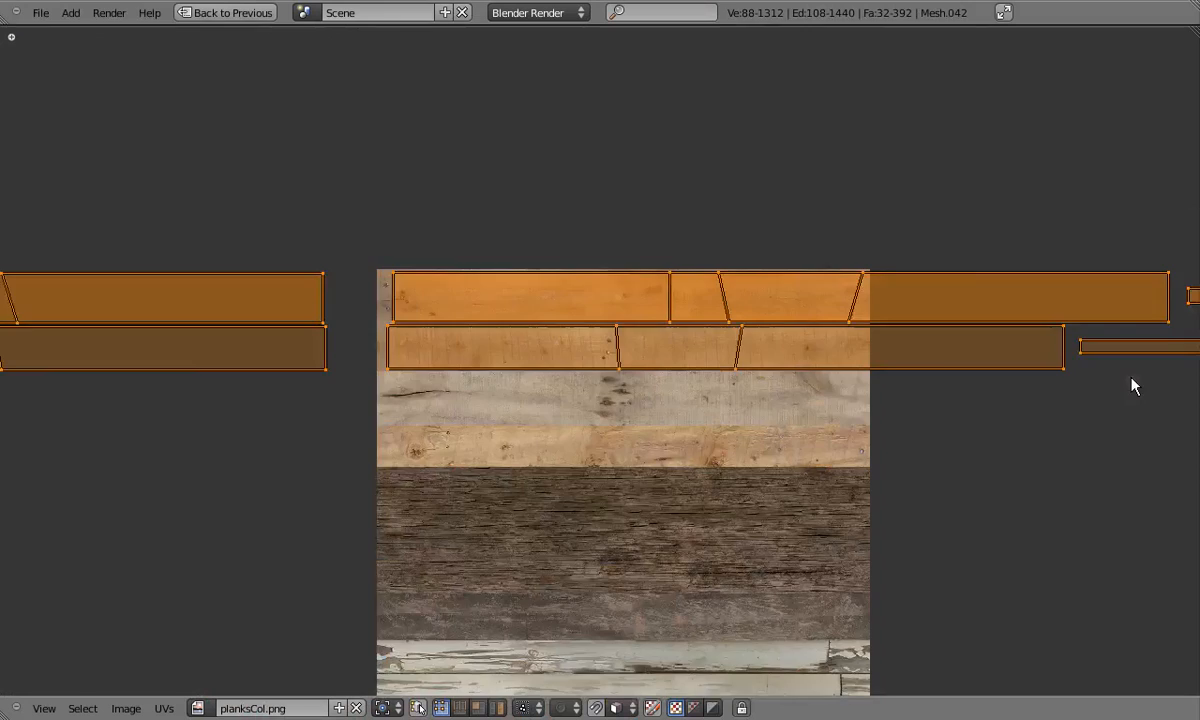
scroll(772, 322, "up", 4)
key("g")
key("y")
left_click(798, 407)
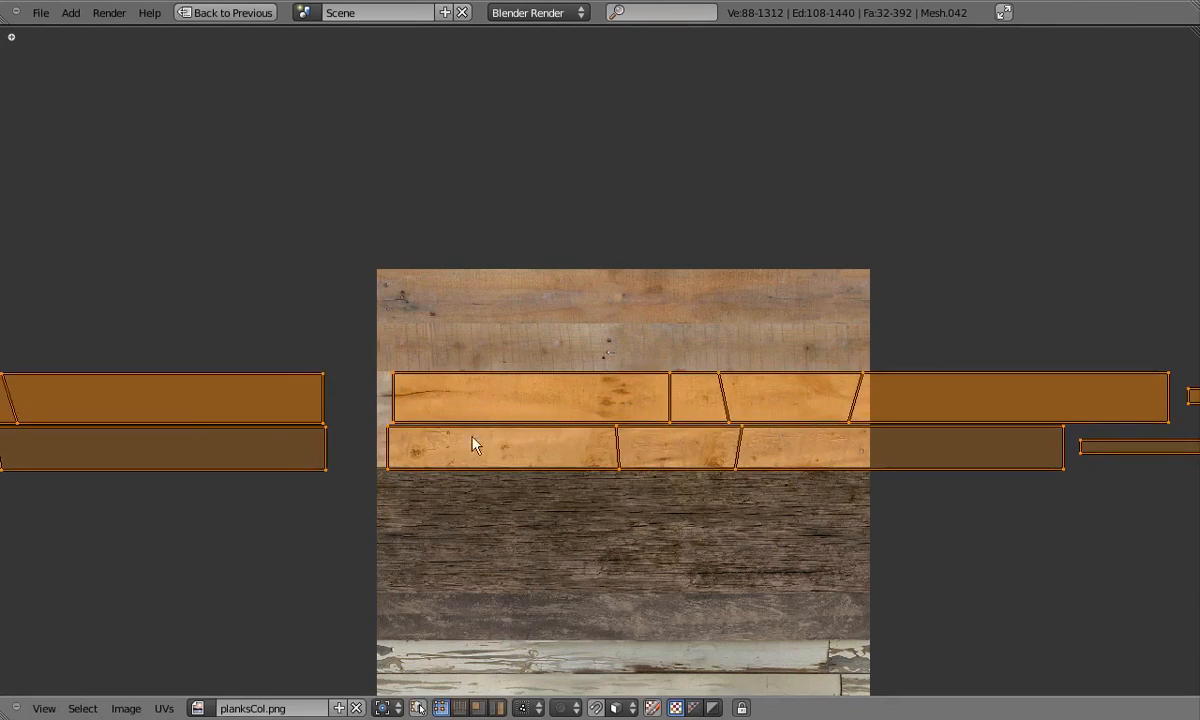
Select the linked islands on the fourth light plank and scale them along Y to fit its height.
key("a")
key("b")
left_click_drag(357, 436, 1133, 493)
key("ctrl+l")
scroll(1124, 420, "down", 4)
middle_click_drag(1122, 408, 878, 408)
middle_click_drag(230, 388, 523, 388)
scroll(523, 388, "up", 5)
key("b")
left_click_drag(430, 515, 394, 442)
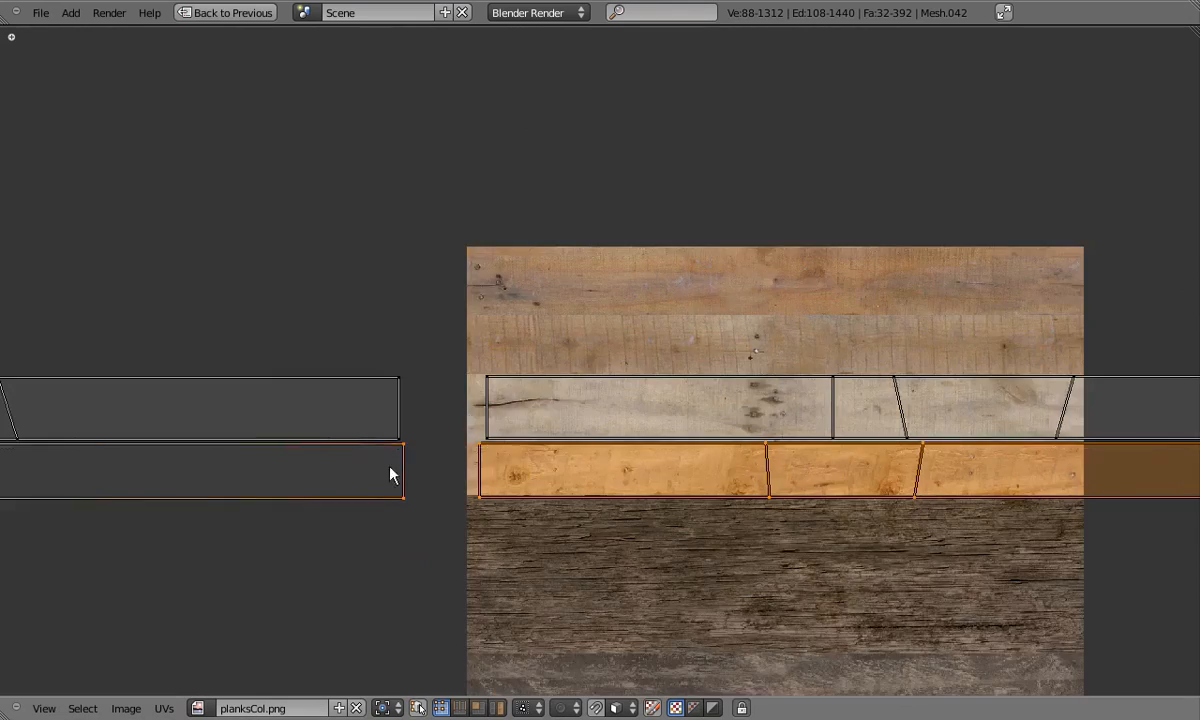
middle_click_drag(394, 442, 894, 417)
key("b")
left_click_drag(45, 414, 301, 494)
scroll(470, 463, "down", 5)
scroll(683, 428, "up", 5)
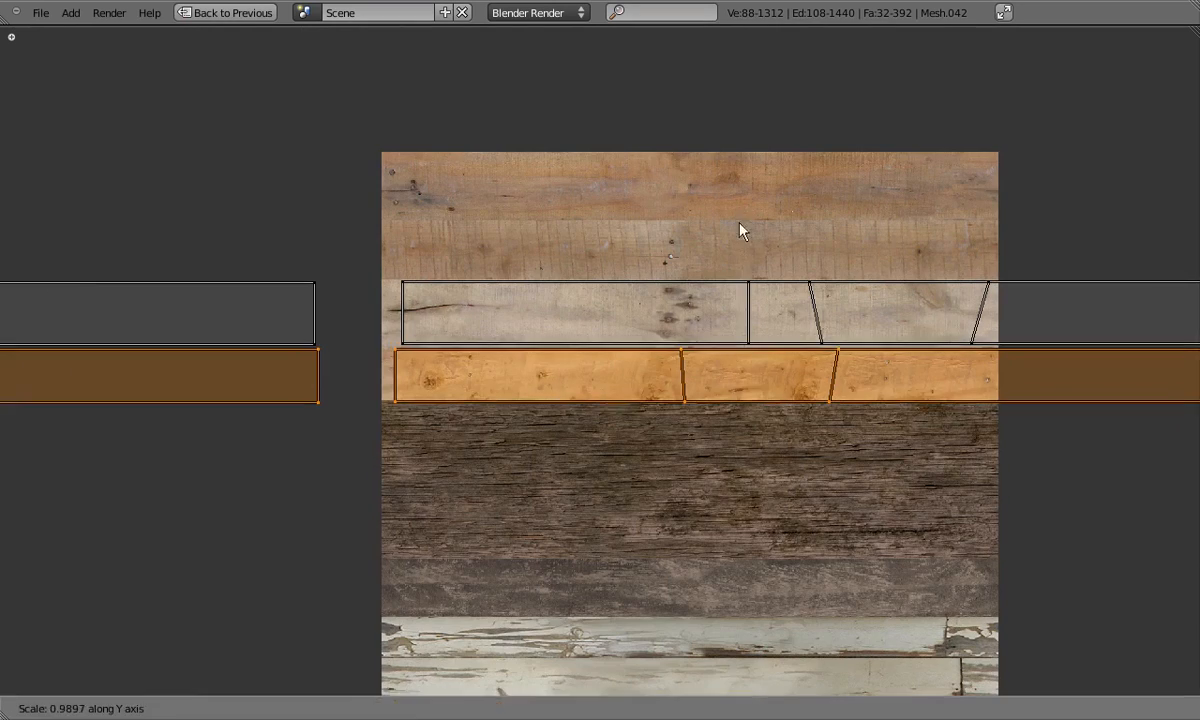
left_click(817, 320)
scroll(655, 262, "down", 3)
key("g")
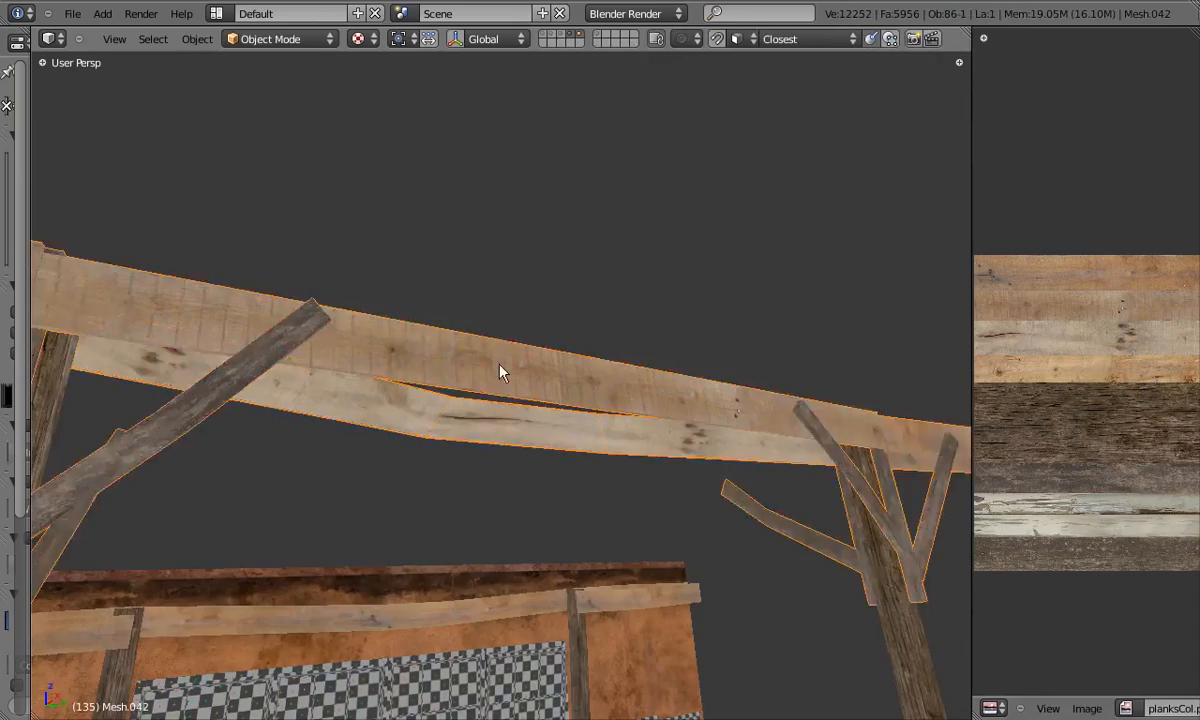
Select the lower beam's end section and fit its UVs onto the second light plank.
middle_click_drag(501, 372, 680, 388)
scroll(690, 386, "up", 2)
key("Tab")
key("l")
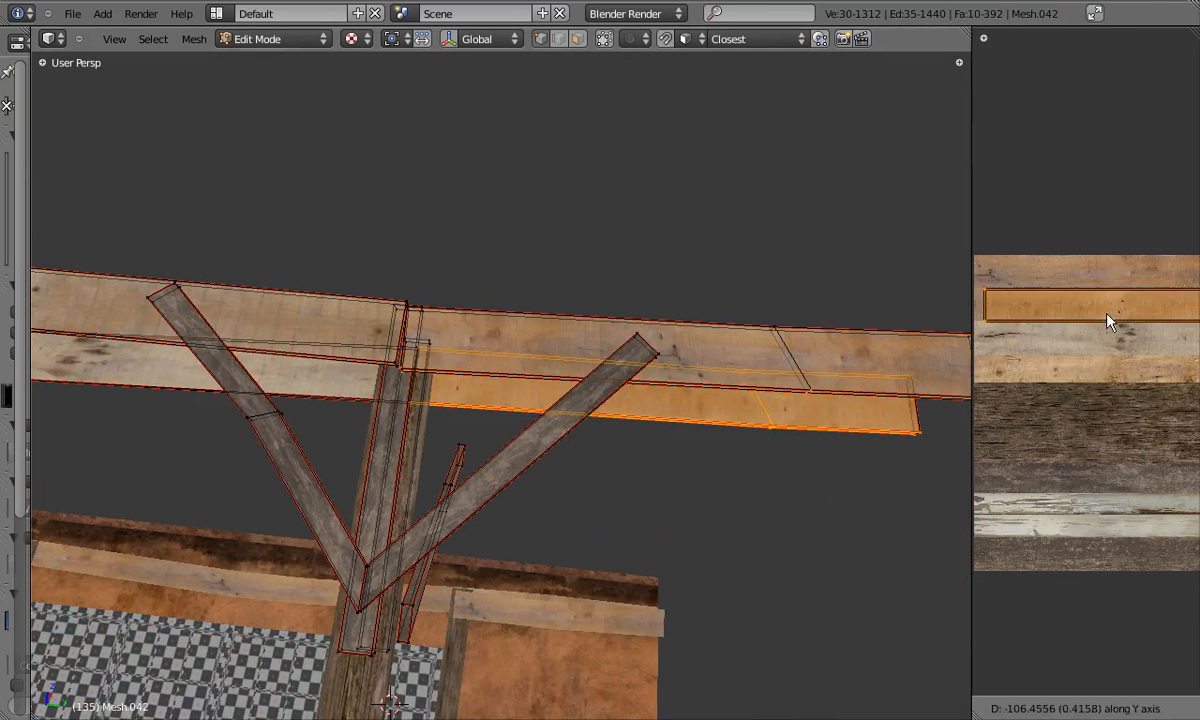
key("s")
key("g")
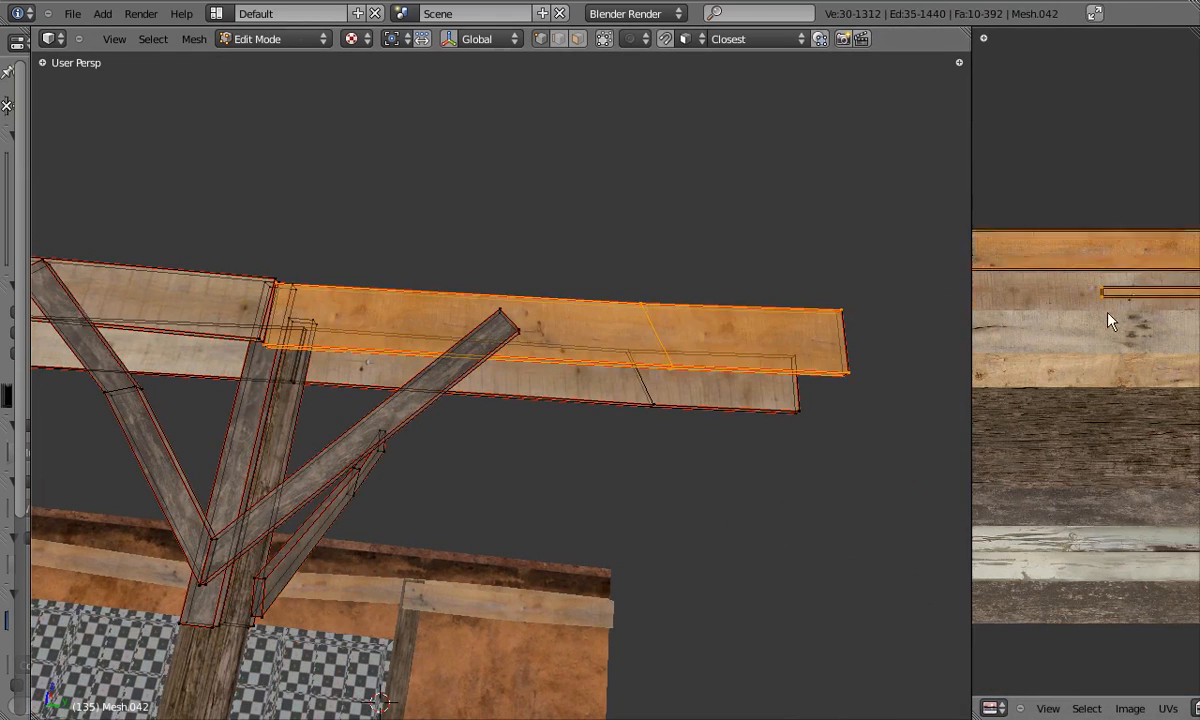
Select another linked beam section and shift its UVs along Y onto the third light plank.
scroll(1108, 314, "down", 4)
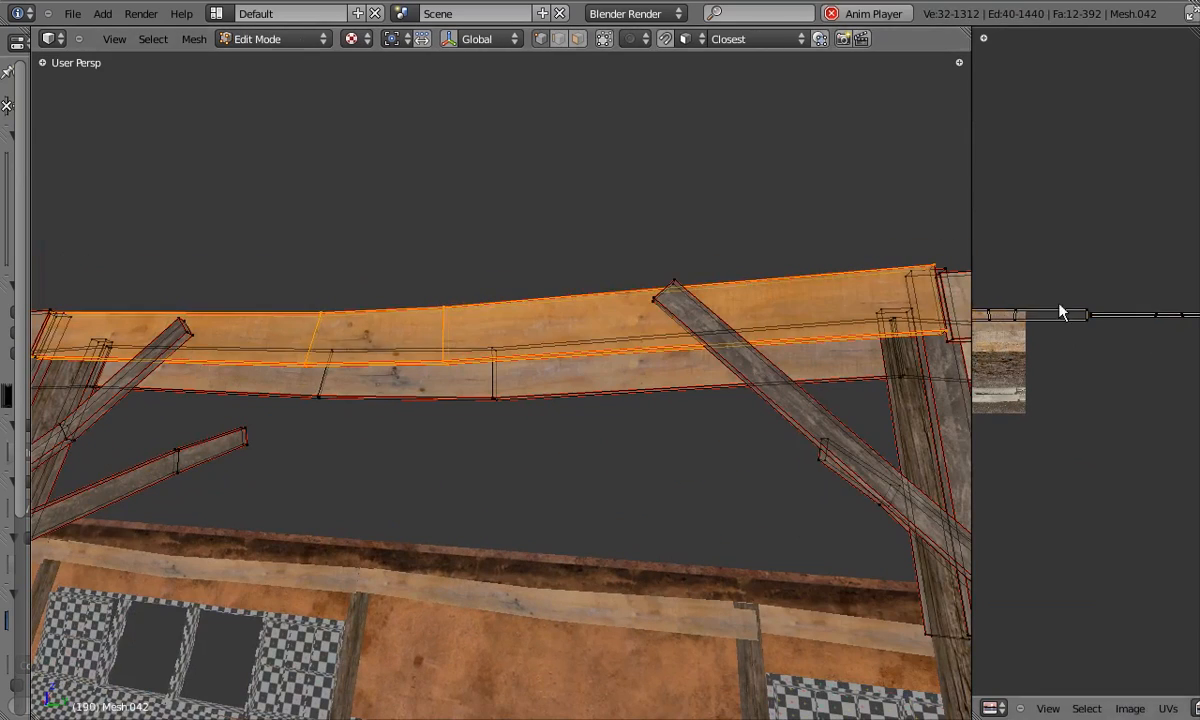
scroll(1059, 304, "up", 3)
key("l")
middle_click_drag(995, 273, 1142, 297)
key("g")
key("y")
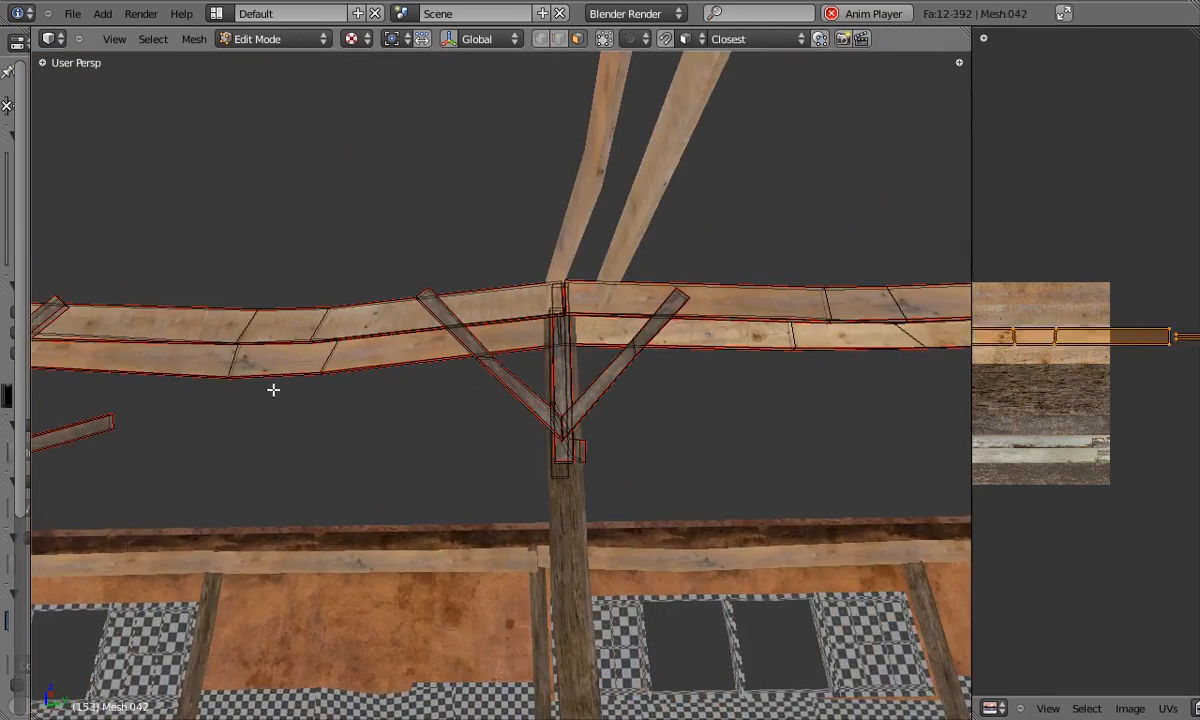
Select a lower beam section and fit its UVs onto the fourth light plank.
key("z")
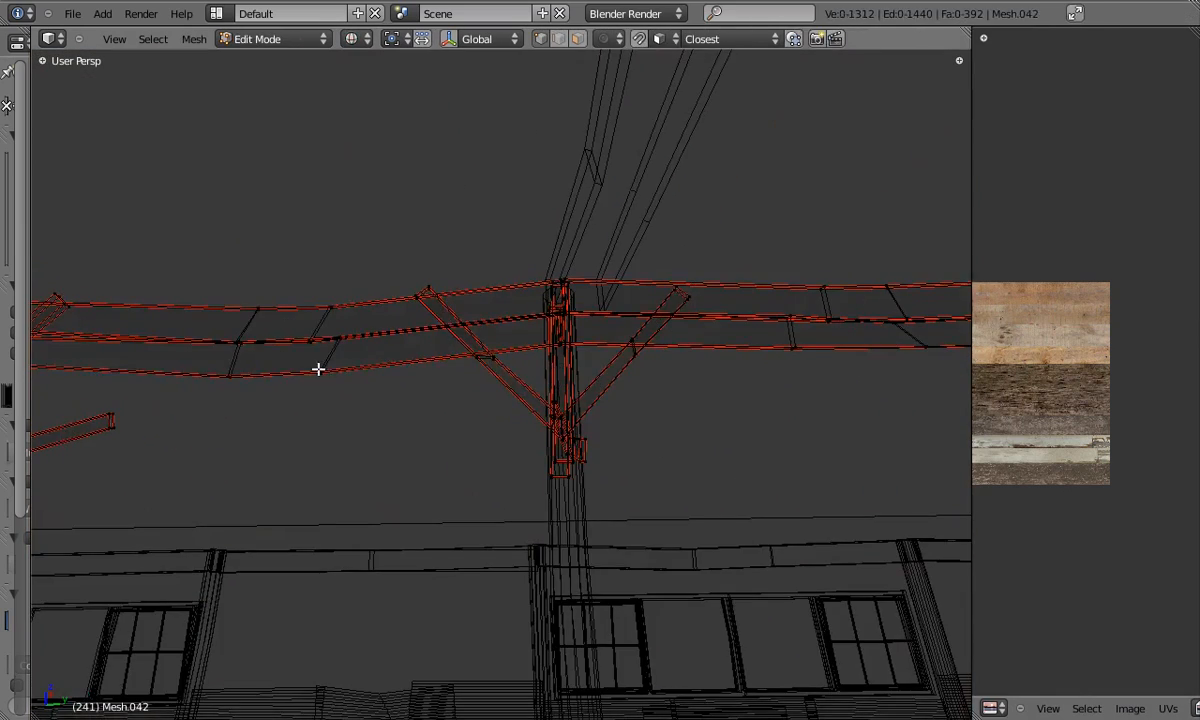
key("alt+z")
key("Tab")
scroll(367, 346, "up", 3)
mouse_move(362, 348)
middle_mouse_down()
mouse_move(420, 335)
mouse_move(348, 356)
middle_mouse_up()
key("Tab")
scroll(1110, 313, "up", 3)
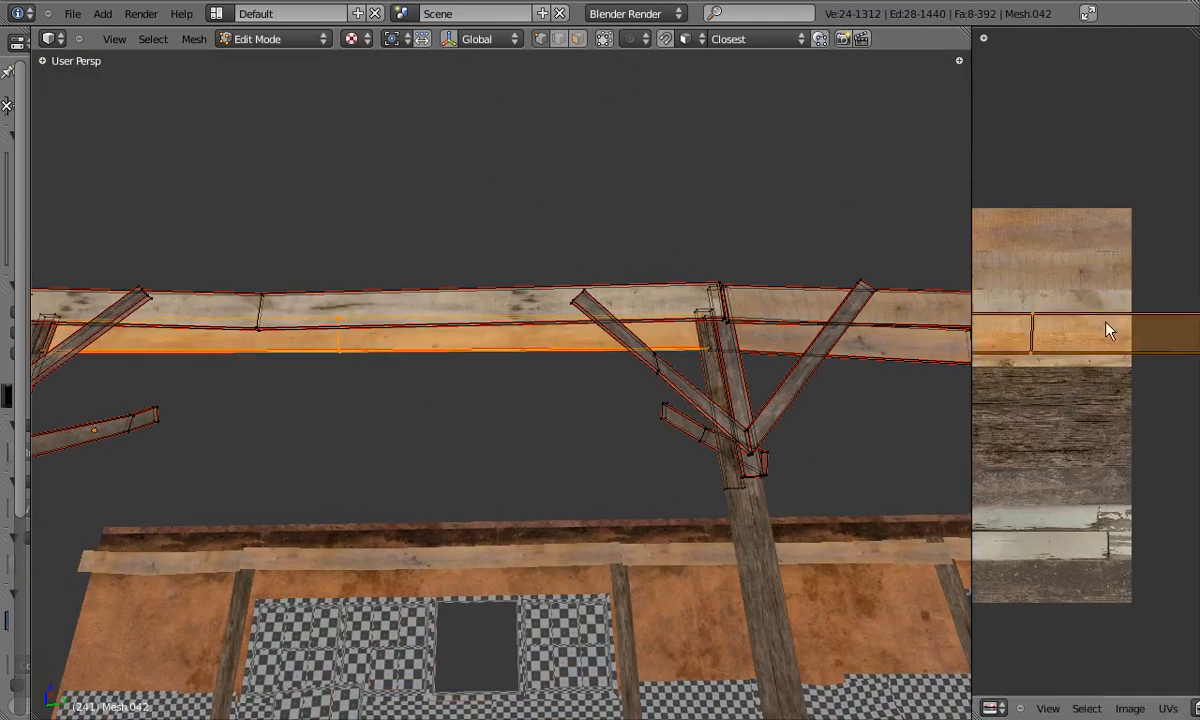
key("s")
Select the linked end sections of the upper and lower beams and check which planks their UVs cover.
key("Tab")
mouse_move(309, 337)
middle_mouse_down("shift")
mouse_move(403, 323)
mouse_move(362, 308)
mouse_move(320, 325)
middle_mouse_up("shift")
scroll(403, 323, "up", 2)
key("Tab")
right_click(73, 324)
key("l")
scroll(1105, 294, "down", 5)
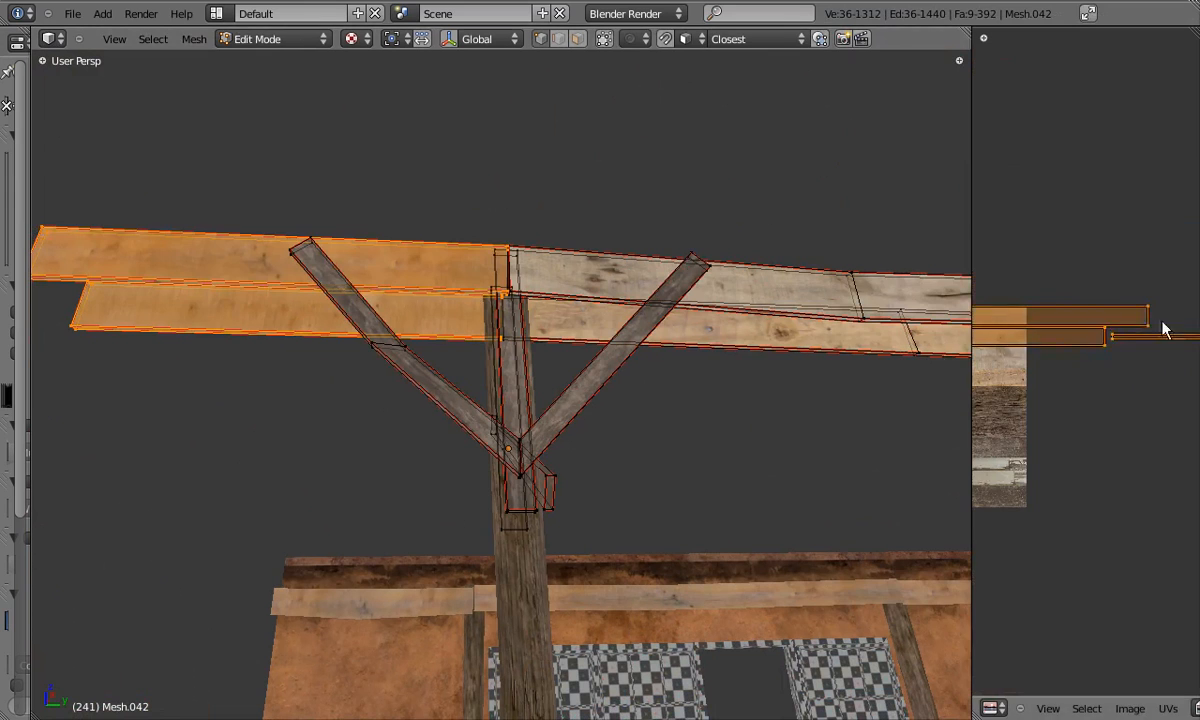
key("a")
middle_click_drag(150, 250, 130, 286)
key("l")
key("Tab")
middle_click_drag(554, 260, 398, 325)
key("Tab")
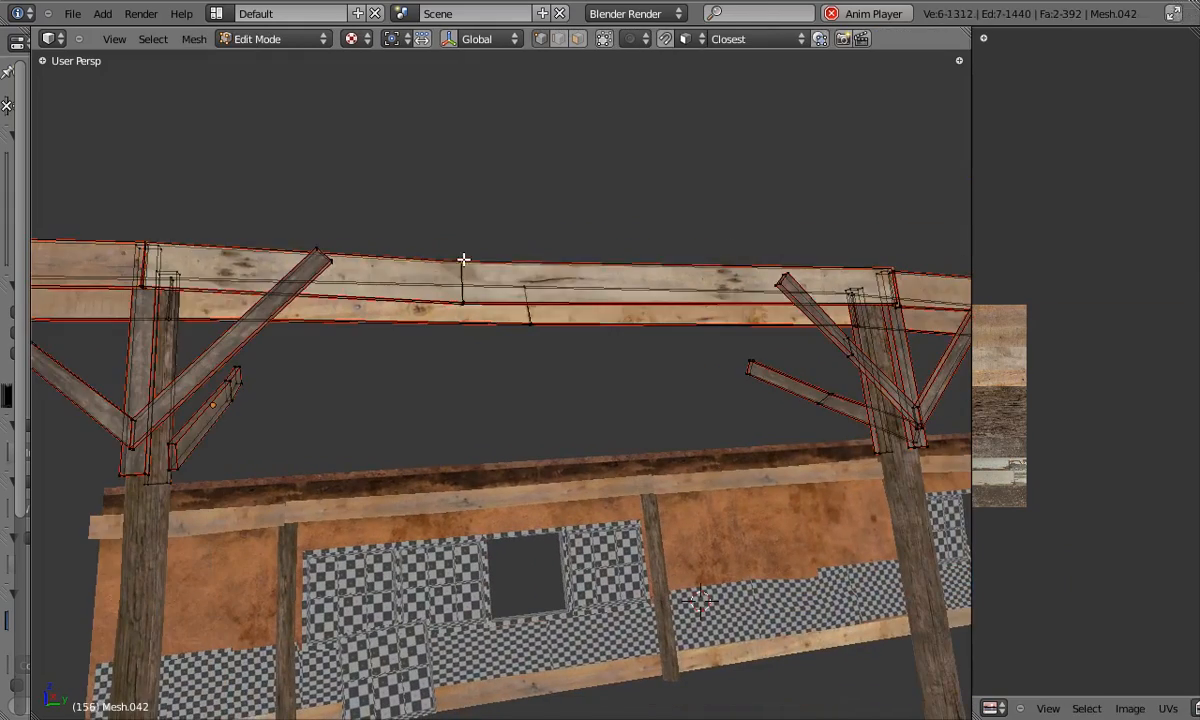
Leave mesh editing and show the layer with the remaining building to view it together with the beam frame.
key("Tab")
middle_click_drag(860, 308, 575, 362)
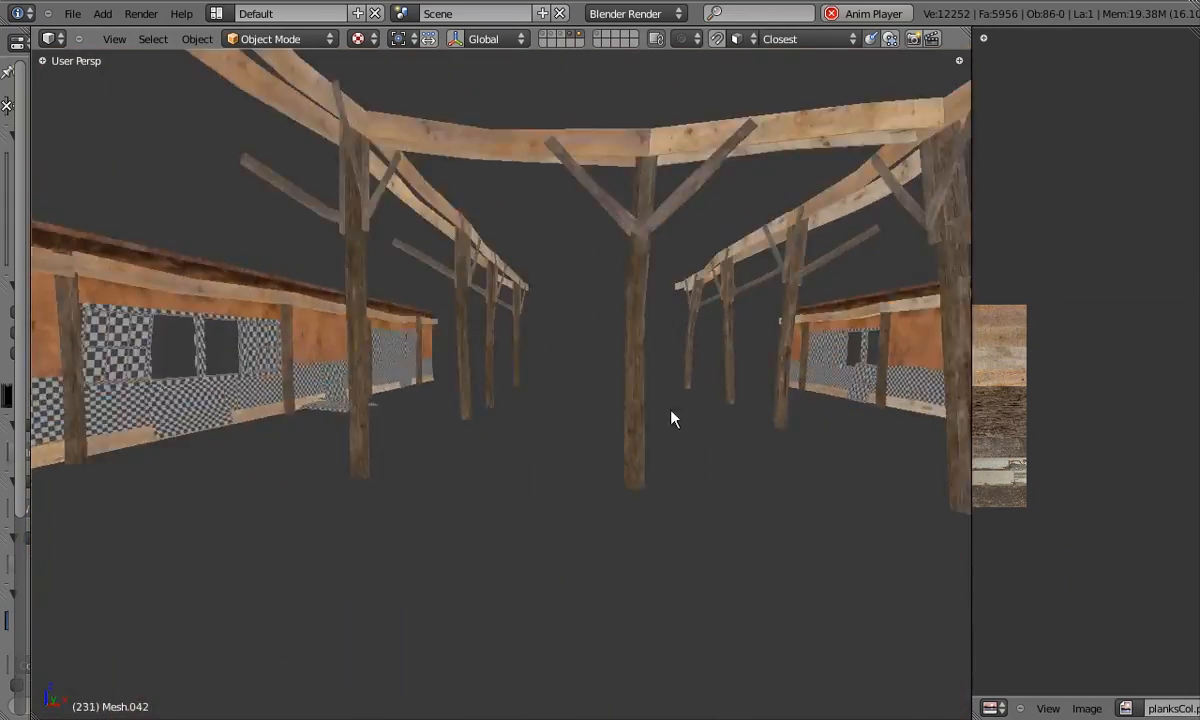
left_click(601, 38, "shift")
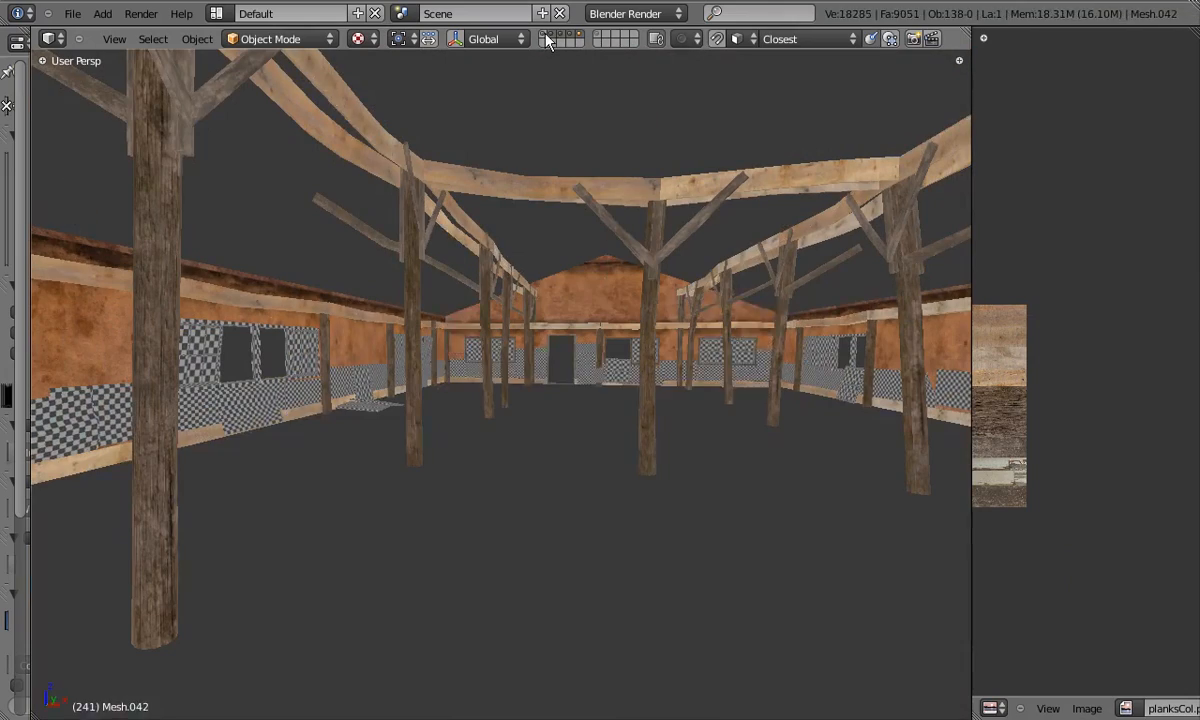
Show only the layer with the roof framing in wireframe and select the rafters object.
left_click(547, 38, "shift")
left_click(547, 38)
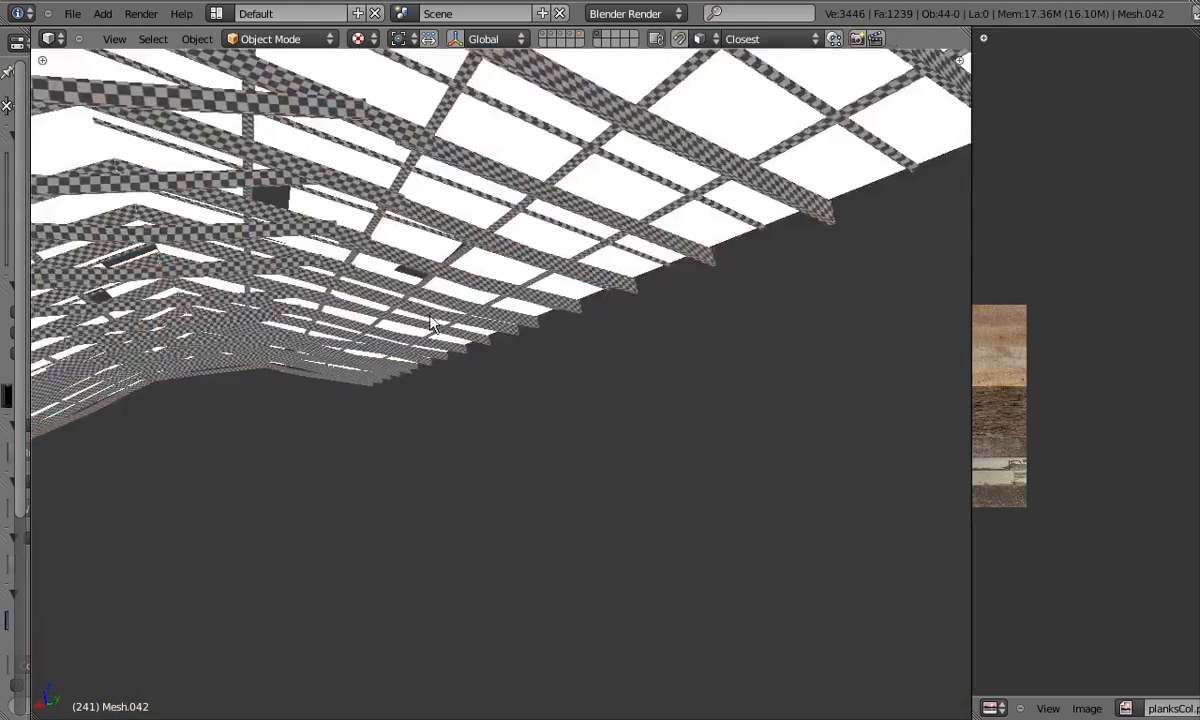
key("z")
right_click(480, 250)
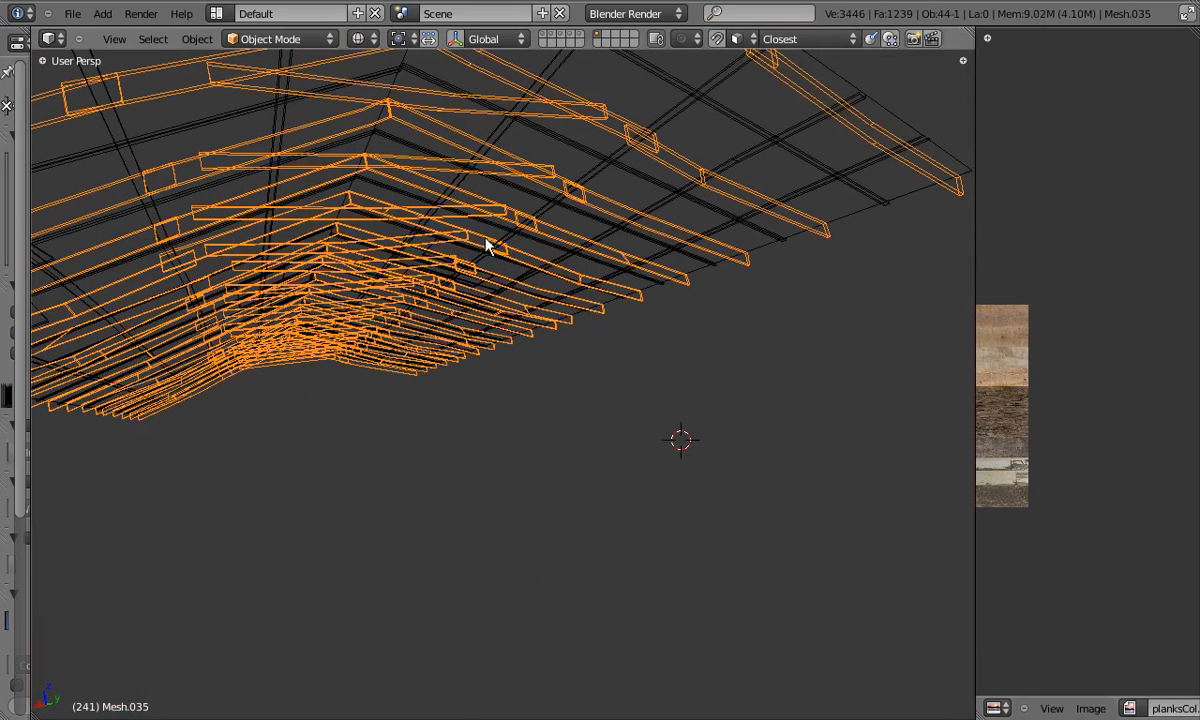
Edit the rafters' mesh in the orthographic top view and assign planksCol.png to it, with the UV editor enlarged.
key("Tab")
key("KP_7")
key("KP_5")
scroll(482, 236, "down", 5)
key("a")
key("b")
left_click_drag(418, 458, 650, 160)
left_click_drag(975, 418, 645, 425)
left_click(879, 707)
left_click(860, 407)
scroll(887, 268, "up", 3)
scroll(887, 268, "down", 3)
scroll(388, 410, "up", 8)
Clear the selection and select the linked right-end sections of several rafters.
key("a")
key("b")
left_click_drag(46, 405, 592, 478)
scroll(440, 450, "up", 5)
key("a")
key("l")
scroll(396, 459, "down", 3)
middle_click_drag(525, 461, 415, 461, "shift")
key("l")
middle_click_drag(324, 55, 300, 271, "shift")
key("l")
scroll(485, 394, "up", 6, "shift")
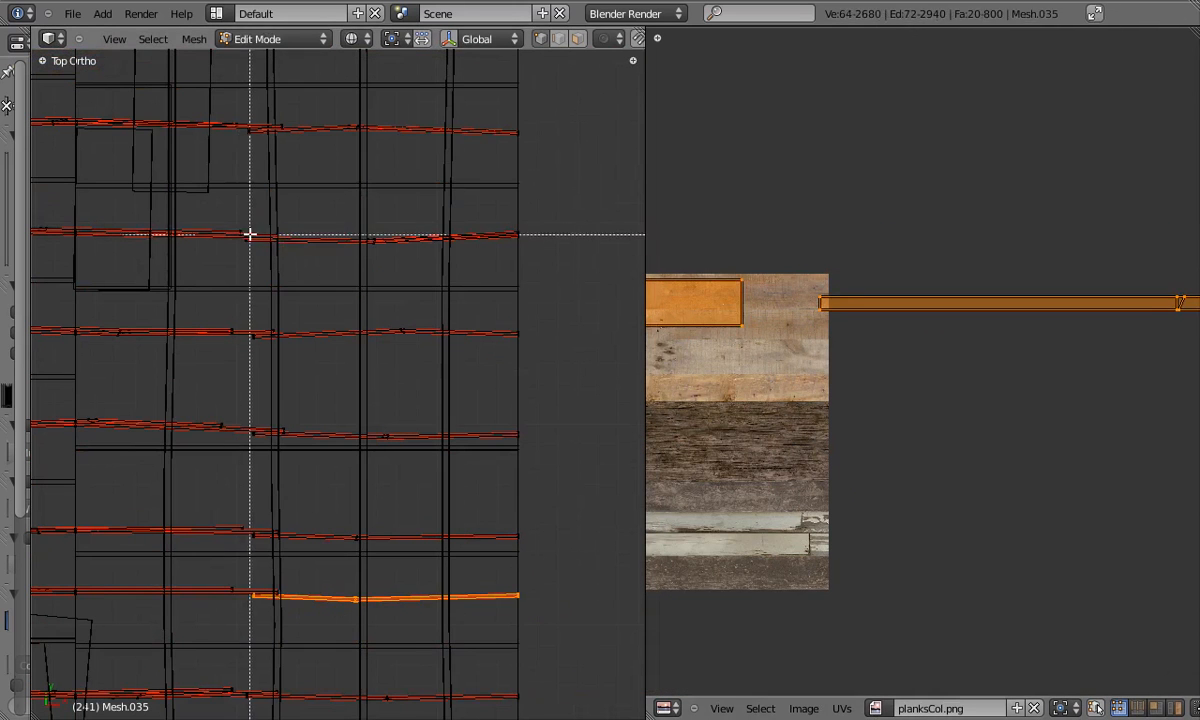
scroll(316, 174, "up", 3, "shift")
scroll(418, 252, "down", 3, "shift")
key("l")
scroll(405, 353, "up", 3, "shift")
left_click_drag(624, 370, 594, 363)
Add further rafter end sections to the selection, including a left-end section in the upper part of the roof.
scroll(338, 273, "down", 4)
scroll(498, 359, "up", 4)
scroll(396, 260, "down", 3)
key("l")
scroll(461, 284, "down", 2)
scroll(396, 271, "up", 8)
scroll(450, 261, "down", 8)
scroll(450, 261, "up", 3)
scroll(477, 361, "down", 5)
scroll(480, 355, "up", 1)
scroll(406, 427, "up", 6)
scroll(392, 500, "up", 2)
key("b")
left_click_drag(107, 351, 376, 406)
scroll(380, 320, "down", 4)
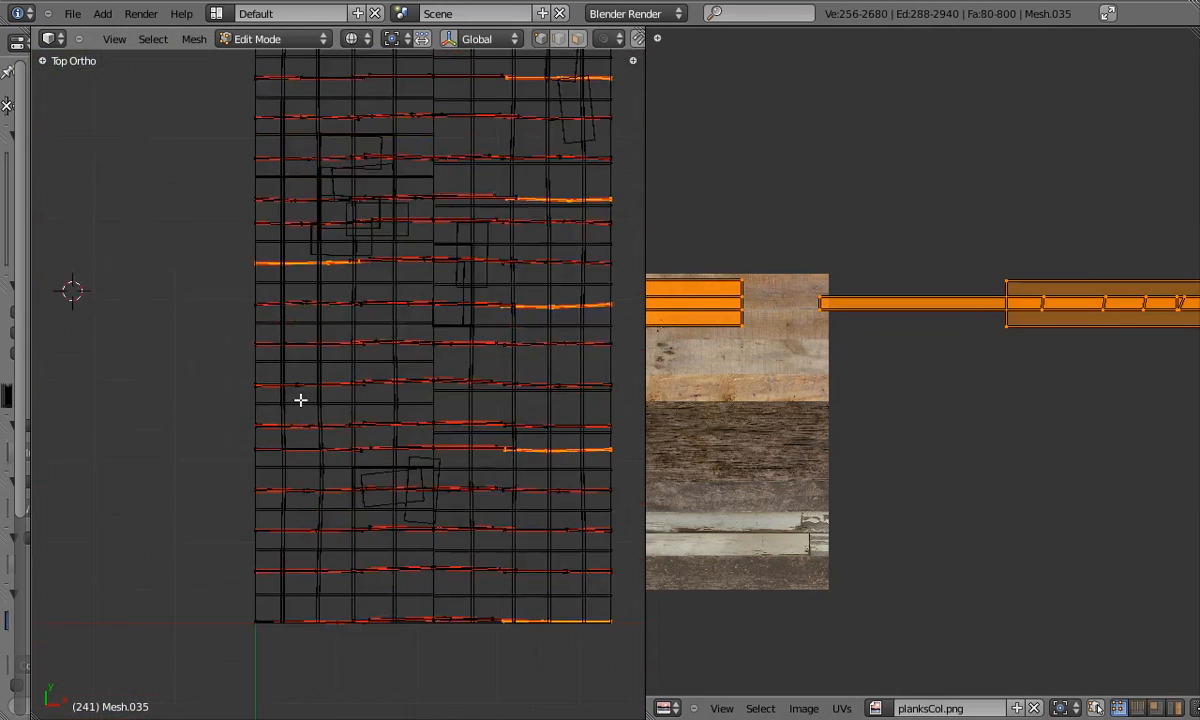
Box-select the left-end sections of two rafters in the lower part of the roof as well.
scroll(340, 420, "up", 2)
key("b")
left_click_drag(200, 422, 400, 455)
scroll(456, 616, "up", 2)
key("b")
left_click_drag(156, 498, 380, 466)
scroll(400, 455, "down", 3)
Try adding middle rafter sections to the selection and undo those additions.
key("g")
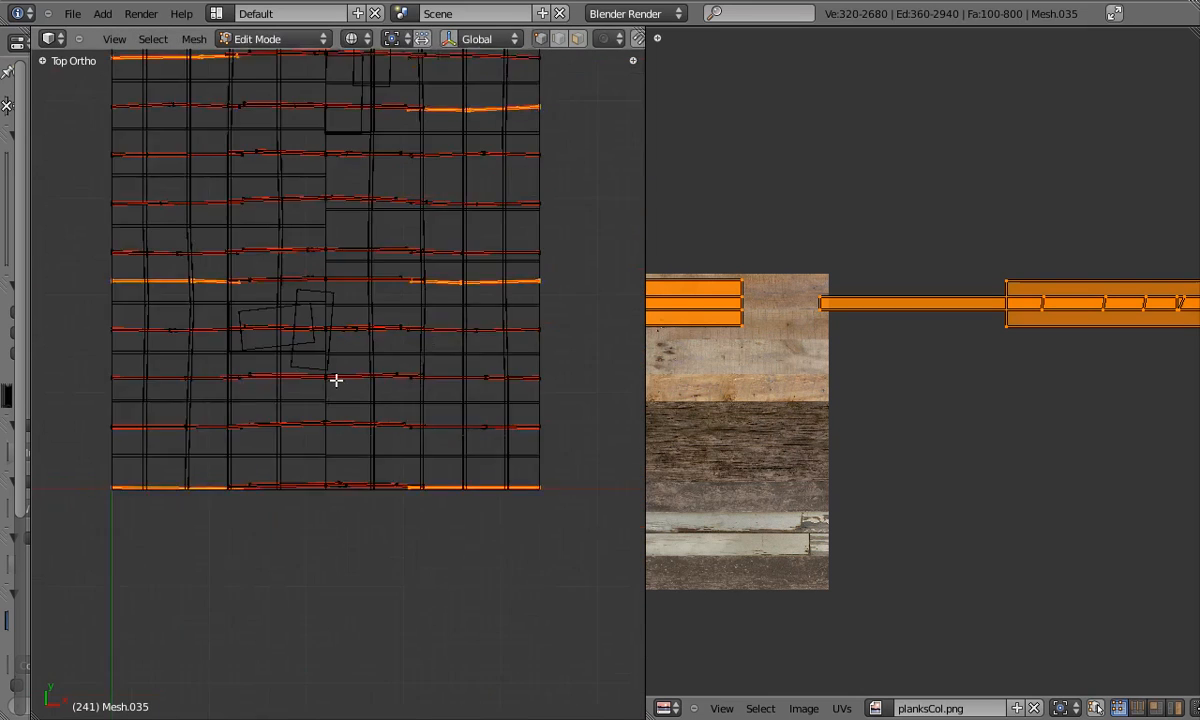
right_click(410, 474)
scroll(271, 351, "up", 5)
left_click_drag(206, 430, 354, 370)
scroll(452, 413, "down", 4)
scroll(273, 336, "up", 5)
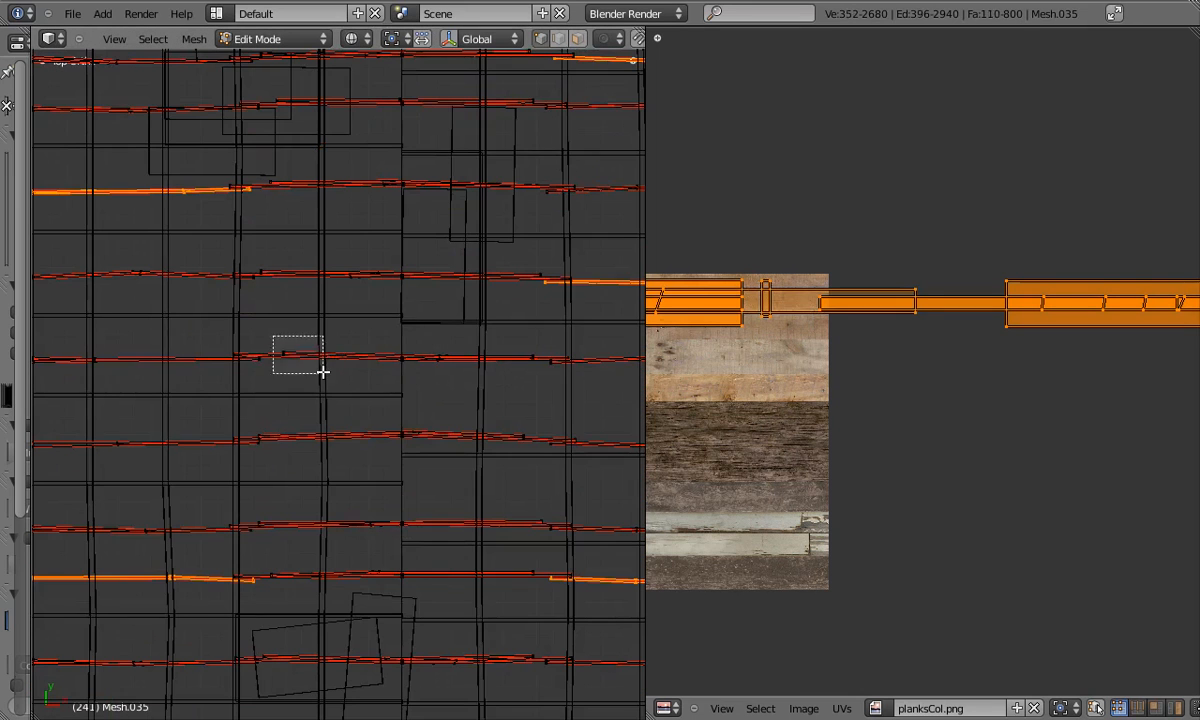
scroll(365, 360, "down", 6)
key("ctrl+z")
key("ctrl+z")
key("ctrl+z")
key("ctrl+z")
Scale the selected rafter sections' UVs and move them along Y onto the first light plank.
middle_click_drag(523, 452, 477, 494, "shift")
scroll(967, 355, "down", 8)
scroll(967, 355, "up", 8)
key("s")
left_click(838, 257)
scroll(880, 245, "up", 3)
key("g")
key("y")
left_click(952, 195)
scroll(900, 240, "down", 7)
middle_click_drag(853, 266, 896, 258)
Enlarge the UV editor and shift the first linked UV islands along X to vary their grain.
left_click_drag(645, 340, 424, 338)
middle_click_drag(691, 334, 884, 337)
scroll(820, 335, "up", 2)
key("l")
scroll(815, 335, "down", 4)
scroll(815, 340, "up", 3)
scroll(861, 342, "down", 2)
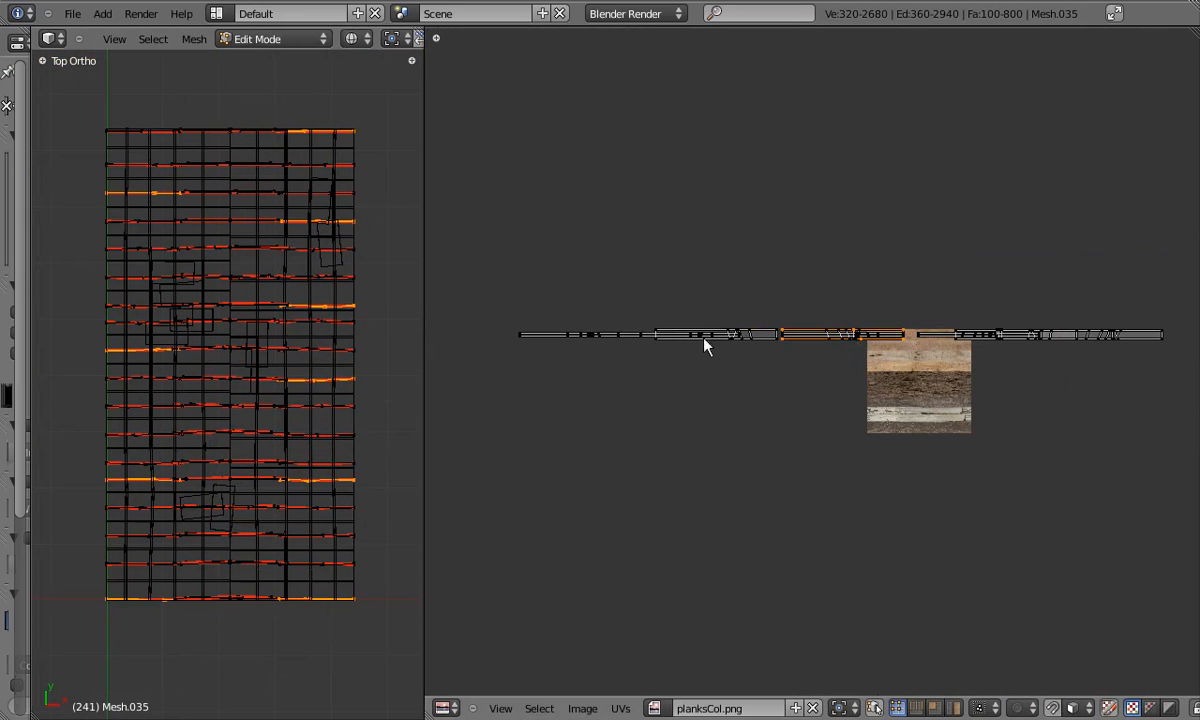
key("a")
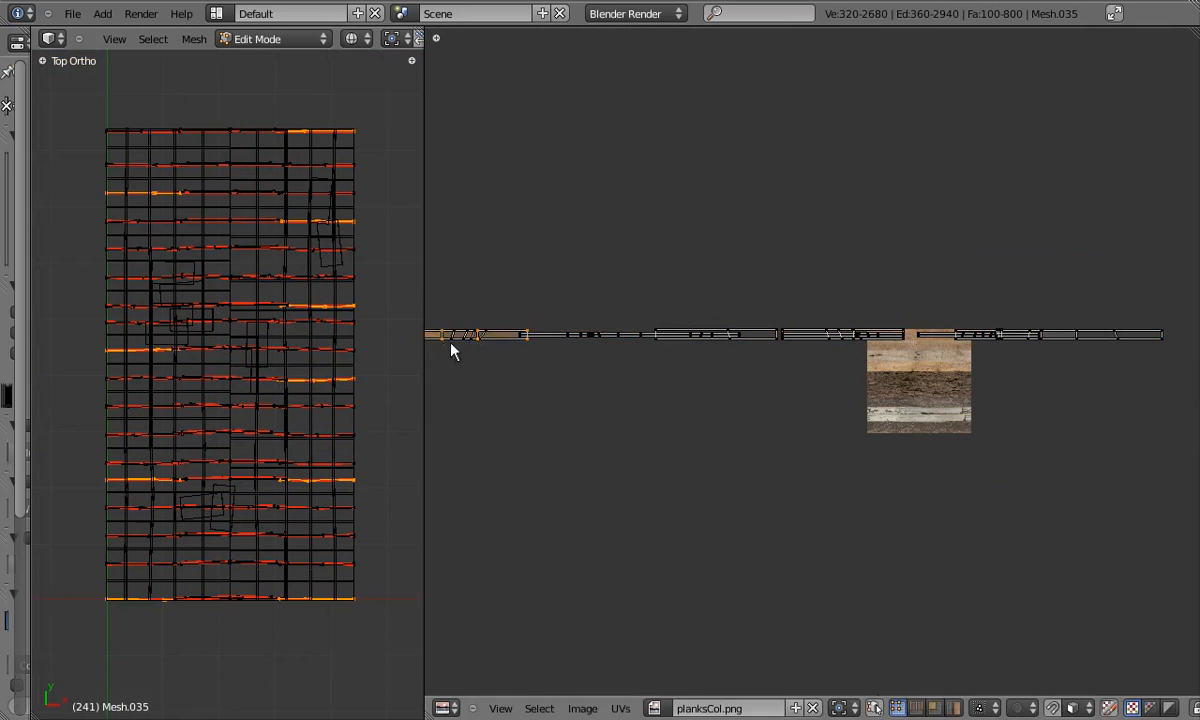
key("g")
key("x")
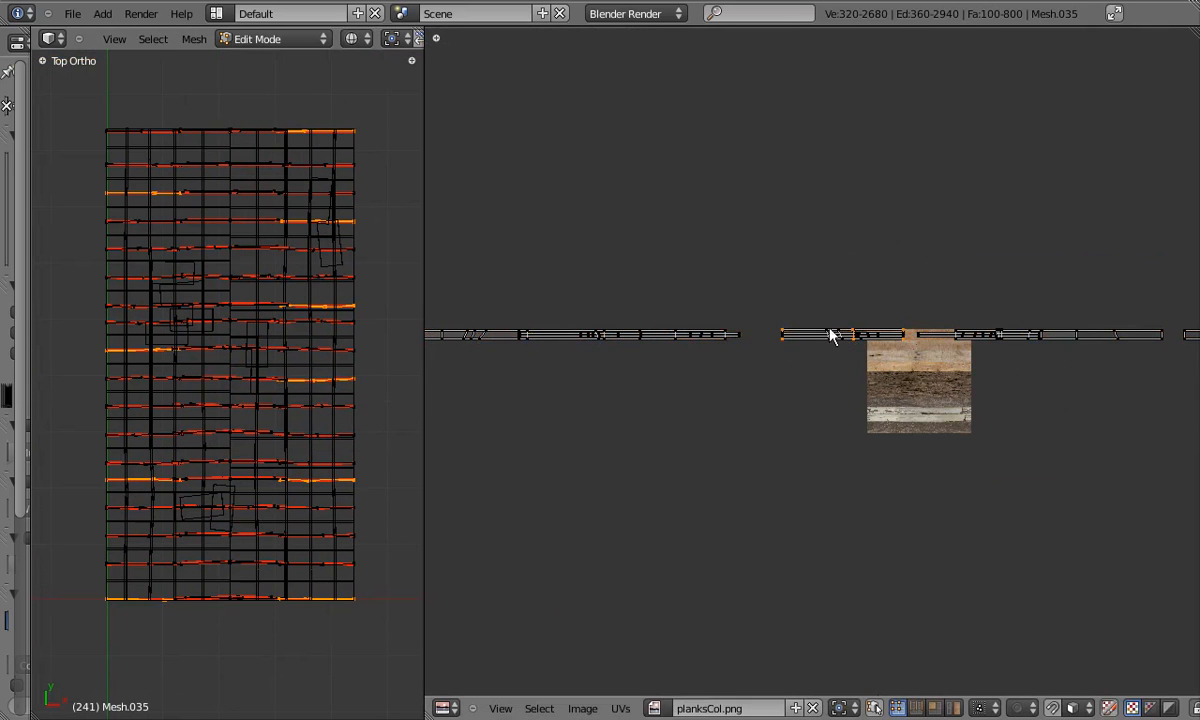
key("g")
key("x")
Spread more of the rafter UV islands farther along X and hide the finished rafter sections.
middle_click_drag(1010, 355, 872, 335)
middle_click_drag(628, 315, 835, 342)
key("g")
key("x")
left_click(575, 314)
middle_click_drag(575, 314, 882, 318)
scroll(930, 367, "down", 4)
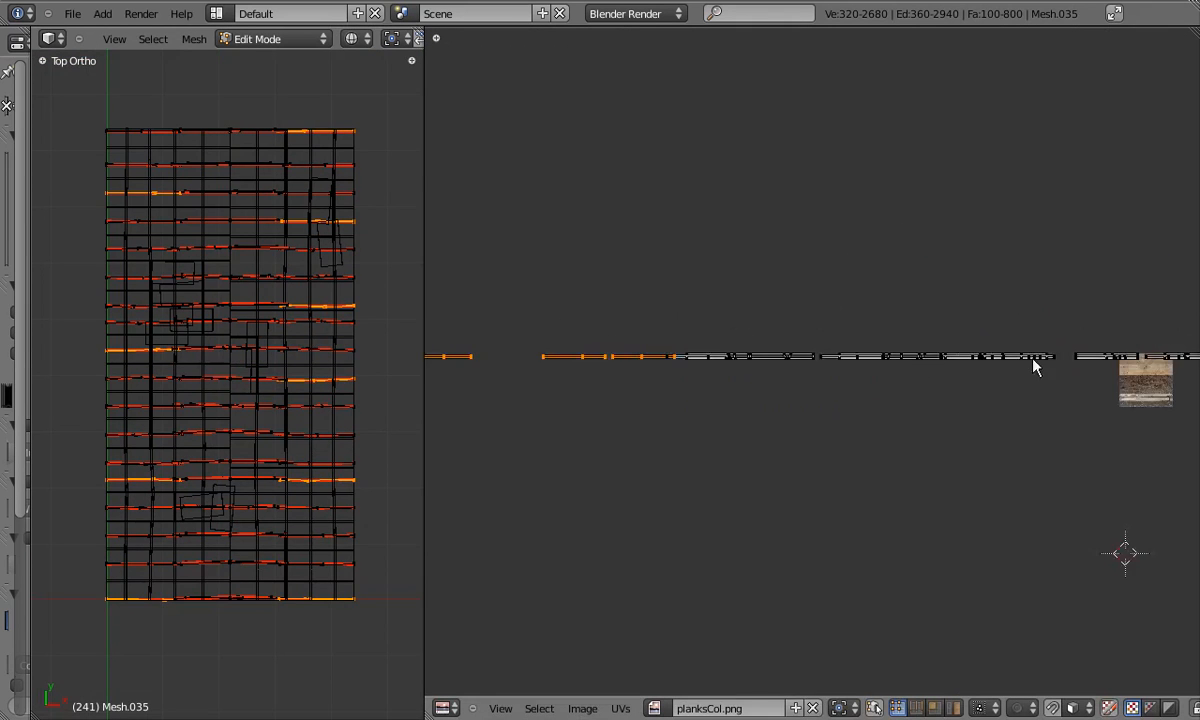
middle_click_drag(930, 367, 710, 367)
scroll(370, 385, "up", 1)
middle_click_drag(395, 396, 415, 418)
key("a")
Enlarge the 3D view and box-select the right-end sections of several remaining rafters.
left_click_drag(424, 490, 683, 510)
middle_click_drag(481, 616, 506, 444)
scroll(506, 444, "up", 5)
key("b")
left_click_drag(385, 425, 636, 460)
middle_click_drag(458, 201, 455, 375)
key("b")
middle_click_drag(562, 279, 526, 543)
key("b")
left_click_drag(419, 210, 600, 260)
key("b")
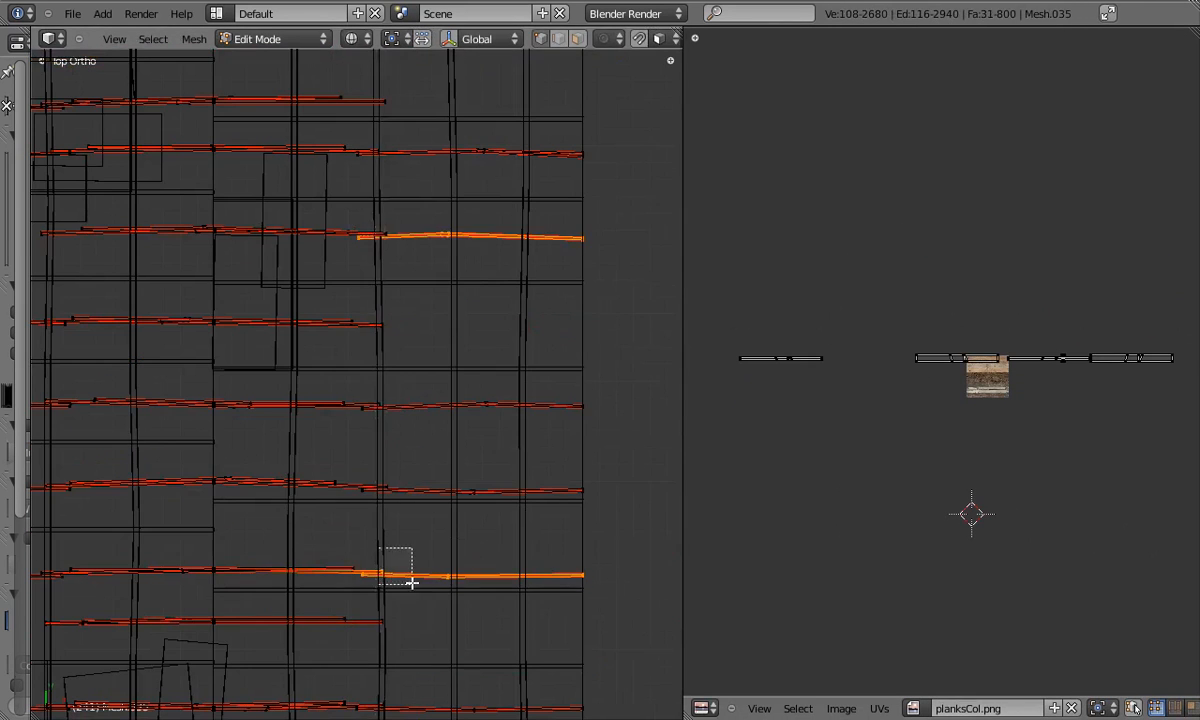
scroll(420, 560, "down", 3)
key("g")
Add a right-end section and a left-end section of two upper rafters to the selection.
middle_click_drag(541, 415, 538, 700, "shift")
scroll(459, 196, "up", 2)
key("b")
left_click_drag(355, 171, 598, 223)
middle_click_drag(242, 205, 388, 236, "shift")
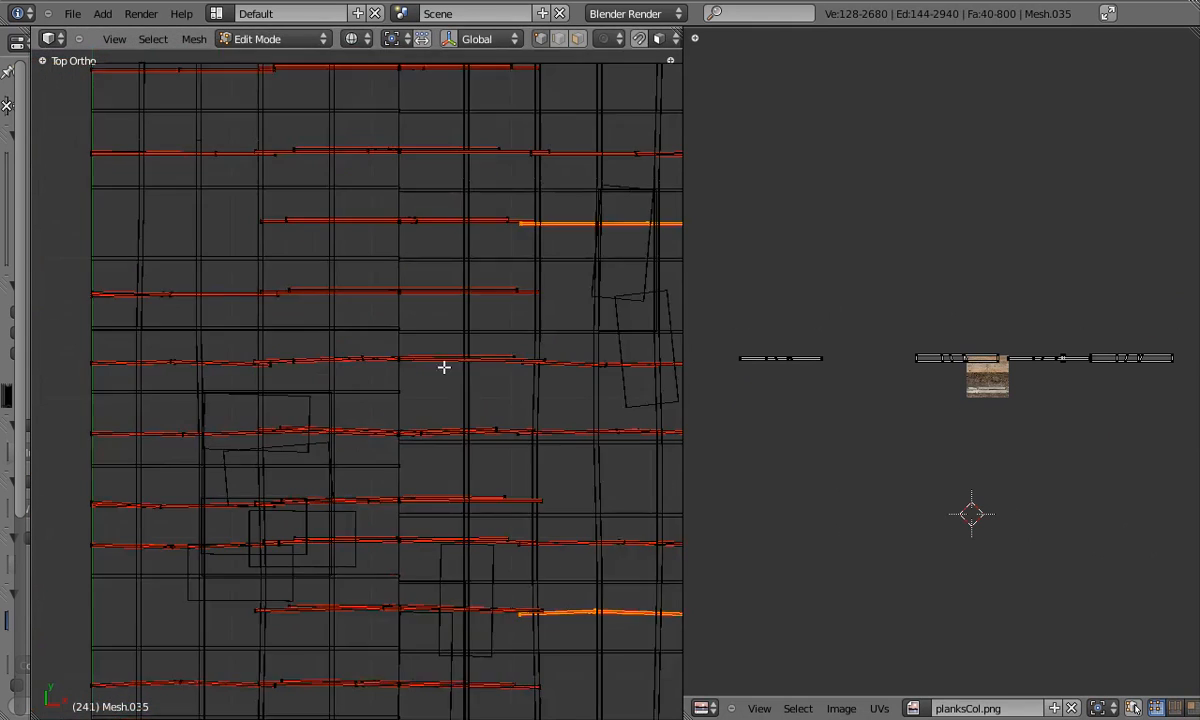
scroll(380, 222, "up", 3)
key("b")
left_click_drag(318, 286, 508, 322)
key("ctrl+z")
scroll(480, 300, "down", 3)
middle_click_drag(380, 270, 390, 300, "shift")
key("b")
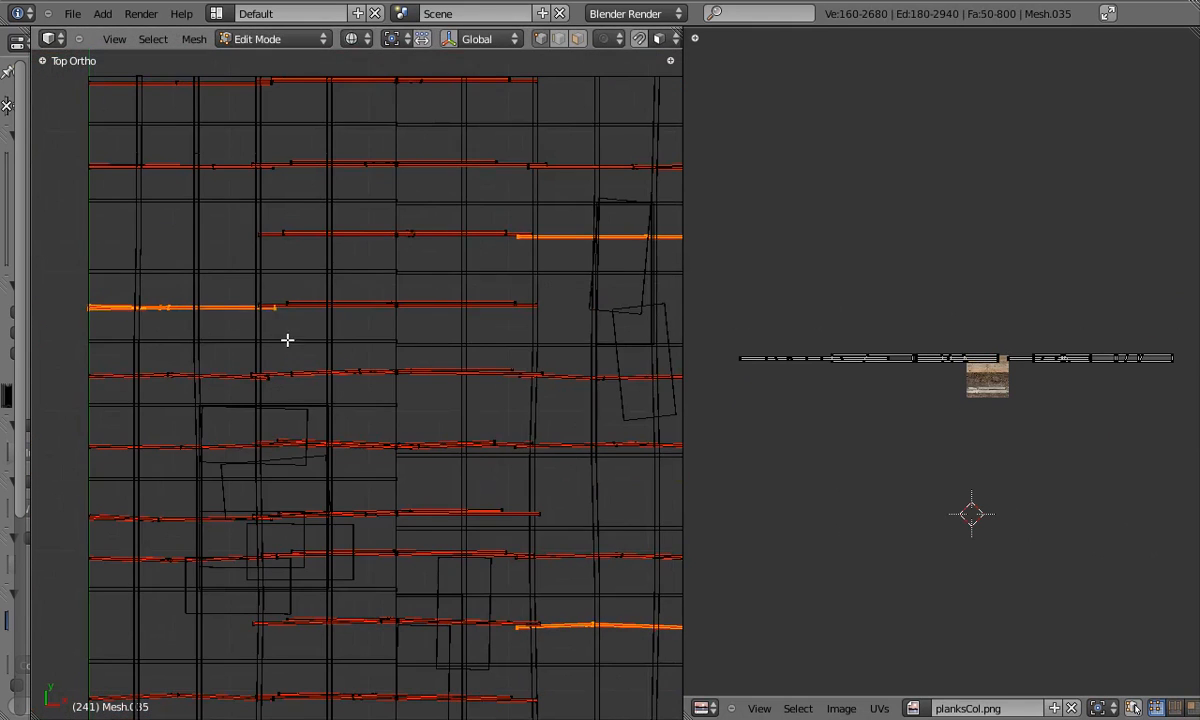
scroll(288, 349, "down", 1)
Add more left-end rafter sections along the roof to the selection, including ones in its lower part.
left_click_drag(112, 132, 270, 119)
scroll(269, 113, "up", 4)
key("b")
middle_click_drag(285, 128, 336, 181)
key("g")
right_click(325, 166)
scroll(210, 200, "down", 3)
middle_click_drag(210, 202, 274, 503, "shift")
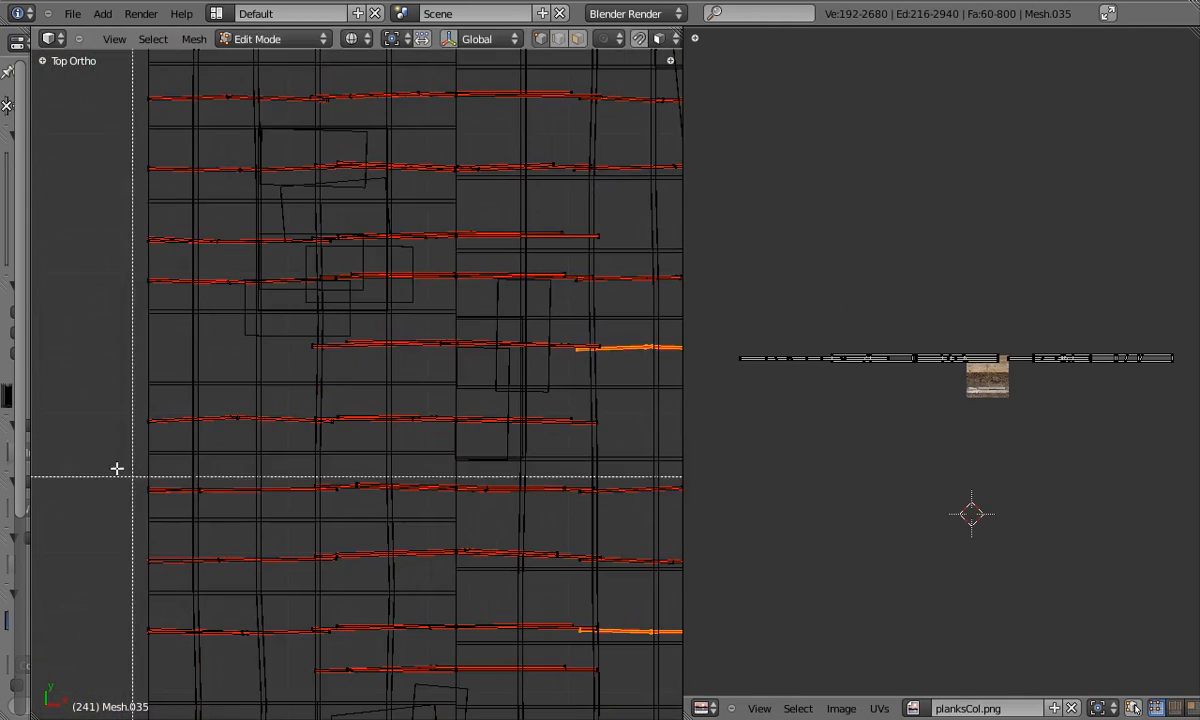
middle_click_drag(380, 564, 371, 188, "shift")
key("b")
left_click_drag(90, 339, 257, 389)
scroll(341, 402, "down", 3)
Scale down all UVs of the selected rafter sections and move them onto the second light plank.
key("a")
scroll(1075, 336, "up", 10)
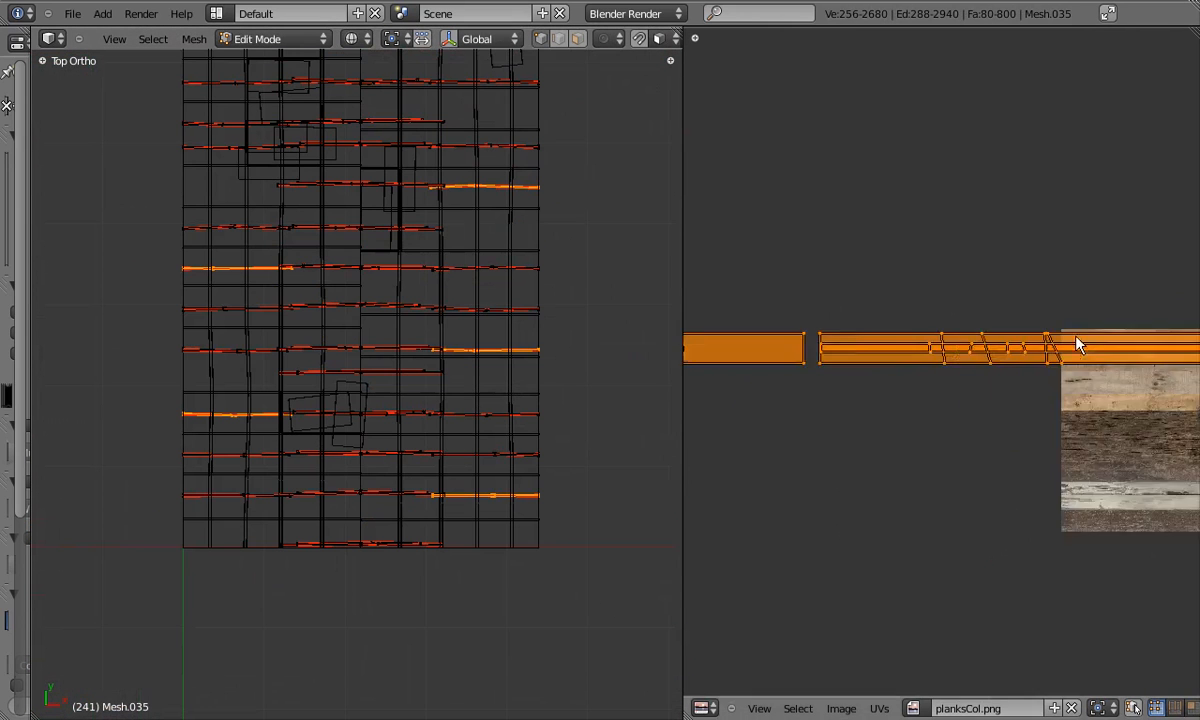
key("s")
left_click(805, 231)
key("g")
left_click(940, 268)
Enlarge the UV editor and move one linked UV island away from the overlapping stack.
scroll(972, 274, "down", 5)
left_click_drag(683, 338, 244, 345)
scroll(714, 382, "down", 1)
key("a")
key("l")
middle_click_drag(513, 363, 624, 375)
scroll(460, 366, "down", 3)
key("g")
left_click(789, 366)
Shift further linked UV islands along X to a different stretch of the plank and clear the UV selection.
key("l")
key("l")
key("g")
key("x")
left_click(391, 362)
key("a")
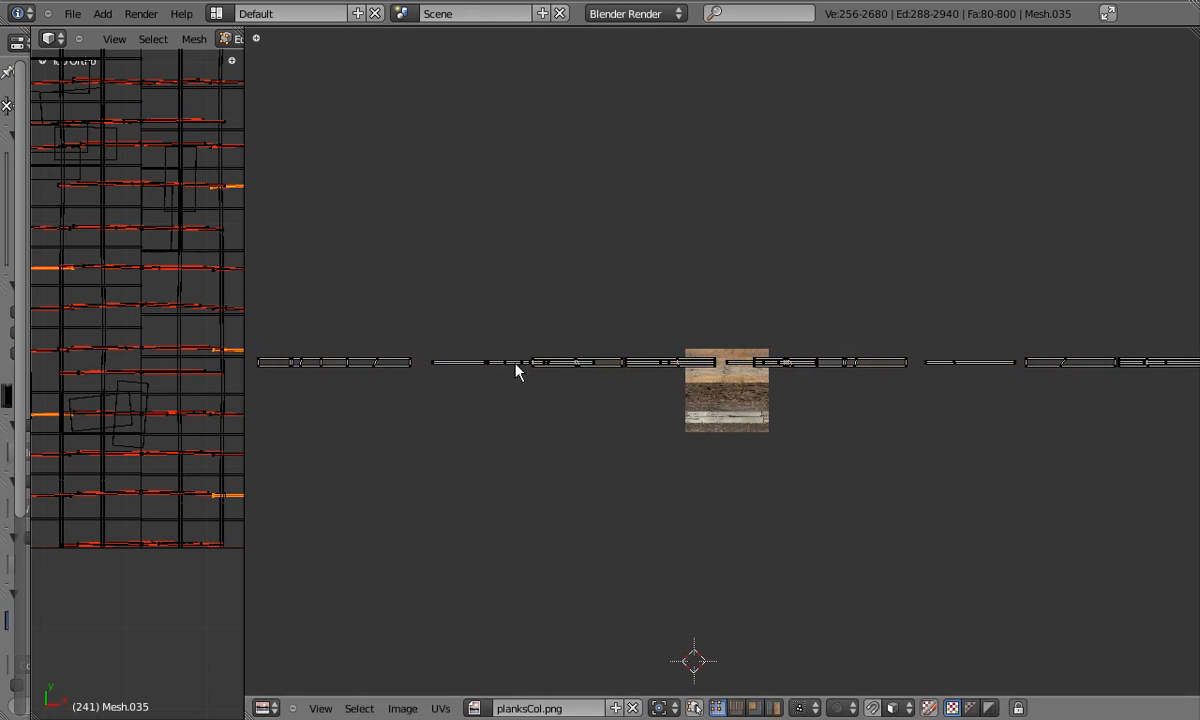
Enlarge the 3D view, clear the selection and box-select the upper middle rafter section in top view.
left_click_drag(244, 345, 878, 340)
key("a")
middle_click_drag(640, 262, 578, 706, "shift")
key("b")
left_click_drag(279, 288, 583, 325)
middle_click_drag(452, 282, 450, 270)
key("KP_7")
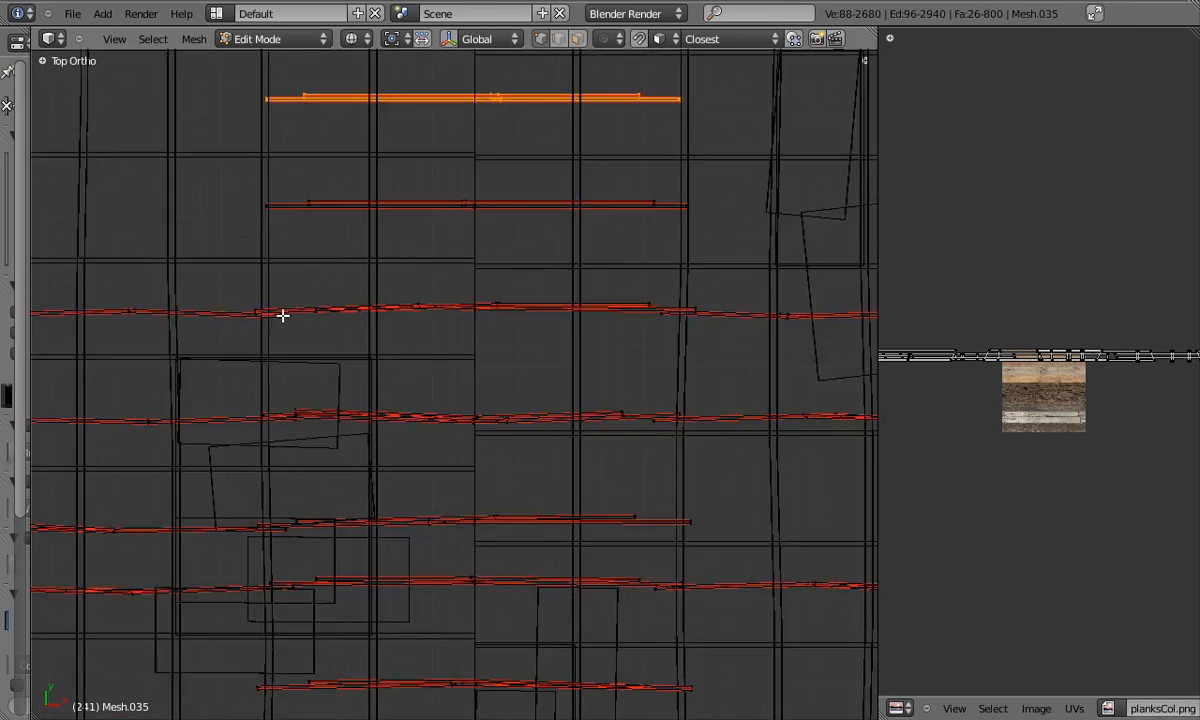
Add linked left-end, middle and right-end rafter sections spaced down the roof to the selection.
scroll(284, 318, "up", 2)
key("l")
key("l")
key("l")
middle_click_drag(568, 619, 617, 274, "shift")
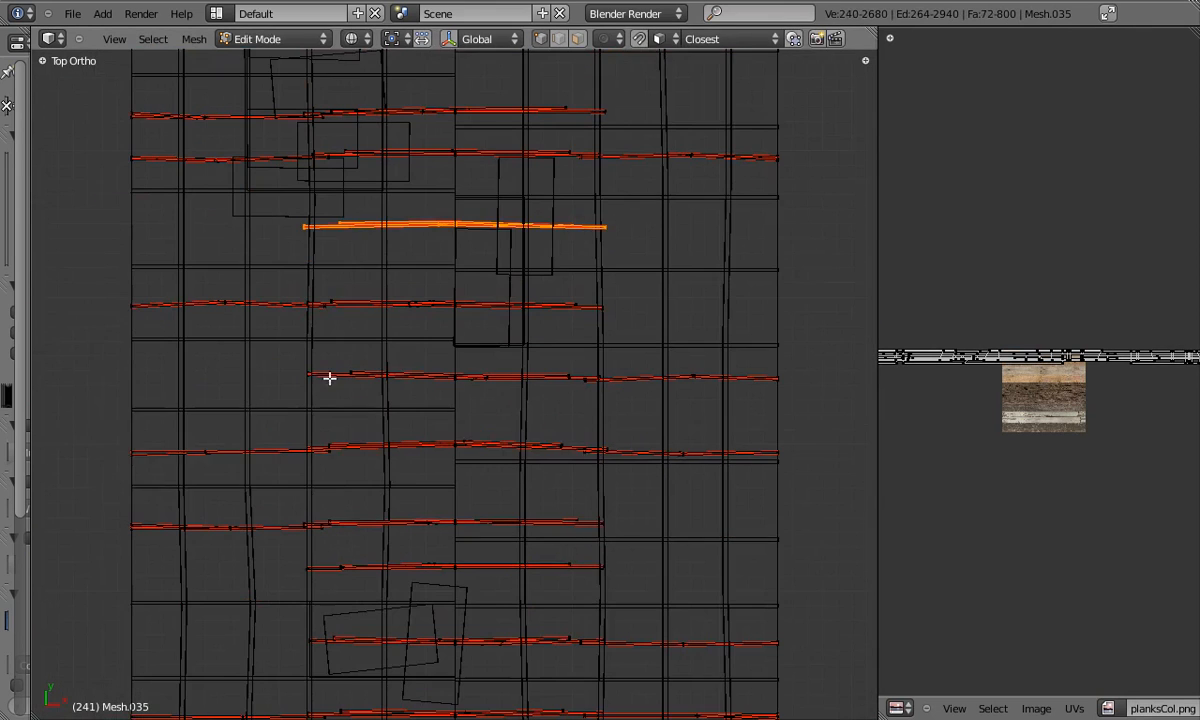
key("l")
key("l")
scroll(440, 550, "up", 2)
middle_click_drag(600, 650, 433, 414, "shift")
key("l")
scroll(530, 458, "down", 5)
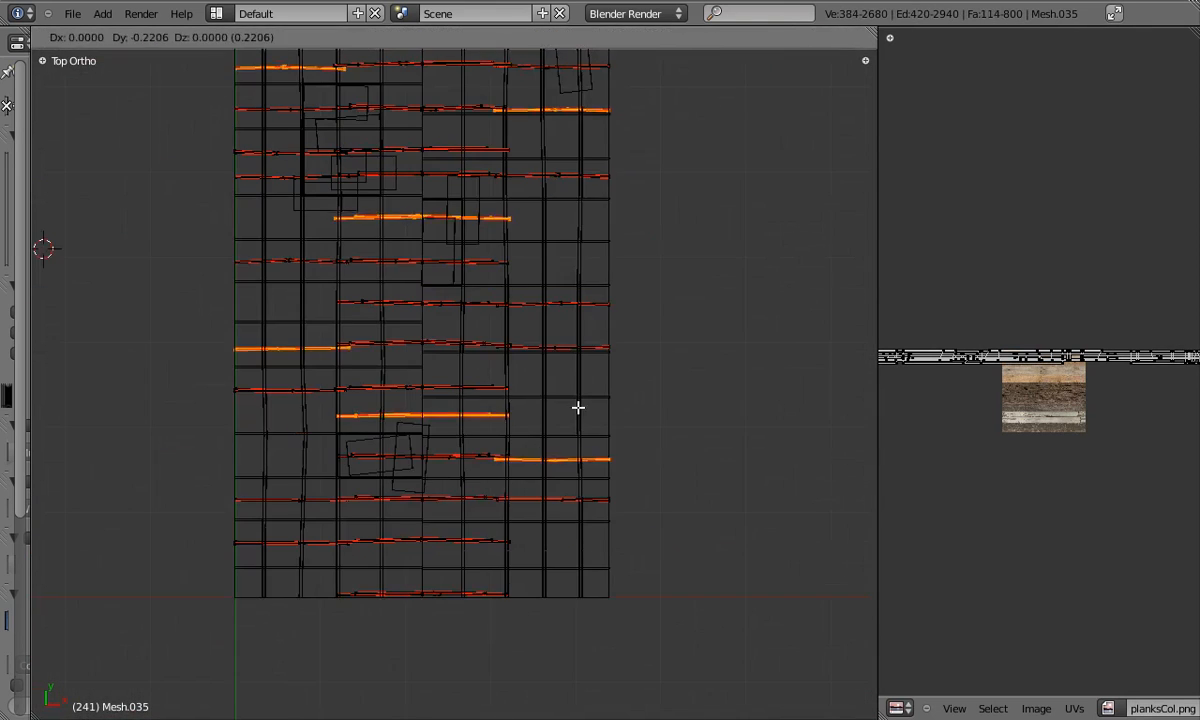
Add the left-end and middle rafter sections near the roof's lower edge to the selection.
key("l")
scroll(350, 534, "up", 4)
key("l")
key("g")
right_click(356, 621)
scroll(400, 580, "down", 5)
middle_click_drag(610, 345, 555, 423, "shift")
scroll(925, 388, "up", 4)
Select all UVs of the chosen rafter sections and enlarge the UV editor.
key("a")
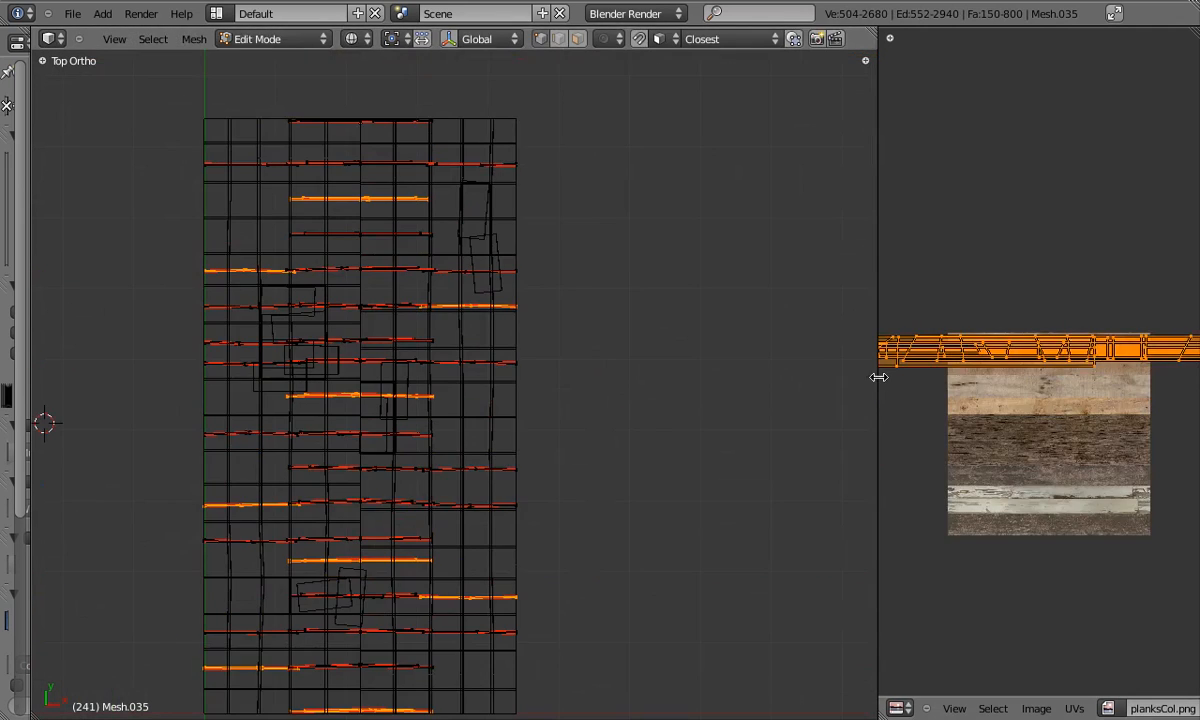
left_click_drag(878, 380, 71, 370)
scroll(790, 310, "up", 6)
scroll(584, 380, "down", 3)
key("a")
Scale the rafter sections' UVs down along Y and move them along Y onto the third light plank.
key("l")
key("l")
key("s")
key("y")
left_click(418, 292)
key("g")
key("y")
left_click(420, 285)
Select several linked UV islands in the stack and scale them along Y to fit the light plank.
key("l")
key("l")
key("l")
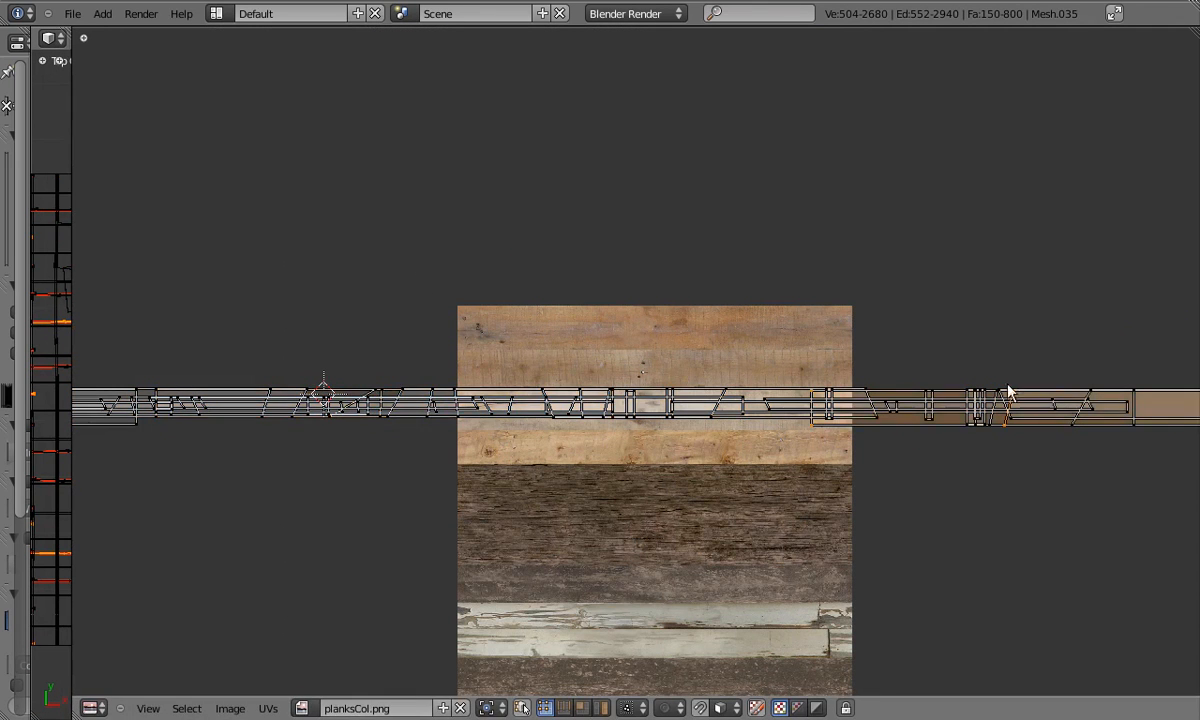
key("s")
key("y")
left_click(833, 322)
Select another linked UV island and move it along X to a different stretch of the plank.
middle_click_drag(943, 386, 400, 366)
key("l")
key("g")
key("x")
left_click(352, 288)
Scale one more linked UV island along Y, then shift it along X away from the stack.
key("l")
key("s")
key("y")
left_click(780, 275)
key("g")
key("a")
scroll(587, 436, "down", 2)
scroll(437, 286, "down", 2)
key("g")
key("x")
left_click(102, 300)
Reposition a linked UV island on the light plank and clear the UV selection.
scroll(238, 367, "up", 4)
middle_click_drag(238, 367, 901, 405)
key("l")
key("g")
left_click(330, 225)
key("a")
Move two further linked UV islands to new spots on the plank and slide them along X.
key("l")
key("g")
left_click(738, 250)
key("l")
key("g")
left_click(712, 262)
key("g")
key("x")
left_click(770, 320)
Shift the selected UV islands along X so they cover other parts of the light plank's grain.
scroll(740, 328, "down", 2)
middle_click_drag(740, 328, 562, 325)
scroll(726, 358, "down", 2)
middle_click_drag(726, 358, 578, 372)
scroll(630, 378, "down", 4)
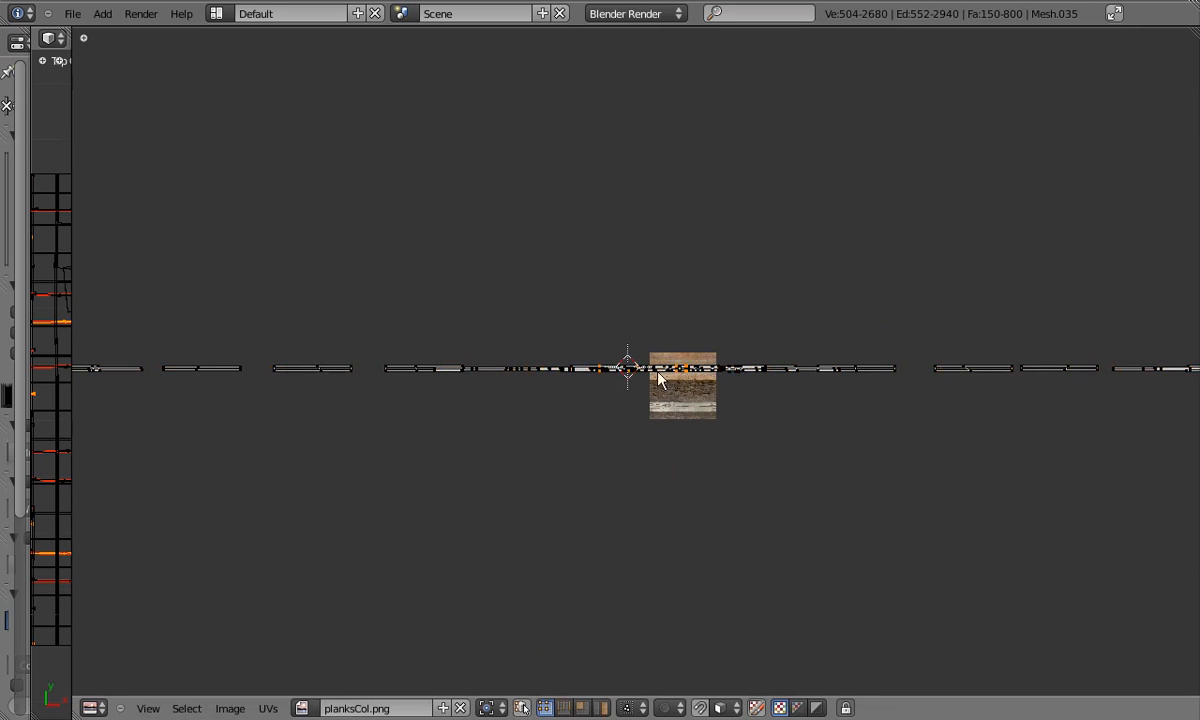
left_click(708, 343)
scroll(670, 415, "up", 8)
scroll(632, 383, "down", 6)
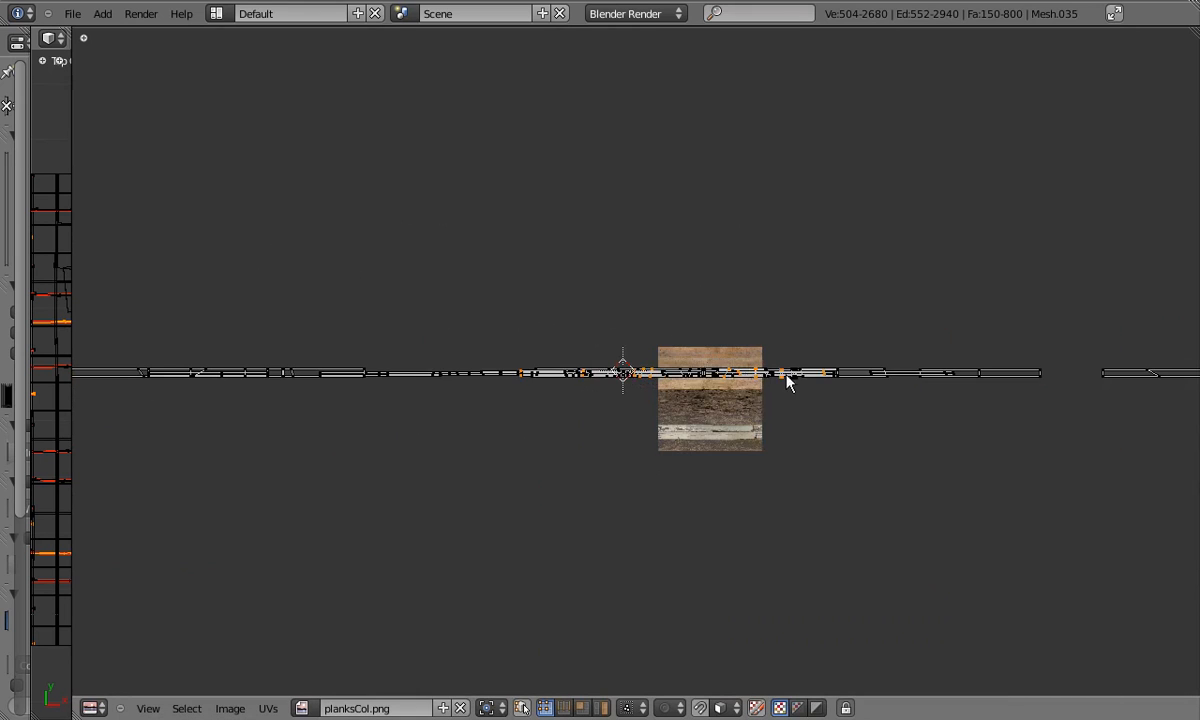
middle_click_drag(757, 374, 581, 378)
scroll(560, 370, "down", 2)
scroll(1165, 378, "up", 8)
scroll(908, 365, "down", 1)
key("g")
key("x")
key("g")
key("y")
right_click(300, 305)
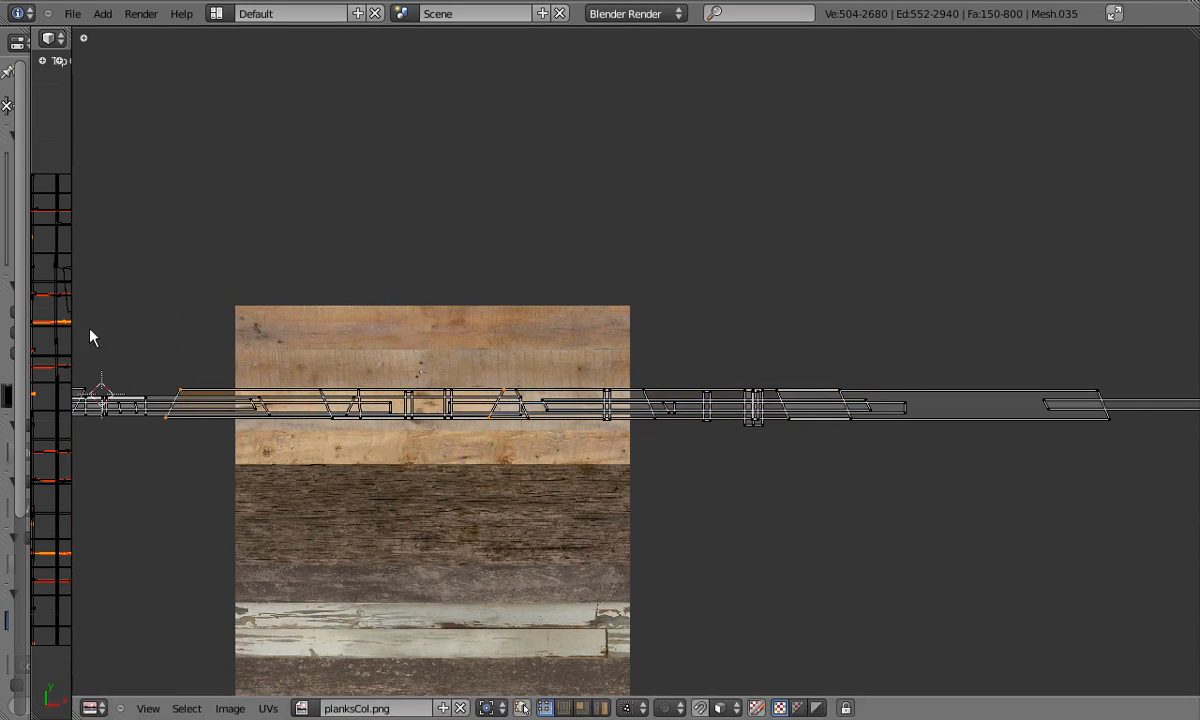
Enlarge the 3D view, switch it to shaded display and inspect the plank texture on the rafters.
left_click_drag(72, 322, 994, 348)
key("KP_1")
scroll(436, 212, "up", 6)
key("z")
scroll(434, 212, "up", 5)
key("Tab")
middle_click_drag(437, 222, 603, 260)
scroll(610, 270, "down", 2)
middle_click_drag(900, 480, 683, 403, "shift")
key("Tab")
scroll(1018, 402, "down", 2)
mouse_move(390, 325)
middle_mouse_down("shift")
mouse_move(453, 343)
mouse_move(400, 312)
middle_mouse_up("shift")
scroll(453, 343, "down", 4)
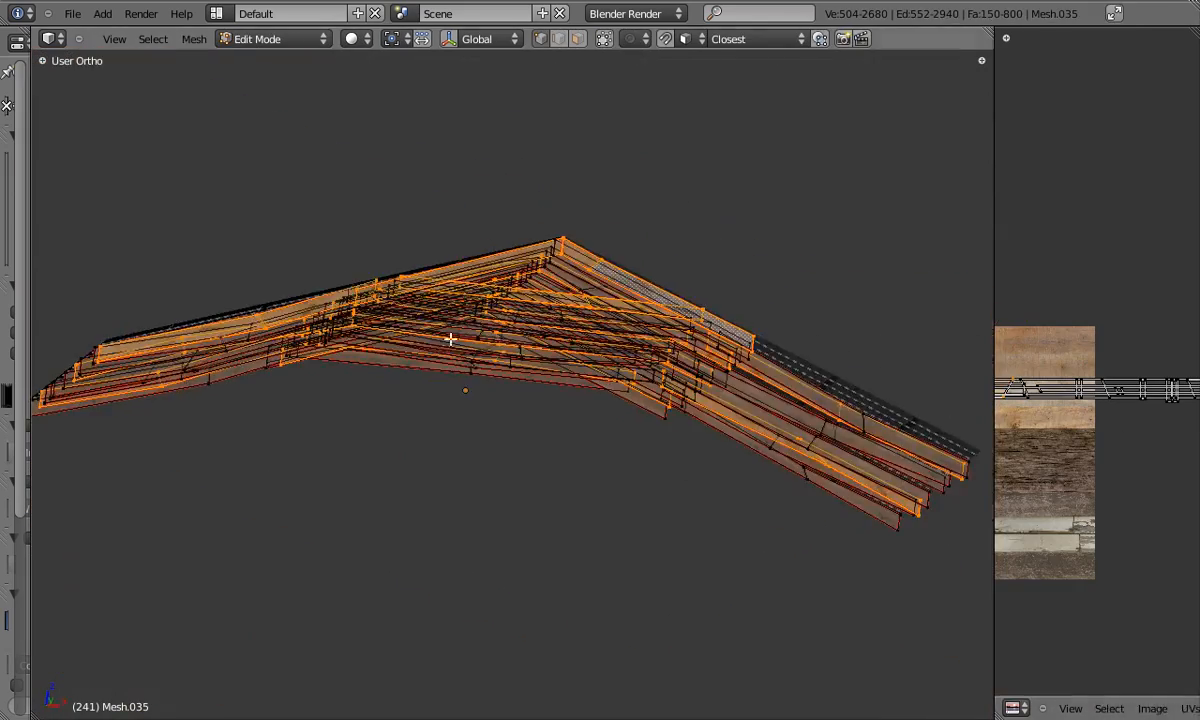
Move the selected UV islands while viewing the rafters up close to change the grain shown on them.
middle_click_drag(640, 400, 800, 300)
key("g")
right_click(1158, 332)
middle_click_drag(640, 320, 482, 335)
scroll(482, 335, "up", 5)
key("g")
left_click(1025, 371)
middle_click_drag(1023, 371, 1041, 371)
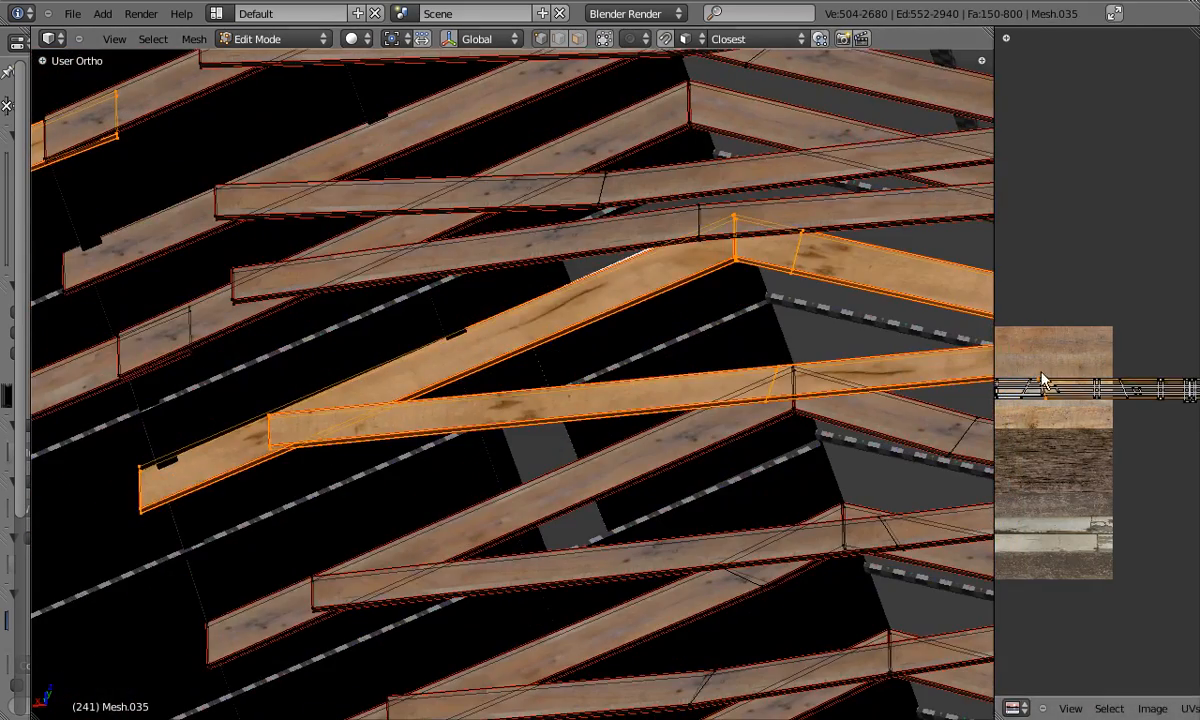
scroll(637, 432, "down", 5)
key("g")
middle_click_drag(720, 400, 530, 276)
right_click(1168, 354)
scroll(530, 276, "up", 5)
scroll(600, 220, "up", 3)
middle_click_drag(657, 167, 720, 310)
key("a")
scroll(807, 332, "down", 3)
key("ctrl+z")
Clear the selection of rafter sections and view the evenly textured rafters from below.
key("KP_7")
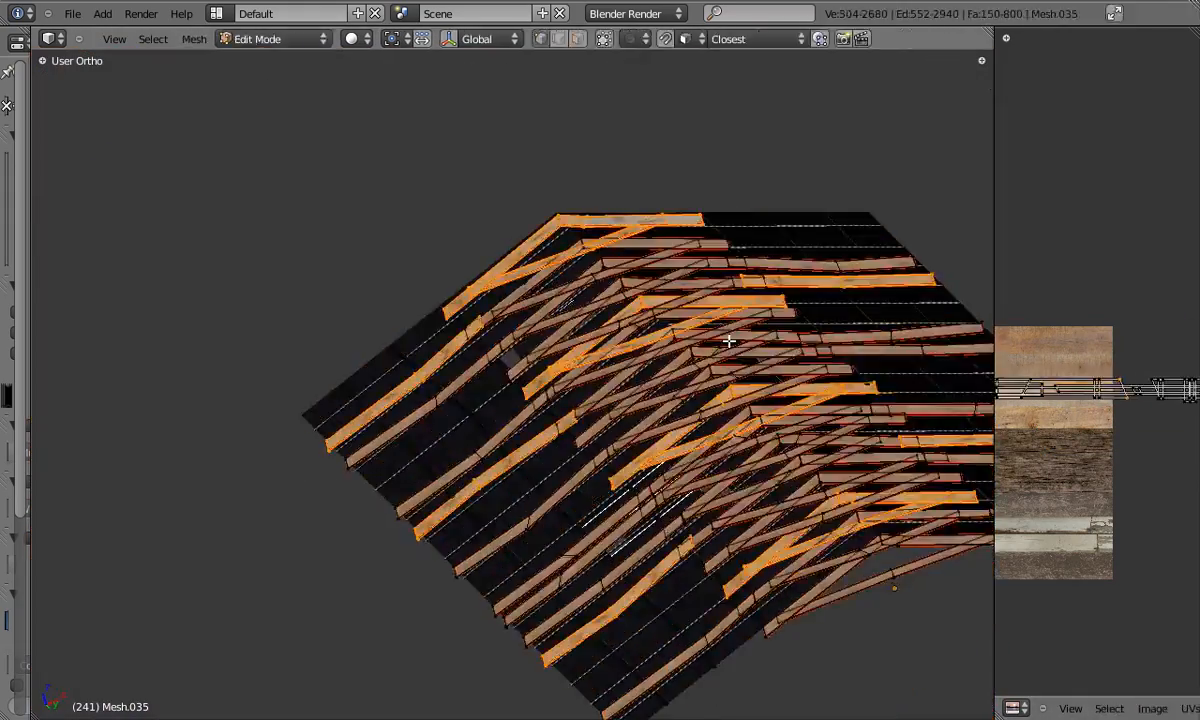
key("a")
scroll(571, 358, "up", 3)
middle_click_drag(571, 358, 472, 54)
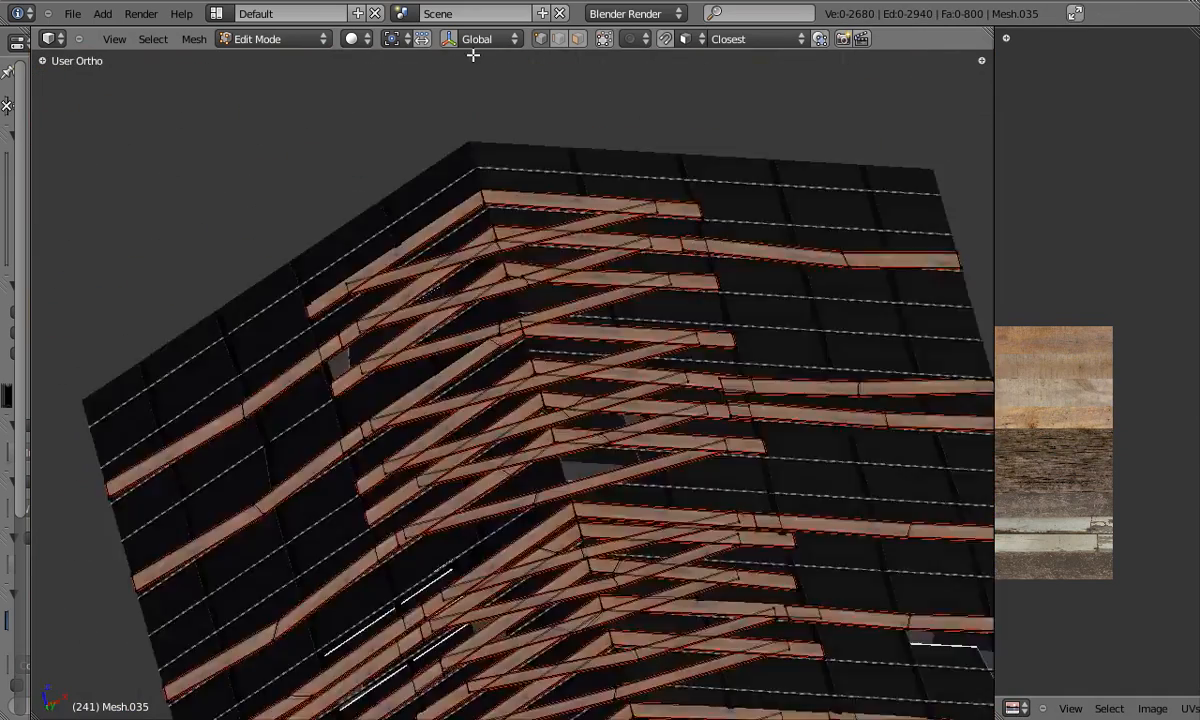
Show the mesh in a wireframe top view and box-select the plank strips in two of the upper rows.
key("KP_7")
key("z")
scroll(452, 383, "down", 3)
key("b")
left_click_drag(352, 343, 695, 376)
middle_click_drag(563, 137, 498, 558, "shift")
key("b")
left_click_drag(290, 155, 600, 228)
Add one complete linked strip and another box-selected plank row near the mesh's upper edge to the selection.
scroll(600, 236, "up", 4)
right_click(472, 256, "shift")
key("ctrl+l")
middle_click_drag(520, 263, 657, 557, "shift")
middle_click_drag(625, 219, 847, 270, "shift")
key("b")
left_click_drag(200, 277, 450, 316)
Extend the selection with the plank segments in two further rows of the mesh.
middle_click_drag(766, 336, 640, 179, "shift")
middle_click_drag(176, 475, 246, 297, "shift")
key("b")
key("b")
left_click_drag(182, 285, 560, 350)
scroll(465, 200, "down", 3)
key("b")
left_click_drag(206, 350, 430, 384)
Box-select additional plank segments, including a short joint area and the strip at the mesh's outer side.
scroll(435, 383, "up", 4)
key("b")
left_click_drag(474, 352, 514, 429)
scroll(514, 429, "down", 3)
middle_click_drag(245, 560, 362, 408, "shift")
scroll(362, 408, "up", 1)
key("b")
left_click_drag(80, 370, 290, 430)
key("b")
mouse_move(359, 396)
left_mouse_down()
mouse_move(377, 419)
mouse_move(352, 413)
left_mouse_up()
Add the remaining plank segments in the lower rows and test the selection with trial moves that are cancelled.
scroll(632, 394, "down", 1)
scroll(600, 385, "up", 3)
key("b")
left_click_drag(611, 324, 856, 405)
scroll(654, 378, "down", 7)
scroll(600, 345, "up", 4)
key("g")
right_click(607, 406)
key("b")
left_click_drag(332, 332, 652, 374)
key("g")
right_click(335, 321)
scroll(455, 358, "down", 5)
Enlarge the UV editor, select several linked plank islands past the texture's right side, and slide them left along X.
left_click_drag(994, 351, 278, 351)
scroll(874, 369, "down", 3)
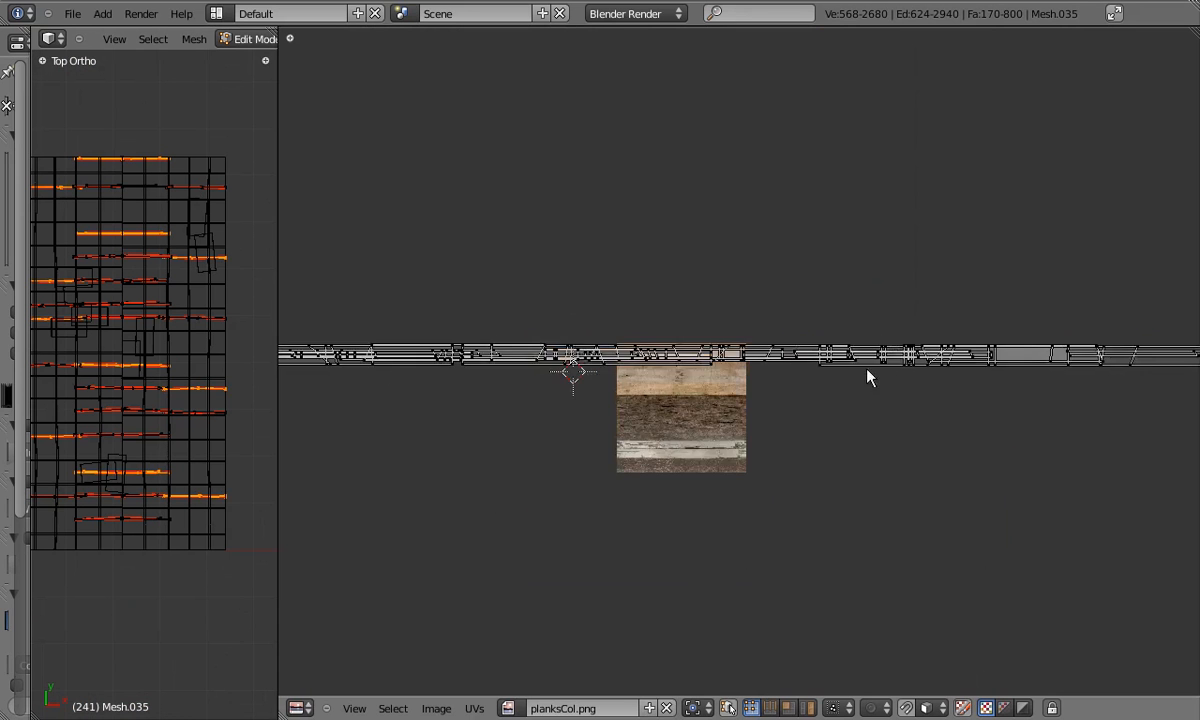
scroll(874, 369, "up", 2)
key("l")
key("l")
key("l")
middle_click_drag(1138, 331, 761, 343)
key("l")
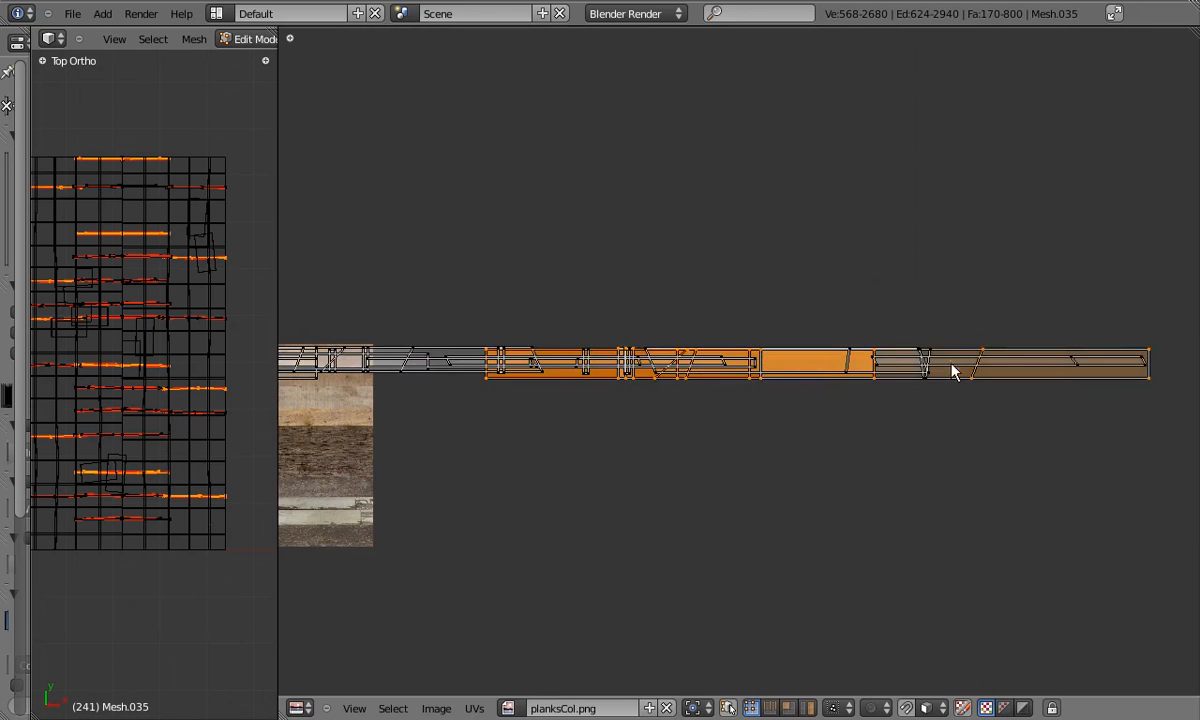
key("g")
key("x")
scroll(1060, 215, "down", 1)
left_click(300, 243)
Pick another linked plank island in the UV layout and shift it along Y.
scroll(500, 300, "down", 1)
middle_click_drag(583, 323, 828, 326)
scroll(665, 395, "up", 5)
key("l")
scroll(661, 397, "down", 1)
middle_click_drag(661, 397, 1009, 388)
key("g")
key("y")
left_click(790, 203)
Slide the selected UV islands along X, add a further linked island, and adjust the selection along Y.
scroll(956, 300, "down", 4)
middle_click_drag(930, 303, 1194, 310)
key("g")
key("x")
scroll(742, 398, "up", 2)
key("l")
key("g")
key("y")
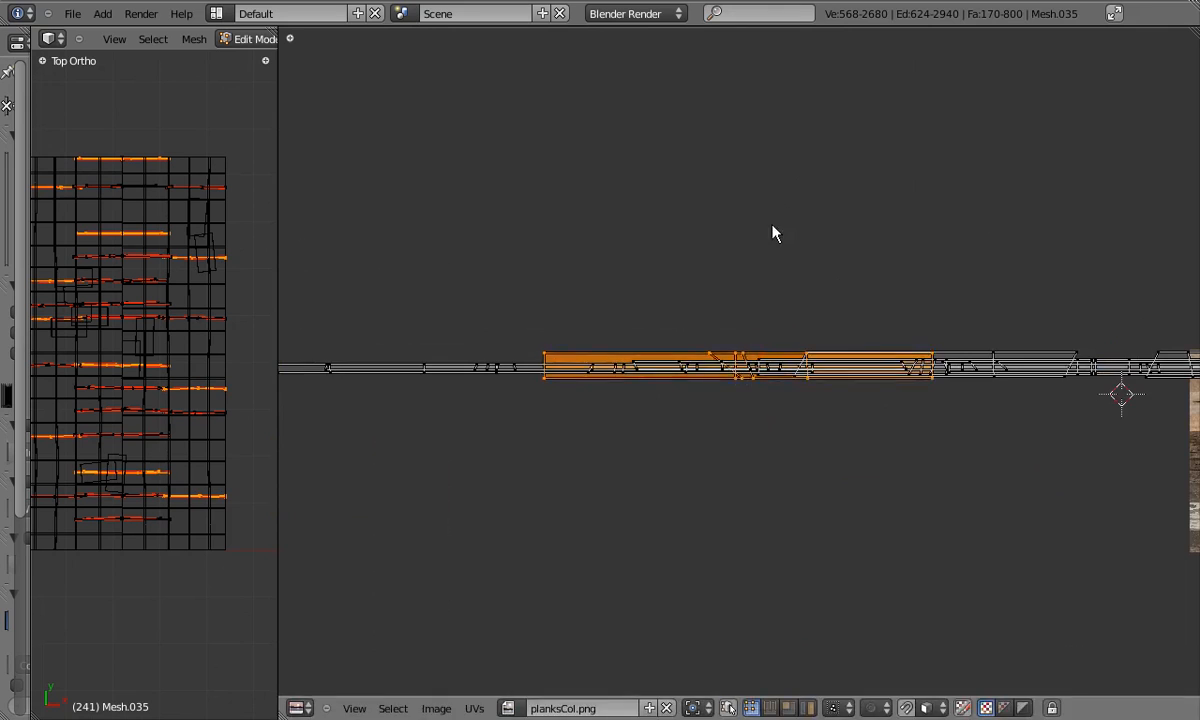
left_click(764, 250)
Select all plank UVs, move them along Y, and scale them toward the texture's lower light wood plank.
scroll(757, 288, "down", 6)
key("a")
key("a")
scroll(915, 371, "up", 9)
key("g")
key("y")
left_click(840, 285)
key("s")
left_click(726, 330)
Fine-tune the UV strip's position, Y scale and overall size to fit within the lower light wood plank.
key("g")
scroll(725, 325, "up", 2)
left_click(753, 326)
key("s")
key("y")
left_click(684, 308)
key("g")
left_click(684, 306)
key("s")
left_click(682, 315)
scroll(682, 330, "down", 6)
Clear the UV selection, pick one linked plank island, and shift it along X in two moves.
key("a")
middle_click_drag(937, 394, 300, 388)
key("l")
key("g")
key("x")
left_click(900, 385)
scroll(591, 383, "down", 2)
key("g")
key("x")
left_click(335, 372)
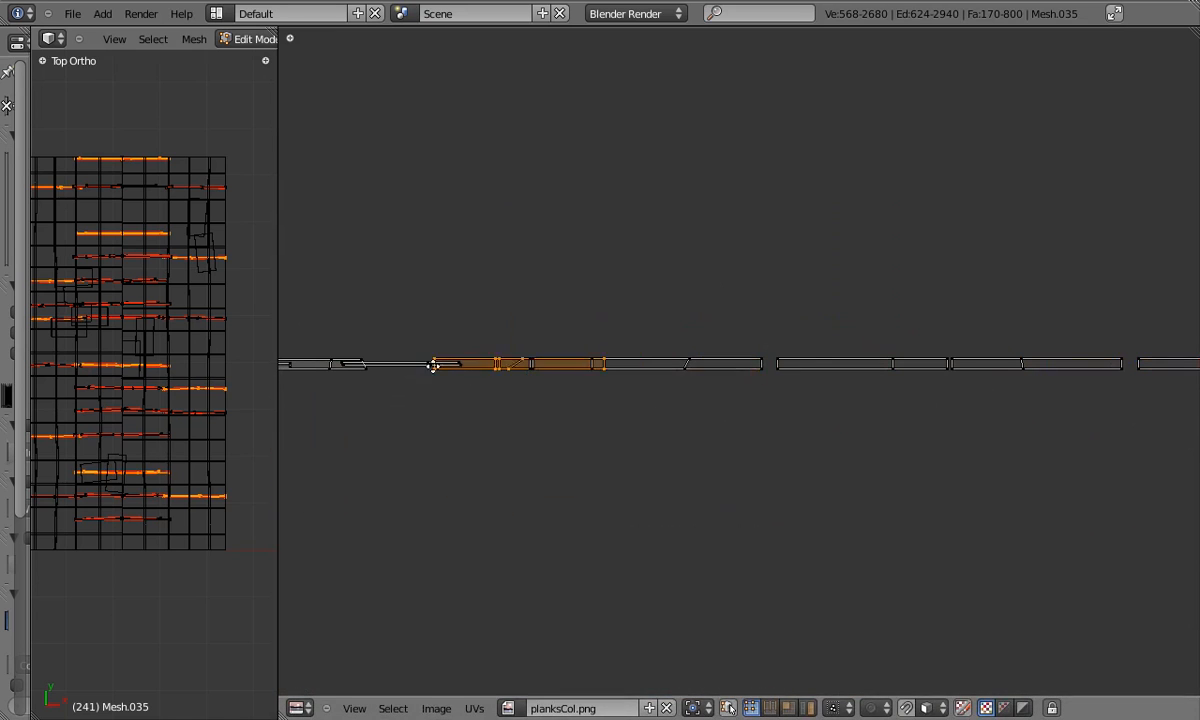
Slide the selected plank island further left along X past the texture image.
scroll(503, 388, "down", 3)
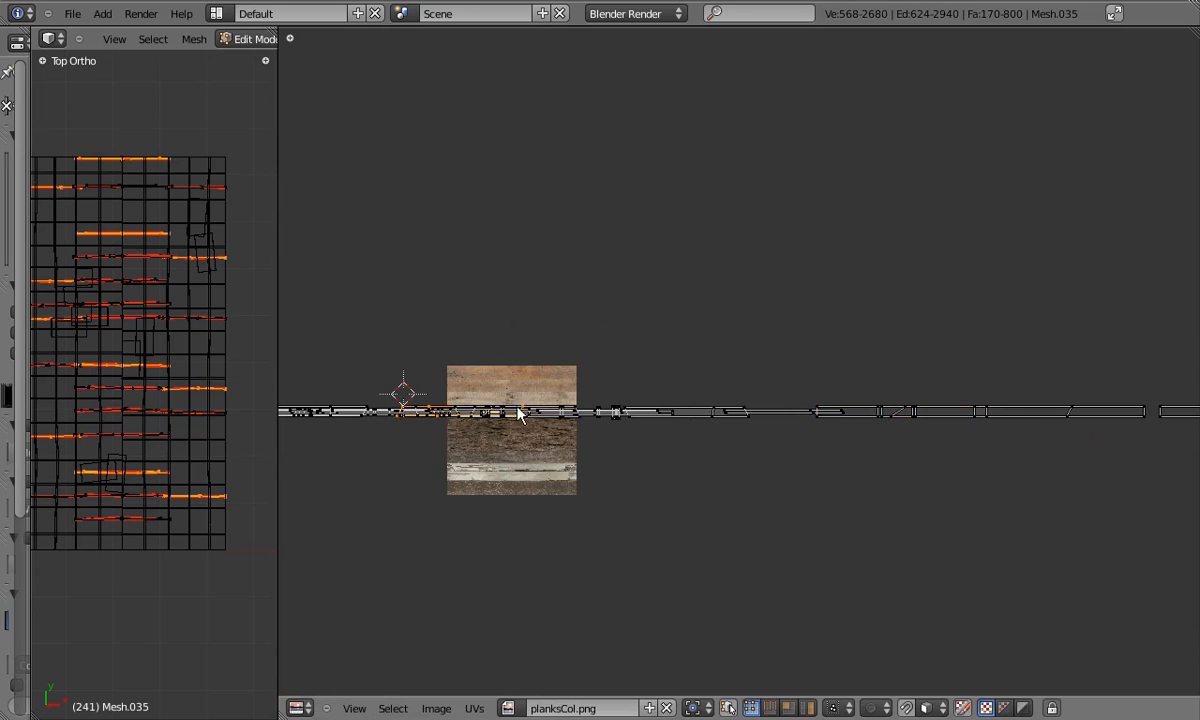
scroll(701, 416, "down", 2)
key("g")
key("x")
left_click(403, 403)
scroll(430, 418, "up", 3)
middle_click_drag(459, 432, 708, 428)
Refresh the UV selection and offset the selected plank islands along X at the far end of the strip.
key("a")
key("a")
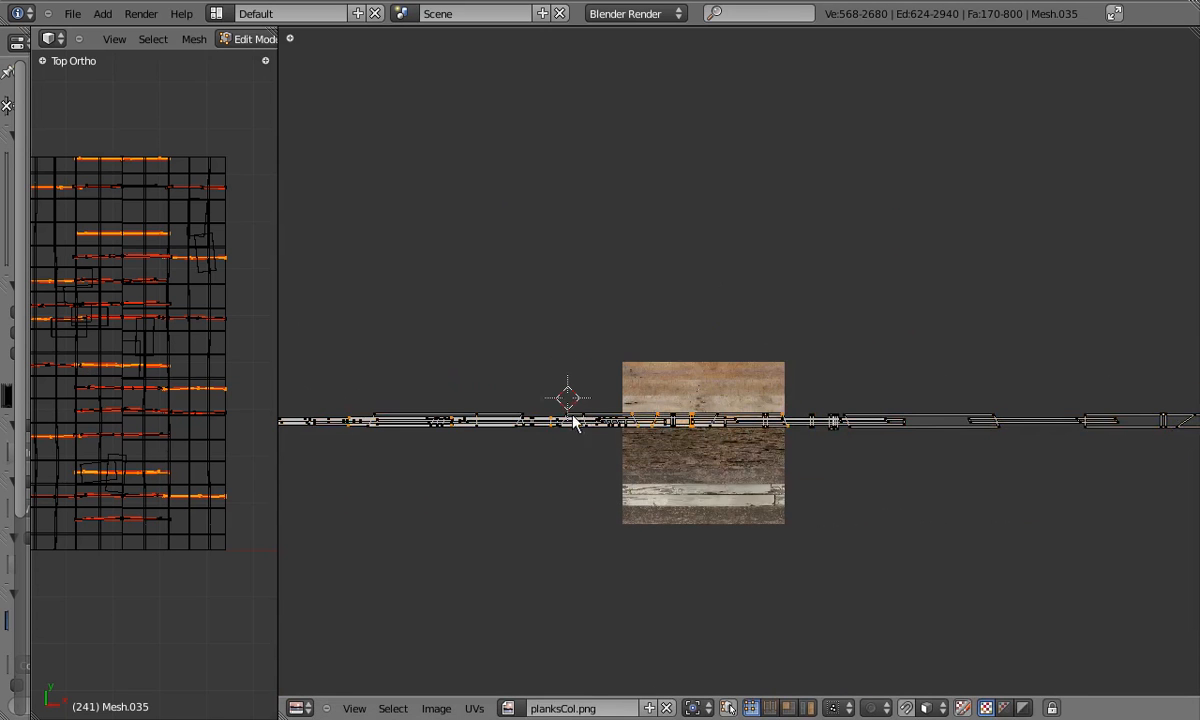
middle_click_drag(556, 421, 842, 418)
scroll(842, 416, "down", 2)
key("g")
key("x")
left_click(713, 459)
scroll(385, 417, "up", 2)
middle_click_drag(385, 417, 587, 398)
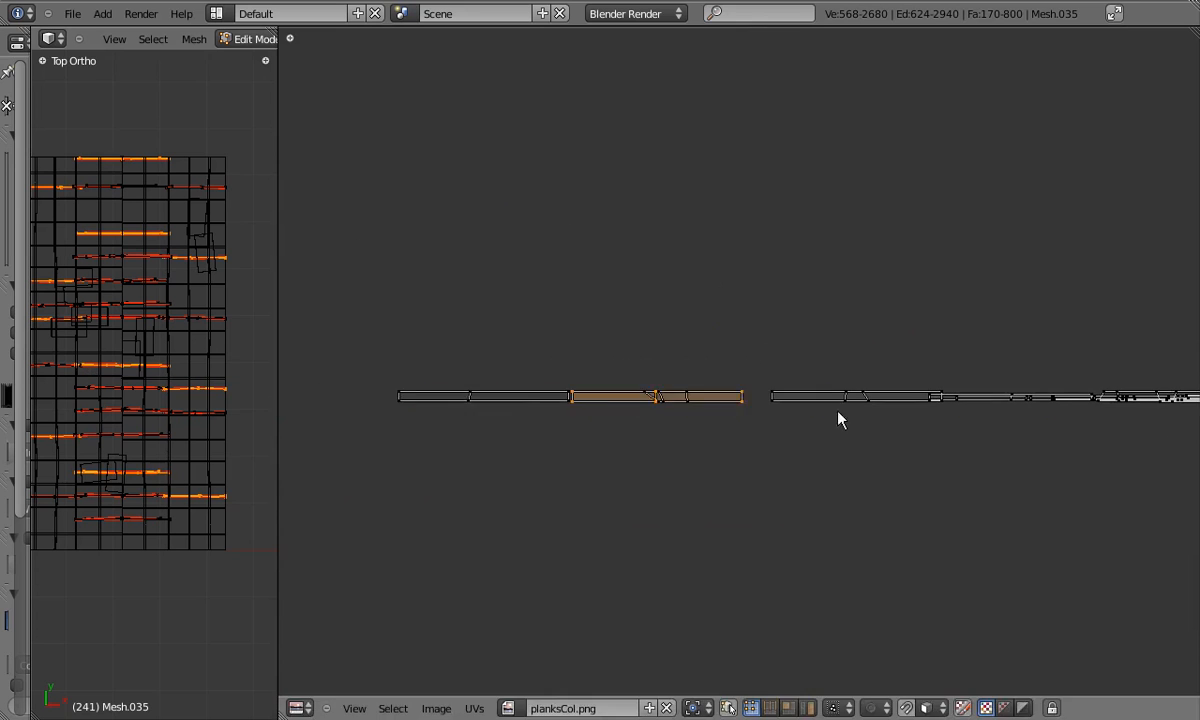
left_click(1083, 389)
scroll(1083, 389, "up", 4)
middle_click_drag(1083, 389, 535, 398)
Enlarge the 3D view, clear the selection, and box-select plank segments in two upper rows, testing them with a cancelled move.
left_click_drag(278, 380, 892, 395)
key("a")
middle_click_drag(454, 230, 443, 283, "shift")
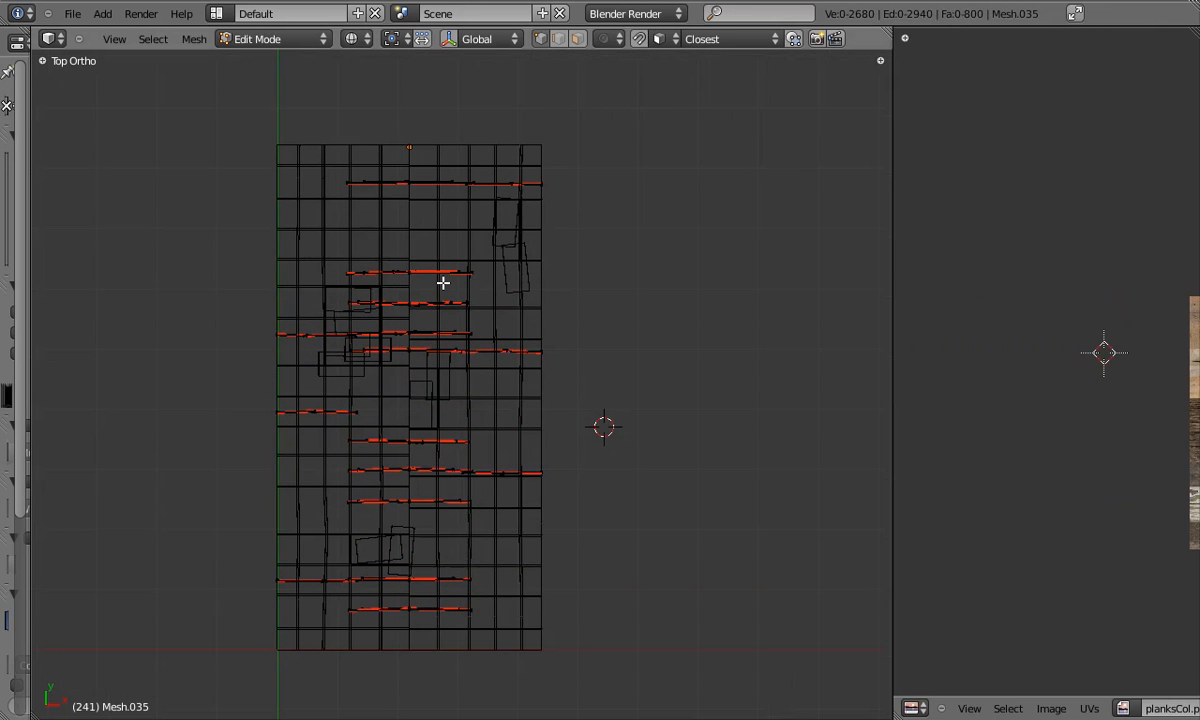
scroll(467, 185, "up", 5)
key("b")
left_click_drag(465, 166, 690, 212)
middle_click_drag(435, 646, 470, 469, "shift")
left_click_drag(487, 396, 703, 454)
key("g")
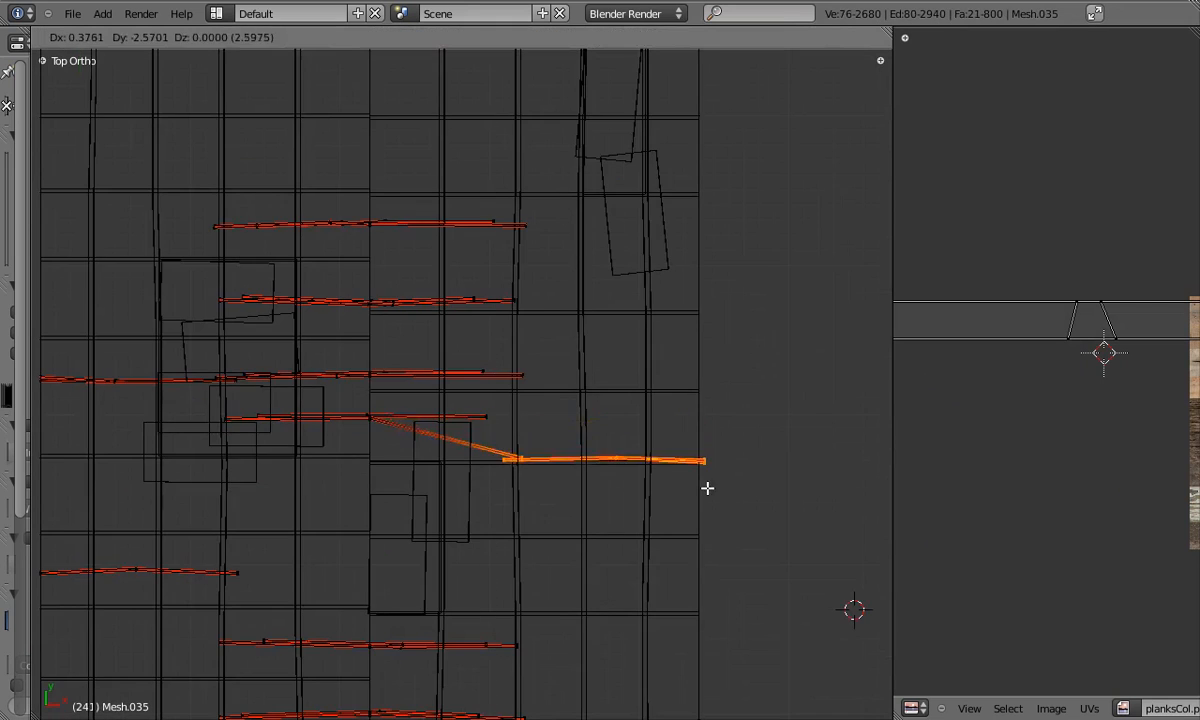
right_click(708, 478)
Realign to the top view and add plank segments from two more rows to the selection.
middle_click_drag(310, 430, 461, 414)
key("KP_7")
key("b")
left_click_drag(152, 308, 415, 357)
scroll(386, 464, "down", 1)
key("b")
left_click_drag(195, 497, 418, 555)
Extend the selection with a right-hand plank segment and a strip in the lower rows.
middle_click_drag(470, 600, 398, 437, "shift")
key("b")
left_click_drag(545, 470, 735, 512)
middle_click_drag(260, 612, 257, 430, "shift")
scroll(257, 430, "up", 3)
key("b")
left_click_drag(182, 418, 410, 490)
Box-select one more plank row in the mesh and enlarge the UV editor to show the selected strips' UVs.
key("b")
scroll(421, 485, "down", 3)
left_click_drag(382, 285, 600, 317)
middle_click_drag(451, 178, 434, 247, "shift")
middle_click_drag(509, 375, 367, 249, "shift")
left_click_drag(893, 352, 60, 352)
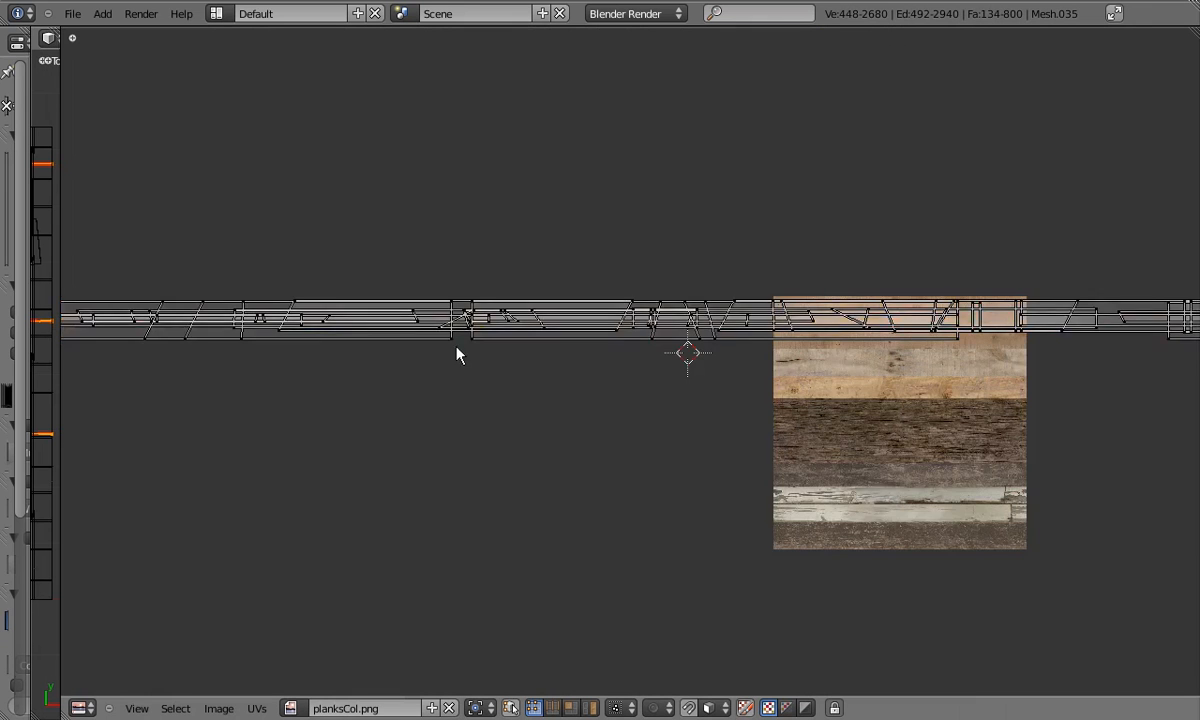
Add several overlapping plank islands along the strip to the UV selection as whole linked islands.
scroll(448, 353, "down", 2)
middle_click_drag(283, 352, 363, 380)
key("shift+l")
scroll(612, 370, "down", 1)
scroll(856, 345, "up", 3)
key("shift+l")
middle_click_drag(1000, 430, 503, 409)
key("shift+l")
key("shift+l")
middle_click_drag(930, 410, 482, 422)
key("shift+l")
Scale the selected plank islands along Y and shift them along the X axis.
scroll(640, 375, "down", 2)
middle_click_drag(300, 300, 640, 300)
key("s")
key("y")
left_click(530, 214)
scroll(585, 210, "down", 2)
key("g")
key("x")
left_click(930, 338)
Select a linked plank island farther along the strip and reposition it along the X axis.
middle_click_drag(930, 338, 187, 333)
key("l")
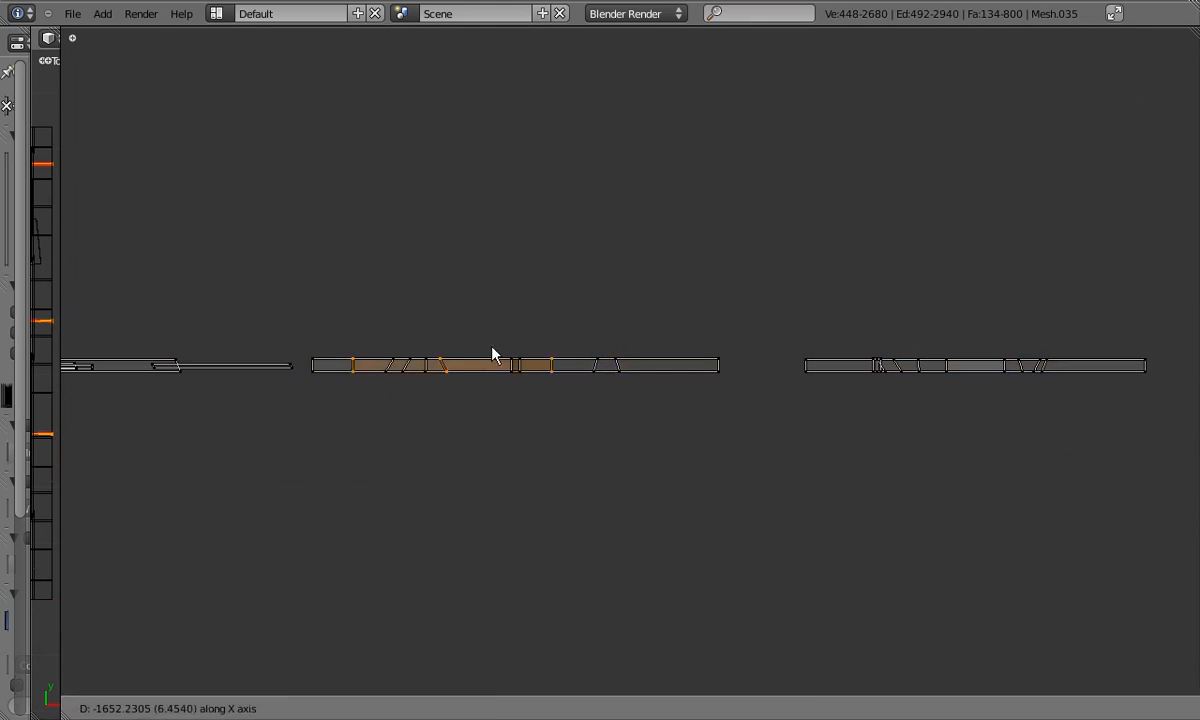
left_click(1036, 369)
middle_click_drag(1036, 369, 729, 407)
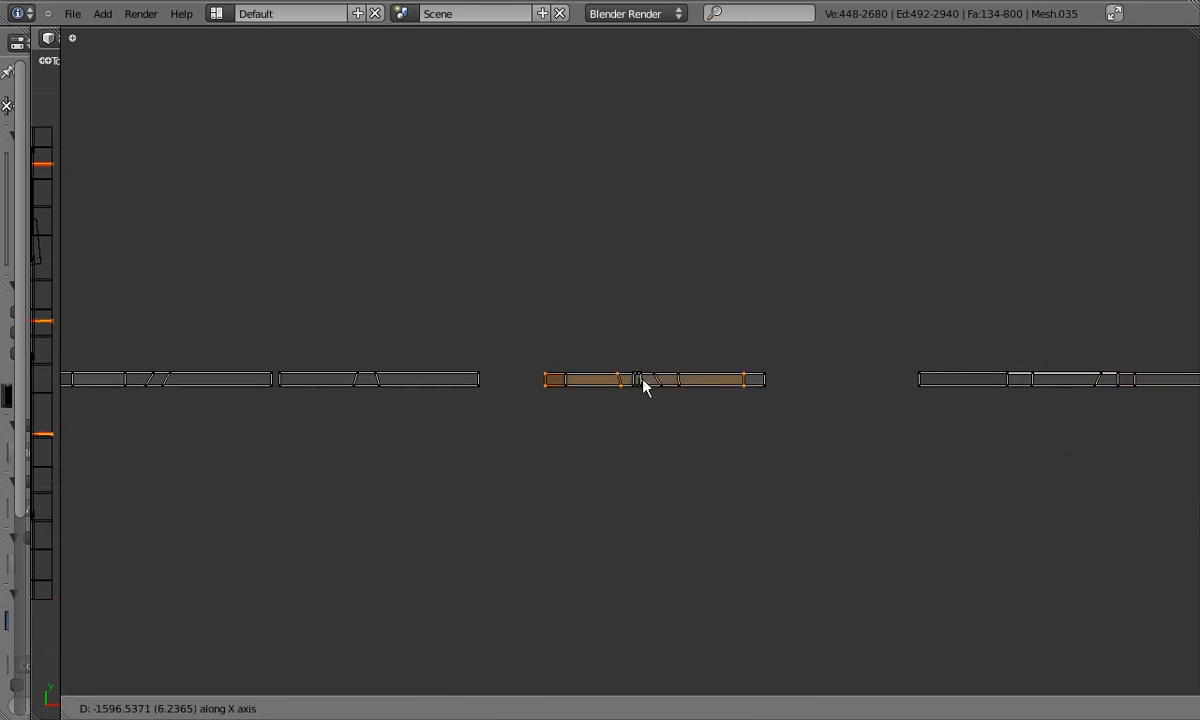
left_click(864, 382)
Pick two more linked plank islands and slide each one along the X axis, away from its neighbours.
key("alt+a")
key("l")
key("g")
key("x")
left_click(198, 392)
scroll(198, 392, "down", 2)
key("l")
key("g")
key("x")
left_click(1171, 408)
Move the selected plank islands far along negative X, past the texture image.
middle_click_drag(100, 388, 834, 392)
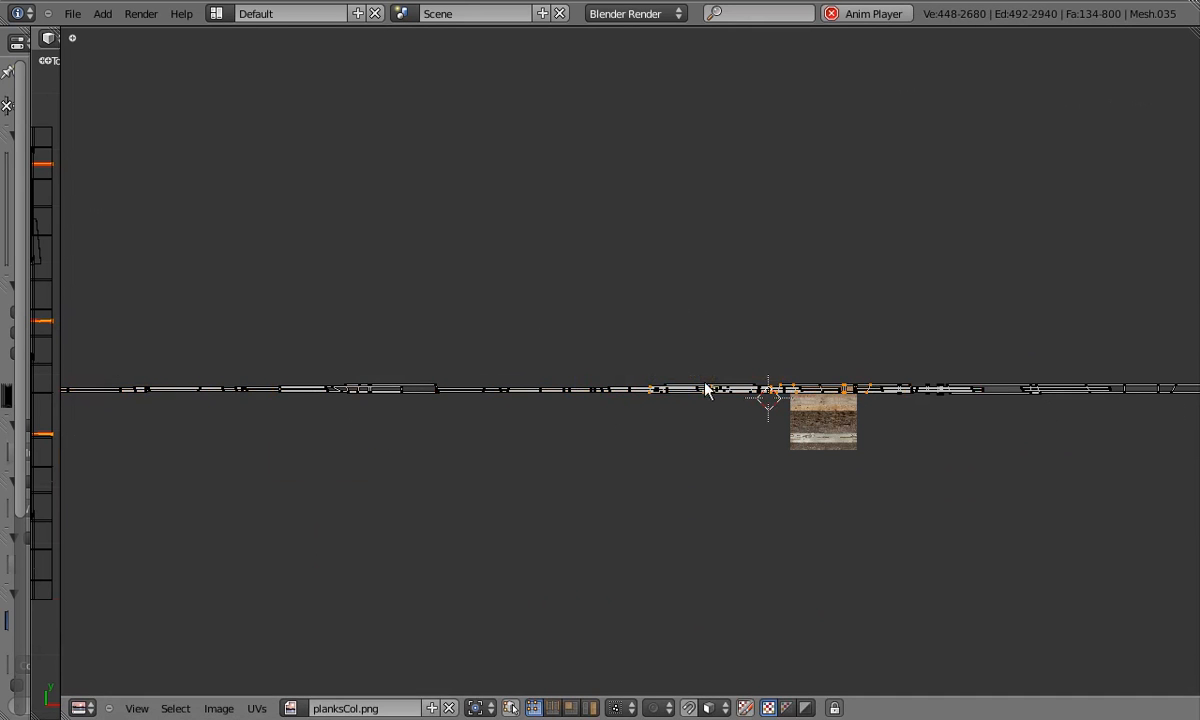
scroll(802, 418, "down", 2)
key("g")
key("x")
left_click(134, 359)
Widen the 3D view and select the linked plank segments of the next beam rows.
scroll(134, 359, "up", 2)
key("a")
left_click_drag(60, 389, 161, 385)
scroll(522, 327, "down", 1)
key("l")
scroll(862, 383, "up", 2)
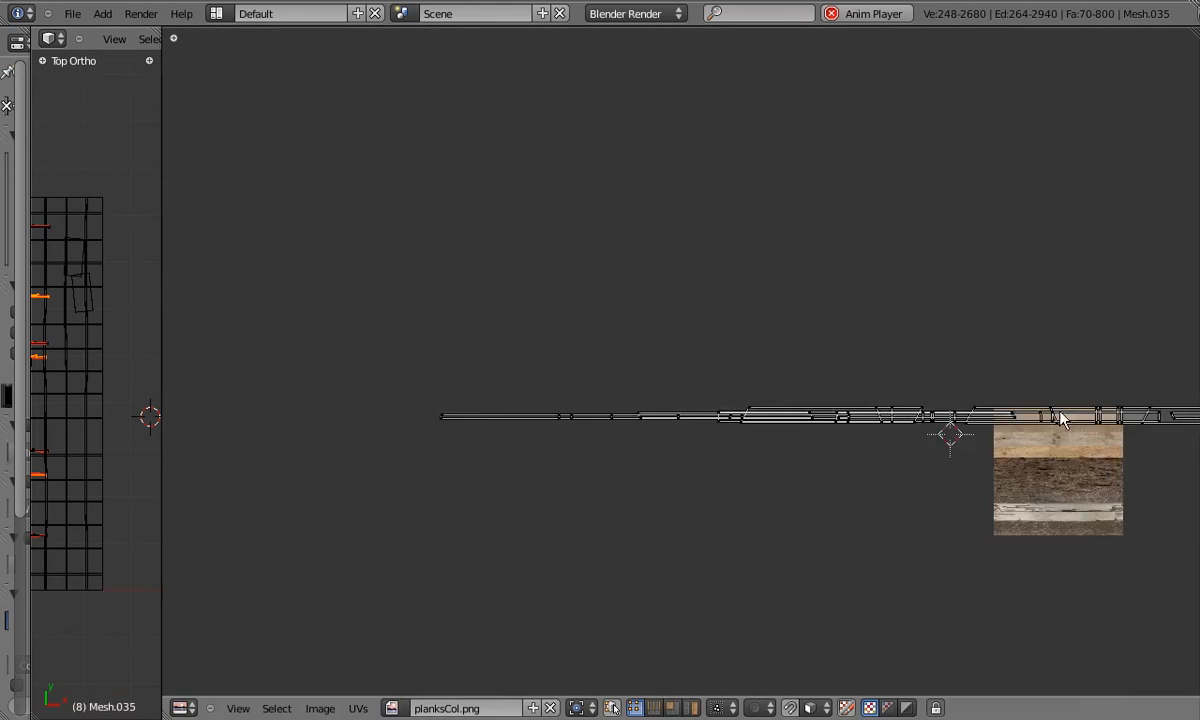
Select all UVs of the chosen beam rows and scale them down uniformly to fit the texture's upper planks.
middle_click_drag(1045, 414, 737, 388)
scroll(737, 388, "up", 3)
key("a")
key("s")
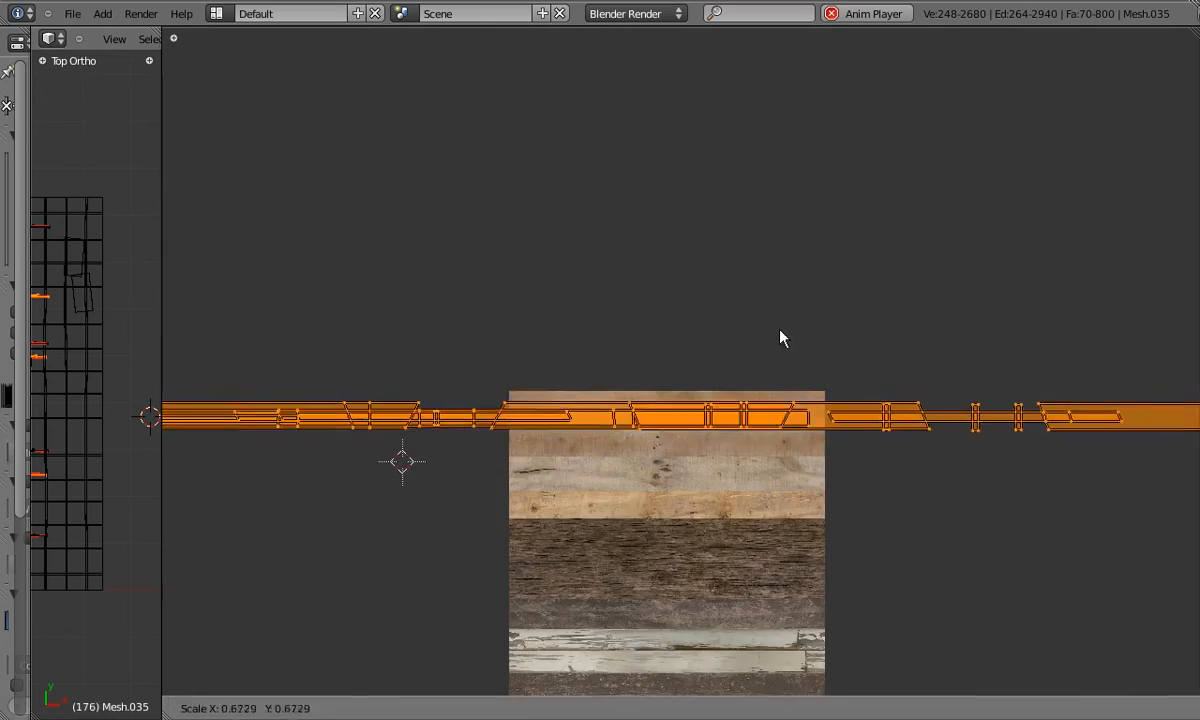
left_click(816, 420)
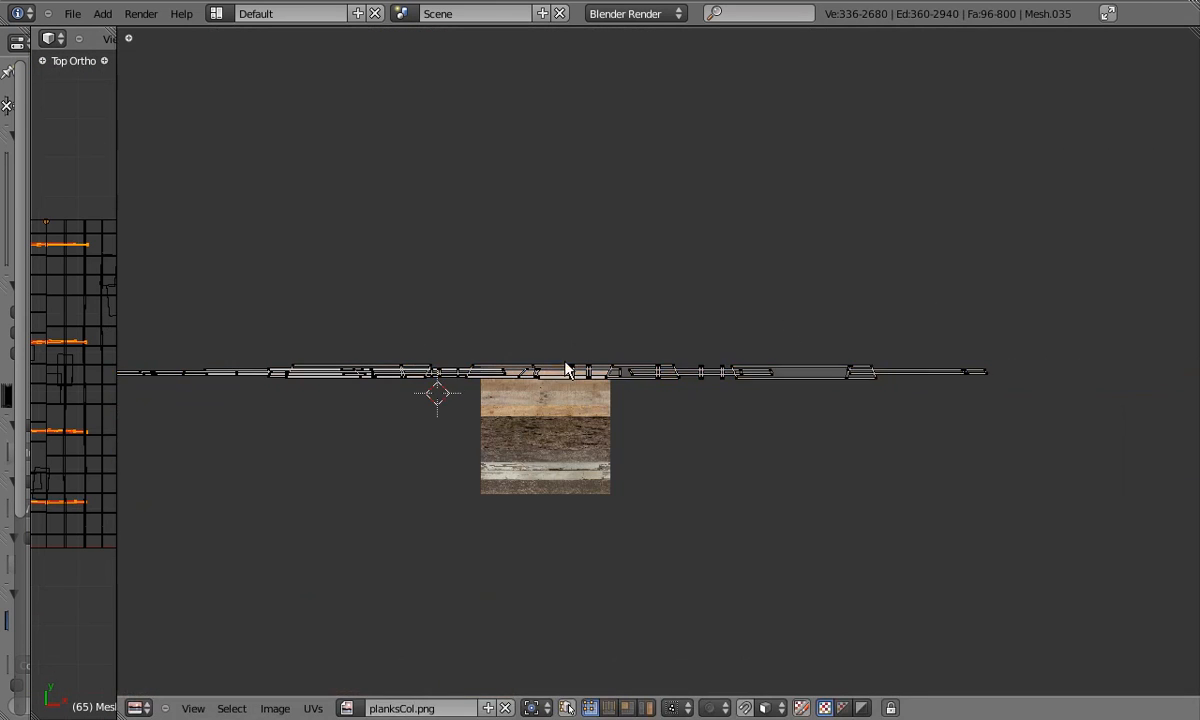
Slide groups of linked beam islands along the X axis to spread them out on both sides of the texture.
key("g")
key("x")
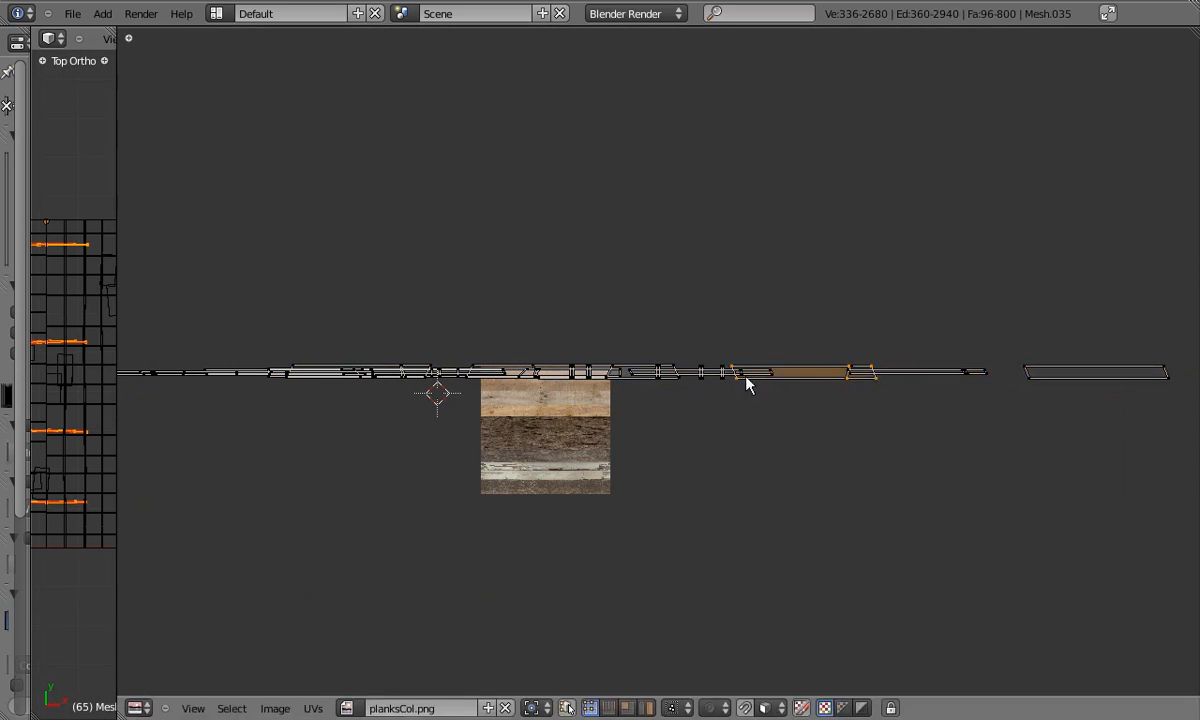
scroll(700, 383, "down", 2)
key("g")
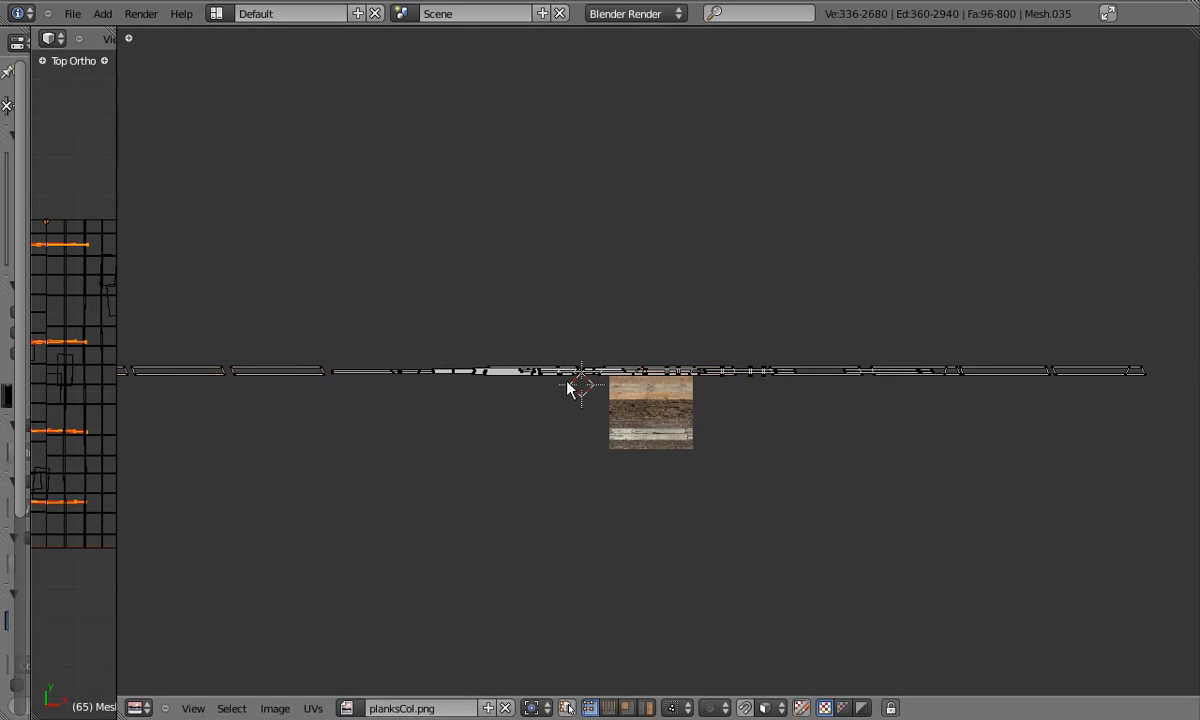
middle_click_drag(537, 382, 337, 385)
key("g")
key("x")
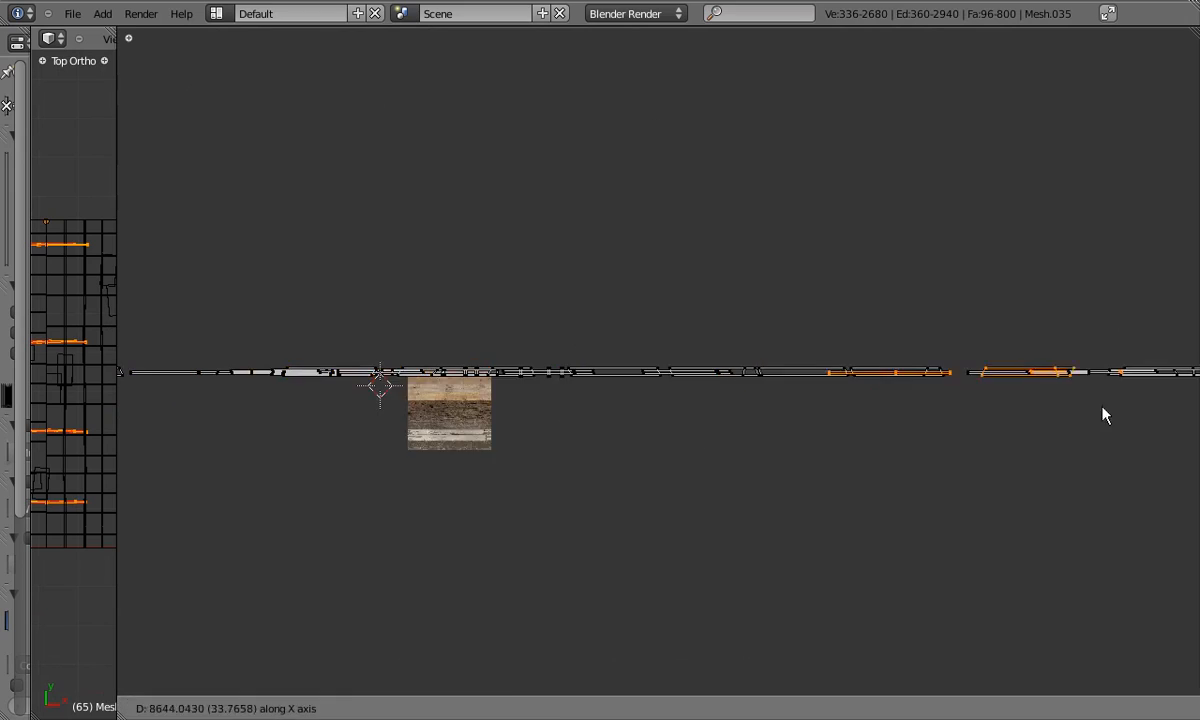
left_click(1018, 412)
scroll(617, 368, "up", 6)
scroll(299, 370, "down", 3)
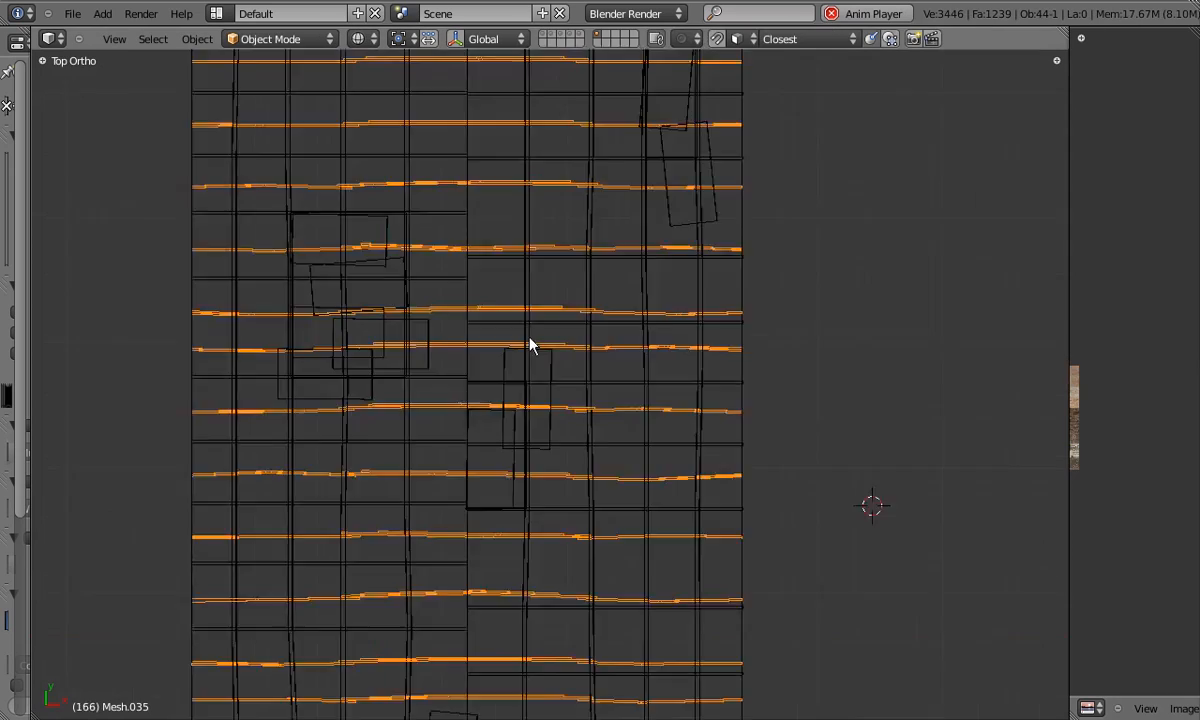
Isolate the roof beams in local view and open their mesh for editing in face select mode.
key("KP_1")
key("KP_Divide")
middle_click_drag(588, 357, 590, 320)
key("Tab")
left_click(578, 38)
Select several beam faces, widen the UV editor, and slide their UVs along the X axis.
right_click(593, 436)
right_click(662, 432, "shift")
middle_click_drag(450, 405, 520, 400)
right_click(418, 421, "shift")
left_click_drag(1070, 303, 551, 330)
key("g")
key("x")
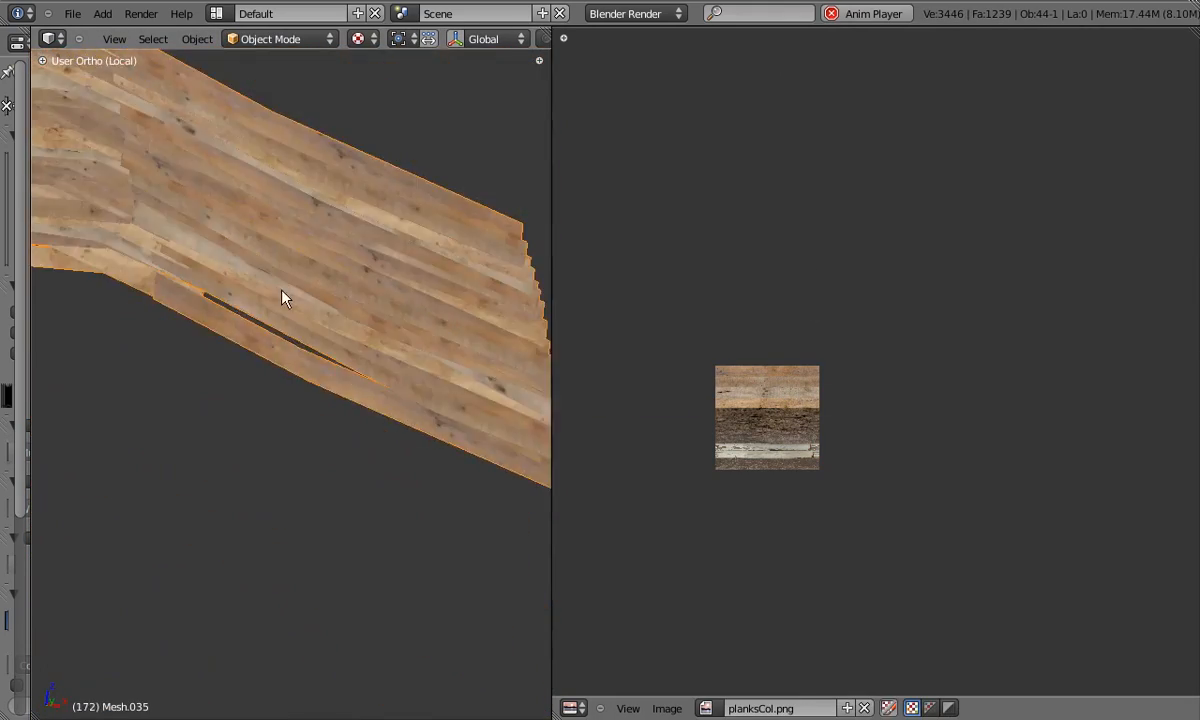
Examine the textured beams and compare their full UV layout with the planksCol.png image.
key("Tab")
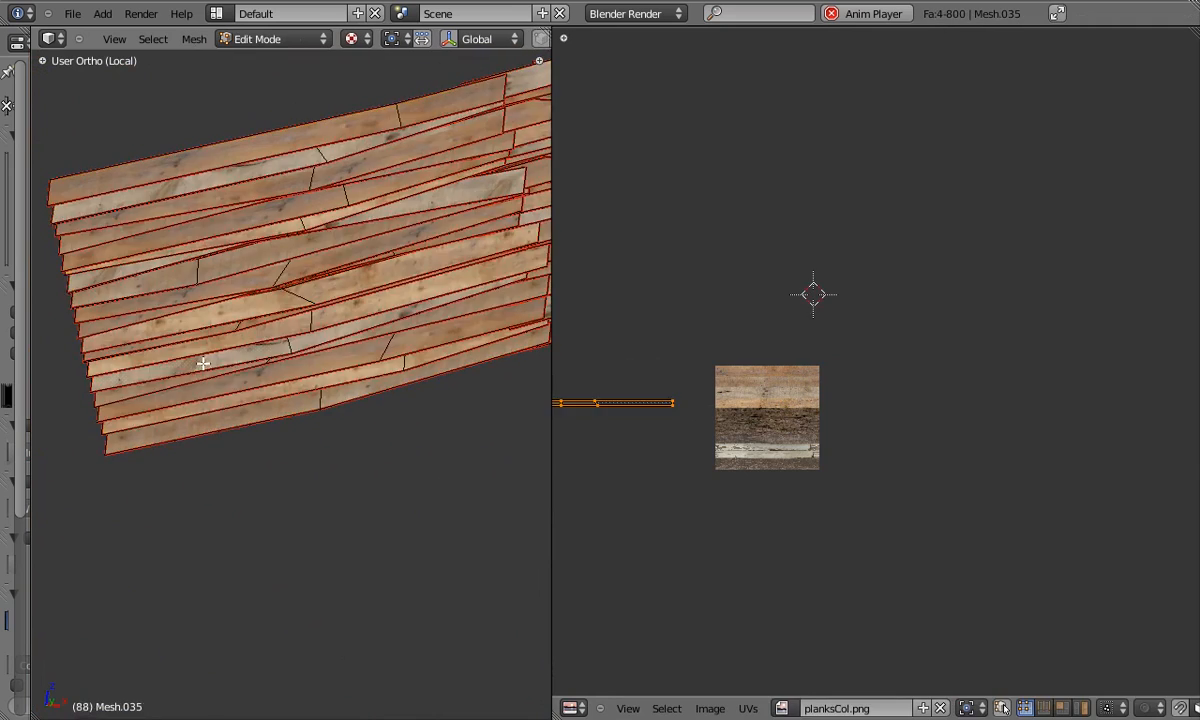
scroll(810, 370, "down", 2)
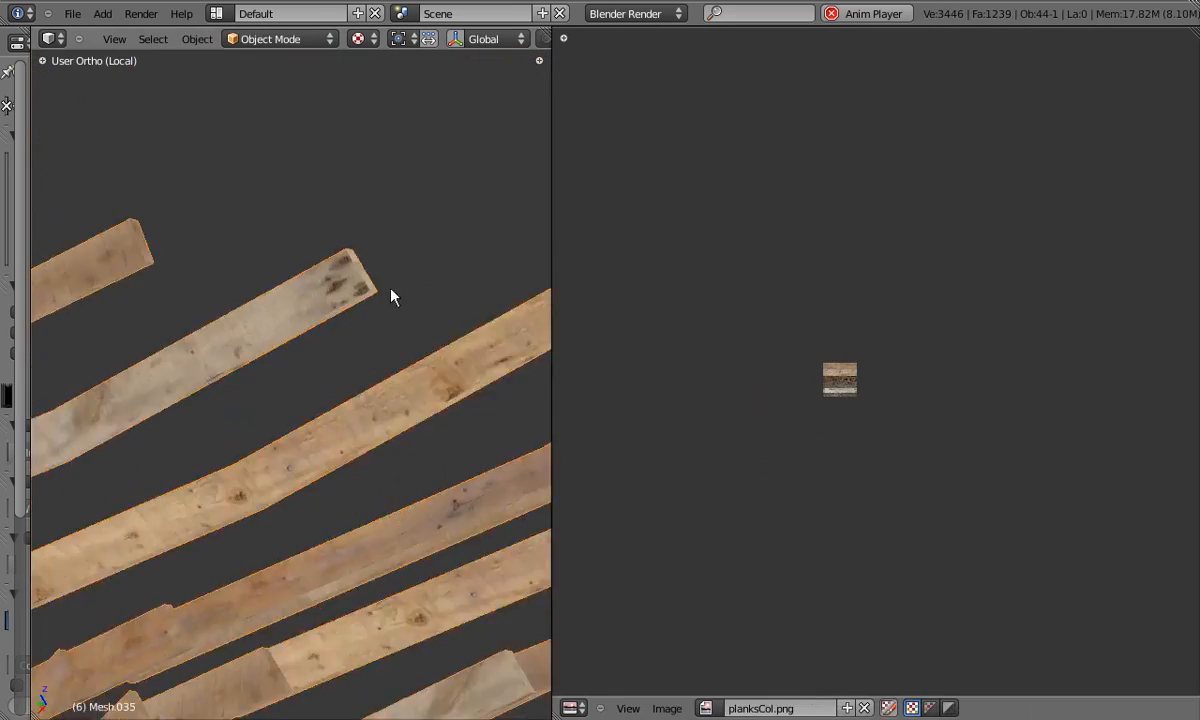
key("Tab")
middle_click_drag(691, 402, 985, 410)
key("ctrl+Up")
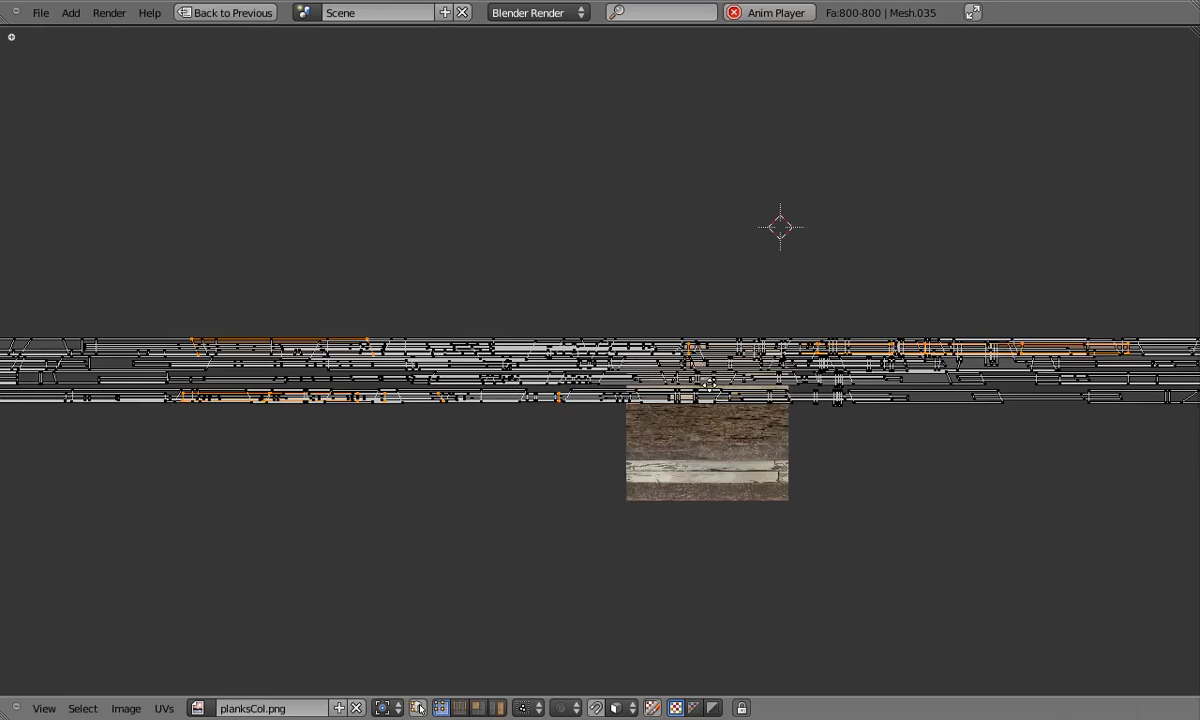
scroll(670, 410, "up", 6)
scroll(650, 370, "down", 6)
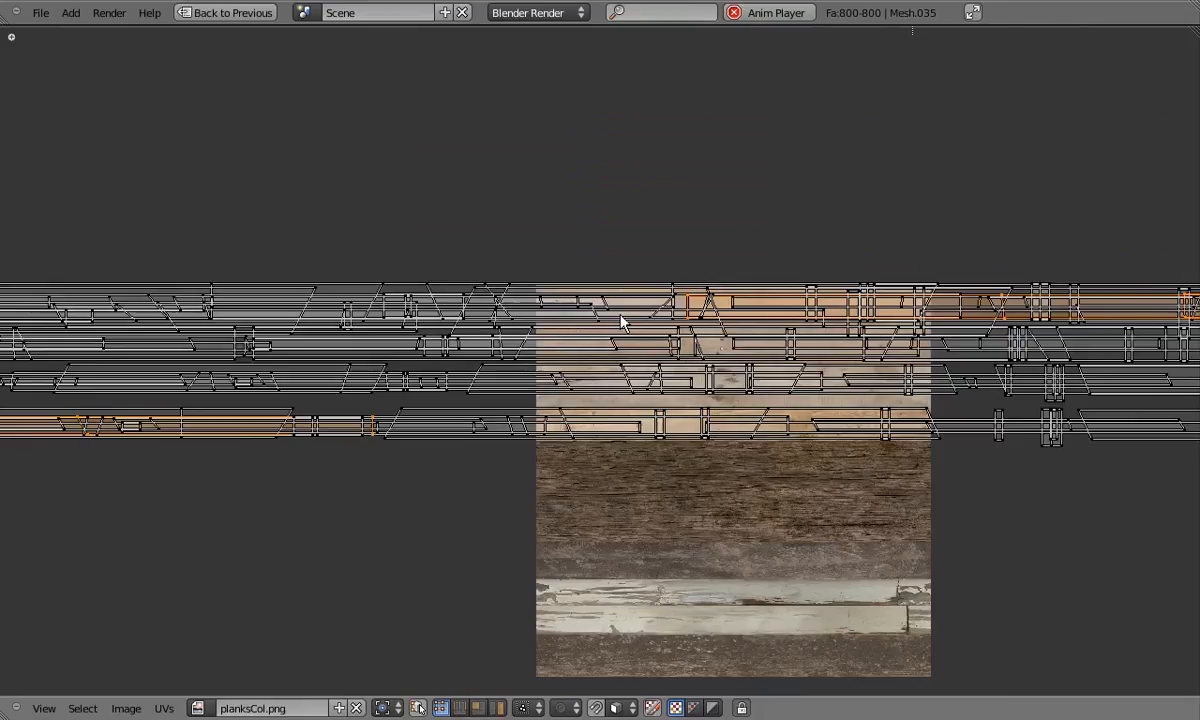
key("ctrl+Up")
scroll(787, 343, "down", 2)
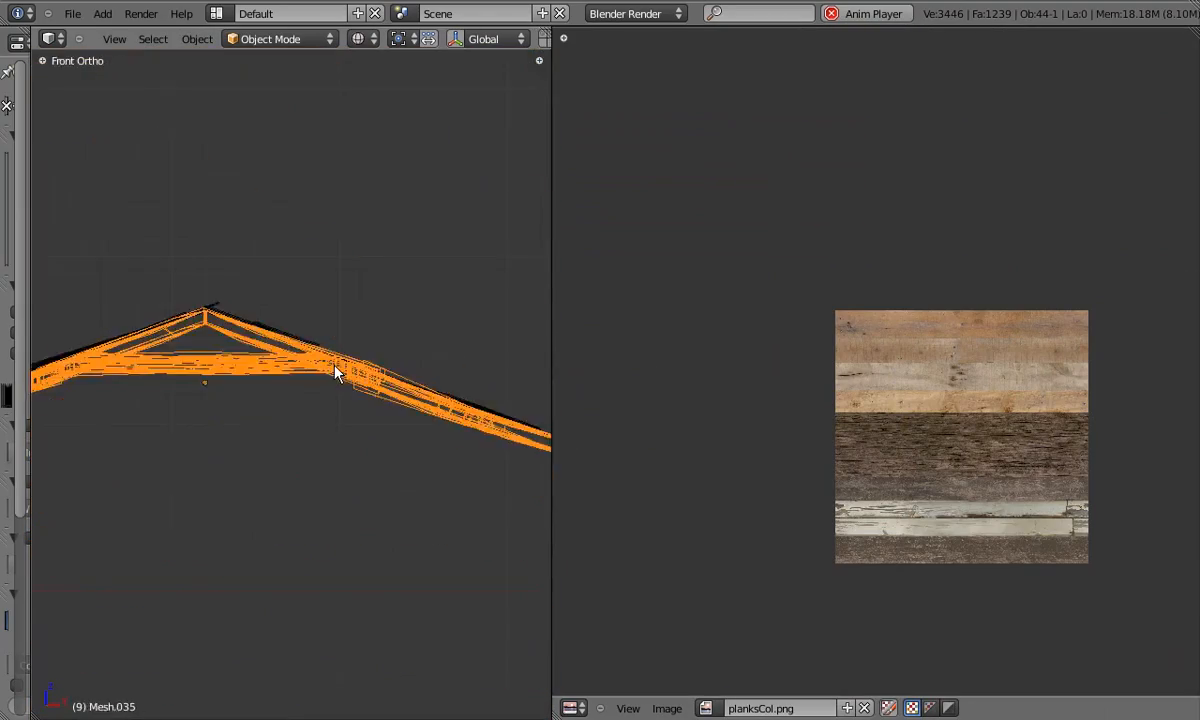
Open the checkered crosswise roof batten for editing and assign the planksCol.png image to it.
left_click_drag(551, 389, 937, 389)
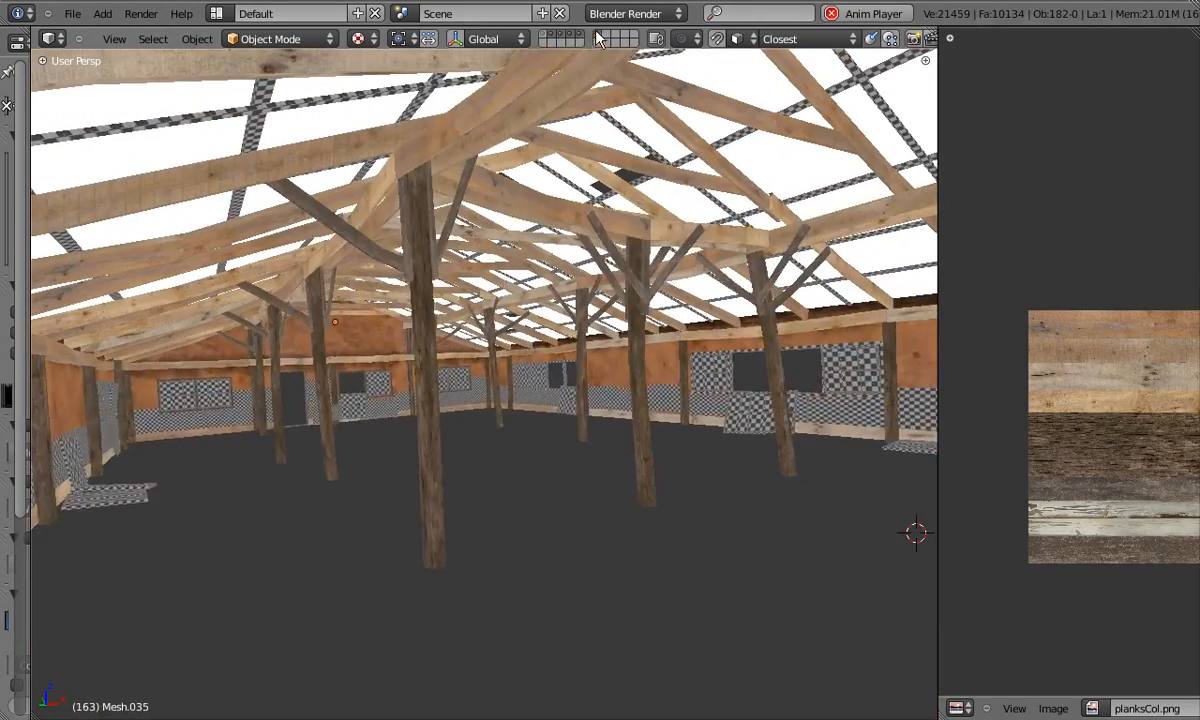
left_click(860, 14)
key("Tab")
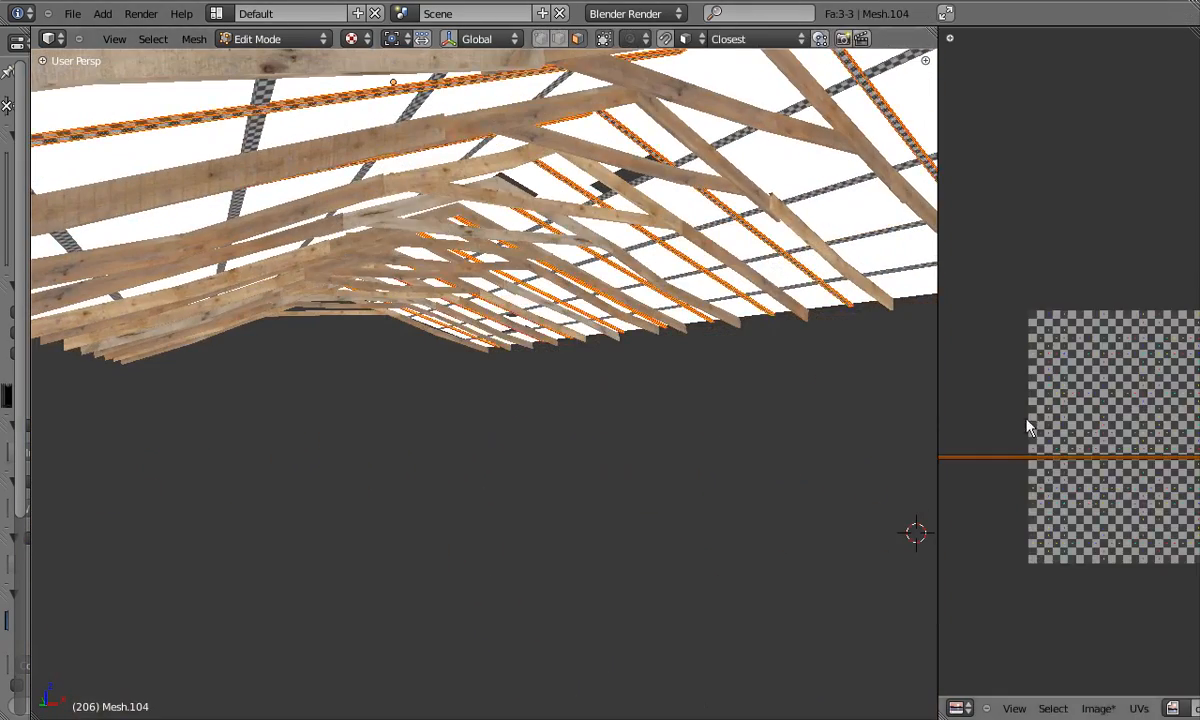
left_click_drag(937, 389, 367, 389)
left_click(598, 708)
left_click(618, 528)
Move the batten's UV strips onto the narrow dark grey plank above the white planks in the texture.
scroll(940, 428, "up", 4)
key("g")
key("x")
left_click(911, 357)
scroll(911, 360, "down", 5)
middle_click_drag(979, 364, 903, 364)
scroll(903, 364, "up", 5)
key("g")
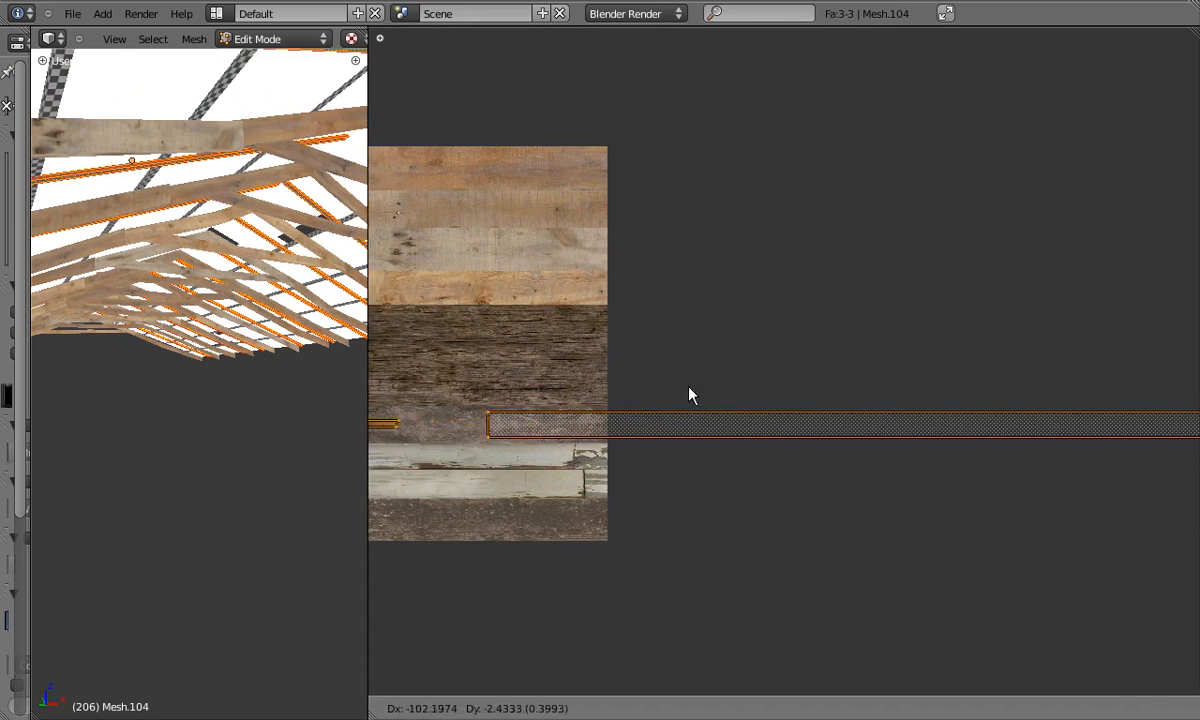
left_click(944, 357)
Open the lengthwise roof battens' mesh for editing and assign the planksCol.png image to it.
key("Tab")
middle_click_drag(220, 160, 200, 240)
right_click(160, 160)
key("Tab")
left_click(600, 708)
left_click(640, 530)
Place the lengthwise battens' UV strips on the texture's bottom dark plank and spread islands along the X axis.
key("g")
left_click(841, 474)
scroll(852, 423, "down", 10)
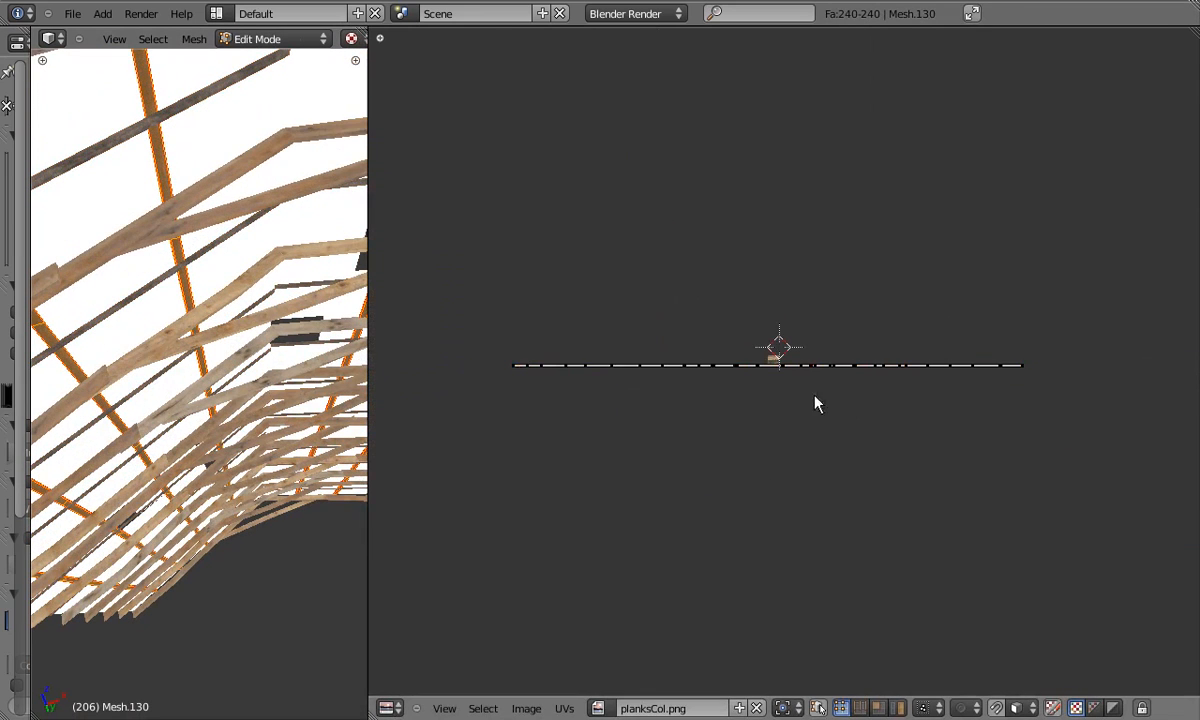
left_click(665, 372)
right_click(1022, 366)
key("g")
key("x")
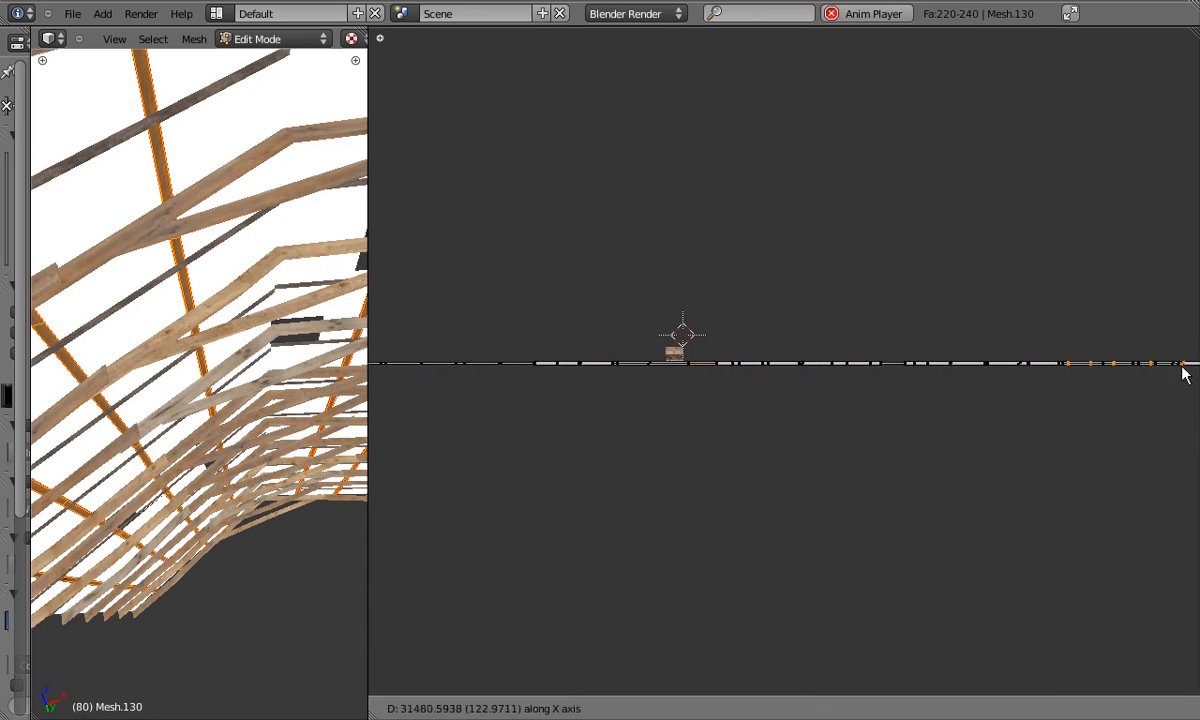
Leave the lengthwise battens, select a crosswise batten, and show the roof in an enlarged orthographic top wireframe view.
key("Tab")
middle_click_drag(205, 365, 166, 321)
right_click(204, 348)
key("Tab")
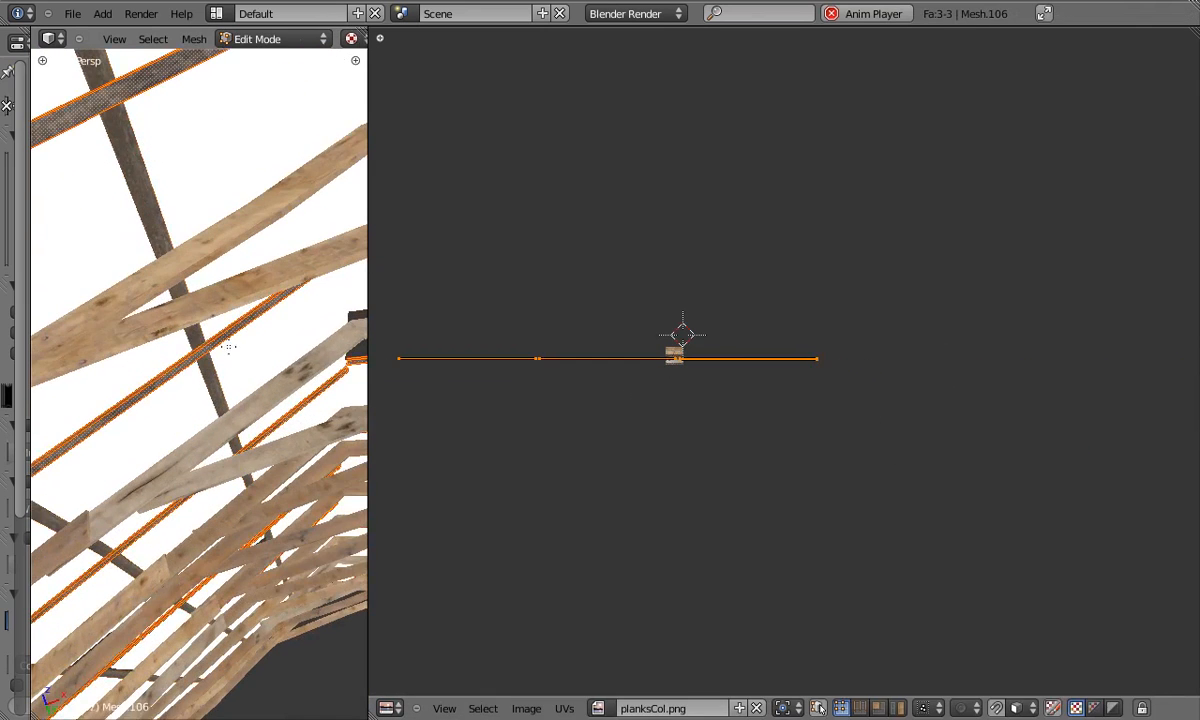
key("KP_7")
key("z")
key("Tab")
key("KP_5")
key("ctrl+Up")
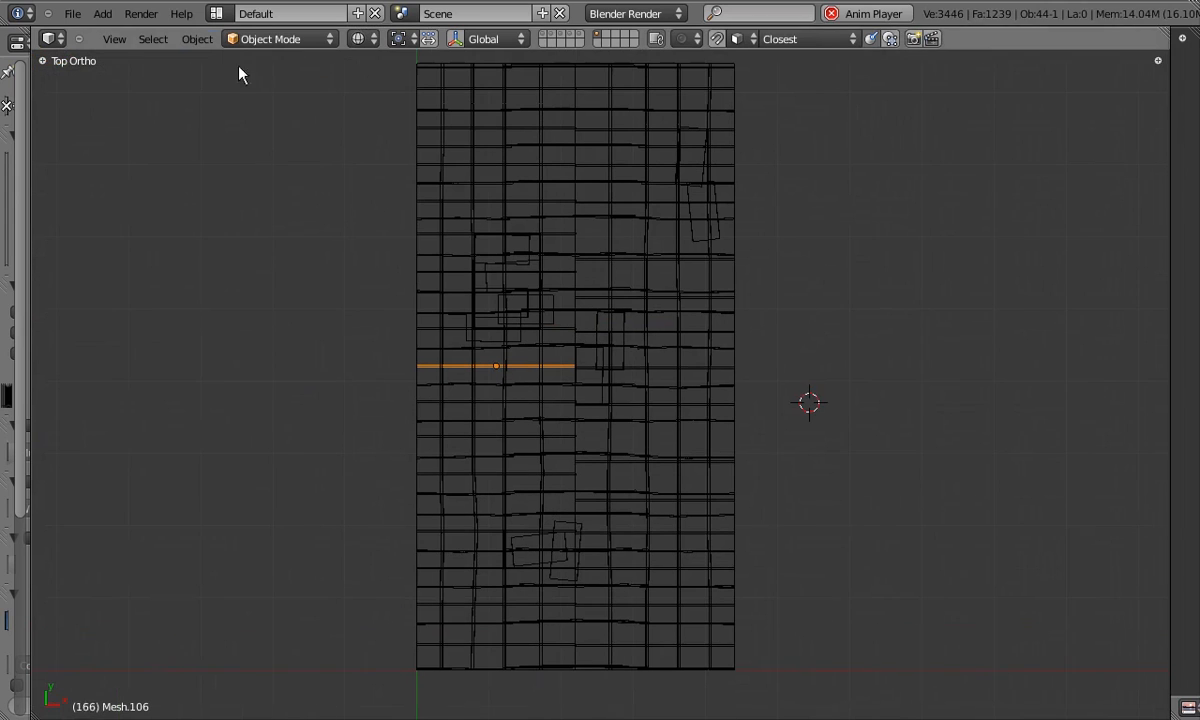
Select all matching crosswise battens and isolate them in local view for editing beside the UV editor.
left_click(153, 39)
left_click(312, 238)
key("KP_Divide")
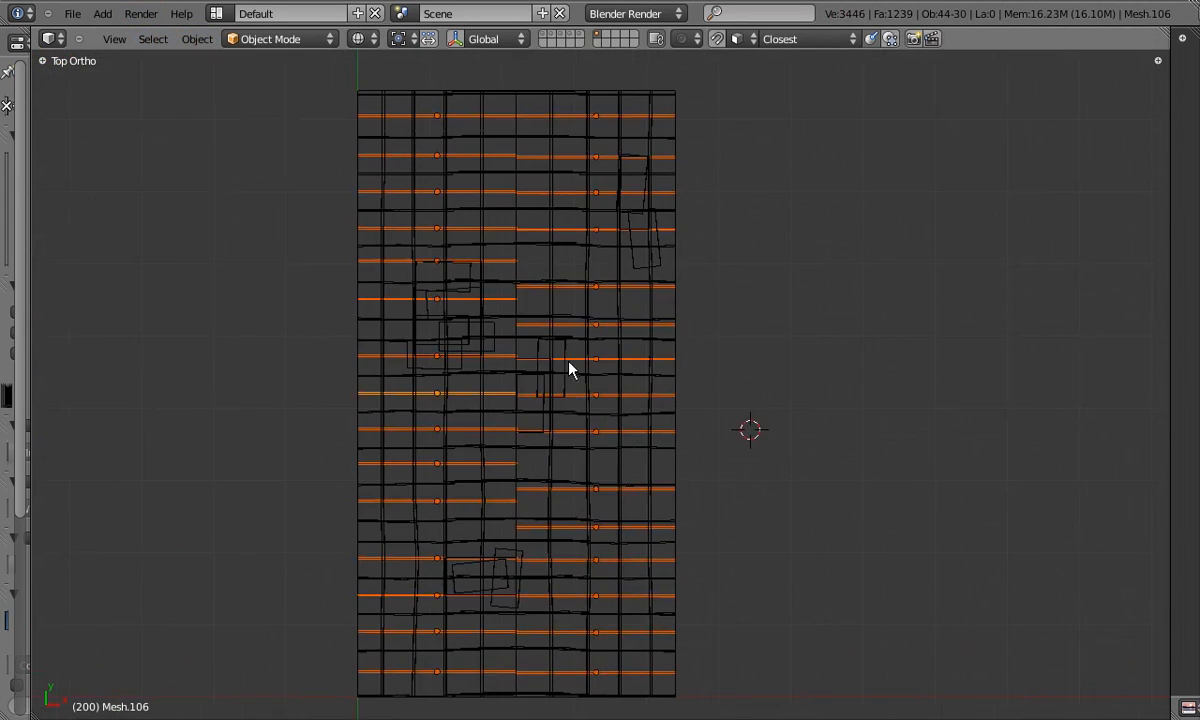
key("Tab")
key("ctrl+Up")
Select a scattered set of crosswise battens from both halves of the roof.
right_click(469, 214)
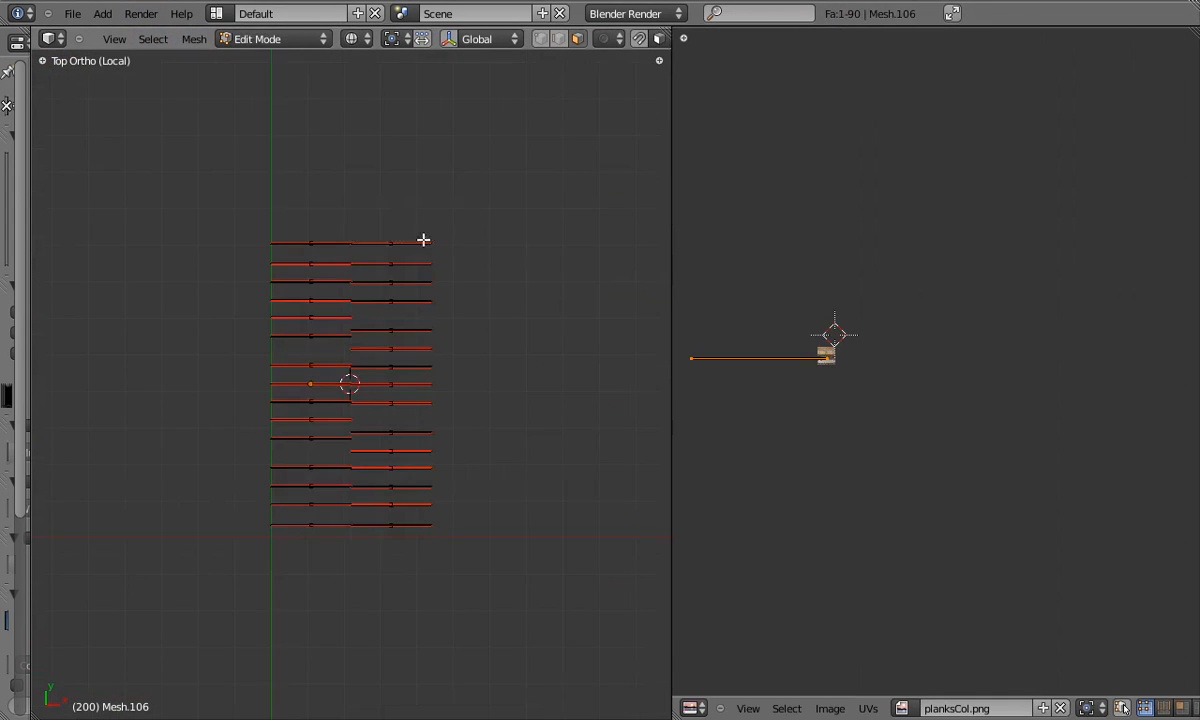
right_click(385, 386, "shift")
scroll(358, 441, "down", 1)
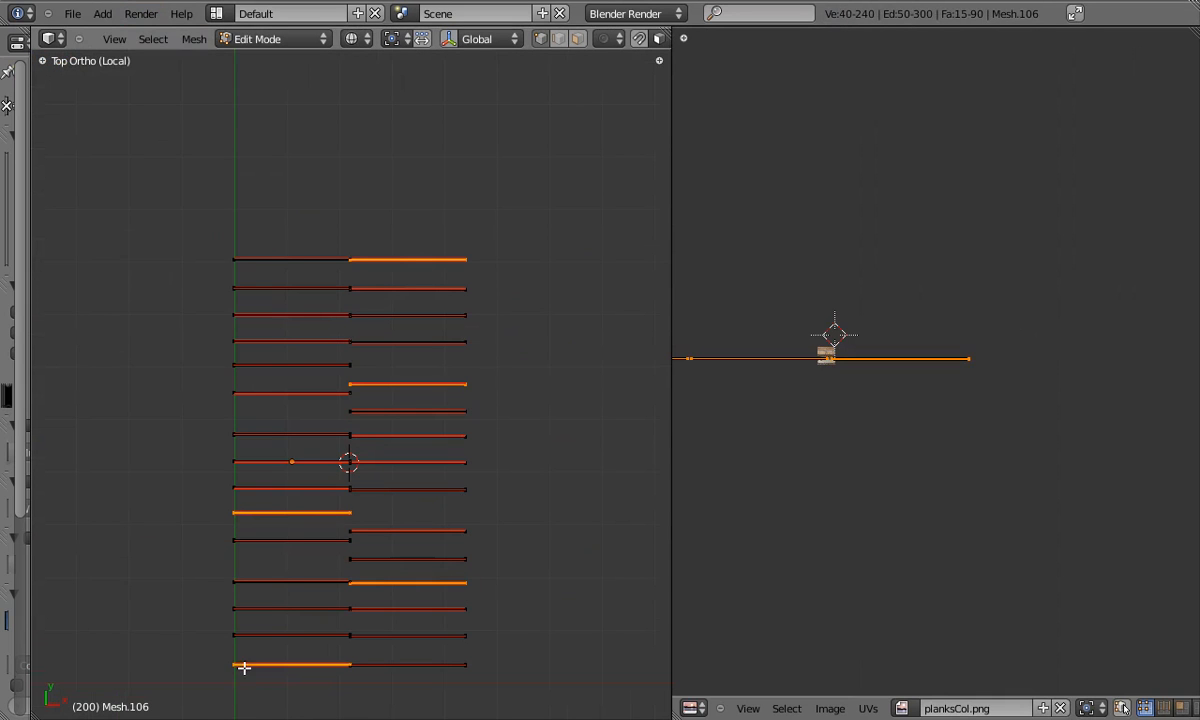
scroll(980, 319, "up", 5)
scroll(790, 303, "down", 5)
Scale the selected battens' UVs over the texture and hide those battens in the mesh.
key("s")
scroll(959, 364, "up", 8)
left_click(1005, 327)
scroll(491, 301, "down", 1)
key("h")
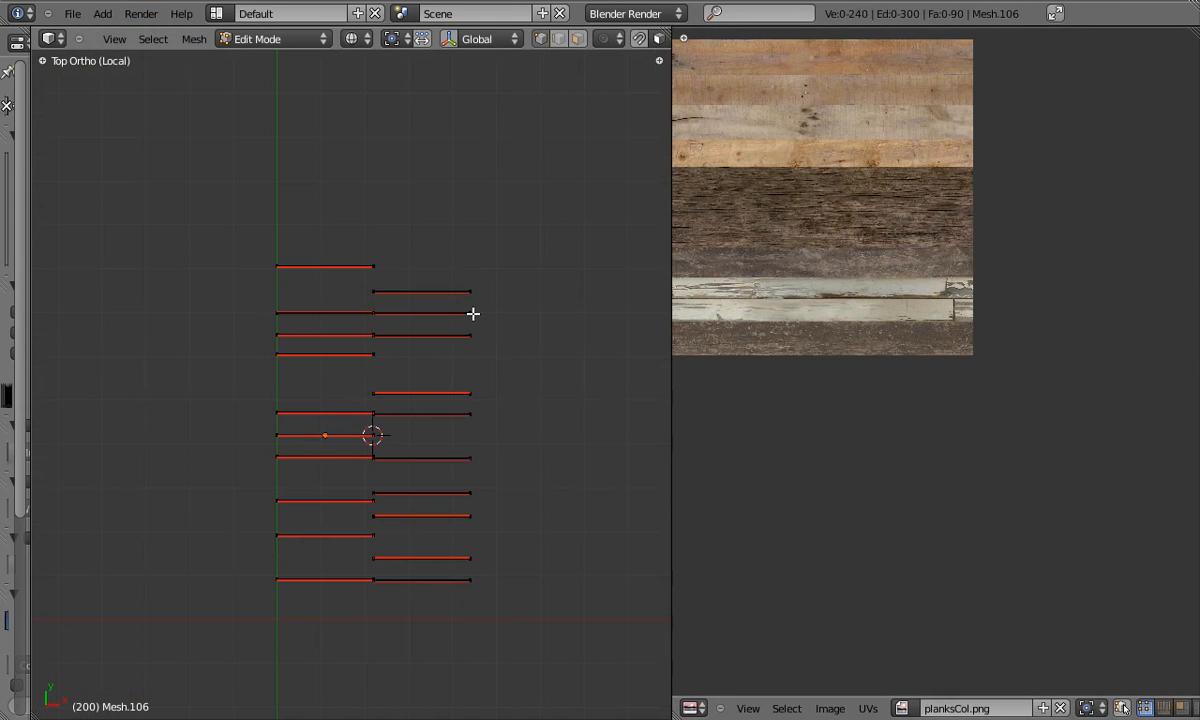
Hide another finished batten group, then select linked battens among the rest and move their UVs along the texture.
left_click(905, 315)
key("h")
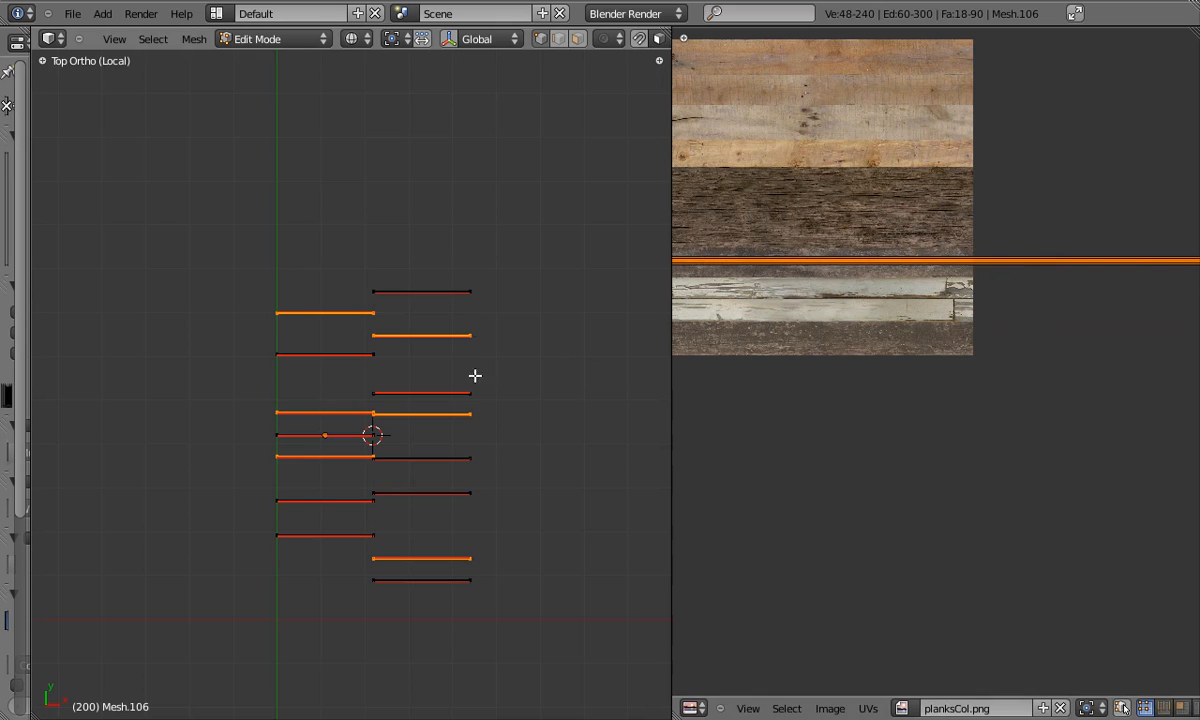
key("l")
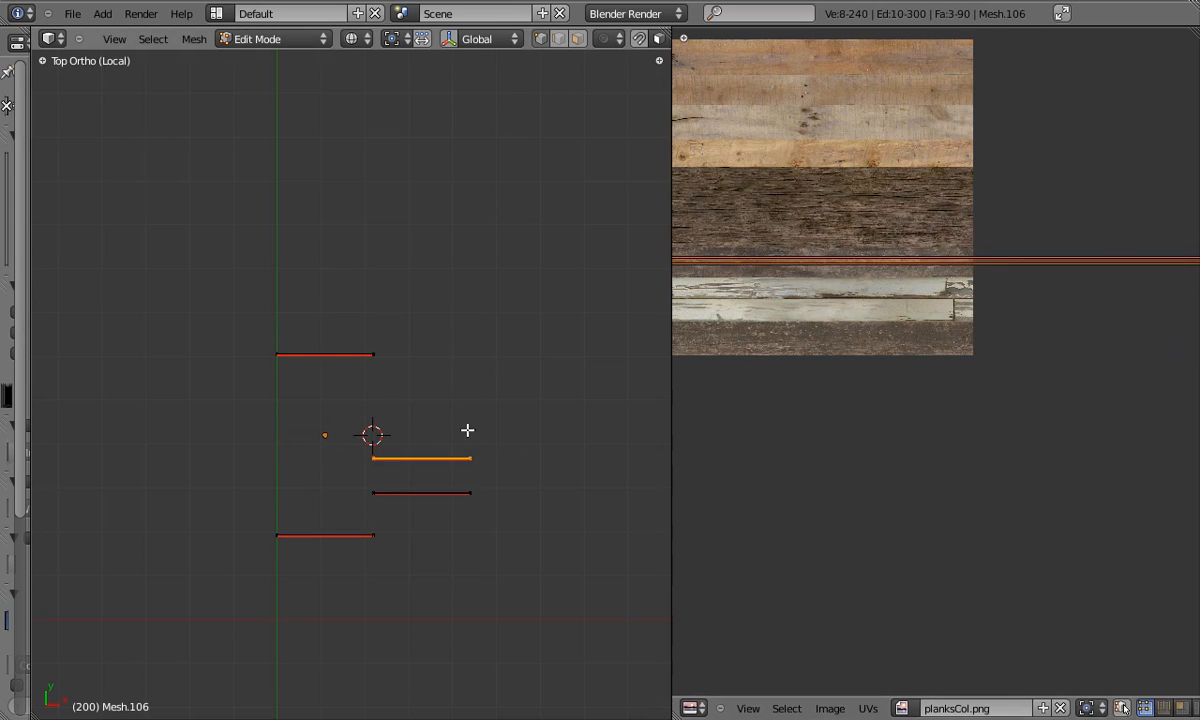
key("g")
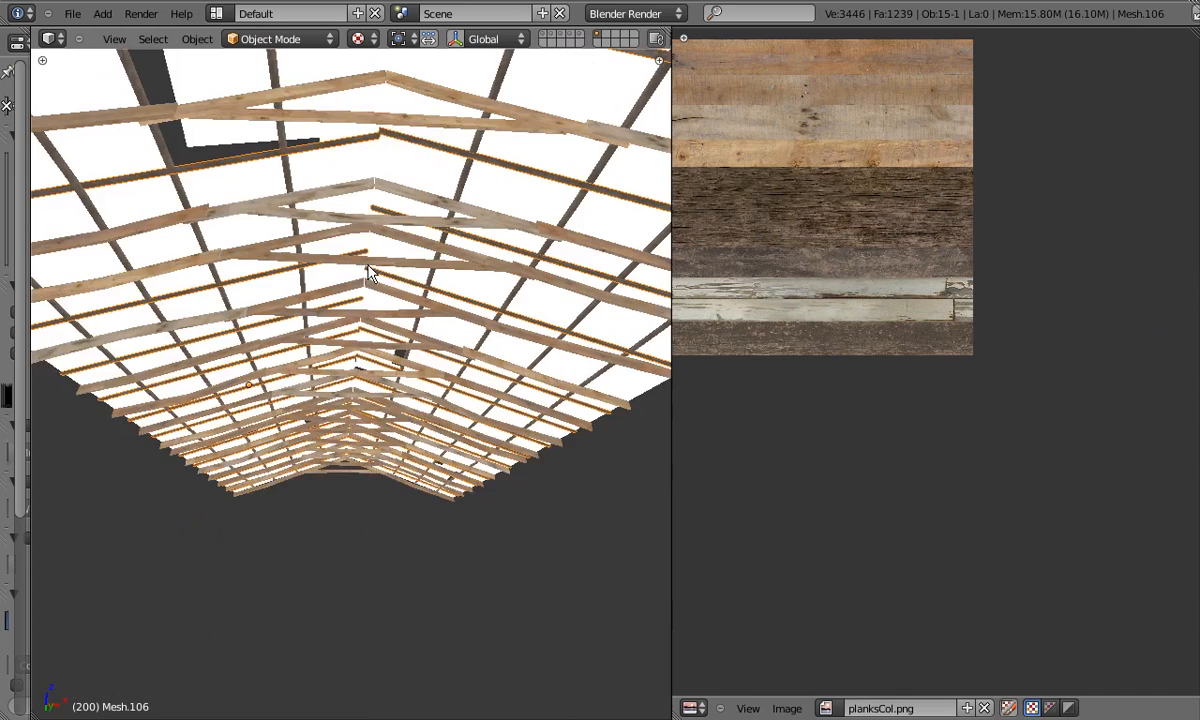
Select the ragged-edged planks and neighbouring thin pieces throughout the barn in the wireframe view.
middle_click_drag(370, 275, 366, 418)
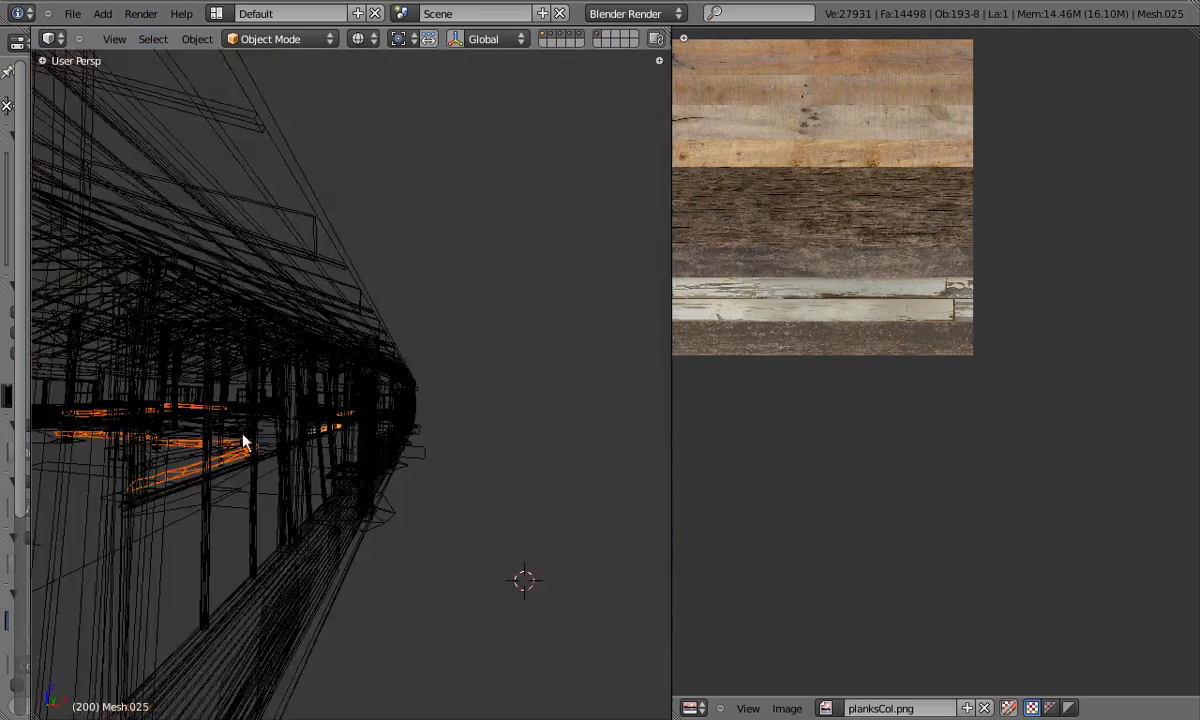
middle_click_drag(227, 406, 511, 378)
right_click(585, 427, "shift")
right_click(422, 441)
right_click(586, 444, "shift")
right_click(327, 431, "shift")
right_click(471, 437, "shift")
right_click(450, 476, "shift")
right_click(233, 376, "shift")
right_click(535, 331, "shift")
right_click(540, 333, "shift")
right_click(525, 350, "shift")
right_click(511, 378, "shift")
right_click(509, 398, "shift")
Move the selected plank objects to a separate layer and display only that layer.
key("m")
left_click(692, 411)
left_click(606, 34)
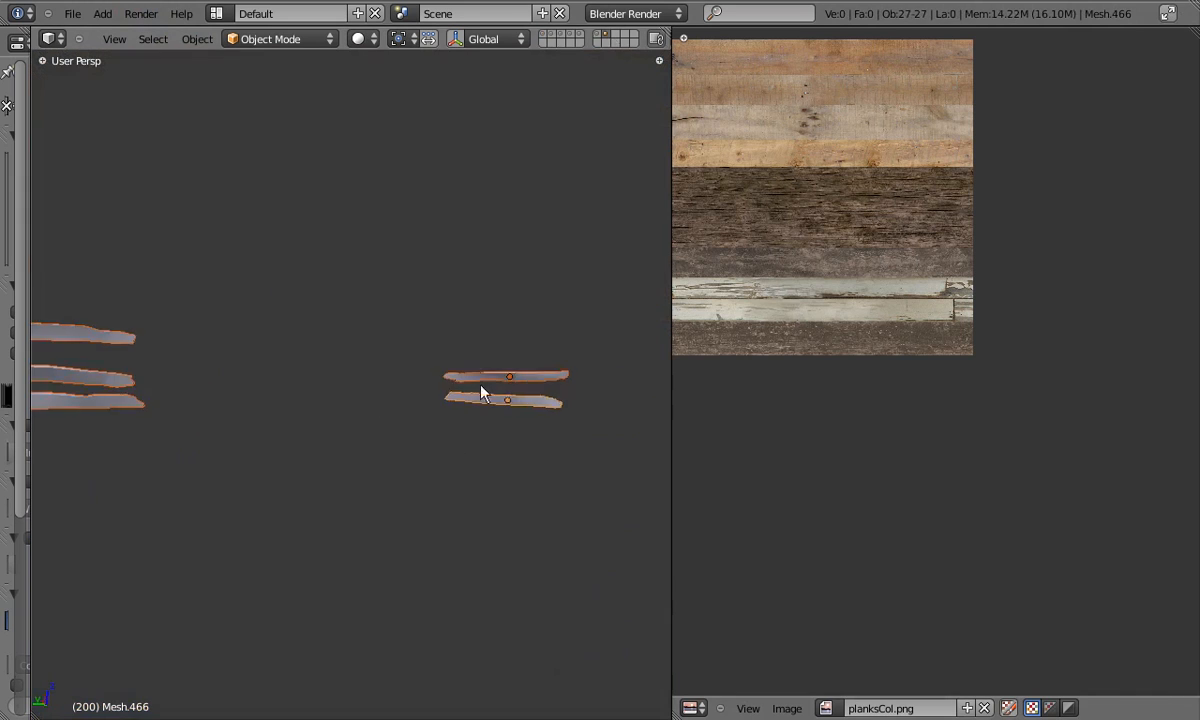
key("Tab")
key("Tab")
middle_click_drag(204, 327, 457, 335)
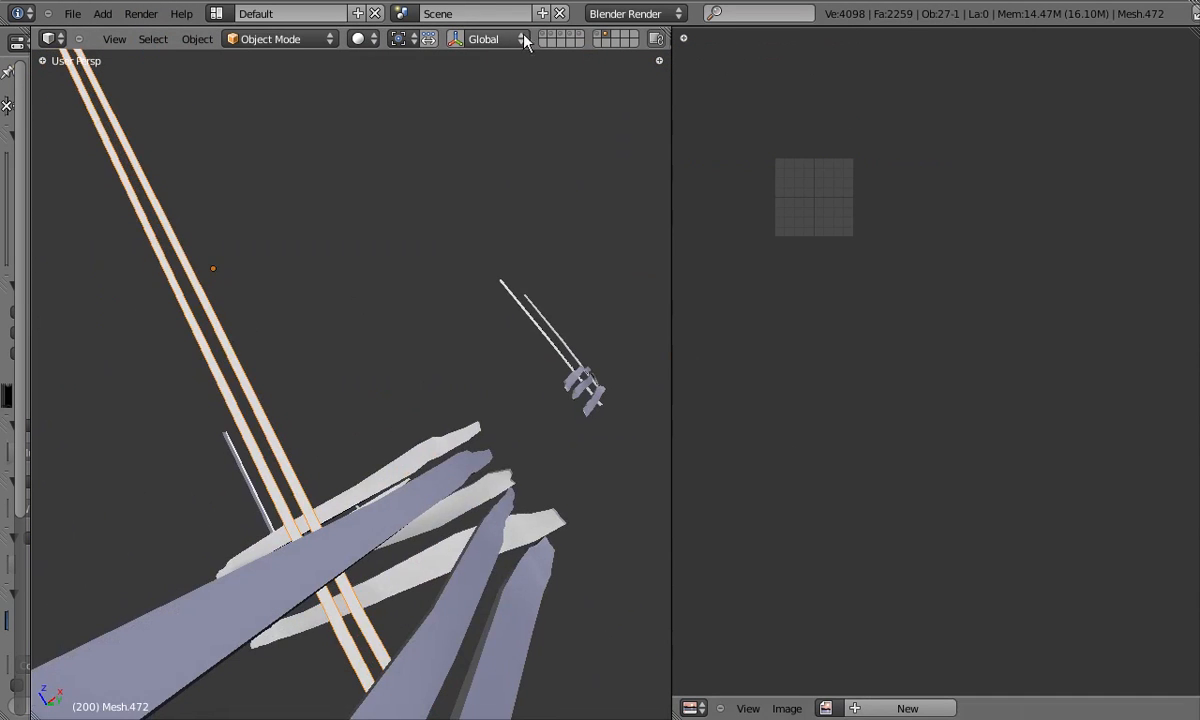
Enlarge the 3D view, show textured shading and apply a Specials operation to the mesh of the thin crossing battens.
left_click_drag(672, 80, 1058, 65)
middle_click_drag(700, 330, 592, 285)
key("Tab")
mouse_move(598, 150)
middle_mouse_down()
mouse_move(562, 345)
mouse_move(570, 470)
mouse_move(533, 483)
middle_mouse_up()
key("alt+z")
right_click(556, 388, "shift")
key("w")
left_click(532, 497)
key("Tab")
middle_click_drag(549, 402, 425, 465)
Select the neighbouring thin batten and apply a Specials operation to it.
key("Tab")
right_click(554, 394)
right_click(468, 305)
key("w")
left_click(468, 303)
key("Tab")
middle_click_drag(468, 303, 525, 308)
scroll(619, 288, "up", 3)
Edit the next thin batten's mesh and apply Specials operations to its selected faces.
right_click(619, 288)
key("Tab")
right_click(556, 265)
key("w")
left_click(546, 264)
key("w")
left_click(545, 272)
right_click(551, 248)
middle_click_drag(551, 248, 690, 346)
key("w")
left_click(593, 248)
Select the short batten piece beside the long one and apply a Specials operation to its mesh.
key("Tab")
right_click(774, 214)
key("Tab")
key("Tab")
key("Tab")
key("w")
left_click(690, 346)
key("Tab")
key("Tab")
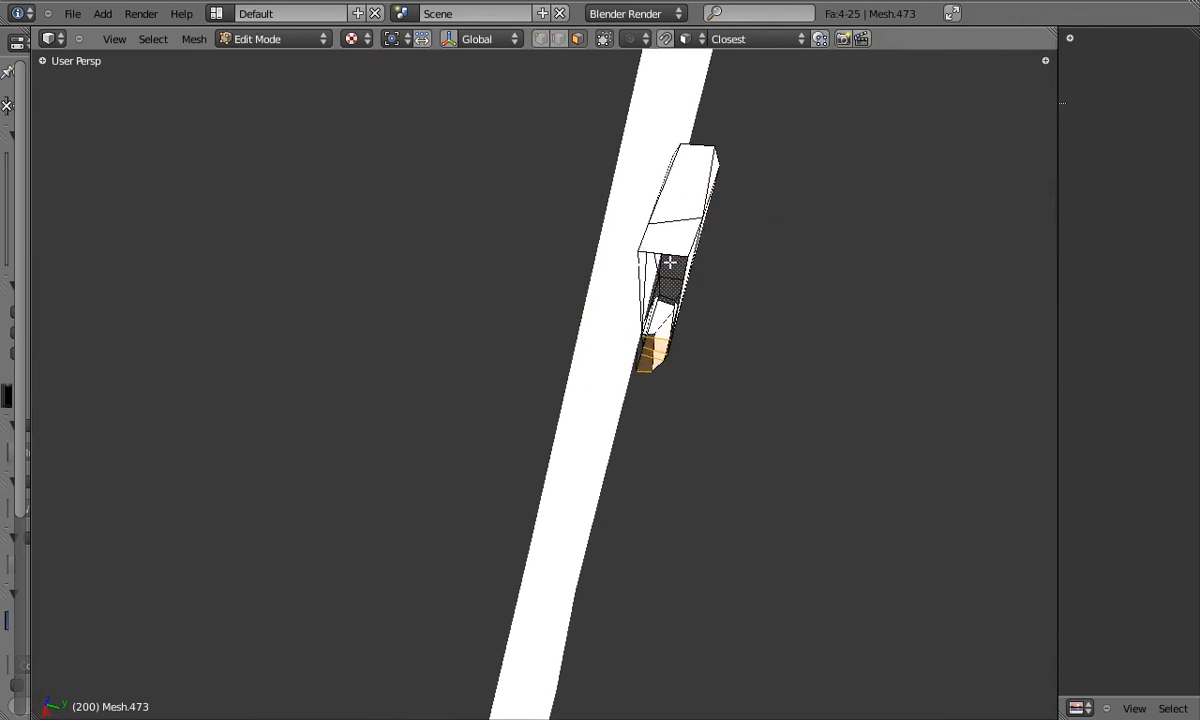
Try further Specials operations on the short batten's selected end faces and undo the last change.
key("w")
left_click(671, 259)
key("w")
left_click(758, 321)
middle_click_drag(758, 321, 1068, 164)
key("ctrl+z")
Return to solid shading and examine the mesh of another long batten in Edit Mode.
right_click(660, 239)
key("alt+z")
mouse_move(567, 306)
middle_mouse_down()
mouse_move(554, 362)
mouse_move(579, 410)
mouse_move(512, 198)
mouse_move(302, 374)
mouse_move(364, 321)
mouse_move(528, 394)
mouse_move(268, 356)
mouse_move(267, 433)
mouse_move(387, 366)
middle_mouse_up()
key("z")
key("z")
key("Tab")
scroll(267, 440, "up", 4)
right_click(313, 442)
key("Tab")
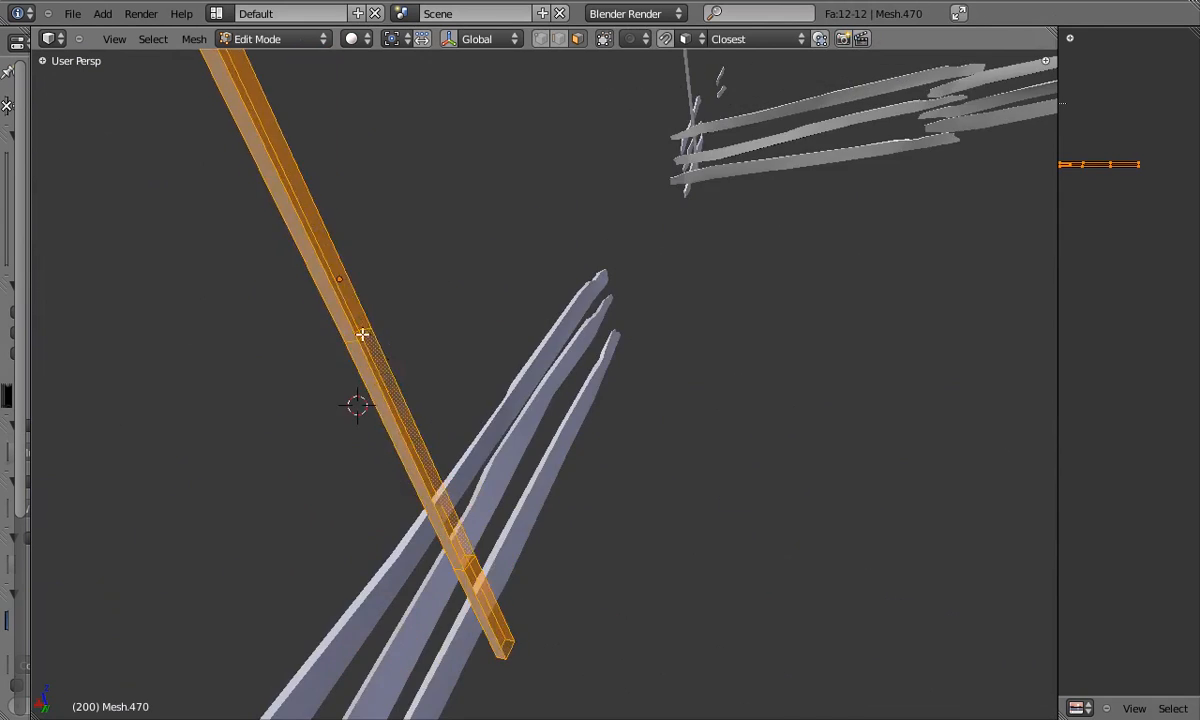
middle_click_drag(400, 422, 443, 204)
key("Tab")
Open the middle row of ragged planks for mesh editing and assign the planksCol.png texture to its UVs.
scroll(443, 204, "down", 6)
middle_click_drag(809, 482, 835, 337)
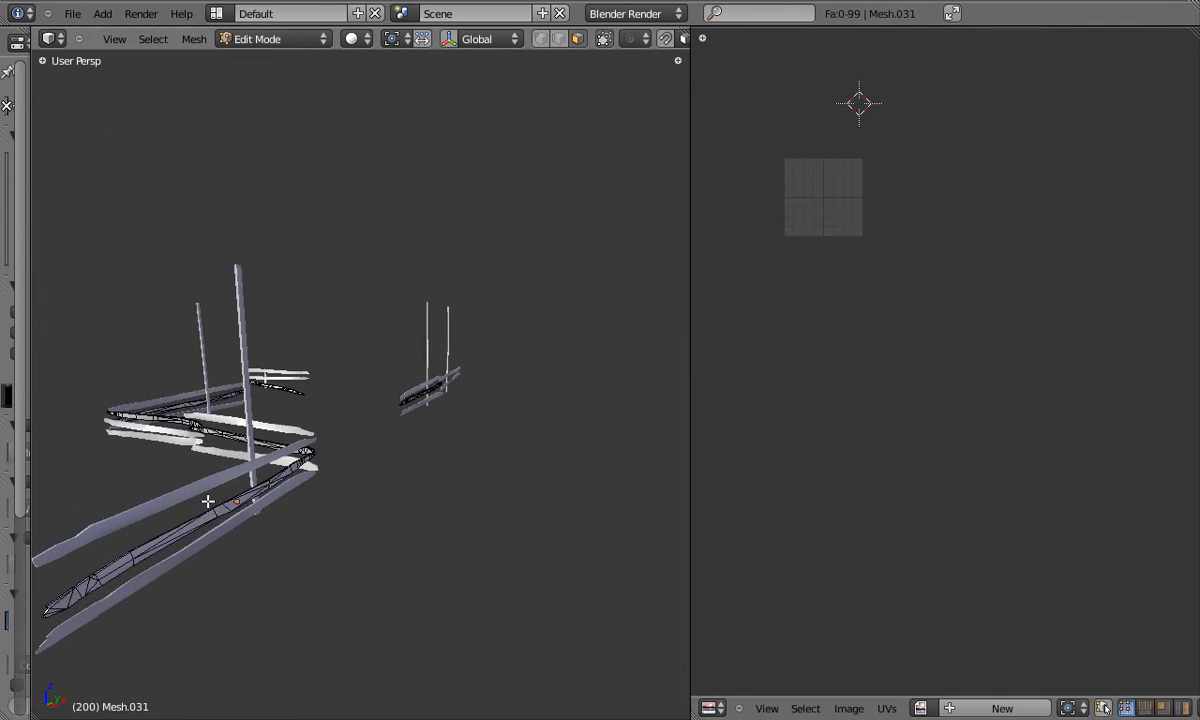
left_click(921, 708)
left_click(960, 510)
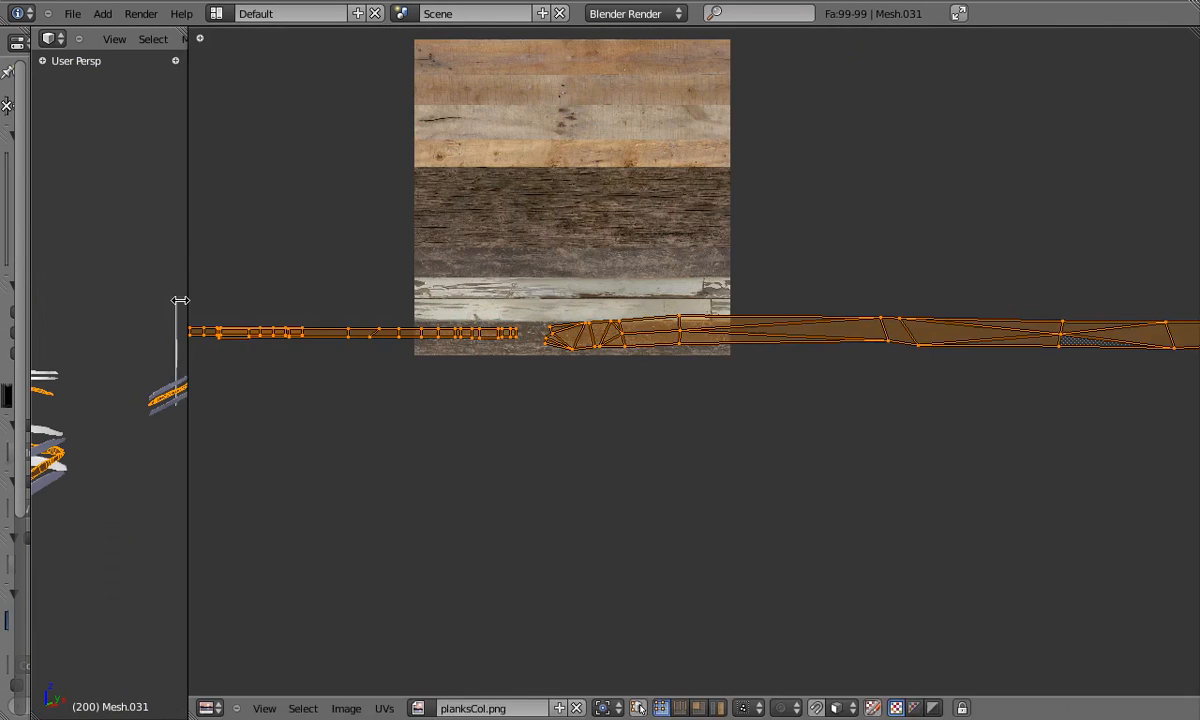
Move a lower-edge UV vertex of the ragged plank island vertically to keep it within the lowest dark plank.
scroll(563, 333, "up", 1)
key("a")
left_click(606, 373)
right_click(504, 366)
key("g")
key("y")
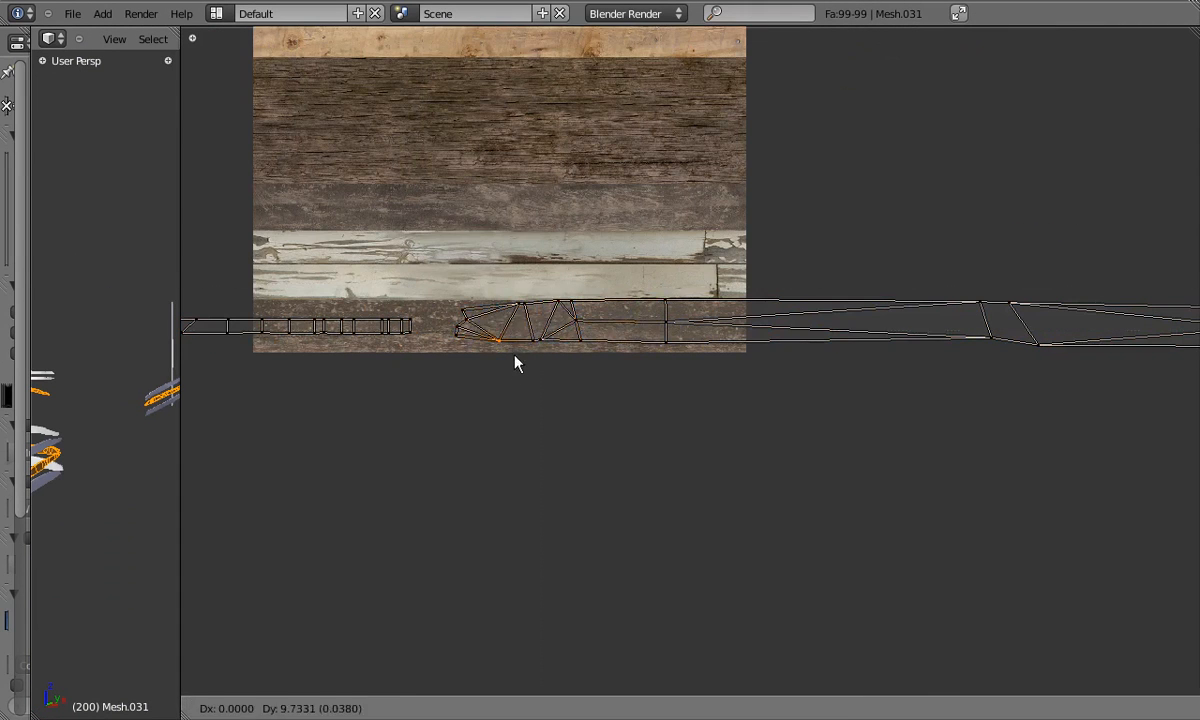
left_click(517, 362)
Adjust another lower-edge UV vertex near the far end of the same ragged plank island vertically.
middle_click_drag(850, 380, 611, 409)
middle_click_drag(980, 410, 693, 417)
right_click(737, 396)
key("g")
key("y")
scroll(651, 326, "down", 2)
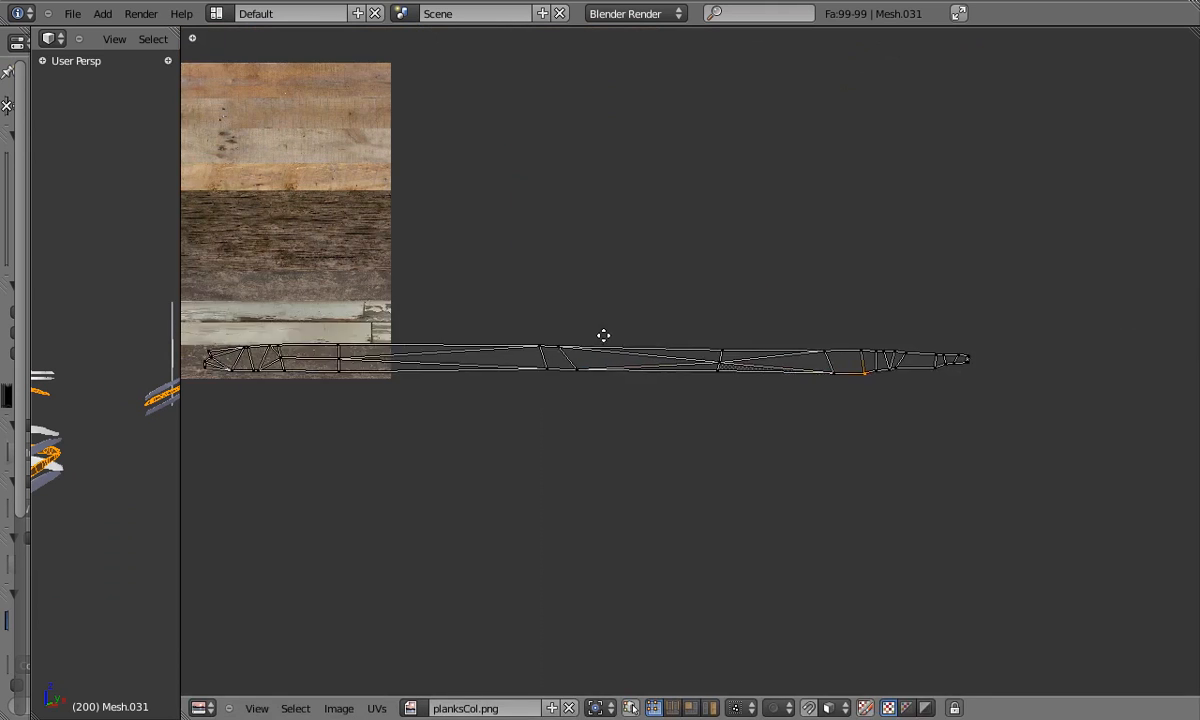
middle_click_drag(651, 326, 718, 331)
right_click(650, 348)
Box-select the ragged plank's UV island and shift it horizontally along the lowest dark plank of the texture.
key("a")
key("b")
left_click_drag(260, 327, 1104, 424)
key("g")
key("x")
left_click(362, 373)
scroll(362, 373, "down", 3)
key("a")
scroll(721, 377, "up", 5)
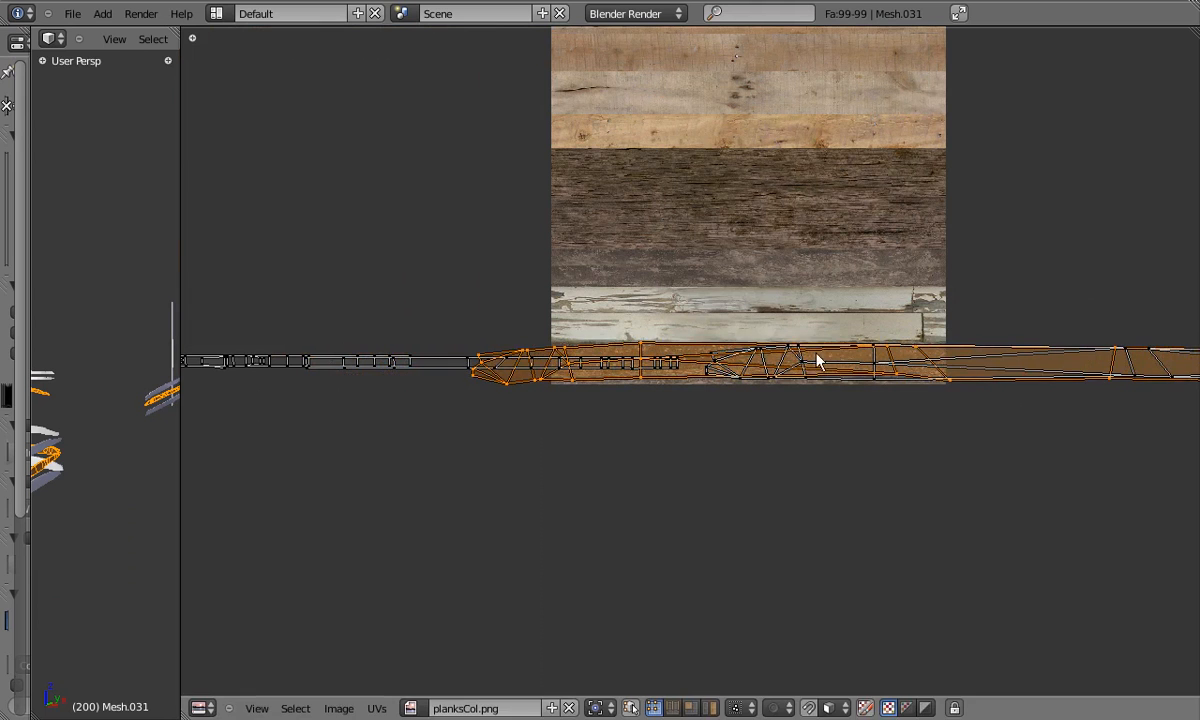
scroll(698, 356, "down", 1)
middle_click_drag(752, 360, 996, 379)
key("g")
key("x")
left_click(410, 425)
Select the lower-edge vertex of the next ragged plank island and move it vertically to fit the dark plank.
scroll(410, 425, "down", 1)
key("a")
key("b")
left_click_drag(477, 391, 491, 415)
key("ctrl+l")
key("g")
key("x")
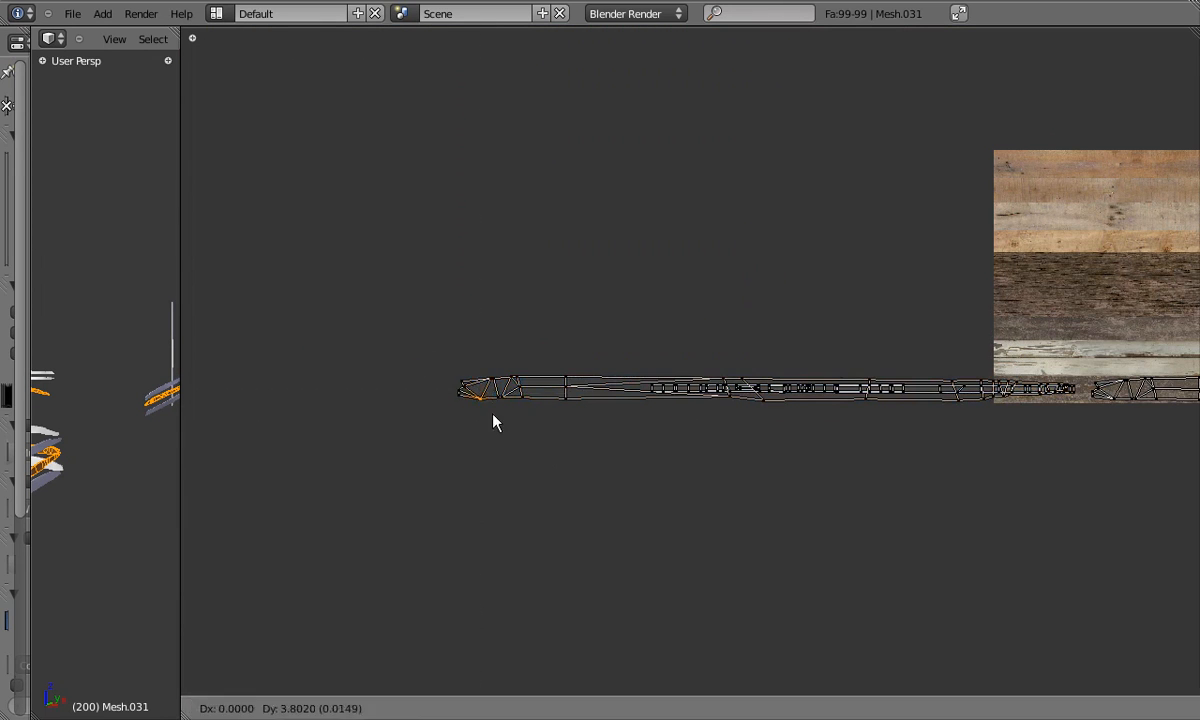
left_click(610, 416)
Select the whole linked UV island and move it along the X axis over the lowest dark plank.
right_click_drag(367, 425, 367, 411)
left_click(563, 425)
key("ctrl+l")
key("g")
key("x")
scroll(780, 405, "down", 1)
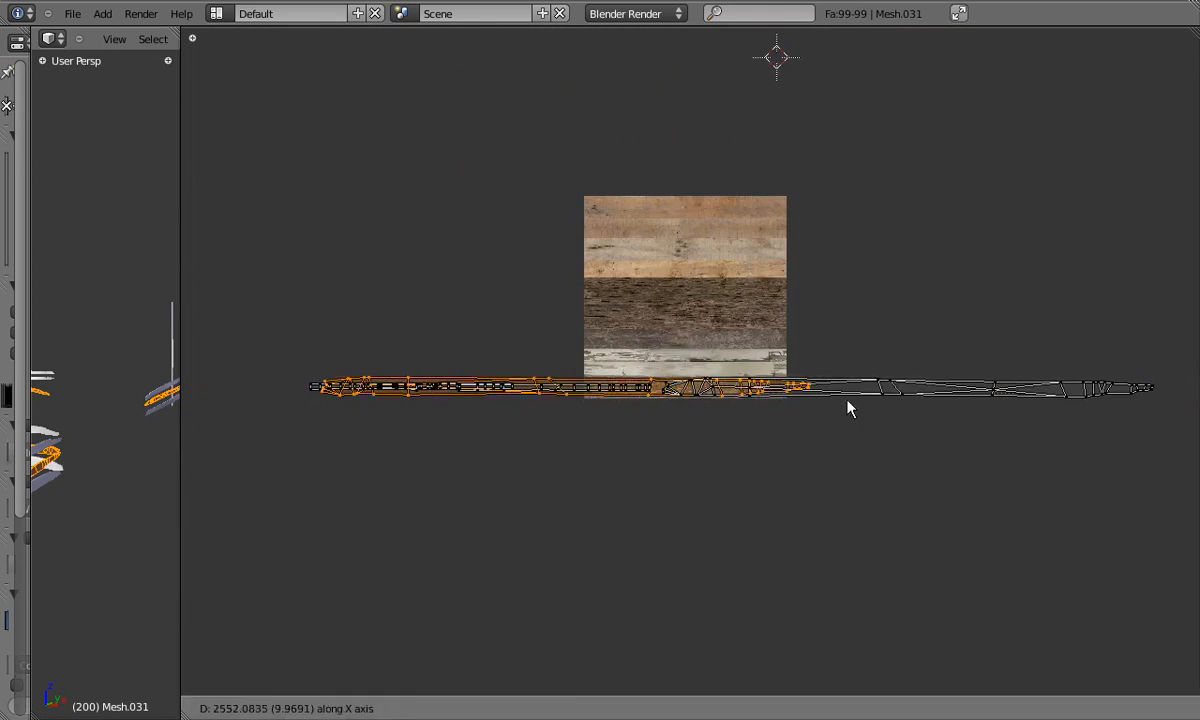
scroll(911, 380, "up", 2)
left_click(710, 372)
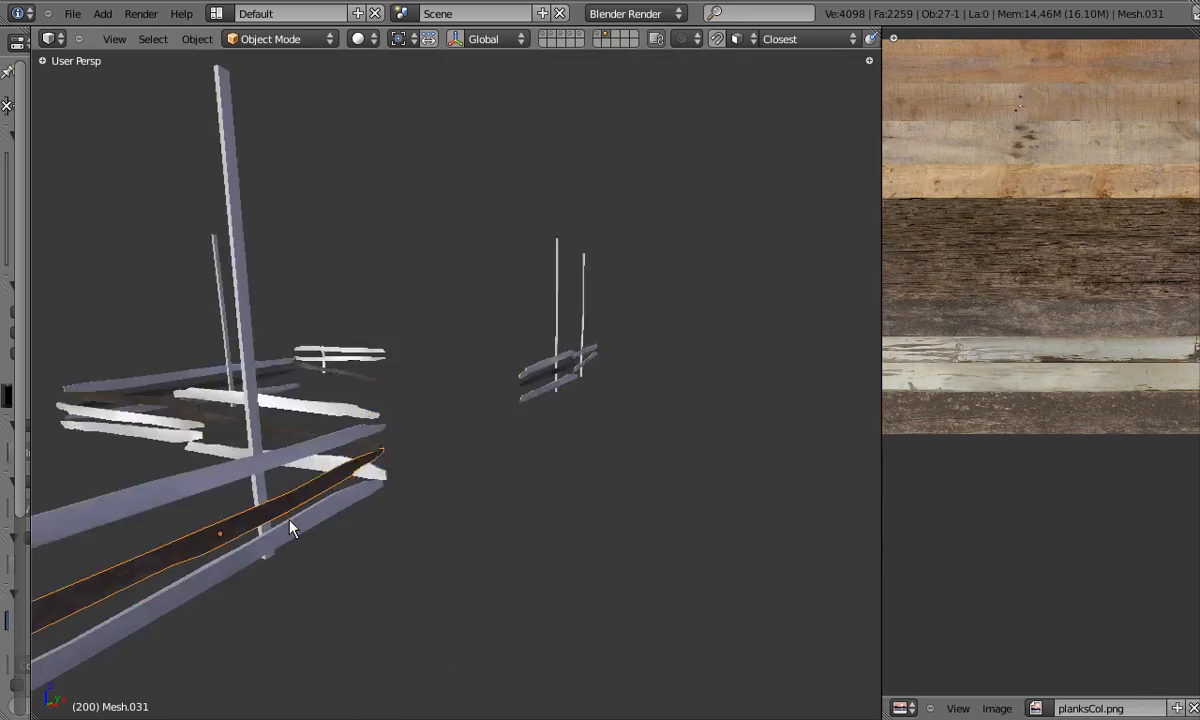
Show textured shading, edit the upper row of ragged planks and shift its UVs horizontally in an enlarged UV editor.
key("alt+z")
mouse_move(290, 528)
middle_mouse_down()
mouse_move(362, 434)
mouse_move(375, 391)
mouse_move(514, 437)
mouse_move(503, 444)
middle_mouse_up()
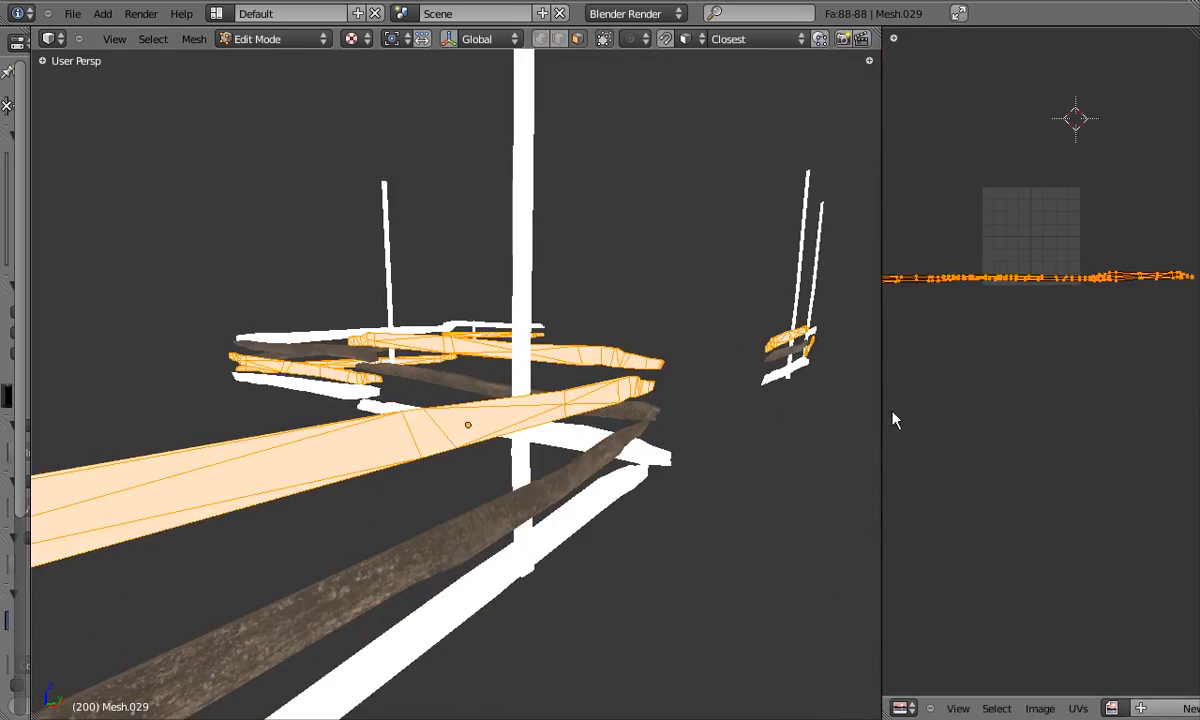
left_click_drag(884, 420, 450, 420)
key("KP_Decimal")
key("g")
key("x")
left_click(802, 310)
Rotate the first ragged plank UV island level and box-select it again.
key("a")
key("b")
left_click_drag(656, 289, 1167, 381)
key("r")
left_click(1165, 393)
key("a")
key("b")
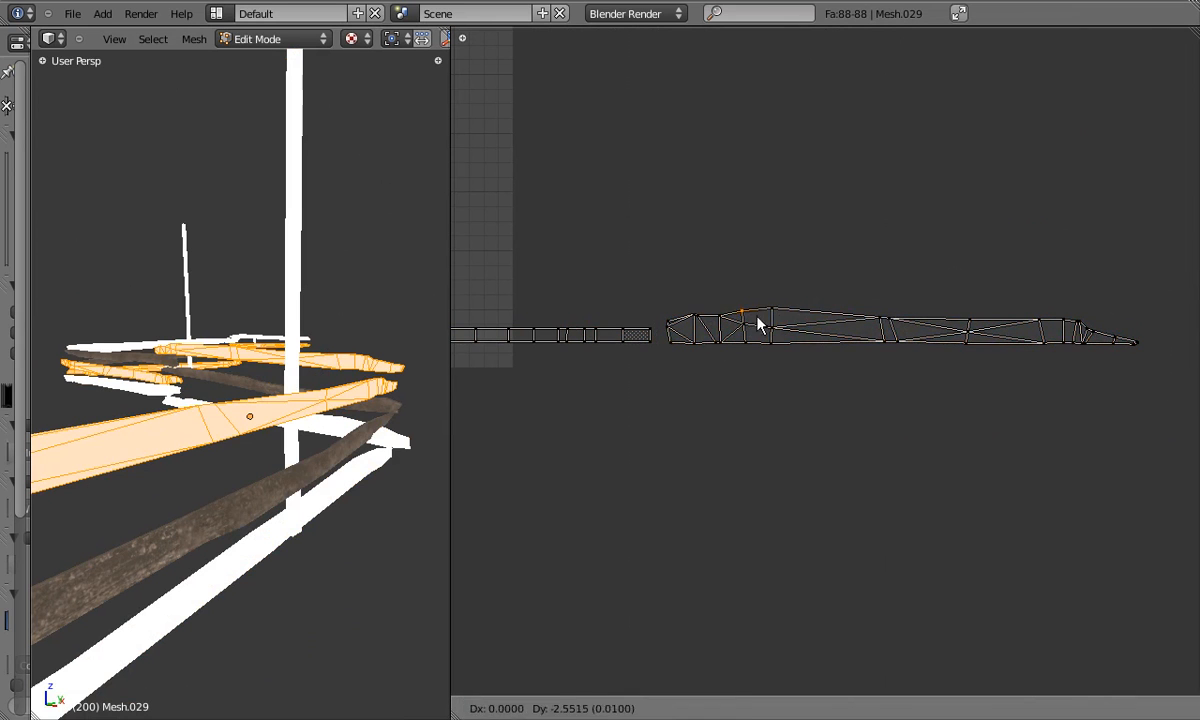
key("b")
left_click_drag(653, 281, 1154, 415)
Select a linked ragged plank island, move it along the X axis and rotate it level.
scroll(760, 292, "down", 3)
key("l")
key("g")
key("x")
scroll(960, 330, "up", 2)
key("r")
left_click(978, 311)
Move an upper-edge UV vertex of the second ragged plank island to even out its outline.
key("a")
left_click(756, 427)
right_click(594, 386)
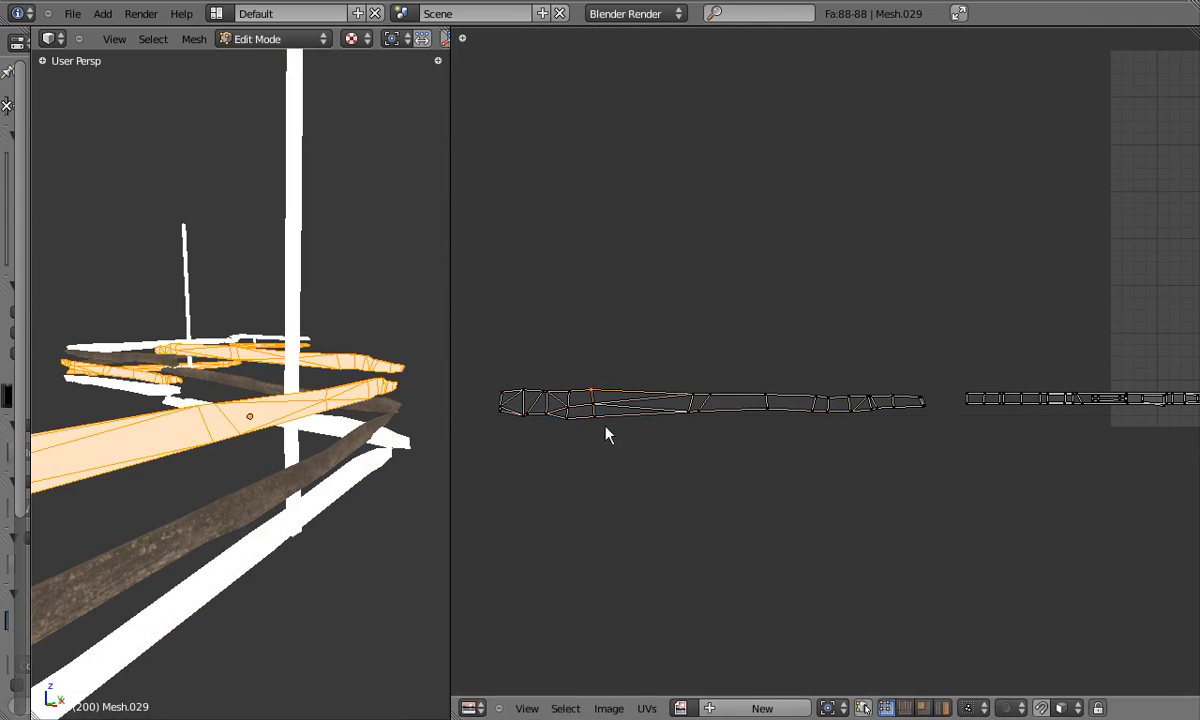
key("g")
left_click(928, 418)
Select all UV islands of the upper ragged planks and assign the planksCol.png texture to them.
scroll(926, 409, "down", 4)
middle_click_drag(926, 409, 746, 422)
key("a")
key("a")
scroll(897, 383, "up", 2)
scroll(904, 383, "down", 2)
scroll(905, 390, "up", 1)
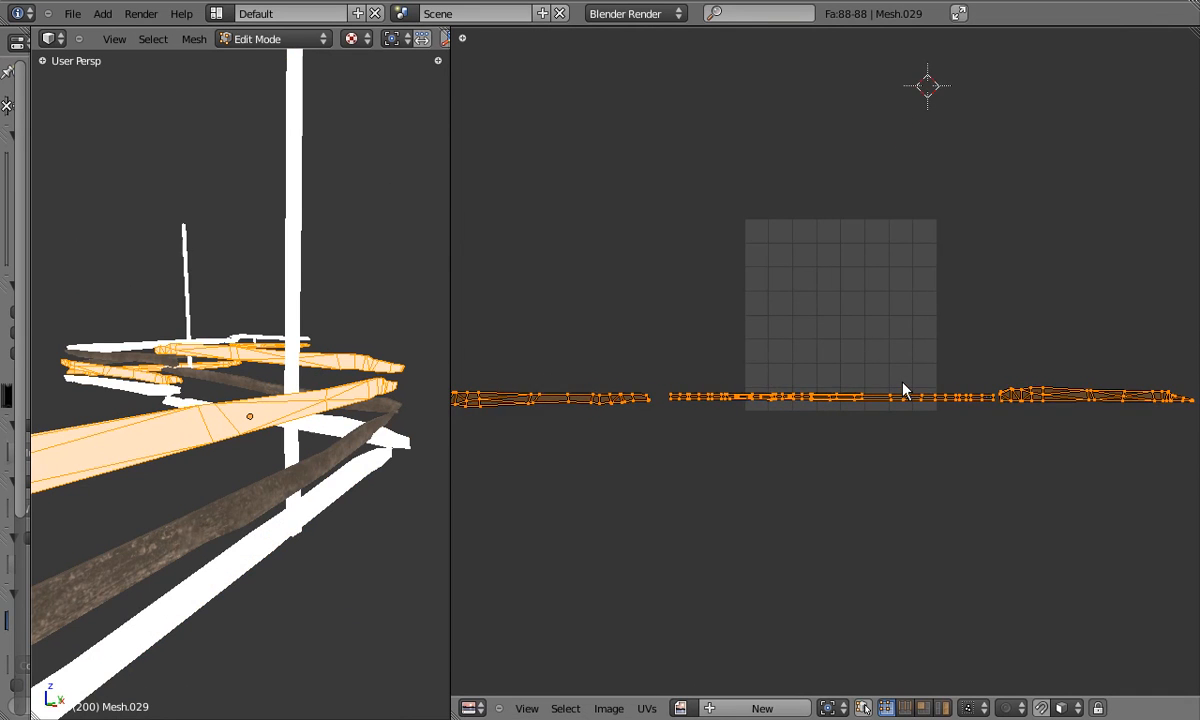
scroll(904, 391, "down", 1)
scroll(926, 393, "up", 1)
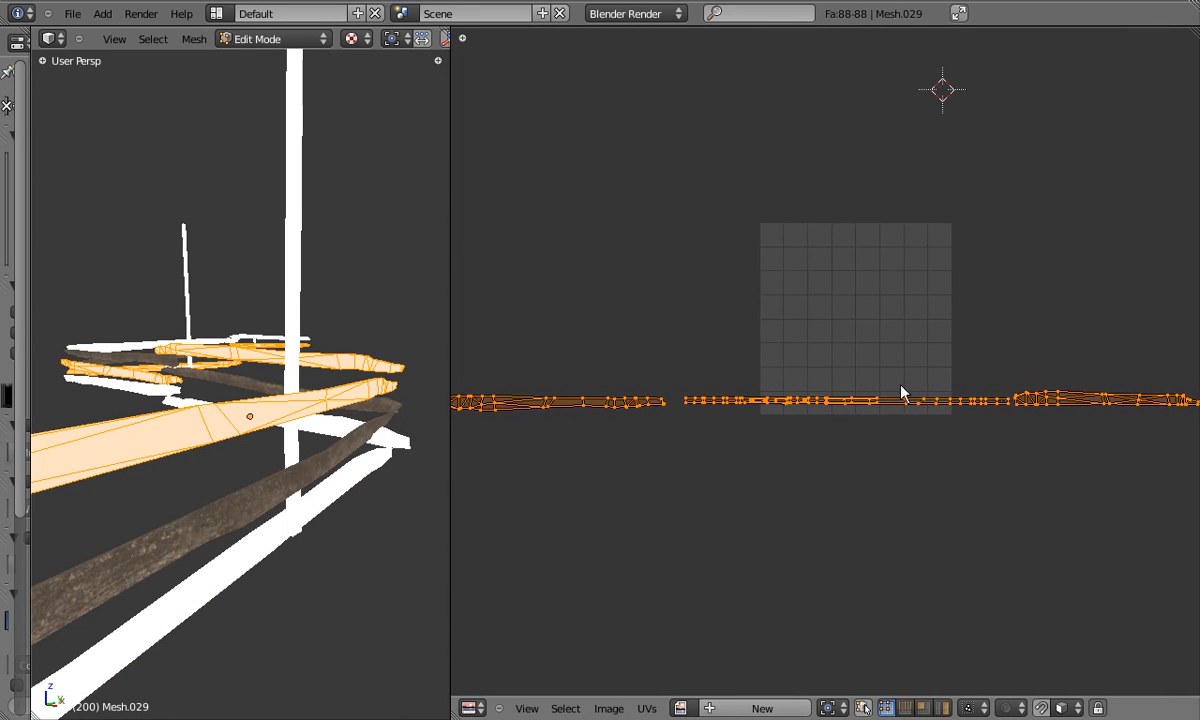
left_click_drag(450, 351, 420, 351)
left_click(650, 708)
left_click(680, 528)
Enlarge the UV islands of the upper ragged planks and place them on the grey weathered plank of the texture.
key("s")
left_click(991, 461)
key("s")
left_click(1015, 463)
key("g")
left_click(989, 375)
scroll(985, 375, "up", 3)
key("g")
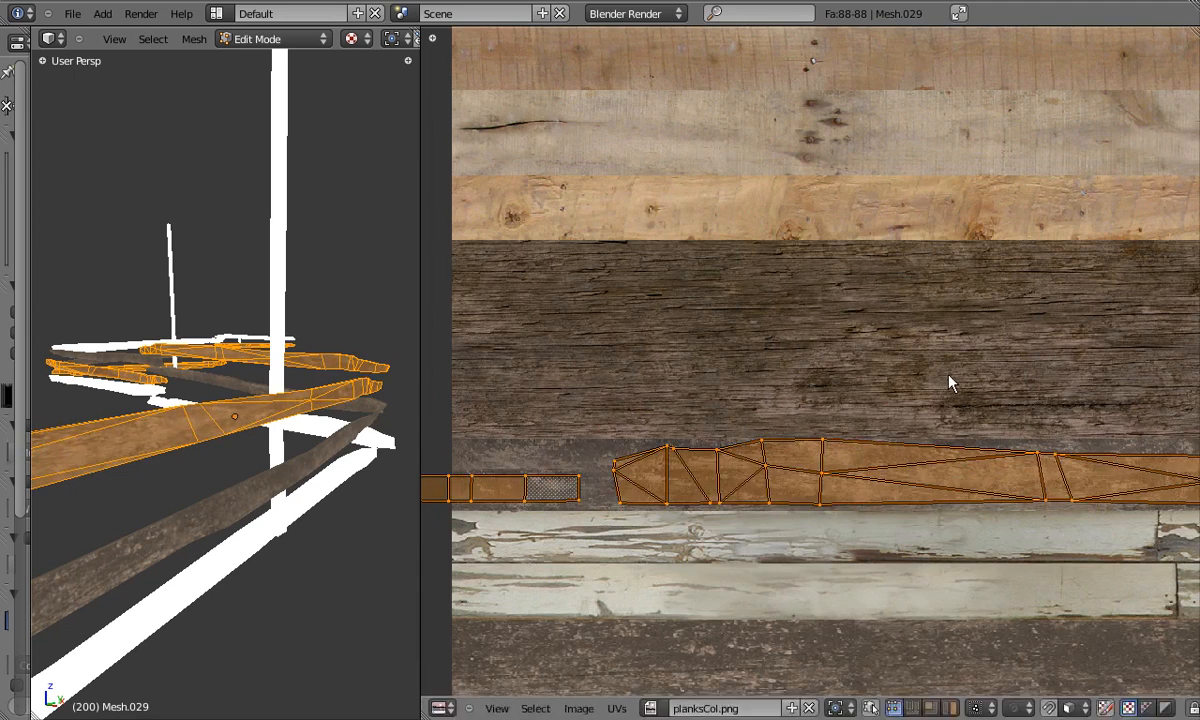
key("s")
key("Tab")
Select the lower ragged planks for UV editing and move an upper-edge vertex near the tapered end down to level the outline.
middle_click_drag(280, 470, 250, 483)
right_click(250, 483)
key("Tab")
scroll(981, 348, "up", 3)
scroll(1053, 523, "up", 2)
key("g")
left_click(1048, 515)
key("a")
key("b")
right_click(822, 495)
middle_click_drag(430, 470, 1195, 450)
right_click(785, 450)
key("g")
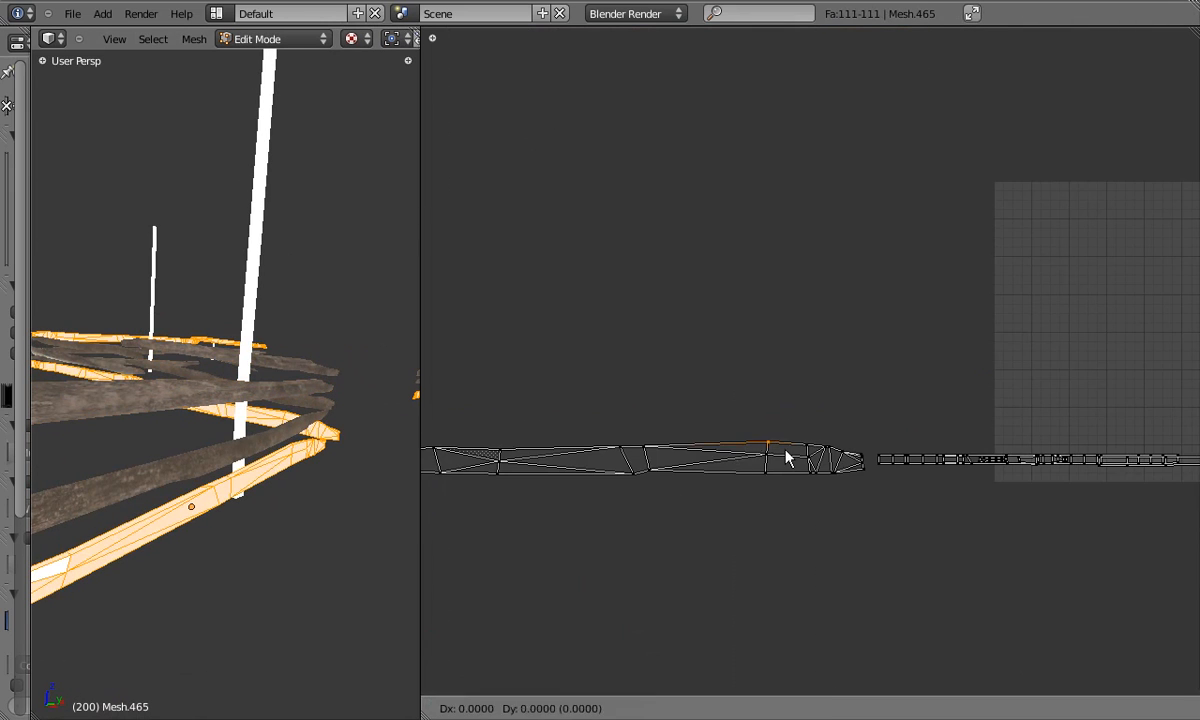
left_click(793, 461)
Box-select the tapered end of the lower ragged plank's UV island and shift it to follow the levelled edge.
key("b")
left_click_drag(790, 431, 870, 472)
key("g")
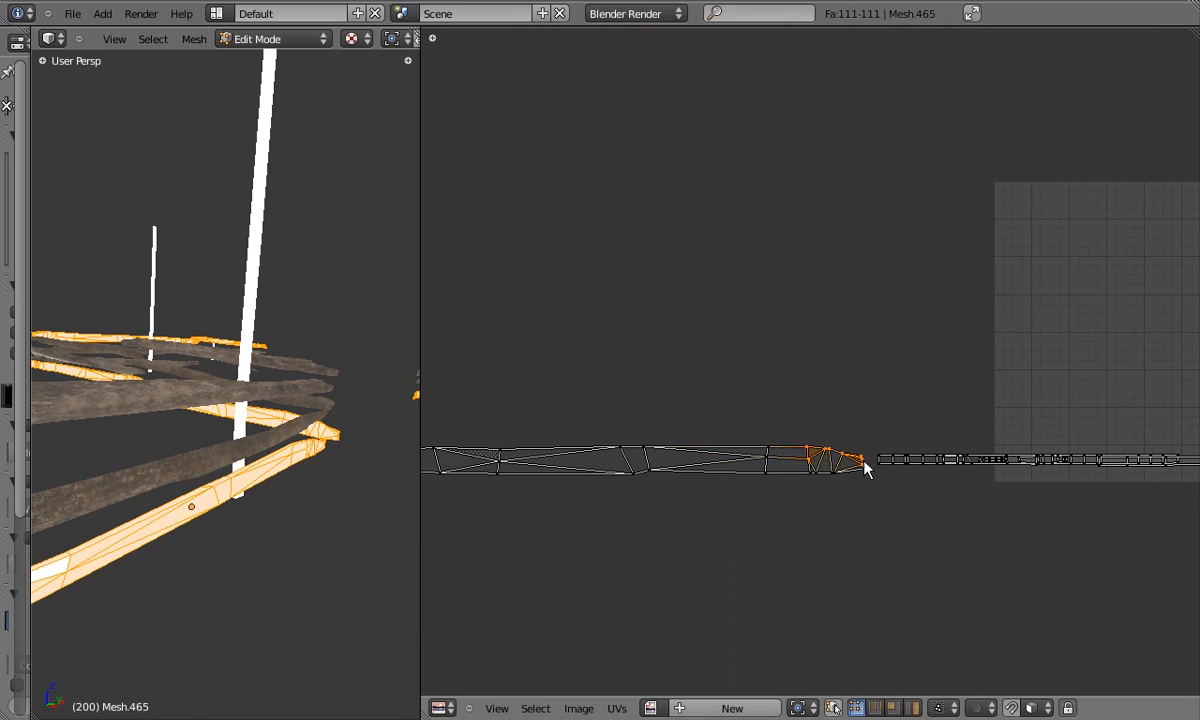
left_click(870, 464)
Select all UV islands of the lower ragged planks and assign the planksCol.png texture to them.
key("a")
middle_click_drag(870, 464, 995, 464)
key("a")
scroll(1109, 439, "down", 3)
scroll(1109, 439, "up", 3)
left_click(654, 708)
left_click(675, 528)
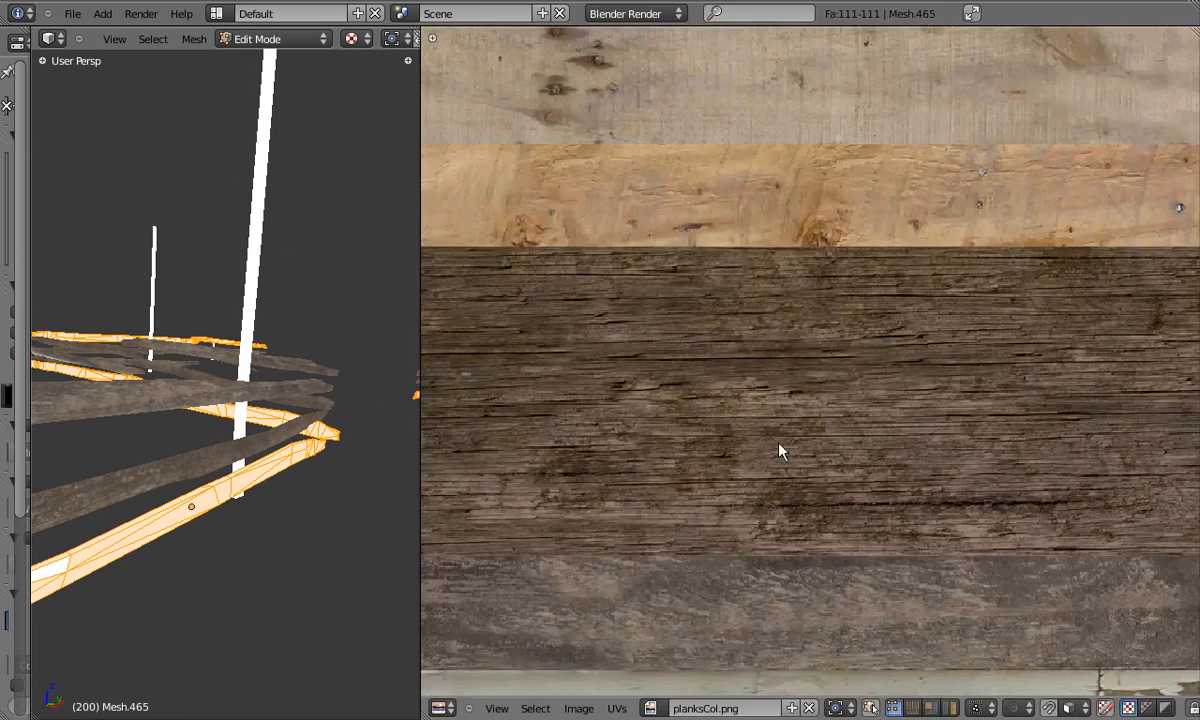
key("Home")
key("Tab")
Select another ragged plank of the fence and move its linked UV islands along the texture.
middle_click_drag(177, 458, 219, 416)
scroll(168, 415, "up", 3)
key("Tab")
key("Tab")
right_click(185, 430)
key("Tab")
key("a")
key("l")
scroll(767, 412, "down", 6)
key("g")
left_click(798, 399)
Fine-position the ragged plank's UV island on the grey weathered plank strip and return to object mode.
scroll(850, 421, "up", 7)
key("g")
left_click(841, 409)
key("Tab")
middle_click_drag(115, 412, 313, 421)
key("Tab")
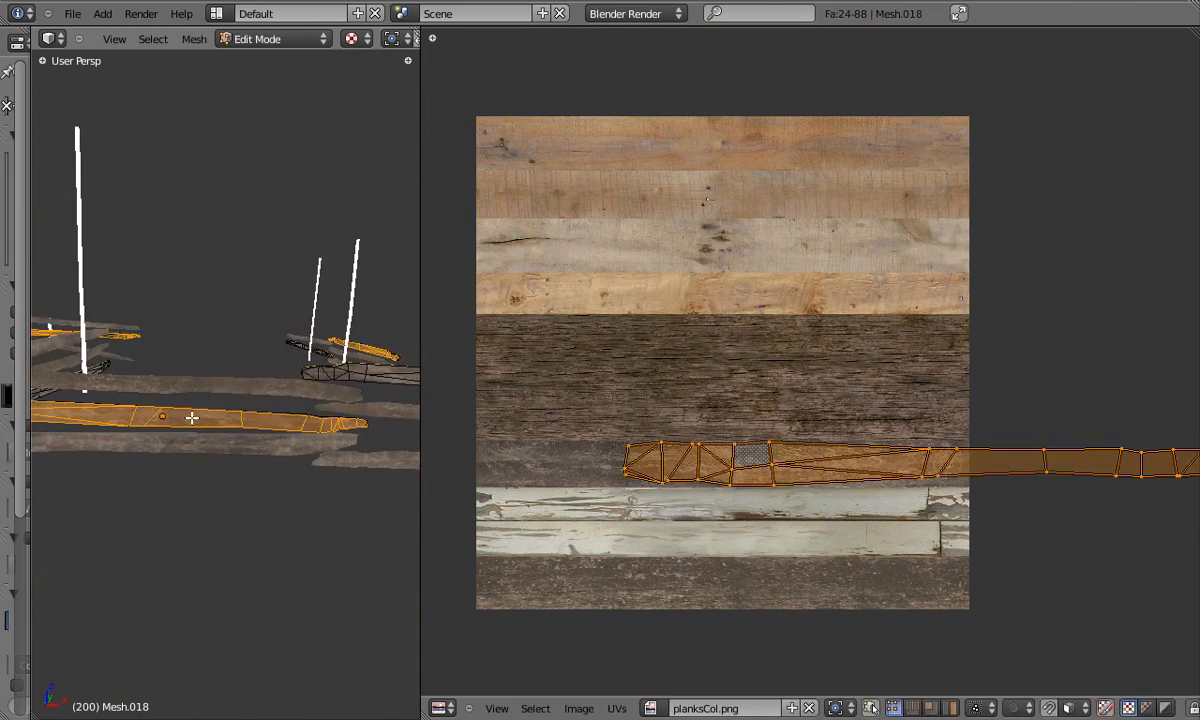
key("Tab")
middle_click_drag(192, 418, 222, 420)
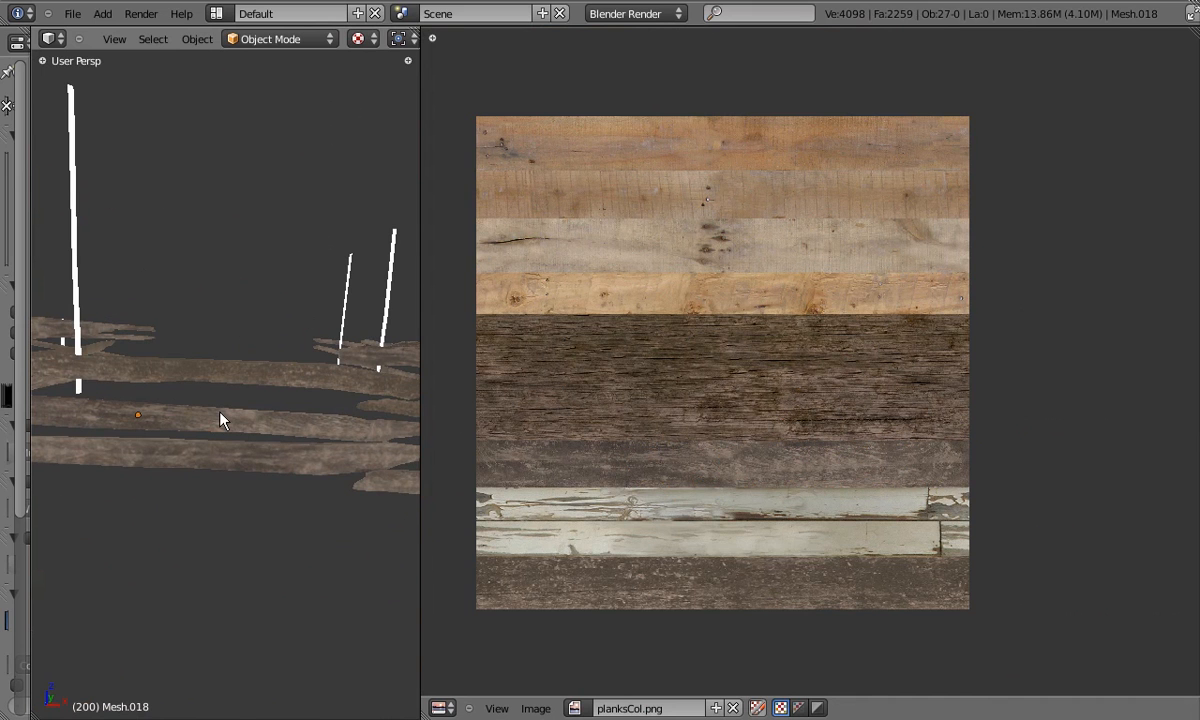
middle_click_drag(222, 418, 231, 459)
Select the short fence post, select all its UV islands and assign the planksCol.png texture to them.
right_click(212, 398)
key("Tab")
key("a")
scroll(565, 241, "up", 4)
middle_click_drag(565, 241, 663, 301)
scroll(663, 301, "down", 4)
left_click(652, 708)
left_click(687, 535)
Move the short post's UV islands onto the lowest dark plank of the texture and enlarge them to fit its height.
key("g")
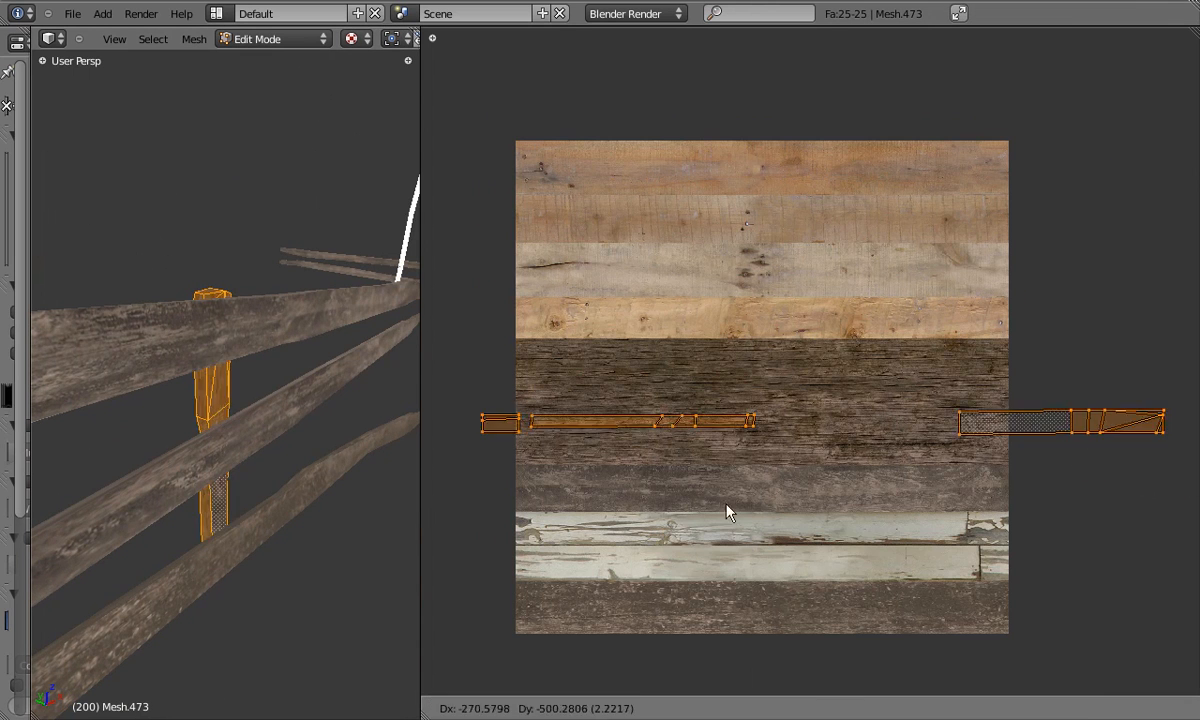
left_click(610, 692)
middle_click_drag(351, 471, 288, 450)
scroll(1048, 573, "down", 1)
key("s")
left_click(1070, 544)
key("g")
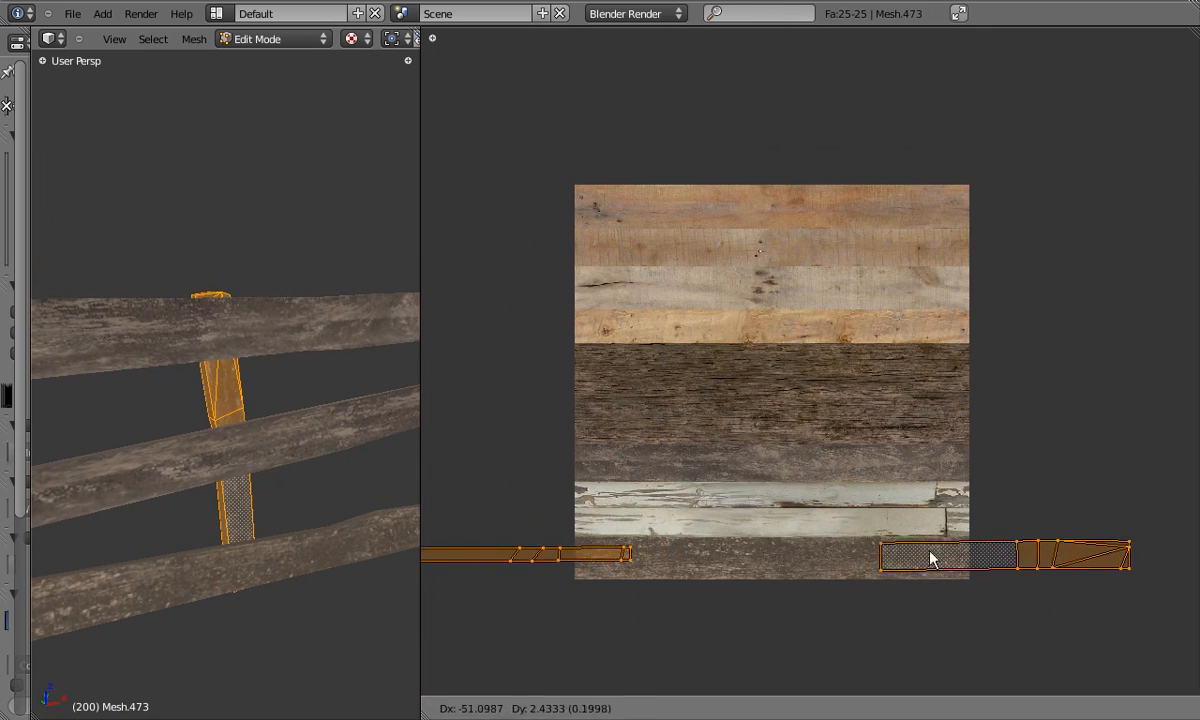
left_click(1035, 563)
Box-select the end vertices of the short post's wide UV island, return to object mode and inspect the textured post.
scroll(1085, 455, "down", 9)
scroll(1085, 455, "up", 9)
key("a")
key("b")
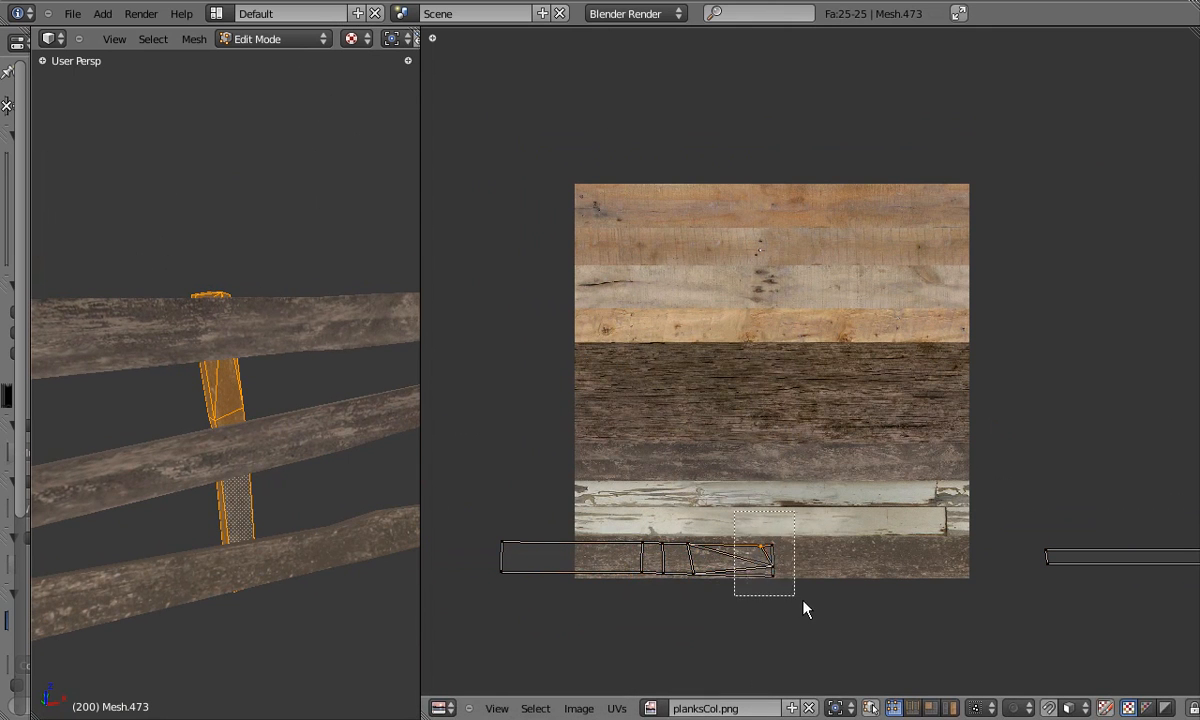
key("Tab")
middle_click_drag(301, 467, 190, 443)
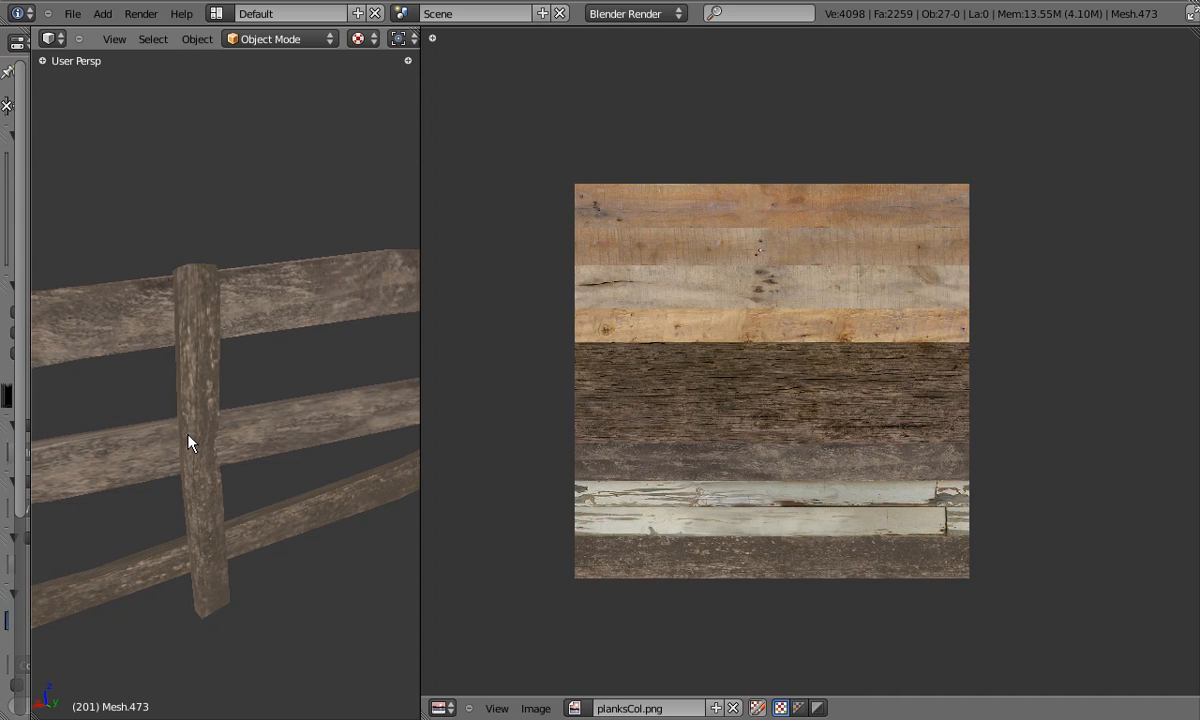
scroll(231, 287, "up", 6)
scroll(232, 289, "down", 6)
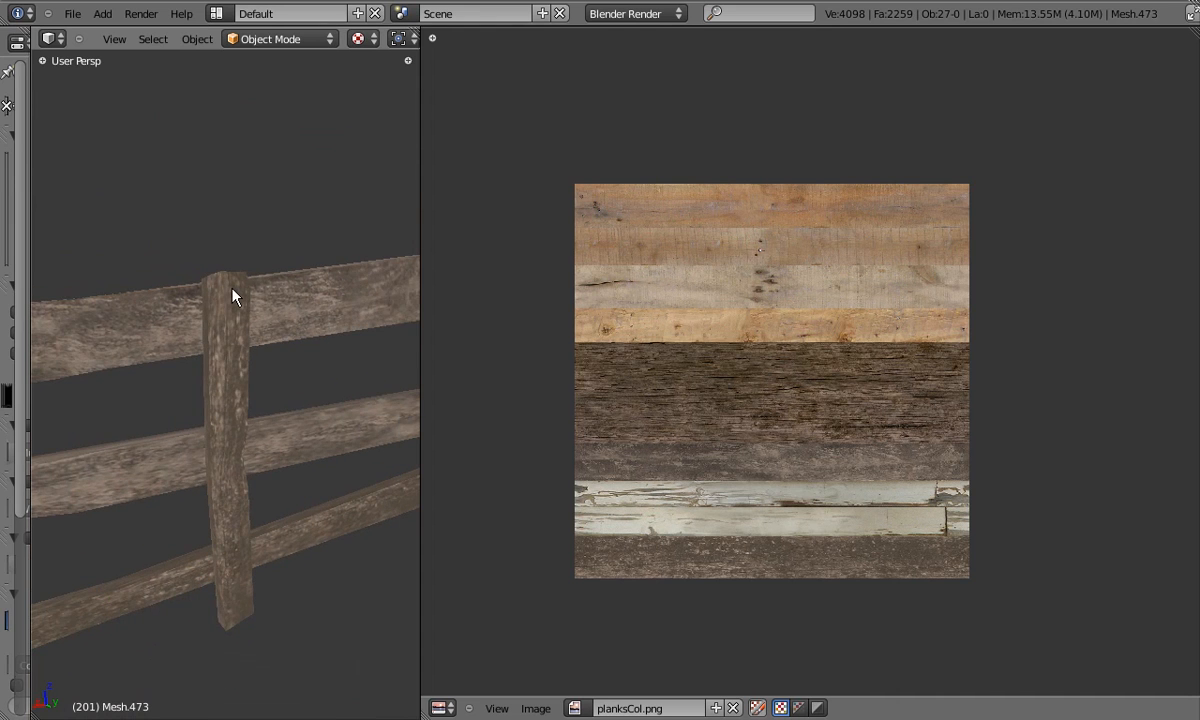
scroll(221, 481, "down", 8)
Assign the planksCol.png texture to the first tall upright post and open its UV layout.
middle_click_drag(221, 481, 330, 440)
left_click(733, 708)
key("Tab")
left_click(650, 708)
left_click(710, 528)
key("Tab")
scroll(308, 356, "up", 5)
key("Tab")
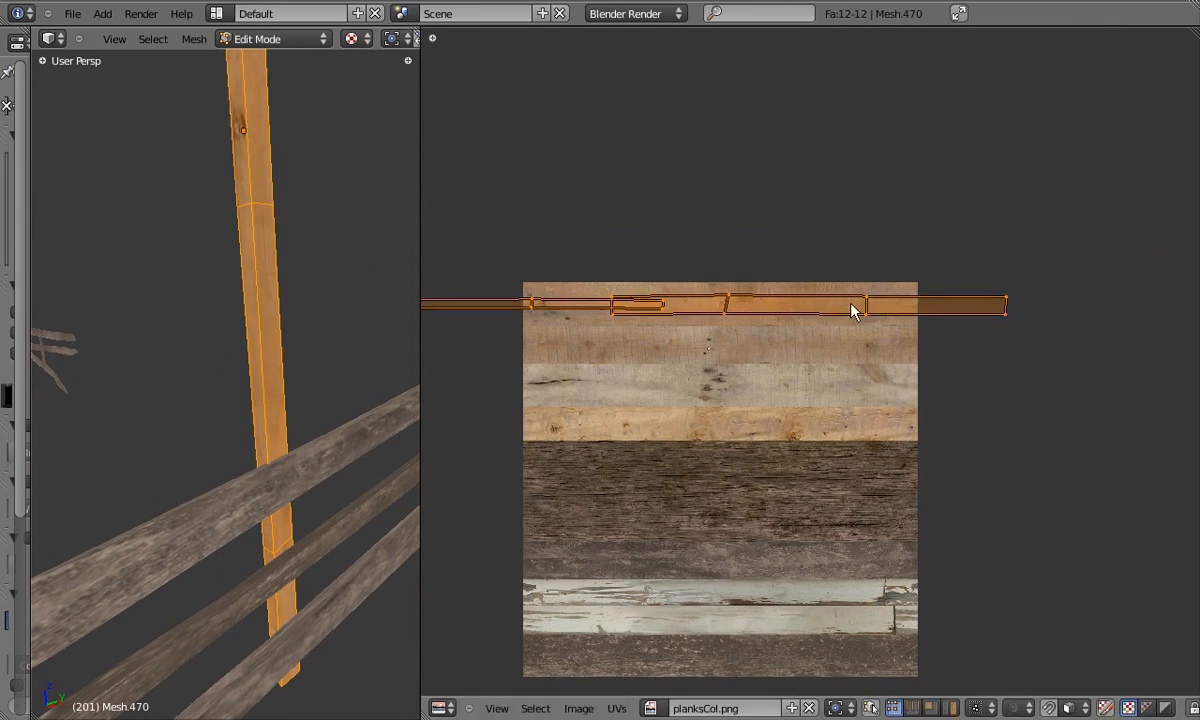
Enlarge the first tall post's UV islands to fill the height of the uppermost plank of the texture.
key("s")
left_click(1087, 310)
key("s")
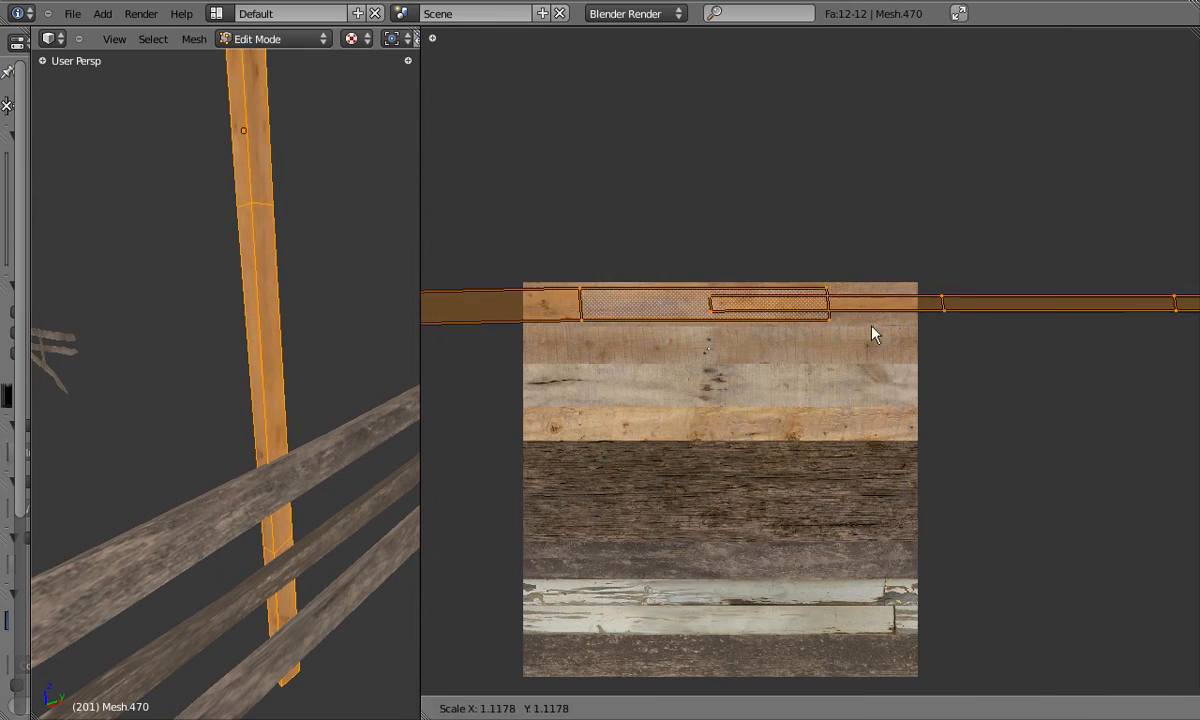
left_click(1101, 327)
Box-select an end of the first tall post's UV island and move its vertices to straighten the outline.
key("a")
middle_click_drag(898, 309, 650, 369)
key("b")
left_click_drag(548, 318, 632, 390)
key("g")
left_click(632, 409)
Move the first tall post's UV islands down along the Y axis onto the lowest dark plank of the texture.
scroll(632, 409, "down", 9)
key("b")
scroll(613, 388, "up", 12)
middle_click_drag(613, 388, 769, 383)
scroll(769, 383, "down", 3)
key("Tab")
middle_click_drag(215, 430, 241, 345)
key("Tab")
scroll(769, 394, "down", 2)
key("g")
key("y")
left_click(846, 648)
Select the bent tall post, select its UV islands and assign the planksCol.png texture to them.
key("Tab")
middle_click_drag(392, 464, 233, 434)
scroll(327, 472, "down", 3)
scroll(327, 472, "down", 4)
right_click(269, 432)
key("Tab")
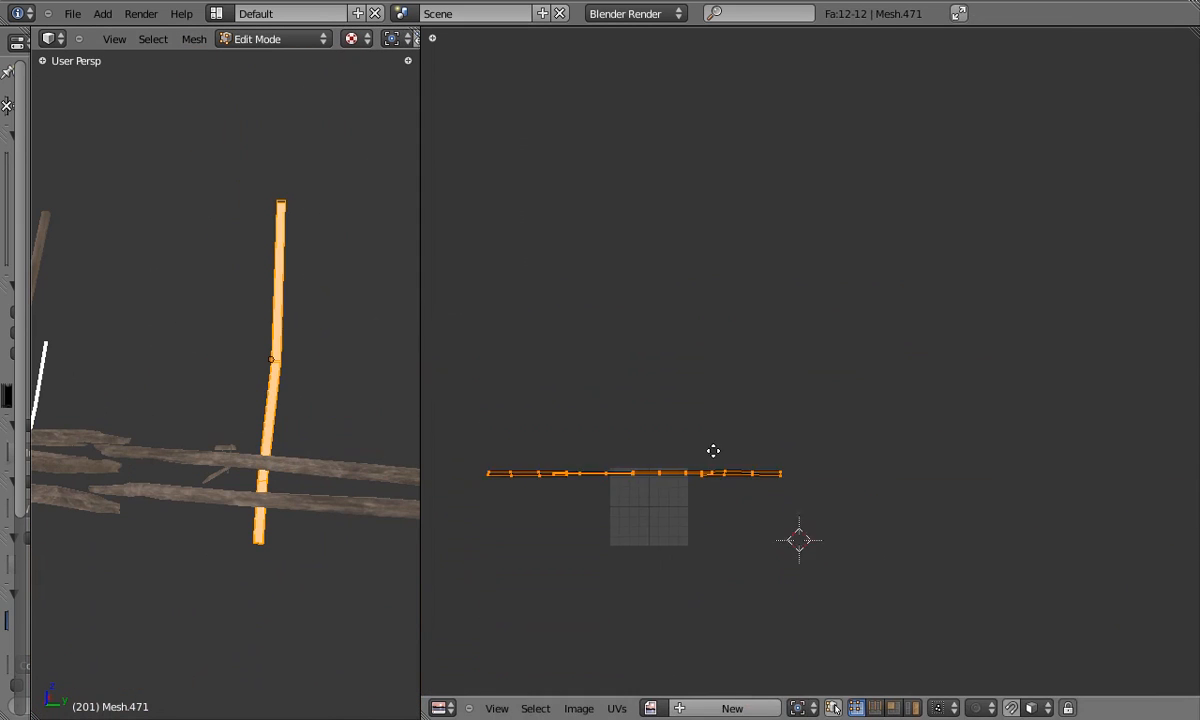
scroll(550, 467, "up", 7)
middle_click_drag(550, 467, 775, 430)
key("a")
left_click(650, 708)
left_click(710, 528)
Reposition the bent tall post's UV islands on the texture and return to object mode.
key("g")
left_click(891, 429)
scroll(816, 400, "down", 4)
key("Tab")
scroll(266, 442, "down", 5)
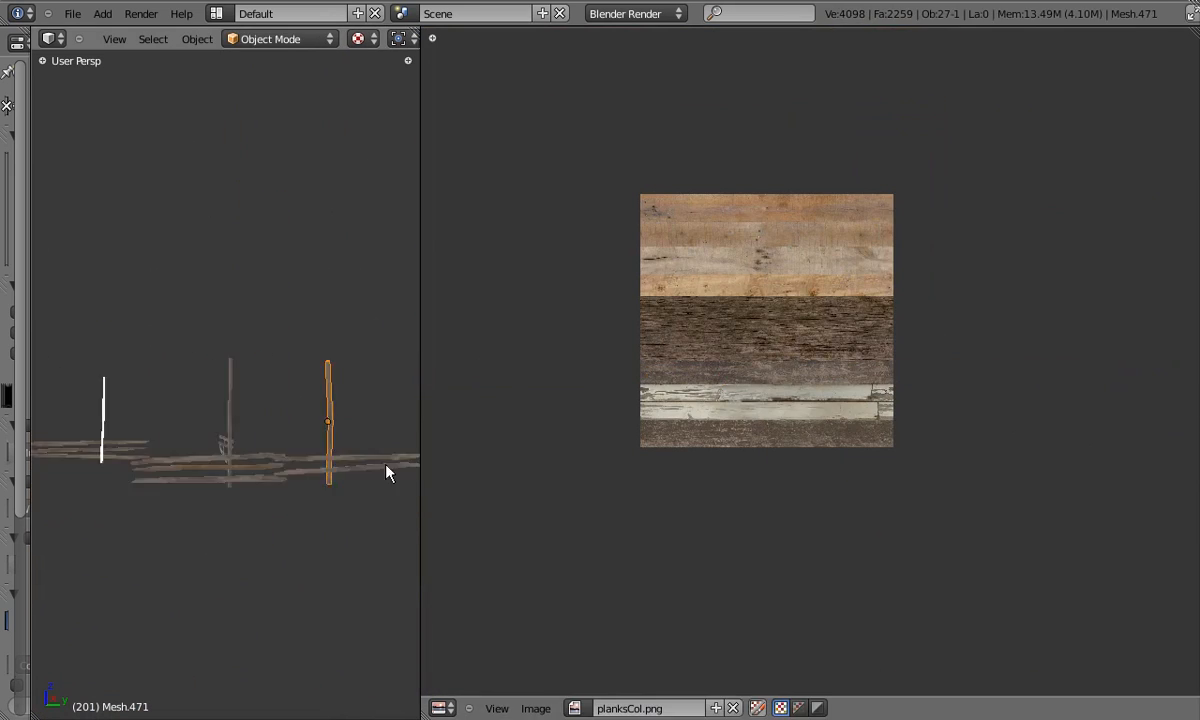
Select the remaining white tall post, select all its UV islands and assign the planksCol.png texture to them.
right_click(265, 440)
key("Tab")
scroll(268, 440, "up", 5)
key("a")
key("a")
left_click(652, 709)
left_click(710, 528)
Move the white tall post's UV islands along the X axis on the lowest dark plank and return to object mode.
key("g")
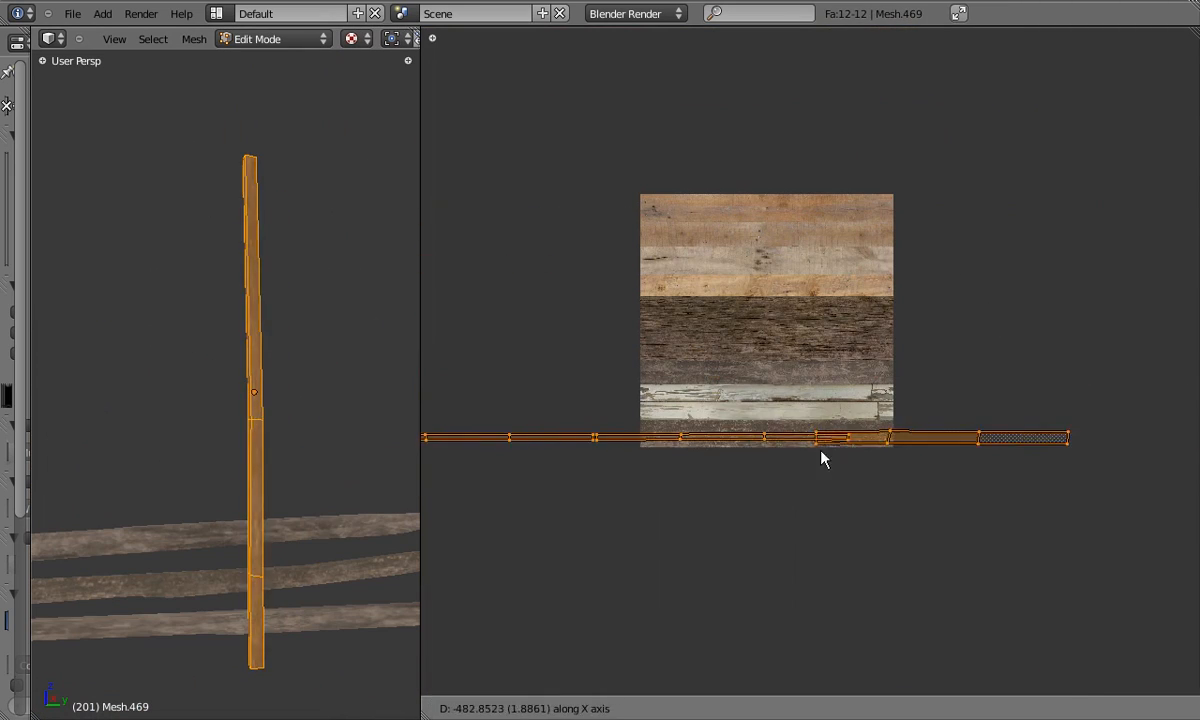
left_click(990, 457)
scroll(1114, 425, "up", 3)
key("g")
left_click(1095, 412)
middle_click_drag(611, 453, 992, 437)
key("g")
key("x")
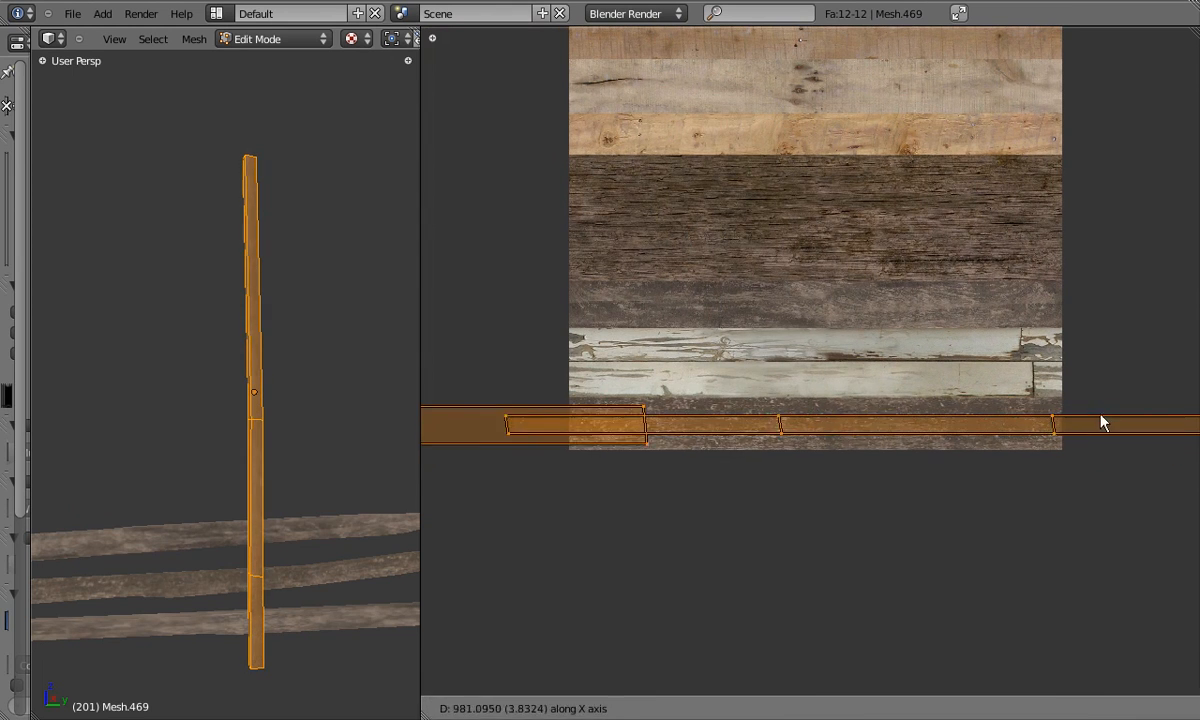
left_click(933, 410)
key("a")
key("Tab")
Select the next fence post, assign the planksCol.png texture to its UV islands and move them onto the texture.
middle_click_drag(233, 337, 205, 415)
right_click(190, 355)
key("Tab")
left_click(660, 708)
left_click(692, 529)
scroll(862, 332, "down", 5)
key("g")
left_click(890, 471)
key("a")
Box-select part of the post's UV islands, then scale and shift them along the X axis on the texture.
key("b")
left_click_drag(578, 352, 480, 410)
scroll(600, 390, "up", 5)
left_click_drag(693, 301, 1158, 460)
scroll(740, 400, "up", 4)
key("g")
left_click(664, 303)
key("s")
key("g")
key("x")
left_click(498, 319)
key("Tab")
Reposition the remaining post's UV islands on the planks texture and return to object mode.
middle_click_drag(360, 400, 85, 383)
key("a")
key("Tab")
key("g")
left_click(872, 436)
key("Tab")
Widen the 3D view and show four more scene layers alongside the roof beams and fence.
scroll(225, 385, "down", 6)
left_click_drag(420, 172, 1133, 150)
left_click(579, 33, "shift")
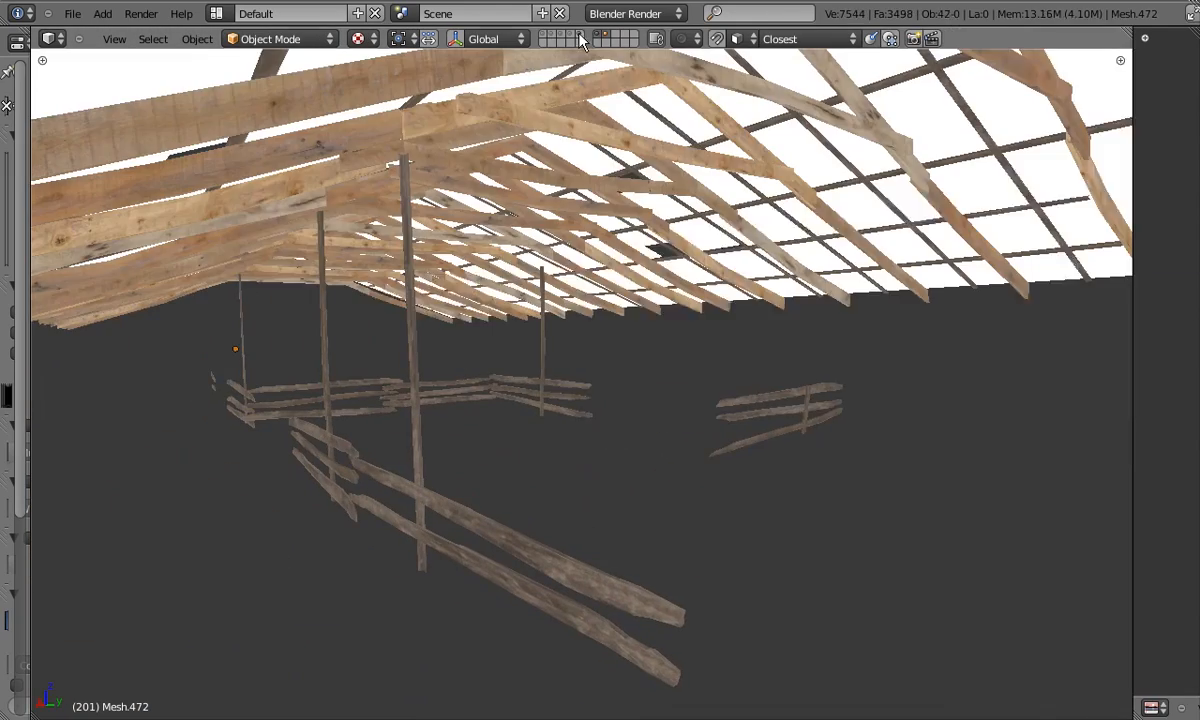
left_click(570, 34, "shift")
left_click(562, 34, "shift")
left_click(553, 34, "shift")
Select the long window frame on the side wall, select all its UV islands and assign planksCol.png to them.
middle_click_drag(415, 480, 835, 404)
right_click(402, 342)
key("Tab")
key("a")
key("a")
left_click_drag(1133, 450, 398, 470)
left_click(632, 708)
left_click(678, 545)
Move the window frame's UV islands onto the planks texture and rescale them.
scroll(678, 530, "down", 7)
left_click_drag(515, 270, 1180, 346)
scroll(890, 358, "up", 8)
key("g")
left_click(660, 441)
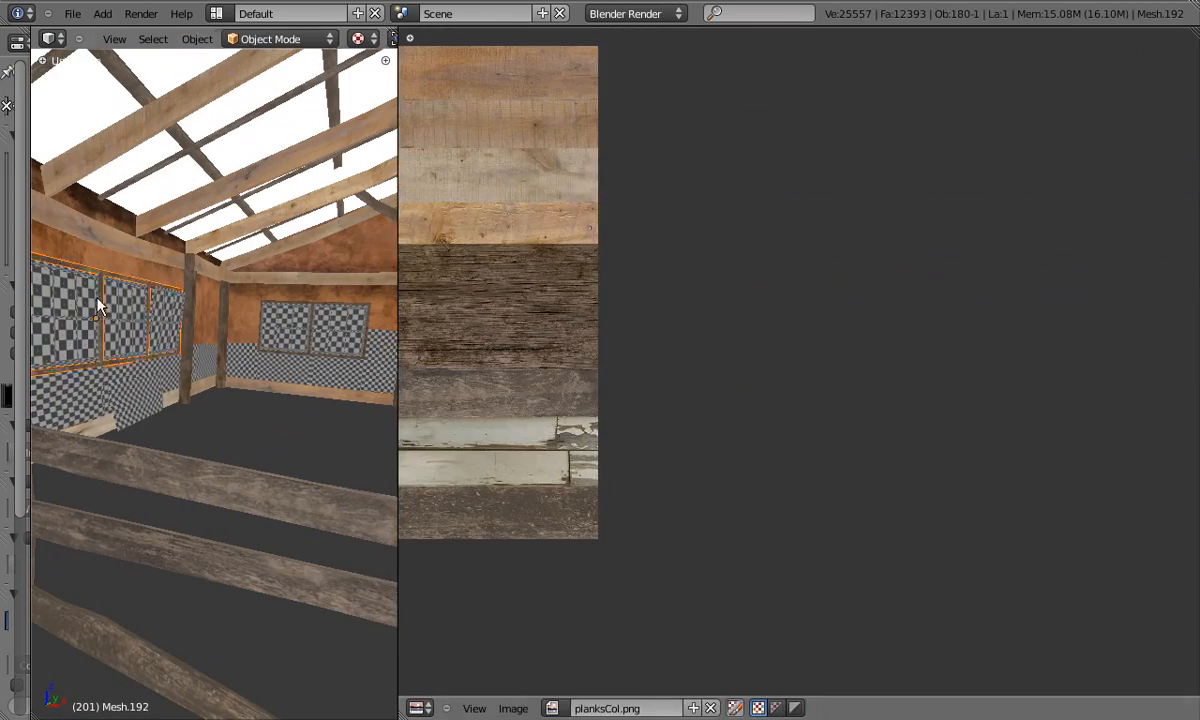
key("Tab")
scroll(166, 338, "up", 8)
key("Tab")
key("s")
left_click(825, 343)
Box-select the narrow row of the frame's UV islands and move it along the Y axis on the dark planks.
scroll(800, 348, "down", 8)
key("a")
key("b")
left_click_drag(436, 358, 950, 390)
scroll(905, 385, "up", 7)
key("g")
key("y")
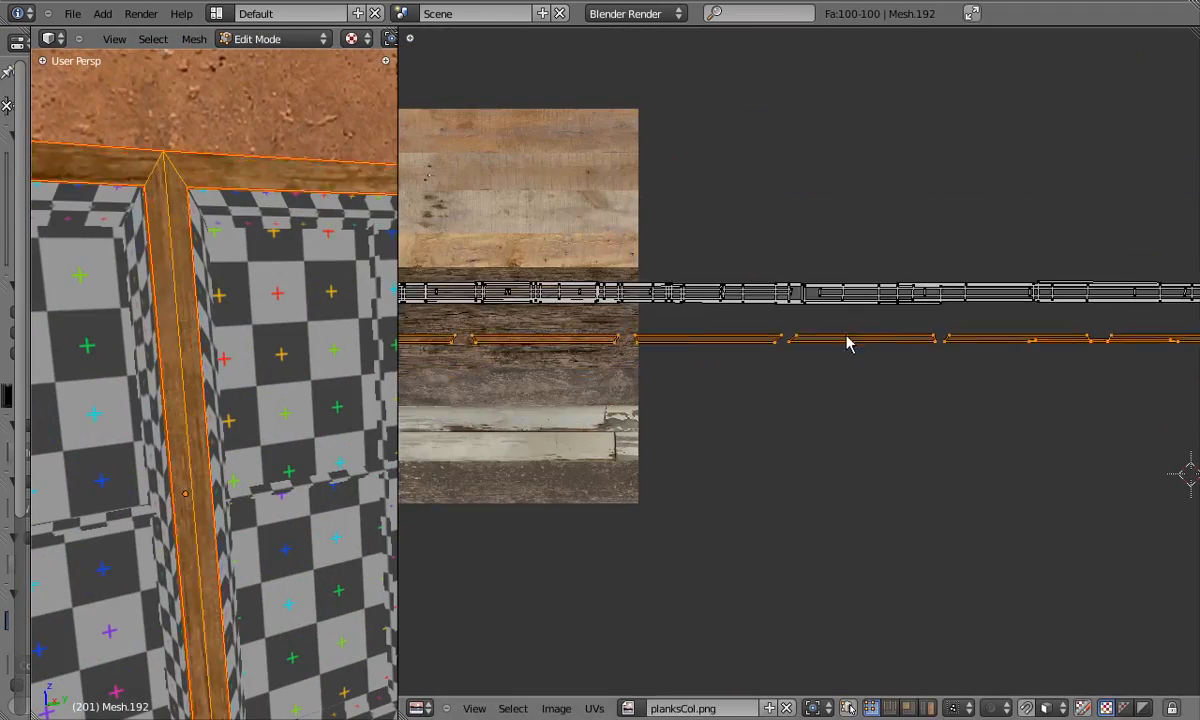
left_click(838, 332)
Rescale the selected UV islands of the window frame to adjust its wood grain size.
key("Tab")
middle_click_drag(200, 388, 348, 418)
key("Tab")
key("s")
left_click(956, 408)
Box-select a row of the window frame's UV islands, move and scale it on the texture, and leave edit mode.
scroll(900, 370, "down", 8)
key("a")
key("b")
left_click_drag(640, 316, 1020, 355)
key("g")
left_click(836, 332)
scroll(870, 318, "up", 4)
key("s")
left_click(1168, 238)
key("Tab")
Select the neighbouring checkered window frame and assign the planksCol.png texture to its UV islands.
middle_click_drag(250, 385, 165, 362)
right_click(162, 354)
key("Tab")
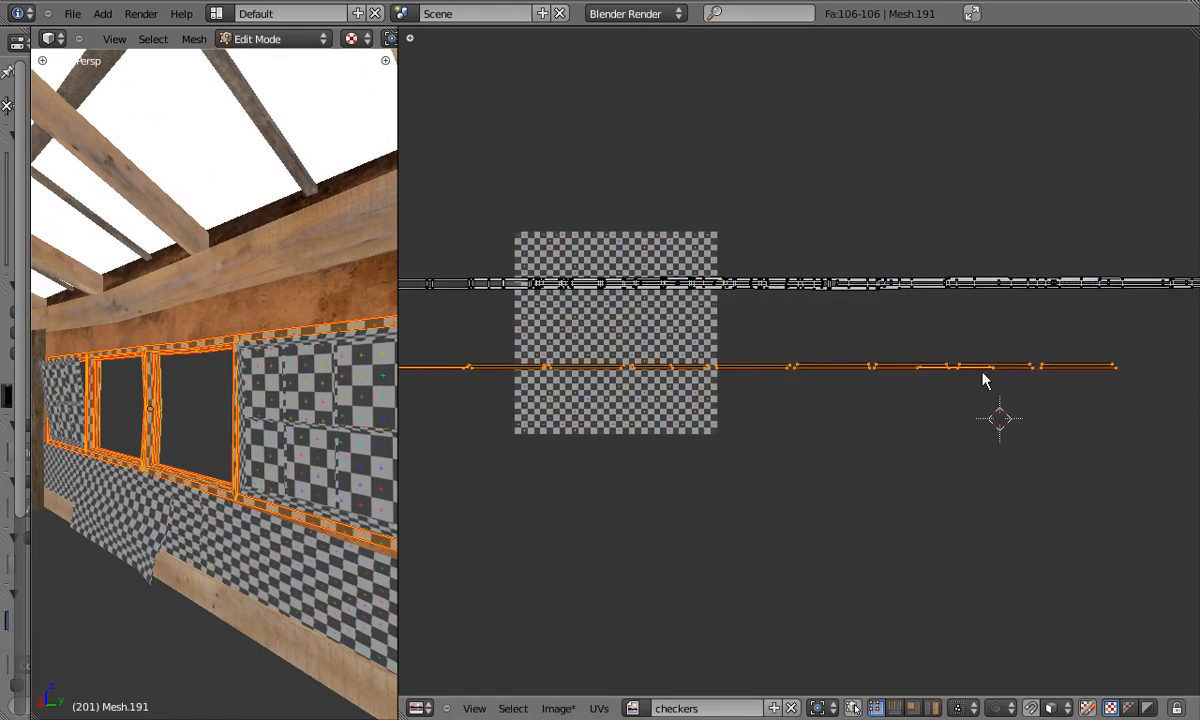
left_click(632, 708)
left_click(668, 530)
Move the second window frame's UV islands onto the rough dark plank, scale them and return to object mode.
scroll(290, 390, "up", 3)
key("g")
left_click(676, 396)
scroll(670, 396, "up", 3)
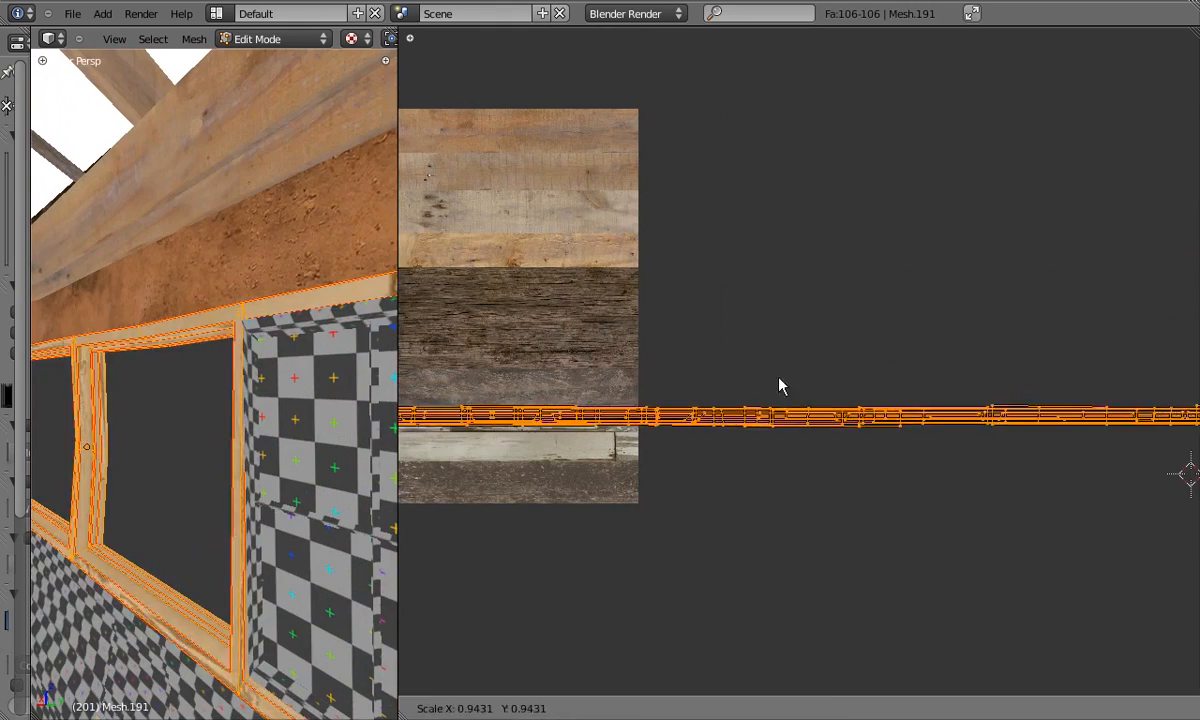
key("Tab")
middle_click_drag(278, 383, 350, 388)
key("Tab")
key("g")
left_click(725, 266)
key("s")
left_click(921, 258)
key("Tab")
Start selecting the inner rim face loops of the second window frame and isolate the frame in local view.
scroll(193, 434, "up", 2)
middle_click_drag(193, 434, 228, 462)
scroll(253, 436, "up", 4)
scroll(207, 437, "down", 4)
scroll(212, 437, "up", 4)
scroll(220, 437, "down", 4)
key("Tab")
middle_click_drag(177, 359, 183, 628)
right_click(183, 628, "shift")
middle_click_drag(291, 73, 233, 332)
right_click(91, 330, "alt+shift")
middle_click_drag(88, 329, 243, 332)
right_click(238, 338, "alt+shift")
key("KP_Divide")
Widen the 3D view and add the remaining inner rim face loops around the frame's openings to the selection.
scroll(218, 358, "up", 5)
left_click_drag(398, 372, 825, 380)
scroll(529, 306, "up", 4)
right_click(464, 609, "alt+shift")
middle_click_drag(440, 590, 306, 236)
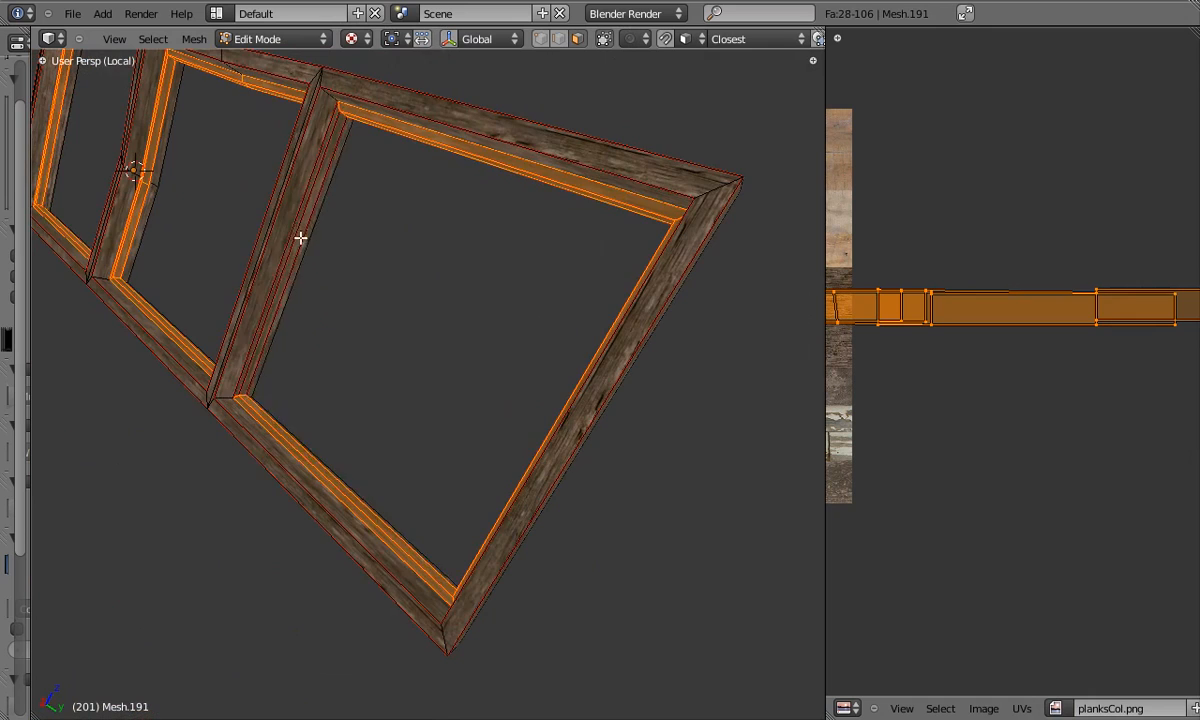
right_click(295, 246, "alt+shift")
scroll(295, 246, "down", 4)
scroll(153, 188, "up", 4)
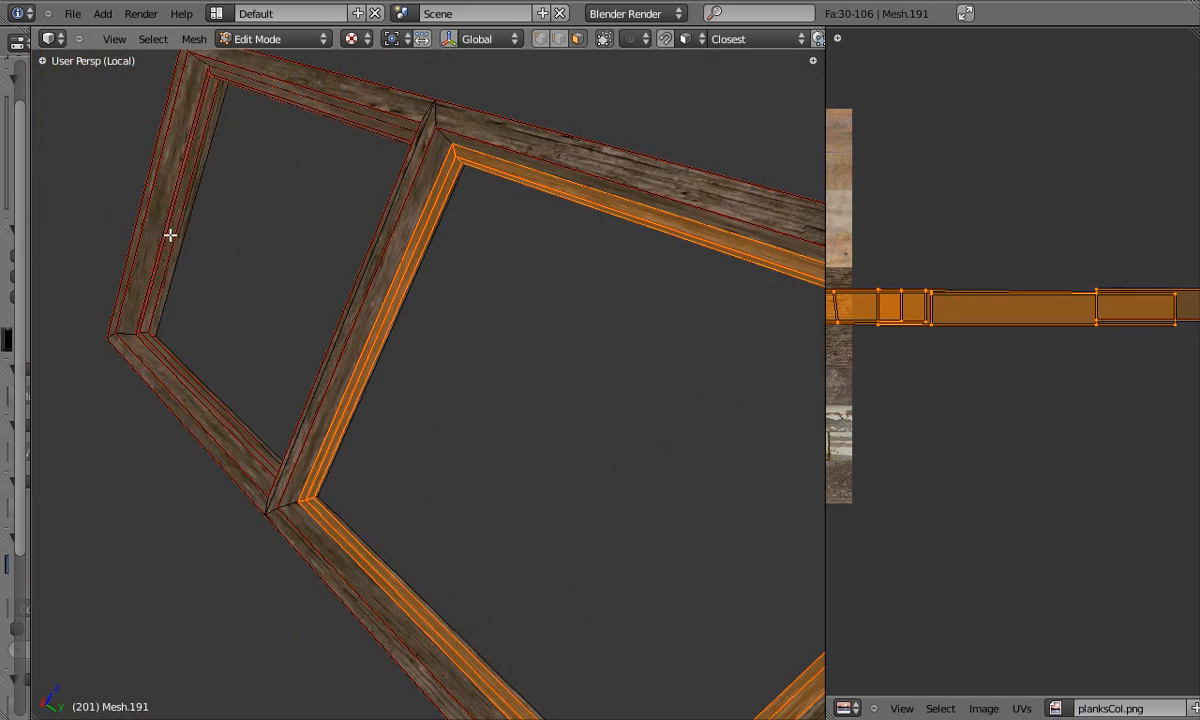
right_click(177, 372, "alt+shift")
scroll(338, 364, "down", 4)
scroll(338, 364, "up", 4)
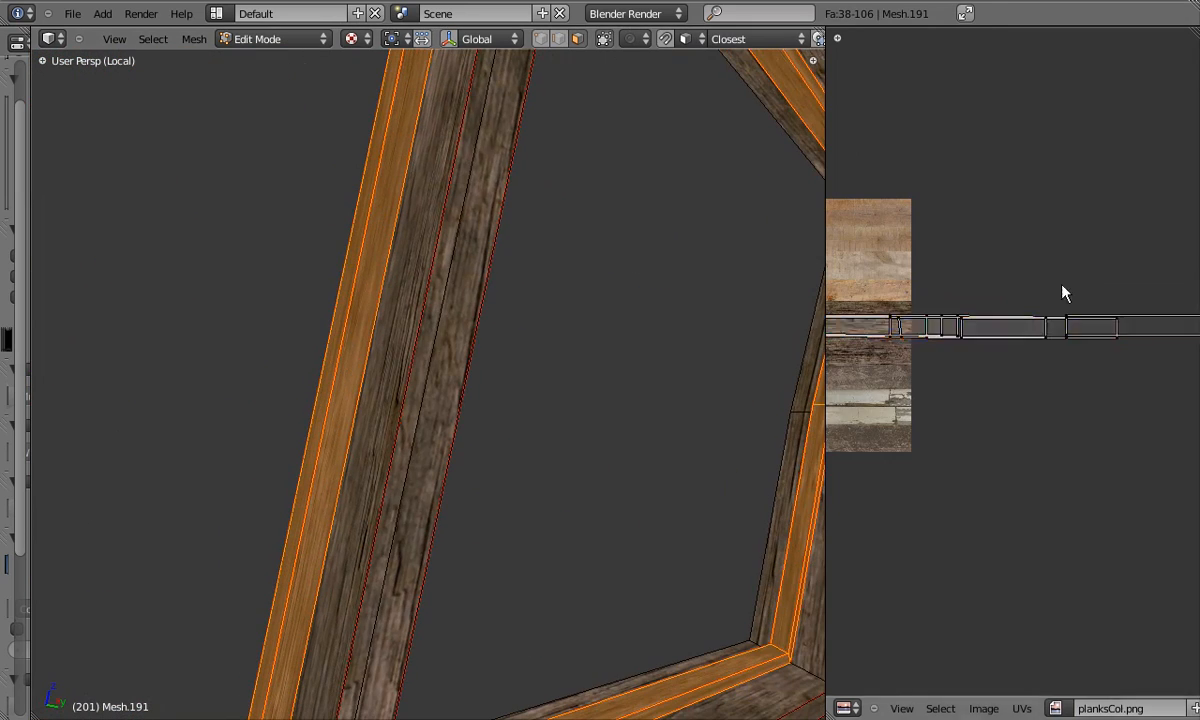
left_click(1040, 335)
Leave local view, hide the finished window frame, and isolate the other long window frame for mesh editing.
key("Tab")
middle_click_drag(470, 400, 671, 373)
scroll(671, 373, "down", 3)
key("KP_Divide")
key("h")
middle_click_drag(516, 362, 379, 339)
right_click(380, 345)
key("KP_Divide")
key("Tab")
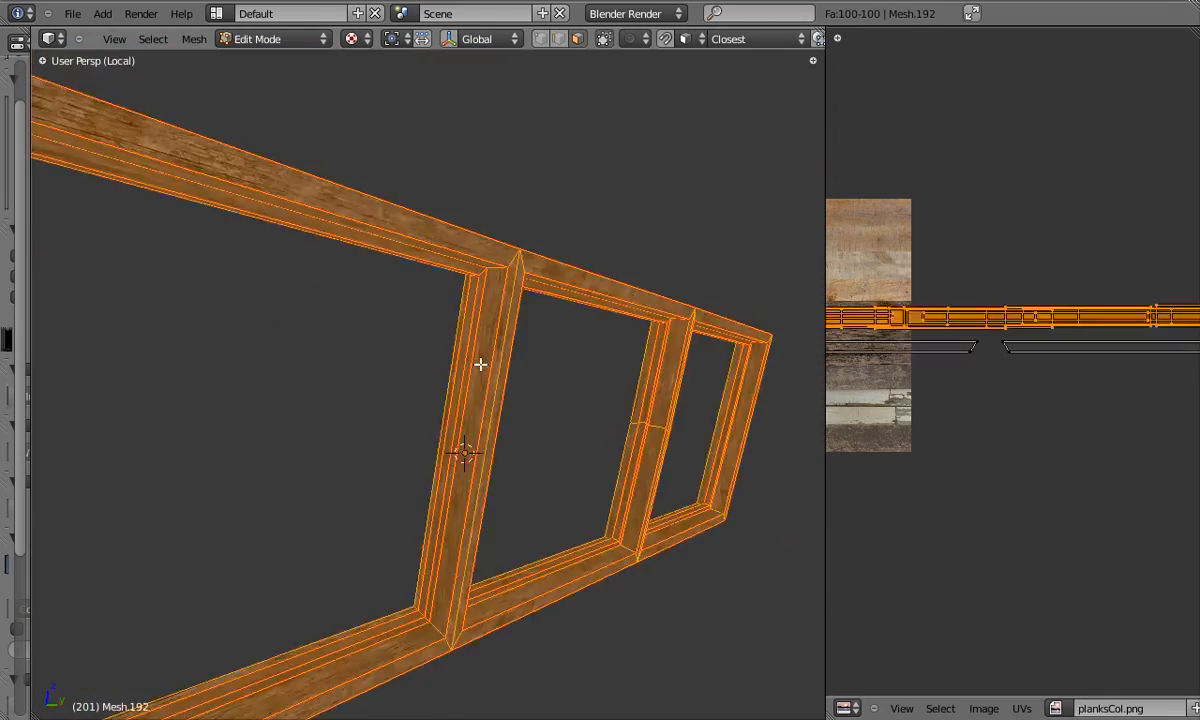
Start selecting the linked inner rim faces around the openings of the isolated long window frame.
right_click(467, 343, "alt")
key("l")
key("l")
key("l")
key("ctrl+z")
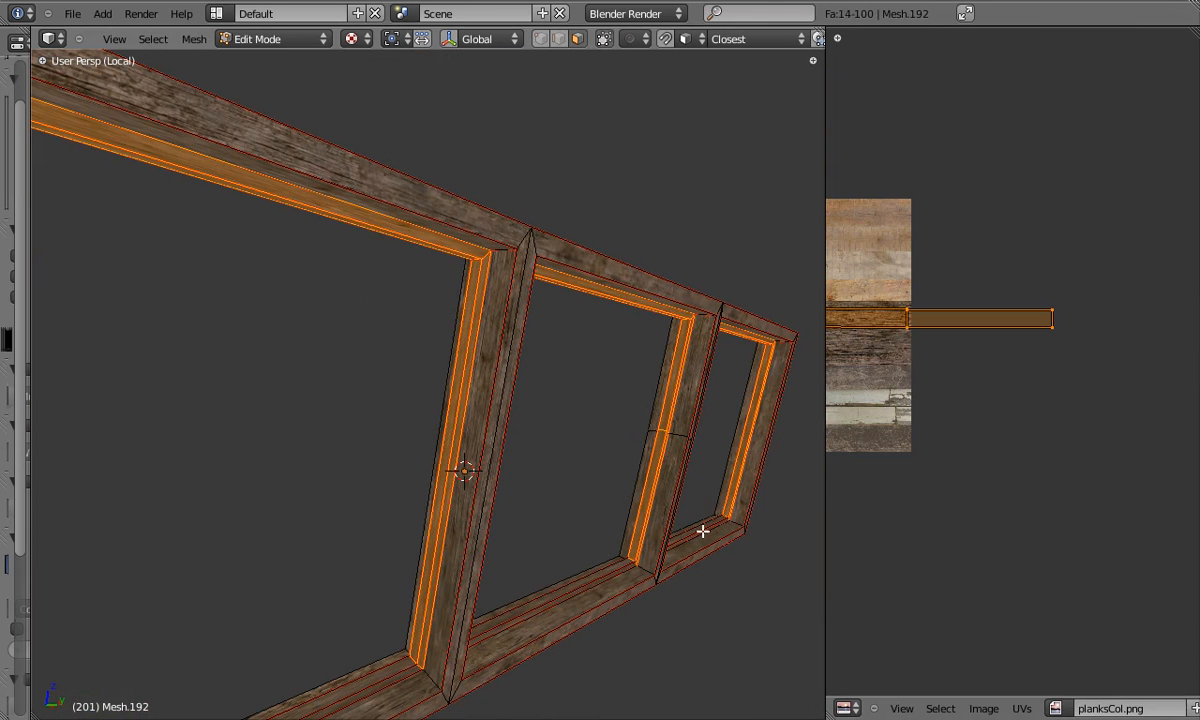
middle_click_drag(520, 374, 244, 204)
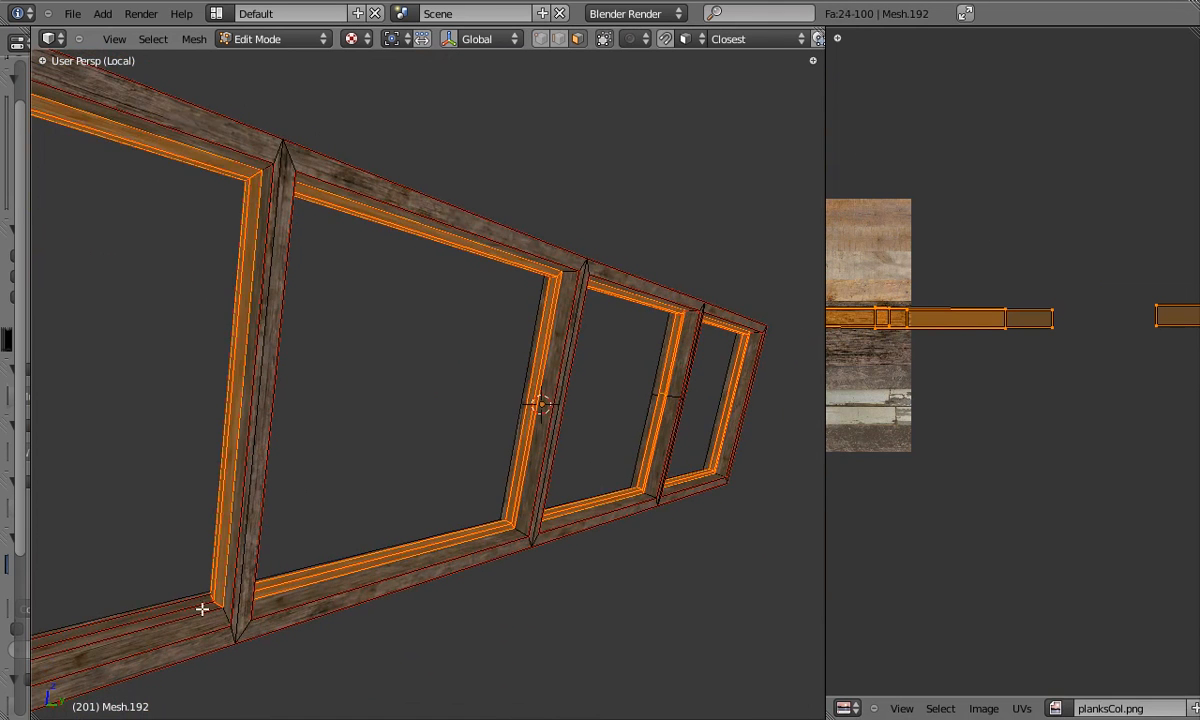
key("l")
middle_click_drag(202, 617, 329, 373)
scroll(267, 382, "up", 4)
key("ctrl+z")
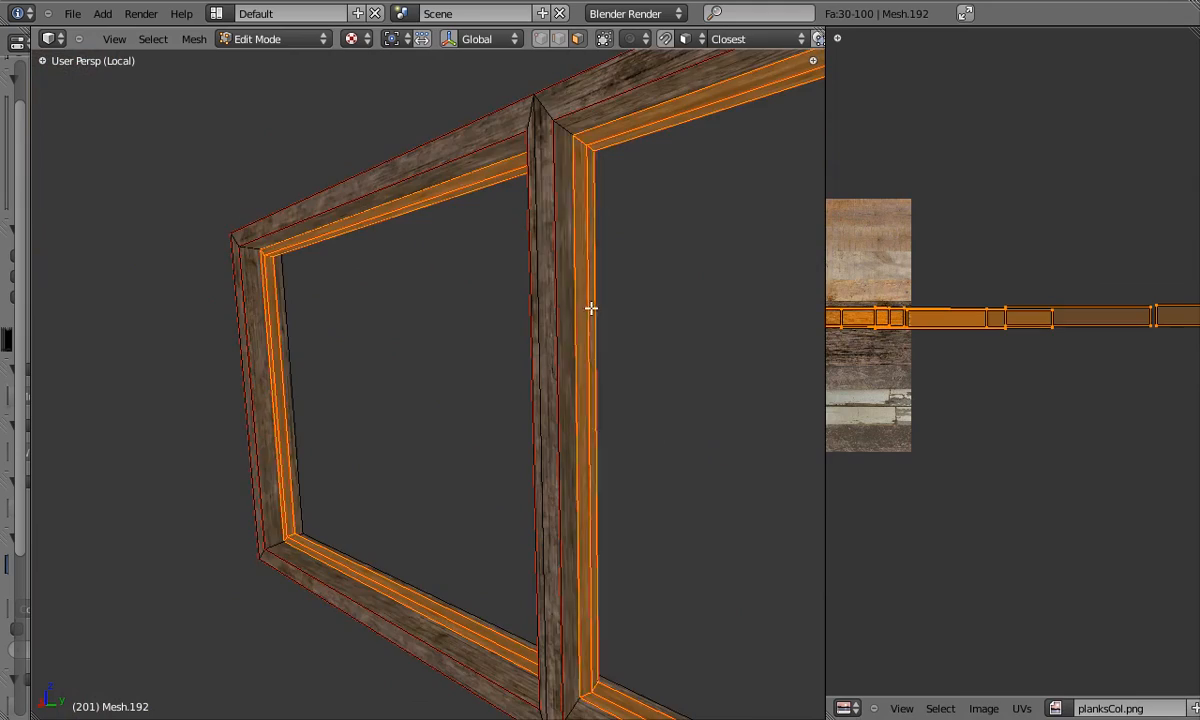
Add the remaining inner rim faces of the long window frame, scale their UVs vertically, and return to object mode.
key("l")
scroll(591, 308, "down", 5)
middle_click_drag(591, 308, 497, 342, "shift")
key("l")
middle_click_drag(748, 372, 462, 400, "shift")
scroll(485, 364, "up", 3)
key("l")
key("s")
key("y")
key("Tab")
Leave local view and isolate the neighbouring window frame to check its wood mapping.
key("KP_Divide")
scroll(517, 402, "down", 3)
middle_click_drag(729, 380, 805, 390)
right_click(690, 350)
key("KP_Divide")
scroll(608, 386, "up", 3)
middle_click_drag(608, 386, 637, 412)
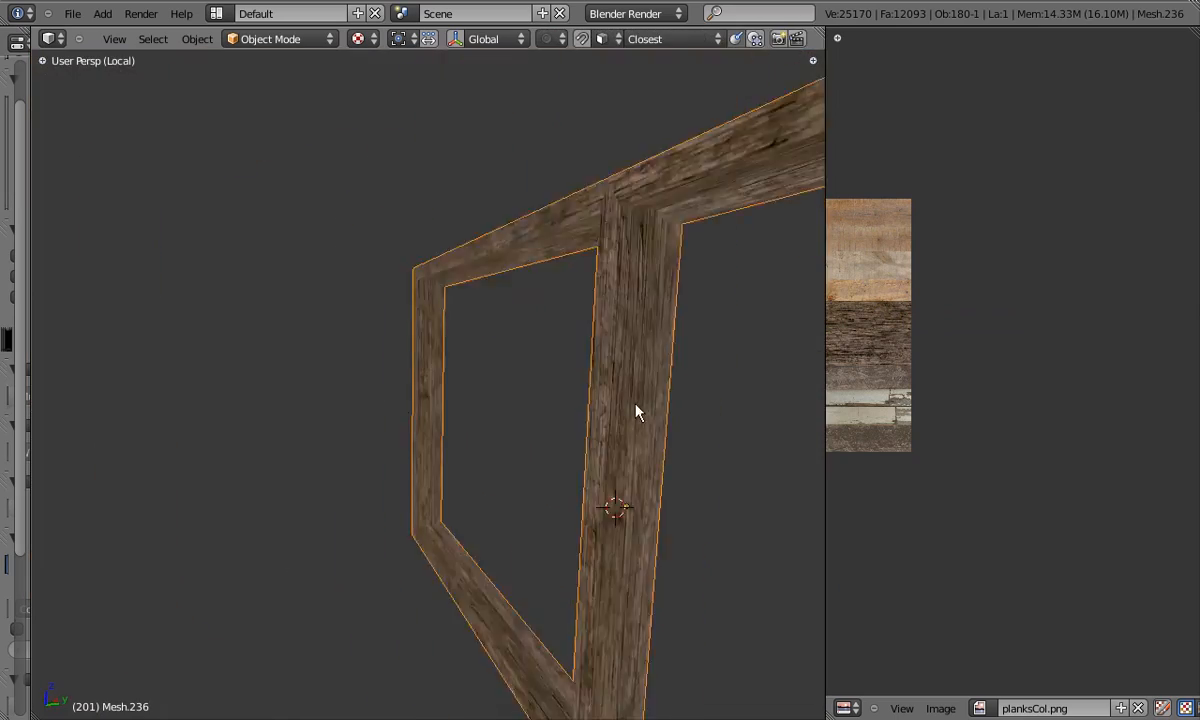
Return to the full scene and hide the finished window frame.
key("KP_Divide")
key("a")
middle_click_drag(702, 498, 522, 410)
right_click(598, 432)
key("h")
right_click(366, 394)
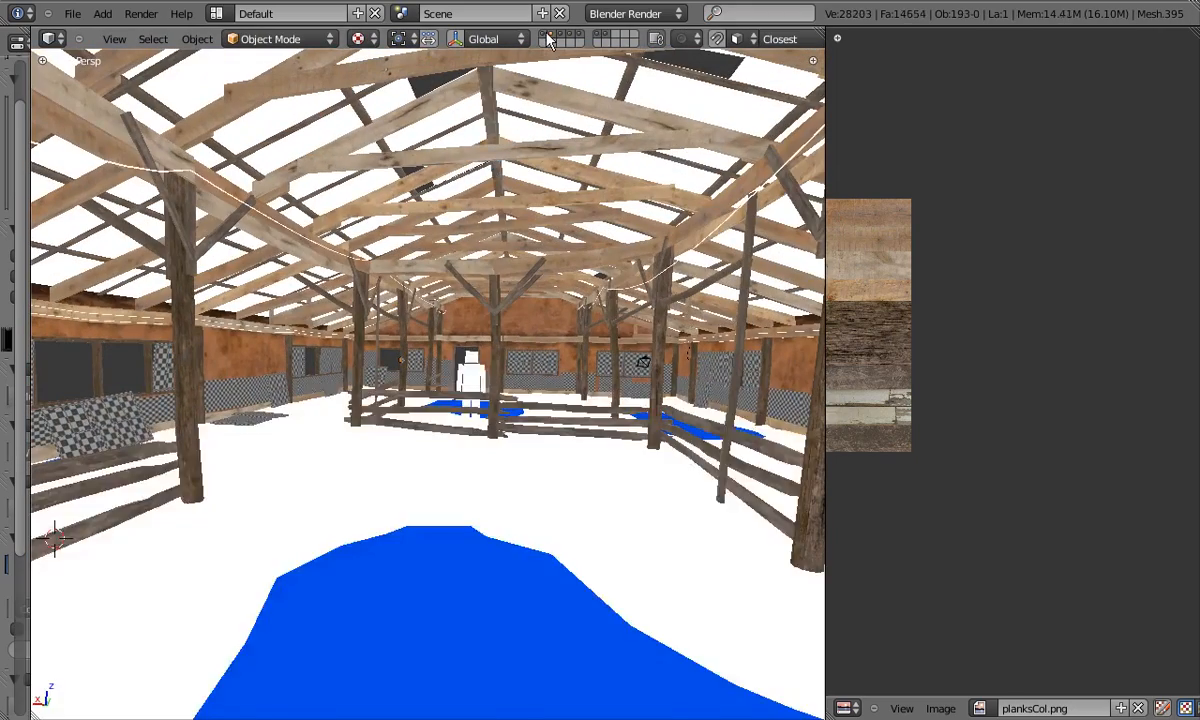
Select the hanging cable objects along the roof beams and join them into one mesh.
left_click(543, 35)
key("z")
right_click(506, 228)
key("z")
middle_click_drag(506, 228, 394, 300)
key("z")
right_click(225, 322, "shift")
right_click(636, 358, "shift")
key("z")
middle_click_drag(632, 358, 334, 343)
Put the joined cable mesh in edit mode and assign planksCol.png to its faces.
key("KP_1")
key("KP_5")
scroll(313, 289, "up", 4)
key("z")
scroll(150, 370, "down", 5)
middle_click_drag(150, 370, 522, 294)
scroll(522, 290, "up", 5)
key("Tab")
left_click(1058, 706)
left_click(975, 530)
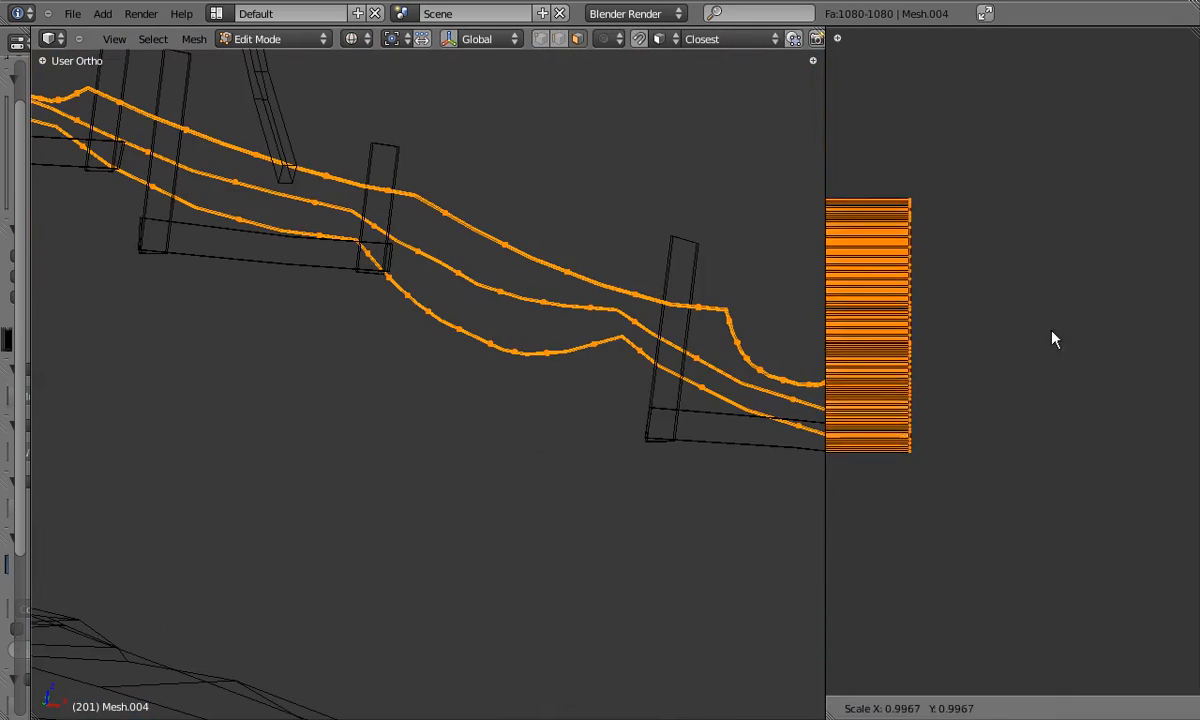
left_click_drag(825, 365, 315, 365)
Shrink the cables' UVs to a tiny cluster, place it on the dark crack of the rough plank, and return to object mode.
scroll(859, 342, "up", 5)
key("s")
left_click(792, 329)
scroll(796, 332, "up", 3)
key("s")
left_click(845, 292)
key("g")
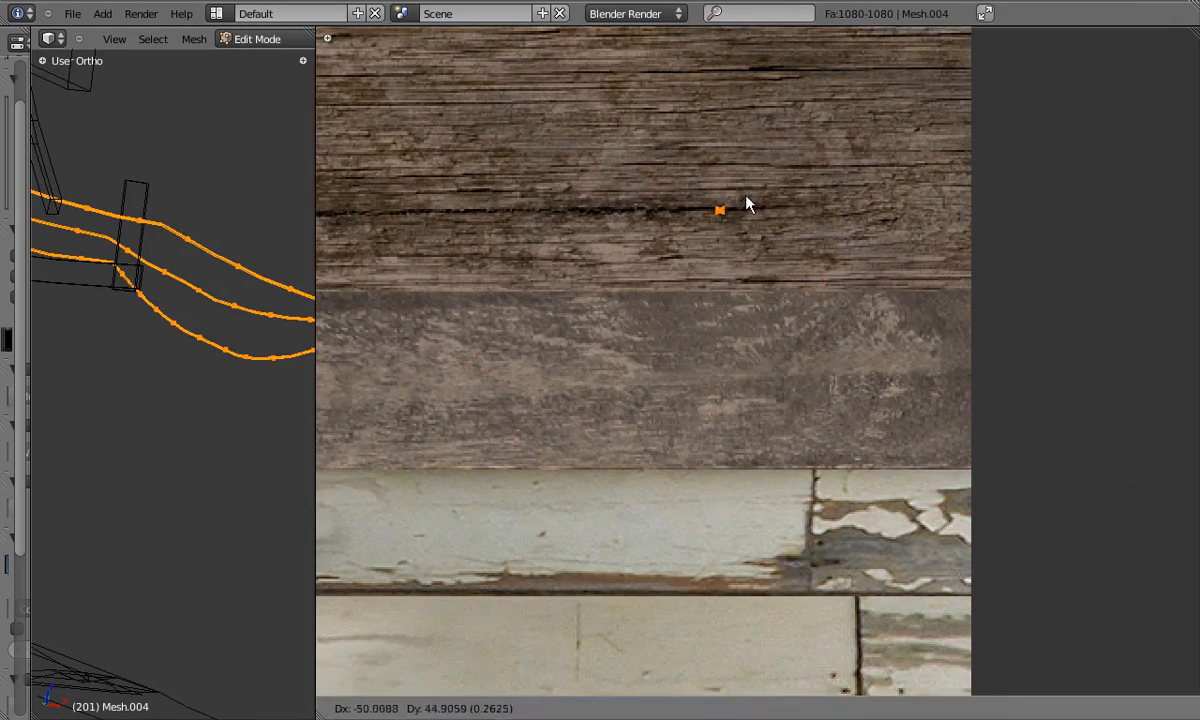
key("Tab")
Restore the wide textured perspective view with the additional scene layers shown, and check the cables along the beams.
left_click_drag(316, 308, 1170, 275)
key("z")
key("a")
scroll(748, 259, "down", 6)
mouse_move(748, 259)
middle_mouse_down()
mouse_move(785, 346)
mouse_move(545, 381)
mouse_move(660, 345)
middle_mouse_up()
key("KP_5")
key("alt+z")
left_click_drag(552, 34, 600, 34, "shift")
scroll(400, 450, "up", 3)
middle_click_drag(330, 490, 447, 430, "shift")
middle_click_drag(417, 382, 500, 386)
scroll(500, 386, "up", 4)
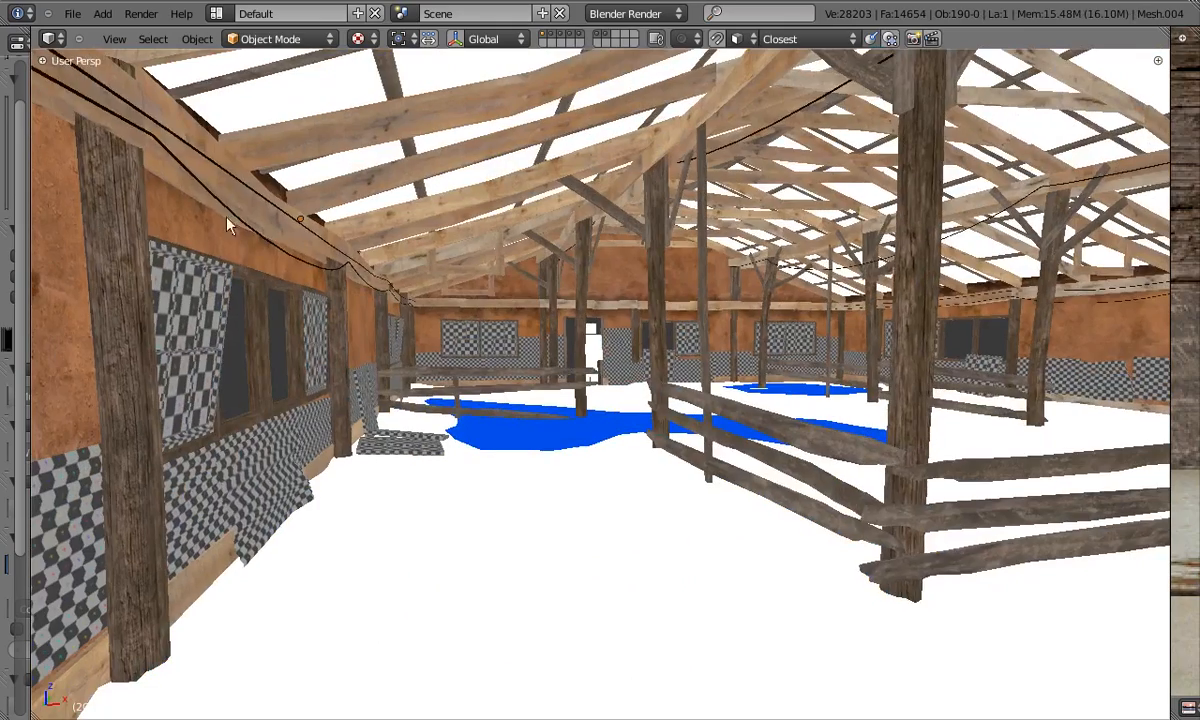
Move the cables' UV cluster down the texture in two tries, checking the cable colour after each.
key("Tab")
left_click_drag(1169, 306, 379, 306)
key("g")
left_click(930, 450)
key("Tab")
middle_click_drag(101, 294, 190, 345)
key("Tab")
key("g")
left_click(927, 551)
key("Tab")
middle_click_drag(230, 400, 195, 410)
Shrink the cables' UV cluster further and reposition it near the grey area of the peeling white plank.
key("Tab")
scroll(935, 480, "up", 3)
middle_click_drag(932, 450, 853, 181)
key("s")
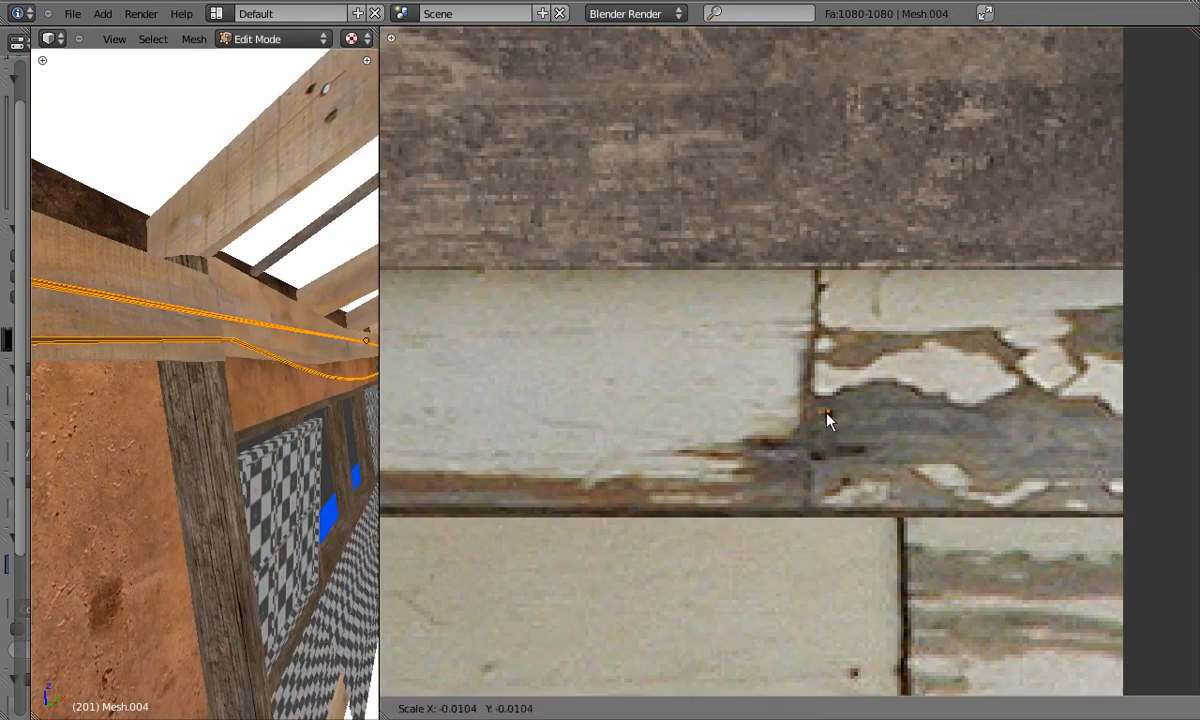
left_click(951, 513)
scroll(198, 343, "up", 3)
key("Tab")
key("Tab")
key("g")
left_click(848, 486)
key("Tab")
scroll(204, 347, "down", 3)
Shift the cables' UV cluster once more to adjust their colour, and widen the 3D view to inspect the result.
key("Tab")
scroll(920, 470, "up", 1)
key("g")
middle_click_drag(204, 350, 377, 423)
left_click(946, 486)
key("Tab")
scroll(209, 386, "down", 3)
left_click_drag(377, 423, 986, 425)
middle_click_drag(560, 395, 536, 407)
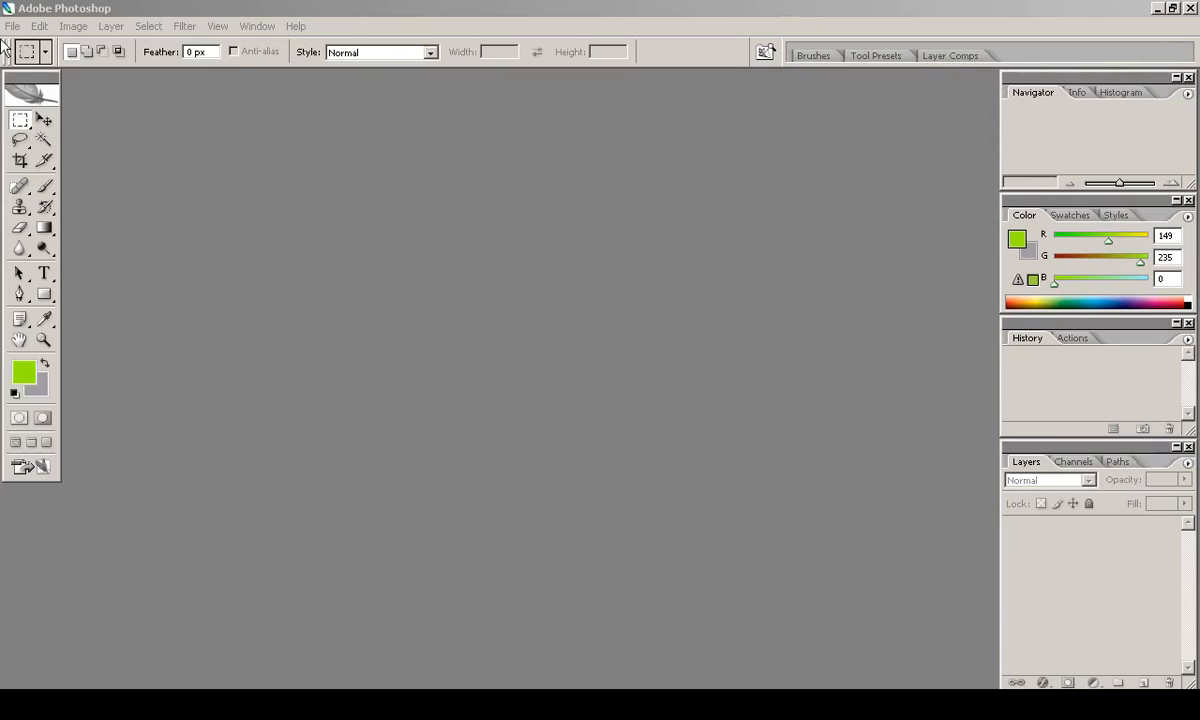
In Adobe Photoshop, create a new document 1024 pixels wide and 1024 pixels high.
left_click(13, 26)
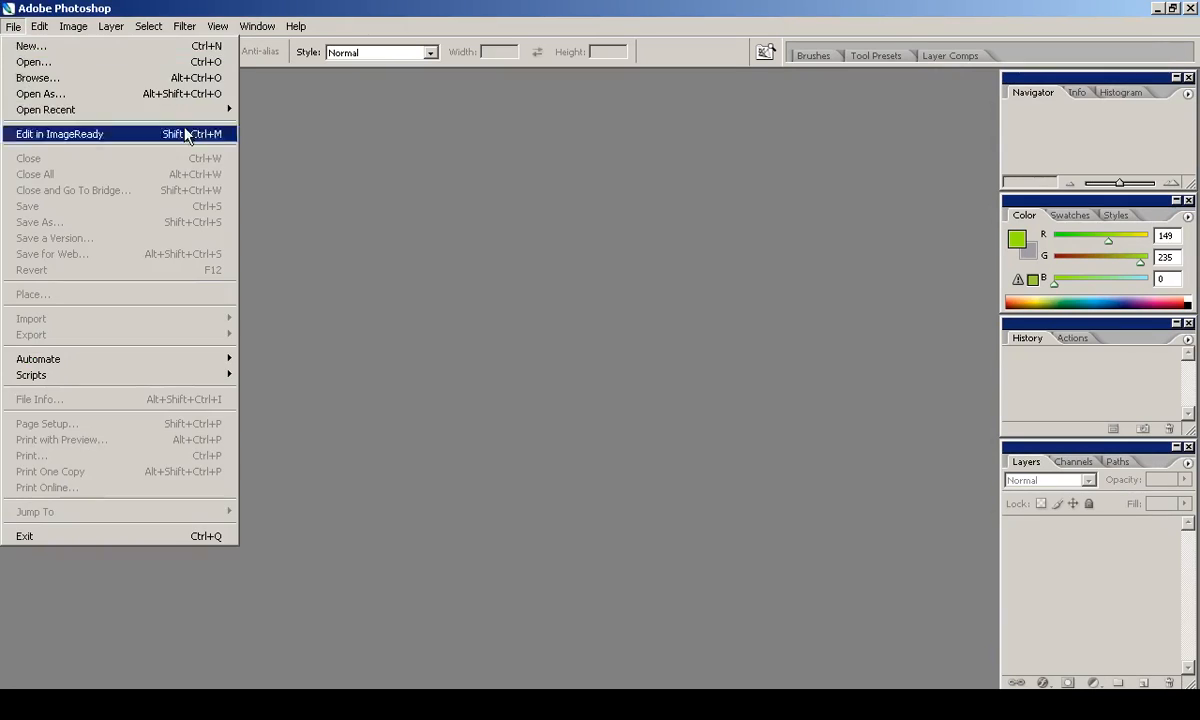
left_click(90, 50)
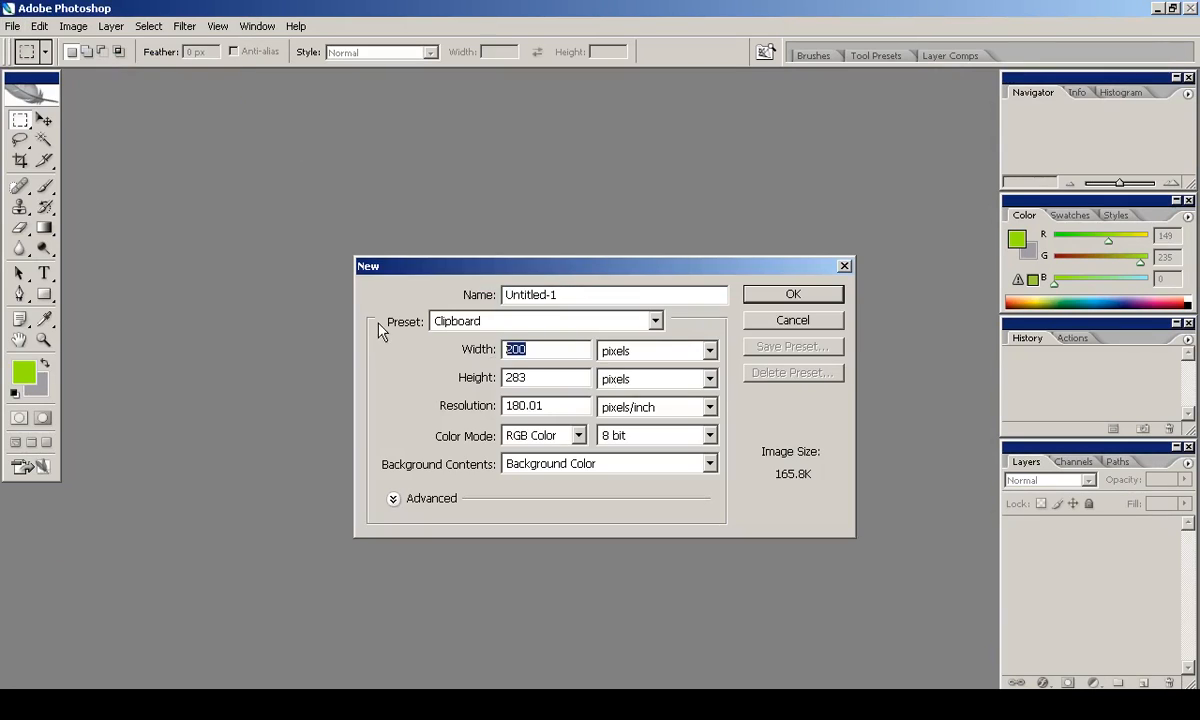
type("1024")
key("Tab")
type("79")
key("BackSpace")
key("BackSpace")
type("1024")
key("Return")
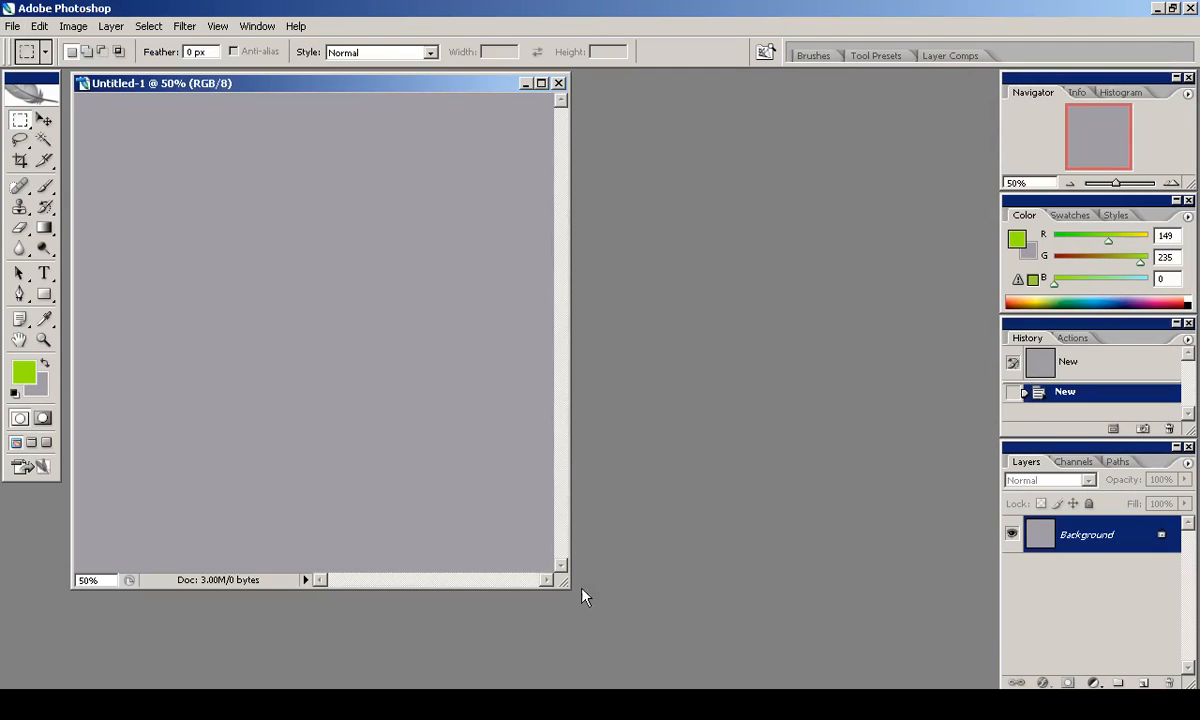
Enlarge the document window, set the foreground colour to white, and fill the background with it using the Paint Bucket.
left_click_drag(563, 582, 740, 651)
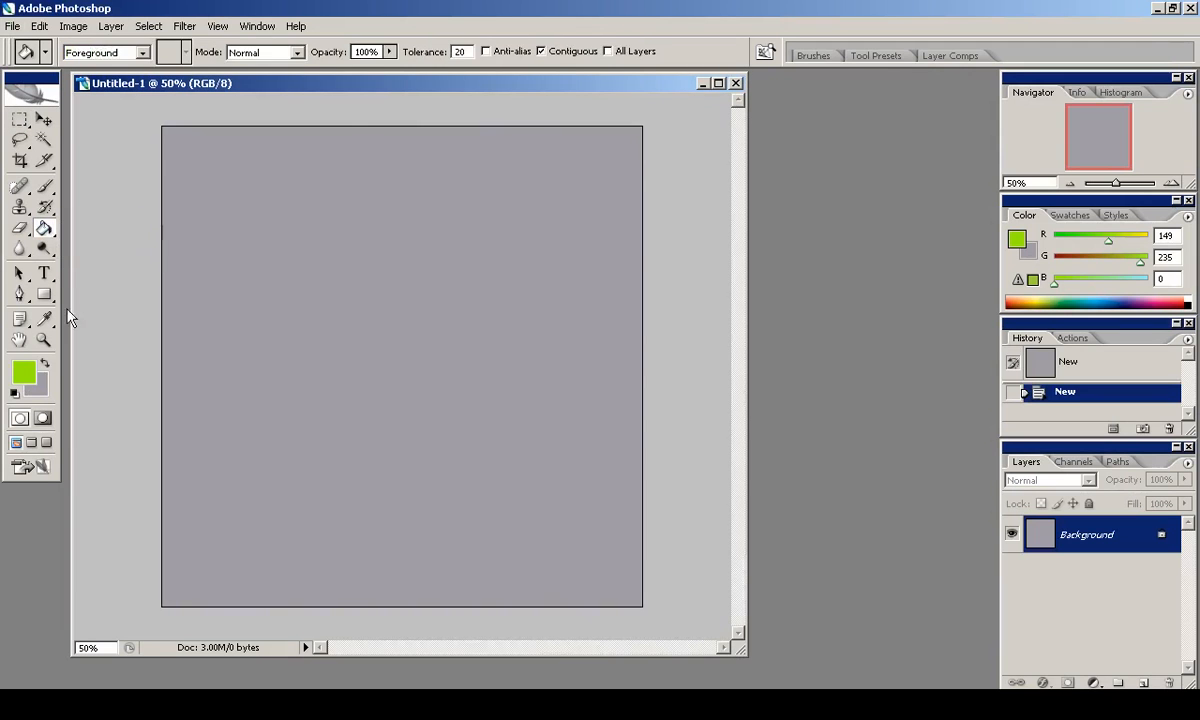
left_click(30, 372)
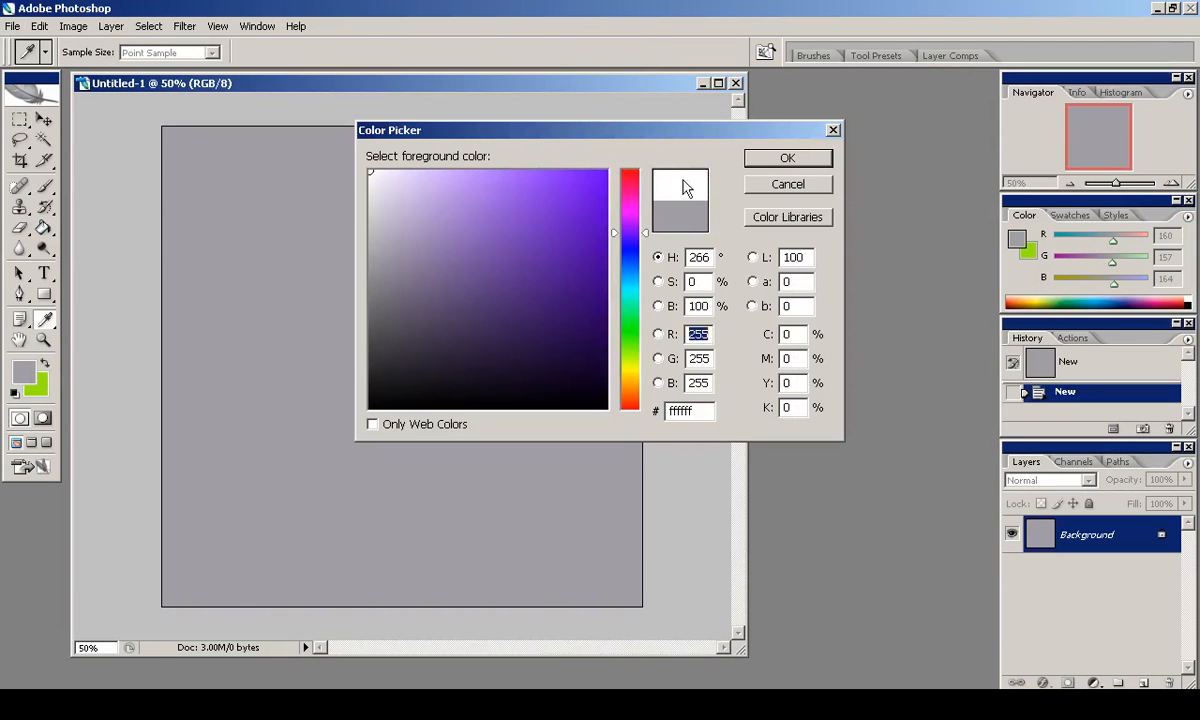
left_click(778, 161)
left_click_drag(544, 246, 267, 112)
left_click(790, 155)
key("g")
left_click(412, 260)
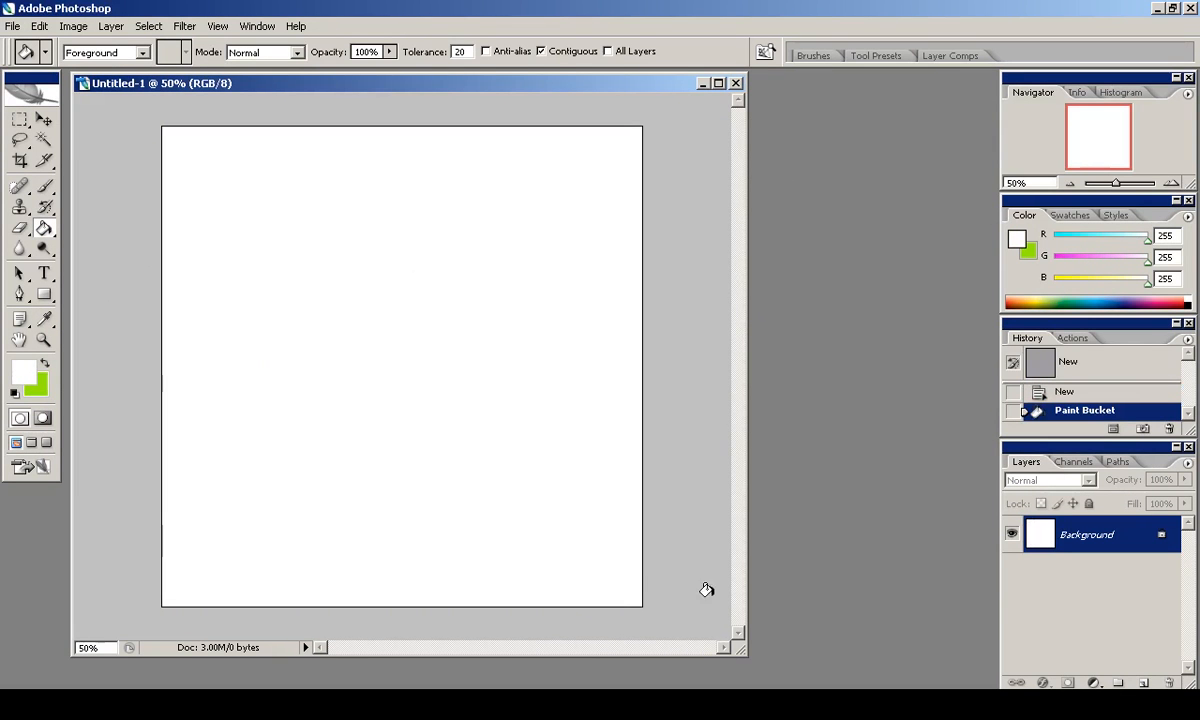
Start opening an image file and browse from the desktop to the wood_sheets folder inside tutorial/texLib.
left_click(825, 702)
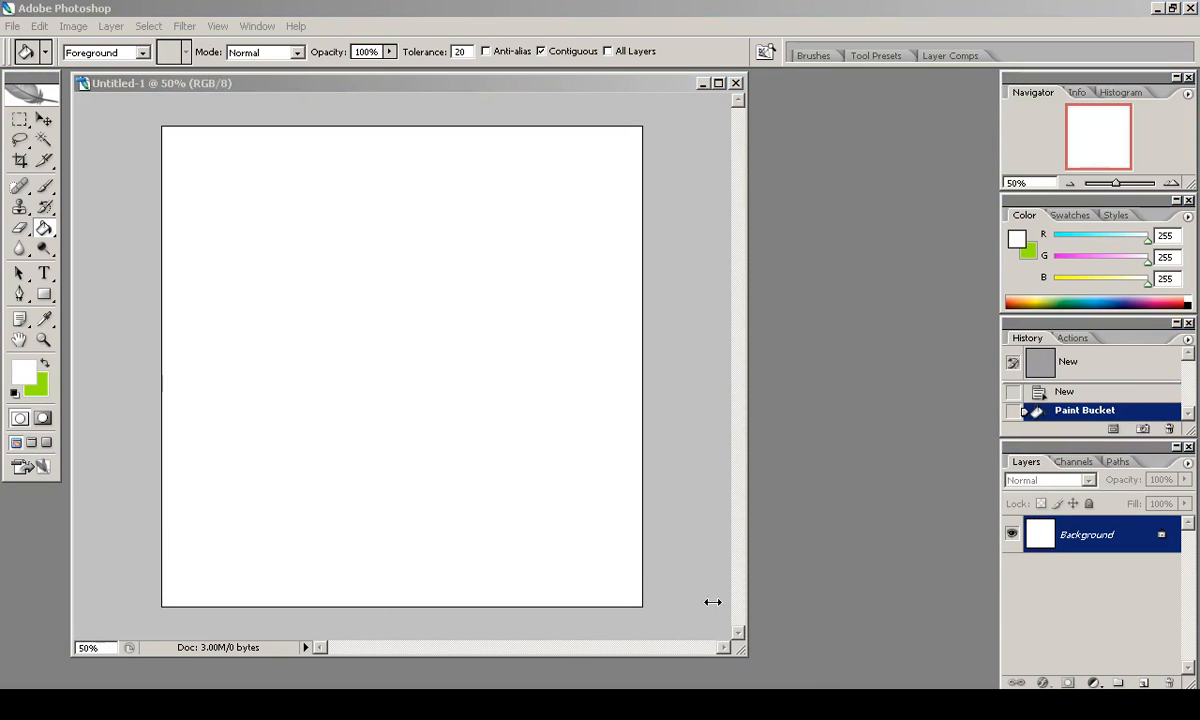
mouse_move(777, 712)
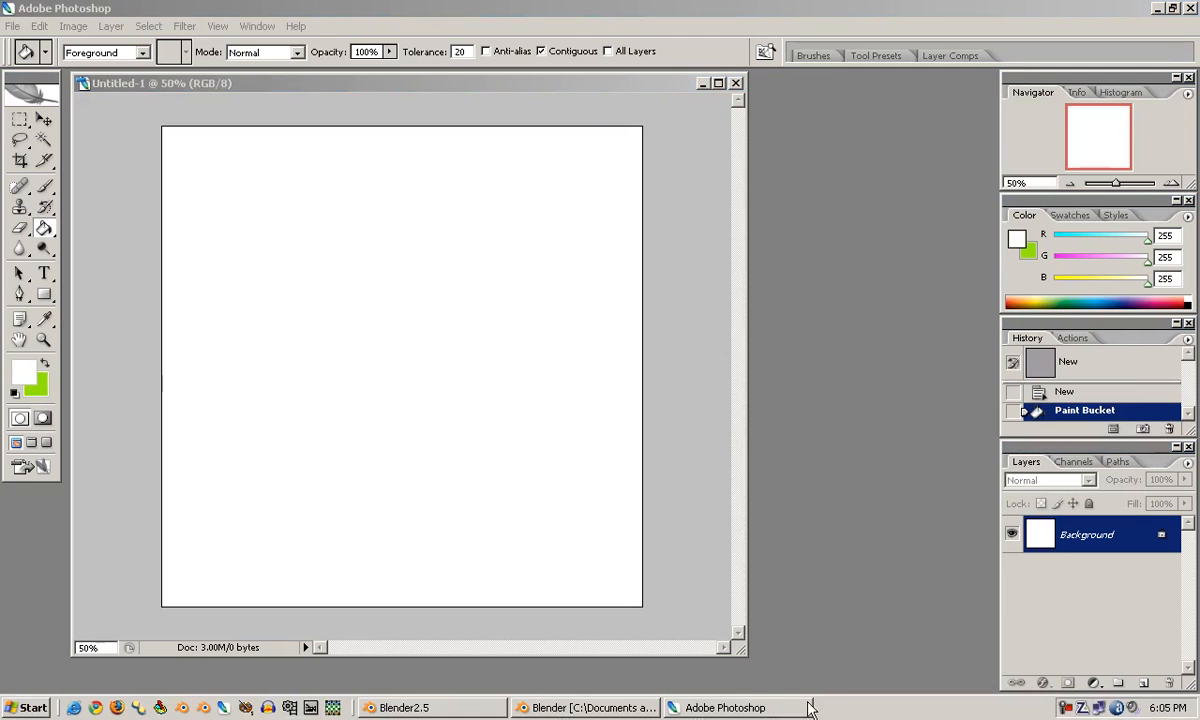
left_click_drag(480, 86, 487, 94)
left_click(12, 26)
left_click(30, 54)
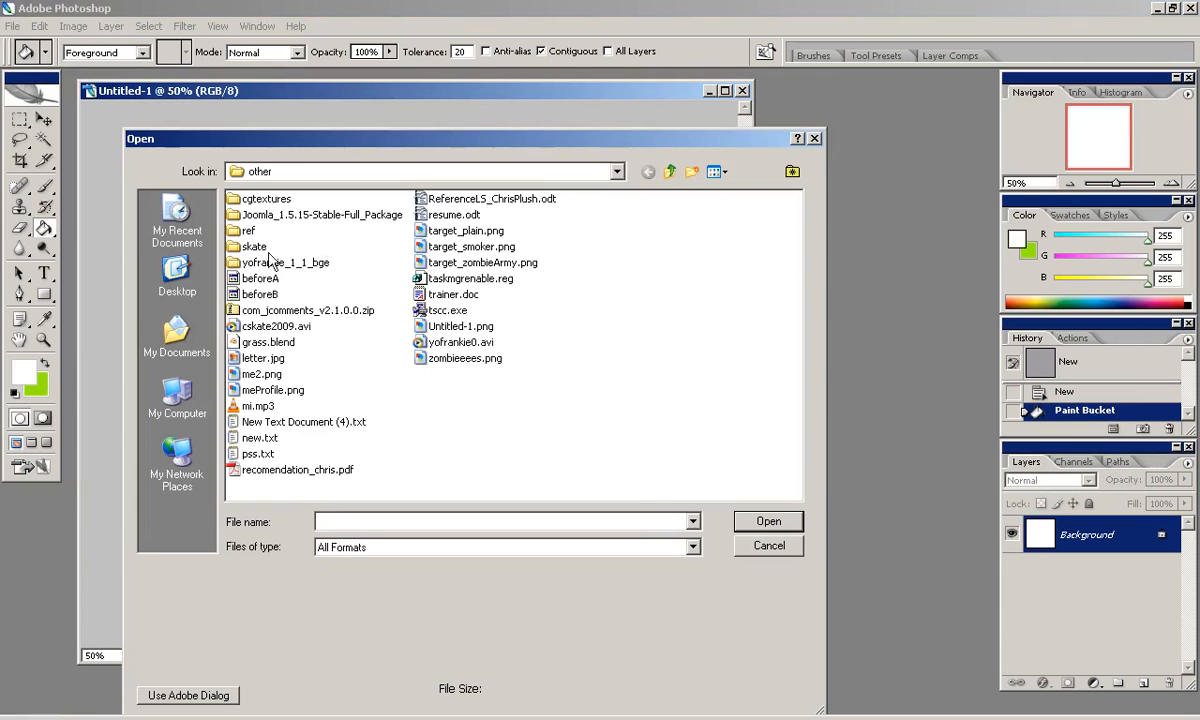
left_click(176, 275)
double_click(257, 358)
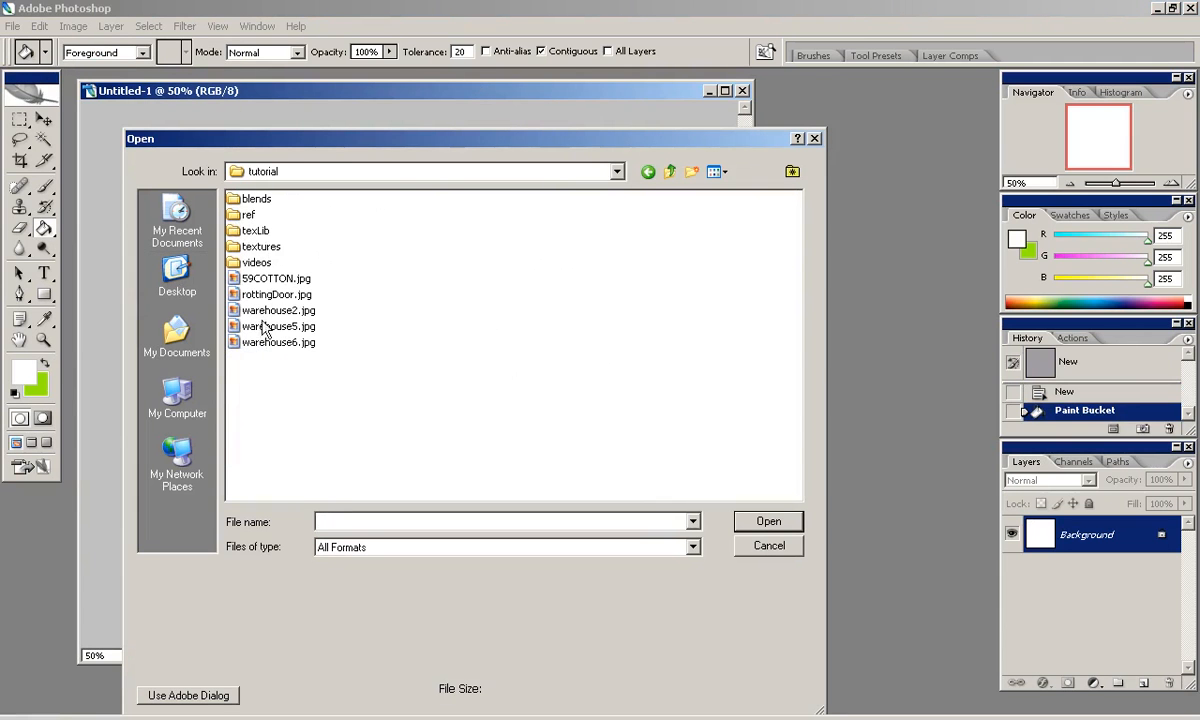
double_click(258, 232)
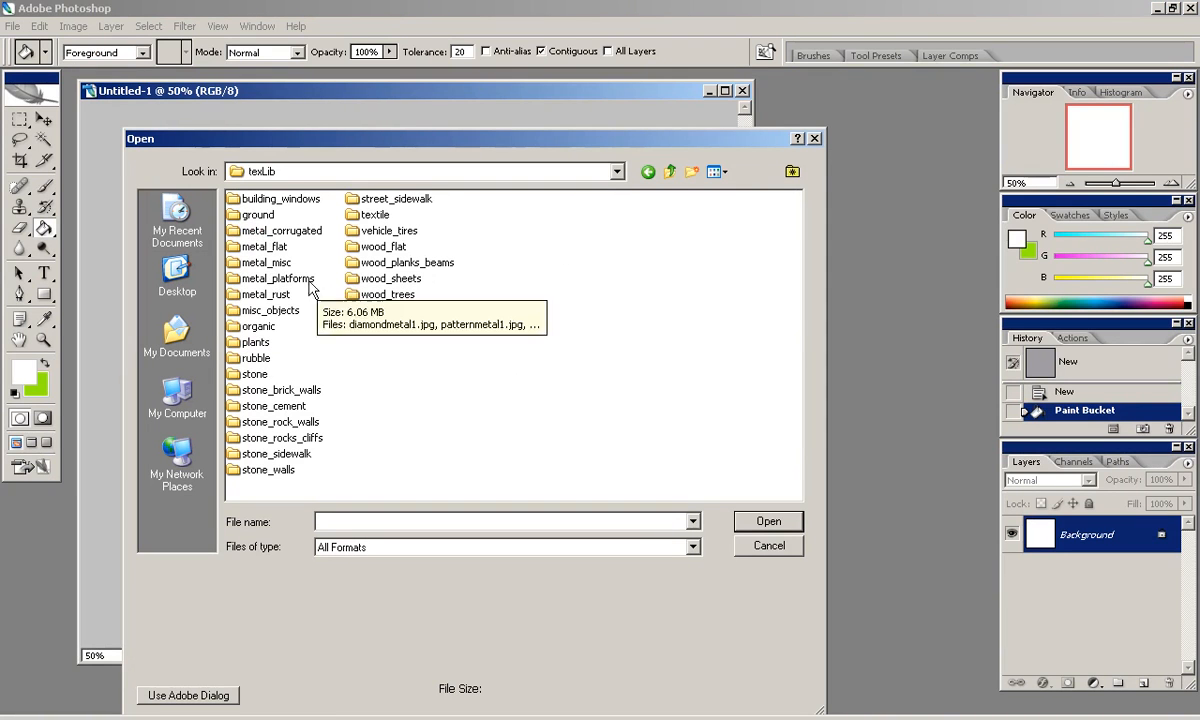
double_click(390, 279)
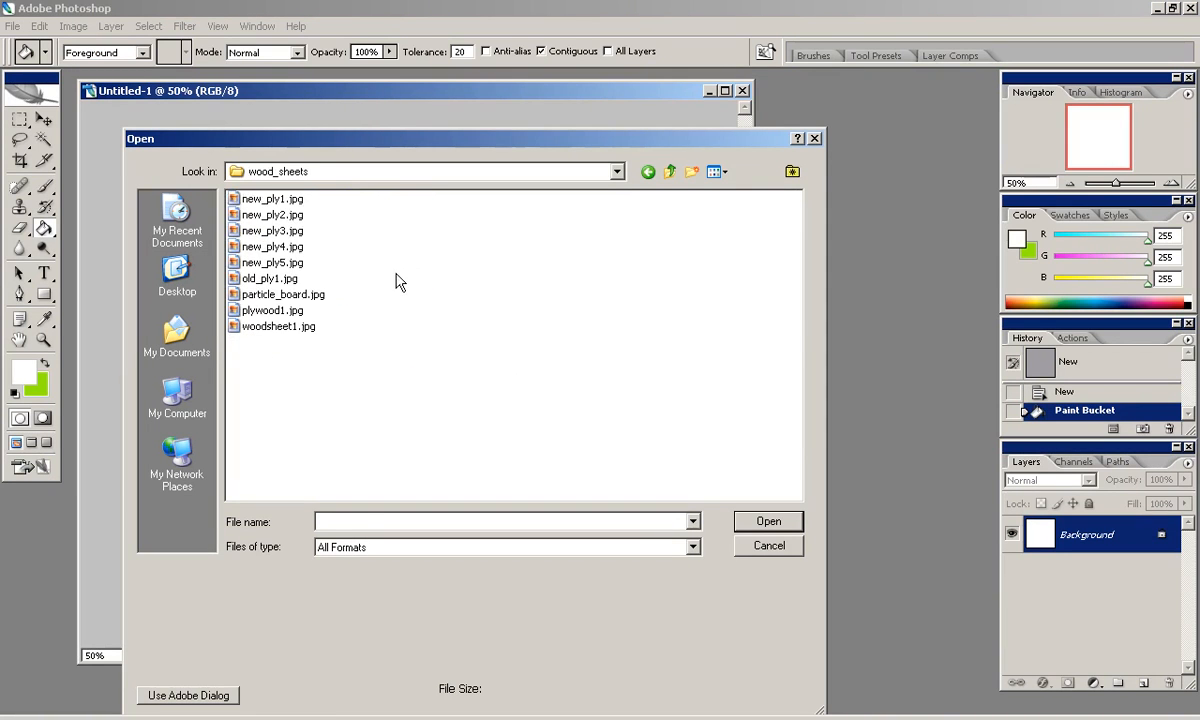
Preview the plywood, particle board and wood sheet images in the wood_sheets folder to find a suitable texture.
left_click(293, 200)
left_click(280, 214)
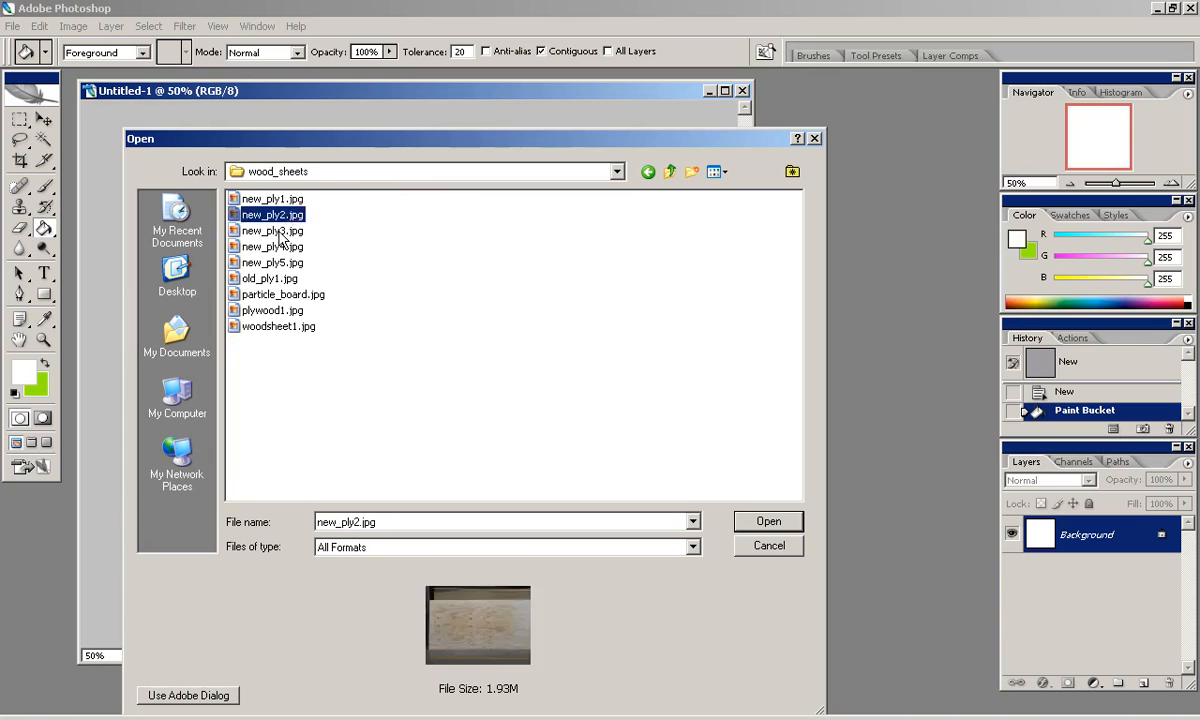
left_click(280, 232)
left_click(274, 247)
left_click(265, 263)
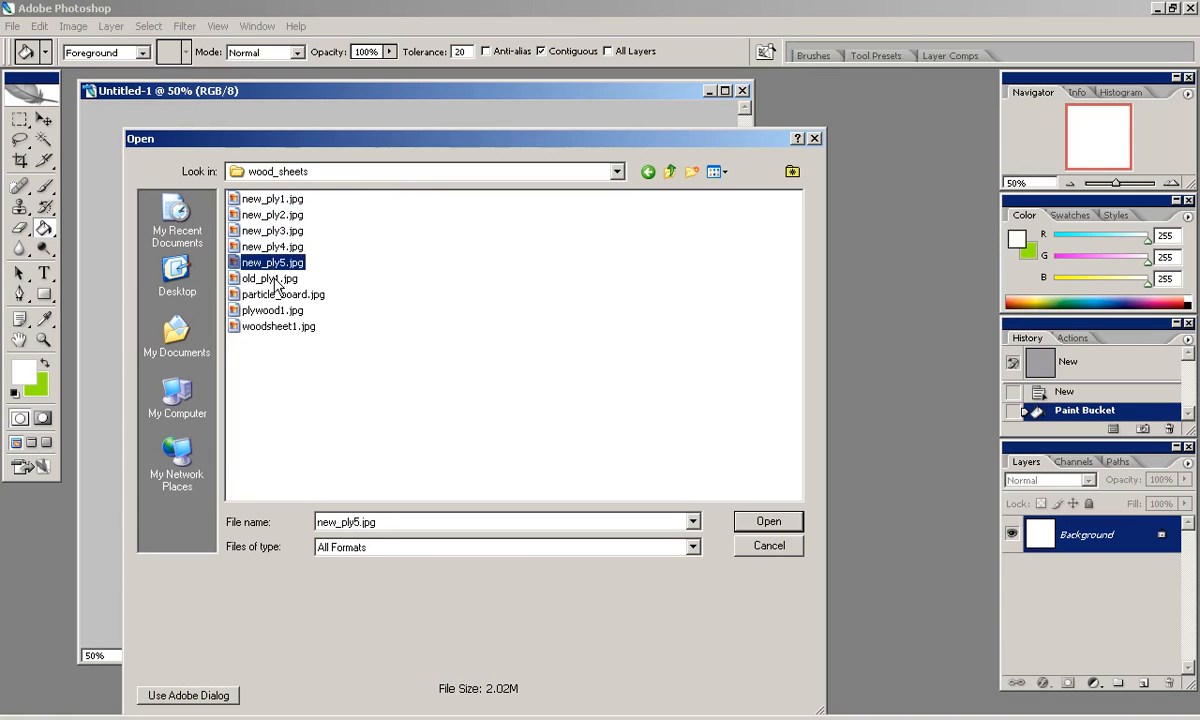
left_click(276, 281)
left_click(281, 296)
left_click(281, 311)
left_click(281, 295)
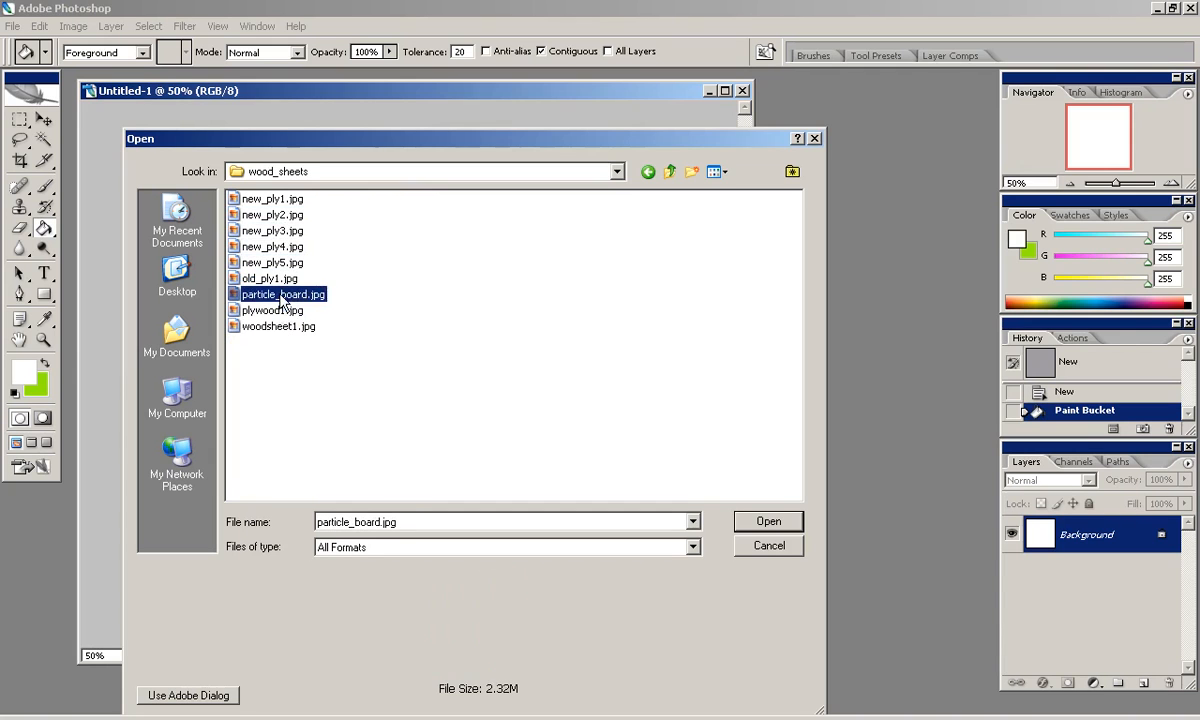
left_click(281, 327)
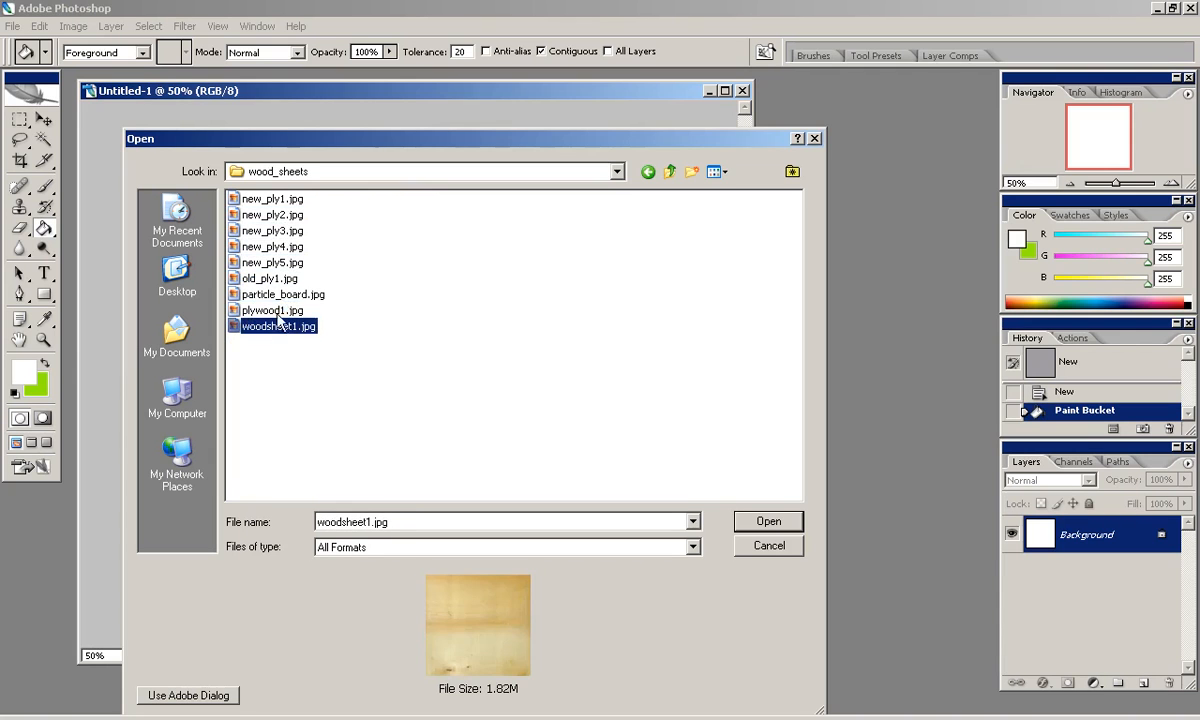
left_click(279, 311)
left_click(279, 295)
Open old_ply1.jpg and enlarge its window around the whole image.
left_click(279, 279)
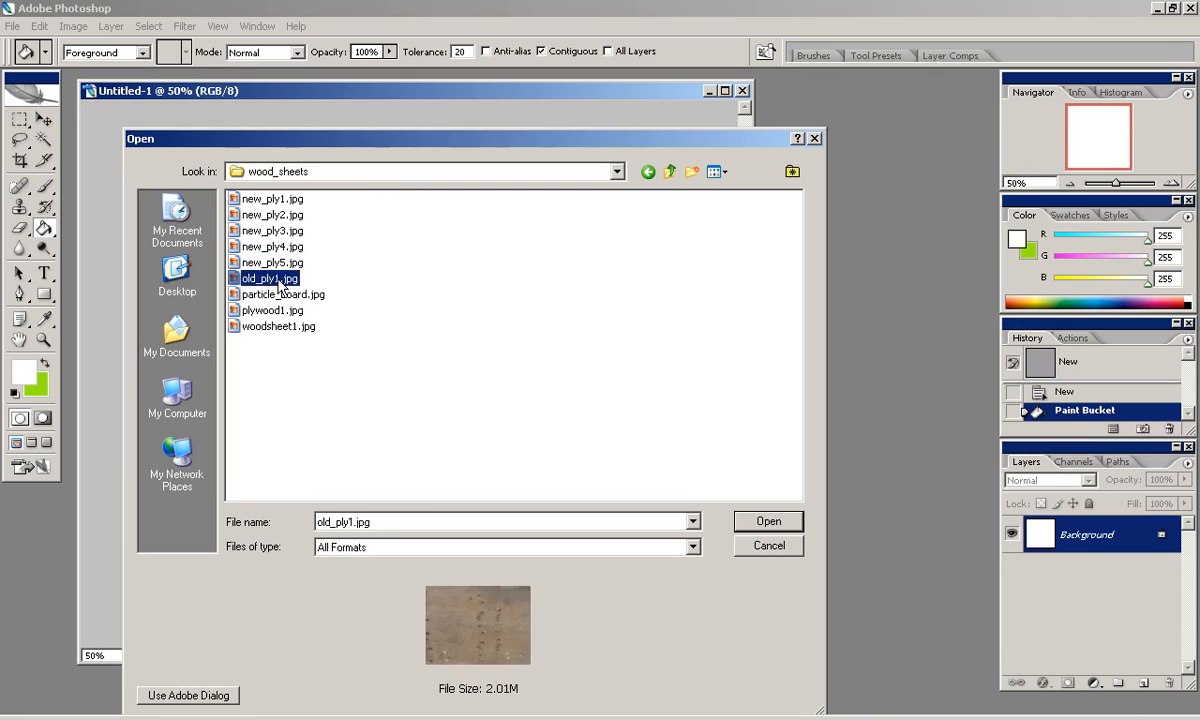
double_click(279, 281)
left_click_drag(727, 567, 843, 656)
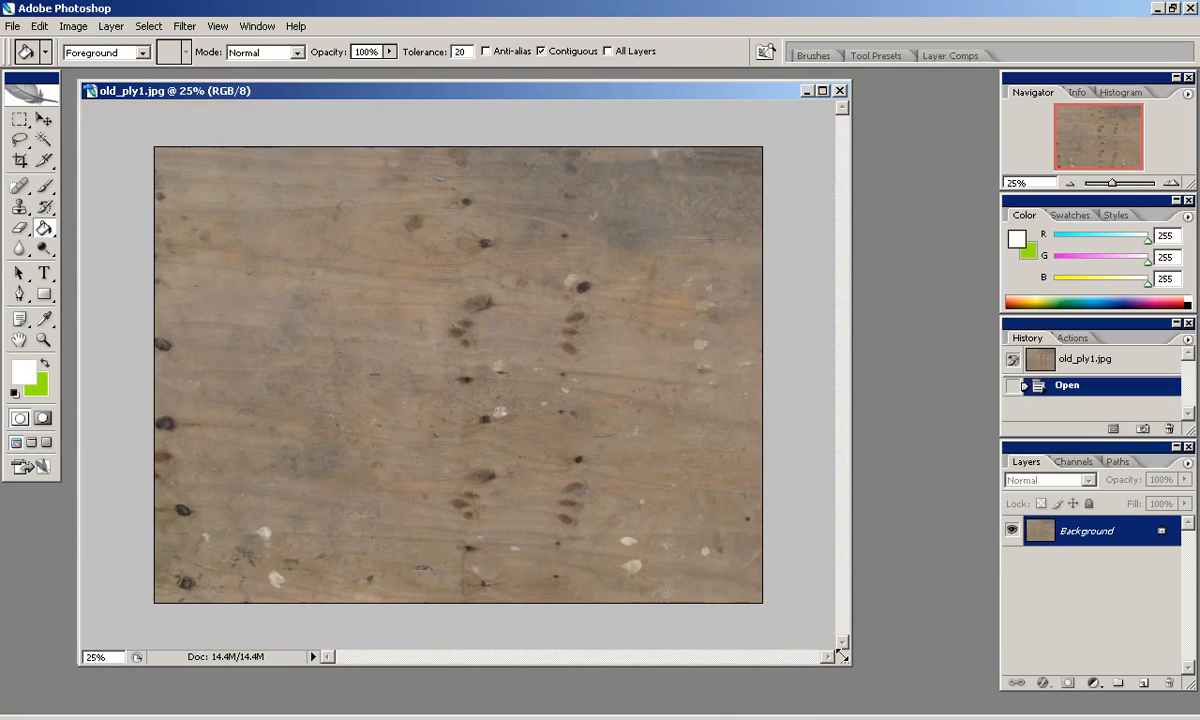
left_click(184, 26)
mouse_move(268, 418)
left_click(418, 487)
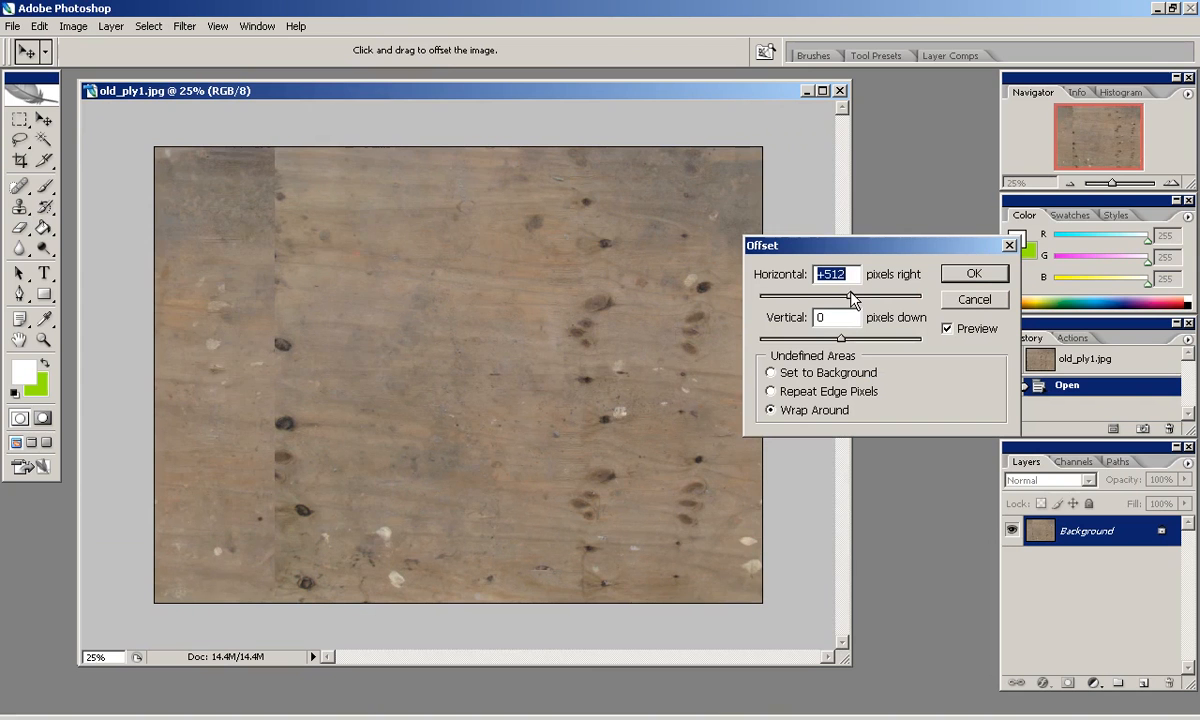
left_click(965, 301)
Copy the entire old_ply1.jpg image and paste it as a new layer into the blank white document.
key("ctrl+a")
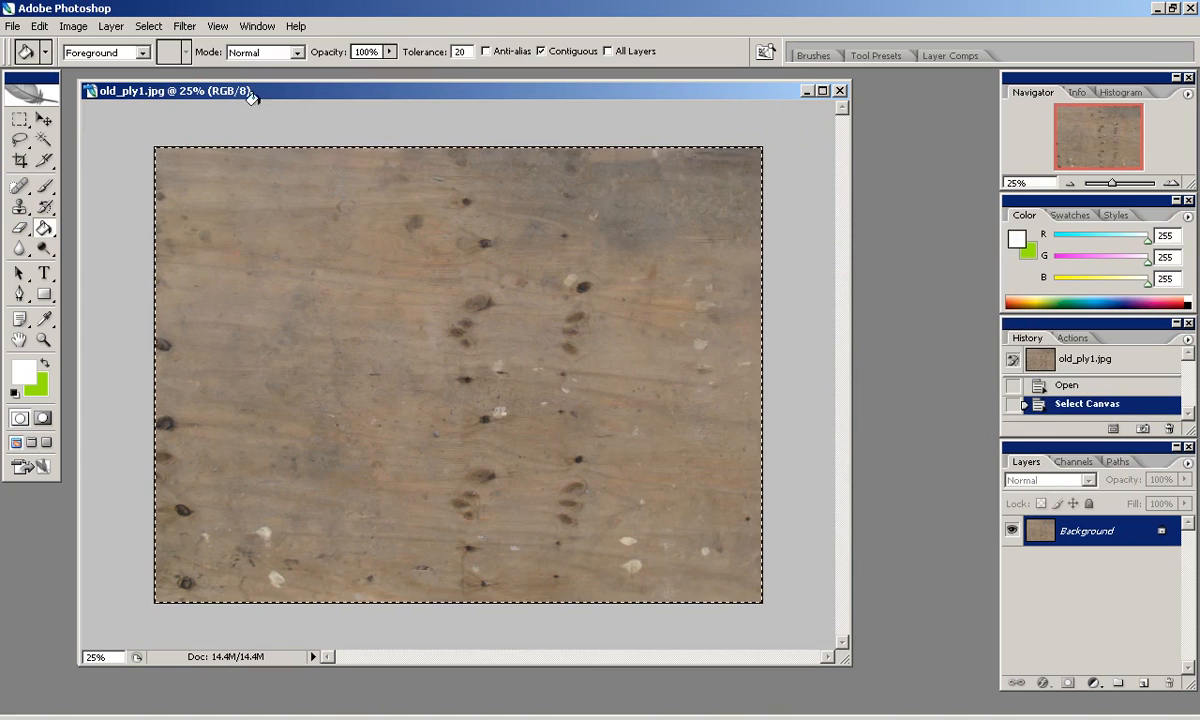
key("ctrl+d")
key("m")
left_click(73, 26)
left_click(100, 134)
left_click_drag(960, 264, 782, 264)
left_click(1067, 397)
key("ctrl+a")
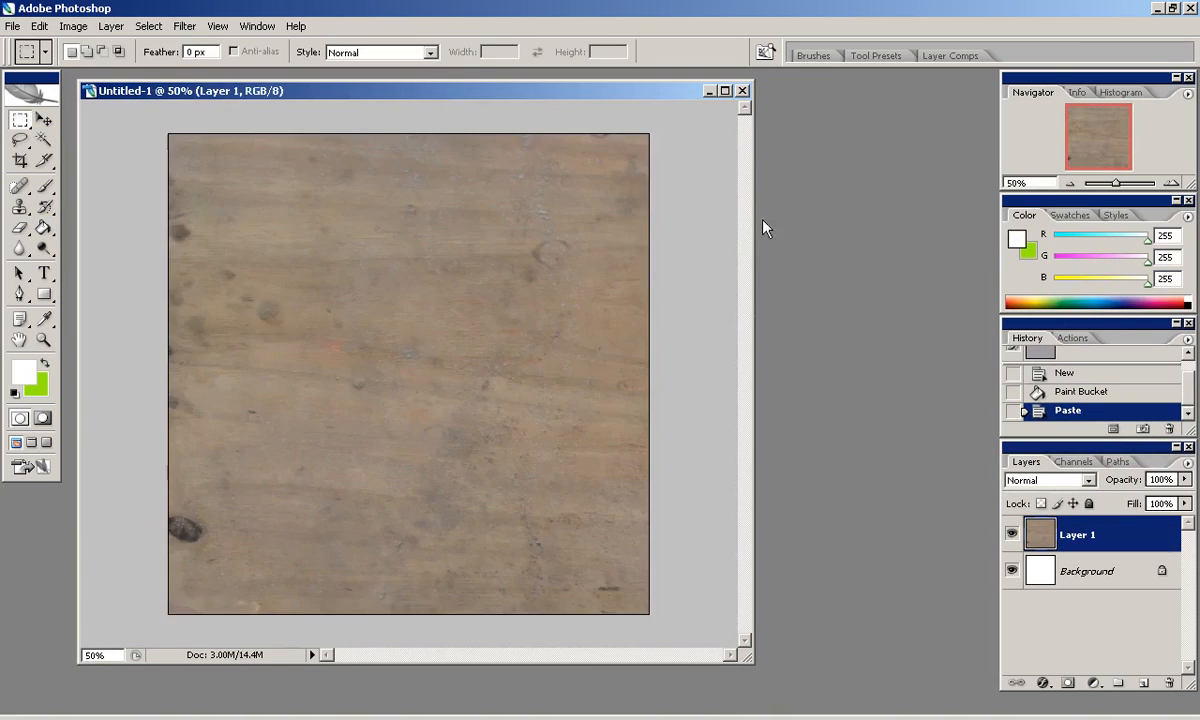
Scale down the pasted plywood layer with Free Transform and position it so it fills the square canvas.
key("ctrl+minus")
key("ctrl+t")
left_click_drag(250, 221, 475, 389, "alt+shift")
left_click_drag(617, 457, 395, 290)
left_click_drag(611, 488, 638, 539)
left_click_drag(572, 479, 509, 479)
key("Return")
key("ctrl+plus")
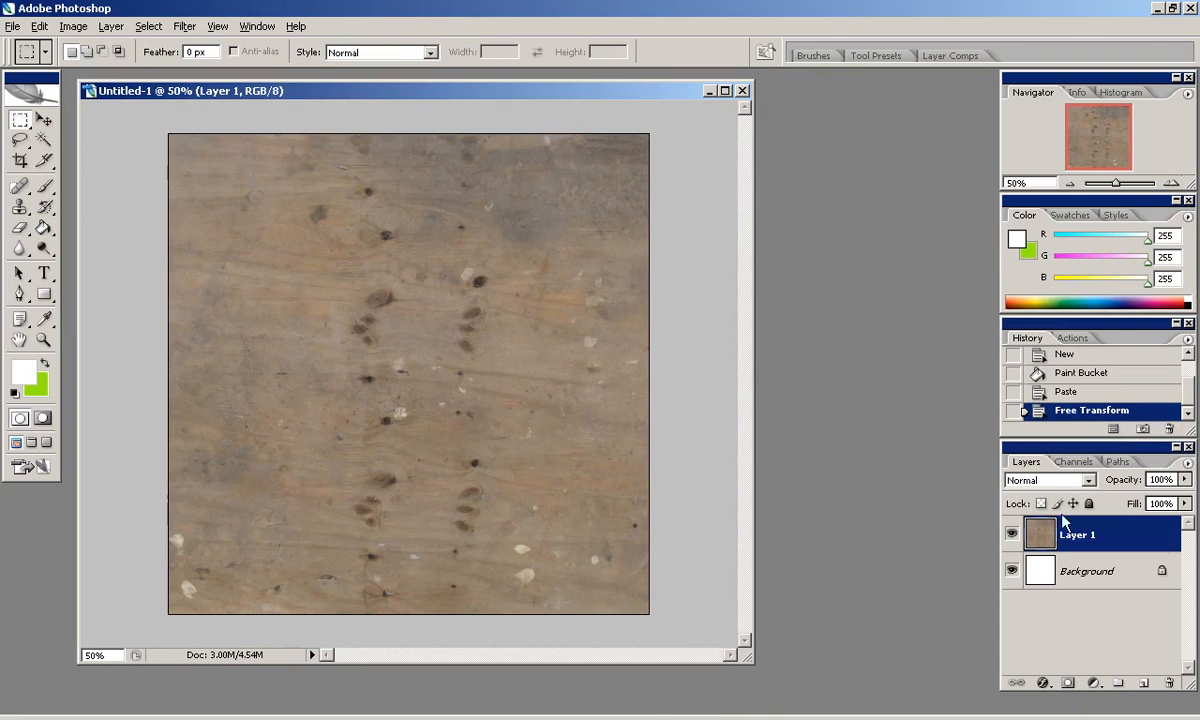
Trim the wood layer's overhang to the canvas edges and clear the selection.
left_click_drag(1143, 684, 1143, 684)
key("ctrl+e")
key("ctrl+a")
left_click(73, 26)
left_click(100, 218)
left_click(935, 302)
key("ctrl+plus")
key("ctrl+plus")
key("ctrl+minus")
key("ctrl+minus")
Offset the wood layer horizontally by half its width to bring the tile seam to the middle.
left_click(185, 26)
mouse_move(230, 349)
left_click(418, 413)
left_click(912, 254)
Clone out the vertical seam in the middle of the wood texture with the Clone Stamp at 100% opacity.
left_click(19, 207)
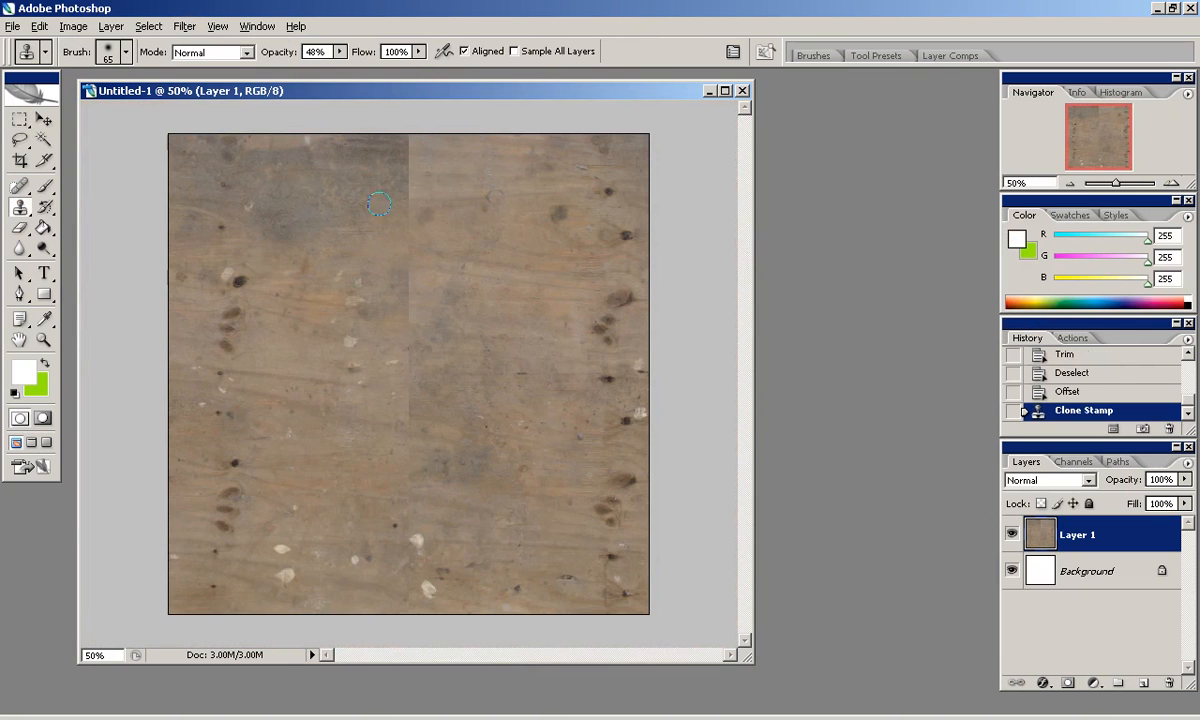
left_click(435, 72)
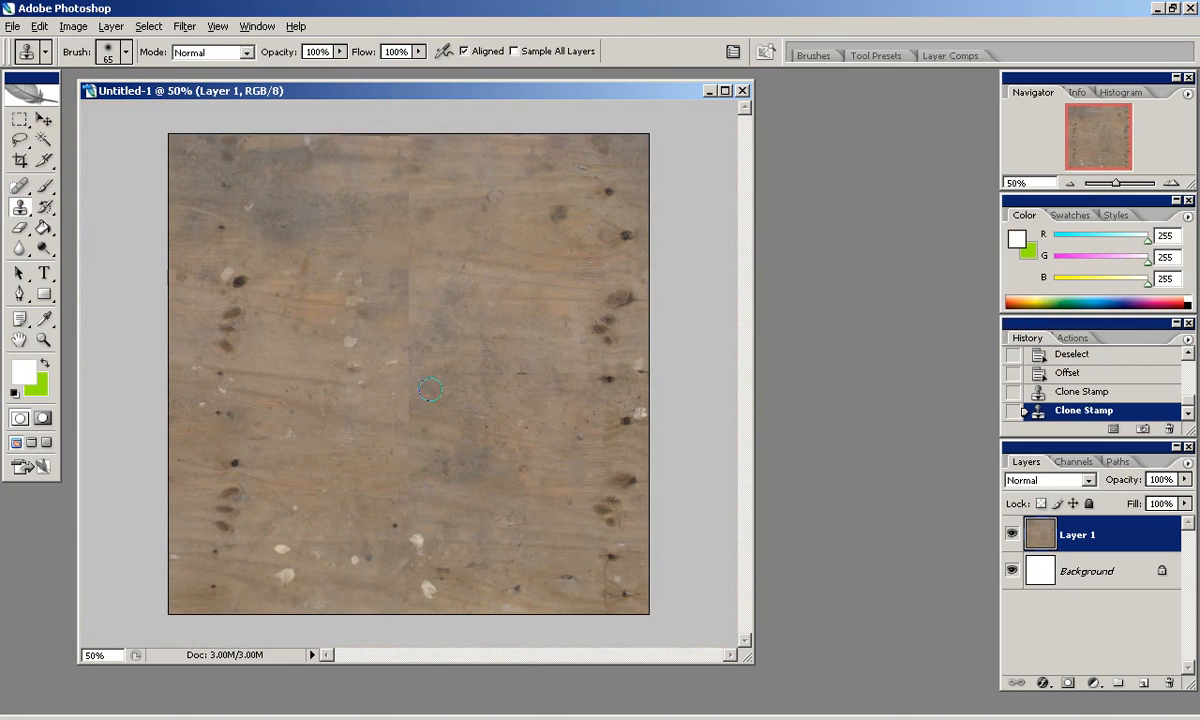
key("ctrl+alt+z")
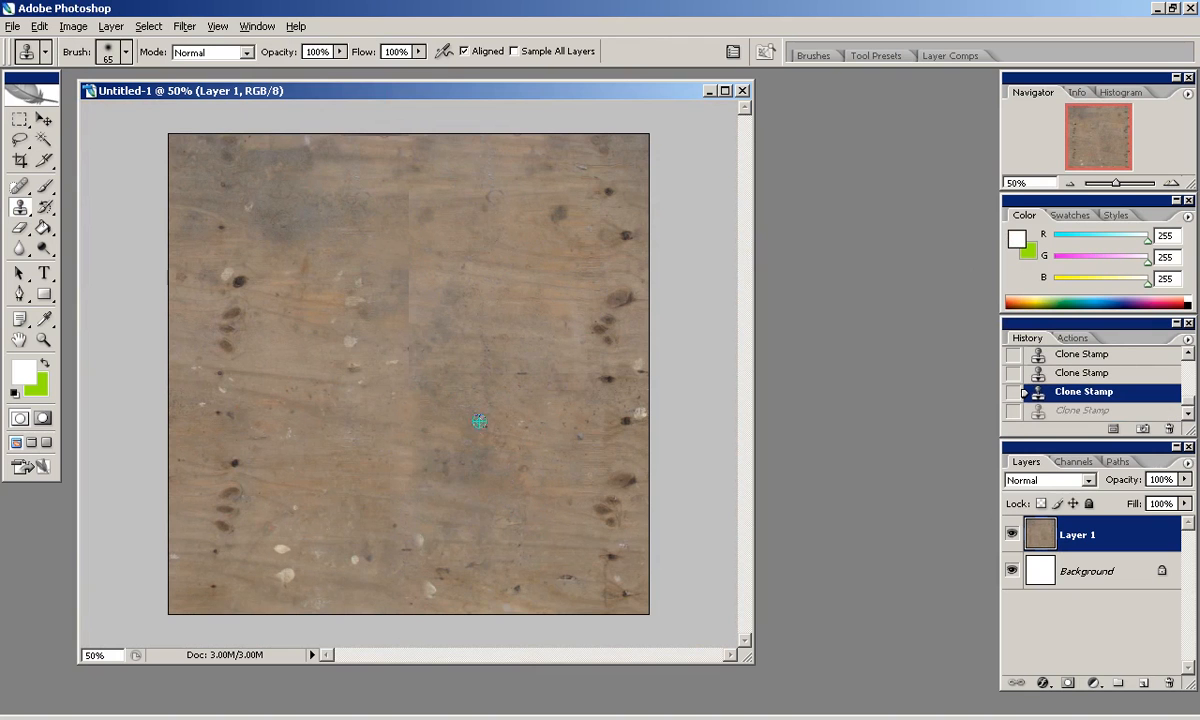
key("ctrl+shift+z")
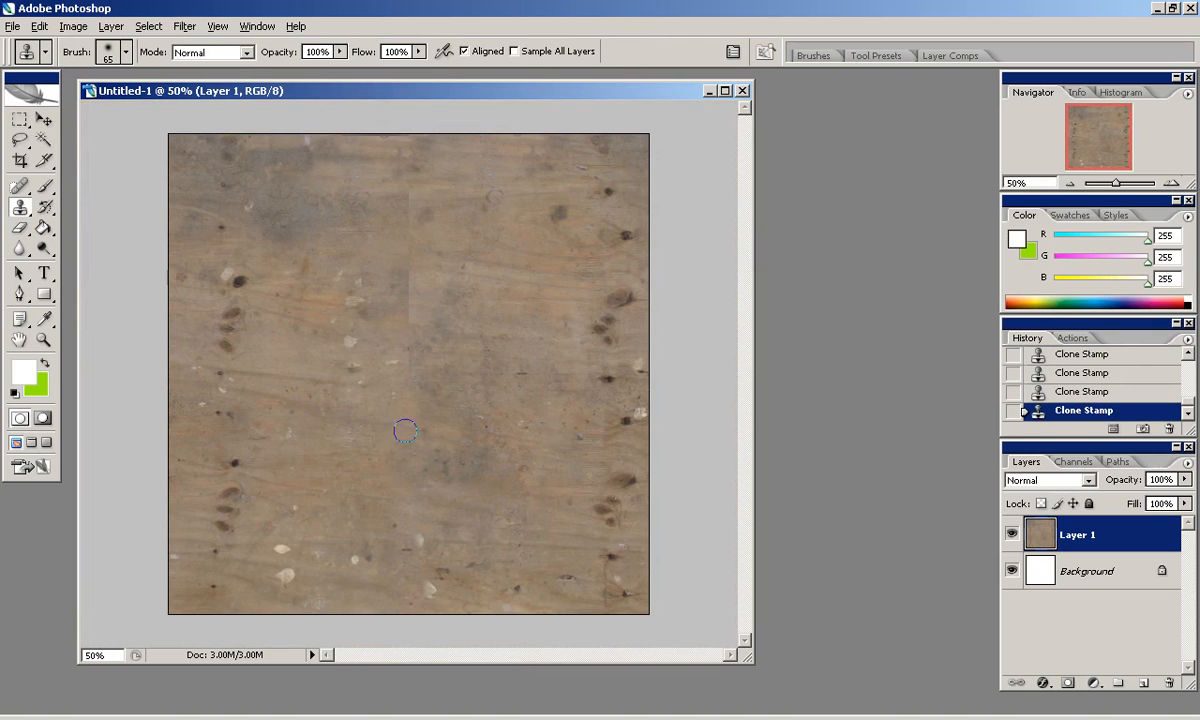
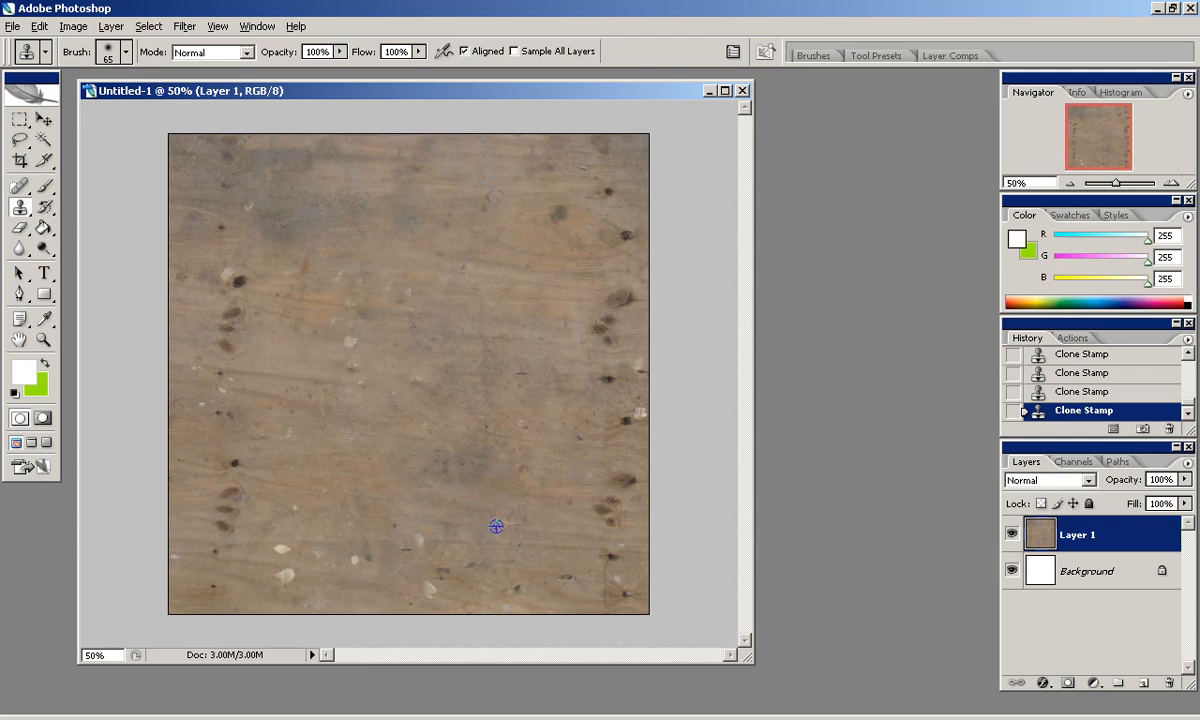
left_click(410, 549)
left_click(348, 555)
left_click(416, 548)
Offset the texture by 0 pixels horizontally and 512 vertically, clone out the remaining seam, and shift it back.
key("ctrl+f")
left_click(184, 26)
mouse_move(225, 338)
left_click(402, 410)
type("0")
key("Tab")
type("512")
left_click(973, 273)
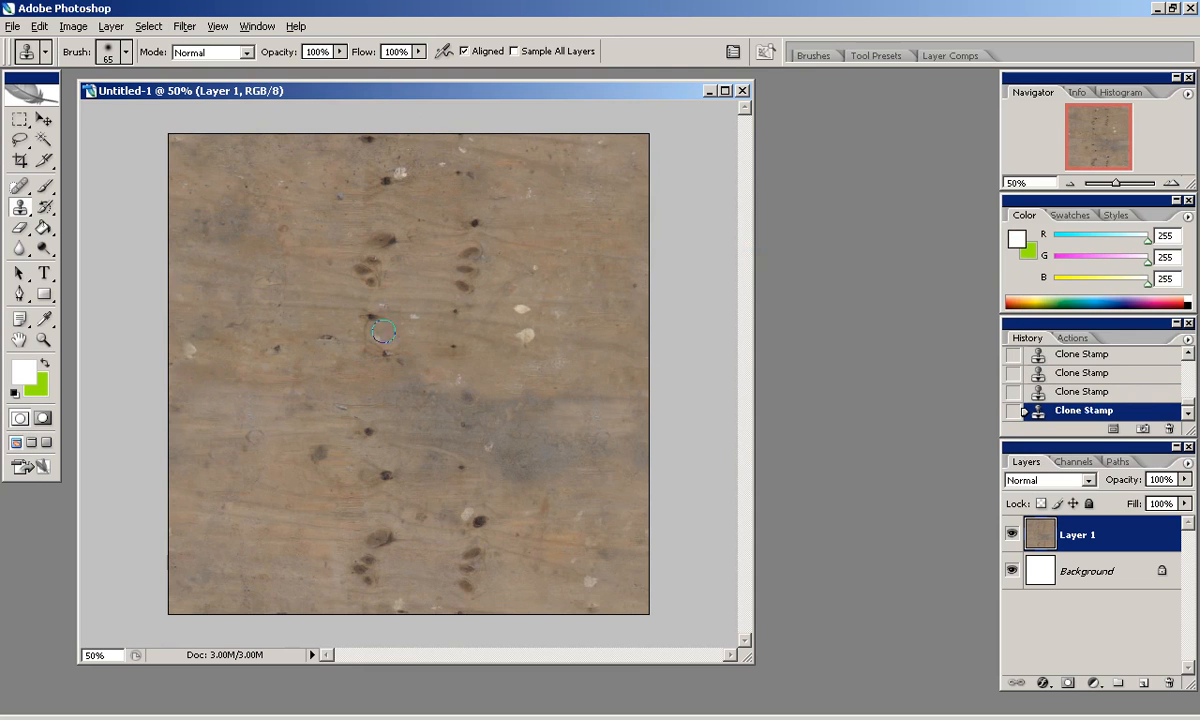
key("ctrl+f")
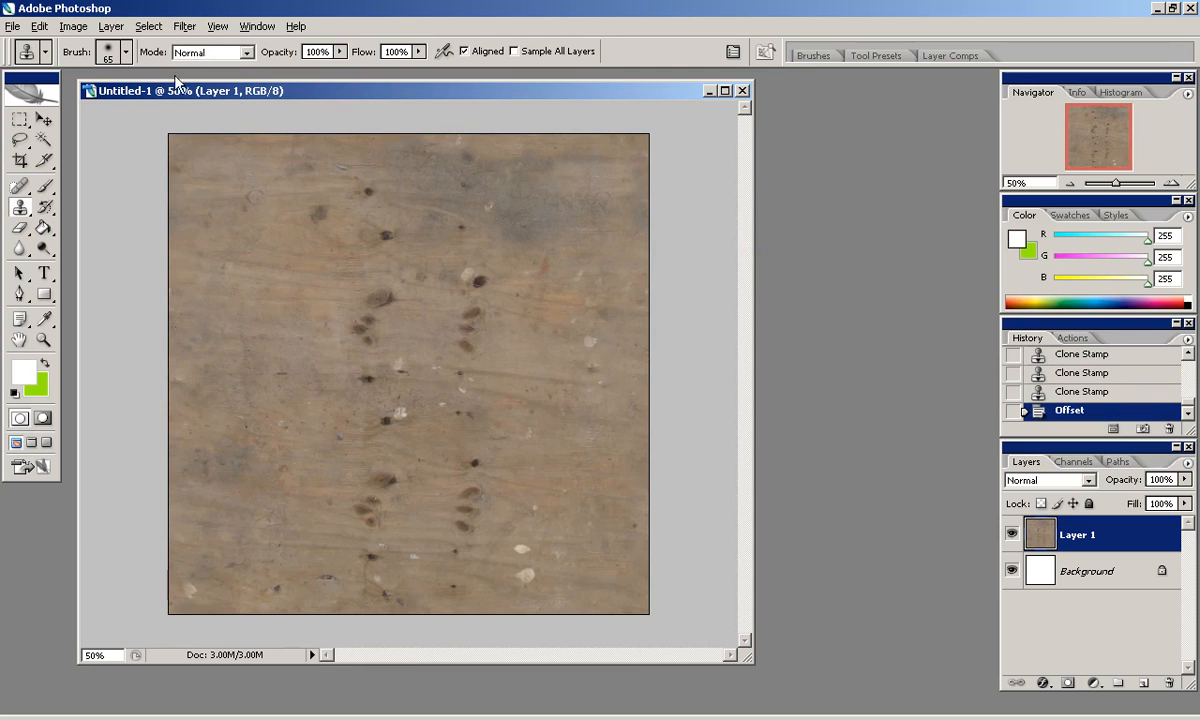
Try the Sharpen filter on the wood layer and compare the result at 100% zoom.
left_click(184, 27)
mouse_move(272, 270)
left_click(424, 272)
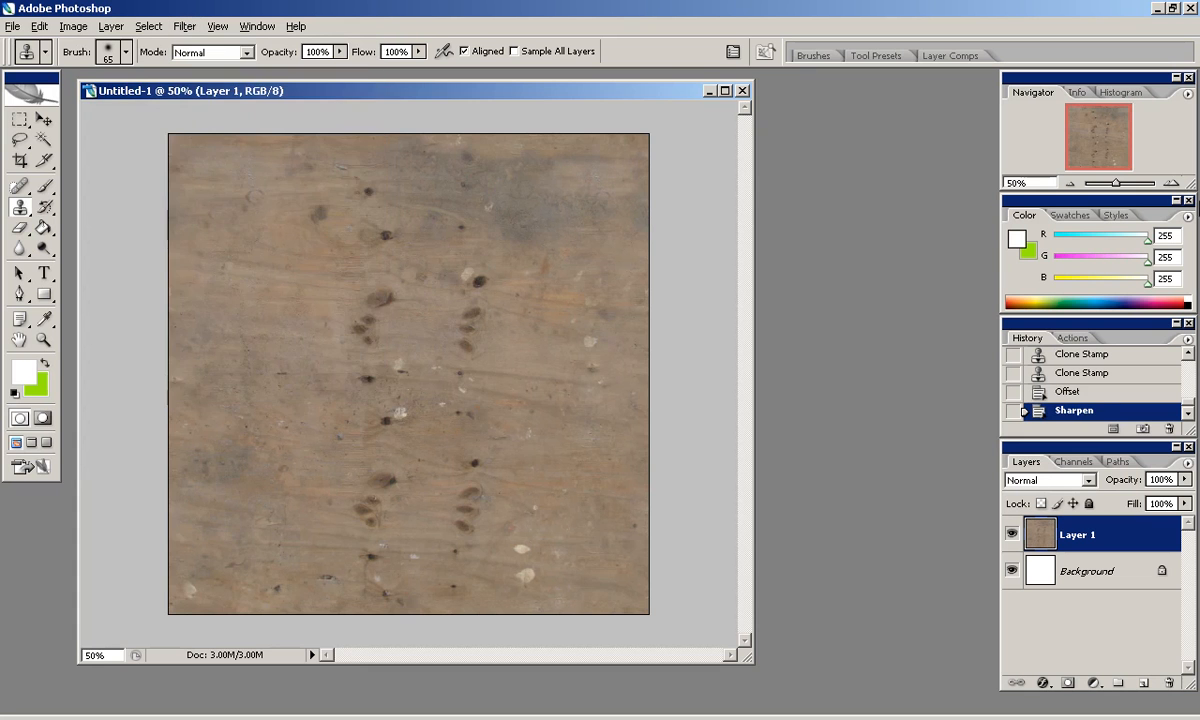
double_click(1171, 184)
left_click_drag(1115, 147, 1150, 116)
key("ctrl+z")
key("ctrl+z")
key("ctrl+z")
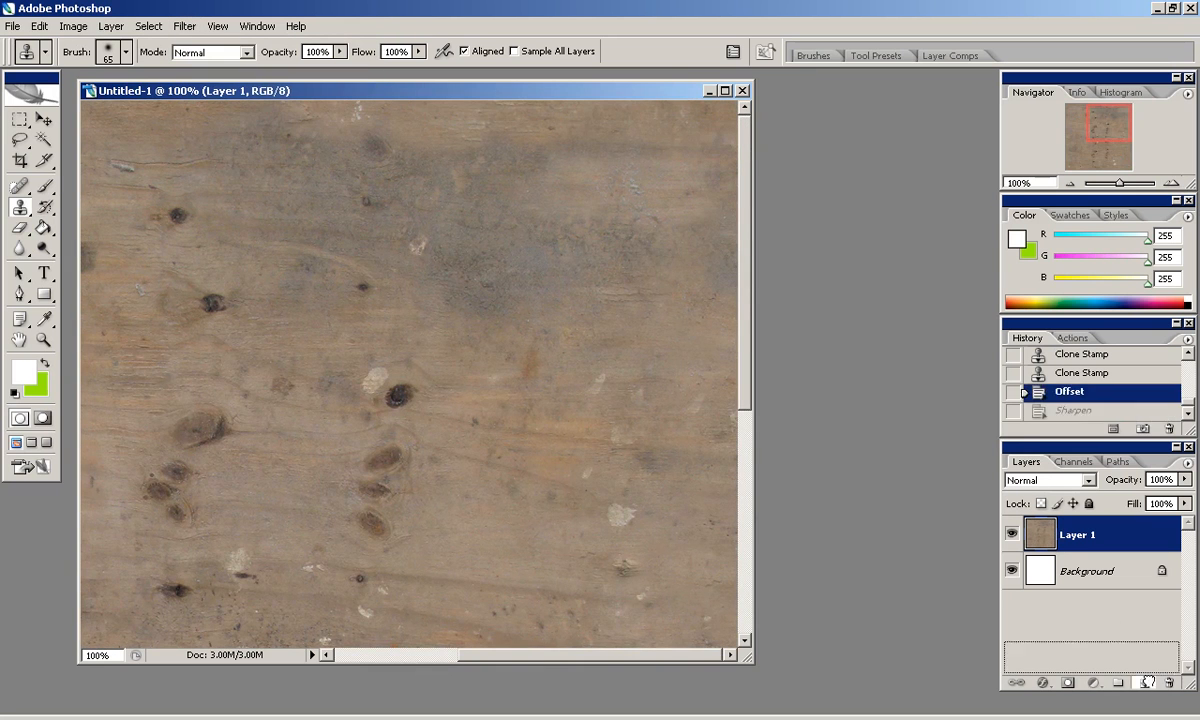
Sharpen a duplicate of the wood layer at reduced fill opacity and merge it down into Layer 1.
key("ctrl+j")
key("ctrl+f")
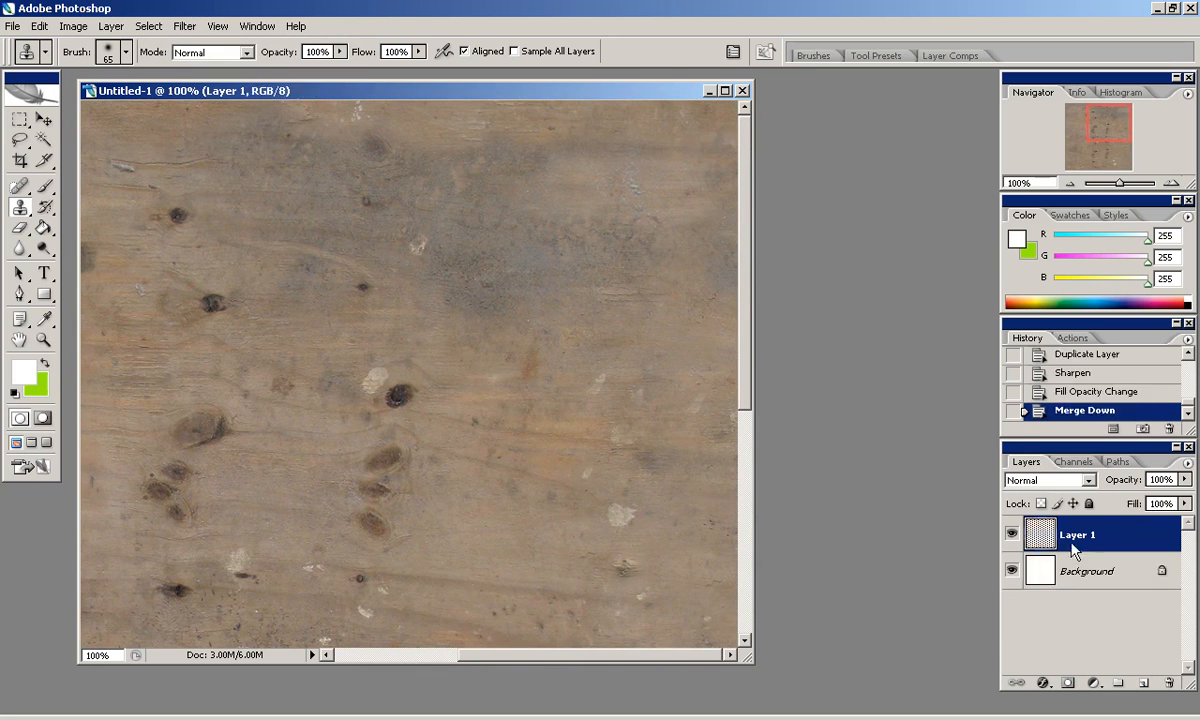
key("ctrl+e")
left_click(1070, 184)
double_click(1173, 184)
Try Auto Levels on the wood layer and undo it.
left_click(73, 27)
mouse_move(107, 72)
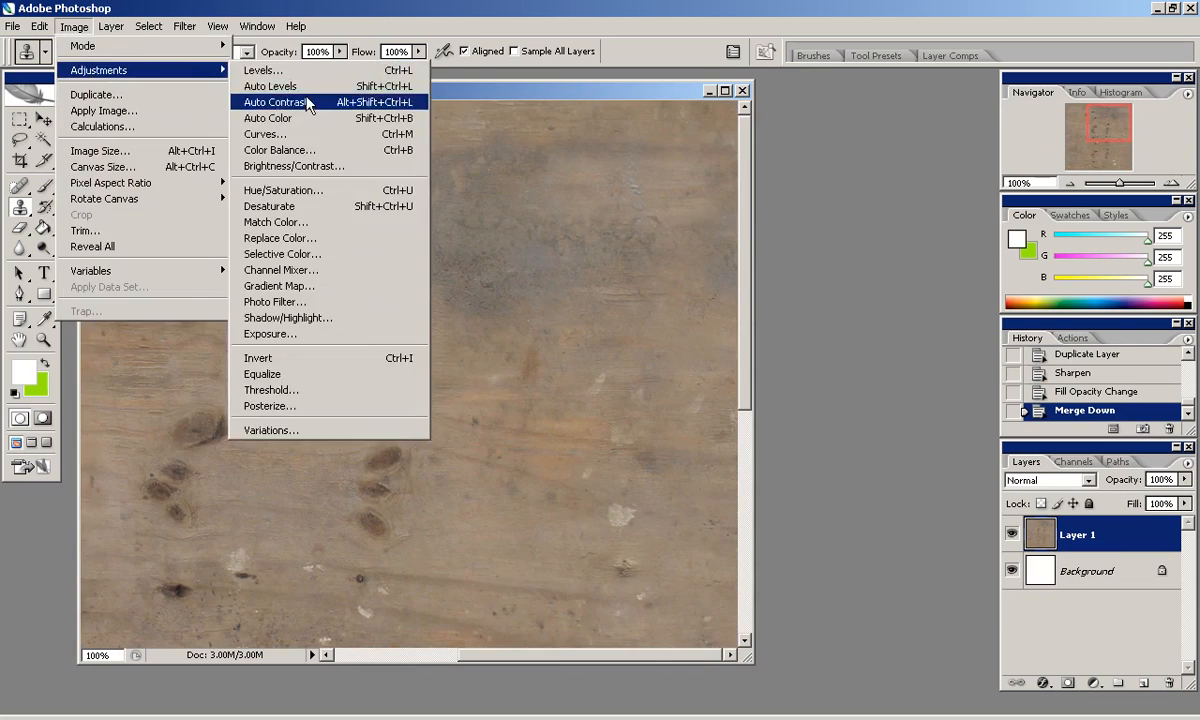
left_click(290, 86)
double_click(1070, 184)
key("ctrl+z")
Increase the wood layer's contrast with Levels, setting the input levels to 17, 1.00 and 237.
key("alt+i")
key("a")
key("l")
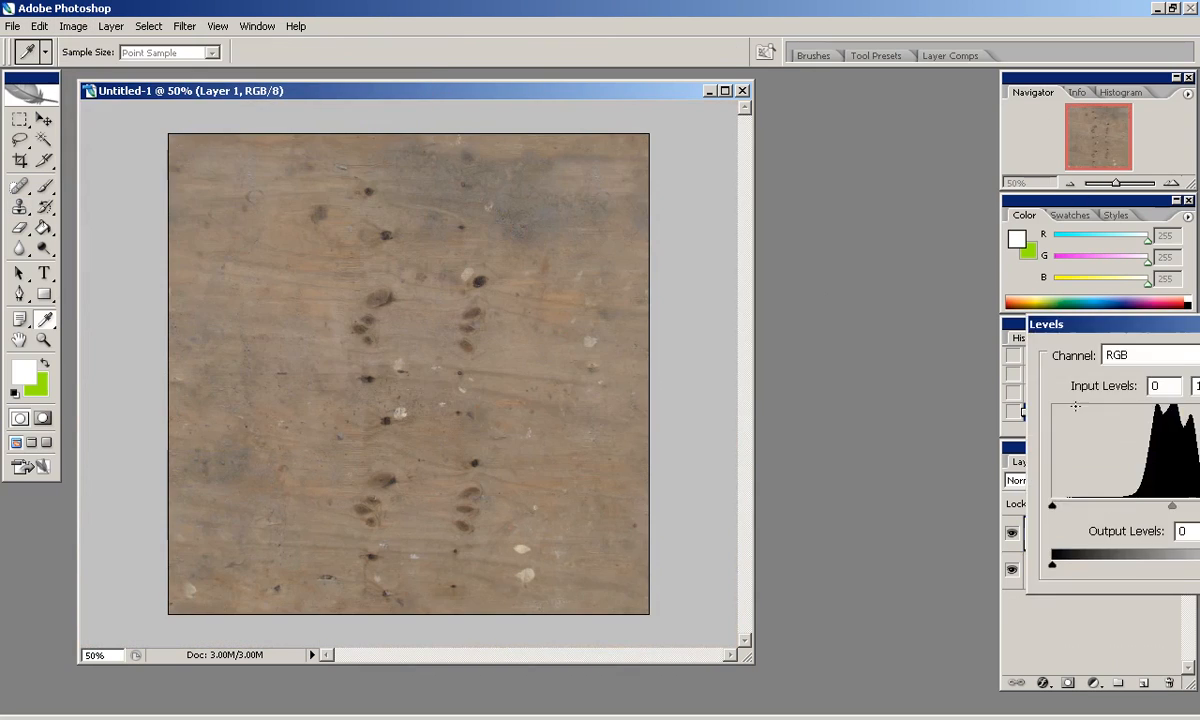
left_click_drag(751, 377, 736, 377)
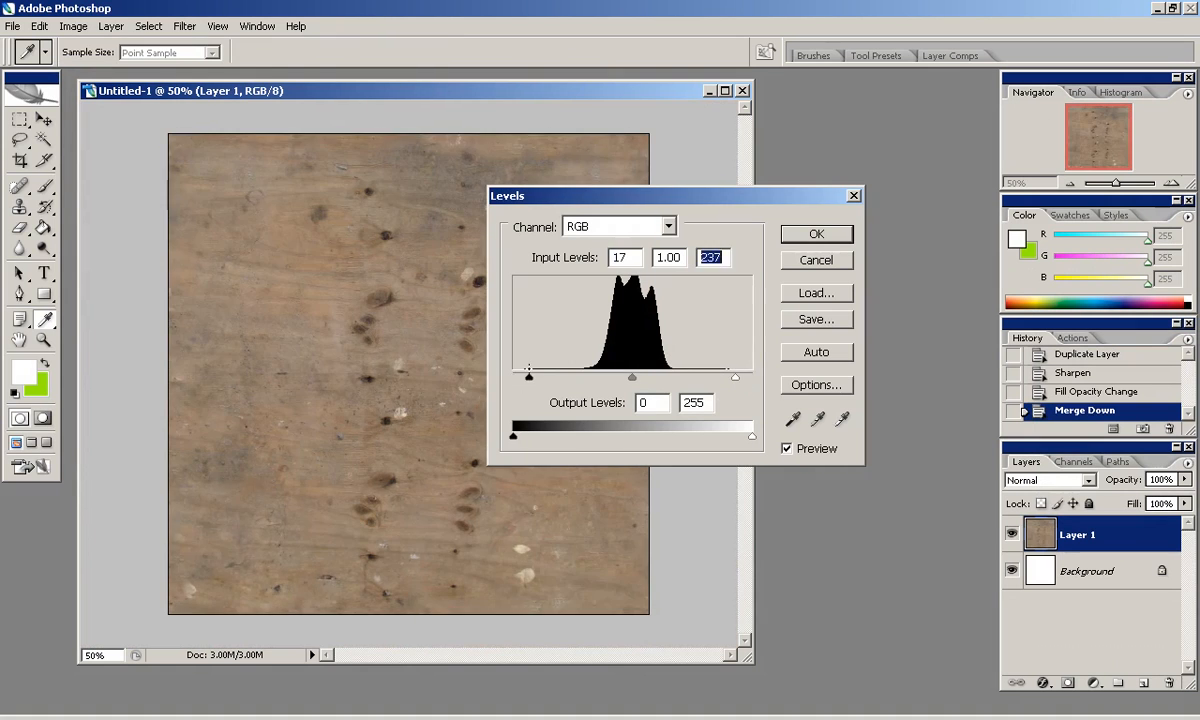
left_click(816, 234)
Start saving a copy of the texture in PNG format in the tutorial's textures folder.
left_click(13, 26)
left_click(91, 222)
left_click(555, 491)
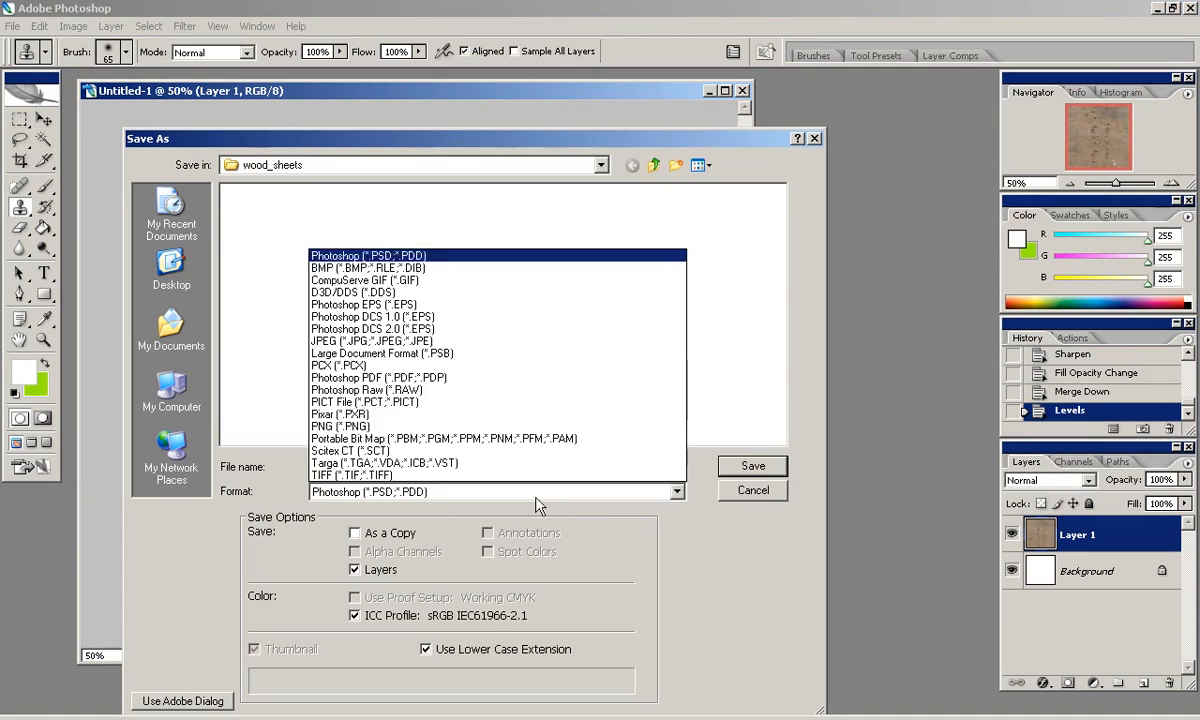
left_click(450, 420)
left_click(655, 165)
double_click(248, 238)
left_click(677, 491)
left_click(400, 481)
left_click(677, 491)
left_click(400, 425)
Name the file roofplyCol.png and save it with the default PNG options.
left_click(355, 467)
key("shift+Home")
type("ro")
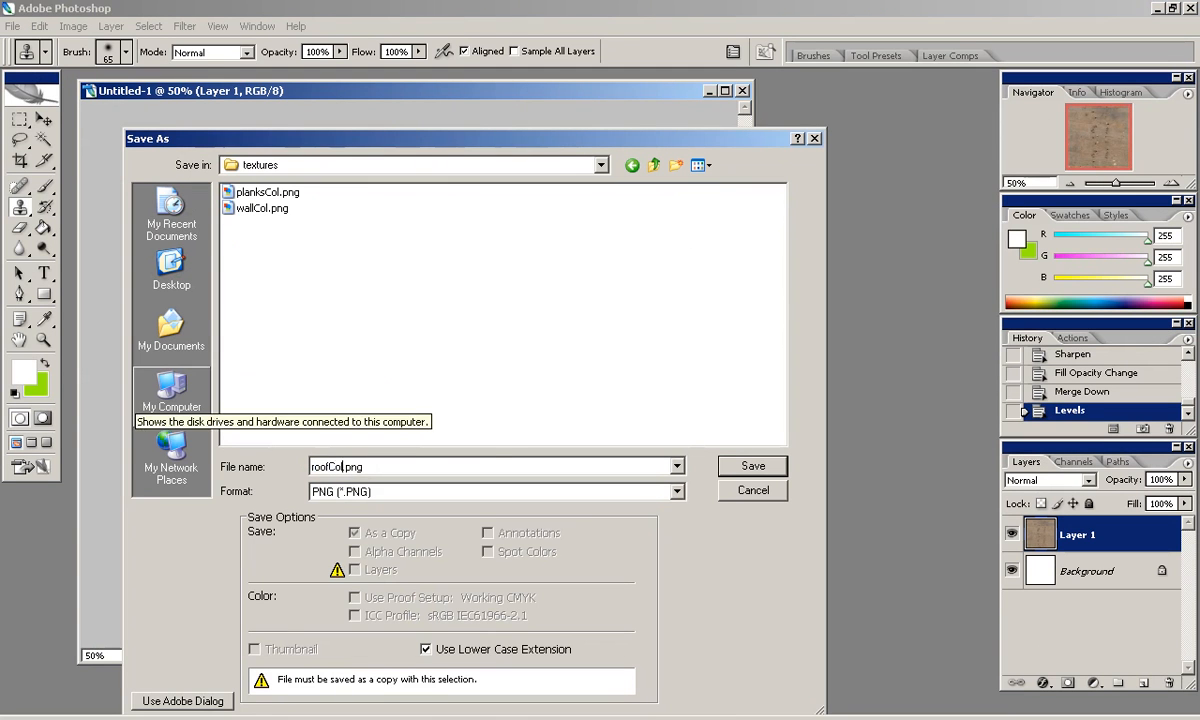
left_click(745, 472)
left_click(652, 345)
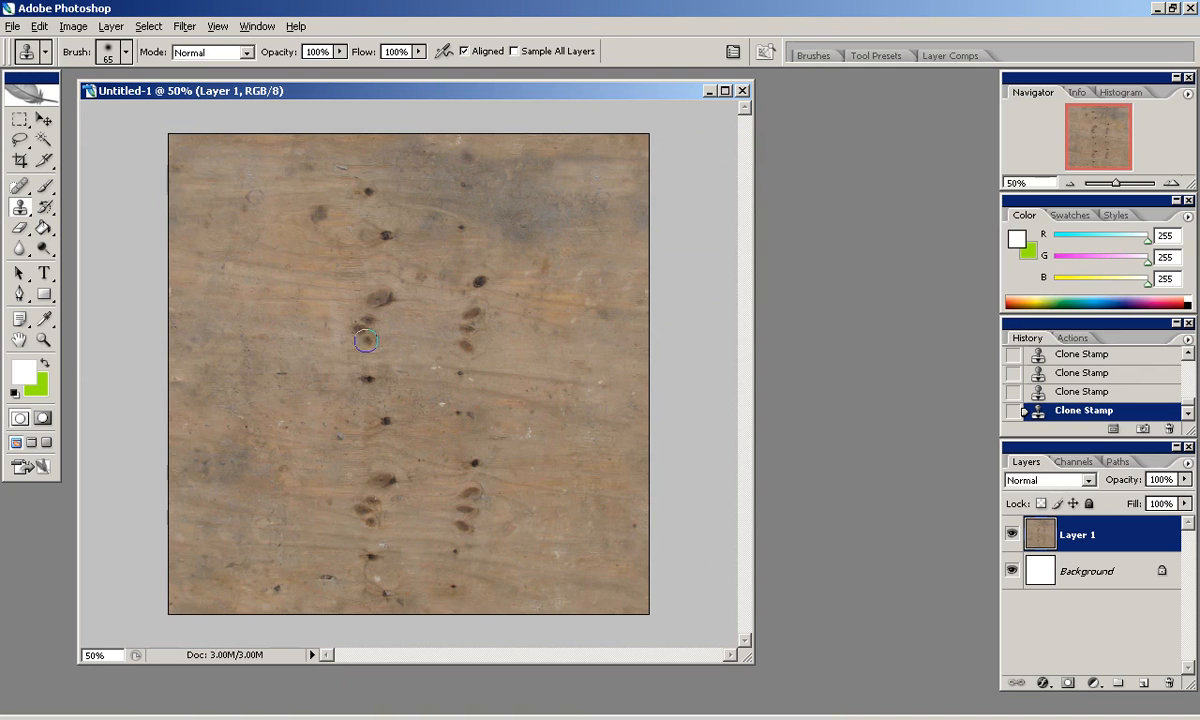
Overwrite roofplyCol.png with the retouched wood texture in PNG format and close the document.
left_click(10, 26)
left_click(40, 190)
left_click(678, 490)
left_click(509, 445)
left_click(250, 200)
left_click(750, 463)
left_click(654, 348)
left_click(742, 90)
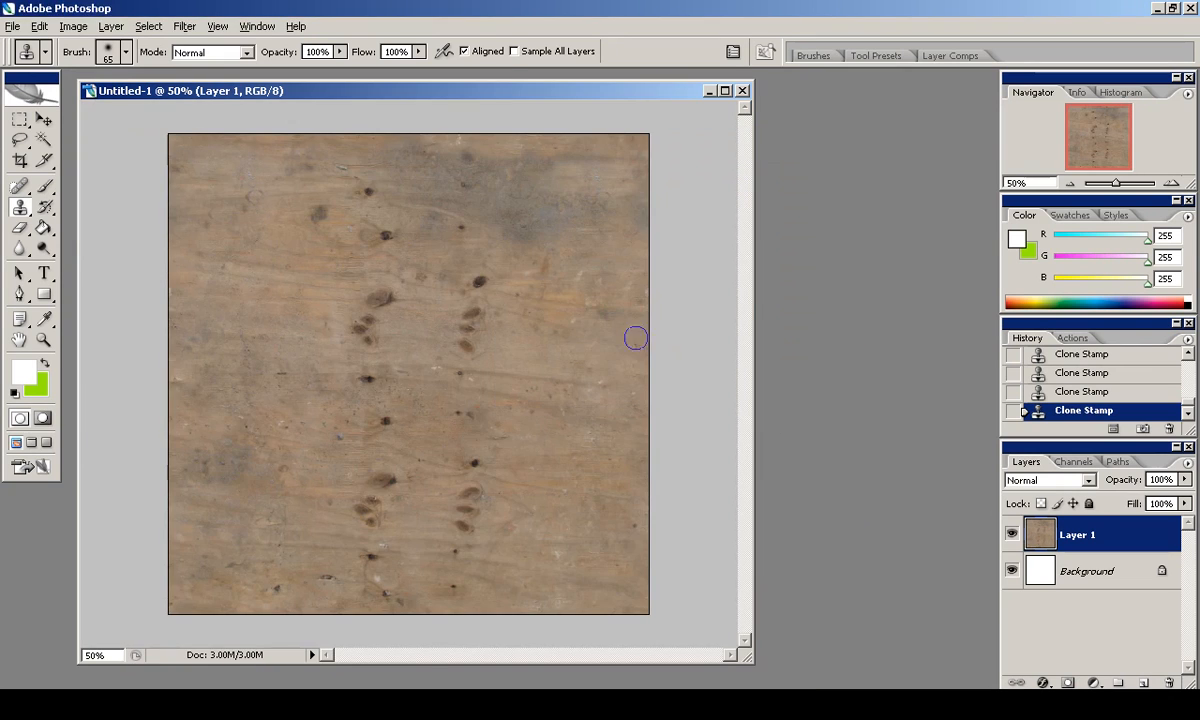
left_click(578, 283)
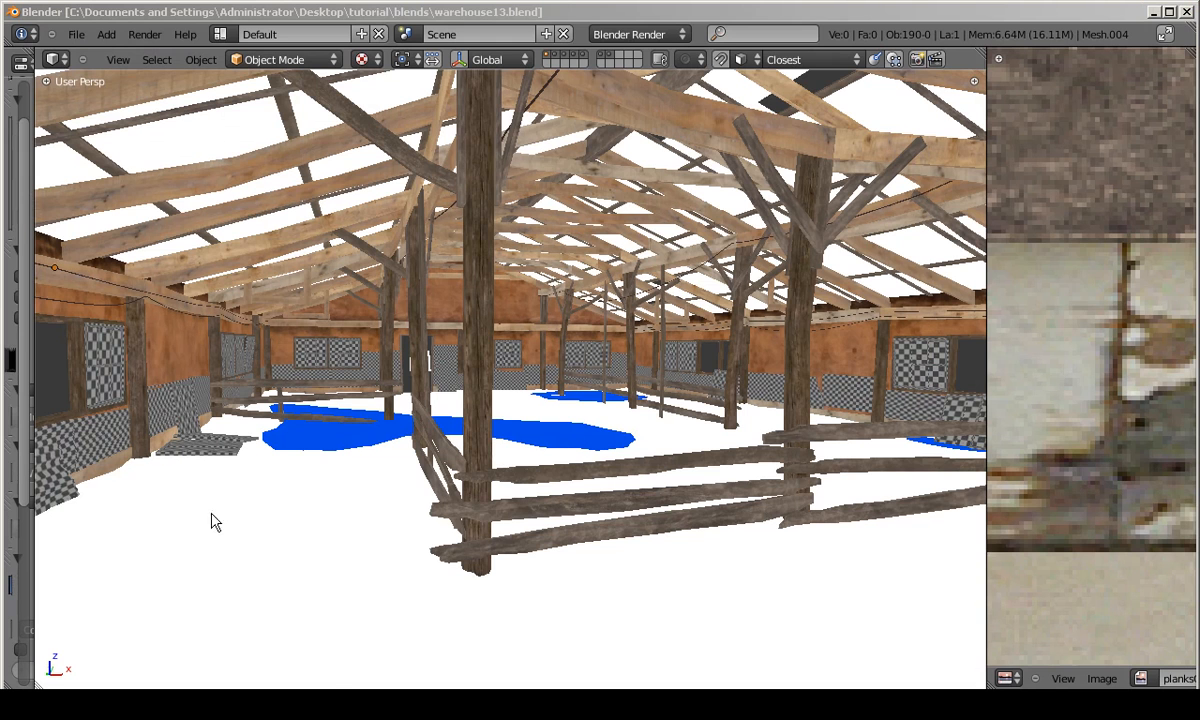
Switch to Blender and widen the UV/Image editor beside the 3D view of the warehouse roof.
left_click_drag(34, 431, 37, 431)
key("Tab")
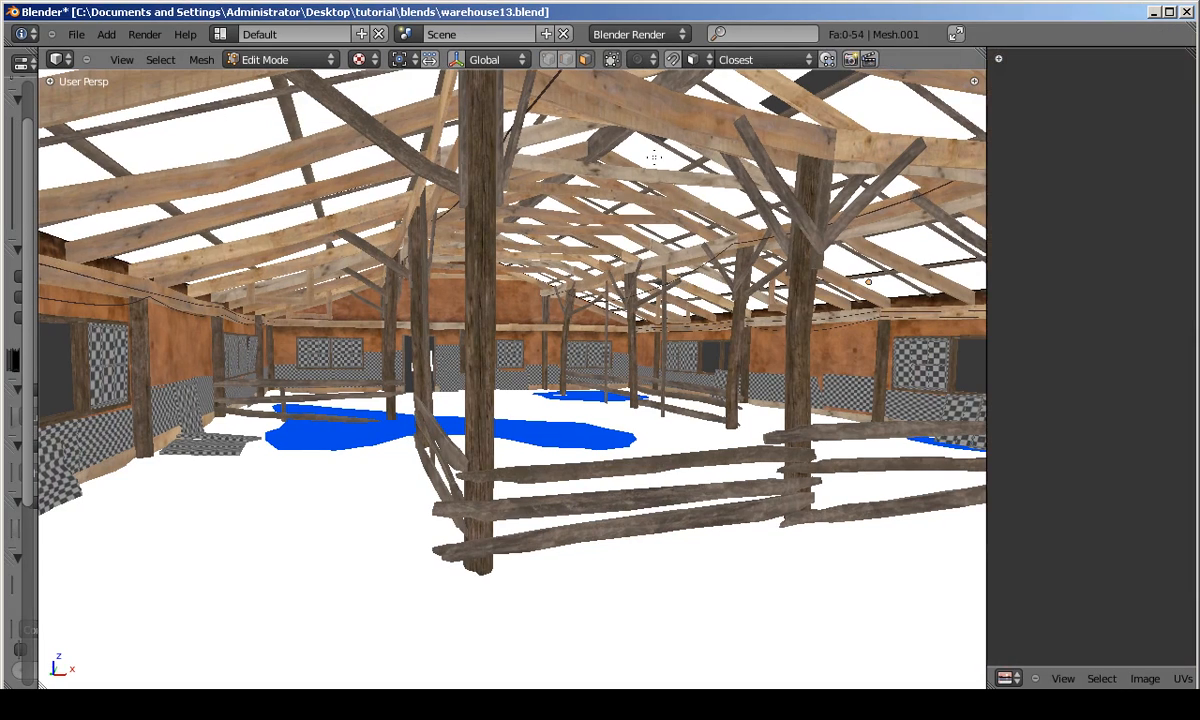
left_click_drag(986, 300, 491, 300)
scroll(760, 305, "down", 5)
key("z")
key("z")
key("Tab")
left_click_drag(491, 90, 776, 88)
Show only the roof's layer and unwrap all roof sheet faces by projecting them from the top view.
left_click(606, 55)
key("z")
key("ctrl+KP_7")
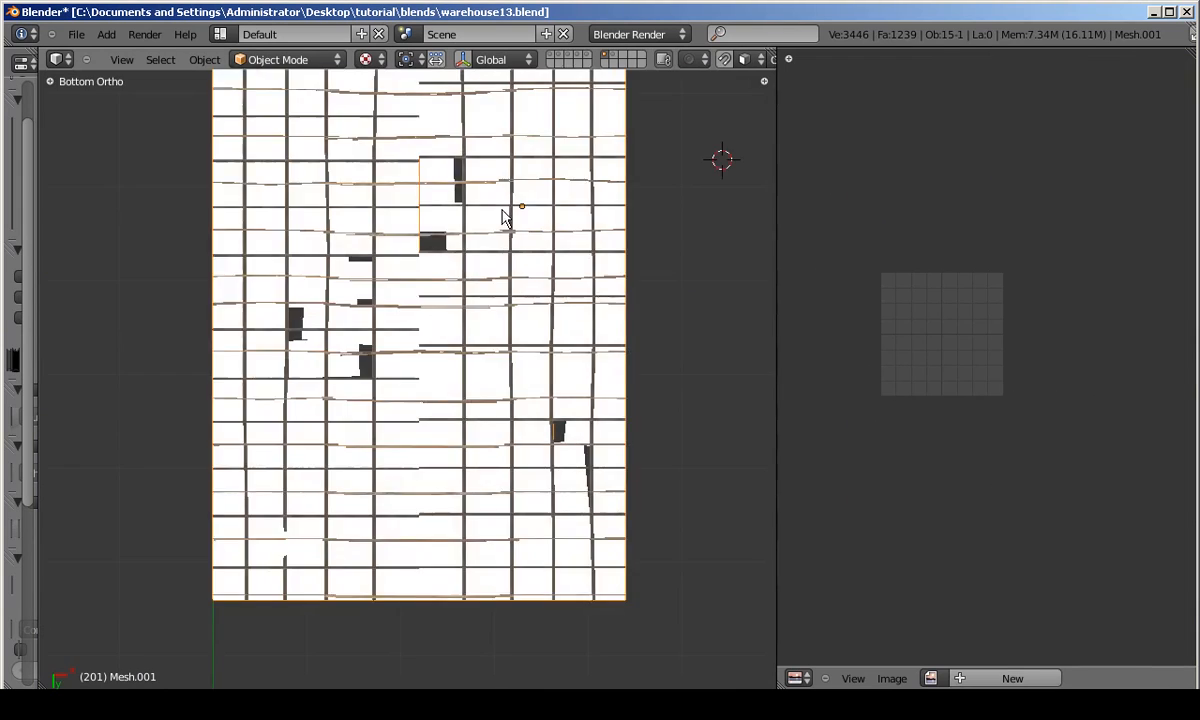
key("Tab")
key("KP_7")
scroll(474, 359, "down", 3)
key("u")
left_click(464, 382)
scroll(929, 297, "up", 5)
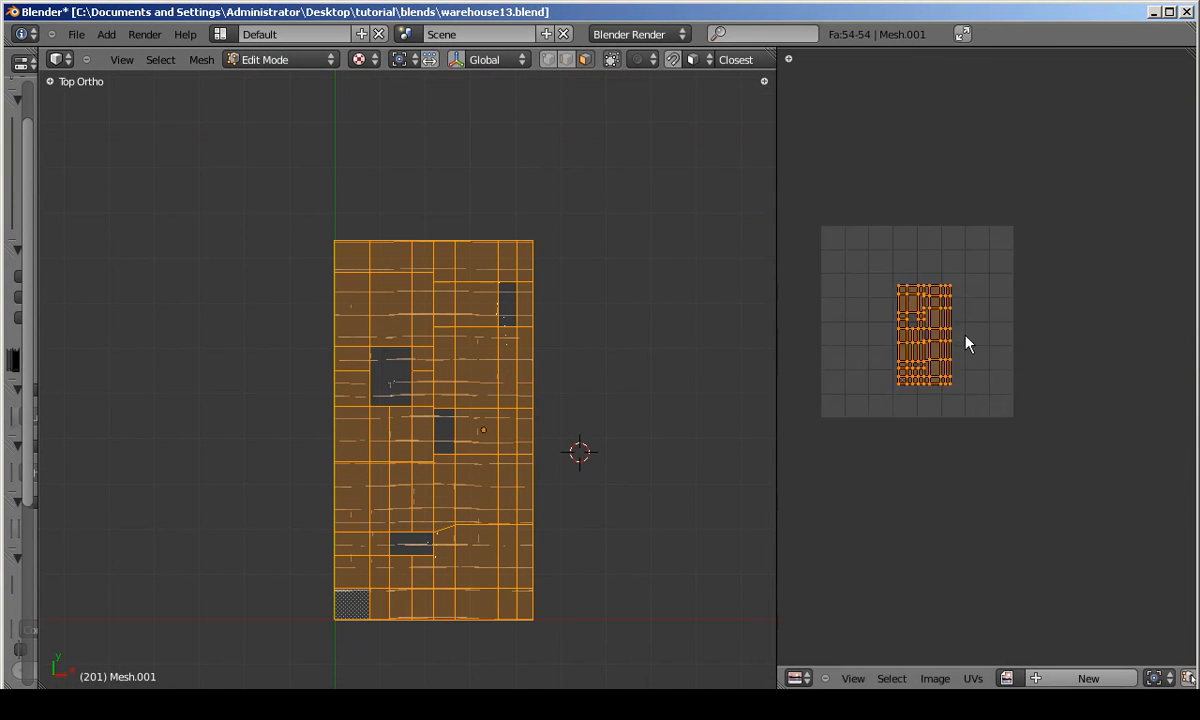
Load roofplyCol.png from the tutorial's textures folder onto the roof faces and show the roof textured from below.
scroll(902, 309, "down", 4)
left_click(945, 642)
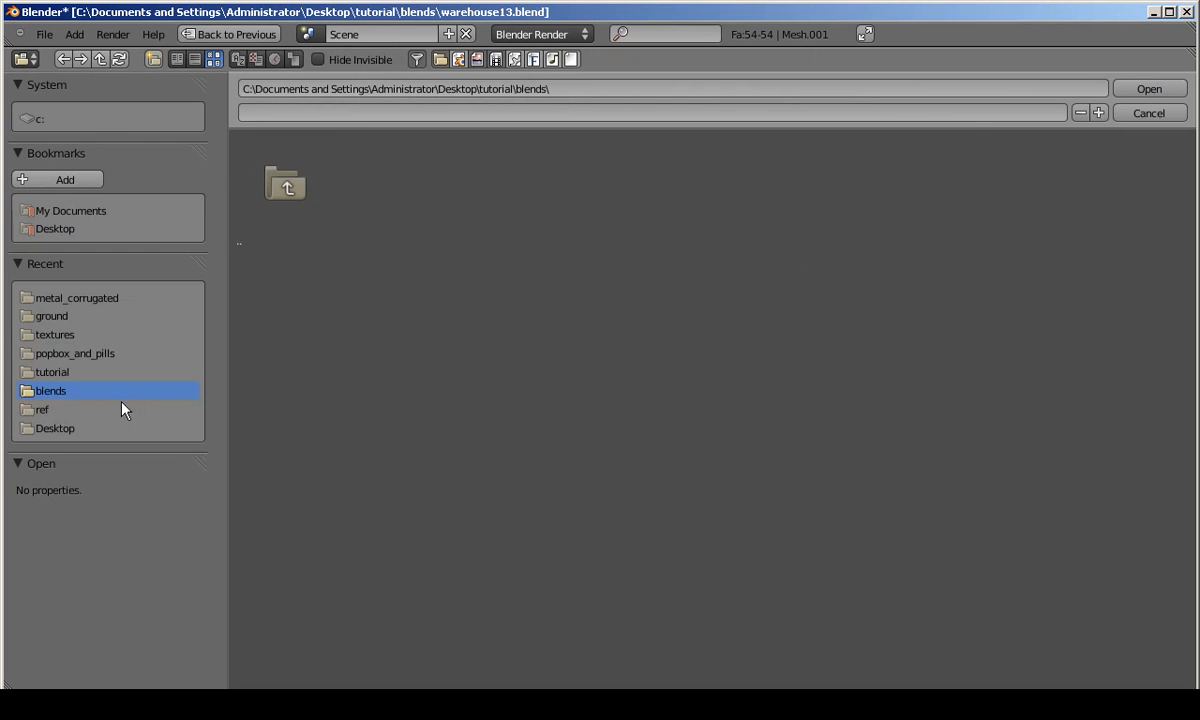
left_click(52, 370)
left_click(745, 245)
double_click(507, 253)
scroll(956, 310, "down", 3)
scroll(956, 310, "up", 5)
scroll(457, 407, "up", 5)
mouse_move(457, 407)
middle_mouse_down()
mouse_move(396, 332)
mouse_move(400, 423)
mouse_move(402, 370)
middle_mouse_up()
key("alt+z")
scroll(402, 370, "down", 3)
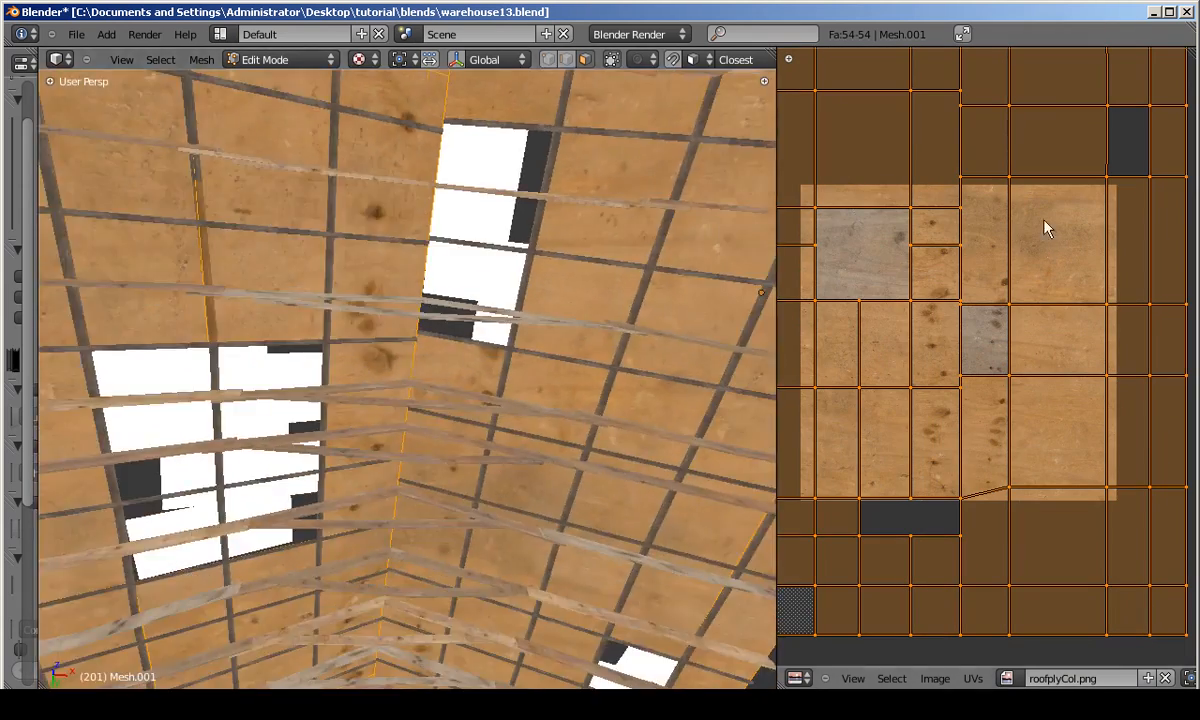
Scale up all roof UVs in two passes so the plywood pattern repeats at a smaller size.
key("s")
left_click(1130, 171)
key("Tab")
scroll(445, 445, "down", 3)
scroll(445, 445, "up", 5)
middle_click_drag(445, 445, 412, 388)
key("Tab")
key("s")
left_click(1126, 181)
key("Tab")
scroll(410, 345, "down", 3)
Slide all roof UVs horizontally across the plywood texture.
key("Tab")
key("g")
key("x")
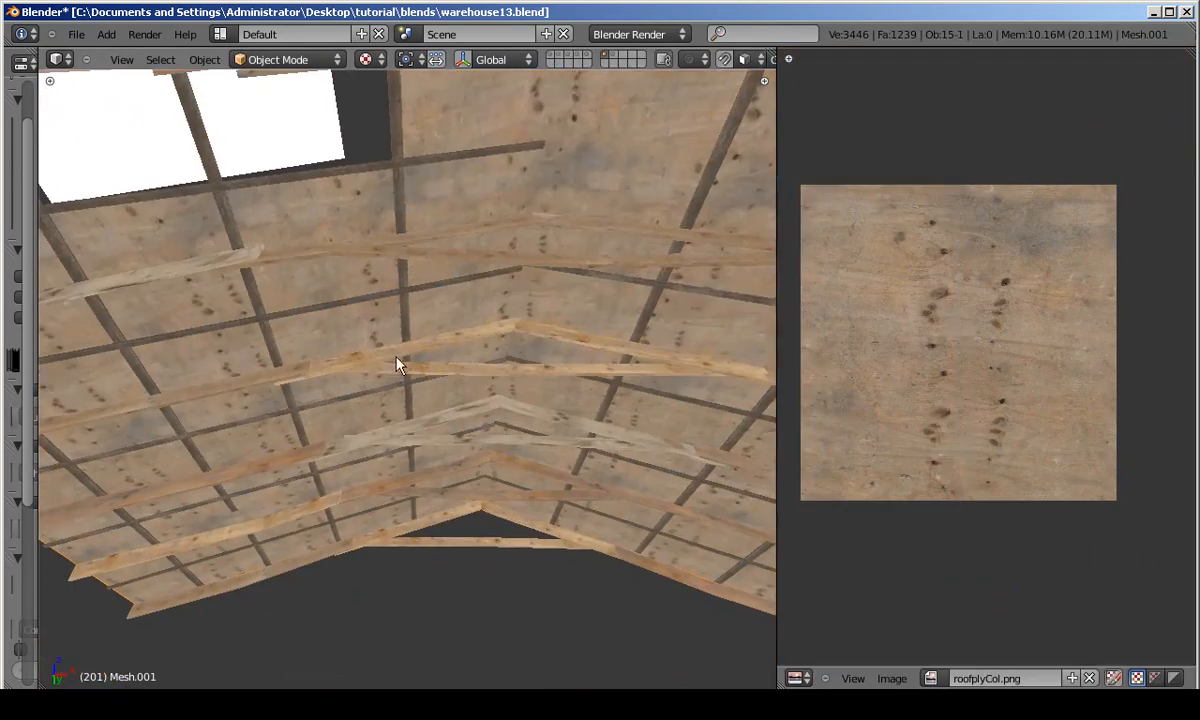
left_click(809, 413)
Examine the plywood texture on the roof from different distances and angles.
key("Tab")
middle_click_drag(360, 413, 400, 385)
key("Tab")
scroll(356, 342, "down", 4)
key("Tab")
scroll(400, 385, "up", 4)
key("Tab")
key("Tab")
scroll(408, 299, "up", 5)
mouse_move(405, 290)
middle_mouse_down()
mouse_move(389, 296)
mouse_move(421, 340)
middle_mouse_up()
scroll(395, 300, "down", 7)
Select the row of four roof sheet faces beside the ridge openings and move their UVs to vary the pattern.
key("Tab")
key("alt+z")
key("z")
key("z")
right_click(390, 351)
right_click(455, 362, "shift")
right_click(534, 373, "shift")
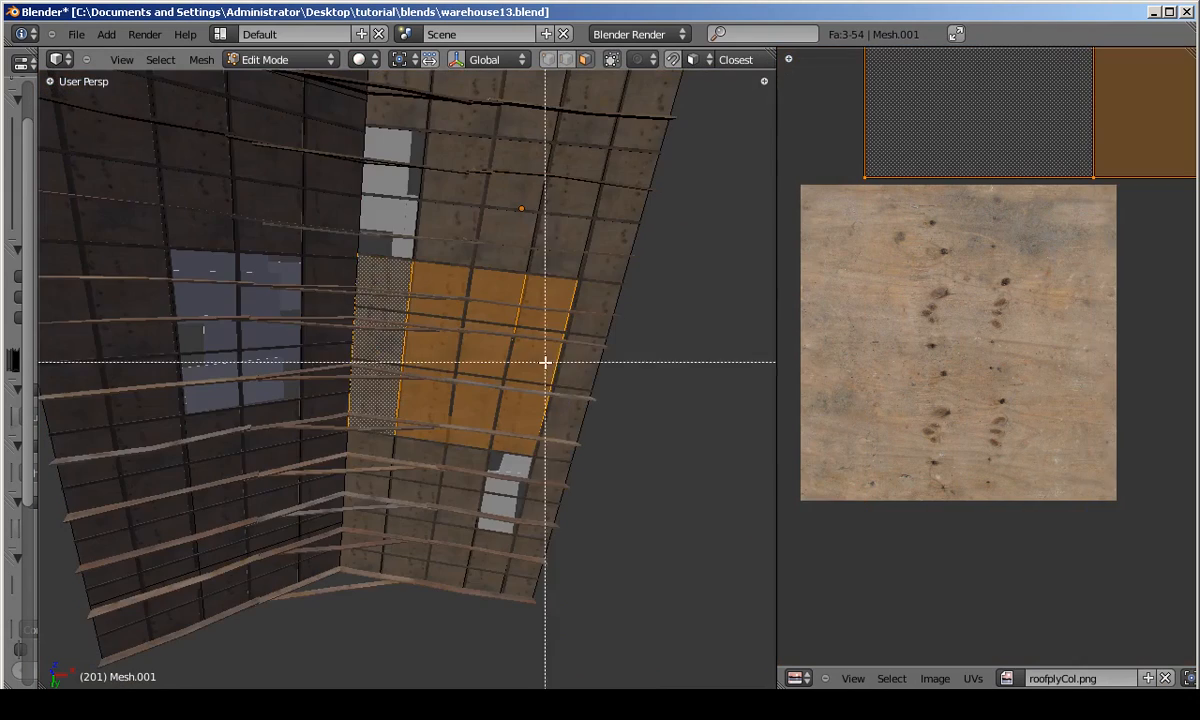
middle_click_drag(592, 401, 634, 382)
scroll(635, 381, "up", 3)
right_click(637, 380, "shift")
scroll(1012, 238, "down", 3)
key("g")
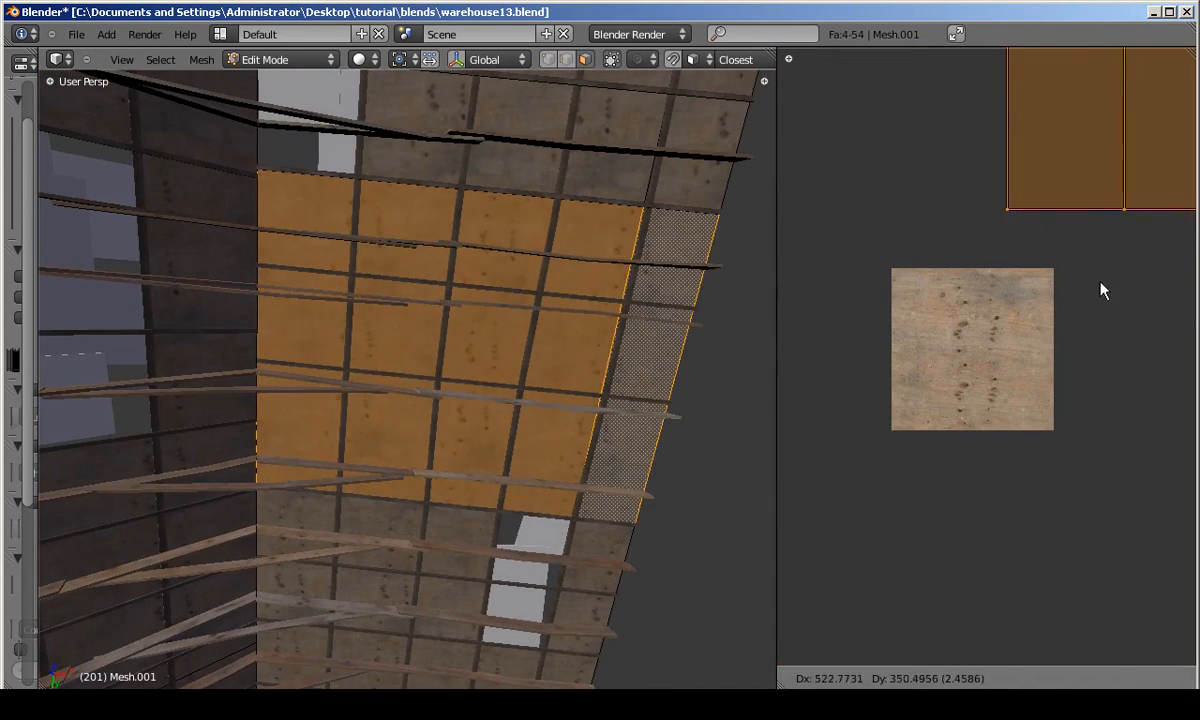
left_click(1050, 290)
Shift the UVs of the same four roof faces once more over the plywood texture.
key("Tab")
key("Tab")
key("g")
left_click(1024, 357)
key("Tab")
middle_click_drag(469, 303, 471, 450)
key("Tab")
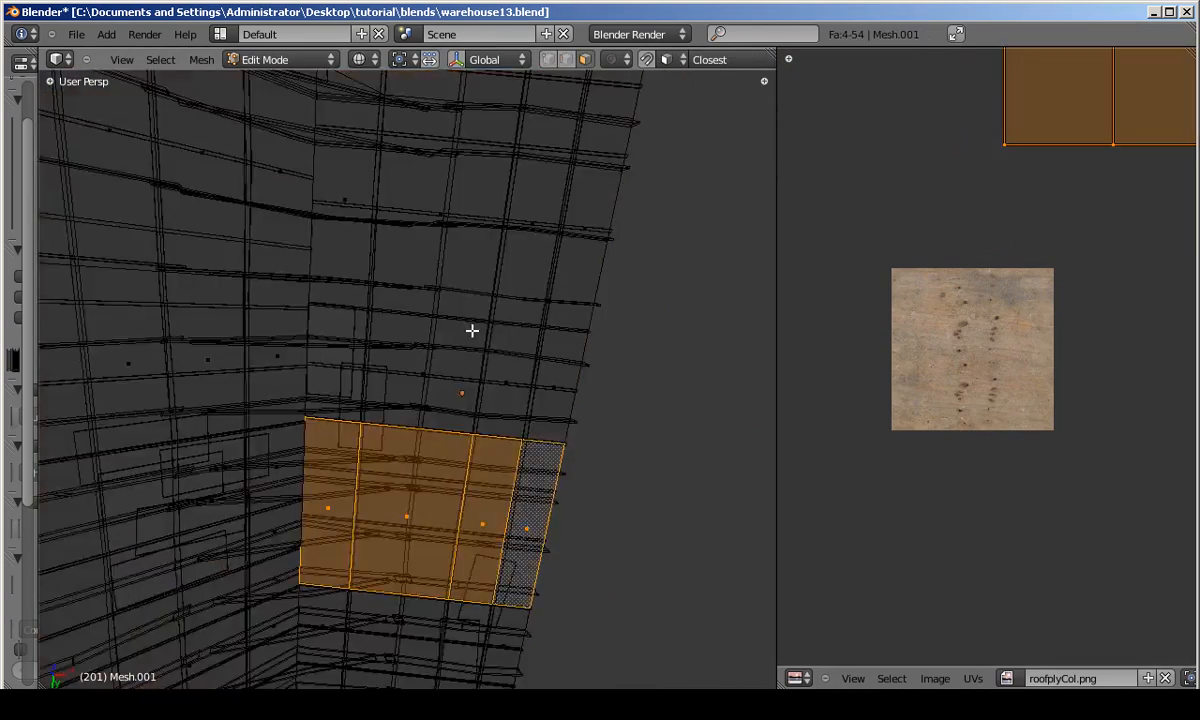
Select another group of roof sheet faces near the ridge and move their UVs to vary the plywood pattern.
key("a")
key("z")
middle_click_drag(459, 297, 455, 350)
right_click(346, 362)
right_click(366, 362, "alt+shift")
scroll(967, 426, "down", 1)
key("z")
scroll(520, 380, "up", 2)
key("g")
left_click(1045, 521)
key("z")
Examine the plywood pattern across neighbouring rows of roof sheets for visible repetition.
mouse_move(471, 173)
middle_mouse_down("shift")
mouse_move(487, 343)
mouse_move(475, 402)
mouse_move(450, 391)
mouse_move(467, 418)
mouse_move(477, 370)
middle_mouse_up("shift")
key("a")
right_click(444, 305, "alt")
key("z")
key("Tab")
scroll(480, 350, "up", 2)
scroll(475, 410, "up", 2)
key("Tab")
right_click(477, 412, "alt")
scroll(479, 426, "down", 2)
scroll(480, 426, "down", 3)
key("Tab")
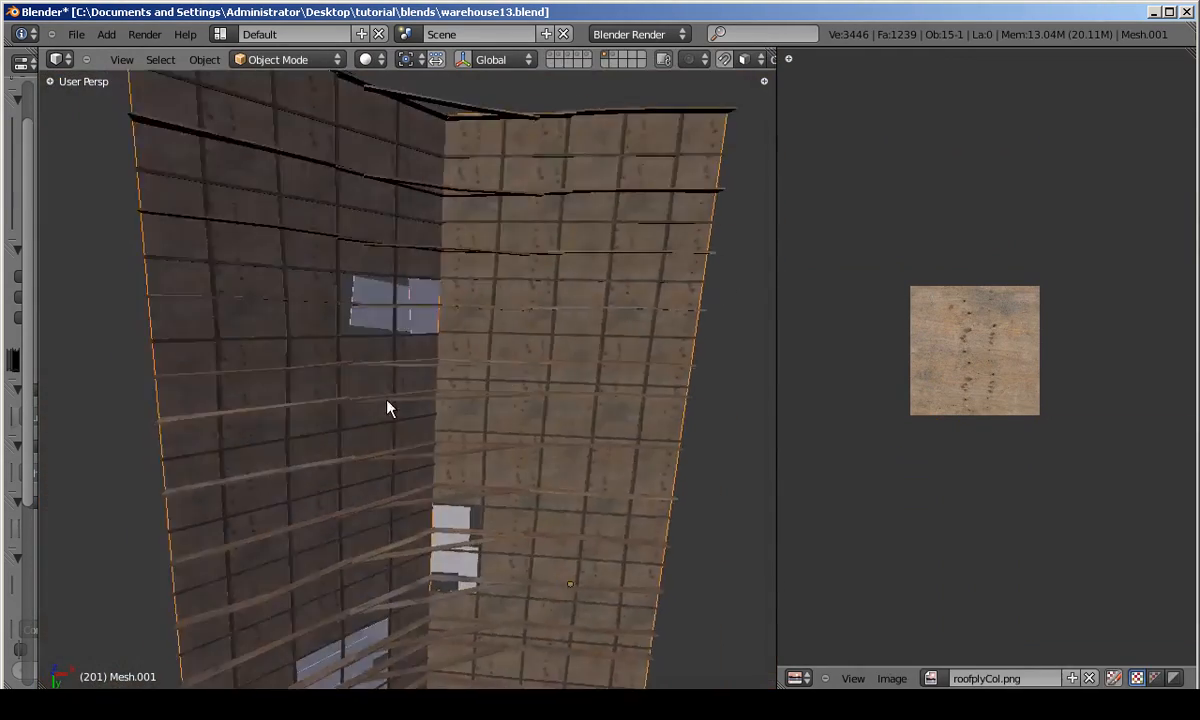
Select several roof sheet faces around the opening beside the ridge and shift their UVs over the plywood texture.
key("Tab")
right_click(280, 318)
right_click(313, 324)
key("z")
right_click(180, 292, "alt+shift")
right_click(450, 241, "alt+shift")
right_click(173, 116, "alt+shift")
key("b")
key("z")
key("g")
left_click(902, 302)
key("Tab")
scroll(311, 335, "up", 2)
scroll(390, 409, "down", 2)
key("Tab")
middle_click_drag(311, 335, 370, 371)
right_click(278, 335)
key("b")
left_click_drag(203, 260, 431, 528)
key("a")
key("b")
left_click_drag(177, 252, 450, 487)
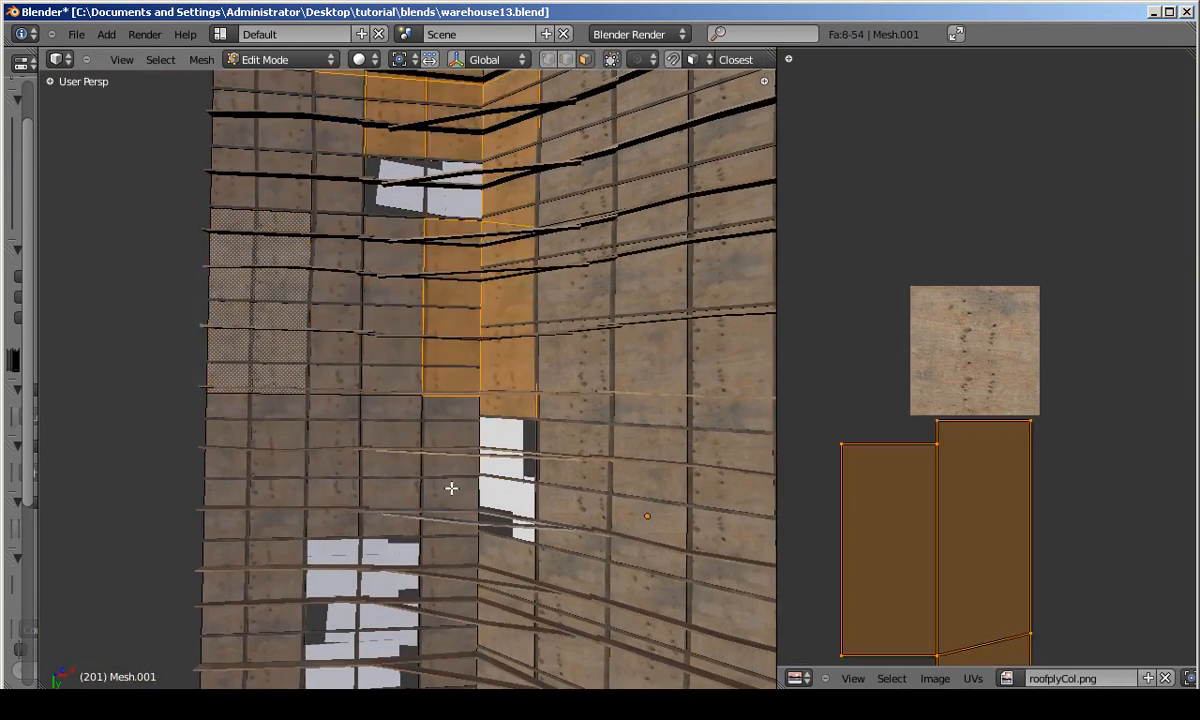
Select the block of eight roof faces between the two openings on one slope and move their UVs.
key("z")
key("a")
key("b")
left_click_drag(215, 258, 466, 486)
key("z")
key("g")
left_click(937, 434)
key("Tab")
key("Tab")
Rotate the UVs of the eight selected roof faces to change the direction of the plywood grain.
key("r")
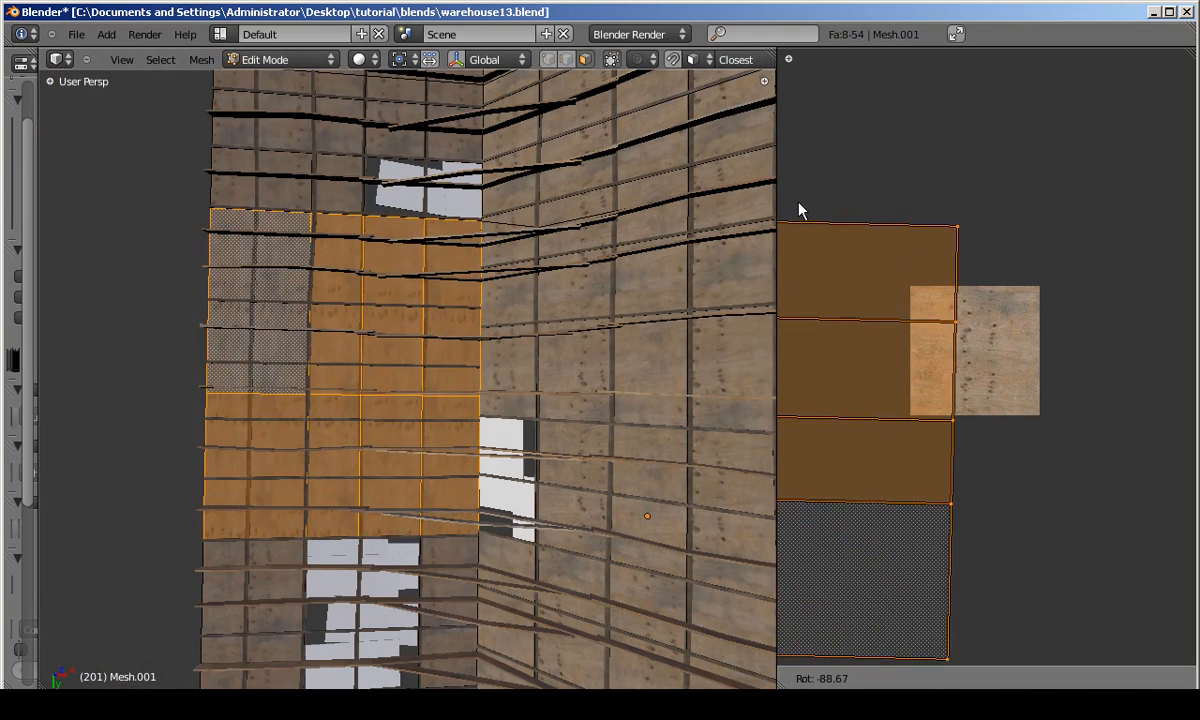
left_click(1155, 203)
key("Tab")
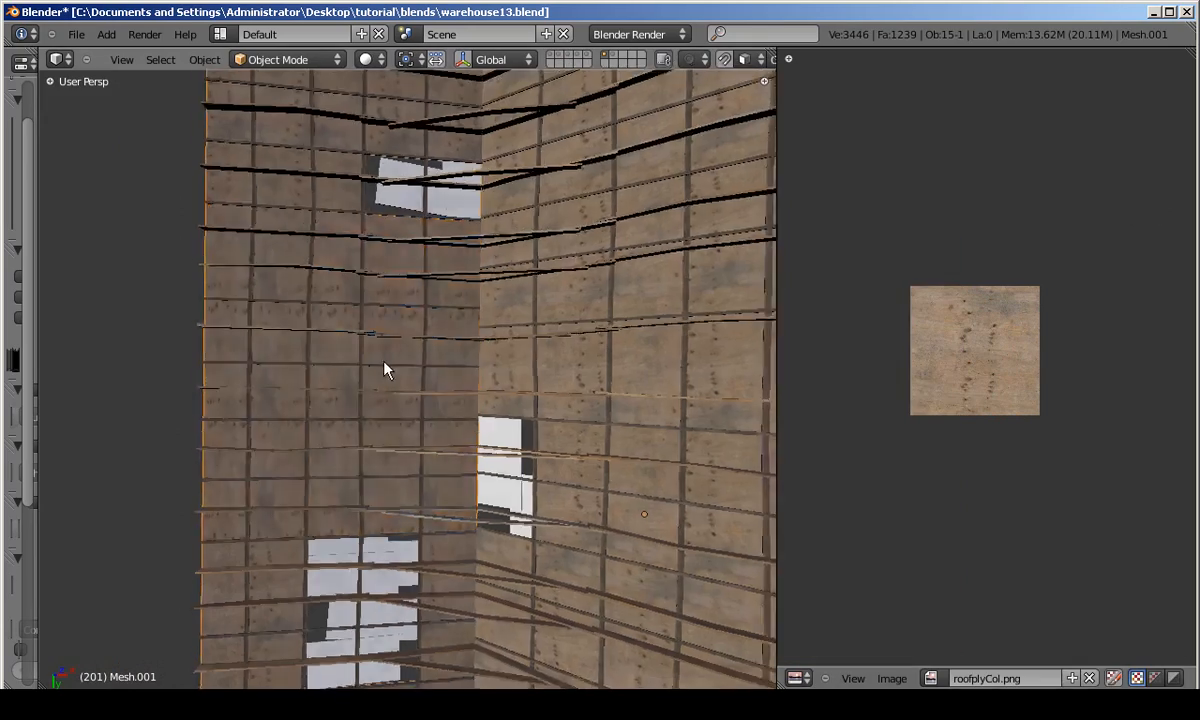
scroll(382, 400, "up", 5)
scroll(383, 392, "down", 6)
middle_click_drag(384, 383, 407, 378)
key("Tab")
right_click(408, 378)
key("b")
left_click_drag(338, 327, 646, 461)
key("z")
key("b")
left_click_drag(339, 360, 657, 443)
key("z")
middle_click_drag(640, 420, 625, 410)
scroll(927, 388, "down", 8)
key("r")
key("Escape")
Select the row of four roof faces between the two openings on the other slope and rotate their UVs by 90 degrees.
key("z")
key("a")
key("b")
left_click_drag(336, 375, 643, 413)
key("z")
key("r")
key("Escape")
key("r")
key("Escape")
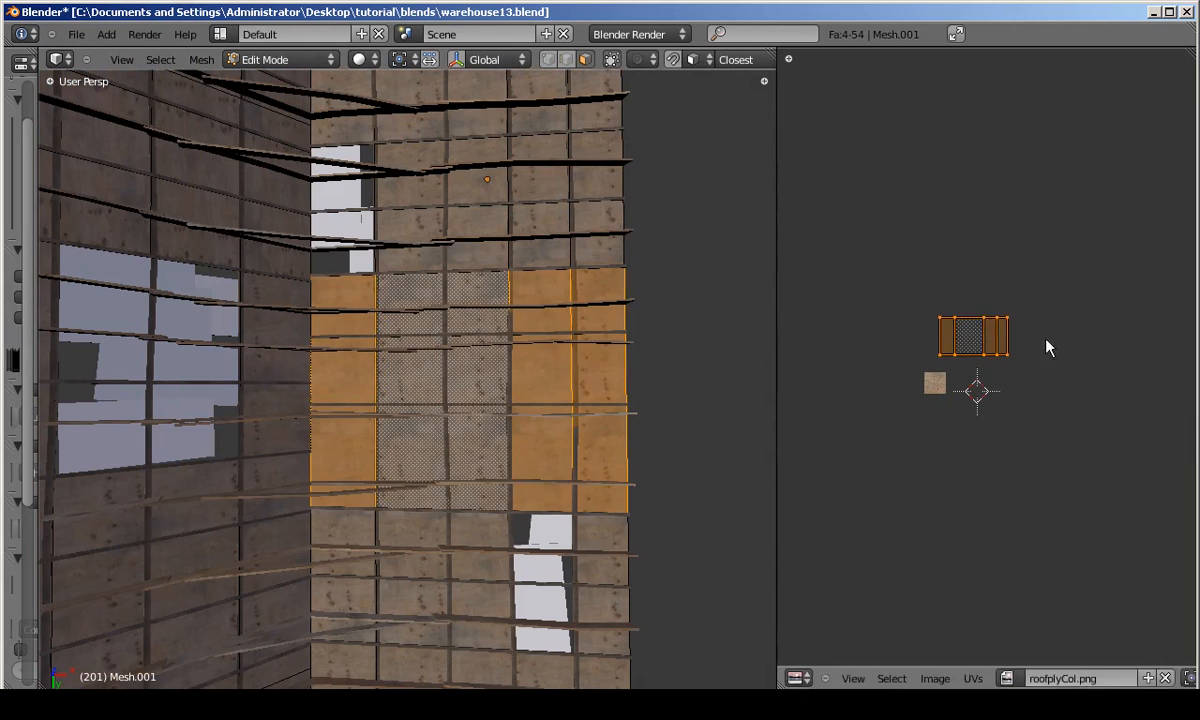
scroll(1122, 408, "up", 3)
type("r90")
key("Return")
key("Tab")
scroll(506, 423, "down", 4)
middle_click_drag(506, 423, 394, 442)
scroll(418, 432, "up", 3)
key("Tab")
key("z")
right_click(214, 398)
key("b")
left_click_drag(214, 397, 434, 466)
left_click_drag(166, 512, 455, 590)
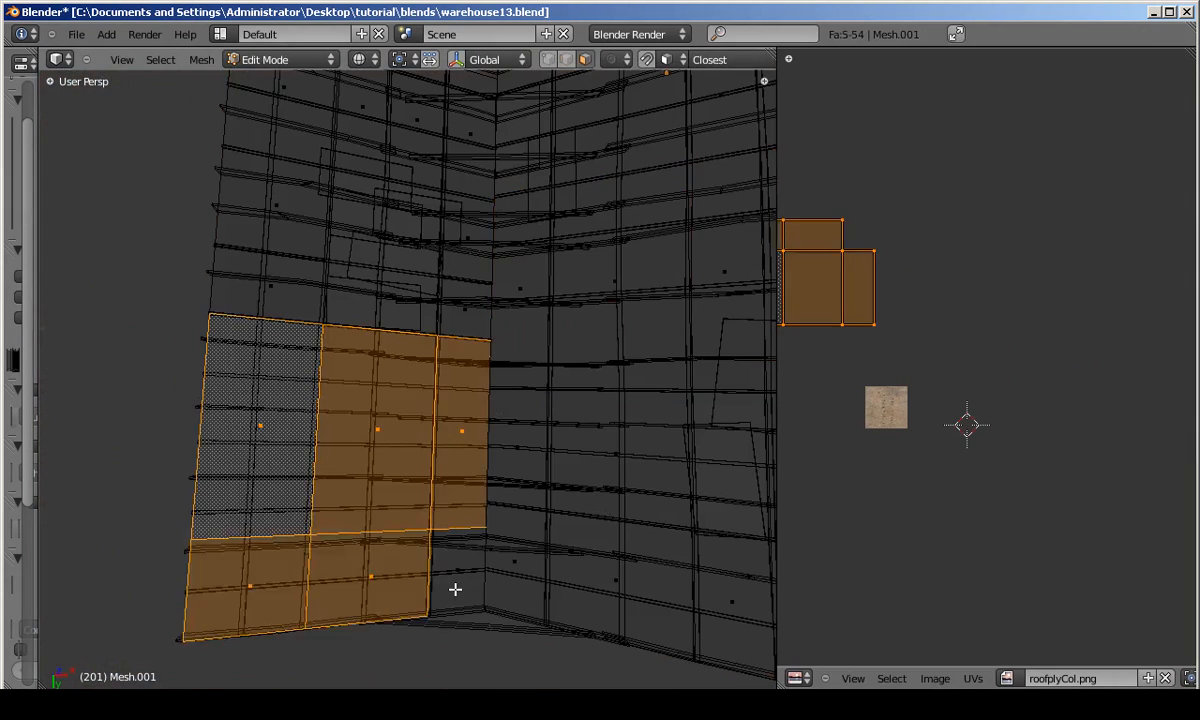
key("z")
key("a")
Select the group of roof faces below the opening near the end of the slope and rotate their UVs.
middle_click_drag(544, 436, 538, 509)
key("z")
key("b")
left_click_drag(420, 482, 534, 532)
left_click_drag(590, 500, 676, 548)
key("z")
key("r")
left_click(977, 375)
Move the rotated faces' UVs to a different part of the plywood texture.
key("g")
right_click(737, 522)
key("g")
left_click(1080, 348)
key("Tab")
scroll(512, 515, "up", 4)
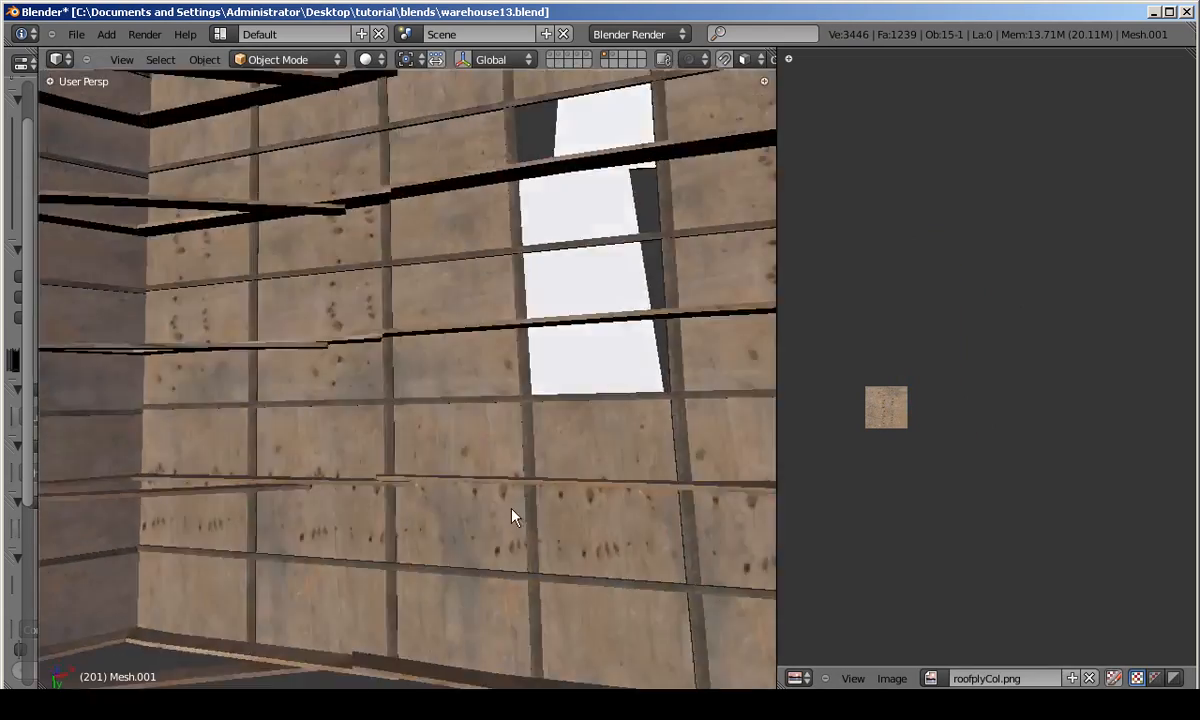
scroll(430, 436, "down", 5)
middle_click_drag(430, 436, 362, 230)
scroll(477, 376, "up", 3)
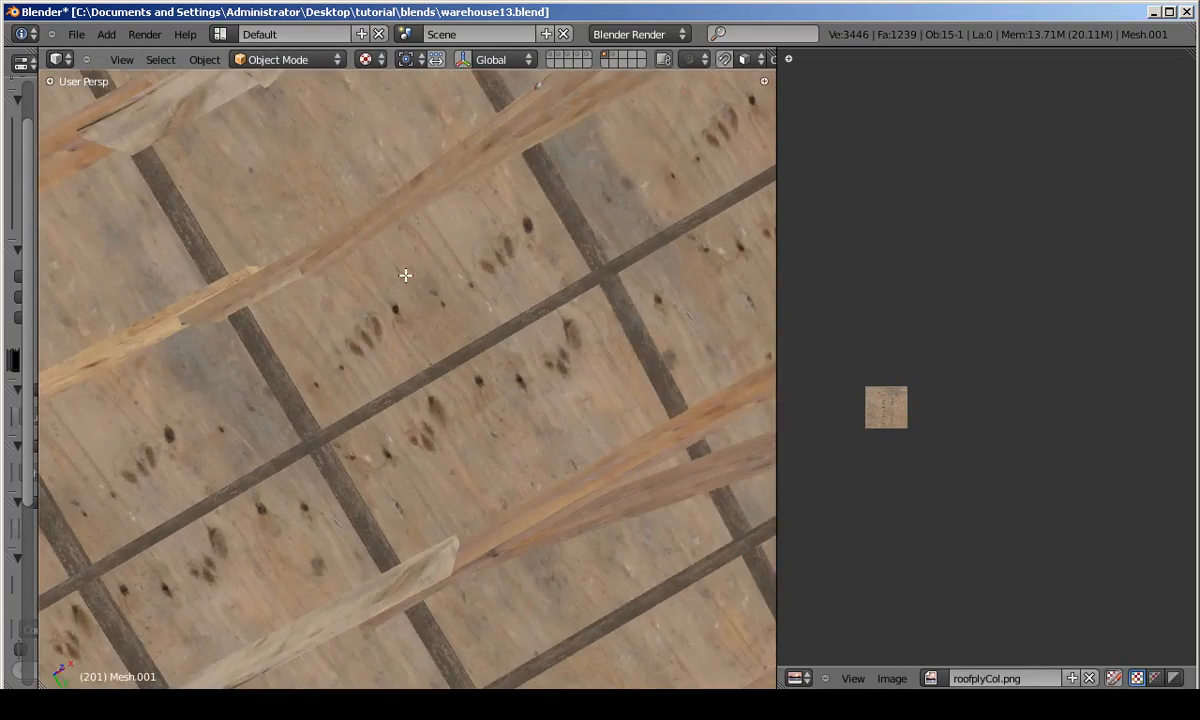
key("Tab")
key("a")
key("s")
right_click(1105, 338)
key("s")
key("x")
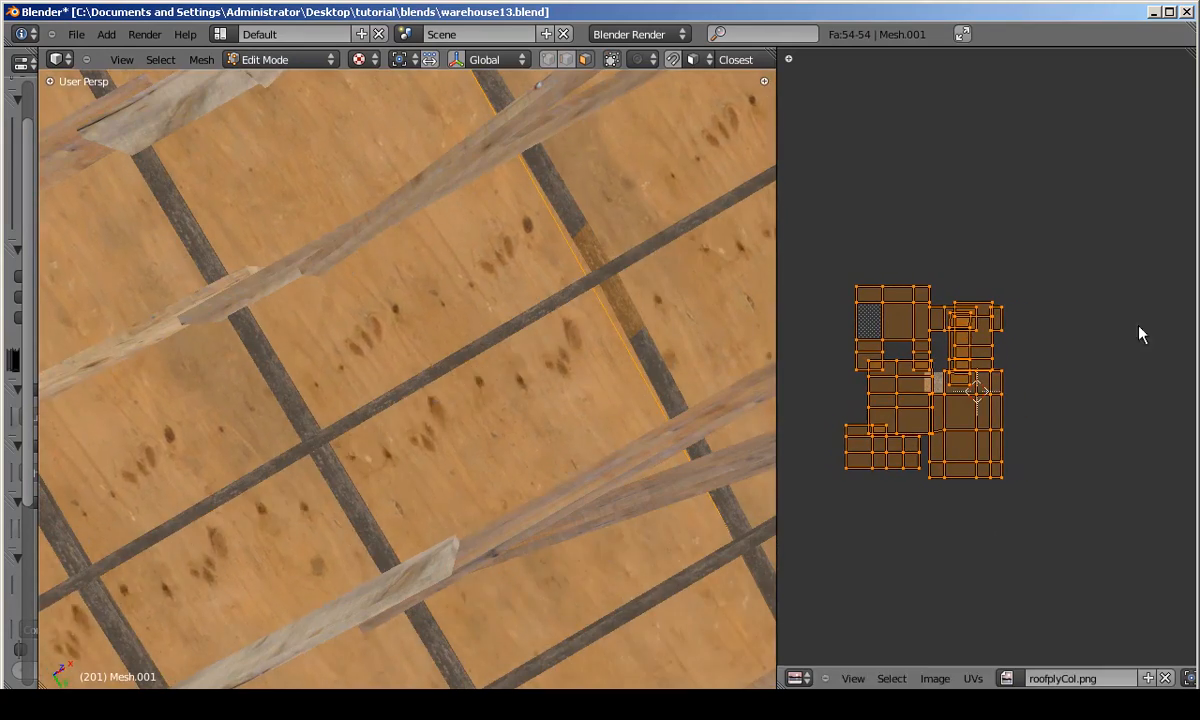
right_click(1135, 335)
key("z")
scroll(584, 380, "down", 8)
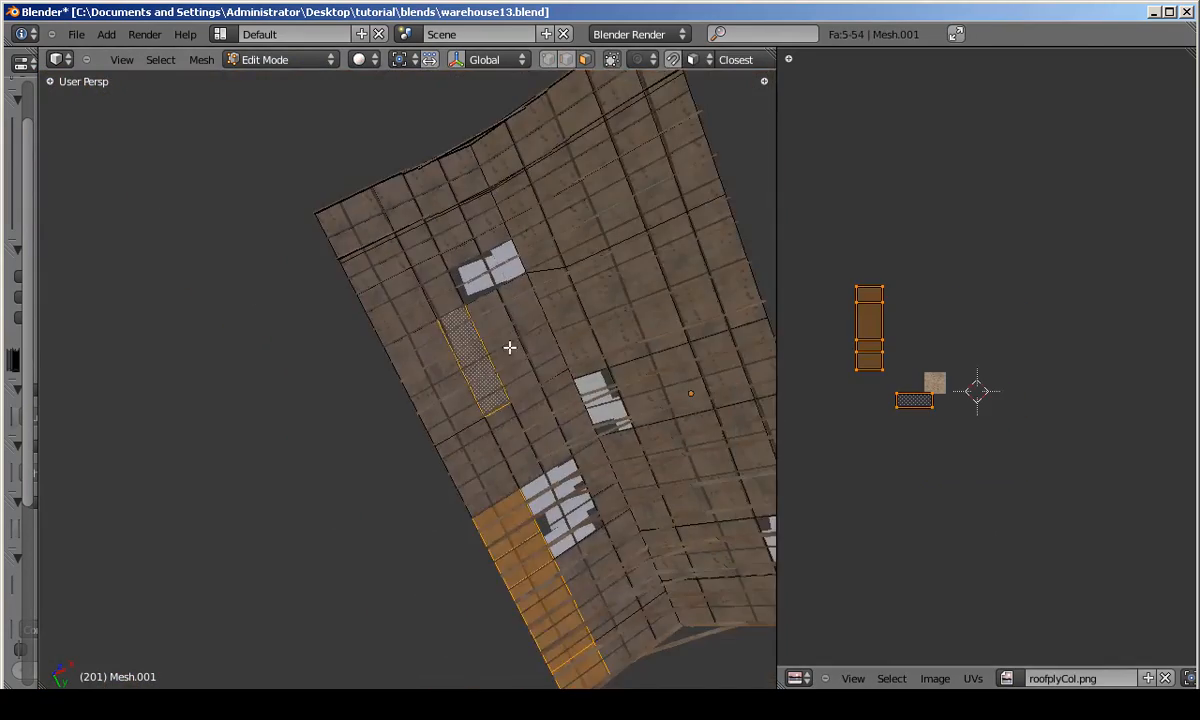
key("Tab")
scroll(482, 394, "up", 8)
scroll(884, 364, "up", 5)
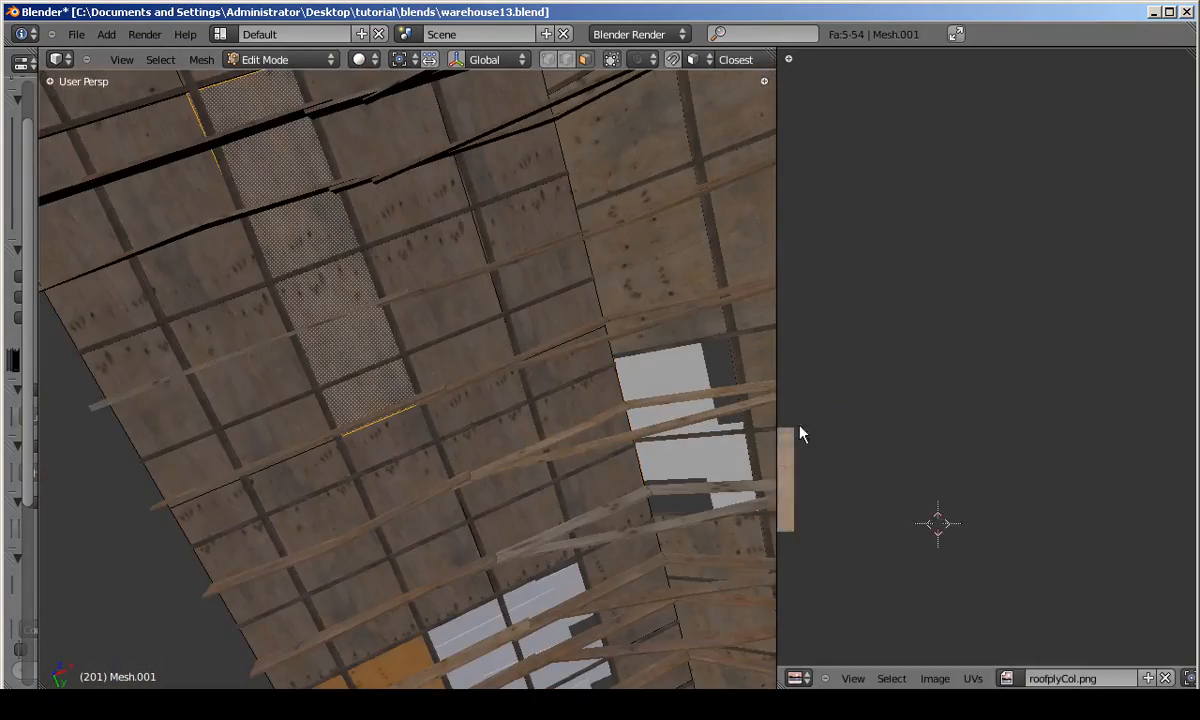
scroll(991, 421, "down", 2)
With all roof faces selected, rescale the linked UV island overlapping the plywood image and move it clear of the other islands.
key("Tab")
scroll(990, 361, "down", 2)
key("a")
key("l")
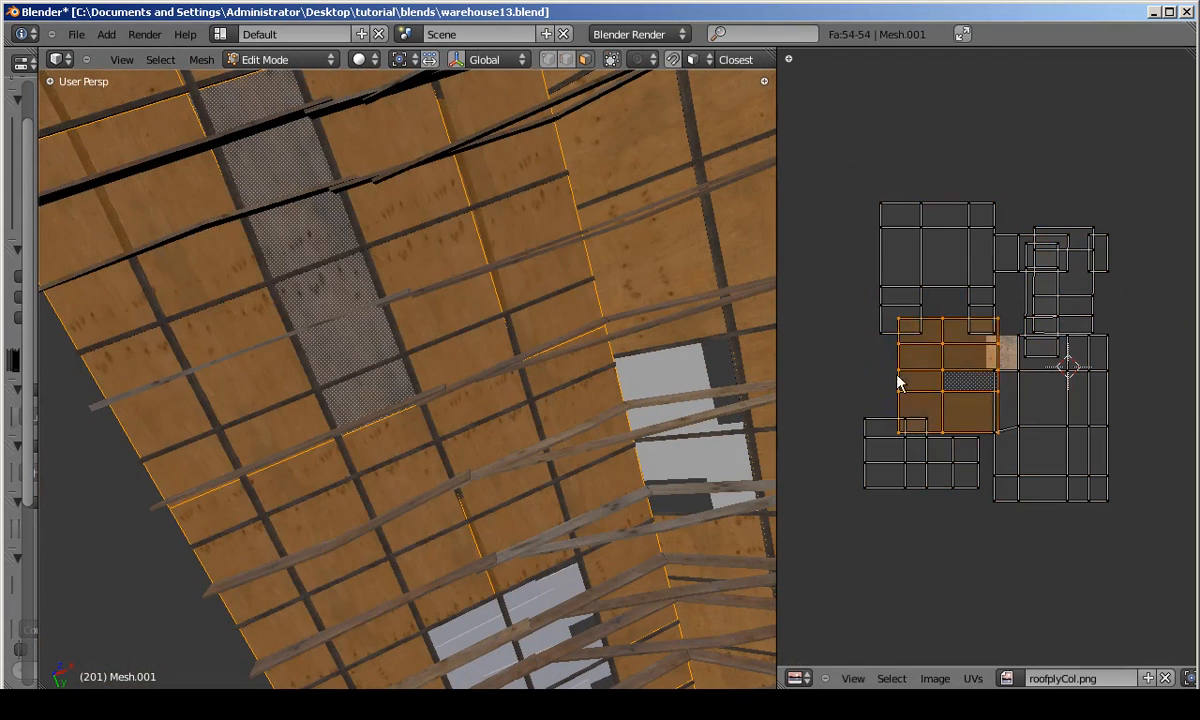
key("s")
key("x")
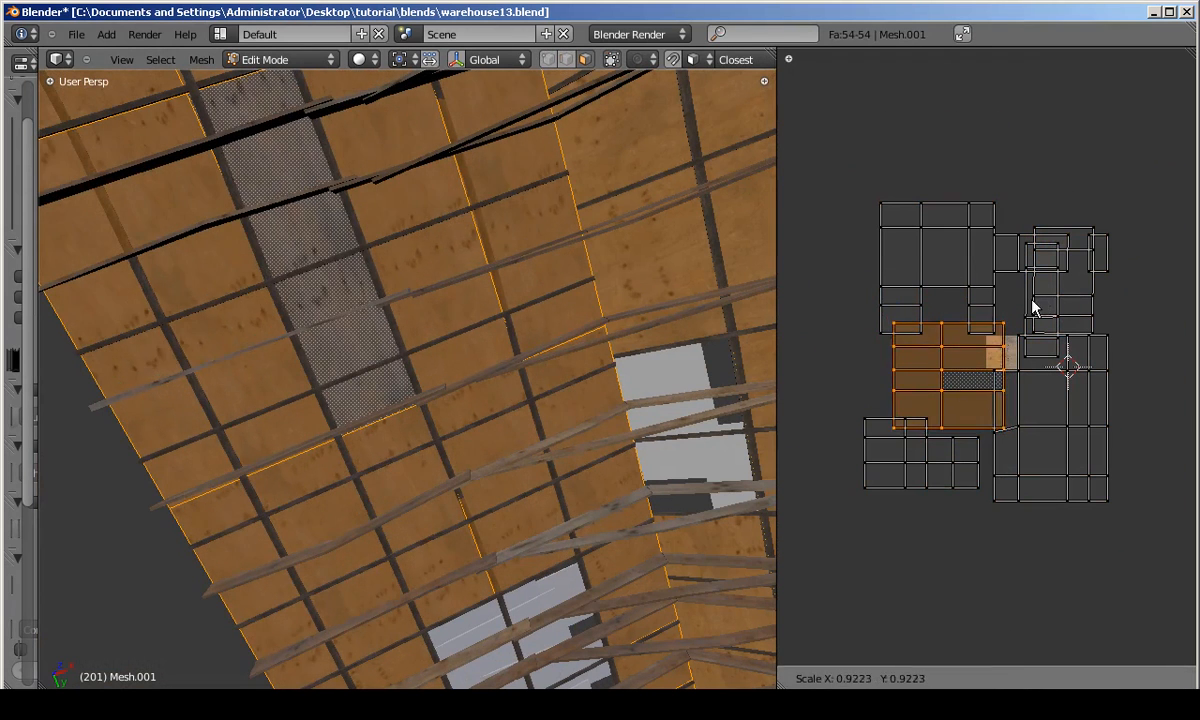
left_click(1034, 302)
key("g")
left_click(899, 311)
Widen the small stepped UV island below the plywood image along the X axis and move it to a new spot.
key("a")
key("l")
middle_click_drag(408, 285, 440, 340)
key("alt+z")
key("s")
key("x")
left_click(967, 388)
key("g")
left_click(943, 421)
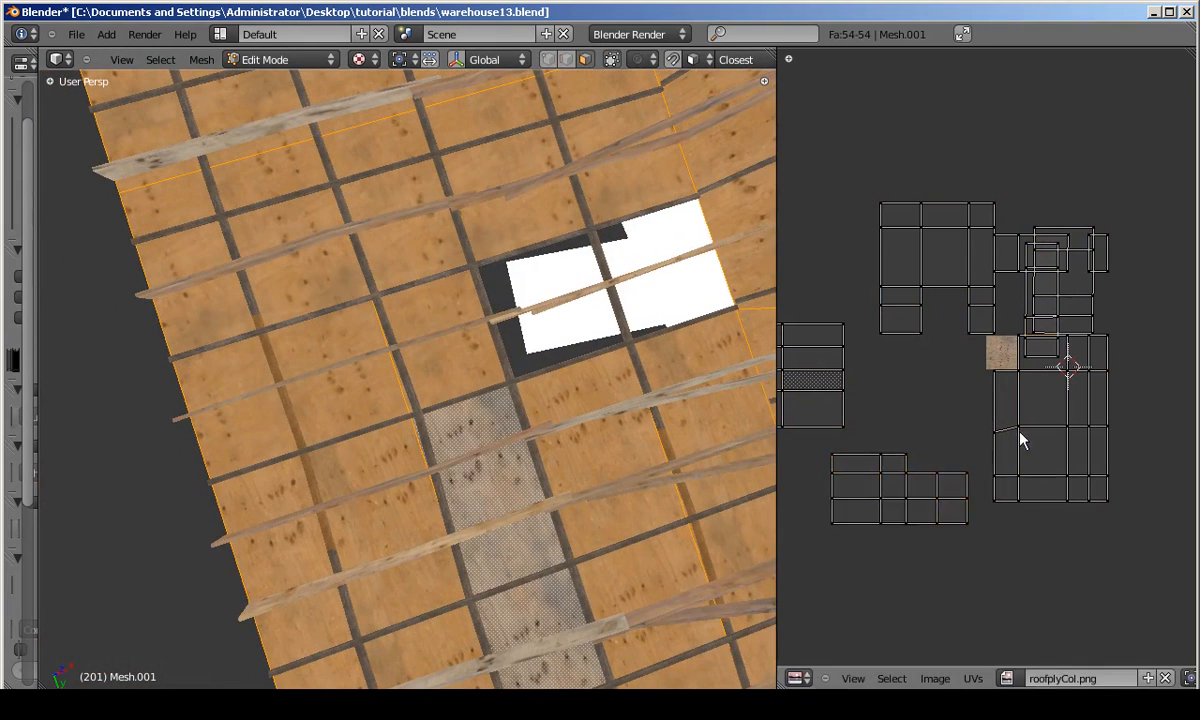
Widen the large UV island below the plywood image along the X axis and shift it.
key("a")
key("l")
key("s")
key("x")
left_click(1125, 362)
scroll(609, 295, "up", 4)
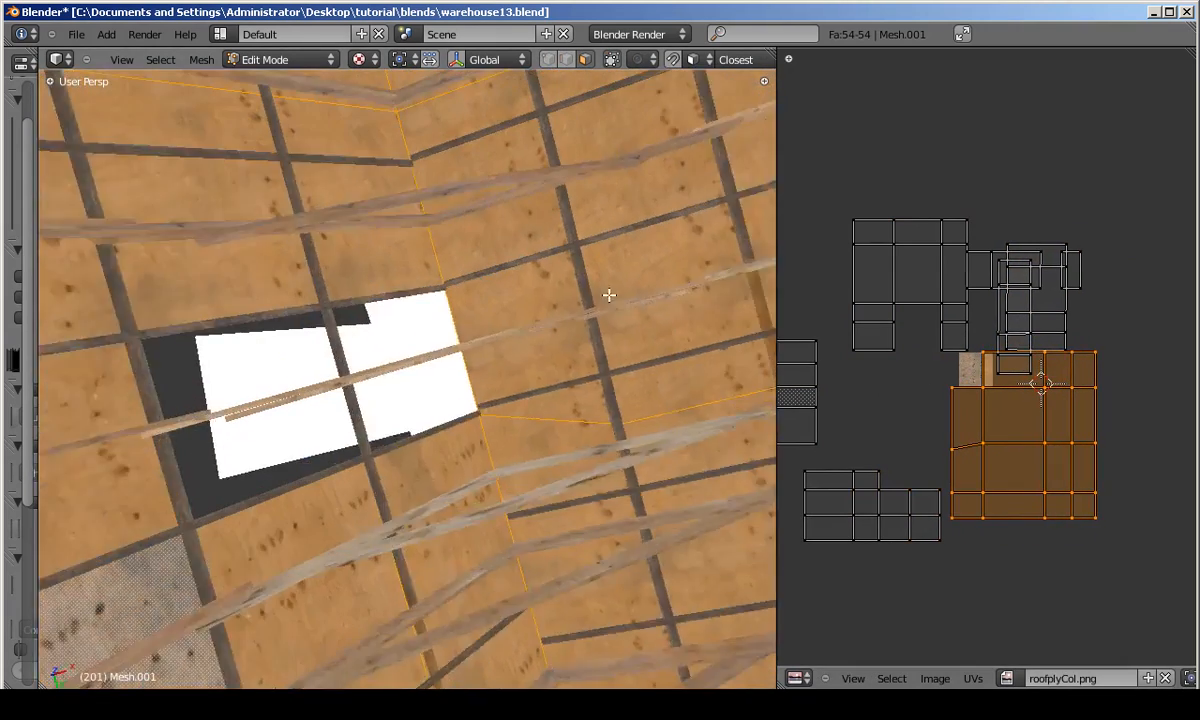
key("g")
left_click(1050, 445)
Select the linked U-shaped UV island above the plywood image, widen it slightly along the X axis and shift it away.
key("a")
key("l")
scroll(951, 343, "down", 3)
scroll(507, 559, "down", 5)
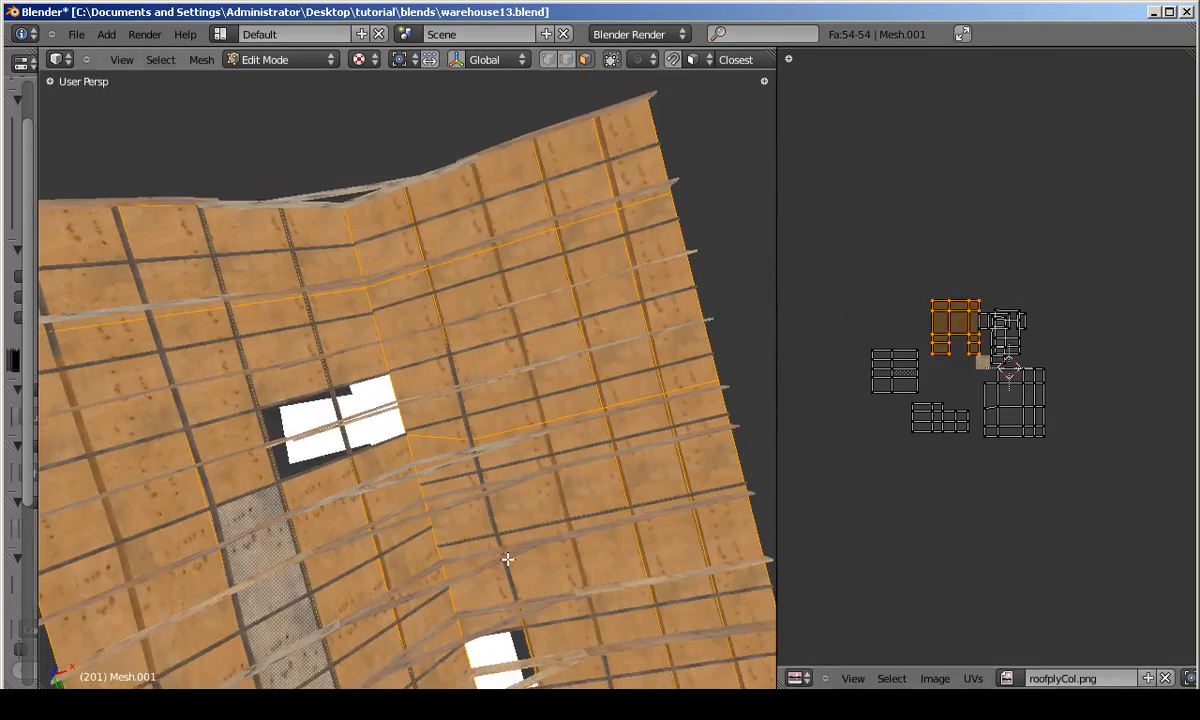
scroll(507, 559, "up", 6)
key("s")
key("x")
key("Escape")
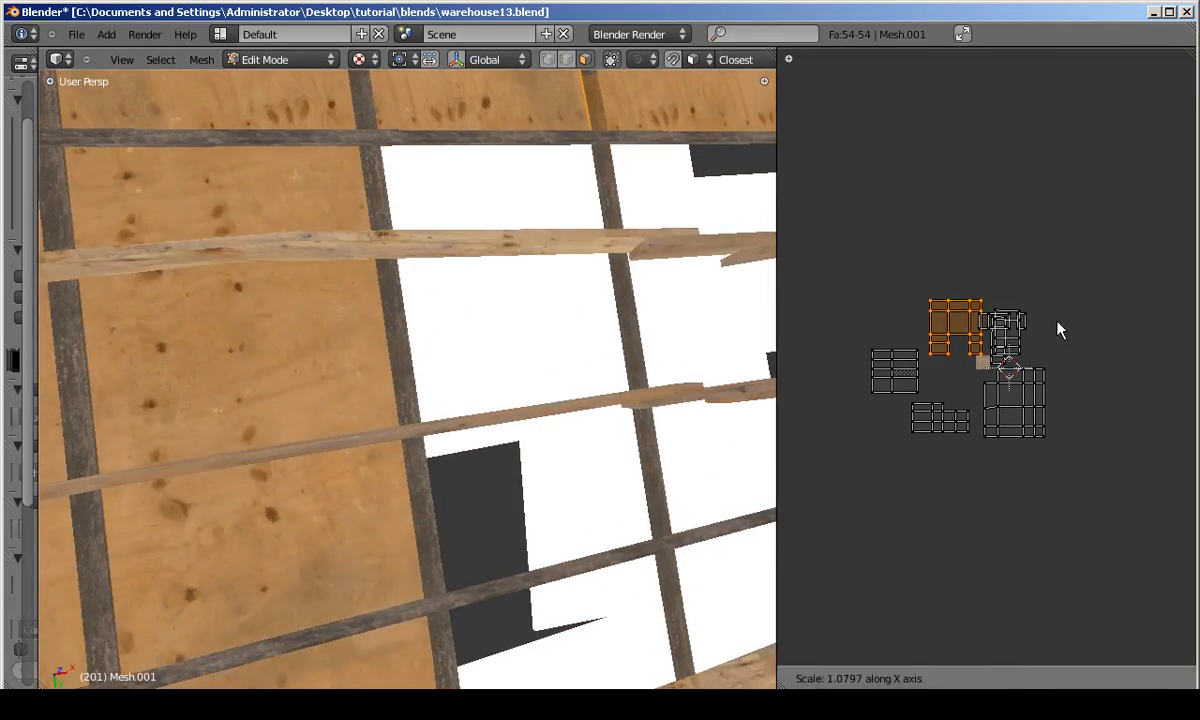
key("Tab")
scroll(461, 448, "down", 5)
scroll(608, 340, "up", 6)
key("Tab")
Move the narrow UV island clear of the other islands and rescale it to fit its roof sheets.
key("g")
left_click(1140, 347)
key("s")
key("y")
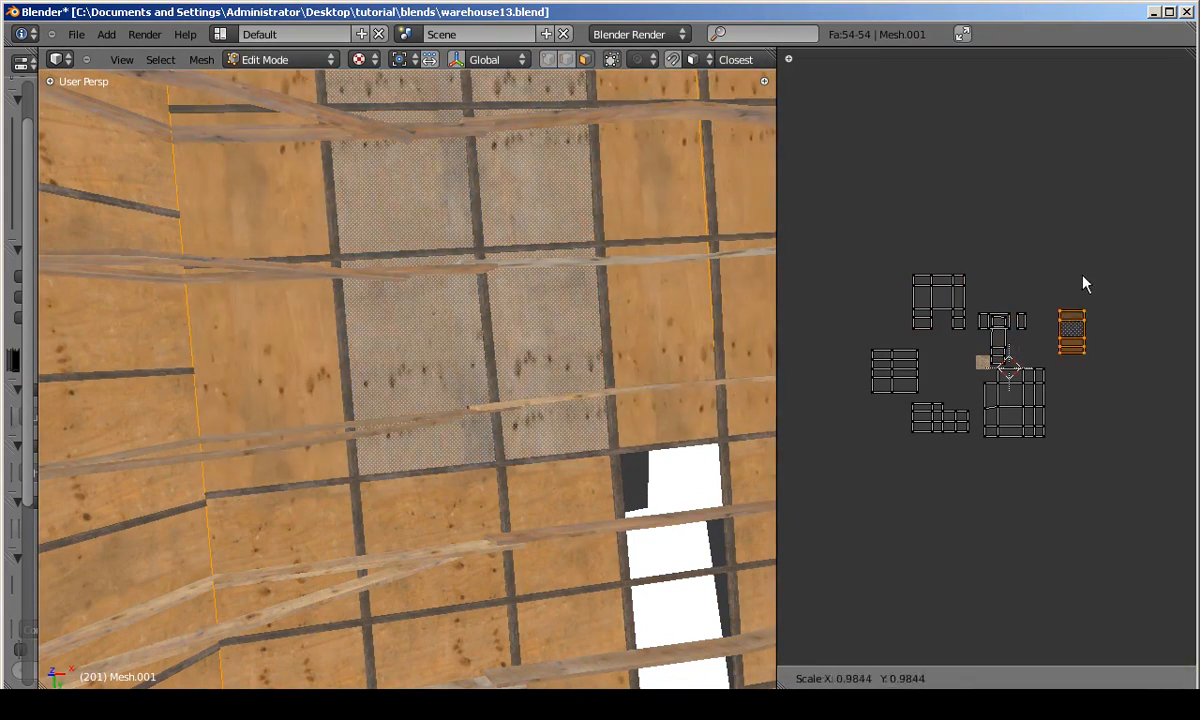
left_click(1112, 303)
key("Tab")
Open the overlapping loose sheets at a roof opening for editing and check their UV layout.
scroll(503, 400, "down", 5)
middle_click_drag(503, 400, 388, 268)
right_click(395, 265)
key("Tab")
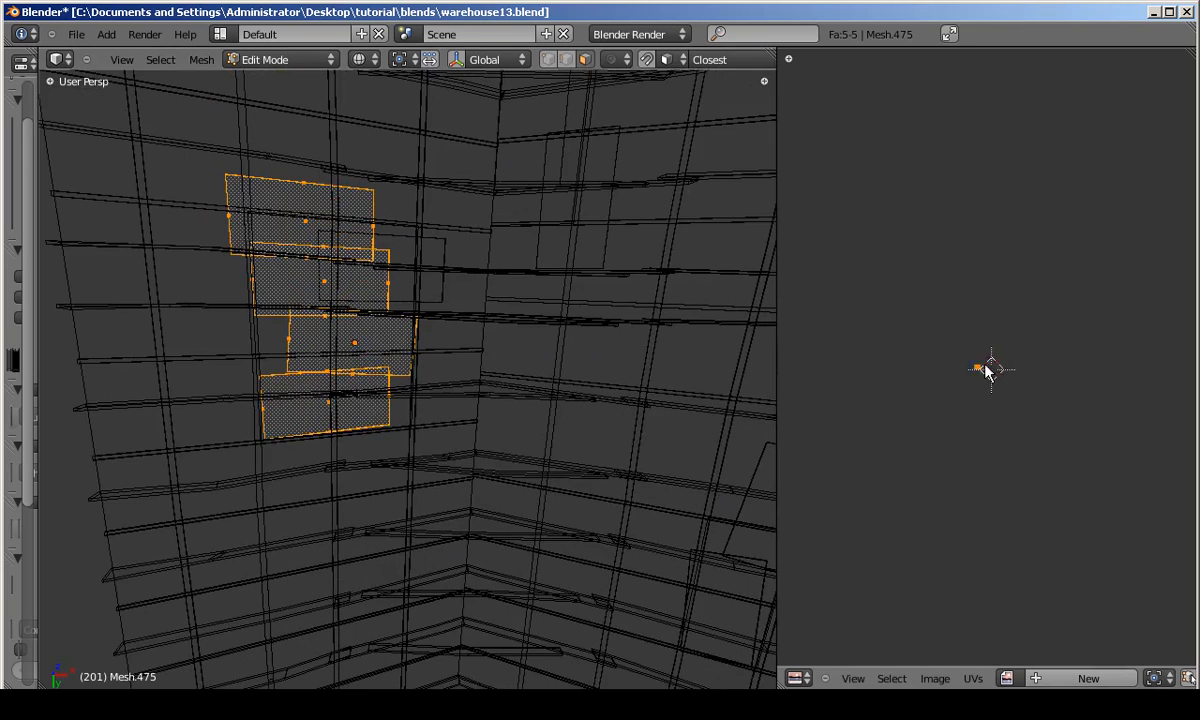
scroll(937, 420, "up", 3)
scroll(396, 356, "down", 4)
key("Tab")
Select all the loose sheets around the roof openings and join them into one mesh.
right_click(400, 322)
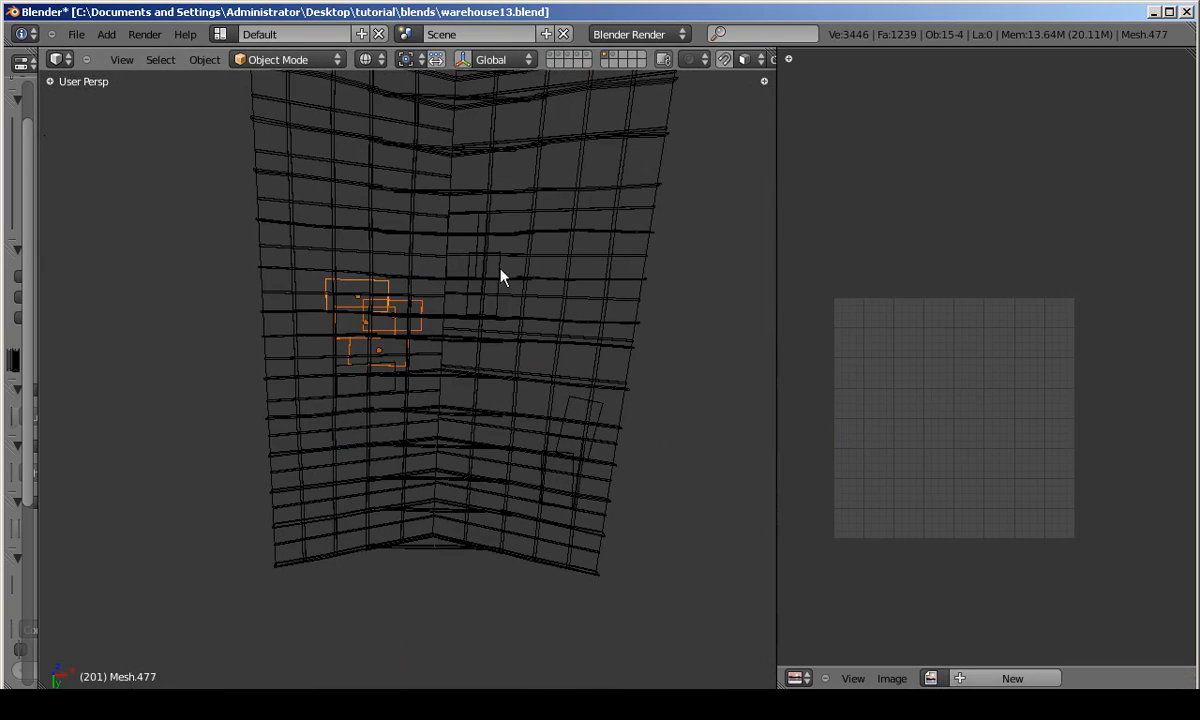
right_click(560, 478, "shift")
scroll(375, 325, "up", 5)
right_click(375, 318, "shift")
key("z")
key("g")
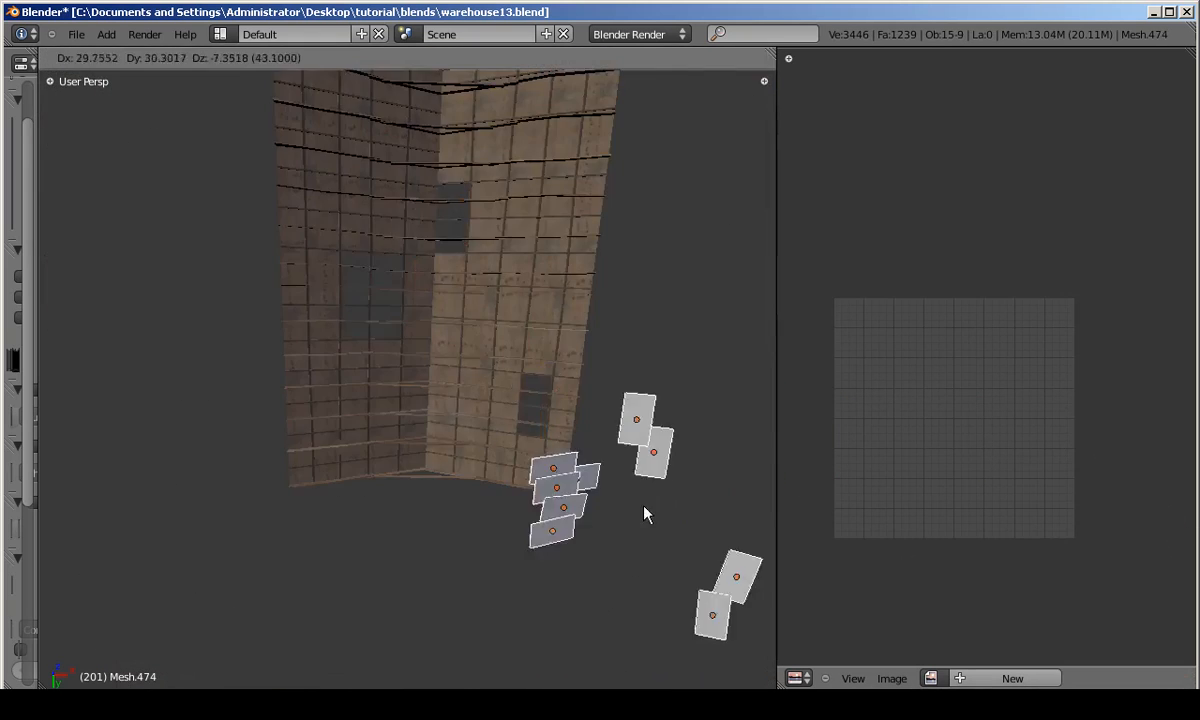
right_click(661, 484)
scroll(411, 204, "up", 5)
right_click(409, 200, "shift")
middle_click_drag(506, 472, 477, 340)
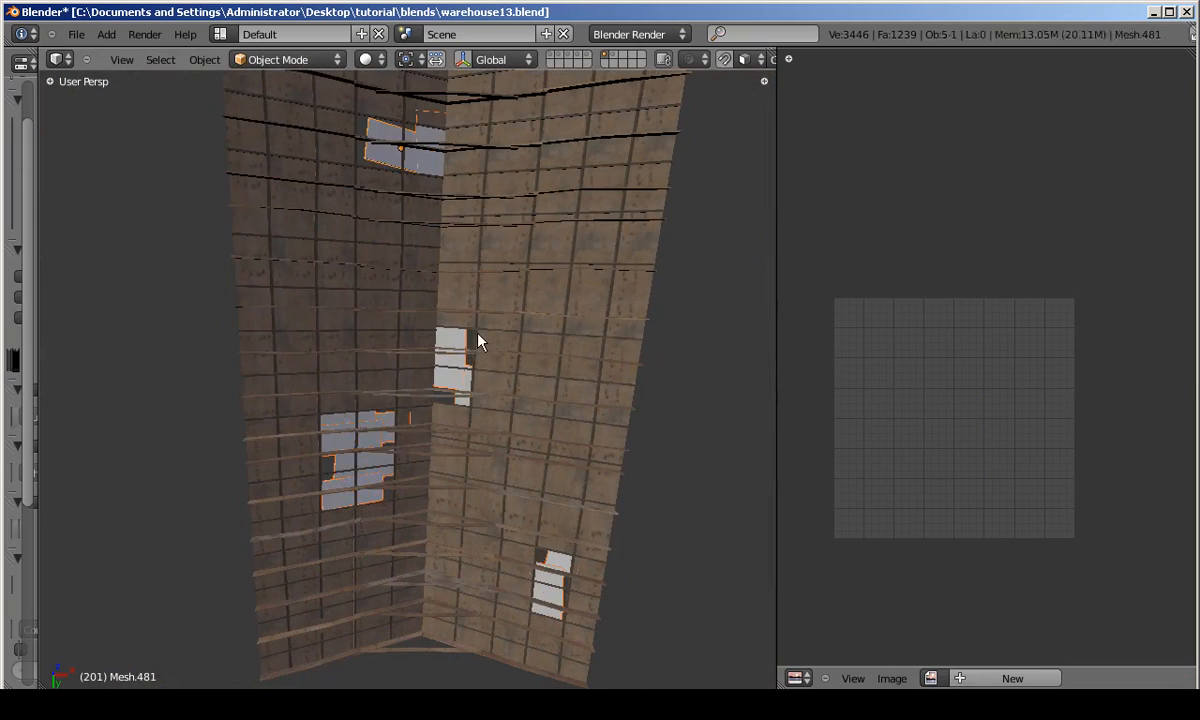
Assign roofplyCol.png to all faces of the joined sheets and enlarge their UVs over the plywood image.
key("Tab")
left_click(1008, 681)
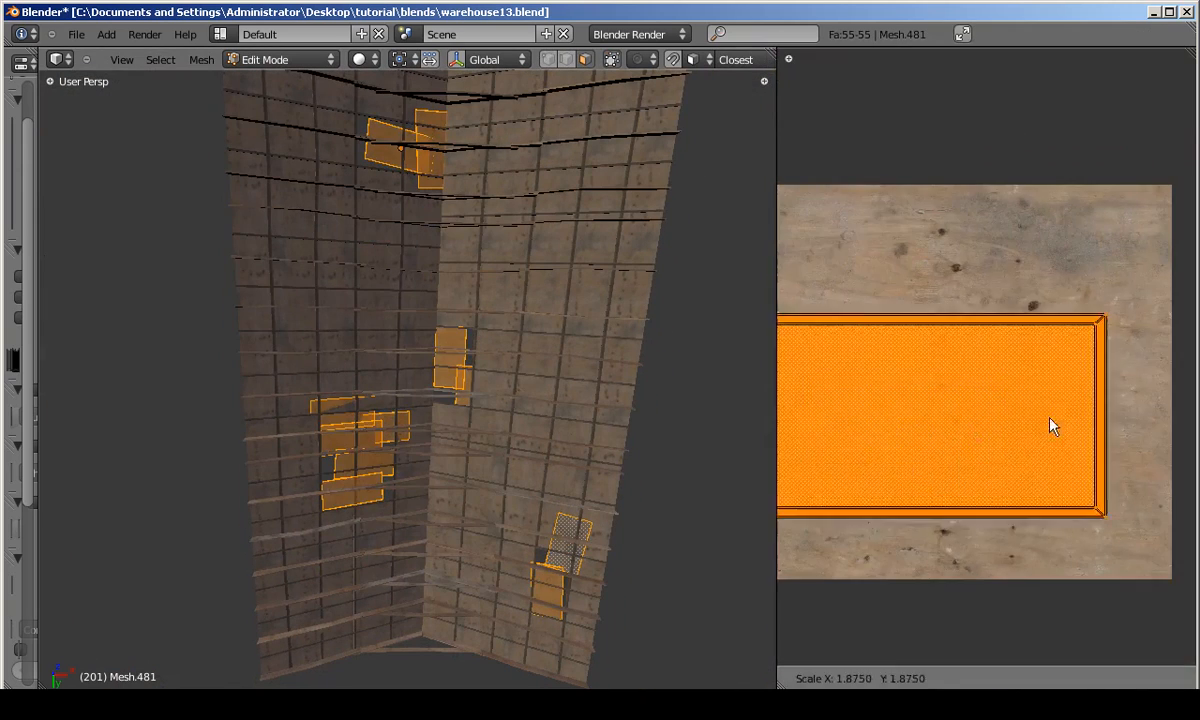
left_click(912, 397)
scroll(444, 351, "up", 5)
scroll(430, 352, "down", 5)
Move the linked UVs of two individual patch sheets to different parts of the plywood image.
key("a")
key("l")
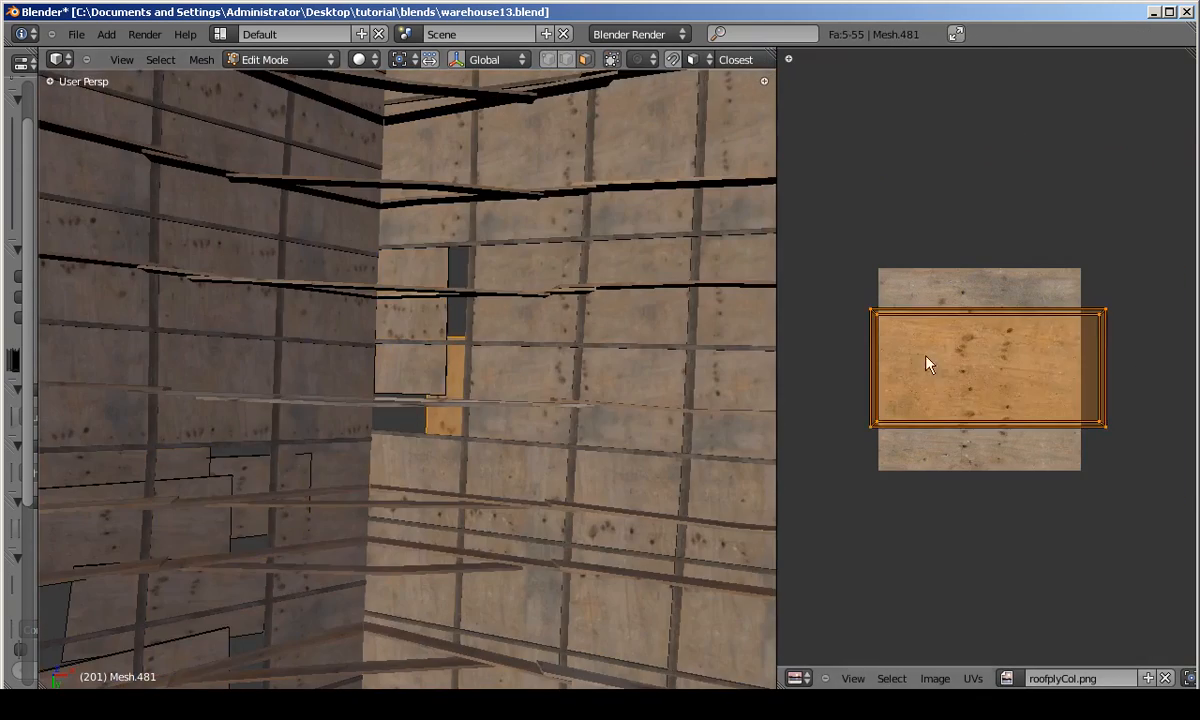
key("g")
left_click(849, 300)
middle_click_drag(243, 525, 343, 445, "shift")
key("a")
key("l")
key("a")
key("g")
left_click(968, 446)
Select another linked patch sheet and offset its UVs across the plywood texture.
key("a")
key("l")
key("a")
key("l")
key("a")
key("g")
left_click(1063, 370)
Rotate a further patch sheet's linked UVs and reposition them on the plywood image.
key("a")
key("l")
key("r")
left_click(959, 541)
key("g")
left_click(985, 530)
Rescale the UVs of all patch sheets together to match the plywood scale of the surrounding roof.
key("Tab")
middle_click_drag(316, 568, 399, 426, "shift")
scroll(399, 426, "up", 5)
key("Tab")
key("a")
key("a")
key("s")
left_click(1104, 171)
key("Tab")
middle_click_drag(540, 262, 396, 249)
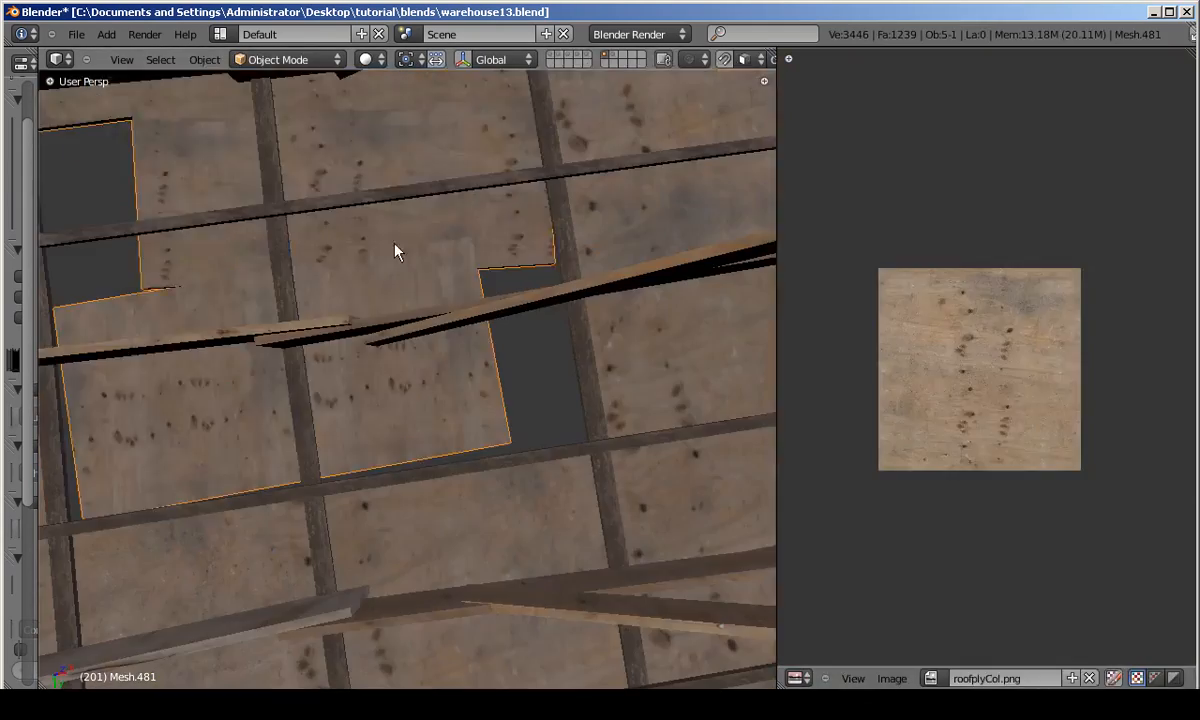
Fine-tune the overall UV scale of the patch sheets against the neighbouring roof sheets.
key("Tab")
key("s")
left_click(1060, 230)
scroll(480, 340, "down", 2)
key("Tab")
key("Tab")
key("s")
key("Tab")
scroll(445, 287, "up", 5)
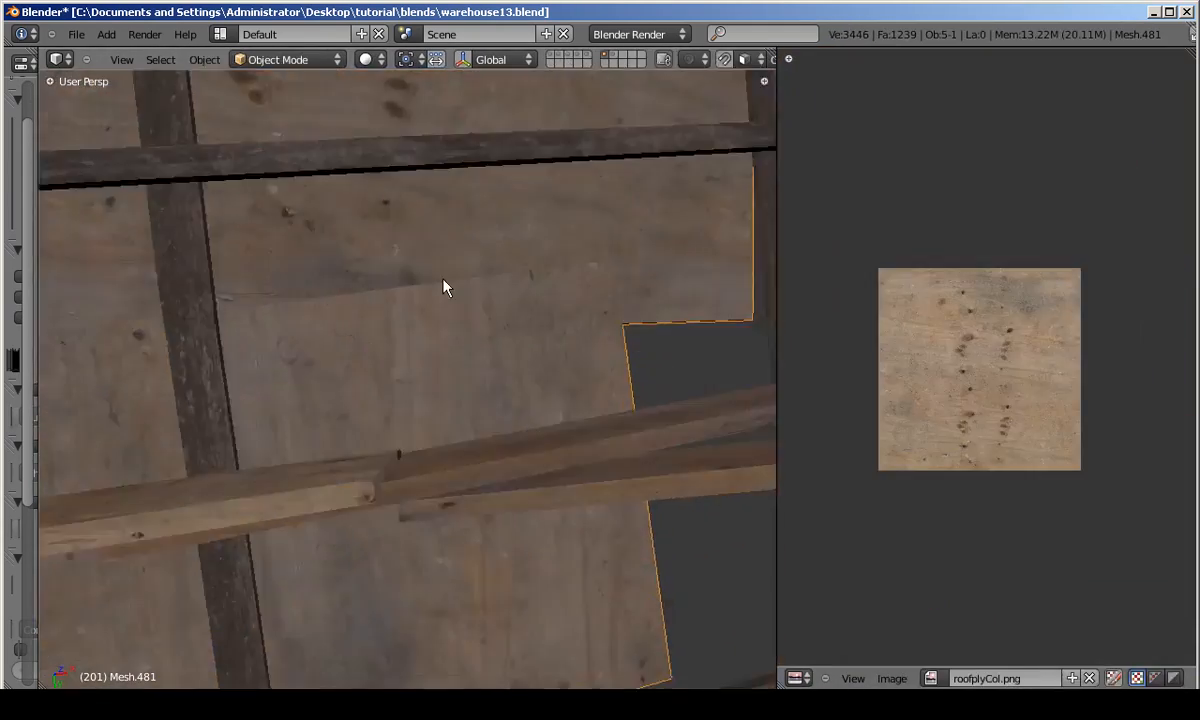
scroll(460, 340, "down", 6)
Move one linked patch sheet's UVs to another part of the plywood image and rotate them.
key("Tab")
key("a")
key("l")
key("g")
left_click(960, 450)
key("Tab")
scroll(505, 420, "down", 4)
middle_click_drag(467, 442, 450, 382, "shift")
key("Tab")
key("r")
left_click(1104, 388)
key("Tab")
mouse_move(530, 400)
middle_mouse_down("shift")
mouse_move(407, 358)
mouse_move(545, 388)
middle_mouse_up("shift")
Select the linked faces of a different patch sheet and shift their UVs to vary the plywood pattern.
key("Tab")
right_click(560, 396)
key("l")
key("g")
left_click(1121, 464)
scroll(536, 405, "up", 3)
key("Tab")
Select one more linked patch sheet and examine the plywood mapping across the whole roof.
key("Tab")
right_click(580, 319)
key("l")
key("Tab")
key("Tab")
scroll(498, 276, "up", 6)
key("Tab")
scroll(656, 335, "down", 9)
middle_click_drag(656, 335, 311, 407)
scroll(437, 402, "down", 5)
scroll(420, 410, "up", 4)
mouse_move(437, 402)
middle_mouse_down()
mouse_move(405, 416)
mouse_move(471, 388)
mouse_move(364, 423)
mouse_move(404, 399)
mouse_move(383, 396)
middle_mouse_up()
Return from local view to the full scene with textured shading and save over the existing blend file.
key("alt+z")
key("KP_Divide")
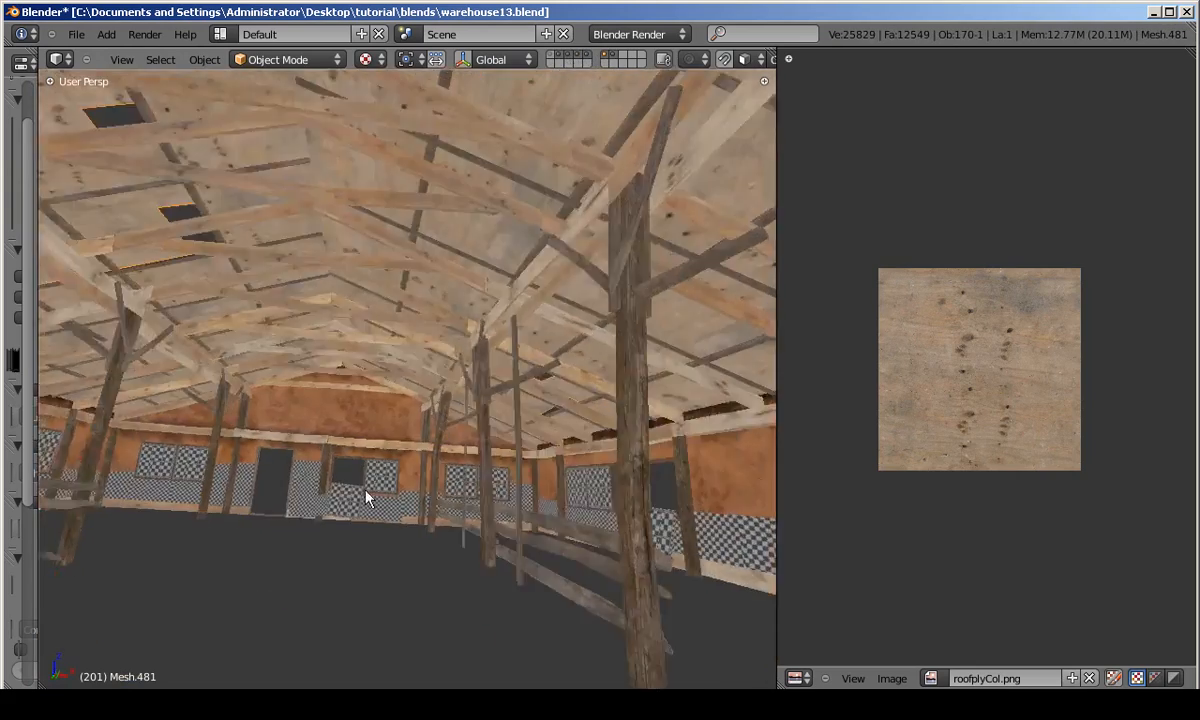
middle_click_drag(365, 497, 338, 437)
key("ctrl+s")
left_click(500, 437)
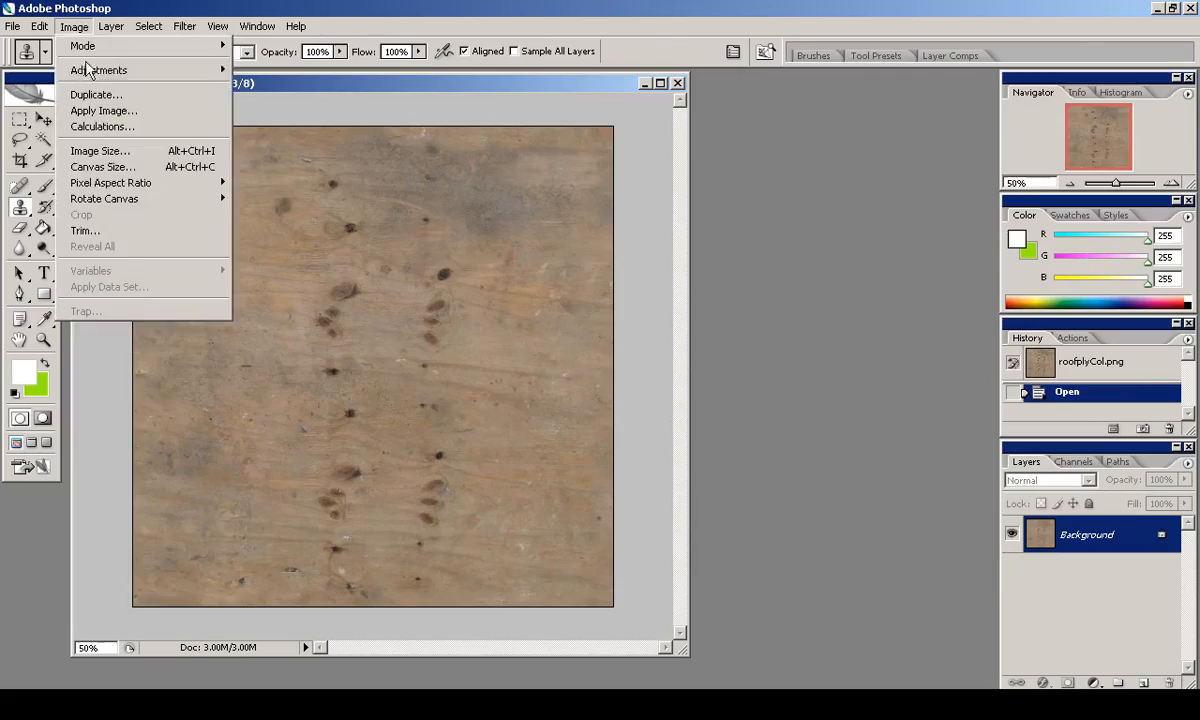
Switch to Photoshop and darken roofplyCol.png using Levels with input values 15, 0.78 and 255.
key("ctrl+l")
left_click_drag(633, 378, 653, 378)
left_click_drag(513, 378, 525, 378)
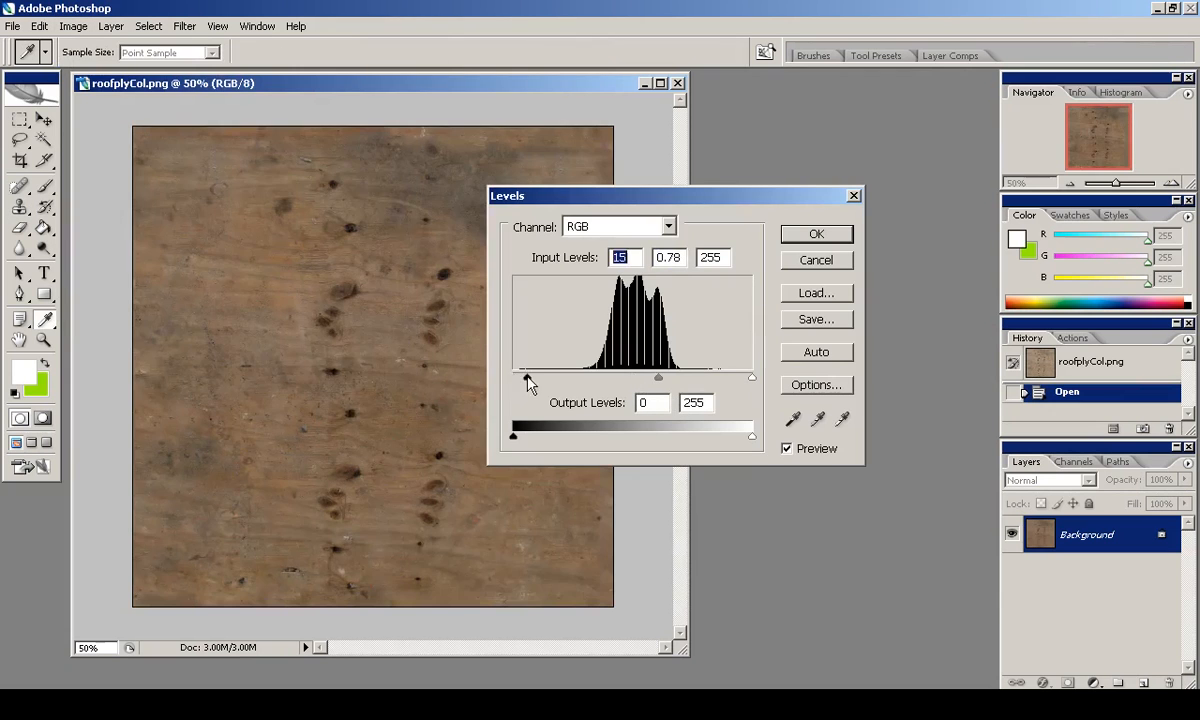
left_click(805, 234)
Reduce the plywood texture's saturation to -10 with Hue/Saturation and save the image.
left_click(74, 26)
mouse_move(100, 72)
left_click(283, 190)
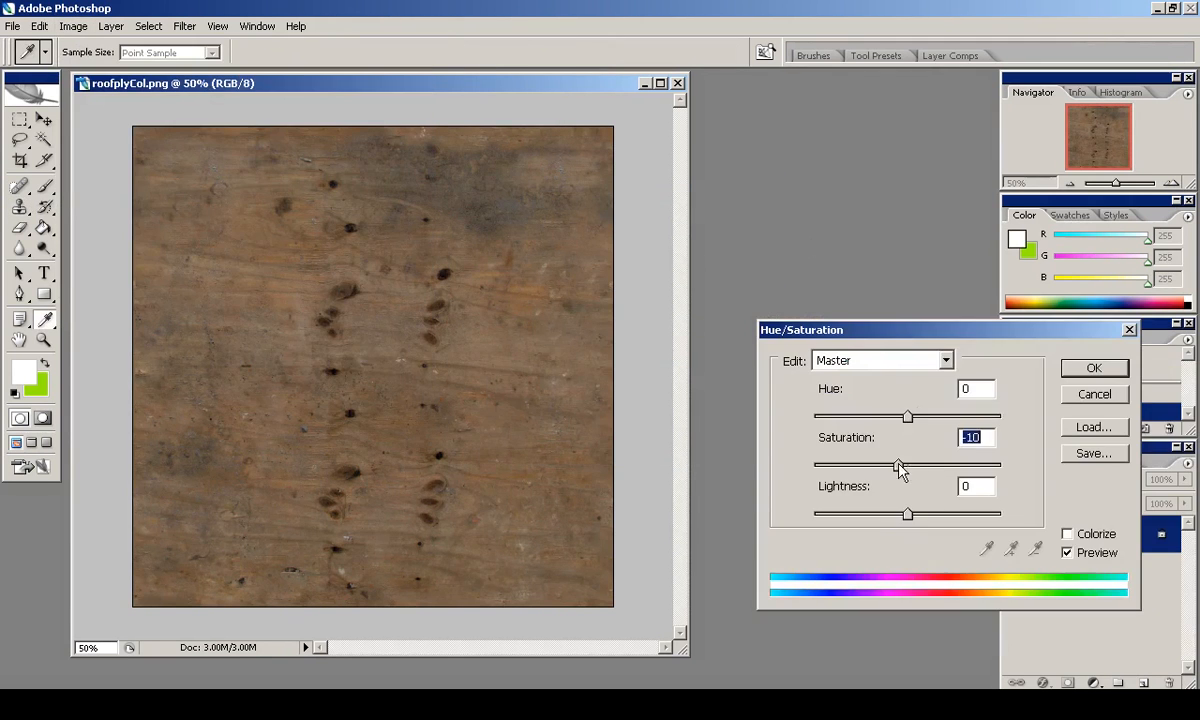
left_click(1093, 368)
key("s")
left_click(12, 26)
left_click(247, 335)
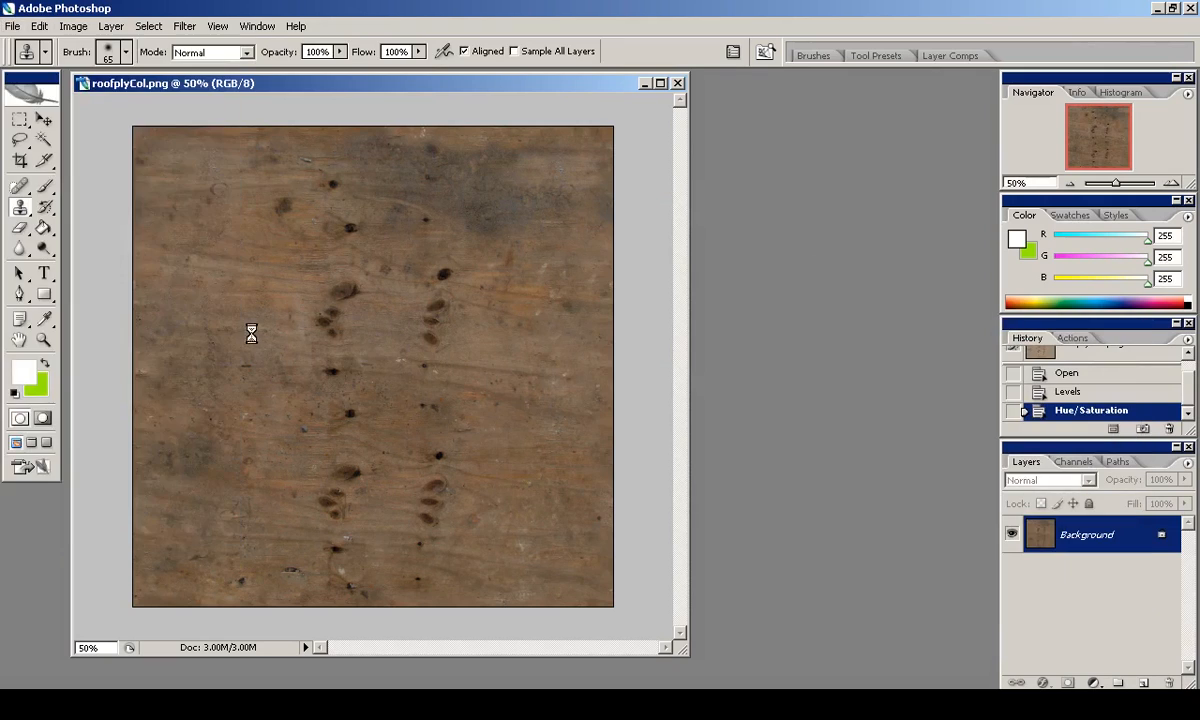
Switch back to Blender, reload the roofplyCol.png image and check the roof inside the barn.
key("alt+Tab")
left_click(893, 679)
left_click(904, 598)
middle_click_drag(492, 364, 557, 279)
Edit the roof mesh and scale the UVs of the large face beside the end wall along the Y axis.
key("Tab")
key("a")
scroll(1055, 340, "down", 11)
key("a")
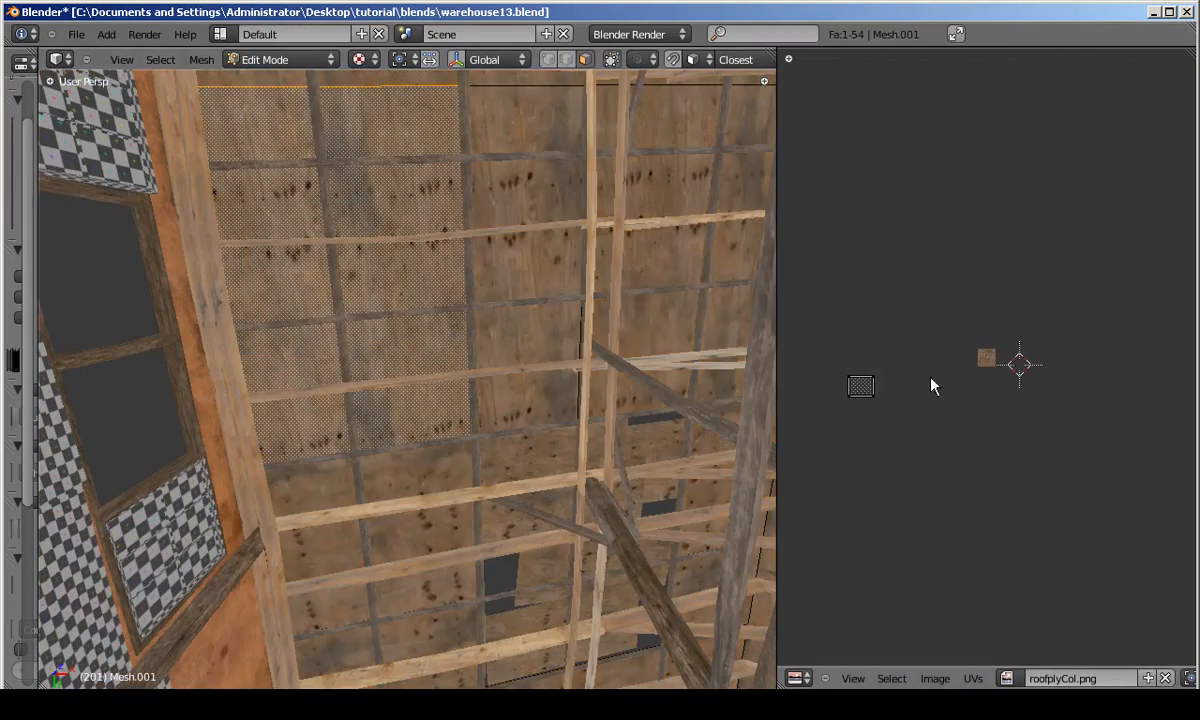
key("a")
key("s")
key("y")
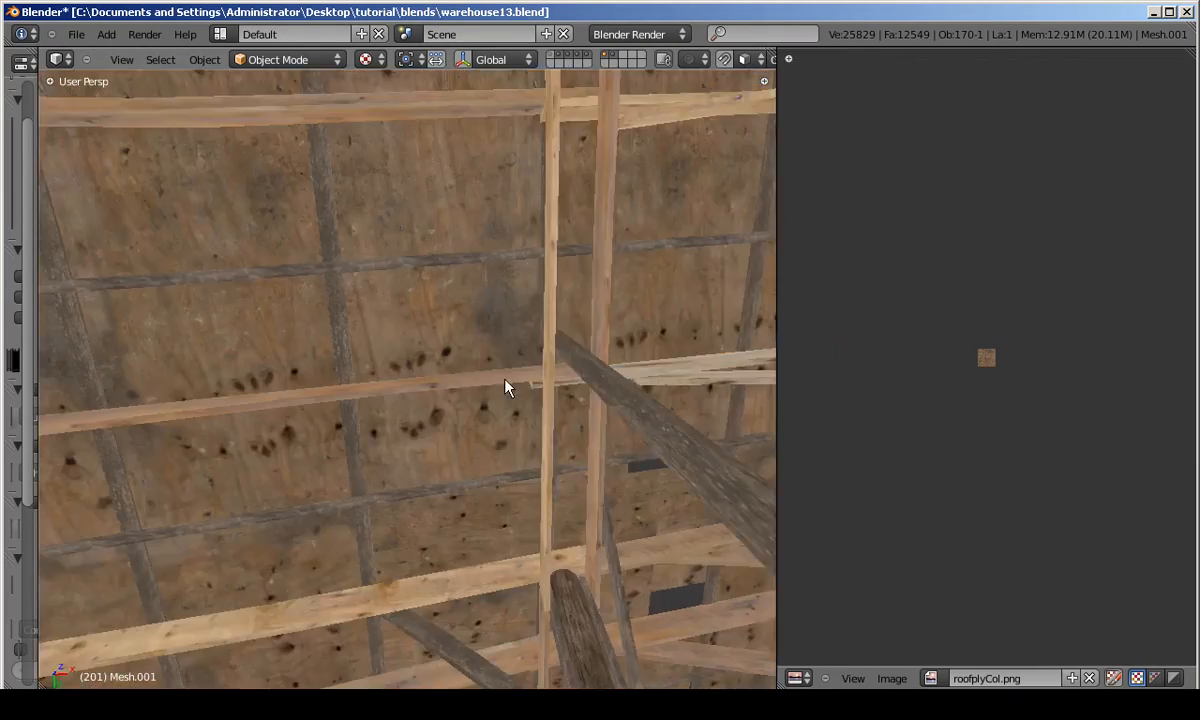
middle_click_drag(505, 388, 367, 440)
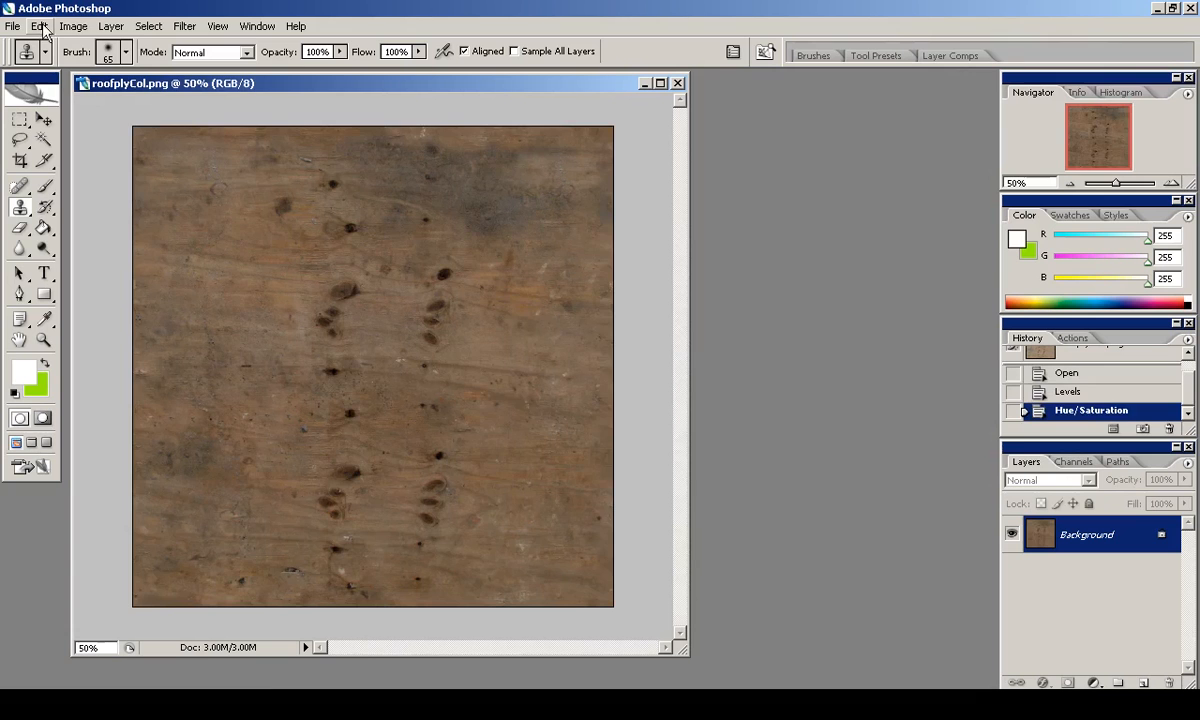
In Photoshop, undo the saturation and Levels changes and apply a new, lighter Levels darkening to the plywood texture.
key("ctrl+alt+z")
key("ctrl+alt+z")
left_click(74, 26)
mouse_move(98, 70)
left_click(275, 72)
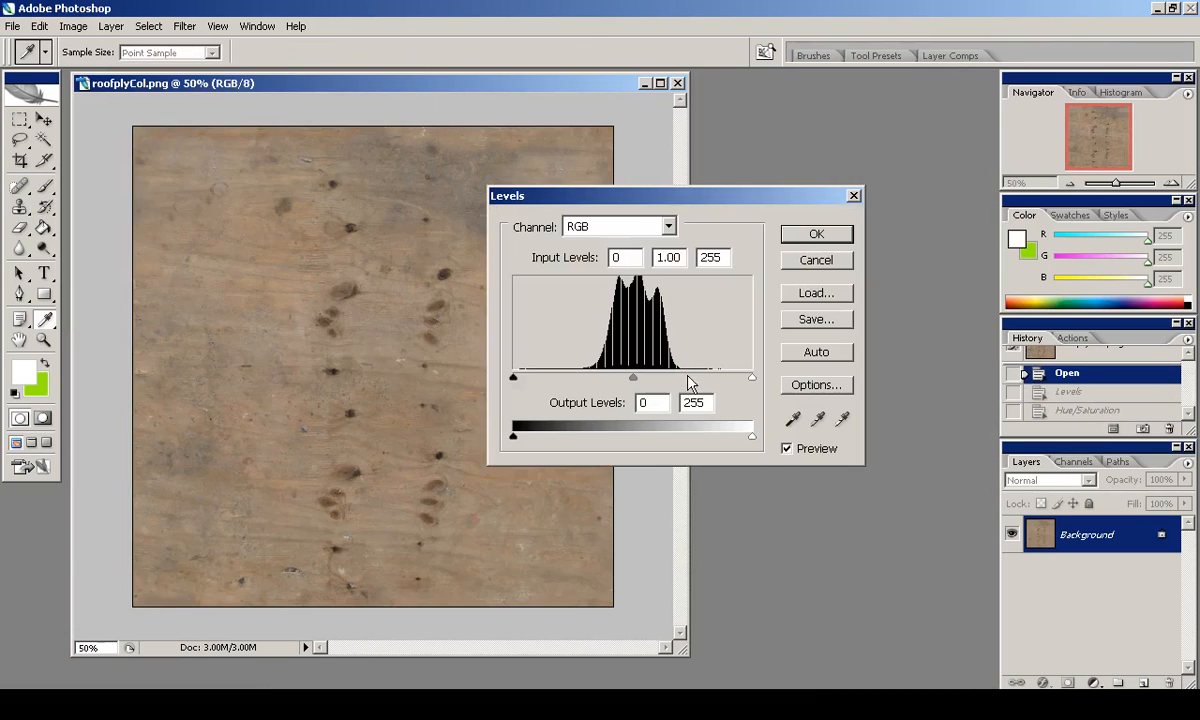
left_click_drag(643, 385, 536, 383)
left_click(528, 378)
key("Return")
Clone-stamp clean wood over dark knots in both knot columns of the plywood texture, using 17 px and 56 px brushes.
left_click(18, 207)
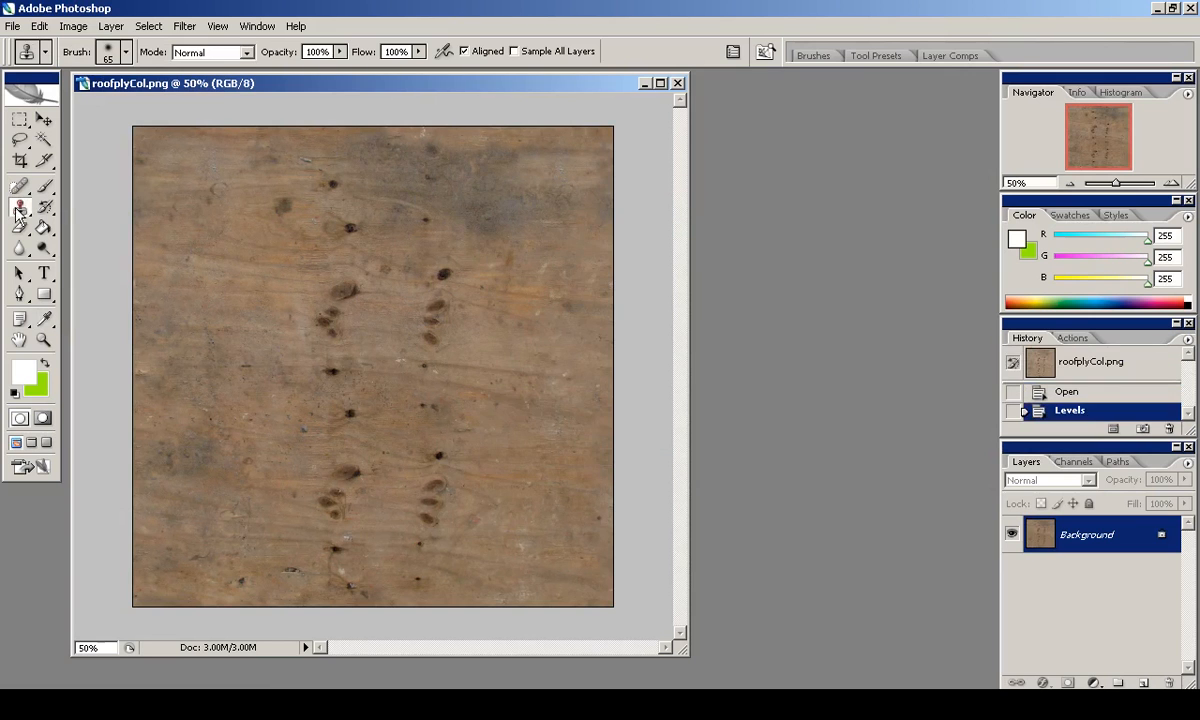
key("ctrl+z")
right_click(554, 445)
key("Escape")
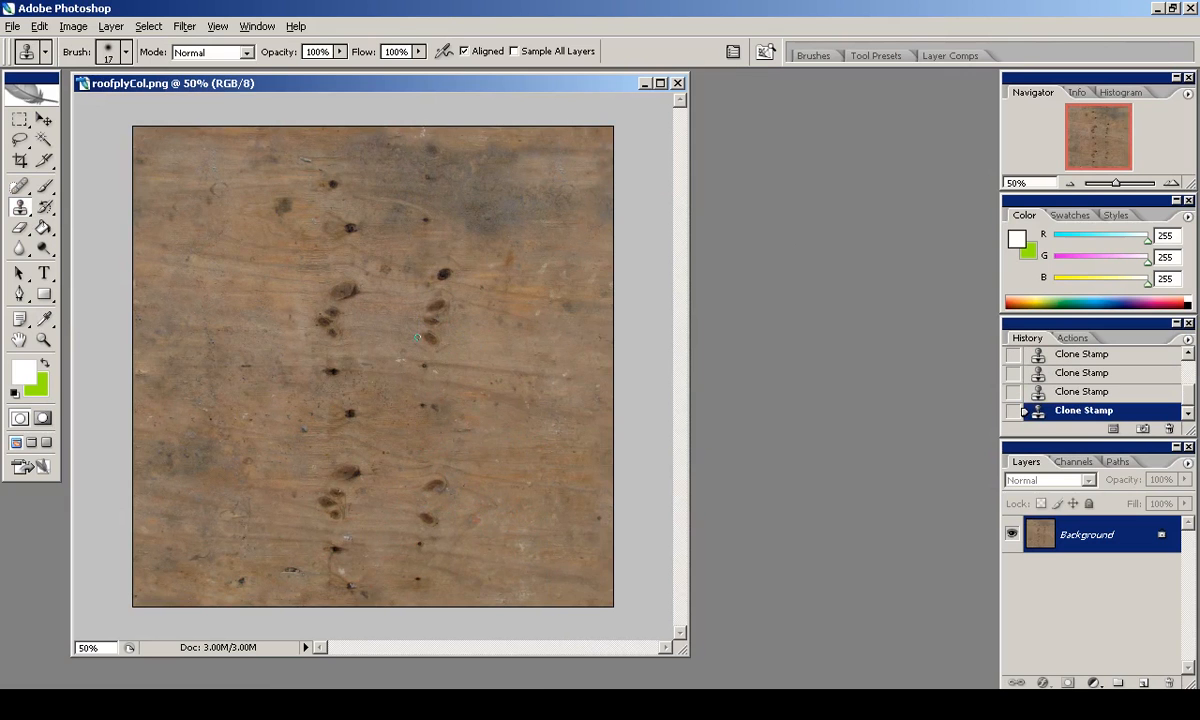
right_click(450, 259)
scroll(540, 430, "down", 5)
left_click(535, 445)
key("Return")
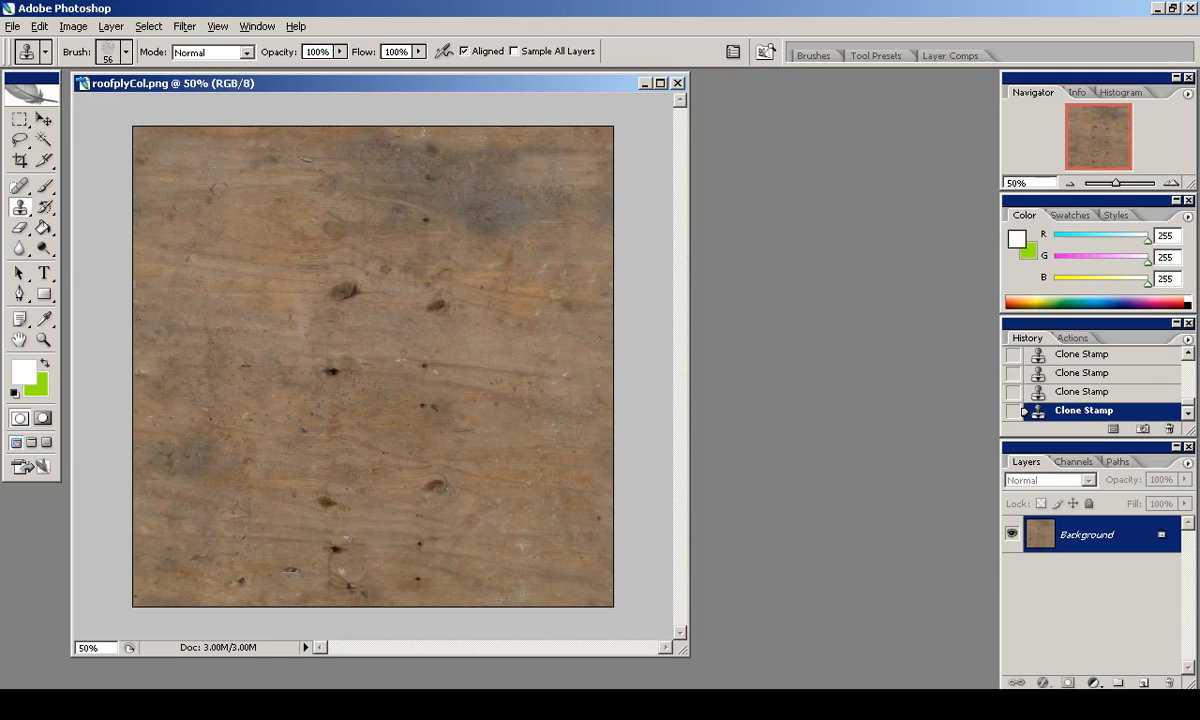
Clone out more knots in the lower half of the plywood texture, stepping through the history to compare strokes.
key("ctrl+alt+z")
key("ctrl+alt+z")
key("ctrl+shift+z")
key("ctrl+shift+z")
key("ctrl+alt+z")
key("ctrl+shift+z")
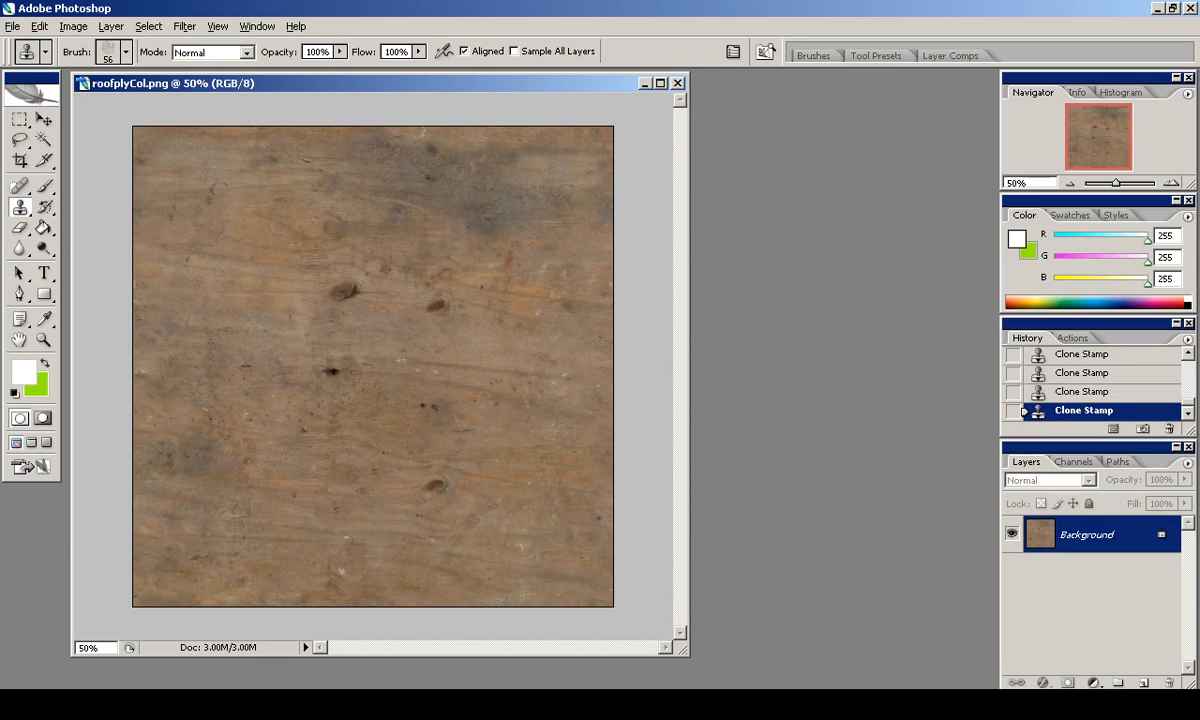
Save the retouched plywood image, switch to Blender and reload roofplyCol.png.
left_click(20, 30)
left_click(22, 205)
key("alt+Tab")
left_click(892, 678)
left_click(906, 605)
middle_click_drag(363, 290, 294, 280)
Examine the retouched plywood texture on the roof panels from inside the barn.
key("Tab")
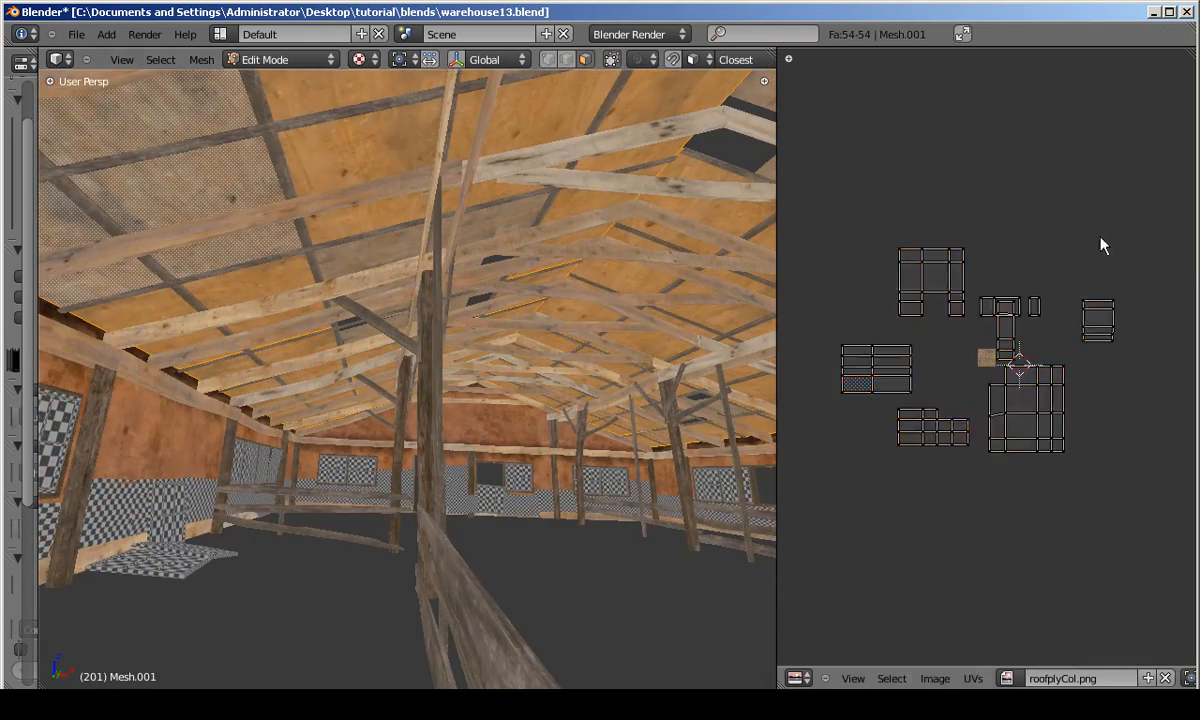
scroll(1060, 240, "up", 2)
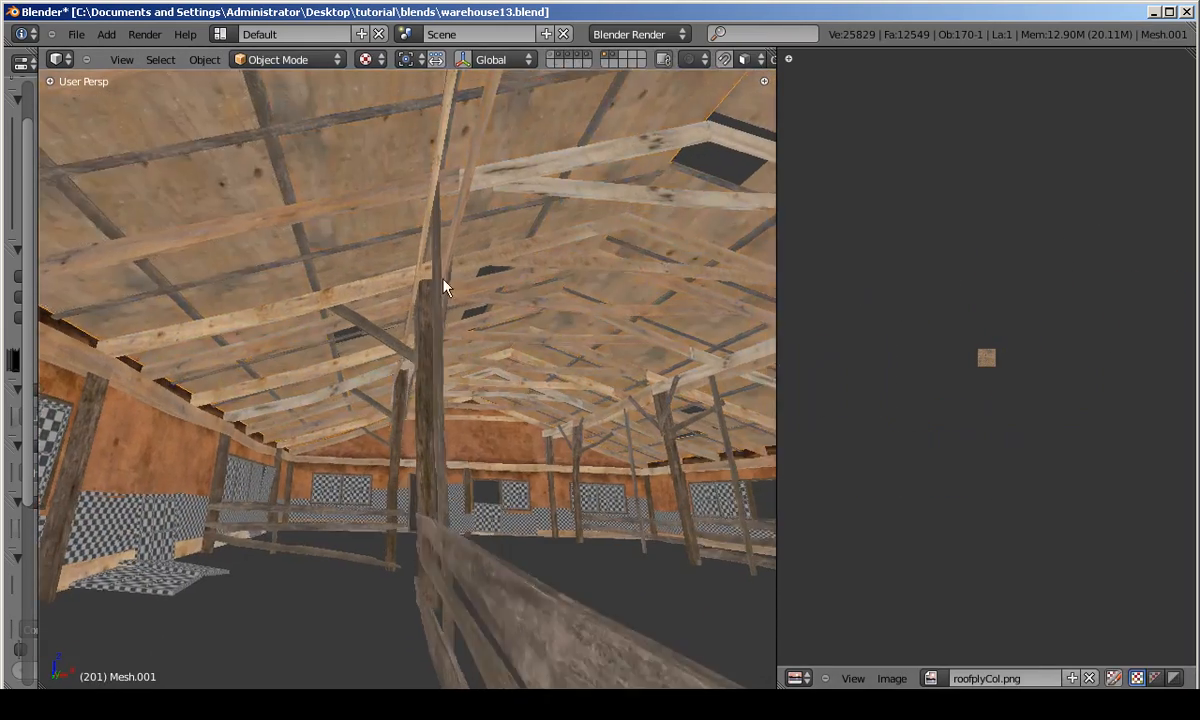
middle_click_drag(444, 287, 348, 375)
key("Tab")
scroll(1098, 206, "up", 2)
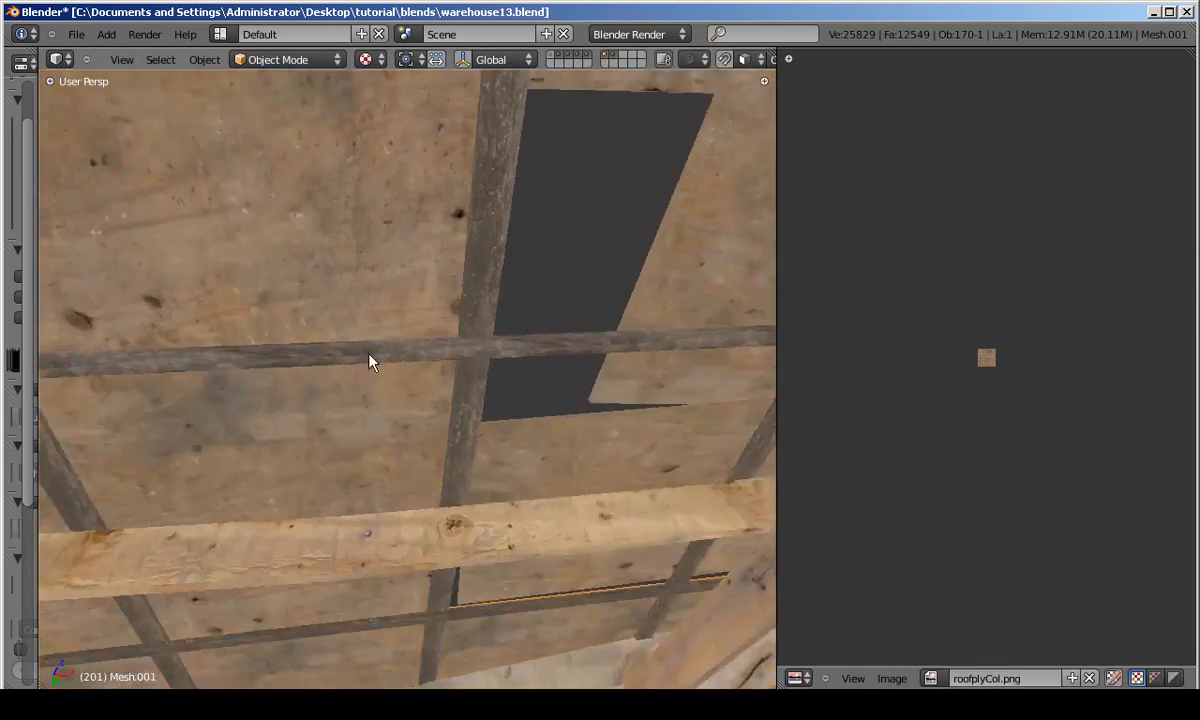
middle_click_drag(369, 362, 343, 455)
key("Tab")
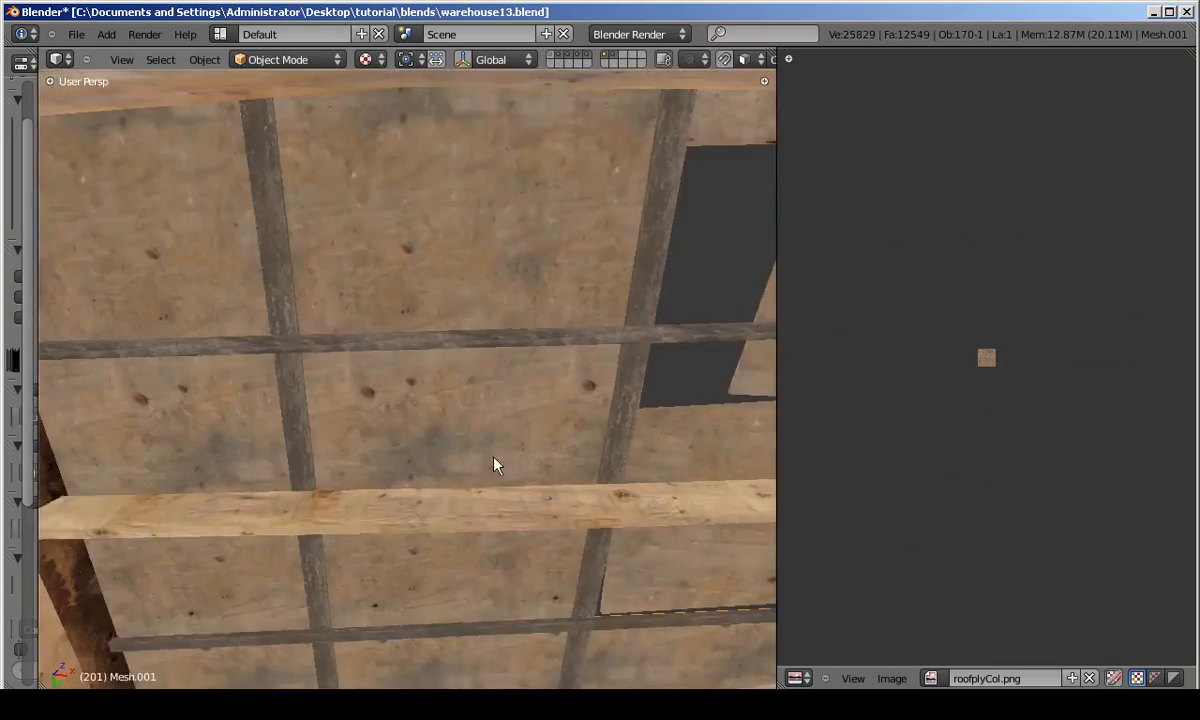
middle_click_drag(496, 463, 479, 317)
Move the selected roof UVs to shift the plywood pattern and check the result on the roof.
key("Tab")
key("g")
left_click(1042, 276)
key("Tab")
key("Tab")
middle_click_drag(461, 375, 536, 228)
key("Tab")
scroll(459, 214, "up", 2)
Box-select the UVs of the roof faces in the corner by the end wall.
key("Tab")
key("l")
key("s")
right_click(1098, 301)
key("b")
left_click_drag(1014, 246, 1058, 286)
key("s")
right_click(1086, 278)
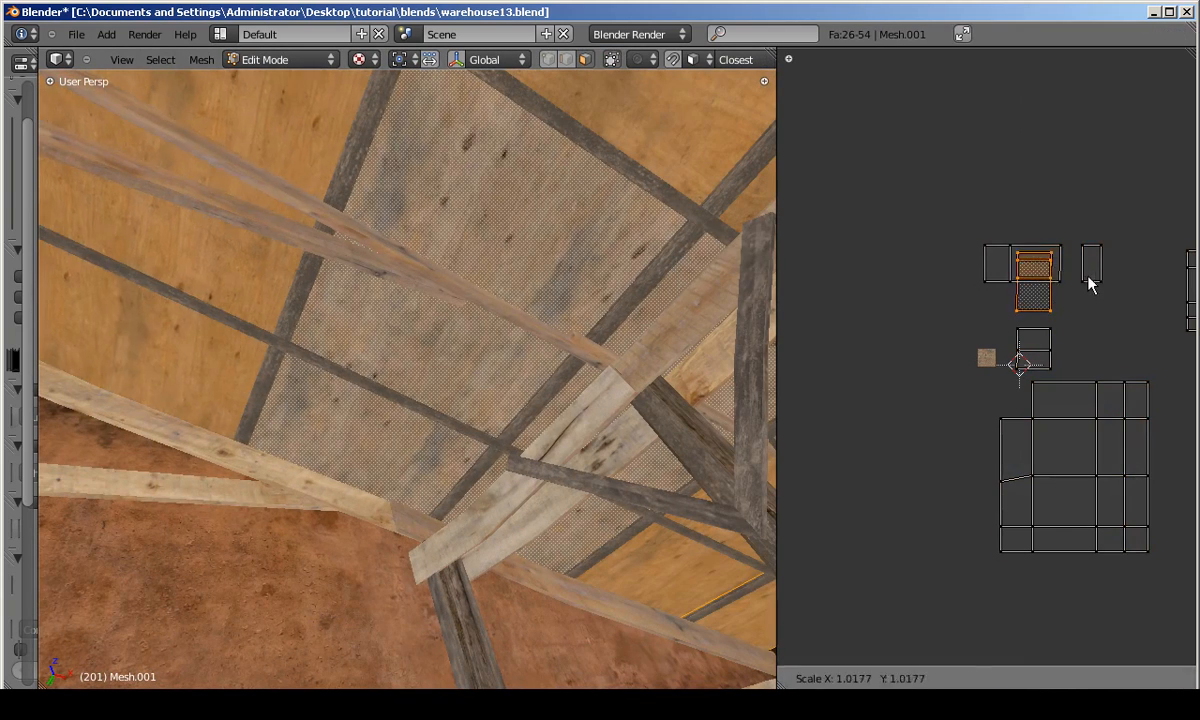
Scale the selected corner UVs along the X axis and uniformly, and check the roof in Object Mode.
key("s")
key("x")
left_click(1100, 264)
key("s")
left_click(1022, 222)
key("Tab")
middle_click_drag(530, 318, 425, 324)
scroll(425, 324, "down", 2)
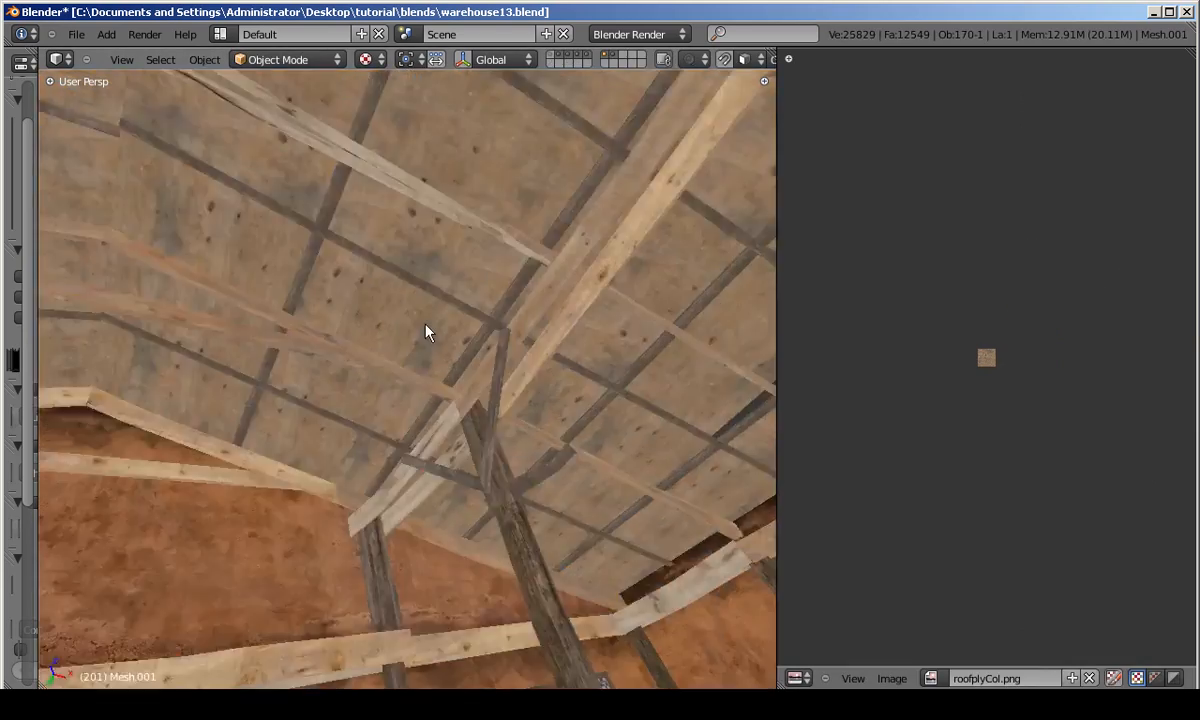
Select all faces of the roof mesh, move their UVs together and check the roof along the barn.
scroll(425, 332, "down", 3)
key("Tab")
key("a")
key("Tab")
middle_click_drag(477, 195, 455, 350)
key("Tab")
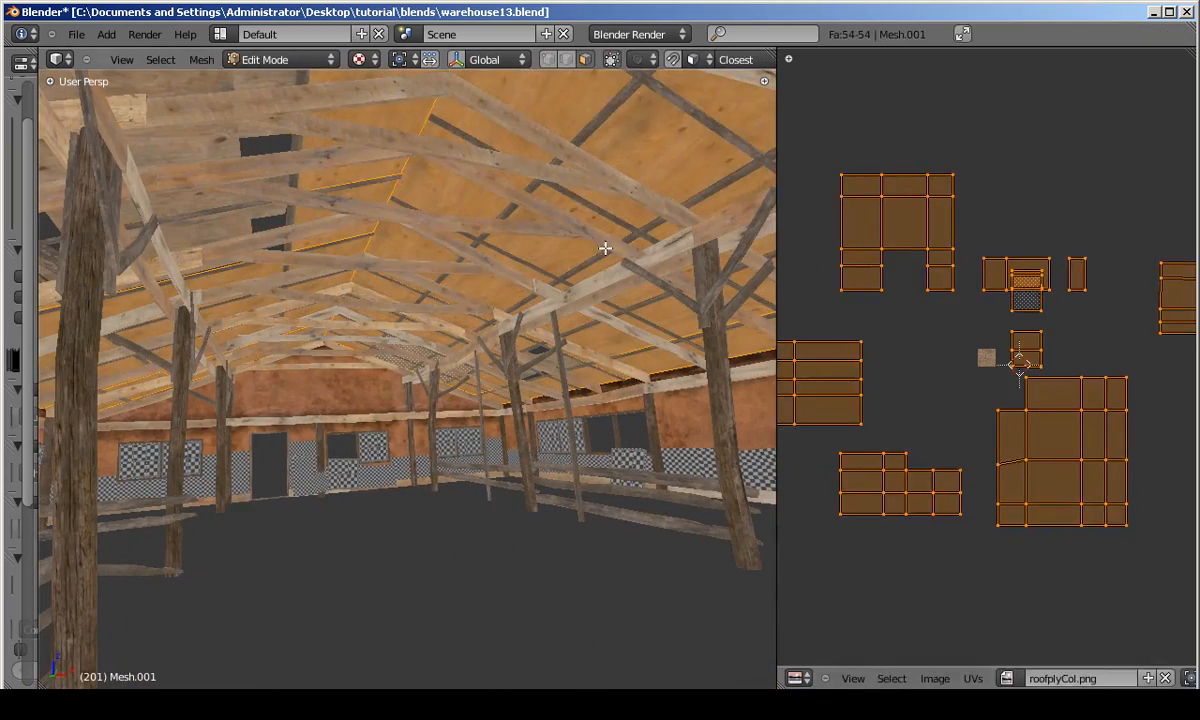
key("a")
key("a")
key("g")
left_click(863, 284)
key("Tab")
middle_click_drag(497, 198, 348, 313)
Select a single roof face, then move and scale its UVs to vary the knot placement.
key("Tab")
right_click(551, 272)
key("g")
left_click(1037, 292)
key("Tab")
key("Tab")
key("s")
left_click(1026, 237)
key("g")
left_click(1028, 237)
key("Tab")
Select two adjoining roof faces beside the side wall, then scale and reposition their UVs.
key("Tab")
right_click(281, 147)
right_click(301, 224, "shift")
scroll(301, 224, "down", 4)
scroll(348, 313, "up", 3)
scroll(889, 313, "up", 2)
key("s")
left_click(879, 319)
key("g")
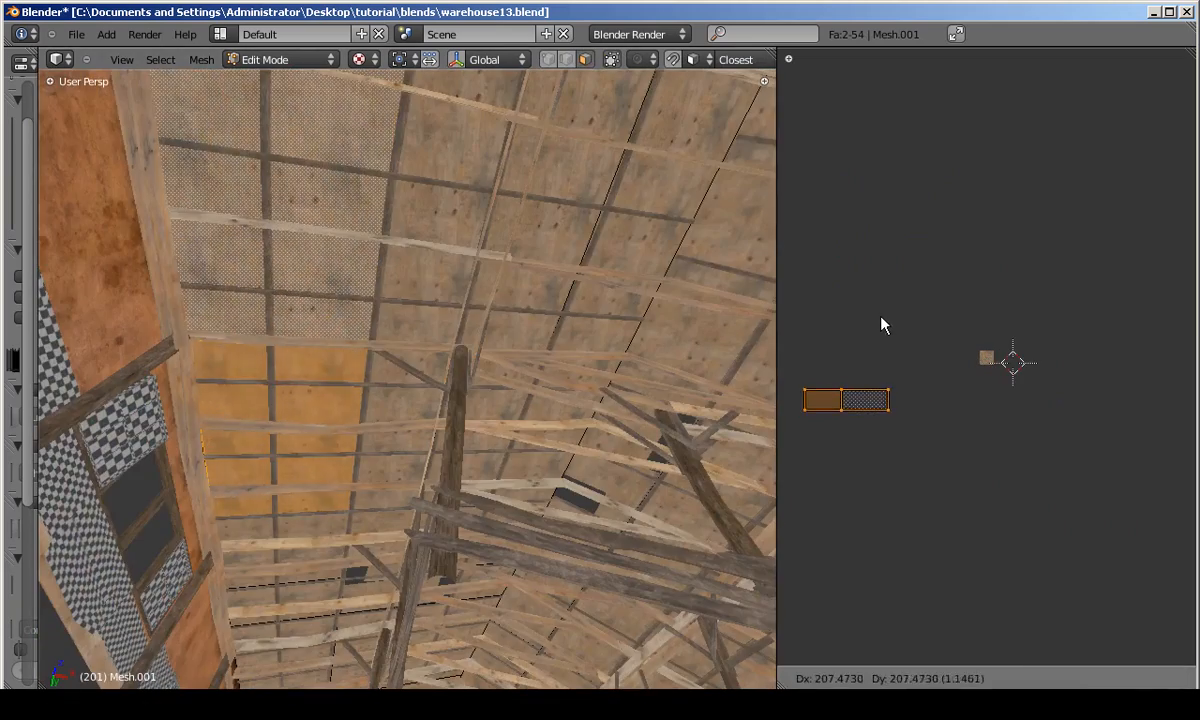
left_click(881, 316)
Rotate the UVs of the two roof faces by about 90 degrees and check the grain direction.
middle_click_drag(462, 288, 431, 303)
scroll(431, 303, "up", 2)
key("r")
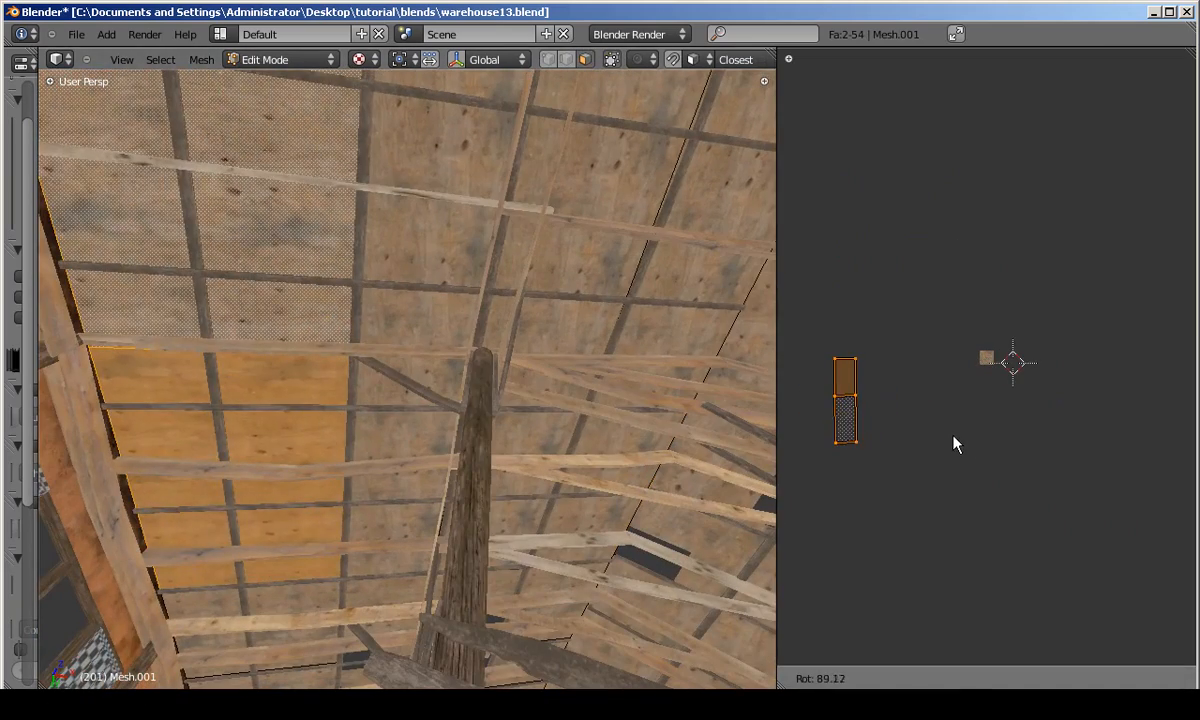
left_click(921, 476)
key("Tab")
middle_click_drag(330, 330, 332, 408)
scroll(332, 408, "down", 3)
Scale the UVs of the two roof faces to about 0.83 along the Y axis and check the roof.
scroll(332, 408, "up", 2)
key("Tab")
key("s")
key("y")
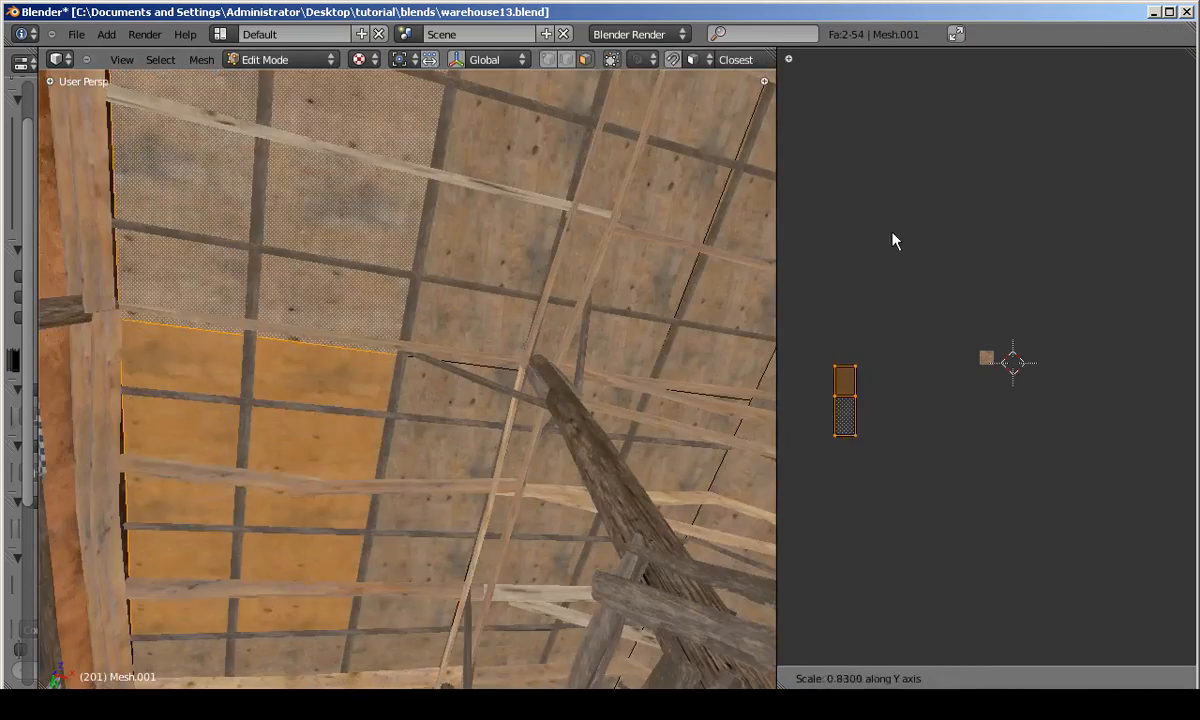
left_click(892, 232)
key("Tab")
scroll(359, 324, "down", 3)
middle_click_drag(359, 324, 528, 336)
Select eight adjoining faces on the roof slope above the windowed side wall.
scroll(560, 320, "up", 3)
key("Tab")
right_click(569, 316)
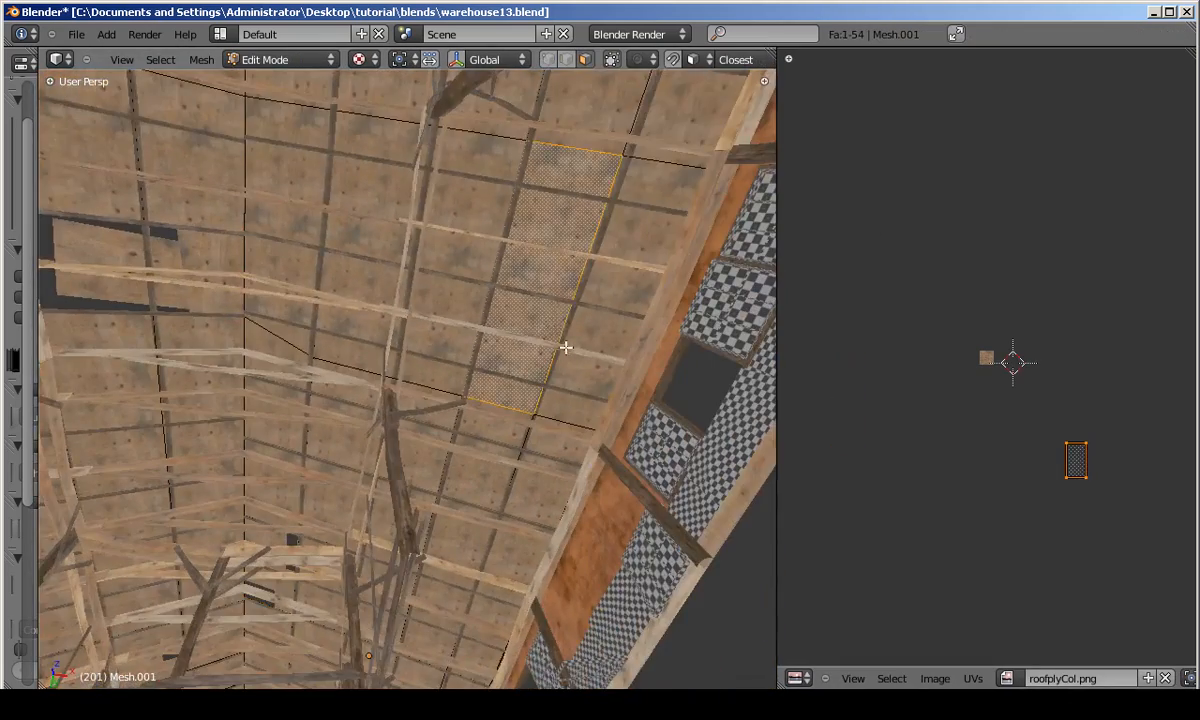
right_click(636, 300, "shift")
right_click(455, 290, "shift")
middle_click_drag(742, 348, 690, 330)
right_click(289, 257, "shift")
middle_click_drag(289, 257, 400, 326)
right_click(311, 316, "shift")
right_click(455, 336, "shift")
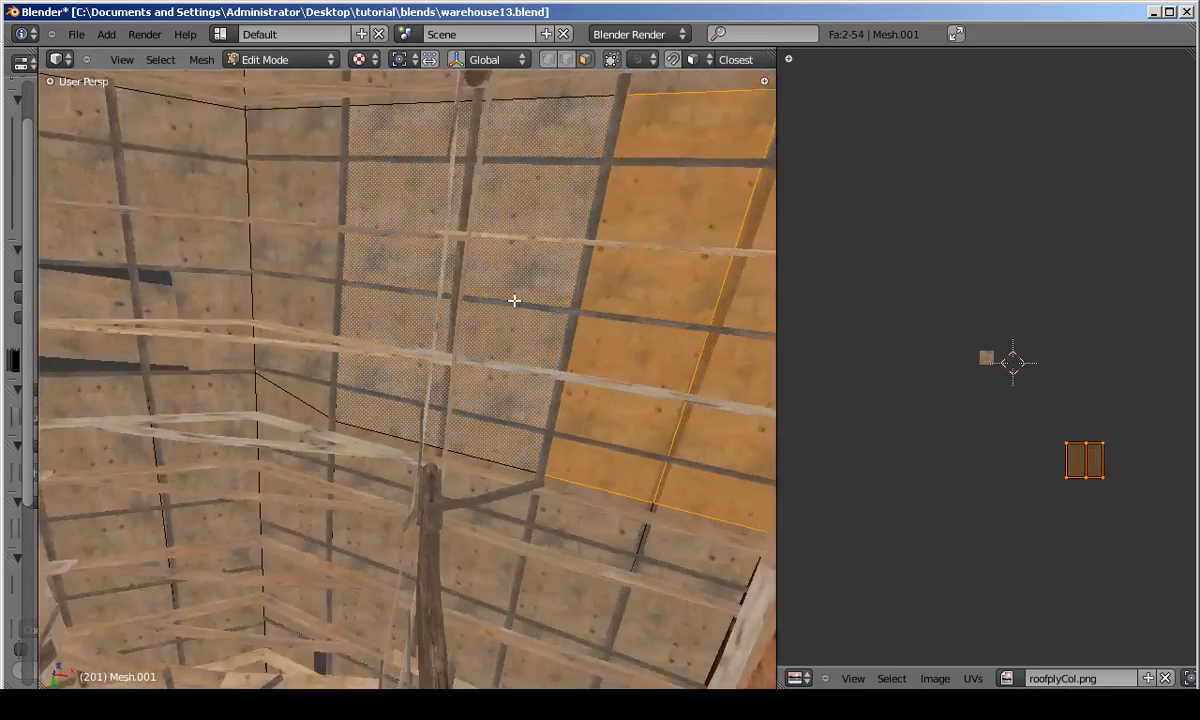
right_click(635, 316)
scroll(635, 316, "down", 3)
middle_click_drag(635, 316, 463, 380)
right_click(463, 380, "shift")
right_click(538, 385, "shift")
right_click(543, 265, "shift")
right_click(395, 270, "shift")
right_click(407, 446, "shift")
right_click(240, 430, "shift")
right_click(240, 290, "shift")
middle_click_drag(240, 290, 316, 378)
scroll(1100, 376, "up", 1)
Scale and rotate the UVs of the eight selected roof faces.
key("s")
left_click(1122, 398)
key("r")
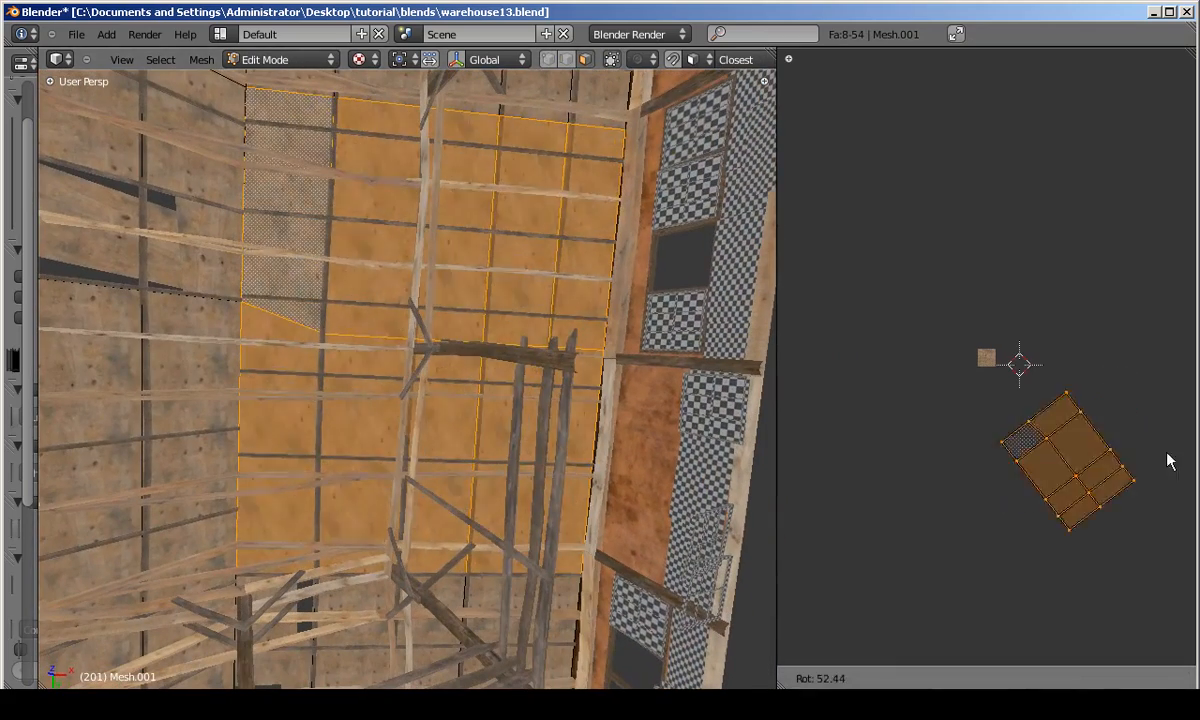
key("Tab")
key("Tab")
scroll(466, 292, "up", 4)
Scale the eight faces' UVs along the X axis and uniformly, and check the whole roof in Object Mode.
key("s")
key("x")
left_click(1176, 326)
key("s")
left_click(1110, 325)
key("Tab")
scroll(520, 343, "down", 6)
middle_click_drag(520, 343, 483, 358)
scroll(369, 420, "up", 4)
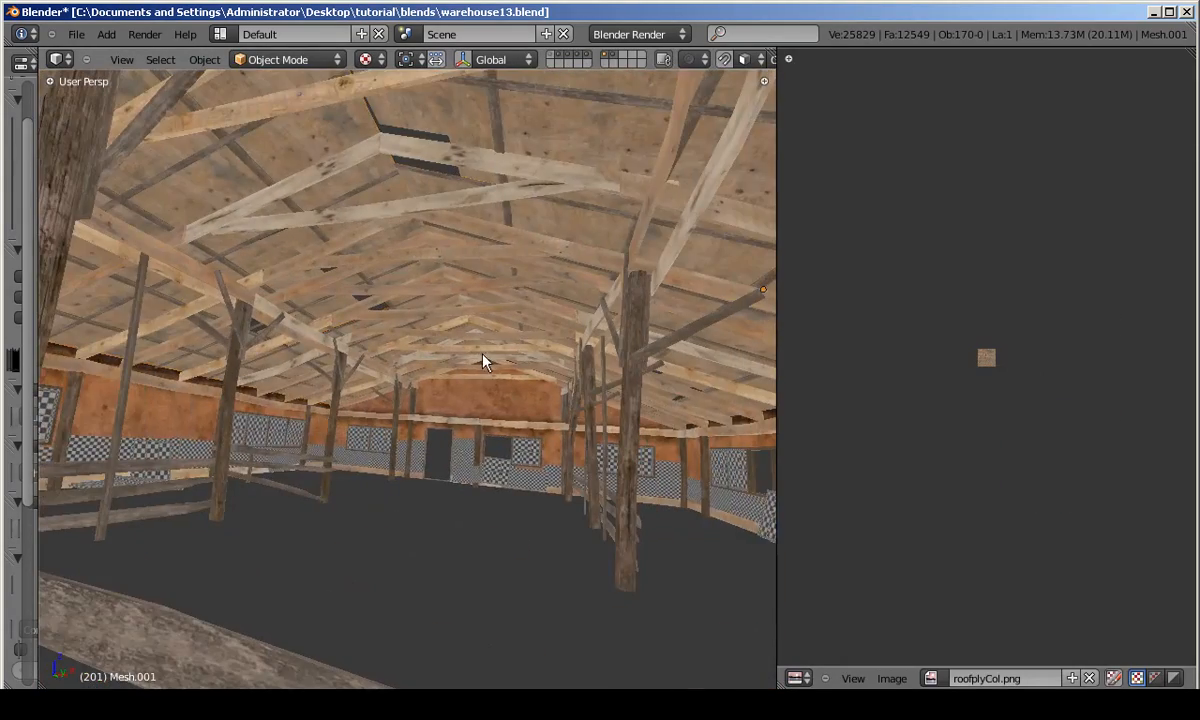
Scale the UVs of another separate roof sheet and save the blend file over warehouse13.blend.
middle_click_drag(494, 292, 524, 351)
right_click(646, 113)
key("Tab")
scroll(1045, 332, "up", 5)
key("s")
left_click(1066, 322)
key("Tab")
middle_click_drag(700, 155, 498, 405)
key("ctrl+s")
left_click(498, 405)
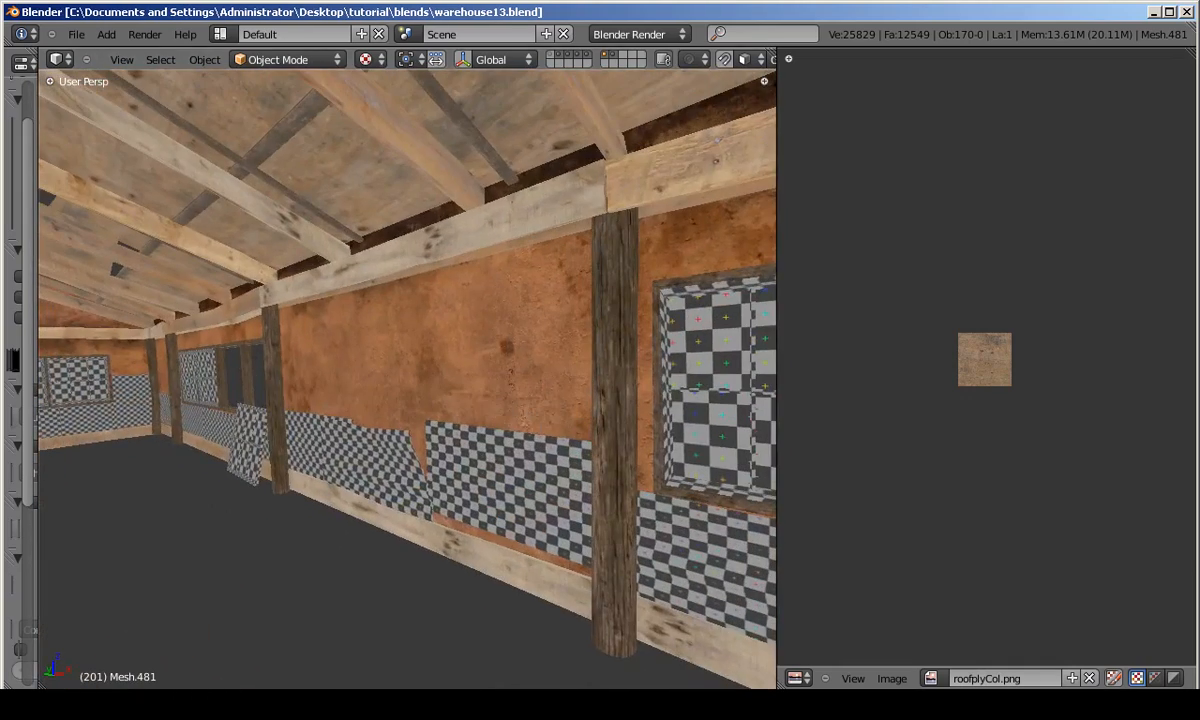
Switch to Photoshop, close roofplyCol.png and open wallCol.psd from the textures folder.
key("alt+Tab")
left_click(678, 85)
left_click(13, 26)
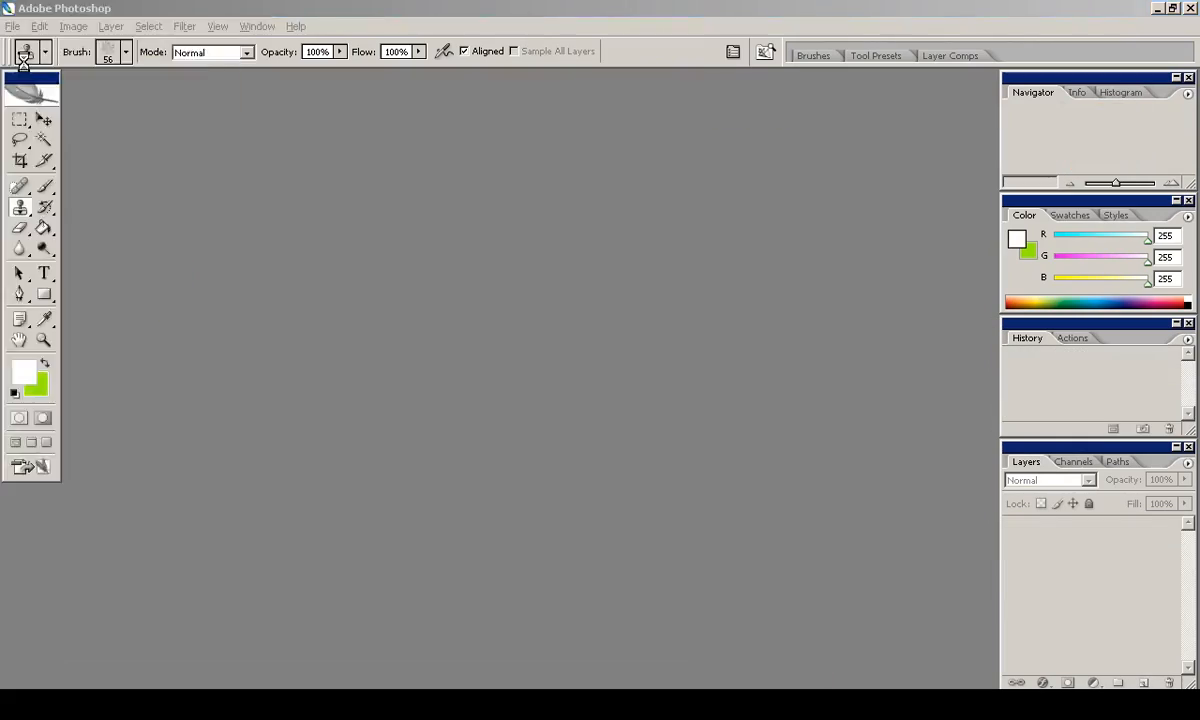
left_click(30, 62)
double_click(275, 263)
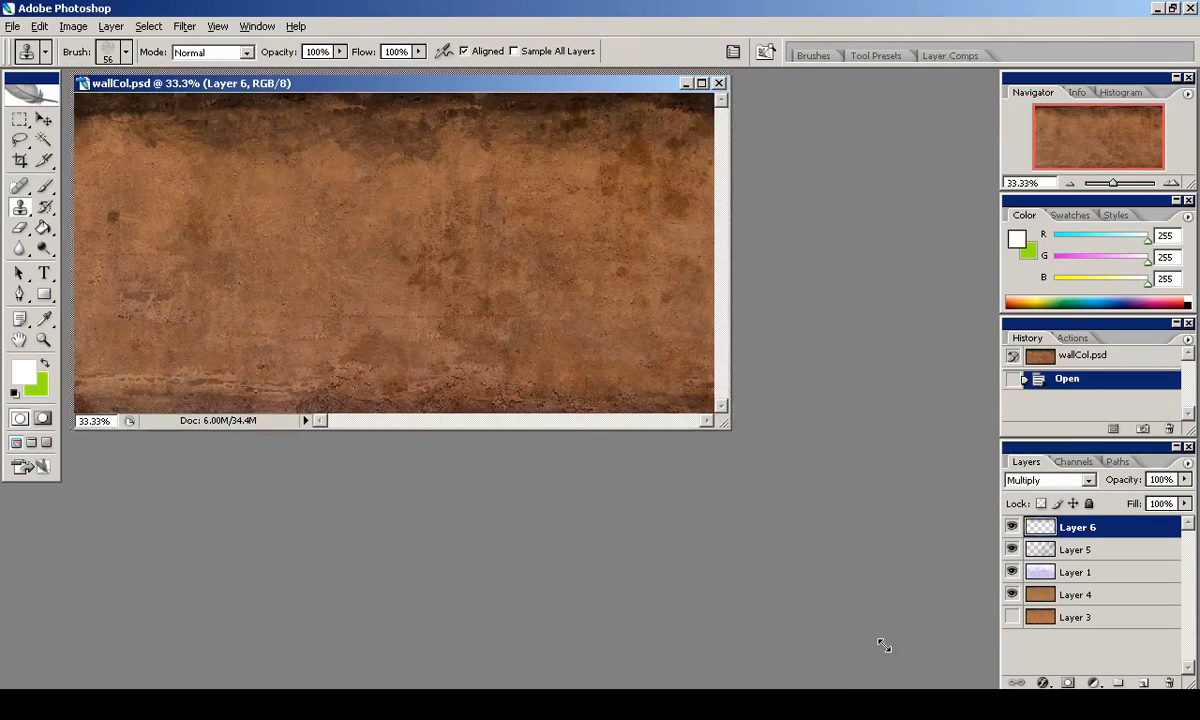
Enlarge the wallCol.psd document window and select Layer 4.
left_click_drag(815, 566, 911, 658)
left_click(1012, 595)
left_click(1075, 595)
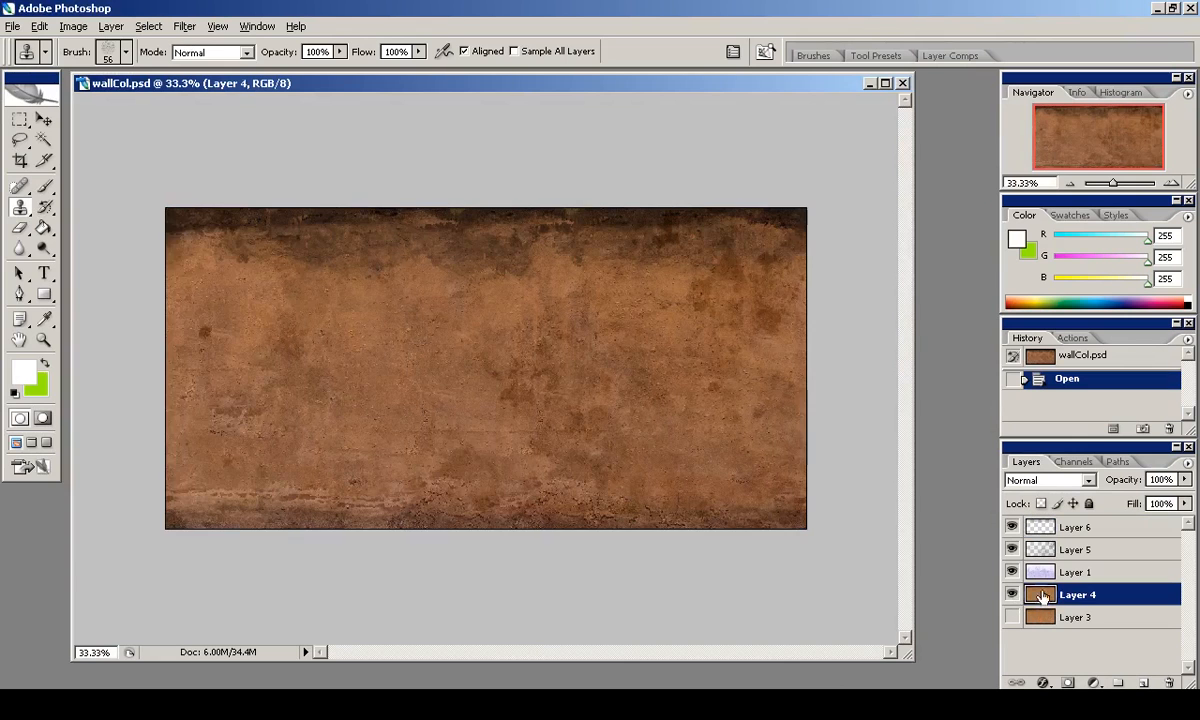
Delete the New Folder from the textures folder while choosing a file to open.
left_click(13, 26)
left_click(35, 59)
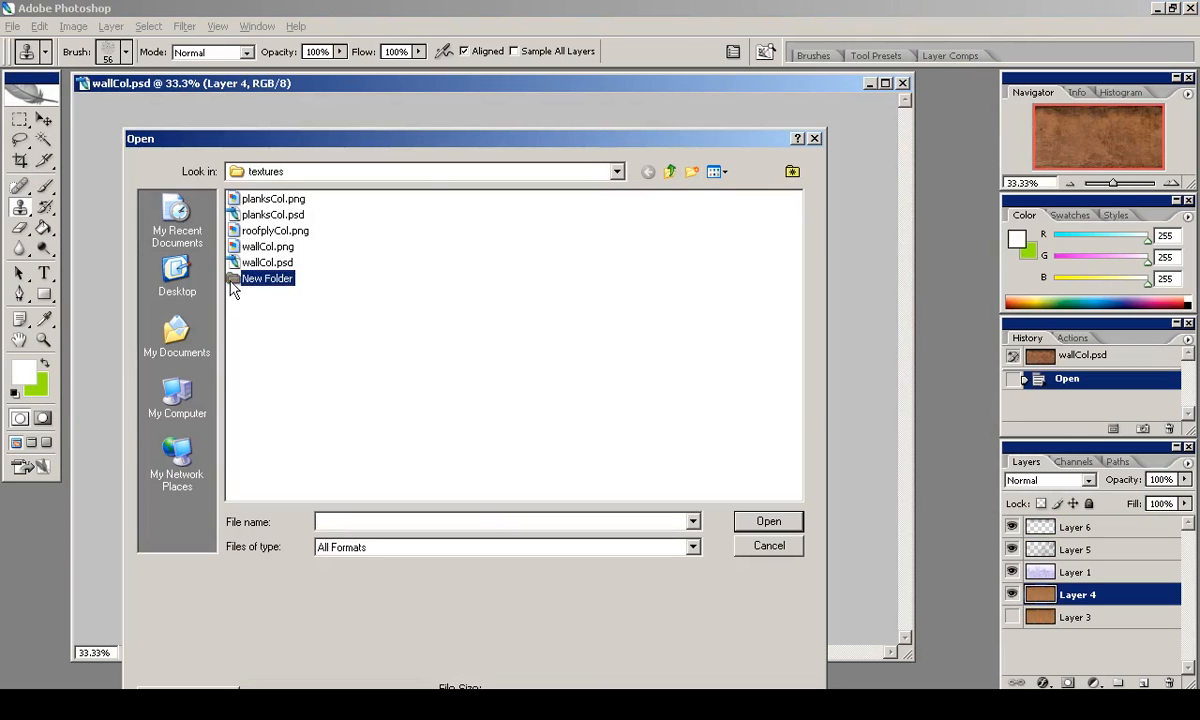
key("Delete")
key("Return")
Browse to the metal_flat folder in texLib, preview its images and open dirtymetal1.jpg.
left_click(670, 172)
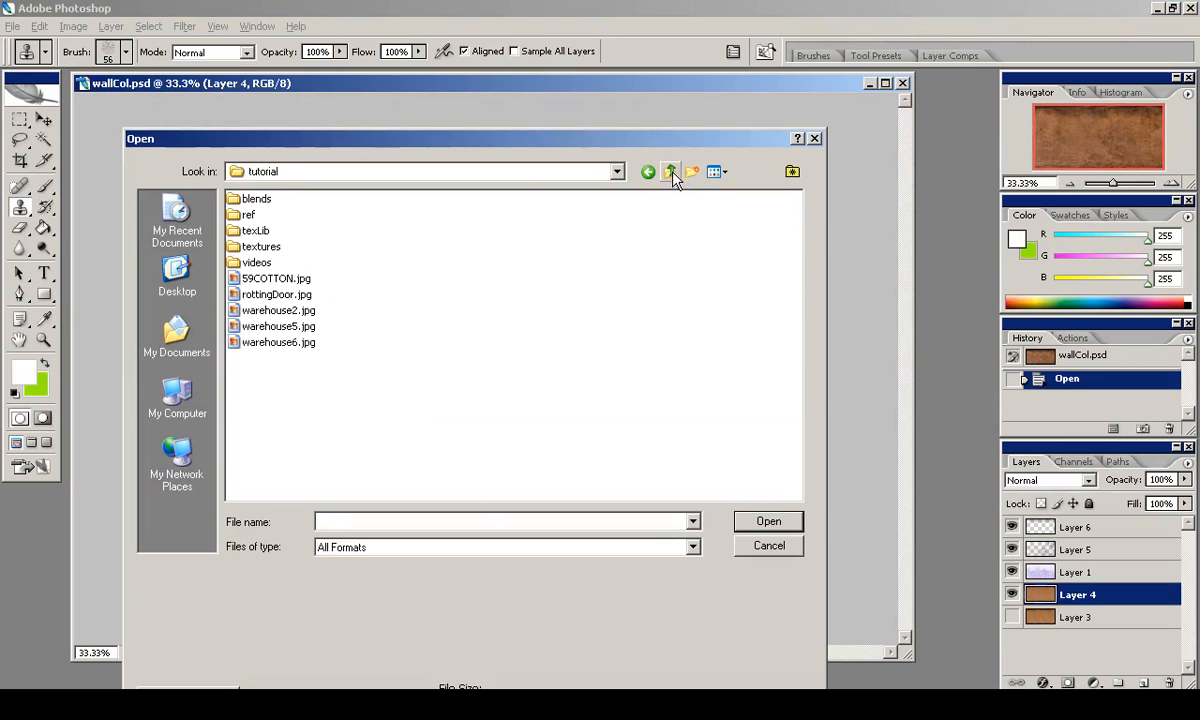
double_click(256, 232)
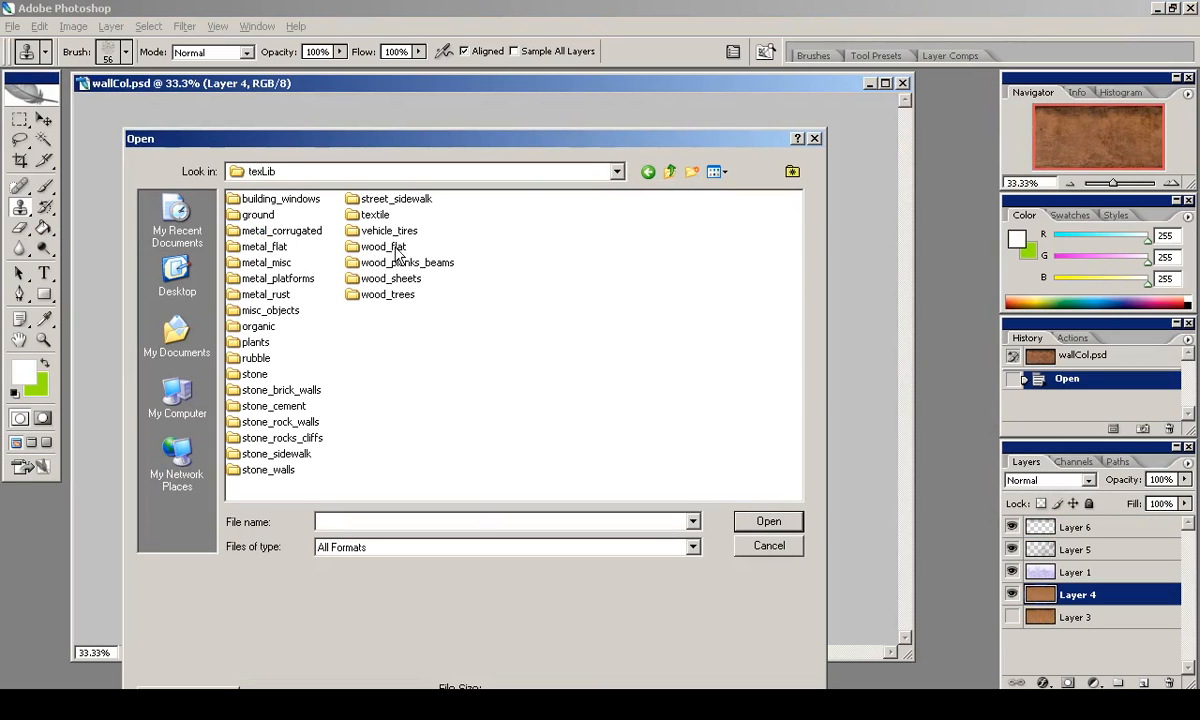
double_click(278, 248)
left_click(262, 199)
left_click(258, 214)
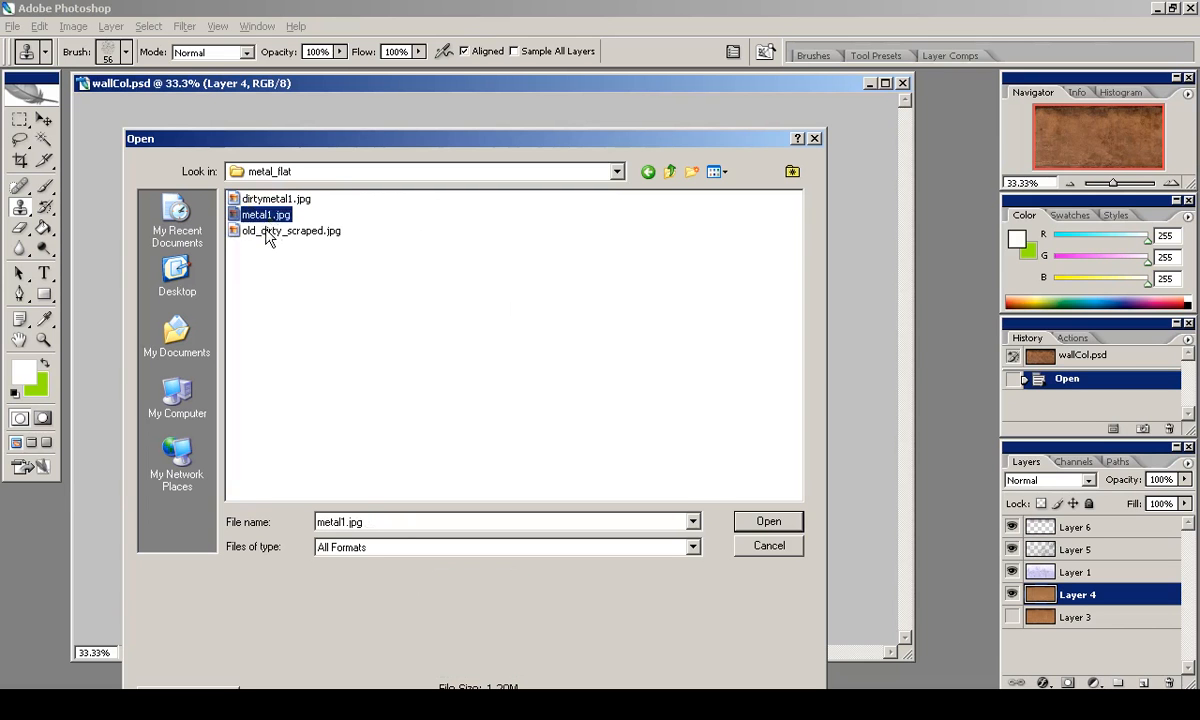
left_click(268, 232)
left_click(262, 198)
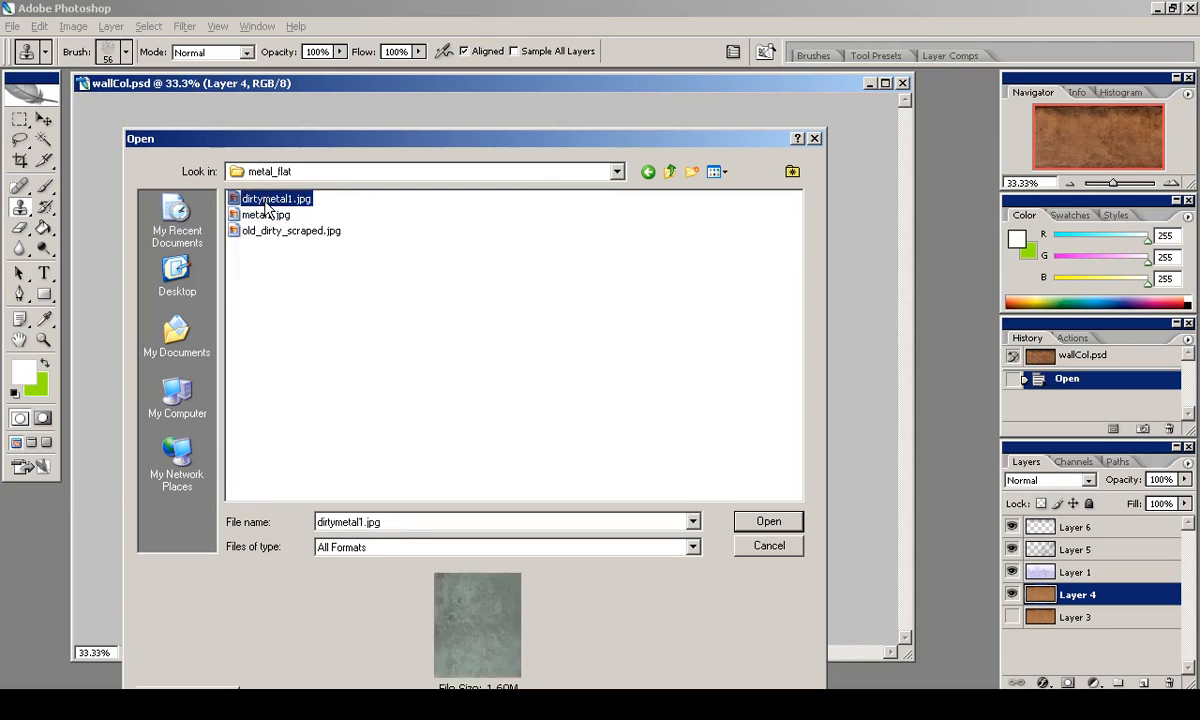
double_click(262, 198)
Copy the whole dirtymetal1.jpg image, close it and paste it into wallCol.psd above Layer 4.
key("ctrl+a")
key("ctrl+c")
key("ctrl+w")
key("ctrl+v")
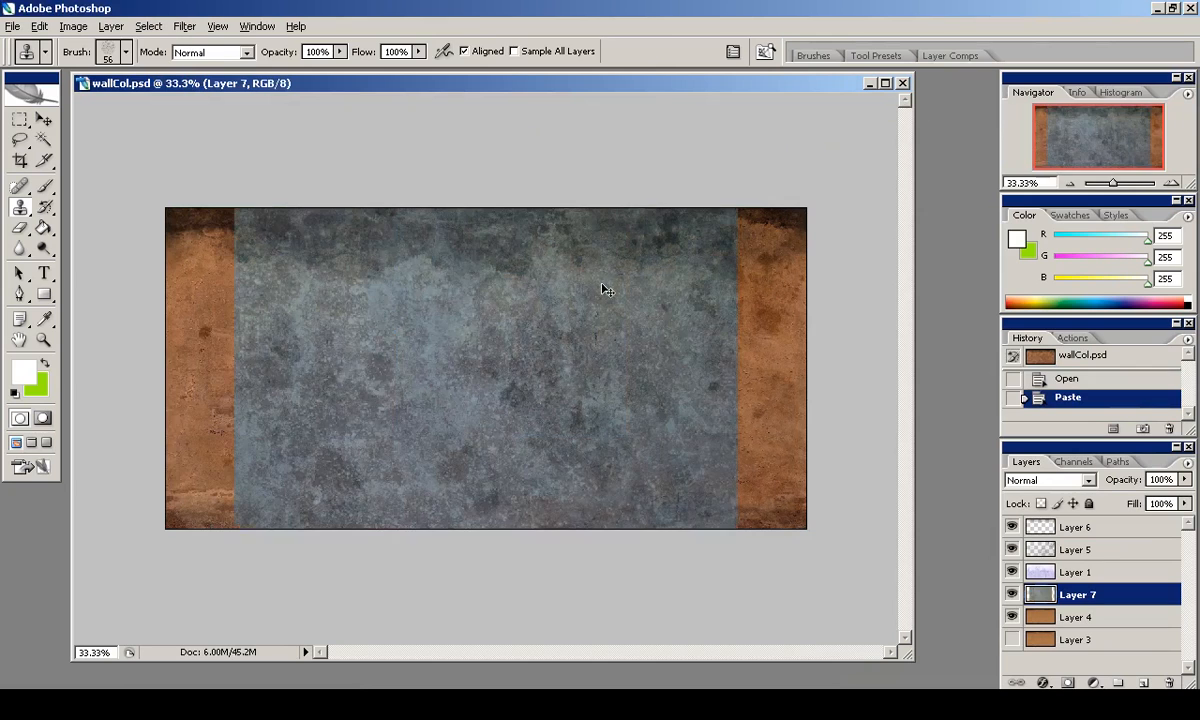
Scale down the pasted metal layer with Free Transform and fit it to the canvas height at the left edge.
key("ctrl+t")
left_click_drag(611, 300, 479, 270, "shift")
left_click_drag(534, 207, 489, 262, "shift")
left_click_drag(455, 330, 464, 222)
left_click_drag(515, 150, 540, 520, "shift")
left_click_drag(428, 298, 447, 317)
left_click_drag(554, 209, 558, 205, "shift")
left_click_drag(165, 531, 162, 534, "shift")
left_click(734, 52)
Duplicate the metal layer, move the copy to the canvas's right side and blend the seam with a 100 px Eraser at 54% opacity.
key("ctrl+j")
key("v")
left_click_drag(349, 413, 640, 413)
key("e")
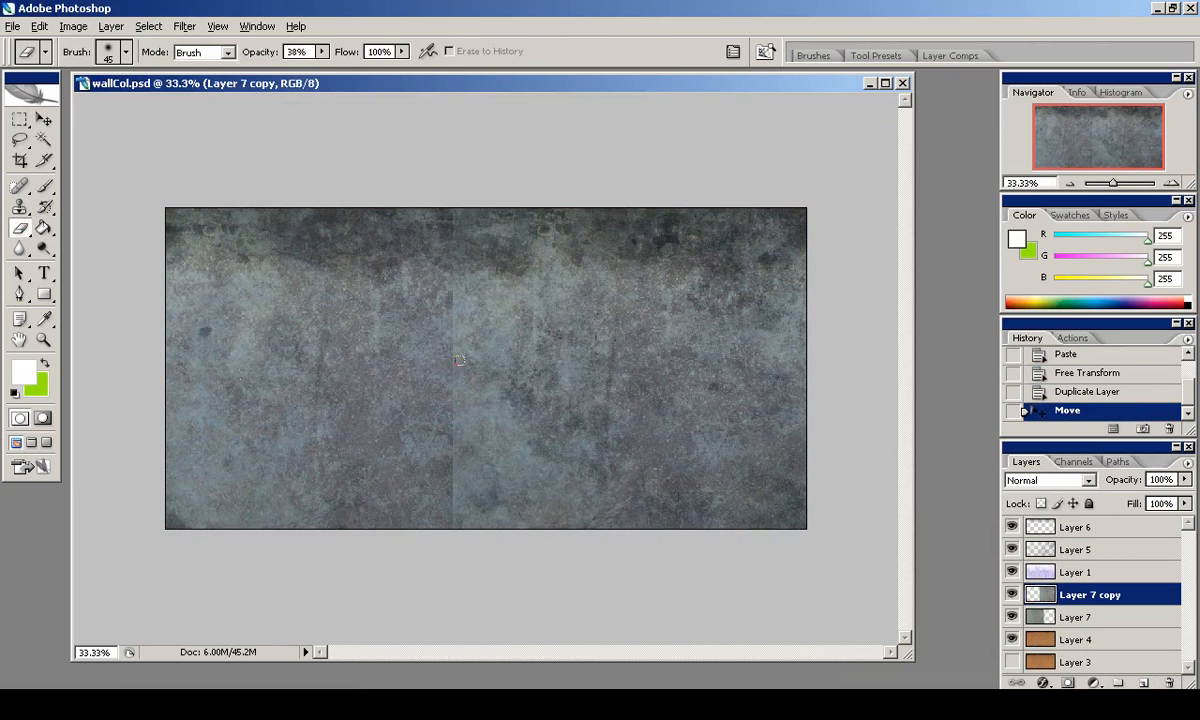
left_click_drag(377, 75, 386, 75)
right_click(462, 387)
left_click_drag(671, 545, 671, 583)
double_click(557, 525)
left_click_drag(462, 385, 462, 333)
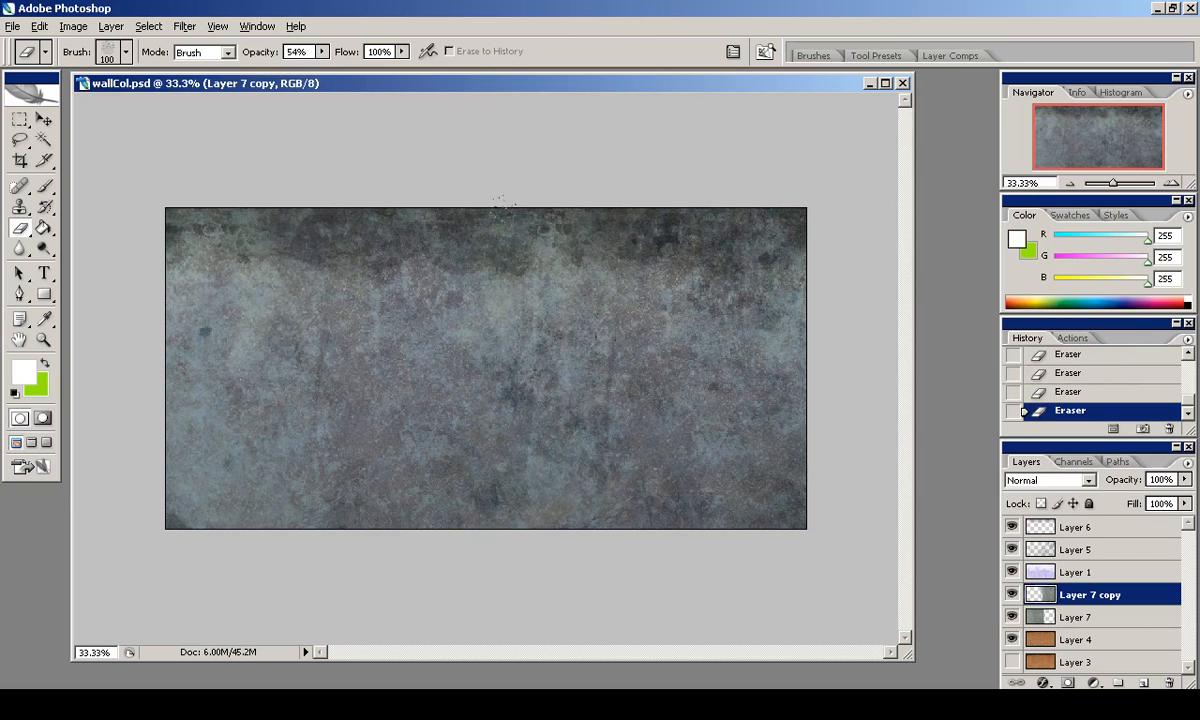
Merge the metal copy into Layer 7, select the whole canvas and trim the document.
left_click(1011, 595)
left_click(1011, 595)
key("ctrl+e")
key("ctrl+a")
key("alt+i")
key("r")
key("Return")
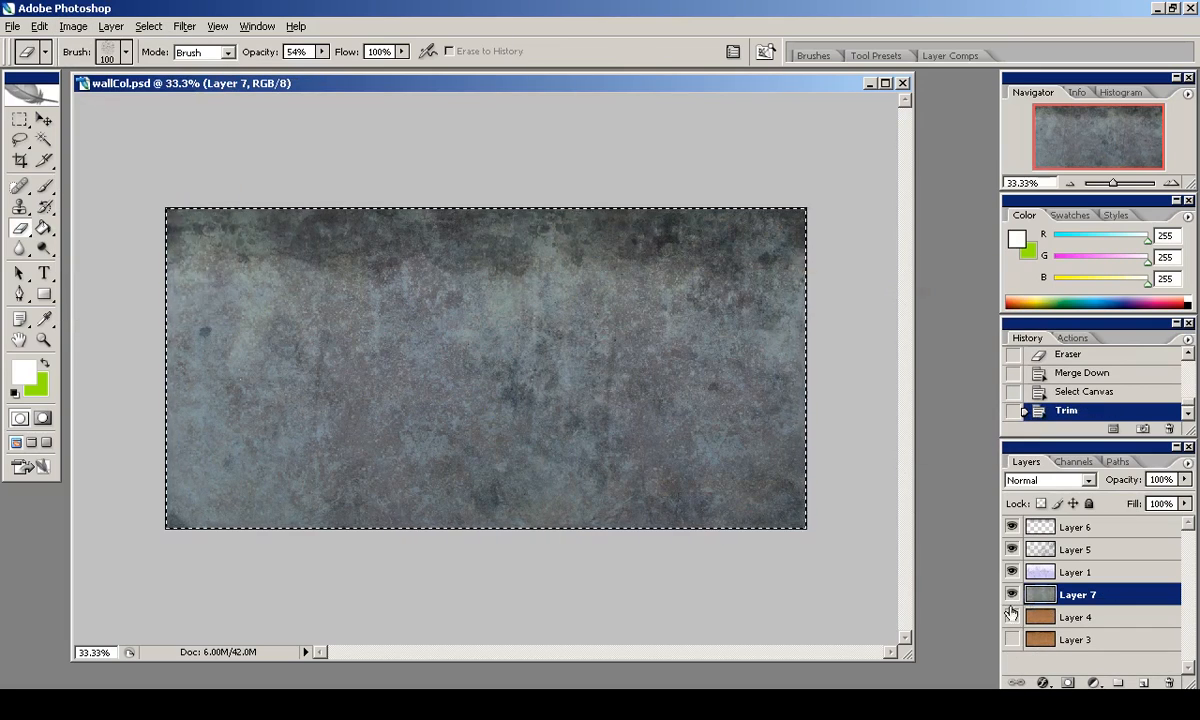
Deselect and scale Layer 7 down proportionally toward the canvas's upper-left corner.
triple_click(1172, 184)
left_click_drag(1098, 137, 1136, 123)
left_click(1070, 184)
double_click(1070, 184)
left_click(20, 121)
key("ctrl+d")
key("ctrl+t")
left_click_drag(806, 528, 546, 407)
key("Return")
Duplicate the reduced Layer 7, move the copy to the right edge and erase the seam between them.
key("ctrl+j")
key("v")
mouse_move(455, 316)
left_mouse_down()
mouse_move(715, 316)
mouse_move(700, 316)
left_mouse_up()
left_click(19, 228)
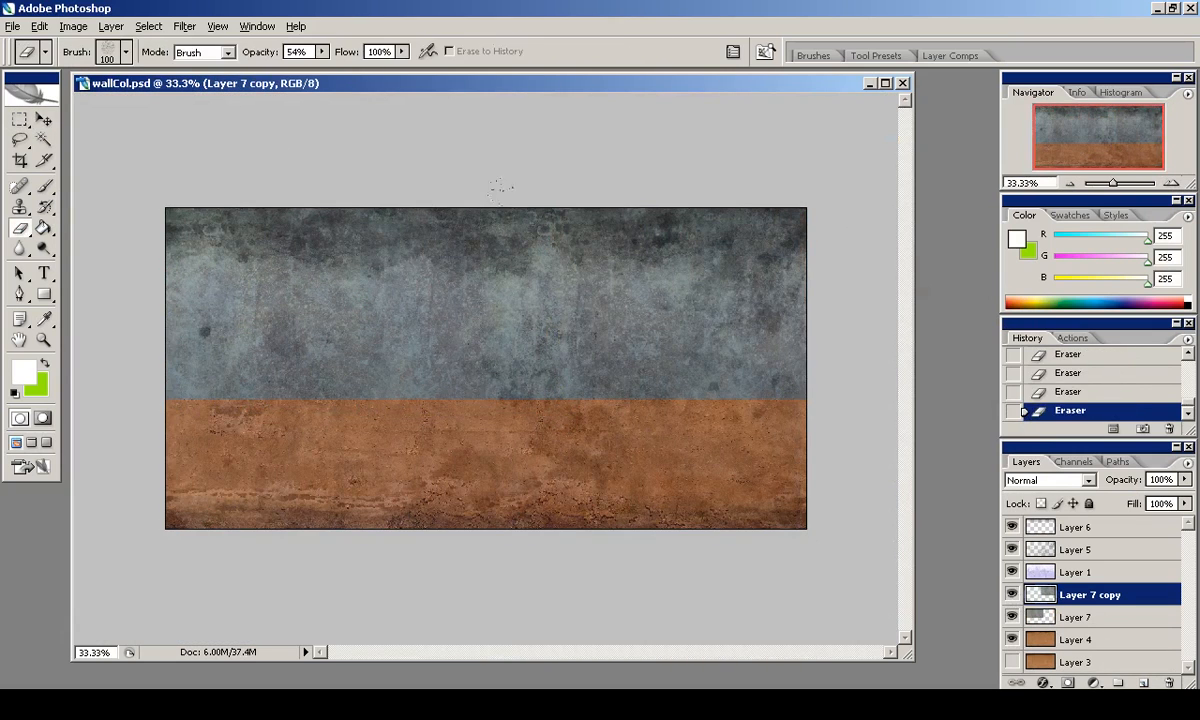
Duplicate the metal strip down over the canvas's lower part, erase the horizontal seam and merge it into Layer 7.
key("ctrl+j")
mouse_move(645, 290)
left_mouse_down("ctrl")
mouse_move(670, 461)
mouse_move(631, 408)
mouse_move(640, 412)
left_mouse_up("ctrl")
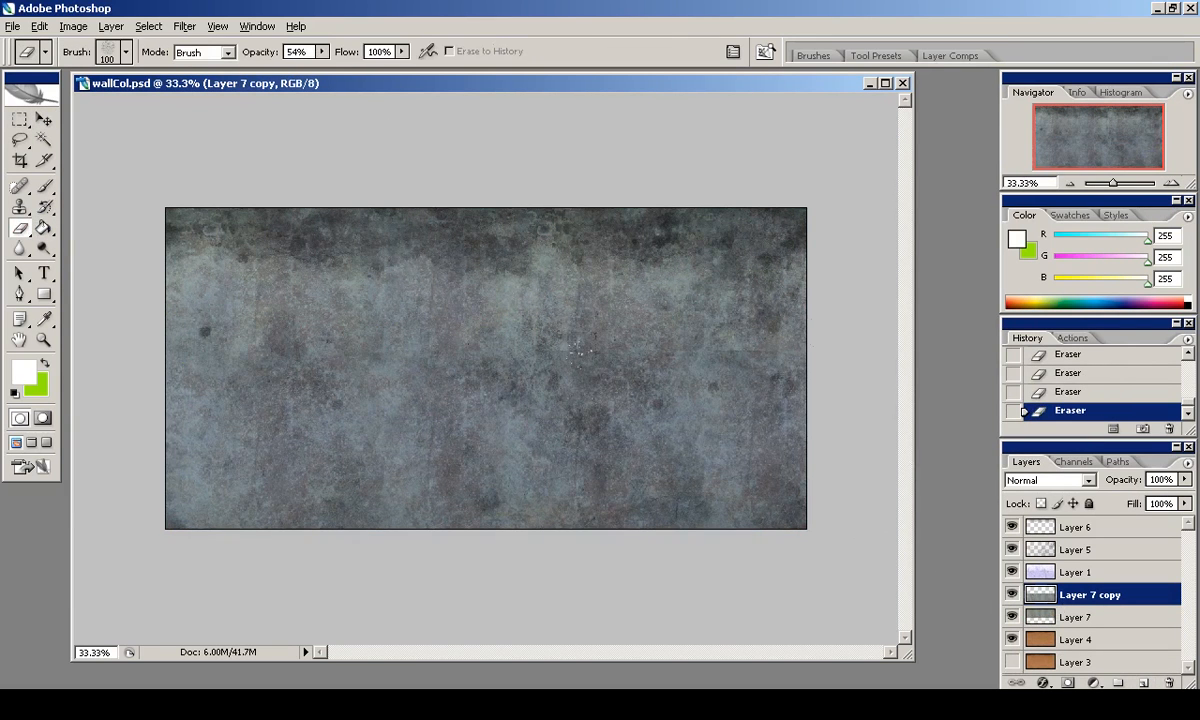
key("ctrl+e")
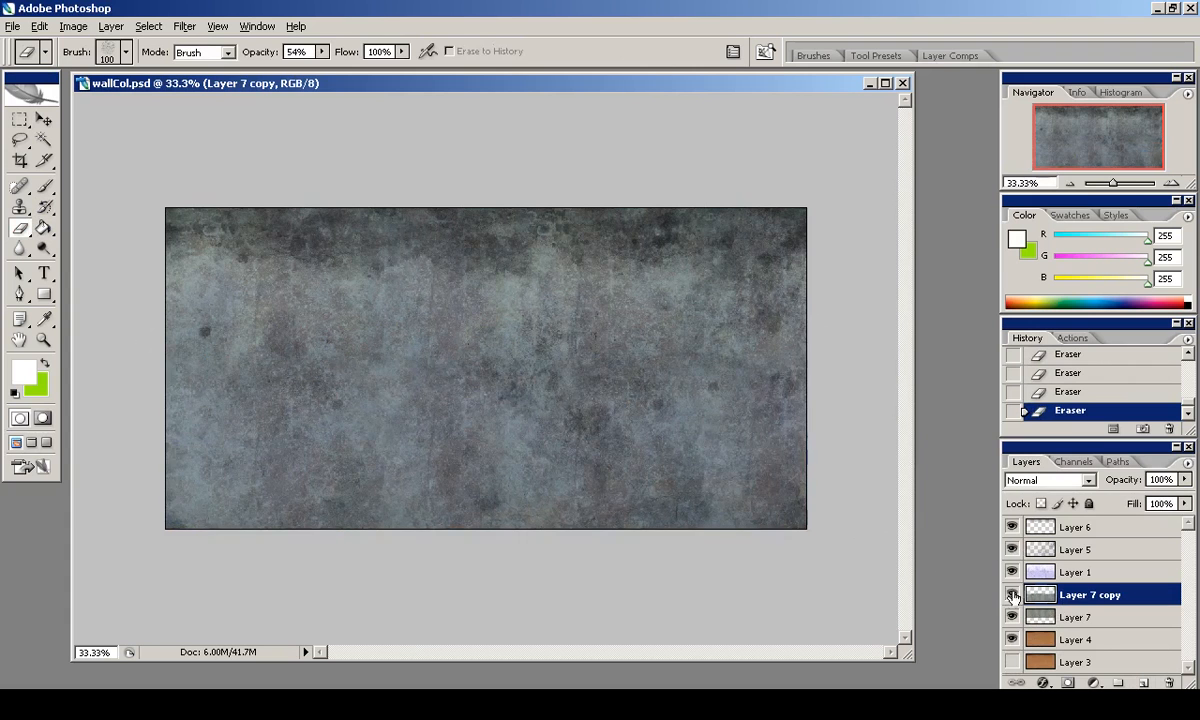
Move Layer 7 to the top of the layer stack and clone over its repeating patches with a 110 px Clone Stamp.
key("v")
left_click_drag(1085, 580, 1080, 518)
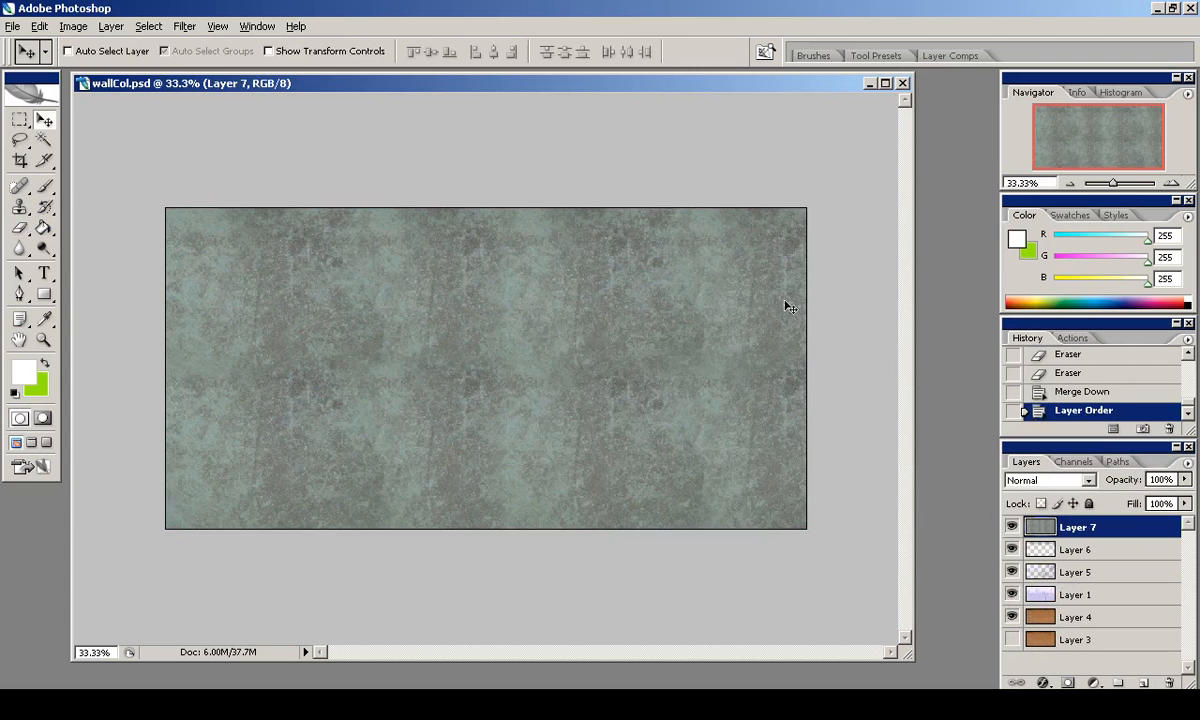
key("s")
right_click(625, 368)
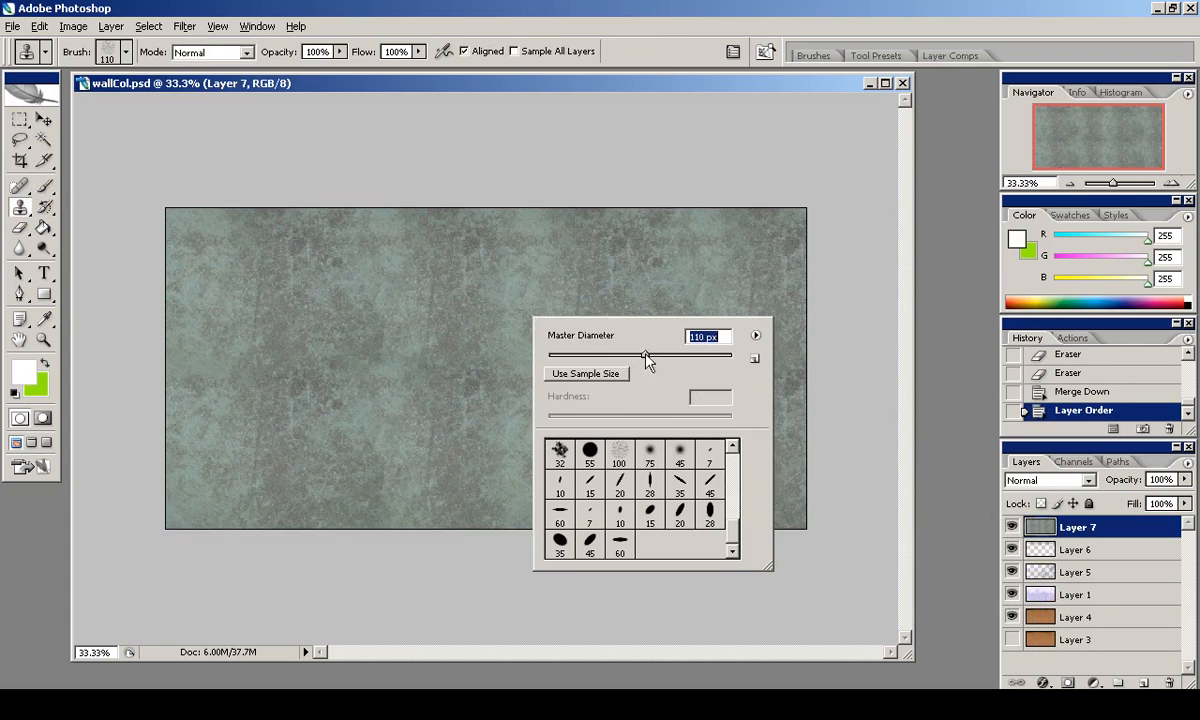
left_click_drag(631, 356, 645, 356)
key("Return")
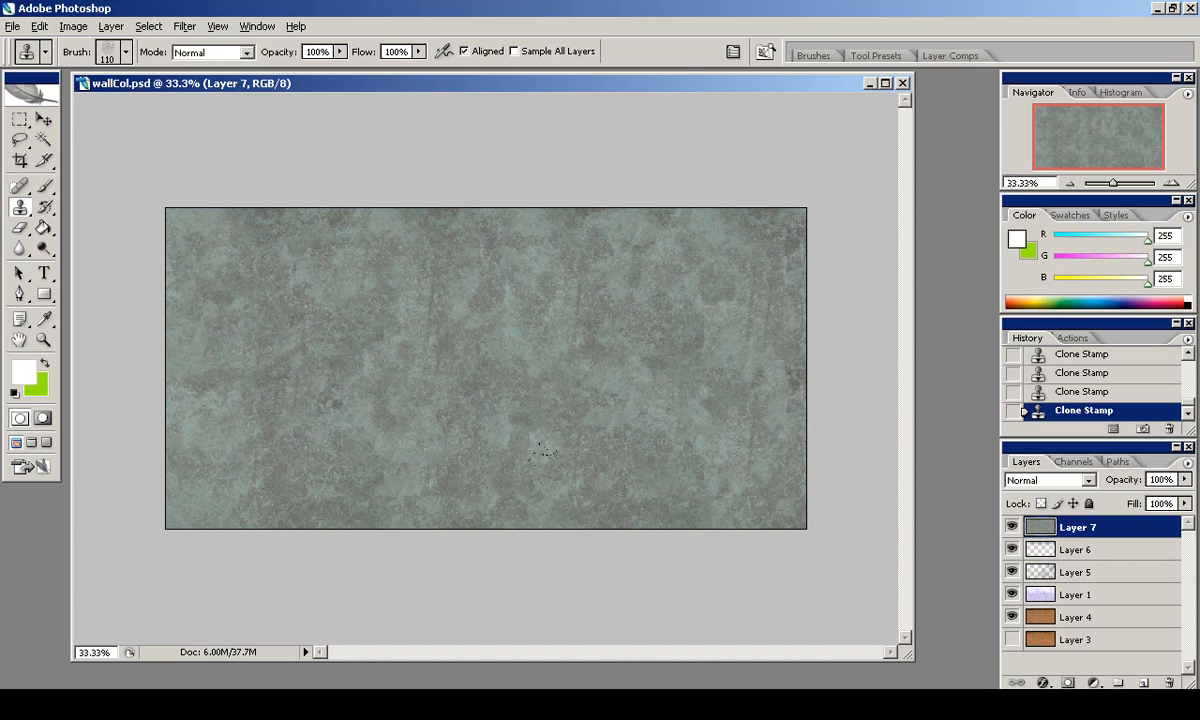
Select the whole canvas, trim it based on the top left pixel color, and deselect.
key("ctrl+a")
left_click(73, 26)
left_click(90, 232)
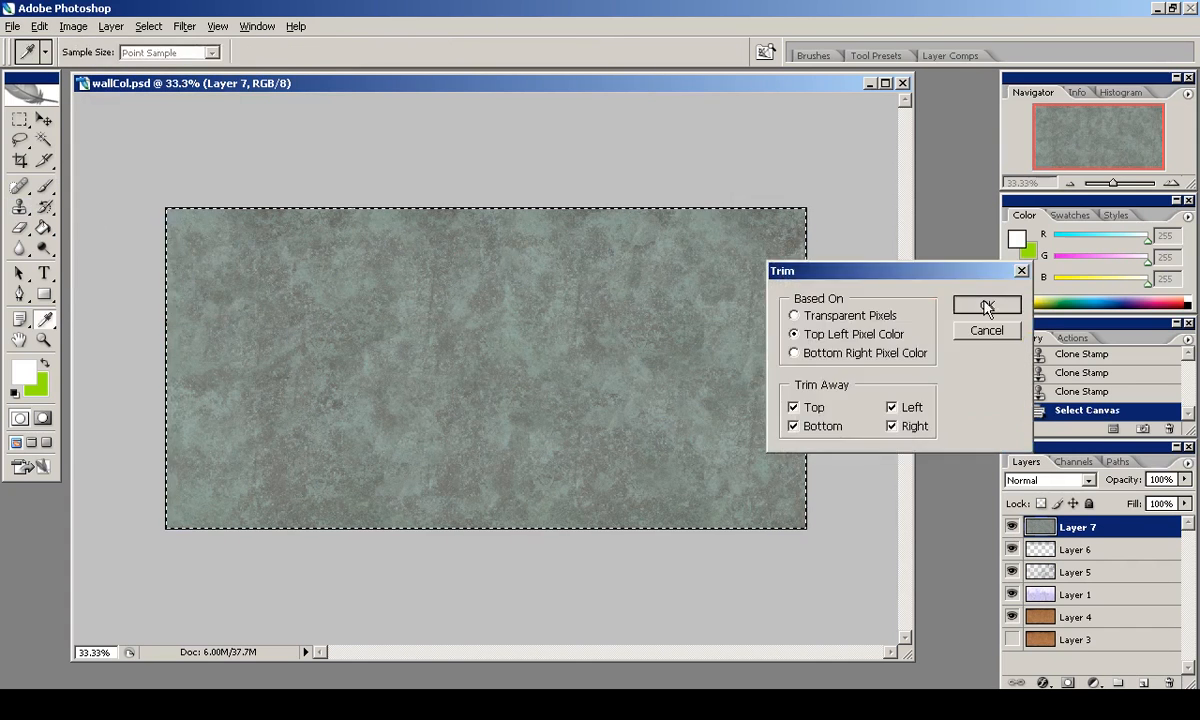
left_click(986, 306)
key("ctrl+d")
Offset Layer 7 by 1024 pixels horizontally and 0 vertically, wrapping the image around.
key("m")
left_click(184, 26)
mouse_move(300, 345)
left_click(470, 422)
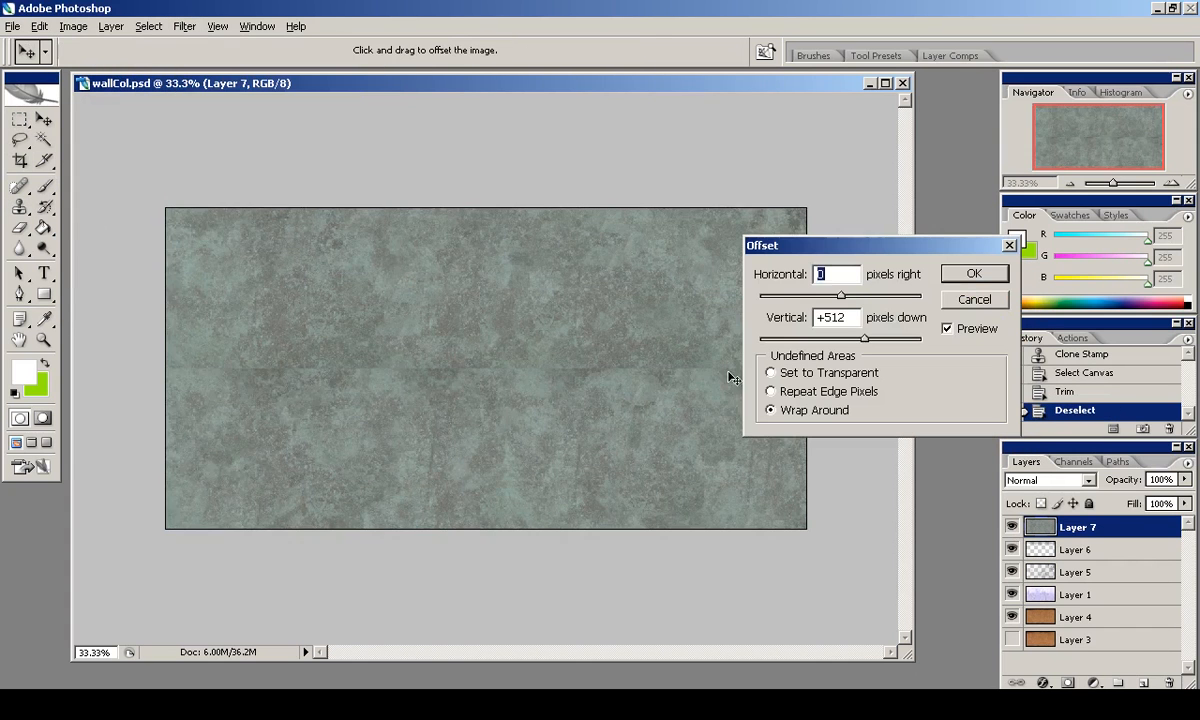
type("0")
key("shift+Tab")
type("1024")
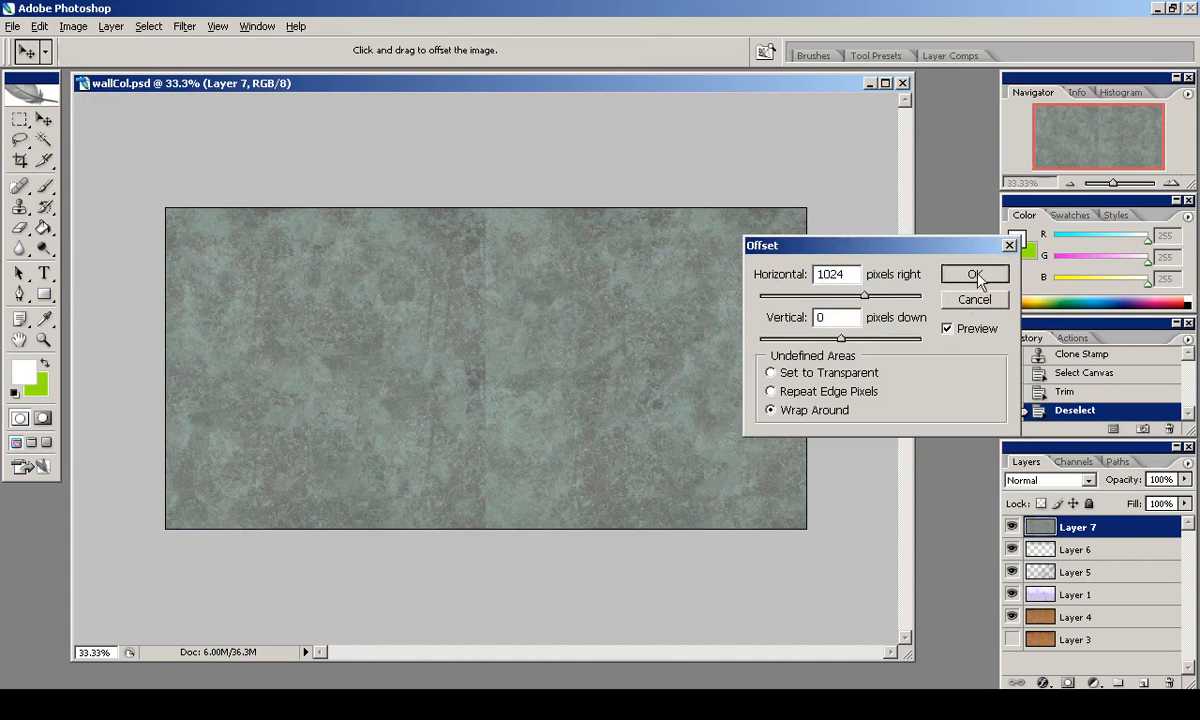
key("Return")
Clone out the vertical seam in the middle of Layer 7 and move the layer below Layer 1.
key("s")
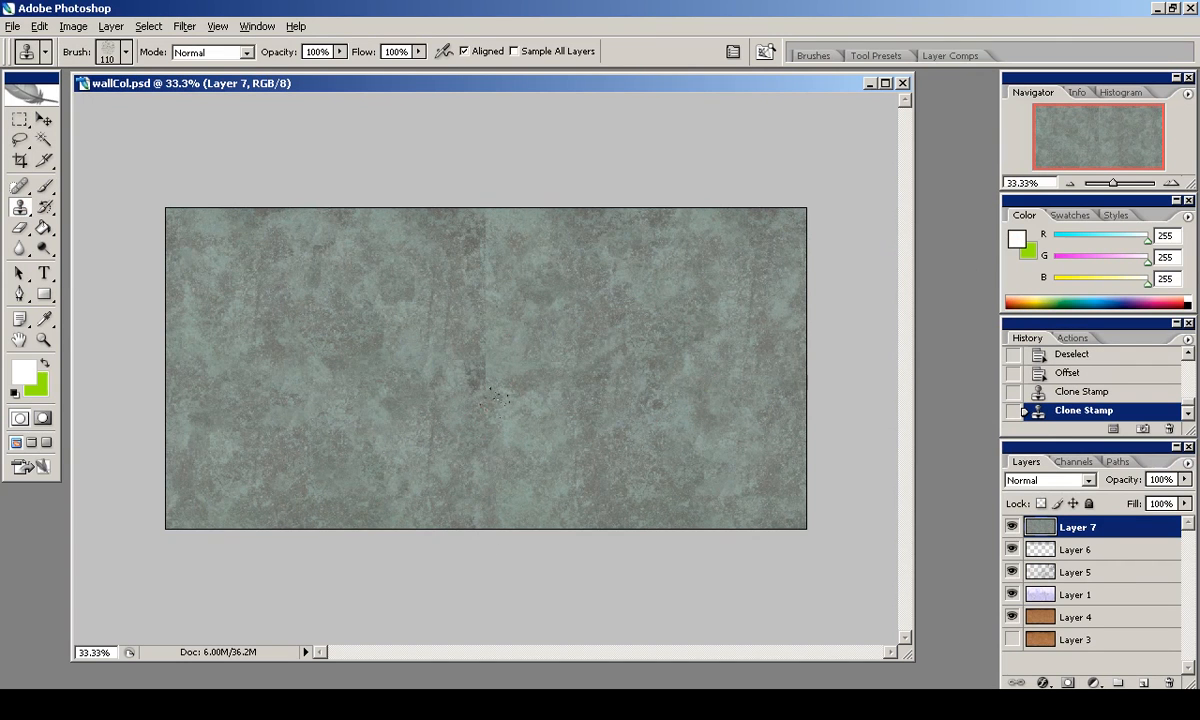
left_click(627, 305)
key("m")
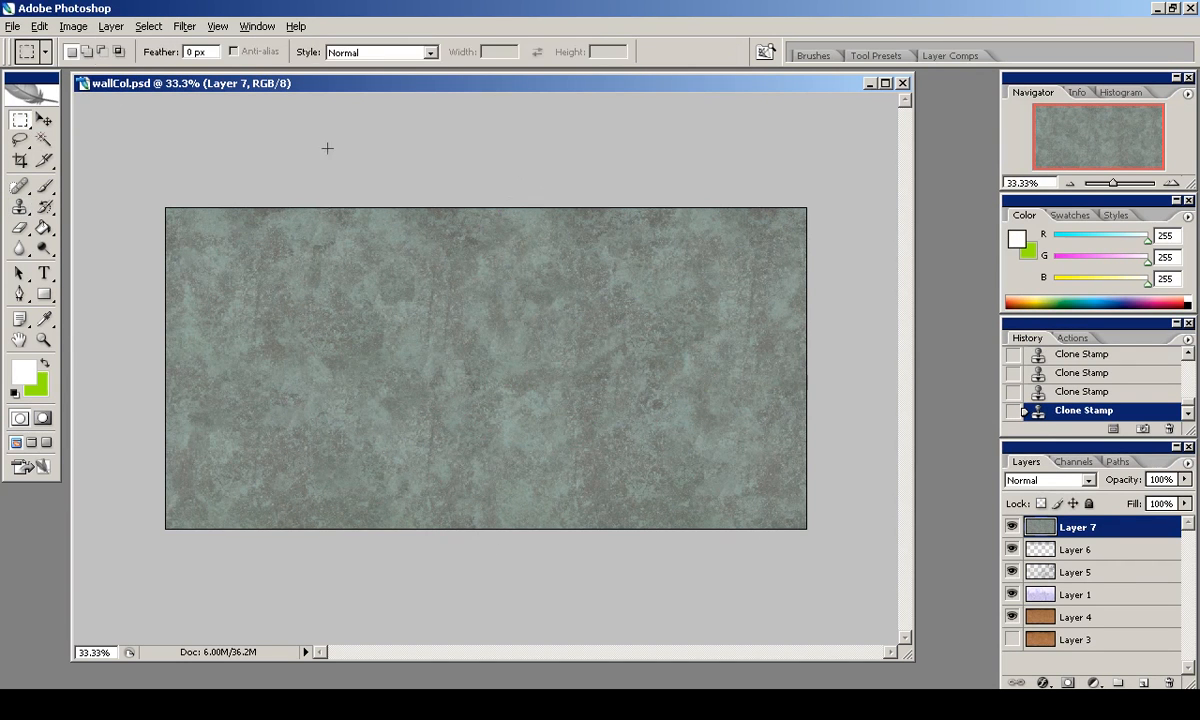
left_click_drag(1072, 600, 1064, 606)
key("ctrl+plus")
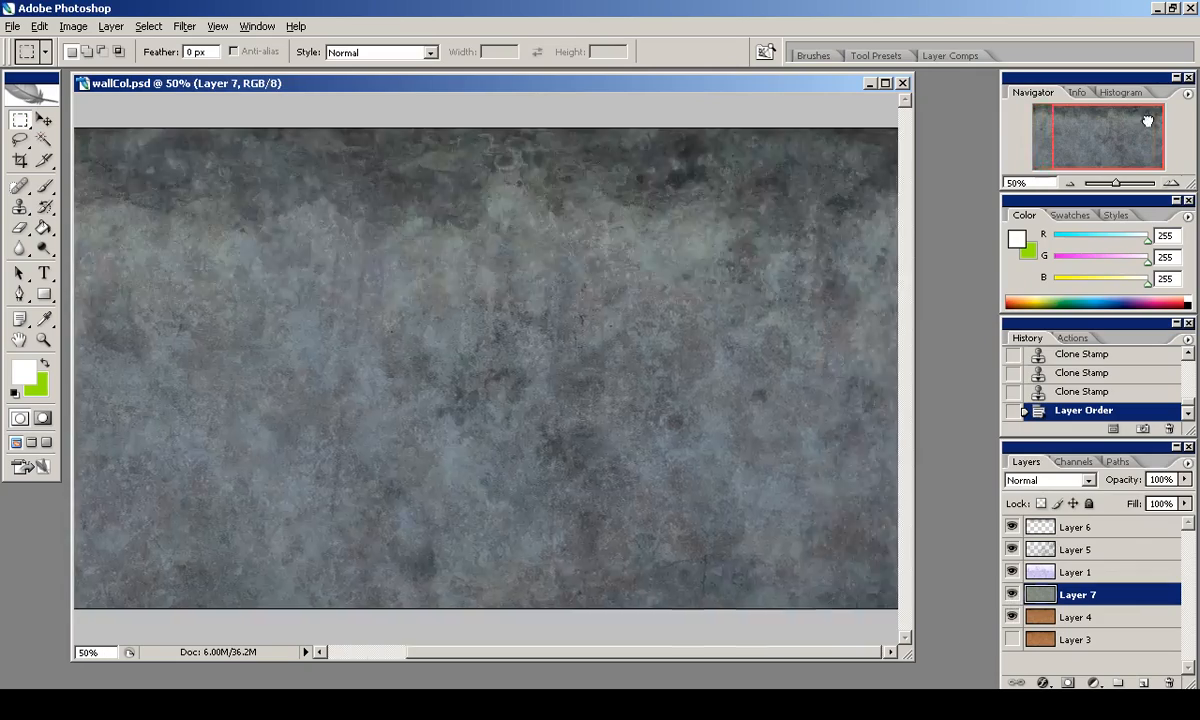
Try successive blending modes on Layer 7, including Overlay and Pin Light, and restore Normal.
key("Down")
key("Down")
key("Down")
key("Down")
key("Down")
key("Down")
key("Down")
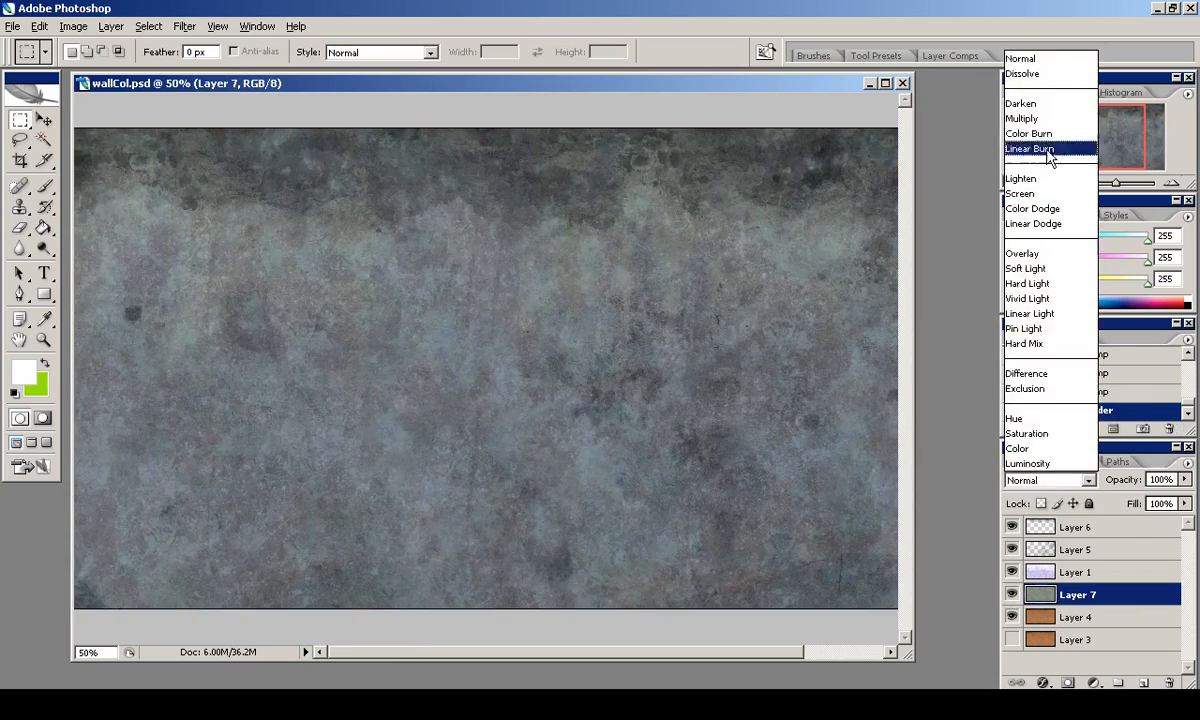
key("Down")
key("Down")
key("Down")
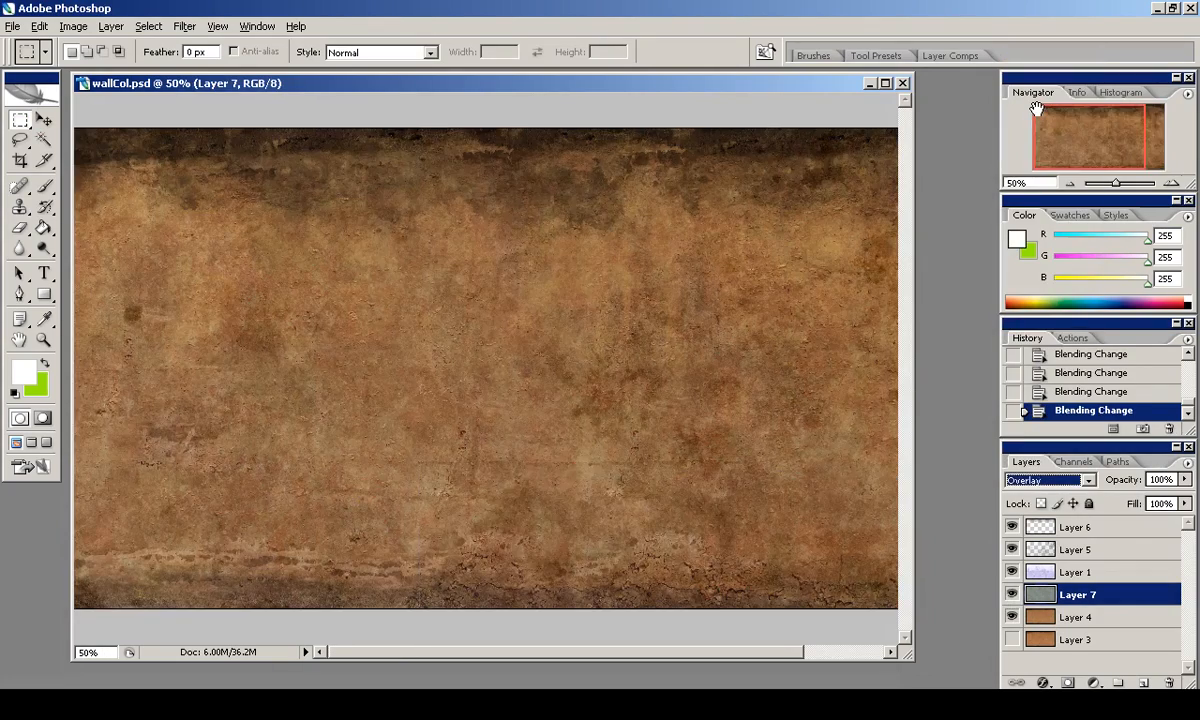
key("Down")
key("Down")
key("Down")
key("Down")
key("Down")
key("Down")
key("Down")
key("Down")
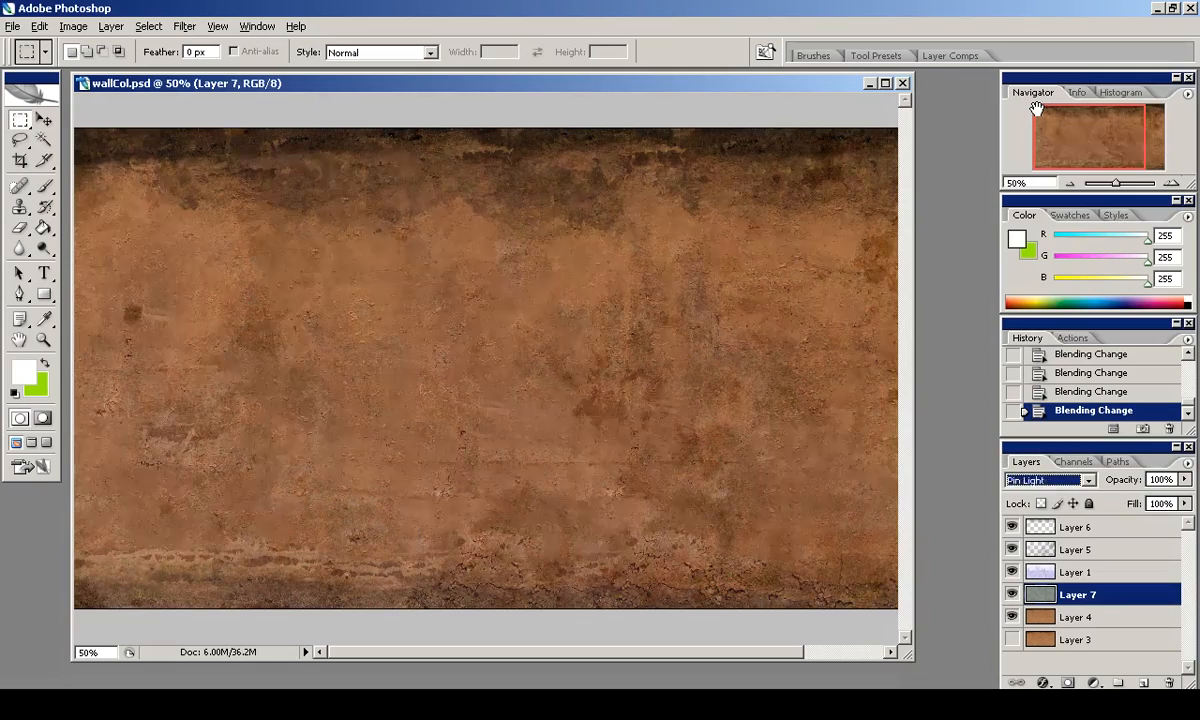
left_click(1045, 480)
left_click(1028, 60)
Move Layer 4 above Layer 7 and set its blending mode to Color.
left_click_drag(1068, 617, 1068, 585)
left_click(1045, 480)
left_click(1030, 444)
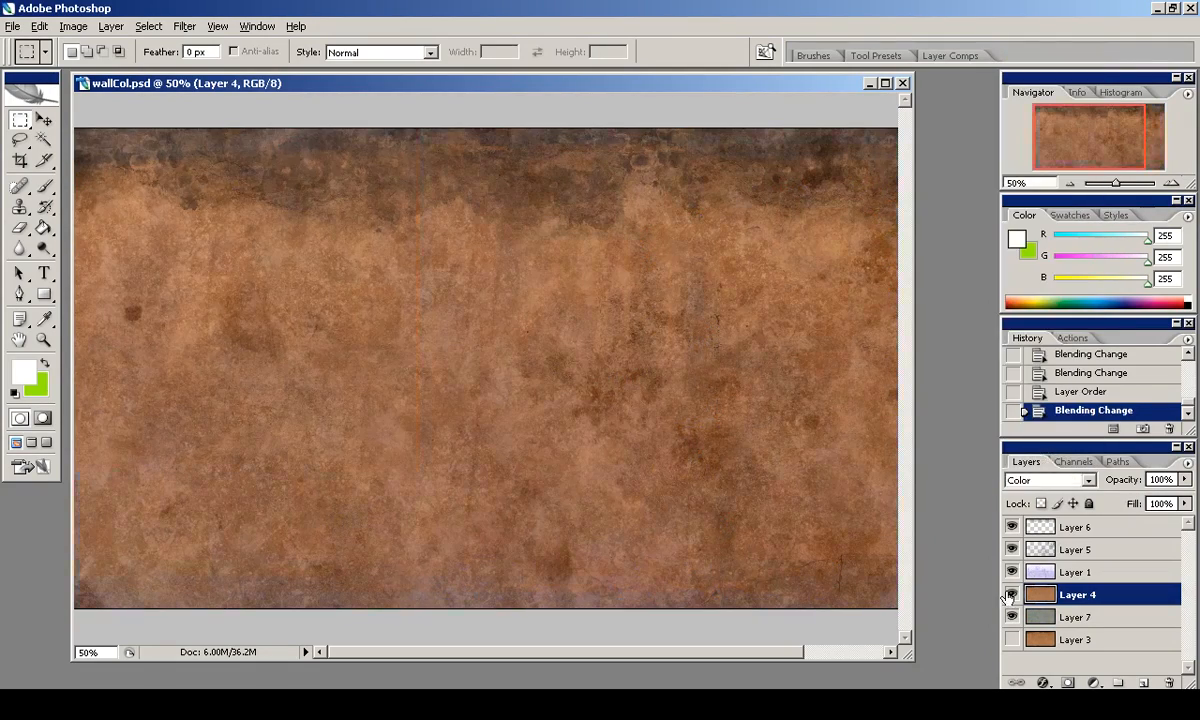
Duplicate Layer 4, set the copy's blending mode to Normal and hide it.
key("ctrl+j")
left_click(1045, 480)
left_click(1028, 56)
left_click(1013, 594)
left_click(1013, 594)
left_click(1013, 595)
Try Layer 4's blending modes one by one from Luminosity back through Difference to Screen.
left_click(1056, 617)
left_click(1034, 480)
left_click(1033, 465)
key("Up")
key("Up")
key("Up")
key("Up")
key("Up")
key("Up")
key("Up")
key("Up")
key("Up")
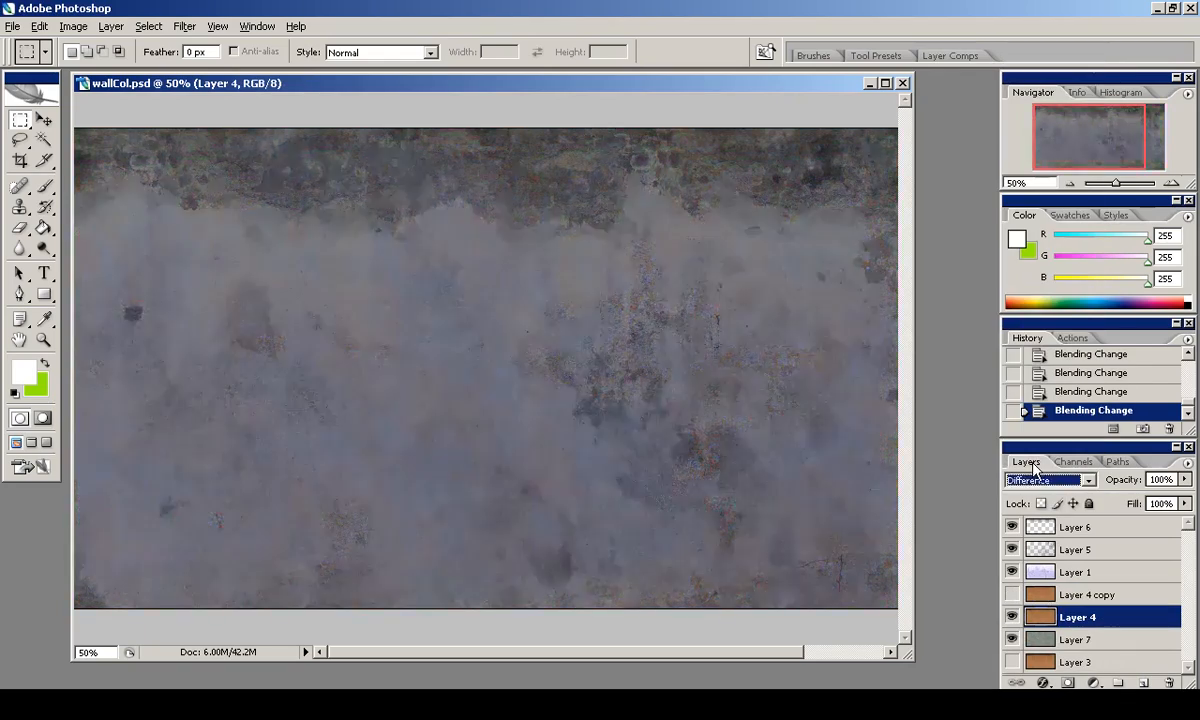
key("Up")
key("Up")
key("Up")
key("Up")
key("Up")
key("Up")
key("Up")
key("Up")
key("Up")
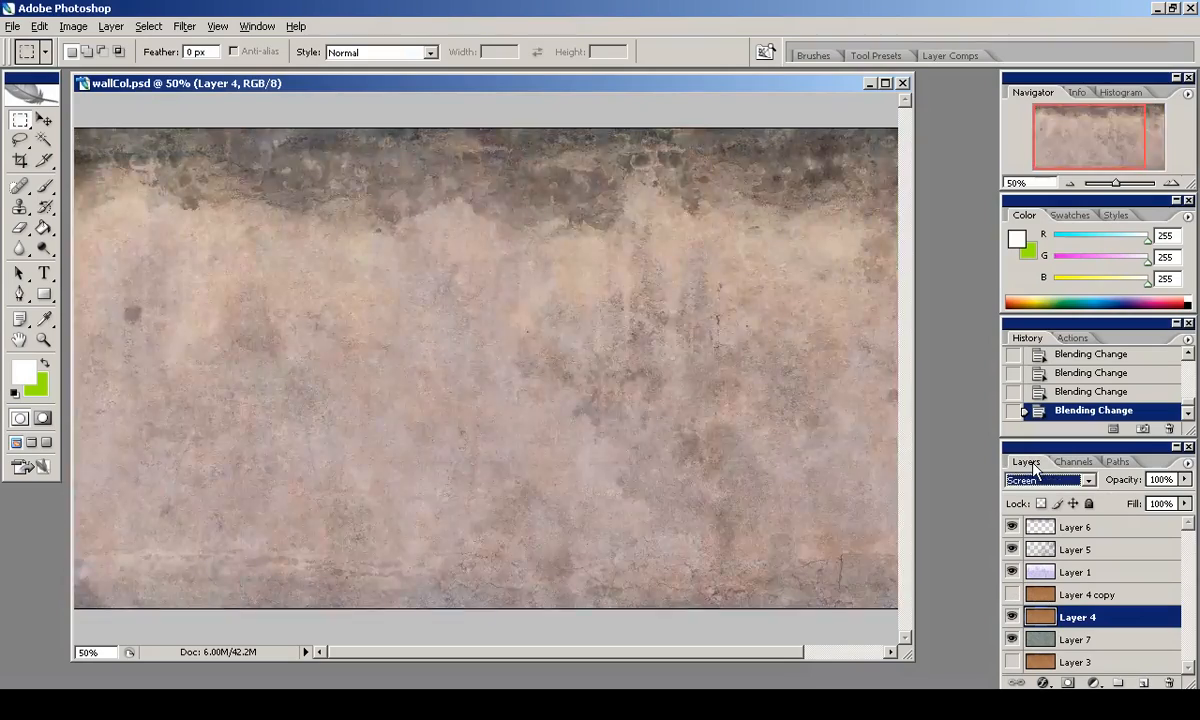
Try further blending modes on Layer 4 from Screen past Soft Light, with a lower fill.
key("Down")
key("Down")
key("Down")
key("Down")
key("Down")
key("Down")
key("Down")
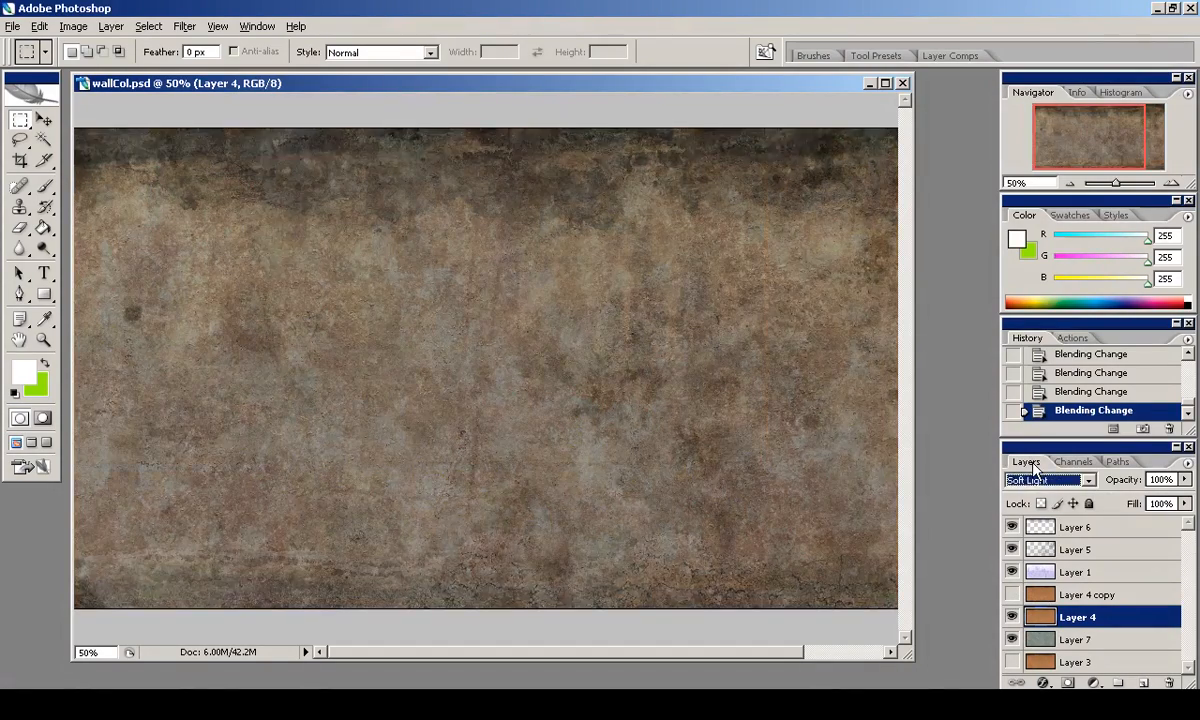
key("Down")
left_click(1184, 503)
left_click_drag(1181, 521, 1150, 527)
Show only Layer 7 and shift its midtones to an orange-brown tint with Variations.
left_click(1011, 639, "alt")
left_click(1090, 639)
left_click(73, 26)
mouse_move(100, 70)
left_click(342, 424)
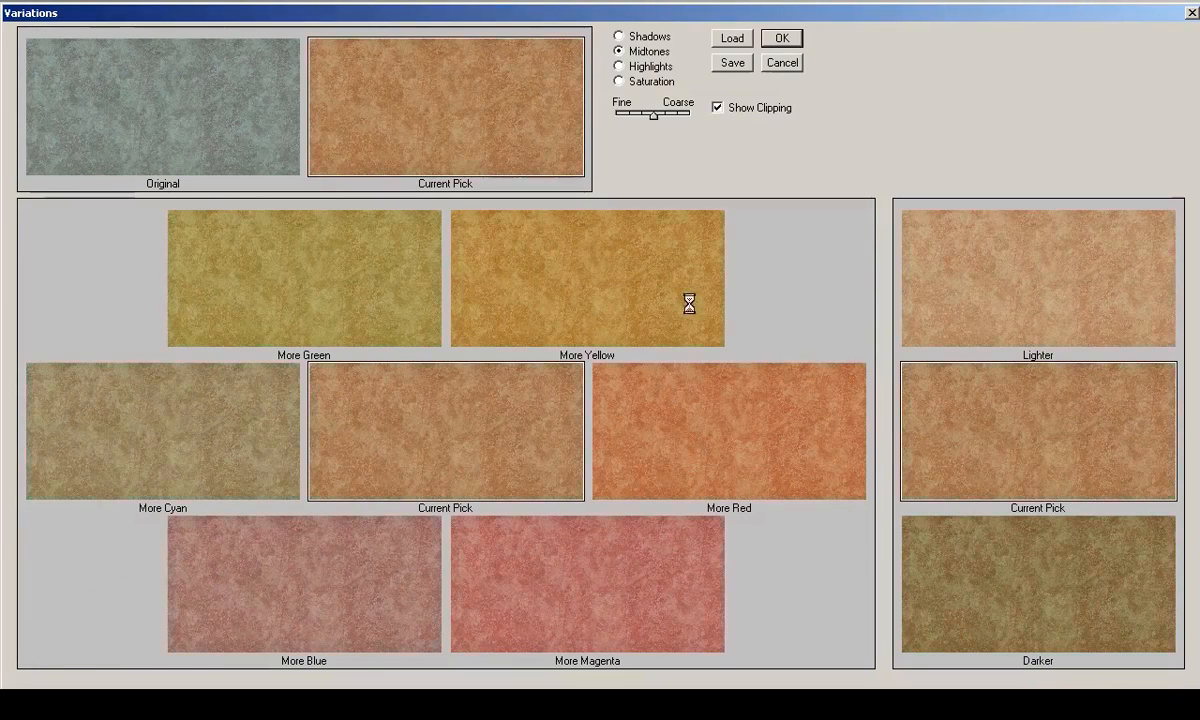
key("Return")
Show Layer 4 again, try Overlay blending on it and set its blending mode to Luminosity.
double_click(1171, 184)
left_click_drag(1100, 127, 1081, 146)
double_click(1070, 184)
left_click(1080, 618)
left_click(1012, 618)
left_click(1035, 483)
left_click(1031, 251)
left_click(1054, 477)
left_click(1053, 463)
key("Up")
key("Down")
double_click(1171, 184)
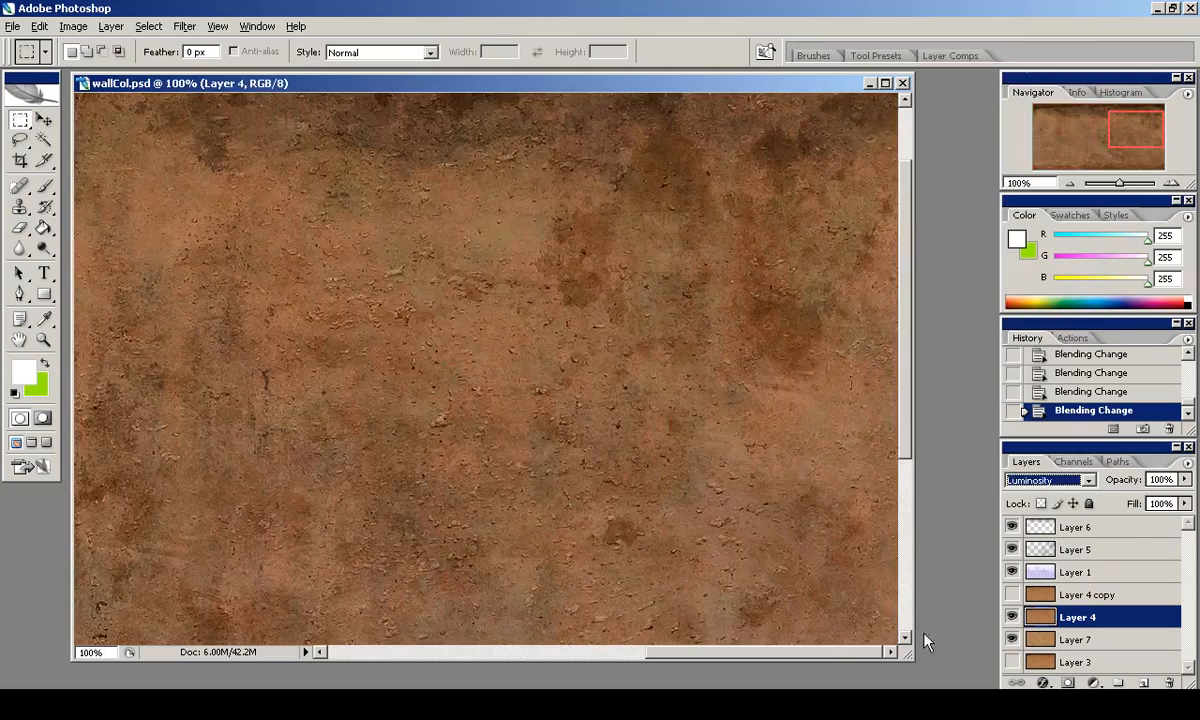
Set Layer 4's blending mode to Color and show Layer 4 copy.
key("Up")
double_click(1070, 184)
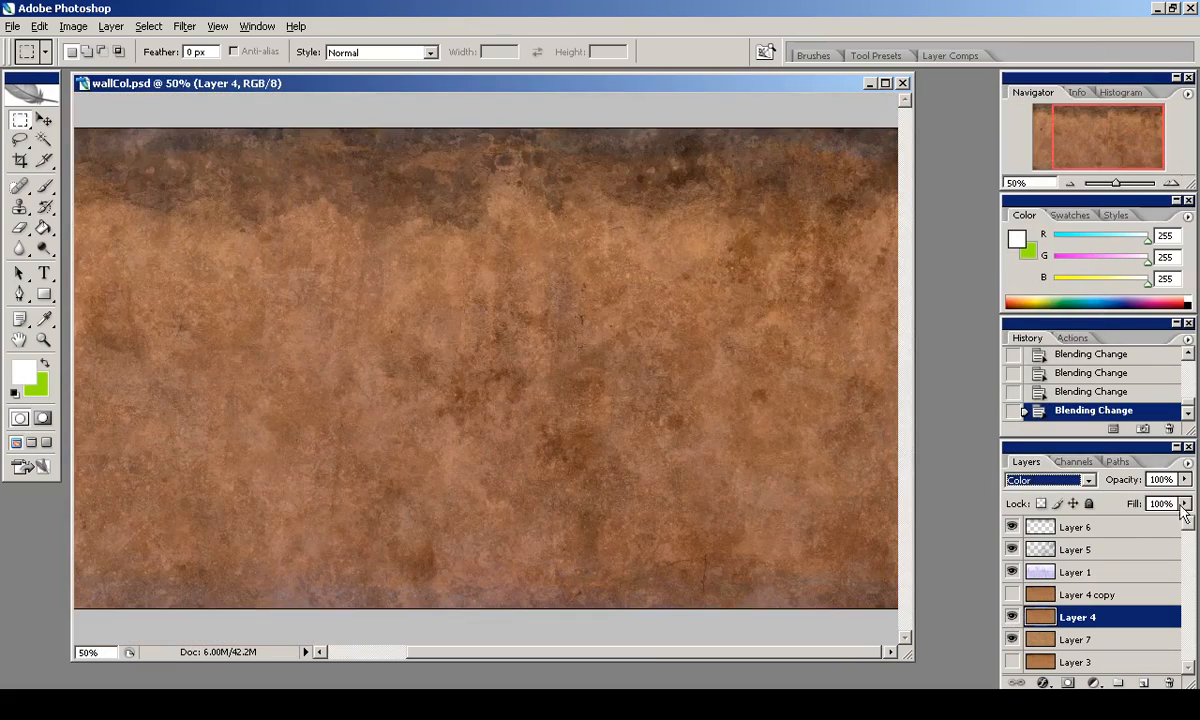
left_click(1012, 594)
left_click(1012, 594)
left_click(1012, 594)
left_click(1012, 594)
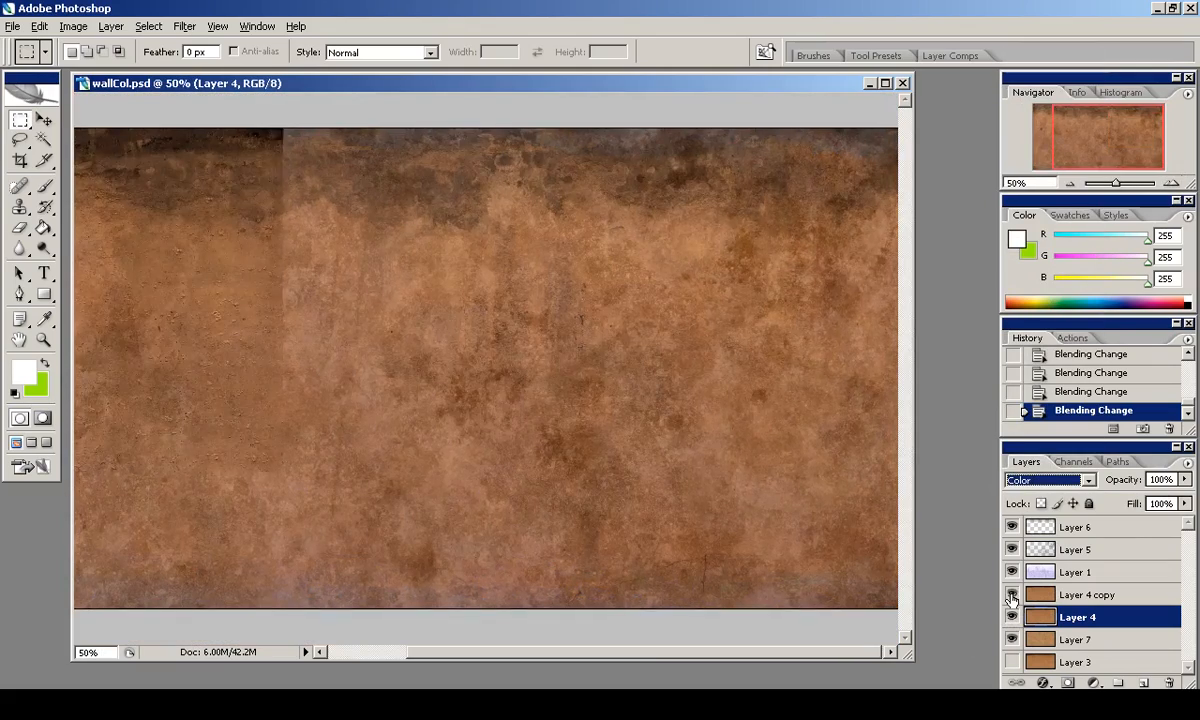
left_click(1012, 594)
Move Layer 7 above Layer 4 copy and try its blending modes from Overlay through Luminosity.
left_click_drag(1037, 643, 1060, 590)
left_click(1047, 480)
left_click(1031, 260)
key("Down")
key("Down")
key("Down")
key("Down")
key("Down")
key("Down")
key("Down")
key("Down")
key("Down")
key("Down")
key("Down")
key("Down")
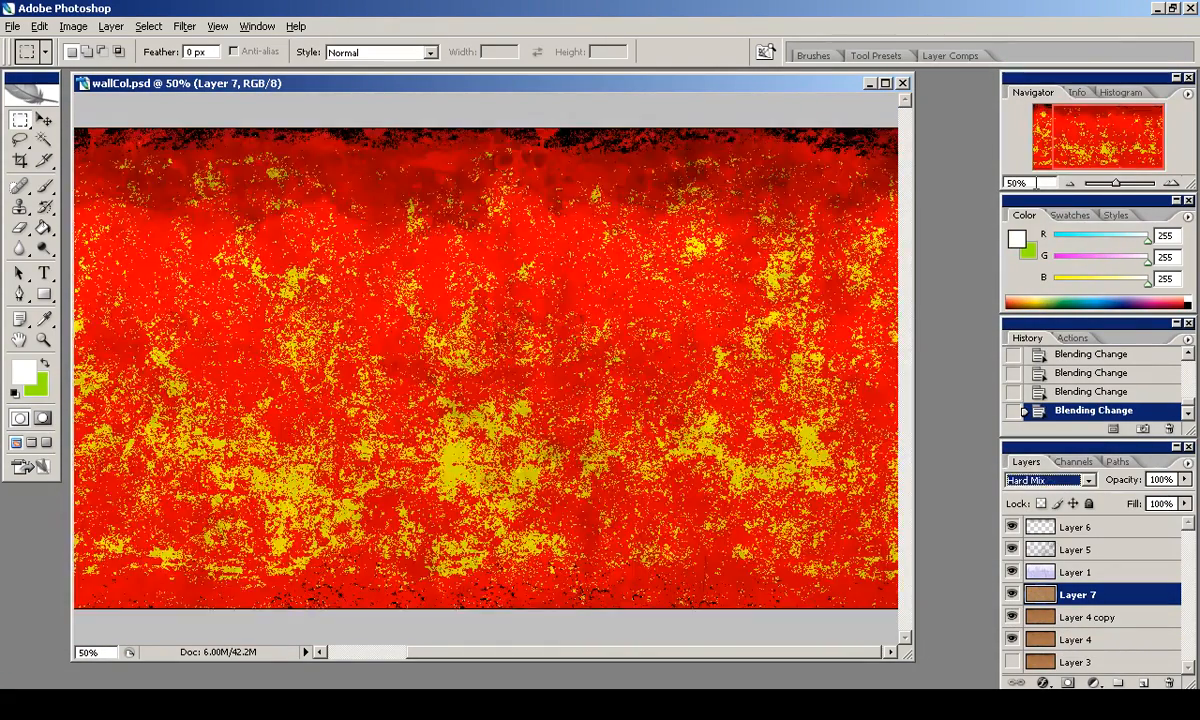
key("Up")
Set Layer 7's blending mode to Multiply after trying the neighbouring darkening modes.
left_click(1047, 480)
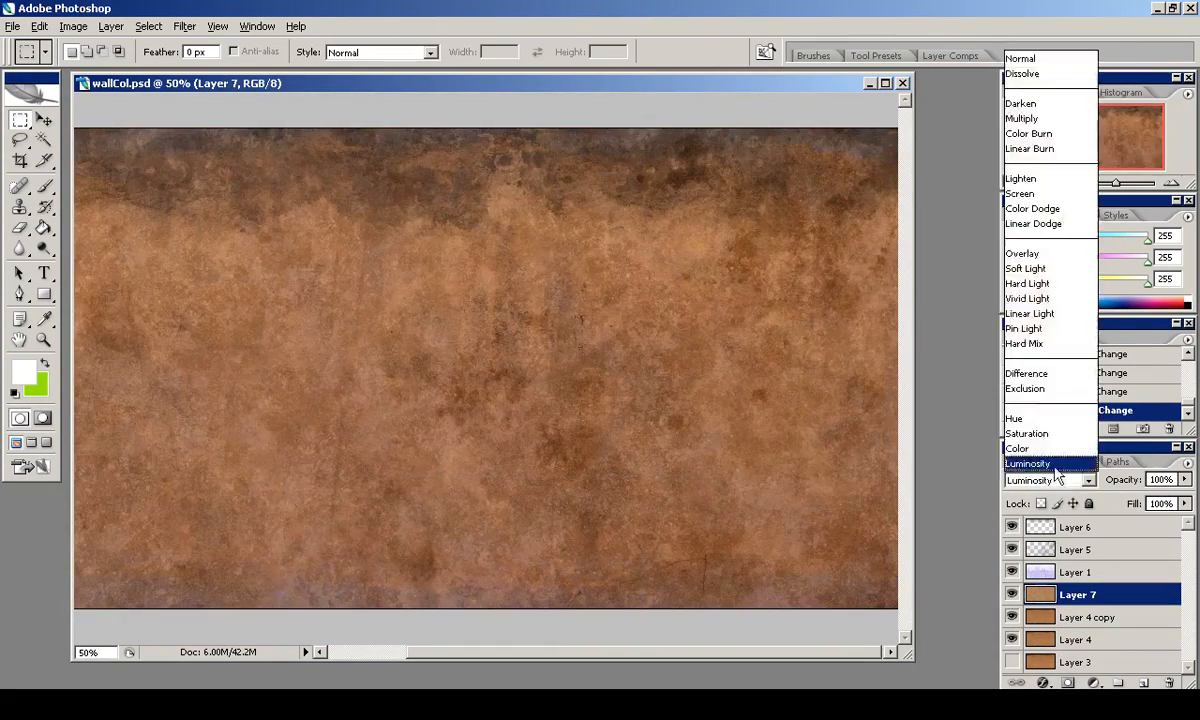
left_click(1046, 119)
key("Down")
key("Down")
key("Down")
key("Up")
key("Up")
key("Up")
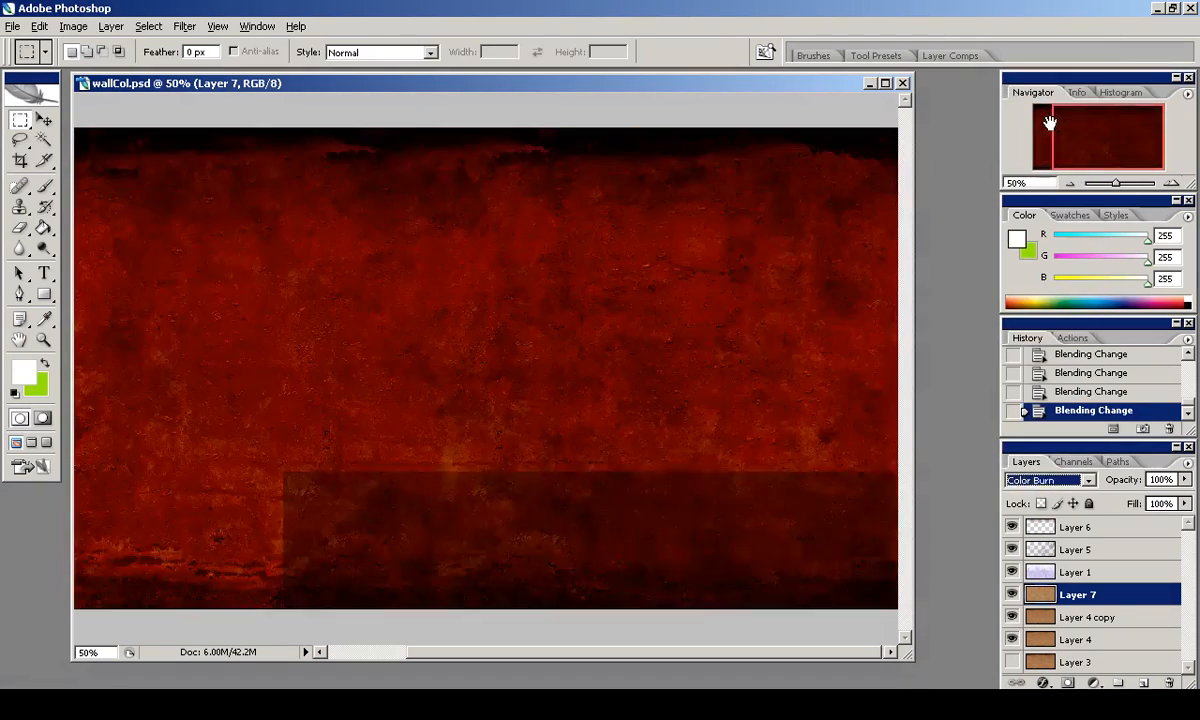
Fully desaturate Layer 7 with Hue/Saturation, setting Saturation to -100.
left_click(73, 27)
mouse_move(103, 70)
left_click(260, 175)
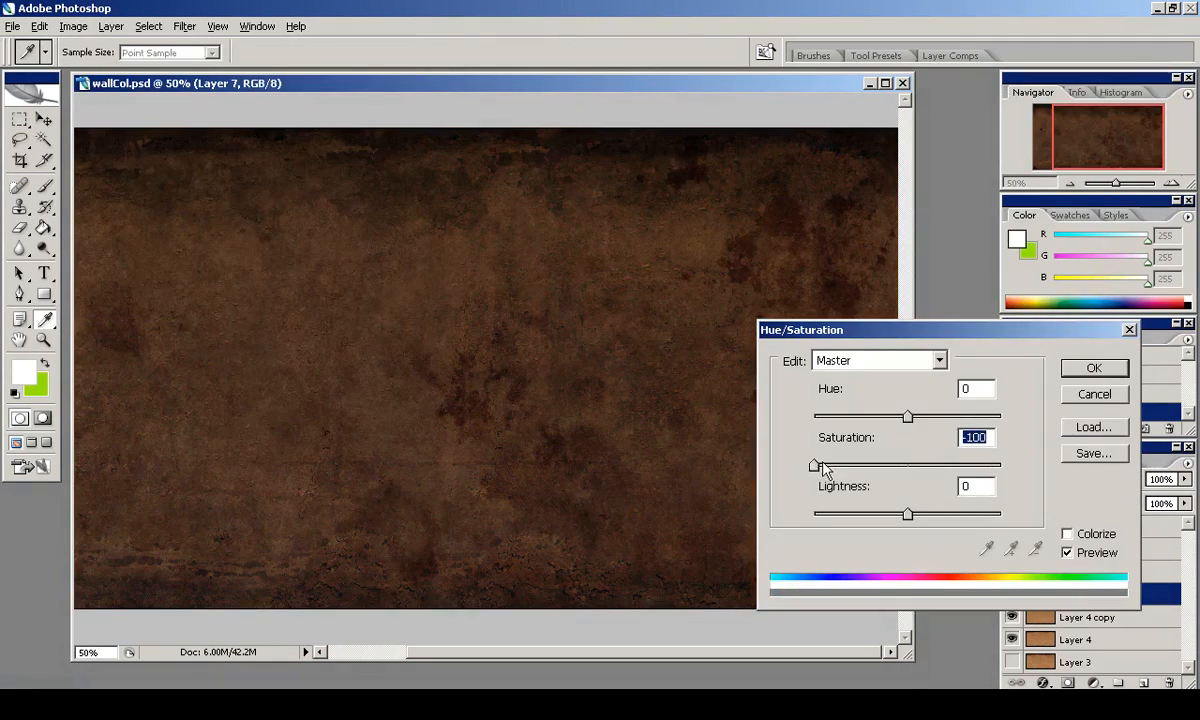
left_click(1082, 370)
Brighten Layer 7 with Levels by lowering the white input level, and check the wall's detail up close.
left_click(73, 27)
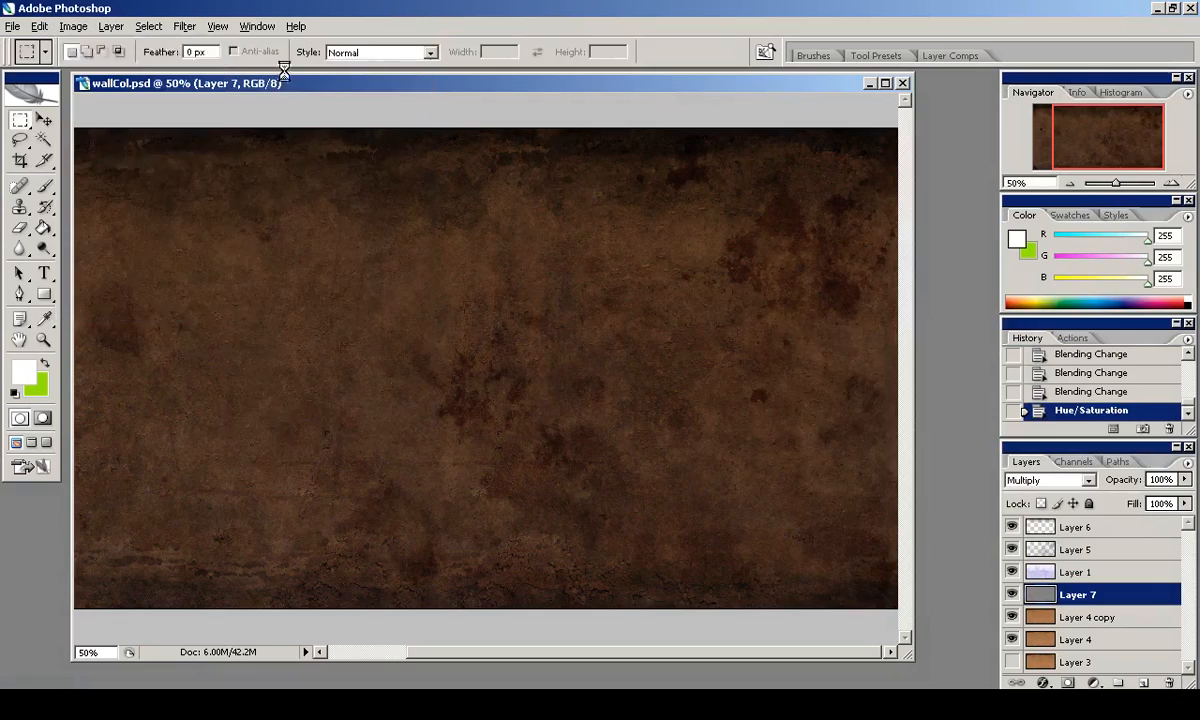
left_click(262, 68)
left_click_drag(1063, 456, 978, 458)
left_click(1128, 312)
double_click(1171, 184)
left_click_drag(1147, 140, 1077, 100)
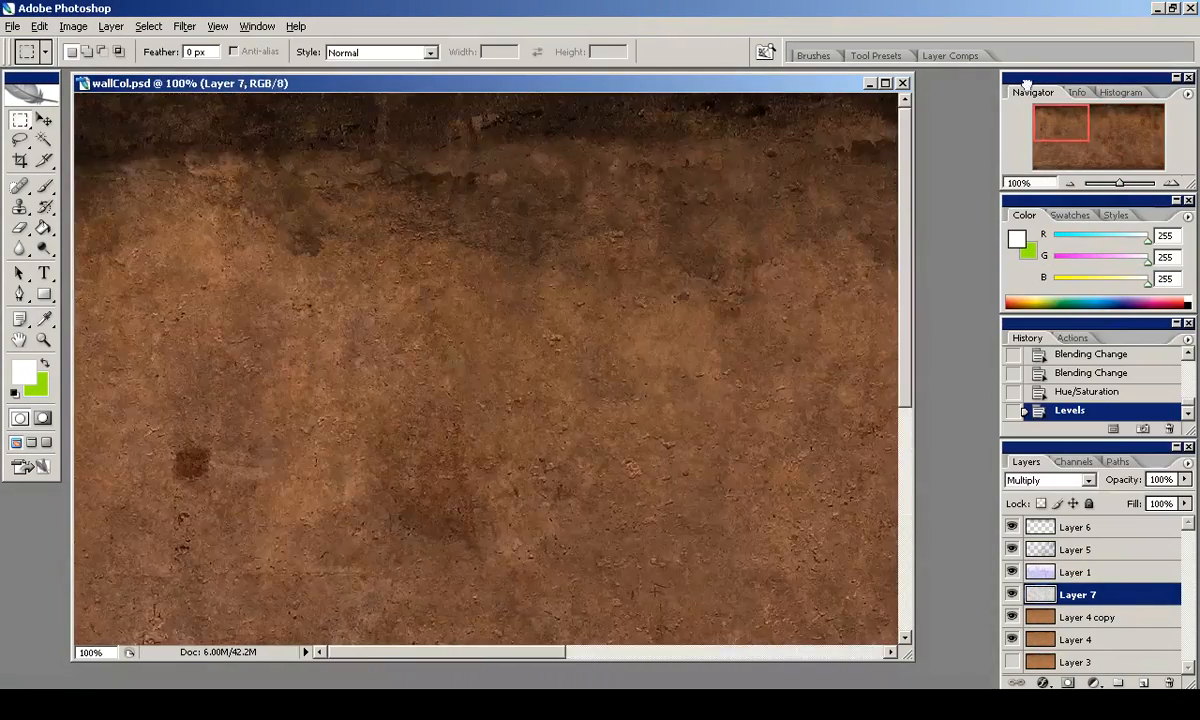
Duplicate Layer 7 and place the copy directly beneath Layer 7, above Layer 4 copy.
double_click(1070, 184)
left_click(1042, 641)
mouse_move(1049, 595)
left_mouse_down()
mouse_move(1144, 682)
mouse_move(1062, 653)
mouse_move(1046, 608)
left_mouse_up()
left_click(1012, 641)
left_click(1038, 622)
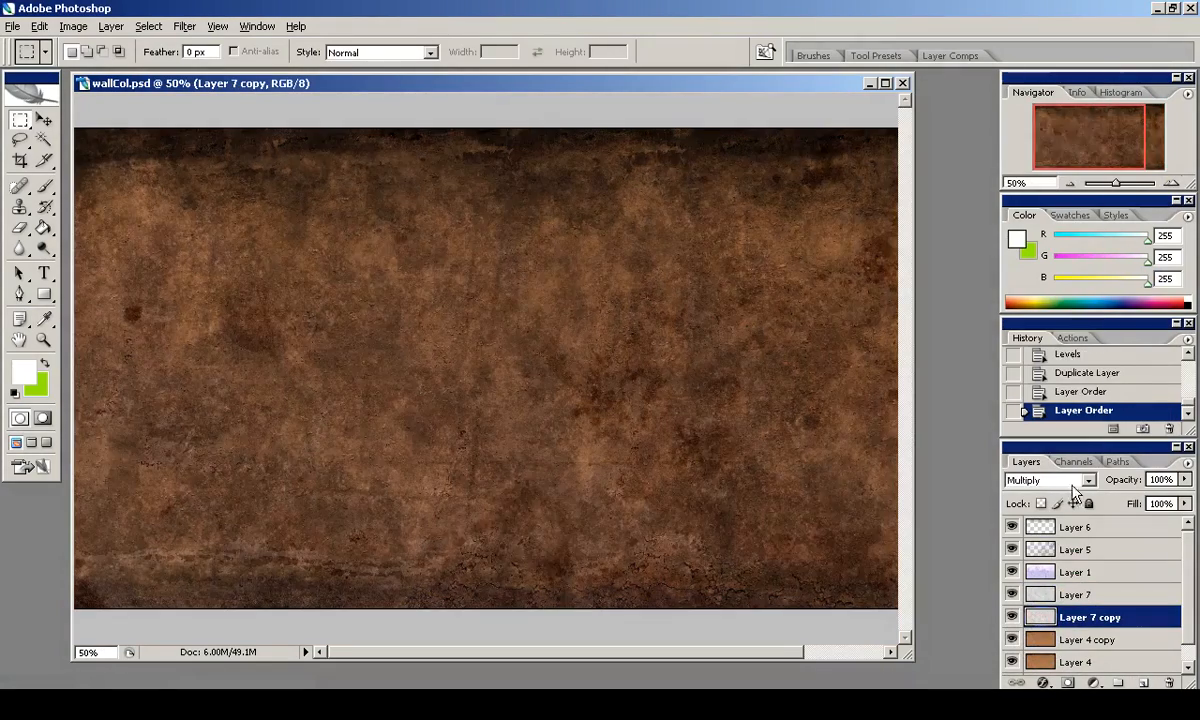
Set Layer 7 copy's blending mode to Normal and its fill to 11%.
left_click(1078, 482)
left_click(1045, 57)
left_click(1185, 504)
left_click_drag(1182, 522, 1098, 521)
Compare the wall texture with Layer 7 copy and Layer 4 copy hidden and shown, up close and overall.
left_click(1012, 617)
left_click(1012, 617)
left_click(1171, 183)
left_click(1171, 183)
left_click_drag(1130, 135, 1170, 113)
left_click(1070, 184)
left_click(1070, 184)
left_click_drag(1090, 140, 1114, 139)
scroll(1040, 590, "down", 1)
left_click(1012, 597)
left_click(1010, 620)
left_click(1010, 620)
left_click(1012, 597)
key("alt+Tab")
key("alt+Tab")
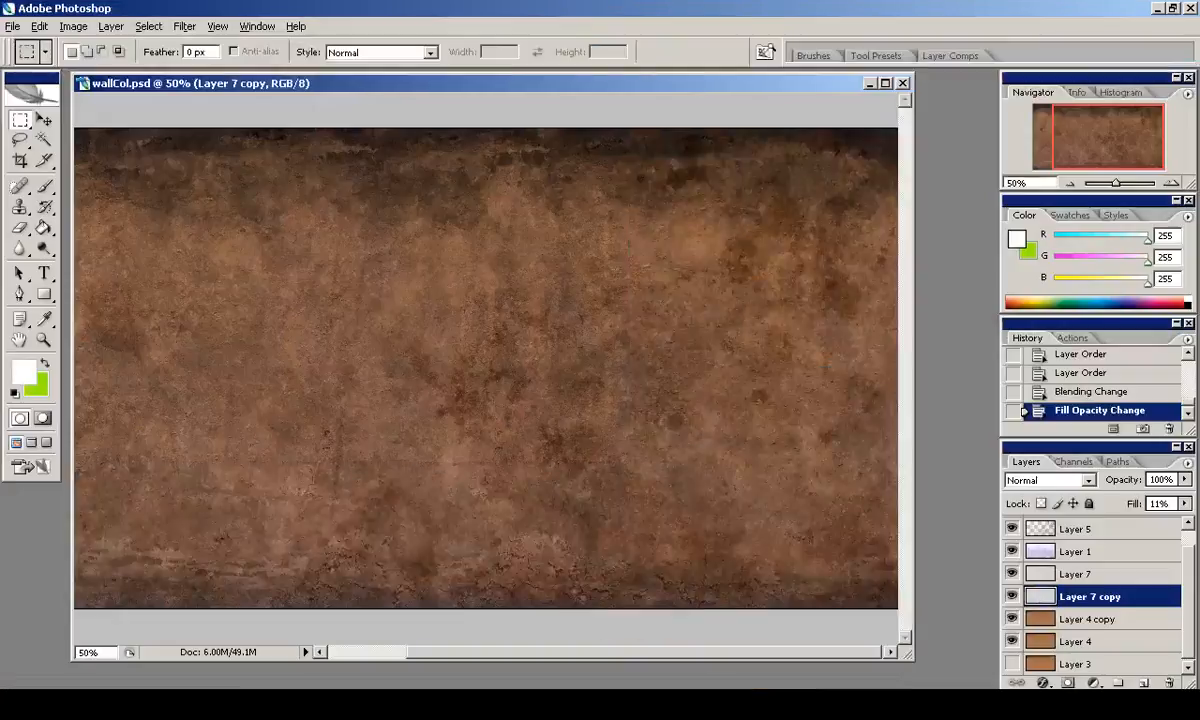
Hide and show Layer 7 copy and Layer 7 again to judge their effect on the texture.
left_click_drag(1104, 134, 218, 28)
left_click(1171, 183)
left_click(1011, 598)
left_click(1011, 598)
key("ctrl+minus")
key("ctrl+minus")
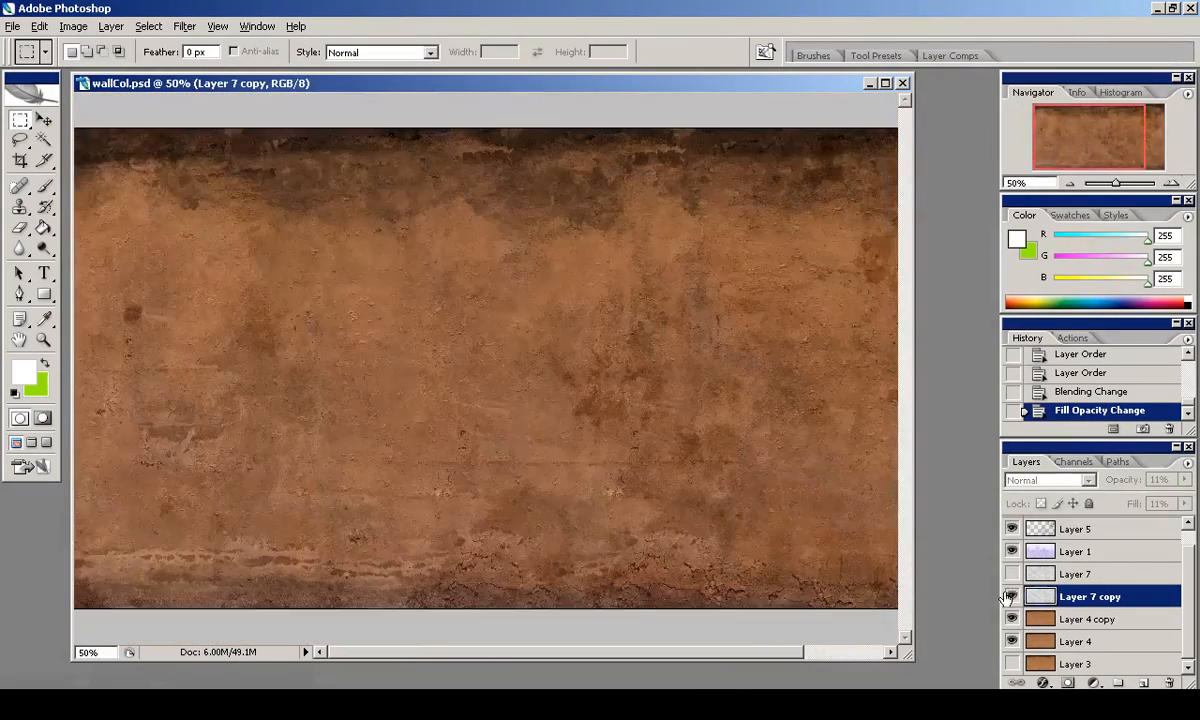
mouse_move(1010, 574)
left_mouse_down()
mouse_move(1010, 597)
mouse_move(1011, 575)
left_mouse_up()
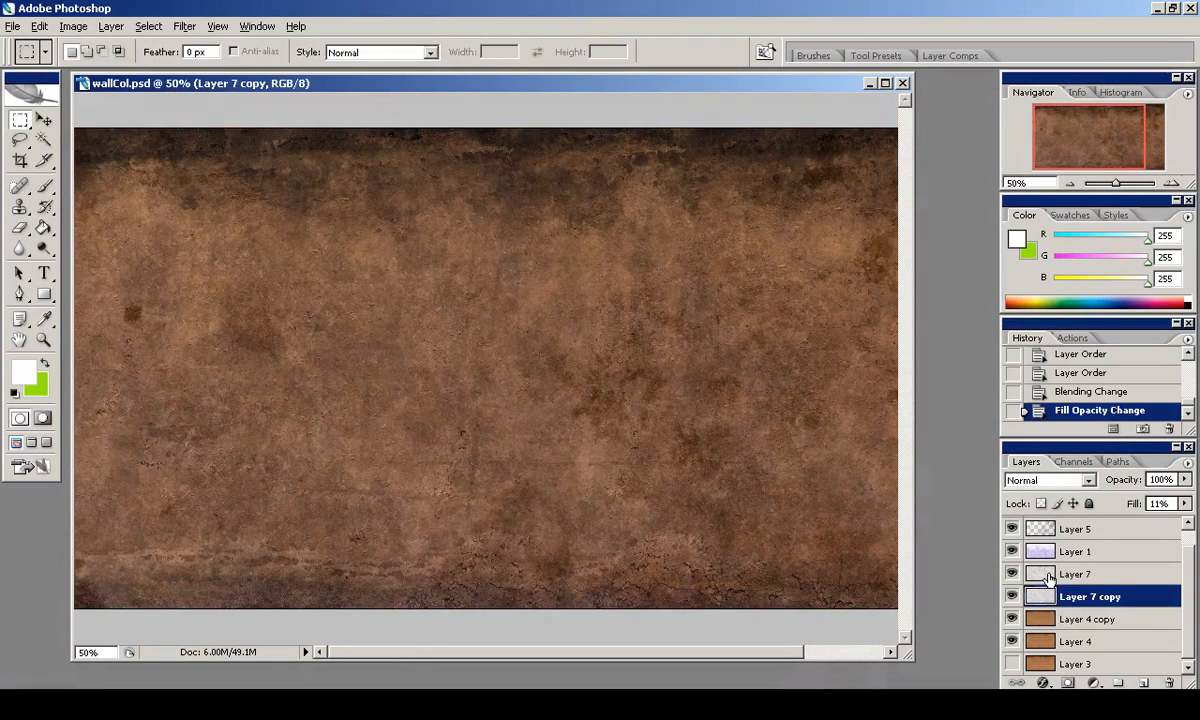
Save the blended wall texture as wallCol.png, replacing the existing file.
left_click(12, 26)
left_click(72, 222)
left_click(460, 491)
left_click(395, 425)
left_click(262, 224)
left_click(753, 466)
key("Return")
Switch to Blender, reload the wallCol.png image and view the textured end wall.
key("alt+Tab")
key("Tab")
key("Tab")
left_click(892, 678)
left_click(919, 611)
middle_click_drag(425, 430, 587, 363)
scroll(440, 370, "up", 7)
scroll(587, 363, "down", 5)
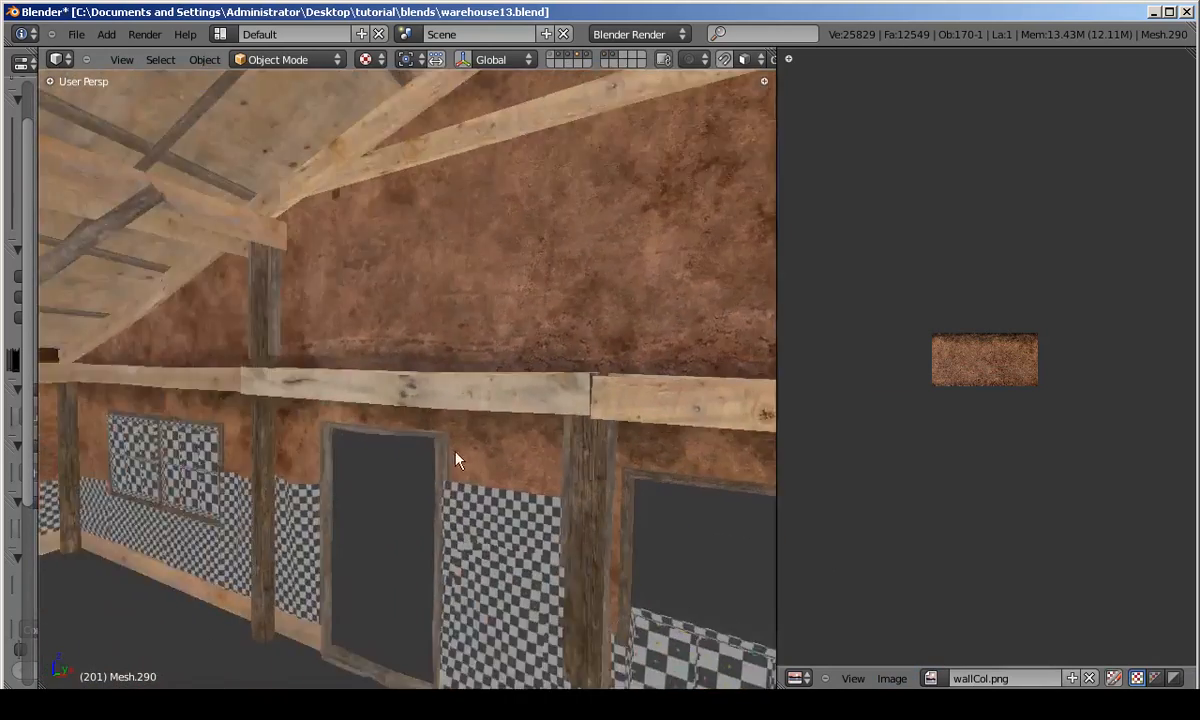
Examine the updated wall texture on the barn's end and side walls from several angles.
key("Tab")
middle_click_drag(380, 417, 555, 340)
key("Tab")
right_click(467, 361)
key("Tab")
key("Tab")
scroll(495, 311, "up", 5)
middle_click_drag(487, 306, 438, 359)
scroll(440, 370, "down", 3)
right_click_drag(460, 459, 413, 606)
right_click(413, 606)
right_click_drag(452, 568, 305, 181, "shift")
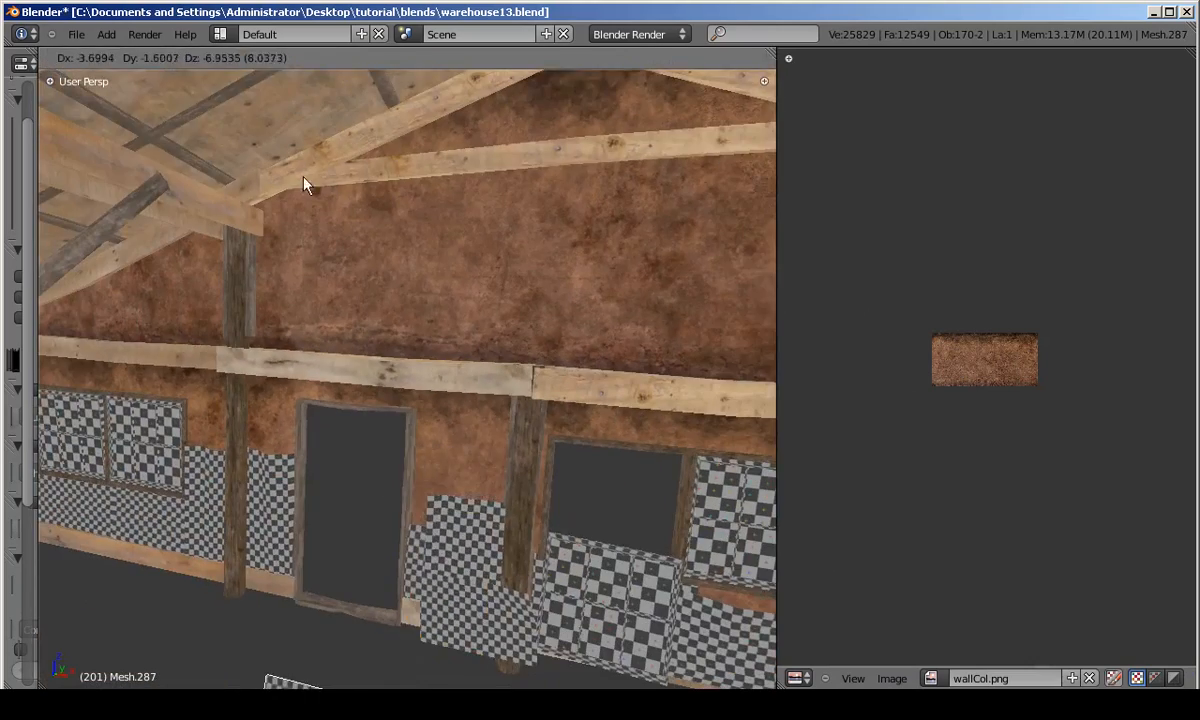
right_click(307, 183)
middle_click_drag(399, 270, 474, 267)
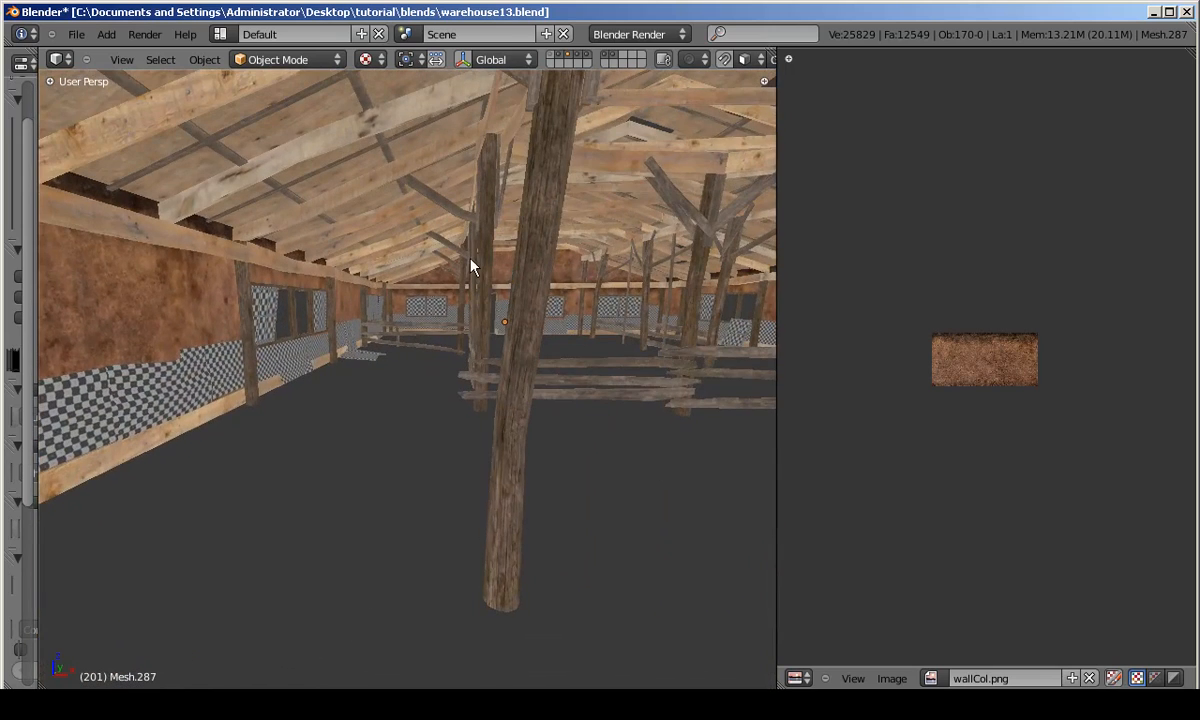
middle_click_drag(530, 429, 541, 367)
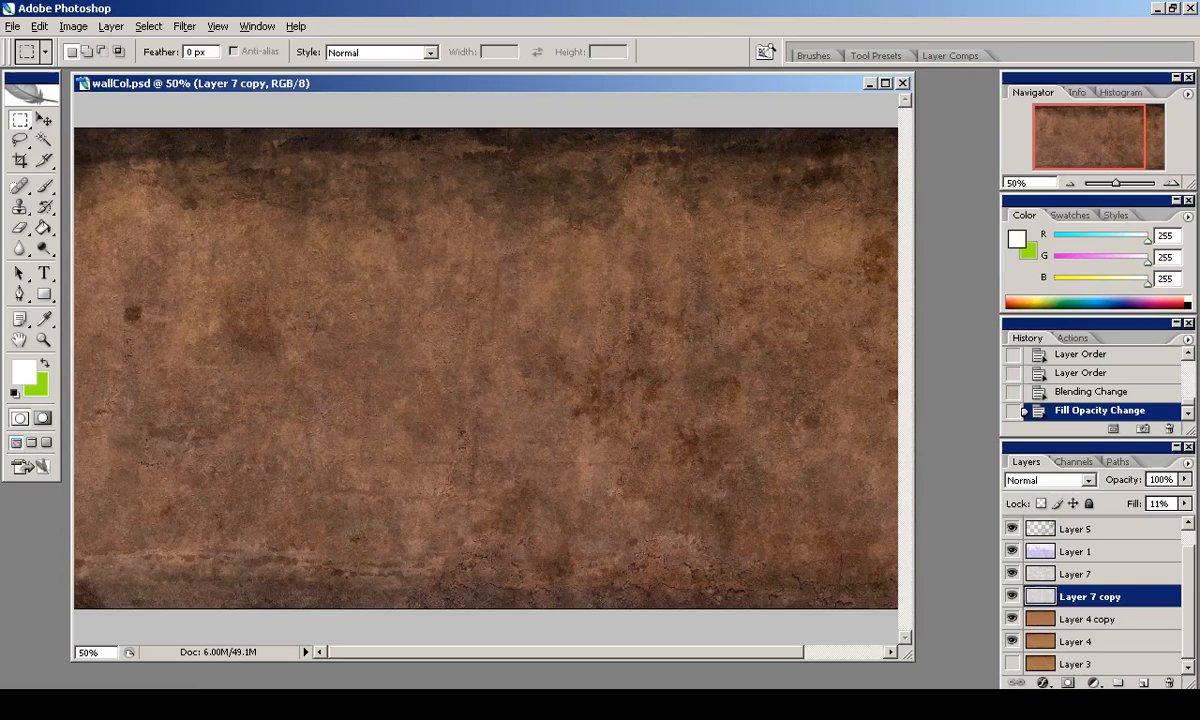
Switch to Photoshop, open wallCol.png and enlarge its window to view the texture at 50%.
left_click(1090, 619)
left_click(12, 26)
left_click(35, 52)
left_click(268, 246)
double_click(281, 250)
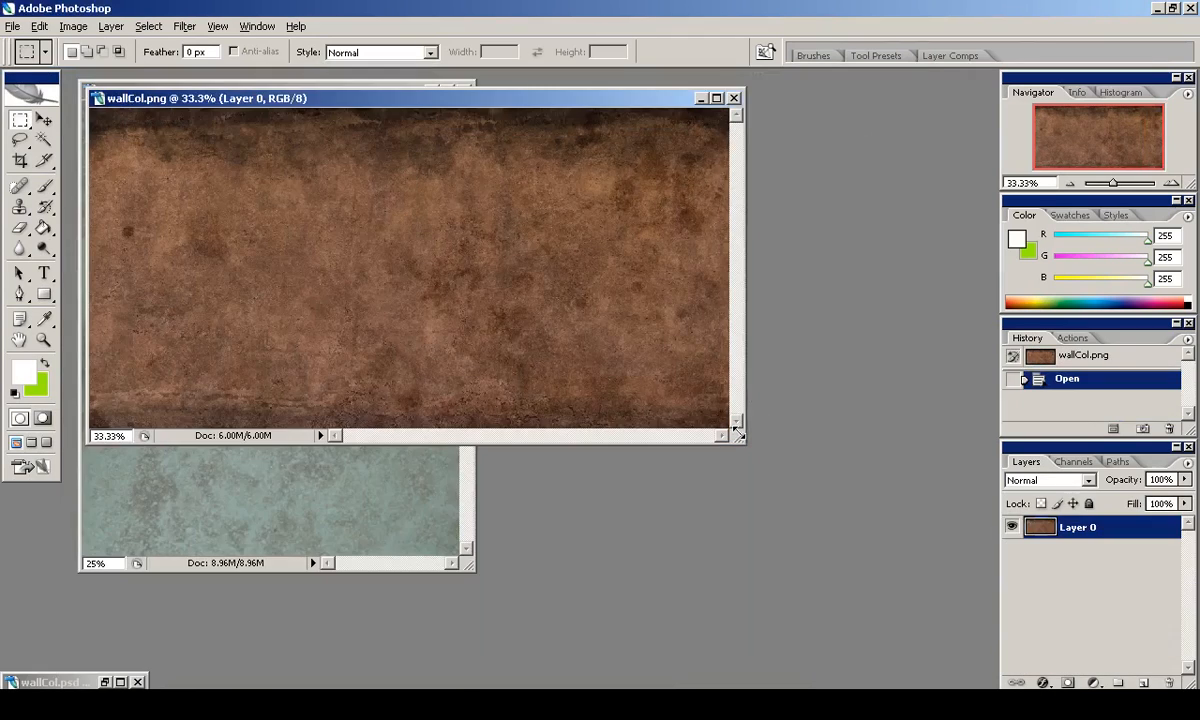
left_click_drag(742, 440, 943, 685)
key("ctrl+plus")
Try an Auto Levels correction on wallCol.png and undo it.
left_click(73, 27)
mouse_move(100, 70)
left_click(245, 88)
key("ctrl+z")
Brighten wallCol.png with Levels, using a midtone value of 1.12 and a white input level of 221.
left_click(73, 27)
left_click(243, 73)
left_click_drag(1063, 457, 1031, 458)
left_click_drag(927, 458, 922, 462)
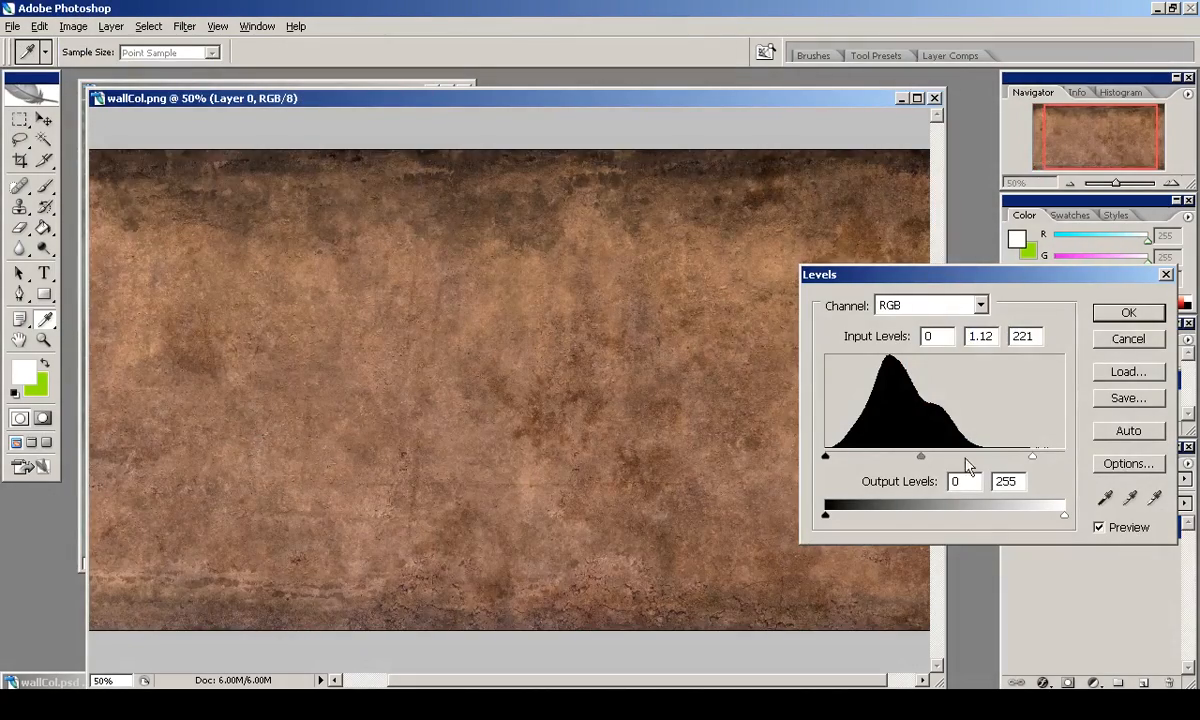
left_click(1128, 313)
Reduce the wall texture's saturation with Hue/Saturation at -15.
left_click(73, 27)
mouse_move(100, 70)
left_click(290, 188)
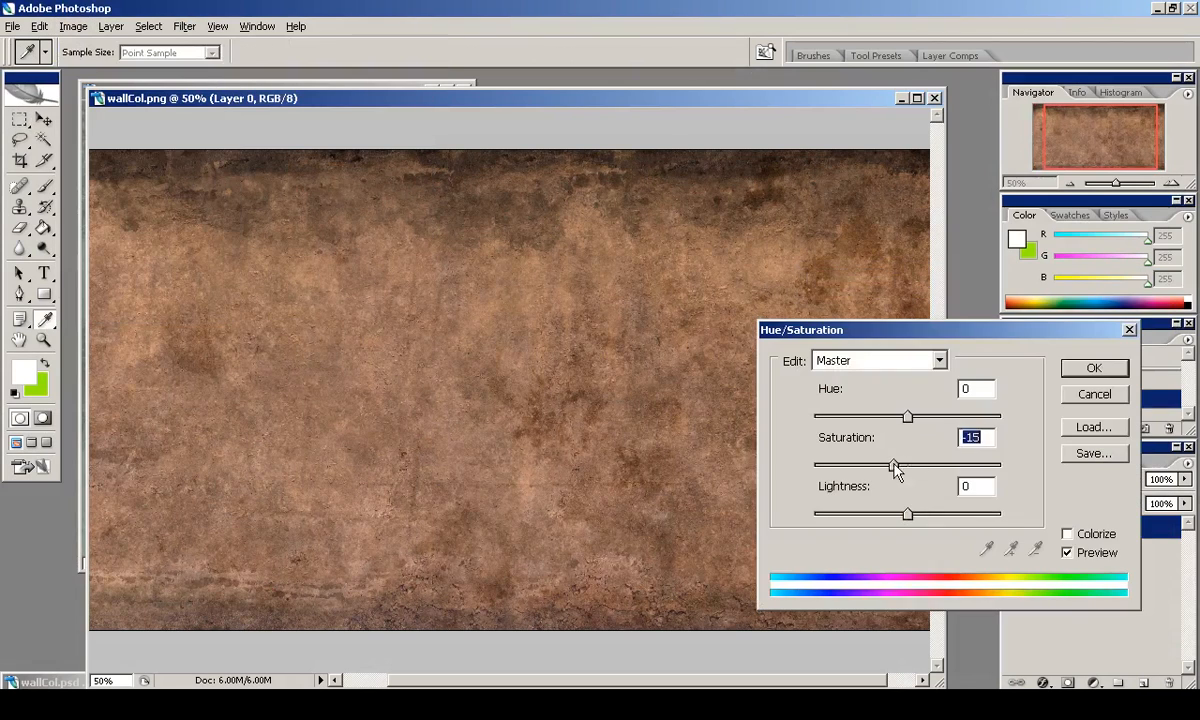
left_click(1092, 368)
Save the adjusted wallCol.png and reload it in Blender to check the side wall.
left_click(12, 26)
left_click(157, 240)
key("alt+Tab")
left_click(892, 678)
left_click(905, 607)
middle_click_drag(474, 422, 430, 434)
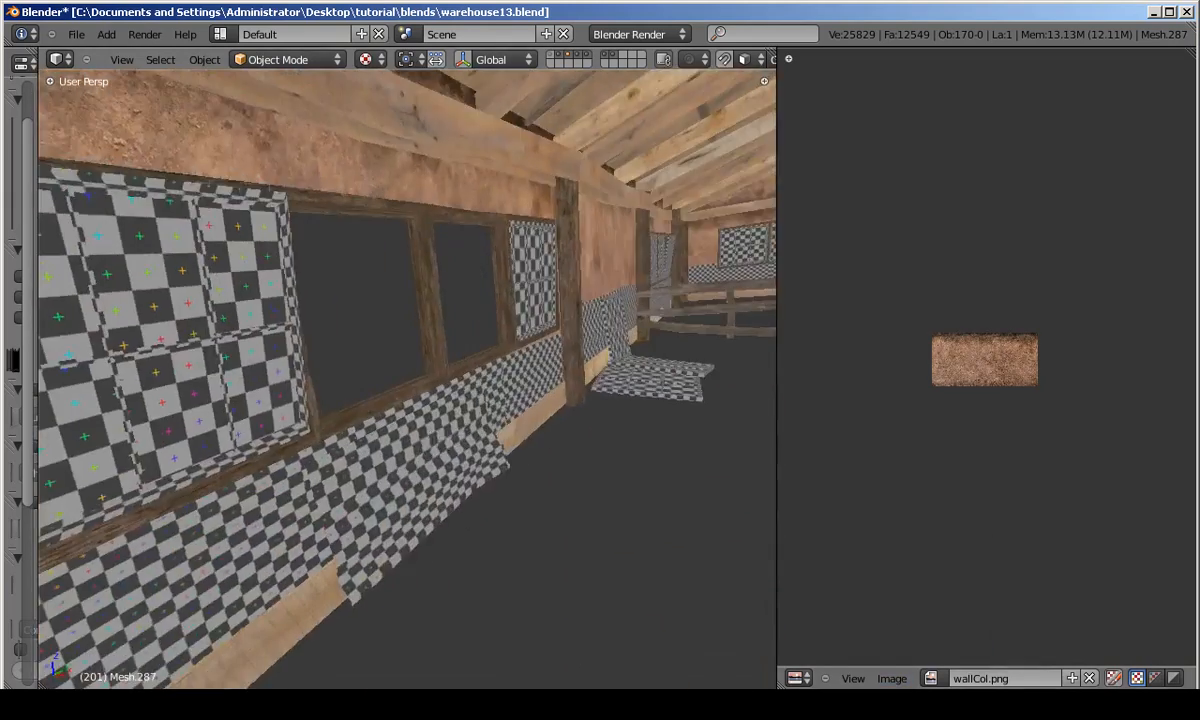
Return to Photoshop and desaturate wallCol.png by a further 15 with Hue/Saturation.
key("alt+Tab")
left_click(78, 28)
mouse_move(105, 70)
left_click(285, 190)
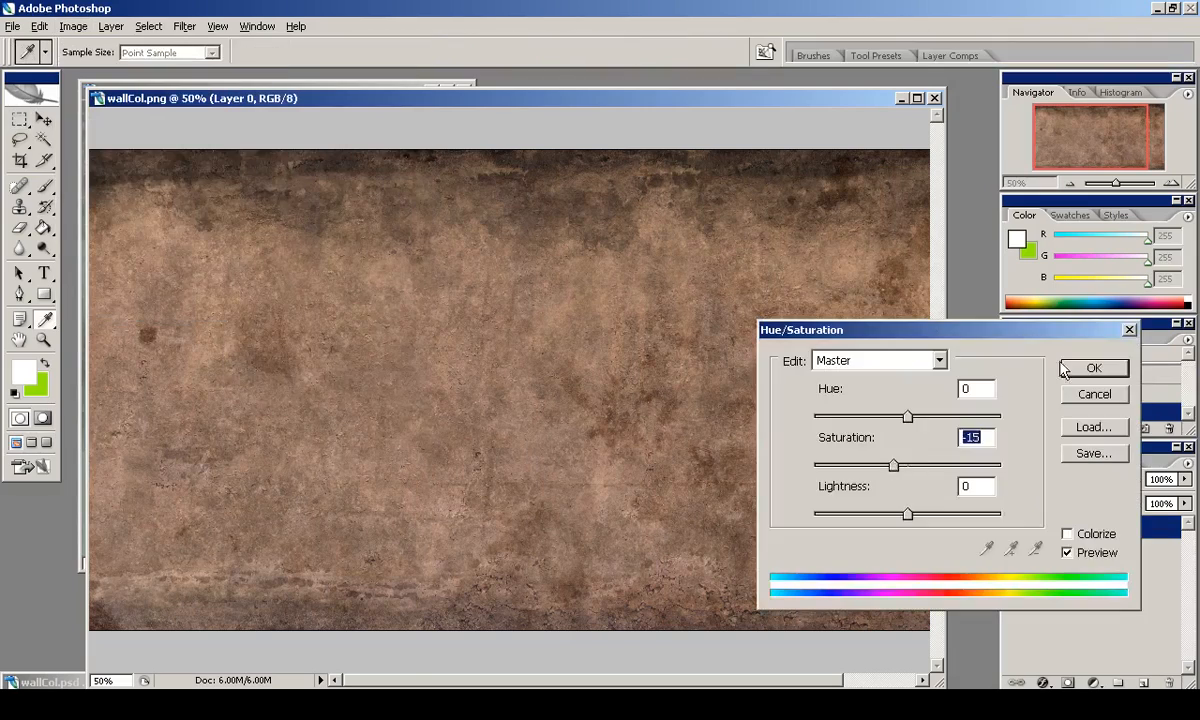
left_click(1093, 368)
Save the further desaturated wallCol.png, reload it in Blender and look over the barn interior.
left_click(12, 26)
left_click(40, 207)
key("alt+Tab")
left_click(903, 679)
left_click(900, 605)
middle_click_drag(501, 370, 433, 372)
middle_click_drag(392, 458, 370, 393)
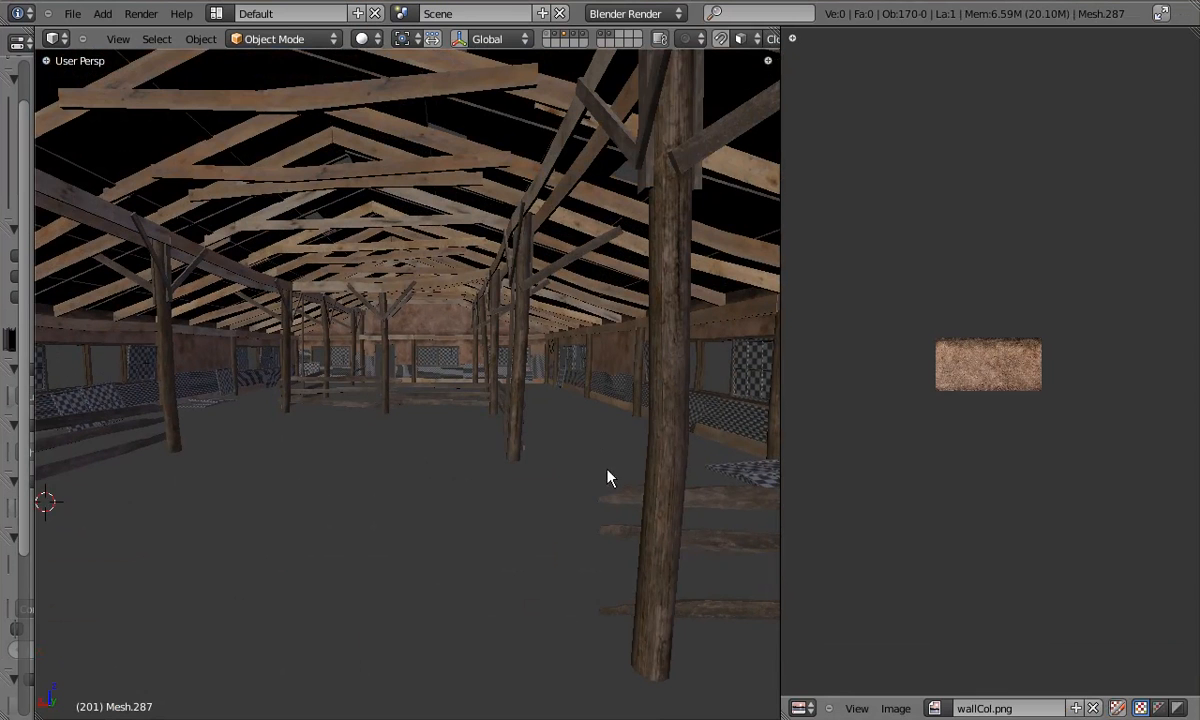
Isolate the fence planks in local view and open their mesh for editing.
middle_click_drag(640, 508, 533, 311)
right_click(533, 311)
key("KP_Divide")
key("Tab")
middle_click_drag(422, 343, 573, 50)
Select the strip of faces along the top edge of the upper fence plank.
key("a")
right_click(442, 321, "alt")
middle_click_drag(442, 321, 464, 342)
scroll(490, 343, "down", 3)
scroll(490, 343, "up", 4)
right_click(498, 348, "alt+shift")
key("w")
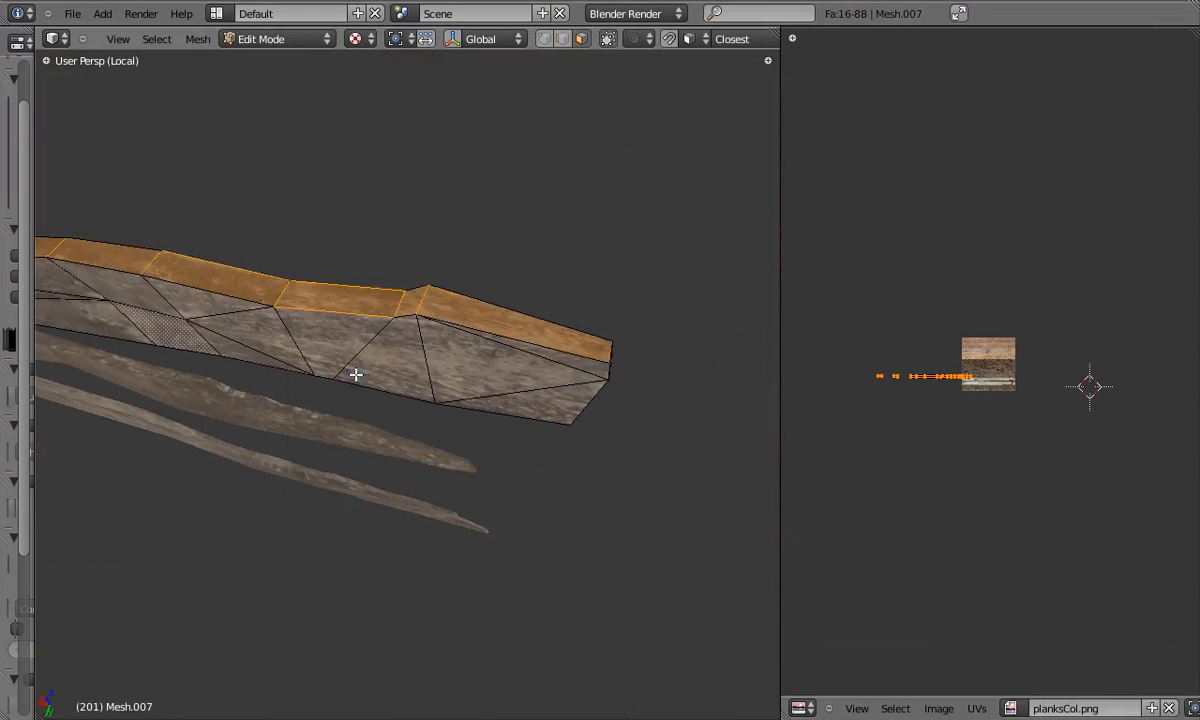
left_click(356, 300)
key("Tab")
Examine how the wood texture runs along the plank's edge from several angles.
key("Tab")
middle_click_drag(322, 319, 332, 274)
right_click(332, 274)
mouse_move(33, 187)
left_mouse_down()
mouse_move(201, 187)
mouse_move(31, 172)
mouse_move(190, 172)
left_mouse_up()
scroll(108, 406, "down", 1)
scroll(108, 406, "up", 3)
scroll(90, 456, "down", 5)
key("Tab")
middle_click_drag(300, 300, 470, 320)
key("Tab")
Select a linked UV island of the plank's edge and scale it along the Y axis.
right_click(487, 325)
key("g")
right_click(384, 315)
key("l")
key("Tab")
key("Tab")
middle_click_drag(863, 362, 940, 332)
middle_click_drag(440, 340, 527, 336)
key("s")
key("y")
left_click(916, 314)
Select the next linked UV island of the plank and scale it along the Y axis.
key("Tab")
key("Tab")
right_click(630, 354)
key("l")
scroll(921, 278, "up", 1)
key("Tab")
key("Tab")
key("s")
key("y")
left_click(862, 348)
Adjust the two-face UV island of the plank's edge and check its texture on the model.
key("Tab")
middle_click_drag(450, 335, 510, 345)
key("Tab")
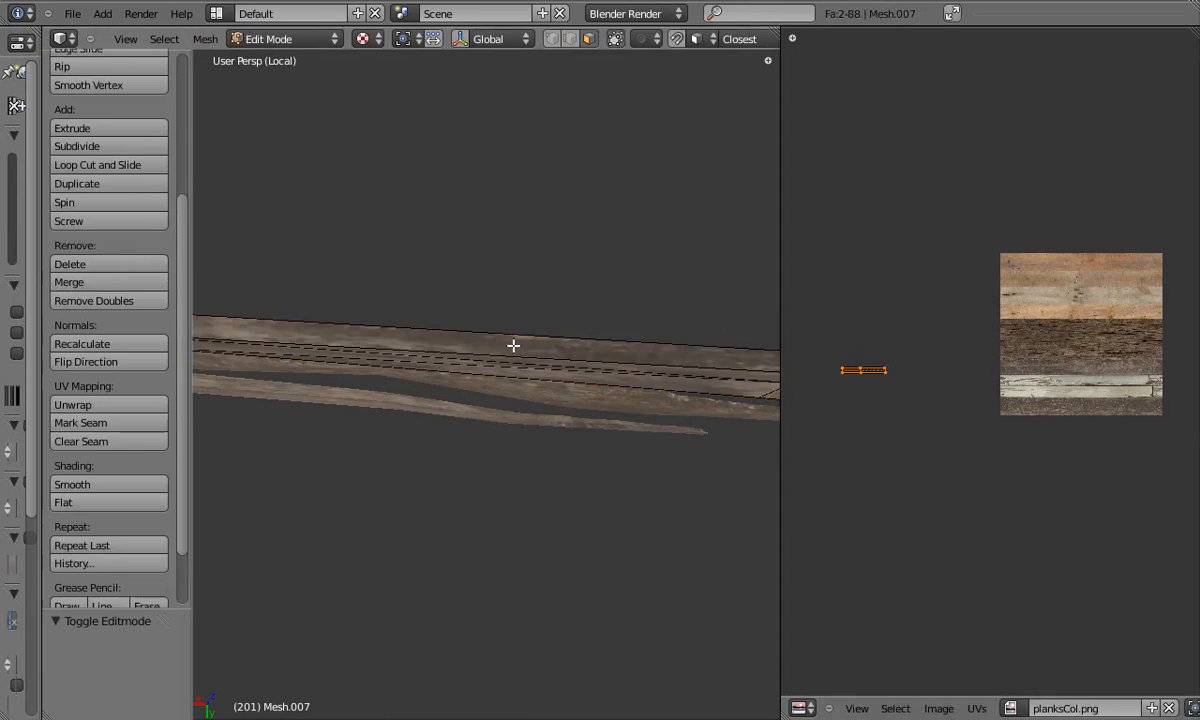
left_click(1045, 333)
key("Tab")
key("Tab")
key("Tab")
middle_click_drag(380, 352, 547, 367)
key("Tab")
Examine the plank's edge geometry in vertex mode and with wireframe display.
right_click(547, 367)
mouse_move(555, 61)
middle_mouse_down()
mouse_move(563, 343)
mouse_move(541, 332)
mouse_move(565, 214)
mouse_move(600, 341)
middle_mouse_up()
key("a")
key("z")
key("z")
key("z")
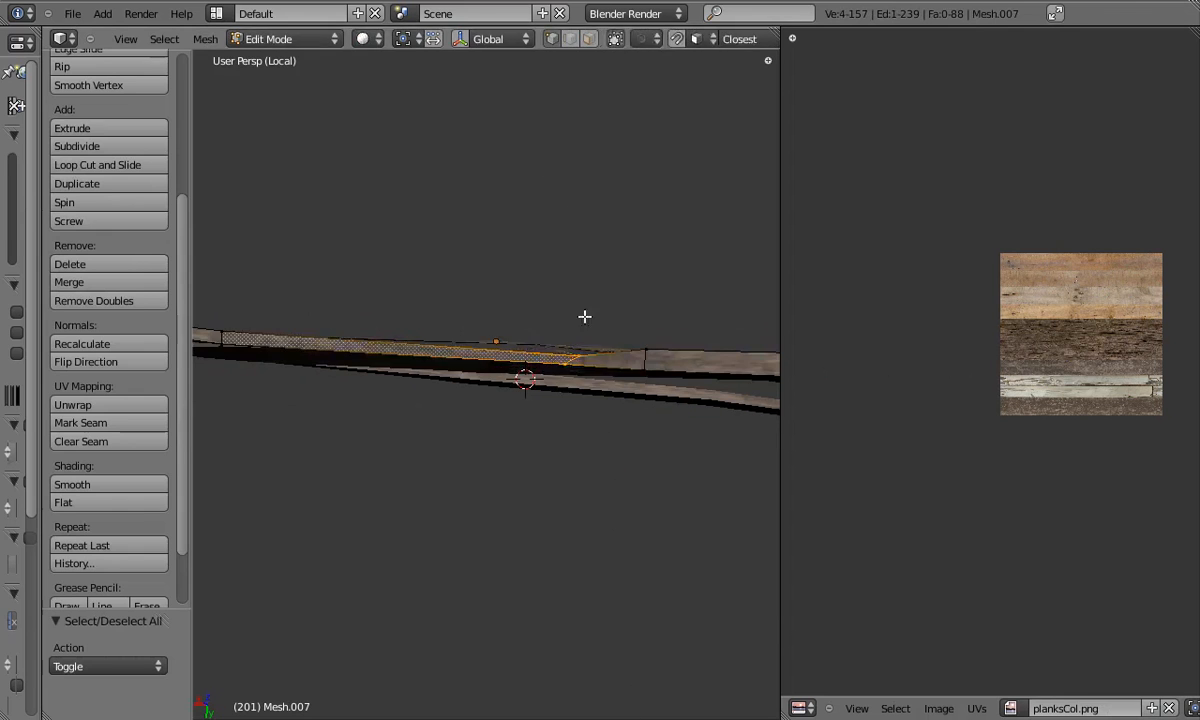
key("Tab")
key("z")
key("Tab")
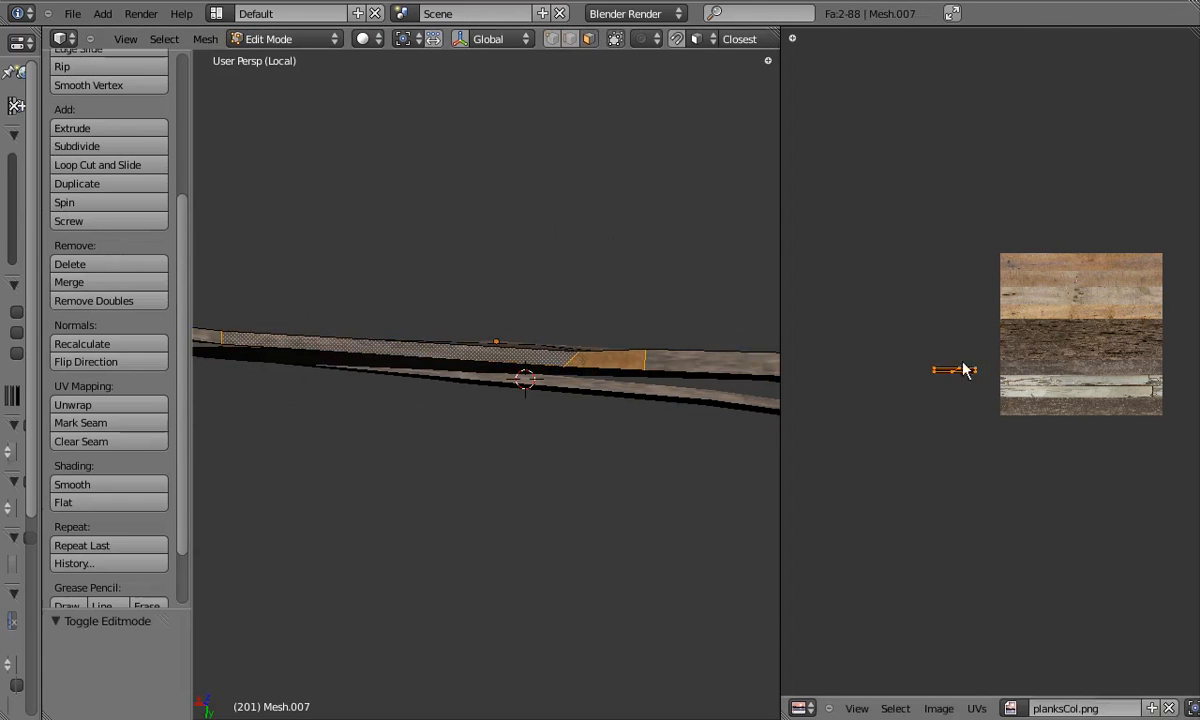
Extend the face selection along the plank's edge towards its thin end.
scroll(921, 379, "up", 5)
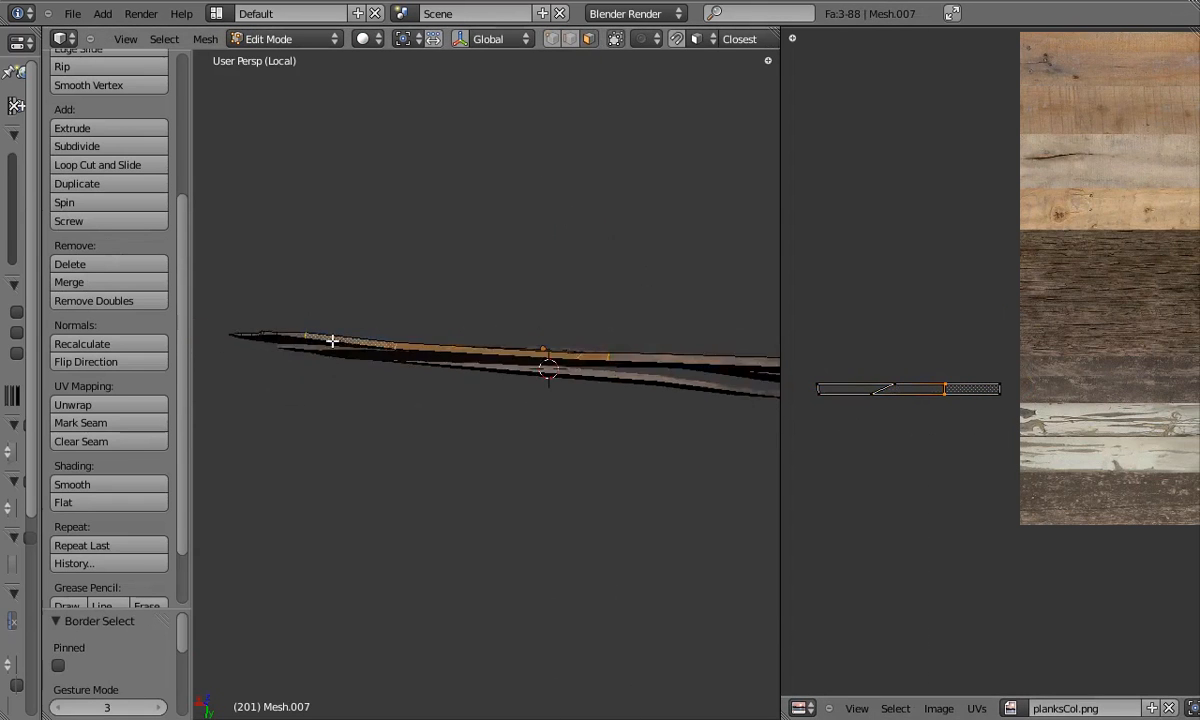
right_click(383, 367, "shift")
middle_click_drag(375, 341, 520, 378)
right_click(458, 388, "shift")
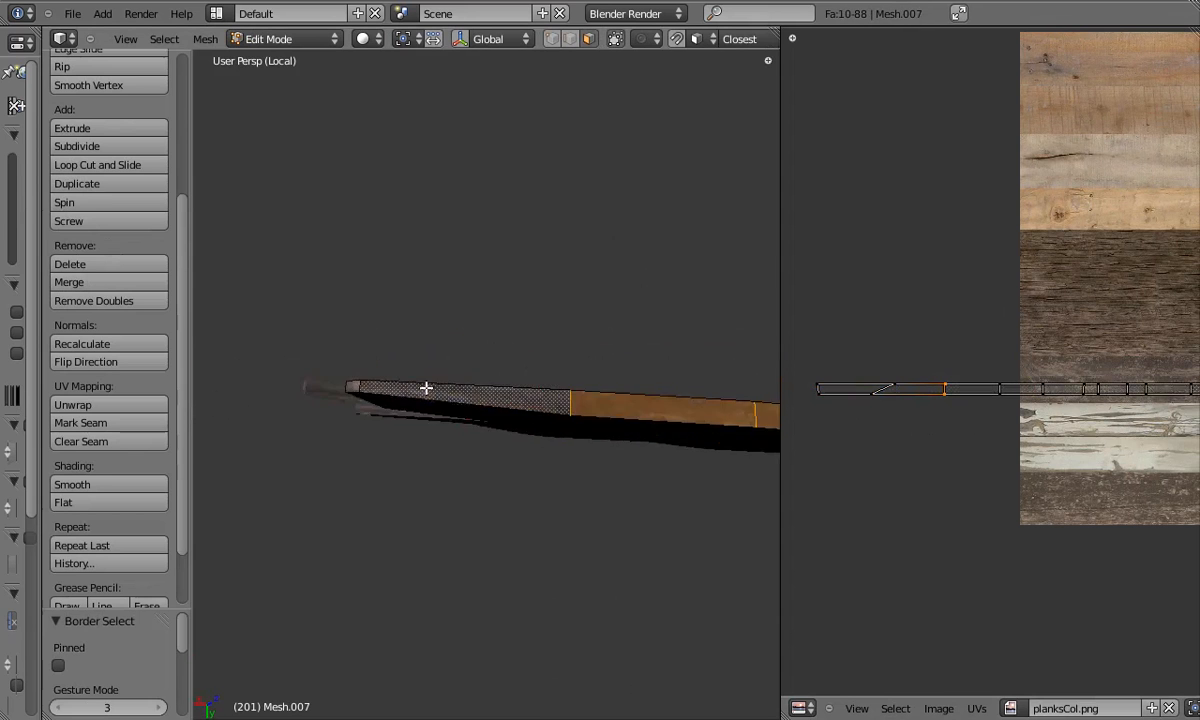
right_click(300, 348, "shift")
Box-select part of the edge strip's UVs and slide them along the X axis to even out the stretching.
scroll(893, 385, "down", 2)
key("a")
key("b")
left_click_drag(882, 378, 1075, 398)
middle_click_drag(700, 410, 712, 434)
left_click(1166, 438)
key("Tab")
middle_click_drag(430, 325, 462, 372)
key("Tab")
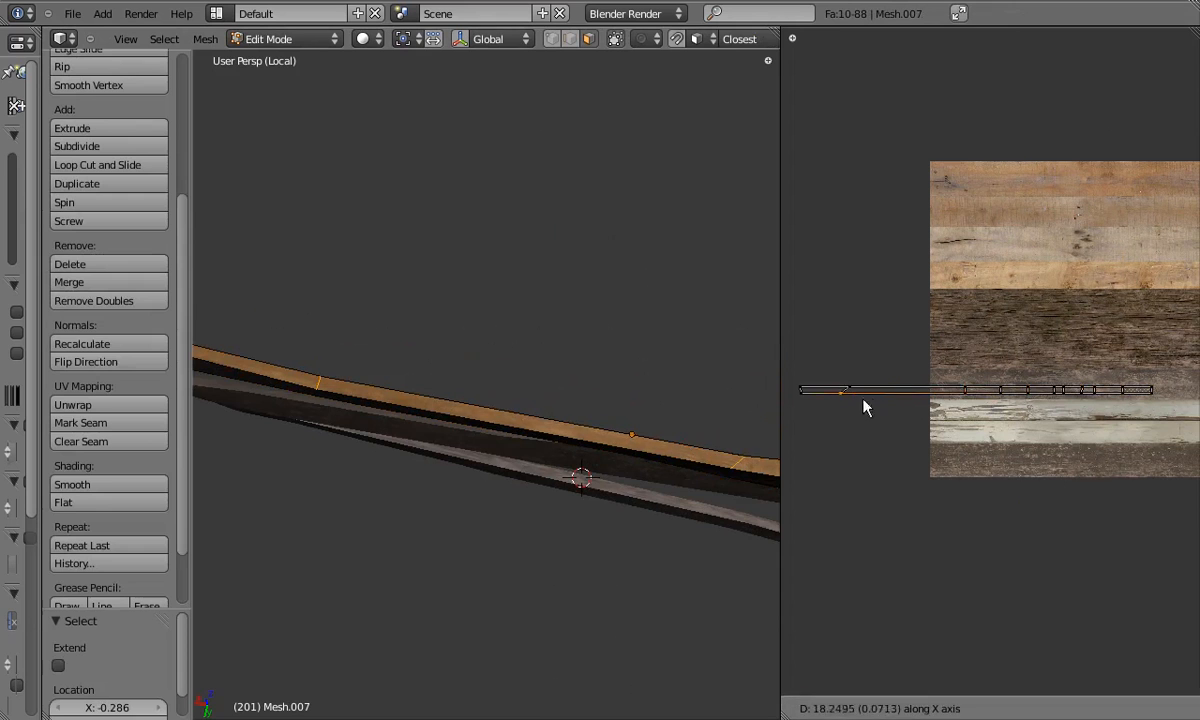
key("Tab")
middle_click_drag(571, 437, 498, 44)
key("Tab")
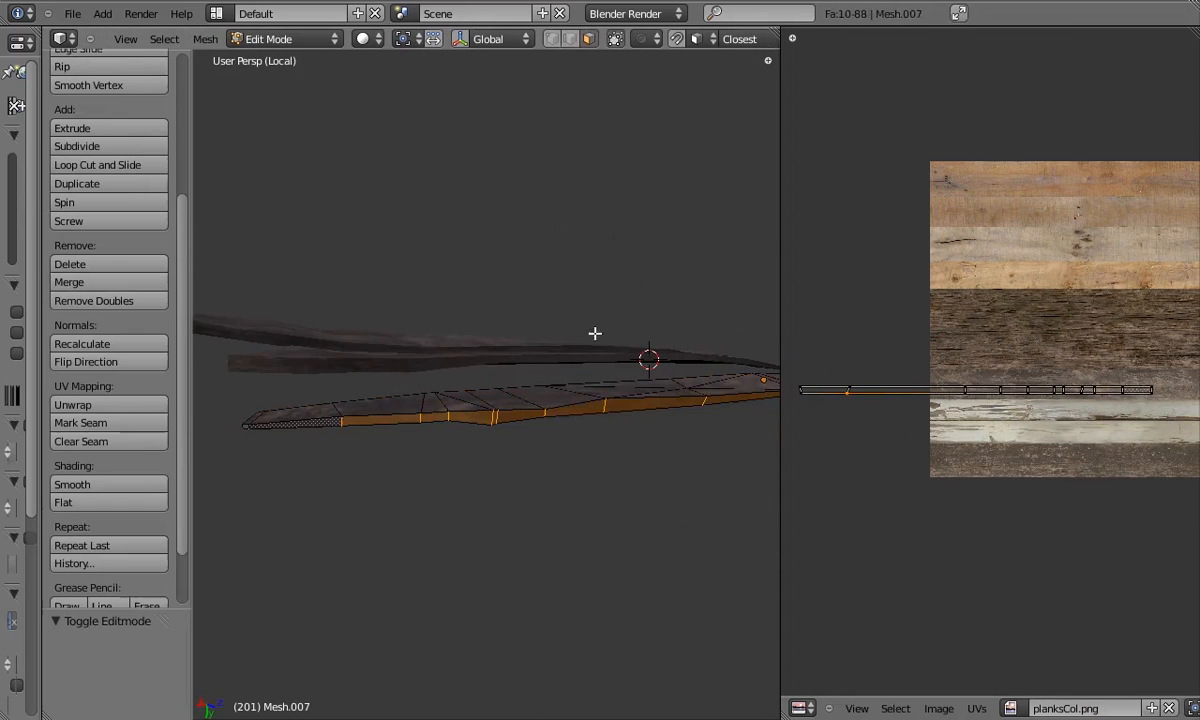
Box-select vertices of the plank through the wireframe, then scale and move them.
key("z")
key("b")
left_click_drag(206, 386, 421, 480)
middle_click_drag(421, 480, 335, 276)
key("s")
left_click(321, 198)
key("s")
key("g")
left_click(260, 262)
Scale the four selected plank vertices up along the global Z axis.
key("Tab")
middle_click_drag(260, 262, 418, 378)
key("Tab")
key("s")
key("z")
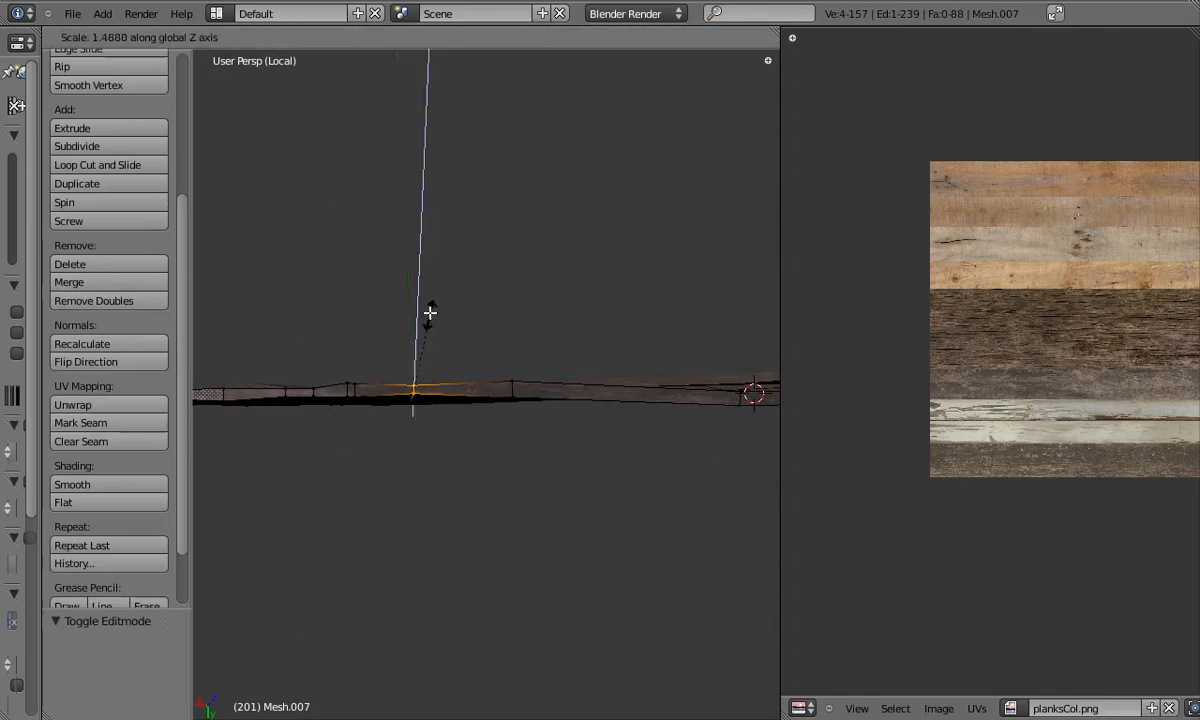
left_click(431, 332)
Move individual vertices on the plank's edge to refine its outline.
key("Tab")
middle_click_drag(376, 414, 410, 428)
key("Tab")
key("z")
right_click(402, 410)
key("g")
left_click(426, 414)
right_click(402, 438)
key("g")
Switch to face selection and select the strip of faces along the plank's other edge.
scroll(491, 365, "up", 5)
middle_click_drag(346, 352, 566, 398)
key("Tab")
left_click(589, 39)
right_click(428, 376)
middle_click_drag(428, 376, 600, 410)
right_click(422, 362, "alt")
scroll(1141, 448, "down", 3)
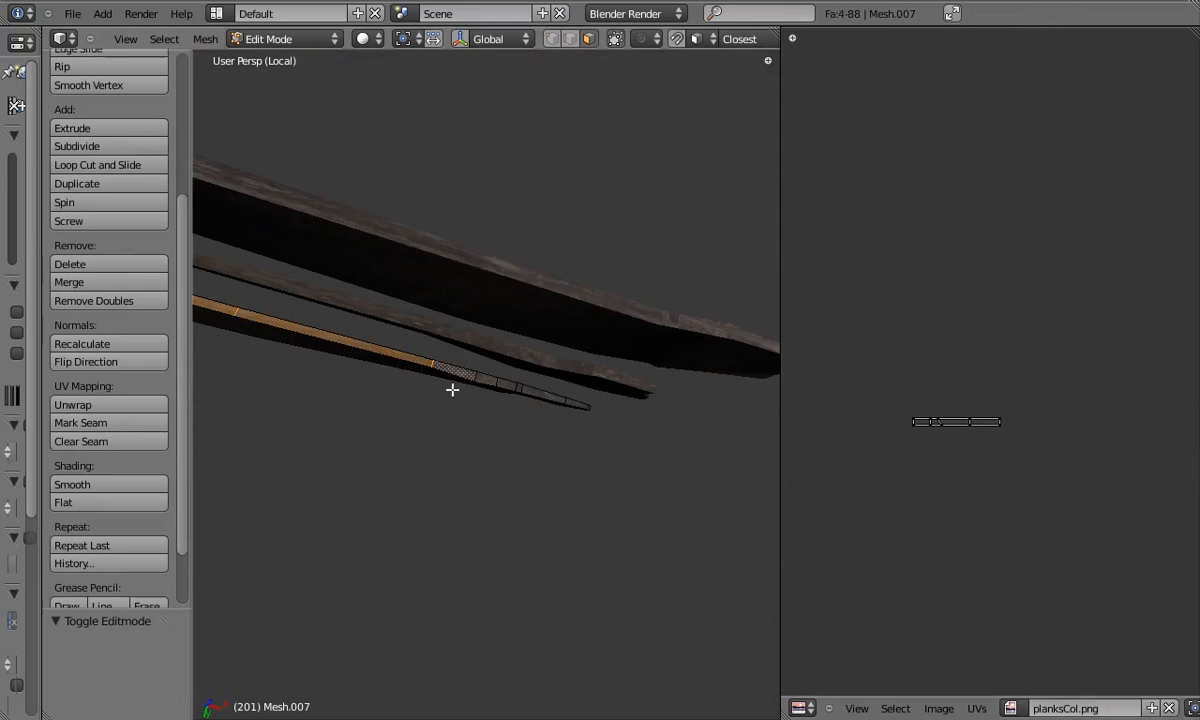
Box-select the end section of this strip's UVs and slide it along the X axis to reduce stretching.
mouse_move(520, 388)
middle_mouse_down()
mouse_move(566, 410)
mouse_move(509, 383)
middle_mouse_up()
key("b")
left_click_drag(509, 383, 640, 420)
key("g")
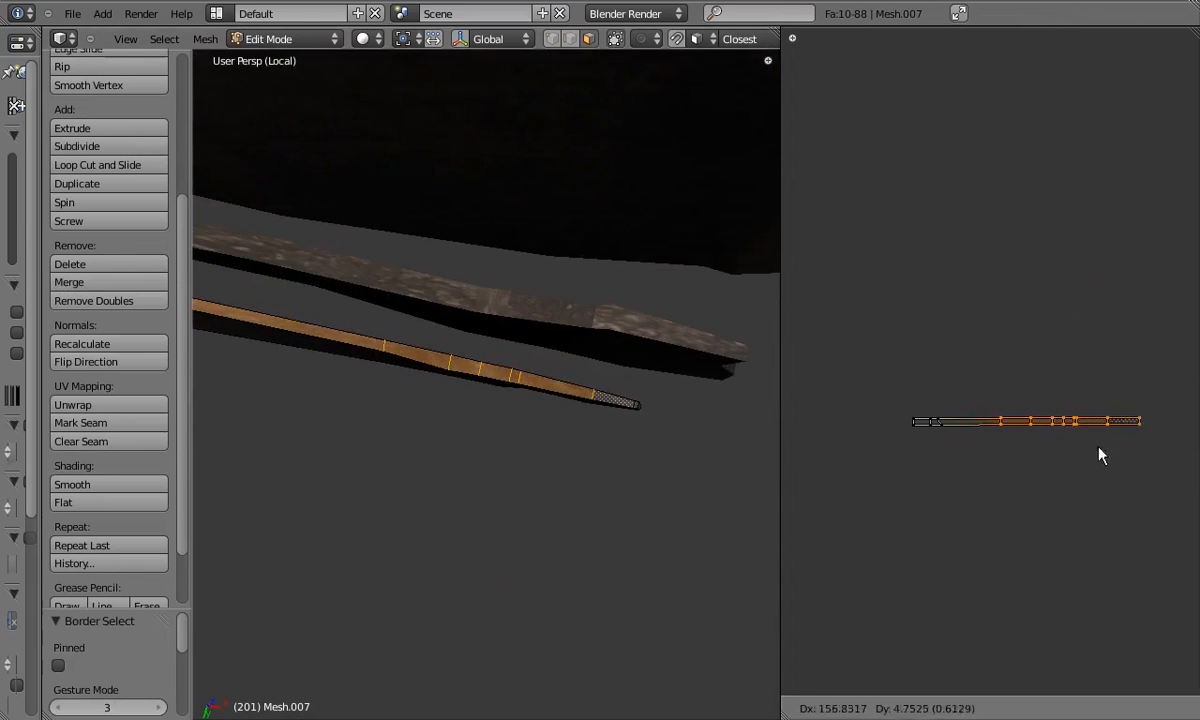
key("x")
left_click(1033, 493)
left_click(1092, 444)
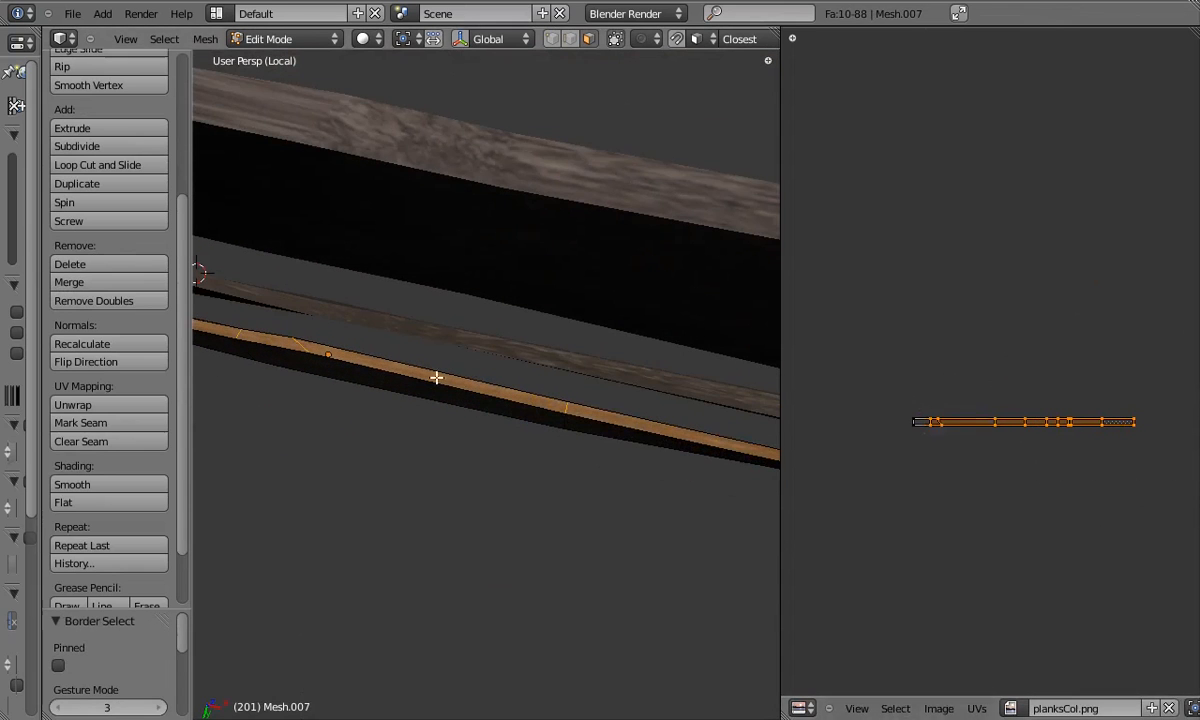
Hide the tool shelf and open the neighbouring fence plank's mesh for editing.
key("Tab")
key("t")
key("Tab")
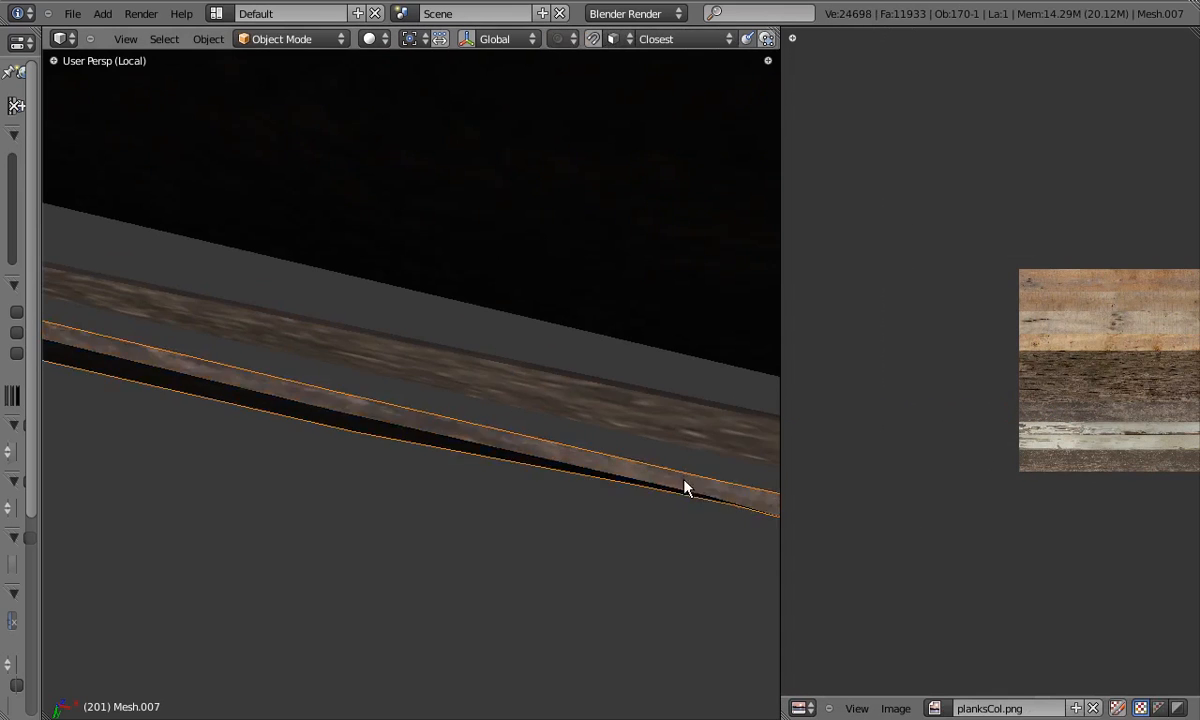
key("Tab")
scroll(488, 427, "down", 3)
middle_click_drag(488, 427, 470, 410)
right_click(443, 518)
key("Tab")
Select the face strip along this plank's top edge and spread its UVs along the X axis.
middle_click_drag(443, 518, 540, 505)
right_click(447, 517, "alt")
right_click(447, 517, "alt")
middle_click_drag(965, 480, 1130, 436)
key("g")
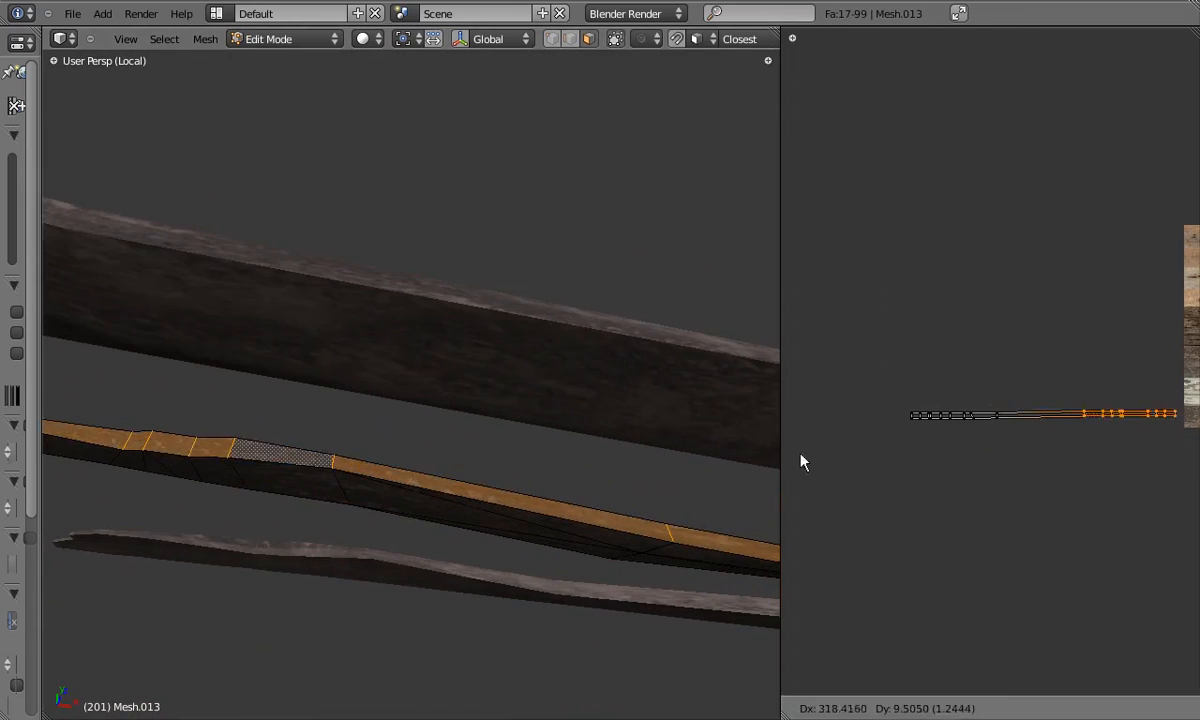
middle_click_drag(632, 511, 458, 469, "shift")
key("b")
left_click_drag(985, 400, 1045, 455)
key("g")
key("x")
left_click(1090, 463)
Slide the selected UVs of the top strip further along the X axis and check the plank.
middle_click_drag(632, 511, 380, 450, "shift")
key("g")
key("x")
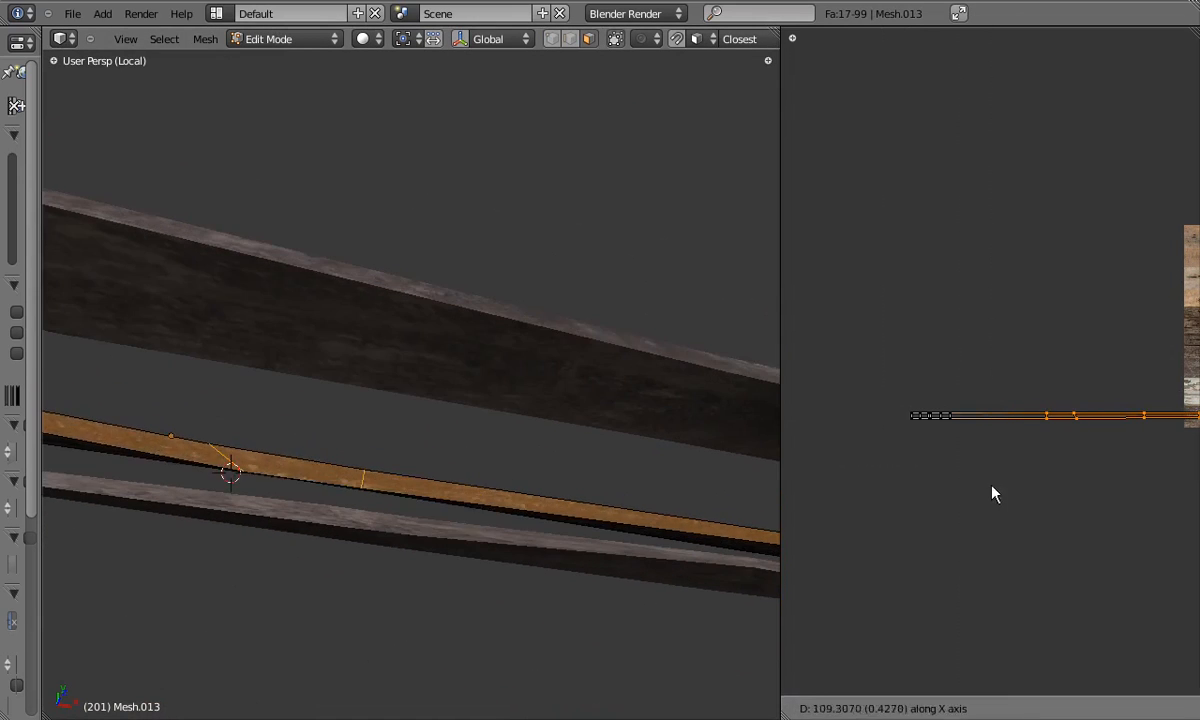
left_click(1008, 434)
key("Tab")
middle_click_drag(612, 515, 340, 322)
Select the face strip on the plank's opposite edge and box-select the end section of its UVs.
key("Tab")
right_click(464, 469, "alt")
middle_click_drag(1140, 425, 902, 417)
key("b")
left_click_drag(897, 372, 1040, 445)
Slide the box-selected UVs of the opposite edge strip outward along the X axis.
key("Tab")
key("Tab")
middle_click_drag(690, 475, 570, 430)
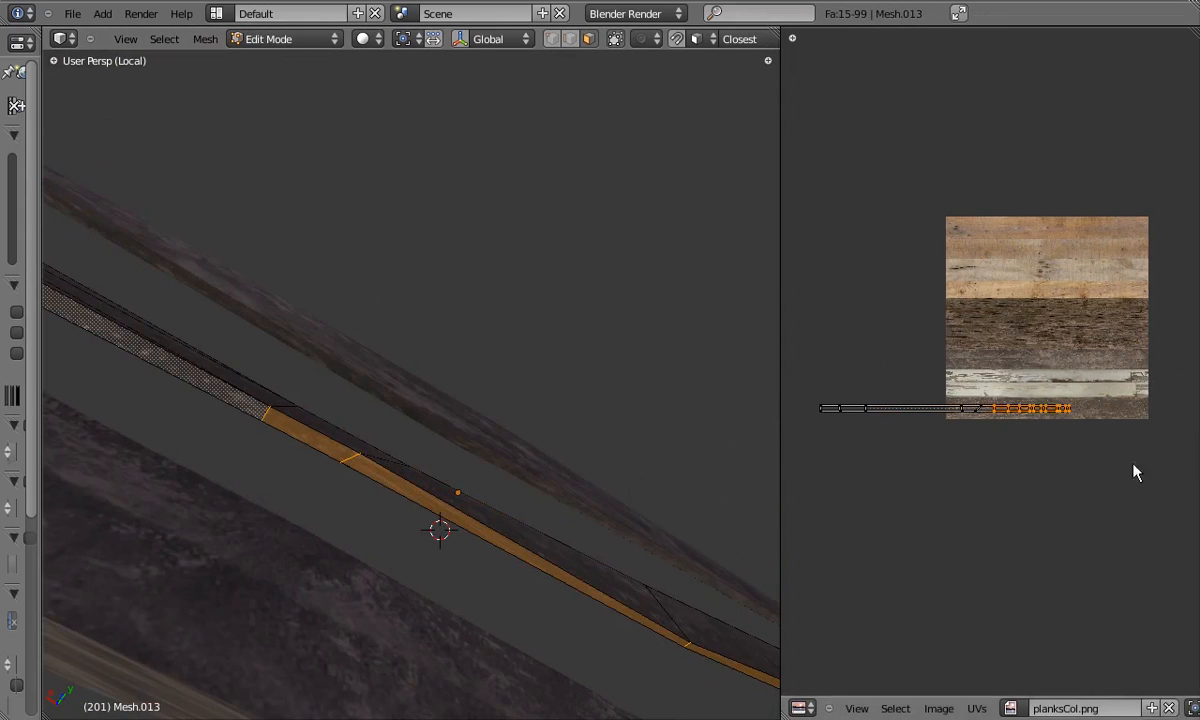
left_click(1161, 453)
Box-select the remaining end UVs of the edge strip, slide them outward along the X axis and check the plank.
middle_click_drag(600, 490, 455, 436)
key("a")
key("b")
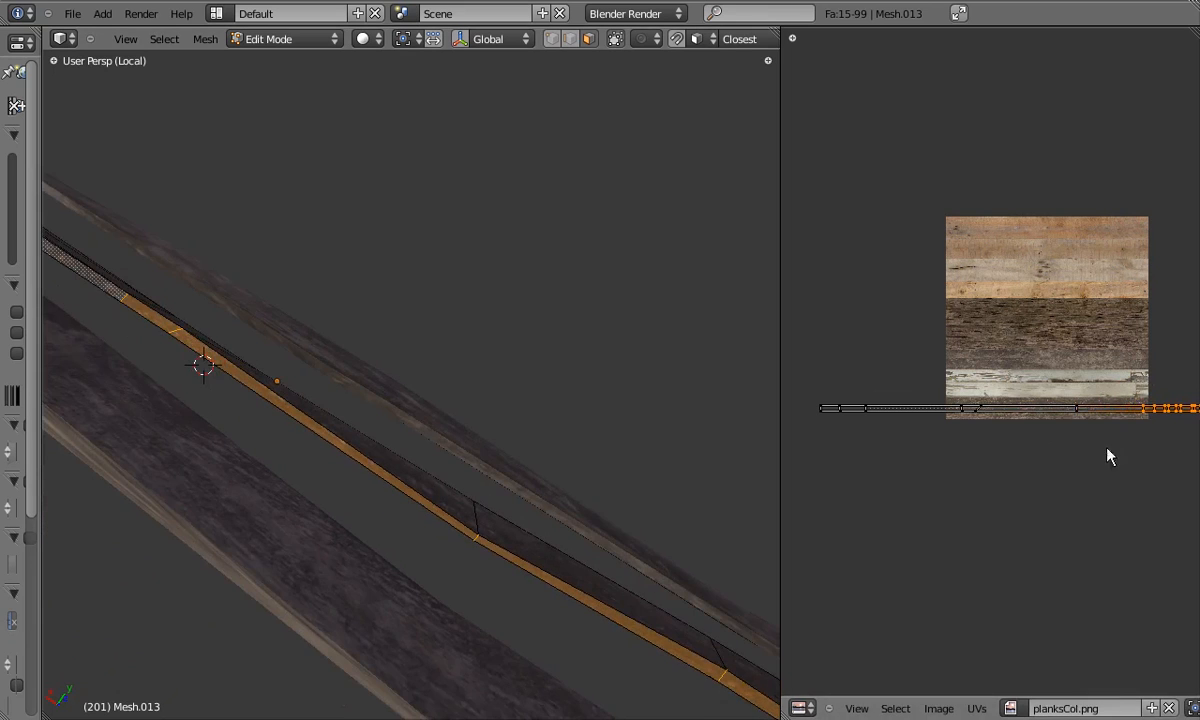
left_click(1118, 449)
middle_click_drag(620, 470, 480, 425)
middle_click_drag(1157, 434, 1050, 436)
key("g")
key("x")
left_click(1134, 449)
key("Tab")
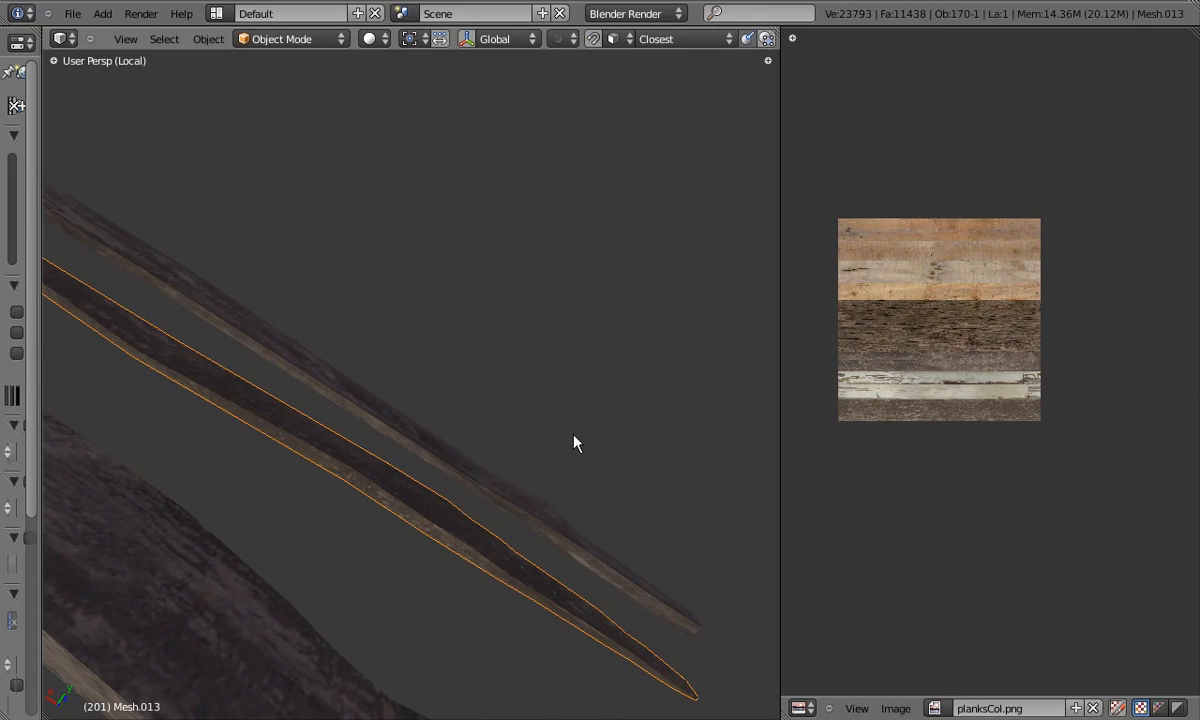
Box-select a short cross-section near the plank's end in wireframe and shift it slightly to make the edge irregular.
key("Tab")
middle_click_drag(577, 441, 533, 461)
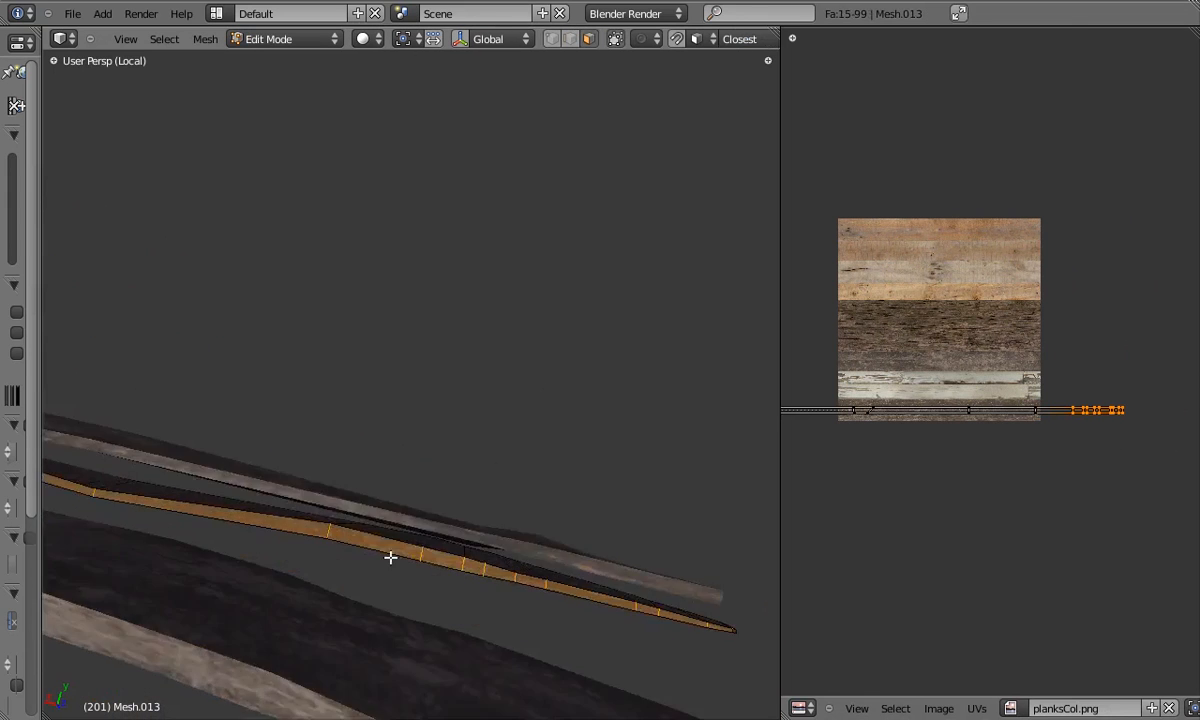
key("z")
middle_click_drag(484, 560, 500, 563)
key("a")
key("b")
left_click_drag(500, 563, 556, 602)
middle_click_drag(535, 583, 461, 546)
key("z")
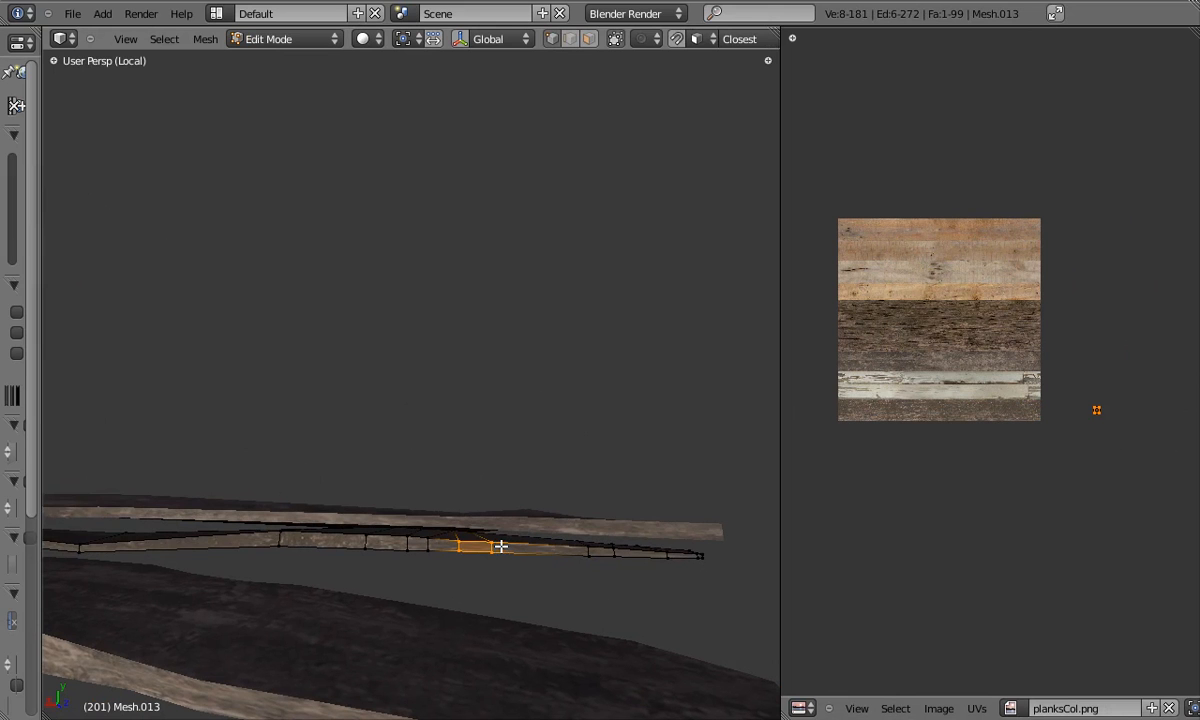
left_click(489, 441)
Box-select the vertices at the plank's tip and scale them along the Y axis.
key("z")
key("a")
key("b")
left_click_drag(560, 514, 722, 577)
key("s")
key("y")
left_click(632, 445)
middle_click_drag(410, 543, 413, 557)
key("z")
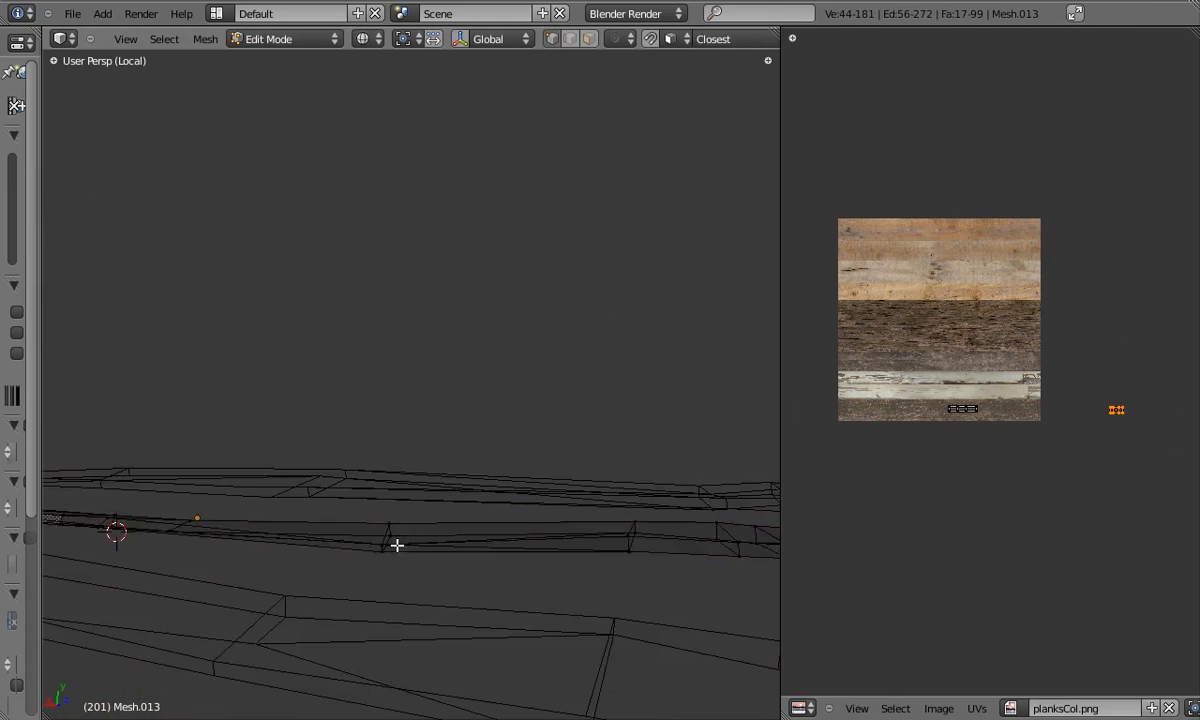
Box-select a single cross-section further along the plank and scale it.
key("z")
key("a")
key("b")
left_click_drag(352, 516, 408, 572)
key("s")
left_click(394, 445)
key("s")
left_click(399, 453)
key("z")
key("z")
key("b")
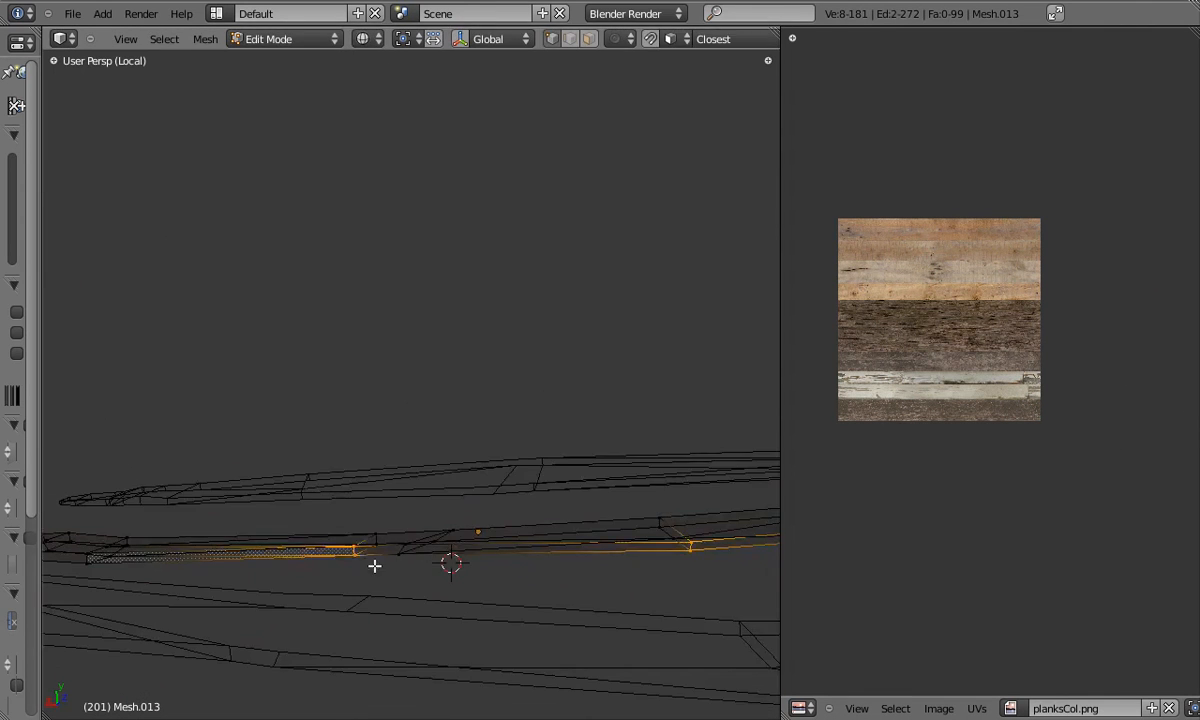
key("Escape")
middle_click_drag(340, 540, 332, 531)
key("a")
key("b")
key("Escape")
key("z")
middle_click_drag(458, 514, 396, 452)
Leave mesh editing, hide the adjacent plank and select the next plank.
key("Tab")
right_click(430, 490)
right_click(442, 399)
key("h")
right_click(400, 452)
Select the face strip along the new plank's edge and slide part of its UVs outward along the X axis.
key("Tab")
left_click(589, 39)
key("a")
right_click(315, 439, "alt")
scroll(850, 380, "down", 2)
middle_click_drag(800, 370, 1006, 405)
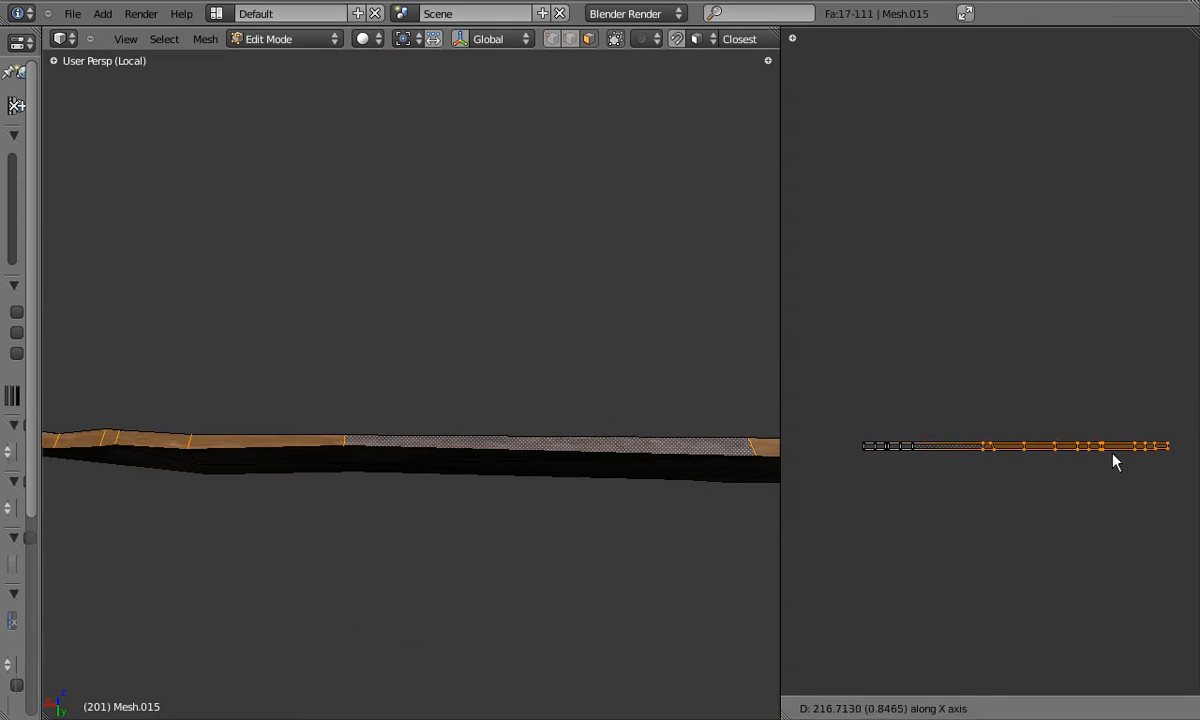
key("Tab")
middle_click_drag(653, 457, 393, 449, "shift")
Box-select the remaining end section of the strip's UVs, slide it along the X axis and check the plank.
key("Tab")
middle_click_drag(1076, 413, 967, 412)
key("a")
key("b")
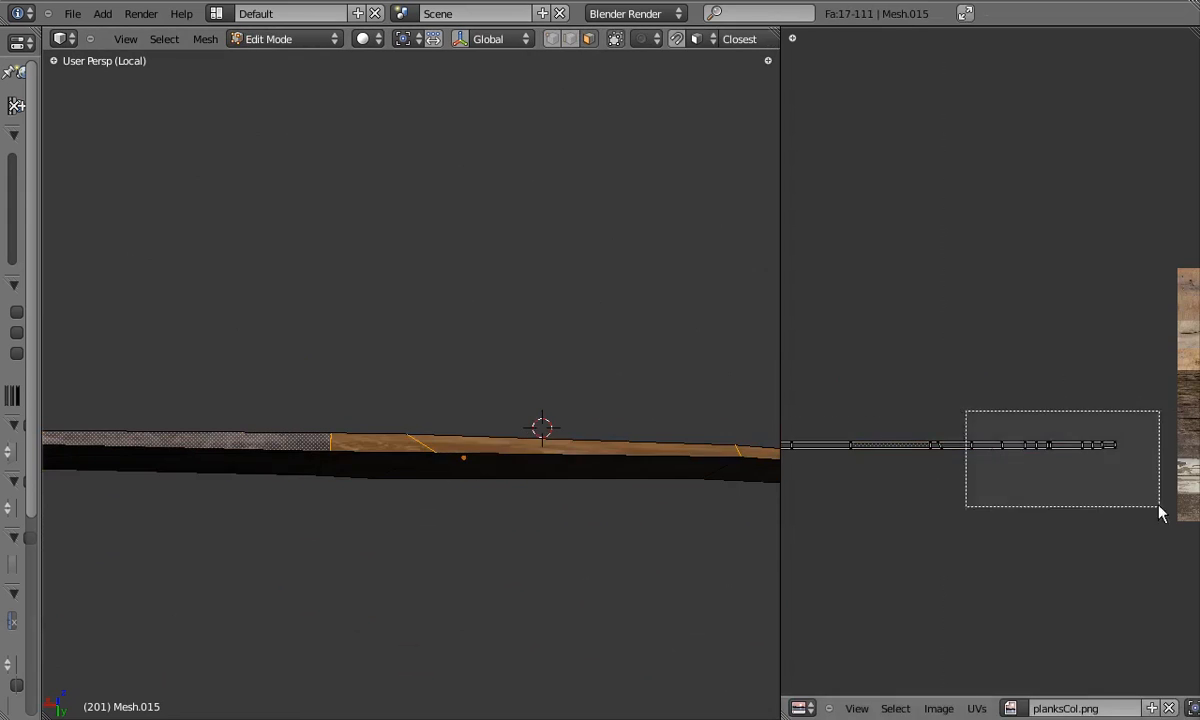
middle_click_drag(650, 460, 202, 469, "shift")
scroll(1096, 475, "down", 1)
key("g")
key("x")
left_click(1125, 477)
key("Tab")
Select the plank's end section in wireframe and move it slightly sideways to bend the plank.
key("Tab")
key("z")
key("KP_7")
key("a")
key("Escape")
key("a")
middle_click_drag(287, 375, 89, 327)
key("Tab")
key("z")
key("Tab")
key("z")
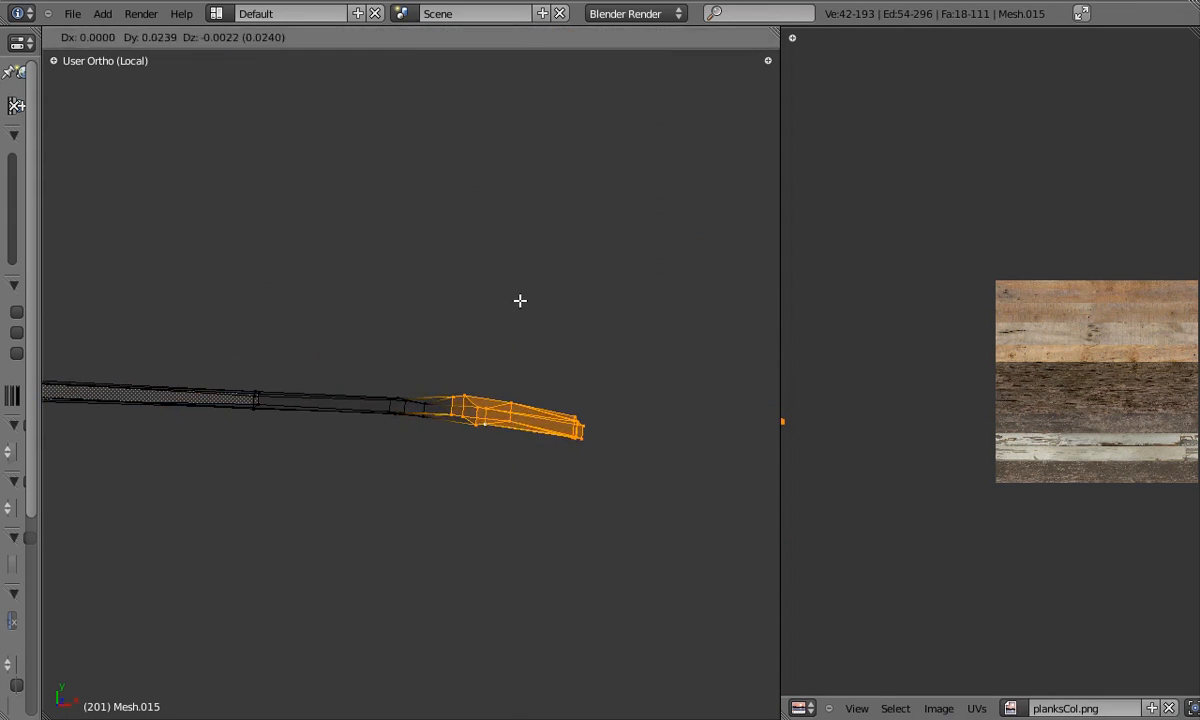
Box-select the cross-sections just before the bent end and scale them along the Y axis.
key("z")
key("b")
left_click_drag(371, 370, 438, 441)
key("s")
key("y")
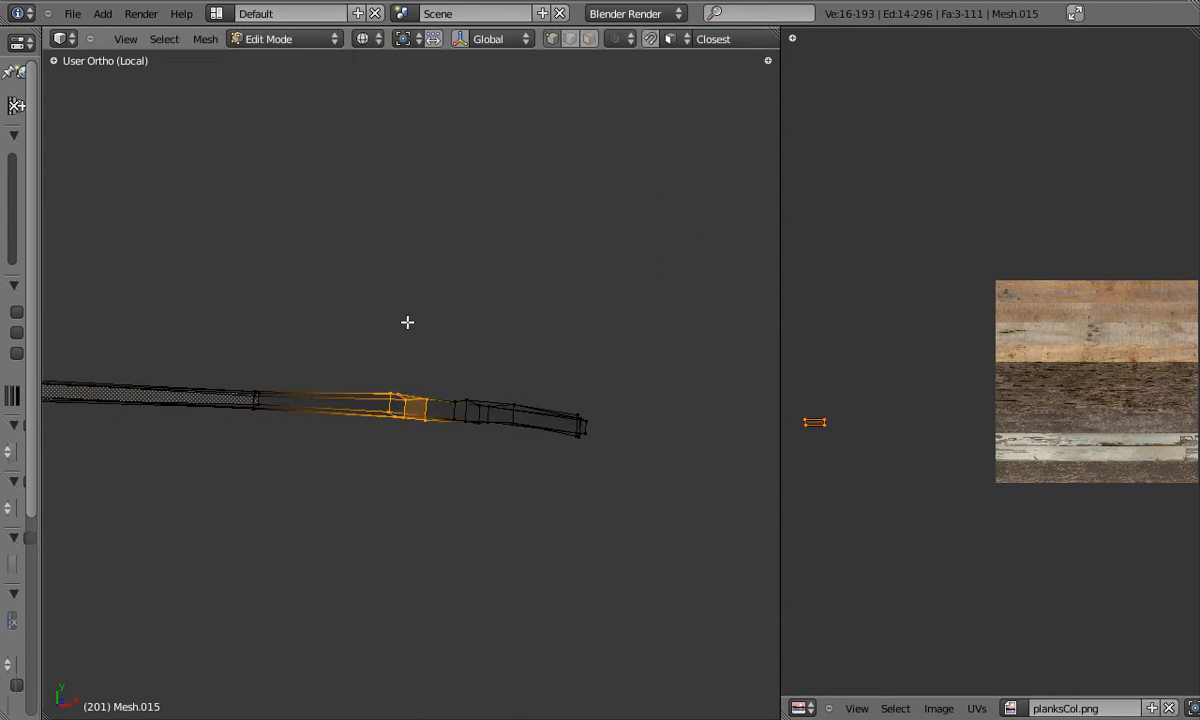
Box-select the next cross-section toward the plank's middle, shift its position and check the reshaped plank.
key("b")
left_click_drag(245, 374, 275, 418)
key("z")
key("g")
key("Tab")
middle_click_drag(254, 275, 472, 411)
key("Tab")
key("z")
key("g")
key("z")
key("Tab")
Widen the 3D view and leave local view to show the barn interior.
middle_click_drag(297, 404, 603, 557)
left_click_drag(781, 512, 1013, 494)
middle_click_drag(482, 480, 556, 514)
key("KP_Divide")
mouse_move(520, 402)
middle_mouse_down()
mouse_move(504, 378)
mouse_move(464, 463)
mouse_move(420, 509)
mouse_move(597, 383)
mouse_move(501, 407)
middle_mouse_up()
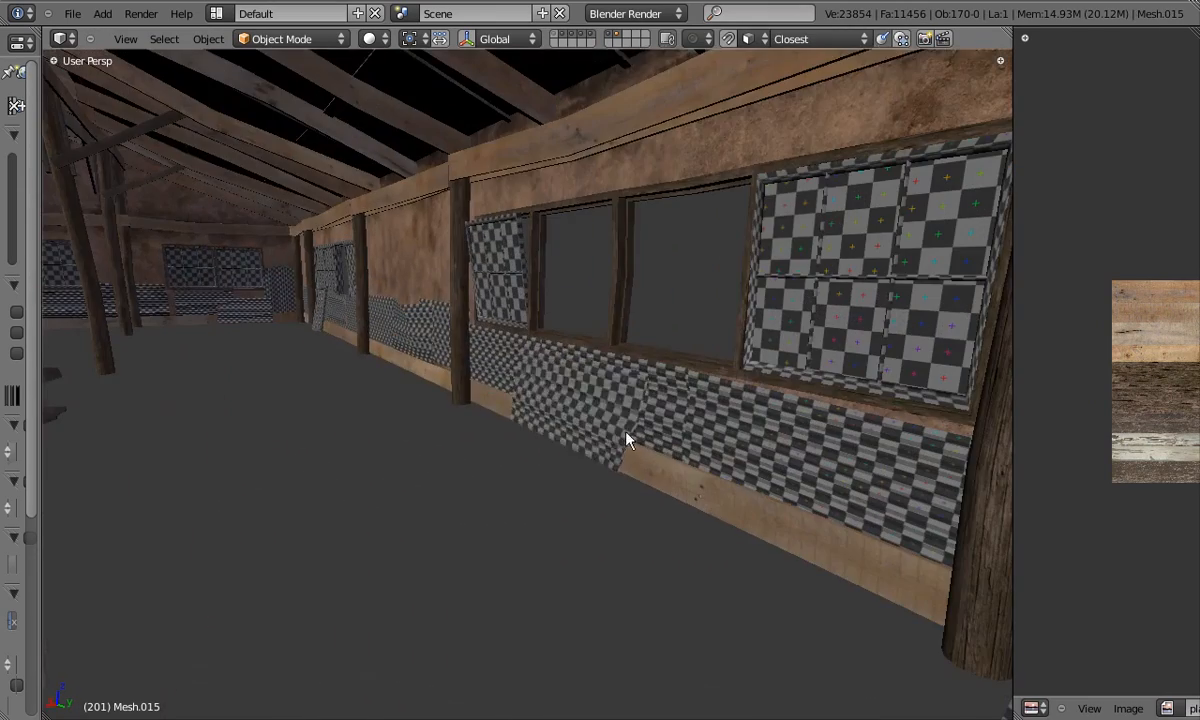
Select a checker-textured corrugated wall sheet and isolate it in local view.
right_click(616, 432)
key("Tab")
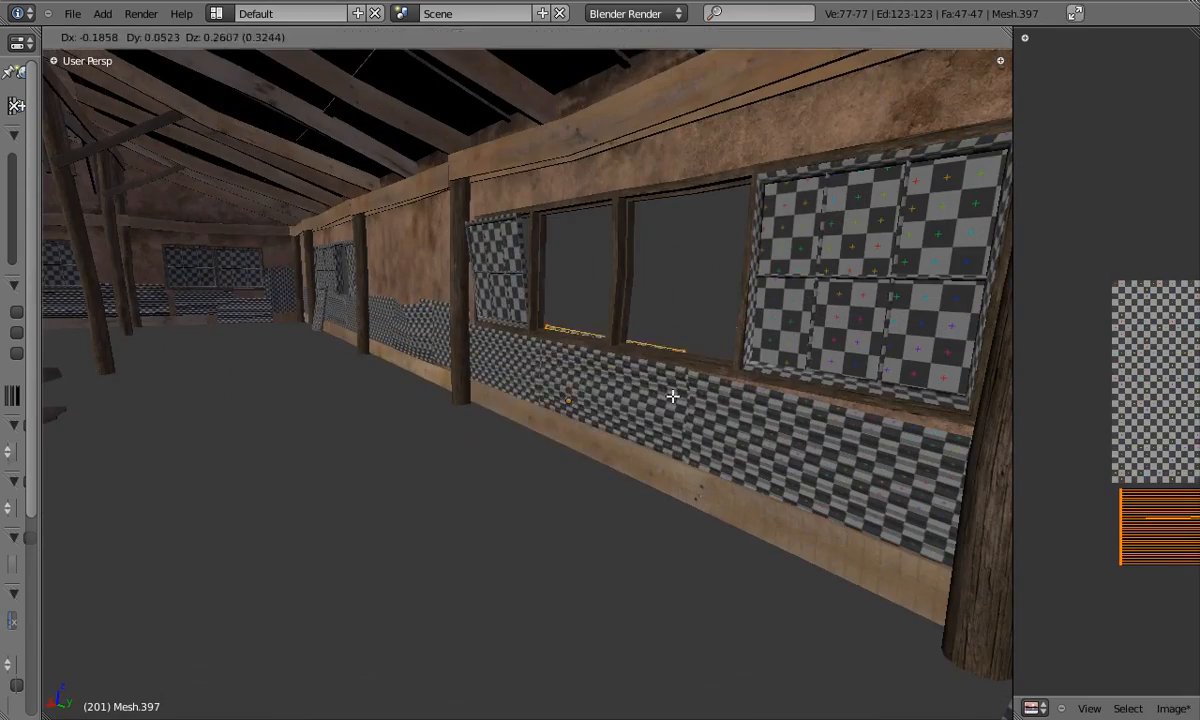
key("Tab")
key("z")
scroll(360, 316, "up", 4)
mouse_move(355, 316)
middle_mouse_down()
mouse_move(397, 345)
mouse_move(309, 311)
mouse_move(408, 326)
middle_mouse_up()
right_click(397, 345)
key("KP_Divide")
Duplicate the sheet in the orthographic right view, place the copy above it and remove the original from local view.
key("KP_1")
key("KP_5")
scroll(533, 437, "up", 5)
key("KP_3")
scroll(632, 423, "down", 2)
scroll(632, 423, "down", 4)
key("shift+d")
left_click(641, 134)
right_click(620, 428)
key("m")
left_click(620, 430)
Select the duplicated sheet and rotate it by 90 degrees.
right_click(604, 199)
middle_click_drag(604, 199, 570, 335, "shift")
scroll(584, 318, "up", 4)
key("r")
key("9")
key("0")
key("Return")
scroll(674, 290, "down", 2)
middle_click_drag(672, 289, 662, 352, "shift")
key("Tab")
scroll(604, 109, "up", 2)
key("r")
right_click(698, 104)
key("r")
right_click(697, 104)
scroll(571, 332, "down", 2)
key("a")
key("b")
left_click_drag(364, 630, 687, 679)
key("g")
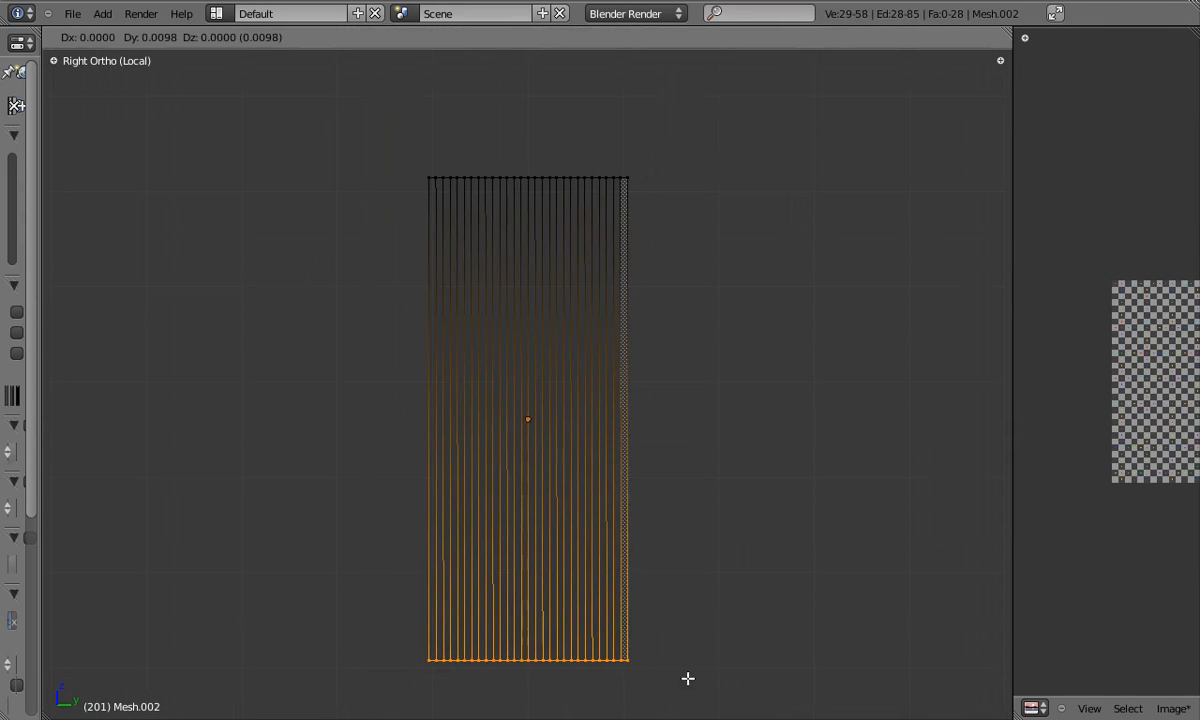
right_click(687, 679)
key("Tab")
Rotate the whole sheet object about 90 degrees in the right view so its ridges run horizontally.
key("z")
key("z")
key("r")
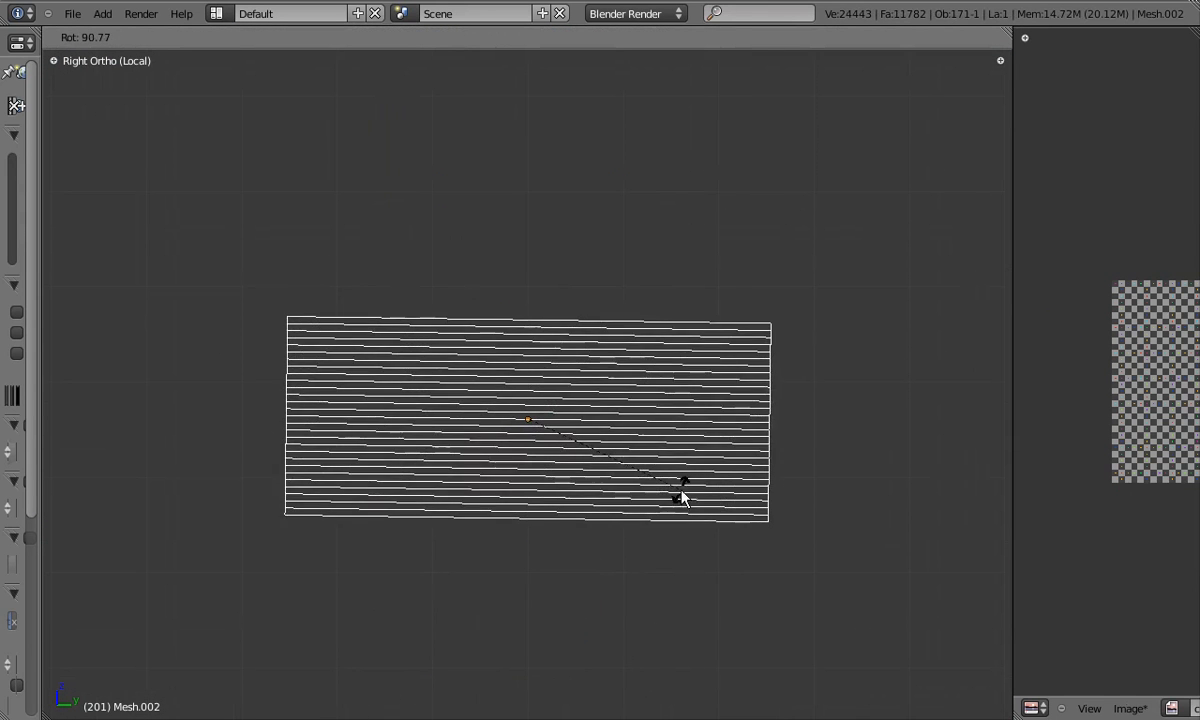
left_click(607, 556)
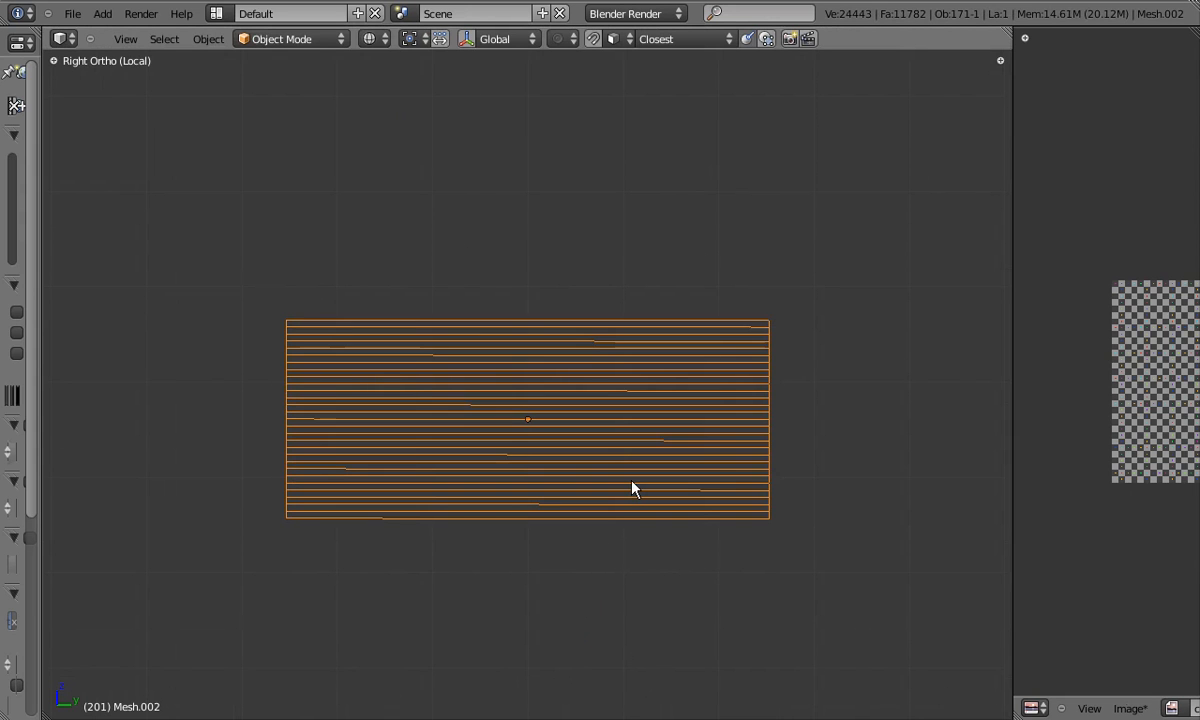
Show the sheet in solid shading and turn off the Textured Solid display option.
key("z")
scroll(632, 489, "up", 2)
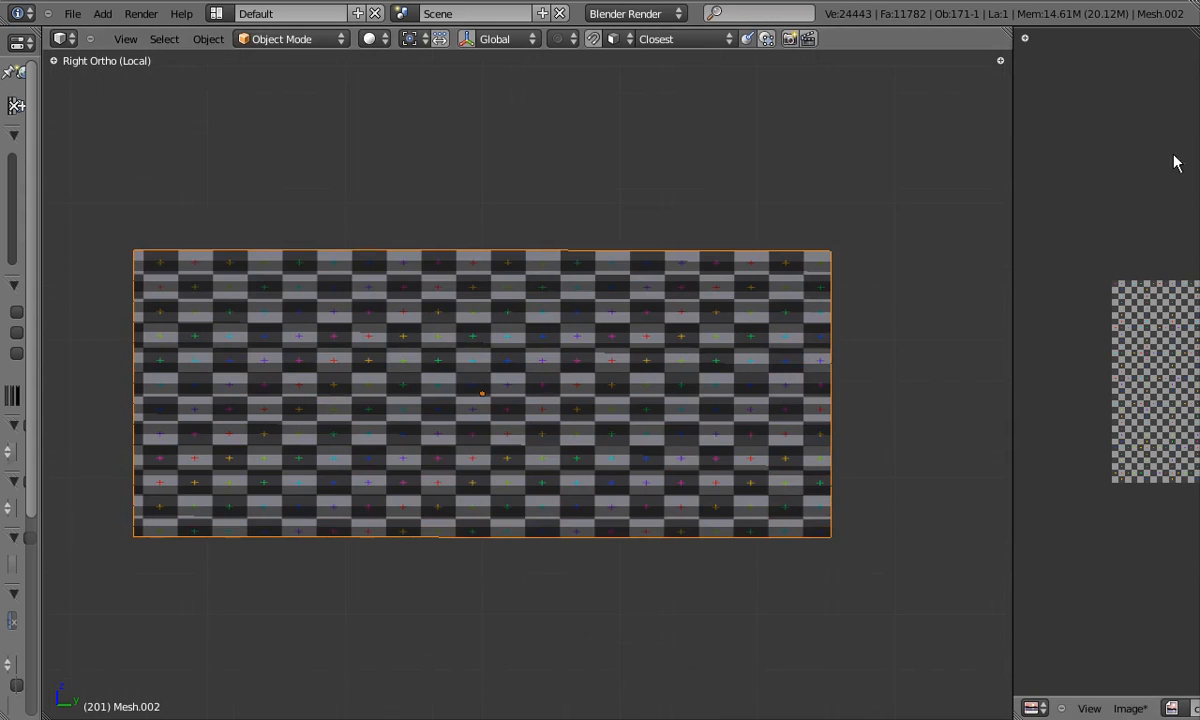
key("n")
scroll(868, 230, "down", 10)
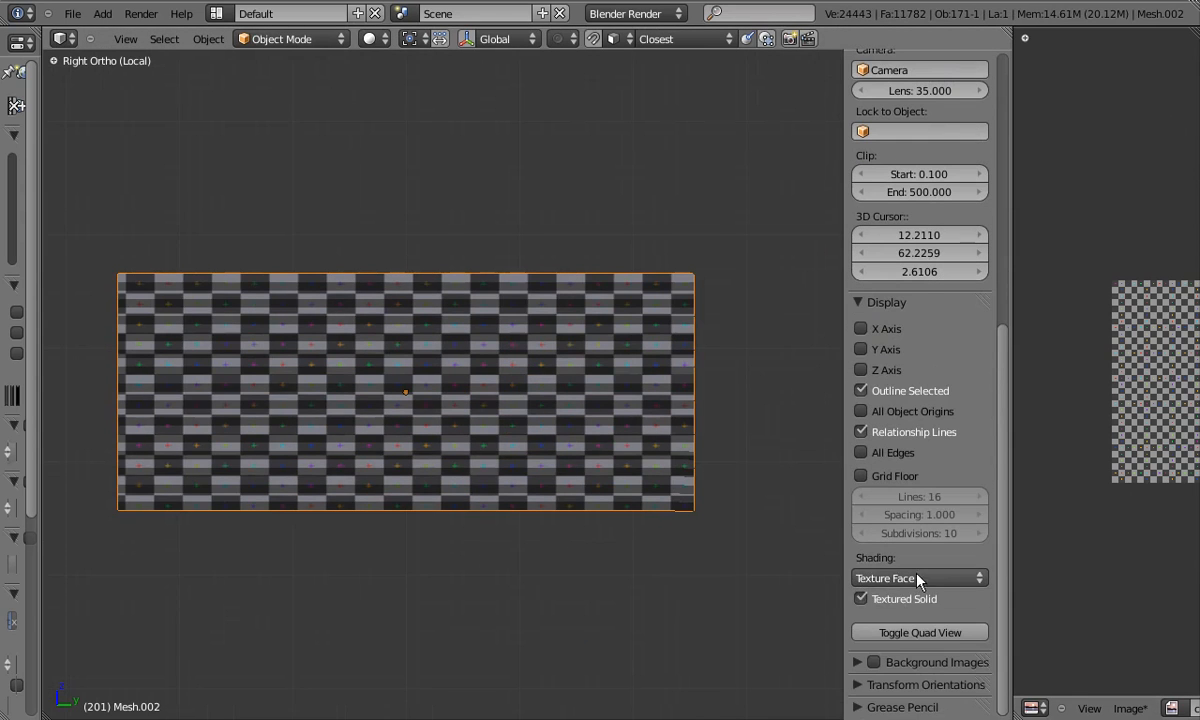
left_click(860, 599)
key("n")
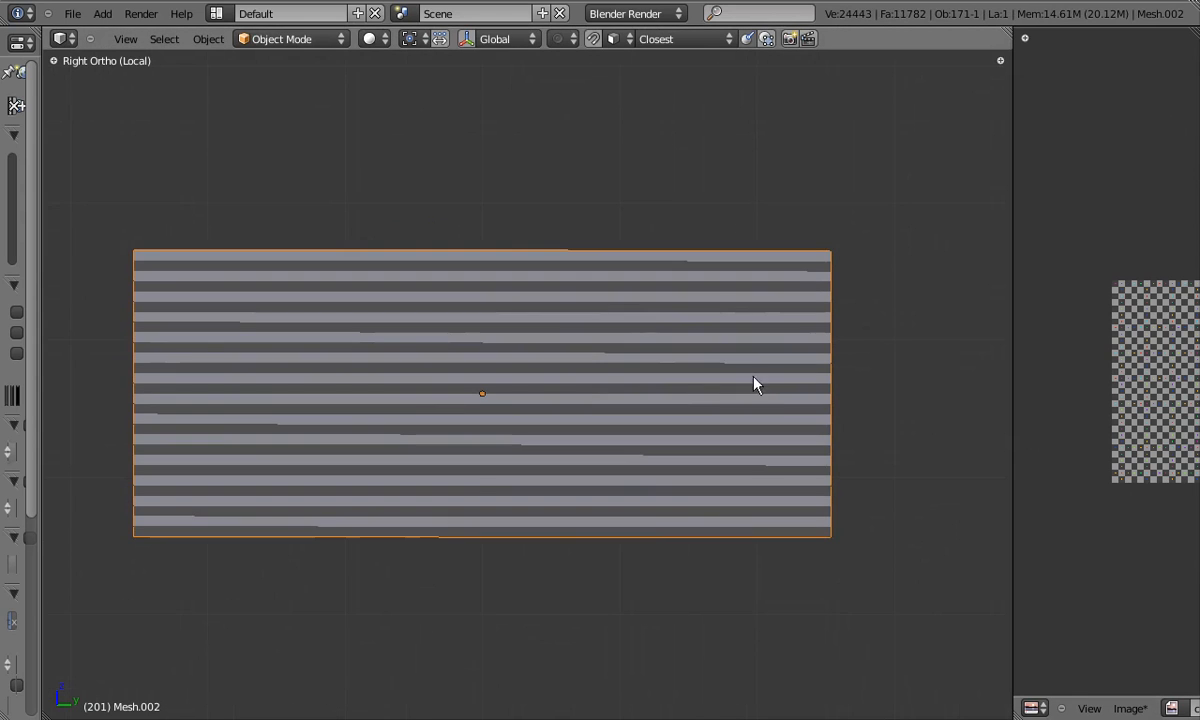
Apply smooth shading to the corrugated sheet and check it by toggling edit mode.
left_click_drag(41, 183, 248, 181)
left_click_drag(238, 403, 55, 60)
key("t")
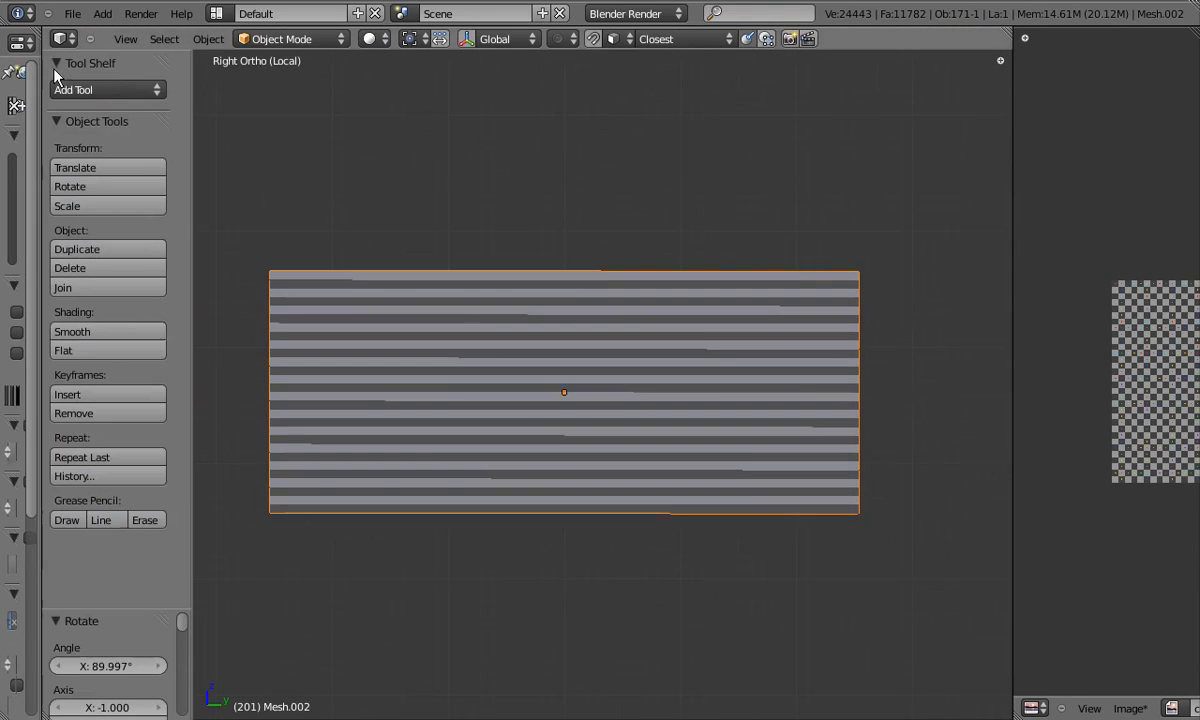
left_click(97, 331)
key("Tab")
key("Tab")
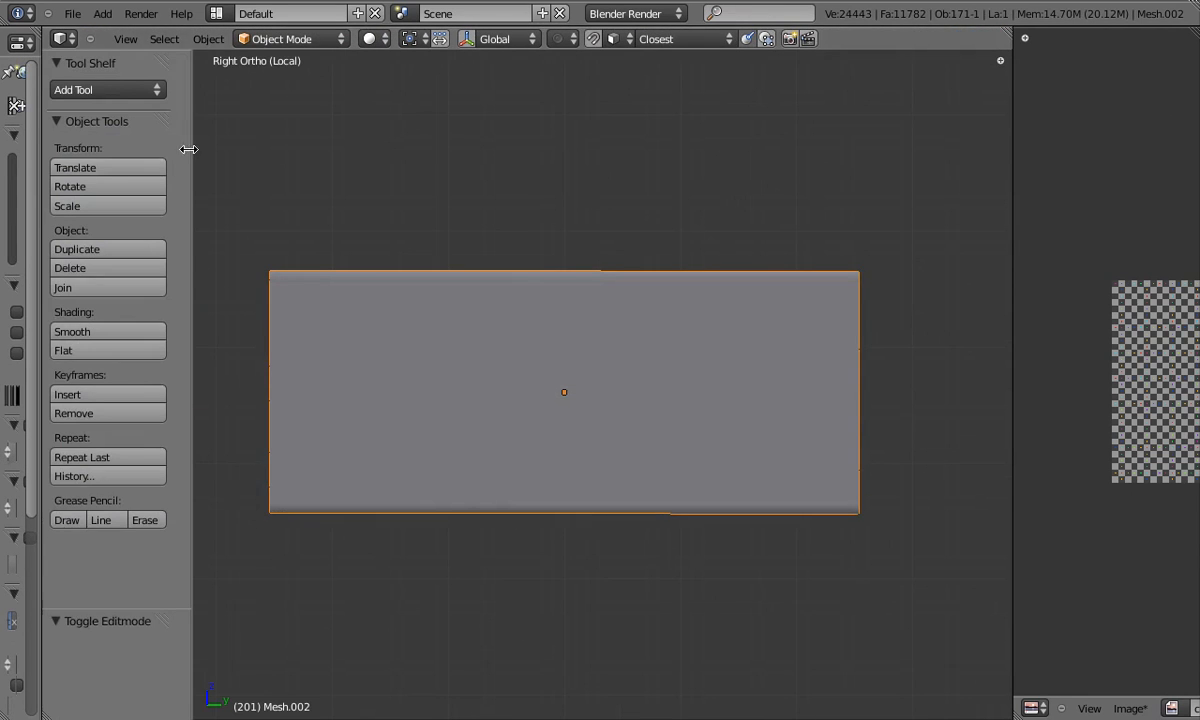
Add a Subdivision Surface modifier to the corrugated sheet.
key("t")
left_click_drag(58, 154, 224, 100)
left_click(188, 40)
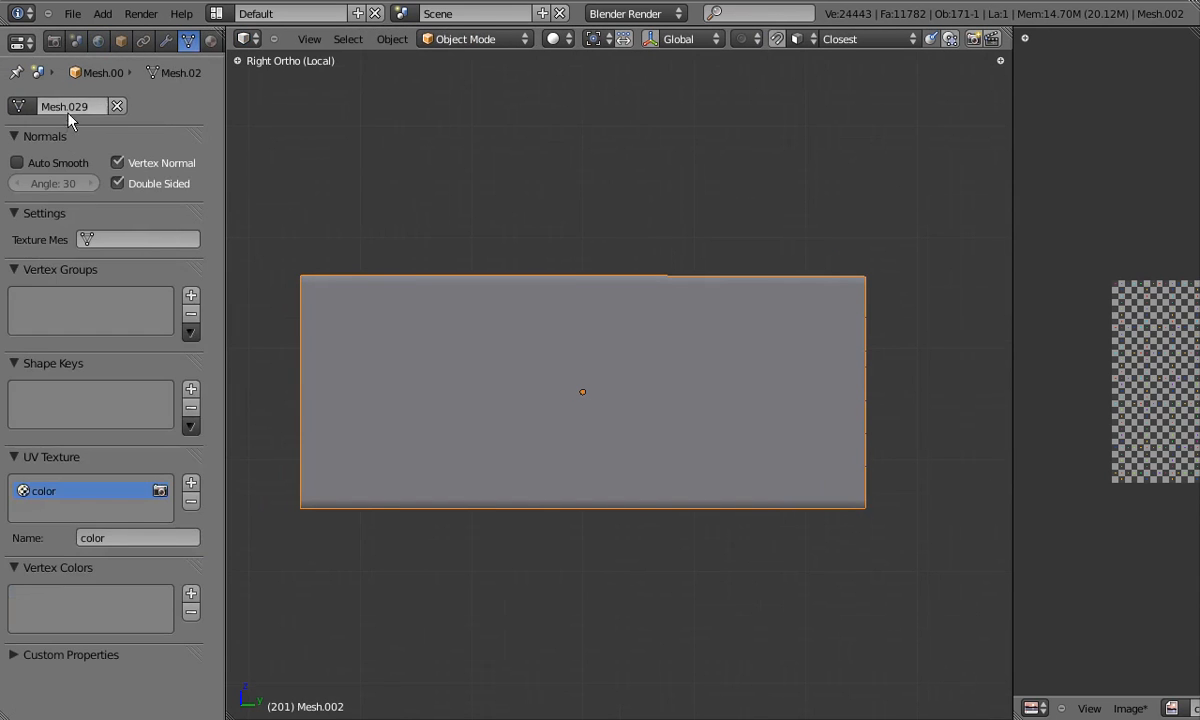
left_click(163, 40)
left_click(100, 128)
left_click(70, 375)
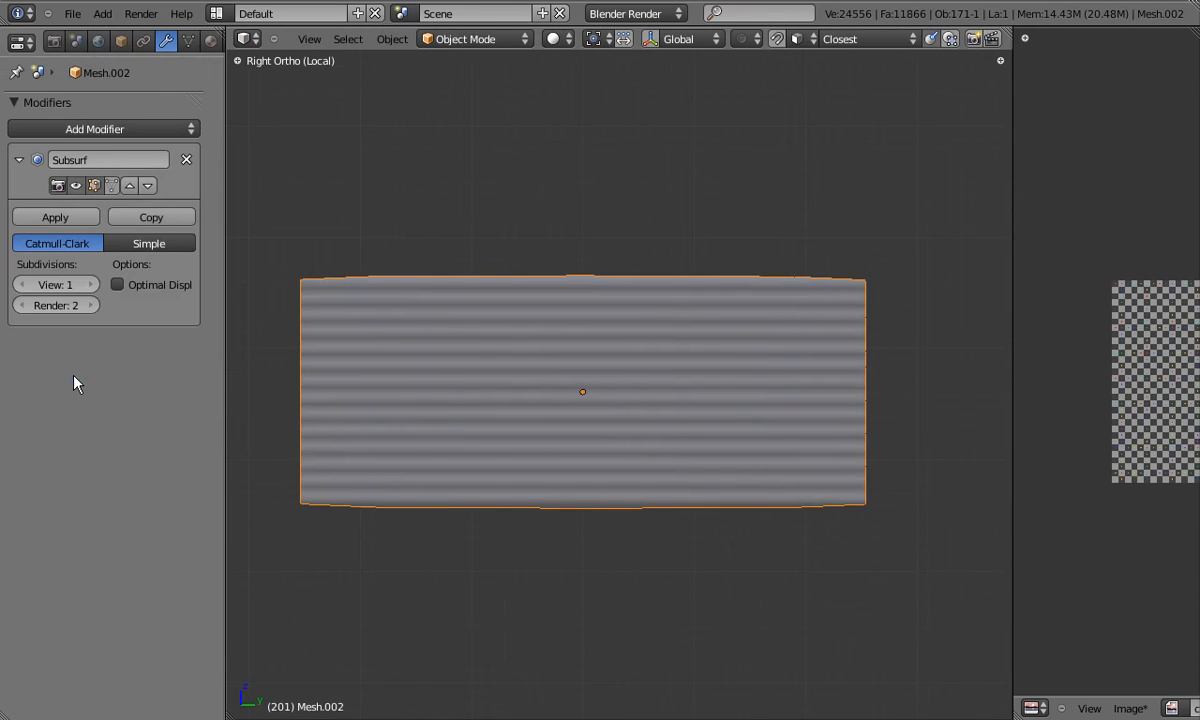
Scale the whole sheet mesh along X to deepen its ridges and set the Subsurf view subdivisions to 2.
middle_click_drag(710, 378, 540, 376)
key("Tab")
key("KP_3")
key("KP_1")
key("a")
key("a")
key("s")
key("x")
left_click(840, 581)
key("Tab")
key("z")
key("KP_3")
key("z")
scroll(528, 482, "down", 6)
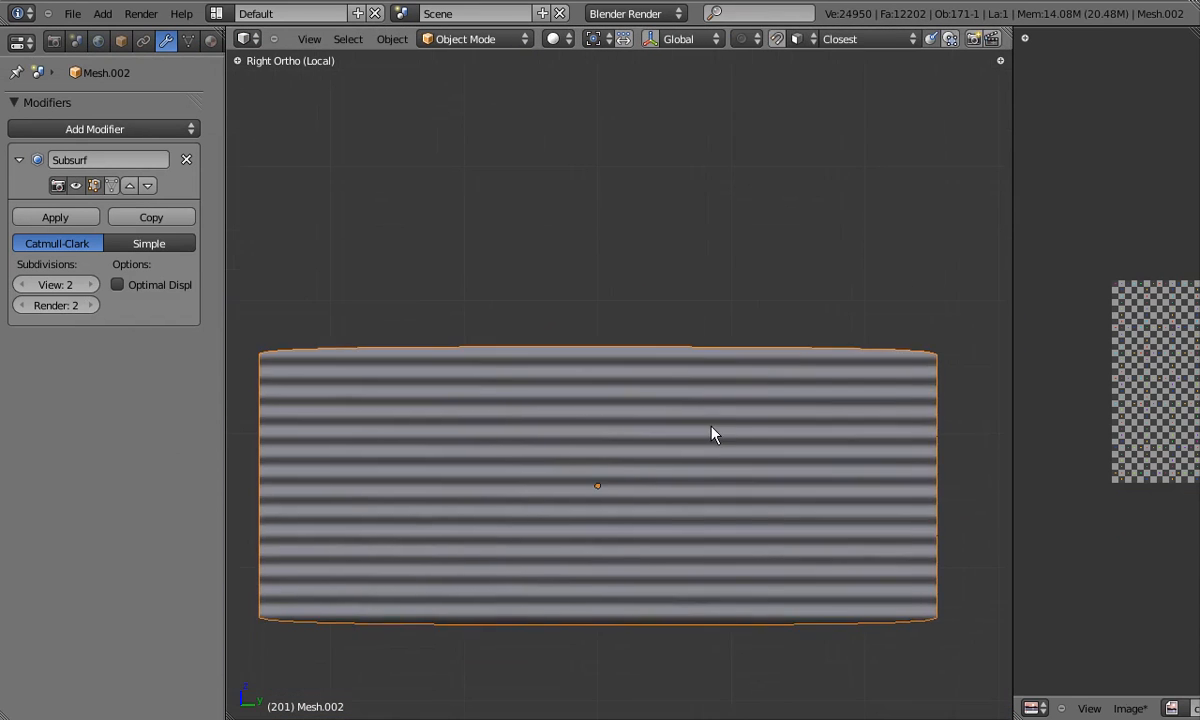
Add an edge loop close to each end of the sheet to keep its short edges and corners sharp under subdivision.
key("Tab")
key("ctrl+r")
left_click(598, 371)
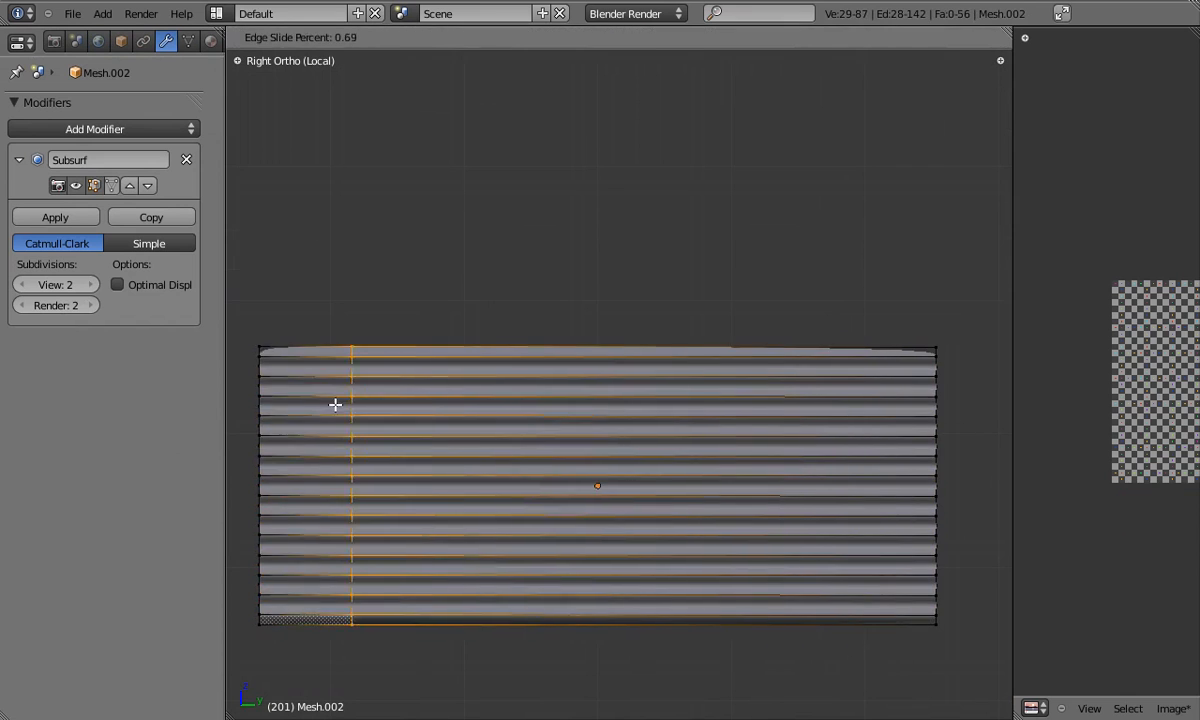
left_click(263, 402)
key("ctrl+r")
left_click(615, 371)
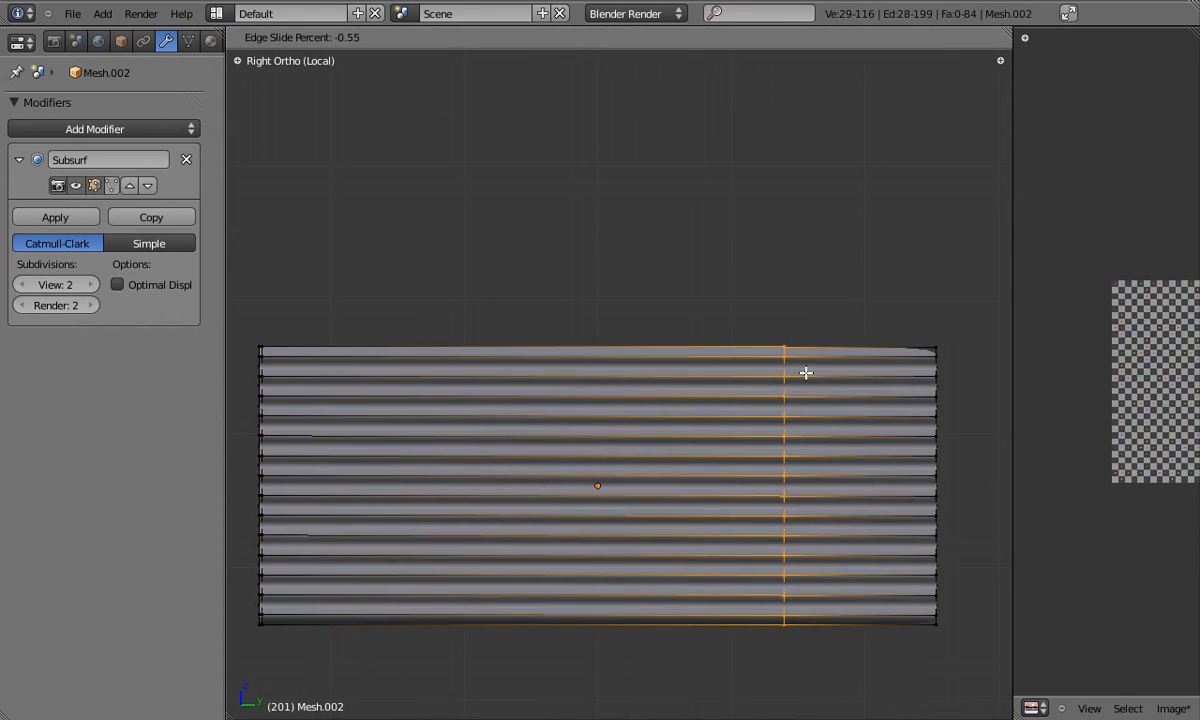
left_click(952, 372)
key("Tab")
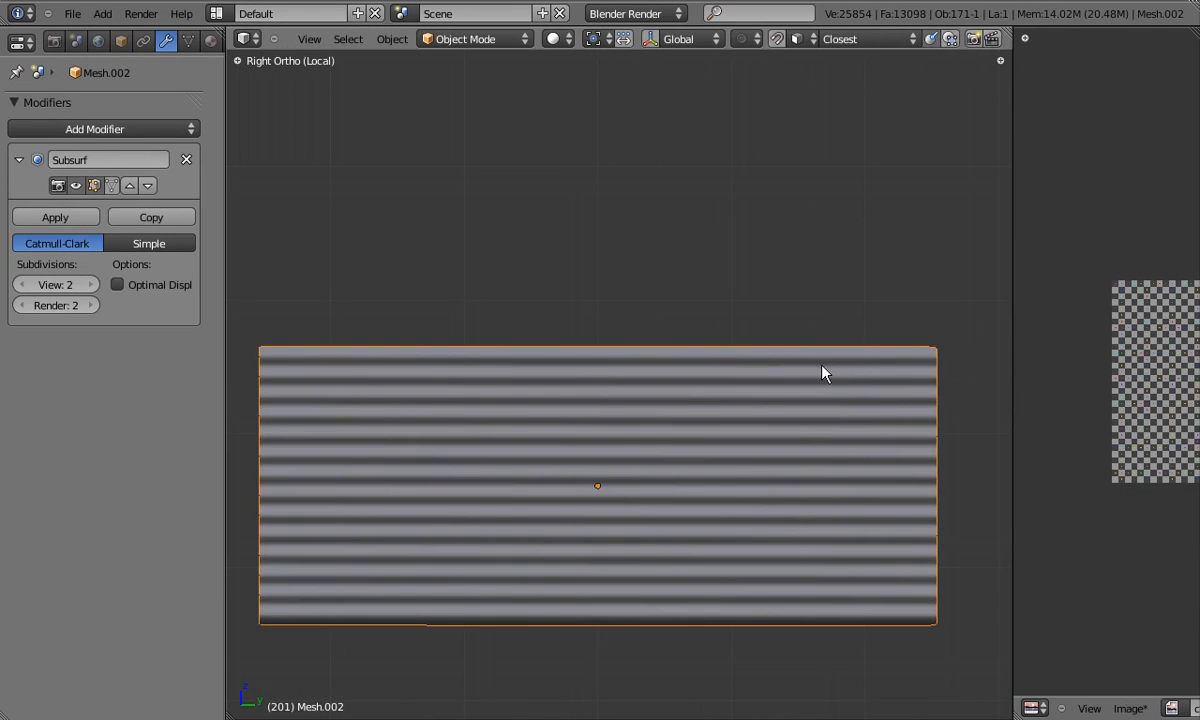
Add another edge loop across the middle of the corrugated sheet and check the smoothed result in object mode.
key("Tab")
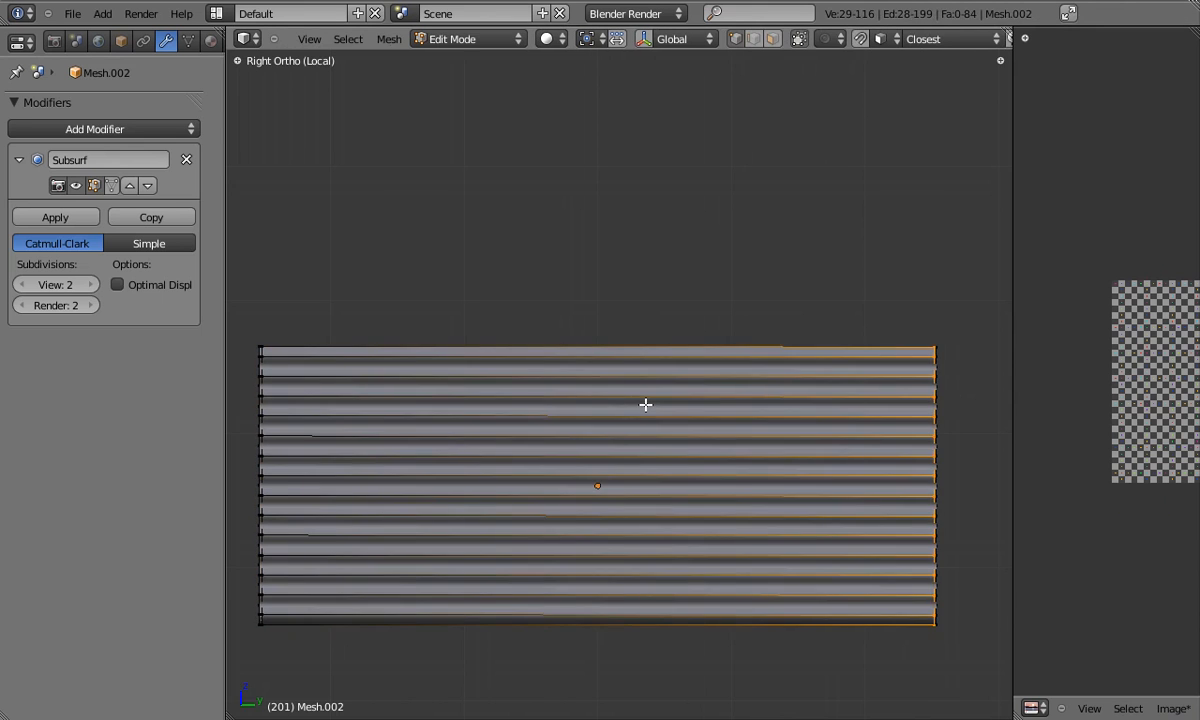
key("ctrl+r")
left_click(599, 359)
key("Tab")
key("Tab")
key("a")
key("a")
key("Tab")
key("z")
key("z")
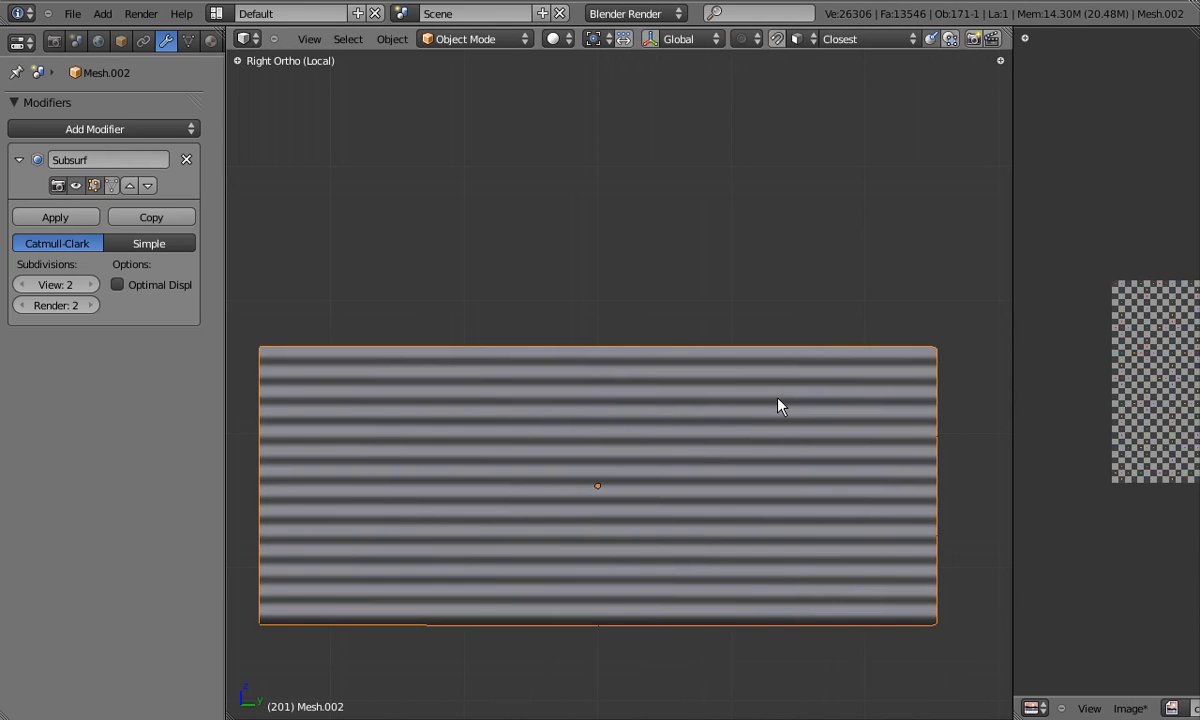
Duplicate the corrugated sheet in place and remove the Subsurf modifier from the copy.
key("shift+d")
right_click(725, 388)
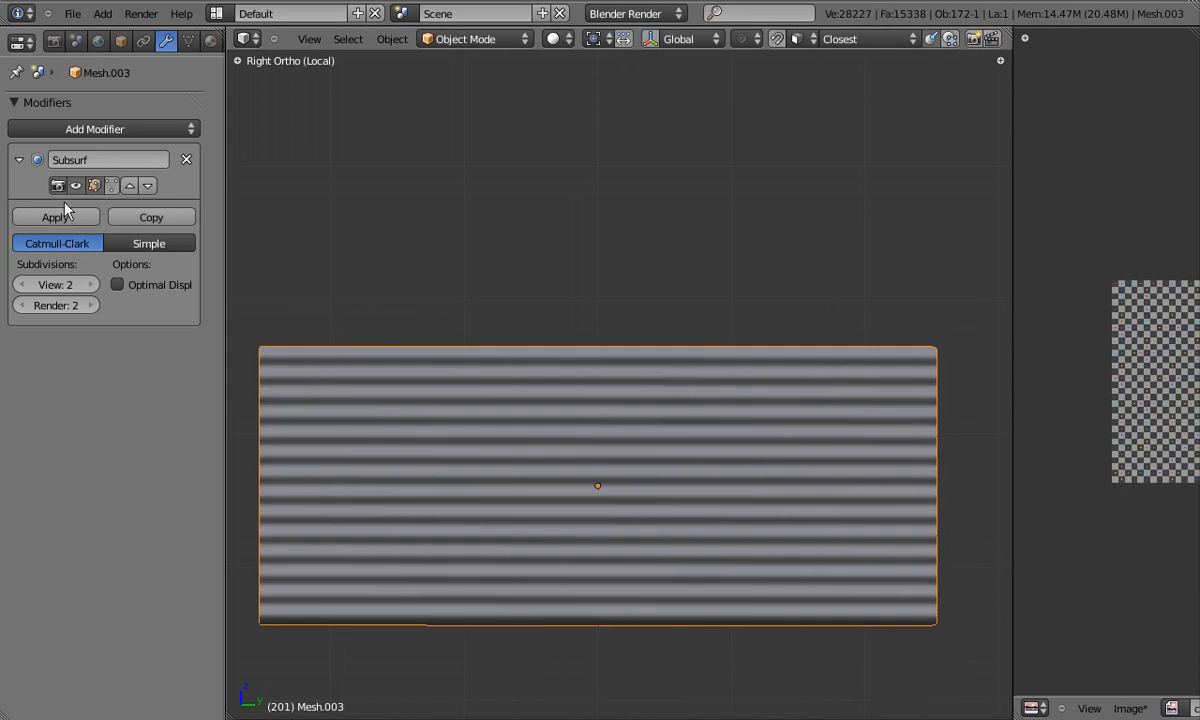
left_click(186, 160)
key("KP_1")
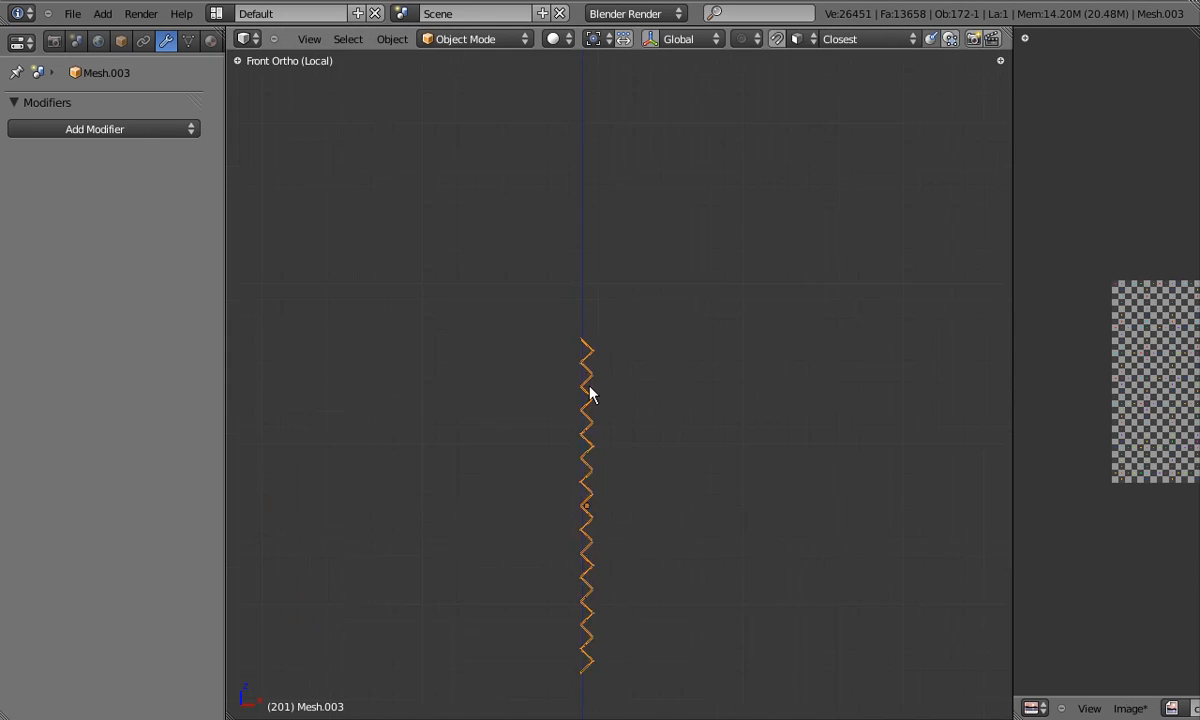
Scale the copy's mesh along Y so its ends match the edges of the subdivided sheet.
key("Tab")
scroll(589, 386, "down", 5)
key("s")
key("y")
left_click(930, 403)
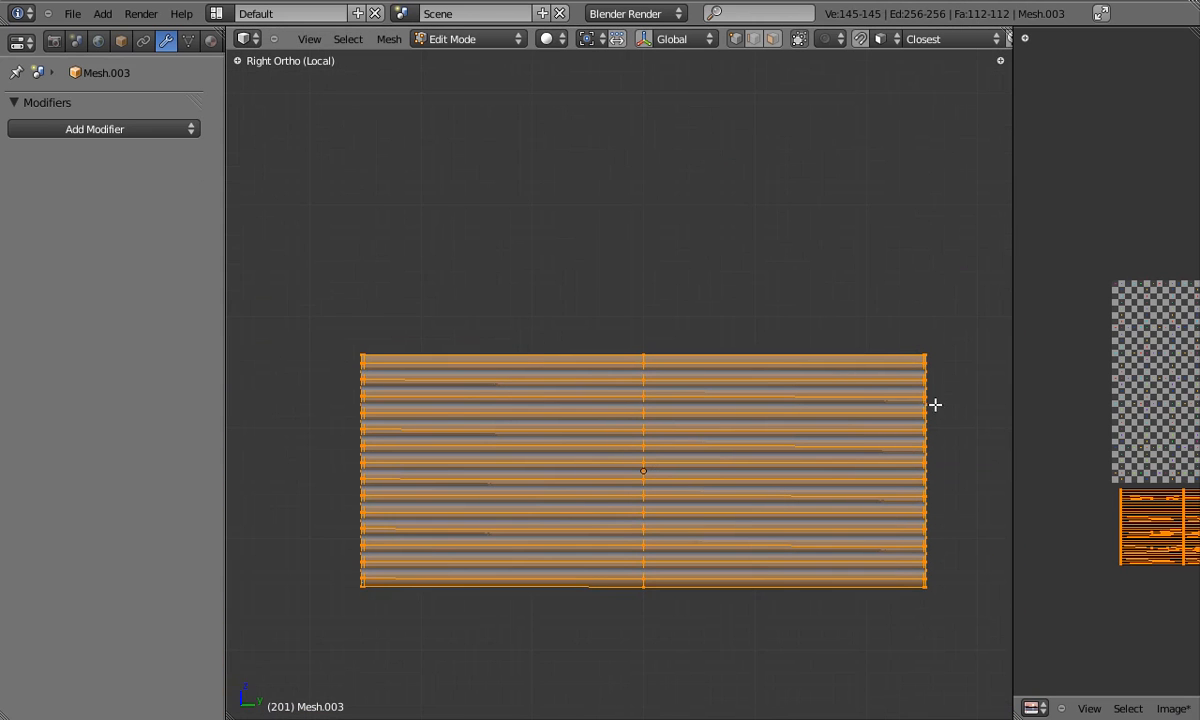
scroll(923, 404, "up", 3)
key("s")
key("y")
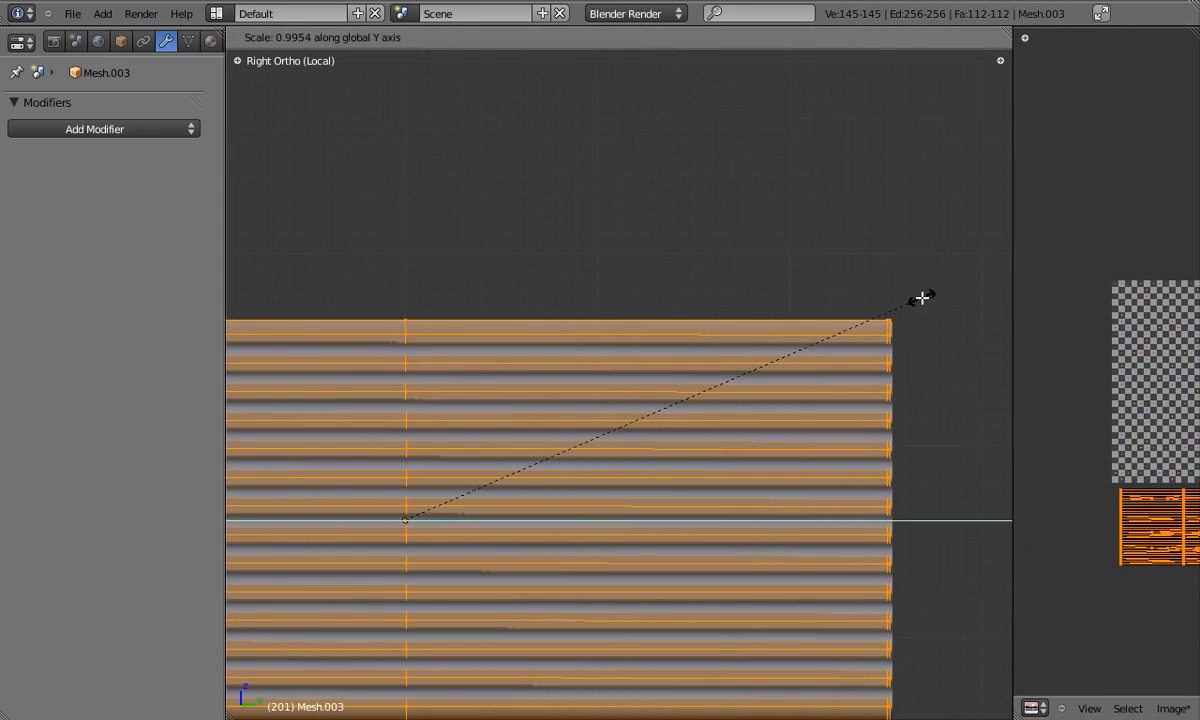
left_click(922, 298)
scroll(675, 410, "down", 5)
key("Tab")
Show the sheets in wireframe and select both, with the unsubdivided copy as the active object.
key("z")
scroll(772, 434, "up", 4)
right_click(738, 371)
right_click(742, 368, "shift")
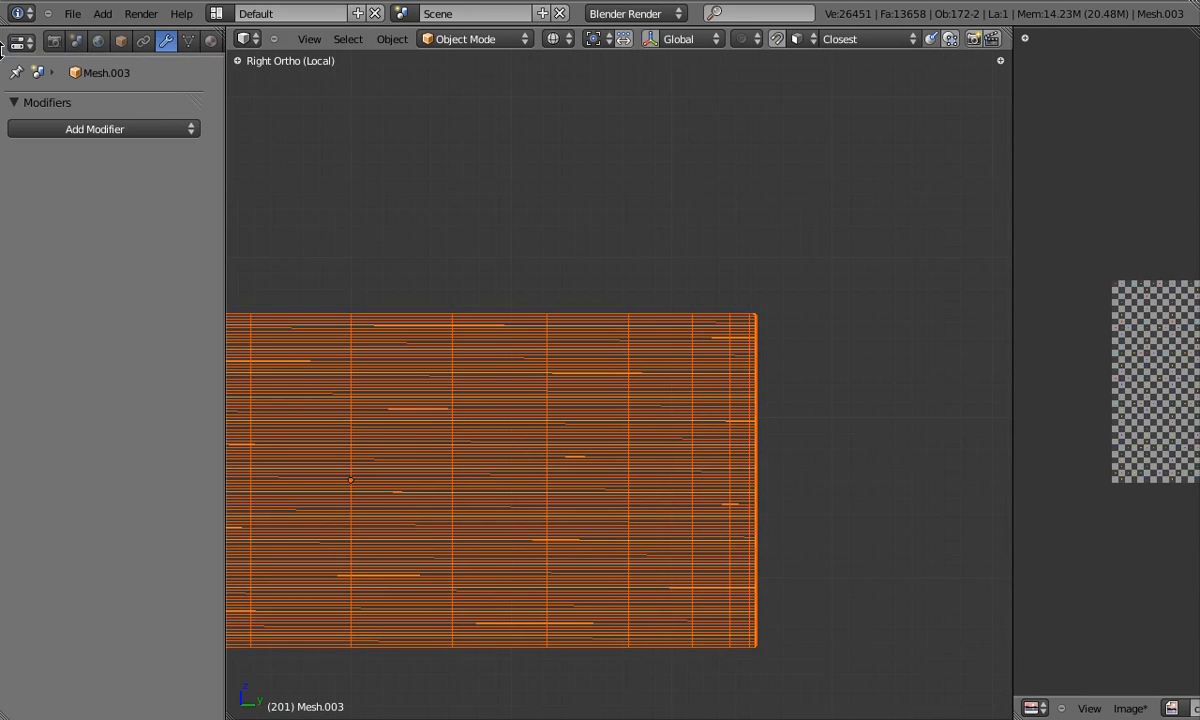
Display the render settings, enlarge the image editor and create a blank 1024 × 1024 image for the copy's UVs.
left_click(54, 41)
left_click_drag(1013, 307, 803, 307)
key("Tab")
scroll(1005, 496, "up", 3)
left_click(961, 708)
left_click(968, 691)
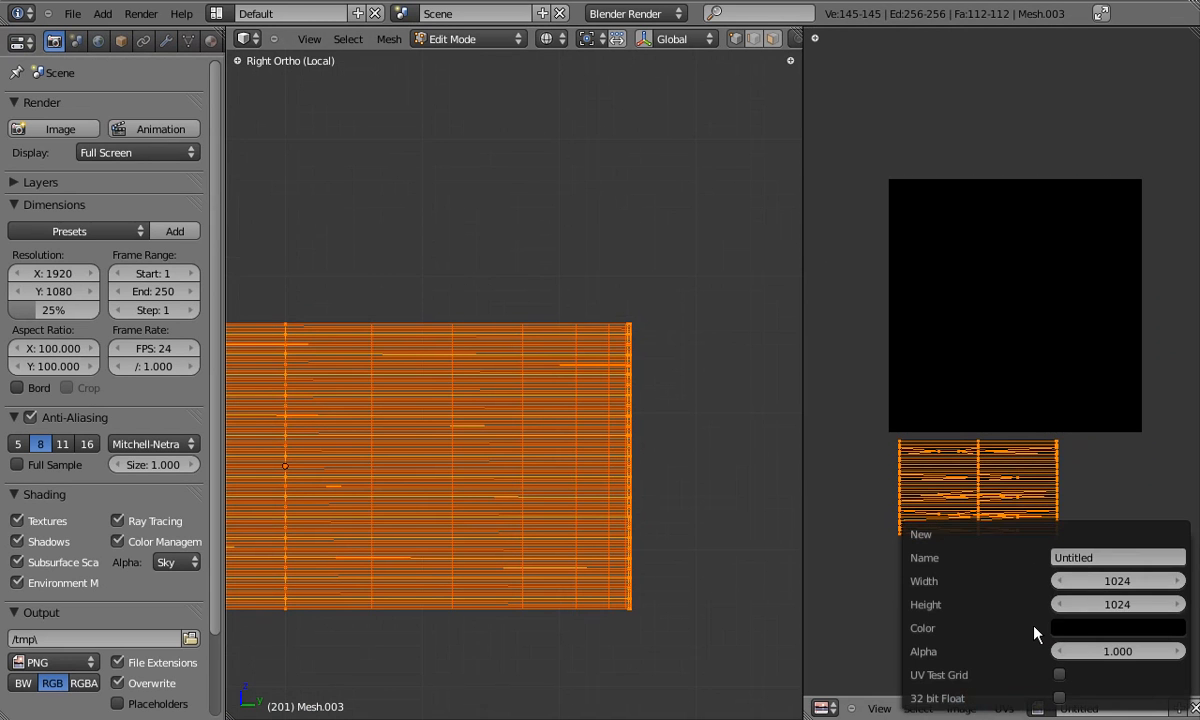
key("Return")
Move the copy's UVs into the upper part of the new image and enlarge them uniformly by about 1.23.
key("g")
left_click(1068, 266)
scroll(1076, 250, "up", 2)
middle_click_drag(1086, 230, 1072, 302)
scroll(1072, 302, "down", 2)
key("s")
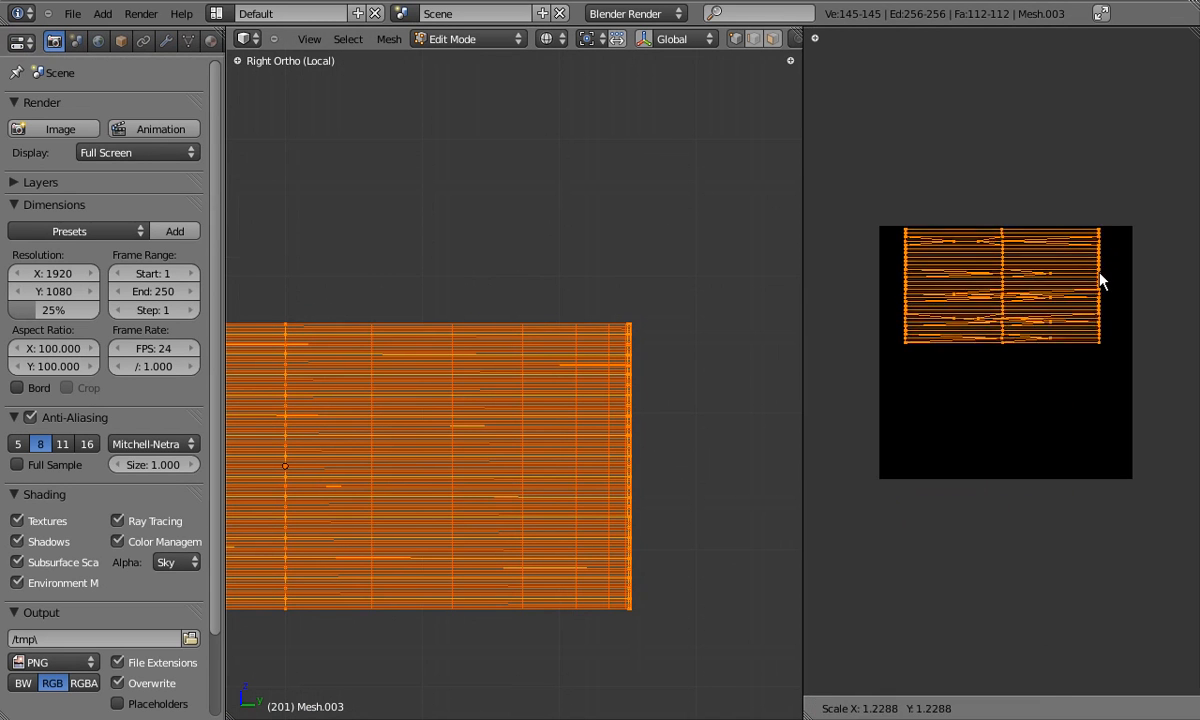
left_click(1100, 279)
Stretch the UVs along X and align them so they fill the image's full width at its upper edge.
scroll(1102, 276, "up", 2)
key("ctrl+Up")
scroll(734, 276, "up", 2)
key("s")
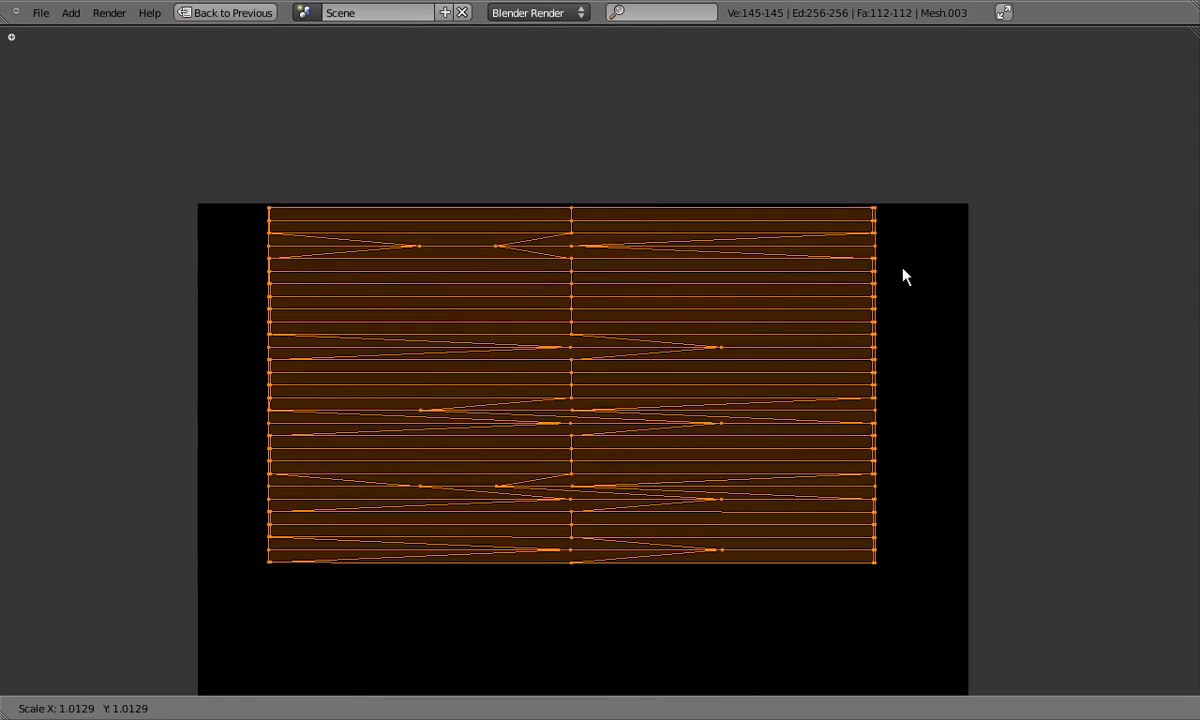
key("x")
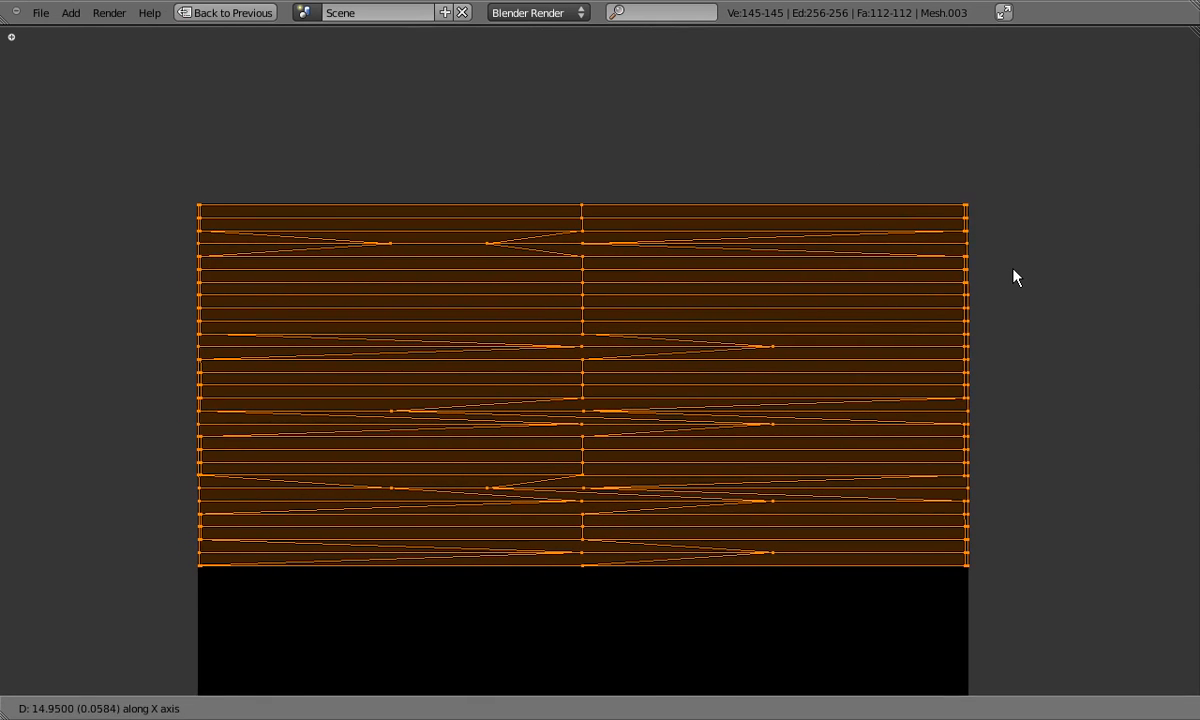
left_click(1010, 277)
scroll(1010, 277, "down", 2)
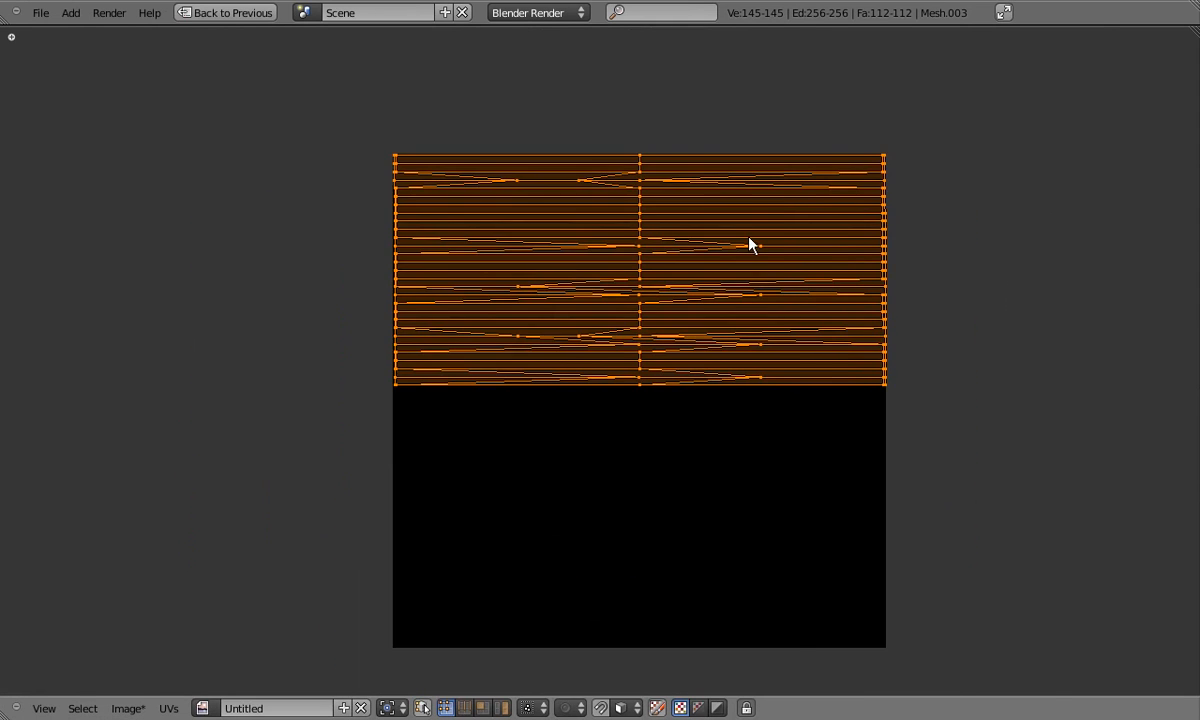
key("ctrl+Up")
key("Tab")
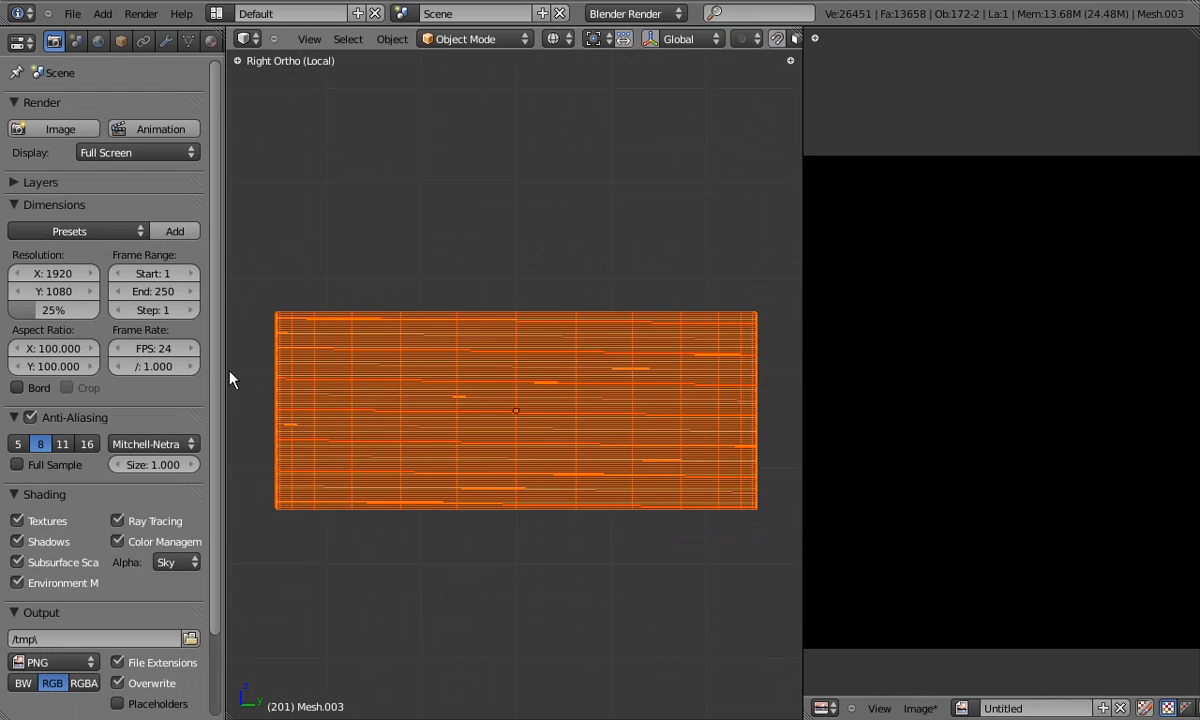
Set the bake mode to Normals with a margin of 4.
left_click_drag(227, 377, 223, 377)
scroll(112, 497, "down", 2)
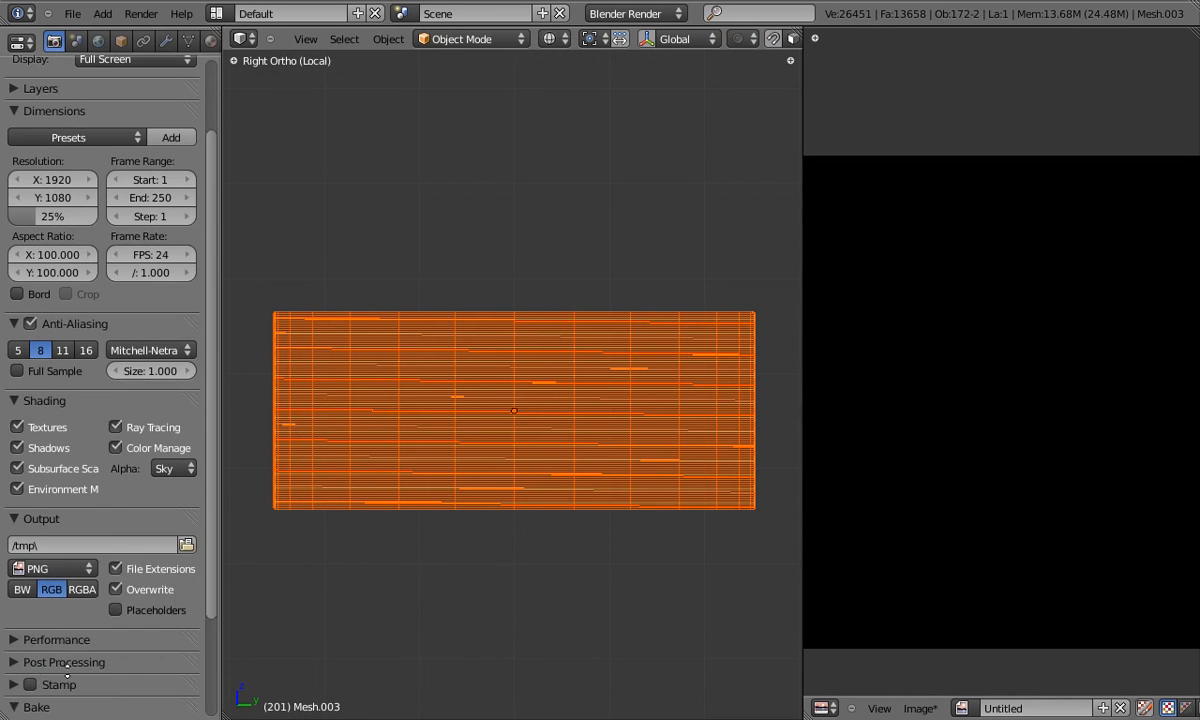
scroll(68, 690, "down", 3)
left_click(130, 651)
left_click(126, 550)
scroll(133, 492, "down", 1)
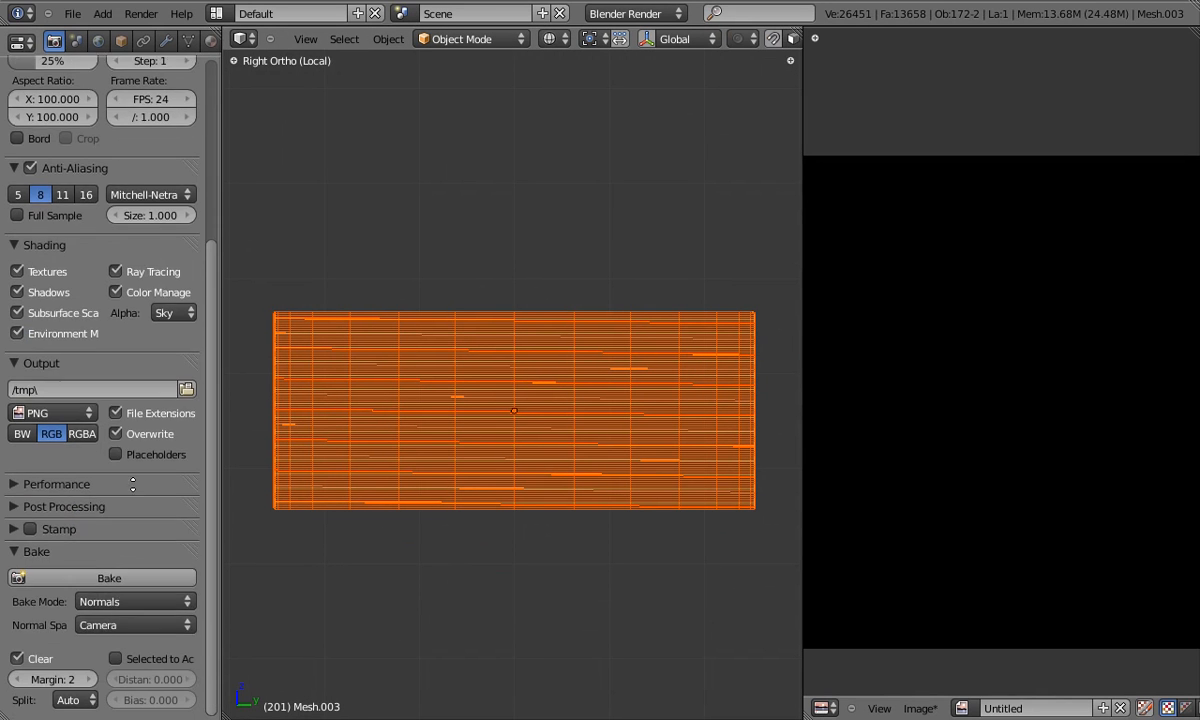
left_click(84, 682)
left_click(84, 682)
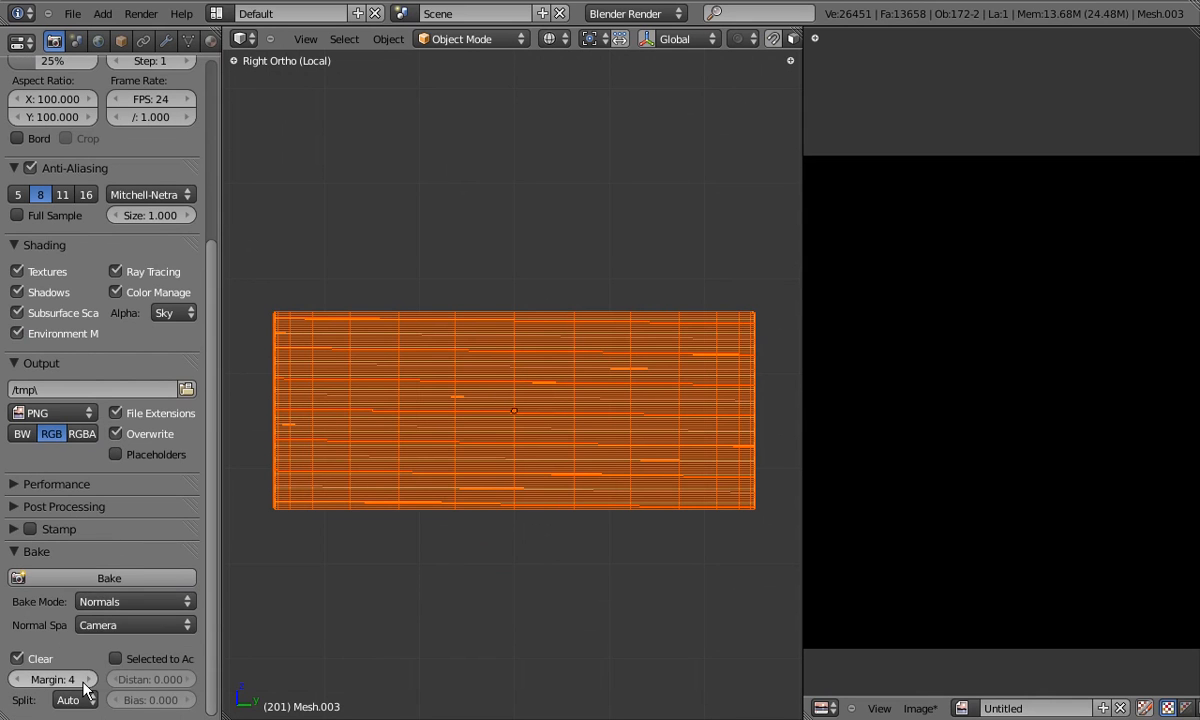
Bake a Tangent-space normal map from the subdivided sheet onto the copy using Selected to Active.
left_click(97, 625)
left_click(100, 544)
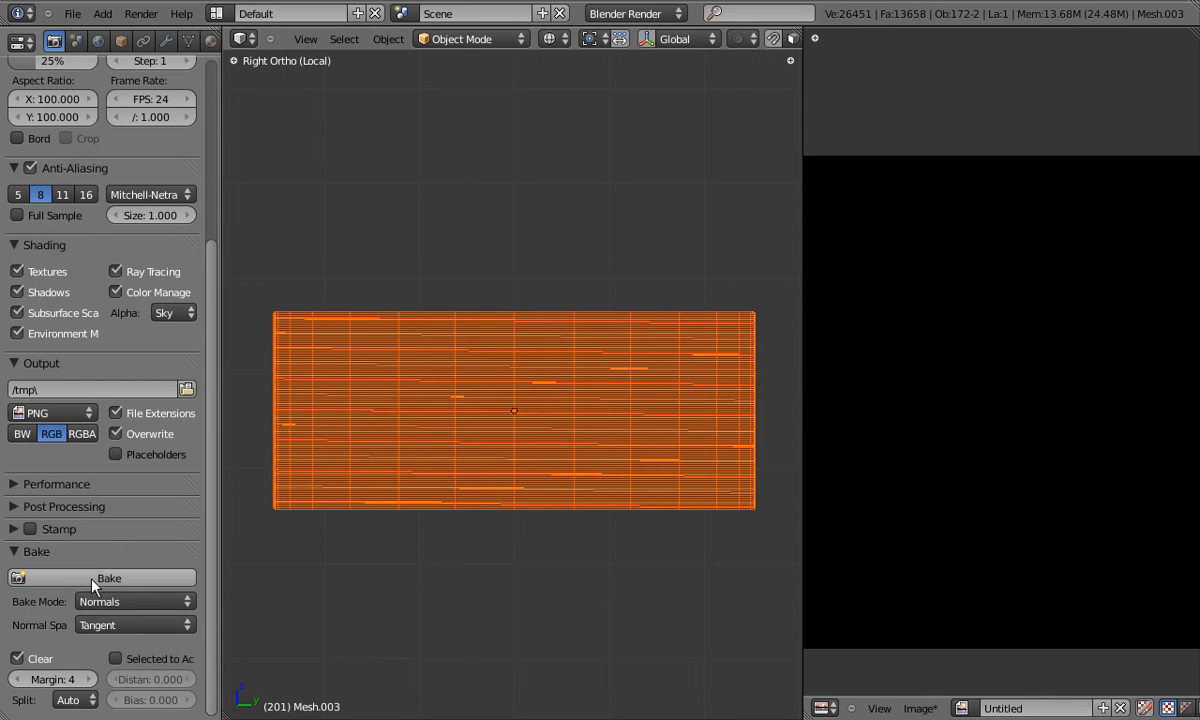
left_click(117, 658)
left_click(155, 579)
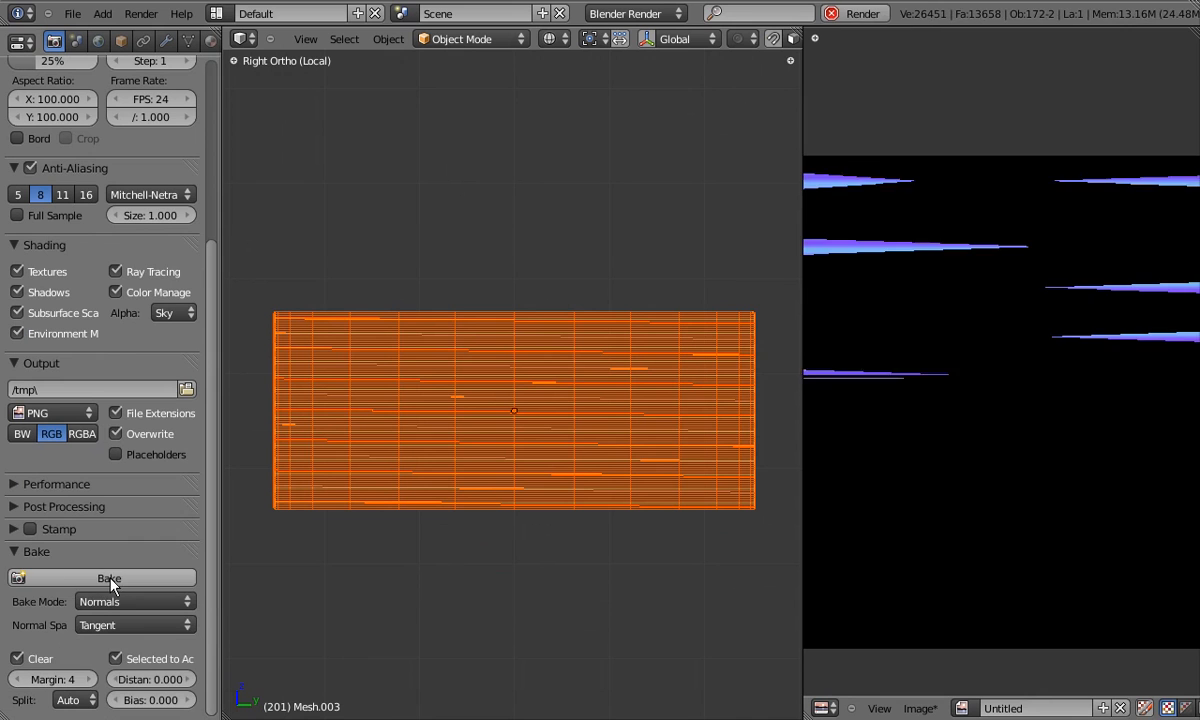
Save the baked image as sheetMetalNor.png in the tutorial's textures folder.
left_click_drag(803, 405, 720, 395)
left_click(838, 708)
left_click(870, 597)
left_click(290, 224)
left_click(712, 225)
left_click(293, 91)
left_click(137, 487)
left_click(120, 423)
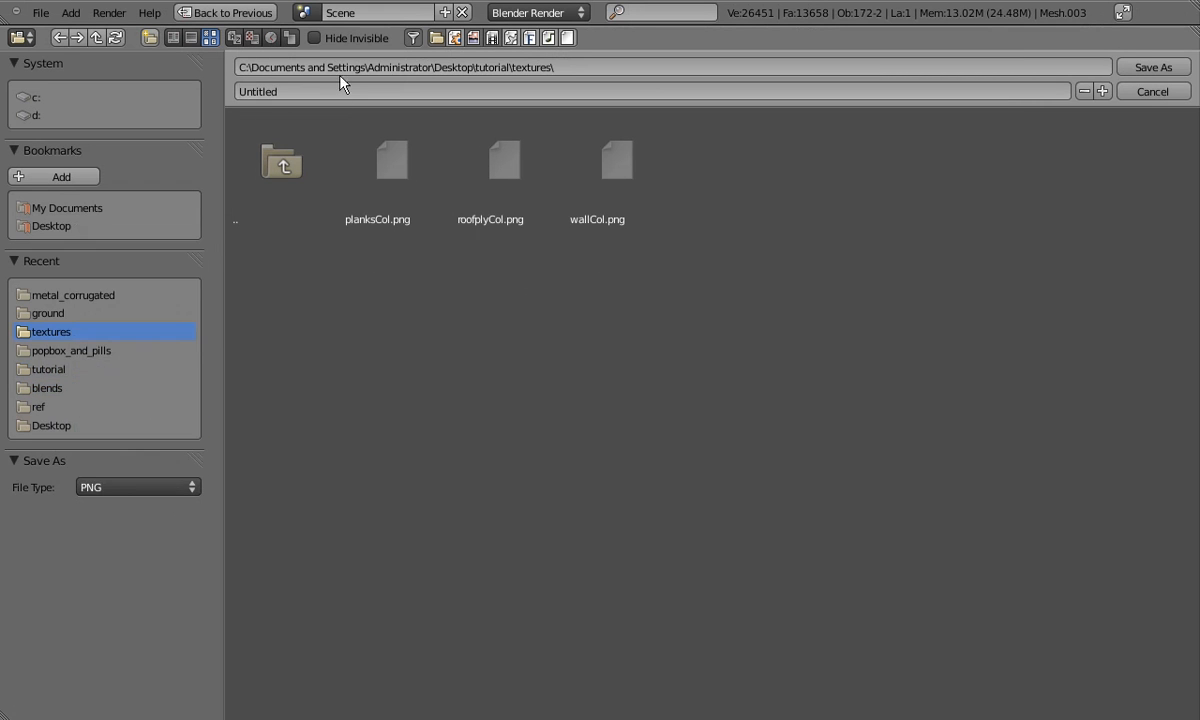
type("sheetMetalNor.png")
key("Return")
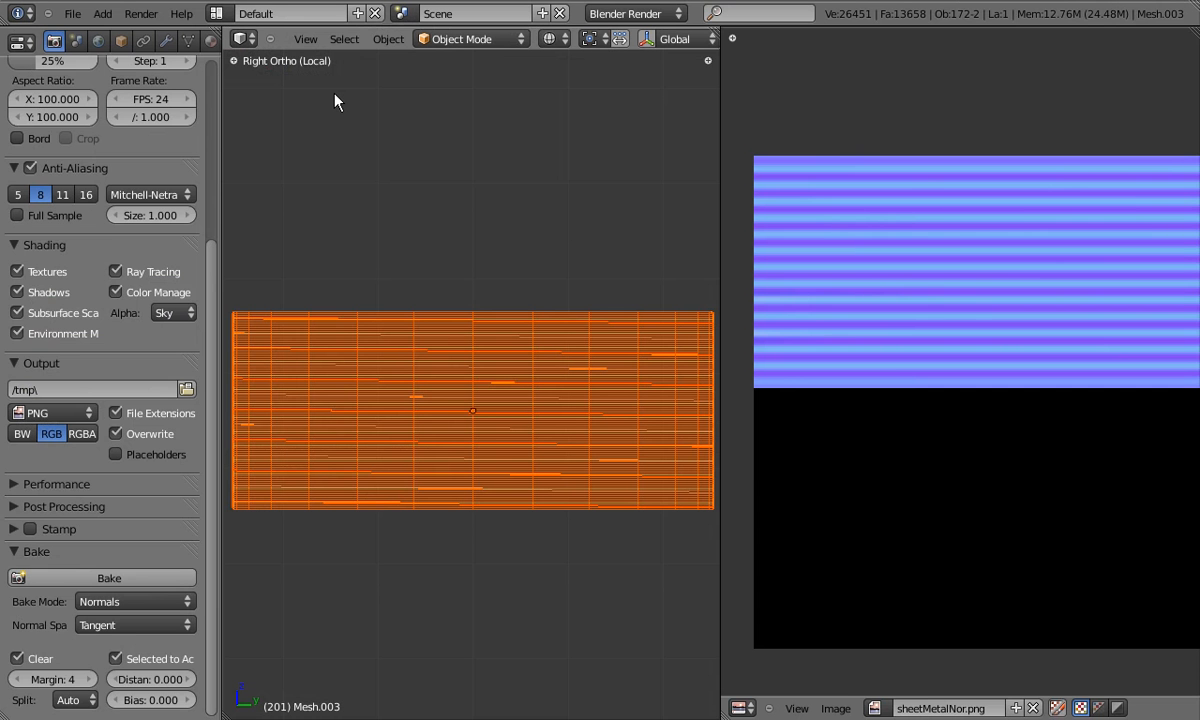
Delete both bake sheets and leave local view to show the whole scene.
right_click(614, 367)
left_click_drag(720, 345, 1091, 340)
key("x")
left_click(656, 303)
key("KP_Divide")
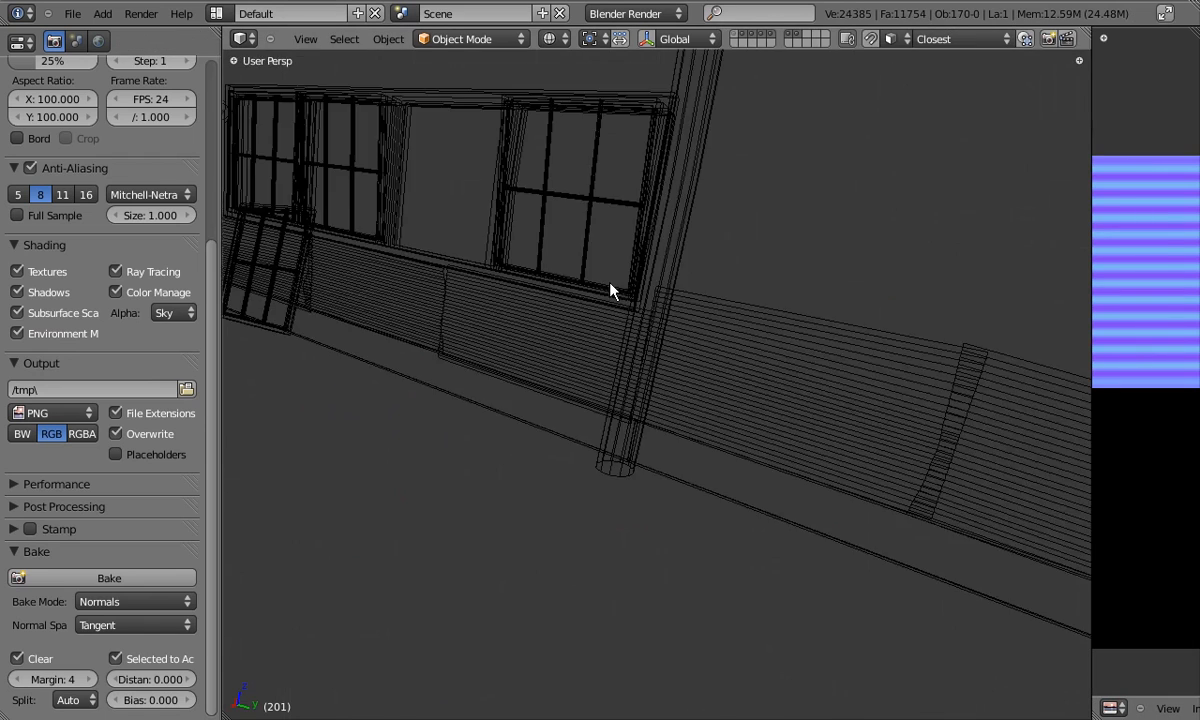
Show the scene with textured shading and select the checkered corrugated wall sheet below the windows.
key("z")
key("alt+z")
middle_click_drag(492, 297, 468, 357)
right_click(468, 357)
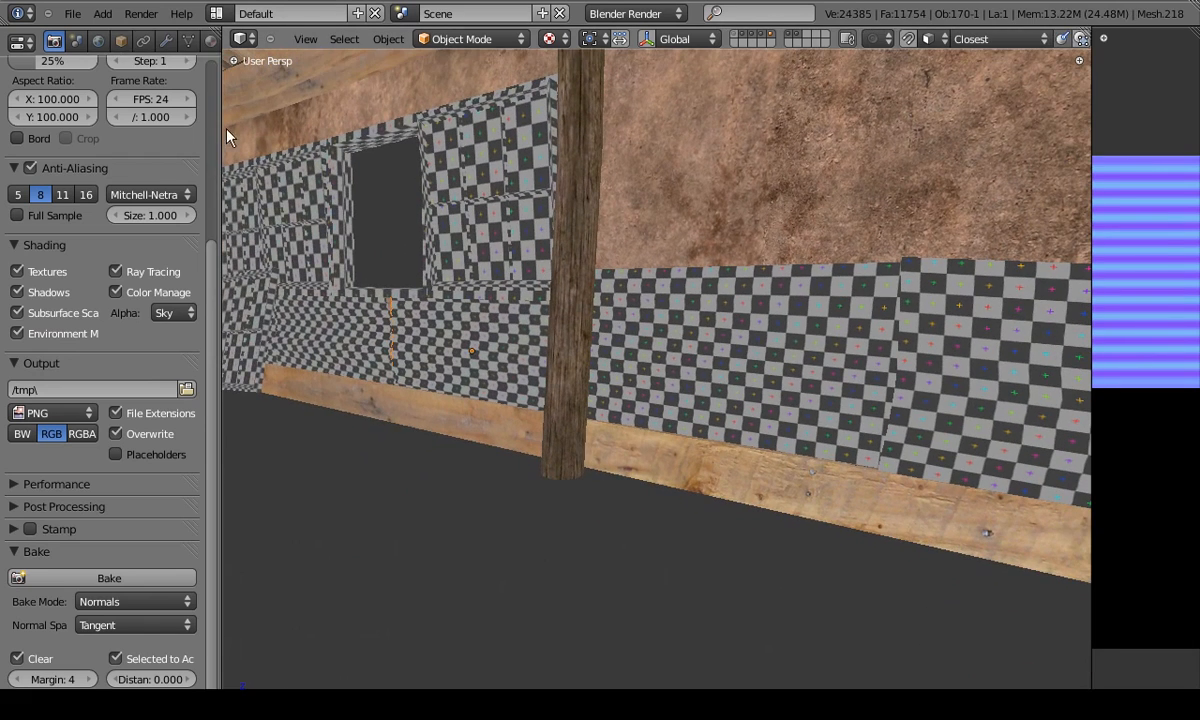
left_click_drag(216, 143, 35, 143)
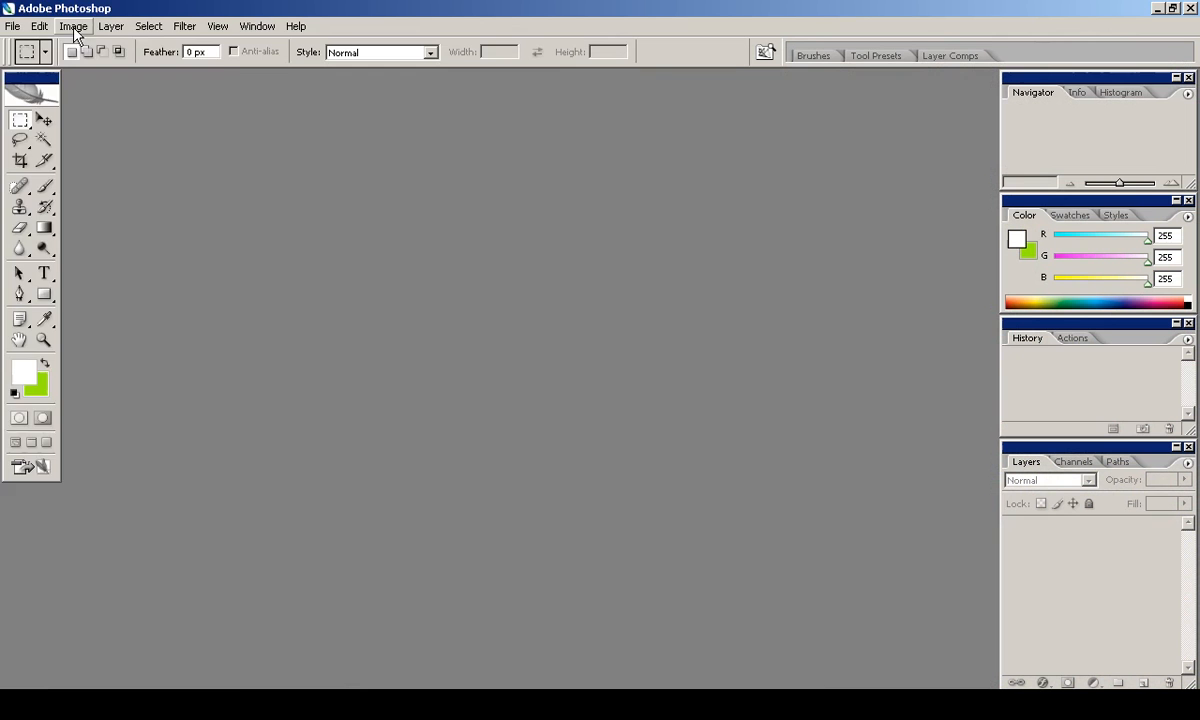
Switch to Photoshop, open sheetMetalNor.png from the textures folder and enlarge its document window.
key("alt+f")
key("Return")
left_click(177, 272)
double_click(243, 372)
double_click(260, 248)
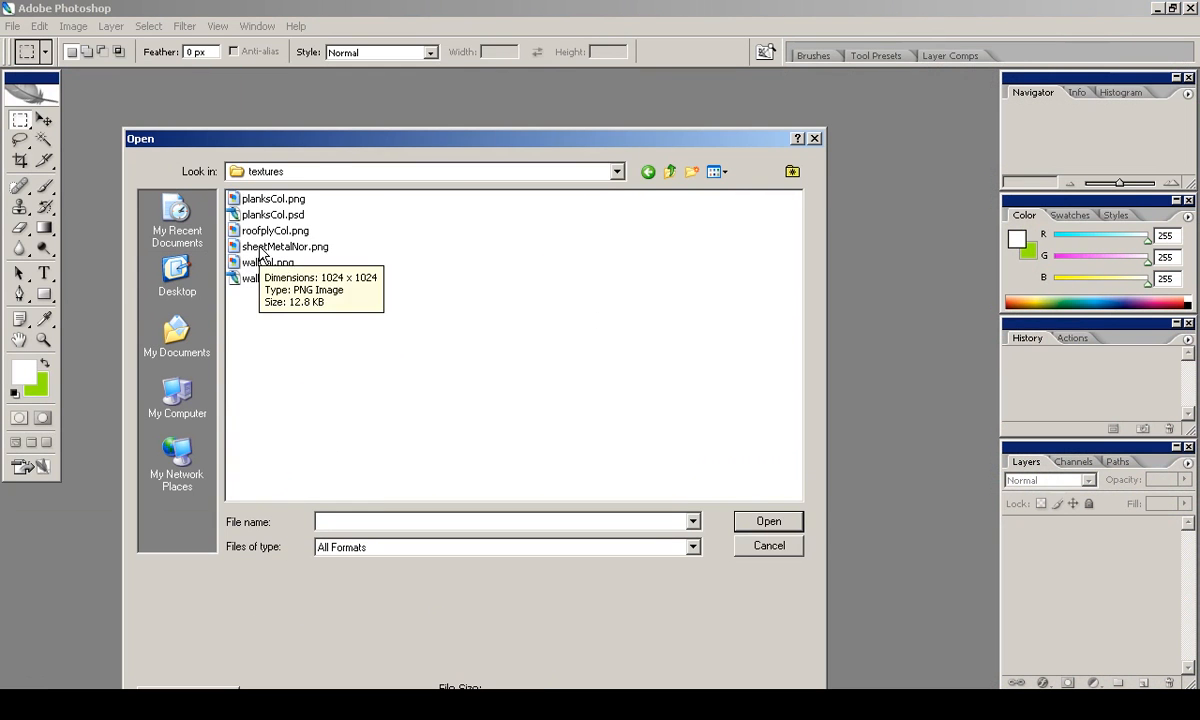
double_click(260, 247)
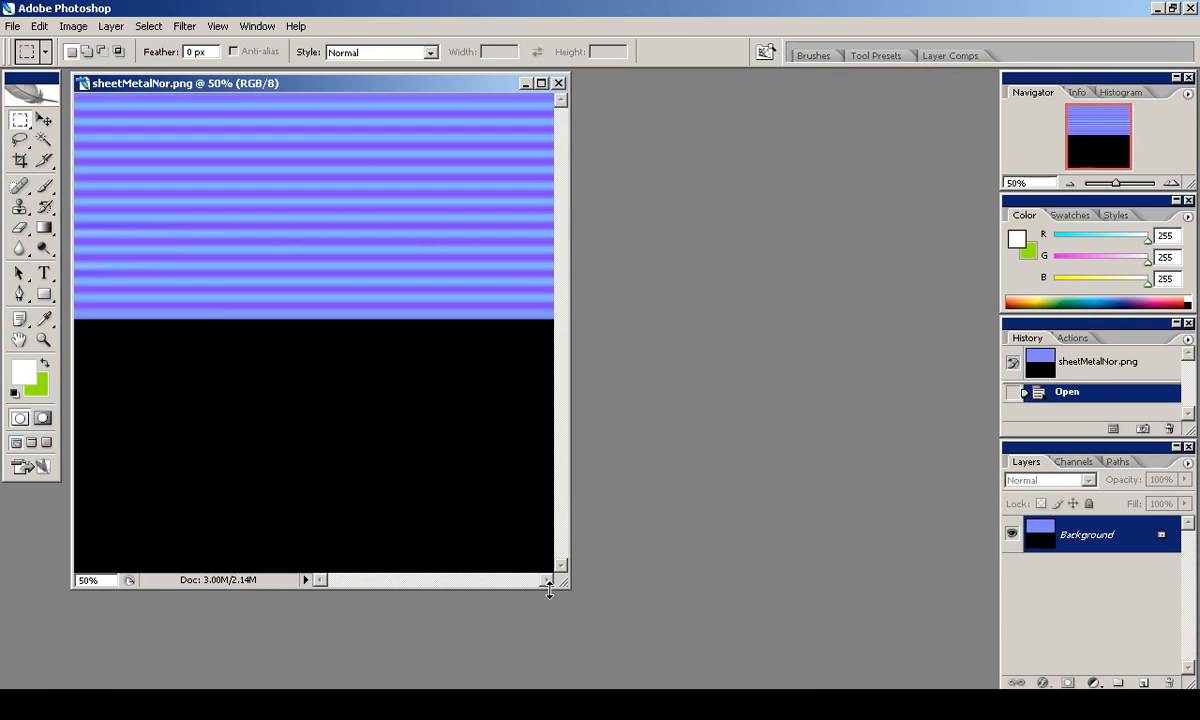
left_click_drag(564, 583, 812, 662)
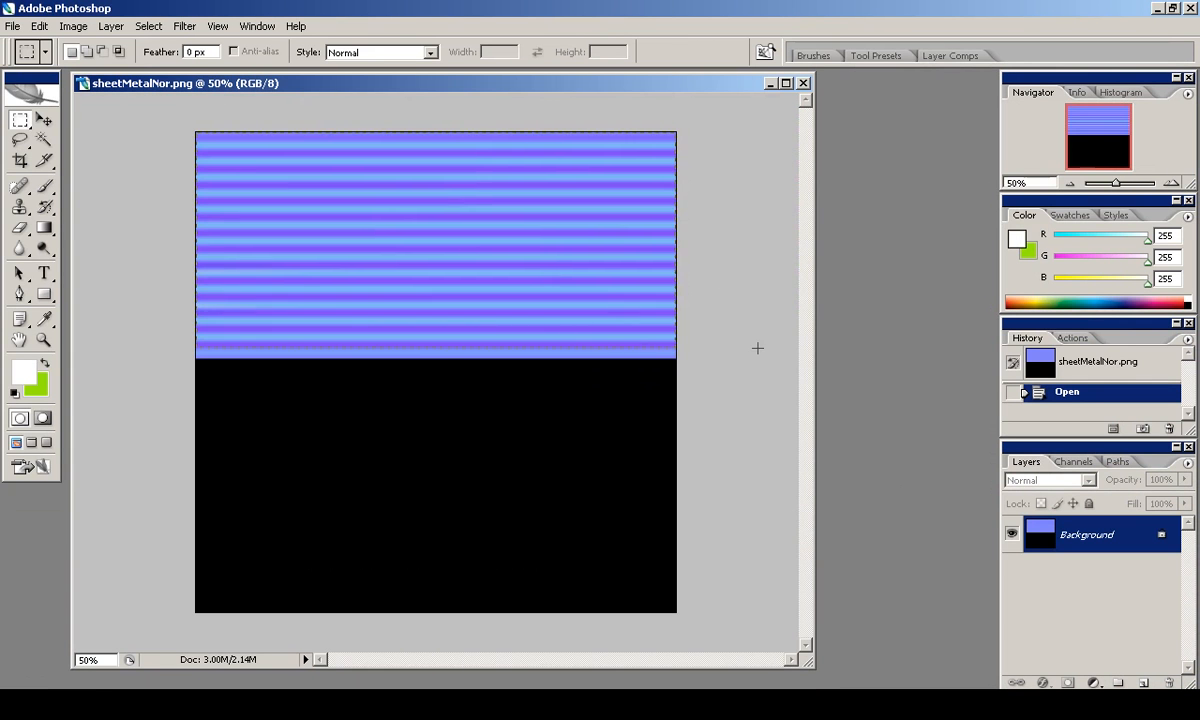
Copy the striped upper area of the normal map and place the pasted copy against the image's lower edge.
left_click_drag(757, 358, 757, 358)
key("ctrl+c")
key("ctrl+v")
key("v")
left_click_drag(667, 249, 656, 496)
left_click_drag(600, 441, 600, 447)
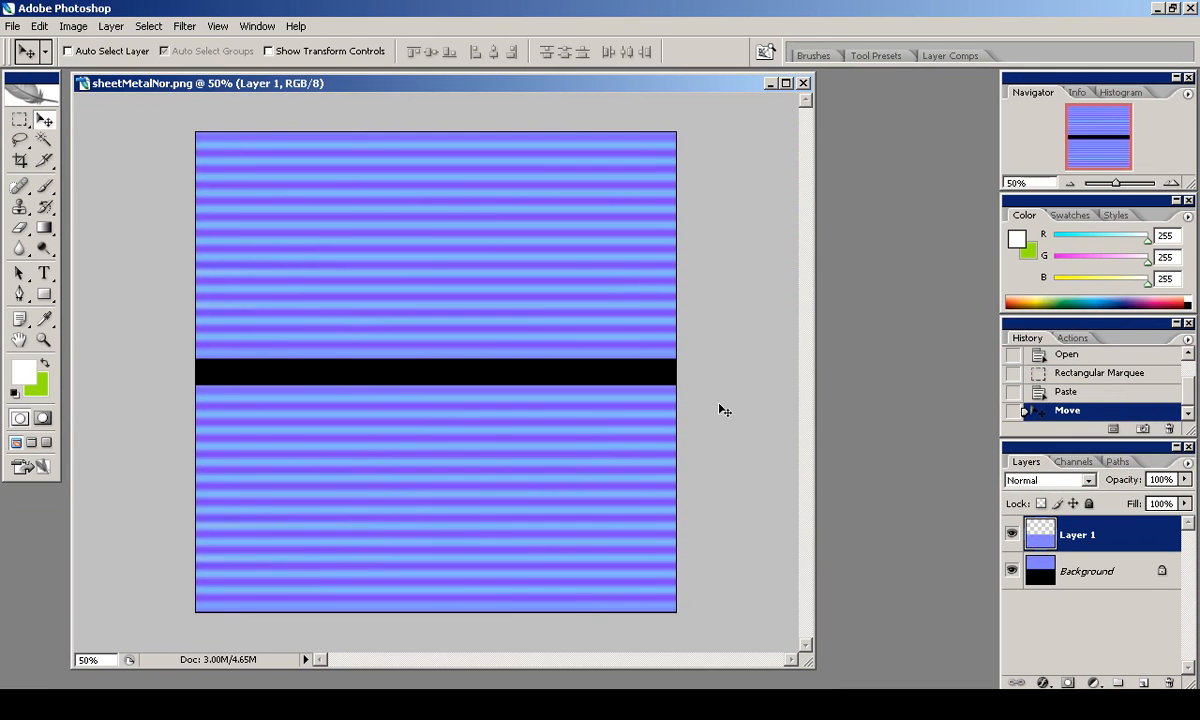
With the Background layer active, select the full black band between the two striped areas.
left_click(1101, 585)
left_click(19, 119)
key("ctrl+plus")
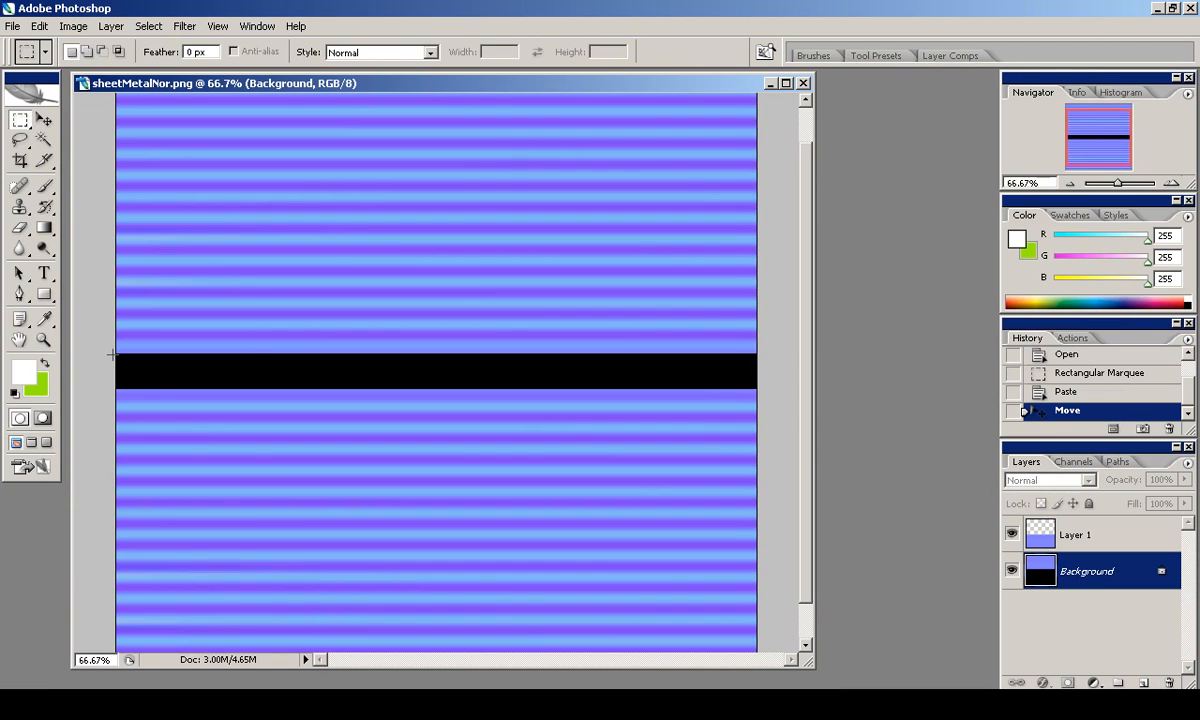
left_click_drag(772, 390, 772, 390)
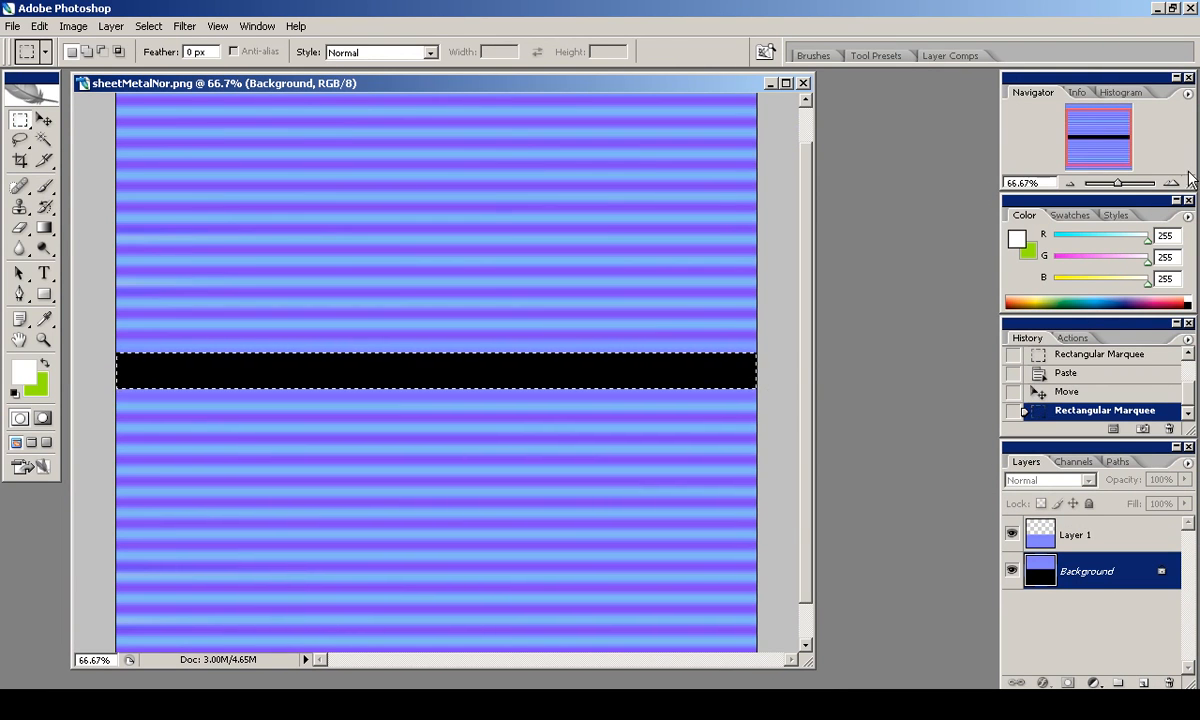
key("ctrl+plus")
left_click_drag(798, 371, 70, 397, "shift")
Fill the selected band on a new layer with the violet-blue (127, 135, 255) sampled from the stripes, and deselect.
left_click_drag(44, 227, 120, 243)
left_click(263, 241, "alt")
left_click(1143, 682)
left_click(442, 368)
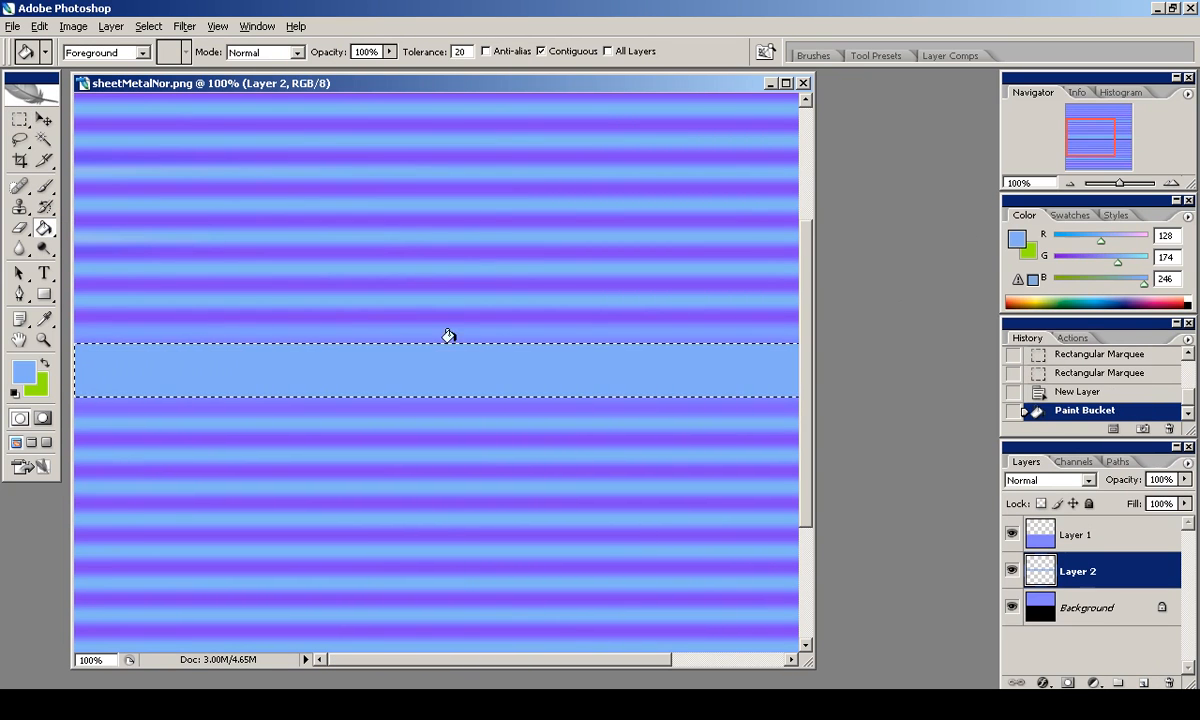
left_click(442, 279, "alt")
left_click(442, 364)
key("m")
key("ctrl+d")
left_click(1071, 185)
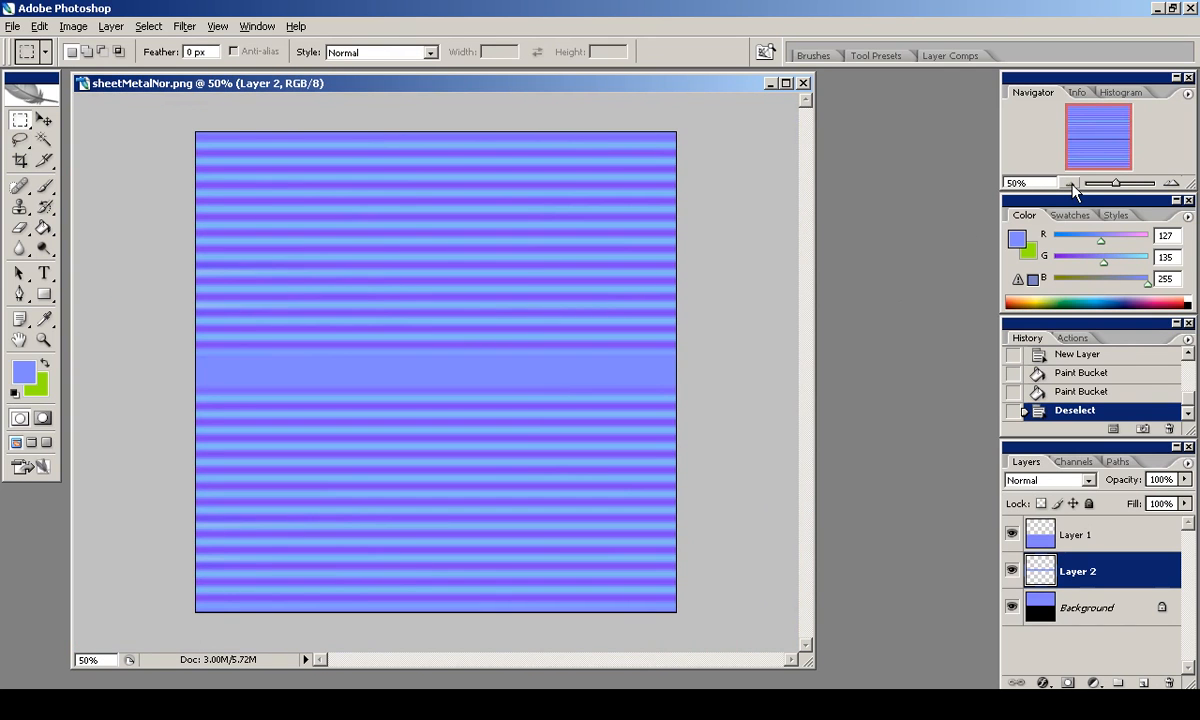
Open corrugated_style.jpg from the metal_corrugated folder in texLib.
left_click(11, 27)
left_click(30, 57)
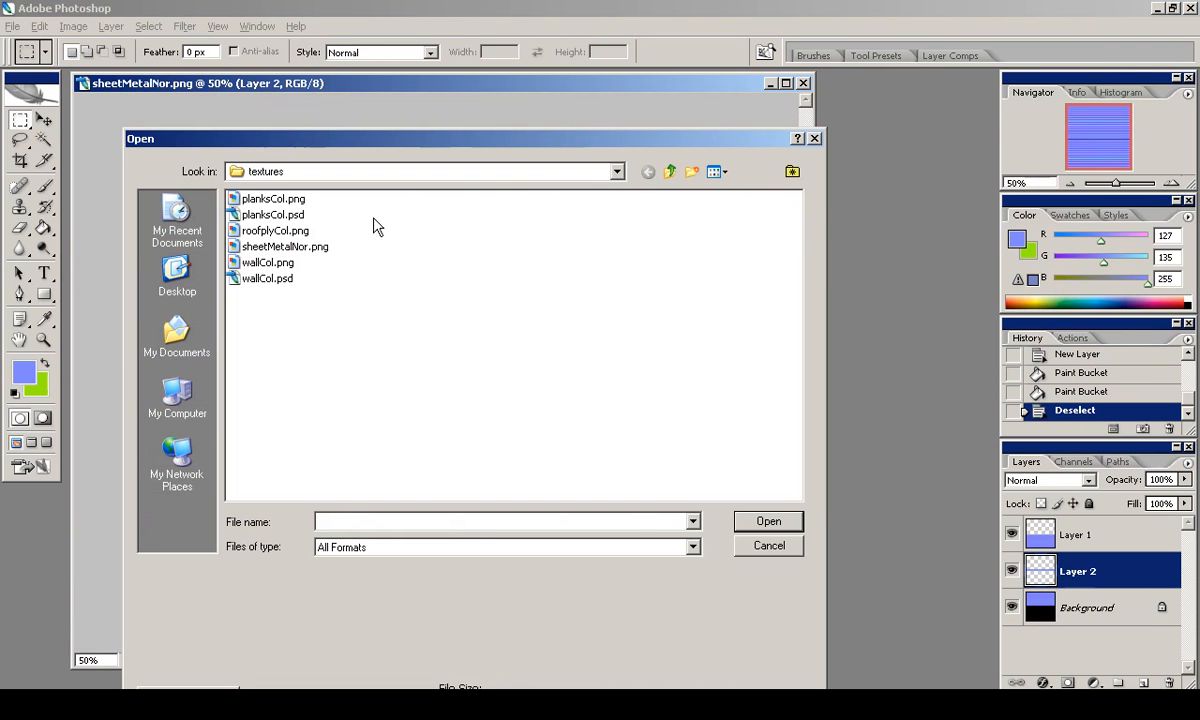
left_click(672, 175)
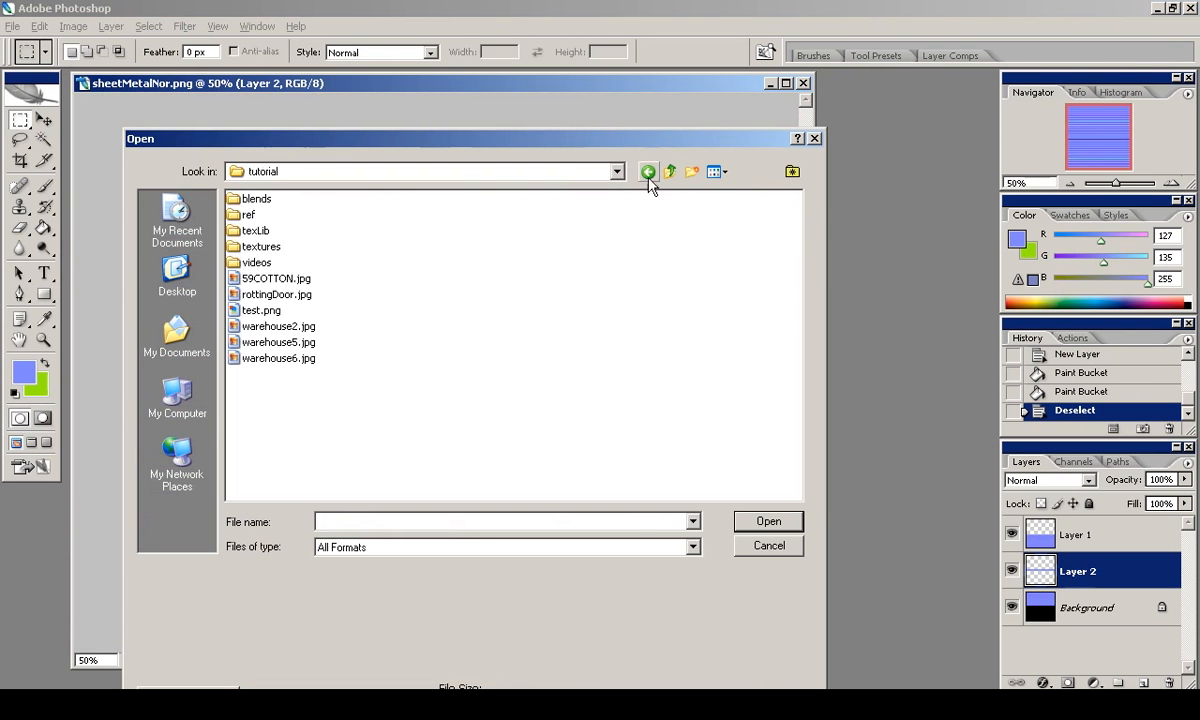
double_click(265, 230)
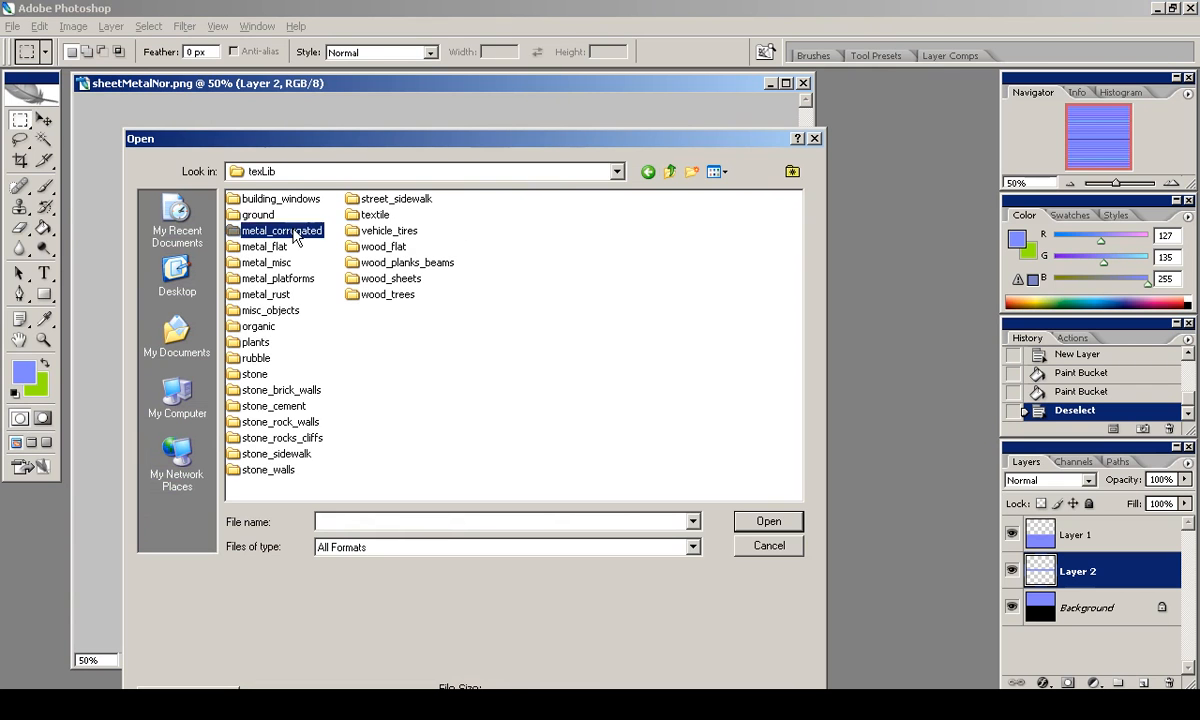
double_click(293, 231)
left_click(264, 200)
left_click(267, 215)
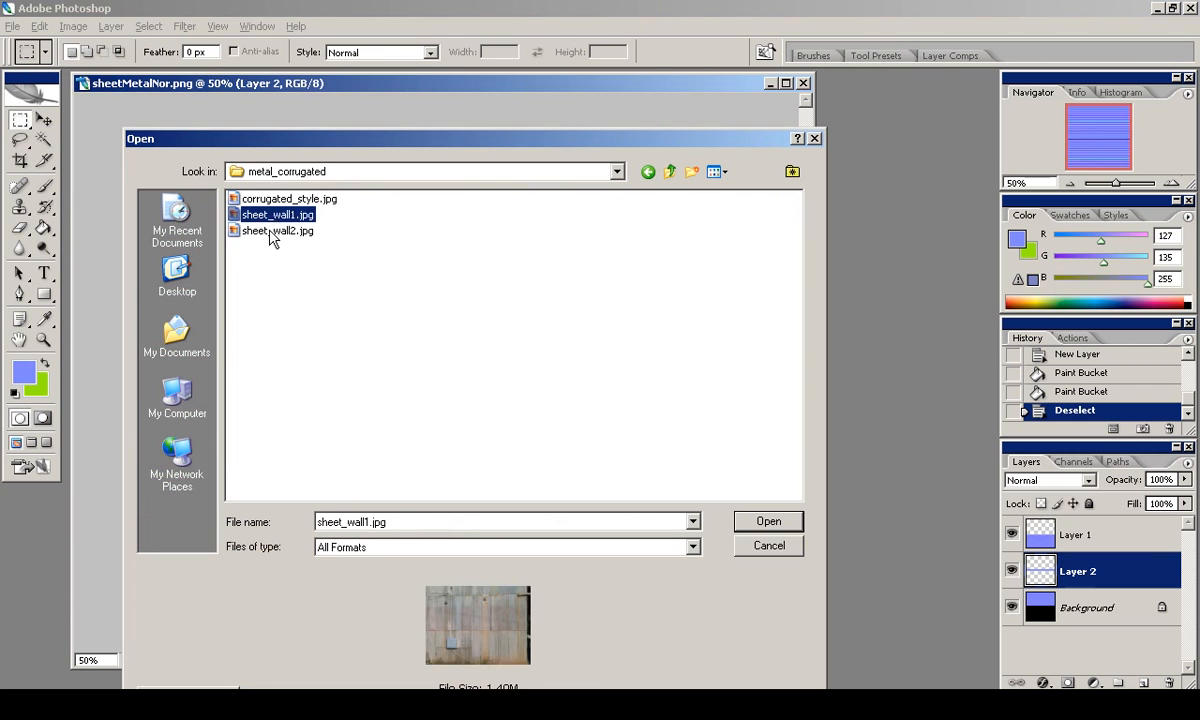
left_click(270, 231)
left_click(272, 200)
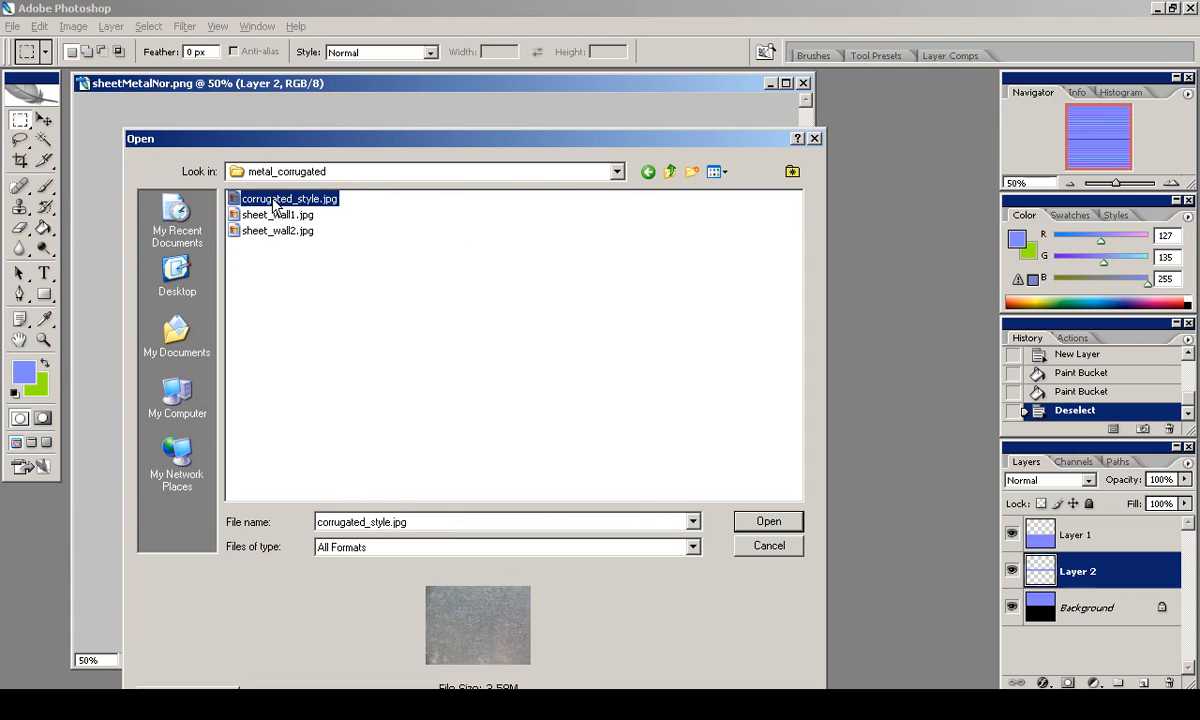
double_click(273, 200)
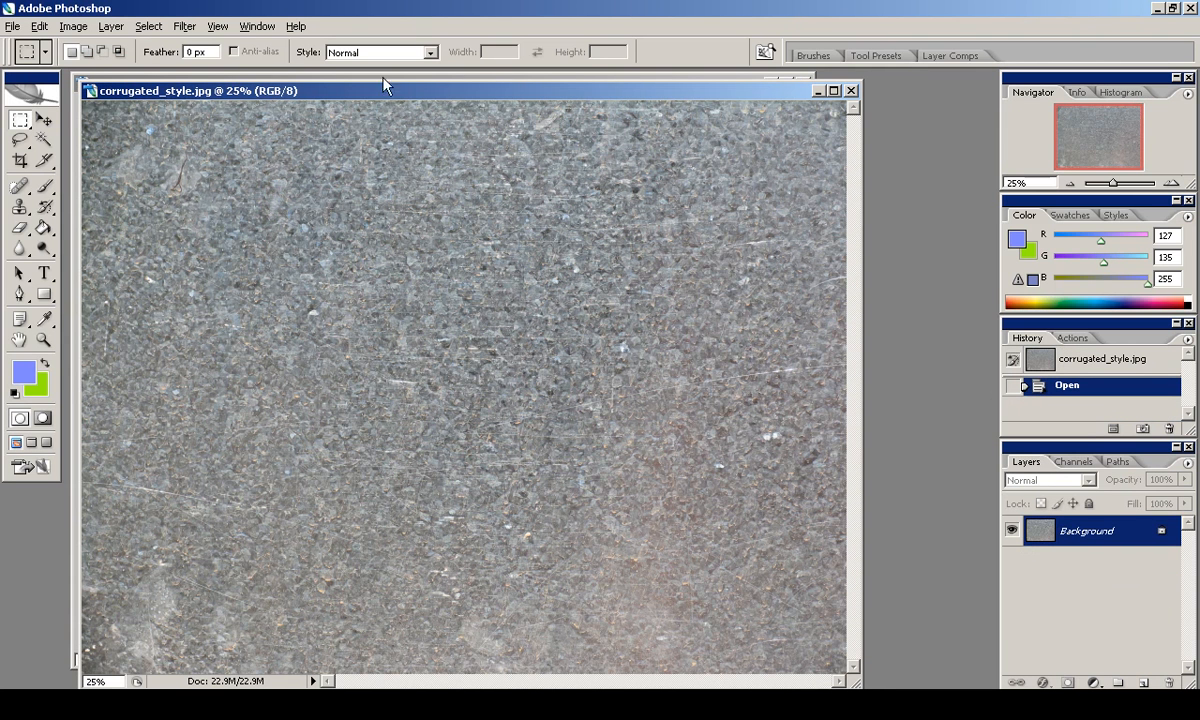
left_click(1071, 184)
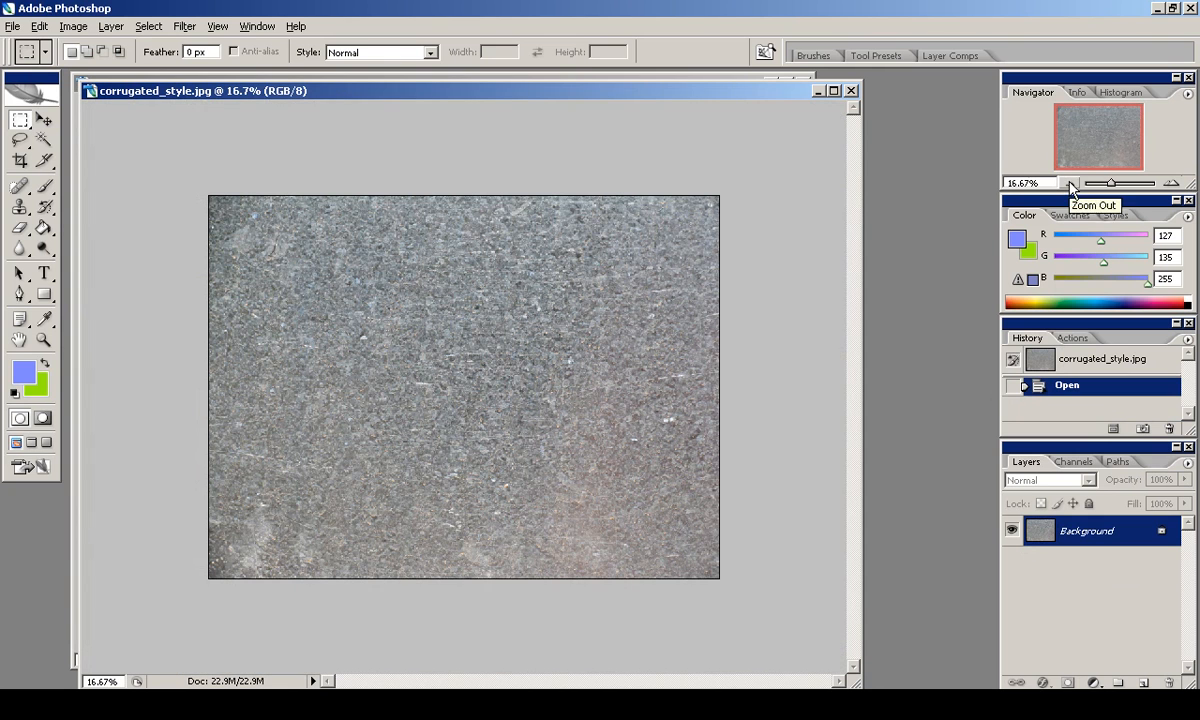
left_click_drag(270, 196, 651, 578)
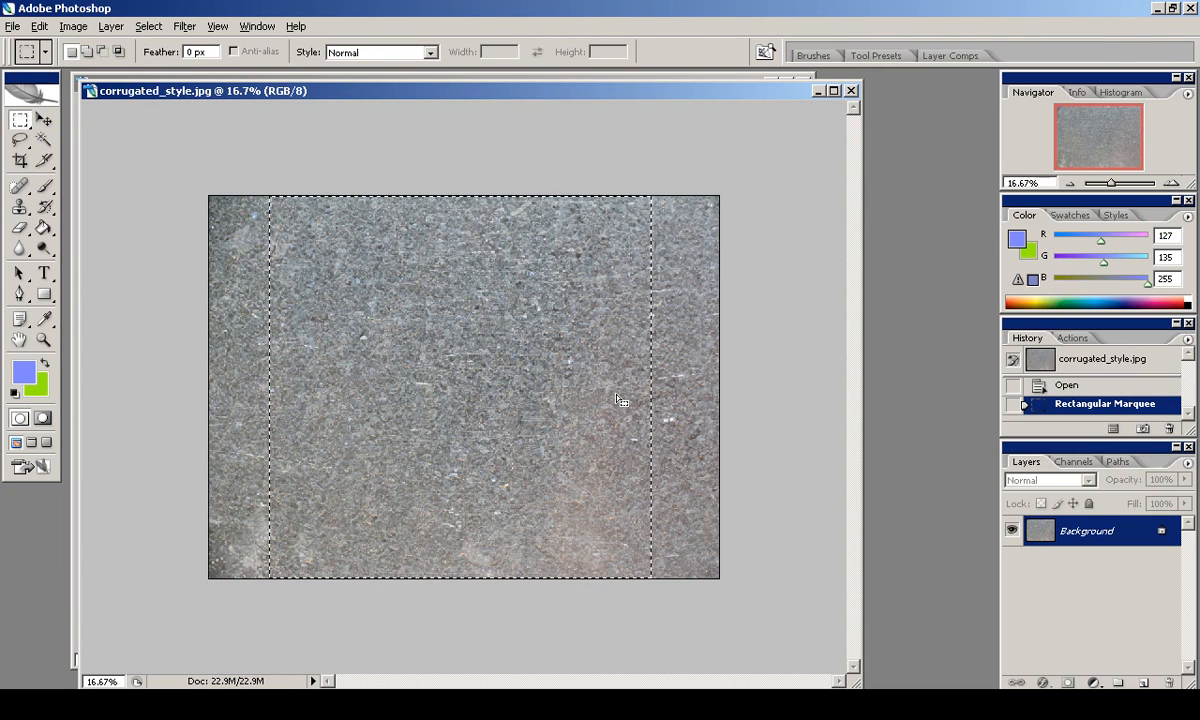
left_click(72, 26)
left_click(100, 214)
key("ctrl+d")
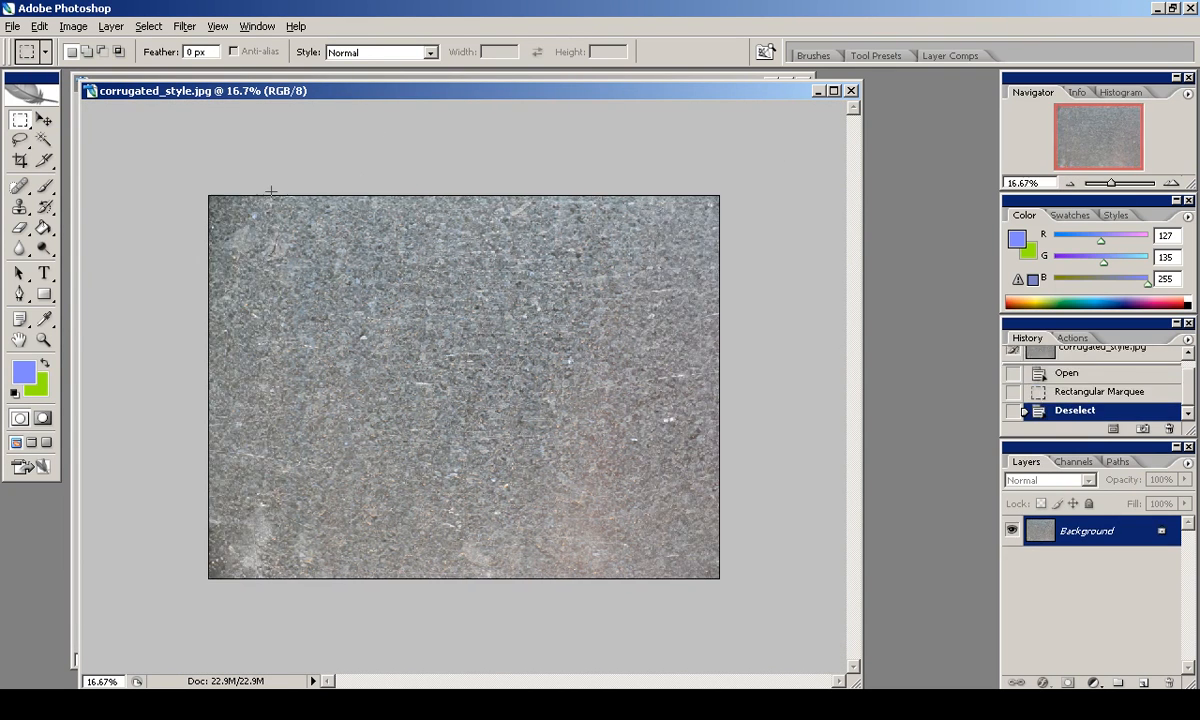
left_click_drag(563, 517, 563, 520, "shift")
Crop the metal photo to its full-width upper part, cutting off the lower strip, and deselect.
left_click_drag(204, 190, 547, 533, "shift")
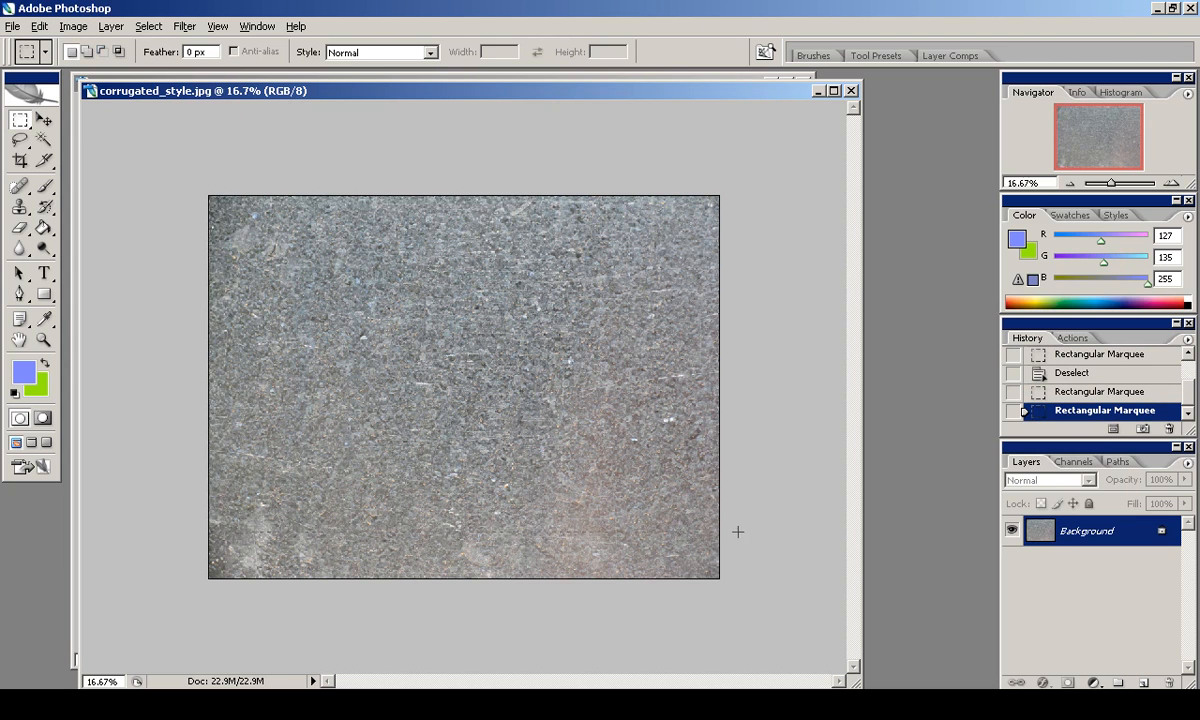
left_click_drag(680, 512, 742, 511)
left_click(72, 26)
left_click(100, 214)
key("ctrl+d")
Offset the metal photo horizontally with wrap around to bring its side seam inside the image.
left_click(184, 26)
left_click(437, 413)
left_click(975, 273)
Enlarge the Clone Stamp brush and paint over the dark vertical seam in the metal photo.
key("s")
right_click(620, 395)
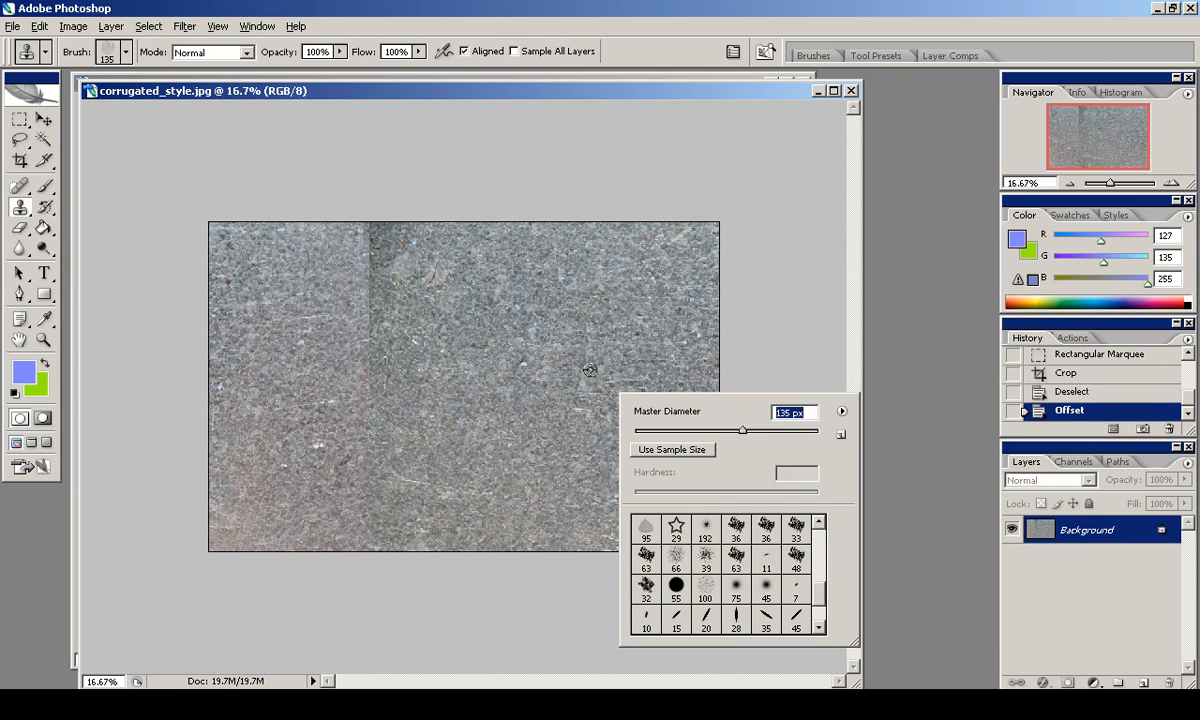
key("Return")
left_click_drag(371, 250, 372, 283)
right_click(572, 334)
left_click_drag(695, 371, 710, 371)
key("Return")
left_click_drag(372, 240, 355, 428)
Set the Clone Stamp brush to 455 px and even out the discoloured lower-left area of the metal photo.
left_click(1171, 184)
left_click_drag(268, 484, 222, 490)
right_click(479, 389)
left_click_drag(629, 428, 642, 427)
key("Return")
left_click_drag(284, 541, 242, 414)
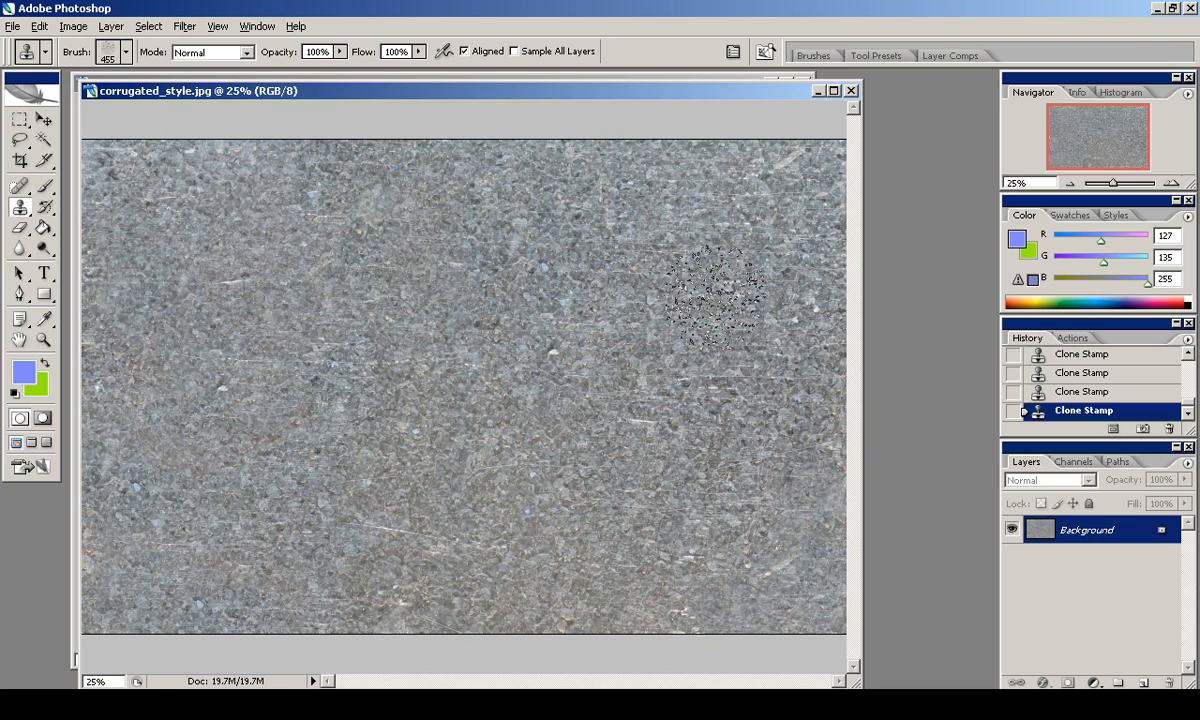
Repeat the horizontal offset and clone metal texture down along the remaining vertical transition.
key("ctrl+f")
left_click(328, 187)
left_click(330, 254)
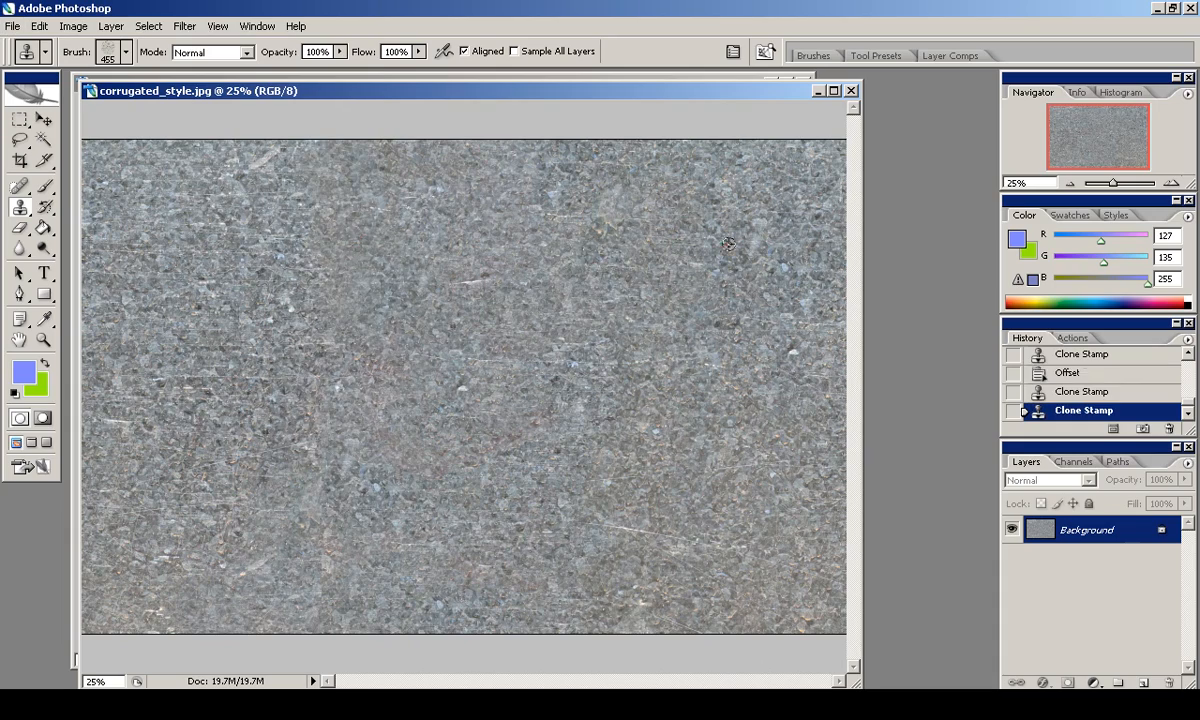
left_click(345, 350)
left_click(325, 430)
left_click(322, 492)
left_click(285, 550)
Offset the metal photo 300 pixels down and 0 pixels horizontally, with wrap around.
left_click(184, 26)
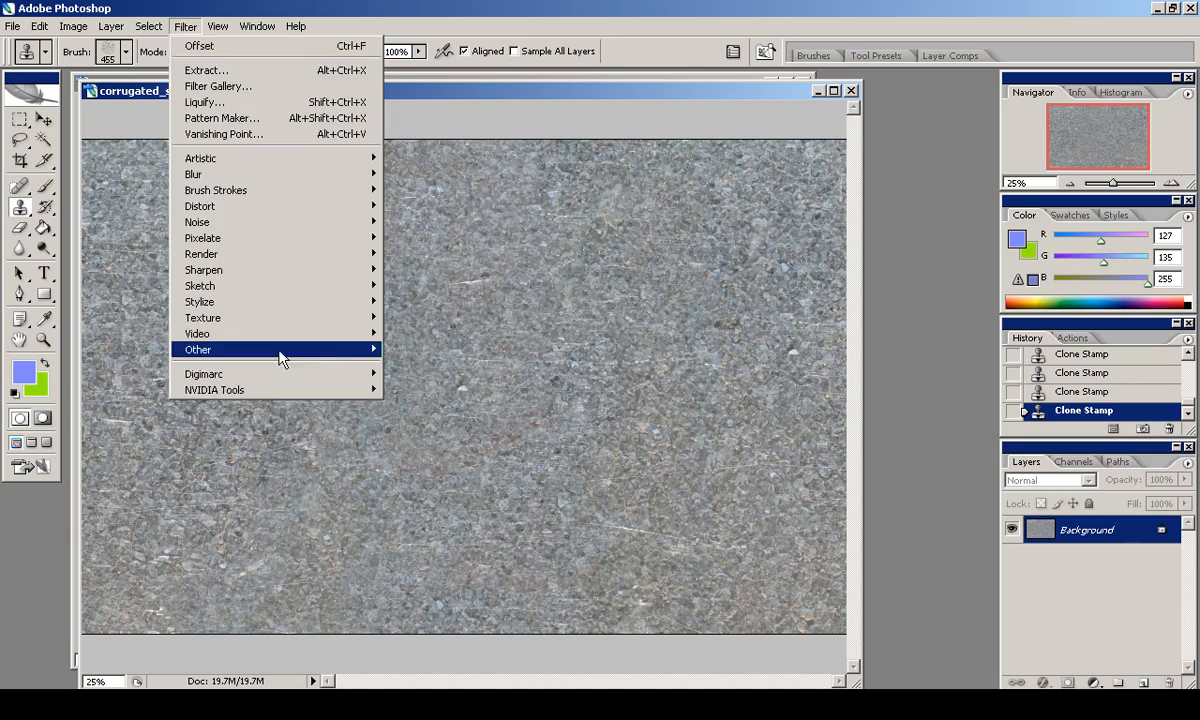
mouse_move(279, 351)
left_click(395, 435)
mouse_move(840, 338)
left_mouse_down()
mouse_move(865, 342)
mouse_move(790, 340)
mouse_move(848, 343)
left_mouse_up()
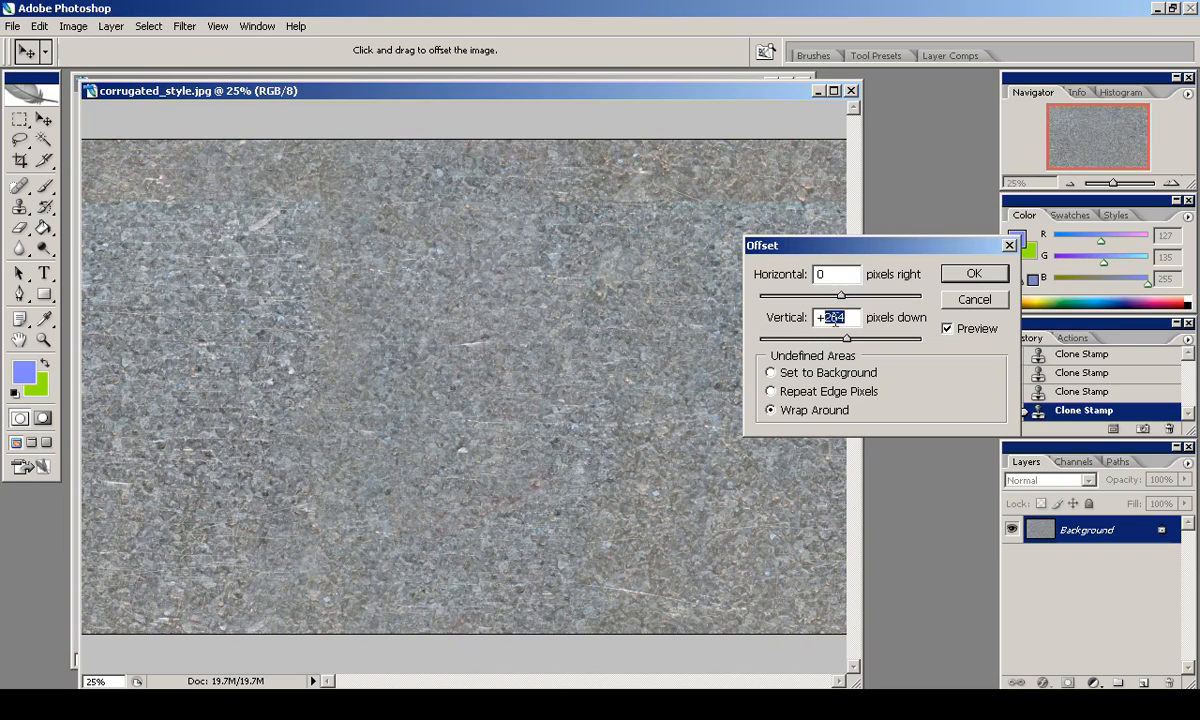
type("100")
type("300")
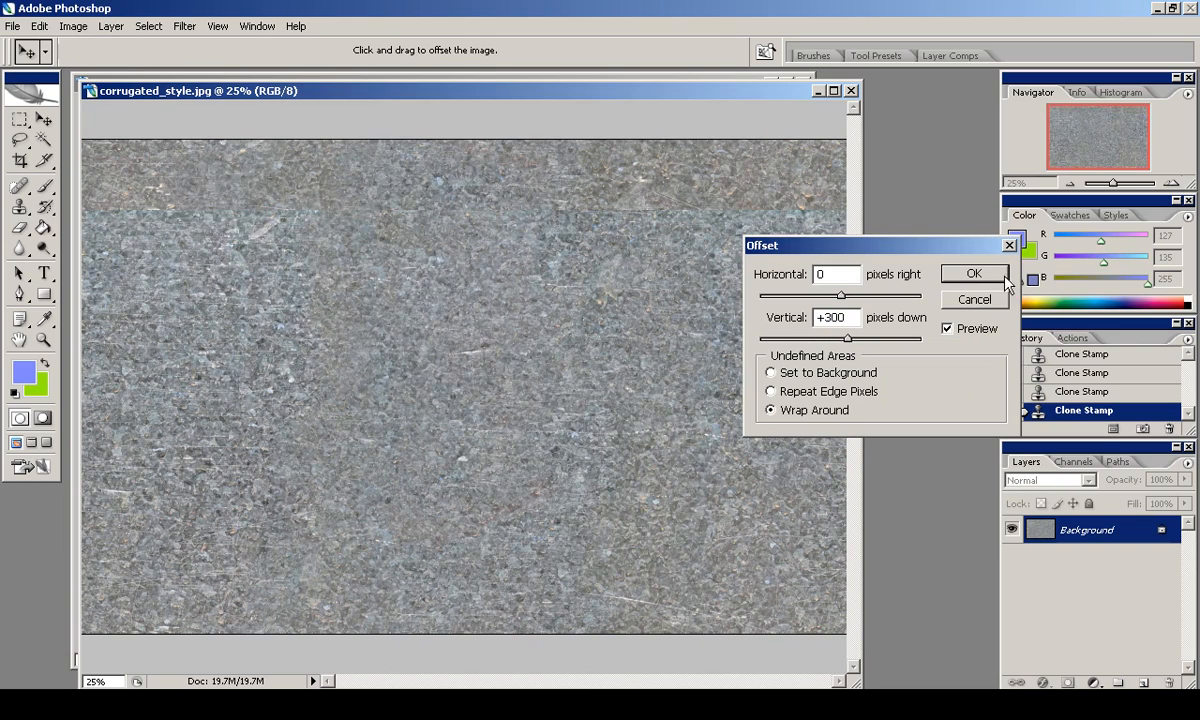
left_click(991, 273)
Clone metal texture over the horizontal seam near the photo's upper edge with a 196 px brush.
right_click(452, 342)
left_click_drag(631, 384, 610, 385)
left_click(572, 222)
left_click_drag(571, 221, 808, 207)
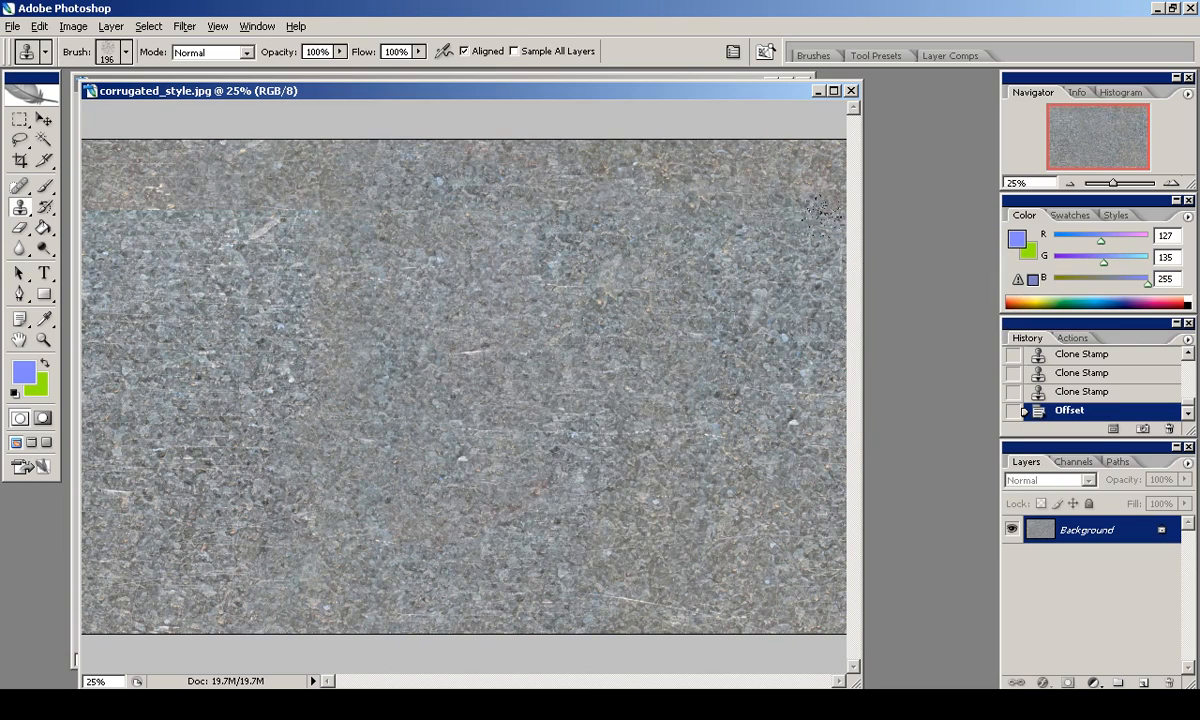
left_click_drag(320, 205, 160, 212)
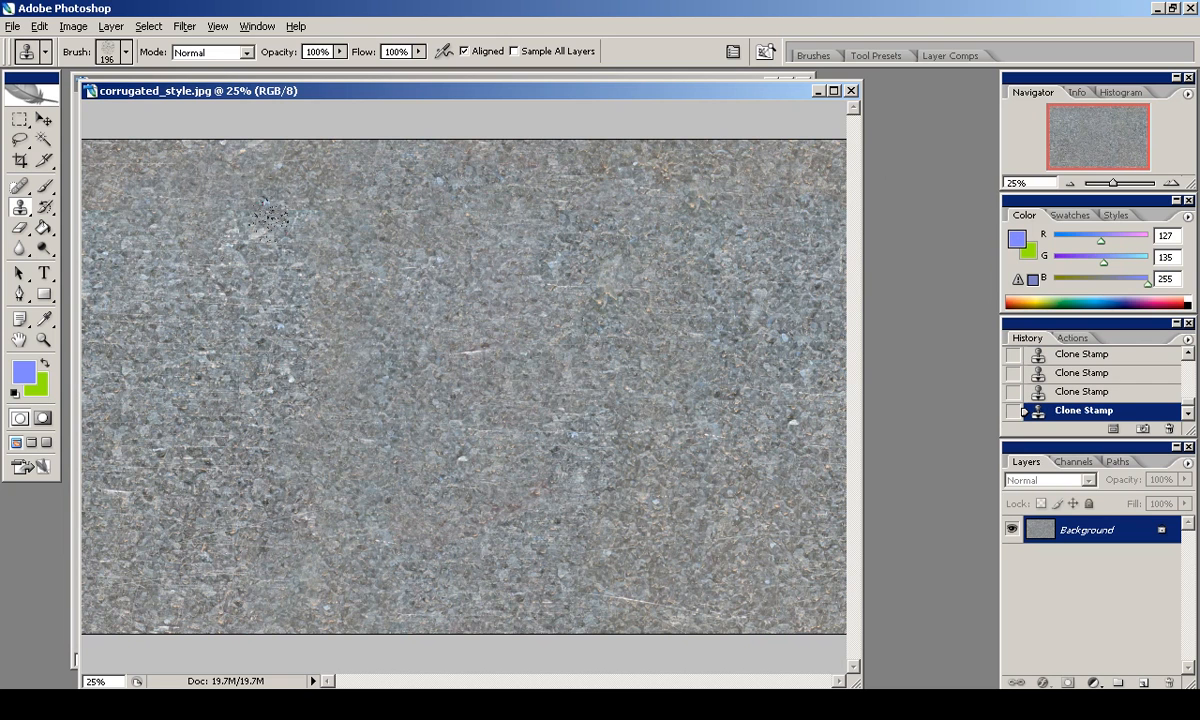
Copy the whole metal photo into sheetMetalNor.png and scale it proportionally to the height of the upper striped area, against the upper-left corner.
key("ctrl+a")
key("ctrl+c")
left_click(715, 79)
key("ctrl+v")
key("ctrl+t")
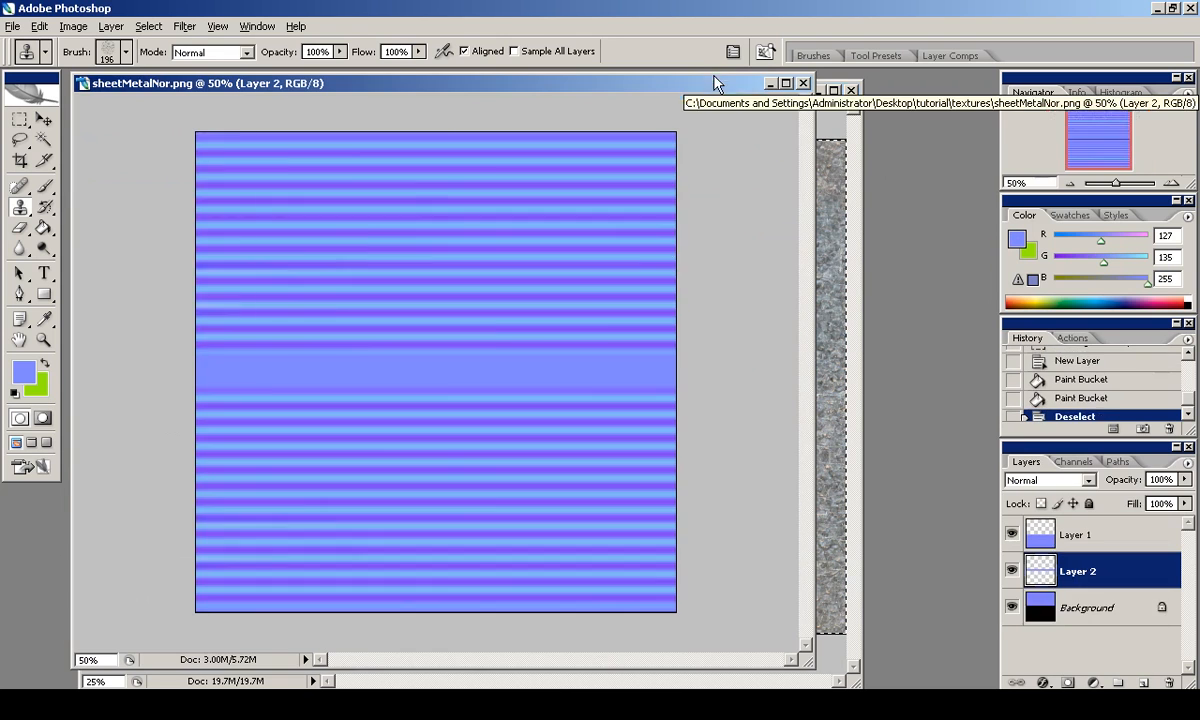
left_click_drag(195, 132, 554, 352, "shift")
left_click(735, 52)
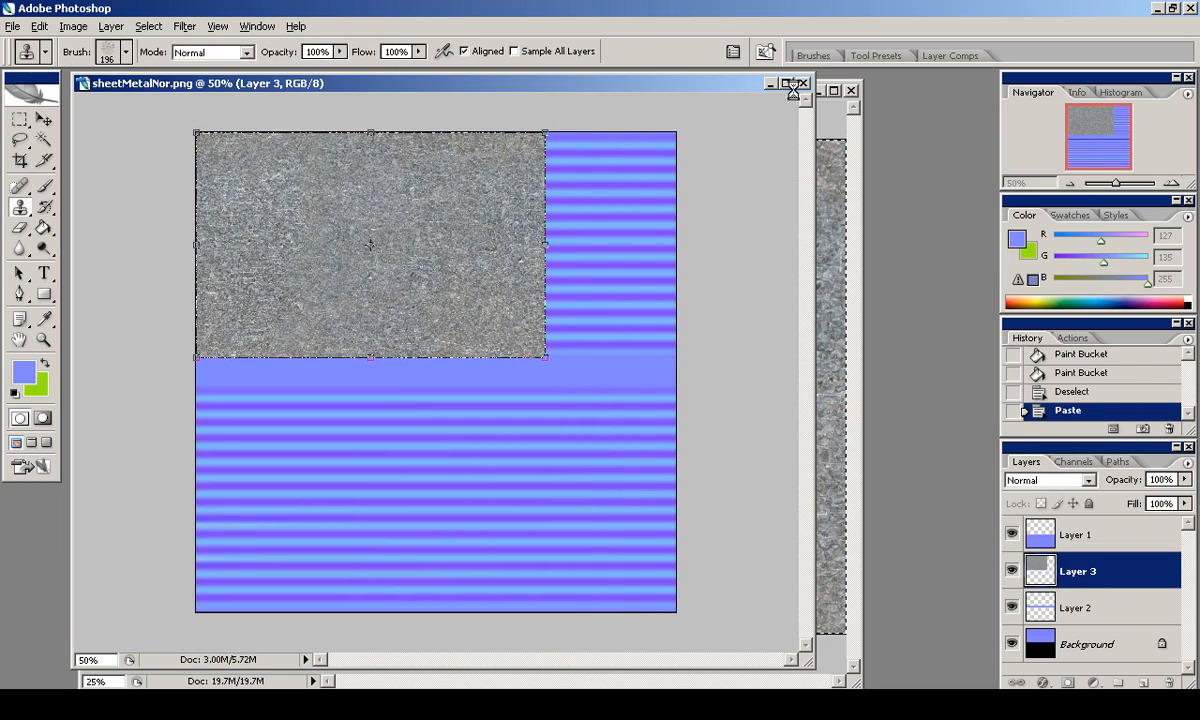
Duplicate the pasted metal layer and merge the copy down onto it.
key("ctrl+plus")
key("ctrl+plus")
left_click_drag(1088, 126, 1060, 92)
left_click(1067, 184)
left_click(1067, 184)
key("v")
left_click_drag(456, 232, 447, 240)
left_click_drag(1044, 571, 1144, 682)
key("ctrl+e")
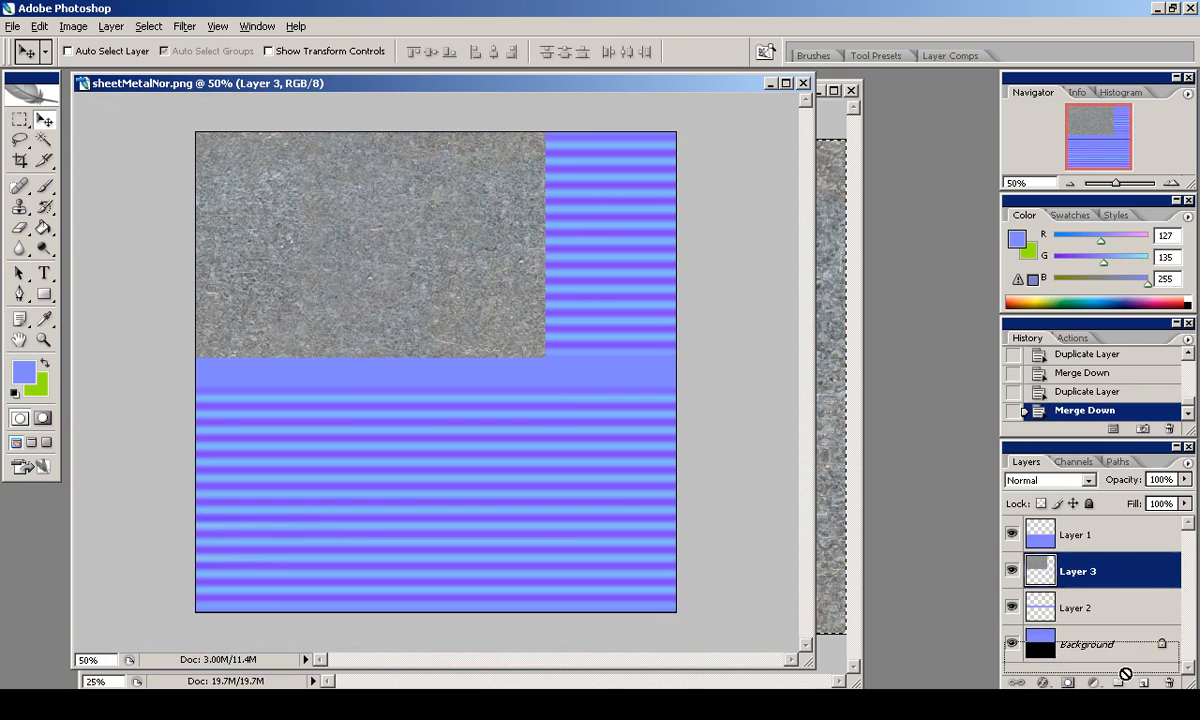
Duplicate the metal layer again and move the copy sideways to cover the rest of the upper striped area.
left_click_drag(1044, 571, 1144, 682)
mouse_move(445, 286)
left_mouse_down()
mouse_move(578, 288)
mouse_move(543, 263)
left_mouse_up()
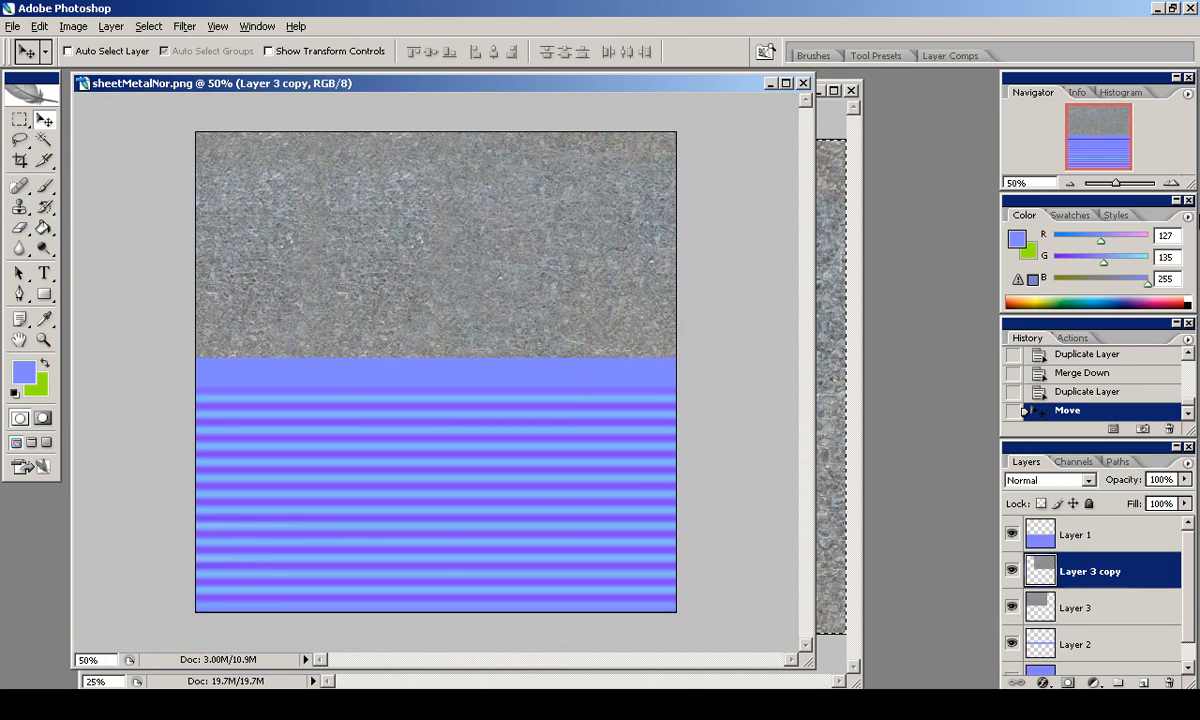
key("ctrl+plus")
key("ctrl+plus")
key("s")
key("e")
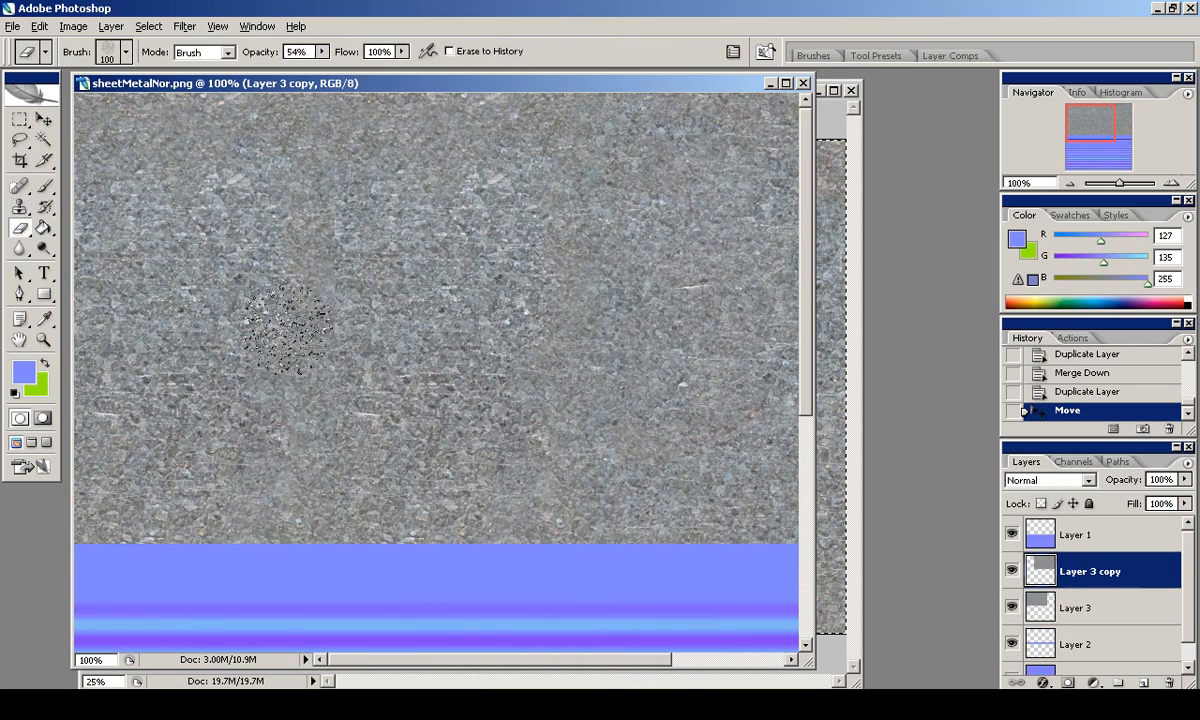
Try erasing the metal copy where it overlaps the original, and undo the eraser strokes.
mouse_move(310, 370)
left_mouse_down()
mouse_move(335, 150)
mouse_move(360, 390)
left_mouse_up()
mouse_move(380, 300)
left_mouse_down()
mouse_move(420, 520)
mouse_move(520, 150)
left_mouse_up()
left_click_drag(445, 300, 395, 172)
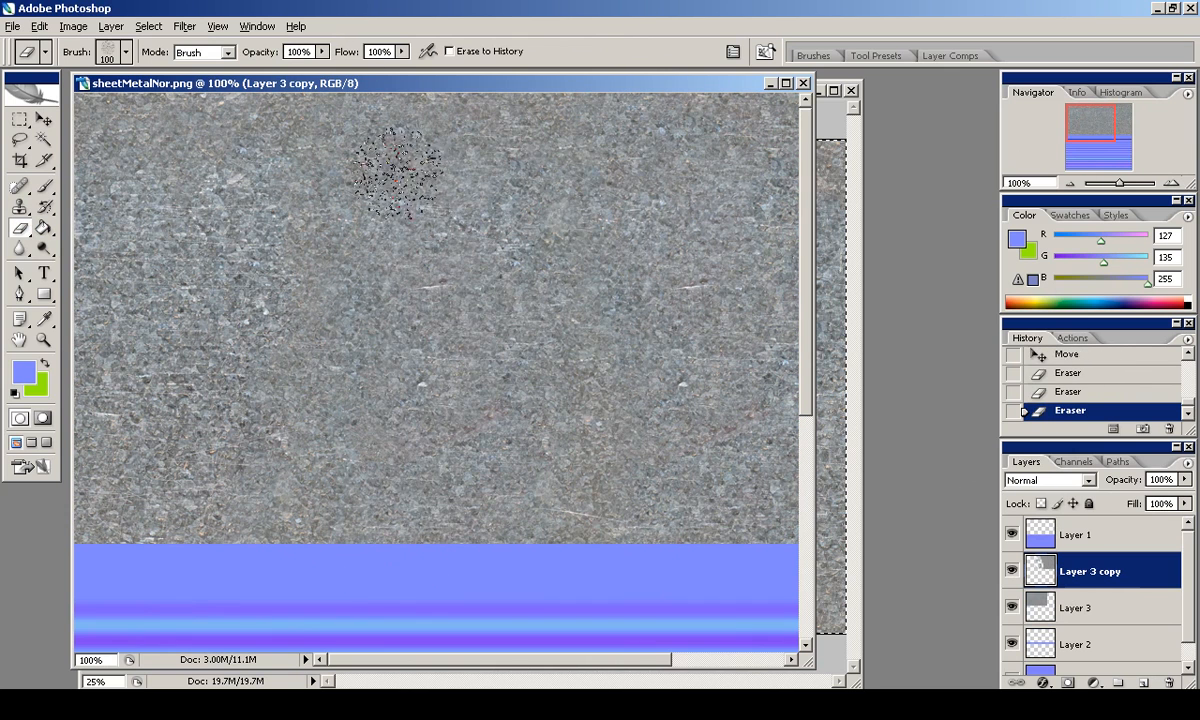
left_click(1012, 577)
key("ctrl+alt+z")
key("ctrl+alt+z")
key("ctrl+alt+z")
Erase the metal copy's overlapping edge to blend it, and merge the copy down into Layer 3.
left_click_drag(318, 472, 372, 518)
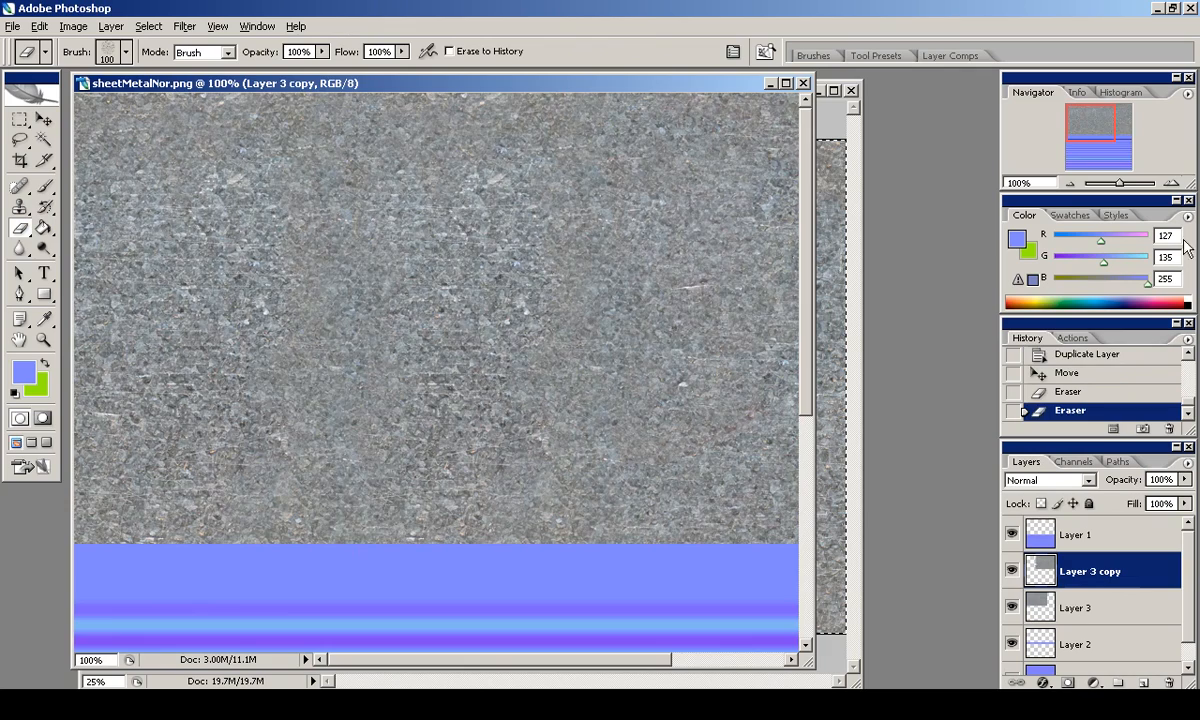
double_click(1070, 184)
double_click(1171, 184)
left_click(1109, 121)
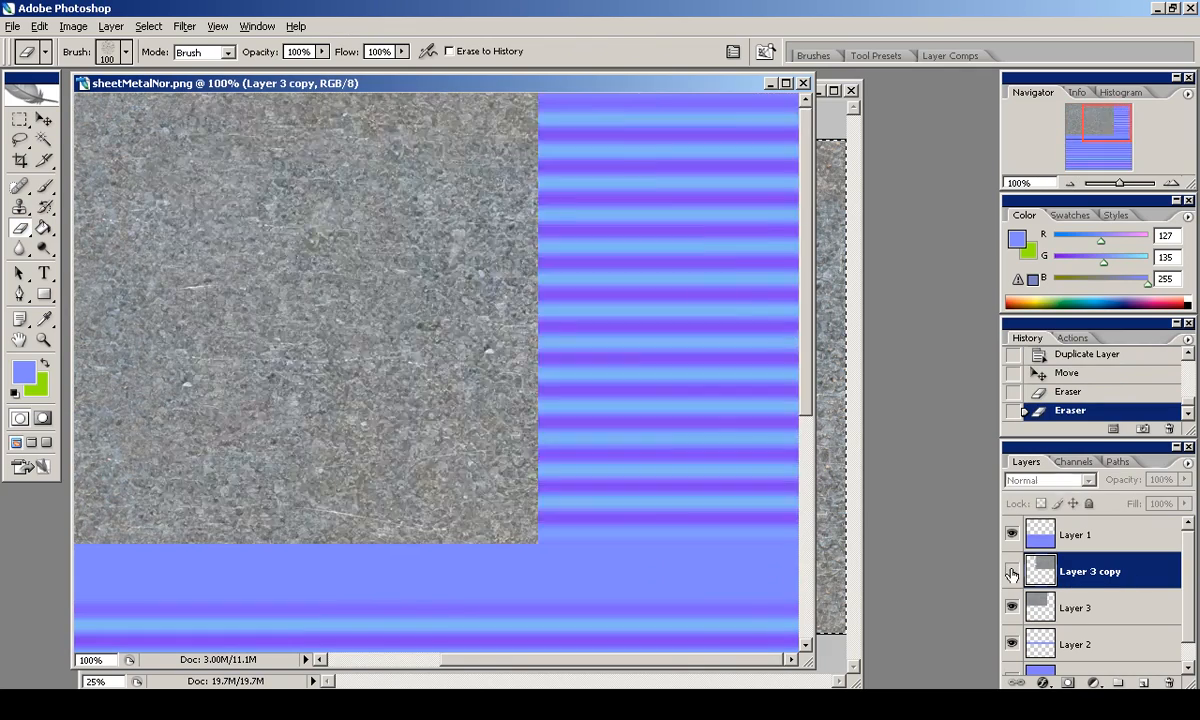
key("ctrl+e")
Duplicate the merged metal layer, move the copy above Layer 1, and place it over the lower striped area against the image's lower edge.
left_click_drag(1090, 572, 1144, 682)
left_click_drag(1103, 129, 1103, 152)
key("v")
left_click_drag(430, 160, 430, 540)
double_click(1070, 184)
left_click_drag(628, 340, 628, 358)
left_click_drag(1065, 571, 1065, 524)
left_click_drag(630, 348, 639, 379)
Rotate the lower metal copy by 180 degrees.
left_click(1040, 535, "ctrl")
left_click(22, 120)
key("ctrl+d")
key("ctrl+t")
left_click_drag(735, 545, 175, 460, "shift")
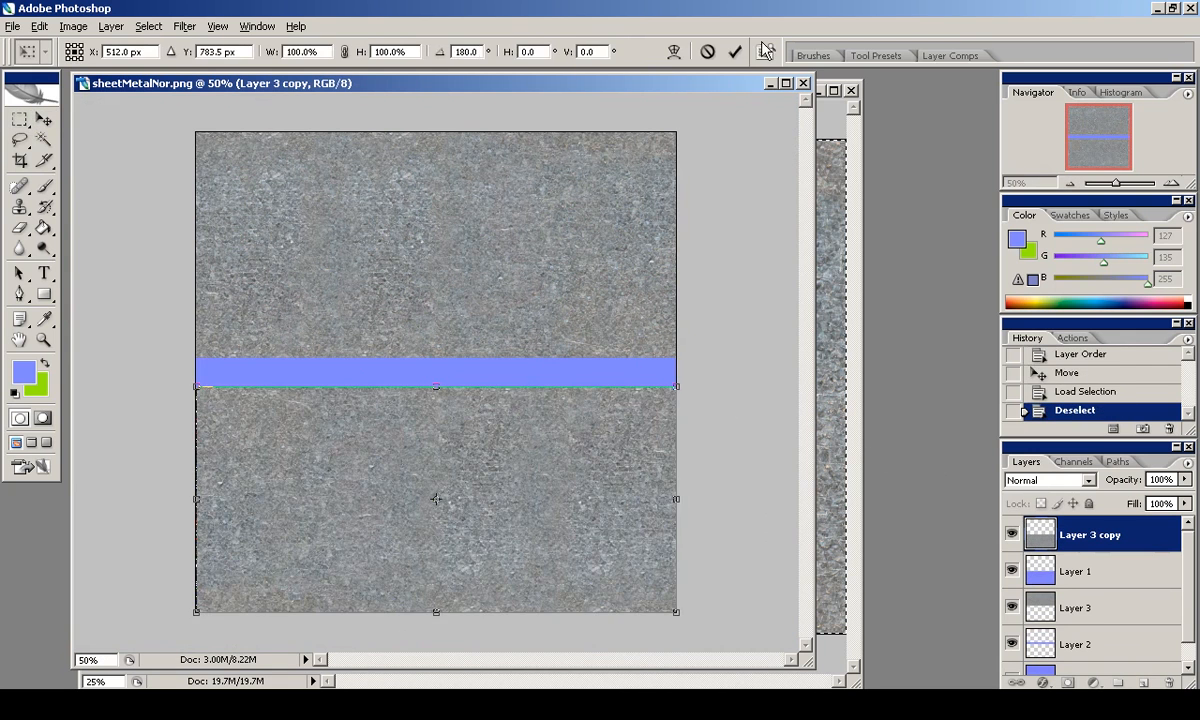
key("Return")
Examine the rotated sheet's edge along the blue band with its layer shown and hidden.
key("v")
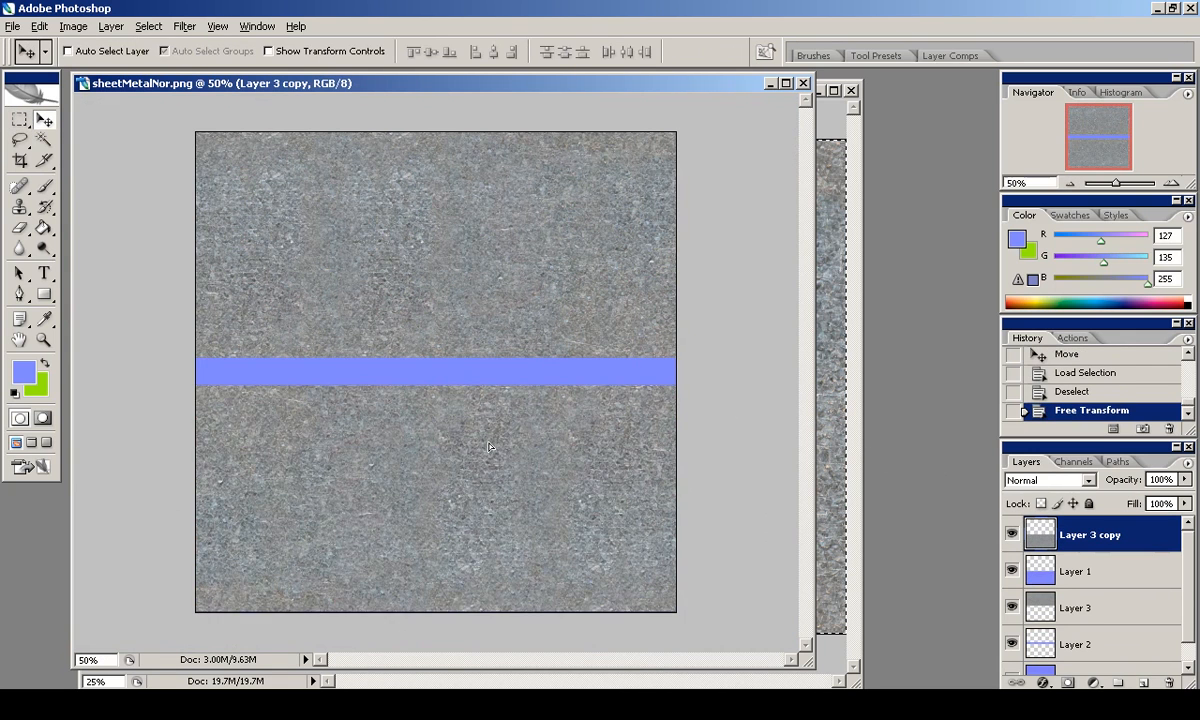
left_click(1171, 183)
left_click(1171, 183)
left_click_drag(1112, 141, 1127, 141)
left_click(1013, 534)
left_click(1013, 534)
left_click(1070, 184)
left_click(1070, 184)
Load the lower metal layer's outline as a selection and set up the Clone Stamp with a 66 px brush.
left_click(1040, 534, "ctrl")
left_click(18, 206)
left_click(1171, 183)
left_click(1171, 183)
left_click_drag(1104, 138, 1109, 152)
right_click(524, 422)
mouse_move(699, 460)
left_mouse_down()
mouse_move(642, 460)
mouse_move(668, 482)
left_mouse_up()
left_click(1070, 184)
Clone metal texture over the repeating marks and spots across the lower sheet.
left_click(527, 405, "alt")
left_click(347, 534)
left_click(236, 590)
left_click_drag(125, 590, 240, 606)
left_click_drag(226, 556, 155, 558)
left_click_drag(172, 396, 249, 409)
left_click_drag(587, 572, 500, 590)
left_click_drag(628, 414, 697, 478)
left_click(1171, 183)
mouse_move(1100, 125)
left_mouse_down()
mouse_move(991, 227)
mouse_move(1078, 127)
left_mouse_up()
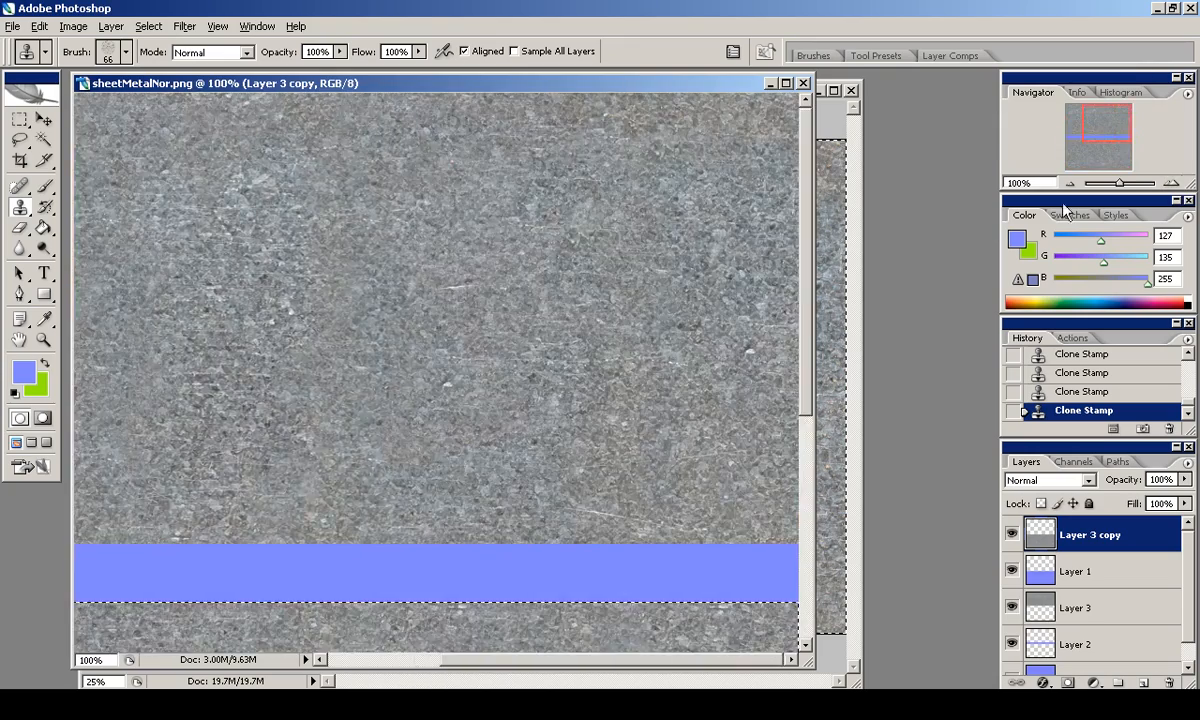
Close corrugated_style.jpg and clear the selection in sheetMetalNor.png.
left_click(1070, 184)
left_click(848, 95)
left_click(851, 90)
left_click(600, 288)
key("m")
key("ctrl+d")
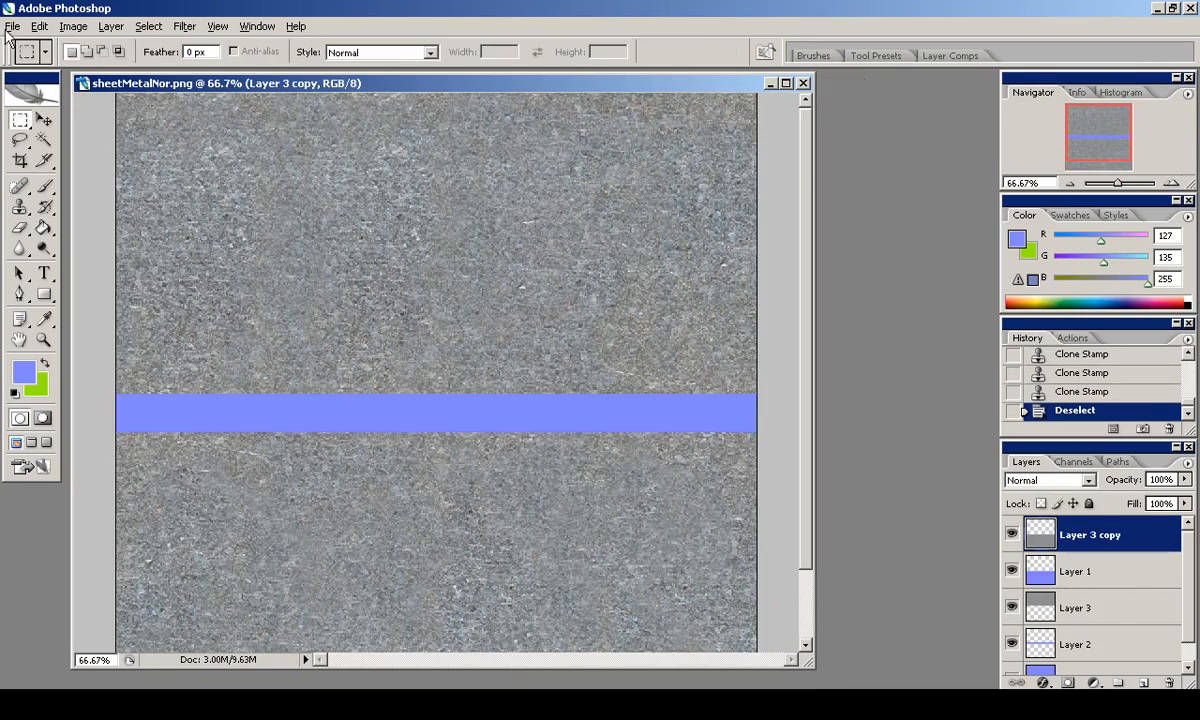
Open old_dirty_scraped.jpg from the metal_flat folder in texLib.
left_click(11, 28)
left_click(103, 62)
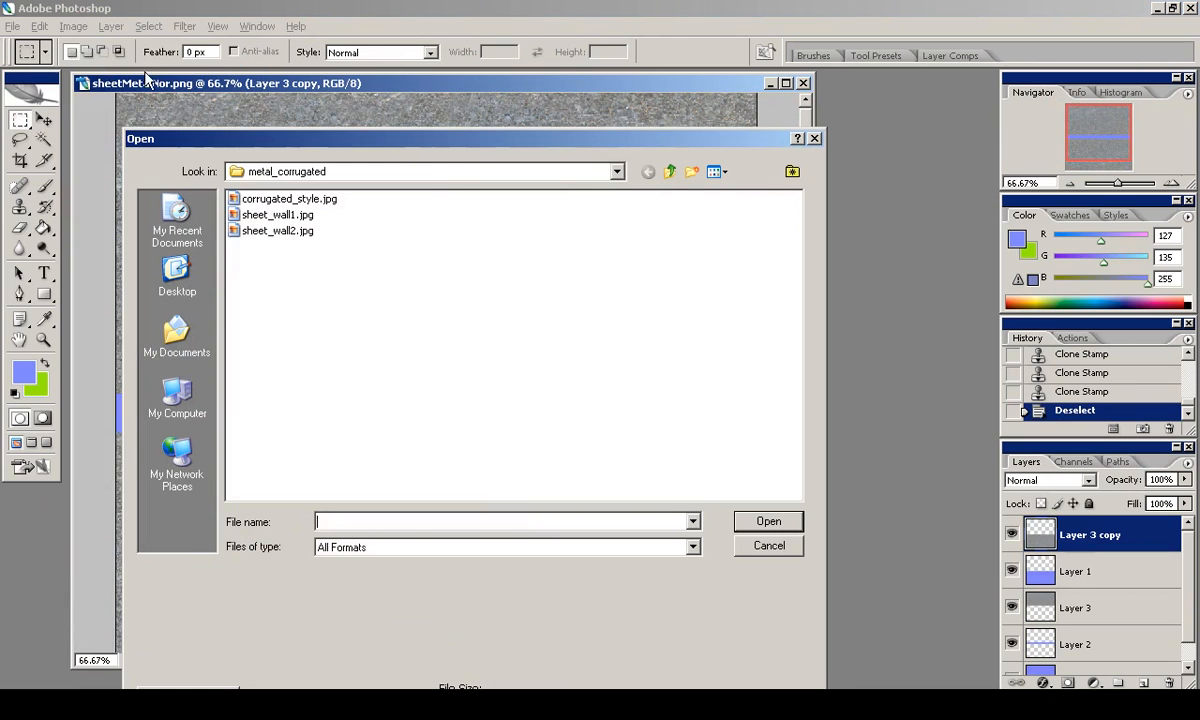
left_click(670, 172)
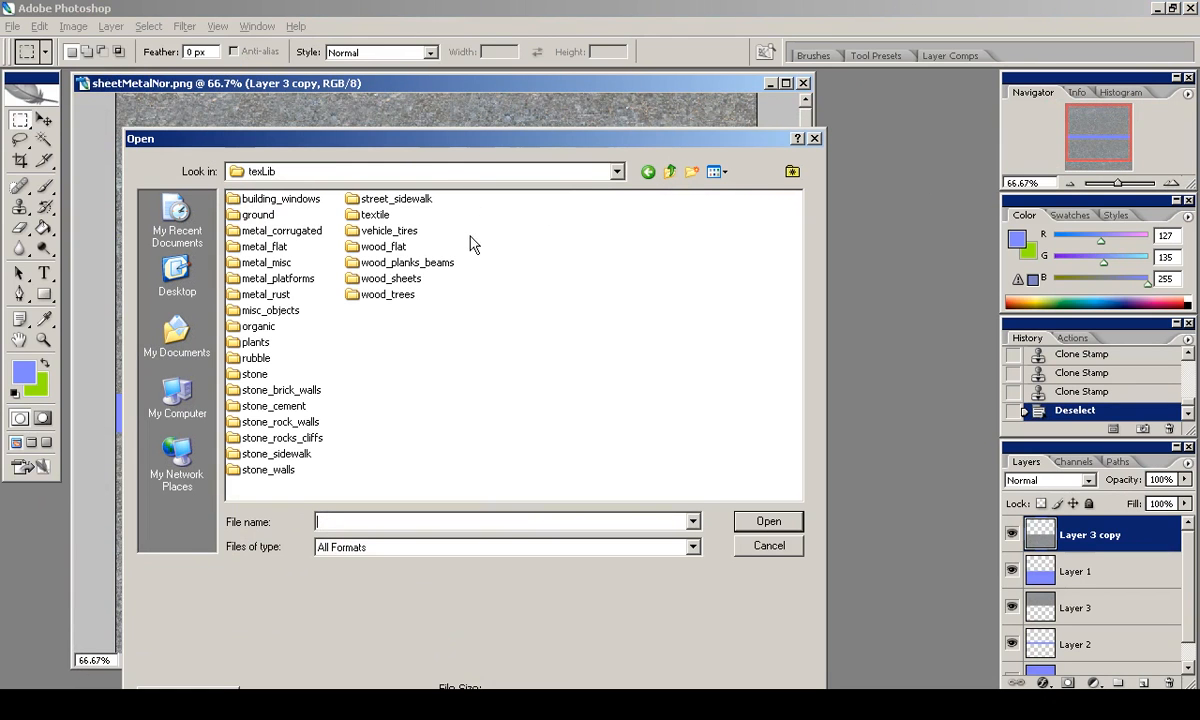
double_click(262, 246)
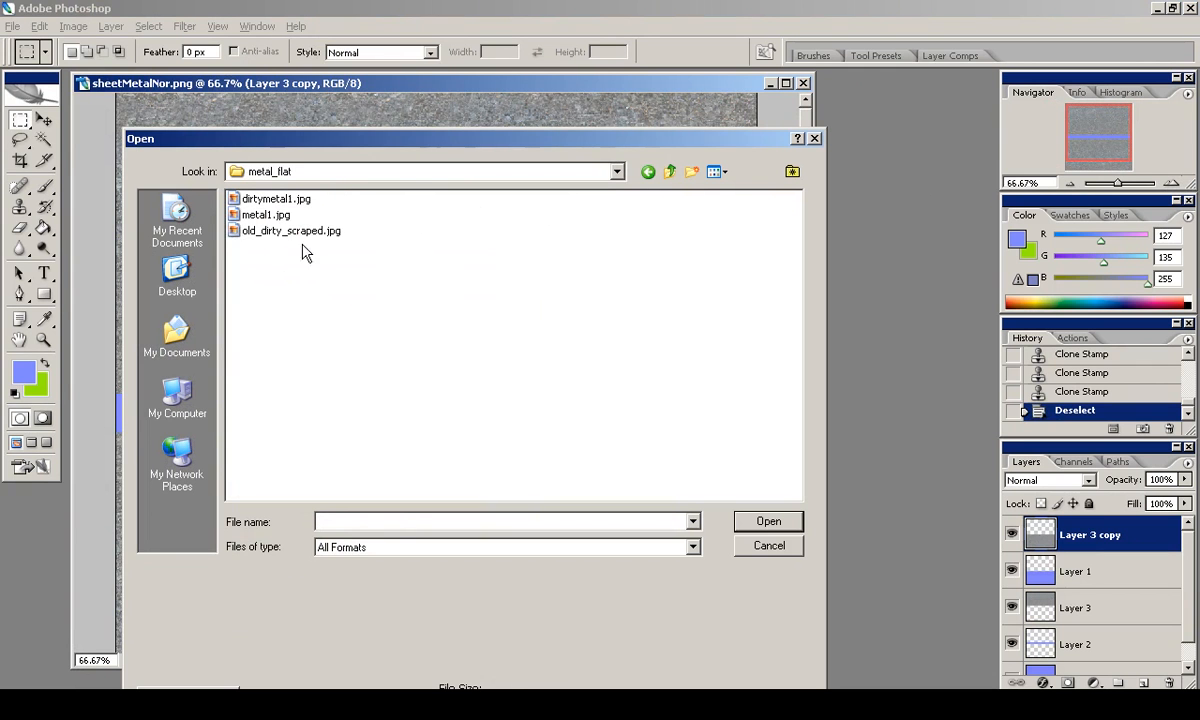
left_click(289, 232)
double_click(283, 240)
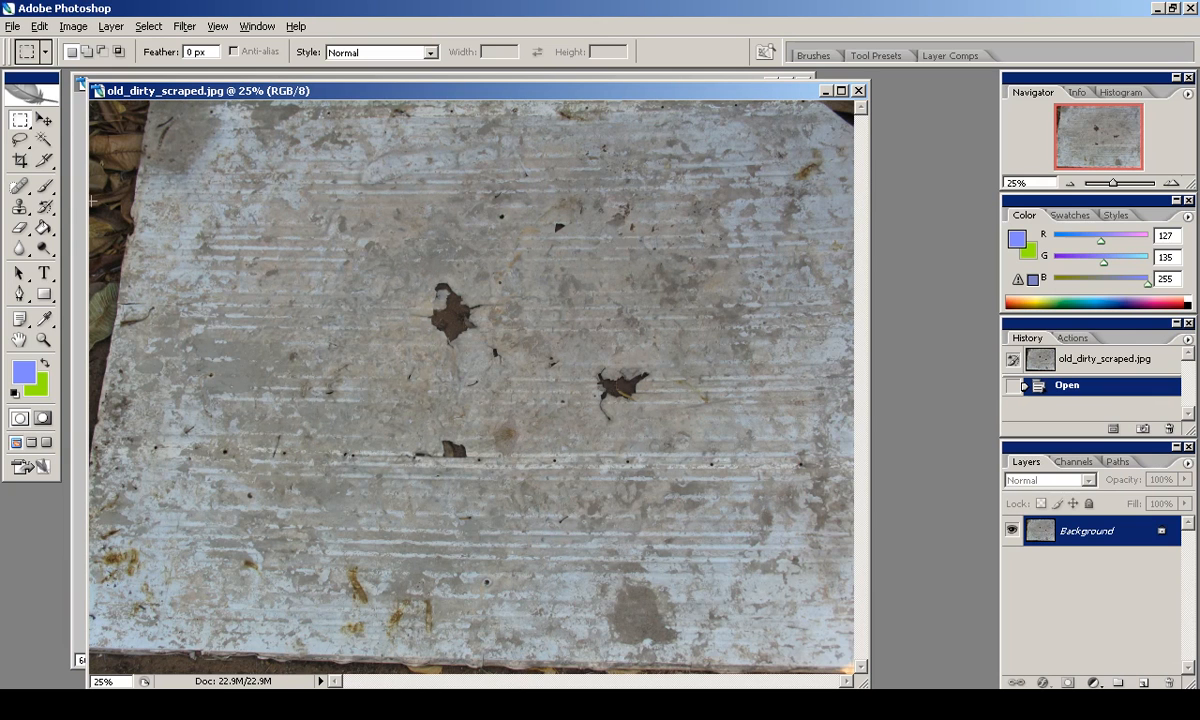
Copy the scraped metal photo and paste it into sheetMetalNor.png as a new layer above the metal sheets.
left_click_drag(866, 685, 919, 688)
left_click_drag(115, 263, 112, 102)
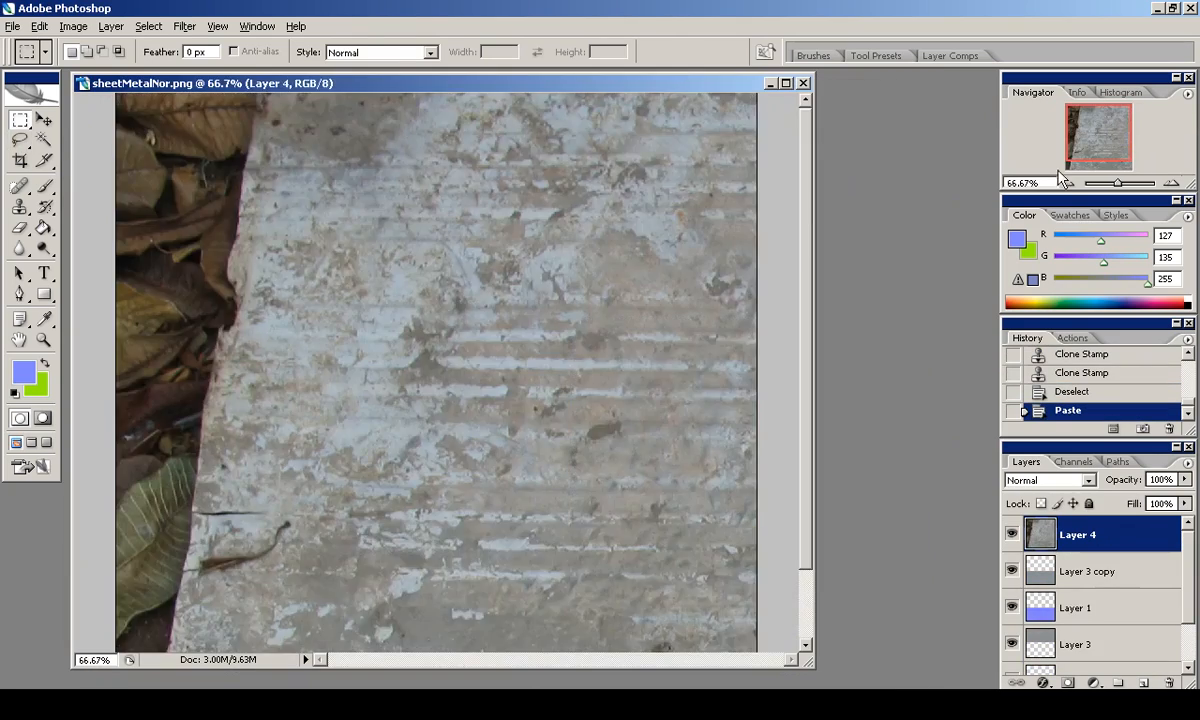
Scale the pasted scraped metal layer down to about 25% with Free Transform and position it over the lower metal sheet.
double_click(1069, 184)
key("ctrl+t")
left_click_drag(275, 212, 790, 556, "shift")
left_click_drag(720, 480, 388, 312)
left_click_drag(732, 576, 643, 520, "shift")
left_click_drag(228, 244, 362, 333, "shift")
left_click_drag(589, 404, 544, 426)
left_click_drag(317, 355, 335, 382)
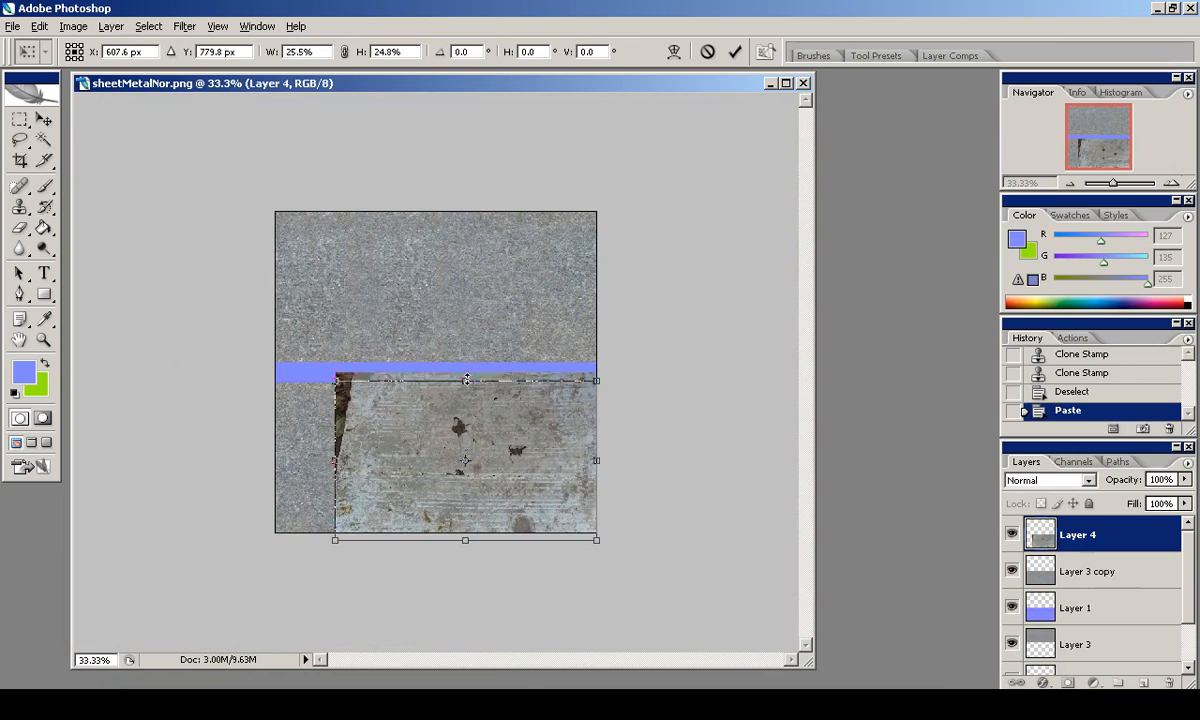
Apply the pasted concrete patch's transform and clone its texture over the uncovered strip on the left of the lower half.
left_click(735, 51)
left_click(1171, 183)
left_click(1171, 183)
left_click_drag(1121, 184, 1133, 188)
left_click(1071, 183)
left_click(1071, 183)
left_click(1071, 183)
left_click(19, 207)
left_click(1040, 534, "ctrl")
left_click_drag(431, 501, 130, 480)
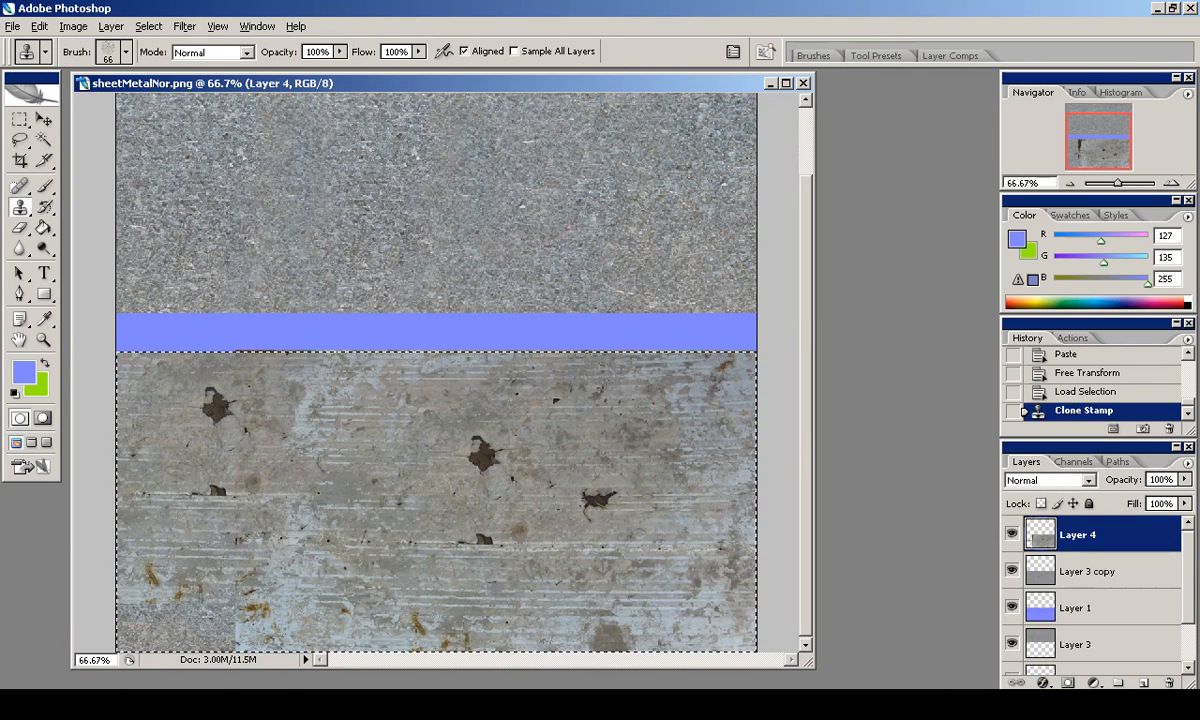
Clone over the lower-left corner and repeated dark holes on Layer 4, deselect, and compare the result with the layer hidden.
left_click_drag(120, 605, 235, 610)
mouse_move(120, 635)
left_mouse_down()
mouse_move(235, 638)
mouse_move(278, 612)
left_mouse_up()
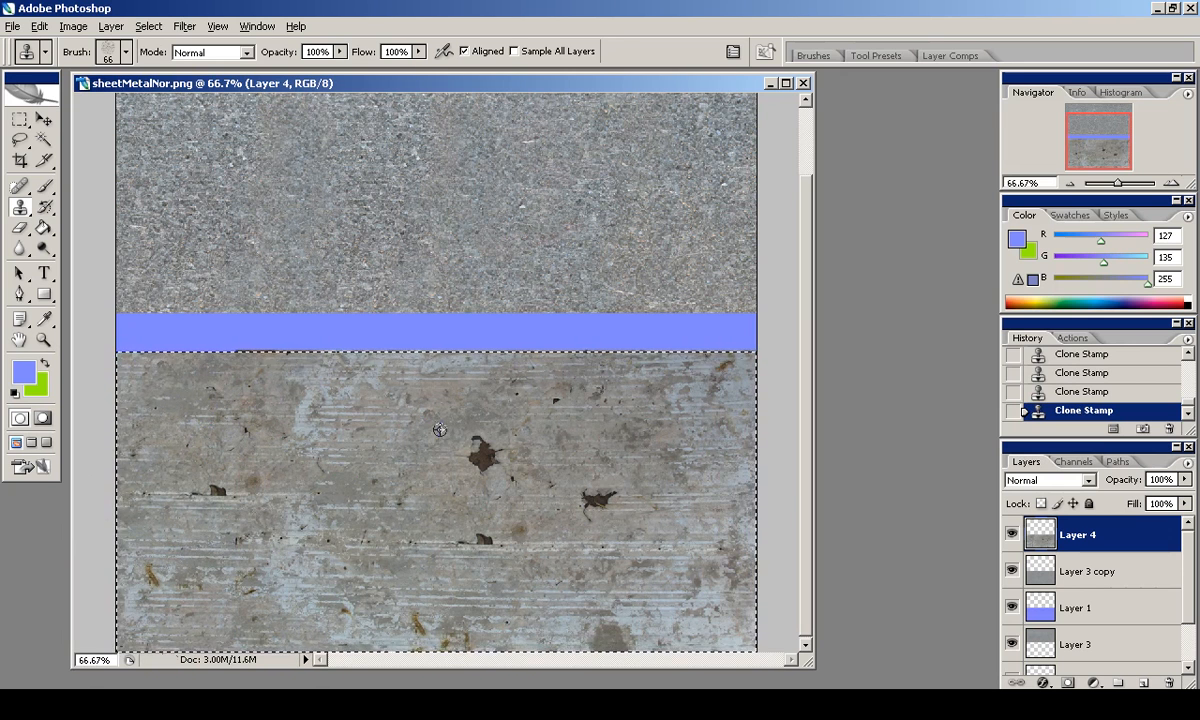
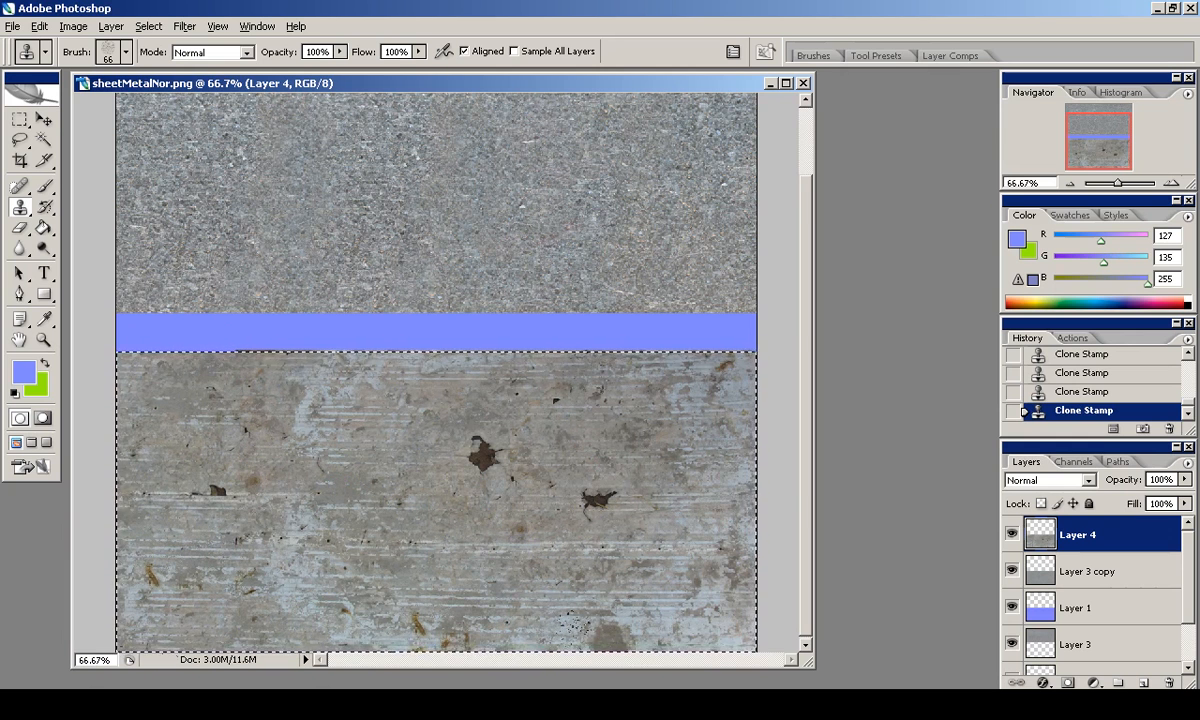
left_click(20, 120)
key("ctrl+d")
left_click(1011, 534)
left_click(1011, 534)
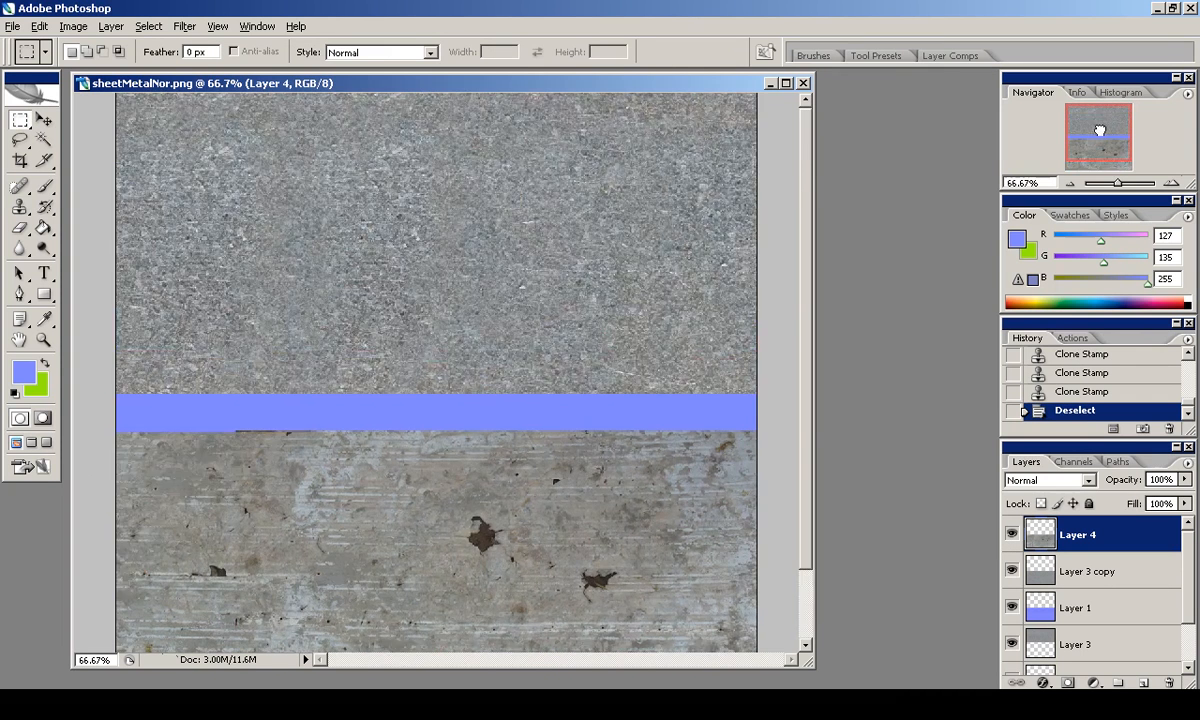
left_click(1012, 534)
left_click(1012, 534)
Try the darkening, lightening, Overlay and Soft Light blending modes on Layer 4 over the concrete base.
left_click(1047, 480)
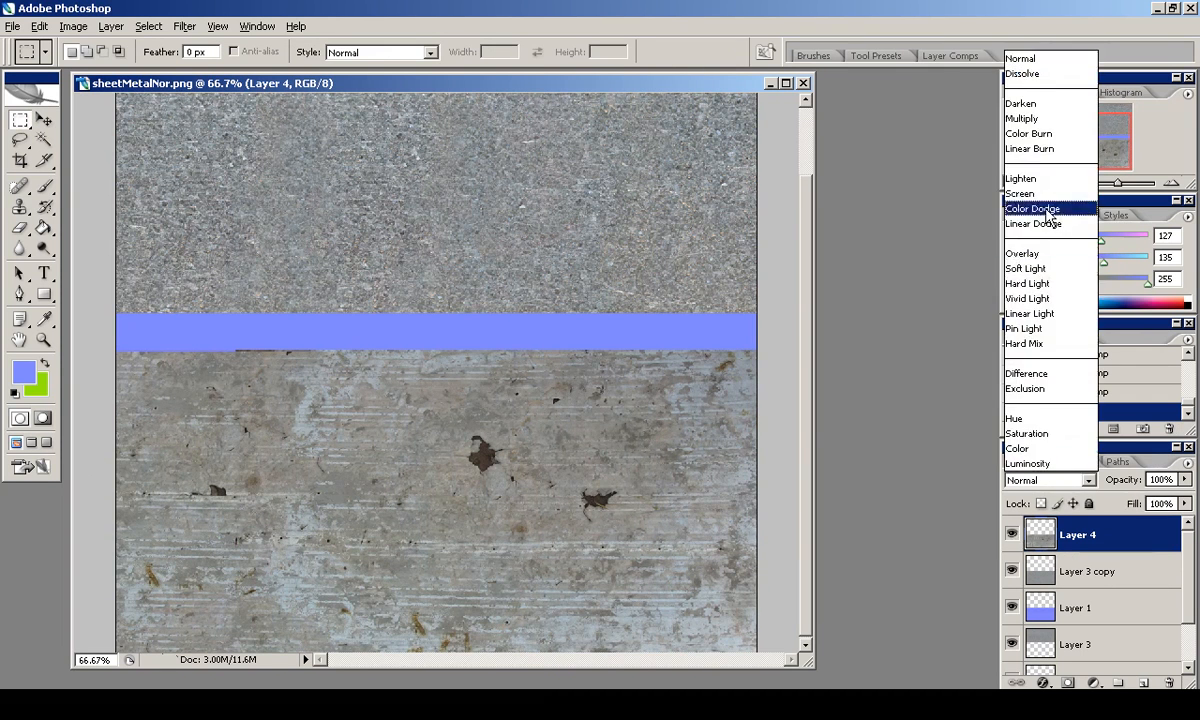
left_click(980, 142)
key("Down")
key("Down")
key("Down")
key("Down")
key("Down")
key("Down")
key("Down")
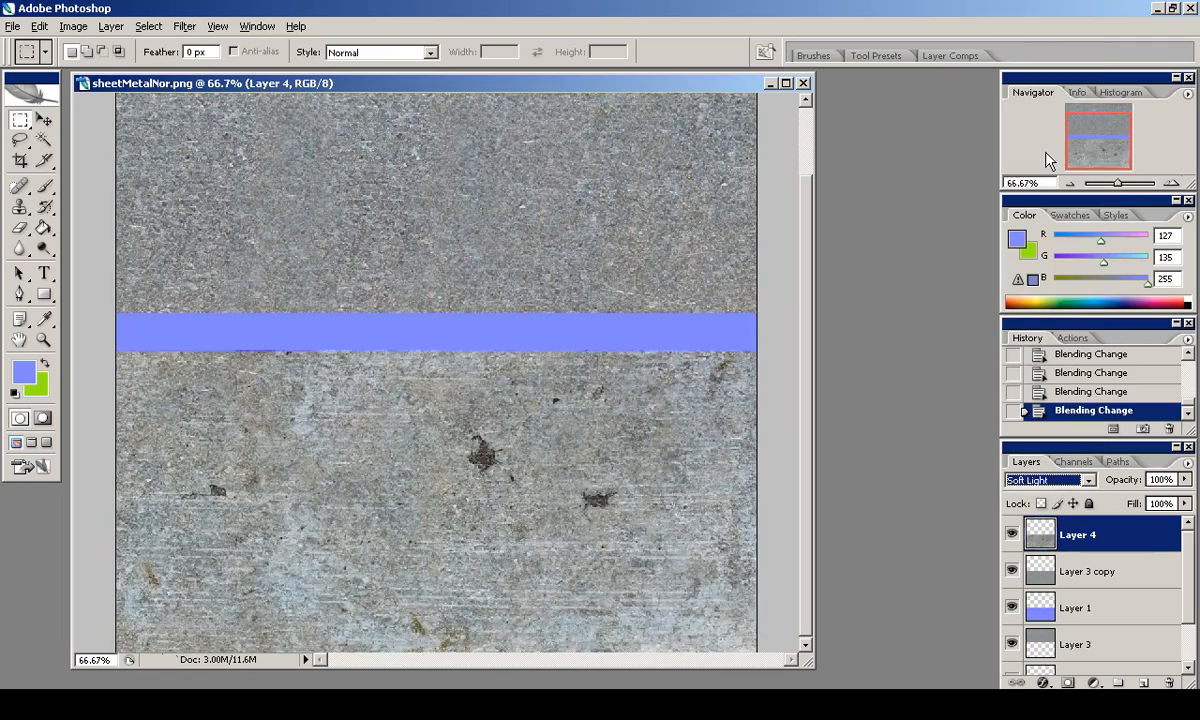
left_click(1172, 183)
left_click(1152, 162)
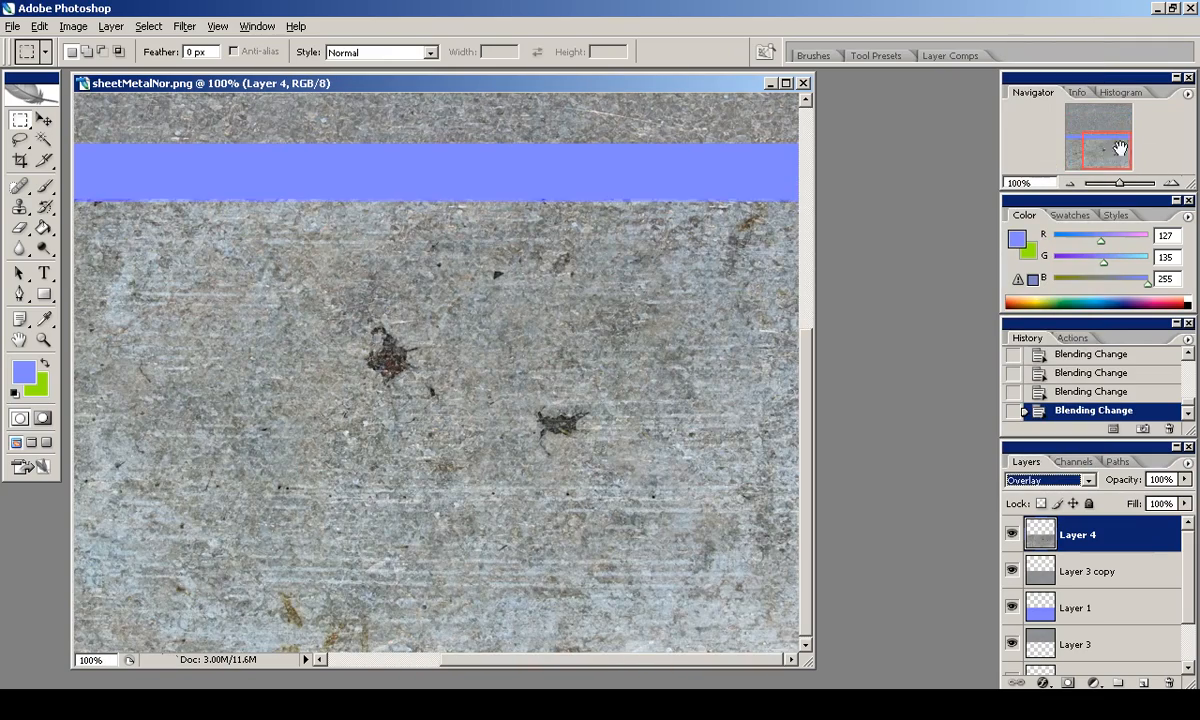
Set Layer 4's blending mode to Hard Light, keeping its fill at 100%.
left_click(1068, 480)
left_click(1045, 278)
key("Down")
key("Up")
mouse_move(1133, 504)
left_mouse_down()
mouse_move(987, 494)
mouse_move(1120, 490)
left_mouse_up()
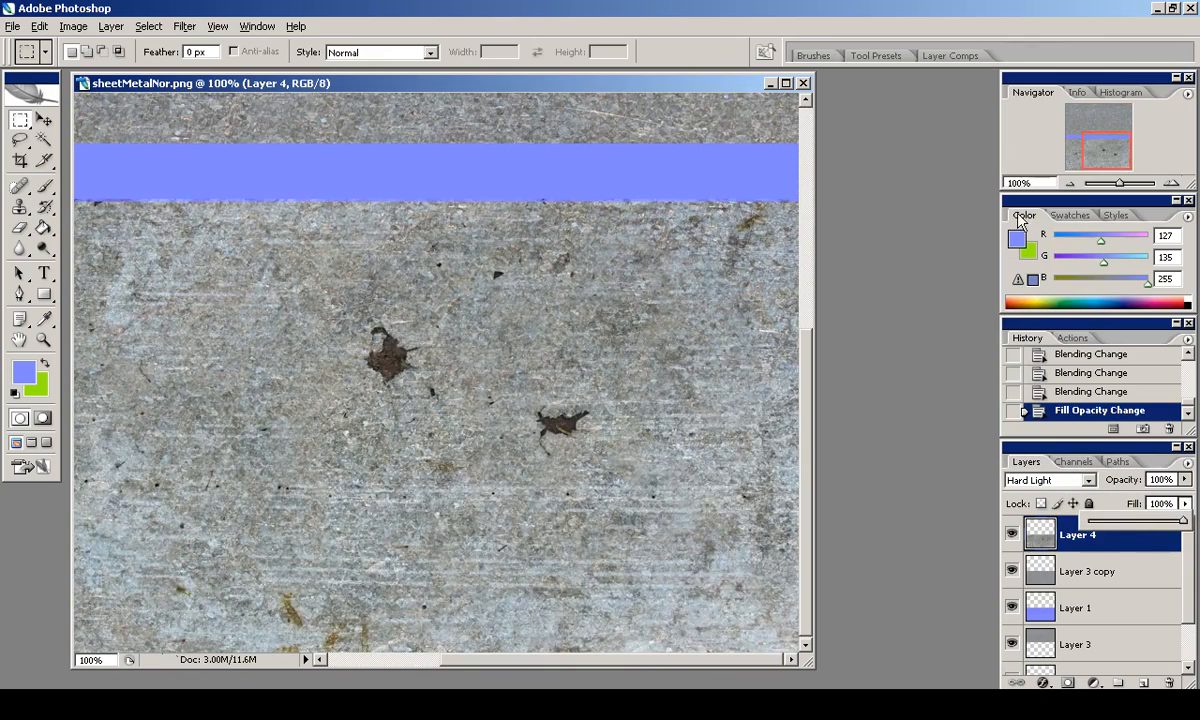
left_click(1069, 147)
left_click(1068, 184)
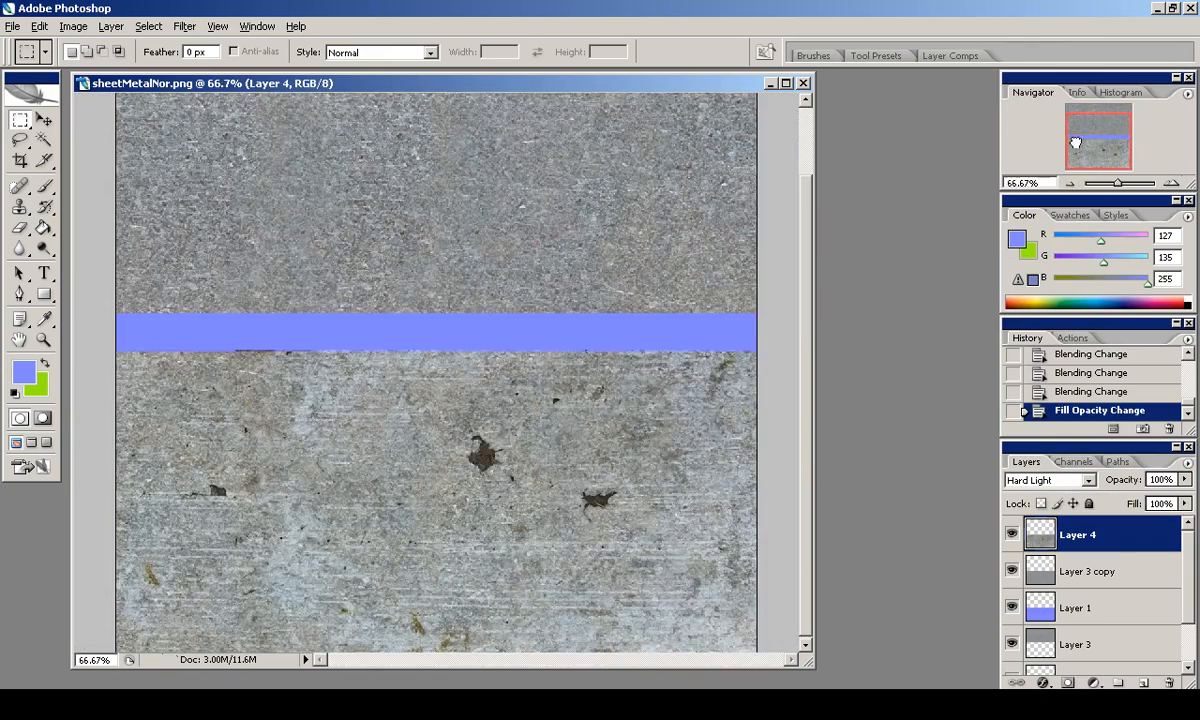
left_click(1068, 184)
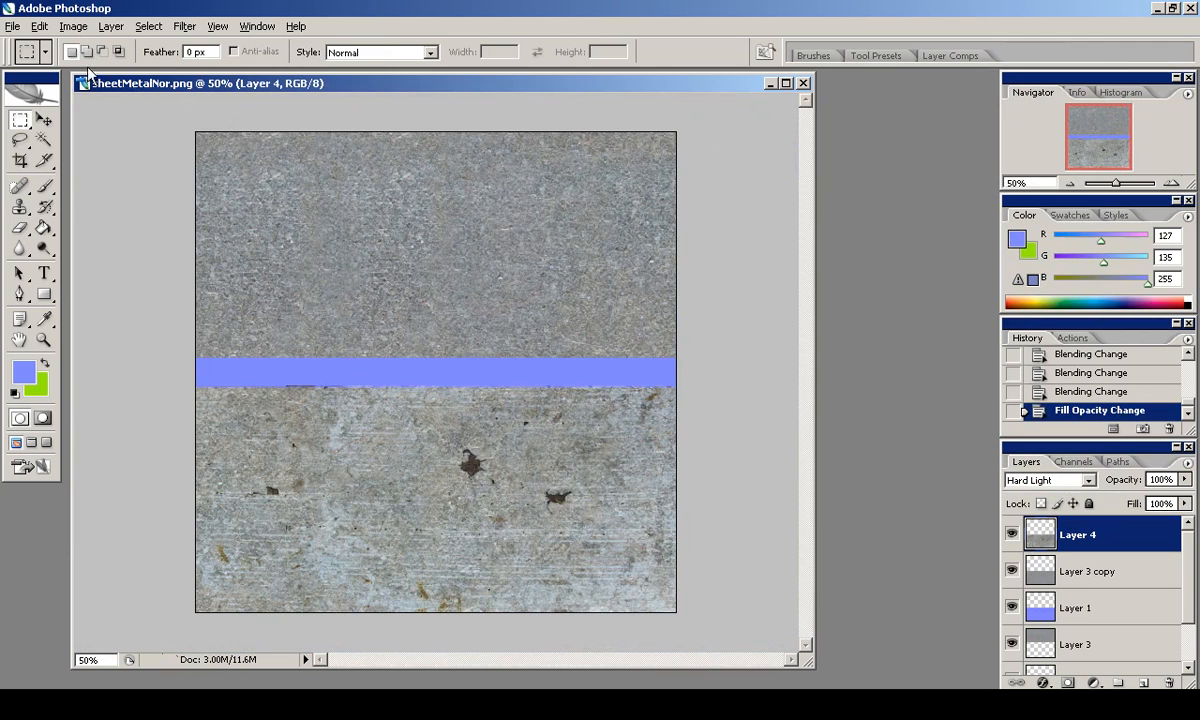
Save the layered color texture as the Photoshop document sheetMetalCol.psd.
left_click(12, 26)
left_click(40, 203)
left_click(376, 466)
type("Col")
left_click(743, 476)
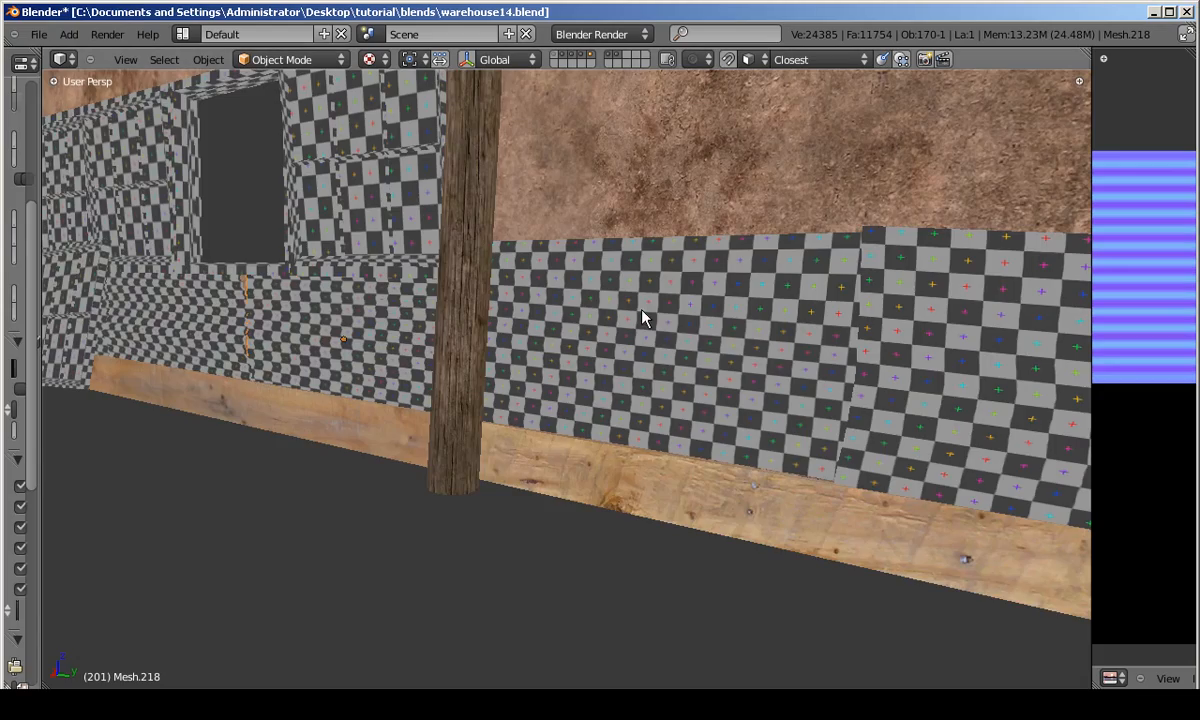
Switch to Blender, isolate the corrugated panel in local view and add a Sun lamp.
middle_click_drag(691, 308, 581, 396)
scroll(583, 395, "up", 3)
key("KP_Divide")
key("KP_7")
scroll(959, 401, "down", 4)
key("shift+a")
mouse_move(575, 533)
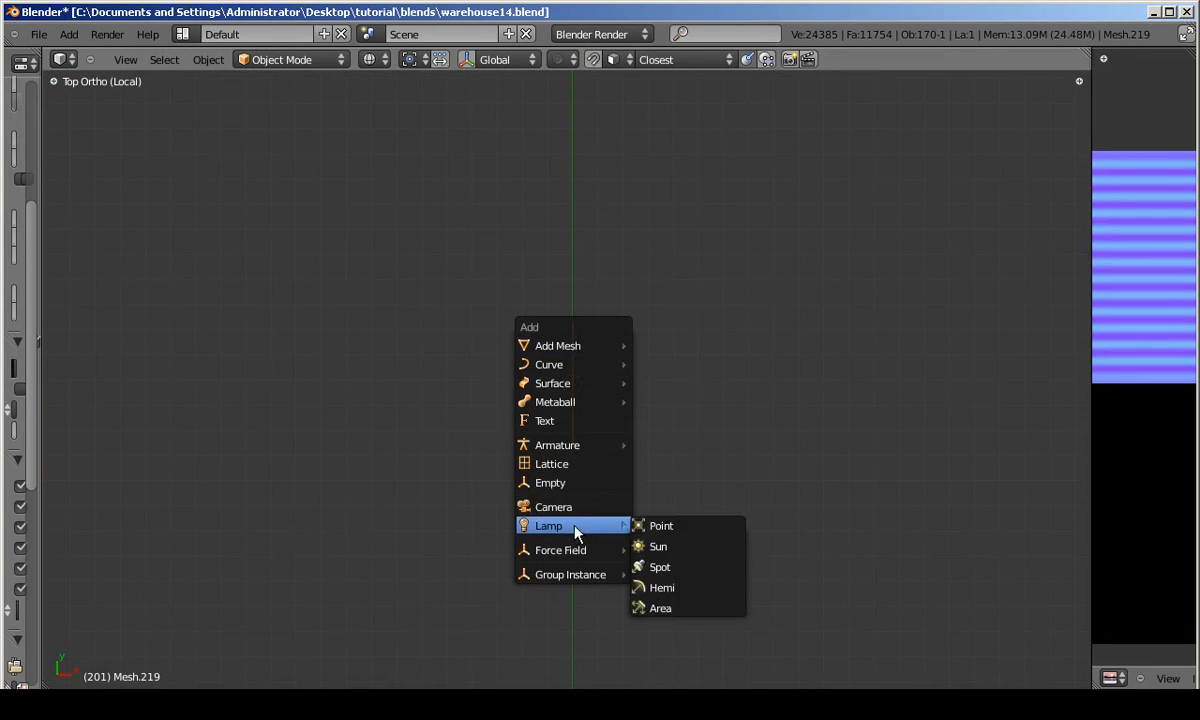
left_click(658, 546)
Move the Sun lamp above the panel and rotate it in the front and side views so it shines diagonally.
key("KP_1")
key("r")
key("g")
key("r")
left_click(557, 115)
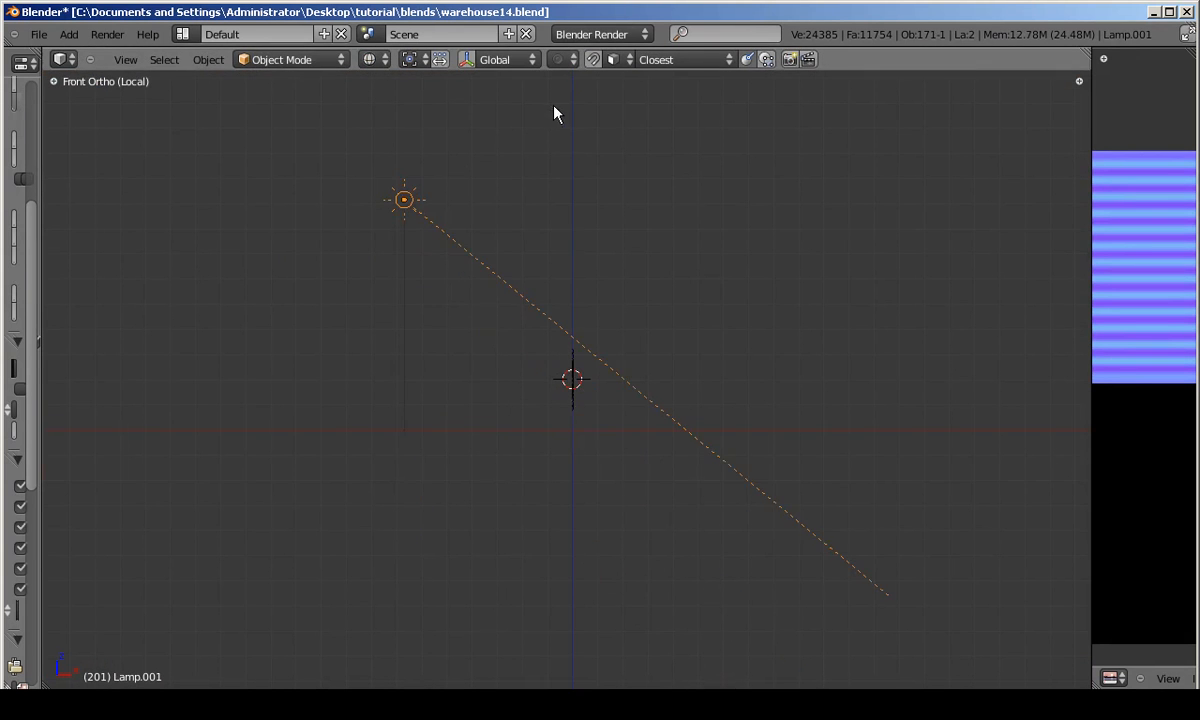
key("KP_3")
key("r")
left_click(503, 487)
middle_click_drag(503, 487, 434, 434)
key("KP_1")
key("r")
left_click(201, 447)
Select the corrugated panel, widen the properties and image areas, and give the panel a new material named sheetMetal.
key("KP_3")
right_click(514, 474)
middle_click_drag(514, 474, 557, 460)
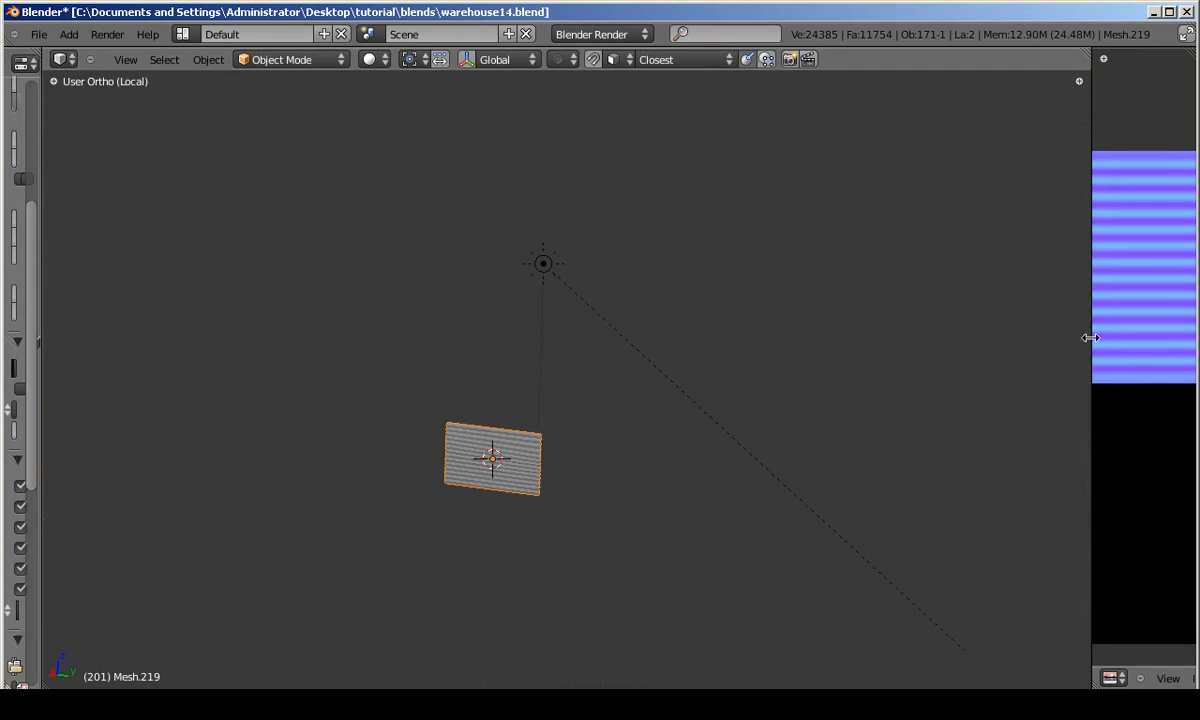
left_click_drag(1088, 335, 825, 340)
scroll(313, 474, "up", 3)
left_click_drag(41, 150, 270, 150)
left_click(214, 61)
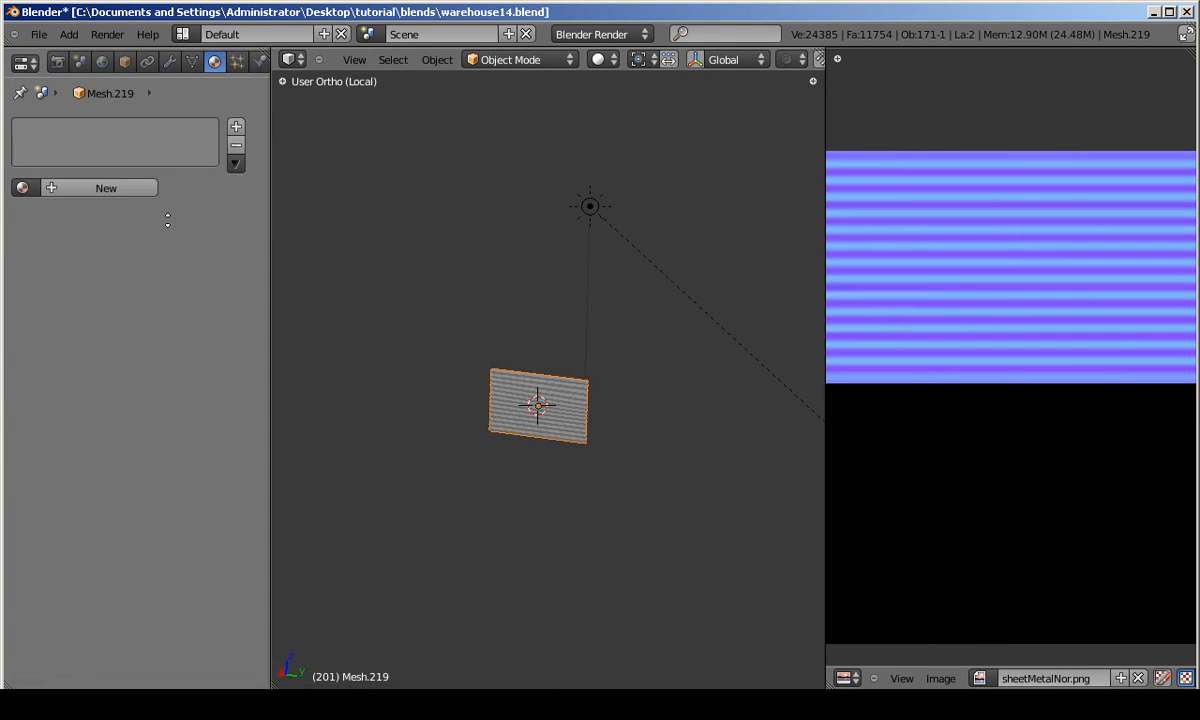
left_click(107, 185)
left_click(97, 192)
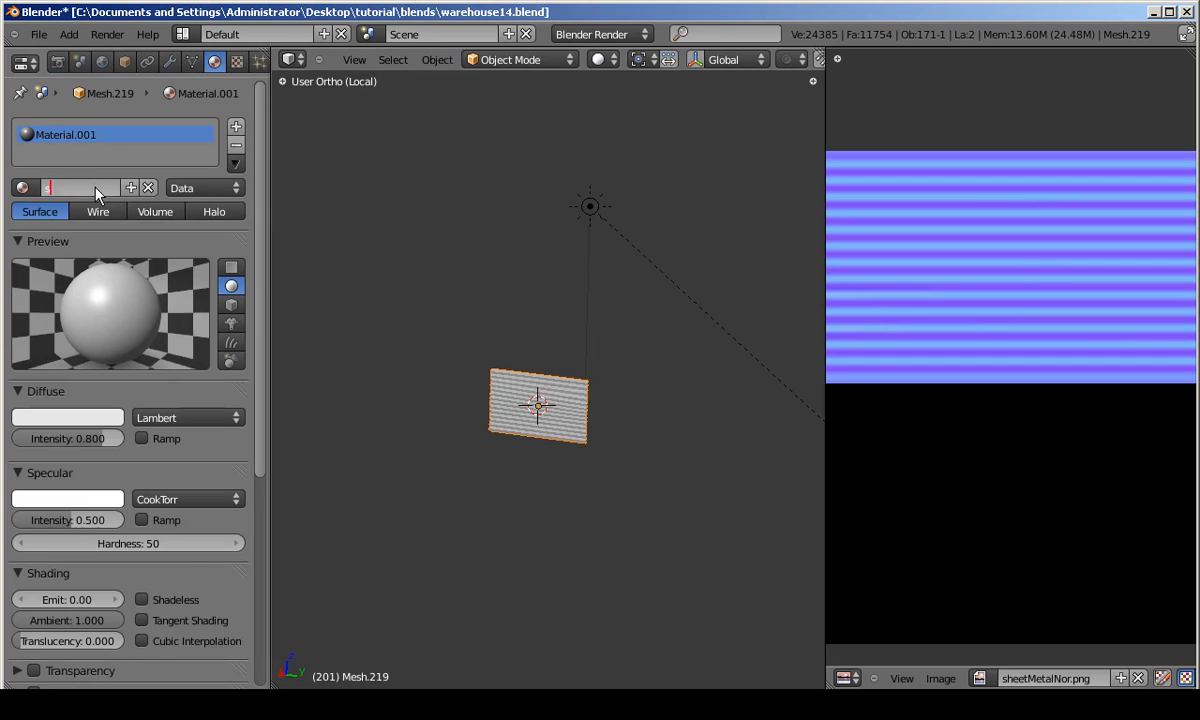
type("sheetMetal")
key("Return")
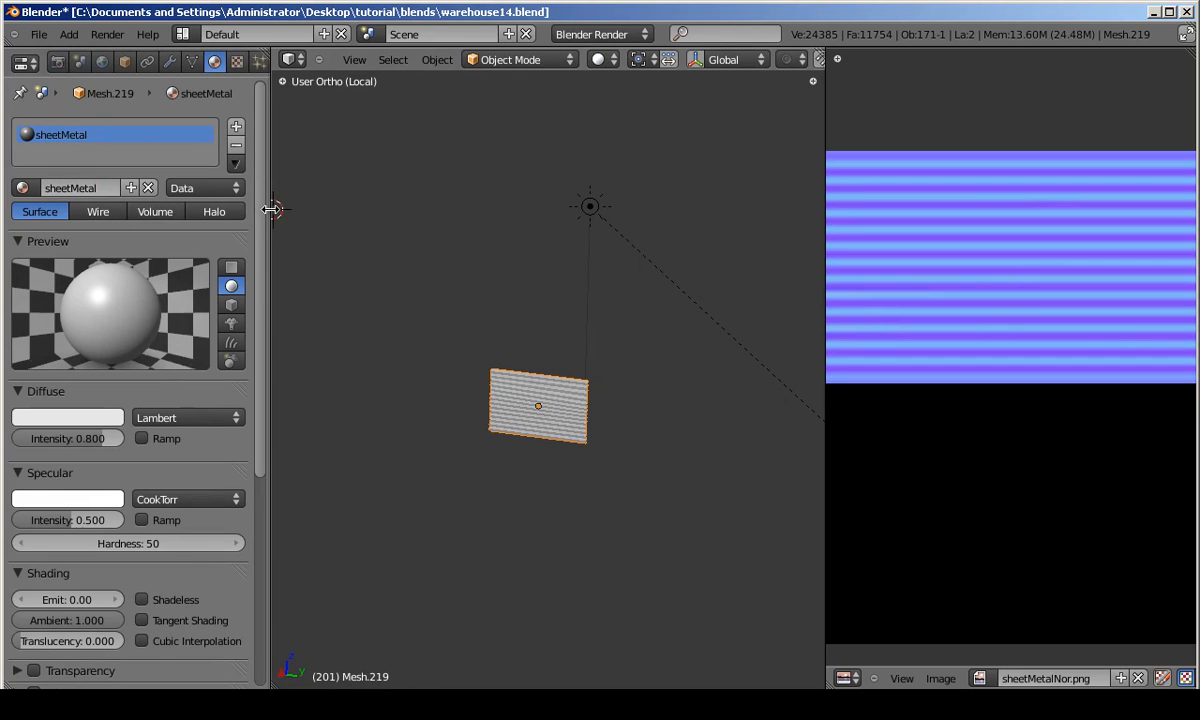
Set the sheetMetal material's diffuse intensity to 1.000 and look through its remaining settings.
left_click_drag(272, 209, 299, 209)
left_click_drag(120, 438, 158, 438)
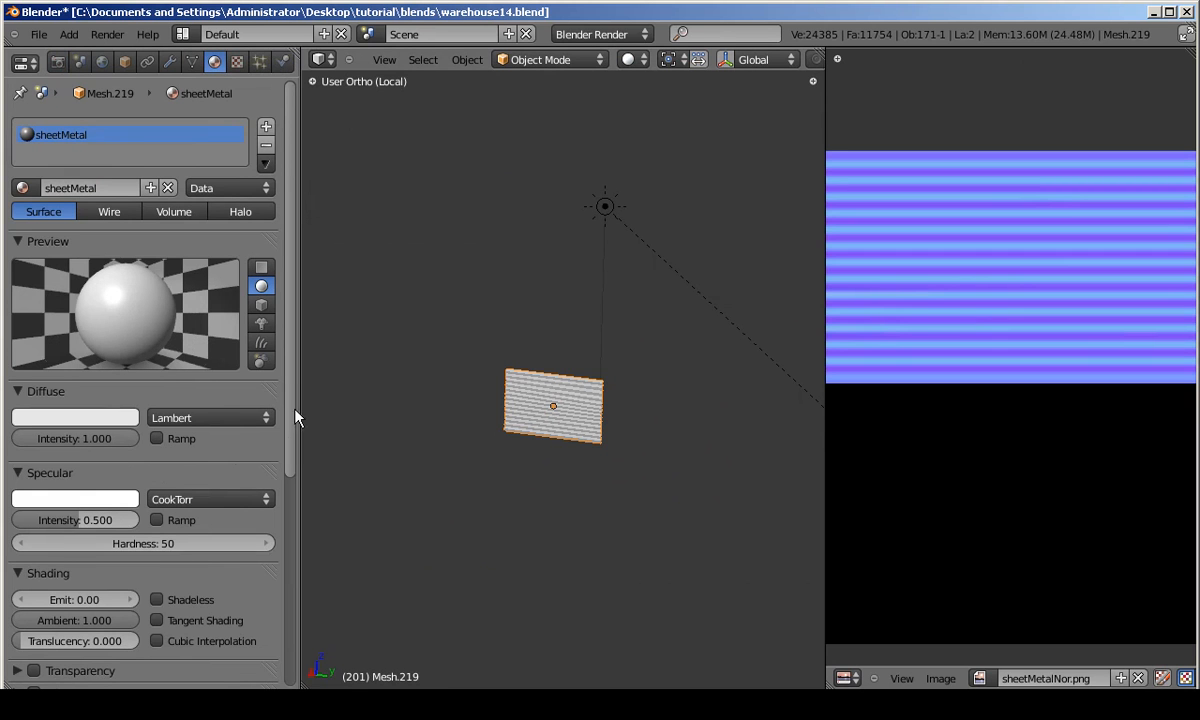
scroll(290, 459, "down", 5)
scroll(290, 524, "up", 5)
Add a new texture named sheetMetalCol to the sheetMetal material.
left_click(236, 62)
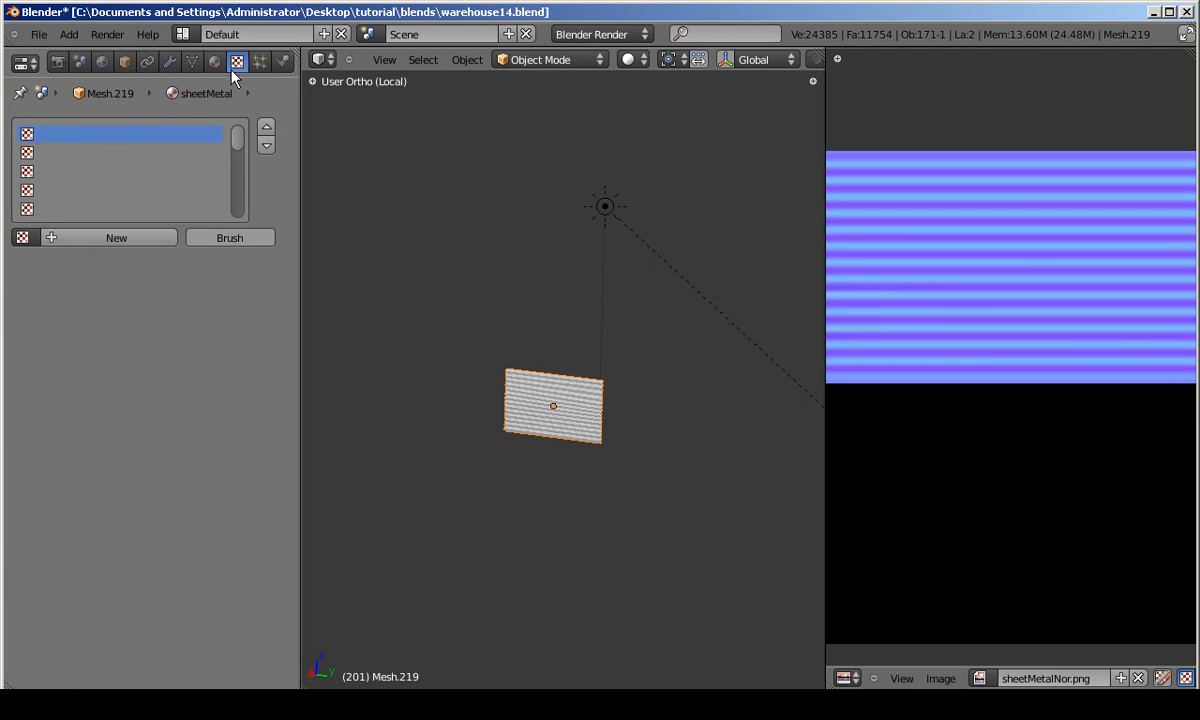
left_click(107, 237)
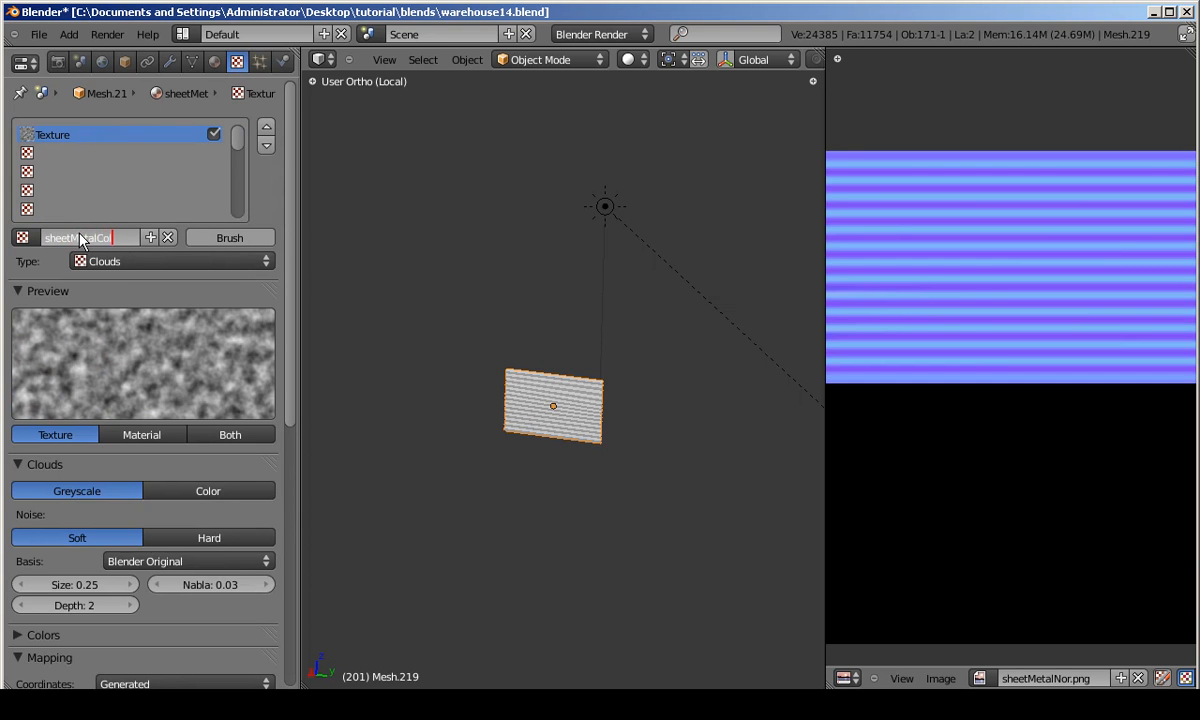
key("Return")
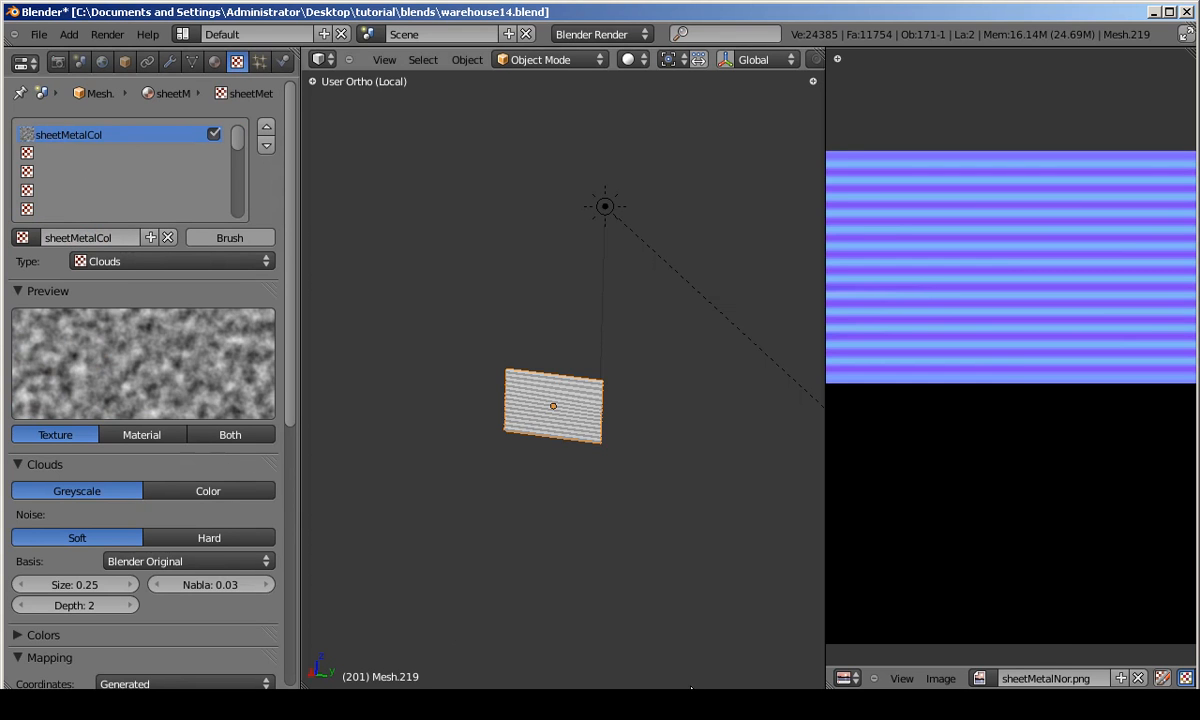
Switch to Photoshop and save a PNG copy of the texture as sheetMetalCol.png in the textures folder.
key("alt+Tab")
left_click(13, 26)
left_click(73, 220)
left_click(470, 491)
left_click(400, 427)
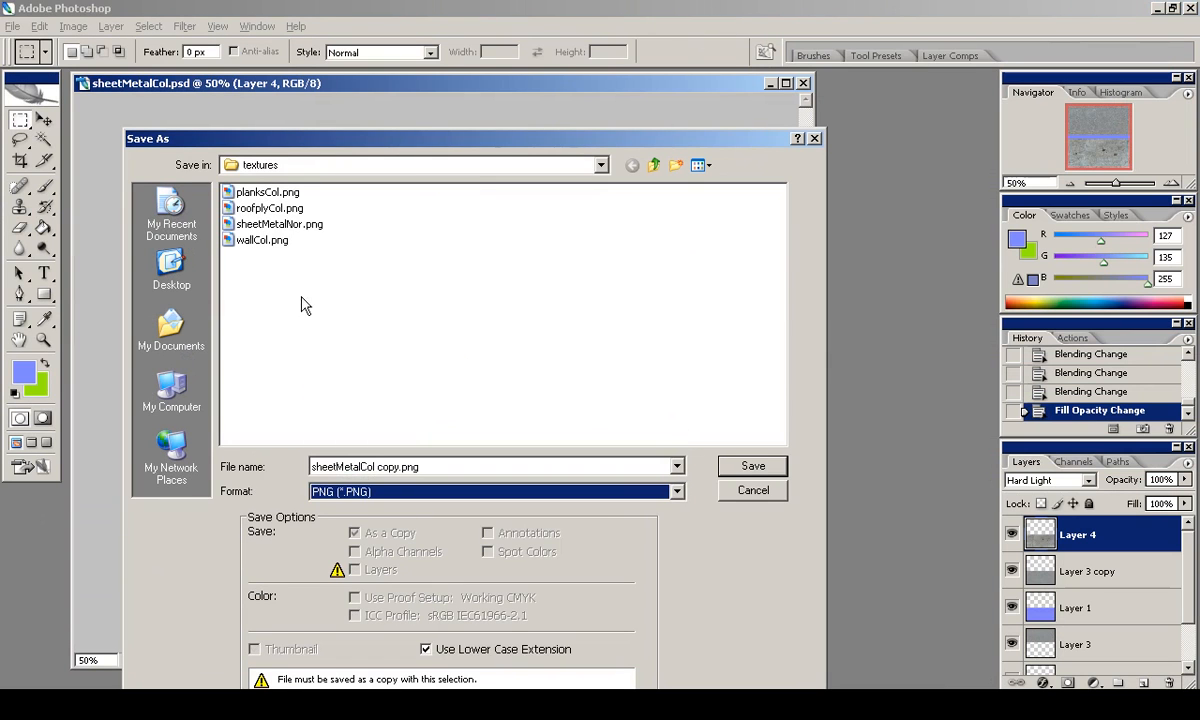
left_click(280, 224)
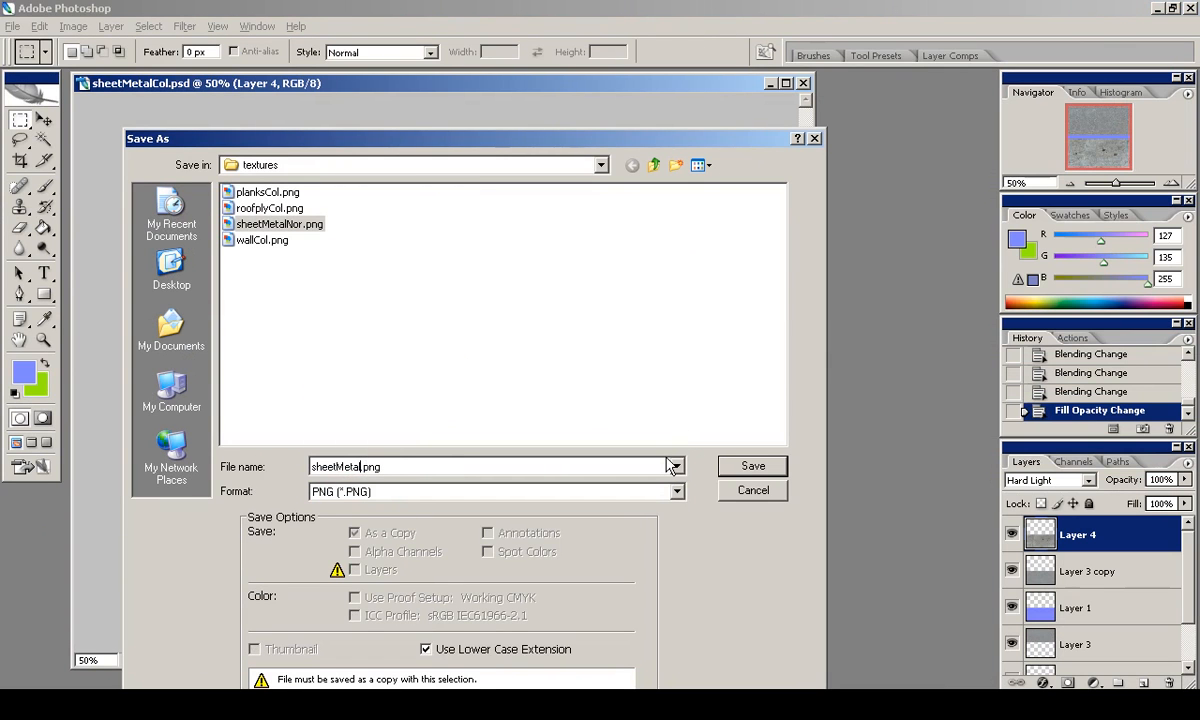
key("Return")
key("Return")
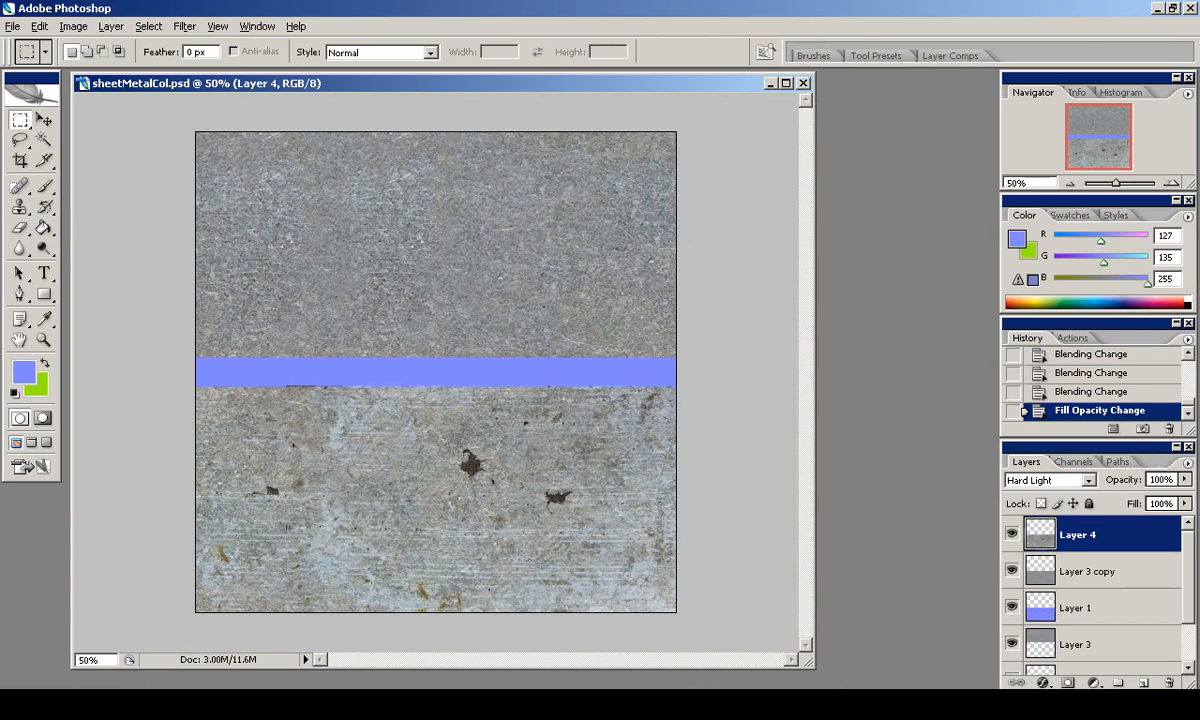
Return to Blender, set the texture type to Image or Movie and load sheetMetalNor.png from the textures folder.
key("alt+Tab")
left_click(940, 678)
left_click(912, 557)
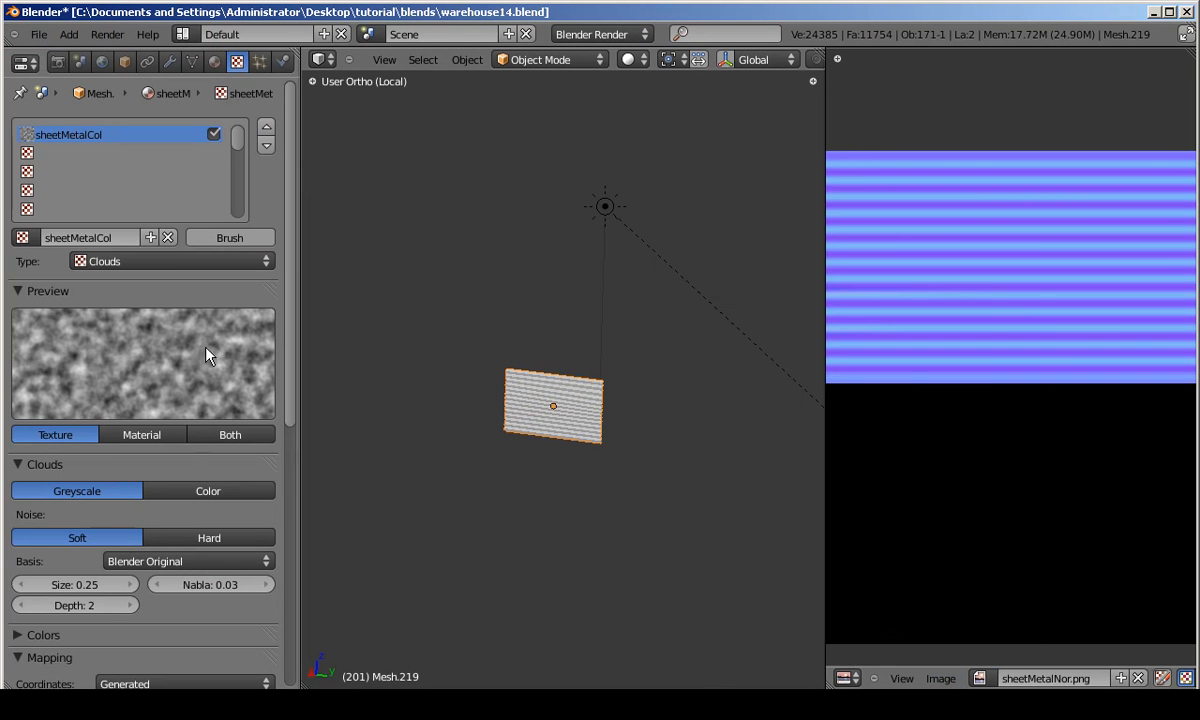
left_click(118, 260)
left_click(125, 383)
left_click(215, 460)
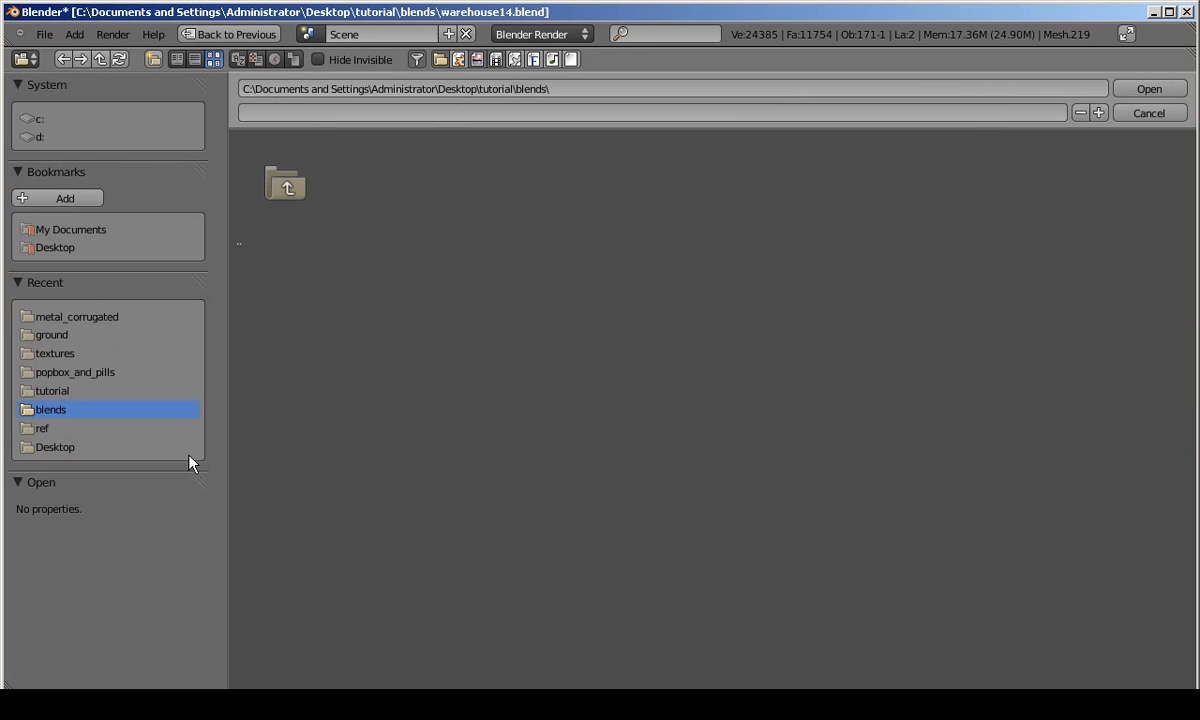
left_click(270, 225)
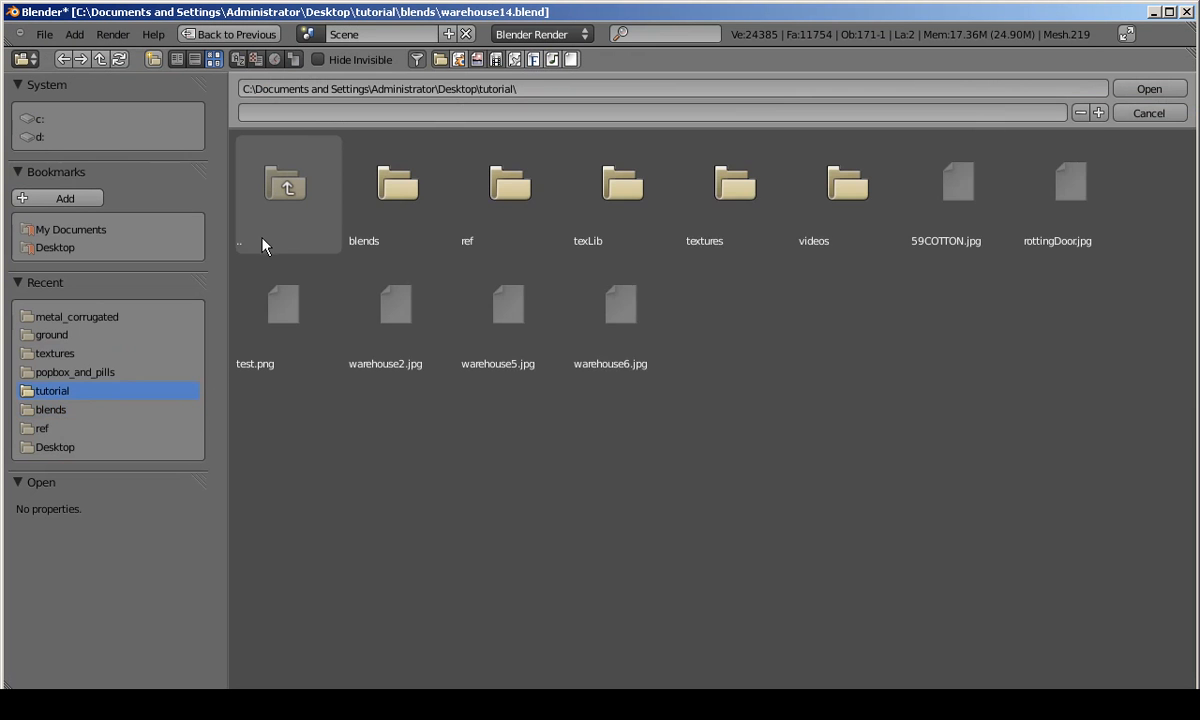
left_click(720, 250)
double_click(733, 195)
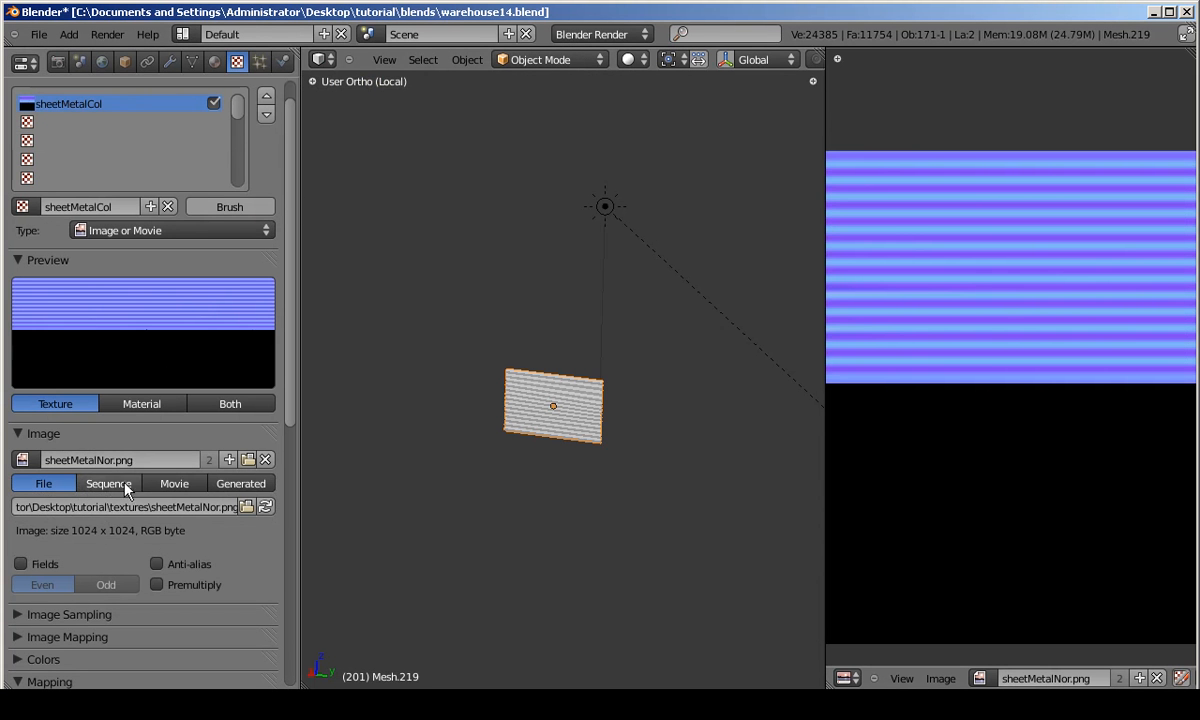
Point the texture's image file path to sheetMetalCol.png and reload the image.
left_click(246, 507)
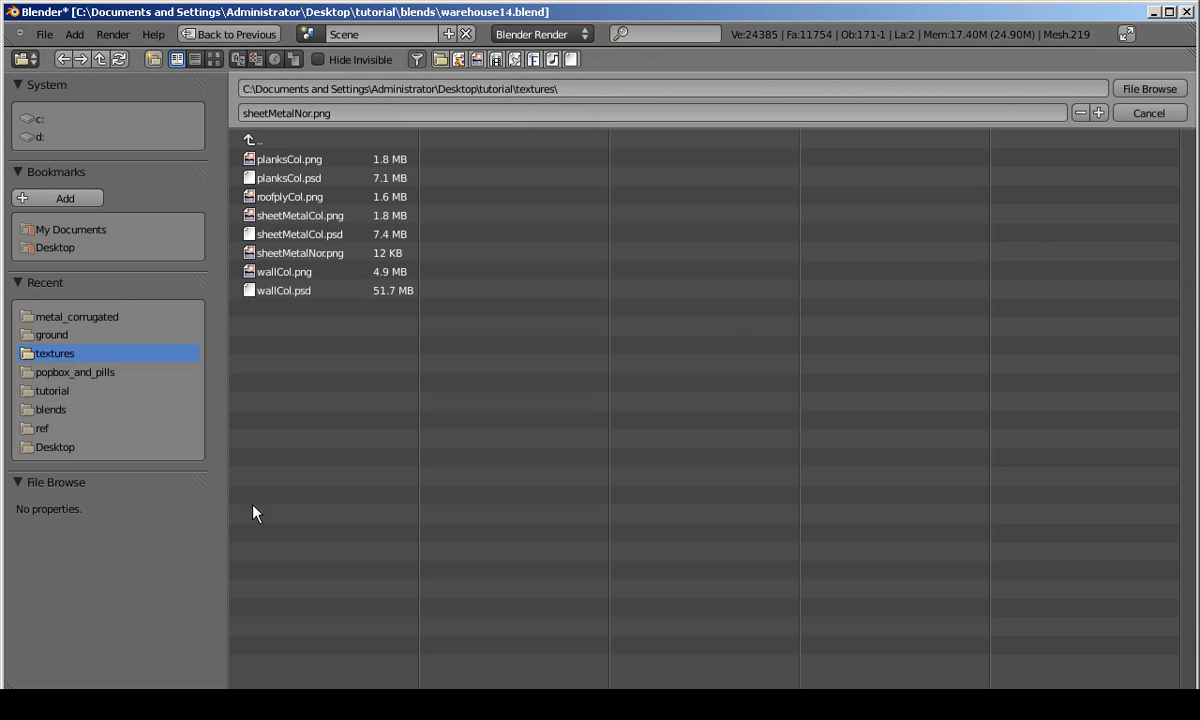
left_click(321, 216)
double_click(312, 215)
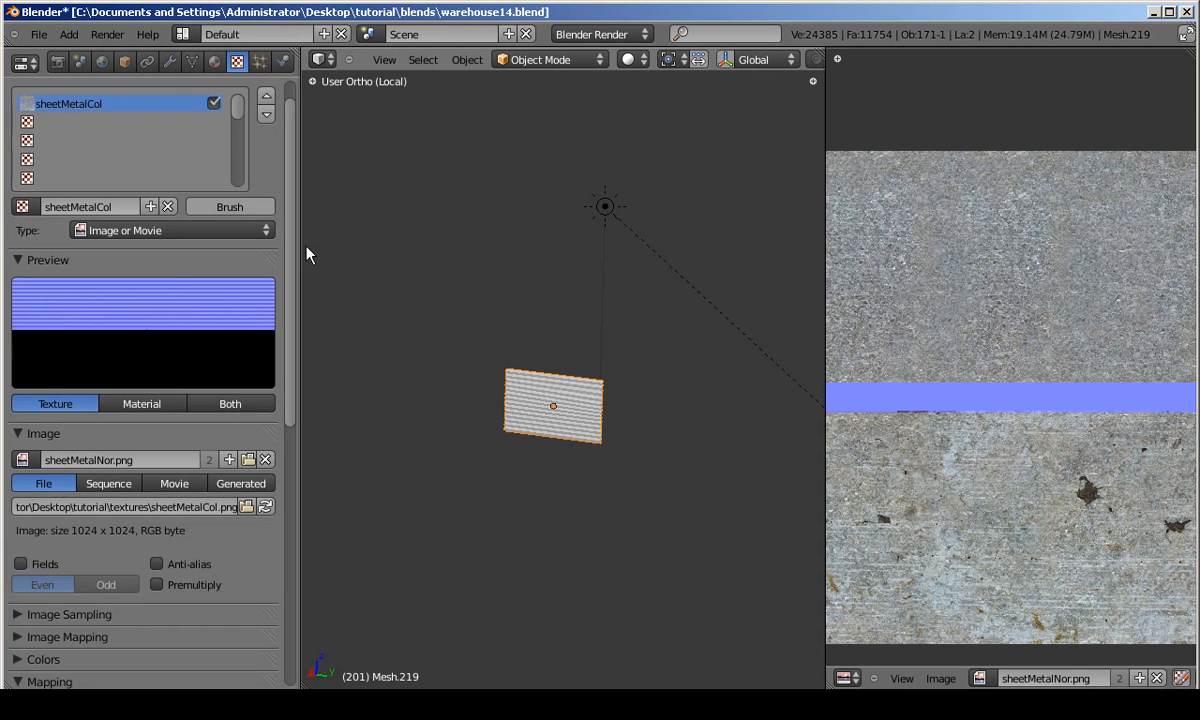
scroll(220, 328, "up", 1)
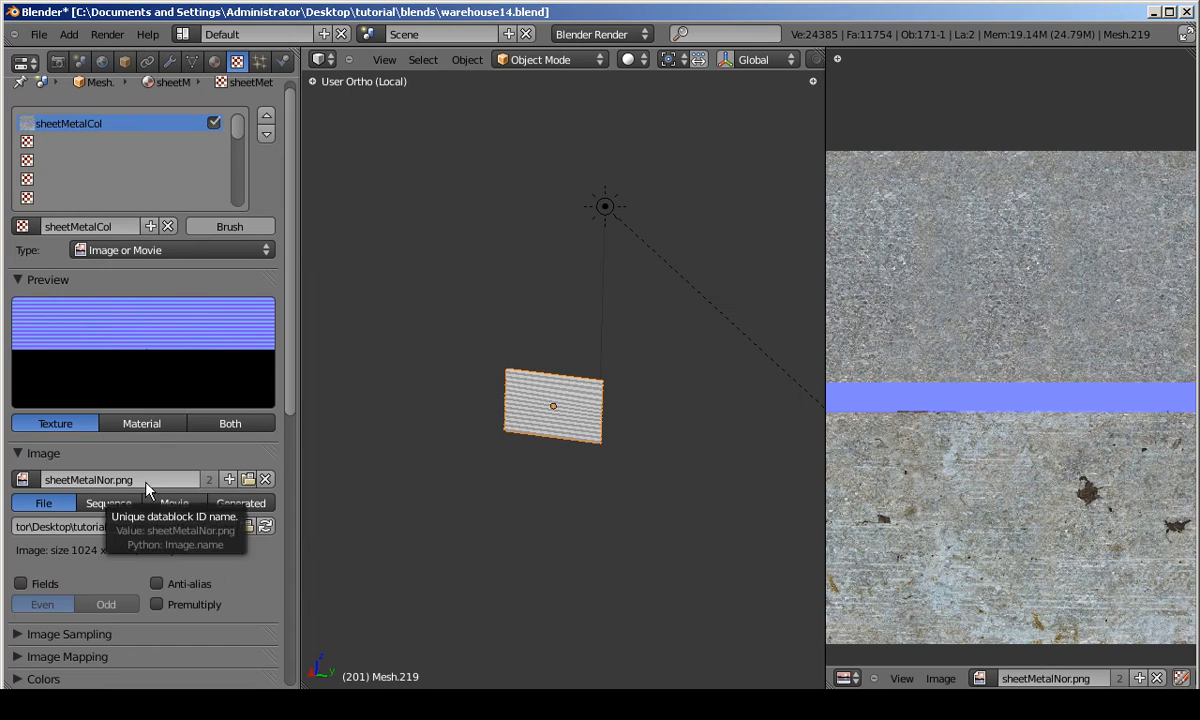
left_click(265, 527)
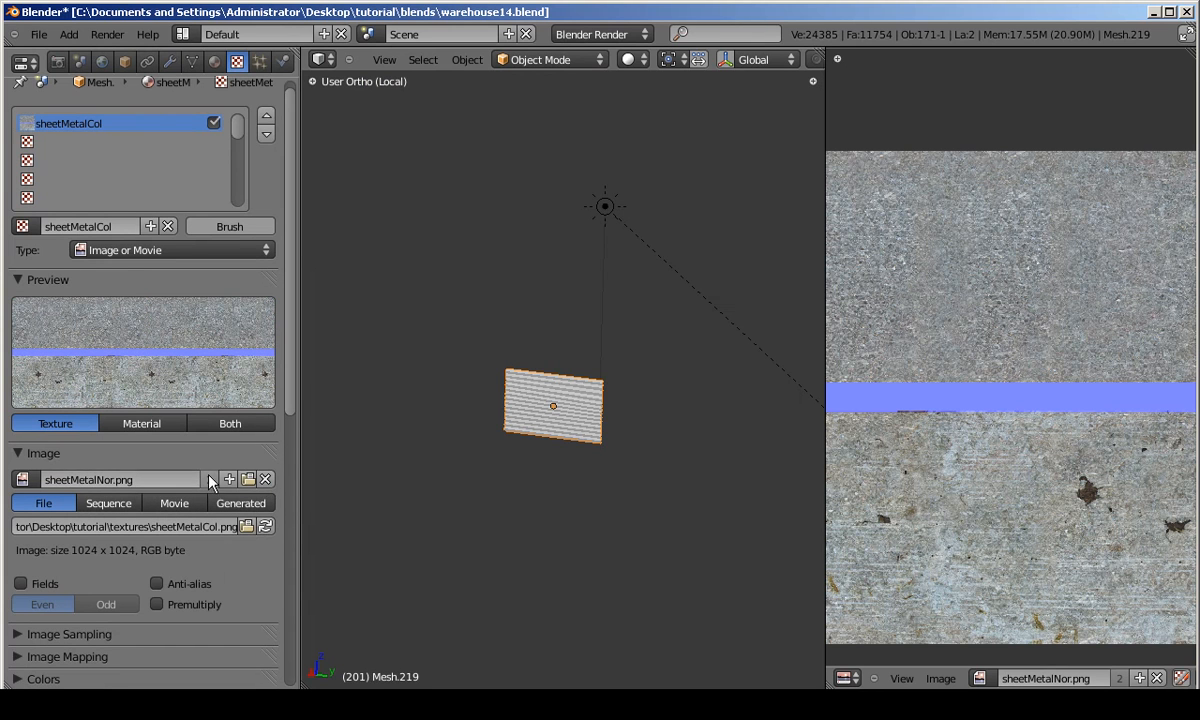
Try to load sheetMetalCol.png from the textures folder as a separate image for the sheetMetalCol texture.
left_click(22, 480)
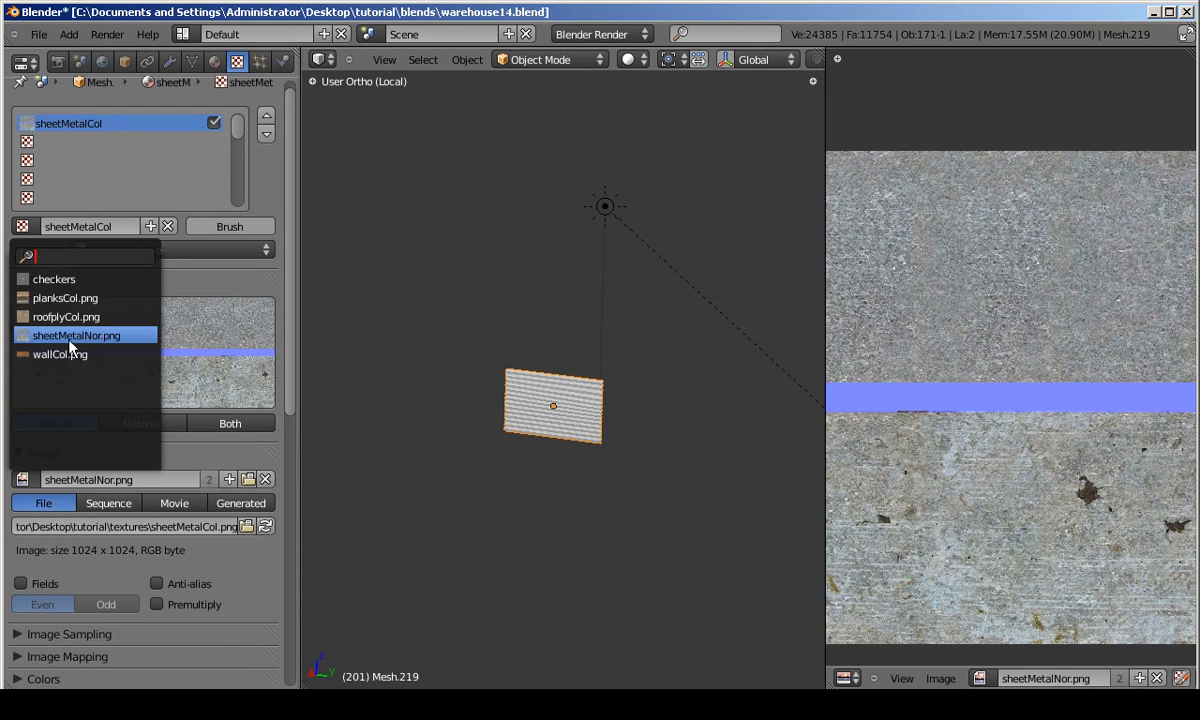
left_click(248, 479)
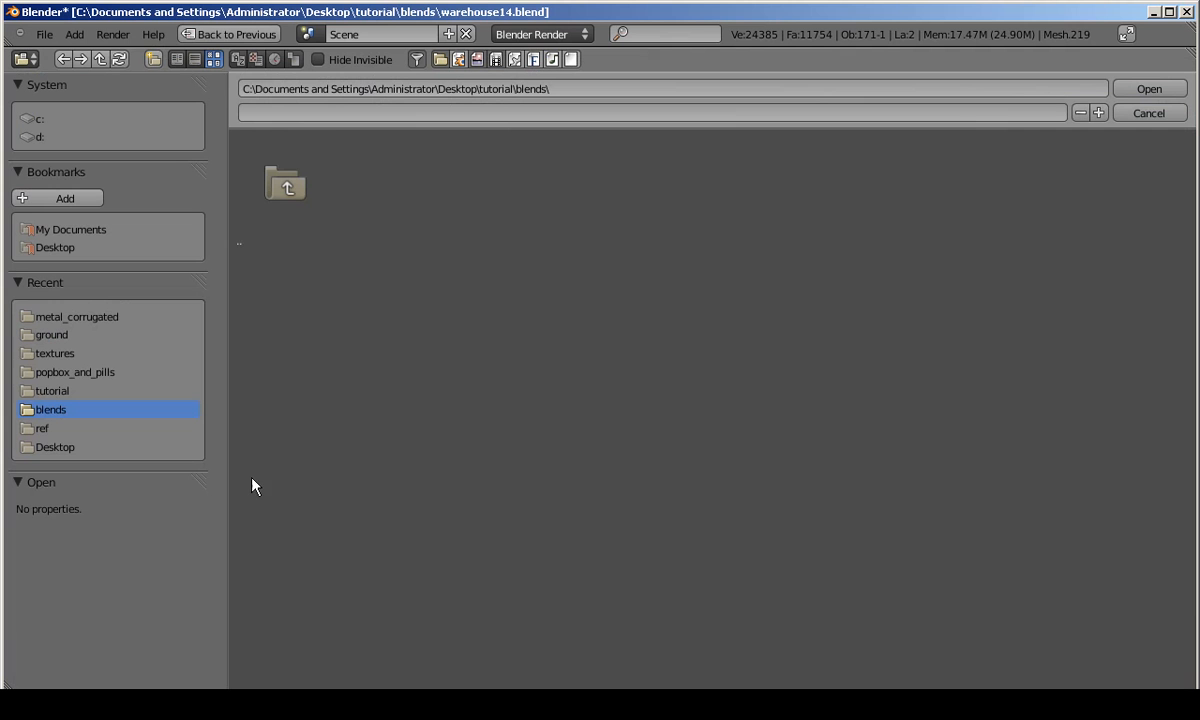
left_click(55, 353)
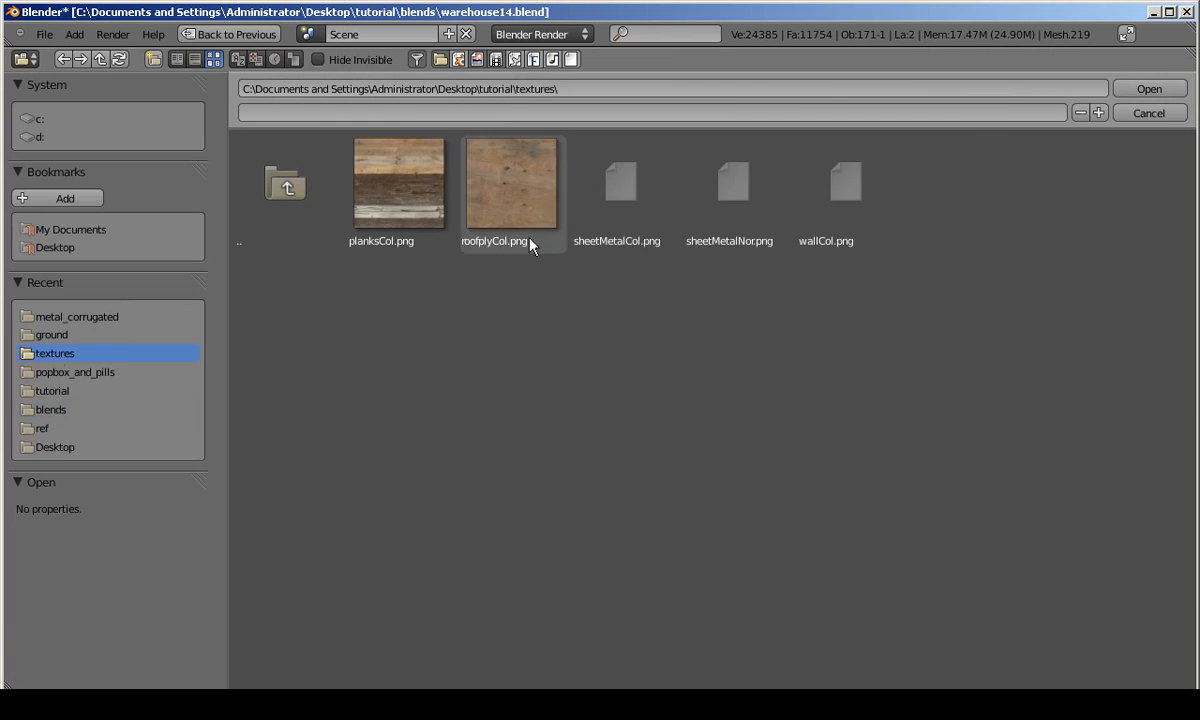
left_click(595, 228)
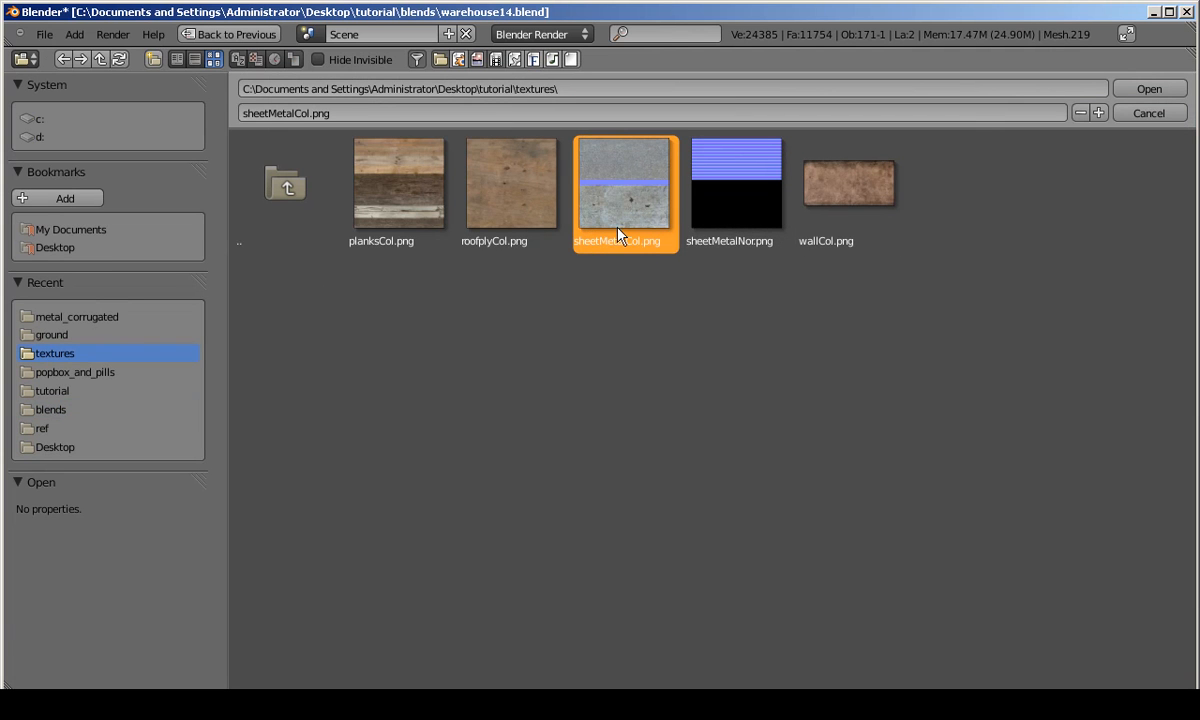
double_click(610, 252)
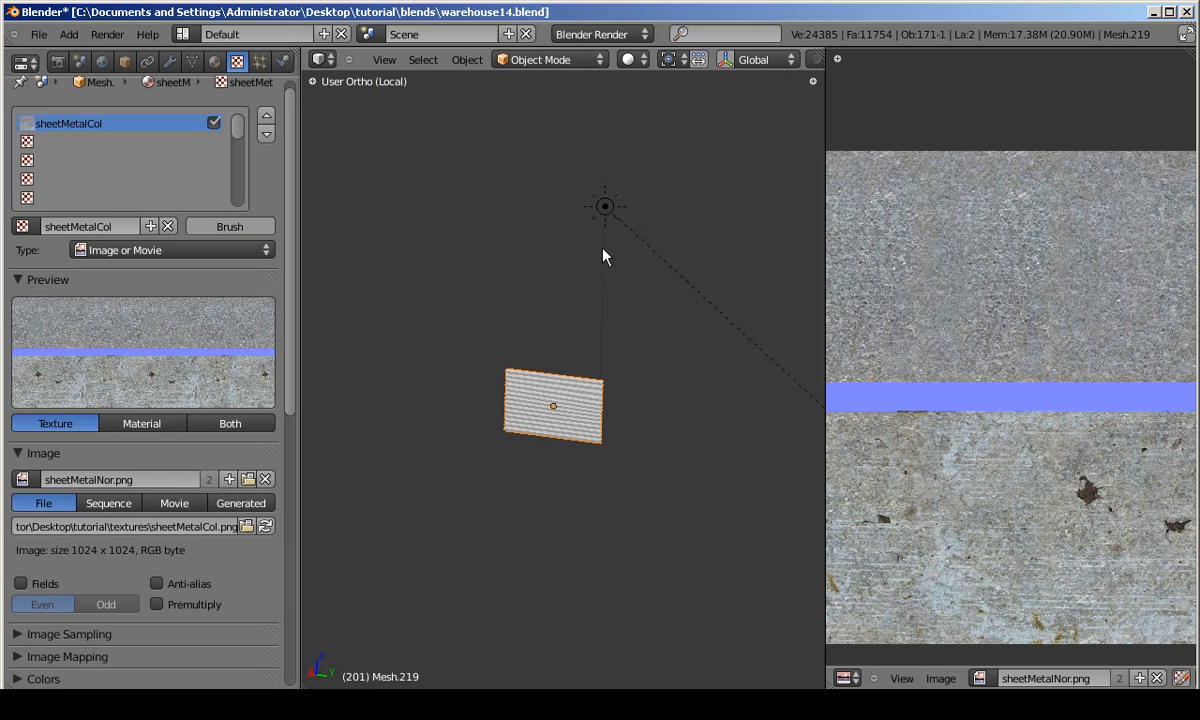
Unlink the sheetMetalNor.png image from both the sheetMetalCol texture and the image editor.
left_click(266, 480)
left_click(22, 480)
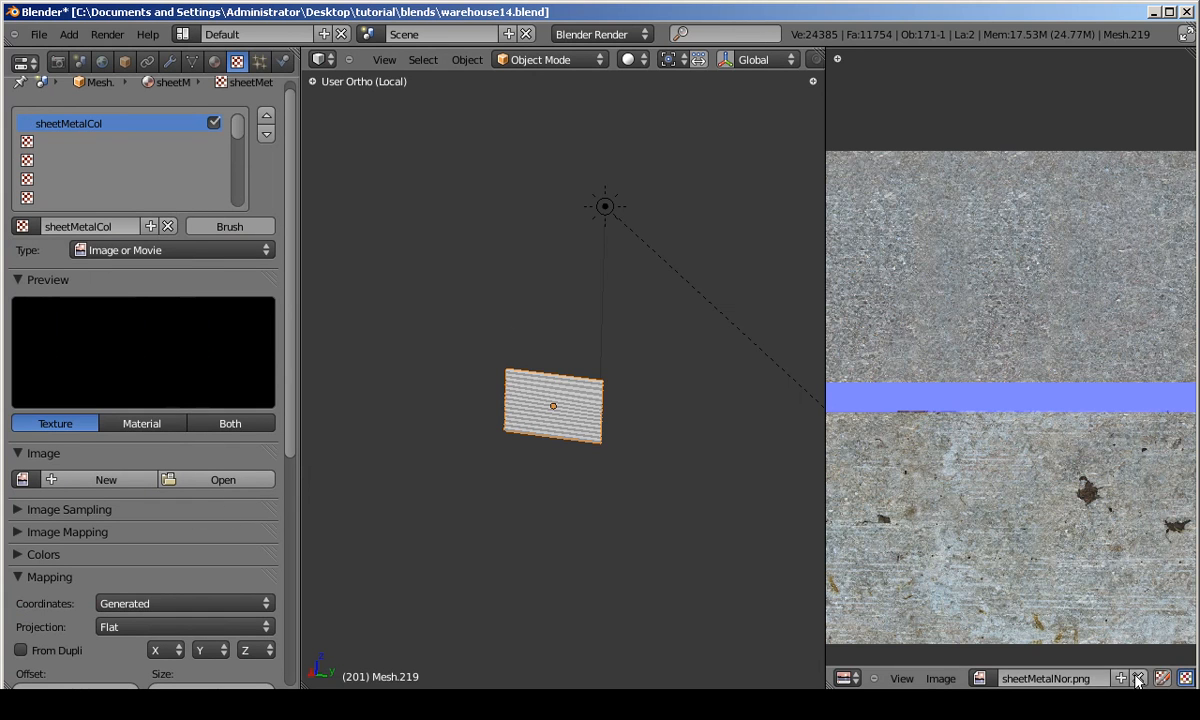
left_click(1157, 678)
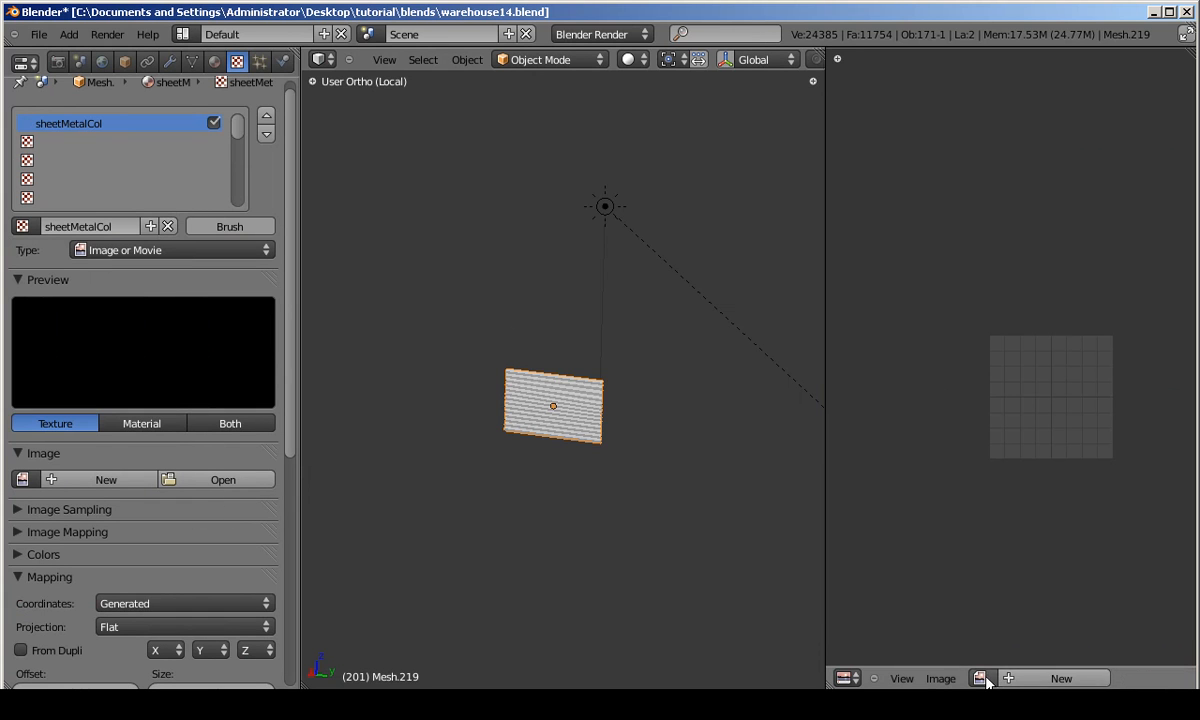
Open sheetMetalCol.png from the textures folder for the texture and rename its image datablock to sheetMetalCol.png.
left_click(223, 480)
left_click(52, 353)
double_click(600, 225)
double_click(111, 483)
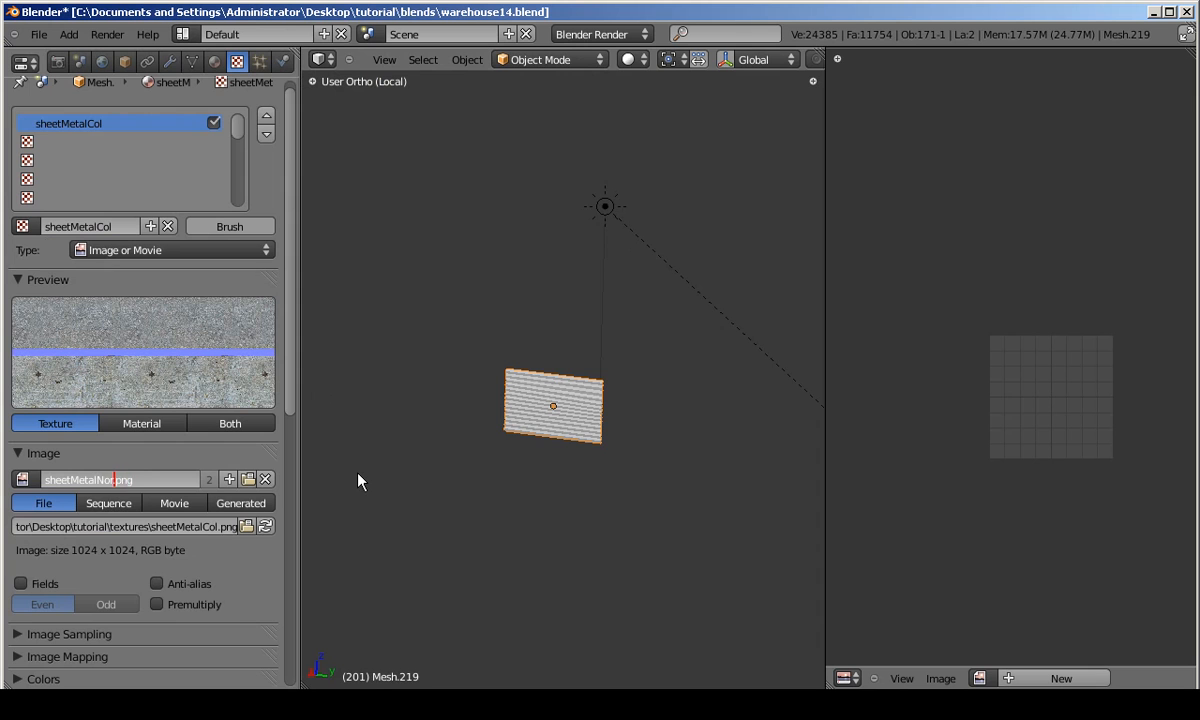
key("Return")
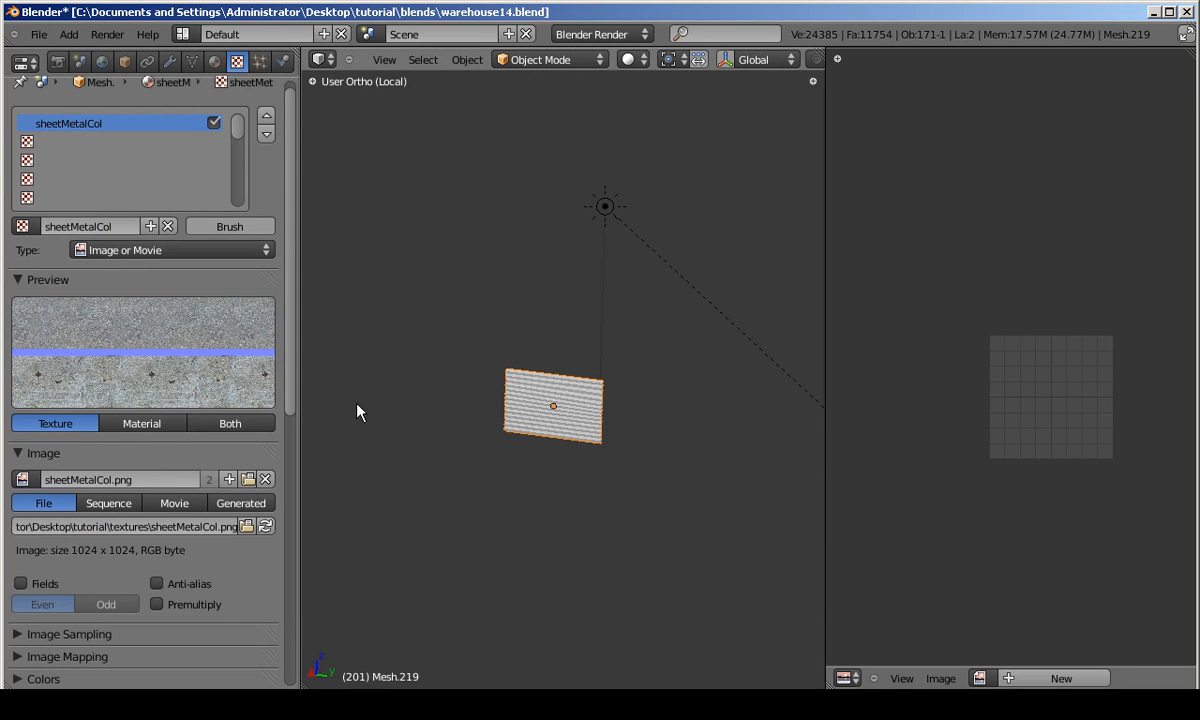
Set the sheetMetalCol texture's mapping coordinates to UV.
left_click(214, 64)
left_click(235, 63)
scroll(180, 268, "down", 7)
scroll(180, 278, "down", 2)
left_click(176, 377)
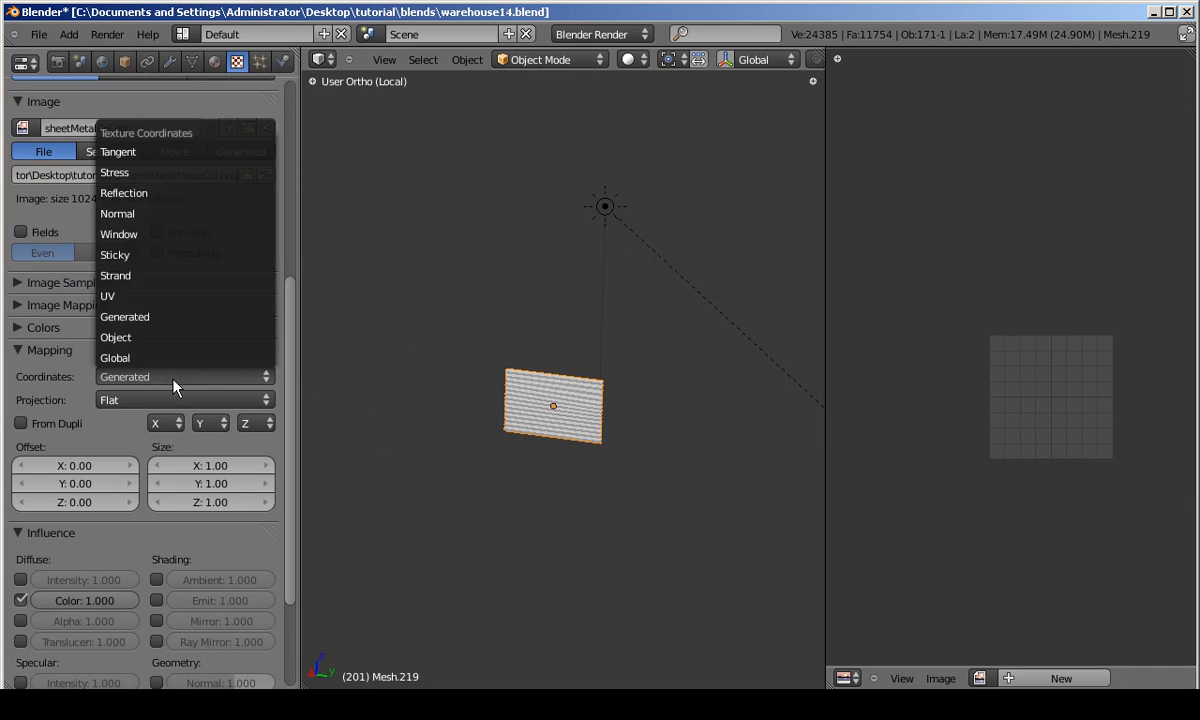
left_click(143, 273)
Frame the sheet metal panel and display it in textured mode with GLSL viewport shading.
key("KP_Decimal")
key("alt+z")
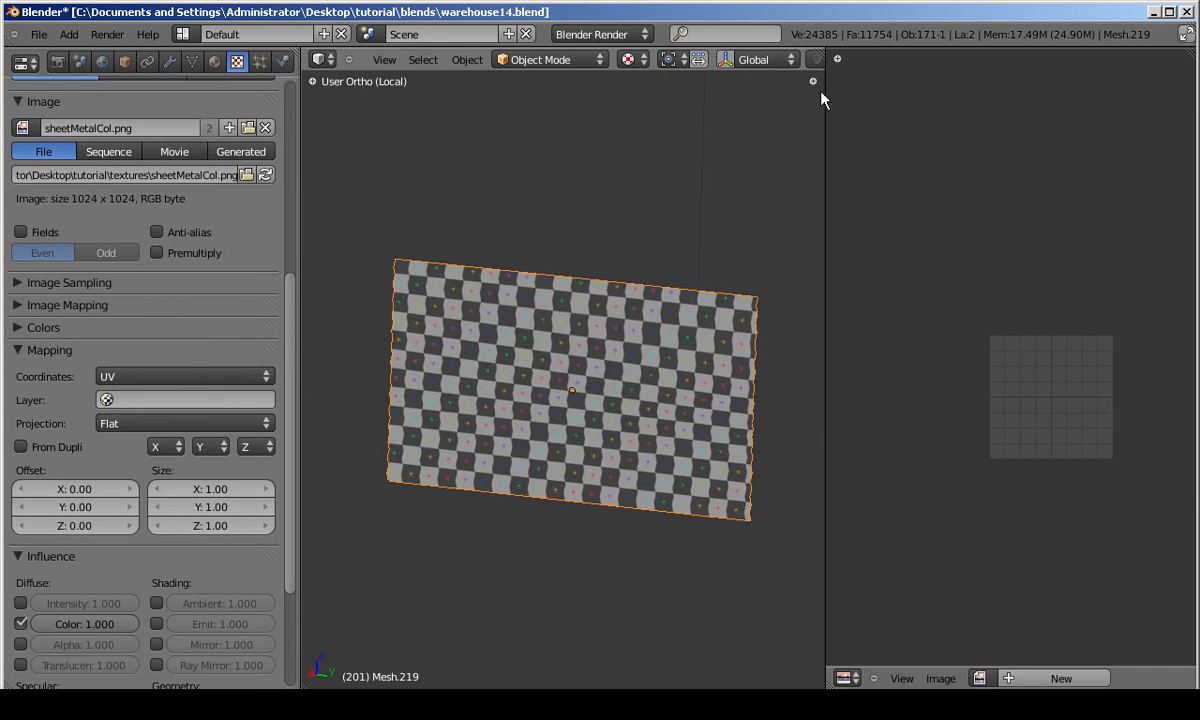
left_click(813, 81)
scroll(740, 553, "down", 8)
scroll(740, 553, "down", 5)
left_click(723, 607)
left_click(692, 552)
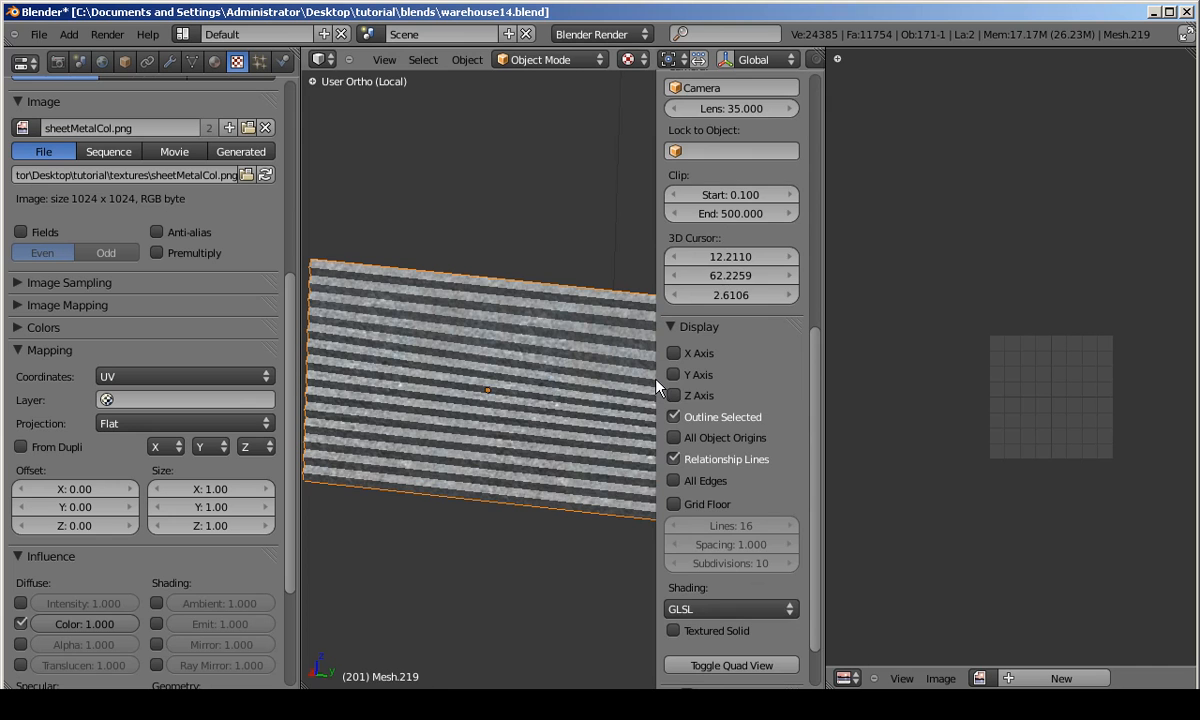
key("n")
key("t")
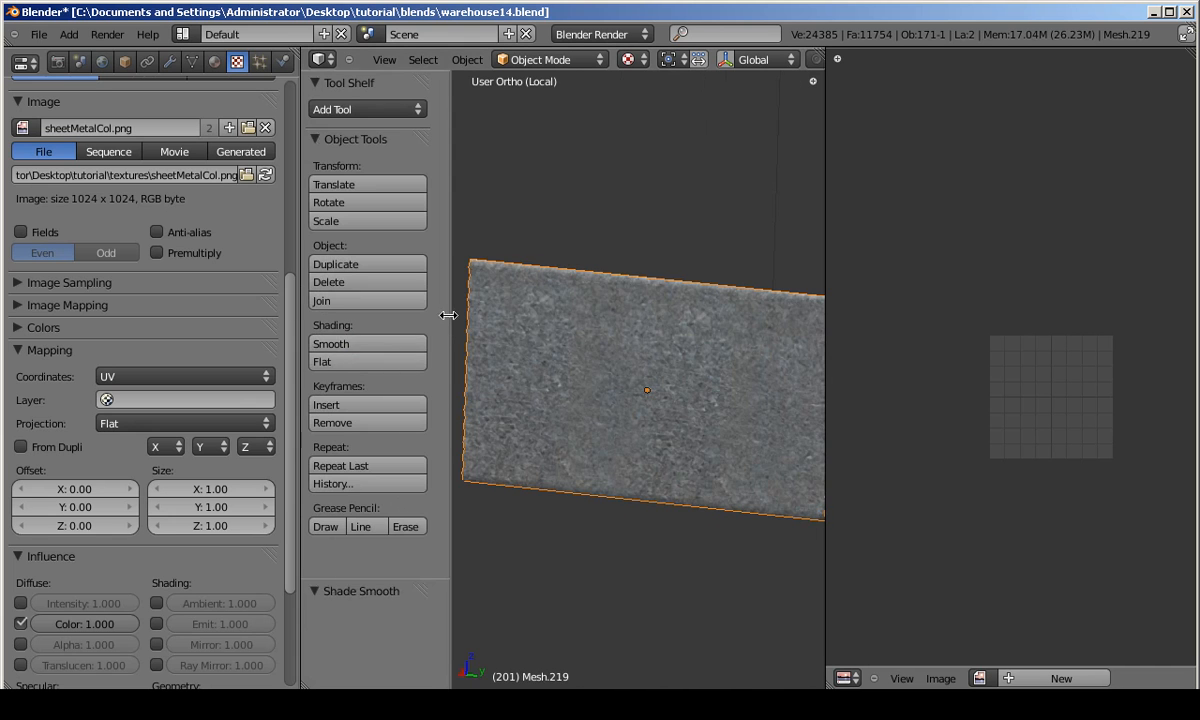
key("t")
scroll(578, 402, "up", 1)
scroll(578, 402, "up", 2)
middle_click_drag(578, 402, 530, 448)
scroll(554, 394, "down", 2)
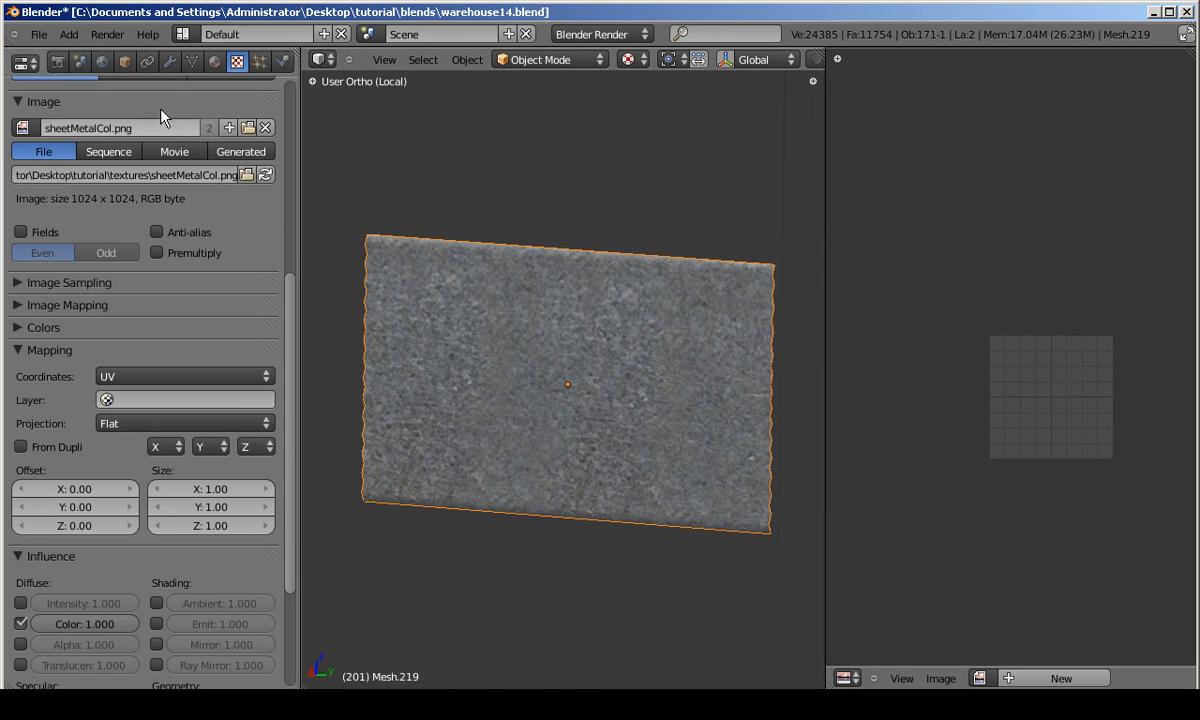
Add a new texture named sheetMetalNor in the second texture slot of the sheetMetal material.
left_click(214, 62)
left_click(233, 62)
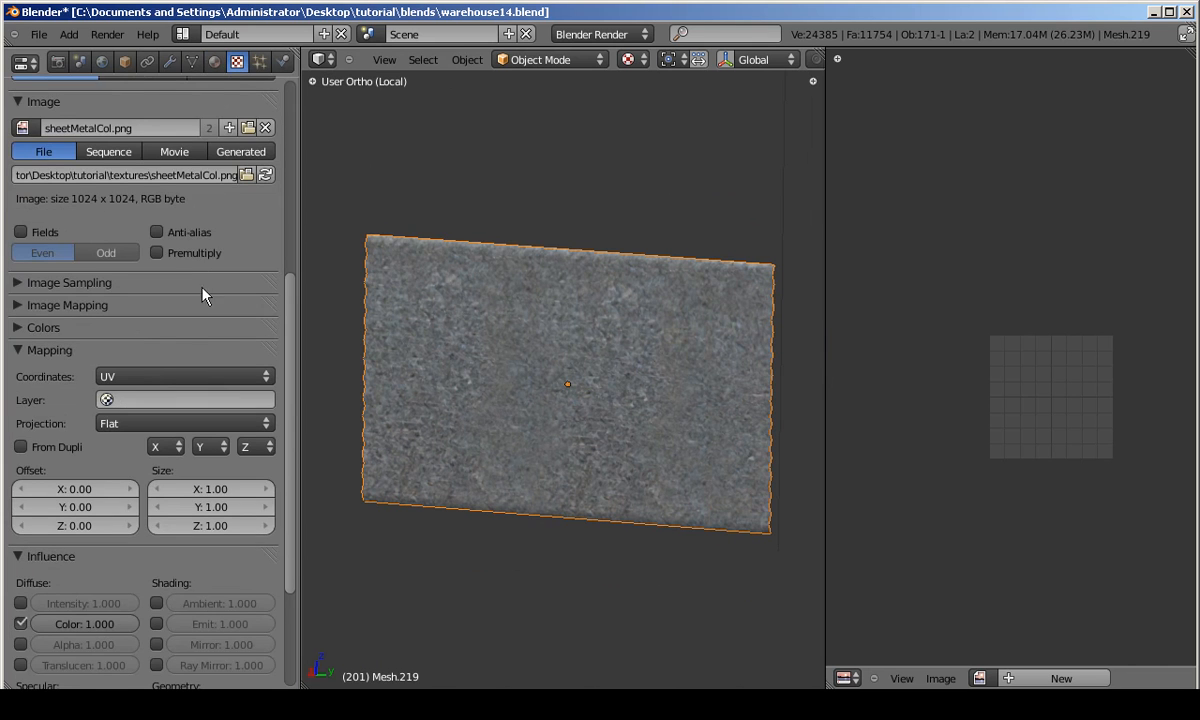
scroll(105, 260, "up", 10)
left_click(100, 152)
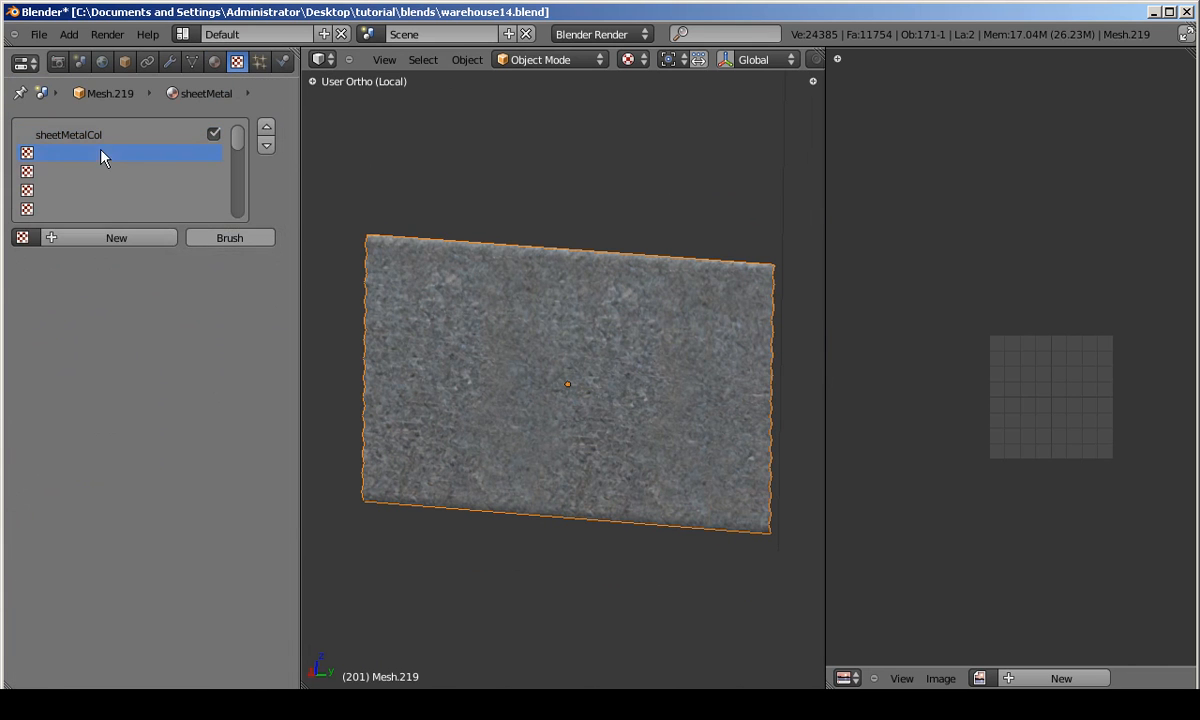
left_click(110, 241)
left_click(89, 241)
type("sheetMetalNor")
key("Return")
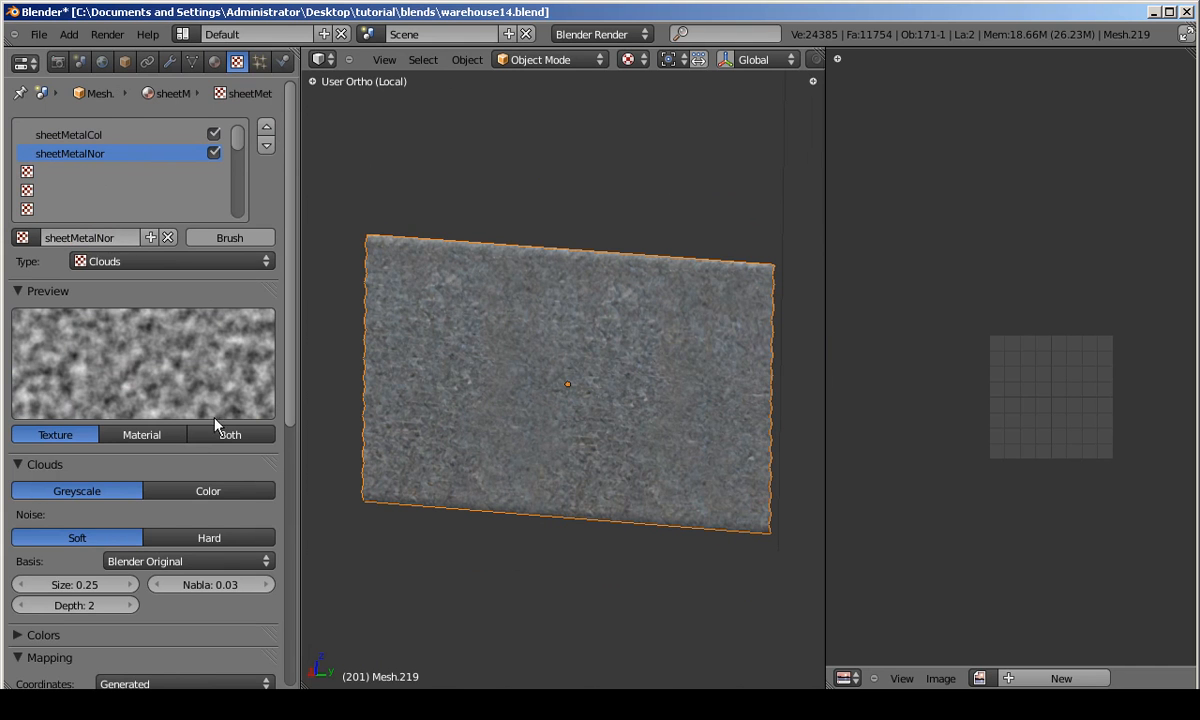
Set the sheetMetalNor texture type to Image or Movie and load sheetMetalNor.png from the textures folder.
left_click(135, 262)
left_click(121, 360)
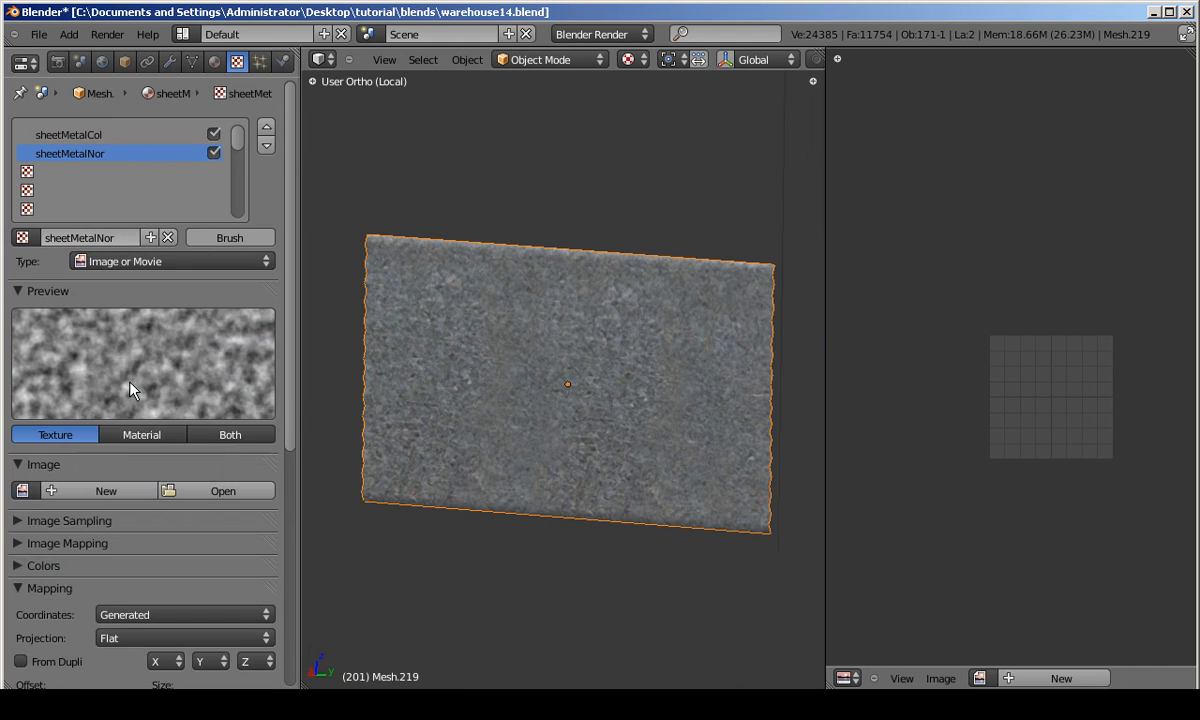
left_click(178, 491)
left_click(52, 354)
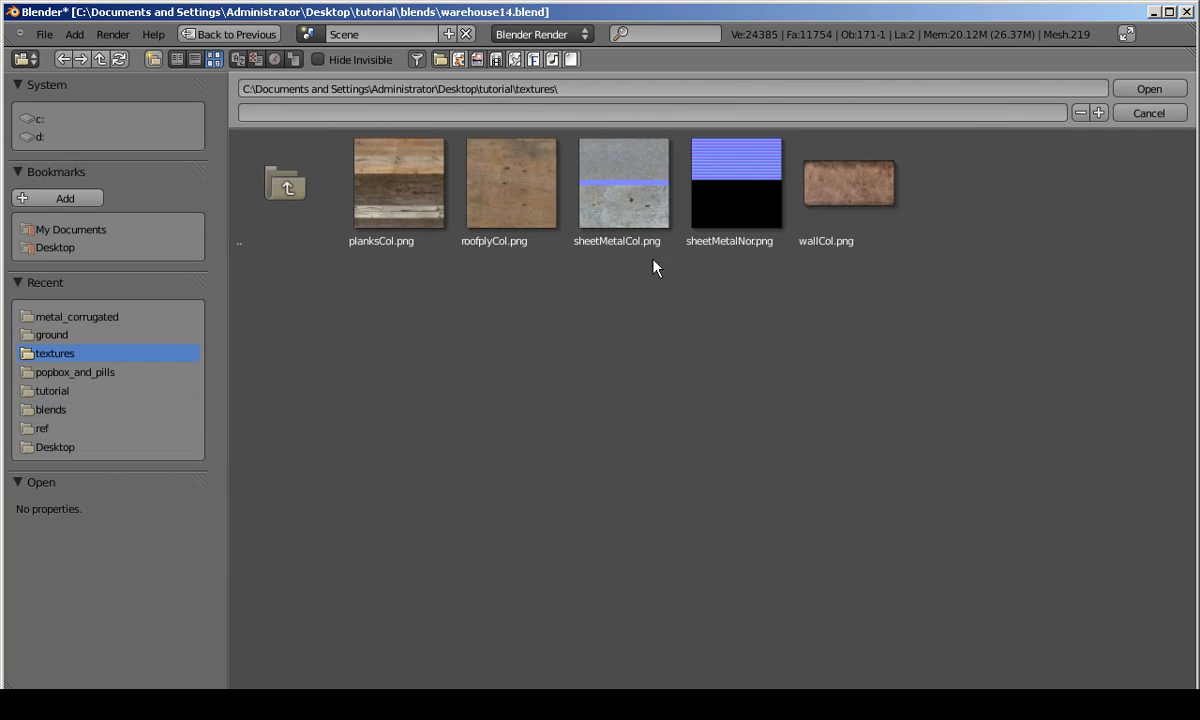
left_click(733, 245)
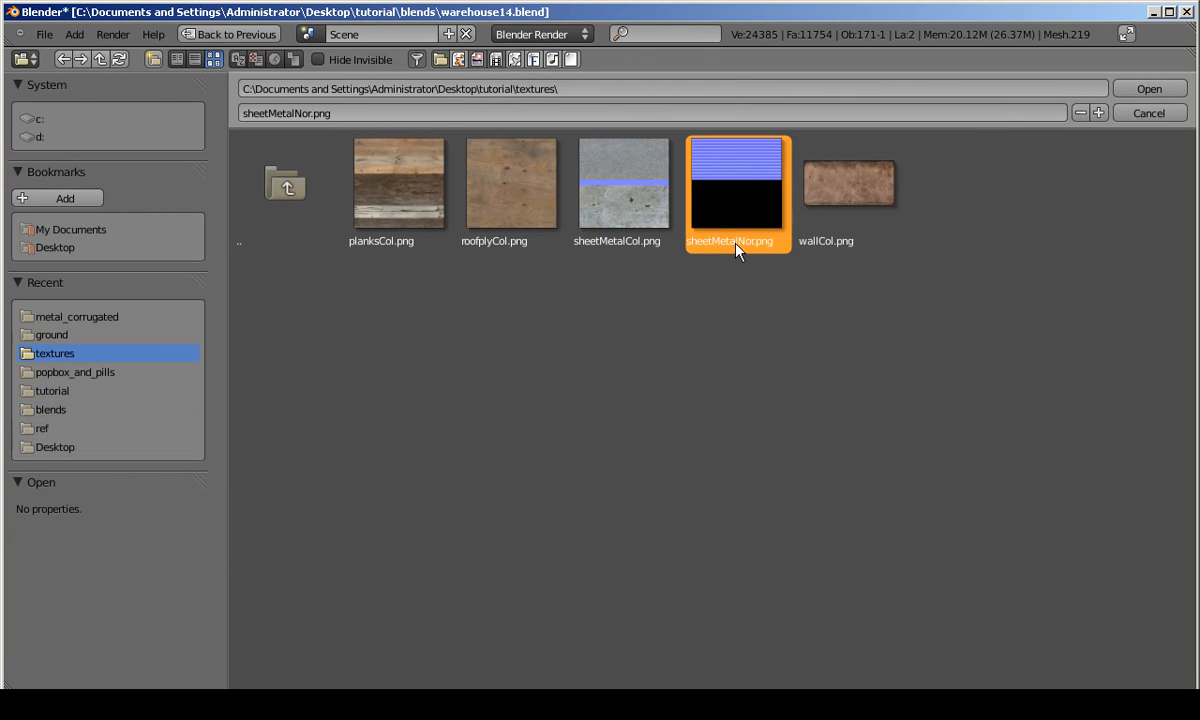
double_click(729, 237)
Set the sheetMetalNor texture's mapping coordinates to UV.
scroll(150, 400, "down", 8)
left_click(174, 382)
left_click(115, 301)
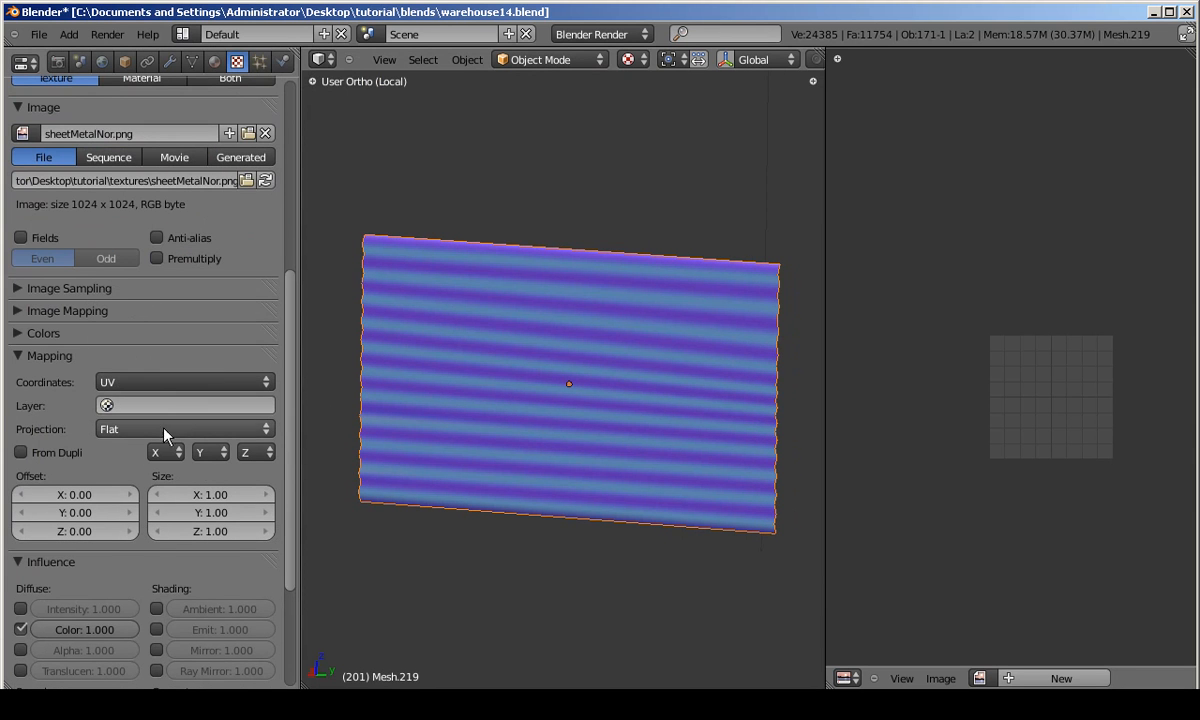
Turn off the Color influence of the sheetMetalNor texture and enable its Normal influence instead.
scroll(155, 402, "up", 2)
scroll(158, 430, "up", 6)
scroll(60, 460, "down", 2)
left_click(20, 468)
left_click(20, 468)
scroll(150, 400, "down", 10)
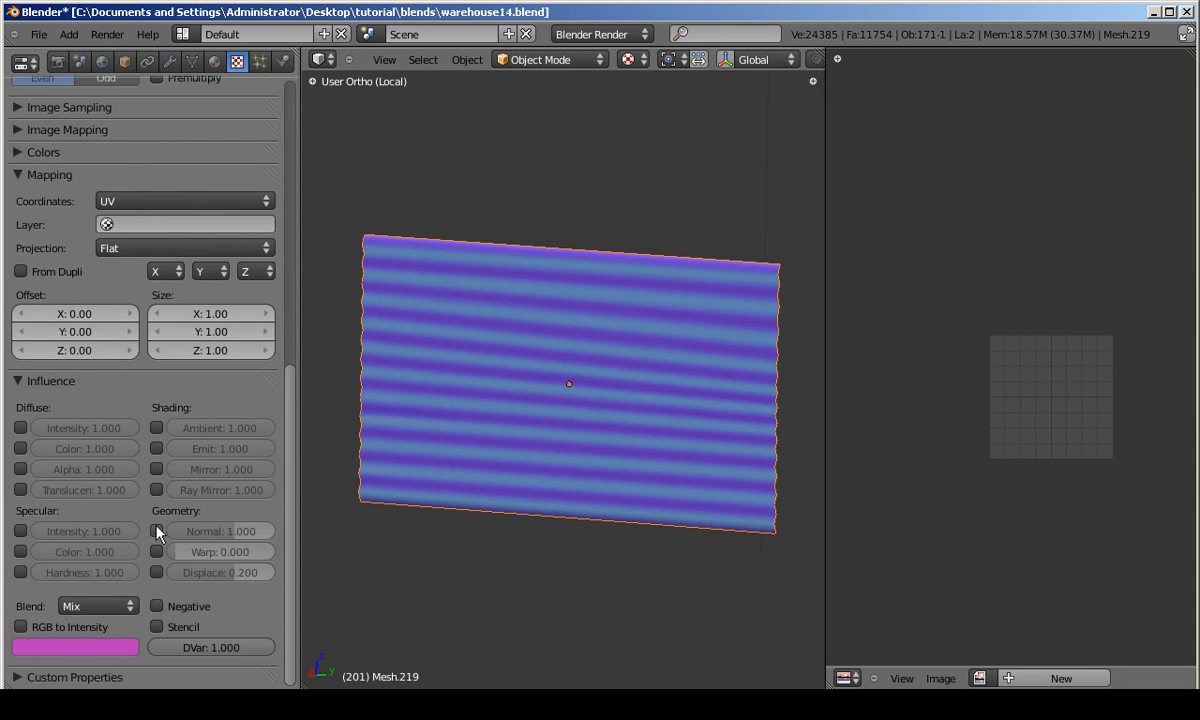
middle_click_drag(415, 478, 447, 454)
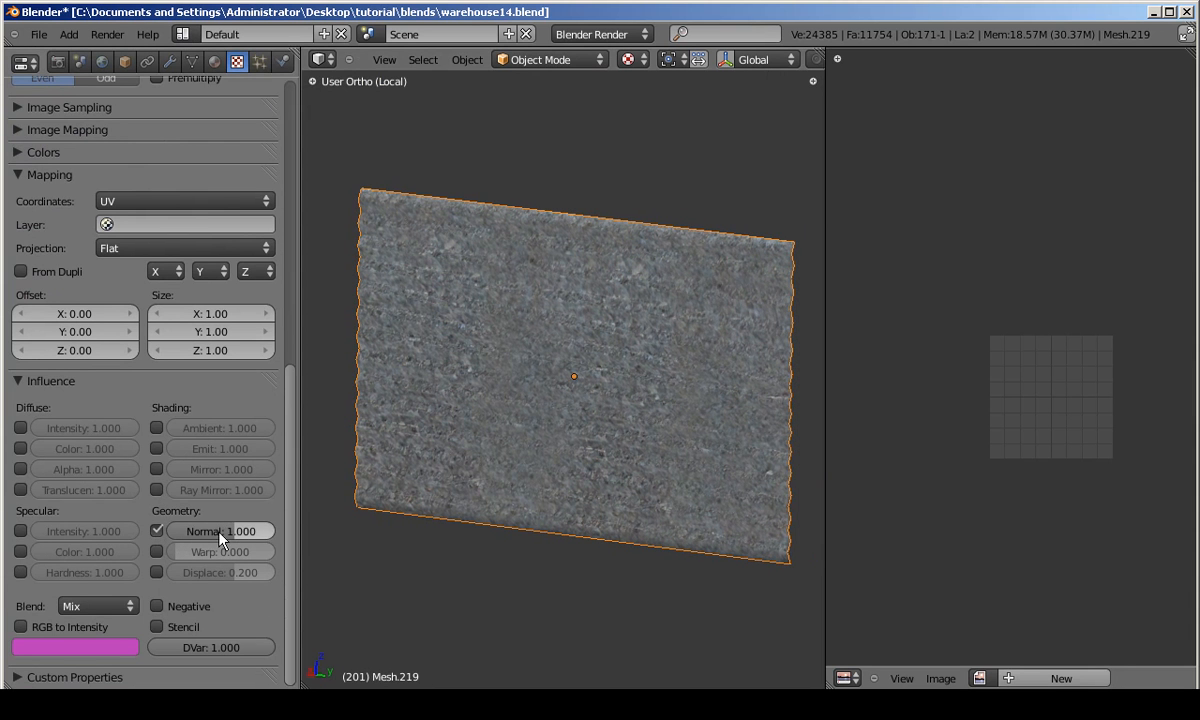
Enable Normal Map with Tangent space in the sheetMetalNor texture's image sampling settings and view the panel in perspective.
left_click_drag(289, 480, 284, 315)
scroll(265, 286, "up", 1)
left_click(16, 494)
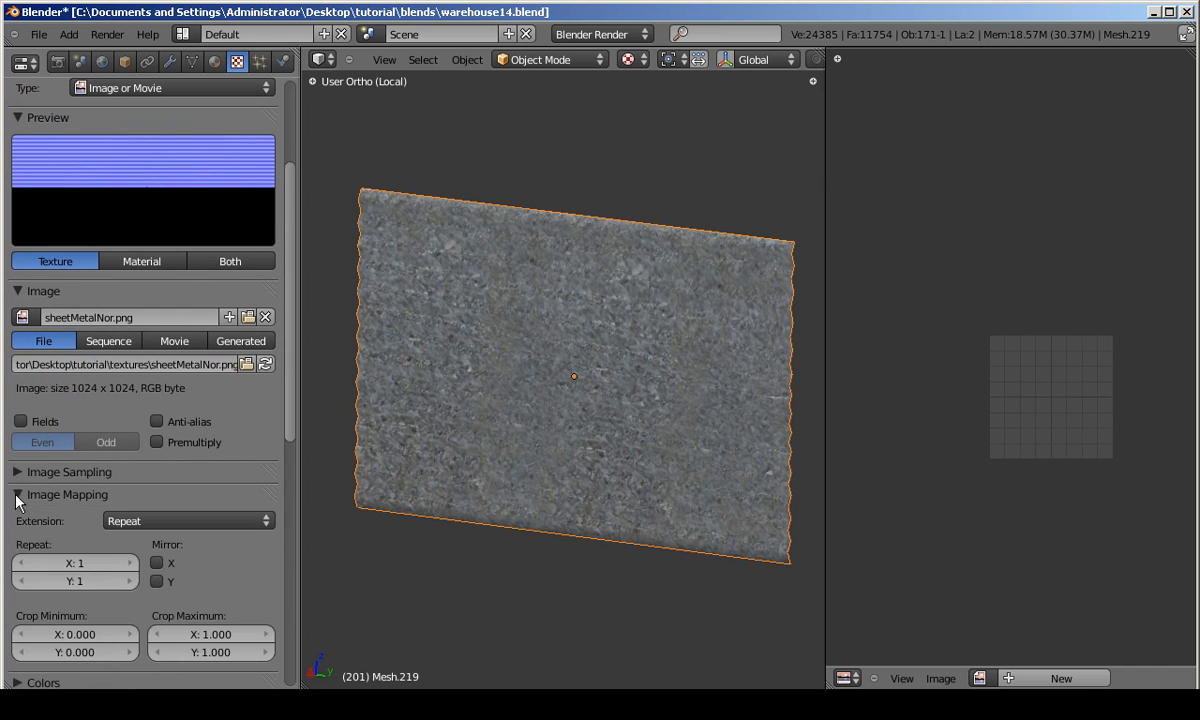
left_click(16, 494)
left_click(19, 472)
left_click(180, 519)
left_click(175, 447)
mouse_move(512, 329)
middle_mouse_down()
mouse_move(629, 407)
mouse_move(557, 407)
mouse_move(584, 228)
mouse_move(482, 377)
mouse_move(544, 396)
mouse_move(528, 413)
mouse_move(567, 432)
mouse_move(501, 418)
mouse_move(488, 402)
mouse_move(643, 402)
mouse_move(478, 412)
mouse_move(514, 402)
mouse_move(492, 394)
middle_mouse_up()
left_click(478, 405)
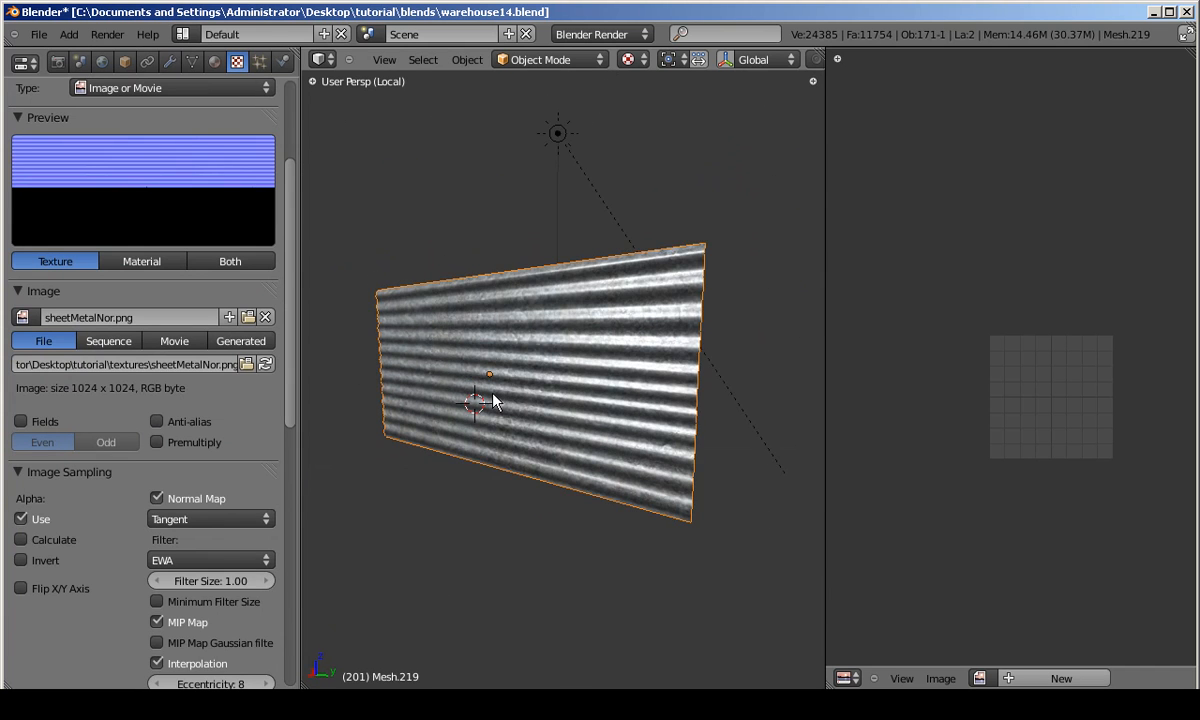
left_click(195, 519)
left_click(21, 519)
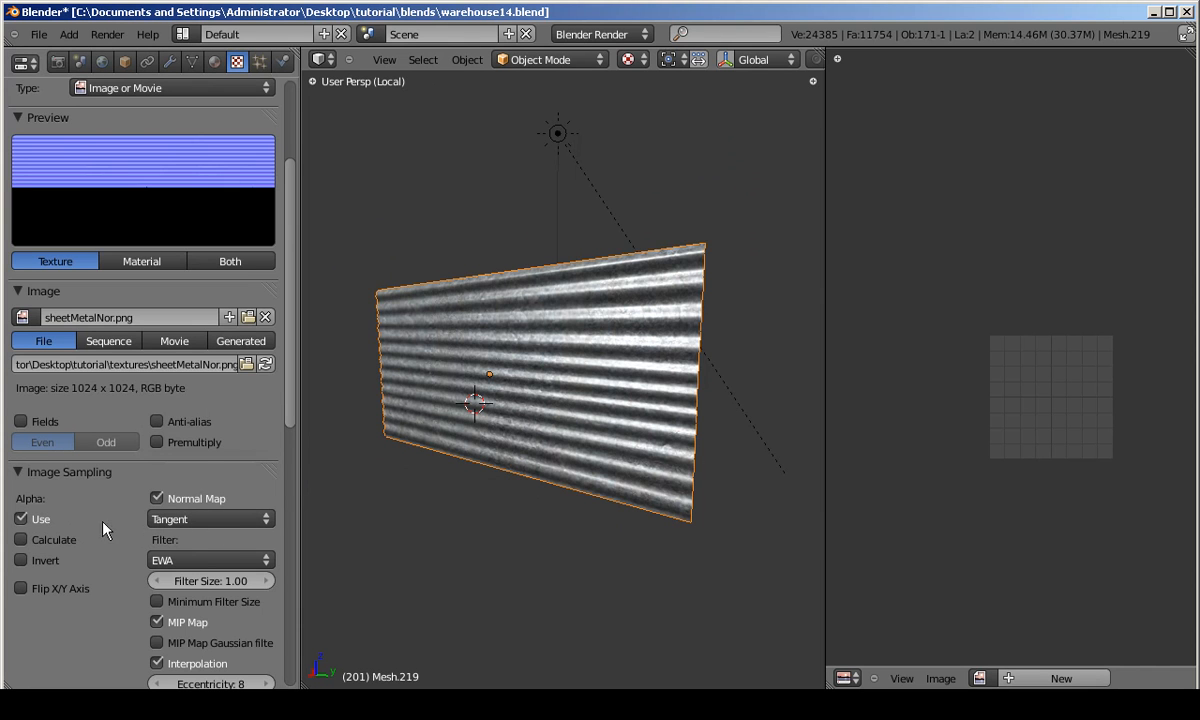
mouse_move(457, 368)
middle_mouse_down()
mouse_move(500, 339)
mouse_move(458, 363)
middle_mouse_up()
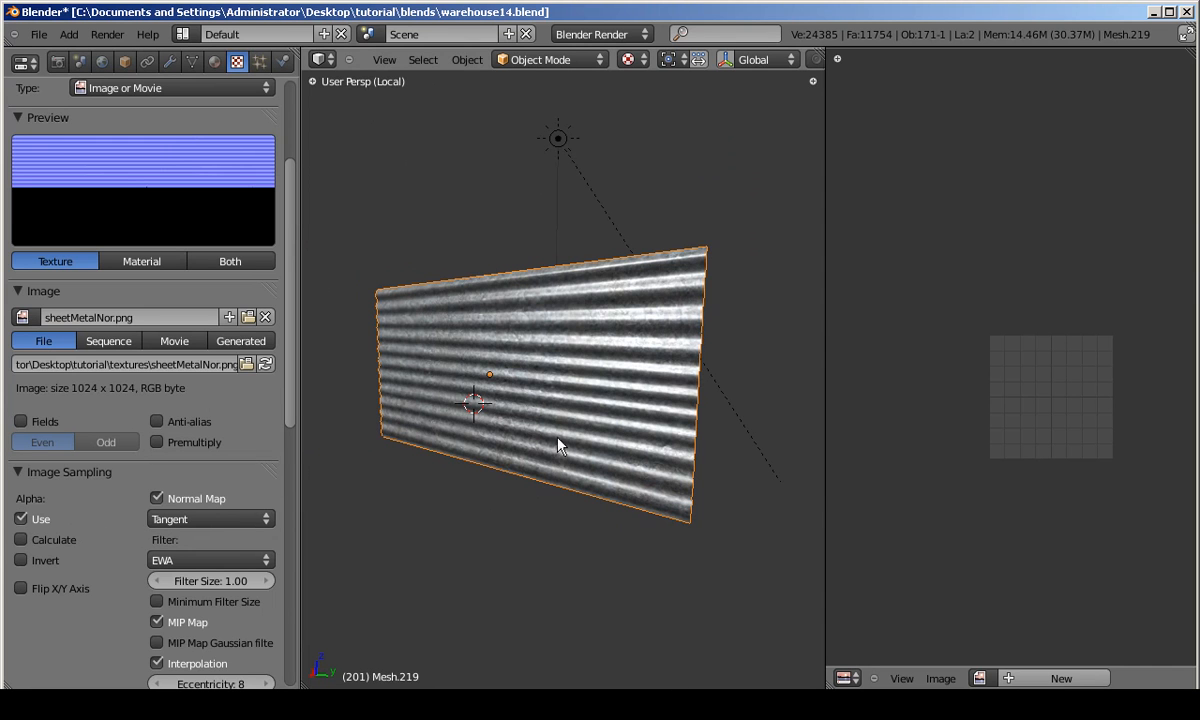
Select all of the panel's geometry in Edit Mode and show sheetMetalNor.png behind its UVs in a widened image editor.
key("Tab")
key("a")
key("a")
scroll(951, 455, "down", 3)
key("Tab")
key("Tab")
key("a")
key("a")
left_click_drag(826, 540, 687, 527)
left_click(922, 679)
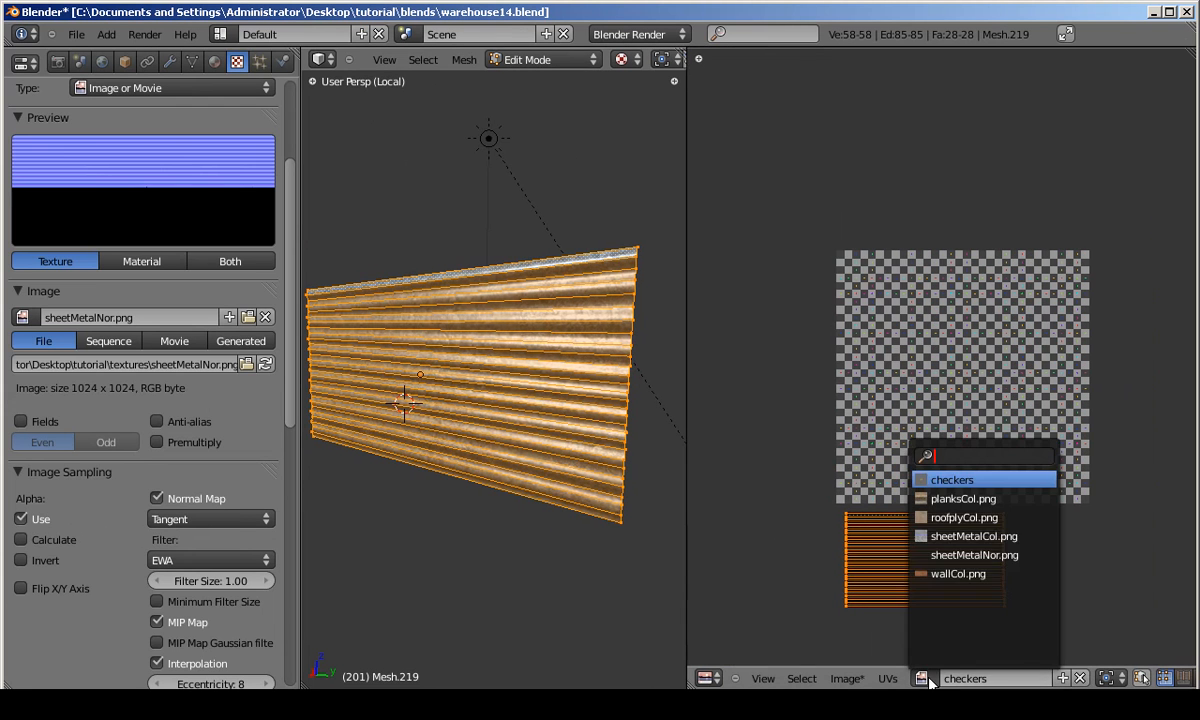
left_click(952, 556)
Move the panel's UV layout up onto the corrugated strip of the normal map.
key("g")
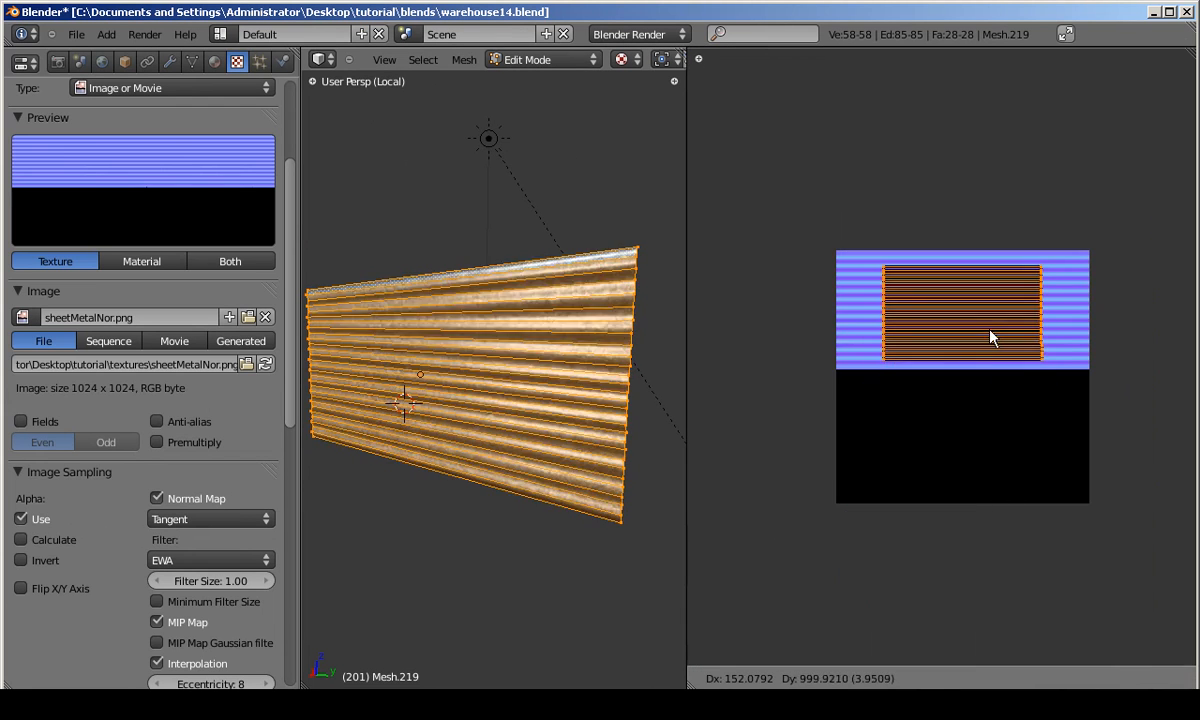
left_click(1020, 315)
scroll(1025, 312, "up", 2)
scroll(1025, 312, "up", 1)
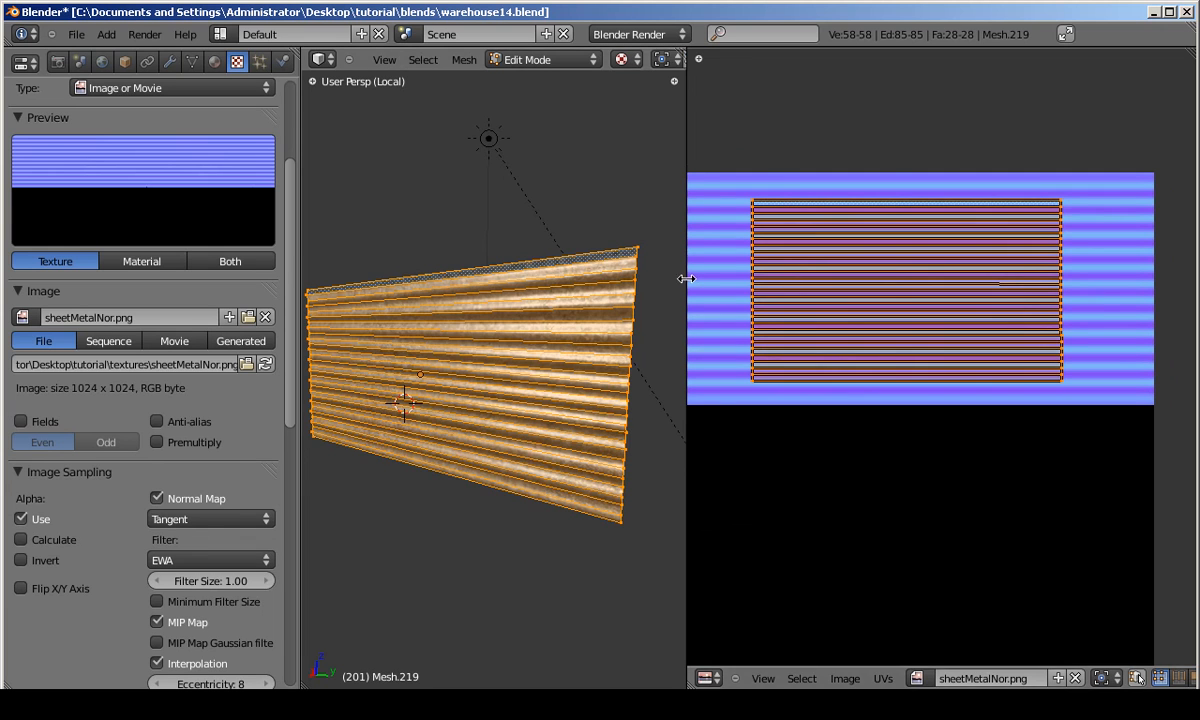
Scale the panel's UV layout up to the full height of the corrugated strip and slide it horizontally to the image's right edge.
left_click_drag(686, 279, 401, 279)
key("s")
key("x")
left_click(995, 270)
key("s")
key("x")
key("Escape")
key("g")
key("x")
left_click(1095, 268)
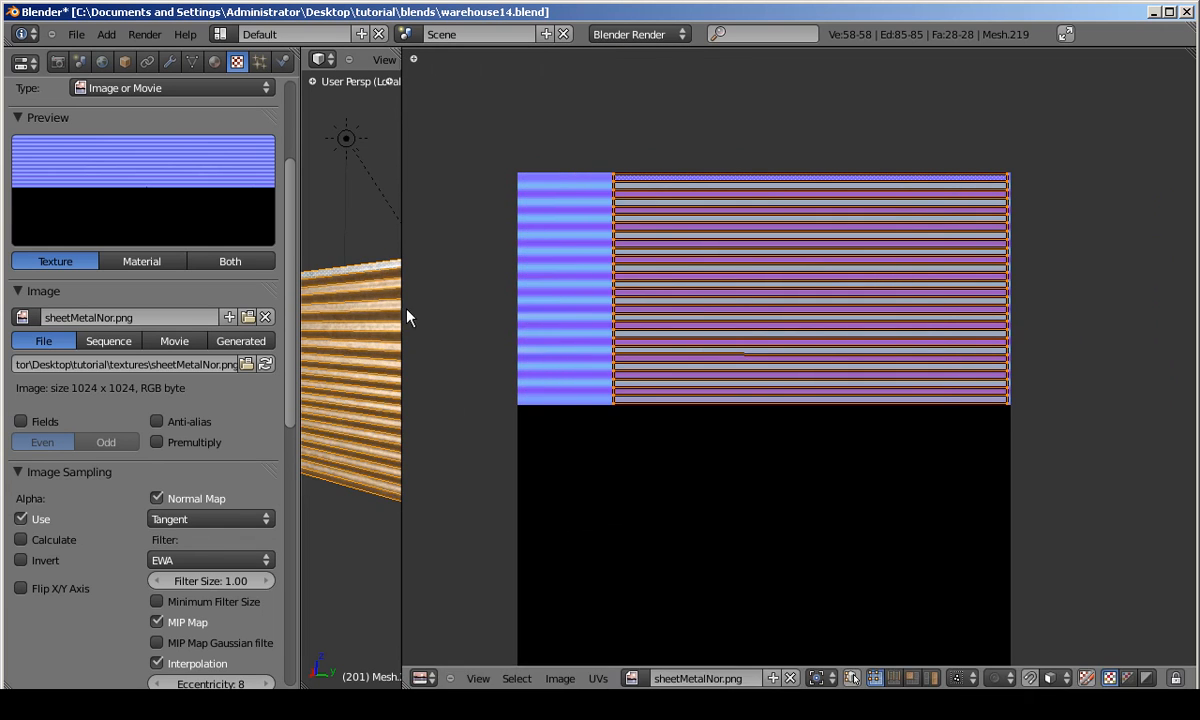
Return to Object Mode and enlarge the 3D view to inspect the textured corrugated panel.
left_click_drag(402, 316, 814, 316)
key("Tab")
middle_click_drag(544, 356, 480, 398)
left_click_drag(296, 335, 153, 337)
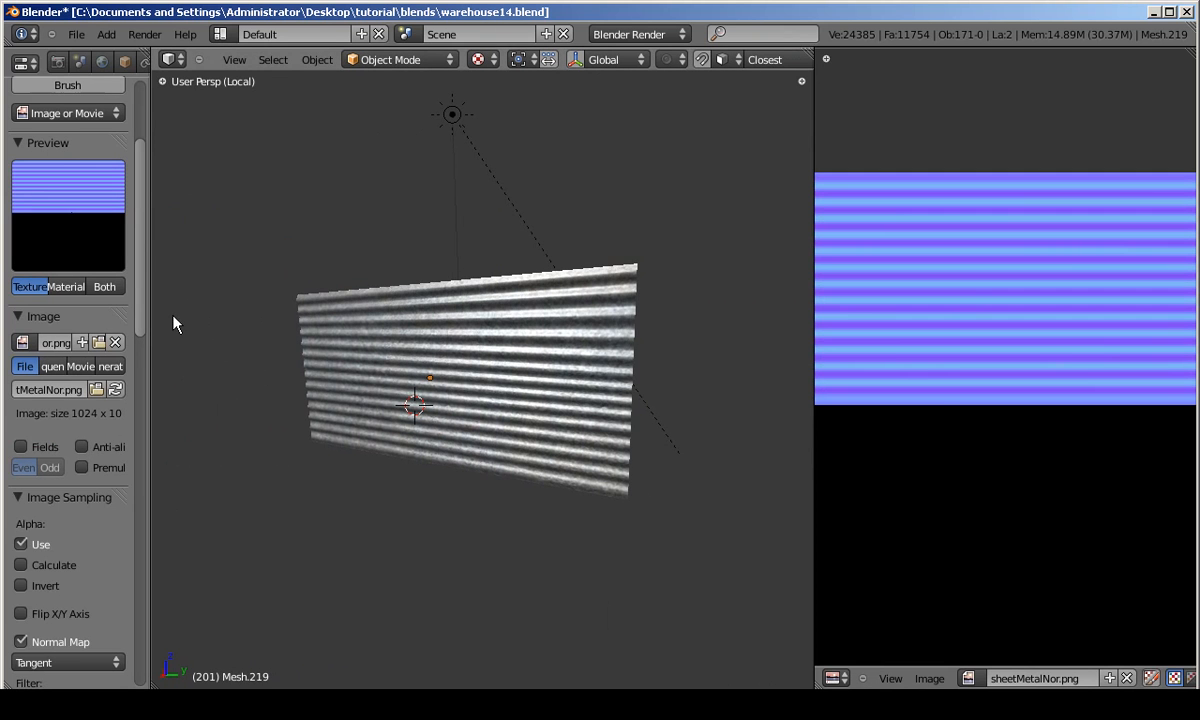
left_click_drag(815, 367, 967, 357)
Leave local view for the full warehouse in wireframe and assign the lamp above the panels to another layer.
key("KP_Divide")
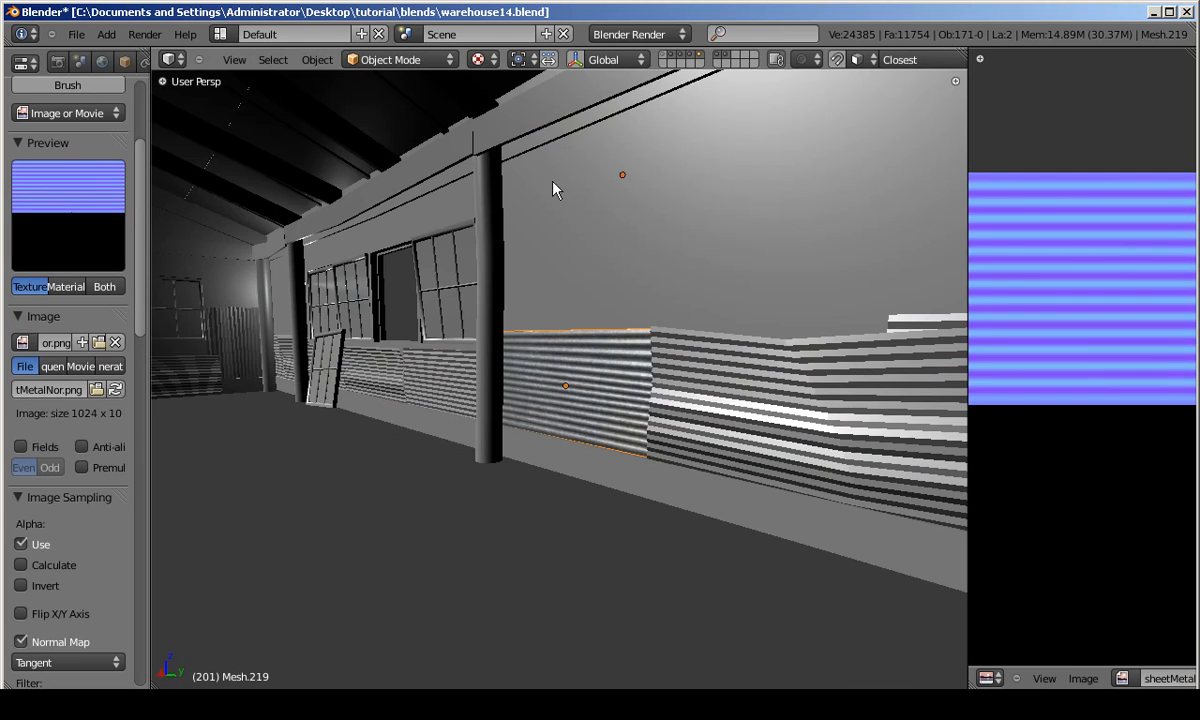
key("z")
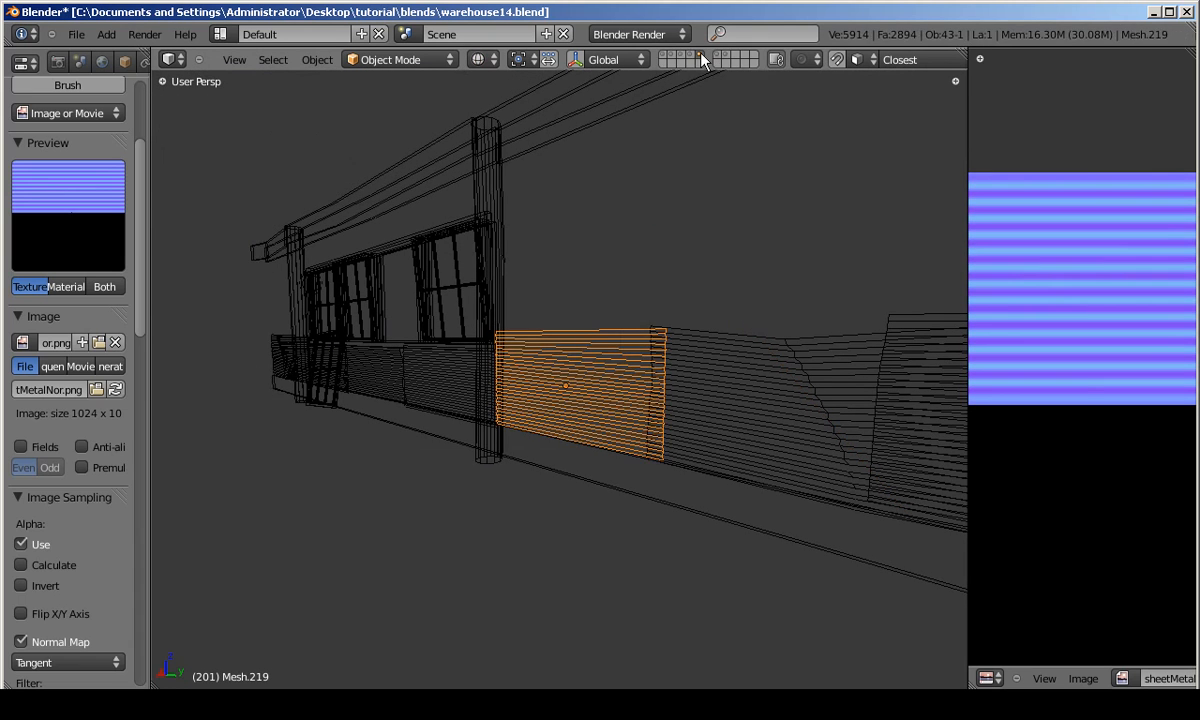
right_click(622, 175)
key("m")
left_click(793, 206)
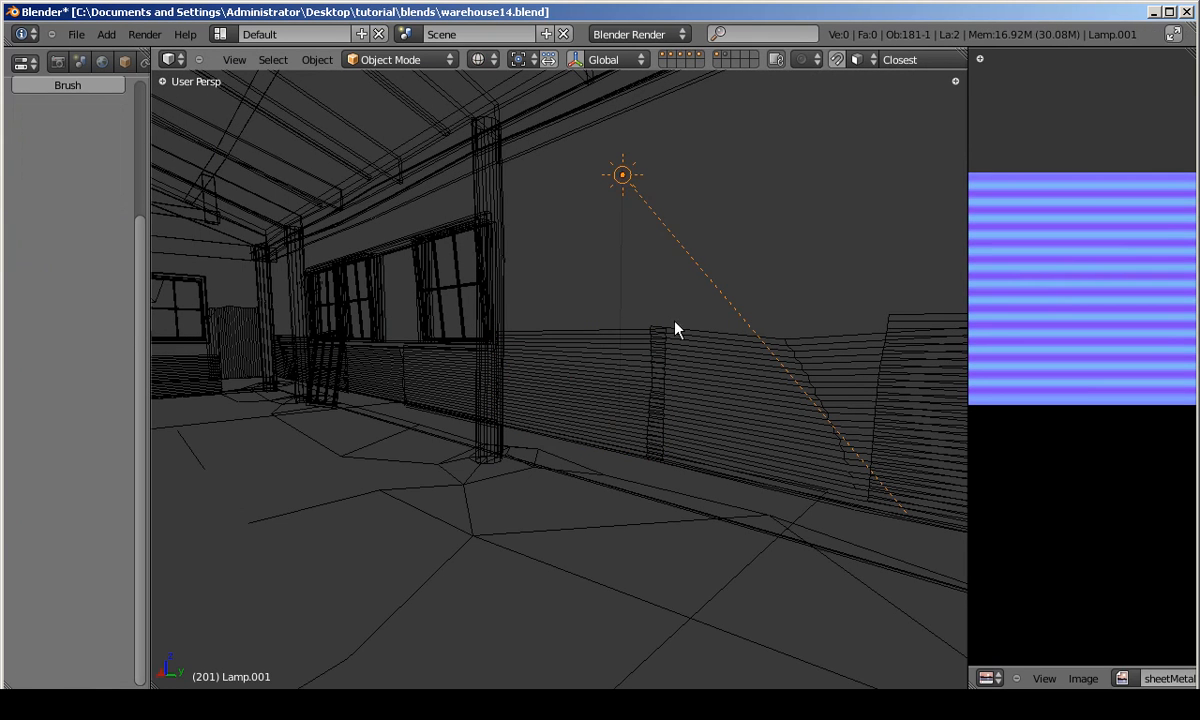
Switch the visible layer and multi-select the first corrugated panels along the warehouse's long wall in wireframe.
left_click(662, 56)
right_click(437, 375, "shift")
key("z")
key("z")
mouse_move(450, 379)
middle_mouse_down()
mouse_move(700, 378)
mouse_move(313, 368)
middle_mouse_up()
right_click(731, 378, "shift")
right_click(734, 327, "shift")
middle_click_drag(917, 334, 774, 345, "shift")
right_click(774, 388, "shift")
right_click(595, 396, "shift")
middle_click_drag(900, 405, 415, 405, "shift")
right_click(742, 382, "shift")
right_click(480, 388, "shift")
Extend the selection with the corrugated panels farther along the same long wall.
right_click(595, 396, "shift")
right_click(664, 403, "shift")
middle_click_drag(664, 404, 440, 385, "shift")
right_click(640, 412, "shift")
right_click(712, 416, "shift")
right_click(676, 401, "shift")
middle_click_drag(815, 420, 391, 354, "shift")
right_click(732, 404, "shift")
right_click(795, 410, "shift")
Toggle another layer's visibility and add the corrugated panels of the next wall section to the selection.
middle_click_drag(616, 394, 718, 339)
left_click(689, 54, "shift")
middle_click_drag(215, 336, 530, 345, "shift")
right_click(254, 388, "shift")
right_click(355, 384, "shift")
right_click(392, 376, "shift")
middle_click_drag(392, 376, 530, 360)
right_click(484, 374, "shift")
right_click(532, 362, "shift")
right_click(600, 348, "shift")
right_click(664, 335, "shift")
Add the corrugated panels beneath the windows and behind the leaning window frames to the selection.
middle_click_drag(672, 340, 487, 376, "shift")
right_click(530, 370, "shift")
right_click(447, 370, "shift")
scroll(490, 369, "up", 2)
key("b")
key("ctrl+z")
right_click(530, 358, "shift")
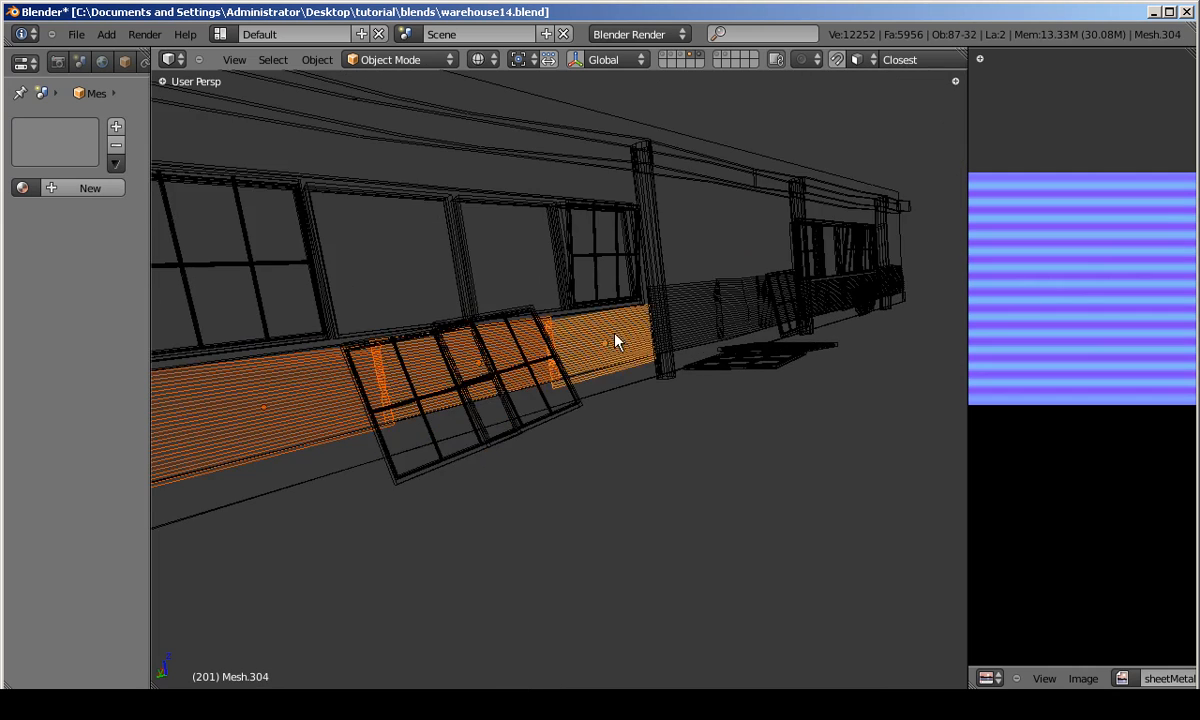
middle_click_drag(595, 338, 375, 386, "shift")
right_click(572, 340, "shift")
right_click(604, 336, "shift")
middle_click_drag(504, 352, 410, 373, "shift")
scroll(420, 371, "up", 2)
right_click(535, 356, "shift")
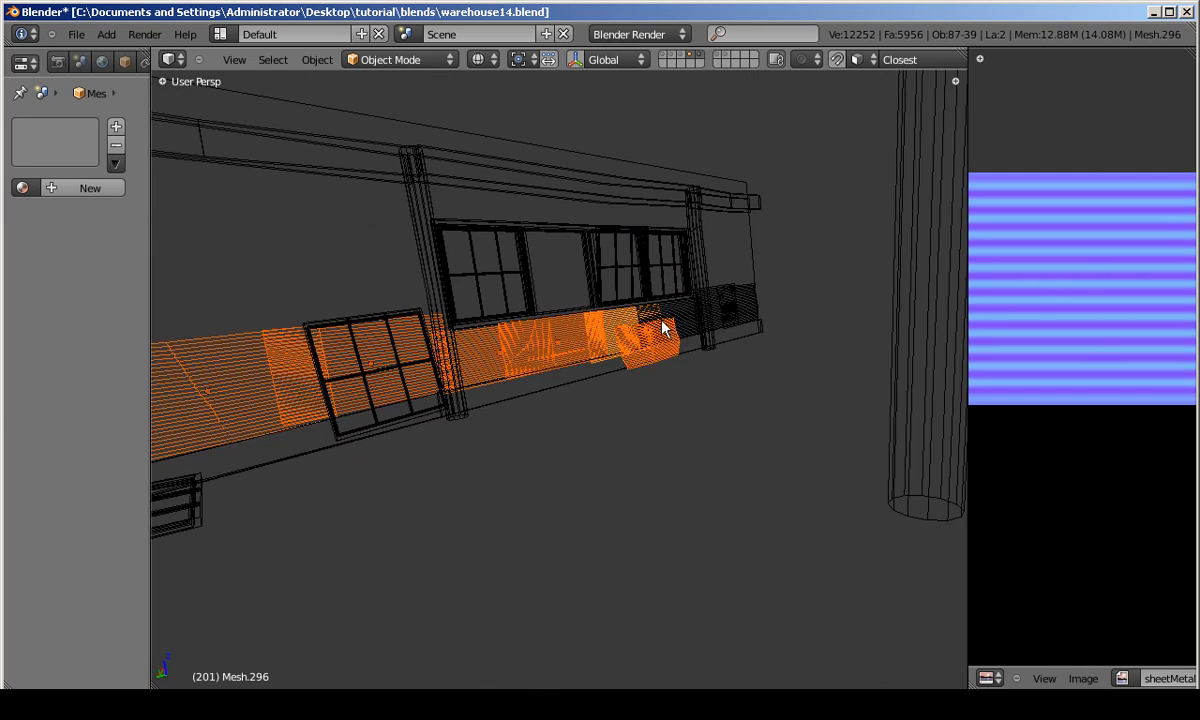
Add the last corrugated panels at the far end of the windowed wall to the selection.
middle_click_drag(632, 342, 390, 372, "shift")
scroll(390, 372, "up", 2)
right_click(455, 358, "shift")
scroll(461, 356, "up", 2)
right_click(500, 346, "shift")
right_click(579, 331, "shift")
scroll(580, 329, "down", 4)
Change the visible layers and add the corner panels and the tall vertical-ribbed panels beside the window to the selection.
left_click(690, 55, "shift")
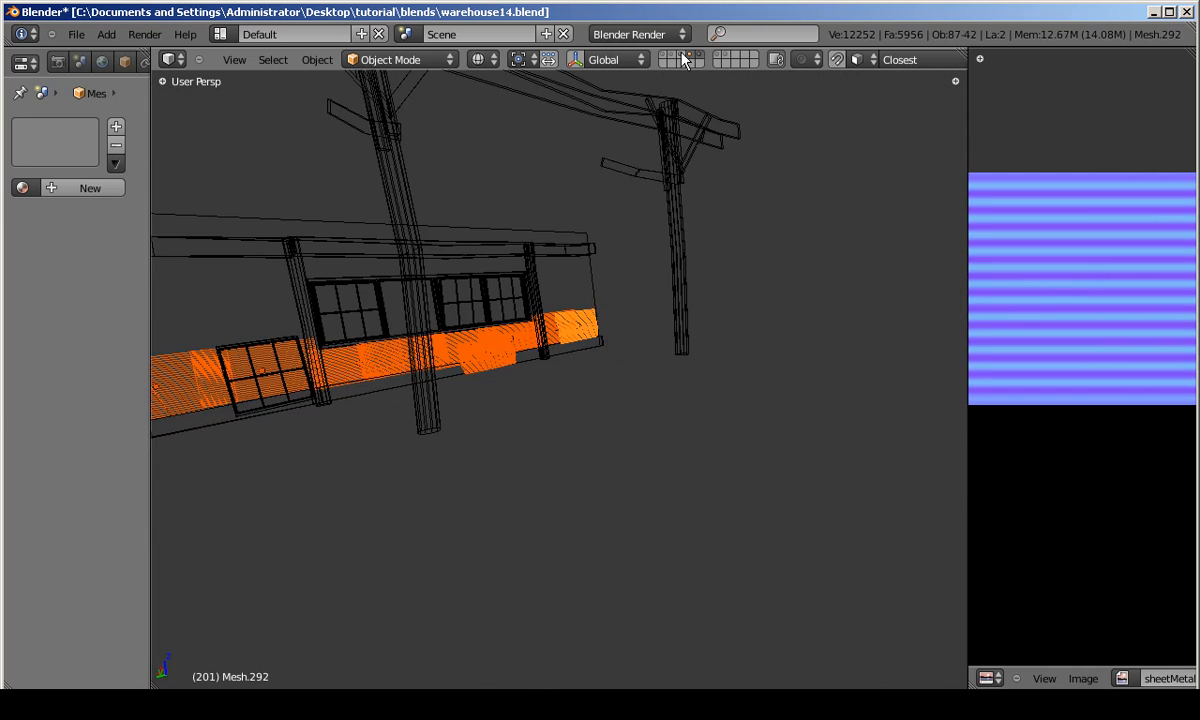
left_click(670, 56, "shift")
scroll(638, 297, "up", 5)
right_click(585, 273, "shift")
right_click(702, 349, "shift")
middle_click_drag(708, 349, 440, 343, "shift")
right_click(508, 328, "shift")
right_click(580, 291, "shift")
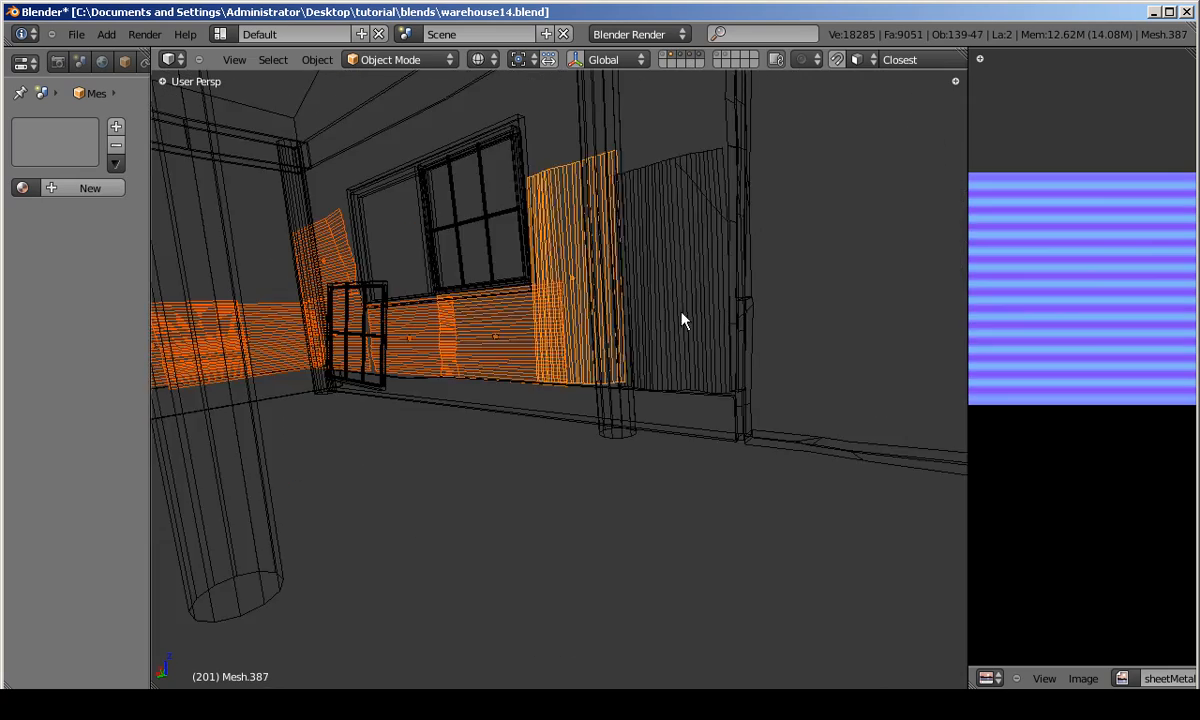
right_click(668, 287, "shift")
Add the corrugated panels past the tall vertical-ribbed ones to the selection.
scroll(668, 290, "down", 4)
right_click(648, 339, "shift")
right_click(738, 338, "shift")
middle_click_drag(745, 338, 410, 342, "shift")
right_click(530, 349, "shift")
right_click(676, 363, "shift")
right_click(848, 399, "shift")
right_click(601, 352, "shift")
Add the overlapping corrugated panels on the wall around the doorway to the selection.
middle_click_drag(601, 352, 599, 575)
right_click(430, 484, "shift")
right_click(532, 512, "shift")
right_click(618, 531, "shift")
right_click(728, 500, "shift")
middle_click_drag(735, 492, 556, 436, "shift")
right_click(560, 445, "shift")
right_click(743, 485, "shift")
right_click(761, 468, "shift")
Add the remaining corrugated panels beneath the windows beyond the doorway to the selection.
middle_click_drag(761, 469, 632, 429, "shift")
right_click(632, 429, "shift")
right_click(727, 505, "shift")
right_click(842, 527, "shift")
middle_click_drag(847, 527, 630, 461, "shift")
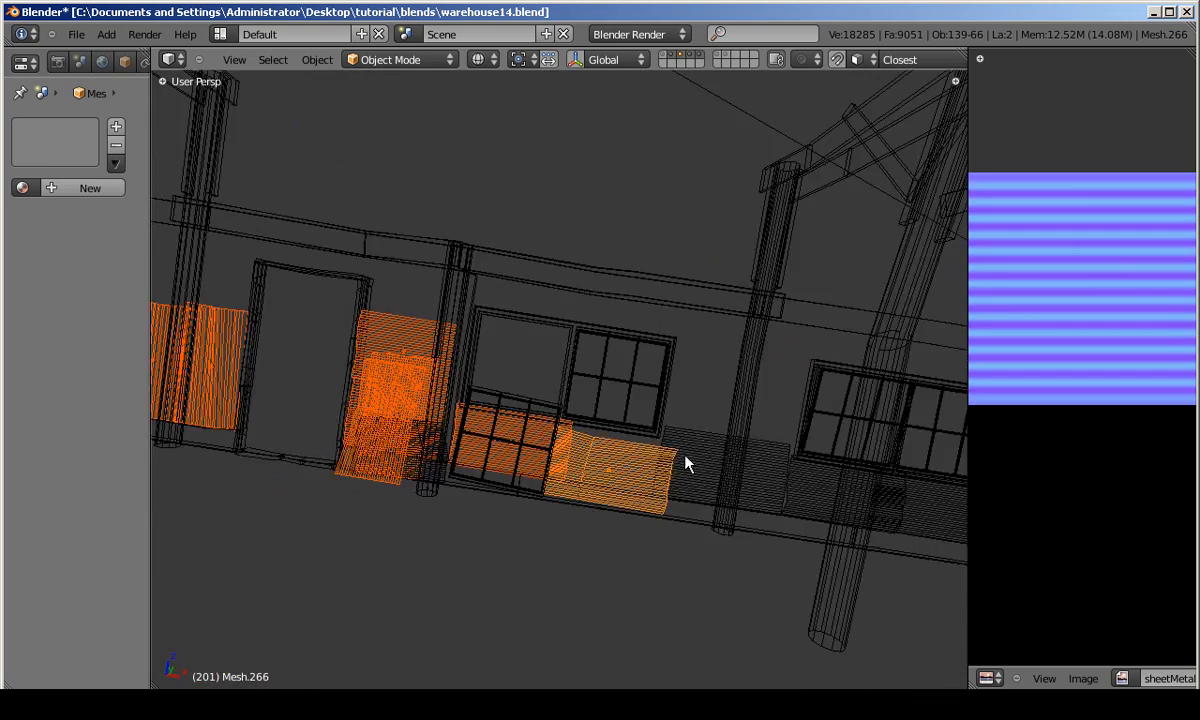
right_click(729, 479, "shift")
middle_click_drag(860, 505, 605, 465, "shift")
right_click(598, 465, "shift")
right_click(700, 482, "shift")
Make the already textured panel the active object and join all selected corrugated panels into it.
middle_click_drag(775, 485, 402, 356)
key("z")
middle_click_drag(419, 268, 536, 311)
scroll(421, 328, "up", 6)
key("z")
right_click(546, 270, "shift")
key("z")
key("z")
key("z")
key("ctrl+j")
Display the joined panels in textured shading and give all their faces the same shading type.
key("alt+z")
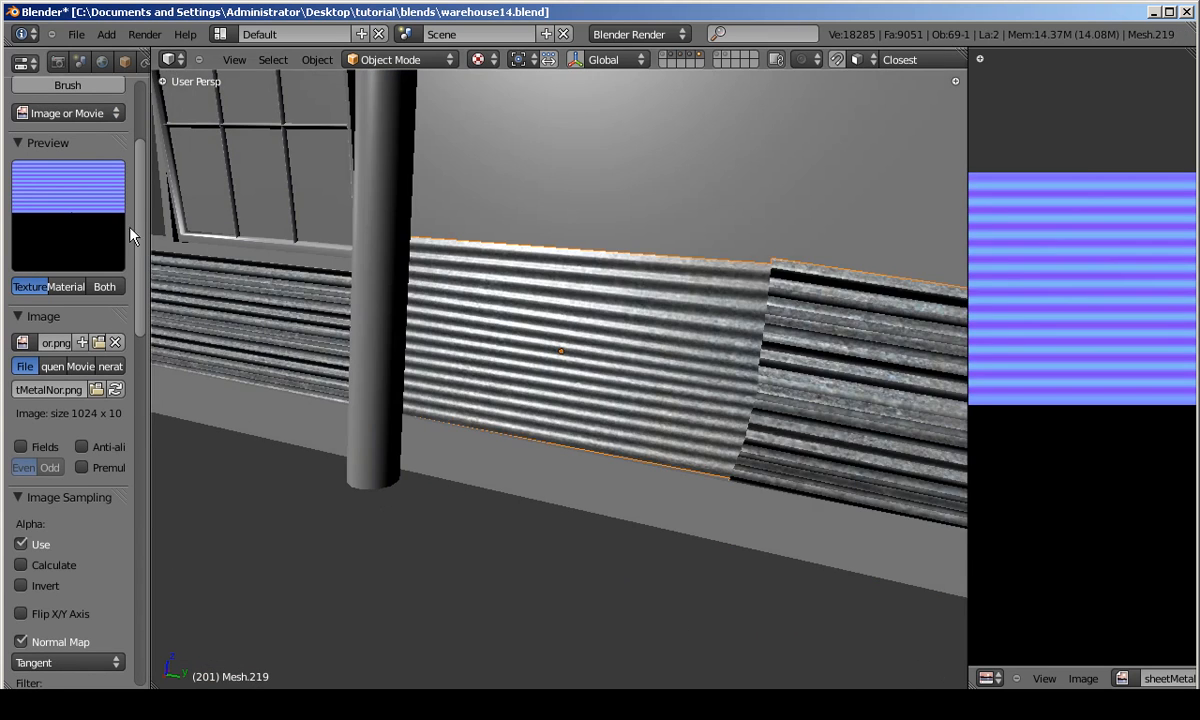
key("t")
left_click(270, 353)
key("t")
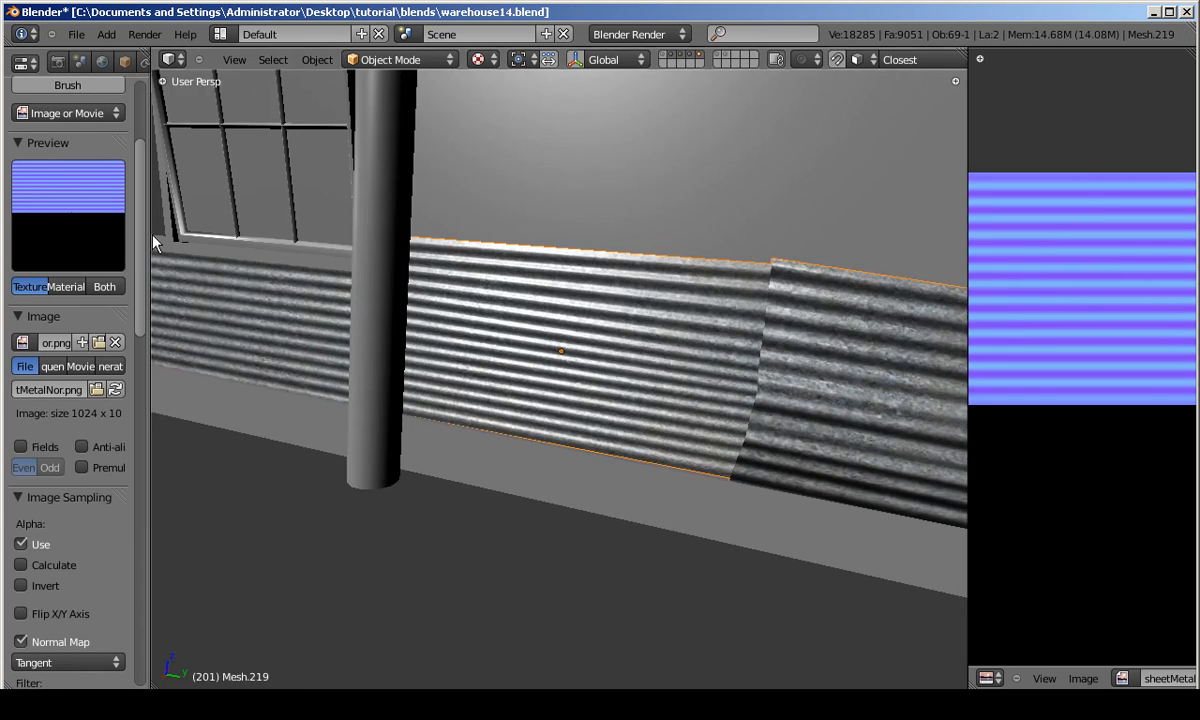
Enter Edit Mode, enlarge the UV editor and move a linked group of panel UVs toward the corrugated strip.
left_click_drag(143, 218, 62, 222)
key("Tab")
left_click_drag(968, 353, 496, 360)
middle_click_drag(827, 528, 814, 329)
key("a")
key("l")
middle_click_drag(884, 380, 900, 482)
key("g")
left_click(959, 265)
Scale the moved UV island to the full height of the corrugated strip and align it with the image's right edge.
scroll(935, 300, "up", 4)
middle_click_drag(913, 337, 908, 553)
key("g")
left_click(1022, 296)
key("s")
left_click(1107, 274)
left_click(732, 678)
left_click(775, 555)
key("s")
left_click(1121, 216)
key("g")
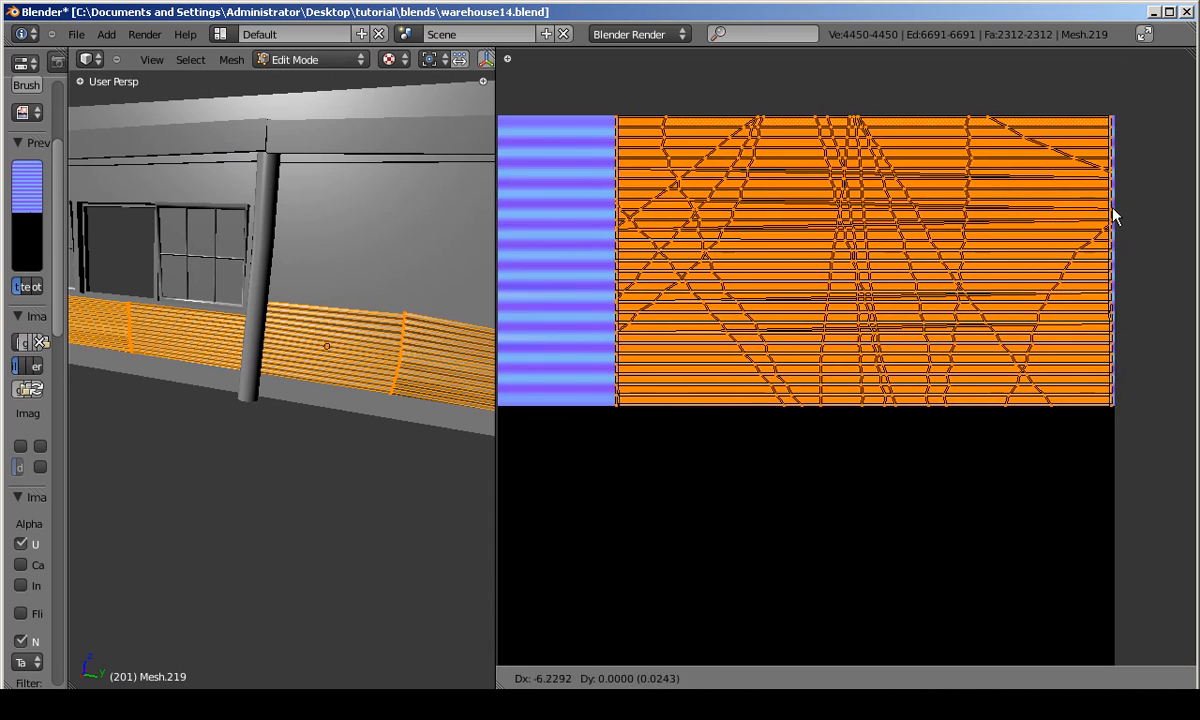
left_click(1115, 215)
Slide the fitted UV island horizontally off the image and return to Object Mode to check the panels.
scroll(1104, 214, "down", 3)
key("g")
key("x")
left_click(744, 225)
scroll(744, 225, "up", 1)
middle_click_drag(744, 225, 860, 242)
key("Tab")
scroll(299, 387, "up", 3)
middle_click_drag(299, 387, 396, 373)
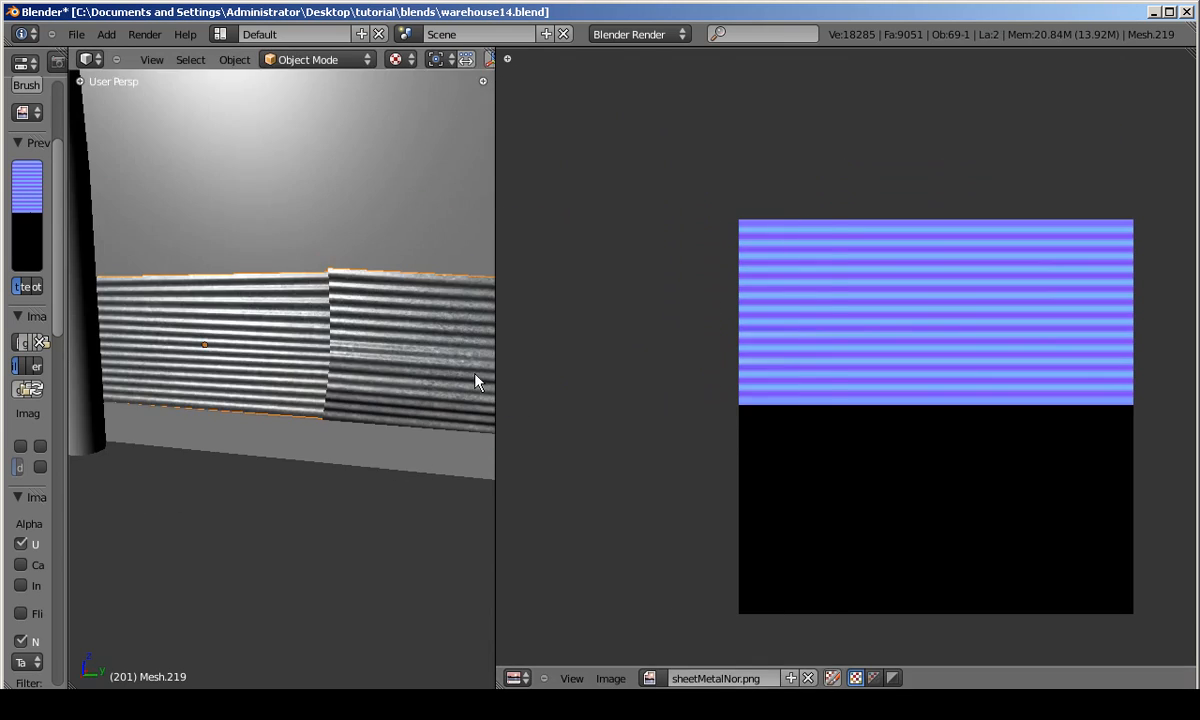
Enlarge the 3D view, inspect the textured panels farther along the wall and deselect the joined mesh.
left_click_drag(495, 402, 762, 400)
middle_click_drag(735, 398, 676, 393)
scroll(600, 400, "down", 4)
middle_click_drag(600, 400, 300, 388)
scroll(340, 390, "up", 3)
key("a")
scroll(526, 390, "up", 4)
Return to Edit Mode with a larger UV editor and slide one linked UV island sideways along the X axis.
key("Tab")
left_click_drag(762, 322, 394, 305)
key("a")
scroll(669, 270, "down", 2)
middle_click_drag(716, 281, 797, 284)
key("l")
key("g")
key("x")
left_click(644, 292)
Slide another linked UV island along the X axis and return to Object Mode.
key("l")
key("g")
key("x")
left_click(1106, 285)
key("Tab")
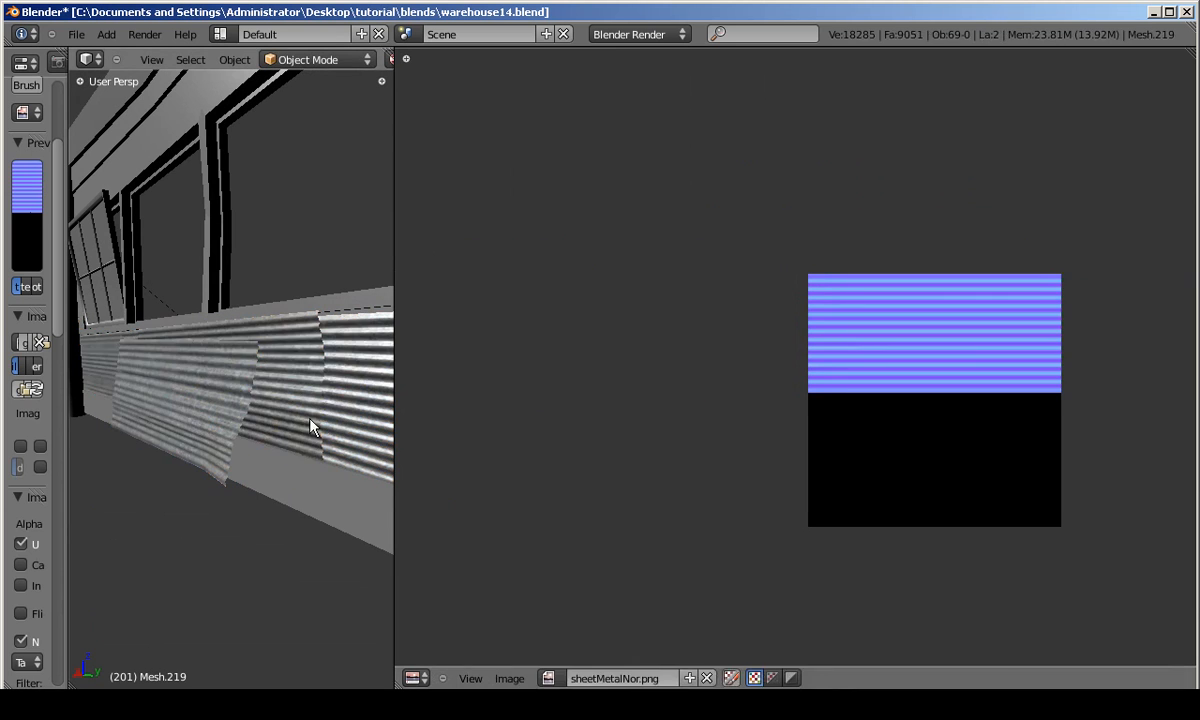
Try to move a panel's UV island down along the Y axis to the level of the image's empty lower half.
key("Tab")
key("a")
key("g")
key("y")
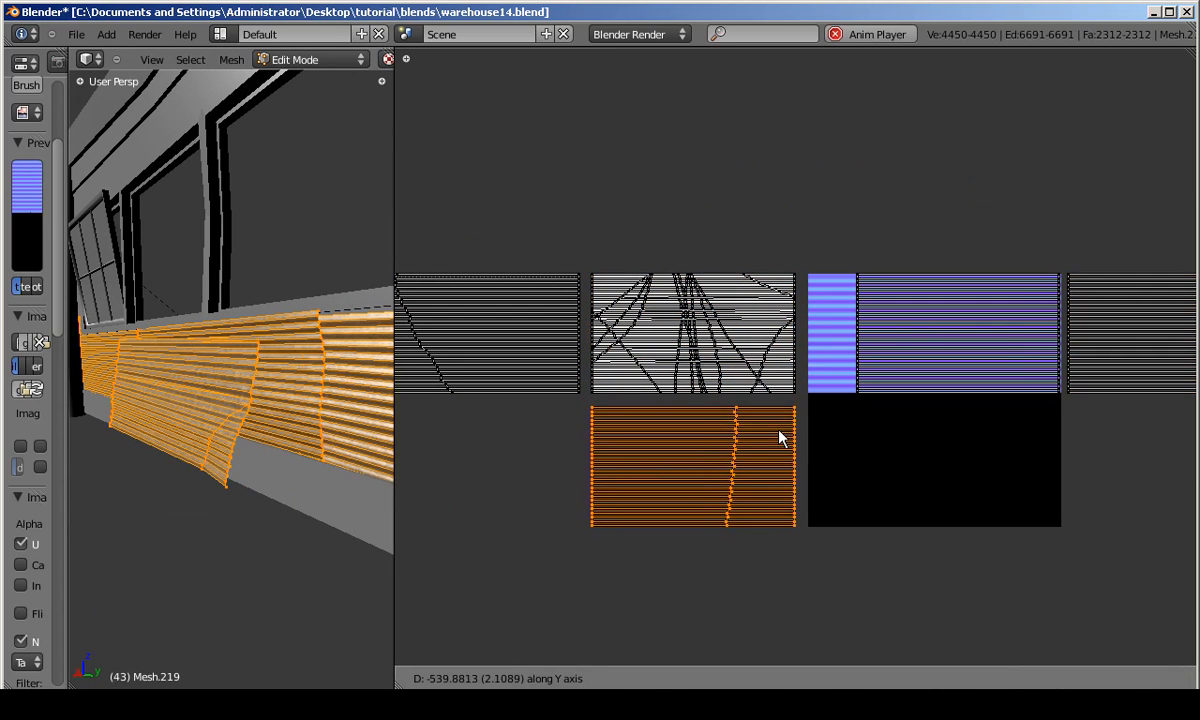
right_click(779, 427)
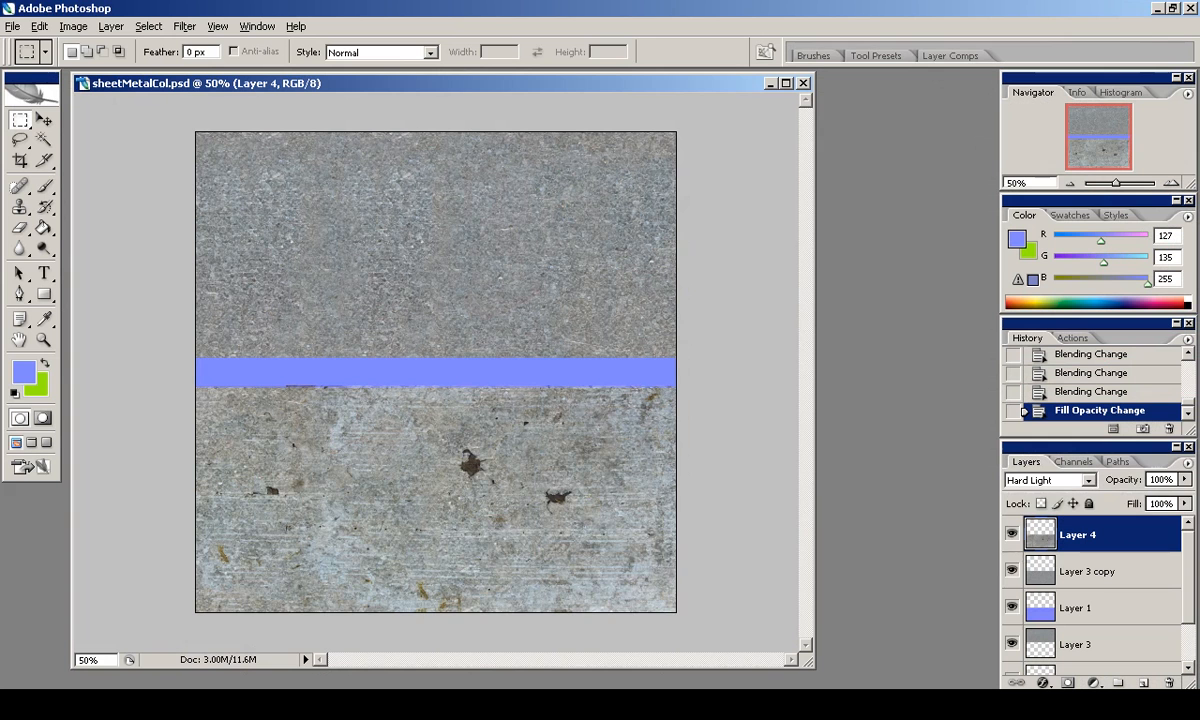
Hide Layer 4, Layer 3 copy and Layer 3, and save the normal map as sheetMetalNor.png in the textures folder.
left_click_drag(1013, 534, 1013, 571)
left_click(1014, 643)
left_click(13, 27)
left_click(50, 212)
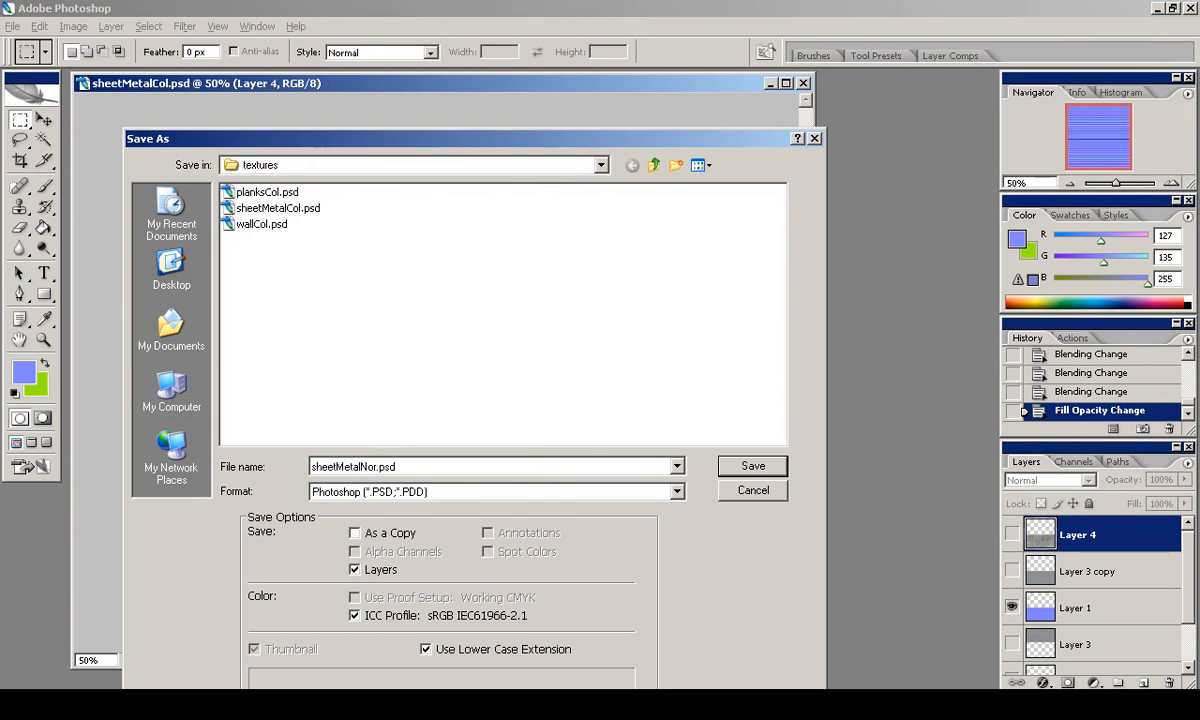
left_click(541, 492)
left_click(502, 420)
left_click(738, 463)
left_click(564, 381)
left_click(651, 338)
Switch to Blender, return to Edit Mode with a larger UV editor and reload the sheetMetalNor.png image.
key("alt+Tab")
left_click_drag(960, 434, 638, 405)
key("Tab")
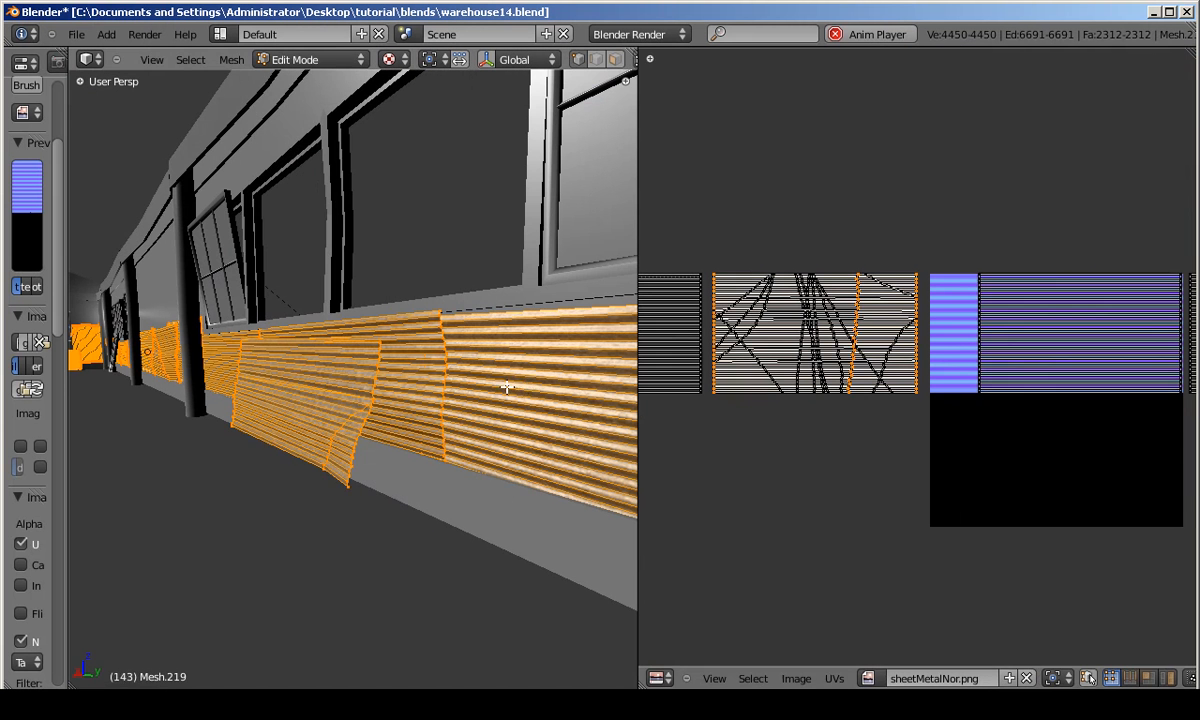
key("ctrl+l")
key("g")
key("y")
right_click(983, 449)
left_click(802, 679)
left_click(810, 605)
Move the selected linked UV island down along the Y axis onto the image's lower strip and return to Object Mode.
scroll(1027, 362, "up", 3)
middle_click_drag(1027, 362, 889, 228)
key("g")
key("y")
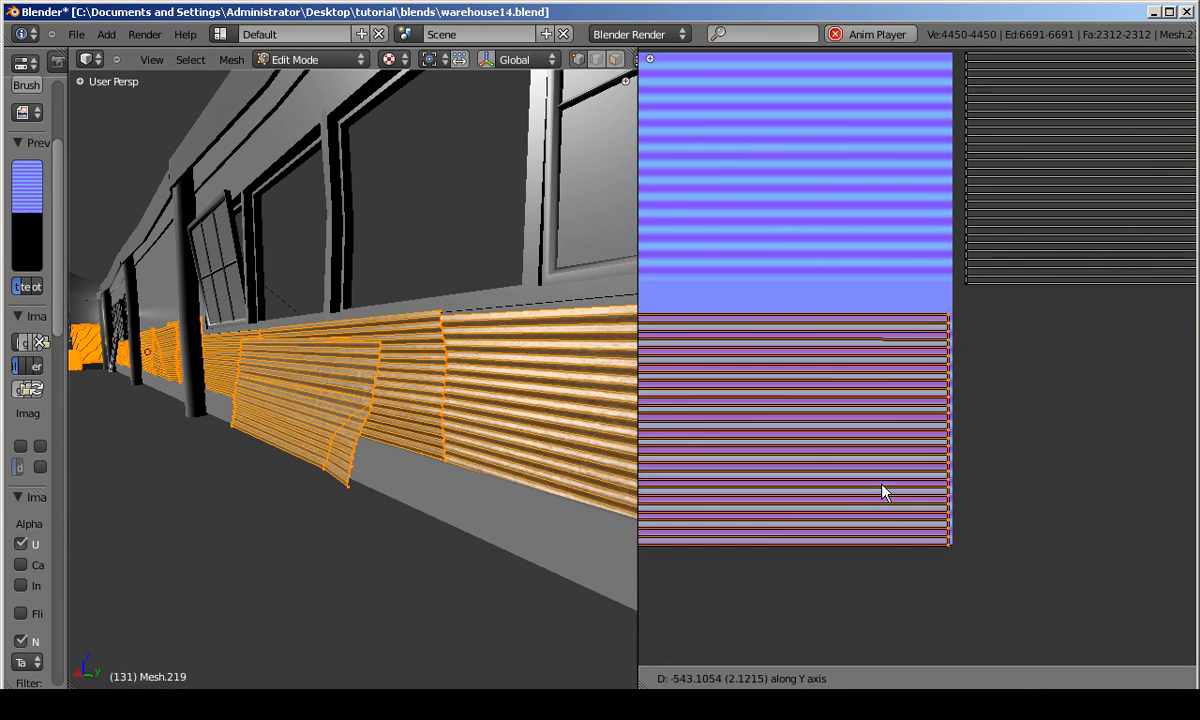
left_click(882, 484)
key("g")
left_click(882, 488)
middle_click_drag(882, 488, 1030, 494)
key("Tab")
Inspect the panels along the wall, and slide the selected UV island sideways along the X axis in Edit Mode.
middle_click_drag(396, 394, 500, 350)
scroll(222, 338, "up", 2)
middle_click_drag(222, 338, 359, 383)
scroll(341, 402, "down", 3)
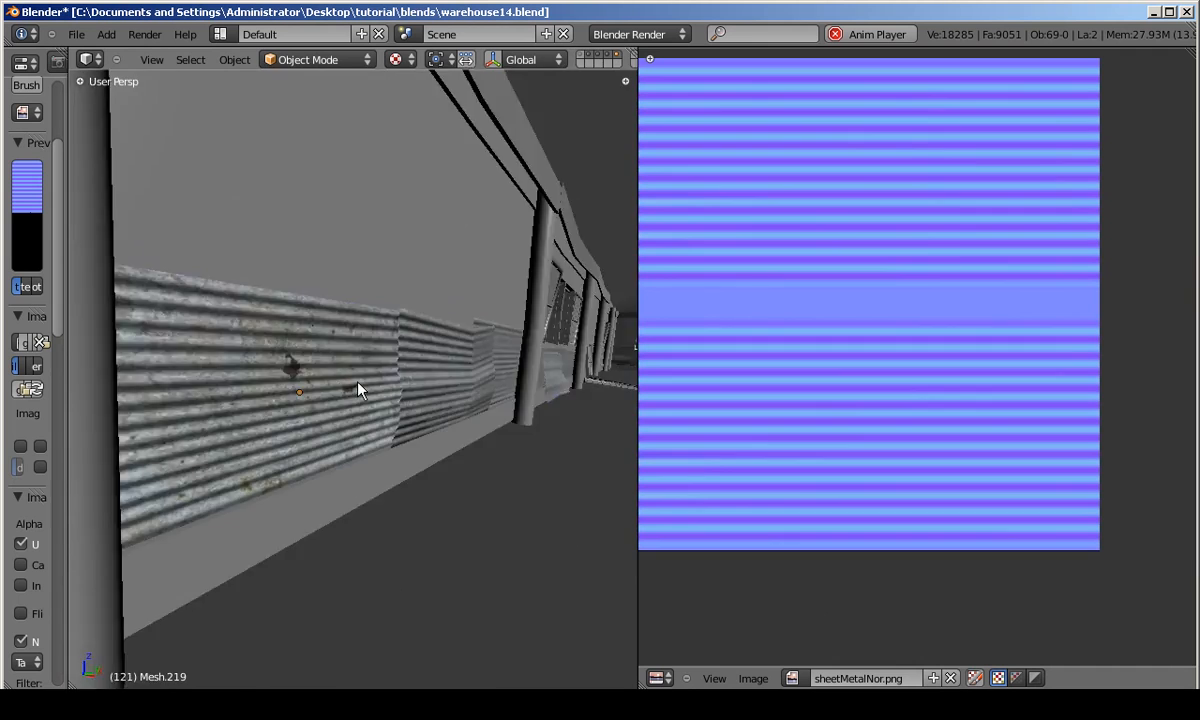
scroll(350, 410, "up", 3)
middle_click_drag(335, 450, 292, 429)
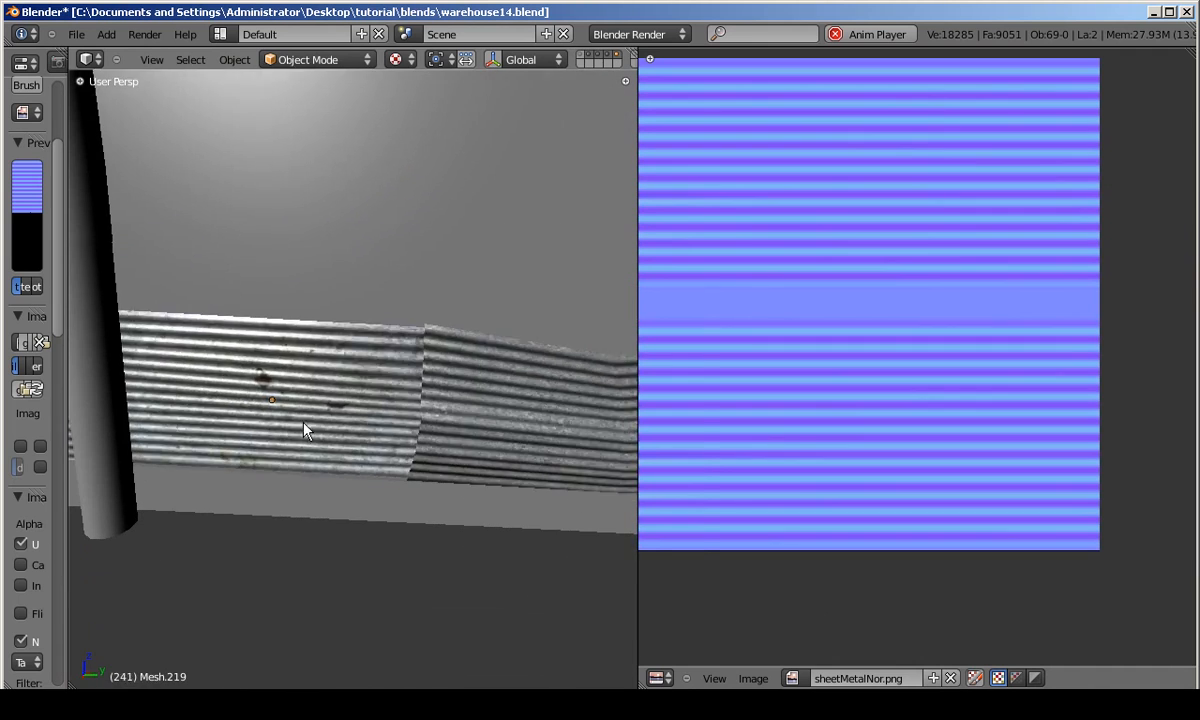
key("Tab")
key("g")
key("x")
left_click(974, 400)
key("Tab")
Check the shifted panel texture on the wall and save over warehouse14.blend.
middle_click_drag(365, 370, 334, 403)
key("ctrl+s")
left_click(335, 410)
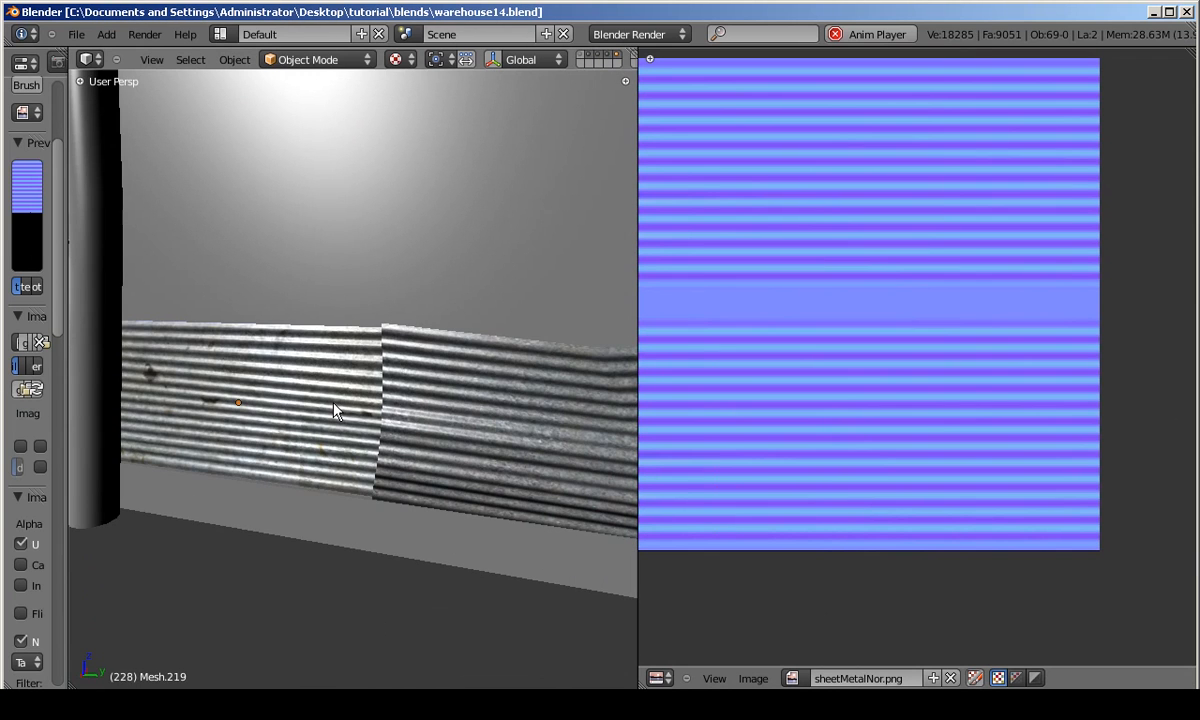
Switch to Photoshop, show the concrete layers again and place Layer 1 below Layer 3.
key("alt+Tab")
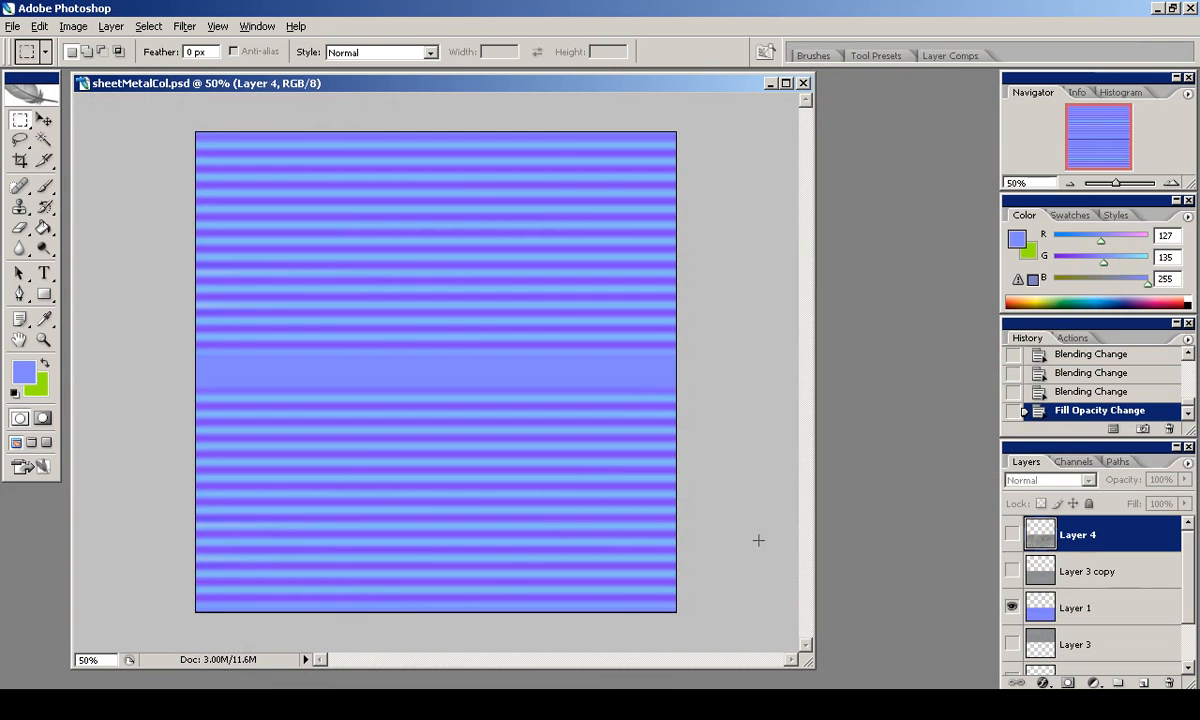
left_click(1012, 571)
scroll(1094, 612, "down", 2)
left_click(1012, 547)
scroll(1025, 583, "up", 2)
left_click(1171, 184)
left_click(1171, 184)
left_click_drag(1106, 136, 1080, 118)
left_click(1071, 185)
left_click(1071, 185)
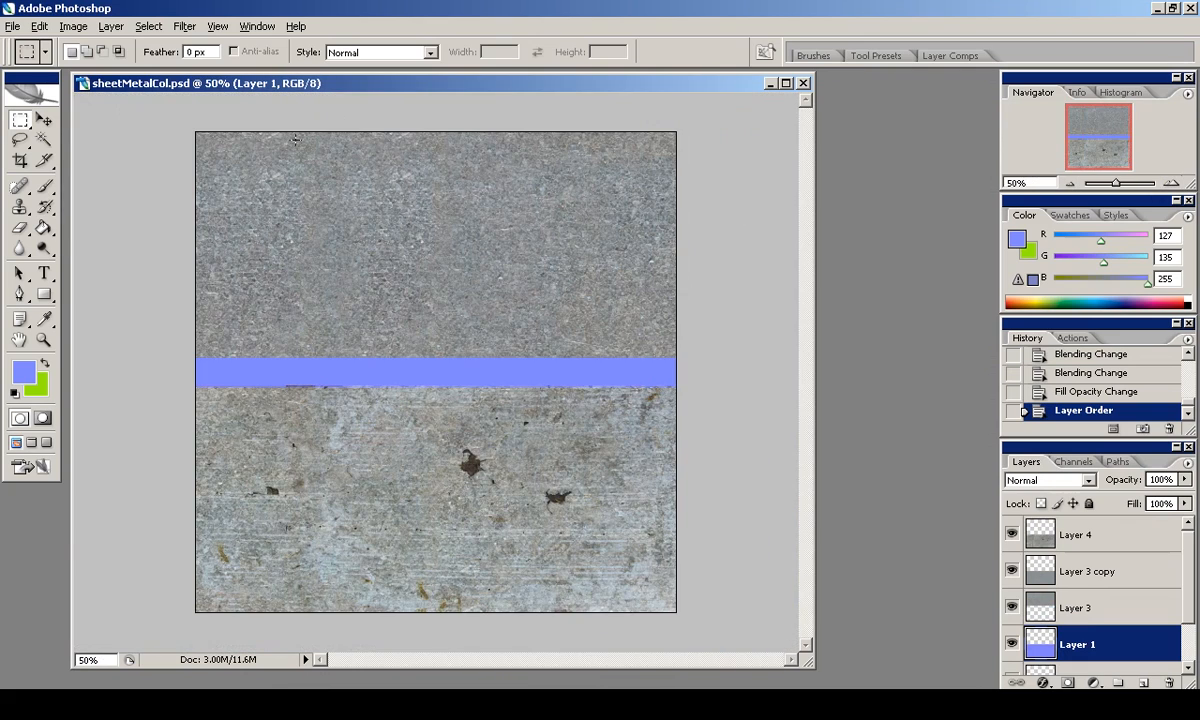
Open rust6.png from the metal_rust folder and paste the rust image into sheetMetalCol.psd.
left_click(13, 26)
left_click(30, 62)
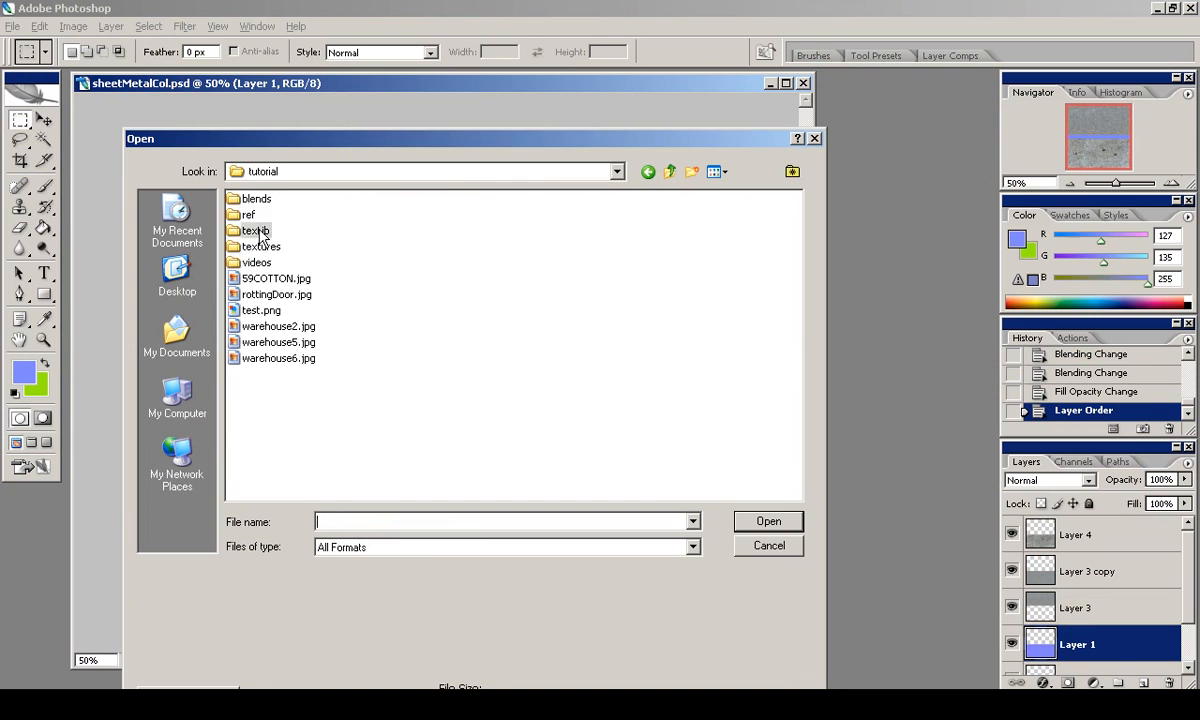
double_click(258, 232)
double_click(270, 294)
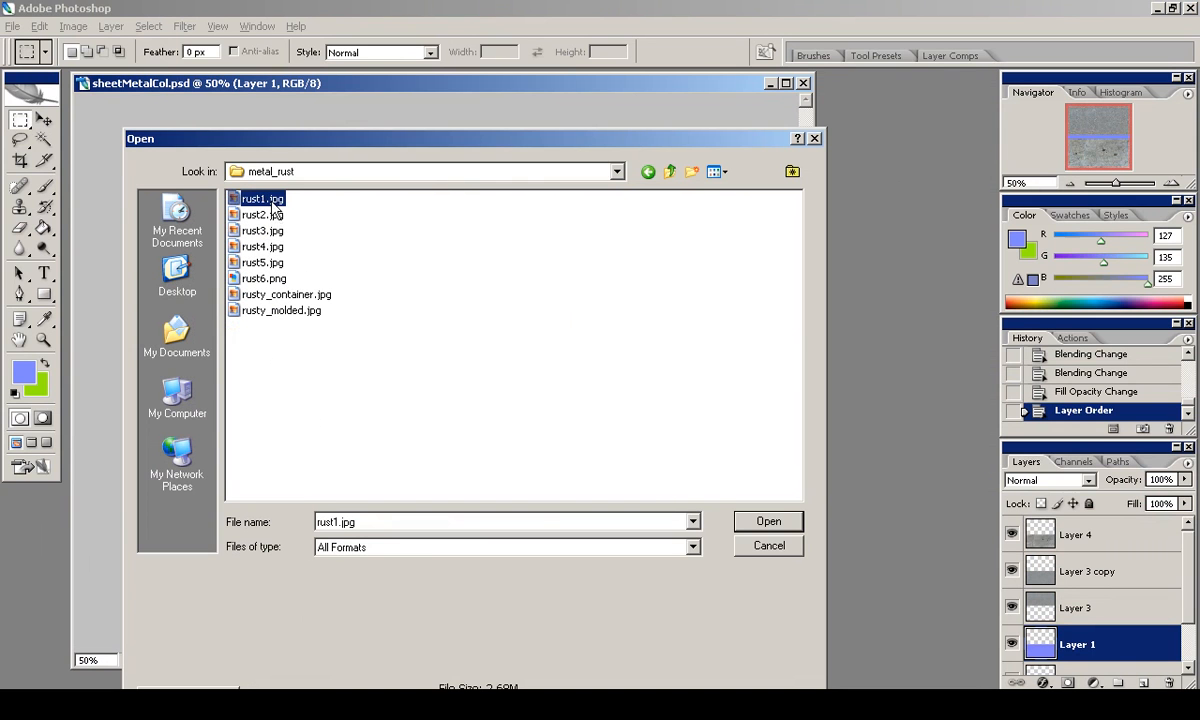
left_click(721, 191)
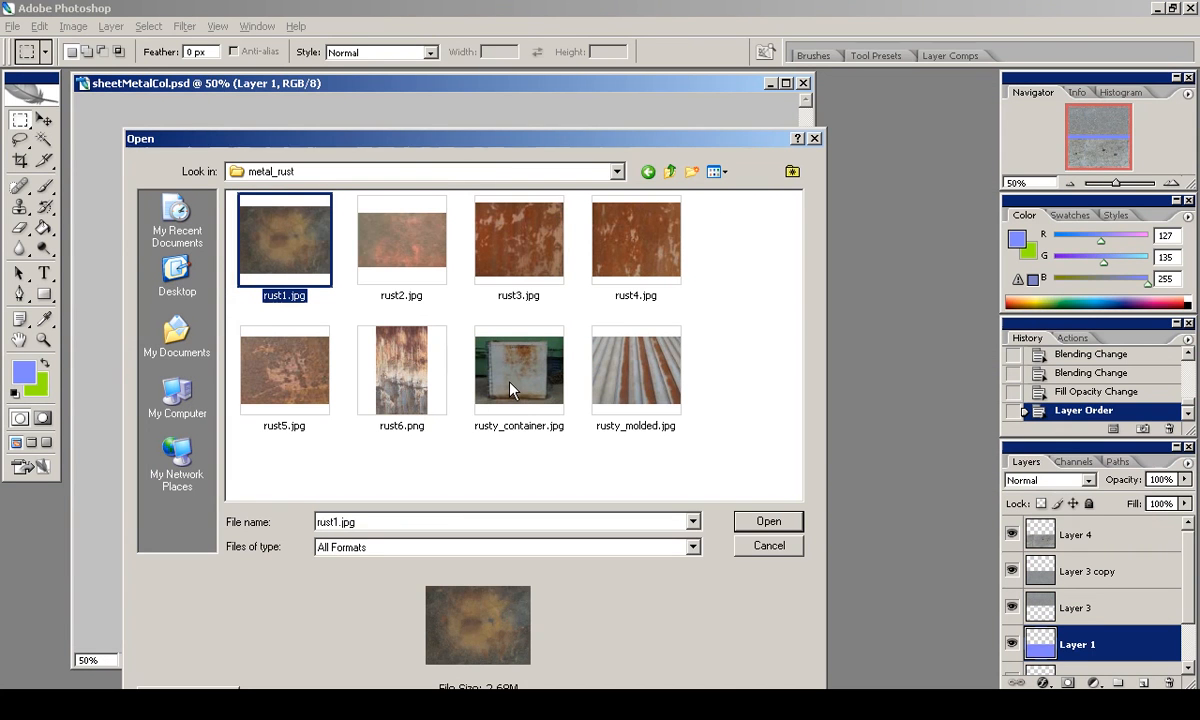
double_click(375, 338)
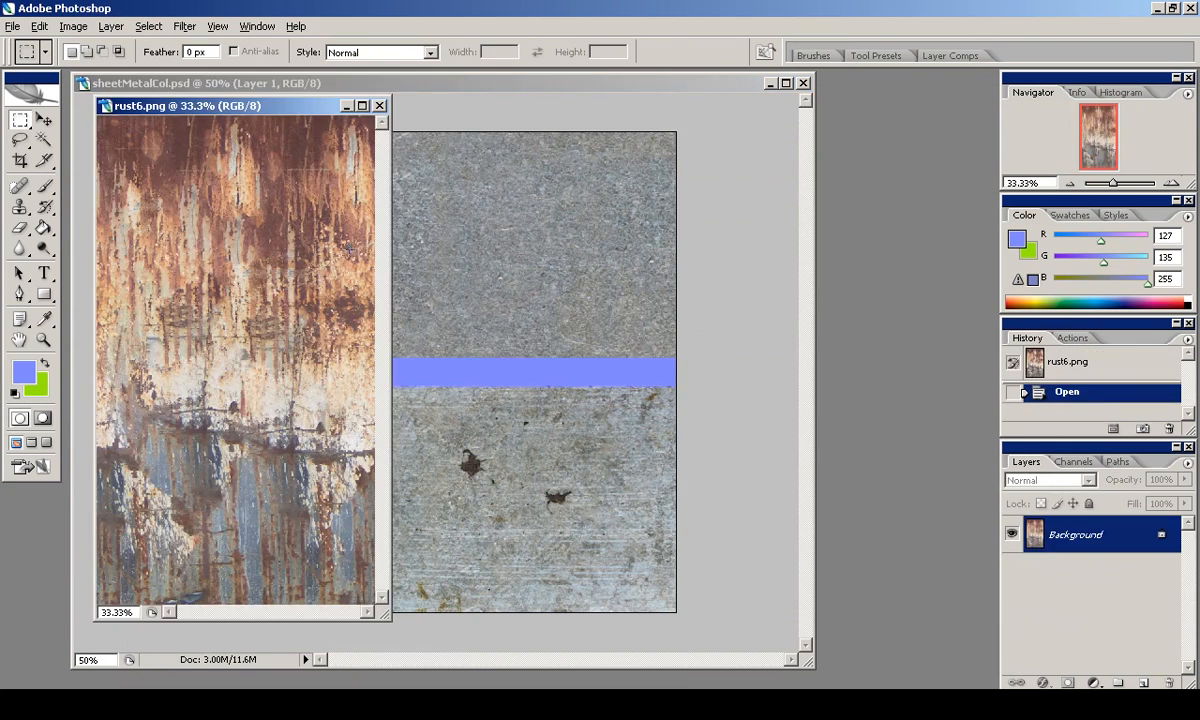
left_click_drag(389, 617, 632, 689)
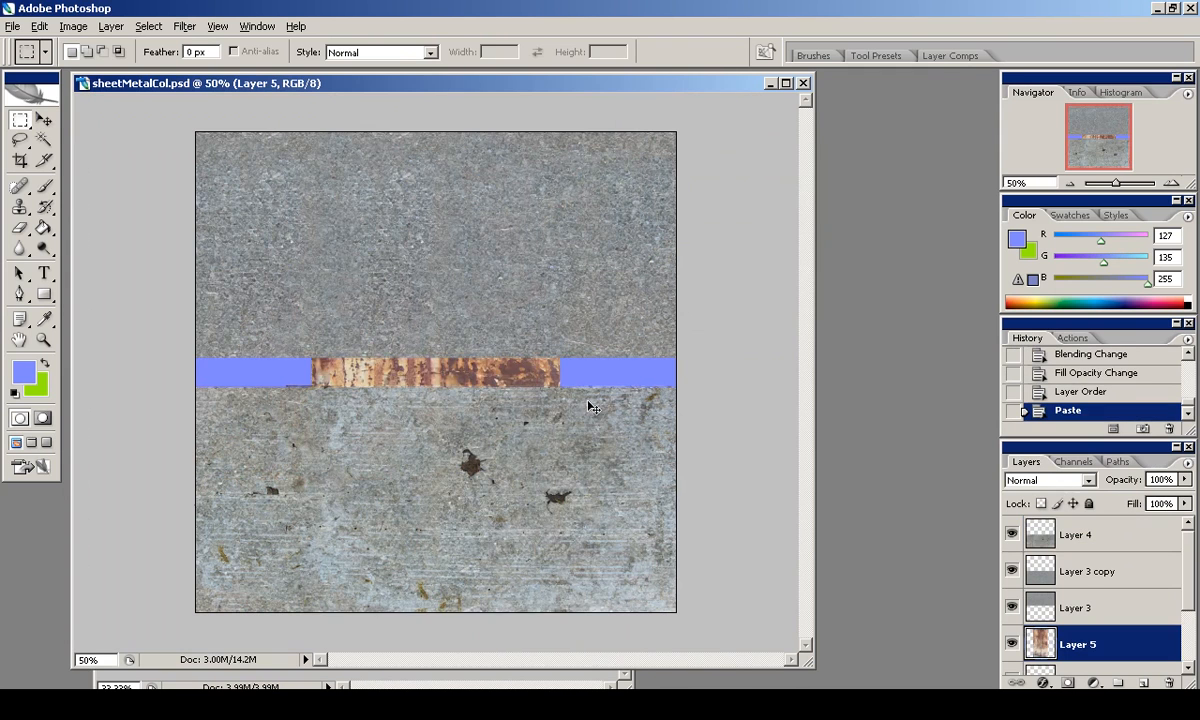
Rotate and scale the pasted rust to the full image width, bring its layer to the front and place it over the upper half.
key("ctrl+t")
key("Return")
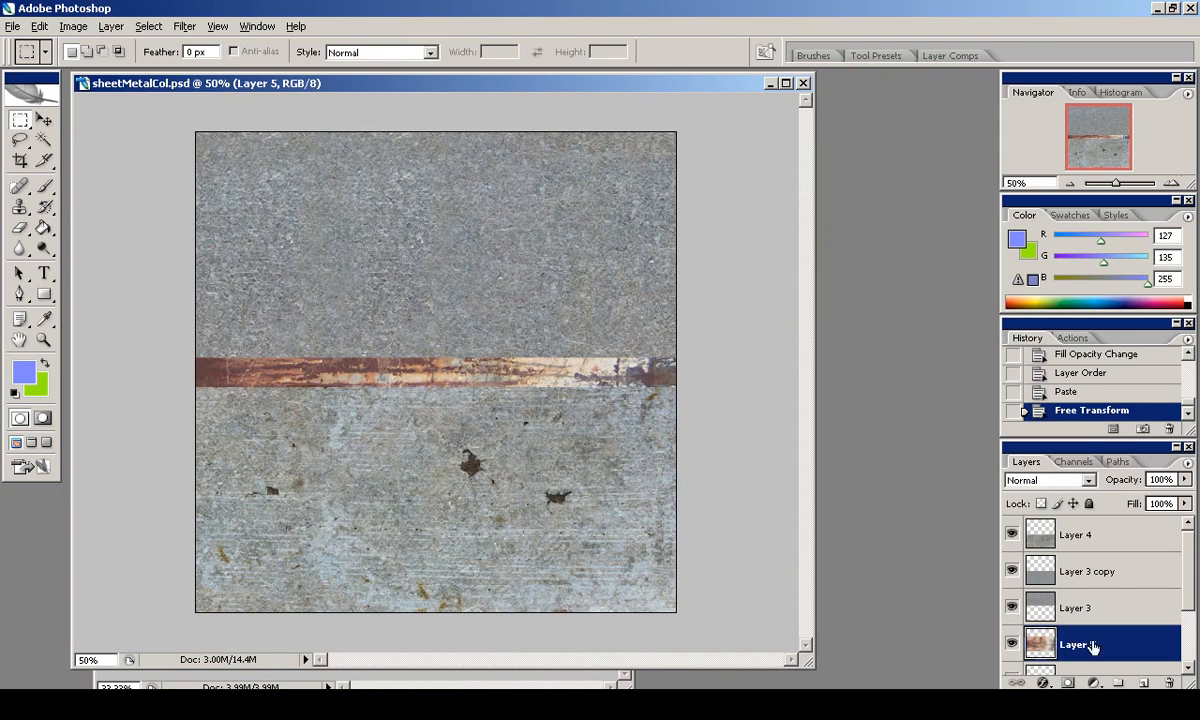
key("ctrl+shift+bracketright")
left_click_drag(555, 322, 547, 322)
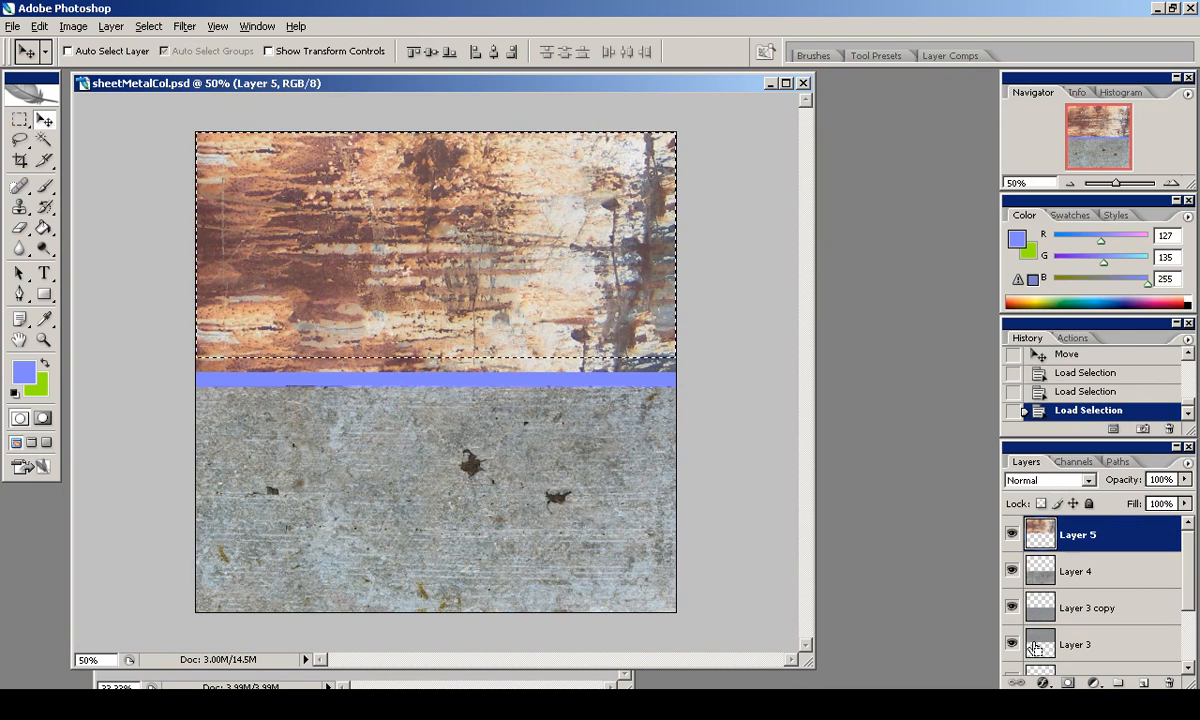
Delete the part of Layer 5 outside the loaded Layer 3 selection, and invert the selection back.
left_click(149, 26)
left_click(164, 93)
key("Delete")
left_click(149, 26)
left_click(164, 93)
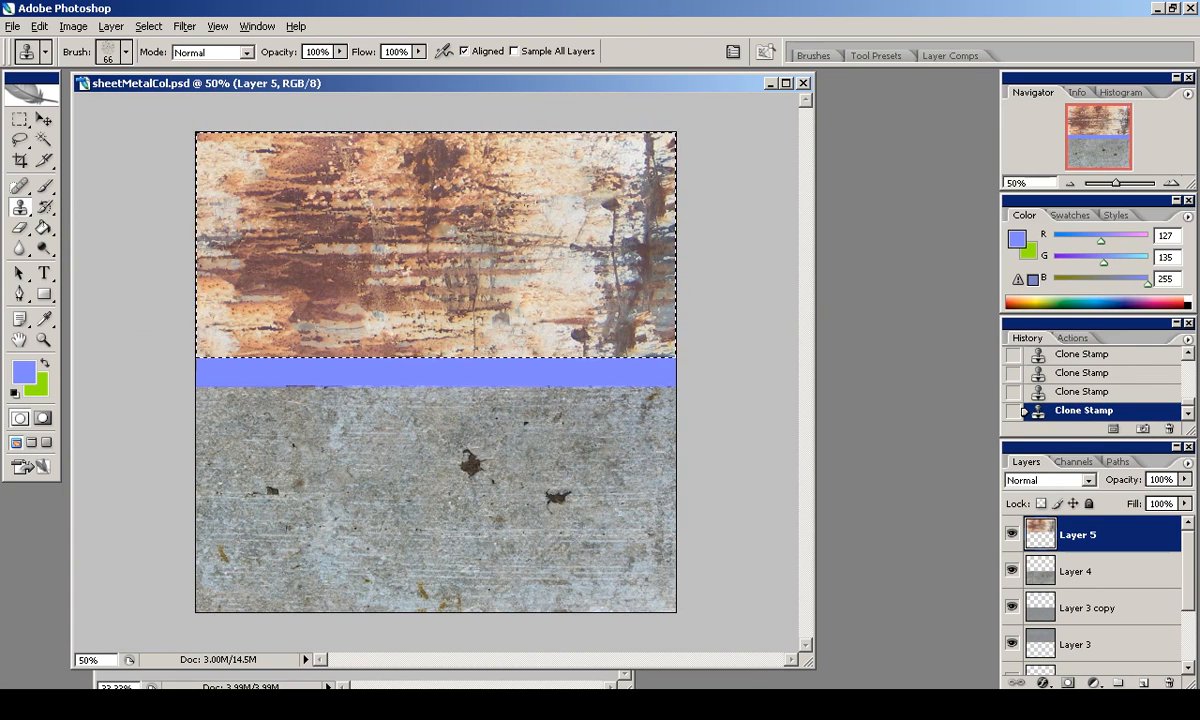
left_click(185, 26)
mouse_move(287, 348)
left_click(415, 410)
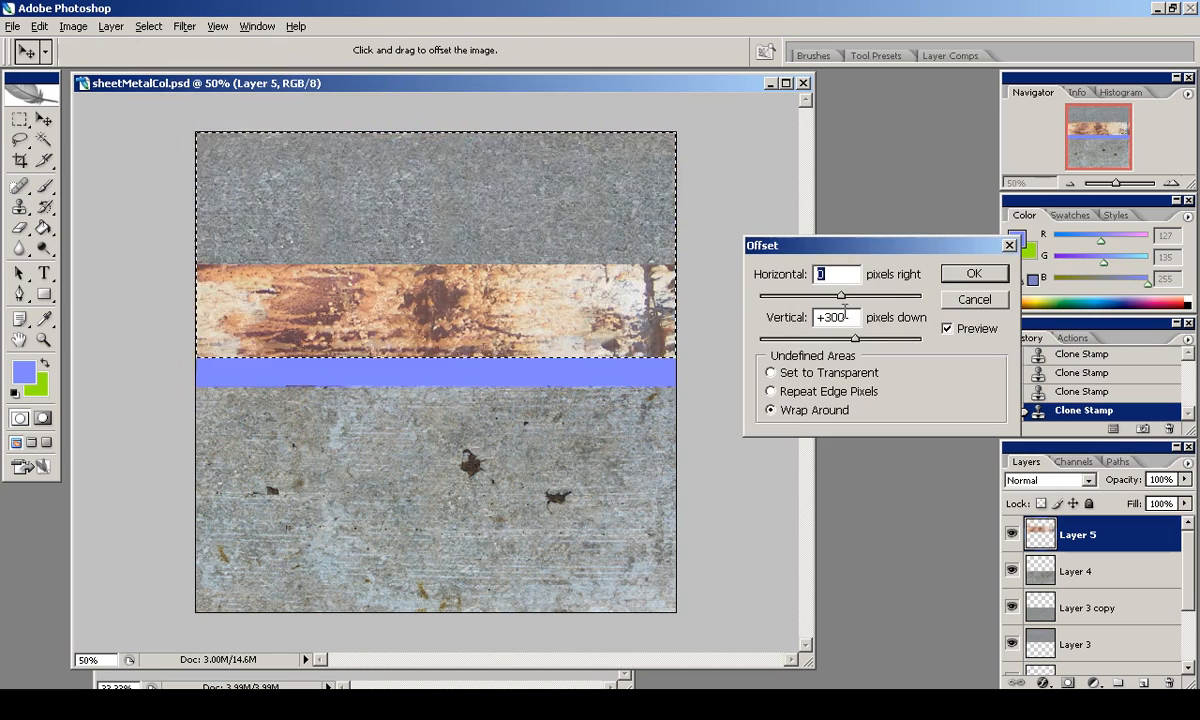
left_click(974, 299)
Run Trim on the image and clear the selection around the rust area.
left_click(73, 27)
left_click(86, 230)
left_click(988, 307)
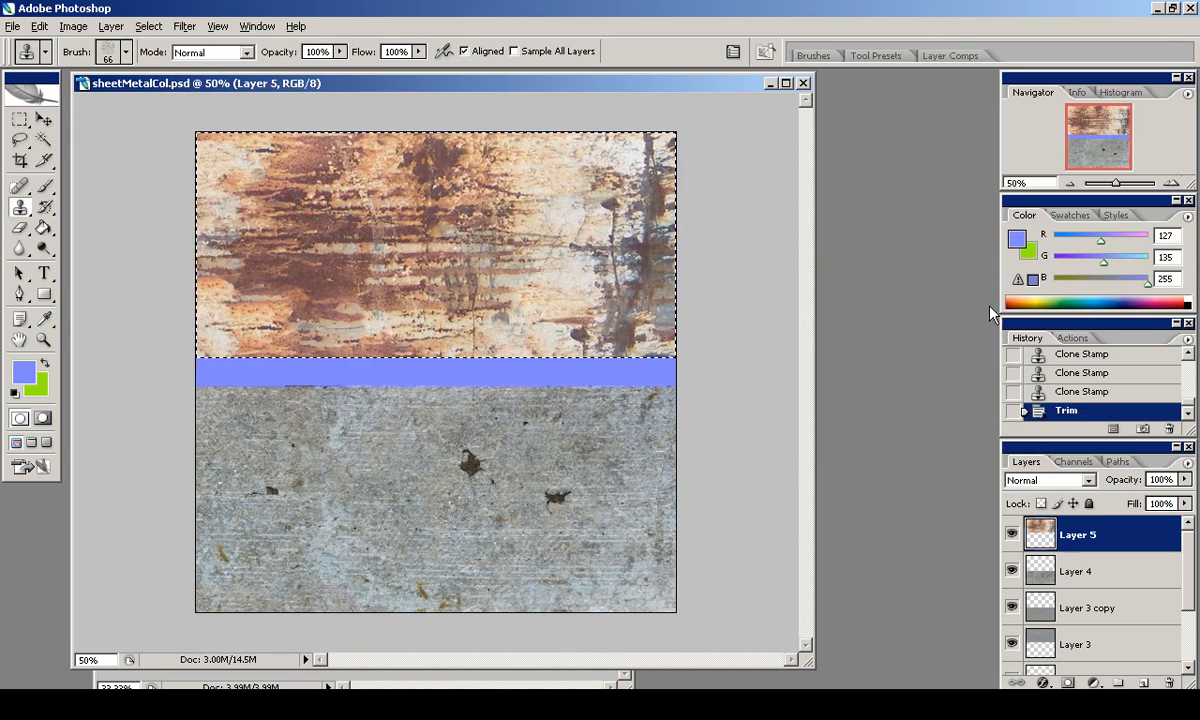
left_click(1171, 183)
left_click(1171, 183)
left_click(1124, 124)
double_click(1069, 184)
left_click(20, 119)
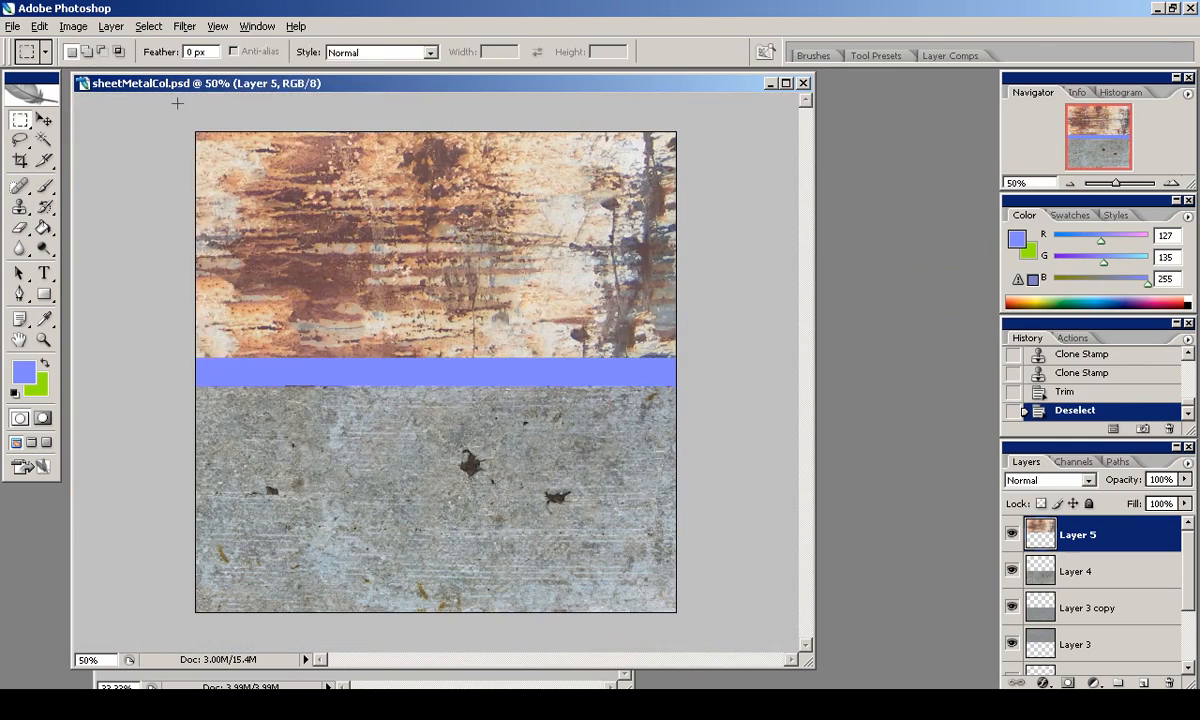
Try reapplying the last filter to Layer 5, and compare the image with the layer hidden.
left_click(185, 27)
left_click(199, 46)
key("ctrl+z")
left_click(1012, 534)
left_click(1012, 534)
Offset Layer 5 horizontally by about 464 pixels to the right with wrap-around.
left_click(185, 27)
mouse_move(268, 350)
left_click(415, 410)
left_click_drag(840, 296, 846, 301)
key("Return")
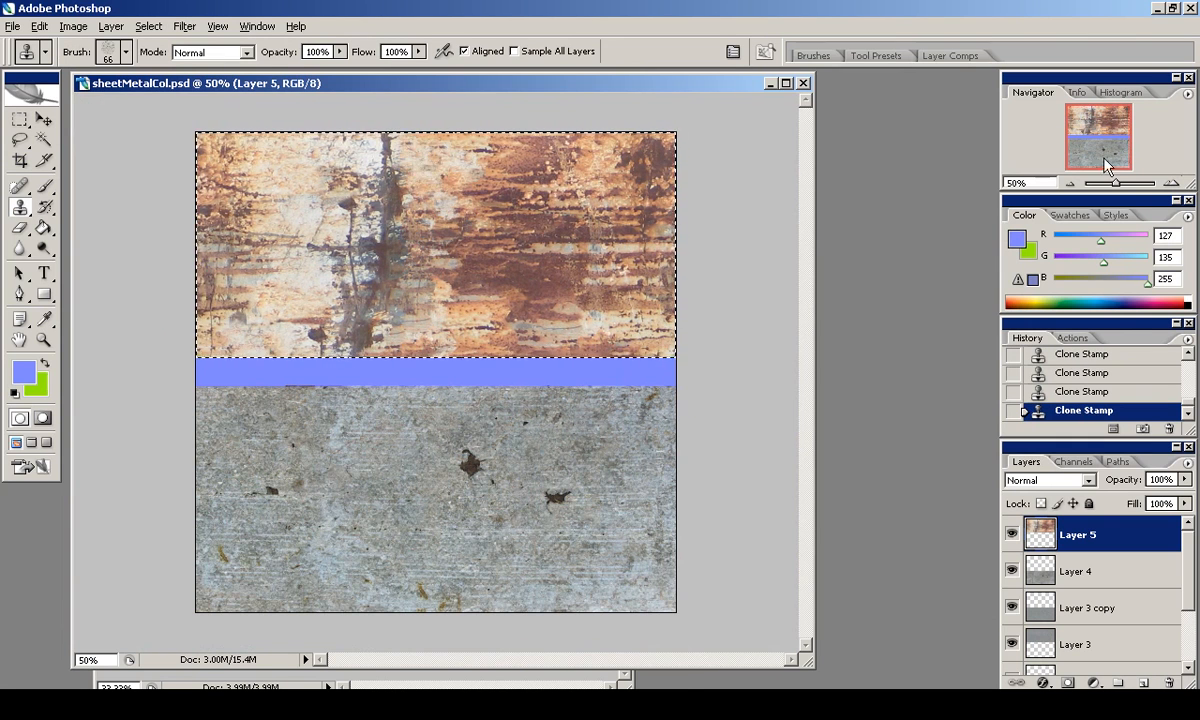
Retouch the rust texture on Layer 5 with the Clone Stamp tool and clear the selection.
left_click_drag(1116, 184, 1119, 184)
left_click_drag(1098, 139, 1097, 120)
left_click(23, 121)
key("ctrl+d")
left_click_drag(1139, 546, 1142, 683)
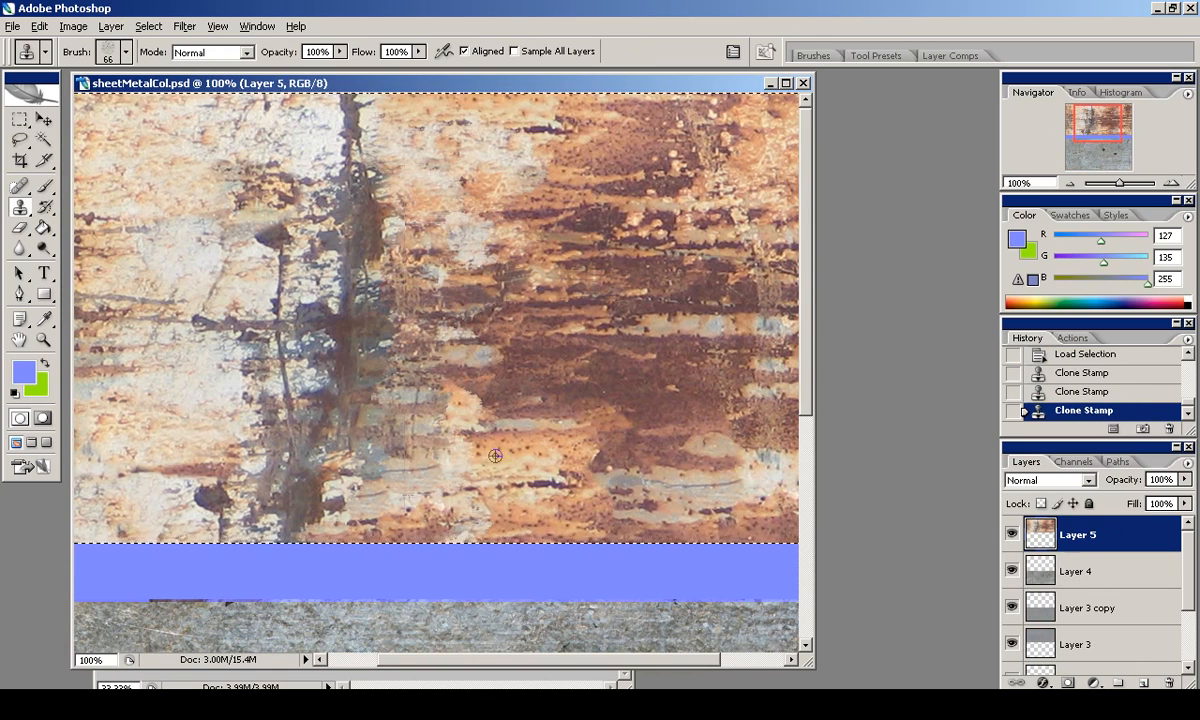
double_click(1070, 184)
left_click(20, 120)
left_click(212, 97)
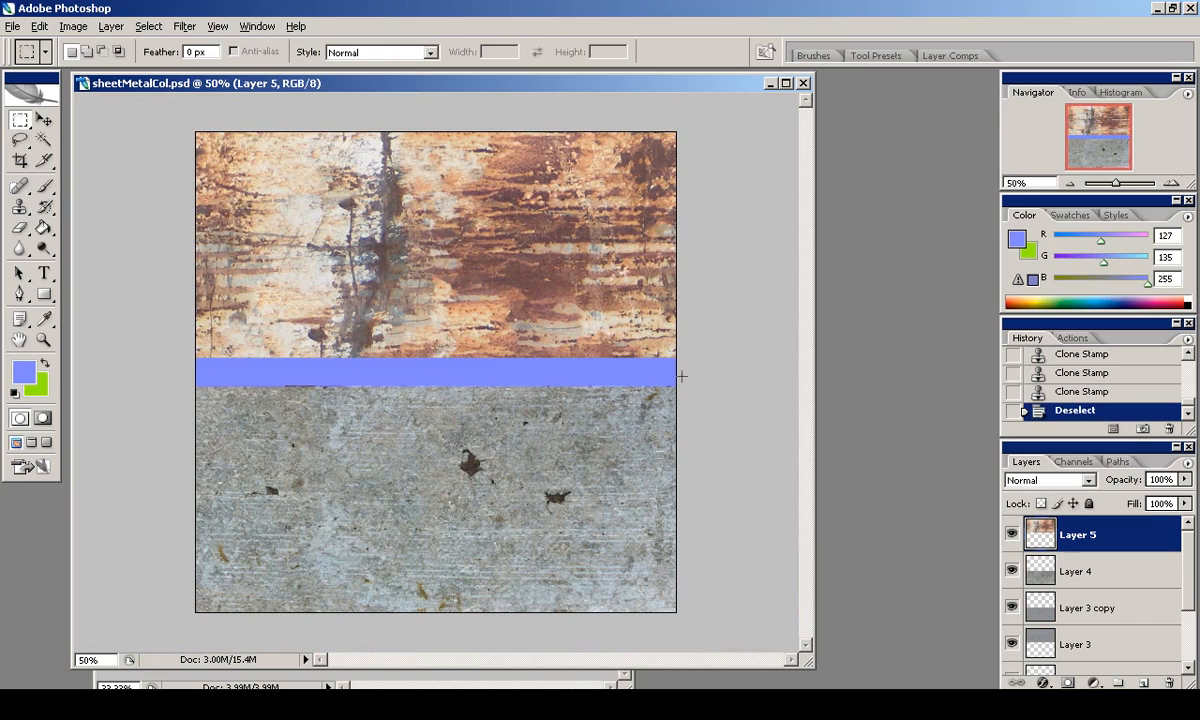
Try Overlay and other blend modes and a different fill opacity on Layer 5.
left_click(1029, 481)
left_click(1018, 197)
key("Down")
key("Down")
key("Down")
key("Down")
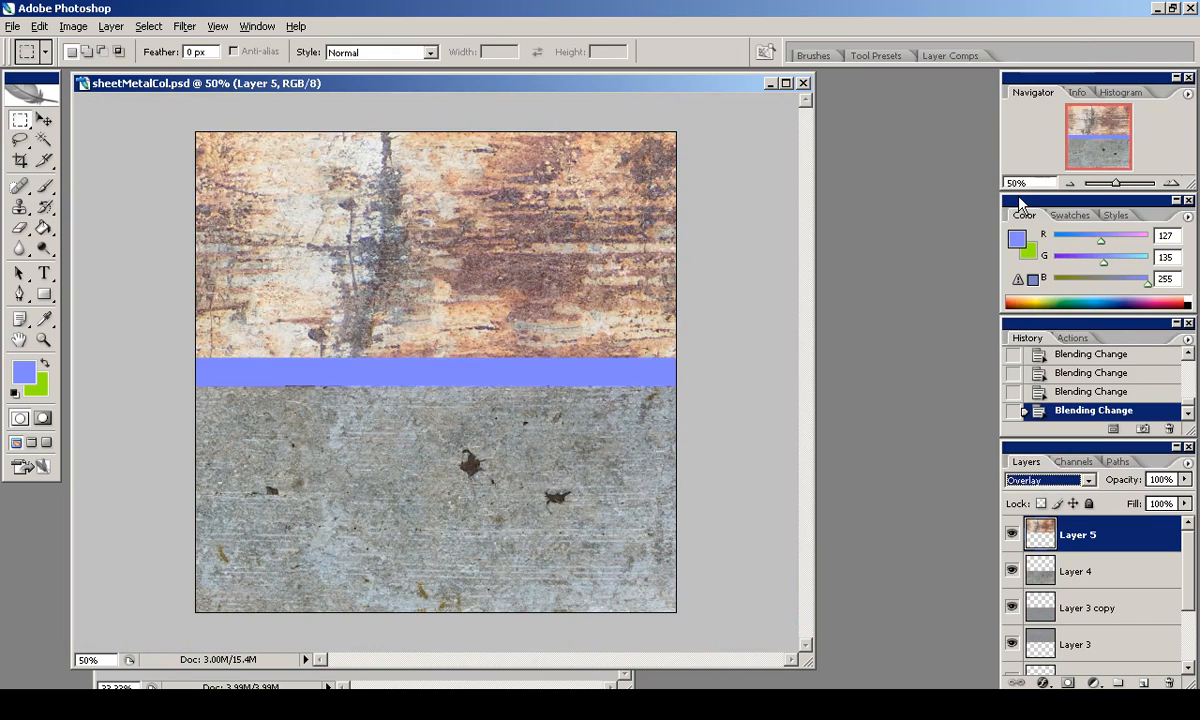
key("Down")
double_click(1174, 185)
mouse_move(1185, 505)
left_mouse_down()
mouse_move(1082, 525)
mouse_move(1190, 525)
left_mouse_up()
left_click(1089, 481)
Sharpen Layer 5 and set its blend mode to Multiply.
left_click(184, 26)
mouse_move(209, 268)
left_click(415, 268)
left_click(1048, 480)
left_click(1019, 105)
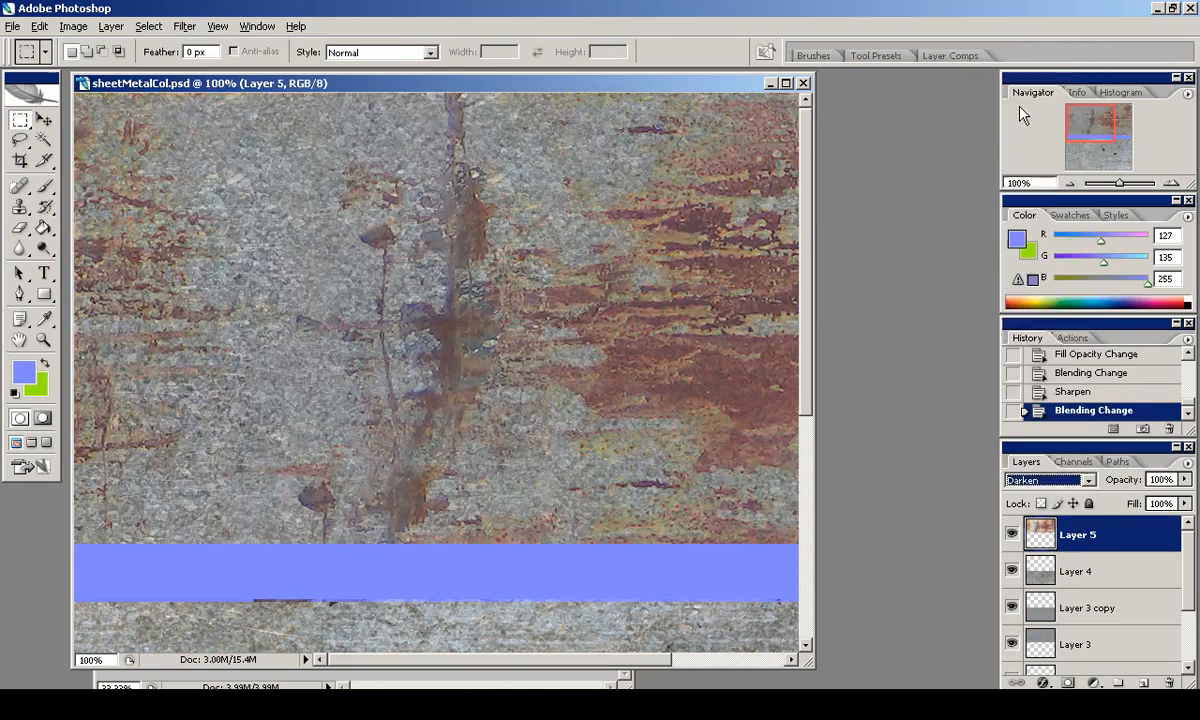
key("Down")
left_click(1070, 186)
left_click(1070, 186)
double_click(1171, 185)
left_click_drag(1093, 146, 1082, 98)
Try Auto Levels on Layer 5 and undo it.
left_click(74, 30)
mouse_move(150, 70)
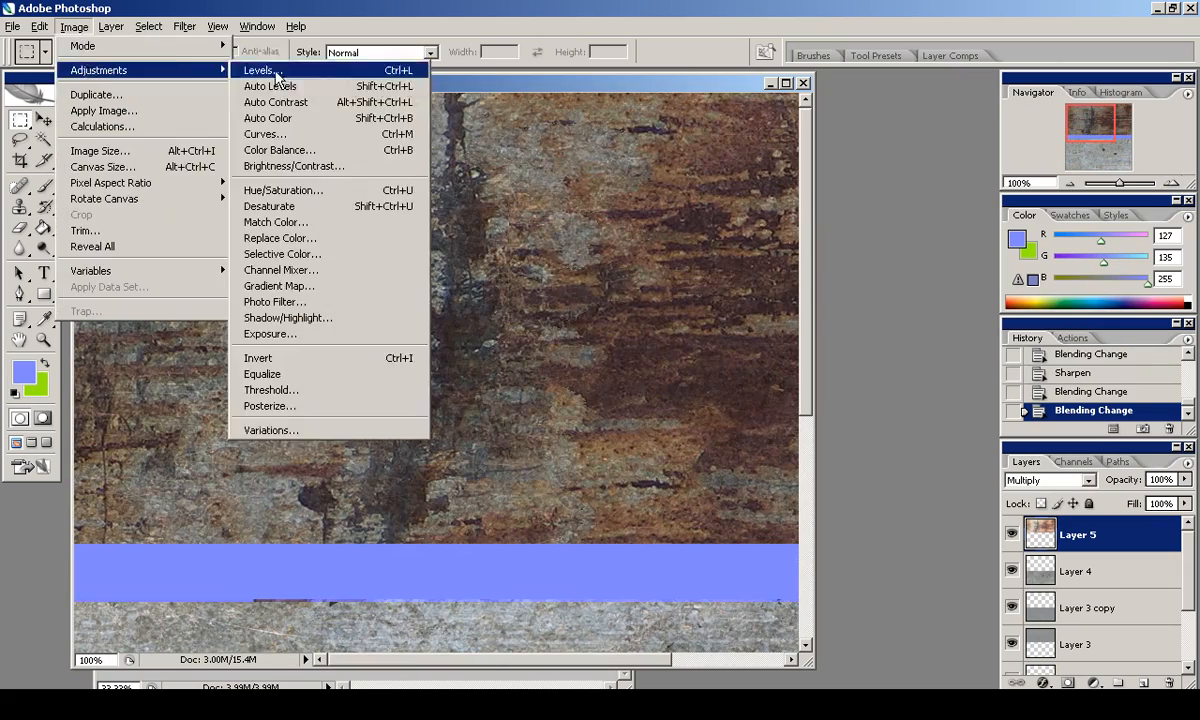
left_click(270, 86)
key("ctrl+z")
Brighten the rust on Layer 5 with Levels by lowering the white input level and raising the midtones.
left_click(74, 26)
mouse_move(193, 72)
left_click(263, 70)
left_click_drag(1066, 458, 1045, 458)
left_click_drag(935, 458, 910, 460)
left_click_drag(1045, 456, 1007, 458)
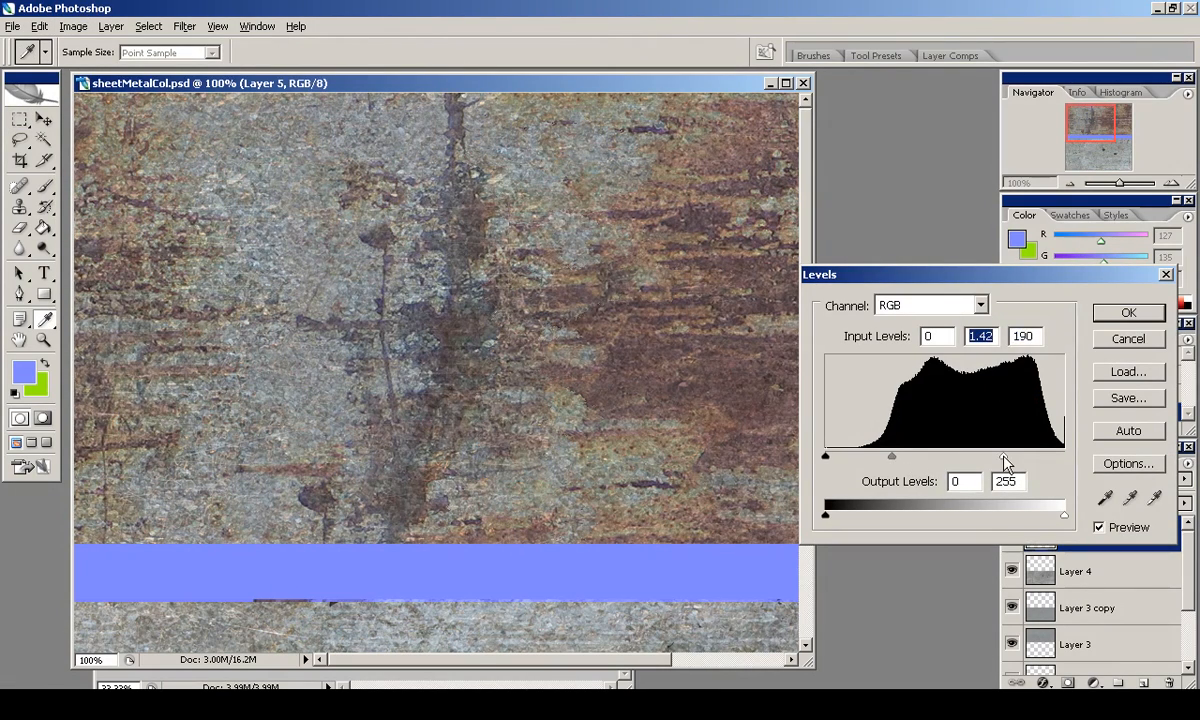
left_click_drag(894, 458, 889, 460)
left_click_drag(1020, 458, 1024, 458)
left_click(1128, 312)
left_click(1069, 183)
left_click(1069, 183)
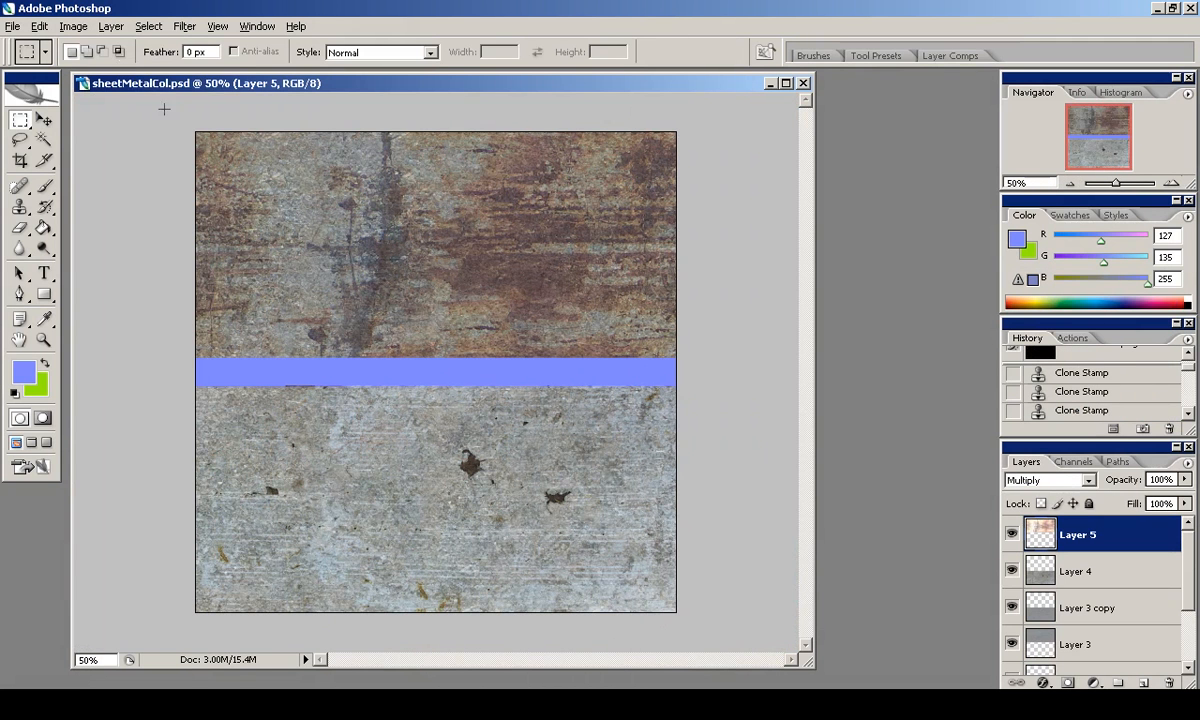
Offset Layer 5 by 464 pixels to the right with wrap-around and return to the Marquee tool.
left_click(13, 26)
mouse_move(185, 27)
mouse_move(231, 354)
left_click(412, 412)
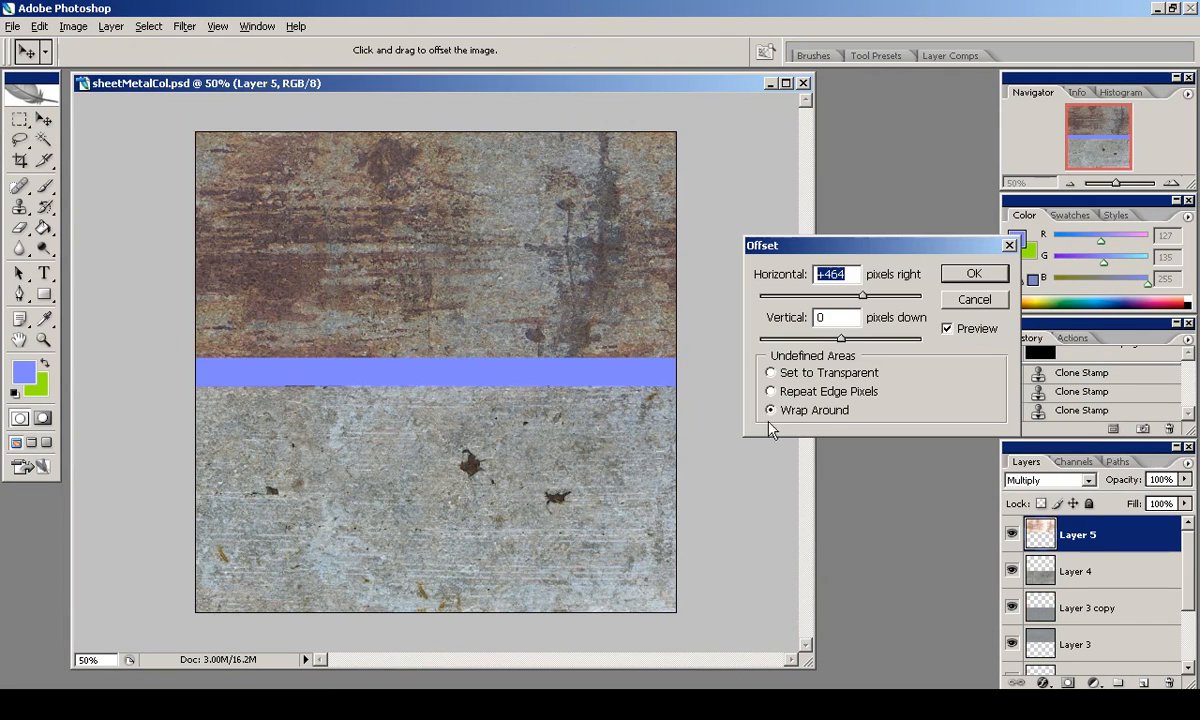
left_click(983, 273)
key("m")
Browse the rust images in the metal_rust folder and open rusty_container.jpg.
left_click(12, 26)
left_click(26, 56)
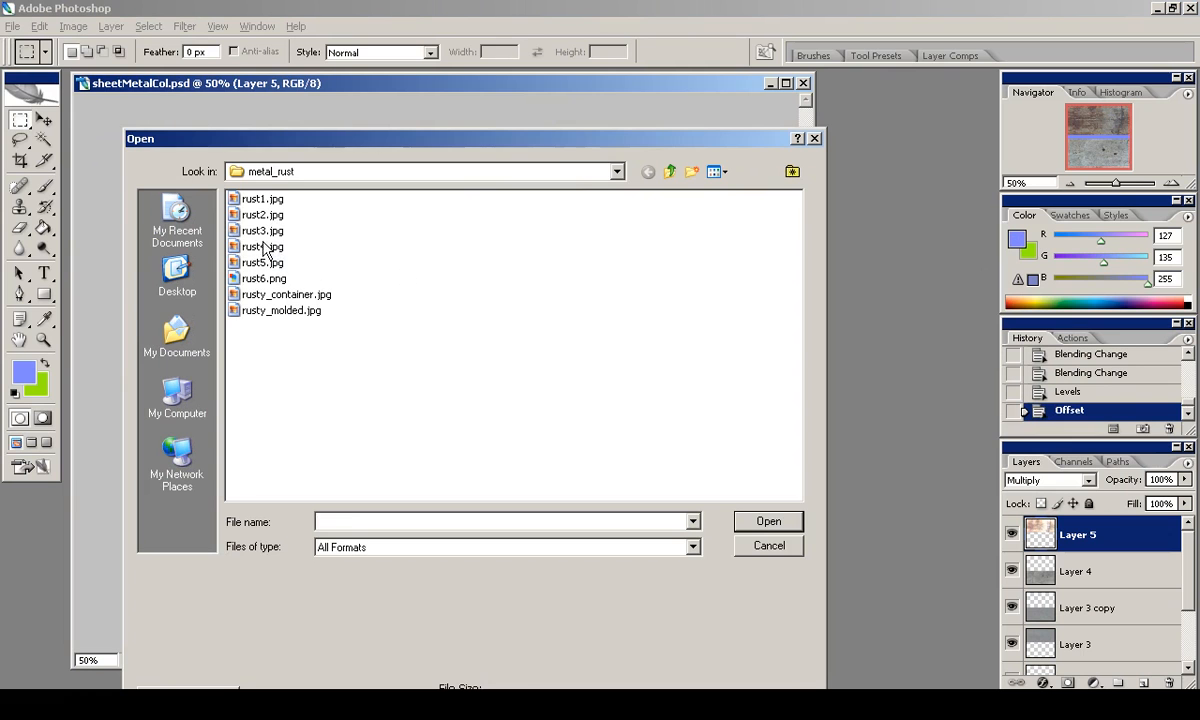
left_click(263, 247)
left_click(265, 231)
left_click(265, 263)
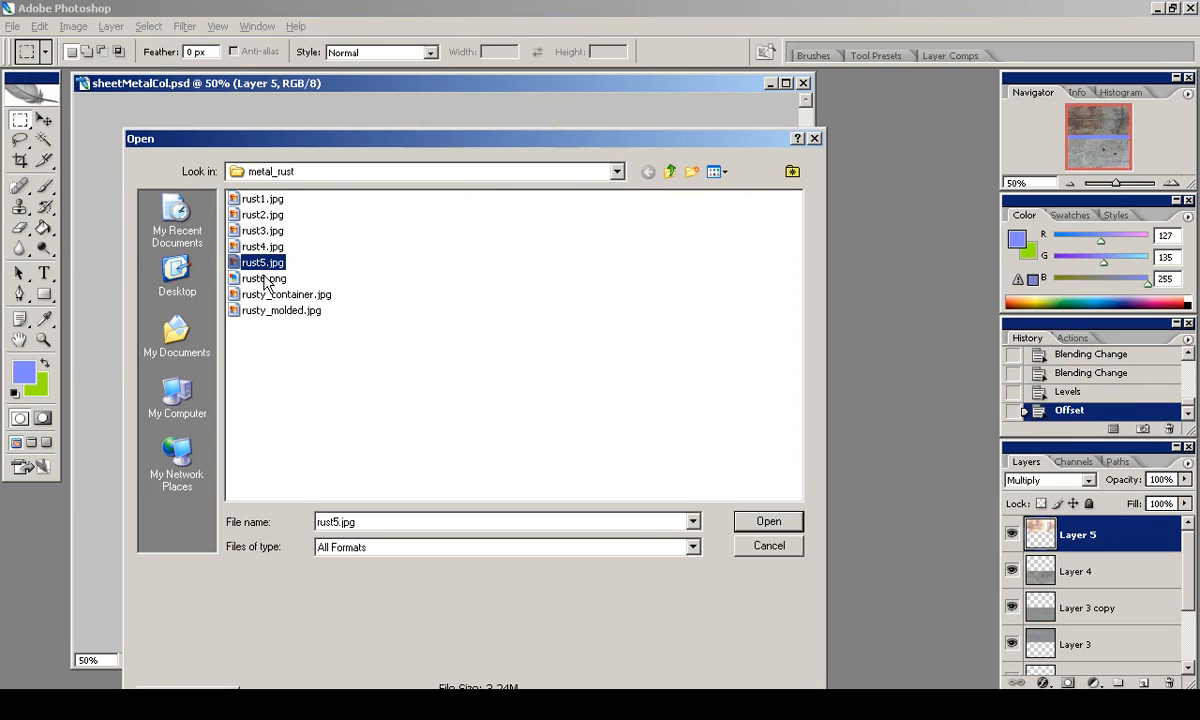
left_click(265, 279)
double_click(263, 294)
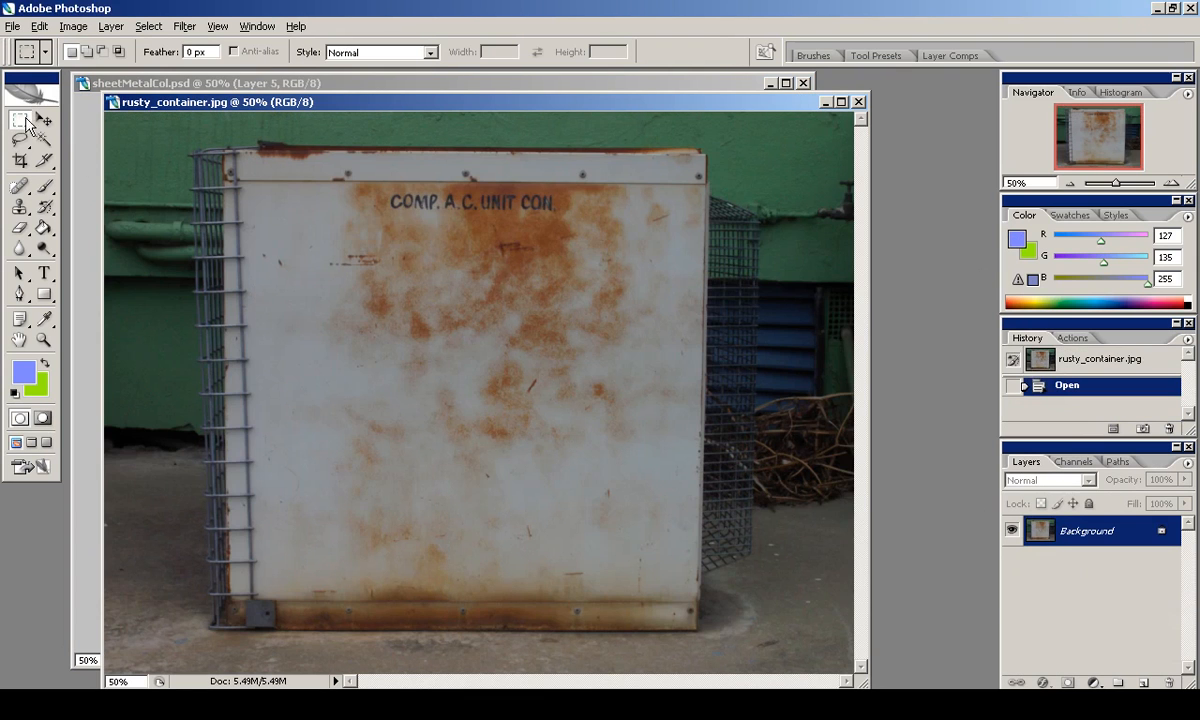
Copy the rusty front area of the container, close that image and paste the copy into sheetMetalCol.psd.
left_click_drag(681, 431, 681, 431)
key("ctrl+c")
key("ctrl+w")
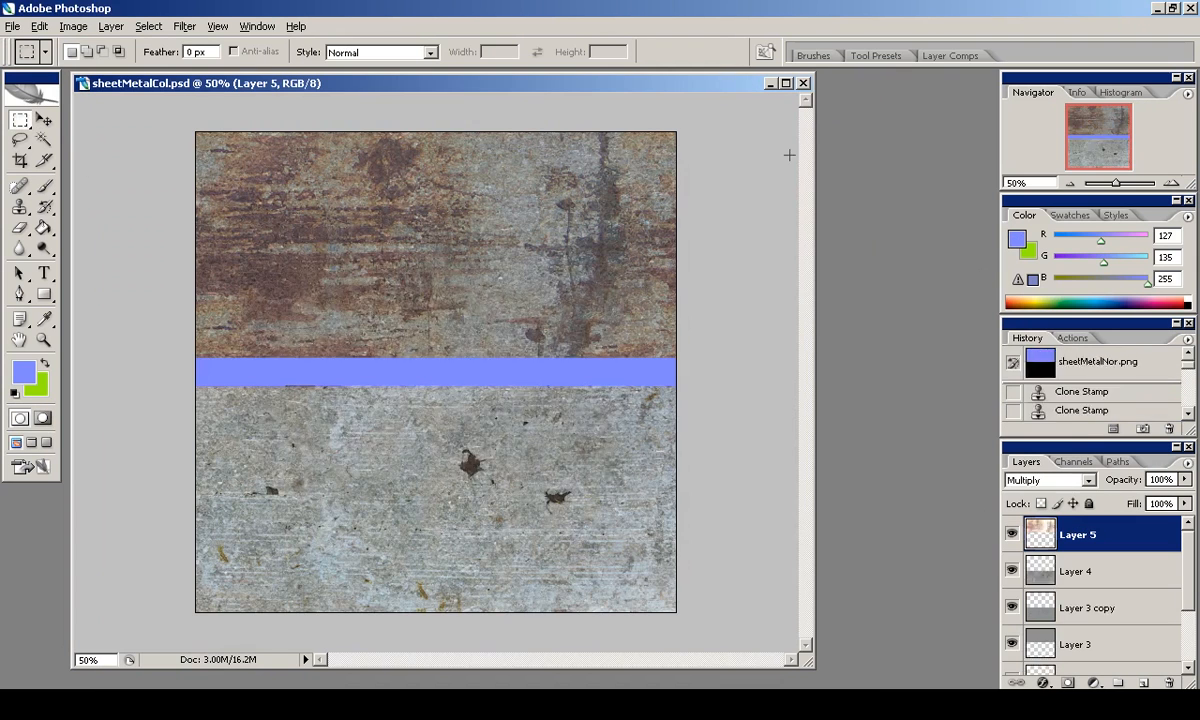
key("ctrl+v")
Move and scale the pasted rust on Layer 6 to cover the lower half, and load a selection of that area.
key("v")
left_click_drag(470, 335, 437, 463)
key("ctrl+t")
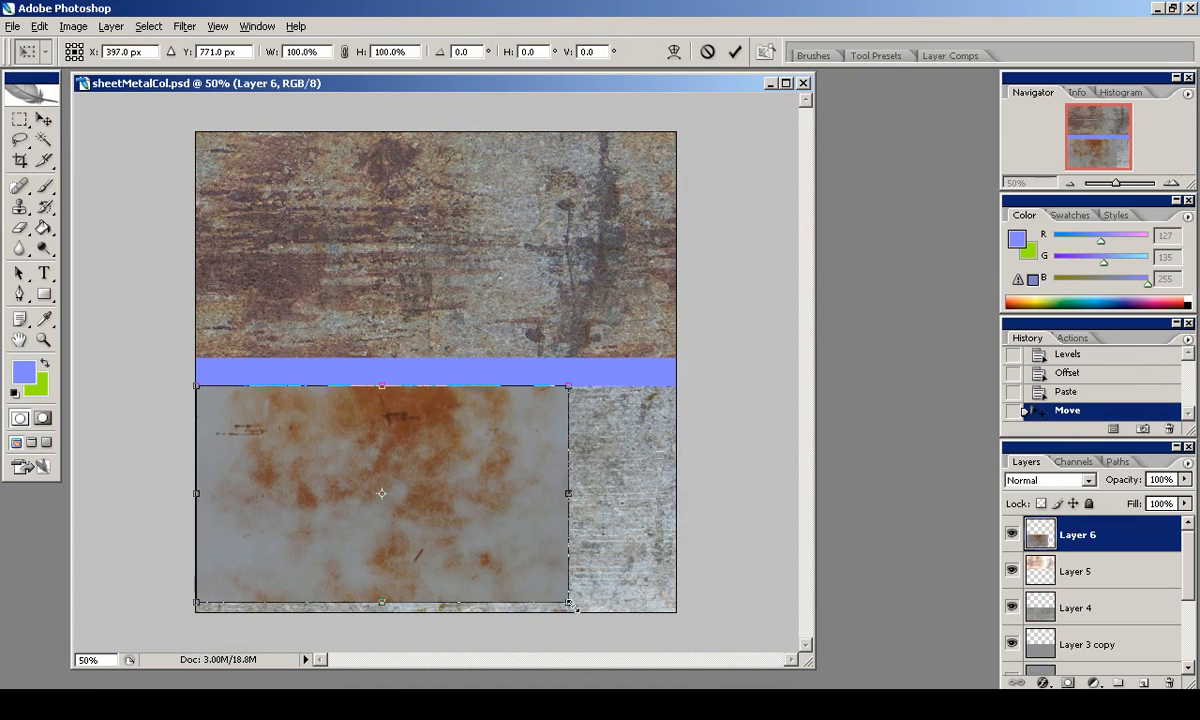
left_click_drag(566, 601, 680, 568)
key("Return")
left_click(1041, 538, "ctrl")
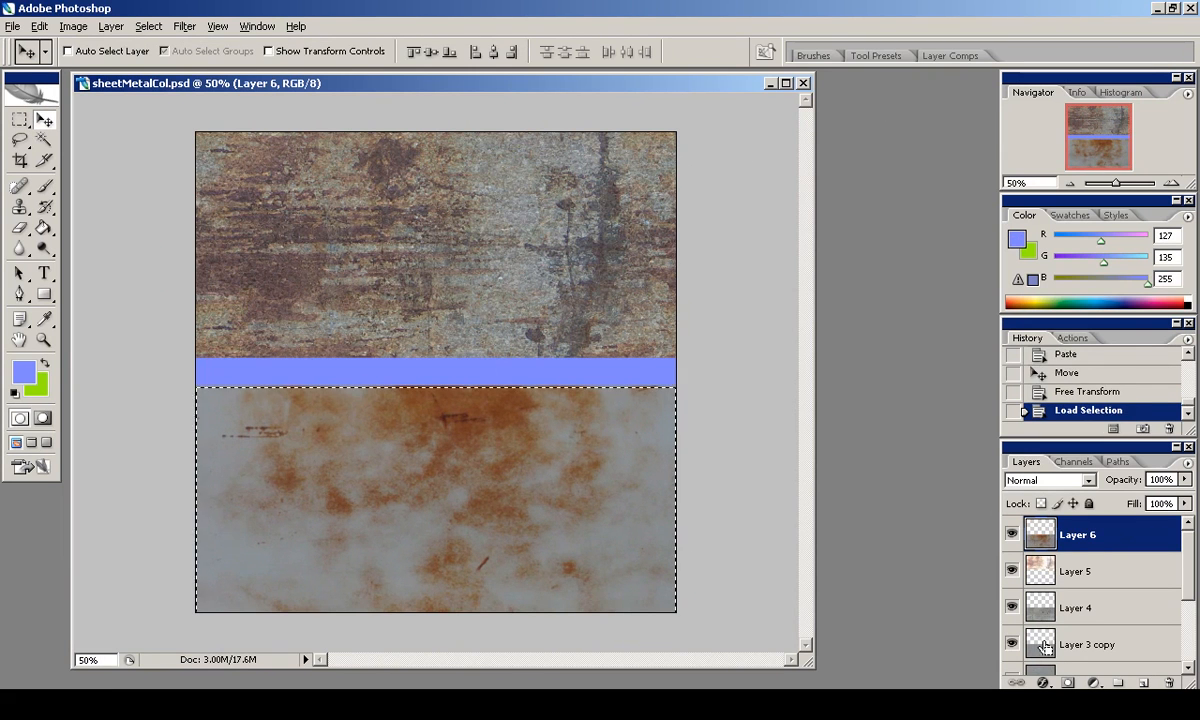
Delete everything on Layer 6 outside the lower half's selection and clear the selection.
left_click(148, 26)
left_click(170, 90)
key("Delete")
left_click(19, 119)
key("ctrl+d")
left_click(1041, 535, "ctrl")
key("ctrl+d")
Set Layer 6's blending mode to Soft Light and inspect the blended rust up close.
left_click(1048, 480)
left_click(1025, 224)
key("Up")
key("Down")
key("Down")
key("Down")
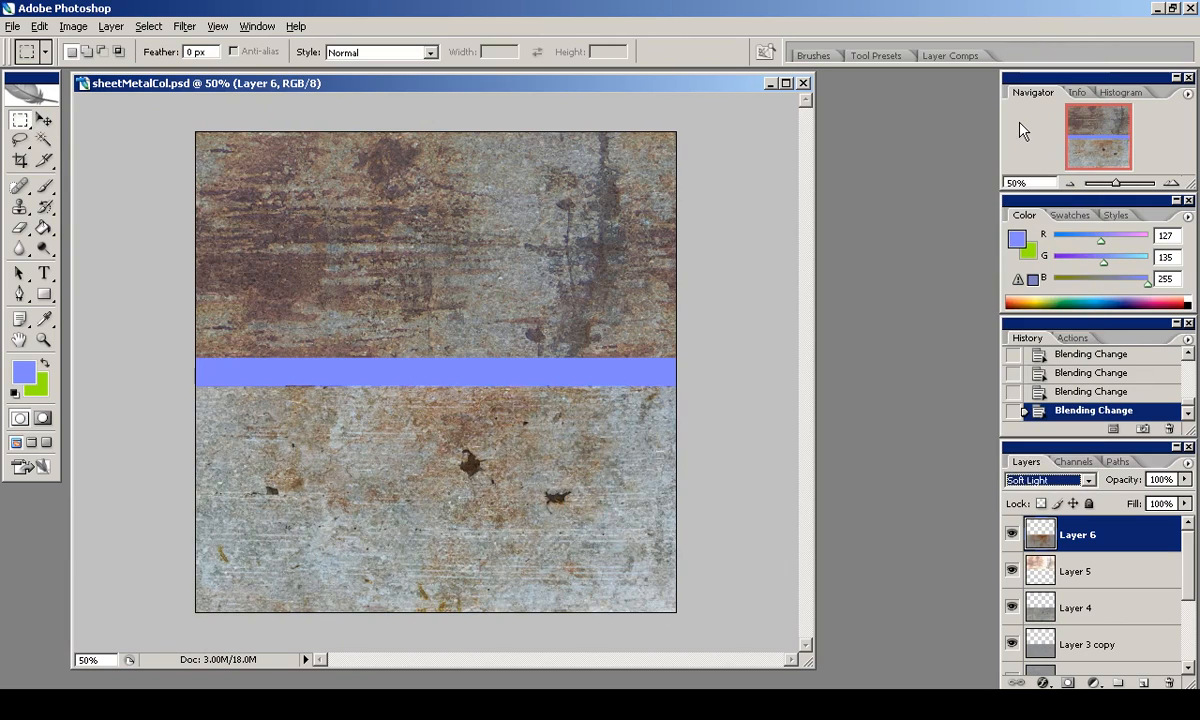
left_click(1171, 184)
left_click(1171, 184)
left_click_drag(1147, 163, 1064, 156)
left_click(1070, 184)
left_click(1070, 184)
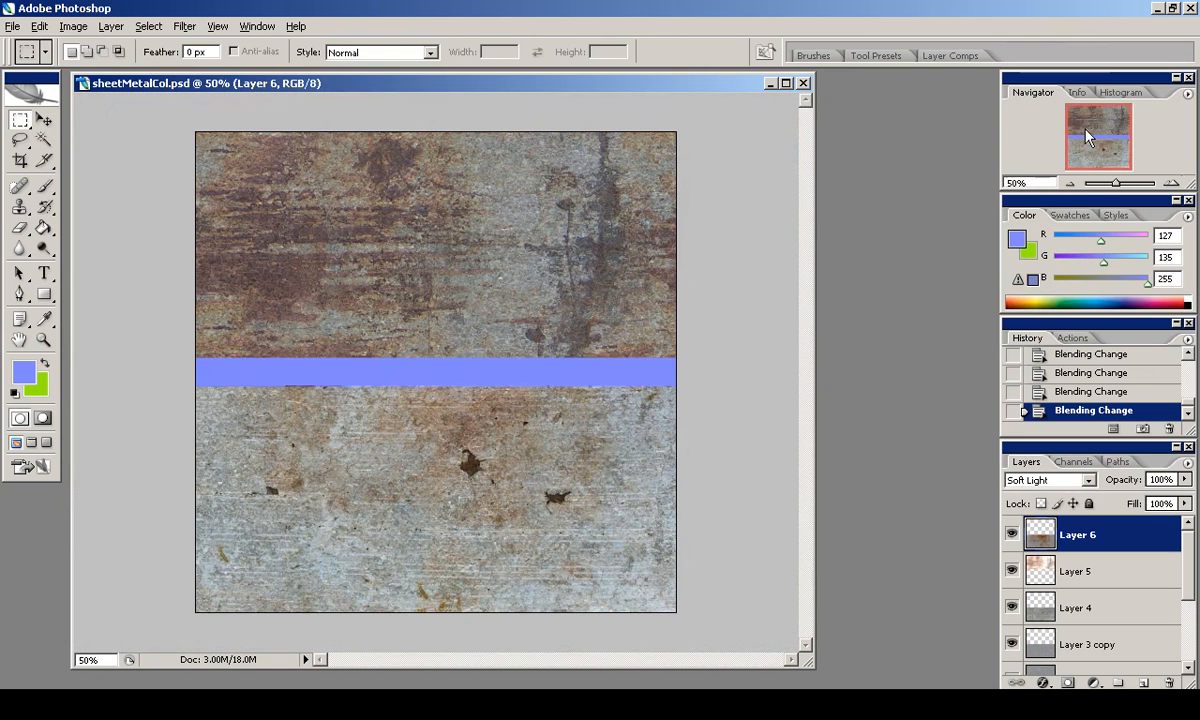
Save sheetMetalCol.psd and export a PNG copy over sheetMetalCol.png in the textures folder.
left_click(12, 26)
left_click(21, 204)
left_click(12, 26)
left_click(45, 220)
left_click(420, 491)
left_click(419, 428)
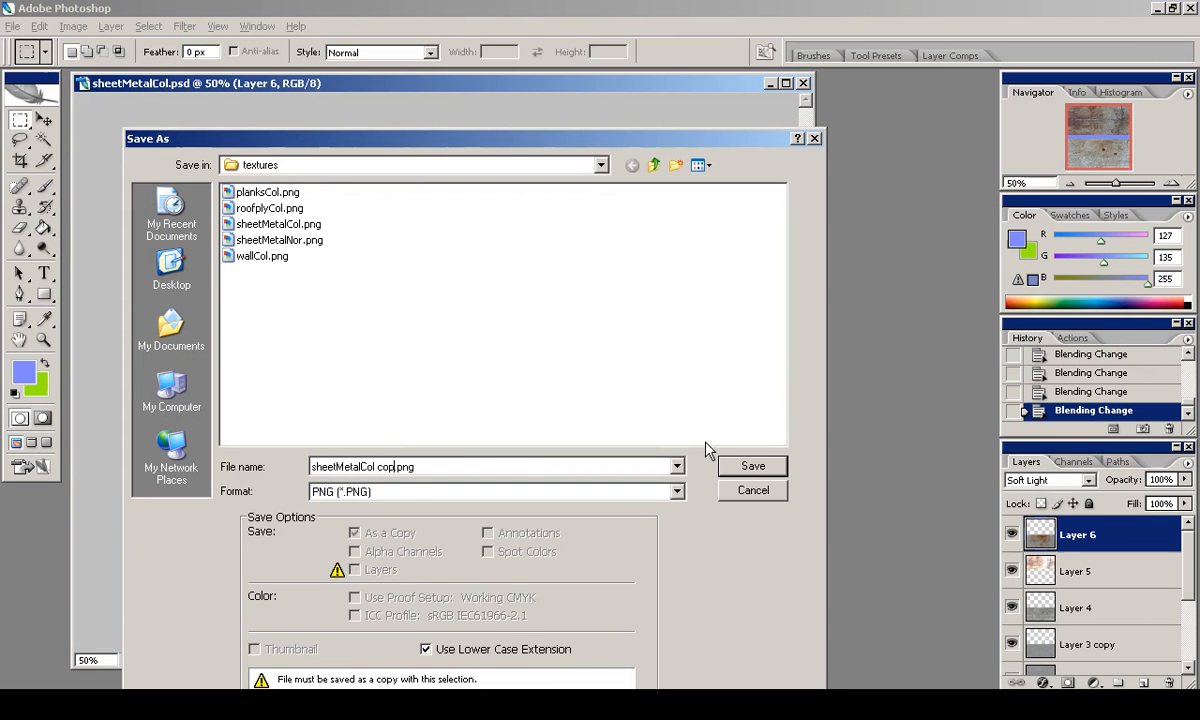
key("BackSpace")
key("BackSpace")
key("BackSpace")
key("BackSpace")
key("BackSpace")
left_click(753, 466)
left_click(638, 399)
left_click(632, 340)
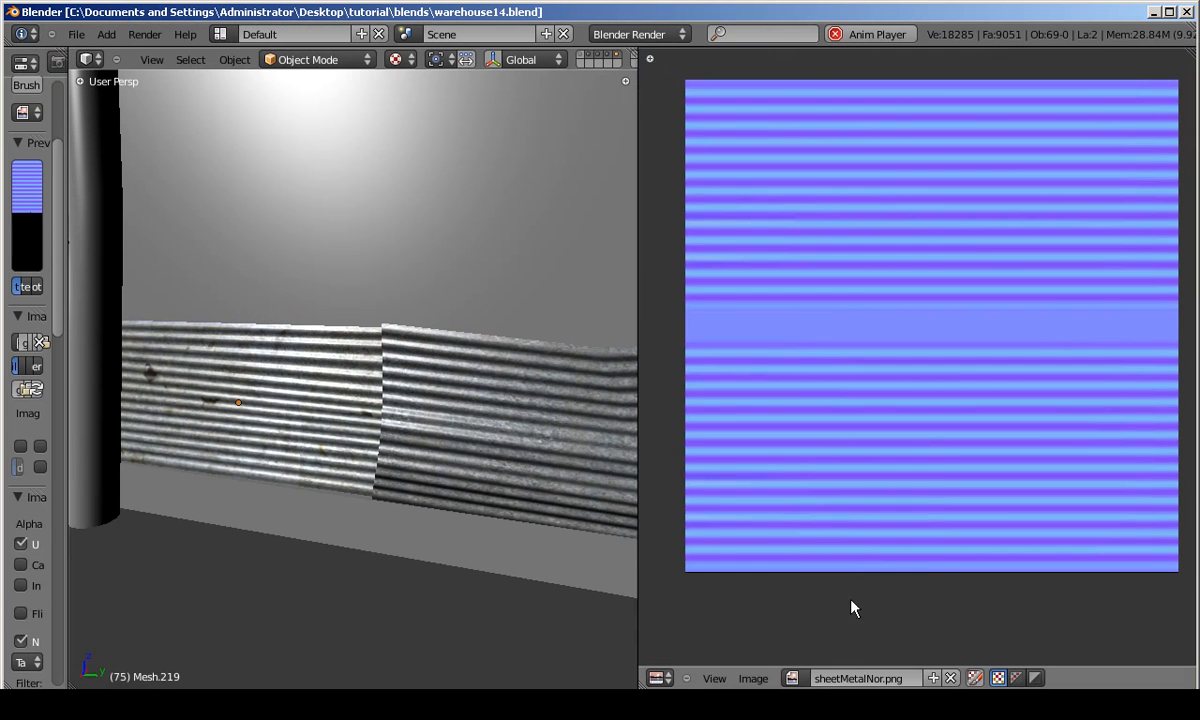
In Blender's image editor, display sheetMetalCol.png and reload it from disk.
left_click(794, 675)
left_click(838, 536)
left_click(752, 678)
left_click(770, 623)
key("Escape")
left_click(752, 678)
left_click(767, 604)
key("alt+a")
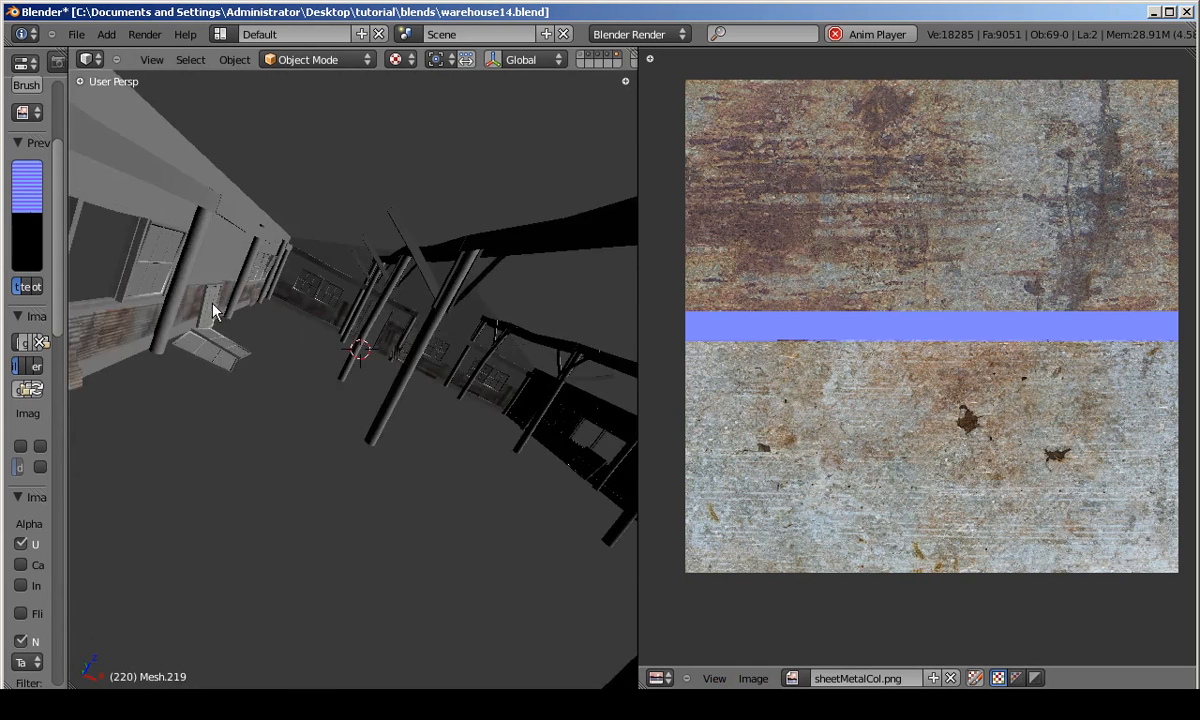
Show the 3D viewport's display settings and switch to solid shading with the face textures visible.
key("n")
scroll(612, 250, "down", 10)
scroll(540, 450, "down", 8)
key("alt+z")
left_click_drag(468, 548, 597, 566)
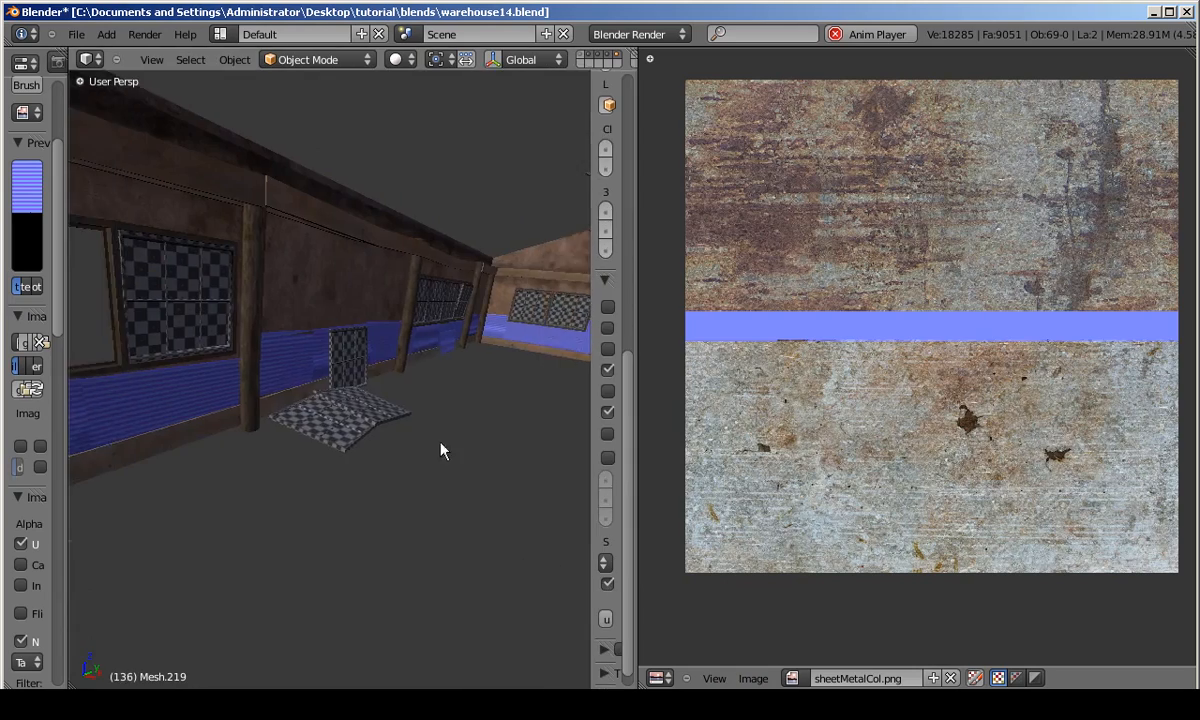
Assign sheetMetalCol.png to the corrugated panel faces, inspect them along the walls and return to textured shading.
key("Tab")
left_click(867, 678)
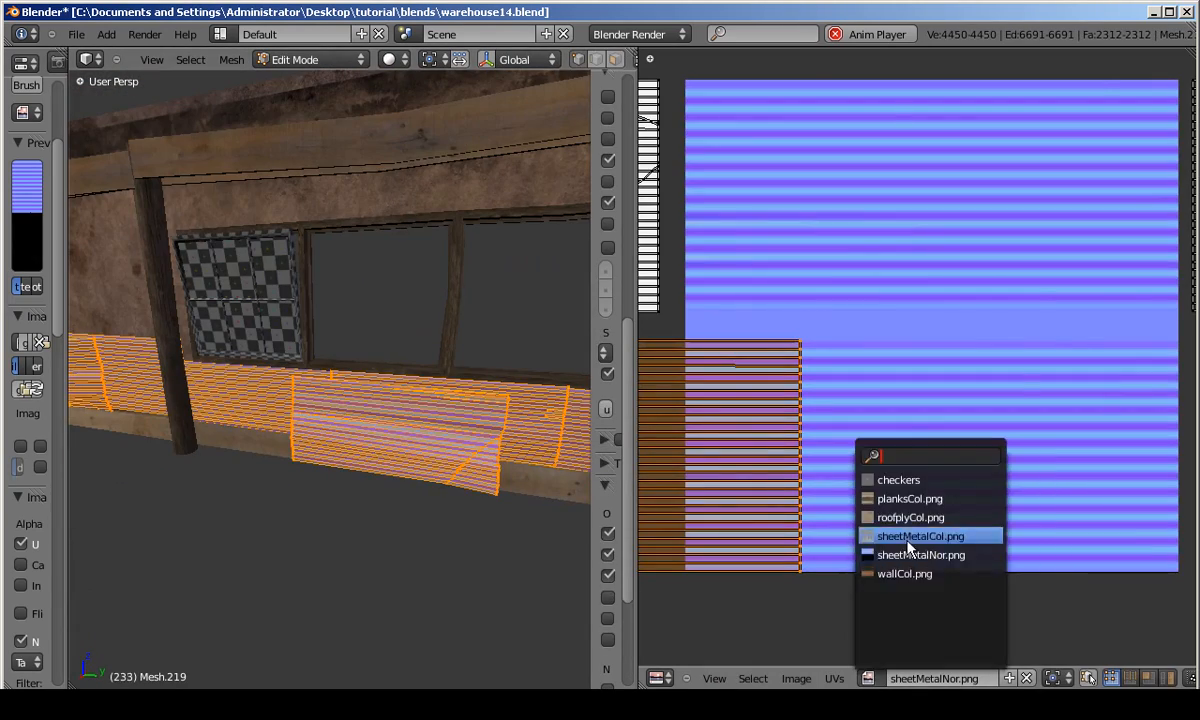
left_click(920, 536)
key("Tab")
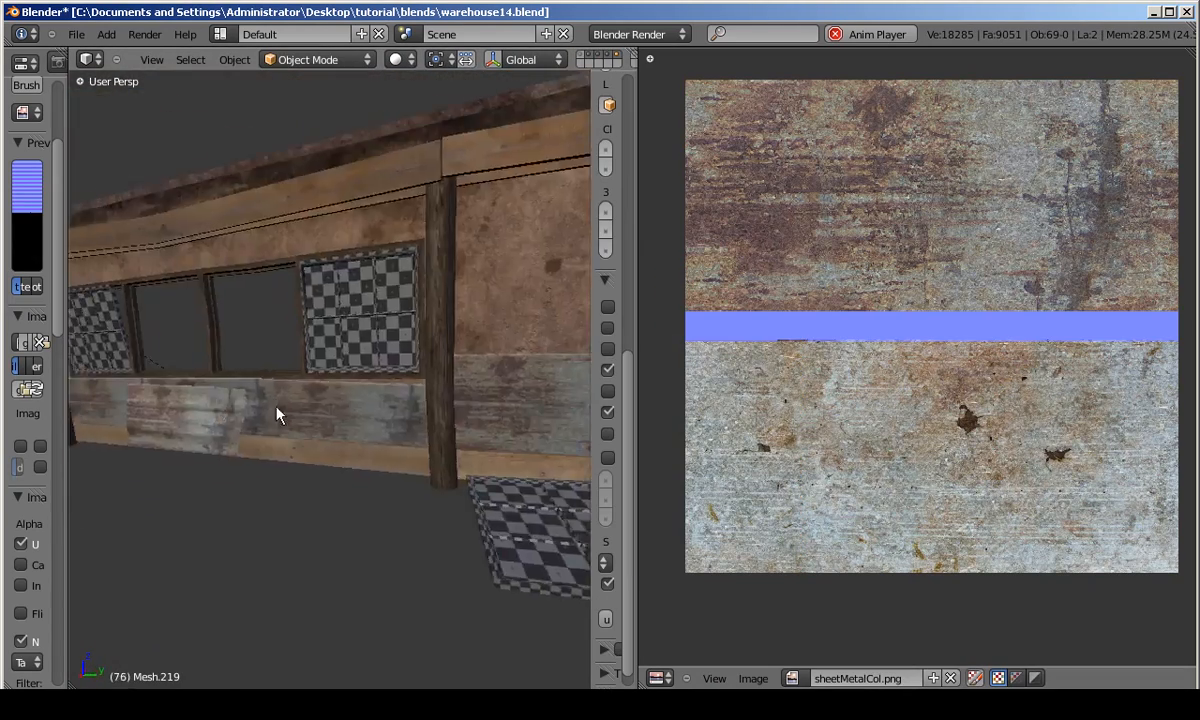
key("z")
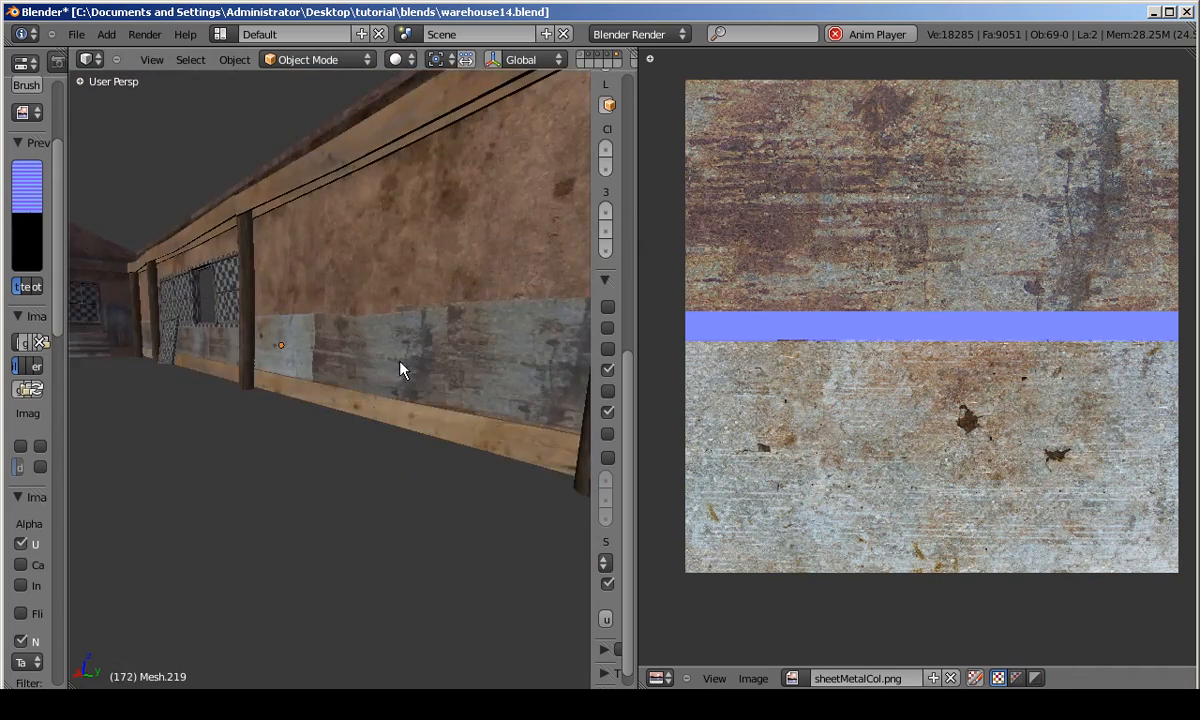
key("z")
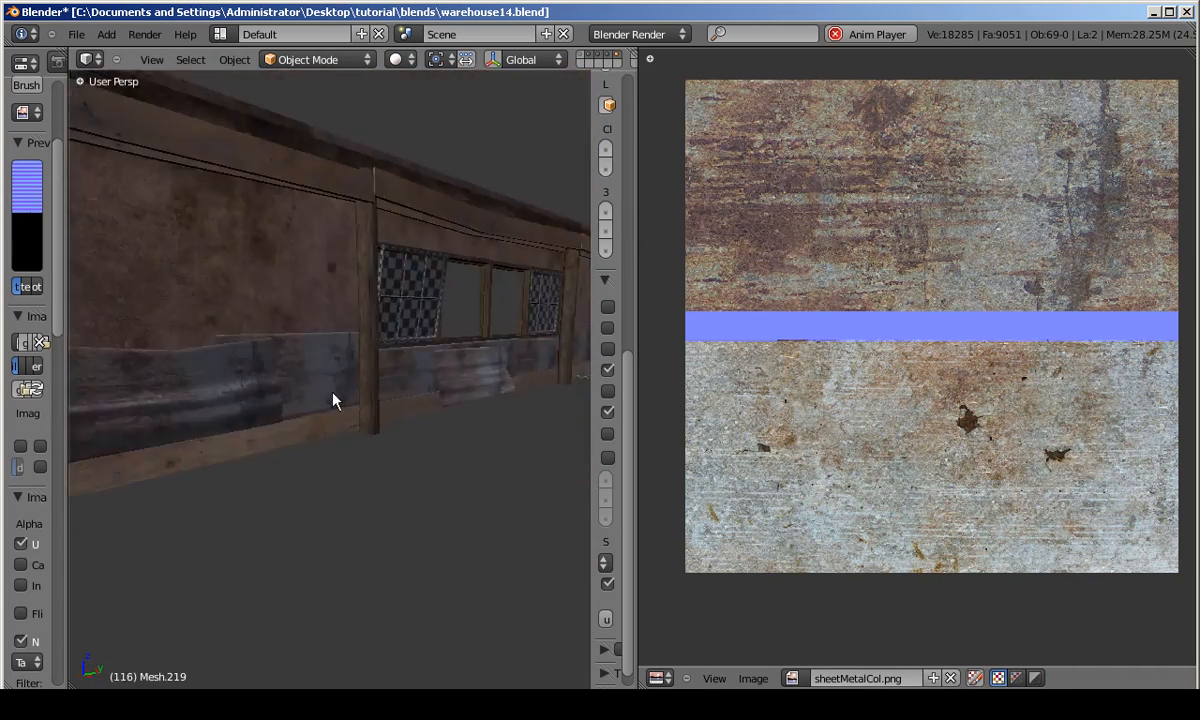
key("alt+z")
Switch to Photoshop, duplicate Layer 3 beneath the original, move the copy down over the blue middle strip and save.
key("alt+Tab")
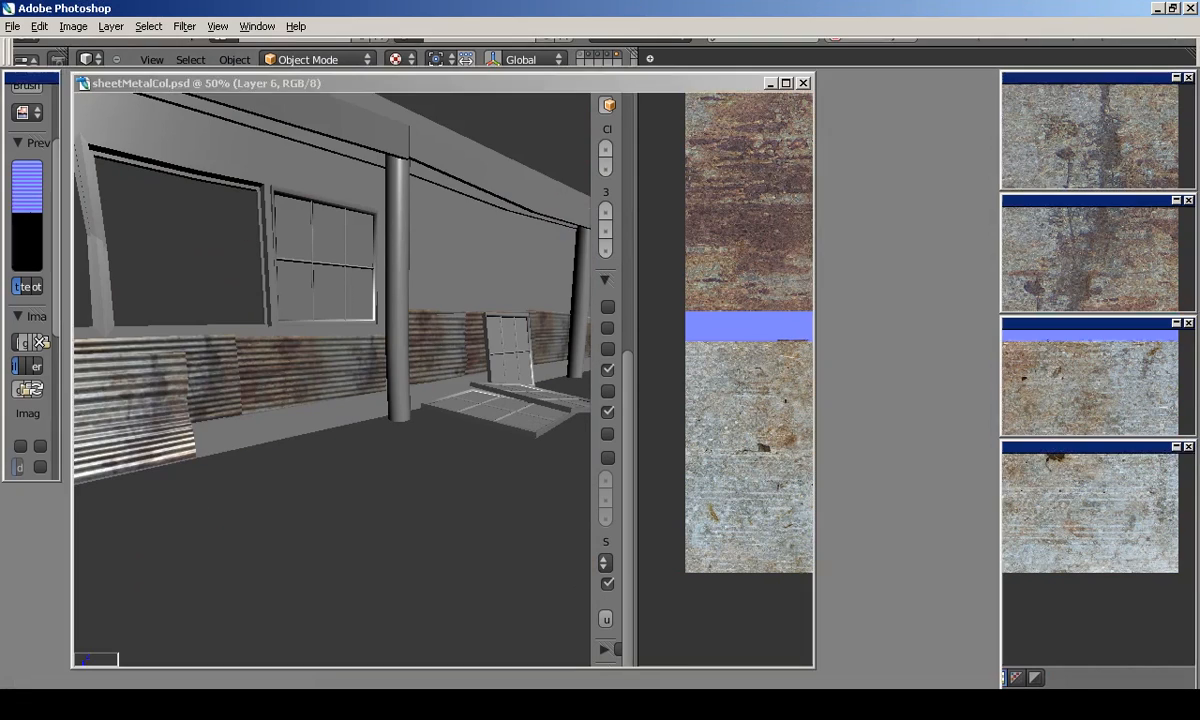
scroll(1090, 590, "down", 3)
left_click(1078, 548)
left_click(1012, 548)
left_click(1012, 548)
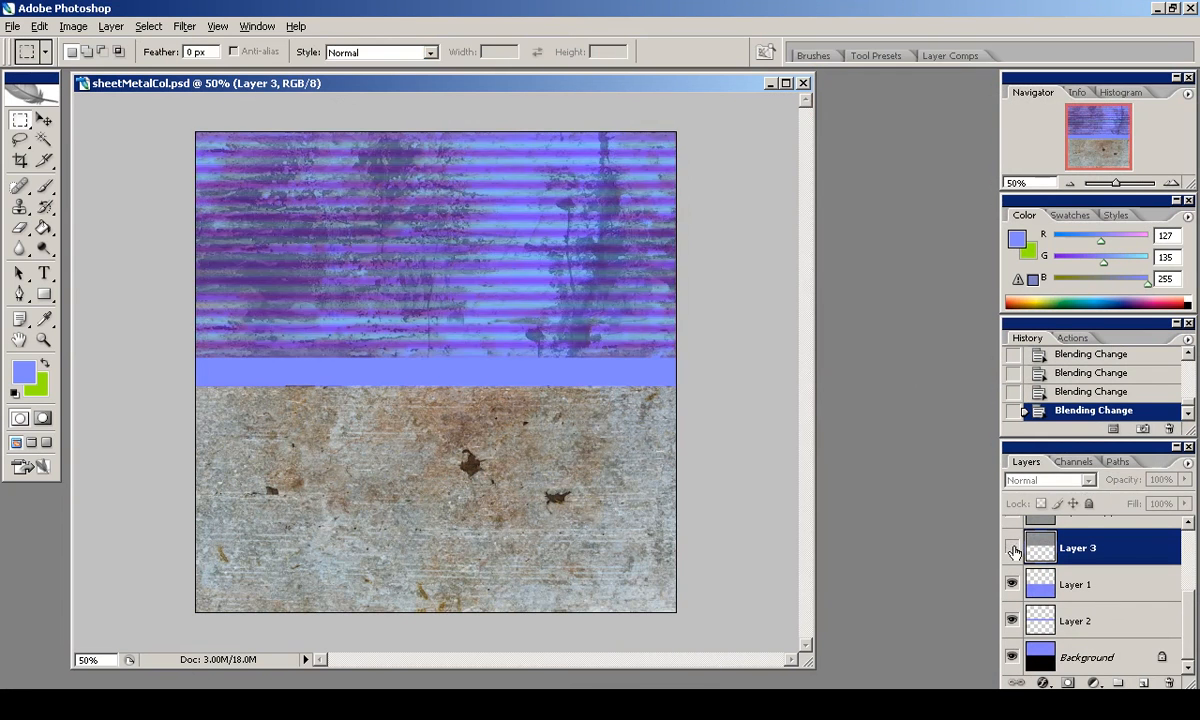
left_click_drag(1078, 548, 1143, 682)
key("v")
left_click_drag(594, 367, 594, 374)
left_click_drag(1073, 557, 1075, 601)
left_click_drag(594, 340, 594, 372)
left_click(13, 26)
left_click(77, 202)
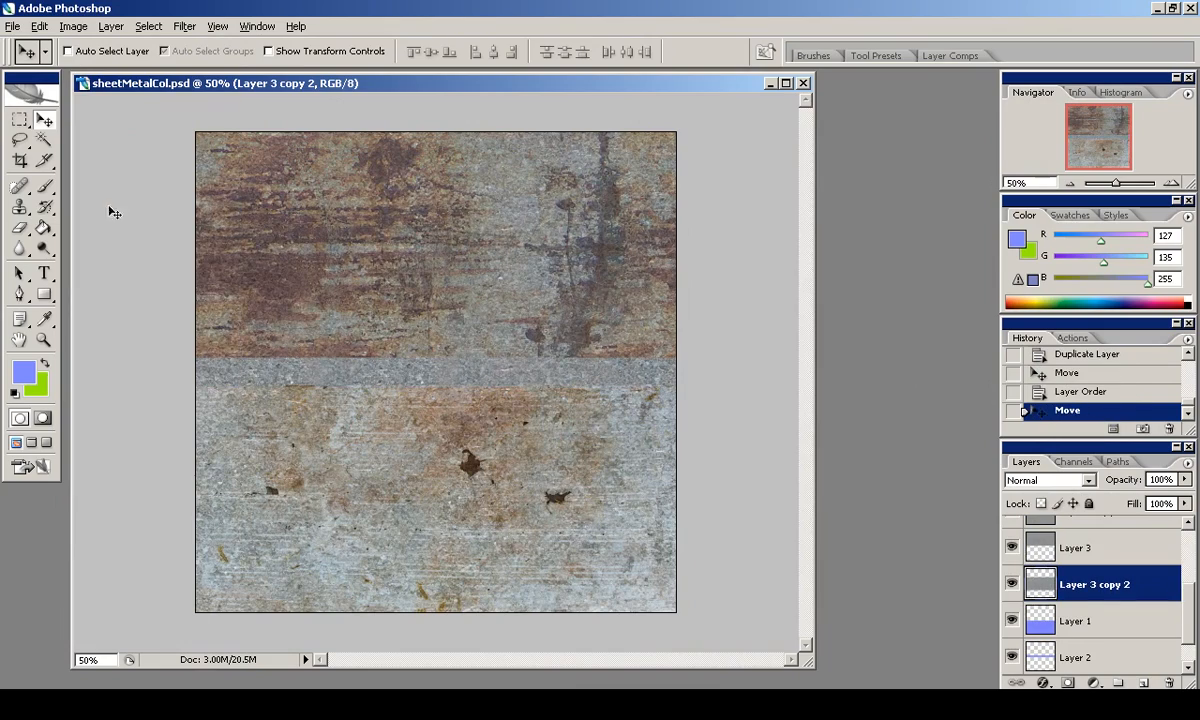
Merge Layer 3 copy and Layer 3 down into Layer 3 copy 2 and check the merged base by toggling its visibility.
left_click(1170, 184)
left_click_drag(1098, 133, 1040, 120)
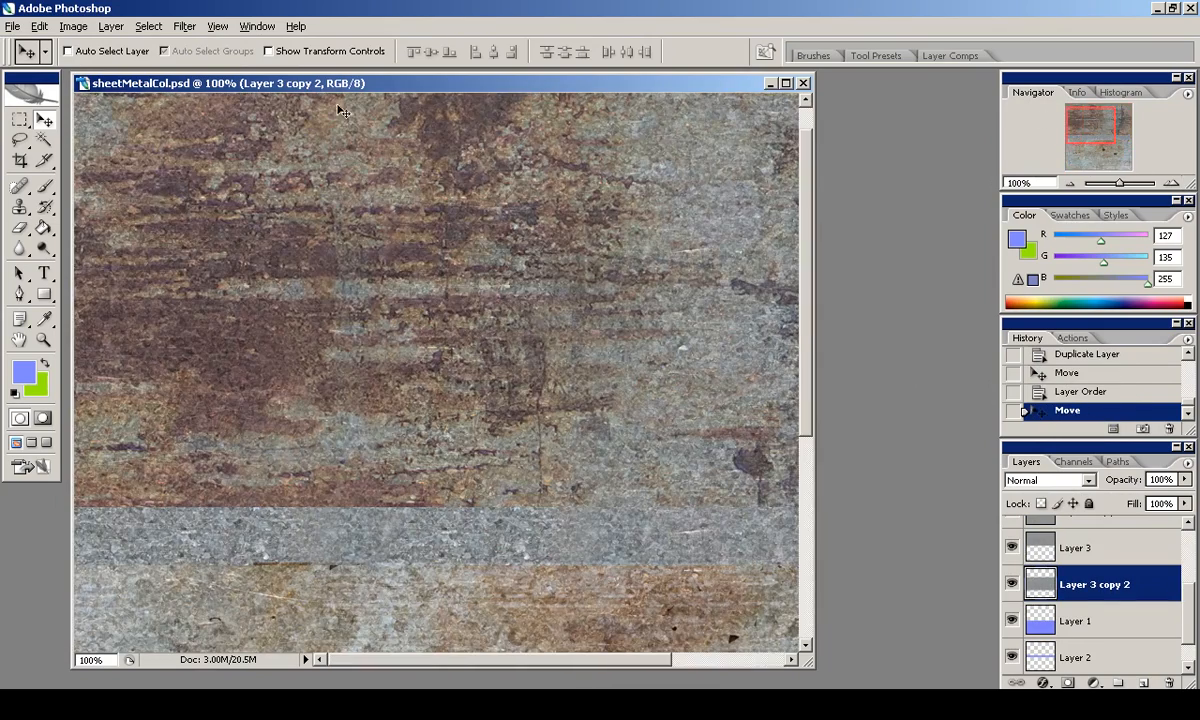
scroll(1078, 585, "up", 2)
left_click(1073, 619)
key("ctrl+e")
left_click(1065, 556)
key("ctrl+e")
left_click(1012, 584)
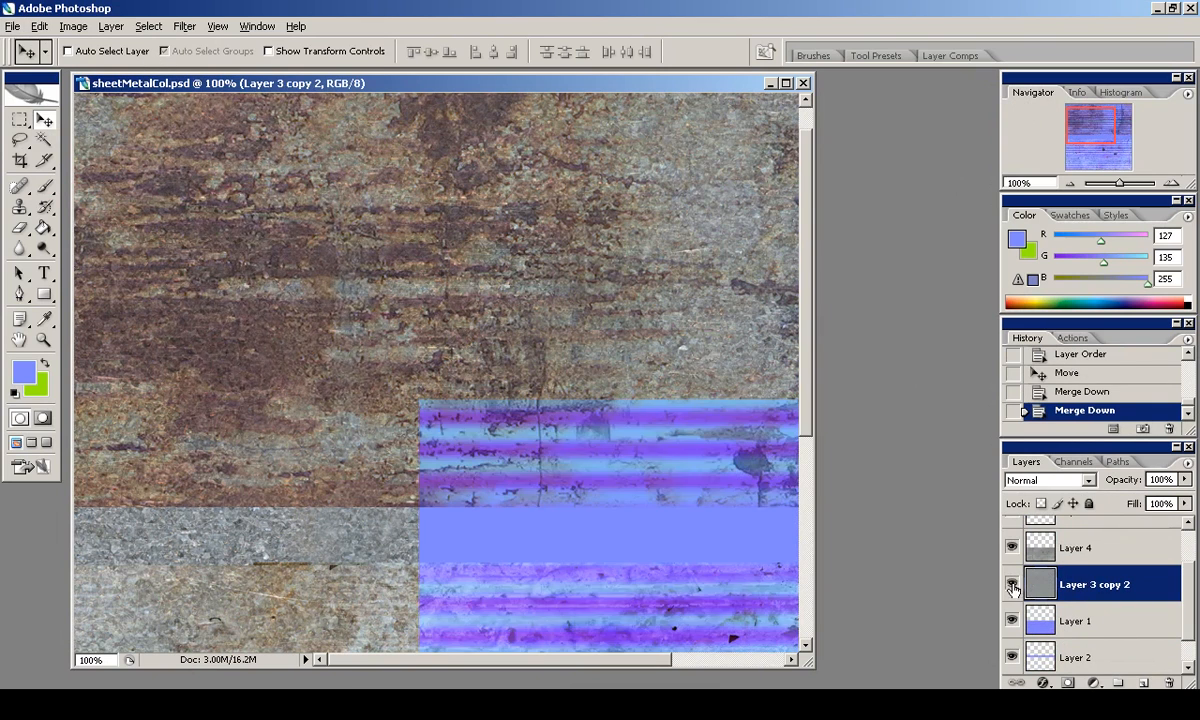
left_click(1012, 584)
Duplicate Layer 3 copy 2, apply the Sharpen filter to the duplicate and set its fill to 60%.
left_click(184, 26)
left_click(410, 272)
mouse_move(1100, 140)
left_mouse_down()
mouse_move(1050, 152)
mouse_move(1045, 108)
mouse_move(1088, 122)
left_mouse_up()
key("ctrl+z")
key("ctrl+j")
key("ctrl+f")
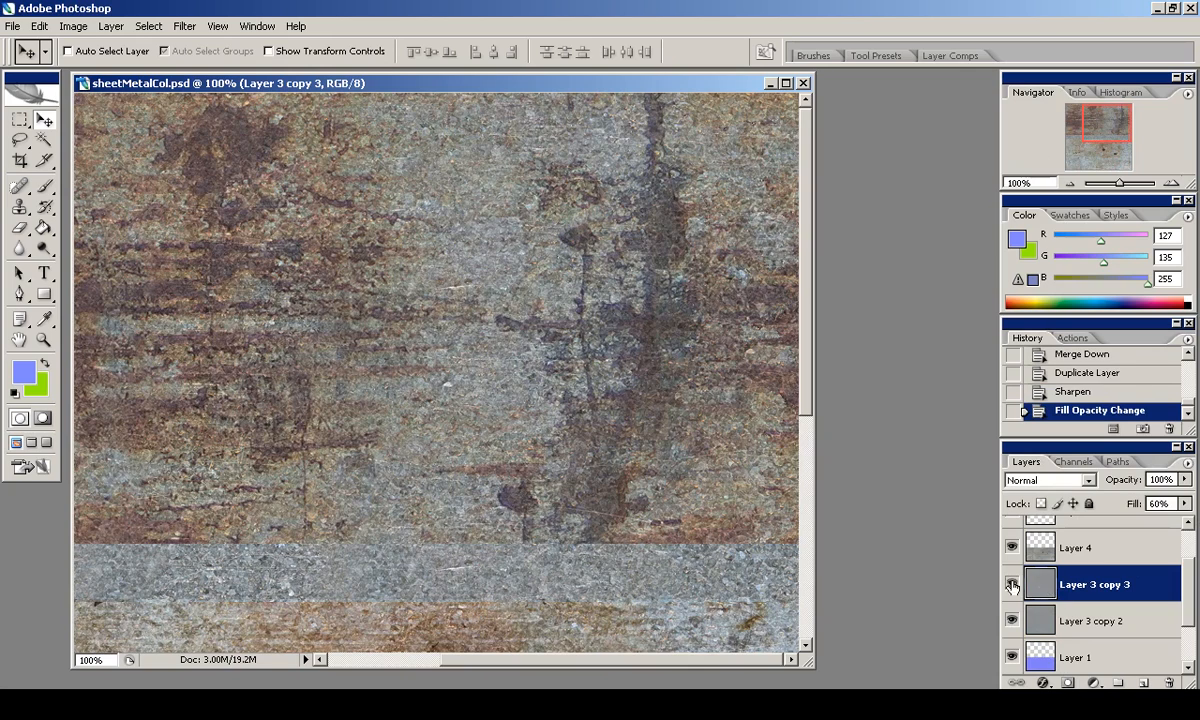
Merge the sharpened duplicate down into Layer 3 copy 2 and compare the texture with Layer 5 hidden and shown.
key("ctrl+e")
left_click_drag(1101, 120, 1052, 104)
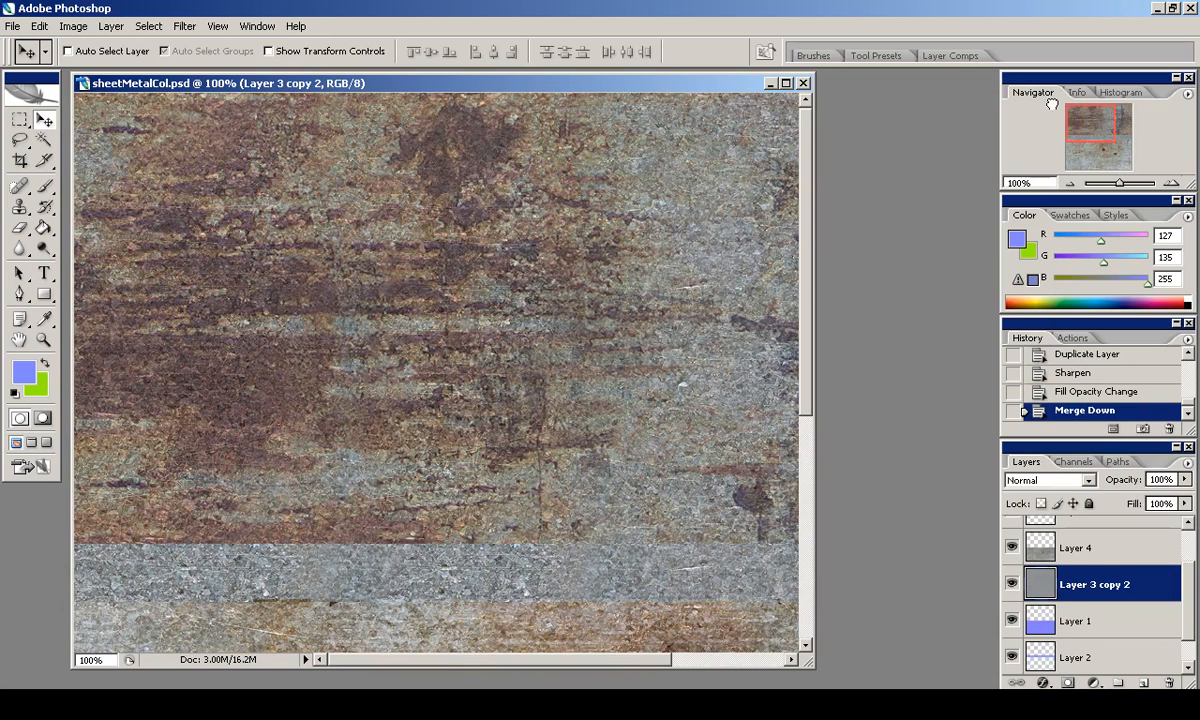
scroll(1078, 558, "up", 2)
left_click(1011, 571)
left_click(1011, 571)
left_click(1011, 571)
left_click(1011, 571)
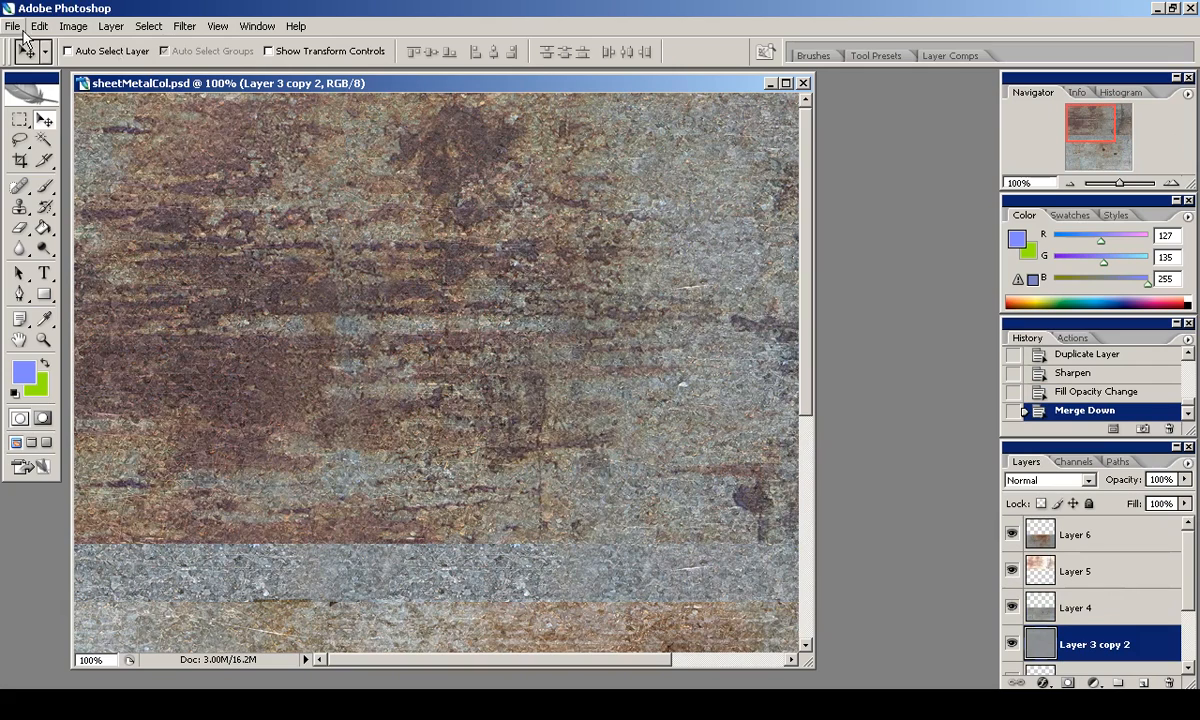
Replace sheetMetalCol.png with a non-interlaced PNG copy of the sharpened texture.
left_click(13, 26)
left_click(45, 222)
key("Escape")
left_click(13, 26)
key("Escape")
left_click(13, 26)
left_click(45, 222)
left_click(677, 491)
left_click(430, 415)
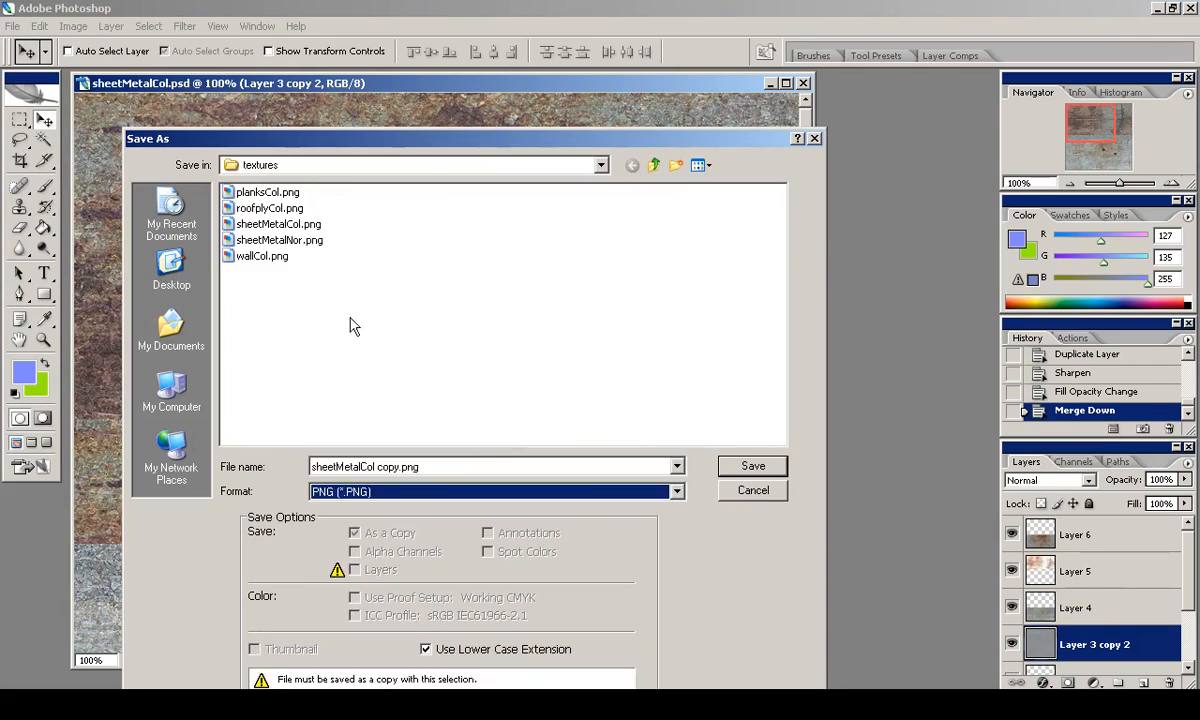
left_click(278, 224)
left_click(753, 466)
left_click(556, 380)
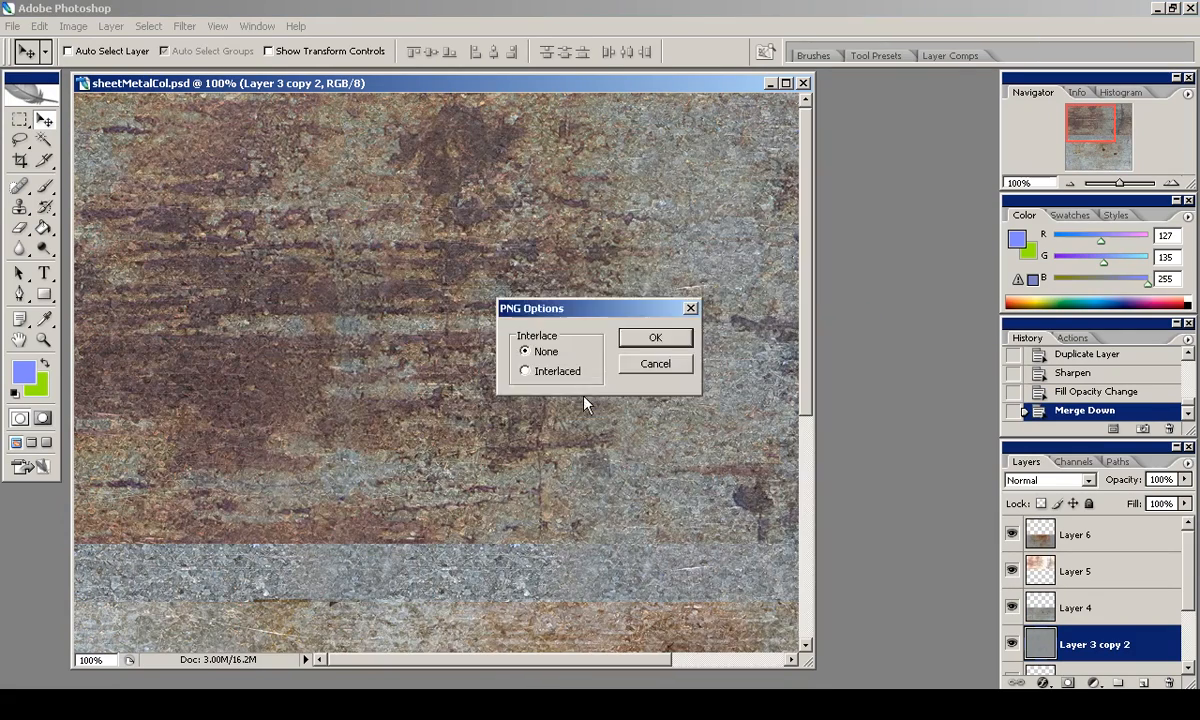
left_click(652, 338)
Save the layered document under the new name sheetMetalNor.psd in the textures folder.
left_click_drag(1090, 125, 1067, 188)
left_click(1066, 184)
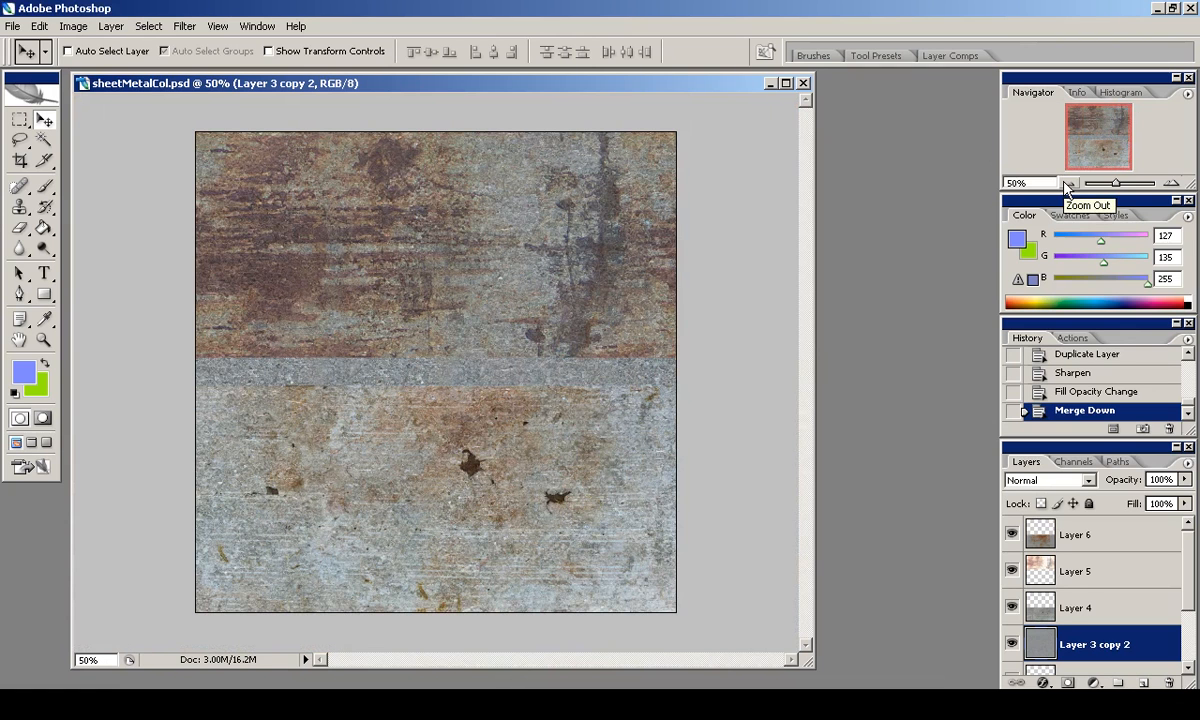
left_click(12, 28)
left_click(45, 222)
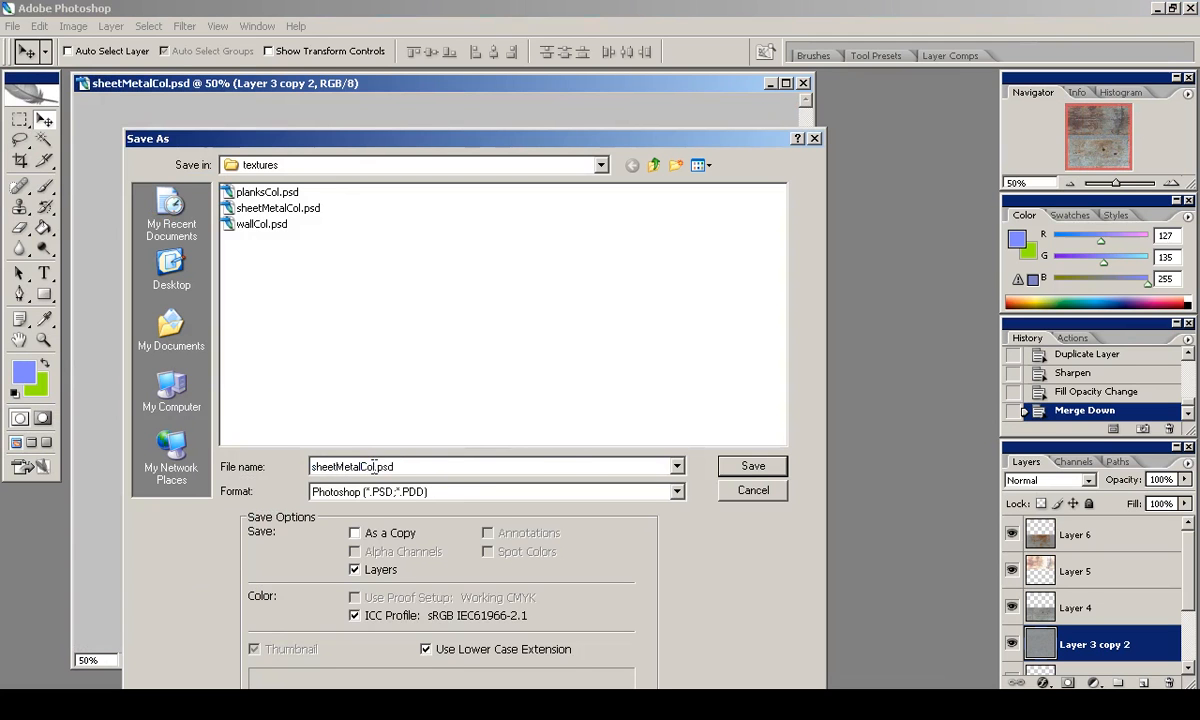
key("BackSpace")
key("BackSpace")
key("BackSpace")
type("Nor")
key("Return")
key("Return")
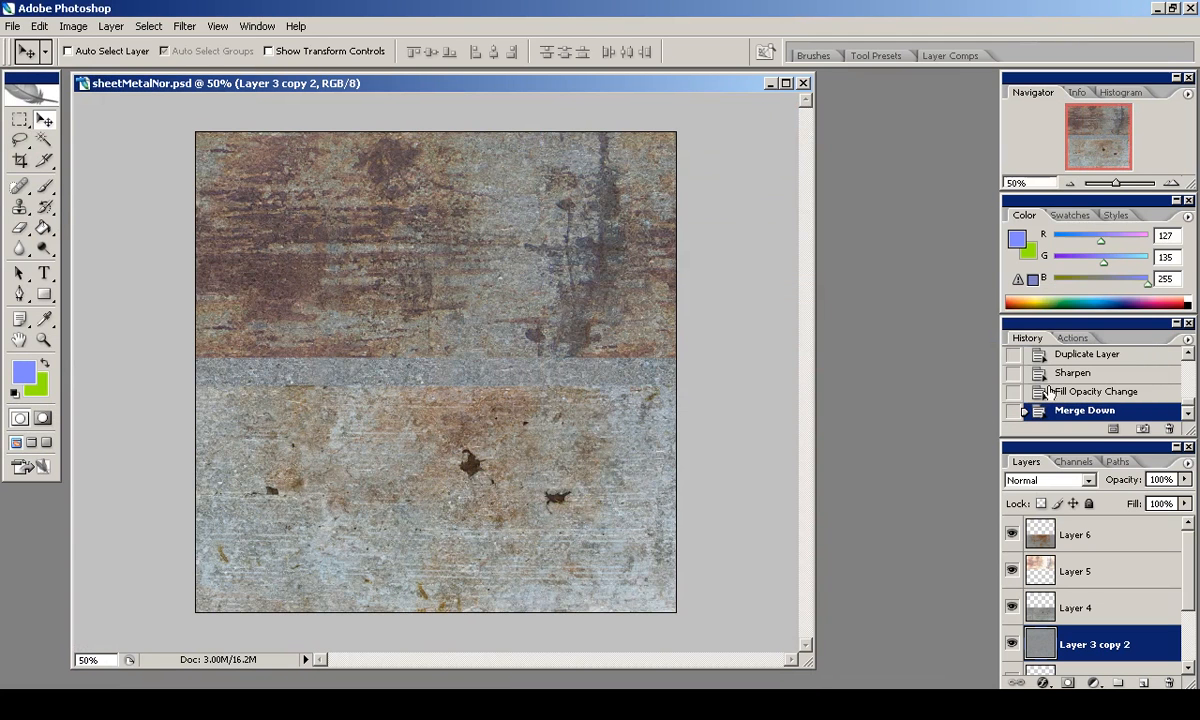
Hide Layer 6, Layer 5 and Layer 4 so that Layer 3 copy 2 is the topmost visible layer.
left_click(1011, 535)
left_click(1012, 535)
left_click(1170, 183)
left_click_drag(1116, 140, 1124, 152)
left_click(1011, 571)
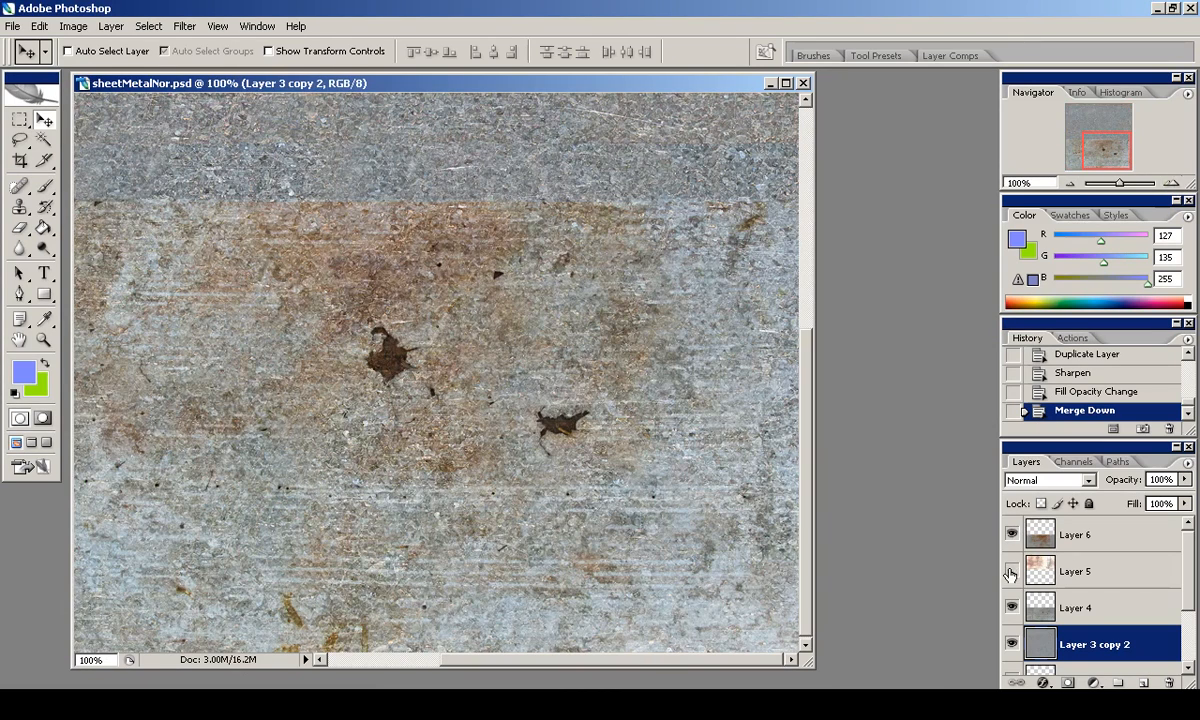
left_click(1011, 535)
left_click(1012, 607)
left_click(1012, 607)
left_click(1012, 607)
scroll(1192, 593, "down", 2)
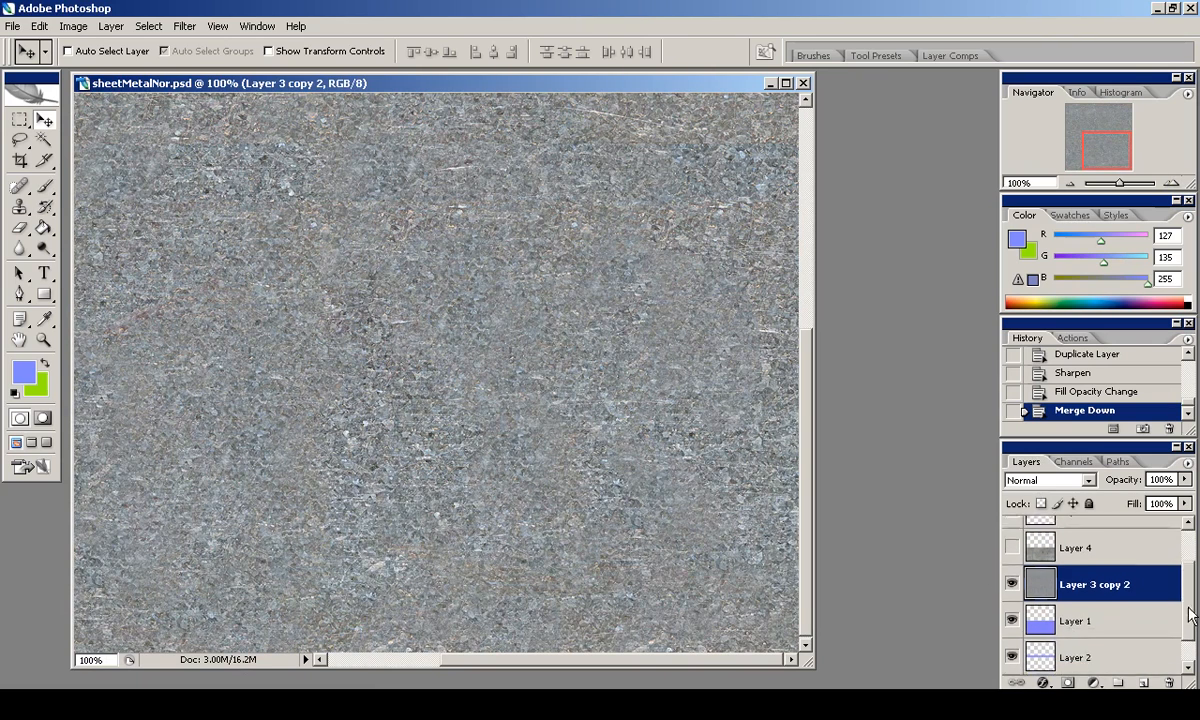
left_click(1012, 575)
left_click(1012, 575)
Apply the NVIDIA normal map filter to Layer 3 copy 2 with the 3 x 3 filter type and a scale of 10.
left_click(185, 26)
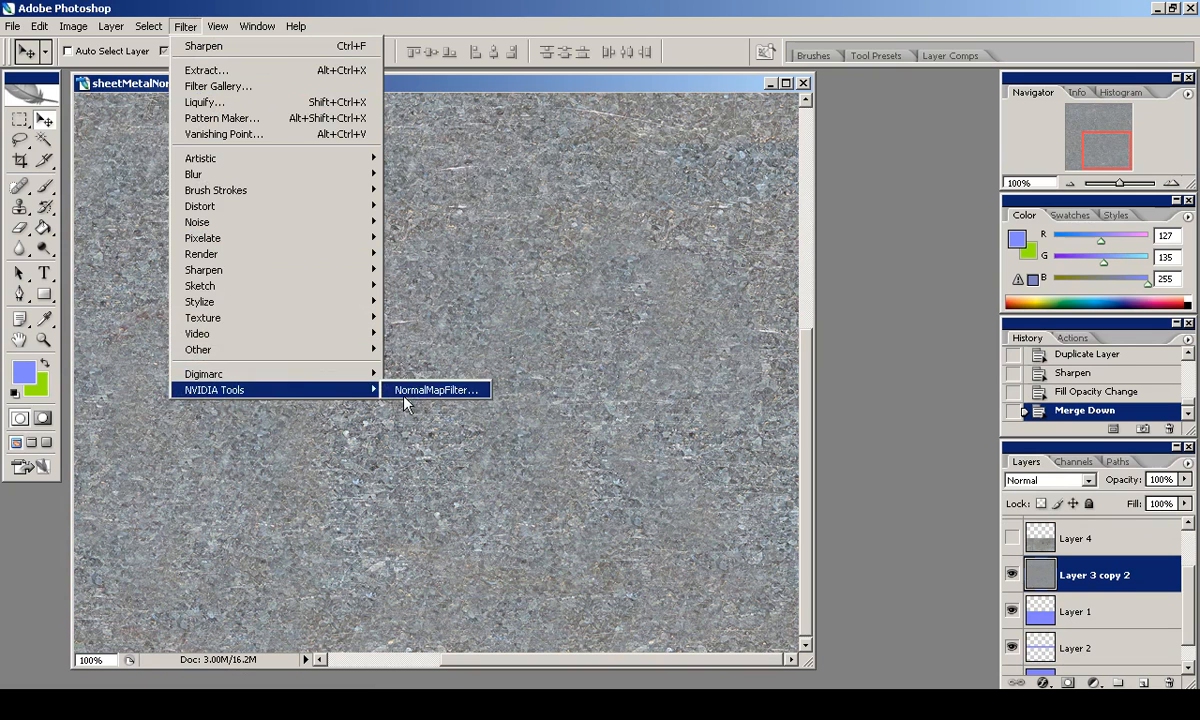
left_click(430, 390)
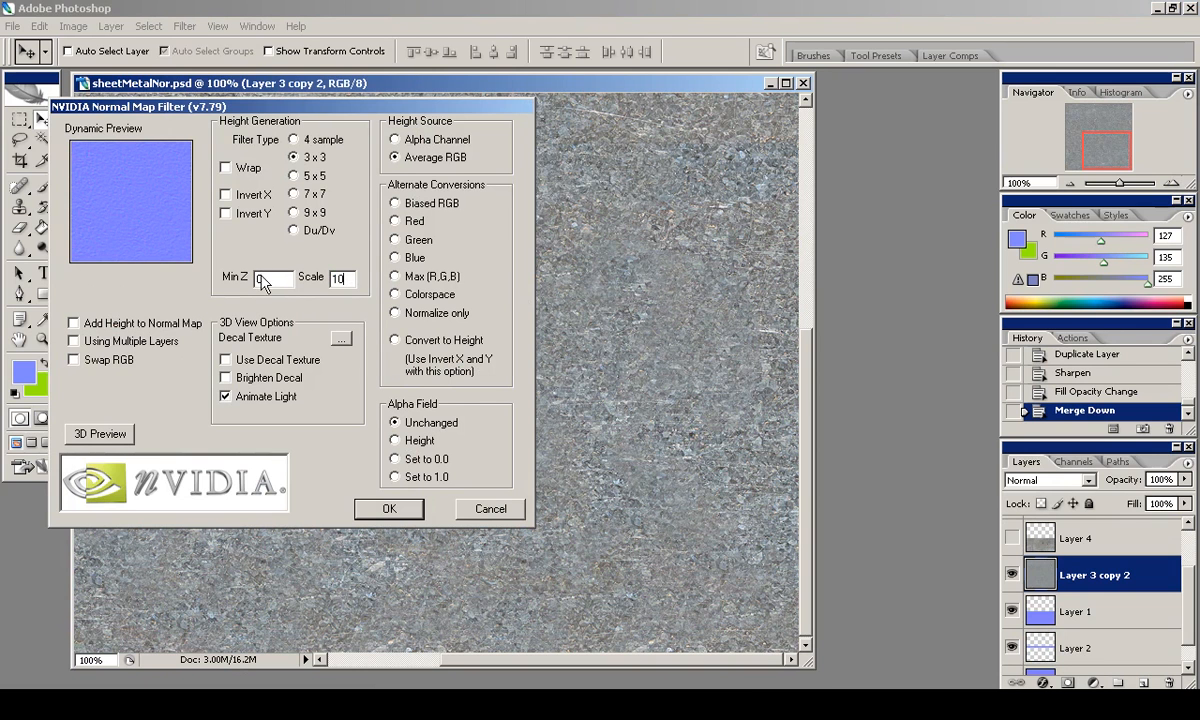
left_click(390, 508)
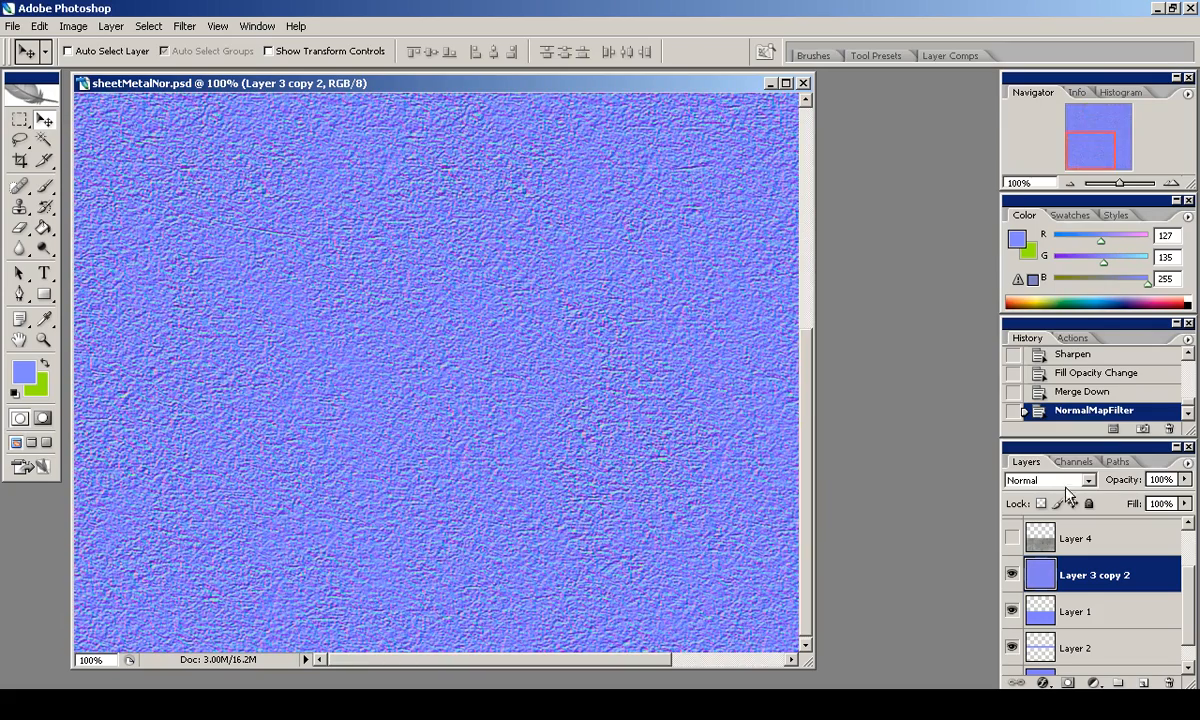
Set Layer 3 copy 2's blending mode to Overlay and its fill to 8%.
left_click(1062, 481)
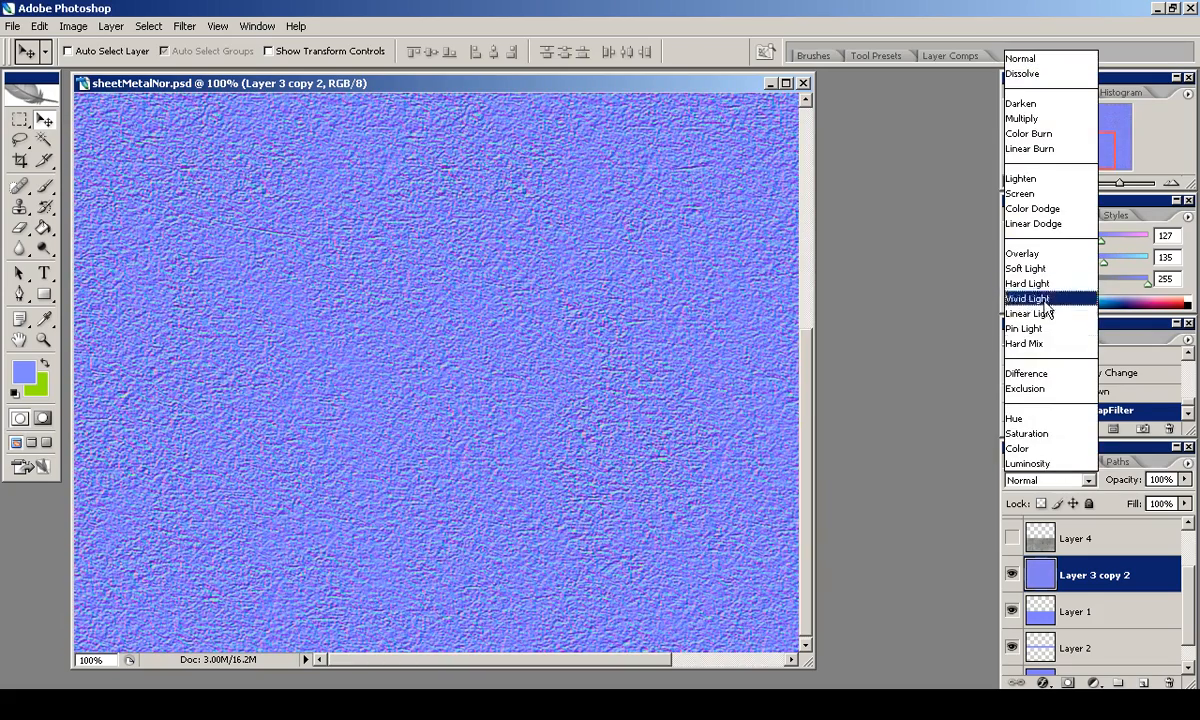
left_click(1050, 256)
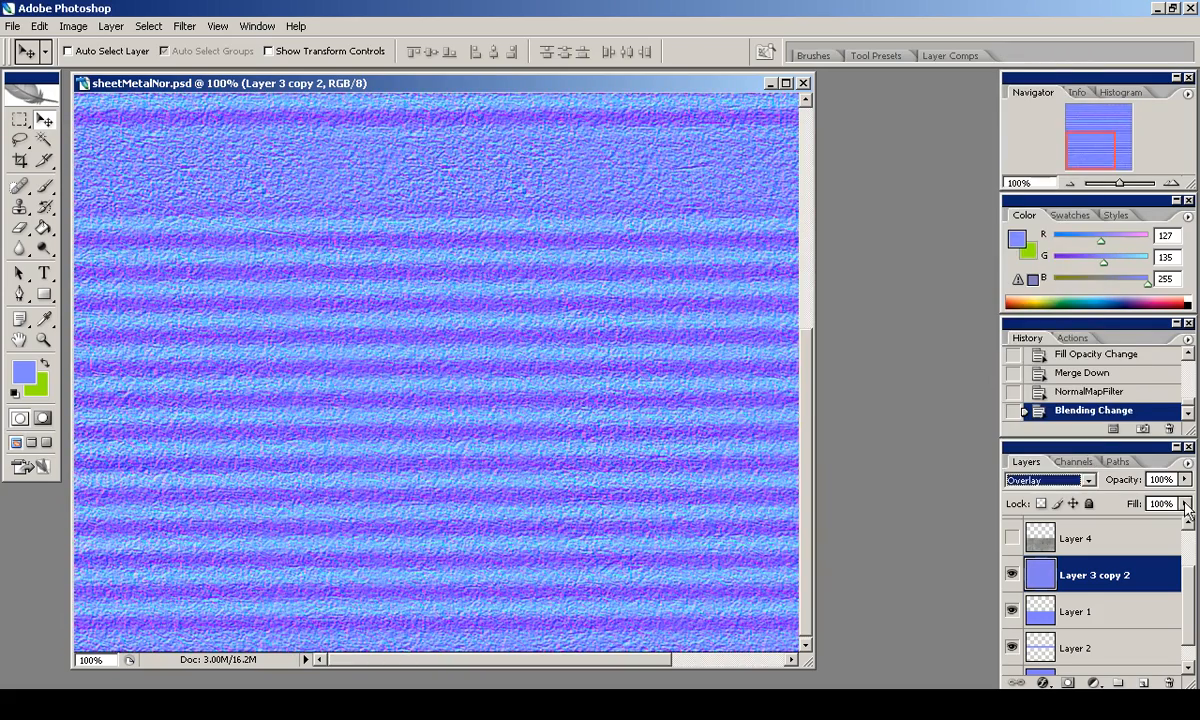
left_click_drag(1183, 506, 1090, 526)
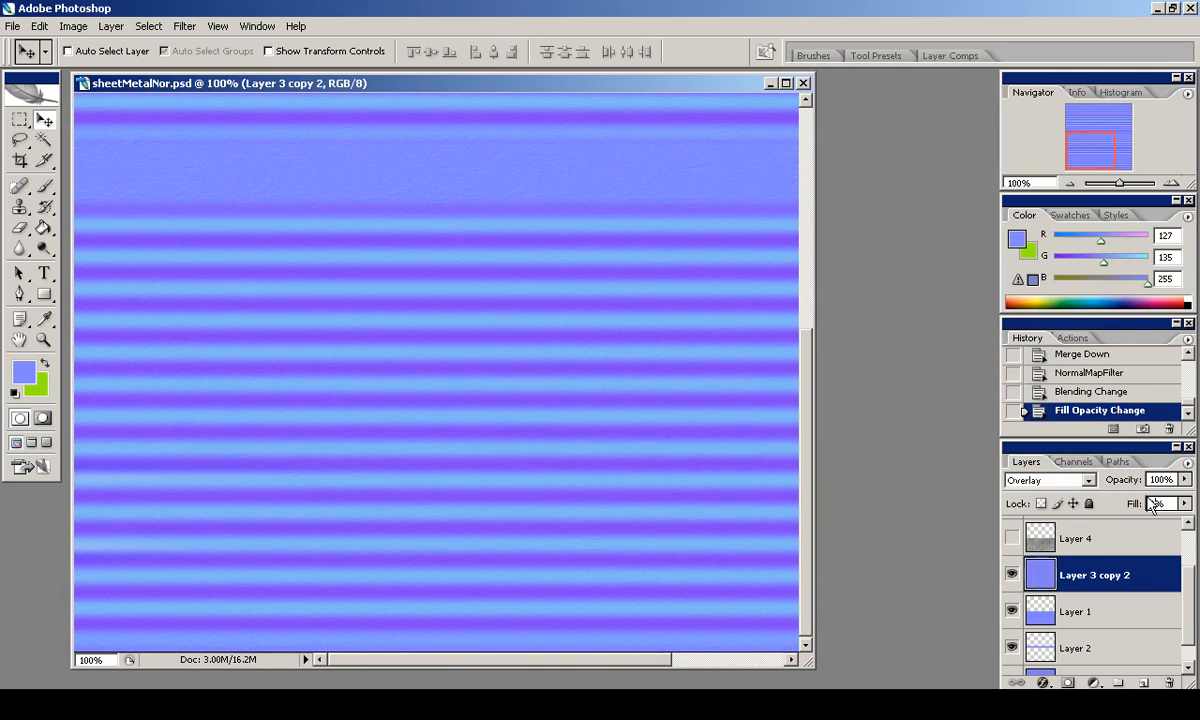
Show Layer 4 again, select it and set its blending mode to Normal.
scroll(1040, 575, "down", 1)
scroll(1040, 580, "up", 3)
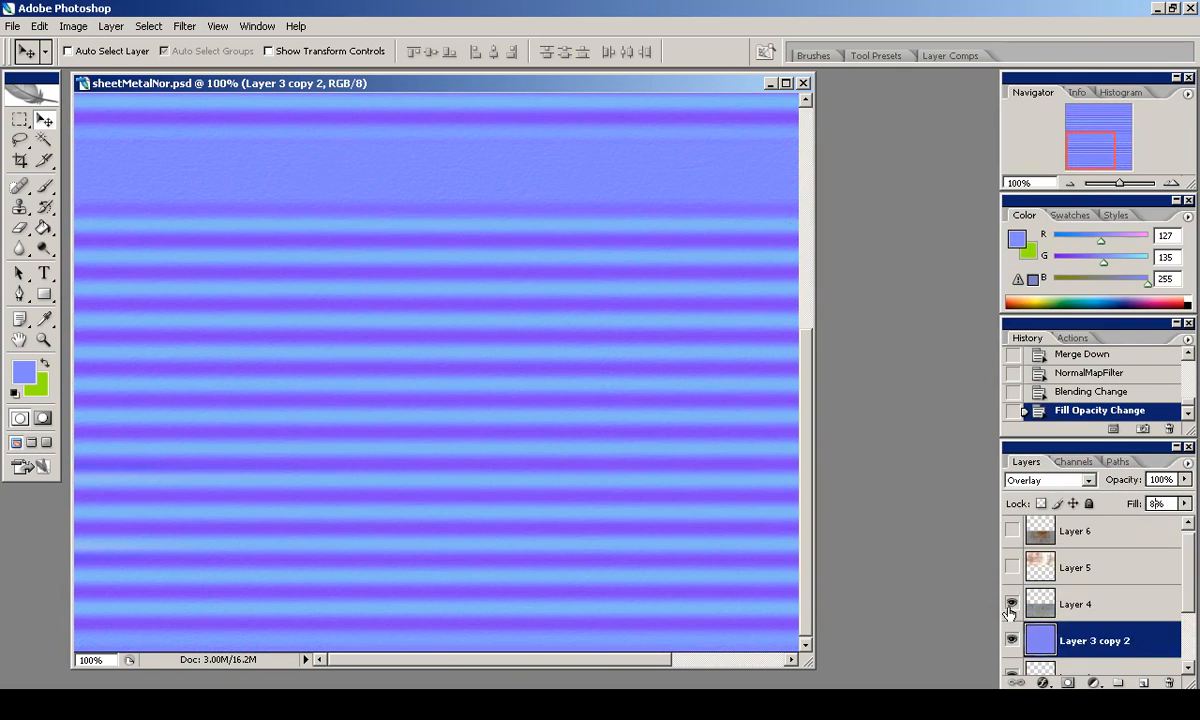
left_click(1012, 604)
left_click(1045, 606)
left_click(1048, 480)
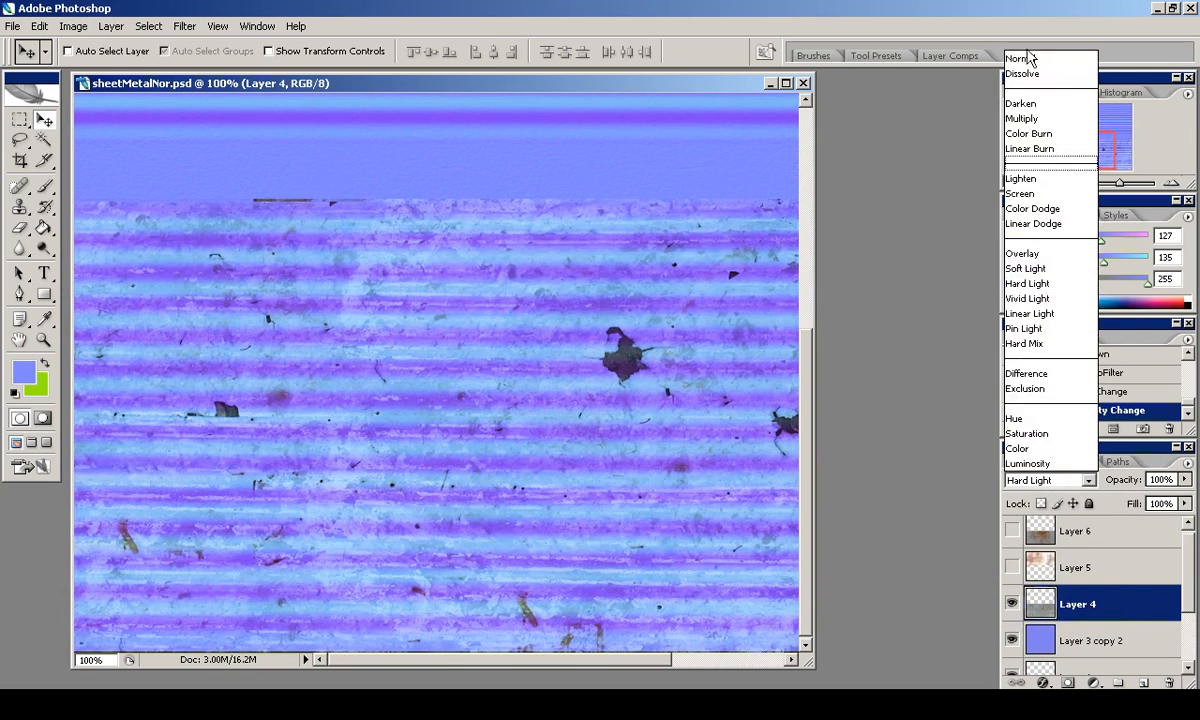
left_click(1020, 57)
left_click(184, 26)
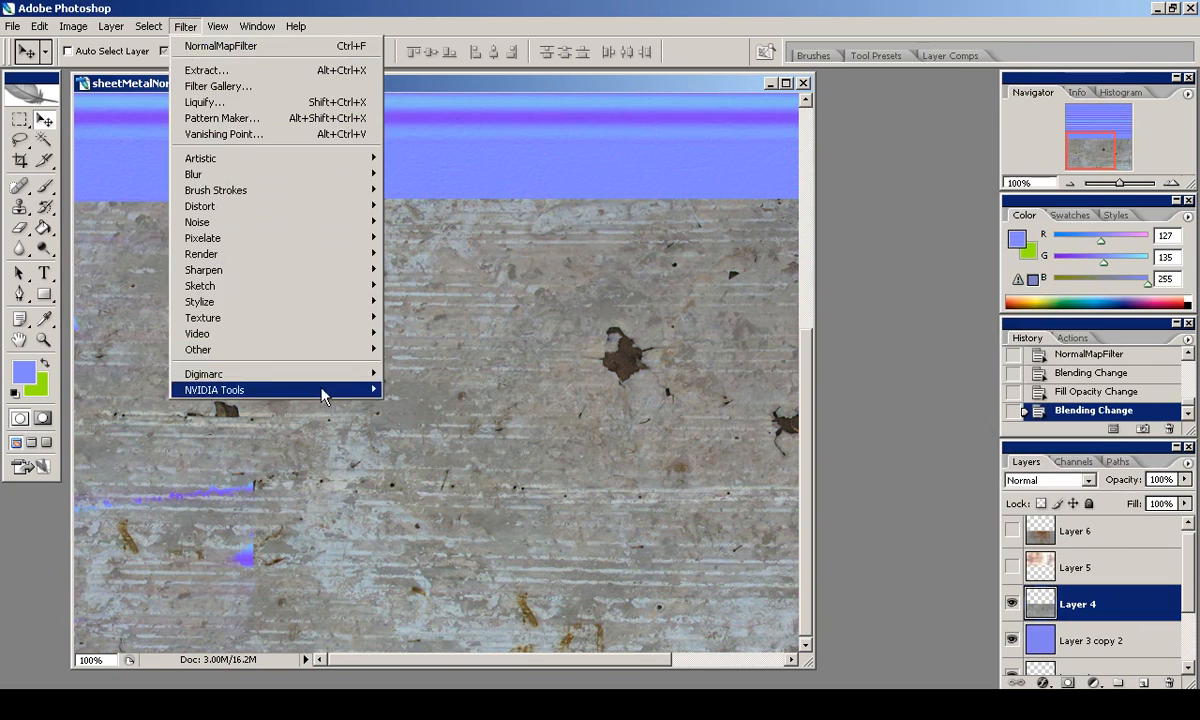
mouse_move(321, 392)
left_click(400, 378)
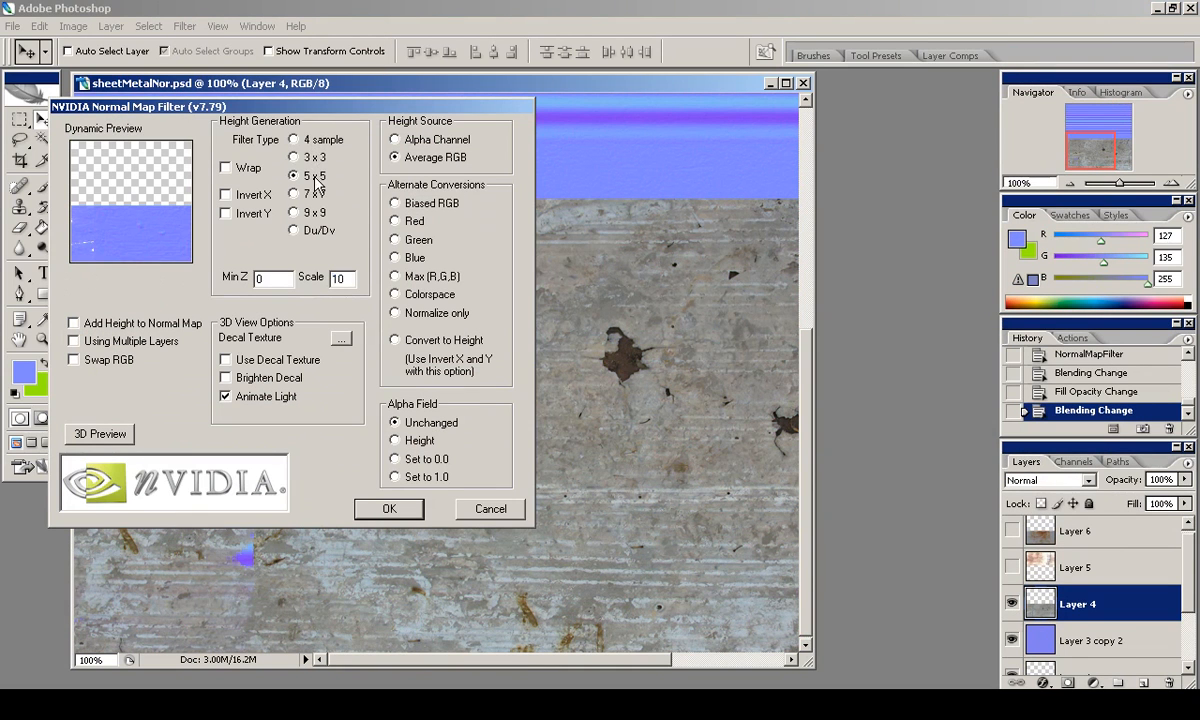
left_click(486, 510)
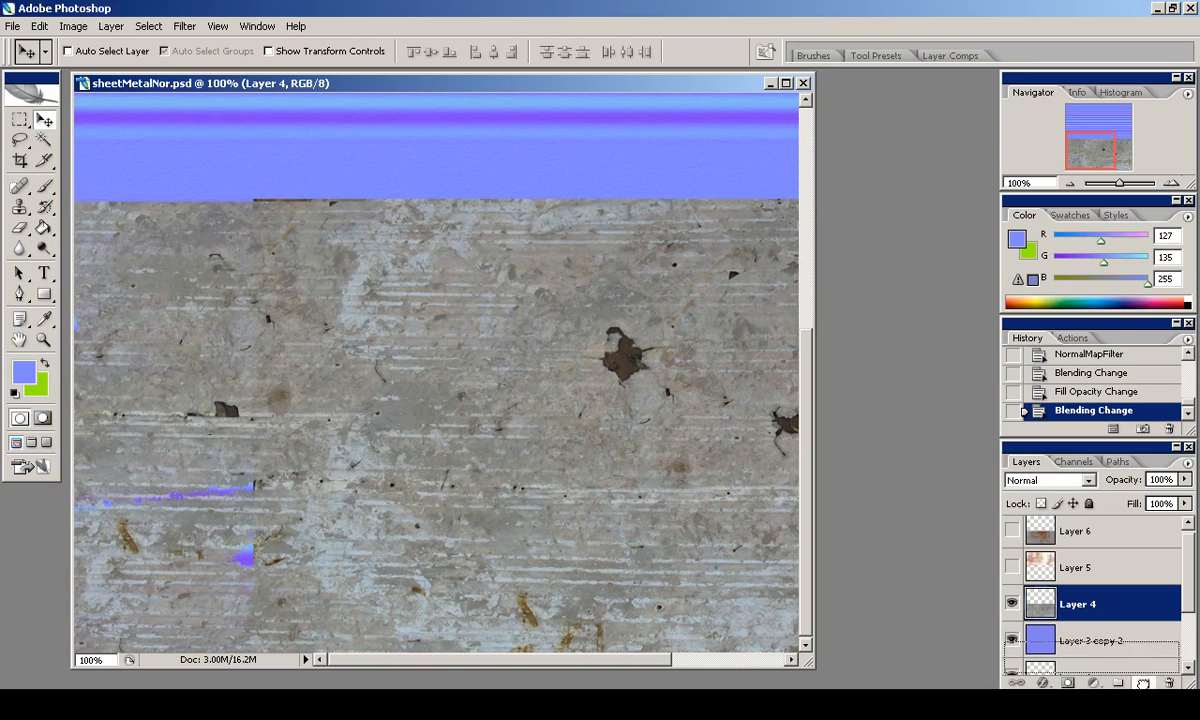
Duplicate Layer 4 and apply the NVIDIA normal map filter to the copy with the 5 x 5 filter type and scale 10.
left_click_drag(1141, 683, 1141, 683)
left_click(184, 26)
mouse_move(300, 393)
left_click(410, 390)
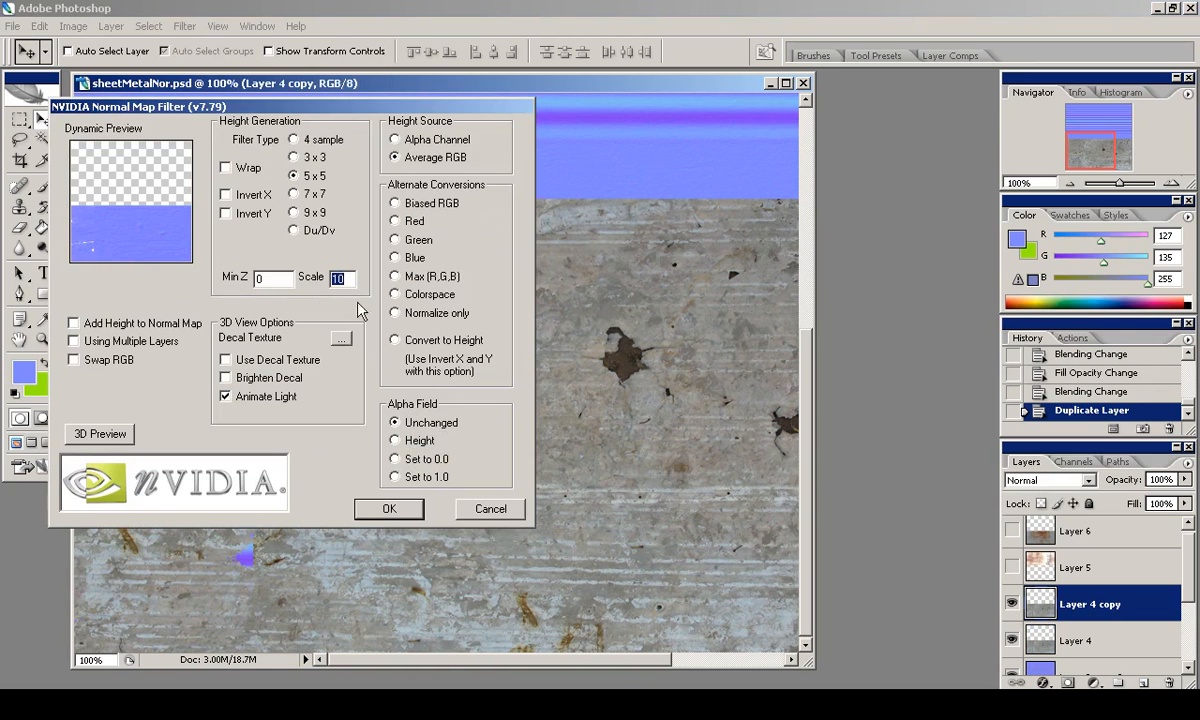
left_click(389, 508)
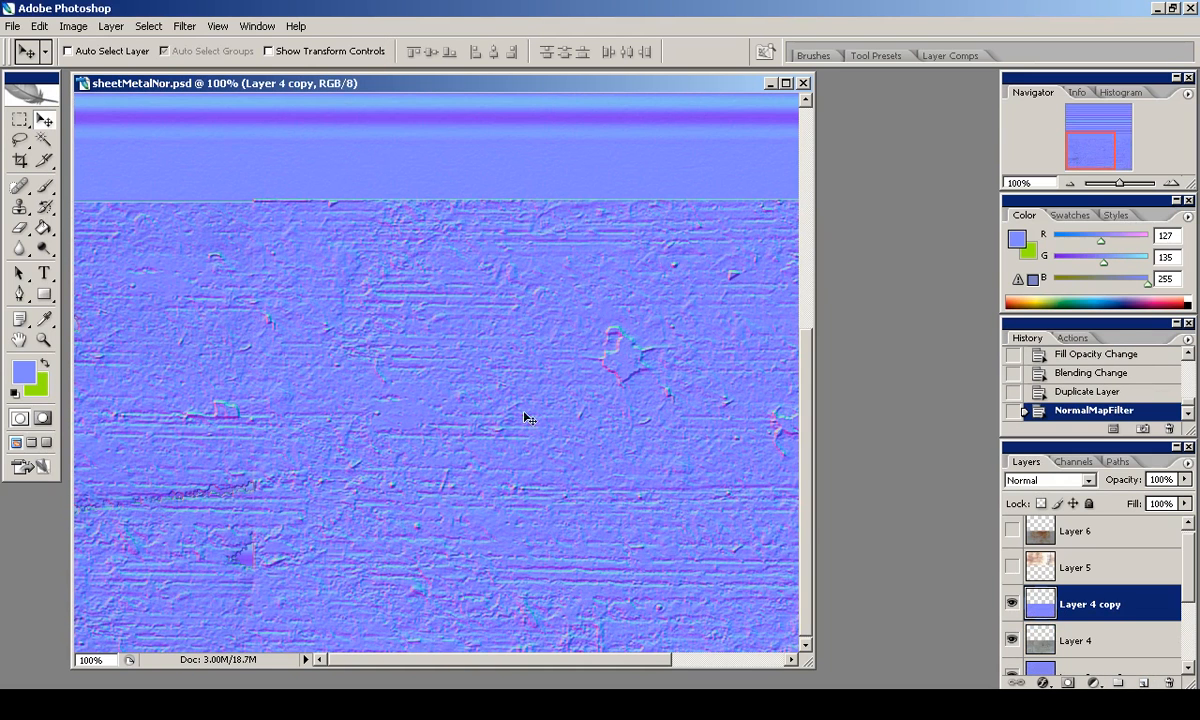
Try placing Layer 4 above its copy and normal-map filtering it at scale 10, and undo back to the unfiltered duplicate.
left_click_drag(1043, 600, 1043, 598)
left_click(184, 26)
mouse_move(300, 390)
left_click(412, 388)
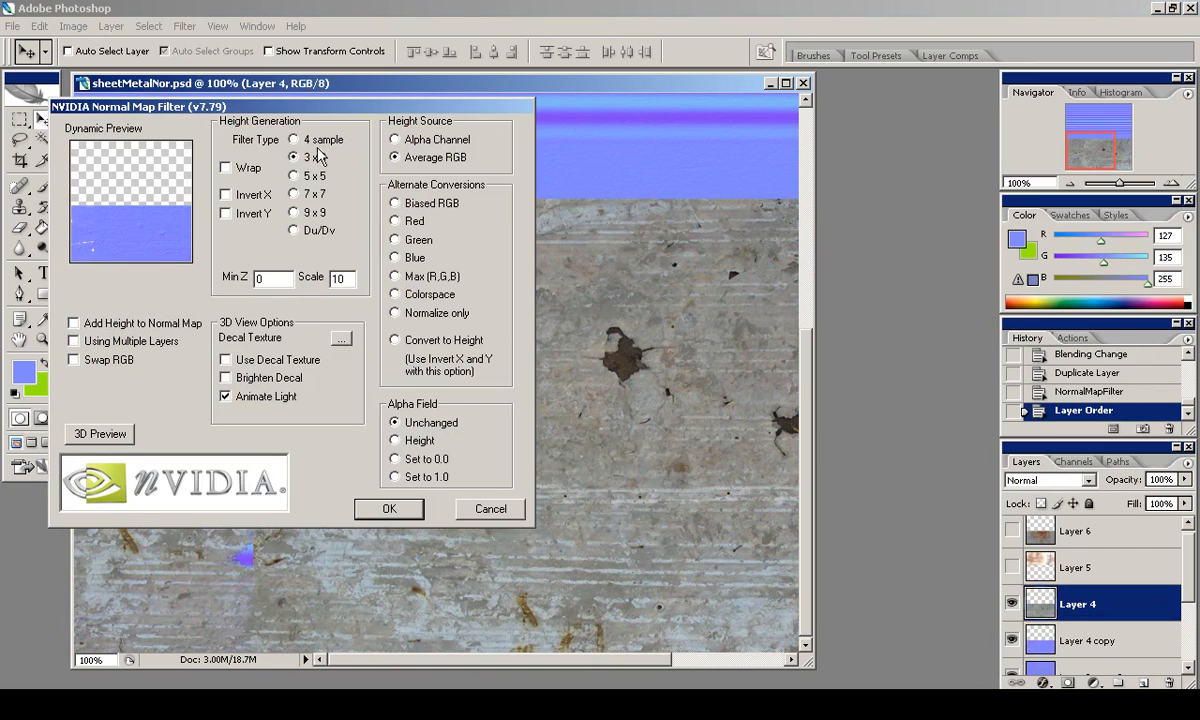
left_click(389, 508)
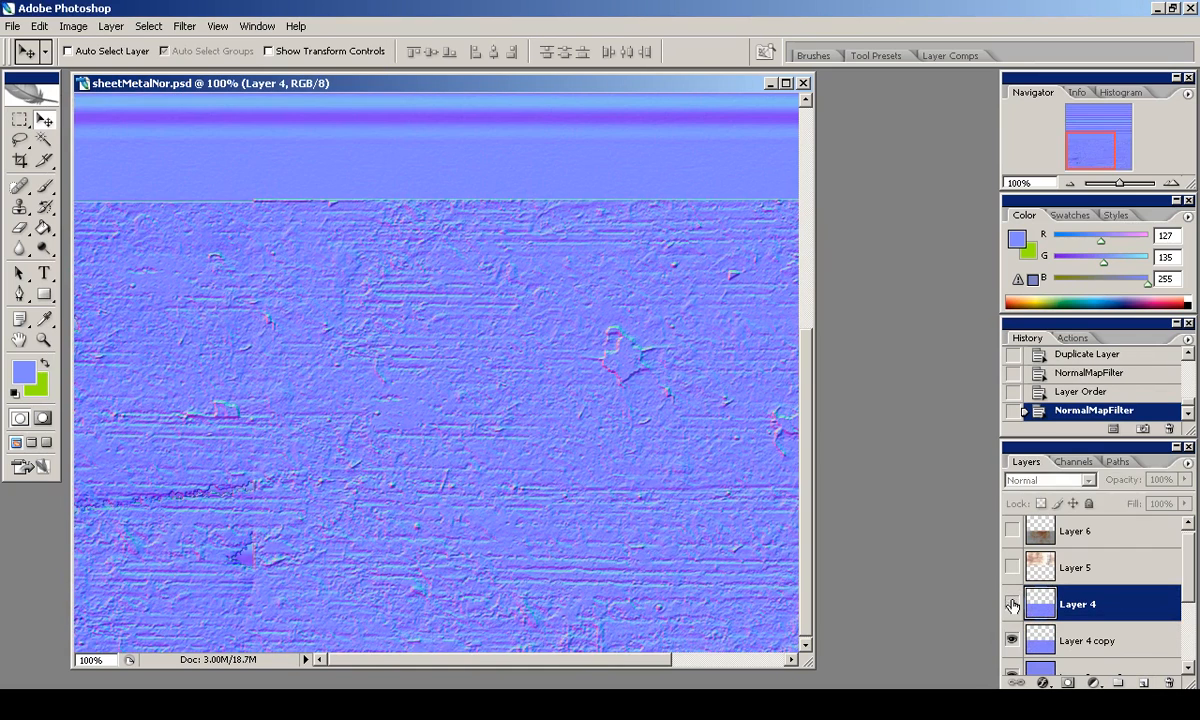
key("ctrl+z")
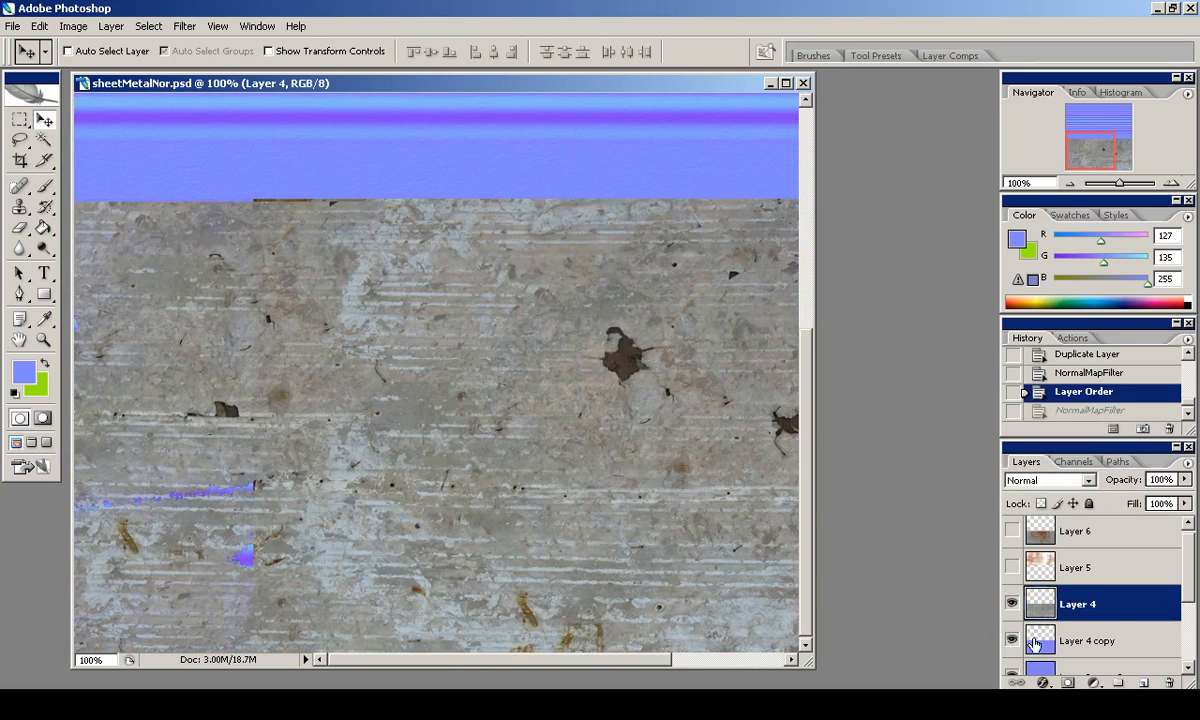
key("ctrl+alt+z")
Apply the NVIDIA normal map filter to Layer 4 copy at scale 10 and move it below Layer 4.
left_click(184, 26)
mouse_move(308, 396)
left_click(397, 364)
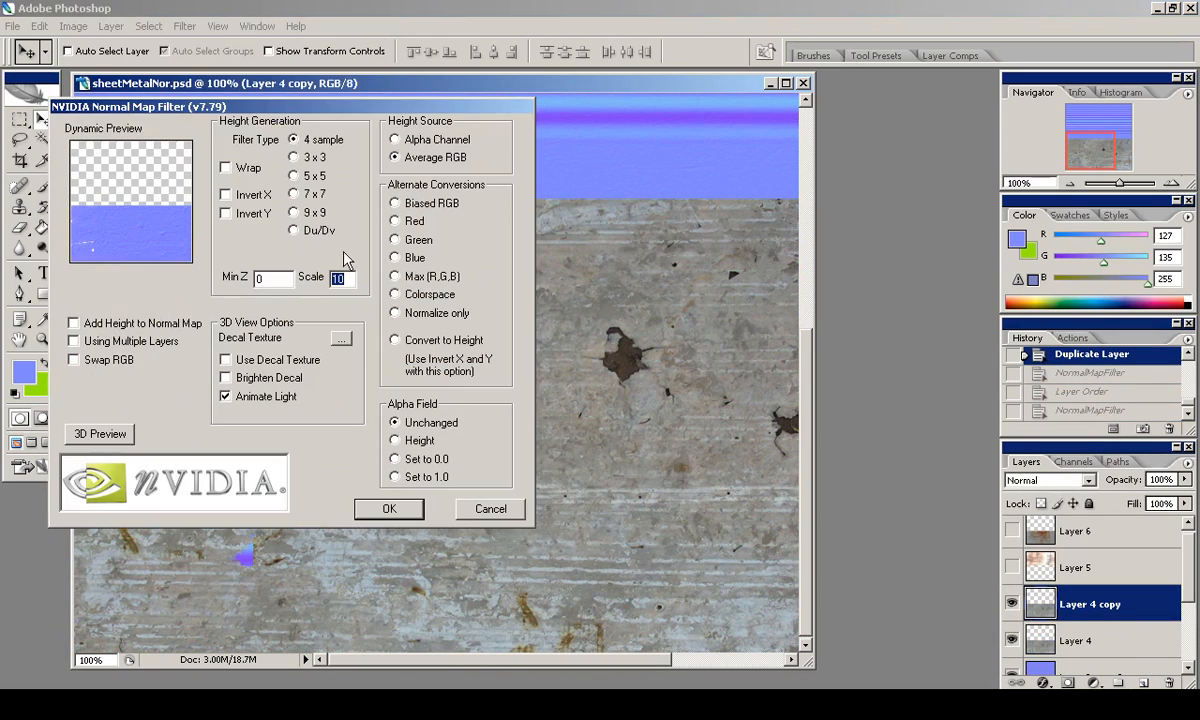
left_click(392, 509)
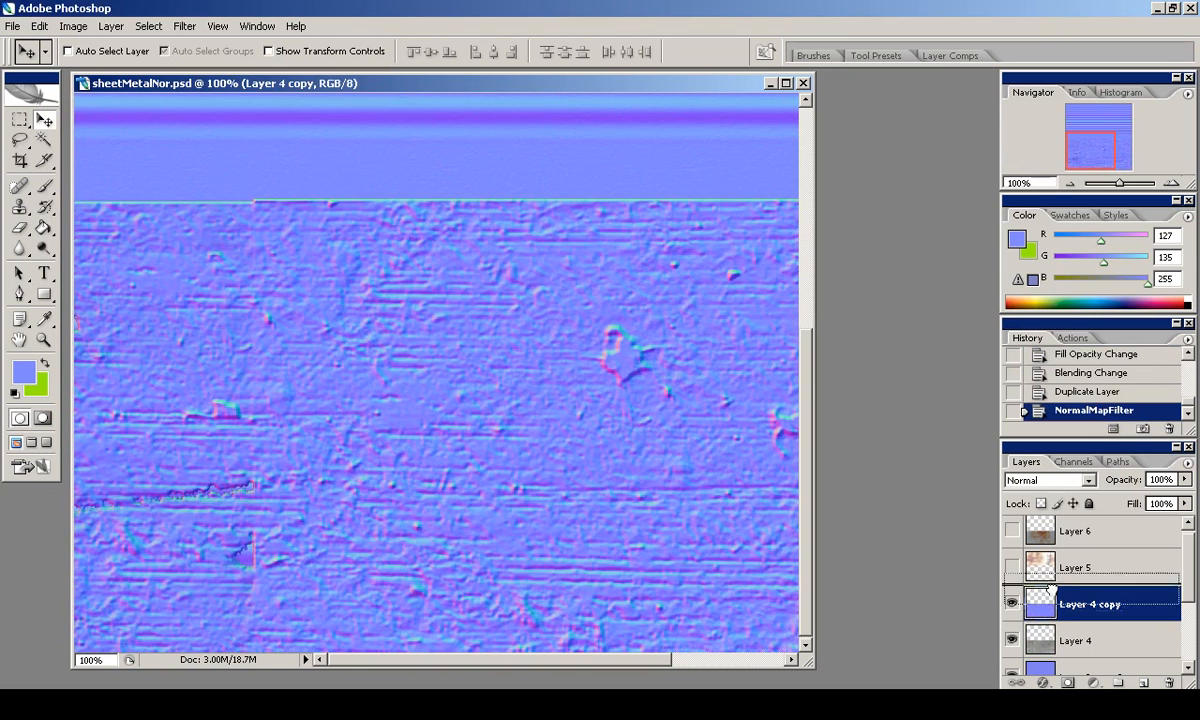
left_click_drag(1052, 590, 1050, 658)
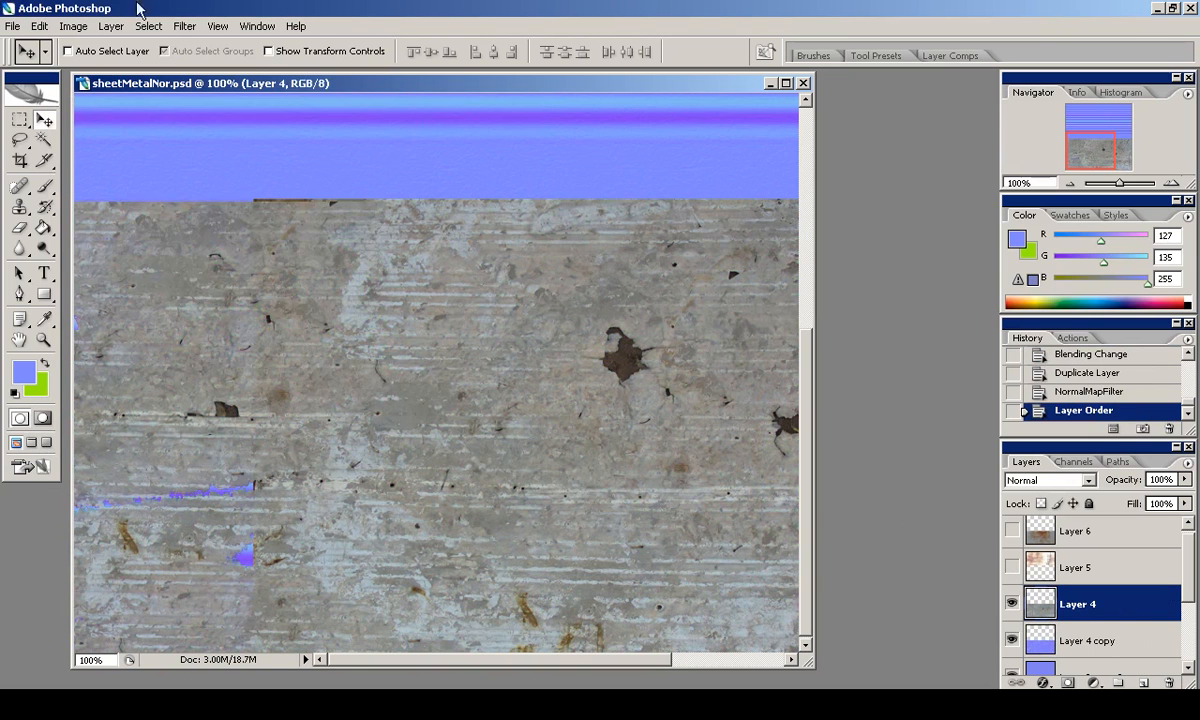
Apply the NVIDIA normal map filter to Layer 4 and set its fill to 29%.
left_click(184, 26)
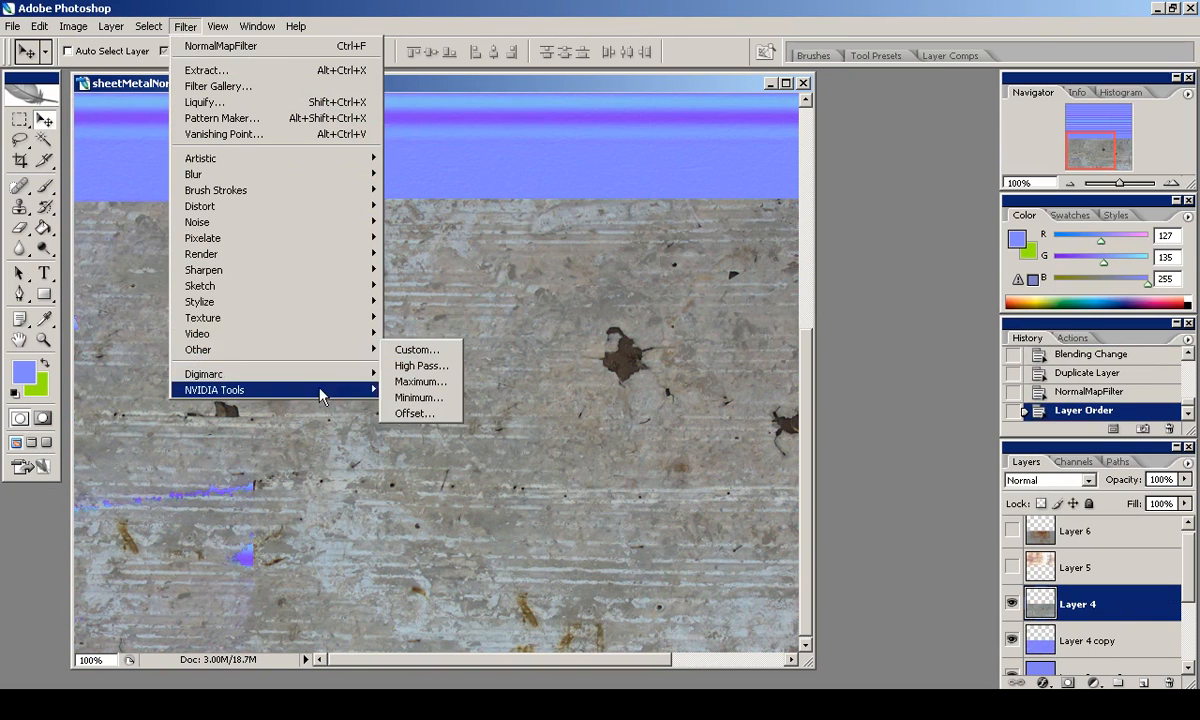
left_click(420, 391)
left_click(389, 508)
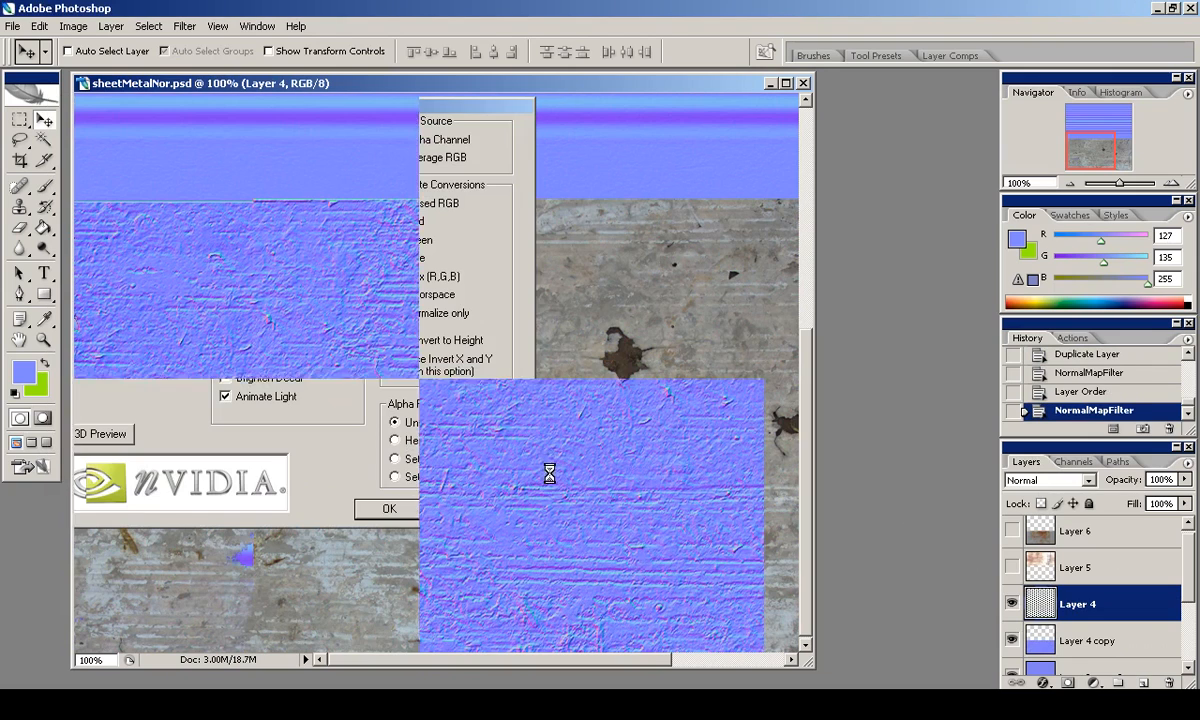
left_click_drag(1183, 504, 1100, 527)
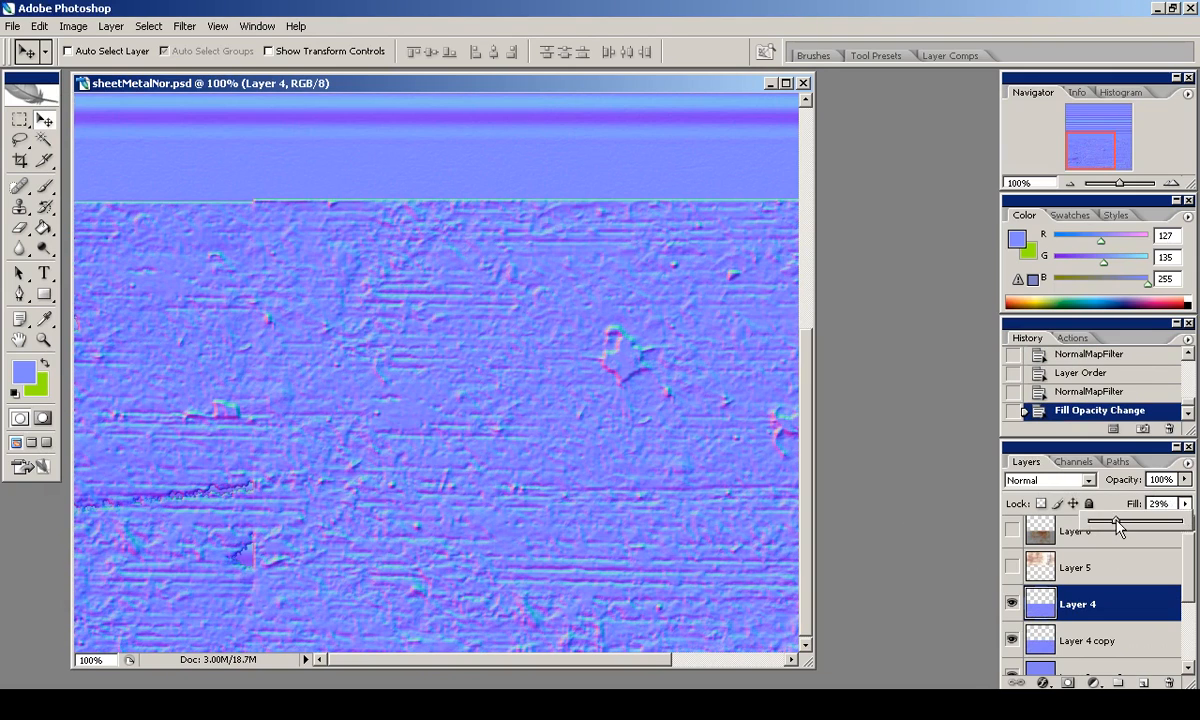
Invert the red channel of Layer 4 and return to the full RGB view.
left_click(1073, 461)
left_click(1041, 520)
key("ctrl+i")
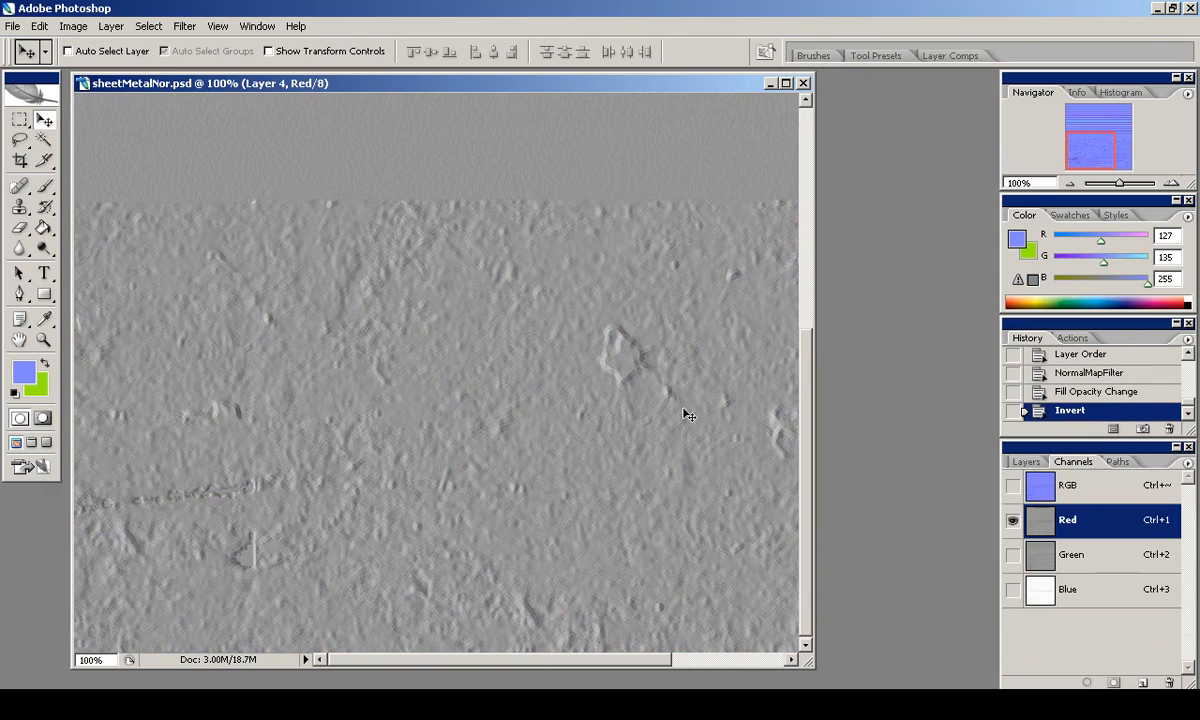
key("ctrl+i")
key("ctrl+i")
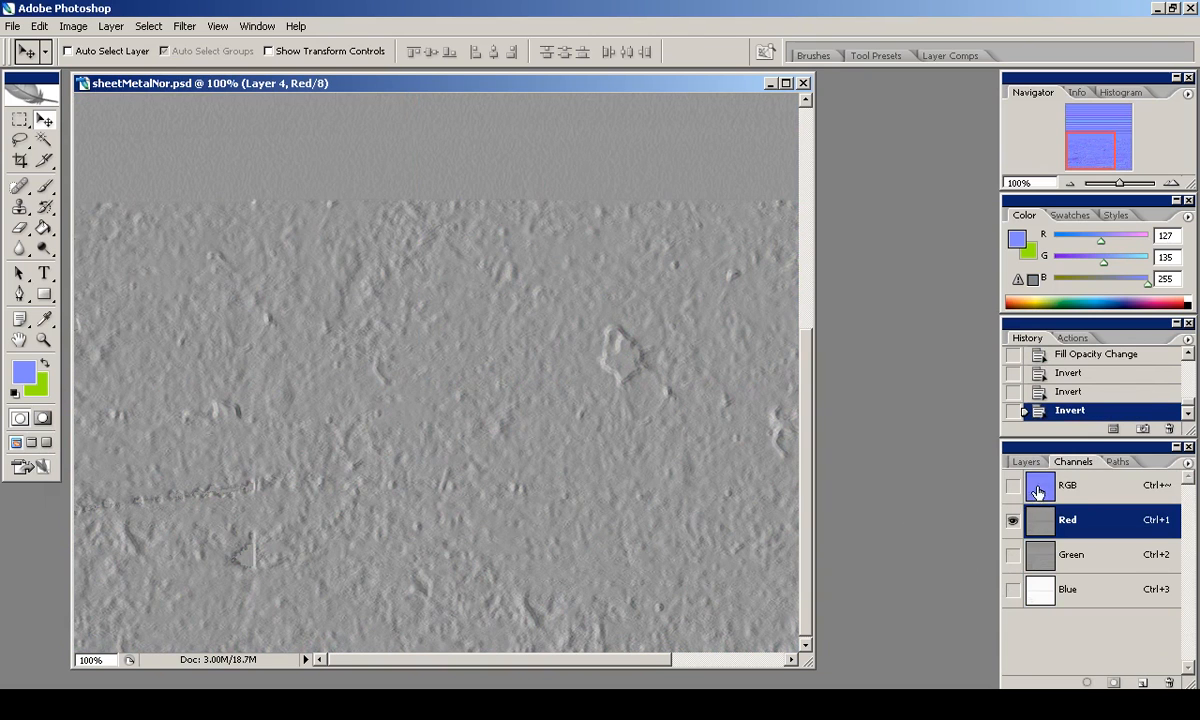
left_click(1035, 486)
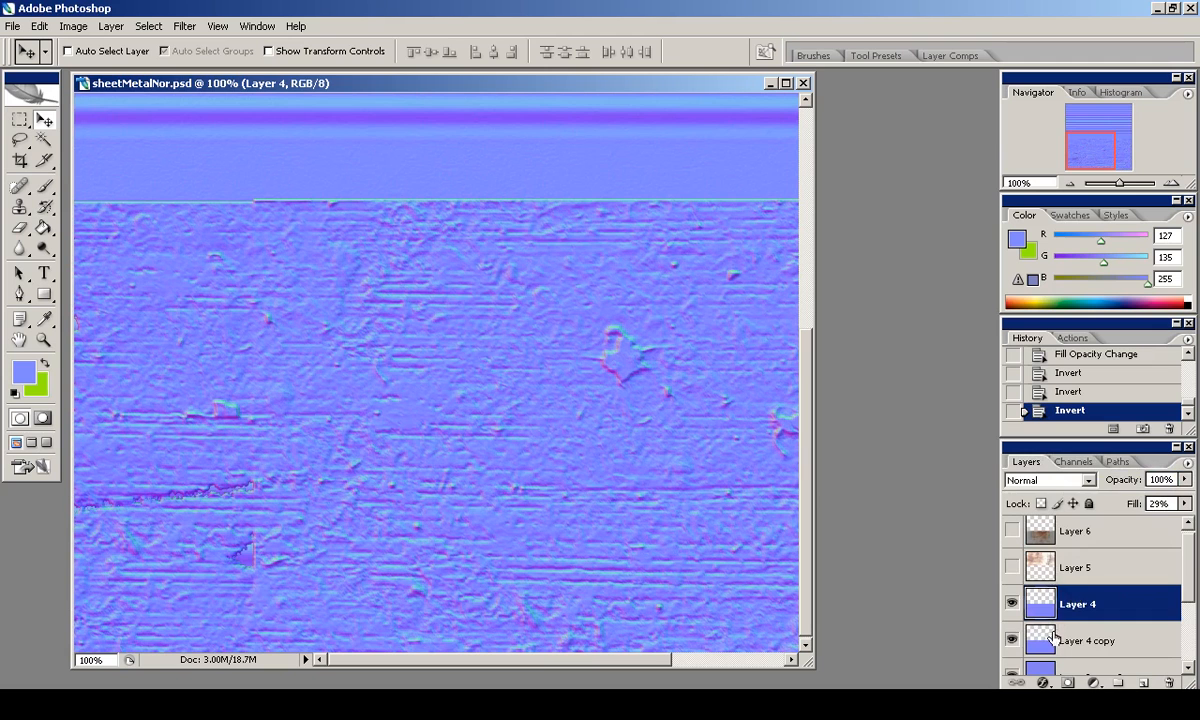
Invert the red channel of Layer 4 copy and return to the full RGB view.
left_click(1056, 636)
left_click(1073, 462)
left_click(1060, 519)
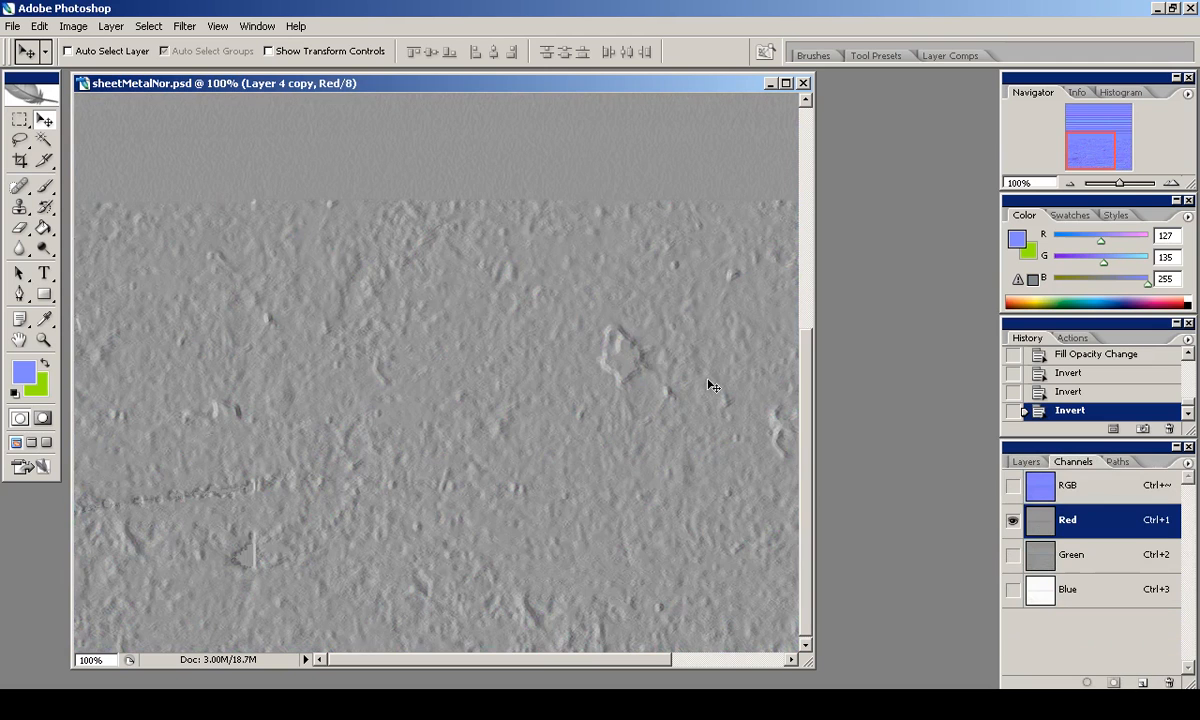
key("ctrl+i")
key("ctrl+grave")
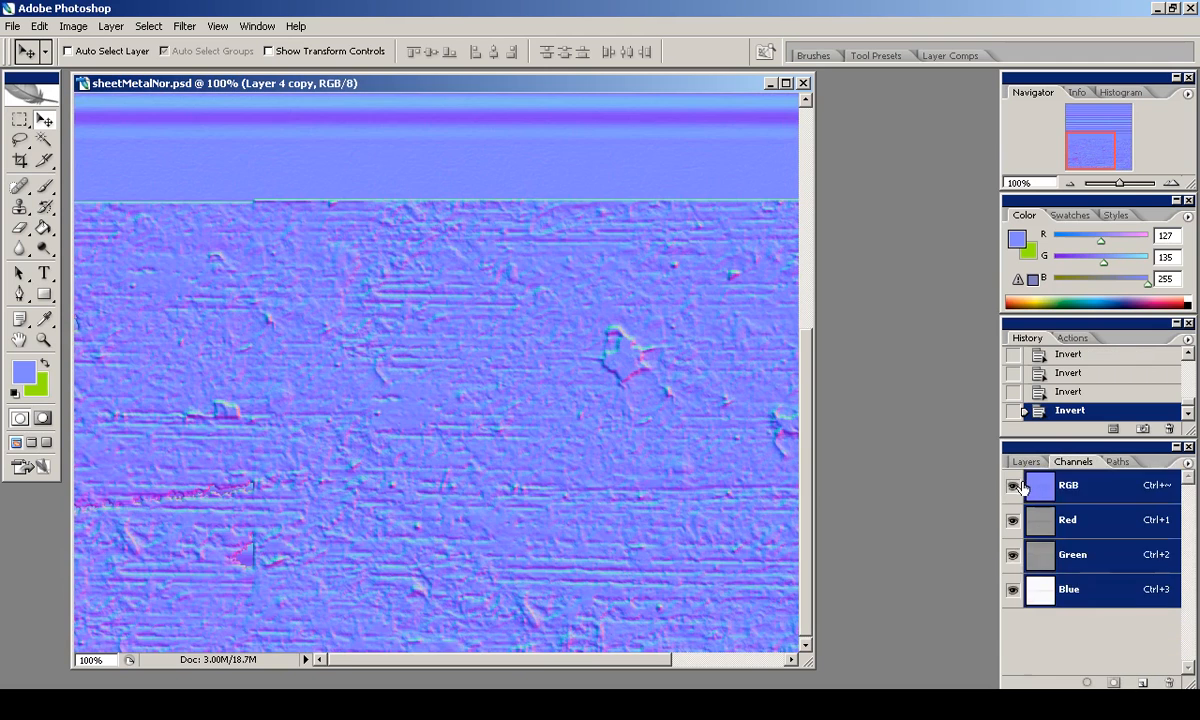
Merge Layer 4 into Layer 4 copy and set the merged layer to Overlay blending with 75% fill.
left_click(1025, 462)
scroll(1090, 580, "down", 2)
key("ctrl+e")
left_click(1048, 480)
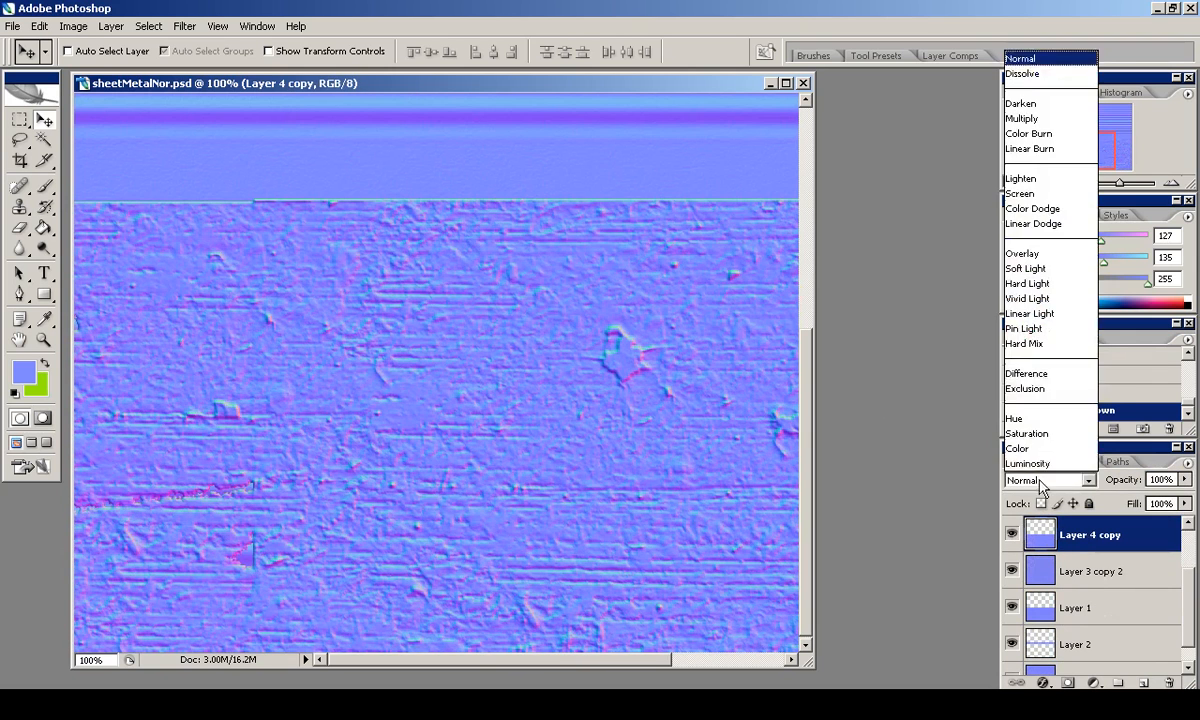
left_click(1030, 256)
left_click_drag(1186, 514, 1120, 531)
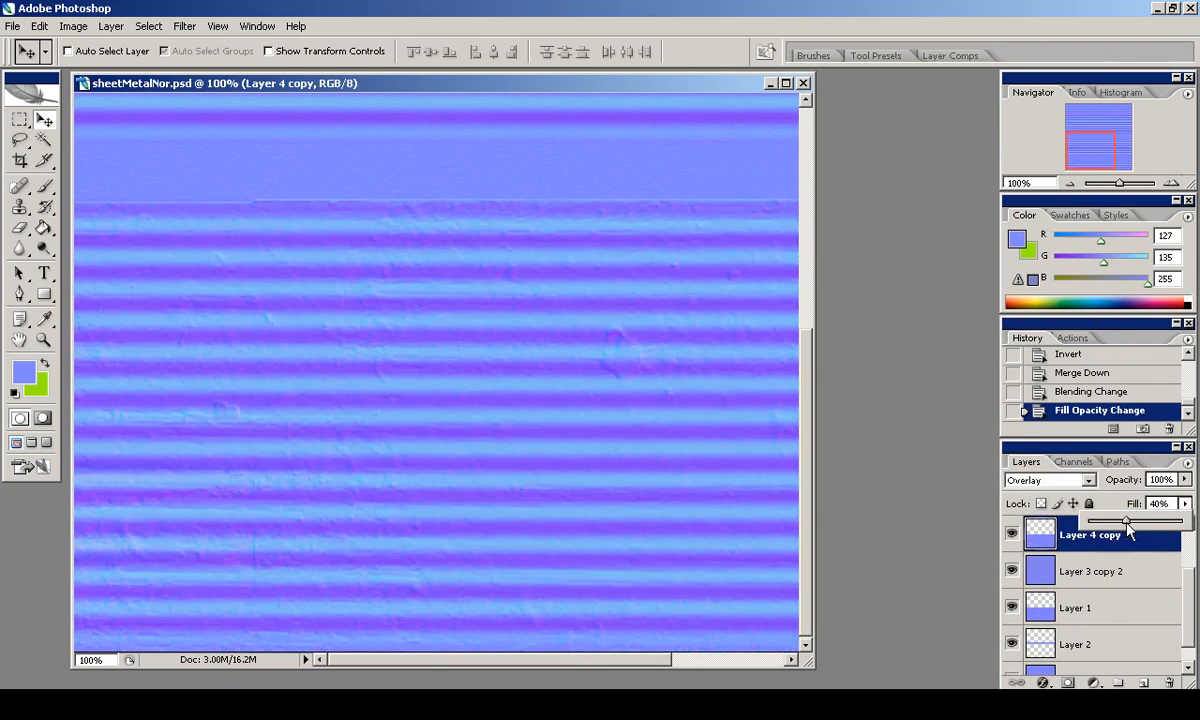
type("75")
Examine the blended corrugation detail in the texture's lower half, both close up and across the whole image.
left_click(1069, 184)
left_click(1069, 184)
left_click(1170, 184)
left_click(1170, 184)
left_click_drag(1087, 134, 1092, 156)
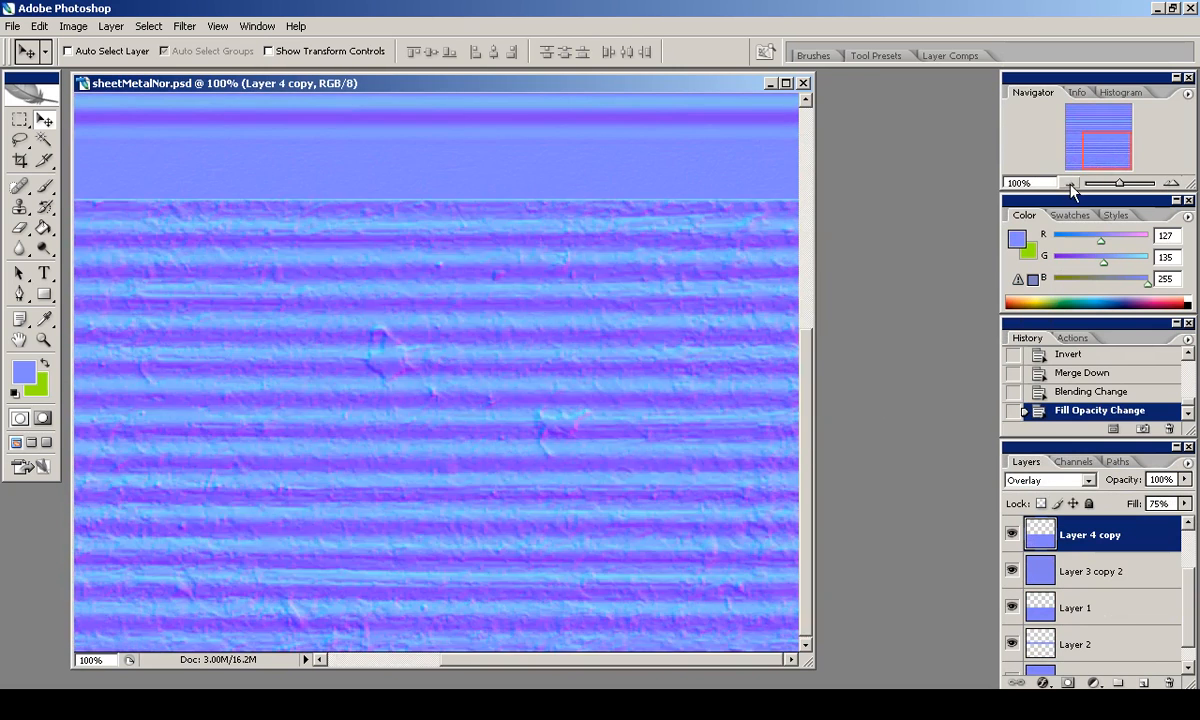
left_click(1069, 184)
left_click(1069, 184)
left_click(1055, 581)
scroll(1069, 576, "up", 1)
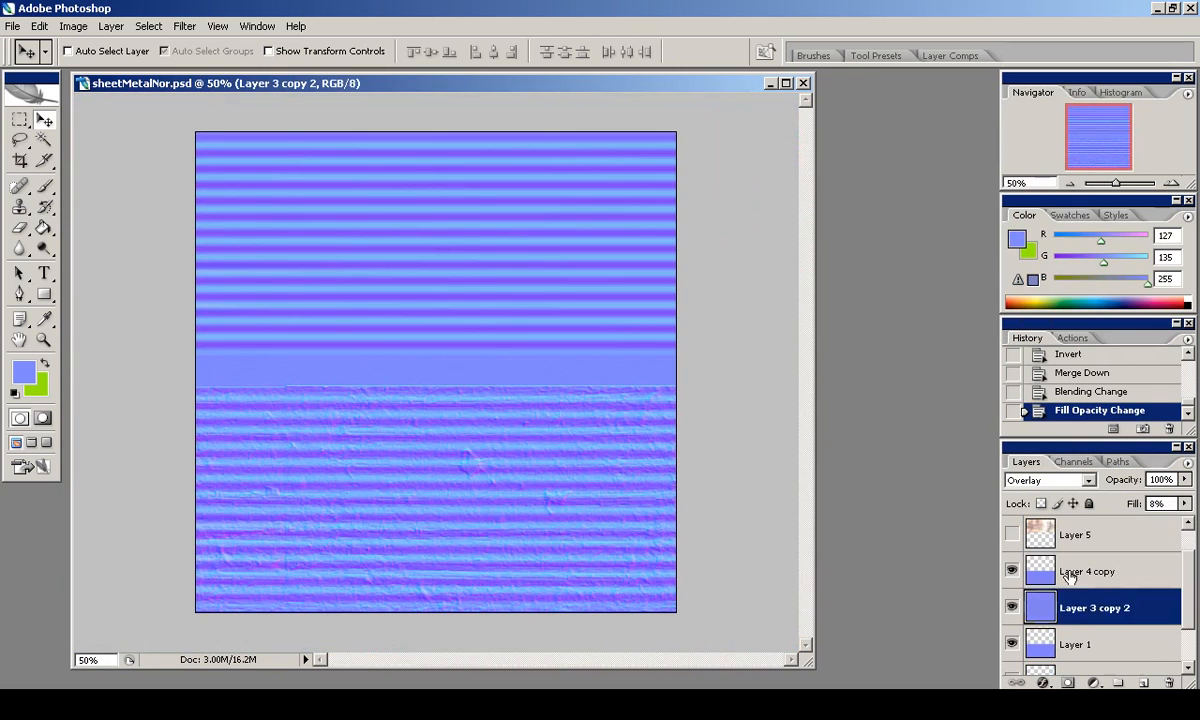
Create a layer group named bottom and move Layer 4 copy, Layer 3 copy 2 and Layer 1 into it.
left_click(1070, 576)
left_click(1119, 683)
double_click(1087, 575)
left_click(1058, 614)
left_click(1040, 614, "shift")
left_click_drag(1031, 613, 1033, 588)
left_click(1032, 585)
Show Layer 5 and set its blending mode to Normal.
left_click(1060, 548)
scroll(1040, 555, "up", 1)
left_click(1013, 571)
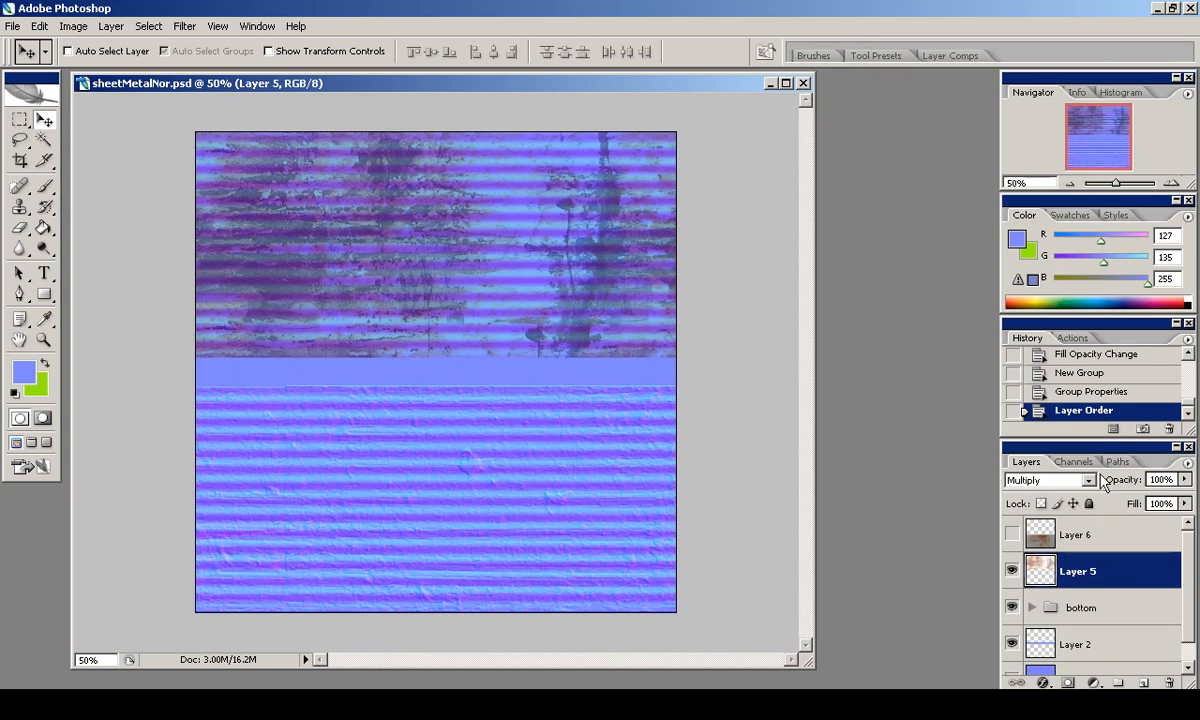
left_click(1046, 480)
left_click(985, 56)
key("ctrl+plus")
key("ctrl+plus")
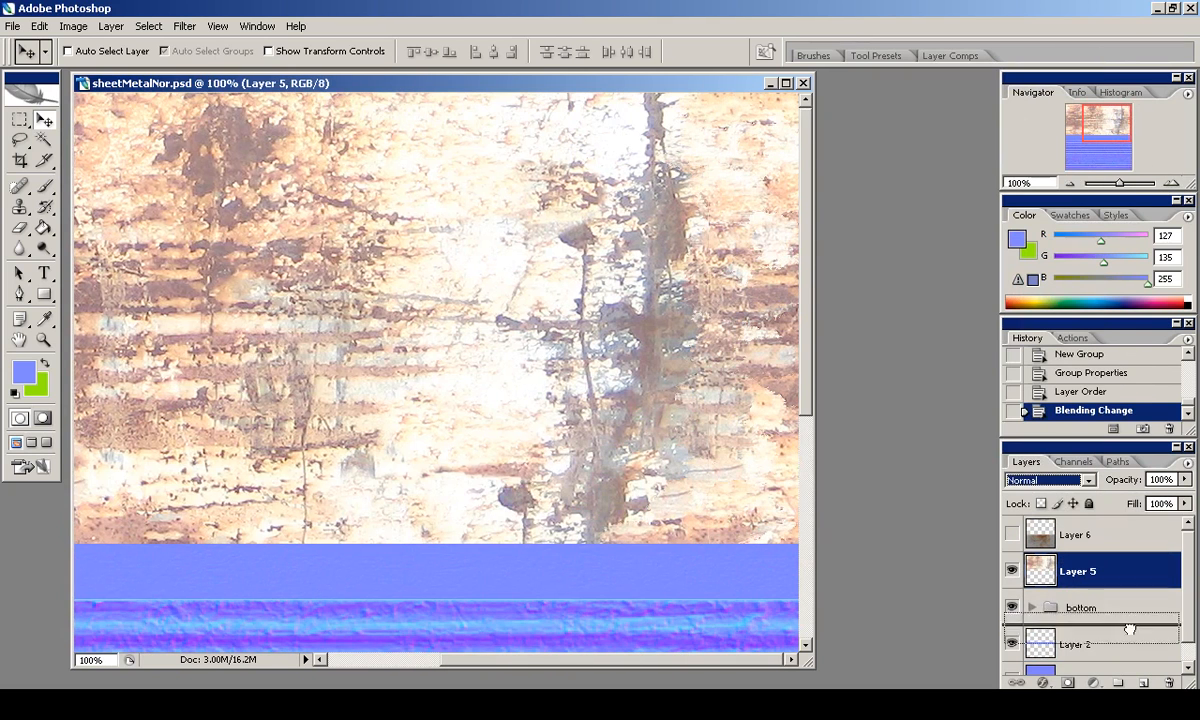
Duplicate Layer 5 and apply the NVIDIA normal map filter to the copy with the 7 x 7 filter type and scale 10.
left_click_drag(1126, 612, 1143, 682)
left_click(184, 26)
left_click(435, 385)
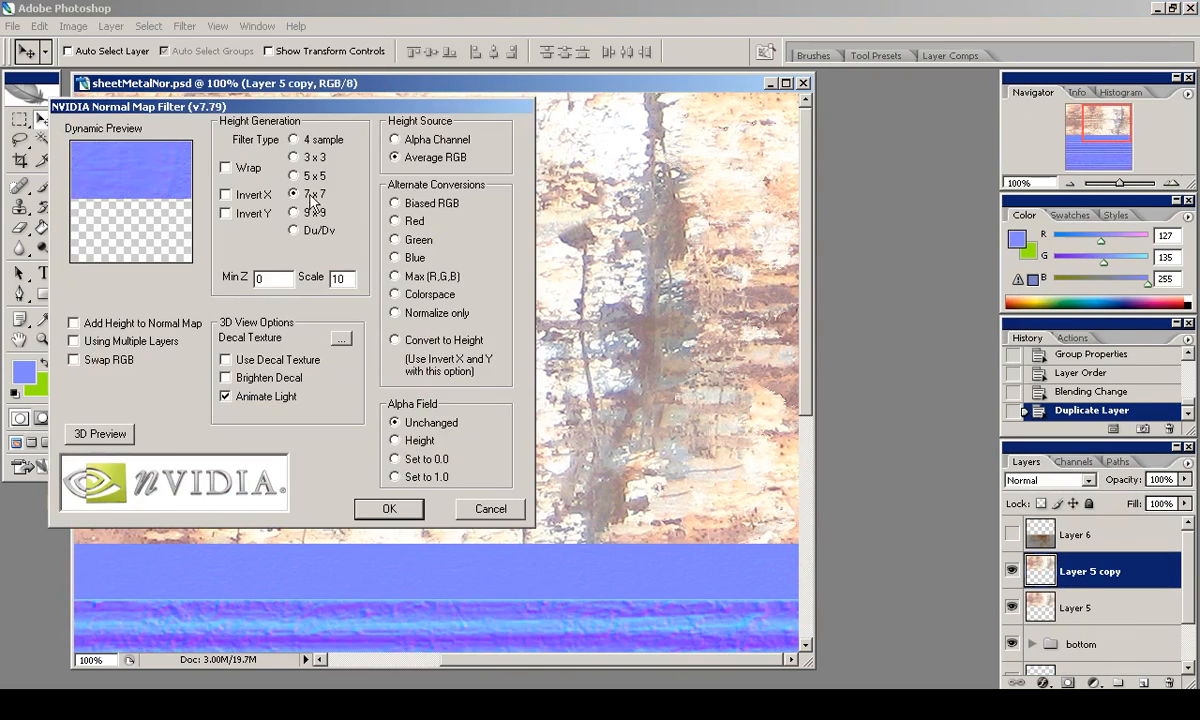
left_click(381, 507)
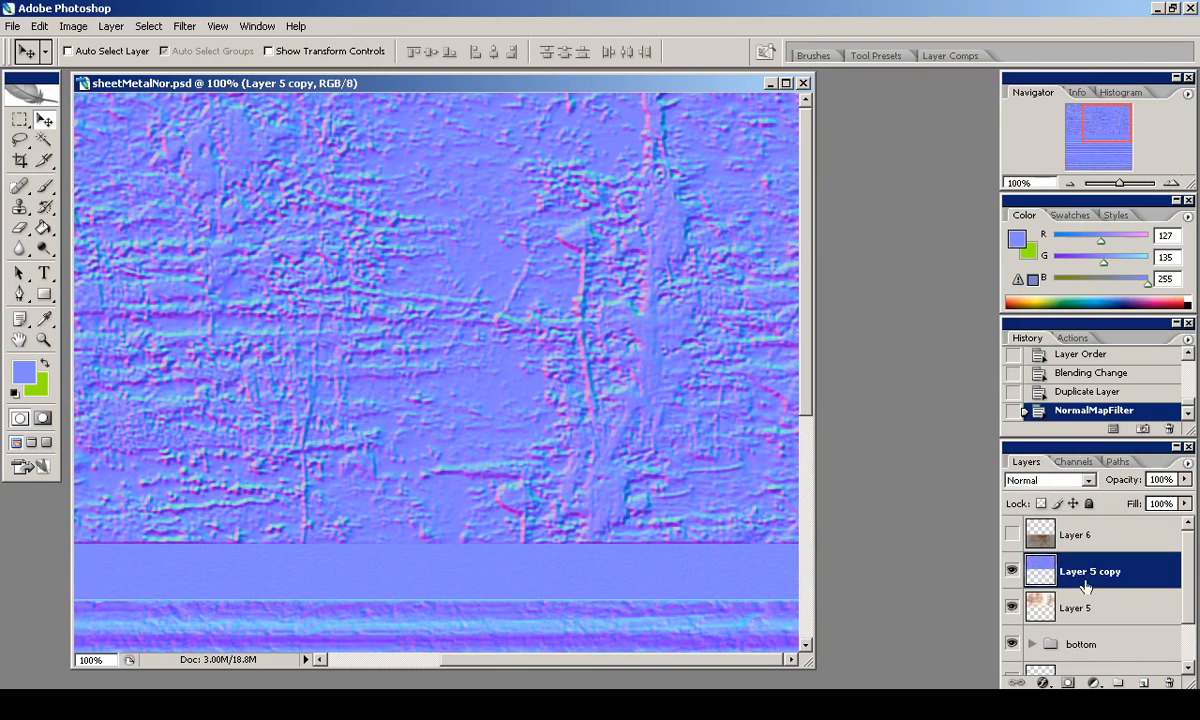
Move Layer 5 above its copy, apply the normal map filter with the 4 sample type at scale 10, and reduce its fill.
left_click(1075, 607)
key("ctrl+bracketright")
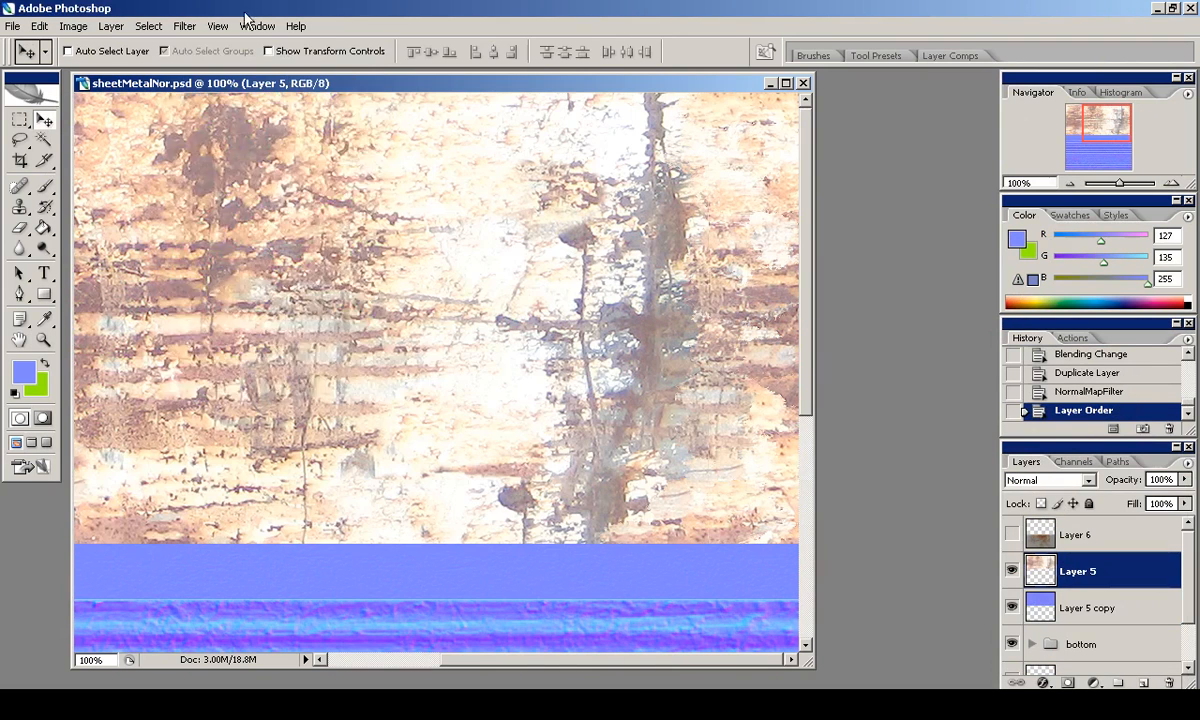
left_click(184, 26)
mouse_move(300, 388)
left_click(410, 388)
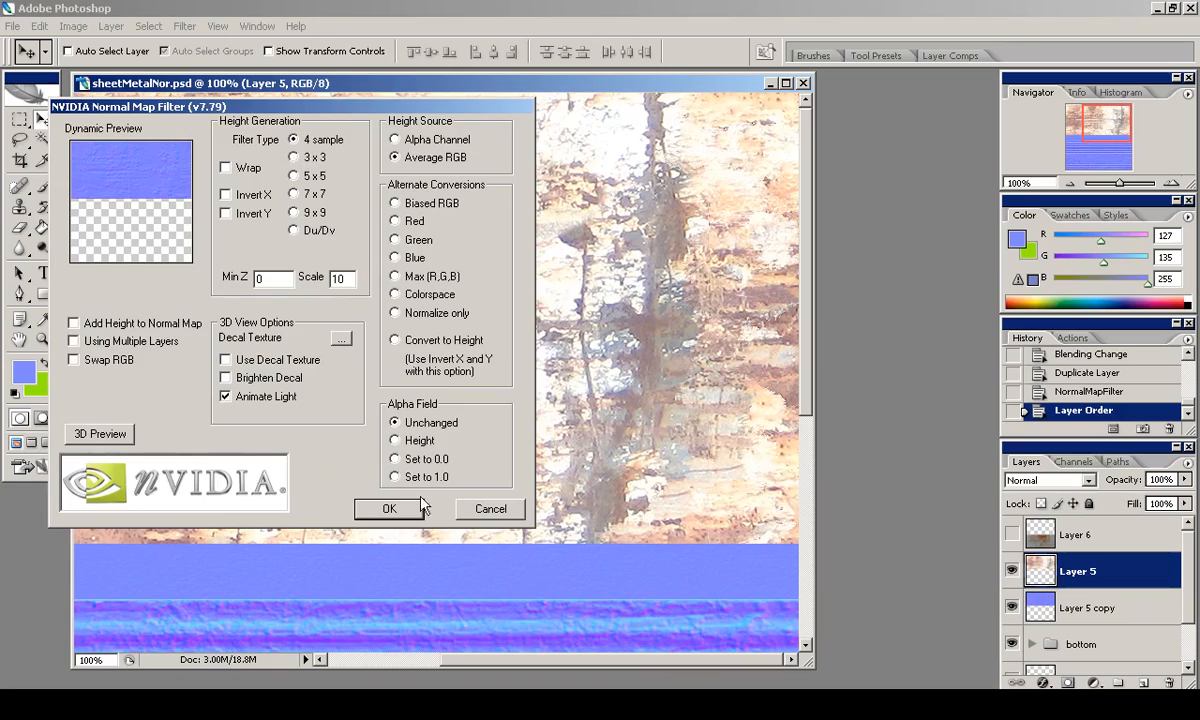
key("Return")
left_click_drag(1183, 522, 1138, 507)
Merge Layer 5 into its copy and blend the merged layer over the corrugation using Overlay.
left_click(1012, 571)
key("ctrl+e")
left_click(1045, 480)
left_click(962, 246)
left_click(1184, 503)
Rename the merged upper detail layer as top and delete Layer 6.
left_click(1076, 535)
left_click(1012, 534)
left_click_drag(1117, 120, 1116, 155)
left_click(1090, 574)
left_click_drag(1047, 608, 1068, 582)
left_click(1032, 573)
key("Delete")
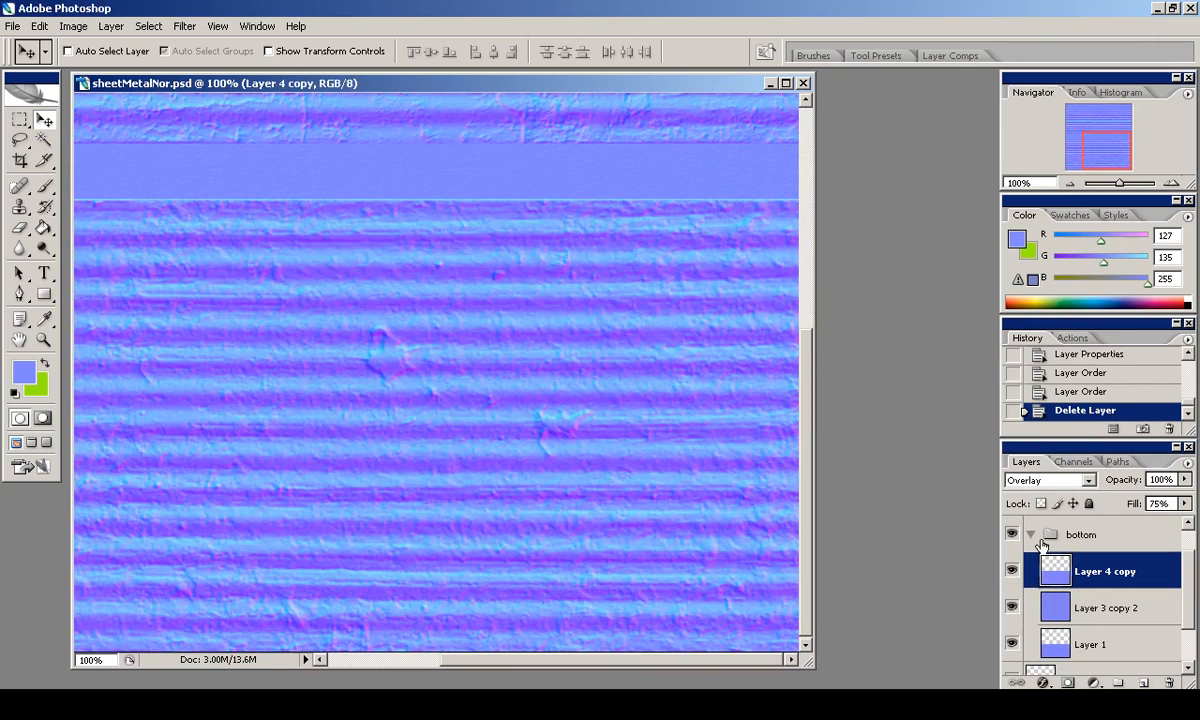
Save a PNG copy of the normal map as sheetMetalNor.png in the textures folder, replacing the existing file.
double_click(1070, 183)
left_click(12, 28)
left_click(60, 200)
left_click(620, 491)
left_click(520, 419)
left_click(404, 467)
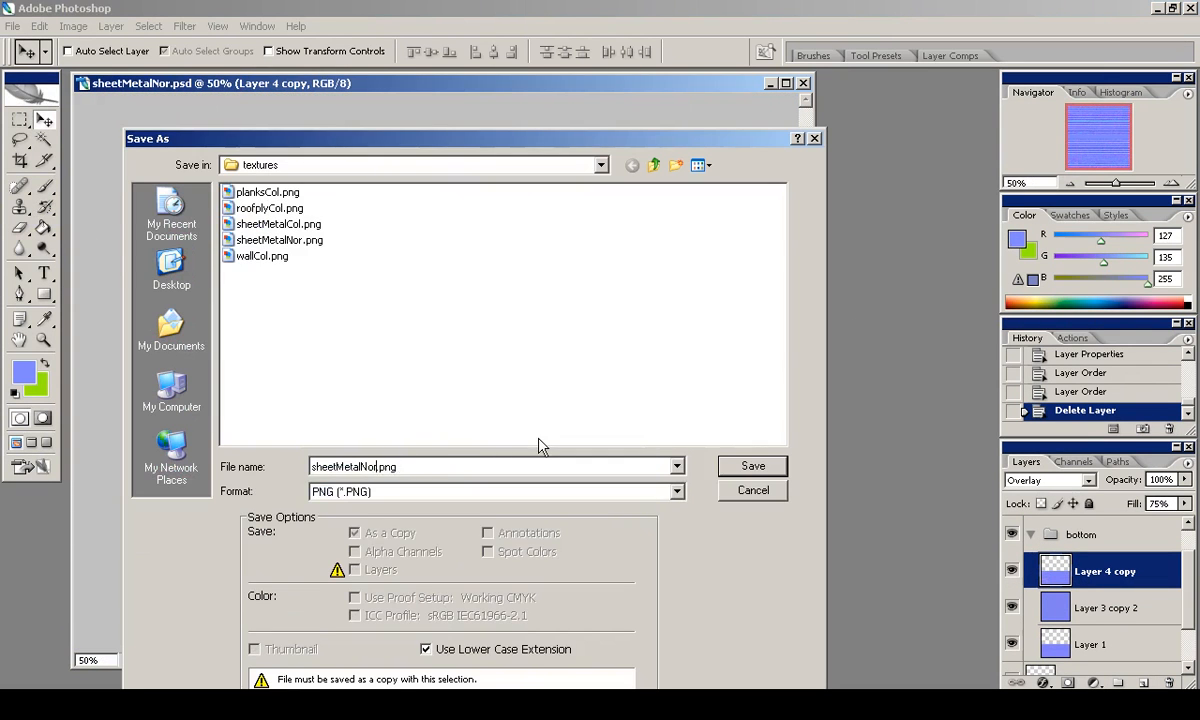
key("Return")
key("Return")
Switch to Blender and display the updated sheetMetalNor.png in the image editor.
key("alt+Tab")
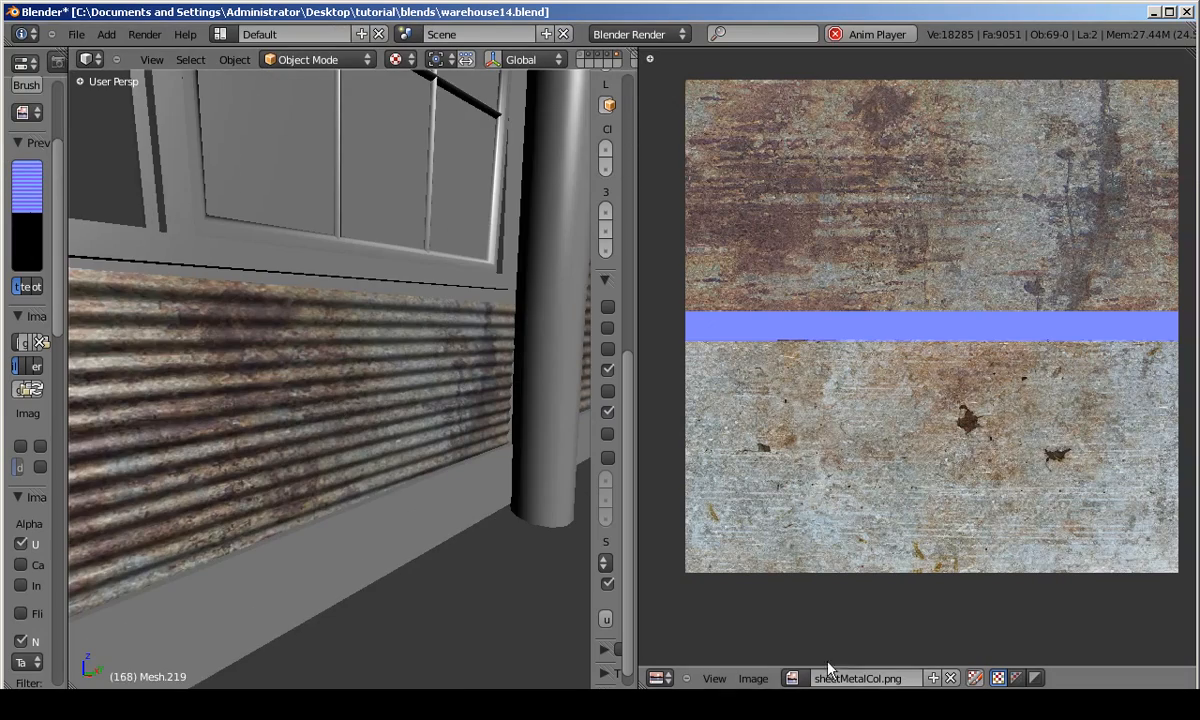
left_click(791, 678)
left_click(842, 557)
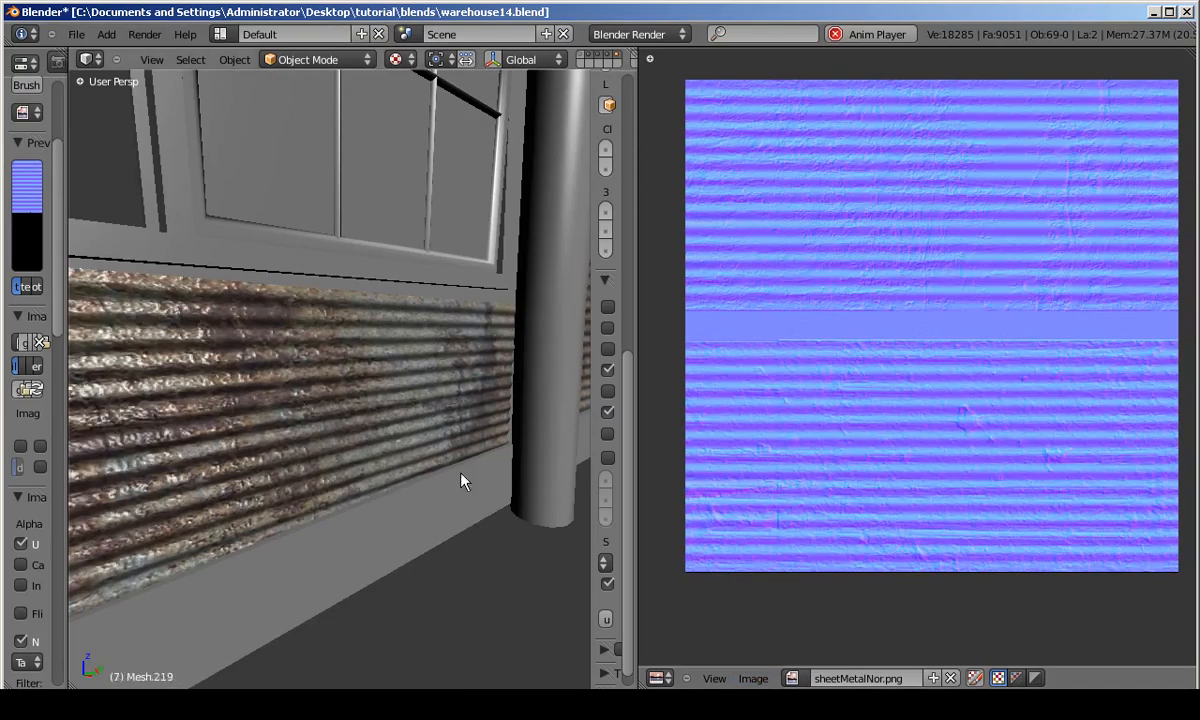
Switch back to Photoshop and invert the red channel of the layer named top.
key("alt+Tab")
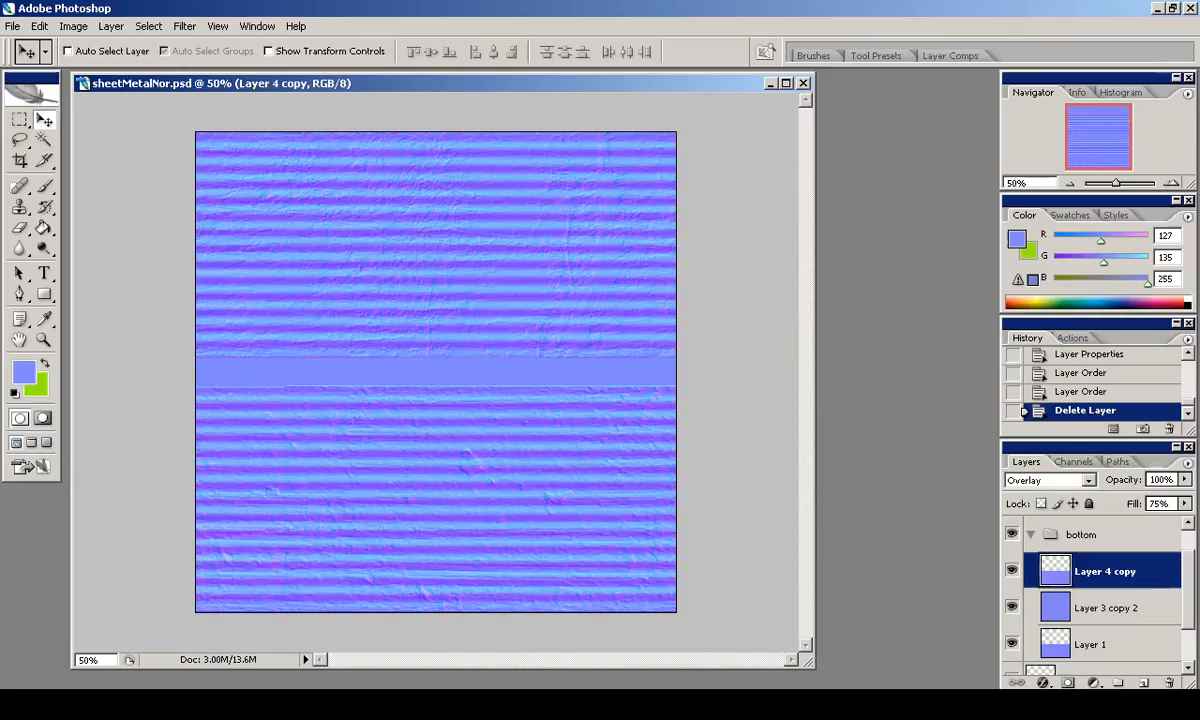
scroll(1062, 549, "up", 1)
left_click(1064, 535)
left_click(1078, 461)
left_click(1070, 520)
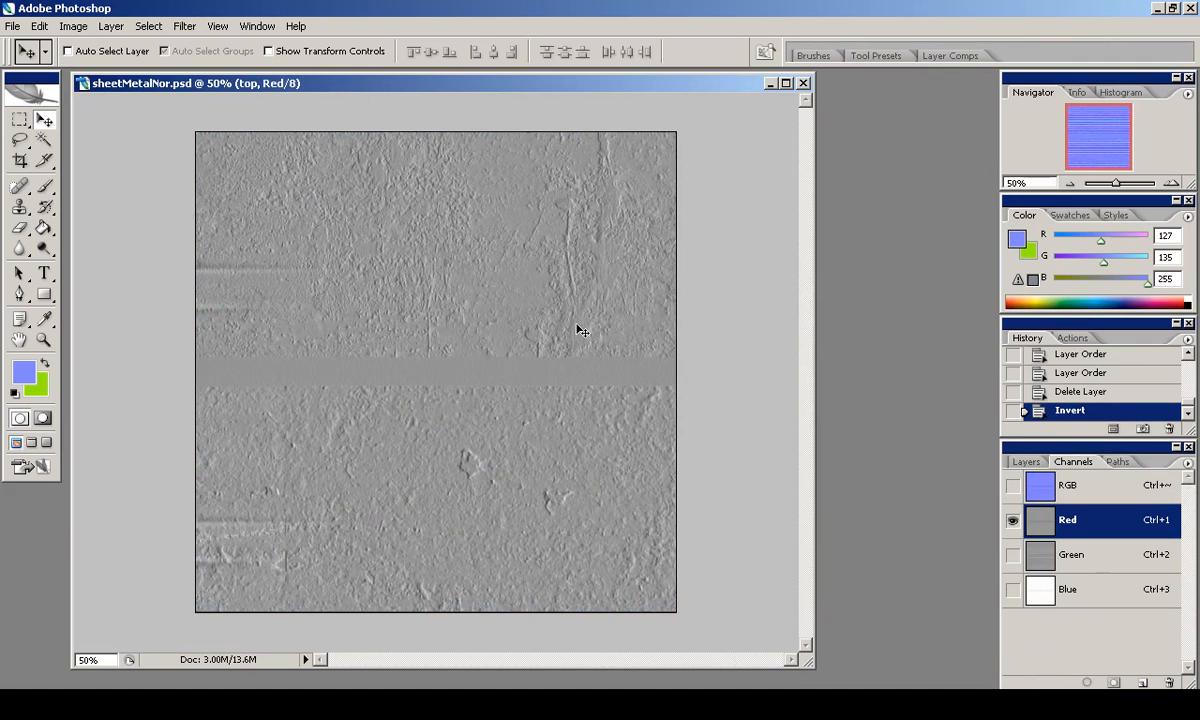
Display all colour channels together again and set the fill of the layer named top to 30%.
key("ctrl+alt+0")
left_click(1012, 486)
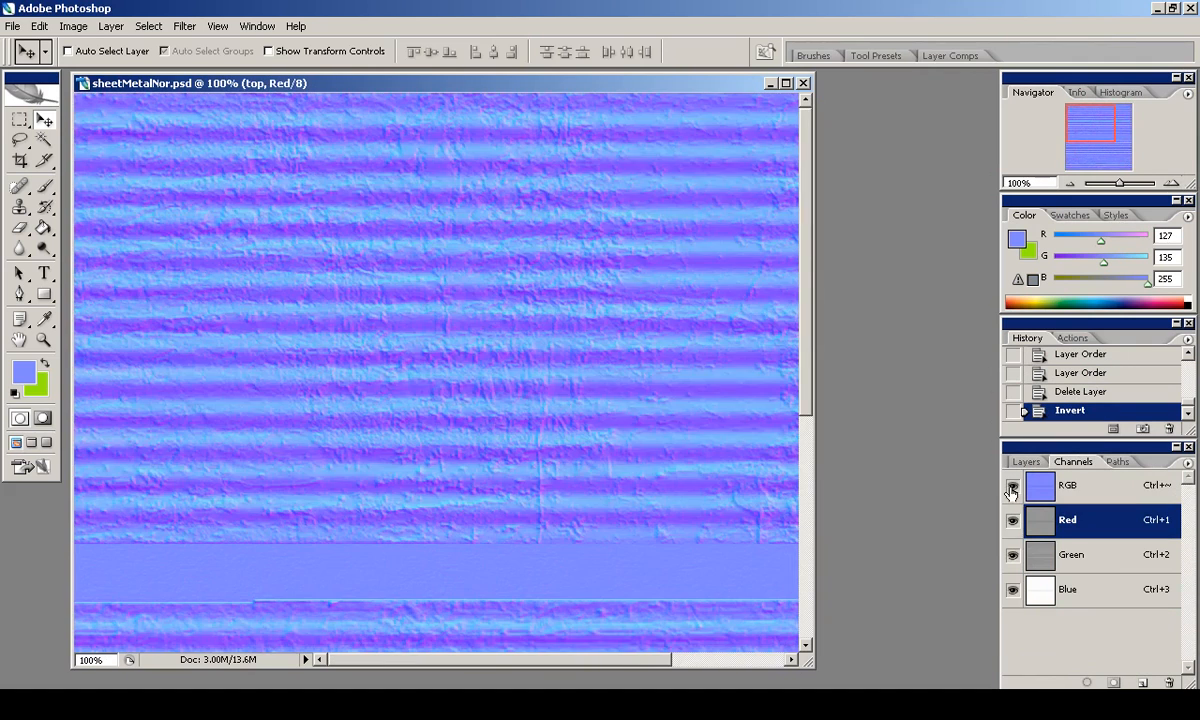
left_click(1028, 462)
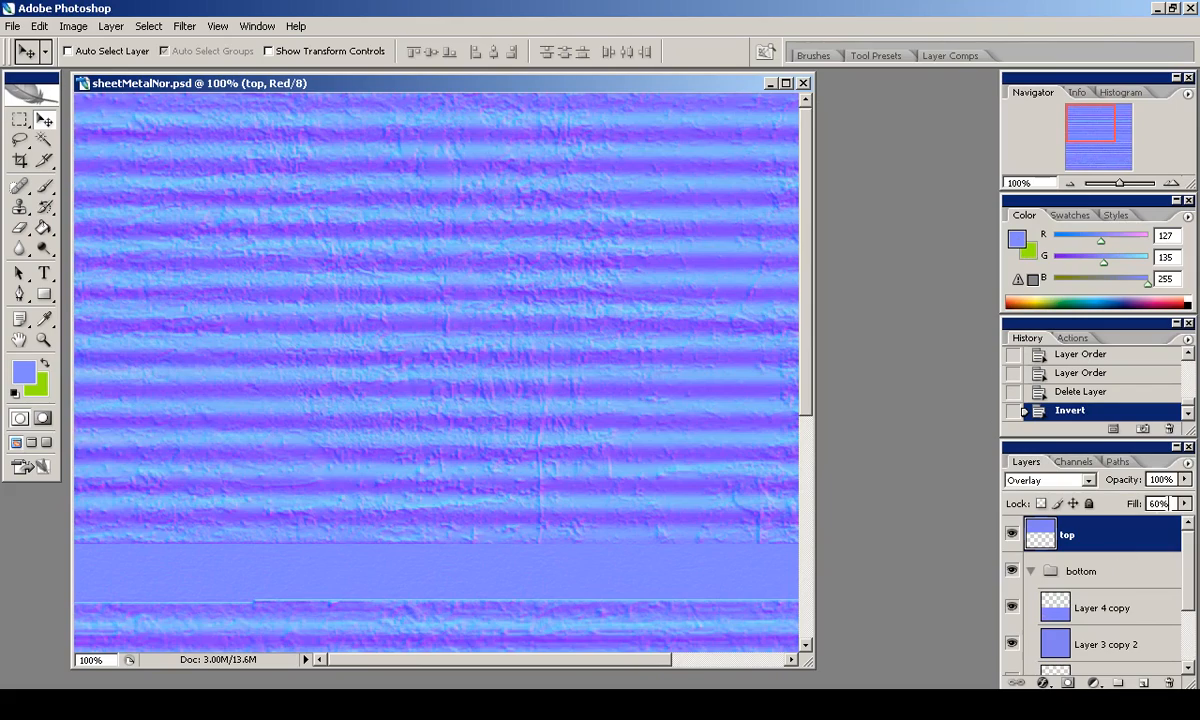
key("Return")
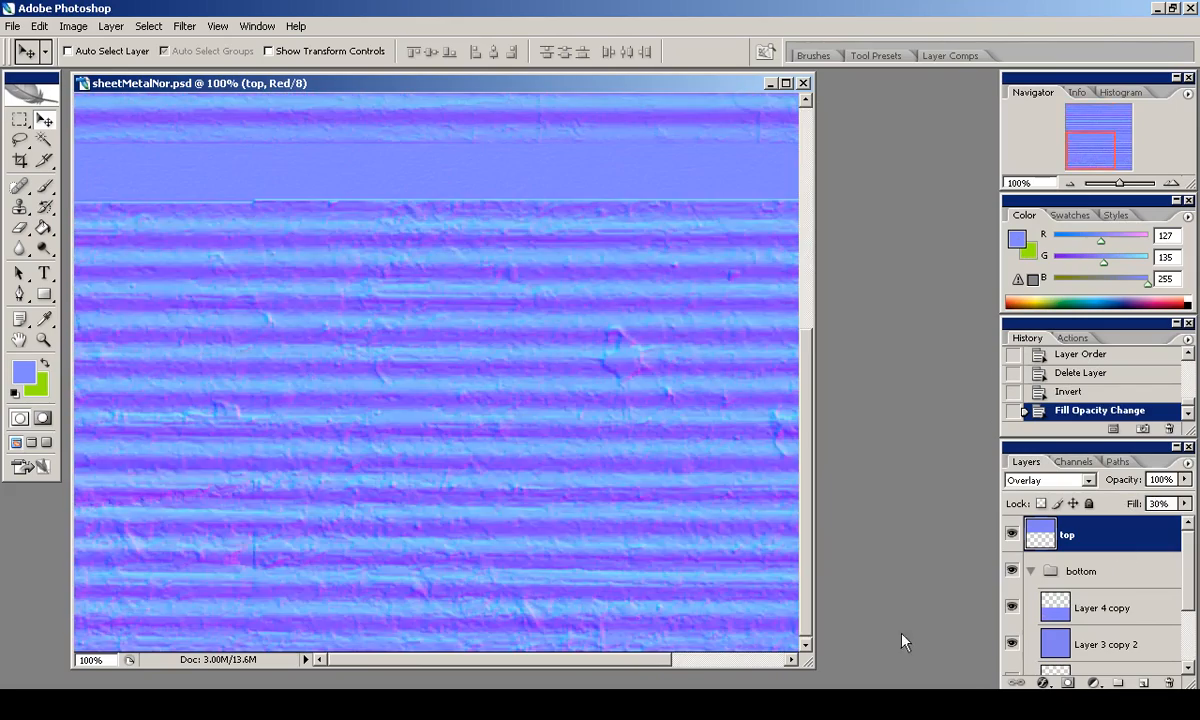
Inspect the corrugated panel in Blender and, back in Photoshop, set the fill of Layer 4 copy to 45%.
key("alt+Tab")
mouse_move(326, 430)
middle_mouse_down()
mouse_move(445, 383)
mouse_move(228, 383)
mouse_move(386, 405)
mouse_move(277, 398)
mouse_move(343, 397)
mouse_move(330, 410)
middle_mouse_up()
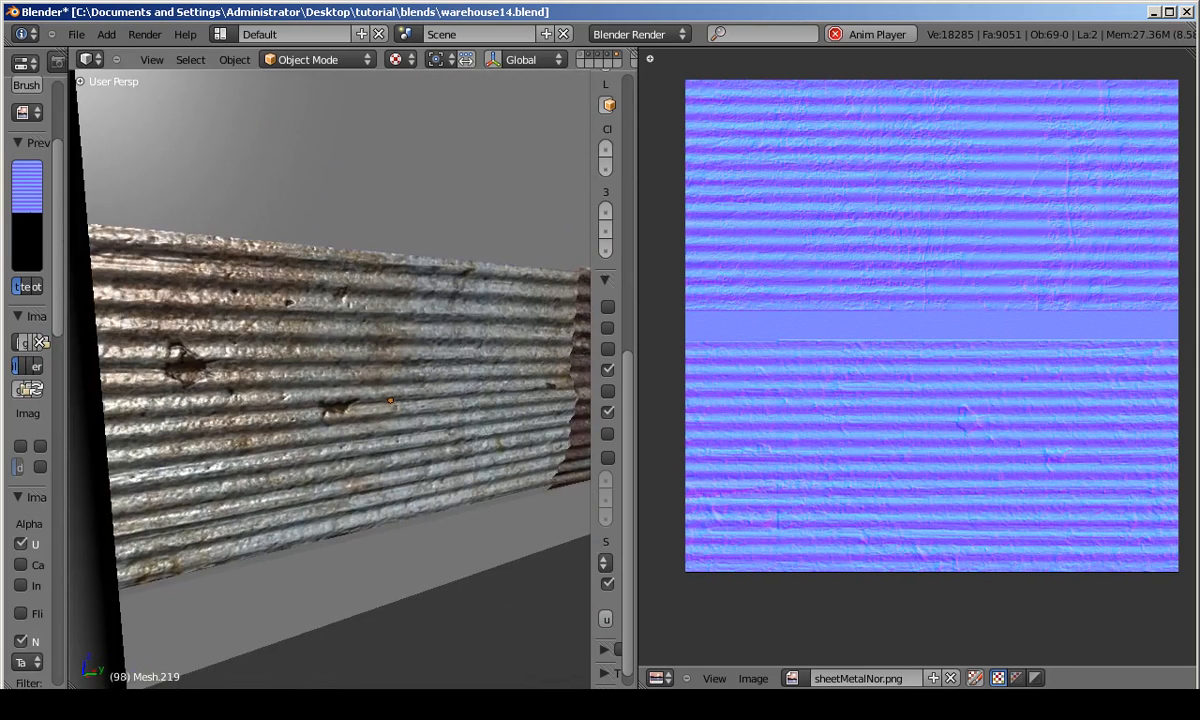
key("alt+Tab")
scroll(1100, 583, "down", 1)
left_click(1100, 583)
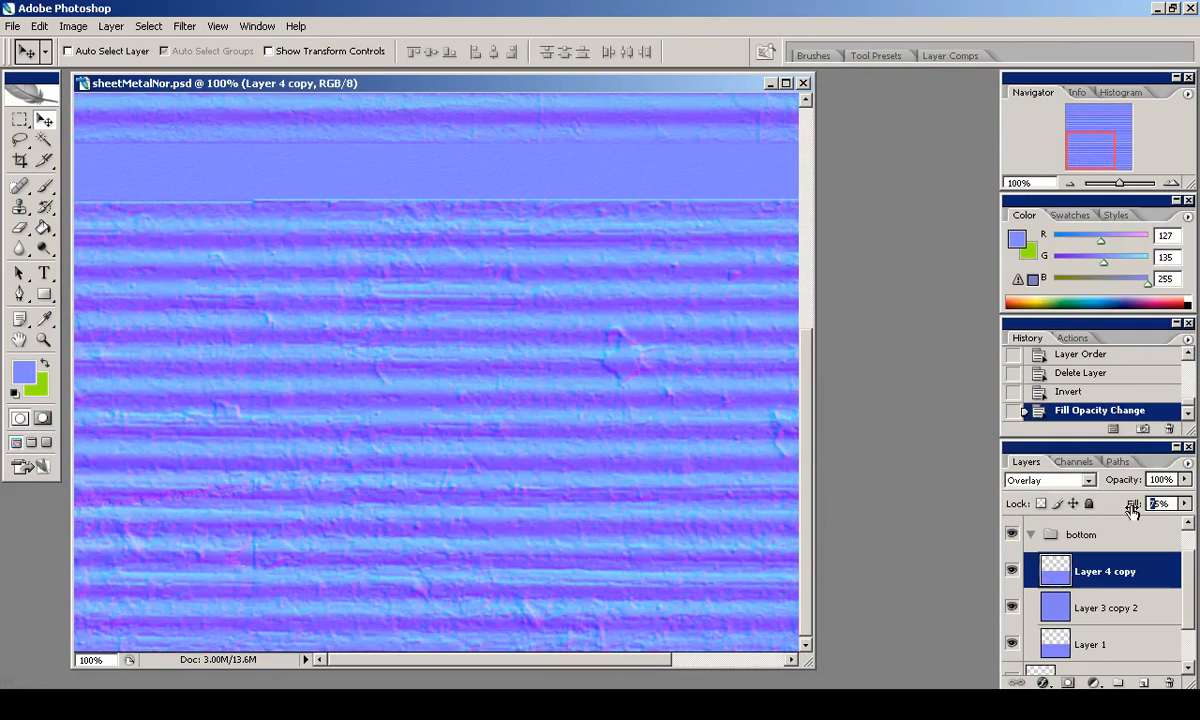
left_click_drag(1098, 153, 1150, 154)
left_click(1071, 184)
left_click(1071, 184)
left_click(1169, 184)
left_click(1169, 184)
Save a PNG copy of the toned-down normal map over sheetMetalNor.png in the textures folder.
key("alt+f")
key("Escape")
key("alt+f")
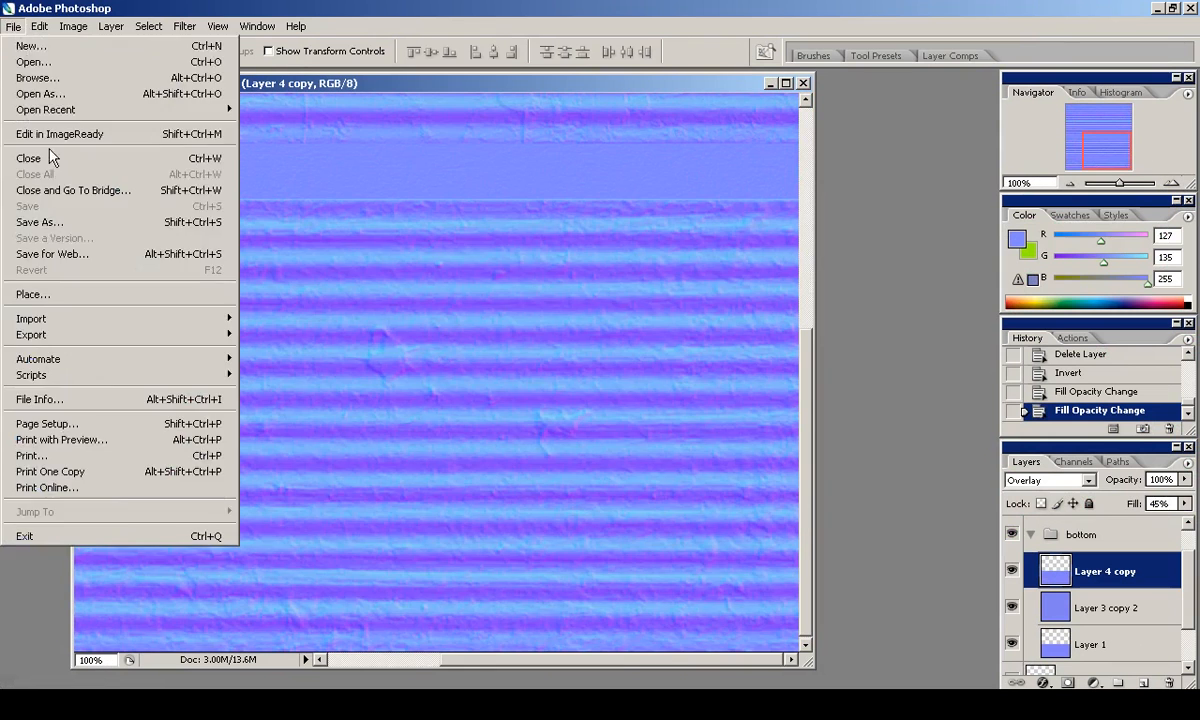
key("a")
left_click(590, 491)
left_click(410, 421)
key("Return")
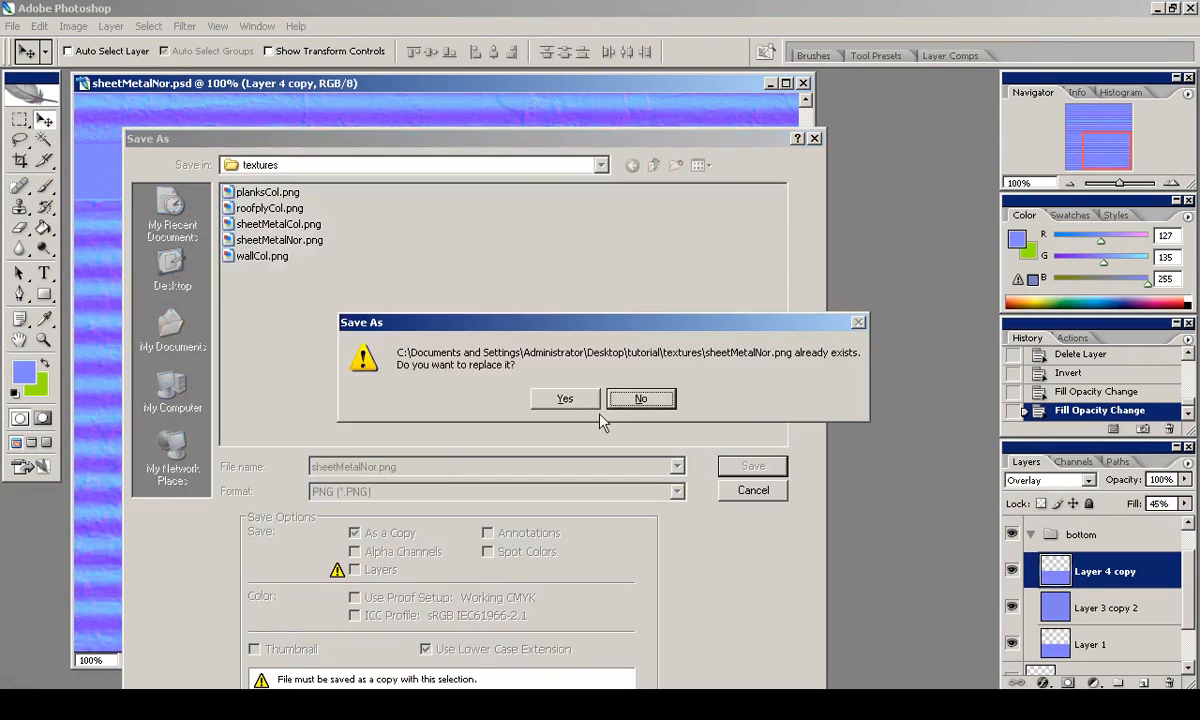
key("y")
left_click(680, 337)
Switch to Blender, reload sheetMetalNor.png in the image editor and save warehouse14.blend over the existing file.
key("alt+Tab")
left_click(753, 678)
left_click(760, 636)
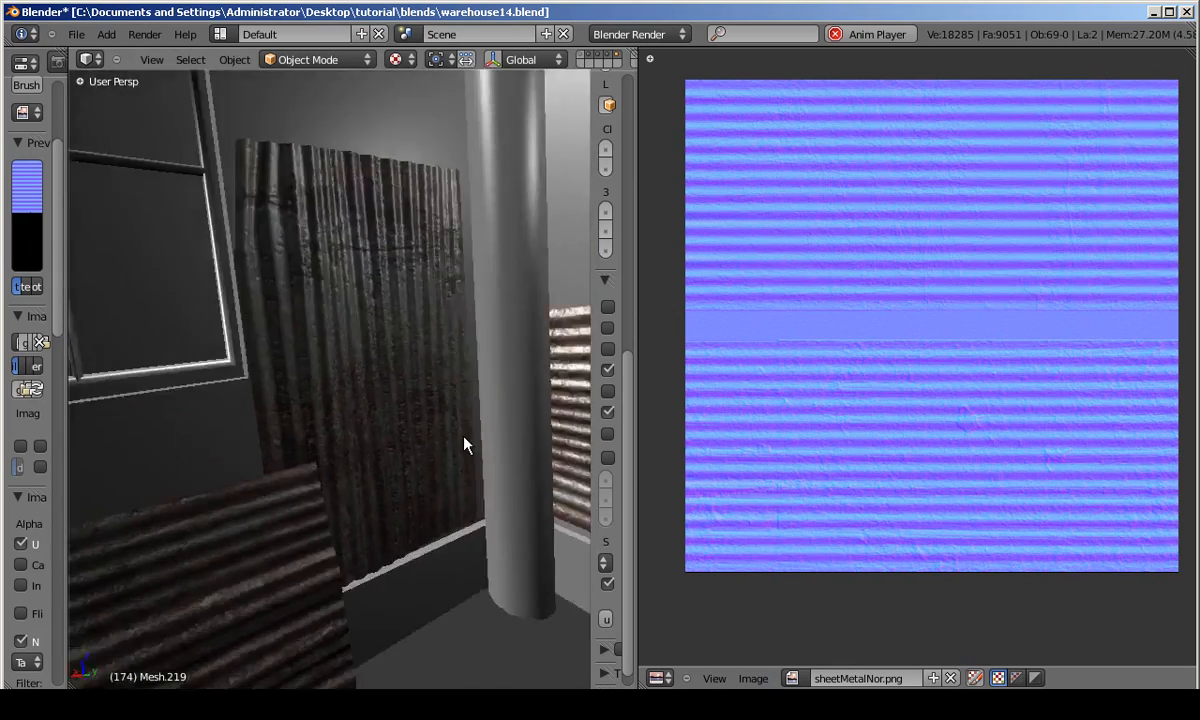
key("ctrl+s")
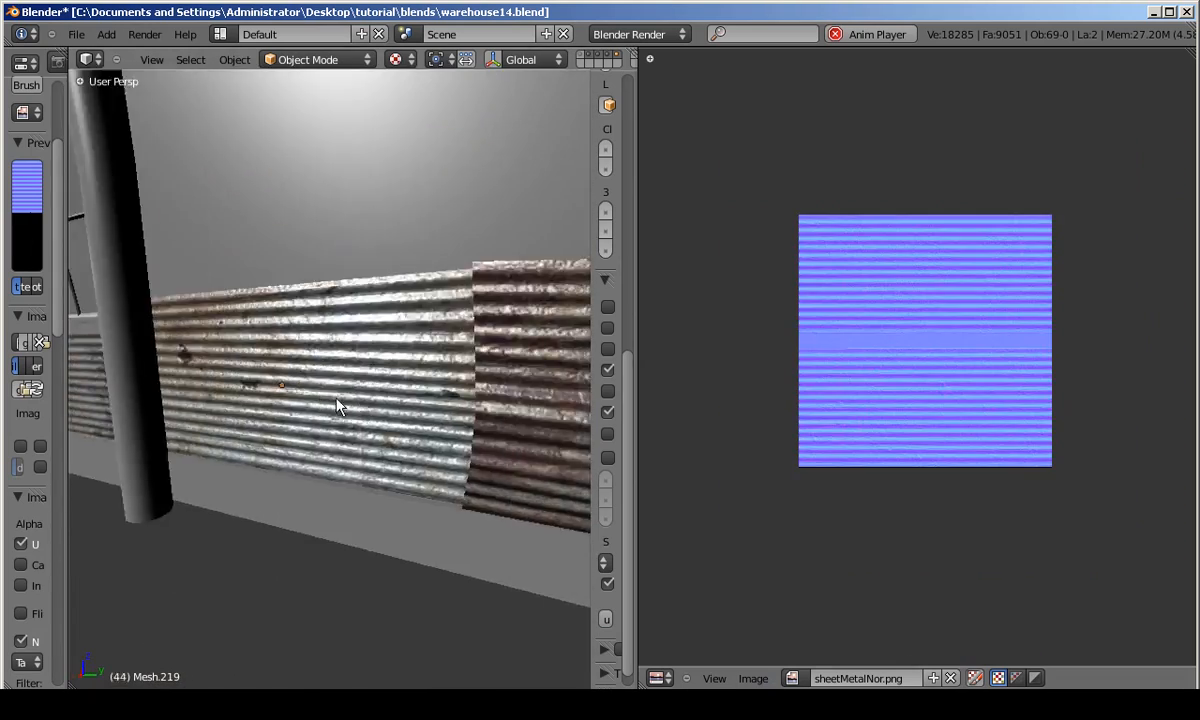
left_click(366, 424)
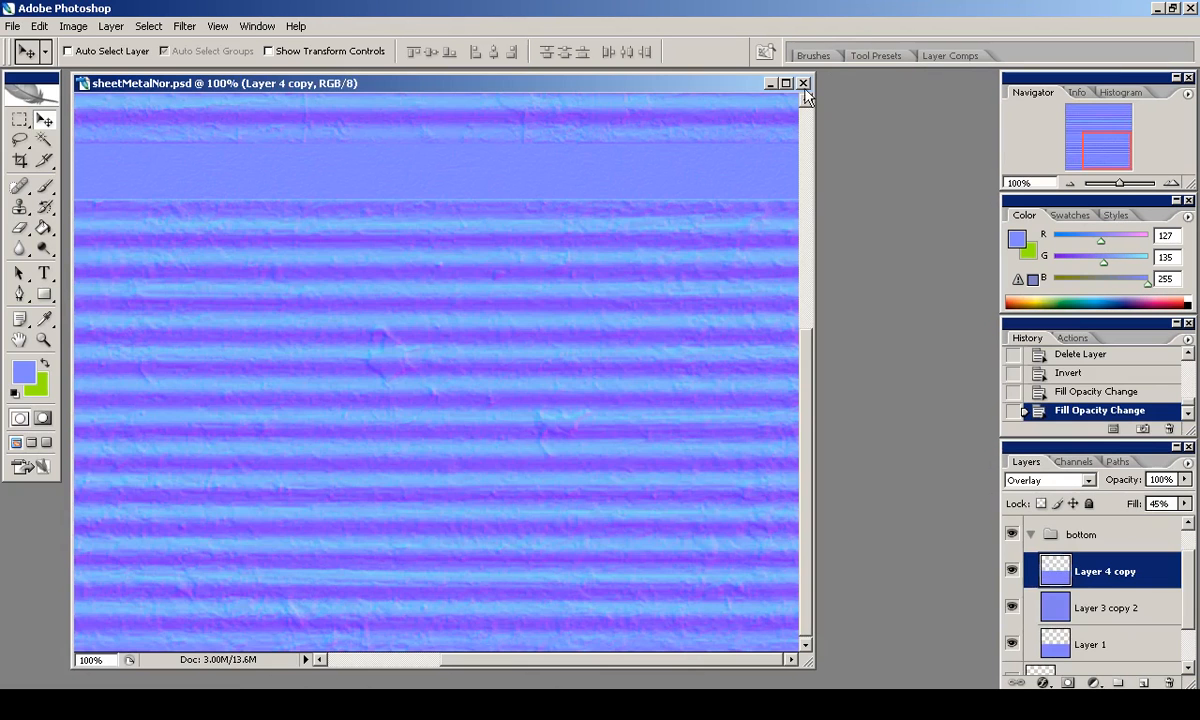
In Photoshop, close sheetMetalNor.psd and reopen the recent file sheetMetalCol.psd.
key("ctrl+w")
left_click(13, 26)
mouse_move(100, 109)
left_click(295, 157)
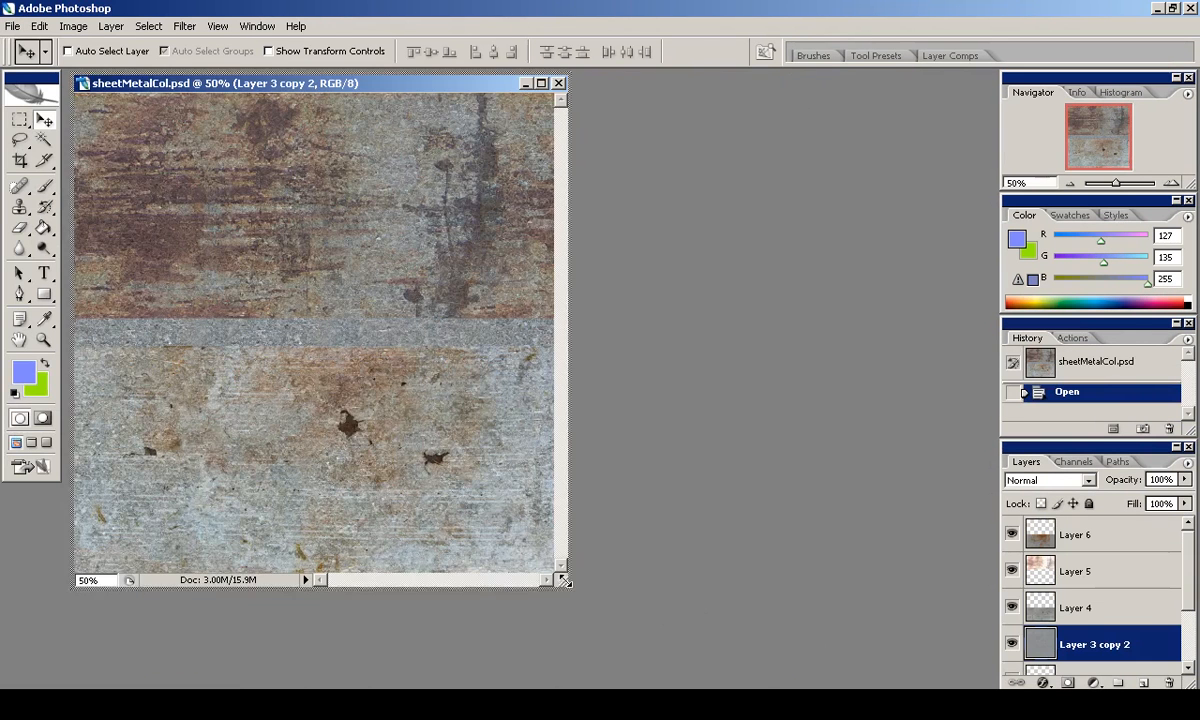
Save the colour texture document under the new name sheetMetalSpec.psd in the textures folder with maximum compatibility.
left_click_drag(567, 584, 766, 686)
left_click(13, 26)
left_click(45, 212)
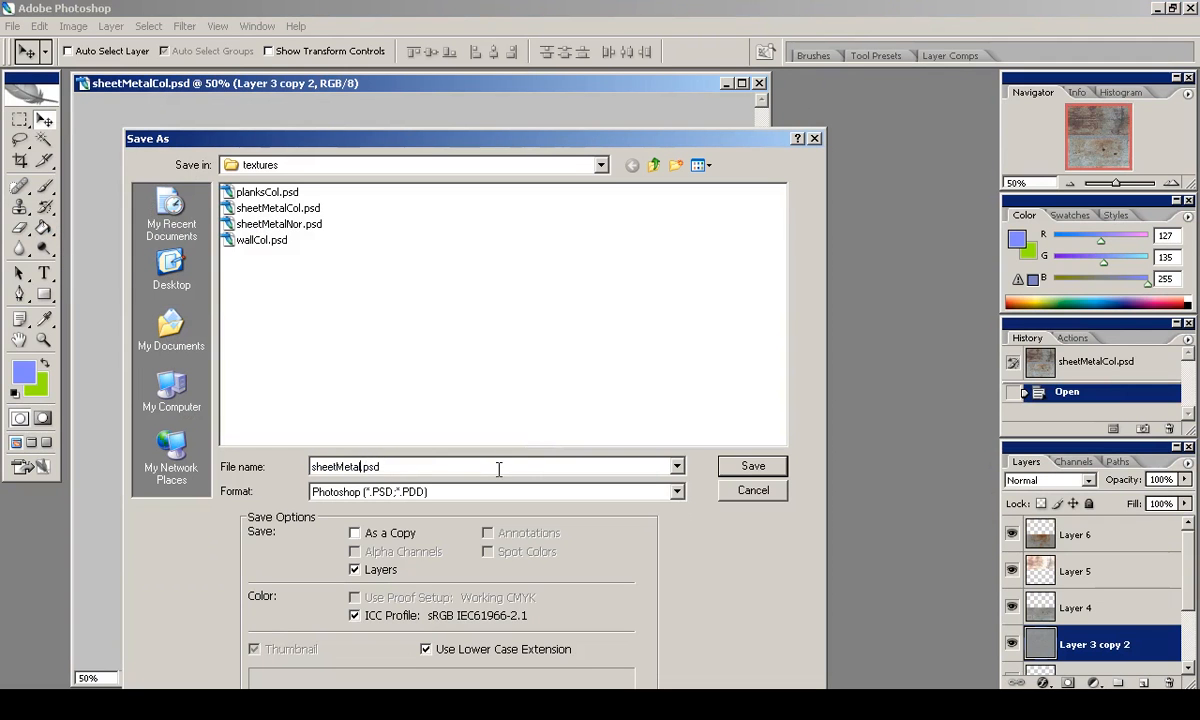
key("Return")
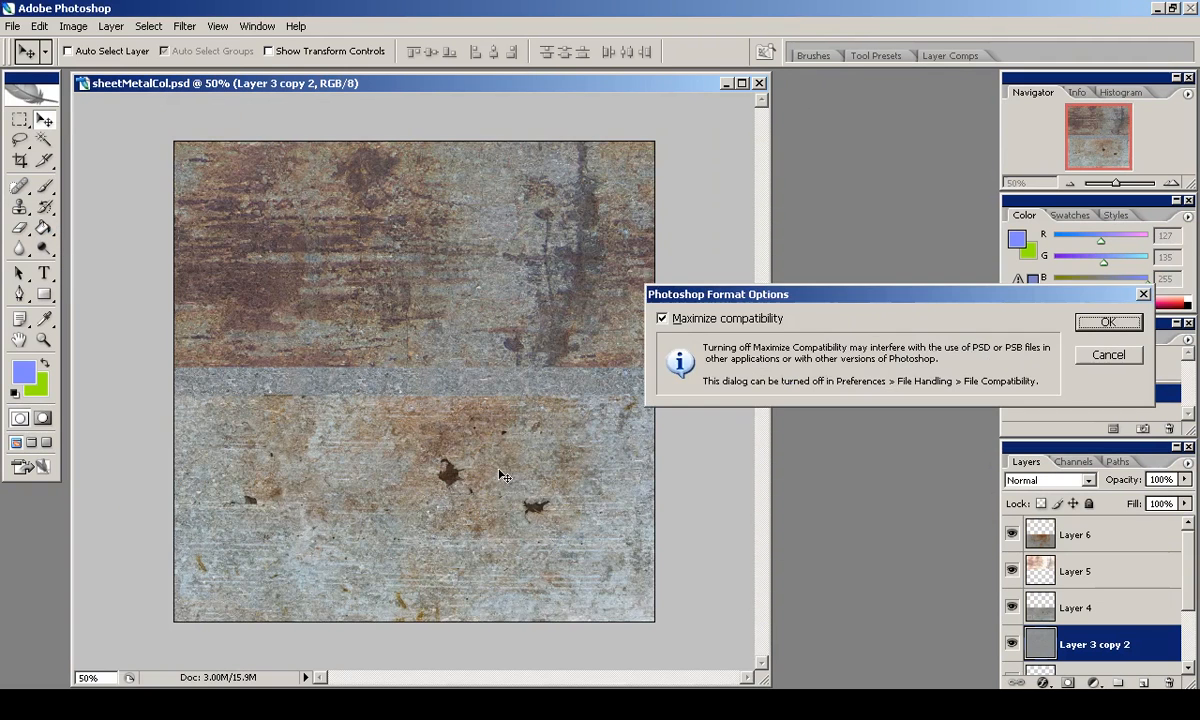
key("Return")
Move Layer 6 below Layer 5 in the layer order.
key("ctrl+=")
key("ctrl+=")
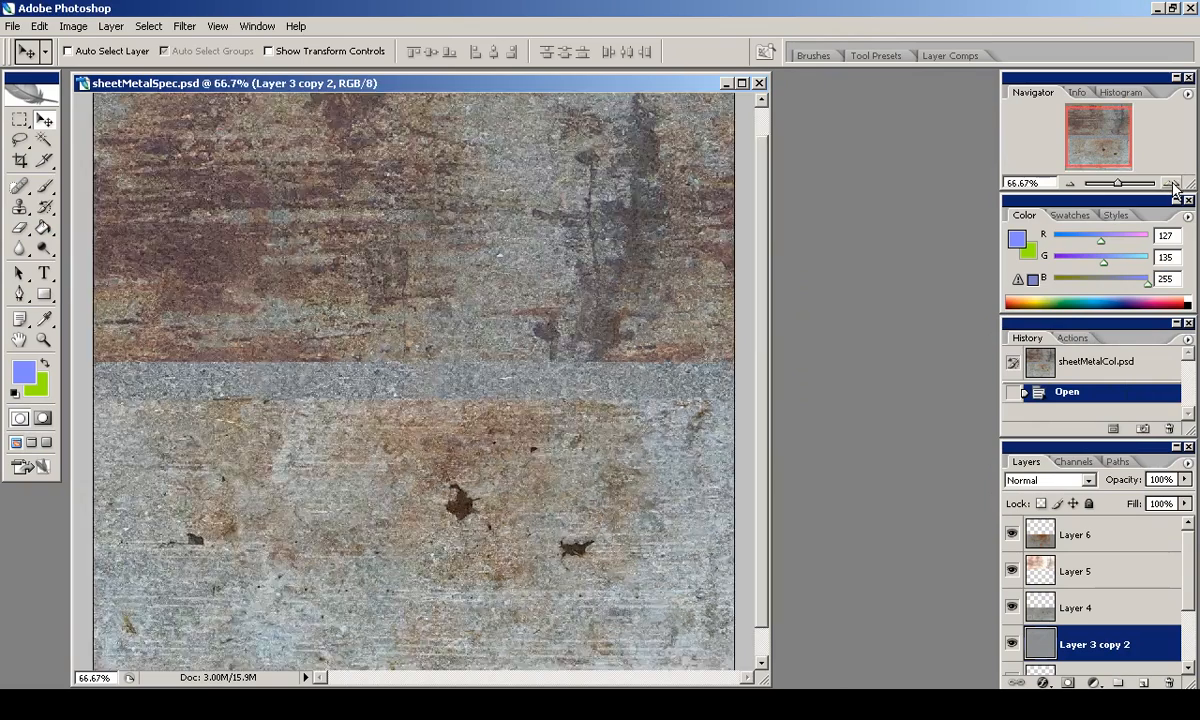
left_click_drag(1075, 534, 1048, 592)
Hide the layers above Layer 3 copy 2 and desaturate Layer 3 copy 2.
scroll(1048, 592, "down", 3)
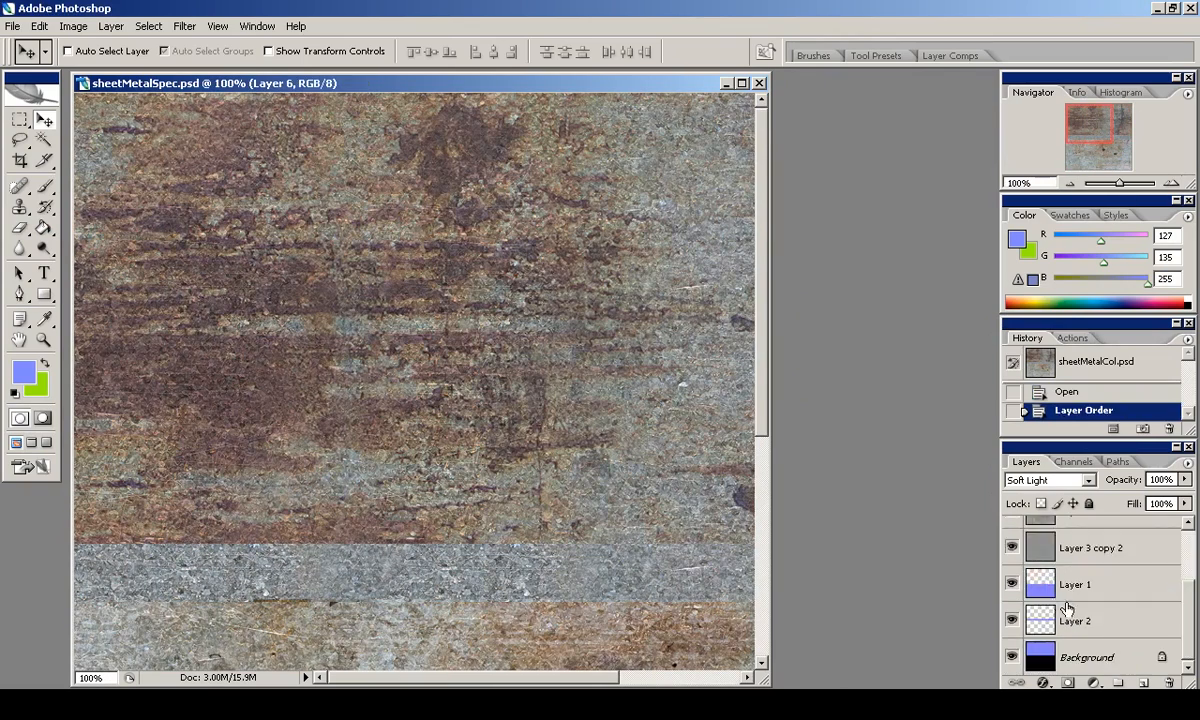
left_click(1058, 548)
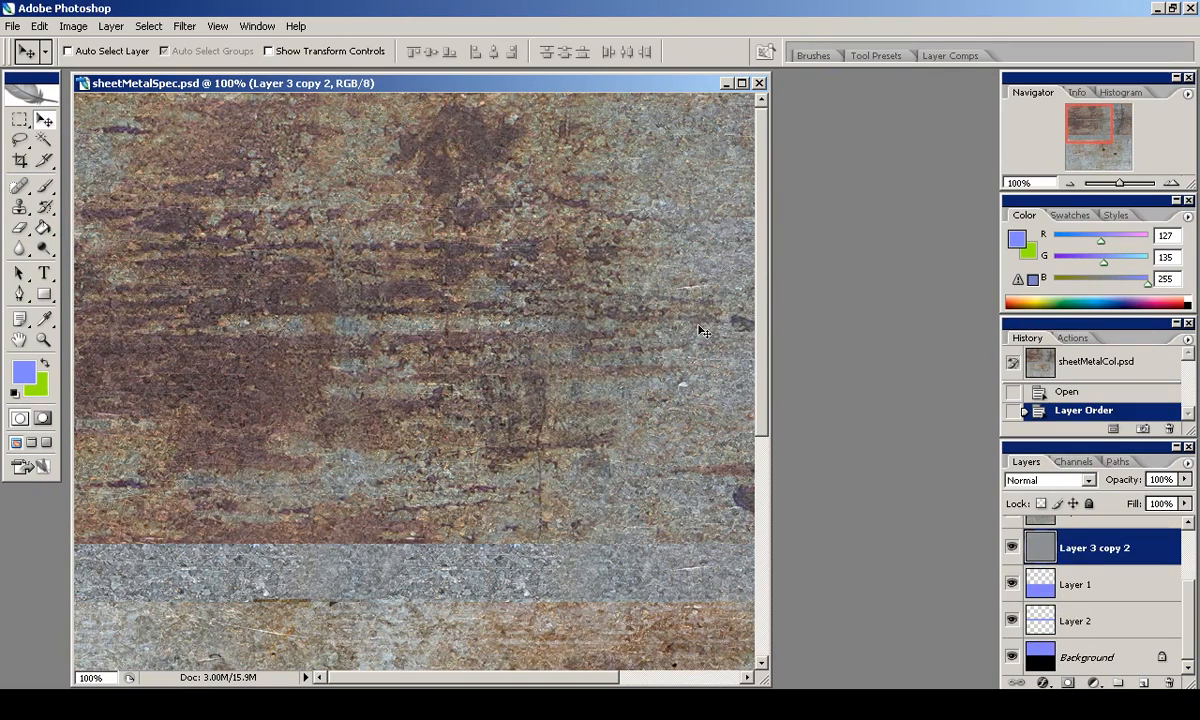
scroll(1048, 580, "up", 2)
scroll(1048, 600, "down", 1)
left_click(73, 26)
mouse_move(100, 72)
left_click(260, 204)
Adjust Layer 3 copy 2 with Levels, using input levels 24, 1.00 and 205 and a narrowed output range.
left_click(73, 26)
left_click(260, 72)
left_click_drag(826, 457, 860, 458)
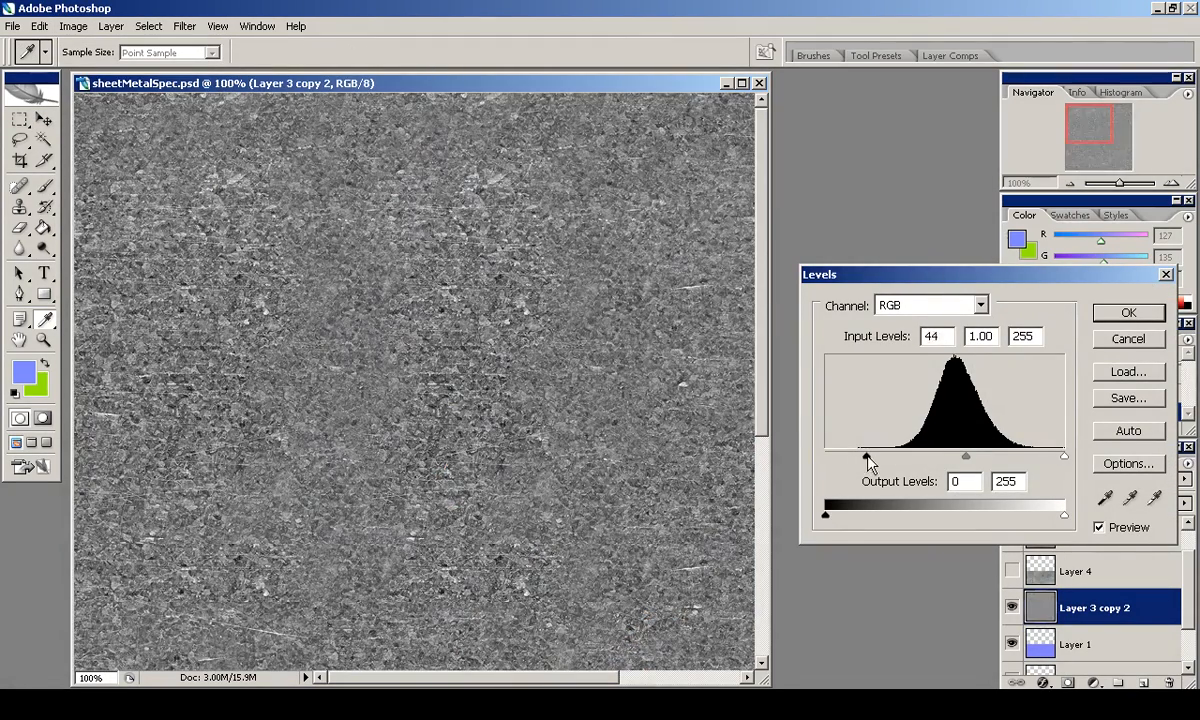
left_click_drag(1063, 457, 1018, 459)
mouse_move(859, 457)
left_mouse_down()
mouse_move(873, 460)
mouse_move(849, 458)
left_mouse_up()
left_click_drag(1064, 515, 1008, 521)
left_click(1118, 316)
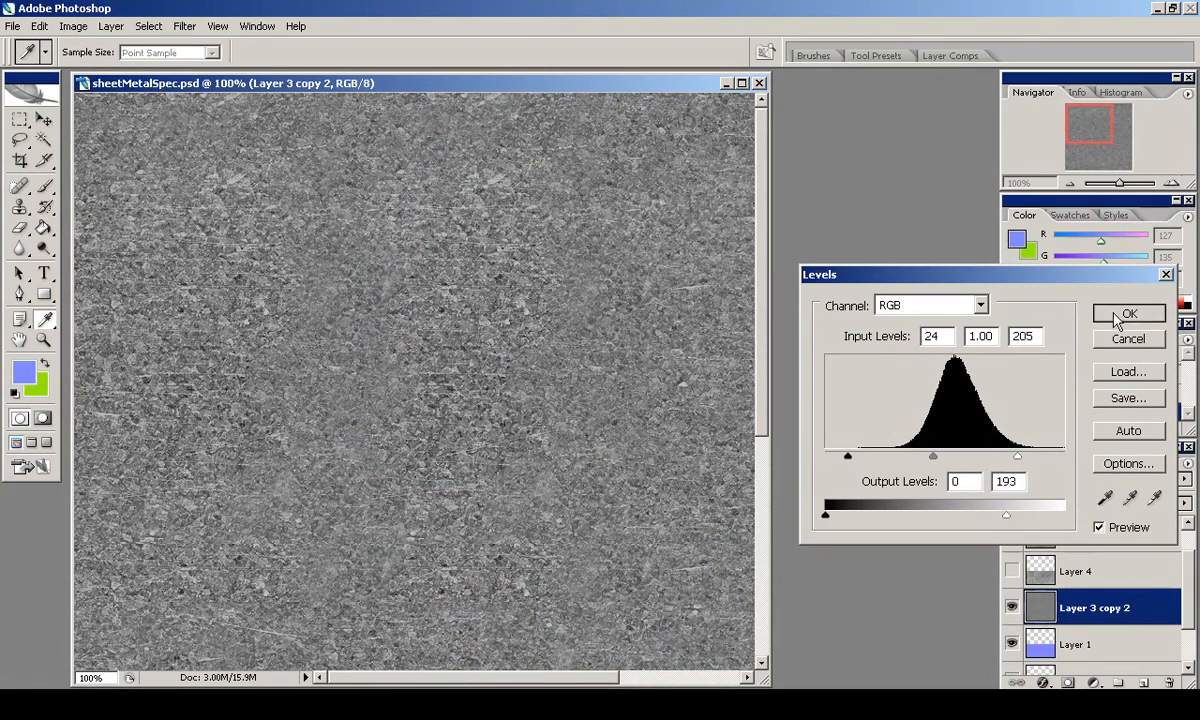
left_click_drag(825, 514, 882, 514)
left_click_drag(1000, 522, 988, 522)
left_click(1122, 313)
Show Layer 4 and desaturate it.
left_click(1012, 571)
left_click(1078, 571)
left_click_drag(1084, 137, 1084, 160)
left_click(73, 26)
mouse_move(94, 70)
left_click(290, 236)
Increase the contrast of Layer 4 with Levels, using input levels 75, 1.00 and 218.
left_click(73, 26)
left_click(255, 70)
left_click_drag(825, 456, 897, 457)
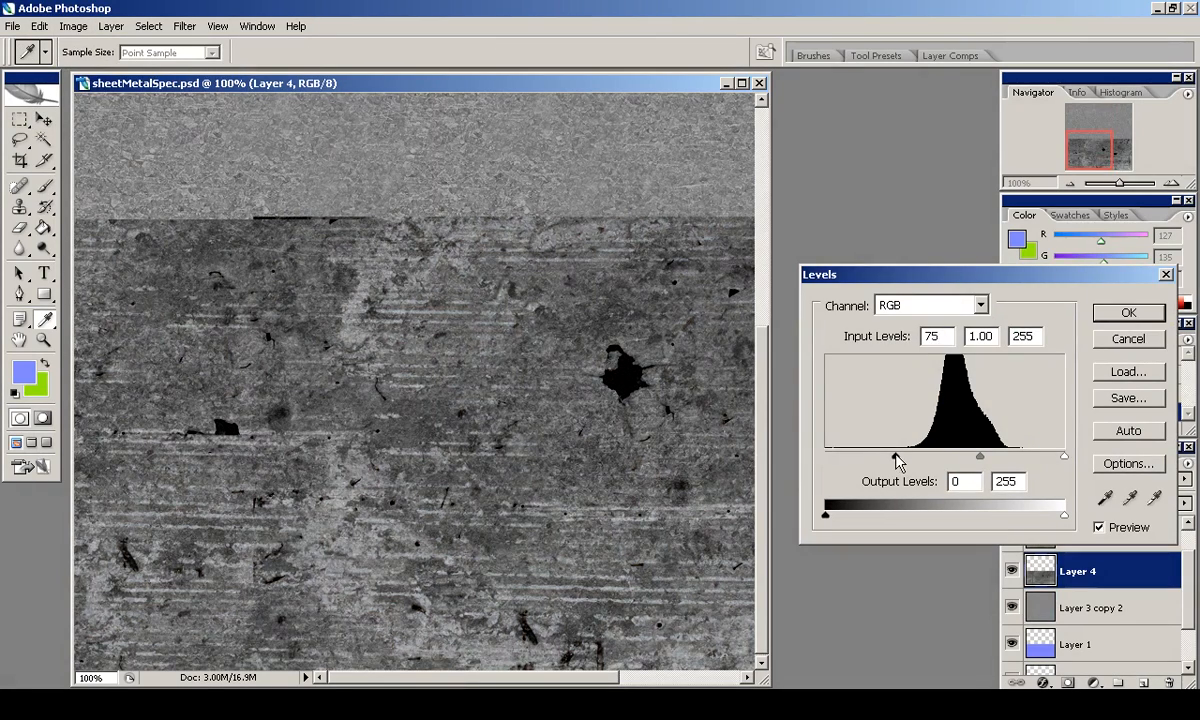
left_click_drag(1064, 459, 1031, 460)
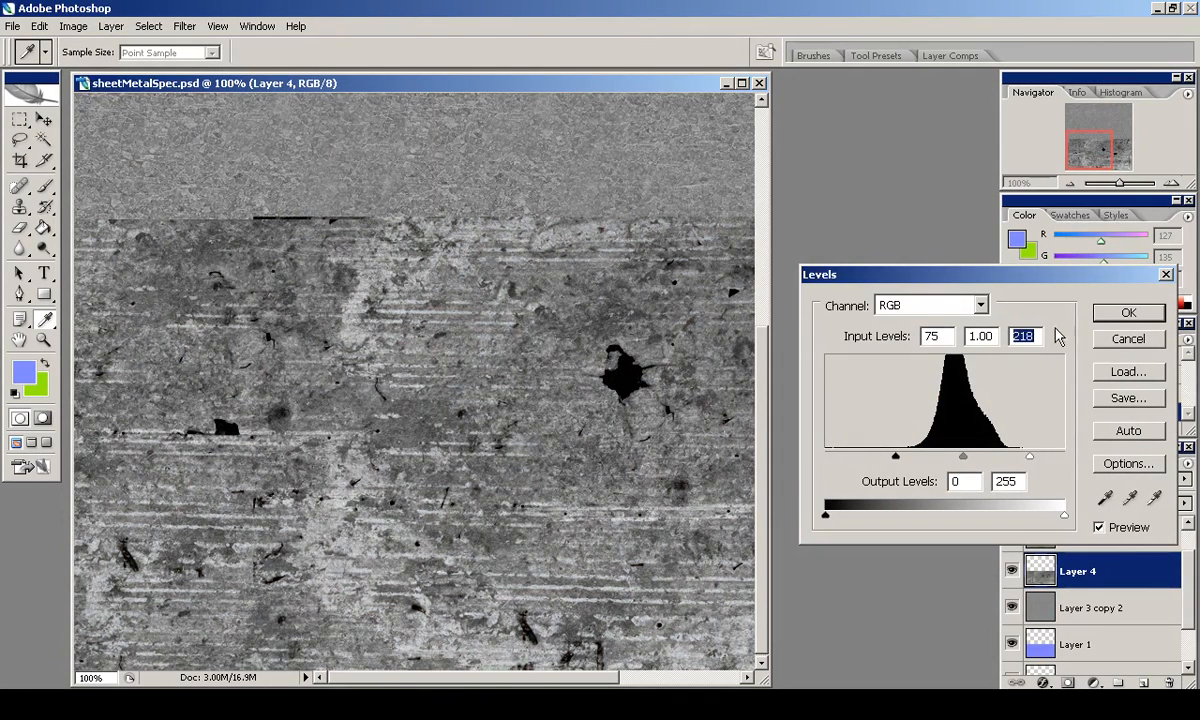
left_click(1112, 307)
Show Layer 6, desaturate it and compare the lower sheet with and without it.
scroll(1040, 560, "up", 1)
left_click(1042, 574)
left_click(1012, 571)
left_click(73, 26)
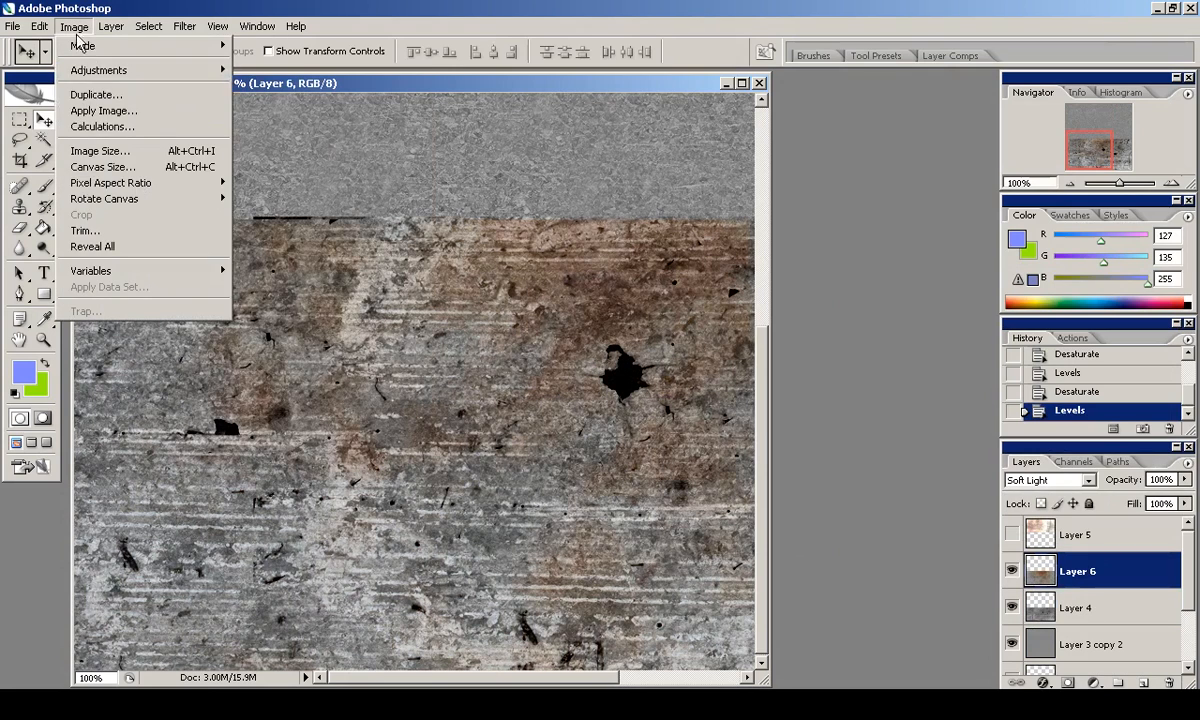
mouse_move(124, 75)
left_click(300, 203)
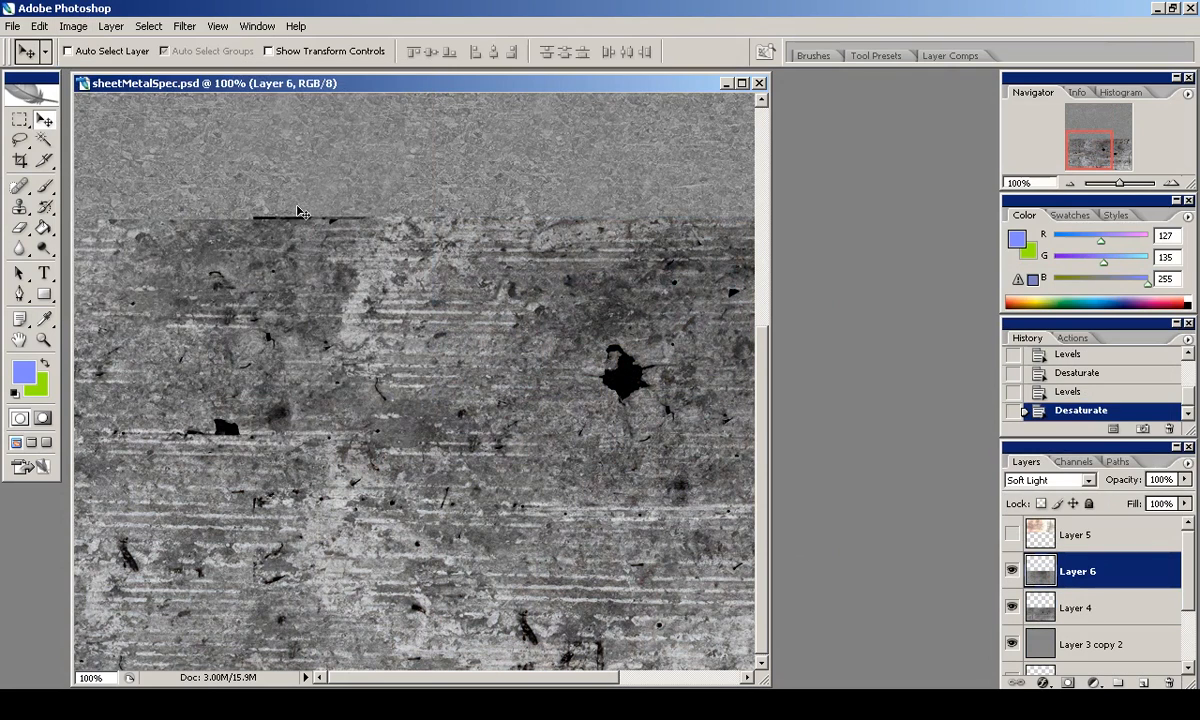
left_click(1013, 572)
left_click(1013, 572)
Select Layer 5 over the upper metal sheet and make it visible.
left_click_drag(1094, 151, 1113, 118)
left_click(1076, 535)
left_click(1012, 534)
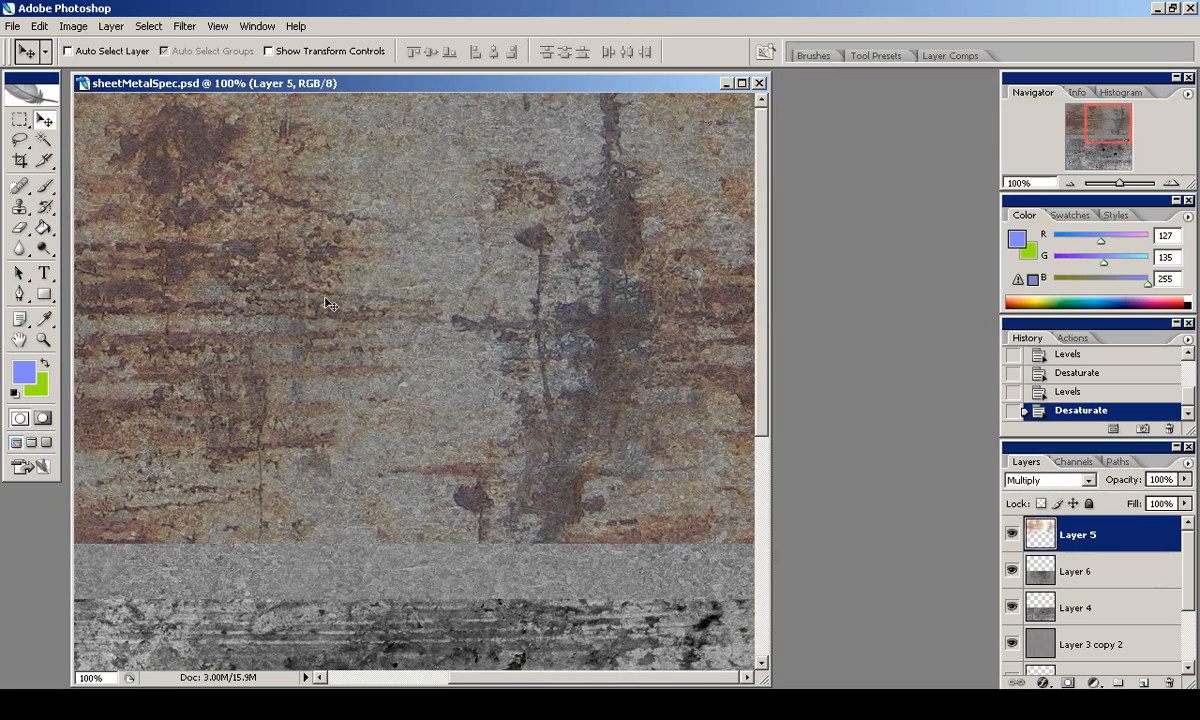
Try desaturating Layer 5 and darkening it with Levels, and undo those changes.
key("shift+ctrl+u")
left_click(74, 26)
mouse_move(124, 70)
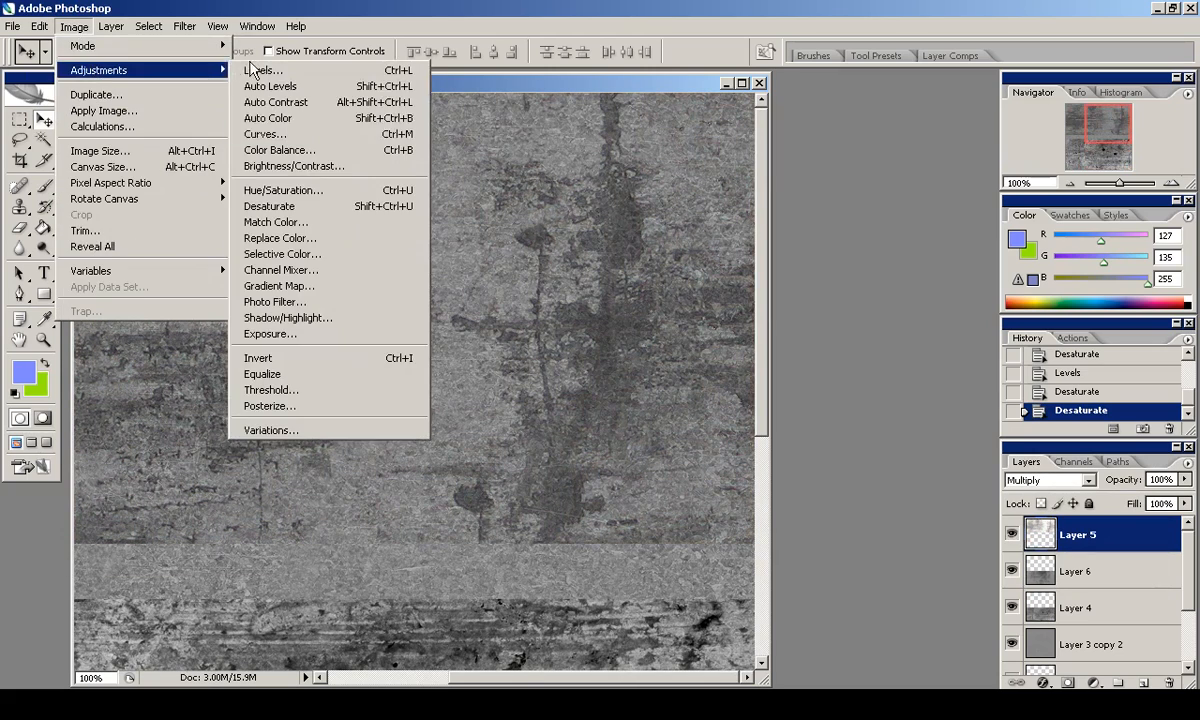
left_click(263, 70)
left_click_drag(825, 456, 878, 456)
mouse_move(972, 458)
left_mouse_down()
mouse_move(1028, 460)
mouse_move(990, 460)
left_mouse_up()
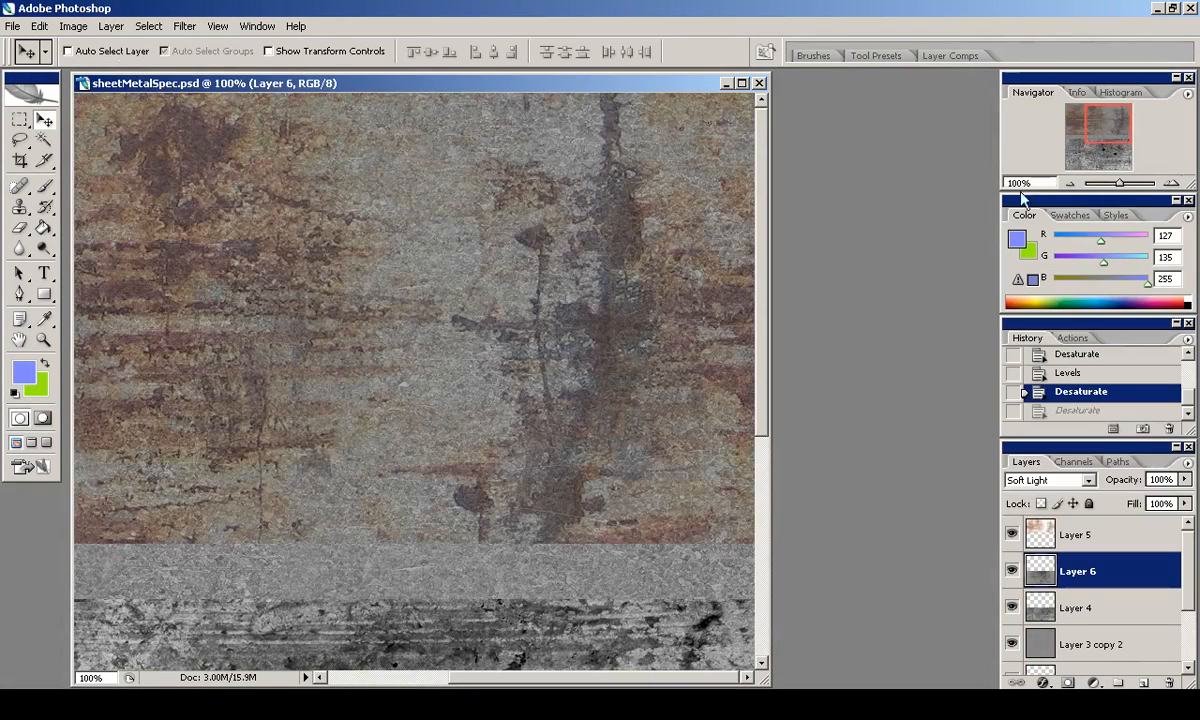
mouse_move(1103, 118)
left_mouse_down()
mouse_move(1073, 118)
mouse_move(1119, 117)
left_mouse_up()
key("ctrl+z")
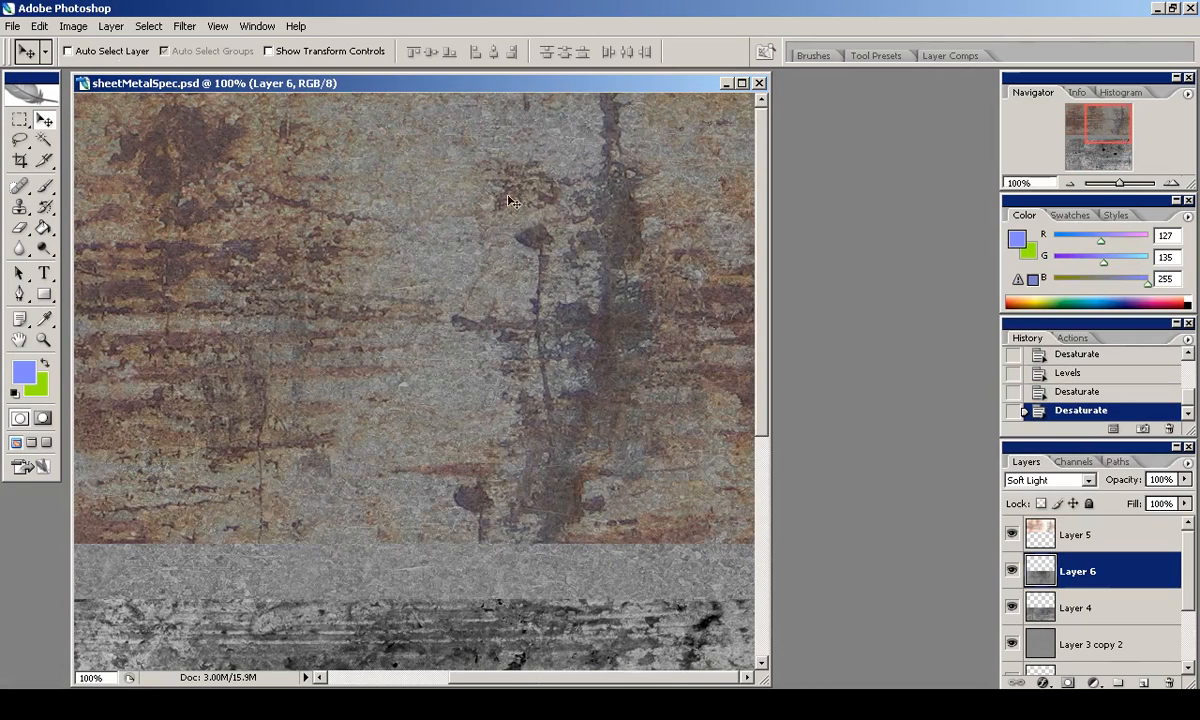
Desaturate Layer 5 and apply Auto Levels to it.
left_click(1030, 532)
left_click(73, 26)
mouse_move(110, 67)
left_click(470, 83)
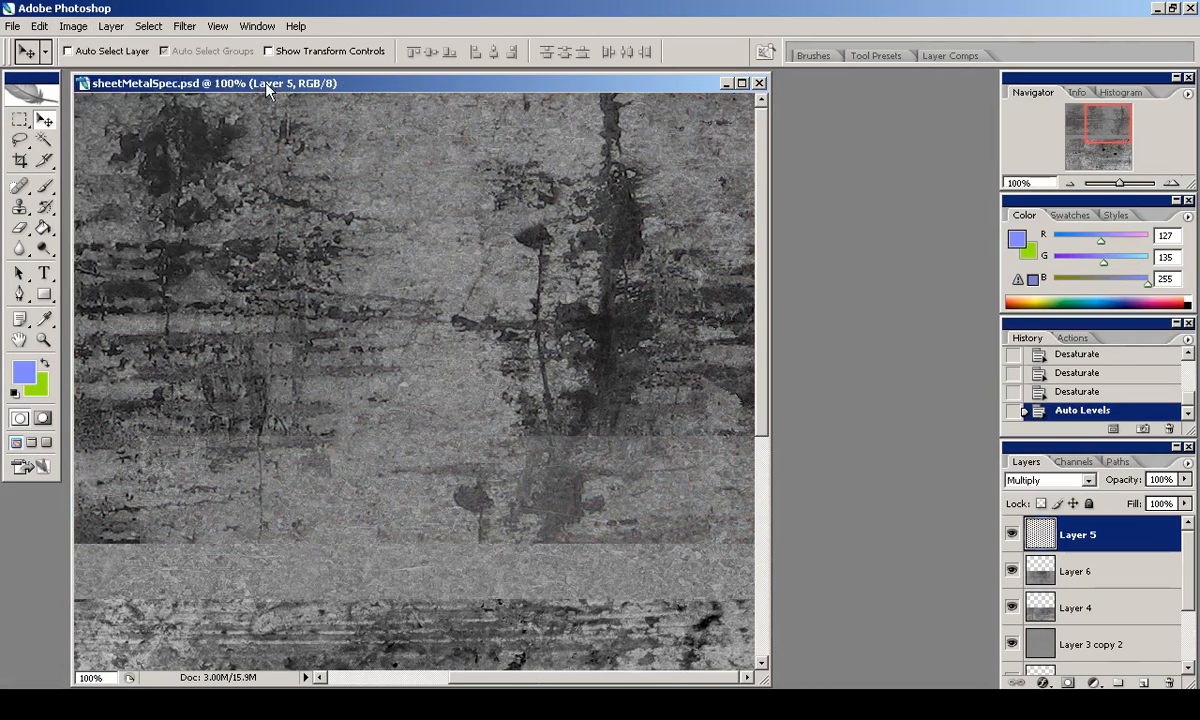
Darken Layer 5 with Levels by raising its black point and shifting the midtones darker.
left_click_drag(826, 456, 867, 458)
left_click_drag(965, 457, 984, 457)
left_click(1117, 316)
Save the finished greyscale specular texture as sheetMetalSpec.psd.
left_click_drag(1111, 131, 1111, 157)
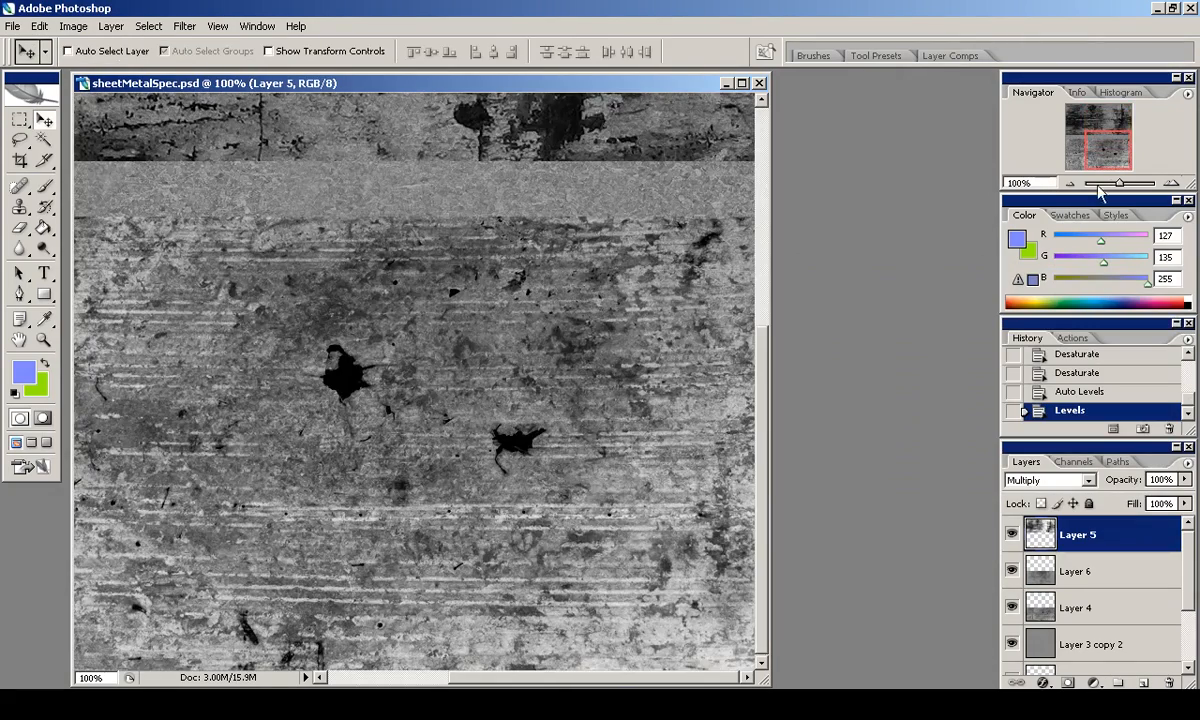
left_click(1067, 183)
left_click(1067, 183)
left_click(10, 23)
left_click(70, 216)
left_click(507, 491)
left_click(753, 466)
left_click(1088, 322)
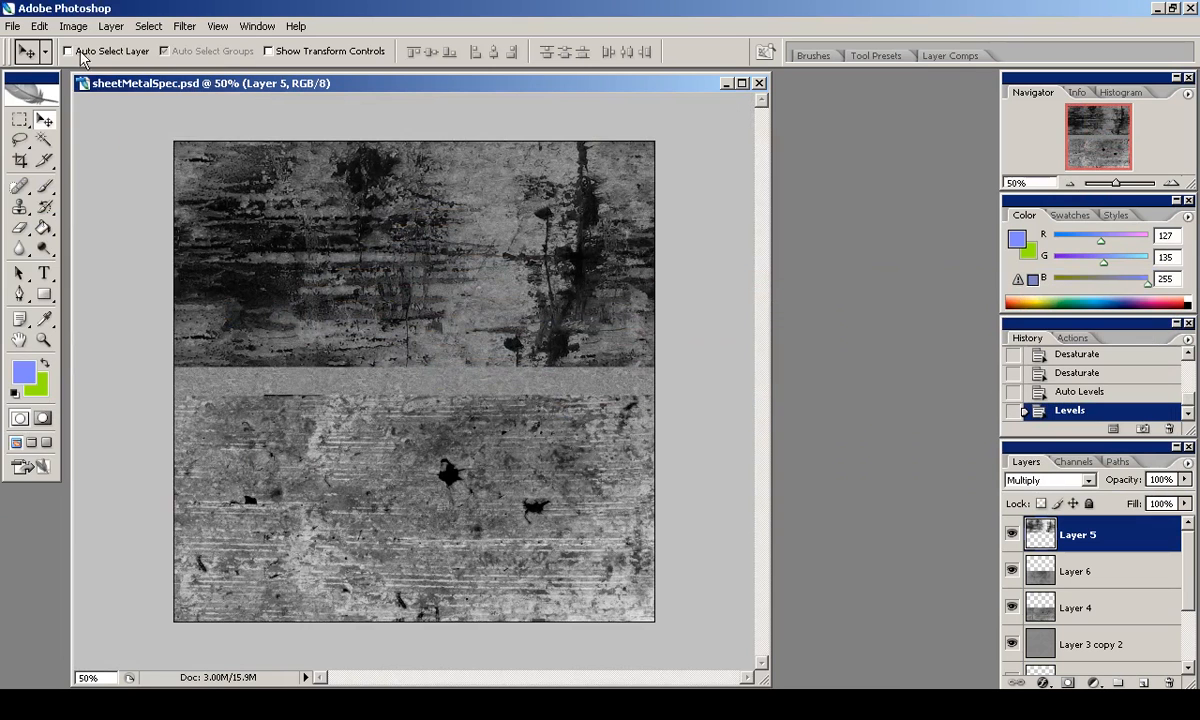
Save a PNG copy of the specular map as sheetMetalSpec.png in the textures folder.
left_click(12, 26)
left_click(55, 216)
left_click(500, 491)
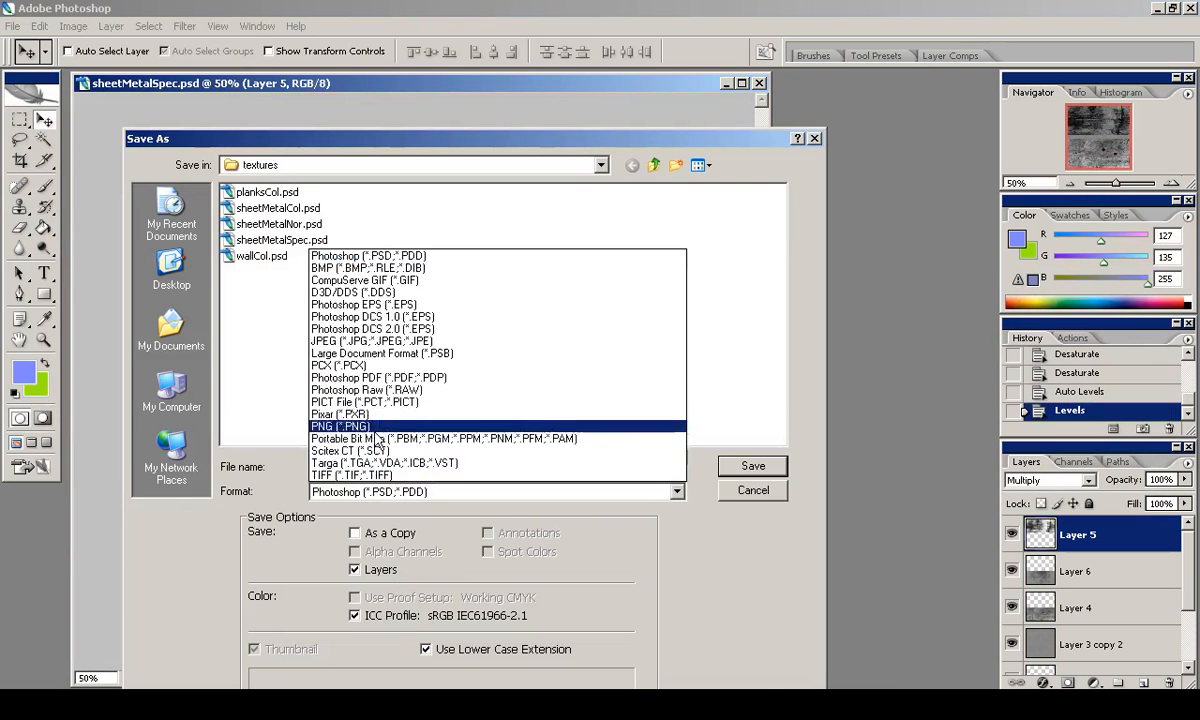
left_click(380, 427)
key("Return")
key("Return")
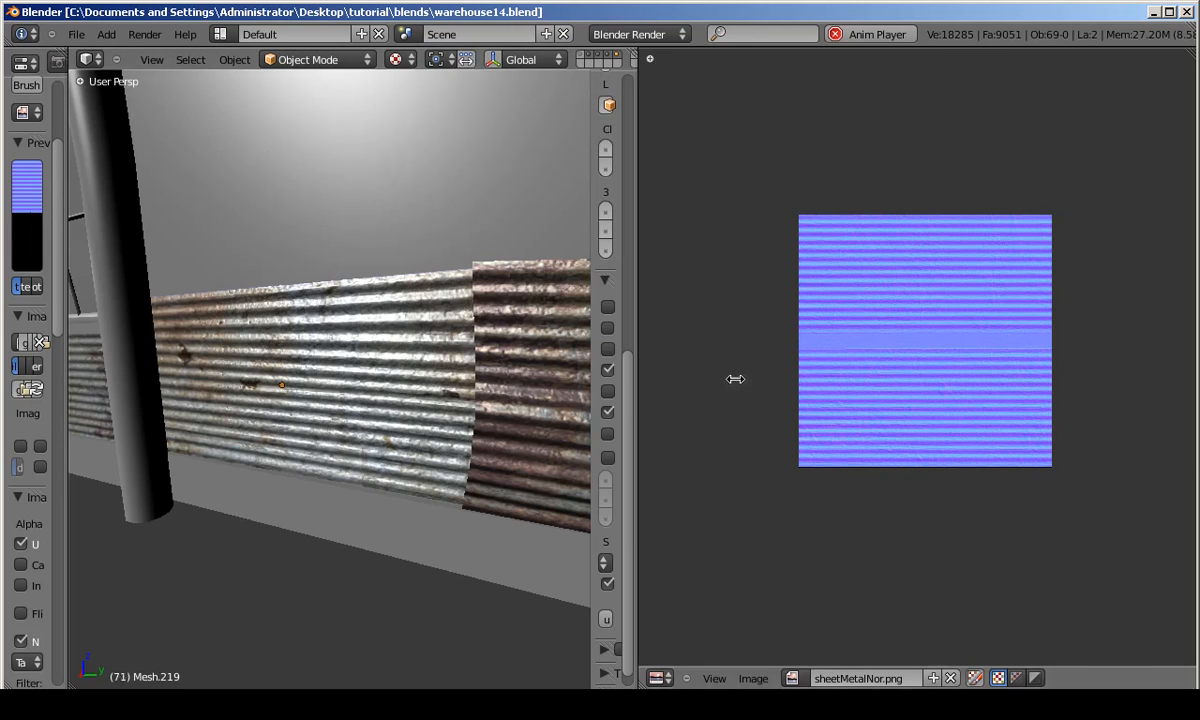
In Blender, enlarge the texture settings and add a texture named sheetMetalSpec in the slot below sheetMetalNor.
left_click_drag(637, 377, 1038, 377)
left_click_drag(66, 166, 300, 166)
scroll(84, 177, "up", 5)
left_click(84, 174)
left_click(101, 238)
double_click(101, 240)
type("sheetMetalSpec")
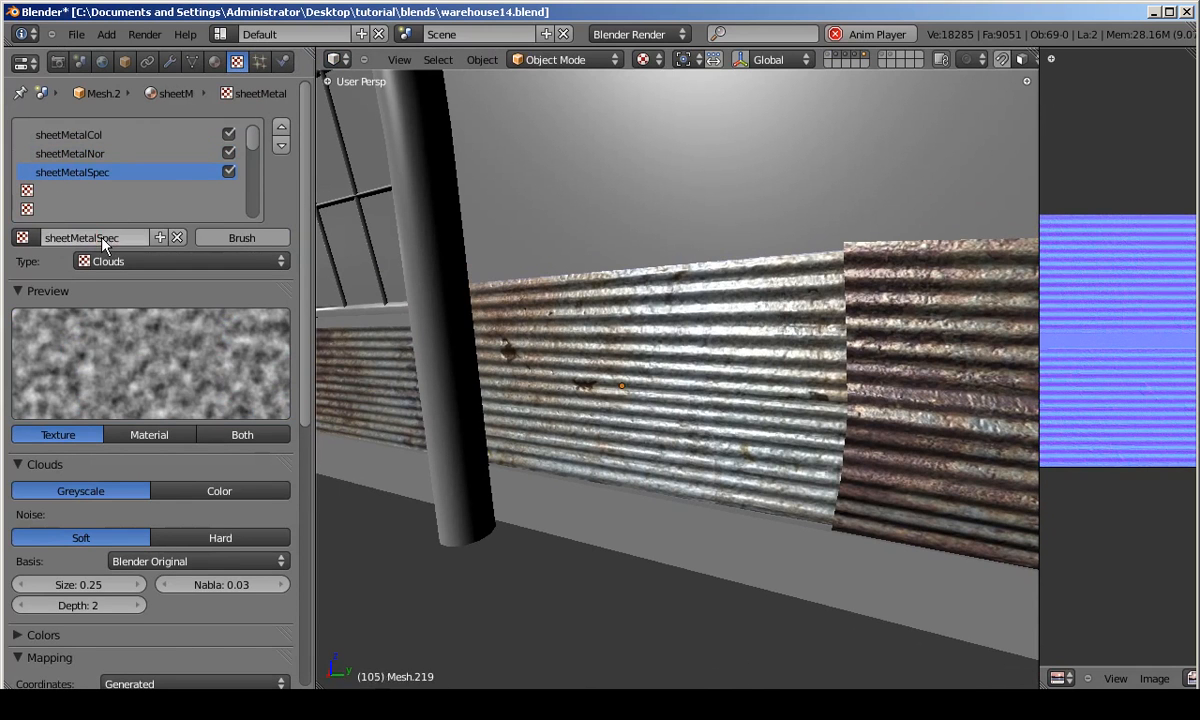
Make sheetMetalSpec an Image or Movie texture and load sheetMetalSpec.png from the textures folder.
left_click(145, 262)
left_click(121, 384)
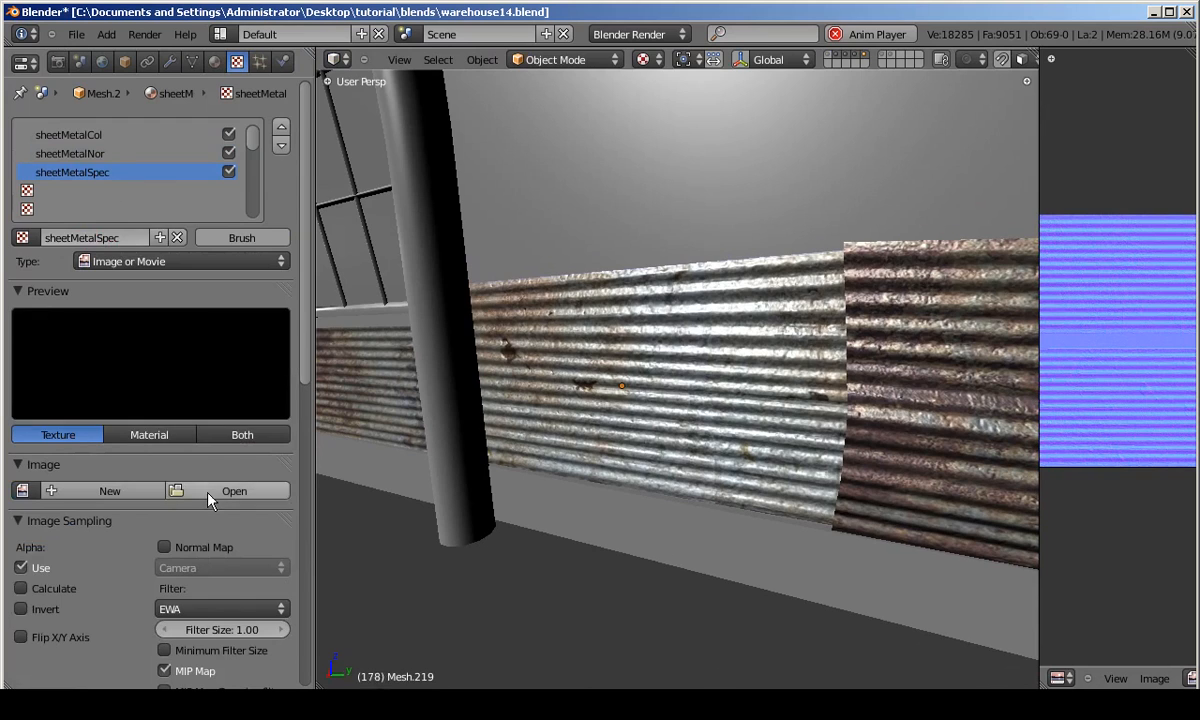
left_click(195, 491)
left_click(48, 353)
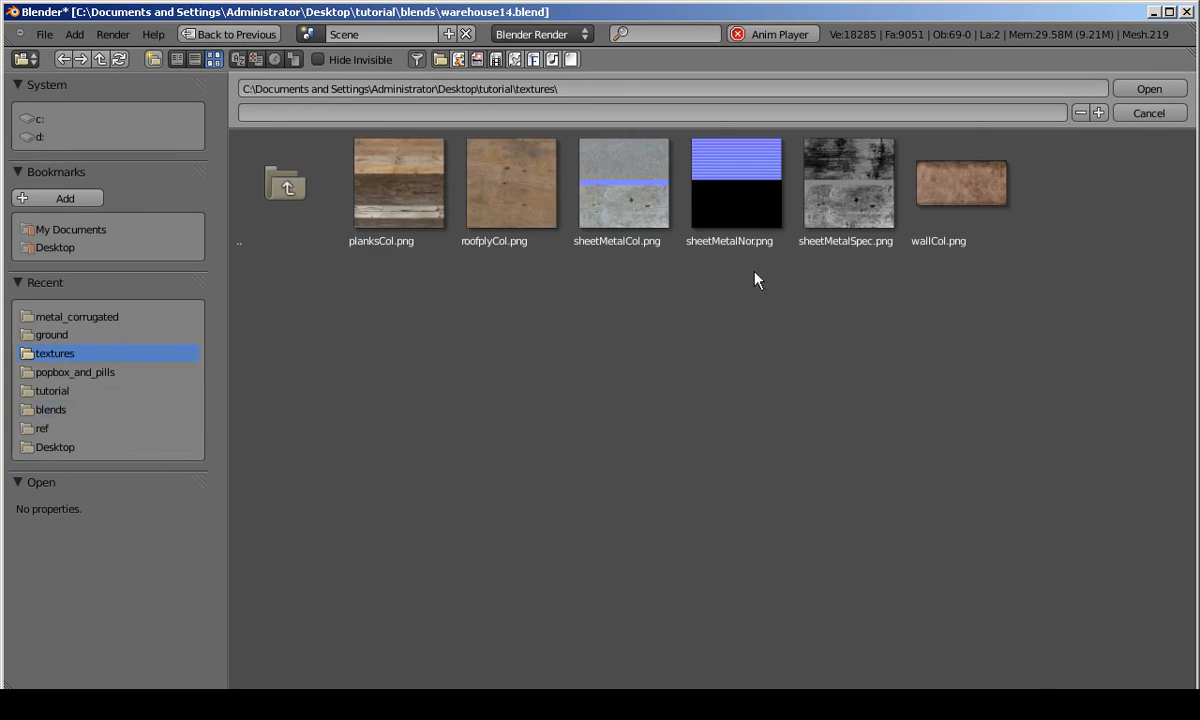
double_click(840, 240)
scroll(220, 320, "down", 10)
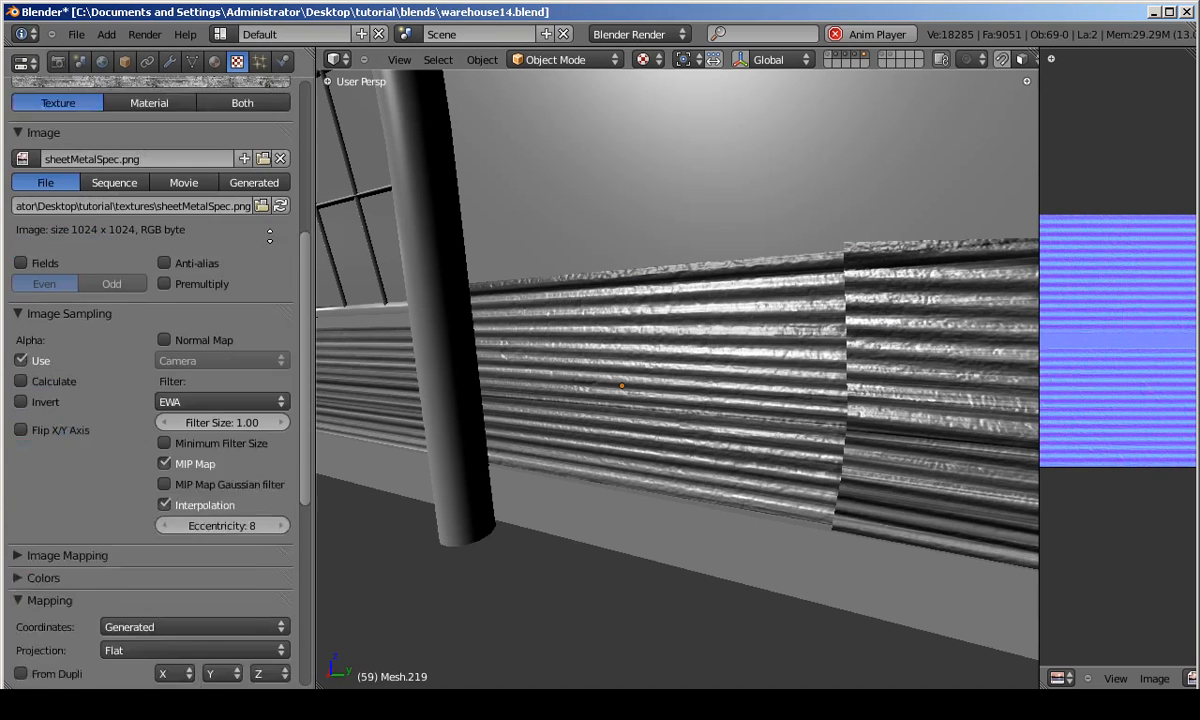
Set the sheetMetalSpec texture's mapping coordinates to UV and disable its influence on diffuse colour.
scroll(192, 385, "down", 2)
left_click(163, 520)
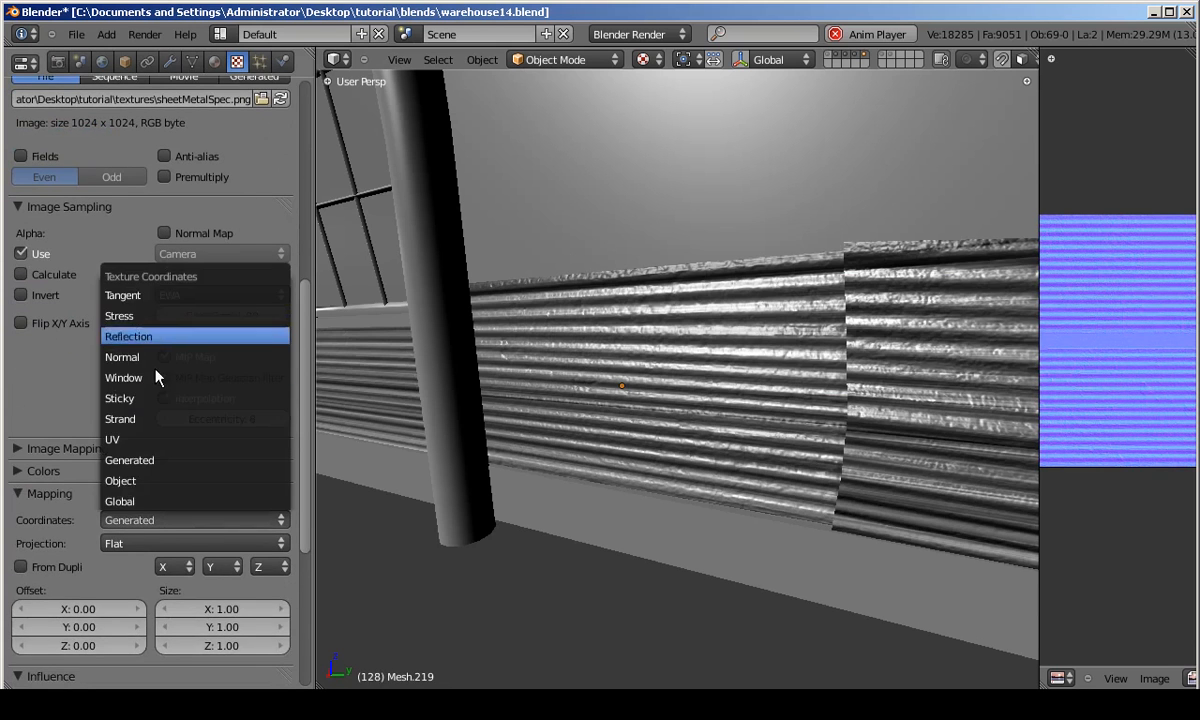
left_click(148, 440)
scroll(150, 400, "down", 12)
scroll(167, 404, "down", 4)
left_click(21, 449)
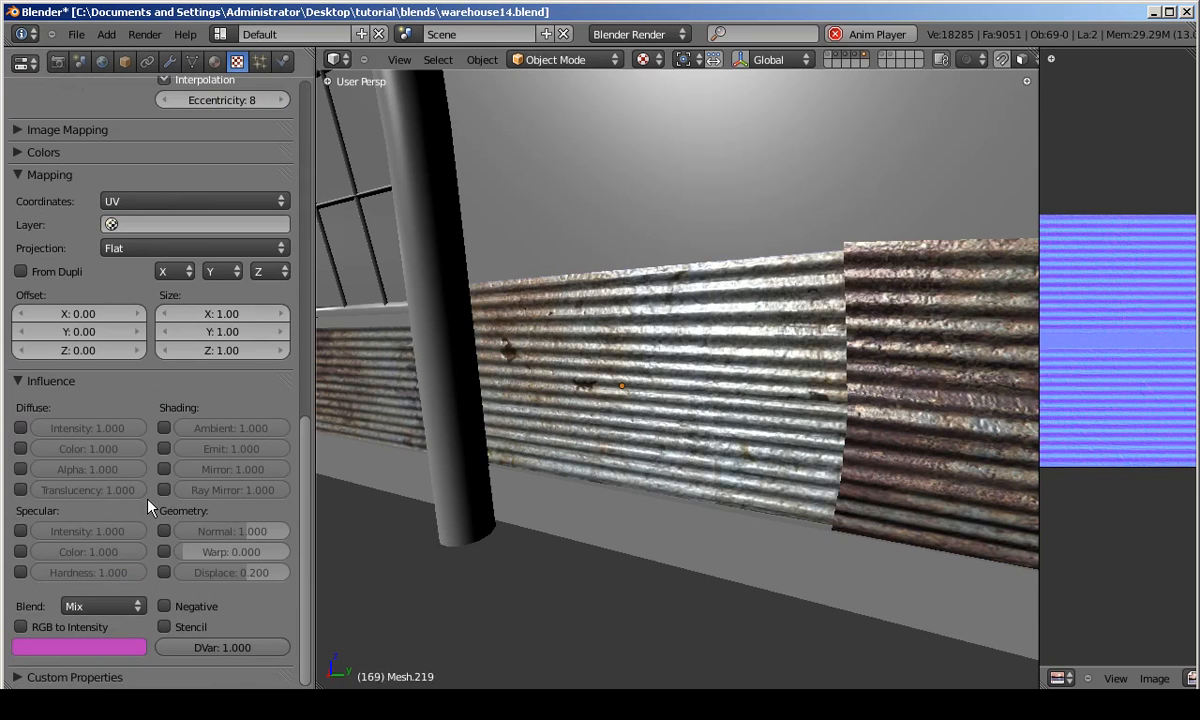
Enable the texture's influence on specular intensity and specular colour.
left_click(21, 531)
mouse_move(132, 297)
middle_mouse_down()
mouse_move(130, 317)
mouse_move(130, 302)
middle_mouse_up()
left_click(19, 554)
Compare the panels with the specular colour and intensity influences toggled, and try a specular intensity of -1.
left_click(19, 554)
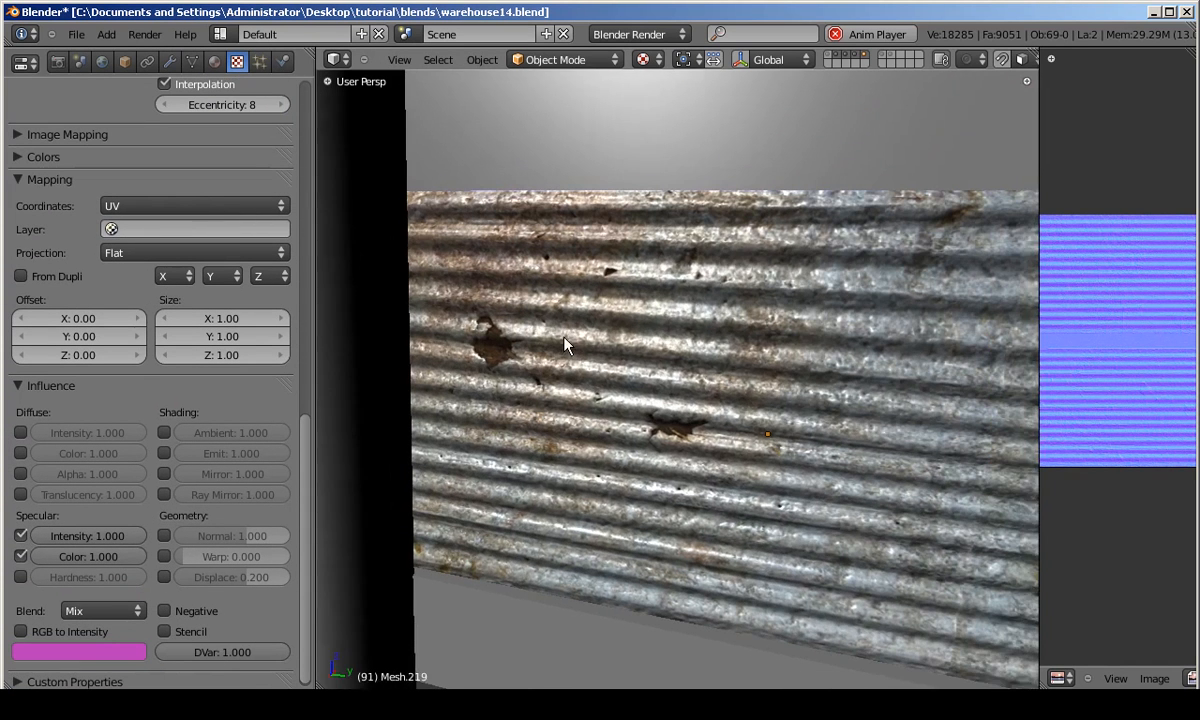
left_click(20, 556)
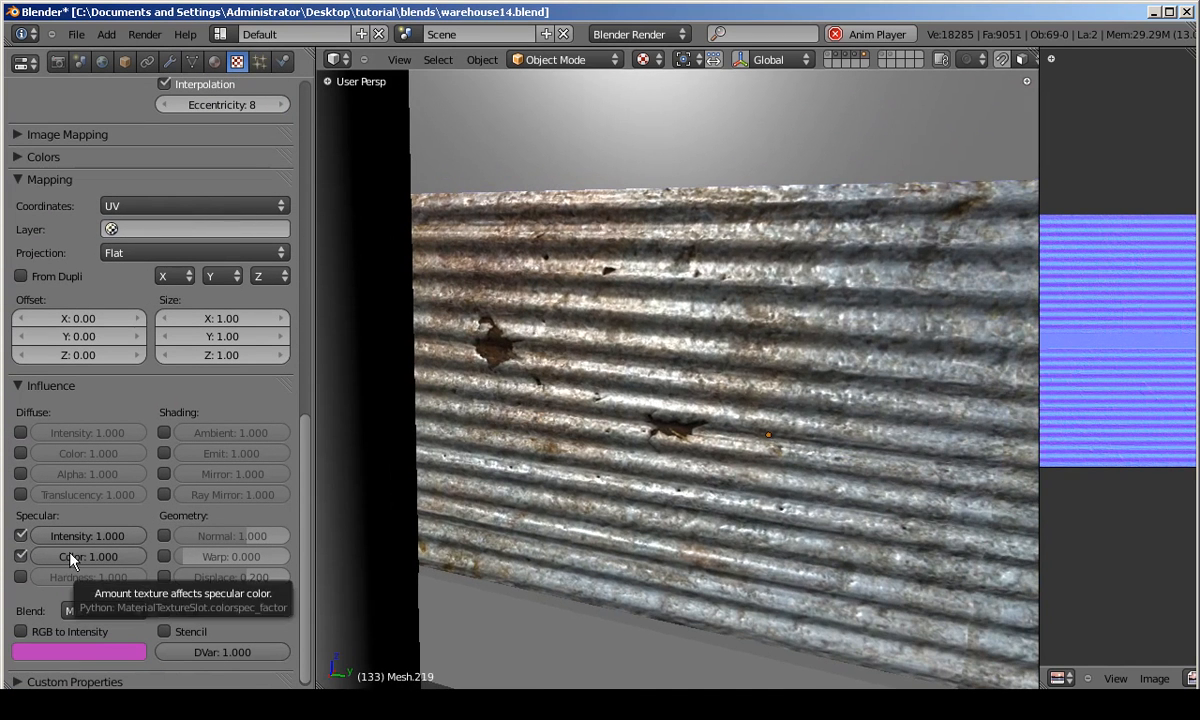
left_click(32, 557)
left_click(20, 557)
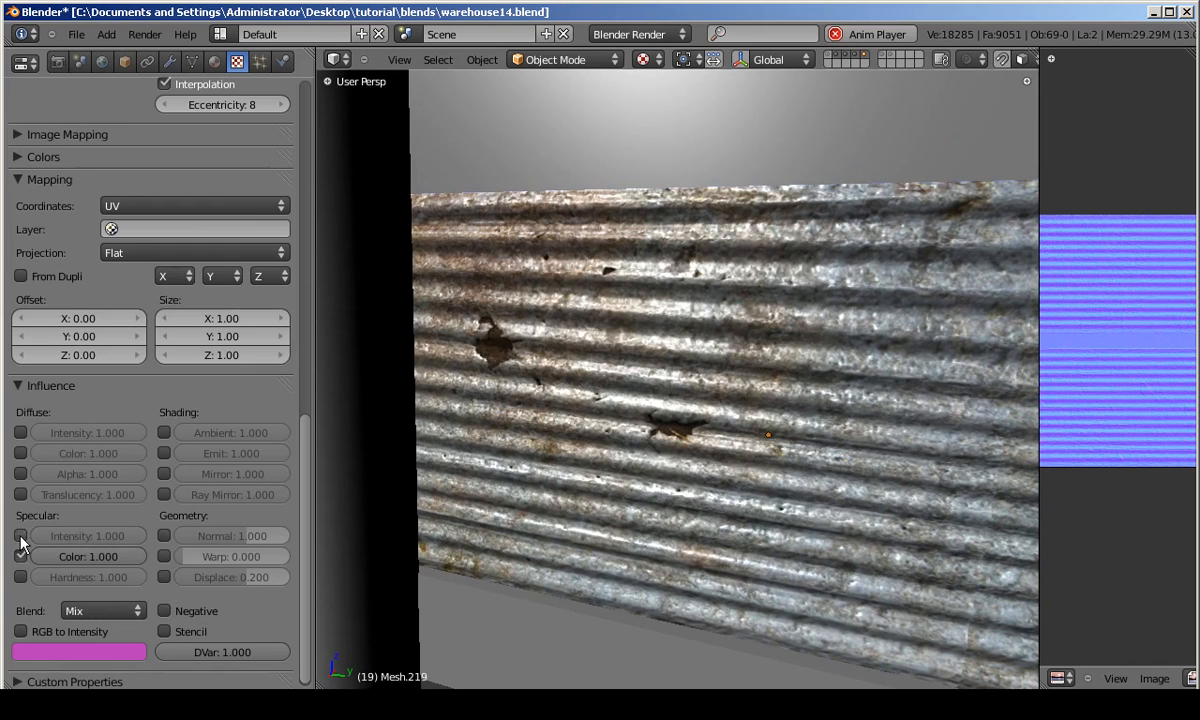
left_click(21, 537)
left_click(21, 537)
mouse_move(40, 537)
left_mouse_down()
mouse_move(95, 537)
mouse_move(43, 542)
left_mouse_up()
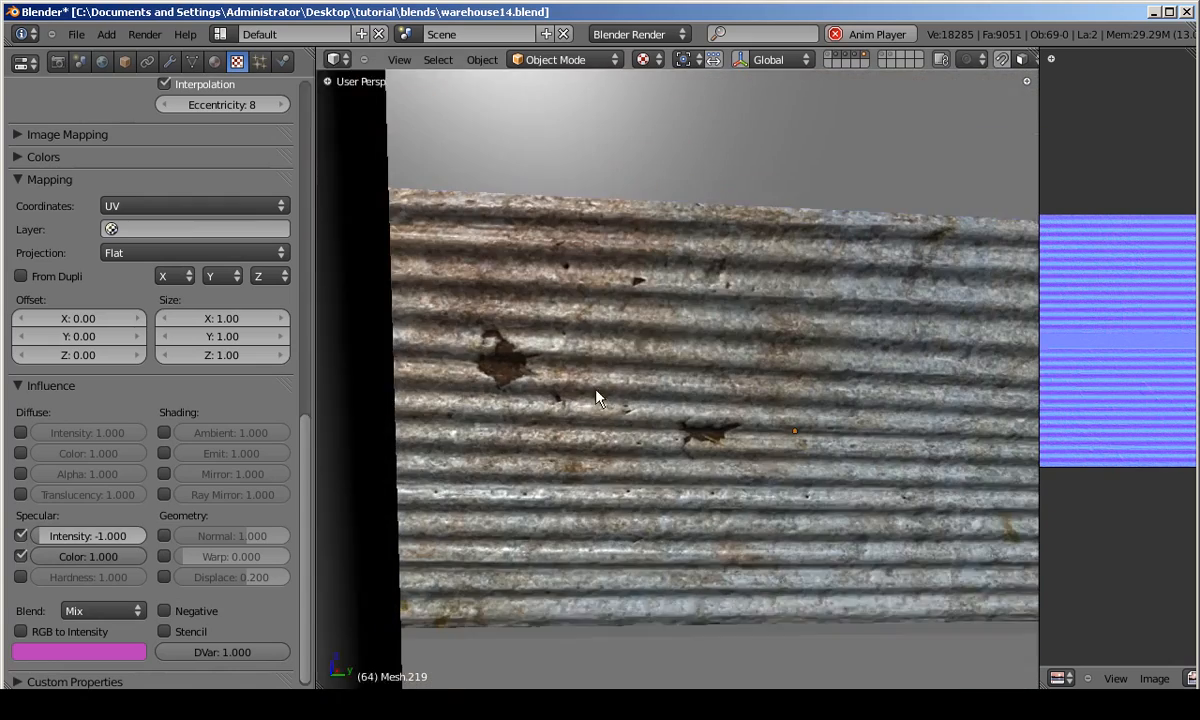
left_click_drag(100, 536, 134, 535)
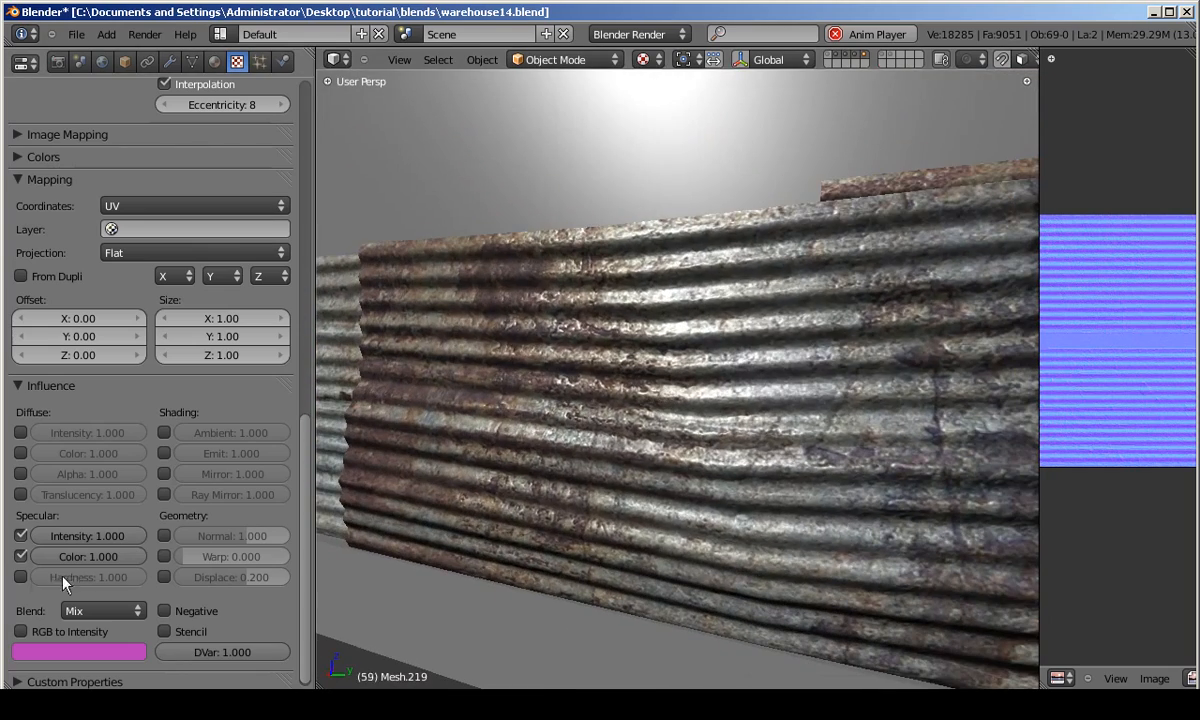
Enable the texture's influence on specular hardness and stop the animation playback.
left_click(20, 577)
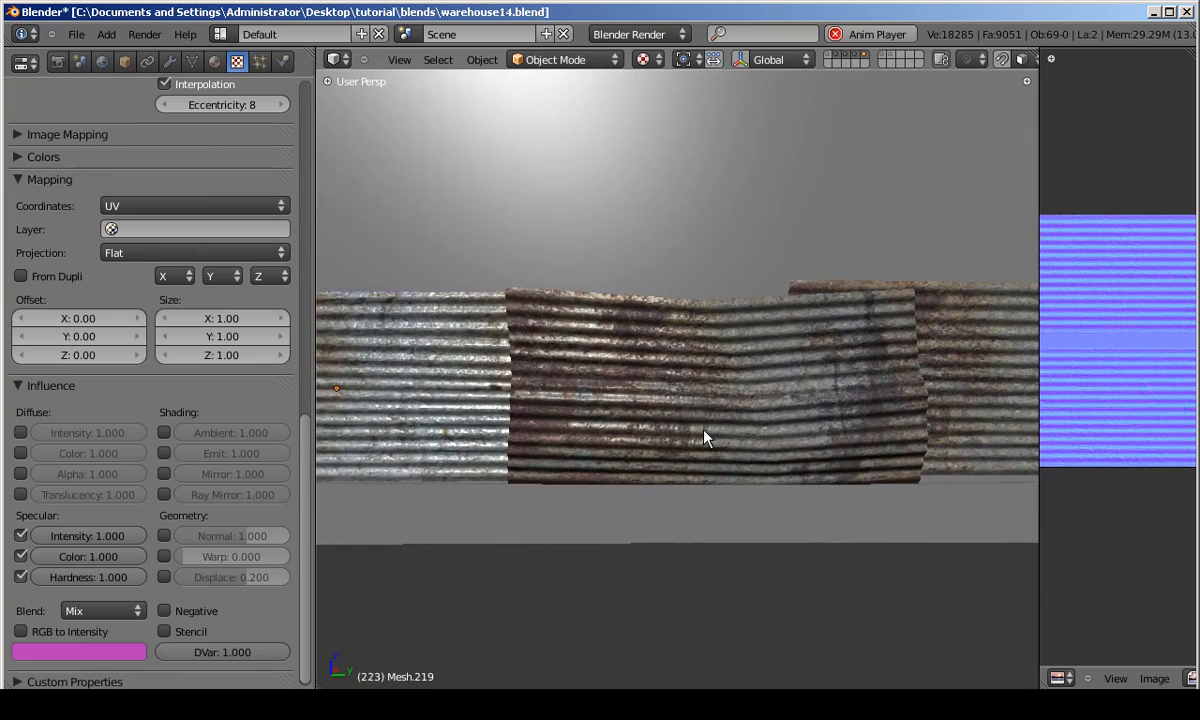
key("Escape")
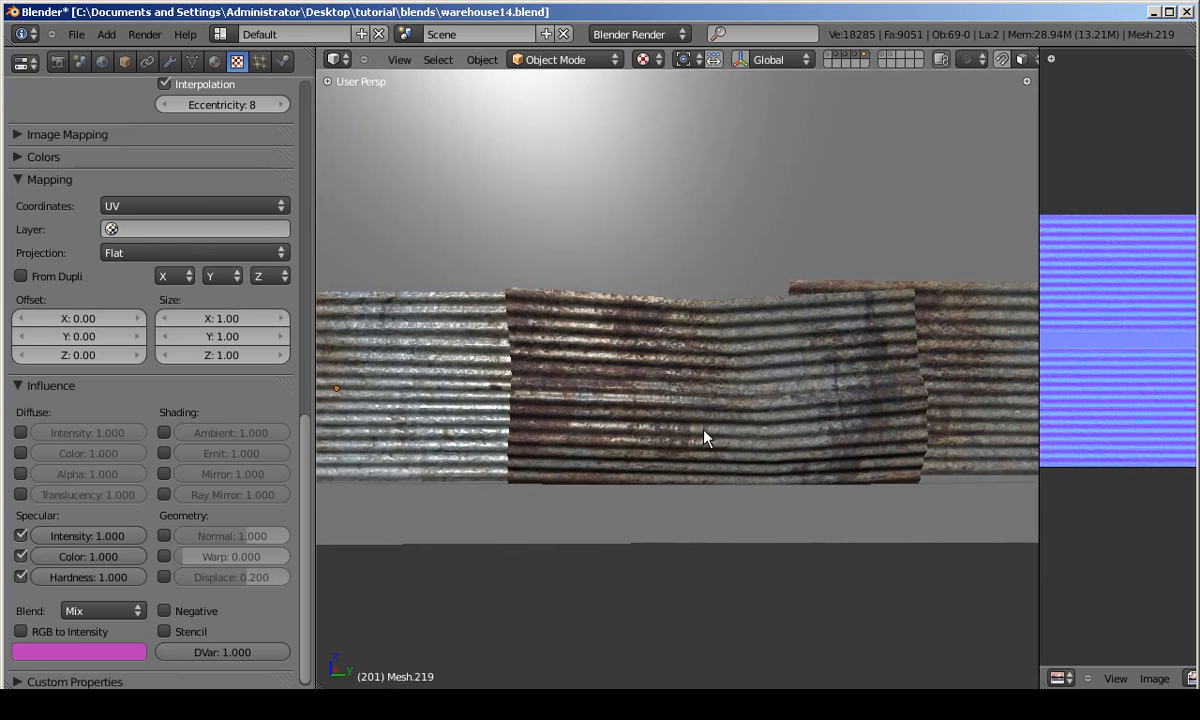
middle_click_drag(706, 437, 638, 413)
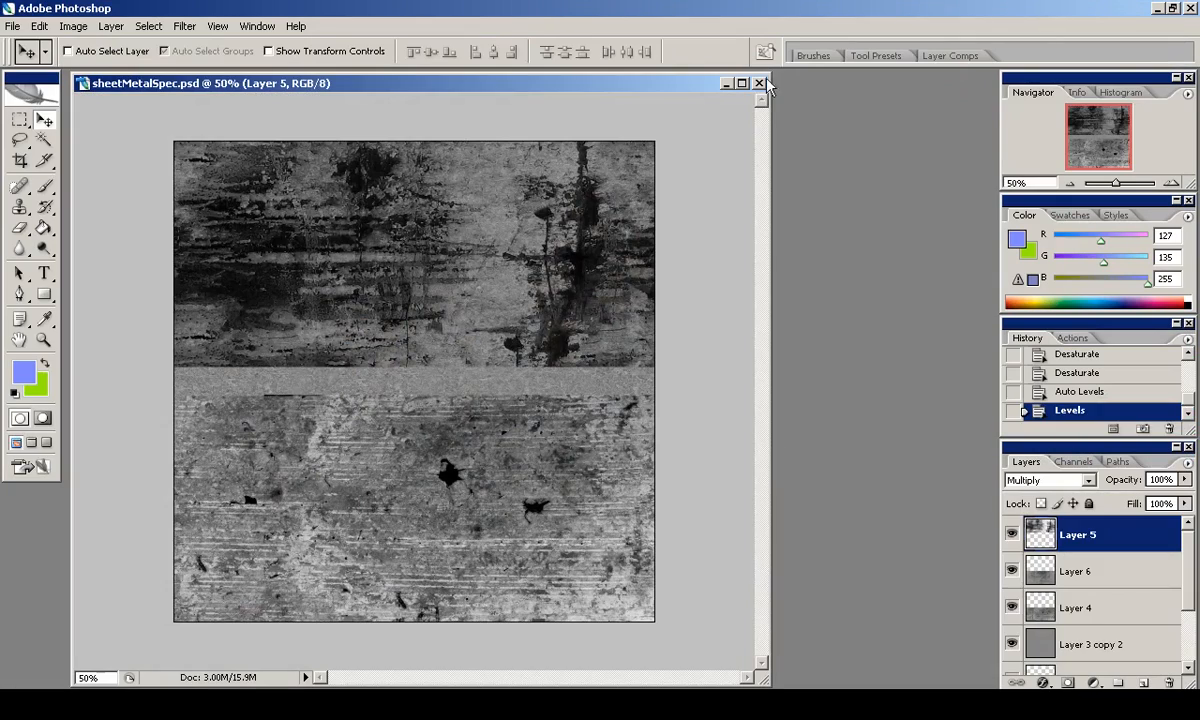
Switch to Photoshop, close sheetMetalSpec.psd and reopen the recent file sheetMetalCol.psd.
left_click(759, 83)
left_click(12, 26)
mouse_move(54, 110)
left_click(295, 123)
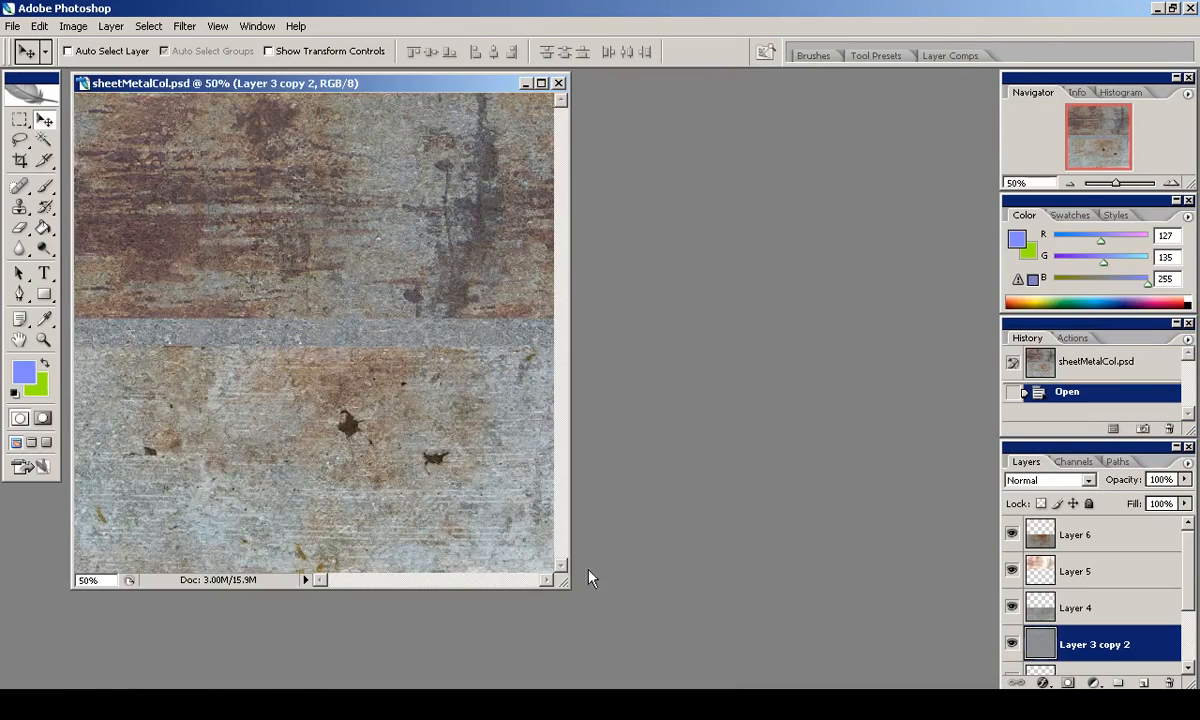
Browse the texLib folders as thumbnails and open riveted.jpg from metal_misc.
left_click(12, 26)
left_click(35, 60)
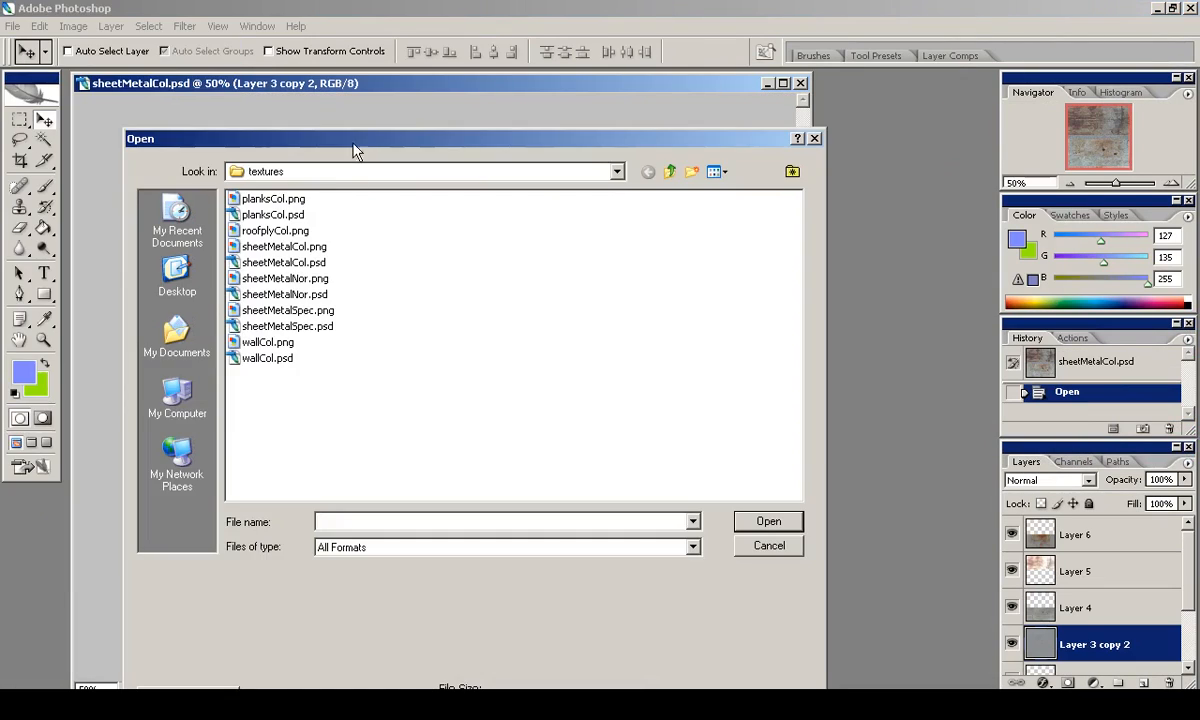
left_click(671, 171)
double_click(262, 230)
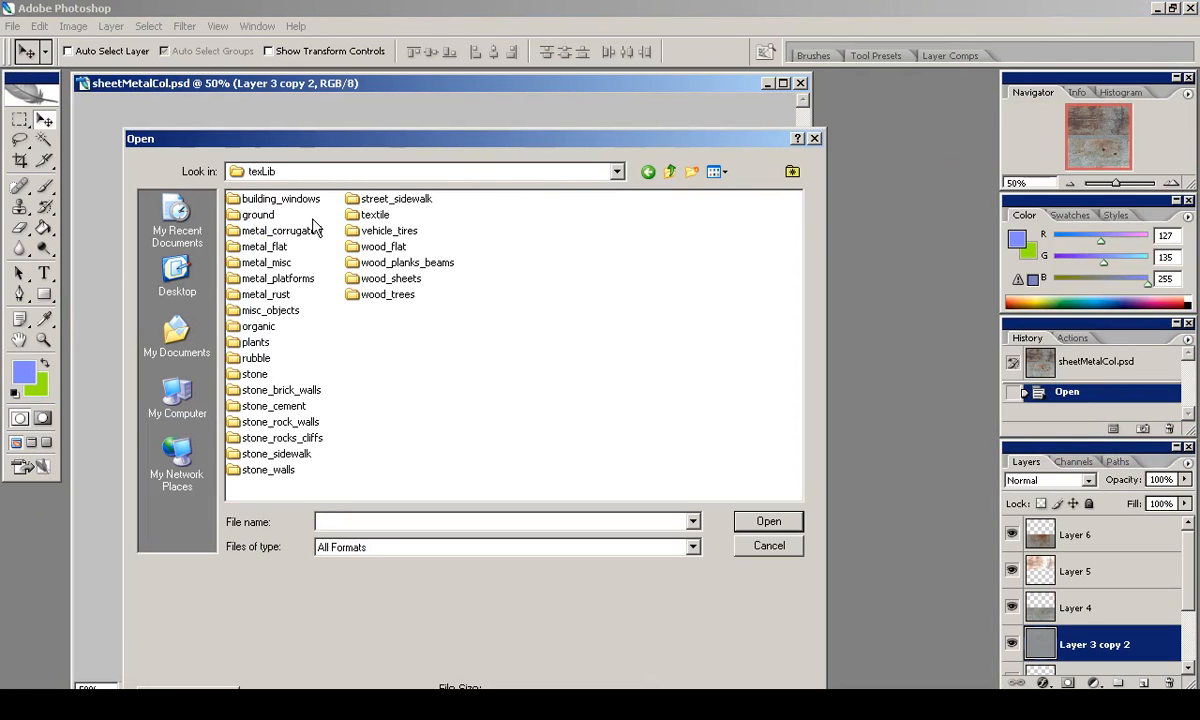
double_click(268, 231)
left_click(713, 171)
left_click(722, 188)
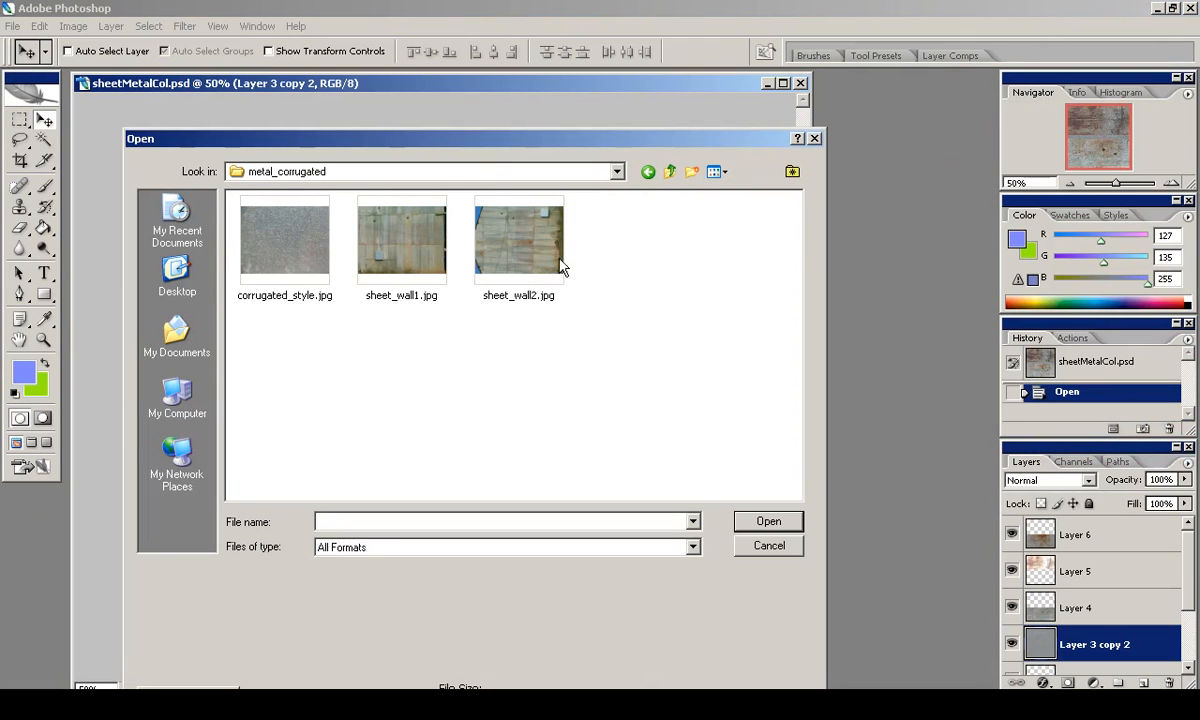
left_click(669, 171)
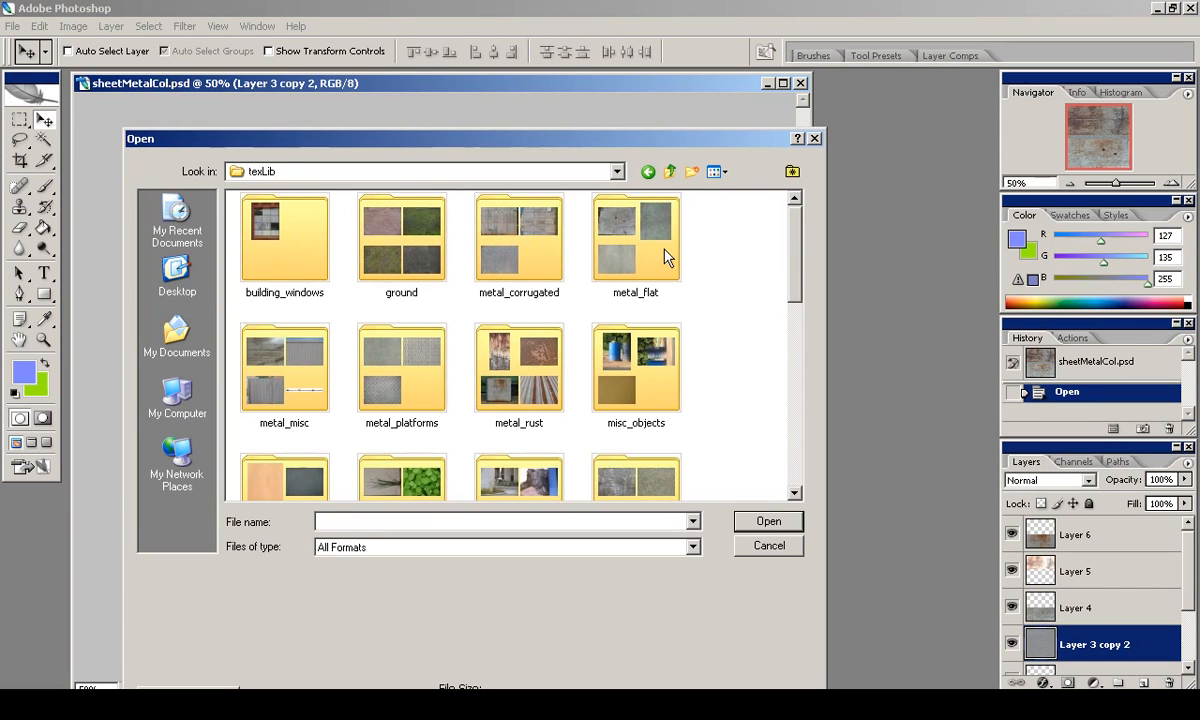
double_click(289, 405)
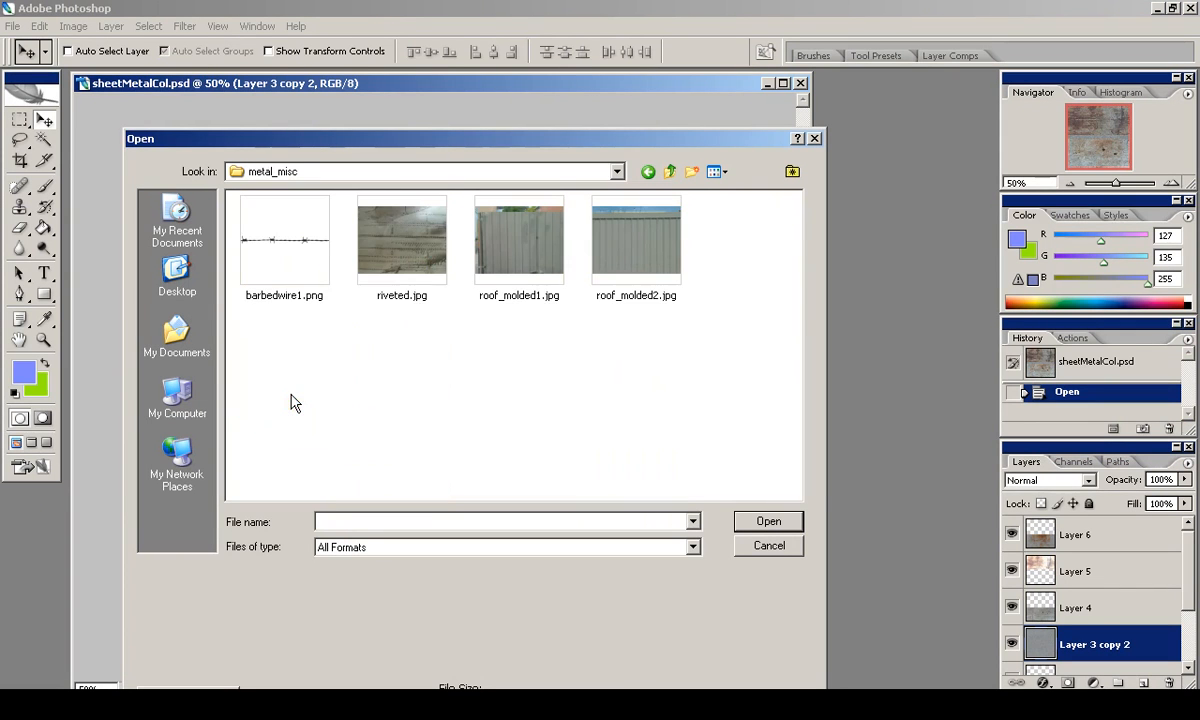
left_click(415, 263)
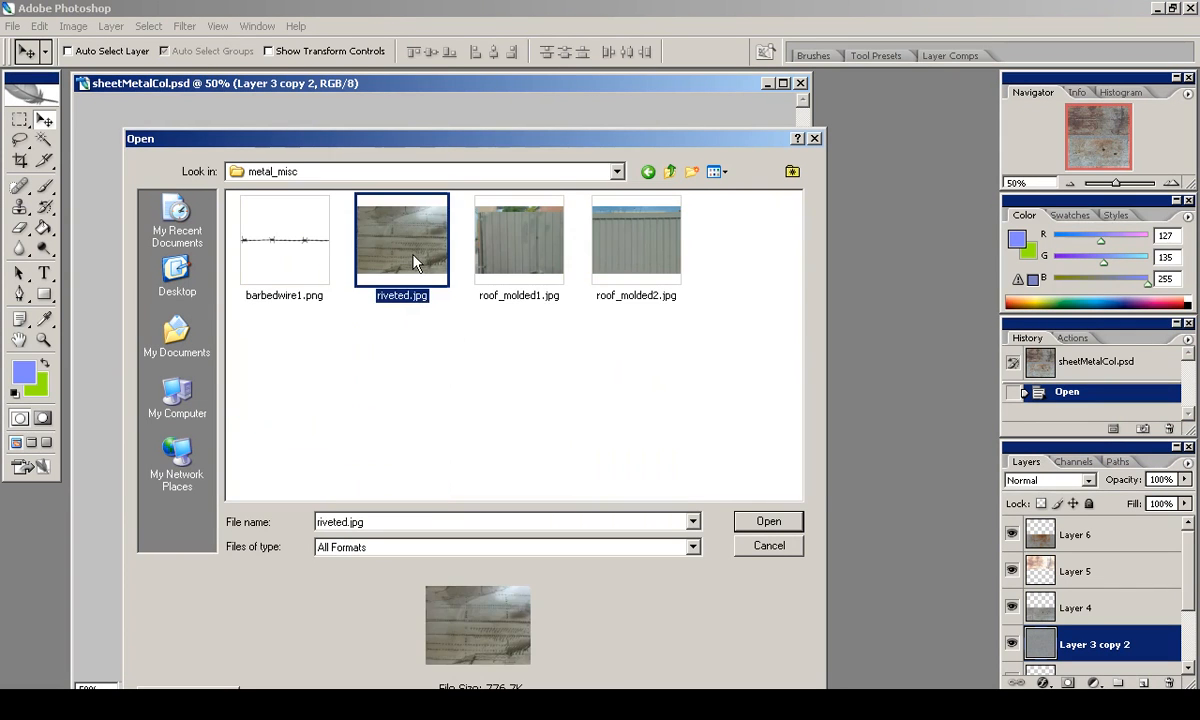
double_click(415, 263)
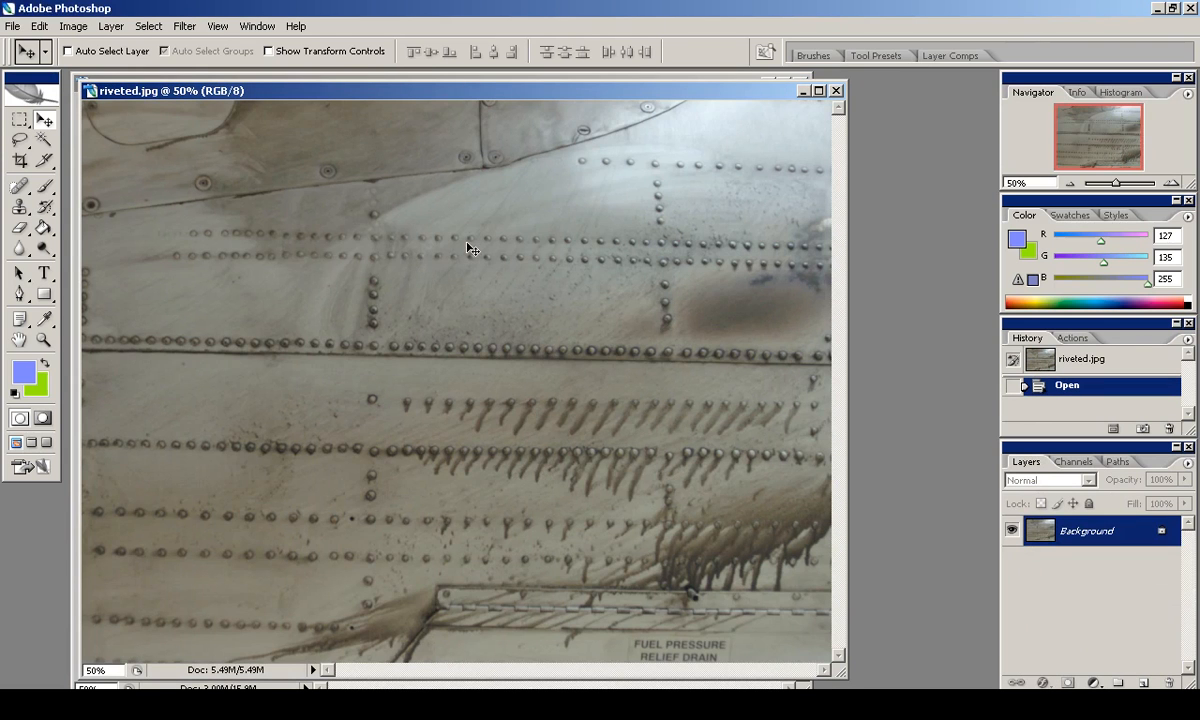
Copy a small square around a single rivet in riveted.jpg and paste it into sheetMetalCol.psd.
left_click(19, 119)
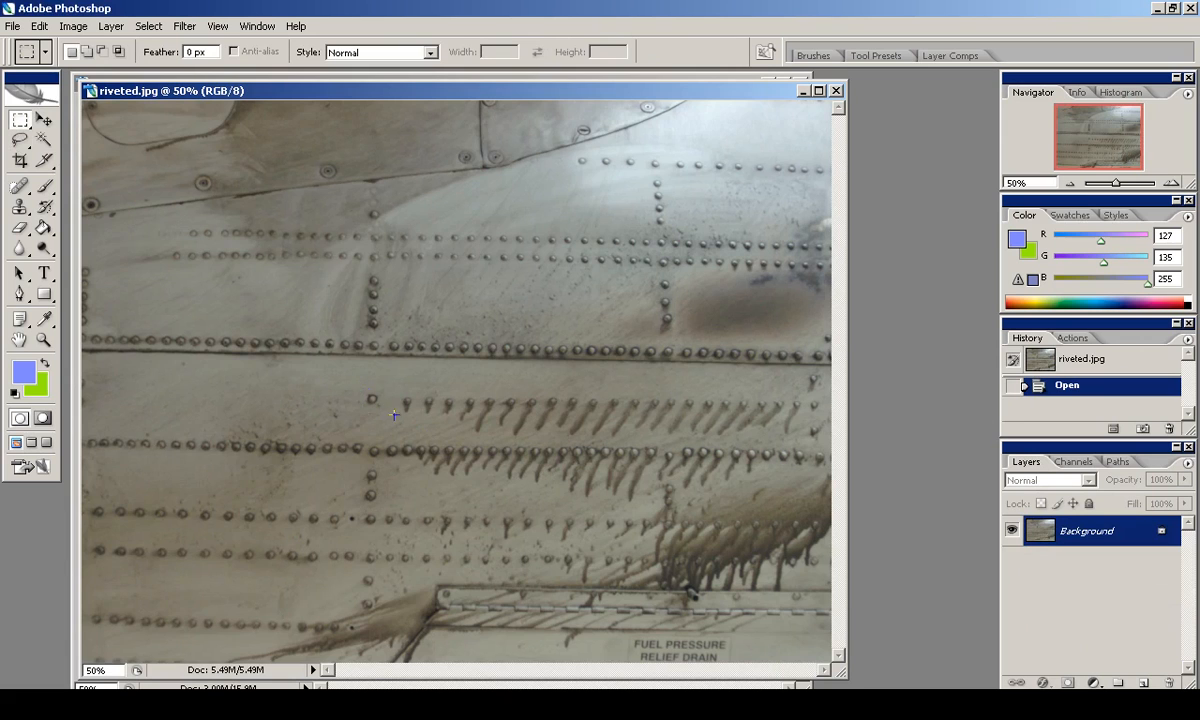
left_click_drag(384, 409, 370, 396)
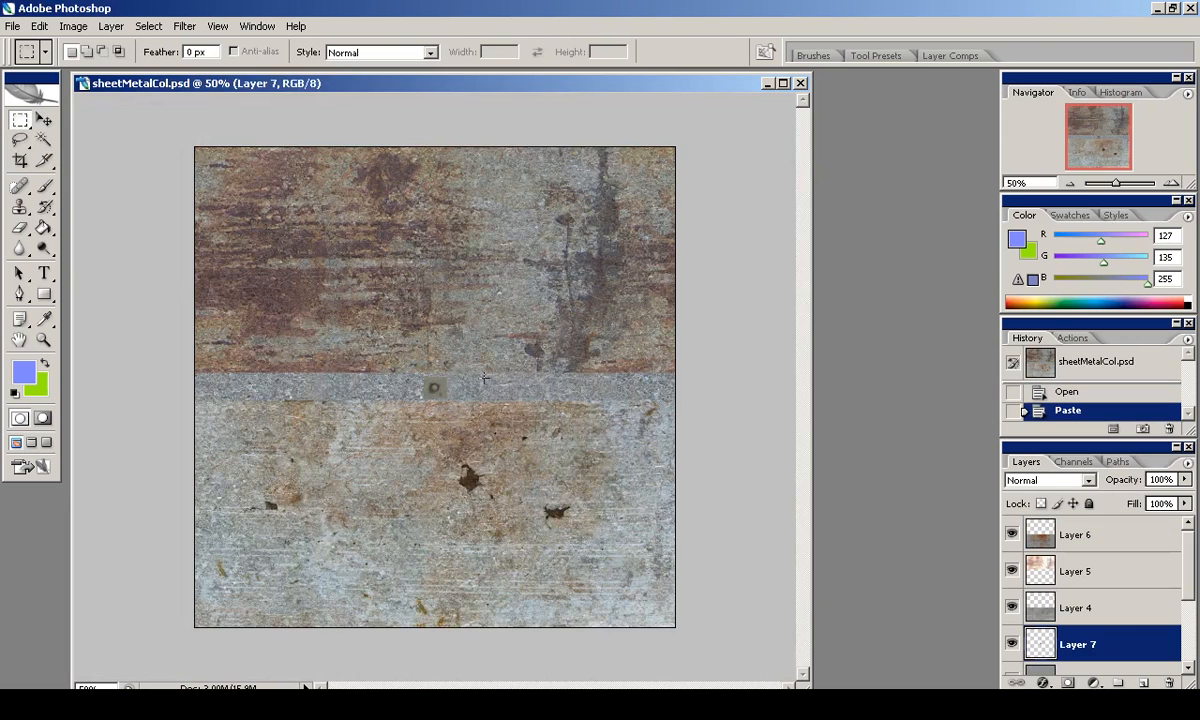
left_click(1174, 184)
Move the striped Layer 1 above the metal layers to the top of the layer stack.
scroll(1066, 649, "down", 3)
left_click_drag(1053, 588, 1053, 514)
scroll(1146, 611, "down", 5)
left_click(1160, 654)
left_click_drag(1160, 654, 1090, 560)
scroll(1100, 600, "down", 3)
Convert the Background into a regular layer, place it directly below Layer 1, and move the rivet layer to the top.
double_click(1110, 655)
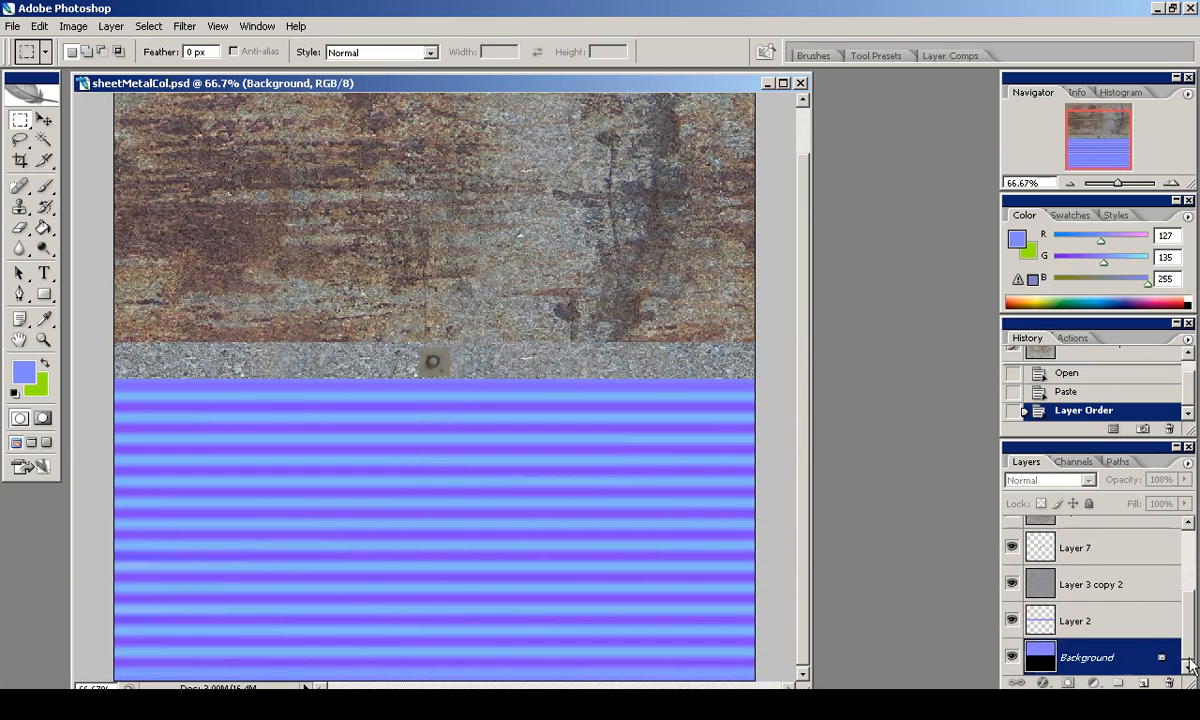
key("Return")
scroll(1112, 600, "up", 5)
left_click_drag(1113, 471, 1110, 520)
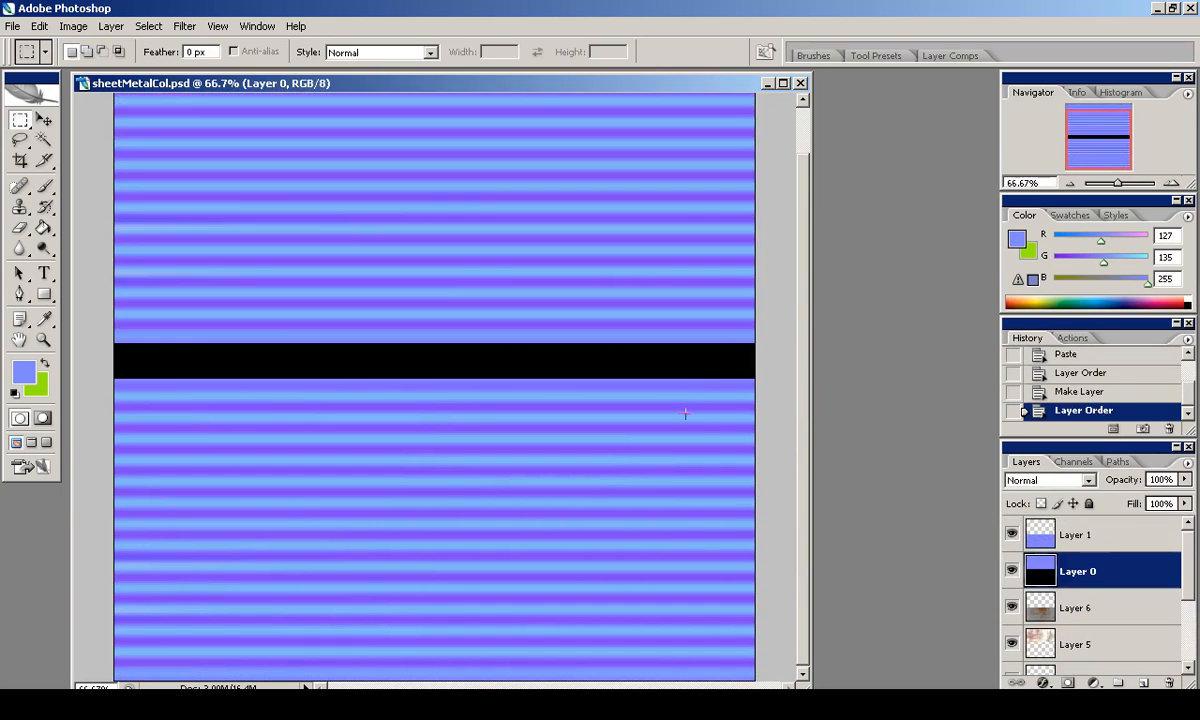
left_click_drag(1055, 457, 1062, 520)
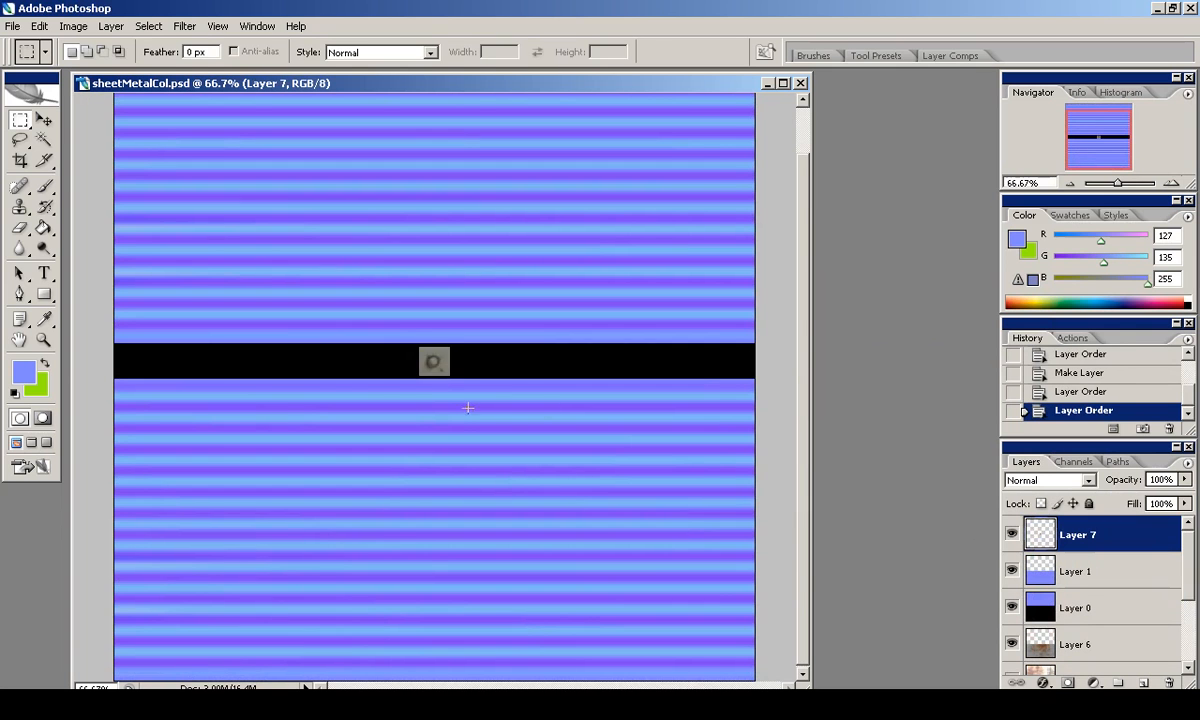
Move the pasted rivet onto the stripes just below the black band, near the texture's left side.
key("v")
left_click_drag(436, 361, 246, 417)
key("ctrl+plus")
key("ctrl+plus")
scroll(627, 294, "up", 5, "ctrl")
key("s")
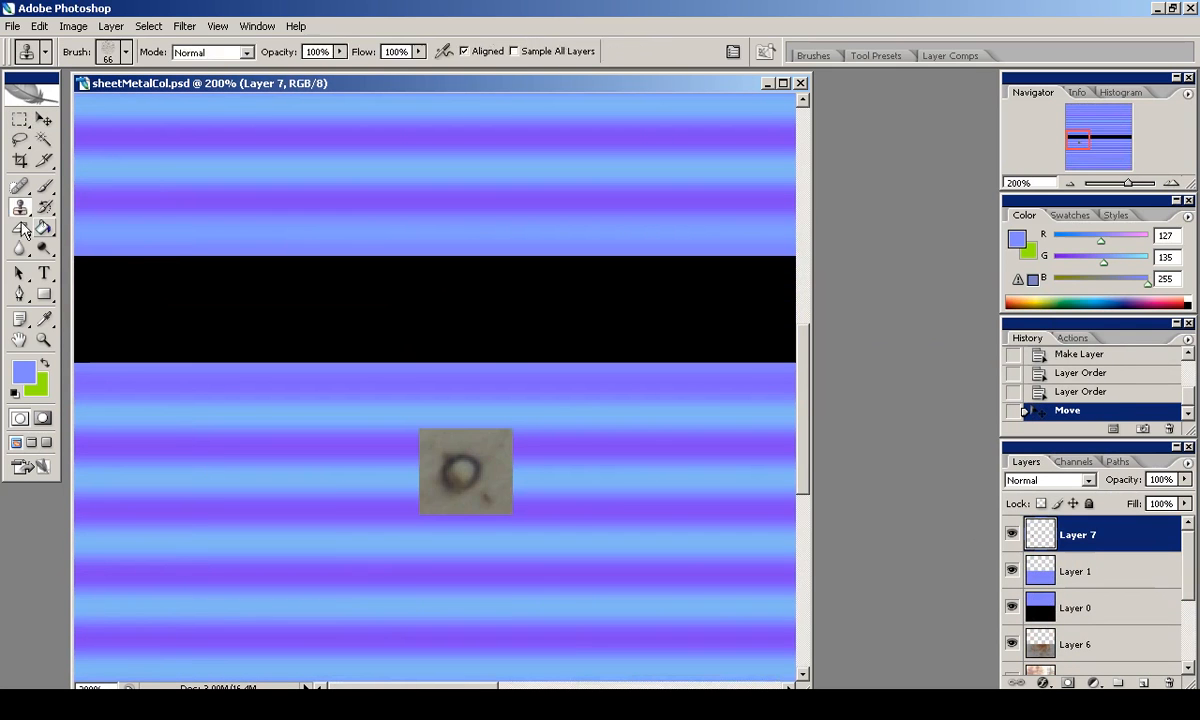
Erase the grey surroundings of the rivet with a soft brush, finishing its edge at 13 px.
key("e")
right_click(559, 488)
left_click(474, 410)
mouse_move(474, 410)
left_mouse_down()
mouse_move(501, 522)
mouse_move(421, 504)
mouse_move(415, 439)
left_mouse_up()
mouse_move(504, 475)
left_mouse_down()
mouse_move(461, 498)
mouse_move(426, 455)
mouse_move(443, 441)
mouse_move(477, 497)
left_mouse_up()
right_click(501, 467)
double_click(619, 548)
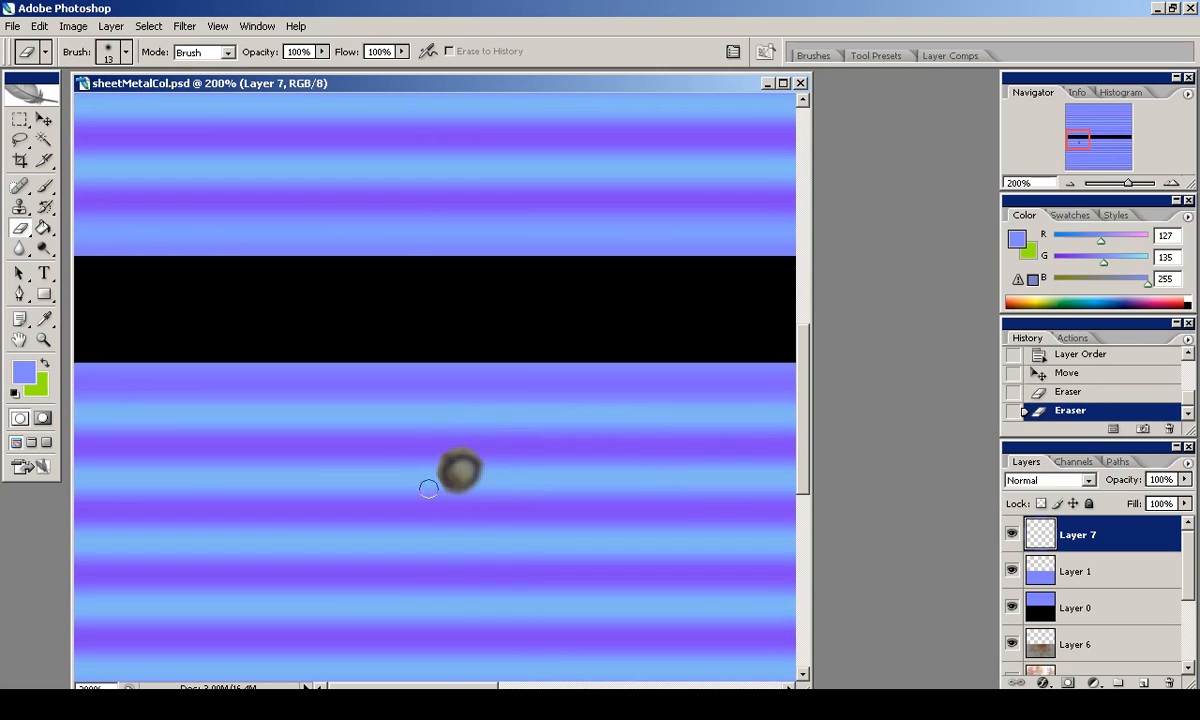
mouse_move(447, 442)
left_mouse_down()
mouse_move(495, 458)
mouse_move(447, 514)
mouse_move(434, 455)
mouse_move(487, 480)
mouse_move(418, 479)
mouse_move(489, 492)
left_mouse_up()
key("ctrl+z")
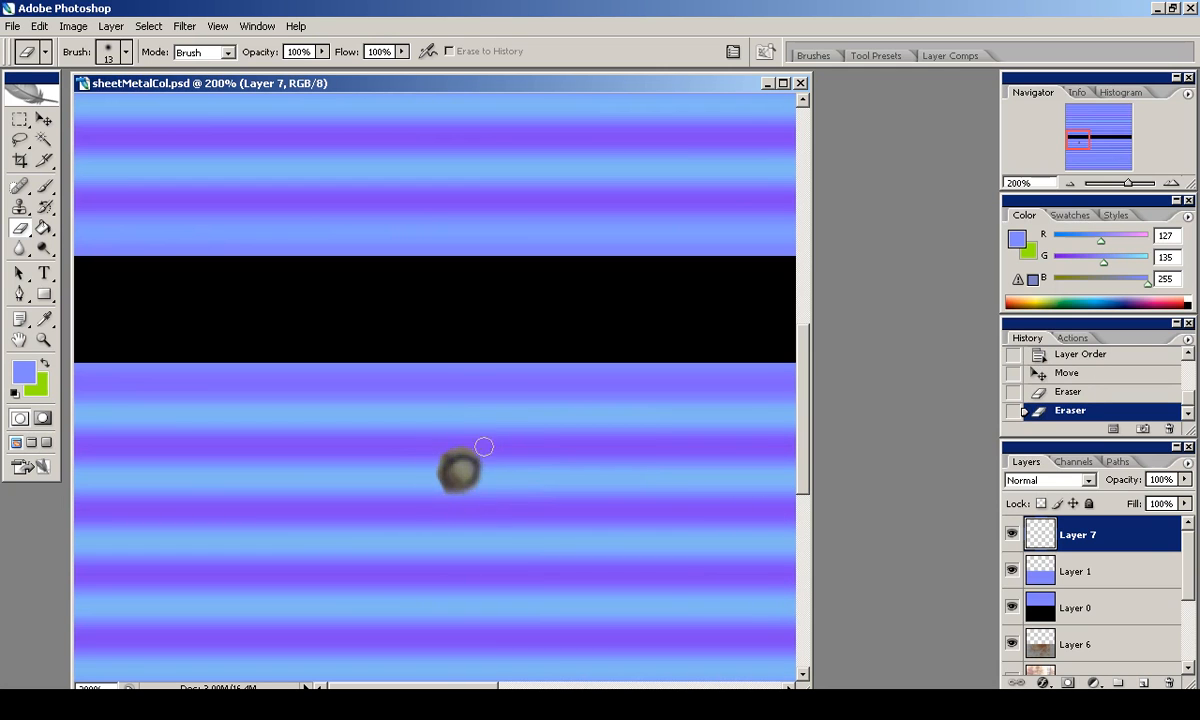
left_click(431, 483)
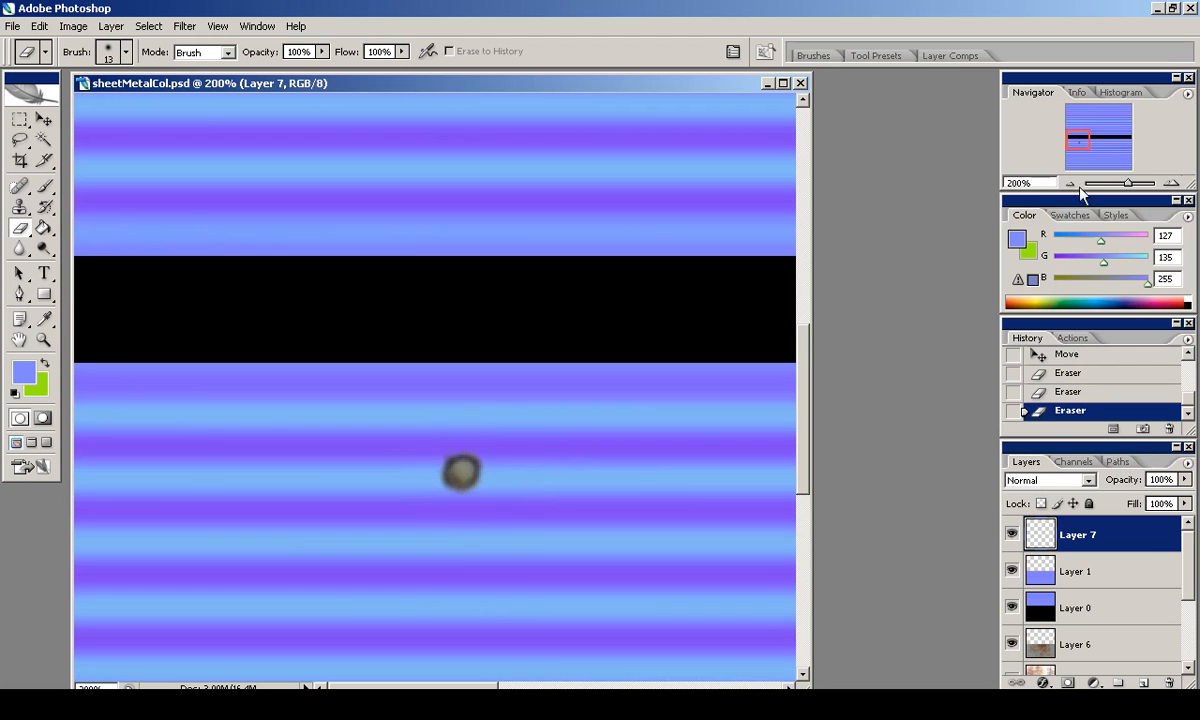
Scale the rivet down to 55.6% with Free Transform.
left_click(1069, 183)
left_click(1069, 183)
key("ctrl+t")
left_click_drag(235, 408, 238, 413, "shift")
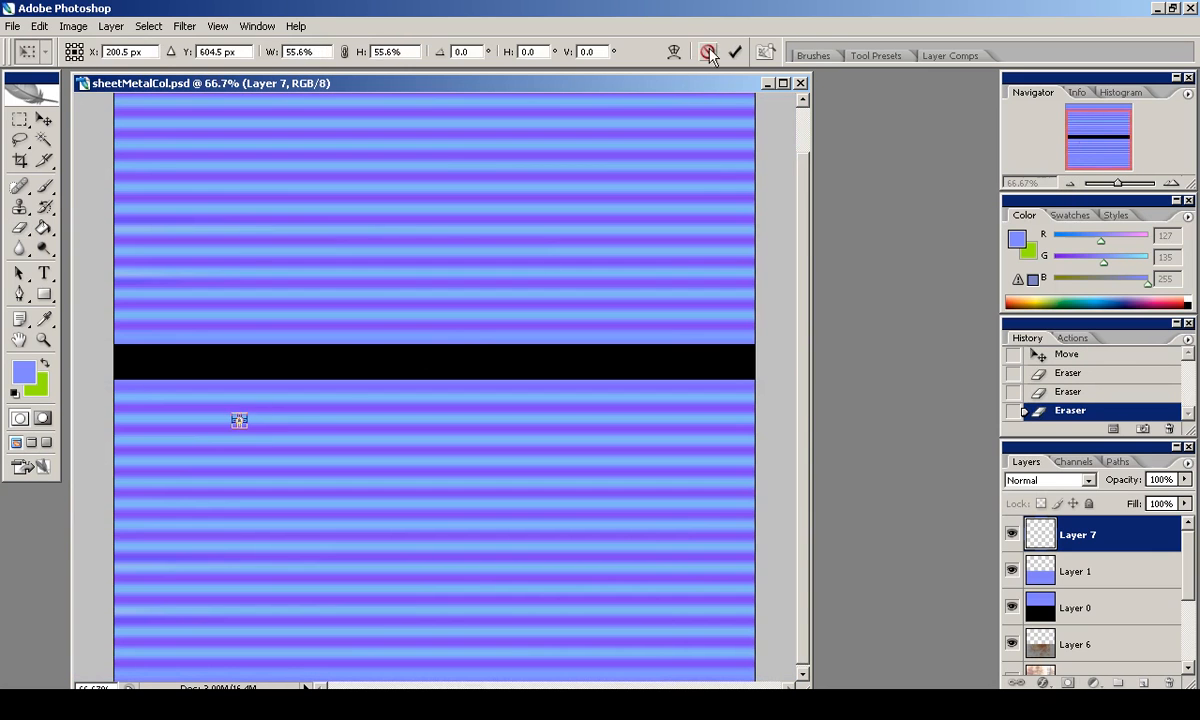
left_click(690, 48)
Position the rivet on the first purple stripe below the black band, close to the texture's left edge.
key("ctrl+plus")
key("v")
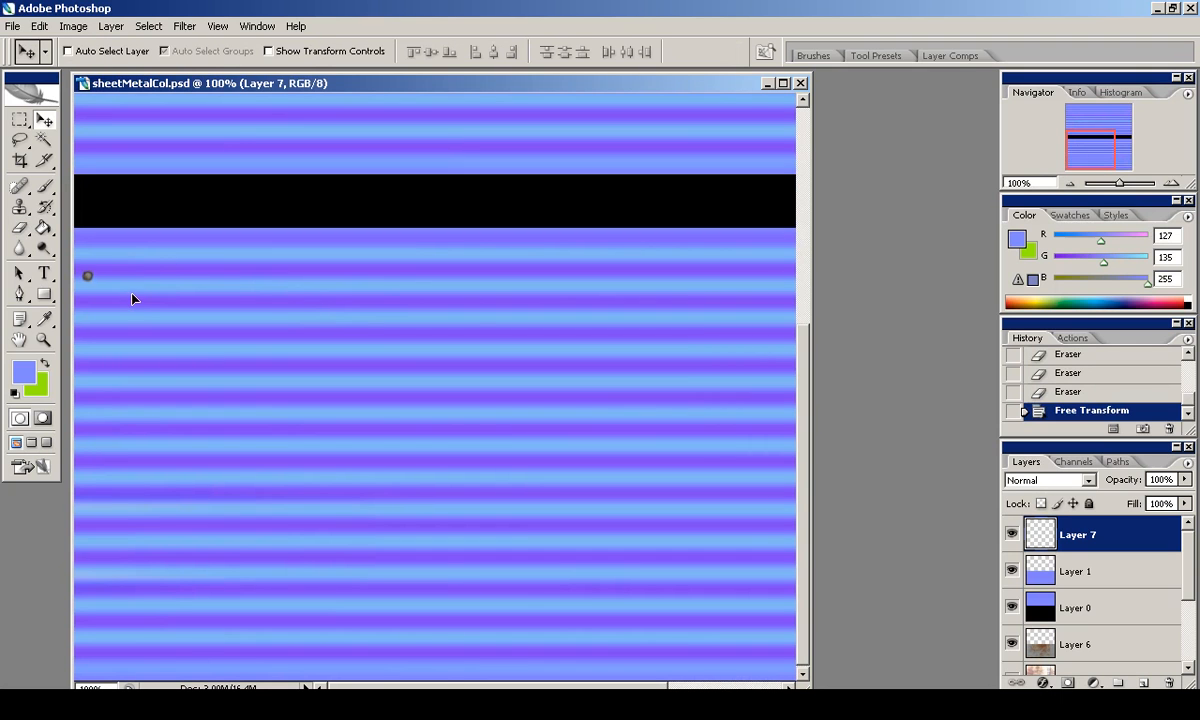
left_click_drag(132, 294, 132, 294)
left_click_drag(1098, 126, 1088, 104)
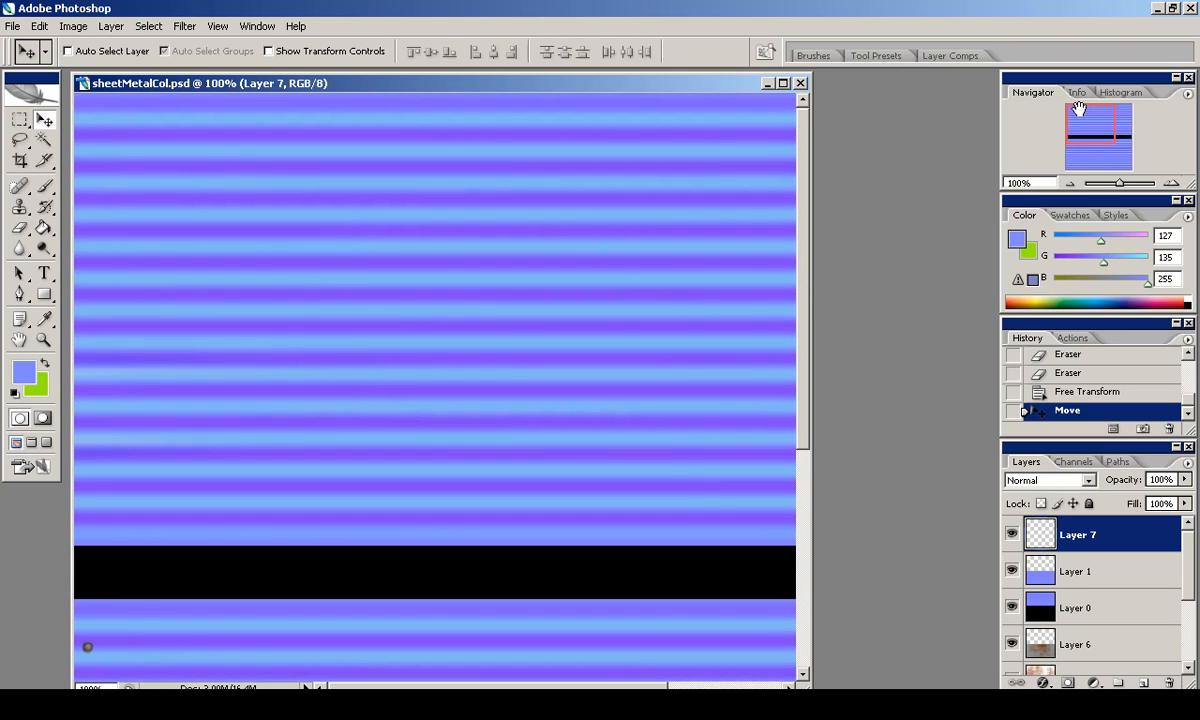
scroll(84, 605, "down", 3)
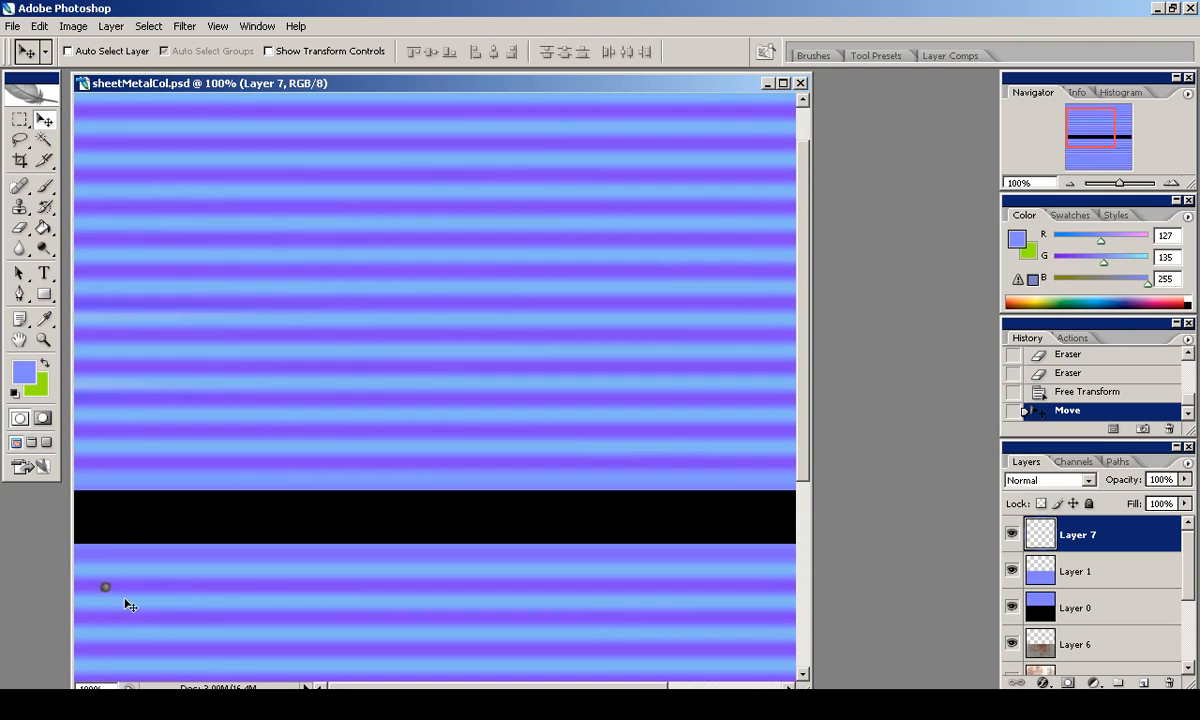
Hide the striped guide layers, Layer 1 and Layer 0, to reveal the metal colour texture.
scroll(127, 604, "down", 5)
left_click(1012, 571)
left_click(1012, 606)
left_click(1012, 606)
left_click(1012, 571)
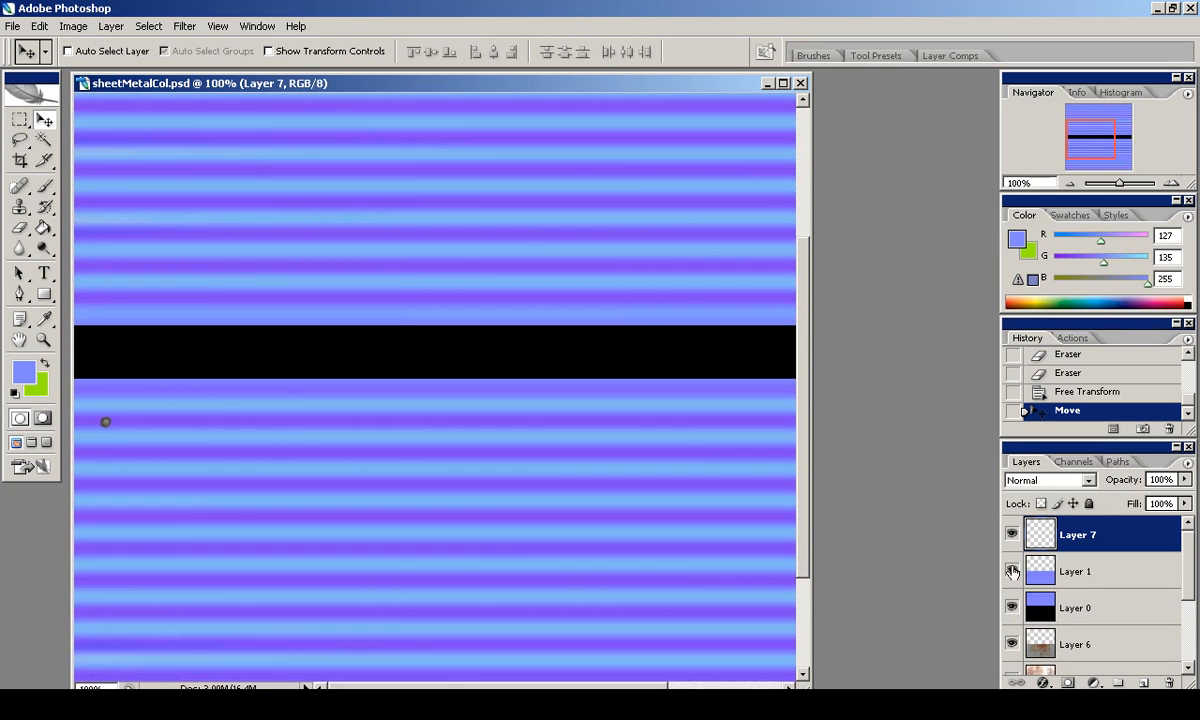
left_click(1011, 571)
left_click(1012, 607)
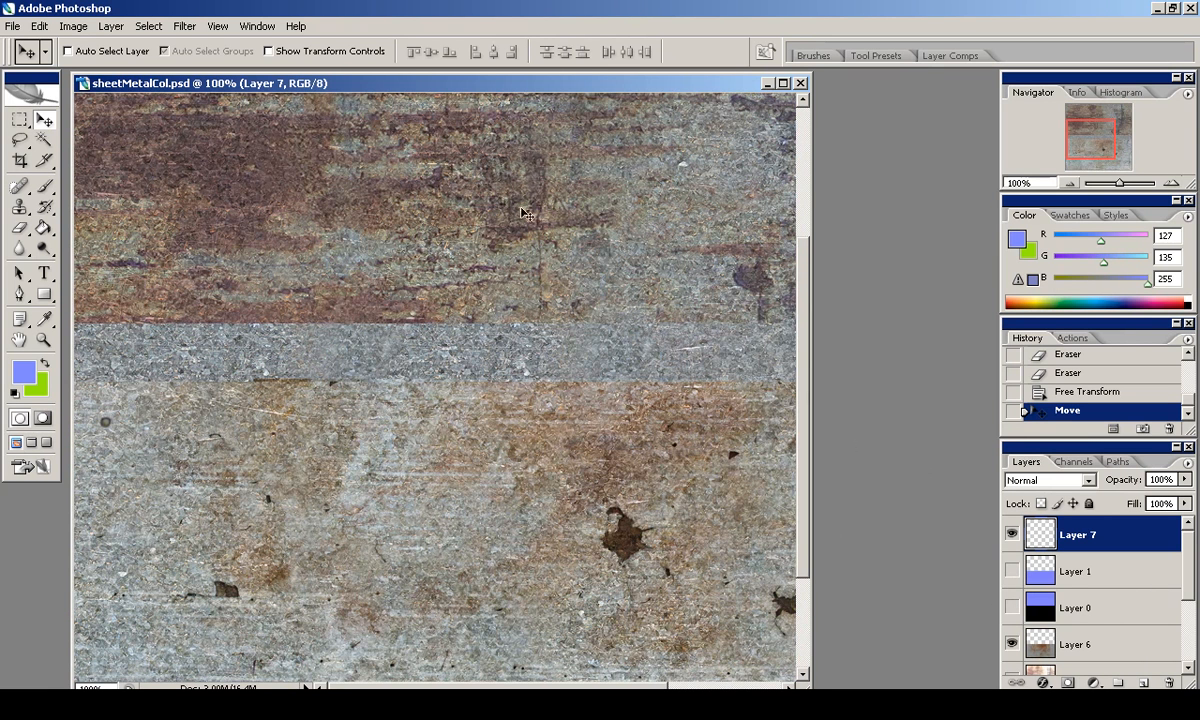
Scale the rivet down slightly further with Free Transform, keeping its proportions.
double_click(1171, 183)
left_click(1075, 141)
key("ctrl+t")
left_click_drag(189, 389, 179, 399, "shift")
left_click(733, 52)
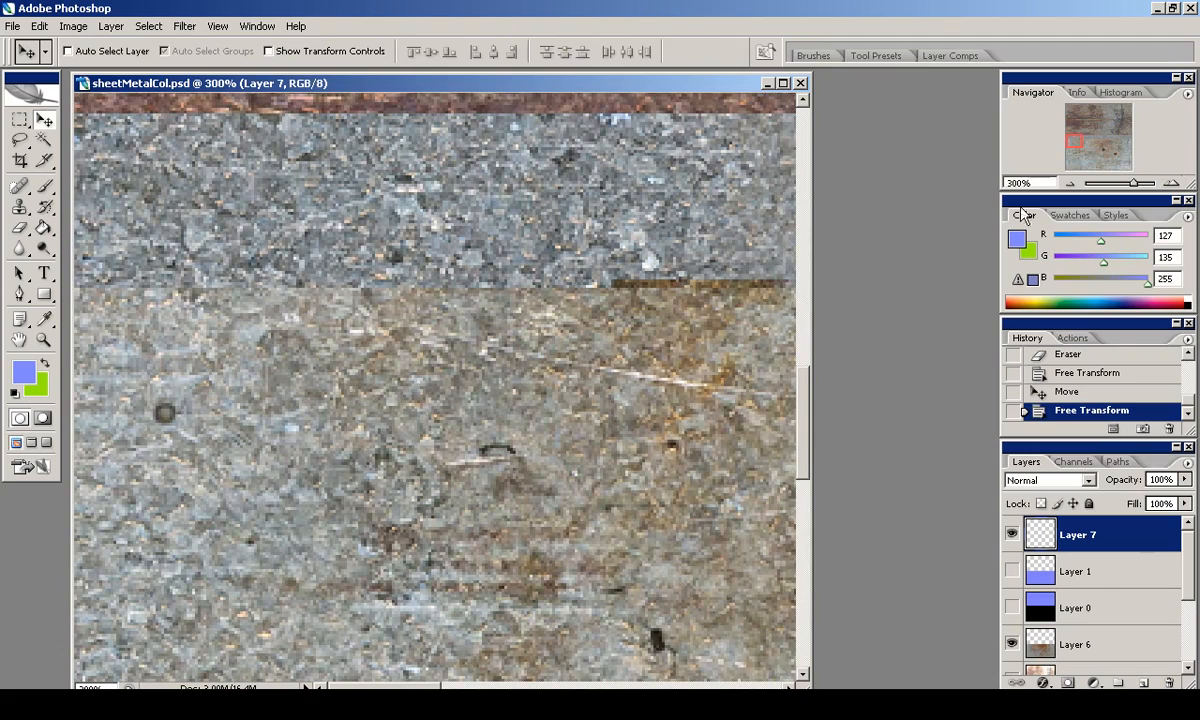
left_click(1070, 184)
left_click(1070, 184)
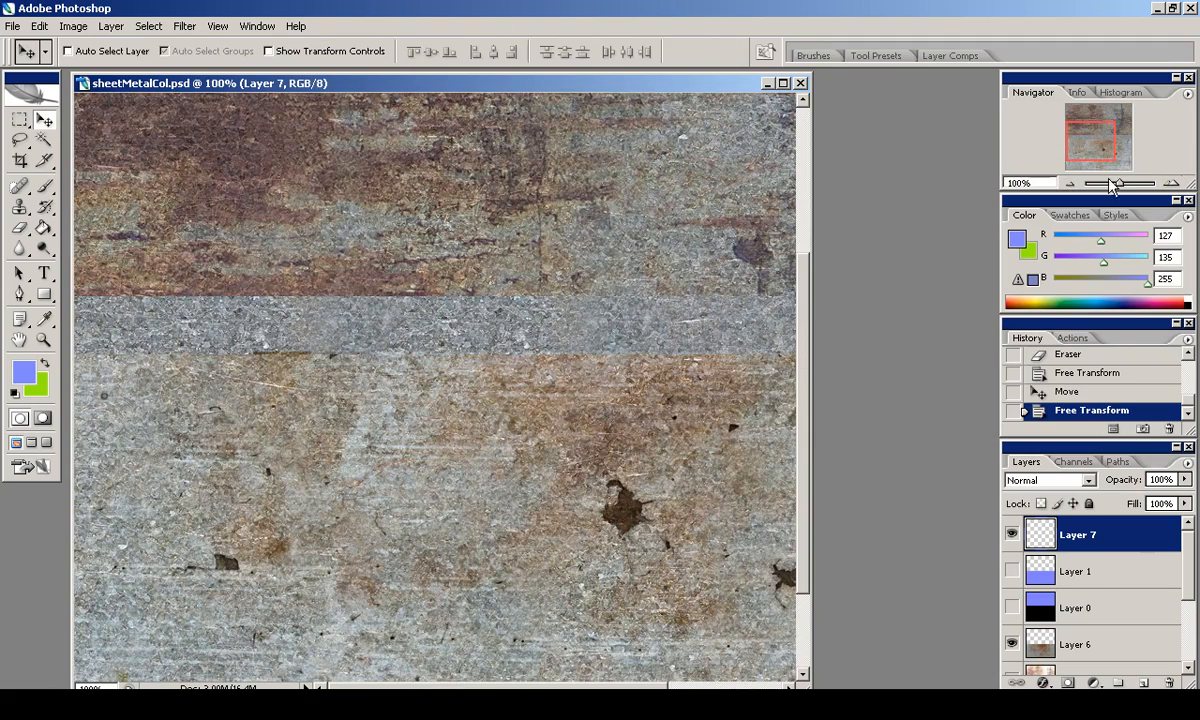
Show the striped guide layers, duplicate the rivet layer and place the copy on a purple stripe farther down the left edge.
left_click(1012, 607)
left_click(1012, 607)
left_click(1012, 607)
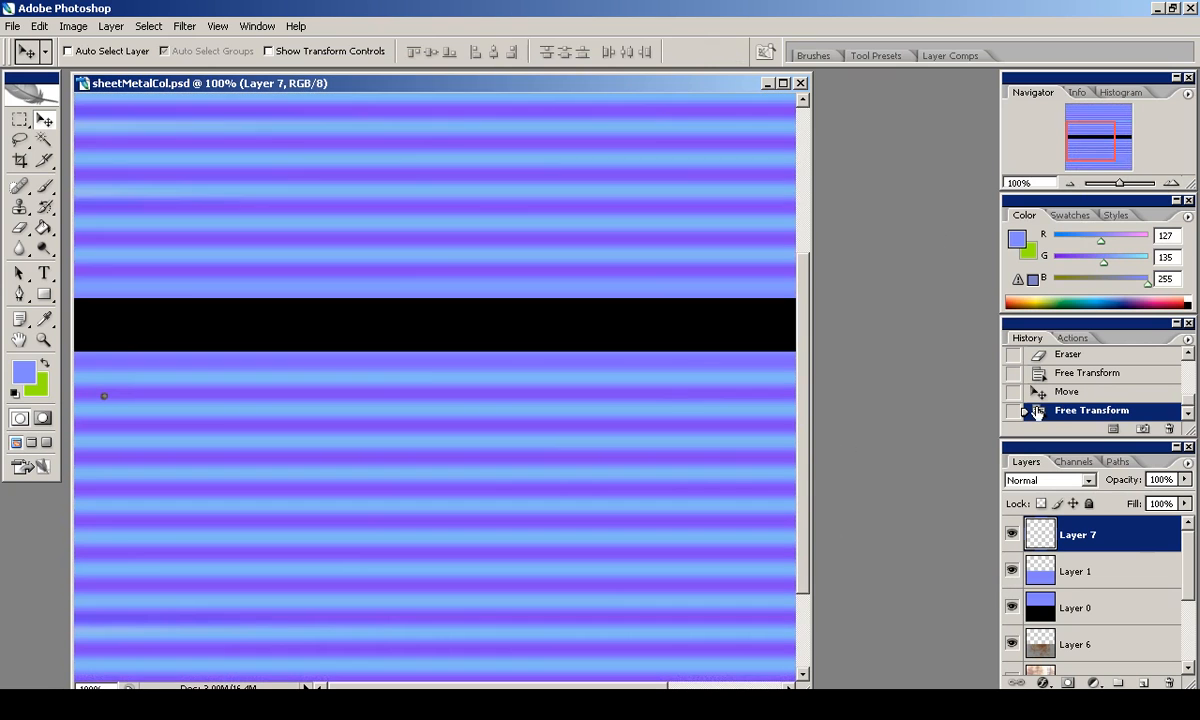
left_click_drag(1092, 134, 1092, 143)
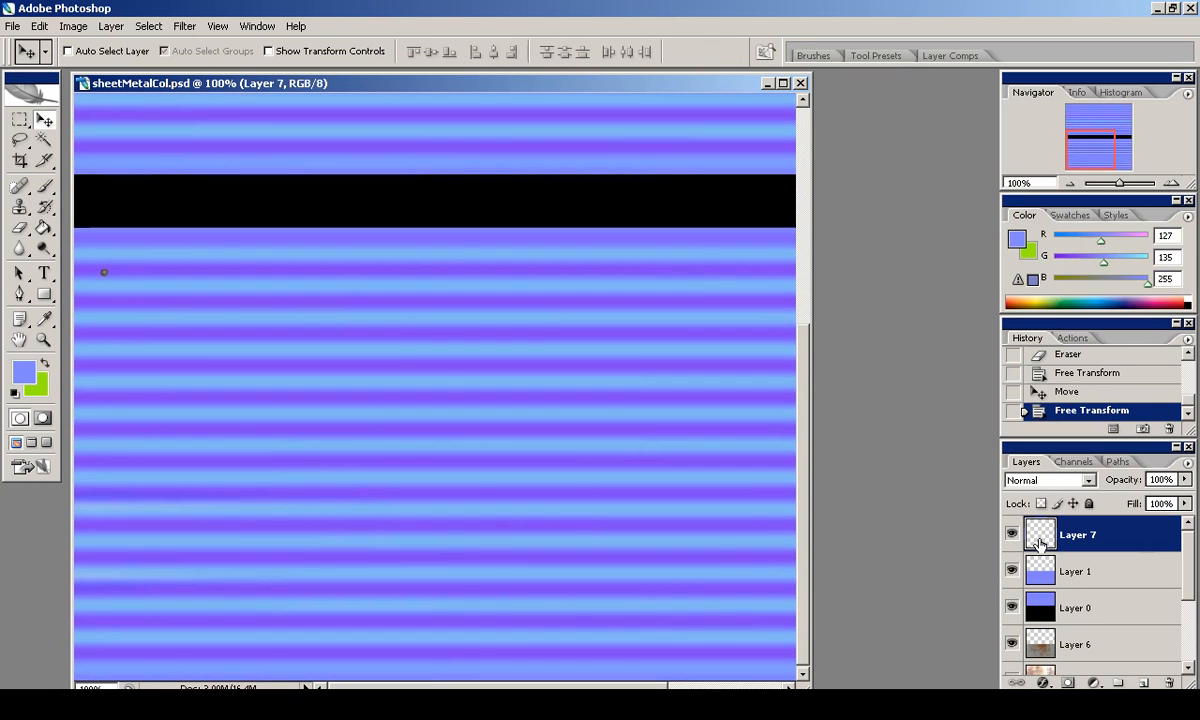
key("ctrl+j")
left_click_drag(205, 456, 204, 500)
key("ctrl+j")
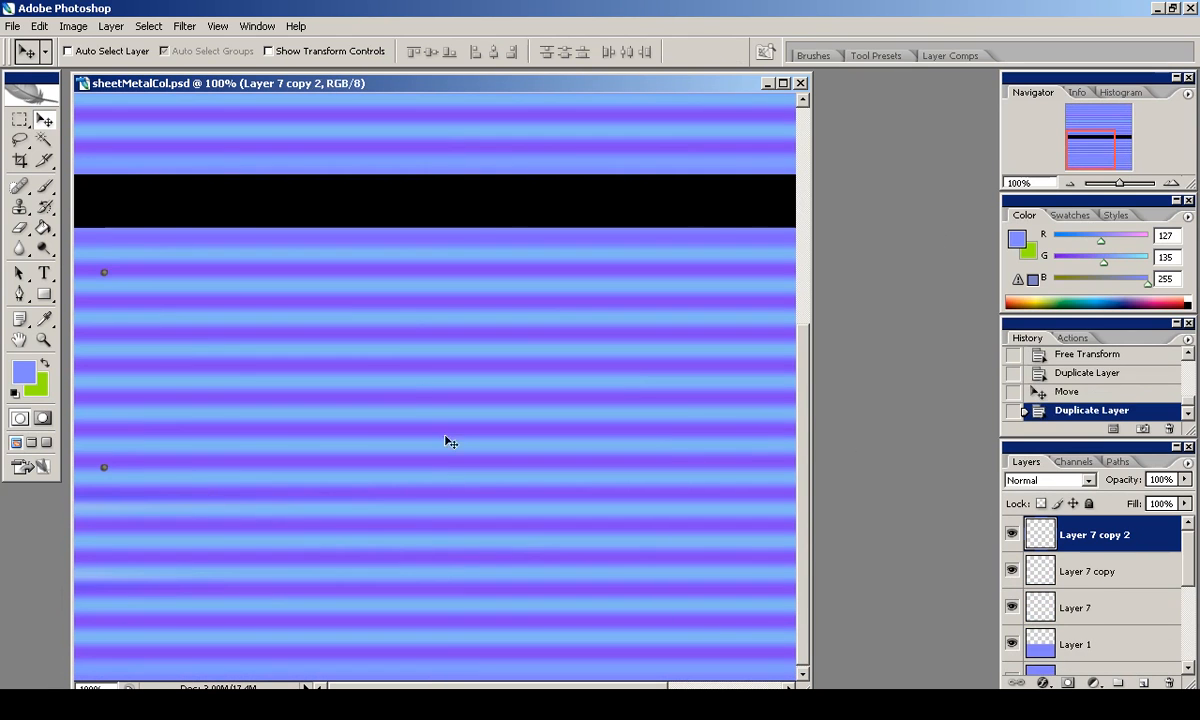
Place another rivet copy on a purple stripe near the texture's lower edge and offset the lower rivets slightly sideways.
left_click_drag(420, 541, 427, 547)
left_click(105, 469, "ctrl")
left_click_drag(370, 505, 386, 505)
key("ctrl+z")
left_click(104, 467, "ctrl")
left_click_drag(292, 443, 307, 443)
Merge the three rivets into one layer and duplicate it as a second column near the middle of the texture.
left_click(1056, 544)
key("ctrl+e")
key("ctrl+e")
left_click_drag(1056, 544, 1144, 682)
left_click_drag(210, 468, 641, 468)
left_click(1066, 183)
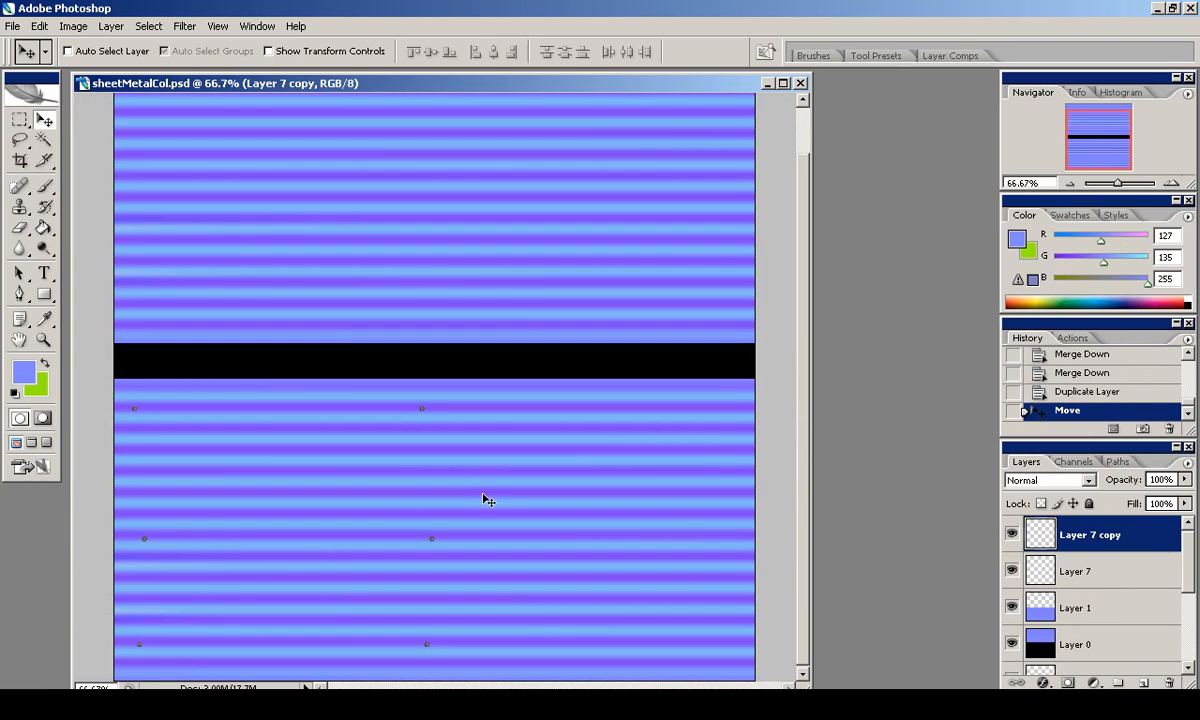
Offset individual rivets in the second column sideways to break up its match with the first column.
left_click(19, 122)
left_click_drag(379, 503, 482, 572)
left_click_drag(448, 543, 431, 543, "ctrl")
left_click_drag(421, 394, 452, 433)
key("ctrl+d")
Try a third rivet column toward the texture's right edge and delete the duplicate layer.
key("ctrl+j")
left_click_drag(660, 487, 956, 487, "ctrl")
left_click_drag(564, 325, 747, 549)
left_click_drag(746, 549, 765, 548, "ctrl")
key("ctrl+d")
left_click_drag(685, 352, 783, 663)
key("Delete")
key("ctrl+d")
key("Delete")
Shift the second rivet column slightly left and hide the striped guide layers, Layer 1 and Layer 0.
key("v")
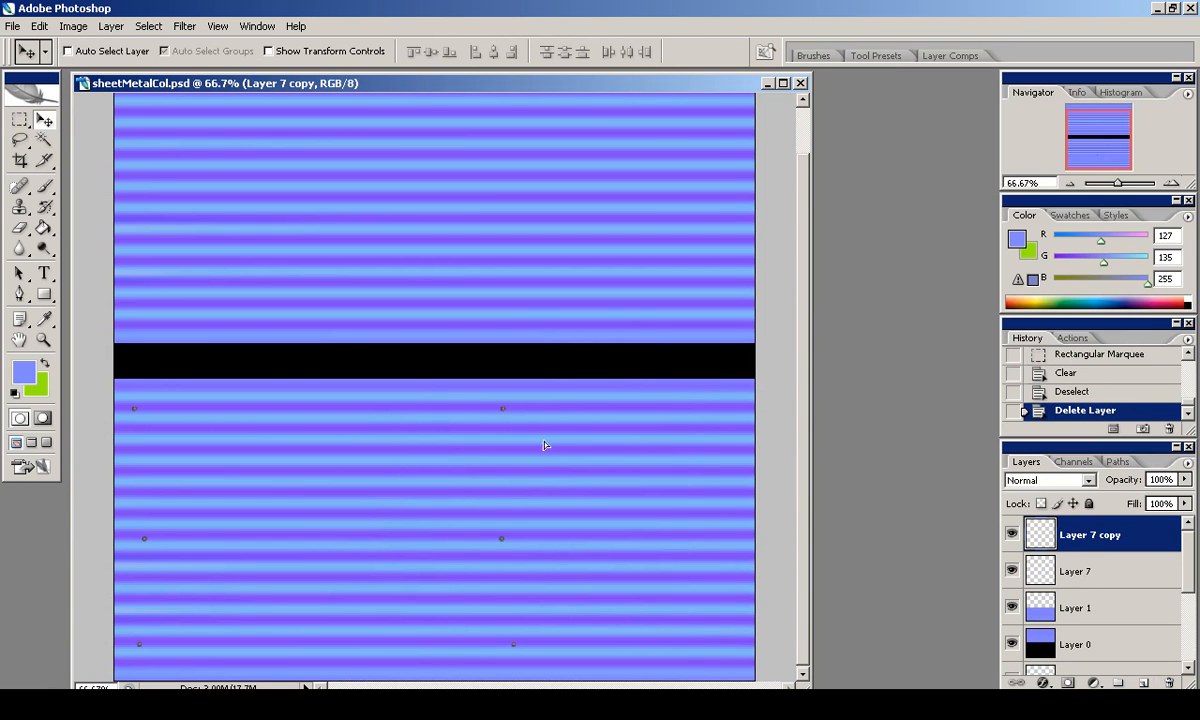
left_click_drag(540, 446, 506, 450)
left_click(1011, 607)
left_click(1011, 644)
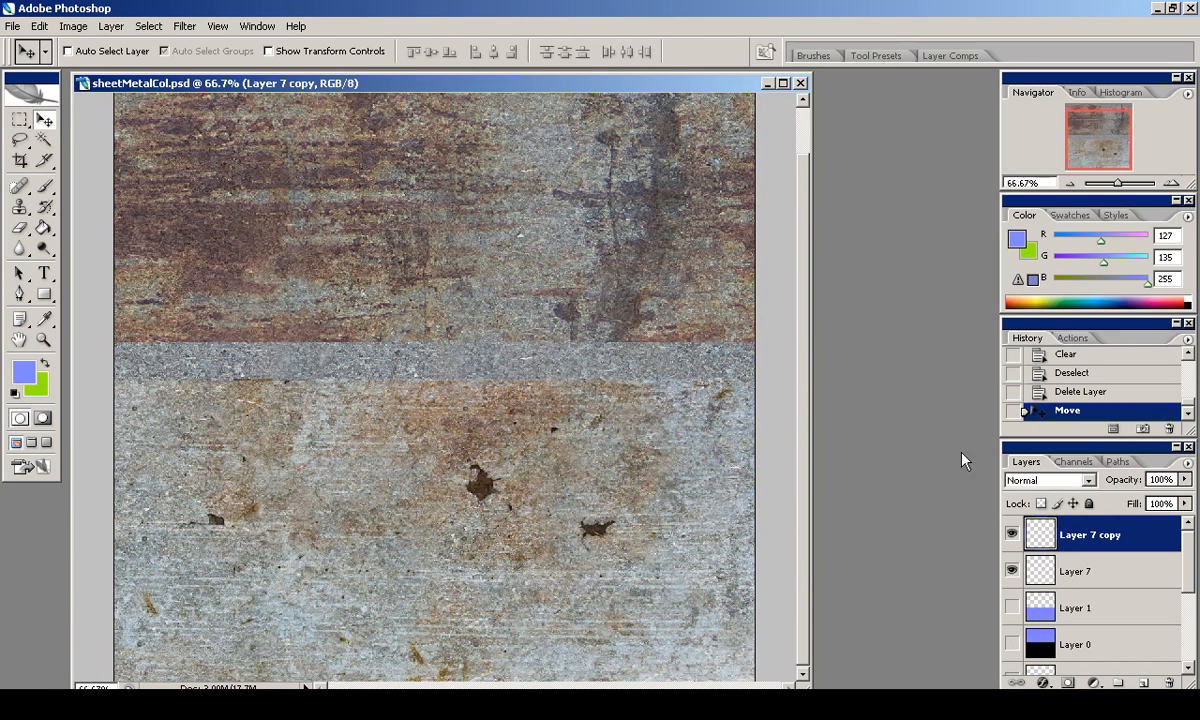
Merge the second rivet column into Layer 7 and lighten the rivets' midtones with Levels.
key("ctrl+plus")
left_click_drag(1103, 121, 1096, 147)
key("ctrl+e")
left_click(75, 27)
mouse_move(98, 70)
left_click(265, 70)
left_click_drag(826, 456, 857, 459)
left_click_drag(968, 459, 994, 459)
left_click_drag(857, 458, 825, 459)
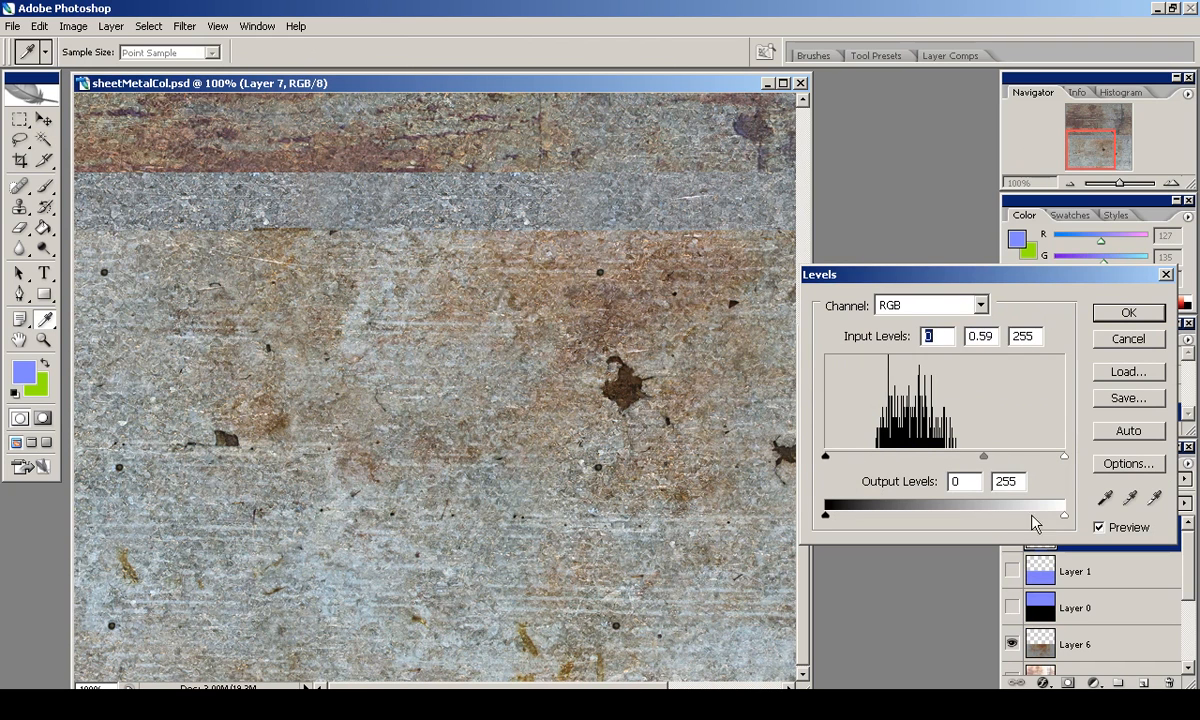
left_click_drag(981, 457, 935, 457)
left_click(1128, 312)
Add a drop shadow to Layer 7 with 0 px distance, 20% spread and 7 px size.
left_click(1069, 184)
left_click(1068, 185)
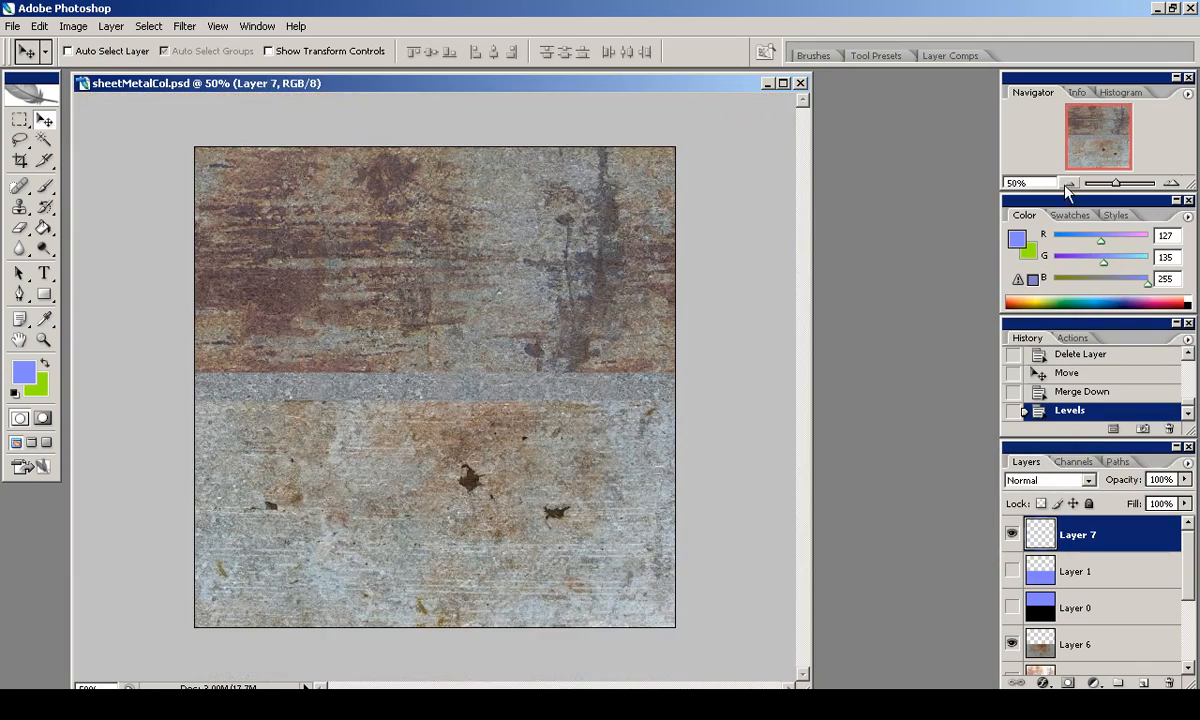
left_click(1172, 184)
left_click(1172, 184)
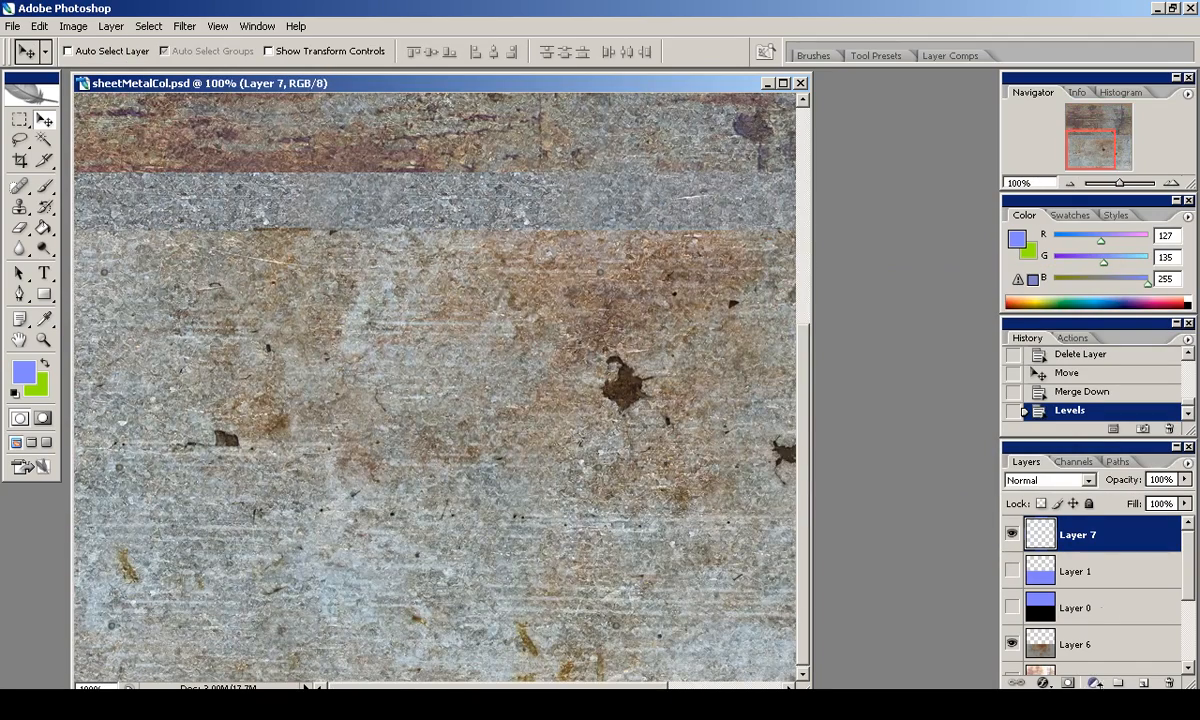
left_click(1043, 683)
left_click(1082, 523)
left_click_drag(871, 480, 869, 517)
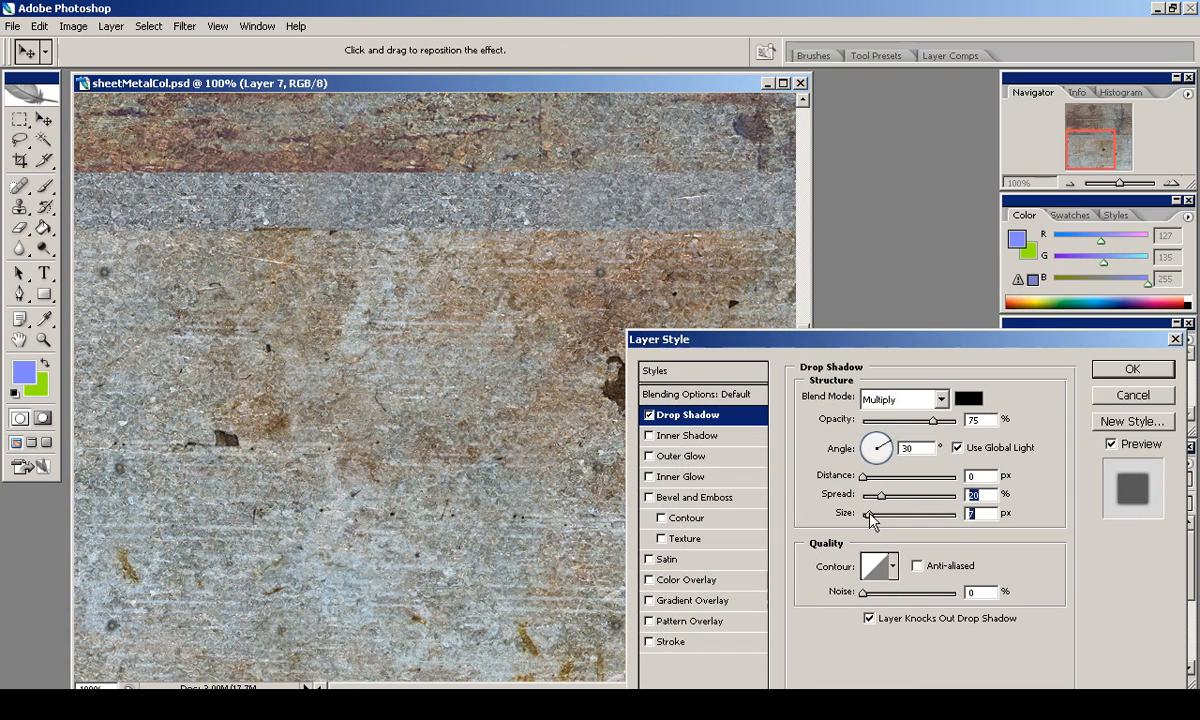
Try Color Burn for the shadow and switch it back to Multiply with 55% opacity, 15% spread and 13 px size.
left_click(902, 404)
left_click(900, 85)
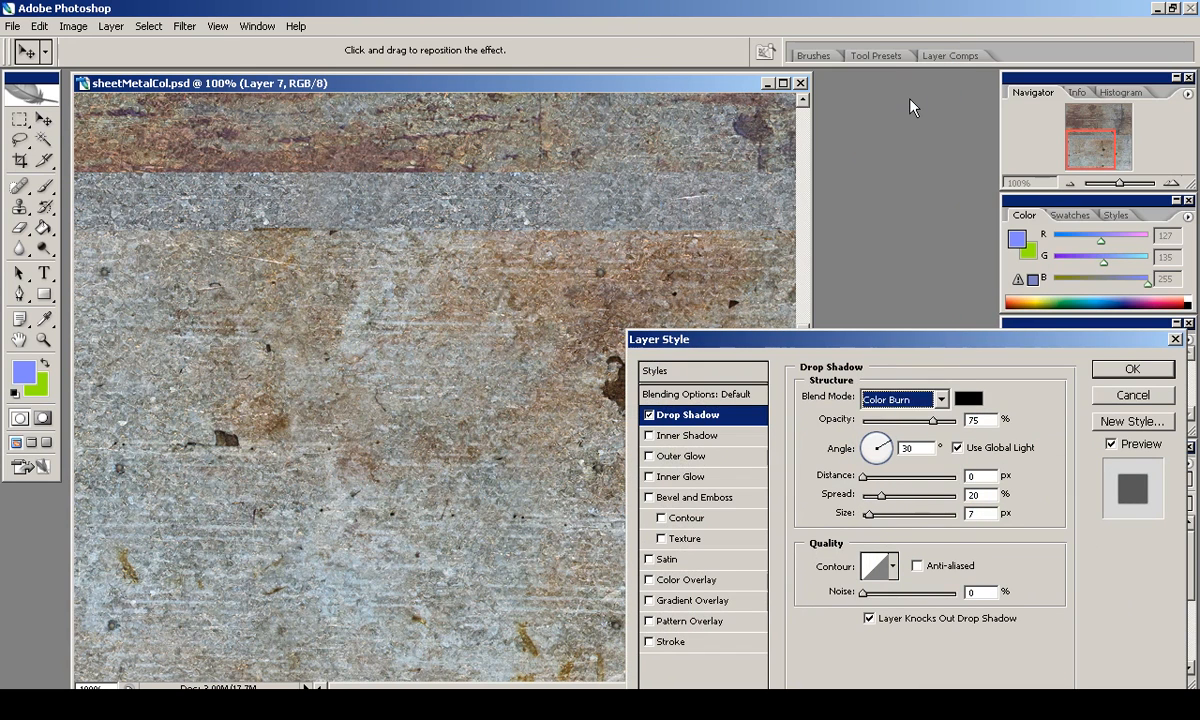
left_click_drag(869, 515, 877, 499)
mouse_move(933, 422)
left_mouse_down()
mouse_move(860, 423)
mouse_move(913, 428)
left_mouse_up()
left_click(905, 399)
left_click(898, 72)
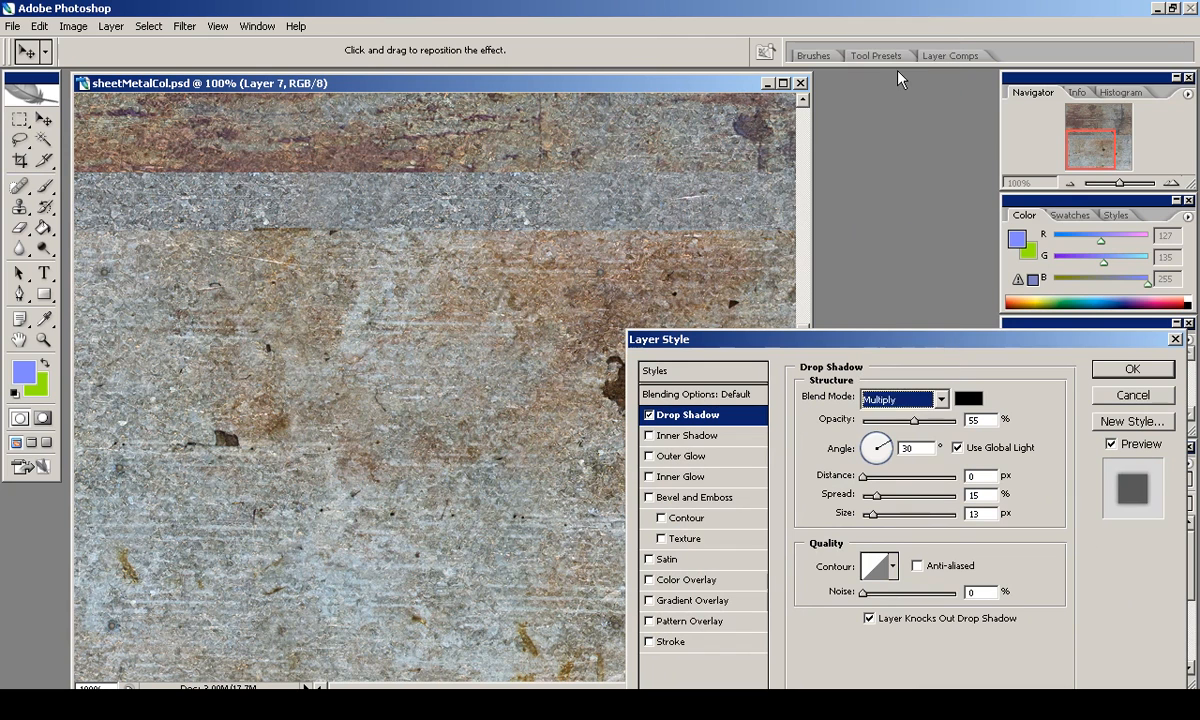
Change the drop shadow to an orange colour in Screen mode with 23% spread.
key("Down")
key("Down")
key("Down")
key("Down")
key("Down")
left_click(969, 399)
left_click(631, 391)
left_click(605, 172)
left_click(800, 160)
left_click_drag(875, 494, 884, 495)
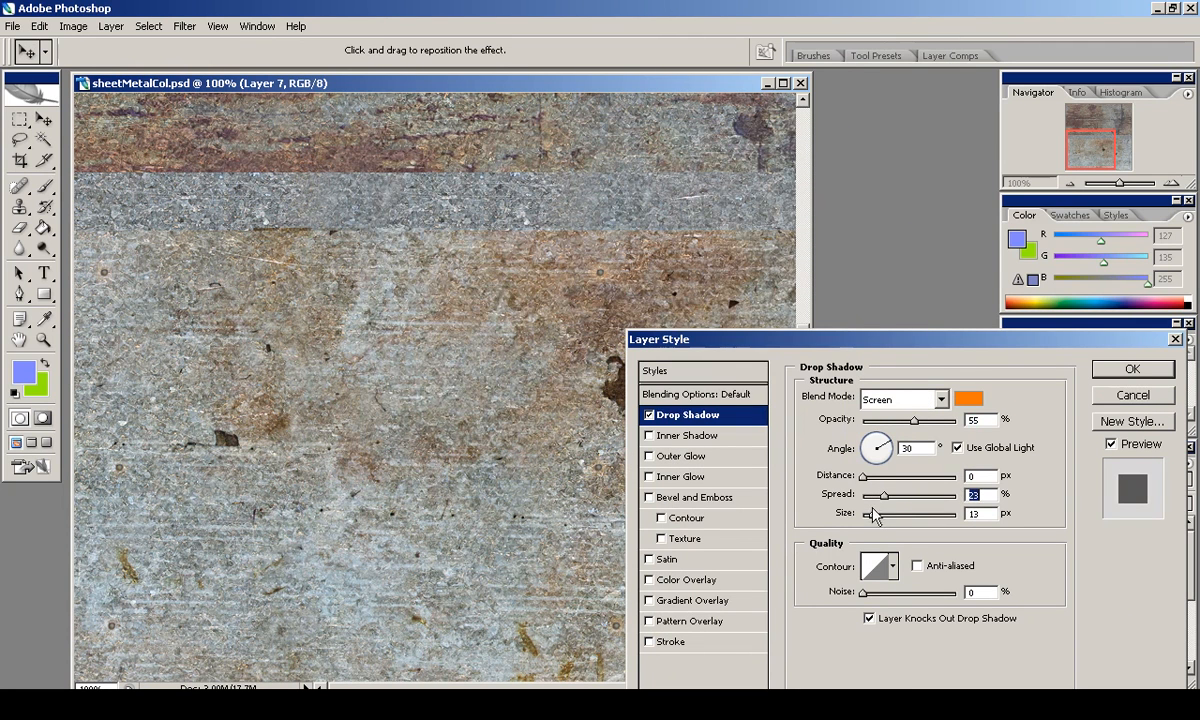
Raise the shadow's opacity to 100% and make it dark brown with Color Burn blending.
left_click_drag(940, 428, 962, 422)
left_click(940, 399)
left_click(884, 88)
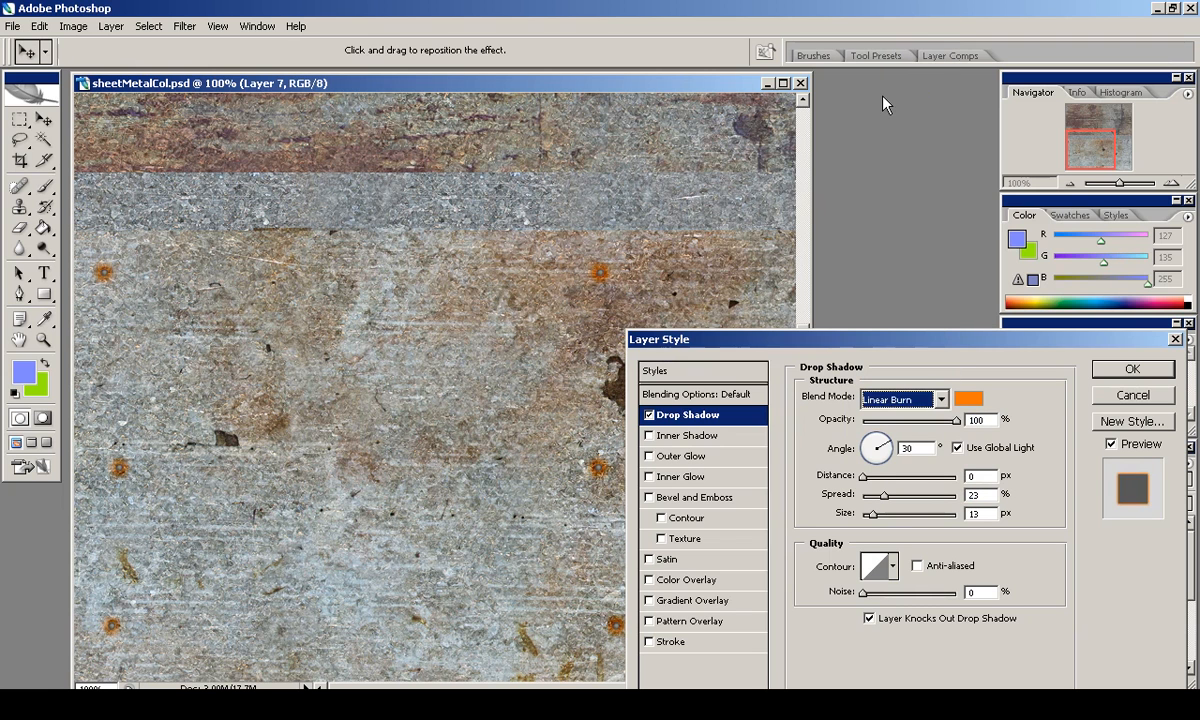
left_click(968, 398)
left_click(600, 320)
left_click(775, 158)
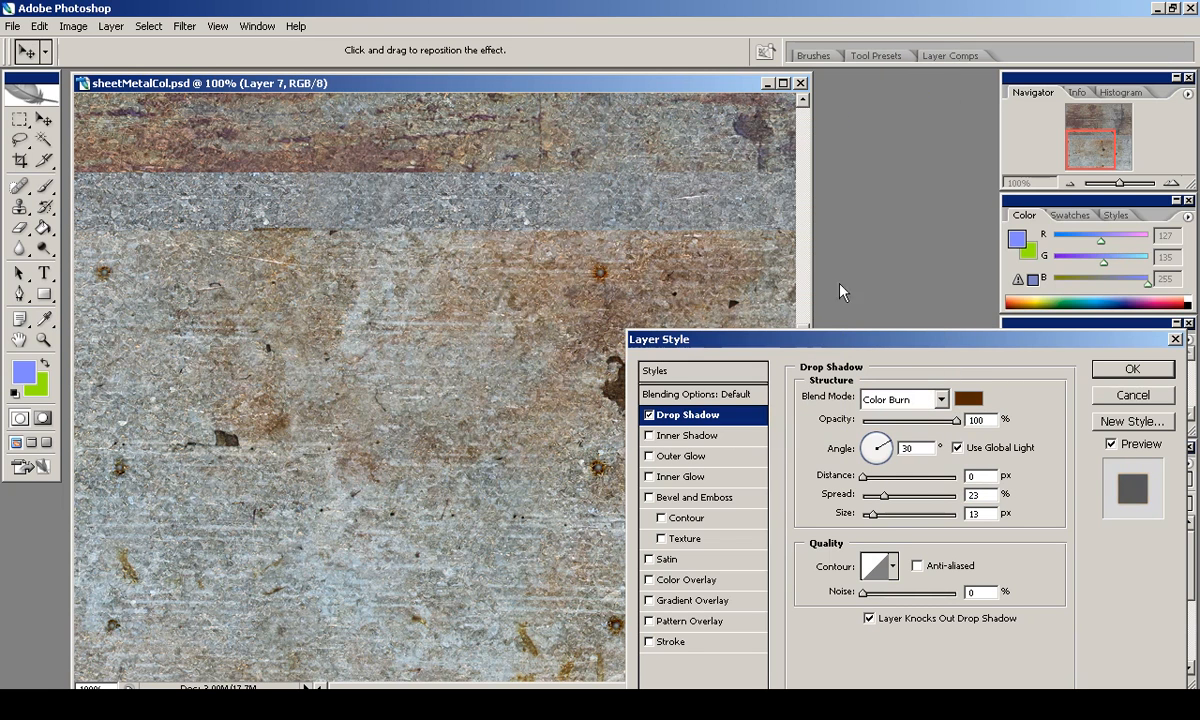
Turn off global light, set the shadow to 95° angle, 2 px distance and 15% spread, and apply 83% fill opacity to the layer.
left_click_drag(873, 515, 873, 517)
left_click(960, 447)
left_click_drag(878, 441, 869, 520)
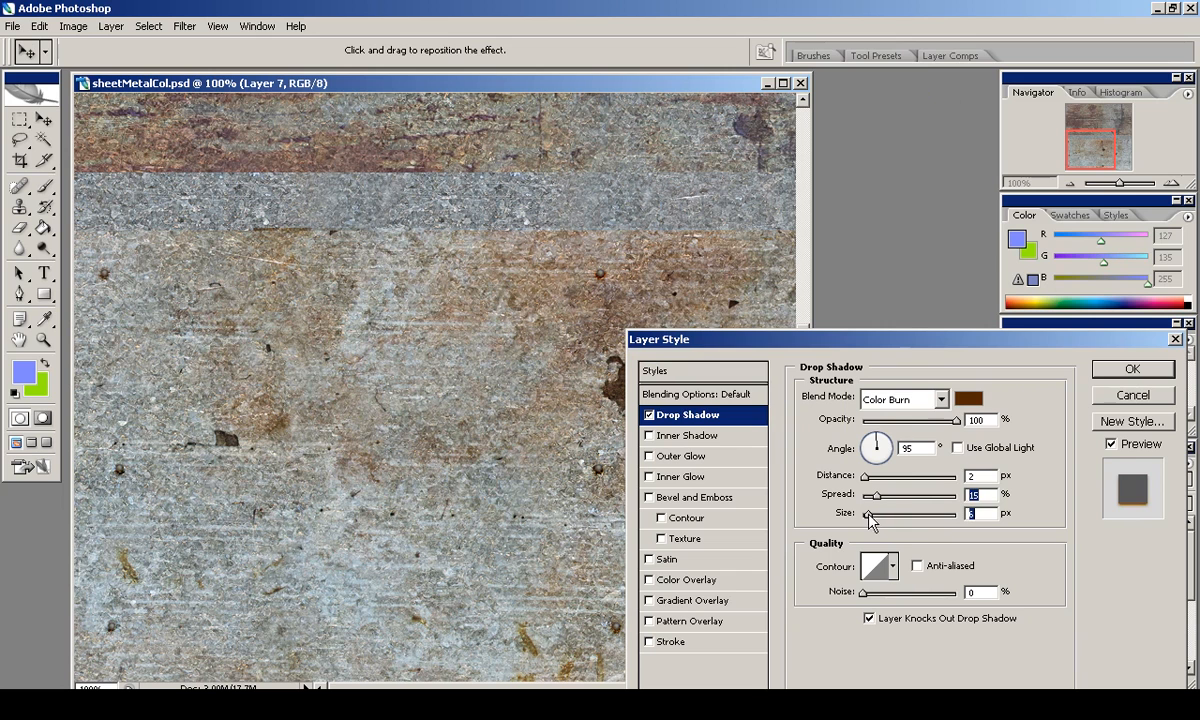
left_click(697, 394)
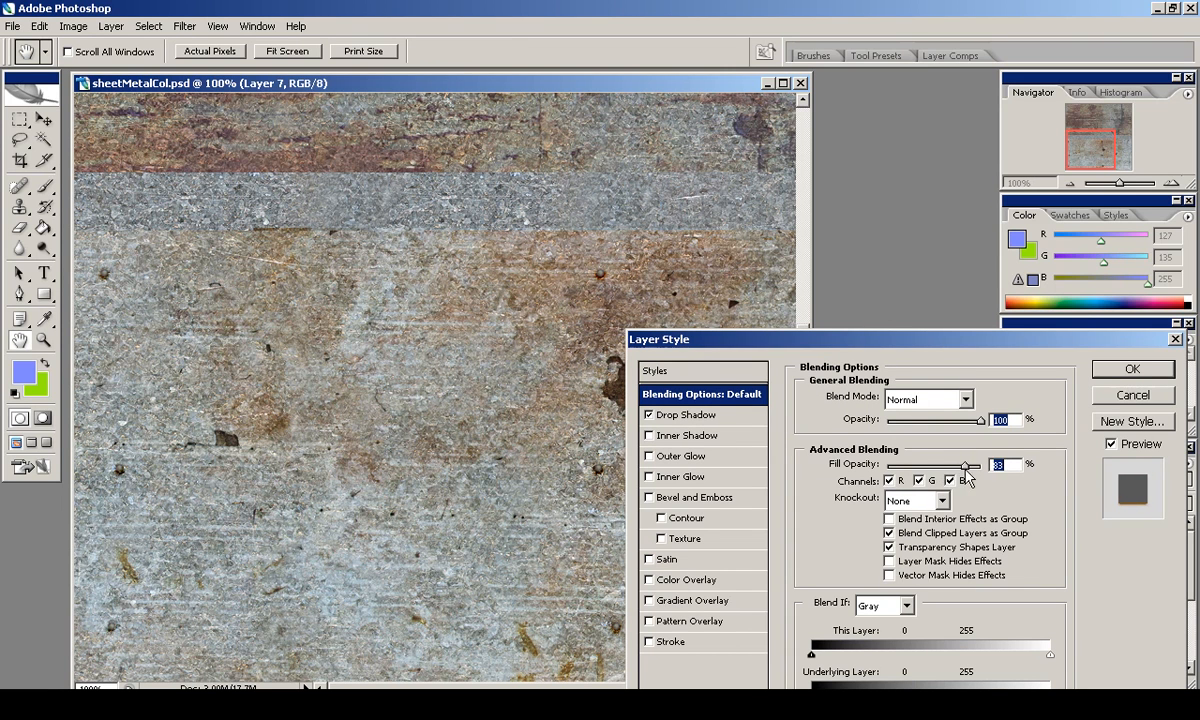
left_click_drag(966, 470, 966, 470)
key("Return")
Desaturate and slightly darken the rivets on Layer 7 with Hue/Saturation.
left_click(40, 26)
mouse_move(73, 26)
mouse_move(100, 43)
left_click(280, 190)
left_click_drag(907, 464, 740, 456)
left_click_drag(907, 513, 886, 514)
key("Return")
key("v")
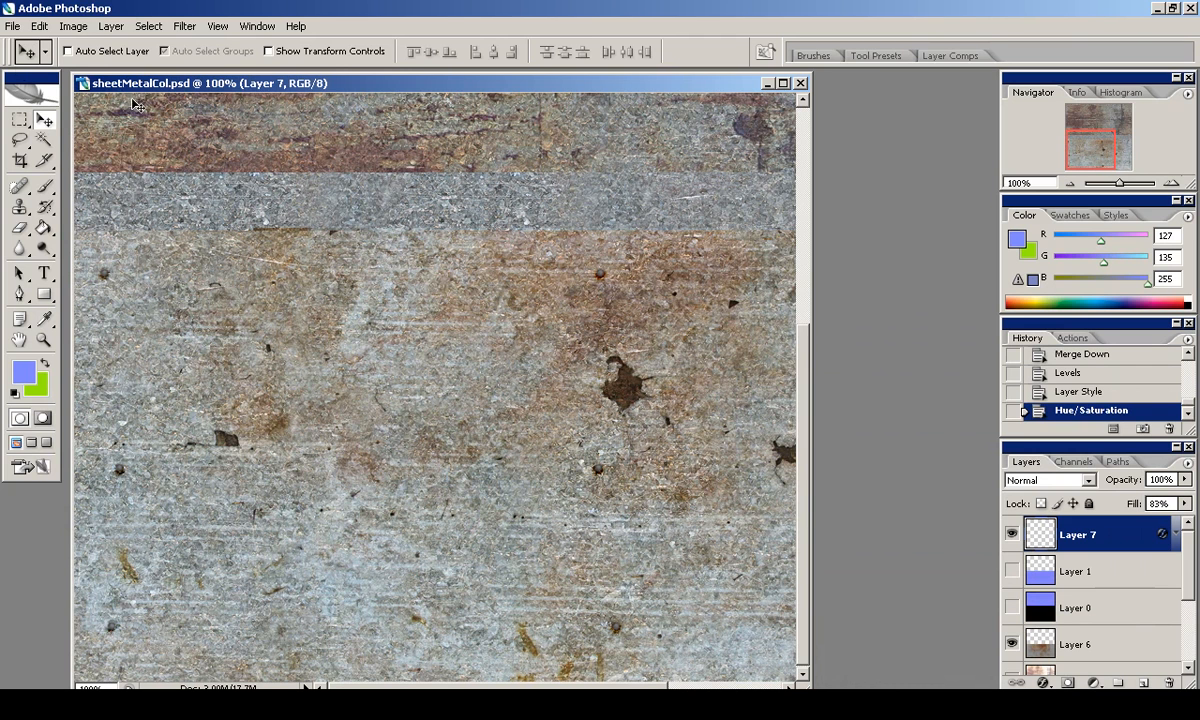
Open the fence photo roof_molded1.jpg from the metal_misc folder.
left_click(13, 26)
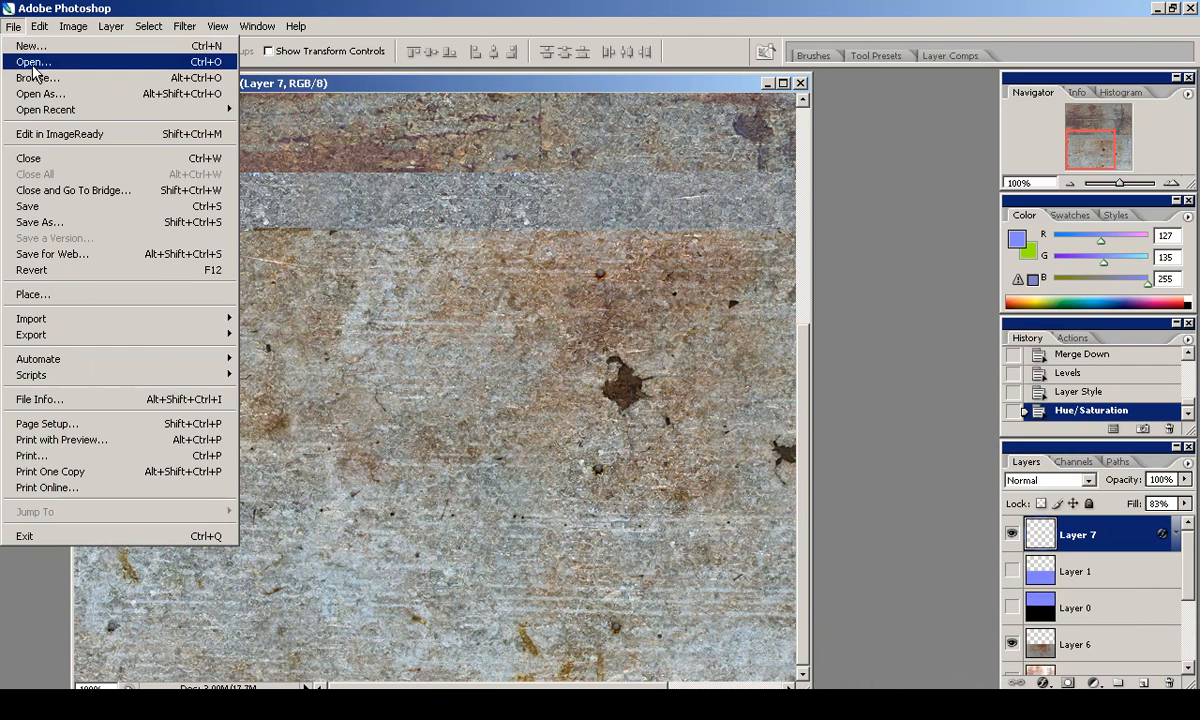
left_click(35, 62)
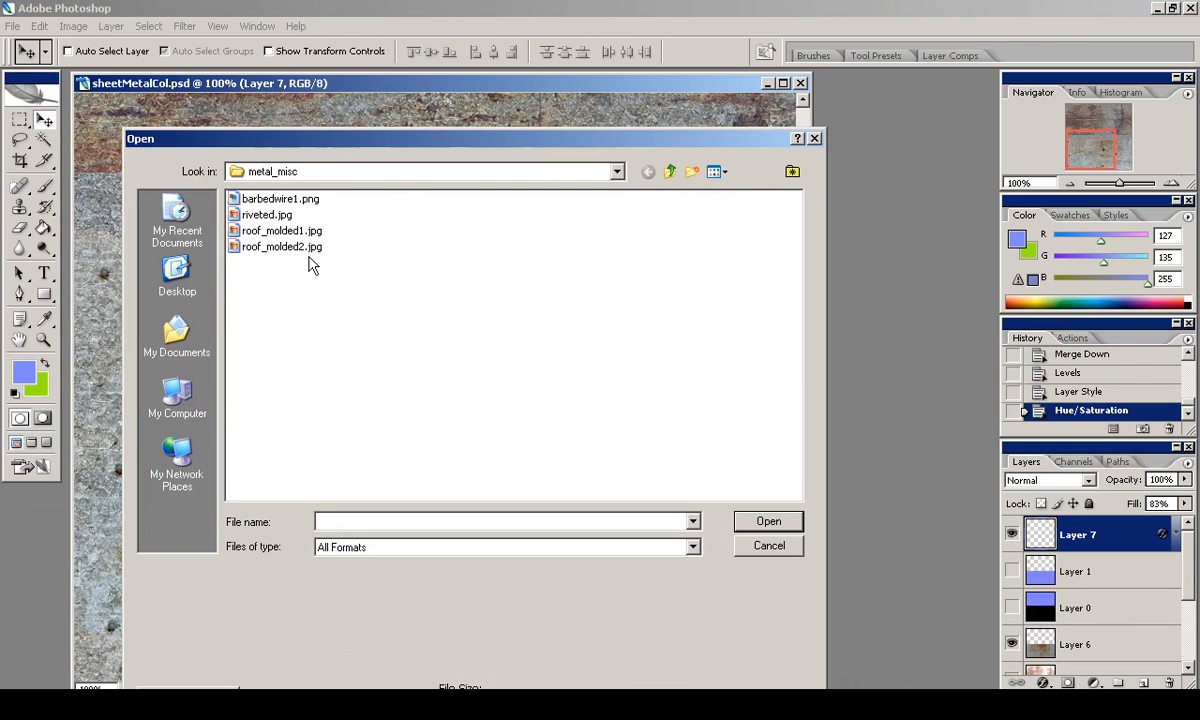
left_click(276, 246)
left_click(288, 232)
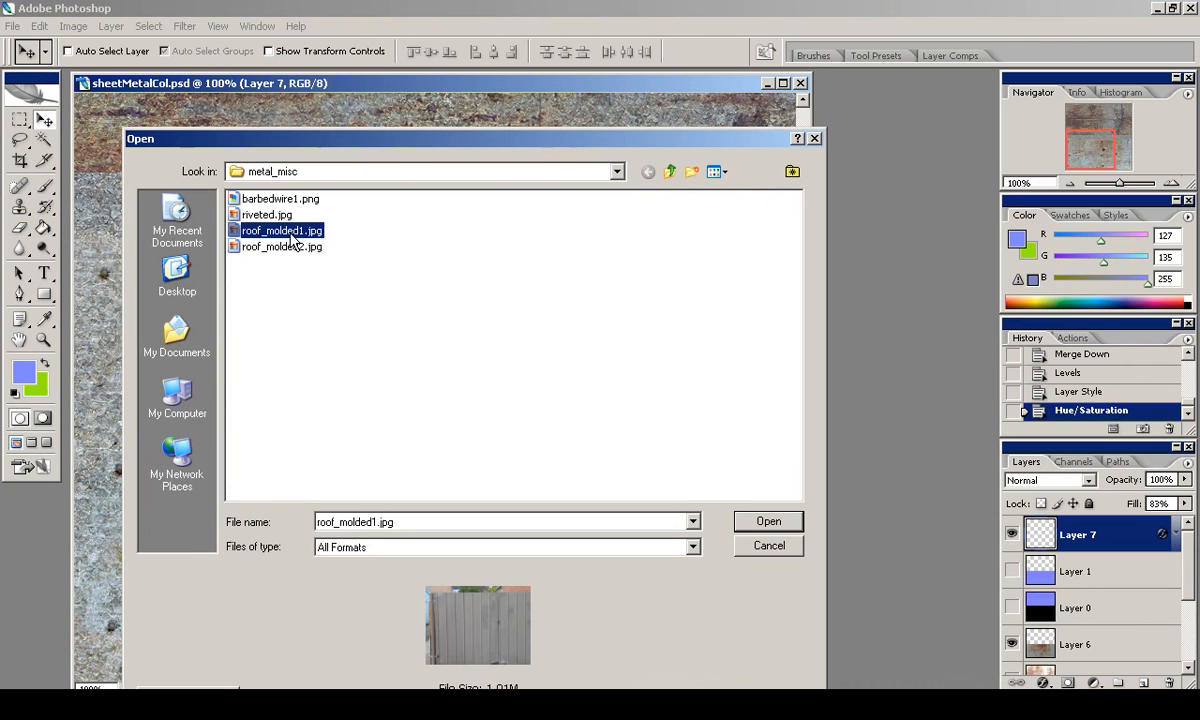
double_click(280, 231)
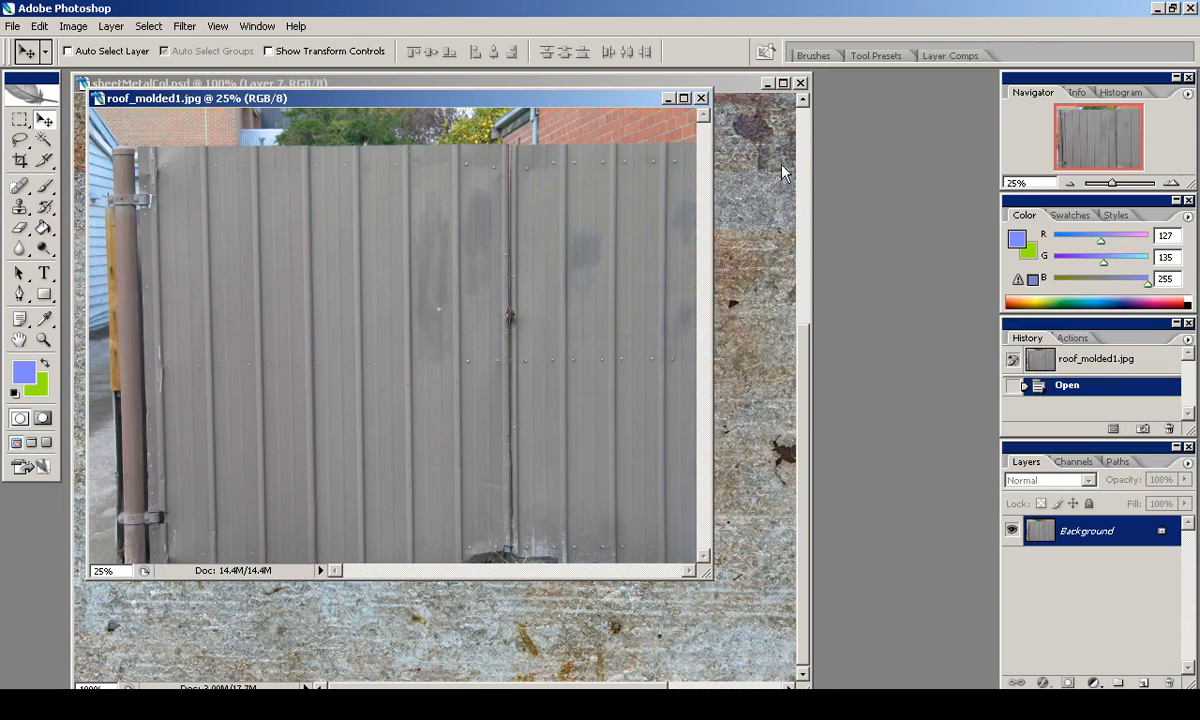
Copy a single rivet from the fence photo, close the photo and paste the rivet into sheetMetalCol.psd.
left_click(1177, 185)
left_click(1177, 185)
left_click(1177, 185)
left_click(1177, 185)
mouse_move(1102, 134)
left_mouse_down()
mouse_move(1095, 108)
mouse_move(1112, 113)
left_mouse_up()
left_click(24, 120)
left_click_drag(337, 341, 339, 342)
key("ctrl+c")
left_click(701, 98)
key("ctrl+v")
Move the pasted rivet beside the first existing rivet and erase the grey background around it.
left_click(44, 120)
left_click_drag(435, 388, 154, 286)
left_click(1177, 185)
left_click(1177, 185)
left_click(22, 229)
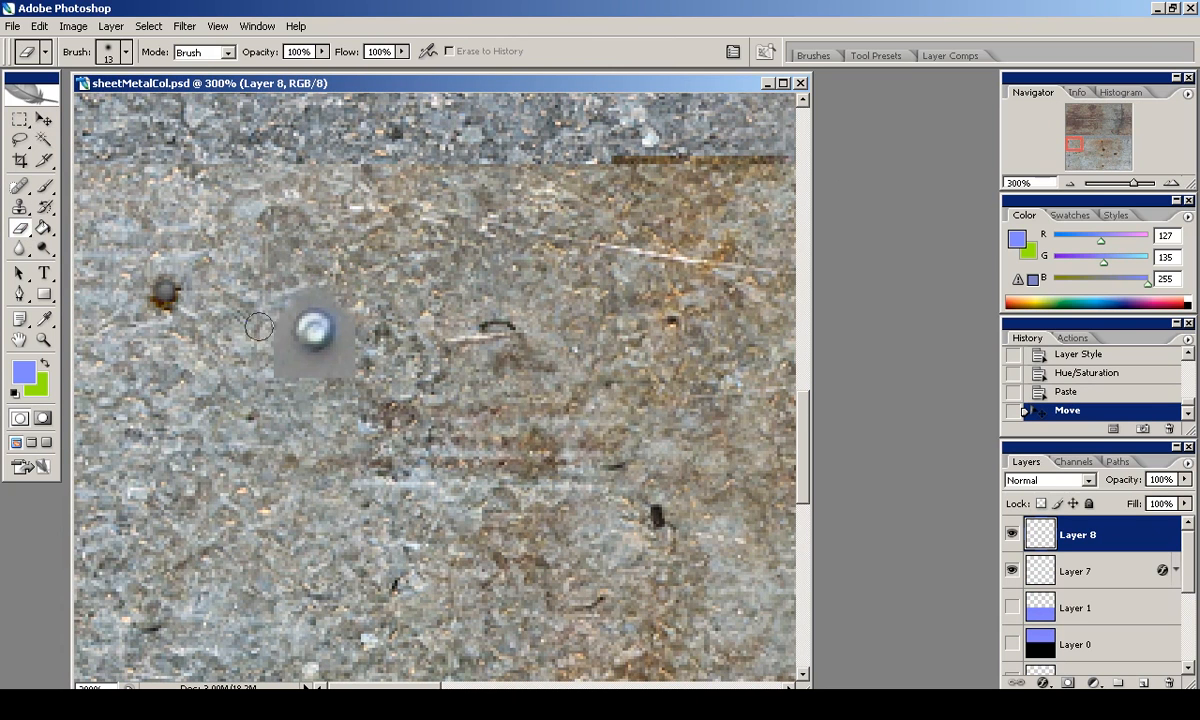
left_click_drag(359, 330, 330, 398)
key("ctrl+z")
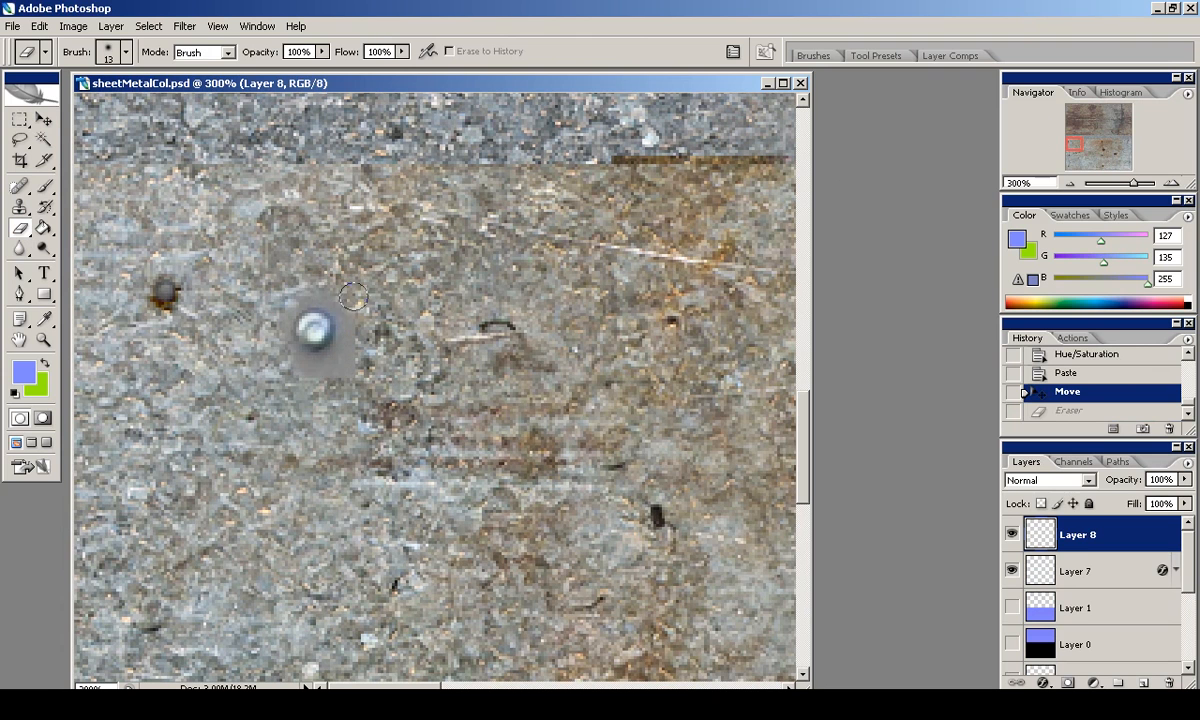
key("ctrl+z")
Scale the pasted rivet down proportionally with Free Transform and place it over the first existing rivet.
left_click(22, 120)
key("ctrl+t")
mouse_move(349, 377)
left_mouse_down("shift")
mouse_move(317, 334)
mouse_move(265, 309)
mouse_move(225, 308)
left_mouse_up("shift")
left_click(733, 52)
left_click(44, 120)
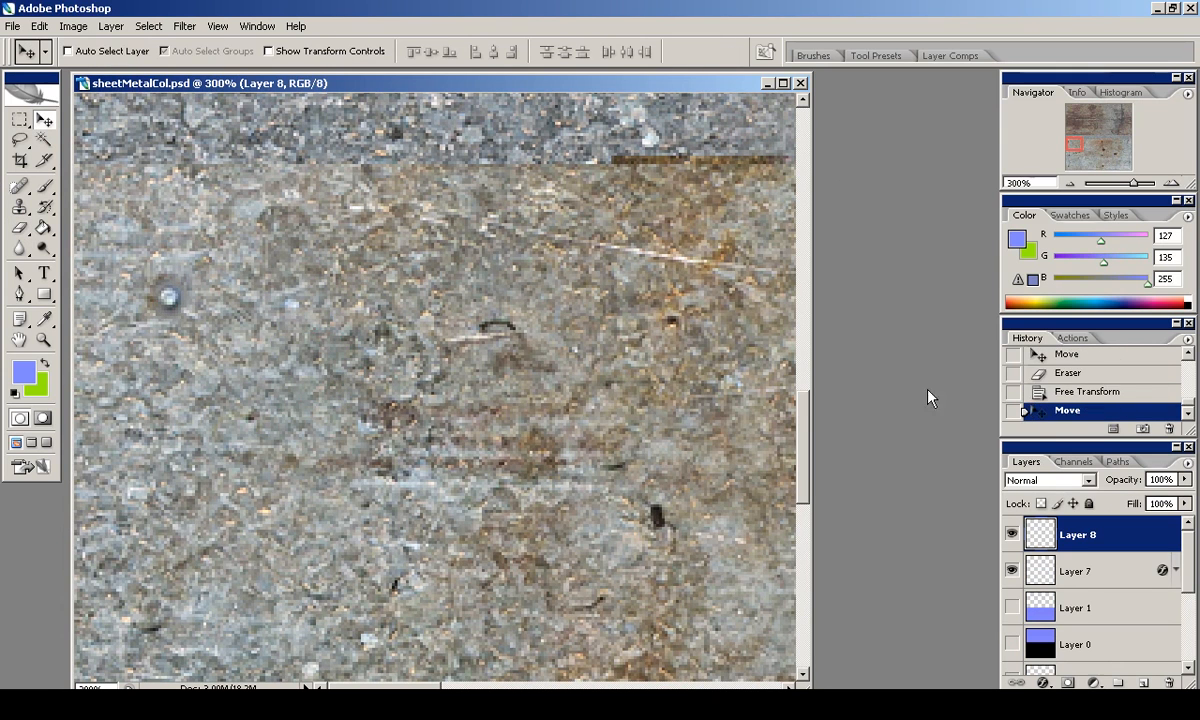
Set the new rivet layer's blend mode to Multiply and compare it at 100% zoom.
left_click(1050, 480)
left_click(1021, 118)
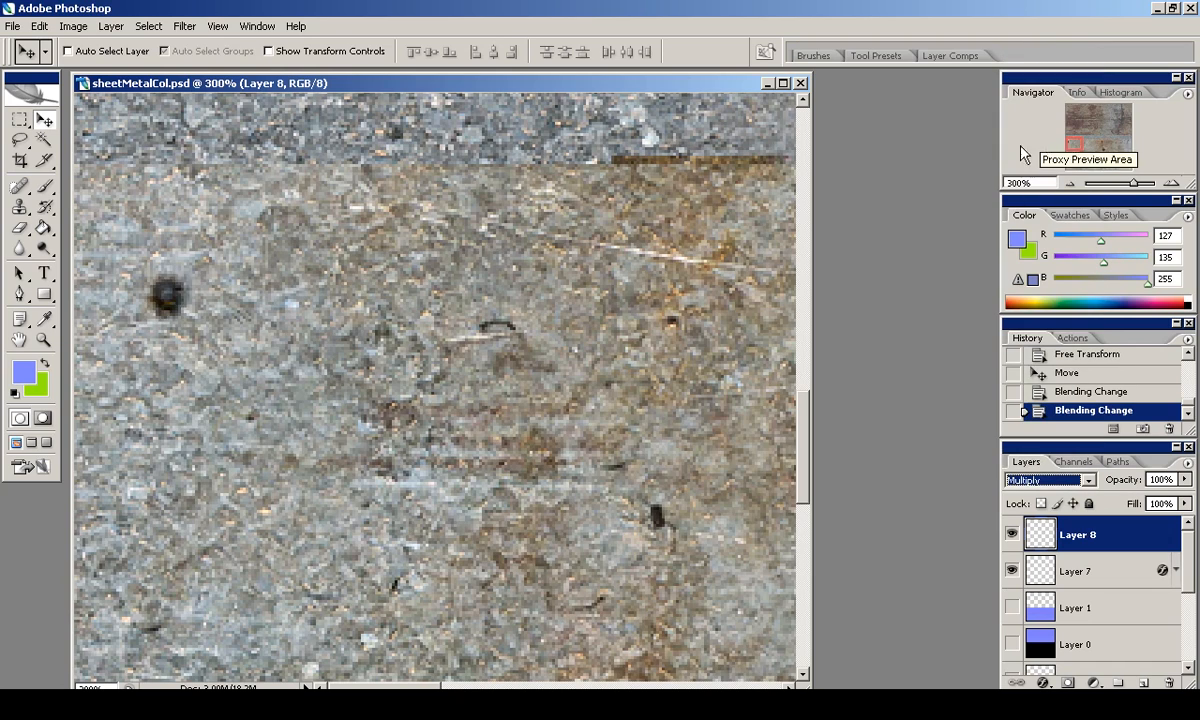
key("ctrl+alt+0")
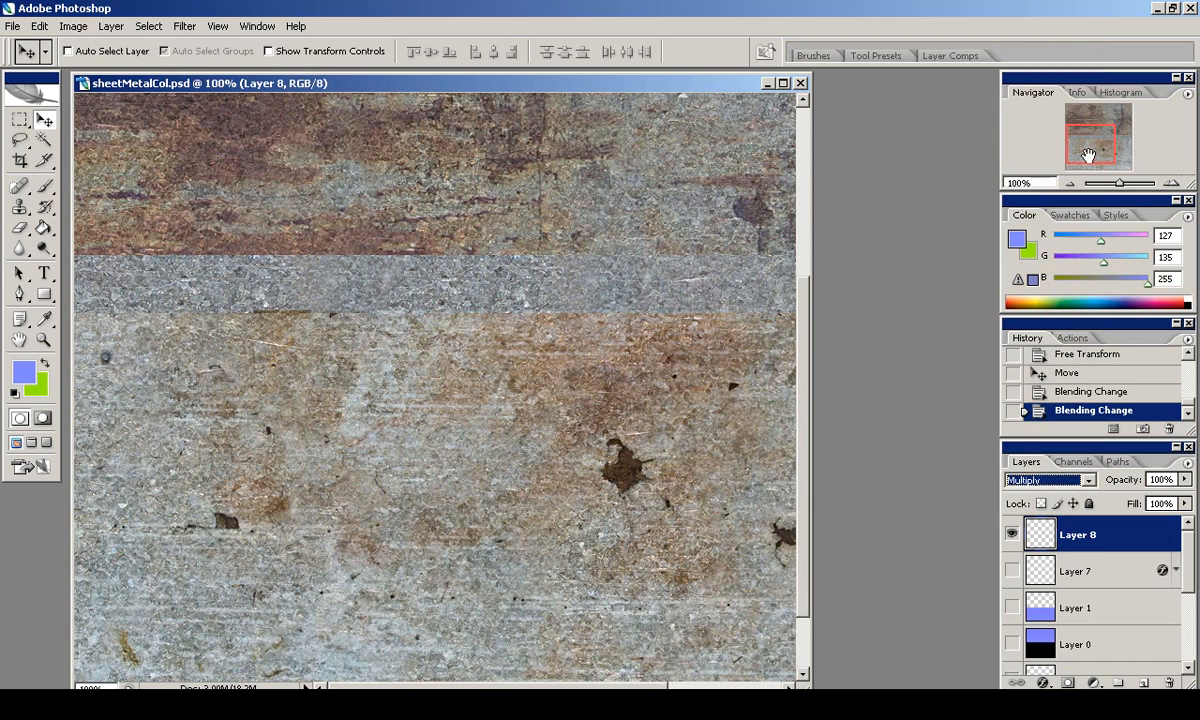
Duplicate Layer 8 twice and place the copies over the middle and bottom rivets of the left column.
scroll(1105, 229, "down", 2)
left_click_drag(1042, 568, 1140, 679)
left_click(1042, 532)
left_click_drag(282, 481, 282, 484)
scroll(284, 484, "down", 1)
left_click_drag(1050, 536, 1144, 682)
left_click_drag(402, 366, 392, 530)
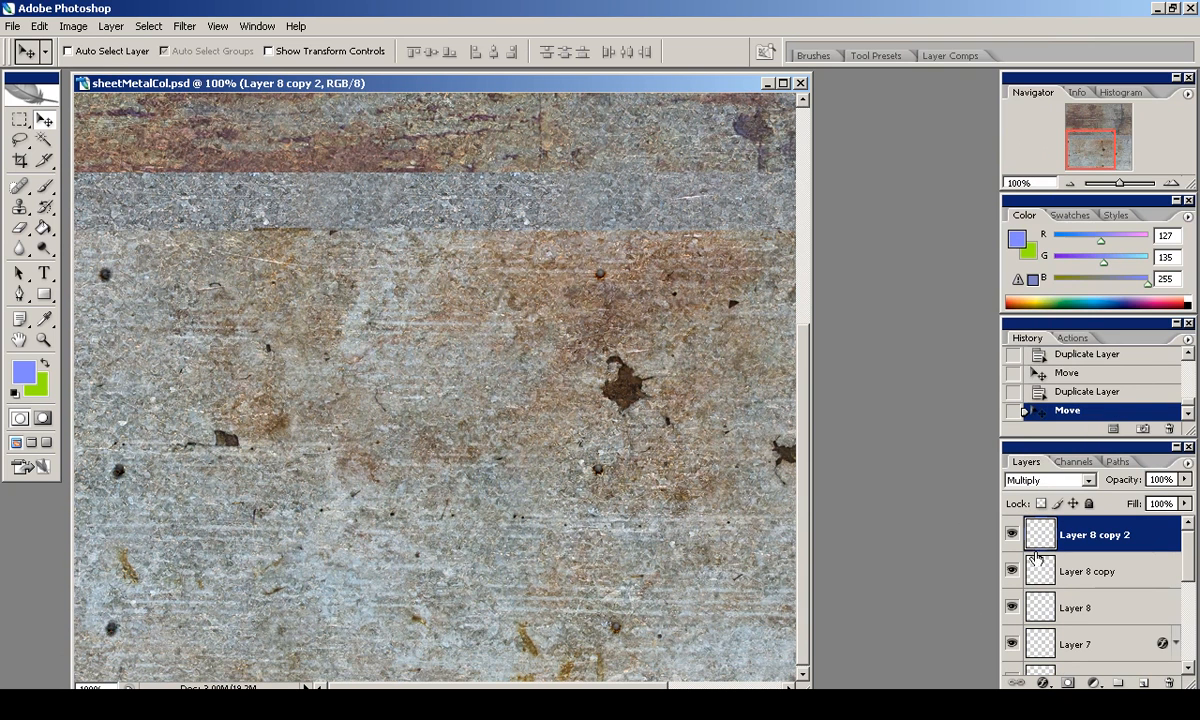
Set the blend mode of Layer 8 and its two copies to Normal.
left_click(1045, 480)
left_click(1018, 76)
key("alt+bracketleft")
left_click(1045, 480)
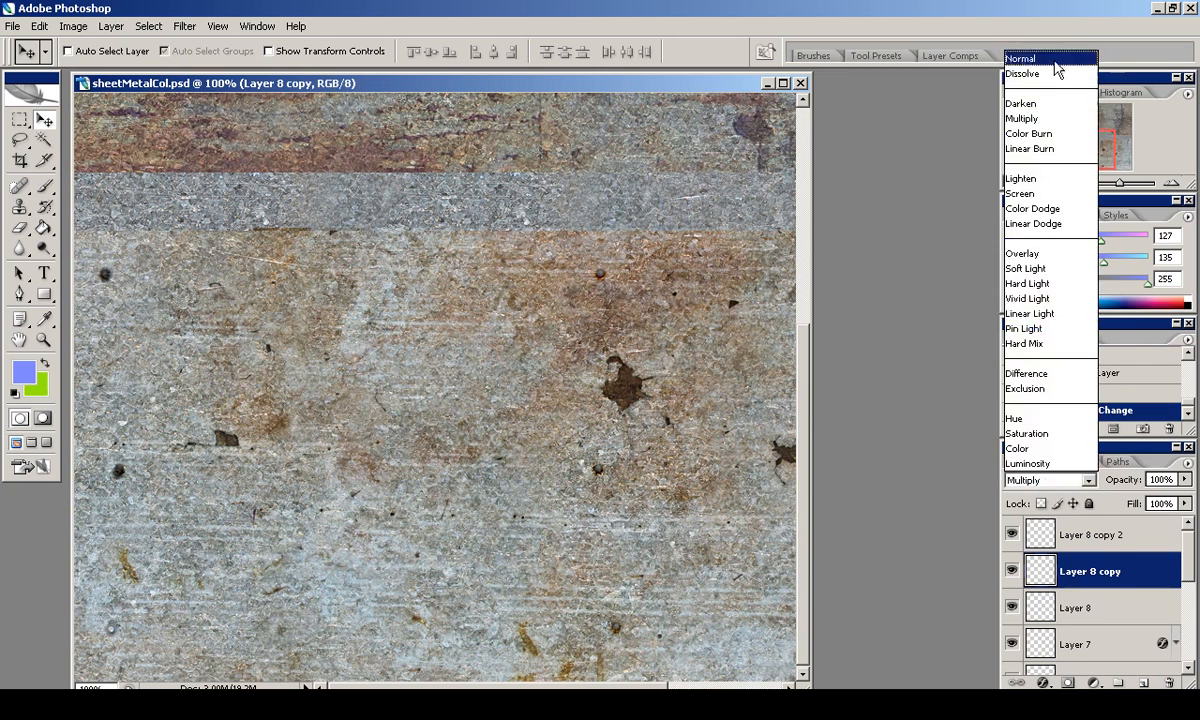
left_click(1055, 78)
key("alt+bracketleft")
left_click(1060, 481)
left_click(1020, 20)
Merge both rivet copies down into Layer 8.
key("alt+bracketright")
key("alt+bracketright")
key("ctrl+e")
key("ctrl+e")
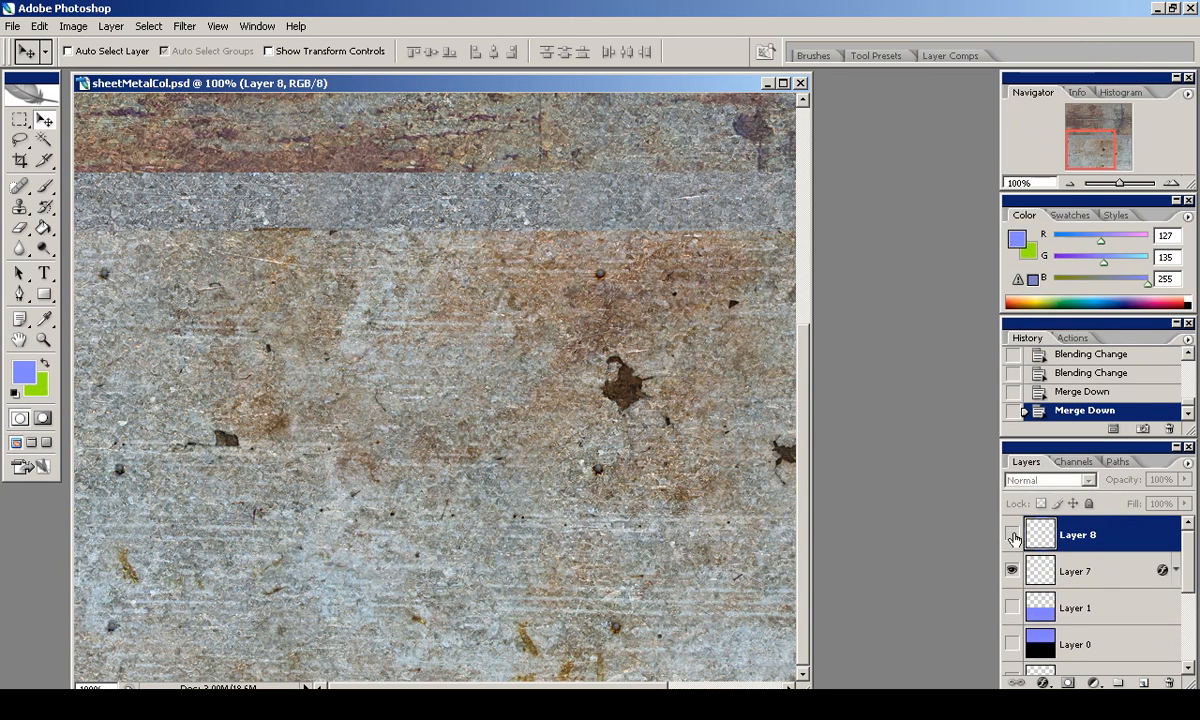
Duplicate the merged rivet column to the second column's position and nudge its top and bottom rivets toward the old ones.
left_click_drag(1070, 566, 1143, 682)
left_click_drag(144, 428, 624, 428)
left_click(15, 118)
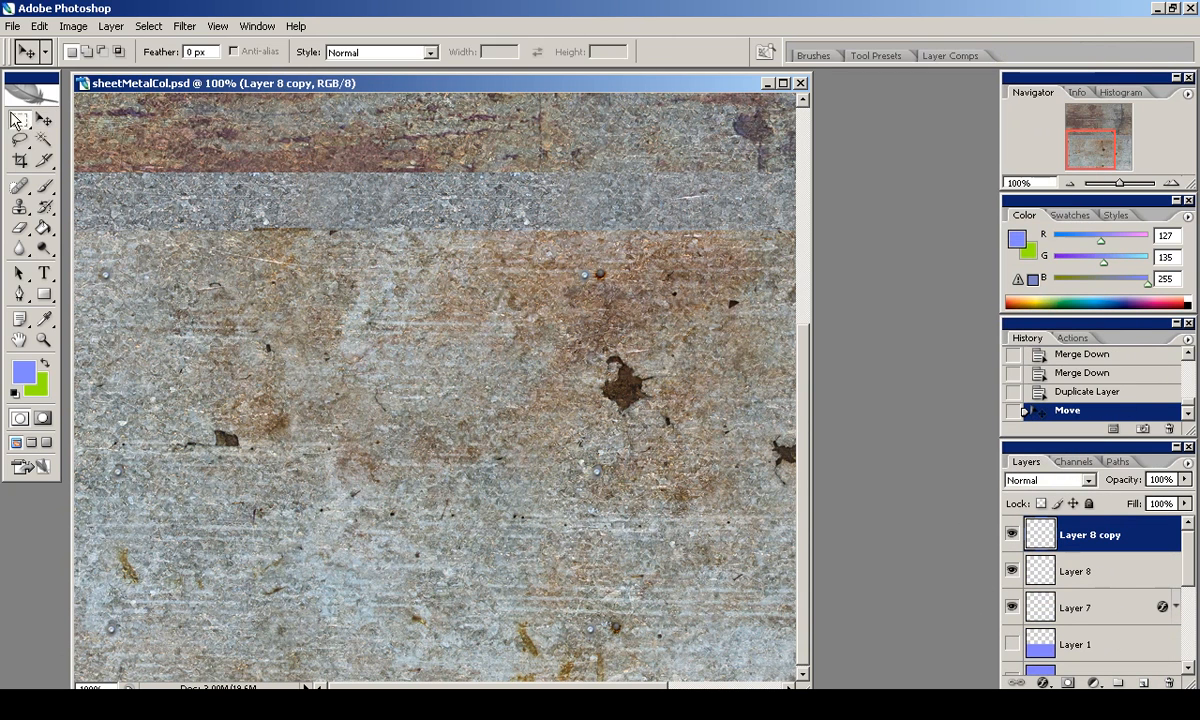
left_click_drag(579, 614, 602, 641)
left_click_drag(590, 629, 609, 631, "ctrl")
key("ctrl+d")
left_click_drag(571, 261, 597, 275)
key("ctrl+d")
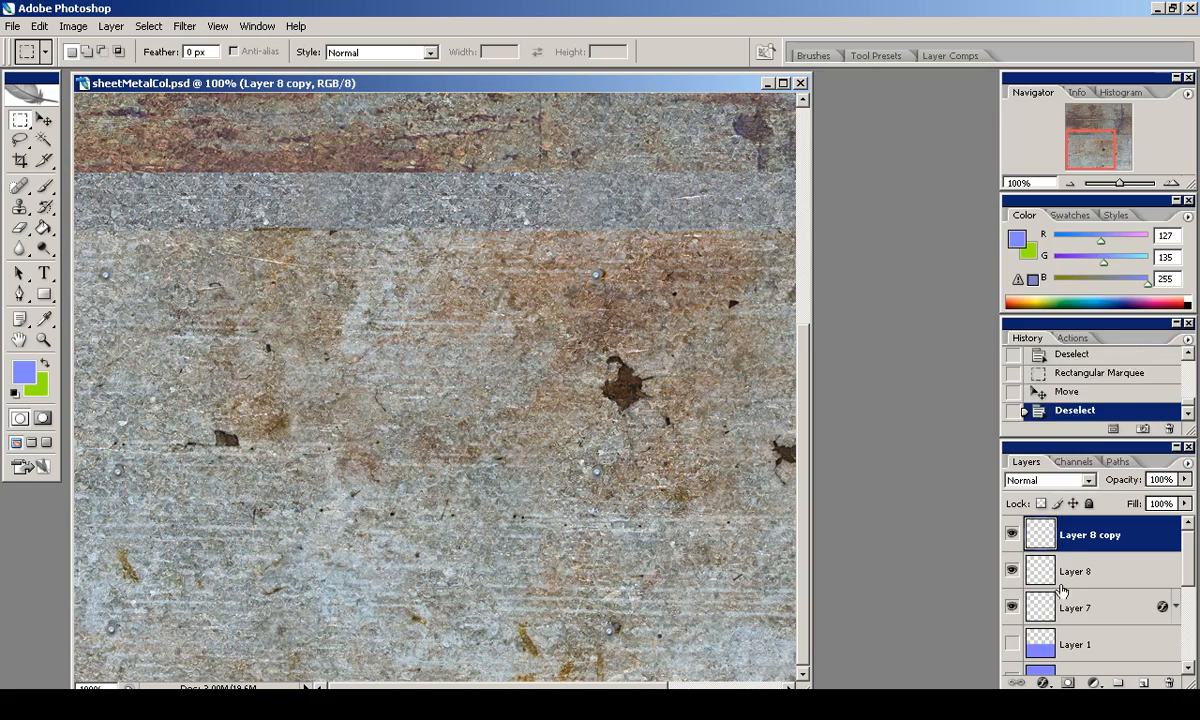
Merge the two new rivet columns into Layer 8 and set its blend mode to Multiply.
key("ctrl+e")
left_click(1048, 480)
left_click(1030, 118)
Delete the old rivet layer, Layer 7.
left_click_drag(1075, 571, 1168, 682)
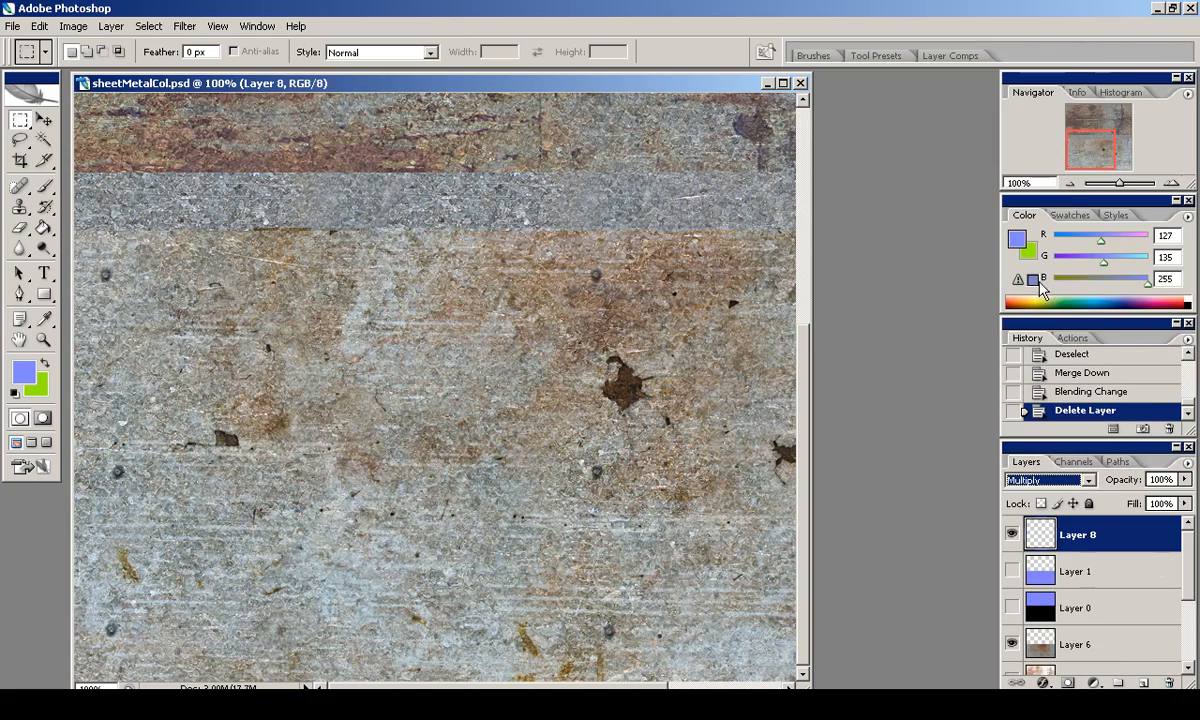
left_click(1069, 183)
left_click(1172, 183)
Export the colour map with the new rivets as a PNG, replacing sheetMetalCol.png.
left_click(12, 26)
left_click(45, 195)
left_click(640, 491)
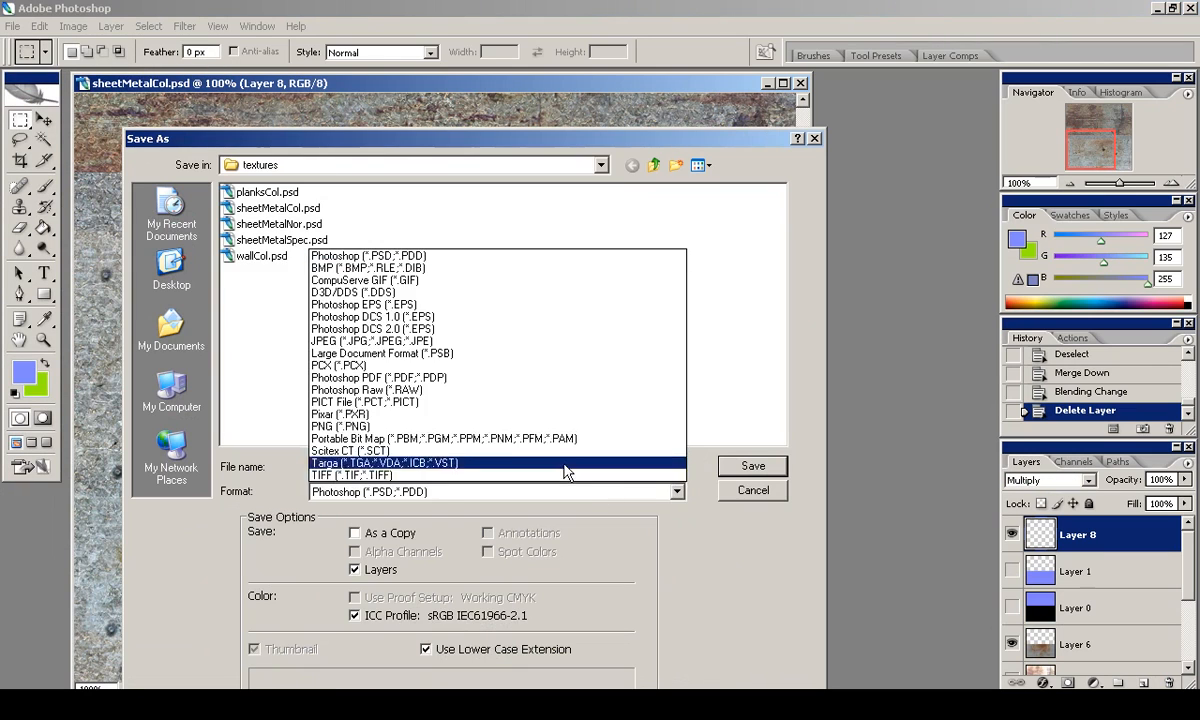
left_click(340, 434)
left_click(305, 225)
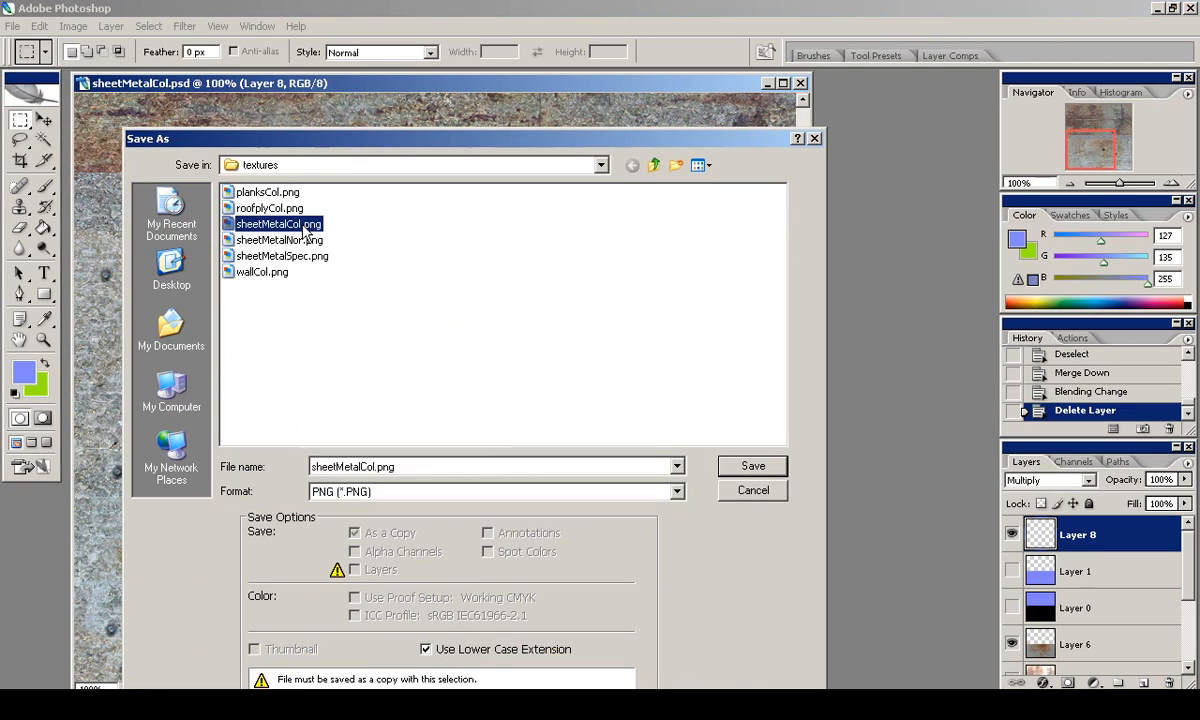
left_click(753, 466)
left_click(557, 399)
left_click(660, 338)
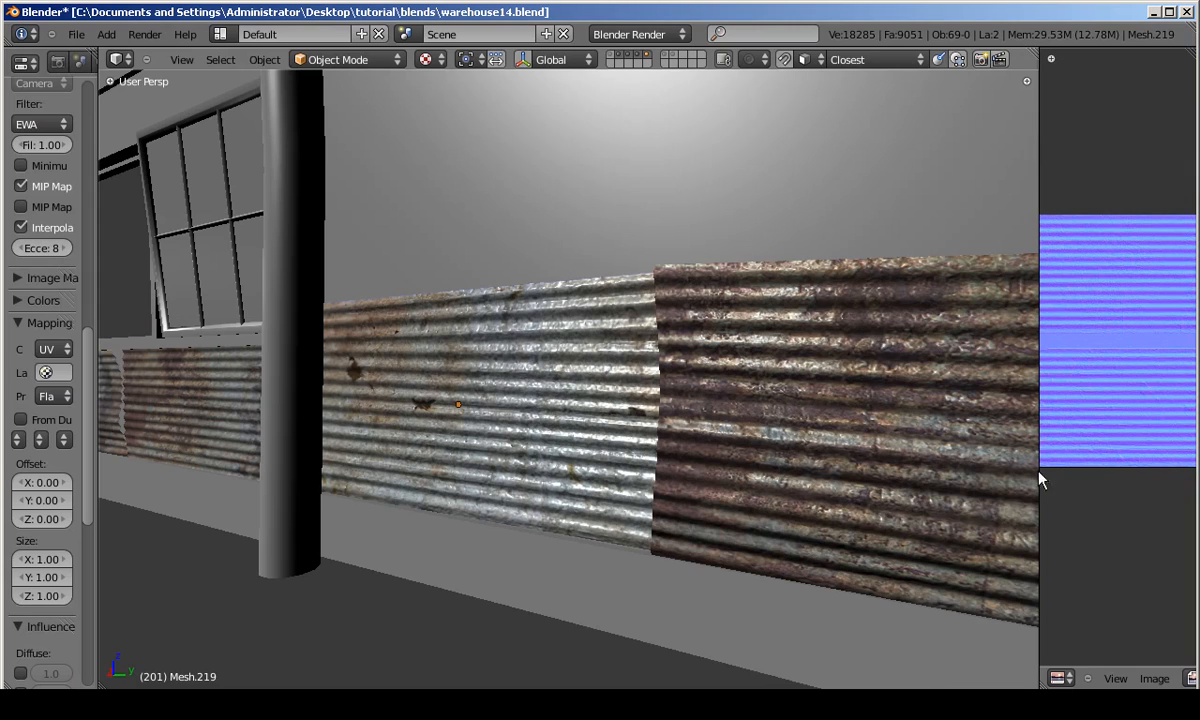
Switch to Blender, show sheetMetalCol.png in the image editor, reload it and view the rivets on the corrugated panel.
scroll(1110, 678, "down", 2)
left_click(1146, 678)
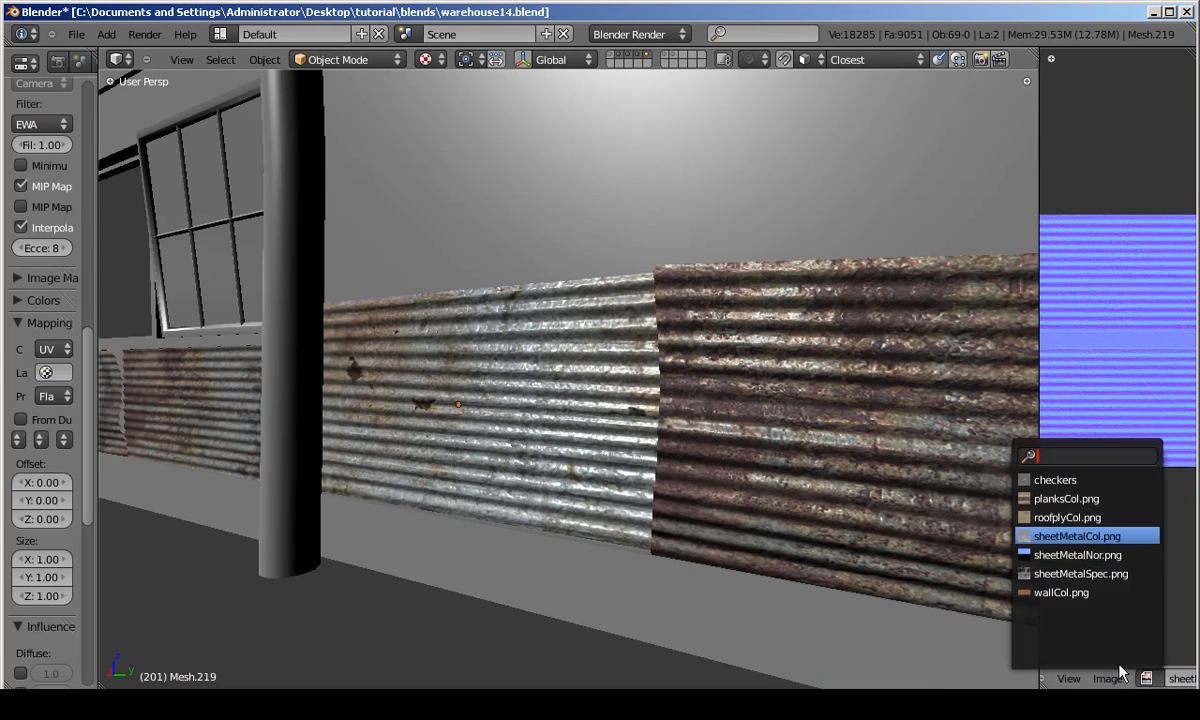
left_click(1075, 536)
left_click(1107, 679)
left_click(1071, 605)
middle_click_drag(650, 430, 617, 614)
Back in Photoshop, move Layer 8's rivets slightly down onto the light blue stripes, using Layer 1 as a temporary visible guide.
key("alt+Tab")
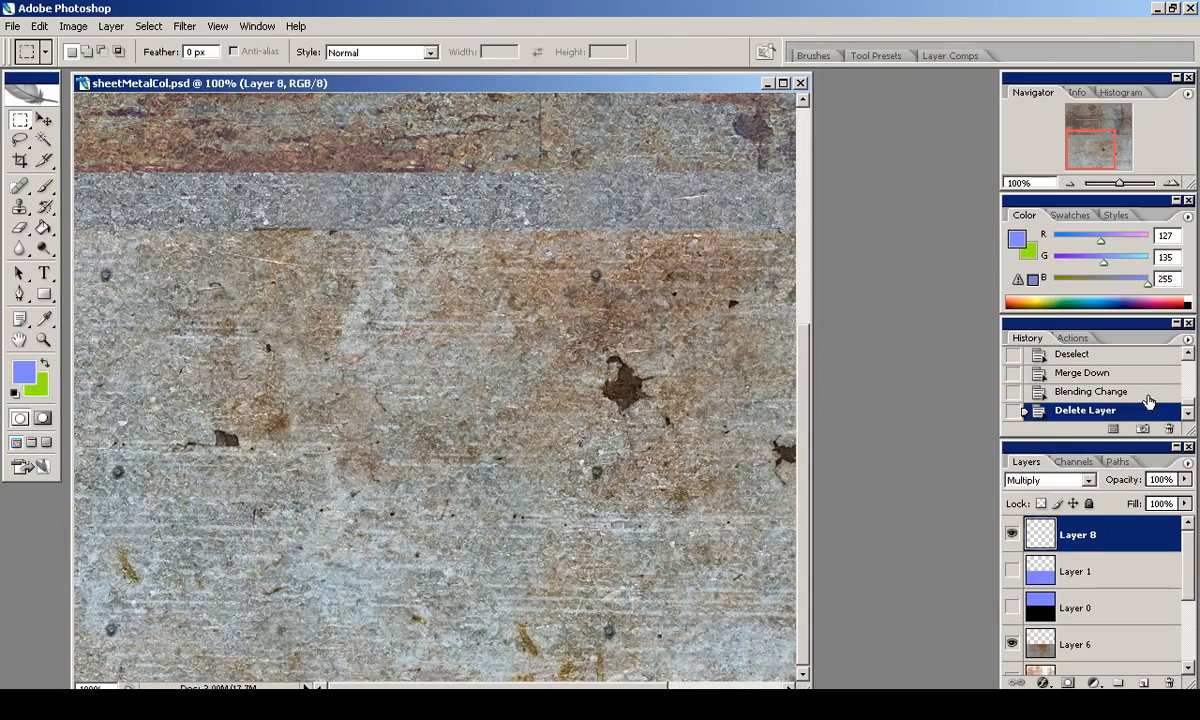
left_click(1012, 571)
key("v")
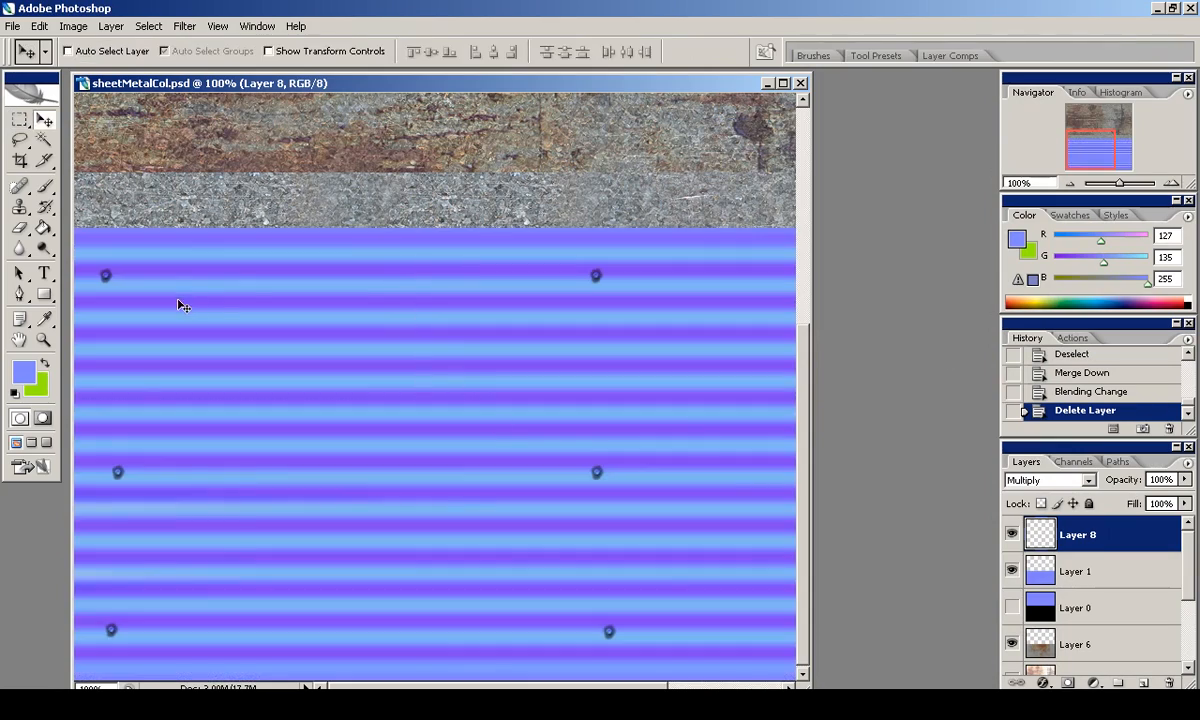
left_click_drag(181, 303, 178, 314)
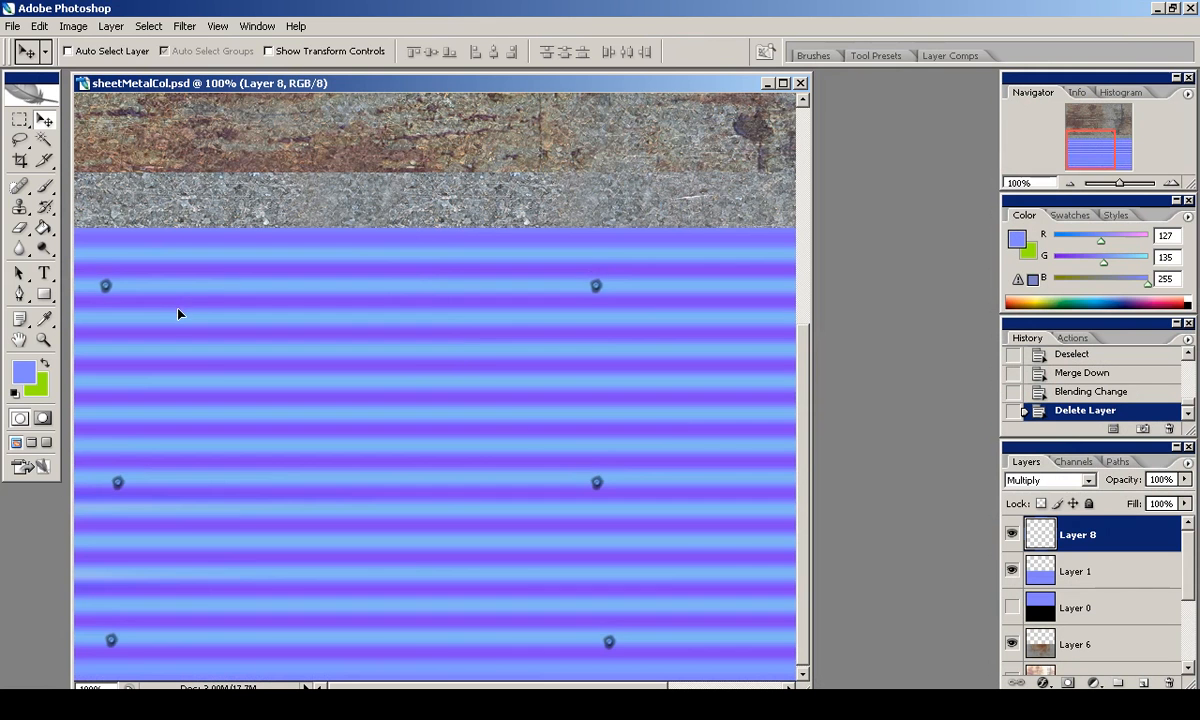
left_click(1012, 571)
Export the colour map with the repositioned rivets as a PNG over sheetMetalCol.png.
left_click(12, 26)
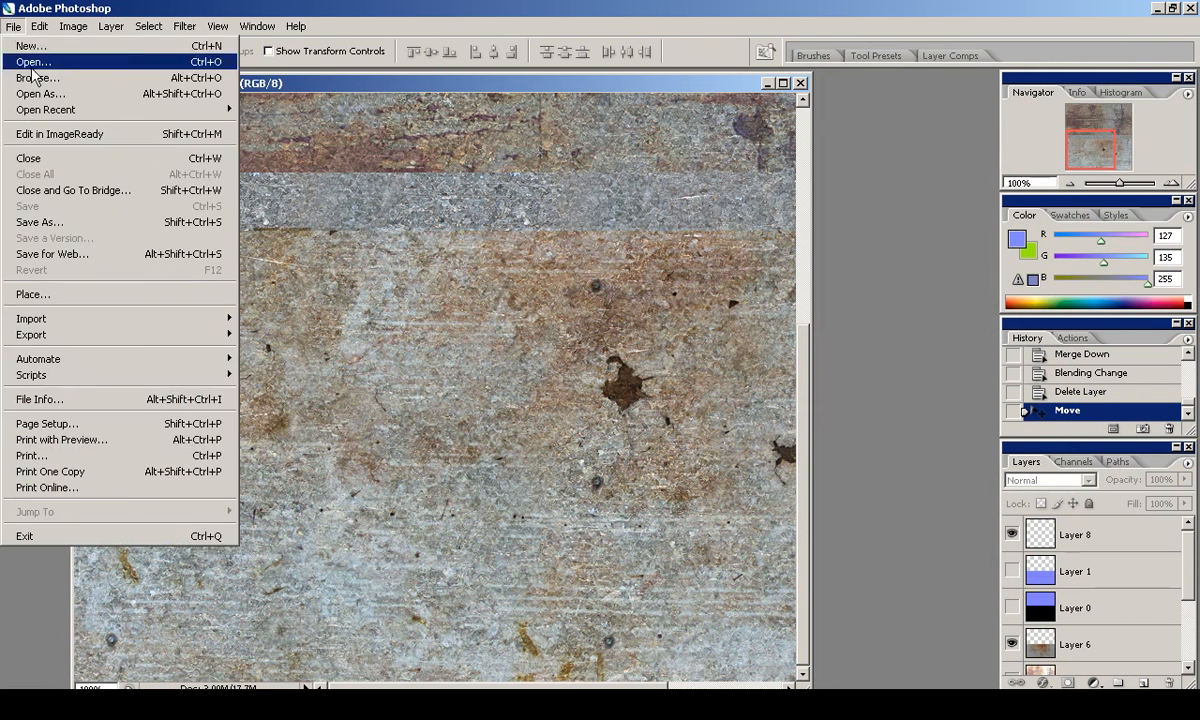
left_click(39, 222)
left_click(540, 491)
left_click(536, 477)
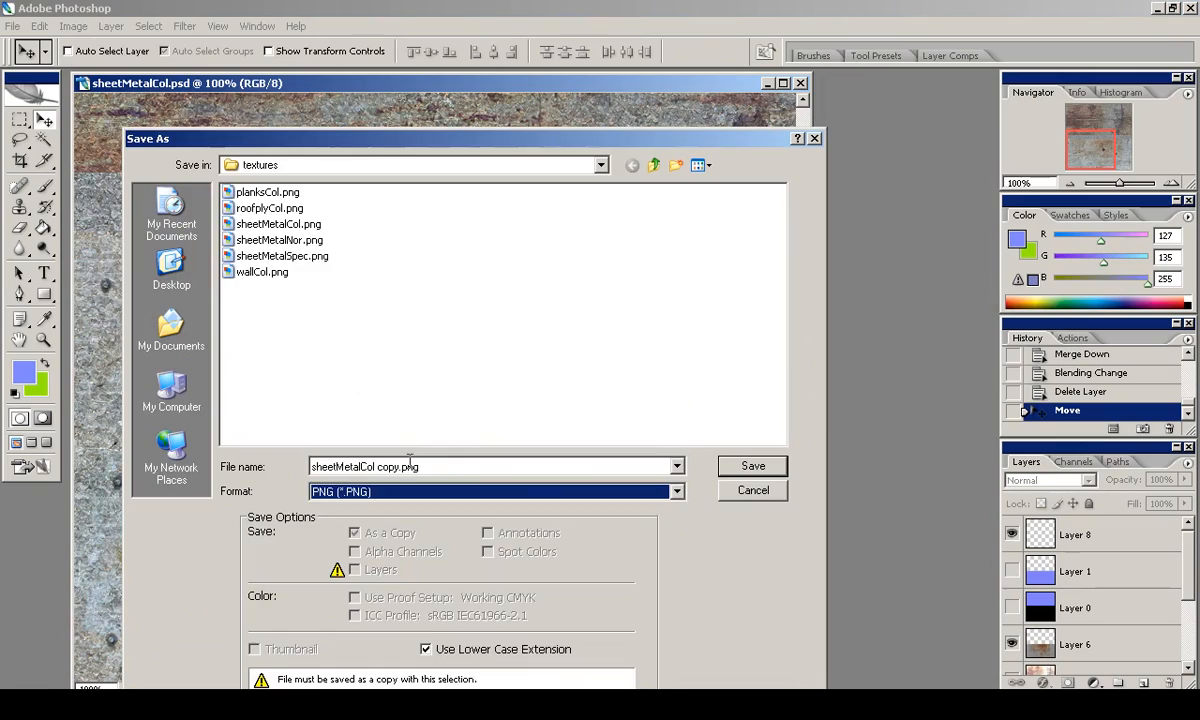
double_click(290, 226)
left_click(560, 396)
left_click(620, 333)
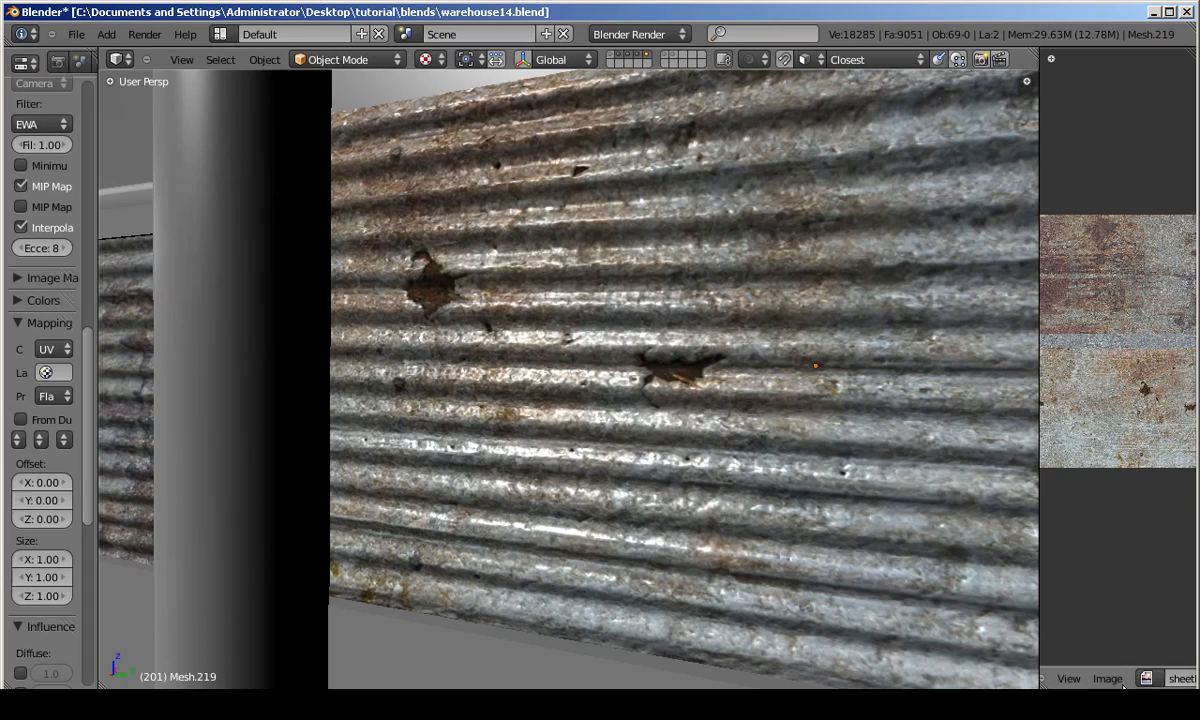
In Blender, reload the colour map and inspect the rivets' alignment with the panel's ridges.
left_click(1107, 678)
left_click(1092, 609)
middle_click_drag(432, 400, 651, 396)
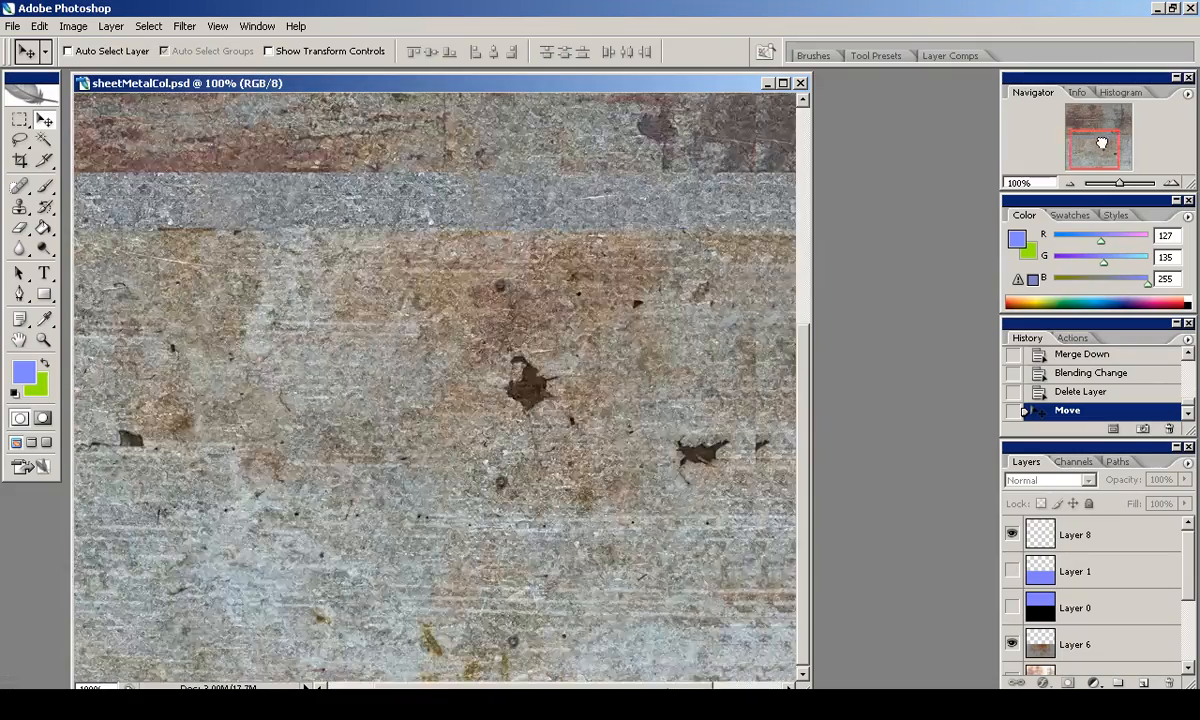
In Photoshop, select the rivet layer, Layer 8, and set its blend mode to Normal.
left_click(1070, 184)
left_click(38, 206)
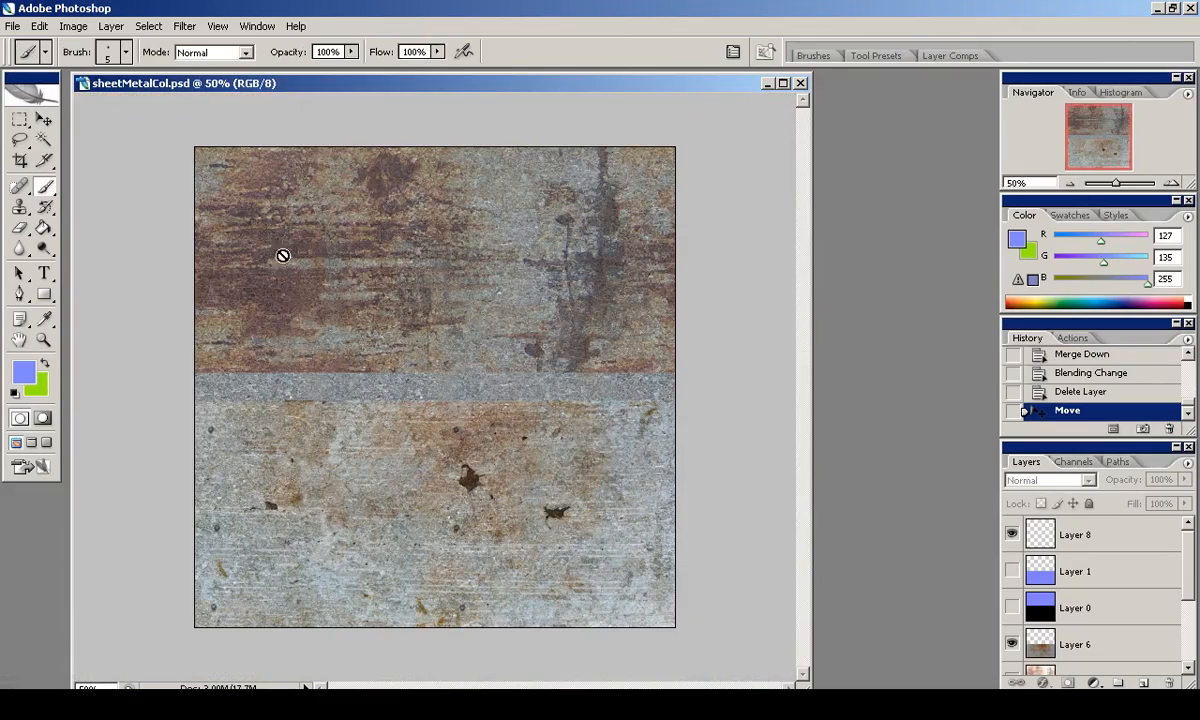
left_click(1060, 540)
left_click(1045, 480)
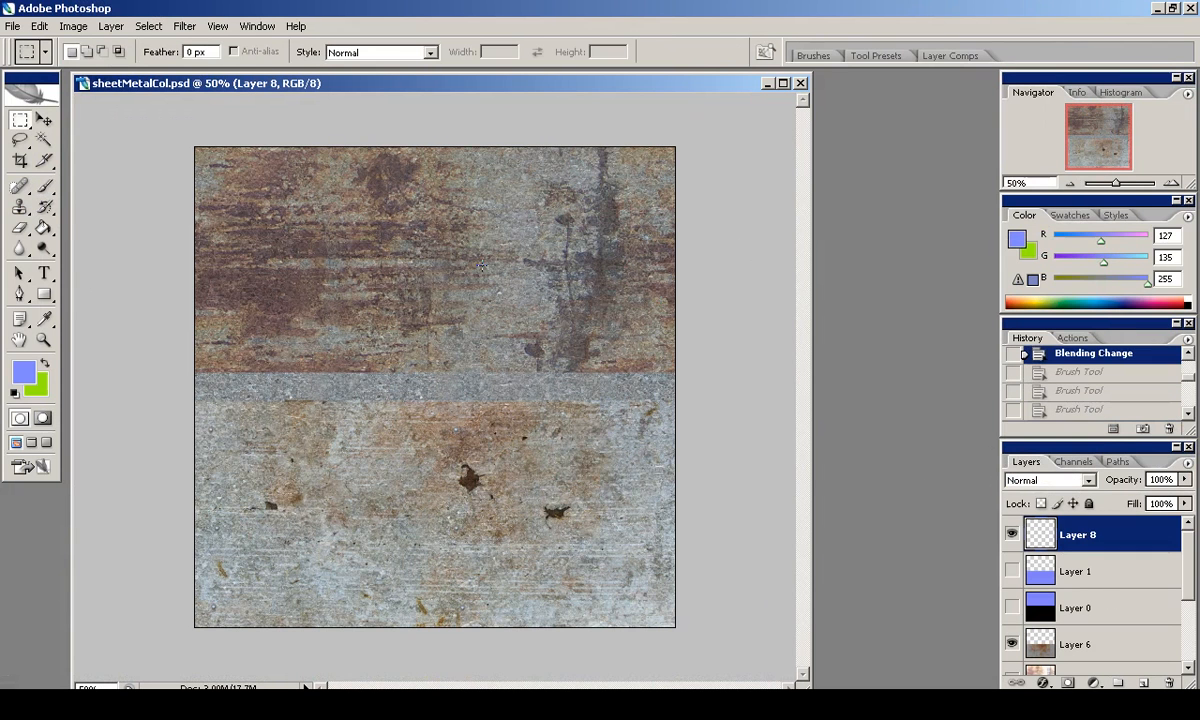
Copy the rivet layer, open sheetMetalNor.psd and try pasting the rivets into it.
key("ctrl+a")
left_click(16, 26)
mouse_move(55, 110)
left_click(333, 173)
key("ctrl+a")
key("ctrl+v")
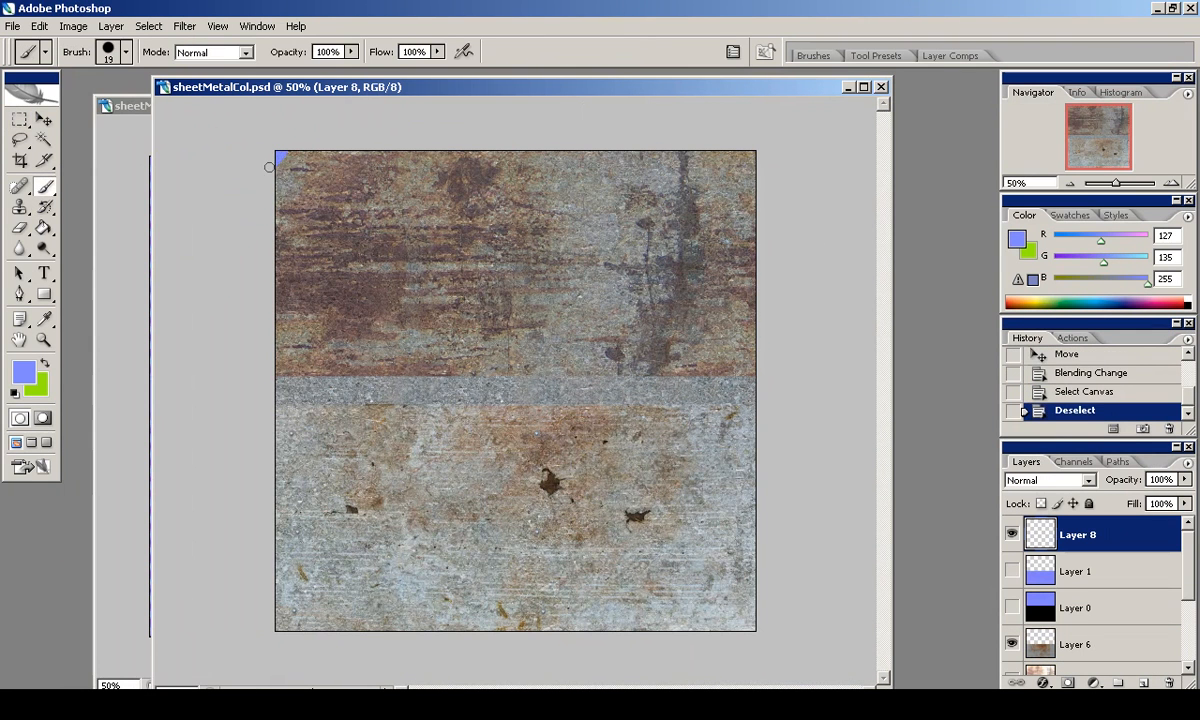
Paint blue marks in Layer 8's canvas corners, then copy the full canvas and paste it into sheetMetalNor.psd.
left_click(750, 156)
left_click(753, 625)
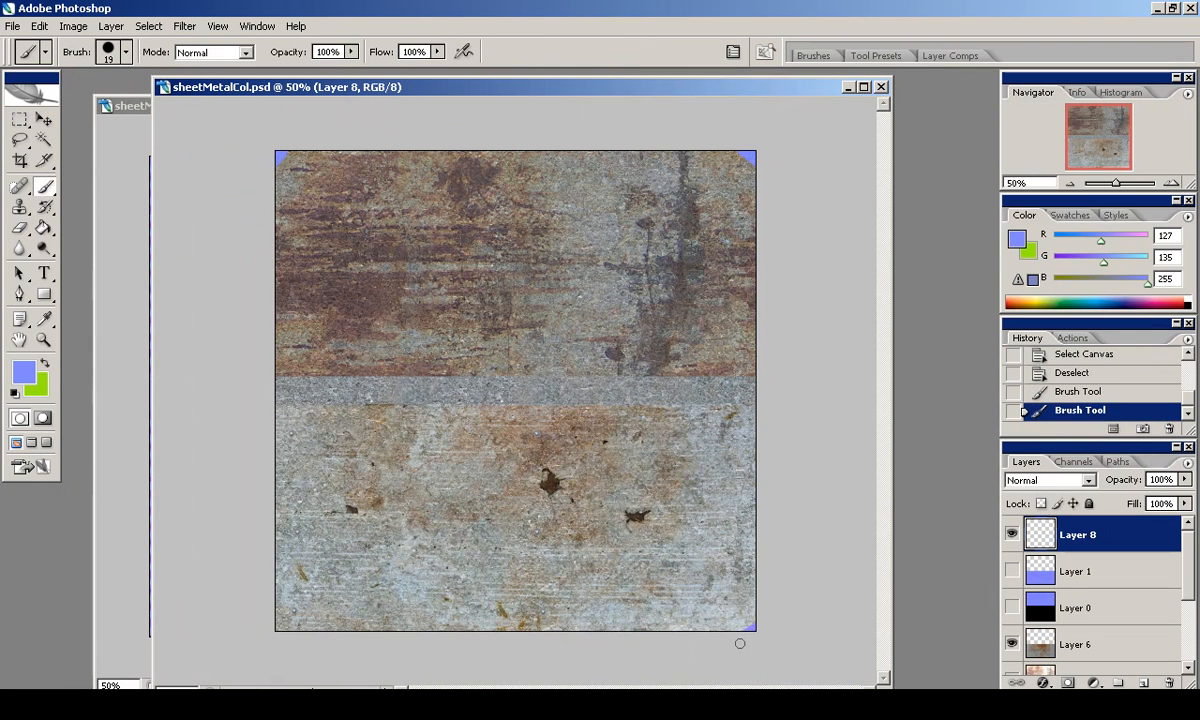
key("ctrl+a")
key("ctrl+c")
key("ctrl+Tab")
key("ctrl+v")
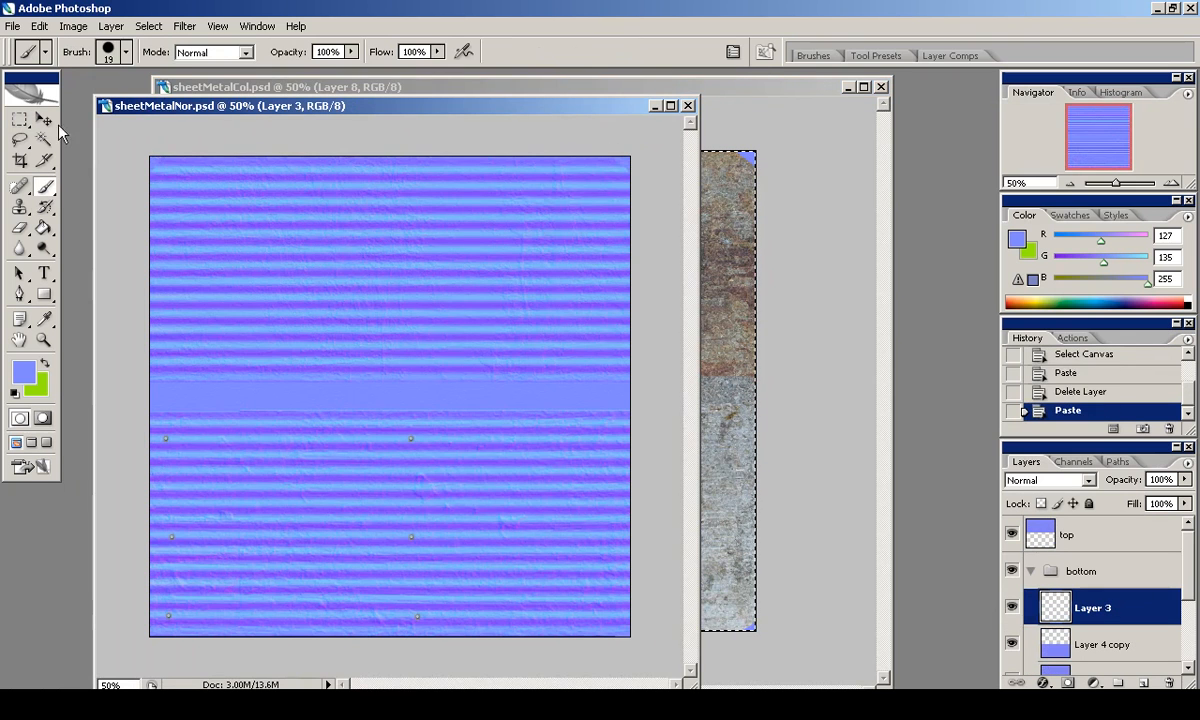
Delete the blue corner marks from the pasted rivet layer in sheetMetalNor.psd and clear the selection.
key("m")
left_click_drag(662, 205, 662, 206)
key("Delete")
key("ctrl+d")
left_click_drag(651, 605, 138, 650)
key("Delete")
key("ctrl+d")
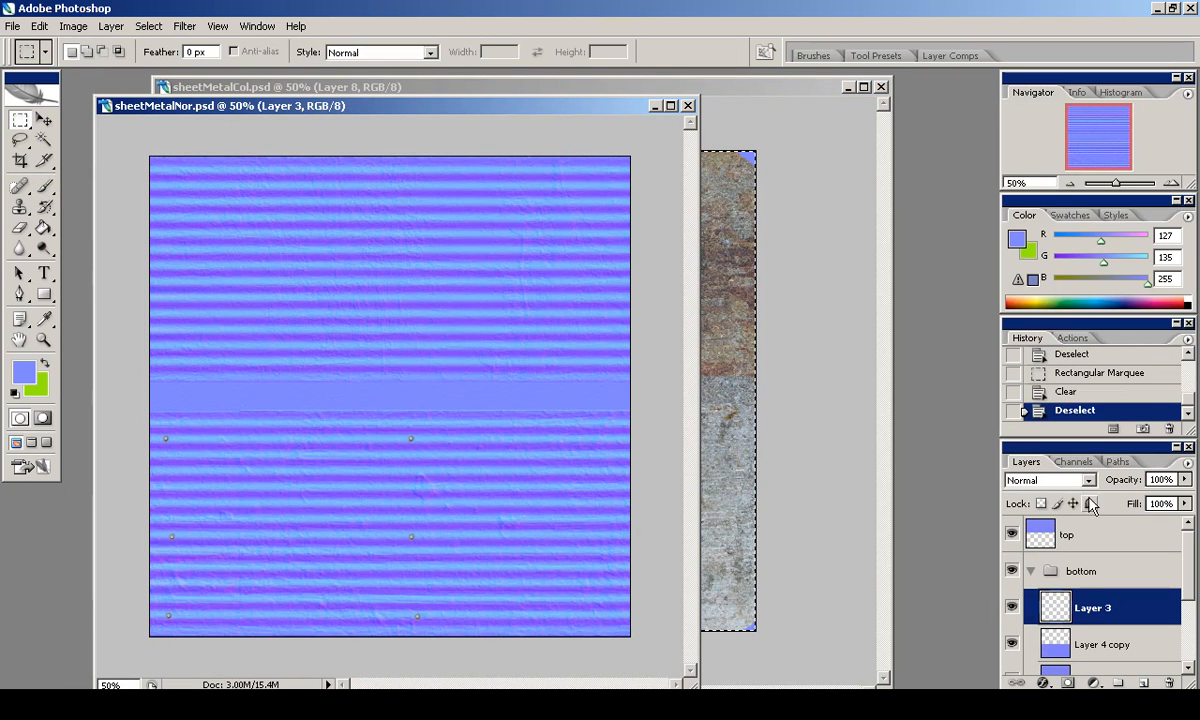
Try the NVIDIA normal map filter on the rivet layer with Average RGB as height source and the alpha field unchanged.
key("ctrl+alt+0")
scroll(350, 60, "down", 5)
left_click(184, 26)
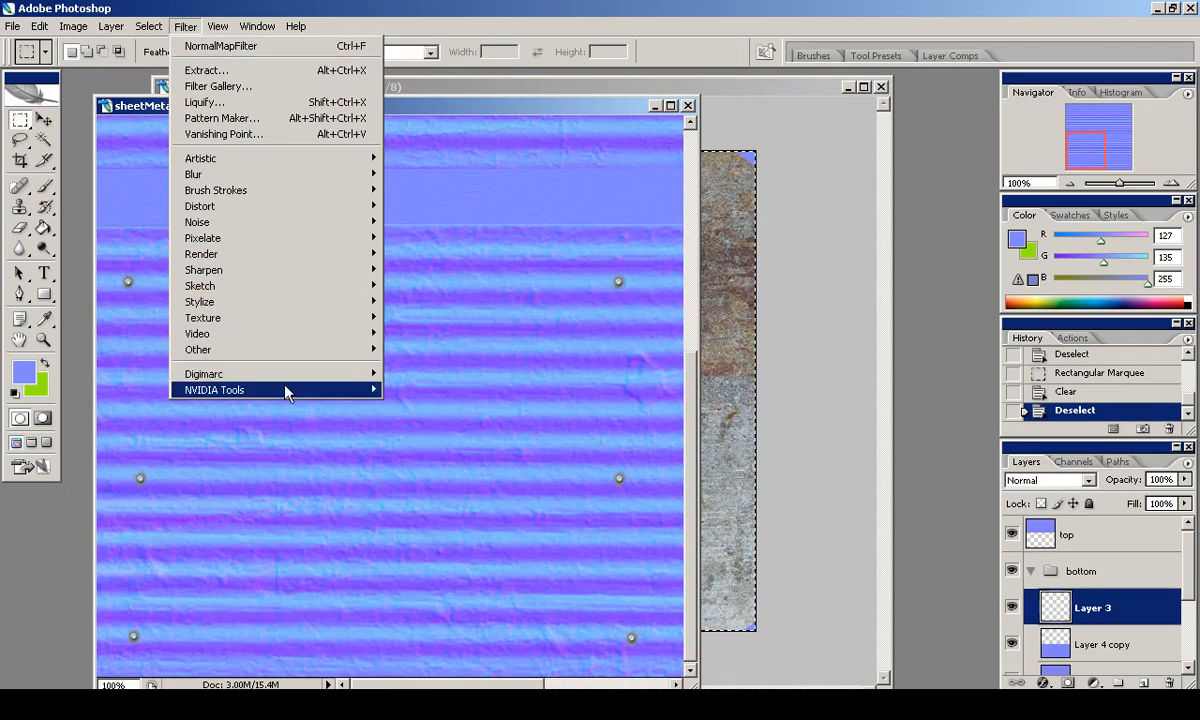
left_click(390, 367)
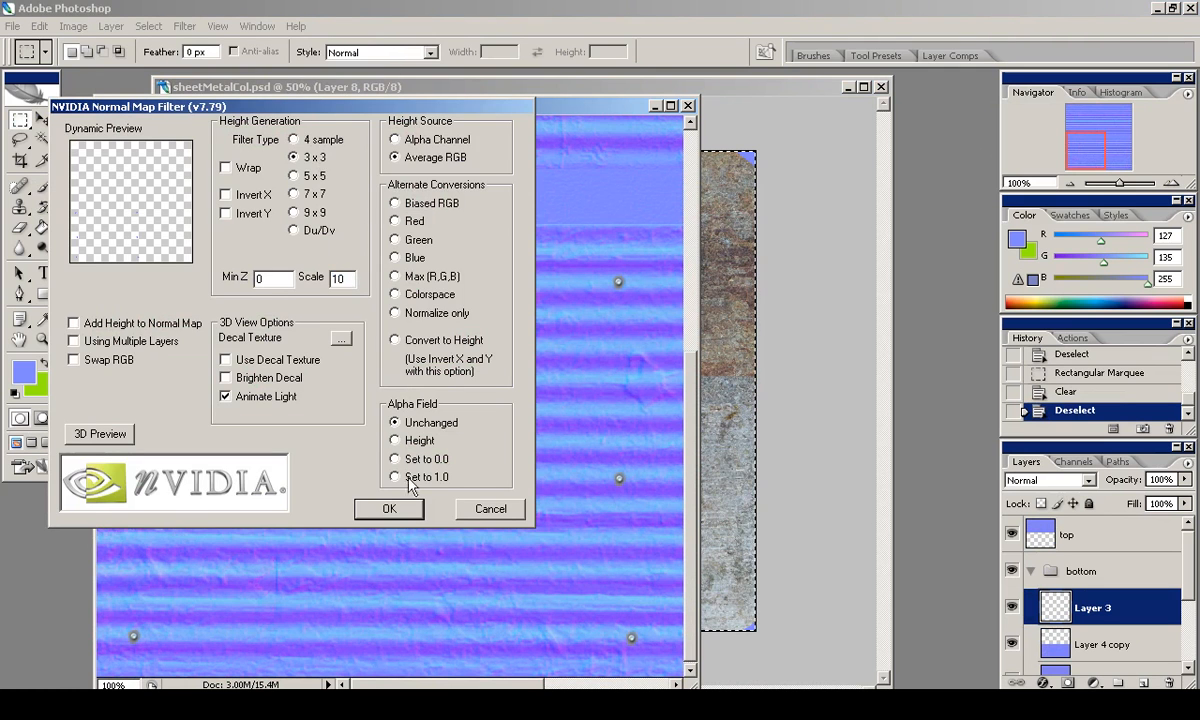
left_click(393, 508)
key("ctrl+z")
Try the NVIDIA normal map filter on the rivet layer with Alpha Channel as the height source.
left_click(184, 26)
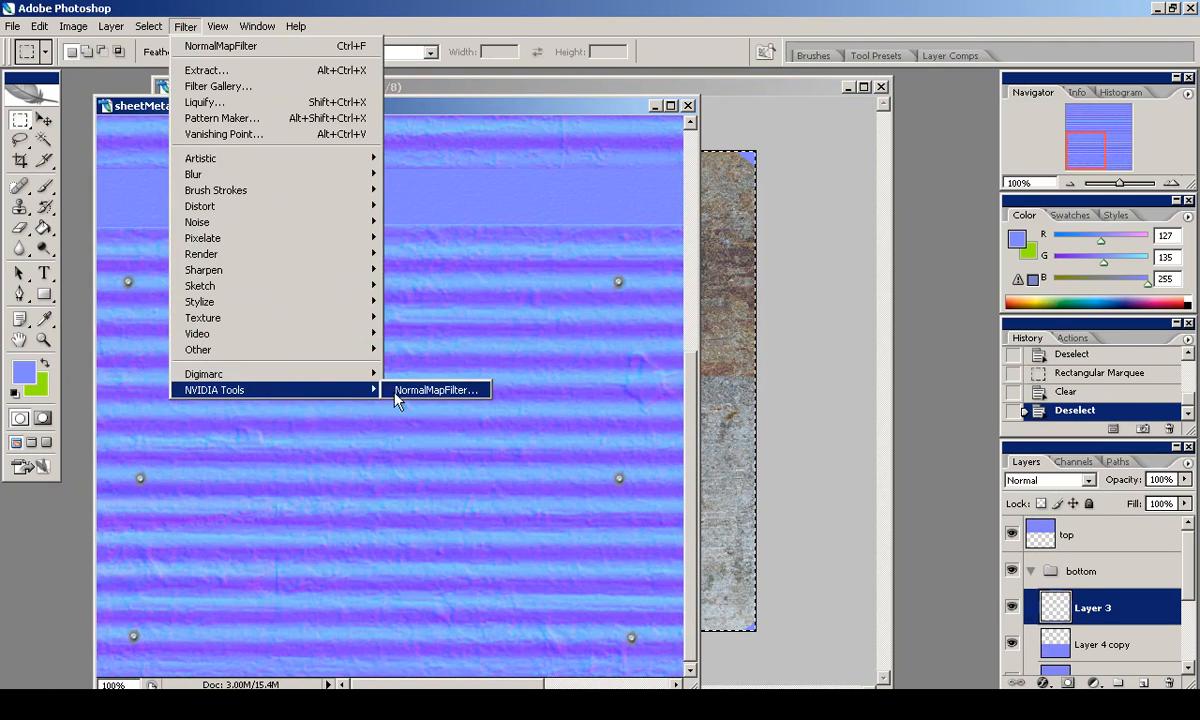
left_click(398, 390)
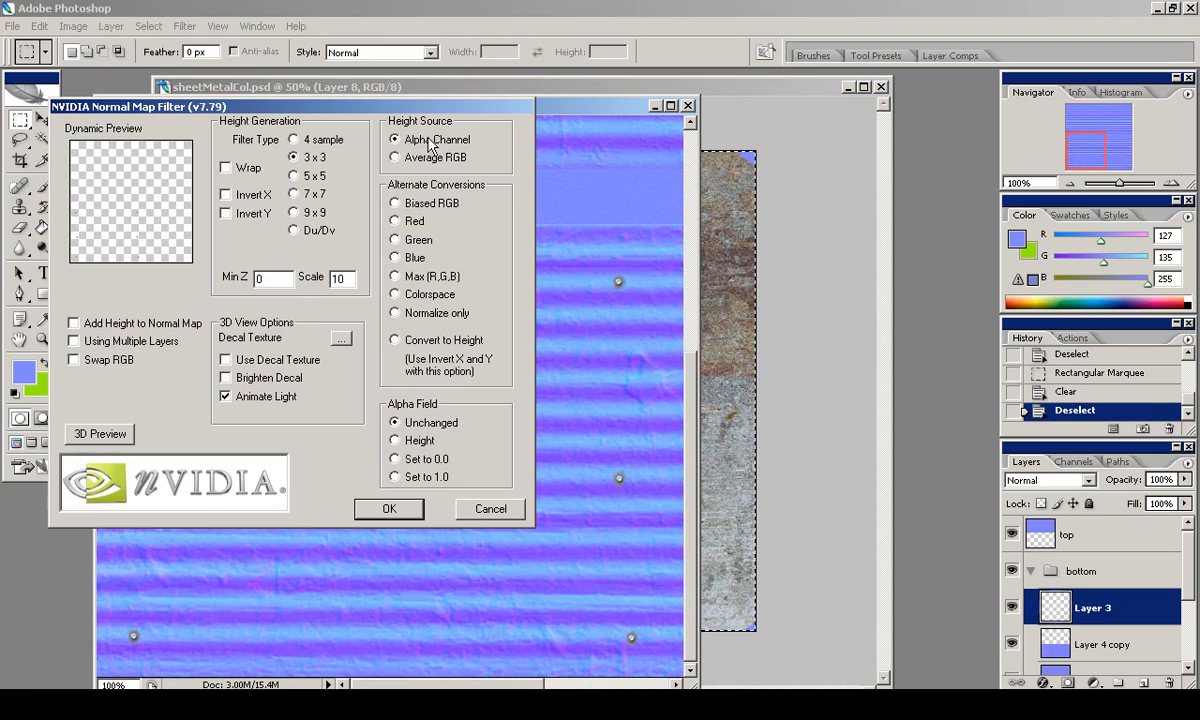
left_click(389, 508)
key("ctrl+z")
Try the NVIDIA normal map filter on the rivet layer with Average RGB height and the alpha field set to 1.0.
left_click(184, 26)
mouse_move(365, 390)
left_click(413, 391)
left_click(420, 442)
left_click(425, 459)
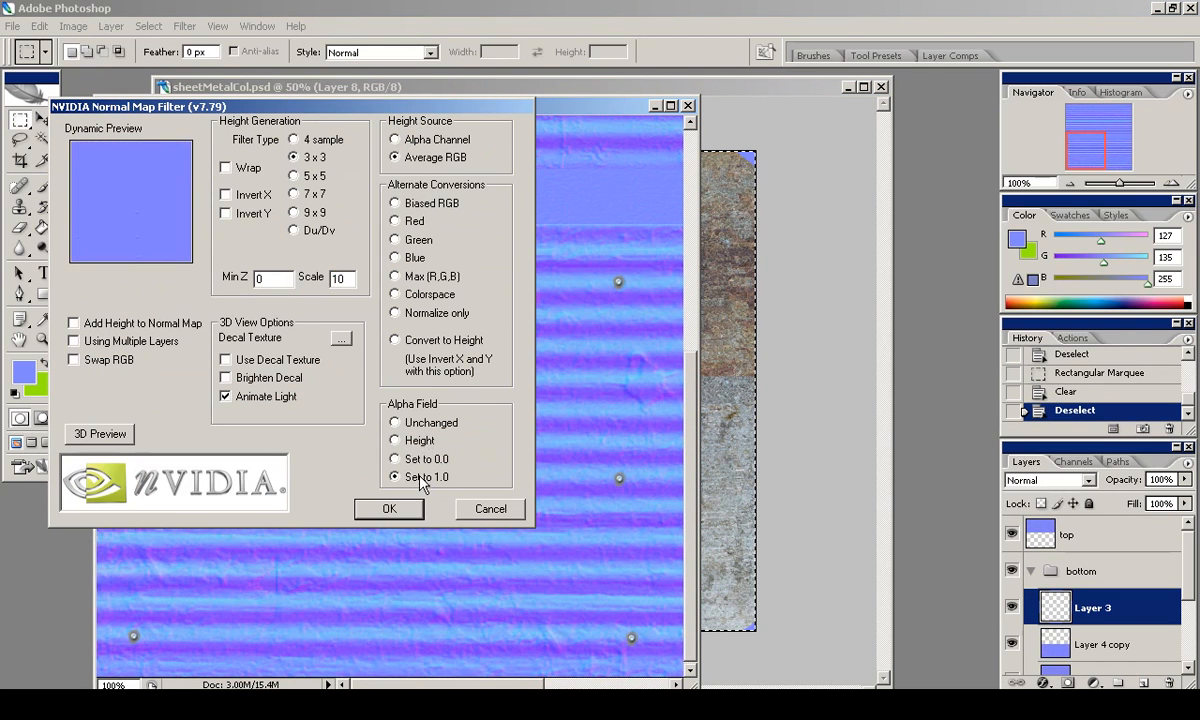
left_click(422, 430)
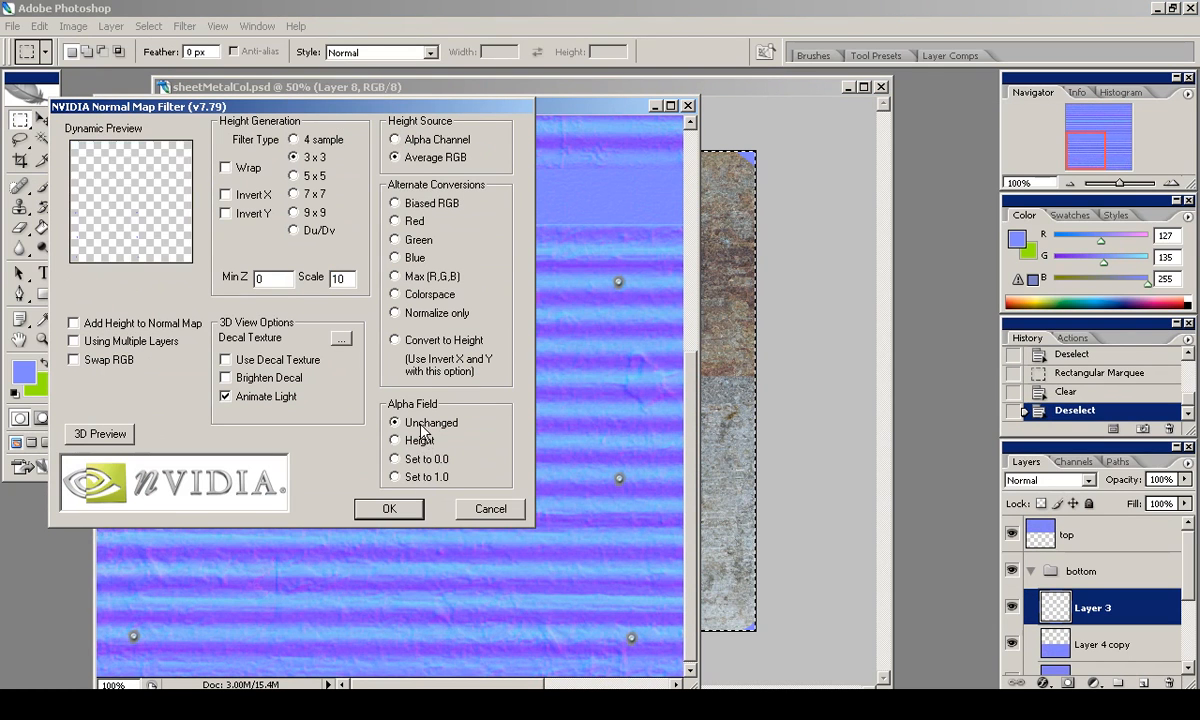
left_click(412, 477)
left_click(378, 505)
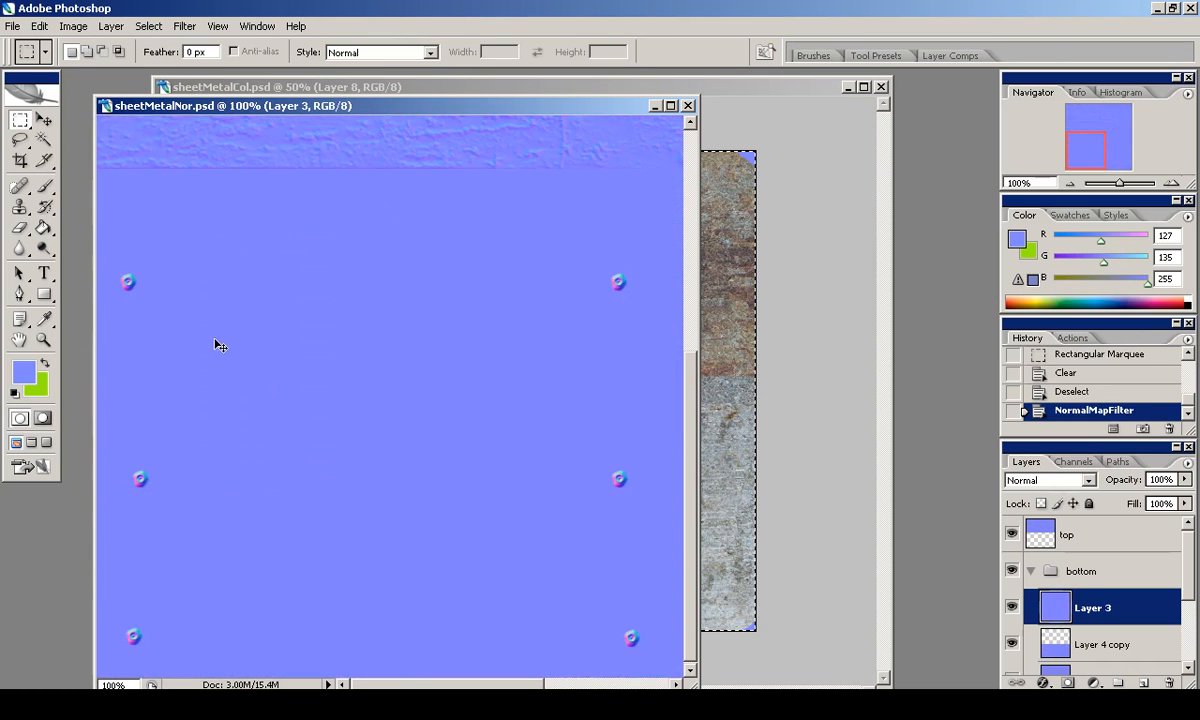
key("ctrl+z")
Fill a new layer beneath the rivets with grey RGB 124, 133, 143 and merge the rivet layer down into it.
key("g")
left_click(23, 372)
left_click(376, 250)
key("Return")
left_click(1142, 682)
left_click_drag(1090, 607, 1078, 648)
left_click(460, 318)
left_click(1020, 607)
key("ctrl+e")
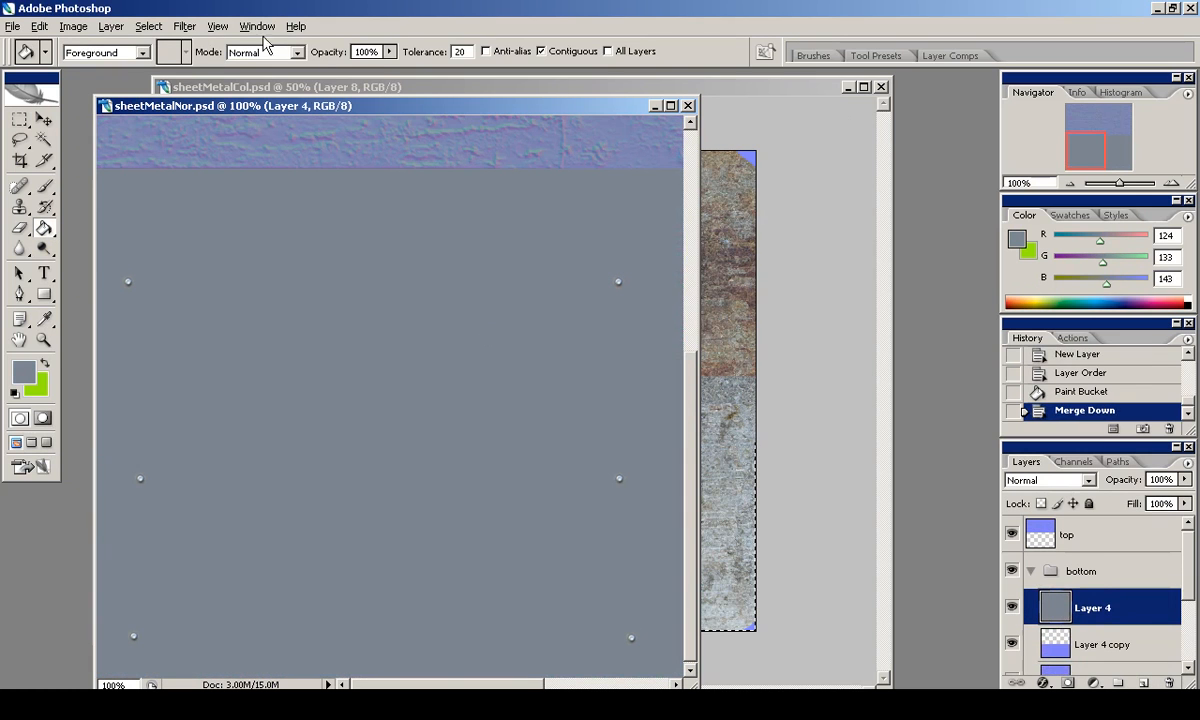
Run the NVIDIA normal map filter on merged Layer 4 with scale 10 and set its blend mode to Overlay.
left_click(184, 26)
mouse_move(316, 391)
left_click(410, 392)
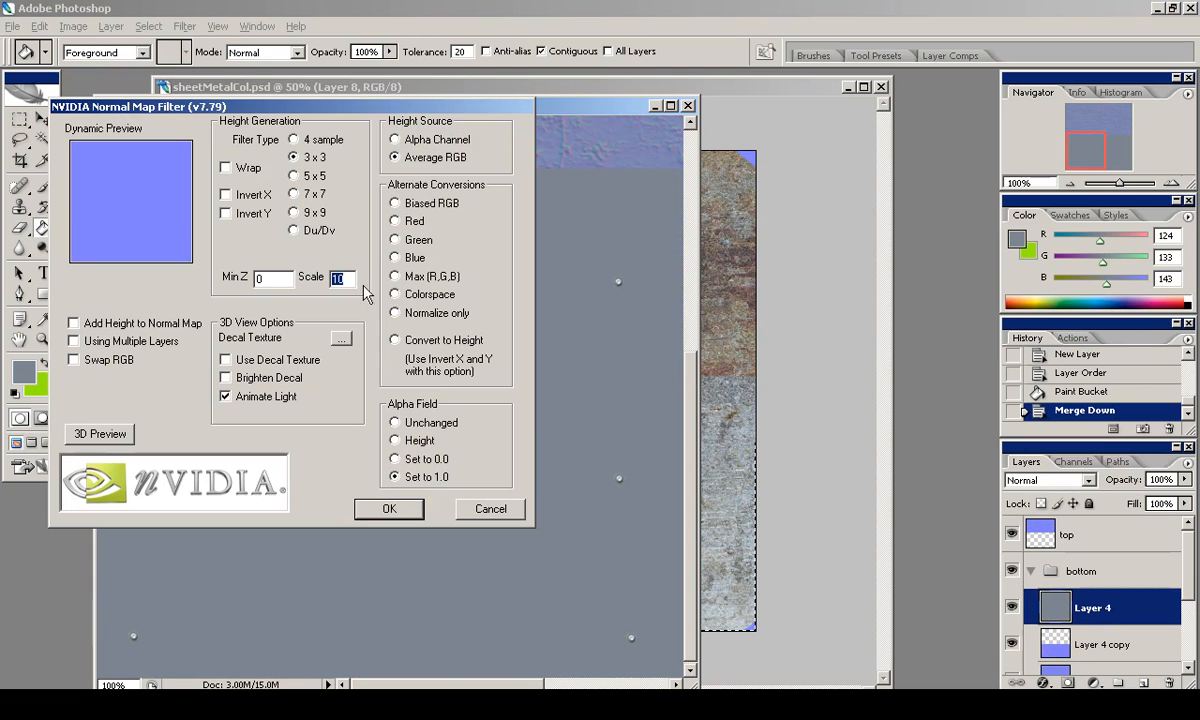
left_click(389, 508)
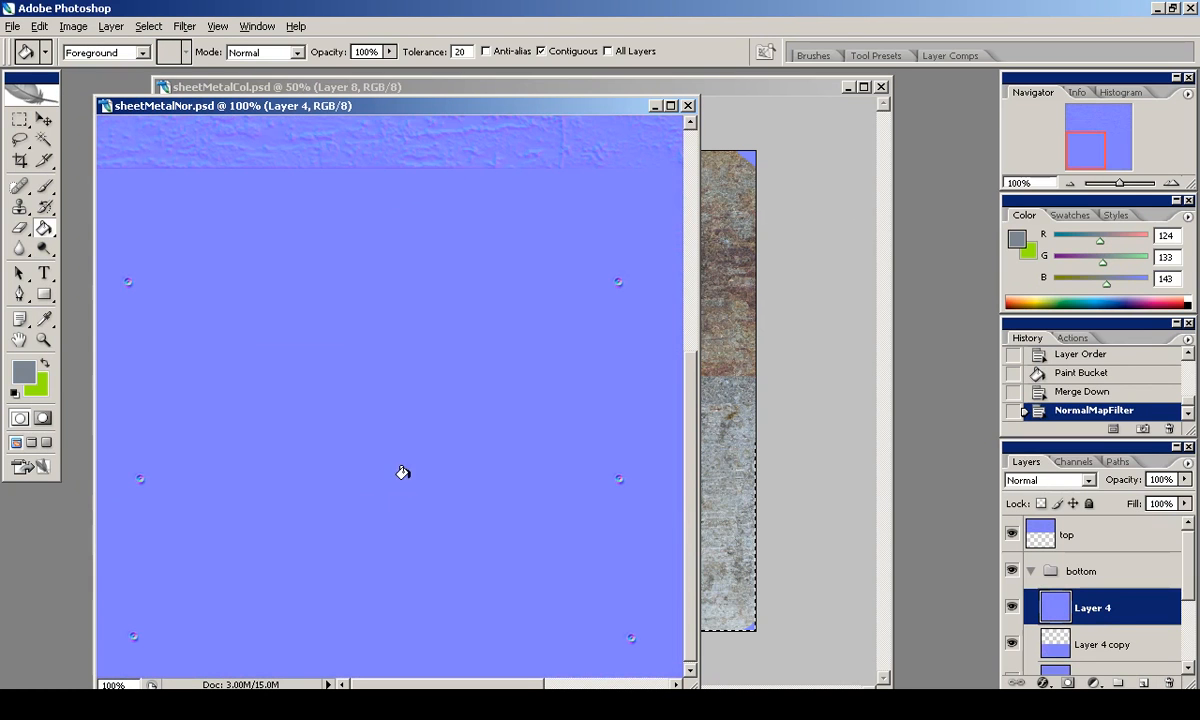
left_click(1048, 480)
left_click(990, 256)
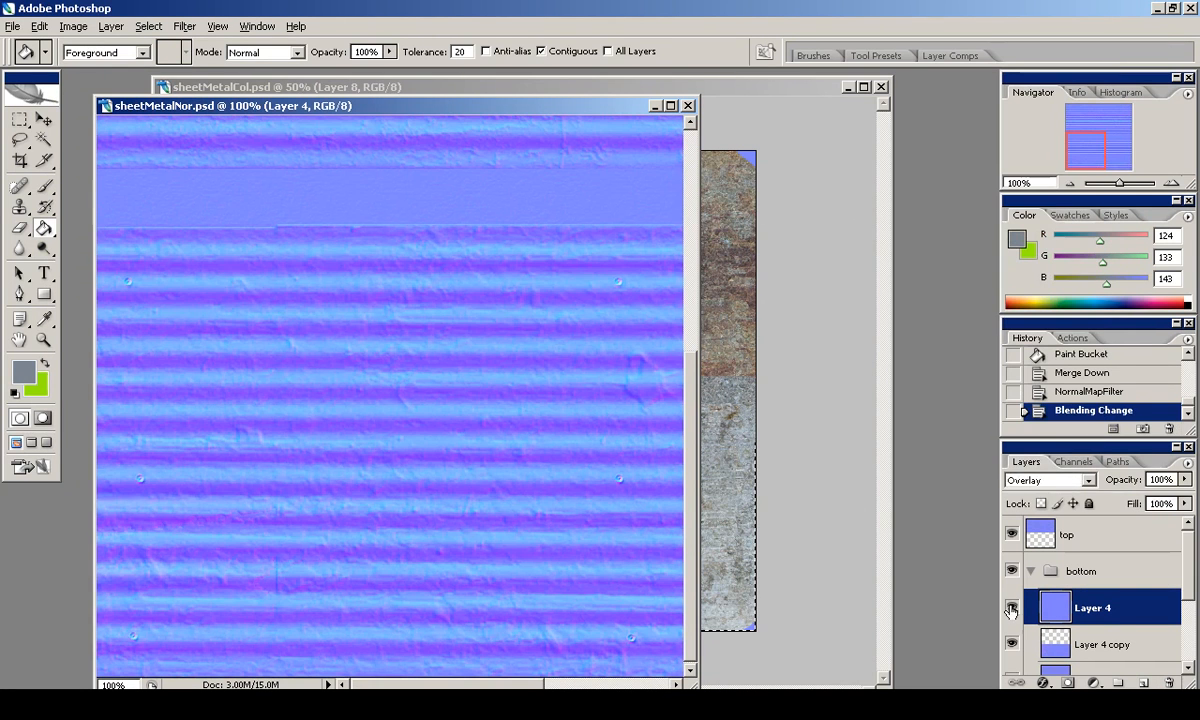
Invert Layer 4's red channel and toggle the layer's visibility to compare the rivets' effect.
left_click(1073, 461)
left_click(1068, 520)
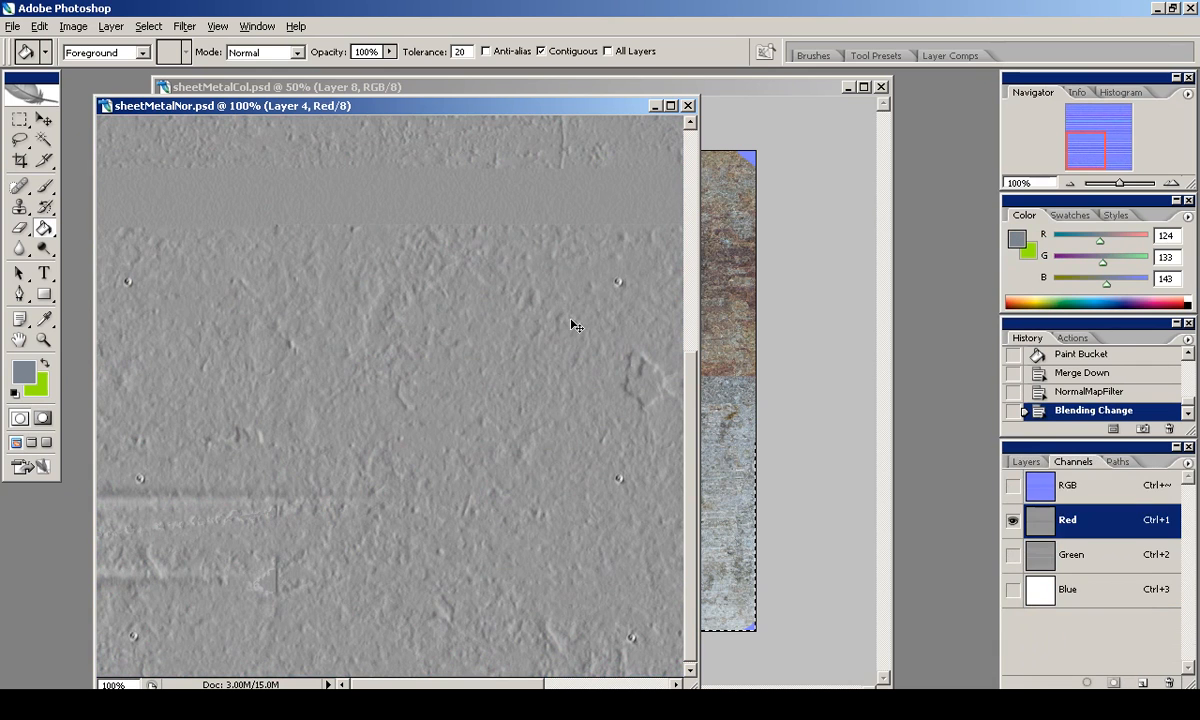
key("ctrl+i")
left_click(1026, 461)
left_click(1011, 607)
left_click(1011, 607)
Save sheetMetalNor.psd and export it as a non-interlaced PNG in the textures folder, replacing the existing file.
left_click(13, 26)
left_click(83, 206)
left_click(13, 26)
left_click(40, 222)
left_click(420, 491)
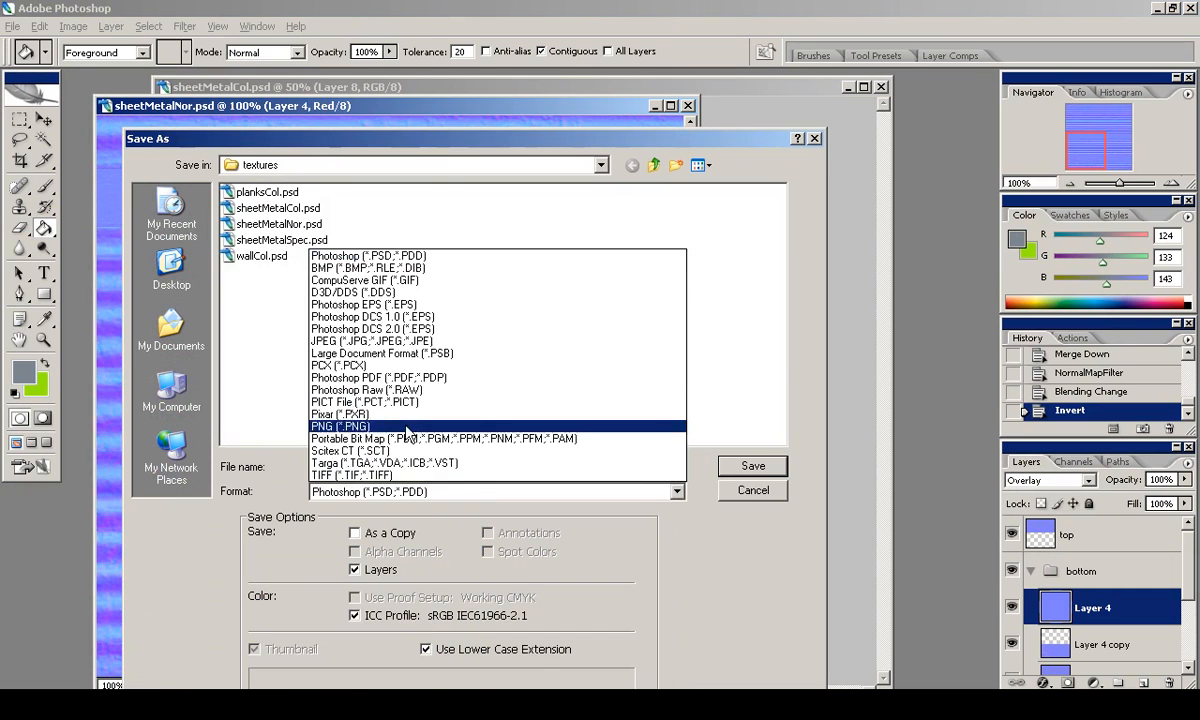
left_click(402, 427)
double_click(284, 226)
left_click(562, 396)
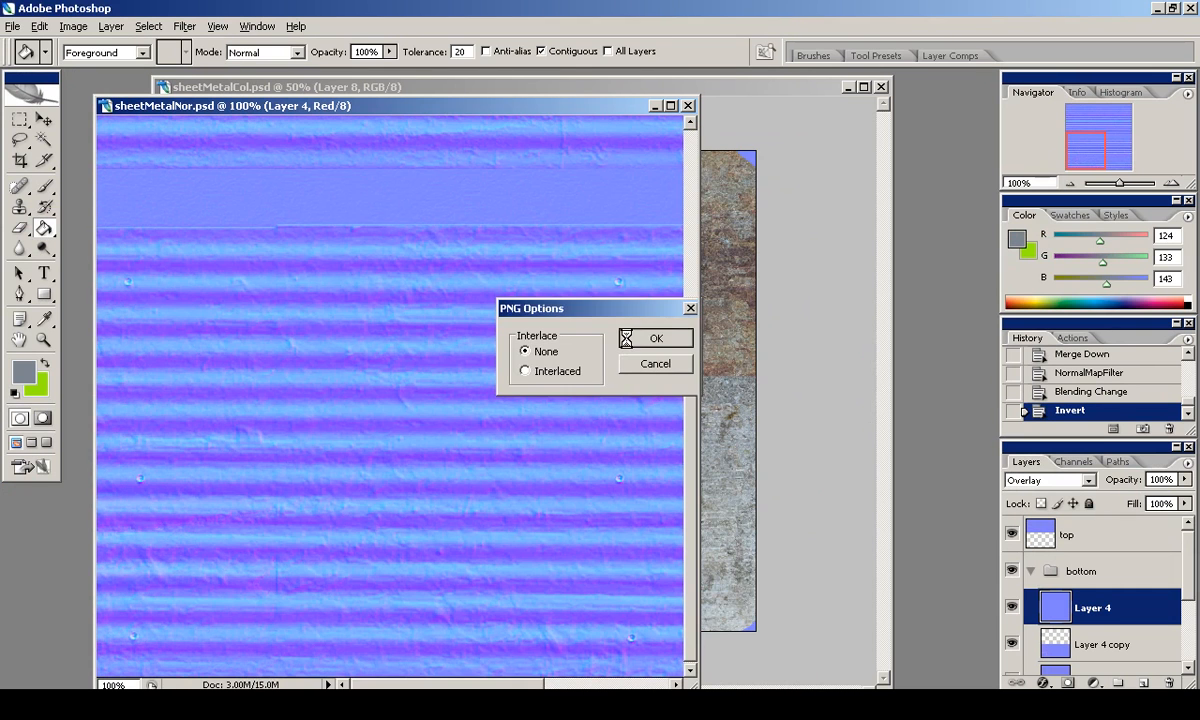
left_click(640, 338)
Close the normal map document, open sheetMetalSpec.psd and paste the copied rivet layer into it.
left_click(687, 105)
left_click(13, 26)
mouse_move(80, 110)
left_click(340, 104)
key("ctrl+v")
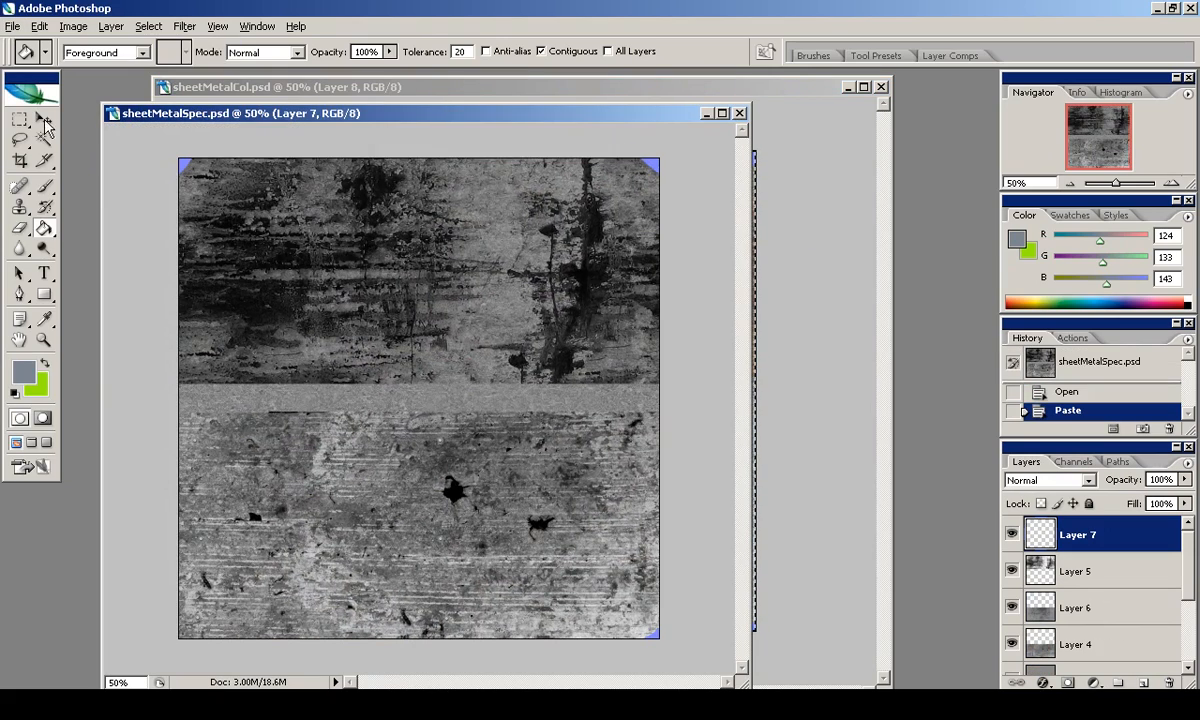
Delete the blue corner marks from the pasted rivet layer in sheetMetalSpec.psd and clear the selection.
key("m")
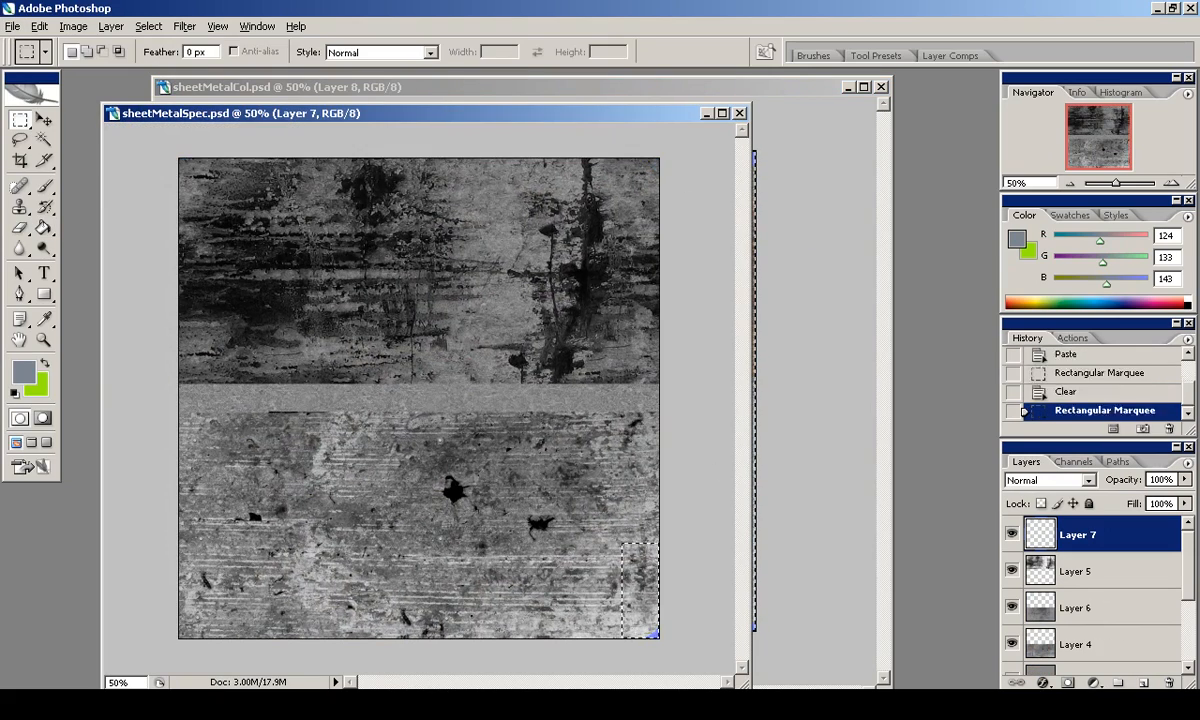
key("Delete")
key("ctrl+d")
Clear the selection and desaturate the pasted rivet layer in sheetMetalSpec.psd.
key("ctrl+alt+0")
left_click(1080, 150)
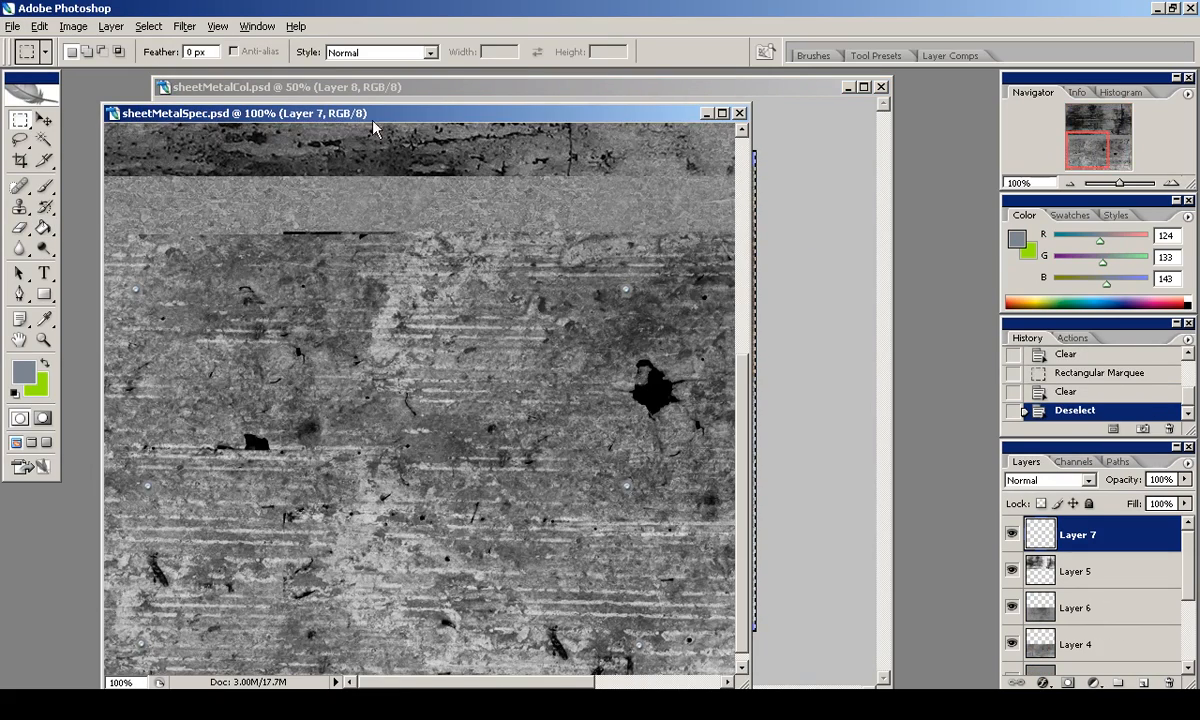
key("ctrl+shift+u")
Erase the leftover halo around the desaturated rivets on Layer 7 with a 13 px eraser.
left_click(1172, 183)
left_click(1172, 183)
key("e")
left_click_drag(504, 279, 537, 328)
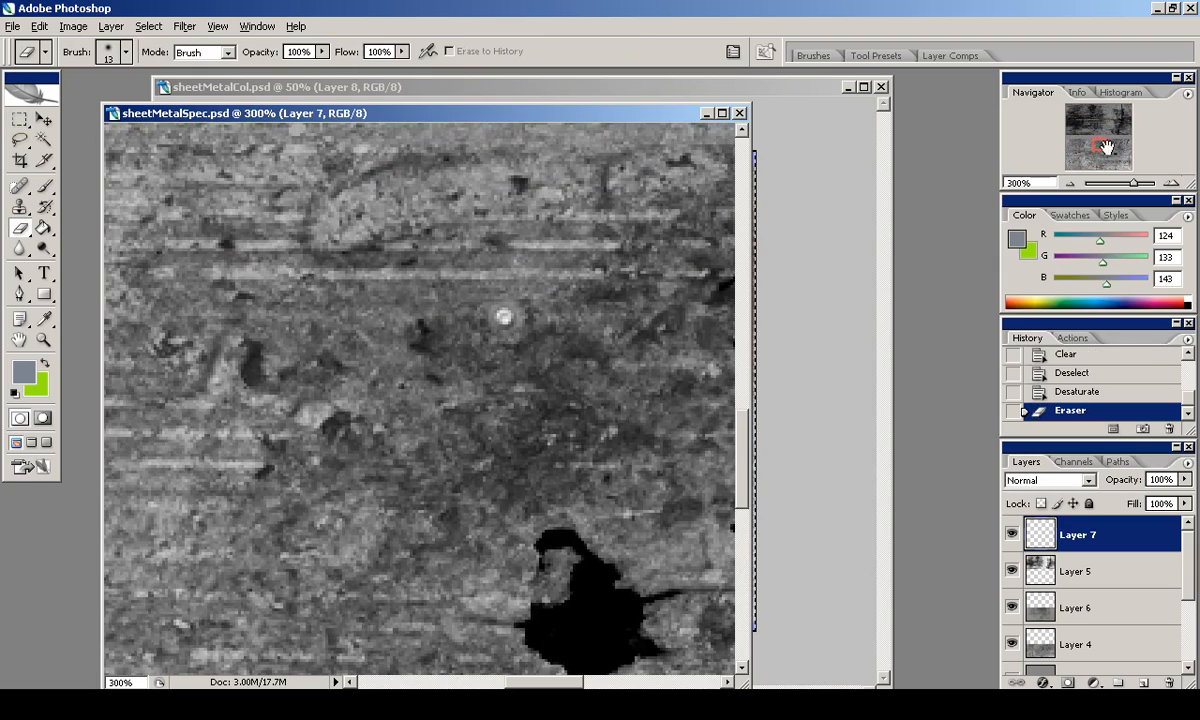
left_click(1073, 147)
scroll(285, 242, "down", 5)
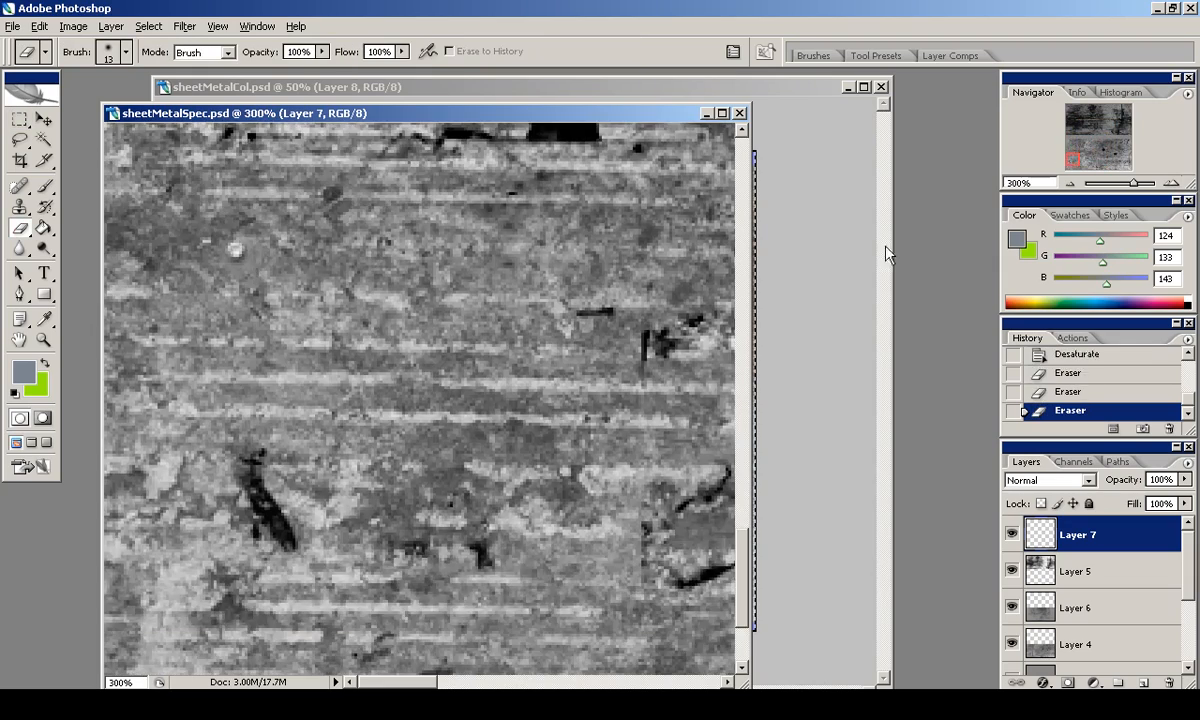
scroll(315, 258, "down", 5)
left_click_drag(243, 535, 244, 538)
left_click_drag(1086, 162, 1101, 161)
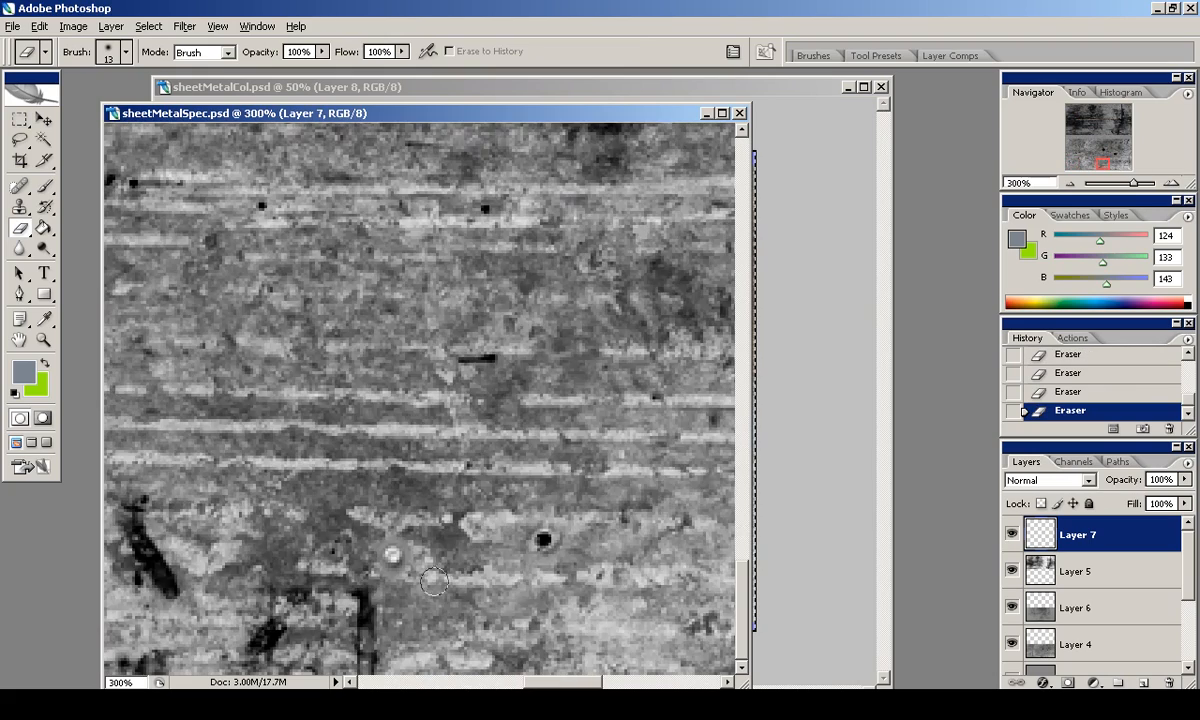
scroll(350, 312, "up", 6)
left_click(1070, 184)
left_click(1070, 184)
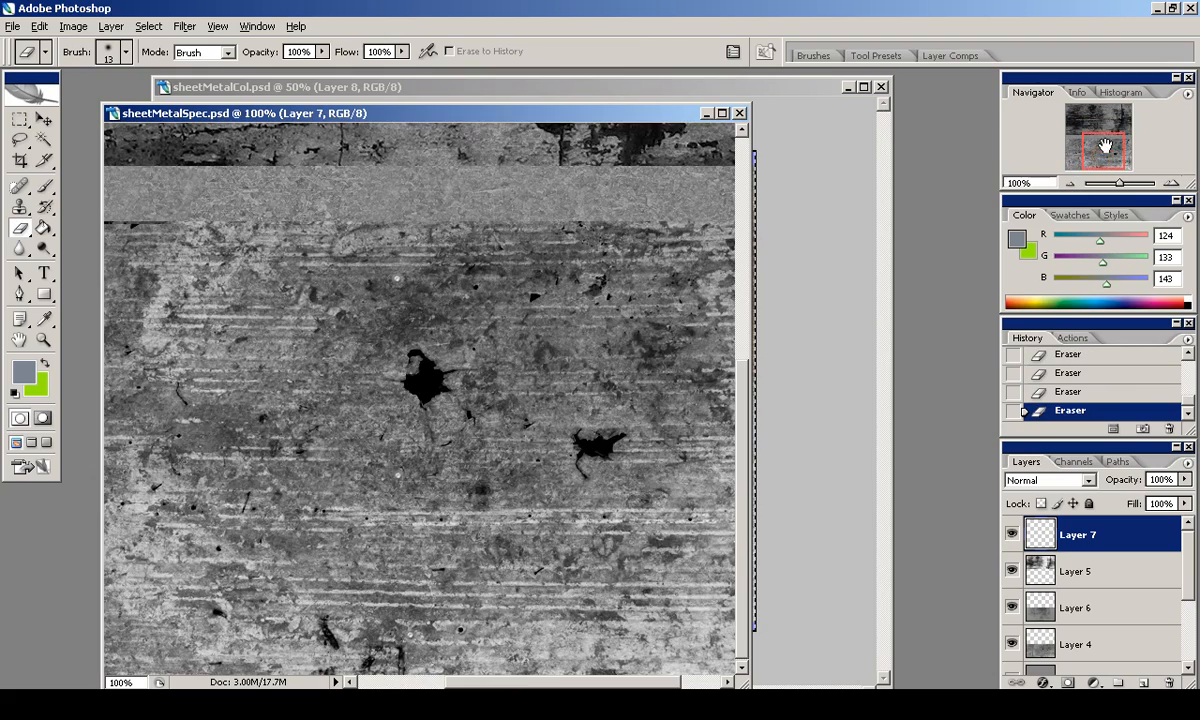
Add a Multiply drop shadow to the rivet layer with 69% opacity, 0 px distance, 7% spread and 8 px size.
left_click(1043, 682)
left_click(1030, 494)
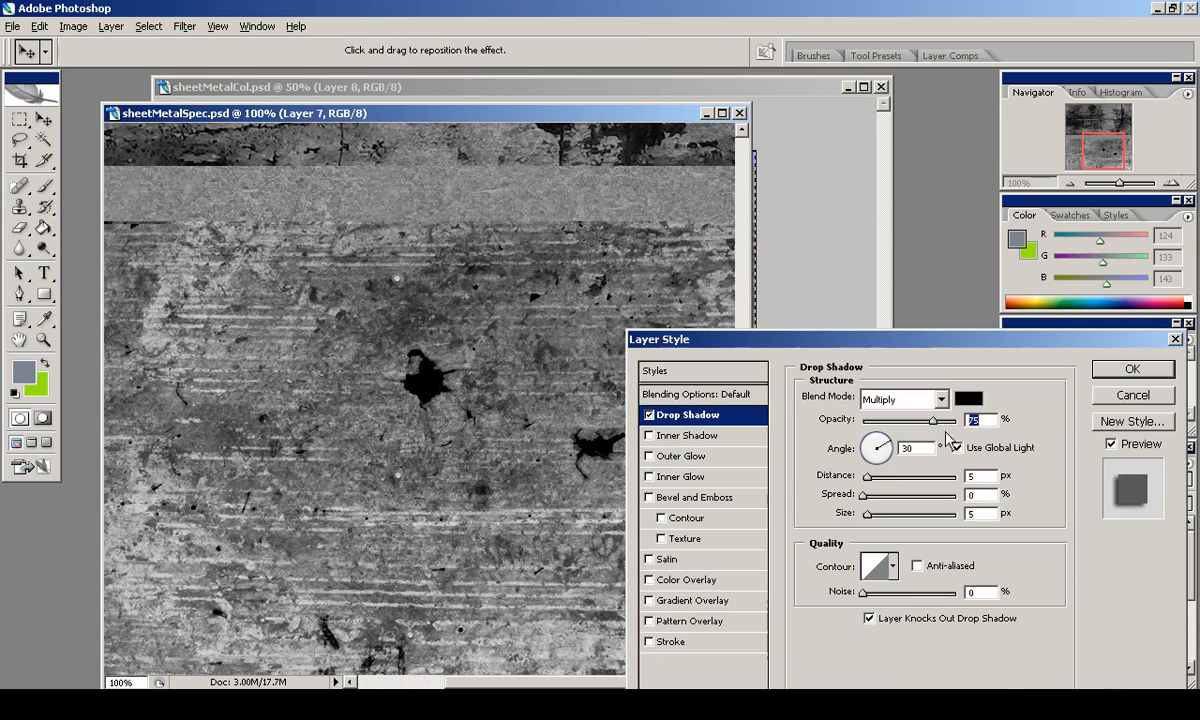
left_click_drag(944, 415, 960, 418)
left_click_drag(865, 515, 866, 496)
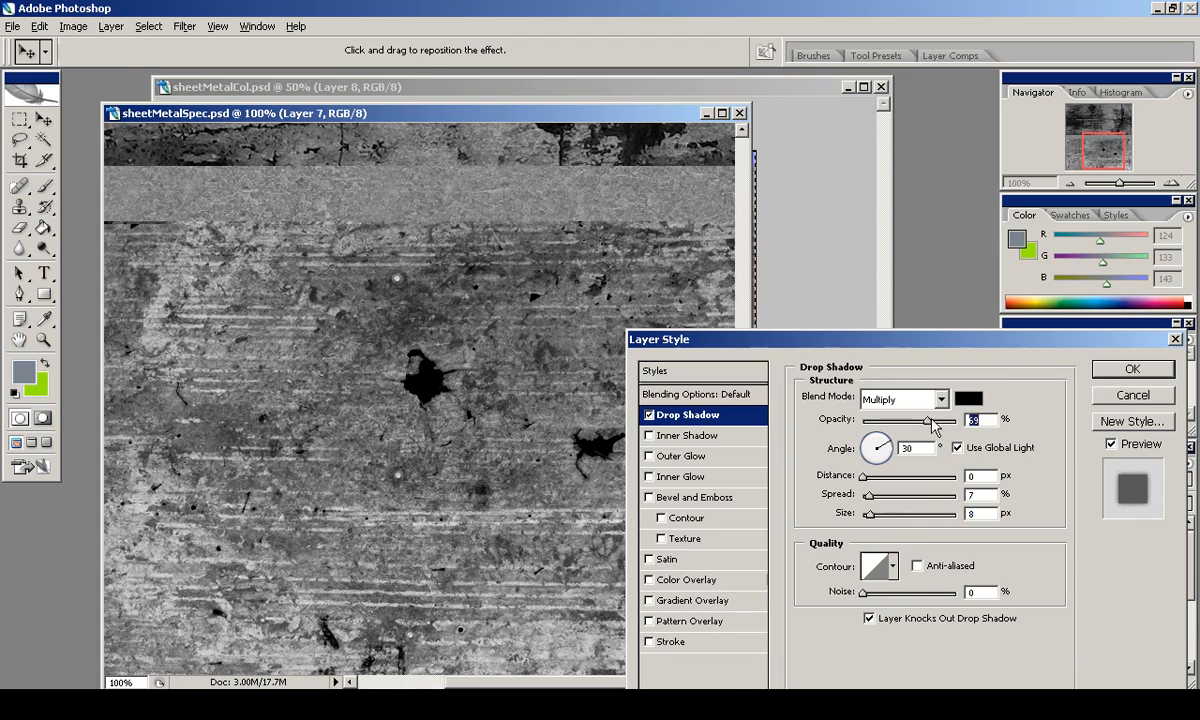
left_click(1132, 370)
Erase the remaining fringes tightly around each rivet on Layer 7 with a 9 px eraser.
scroll(443, 257, "up", 3, "alt")
scroll(443, 257, "up", 8)
right_click(430, 257)
double_click(545, 394)
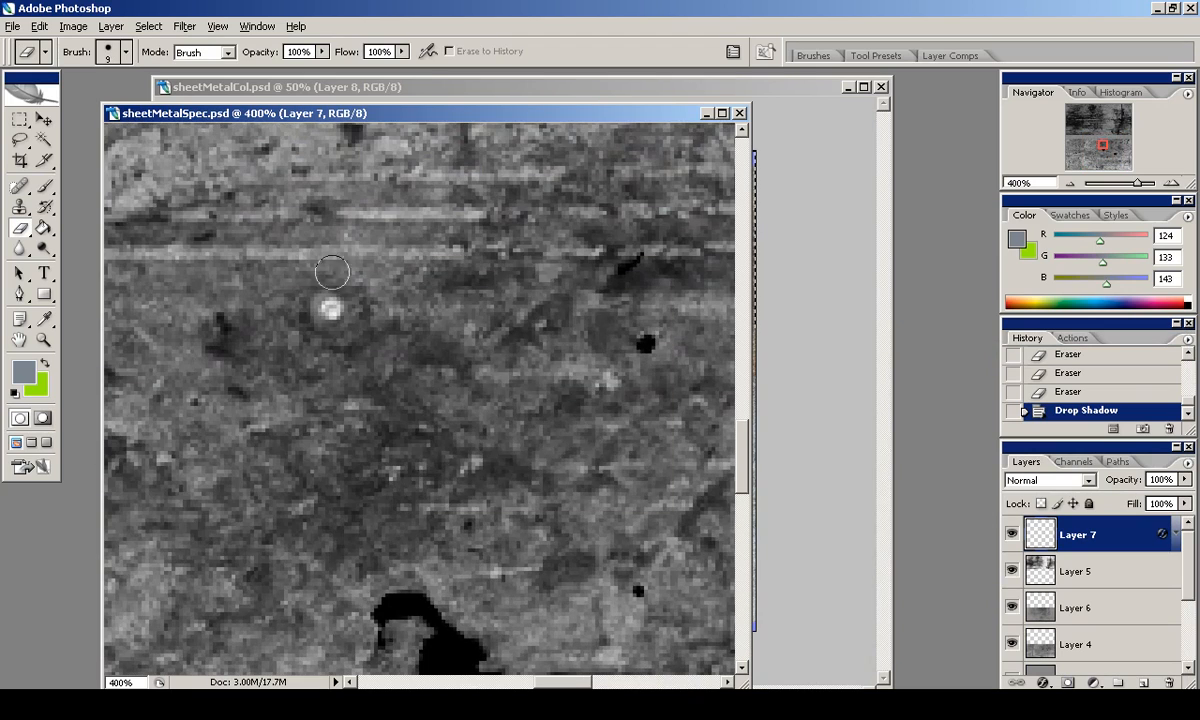
left_click_drag(305, 336, 300, 284)
scroll(362, 549, "down", 6)
mouse_move(362, 549)
left_mouse_down()
mouse_move(346, 487)
mouse_move(298, 517)
left_mouse_up()
scroll(388, 549, "down", 2)
scroll(388, 549, "down", 4)
mouse_move(369, 537)
left_mouse_down()
mouse_move(416, 524)
mouse_move(356, 546)
left_mouse_up()
left_click_drag(562, 682, 346, 674)
mouse_move(288, 535)
left_mouse_down()
mouse_move(216, 503)
mouse_move(279, 482)
left_mouse_up()
scroll(285, 470, "up", 7)
left_click_drag(292, 323, 304, 312)
scroll(290, 340, "up", 5)
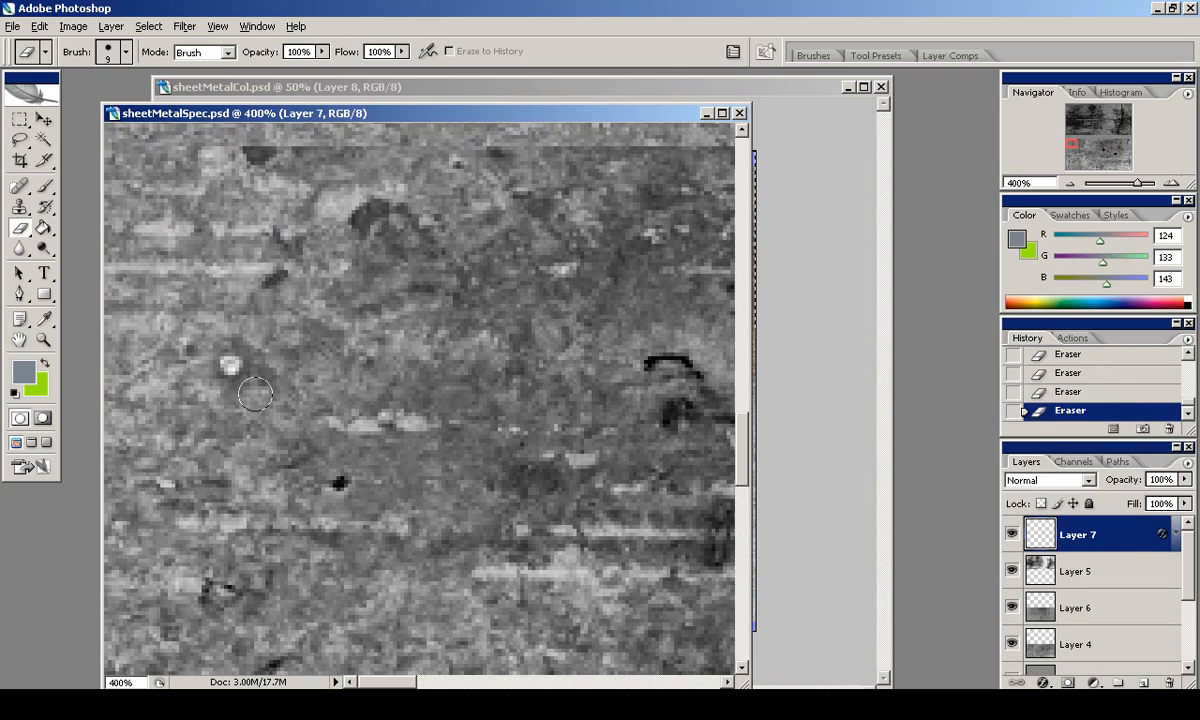
Raise the rivet layer's drop shadow opacity to 100%.
double_click(1165, 543)
left_click(690, 414)
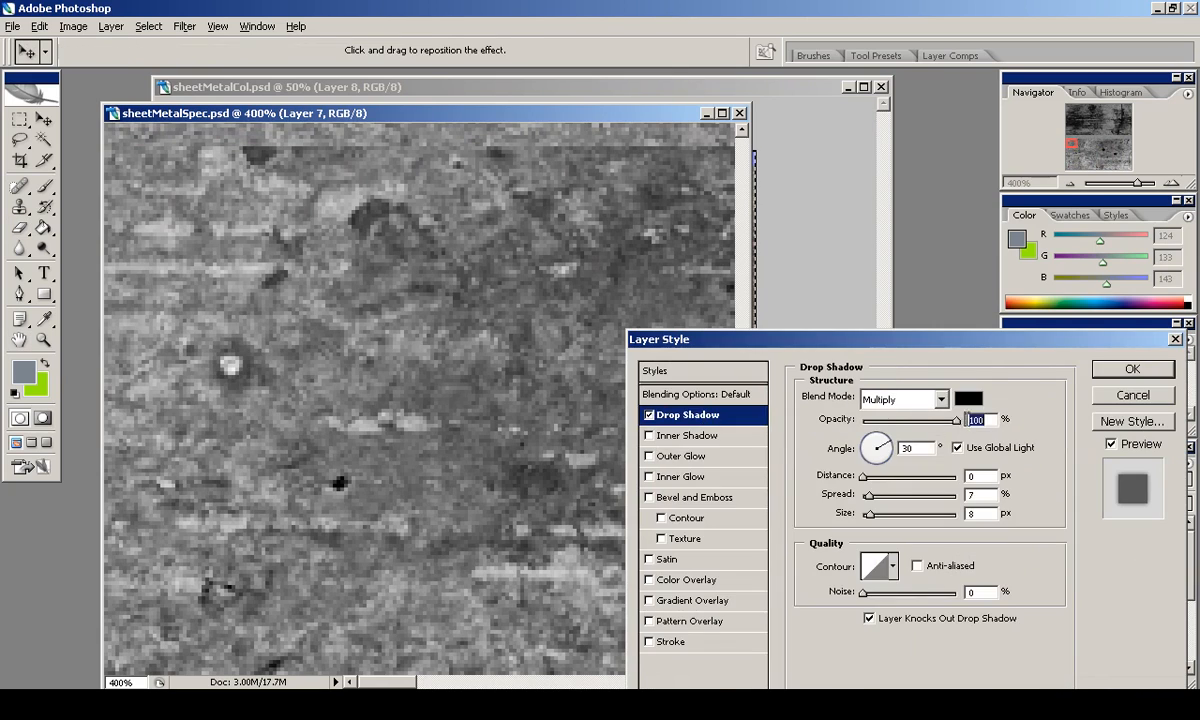
key("Return")
left_click(1067, 186)
left_click(1067, 186)
left_click(1067, 186)
mouse_move(1078, 148)
left_mouse_down()
mouse_move(1075, 102)
mouse_move(1070, 153)
left_mouse_up()
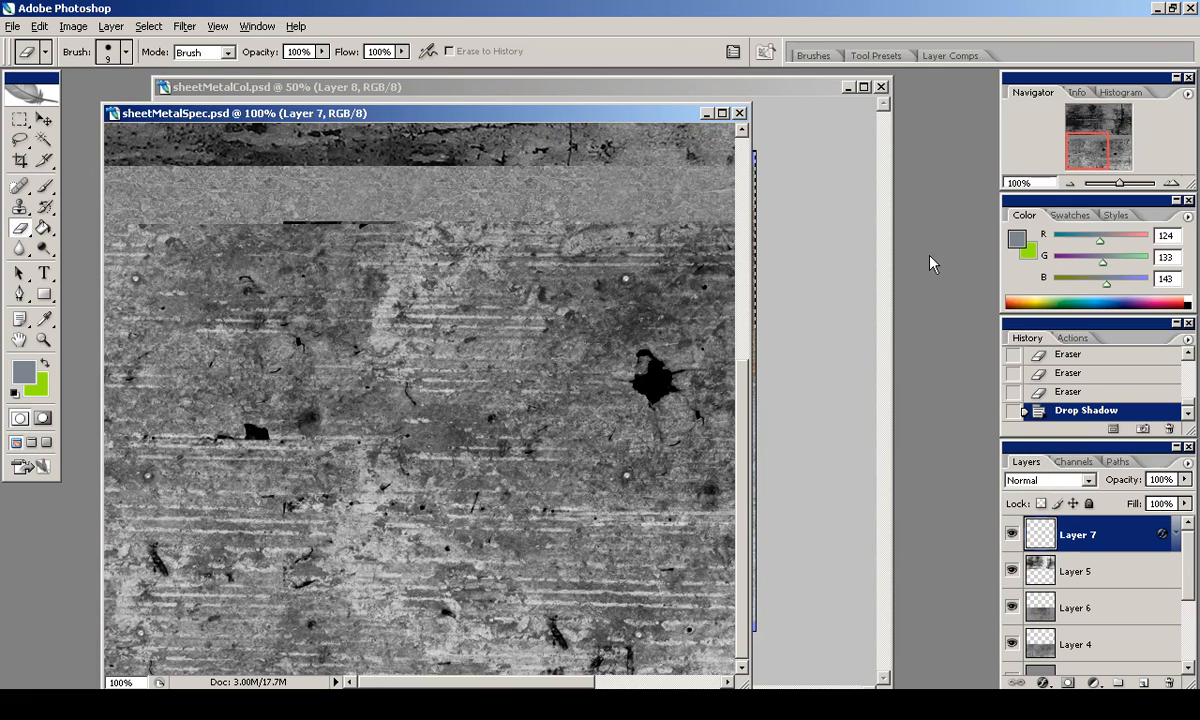
Export the specular map as a PNG copy in the textures folder, replacing the existing sheetMetalSpec.png.
left_click(14, 26)
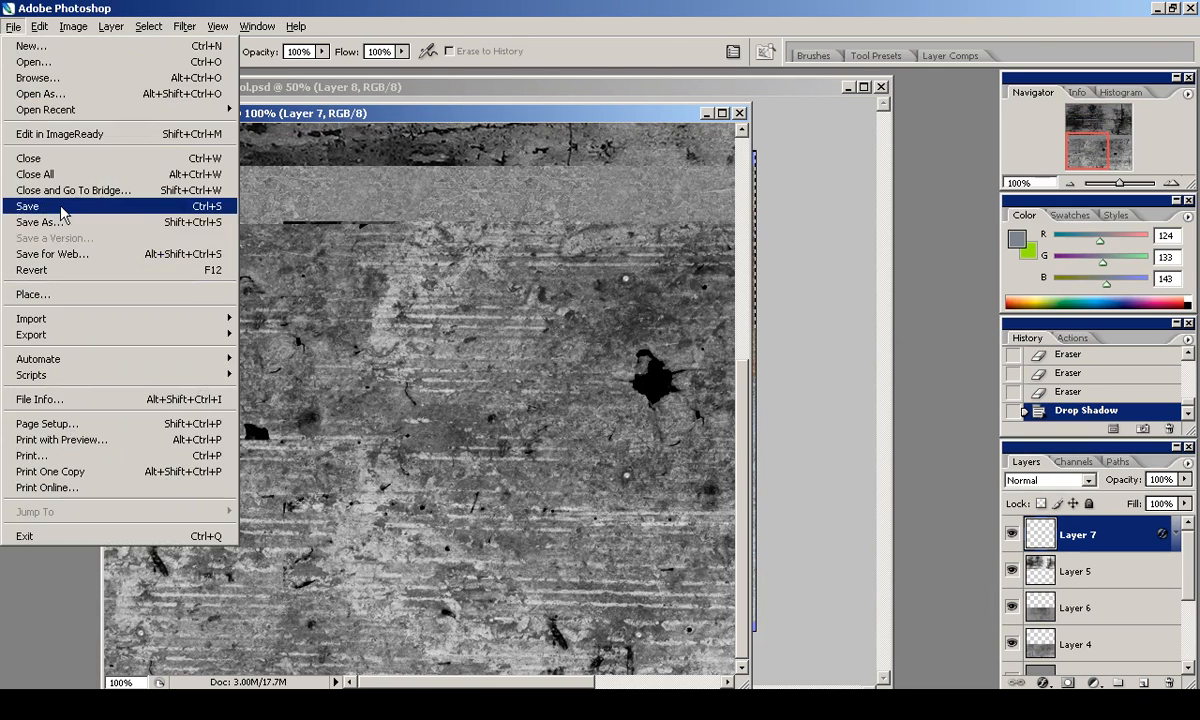
left_click(45, 217)
left_click(470, 491)
left_click(446, 434)
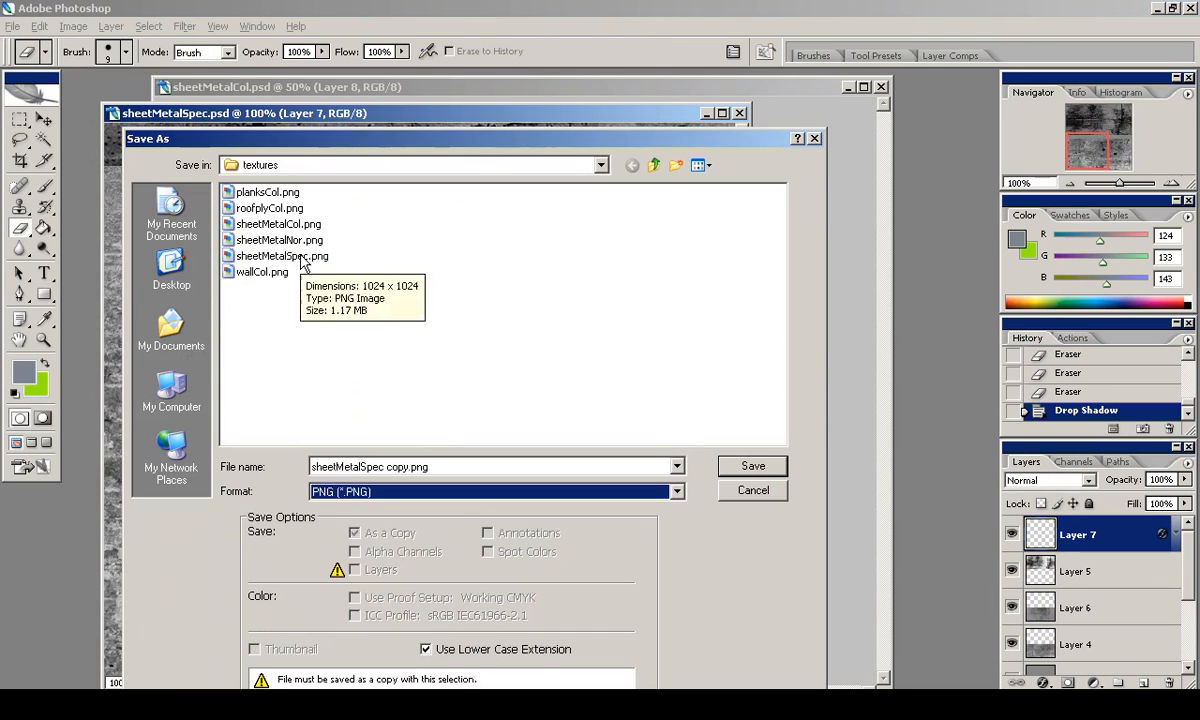
left_click(282, 240)
left_click(753, 466)
left_click(562, 396)
left_click(653, 337)
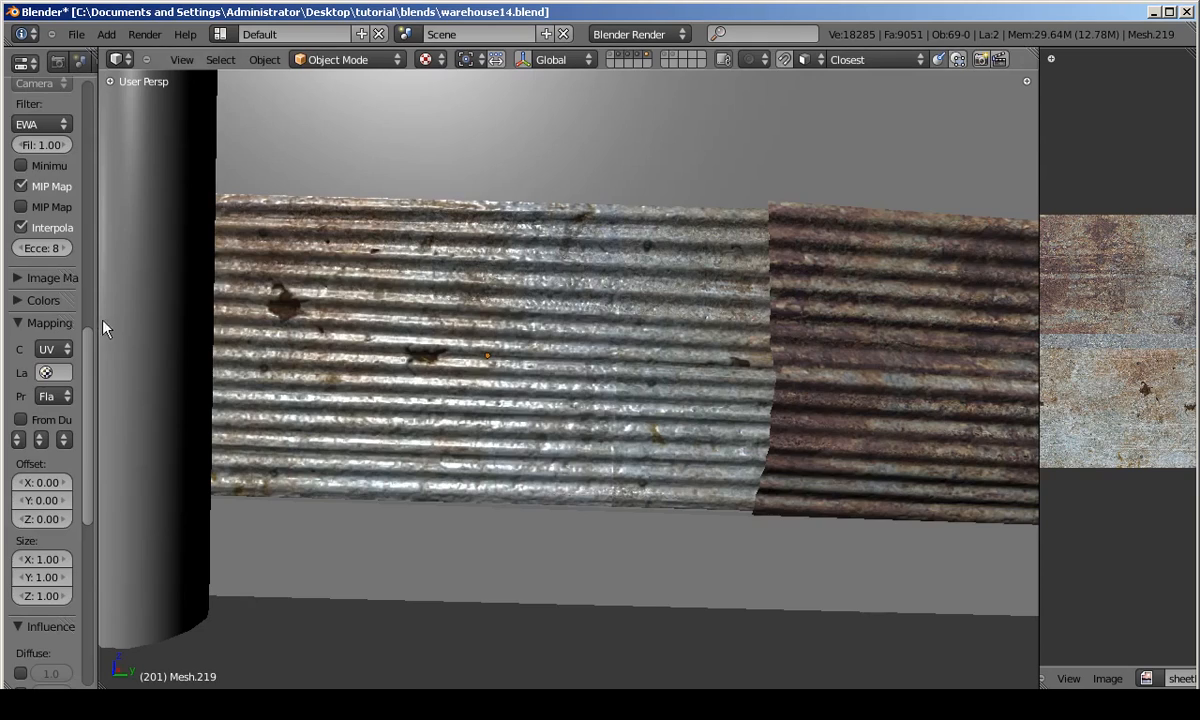
Switch to Blender, widen the texture properties and reload the sheetMetalSpec and sheetMetalNor images.
left_click_drag(97, 319, 385, 320)
scroll(218, 548, "up", 8)
scroll(220, 548, "up", 5)
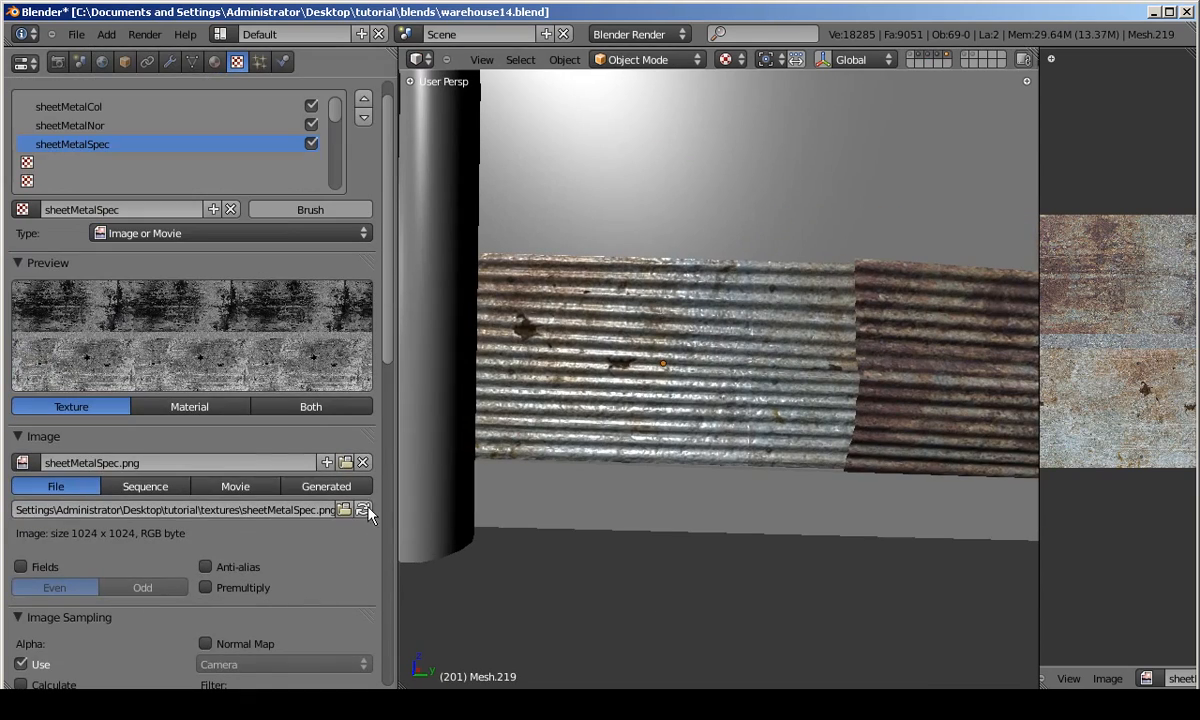
scroll(520, 370, "up", 5)
mouse_move(522, 402)
middle_mouse_down()
mouse_move(595, 338)
mouse_move(537, 392)
middle_mouse_up()
left_click(142, 127)
left_click(363, 510)
Reload the sheetMetalCol image and inspect the rivets on the corrugated panels.
middle_click_drag(437, 416, 554, 388)
left_click(88, 106)
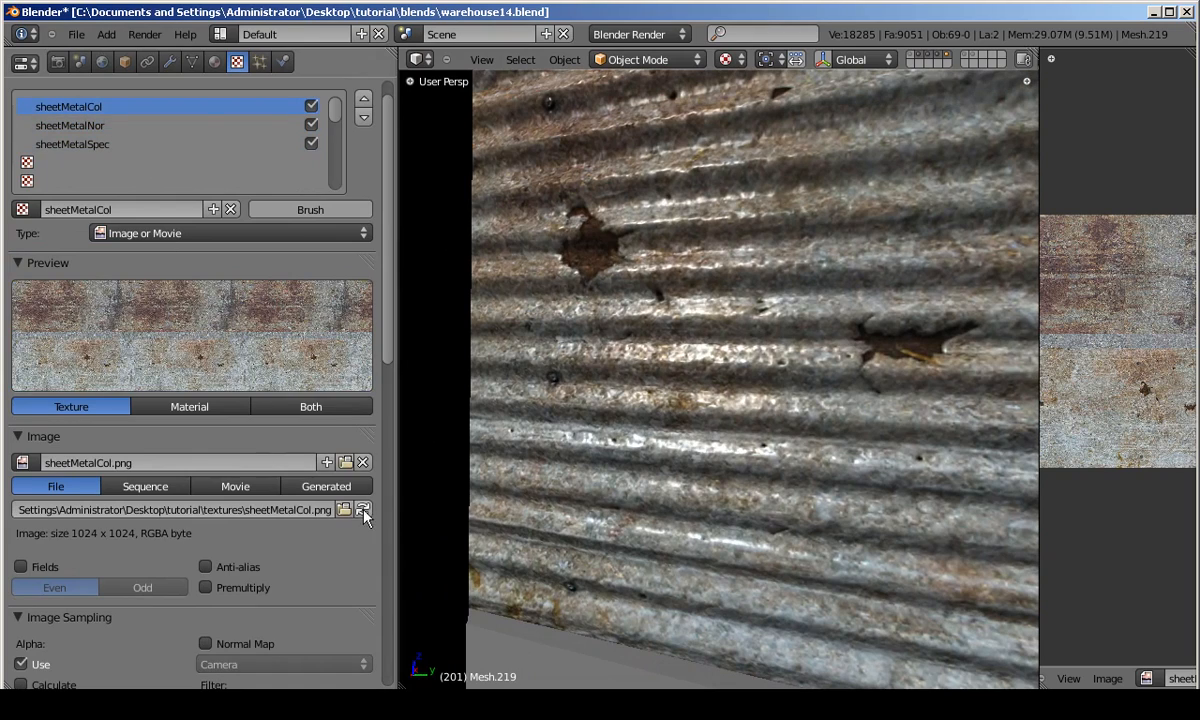
left_click_drag(390, 500, 347, 486)
middle_click_drag(522, 433, 570, 395)
scroll(574, 407, "down", 5)
scroll(572, 405, "up", 4)
scroll(570, 403, "down", 3)
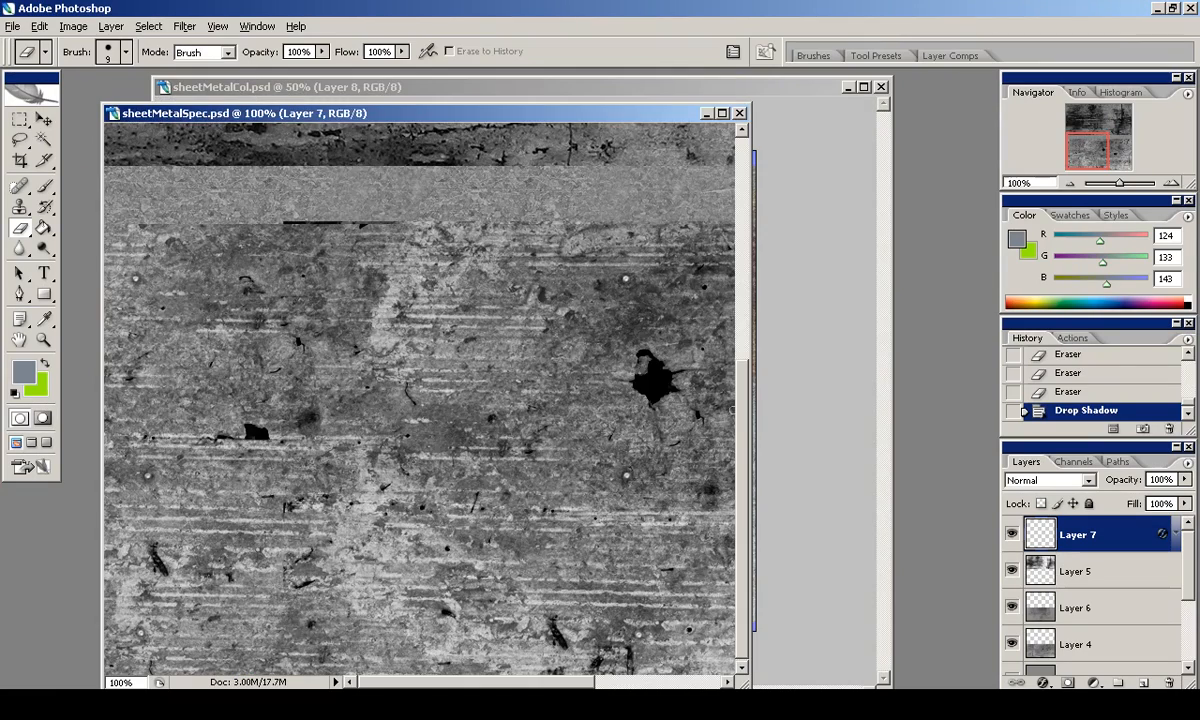
Switch to Photoshop, bring sheetMetalCol.psd to the front and select the whole canvas of Layer 8.
key("ctrl+minus")
key("ctrl+minus")
left_click(778, 88)
key("ctrl+a")
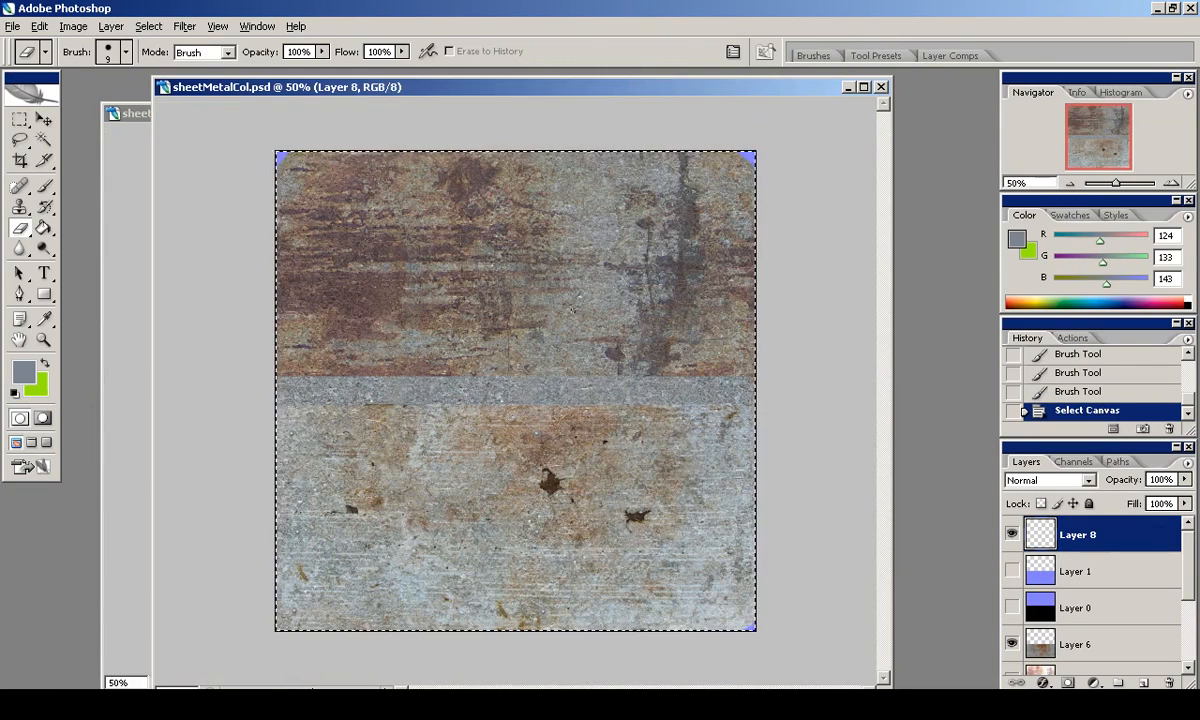
Try to delete the blue corner marks from Layer 8 of sheetMetalCol.psd.
key("m")
left_click_drag(787, 640, 774, 557)
left_click(568, 280)
left_click_drag(709, 646, 774, 580)
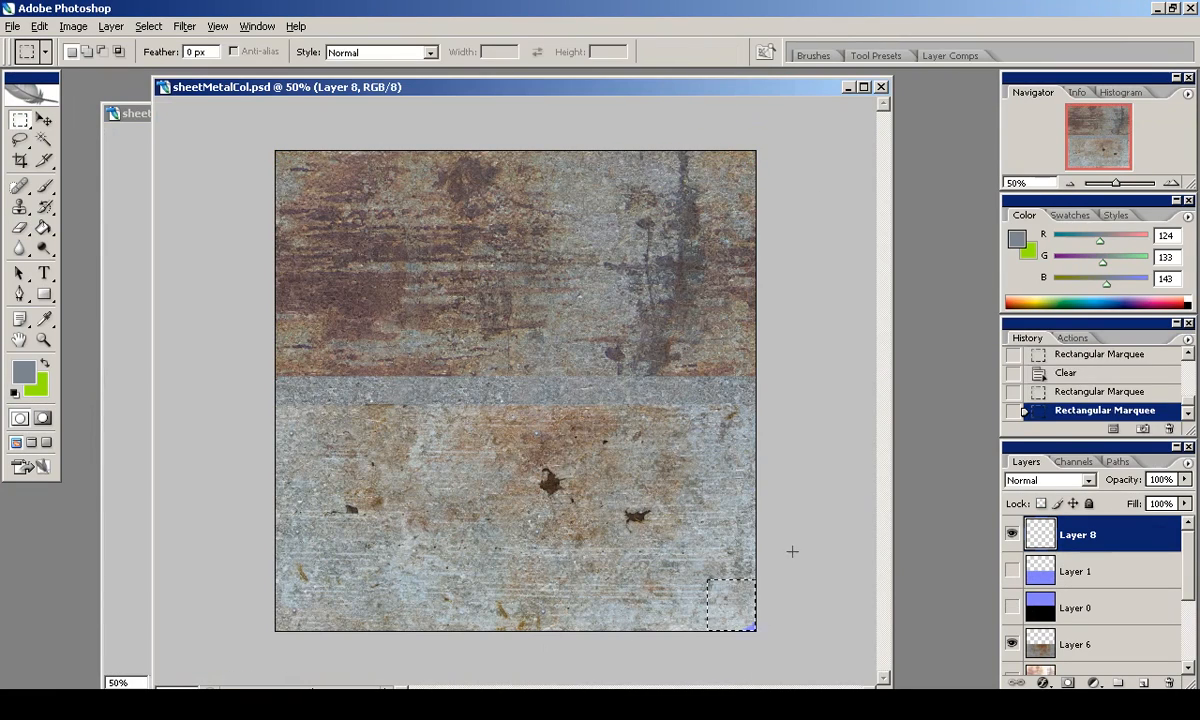
key("ctrl+d")
key("ctrl+alt+z")
key("ctrl+alt+z")
key("ctrl+alt+z")
Duplicate Layer 8 and delete the blue corner marks from the original Layer 8.
left_click(293, 440)
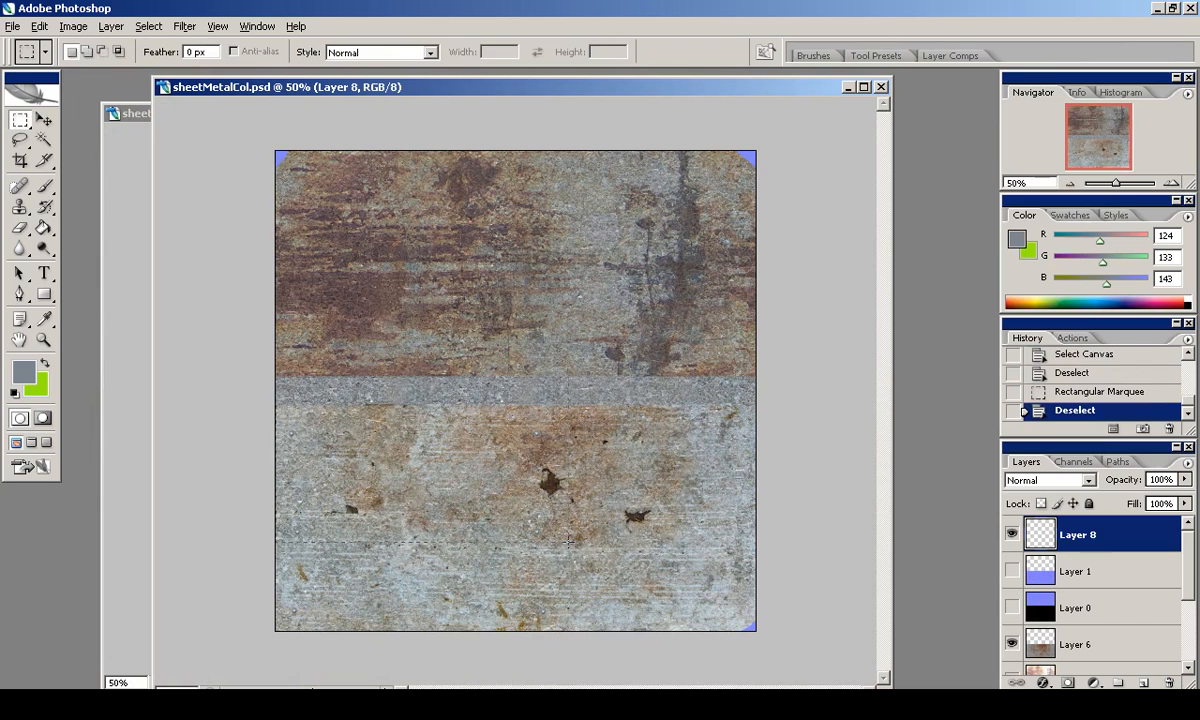
left_click_drag(1047, 540, 1143, 682)
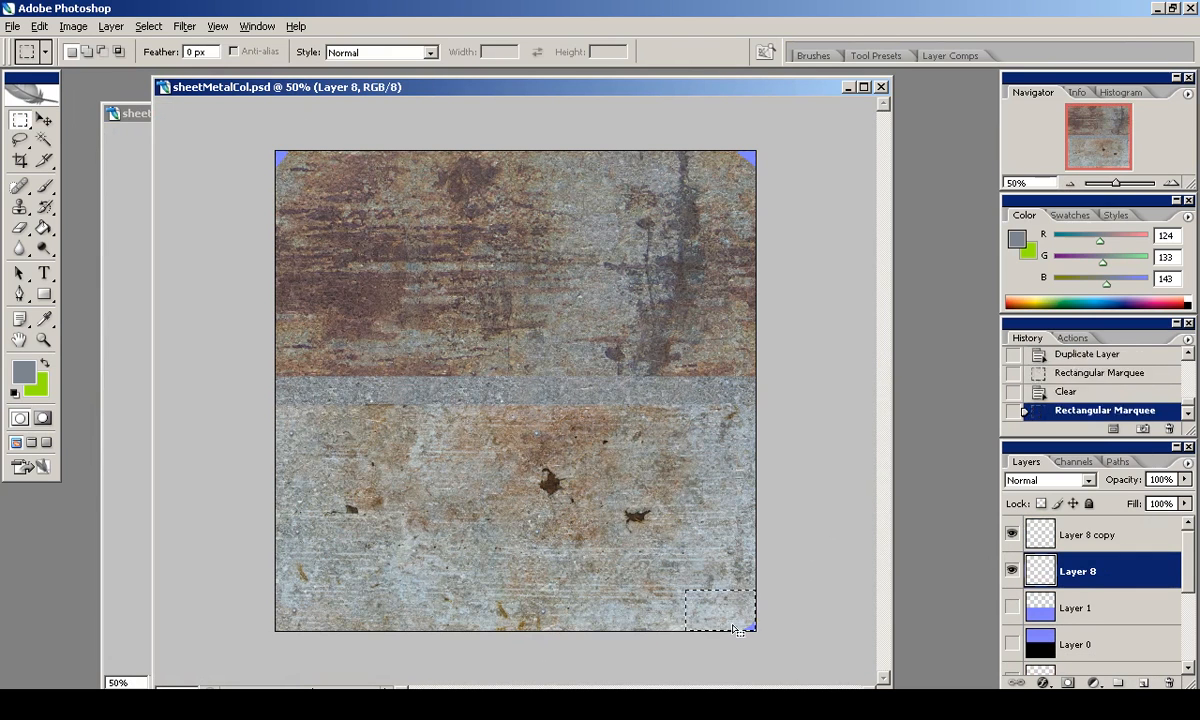
key("ctrl+d")
Try moving the Layer 8 copy onto the upper panel, checking it against Layers 1 and 0, and delete the copy.
key("alt+bracketright")
left_click_drag(679, 636, 680, 636)
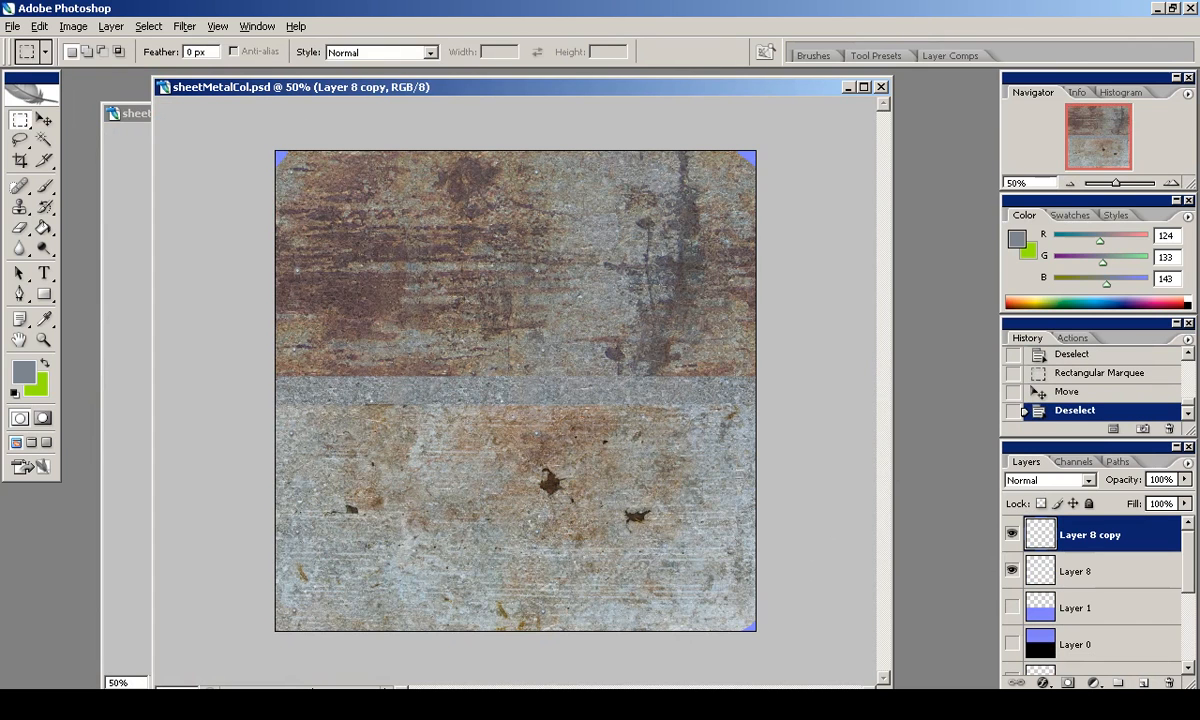
left_click_drag(1009, 610, 1012, 644)
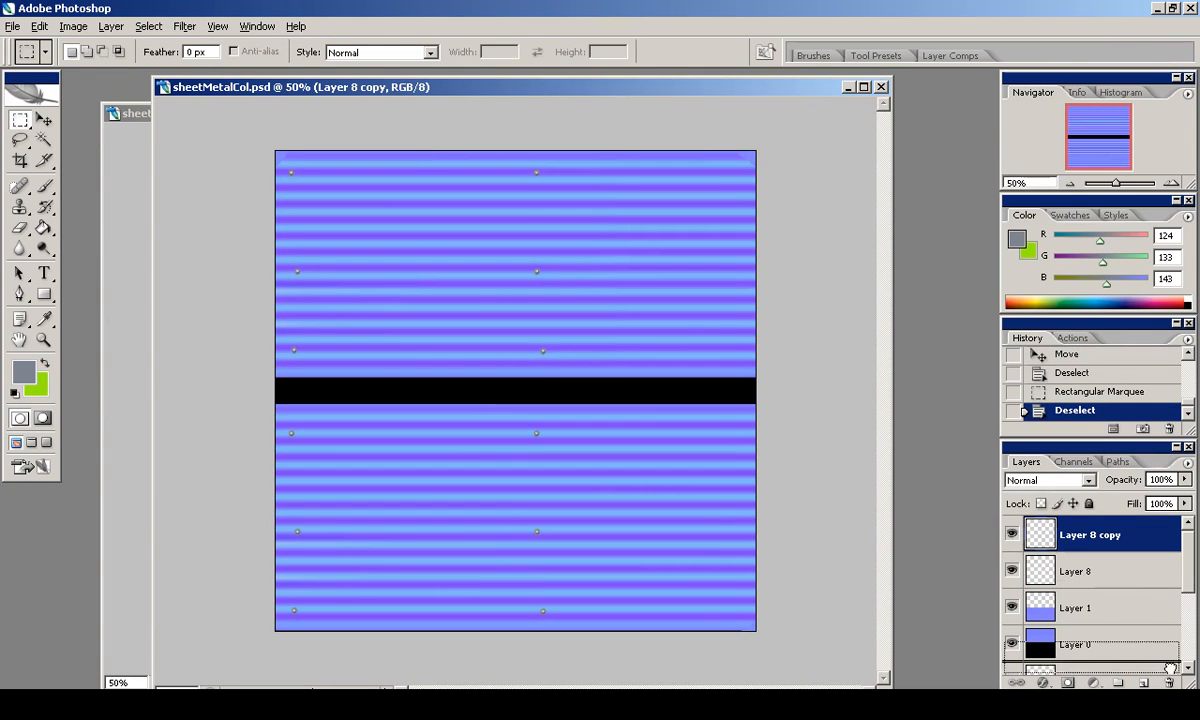
key("Delete")
Duplicate Layer 8 again and free-transform the copy onto the upper panel, with its vertical position at 290.5 px.
left_click_drag(1060, 540, 1143, 682)
key("ctrl+t")
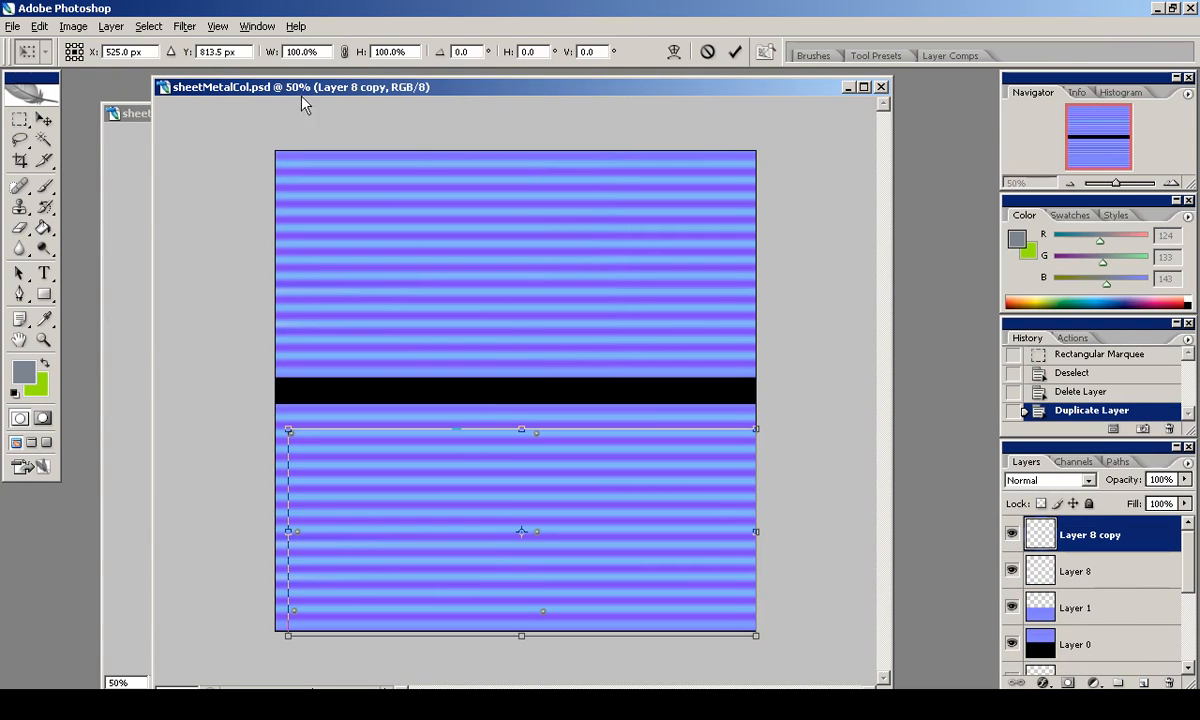
left_click_drag(205, 52, 195, 52)
type("2")
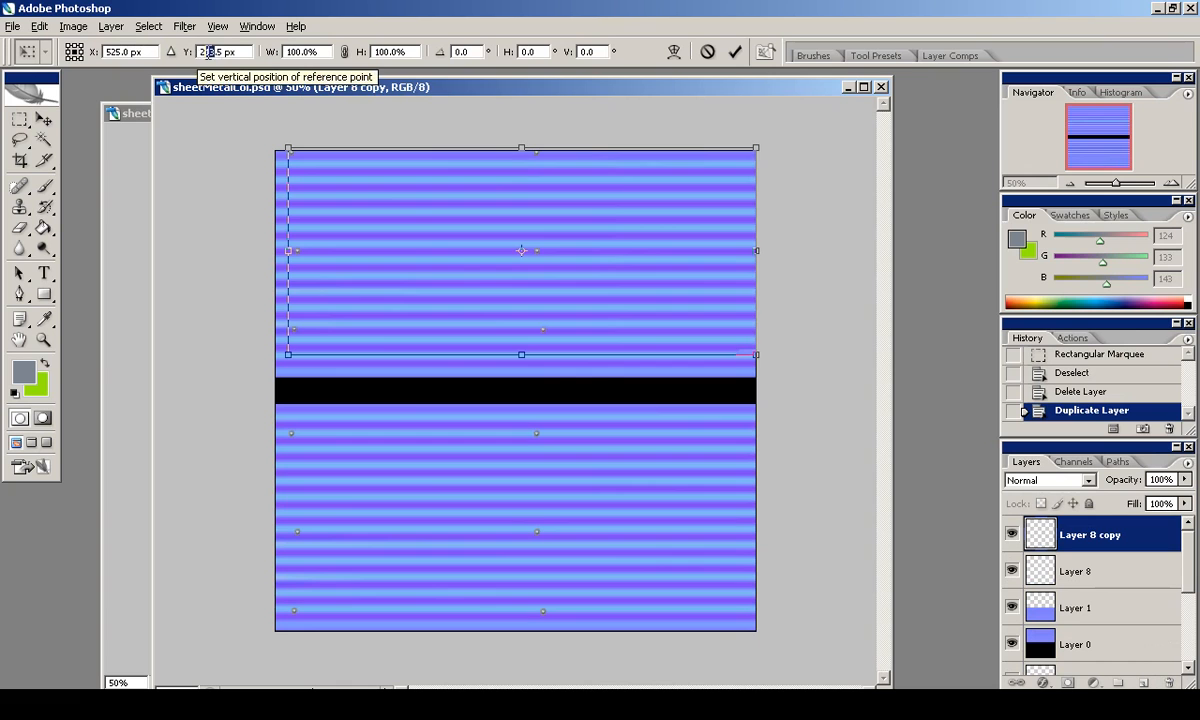
type("30")
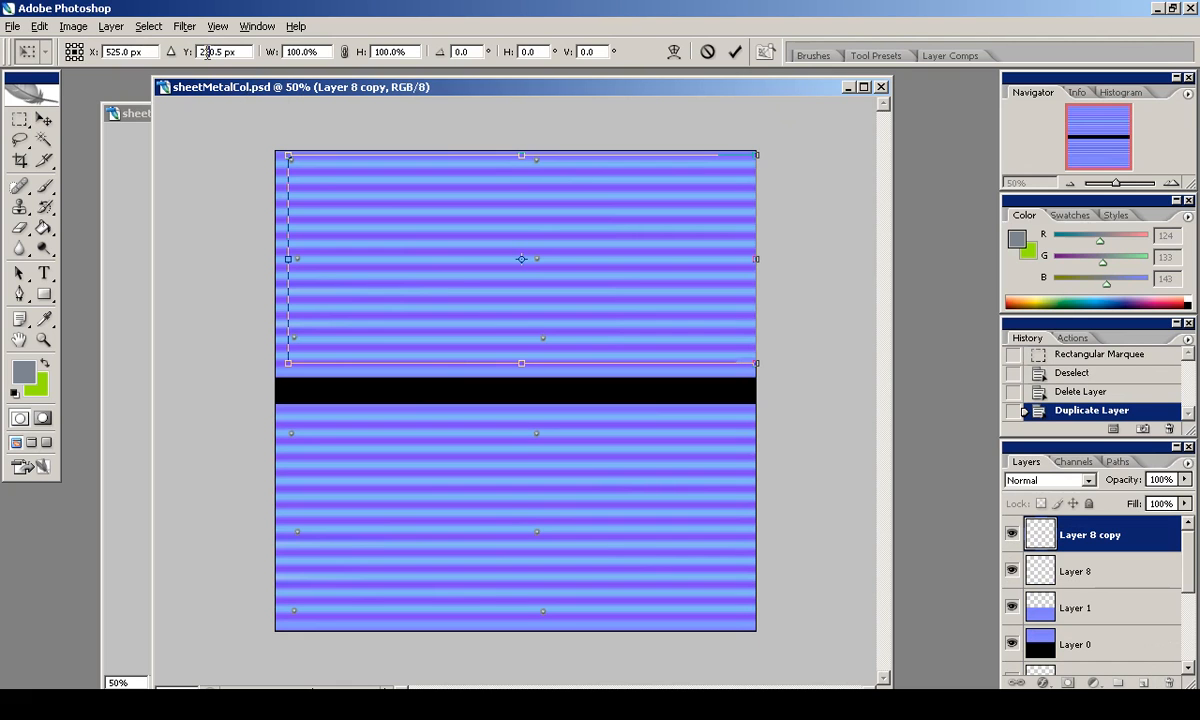
key("Delete")
type("1")
type("9")
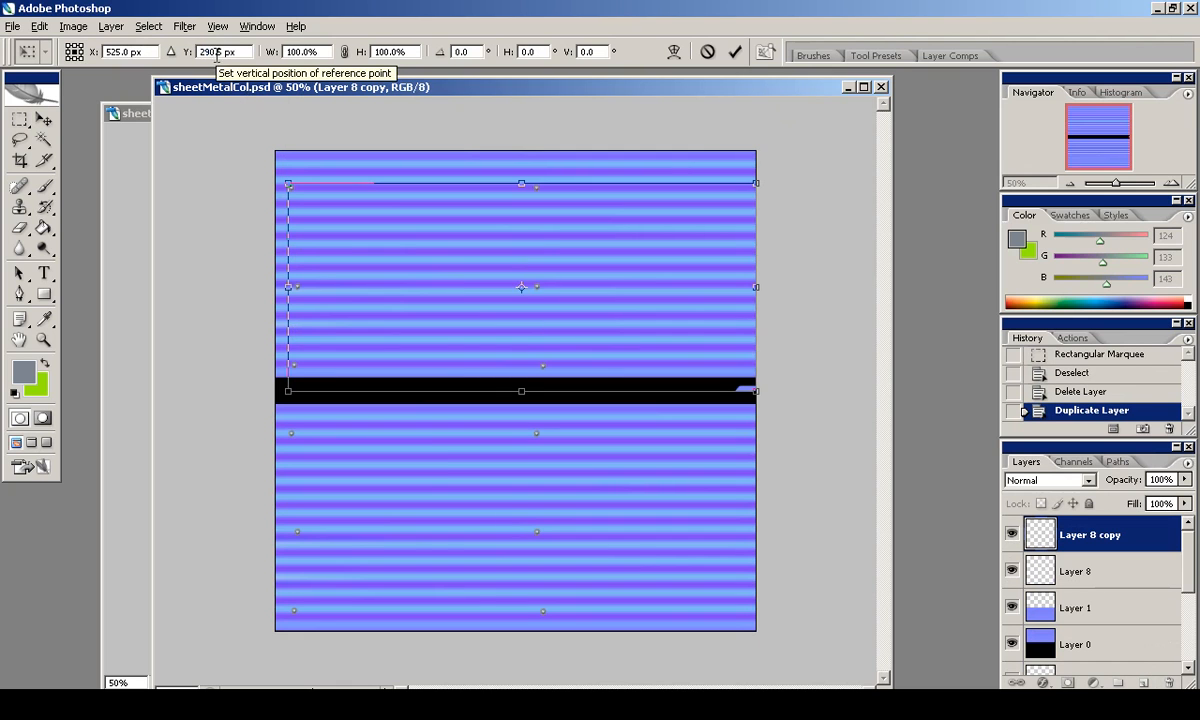
Align the copied rivets with the corrugations at a vertical position of 278 px, apply the transform and hide Layers 1 and 0.
key("shift+Down")
key("shift+Down")
key("shift+Down")
key("shift+Down")
key("shift+Down")
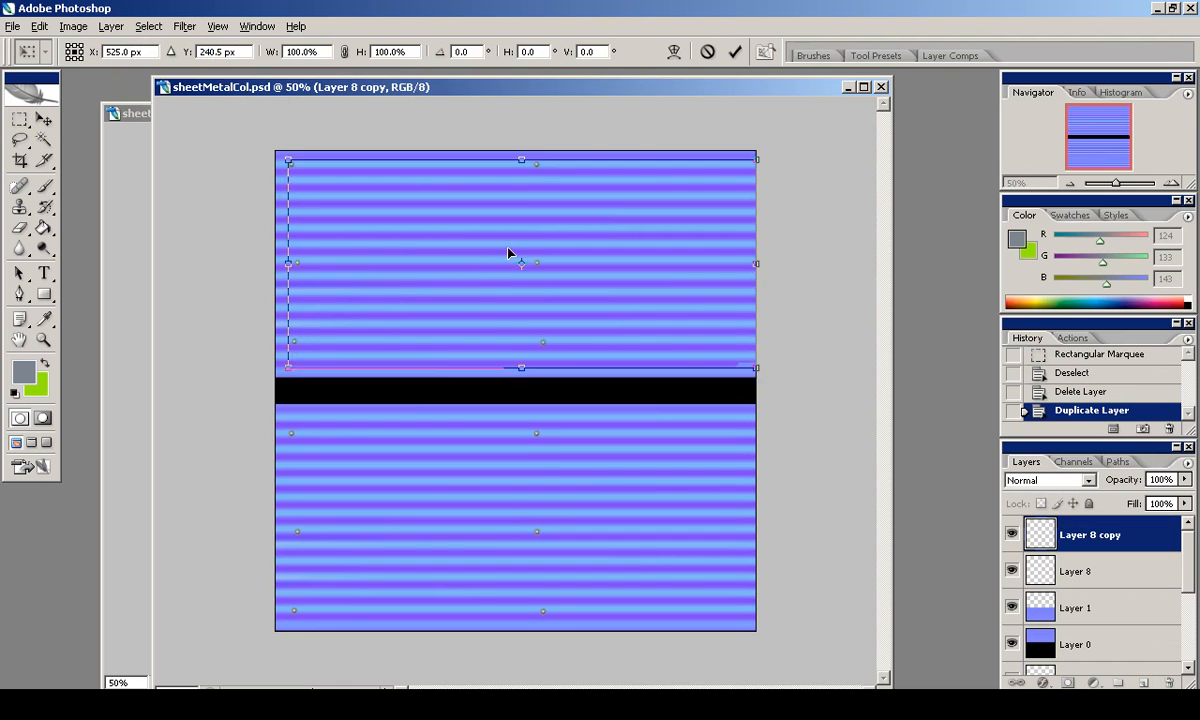
key("ctrl+alt+0")
left_click_drag(409, 253, 409, 286)
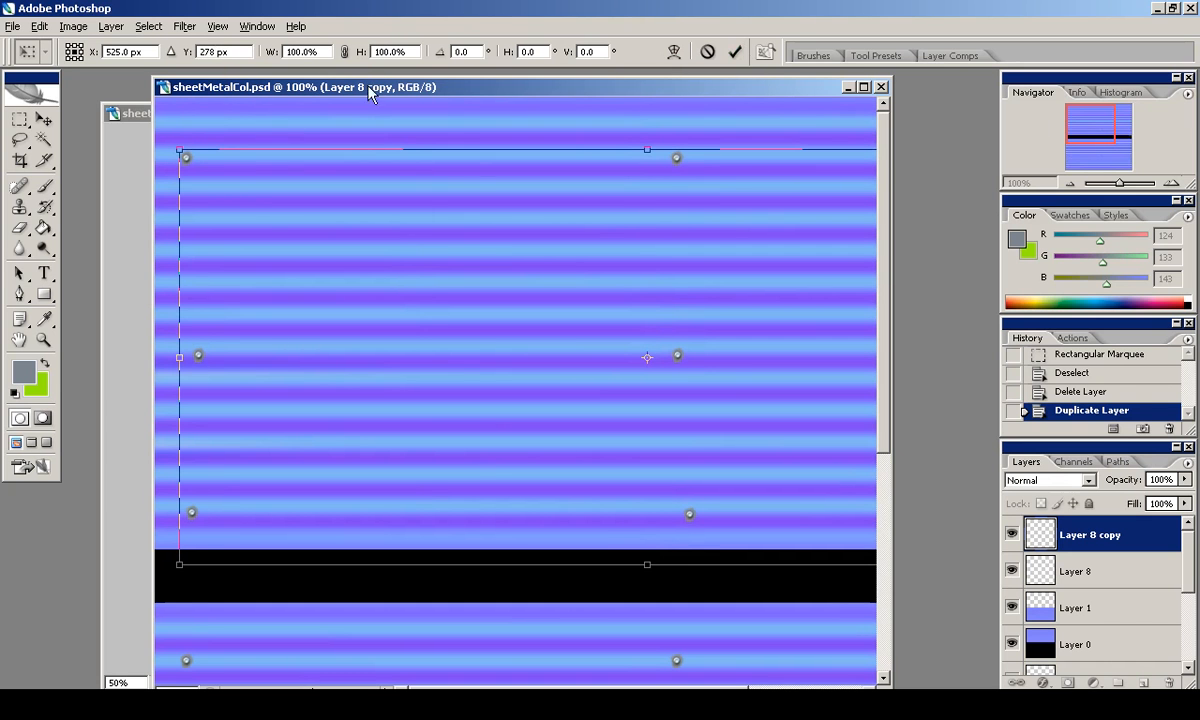
left_click(738, 52)
left_click_drag(1012, 608, 1012, 644)
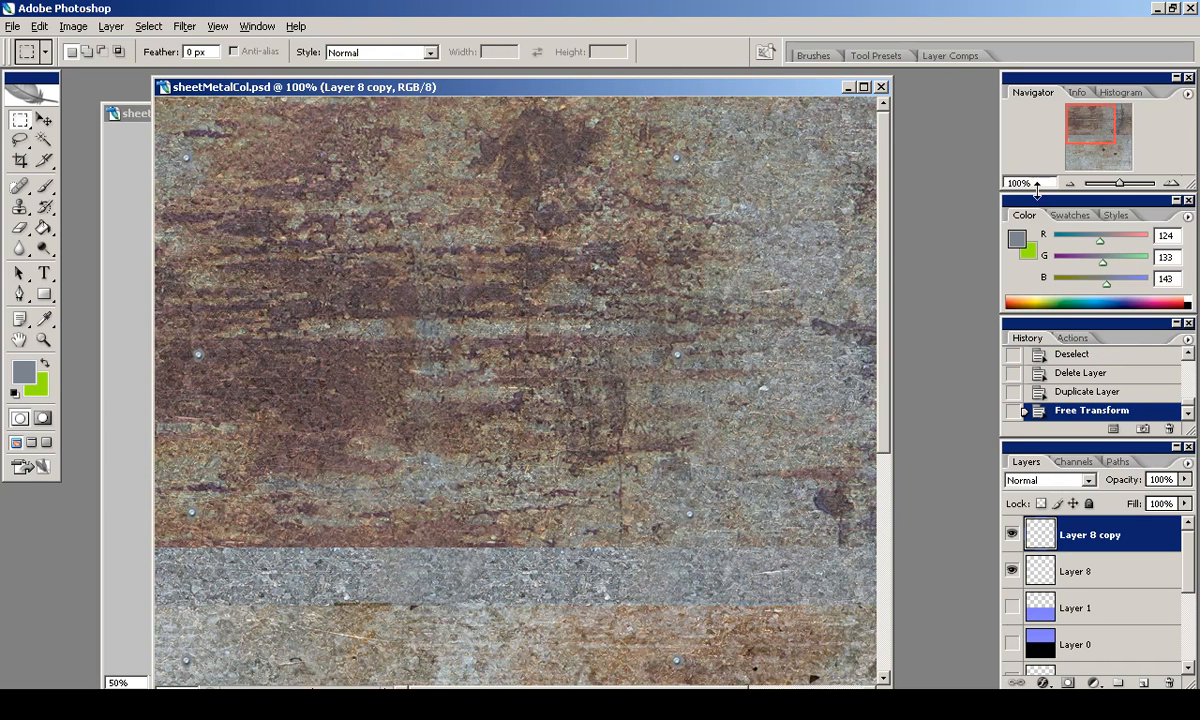
Erase the fringes around the upper panel's rivets on Layer 8 copy with the 9 px eraser.
key("e")
key("ctrl+plus")
key("ctrl+plus")
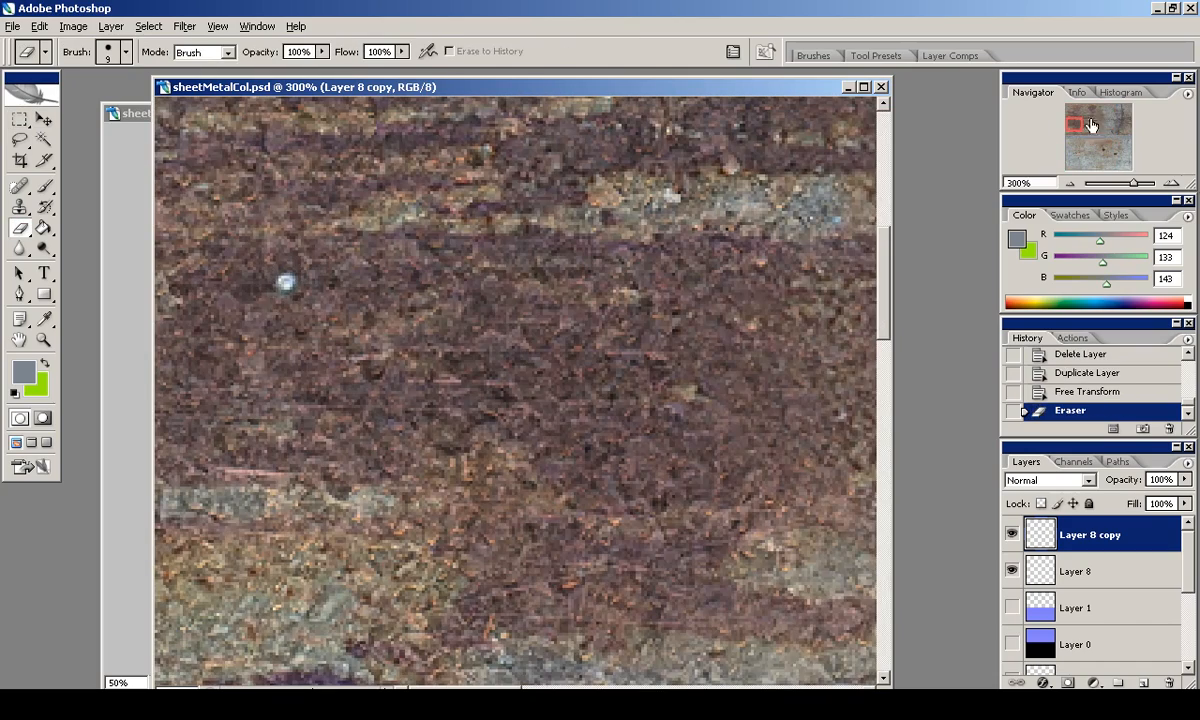
scroll(312, 428, "down", 5)
scroll(515, 390, "up", 5)
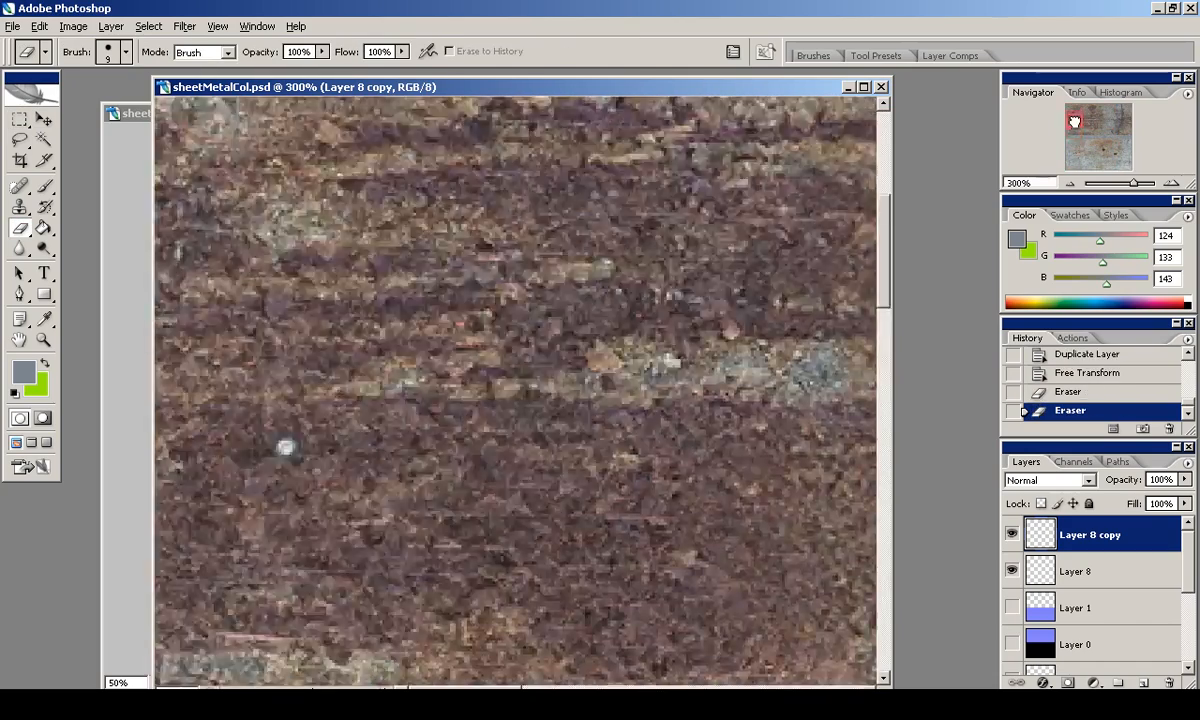
left_click(275, 135)
scroll(400, 160, "right", 6, "ctrl")
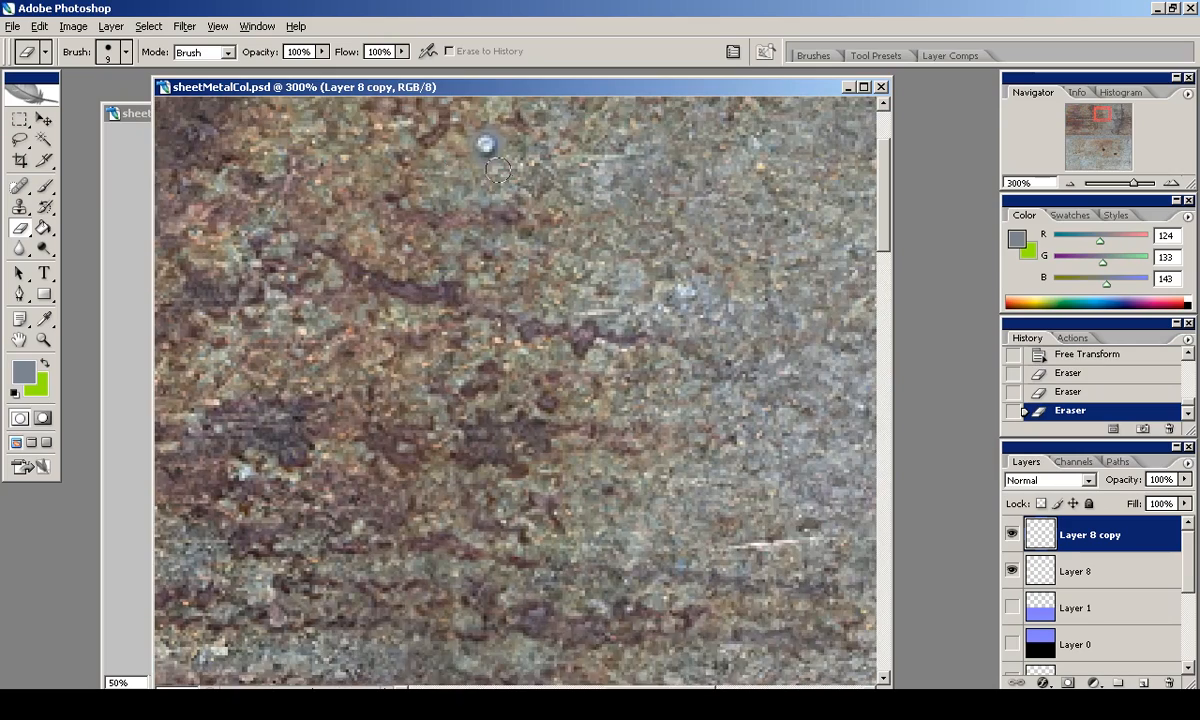
left_click(480, 118)
scroll(470, 300, "down", 3)
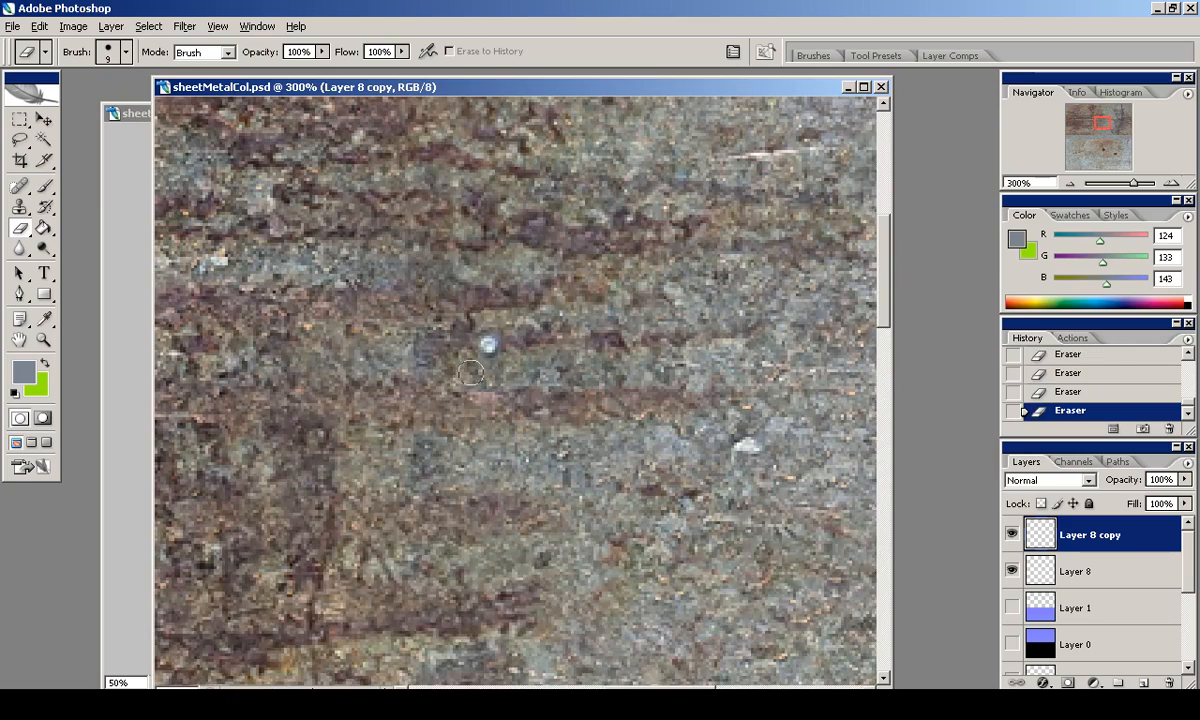
scroll(531, 404, "down", 3)
left_click(1071, 183)
left_click(1071, 183)
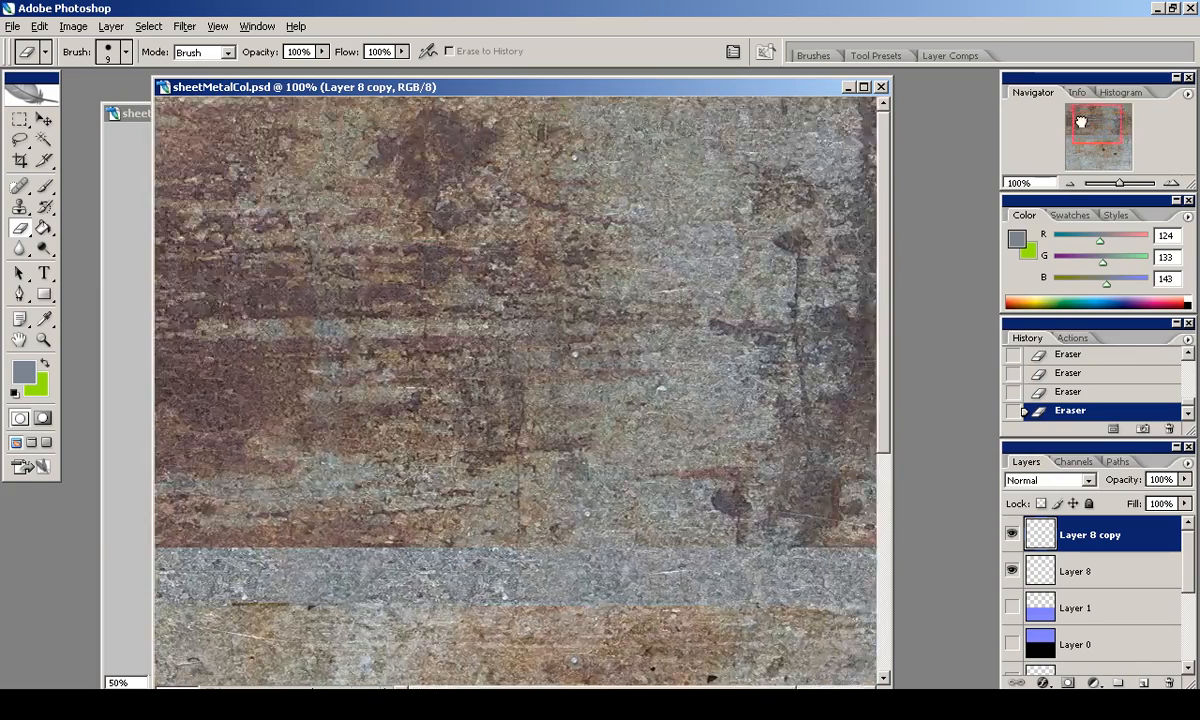
Save the file and give Layer 8 copy a Linear Burn drop shadow with 0 px distance and 8 px size.
left_click(13, 26)
left_click(30, 201)
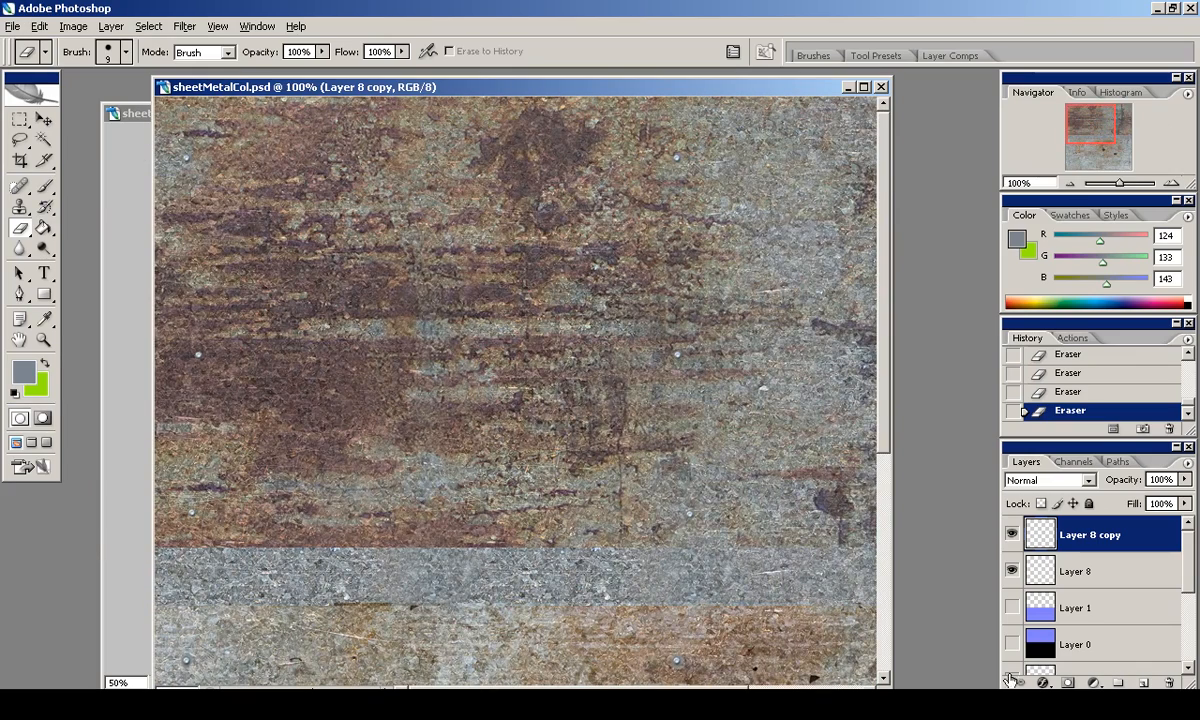
left_click(1043, 682)
left_click(1070, 530)
left_click(905, 399)
left_click(846, 96)
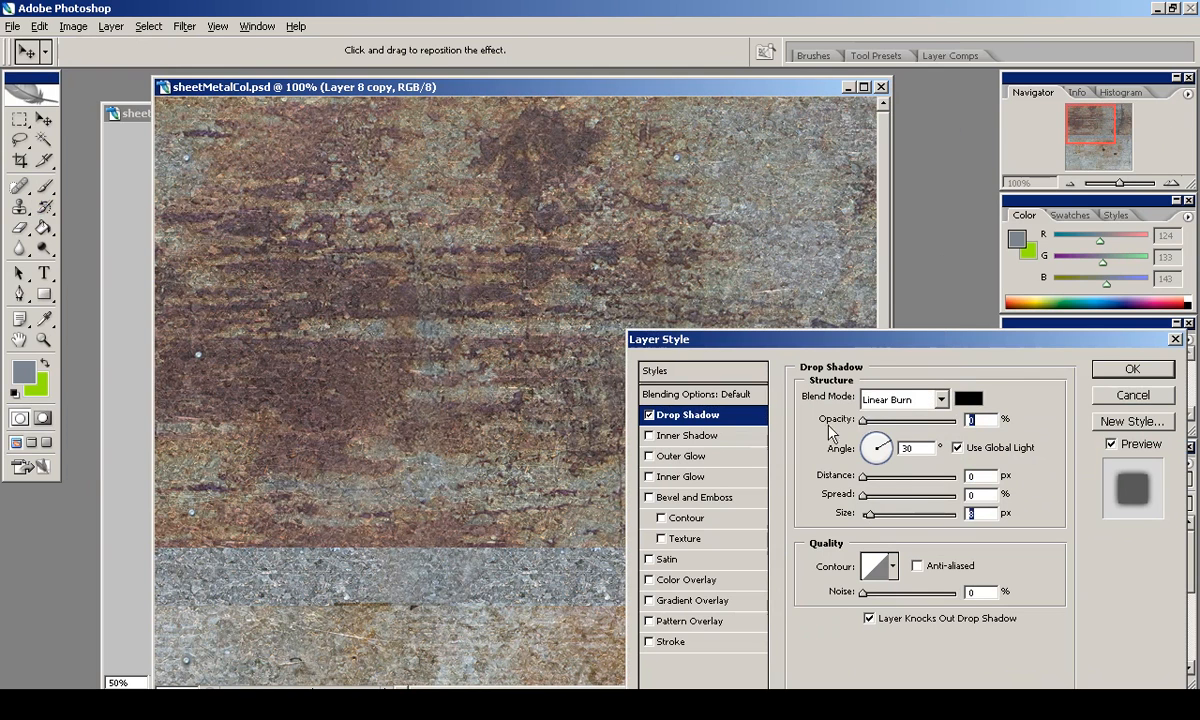
left_click(1100, 370)
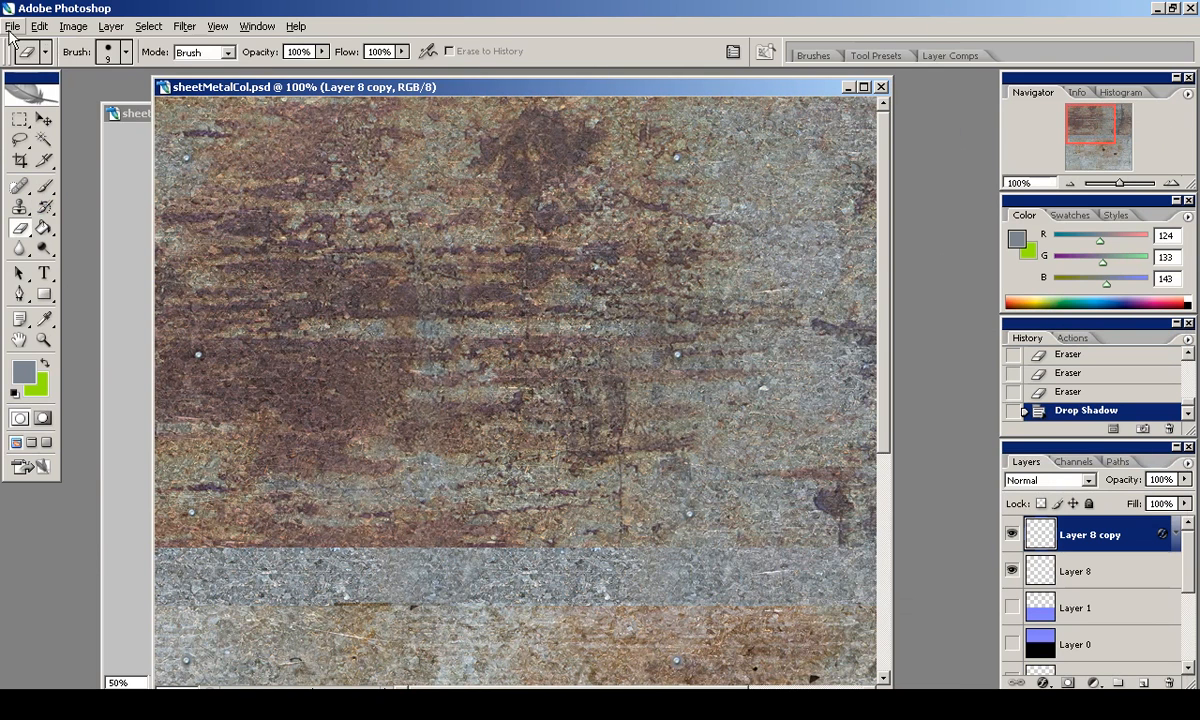
Export the colour texture as a PNG copy, overwriting sheetMetalCol.png in the textures folder.
key("ctrl+shift+s")
left_click(677, 491)
left_click(560, 418)
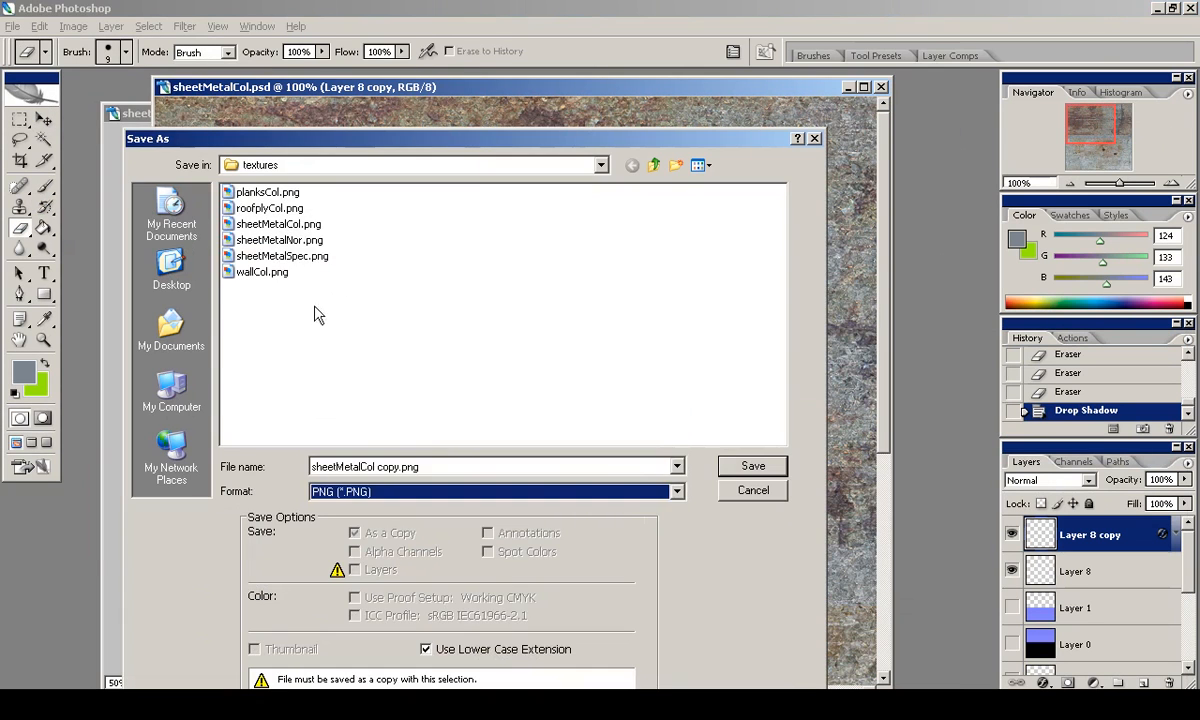
left_click(300, 226)
left_click(753, 466)
left_click(652, 338)
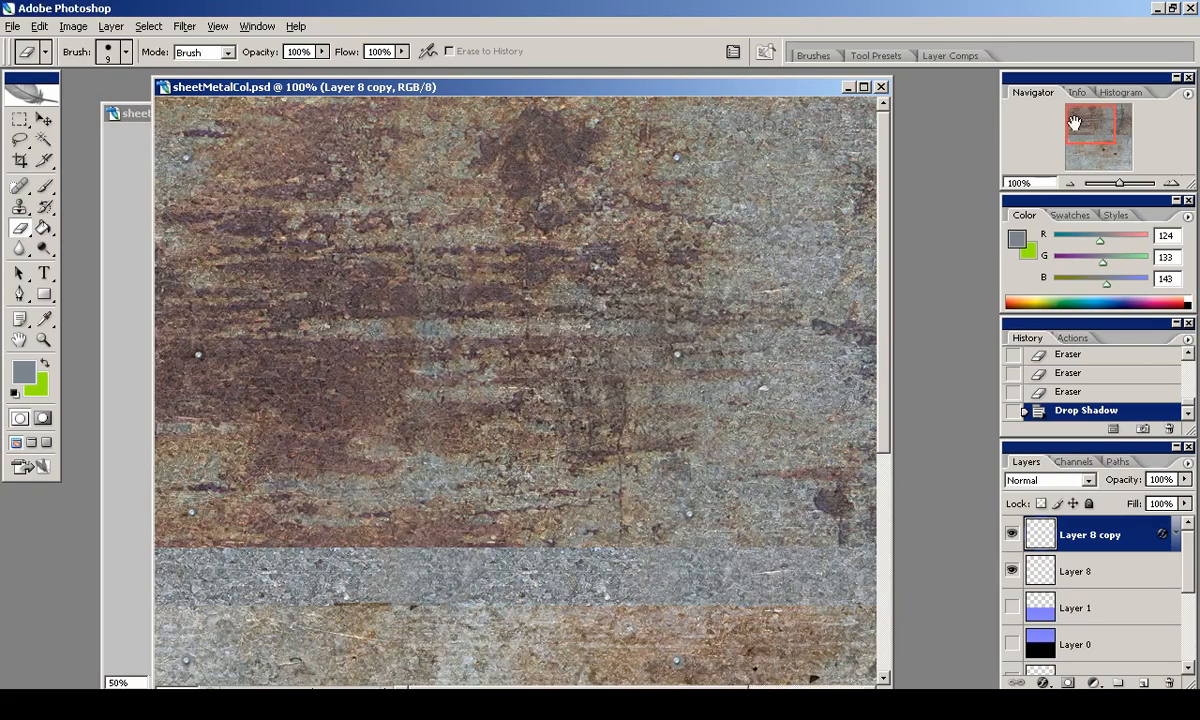
Select and clear the stray blue patch at the right end of the grey divider strip on Layer 8 copy, and deselect.
left_click(1070, 184)
left_click(24, 117)
left_click_drag(800, 396, 845, 414)
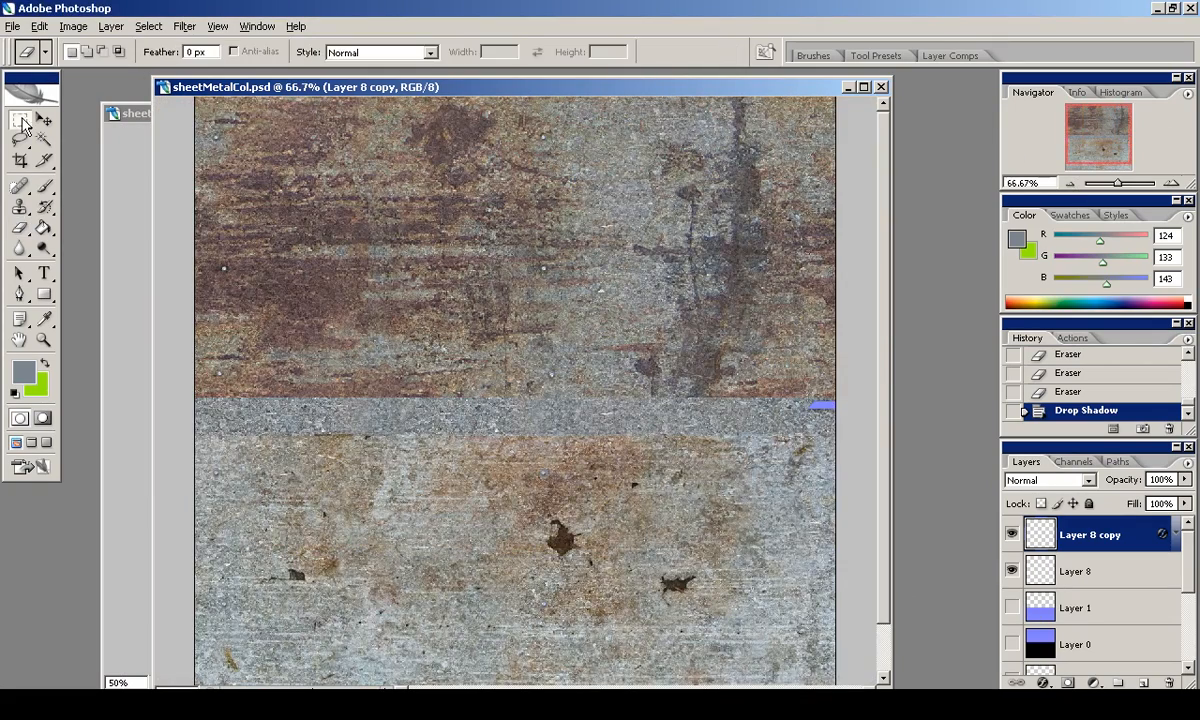
key("Delete")
key("ctrl+d")
Re-export the cleaned colour texture in PNG format, replacing the existing sheetMetalCol.png.
left_click(13, 26)
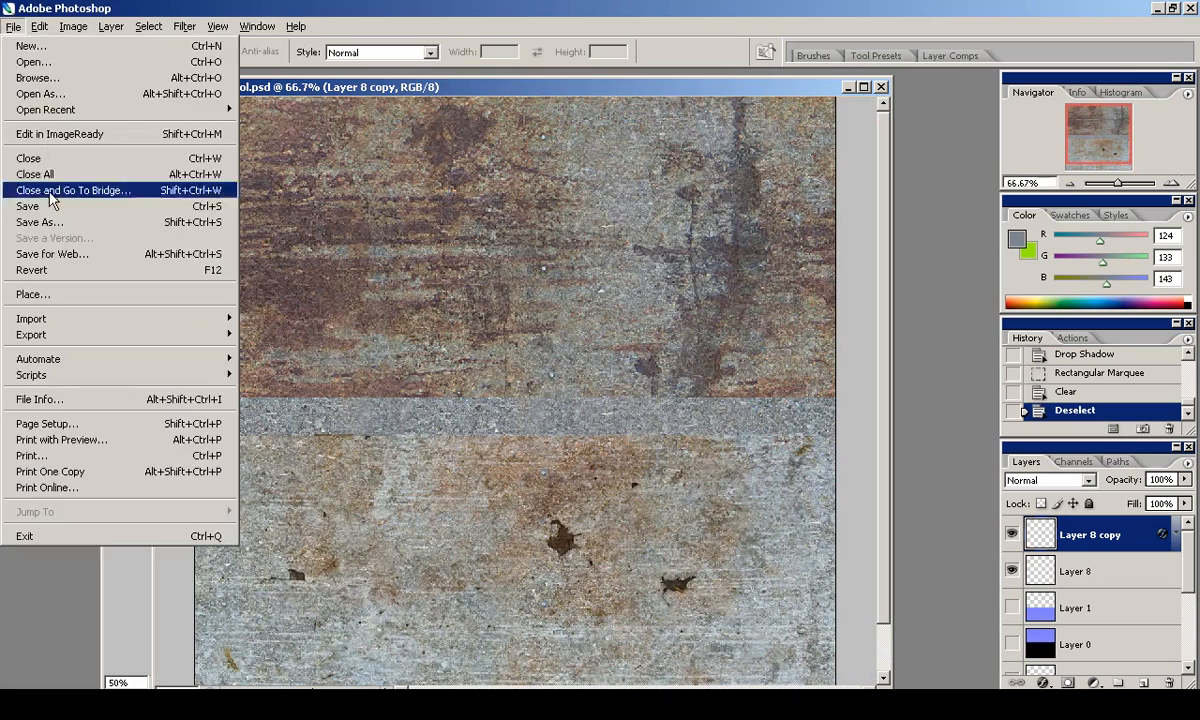
left_click(40, 222)
left_click(549, 491)
left_click(417, 395)
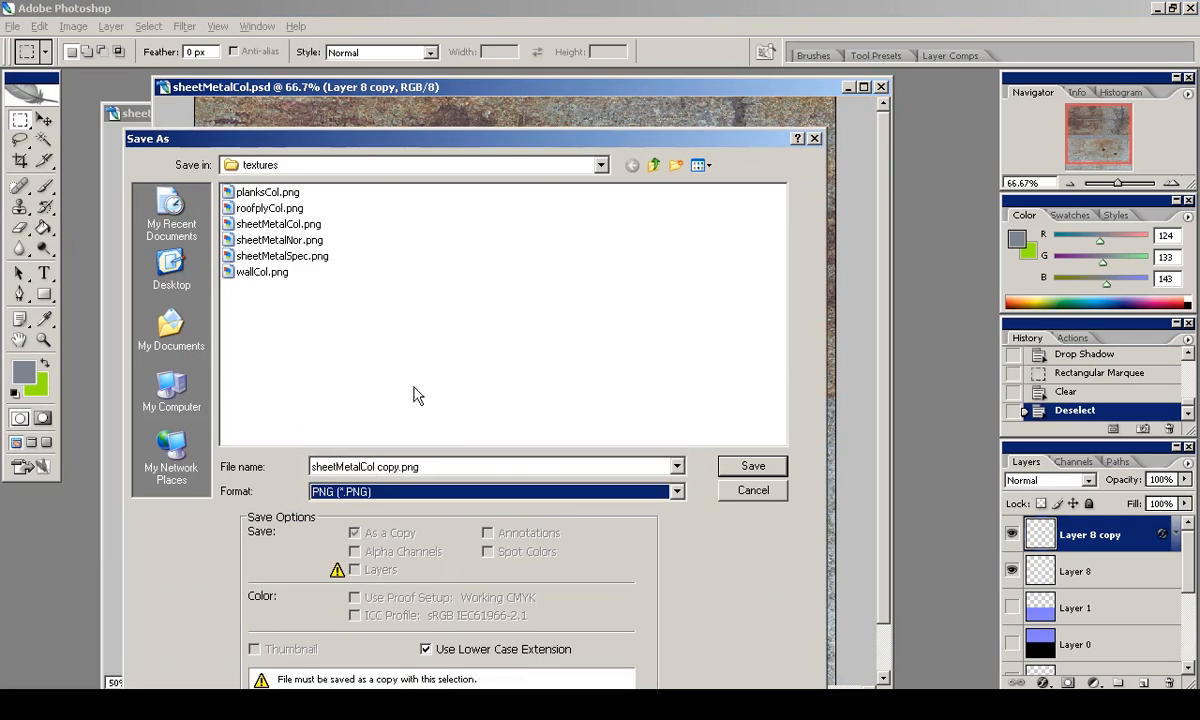
double_click(275, 224)
left_click(568, 398)
left_click(663, 335)
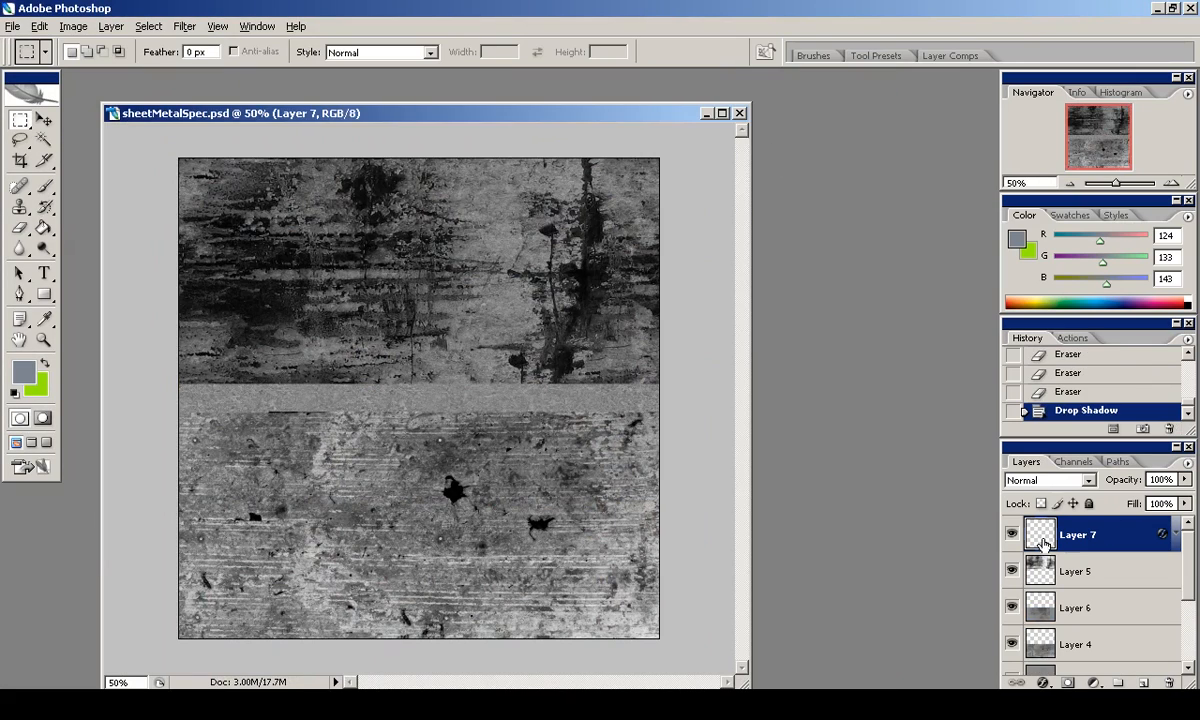
Duplicate Layer 7, which holds the rivets, in the specular map document.
left_click_drag(1043, 538, 1144, 683)
left_click(73, 27)
left_click(73, 27)
key("ctrl+t")
left_click(707, 51)
key("ctrl+a")
key("ctrl+t")
double_click(213, 52)
type("278")
key("Tab")
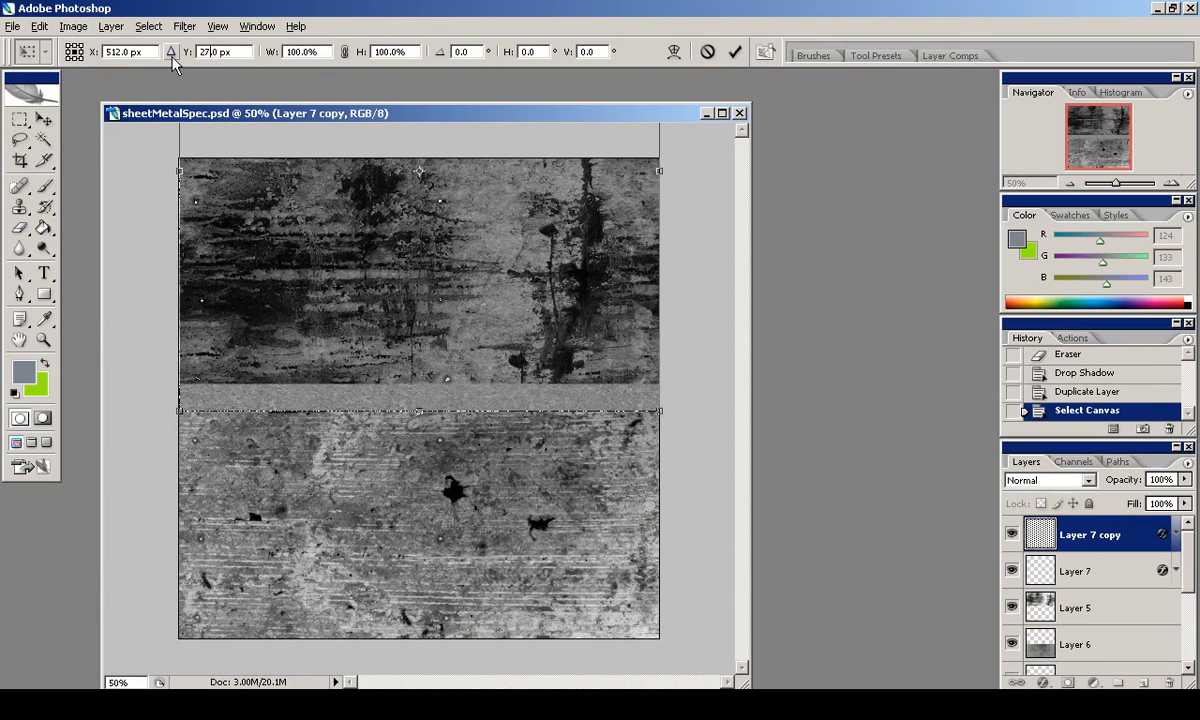
left_click(707, 51)
key("ctrl+d")
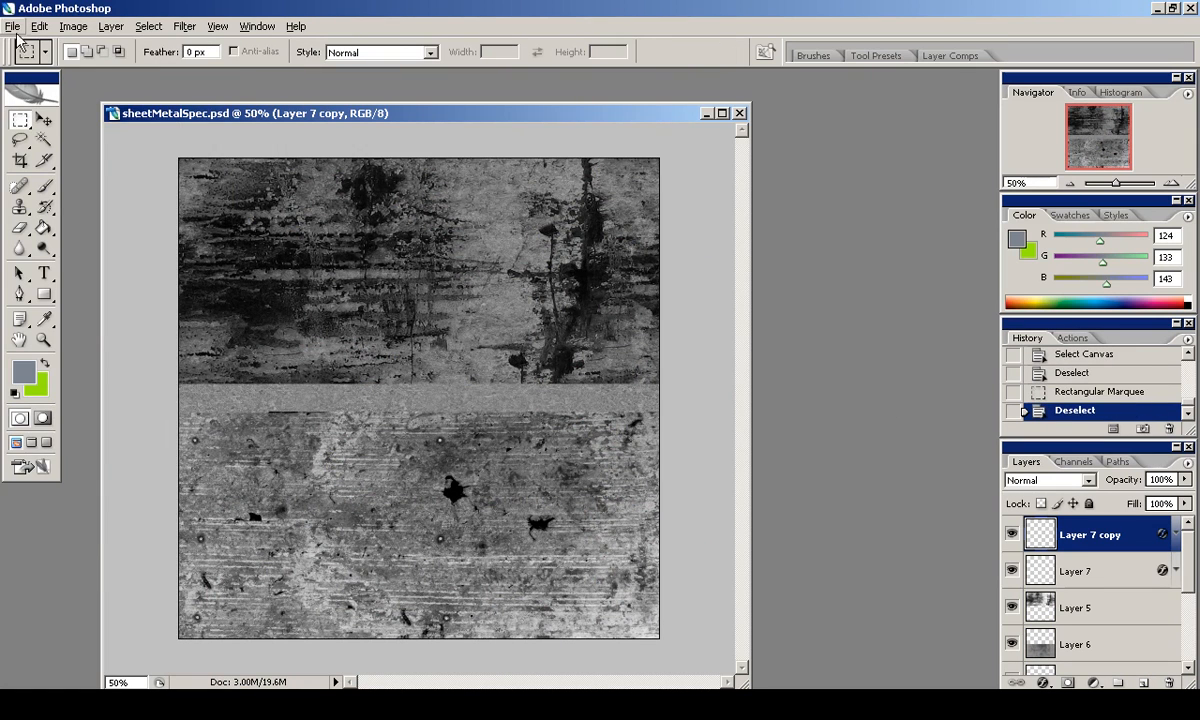
Copy the whole sheetMetalCol.png image and paste it into sheetMetalSpec.psd, placing it directly below Layer 7 copy as an alignment reference.
left_click(18, 26)
left_click(40, 70)
double_click(298, 253)
key("ctrl+a")
key("ctrl+c")
key("ctrl+w")
key("ctrl+v")
left_click_drag(1040, 567, 1045, 520)
Move the duplicated rivets up onto the matching rivet positions on the upper metal sheet.
key("v")
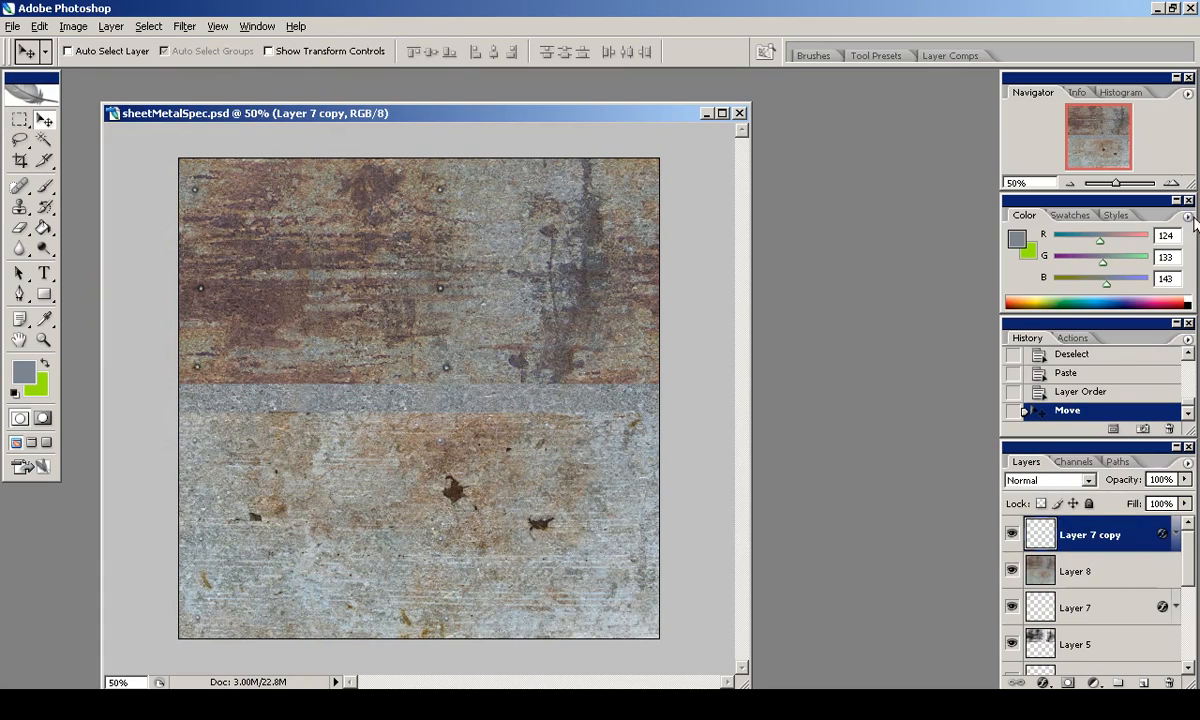
key("ctrl+plus")
key("ctrl+plus")
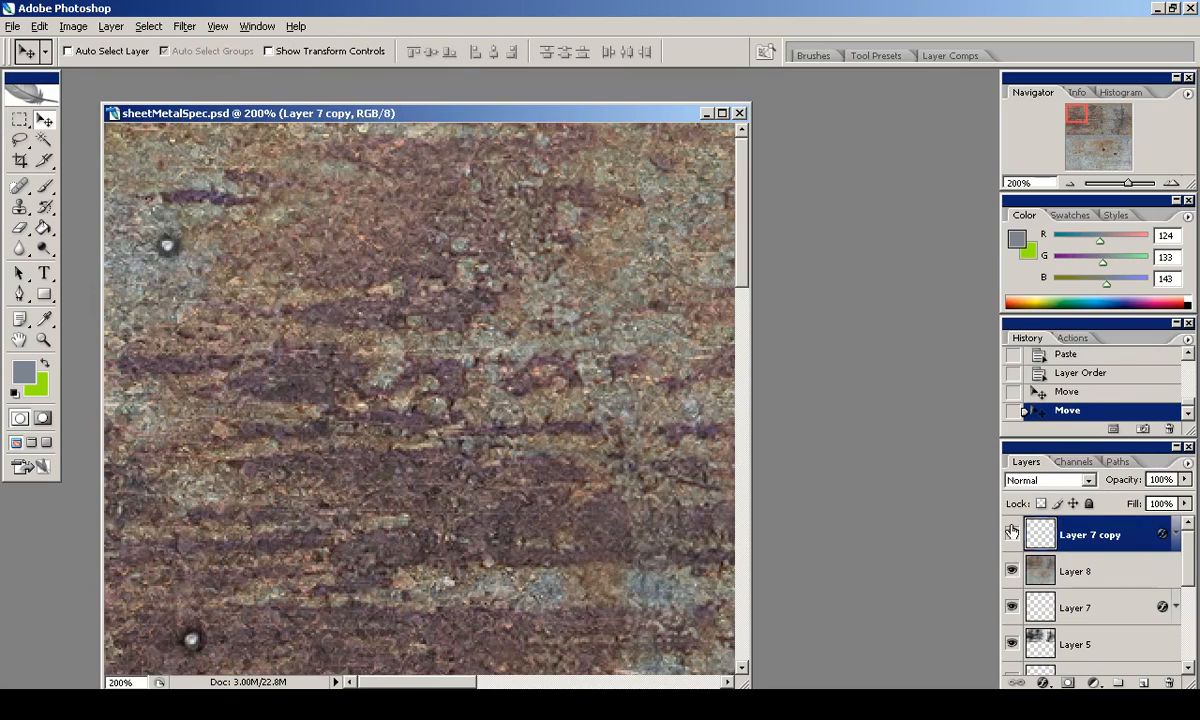
Check the rivet alignment by toggling layer visibility, and delete the pasted colour reference, Layer 8.
left_click(1012, 532)
left_click(1012, 569)
left_click_drag(1042, 571, 1169, 682)
key("ctrl+minus")
Save the specular map as a PNG in the textures folder, overwriting sheetMetalSpec.png.
left_click(13, 30)
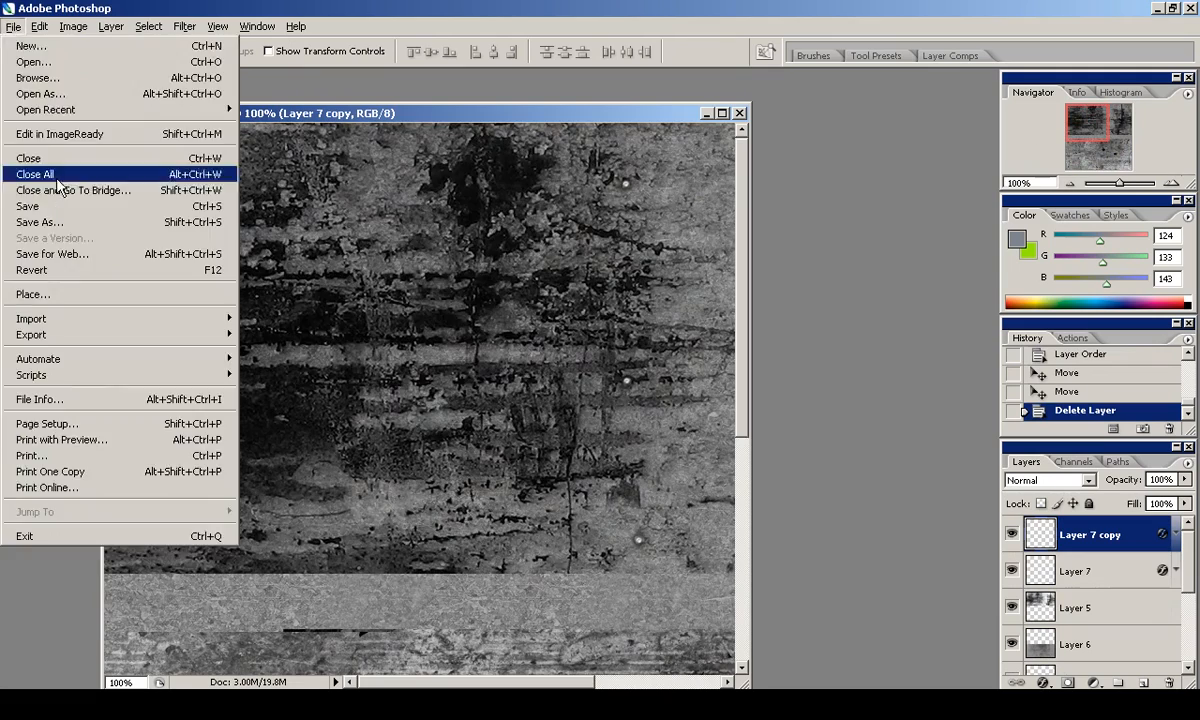
left_click(40, 222)
left_click(539, 491)
left_click(485, 431)
left_click(292, 257)
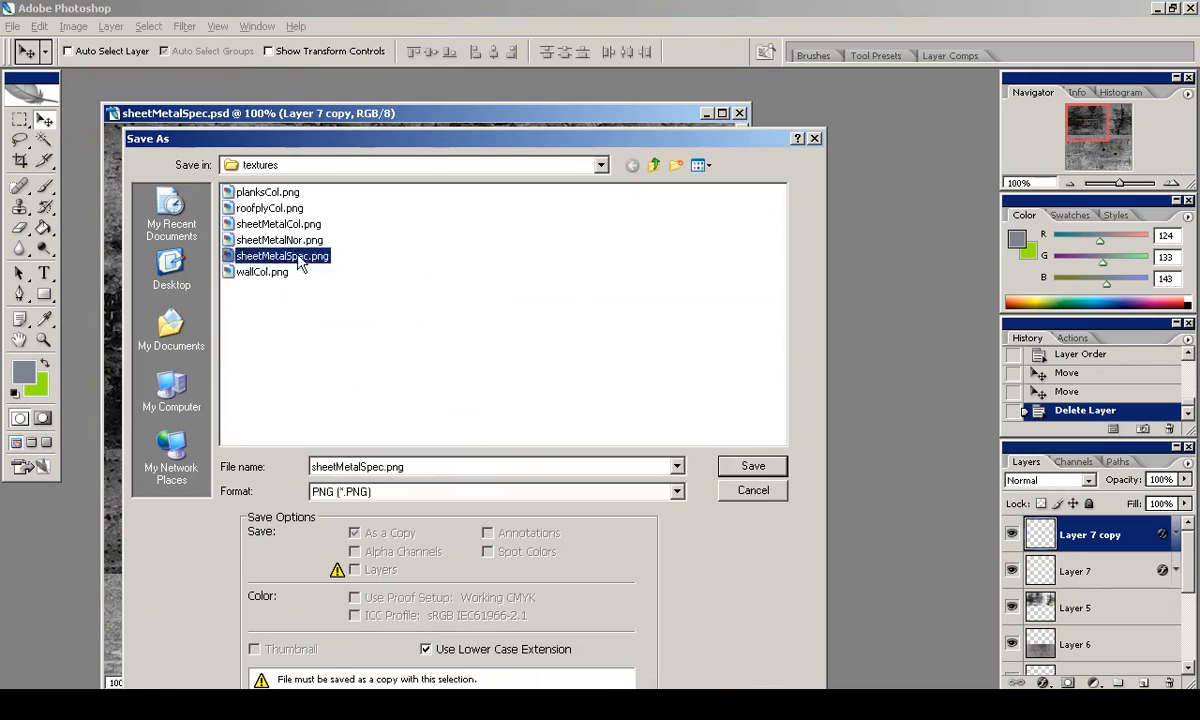
double_click(292, 257)
left_click(584, 375)
left_click(635, 327)
key("ctrl+minus")
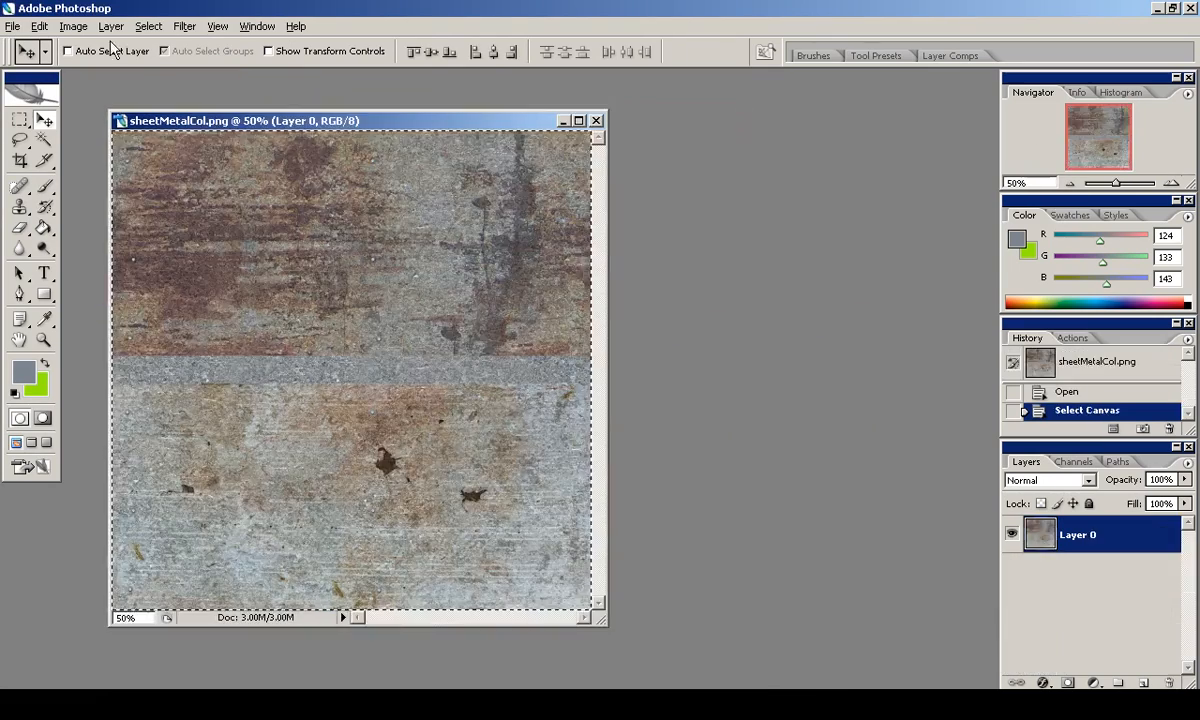
Open sheetMetalNor.psd, duplicate Layer 4 copy and move the duplicate into the upper half.
left_click(13, 26)
mouse_move(60, 110)
left_click(290, 123)
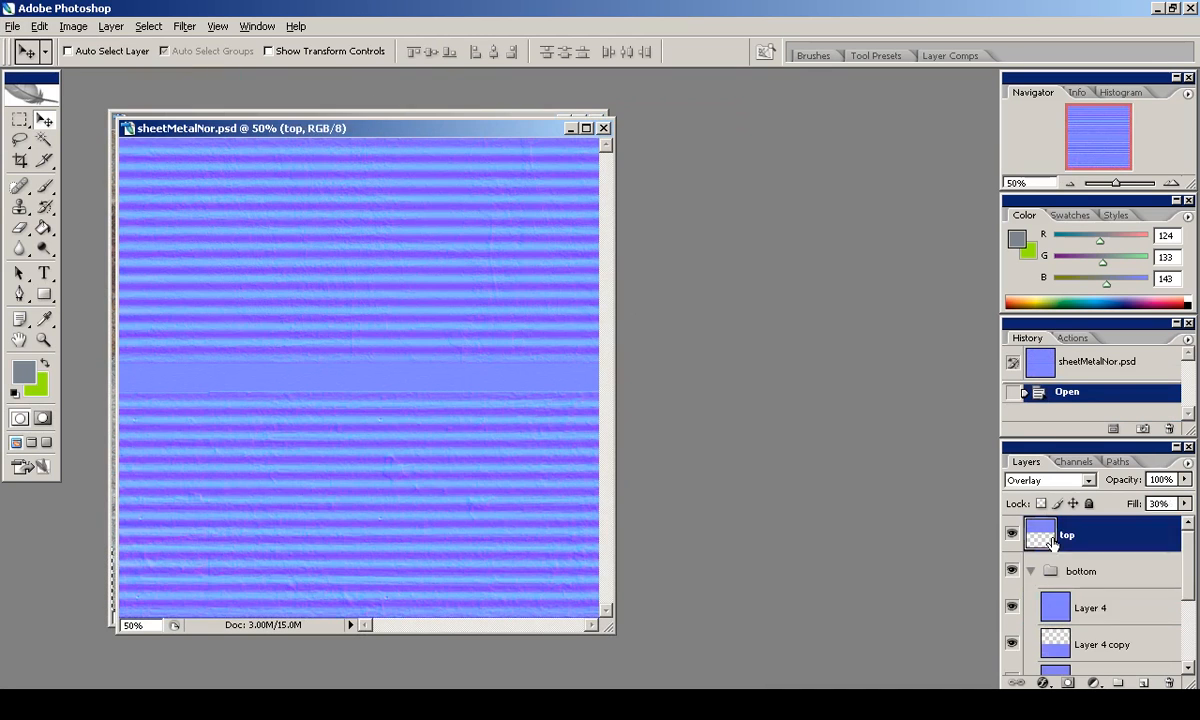
left_click_drag(1141, 676, 1143, 681)
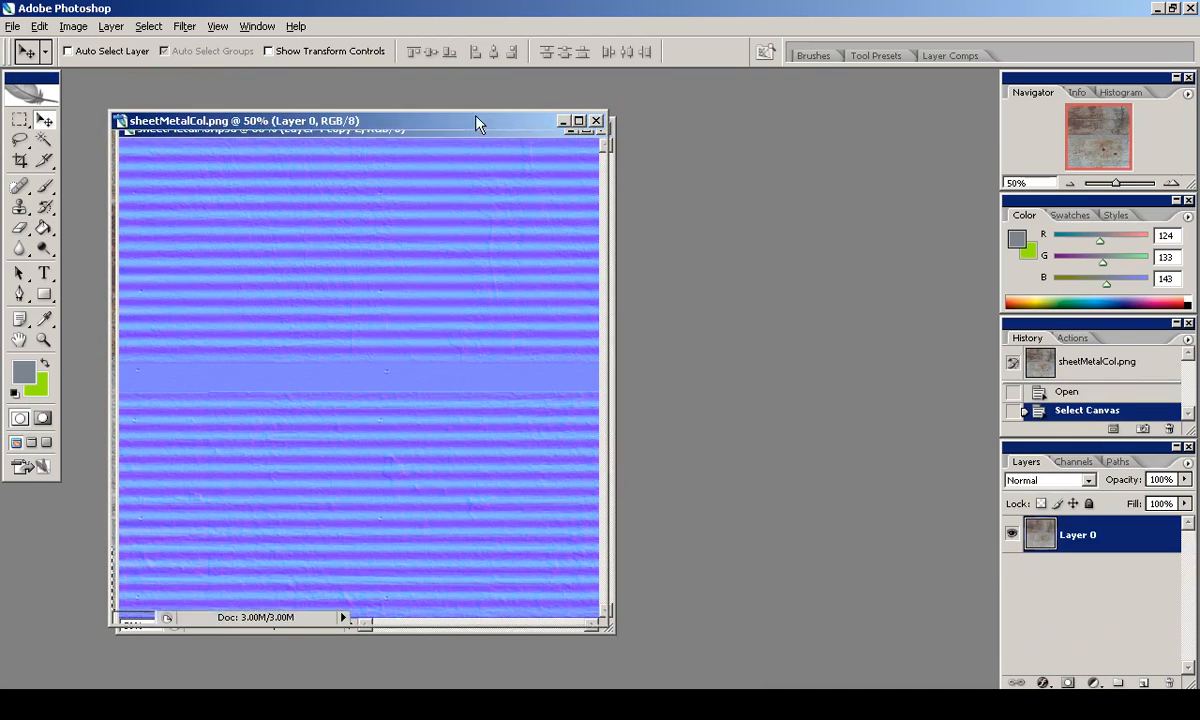
Copy the sheetMetalCol.png image into sheetMetalNor.psd, closing the source, and place it just below Layer 4 copy 2 as a reference.
left_click(477, 114)
key("ctrl+w")
key("ctrl+v")
left_click_drag(1063, 640, 1063, 591)
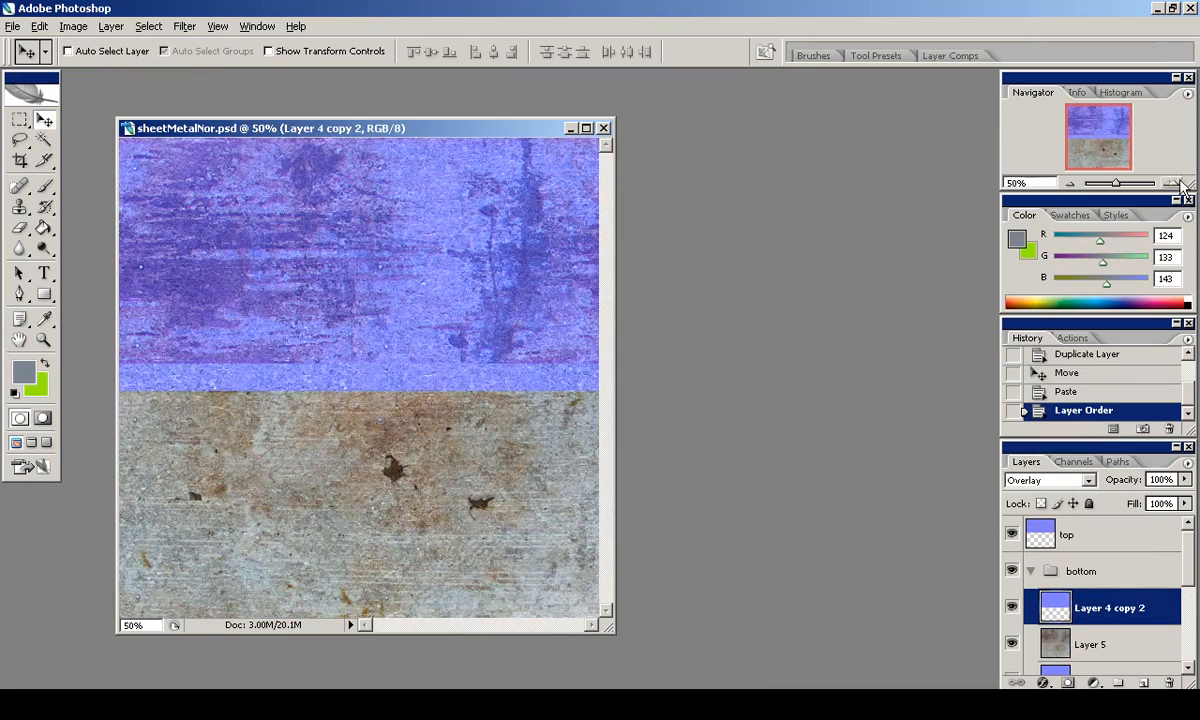
Move Layer 4 copy 2 so its rivets line up with the rivets on the upper sheet of the colour reference.
left_click(1172, 184)
scroll(445, 324, "up", 2)
left_click_drag(445, 324, 445, 287)
left_click(1174, 184)
left_click(1174, 184)
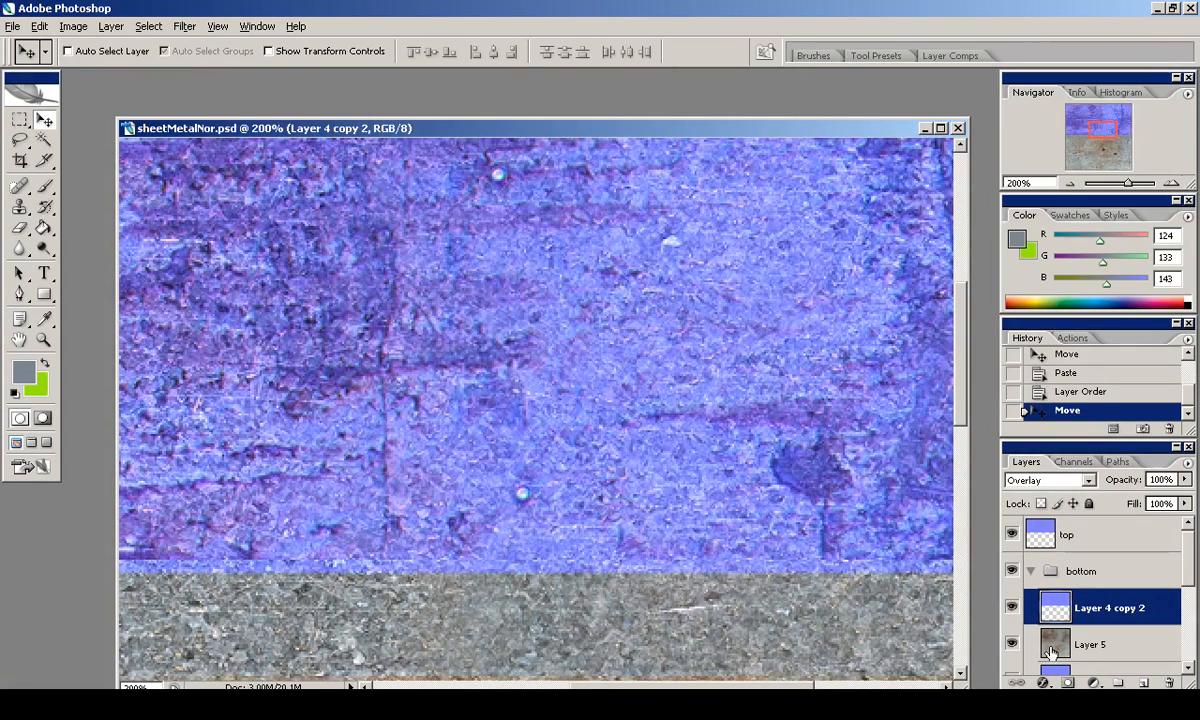
Delete the pasted colour reference, Layer 5, from the normal map document.
left_click_drag(1160, 672, 1169, 682)
left_click(1073, 184)
left_click(1073, 184)
left_click(1073, 184)
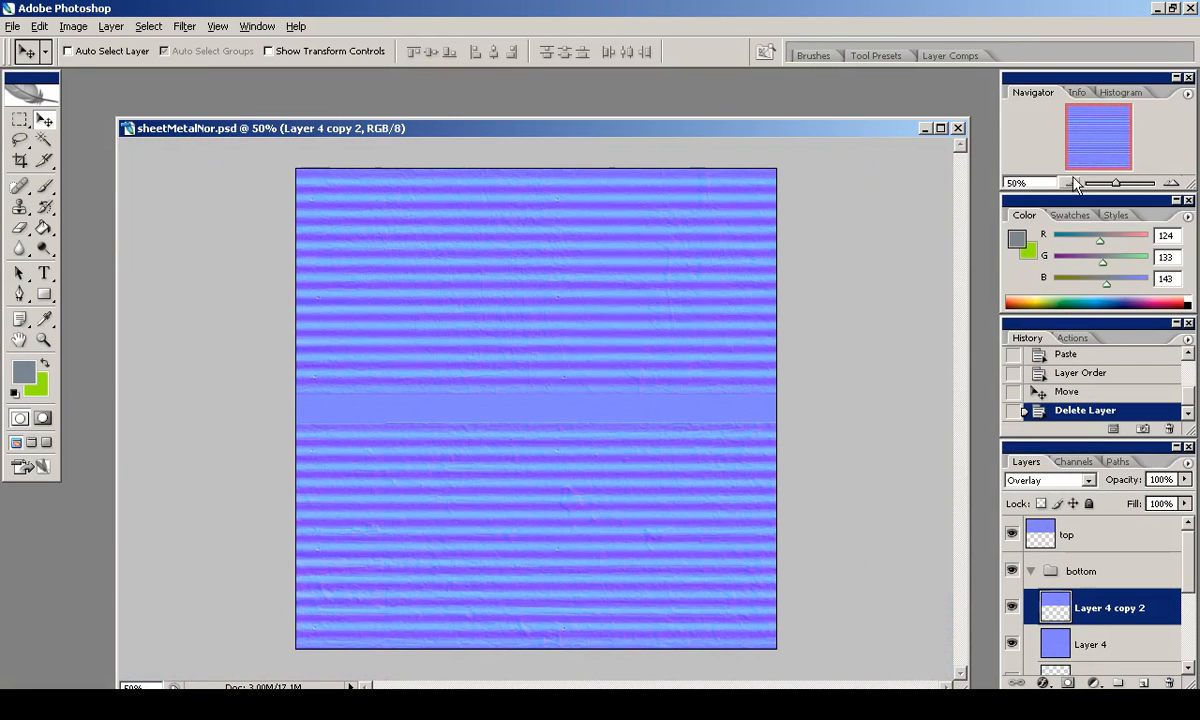
Save the normal map as a PNG in the textures folder, overwriting sheetMetalNor.png.
left_click(14, 26)
left_click(45, 222)
left_click(677, 491)
left_click(390, 405)
double_click(308, 242)
left_click(571, 403)
left_click(642, 336)
Switch to Blender and reload the sheetMetalCol, sheetMetalNor and sheetMetalSpec texture images.
key("alt+Tab")
left_click_drag(222, 415, 293, 447)
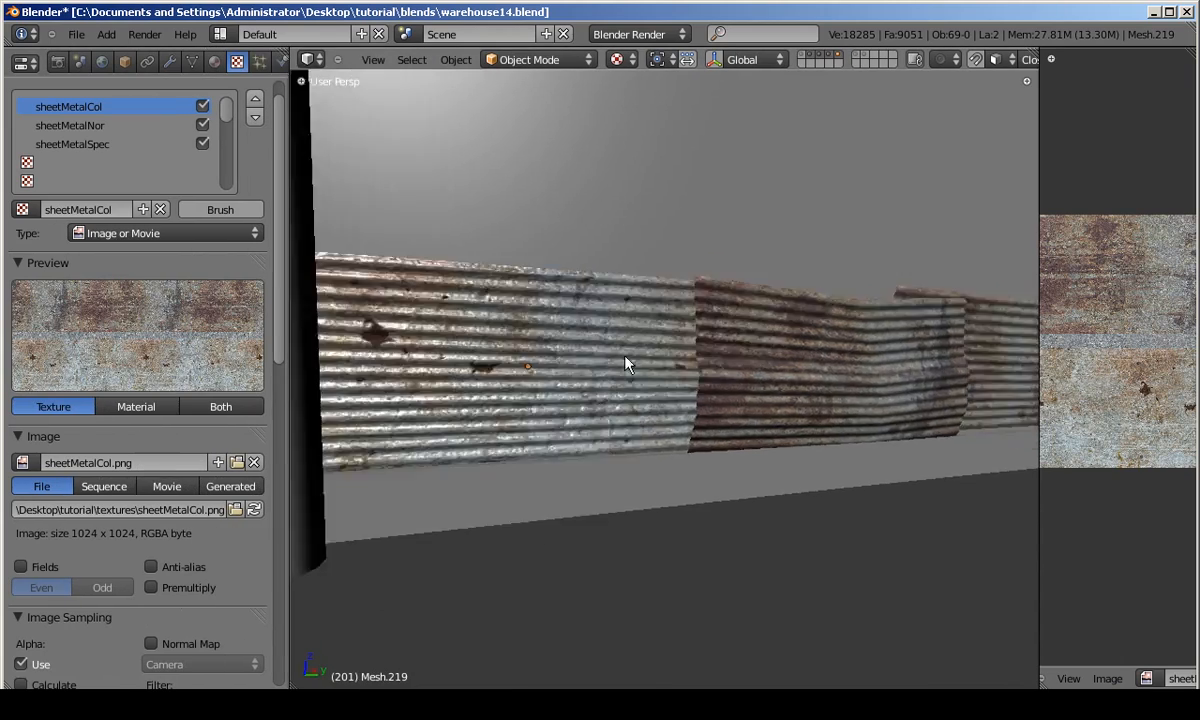
scroll(293, 447, "up", 3)
left_click(254, 511)
middle_click_drag(520, 440, 283, 289)
scroll(200, 300, "up", 1)
left_click(70, 153)
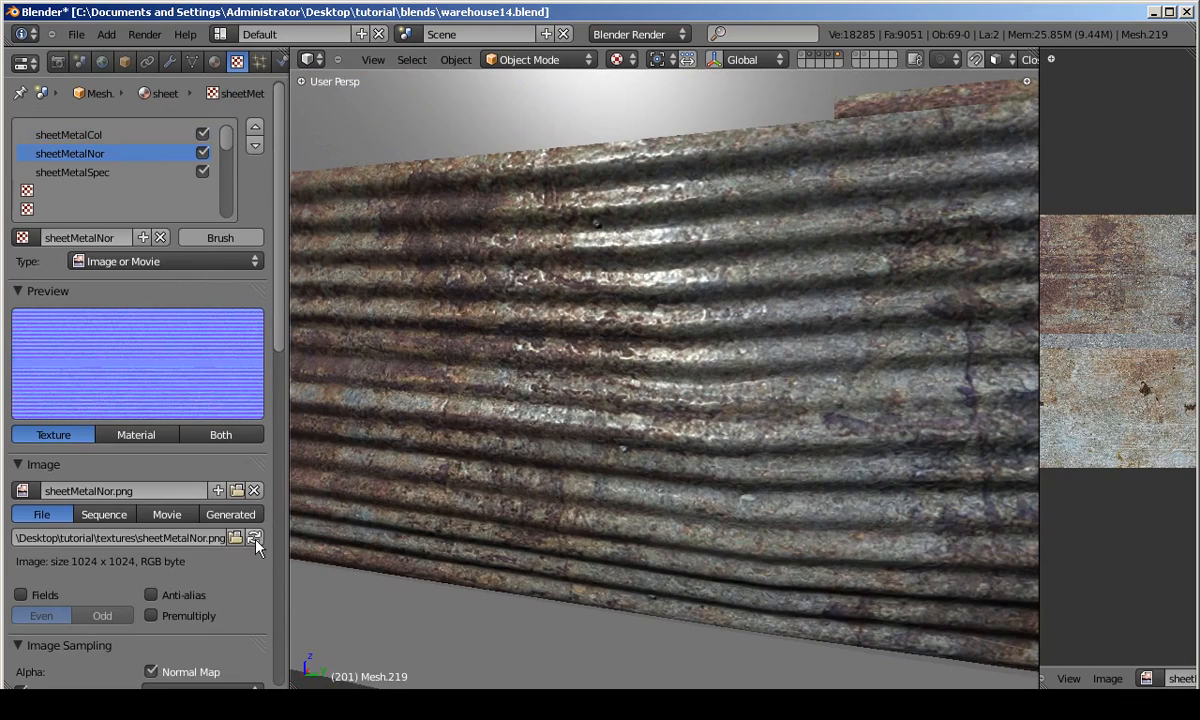
left_click(72, 172)
Shrink the properties area to enlarge the 3D viewport, inspect the textured sheets and save warehouse14.blend.
middle_click_drag(581, 482, 651, 435)
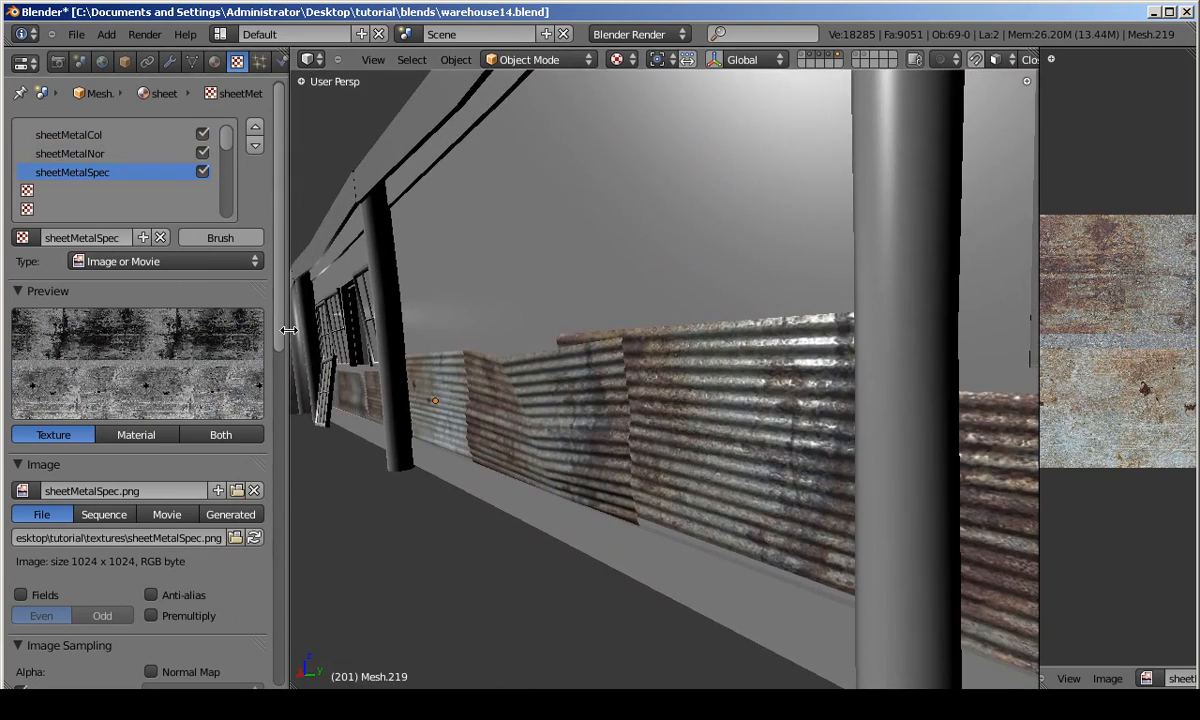
left_click_drag(288, 331, 54, 338)
middle_click_drag(54, 338, 531, 467)
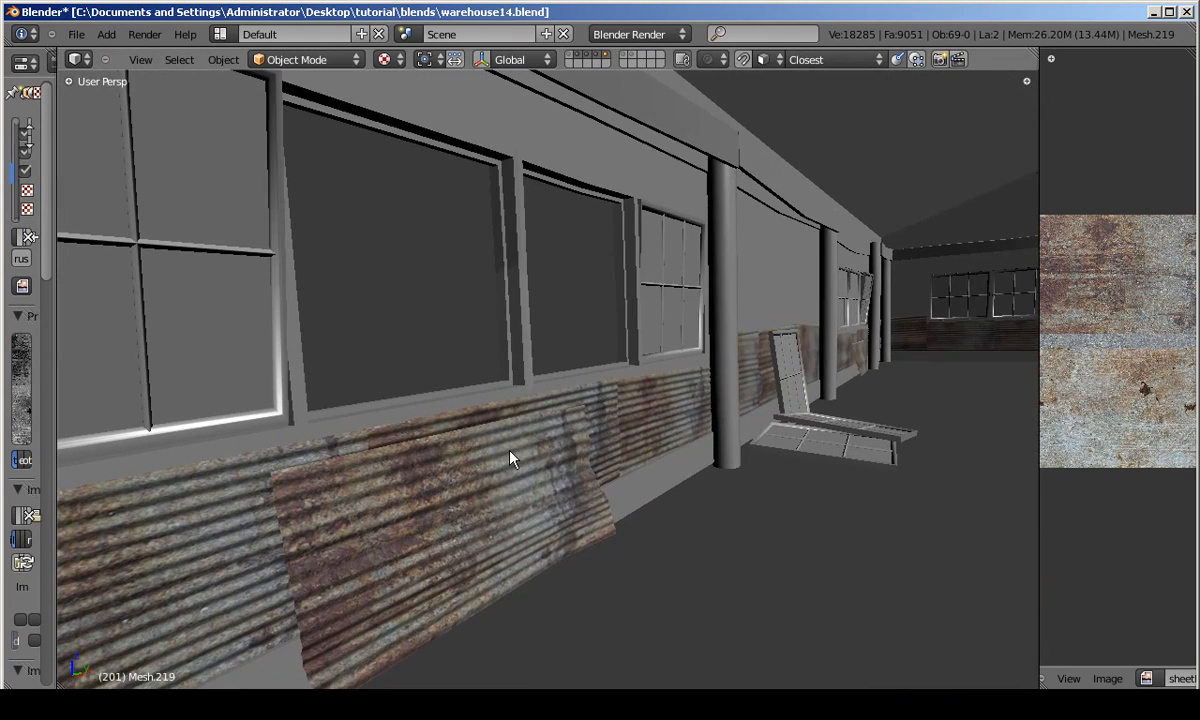
key("ctrl+s")
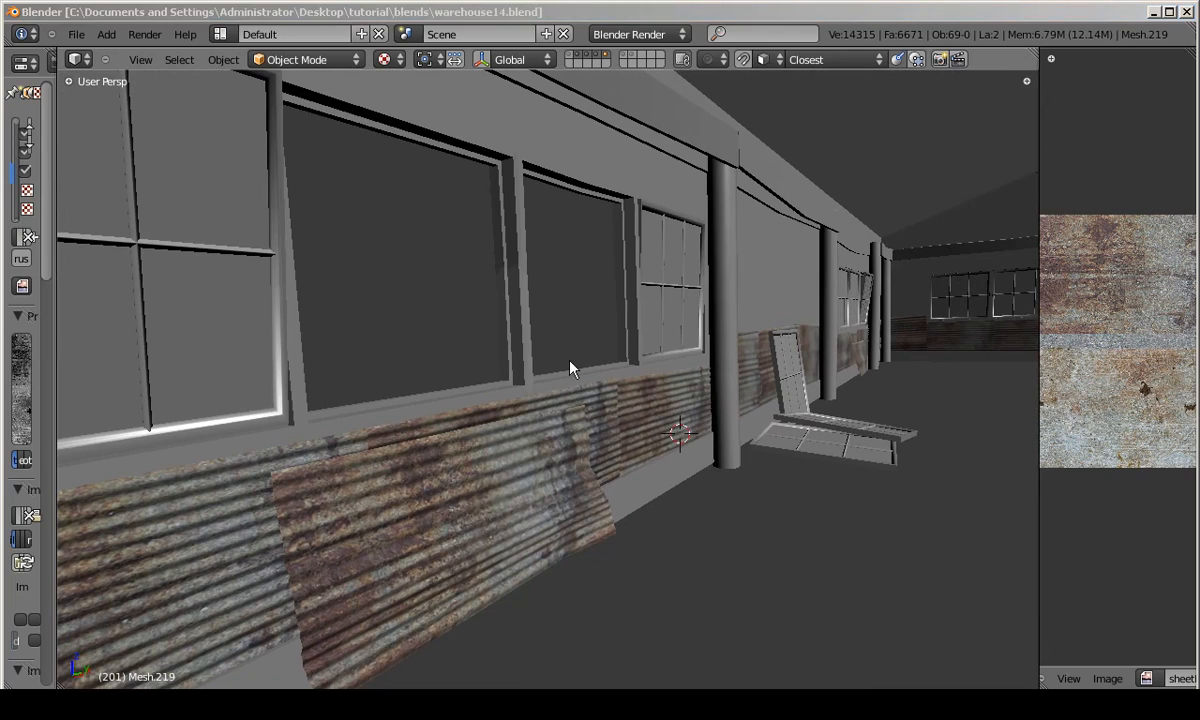
Isolate the corrugated sheet mesh together with a nearby lamp in local view, and widen the UV editor.
middle_click_drag(570, 368, 605, 391)
right_click(545, 427)
key("z")
key("KP_Divide")
scroll(498, 445, "up", 4)
key("z")
middle_click_drag(498, 445, 533, 399)
key("KP_Divide")
right_click(257, 323, "shift")
key("KP_Divide")
key("z")
middle_click_drag(455, 356, 967, 378)
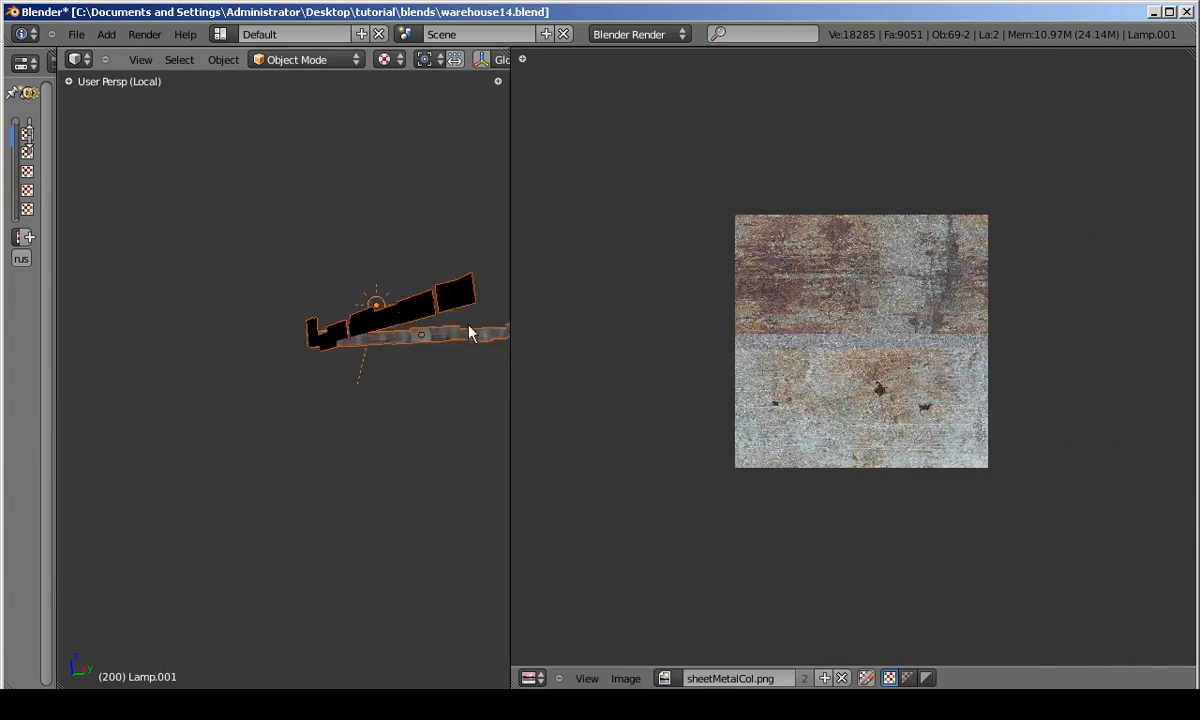
Enter Edit Mode on the corrugated sheet mesh and slide stacked upper-row UV islands off the texture along the X axis.
right_click(469, 332)
key("Tab")
scroll(785, 337, "down", 4)
scroll(782, 336, "up", 3)
key("g")
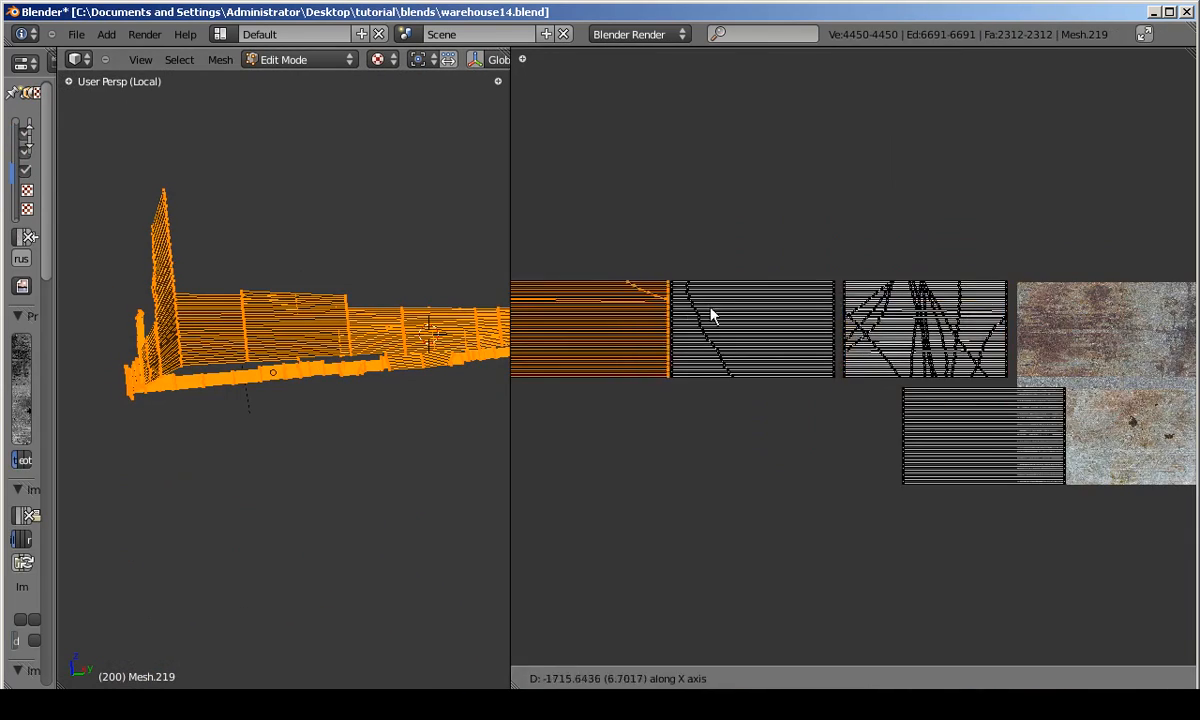
left_click(1031, 301)
middle_click_drag(1031, 301, 1048, 301)
key("g")
key("x")
left_click(618, 305)
Select the overlapping upper-row UV islands one at a time and slide each along X to separate them into a long row.
key("g")
key("x")
key("l")
key("g")
key("x")
left_click(1157, 284)
scroll(1157, 284, "up", 2)
middle_click_drag(1155, 285, 878, 323)
key("l")
key("g")
key("x")
left_click(1065, 321)
key("l")
key("g")
key("x")
middle_click_drag(949, 314, 758, 345)
left_click(1081, 318)
key("l")
key("g")
key("x")
left_click(641, 331)
scroll(644, 332, "down", 3)
key("l")
key("g")
key("x")
left_click(1150, 336)
key("l")
key("g")
key("x")
left_click(1186, 350)
key("l")
key("g")
key("x")
left_click(648, 357)
key("l")
key("g")
key("x")
left_click(636, 372)
key("l")
scroll(652, 352, "down", 3)
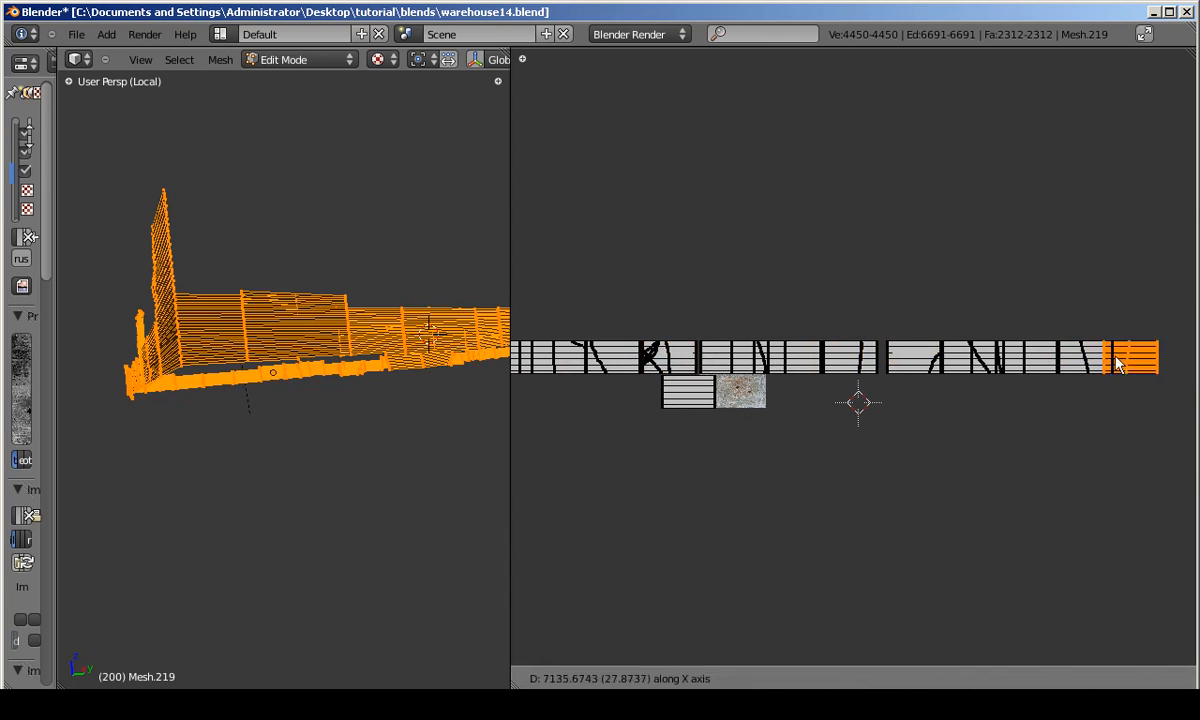
left_click(1177, 370)
Select another overlapping island in the upper UV row and slide it along X to the row's far end.
scroll(658, 359, "up", 1)
key("l")
key("g")
middle_click_drag(658, 359, 695, 366)
scroll(680, 353, "down", 3)
key("g")
key("x")
left_click(1190, 367)
Pick one more stacked upper-row UV island and extend the row with it along the X axis.
scroll(616, 376, "up", 6)
scroll(614, 372, "down", 1)
key("l")
key("g")
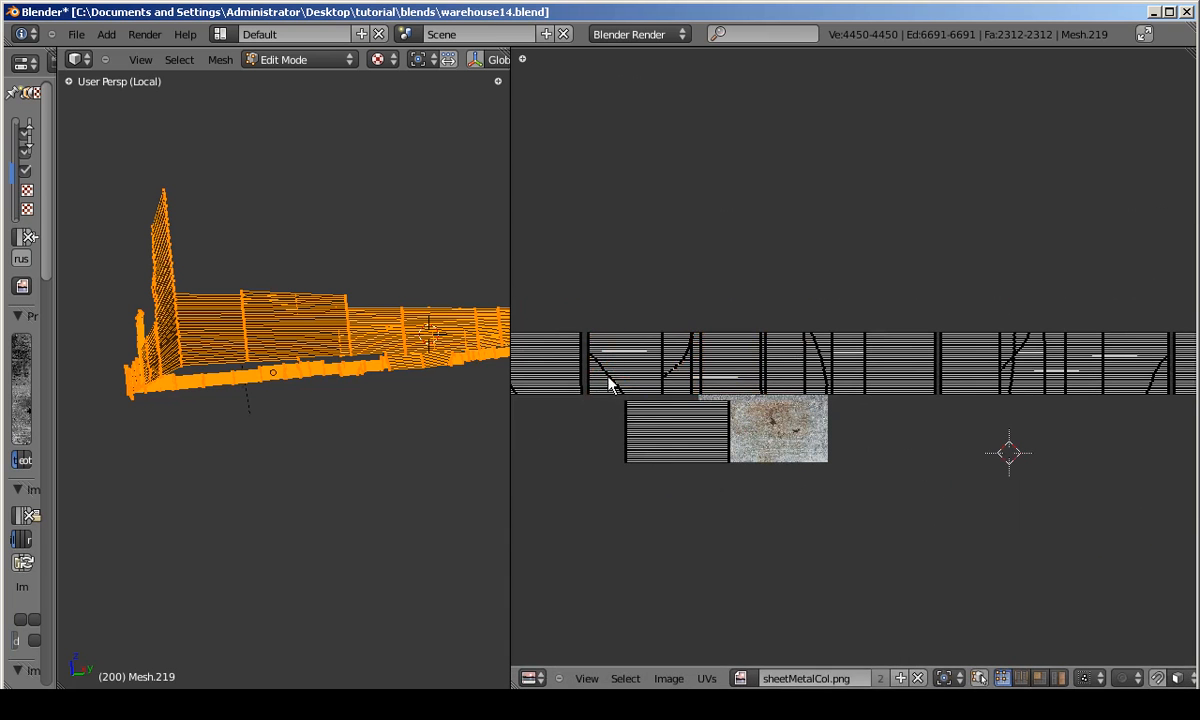
scroll(690, 376, "down", 2)
key("g")
key("x")
left_click(1180, 370)
Slide a further overlapping upper-row island along X, placing it beyond the islands already spread out.
scroll(600, 374, "up", 2)
middle_click_drag(594, 375, 691, 380)
key("l")
scroll(800, 388, "down", 1)
scroll(806, 374, "down", 1)
key("g")
key("x")
key("x")
key("x")
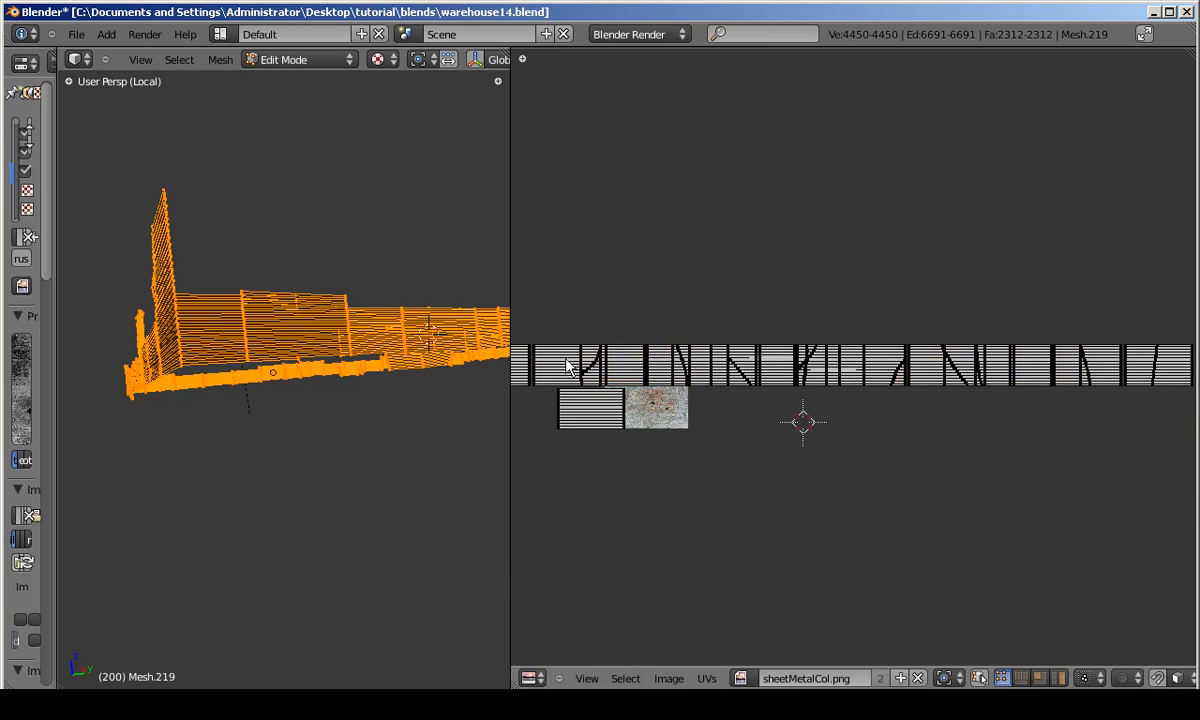
left_click(1157, 364)
Move the selected upper-row island down along Y into the lower row, and shift it along X beside the texture.
middle_click_drag(487, 372, 585, 372)
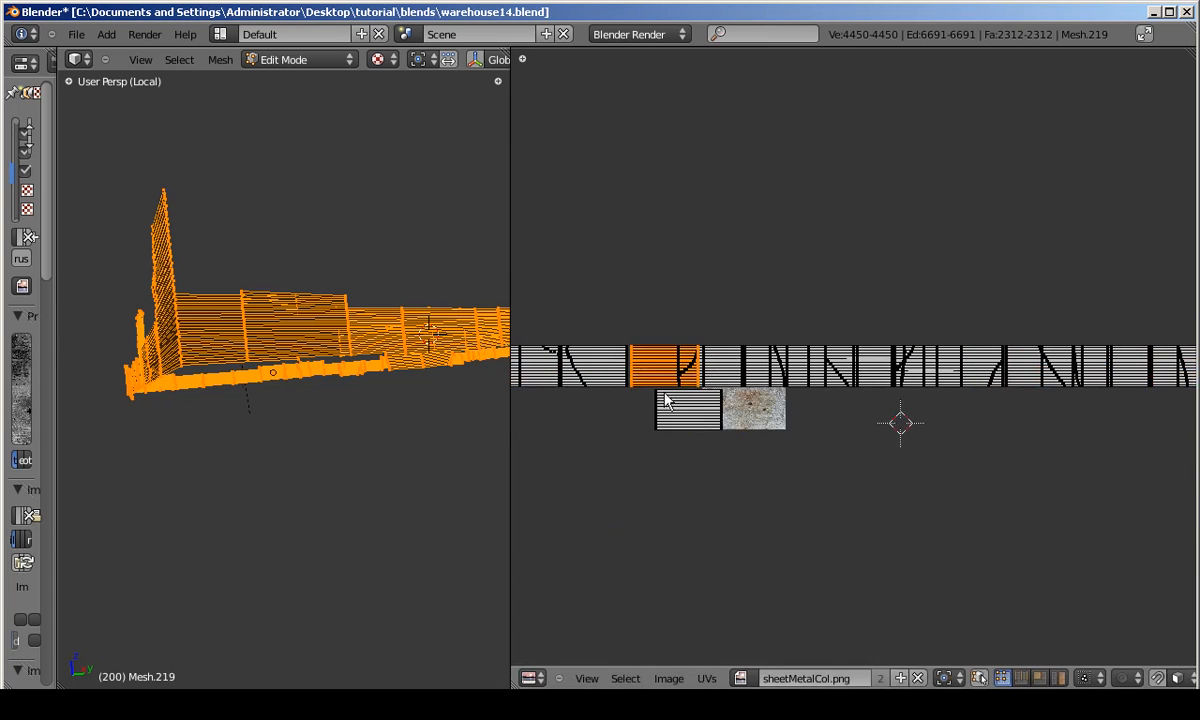
scroll(690, 420, "up", 6)
key("g")
key("y")
left_click(731, 418)
key("g")
key("x")
left_click(565, 412)
Separate two stacked lower-row UV islands by moving each one sideways to its own free place in the row.
scroll(670, 355, "down", 2)
key("l")
key("l")
key("g")
key("x")
left_click(873, 443)
key("a")
key("l")
key("g")
left_click(1043, 443)
Bring another overlapping island into the lower row and slide it along X past the last lower-row island.
key("a")
key("l")
key("g")
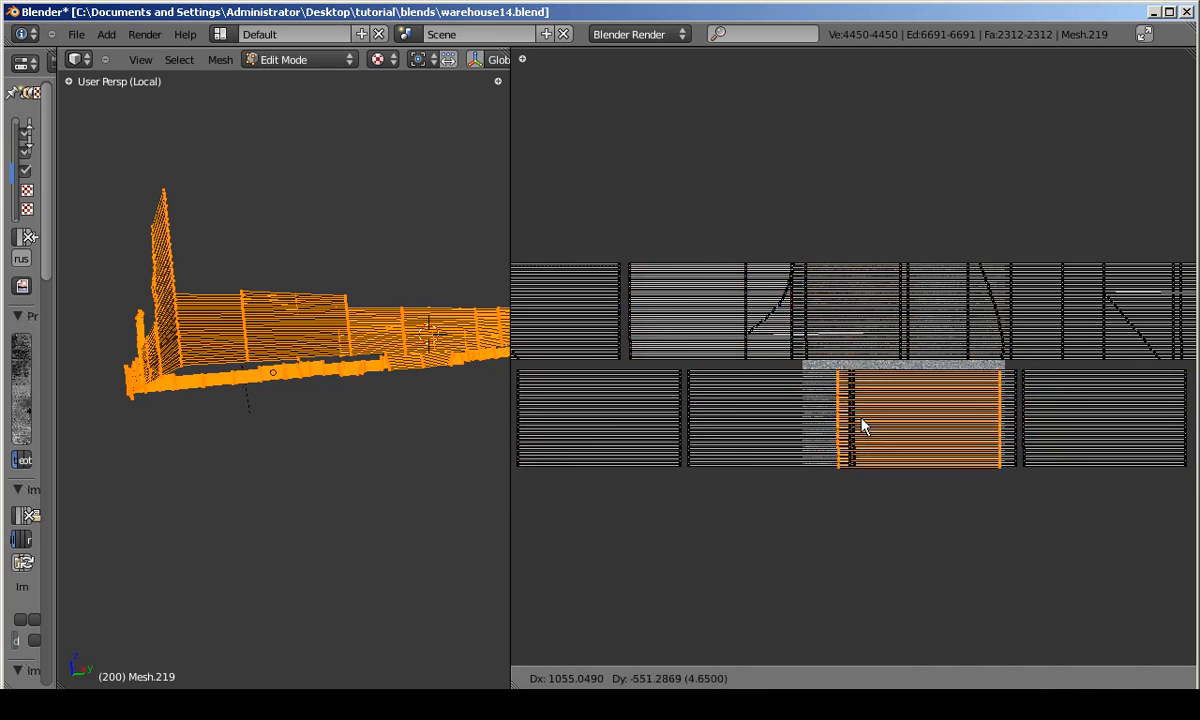
left_click(862, 425)
middle_click_drag(866, 425, 673, 425)
key("g")
key("x")
left_click(1078, 415)
Select a stacked upper-row island near the texture and move it down into the lower row.
middle_click_drag(545, 335, 672, 330)
key("l")
scroll(690, 425, "down", 2)
key("g")
left_click(668, 398)
Move another upper-row island down to the lower row, slide it along X and fine-tune its position at the row's end.
key("a")
key("l")
key("g")
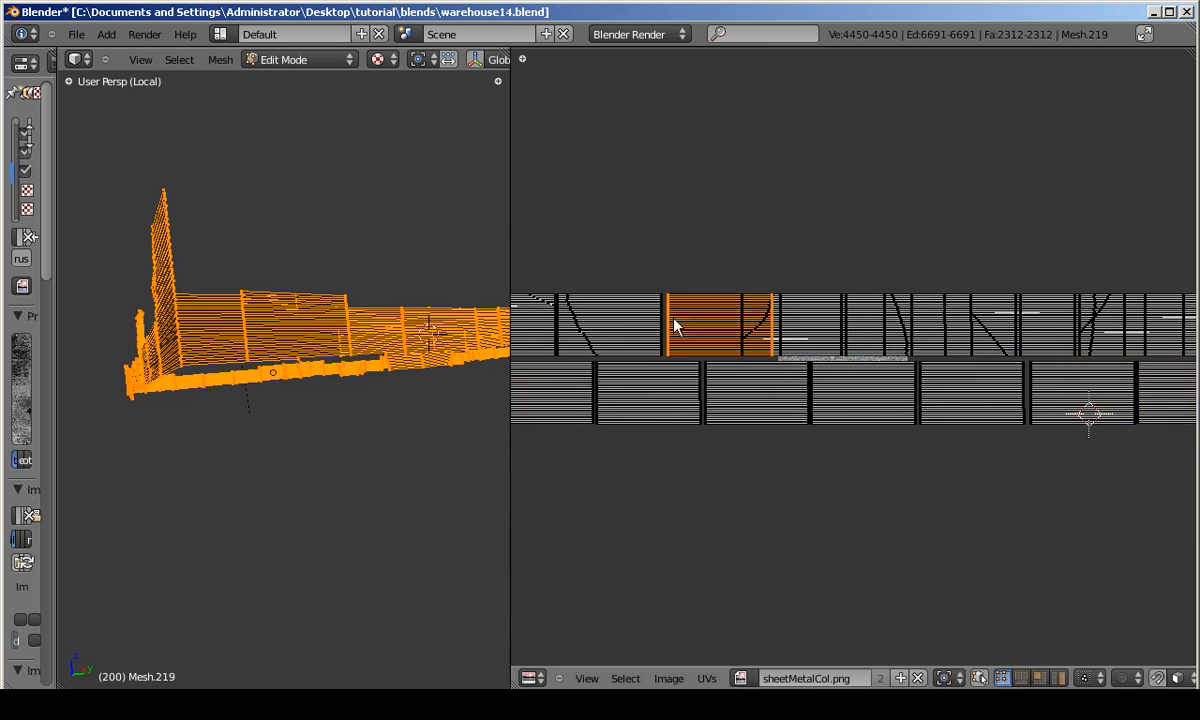
scroll(675, 325, "up", 1)
key("g")
key("x")
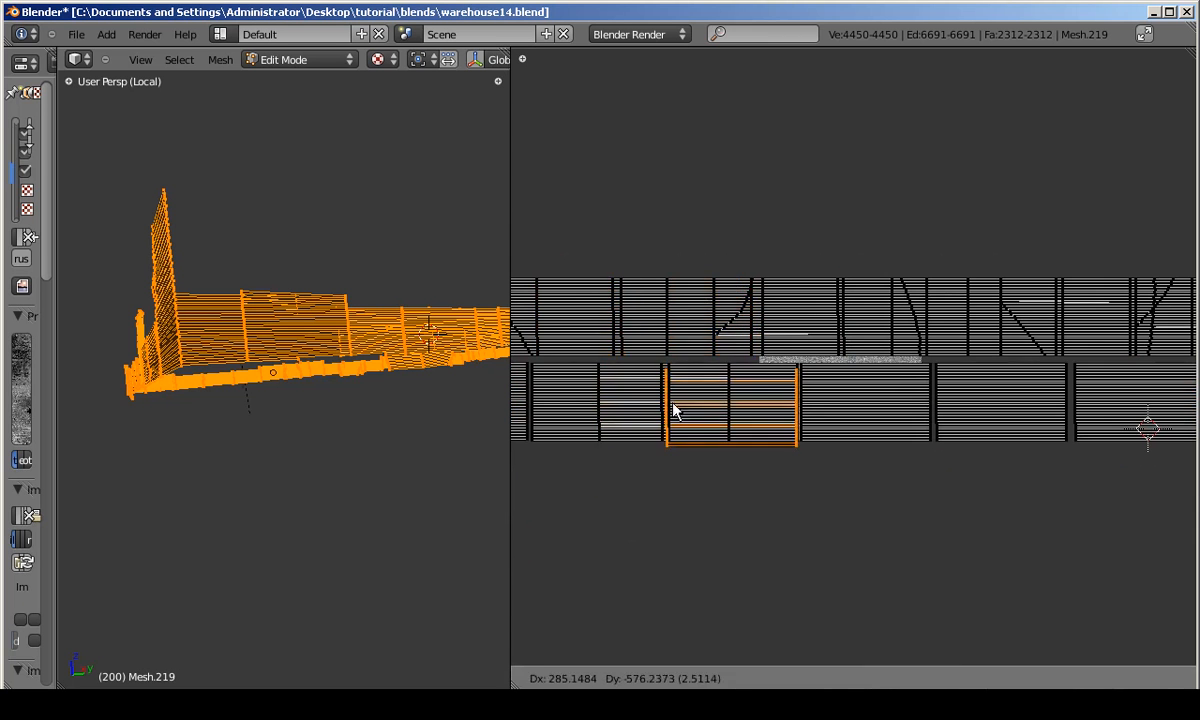
scroll(680, 410, "down", 2)
left_click(1133, 410)
middle_click_drag(1133, 410, 862, 406)
scroll(900, 400, "up", 6)
key("g")
left_click(1034, 380)
scroll(1000, 375, "down", 2)
Select an overlapping upper-row island, move it into a gap in the lower row and refine its placement.
middle_click_drag(560, 320, 699, 344)
key("l")
middle_click_drag(647, 383, 806, 368)
key("l")
key("g")
right_click(940, 441)
scroll(905, 355, "down", 2)
middle_click_drag(900, 341, 922, 407)
scroll(769, 335, "up", 3)
key("g")
left_click(966, 460)
key("g")
left_click(940, 461)
Slide two overlapping upper-row UV islands around the texture along X to even out their spacing.
key("l")
key("g")
key("x")
left_click(885, 370)
key("l")
key("g")
key("x")
left_click(980, 311)
Shift the upper-row island over the texture along X and move it down into the lower row.
key("l")
key("g")
key("x")
left_click(935, 287)
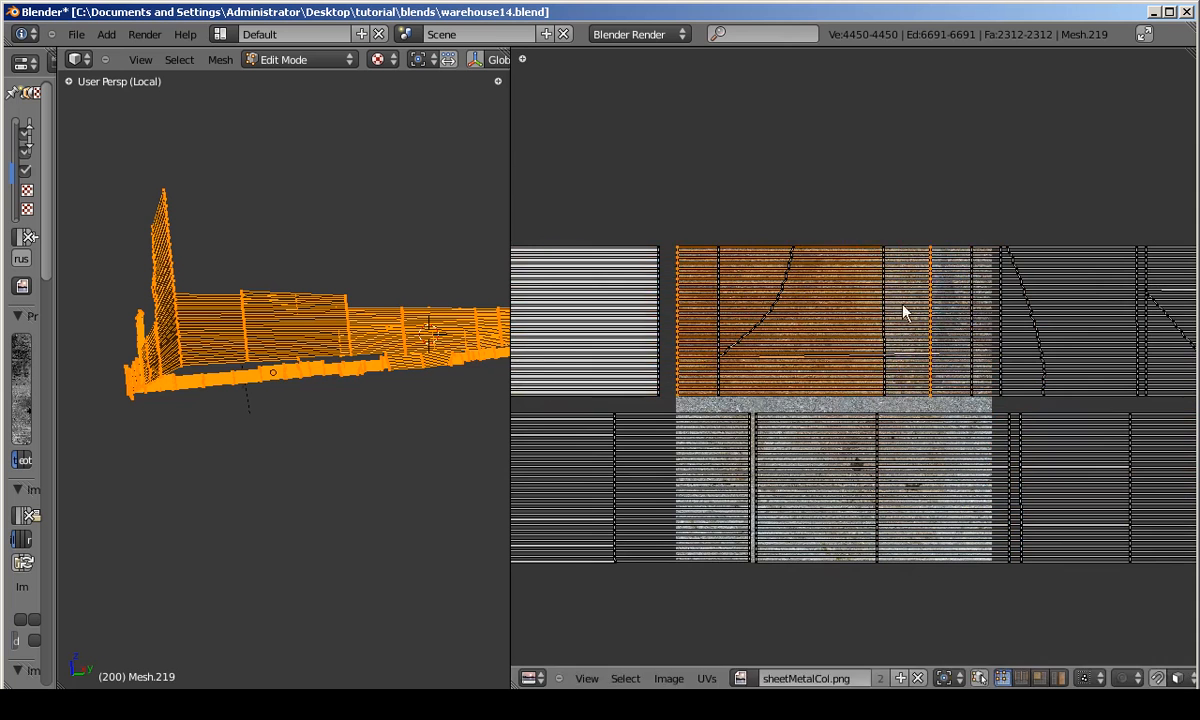
middle_click_drag(865, 300, 1004, 321)
key("g")
left_click(948, 486)
Deselect everything, select another stacked island from the upper row and relocate it to the lower row.
key("a")
key("l")
key("g")
right_click(855, 345)
middle_click_drag(808, 325, 1110, 244)
key("g")
right_click(960, 322)
scroll(887, 314, "down", 2)
key("g")
left_click(860, 380)
Move one more linked UV island sideways into the lower row and adjust its alignment with its neighbour.
key("l")
key("g")
left_click(651, 356)
scroll(660, 345, "up", 2)
key("g")
left_click(699, 337)
Select the stacked island just before the texture in the upper row and place it at the lower row's near end.
middle_click_drag(1078, 188, 882, 215)
key("l")
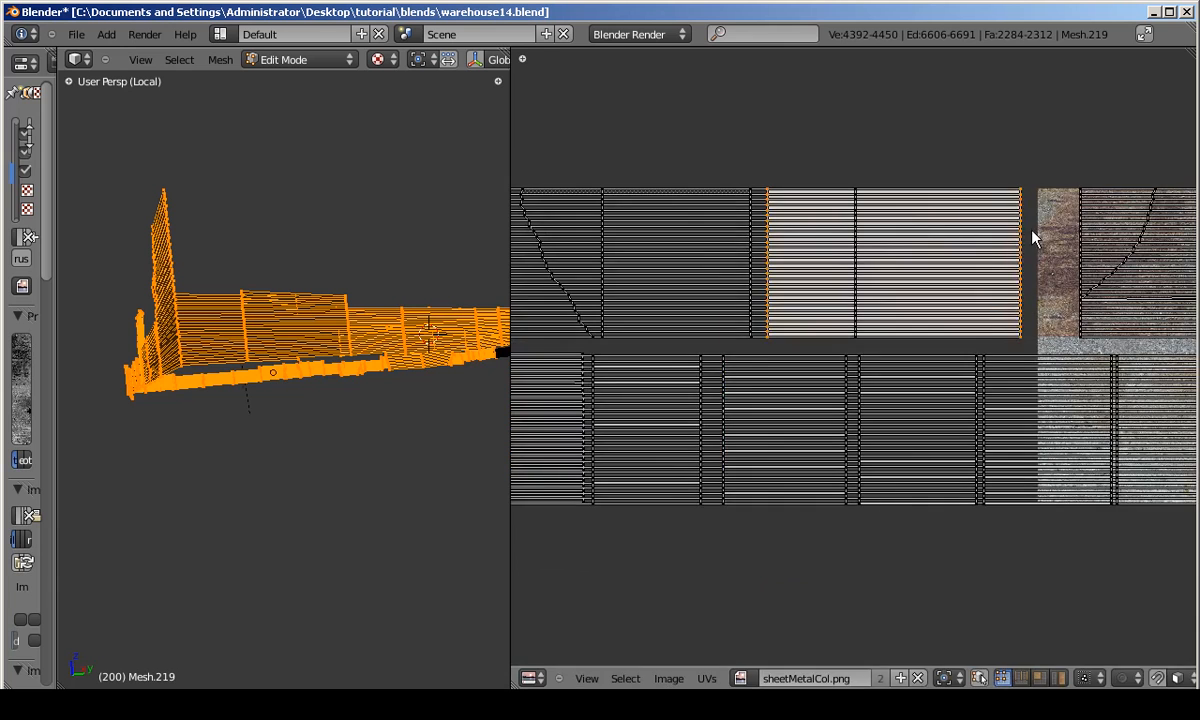
scroll(1034, 236, "down", 3)
middle_click_drag(873, 268, 1132, 219)
key("g")
left_click(689, 305)
scroll(740, 300, "up", 2)
middle_click_drag(763, 299, 1190, 303)
scroll(1190, 303, "up", 2)
key("g")
left_click(1071, 260)
Select the remaining overlapping island beside the texture in the upper row and maximize the UV editor.
scroll(1000, 235, "down", 4)
middle_click_drag(978, 223, 664, 252)
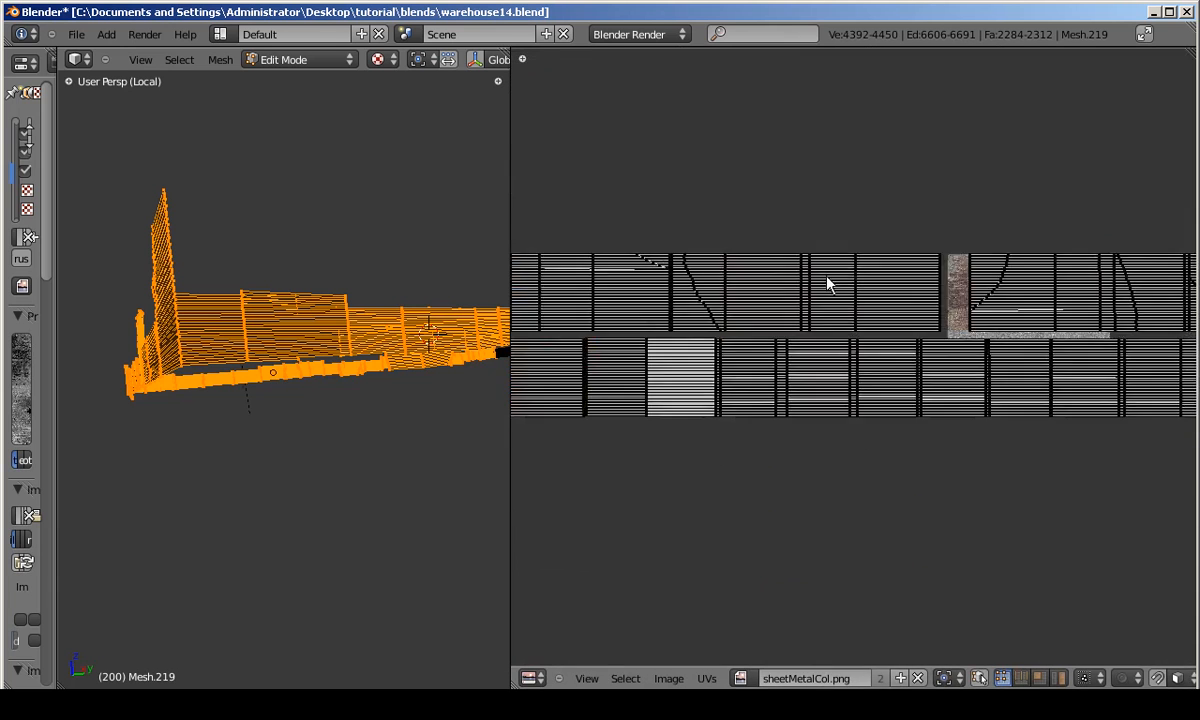
key("l")
scroll(838, 276, "up", 6)
scroll(873, 242, "down", 2)
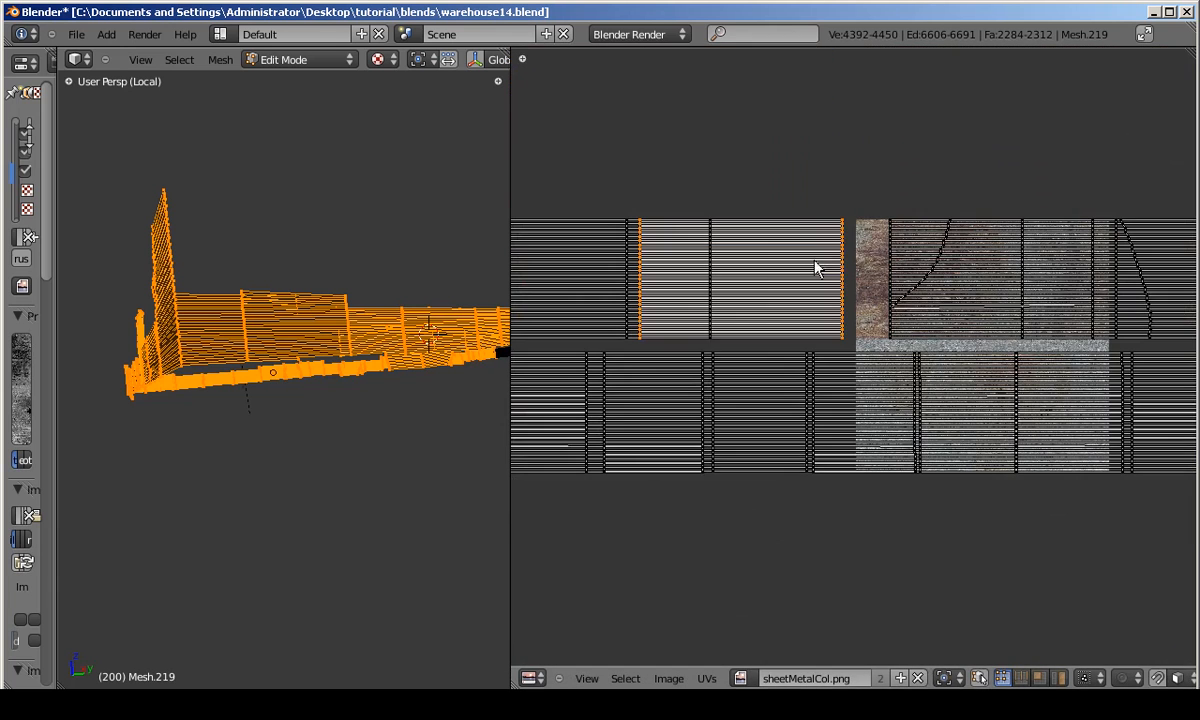
key("ctrl+Up")
Move the selected island down into the lower row and slide it along X to the row's far end.
scroll(800, 275, "down", 3)
middle_click_drag(771, 281, 567, 244)
key("g")
scroll(415, 292, "up", 5)
left_click(796, 437)
scroll(780, 435, "down", 6)
key("g")
key("x")
left_click(985, 409)
Select a further stacked upper-row island, drop it into the lower row and shift it along X to free space.
key("l")
scroll(351, 268, "up", 6)
key("g")
left_click(565, 479)
scroll(501, 426, "down", 4)
middle_click_drag(501, 426, 317, 423)
key("g")
key("x")
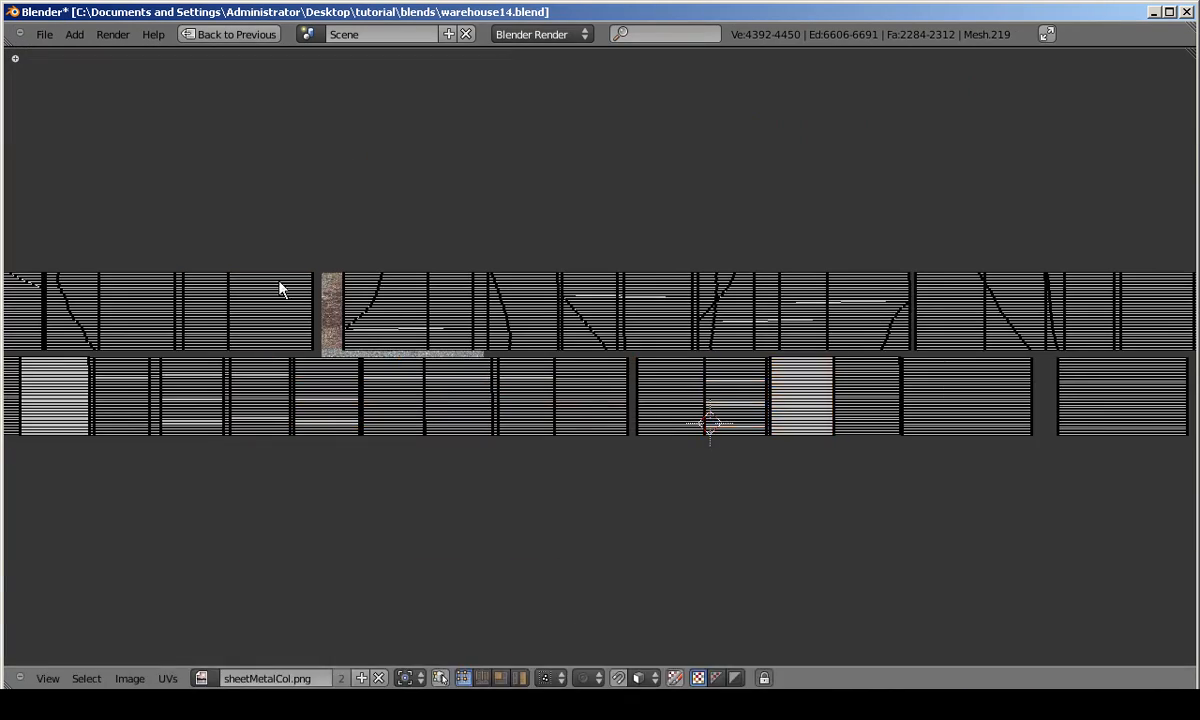
Move another stacked island from the upper row beside the texture down into the lower row beyond the texture.
key("l")
scroll(289, 326, "up", 5)
key("g")
right_click(235, 312)
scroll(222, 307, "down", 1)
middle_click_drag(220, 306, 590, 299)
scroll(603, 410, "up", 8)
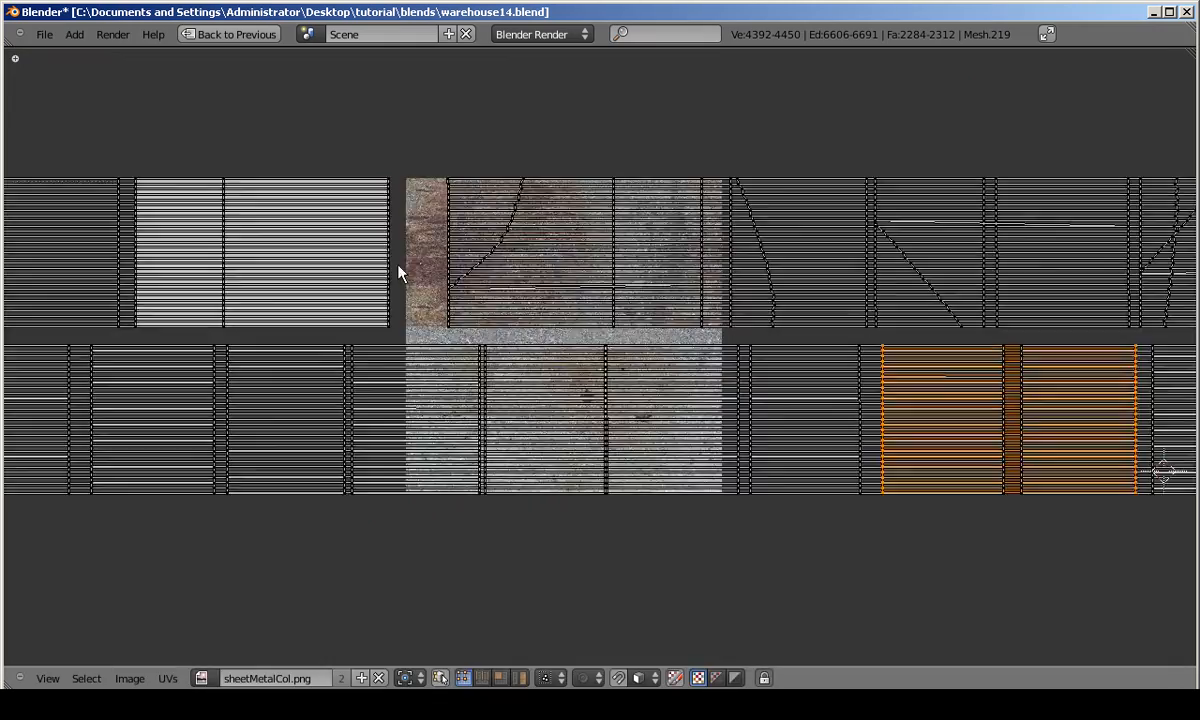
Drop the next stacked upper-row island into the lower row over the texture, adjusting it along X.
scroll(509, 201, "down", 4)
key("g")
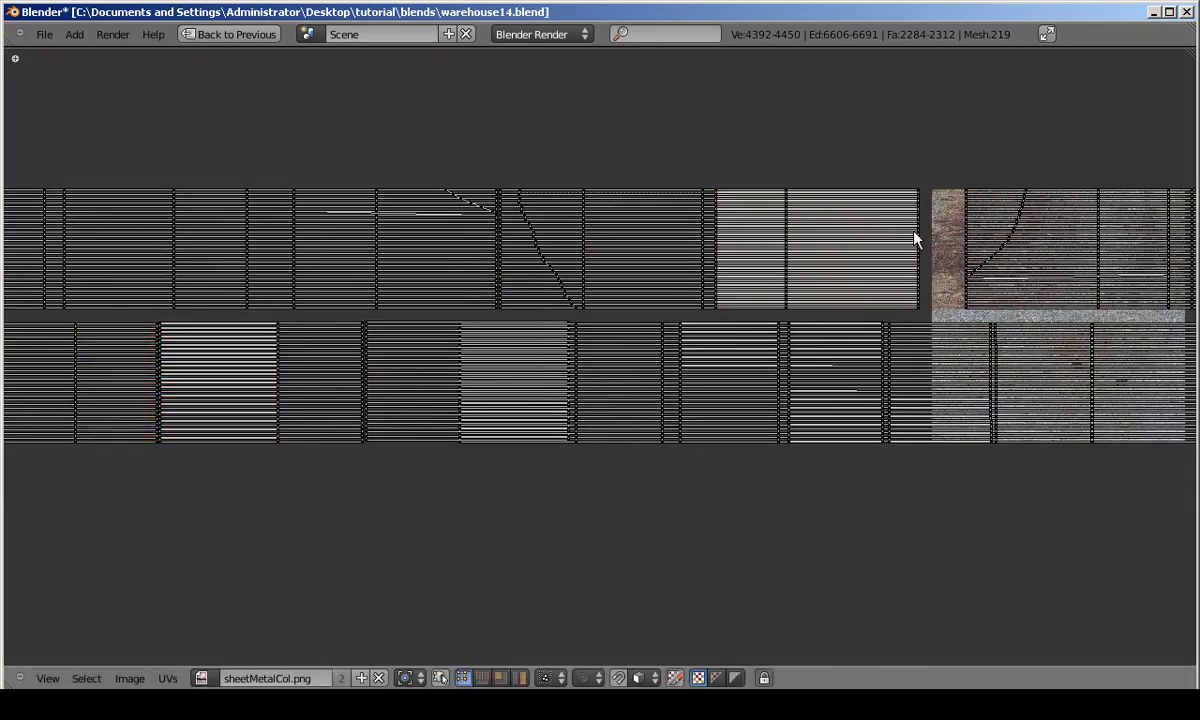
scroll(688, 368, "up", 5)
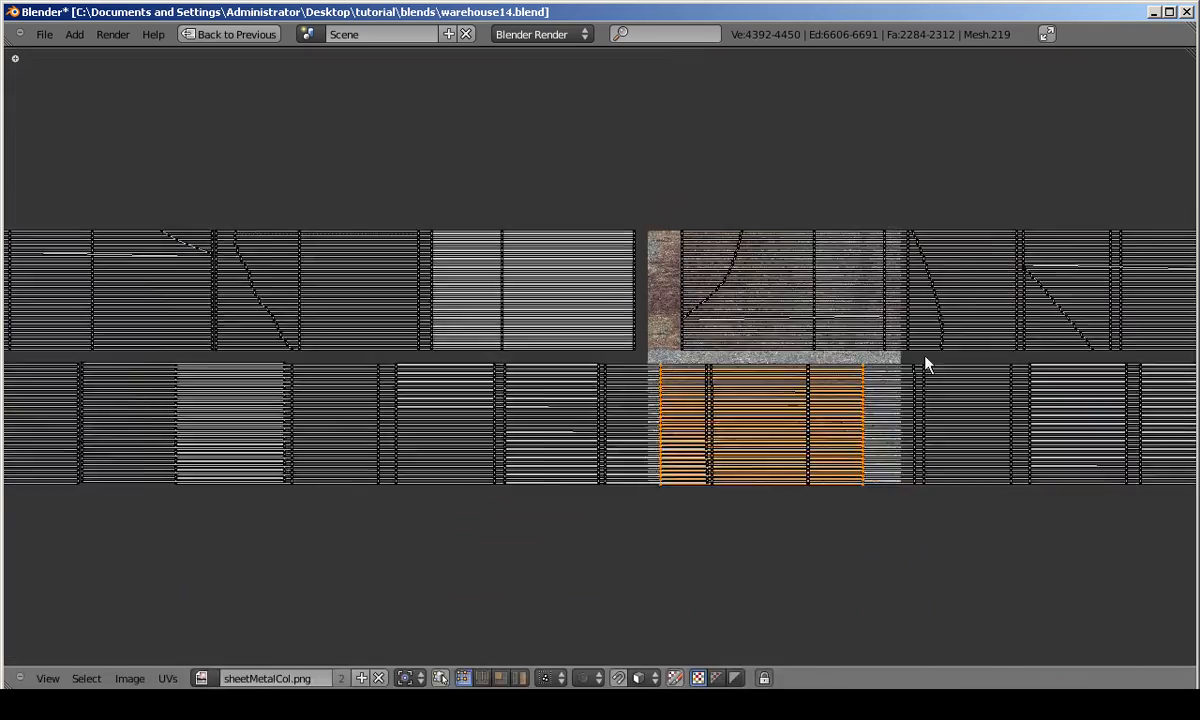
scroll(400, 250, "up", 3)
key("g")
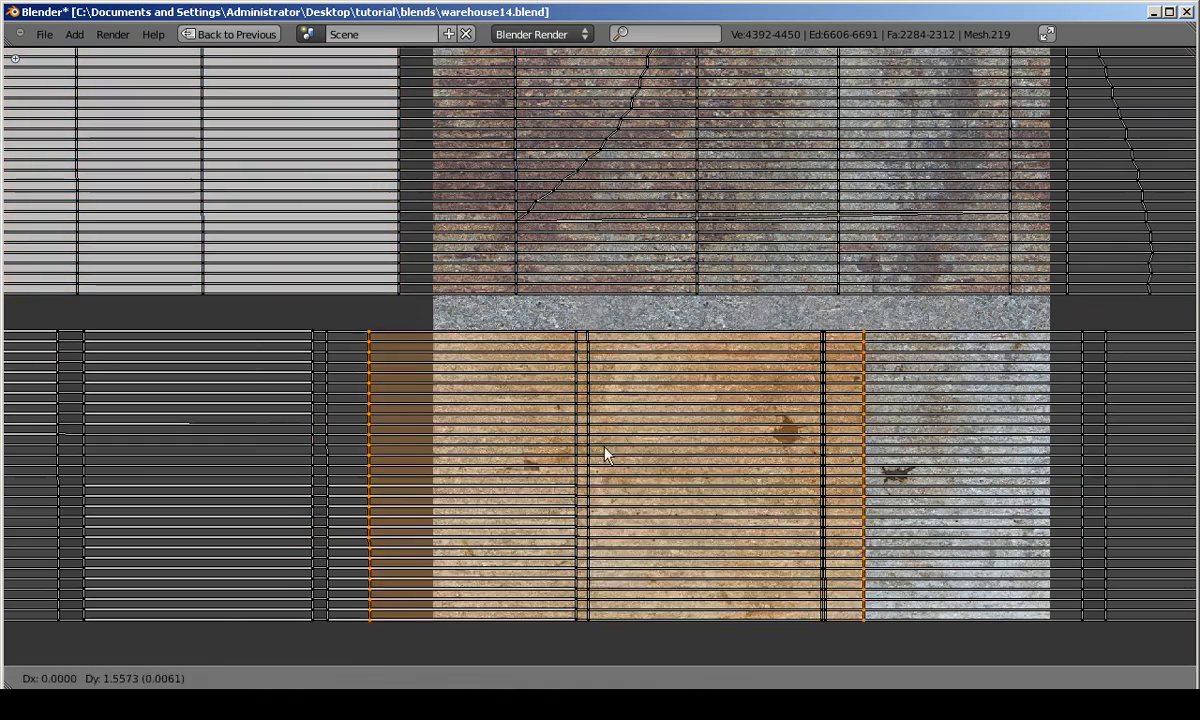
key("x")
key("x")
left_click(645, 403)
Pick the island just placed over the texture in the lower row and slide it away to free space.
right_click(822, 566)
key("g")
scroll(617, 450, "down", 7)
key("g")
left_click(426, 289)
scroll(426, 289, "up", 6)
Take a further stacked island from the upper row, align it with the lower row and shift it far along X.
right_click(426, 291)
key("g")
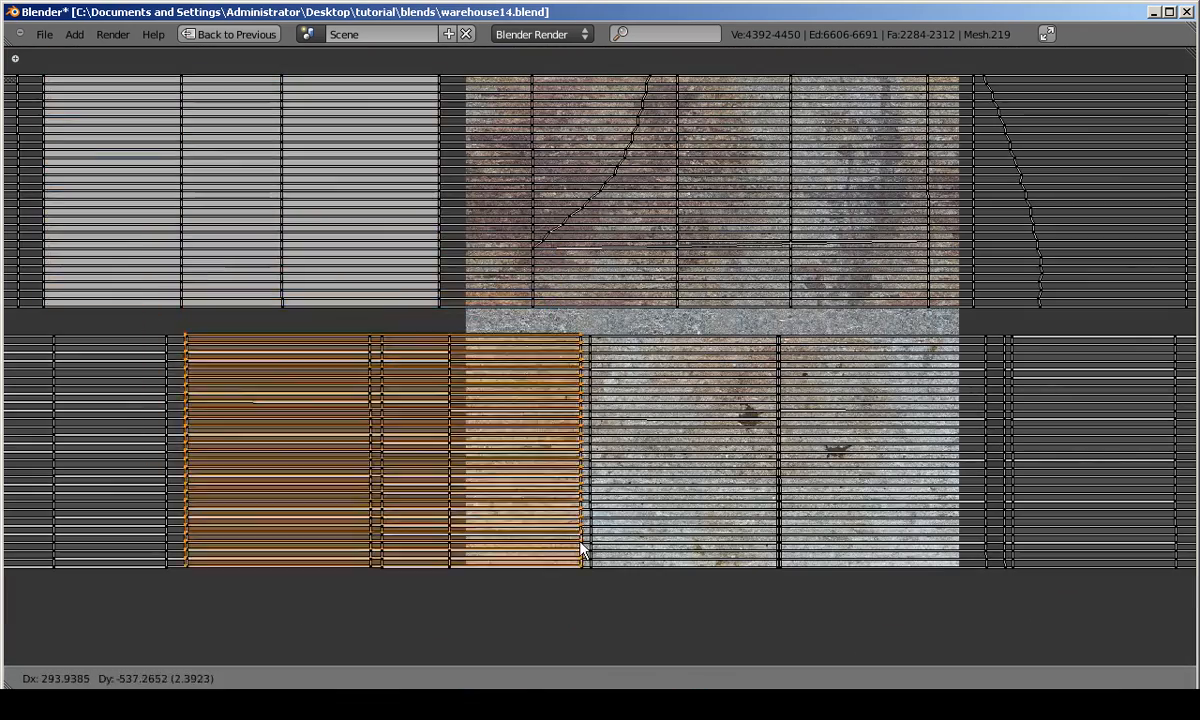
scroll(605, 442, "down", 5)
scroll(517, 300, "up", 4)
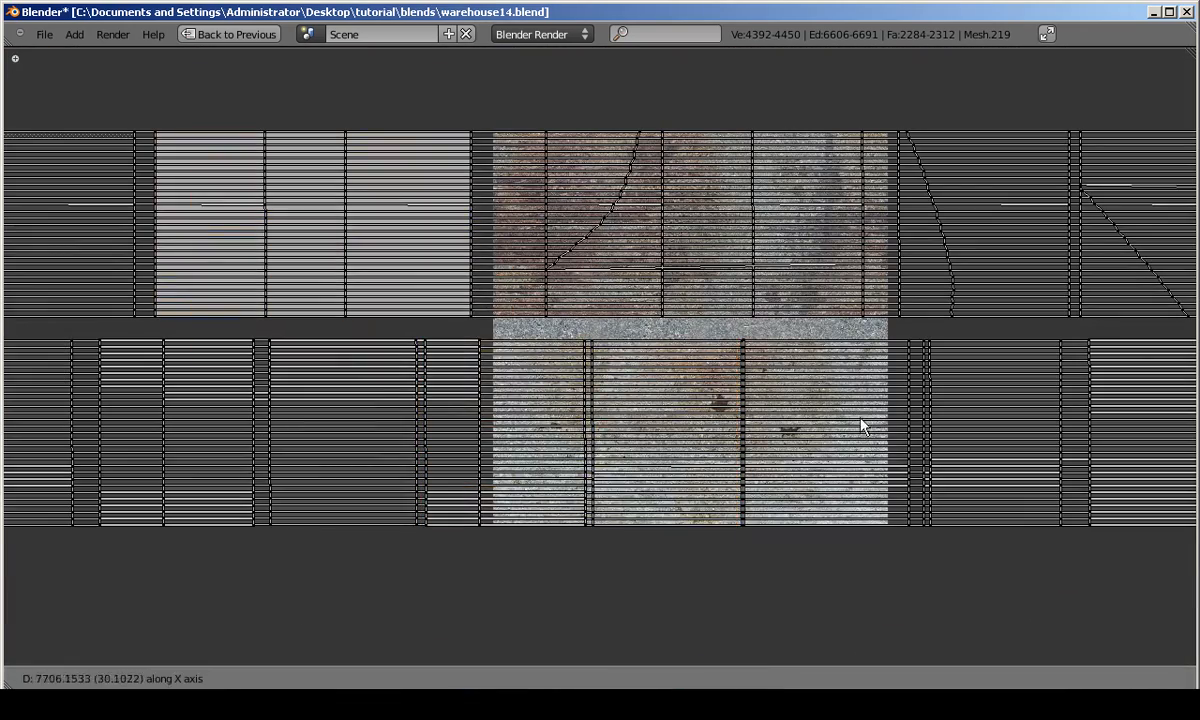
scroll(442, 300, "up", 4)
key("x")
scroll(600, 366, "down", 4)
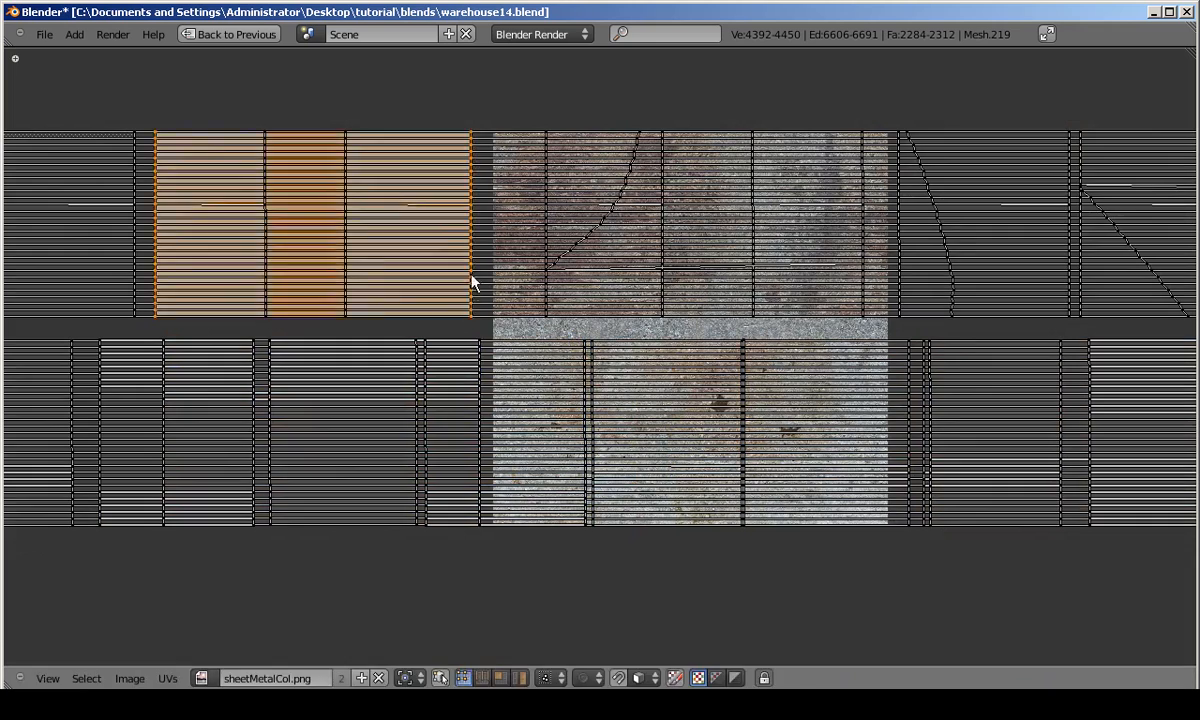
Lift the remaining overlapping islands out of the stack, above the upper row, to separate them.
key("g")
scroll(472, 290, "up", 4)
right_click(673, 322)
scroll(673, 322, "down", 4)
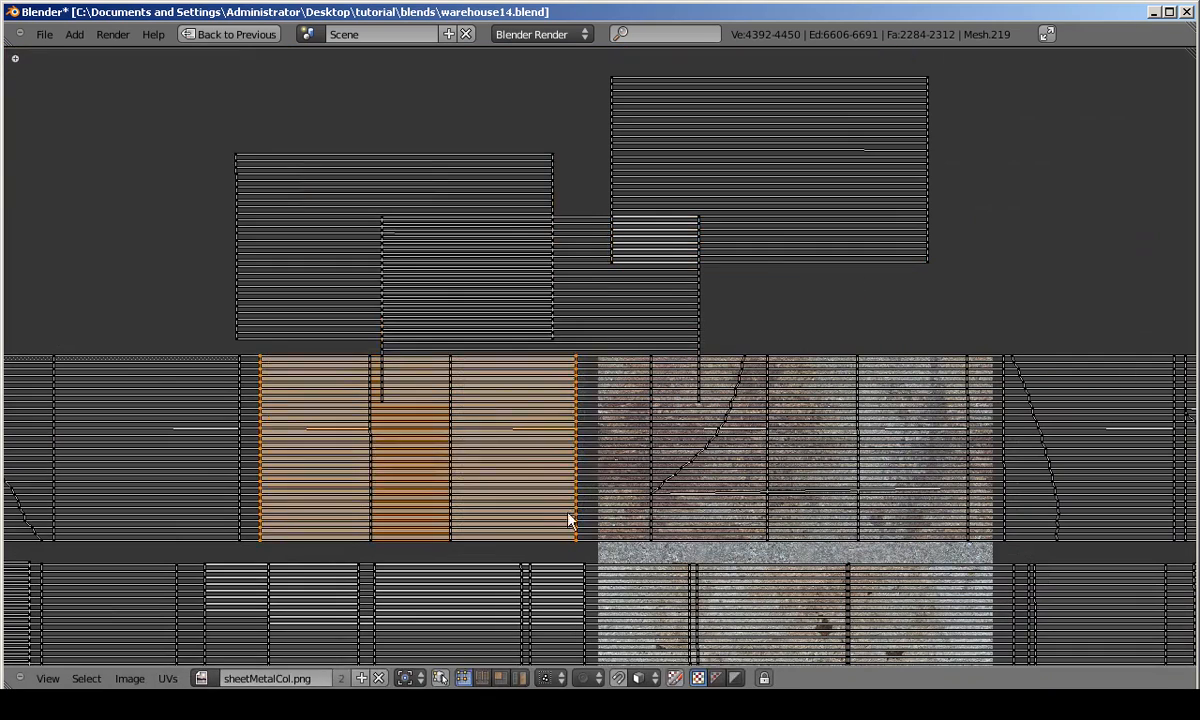
scroll(771, 348, "down", 3)
scroll(576, 436, "up", 5)
scroll(571, 442, "down", 4)
Select one of the separated islands at a time and slide it along X to the row's free end.
key("a")
right_click(571, 442)
key("g")
key("x")
scroll(571, 442, "down", 2)
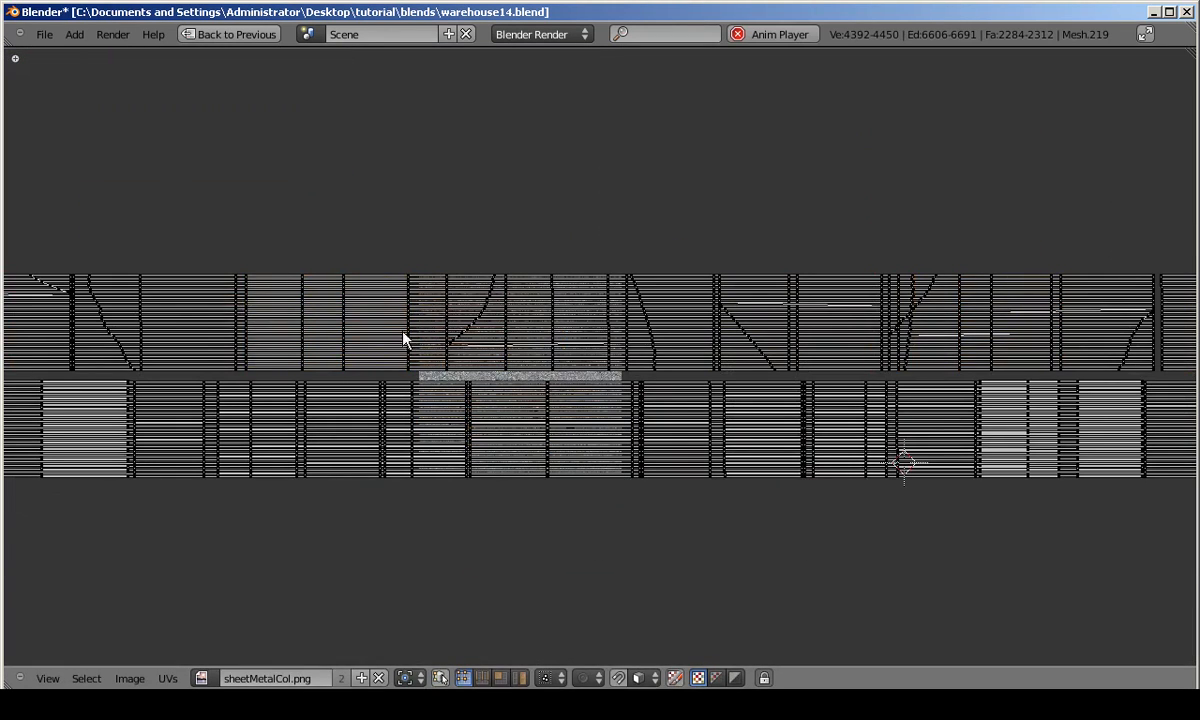
scroll(437, 311, "up", 5)
key("g")
key("x")
scroll(380, 337, "down", 3)
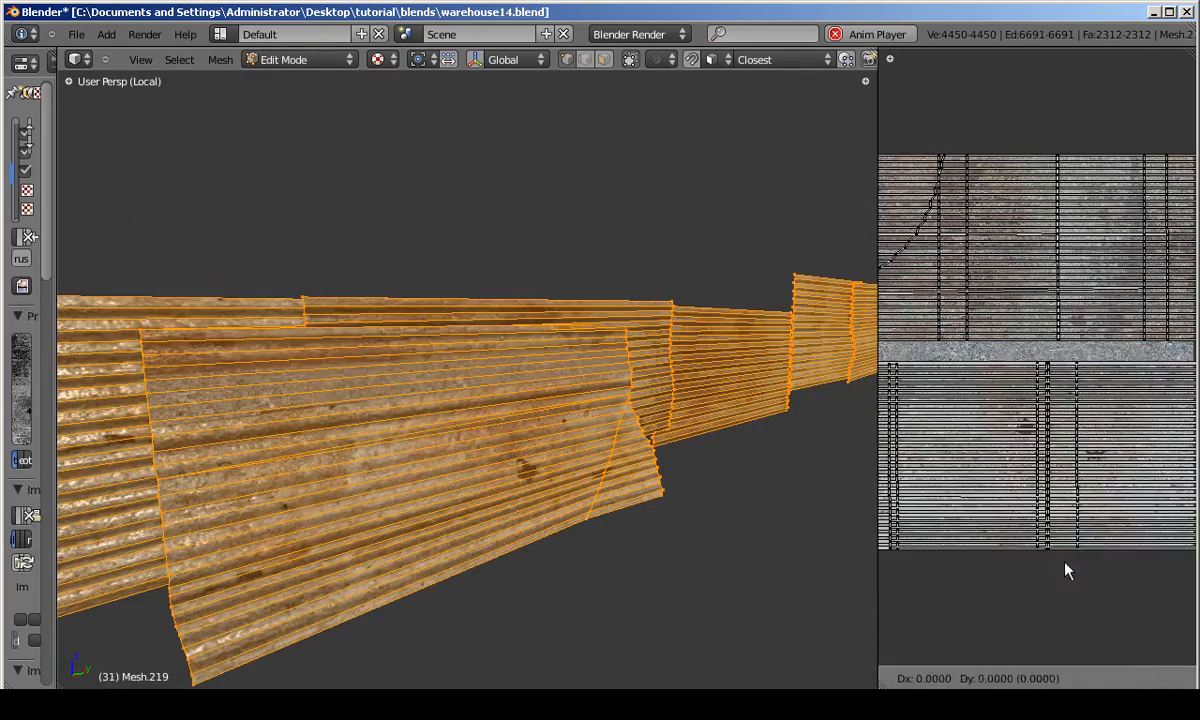
Shift the UV islands of repetitive-looking neighbouring sheets along Y onto the other half of the metal texture.
key("g")
key("y")
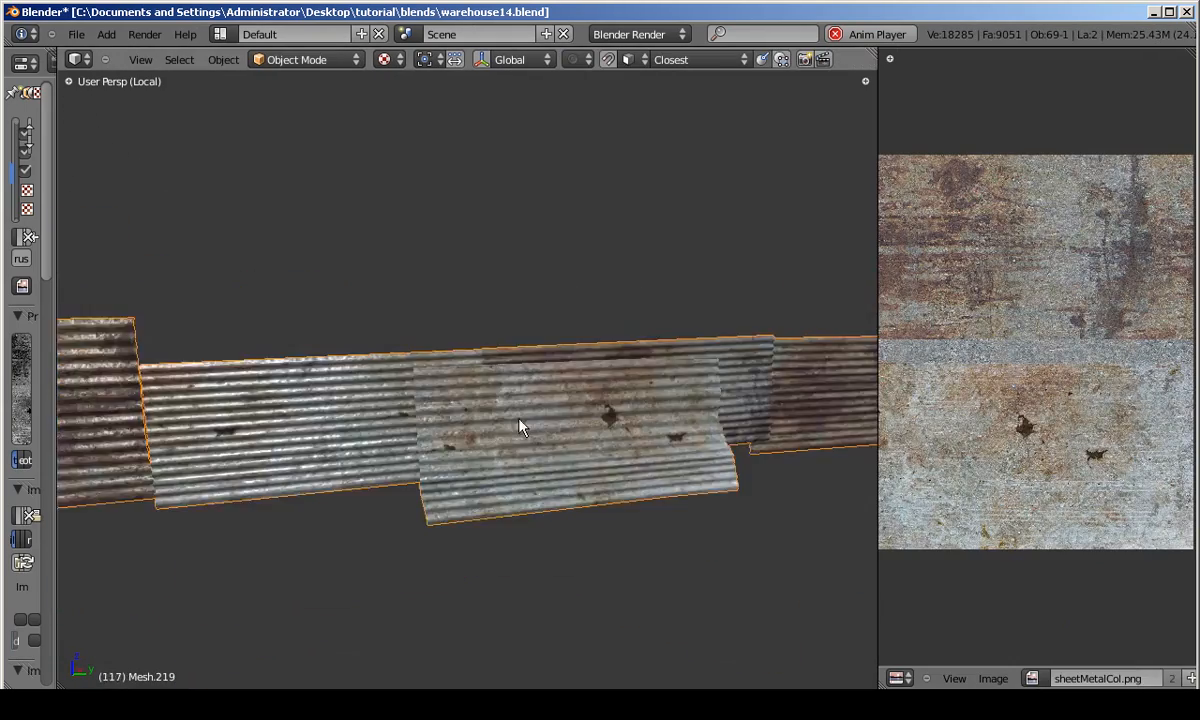
middle_click_drag(486, 391, 442, 375)
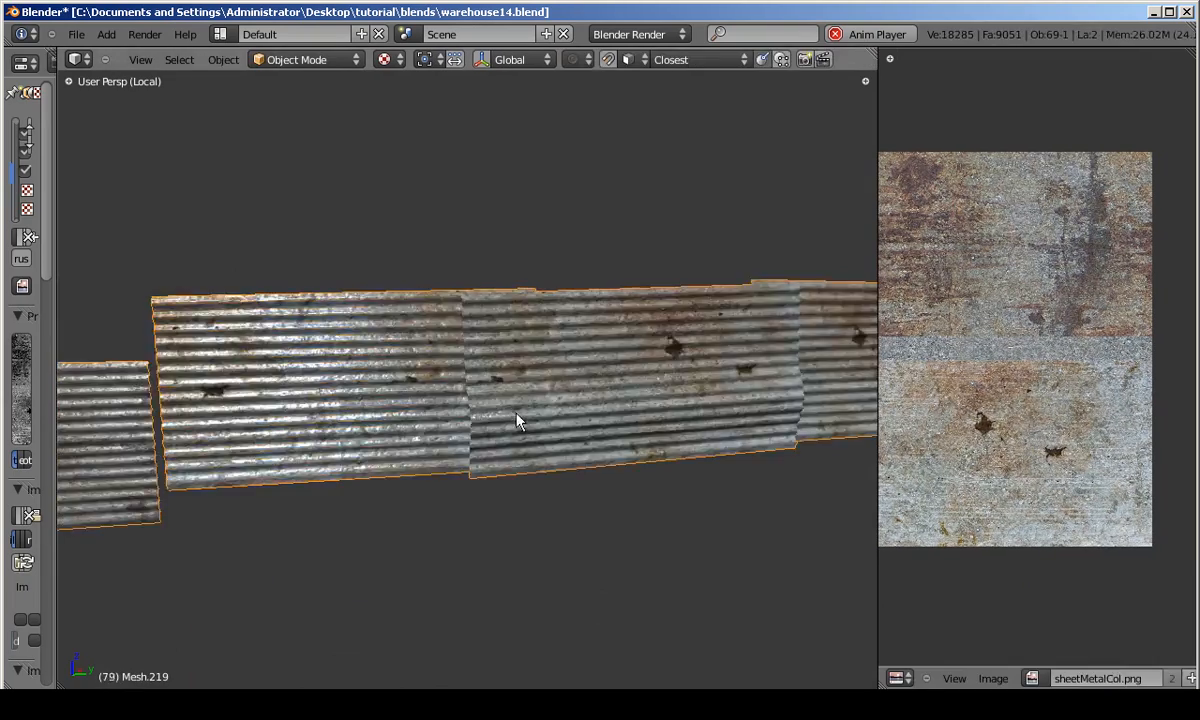
middle_click_drag(517, 418, 563, 421)
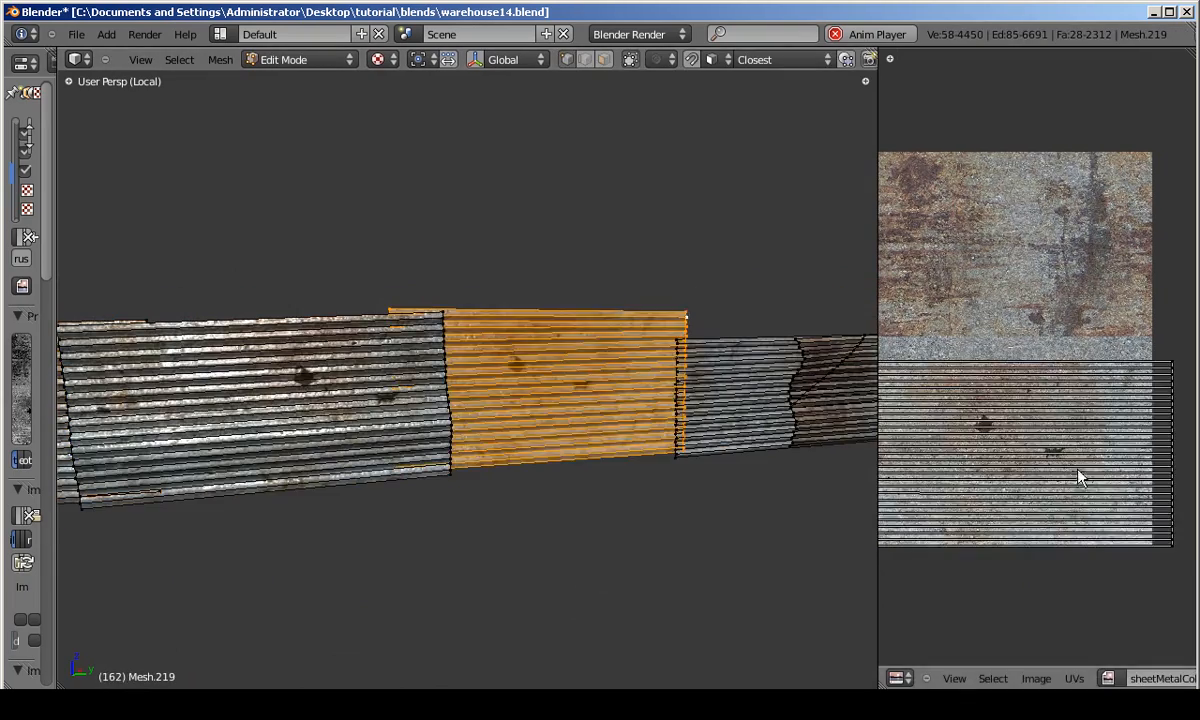
key("g")
key("y")
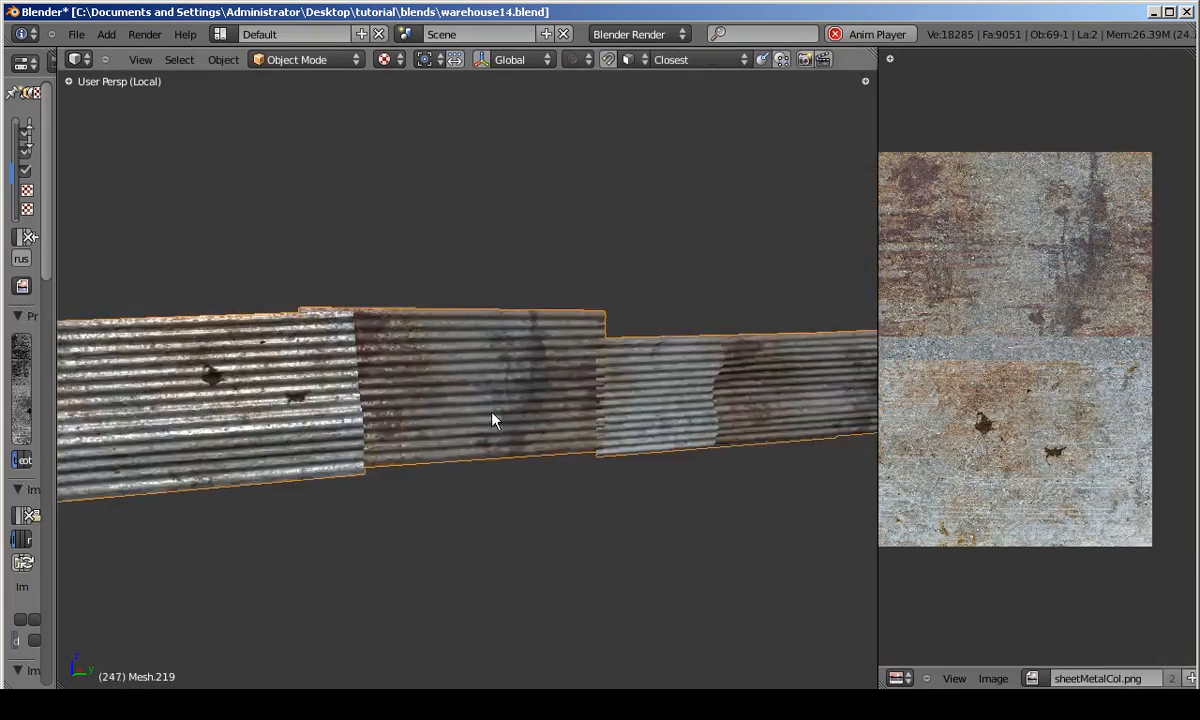
Nudge the retextured sheet slightly in the 3D view so it fits against the wall beside the post.
middle_click_drag(493, 415, 560, 404)
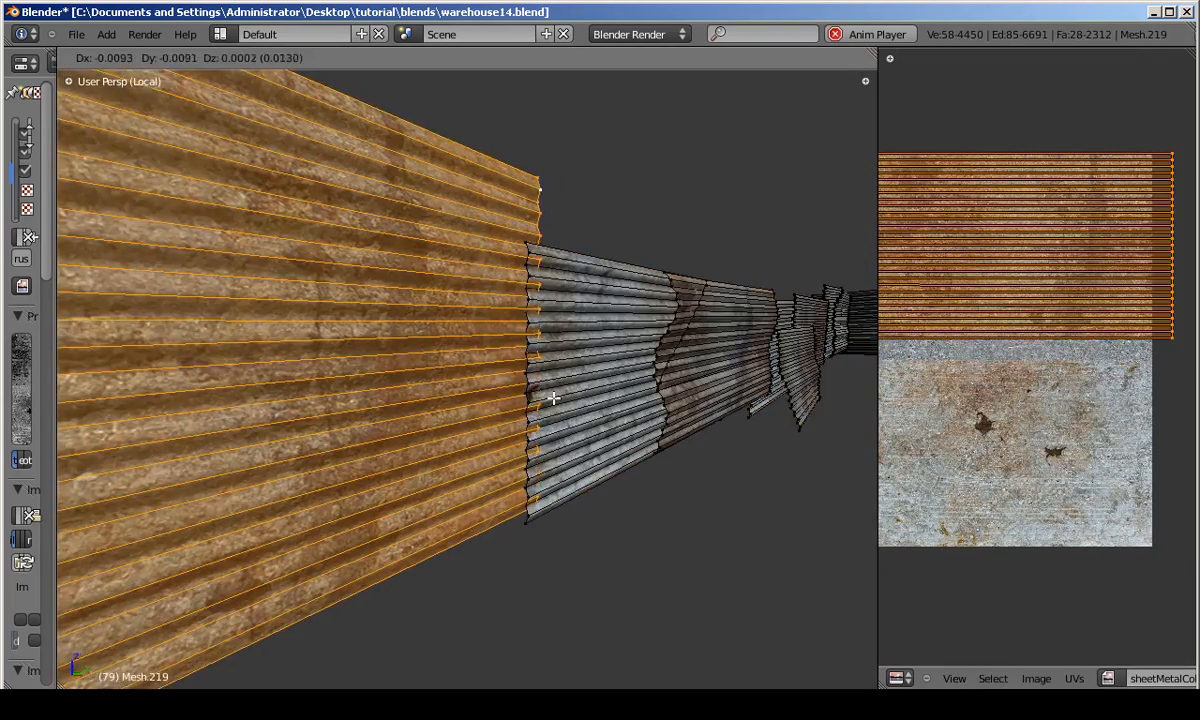
left_click(553, 398)
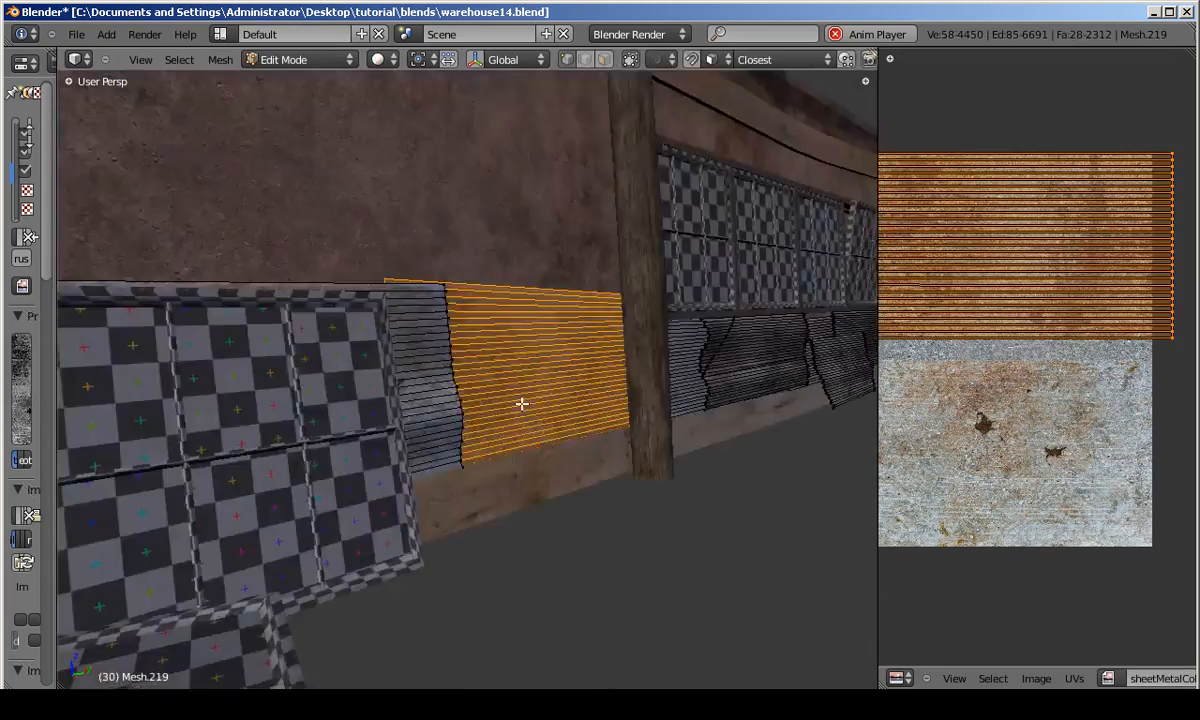
key("g")
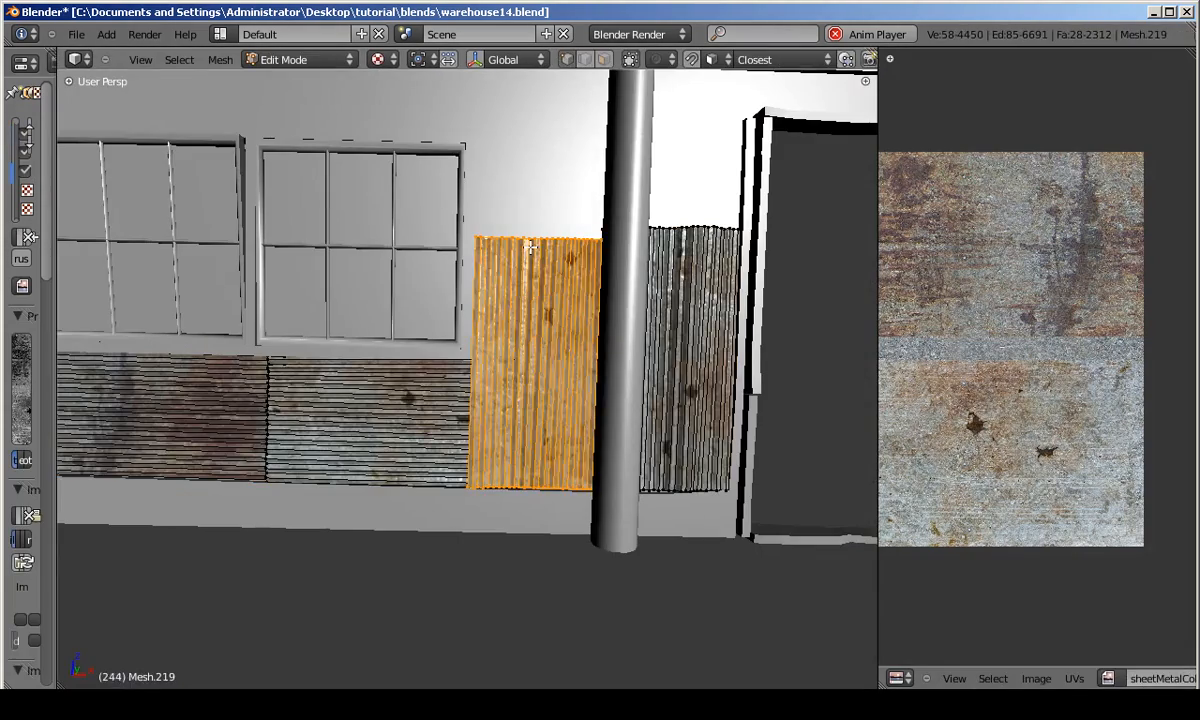
Slide the UV island of the upright sheet beside the pillar along X to vary its texturing.
key("g")
key("x")
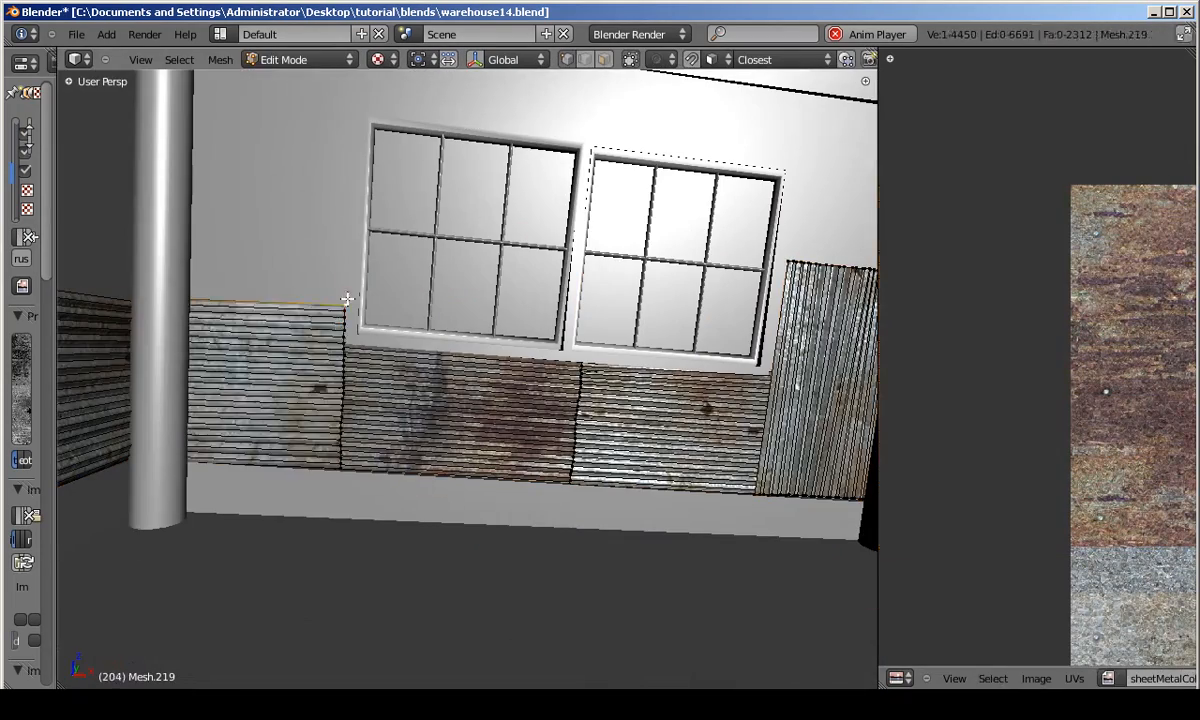
scroll(995, 358, "down", 6)
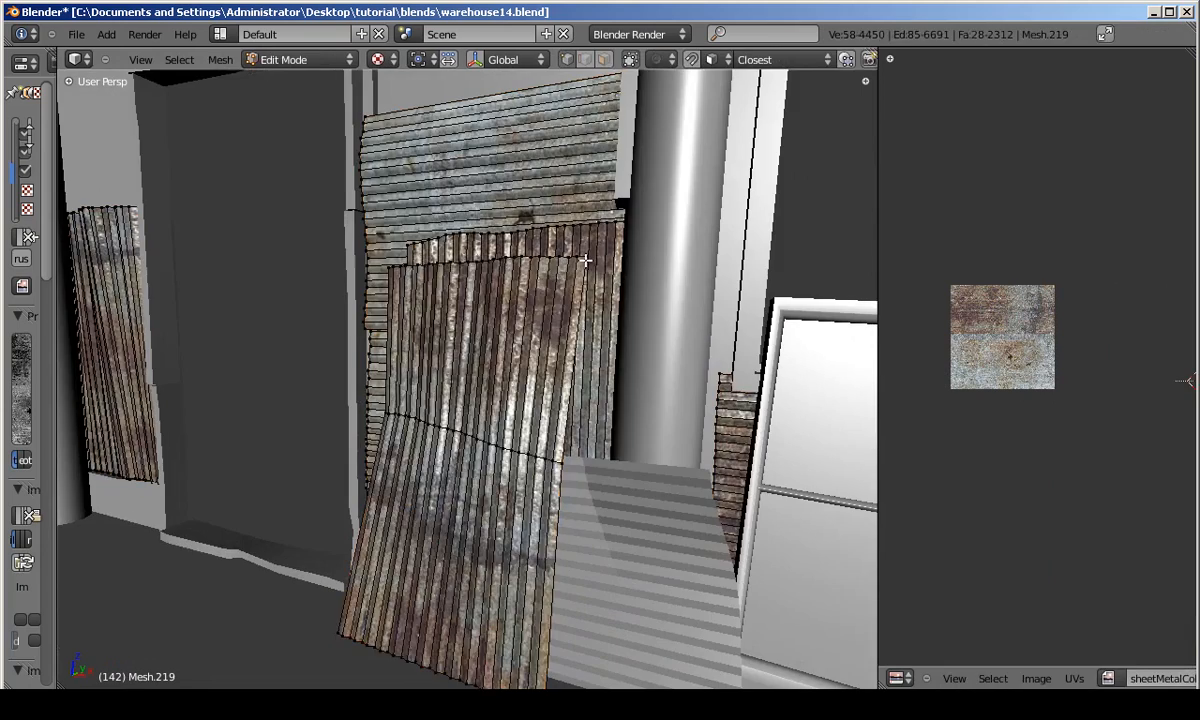
Add the plain leaning sheet to the corrugated sheet mesh and move its UV island onto the metal texture.
key("l")
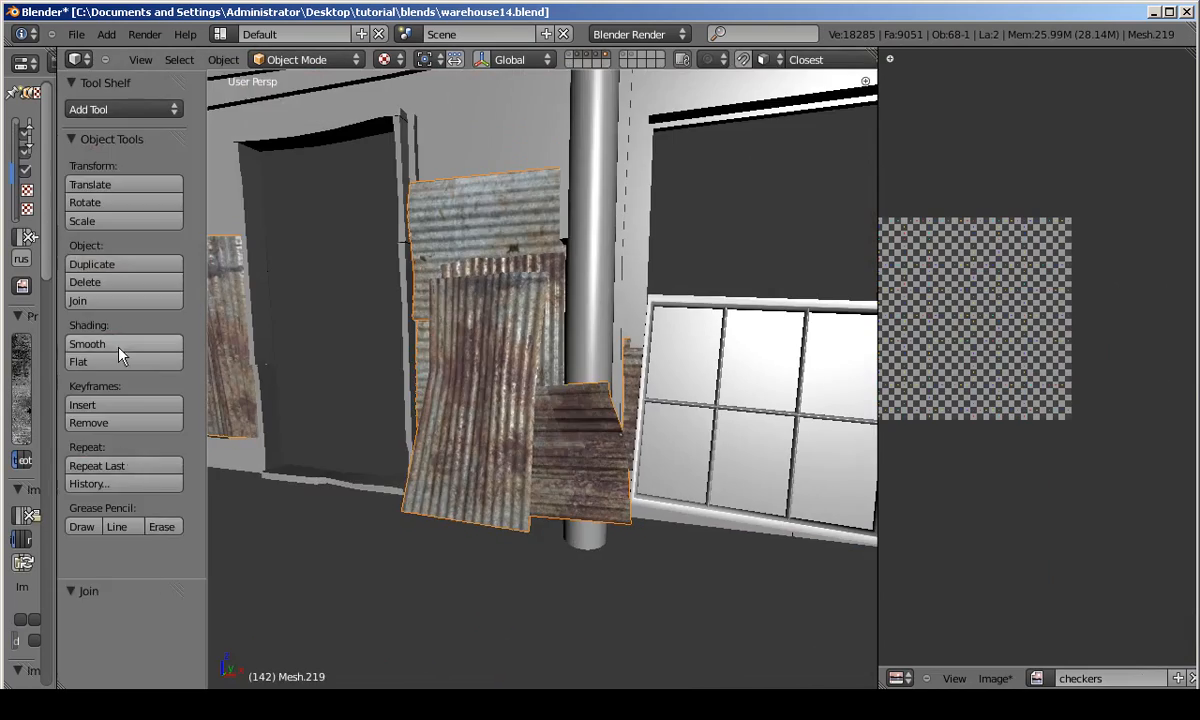
key("Tab")
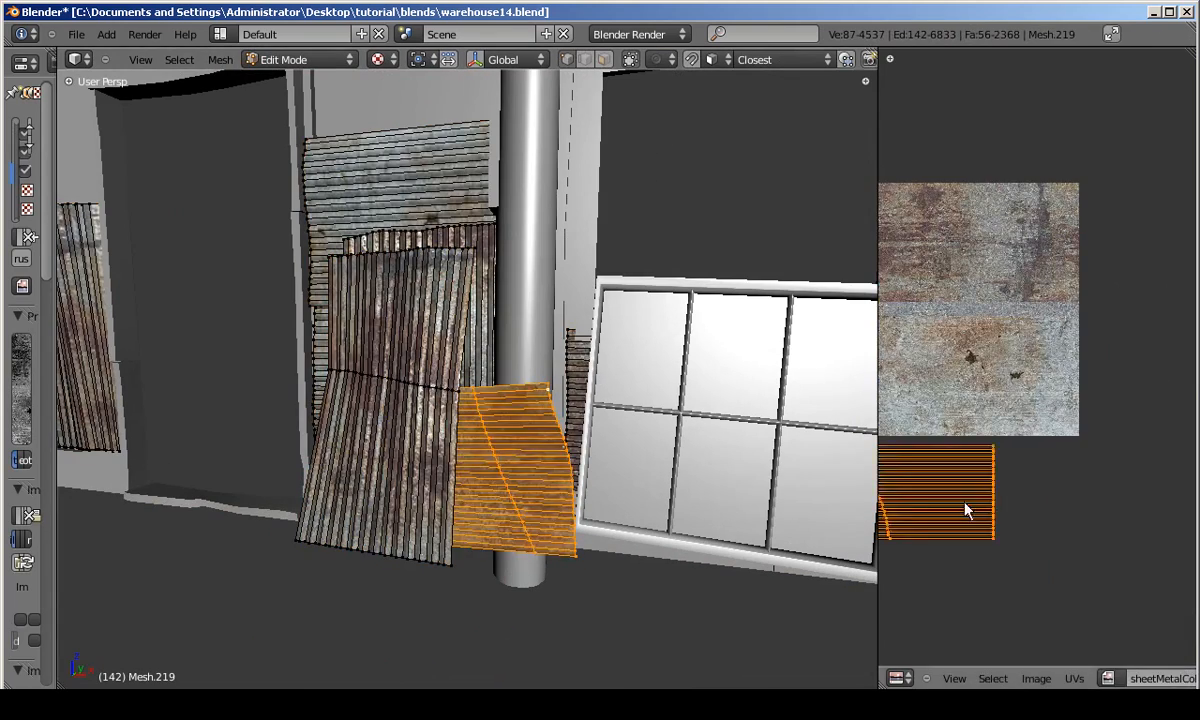
key("a")
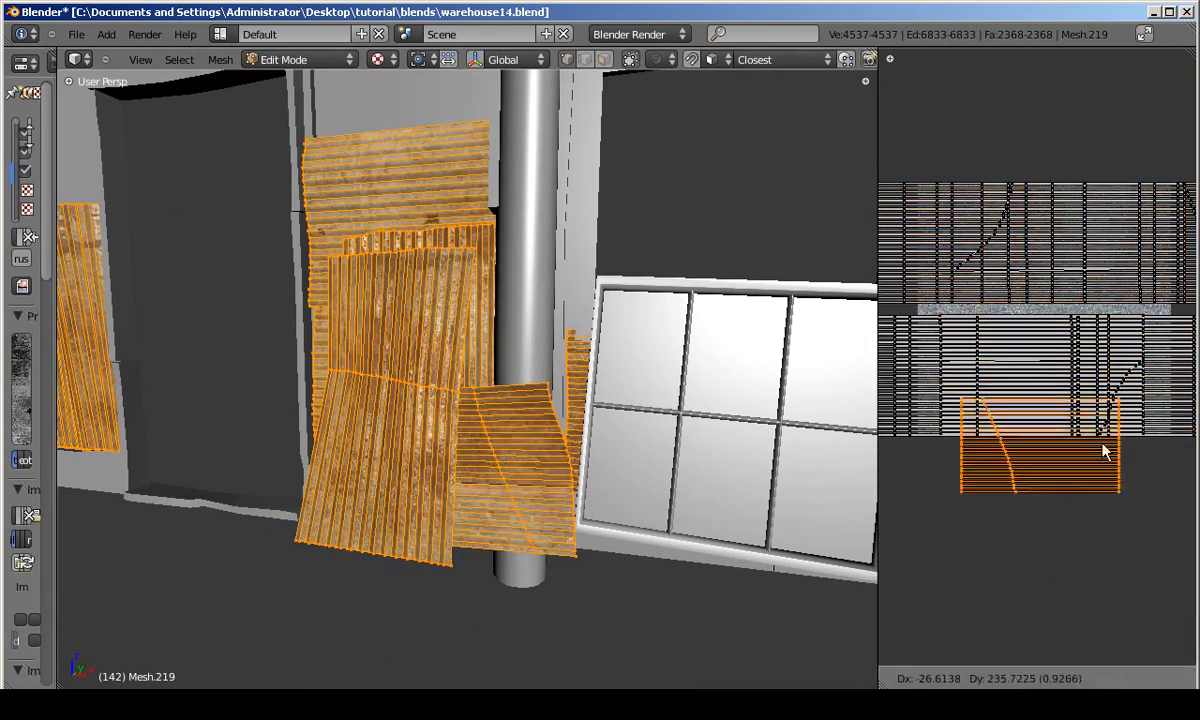
left_click_drag(1136, 357, 1152, 193)
key("Tab")
key("Tab")
key("Tab")
Shift a wall sheet's UV island along X and then along Y to another part of the metal texture.
middle_click_drag(509, 447, 670, 352)
key("Tab")
key("Tab")
key("Tab")
scroll(1024, 370, "down", 8)
key("g")
key("x")
left_click(959, 372)
scroll(1030, 372, "up", 10)
key("g")
key("y")
left_click(1078, 320)
Slide the UV island of the sheet beneath the windows along X across the rusty upper half of the texture.
key("Tab")
key("Tab")
key("g")
key("x")
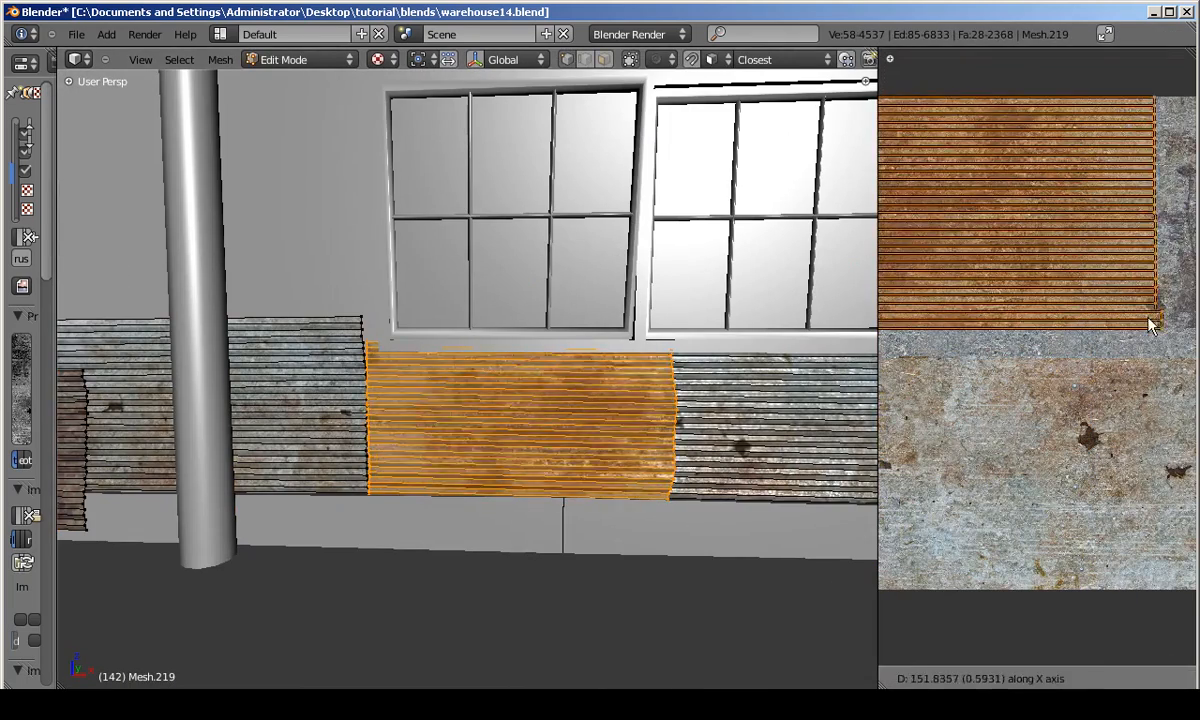
left_click(1093, 322)
key("Tab")
Reselect the corrugated sheet mesh on the other wall and select only the sheet beneath the windows beside the post.
middle_click_drag(554, 420, 469, 421)
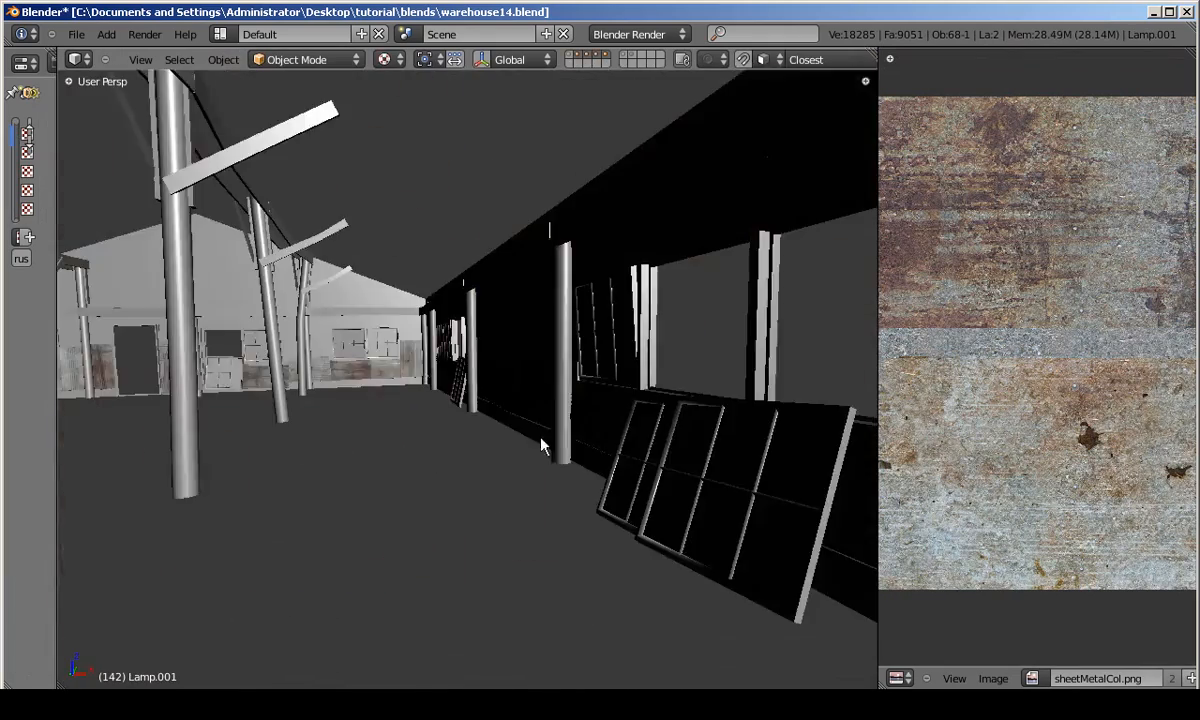
middle_click_drag(540, 447, 597, 398)
right_click(597, 398)
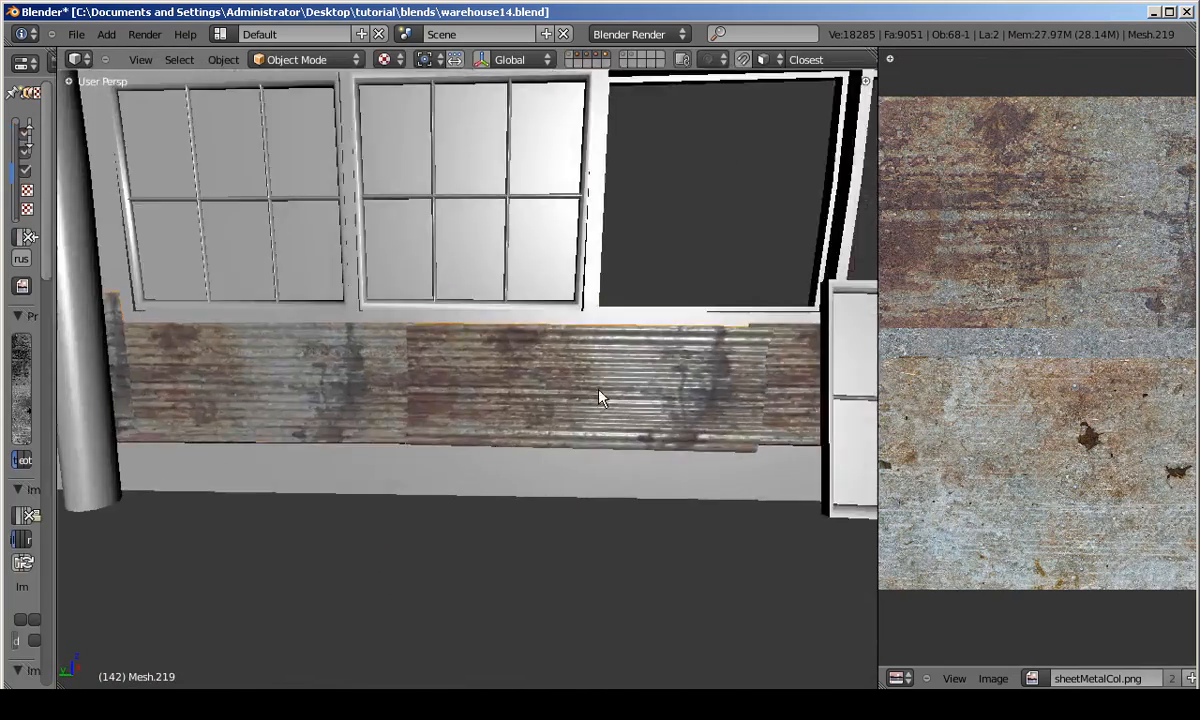
mouse_move(469, 375)
middle_mouse_down()
mouse_move(490, 396)
mouse_move(552, 367)
mouse_move(532, 436)
mouse_move(498, 388)
middle_mouse_up()
scroll(498, 388, "up", 2)
key("Tab")
key("l")
key("a")
key("z")
key("l")
key("z")
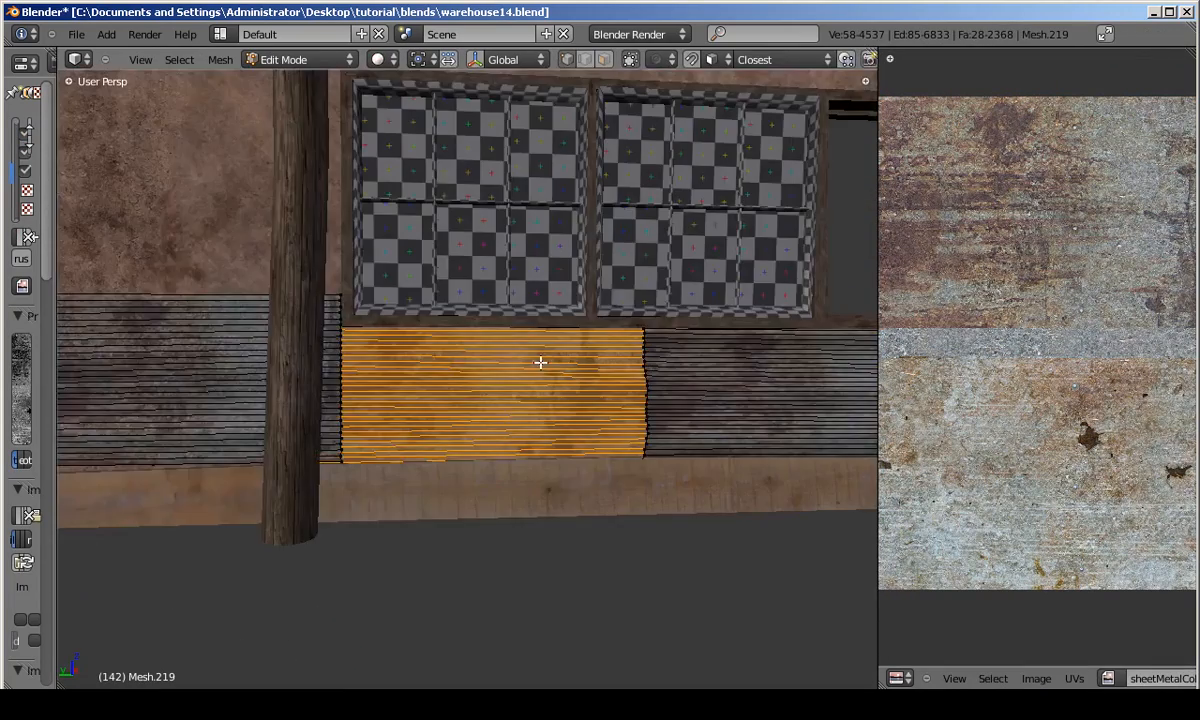
Scale the selected sheet's UV island by about 1.4 along X and shift it along Y onto the texture's lower half.
key("alt+z")
scroll(700, 392, "up", 3, "alt")
scroll(700, 392, "up", 3)
scroll(1018, 407, "down", 7)
key("a")
key("g")
left_click(1115, 350)
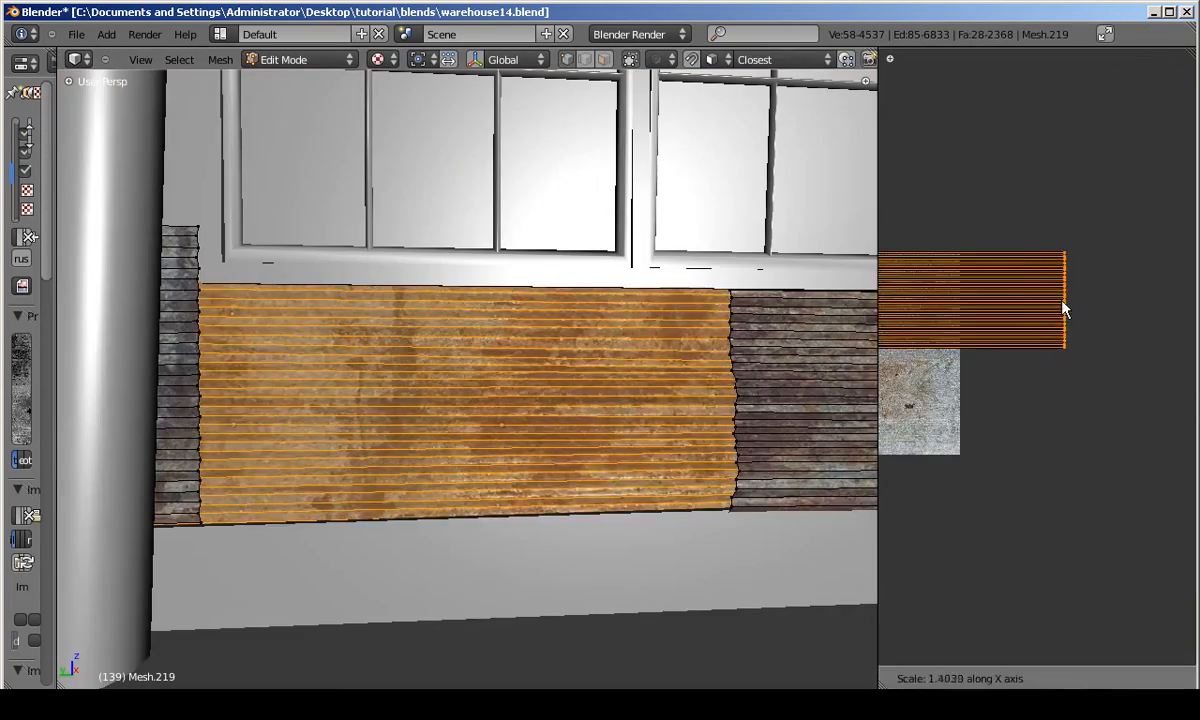
left_click(1061, 309)
key("g")
key("y")
left_click(1015, 419)
key("Tab")
Select the sheet behind the next post along the wall and move its distant UV island towards the texture.
scroll(616, 412, "down", 4)
middle_click_drag(640, 396, 447, 391, "shift")
key("Tab")
key("a")
key("l")
scroll(951, 359, "down", 6)
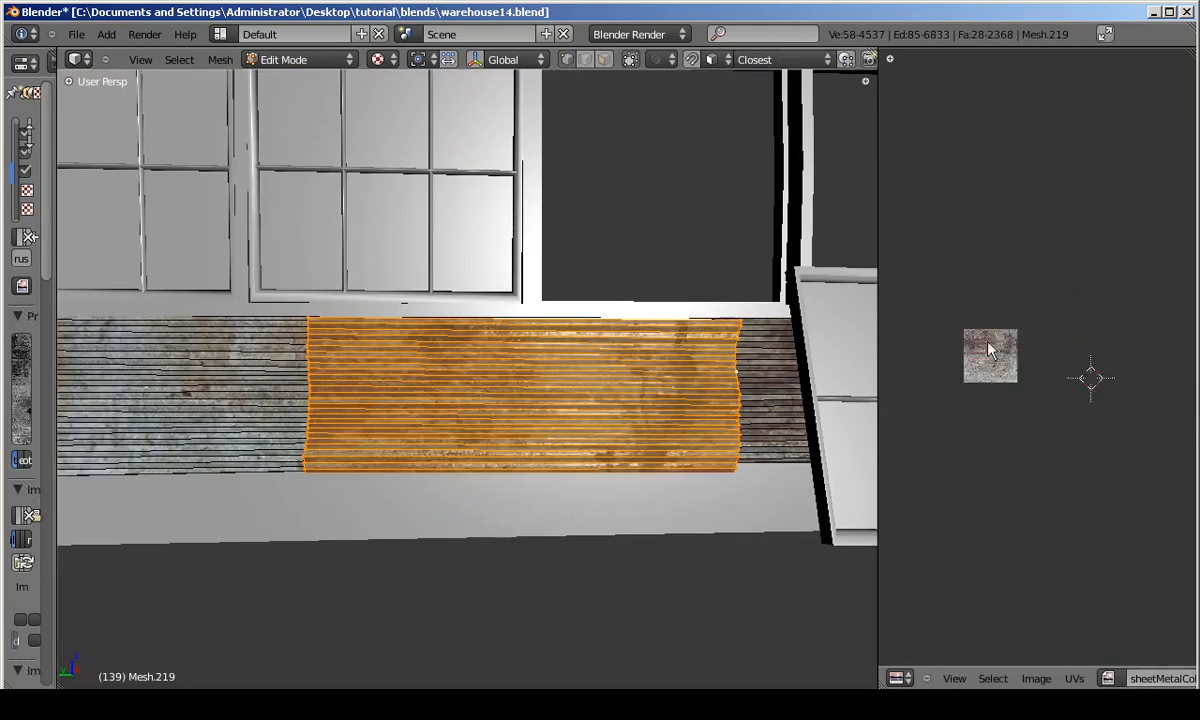
key("Tab")
middle_click_drag(657, 402, 550, 393)
key("Tab")
left_click(990, 352)
key("g")
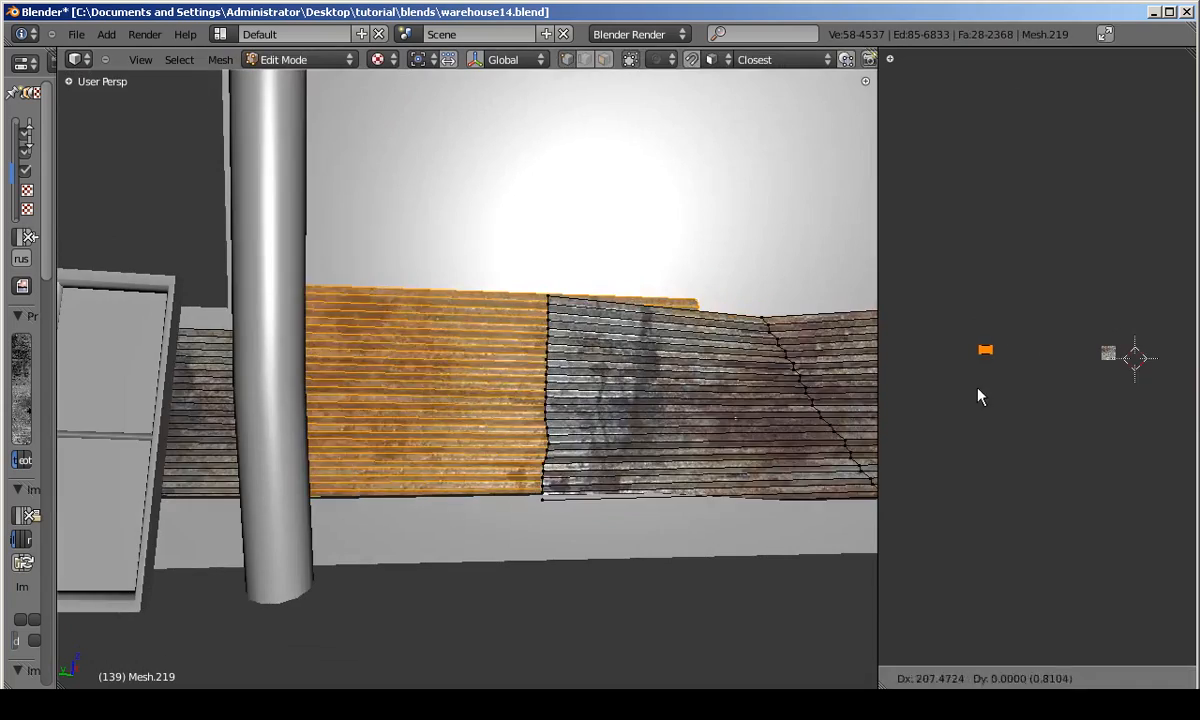
left_click(978, 393)
Slide that sheet's island further along X and place it on the lighter lower half of the metal texture.
key("Tab")
middle_click_drag(464, 413, 407, 411, "shift")
key("Tab")
key("g")
key("x")
left_click(905, 390)
middle_click_drag(544, 377, 444, 380, "shift")
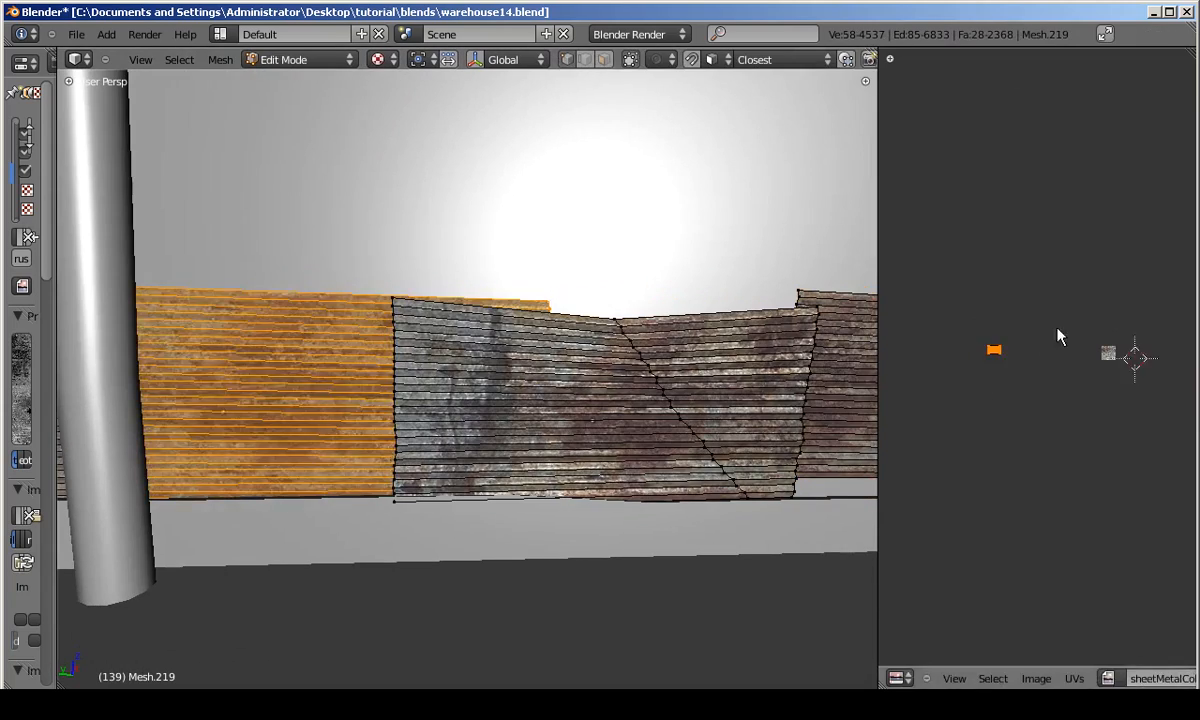
middle_click_drag(1176, 355, 1038, 352)
scroll(1030, 352, "up", 10)
key("g")
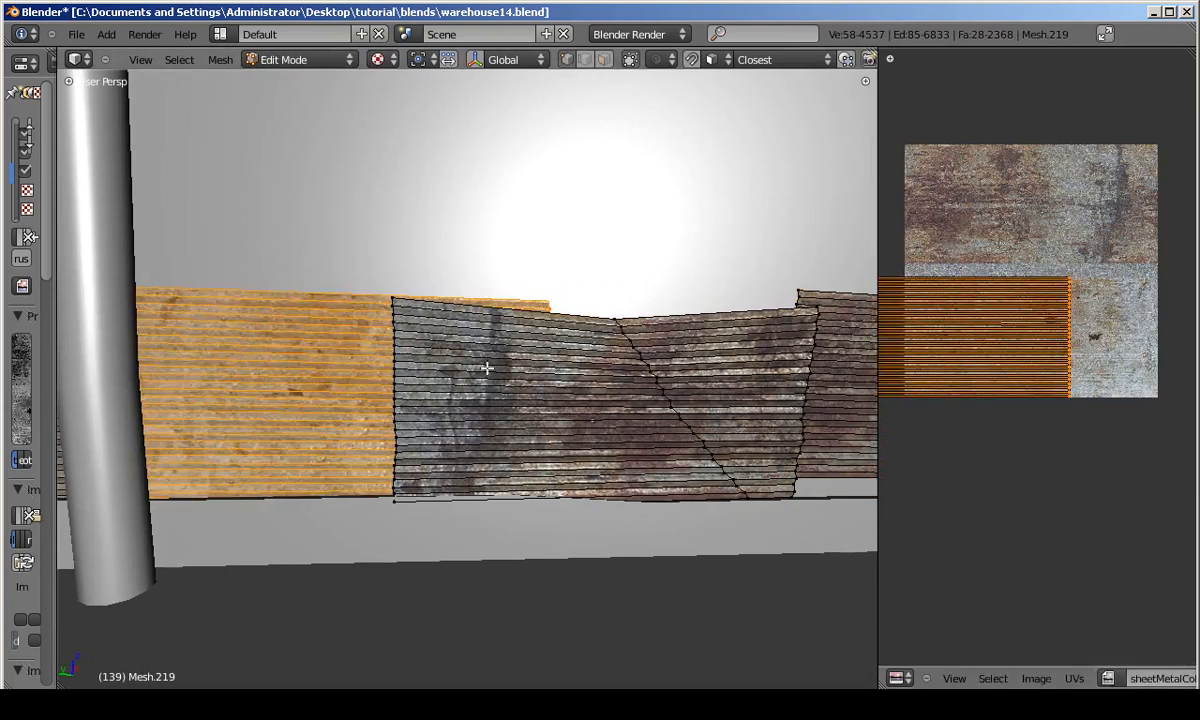
left_click(1050, 266)
Select the sheet between the post and the leaning window frames and move its UV island down over the texture.
key("Tab")
scroll(413, 373, "down", 5)
middle_click_drag(413, 380, 321, 394)
key("Tab")
scroll(525, 421, "up", 4)
key("z")
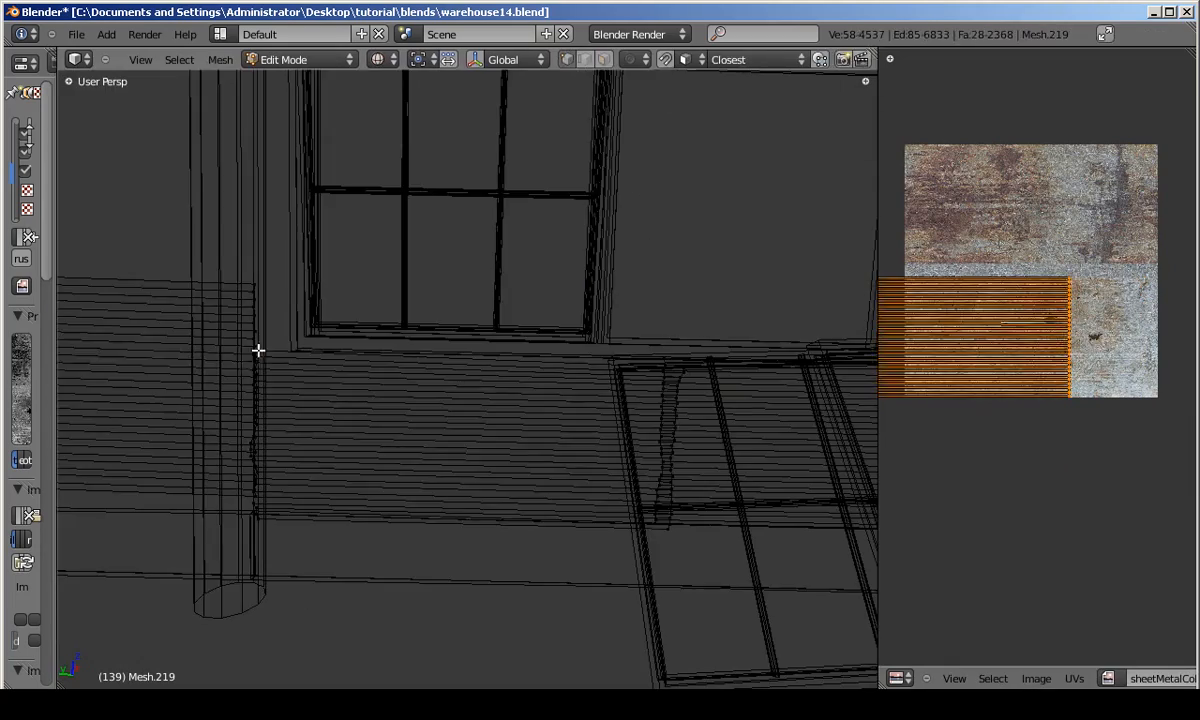
key("l")
key("z")
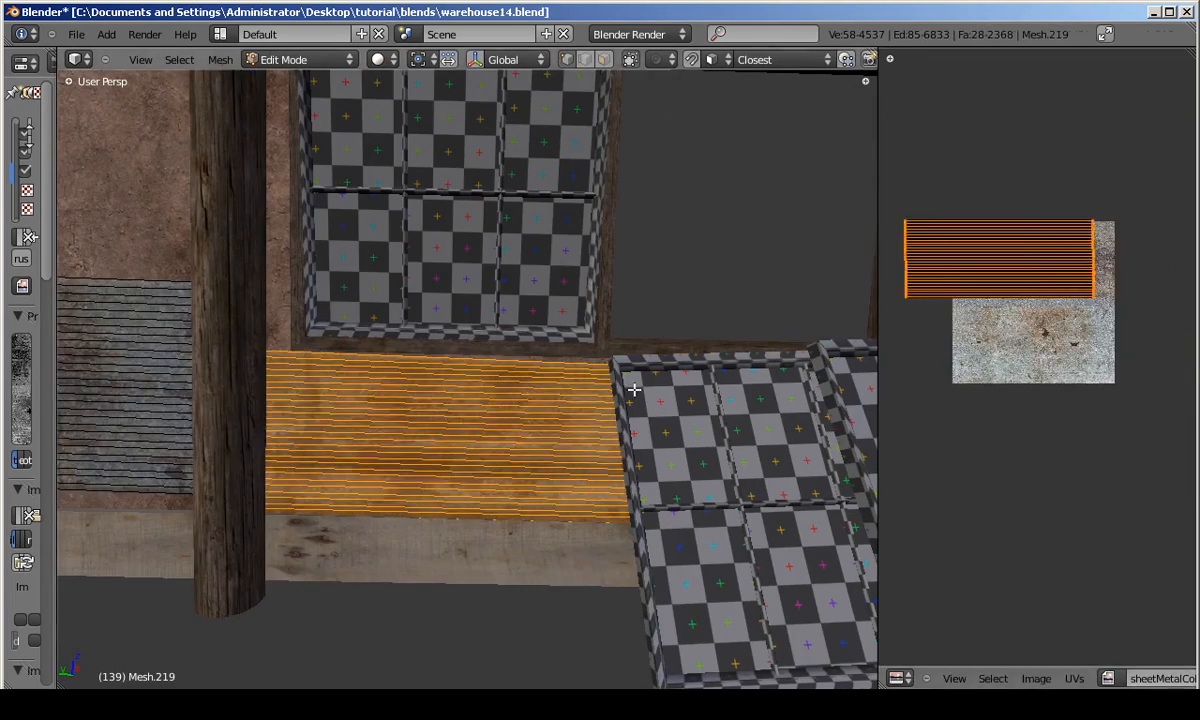
left_click(1105, 271)
scroll(1105, 255, "up", 3)
key("g")
left_click(1090, 385)
key("Tab")
Switch the 3D view to textured shading to see the corrugated sheets along the wall lit by the scene's lamp.
scroll(465, 433, "down", 5)
key("alt+z")
middle_click_drag(447, 410, 656, 404, "shift")
scroll(621, 404, "up", 4)
scroll(445, 394, "up", 4)
Scale the UV island of the sheet beneath the open window by about 1.5 along X, and shift it along Y.
key("Tab")
key("l")
key("s")
key("x")
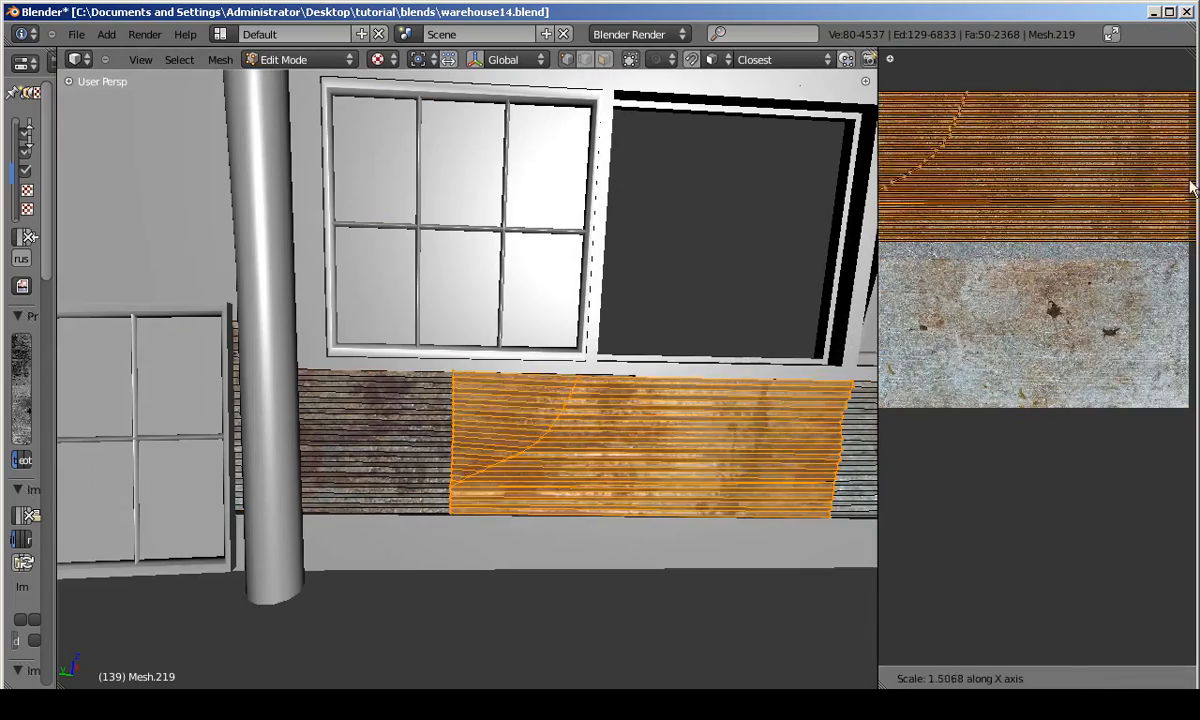
left_click(922, 184)
key("g")
key("y")
left_click(1188, 405)
Select the sheet that hangs lower than its neighbours beneath the windows and move its UV island onto the metal texture.
key("Tab")
middle_click_drag(635, 425, 702, 431)
middle_click_drag(800, 430, 675, 426, "shift")
key("Tab")
right_click(619, 480)
key("ctrl+l")
scroll(1054, 368, "down", 9)
scroll(640, 400, "up", 4)
scroll(1040, 350, "up", 10)
key("g")
left_click(1079, 303)
Rotate the low-hanging sheet's UV island by about 80 degrees and slide it along X.
key("Tab")
scroll(485, 410, "down", 4)
key("Tab")
key("r")
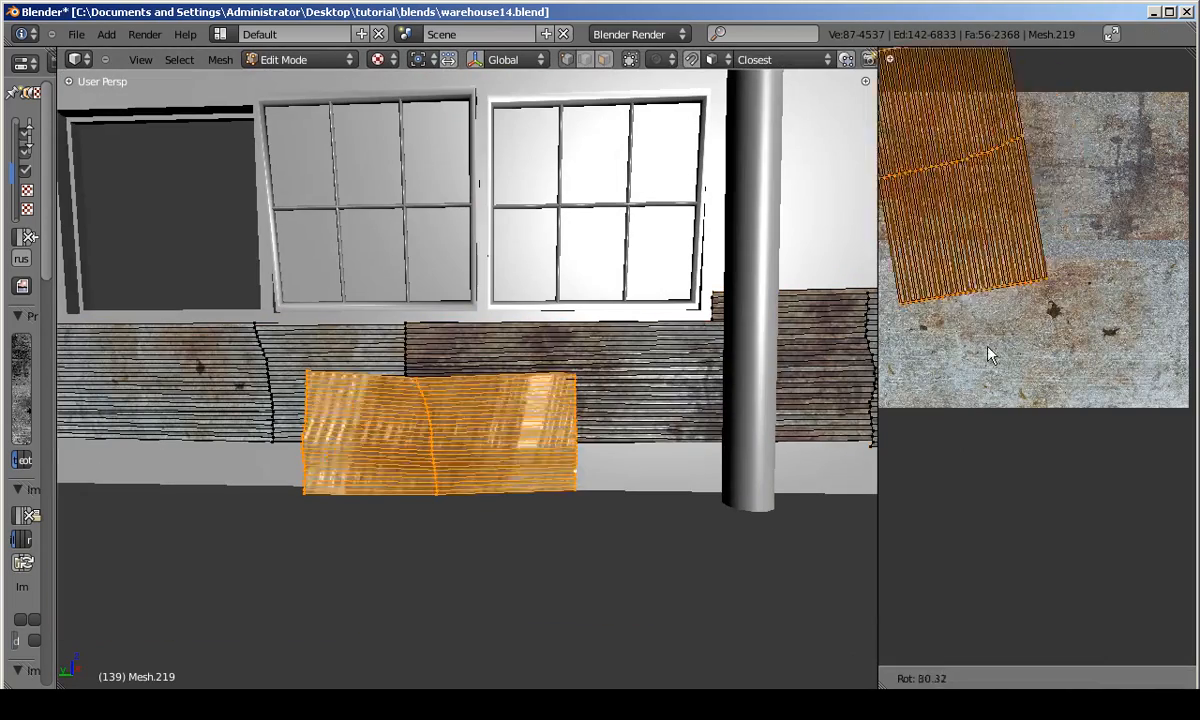
key("Tab")
middle_click_drag(575, 380, 529, 388)
key("Tab")
key("g")
key("x")
Leave mesh editing, select the lamp near the floor and rotate it freely so that it lights the dark walls.
key("Tab")
middle_click_drag(640, 430, 830, 440)
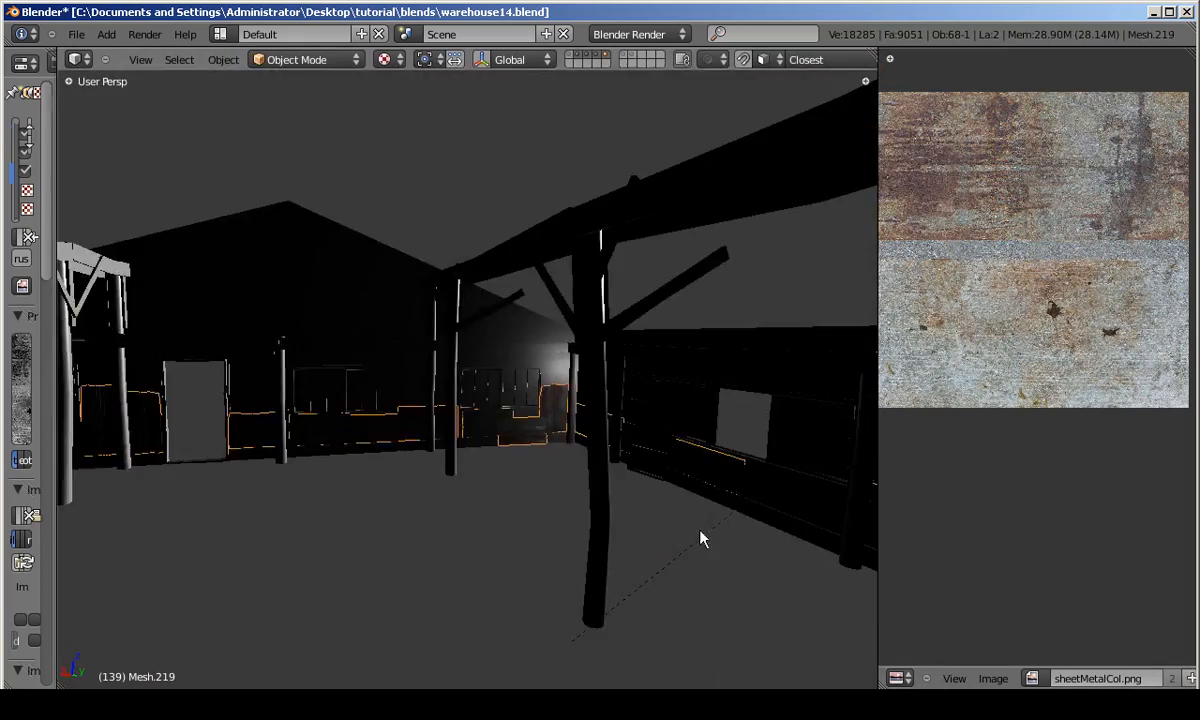
right_click(686, 528)
key("r")
key("r")
left_click(589, 544)
Select the sheet beside the leaning window frame and move its distant UV island along X onto the metal texture.
middle_click_drag(589, 544, 416, 427)
scroll(416, 415, "up", 3)
right_click(415, 410)
key("Tab")
scroll(415, 410, "up", 2)
scroll(420, 405, "down", 3)
key("a")
key("l")
scroll(968, 307, "down", 5)
key("g")
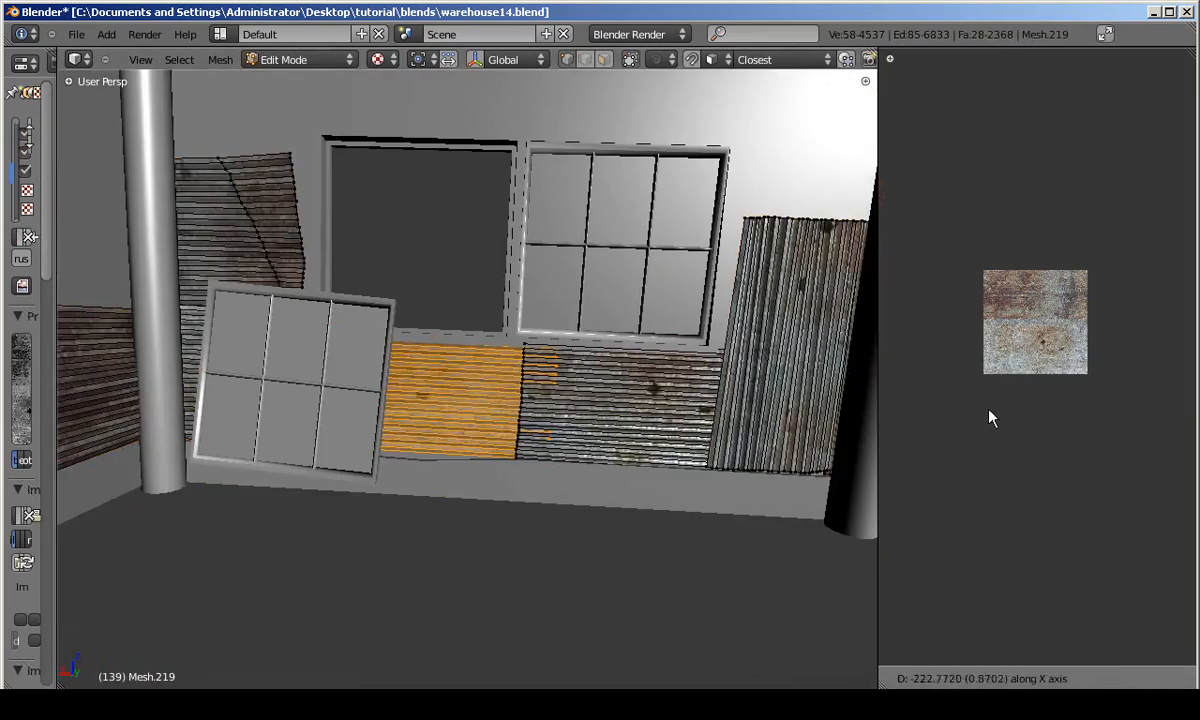
middle_click_drag(686, 423, 471, 434)
key("Tab")
left_click(1027, 366)
scroll(1040, 340, "up", 8)
key("g")
Select the upright sheet between the post and the doorway and slide its UV island along X over the rusty area.
key("Tab")
middle_click_drag(640, 430, 482, 447)
key("Tab")
key("l")
key("g")
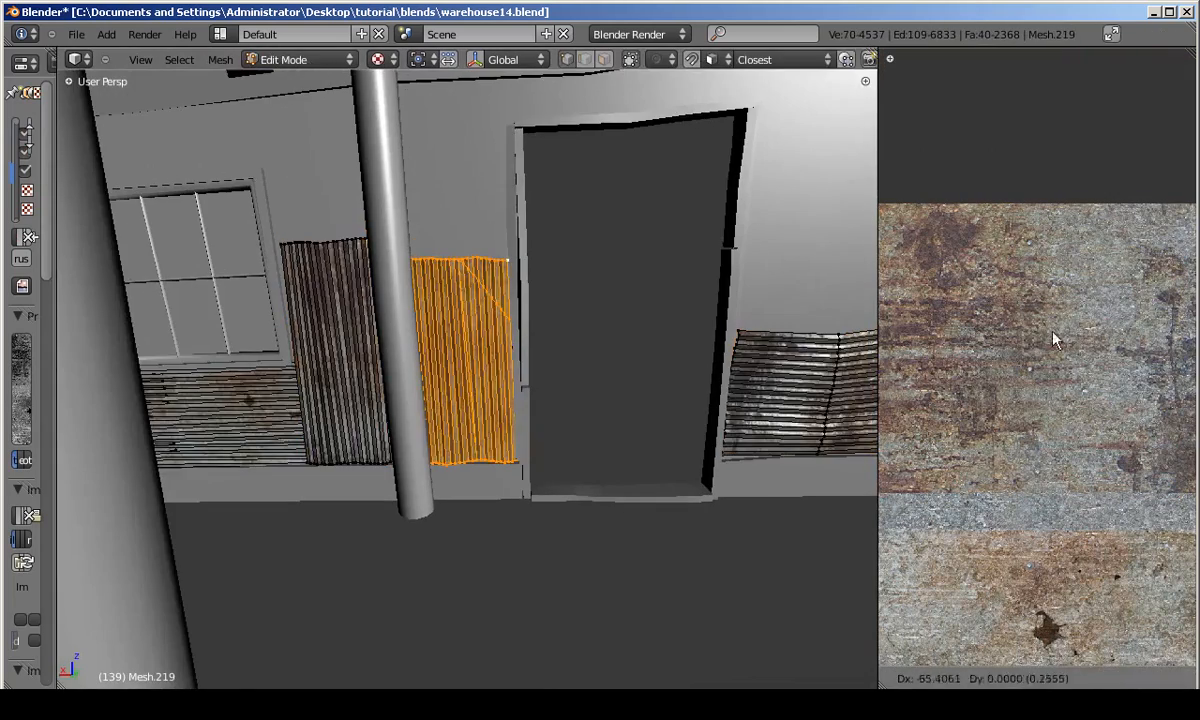
middle_click_drag(566, 348, 585, 408)
Select the end sheet beneath the paned windows, next to the post, and move its distant UV island onto the texture.
key("Tab")
middle_click_drag(700, 400, 640, 380)
key("Tab")
key("l")
right_click(320, 311)
key("l")
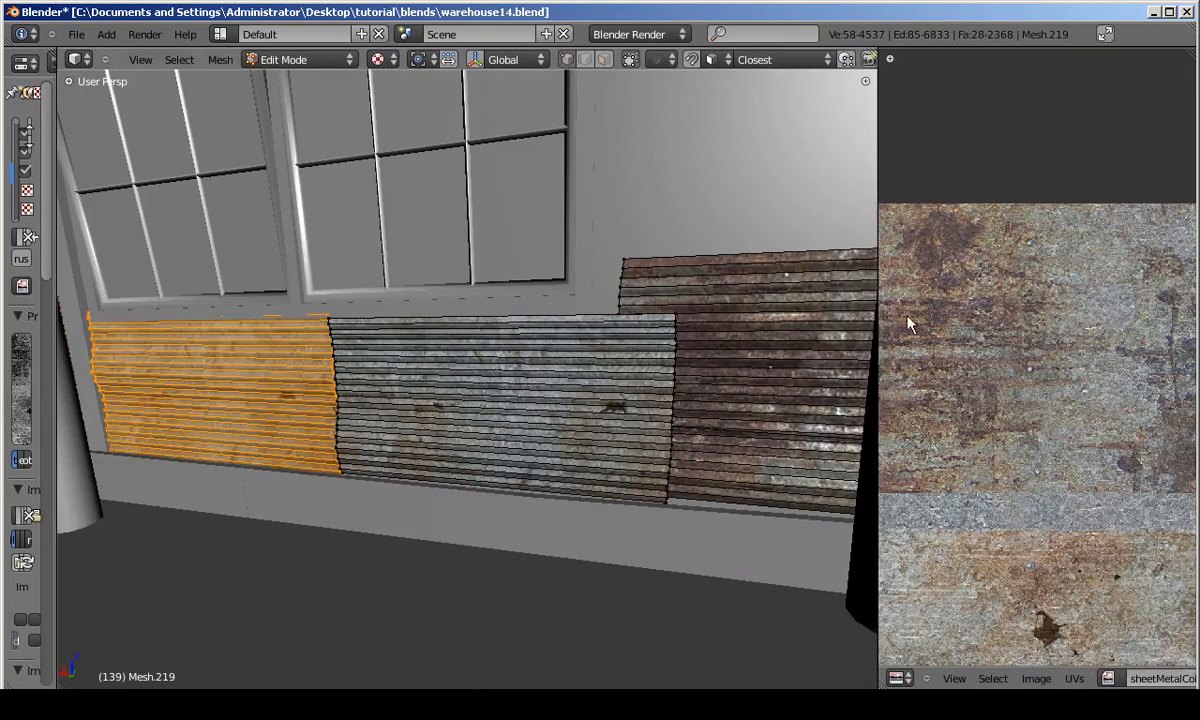
scroll(985, 370, "down", 10)
key("g")
left_click(1052, 367)
Shift the end sheet's UV island along Y and fine-tune its placement so it differs from the neighbouring sheet.
scroll(1052, 367, "up", 8)
key("g")
key("y")
key("Tab")
middle_click_drag(235, 378, 311, 396)
key("Tab")
key("g")
left_click(935, 377)
Select the adjoining sheet beneath the windows and inspect the sheets along the wall from several angles.
key("Tab")
mouse_move(620, 395)
middle_mouse_down()
mouse_move(482, 402)
mouse_move(370, 368)
mouse_move(461, 399)
mouse_move(430, 408)
mouse_move(398, 393)
mouse_move(632, 386)
middle_mouse_up()
key("Tab")
right_click(406, 328)
key("l")
scroll(1134, 381, "down", 10)
key("Tab")
scroll(398, 393, "down", 6)
middle_click_drag(310, 400, 600, 408)
middle_click_drag(362, 410, 300, 349)
Enlarge the UV editor to full screen, pick linked UV islands in the lower row, and restore the split layout.
key("Tab")
key("ctrl+Up")
scroll(222, 352, "down", 2)
key("shift+l")
key("shift+l")
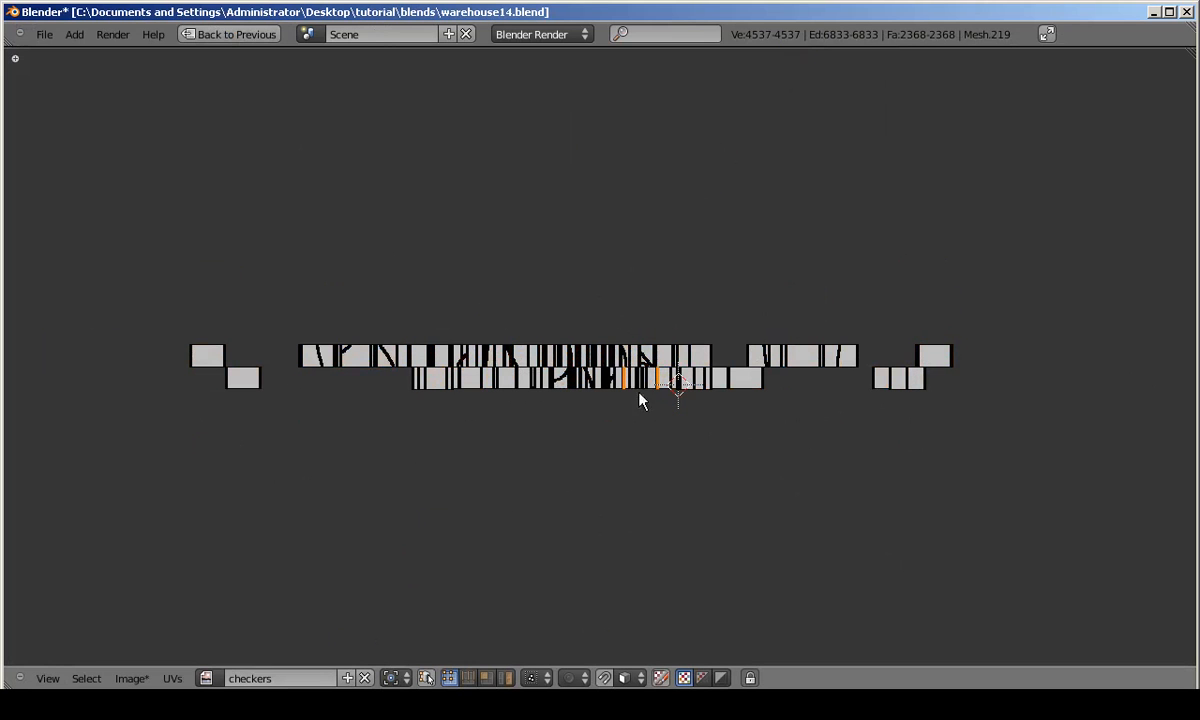
key("shift+l")
key("shift+l")
left_click(476, 522)
key("ctrl+Up")
Try to reposition the UV island of the pale sheet beneath the window frames.
key("Tab")
middle_click_drag(320, 385, 579, 410)
scroll(579, 356, "up", 4)
scroll(579, 410, "up", 3)
key("Tab")
key("g")
right_click(932, 427)
key("Tab")
middle_click_drag(668, 425, 548, 407)
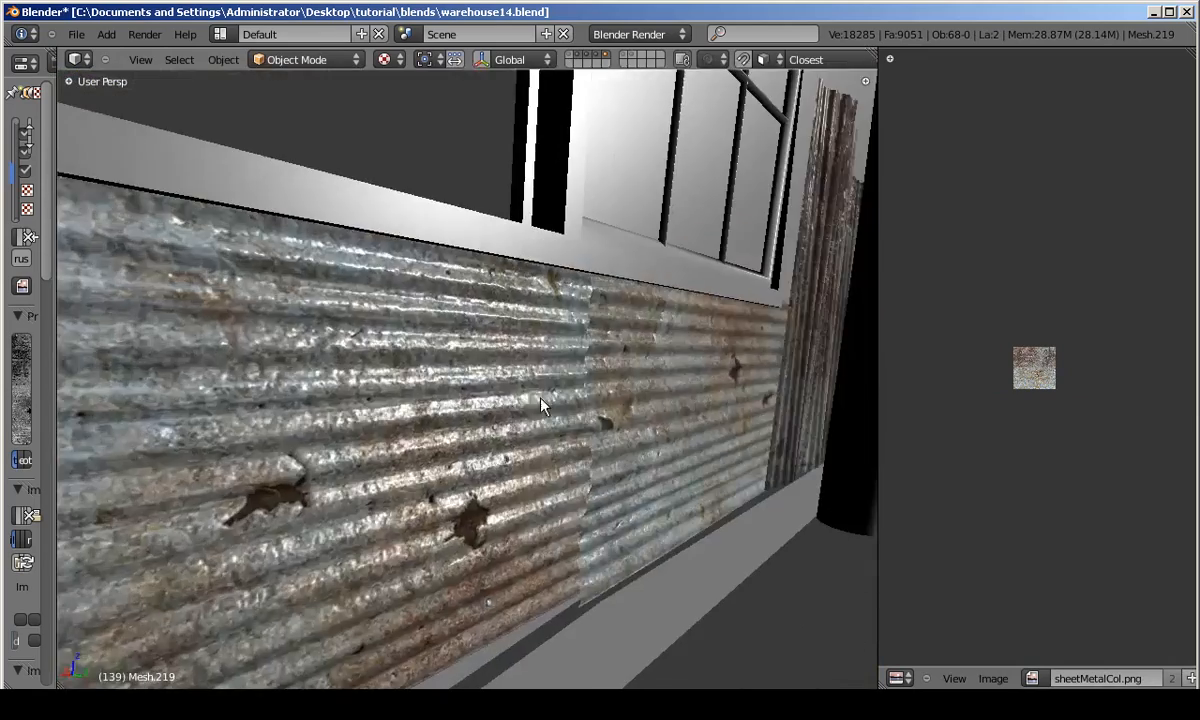
key("Tab")
key("g")
right_click(664, 376)
Clear the selection, leave mesh editing and compare the wall's corrugated sheets with textured shading on and off.
key("a")
key("alt+z")
key("Tab")
key("alt+z")
key("alt+z")
key("alt+z")
mouse_move(557, 325)
middle_mouse_down()
mouse_move(530, 320)
mouse_move(455, 463)
mouse_move(650, 400)
middle_mouse_up()
scroll(530, 320, "down", 5)
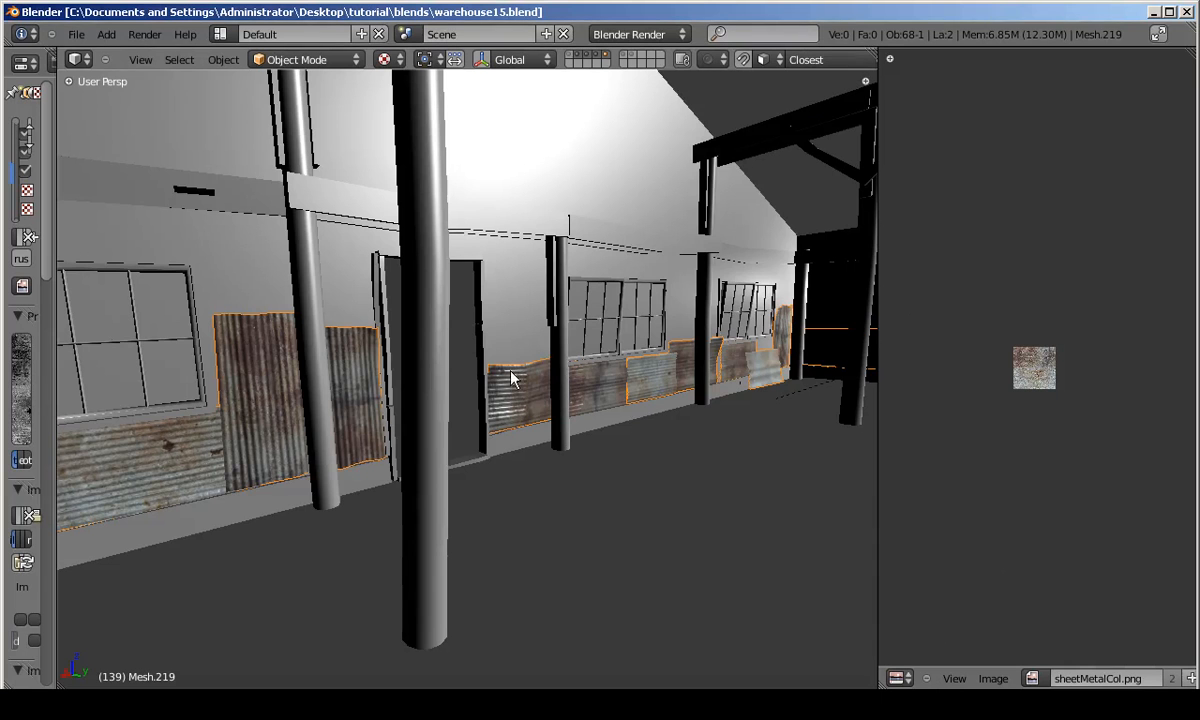
Change the 3D view's material shading mode to Texture Face in the display settings.
key("n")
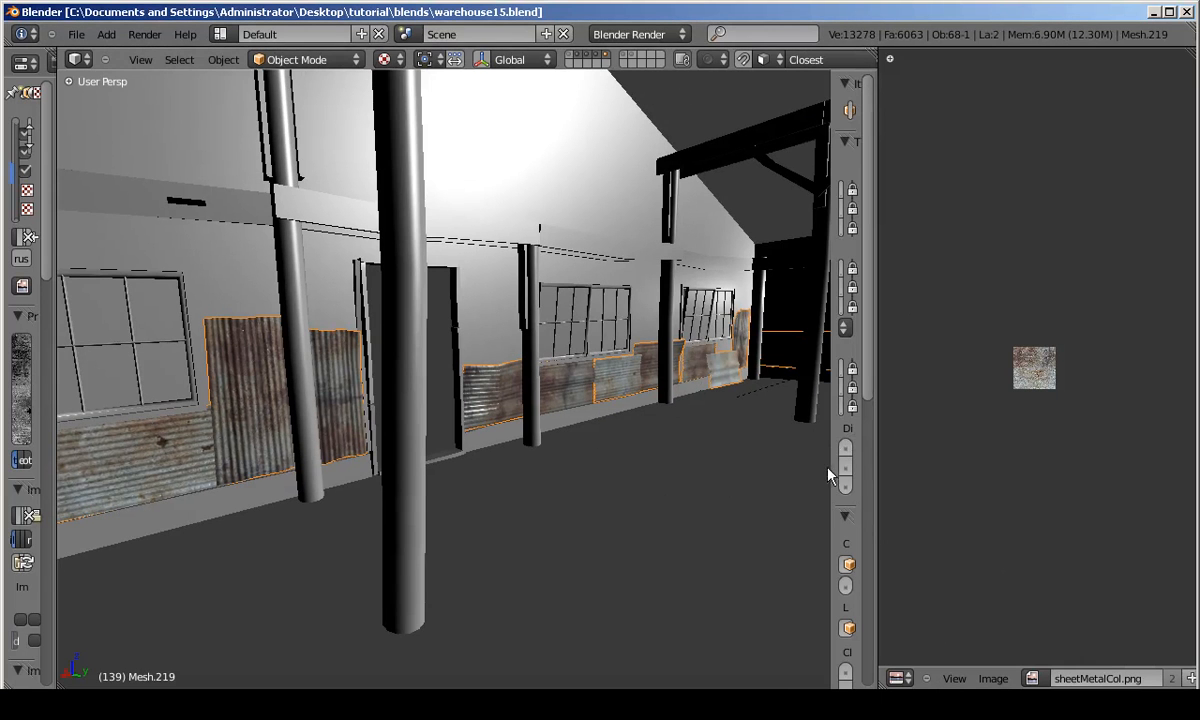
left_click_drag(833, 476, 630, 460)
scroll(799, 228, "down", 10)
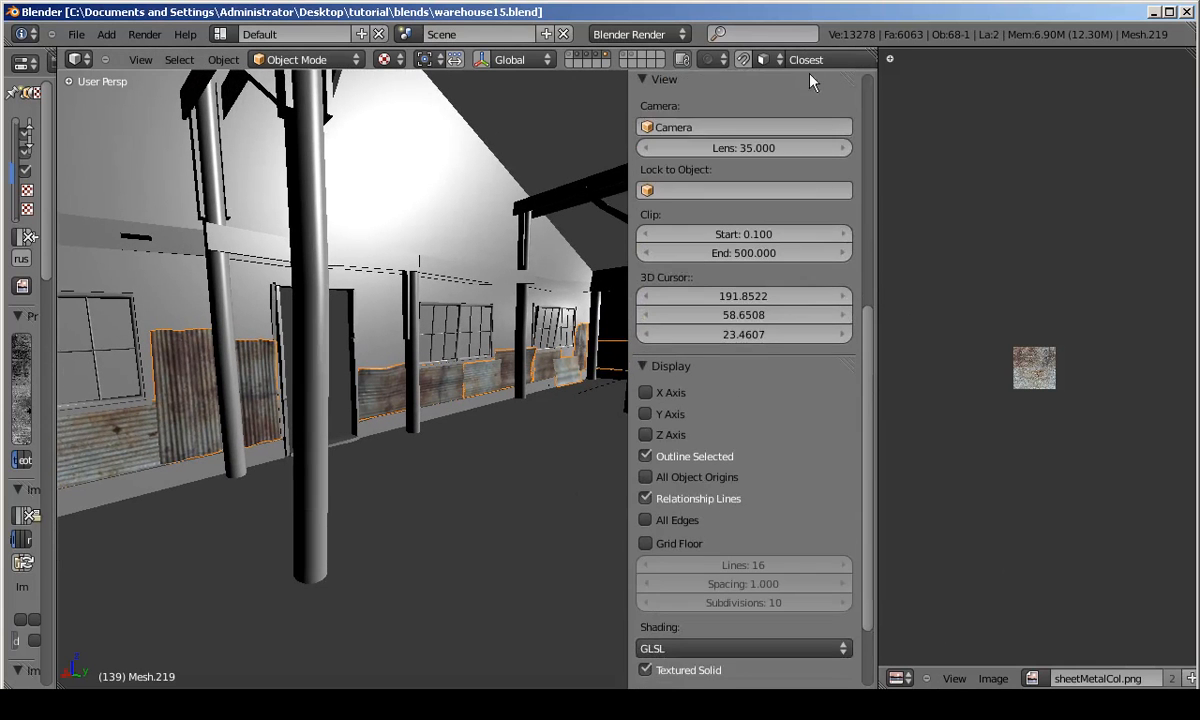
middle_click_drag(799, 228, 798, 233)
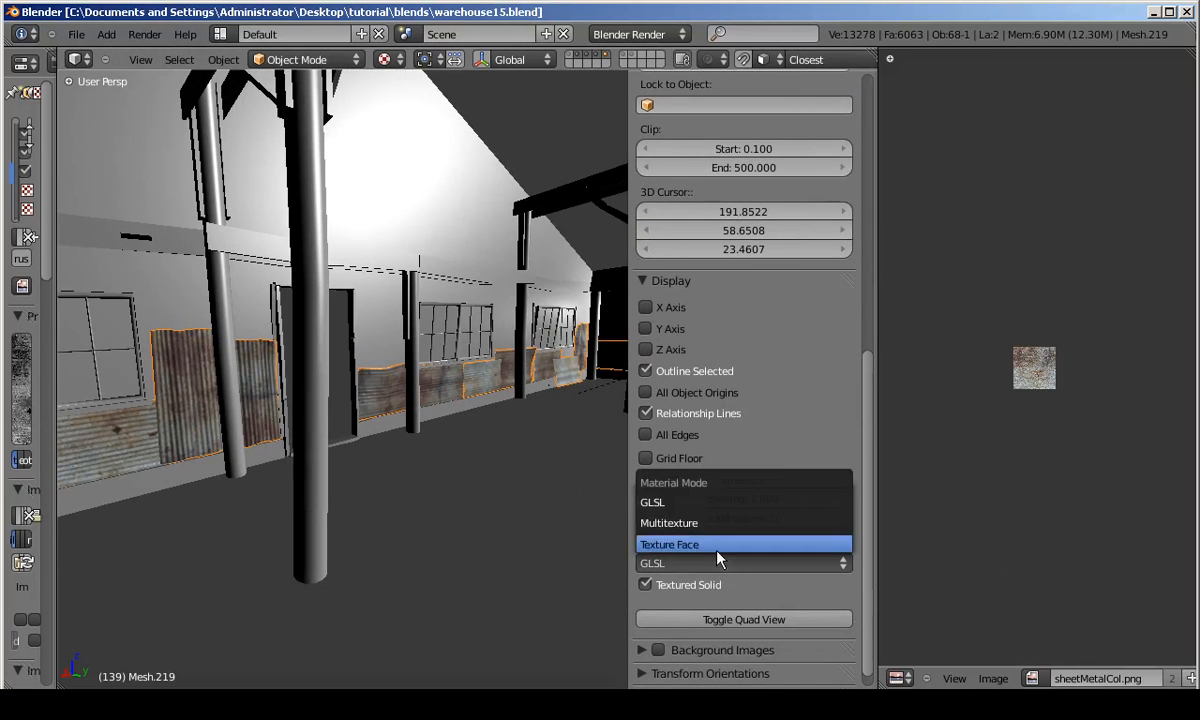
left_click(717, 550)
left_click_drag(630, 530, 867, 541)
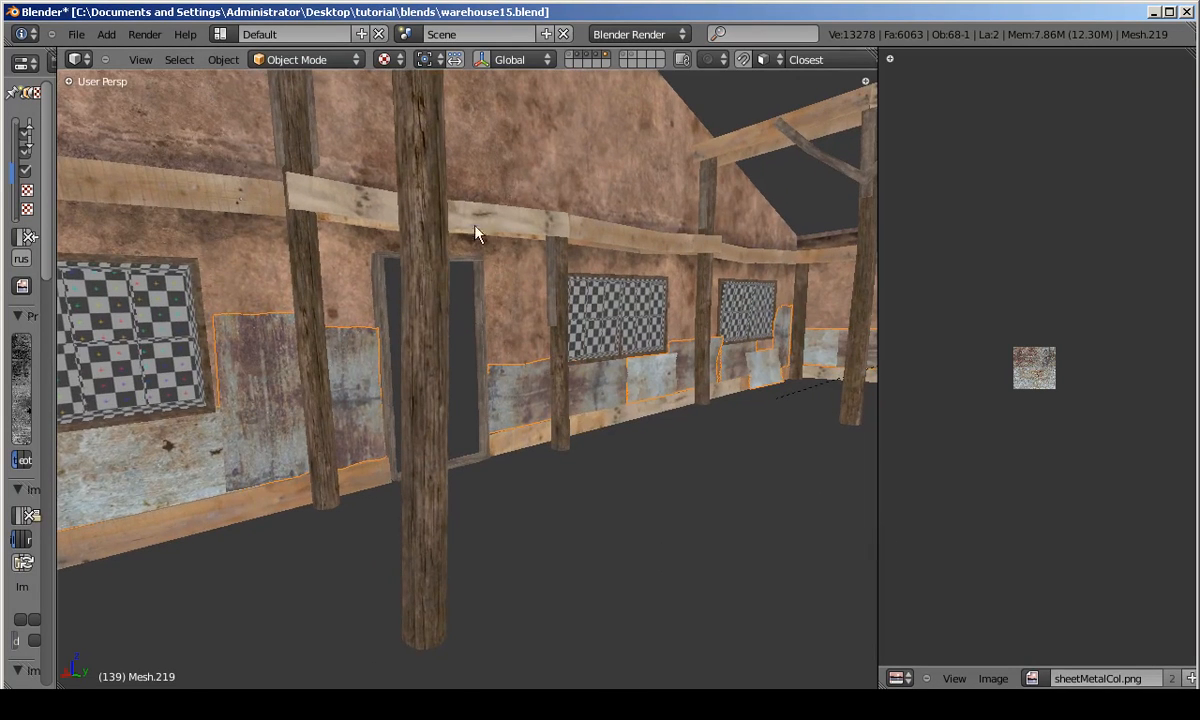
Inspect the beam above the doorway and select the beams mesh to view its planks texture in the UV editor.
scroll(502, 220, "up", 8)
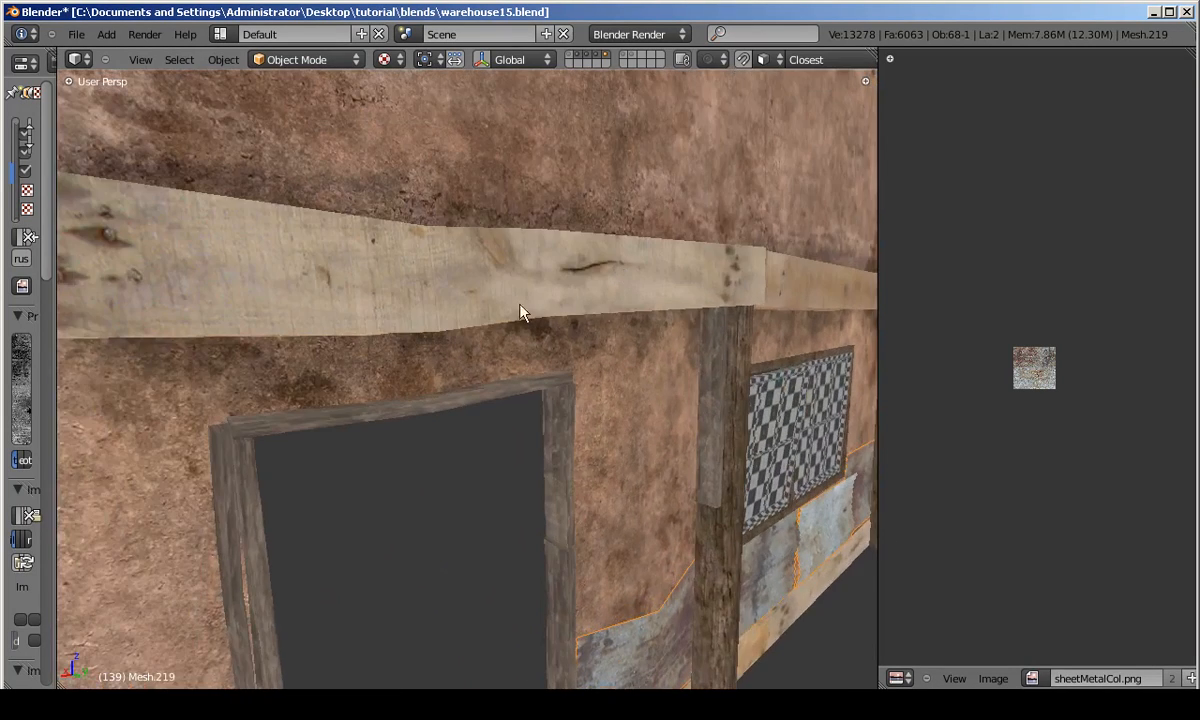
middle_click_drag(378, 342, 441, 268)
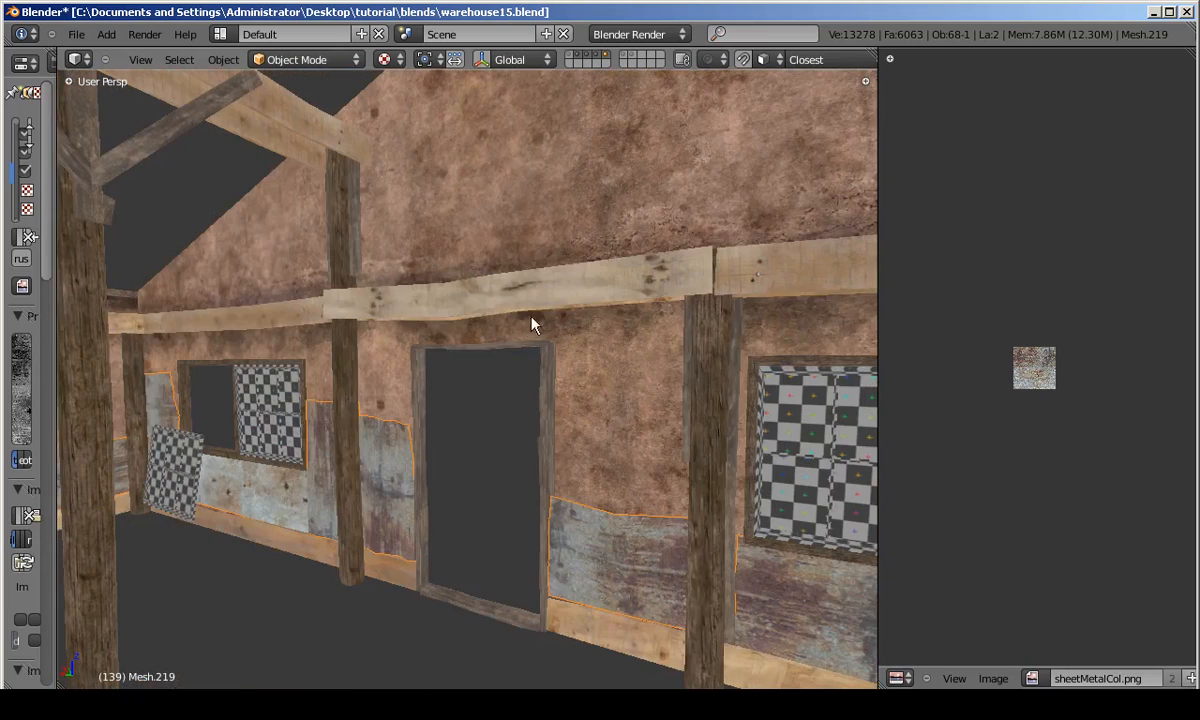
right_click(536, 308)
key("Tab")
key("Tab")
scroll(1042, 392, "up", 3)
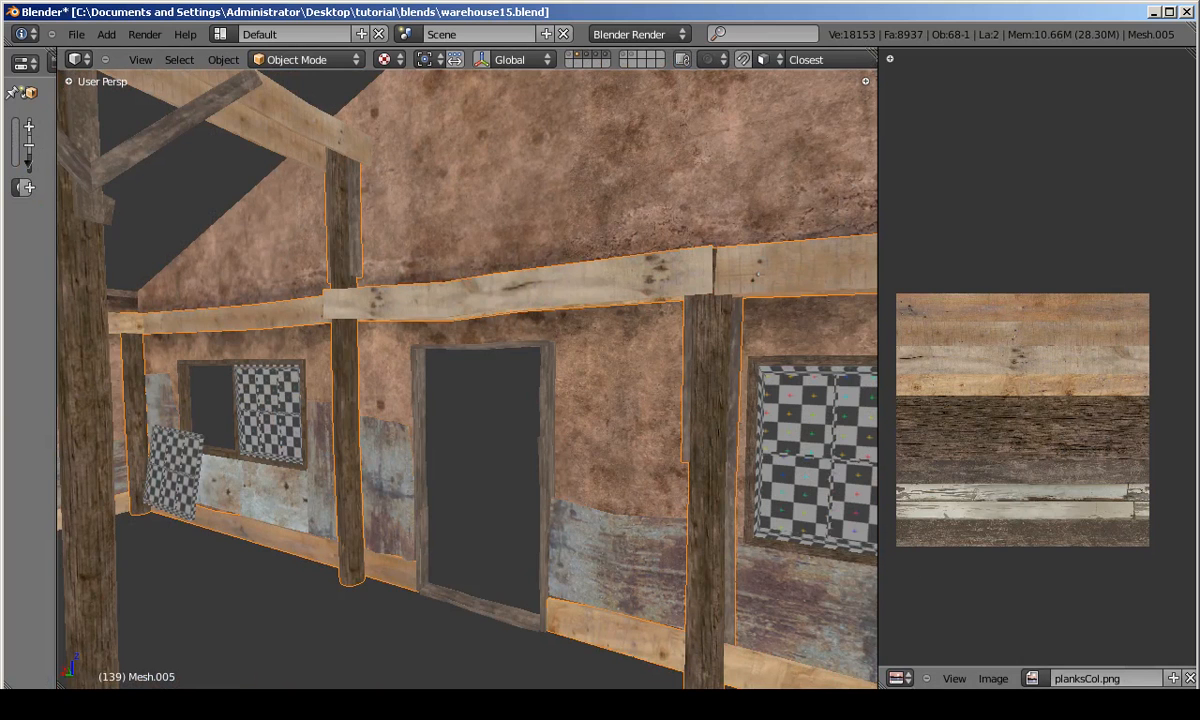
Switch to Photoshop, open planksCol.psd from the textures folder and enlarge its document window.
key("alt+Tab")
key("ctrl+o")
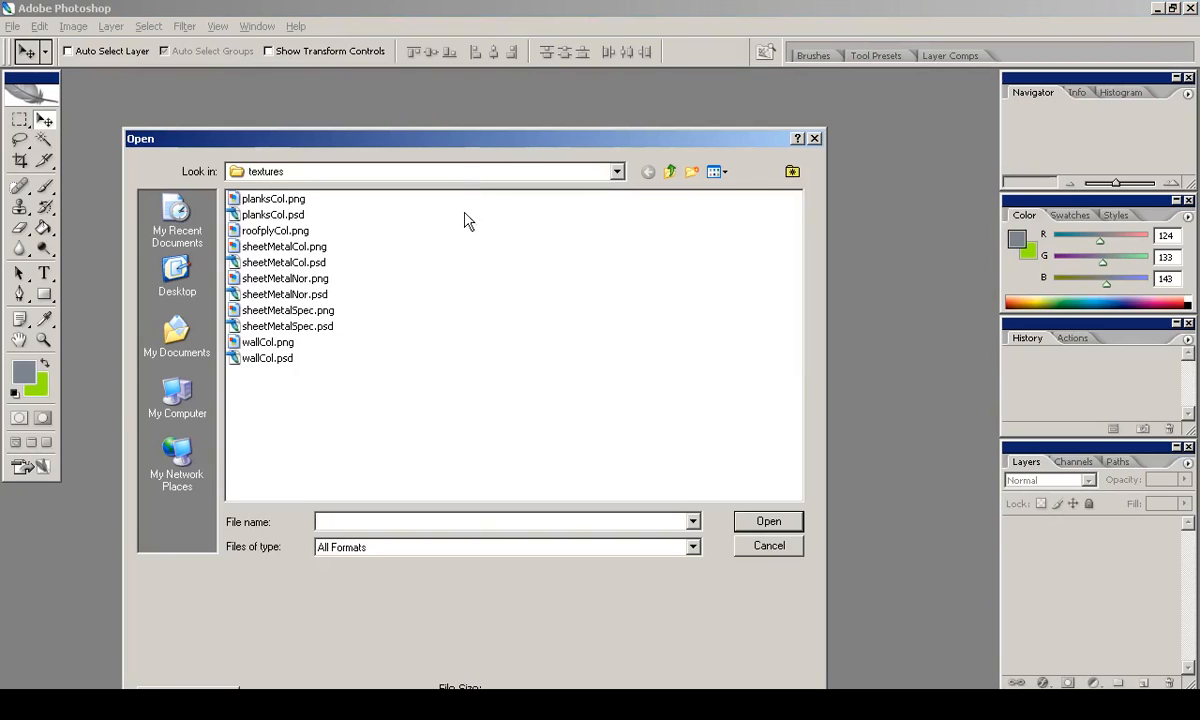
left_click(286, 217)
double_click(285, 216)
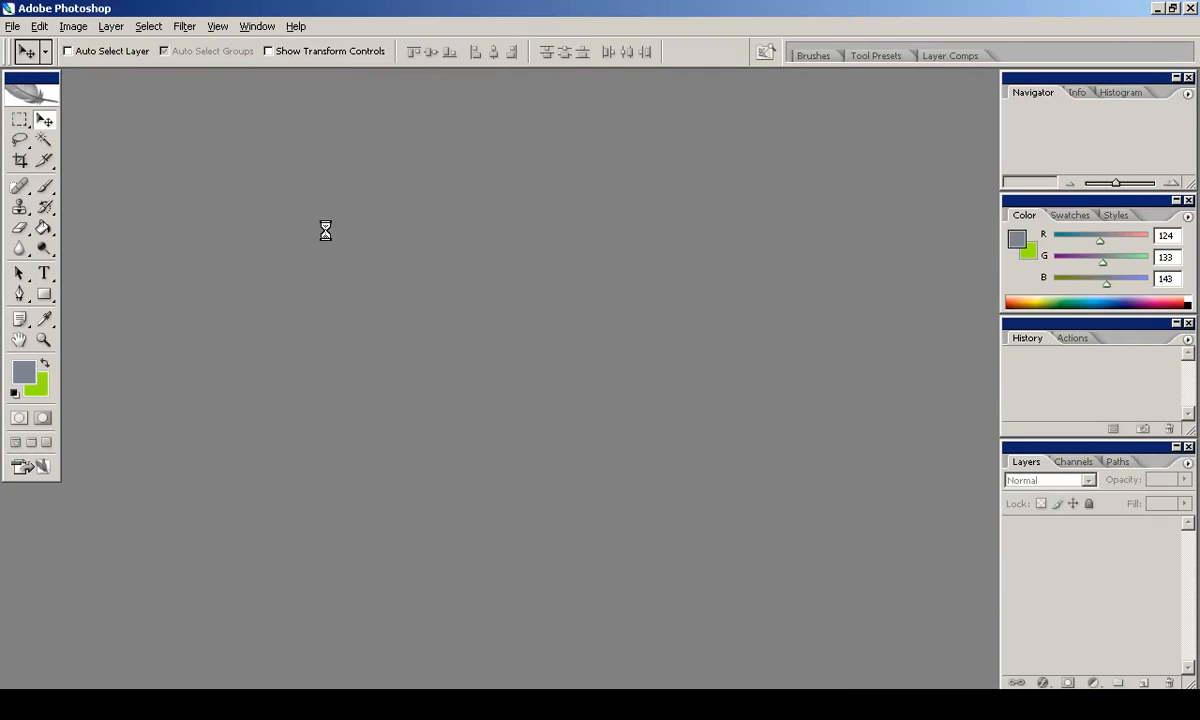
left_click_drag(568, 656, 851, 686)
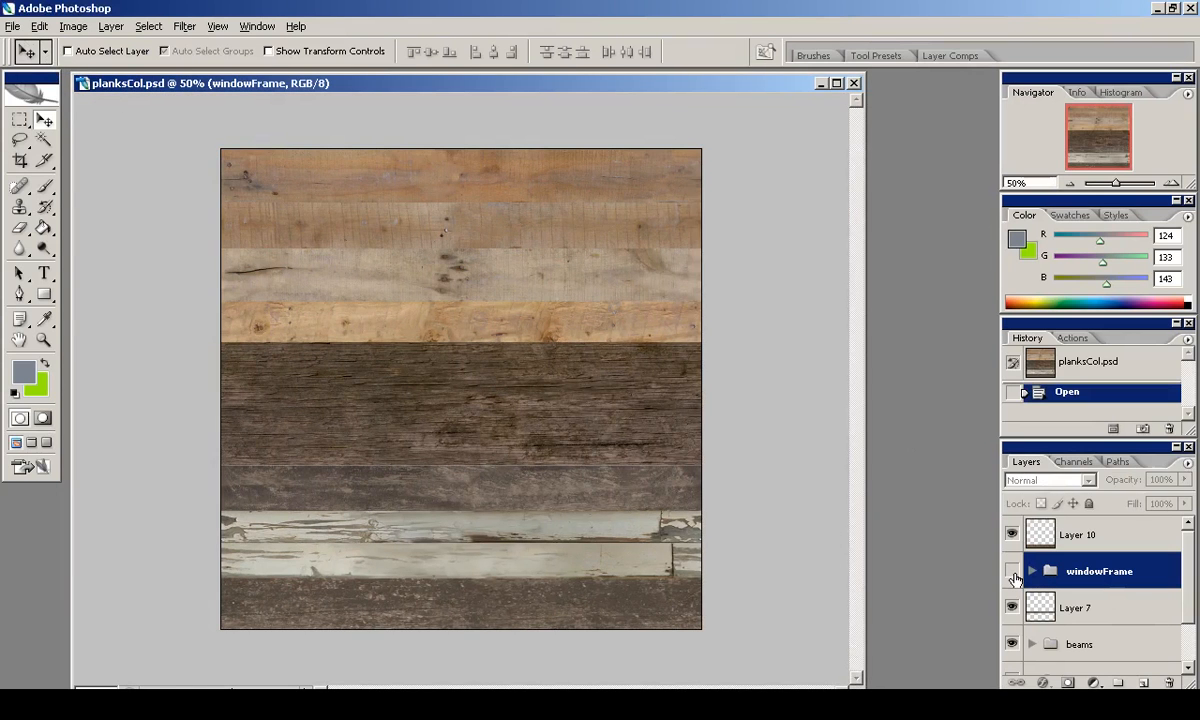
Check the texture's layers by switching their visibility, show the windowFrame group and hide the planks and supports group.
left_click(1012, 572)
left_click(1012, 535)
left_click(1012, 535)
scroll(1078, 575, "down", 3)
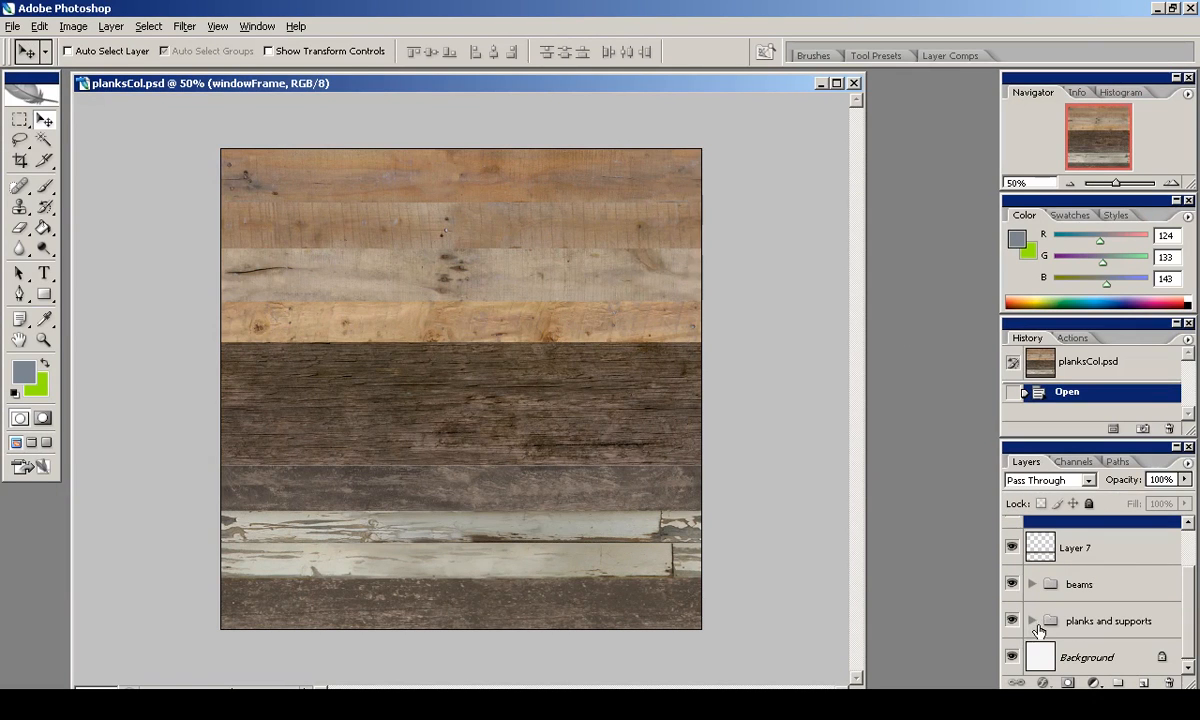
left_click(1038, 630)
left_click(1012, 621)
left_click(1012, 621)
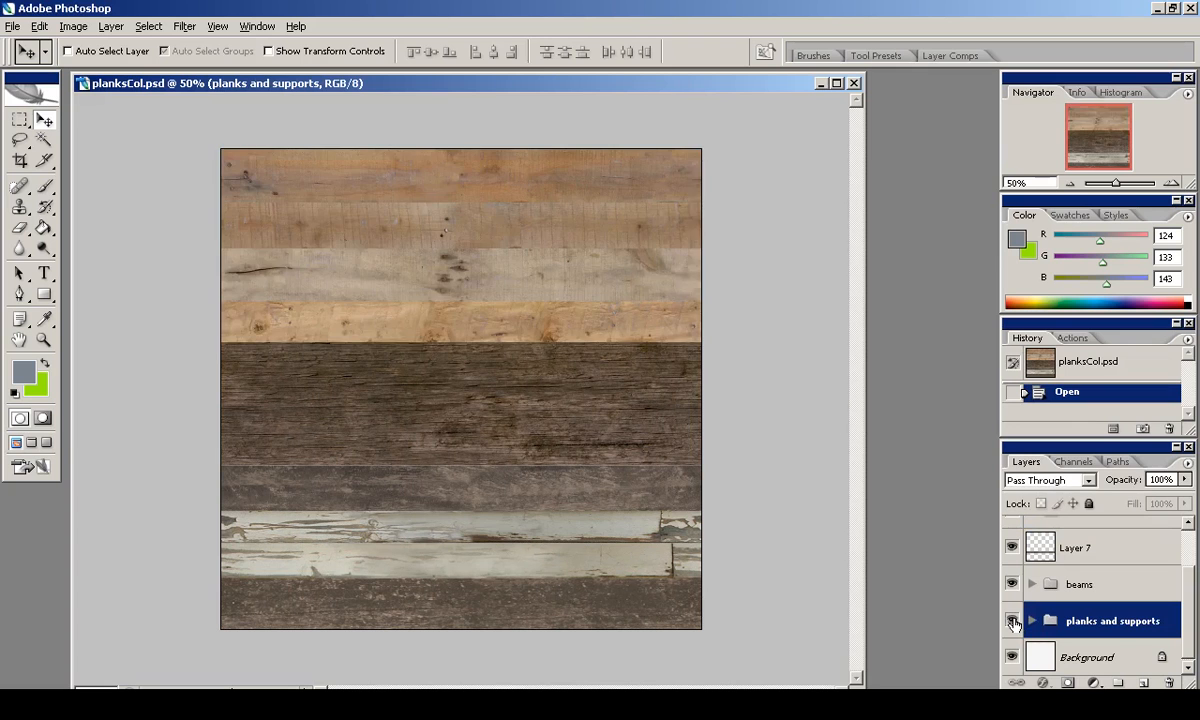
left_click(1012, 621)
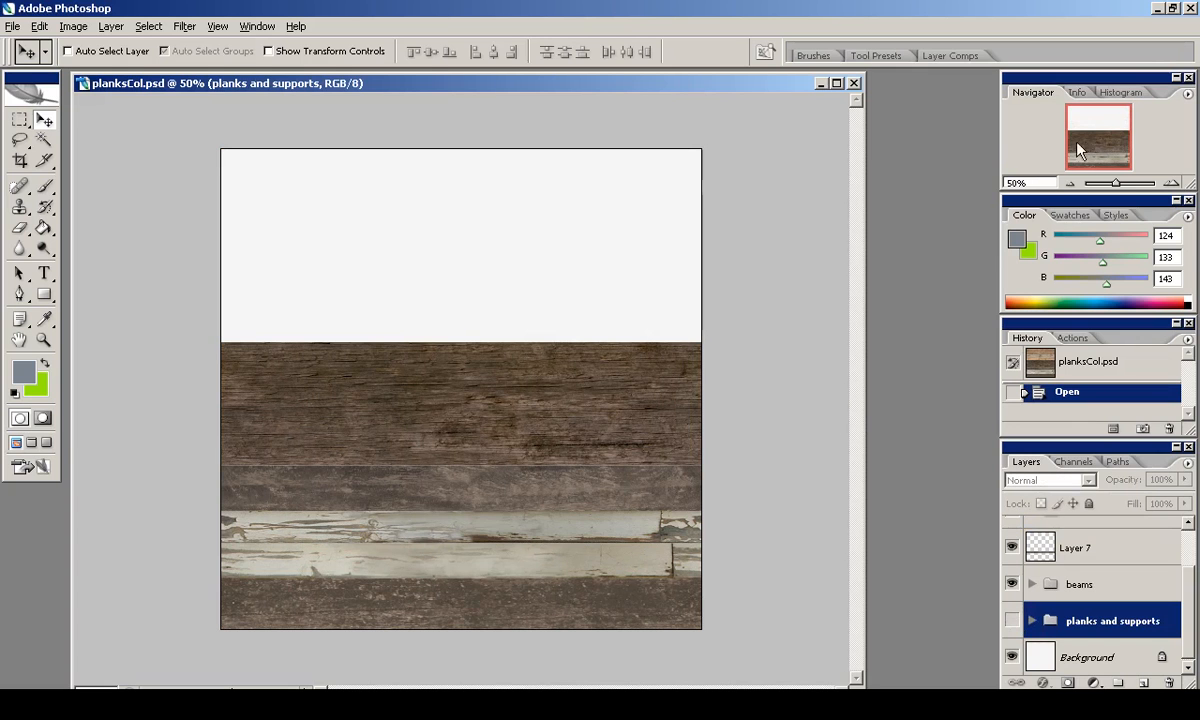
Browse for another image to open in texLib's wood_planks_beams folder and display its files as thumbnails.
left_click(13, 26)
left_click(30, 63)
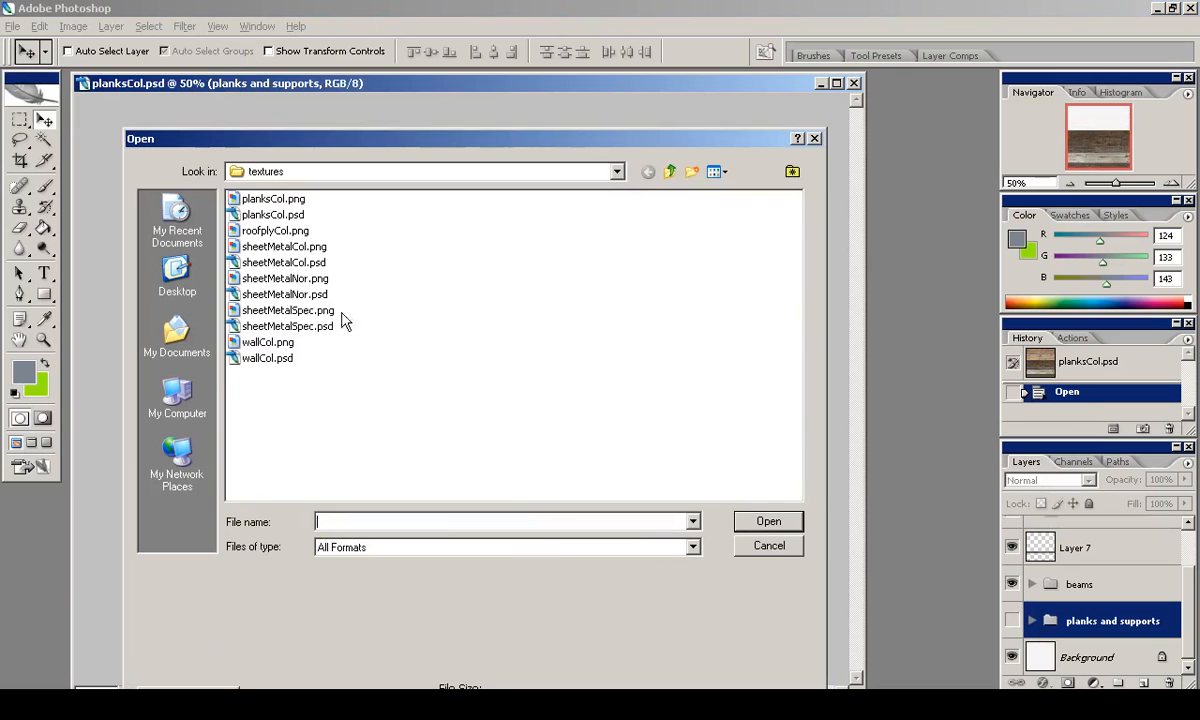
left_click(669, 171)
double_click(265, 230)
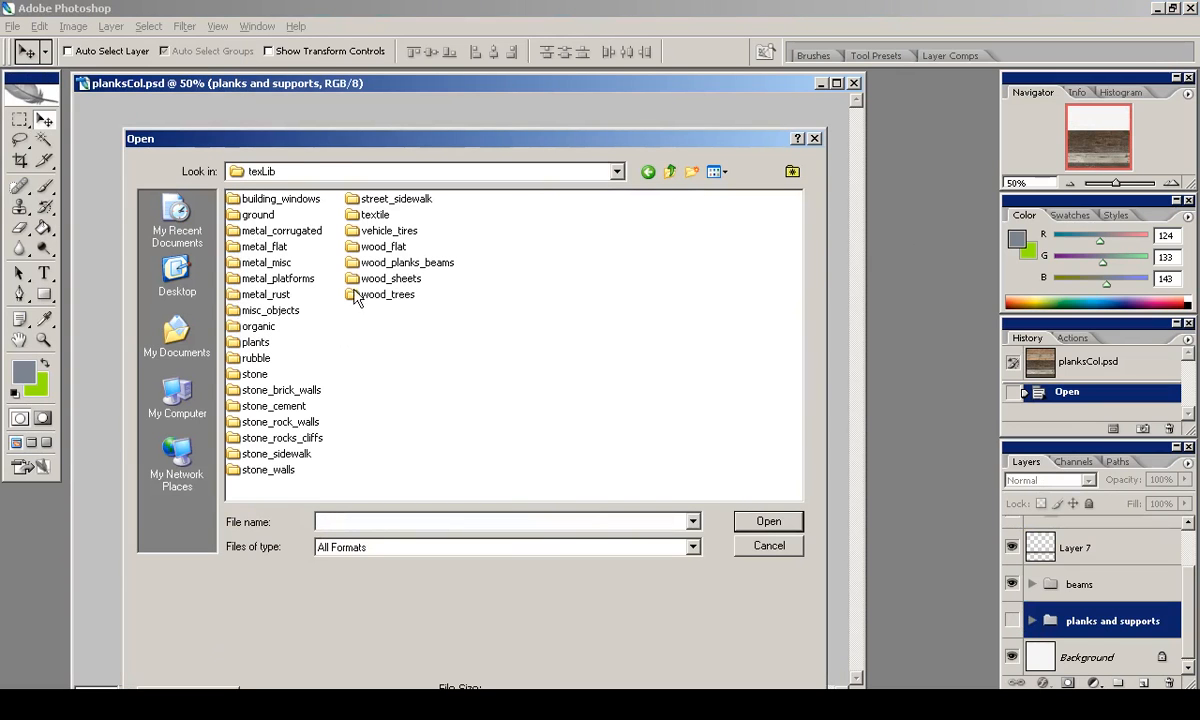
double_click(404, 263)
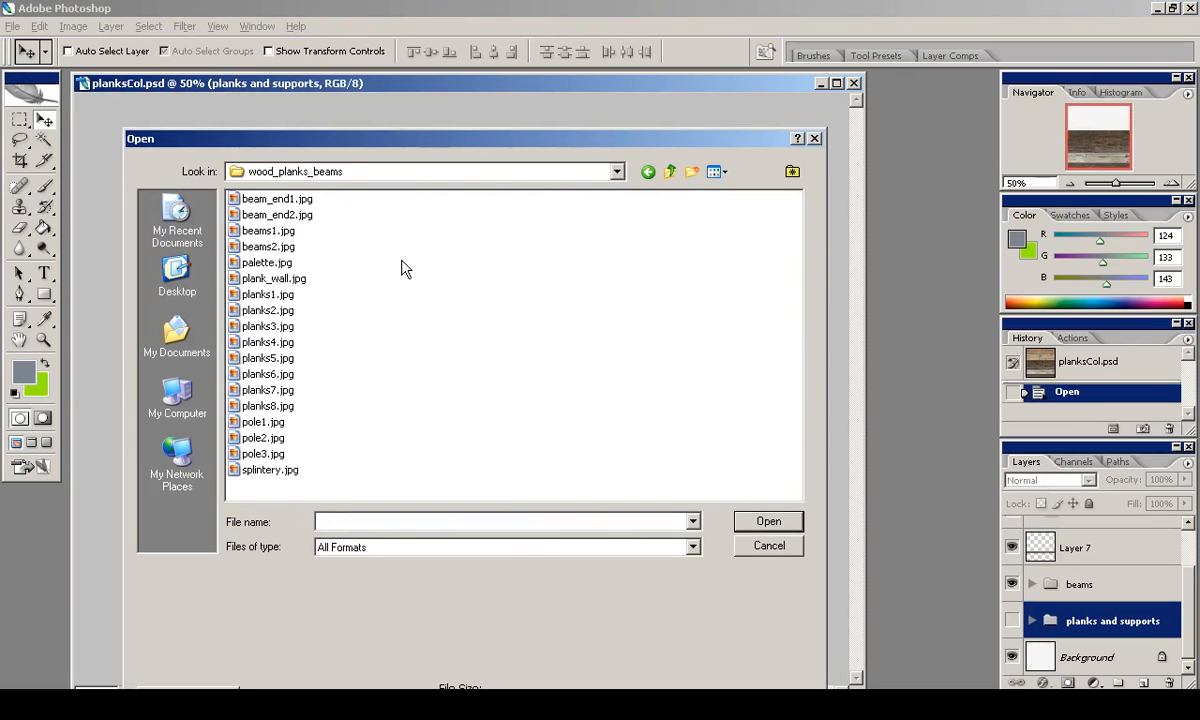
left_click(270, 248)
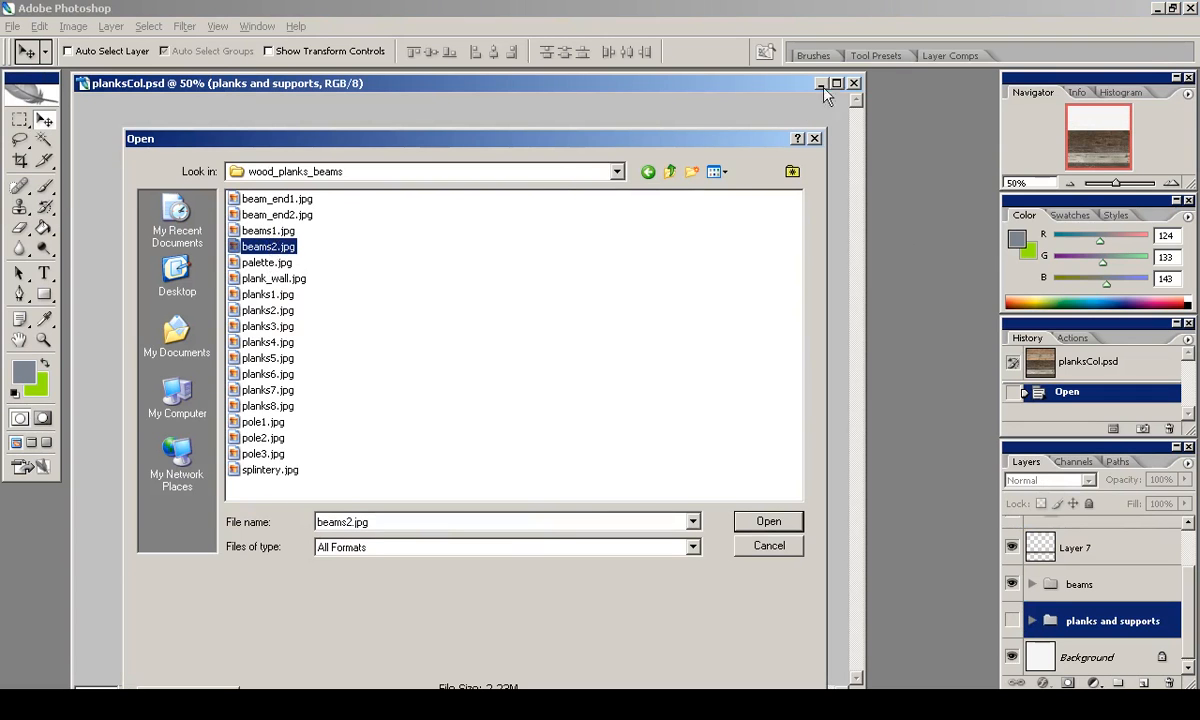
left_click(716, 171)
left_click(727, 191)
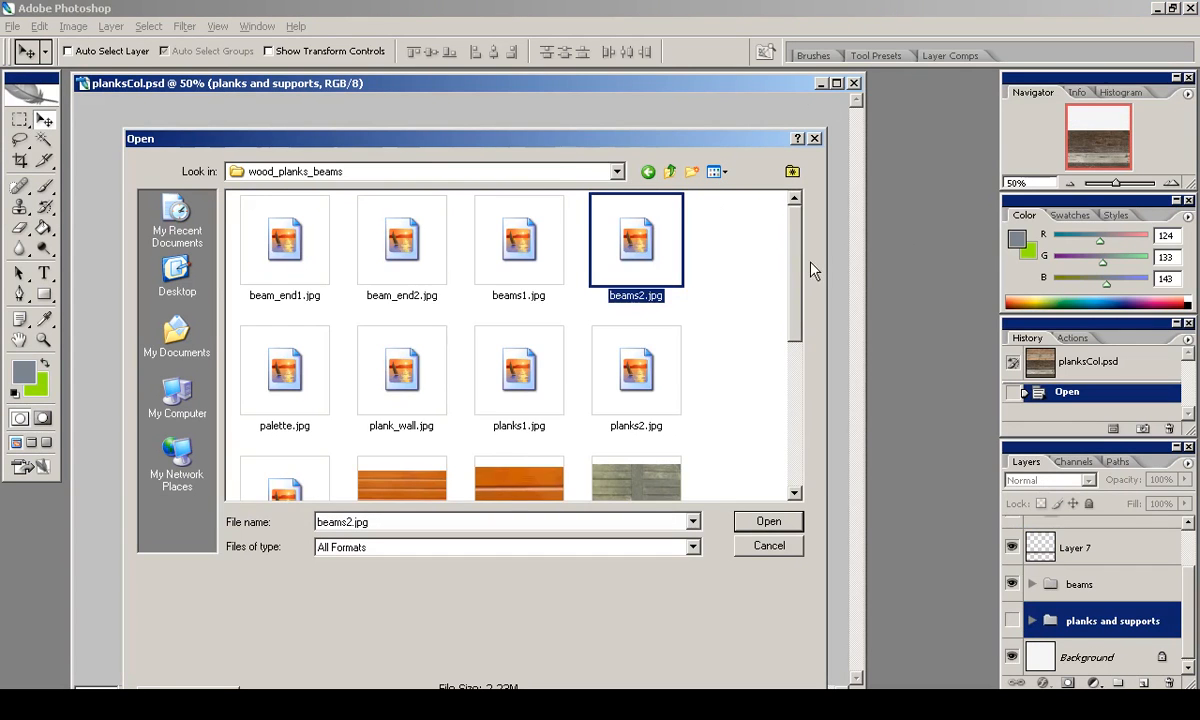
Open beams1.jpg, beams2.jpg, pole2.jpg and pole3.jpg together from the wood_planks_beams folder.
scroll(806, 300, "down", 5)
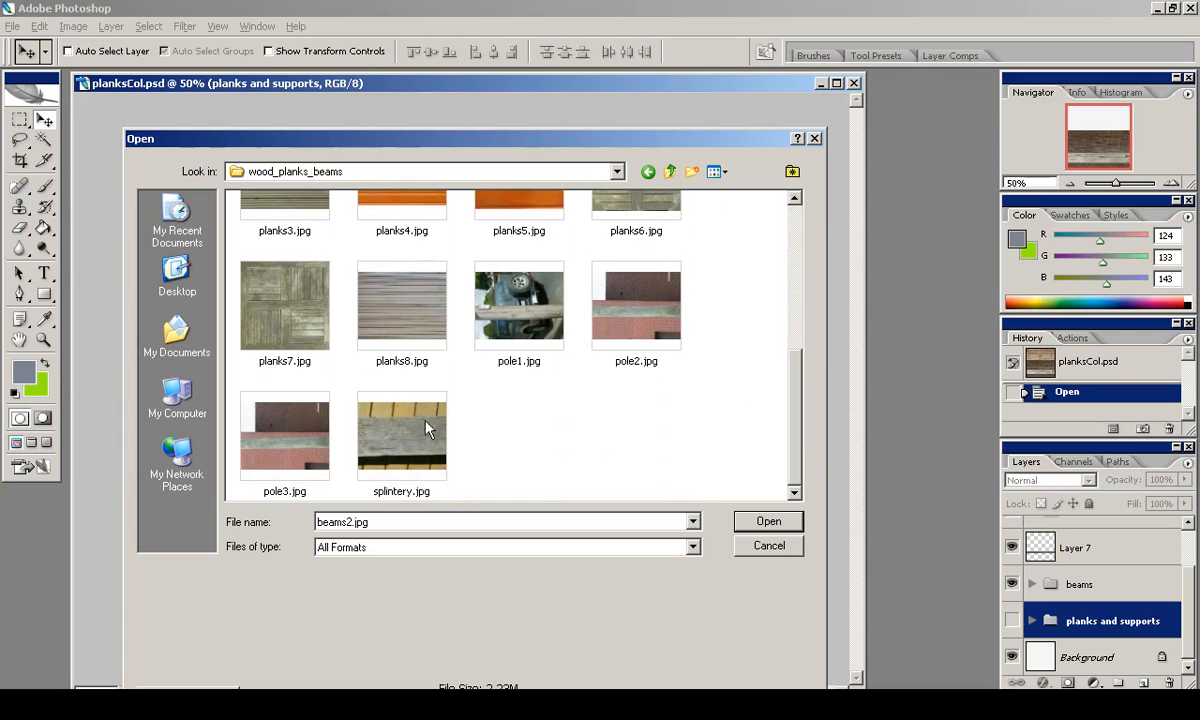
left_click(281, 412)
left_click(636, 320, "ctrl")
scroll(637, 325, "up", 5)
left_click(520, 245, "ctrl")
left_click(600, 238, "ctrl")
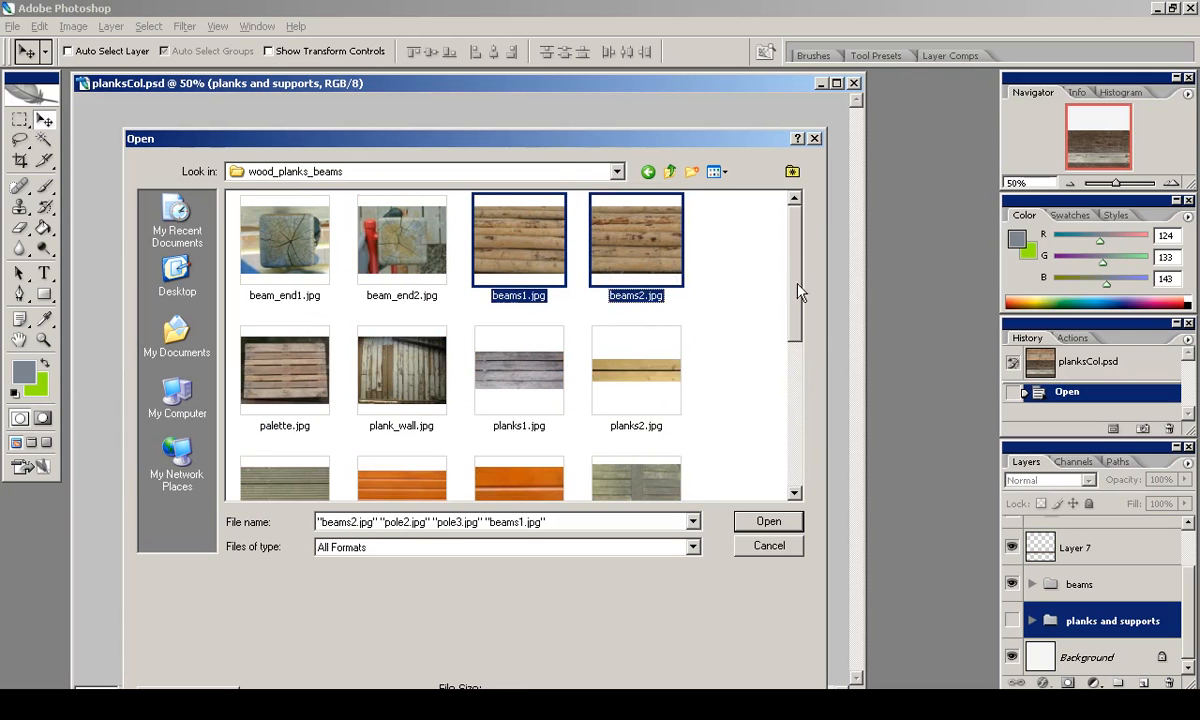
left_click_drag(799, 292, 795, 370)
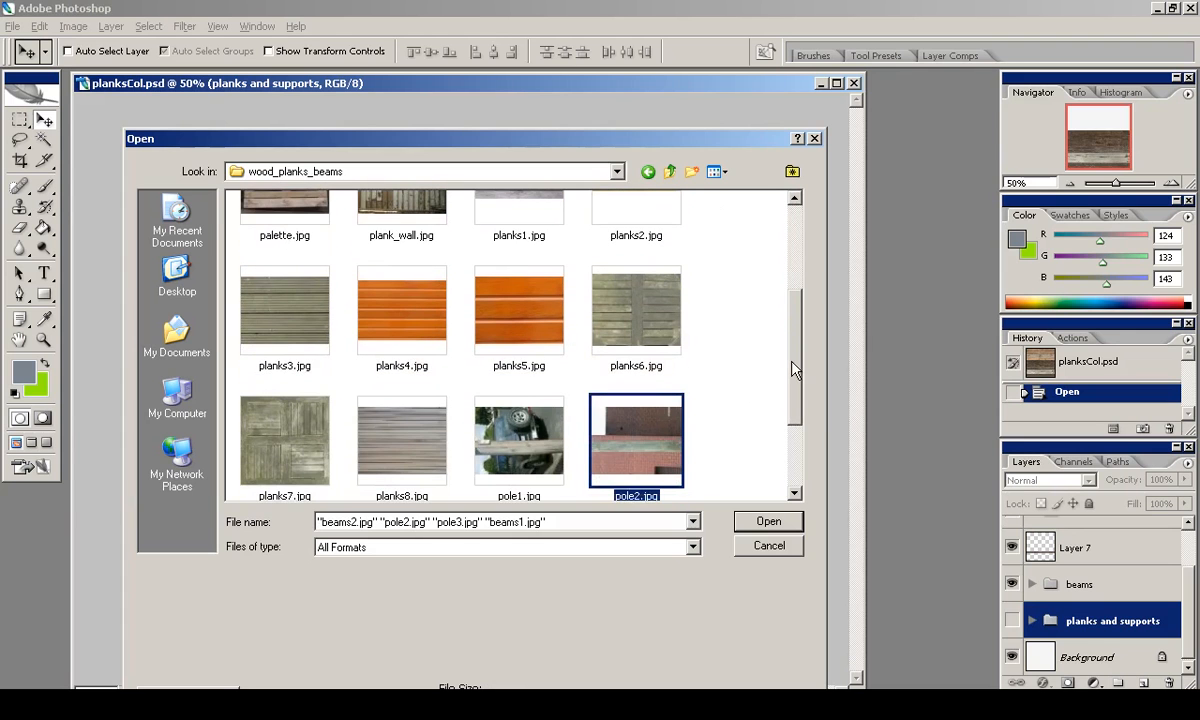
key("Return")
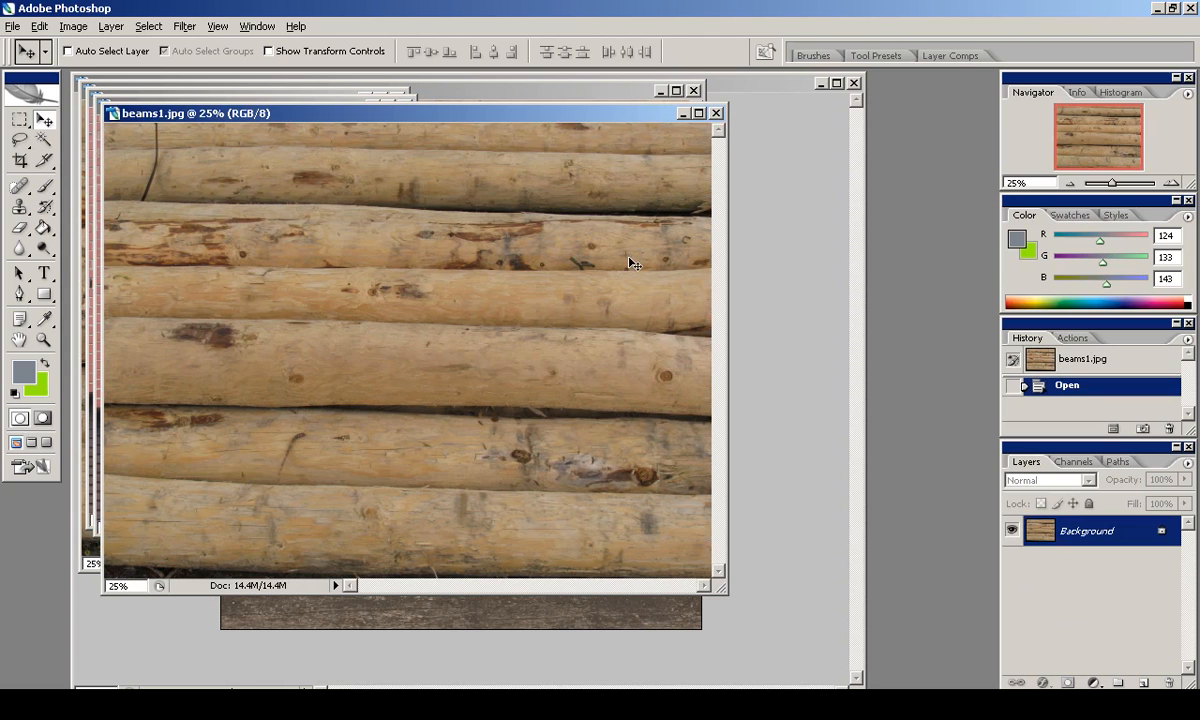
Copy the fifth log from the top of beams1.jpg with a rectangular selection and paste it into planksCol.psd.
left_click(19, 119)
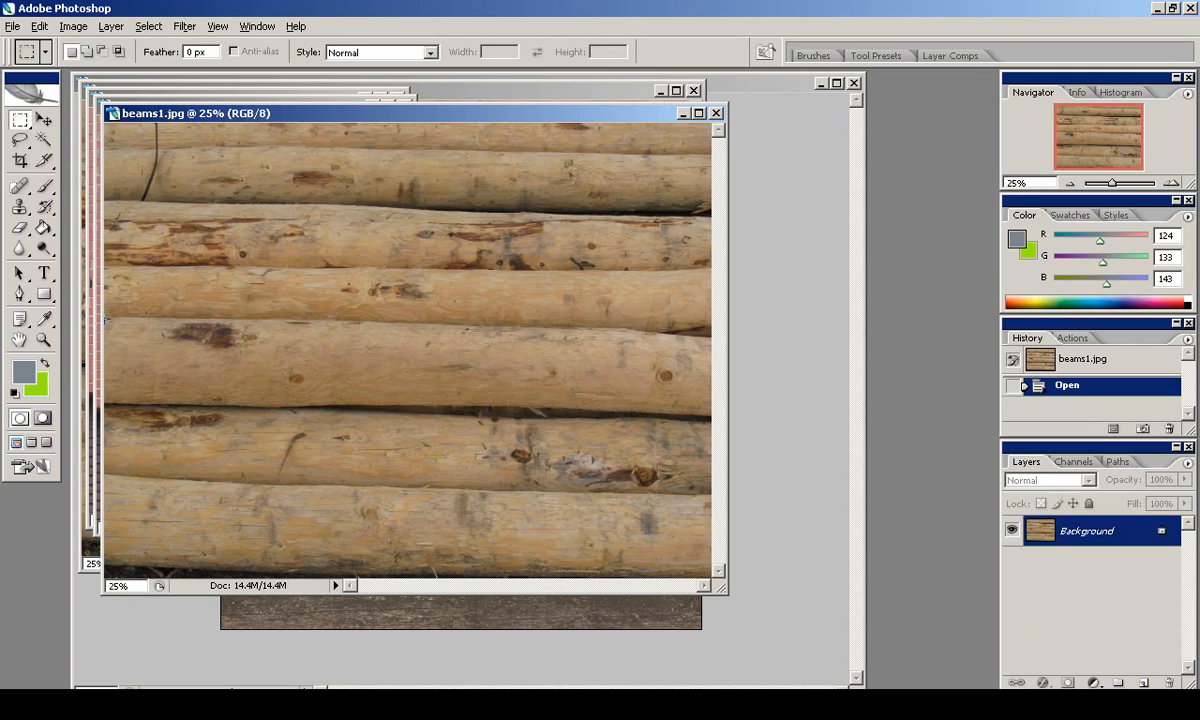
left_click_drag(727, 402, 727, 400)
left_click(733, 220)
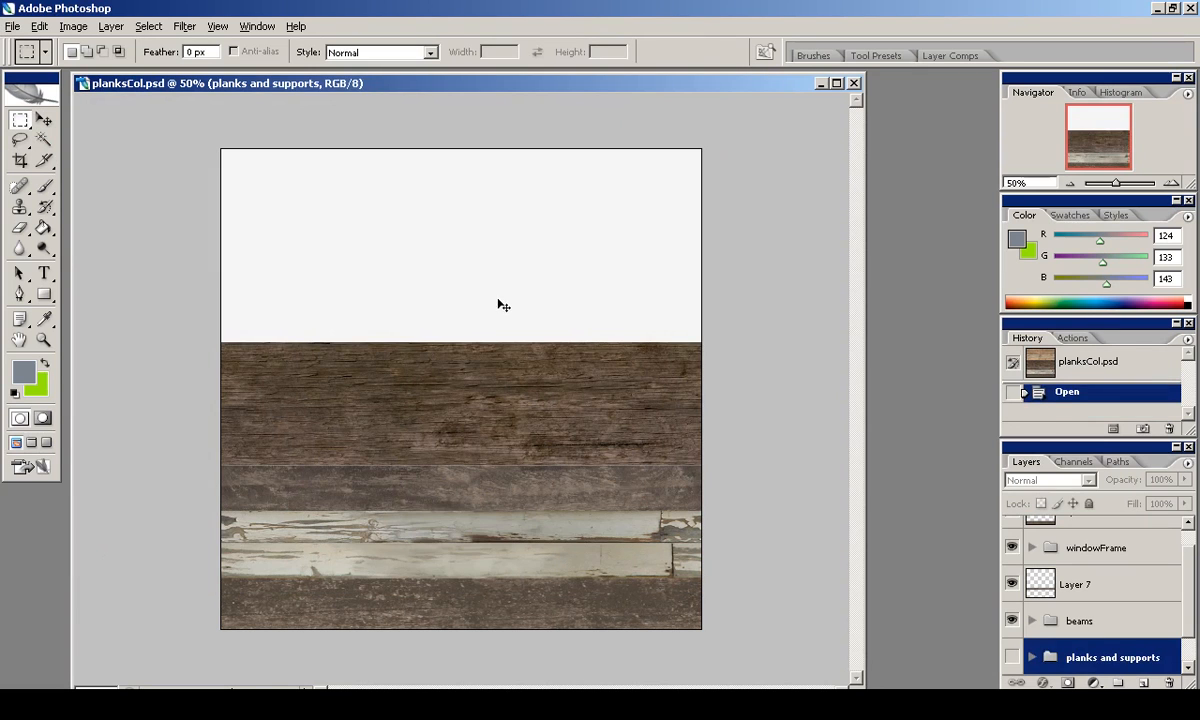
key("ctrl+v")
Scale the pasted log to about 45.3% width and 47.7% height and fit it along the texture's upper edge.
key("ctrl+t")
left_click_drag(563, 375, 380, 230)
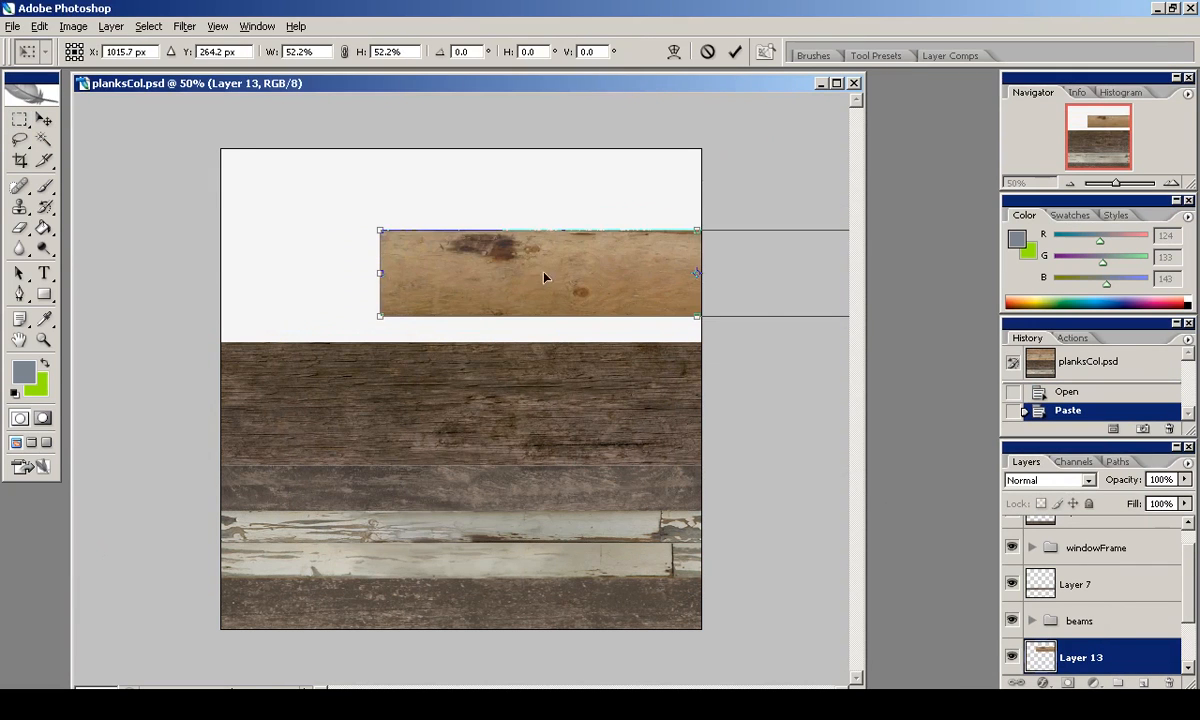
left_click_drag(531, 257, 316, 211)
left_click_drag(180, 190, 220, 156)
left_click_drag(288, 206, 288, 199)
mouse_move(778, 195)
left_mouse_down()
mouse_move(720, 190)
mouse_move(771, 188)
left_mouse_up()
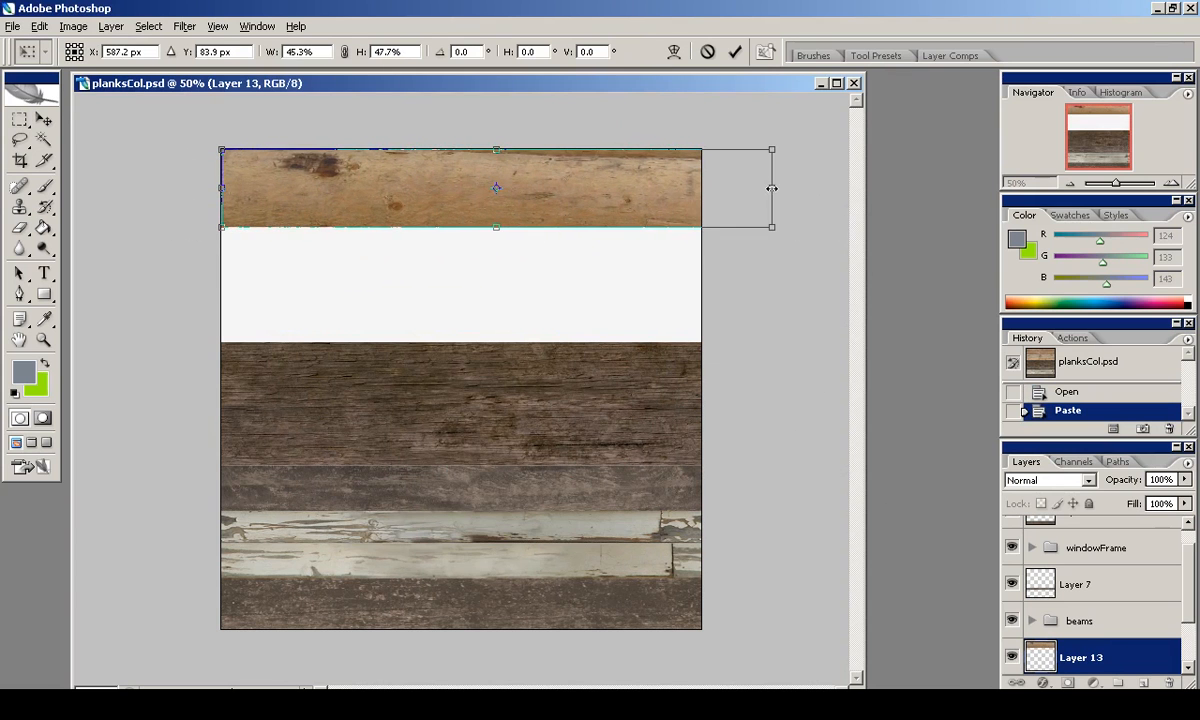
left_click(735, 52)
Trim the pasted log layer to the canvas and load its outline as a selection.
scroll(1035, 612, "down", 2)
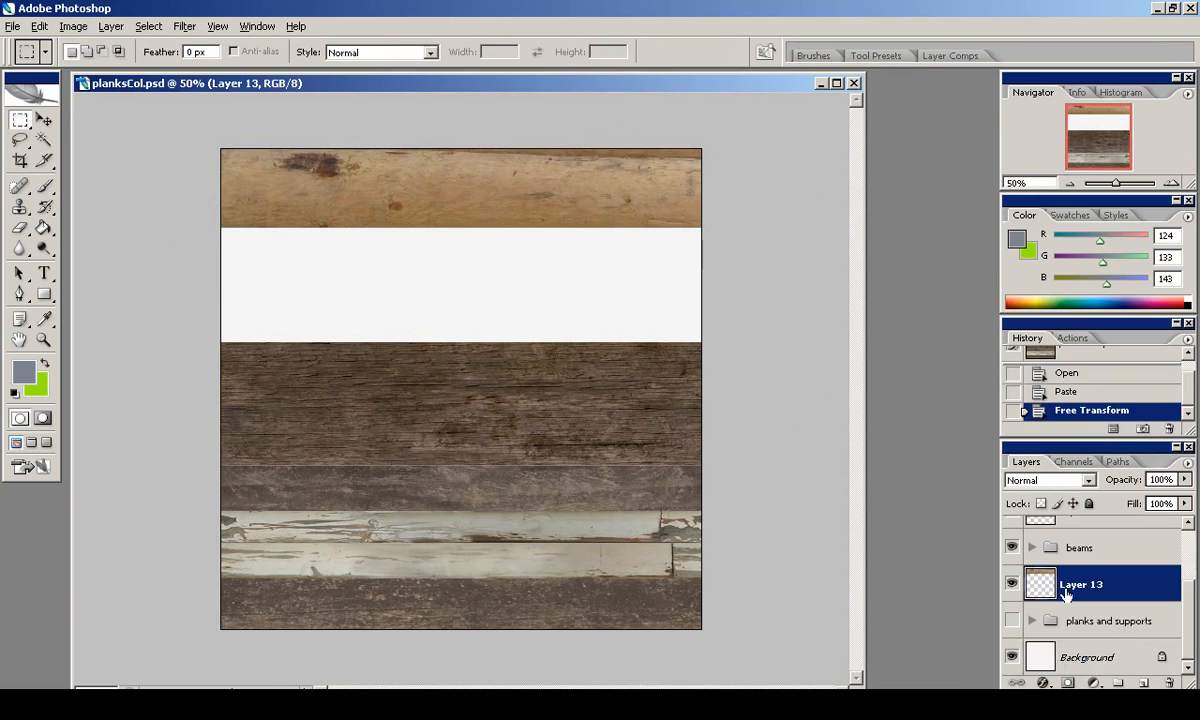
key("ctrl+j")
key("ctrl+e")
key("ctrl+a")
left_click(73, 26)
left_click(110, 230)
left_click(912, 288)
left_click(1040, 584, "ctrl")
Clone clean wood over the dark patches along the first log's upper edge, and lower the Clone Stamp opacity to 49%.
left_click(19, 206)
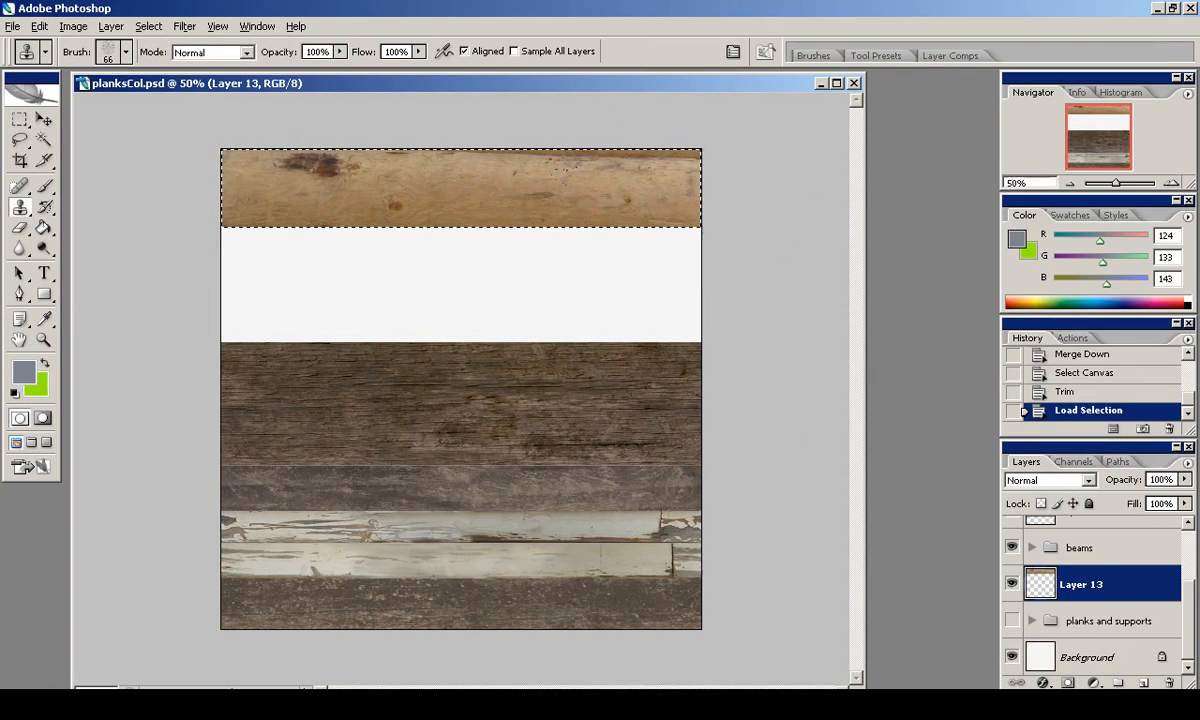
left_click(458, 186, "alt")
left_click_drag(530, 158, 688, 159)
left_click(550, 203, "alt")
left_click(500, 157)
left_click(470, 156)
left_click(440, 156)
left_click(399, 177, "alt")
left_click_drag(341, 52, 291, 70)
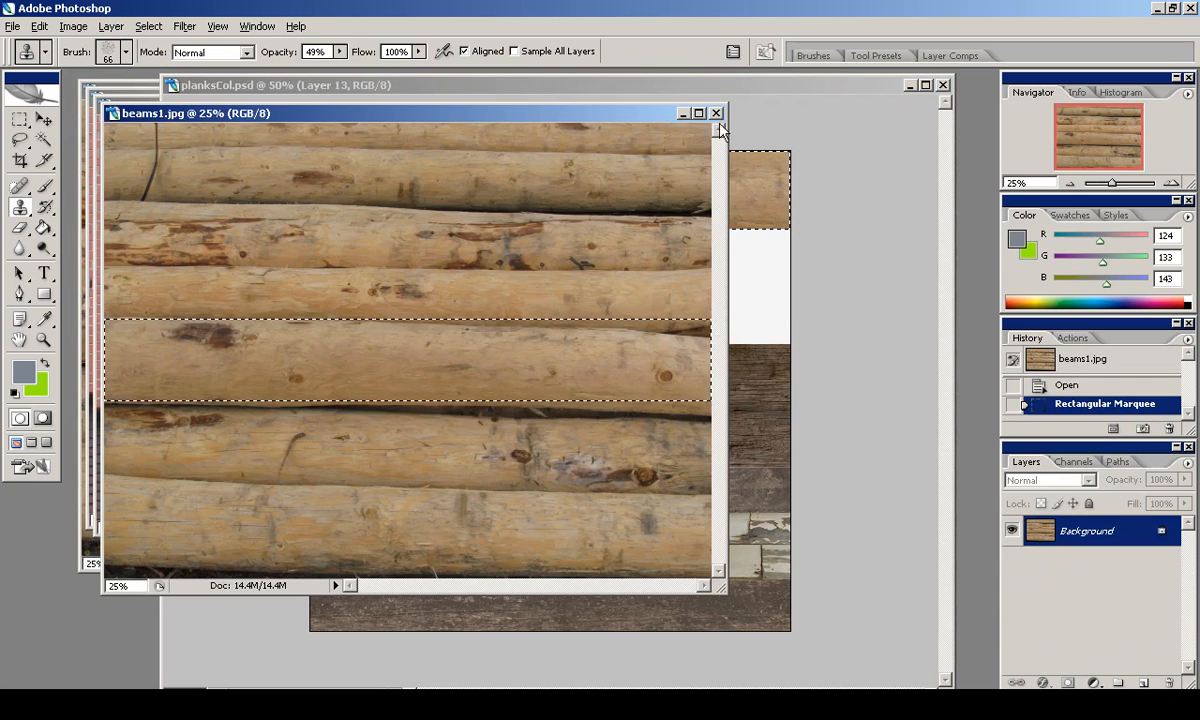
Close beams1.jpg, then copy the lowest log of beams2.jpg and paste it into planksCol.psd.
left_click(716, 113)
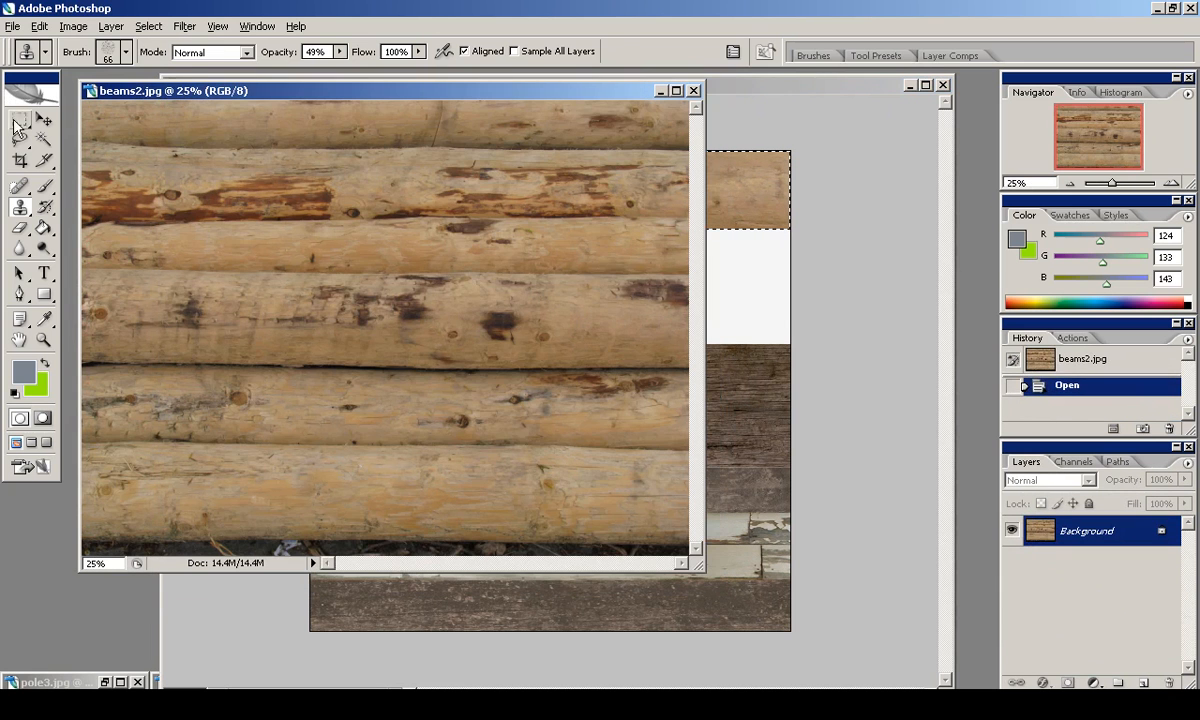
left_click(17, 124)
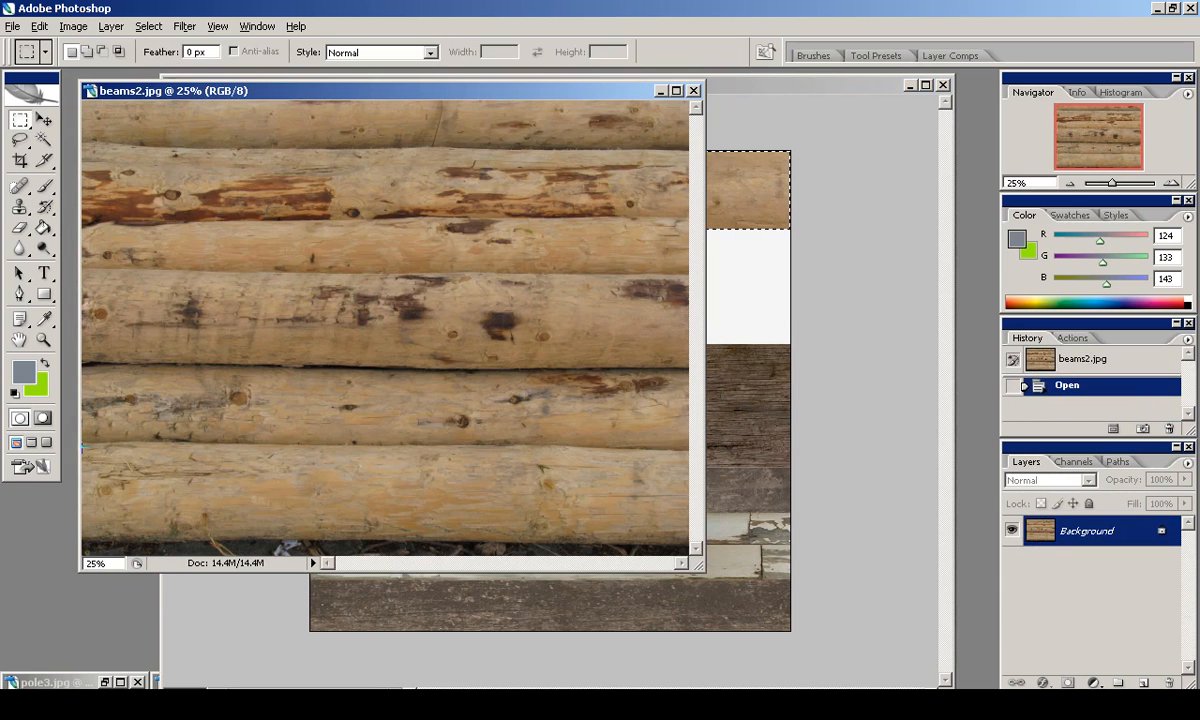
left_click_drag(664, 533, 664, 533)
key("ctrl+c")
left_click(738, 94)
key("ctrl+v")
Scale the second log to about 46% and place it directly below the first, squeezed to the canvas width.
key("ctrl+t")
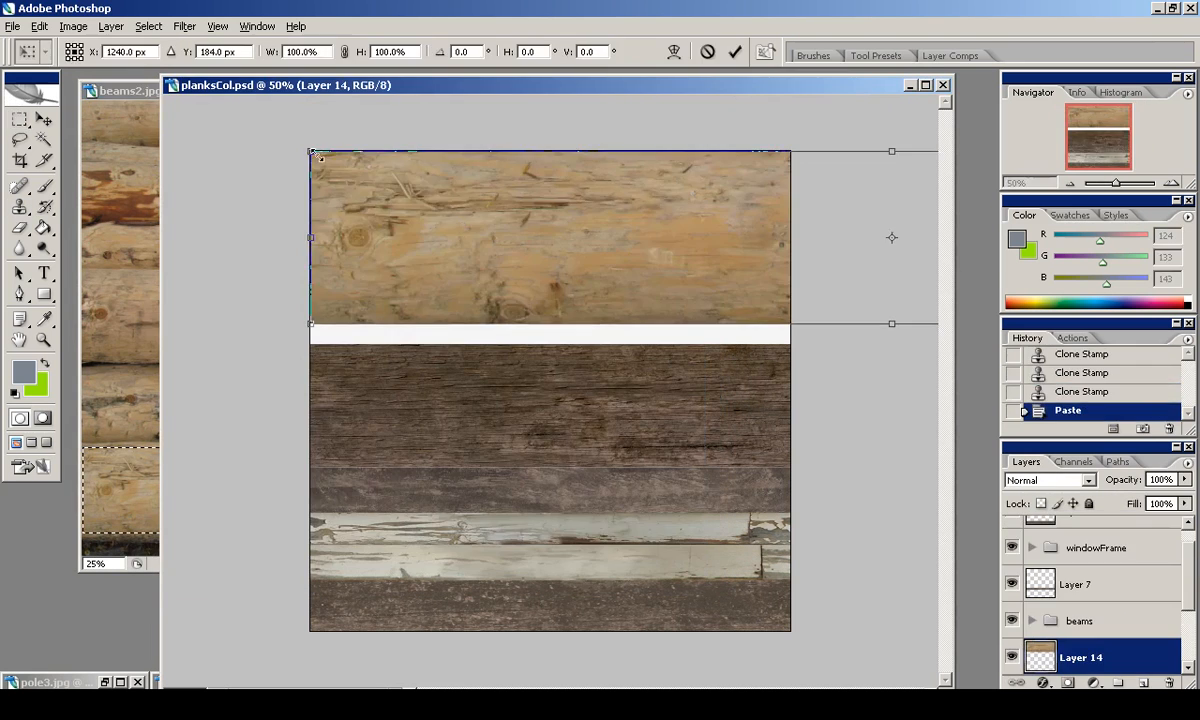
left_click_drag(311, 152, 710, 212, "shift")
left_click_drag(900, 252, 506, 260)
left_click_drag(312, 222, 535, 264, "shift")
left_click_drag(678, 286, 471, 185)
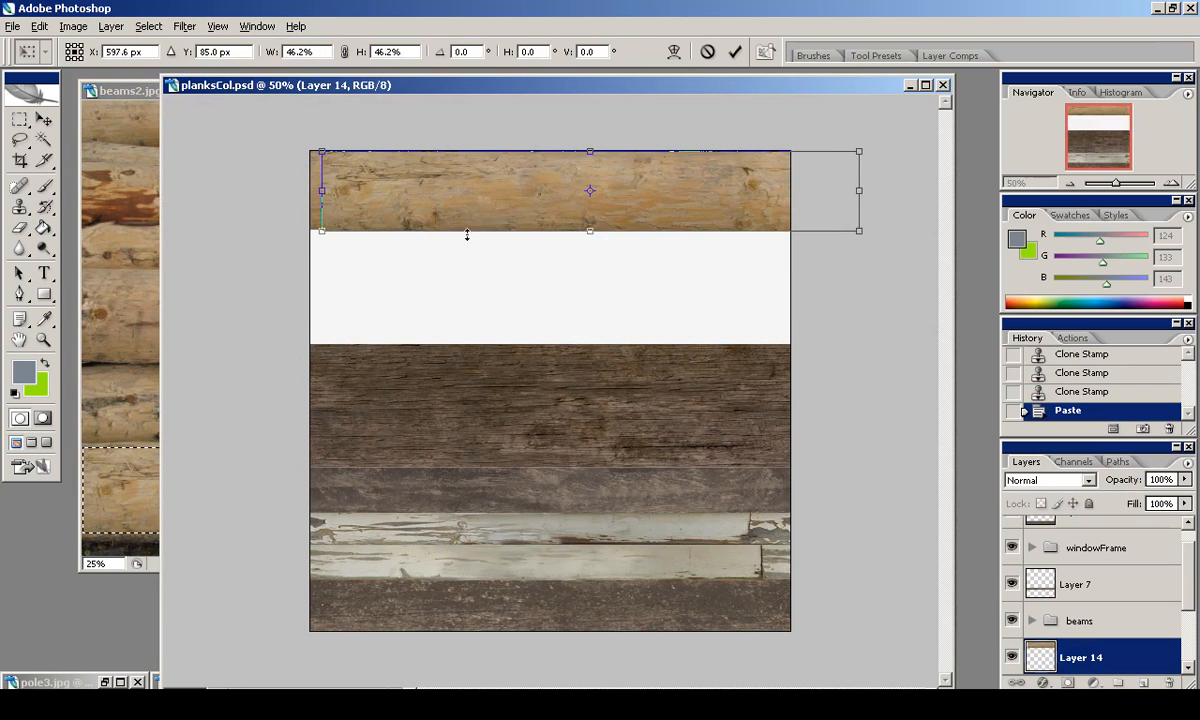
left_click_drag(466, 236, 466, 234)
left_click_drag(458, 191, 447, 269)
left_click_drag(846, 277, 792, 270)
left_click(735, 51)
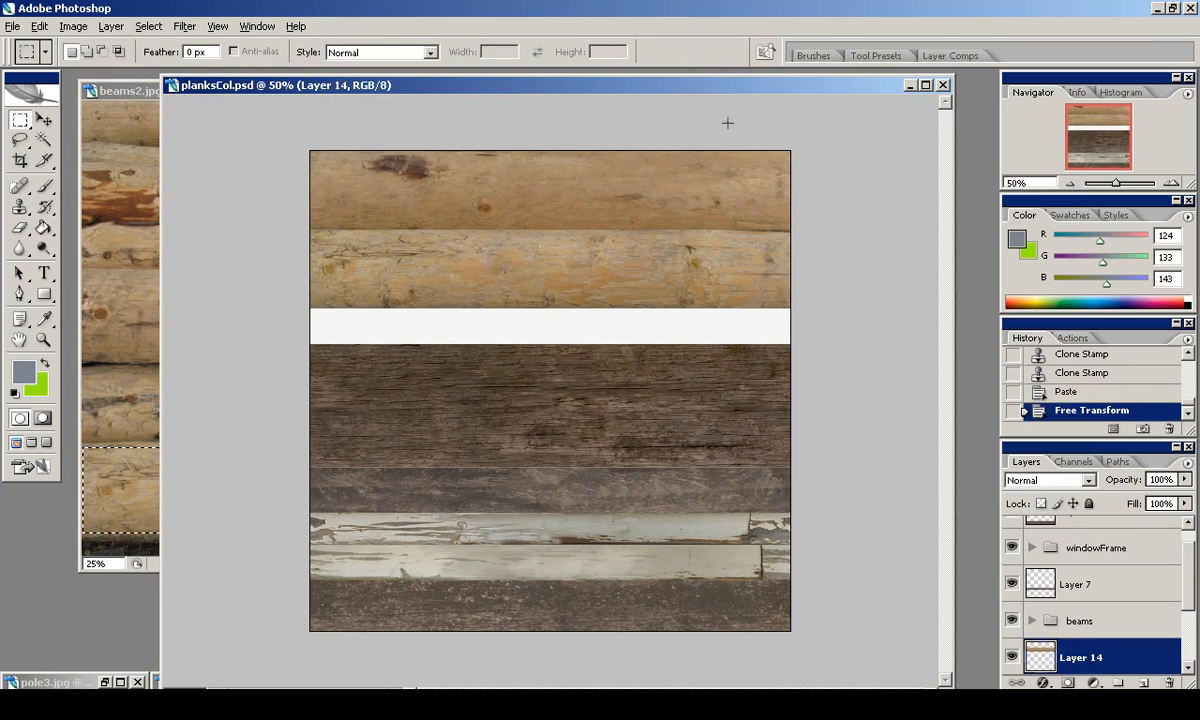
Load the second log's outline as a selection and retouch its surface with the Clone Stamp.
left_click(1039, 658, "ctrl")
left_click(21, 208)
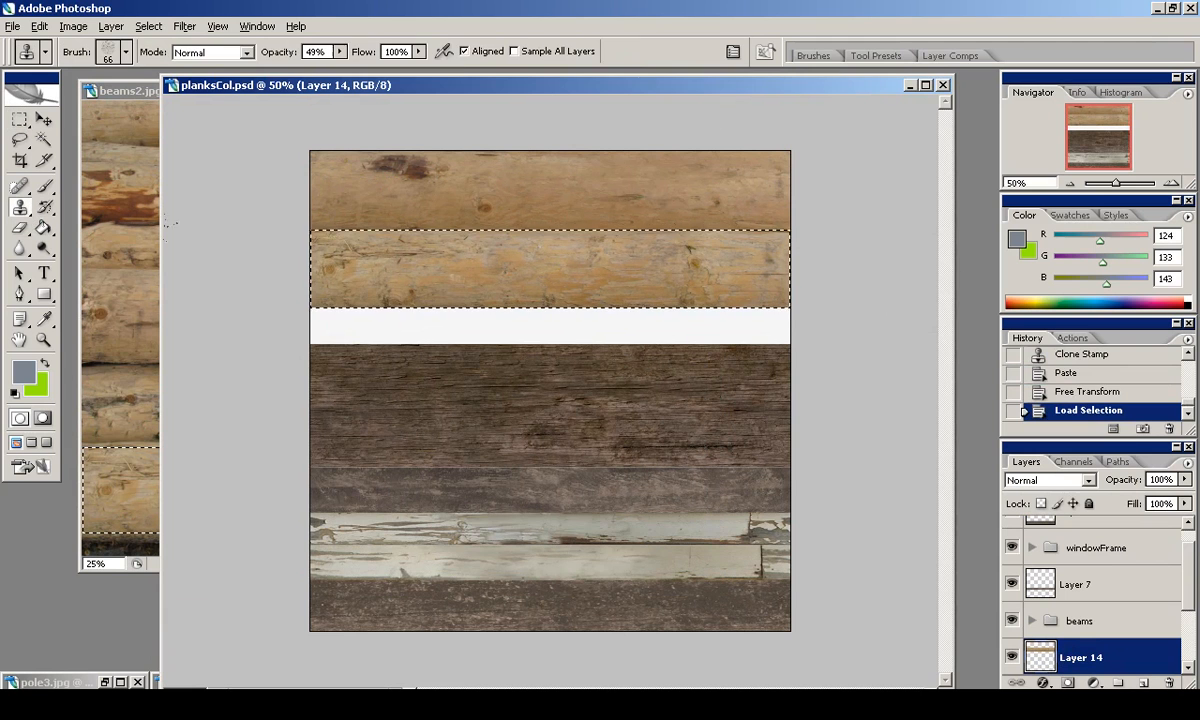
left_click(537, 276)
left_click(692, 264)
left_click(768, 252)
Select Layer 13, load its outline as a selection and clone wood along the lower part of the first log.
scroll(1062, 635, "down", 2)
left_click(1040, 620, "ctrl")
left_click(1077, 621)
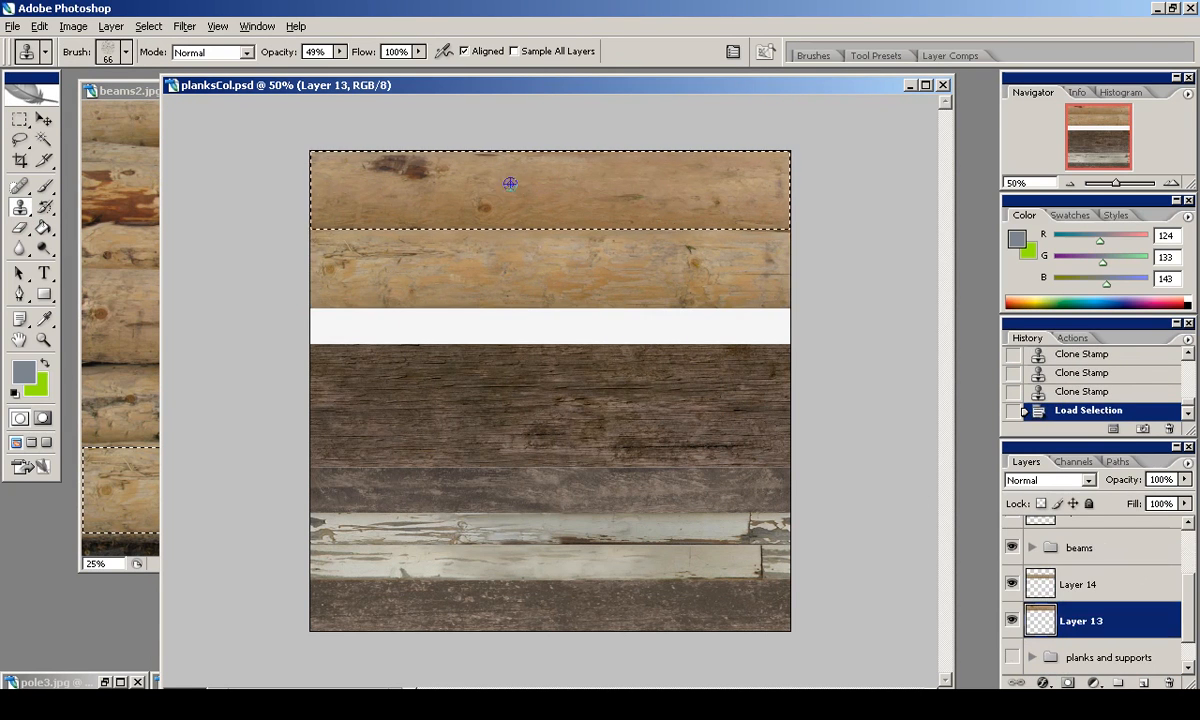
left_click_drag(297, 212, 560, 210)
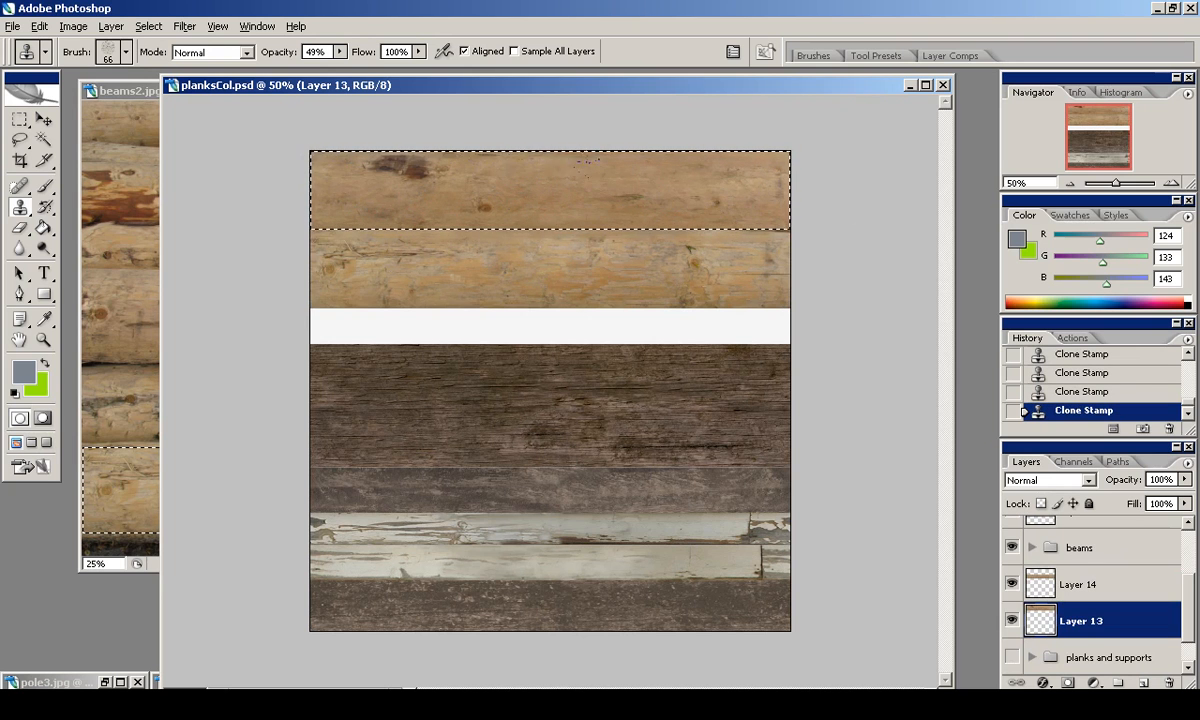
Copy the dark-stained middle log of beams2.jpg and paste it into planksCol.psd.
key("m")
left_click(119, 91)
left_click(263, 263)
left_click_drag(665, 358, 692, 361)
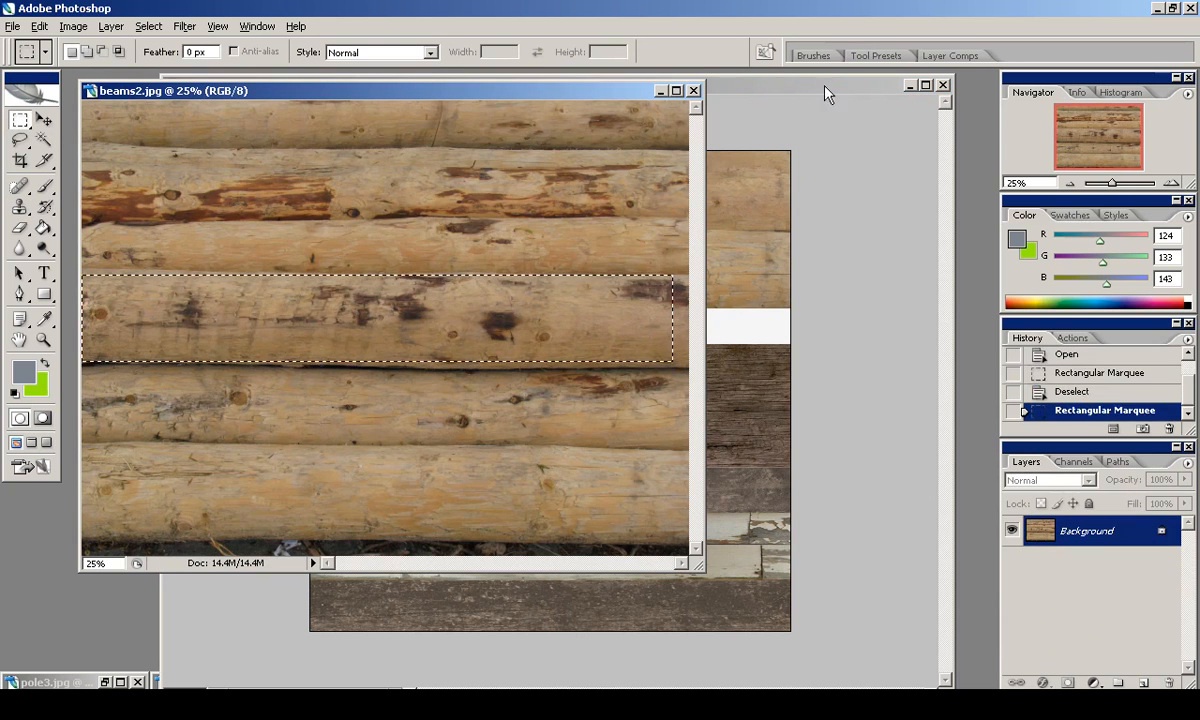
key("ctrl+c")
left_click(730, 88)
key("ctrl+v")
Scale the third log down, place it directly below the second and fit it to the canvas width.
key("ctrl+t")
left_click_drag(310, 303, 787, 374, "shift")
left_click_drag(879, 426, 402, 282)
left_click_drag(310, 230, 354, 236, "shift")
left_click_drag(431, 281, 387, 275)
left_click_drag(642, 328, 641, 308)
left_click_drag(310, 270, 407, 270, "alt")
left_click_drag(526, 273, 429, 352)
left_click_drag(781, 348, 791, 348)
left_click(735, 52)
Move the log layers to the top of the layer stack with Layer 15 uppermost, and load Layer 15's outline.
left_click(1188, 667)
left_click(1090, 587, "ctrl")
left_click(1085, 649, "ctrl")
scroll(1083, 596, "up", 2)
left_click_drag(1082, 661, 1064, 521)
left_click(1055, 538)
left_click(1078, 571)
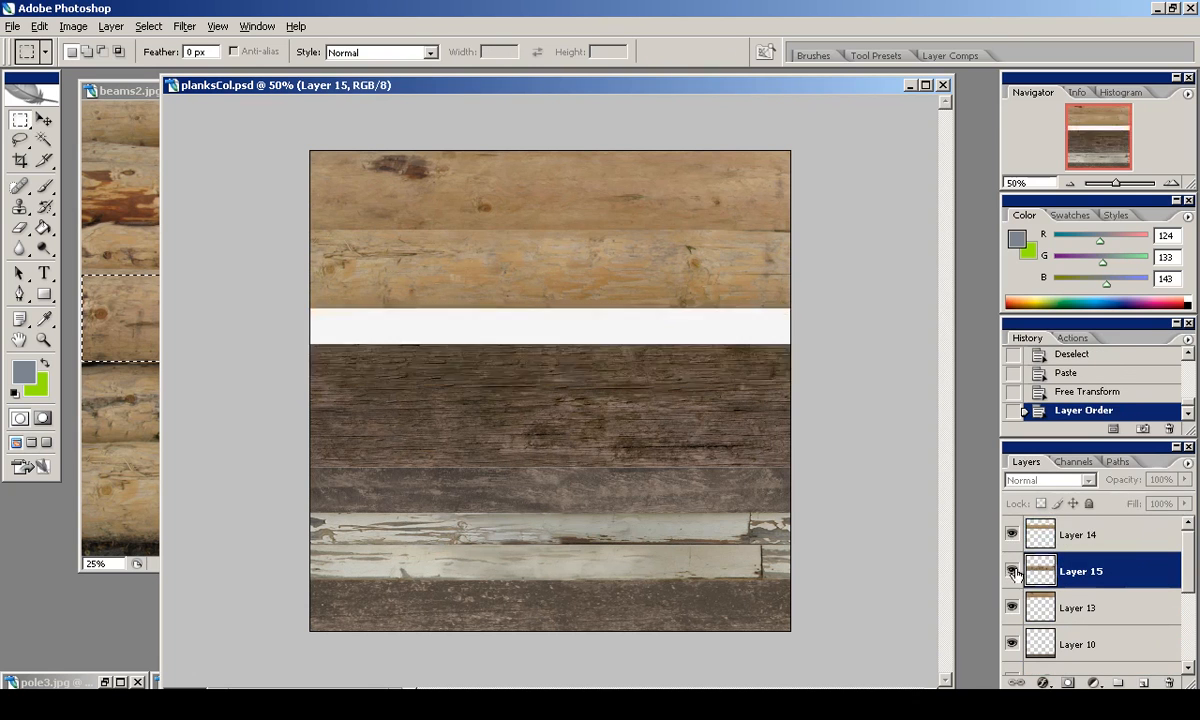
left_click_drag(1078, 571, 1078, 527)
left_click(1040, 535, "ctrl")
Clone clean wood over the dark stains along the third log.
key("s")
left_click(460, 342, "alt")
left_click_drag(356, 352, 642, 357)
left_click(640, 358)
left_click(632, 360)
left_click(624, 361)
left_click(440, 356, "alt")
mouse_move(450, 334)
left_mouse_down()
mouse_move(763, 305)
mouse_move(780, 322)
left_mouse_up()
left_click(723, 348, "alt")
left_click_drag(648, 348, 654, 363)
mouse_move(588, 338)
left_mouse_down()
mouse_move(535, 340)
mouse_move(543, 322)
mouse_move(374, 332)
left_mouse_up()
left_click(731, 351, "alt")
Deselect, merge the three log layers into one and squash it vertically to end at the dark planks' upper edge.
key("m")
key("ctrl+d")
key("ctrl+e")
key("ctrl+e")
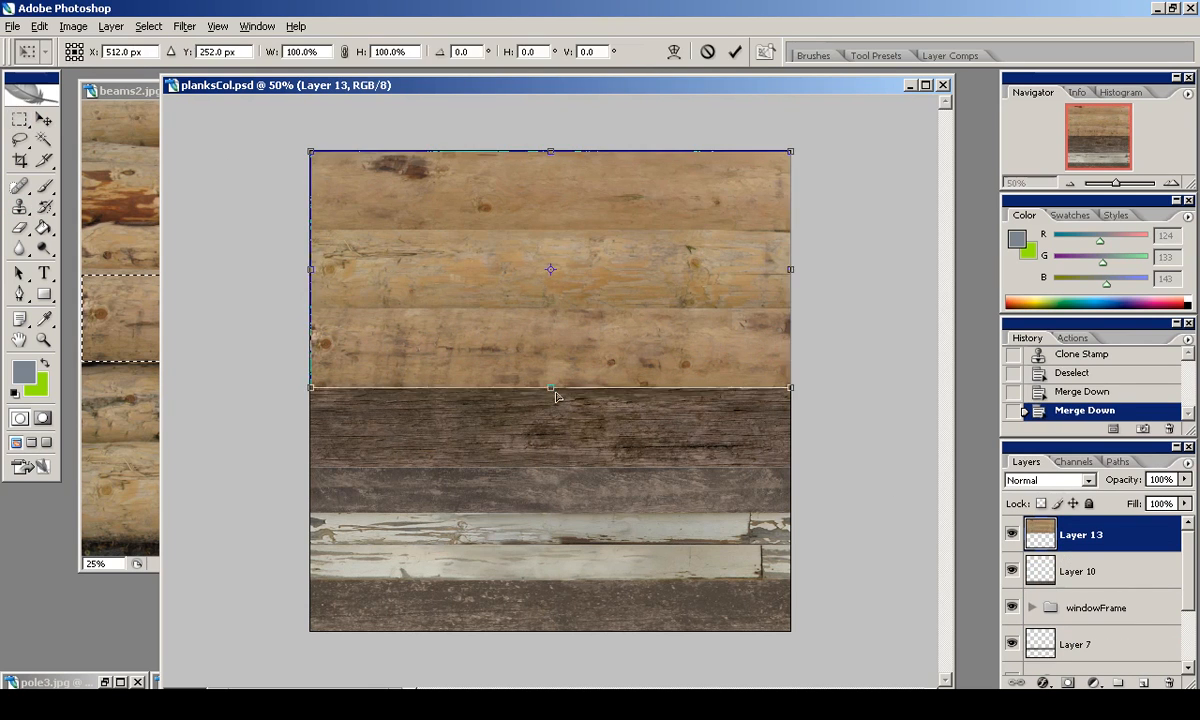
key("ctrl+t")
left_click_drag(550, 388, 550, 345)
left_click(736, 52)
Close the beams2.jpg source photo.
key("ctrl+alt+0")
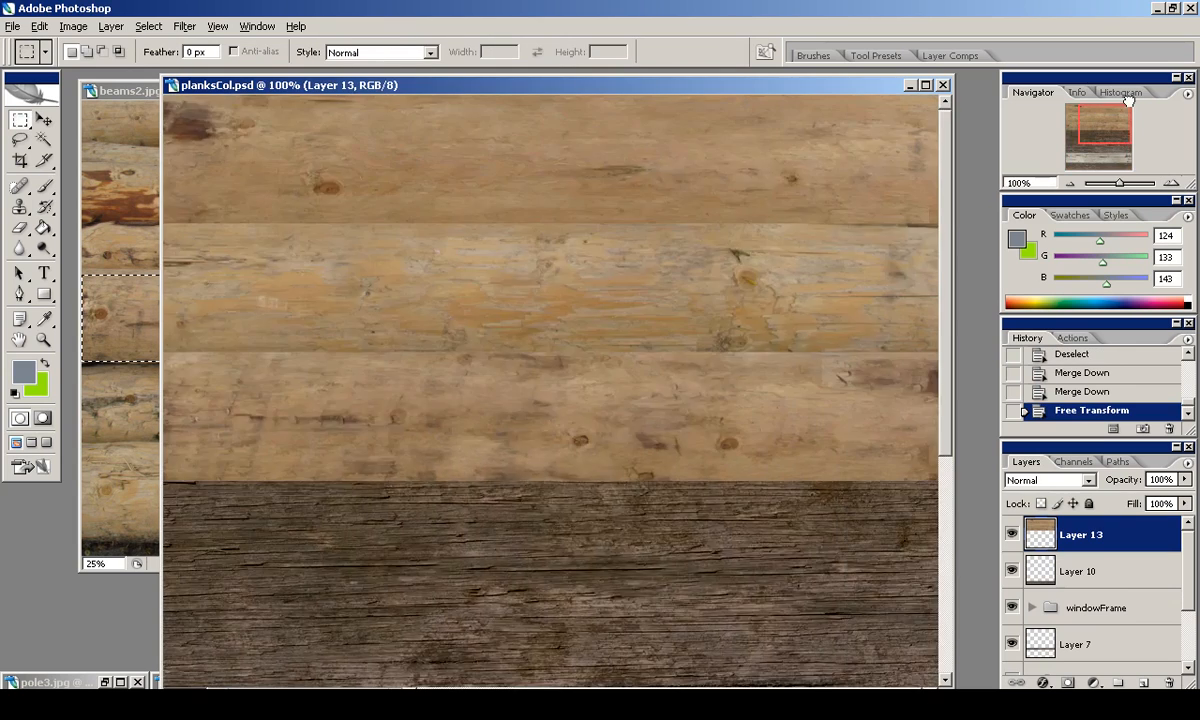
left_click(137, 91)
left_click(695, 91)
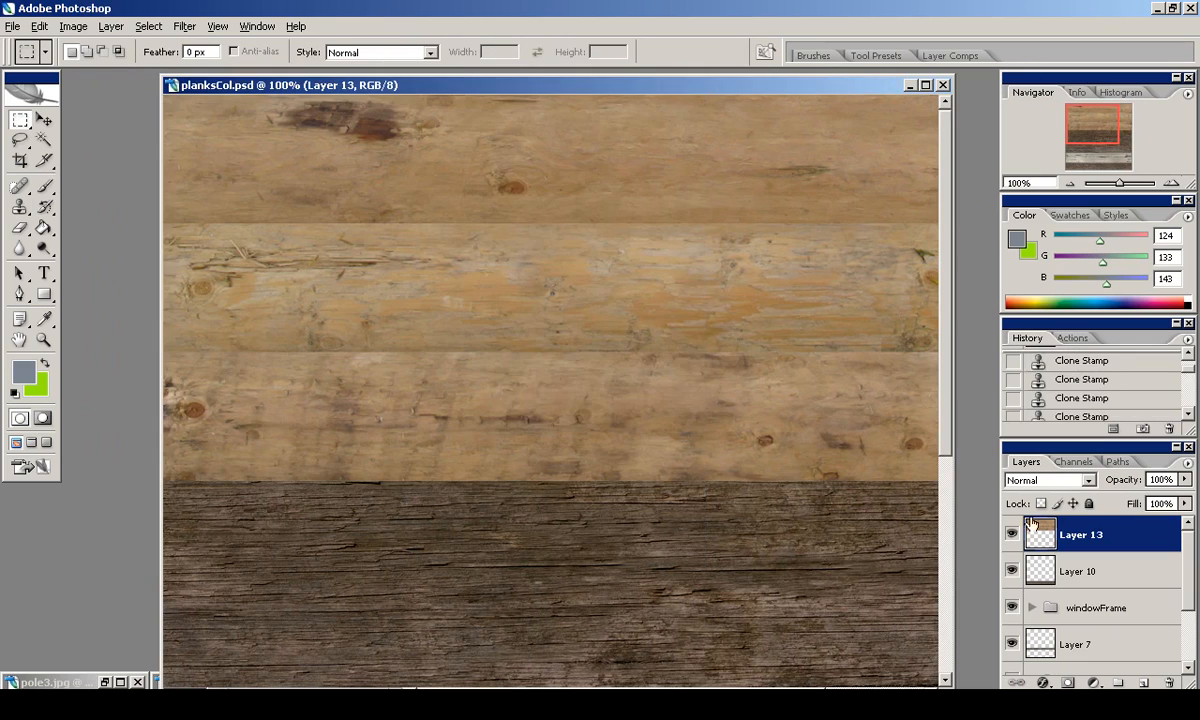
Load the merged logs' outline and clone wood over the first log's dark stain with a 29 px brush.
left_click(1042, 535, "ctrl")
key("s")
right_click(508, 166)
key("Return")
left_click(375, 153, "alt")
left_click(368, 118)
left_click(352, 122)
left_click(362, 130)
left_click(376, 126)
key("ctrl+z")
key("ctrl+z")
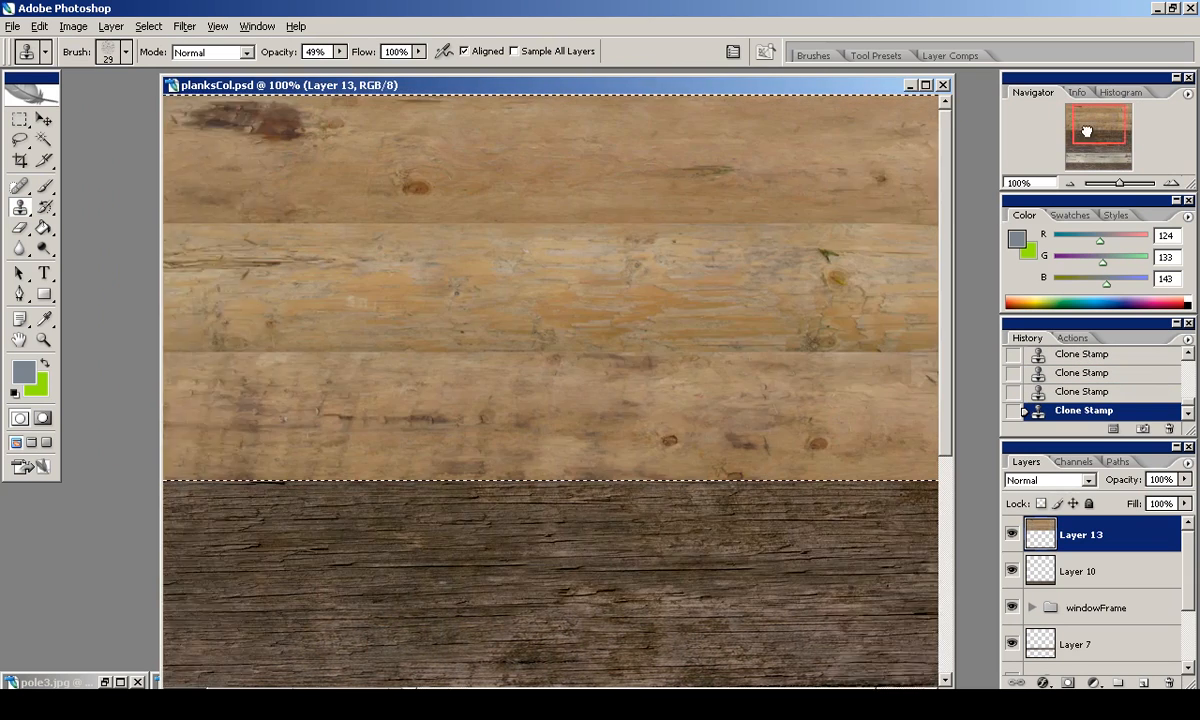
Clone away the rest of the first log's dark stain with a 58 px brush, then deselect.
key("m")
key("s")
right_click(605, 152)
left_click_drag(651, 194, 678, 194)
key("Return")
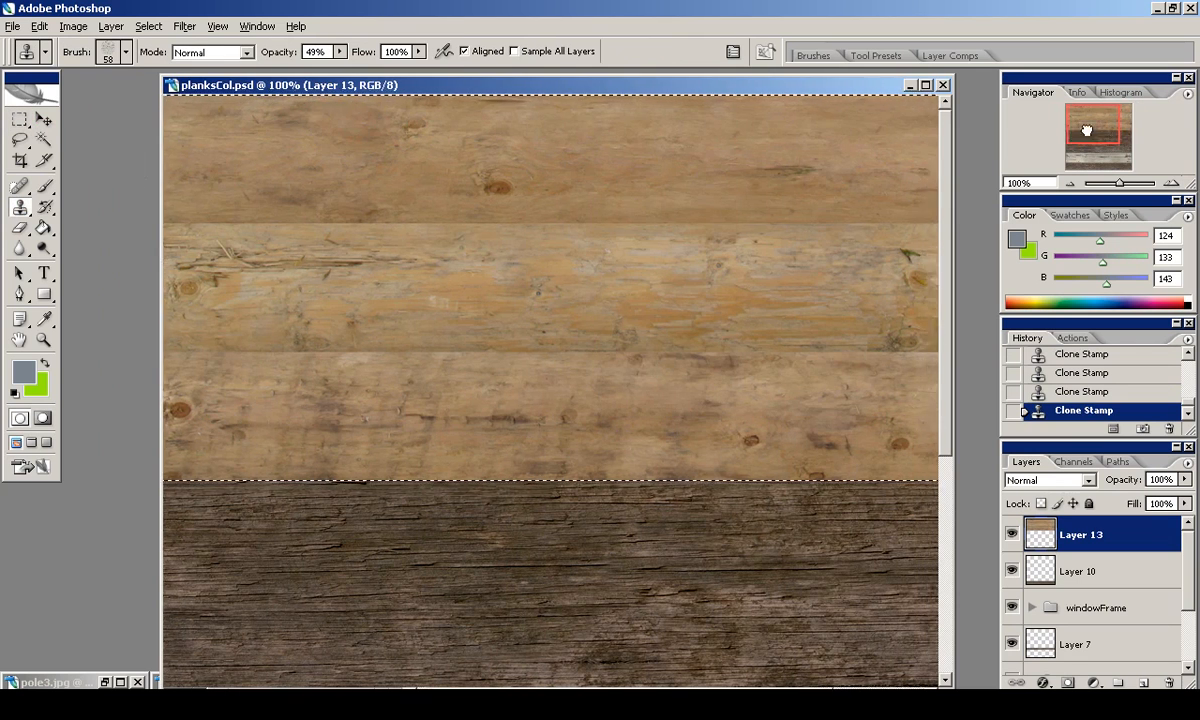
key("m")
key("ctrl+d")
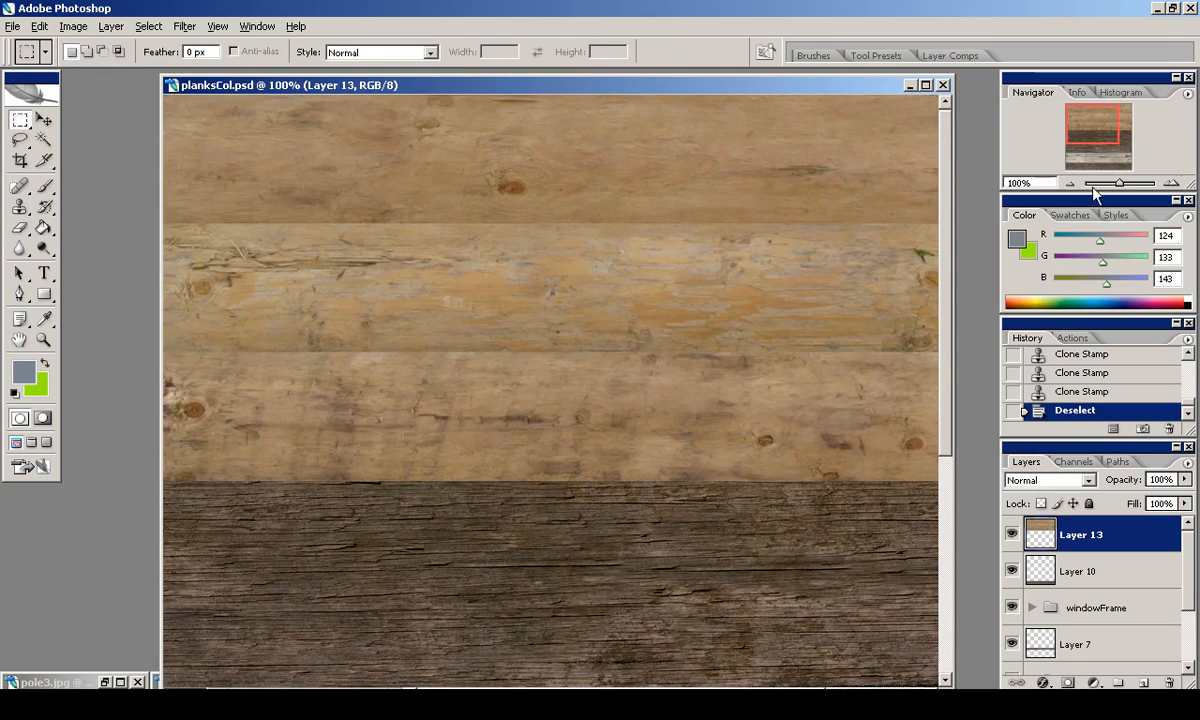
Reposition the planksCol.psd window and close the minimized pole2.jpg and pole3.jpg photos.
key("ctrl+minus")
left_click_drag(809, 87, 1075, 82)
left_click_drag(770, 84, 537, 76)
left_click(258, 682)
left_click(398, 98)
left_click(105, 682)
left_click(404, 105)
key("ctrl+plus")
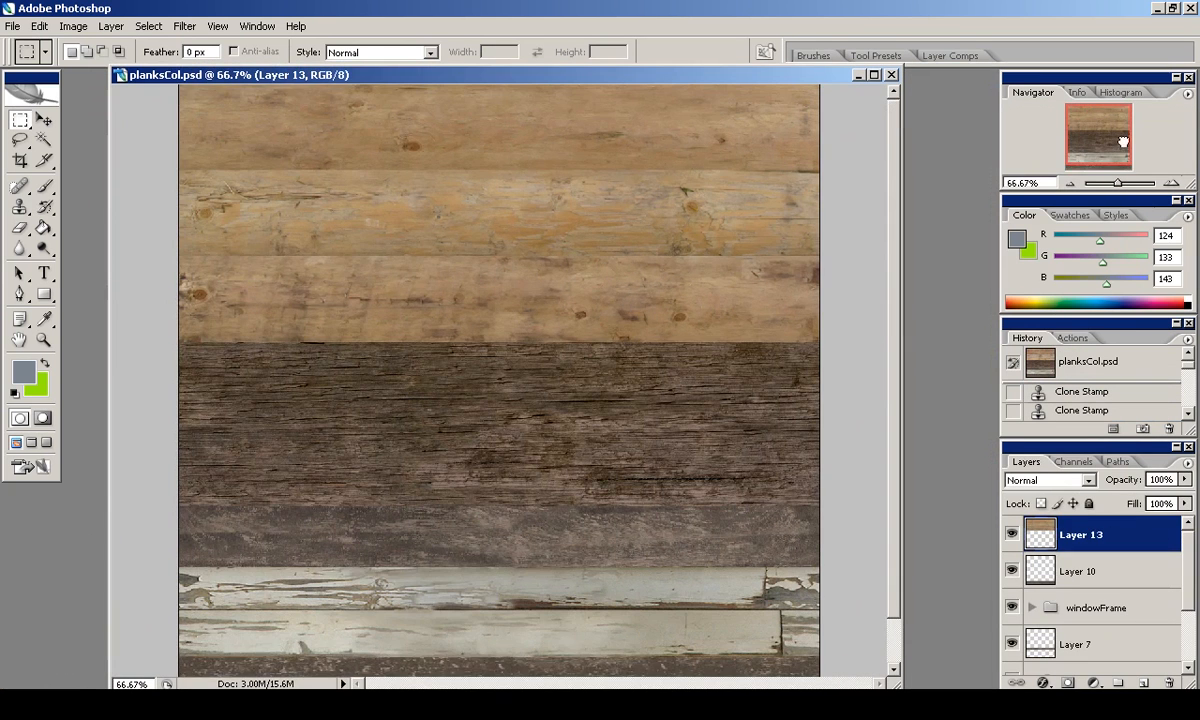
Expand the beams group and check what Layer 11 copy contributes by switching its visibility.
left_click(1075, 565)
scroll(1067, 594, "down", 2)
left_click(1012, 584)
left_click(1012, 584)
left_click(1072, 587)
left_click(1033, 585)
left_click(1090, 585)
left_click(1011, 584)
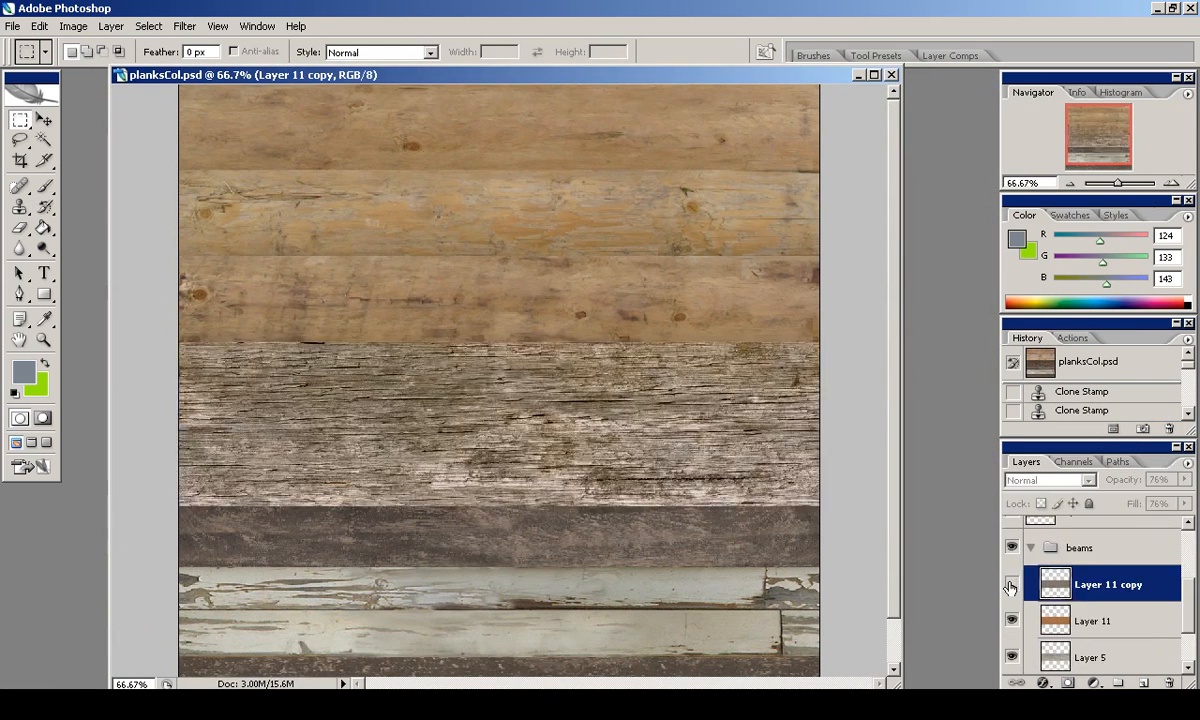
left_click(1011, 584)
Copy the dark plank strip merged from all visible layers, and paste it as a new layer at the top of the stack.
left_click(1057, 549, "ctrl")
key("ctrl+shift+c")
key("ctrl+v")
key("v")
left_click_drag(699, 415, 686, 342)
left_click_drag(1060, 548, 1060, 520)
Duplicate the dark plank strip, stack the two copies over the logs and merge them into one layer.
mouse_move(651, 430)
left_mouse_down()
mouse_move(651, 260)
mouse_move(651, 423)
left_mouse_up()
key("ctrl+e")
key("ctrl+r")
key("ctrl+r")
Move the merged dark plank layer to the top of the texture and shrink its height to cover only the three logs.
key("ctrl+t")
left_click_drag(699, 533, 455, 158, "shift")
key("Return")
key("ctrl+t")
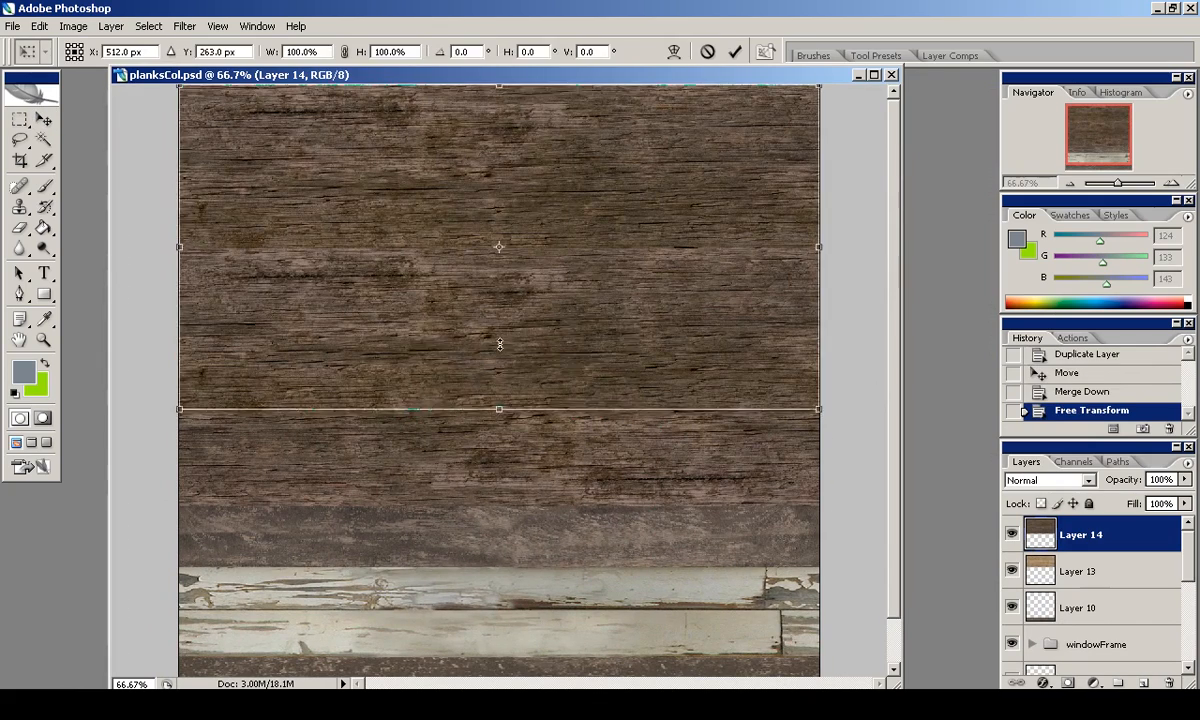
left_click_drag(499, 413, 504, 343)
key("Return")
Compare several blending modes for Layer 14 over the logs and set it to Soft Light.
left_click(1076, 480)
left_click(1016, 122)
key("Down")
key("Down")
key("Down")
key("Down")
key("Down")
key("Up")
key("Down")
key("Down")
key("Down")
key("Down")
left_click(1050, 480)
left_click(1056, 282)
key("Down")
key("Down")
key("Down")
key("Up")
key("Up")
key("Up")
key("Up")
Adjust Layer 14's fill opacity and apply Auto Levels to it.
left_click(1185, 504)
mouse_move(1184, 521)
left_mouse_down()
mouse_move(1122, 524)
mouse_move(1188, 522)
left_mouse_up()
left_click(73, 26)
mouse_move(100, 70)
left_click(241, 86)
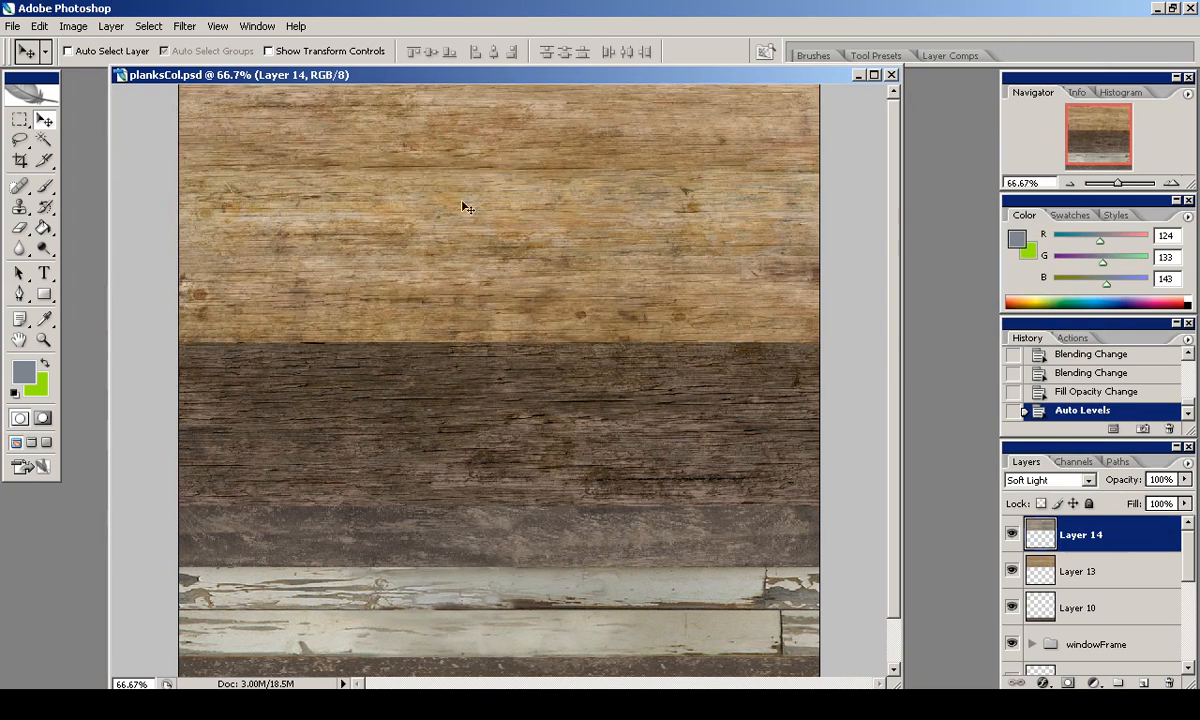
Compare another blending mode on Layer 14, return it to Soft Light and reduce its fill opacity to soften the grain.
left_click(1050, 480)
left_click(1021, 58)
left_click(1050, 480)
left_click(1025, 268)
left_click(1012, 535)
left_click(1012, 535)
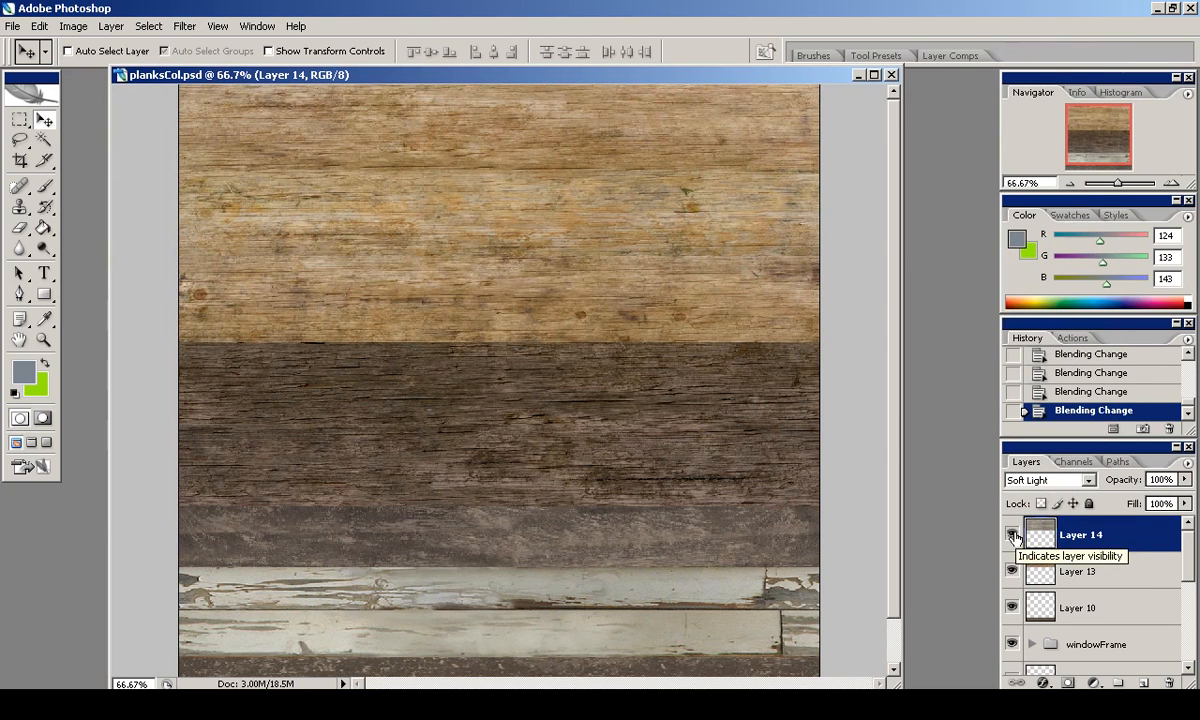
left_click(1012, 535)
left_click(1012, 535)
left_click_drag(1143, 522, 1000, 517)
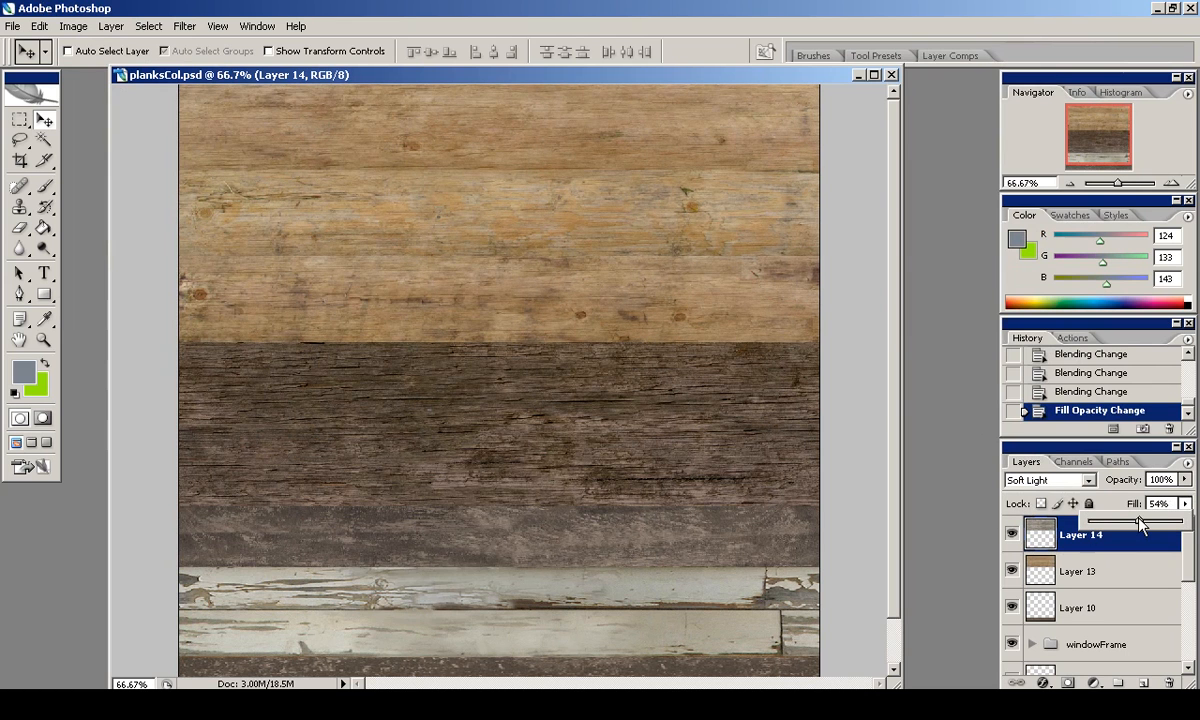
left_click_drag(1149, 527, 1086, 522)
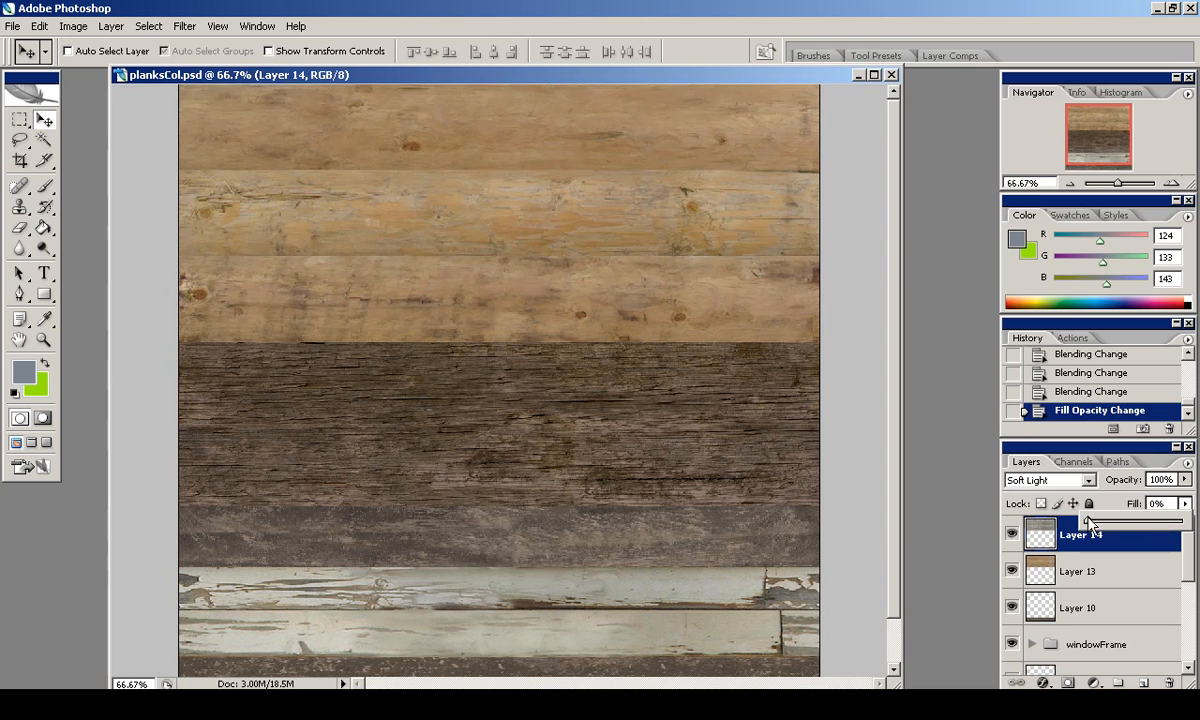
Offset the log texture on Layer 13 horizontally with wrap-around so its side edges meet inside the canvas.
left_click(1030, 573)
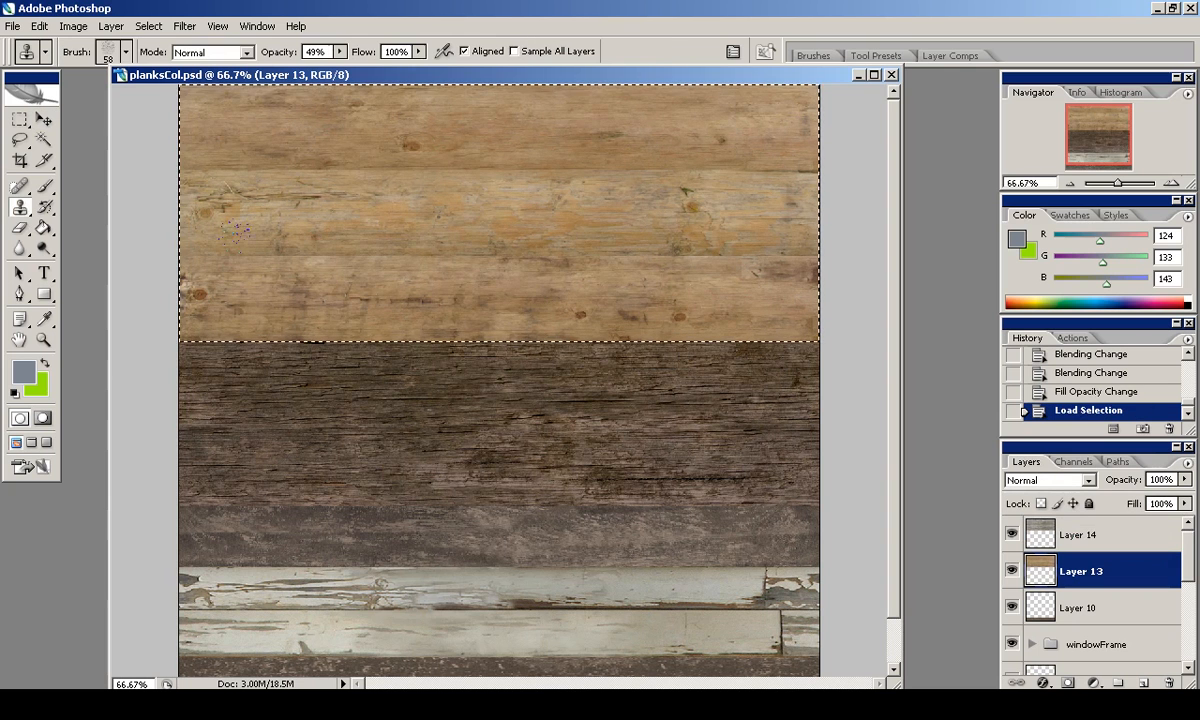
left_click(20, 207)
right_click(427, 297)
key("Return")
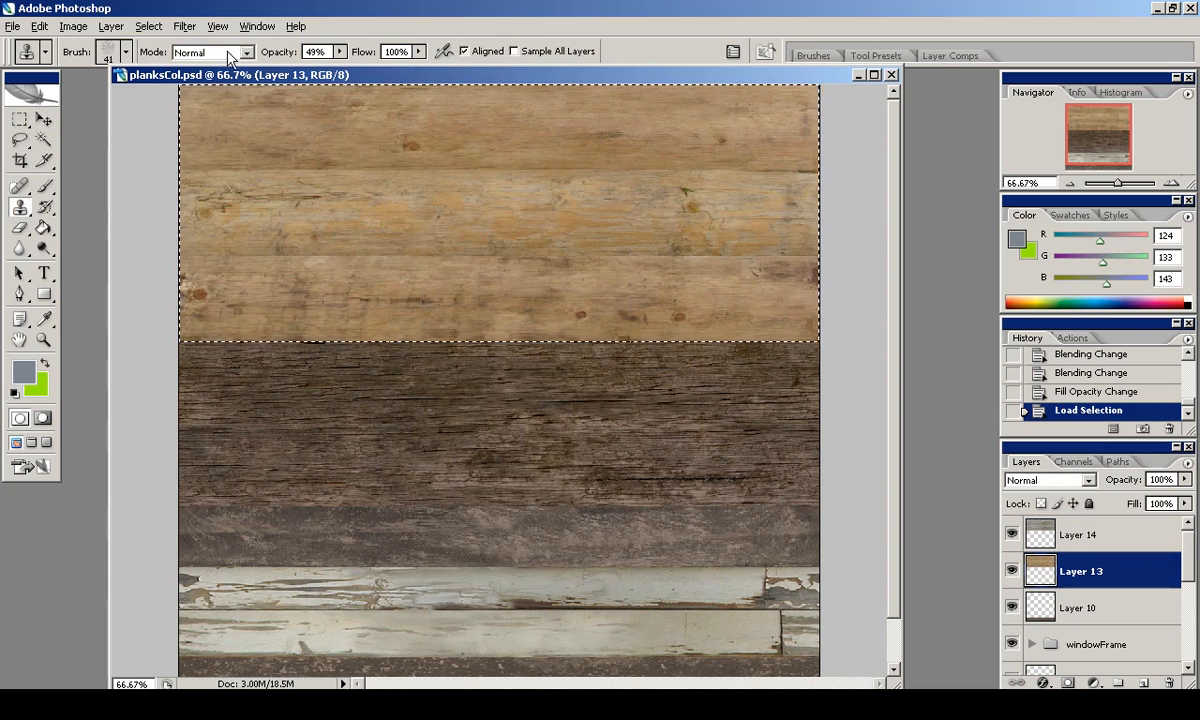
left_click(185, 26)
mouse_move(200, 346)
left_click(415, 410)
key("Return")
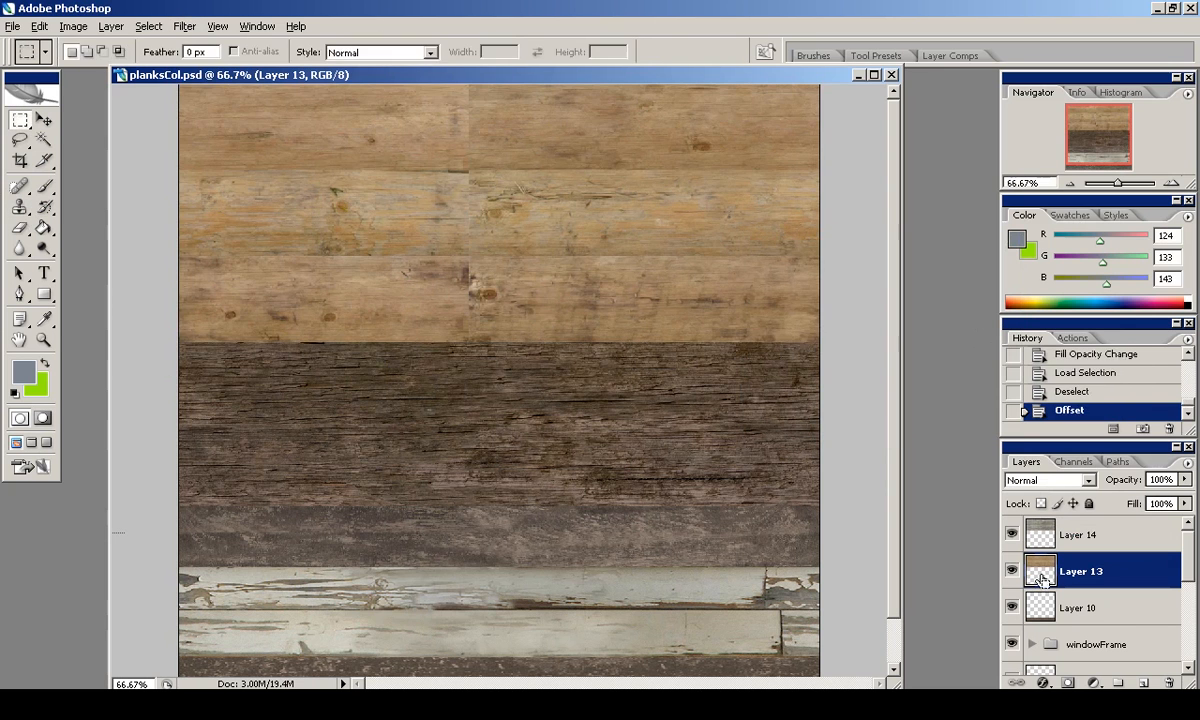
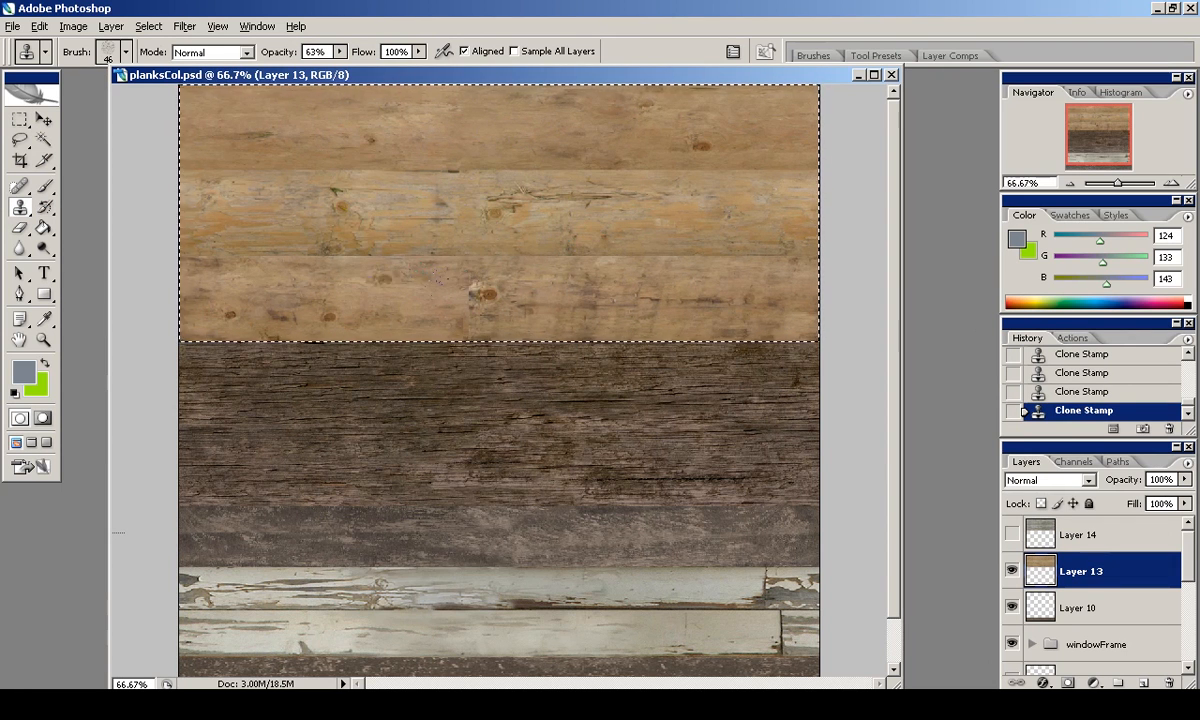
Select thin bands along both seams between the logs and set the foreground colour to pale cream, RGB 247, 236, 205.
key("ctrl+shift+z")
key("ctrl+shift+z")
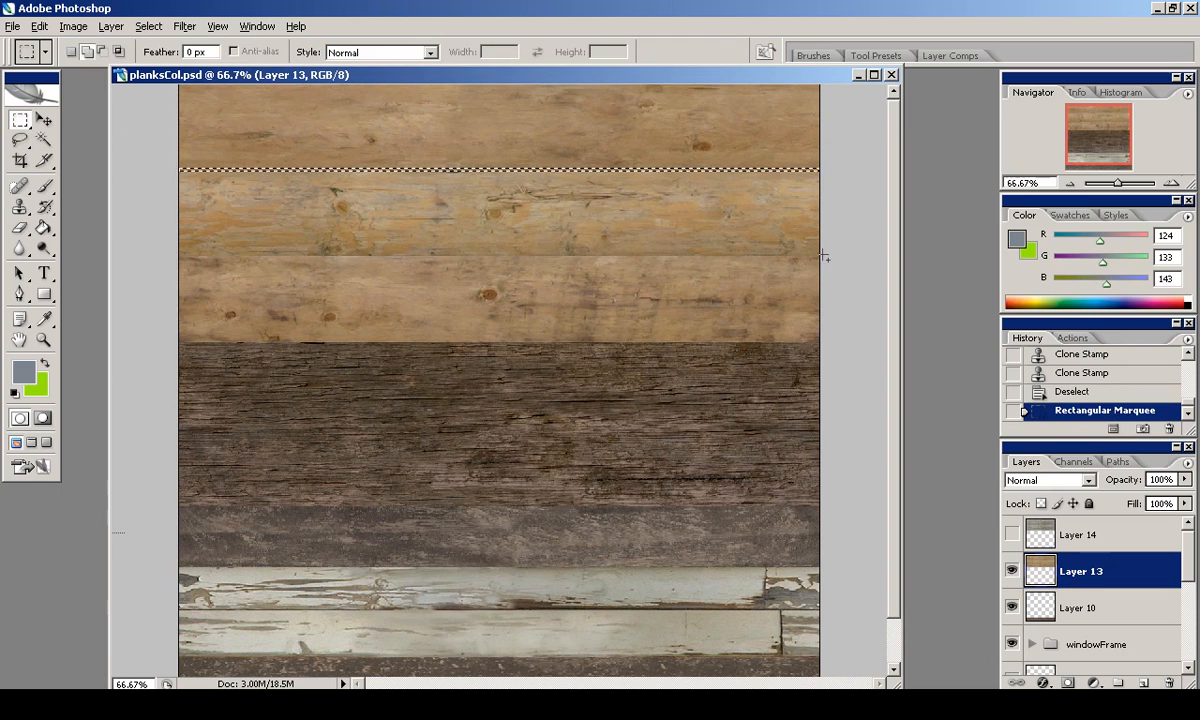
left_click_drag(167, 242, 838, 253, "alt")
key("g")
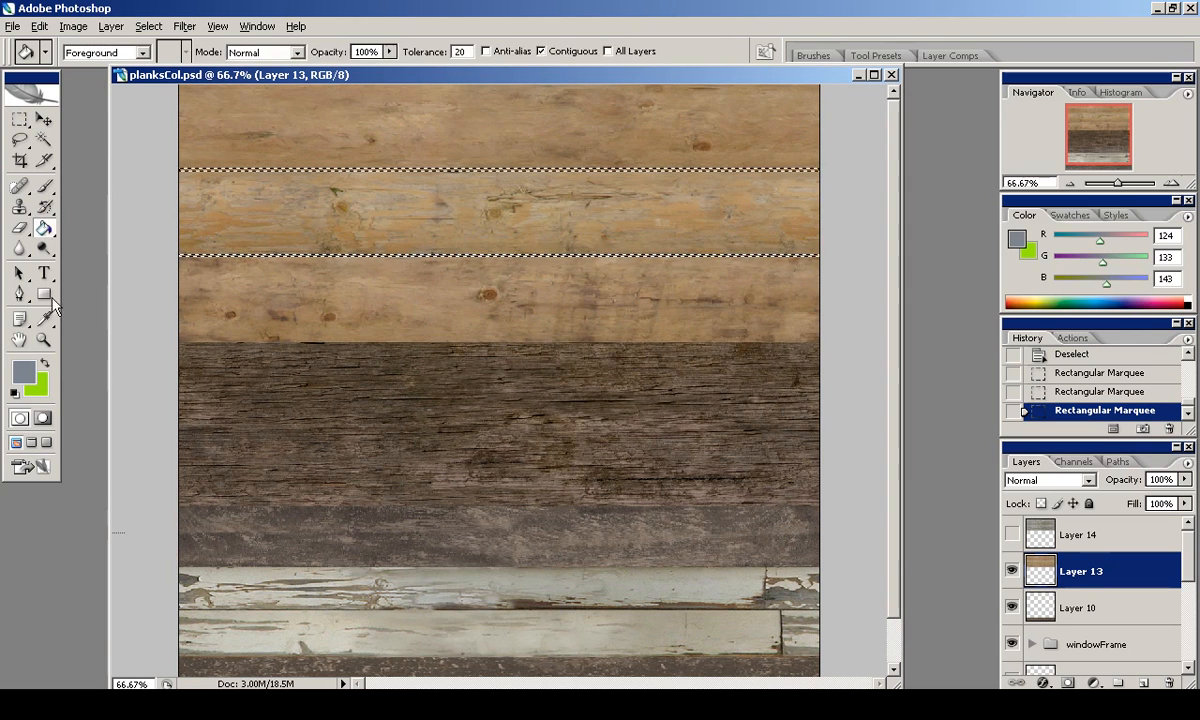
key("x")
left_click(24, 372)
left_click_drag(630, 394, 630, 380)
left_click(410, 177)
left_click(787, 158)
Fill the selected seam bands with cream on a new layer and soften them with a 6.3-pixel Gaussian Blur.
key("ctrl+shift+alt+n")
left_click(394, 166)
key("ctrl+d")
key("m")
left_click(184, 26)
mouse_move(200, 190)
left_click(430, 241)
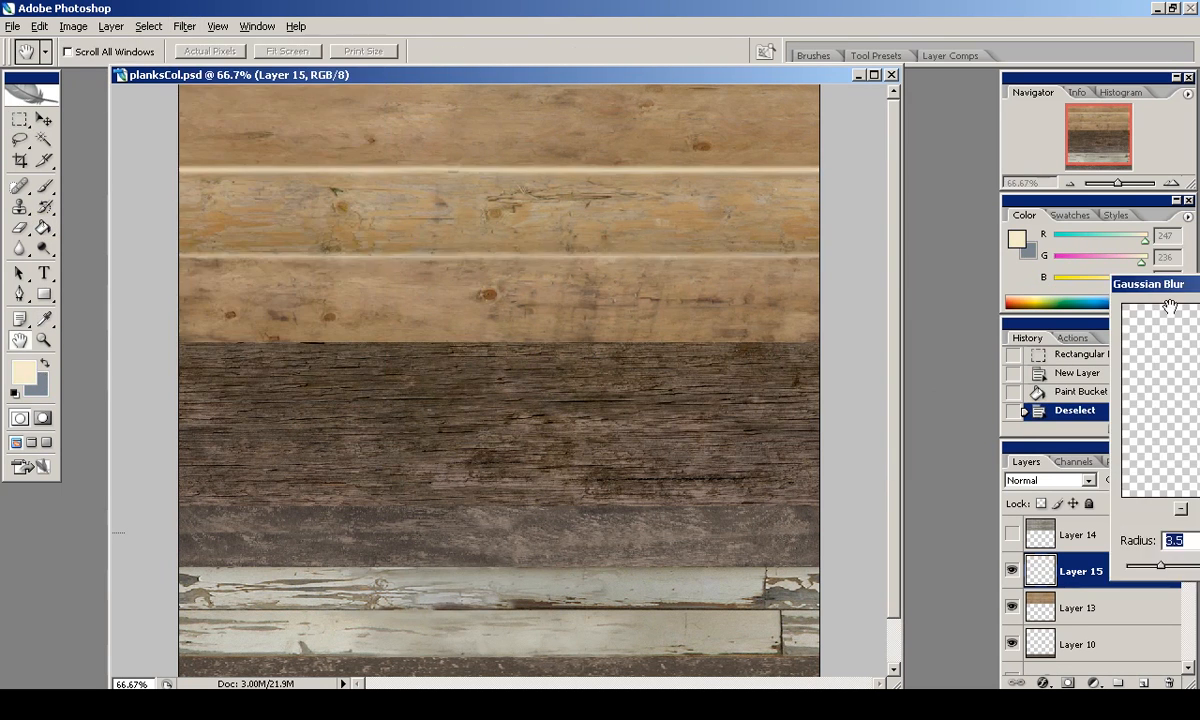
left_click_drag(509, 565, 530, 560)
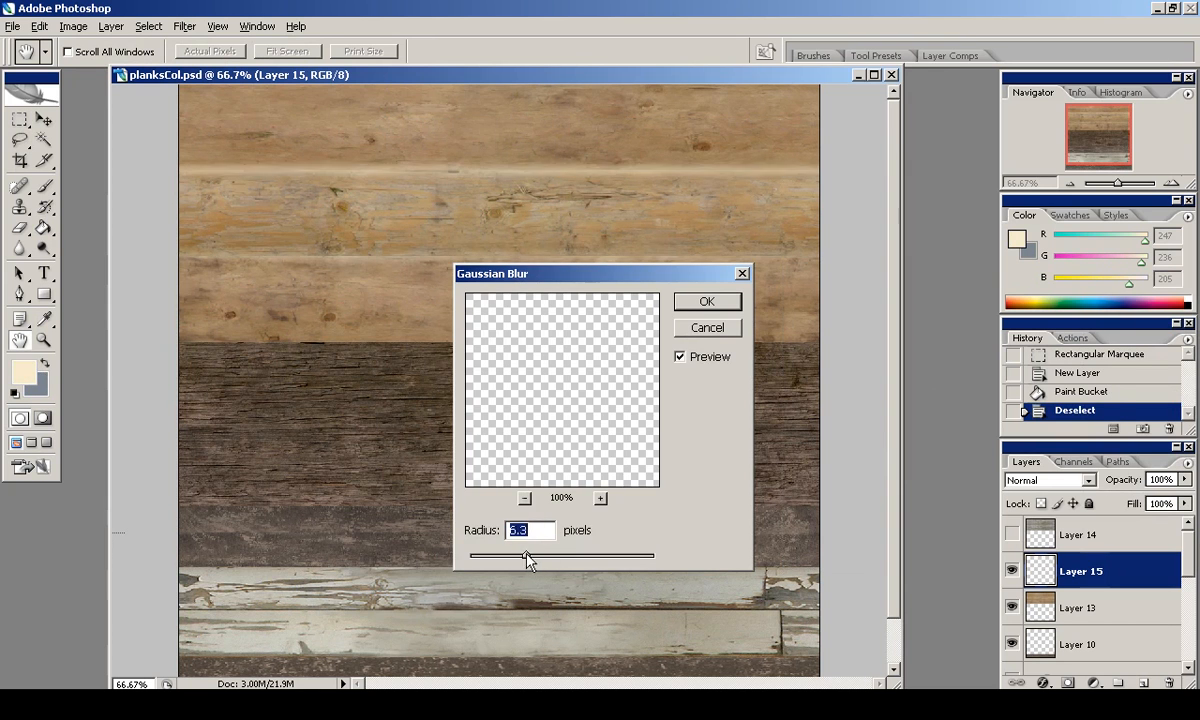
left_click(706, 301)
Duplicate the blurred highlight layer, move the copy down to the logs' lower edge and delete the part covering the dark planks.
key("ctrl+j")
key("v")
left_click_drag(675, 193, 692, 358)
key("m")
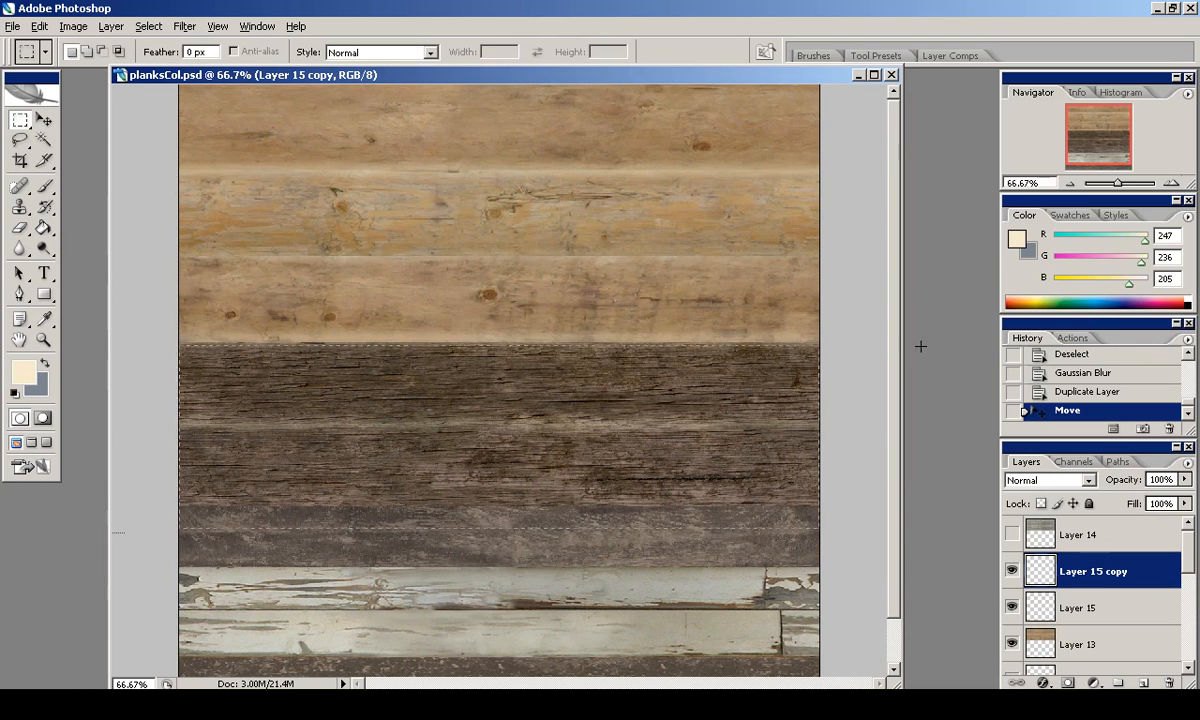
left_click_drag(920, 349, 918, 347)
key("Delete")
key("ctrl+d")
Duplicate the trimmed highlight, transform the copy and place it along the upper edge of the top log.
left_click_drag(1148, 683, 1146, 683)
key("v")
left_click_drag(757, 480, 437, 174)
key("ctrl+t")
key("Return")
left_click_drag(683, 348, 685, 220)
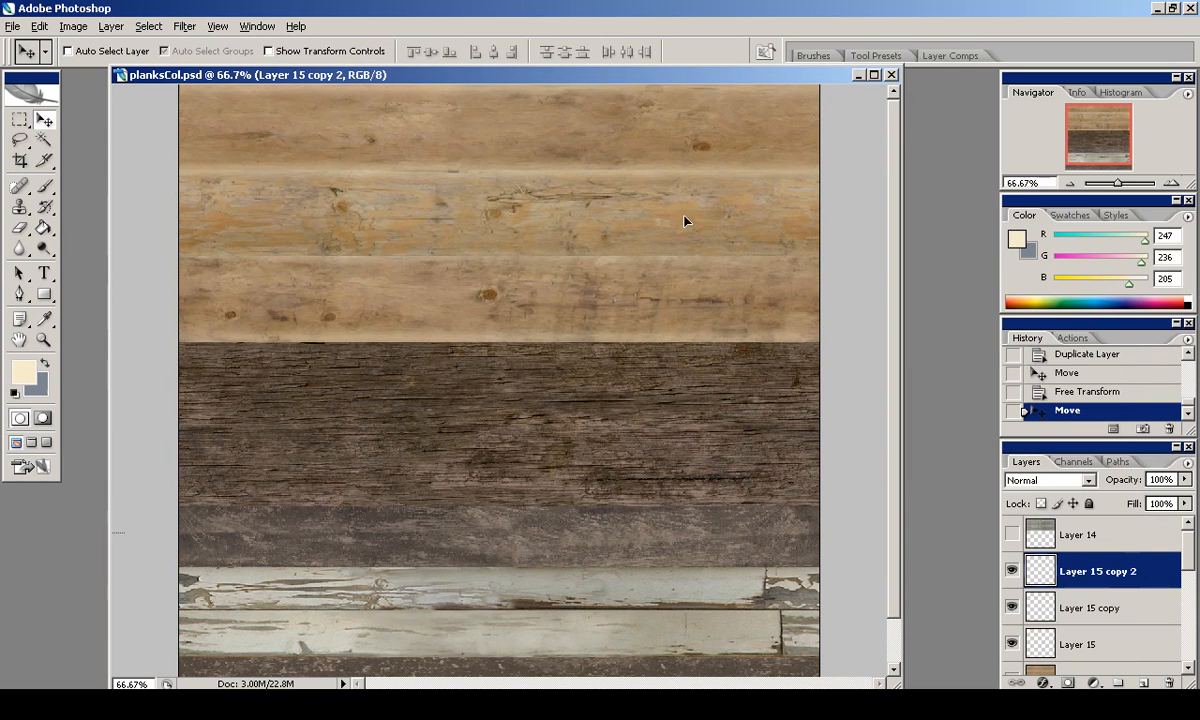
Merge the highlight copies into Layer 15, try other blending modes on it and return it to Normal.
key("ctrl+e")
key("ctrl+e")
left_click(1047, 480)
left_click(1050, 259)
key("Down")
key("Down")
left_click(1056, 480)
left_click(1022, 59)
Compare the logs with layer visibility switched off and on, and sharpen the log texture on Layer 13.
scroll(1052, 600, "down", 1)
scroll(1055, 643, "up", 1)
left_click(1037, 605)
left_click(1014, 607)
left_click(1012, 607)
left_click(1012, 607)
left_click(1012, 607)
key("ctrl+plus")
left_click(185, 26)
mouse_move(215, 270)
left_click(390, 271)
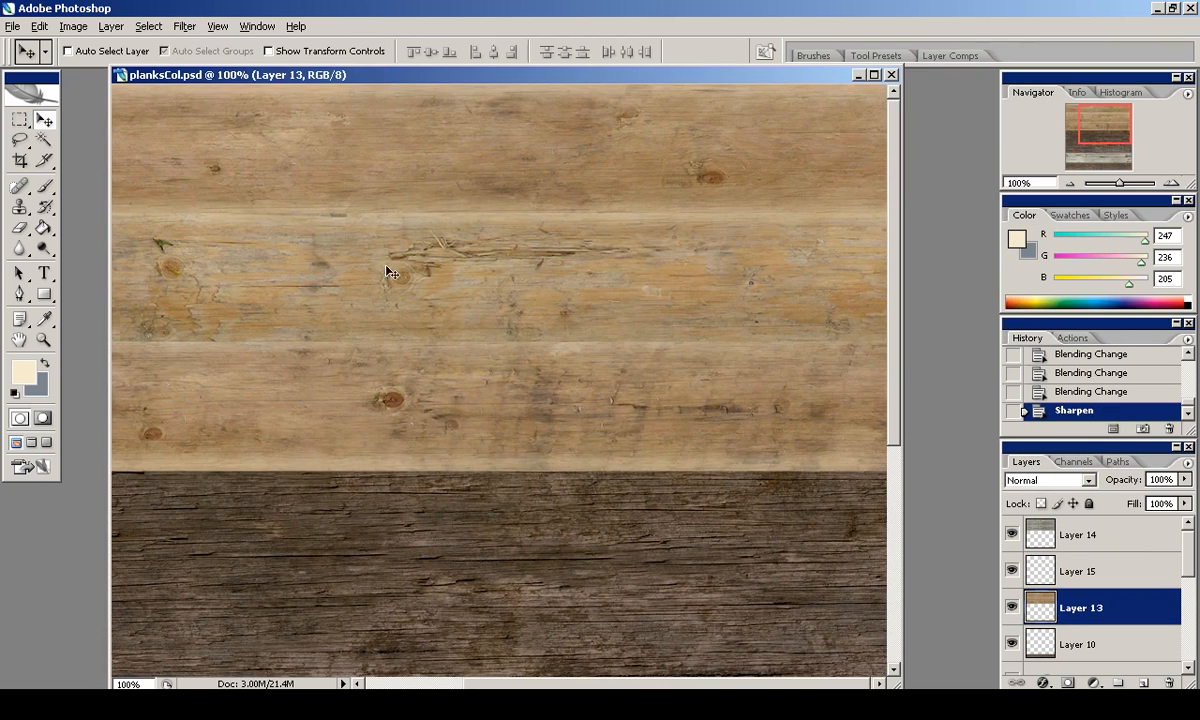
Save the planks texture as a non-interlaced PNG over the existing file and switch to Blender.
mouse_move(1066, 124)
left_mouse_down()
mouse_move(1070, 150)
mouse_move(1068, 122)
left_mouse_up()
left_click(1068, 183)
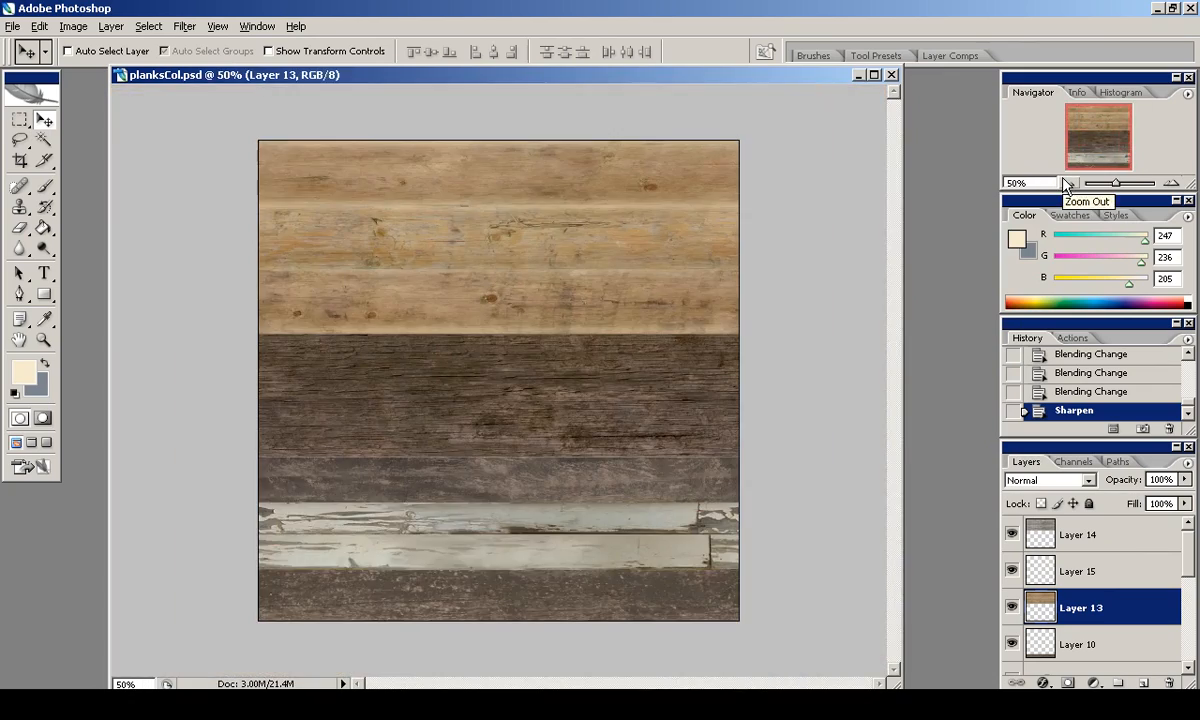
key("ctrl+alt+0")
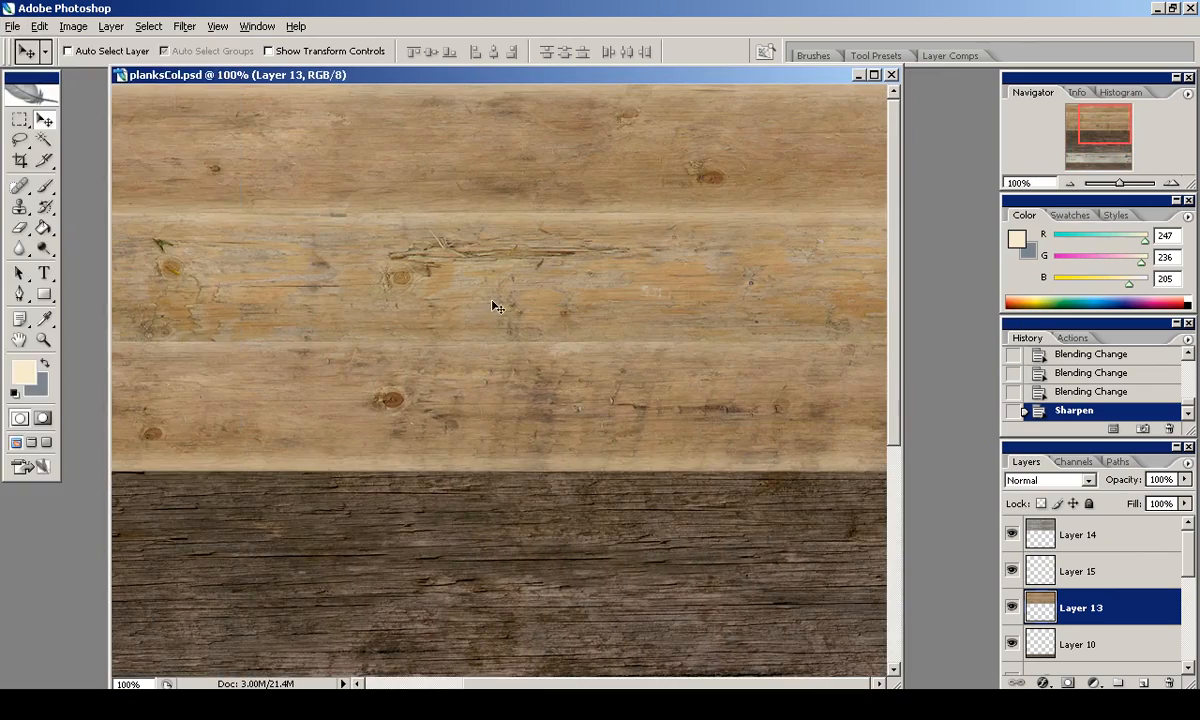
left_click(13, 26)
left_click(60, 178)
left_click(267, 192)
left_click(753, 466)
left_click(675, 338)
key("alt+Tab")
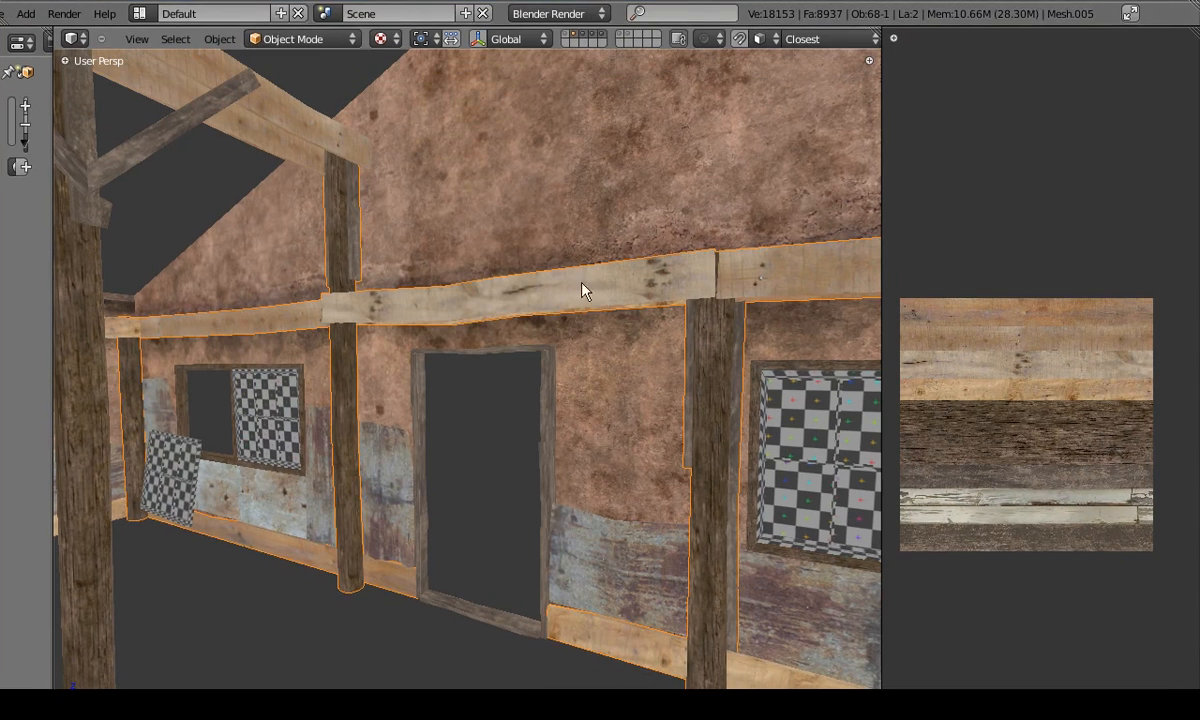
Reload the planks image in Blender, inspect the beams on the warehouse model and switch back to Photoshop.
left_click(1007, 686)
left_click(1005, 638)
middle_click_drag(656, 402, 540, 370)
scroll(431, 390, "down", 4)
scroll(503, 370, "down", 2)
scroll(540, 370, "up", 6)
scroll(1176, 16, "down", 2)
left_click(1176, 15)
scroll(608, 300, "up", 4)
key("Tab")
mouse_move(608, 300)
middle_mouse_down()
mouse_move(567, 301)
mouse_move(592, 307)
middle_mouse_up()
key("Tab")
key("alt+Tab")
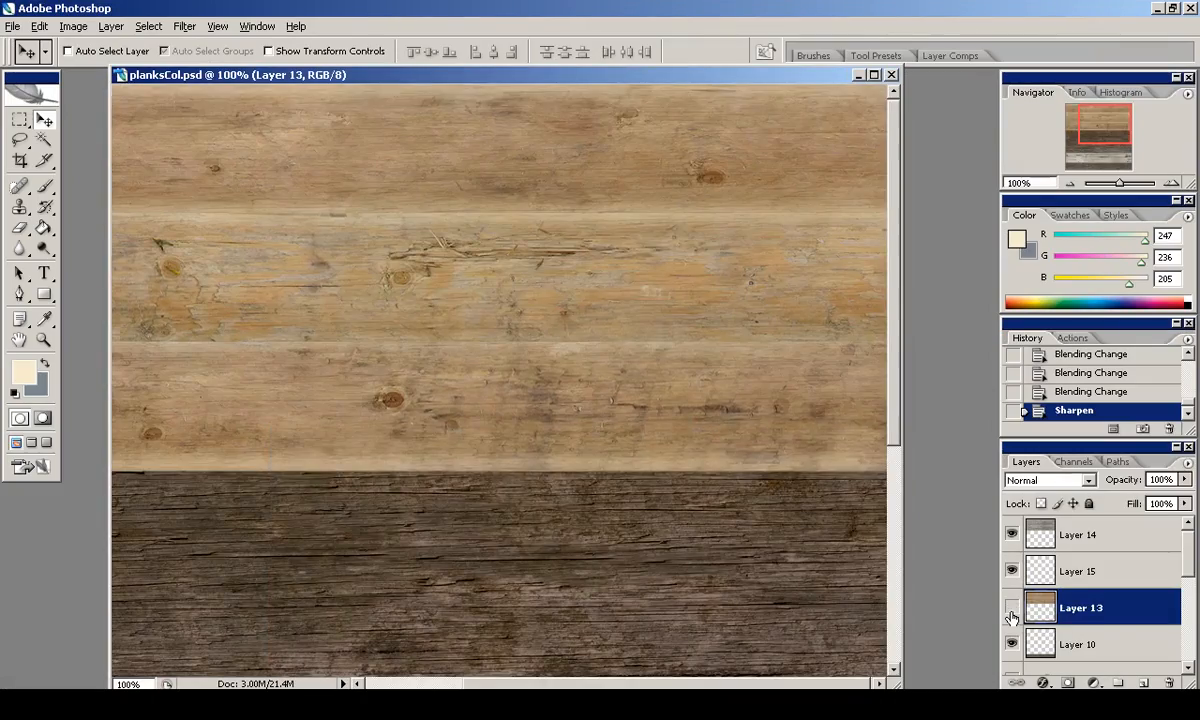
Duplicate the log texture on Layer 13 and set the copy's blending mode to Multiply.
left_click(1046, 538)
left_click(1077, 607)
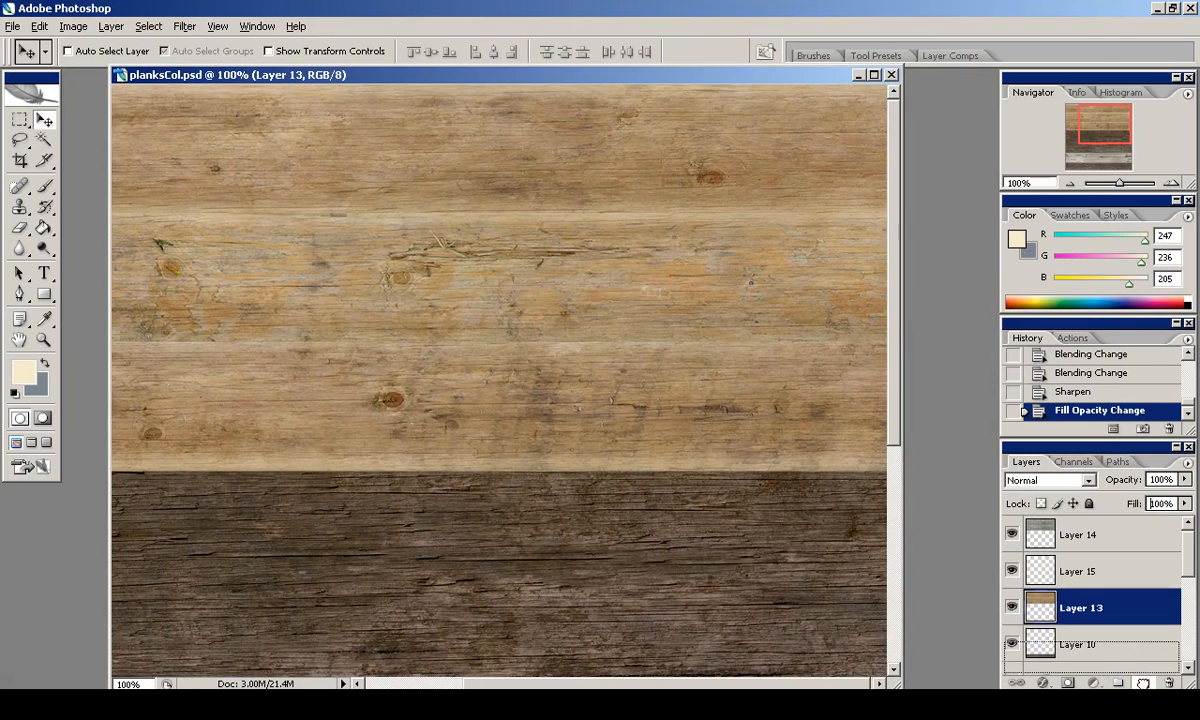
key("ctrl+j")
left_click(1050, 480)
left_click(985, 126)
Check what Layer 15's highlights contribute and lower the fill opacity of Layer 13 copy to 54%.
left_click(1077, 571)
left_click(1012, 571)
left_click(1012, 571)
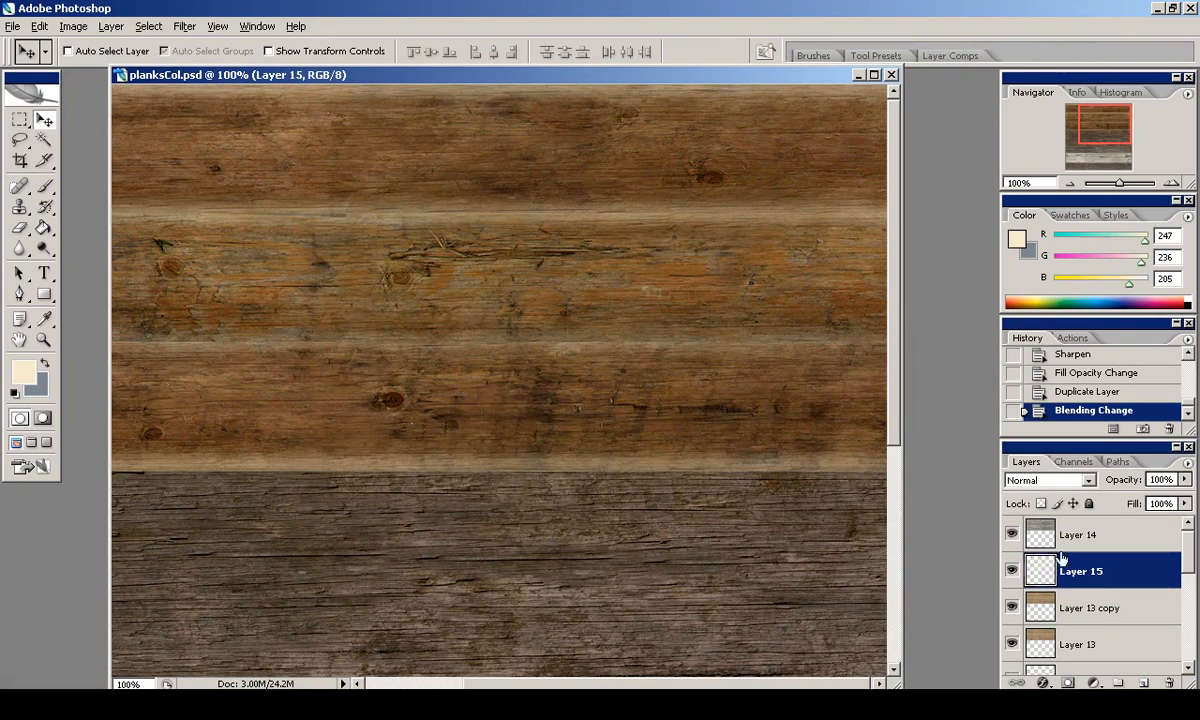
left_click(1077, 607)
left_click_drag(1184, 503, 1135, 527)
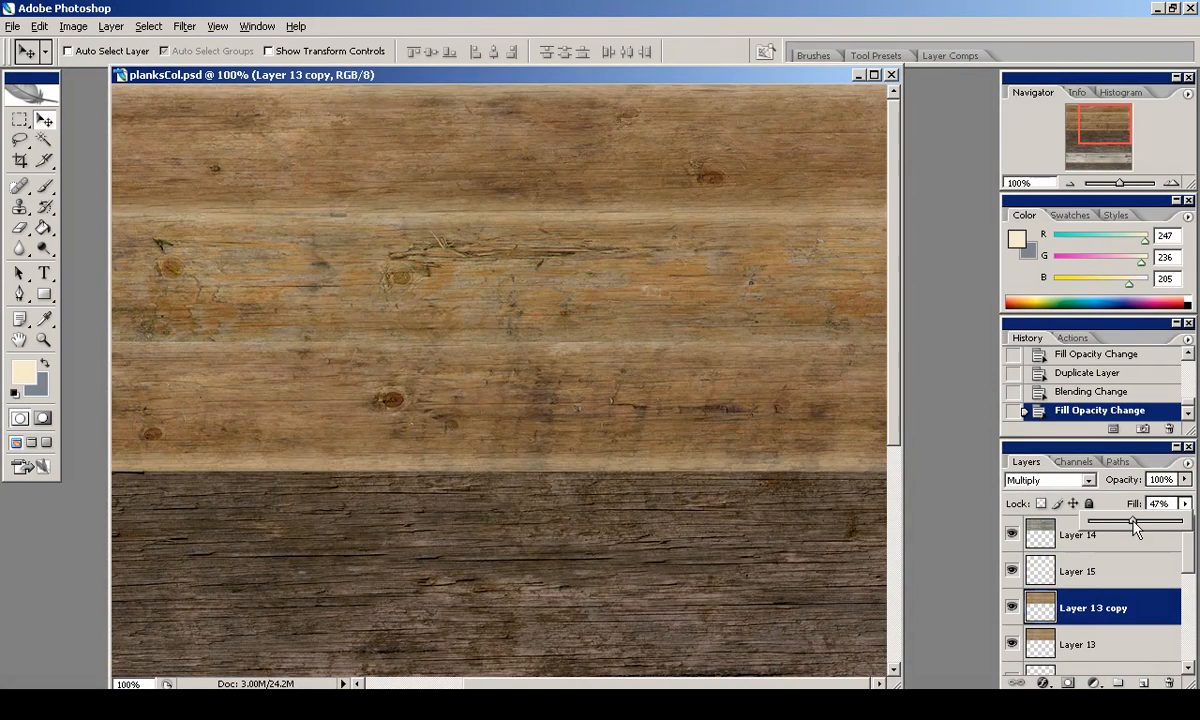
Apply Hue/Saturation to Layer 13 copy with hue +180 and saturation -76, and compare the logs with it hidden.
left_click(73, 26)
left_click(280, 202)
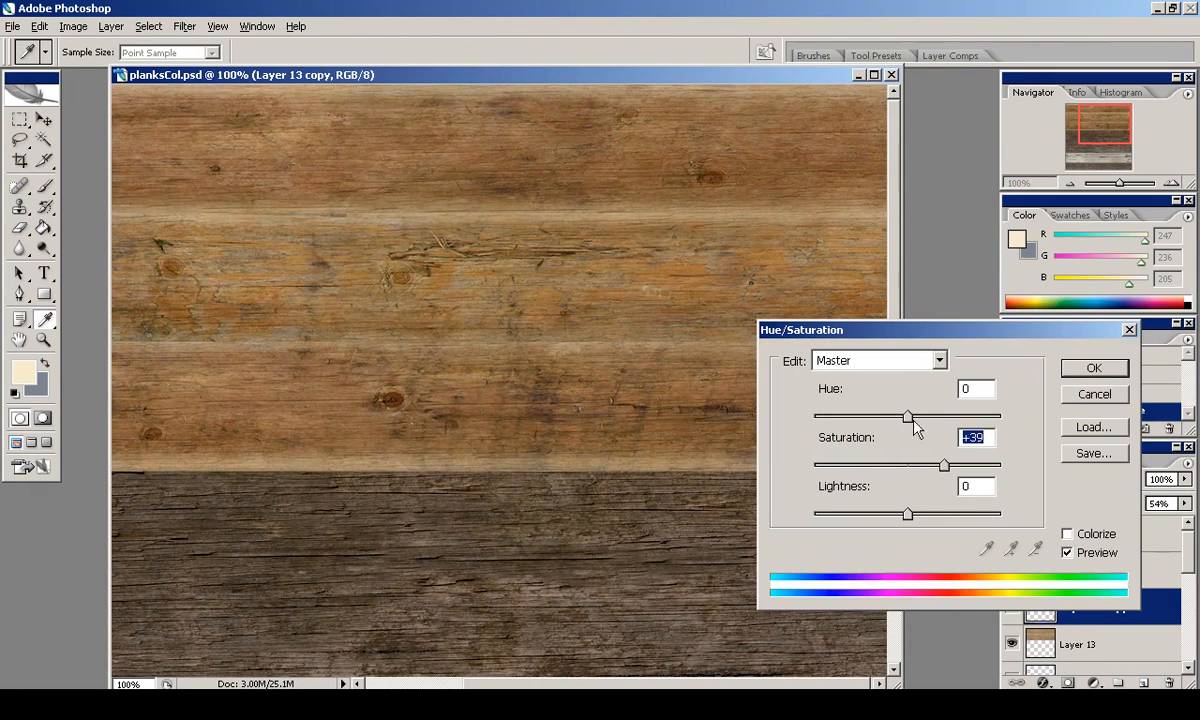
left_click_drag(963, 421, 1009, 427)
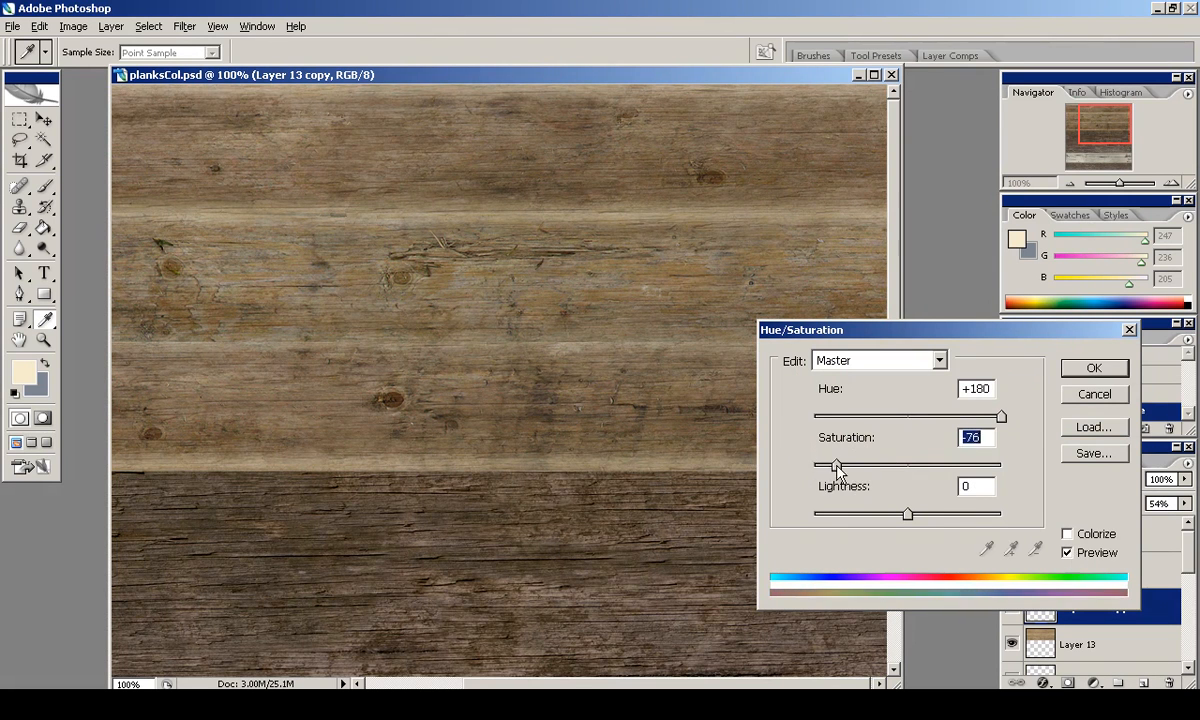
key("Return")
key("v")
left_click(1011, 607)
left_click(1011, 607)
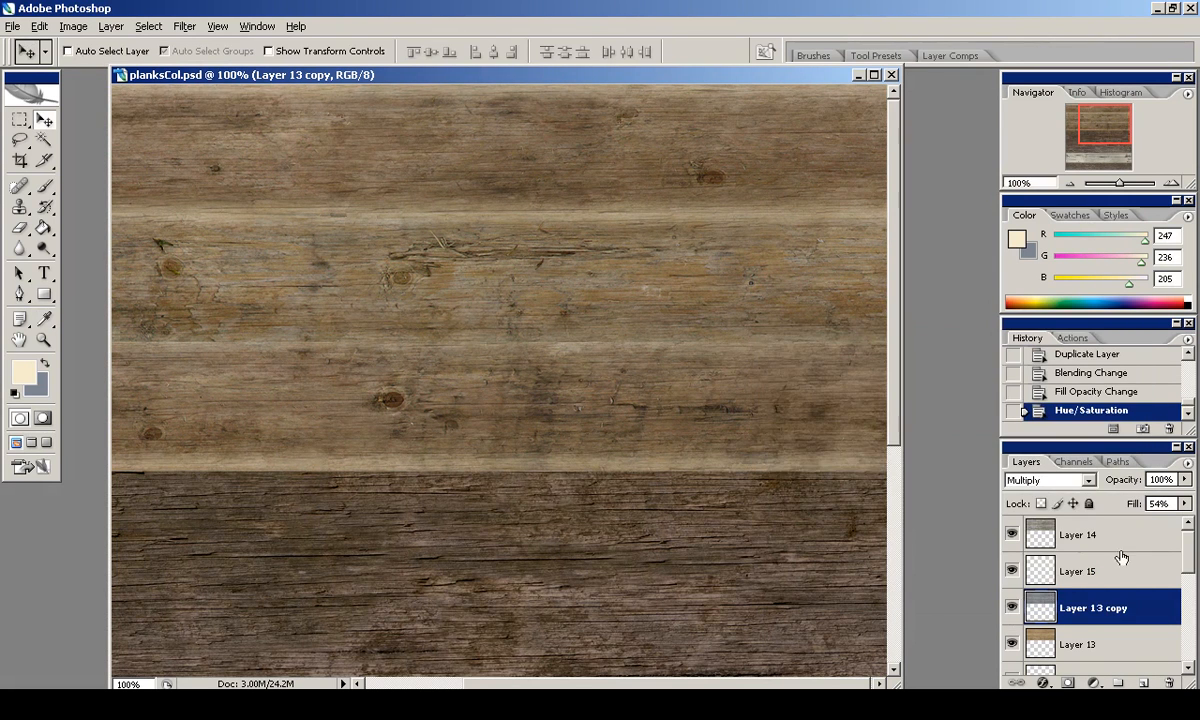
Set the fill opacity of the highlight layer, Layer 15, to 75%.
key("alt+]")
key("shift+7")
key("shift+5")
Save the darkened planks texture as a PNG again, overwriting the earlier file and keeping interlacing off.
left_click(13, 26)
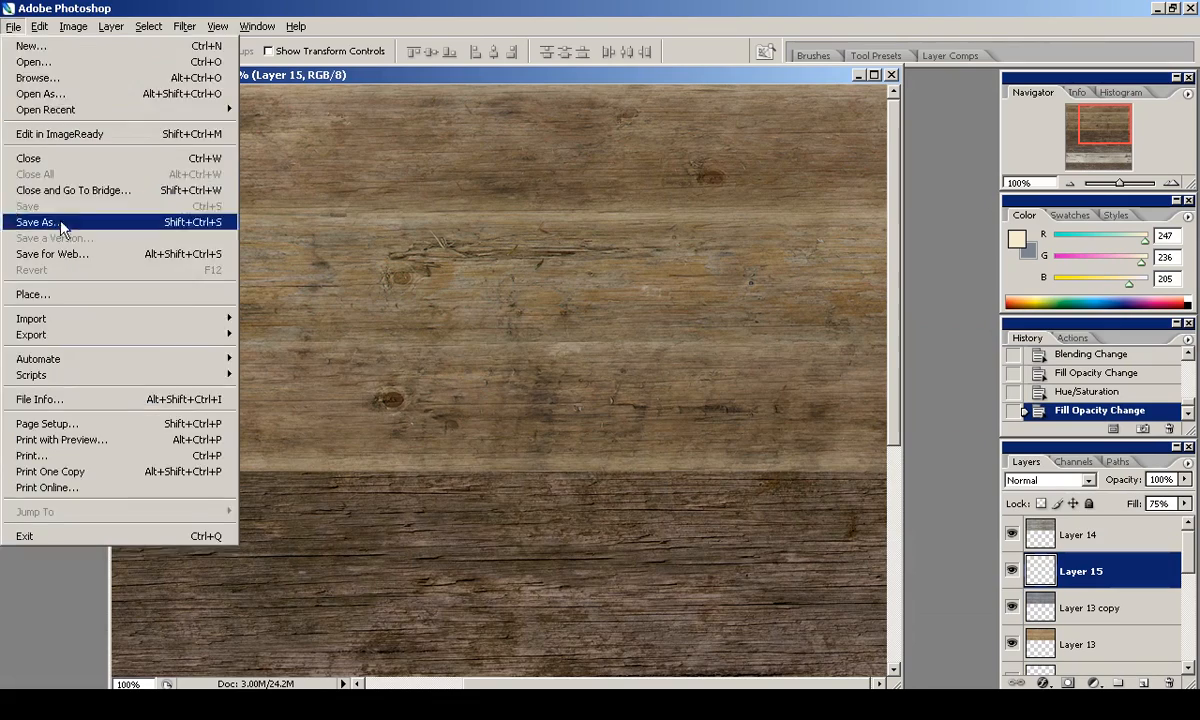
left_click(42, 222)
left_click(540, 493)
left_click(380, 418)
left_click(258, 178)
key("Return")
key("Return")
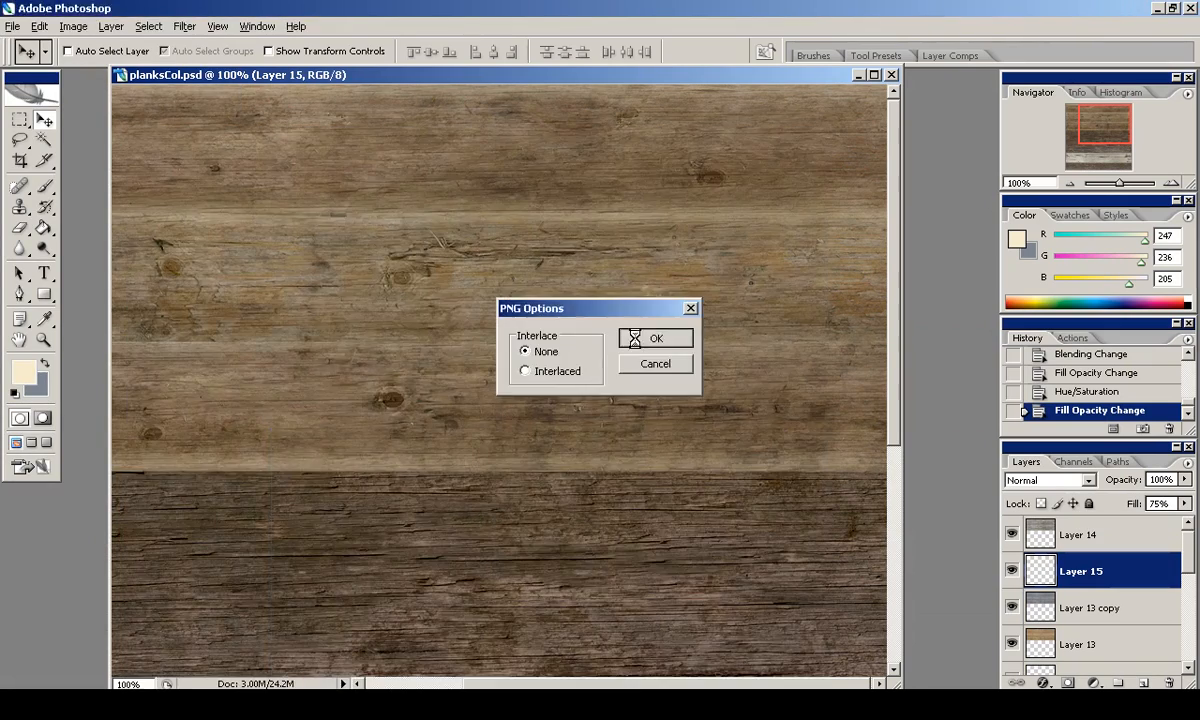
Finish the PNG export without interlacing, then switch to Blender and reload the planksCol.png texture.
left_click(636, 341)
key("alt+Tab")
left_click(997, 678)
left_click(1016, 607)
Examine the reloaded plank texture on the warehouse posts and roof beams, toggling scene layers to compare the parts.
scroll(479, 351, "down", 8)
middle_click_drag(479, 351, 584, 343)
scroll(462, 366, "up", 4)
scroll(462, 366, "up", 3)
scroll(367, 517, "up", 5)
scroll(367, 517, "down", 5)
scroll(403, 472, "down", 4)
scroll(566, 371, "up", 4)
scroll(566, 371, "down", 4)
left_click(630, 59, "shift")
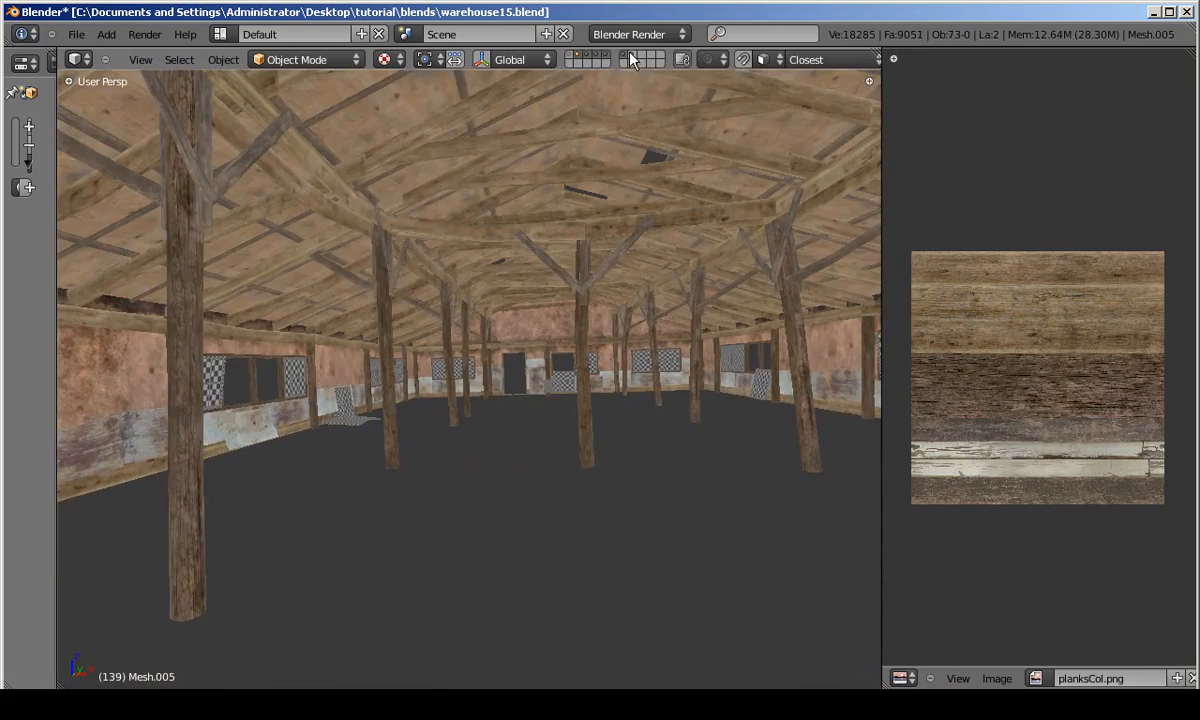
left_click(641, 59, "shift")
middle_click_drag(640, 153, 619, 554)
left_click(569, 54, "shift")
left_click(568, 53, "shift")
left_click(568, 53, "shift")
left_click(572, 53, "shift")
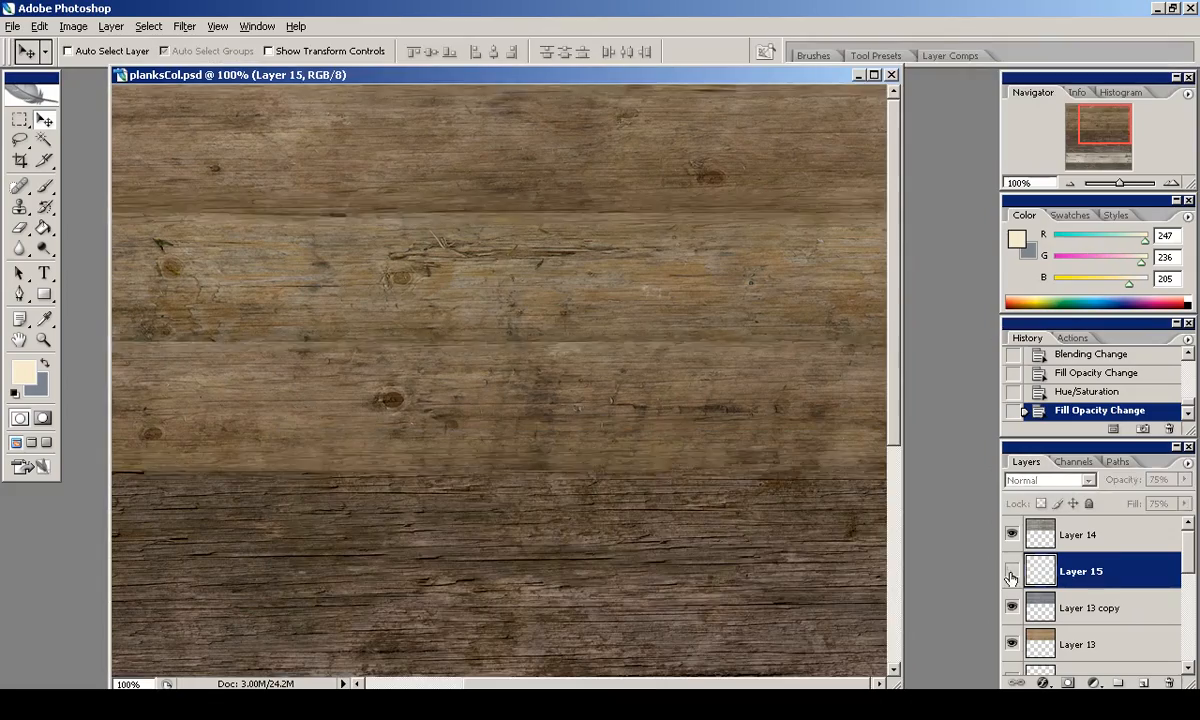
Switch to Photoshop, delete Layer 13 copy and adjust the black and midtone input levels of Layer 13.
left_click(1095, 608)
left_click_drag(1095, 608, 1169, 682)
left_click(73, 26)
left_click(265, 67)
left_click_drag(825, 456, 845, 460)
left_click_drag(955, 457, 970, 458)
key("Return")
Lower Layer 13's saturation slightly to about -4 with Hue/Saturation and check the whole texture.
left_click(73, 26)
mouse_move(107, 70)
left_click(300, 193)
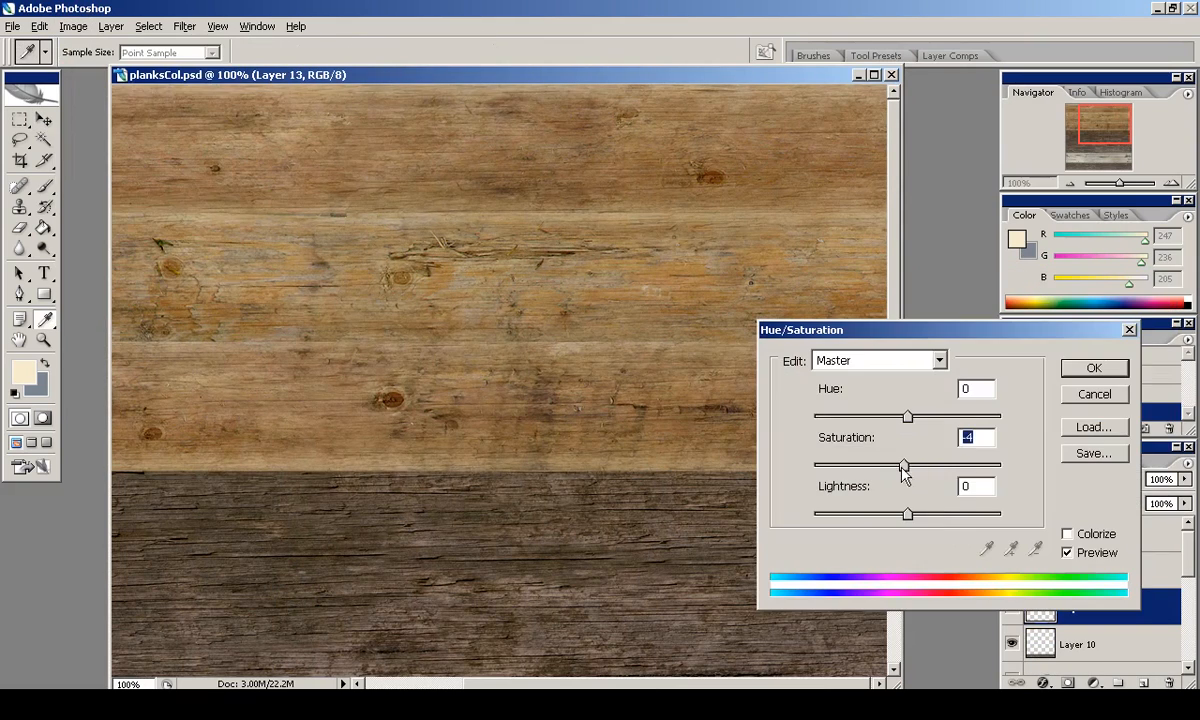
left_click(1094, 368)
left_click(1070, 184)
left_click(1070, 184)
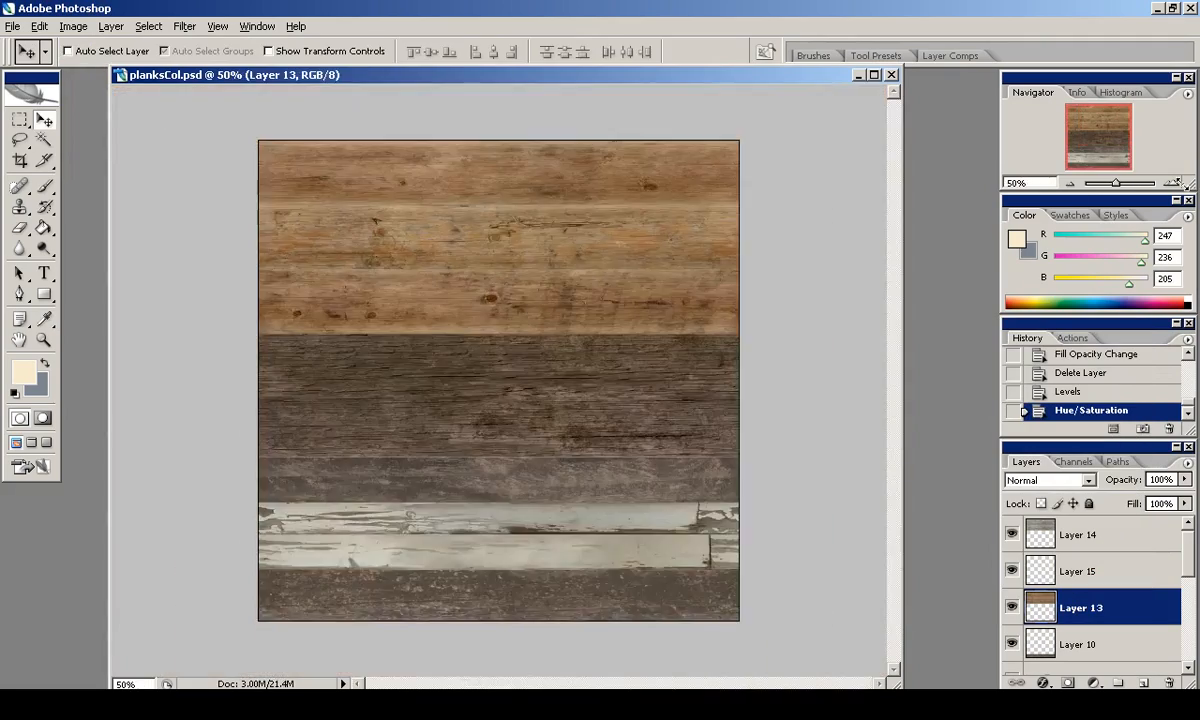
left_click(1171, 184)
left_click(1171, 184)
Select the second log strip across the full texture width with a rectangular marquee and check the selection's edges up close.
left_click(1115, 124)
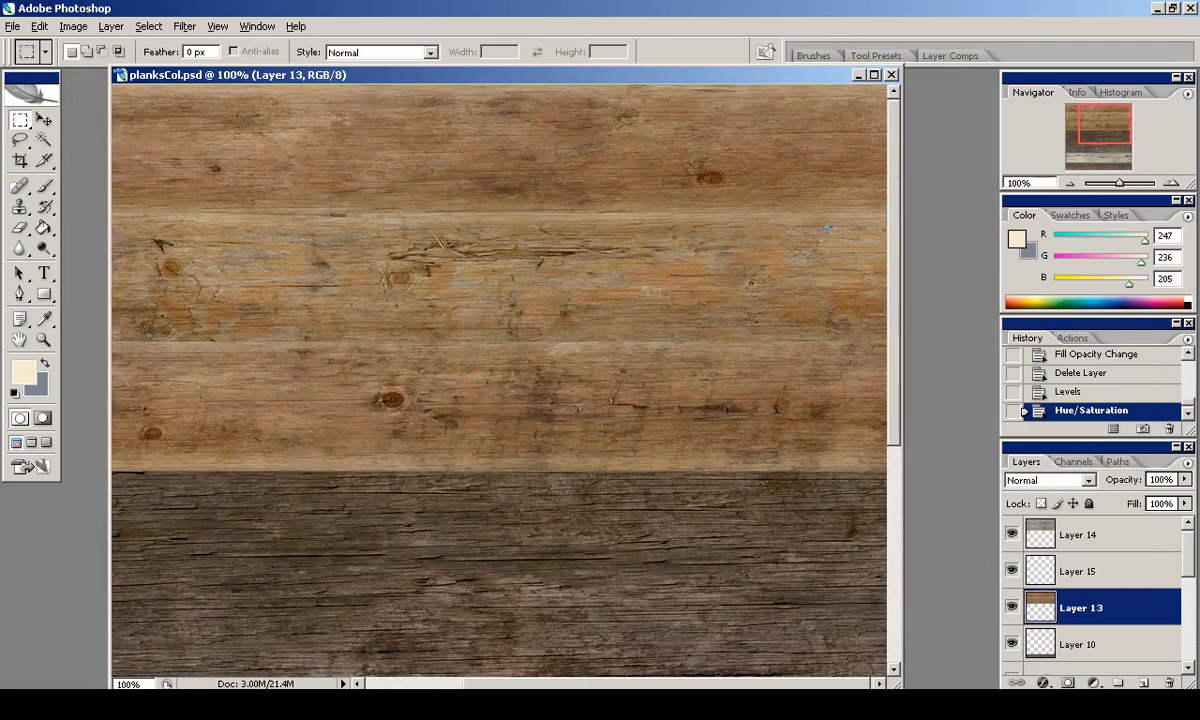
left_click(1090, 125)
left_click_drag(113, 212, 892, 341)
left_click(1152, 118)
left_click(1171, 184)
left_click(1171, 184)
left_click(1151, 120)
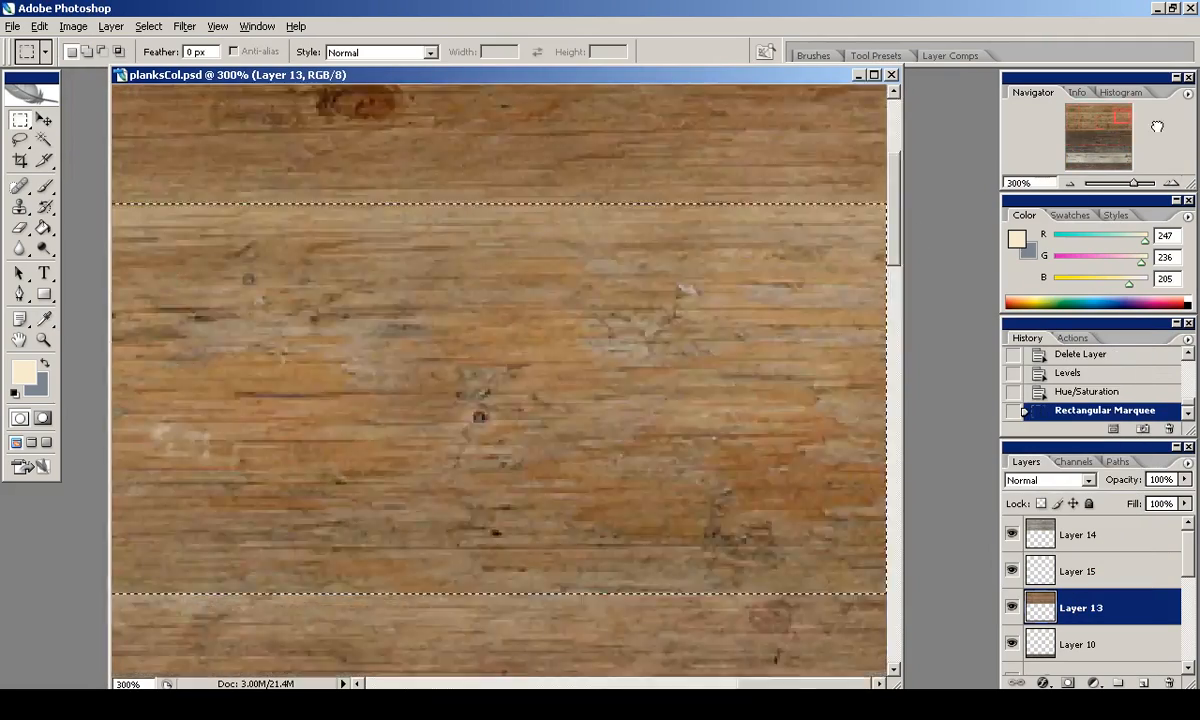
left_click(1070, 184)
left_click(1070, 184)
left_click(1084, 119)
Adjust the selected log with a Levels midtone of about 1.08 and a saturation of about -15, and deselect it.
left_click(86, 26)
mouse_move(80, 69)
left_click(255, 68)
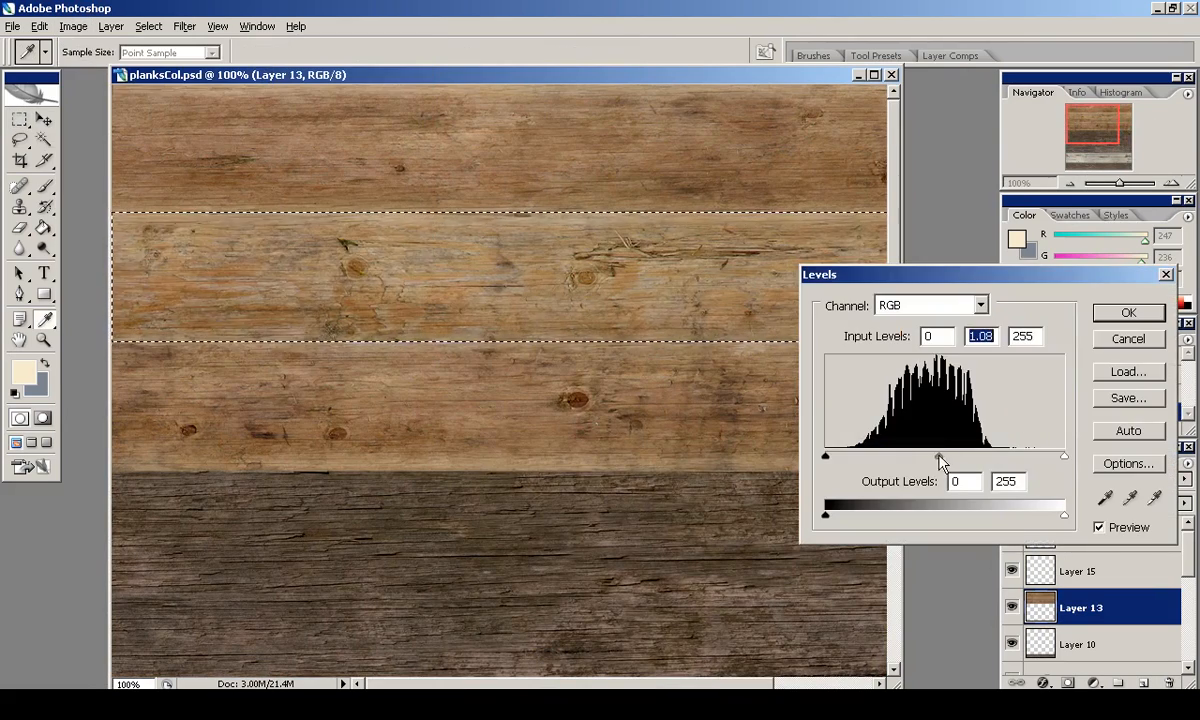
key("Return")
left_click(73, 26)
left_click(263, 175)
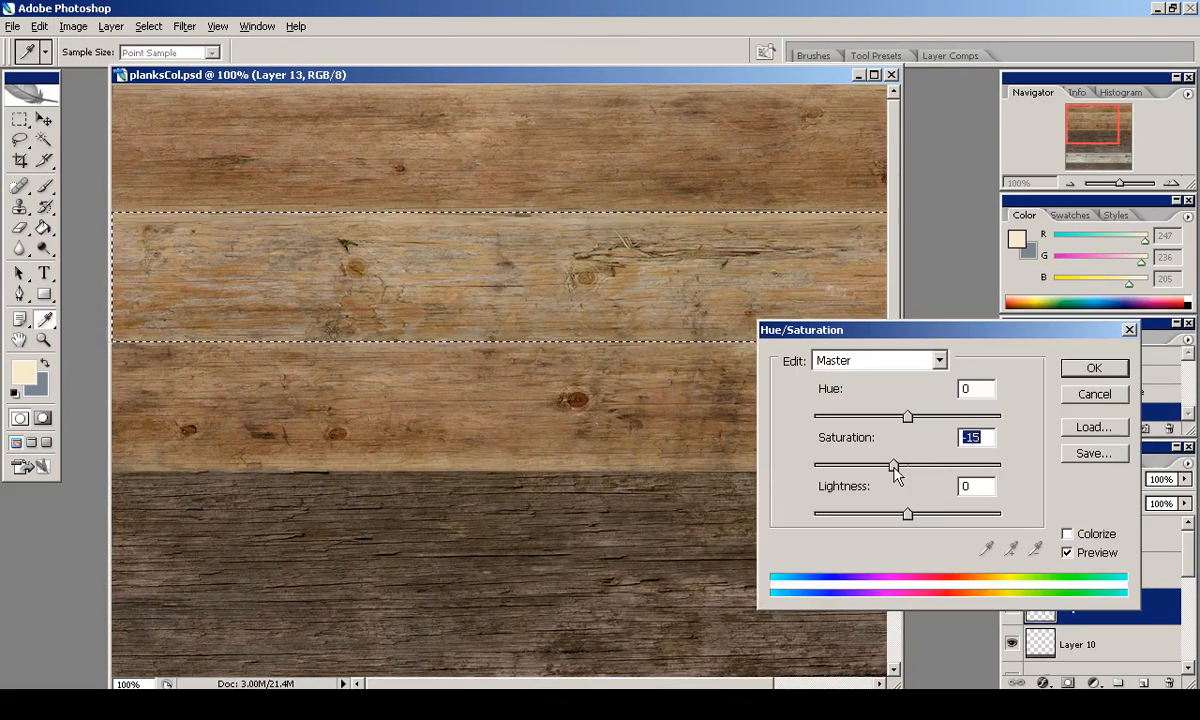
key("Return")
key("ctrl+d")
Select the topmost log strip across the texture with a rectangular marquee and darken it with Levels.
left_click(1122, 118)
left_click_drag(886, 211, 103, 76)
left_click(74, 27)
mouse_move(98, 70)
left_click(262, 84)
key("ctrl+z")
left_click(74, 27)
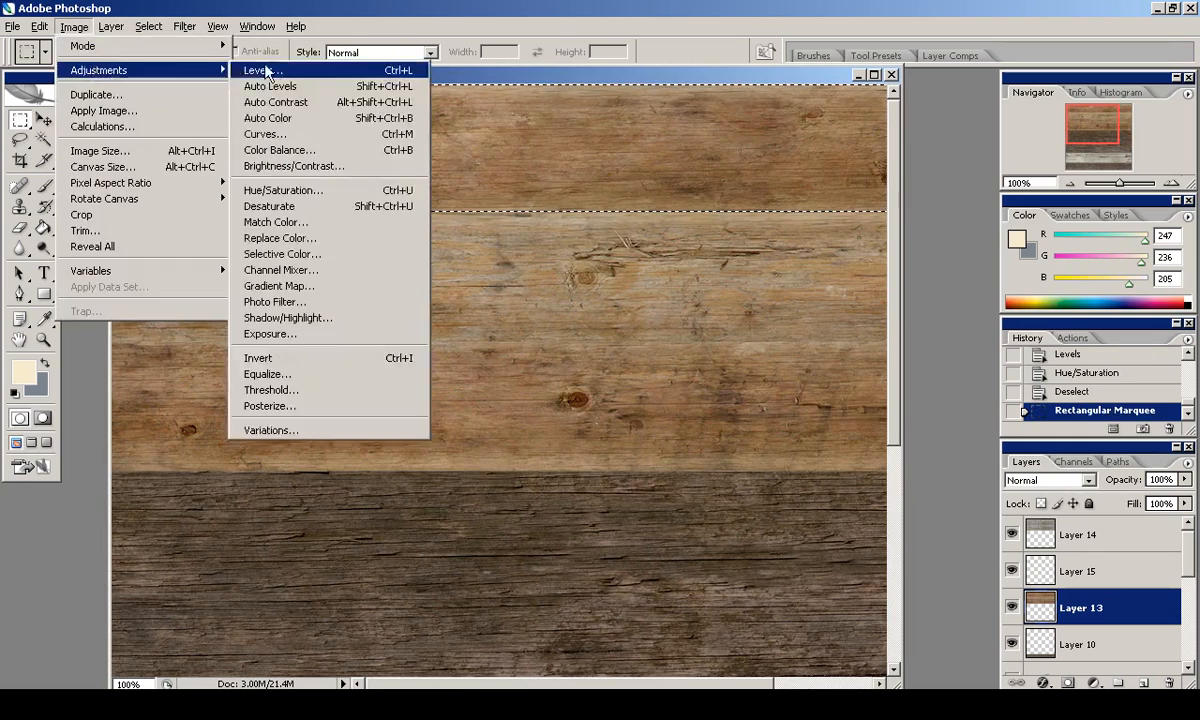
left_click(238, 71)
key("Return")
Reduce the topmost log strip's saturation with Hue/Saturation and clear the selection.
left_click(74, 27)
left_click(283, 190)
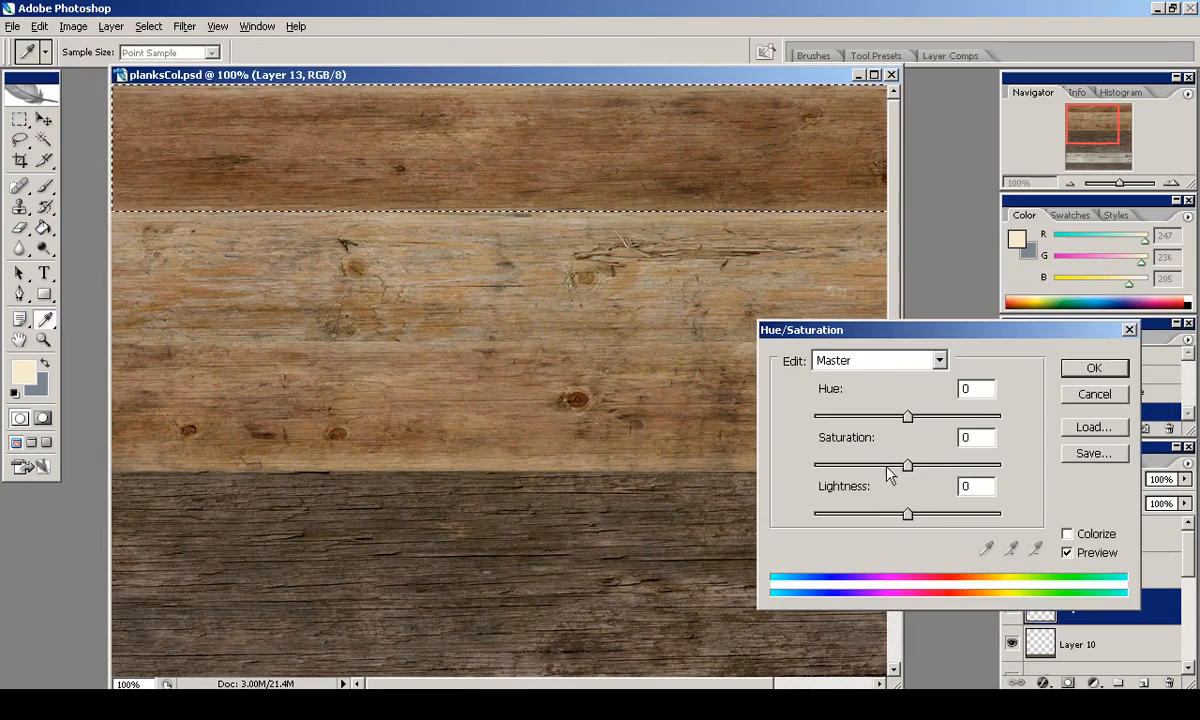
key("Return")
key("ctrl+d")
Save planksCol.psd and export it as a PNG over the existing planksCol file without interlacing.
left_click(13, 26)
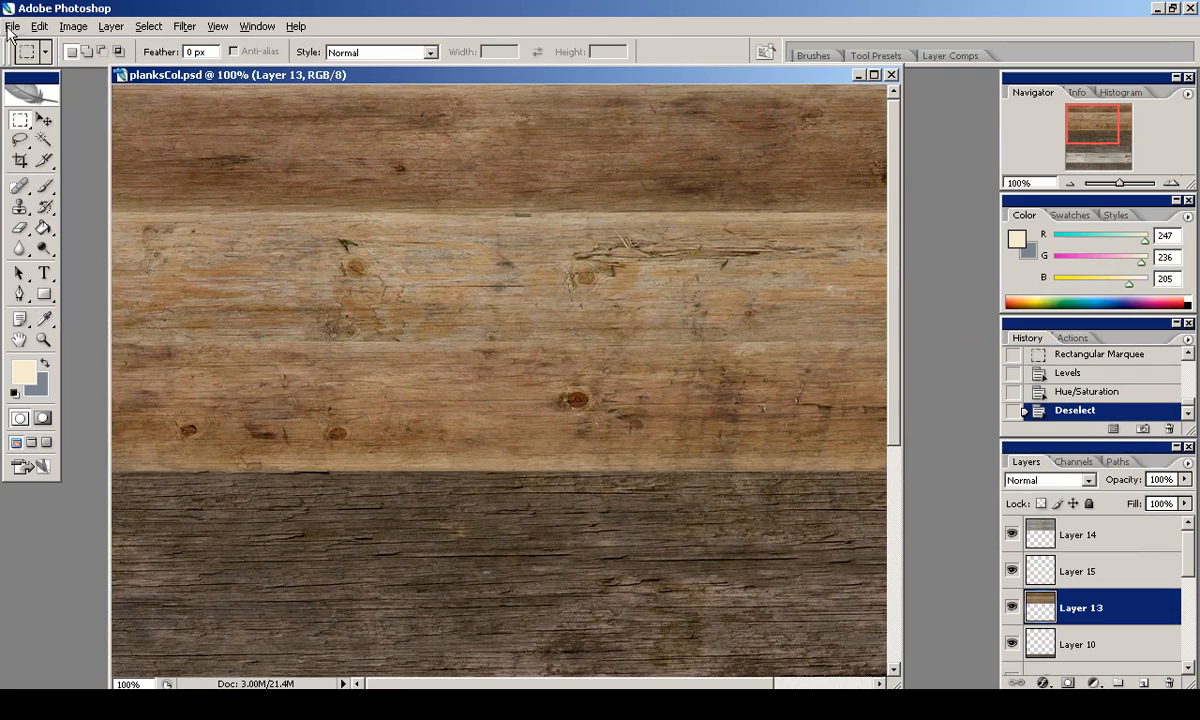
left_click(41, 208)
left_click(13, 27)
left_click(40, 223)
left_click(480, 491)
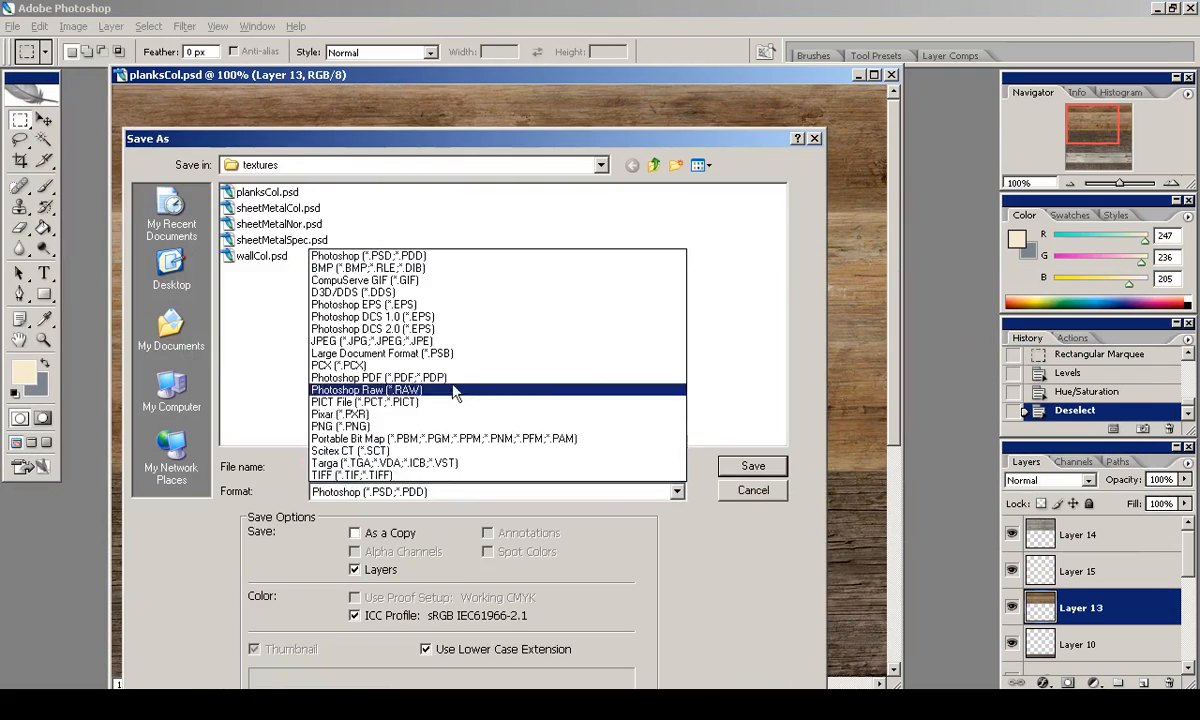
left_click(435, 427)
left_click(267, 192)
left_click(753, 466)
left_click(643, 335)
Switch to Blender, reload planksCol.png and turn the view to inspect the roof beams.
key("alt+Tab")
left_click(997, 678)
left_click(1010, 605)
middle_click_drag(495, 396, 715, 211)
Edit the roof rafter mesh with its UV layout maximized and start box-selecting the lowest row of UV islands.
key("Tab")
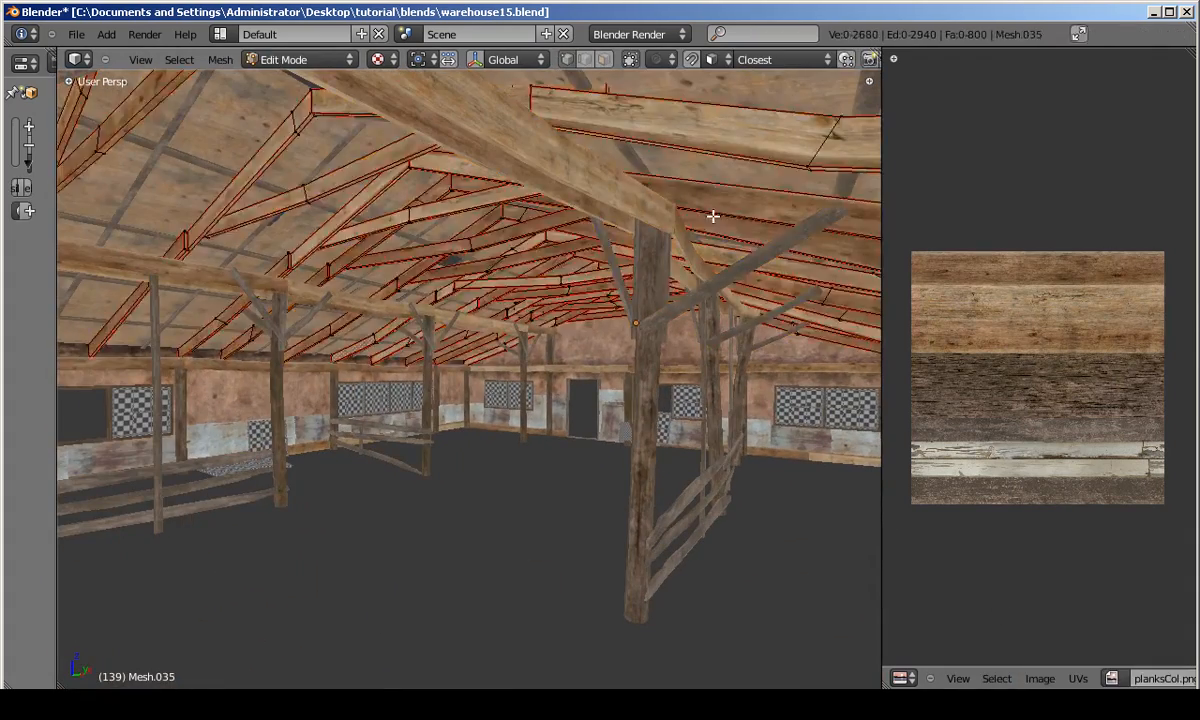
key("ctrl+Up")
key("a")
key("b")
left_click_drag(711, 332, 1062, 420)
middle_click_drag(1062, 420, 735, 428)
key("b")
left_click_drag(735, 345, 1031, 430)
middle_click_drag(1031, 430, 525, 430)
key("b")
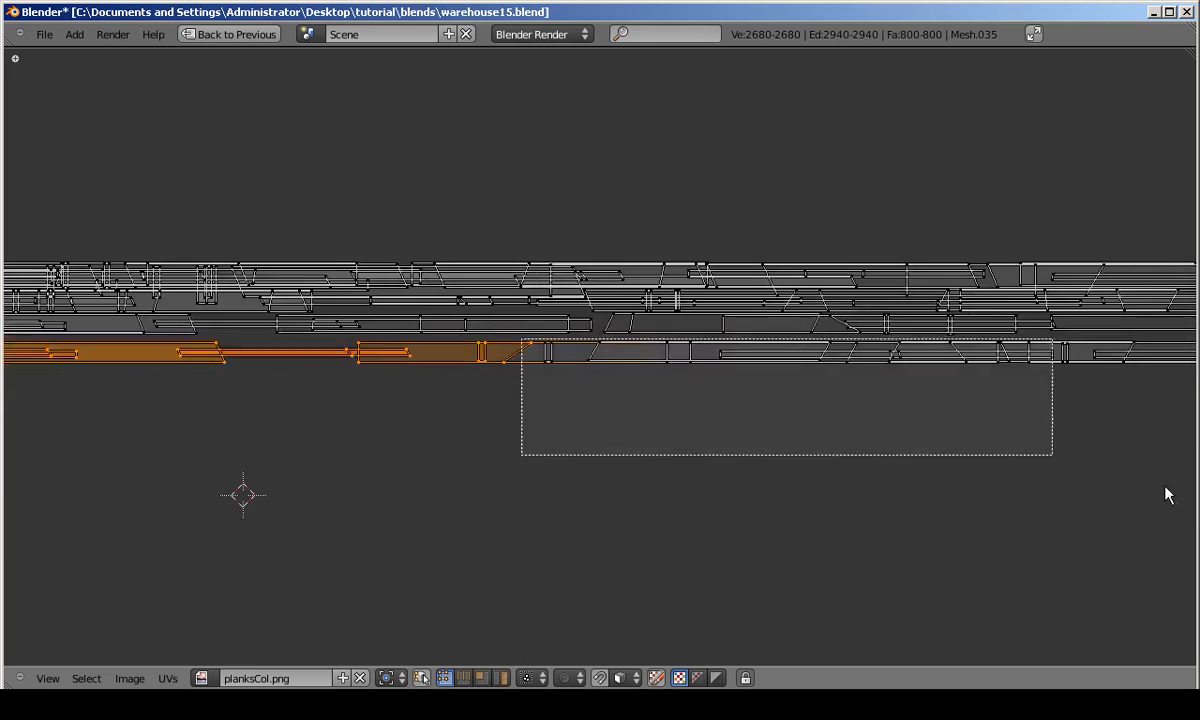
Extend the box selection along the lowest row of rafter UV islands towards its right end.
middle_click_drag(472, 491, 400, 491)
key("b")
left_click_drag(530, 370, 1100, 430)
middle_click_drag(1100, 430, 395, 472)
key("b")
left_click_drag(370, 410, 1180, 470)
scroll(653, 468, "down", 4)
scroll(820, 370, "up", 5)
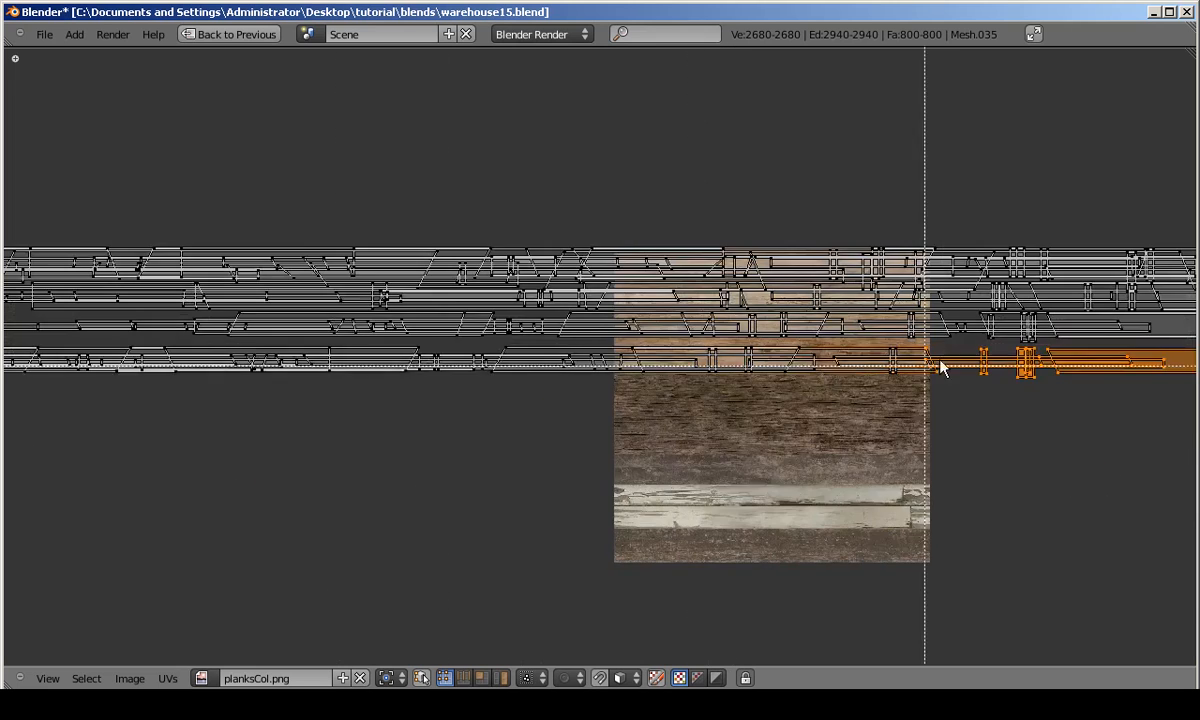
Add the remaining islands at the left part of the lowest UV row to the selection.
scroll(783, 408, "down", 2)
middle_click_drag(337, 375, 740, 391)
key("b")
left_click_drag(150, 366, 797, 450)
middle_click_drag(150, 373, 748, 389)
scroll(748, 389, "down", 1)
key("b")
left_click_drag(252, 376, 868, 472)
Move the selected lowest row of UV islands straight down, clear of the planks texture.
scroll(866, 400, "down", 3)
middle_click_drag(866, 367, 394, 345)
scroll(394, 330, "up", 8)
key("g")
key("y")
left_click(393, 597)
left_click(393, 205)
scroll(393, 260, "down", 3)
Box-select the right-hand islands of the next UV row and undo the stray change.
mouse_move(393, 300)
middle_mouse_down()
mouse_move(899, 284)
mouse_move(1114, 378)
middle_mouse_up()
key("b")
left_click_drag(30, 382, 1114, 450)
key("b")
left_click_drag(177, 378, 790, 618)
scroll(458, 358, "down", 5)
scroll(458, 358, "up", 2)
middle_click_drag(354, 370, 772, 375)
left_click_drag(772, 375, 30, 540)
key("ctrl+z")
scroll(812, 396, "up", 2)
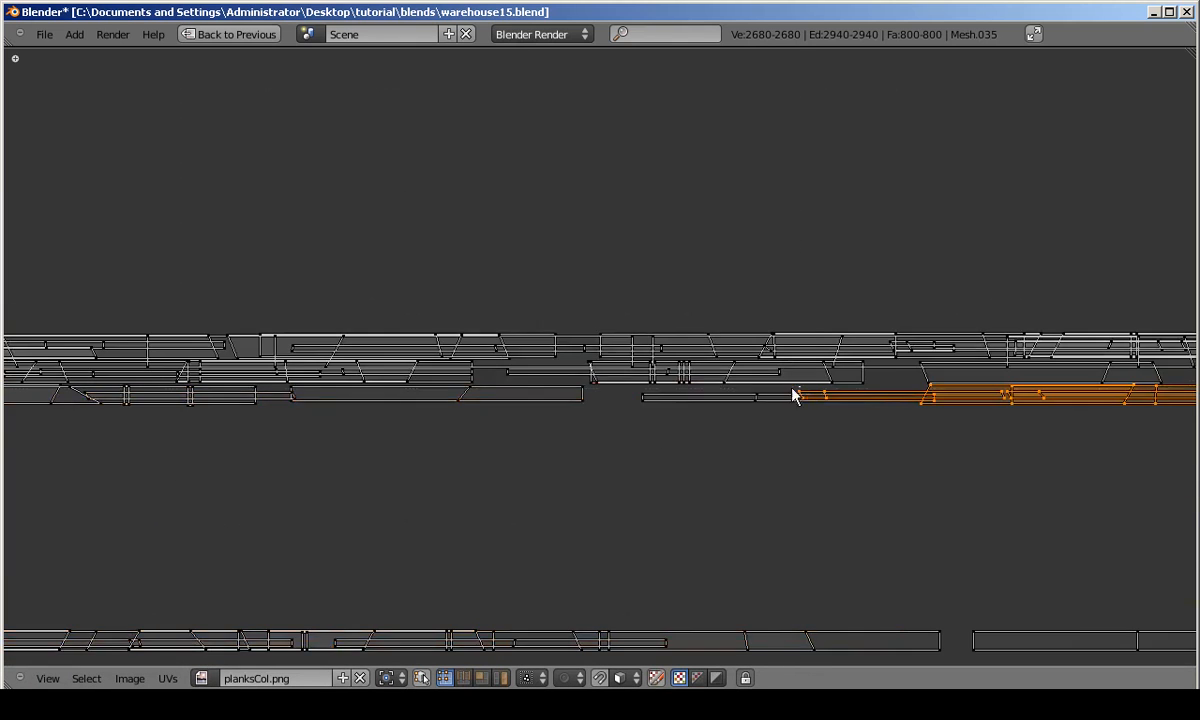
Continue box-selecting the second UV row leftwards towards the planks image, cancelling a trial move.
left_click_drag(812, 394, 75, 450)
left_click_drag(395, 398, 845, 445)
key("b")
left_click_drag(68, 397, 1121, 487)
middle_click_drag(195, 402, 783, 402)
key("b")
middle_click_drag(397, 407, 782, 412)
key("b")
left_click_drag(723, 402, 59, 541)
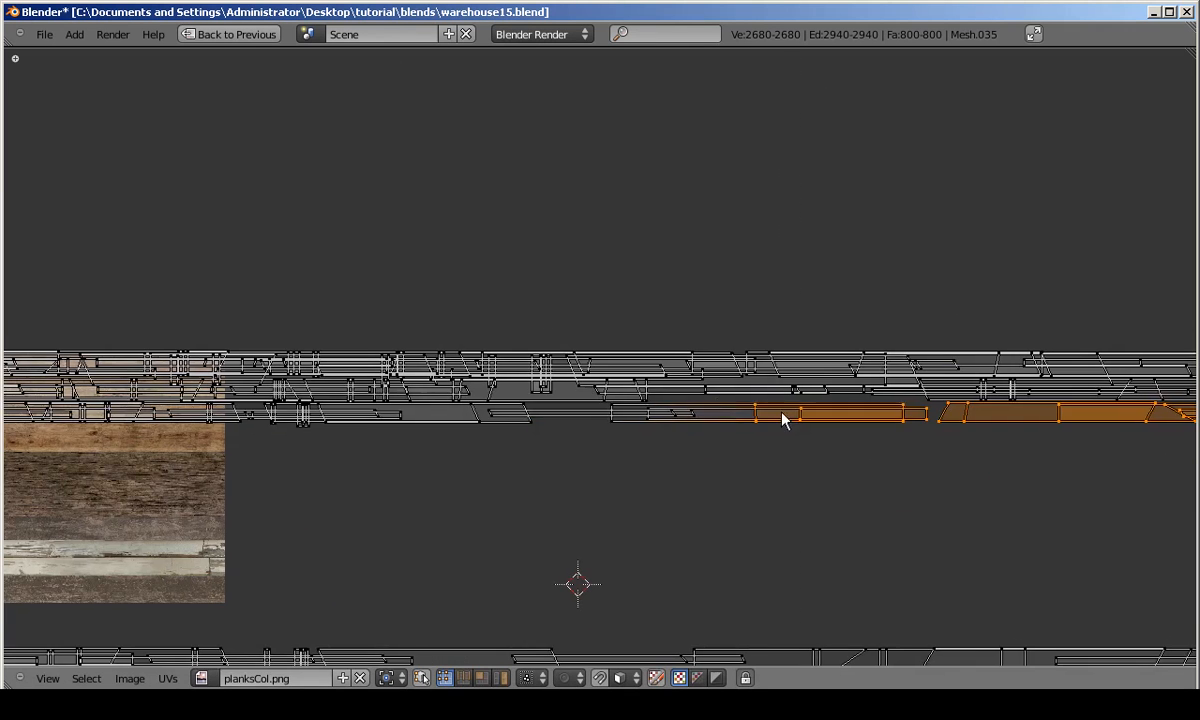
middle_click_drag(125, 412, 771, 447)
key("g")
right_click(402, 563)
Box-select the rest of the second row of UV islands, past the planks image to its left end.
middle_click_drag(45, 455, 600, 433)
key("b")
left_click_drag(502, 432, 85, 490)
middle_click_drag(340, 439, 790, 385)
key("b")
left_click_drag(790, 383, 110, 430)
middle_click_drag(30, 381, 423, 431)
key("b")
left_click_drag(423, 431, 1190, 555)
middle_click_drag(34, 450, 828, 467)
key("b")
left_click_drag(700, 450, 60, 500)
Move the selected second row of UV islands down below the row already separated.
scroll(425, 405, "down", 7)
scroll(310, 415, "up", 5)
scroll(680, 405, "down", 13)
key("g")
right_click(723, 418)
key("g")
left_click(802, 301)
middle_click_drag(1110, 236, 90, 352)
scroll(704, 372, "up", 4)
scroll(600, 370, "down", 5)
scroll(400, 375, "up", 4)
middle_click_drag(300, 378, 667, 376)
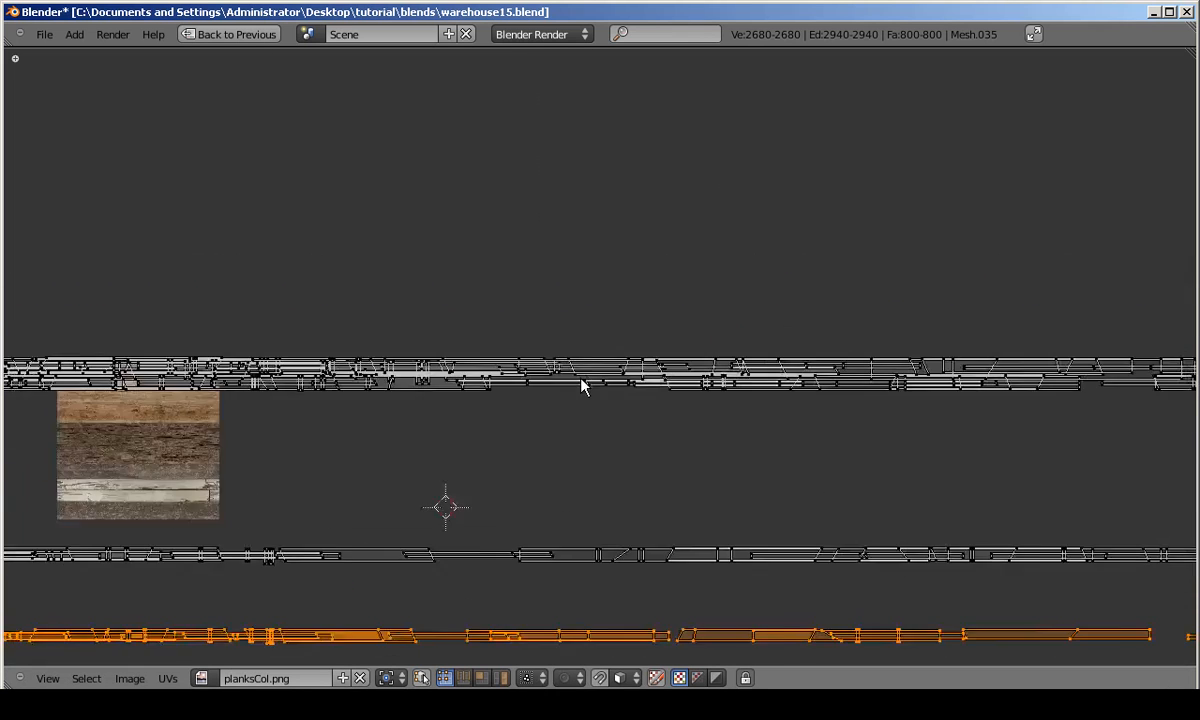
Box-select the third UV row's islands lying over the planks image, cancelling a trial move.
scroll(405, 428, "up", 8)
key("b")
left_click_drag(131, 441, 300, 592)
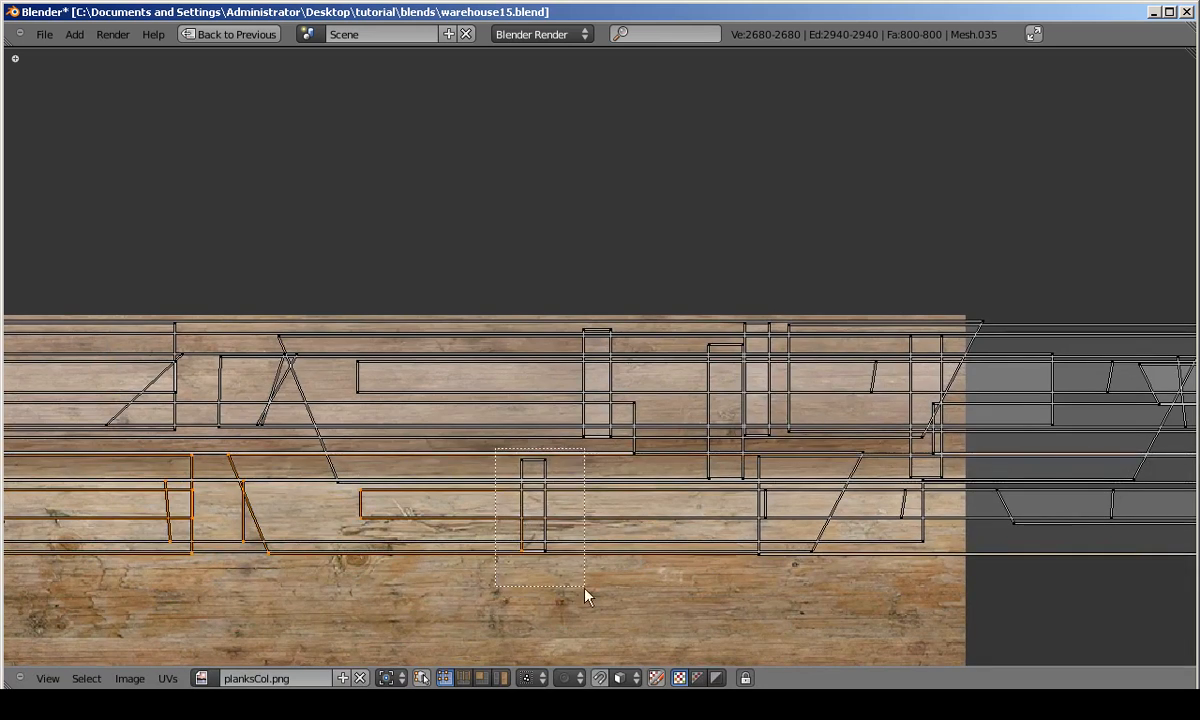
left_click_drag(759, 453, 888, 572)
key("g")
right_click(898, 83)
Box-select the first islands at the left end of the third UV row and cancel the test move.
scroll(700, 300, "down", 6)
middle_click_drag(150, 398, 804, 421)
middle_click_drag(260, 410, 769, 399)
middle_click_drag(300, 405, 814, 399)
middle_click_drag(247, 390, 469, 458)
scroll(568, 367, "down", 1)
key("l")
scroll(600, 440, "down", 1)
middle_click_drag(900, 415, 420, 402)
key("b")
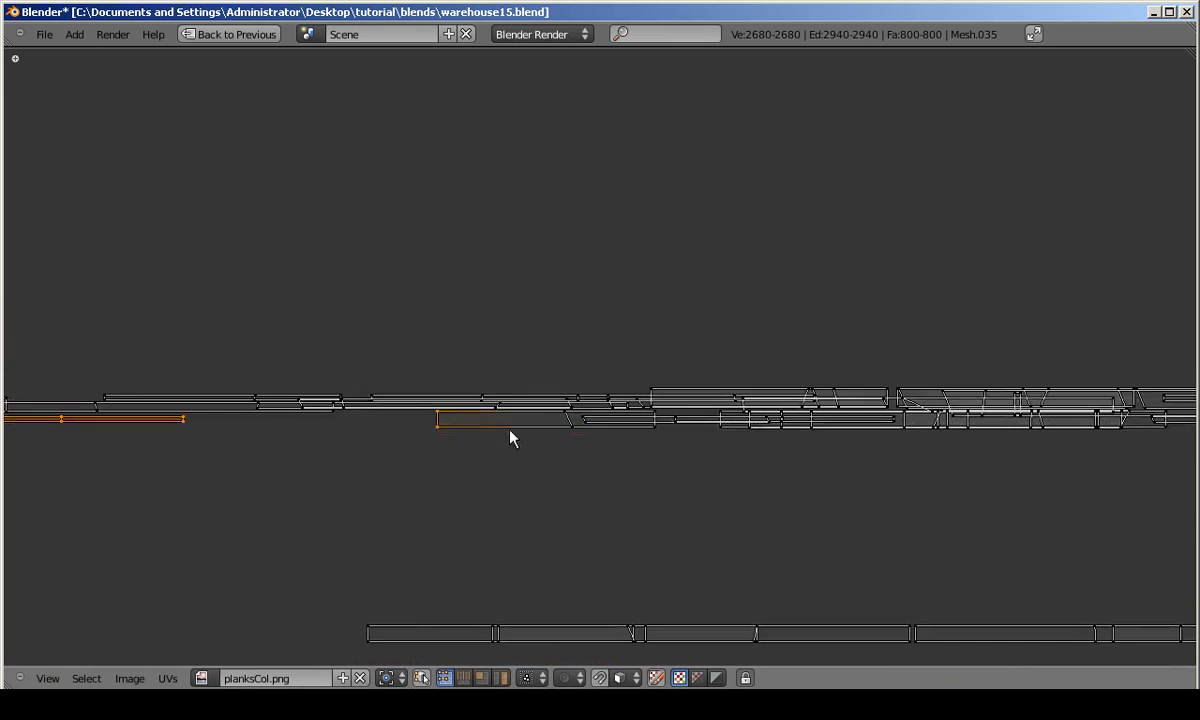
scroll(689, 443, "up", 4)
left_click_drag(375, 360, 846, 487)
middle_click_drag(878, 384, 457, 420)
left_click_drag(416, 393, 651, 470)
key("g")
right_click(643, 576)
Extend the selection rightwards from the left end of the third UV row, adding its next islands.
middle_click_drag(690, 397, 455, 424)
left_click_drag(455, 424, 597, 497)
key("b")
left_click_drag(622, 418, 678, 490)
key("b")
left_click_drag(707, 424, 738, 490)
middle_click_drag(850, 430, 527, 470)
key("b")
left_click_drag(537, 460, 592, 522)
left_click_drag(761, 460, 805, 522)
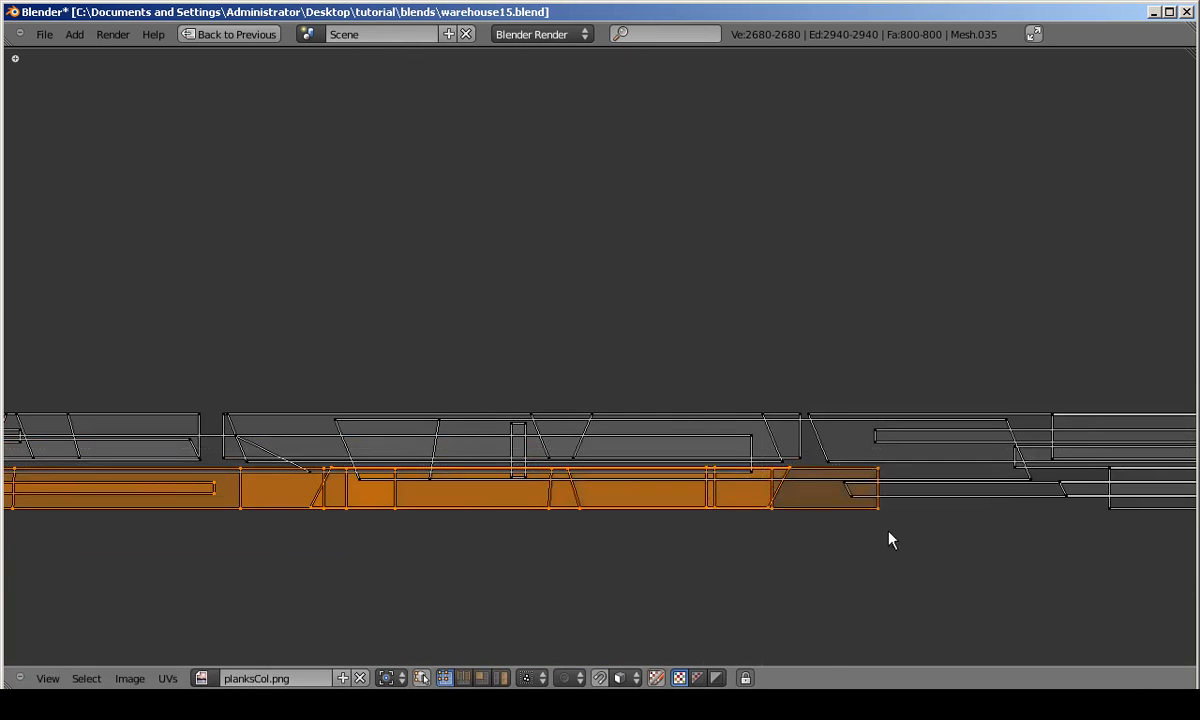
Box-select the following stretch of islands in the third UV row, keeping the row above unselected.
middle_click_drag(884, 500, 489, 498)
middle_click_drag(770, 528, 530, 548)
key("b")
left_click_drag(655, 493, 797, 560)
middle_click_drag(798, 492, 347, 440)
key("b")
left_click_drag(362, 445, 550, 522)
left_click_drag(588, 435, 632, 468)
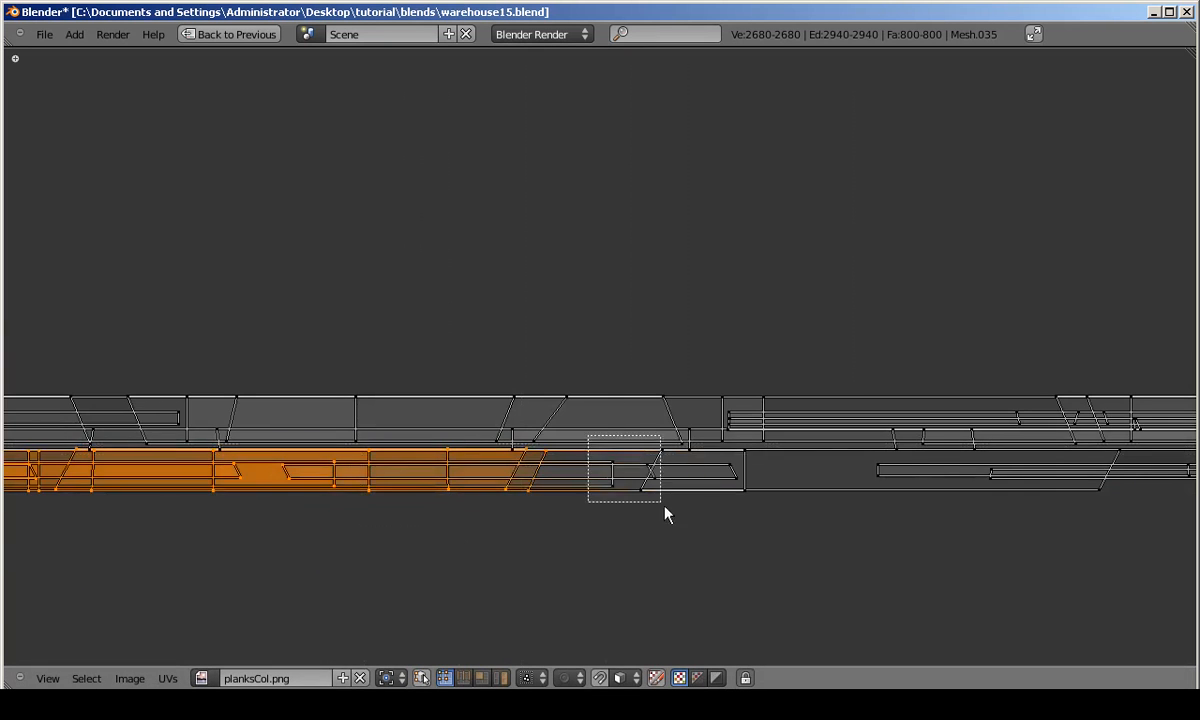
Add the overlapping narrow and wide islands further along the third UV row to the selection.
middle_click_drag(826, 564, 330, 544)
key("b")
left_click_drag(379, 437, 722, 464)
key("b")
left_click_drag(592, 426, 640, 478)
middle_click_drag(866, 471, 532, 505)
key("b")
left_click_drag(451, 473, 890, 516)
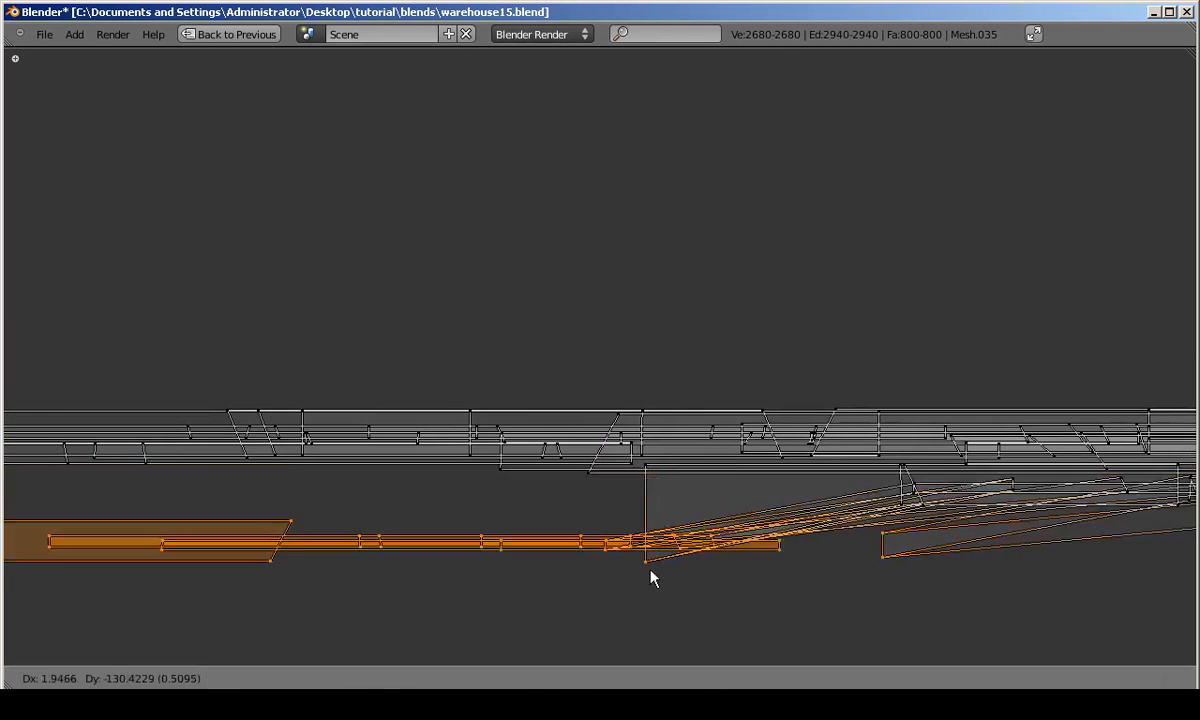
Continue box-selecting the third UV row towards the planks image, using a trial move to find missed islands.
left_click_drag(891, 461, 945, 519)
middle_click_drag(1003, 475, 431, 471)
key("b")
left_click_drag(592, 448, 658, 530)
middle_click_drag(811, 482, 377, 481)
key("b")
left_click_drag(377, 461, 422, 515)
key("g")
left_click_drag(441, 468, 20, 600)
key("b")
left_click_drag(497, 464, 110, 655)
middle_click_drag(780, 534, 517, 536)
Box-select the third UV row's islands across the planks image up to just past its right edge.
key("b")
key("b")
left_click_drag(498, 466, 782, 524)
middle_click_drag(809, 545, 505, 552)
key("g")
right_click(449, 603)
key("b")
left_click_drag(475, 474, 535, 516)
key("b")
left_click_drag(562, 472, 642, 541)
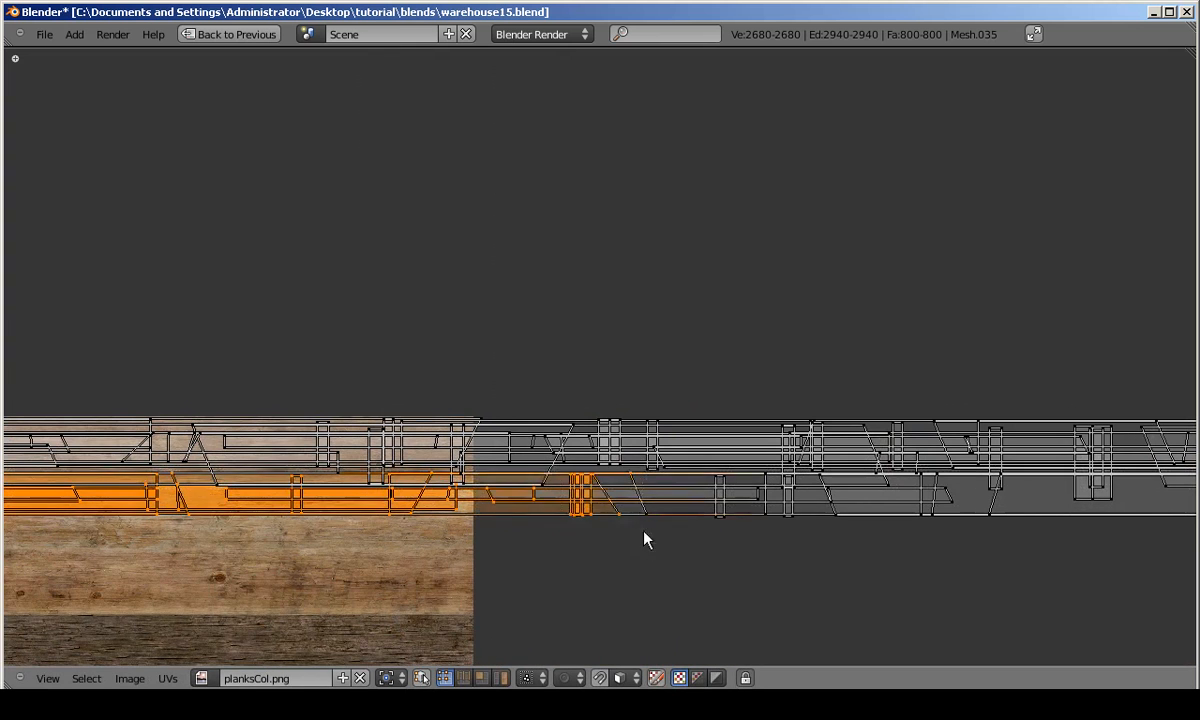
Add the third UV row's islands just beyond the planks image's right edge, cancelling the trial moves.
middle_click_drag(700, 520, 365, 520)
key("b")
left_click_drag(363, 468, 432, 522)
key("b")
left_click_drag(437, 472, 515, 525)
scroll(547, 503, "up", 1)
key("g")
right_click(646, 638)
middle_click_drag(840, 490, 541, 490)
key("g")
right_click(720, 643)
key("b")
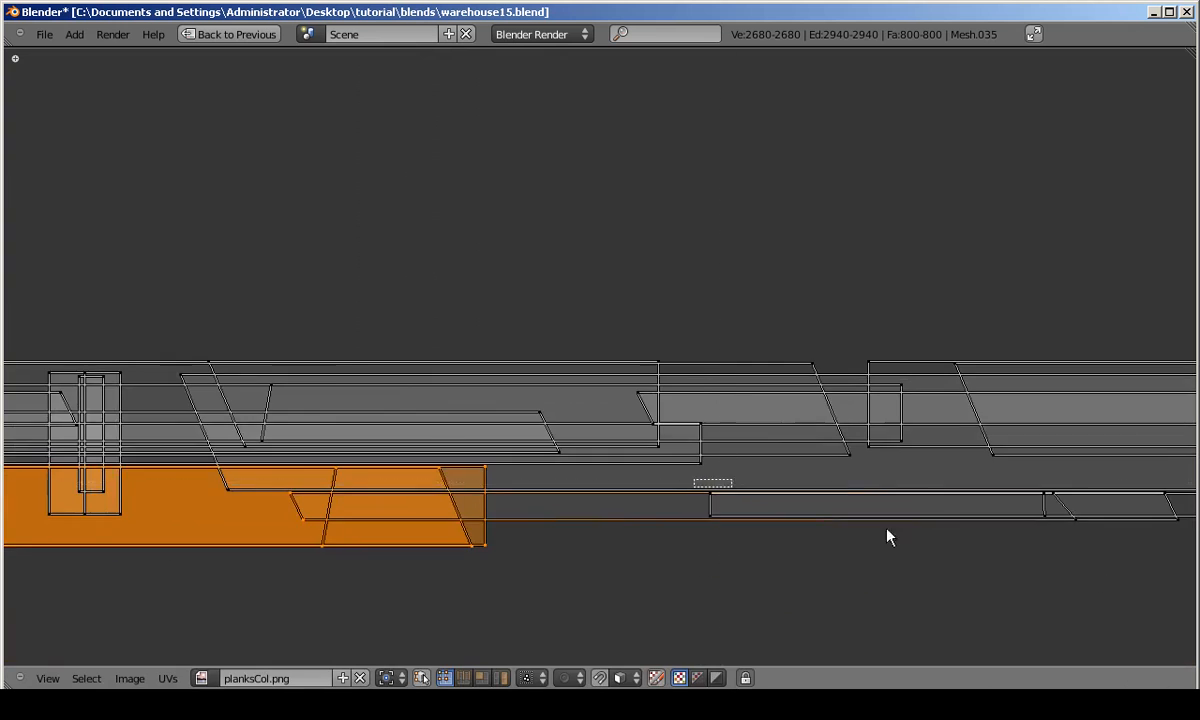
Box-select the thin islands and their neighbours further right of the planks image in the third UV row.
left_click_drag(702, 458, 1010, 495)
middle_click_drag(1026, 485, 664, 472)
key("b")
left_click_drag(814, 494, 930, 512)
middle_click_drag(948, 490, 566, 490)
key("b")
left_click_drag(567, 450, 940, 508)
middle_click_drag(943, 483, 613, 500)
key("b")
left_click_drag(562, 462, 930, 531)
Extend the third UV row's selection through the next group of overlapping islands on its right-hand part.
middle_click_drag(1001, 531, 656, 531)
key("b")
left_click_drag(581, 446, 690, 550)
middle_click_drag(775, 499, 578, 511)
key("b")
left_click_drag(545, 465, 665, 545)
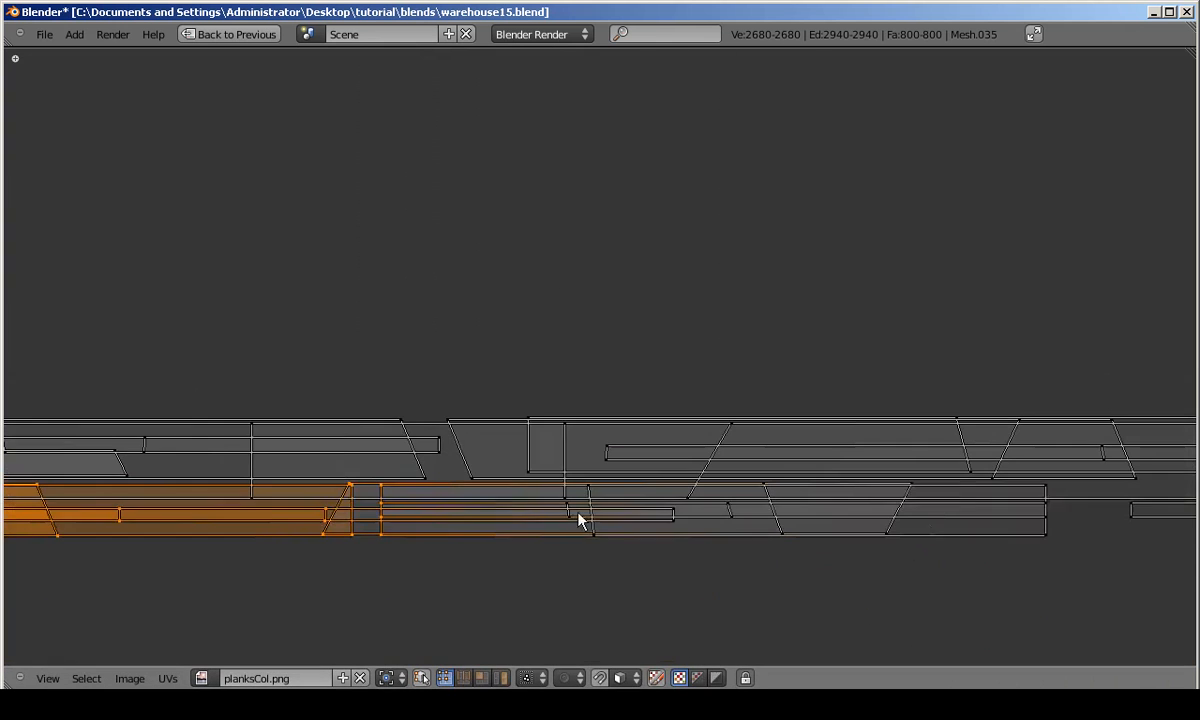
key("b")
left_click_drag(710, 465, 850, 545)
Box-select the remaining islands towards the right end of the third UV row.
key("g")
middle_click_drag(720, 578, 603, 525)
key("b")
left_click_drag(560, 440, 755, 463)
middle_click_drag(755, 463, 415, 461)
key("b")
left_click_drag(530, 452, 846, 621)
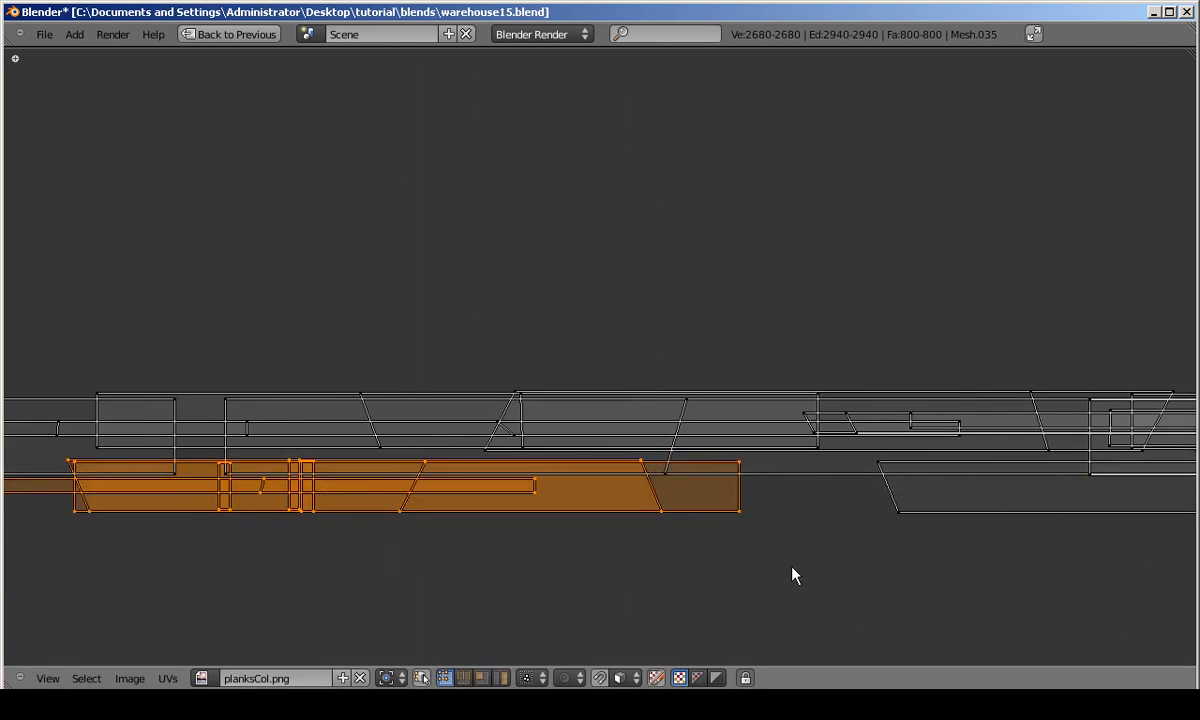
middle_click_drag(846, 621, 997, 533)
Move the selected third UV row with its linked islands below the planks image and clear the selection.
scroll(997, 533, "down", 5)
key("a")
scroll(688, 557, "up", 6)
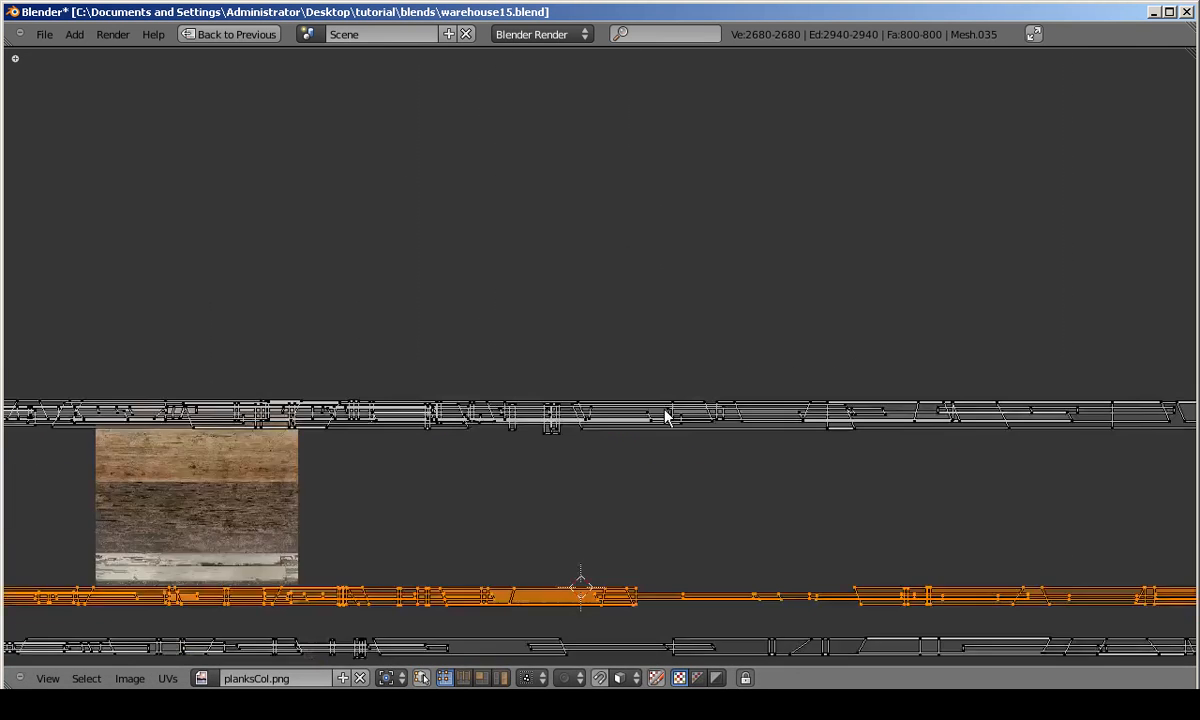
key("l")
key("l")
key("l")
key("a")
key("g")
left_click(540, 514)
key("a")
Try box-selecting the lower-edge vertices of the remaining top UV row.
scroll(822, 470, "down", 8)
middle_click_drag(822, 470, 544, 470)
scroll(753, 390, "up", 8)
key("b")
left_click_drag(72, 477, 1088, 505)
middle_click_drag(1088, 482, 576, 450)
key("b")
left_click_drag(240, 437, 925, 457)
middle_click_drag(925, 457, 635, 490)
middle_click_drag(997, 487, 676, 470)
Box-select the entire remaining top UV row and move it straight down onto the planks image's upper plank.
scroll(676, 430, "down", 7)
scroll(429, 398, "down", 7)
key("b")
left_click_drag(43, 327, 958, 365)
scroll(618, 342, "up", 8)
scroll(618, 345, "up", 8)
key("g")
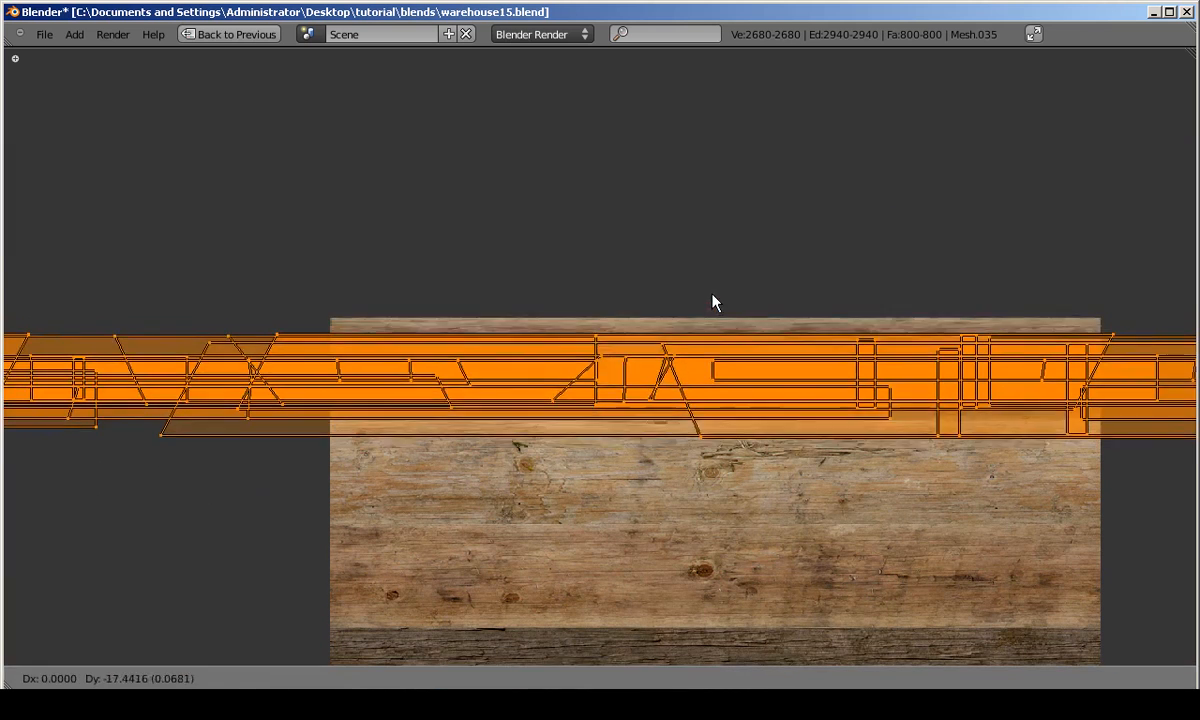
left_click(713, 303)
Clear the selection and box-select the top UV row's lower-edge vertices, working rightwards.
key("a")
right_click(192, 437)
middle_click_drag(960, 458, 612, 458)
key("b")
left_click_drag(240, 437, 1132, 474)
middle_click_drag(1132, 474, 624, 497)
key("b")
left_click_drag(624, 499, 985, 462)
Add the next lower-edge vertices along the middle of the top UV row's right-hand part.
scroll(1100, 466, "down", 4)
middle_click_drag(1160, 471, 512, 510)
key("b")
left_click_drag(521, 443, 800, 478)
middle_click_drag(800, 478, 358, 481)
key("b")
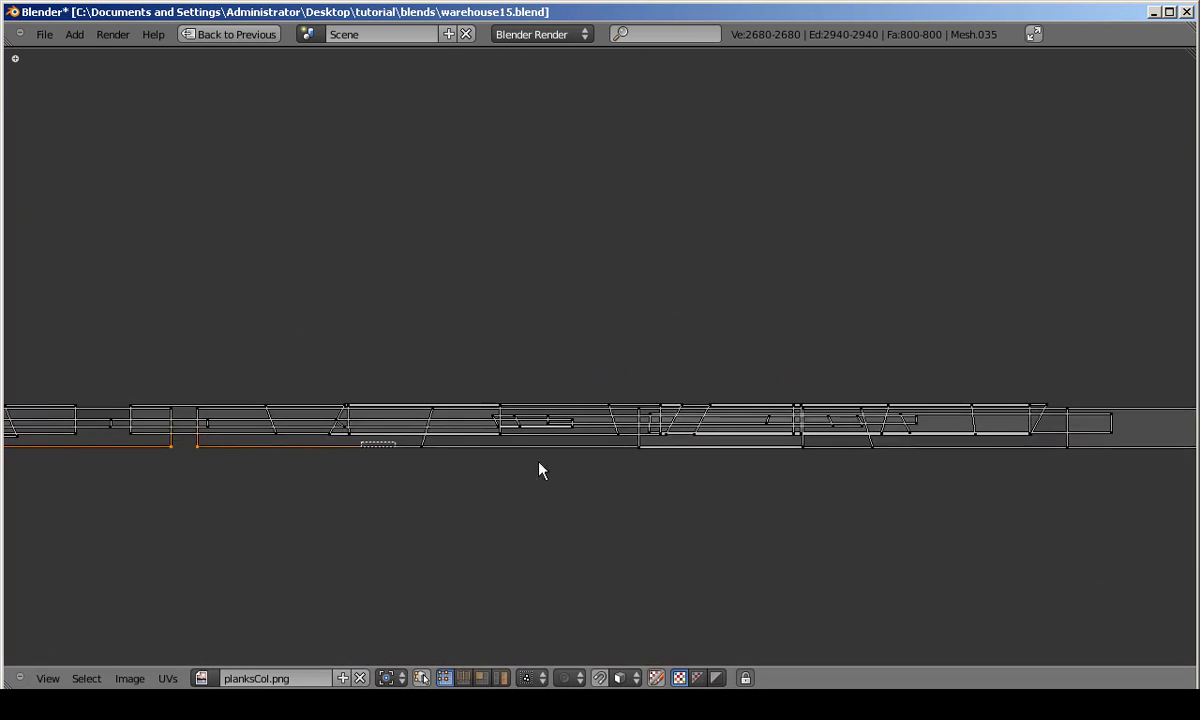
left_click_drag(349, 443, 1170, 482)
middle_click_drag(1170, 482, 590, 487)
key("b")
left_click_drag(1055, 503, 1180, 446)
Add the remaining lower-edge vertices along the right-hand end of the top UV row to the selection.
scroll(1170, 446, "down", 4)
middle_click_drag(1170, 440, 778, 461)
key("b")
left_click_drag(447, 426, 1190, 458)
middle_click_drag(1190, 455, 764, 466)
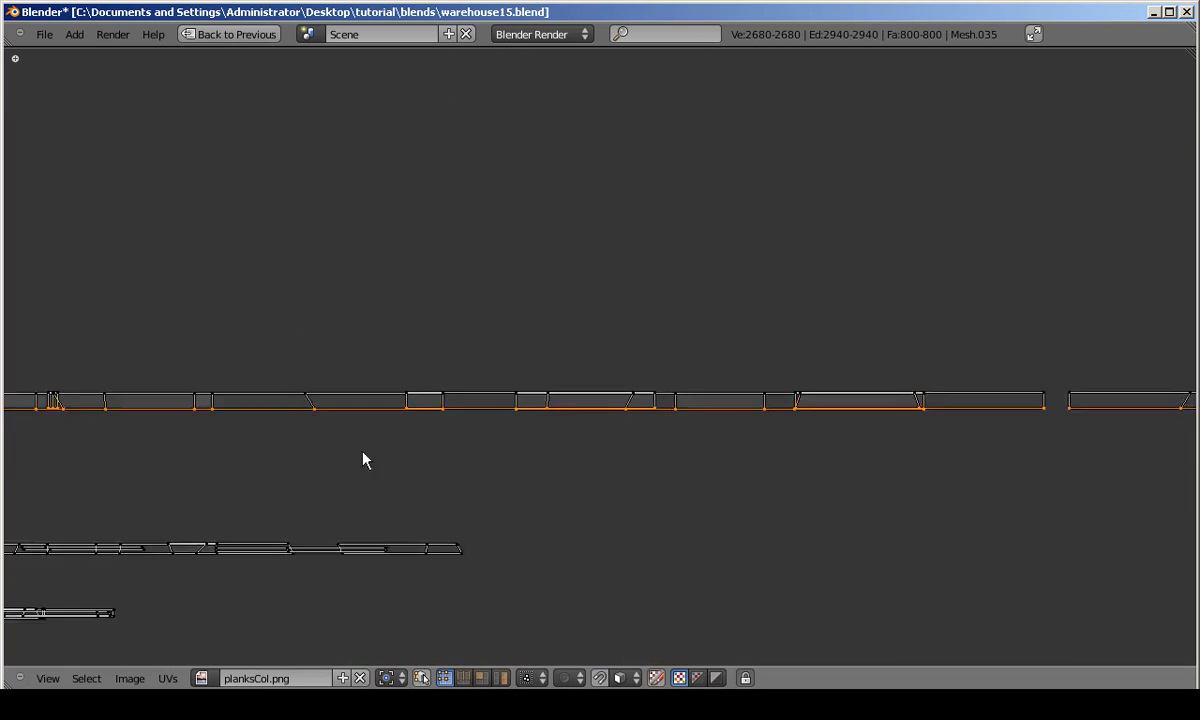
middle_click_drag(180, 434, 1163, 429)
scroll(648, 425, "up", 4)
scroll(324, 557, "up", 3)
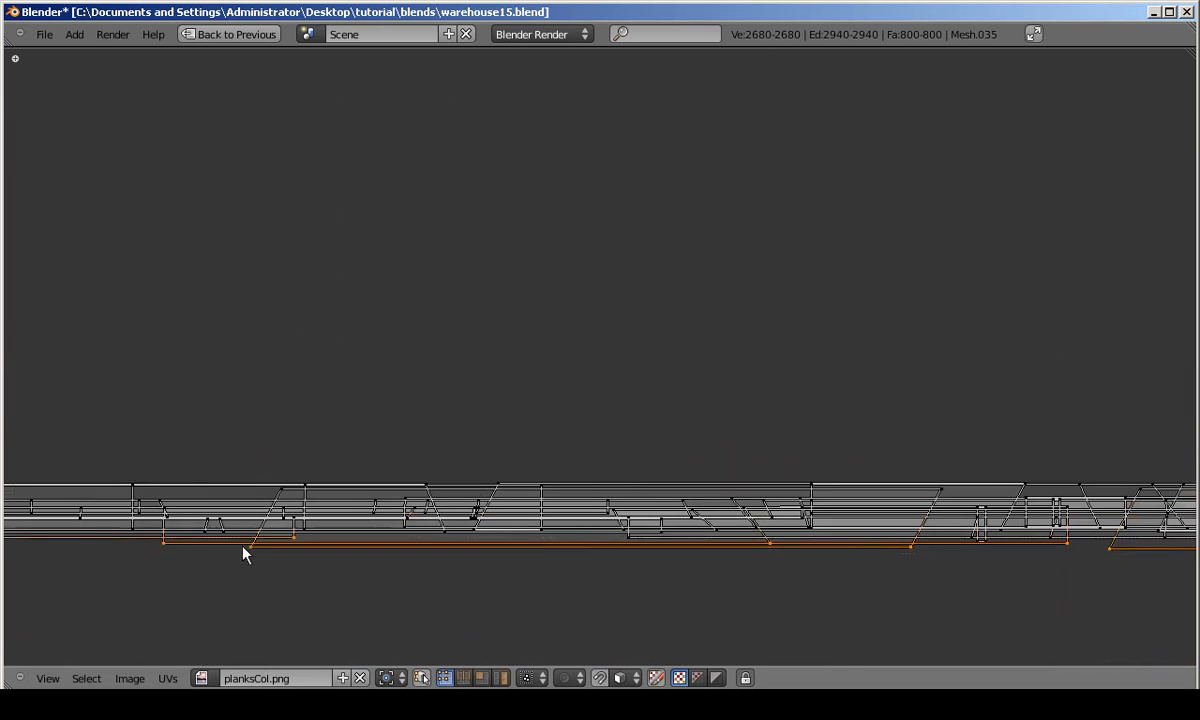
Extend the lower-edge vertex selection along the left-hand part of the top UV row with box selections.
middle_click_drag(346, 584, 512, 450)
left_click_drag(91, 513, 50, 515)
middle_click_drag(91, 513, 1104, 490)
scroll(780, 478, "down", 4)
middle_click_drag(359, 407, 722, 420)
scroll(560, 460, "up", 3)
key("b")
left_click_drag(543, 451, 25, 478)
middle_click_drag(25, 470, 860, 462)
key("b")
left_click_drag(747, 445, 661, 487)
Try to move the selected lower-edge vertices of the top UV row.
scroll(661, 487, "down", 4)
scroll(806, 555, "up", 6)
middle_click_drag(955, 515, 733, 420)
key("g")
key("Escape")
Clear the vertex selection and move a single linked island vertically into line with the top UV row.
key("a")
key("l")
key("g")
key("y")
left_click(514, 429)
key("a")
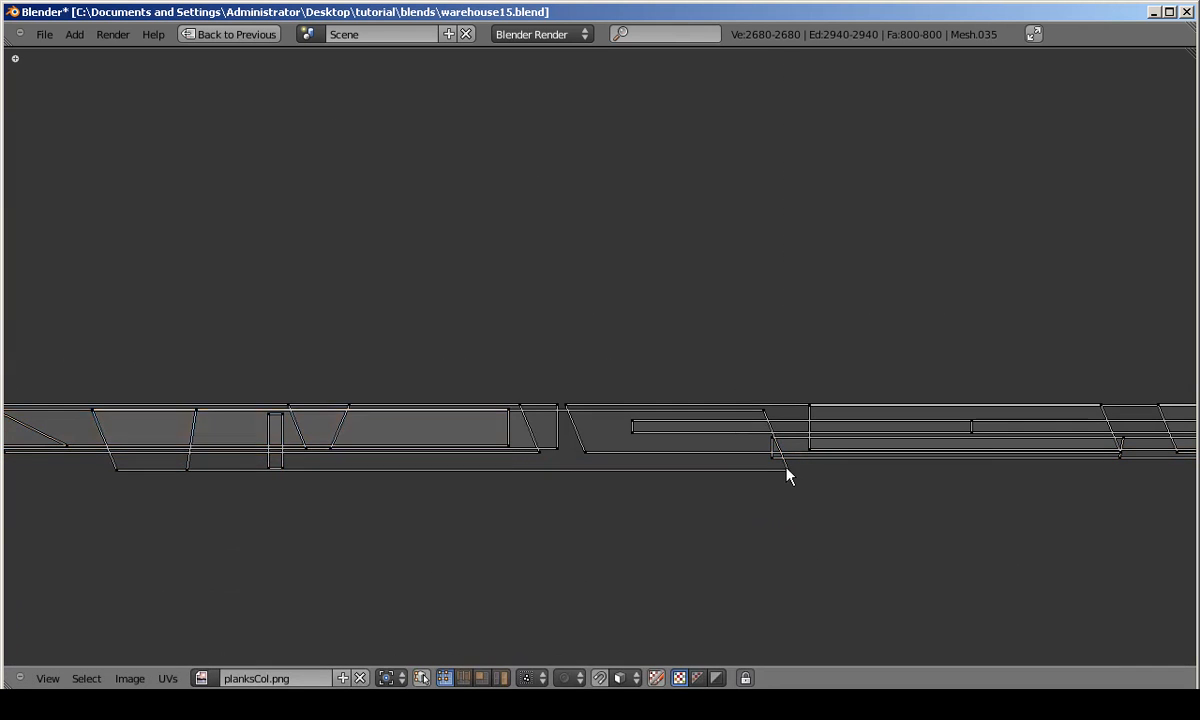
Move the long slanted-end island hanging below the top row straight up and scale it down to the row's height.
key("l")
key("g")
key("y")
left_click(780, 449)
key("s")
key("y")
key("y")
left_click(612, 332)
key("a")
Move the thin island protruding along the row's lower edge and one neighbouring island vertically into the top row.
key("l")
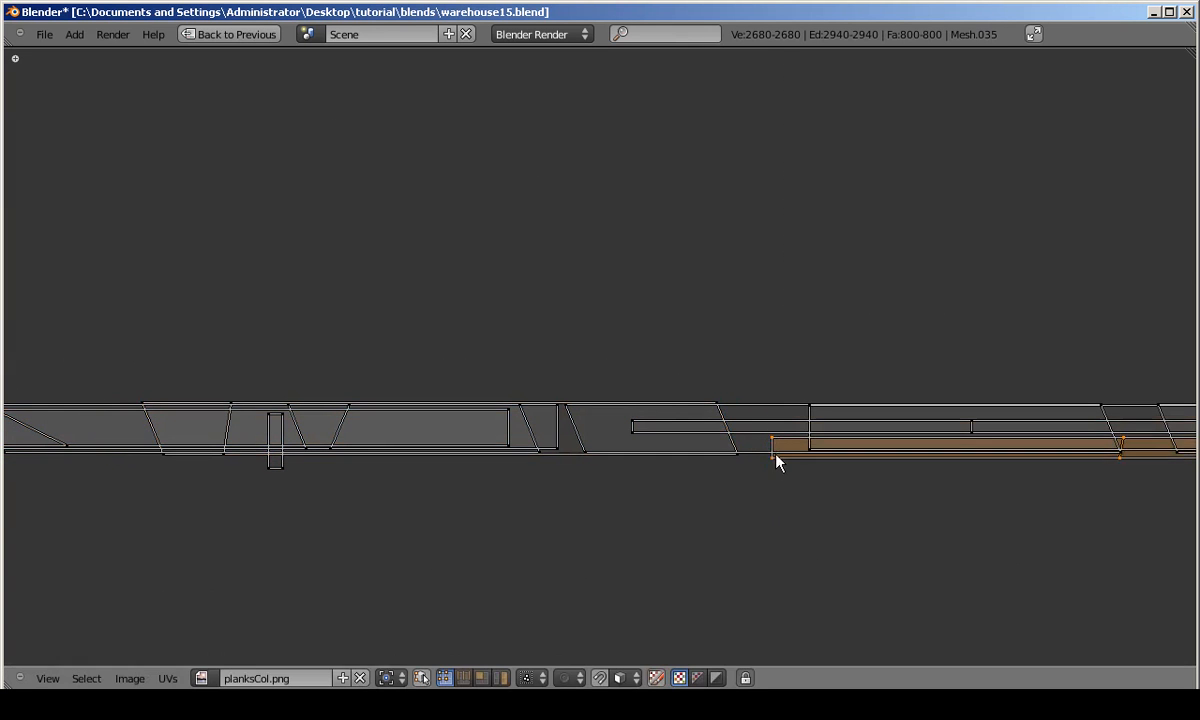
key("g")
key("y")
left_click(820, 443)
key("a")
key("l")
middle_click_drag(821, 449, 820, 445)
key("g")
key("y")
left_click(820, 422)
key("a")
Move one more protruding linked island vertically into the top row and deselect it.
key("l")
key("g")
key("y")
left_click(280, 285)
key("a")
Move the island hanging below the left-hand part of the top row vertically into line with its neighbours.
middle_click_drag(180, 474, 960, 450)
middle_click_drag(231, 474, 1040, 470)
key("l")
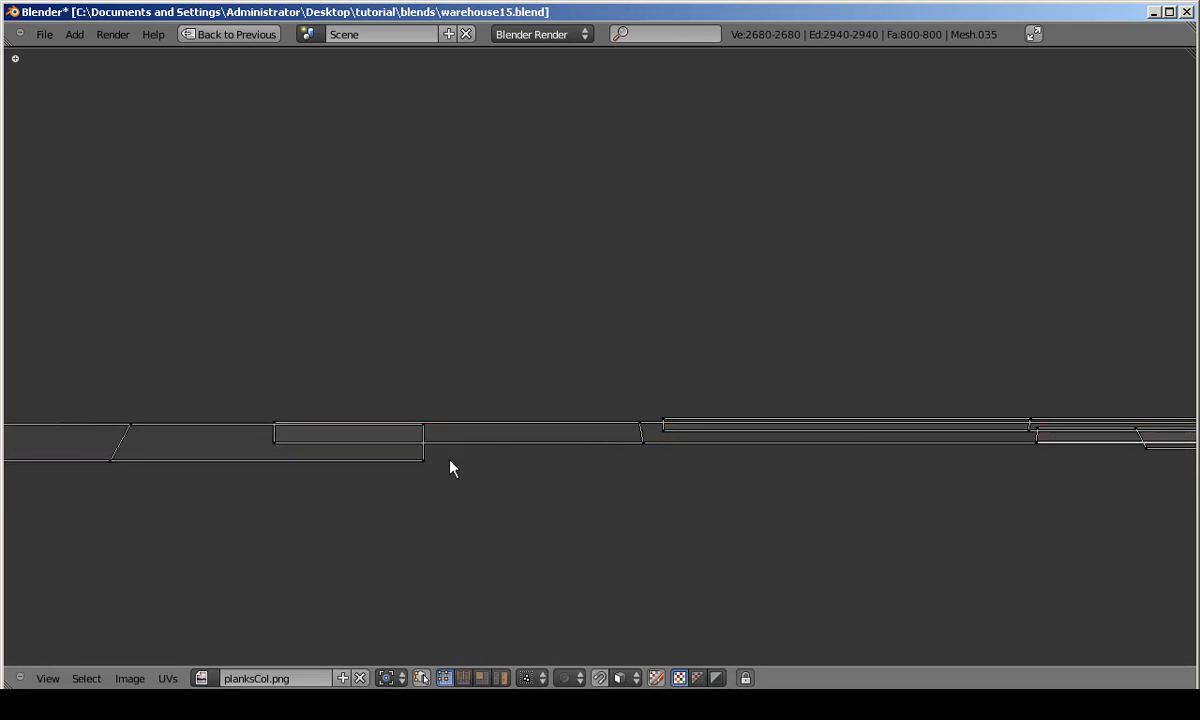
middle_click_drag(290, 455, 938, 450)
key("l")
key("g")
key("y")
left_click(528, 444)
key("a")
Select the next linked island further left in the top row and shift it vertically into the row.
middle_click_drag(141, 471, 463, 465)
key("alt+a")
key("l")
key("g")
key("y")
key("a")
Shift two more linked islands near the far-left end of the top row vertically into line.
middle_click_drag(20, 459, 450, 440)
middle_click_drag(207, 410, 915, 397)
key("a")
key("l")
key("g")
key("y")
middle_click_drag(98, 415, 469, 412)
key("l")
key("g")
key("y")
middle_click_drag(193, 405, 769, 395)
scroll(769, 395, "down", 4)
middle_click_drag(20, 400, 525, 392)
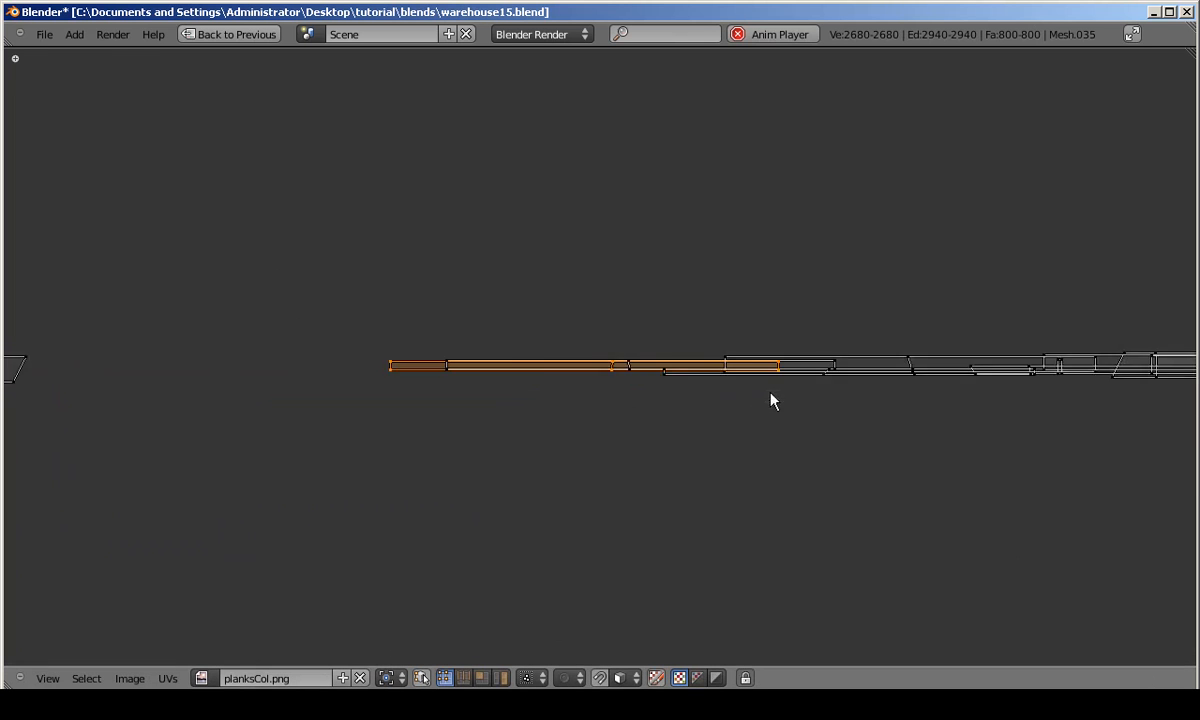
Box-select the islands at the far-left end of the top UV row and move them.
scroll(525, 392, "down", 6)
key("b")
key("g")
left_click(716, 383)
Adjust the position of two individual linked islands near the row's left-hand end.
scroll(716, 383, "up", 4)
middle_click_drag(863, 378, 1082, 372)
scroll(825, 445, "up", 6)
key("a")
key("l")
key("g")
key("y")
key("a")
key("l")
key("g")
Move the next single island in the row's left-hand part vertically to match the row.
middle_click_drag(151, 430, 473, 428)
key("a")
key("l")
key("g")
key("y")
left_click(473, 423)
Clear the selection and move another linked island in the left-hand part into the row.
scroll(473, 423, "down", 3)
key("a")
key("l")
key("a")
middle_click_drag(359, 383, 595, 399)
key("l")
key("g")
left_click(600, 423)
Move the long island protruding below the row just before the planks image straight up into the row.
scroll(600, 423, "down", 4)
middle_click_drag(948, 453, 250, 420)
scroll(140, 428, "up", 3)
key("l")
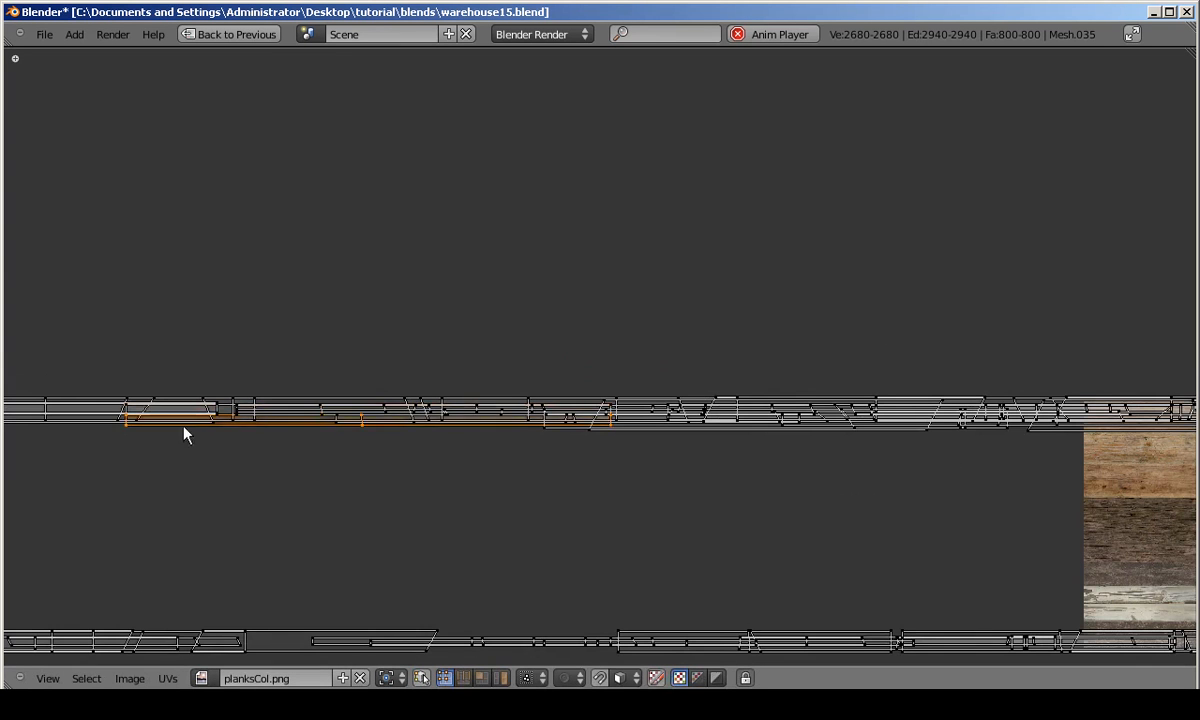
middle_click_drag(123, 431, 560, 425)
scroll(648, 442, "up", 3)
middle_click_drag(650, 444, 550, 436)
key("a")
key("l")
key("g")
key("y")
left_click(522, 457)
Move the small narrow island hanging below the row beside the planks image's left edge straight up.
middle_click_drag(1039, 458, 639, 488)
key("a")
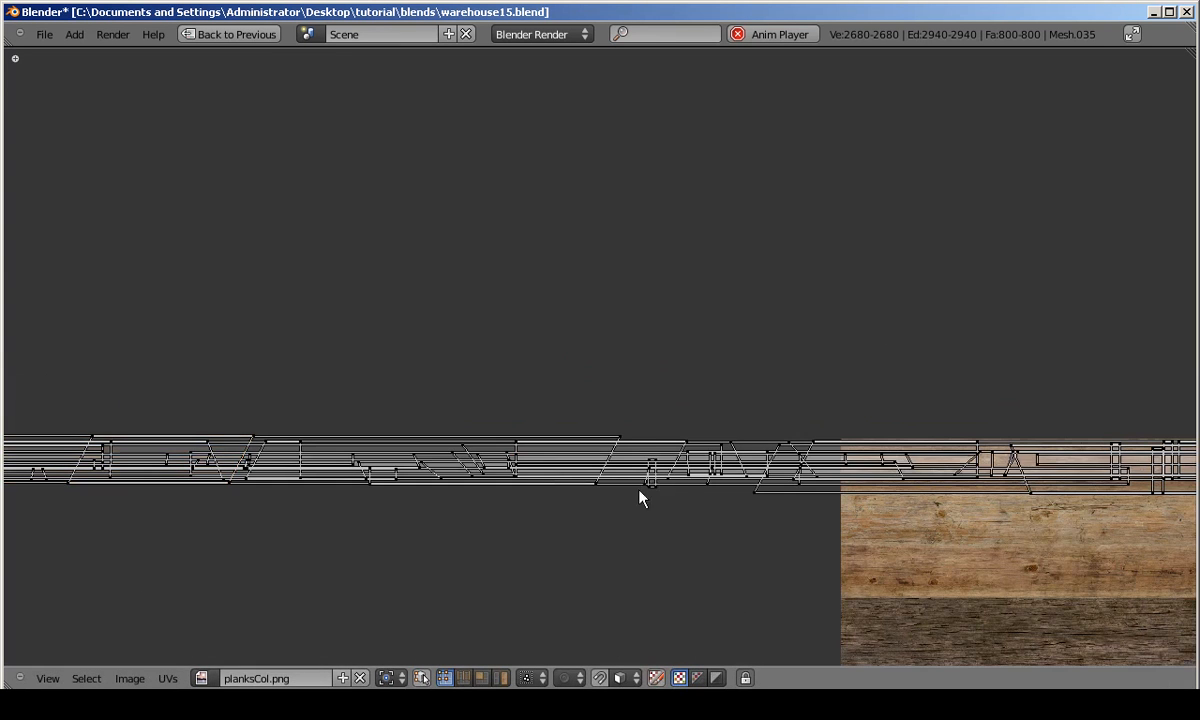
key("g")
key("y")
left_click(661, 480)
Move the next two protruding islands around the planks image's left edge up into the top row.
key("a")
key("l")
key("g")
left_click(723, 478)
key("a")
key("l")
key("g")
key("y")
left_click(806, 489)
Move the protruding island over the planks image's upper plank vertically into the row.
middle_click_drag(1043, 500, 450, 493)
key("a")
key("l")
key("g")
key("y")
left_click(577, 483)
Move the next protruding island near the planks image's right edge vertically into the row.
key("a")
key("l")
key("g")
key("y")
left_click(640, 485)
middle_click_drag(642, 488, 316, 492)
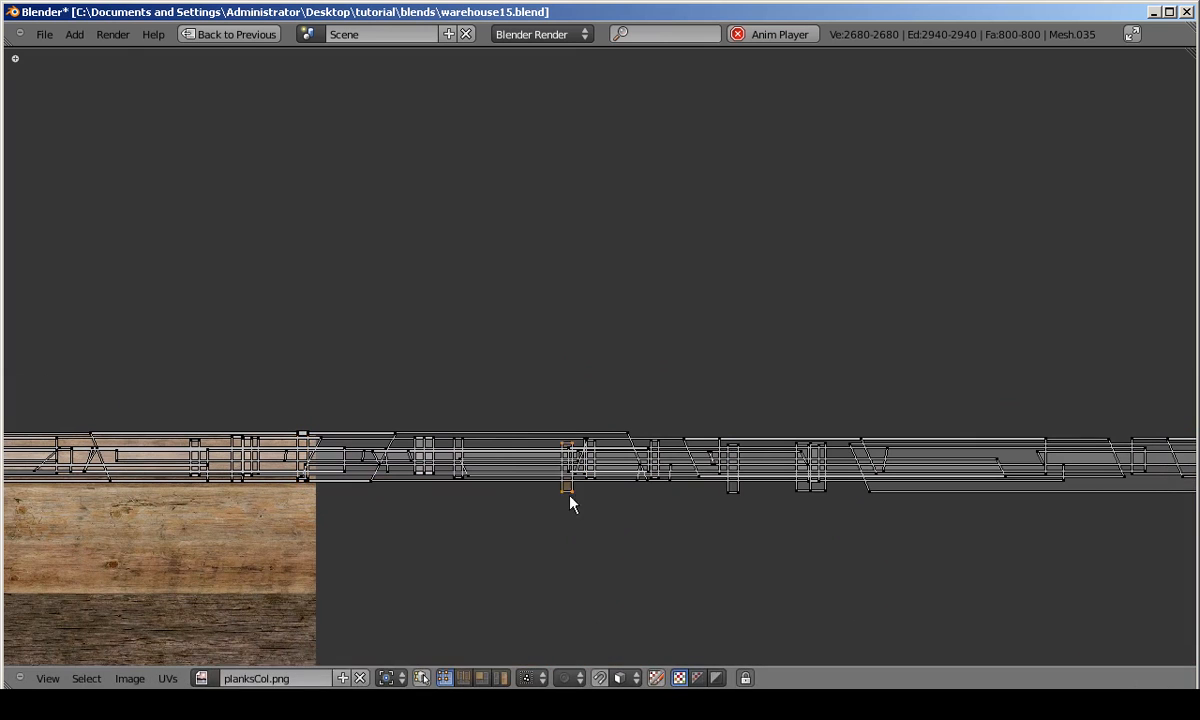
Move the three stacked narrow islands protruding below the top row, beyond the planks image's right edge, up into the row.
key("a")
key("l")
key("g")
key("y")
left_click(576, 488)
key("a")
key("l")
key("g")
left_click(557, 483)
key("a")
key("l")
key("g")
left_click(543, 484)
Spread the next cluster of overlapping narrow islands apart along the top row and raise each one into line.
key("a")
key("l")
key("g")
left_click(756, 497)
key("a")
key("l")
key("g")
left_click(714, 491)
key("a")
key("l")
key("g")
key("y")
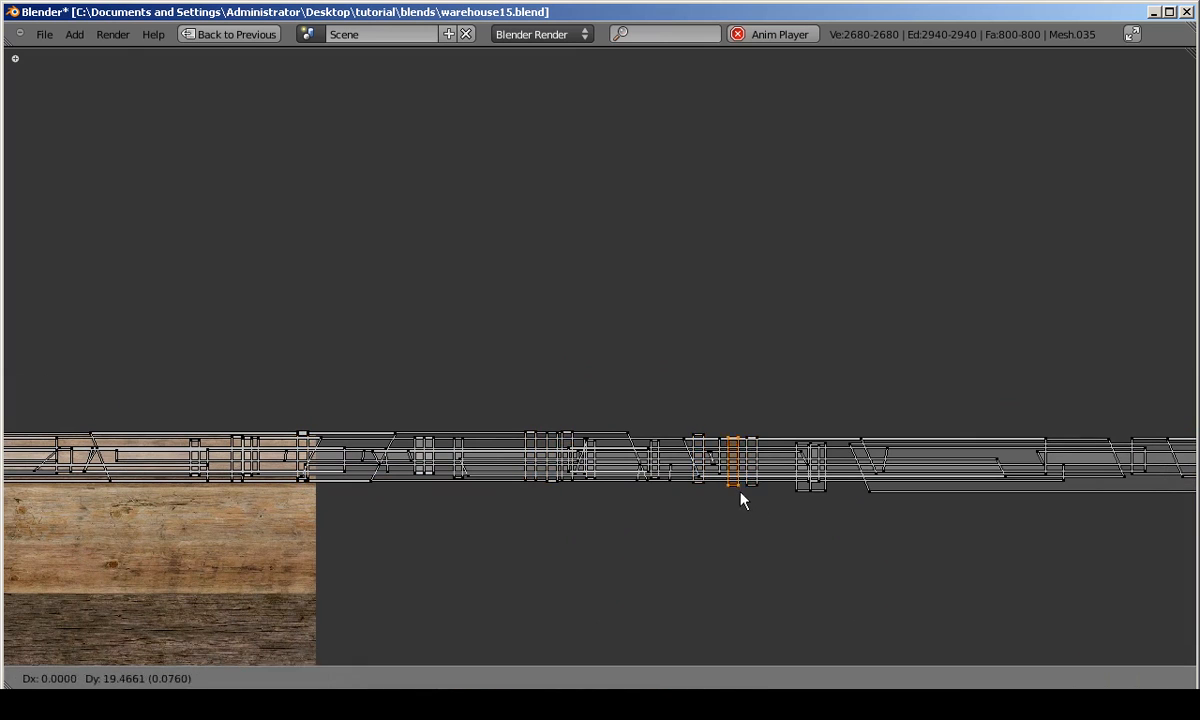
key("g")
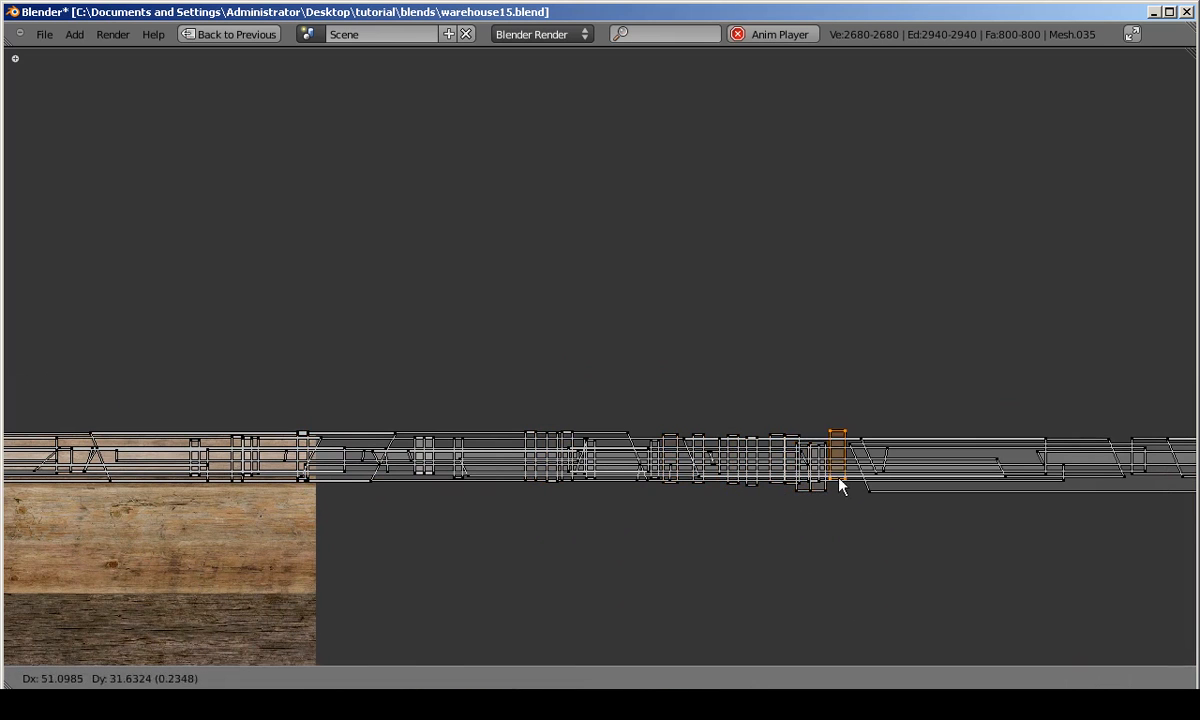
left_click(848, 484)
Move the remaining group of narrow islands beside the large slanted-end island vertically into the top row.
scroll(850, 487, "up", 2)
key("a")
key("l")
key("g")
key("y")
left_click(955, 492)
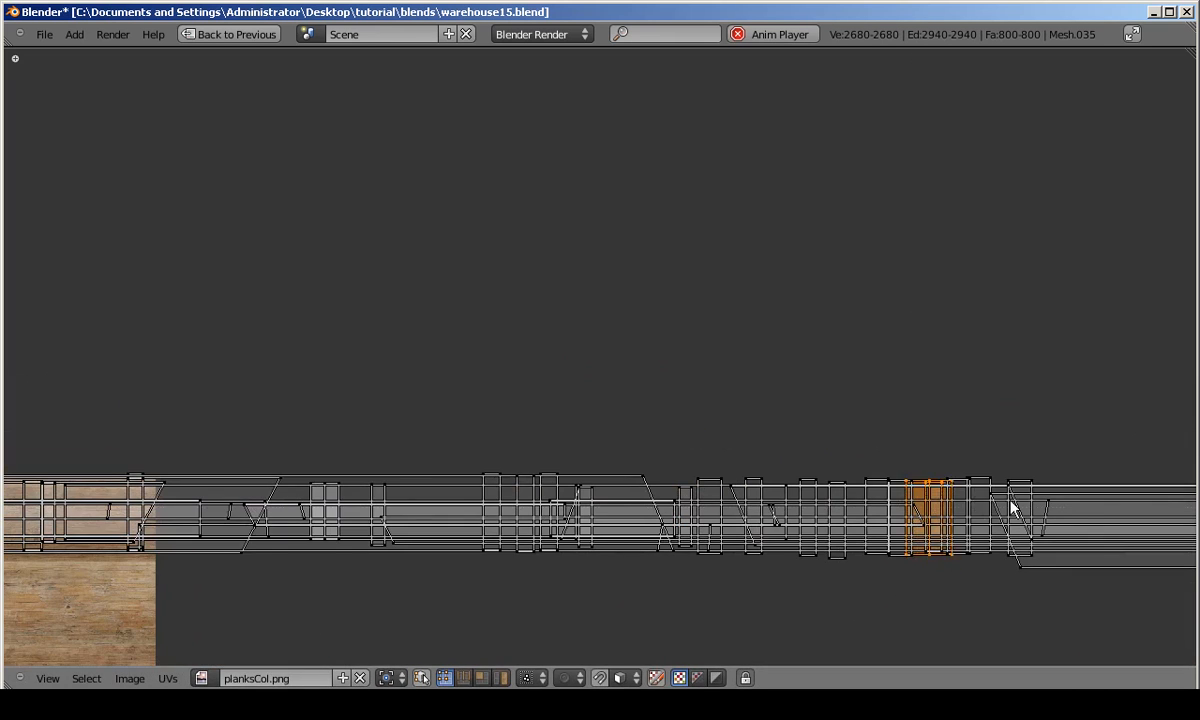
Raise the long slanted-end island that hangs below the top row and the next protruding island into line.
middle_click_drag(1034, 576, 461, 506)
key("a")
key("l")
key("g")
left_click(492, 485)
scroll(500, 485, "down", 1)
middle_click_drag(1088, 474, 565, 471)
key("a")
key("l")
key("g")
key("y")
left_click(788, 455)
Move the following two misaligned islands farther right along the top row vertically into line.
middle_click_drag(1150, 465, 605, 476)
key("a")
key("l")
key("g")
key("y")
left_click(605, 480)
key("a")
middle_click_drag(1145, 490, 624, 458)
key("l")
key("a")
key("l")
key("g")
key("y")
left_click(627, 478)
Align the next long island and the small narrow pair near the slanted edge vertically with the top row.
key("a")
key("l")
key("g")
left_click(580, 466)
key("a")
key("l")
key("g")
key("y")
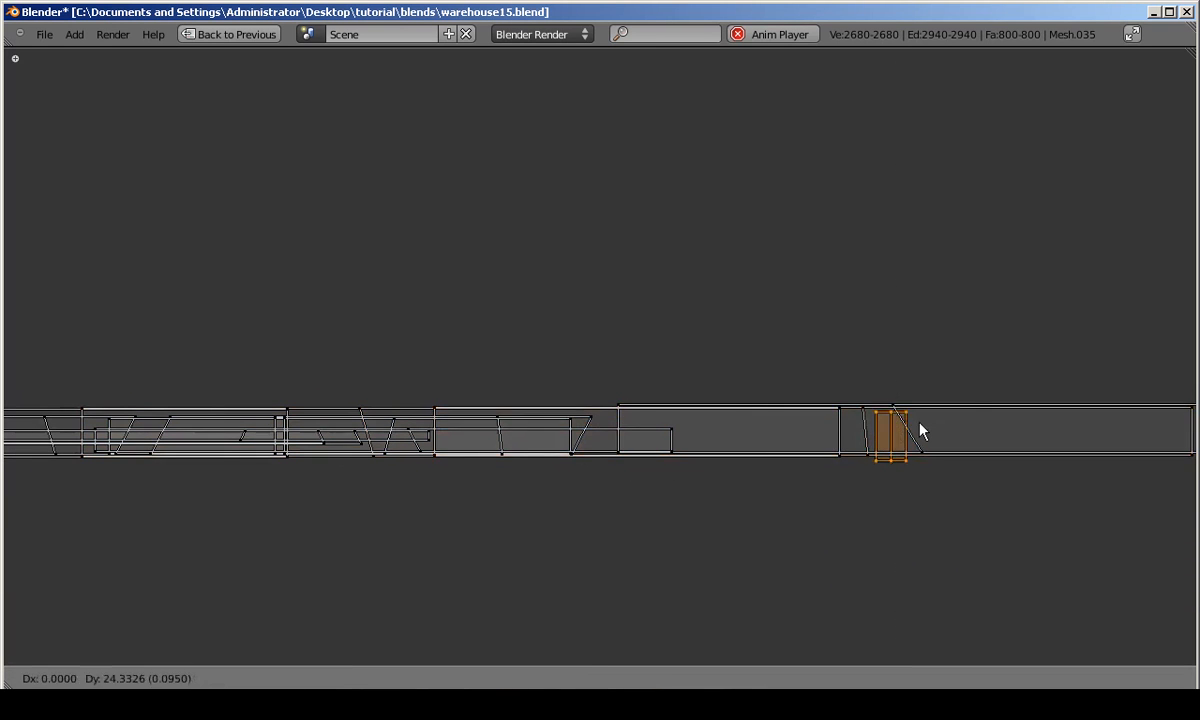
left_click(916, 426)
Move the island beyond the narrow pair vertically into line with the top row.
middle_click_drag(1185, 466, 604, 468)
key("a")
key("l")
key("g")
key("y")
left_click(758, 455)
Align the last two long islands at the far right end of the top row vertically with their neighbours.
scroll(700, 450, "down", 6)
scroll(556, 436, "up", 2)
key("a")
key("l")
key("l")
key("g")
key("y")
left_click(678, 454)
key("a")
key("l")
key("g")
key("y")
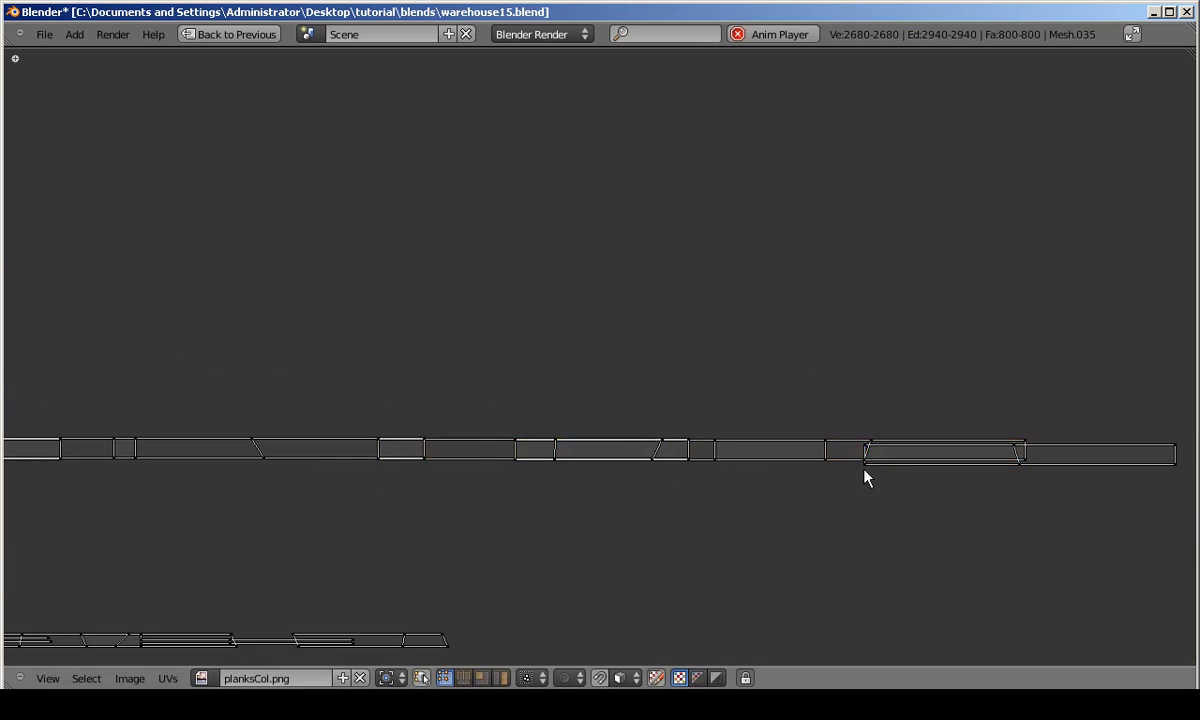
left_click(934, 462)
Move the second row of islands vertically onto the light plank directly below the top row.
scroll(1050, 460, "down", 6)
key("a")
key("a")
scroll(769, 407, "up", 7)
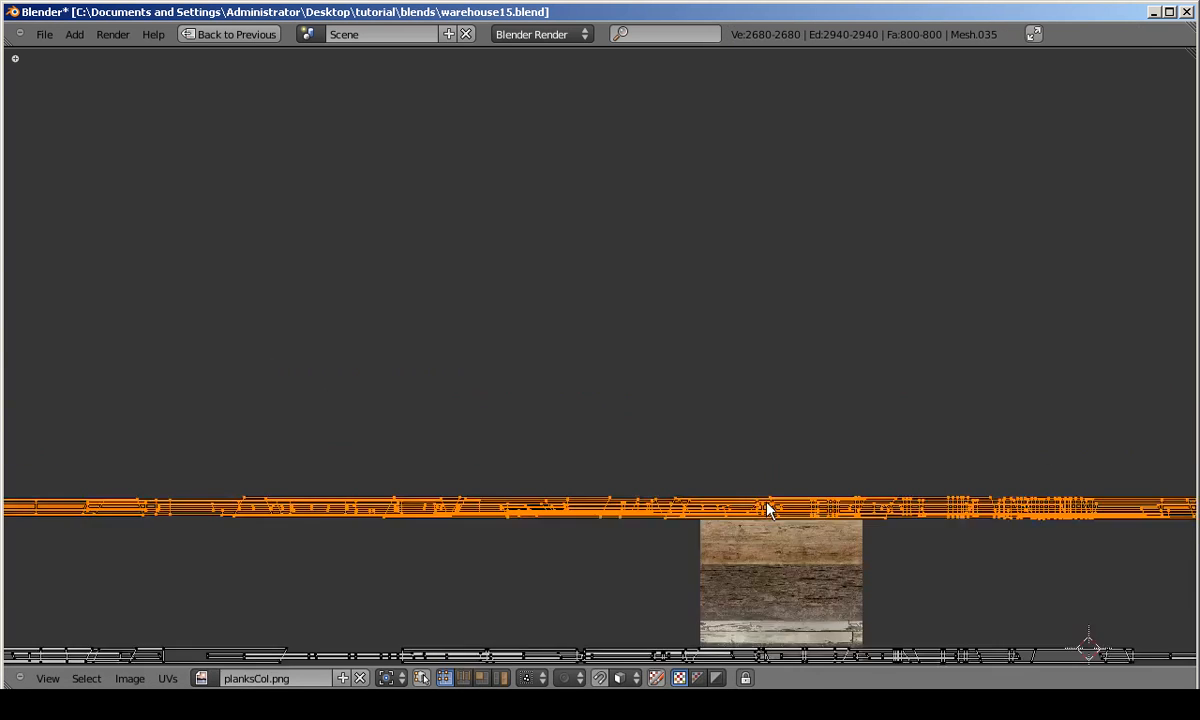
scroll(793, 332, "down", 12)
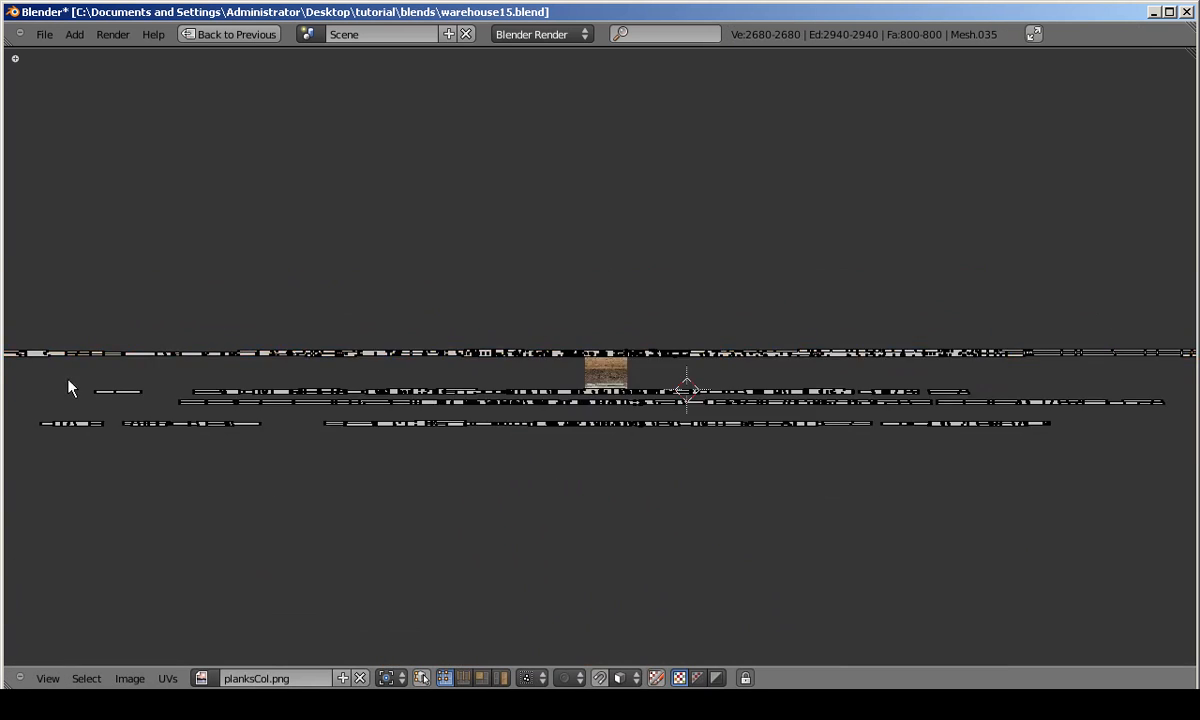
scroll(688, 378, "up", 12)
key("g")
key("y")
left_click(876, 383)
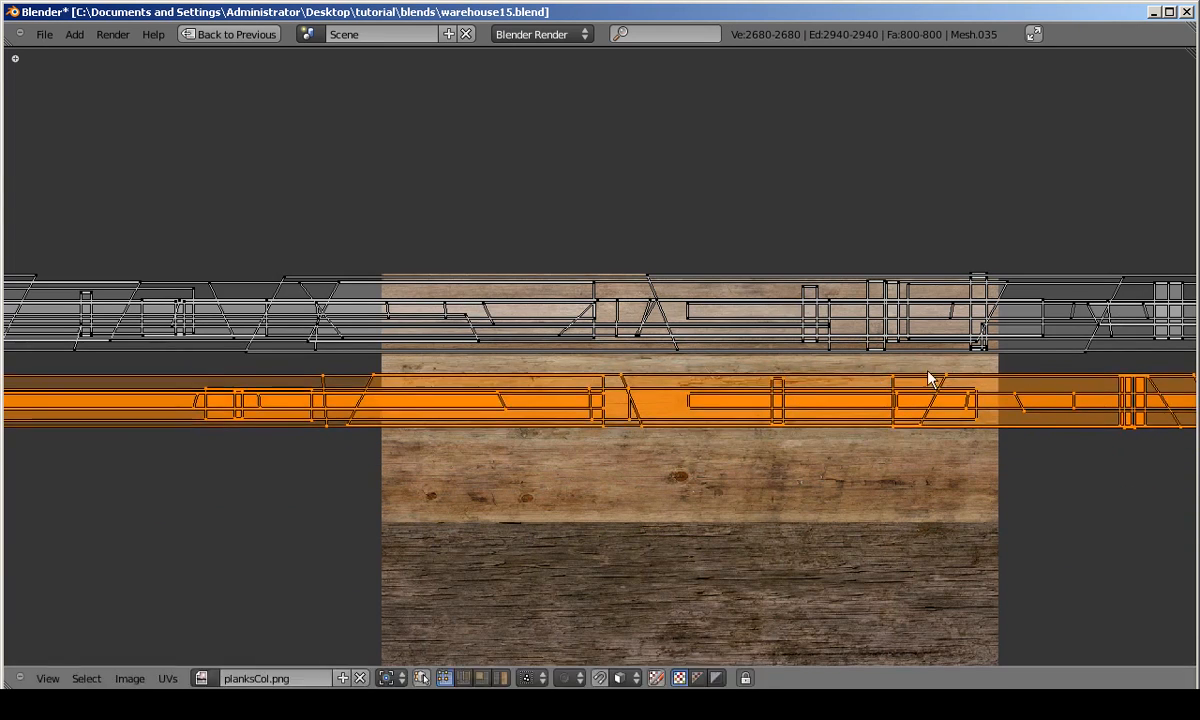
Scale up the second row of islands to fill the plank's height and adjust its vertical position.
key("s")
key("s")
key("y")
left_click(1026, 183)
key("g")
key("y")
left_click(1029, 182)
key("g")
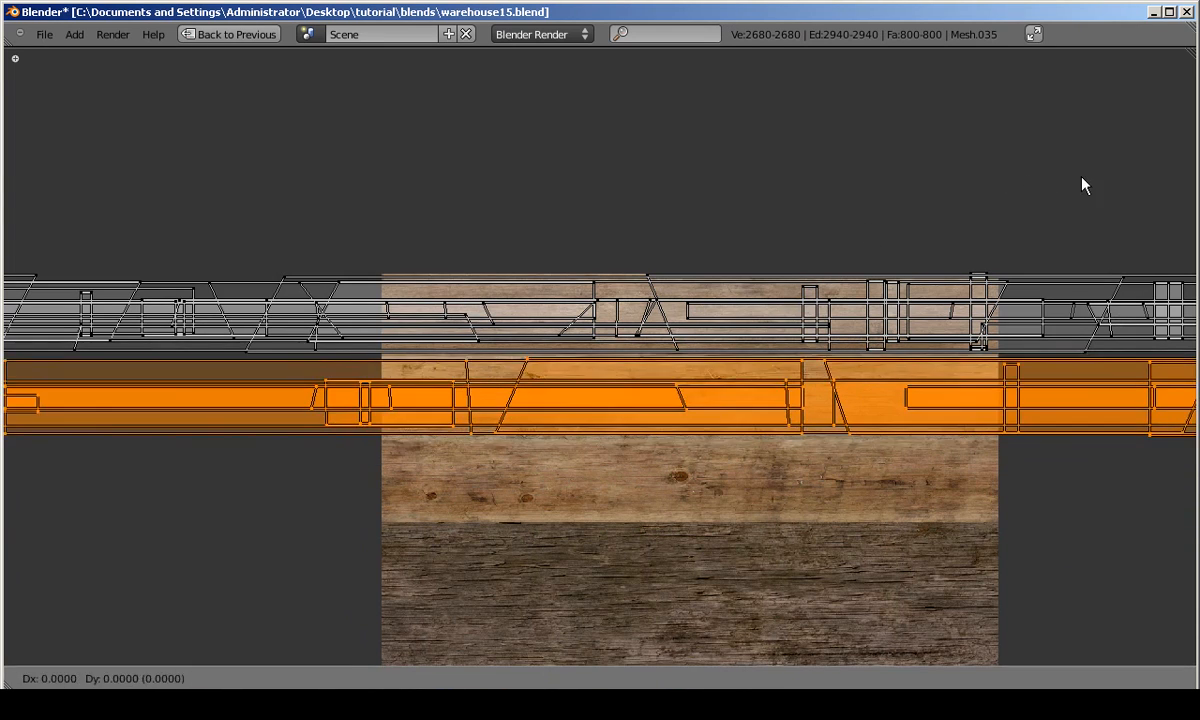
left_click(1082, 179)
Select the whole third row of islands and move it vertically onto the knotty plank above the dark one.
scroll(445, 447, "down", 9)
scroll(445, 447, "down", 5)
key("a")
key("b")
left_click_drag(224, 376, 996, 390)
scroll(850, 400, "up", 10)
key("g")
key("y")
scroll(780, 270, "up", 3)
key("g")
key("y")
key("s")
left_click(552, 425)
Scale the third row of islands to fit the height of the knotty plank.
scroll(575, 350, "up", 1)
key("s")
key("y")
left_click(570, 150)
key("s")
left_click(590, 115)
Inspect the three rows along their length for alignment within their planks.
middle_click_drag(1075, 390, 270, 430)
middle_click_drag(1000, 450, 403, 460)
scroll(404, 440, "down", 6)
key("a")
middle_click_drag(404, 415, 783, 418)
scroll(573, 522, "up", 7)
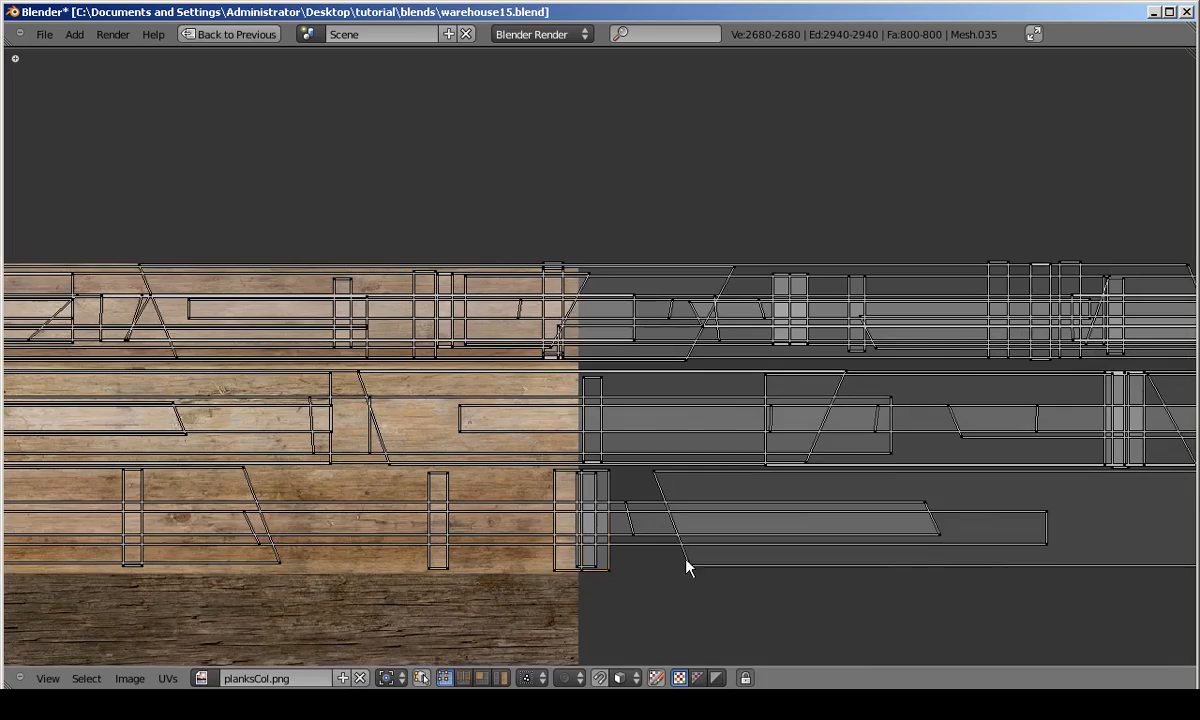
scroll(690, 580, "down", 3)
middle_click_drag(334, 480, 614, 480)
scroll(614, 473, "down", 3)
middle_click_drag(380, 426, 672, 426)
Inspect the textured roof rafters in the 3D view outside Edit Mode and return to the maximized UV editor.
key("shift+space")
key("Tab")
scroll(493, 370, "up", 3)
middle_click_drag(493, 370, 318, 205)
key("Tab")
key("ctrl+Up")
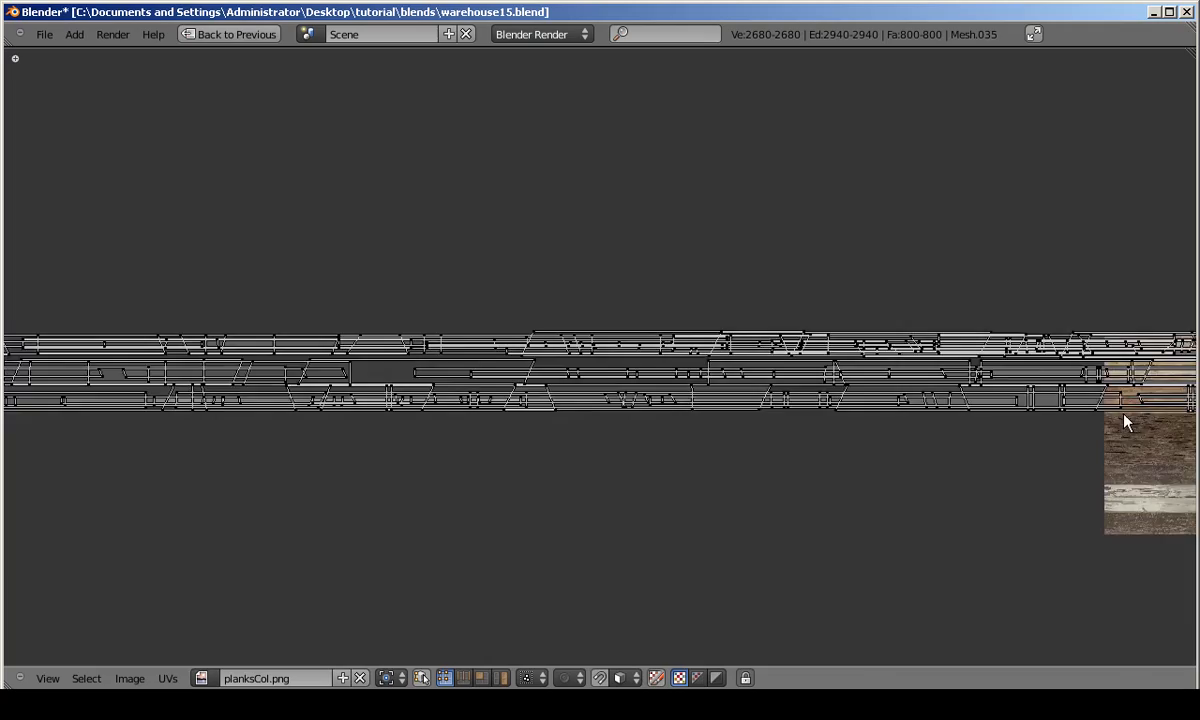
Clear the UV selection and select the islands at the far right end of the third row.
key("a")
scroll(1125, 420, "down", 3)
middle_click_drag(930, 432, 629, 430)
key("a")
key("b")
key("Escape")
middle_click_drag(1013, 431, 94, 455)
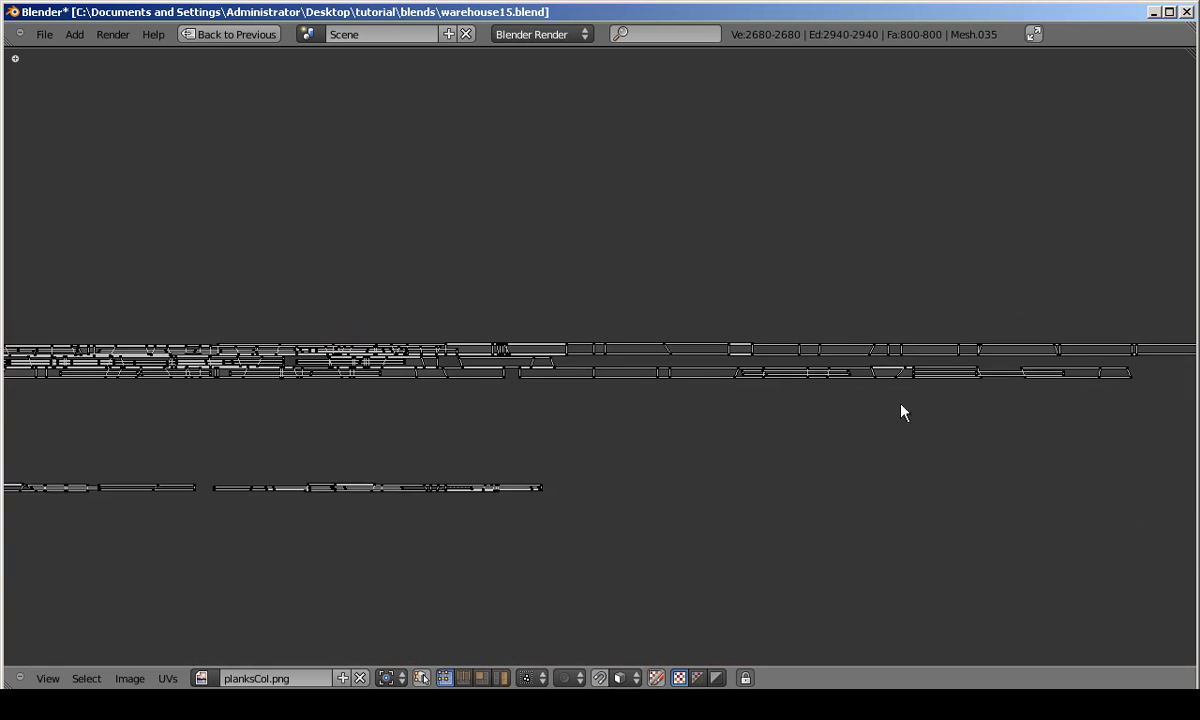
right_click(1147, 373)
scroll(605, 423, "up", 6)
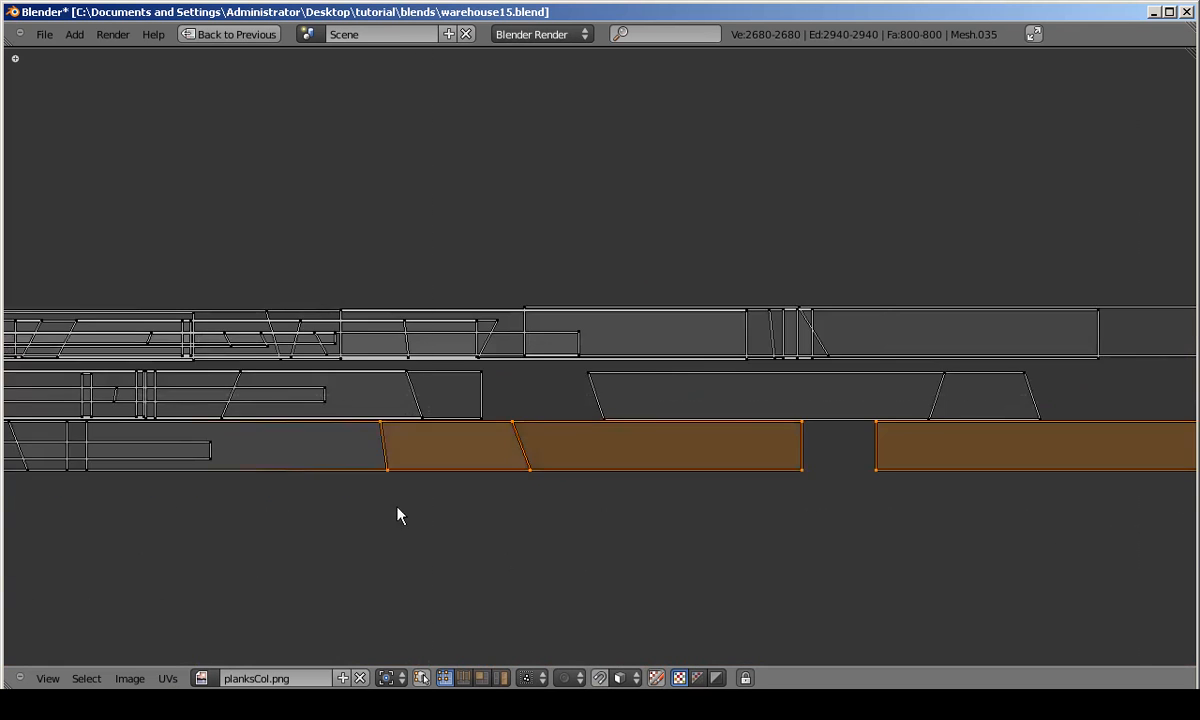
Extend the selection with box selects over every island along the third row, working from its right end to its far left end.
key("b")
left_click_drag(680, 433, 300, 538)
middle_click_drag(160, 435, 670, 418)
key("b")
left_click_drag(670, 418, 418, 537)
key("b")
left_click_drag(455, 420, 100, 535)
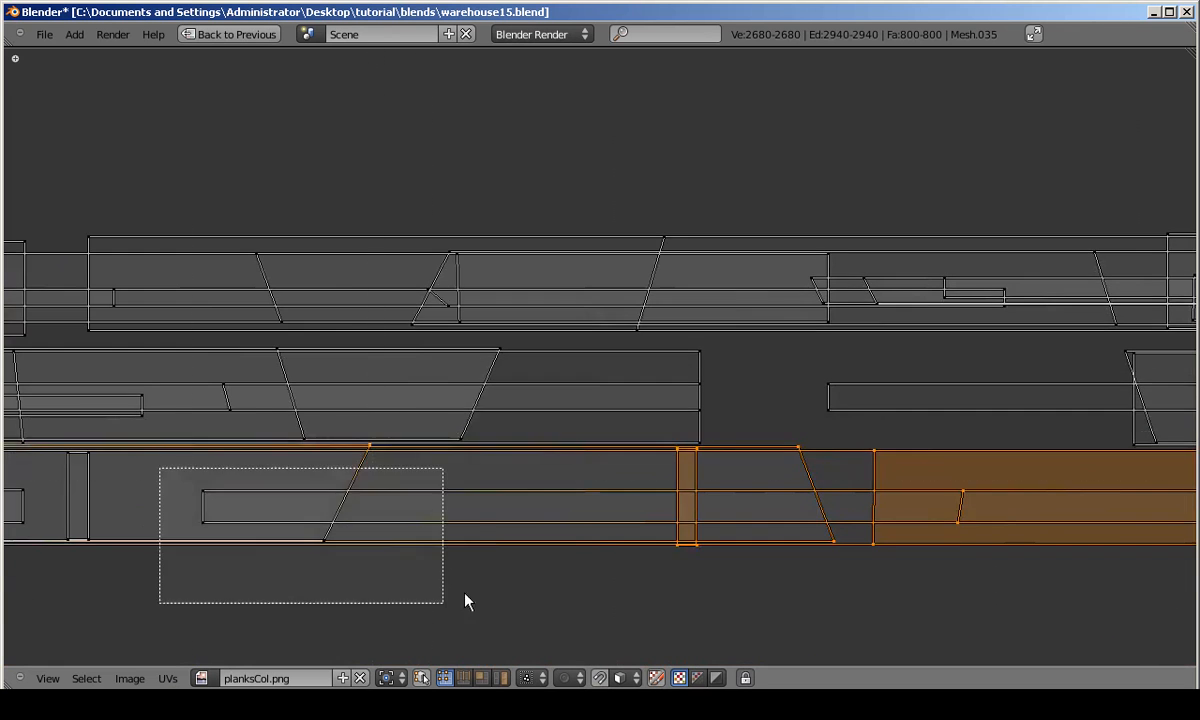
left_click_drag(190, 430, 345, 570)
middle_click_drag(240, 490, 796, 426)
key("b")
left_click_drag(560, 360, 430, 545)
middle_click_drag(270, 430, 521, 459)
scroll(700, 440, "down", 4)
key("b")
left_click_drag(780, 370, 640, 436)
key("b")
left_click_drag(235, 366, 345, 440)
middle_click_drag(400, 404, 772, 414)
key("b")
left_click_drag(550, 370, 420, 442)
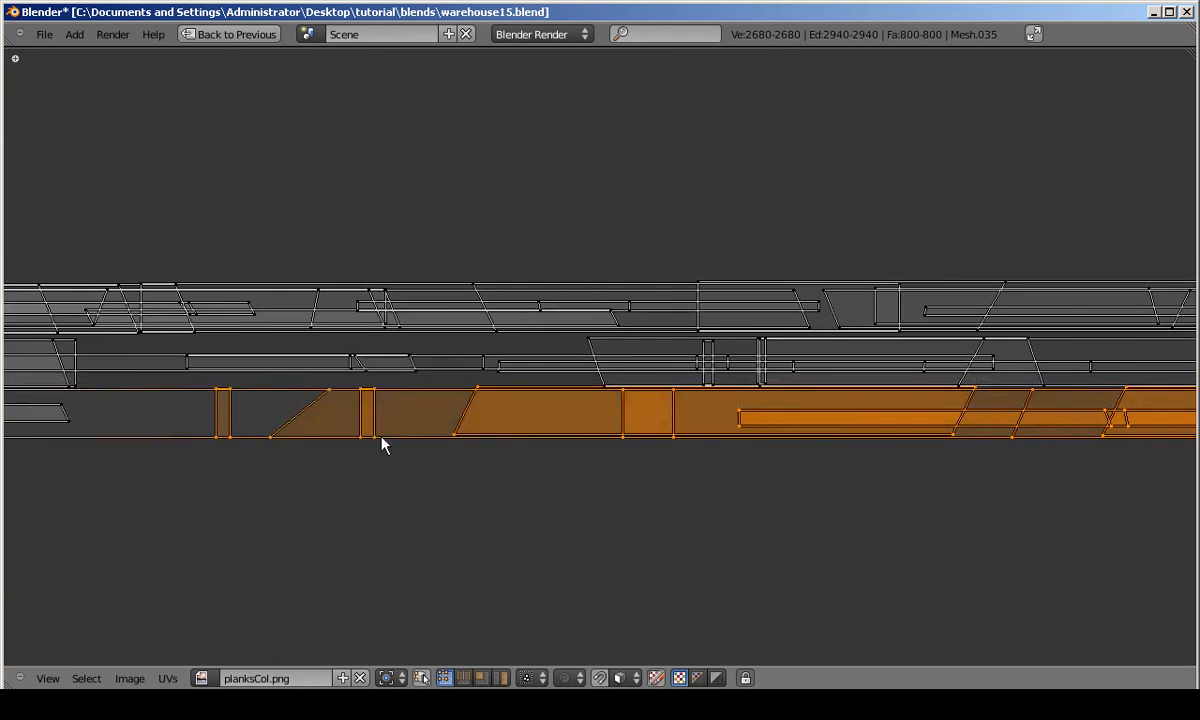
middle_click_drag(253, 400, 749, 402)
left_click_drag(890, 372, 650, 442)
key("g")
right_click(399, 544)
middle_click_drag(240, 425, 739, 428)
key("b")
left_click_drag(546, 400, 608, 455)
middle_click_drag(240, 430, 531, 436)
key("b")
left_click_drag(370, 388, 450, 470)
middle_click_drag(265, 432, 589, 441)
scroll(589, 452, "down", 1)
key("b")
left_click_drag(584, 373, 355, 462)
key("g")
right_click(536, 484)
left_click_drag(345, 382, 250, 450)
key("b")
left_click_drag(144, 397, 255, 448)
scroll(250, 440, "down", 1)
middle_click_drag(238, 410, 632, 437)
key("g")
right_click(636, 488)
key("b")
left_click_drag(498, 410, 595, 480)
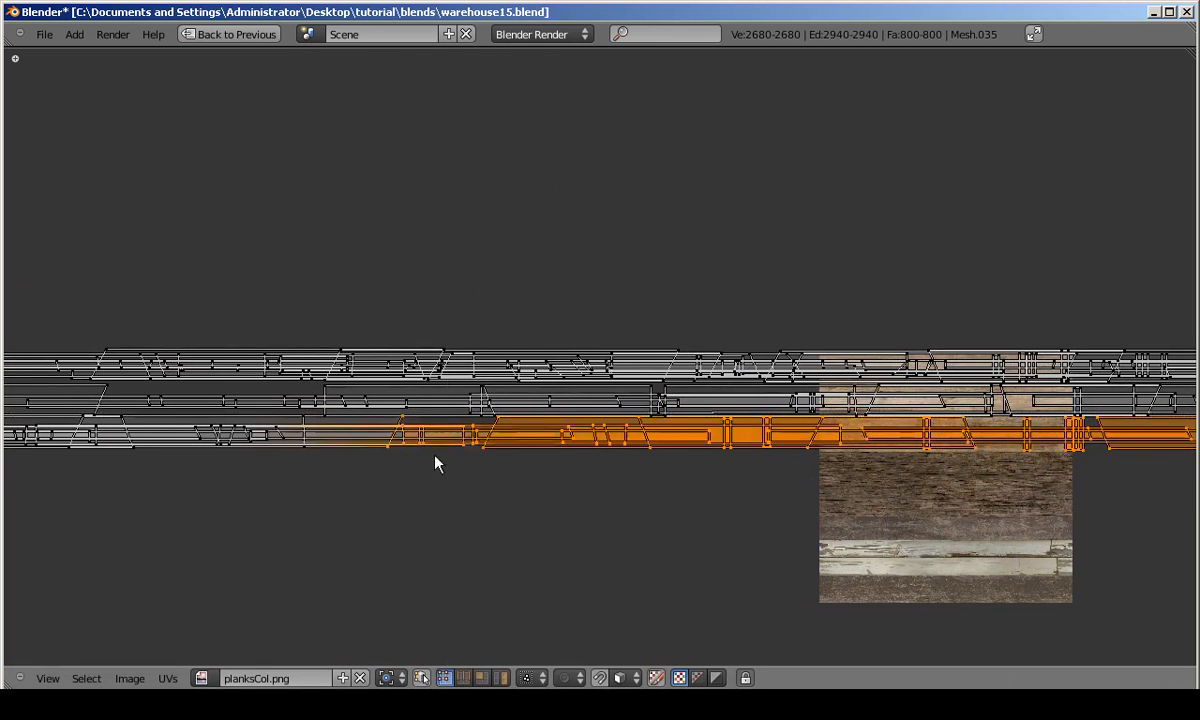
middle_click_drag(95, 430, 587, 436)
key("b")
left_click_drag(548, 418, 502, 442)
key("b")
left_click_drag(398, 414, 480, 459)
scroll(450, 440, "down", 1)
middle_click_drag(400, 430, 547, 464)
left_click_drag(600, 475, 541, 486)
key("b")
scroll(530, 490, "up", 3)
key("b")
left_click_drag(397, 516, 430, 573)
middle_click_drag(400, 562, 555, 485)
key("b")
left_click_drag(368, 438, 470, 510)
middle_click_drag(364, 469, 680, 407)
scroll(680, 407, "down", 1)
key("b")
left_click_drag(450, 383, 535, 432)
key("b")
left_click_drag(185, 372, 336, 476)
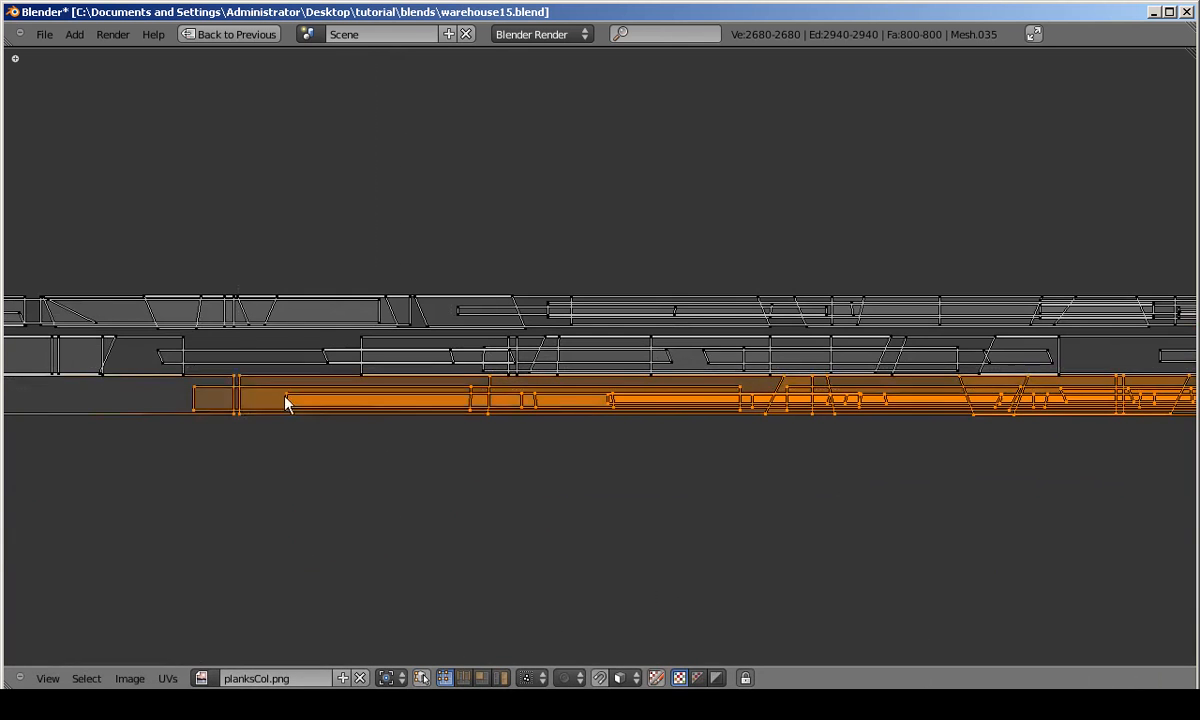
scroll(340, 470, "up", 1)
key("b")
left_click_drag(476, 368, 217, 455)
scroll(217, 455, "down", 1)
key("b")
left_click_drag(351, 405, 265, 413)
scroll(348, 434, "up", 1)
middle_click_drag(348, 434, 648, 427)
key("b")
left_click_drag(485, 408, 600, 467)
Try moving the selected third-row islands along the X axis to check that the whole row is selected.
scroll(75, 418, "down", 4)
scroll(774, 469, "up", 9)
middle_click_drag(729, 456, 474, 383)
key("g")
key("x")
left_click(1064, 320)
key("g")
key("x")
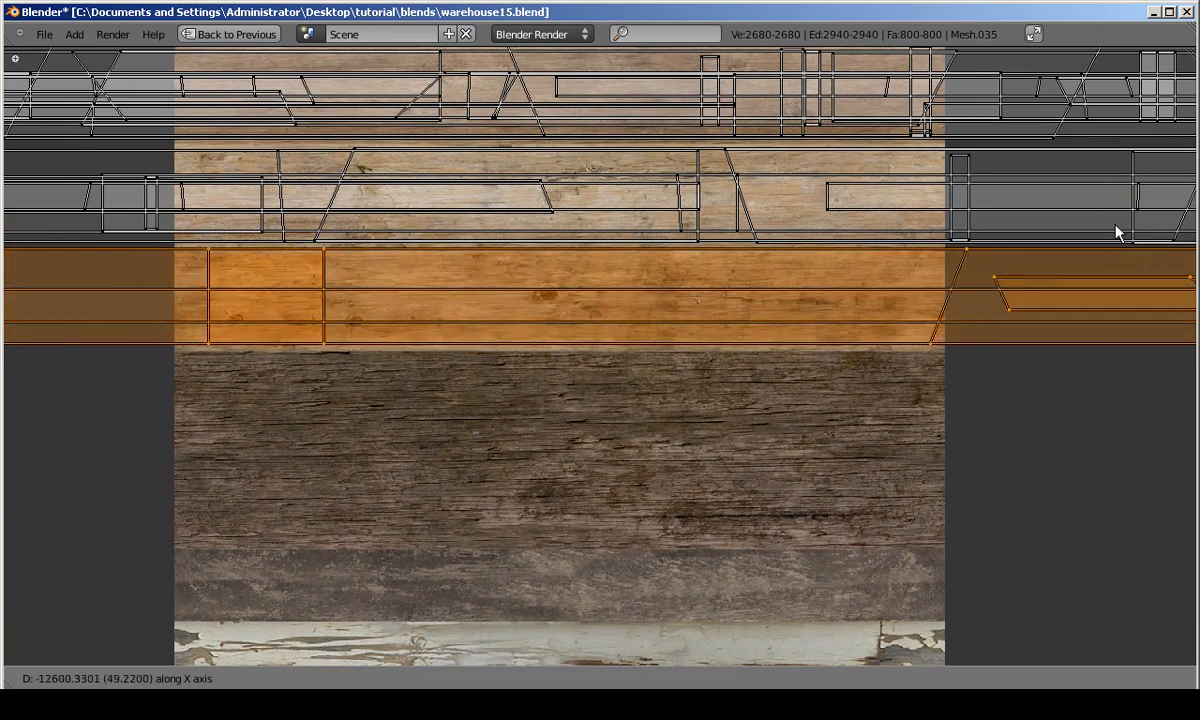
right_click(621, 303)
scroll(621, 303, "down", 10)
middle_click_drag(973, 374, 867, 388)
scroll(864, 379, "down", 2)
key("g")
key("x")
right_click(334, 373)
Hide the selected third-row islands.
scroll(334, 373, "up", 11)
middle_click_drag(334, 373, 753, 376)
scroll(377, 397, "down", 1)
key("h")
Box-select the row of remaining small islands and move it along the Y axis onto the plank below the second row.
scroll(319, 439, "down", 10)
key("b")
left_click_drag(190, 410, 1160, 460)
scroll(613, 466, "up", 5)
middle_click_drag(263, 620, 691, 498)
scroll(691, 498, "down", 5)
key("g")
key("y")
scroll(650, 330, "up", 9)
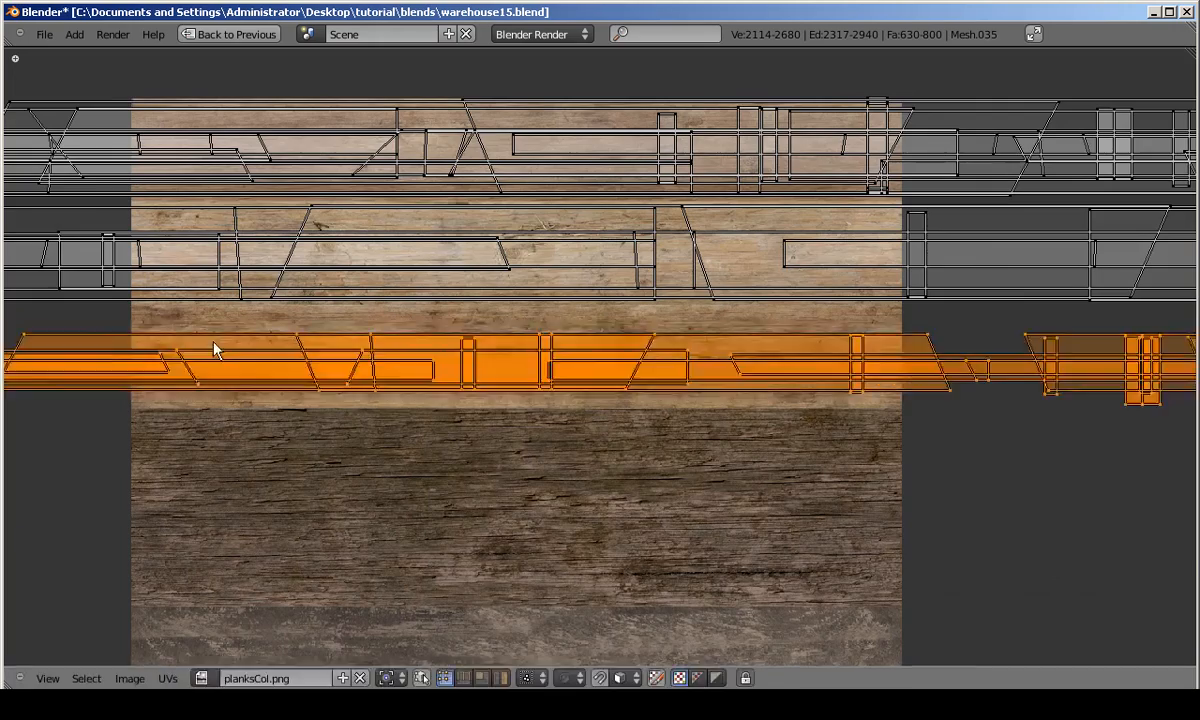
Clear the selection, check the left end of the new row, and box-select its islands to shift them along the X axis.
scroll(445, 488, "down", 4)
left_click(445, 488)
key("a")
scroll(445, 488, "up", 3)
middle_click_drag(403, 514, 1036, 364)
key("l")
key("a")
scroll(707, 440, "up", 1)
middle_click_drag(388, 437, 1150, 384)
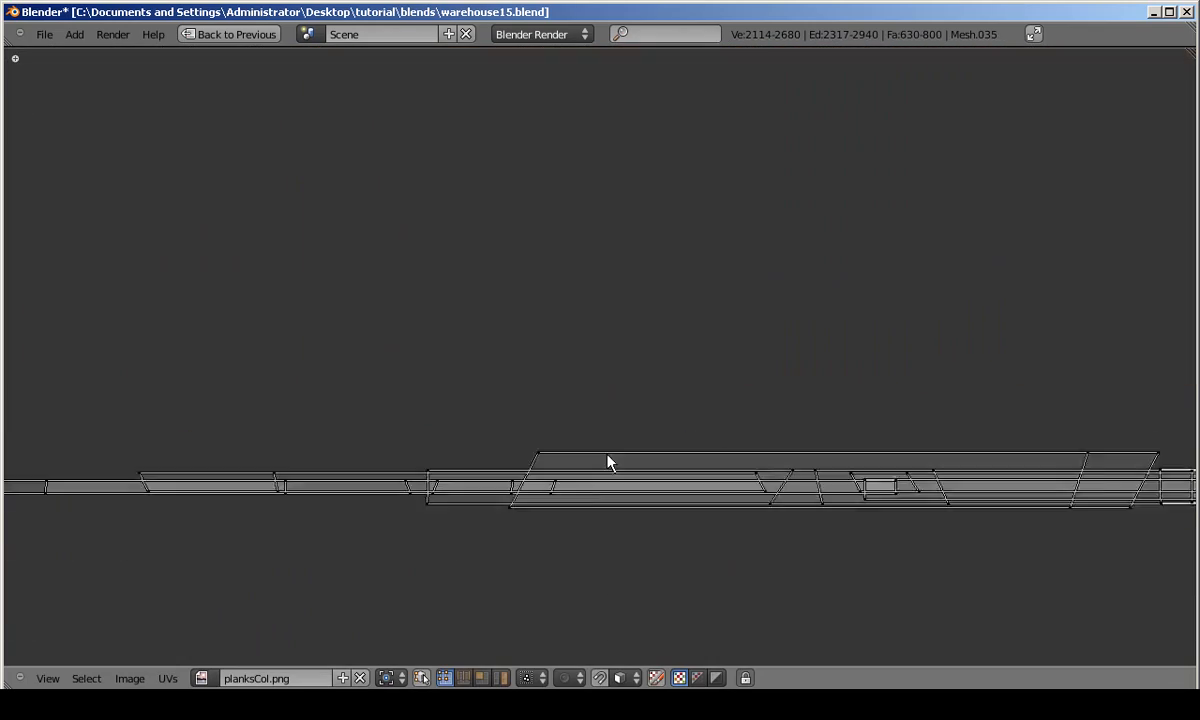
scroll(510, 435, "down", 4)
key("b")
left_click_drag(330, 360, 720, 425)
key("g")
key("x")
left_click(268, 402)
Scale the selected row along the Y axis and reposition it vertically to fill the height of the third plank.
middle_click_drag(1100, 400, 825, 447)
scroll(825, 447, "down", 8)
middle_click_drag(600, 440, 324, 432)
scroll(643, 517, "up", 14)
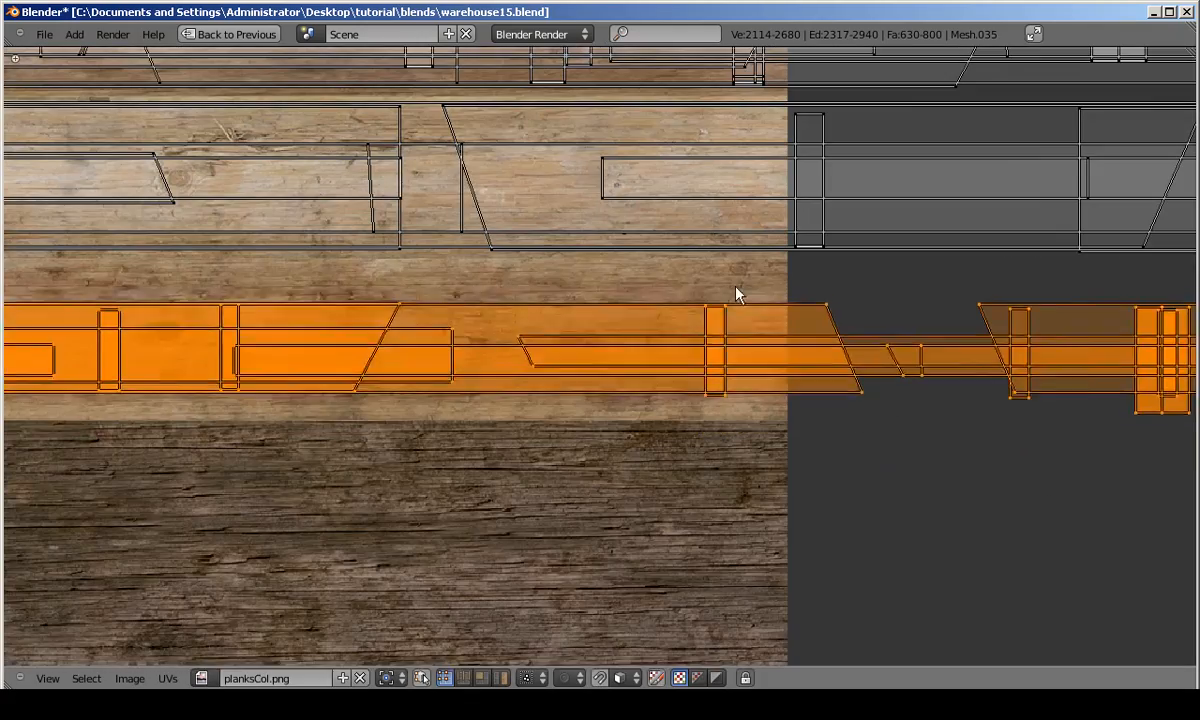
key("g")
key("y")
left_click(817, 281)
key("s")
key("y")
left_click(922, 605)
key("g")
key("y")
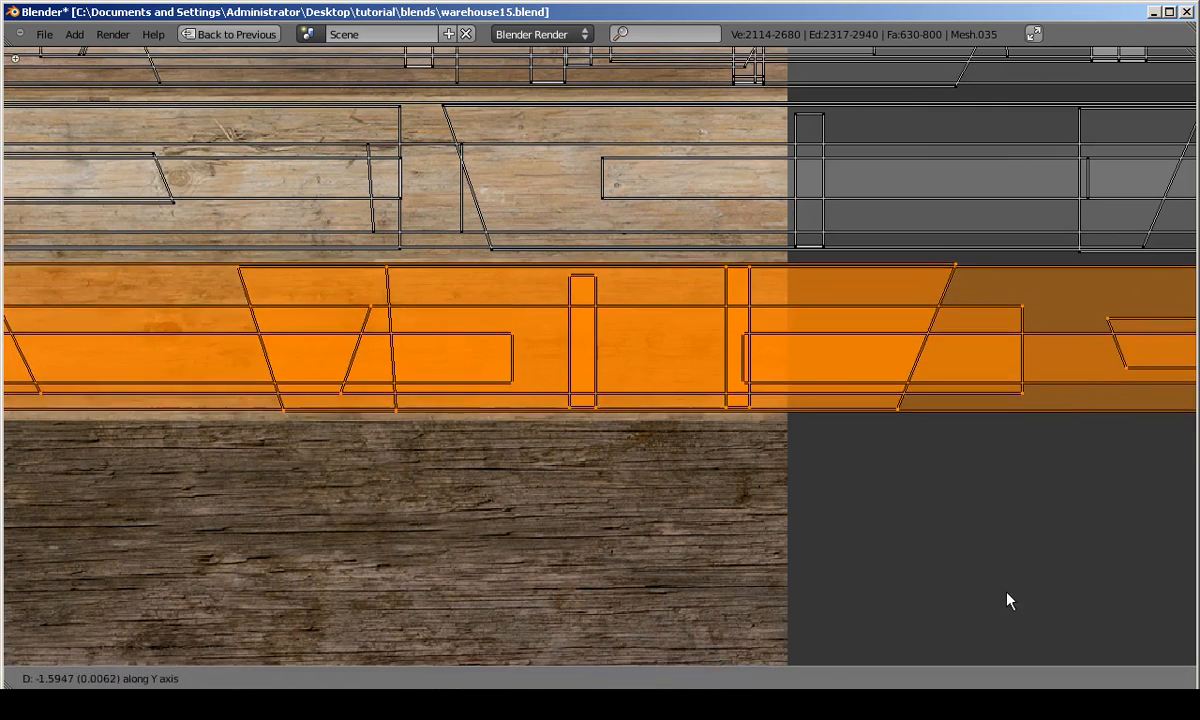
left_click(1007, 595)
Shift the selected row sideways along the X axis over the planks texture.
scroll(1007, 595, "down", 3)
key("g")
key("x")
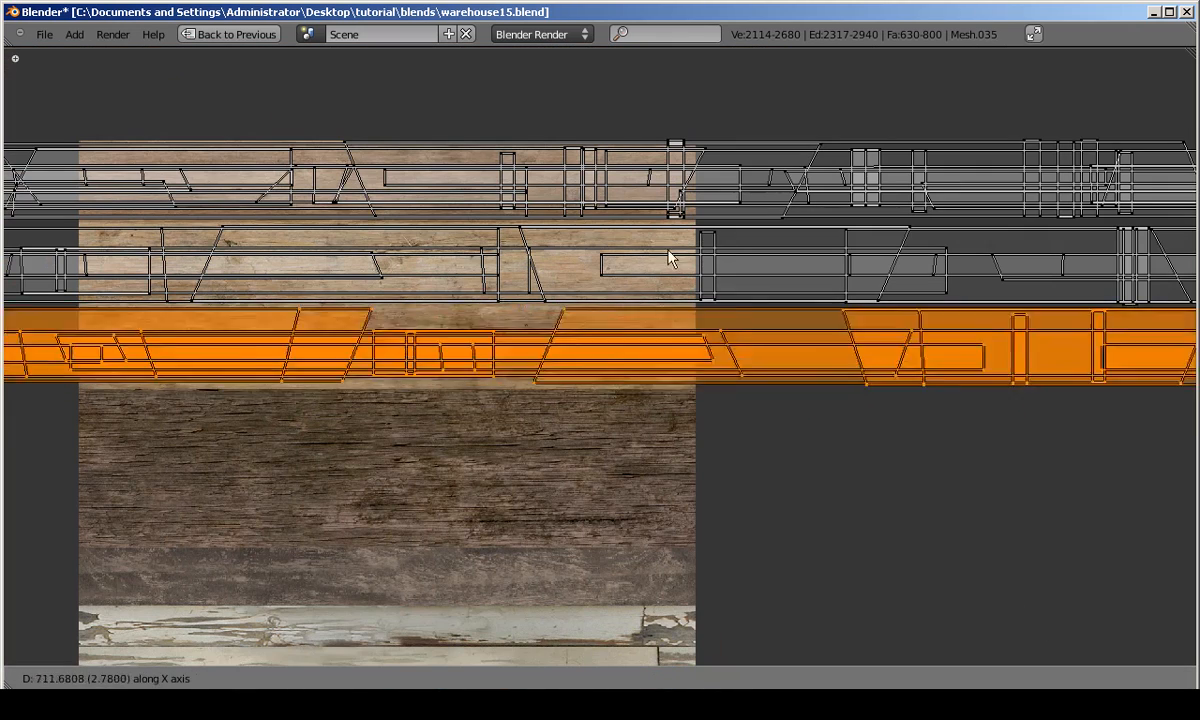
left_click(467, 290)
Box-select the narrow upright islands protruding below the third plank, then move and scale them vertically to fit within it.
right_click(350, 402)
key("g")
right_click(383, 399)
key("b")
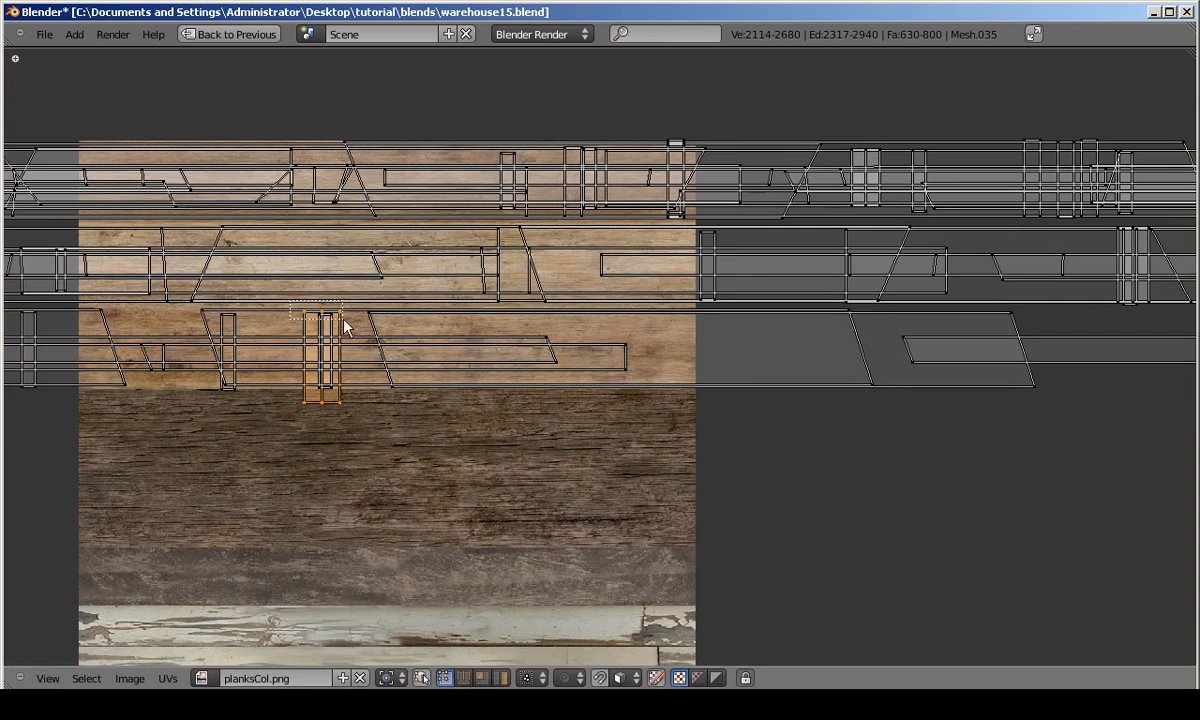
left_click_drag(289, 305, 357, 415)
key("g")
left_click(355, 305)
key("s")
key("y")
left_click(338, 264)
Clear the selection and box-select the third row's islands from the texture outward to the row's far right end.
key("a")
scroll(812, 340, "down", 5)
key("b")
left_click_drag(568, 404, 925, 351)
middle_click_drag(865, 369, 240, 381)
scroll(245, 381, "up", 2)
key("b")
left_click_drag(278, 371, 745, 422)
middle_click_drag(739, 411, 461, 419)
key("b")
left_click_drag(462, 423, 1188, 378)
middle_click_drag(1188, 385, 530, 376)
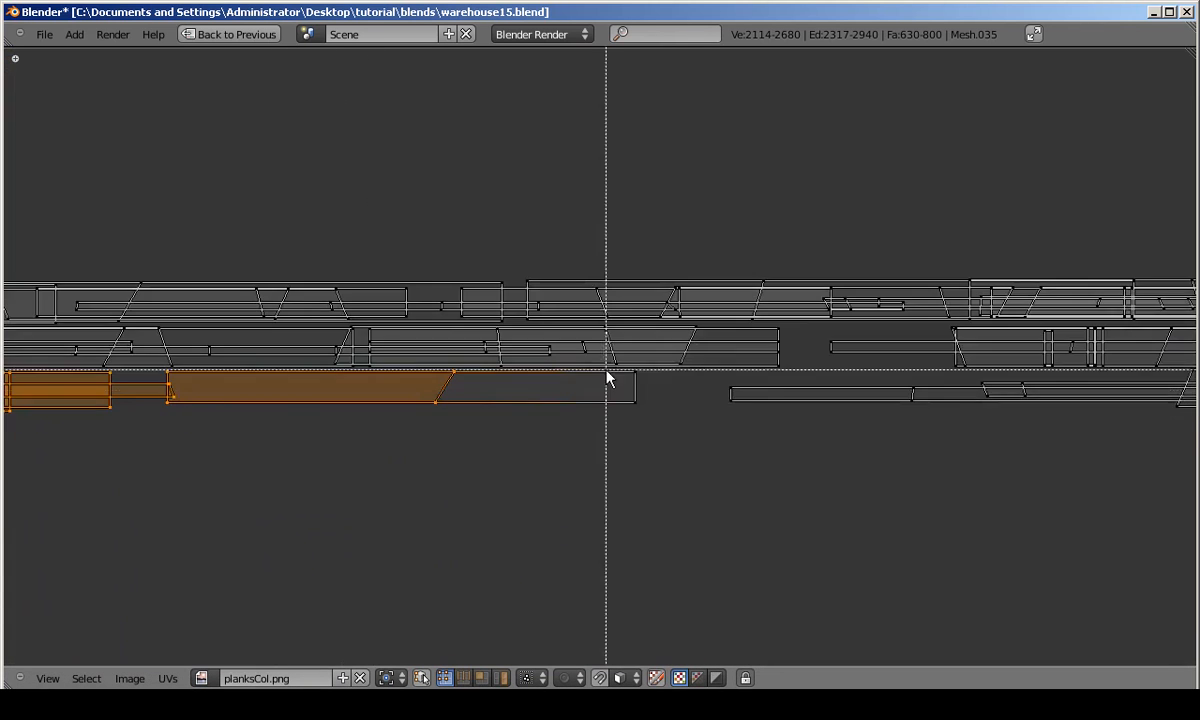
left_click_drag(528, 425, 1178, 377)
middle_click_drag(1178, 377, 618, 424)
key("b")
left_click_drag(616, 468, 1150, 412)
Shift the selected third-row islands along the X axis so they overlap the planks texture, and clear the selection.
scroll(1000, 415, "down", 6)
scroll(697, 412, "up", 7)
middle_click_drag(697, 412, 984, 334)
key("g")
key("x")
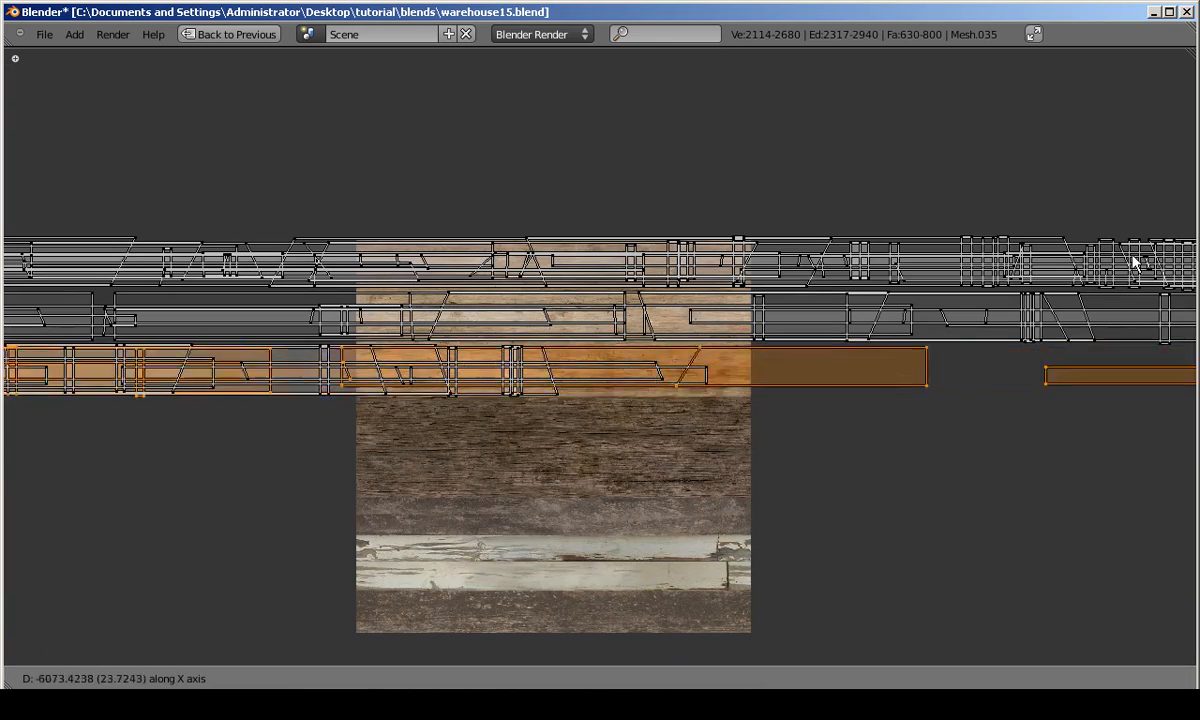
left_click(568, 368)
key("a")
Return to the 3D view of the roof rafters and switch the mesh editing to face select mode.
key("shift+space")
key("Tab")
middle_click_drag(509, 383, 475, 266)
key("Tab")
key("ctrl+Tab")
left_click(475, 266)
right_click(475, 266)
scroll(1149, 415, "down", 16)
Undo the recent selection changes, select all the mesh's faces, and display their islands in the maximized UV editor.
key("ctrl+l")
key("a")
key("a")
key("ctrl+z")
key("ctrl+z")
key("ctrl+z")
key("shift+space")
key("shift+space")
key("a")
key("shift+space")
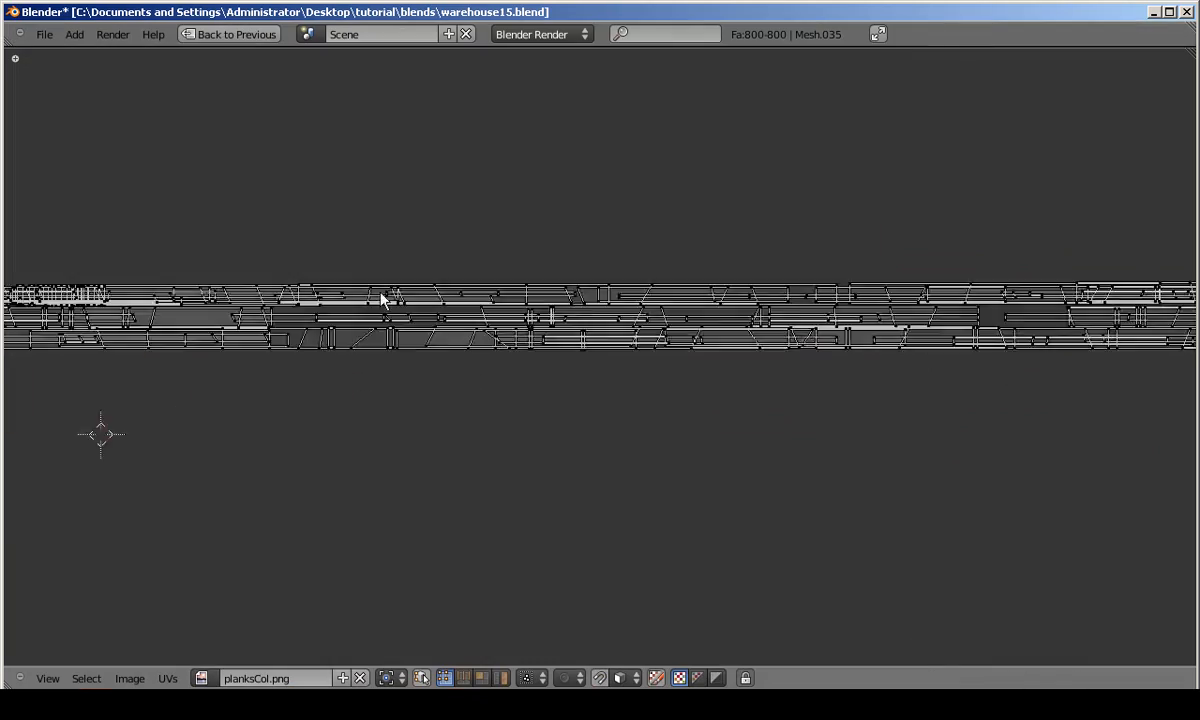
Box-select the top row's islands over the planks texture and directly beyond its right edge.
scroll(578, 335, "up", 7)
scroll(560, 325, "up", 3)
key("b")
left_click_drag(75, 180, 1063, 342)
middle_click_drag(1040, 197, 454, 213)
key("b")
left_click_drag(453, 212, 922, 374)
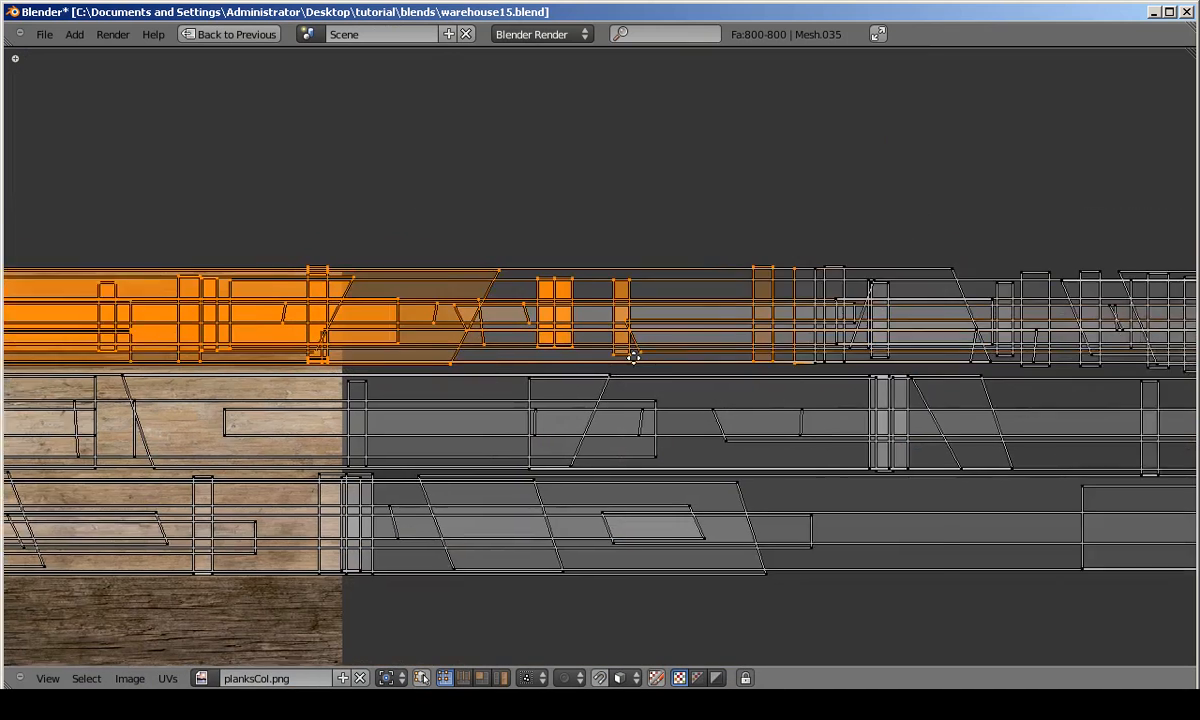
middle_click_drag(990, 225, 402, 216)
key("b")
left_click_drag(399, 217, 902, 401)
Extend the selection along the top row to the islands at its far right end.
middle_click_drag(857, 227, 352, 222)
key("b")
left_click_drag(351, 222, 1112, 364)
key("b")
scroll(887, 372, "down", 1)
middle_click_drag(780, 275, 282, 228)
left_click_drag(281, 228, 1196, 330)
scroll(474, 378, "down", 4)
middle_click_drag(444, 185, 79, 155)
left_click_drag(78, 155, 1197, 320)
middle_click_drag(1098, 224, 383, 222)
key("b")
left_click_drag(383, 222, 936, 331)
Add the top row's islands left of the texture to the selection, out to the row's left end.
middle_click_drag(250, 300, 936, 324)
middle_click_drag(470, 314, 703, 287)
key("b")
left_click_drag(1067, 217, 25, 320)
key("g")
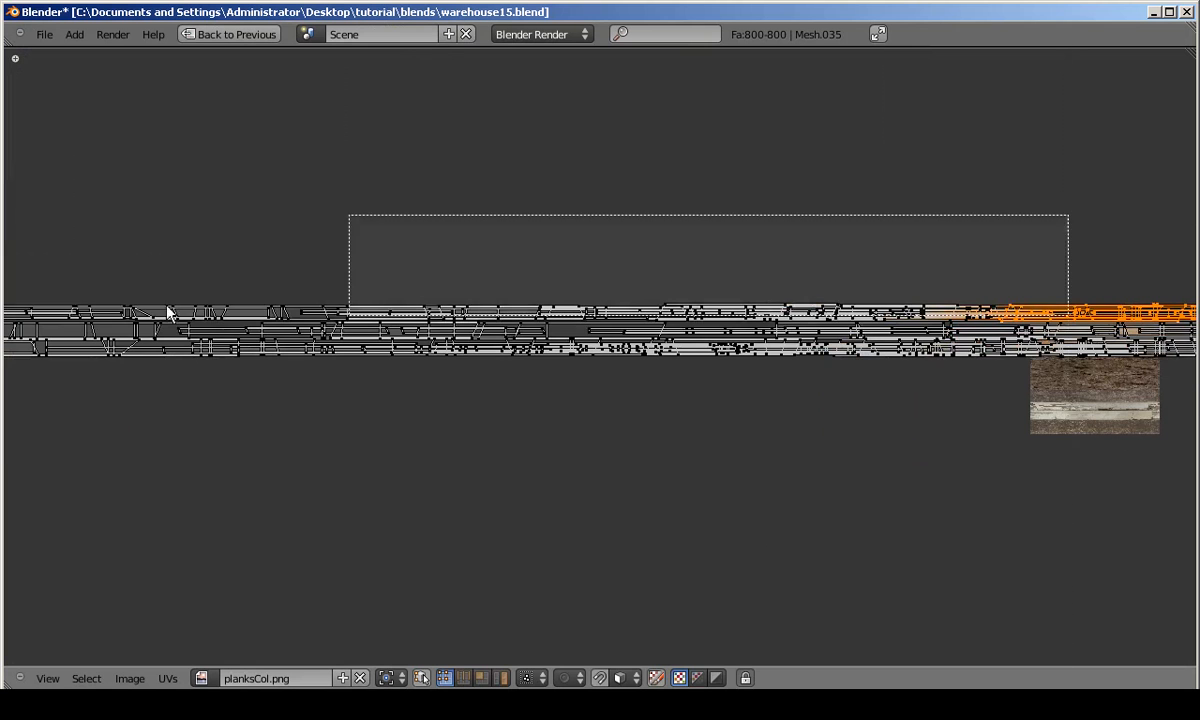
right_click(517, 297)
key("b")
left_click_drag(587, 249, 1081, 329)
middle_click_drag(218, 238, 972, 241)
key("b")
left_click_drag(1048, 210, 3, 331)
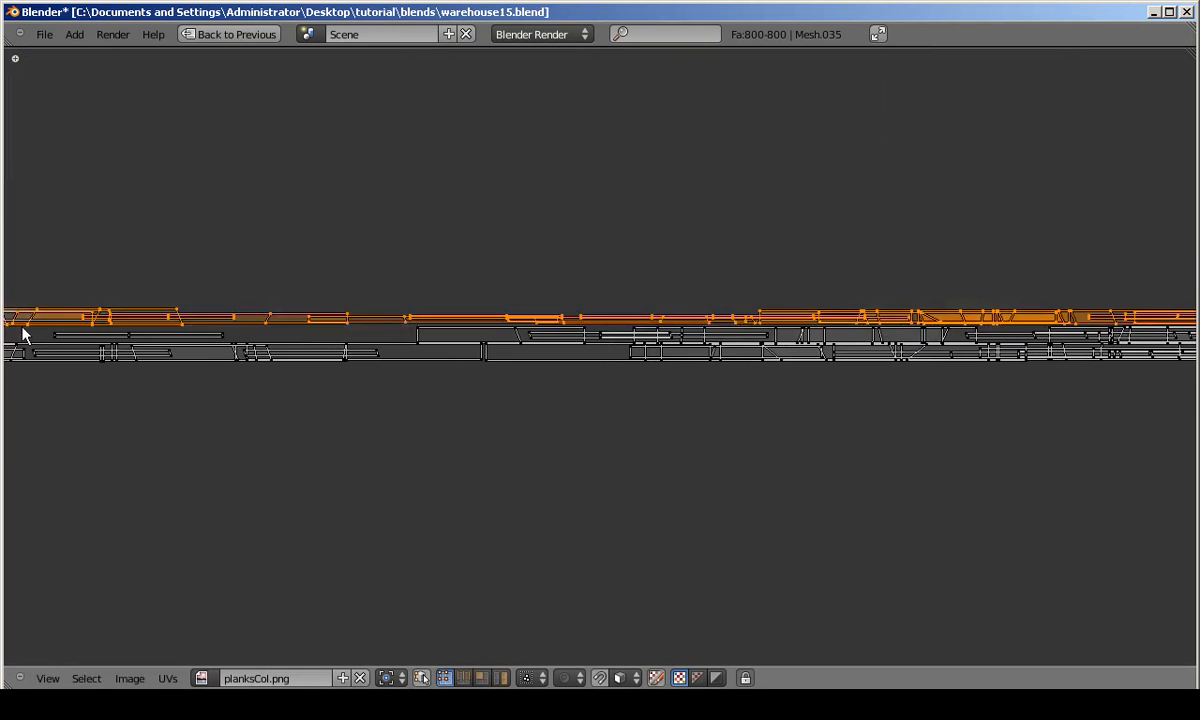
middle_click_drag(15, 291, 810, 303)
key("b")
left_click_drag(880, 285, 40, 352)
Check the selected top row along its length and shift it sideways along the X axis.
middle_click_drag(233, 370, 985, 370)
middle_click_drag(1190, 332, 327, 386)
scroll(327, 386, "up", 8)
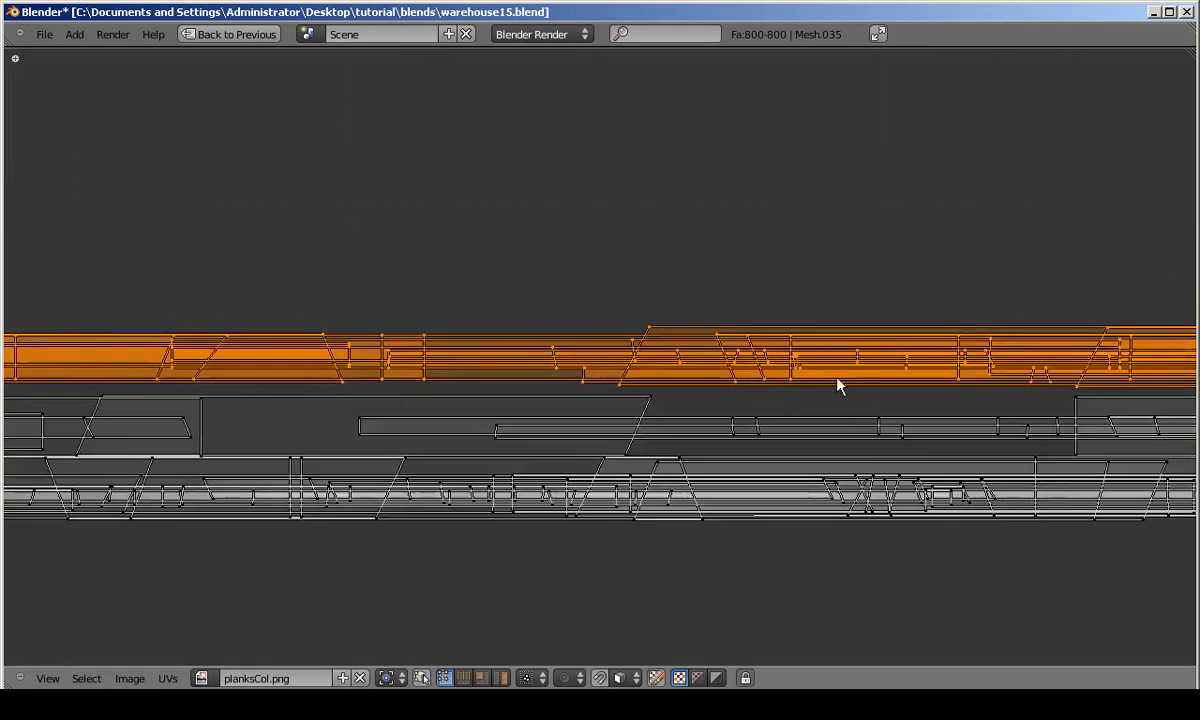
middle_click_drag(1130, 402, 549, 346)
key("g")
key("x")
left_click(107, 213)
Clear the selection, box-select islands along the top row, and adjust their vertical position, including a single stray one.
key("a")
key("b")
left_click_drag(70, 211, 1190, 270)
key("g")
key("y")
left_click(1181, 273)
middle_click_drag(1181, 273, 616, 268)
right_click(1040, 295)
key("g")
key("y")
left_click(1053, 305)
Select the linked top-row islands and move them along the Y axis to sit above the planks texture.
right_click(450, 316)
key("ctrl+l")
left_click(86, 679)
key("g")
key("y")
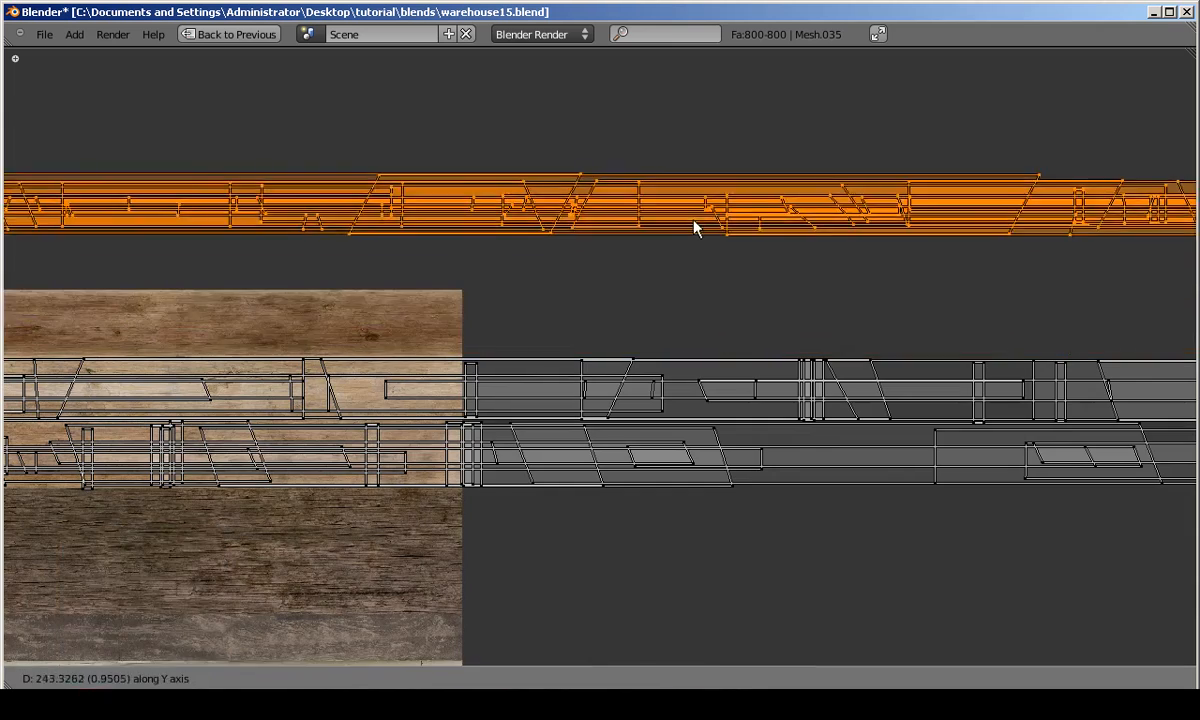
left_click(697, 231)
Move the row farther from the other rows along the Y axis, invert the selection, and hide the other islands.
scroll(697, 231, "down", 13)
key("g")
key("y")
left_click(275, 371)
key("ctrl+i")
key("h")
Select all the remaining islands and move them along the Y axis onto the topmost plank of the texture.
key("a")
key("g")
key("y")
left_click(568, 354)
scroll(568, 354, "up", 14)
key("g")
key("y")
left_click(562, 275)
Shift the row along the X axis across the top plank and clear the selection.
middle_click_drag(400, 315, 691, 338)
key("g")
key("x")
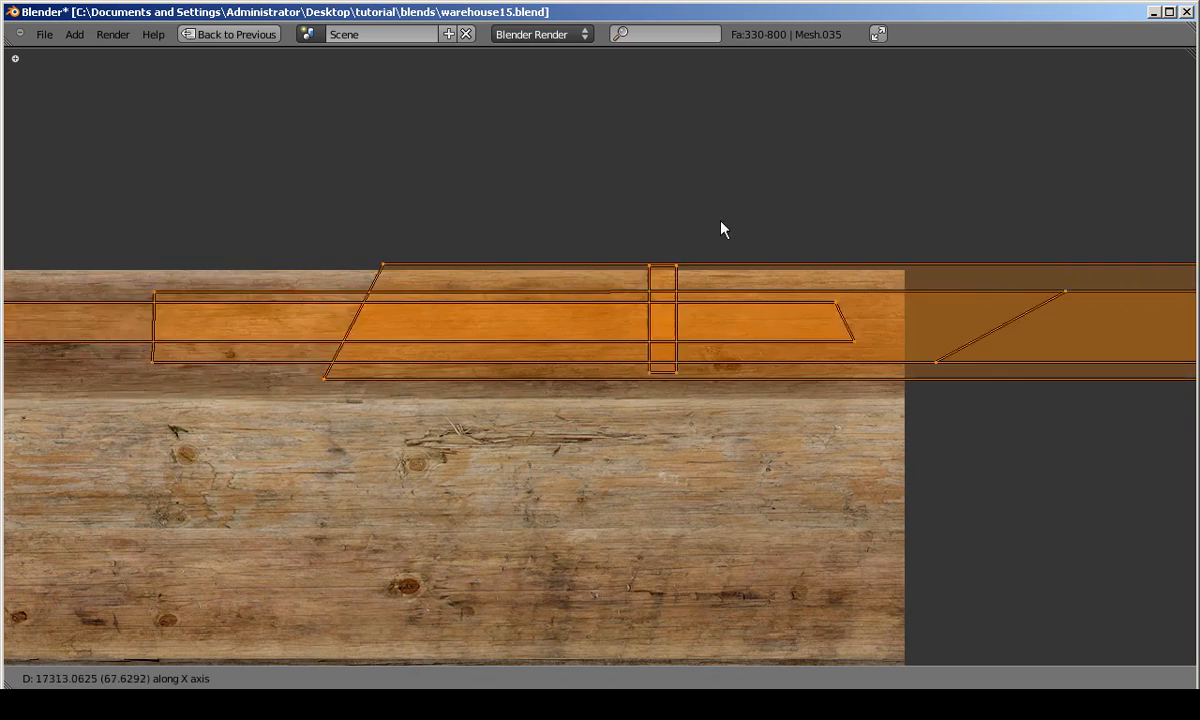
left_click(188, 290)
key("a")
Box-select the islands along the row's upper edge and move them along the Y axis to fit the top plank.
scroll(188, 290, "down", 2)
key("b")
left_click_drag(222, 267, 1120, 299)
key("b")
left_click_drag(209, 232, 1124, 306)
key("g")
key("y")
left_click(1127, 312)
Select the whole row of islands, shift it along the X axis over the topmost plank, and clear the selection.
key("a")
key("a")
key("g")
key("x")
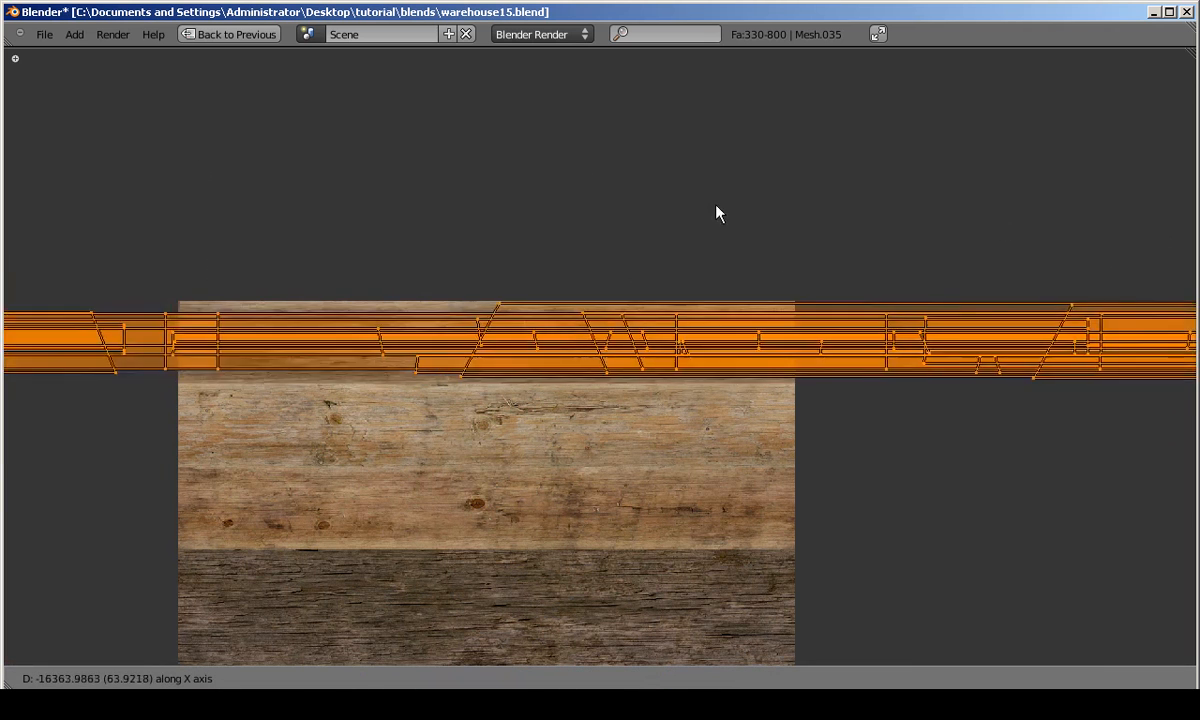
left_click(232, 187)
key("a")
Select an individual linked island in the row and move it along the Y axis to fit within the top plank.
scroll(766, 417, "up", 3)
key("l")
key("g")
left_click(733, 420)
key("g")
key("y")
left_click(728, 402)
Select two more linked islands one after the other and adjust each along the Y axis within the top plank.
key("l")
key("g")
key("y")
left_click(611, 397)
key("l")
key("g")
key("y")
Select the entire row and shift it along the X axis to bring further islands over the plank.
key("a")
key("a")
key("g")
key("x")
left_click(633, 368)
Reselect all islands and slide the row farther along the X axis in several moves across the top plank.
key("l")
key("a")
key("a")
key("g")
key("x")
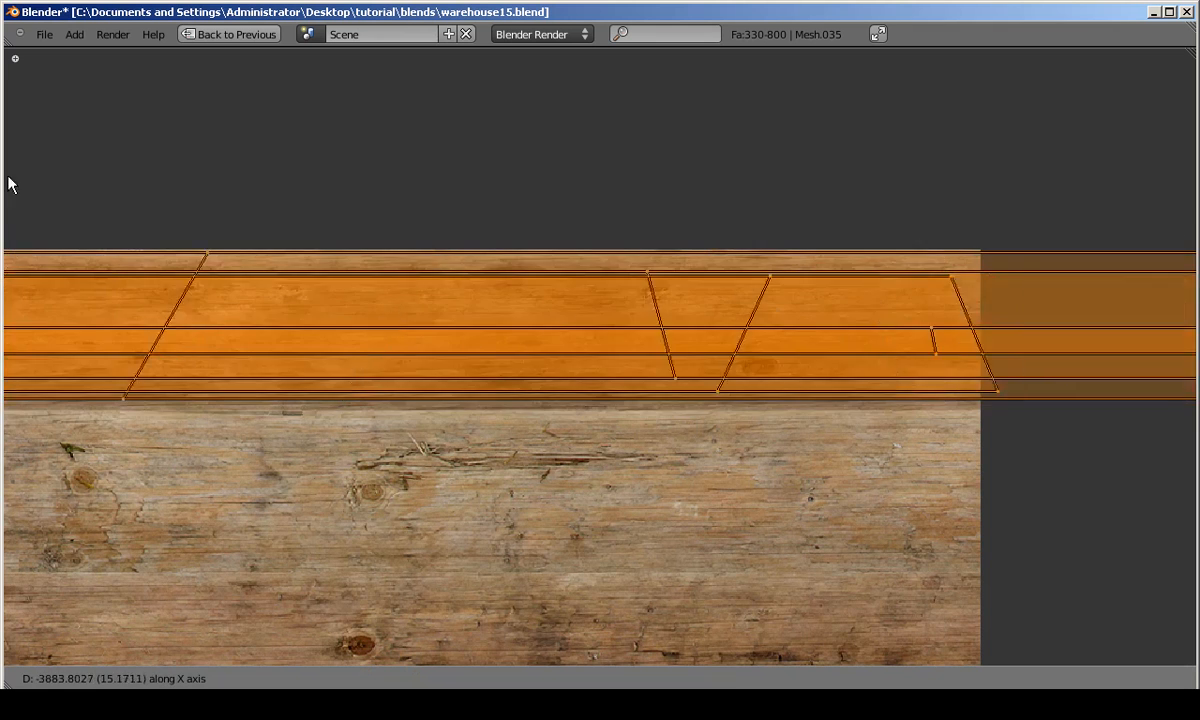
left_click(48, 184)
scroll(760, 250, "down", 3)
key("g")
key("x")
left_click(424, 256)
Box-select the vertices along the row's upper edge across the texture and move them along the Y axis inside the plank.
key("a")
key("b")
left_click_drag(150, 262, 1098, 317)
key("g")
key("y")
left_click(969, 313)
Box-select the upper-edge vertices of the next stretch of the row and move them along the Y axis onto the plank.
middle_click_drag(1118, 285, 314, 304)
key("a")
key("b")
left_click_drag(265, 276, 925, 338)
key("g")
key("y")
left_click(936, 336)
Box-select a stretch of the row's upper edge, then reselect the whole row and shift it along the X axis.
middle_click_drag(1050, 322, 610, 322)
middle_click_drag(60, 312, 1133, 282)
key("a")
key("a")
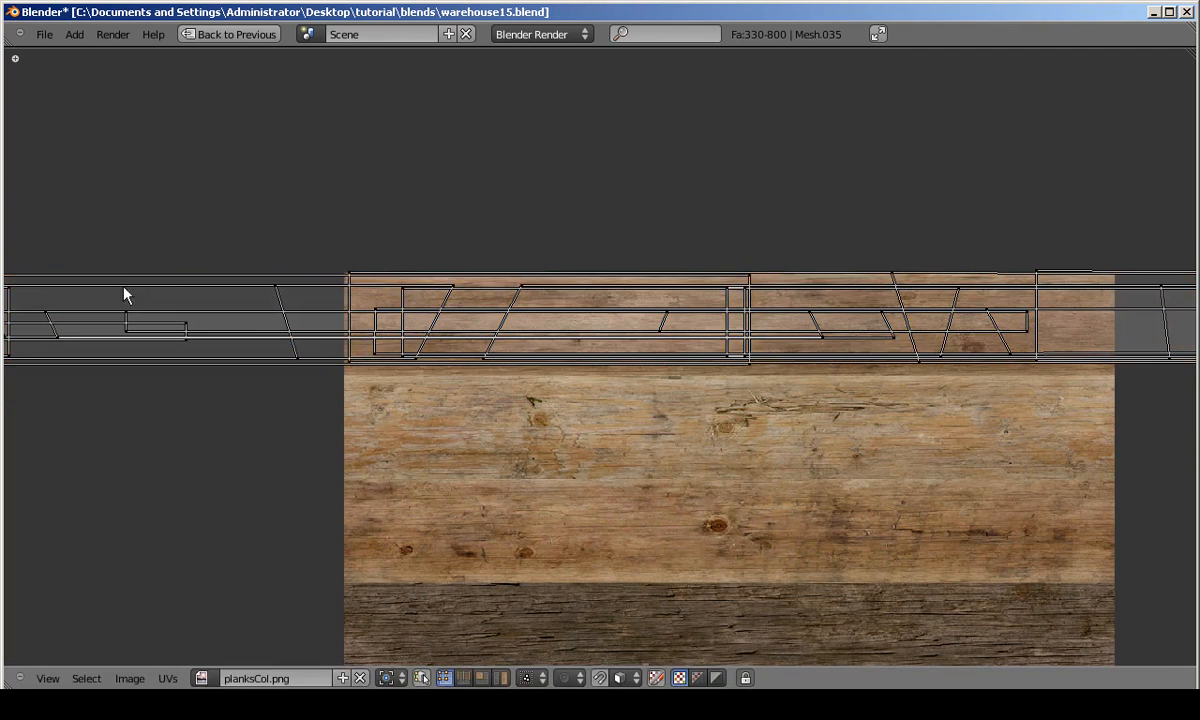
key("b")
left_click_drag(822, 241, 440, 300)
middle_click_drag(1076, 286, 568, 313)
key("a")
key("a")
key("g")
key("x")
Box-select the upper-edge vertices of the islands now over the texture and align them along the Y axis with the plank.
key("a")
key("b")
left_click_drag(405, 276, 1028, 322)
key("g")
key("y")
left_click(1028, 330)
Shift the whole row along the X axis and box-select the upper edge of its next stretch, then clear the selection.
key("a")
key("a")
key("g")
key("x")
key("a")
key("b")
left_click_drag(945, 252, 1137, 304)
key("a")
key("a")
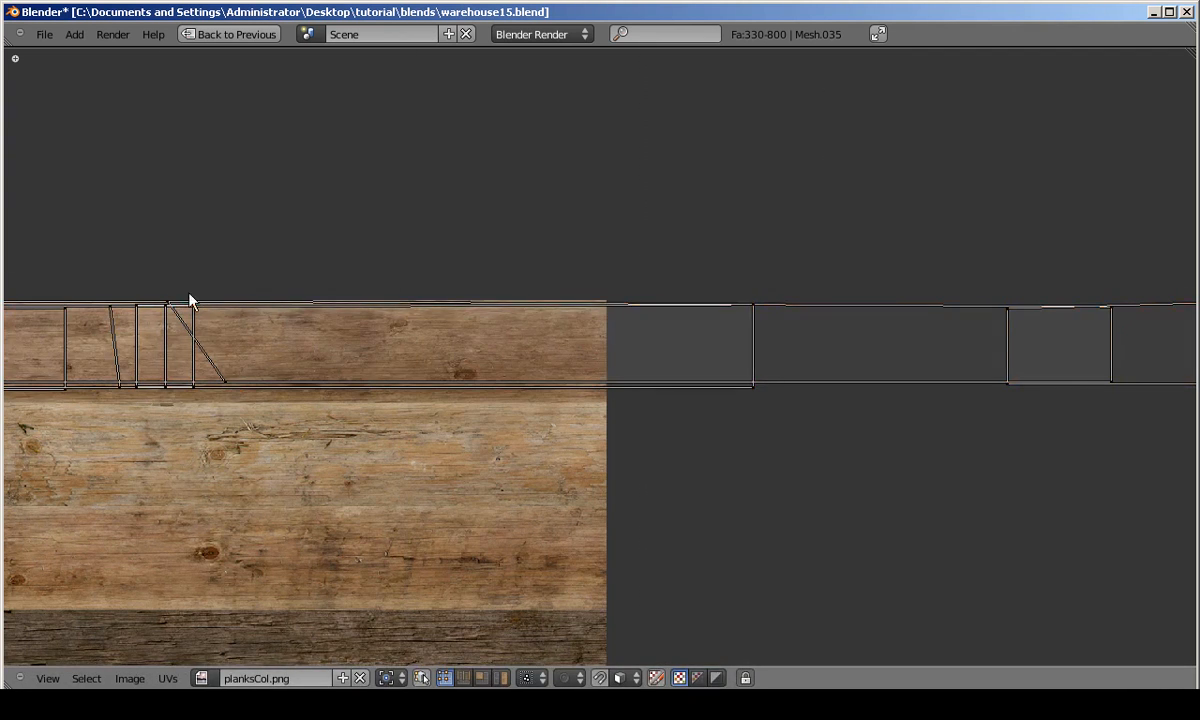
Slide the row along the X axis and move the long island's lower-edge vertices along the Y axis to the plank's lower edge.
key("g")
key("x")
left_click(104, 378)
key("a")
key("b")
left_click_drag(740, 358, 850, 412)
key("g")
key("y")
left_click(860, 418)
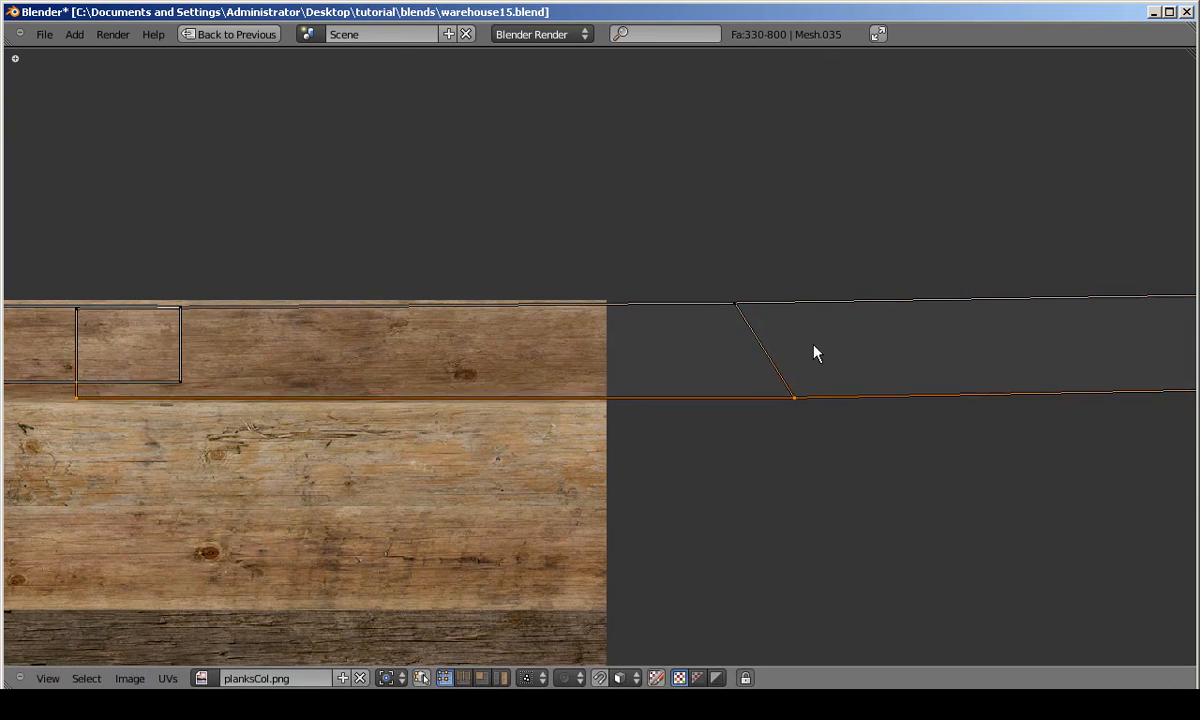
Shift the row along the X axis, box-select the island vertices around the texture's end, and move them down along the Y axis.
key("a")
key("a")
key("g")
key("x")
key("a")
key("b")
left_click_drag(527, 243, 885, 425)
key("g")
key("y")
left_click(897, 434)
Select the entire row and shift it along the X axis to bring the next slanted section to the texture's end.
key("a")
key("a")
key("a")
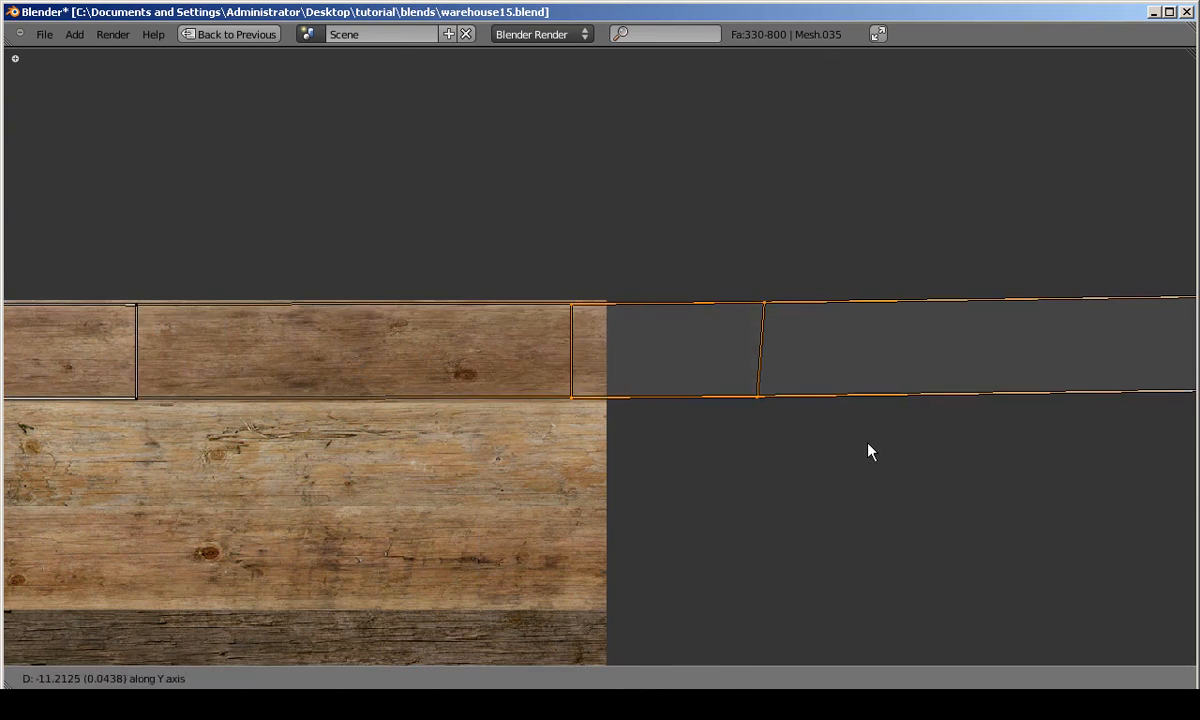
key("a")
key("g")
key("x")
left_click(552, 394)
Box-select the slanted section's vertices beyond the texture and move them along the Y axis level with the top plank.
key("a")
key("b")
left_click_drag(645, 235, 1165, 465)
key("g")
key("y")
left_click(1165, 475)
Shift the whole row along the X axis and level the next group of vertices beyond the texture along the Y axis.
key("a")
key("a")
key("g")
key("x")
left_click(362, 390)
key("a")
key("b")
left_click_drag(653, 224, 1150, 440)
key("g")
key("y")
left_click(1155, 447)
Slide the row along the X axis once more and box-select the island vertices past the texture's end.
key("a")
key("a")
key("g")
key("x")
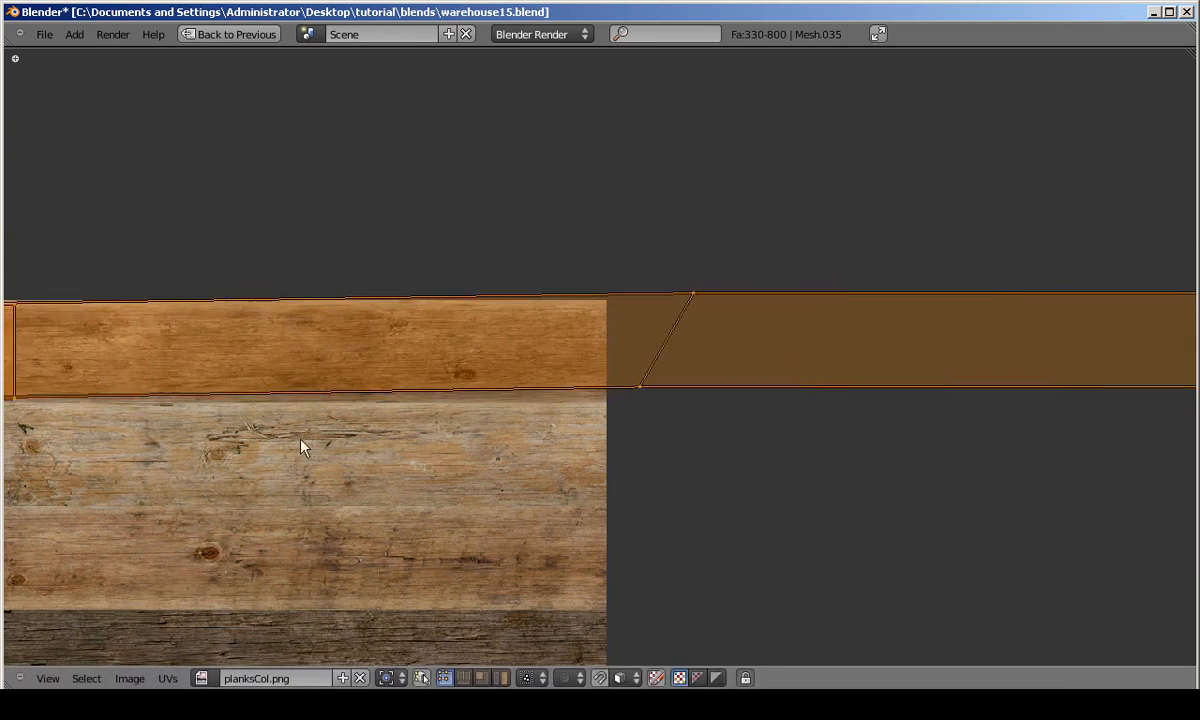
left_click(330, 435)
key("a")
key("b")
left_click_drag(590, 240, 1115, 450)
scroll(365, 386, "down", 10)
scroll(365, 393, "up", 8)
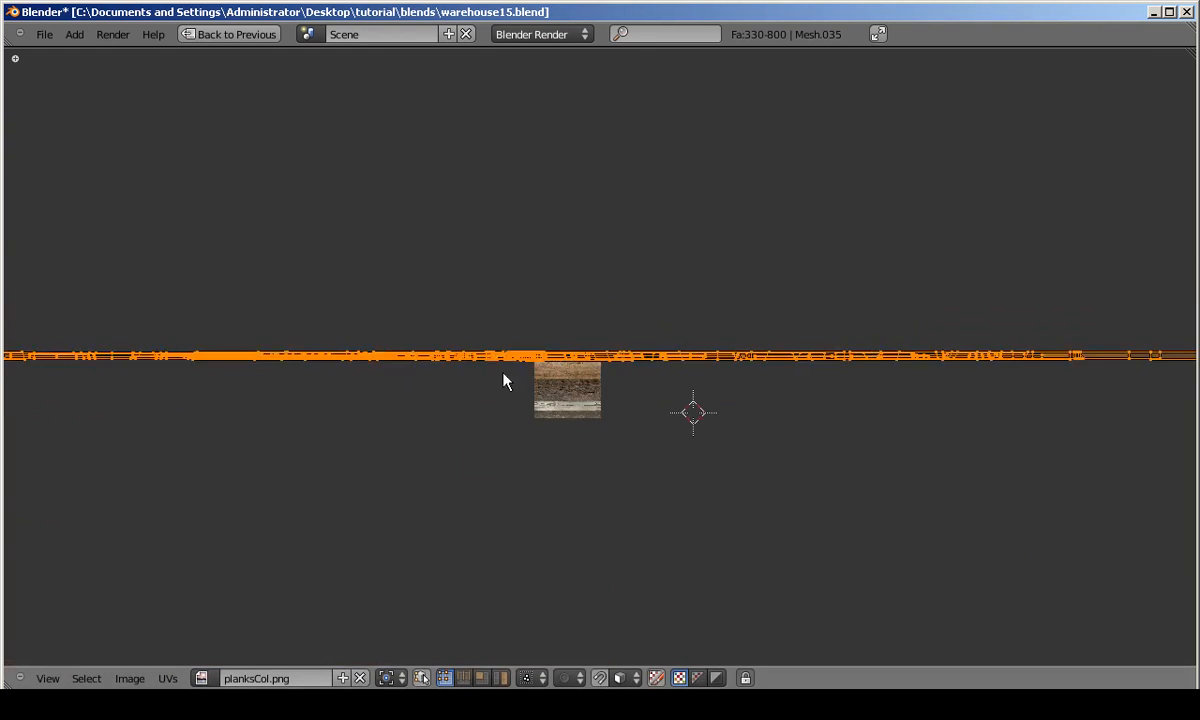
Restore the split layout from the maximized UV editor and select a single rafter face in the 3D view.
key("ctrl+Up")
scroll(450, 330, "down", 3)
scroll(453, 325, "up", 3)
middle_click_drag(453, 325, 480, 354)
key("Tab")
right_click(484, 352)
Try to shift the selected rafter face's UVs along the X axis, then undo the change.
scroll(1015, 444, "down", 10)
scroll(1015, 444, "down", 3)
key("g")
key("x")
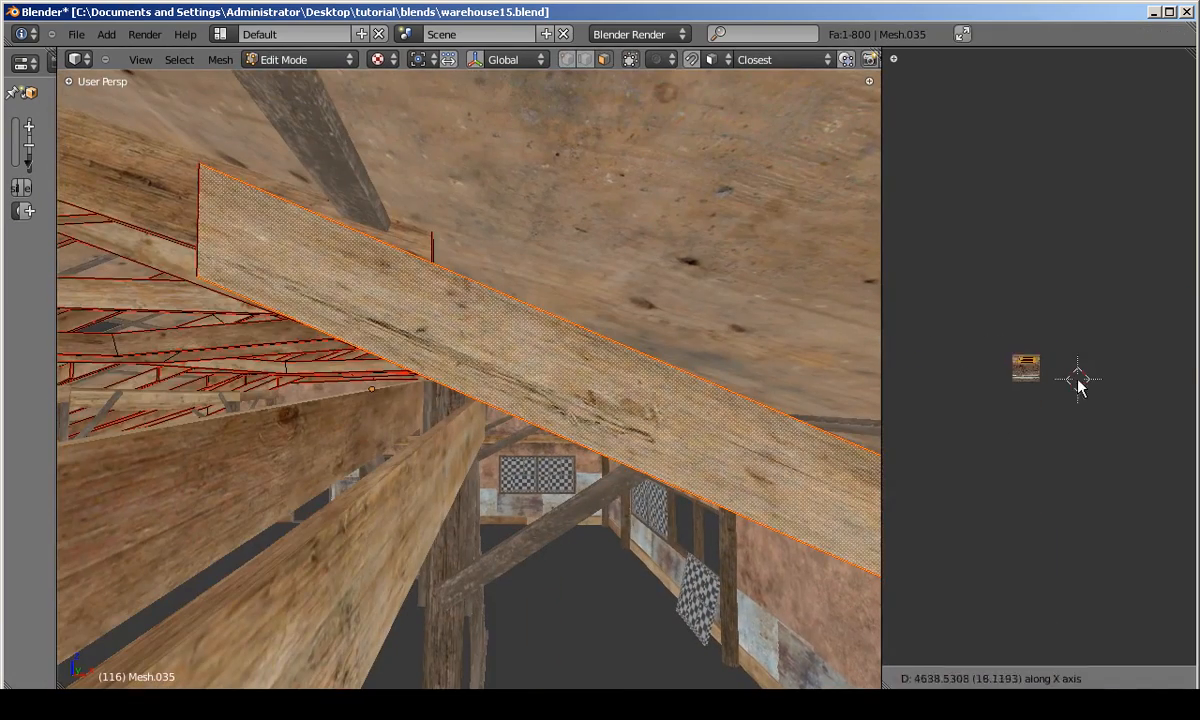
right_click(1072, 386)
key("ctrl+z")
Select the end wall's timber frame, enter Edit Mode on it, and enlarge the UV editor showing its islands.
middle_click_drag(700, 340, 550, 312)
left_click_drag(881, 336, 824, 336)
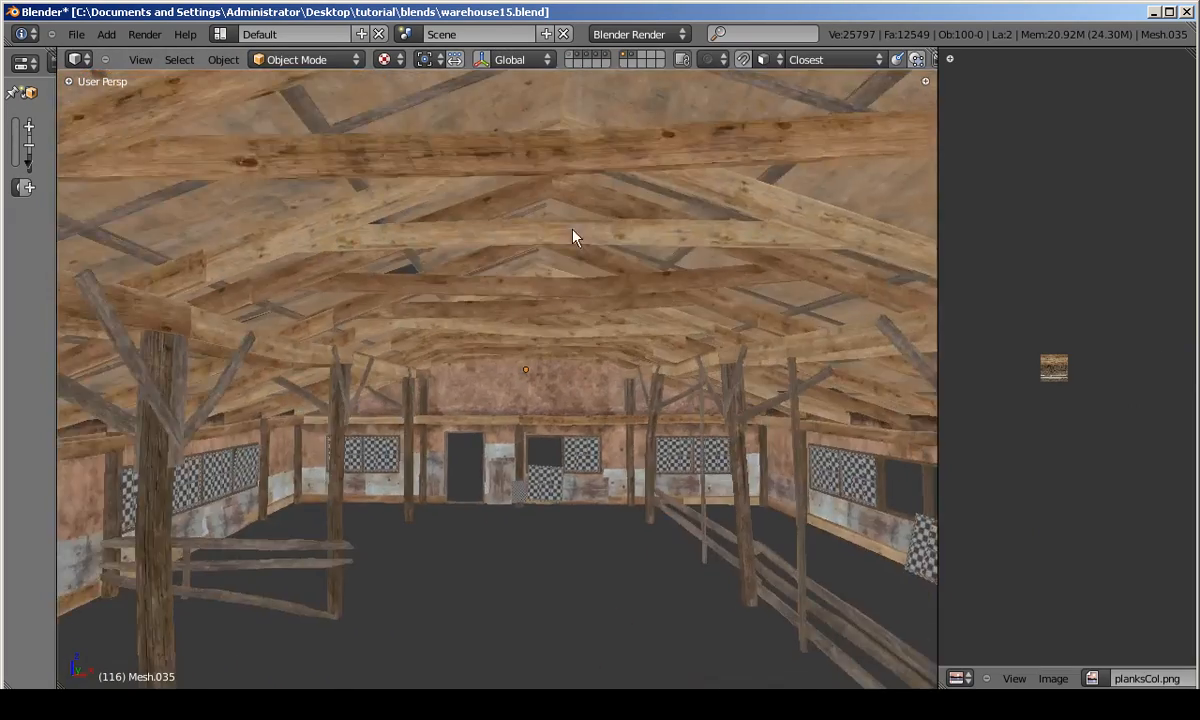
middle_click_drag(573, 230, 600, 402)
scroll(450, 300, "up", 4)
scroll(678, 445, "up", 3)
right_click(600, 402)
key("Tab")
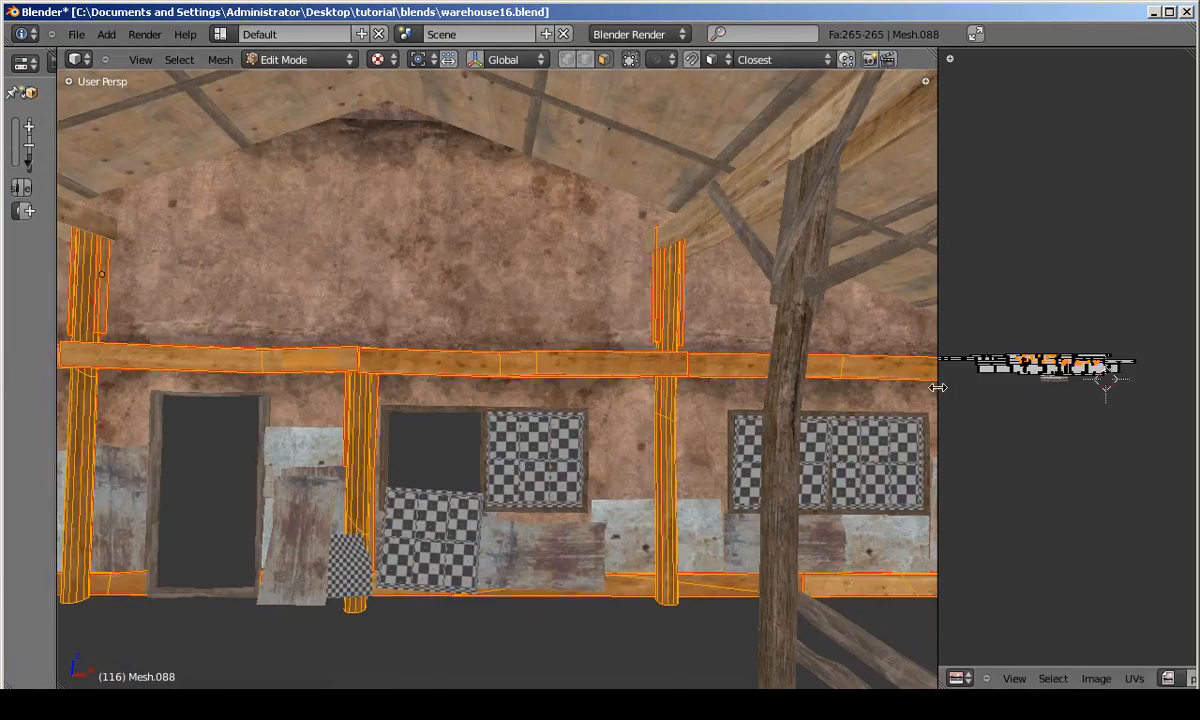
left_click_drag(938, 387, 295, 385)
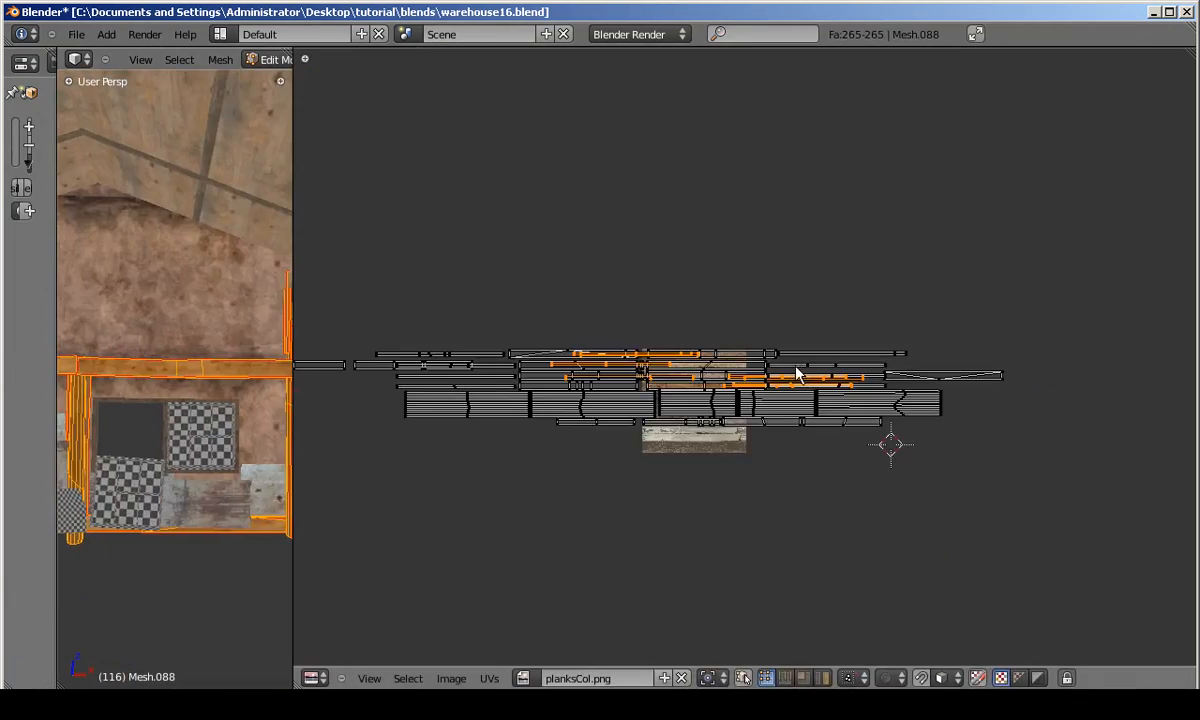
Maximize the UV editor, box-select the lower wide islands, move them aside and hide them.
key("ctrl+Up")
key("a")
key("b")
left_click_drag(68, 402, 964, 491)
key("g")
left_click(970, 550)
key("h")
scroll(768, 432, "up", 4)
Box-select the whole lowest row of remaining islands and move it down below the planks texture.
key("b")
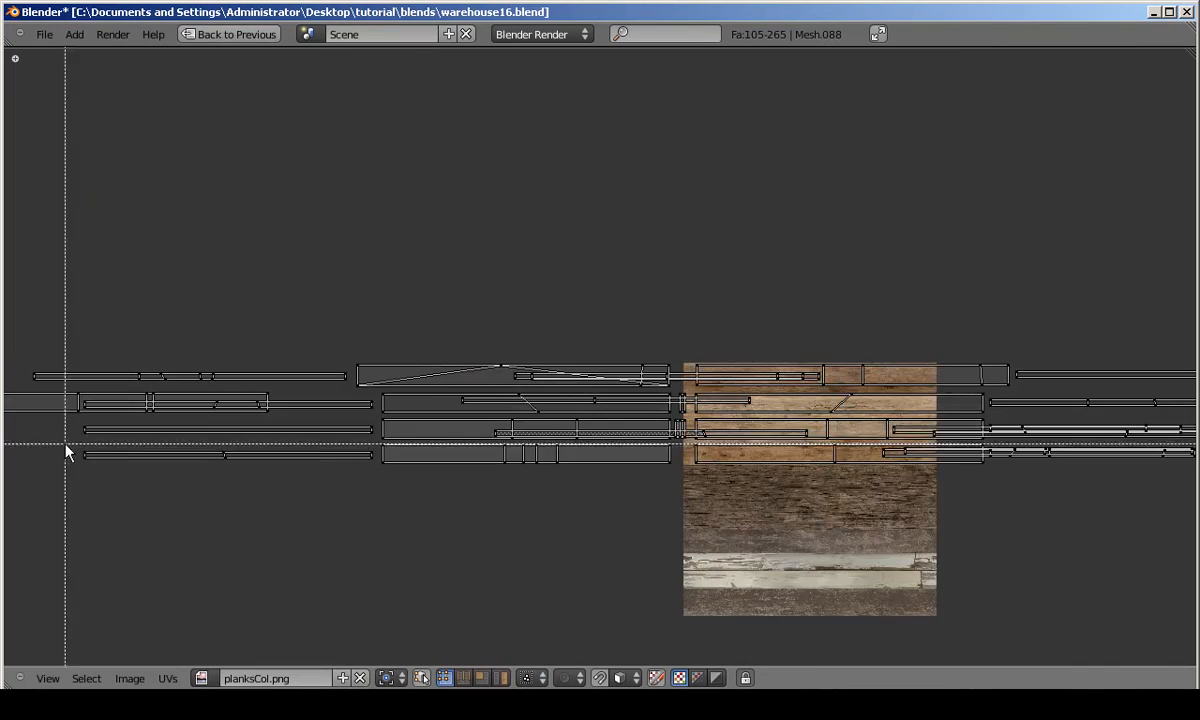
left_click_drag(71, 447, 1180, 486)
middle_click_drag(1150, 480, 636, 472)
key("b")
left_click_drag(613, 439, 875, 490)
key("g")
left_click_drag(1078, 404, 216, 503)
Box-select the third row of islands and move it down along the Y axis, clear of the texture.
key("b")
left_click_drag(300, 410, 1122, 501)
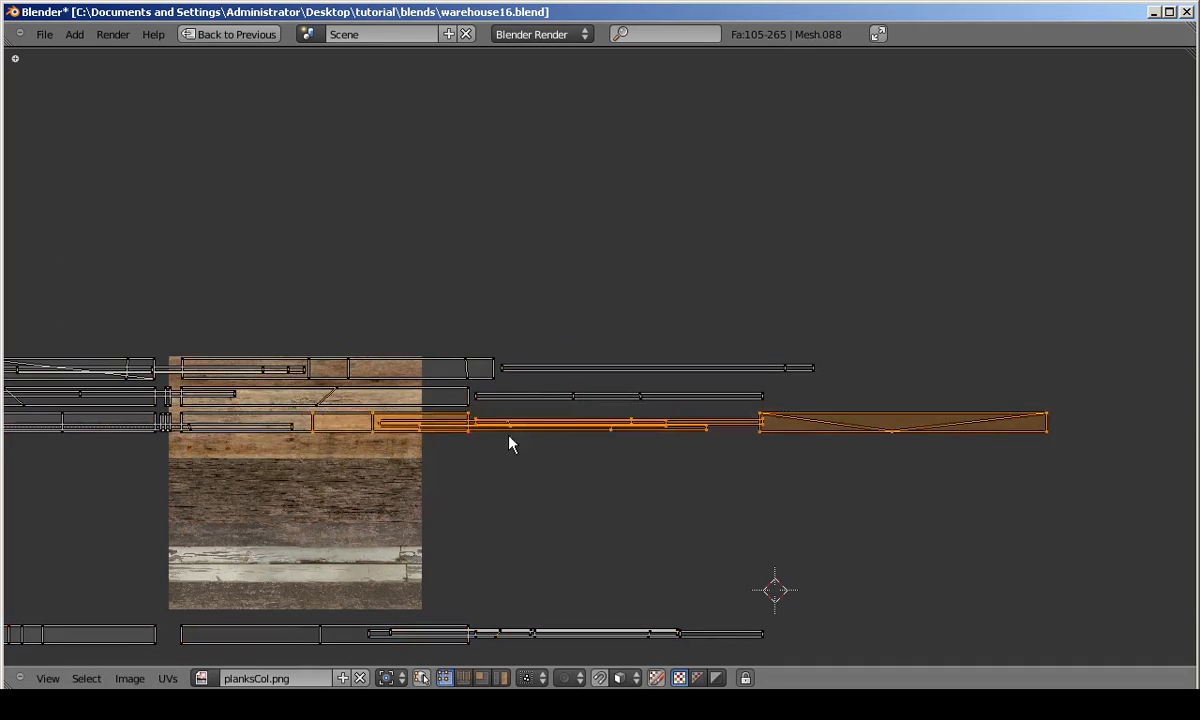
middle_click_drag(306, 415, 732, 415)
key("b")
left_click_drag(732, 408, 171, 485)
key("g")
key("y")
left_click(940, 515)
Box-select the top row of islands and move it up along the Y axis above the texture.
scroll(325, 313, "down", 4)
key("b")
key("g")
key("y")
left_click(965, 332)
left_click_drag(325, 313, 185, 388)
Select all the island rows, scale them up towards the plank height and shift them along the Y axis.
key("a")
key("b")
scroll(844, 378, "up", 5)
key("a")
key("a")
key("s")
key("g")
key("y")
left_click(978, 372)
key("s")
key("x")
left_click(943, 341)
Scale the rows along Y and reposition them vertically so the second row fits within the texture's second plank.
key("s")
key("x")
key("y")
left_click(836, 204)
key("g")
key("y")
left_click(853, 233)
scroll(742, 303, "down", 4)
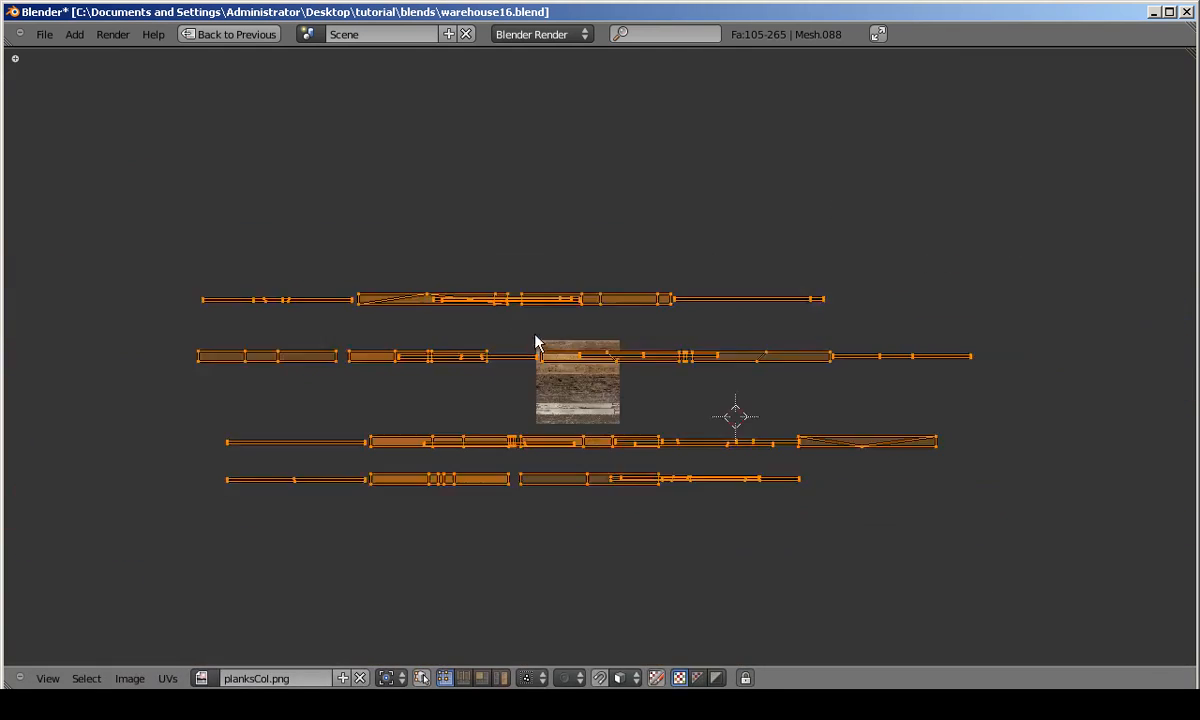
Slide the second plank's island row along the X axis and hide it.
scroll(742, 303, "up", 4)
key("g")
key("x")
left_click(1031, 270)
scroll(1000, 280, "down", 11)
key("h")
Box-select the top island row, move and scale it to fit within the top plank, and hide it.
key("b")
left_click_drag(325, 303, 765, 335)
key("g")
key("y")
left_click(590, 335)
scroll(700, 300, "up", 7)
key("s")
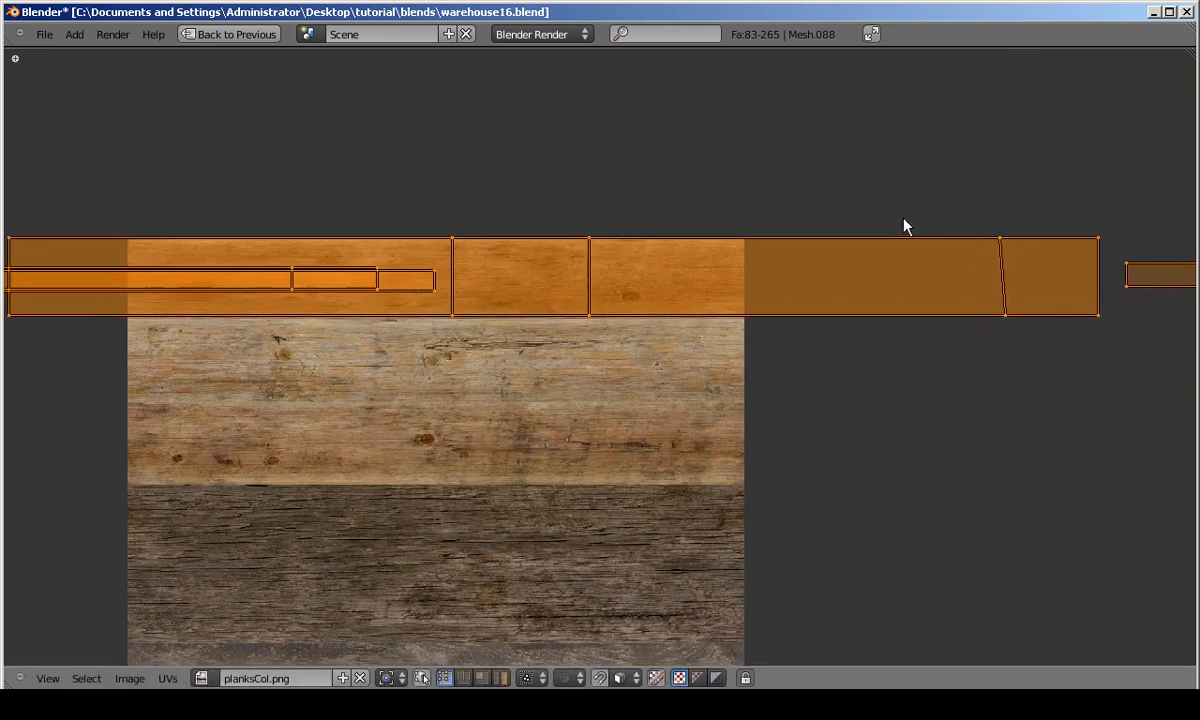
left_click(245, 249)
scroll(243, 250, "down", 9)
key("h")
Box-select the next island row, move it up along Y onto the third plank and slide it along X.
key("b")
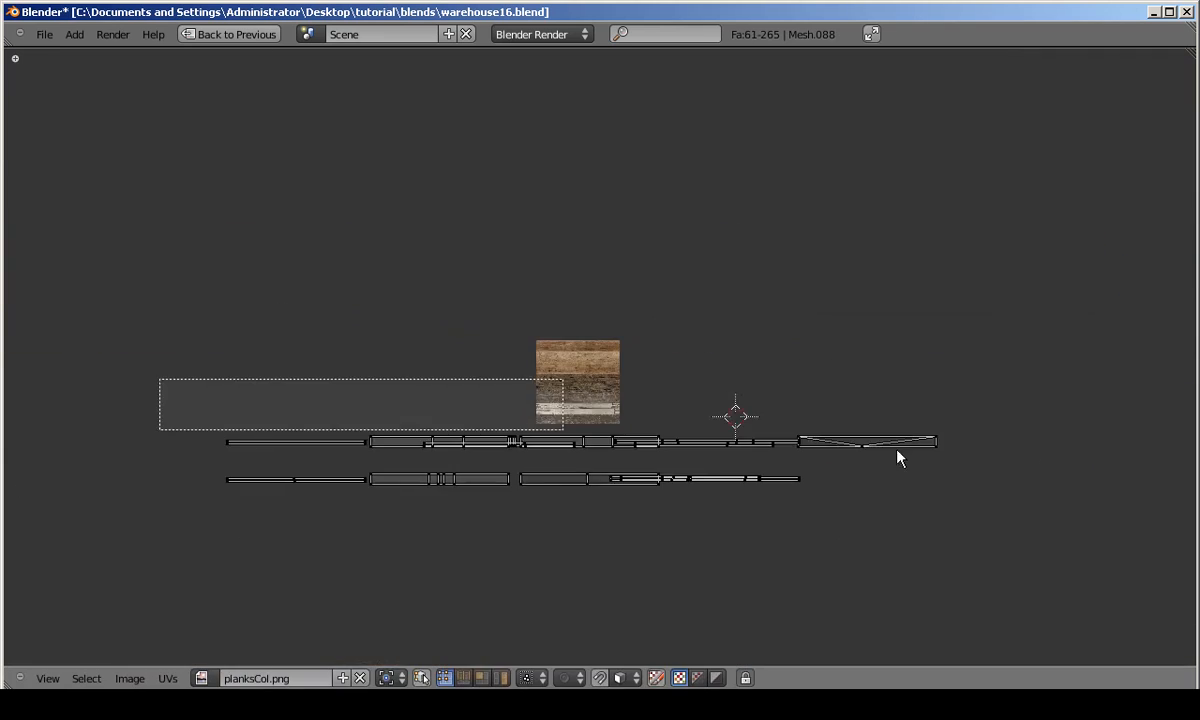
left_click_drag(225, 394, 955, 460)
key("g")
key("y")
scroll(678, 408, "up", 8)
key("g")
key("y")
scroll(697, 400, "up", 2)
key("g")
key("x")
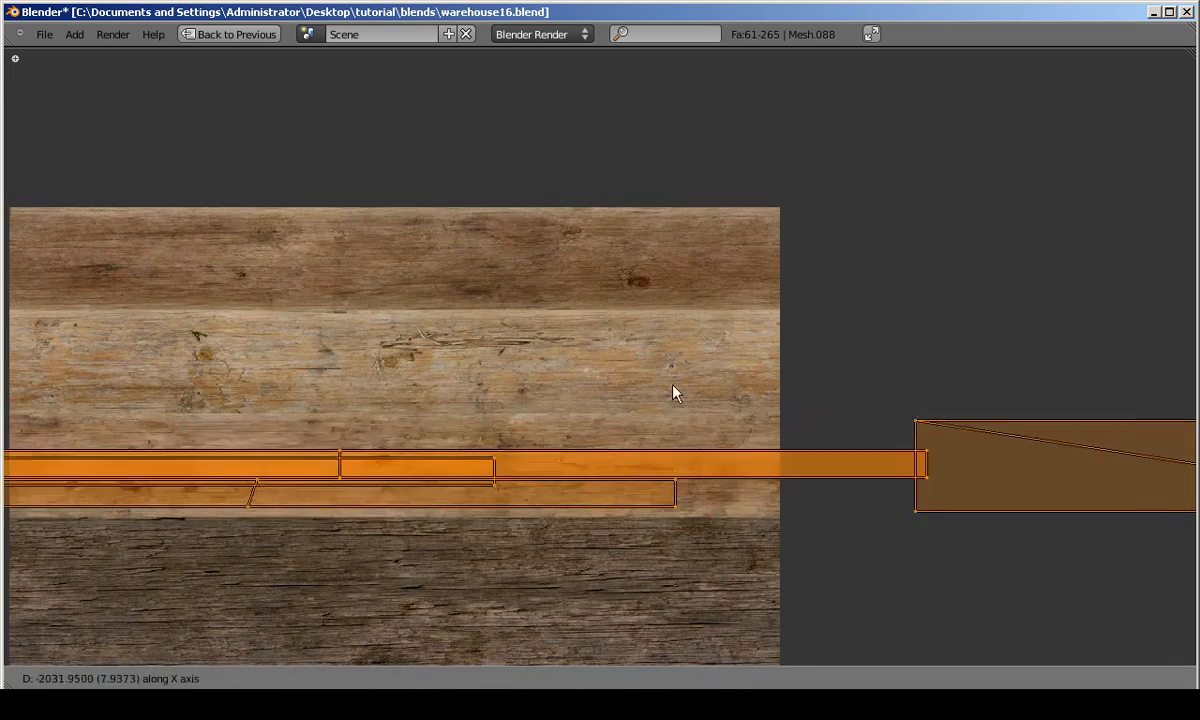
left_click(383, 428)
Position the last island row on the third plank and slide it along the X axis.
scroll(483, 410, "down", 8)
scroll(781, 549, "up", 8)
key("g")
key("x")
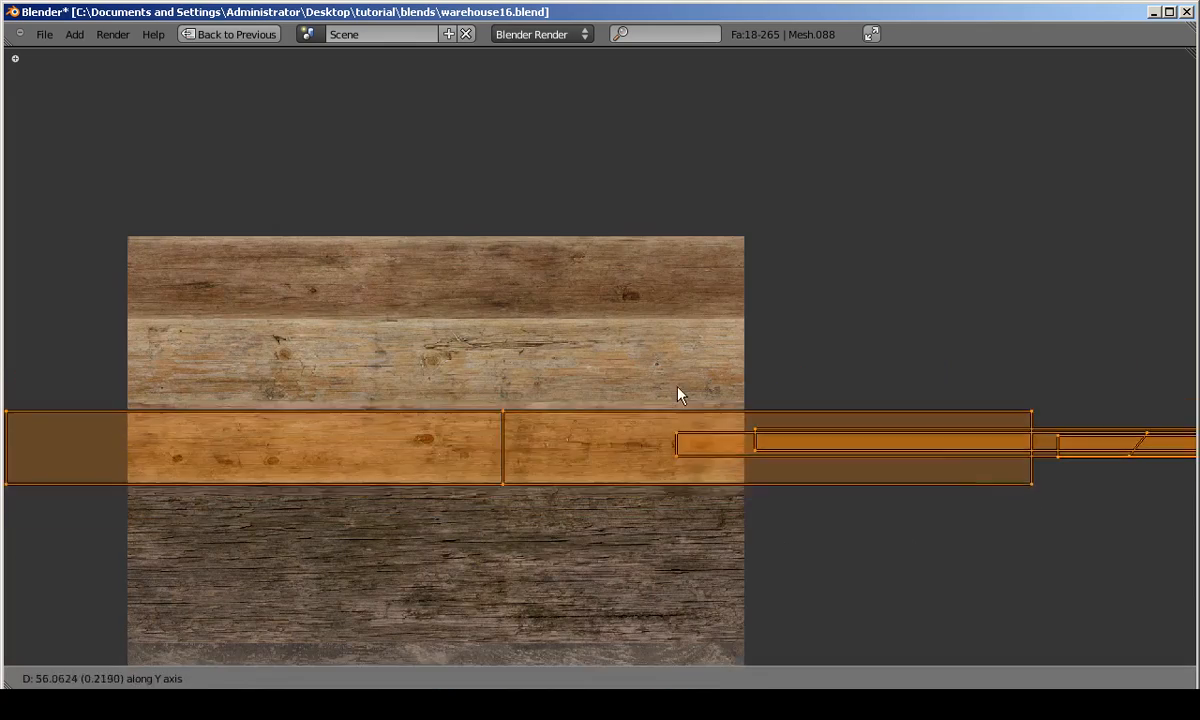
left_click(336, 250)
Restore the split layout, leave Edit Mode on the end-wall frame and enlarge the 3D view around the timbers.
scroll(334, 241, "down", 3)
key("shift+space")
key("Tab")
left_click_drag(305, 370, 1096, 405)
key("a")
scroll(703, 215, "up", 5)
mouse_move(703, 215)
middle_mouse_down()
mouse_move(458, 343)
mouse_move(589, 370)
mouse_move(568, 297)
mouse_move(654, 313)
mouse_move(623, 284)
mouse_move(565, 319)
mouse_move(622, 262)
middle_mouse_up()
Box-select part of the timber mesh in wireframe Edit Mode, and return to Object Mode with textured shading.
key("Tab")
key("z")
left_click(570, 62)
key("a")
key("b")
left_click_drag(571, 350, 596, 322)
mouse_move(595, 324)
middle_mouse_down()
mouse_move(660, 292)
mouse_move(670, 270)
mouse_move(704, 348)
mouse_move(538, 383)
mouse_move(597, 415)
mouse_move(705, 316)
mouse_move(611, 297)
mouse_move(515, 175)
mouse_move(433, 346)
mouse_move(572, 342)
mouse_move(553, 228)
mouse_move(600, 270)
middle_mouse_up()
key("Tab")
key("z")
Select the timber beam frame with the diagonal braces, enter Edit Mode on it, and enlarge the UV editor.
key("a")
right_click(515, 175)
key("Tab")
left_click_drag(1097, 402, 193, 405)
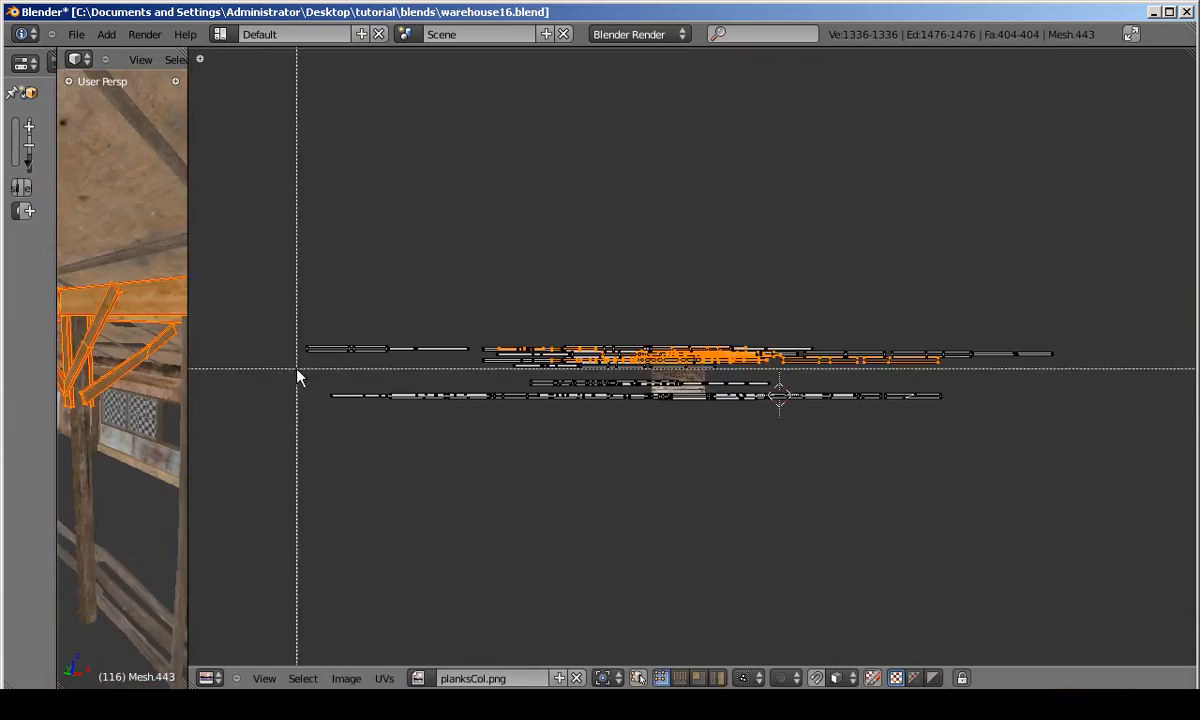
Maximize the UV editor, box-select the lower island rows and move the islands along Y to line up with the planks.
key("ctrl+Up")
middle_click_drag(125, 406, 209, 409)
key("b")
left_click_drag(59, 394, 984, 496)
key("g")
scroll(889, 397, "down", 7)
scroll(889, 397, "up", 12)
key("g")
key("y")
left_click(863, 333)
Select all the visible islands, scale them to fit the plank heights, and try shifting them along the X axis.
scroll(863, 333, "down", 3)
key("a")
key("a")
scroll(721, 328, "up", 2)
key("s")
left_click(833, 303)
scroll(833, 303, "up", 2)
key("g")
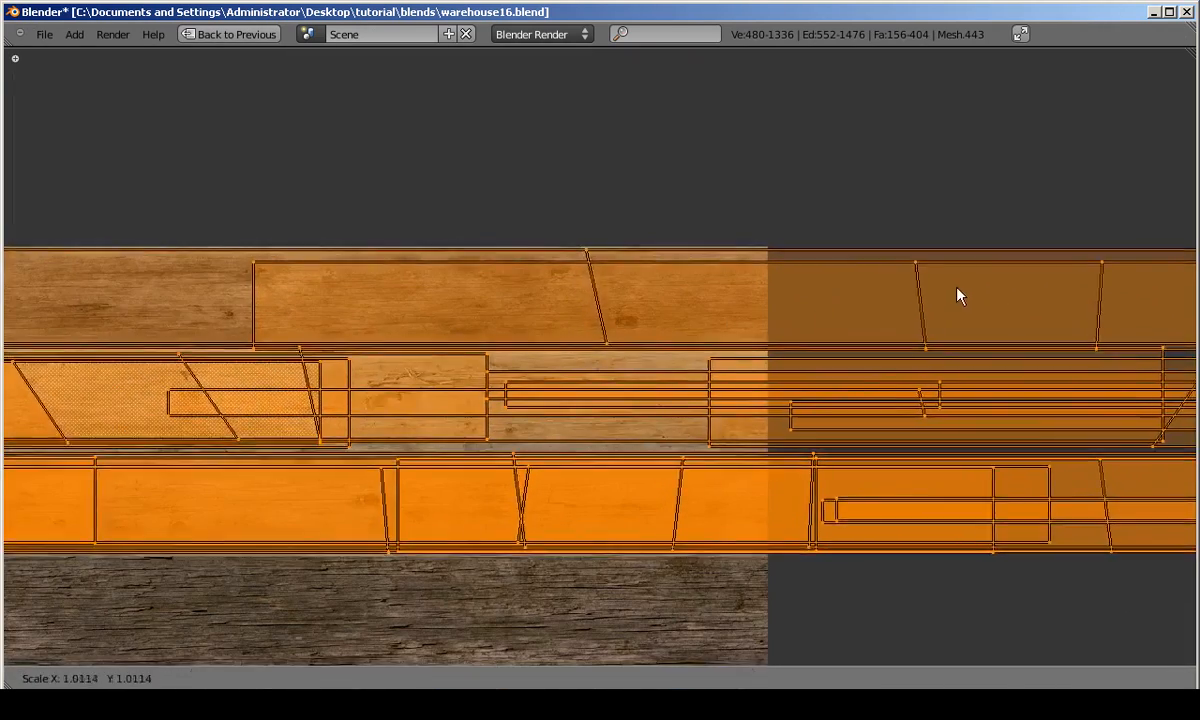
key("x")
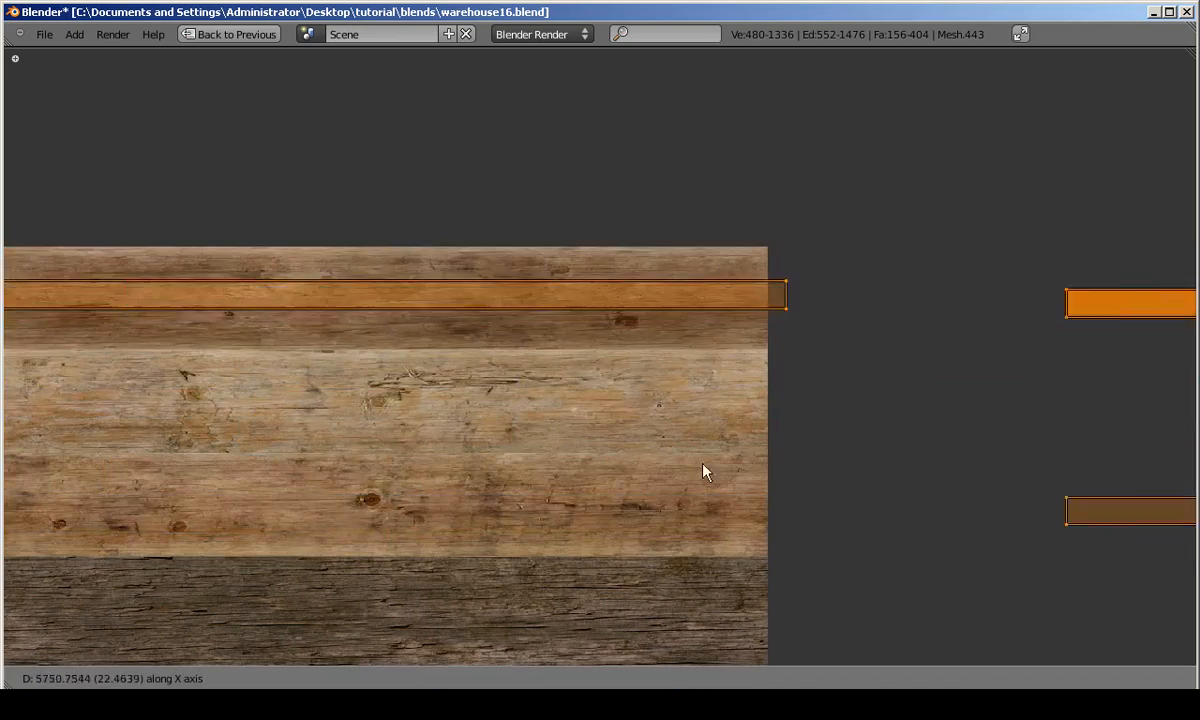
key("Escape")
Restore the split layout, select the neighbouring beam with its diagonal brace, enter Edit Mode and enlarge the UV editor.
key("ctrl+Up")
key("Tab")
middle_click_drag(477, 342, 622, 300)
right_click(640, 285)
key("Tab")
key("a")
key("a")
left_click_drag(997, 308, 166, 345)
Box-select and hide the lower islands, and move the lowest remaining island up onto the third plank's row.
scroll(437, 398, "down", 10)
key("b")
left_click_drag(441, 392, 838, 441)
key("h")
scroll(463, 415, "up", 6)
key("b")
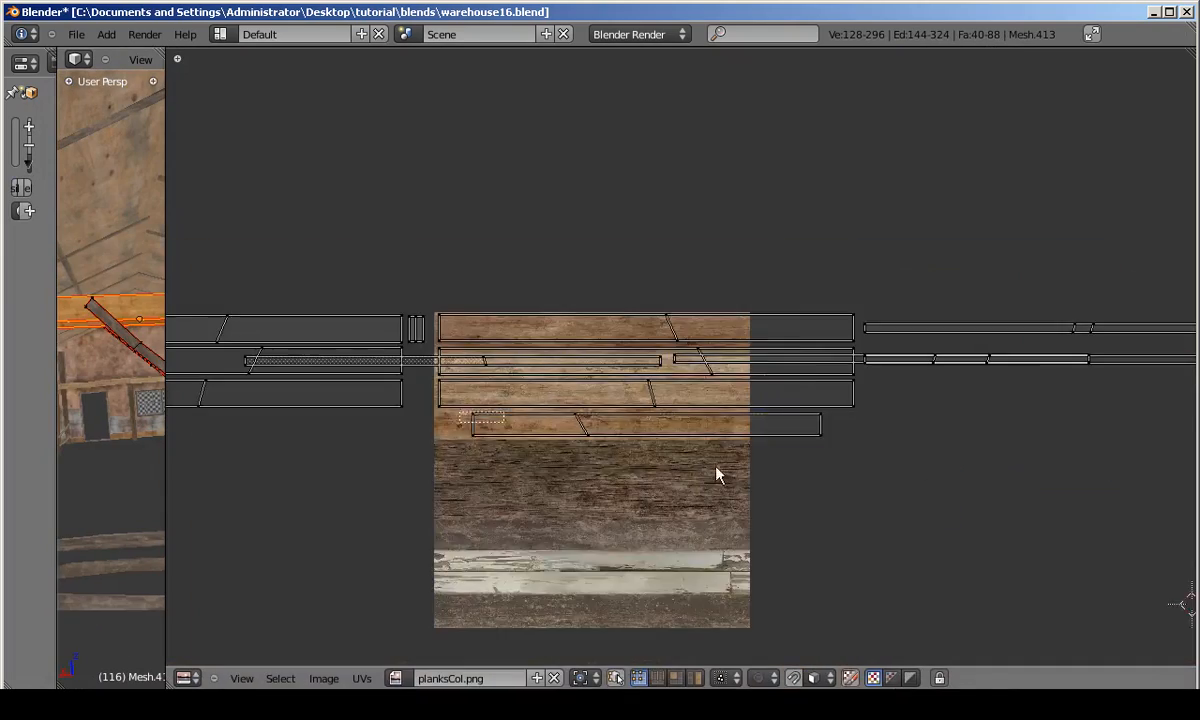
key("g")
Scale all of the beam's visible islands to match the plank rows, align them along Y, and try an X shift.
key("a")
key("a")
key("g")
key("y")
key("s")
key("g")
key("y")
left_click(1058, 355)
key("s")
left_click(1010, 352)
key("g")
key("x")
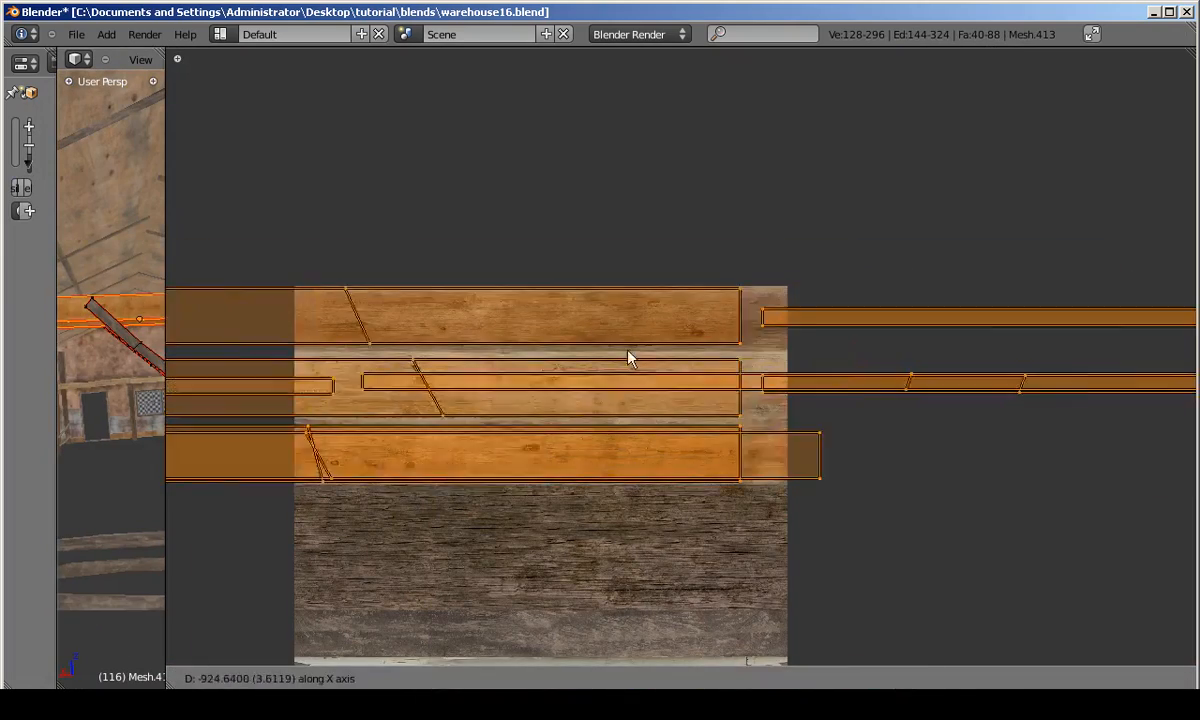
right_click(900, 381)
Leave Edit Mode, open the next braced beam's mesh for editing, and enlarge the UV editor to show its islands.
left_click_drag(166, 398, 822, 370)
key("Tab")
middle_click_drag(536, 353, 385, 266)
right_click(385, 266)
key("Tab")
key("a")
key("a")
left_click_drag(821, 349, 90, 357)
Box-select the lower islands of this beam's UV layout and hide them.
key("a")
scroll(400, 362, "down", 12)
key("b")
left_click_drag(311, 368, 1015, 425)
key("h")
scroll(702, 362, "up", 8)
scroll(760, 400, "up", 2)
Box-select the lowest remaining island rows and move them onto a plank of the texture.
key("b")
left_click_drag(1045, 378, 100, 440)
middle_click_drag(206, 528, 506, 533)
middle_click_drag(150, 390, 990, 399)
key("b")
left_click_drag(994, 399, 110, 450)
scroll(410, 459, "down", 4)
middle_click_drag(1130, 440, 520, 450)
scroll(595, 400, "up", 6)
key("g")
left_click(592, 376)
Select all the braced beam's islands, scale and move them to fit the upper planks, and try sliding them along X.
key("a")
key("a")
key("s")
key("g")
left_click(1011, 259)
key("s")
left_click(1014, 259)
key("g")
left_click(1013, 258)
key("a")
key("a")
key("s")
left_click(1009, 254)
key("g")
key("x")
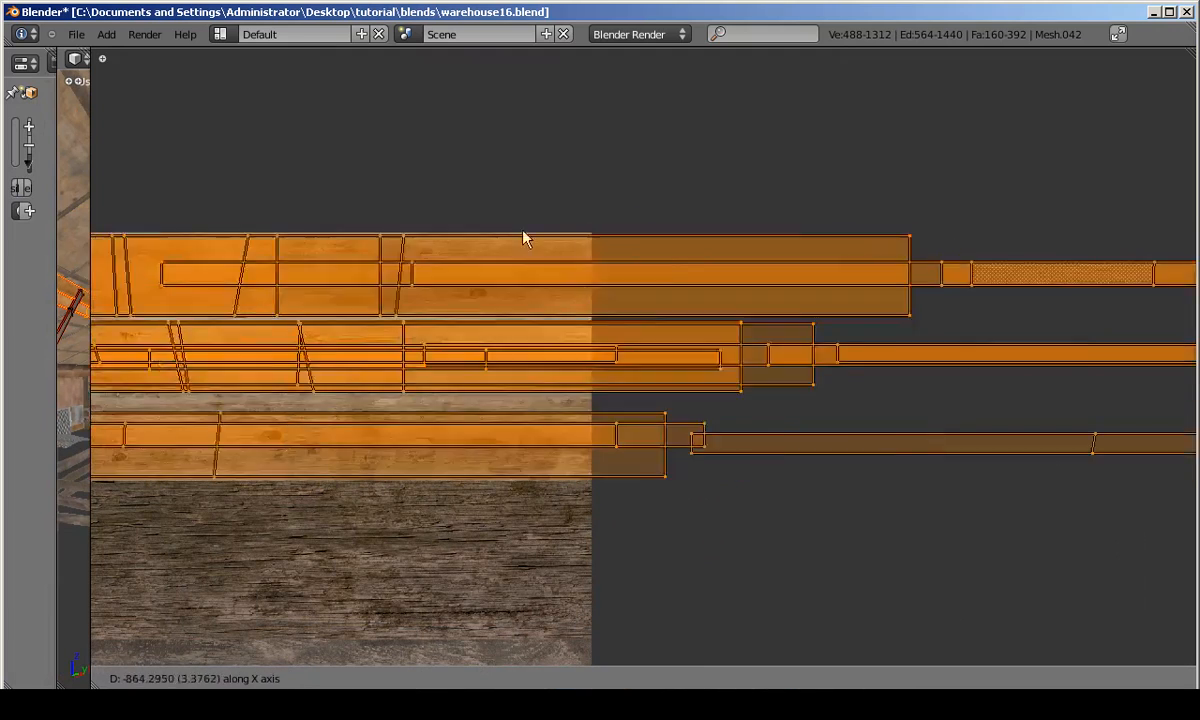
right_click(656, 300)
Enlarge the 3D view, move in close to the braced beam, switch to face selection and select its long side face.
left_click_drag(90, 335, 1050, 358)
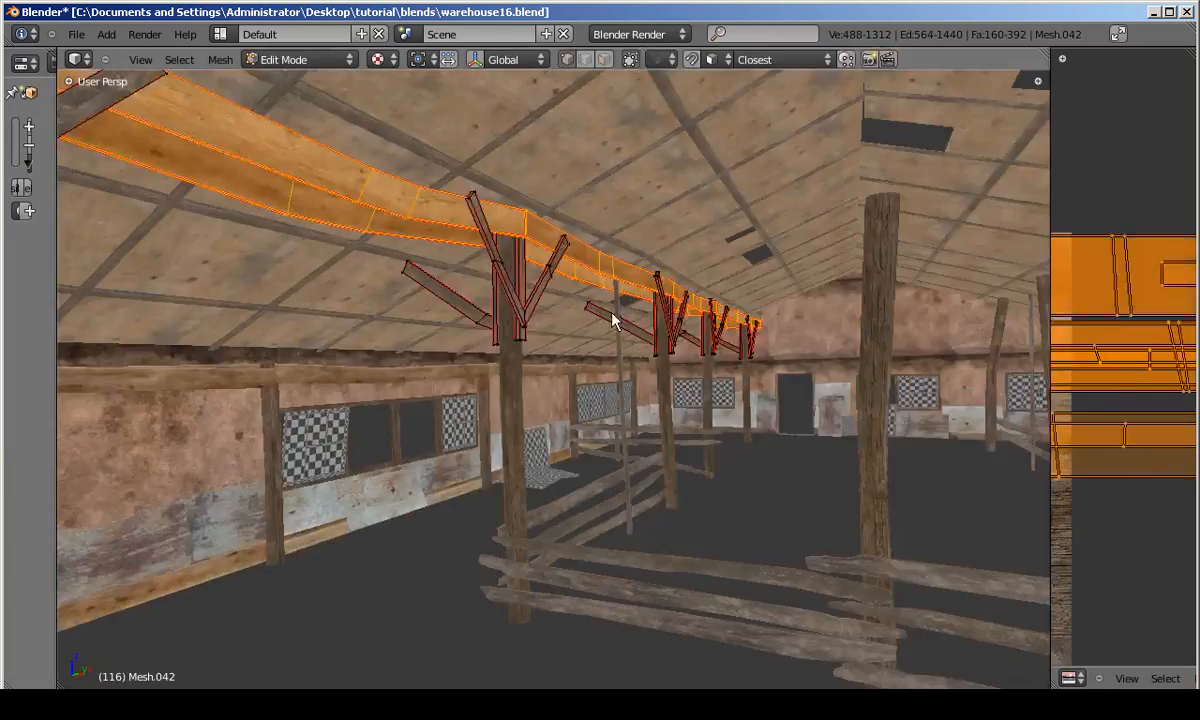
key("Tab")
scroll(608, 262, "up", 4)
middle_click_drag(608, 262, 596, 412)
key("Tab")
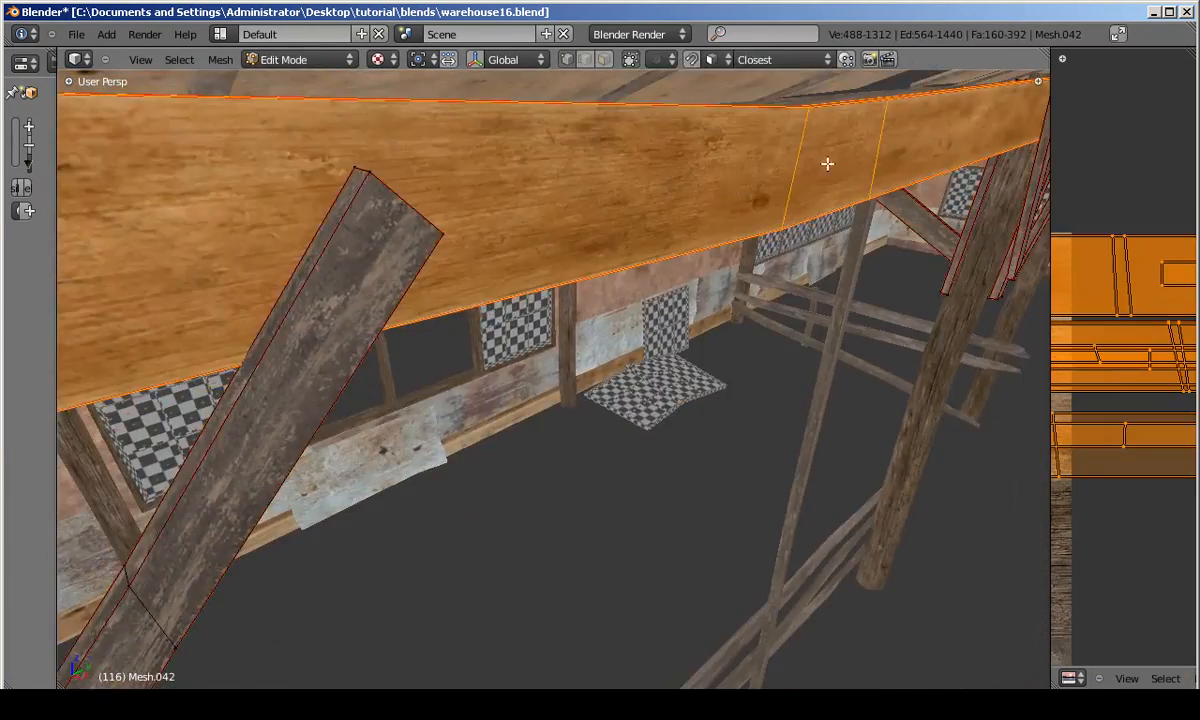
scroll(825, 163, "down", 2)
left_click(620, 62)
right_click(680, 180)
Enlarge the UV editor and slide the selected side face's UVs along the X axis.
left_click_drag(1050, 330, 424, 335)
key("g")
key("x")
left_click(899, 335)
scroll(850, 335, "up", 5)
key("g")
key("x")
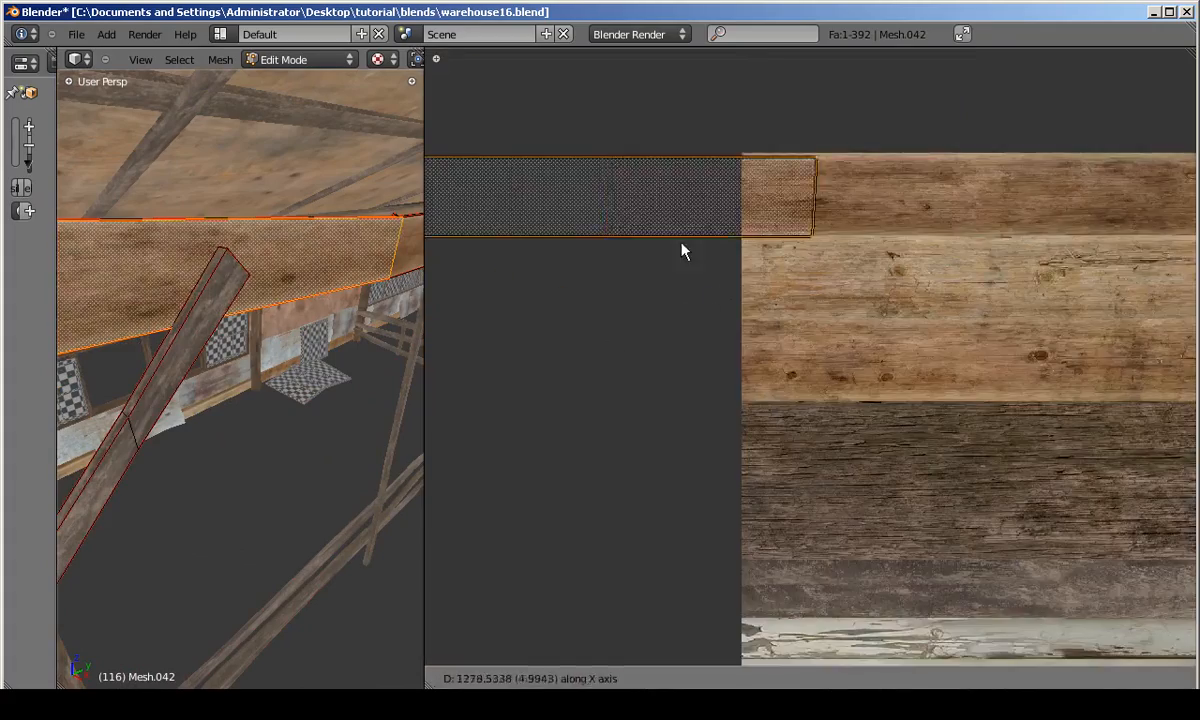
left_click(620, 237)
Select all of the side face's UVs, then move and scale them to fit the texture's top plank.
key("a")
key("a")
key("g")
left_click(770, 237)
key("s")
left_click(709, 135)
Leave Edit Mode, hide the braced beam, and open the long beam along the top of the side wall for editing.
key("Tab")
mouse_move(329, 279)
middle_mouse_down()
mouse_move(372, 233)
mouse_move(338, 260)
mouse_move(330, 290)
middle_mouse_up()
left_click_drag(424, 340, 898, 348)
middle_click_drag(700, 350, 345, 375)
key("h")
scroll(345, 382, "up", 3)
right_click(440, 303)
key("Tab")
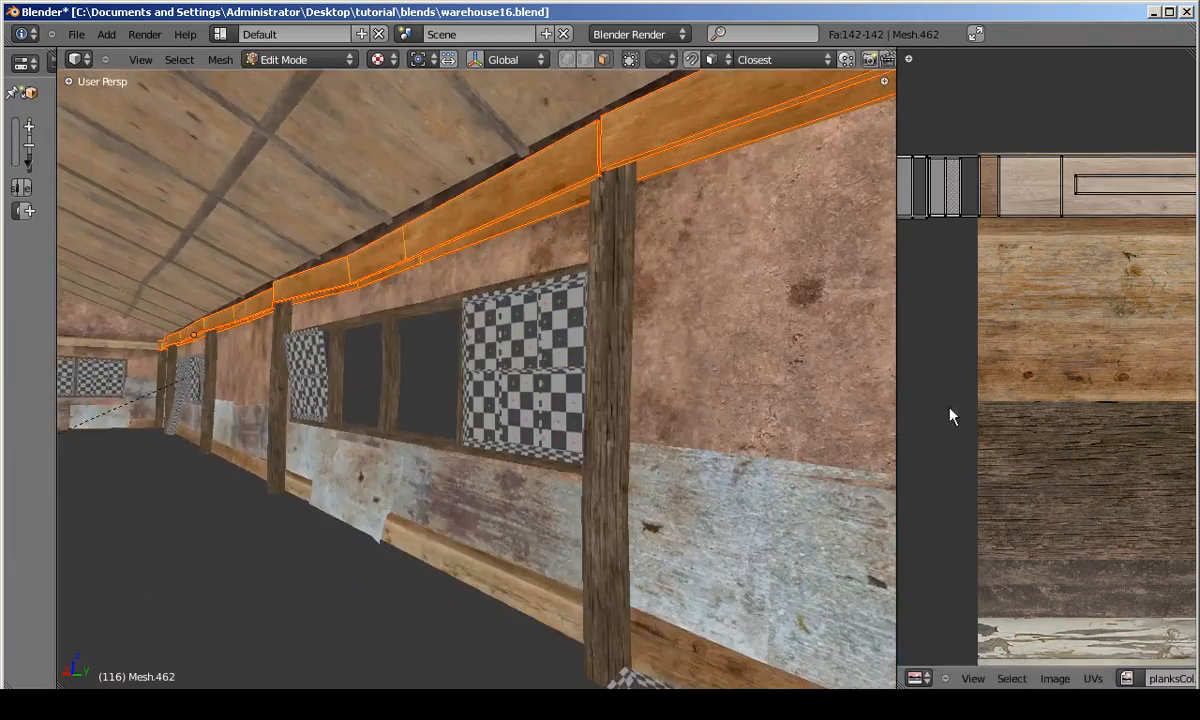
Scale all of the wall-top beam's UV islands to fit within the height of the texture's top plank.
left_click_drag(898, 428, 143, 400)
scroll(809, 329, "down", 5)
key("a")
scroll(871, 295, "down", 8)
scroll(871, 295, "up", 11)
left_click_drag(143, 342, 620, 342)
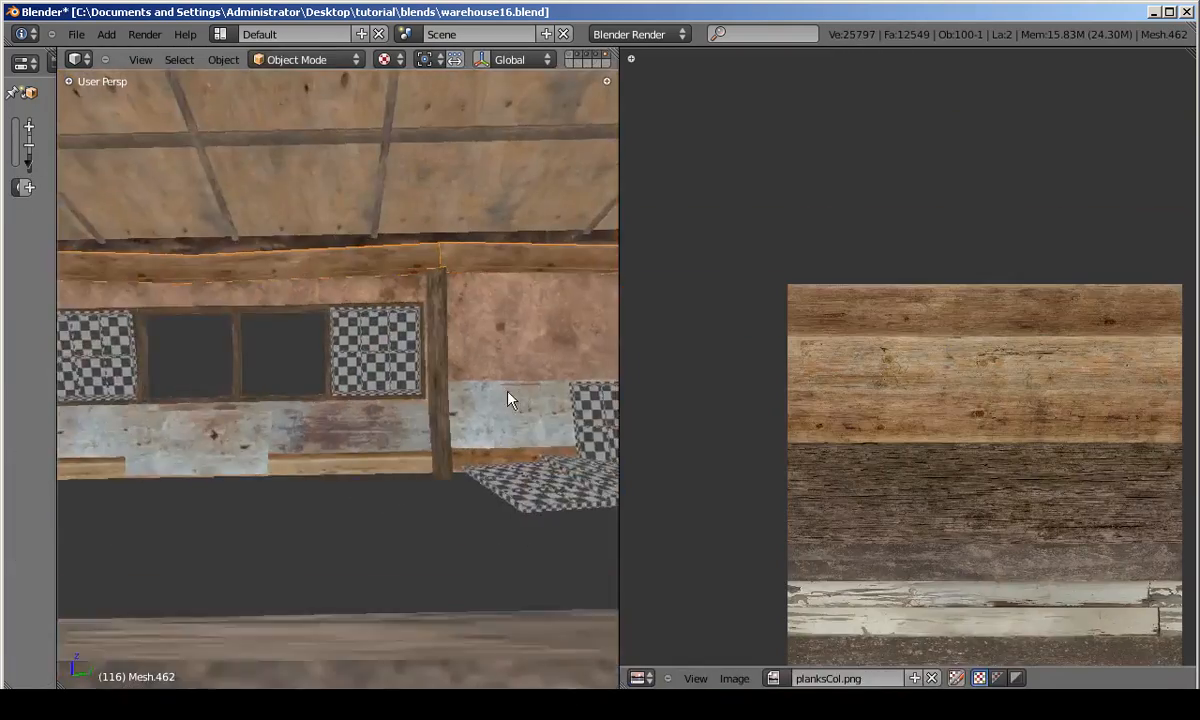
scroll(951, 297, "up", 4)
key("s")
left_click(1069, 267)
key("a")
scroll(1020, 276, "down", 6)
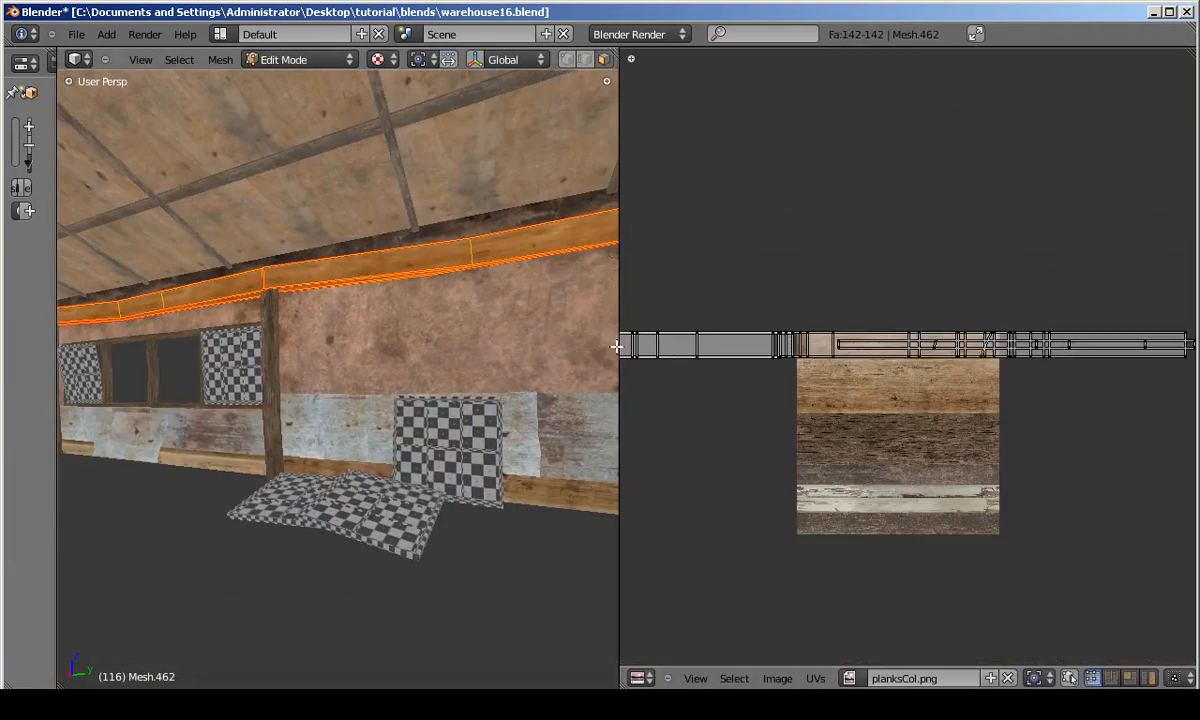
scroll(354, 266, "up", 4)
Leave the wall-top beam and open the long board along the base of the side wall in Edit Mode.
key("Tab")
scroll(354, 266, "down", 5)
middle_click_drag(354, 268, 302, 424)
scroll(297, 384, "up", 3)
right_click(299, 428)
key("Tab")
key("a")
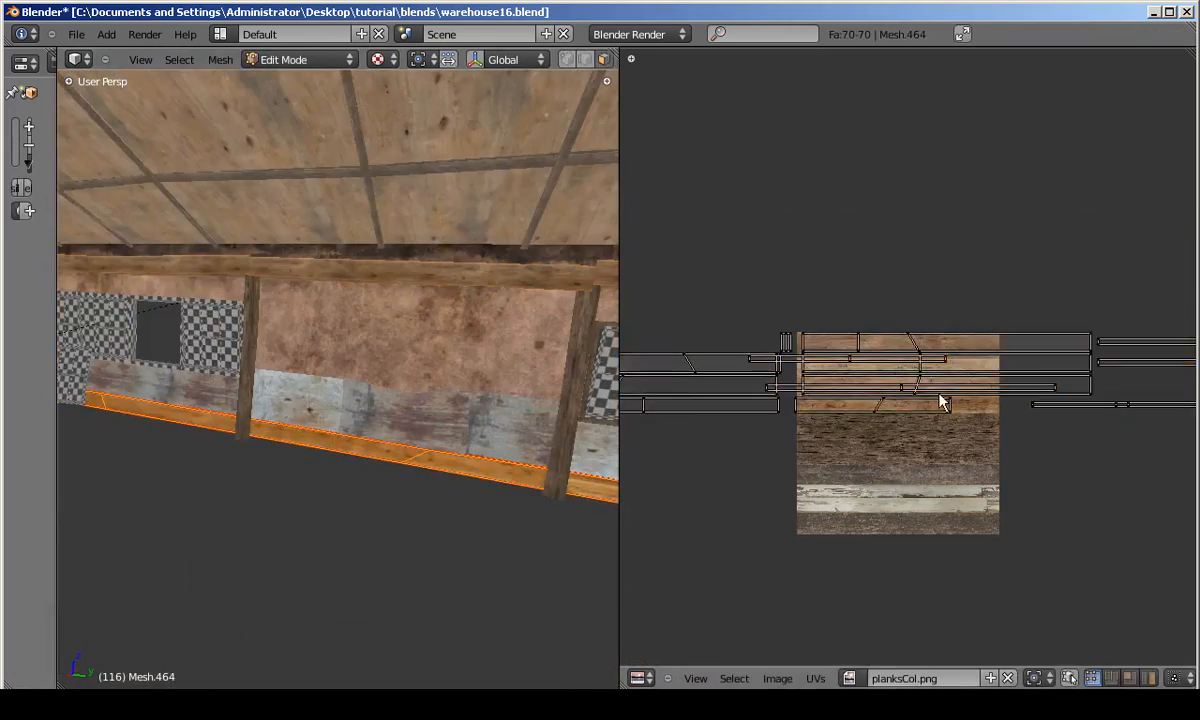
Maximize the UV editor and box-select the base board's lowest row of islands.
key("shift+space")
key("b")
left_click_drag(978, 379, 438, 466)
key("b")
middle_click_drag(462, 369, 818, 396)
middle_click_drag(558, 404, 894, 411)
key("b")
left_click_drag(706, 403, 330, 430)
scroll(434, 372, "down", 5)
scroll(434, 372, "up", 2)
middle_click_drag(434, 372, 680, 364)
key("b")
left_click_drag(442, 370, 355, 387)
middle_click_drag(359, 377, 360, 378)
key("b")
middle_click_drag(335, 317, 361, 376)
key("b")
left_click_drag(170, 373, 420, 390)
Move the selected base board islands along the Y axis onto the texture's second plank.
scroll(905, 384, "up", 2)
middle_click_drag(890, 383, 313, 345)
scroll(306, 344, "up", 4)
scroll(305, 350, "down", 5)
key("g")
right_click(51, 378)
scroll(300, 330, "up", 5)
key("g")
key("y")
left_click(652, 240)
Select all of the base board's islands, scale them to fit the plank heights, and shift them along the X axis.
key("a")
key("a")
middle_click_drag(1009, 264, 581, 297)
key("s")
left_click(1062, 223)
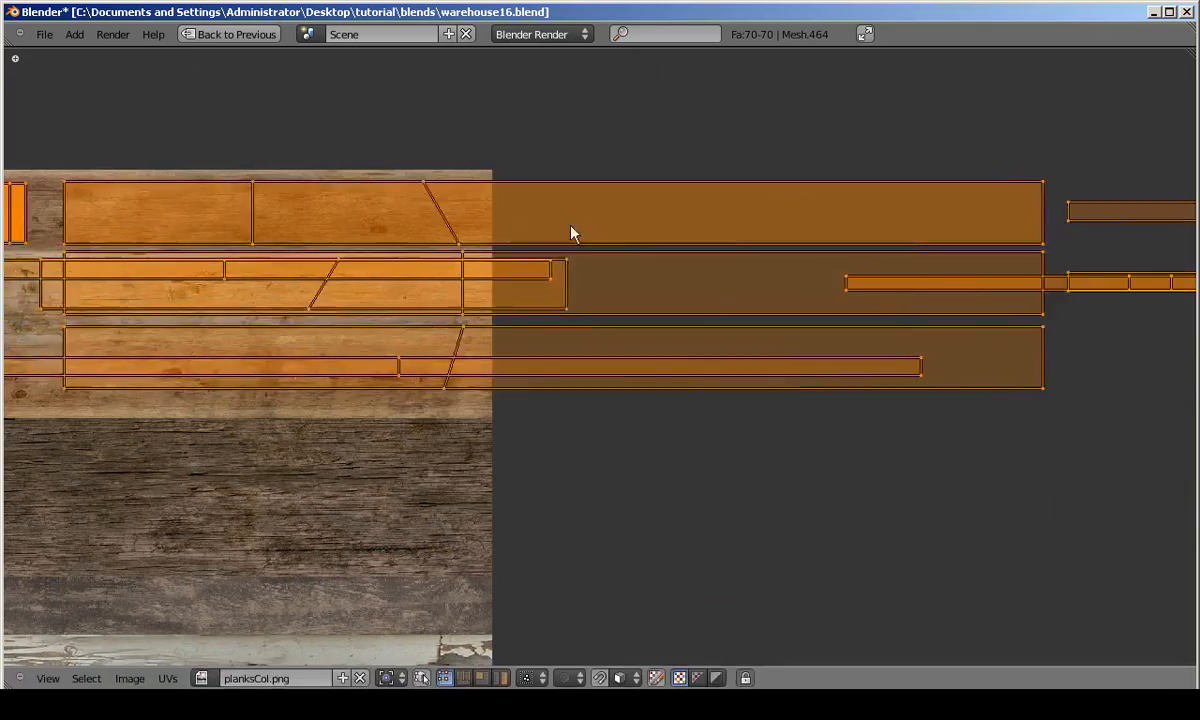
key("s")
left_click(894, 211)
key("g")
key("x")
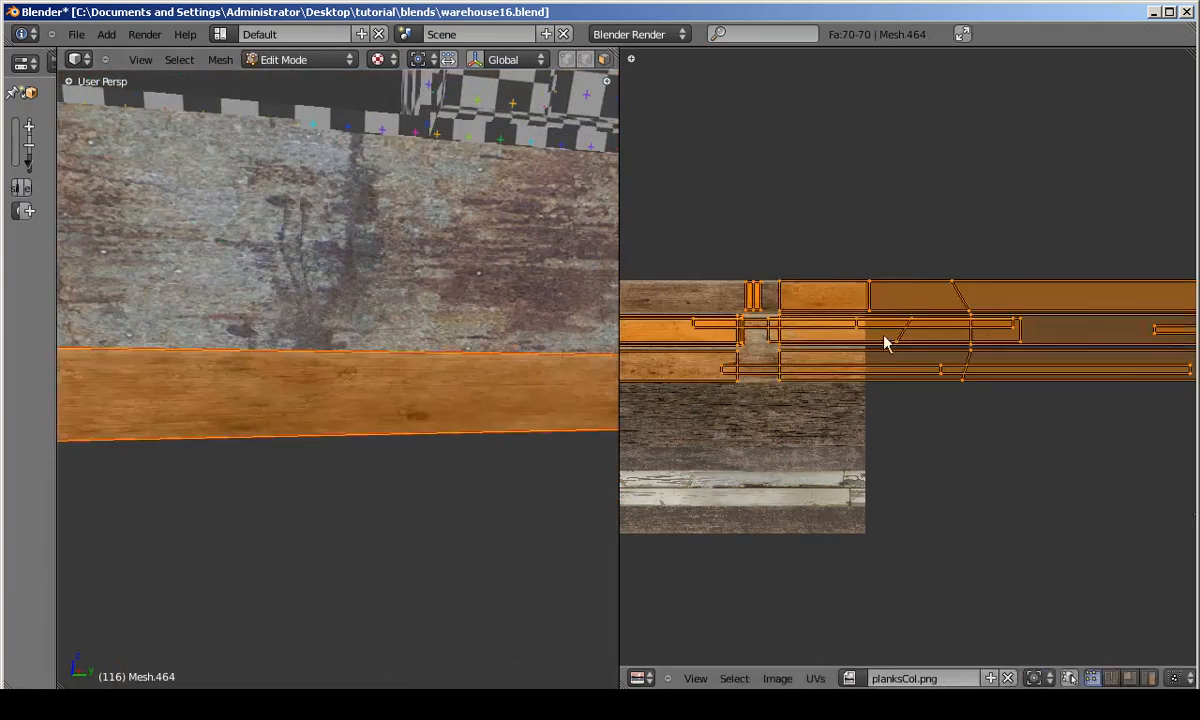
Scale the base board's UVs along X, and scale the board's selected geometry beside the post along Y.
key("s")
key("x")
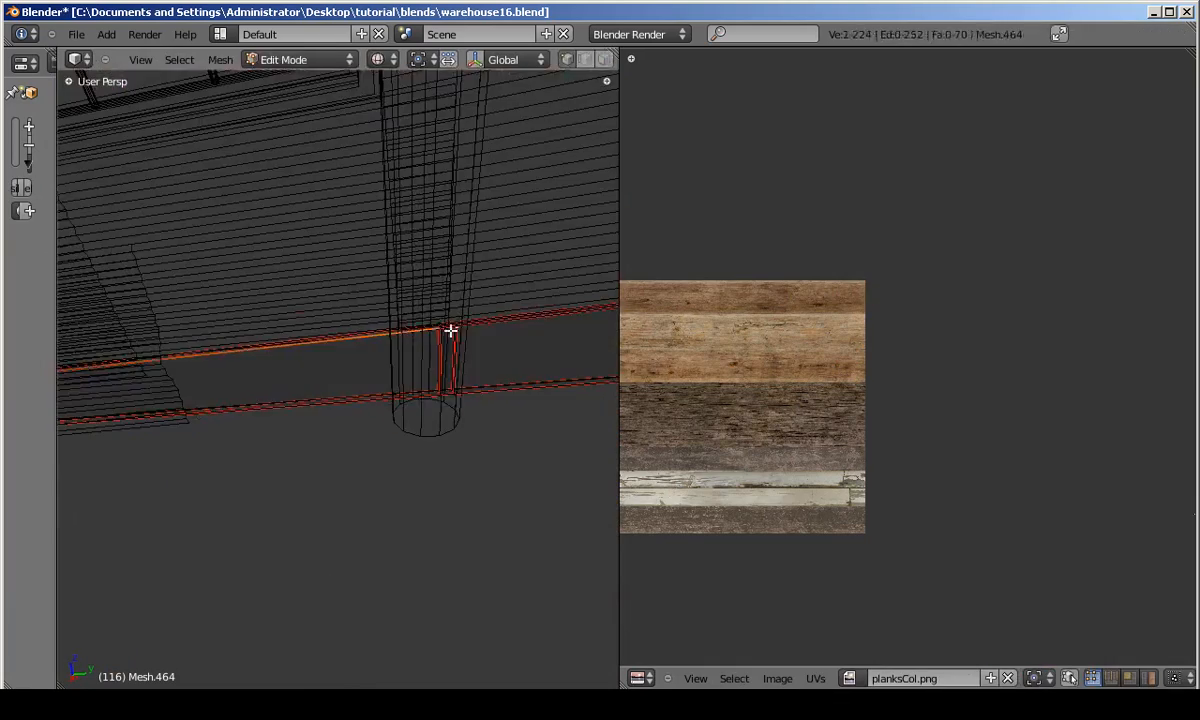
key("s")
key("y")
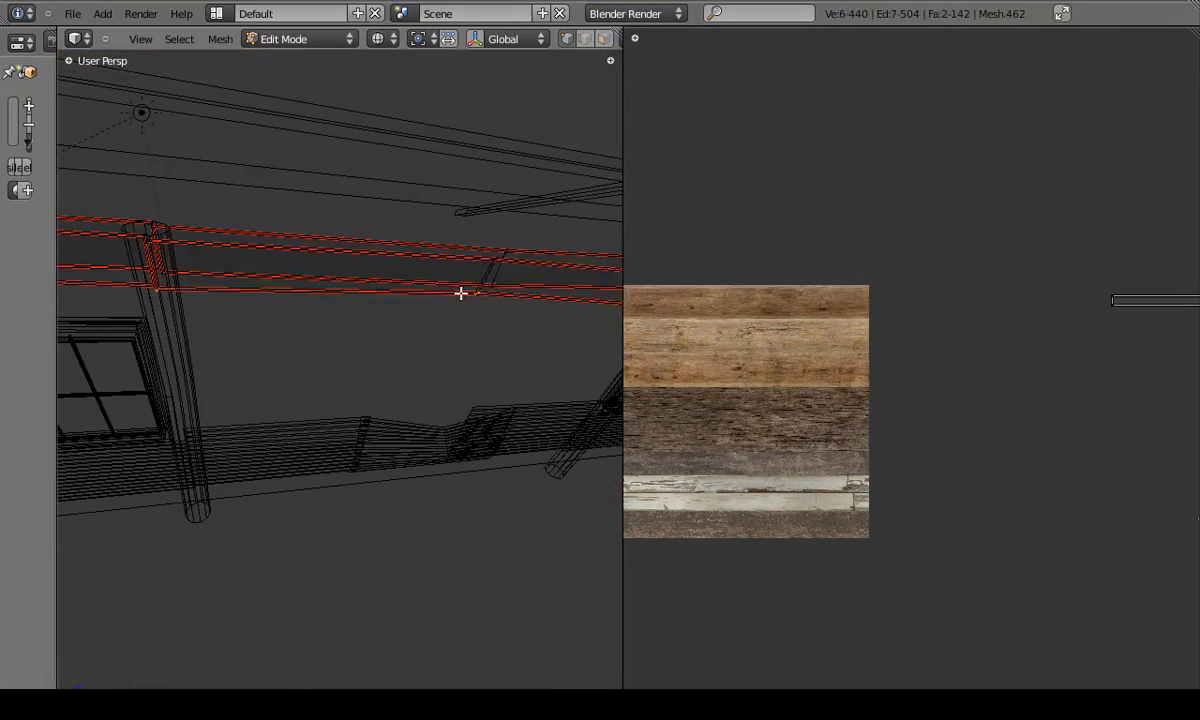
Select the linked sections of the wall-top beam and move their UV islands along Y onto the texture's top plank.
right_click(460, 292)
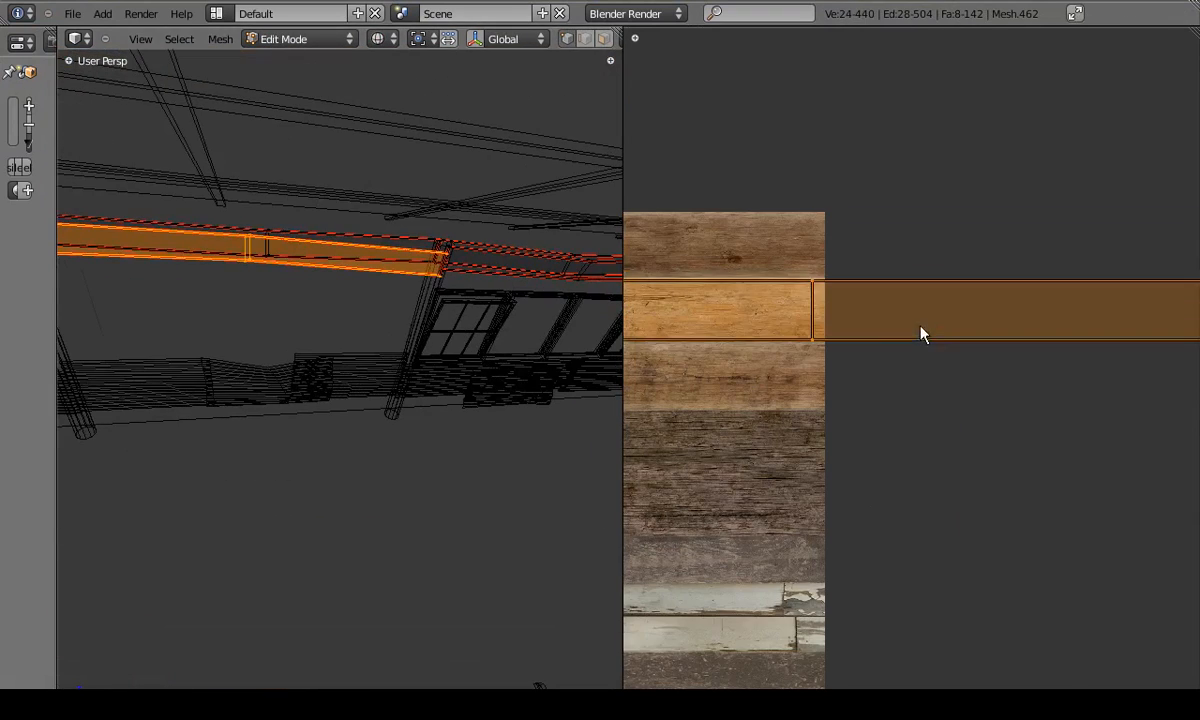
key("a")
middle_click_drag(328, 237, 351, 281)
key("l")
key("a")
key("g")
key("a")
key("l")
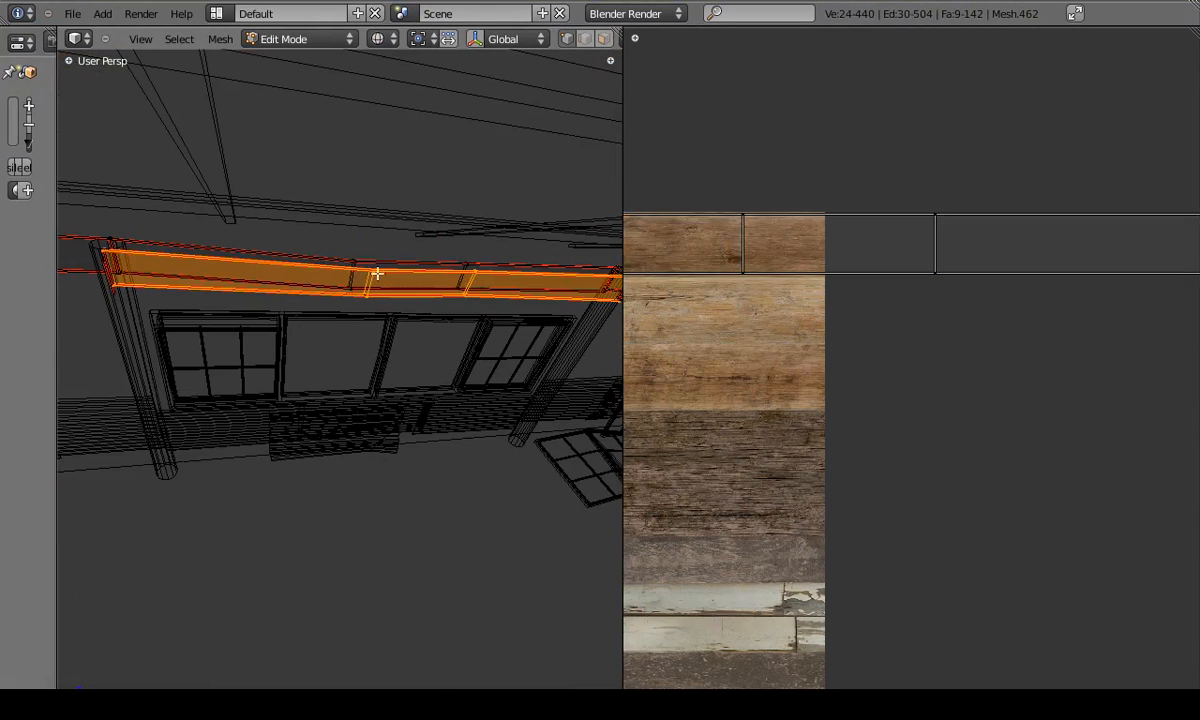
key("a")
key("g")
key("y")
left_click(907, 381)
Select further linked sections of the wall-top beam and reposition their UV islands on the planks texture.
key("l")
key("l")
key("a")
key("l")
key("a")
key("l")
scroll(766, 313, "down", 2)
key("g")
left_click(973, 391)
Examine the wall-top beam's planks texture in the shaded view, and return to wireframe editing.
key("Tab")
key("z")
middle_click_drag(454, 303, 443, 330)
key("alt+z")
key("a")
key("Tab")
key("a")
key("z")
Select the next two linked beam sections and move their UV islands, shifting the second one along X.
key("l")
key("a")
key("g")
left_click(747, 278)
key("a")
key("l")
key("a")
key("g")
left_click(968, 367)
key("g")
key("x")
left_click(440, 270)
Select another linked beam section and move its UV islands along Y and X on the texture.
key("l")
key("a")
mouse_move(439, 335)
middle_mouse_down()
mouse_move(463, 340)
mouse_move(441, 343)
middle_mouse_up()
key("l")
key("a")
key("g")
key("y")
left_click(1007, 332)
key("g")
key("x")
left_click(960, 320)
Select the linked beam section between the post and the wall corner, and shift its UV islands along X and Y.
key("a")
middle_click_drag(522, 305, 463, 345)
key("l")
key("a")
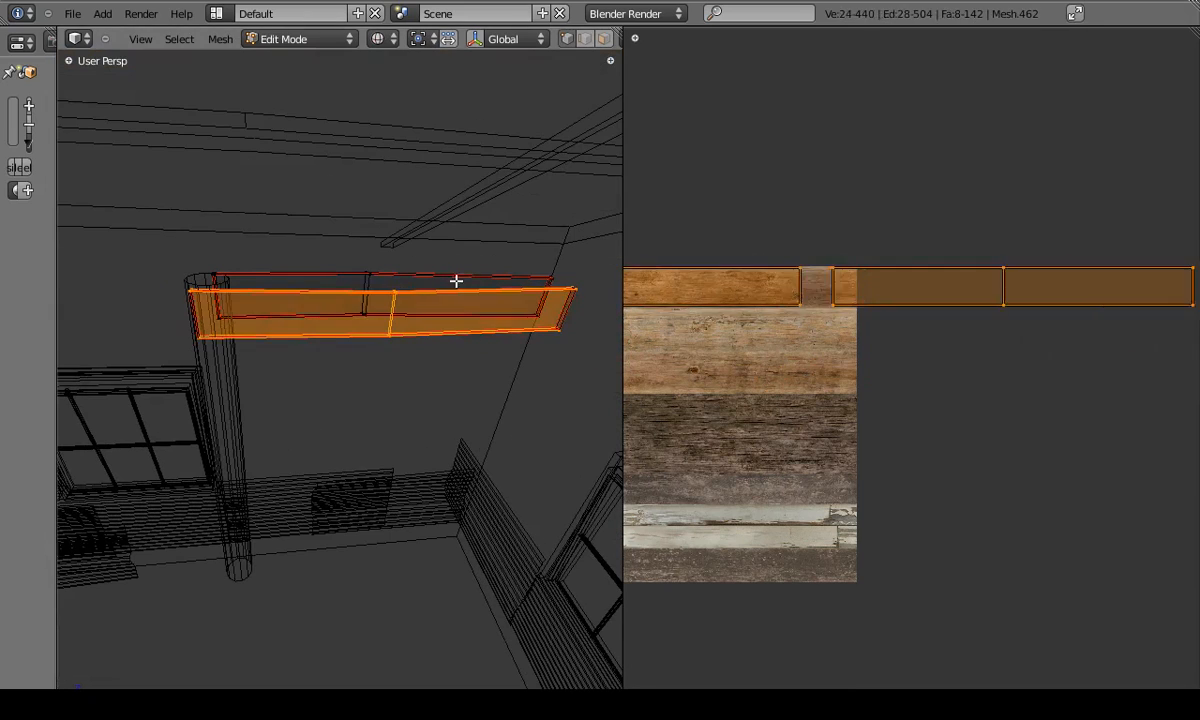
key("g")
key("x")
left_click(900, 303)
key("g")
key("y")
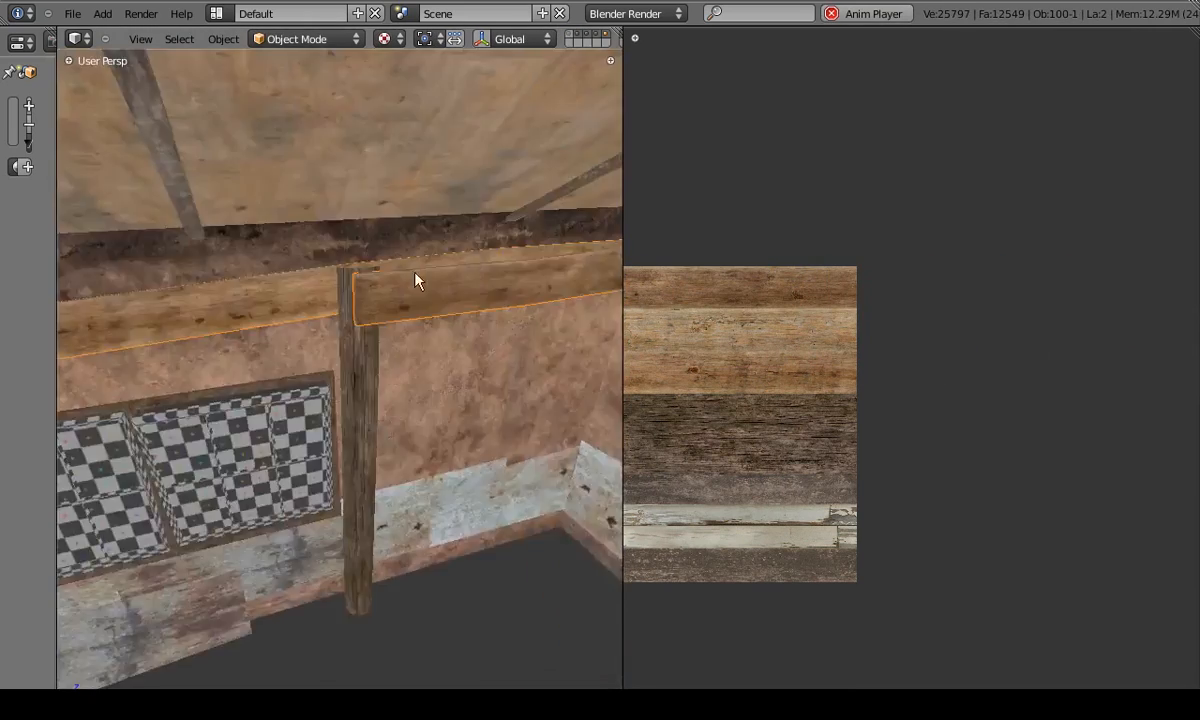
middle_click_drag(416, 281, 352, 366)
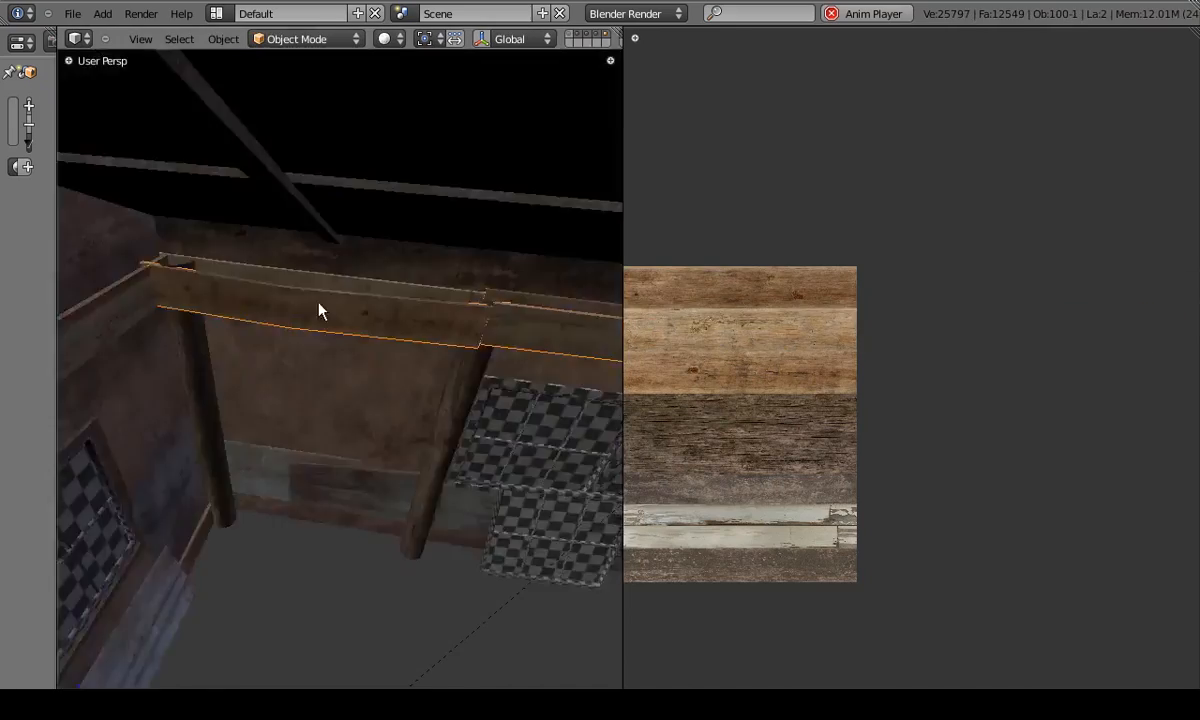
middle_click_drag(319, 310, 375, 254)
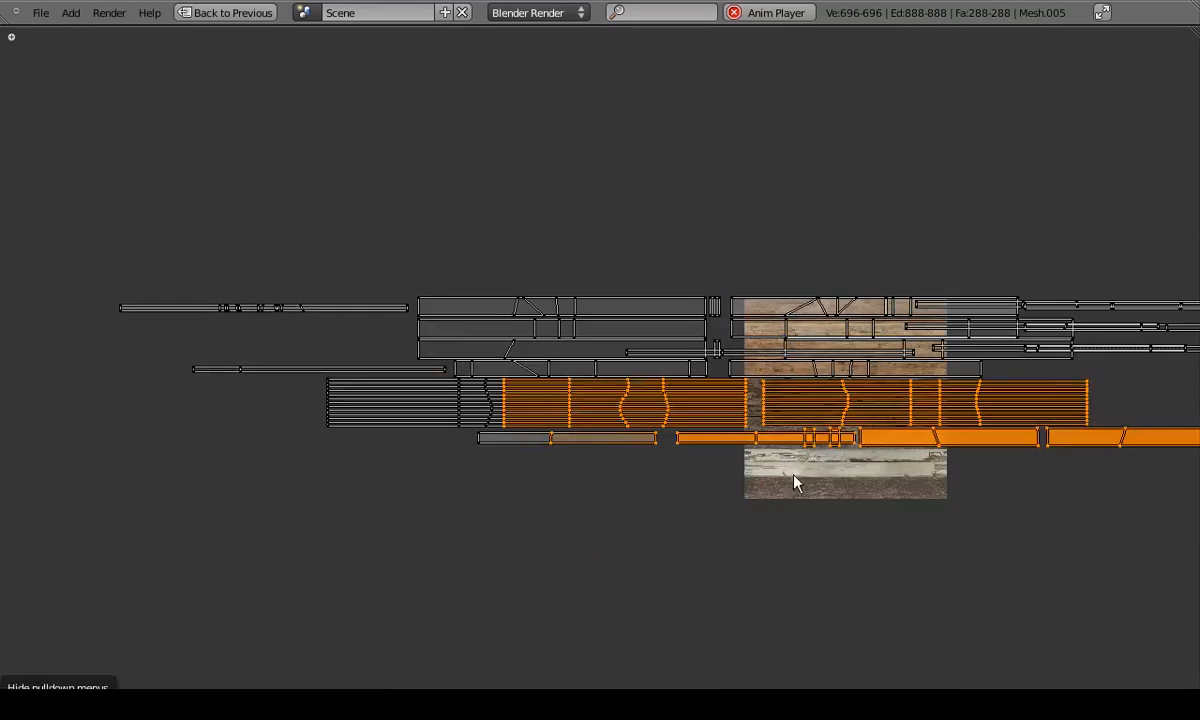
Box-select a row of the braced beams' UV islands on the light brown plank and scale it to fit.
key("ctrl+l")
key("a")
key("b")
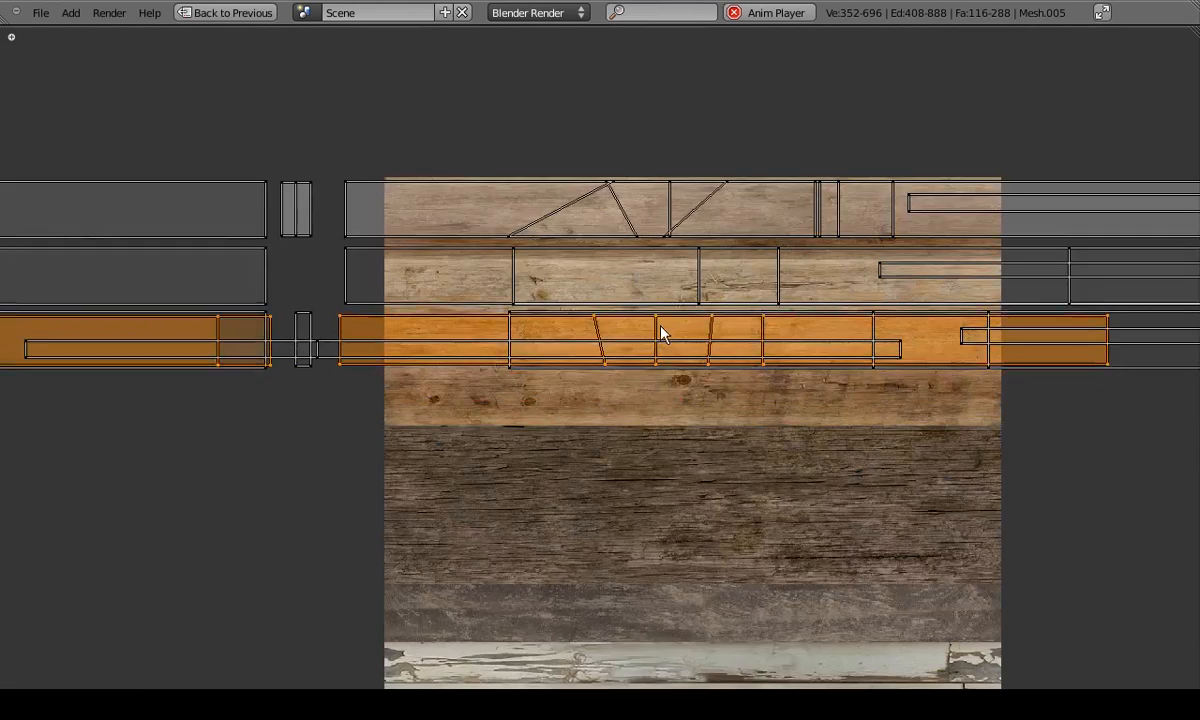
key("s")
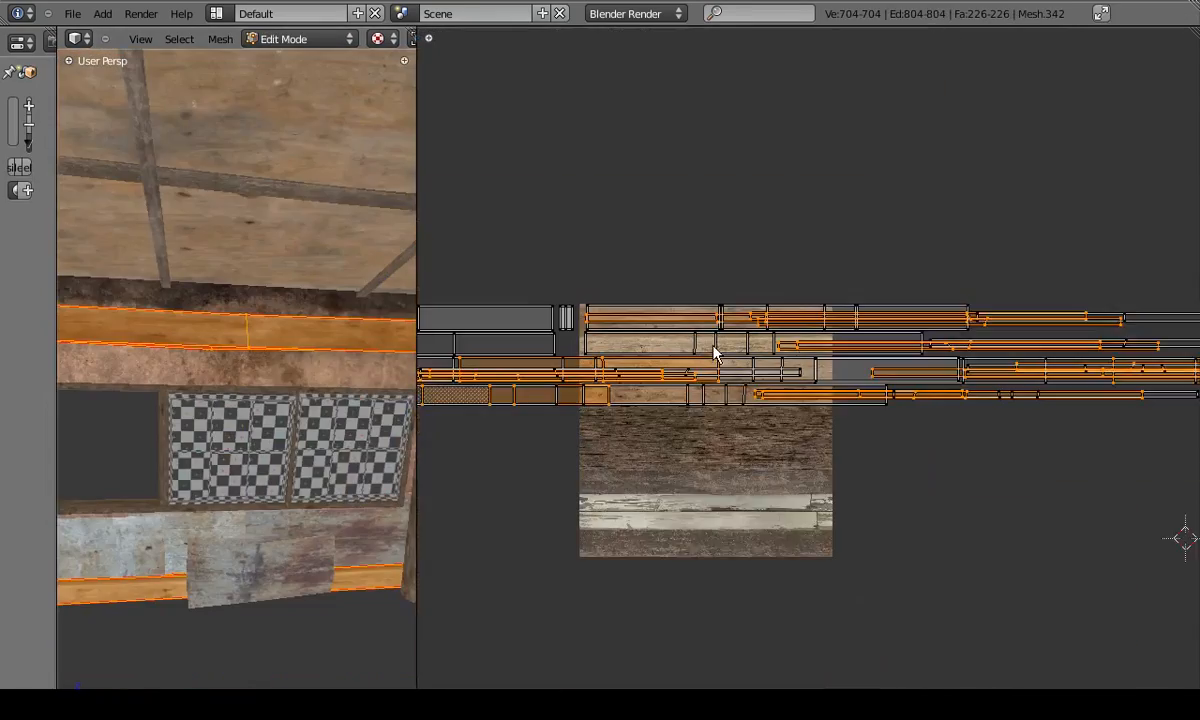
Move the wall beam and base board's lowest island row onto the top plank, and scale all islands to fit the plank heights.
key("ctrl+Up")
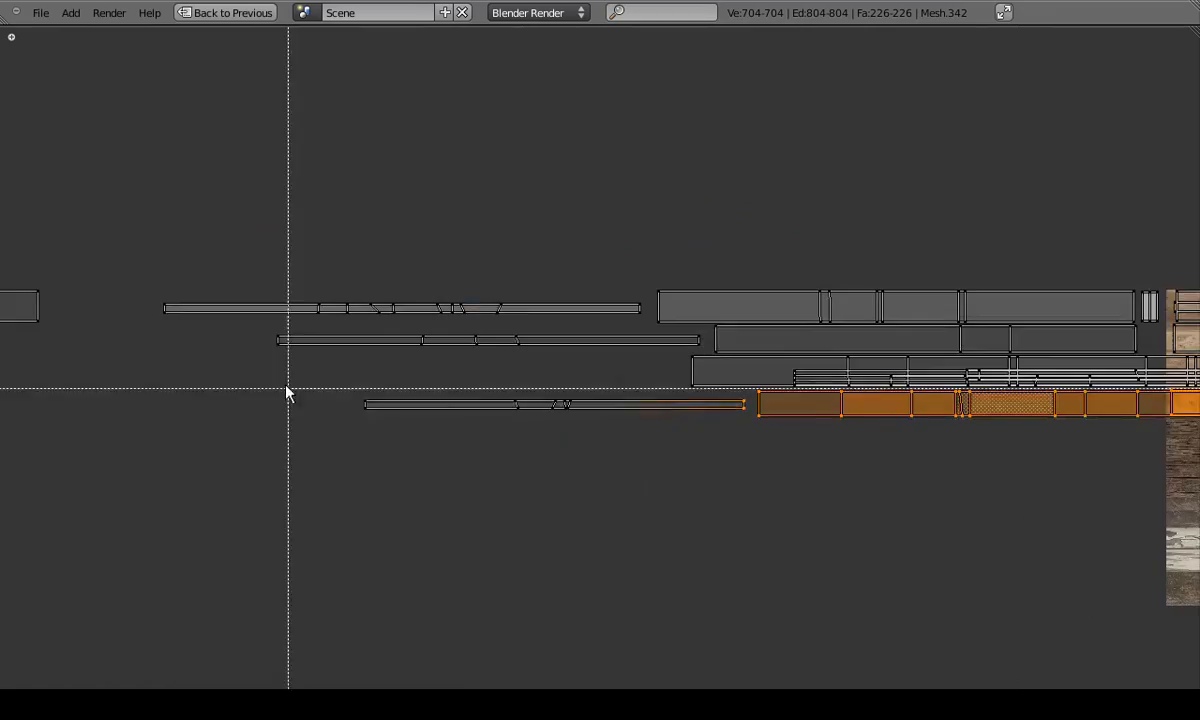
left_click_drag(287, 391, 1026, 356)
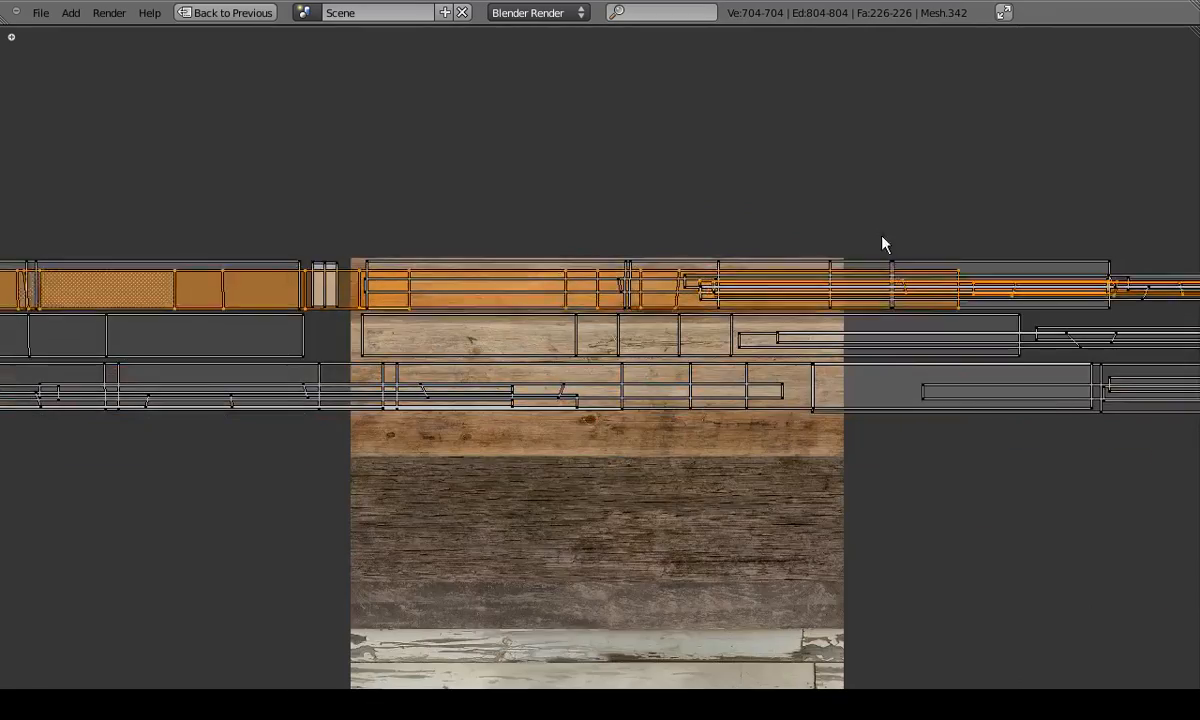
key("a")
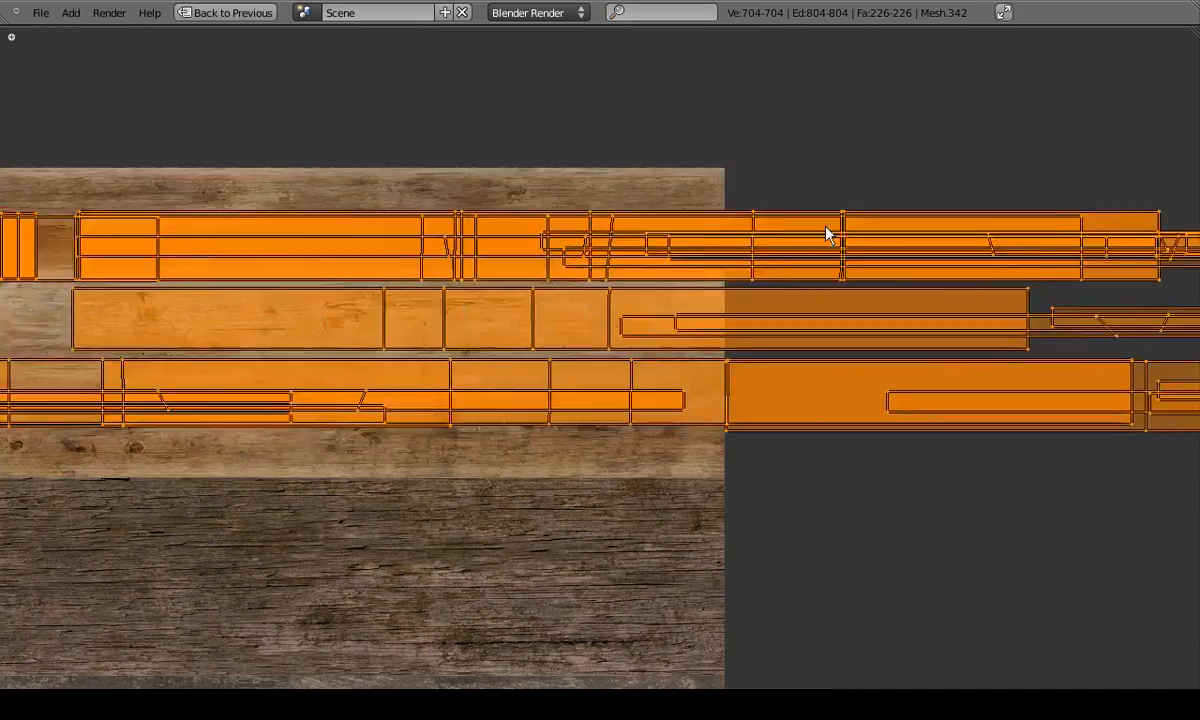
key("s")
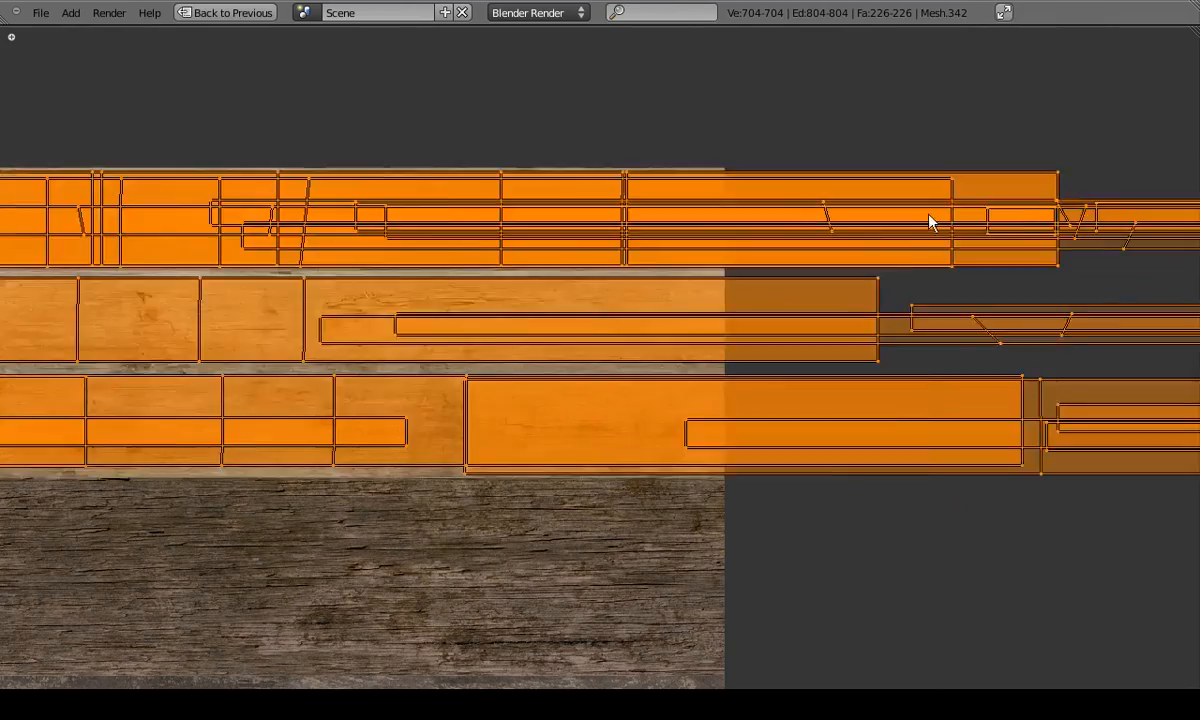
left_click(900, 220)
key("ctrl+Up")
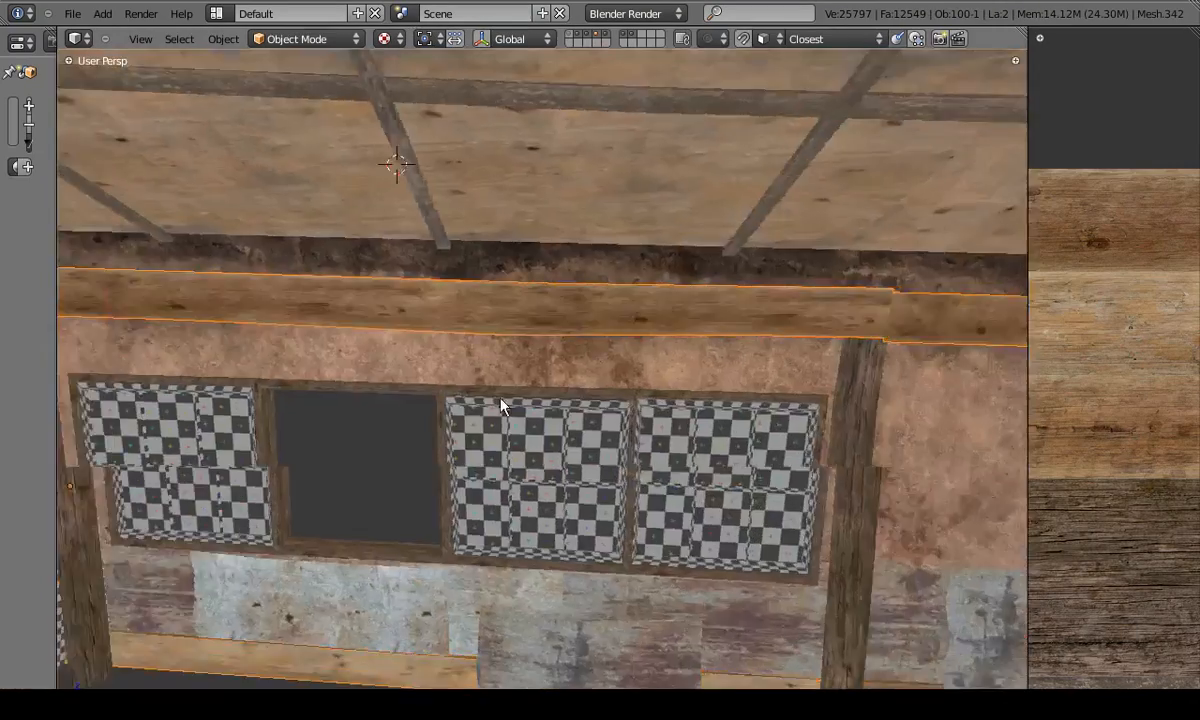
middle_click_drag(500, 404, 470, 407)
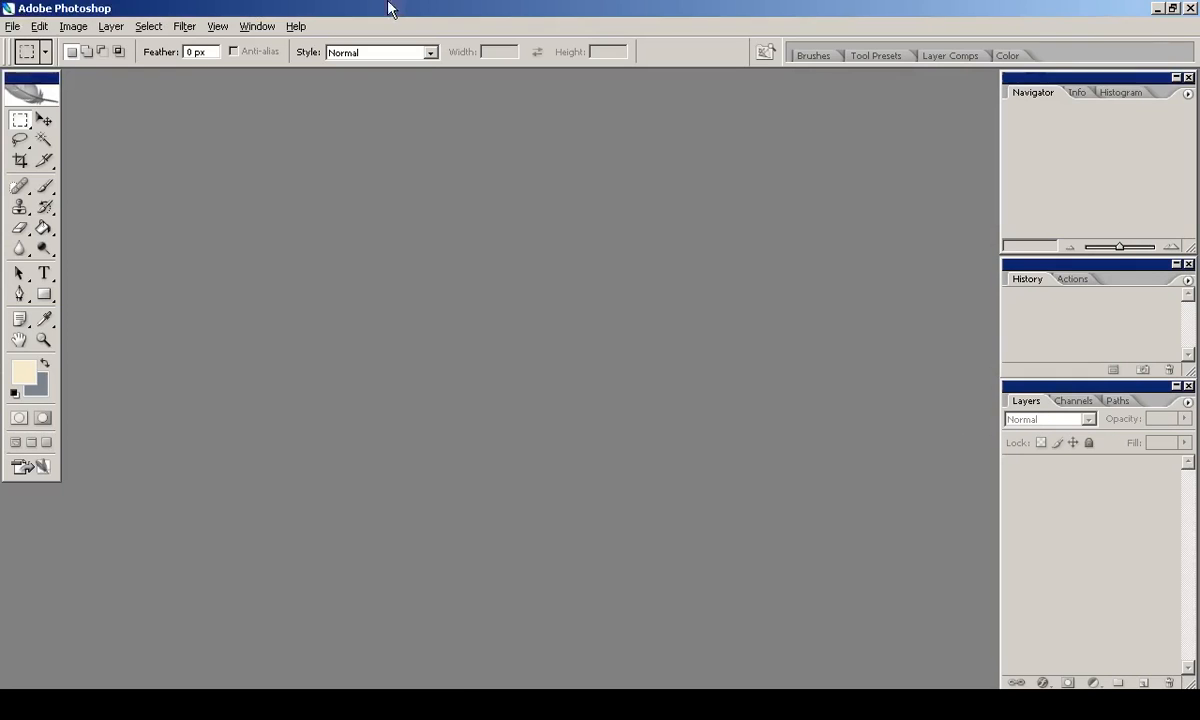
Switch to Photoshop, open roofplyCol.png from the textures folder, and inspect it up close.
left_click(13, 26)
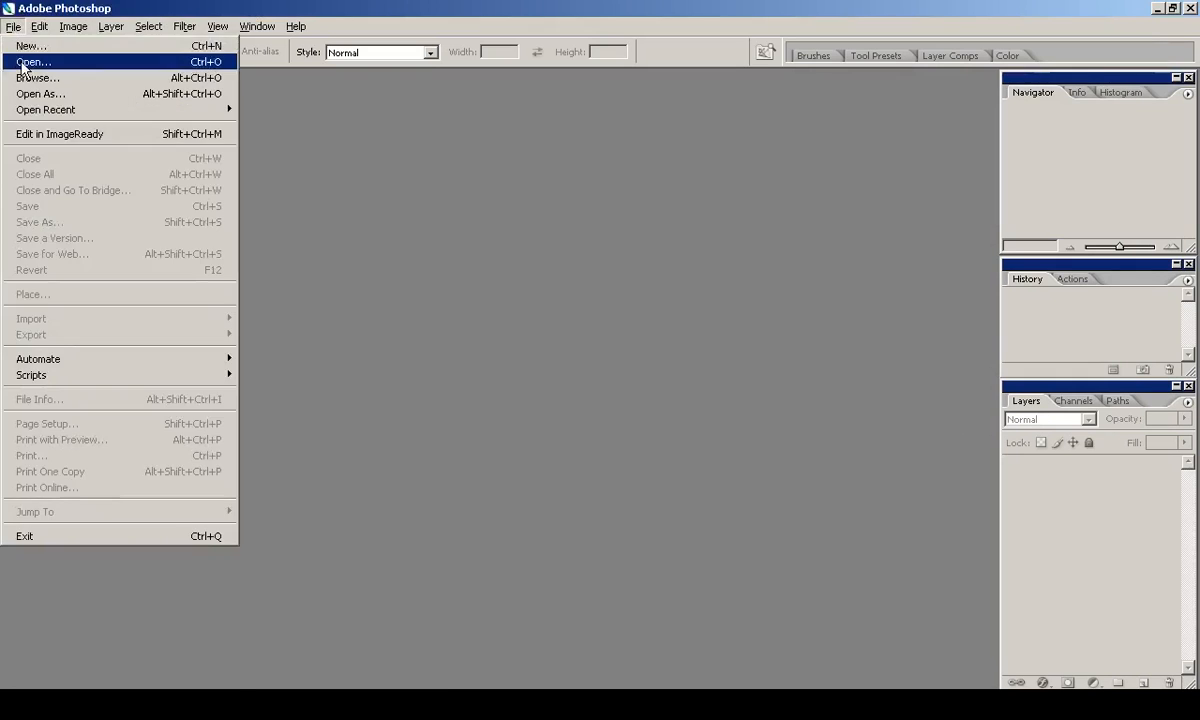
left_click(24, 64)
double_click(273, 231)
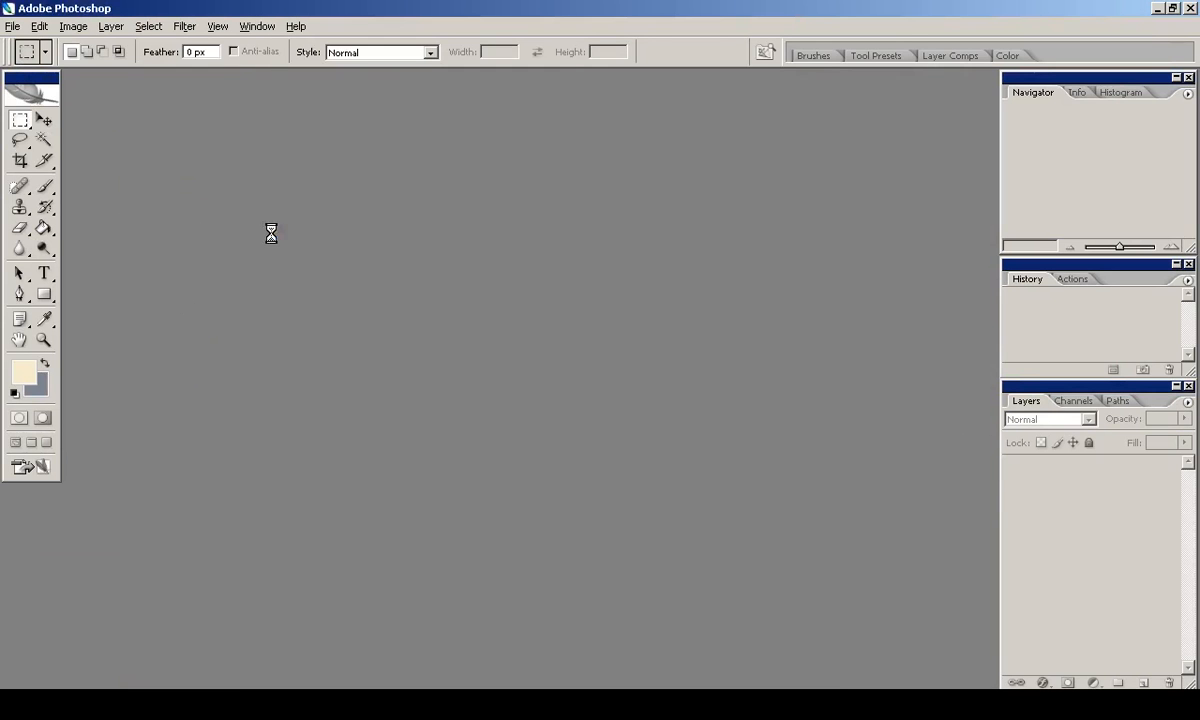
left_click_drag(560, 588, 777, 643)
key("ctrl+plus")
key("ctrl+plus")
left_click_drag(1123, 206, 1105, 150)
key("ctrl+minus")
key("ctrl+minus")
Browse the texLib stone_cement folder as thumbnails and open cement2.jpg.
left_click(13, 26)
left_click(31, 64)
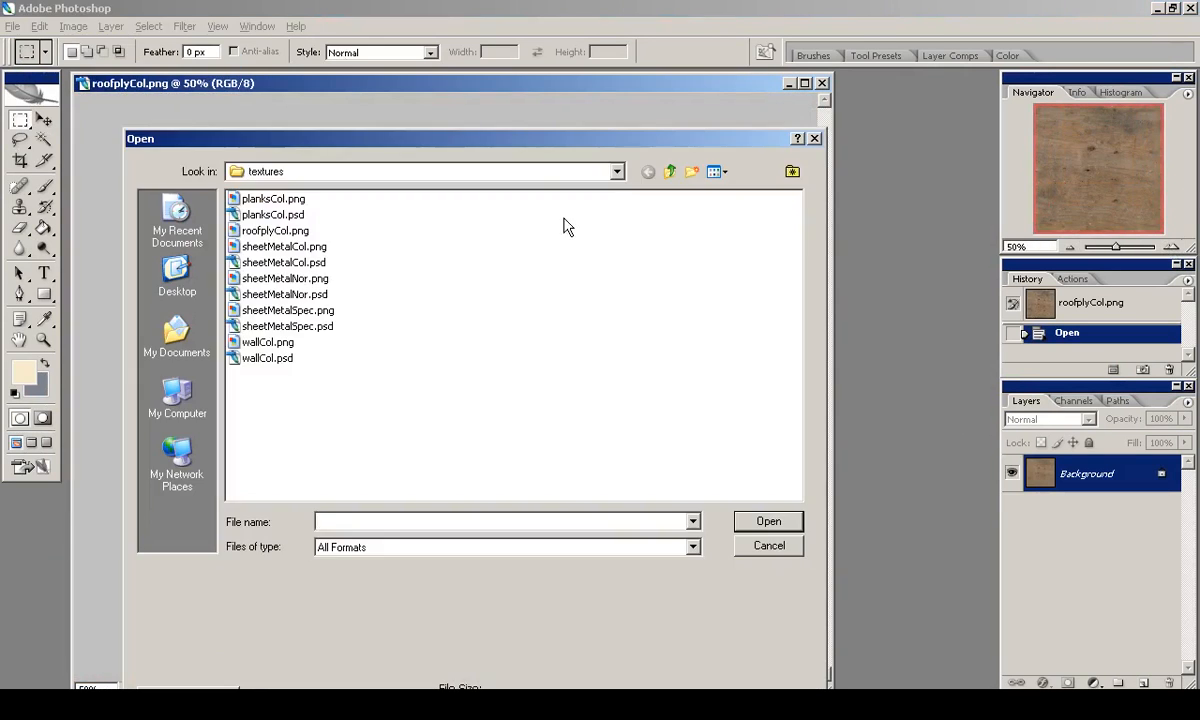
left_click(670, 173)
double_click(252, 246)
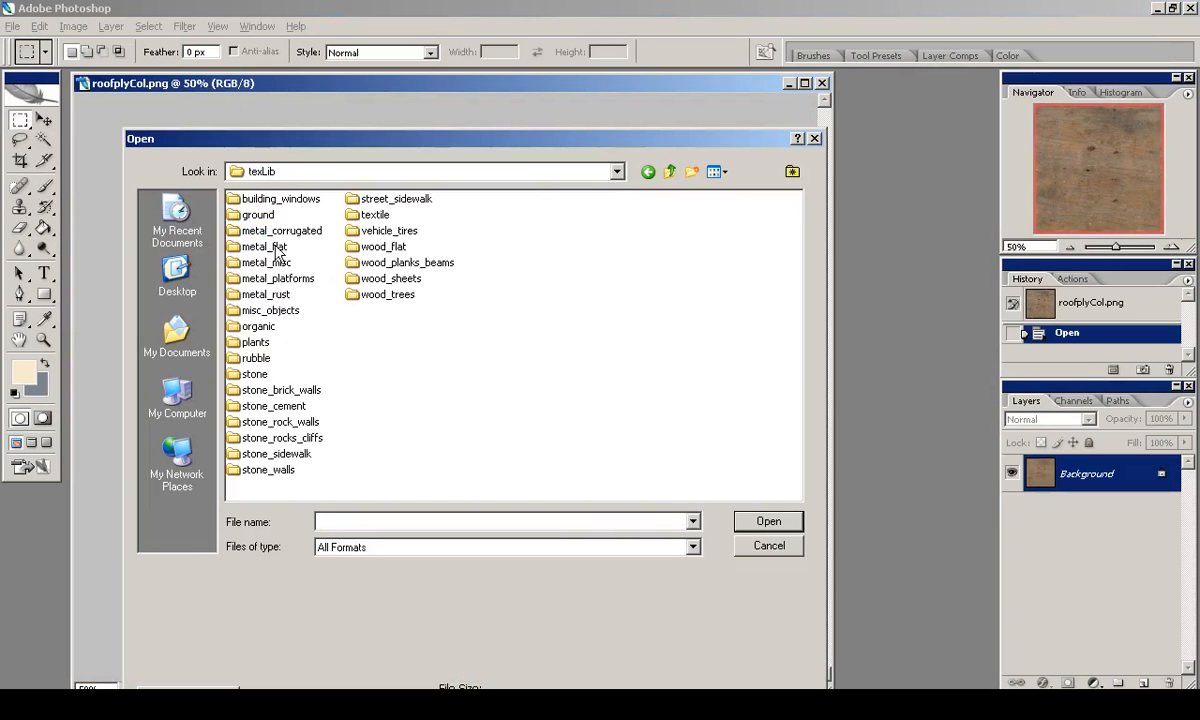
double_click(285, 406)
left_click(719, 171)
left_click(735, 187)
left_click_drag(796, 246, 801, 391)
scroll(461, 236, "up", 5)
left_click(385, 216)
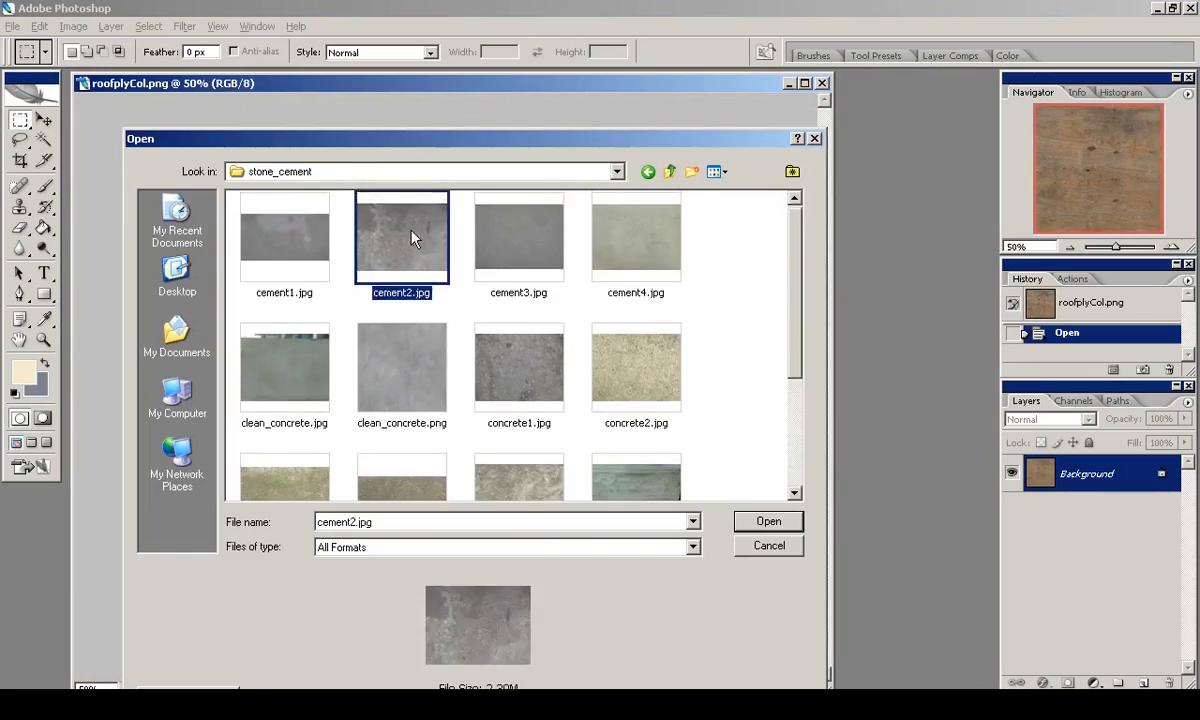
double_click(385, 216)
Copy the whole cement image and paste it into roofplyCol.png as a new layer.
key("ctrl+a")
key("ctrl+c")
left_click(692, 90)
key("ctrl+v")
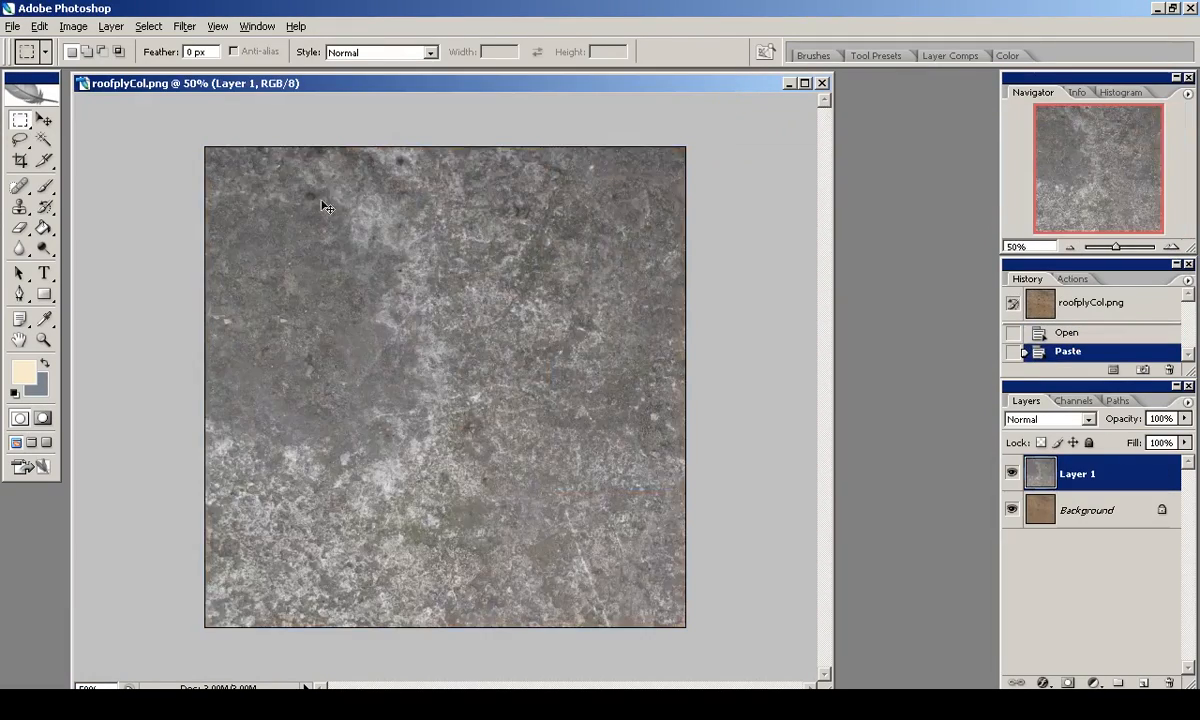
Scale the cement layer down to 62.1%, set its rotation to 0°, and stretch its edges to cover the canvas.
key("ctrl+t")
left_click_drag(527, 293, 638, 370, "shift")
left_click_drag(722, 472, 320, 212)
left_click_drag(760, 601, 755, 608)
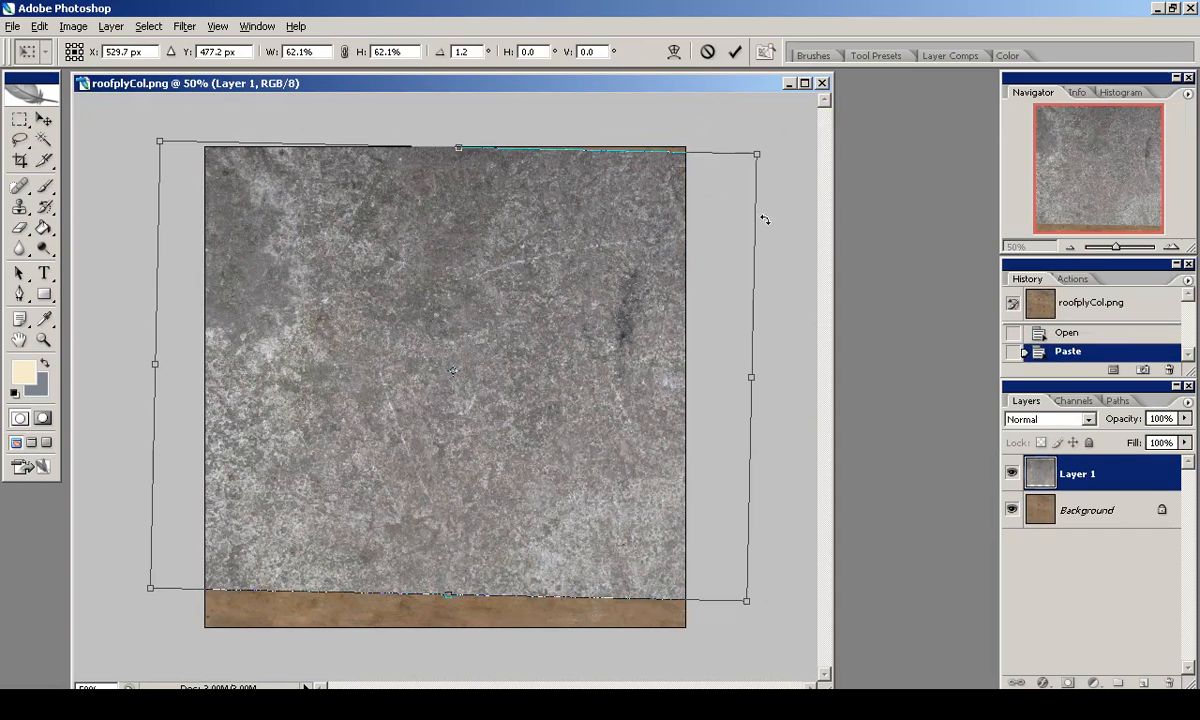
left_click_drag(472, 52, 450, 52)
type("0")
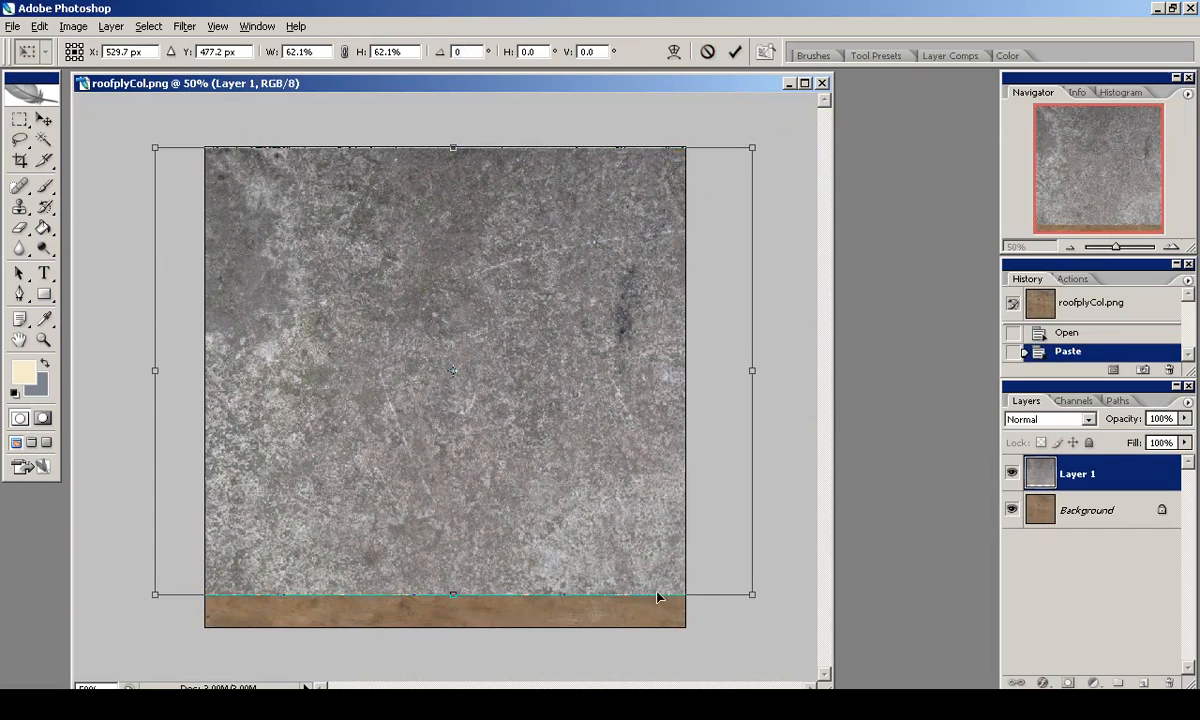
left_click_drag(660, 596, 658, 629)
left_click_drag(752, 387, 777, 387)
key("Return")
Shift the cement layer left, load its outline as a selection, trim the image, and deselect.
key("v")
left_click_drag(571, 383, 492, 377)
left_click(1044, 477, "ctrl")
left_click(73, 26)
left_click(85, 228)
key("Return")
key("ctrl+d")
Clone Stamp over the cement layer's dark stain and uneven patches with a 97 px brush at 63% opacity.
key("m")
key("s")
right_click(466, 433)
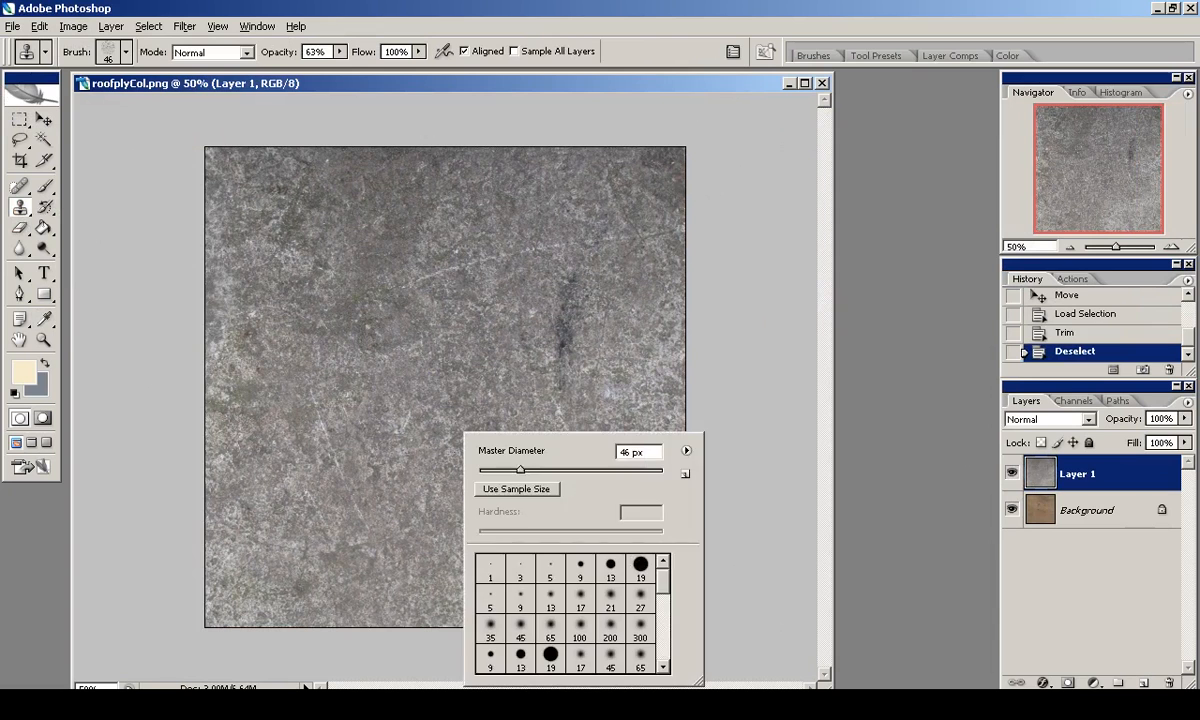
left_click(418, 457, "alt")
mouse_move(384, 304)
left_mouse_down()
mouse_move(287, 131)
mouse_move(338, 258)
mouse_move(220, 172)
left_mouse_up()
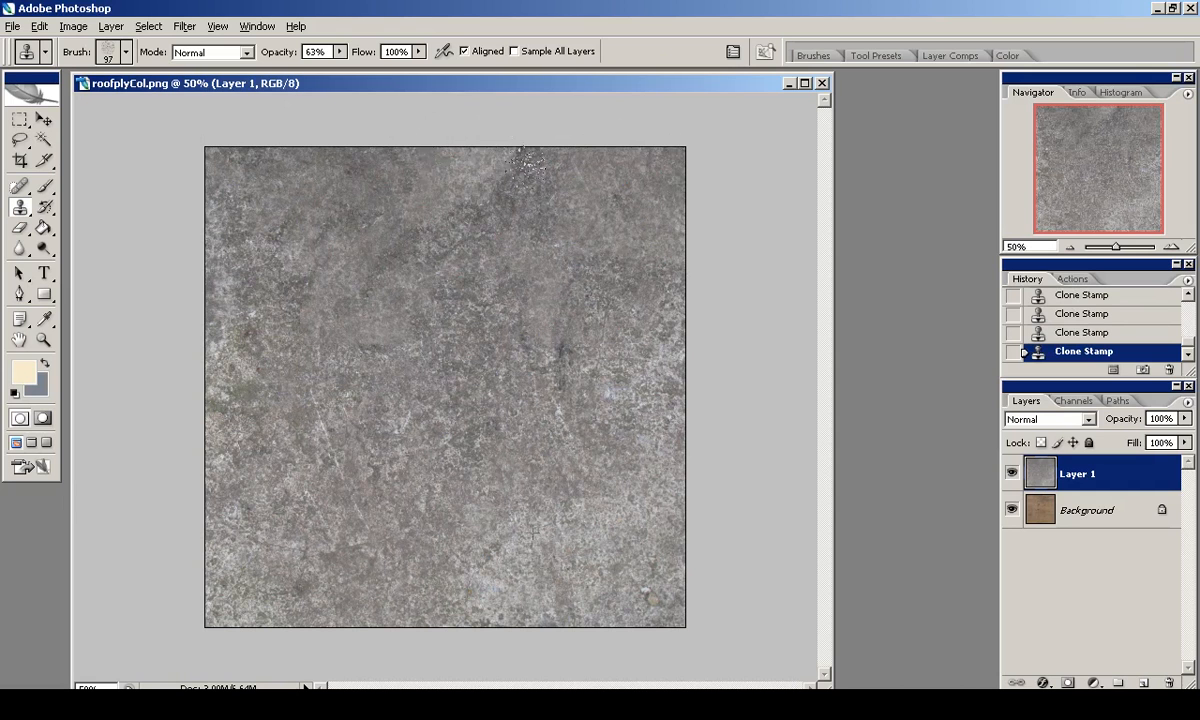
mouse_move(200, 155)
left_mouse_down()
mouse_move(470, 215)
mouse_move(333, 192)
left_mouse_up()
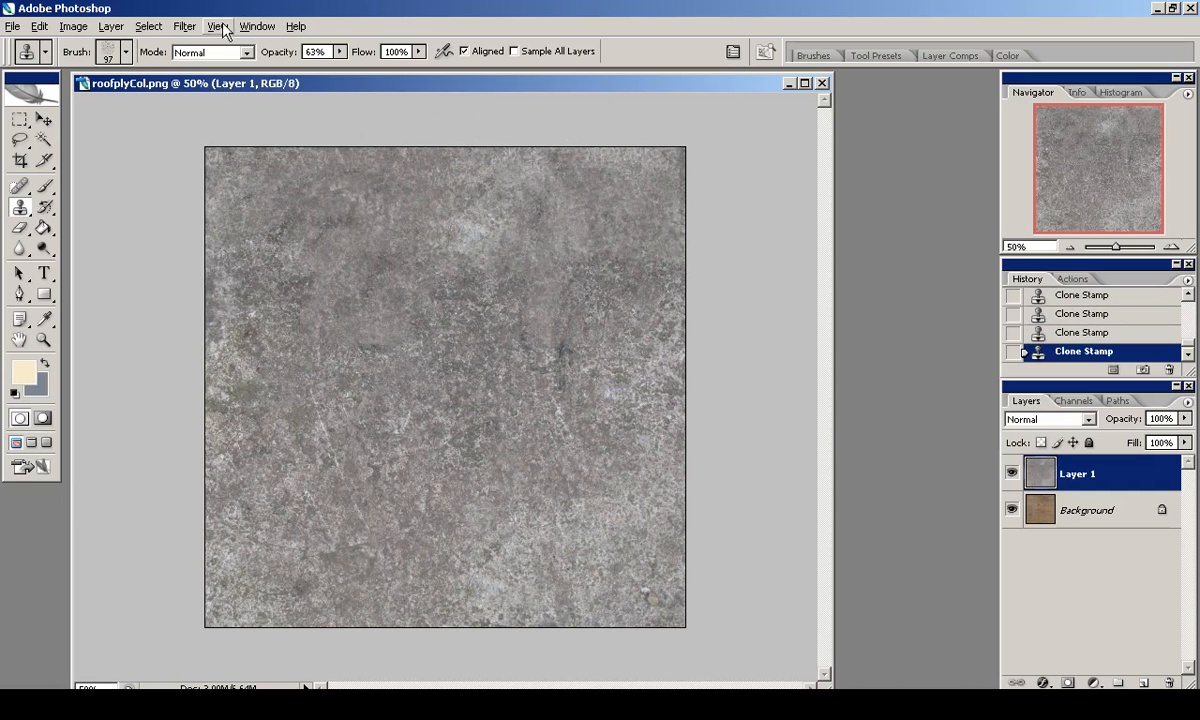
Offset the cement layer horizontally and clone over the vertical seam with a 75 px brush at 100% opacity.
left_click(184, 26)
mouse_move(214, 348)
left_click(420, 434)
left_click(978, 272)
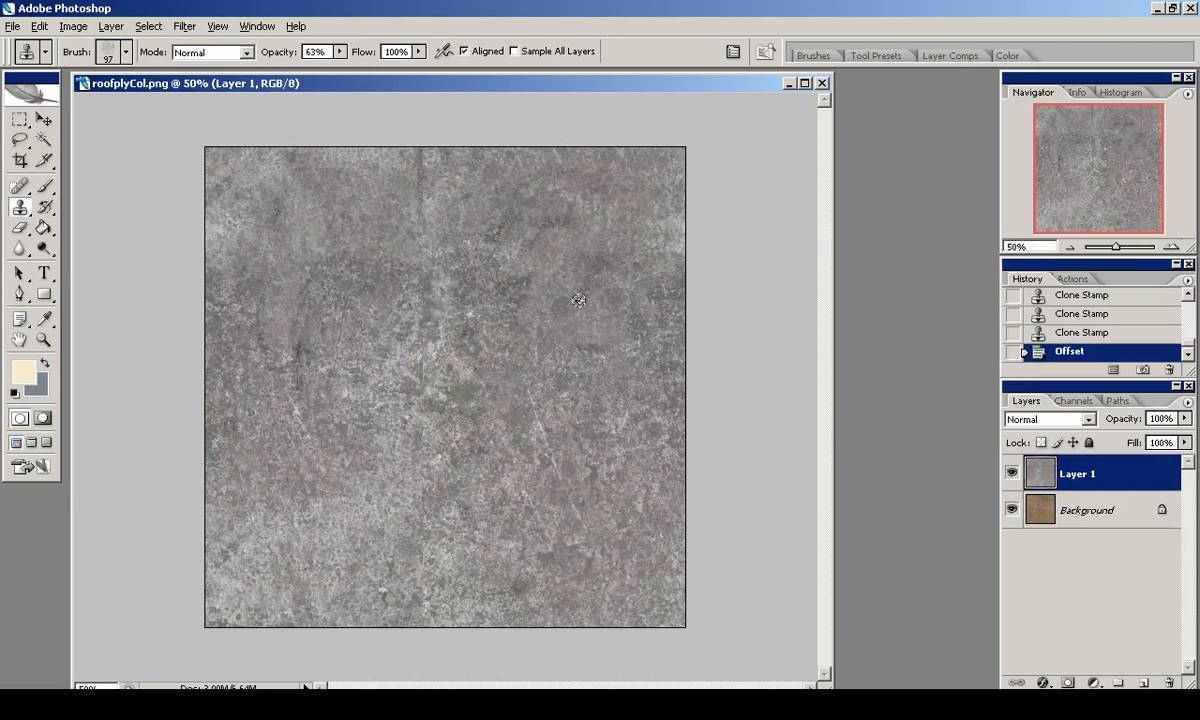
left_click_drag(354, 71, 382, 72)
right_click(566, 263)
left_click_drag(664, 309, 656, 309)
left_click(434, 158)
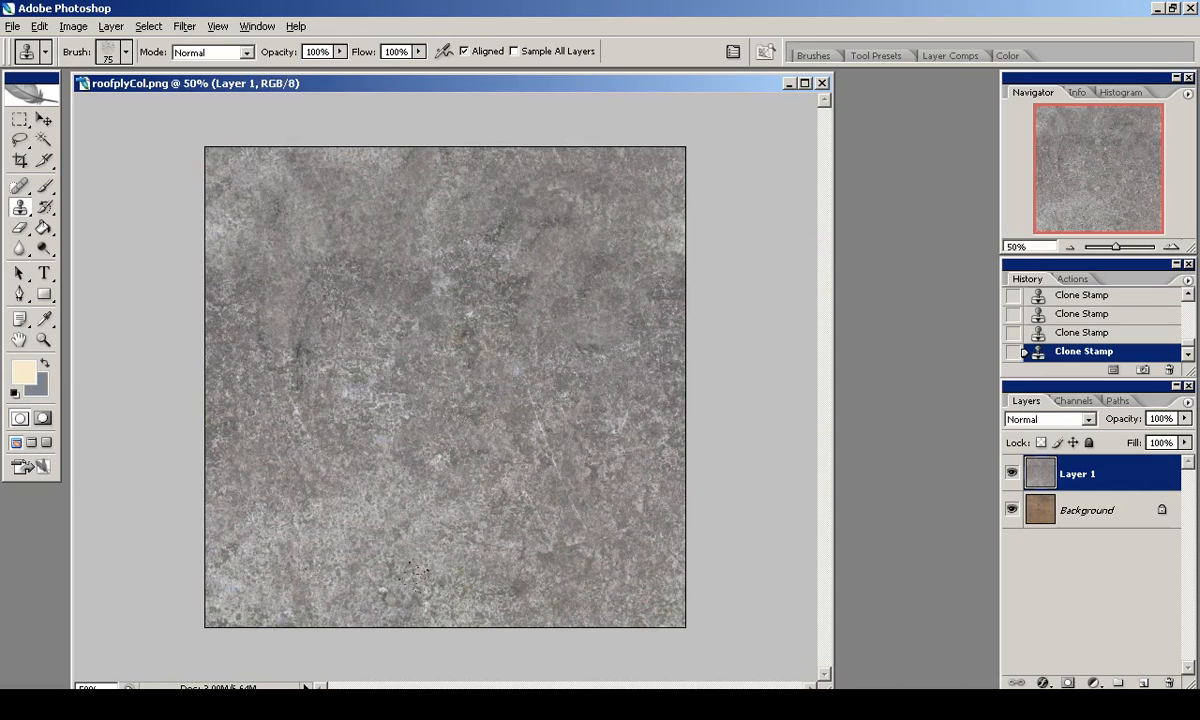
Offset the cement layer vertically and clone over the horizontal seam and remaining blotches.
left_click(190, 26)
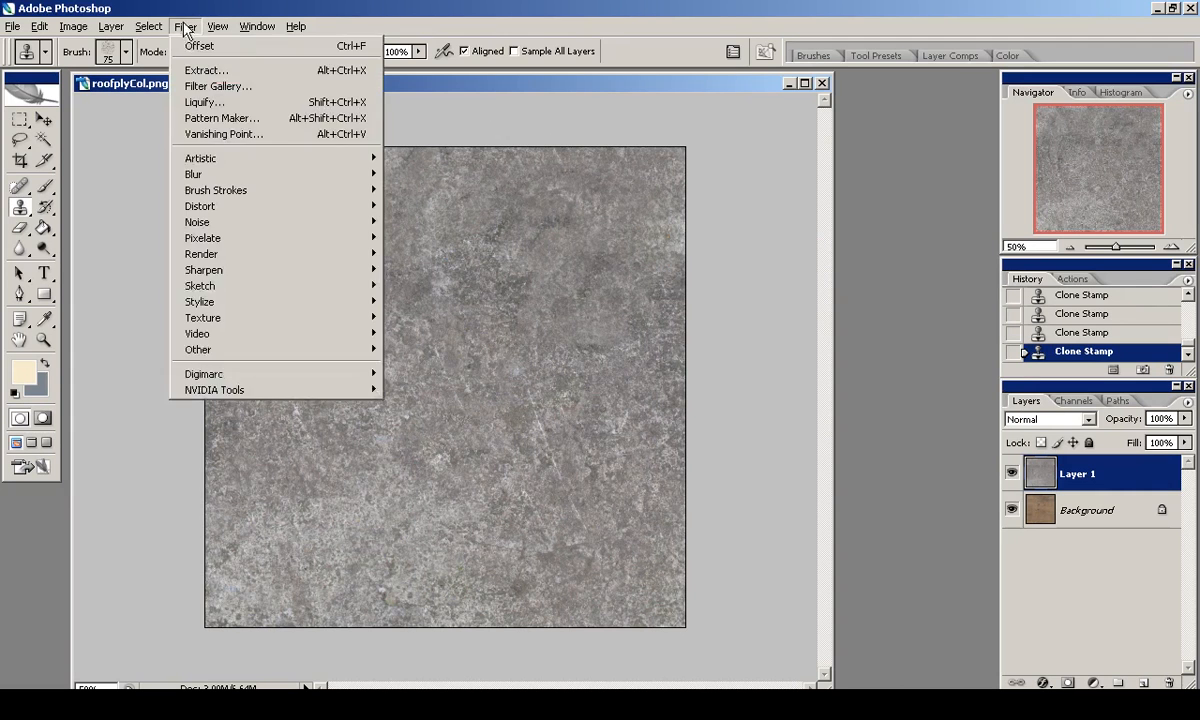
mouse_move(262, 356)
left_click(437, 399)
left_click_drag(840, 341, 868, 341)
left_click(950, 276)
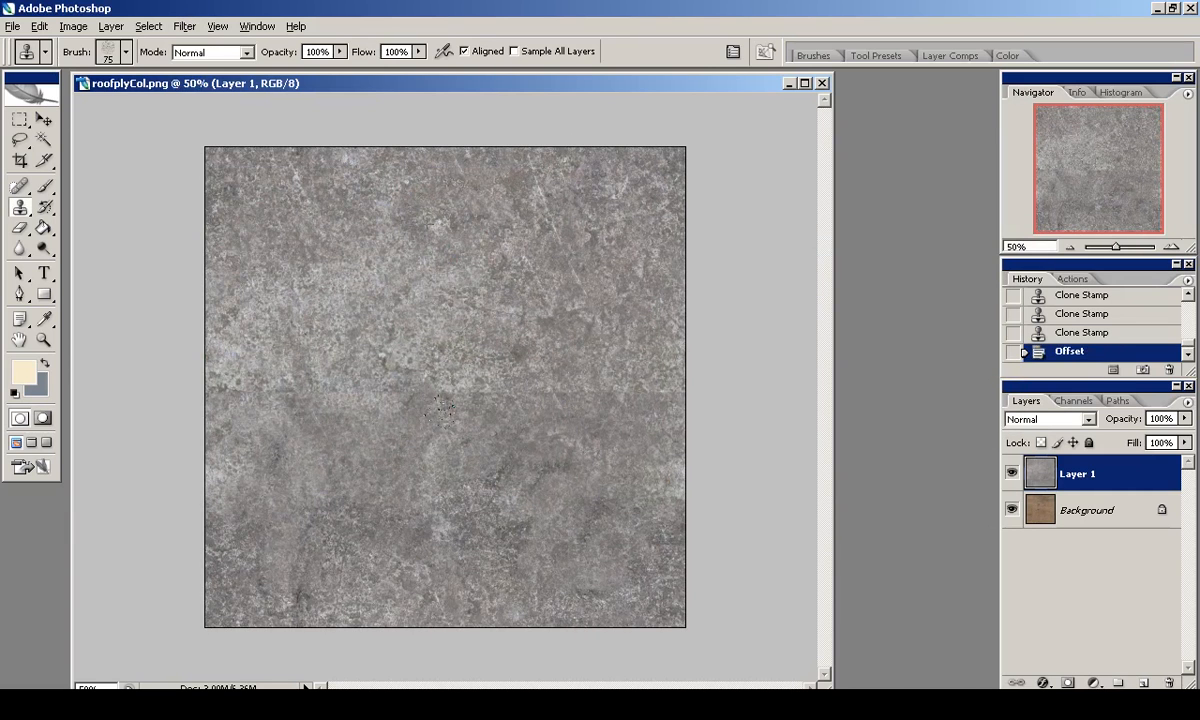
left_click_drag(435, 400, 266, 421)
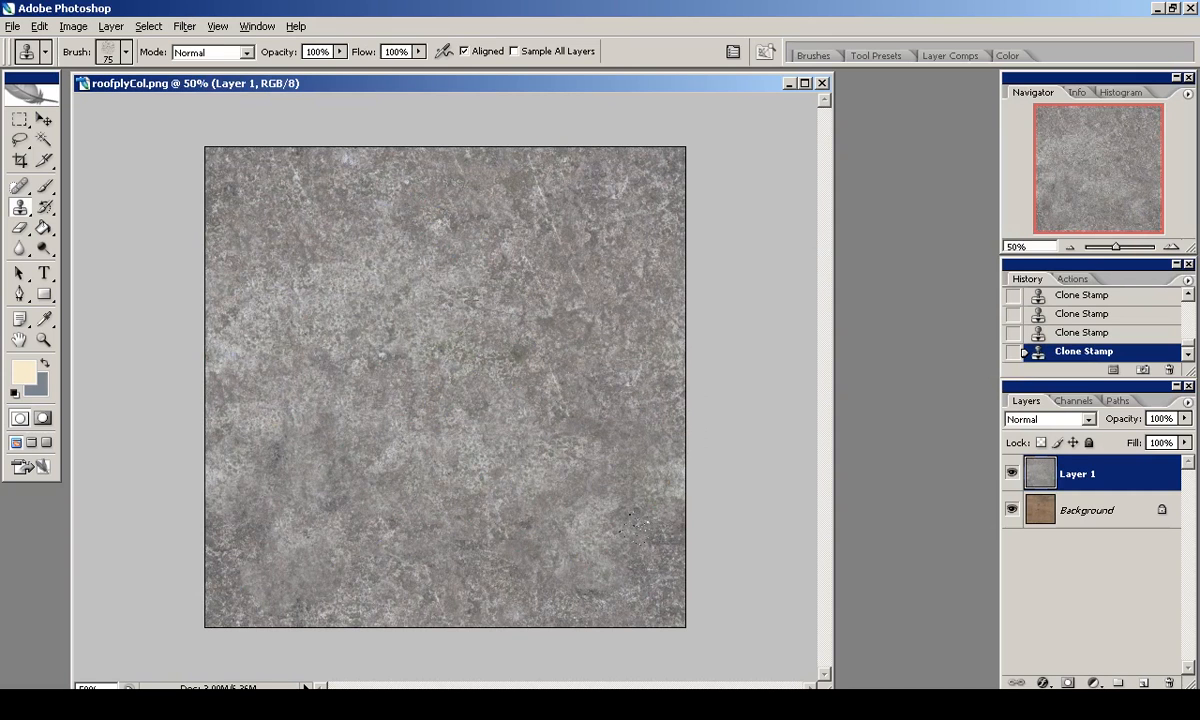
Try different blending modes on the cement layer, including Overlay, over the plywood background.
left_click(1030, 418)
key("Down")
key("Down")
key("Down")
key("Down")
key("Down")
key("Down")
key("Down")
key("Down")
key("Down")
key("Down")
key("Down")
left_click(1038, 417)
left_click(1044, 279)
key("Up")
key("Up")
key("Up")
key("Up")
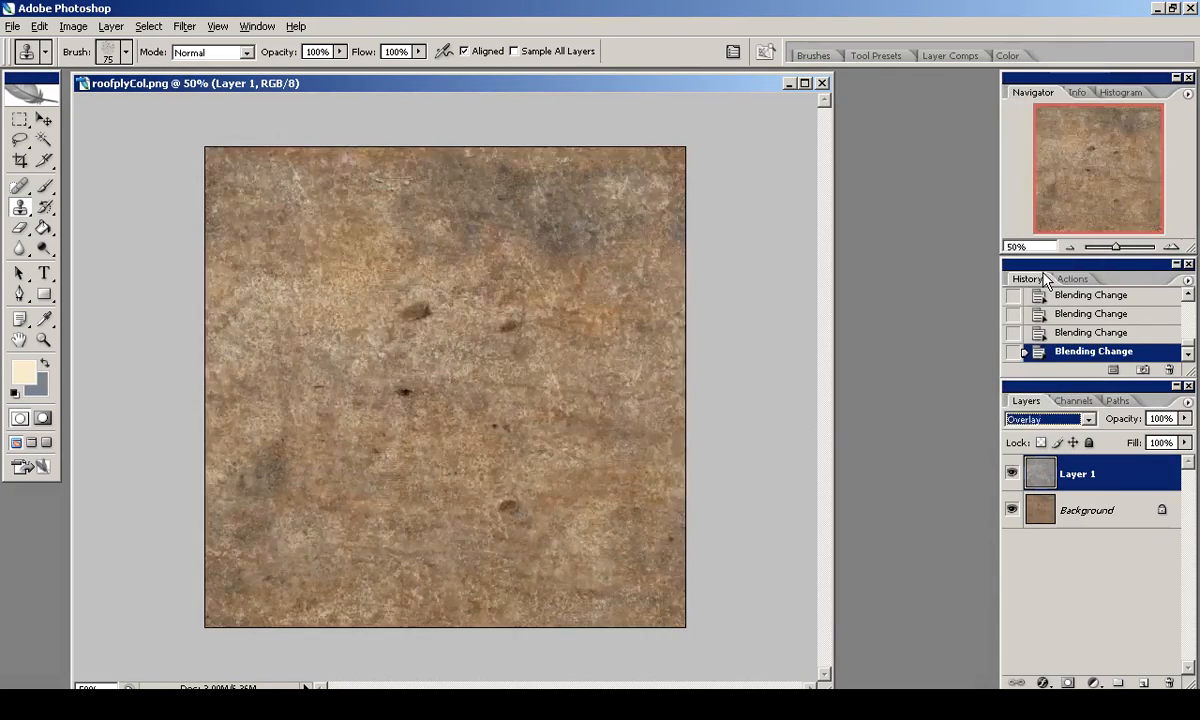
Try Multiply blending and a Levels white input of 155 on the cement layer.
left_click(1040, 418)
left_click(1044, 80)
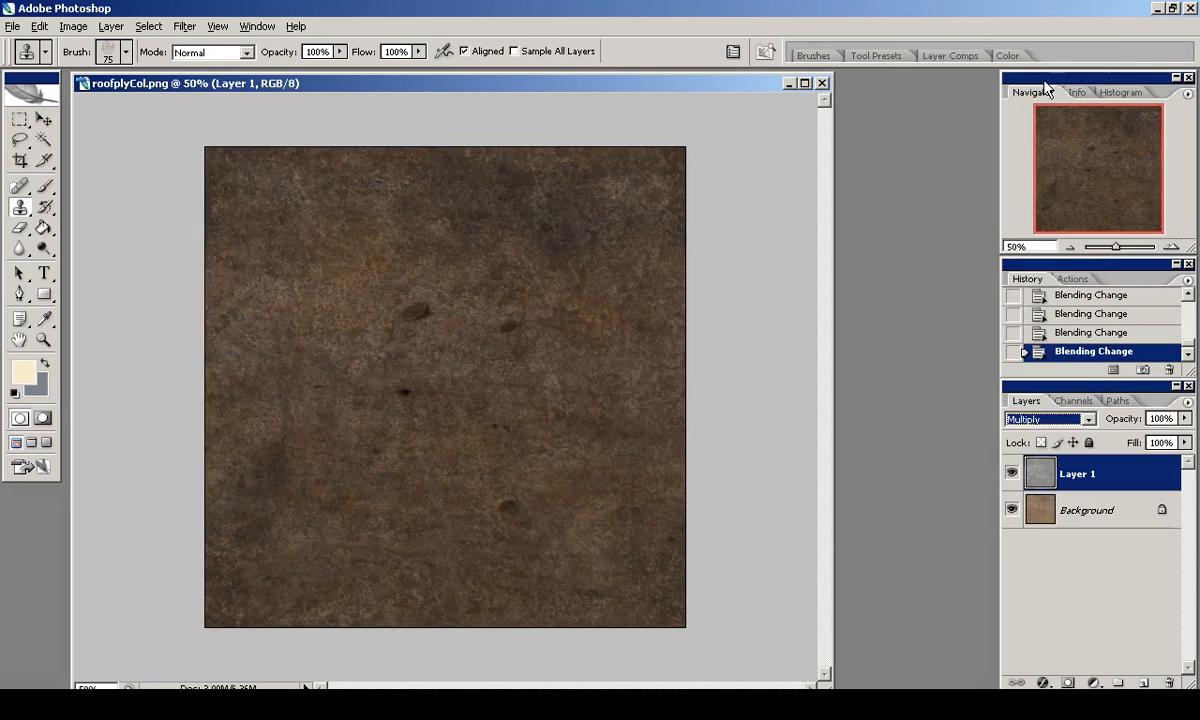
key("alt+i")
key("a")
key("l")
left_click_drag(1064, 456, 975, 457)
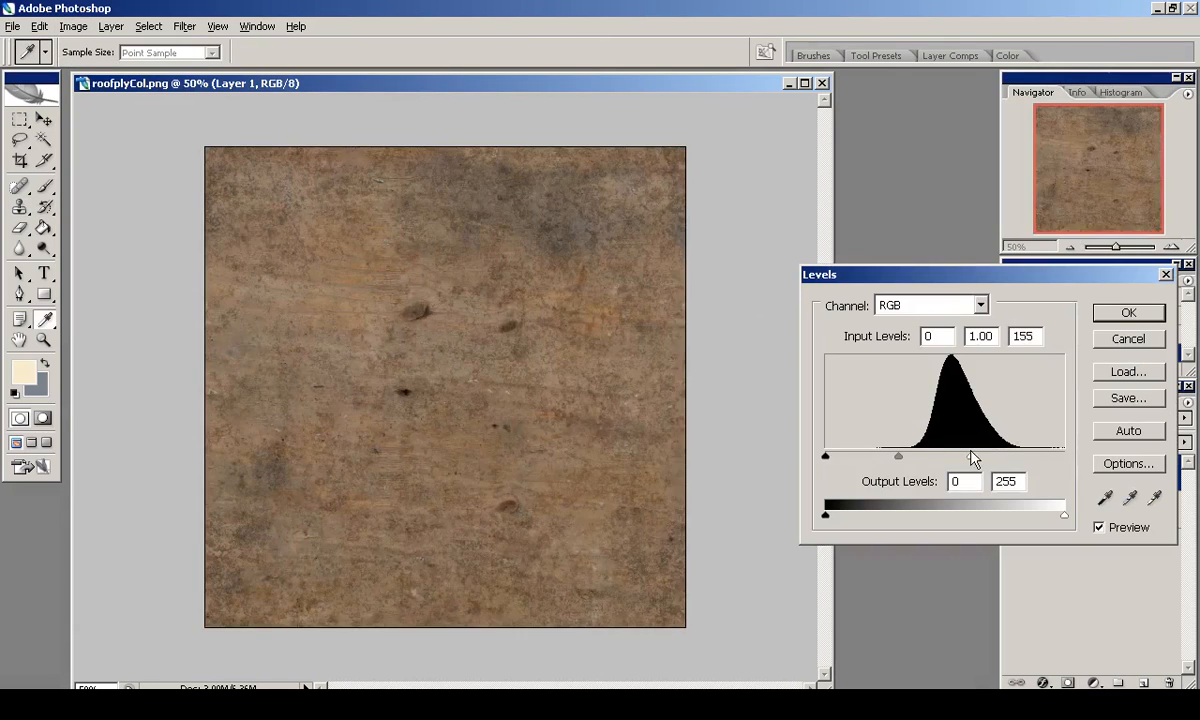
key("Escape")
Delete the cement layer and open plywood1.jpg from the wood_sheets folder of the texture library.
key("Delete")
left_click(13, 26)
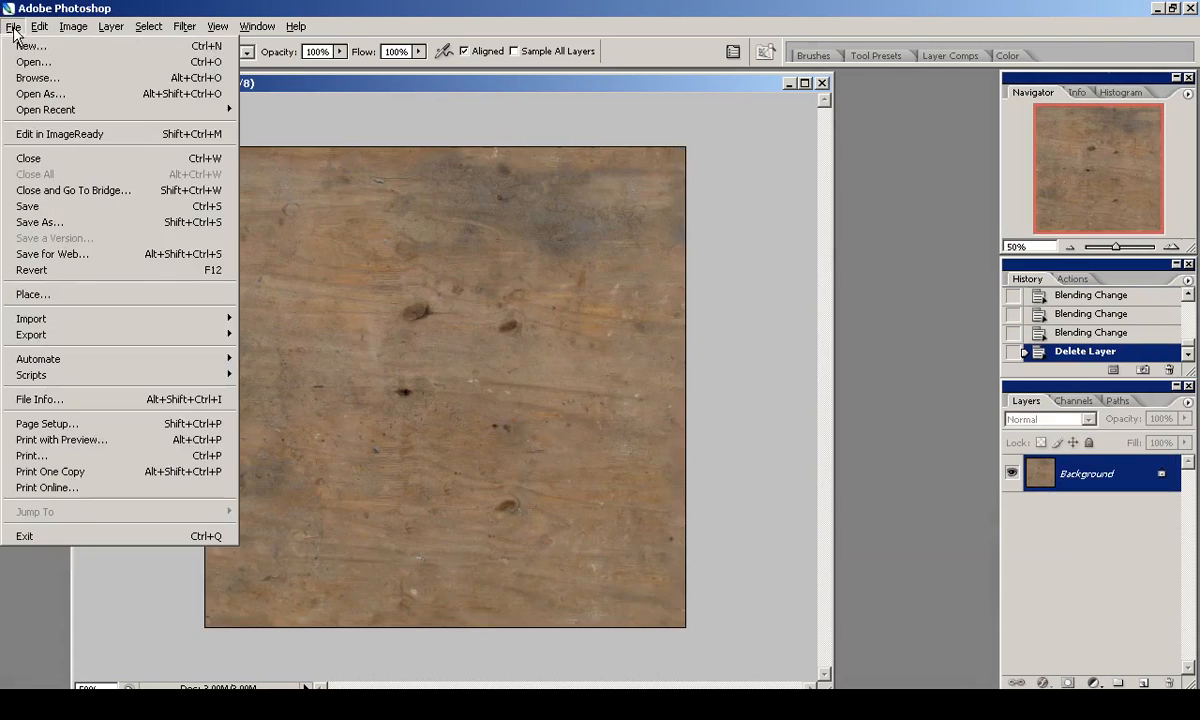
left_click(33, 62)
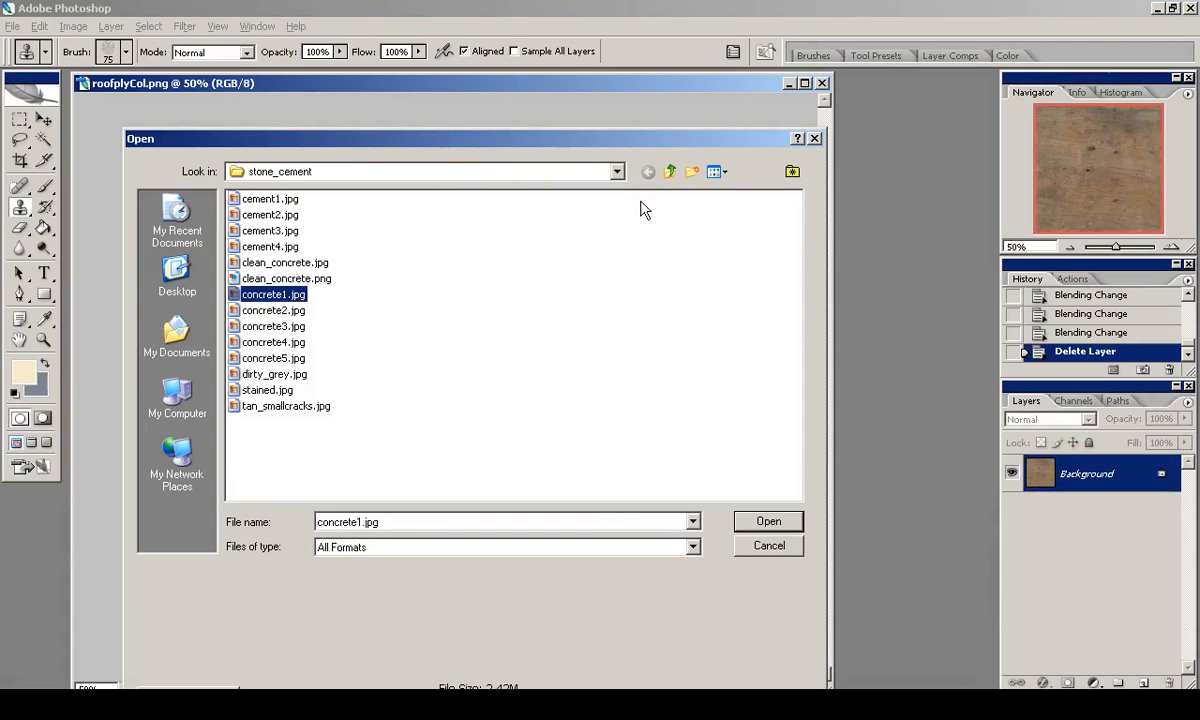
left_click(671, 173)
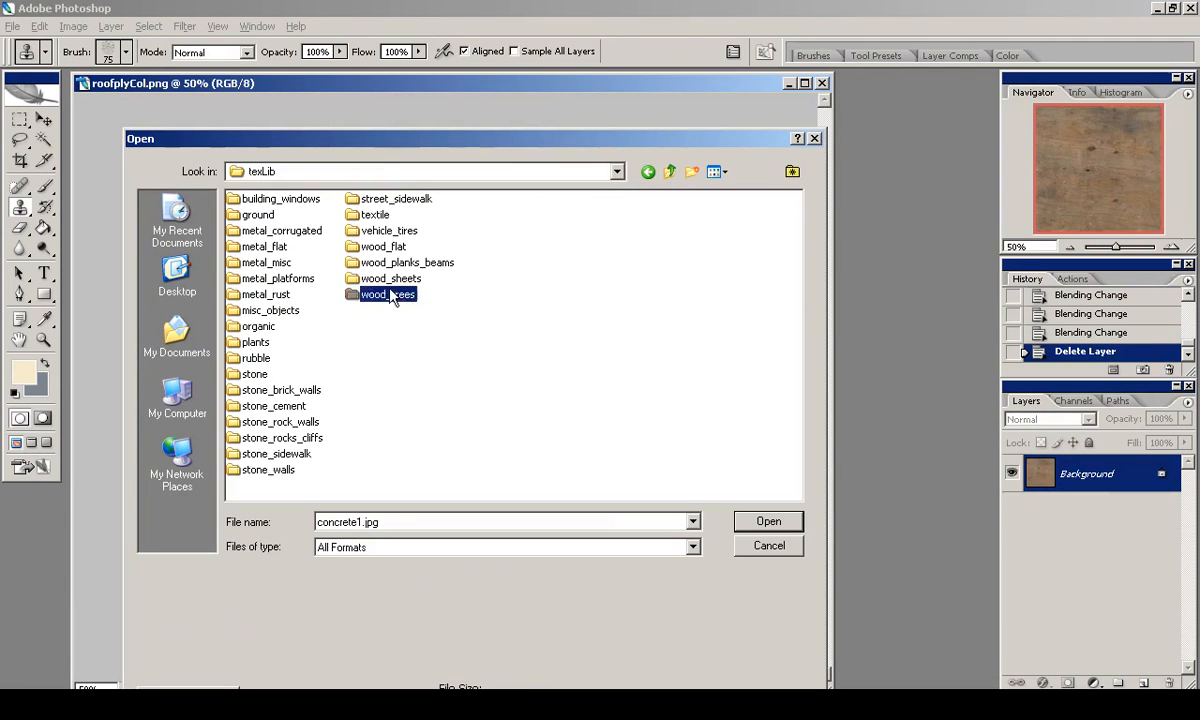
double_click(390, 295)
left_click(649, 174)
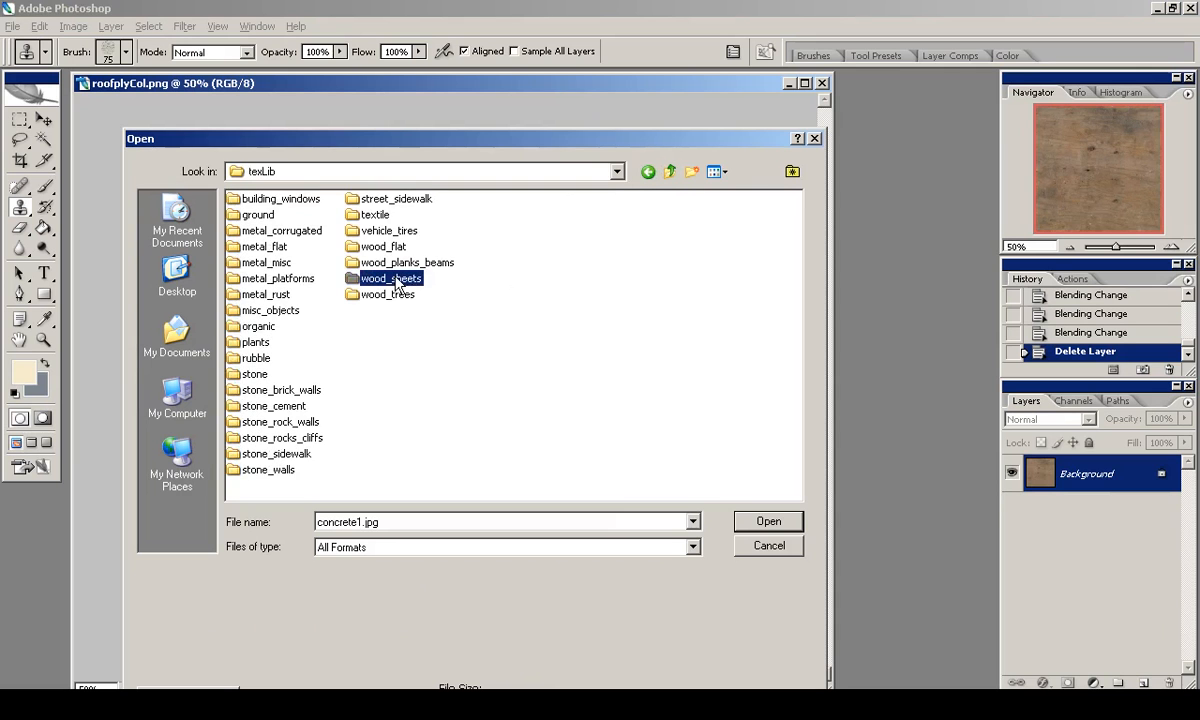
double_click(393, 279)
left_click(728, 174)
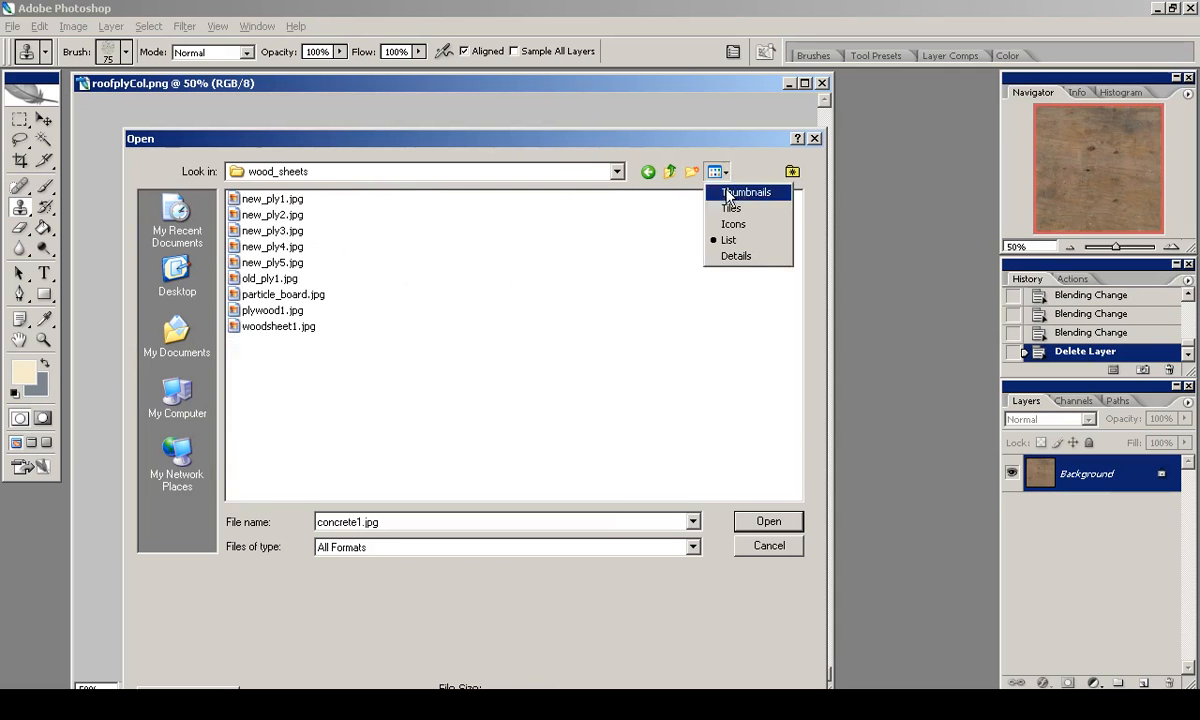
left_click(730, 193)
scroll(672, 327, "down", 1)
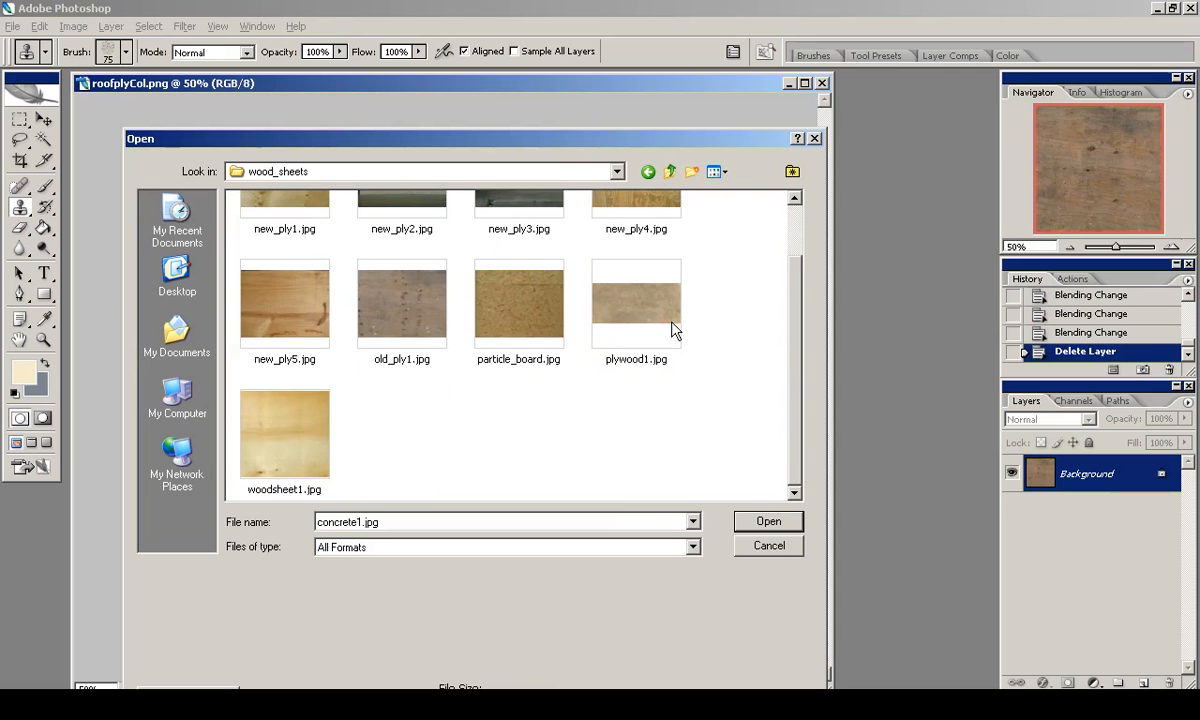
double_click(659, 318)
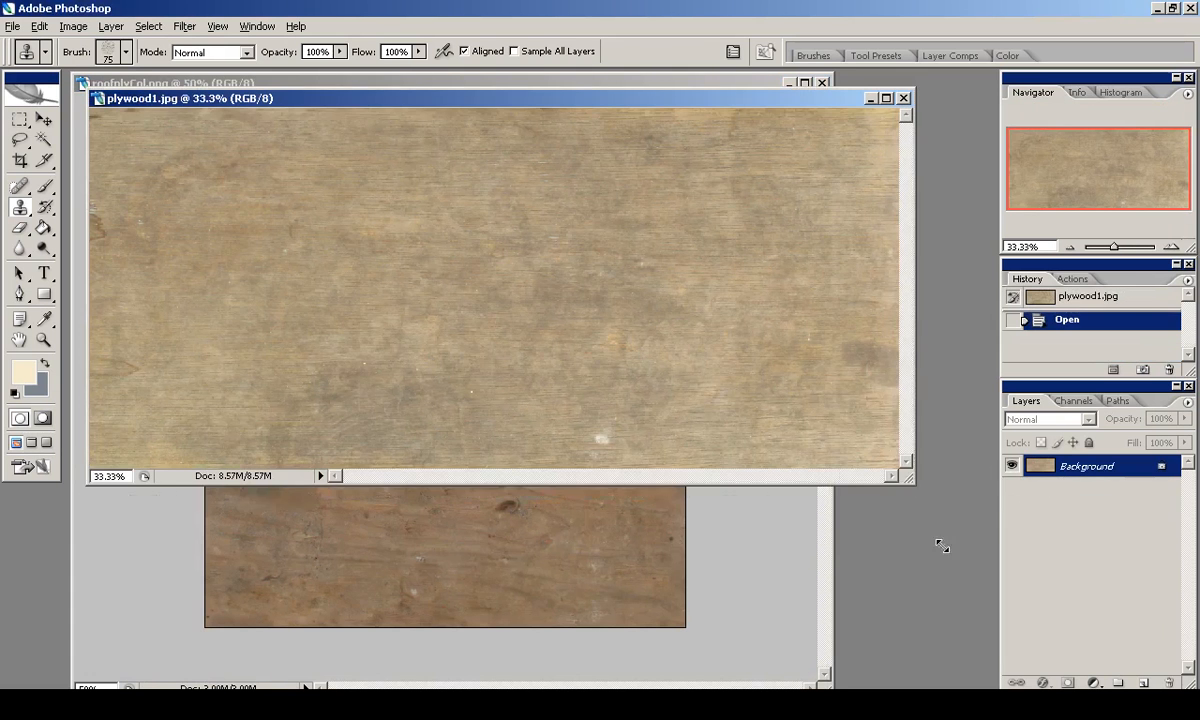
Copy the whole plywood1.jpg image, close it, and paste it into roofplyCol.png as a layer.
left_click_drag(942, 546, 943, 553)
key("ctrl+a")
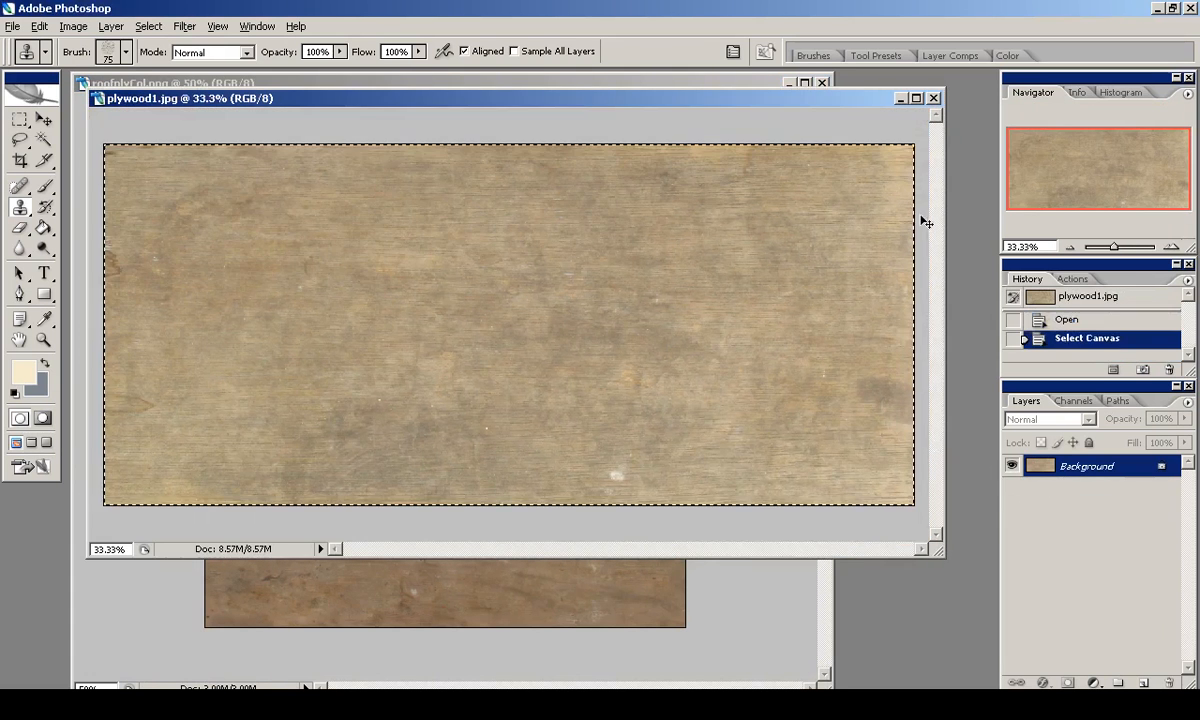
key("ctrl+c")
left_click(933, 99)
key("ctrl+v")
Scale the pasted plywood proportionally to the canvas width and place it over the lower half of the texture.
key("ctrl+t")
left_click_drag(206, 147, 197, 369, "shift")
left_click_drag(126, 204, 375, 317, "shift")
left_click_drag(609, 360, 438, 451)
left_click_drag(453, 407, 453, 376)
left_click_drag(702, 503, 695, 505)
key("Return")
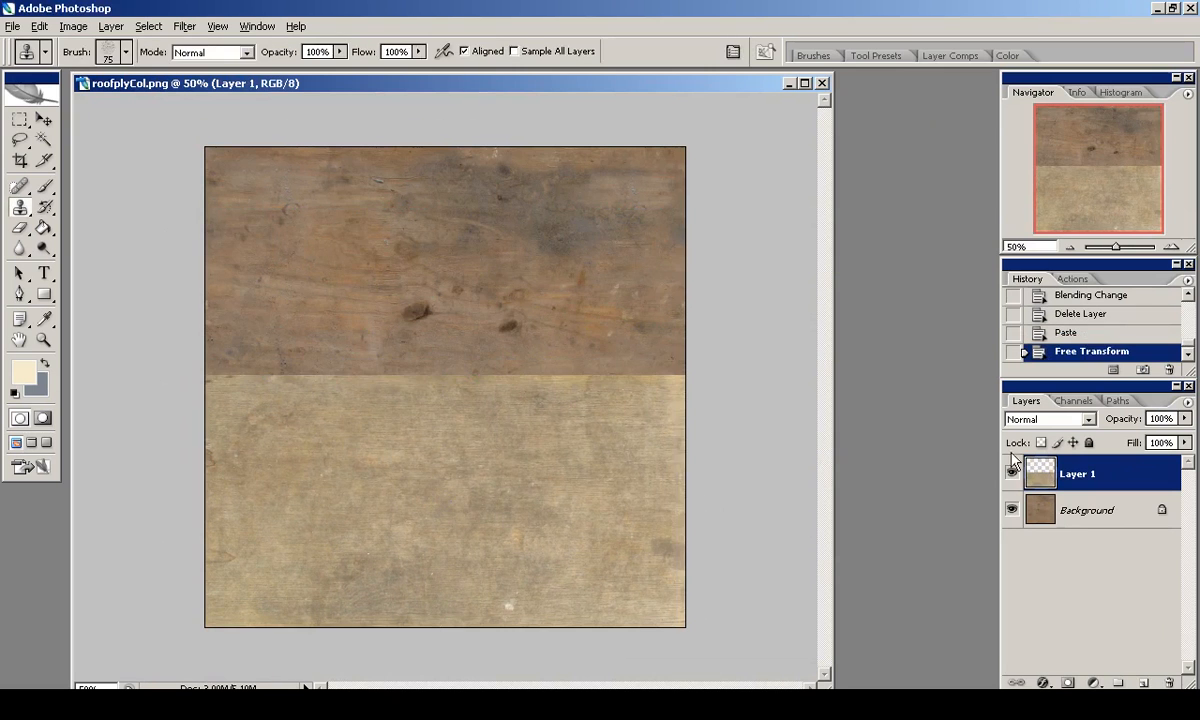
Duplicate the plywood layer, move the copy over the upper half of the canvas, and merge the two layers.
key("ctrl+j")
key("v")
left_click_drag(536, 506, 536, 278)
key("ctrl+e")
Load the plywood layer as a selection and Clone Stamp over the horizontal seam between the two halves.
left_click(1039, 476, "ctrl")
key("s")
left_click(367, 376, "alt")
left_click(445, 378)
left_click(563, 381)
left_click(564, 382)
left_click(538, 381)
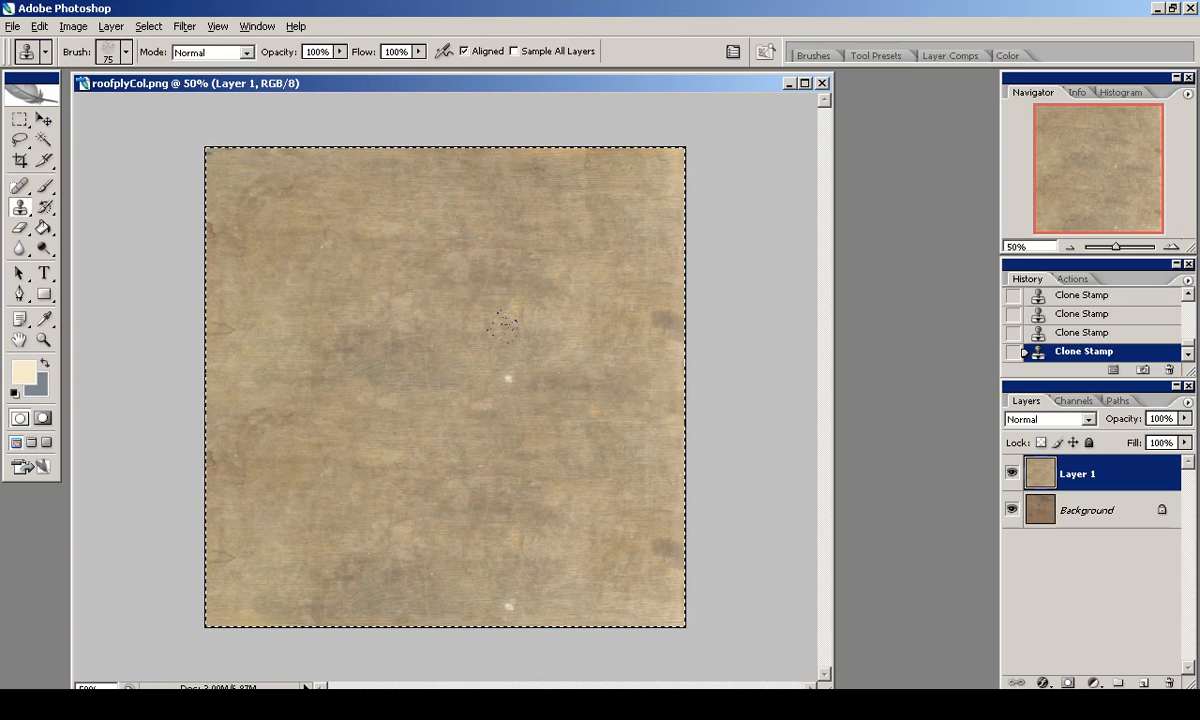
Try reapplying the last filter to the deselected plywood layer, and undo it.
left_click(20, 120)
key("ctrl+d")
left_click(185, 27)
left_click(183, 46)
key("ctrl+z")
Select the whole canvas, trim the image to it, and clear the selection.
key("ctrl+a")
left_click(73, 26)
left_click(132, 228)
key("Return")
key("ctrl+d")
Offset the plywood layer vertically by 543 pixels with wrap-around and clone over the exposed horizontal seam.
left_click(184, 27)
mouse_move(322, 352)
left_click(402, 413)
left_click_drag(862, 340, 869, 344)
key("Return")
key("s")
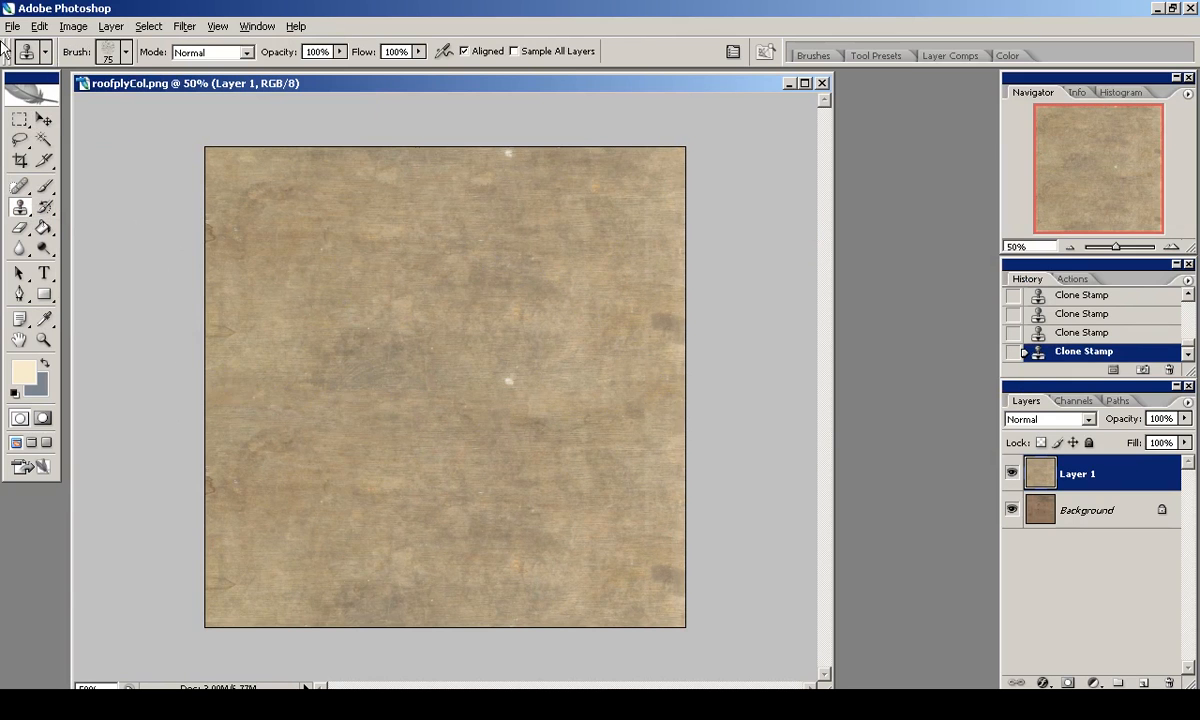
Offset the plywood layer horizontally with wrap-around and a vertical offset of 0 pixels.
left_click(184, 27)
mouse_move(330, 346)
left_click(405, 413)
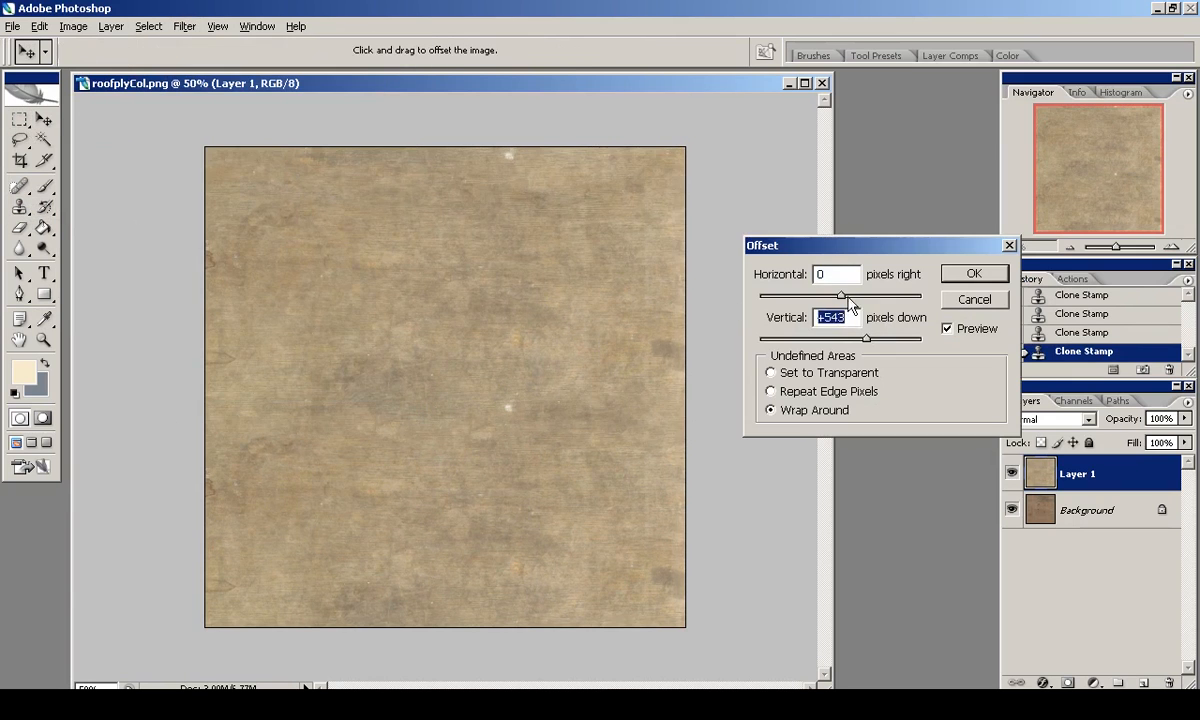
type("0")
left_click_drag(844, 297, 868, 299)
key("Return")
Clone Stamp over the plywood layer's vertical seam, switching to a soft 100 px brush.
key("s")
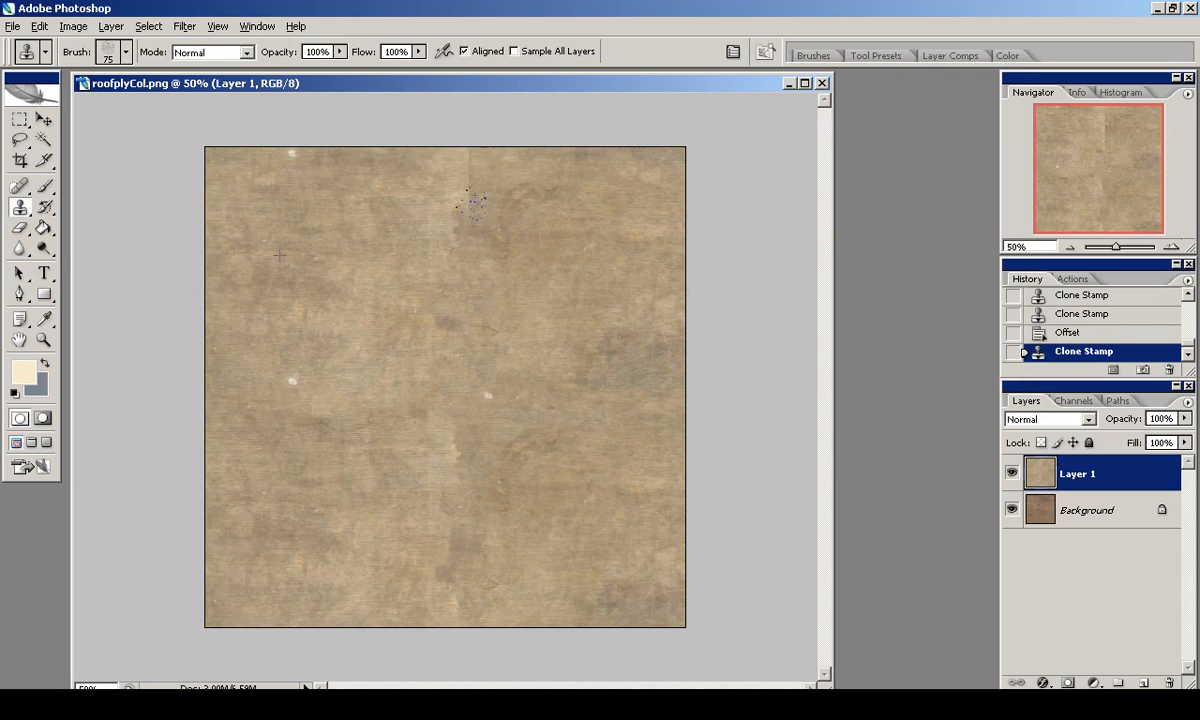
right_click(471, 364)
left_click(597, 564)
key("Return")
left_click_drag(490, 331, 474, 317)
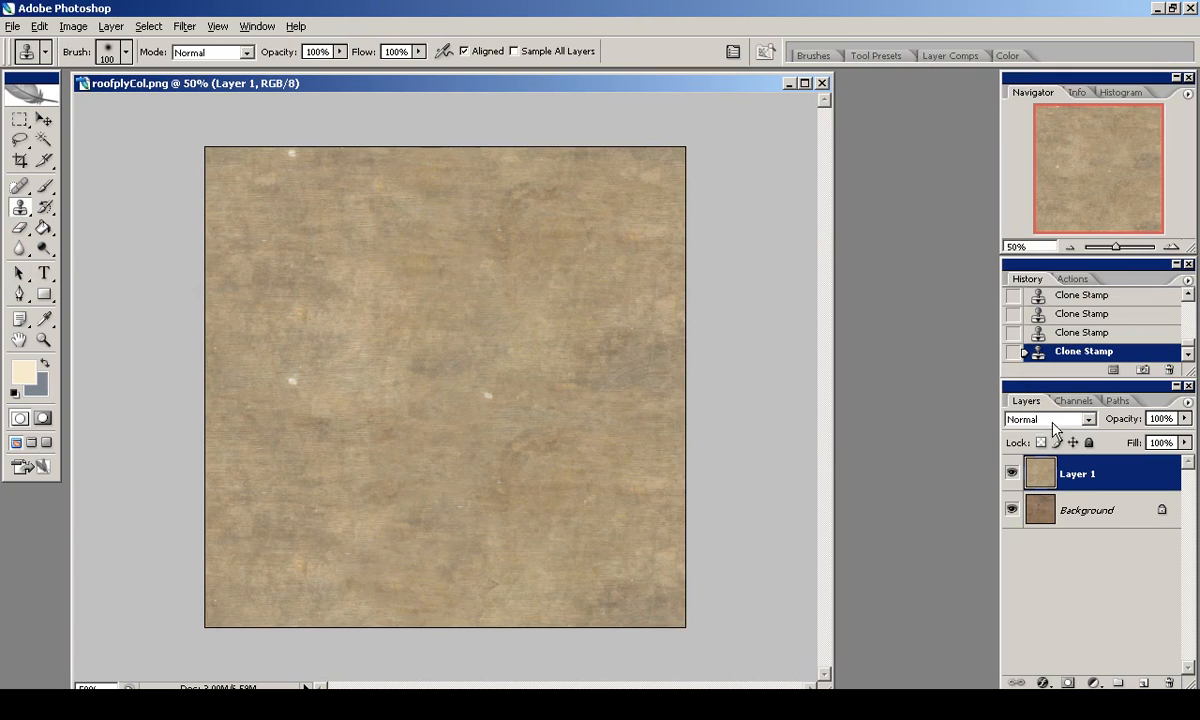
Increase the plywood layer's contrast with Levels by adjusting the black, white and midtone inputs.
left_click(1173, 247)
left_click(1070, 247)
left_click(73, 26)
key("Escape")
left_click(73, 27)
mouse_move(149, 71)
left_click(262, 70)
left_click_drag(826, 457, 895, 458)
left_click_drag(1064, 457, 1011, 459)
left_click_drag(895, 457, 924, 458)
left_click(1128, 313)
Try blending modes on the plywood layer, including Color Burn and Soft Light, and settle on Hard Light.
left_click(1060, 420)
left_click(1044, 71)
key("Down")
key("Down")
key("Down")
key("Down")
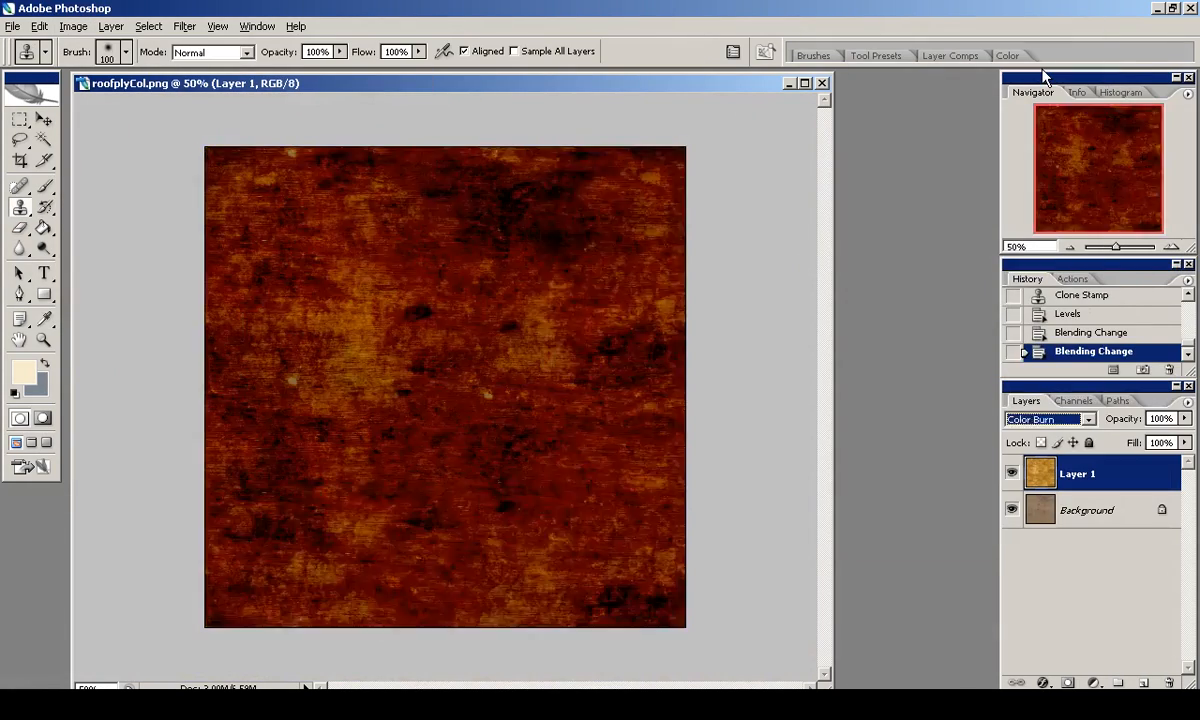
key("Down")
key("Down")
key("Down")
key("Down")
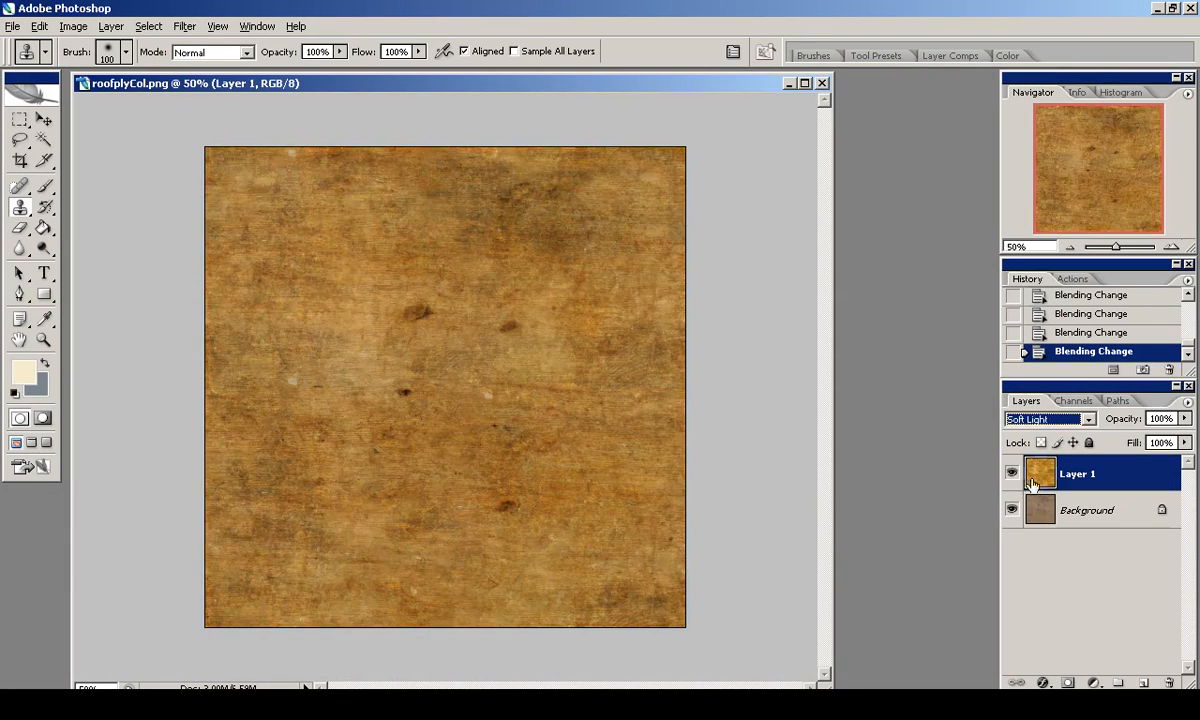
left_click(1012, 474)
left_click(1012, 474)
left_click(1050, 419)
left_click(987, 224)
Strongly reduce the plywood layer's saturation with Hue/Saturation.
left_click(73, 26)
mouse_move(98, 70)
left_click(345, 200)
left_click_drag(907, 465, 843, 468)
left_click(1076, 371)
Set the plywood layer's fill to 48% and compare the texture with the layer hidden and shown.
left_click(1185, 443)
left_click_drag(1183, 461, 1135, 462)
left_click(1010, 474)
left_click(1010, 474)
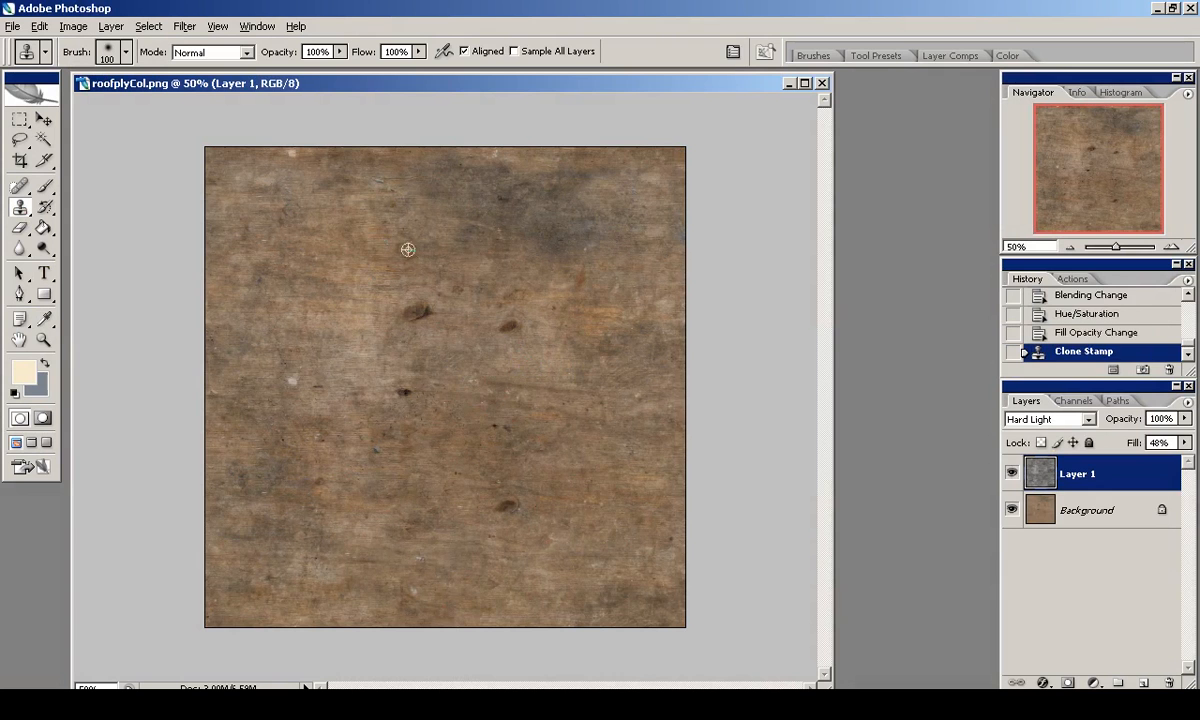
left_click(1012, 473)
left_click(1012, 473)
Hide the plywood overlay and Clone Stamp clean wood over the Background's large dark stain near its upper edge.
left_click(1012, 473)
left_click(1090, 510)
left_click_drag(565, 191, 435, 203)
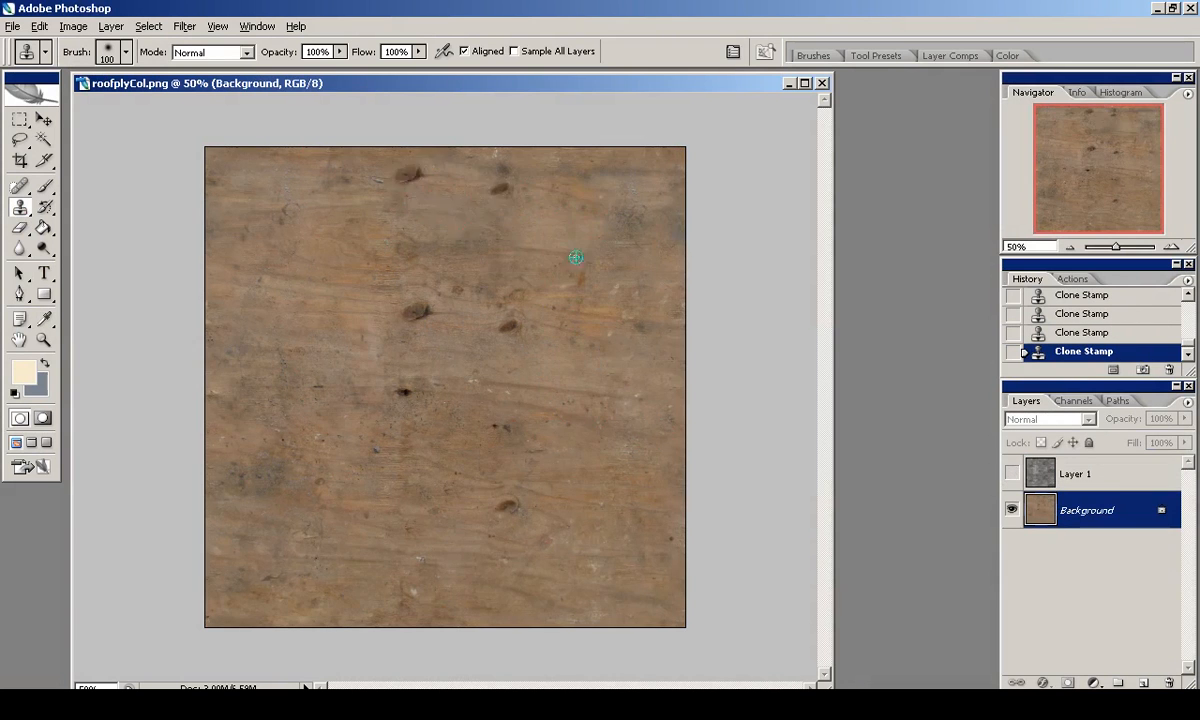
key("ctrl+z")
left_click(574, 250, "alt")
left_click(605, 281)
left_click(598, 275, "alt")
left_click(600, 279)
left_click(1090, 510)
mouse_move(574, 273)
left_mouse_down()
mouse_move(505, 192)
mouse_move(533, 197)
left_mouse_up()
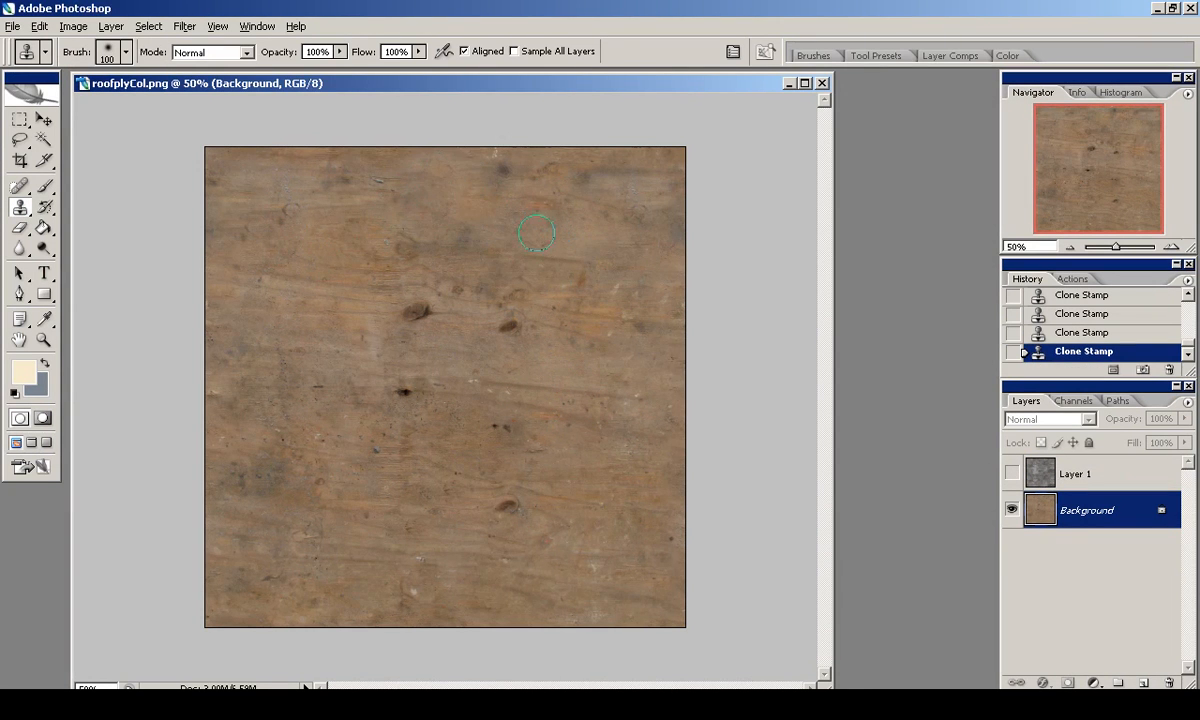
Show the plywood overlay again, set its fill to 47%, and compare the texture with and without it.
left_click(1012, 473)
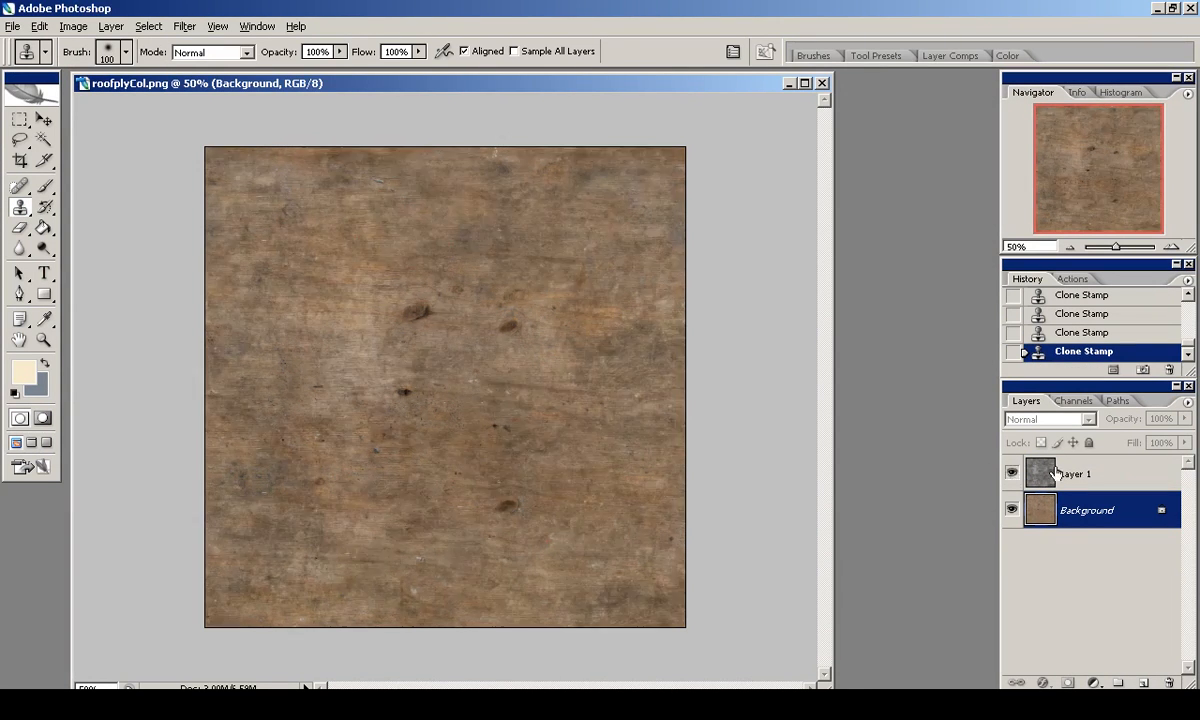
left_click(1054, 470)
left_click(1185, 443)
mouse_move(1132, 461)
left_mouse_down()
mouse_move(1115, 461)
mouse_move(1133, 461)
left_mouse_up()
left_click(1016, 472)
left_click(1013, 474)
left_click(1185, 443)
left_click(1013, 473)
left_click(1013, 473)
Save the layered texture as roofplyCol.psd.
left_click(13, 26)
left_click(60, 195)
left_click(743, 466)
left_click(1116, 321)
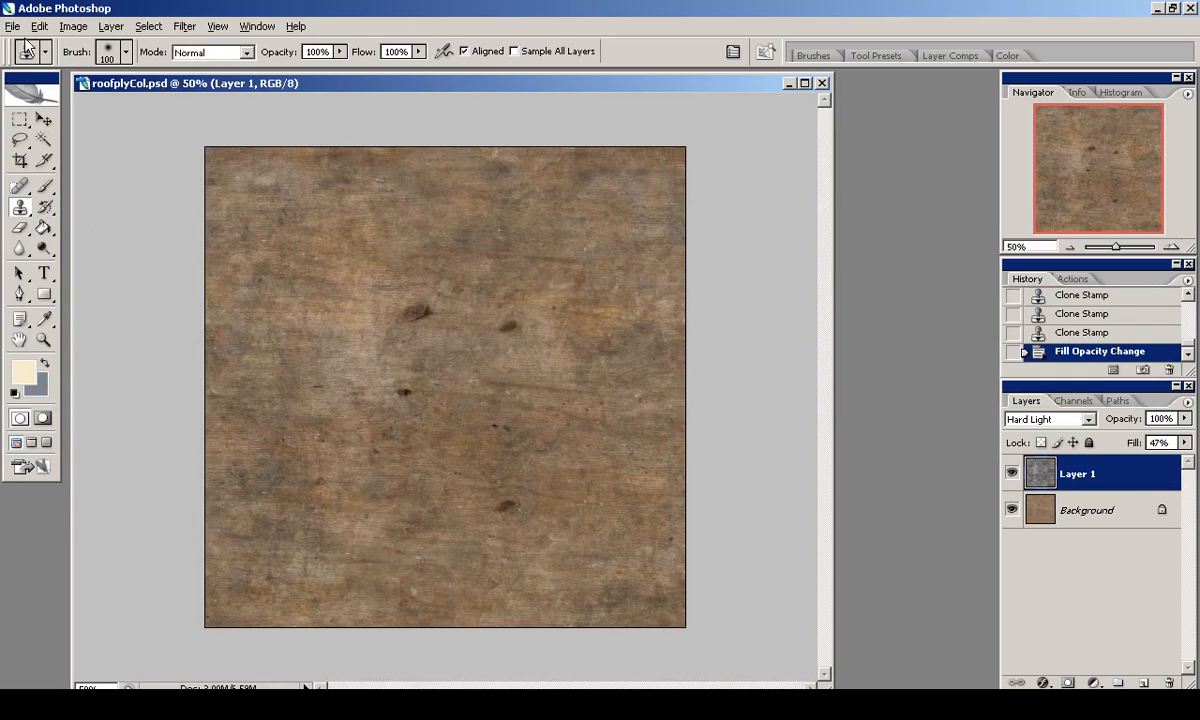
Save a PNG copy of the texture over roofplyCol.png in the textures folder.
left_click(13, 26)
left_click(60, 200)
left_click(505, 491)
left_click(340, 426)
left_click(268, 208)
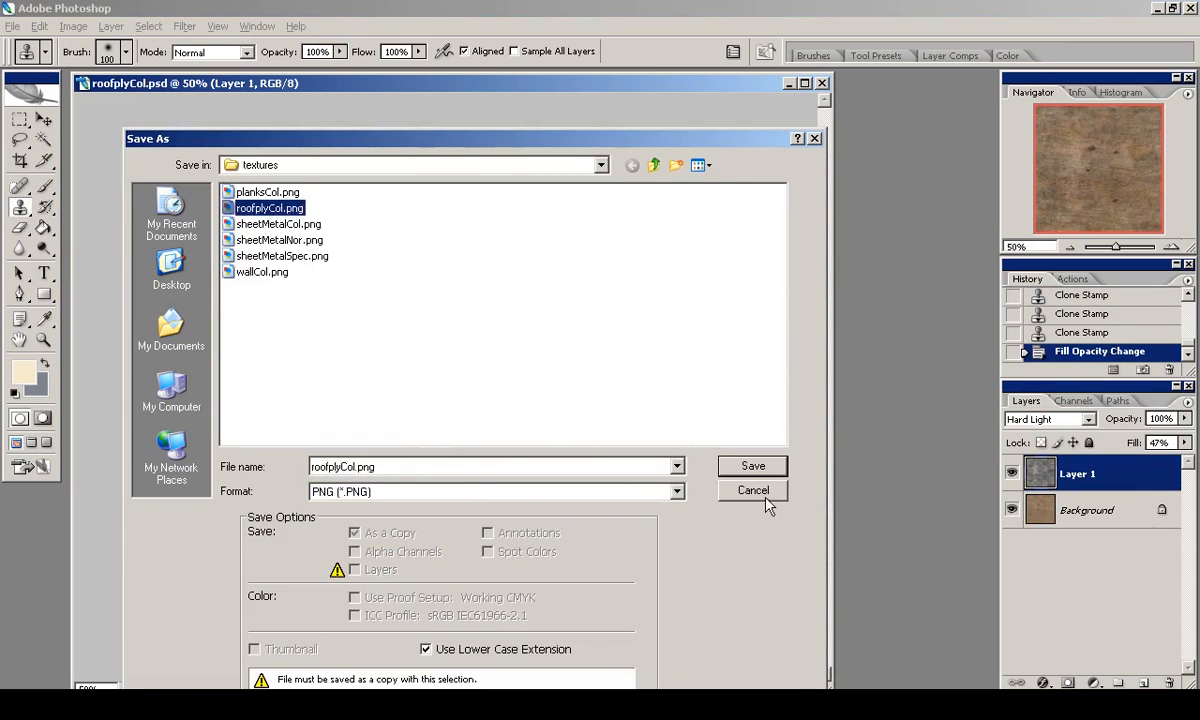
left_click(753, 466)
Switch to Blender, show the roof mesh's texture in a wider image editor, and reload roofplyCol.png.
left_click(655, 338)
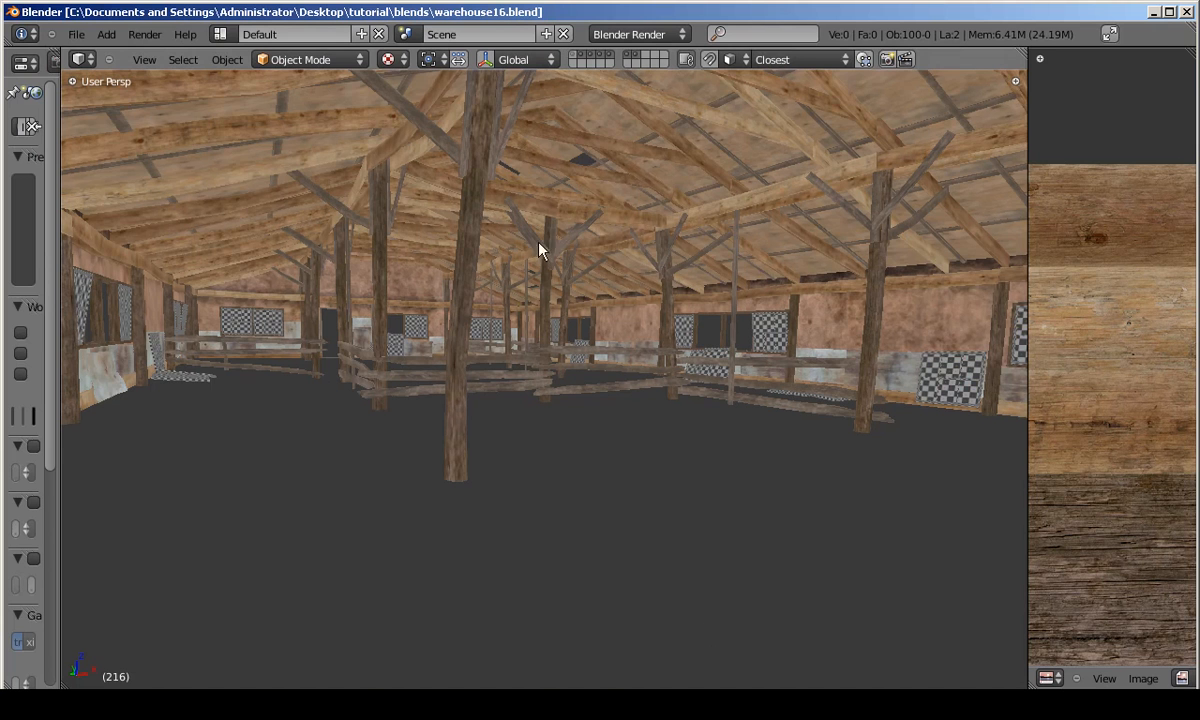
left_click_drag(1028, 408, 735, 412)
middle_click_drag(860, 430, 907, 387)
left_click(850, 679)
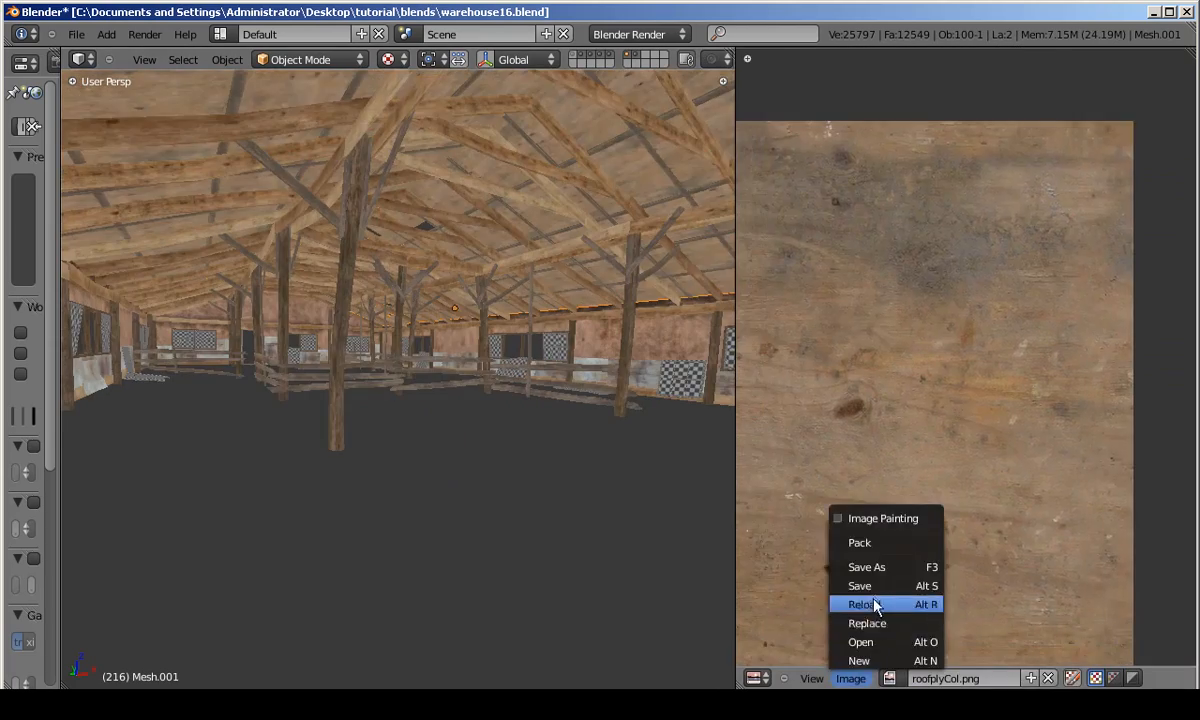
left_click(868, 606)
Rescale the roof panels' UVs on the roofplyCol.png texture in Edit Mode and inspect the roof from inside.
left_click_drag(735, 460, 851, 460)
middle_click_drag(560, 285, 535, 110)
middle_click_drag(470, 500, 523, 402)
key("Tab")
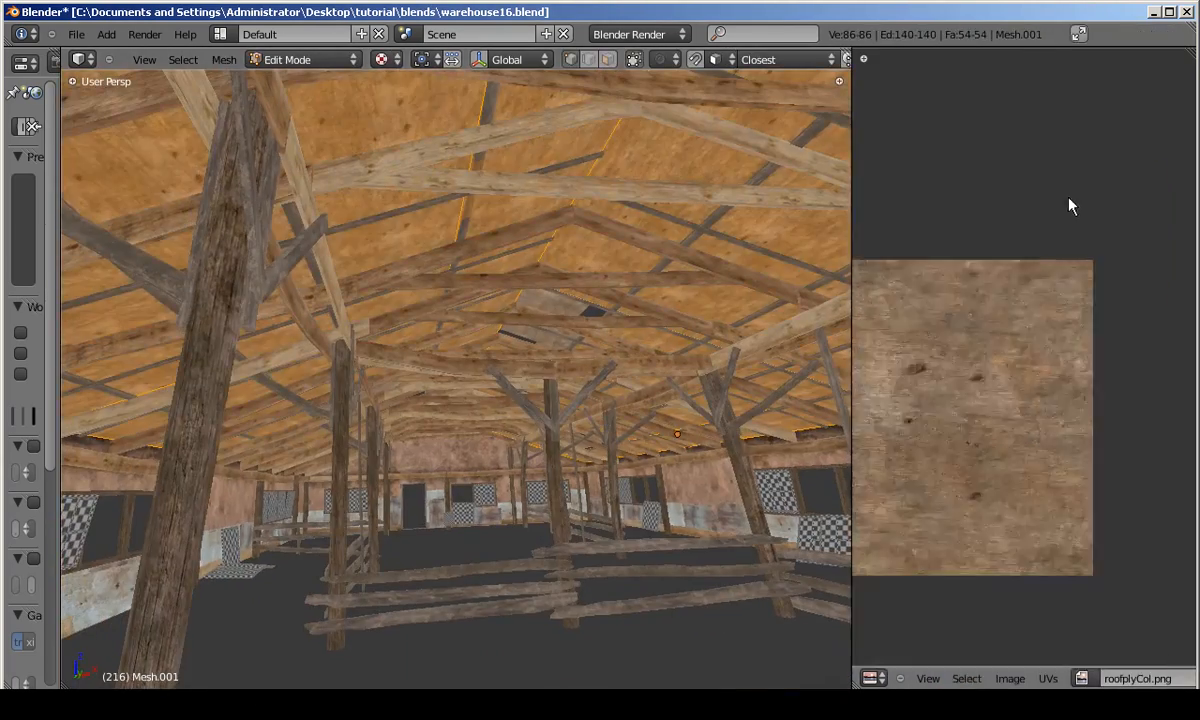
key("s")
left_click(1098, 171)
key("Tab")
middle_click_drag(606, 325, 409, 381)
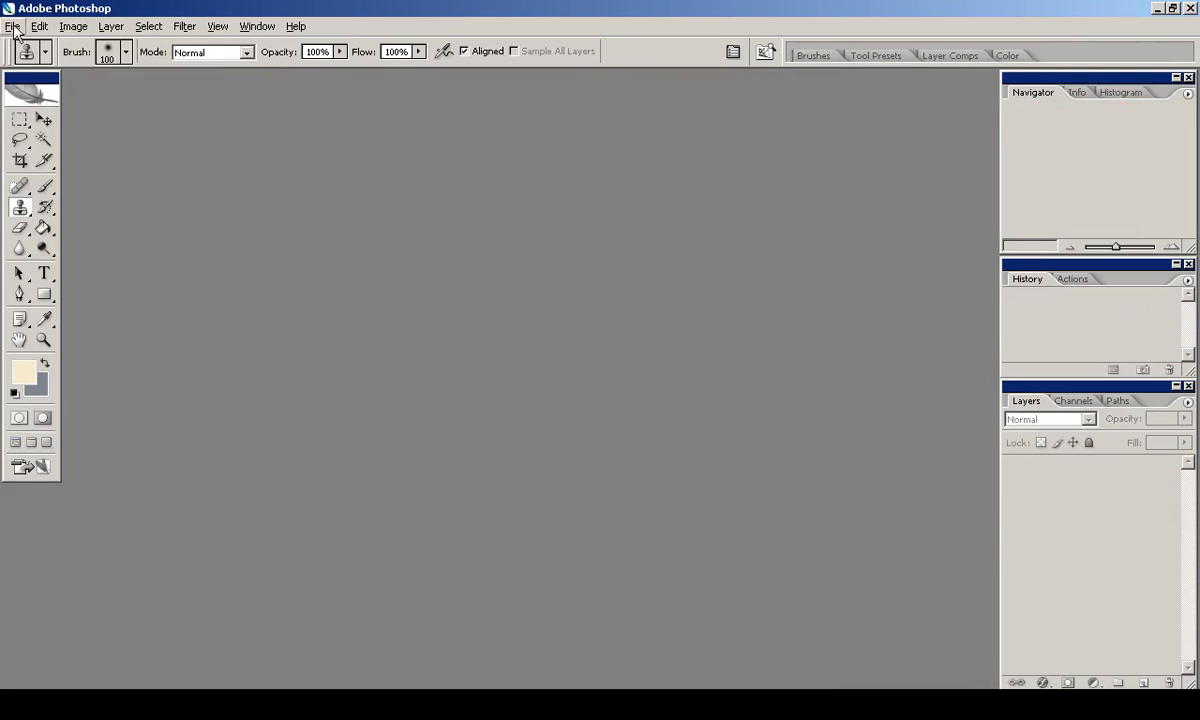
Switch to Photoshop and open planksCol.png.
left_click(13, 26)
mouse_move(150, 109)
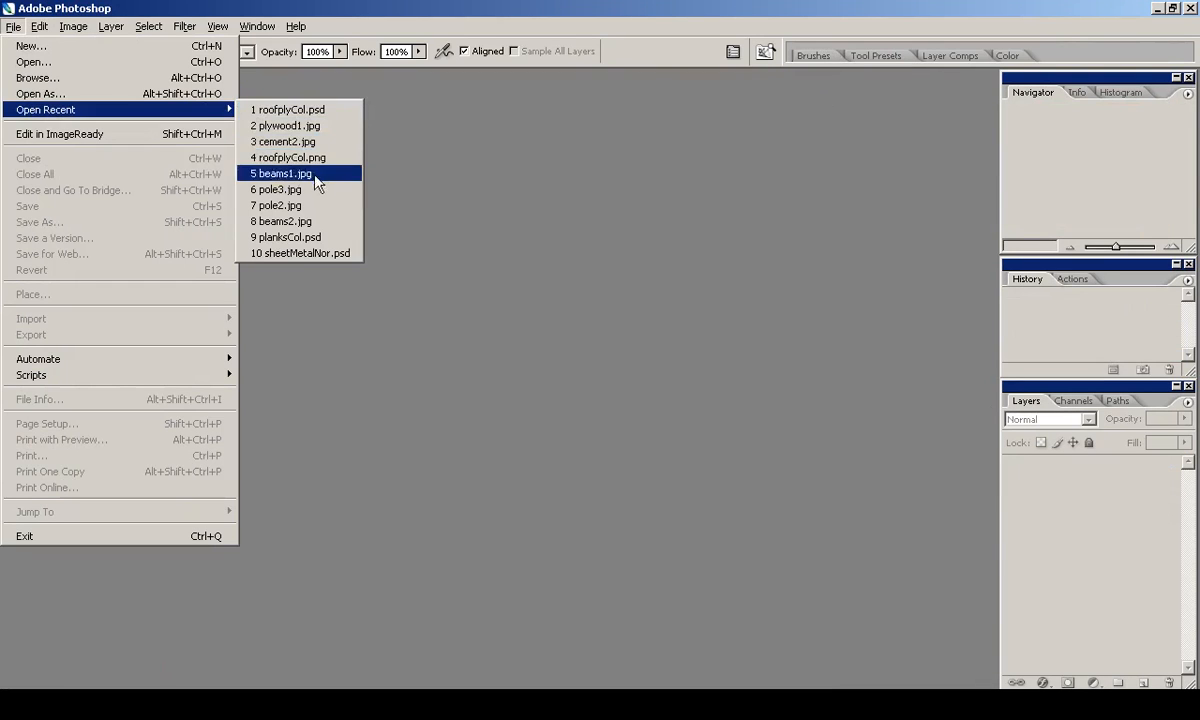
left_click(98, 60)
double_click(273, 198)
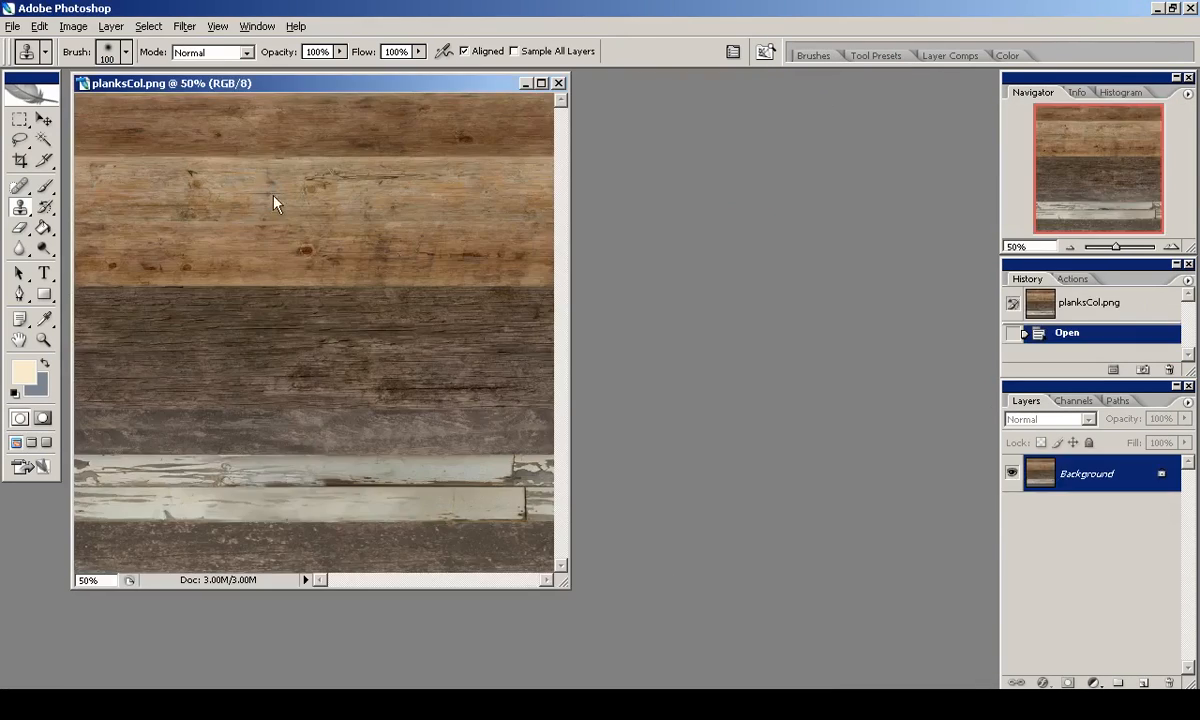
Select the brown planks in the upper part of planksCol.png, shift their hue to -3, and lower their saturation.
key("m")
left_click_drag(791, 343, 791, 343)
left_click(73, 26)
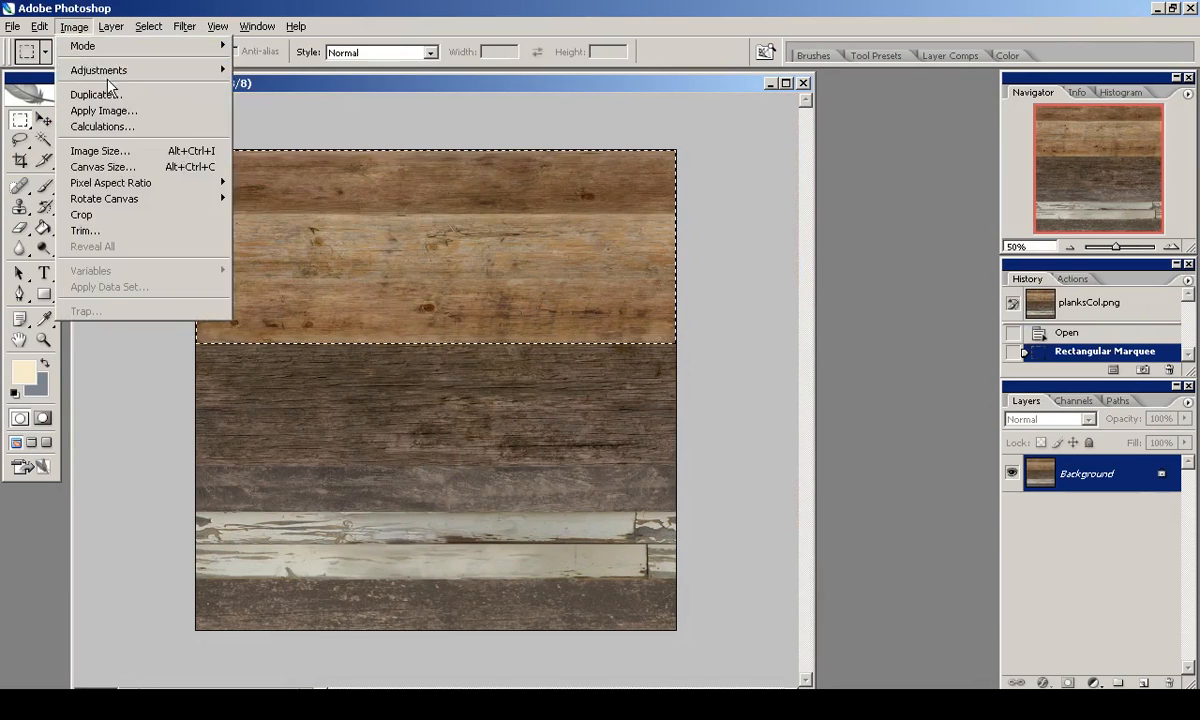
mouse_move(107, 67)
left_click(268, 190)
left_click_drag(907, 416, 903, 420)
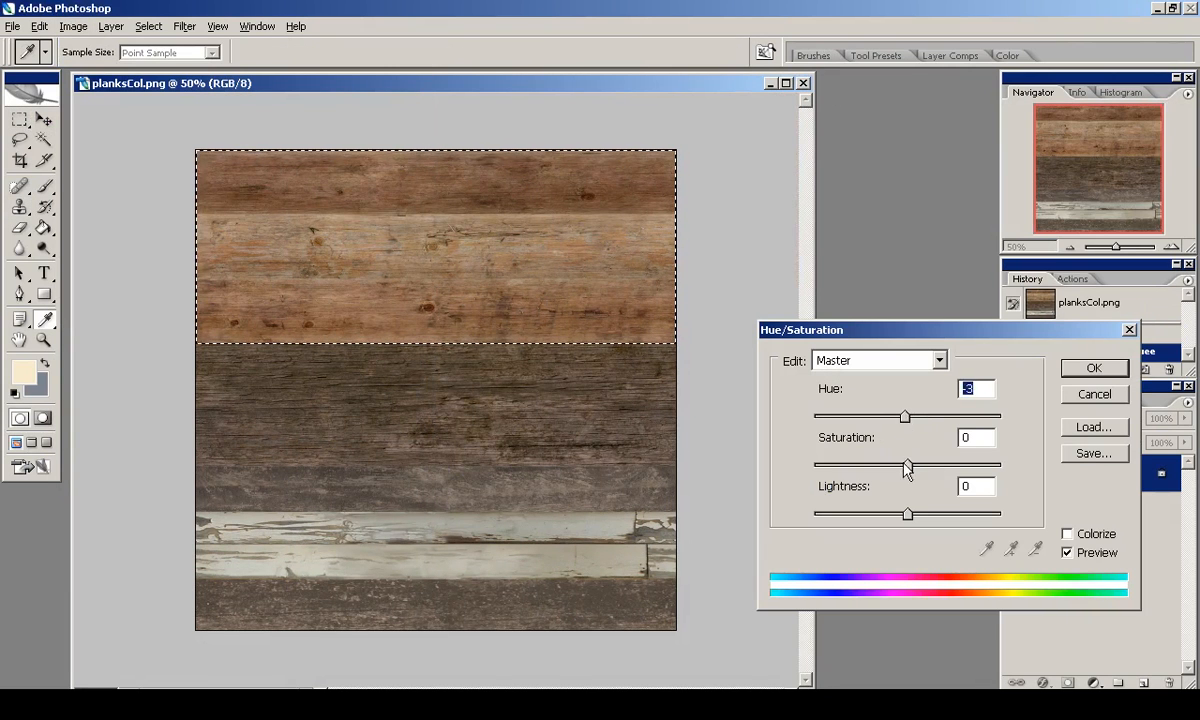
left_click(1088, 370)
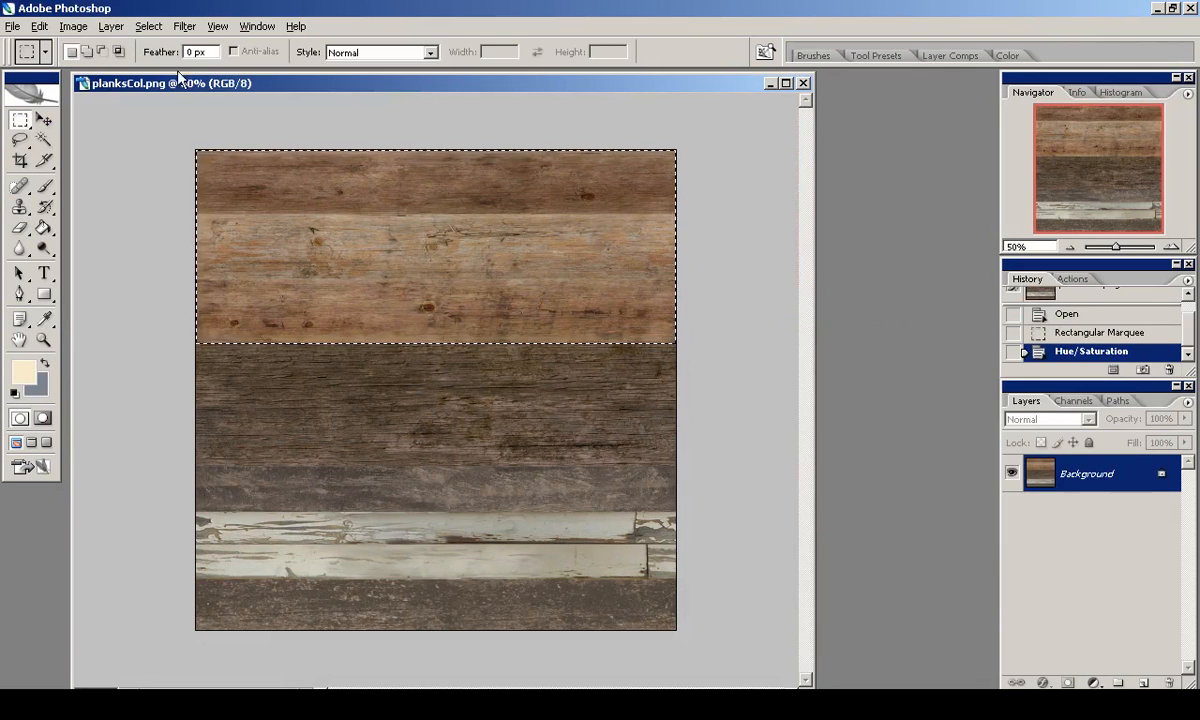
Shift the selected brown planks' hue to +2 in Hue/Saturation, then switch to Blender.
mouse_move(130, 70)
left_click(345, 188)
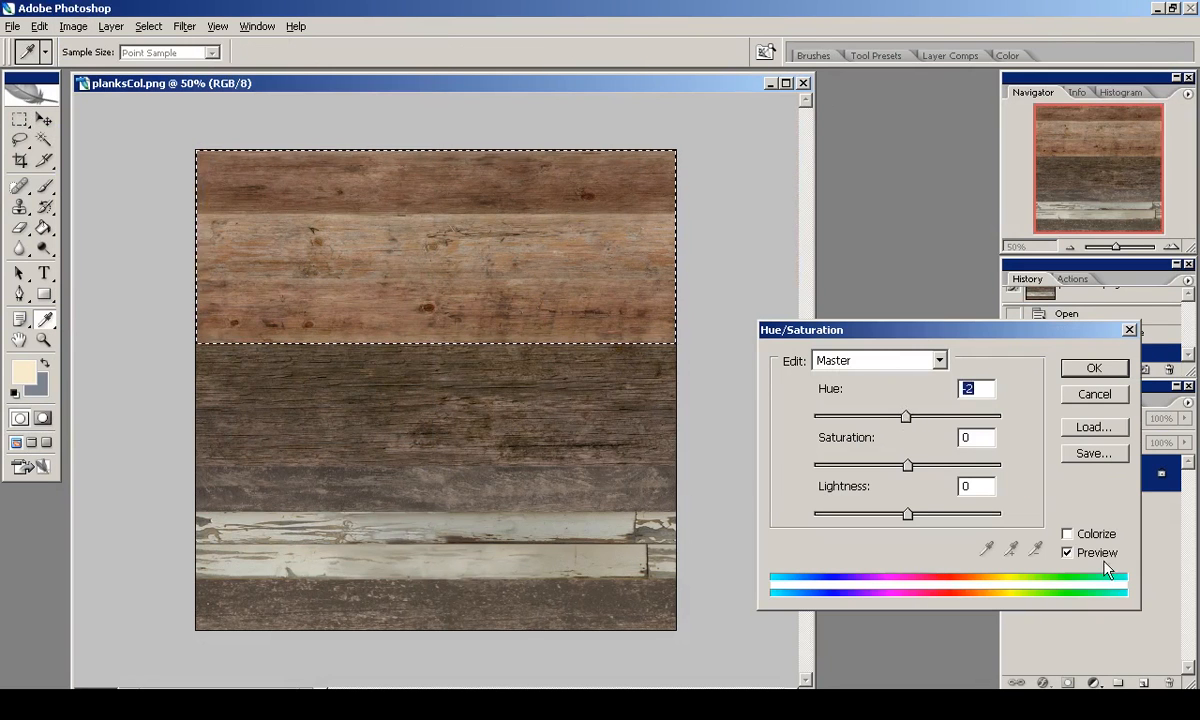
left_click_drag(906, 417, 899, 418)
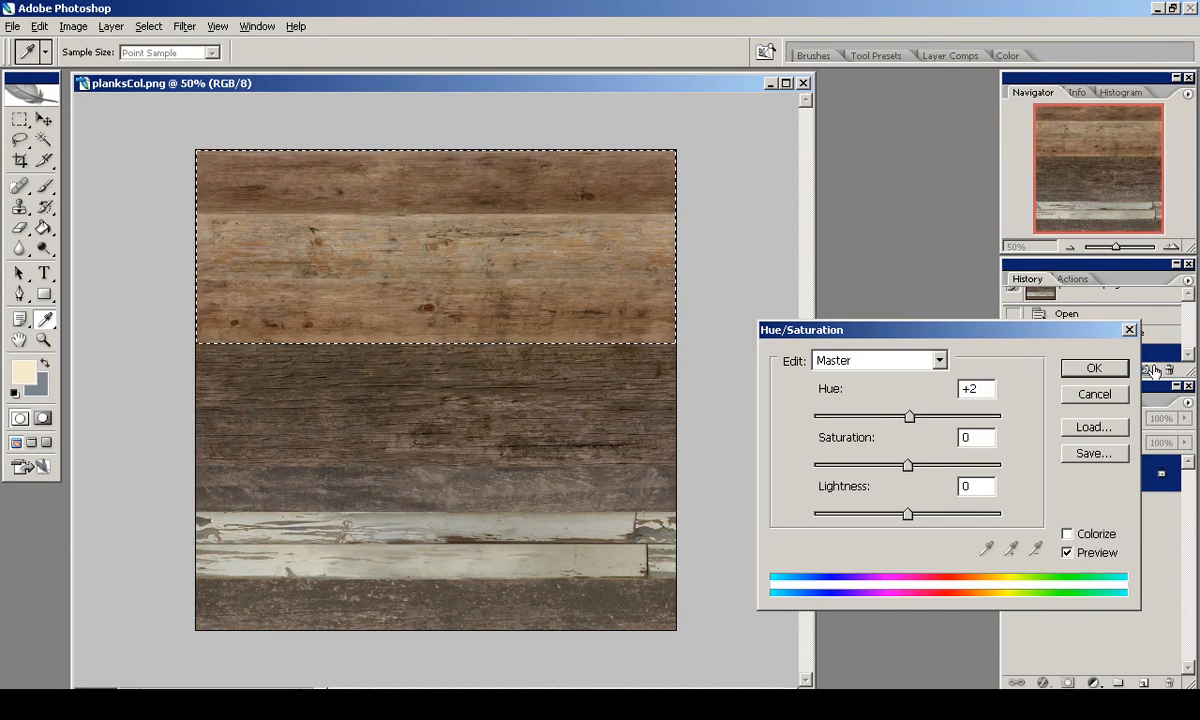
left_click(1088, 370)
left_click(496, 157)
key("alt+Tab")
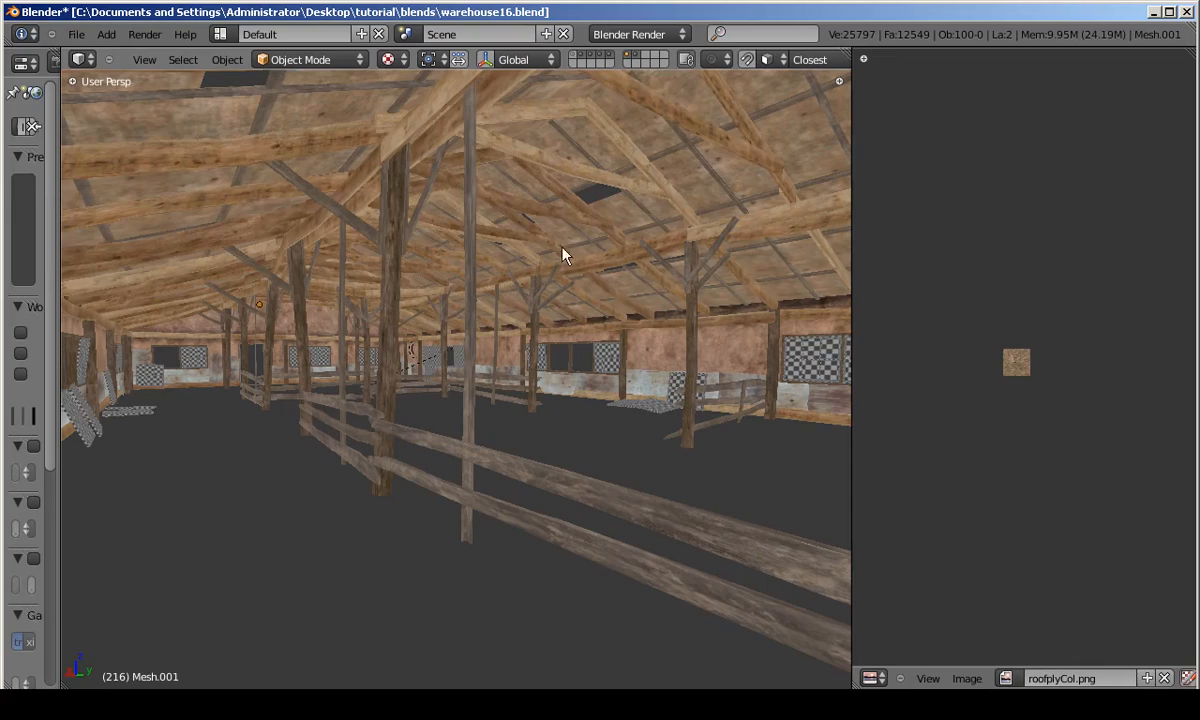
Isolate a roof beam with its post and braces in local view, using textured shading in a full-screen window.
scroll(988, 521, "up", 10)
middle_click_drag(475, 387, 517, 378)
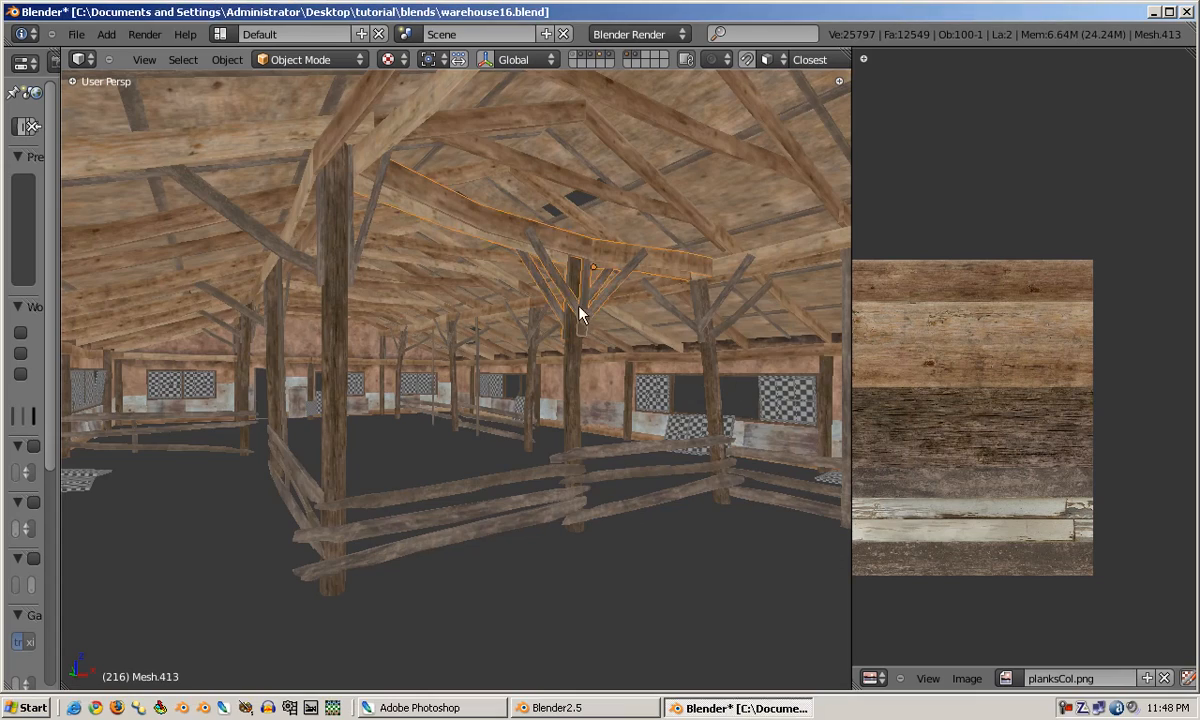
key("z")
key("KP_Divide")
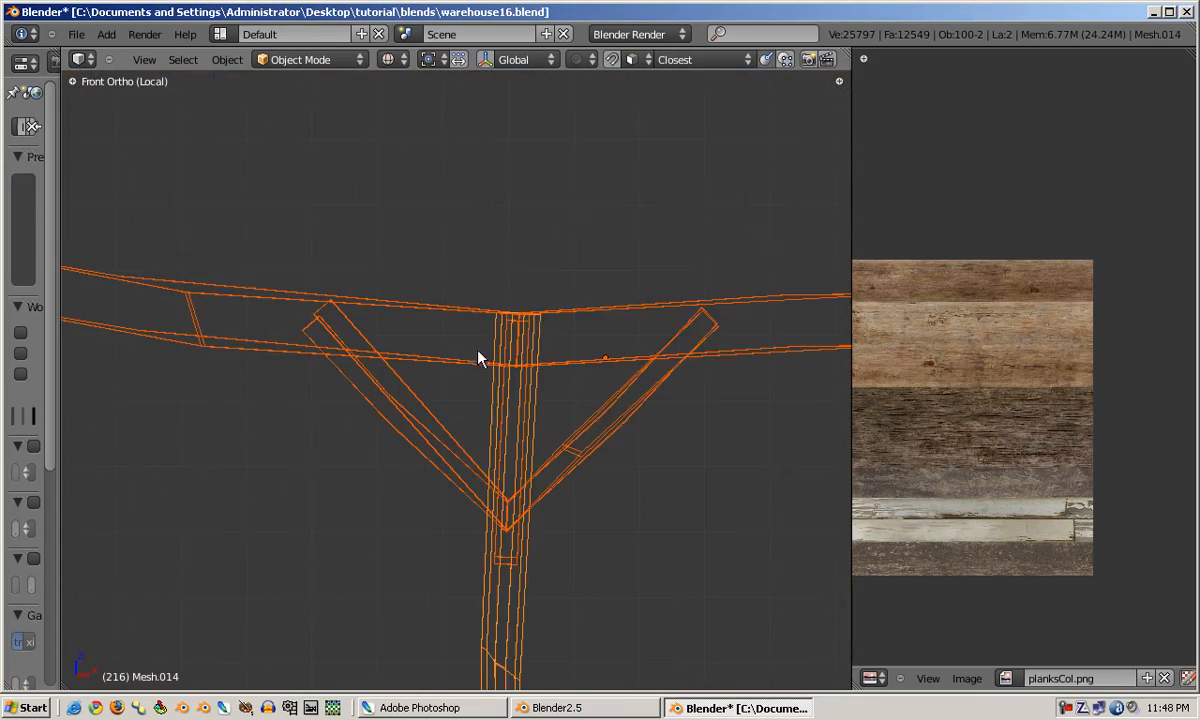
key("alt+F11")
scroll(517, 348, "up", 6)
key("alt+z")
Add a cube beside the isolated roof beam and scale it down to a small nail-sized block.
key("shift+a")
mouse_move(522, 345)
left_click(574, 360)
key("KP_3")
scroll(408, 358, "up", 5)
key("s")
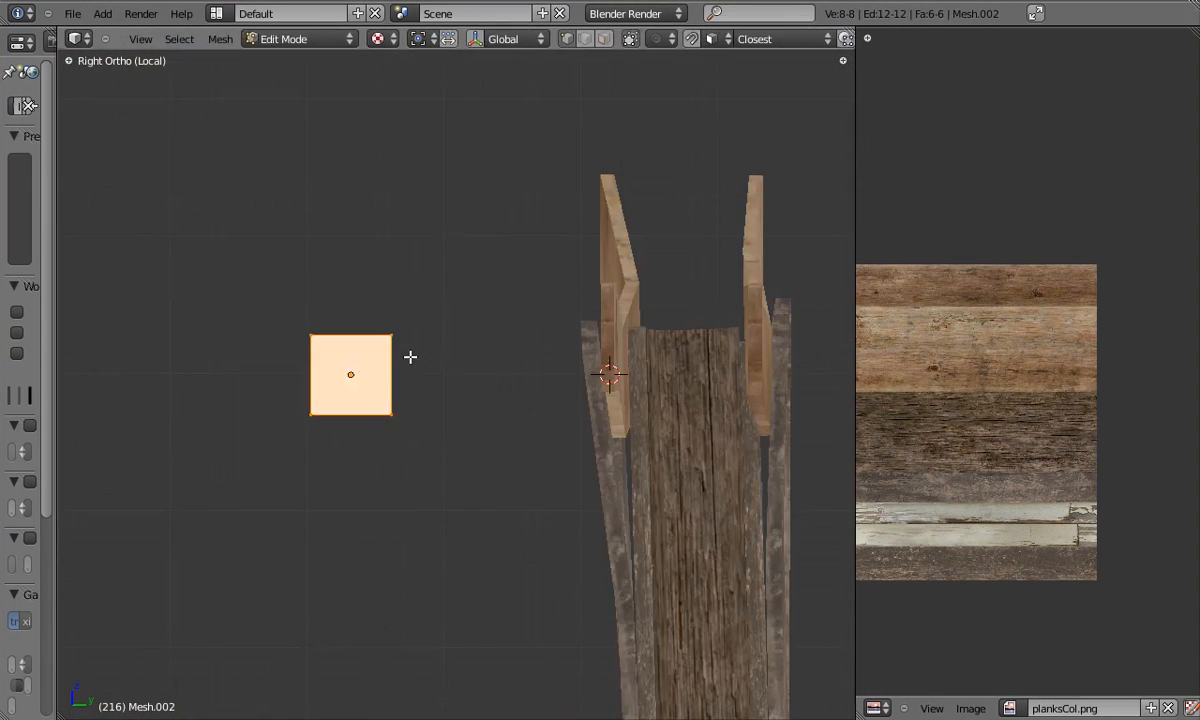
left_click(434, 345)
key("Tab")
key("KP_1")
scroll(520, 369, "up", 4)
key("s")
left_click(495, 383)
Merge the small cube's vertices to turn it into a pointed spike with a triangular base.
middle_click_drag(484, 392, 407, 410)
key("KP_3")
key("KP_Decimal")
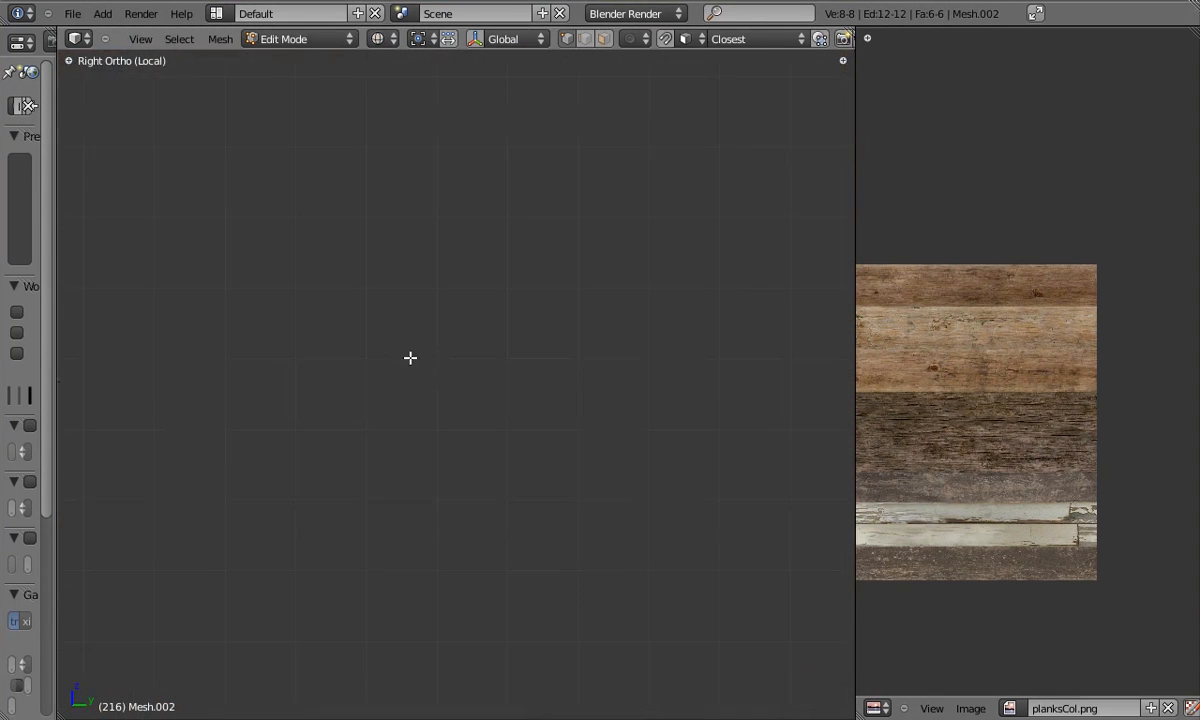
right_click(418, 353)
key("alt+m")
middle_click_drag(367, 350, 405, 340)
key("w")
left_click(411, 340)
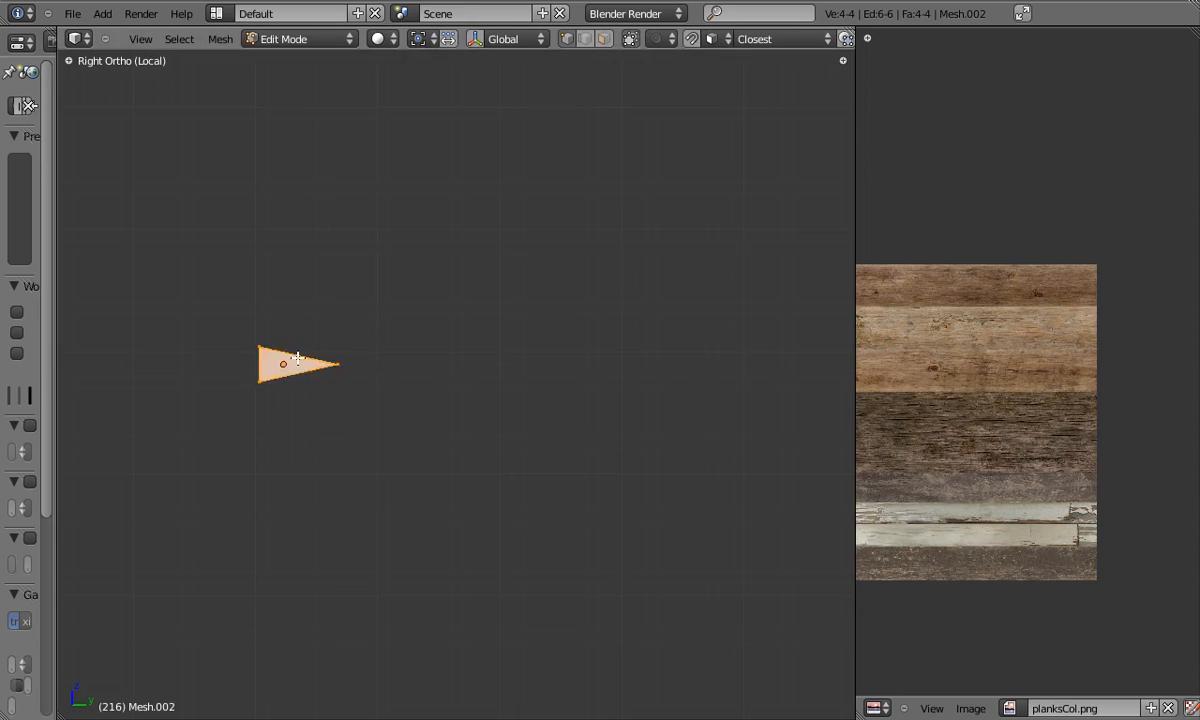
Unwrap the spike and shrink its UVs onto the dark wood area of planksCol.png.
key("alt+z")
middle_click_drag(345, 337, 389, 362)
key("u")
left_click(394, 348)
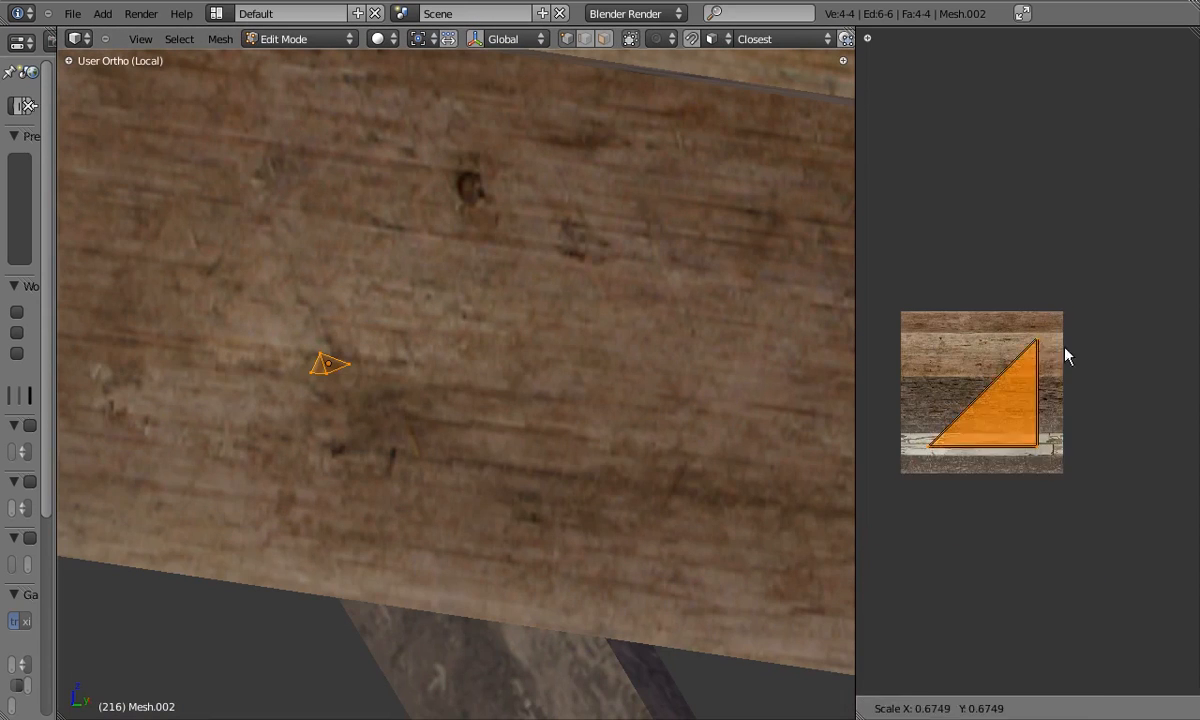
key("s")
scroll(991, 383, "up", 8)
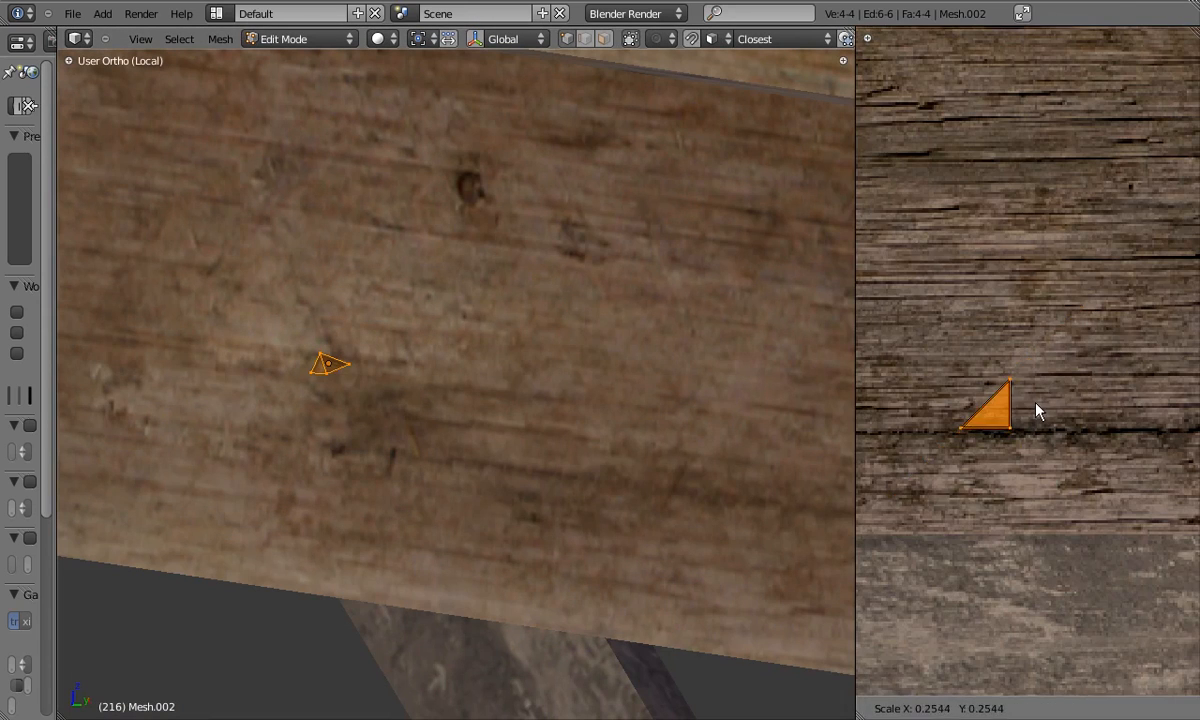
left_click(1040, 410)
key("Tab")
scroll(355, 363, "down", 3)
scroll(350, 375, "up", 4)
middle_click_drag(338, 378, 335, 307)
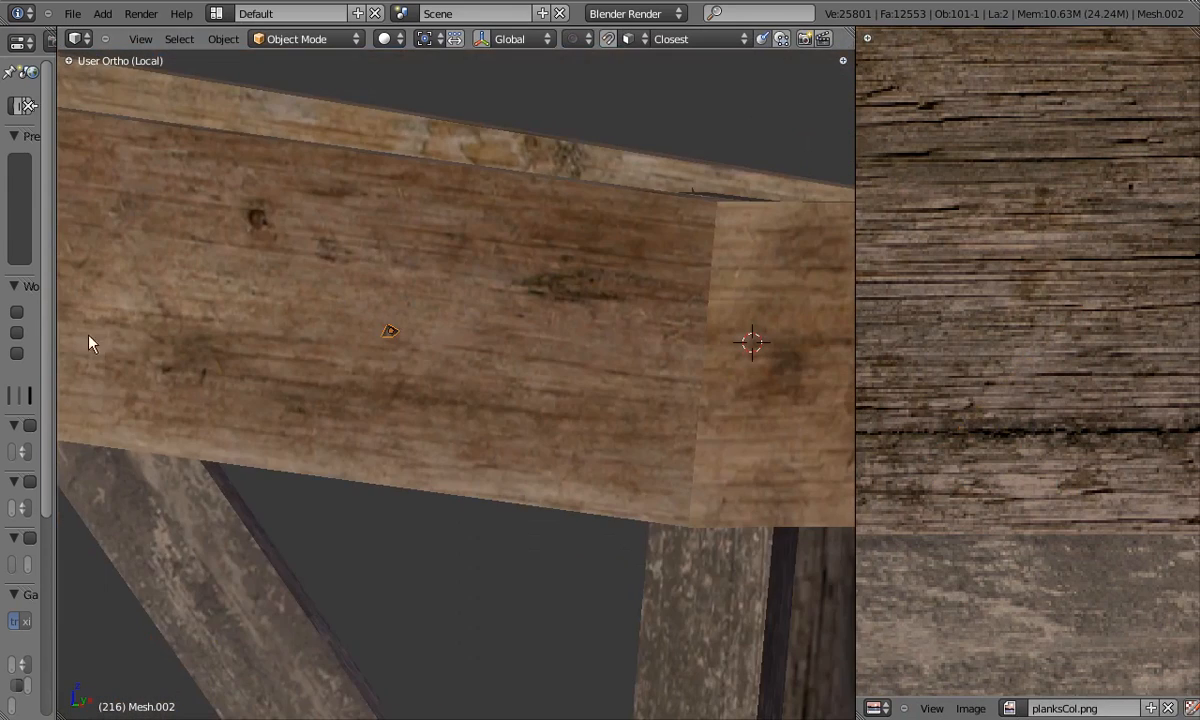
Add a new material to the spike with diffuse intensity 1.000 and a near-black diffuse colour.
left_click_drag(860, 410, 1170, 405)
scroll(691, 343, "down", 4)
left_click_drag(54, 356, 340, 356)
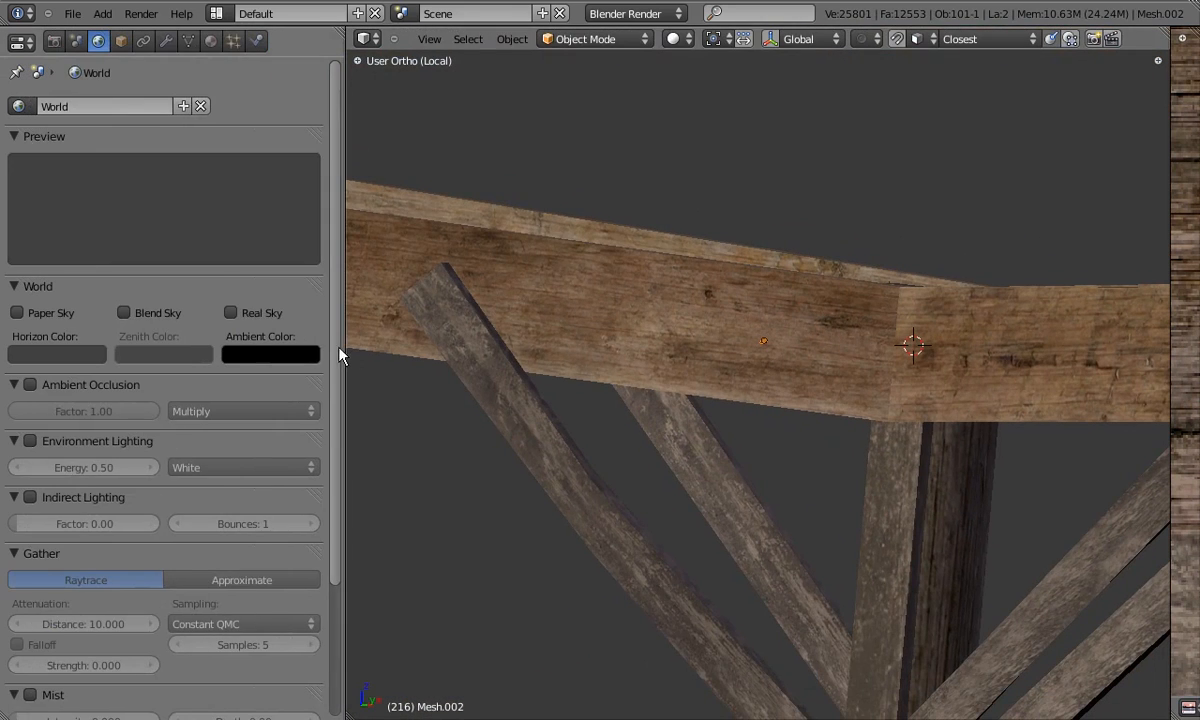
left_click(210, 41)
left_click(113, 158)
scroll(315, 250, "down", 2)
scroll(335, 297, "up", 2)
left_click_drag(116, 420, 70, 424)
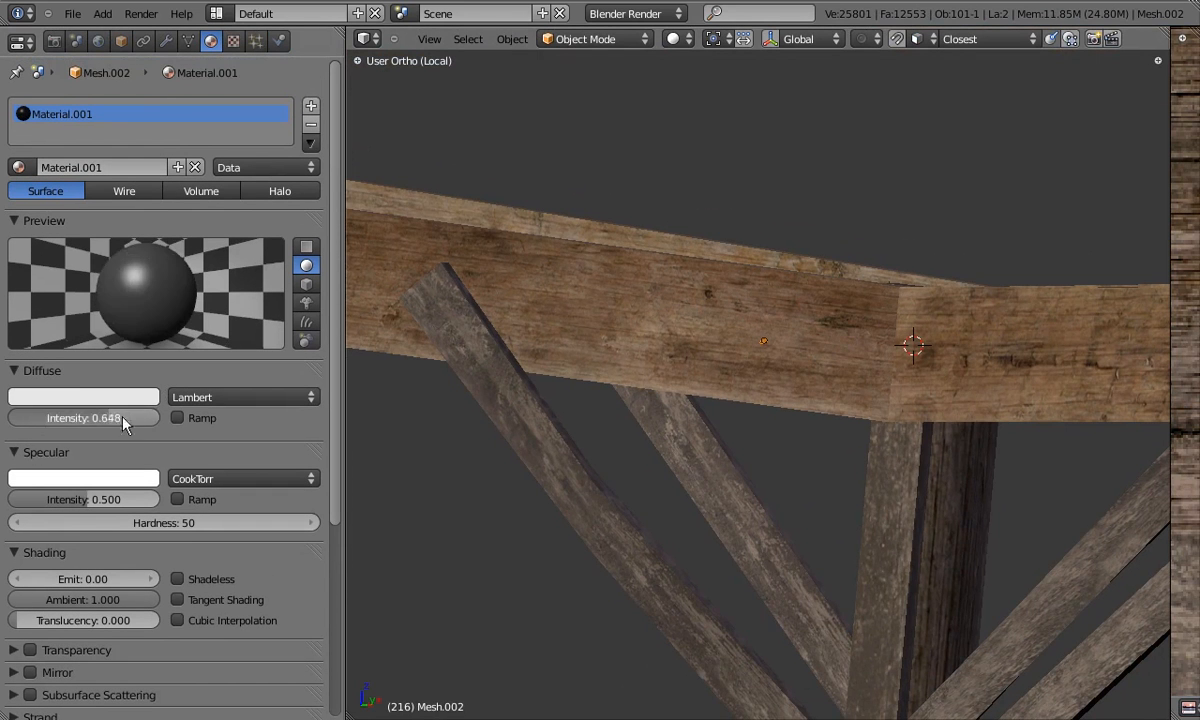
scroll(798, 348, "up", 8)
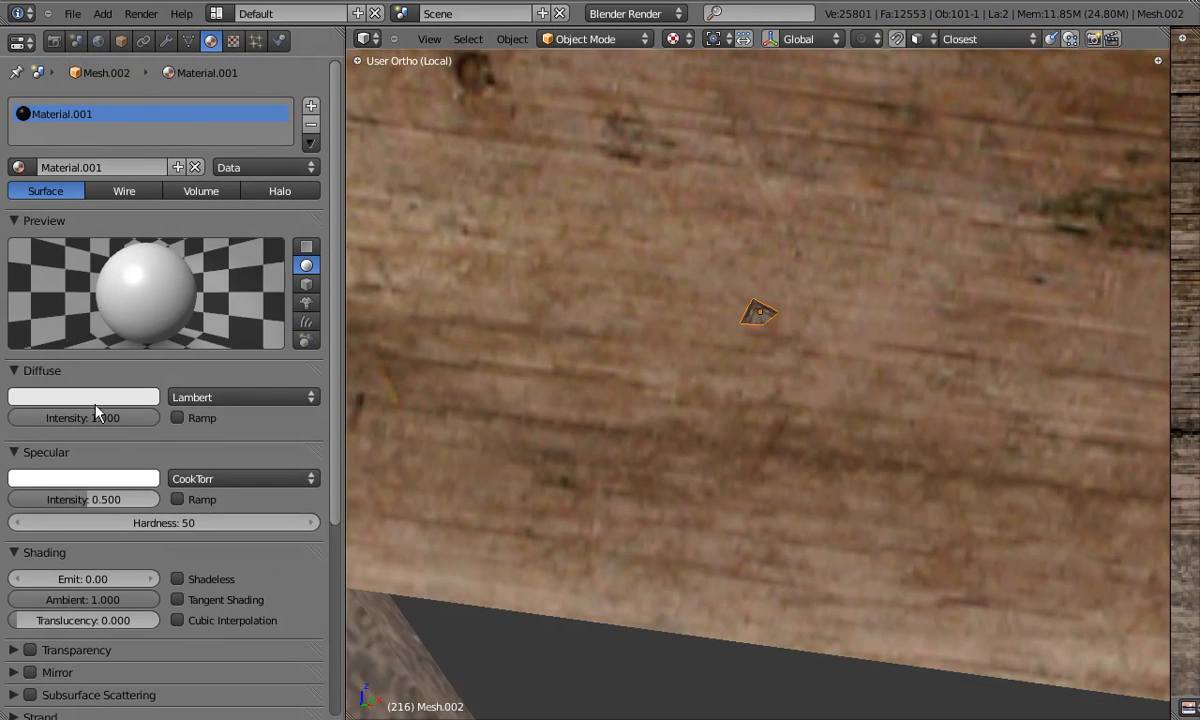
left_click(100, 397)
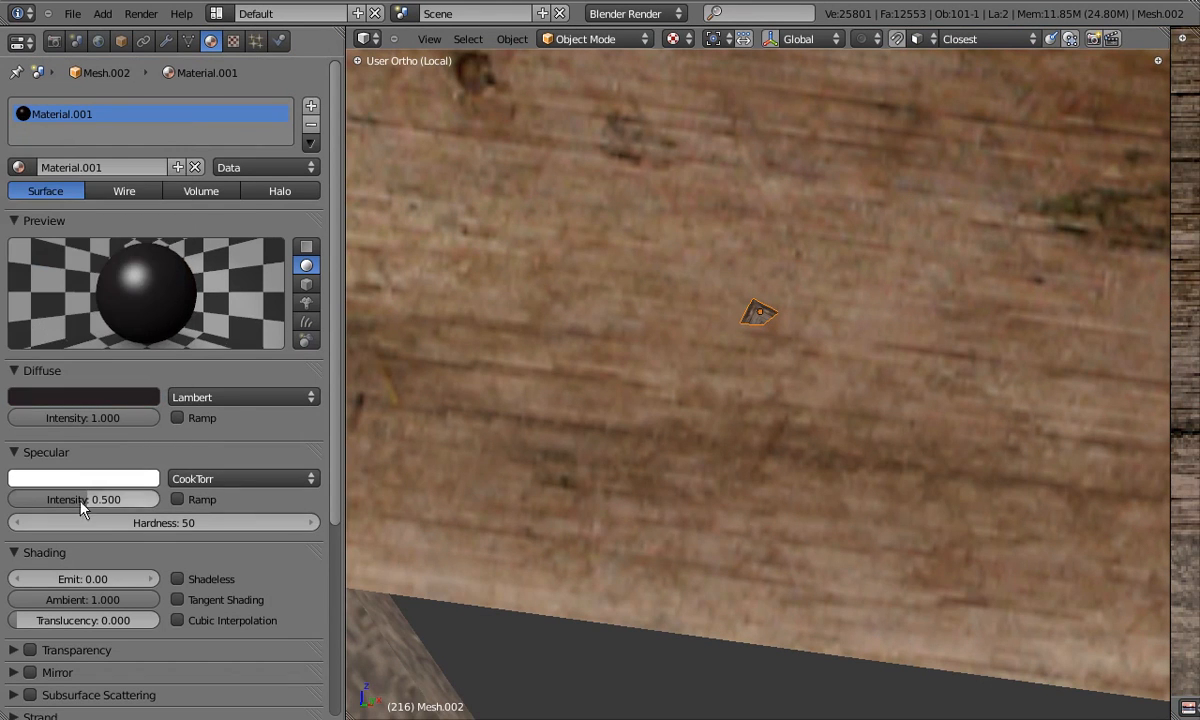
Set the nail material's specular intensity to 0.200 and its hardness to 100.
left_click_drag(75, 500, 88, 501)
left_click(187, 525)
type("125")
key("Return")
left_click(187, 535)
type("100")
key("Return")
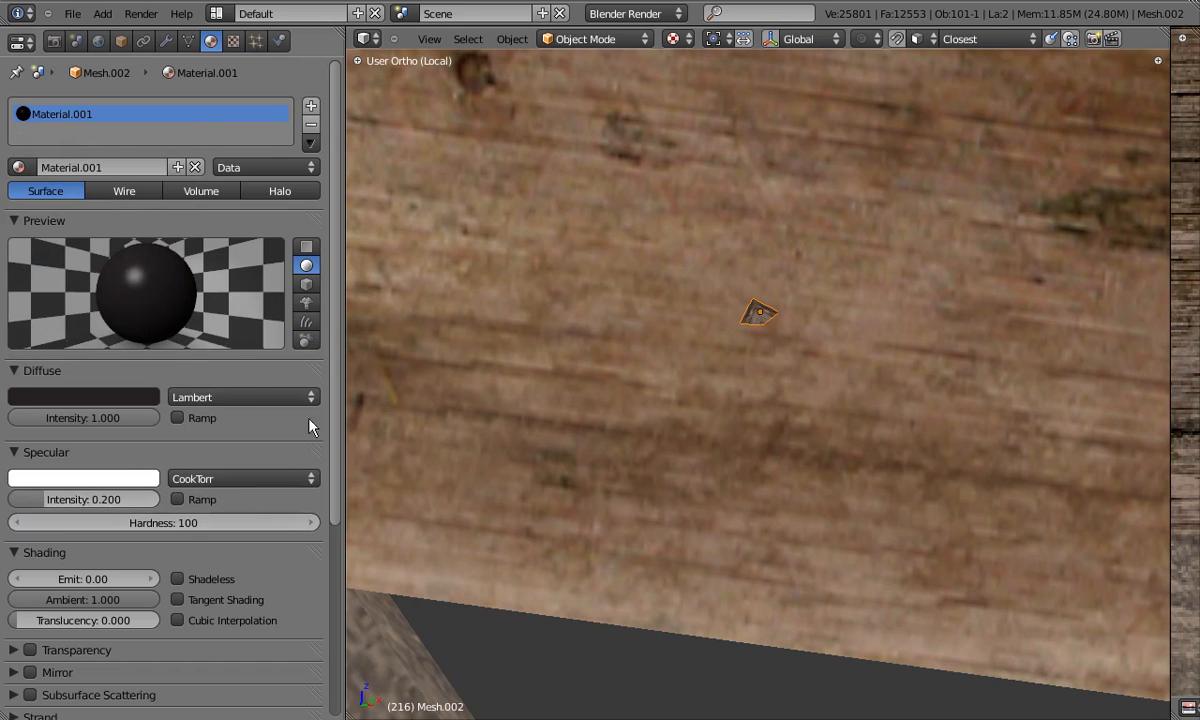
Narrow the properties area and examine the dark spike against the beam from several angles.
left_click_drag(341, 470, 67, 440)
key("Tab")
left_click_drag(1056, 359, 551, 360)
key("s")
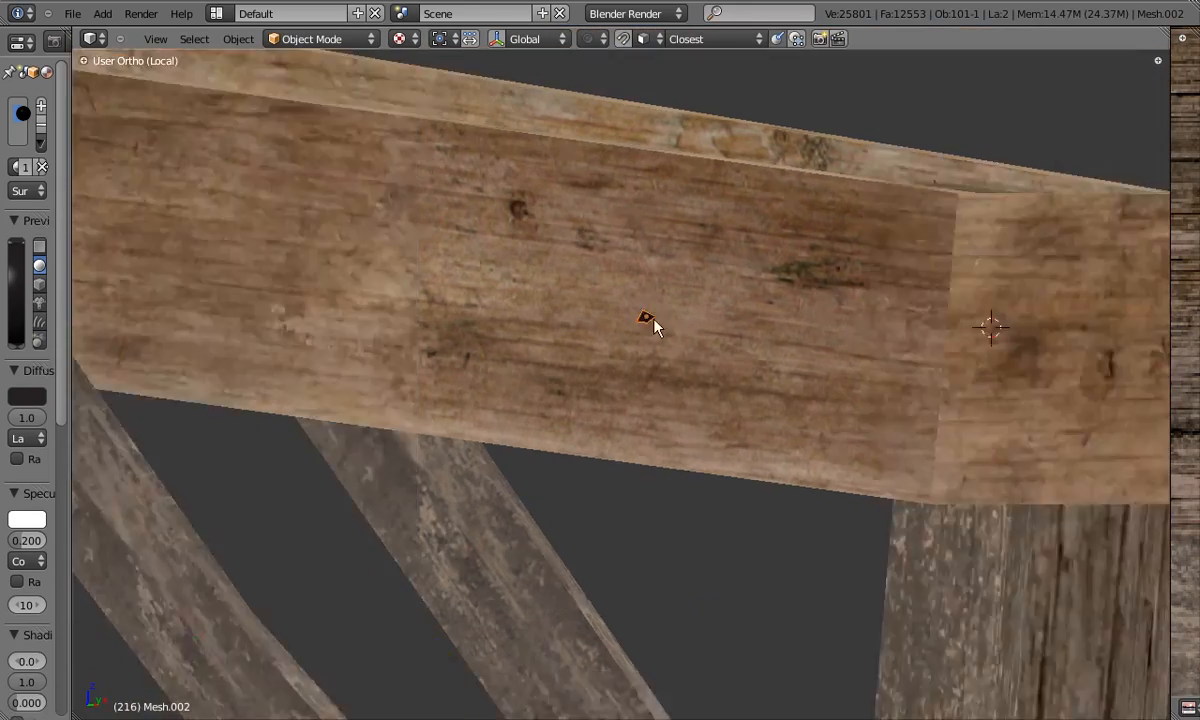
key("KP_1")
scroll(654, 324, "up", 3)
scroll(690, 260, "down", 3)
right_click(790, 305)
scroll(863, 322, "down", 3)
middle_click_drag(863, 322, 809, 383)
scroll(809, 383, "up", 5)
middle_click_drag(925, 330, 815, 322)
key("a")
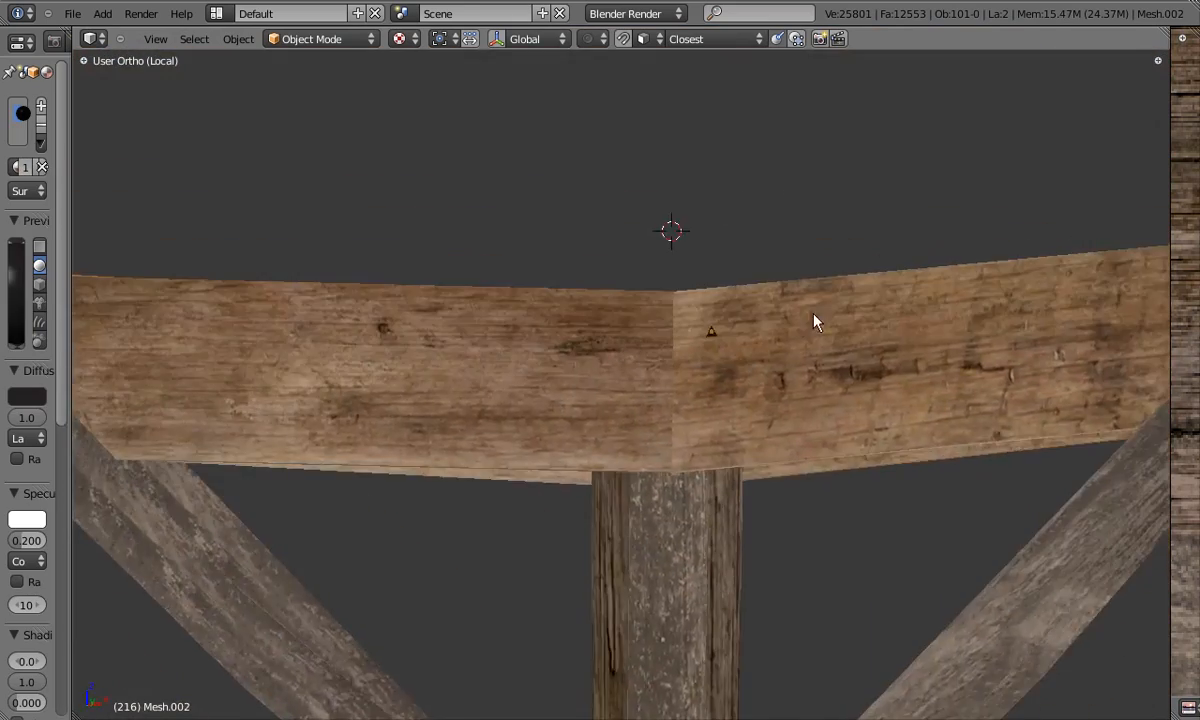
Subdivide edges of the spike's triangular base in Edit Mode.
key("KP_1")
scroll(748, 312, "up", 9)
key("Tab")
key("z")
key("z")
middle_click_drag(622, 410, 450, 425)
middle_click_drag(592, 456, 405, 403)
key("w")
left_click(403, 401)
key("z")
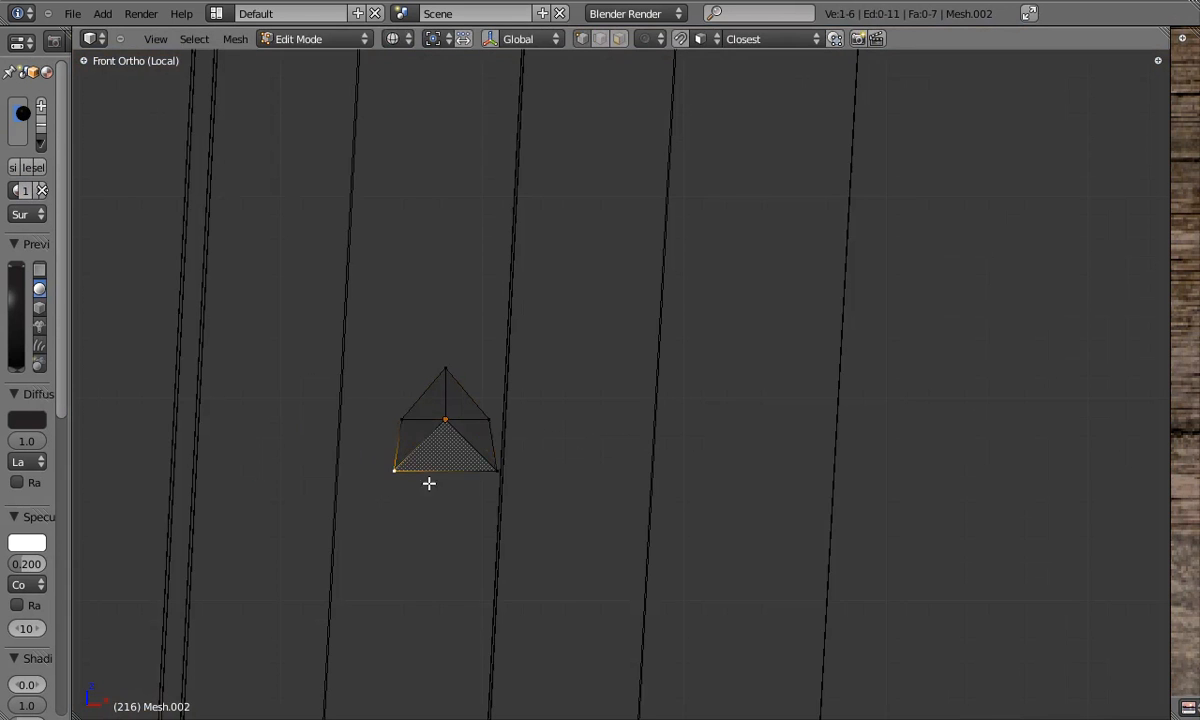
Move the base vertices outward to shape a pentagonal nail head and leave Edit Mode.
key("Escape")
key("z")
right_click(418, 471)
right_click(488, 458)
scroll(488, 458, "down", 2)
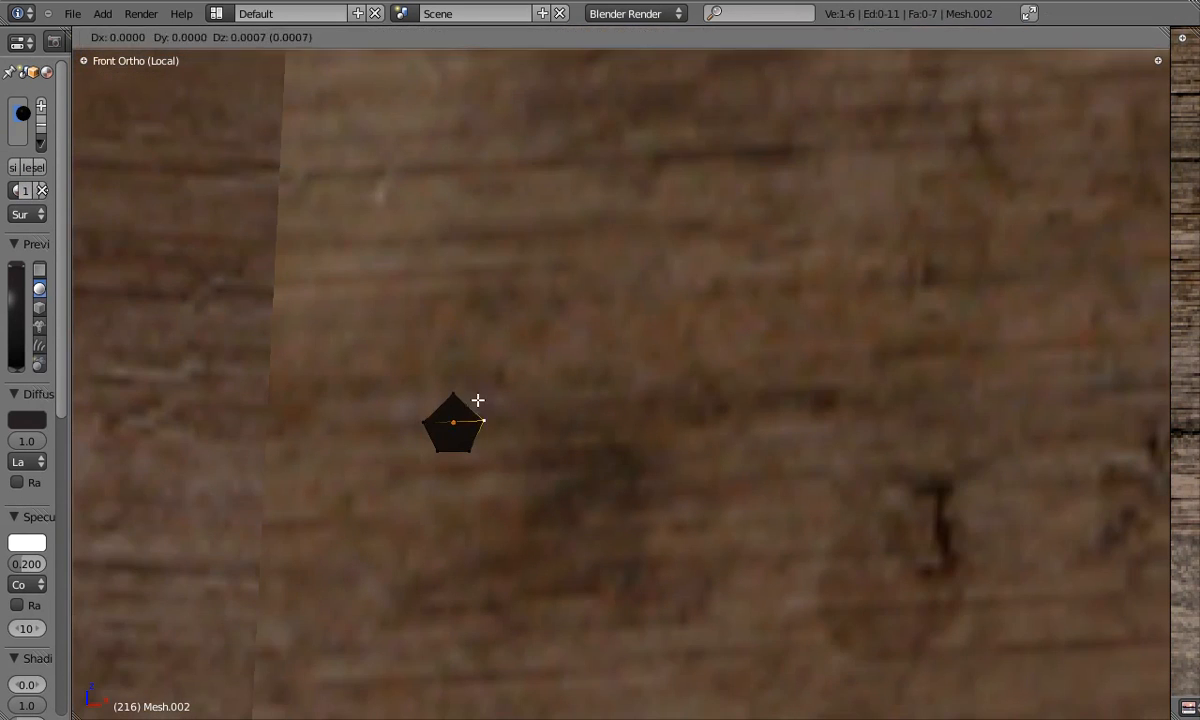
key("Tab")
Check the nail from the side and front, then select it and adjust its scale against the beam.
scroll(569, 413, "down", 8)
middle_click_drag(569, 413, 524, 413)
scroll(524, 413, "up", 6)
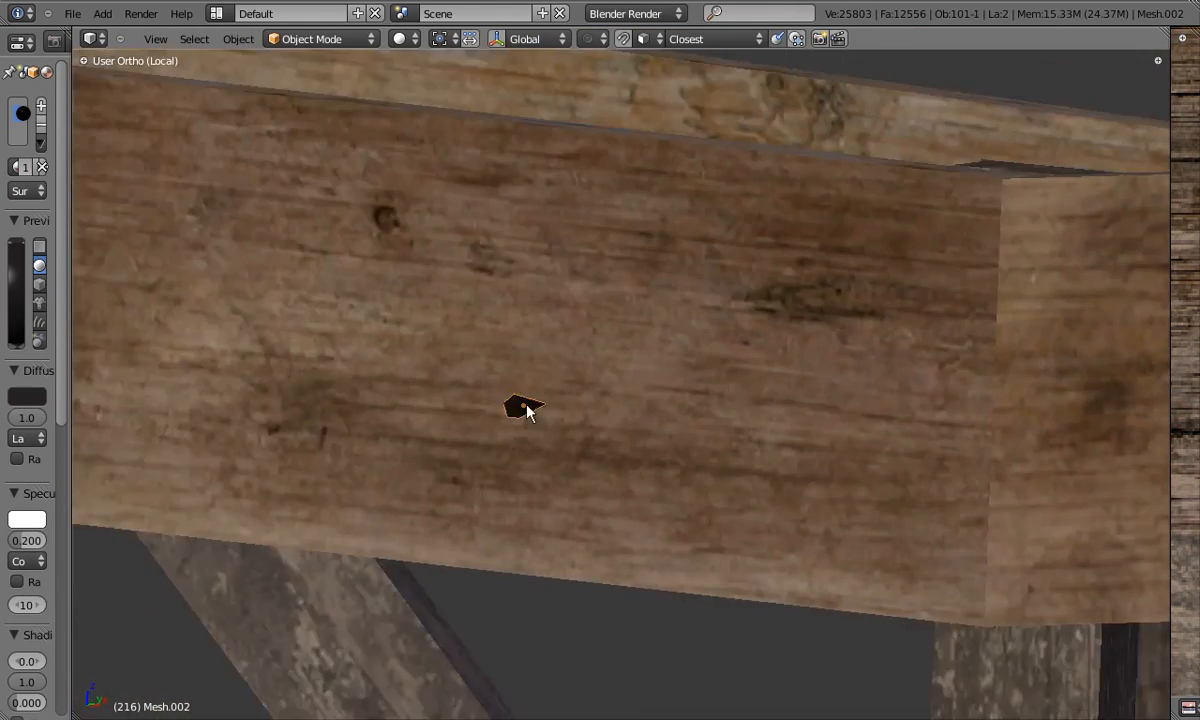
key("Tab")
key("Tab")
key("KP_3")
scroll(514, 412, "down", 10)
key("KP_1")
key("alt+z")
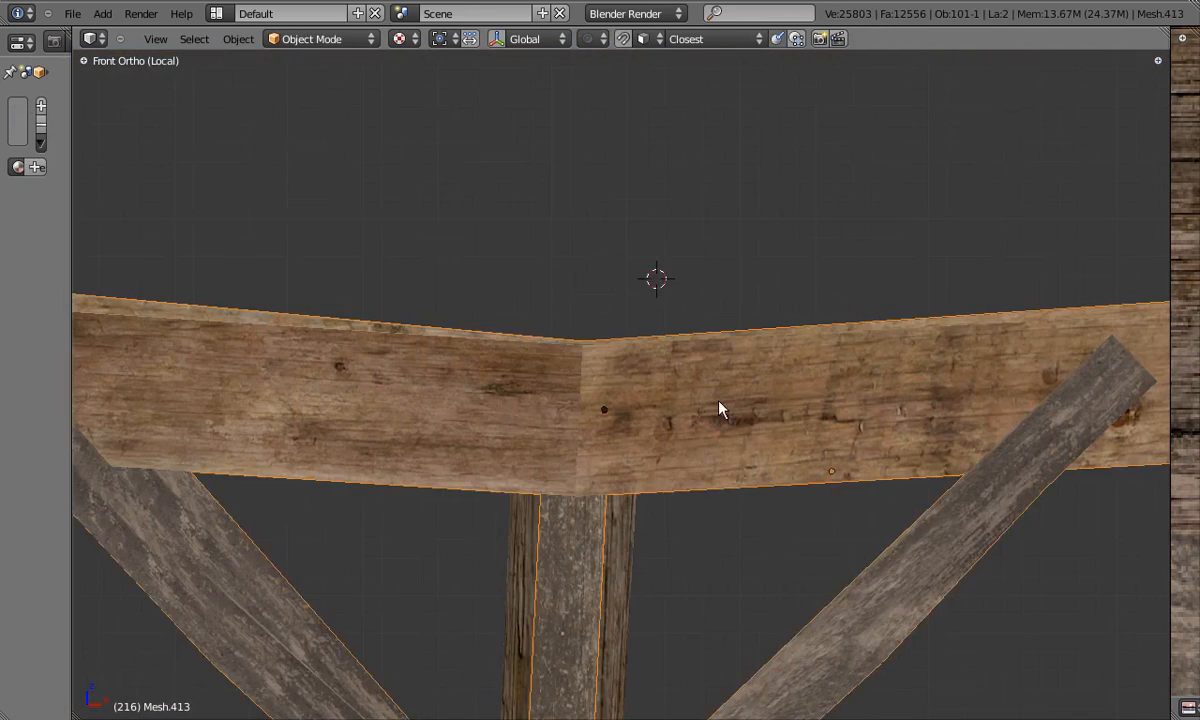
right_click(659, 415)
scroll(659, 415, "up", 2)
key("s")
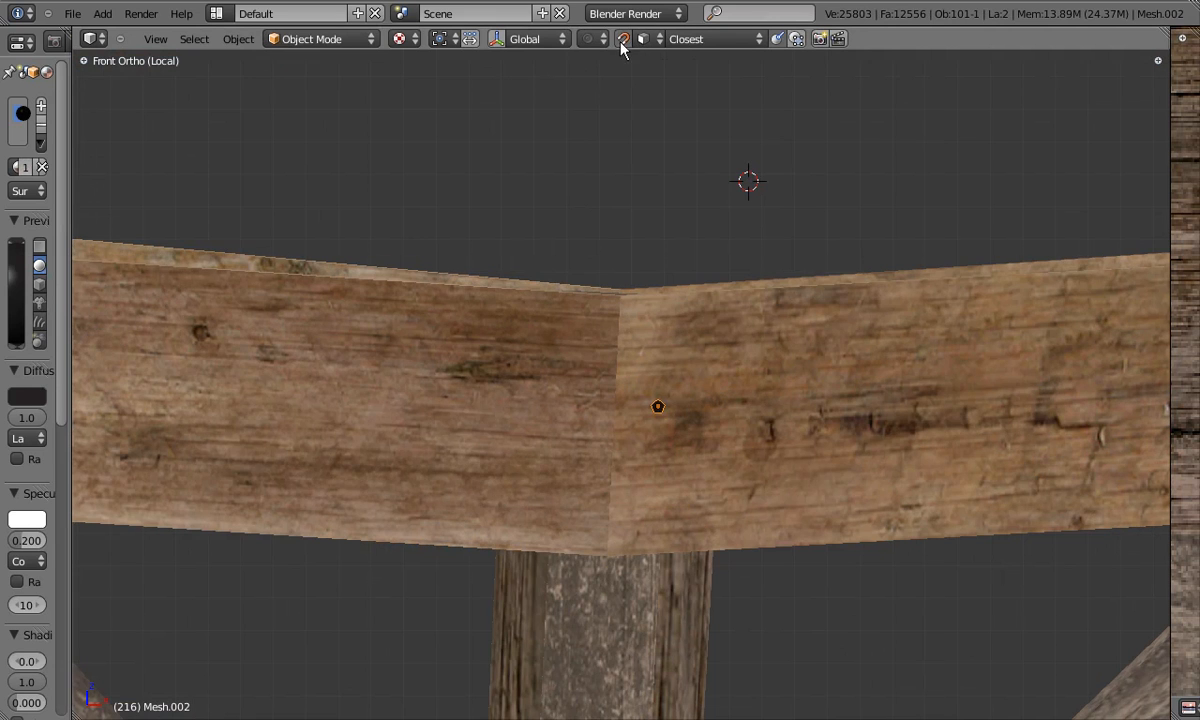
Configure snapping for placing the nail, with the snap target set to Center.
left_click(648, 42)
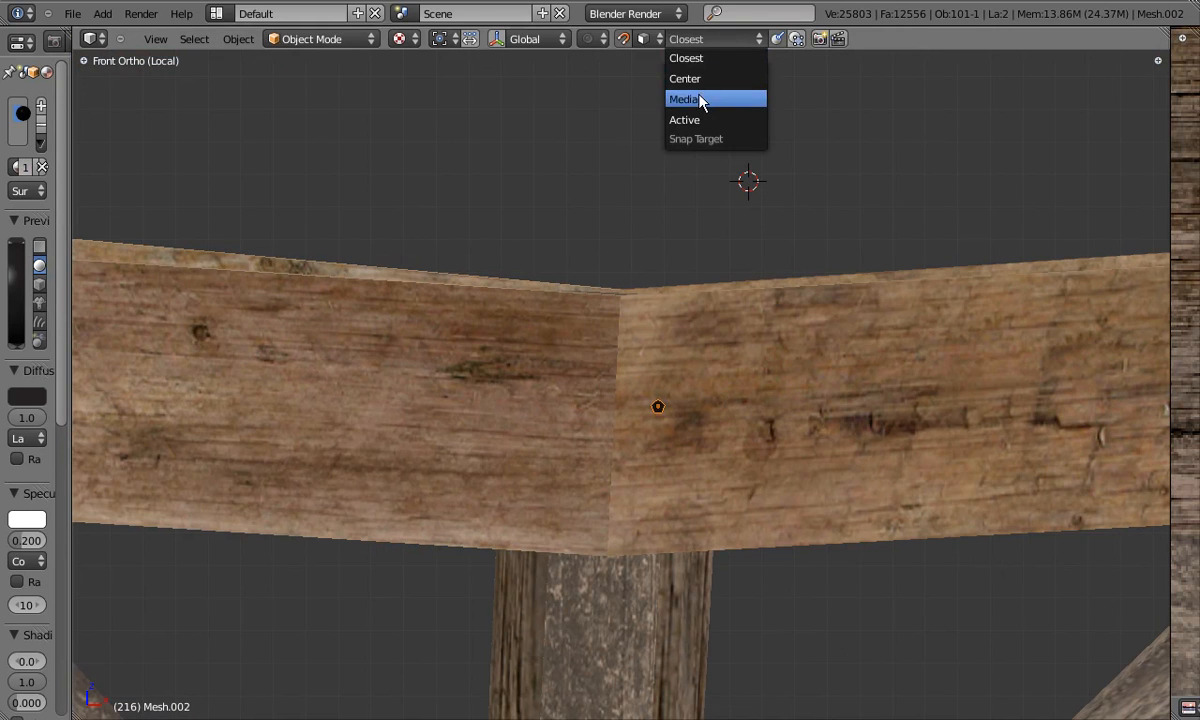
left_click(701, 99)
left_click(728, 38)
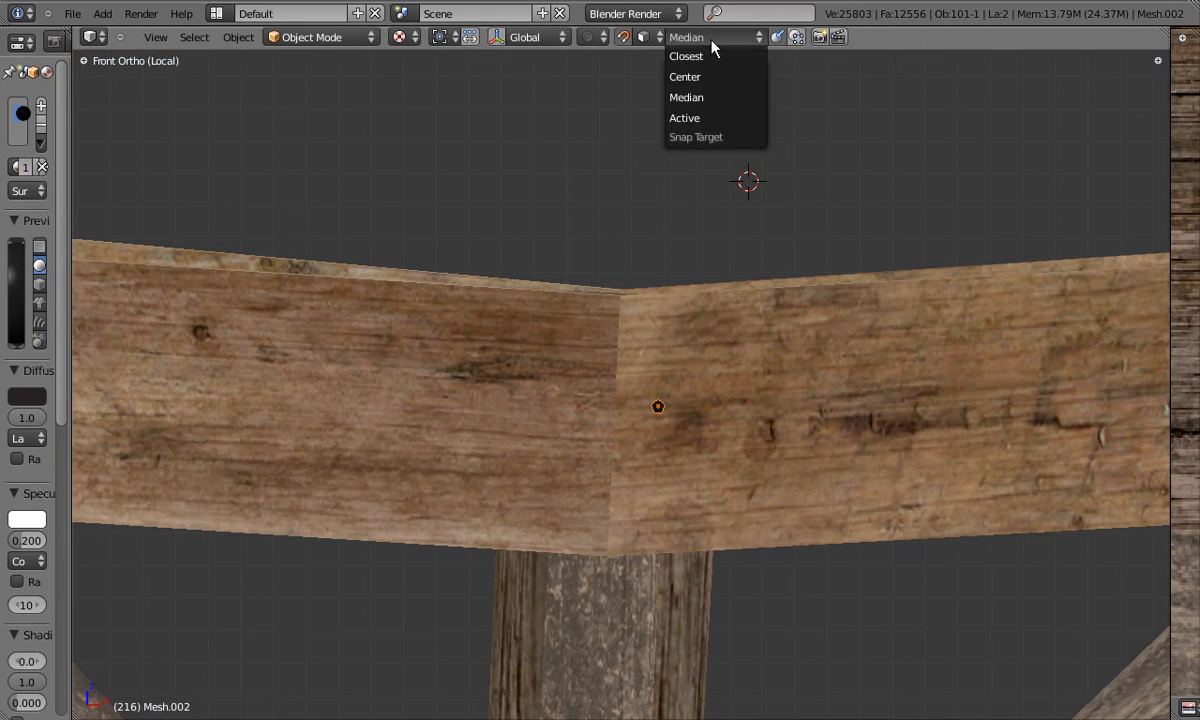
left_click(701, 77)
Snap the nail onto the lighter beam's front face, near its lower corner above the post.
scroll(691, 356, "up", 2)
middle_click_drag(680, 372, 742, 380)
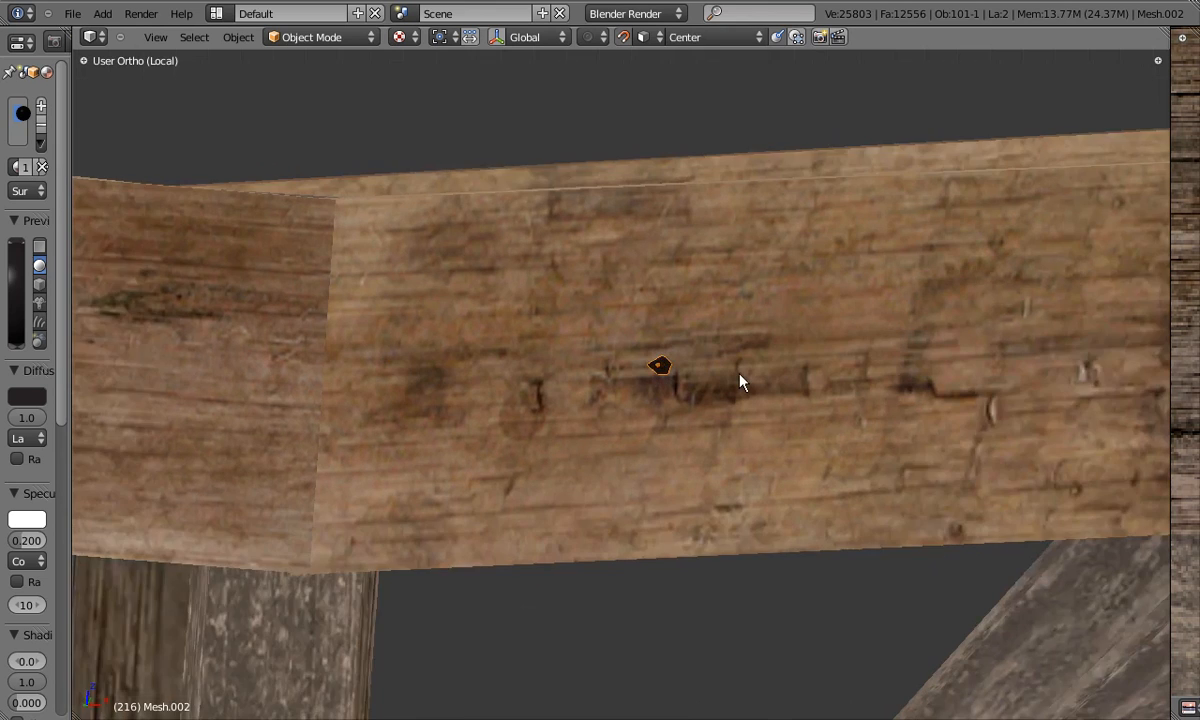
key("g")
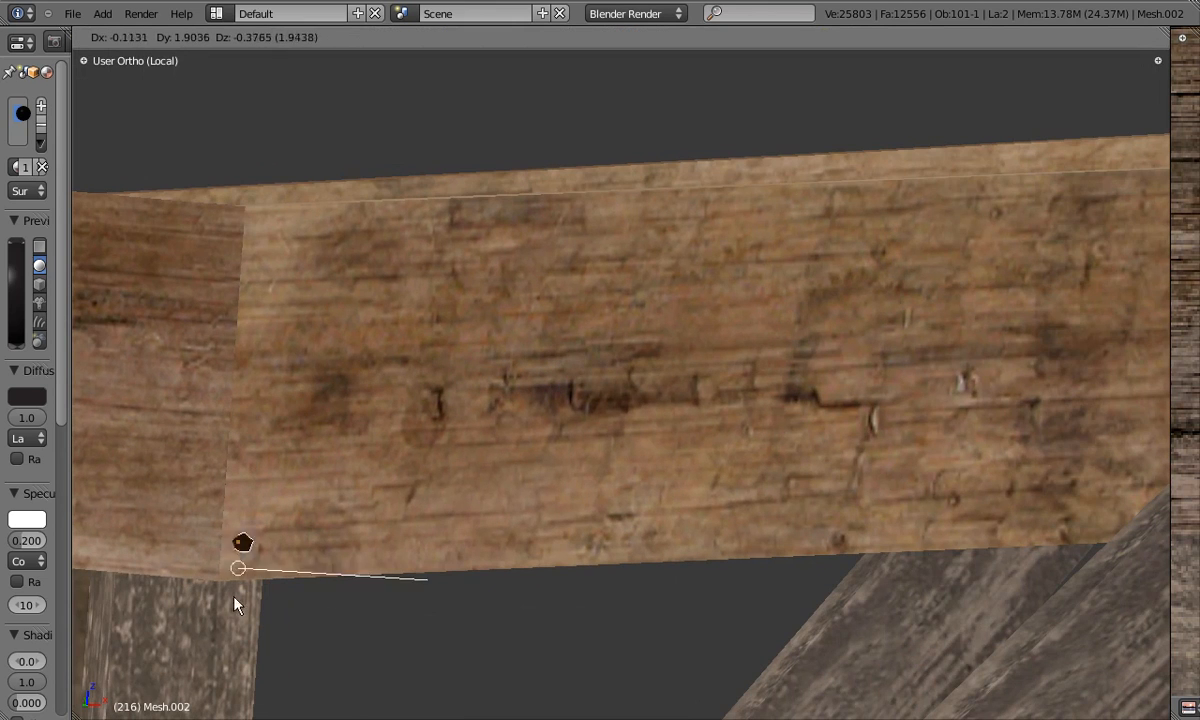
middle_click_drag(222, 607, 407, 498)
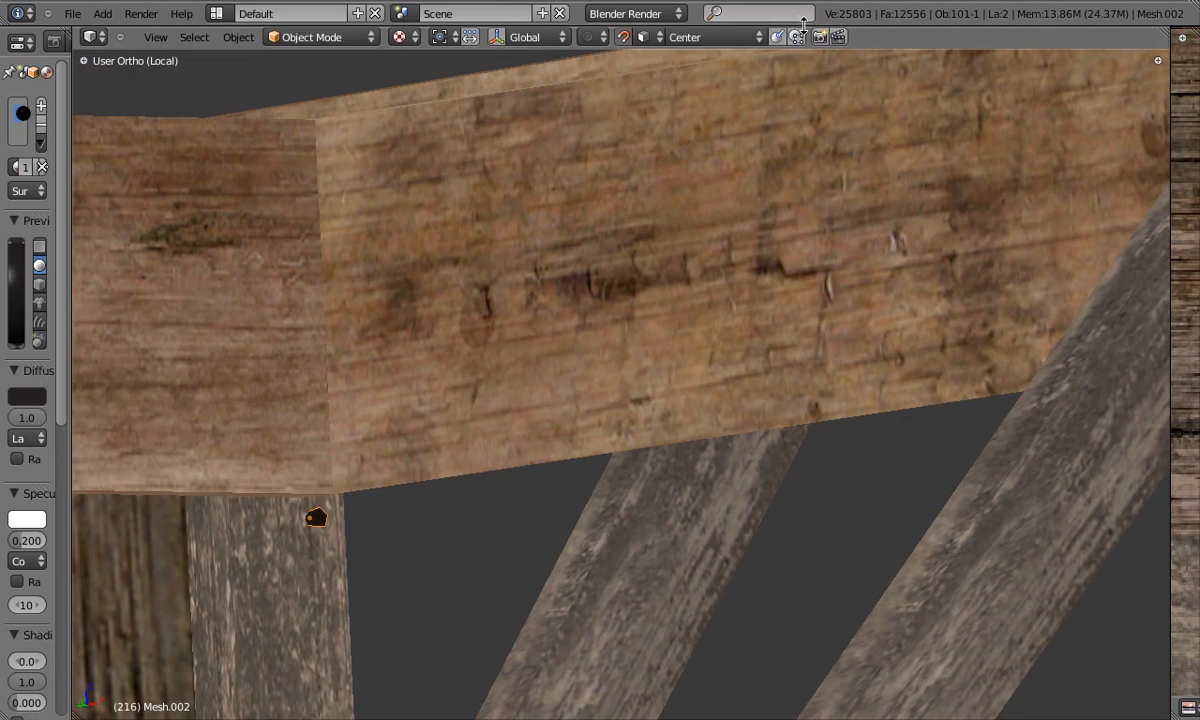
key("g")
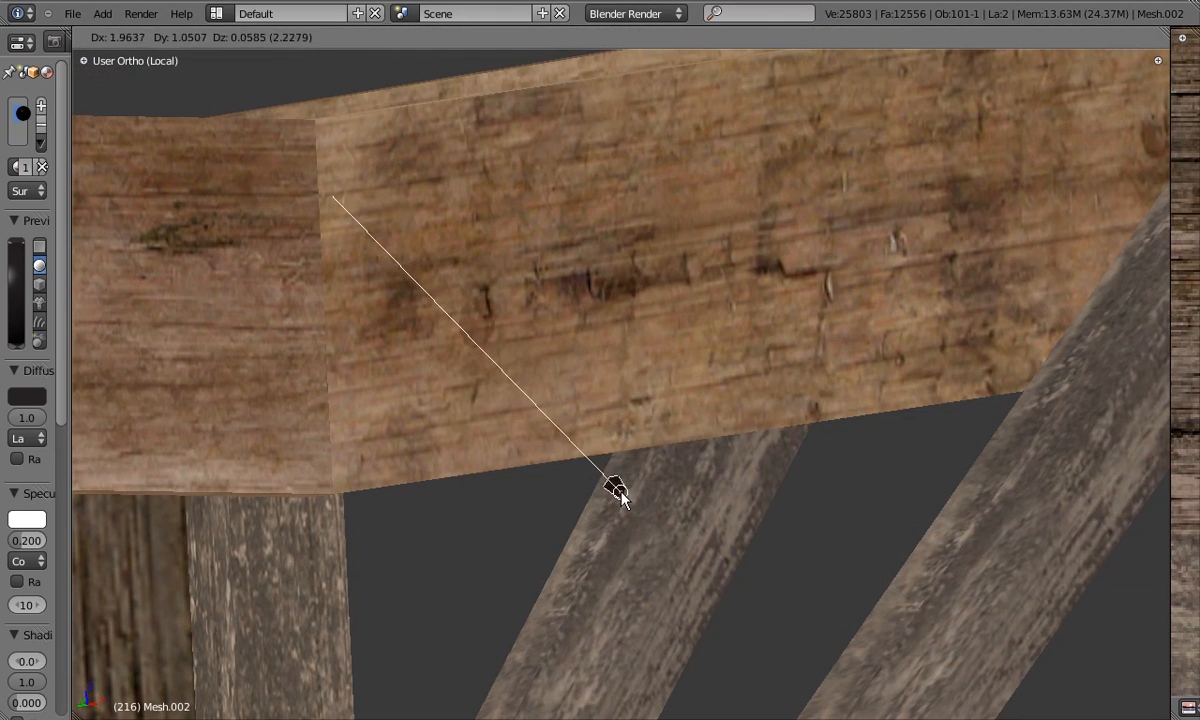
left_click(370, 452)
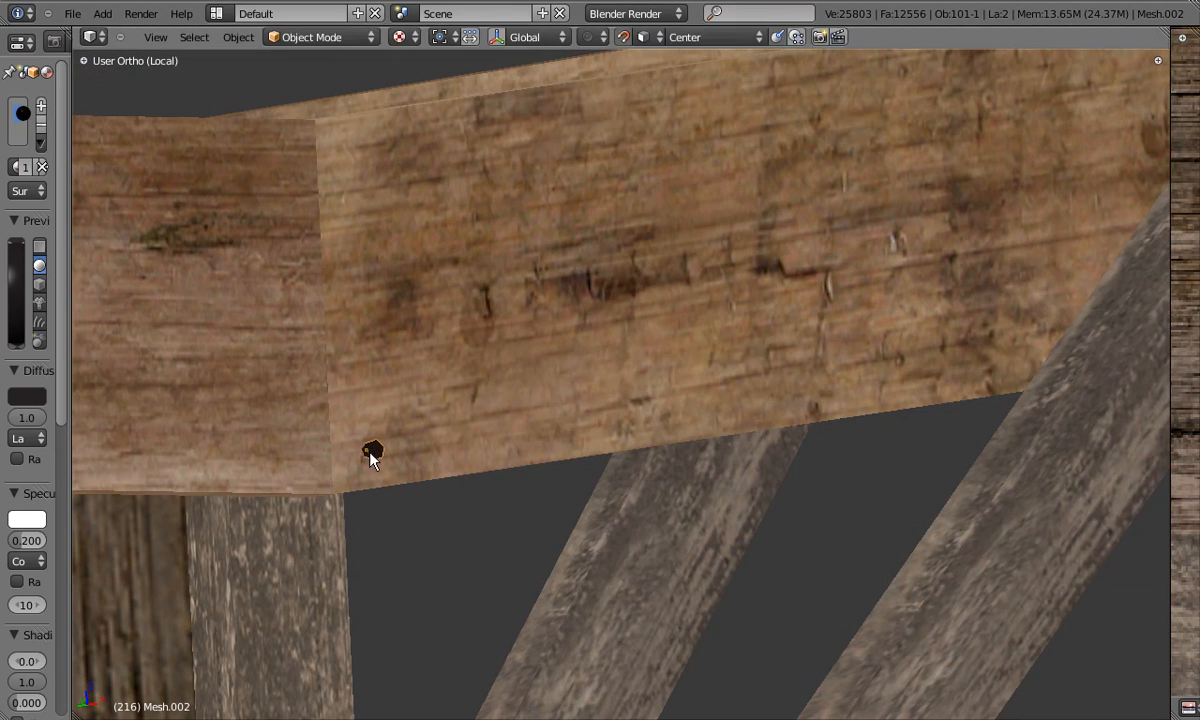
Open the nail's mesh for editing in a wireframe top view and select one of its vertices.
key("z")
key("KP_7")
middle_click_drag(620, 240, 509, 316, "shift")
scroll(509, 316, "up", 14)
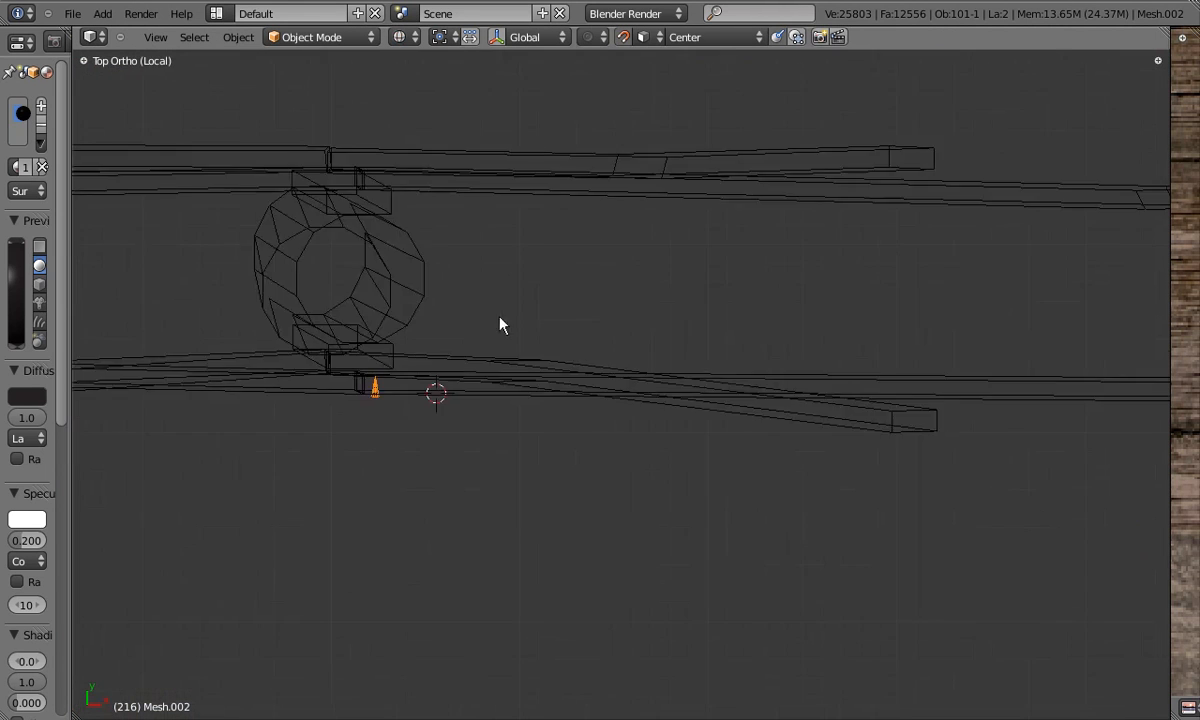
key("Tab")
right_click(258, 439)
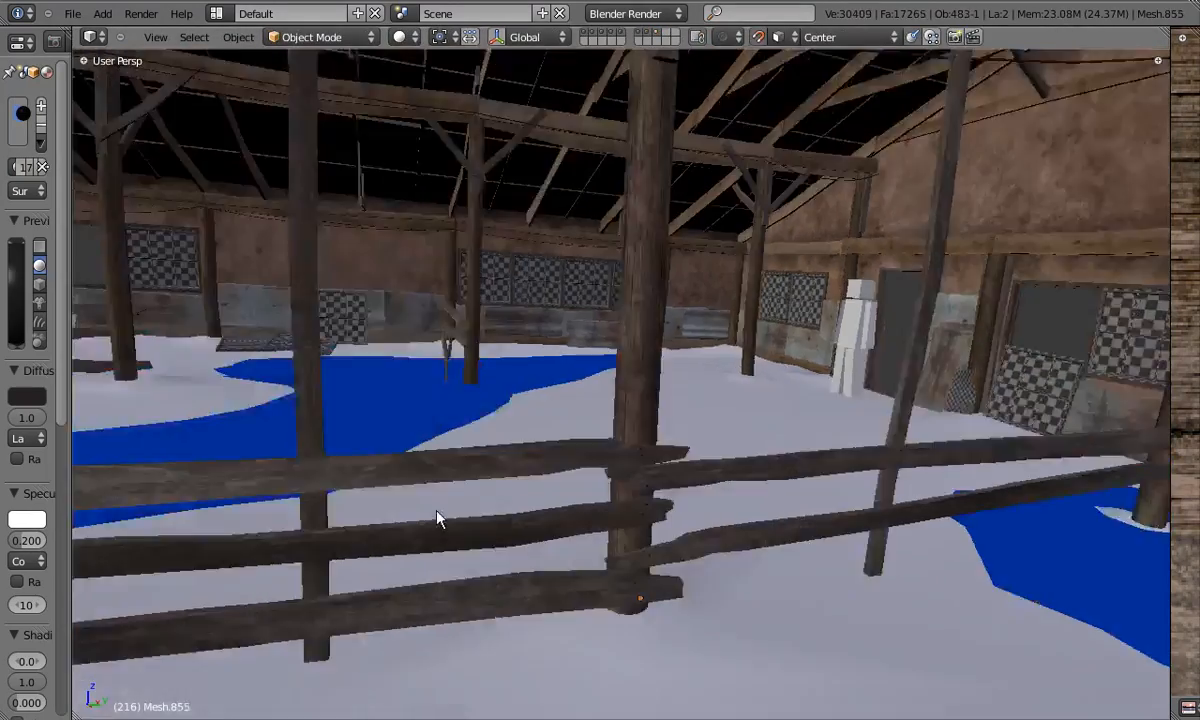
Duplicate the nail repeatedly and place the copies on the fence rails where they cross the posts.
key("shift+d")
middle_click_drag(437, 518, 564, 366)
key("shift+d")
left_click(873, 364)
key("shift+d")
left_click(724, 521)
key("shift+d")
left_click(717, 508)
key("shift+d")
key("shift+d")
key("shift+d")
key("shift+d")
left_click(863, 396)
key("shift+d")
left_click(860, 522)
key("shift+d")
key("shift+d")
key("shift+d")
left_click(611, 534)
key("shift+d")
left_click(485, 238)
key("shift+d")
key("shift+d")
key("shift+d")
key("shift+d")
left_click(514, 396)
key("shift+d")
key("shift+d")
key("shift+d")
left_click(661, 460)
Inspect the last fence nail in isolation and in the full scene, then open its material's diffuse colour.
key("KP_Divide")
key("Tab")
key("Tab")
key("KP_Divide")
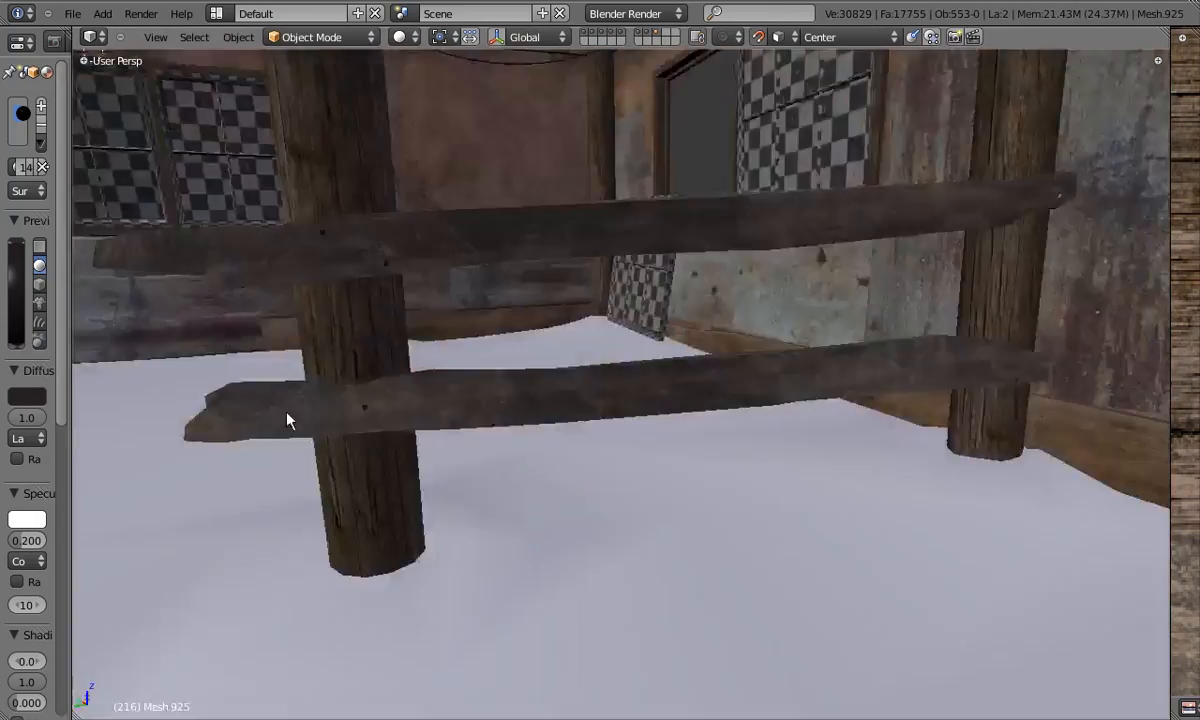
middle_click_drag(287, 416, 140, 288)
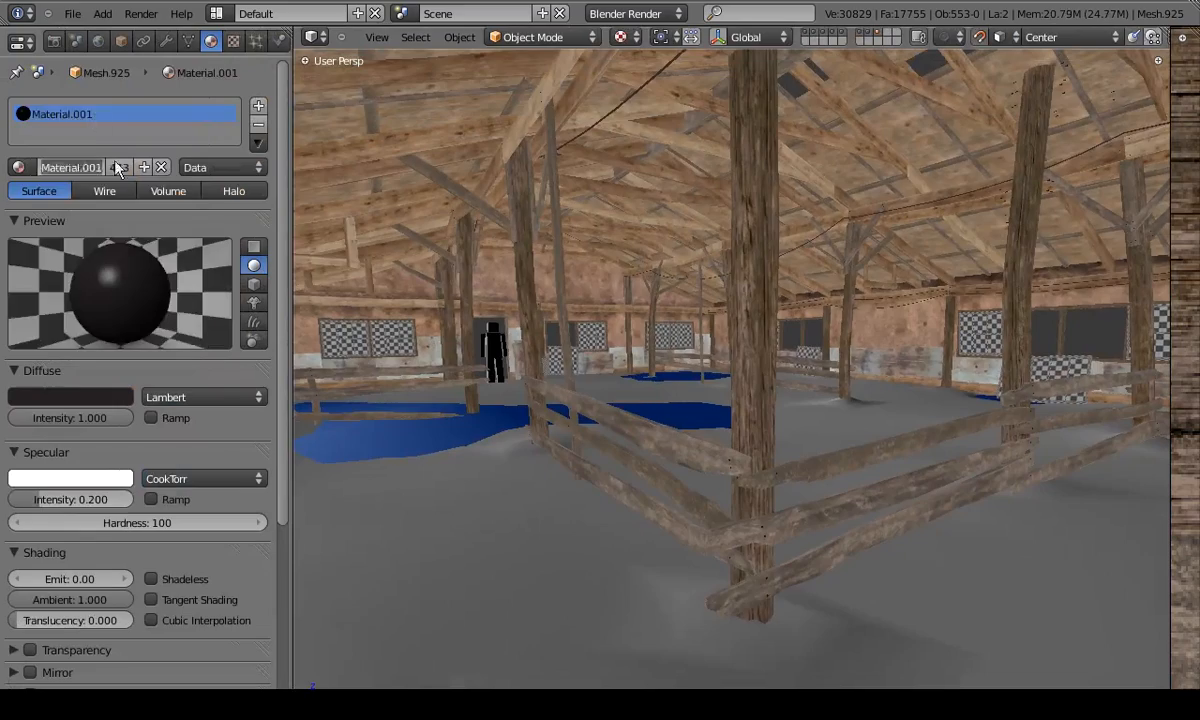
left_click(80, 394)
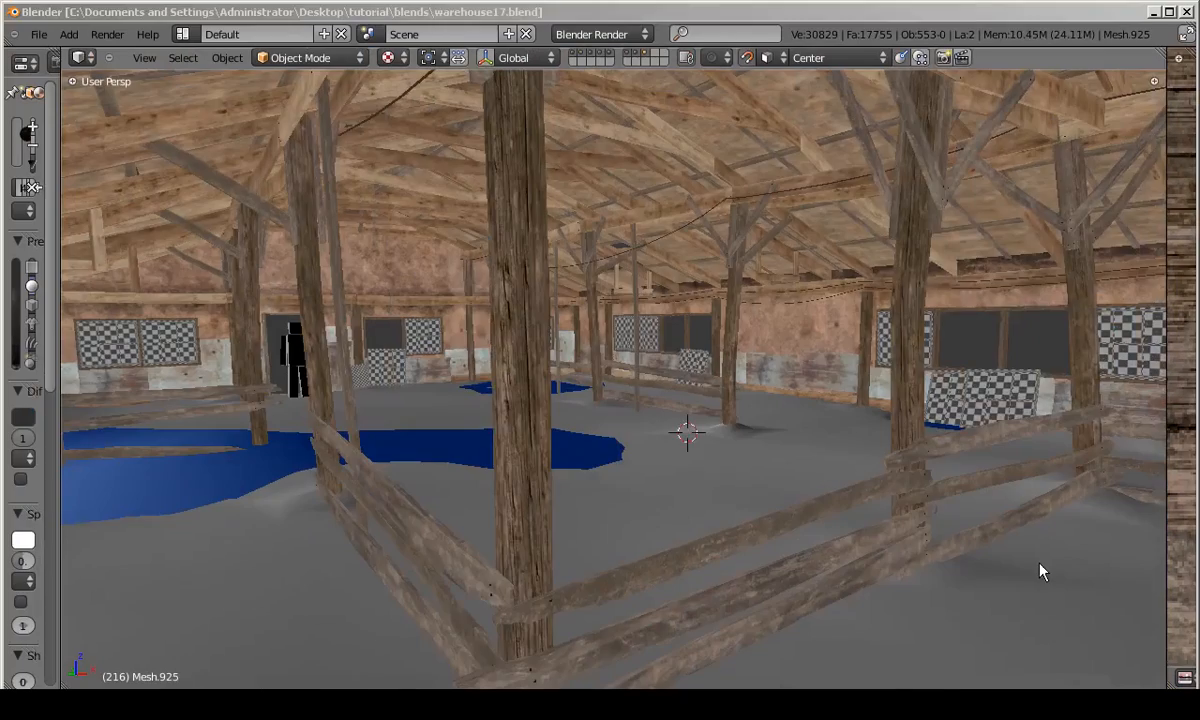
Open warehouse16.blend and bring the untextured checkered sheet beside the fallen window frame into close view.
scroll(360, 340, "up", 8)
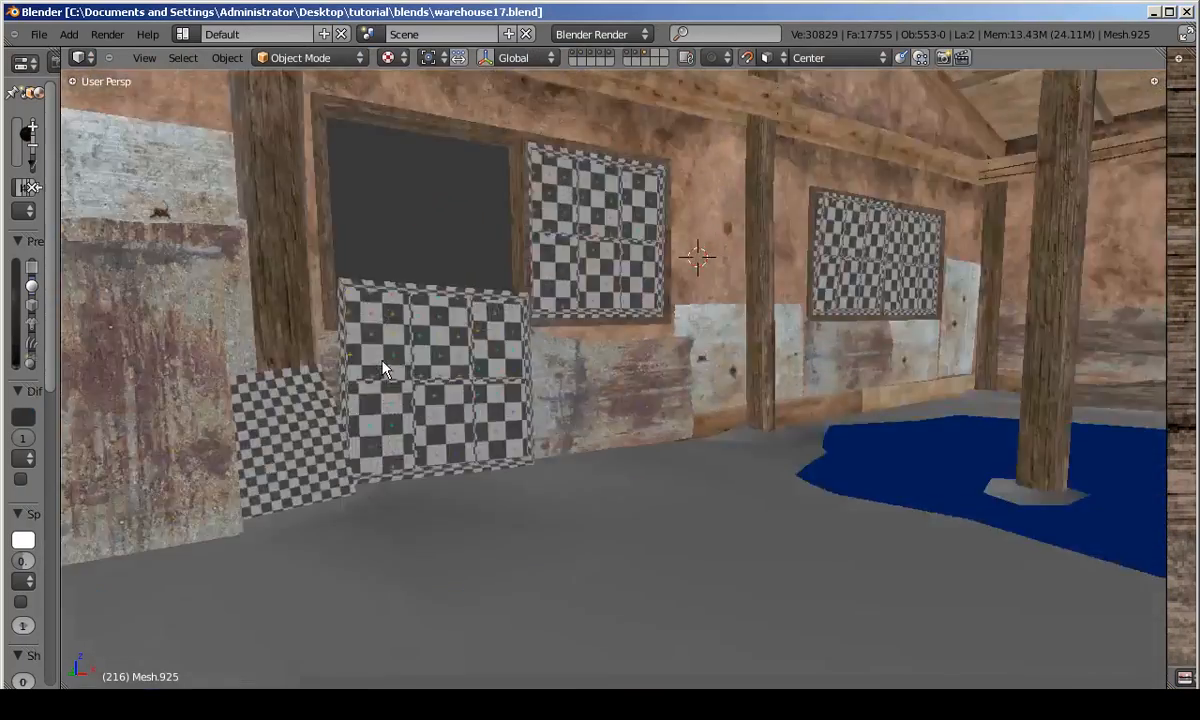
middle_click_drag(345, 450, 370, 456)
key("ctrl+o")
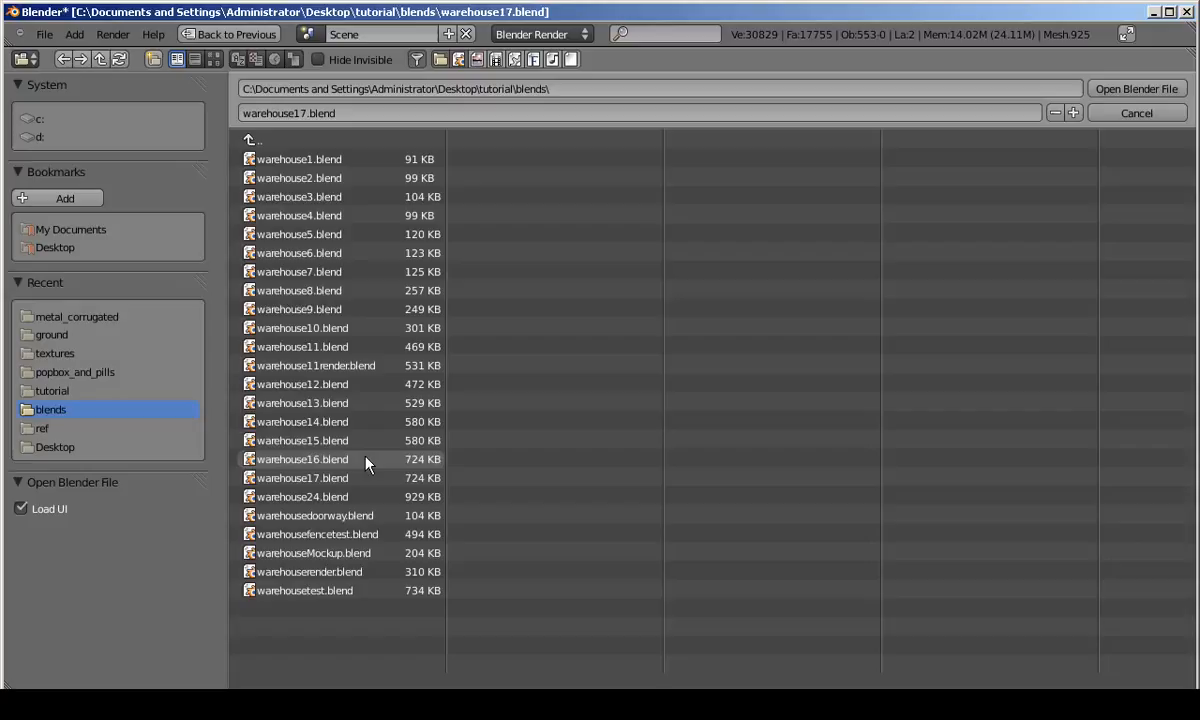
double_click(335, 459)
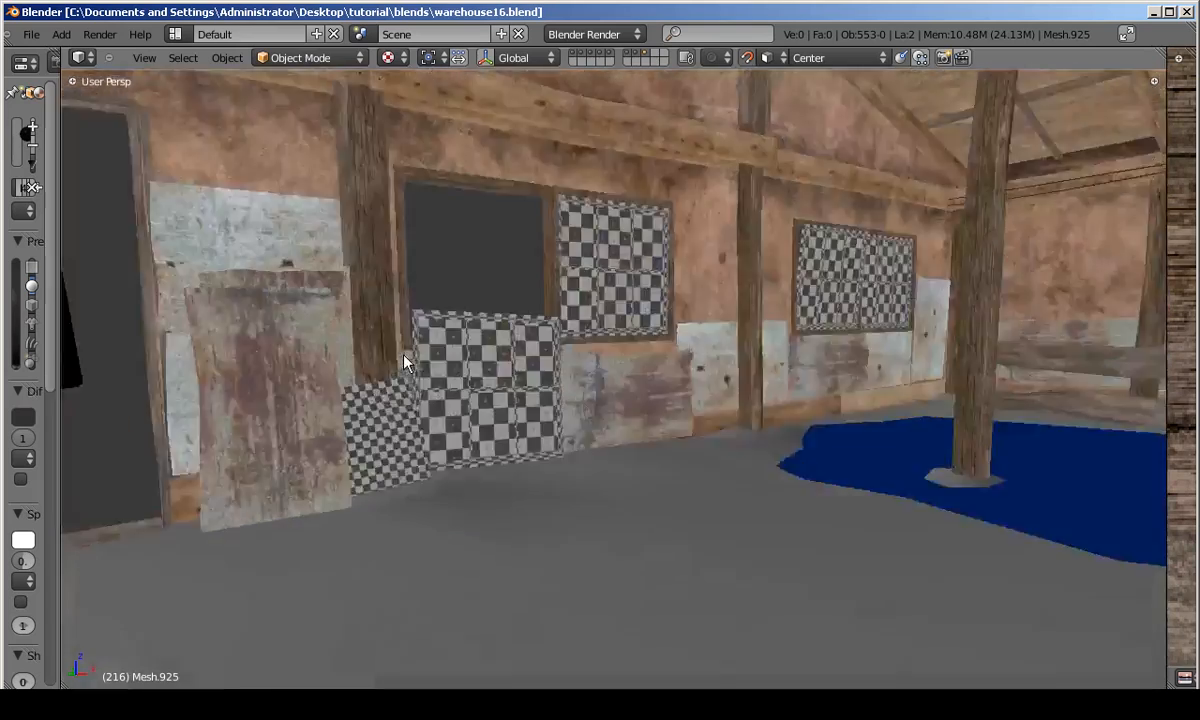
scroll(405, 362, "up", 5)
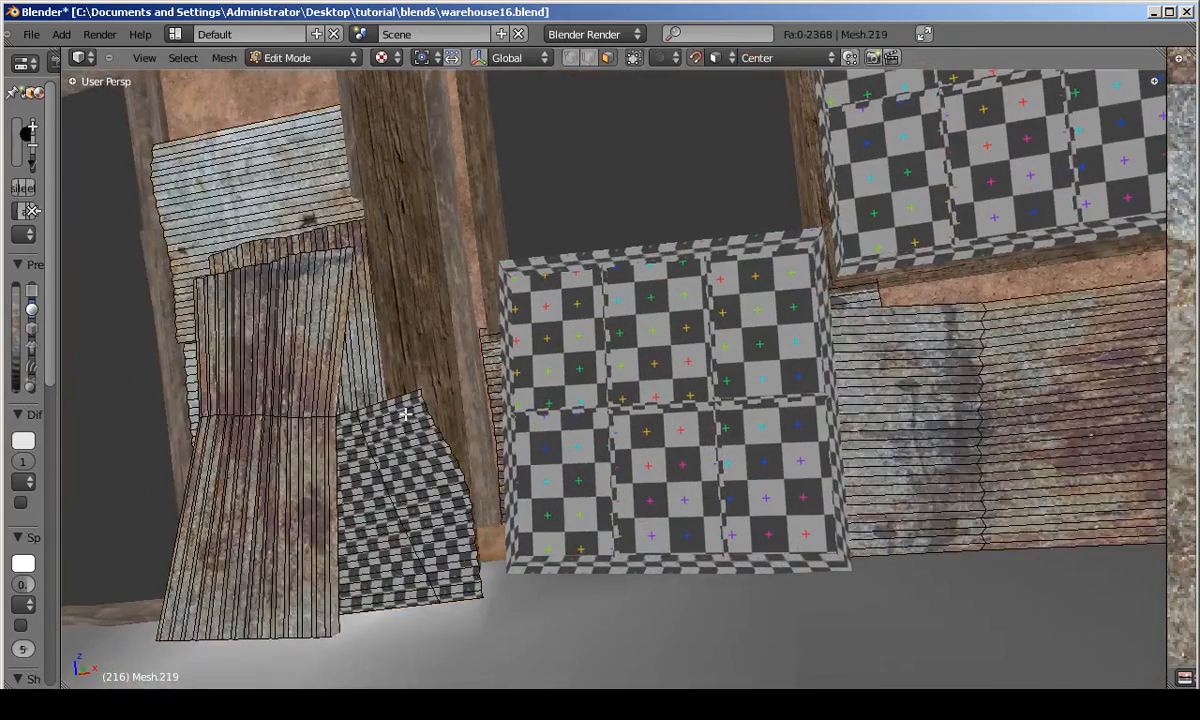
Select the checkered corrugated sheet beside the fallen window frame and bring up the browser for opening a blend file.
right_click(405, 422)
middle_click_drag(405, 420, 376, 384)
key("ctrl+o")
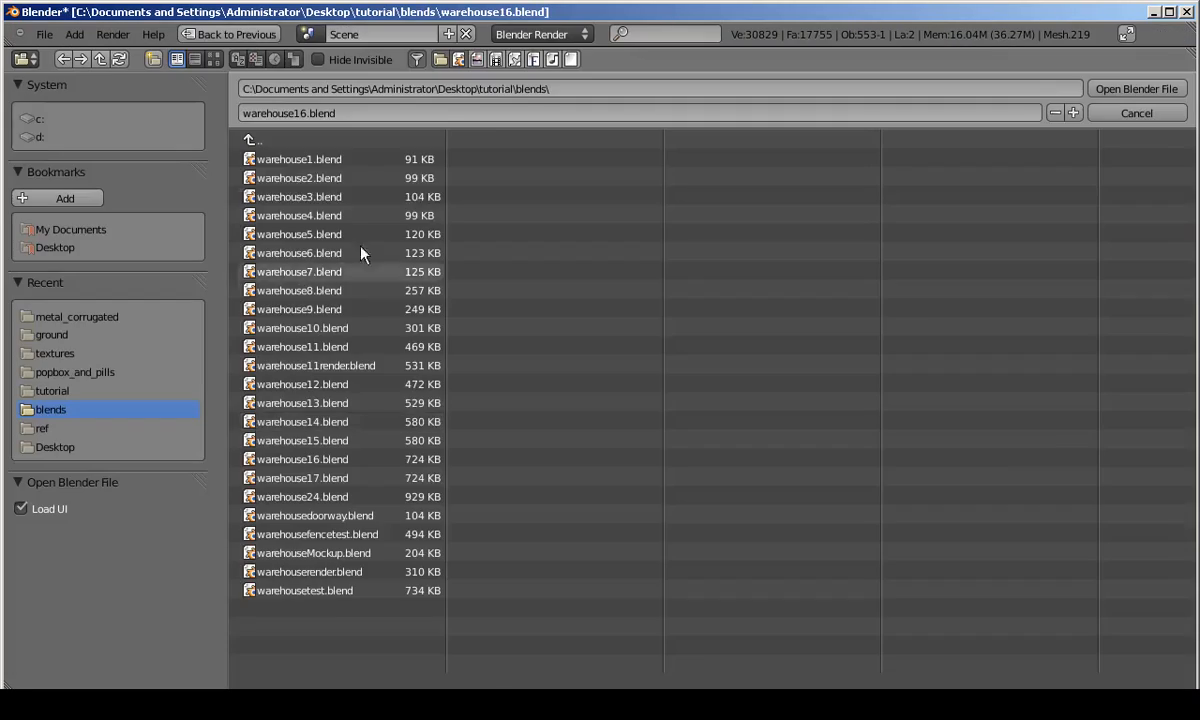
Open warehouse17.blend and replace the checkers image on the linked faces of the small corrugated panel beside the wall post.
double_click(317, 478)
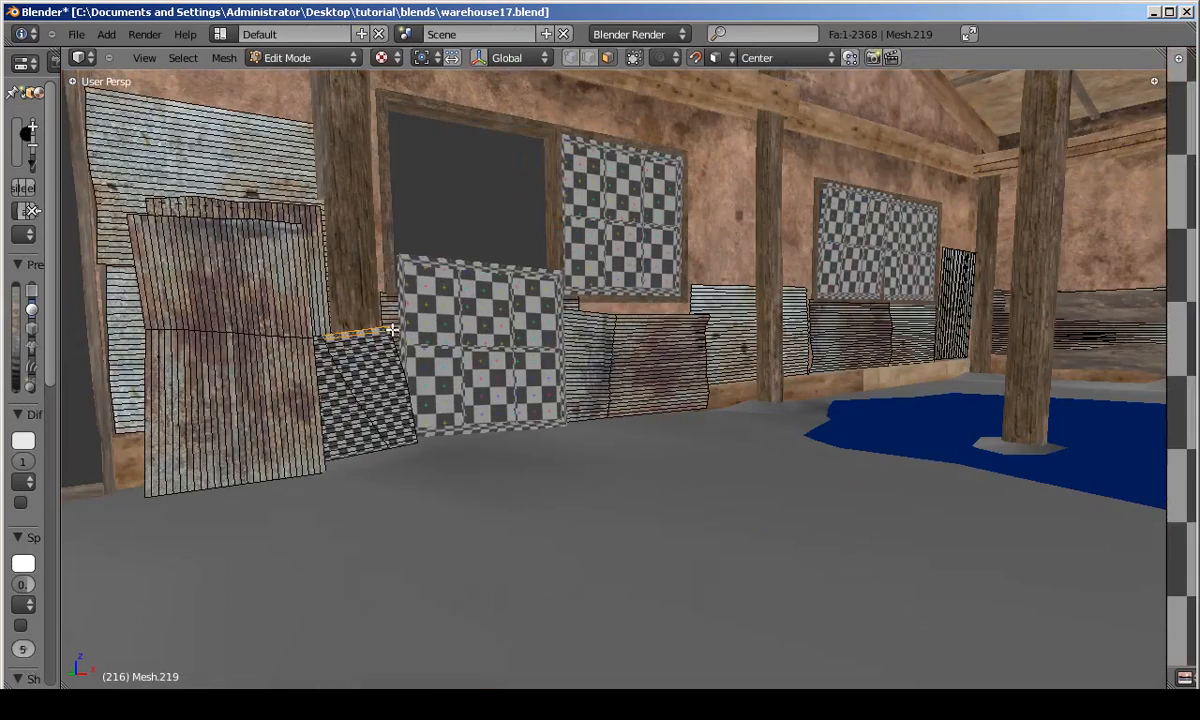
key("ctrl+l")
left_click_drag(1166, 274, 286, 274)
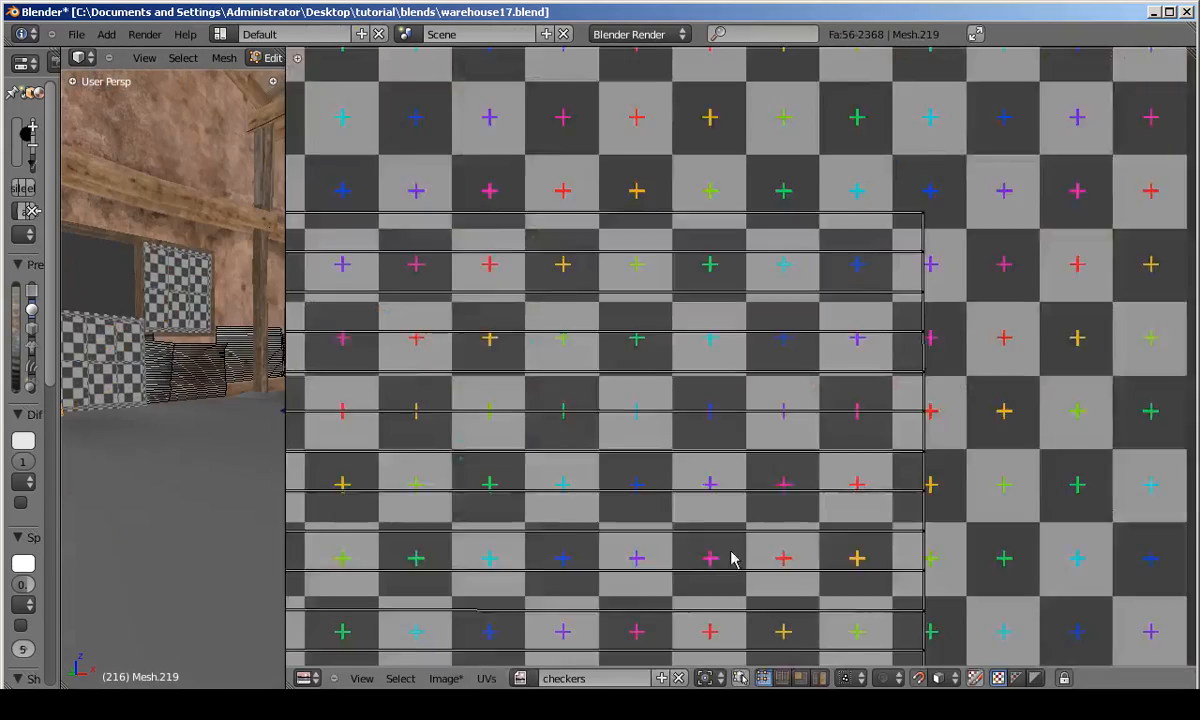
left_click(520, 678)
left_click(584, 576)
scroll(536, 388, "down", 3)
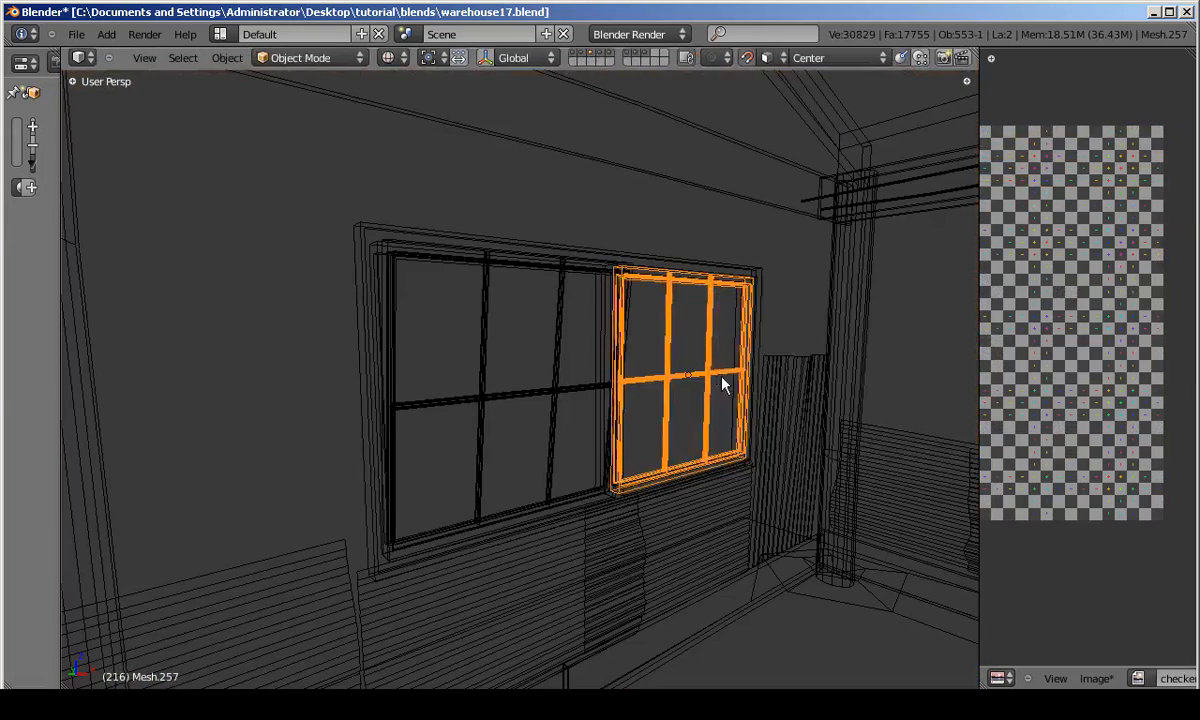
Duplicate the smaller six-pane window, lay the copy flat beside the wall, and isolate it in a local top view.
key("g")
left_click(868, 378)
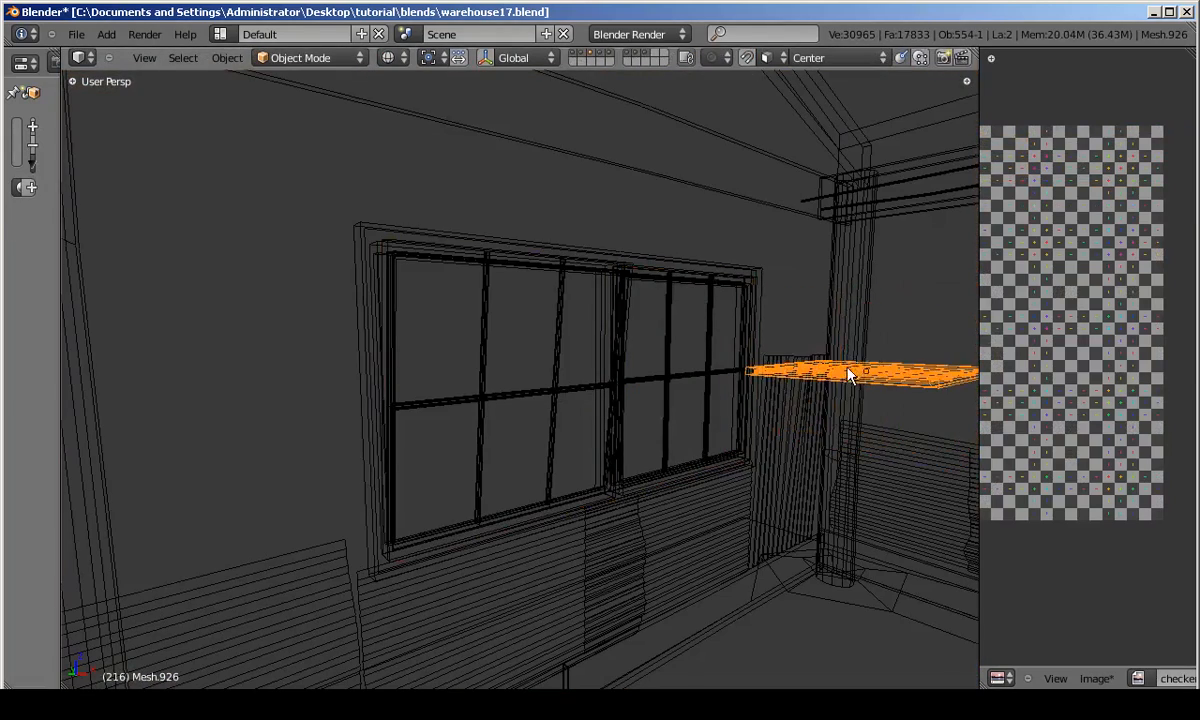
key("KP_Divide")
key("KP_7")
scroll(570, 345, "up", 3)
Examine the window copy's UV layout over the checkers image in a widened image editor.
key("Tab")
left_click_drag(980, 343, 593, 343)
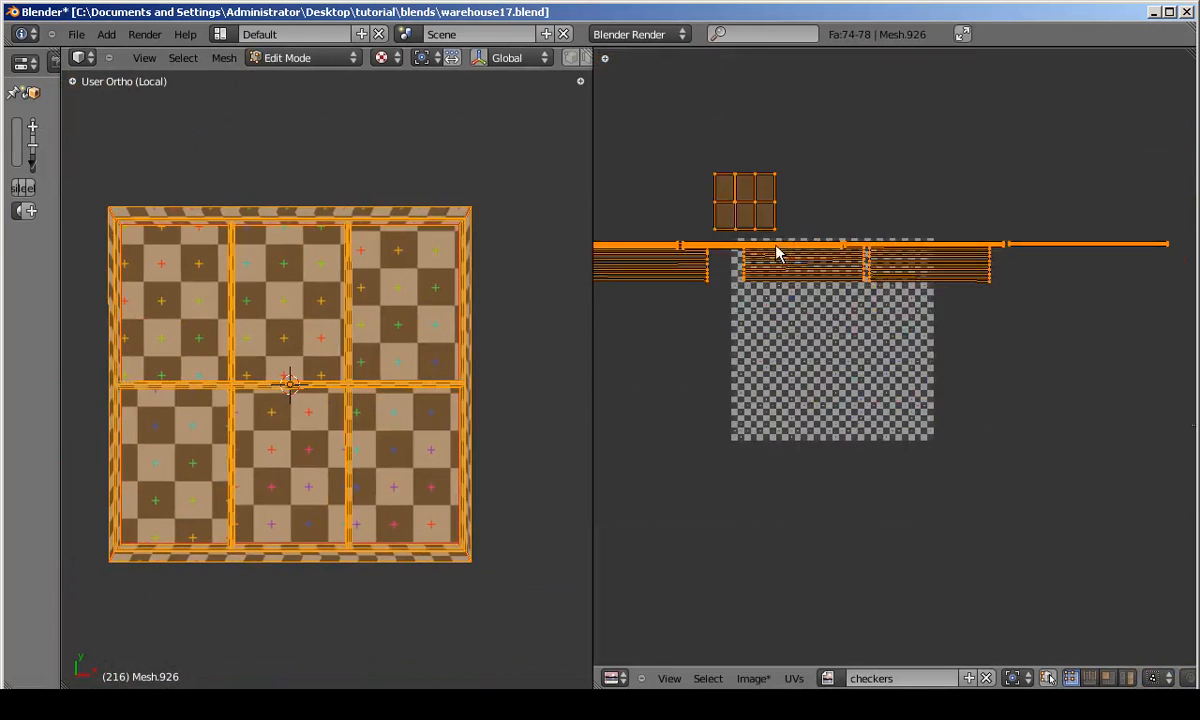
middle_click_drag(777, 254, 806, 291)
key("Tab")
Switch to Adobe Photoshop and create a new 1024 x 1024 pixel RGB document at 72 pixels/inch.
key("alt+Tab")
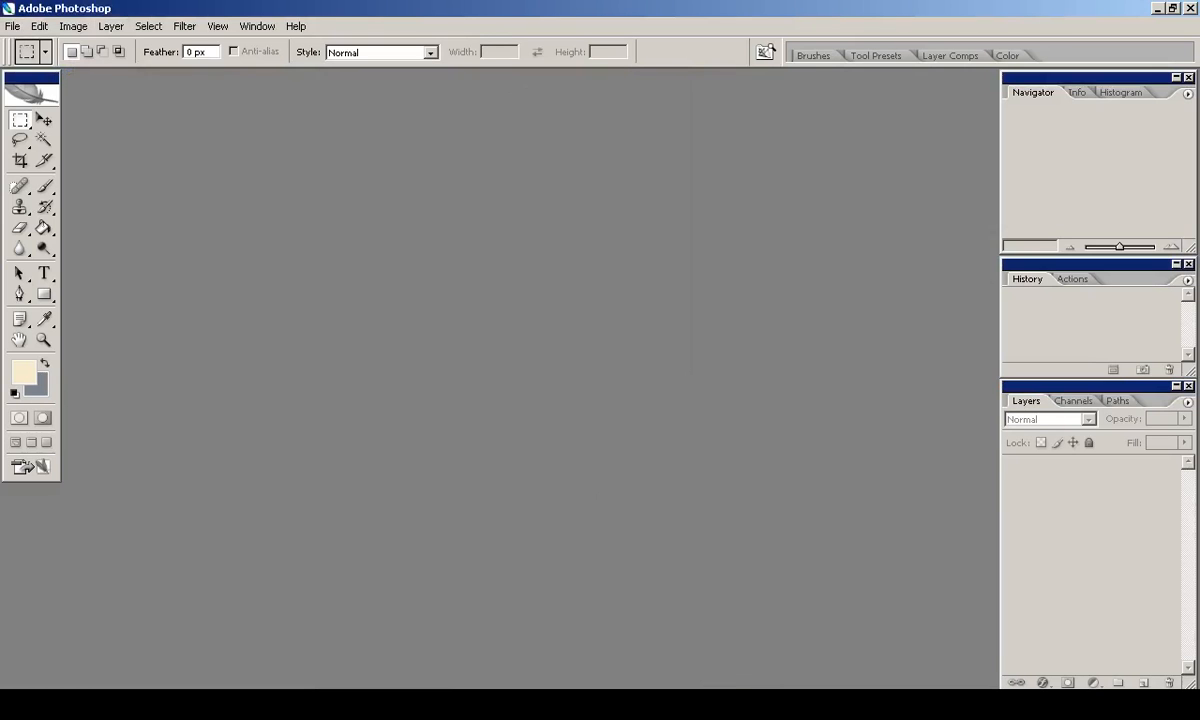
key("ctrl+n")
type("1")
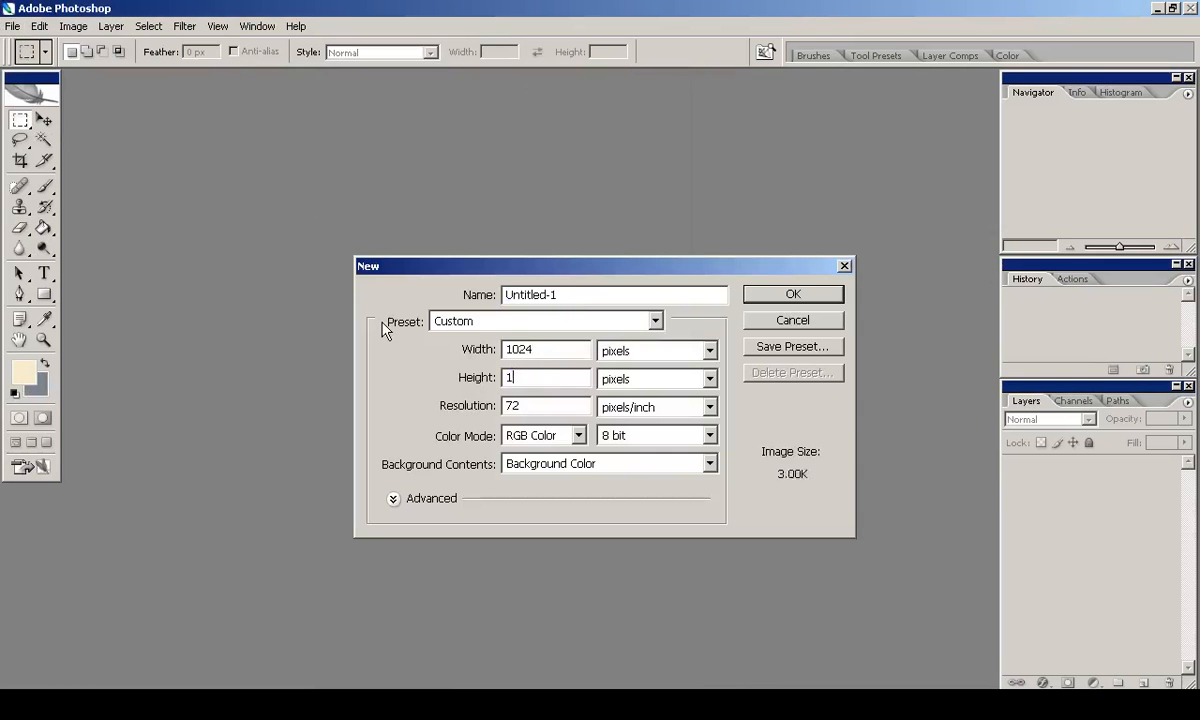
type("024")
key("Return")
Set the foreground colour to white and fill the new canvas with it using the Paint Bucket.
left_click(23, 372)
key("Return")
left_click(44, 228)
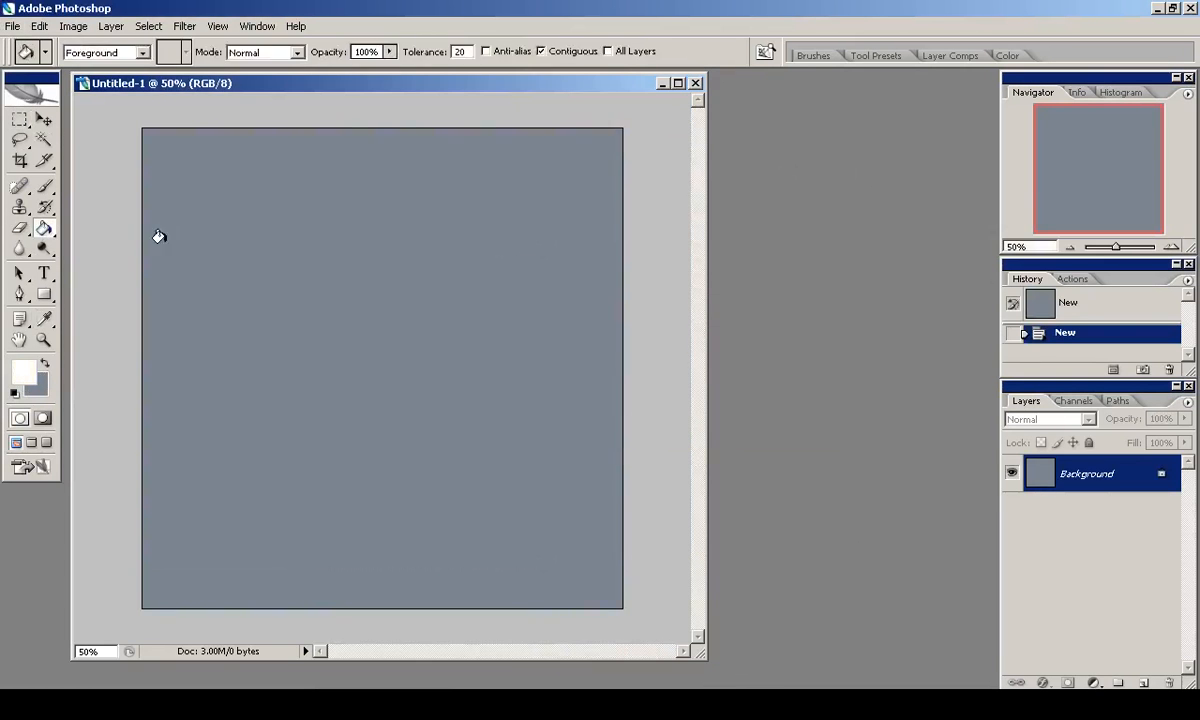
left_click(157, 219)
key("m")
Open planksCol.png from the textures folder and enlarge its window to show the whole image.
key("ctrl+o")
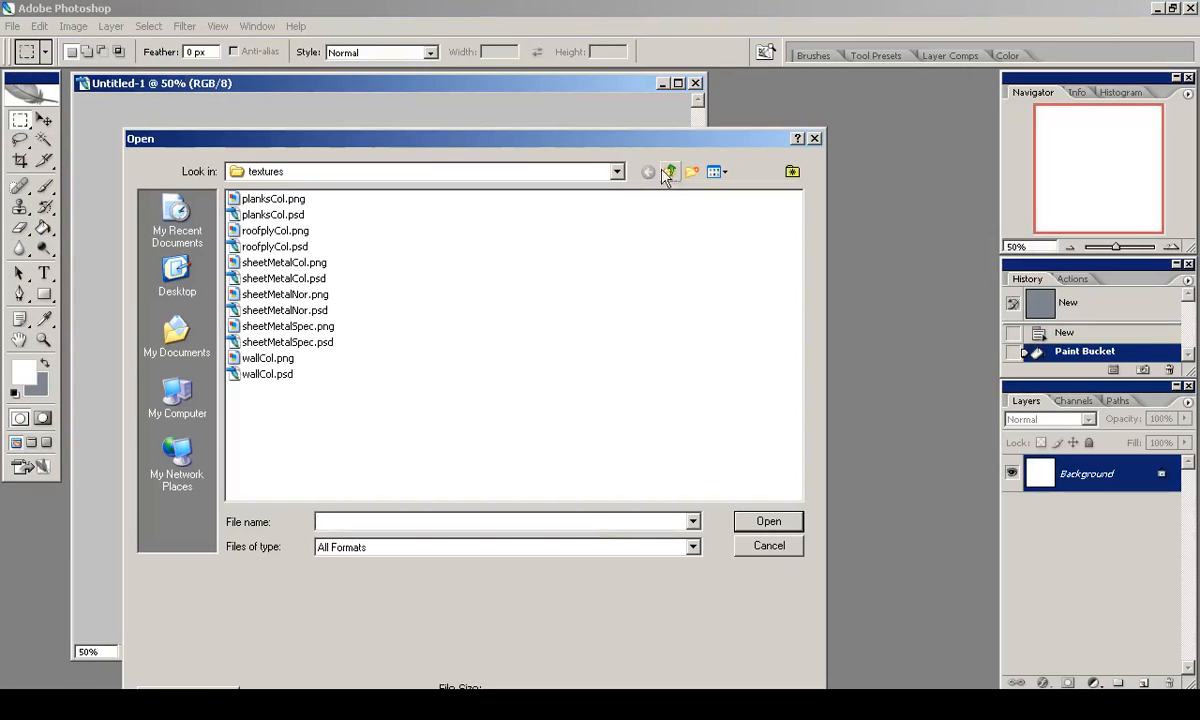
double_click(272, 199)
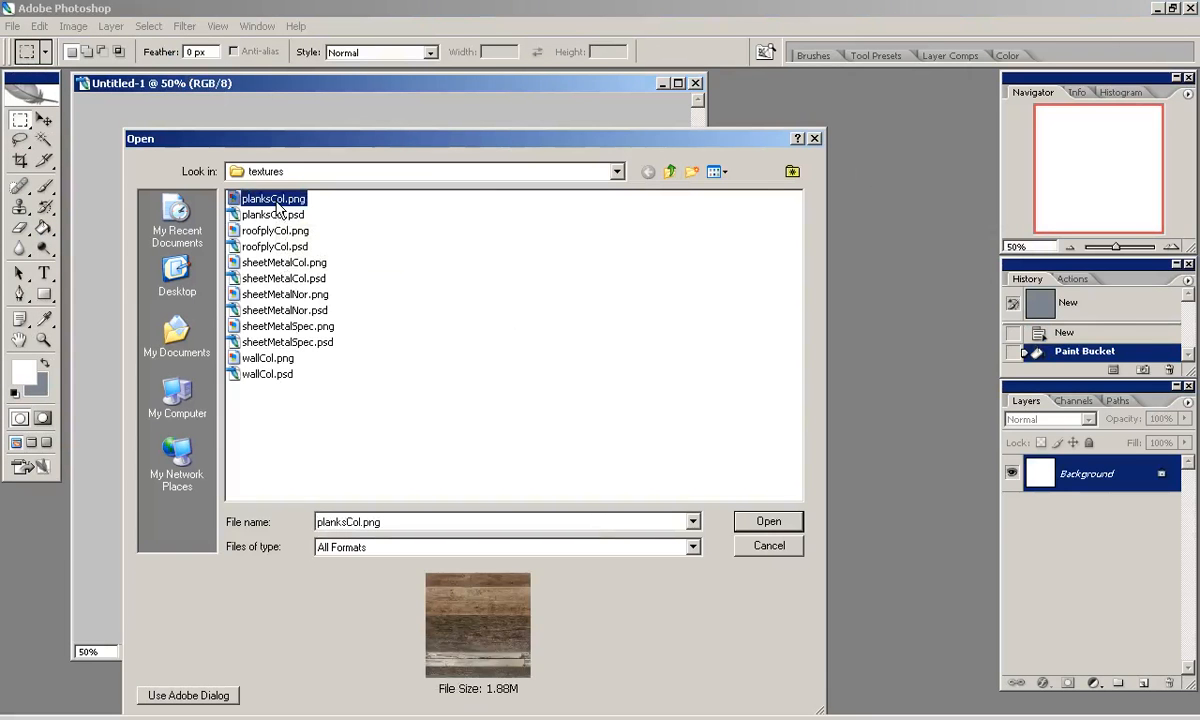
left_click_drag(565, 591, 760, 655)
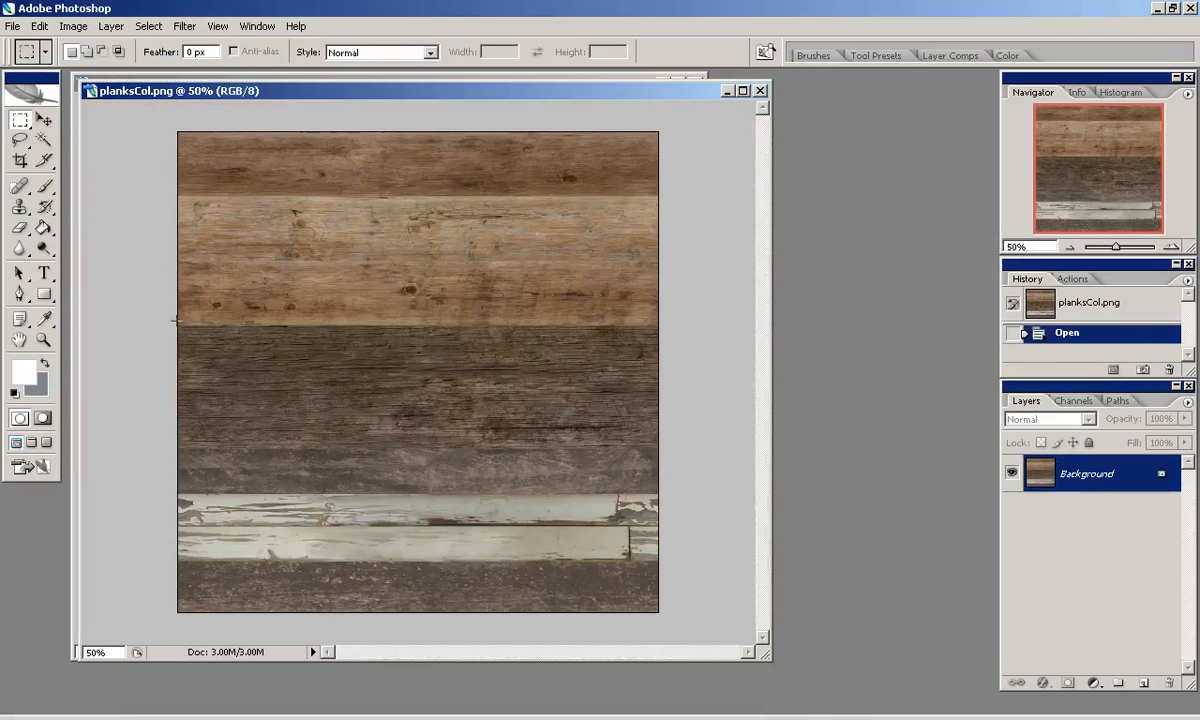
left_click_drag(649, 407, 700, 446)
key("ctrl+c")
left_click_drag(300, 90, 478, 136)
left_click(579, 88)
key("ctrl+v")
key("v")
left_click_drag(512, 217, 512, 160)
left_click(713, 131)
key("m")
Copy the full-width dark wood band from planksCol.png into the new document and align it with the canvas's upper edge.
left_click(343, 370)
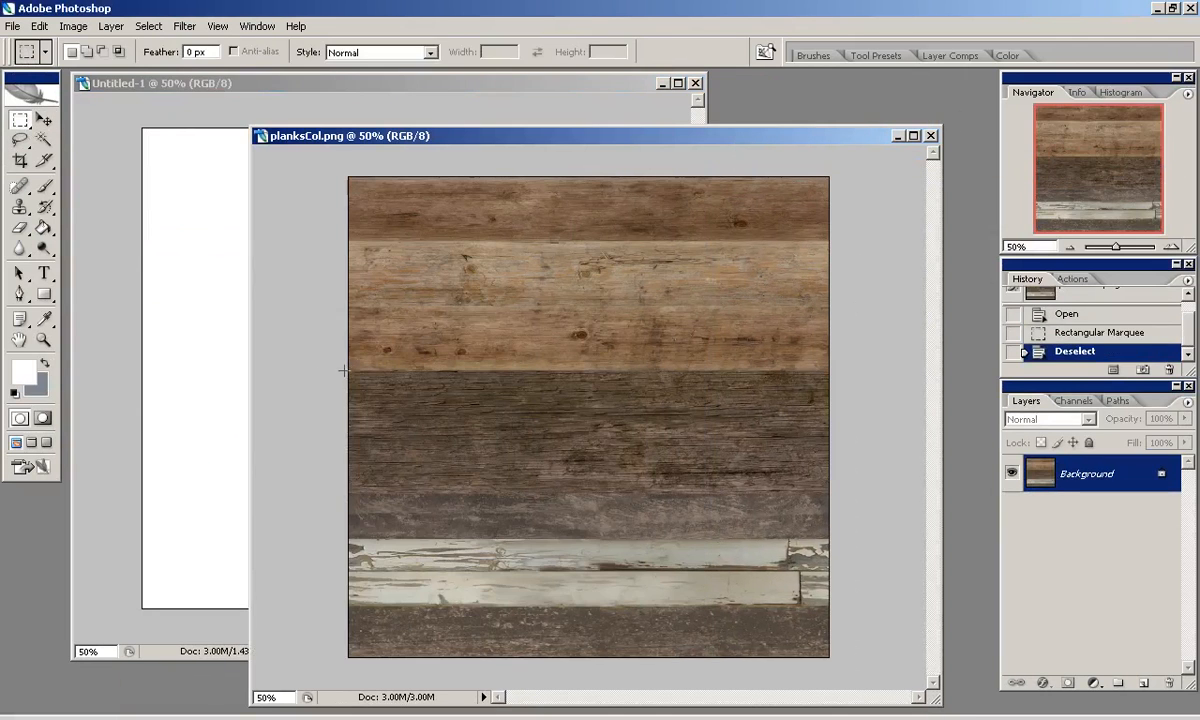
left_click_drag(291, 494, 292, 494)
key("ctrl+c")
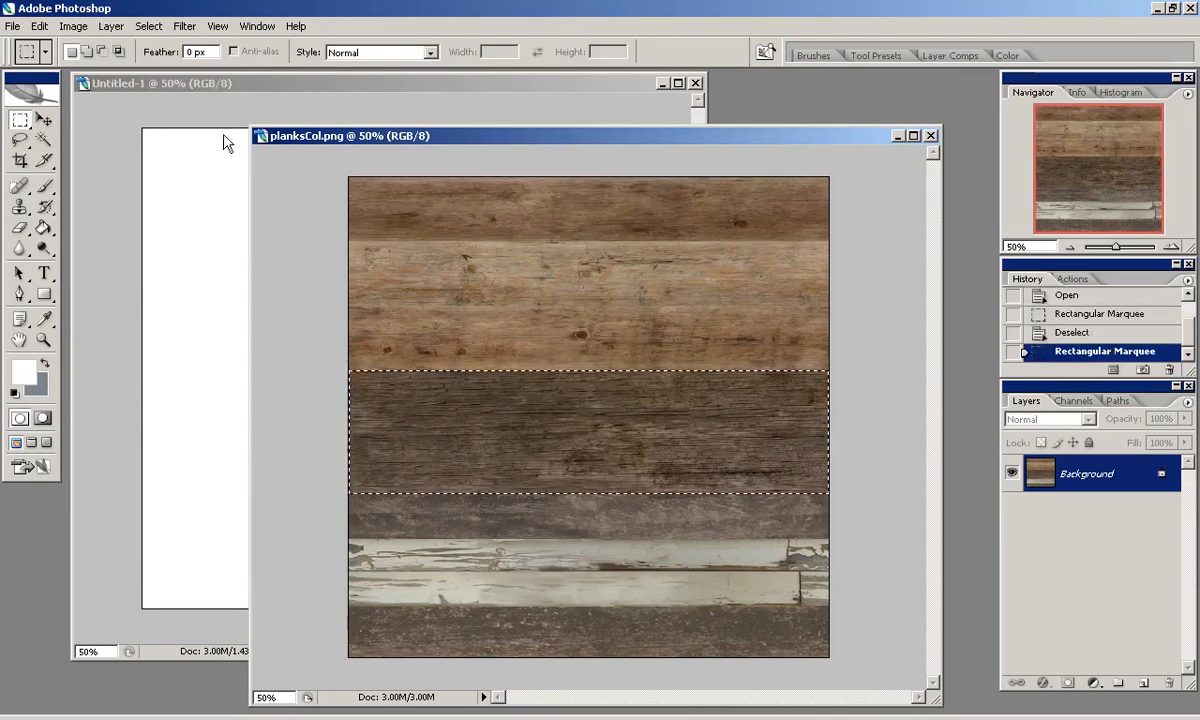
left_click(241, 147)
key("ctrl+v")
key("v")
left_click_drag(383, 401, 383, 221)
left_click(769, 137)
left_click(340, 548)
key("Return")
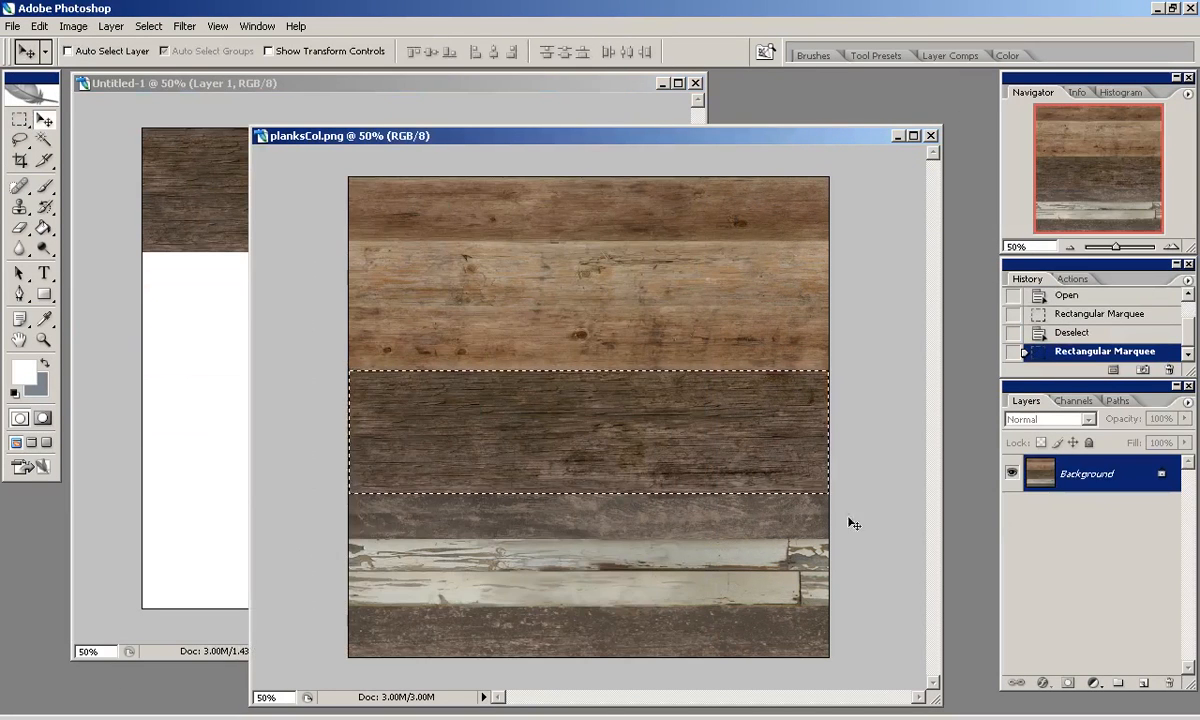
Copy the two peeling white planks from planksCol.png to the upper edge of the new document, and close planksCol.png.
key("m")
left_click(353, 518)
left_click_drag(848, 604, 849, 605)
key("ctrl+c")
left_click(241, 147)
key("ctrl+v")
key("v")
left_click_drag(410, 345, 496, 142)
left_click(942, 131)
left_click(931, 135)
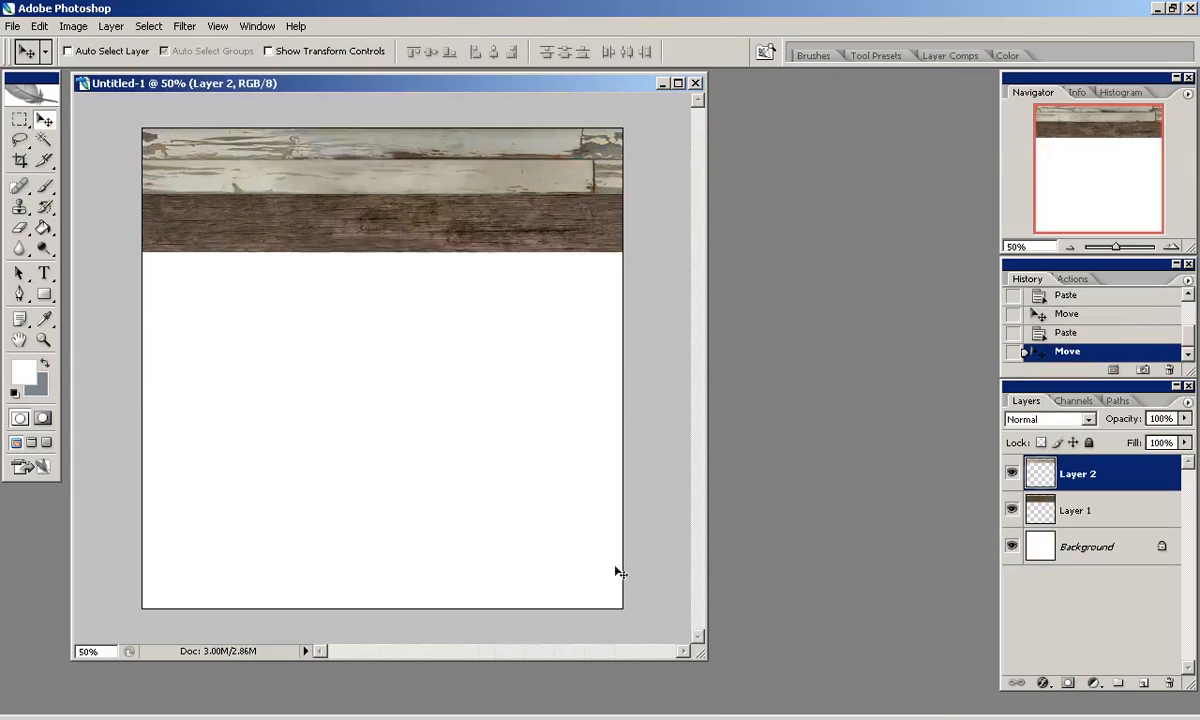
Duplicate the white plank layer, rotate the copy 180 degrees directly below the original, and merge it into Layer 2.
left_click_drag(703, 655, 804, 715)
left_click(1171, 247)
left_click(1171, 247)
left_click_drag(1112, 188, 1048, 137)
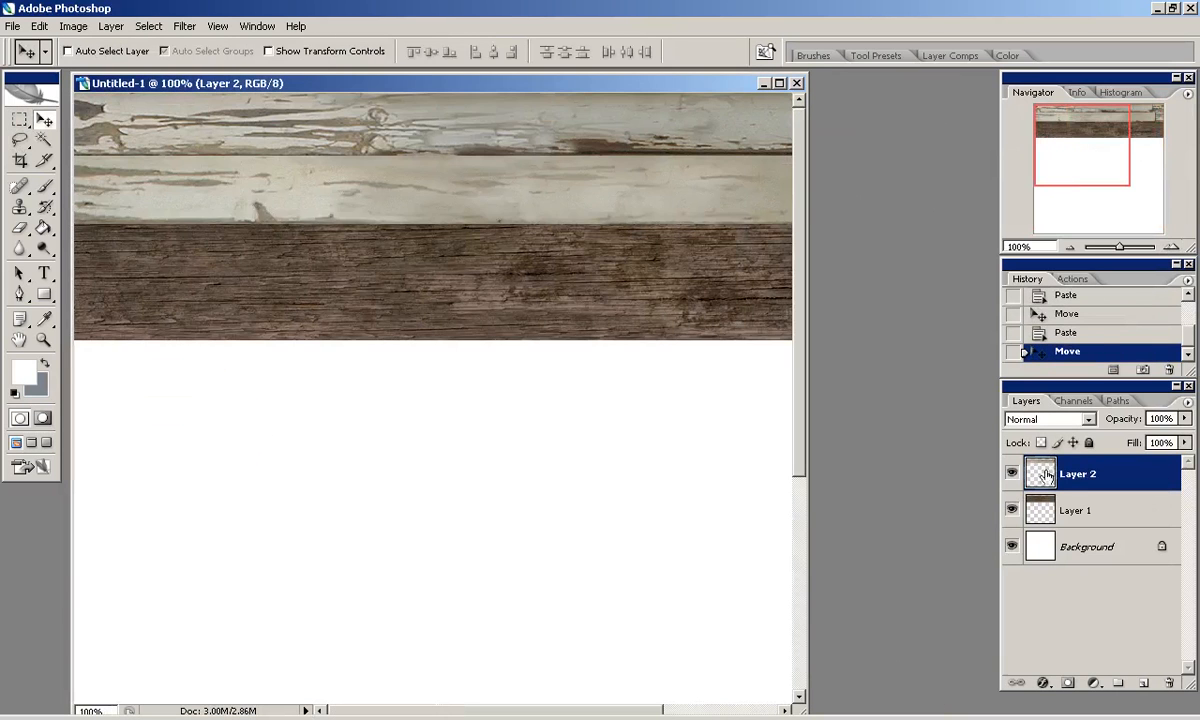
left_click_drag(1050, 465, 1143, 683)
left_click_drag(568, 238, 608, 327)
key("ctrl+t")
left_click_drag(700, 182, 463, 402, "shift")
key("Return")
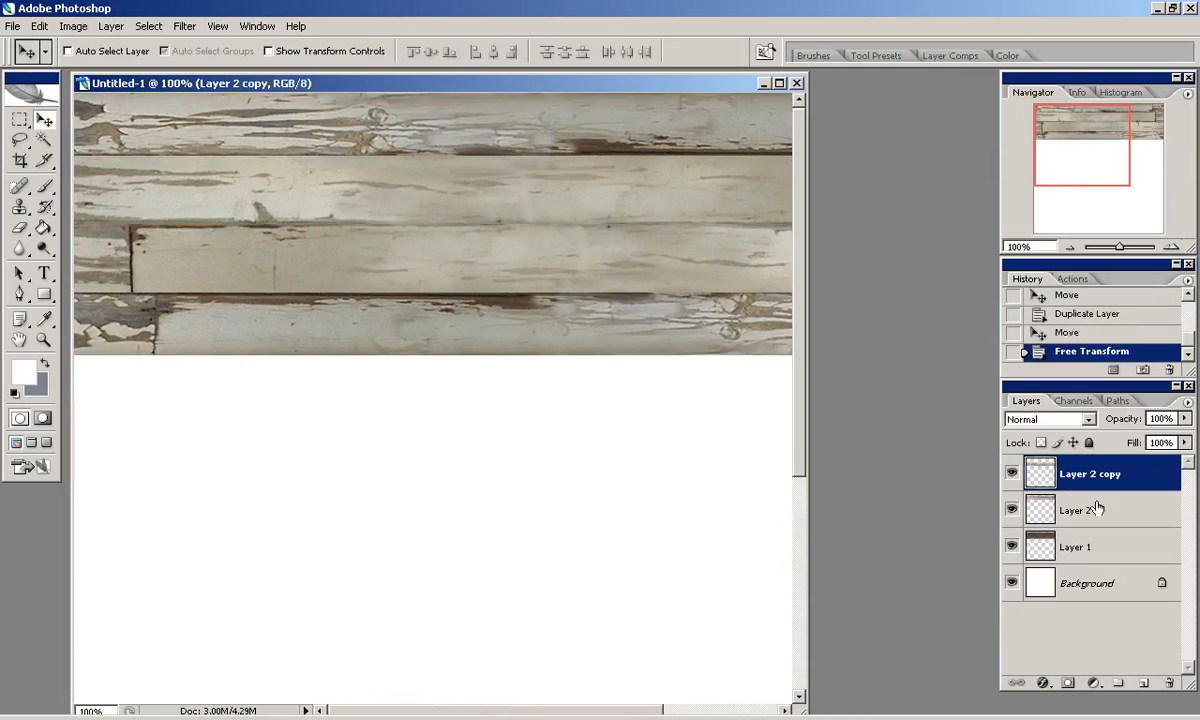
key("ctrl+e")
Within Layer 2's loaded outline, clone over the joints and dark gap of the lower planks using a 44 px textured brush.
left_click(1040, 474, "ctrl")
left_click(20, 210)
right_click(392, 262)
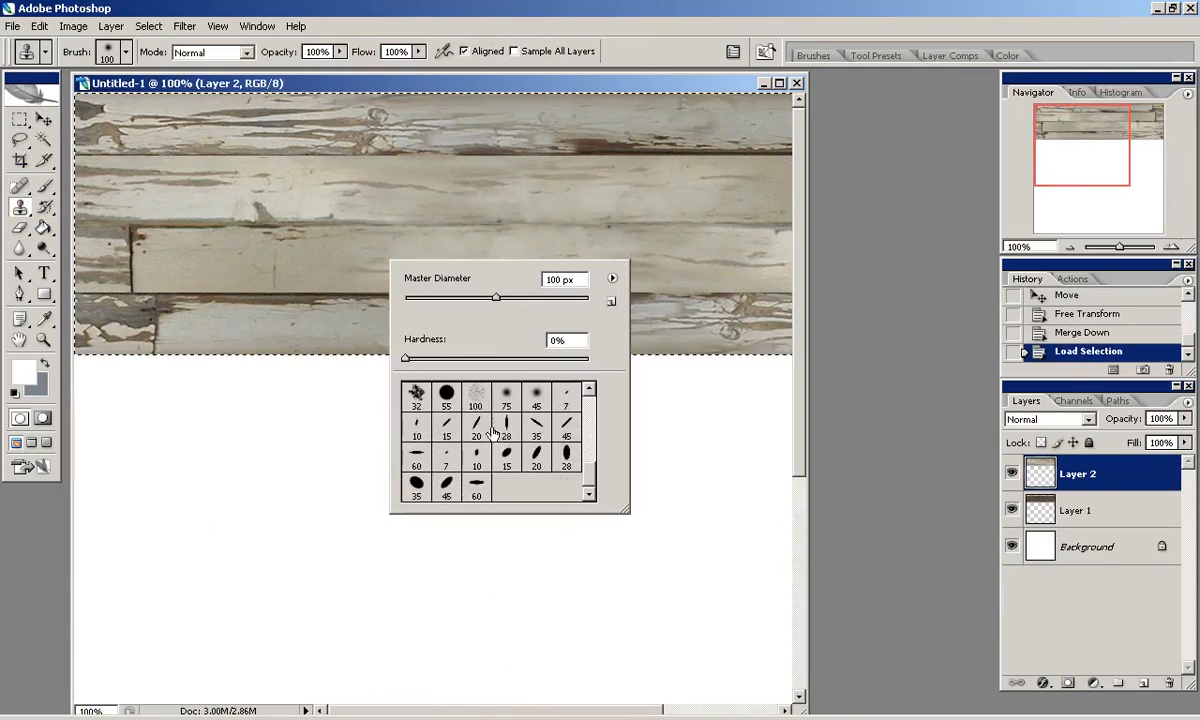
left_click(333, 256, "alt")
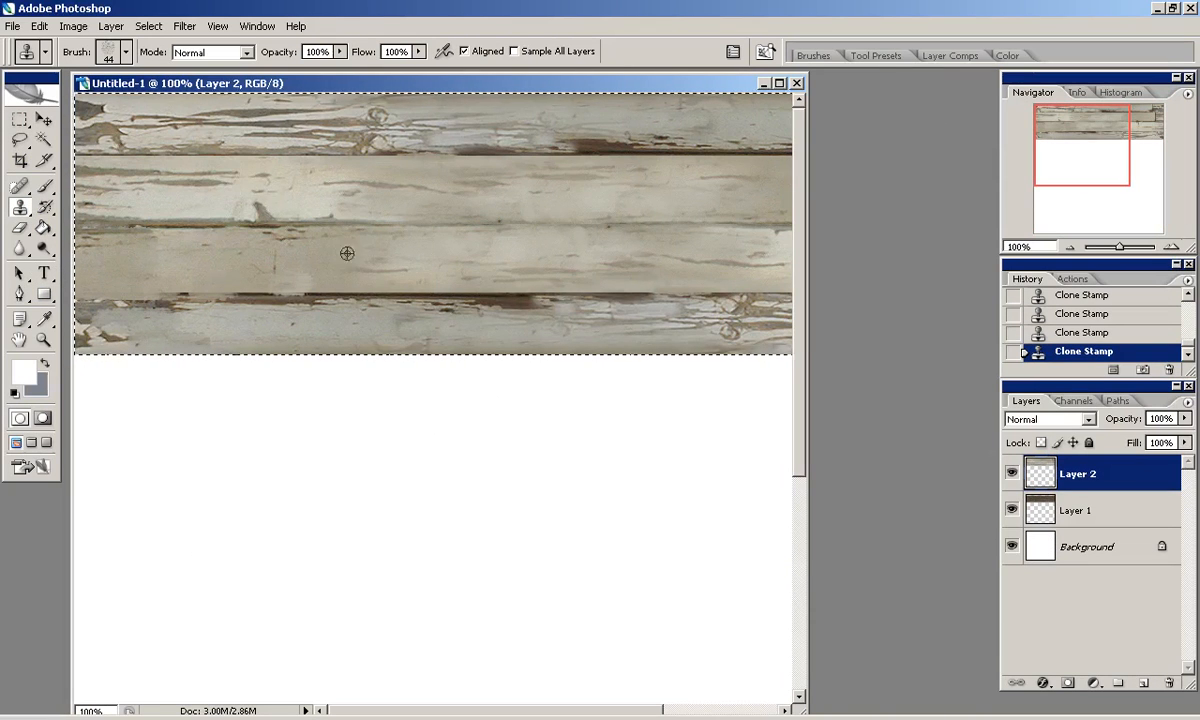
left_click_drag(393, 282, 800, 290)
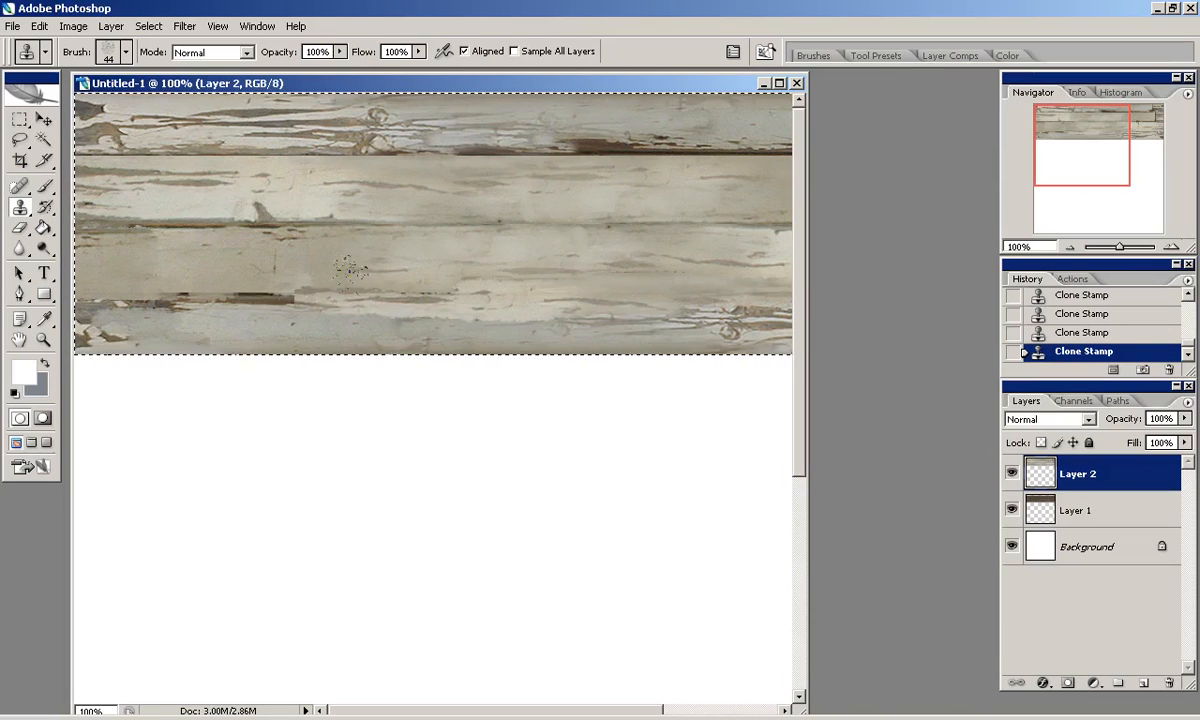
Compare the plank texture's right half with and without the latest Clone Stamp strokes.
left_click(1150, 140)
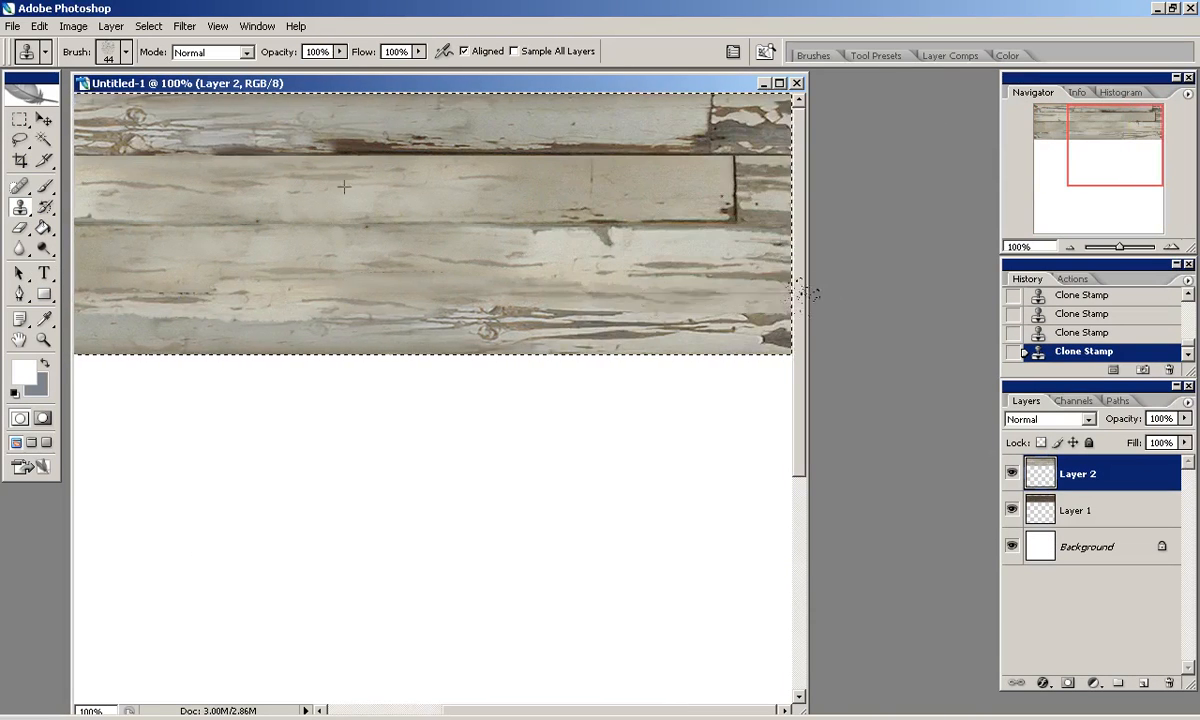
key("ctrl+alt+z")
key("ctrl+alt+z")
key("ctrl+shift+z")
key("ctrl+shift+z")
key("ctrl+alt+z")
key("ctrl+alt+z")
key("ctrl+shift+z")
key("ctrl+shift+z")
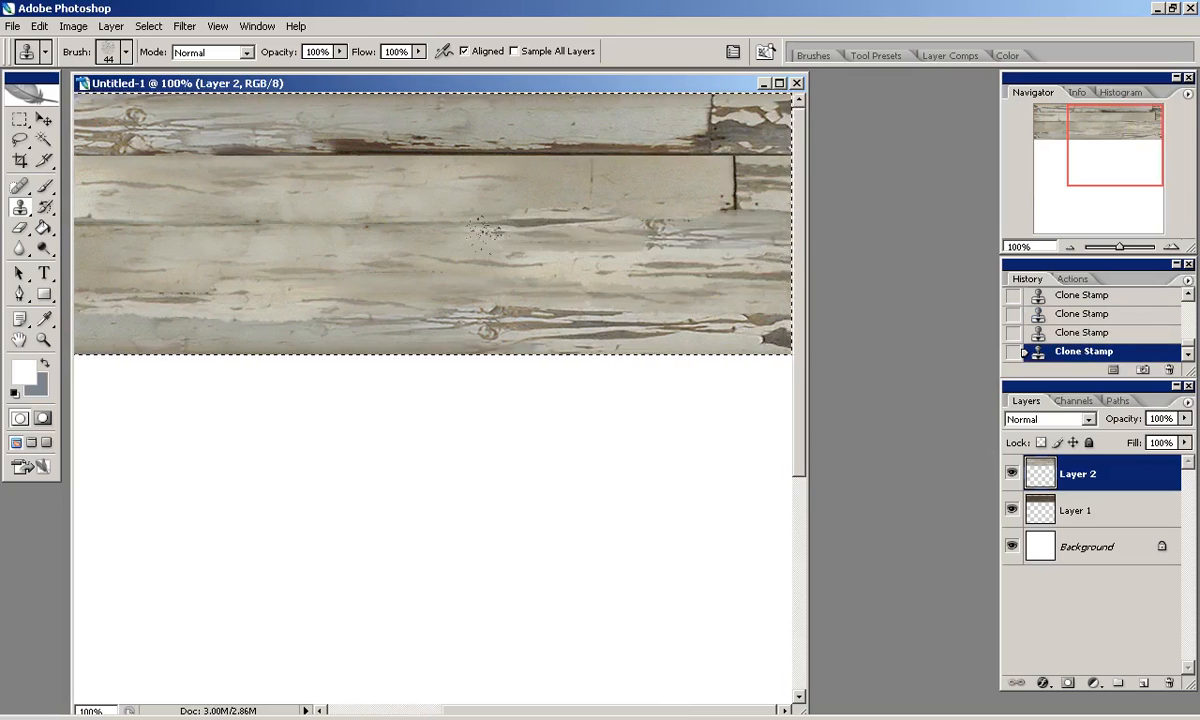
Clone over the vertical plank joints on the right side and the dark gap between the two upper planks.
left_click_drag(512, 238, 540, 298)
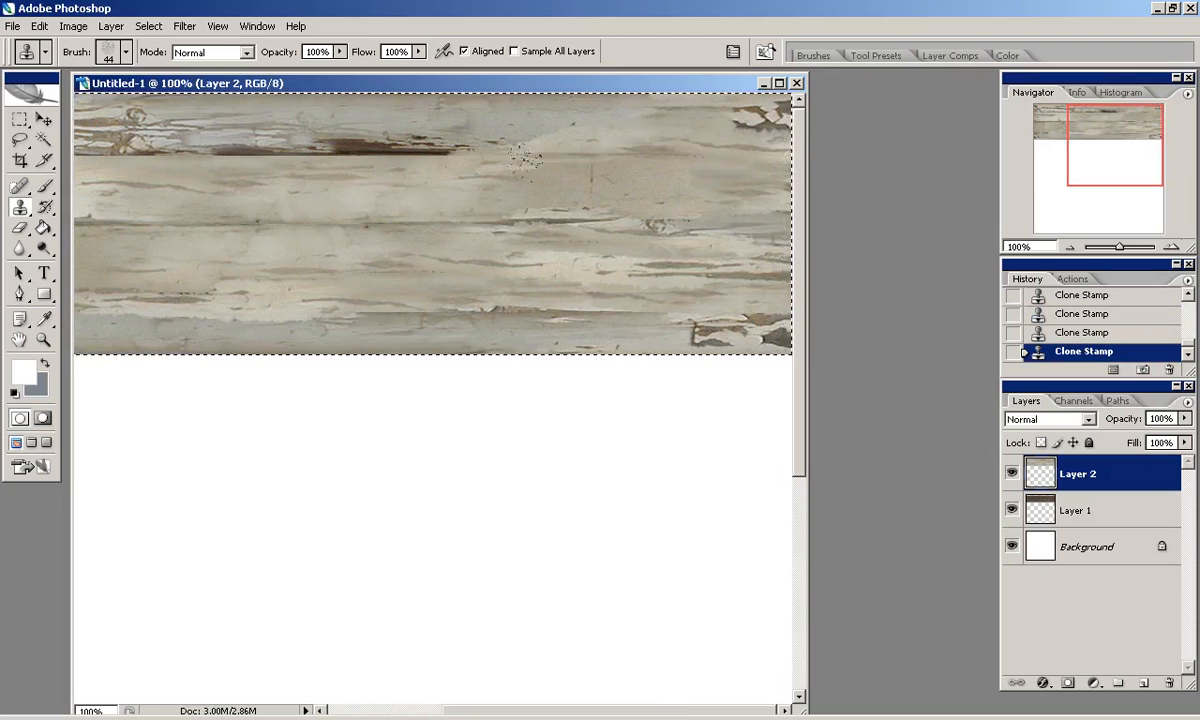
left_click_drag(1138, 153, 1105, 153)
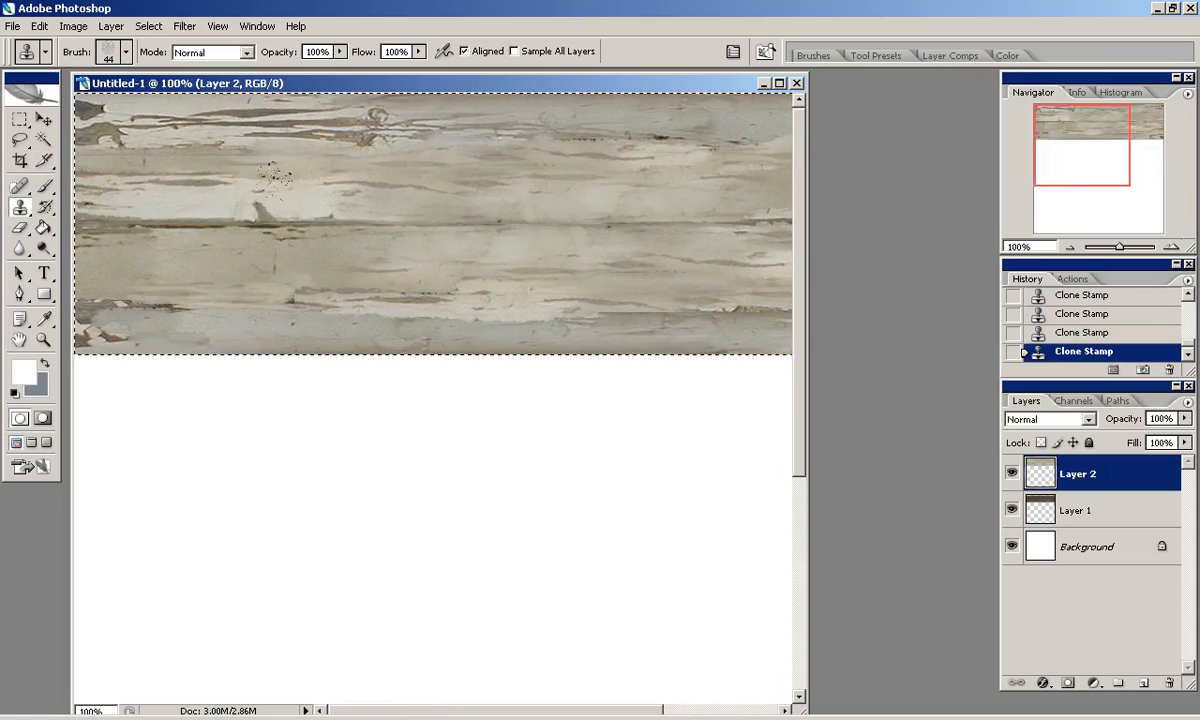
key("ctrl+minus")
key("ctrl+plus")
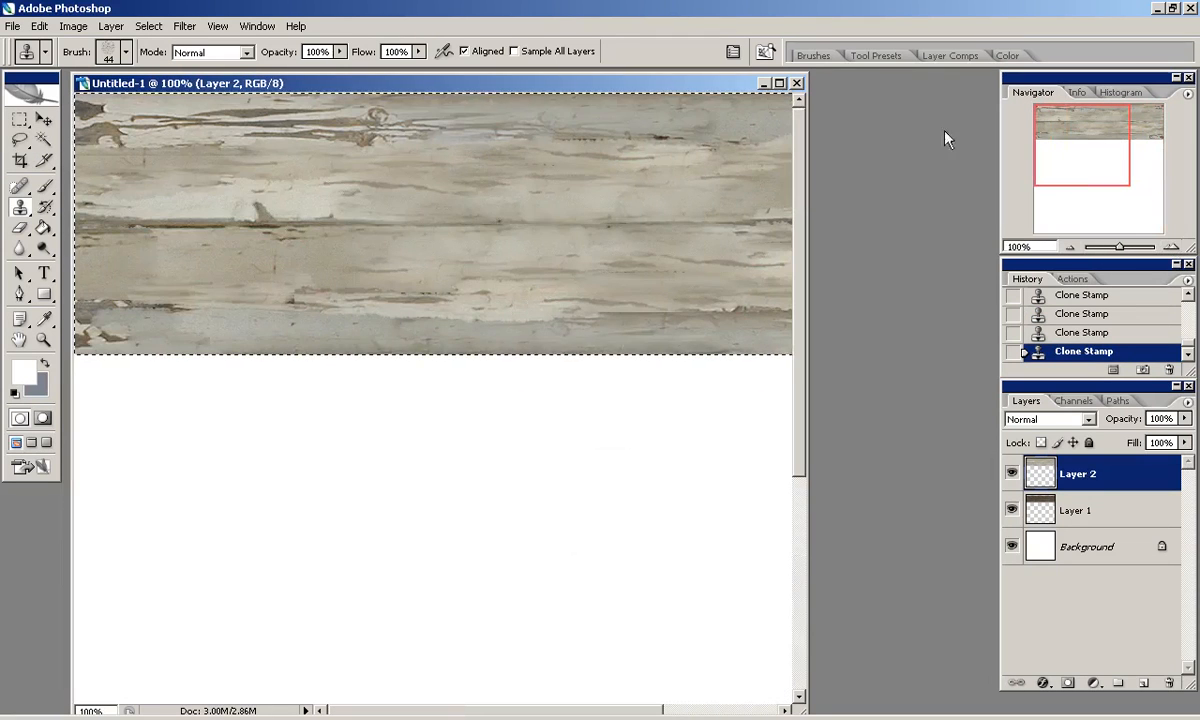
Clear the selection, make Layer 1 active, and hide Layer 2 to expose the dark wood.
key("ctrl+d")
key("m")
left_click(1045, 508)
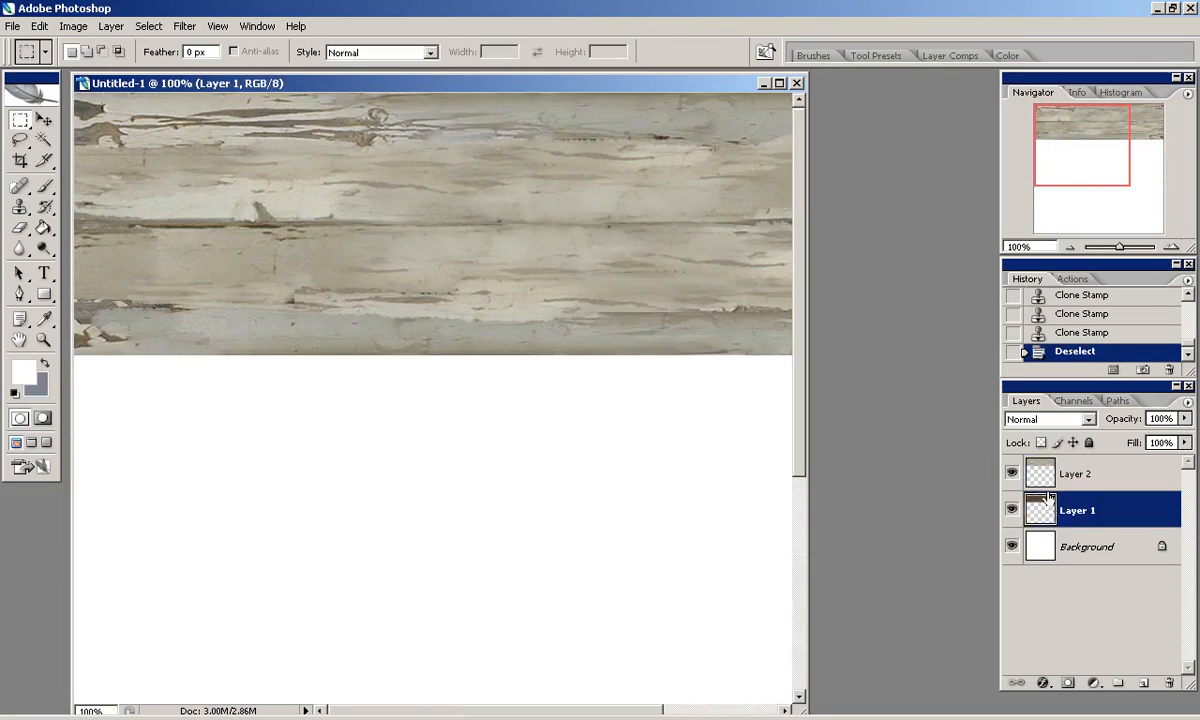
left_click(1012, 473)
left_click(1073, 400)
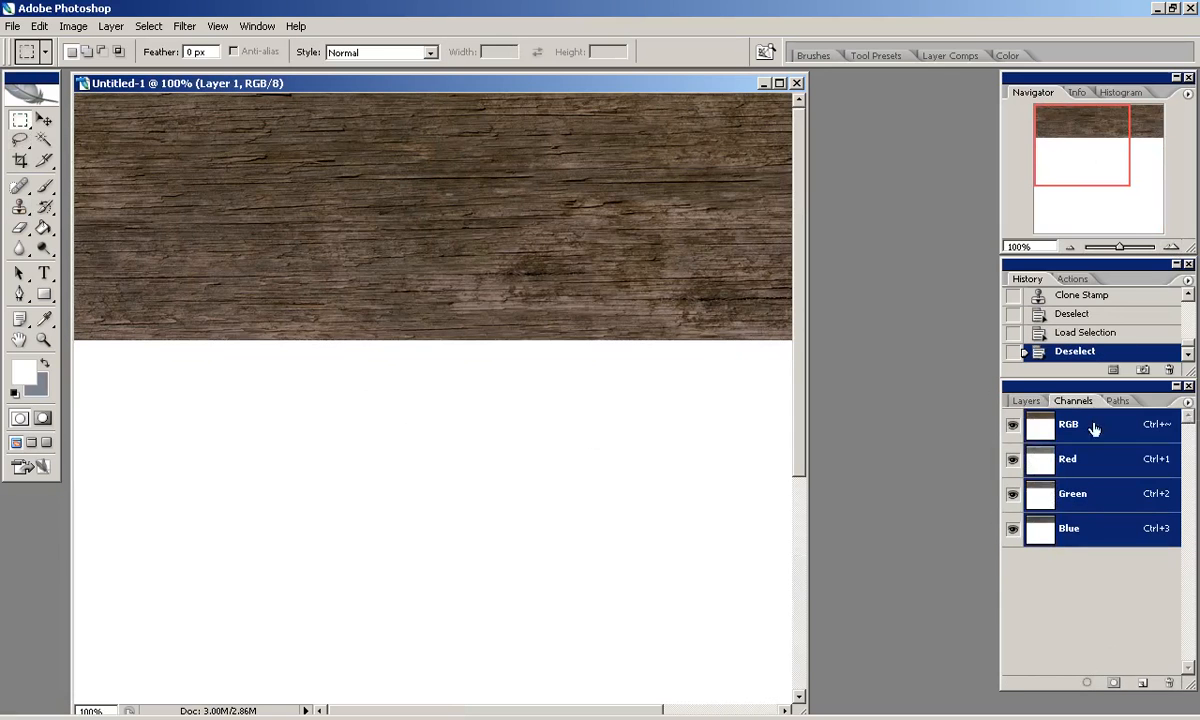
Duplicate the dark wood layer and desaturate the copy.
left_click(1026, 400)
key("ctrl+j")
left_click(73, 26)
mouse_move(100, 62)
left_click(332, 210)
Turn the desaturated wood copy into a high-contrast mask using Levels with input values 86, 1.00 and 101.
left_click(73, 26)
left_click(255, 72)
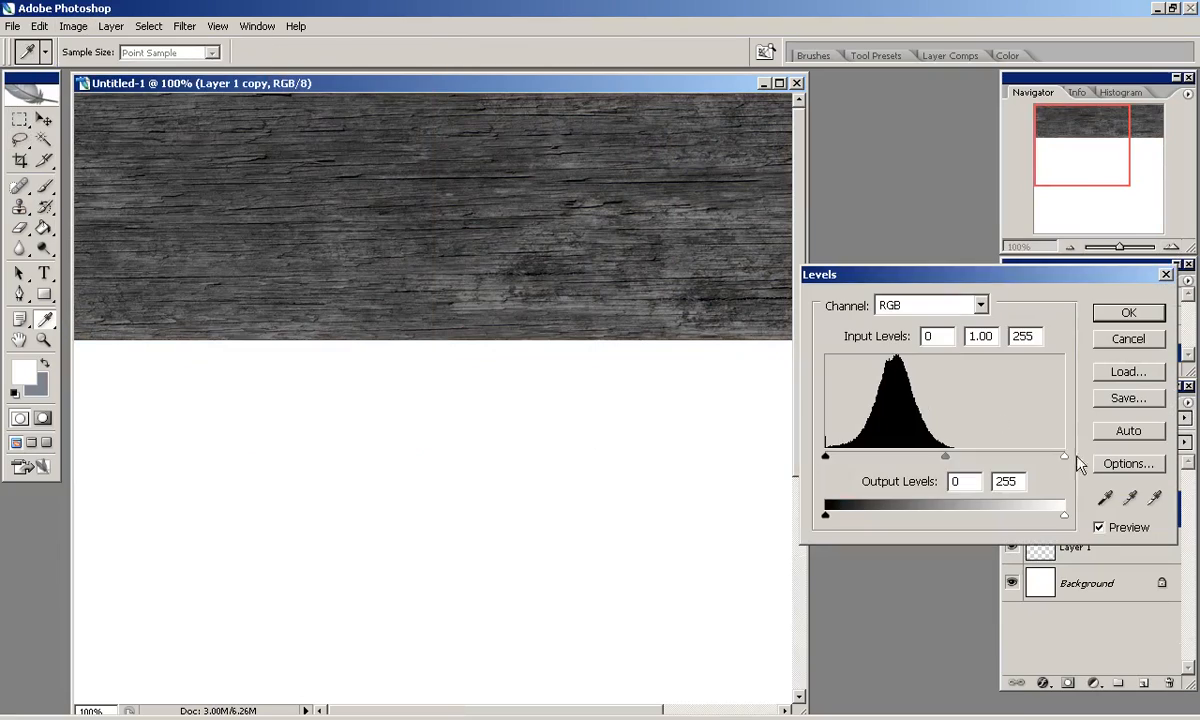
left_click_drag(827, 457, 875, 457)
left_click_drag(1064, 457, 925, 462)
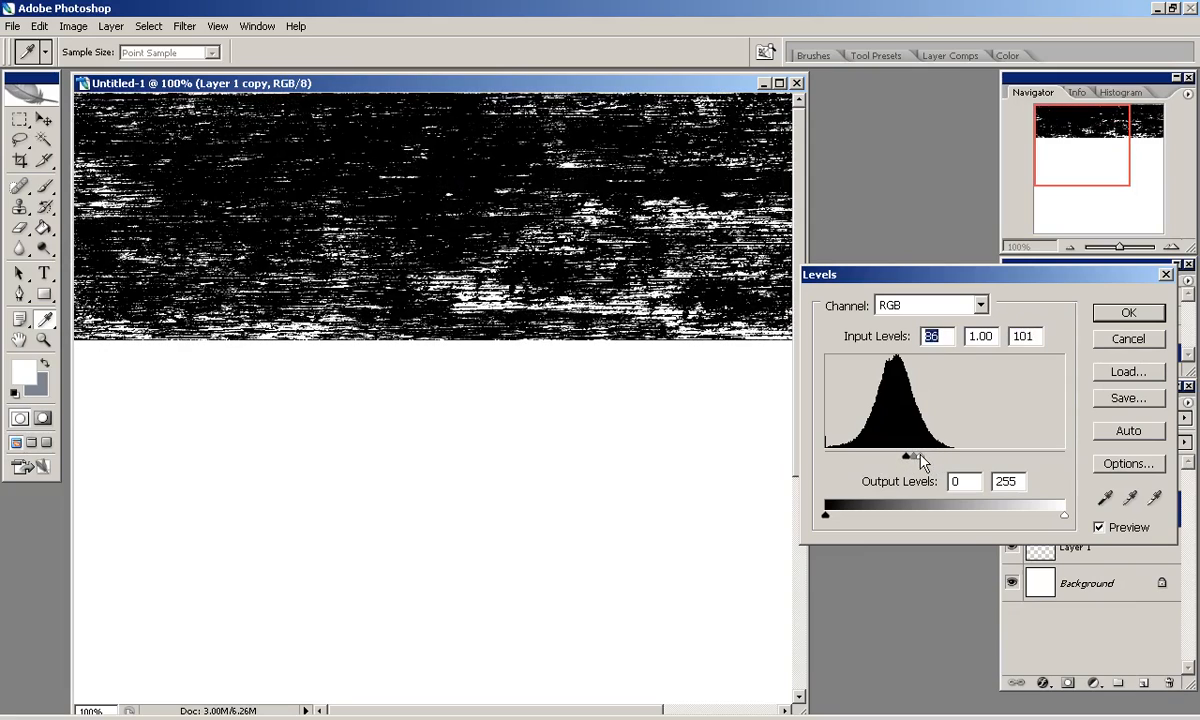
left_click(920, 457)
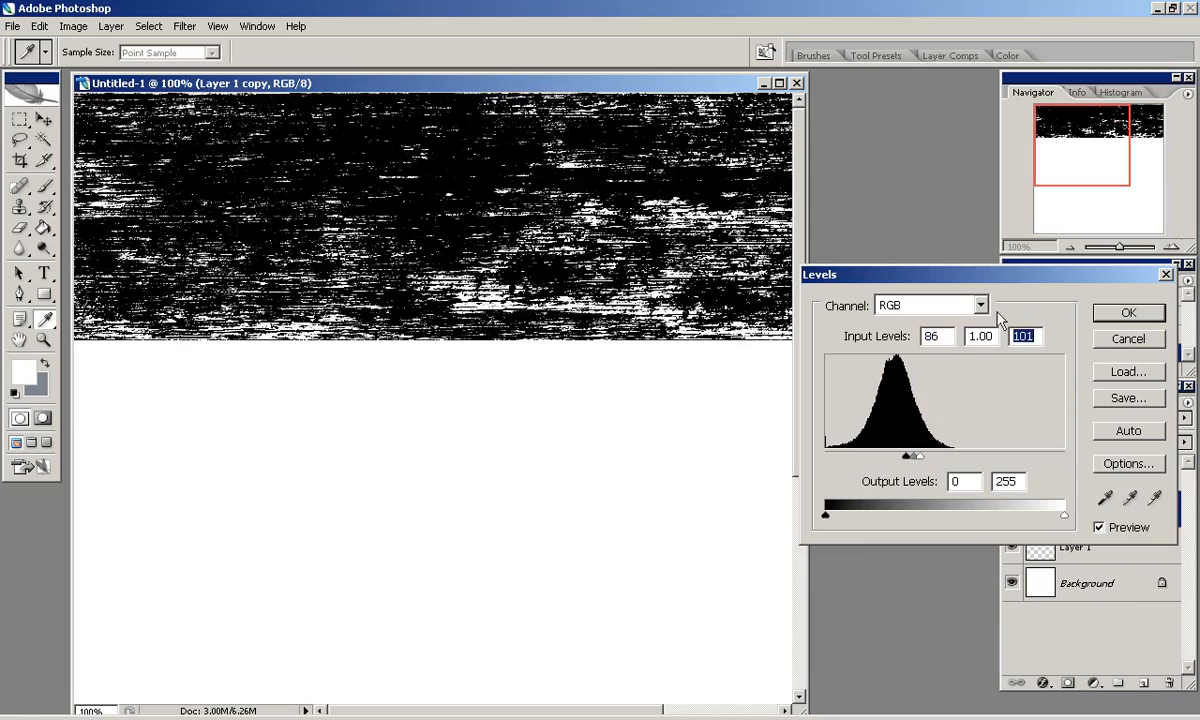
left_click(1127, 314)
key("m")
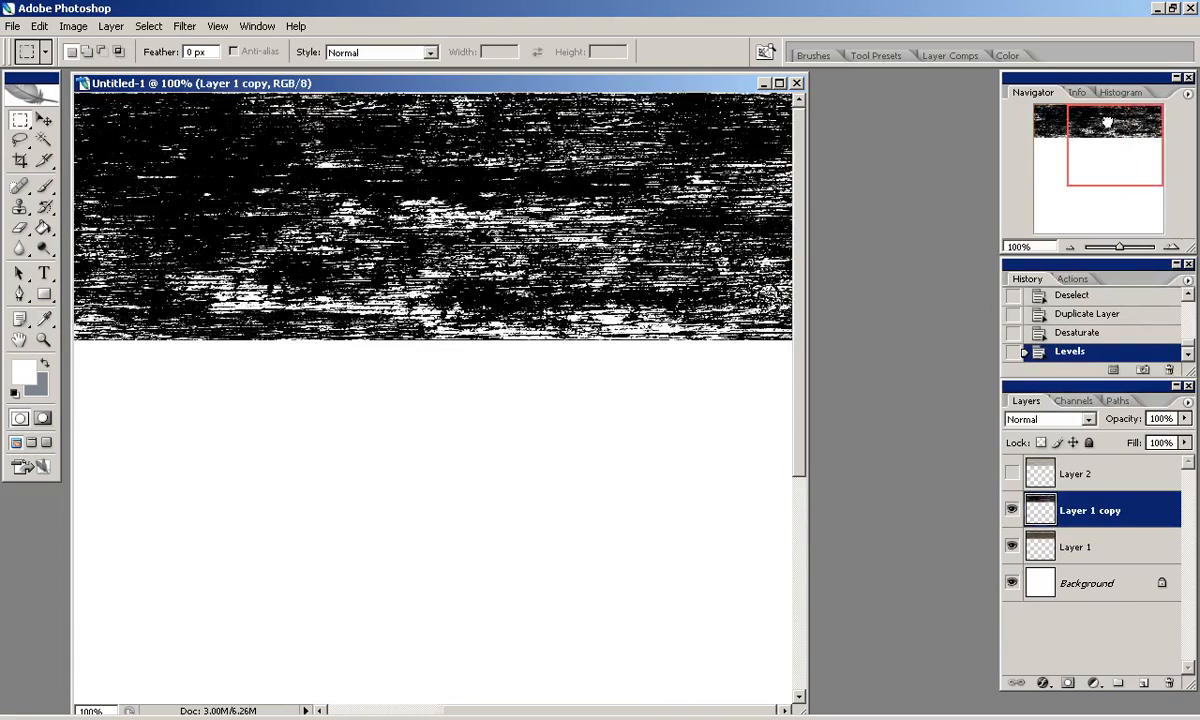
Load the mask's bright areas as a selection from the RGB channel and hide Layer 1 copy.
left_click(1072, 401)
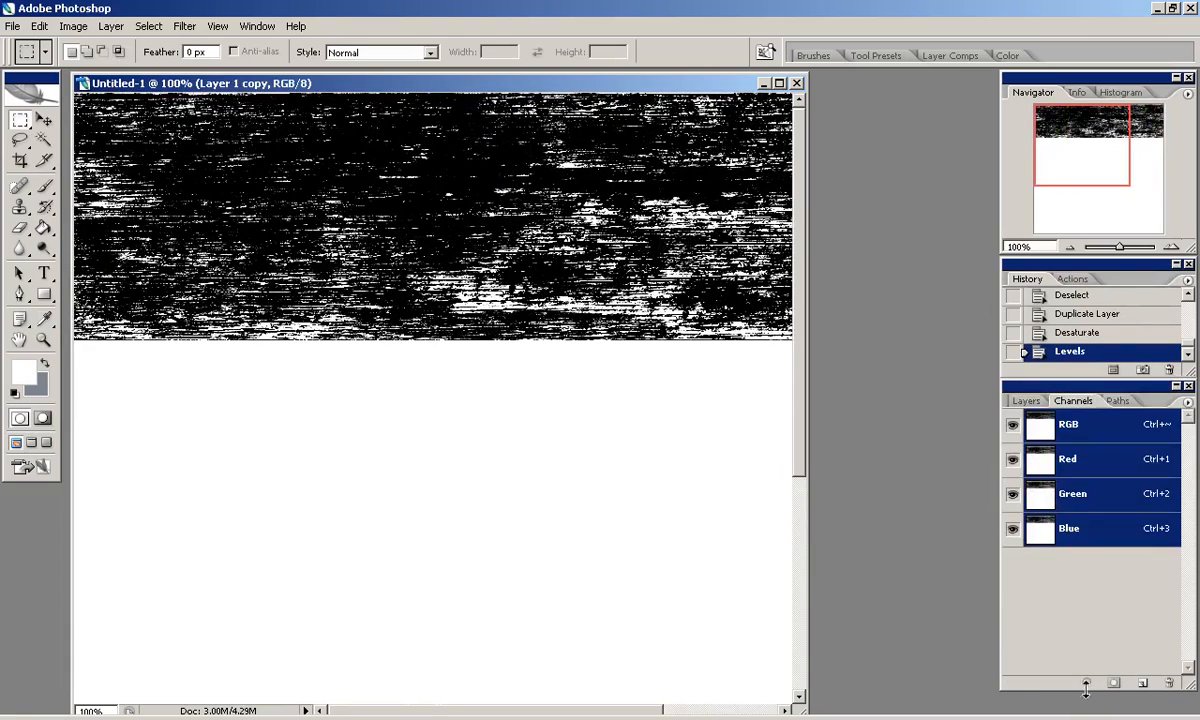
left_click(1026, 401)
left_click(1012, 510)
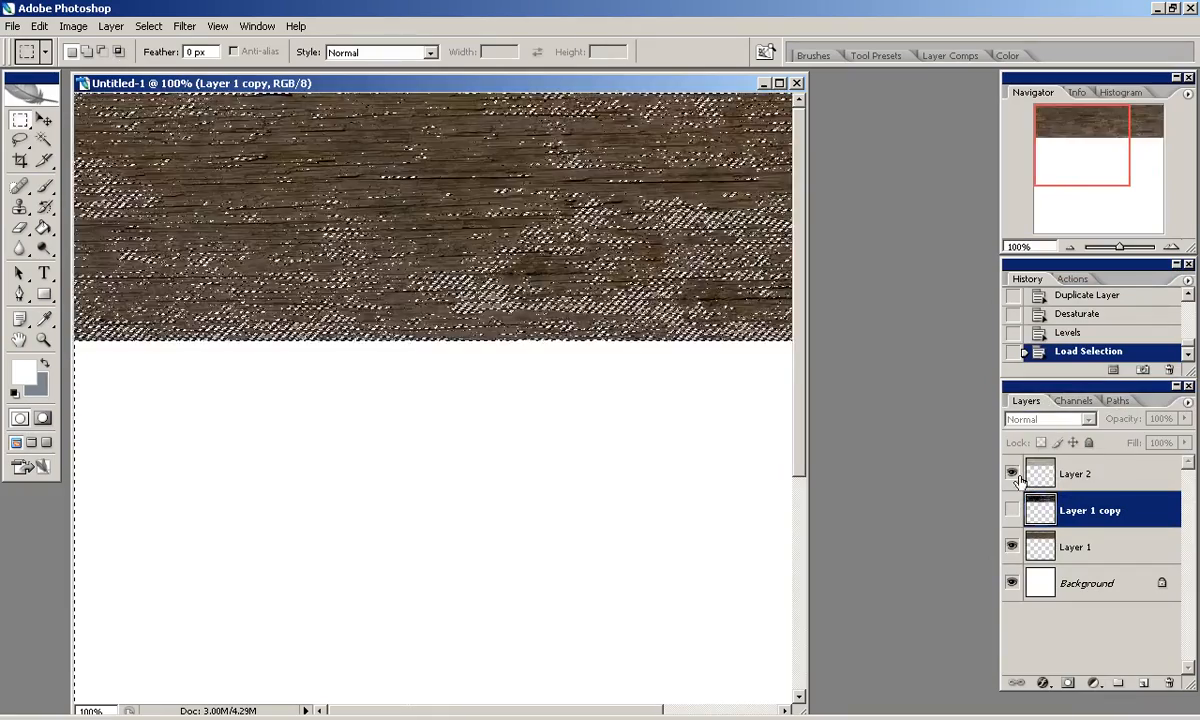
Duplicate the white plank Layer 2 and hide the original, keeping the copy visible.
left_click_drag(1090, 511, 1083, 575)
left_click_drag(1143, 683, 1143, 683)
left_click(1012, 510)
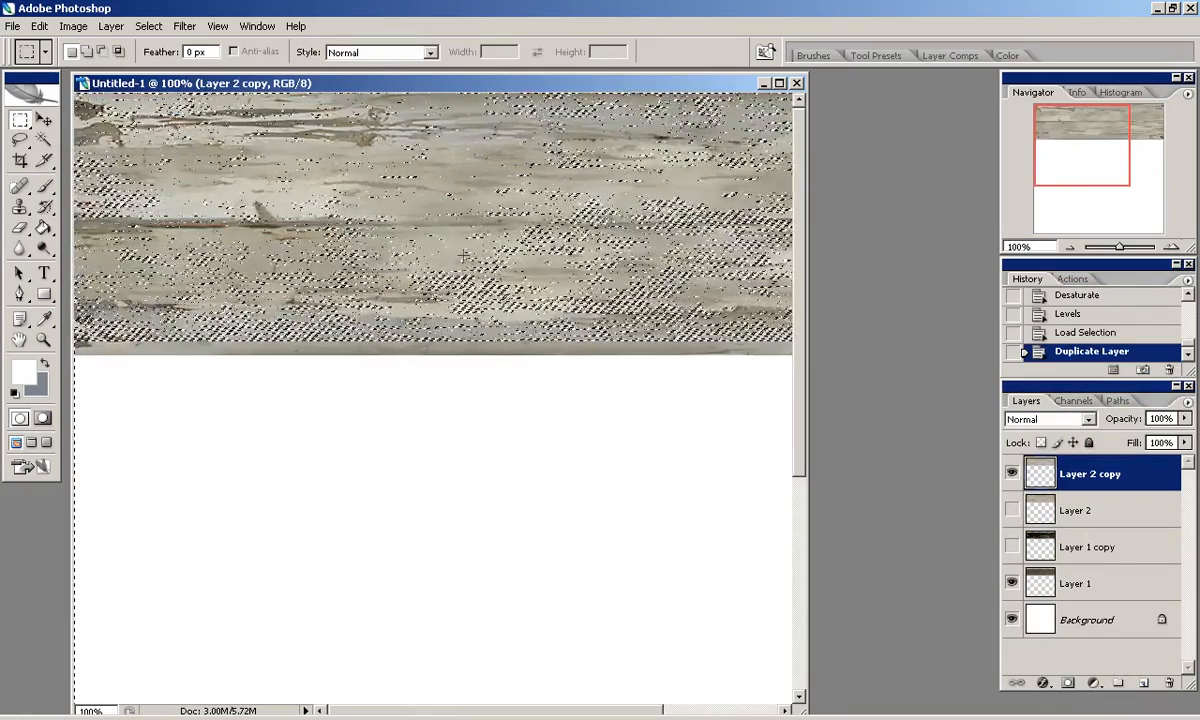
Try deleting the selected grain areas from Layer 2 copy, and undo the deletion.
key("Delete")
key("ctrl+z")
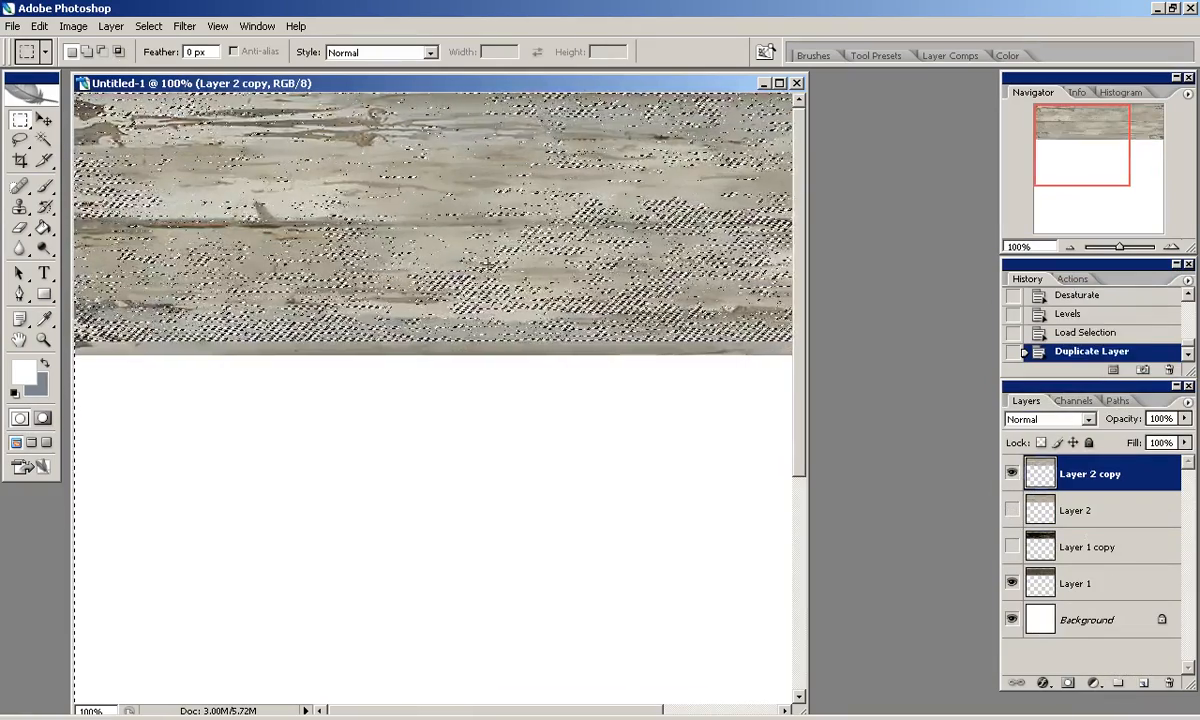
Invert the selection, delete the selected areas from Layer 2 copy, and deselect.
key("ctrl+z")
key("ctrl+z")
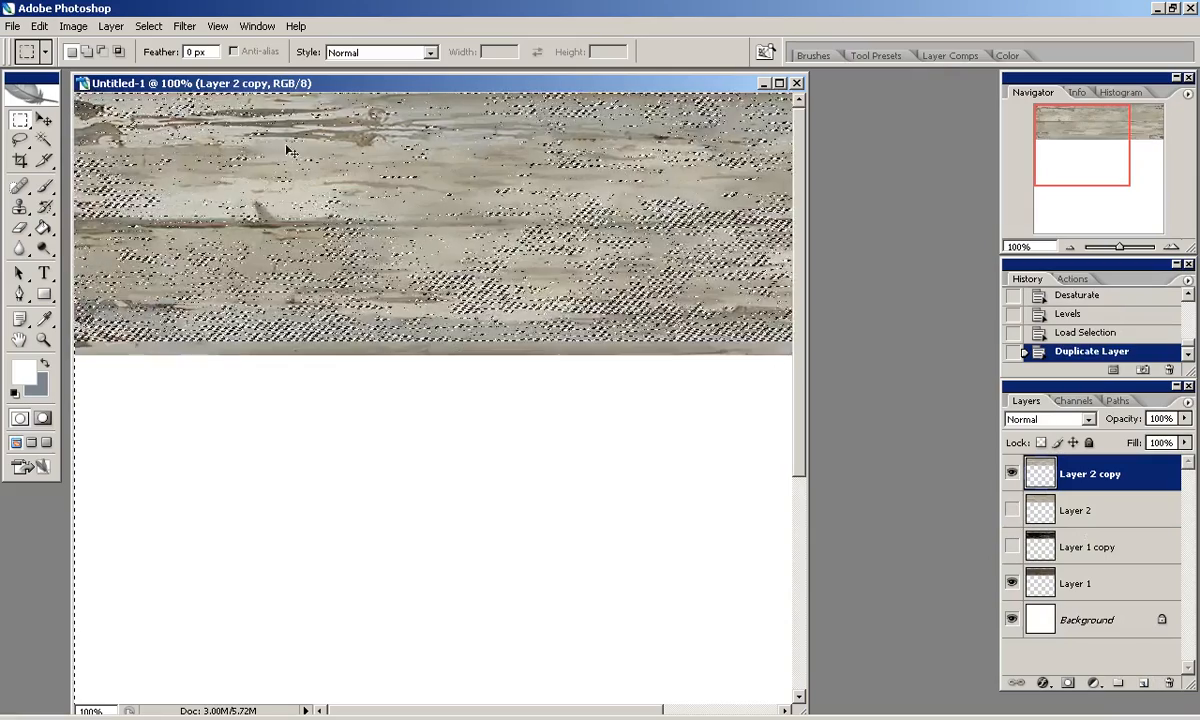
left_click(149, 26)
left_click(159, 96)
key("Delete")
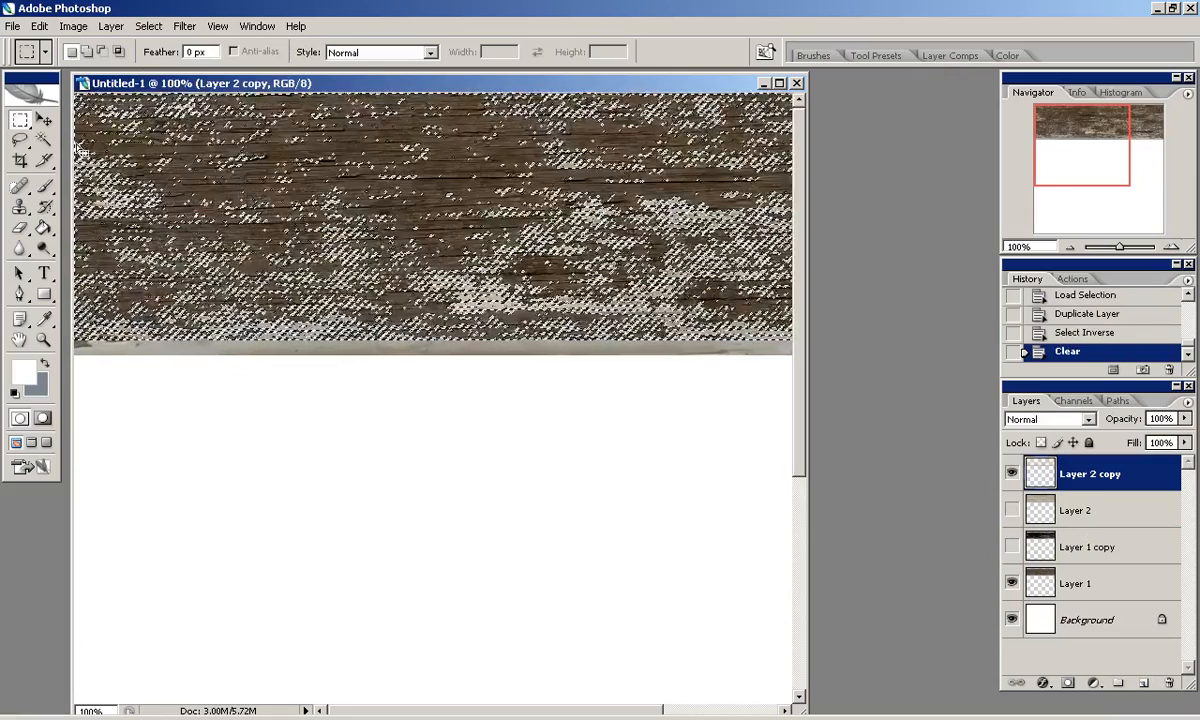
key("ctrl+d")
left_click_drag(1091, 138, 1112, 131)
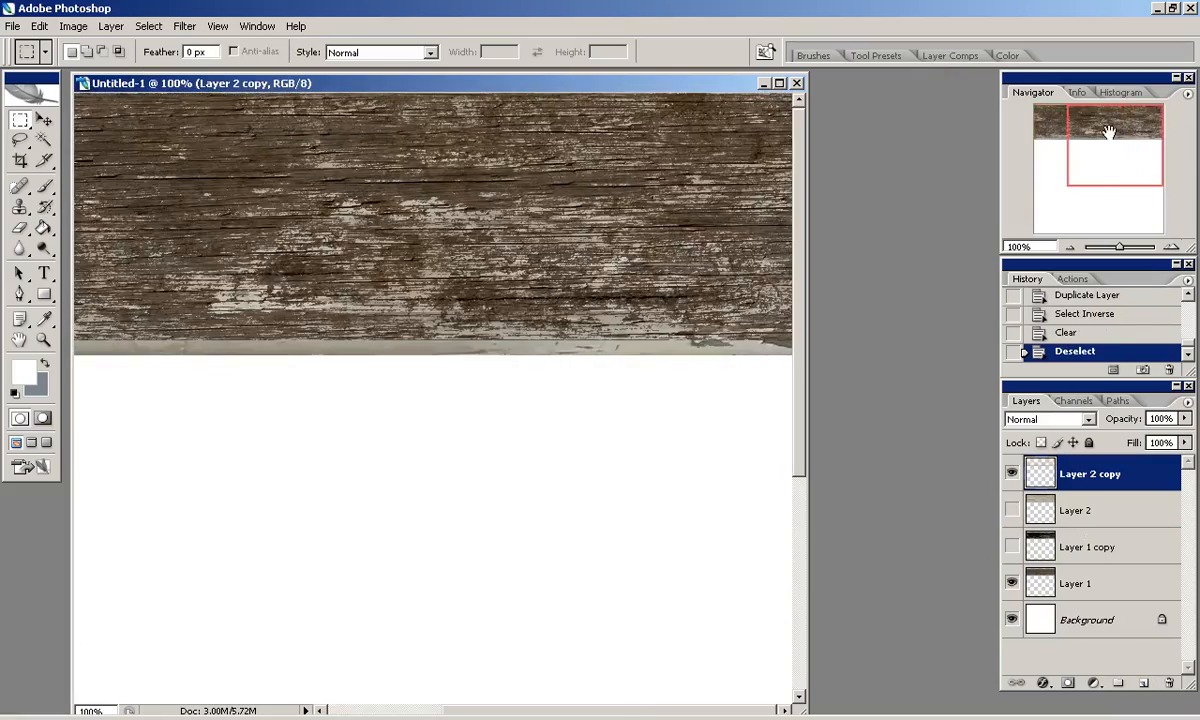
Load Layer 1 copy's outline as a selection, invert it, and delete the leftover strip beneath the wood from Layer 2 copy.
left_click(1012, 469)
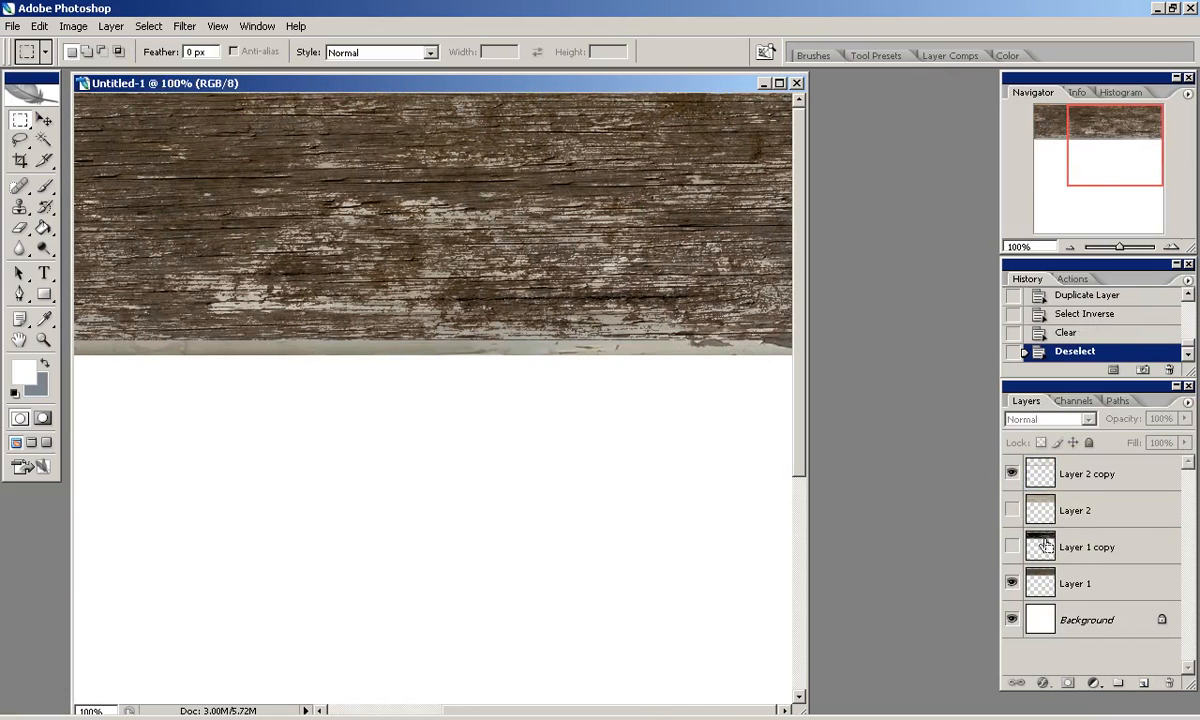
left_click(148, 26)
left_click(160, 94)
left_click(1090, 474)
key("Delete")
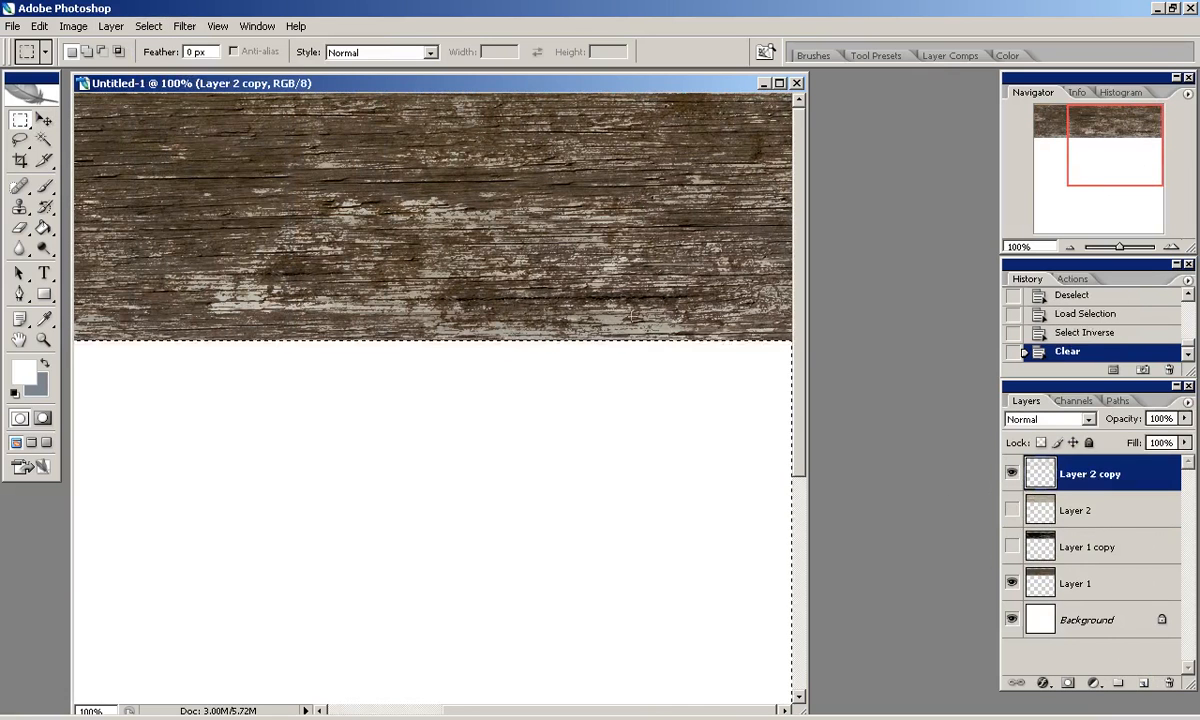
left_click_drag(1047, 474, 1144, 685)
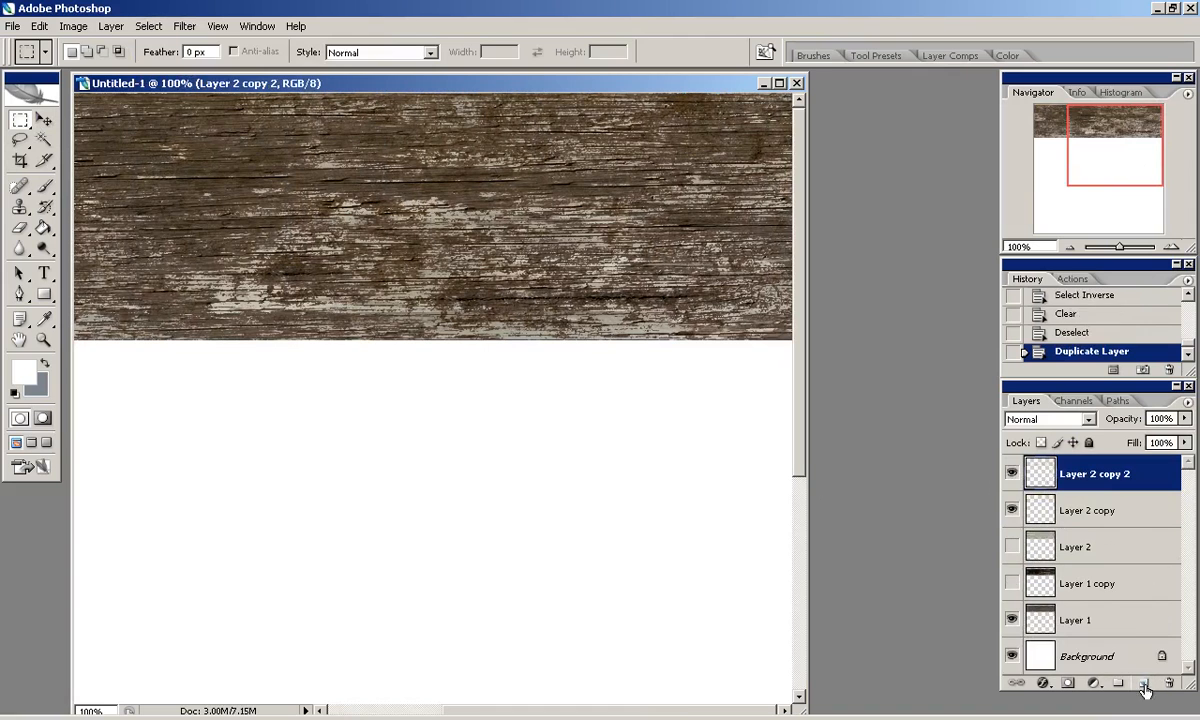
left_click_drag(1104, 513, 1169, 683)
left_click(1069, 137)
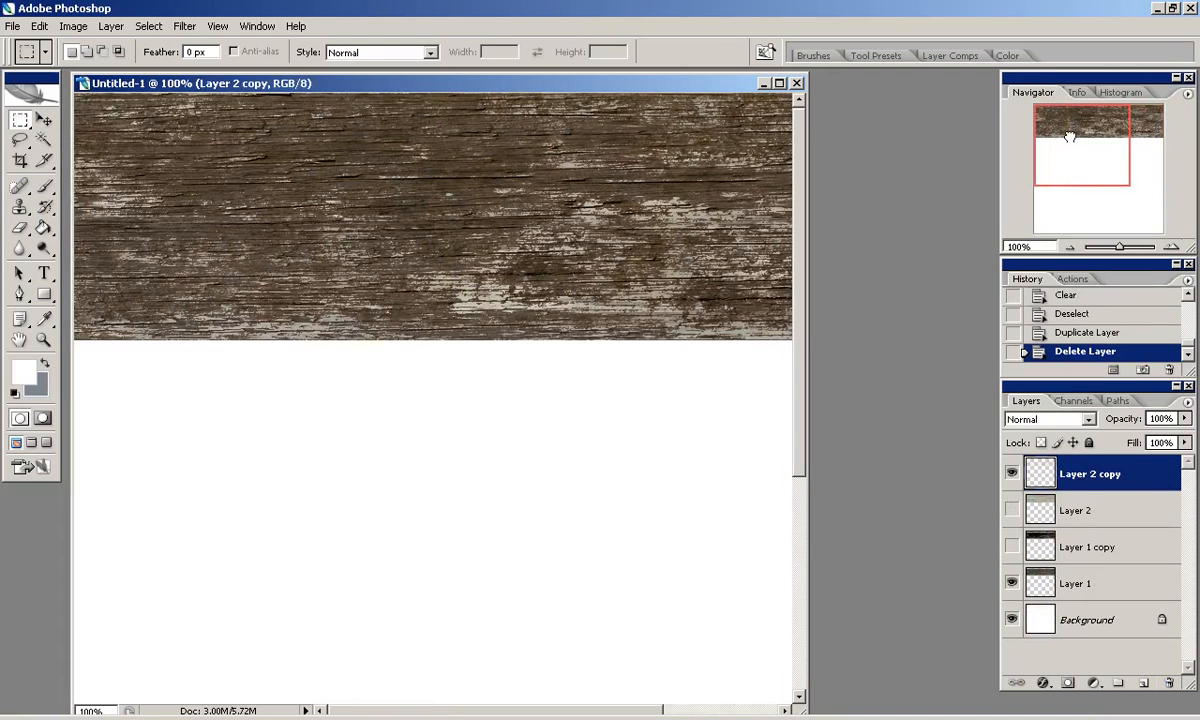
Brighten the paint flakes on Layer 2 copy using Levels with a midtone input of 1.48.
key("alt+i")
key("a")
key("l")
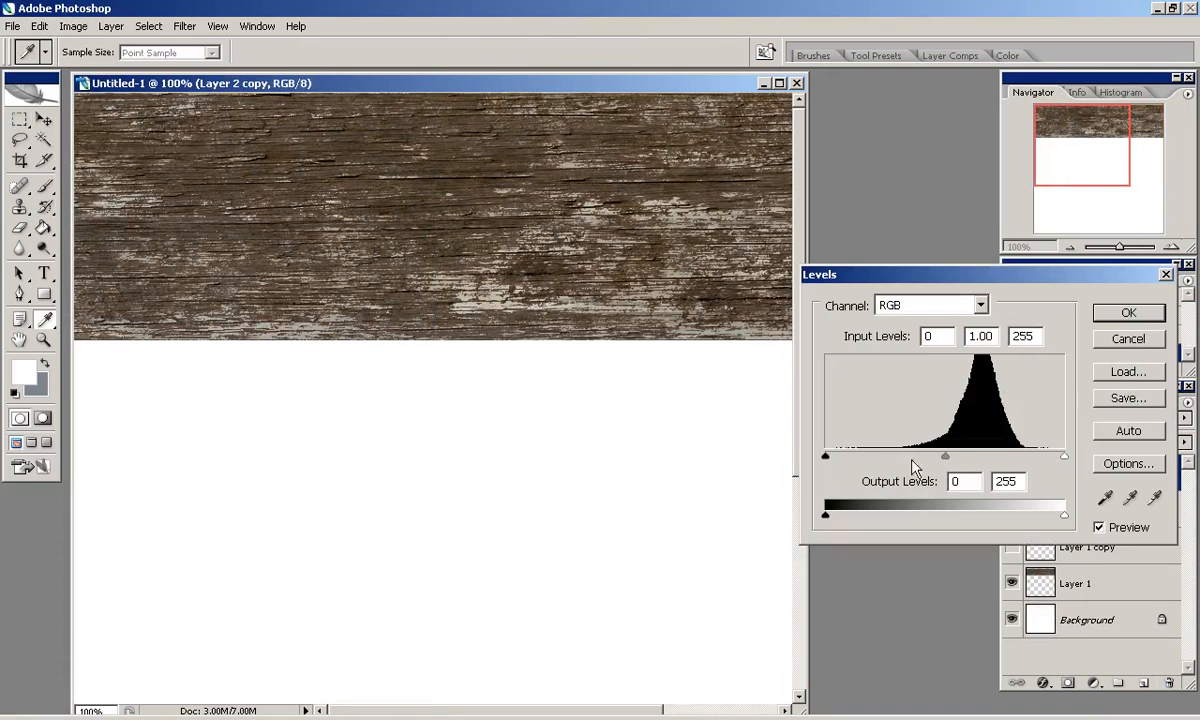
left_click_drag(945, 457, 908, 462)
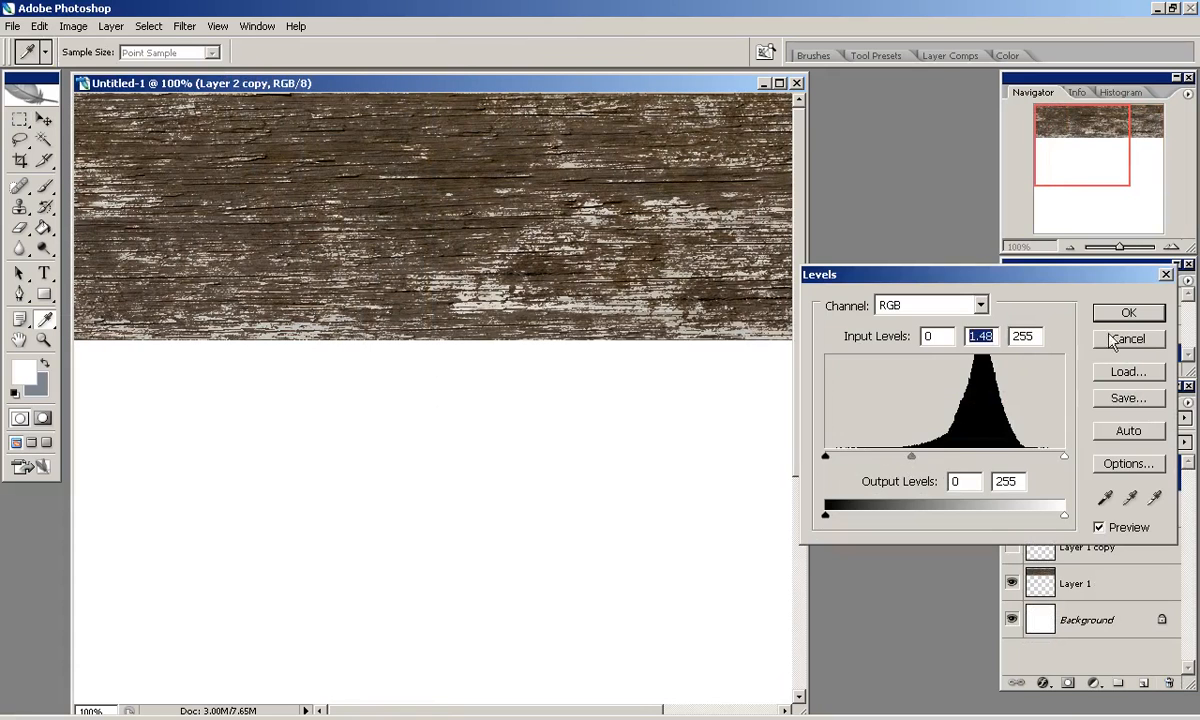
key("Return")
Add a Multiply drop shadow to Layer 2 copy with 75% opacity and 0 px distance.
left_click(1043, 683)
left_click(1066, 490)
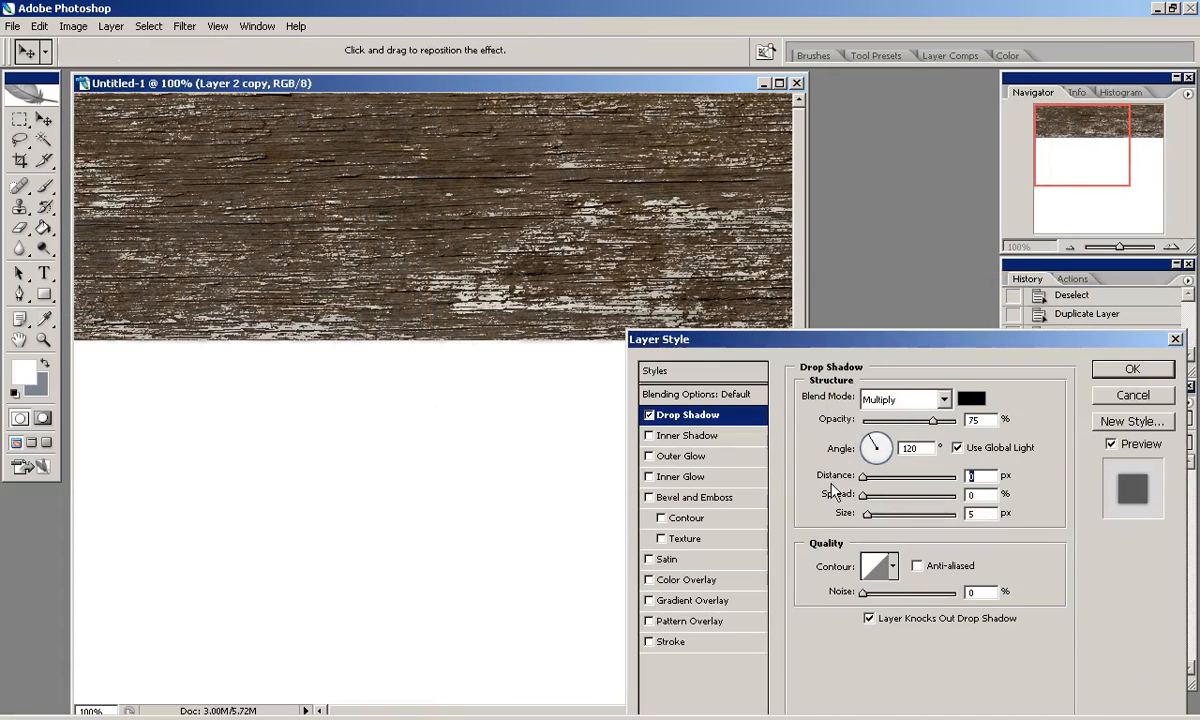
left_click_drag(867, 520, 870, 516)
left_click(1133, 446)
left_click(1133, 446)
left_click(1122, 370)
key("m")
left_click(1071, 246)
left_click(1071, 246)
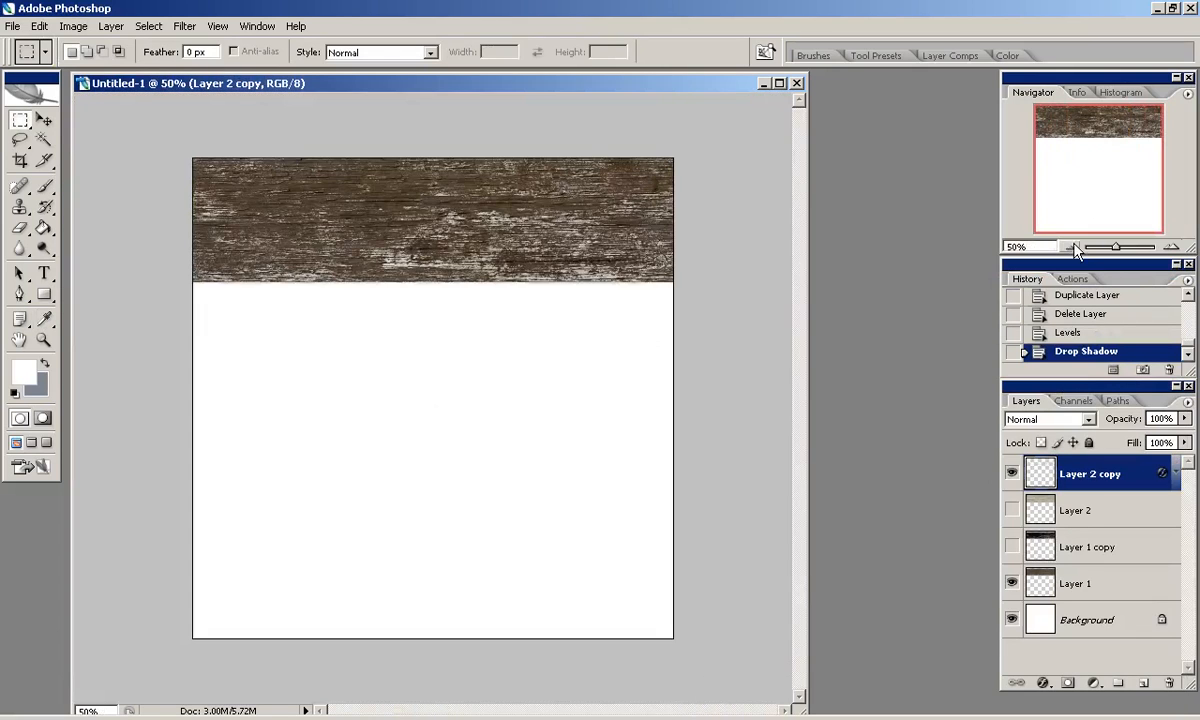
Lower the fill opacity of Layer 2 copy to 73%.
left_click(1171, 247)
left_click(1171, 247)
left_click(1113, 145)
mouse_move(1184, 447)
left_mouse_down()
mouse_move(1037, 463)
mouse_move(1181, 463)
left_mouse_up()
left_click(1080, 145)
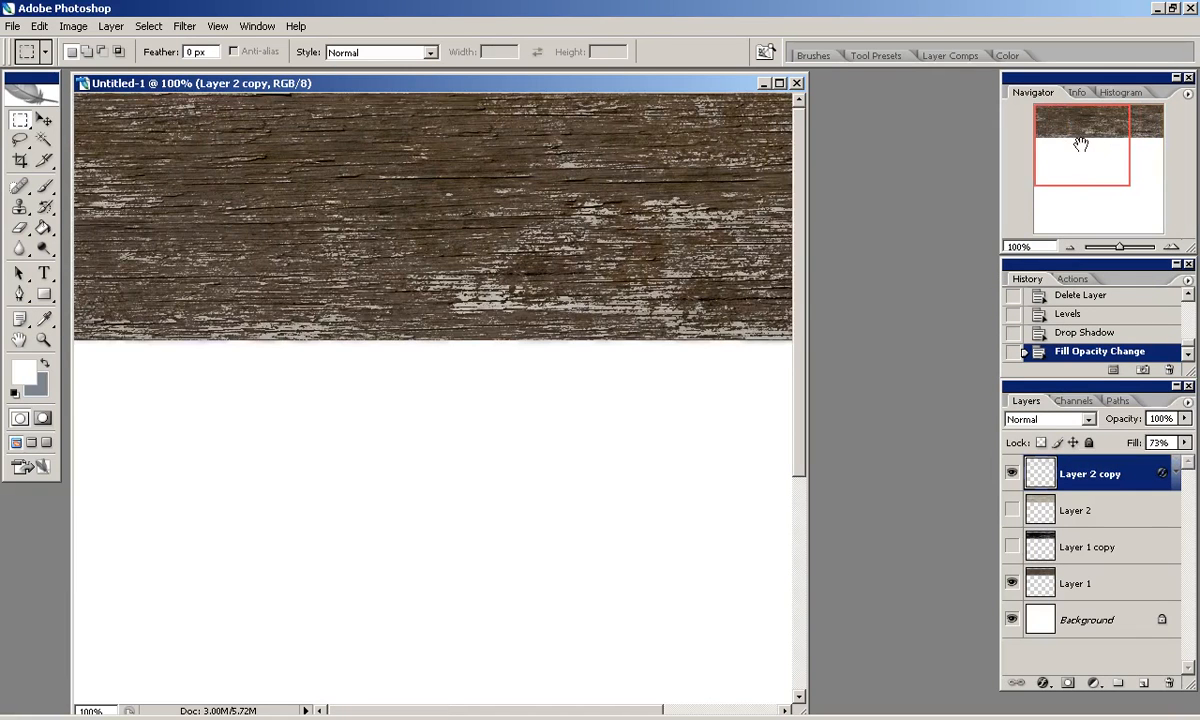
Delete the unneeded Layer 2 and Layer 1 copy, keeping the paint flakes and dark wood layers.
left_click(1014, 510)
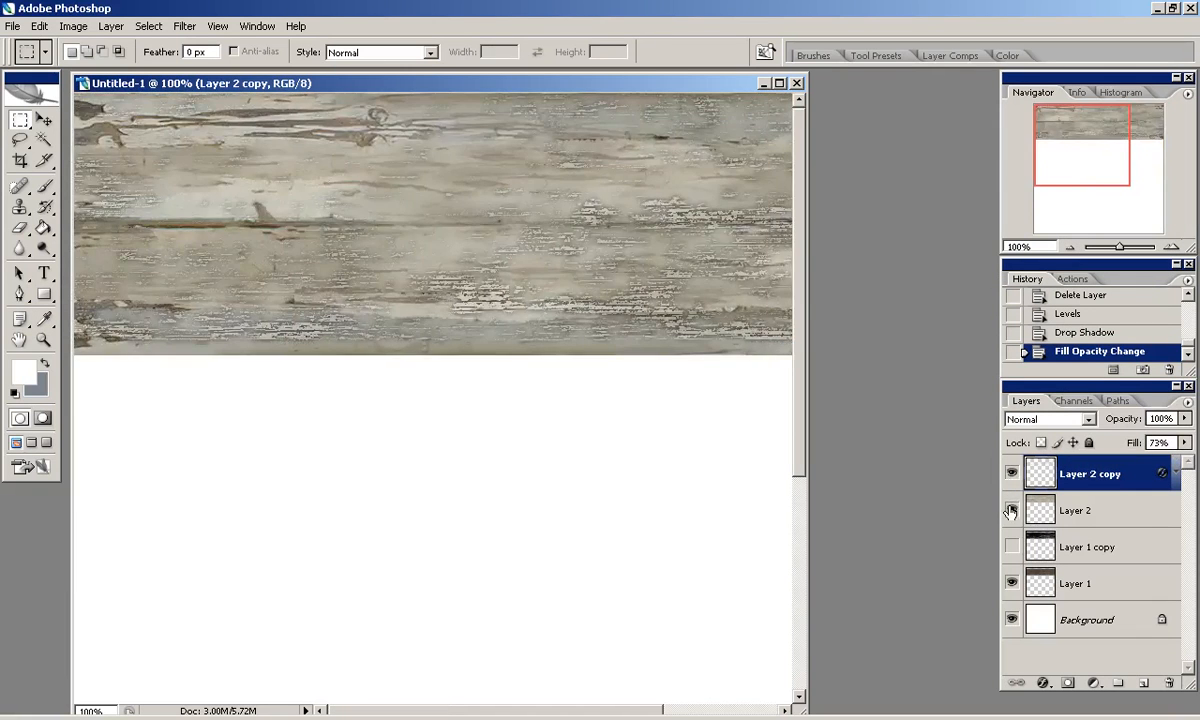
left_click(1014, 510)
left_click_drag(1075, 510, 1169, 683)
left_click(1012, 511)
left_click(1012, 511)
left_click(1071, 248)
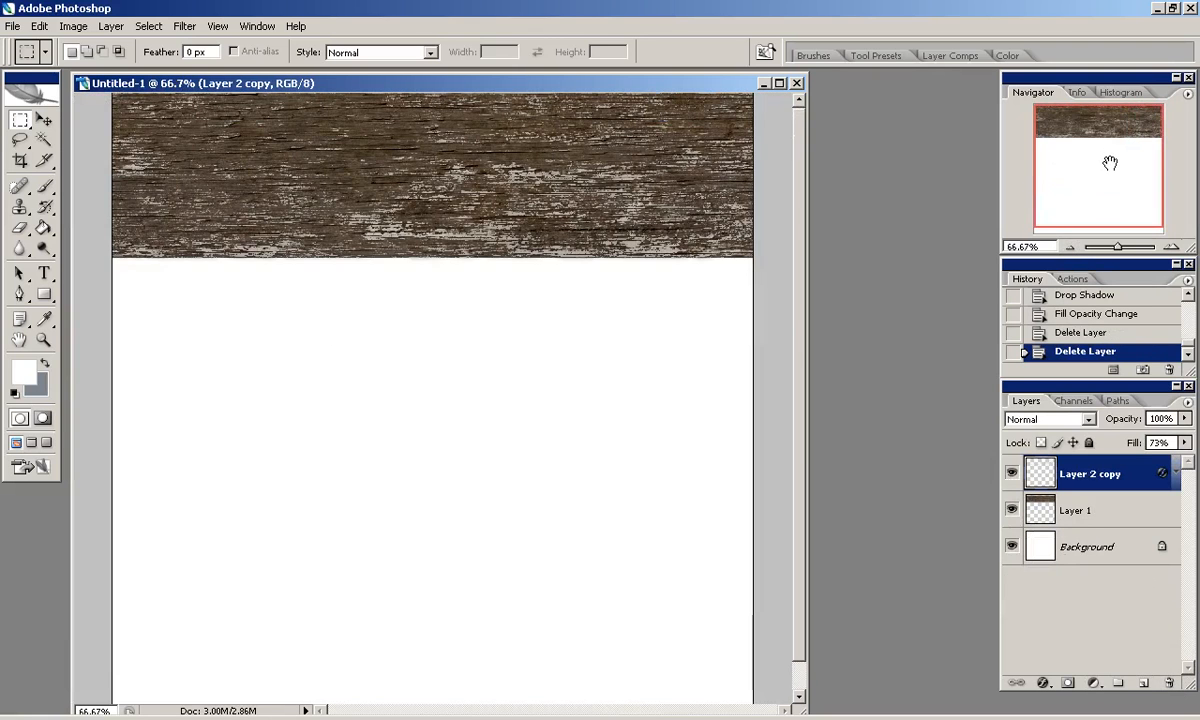
left_click_drag(1092, 153, 1092, 159)
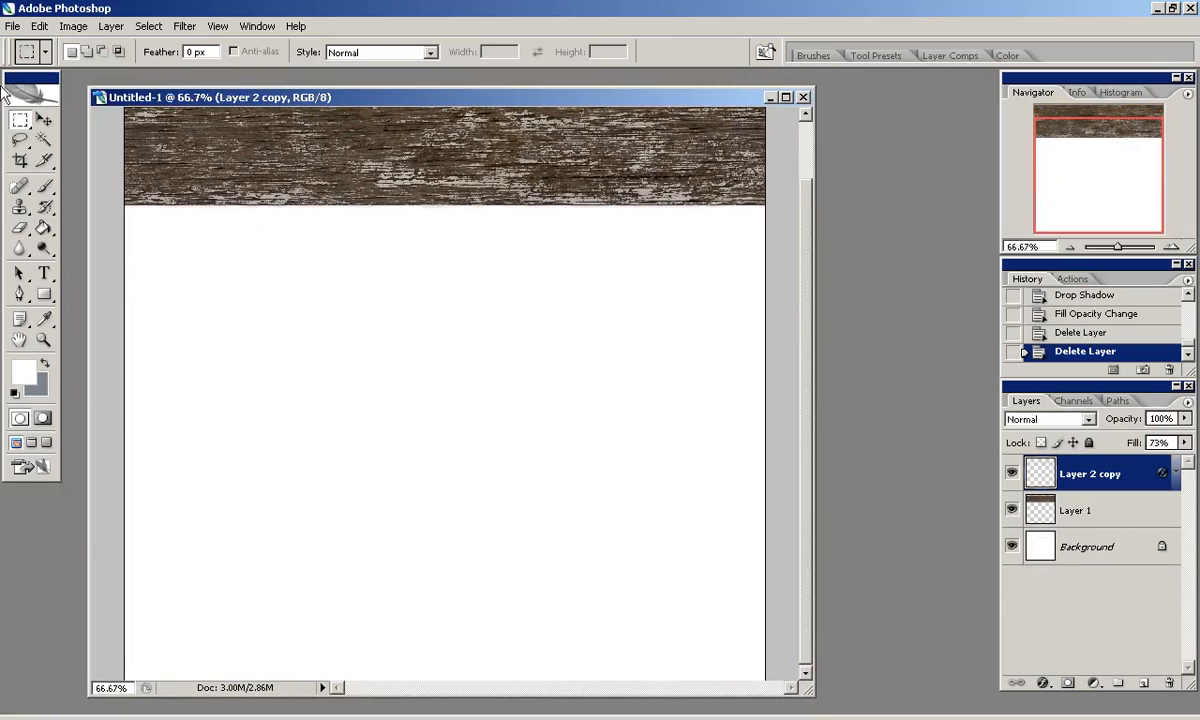
Open dirty_white_windows.jpg from the building_windows folder of texLib.
left_click(12, 26)
left_click(35, 62)
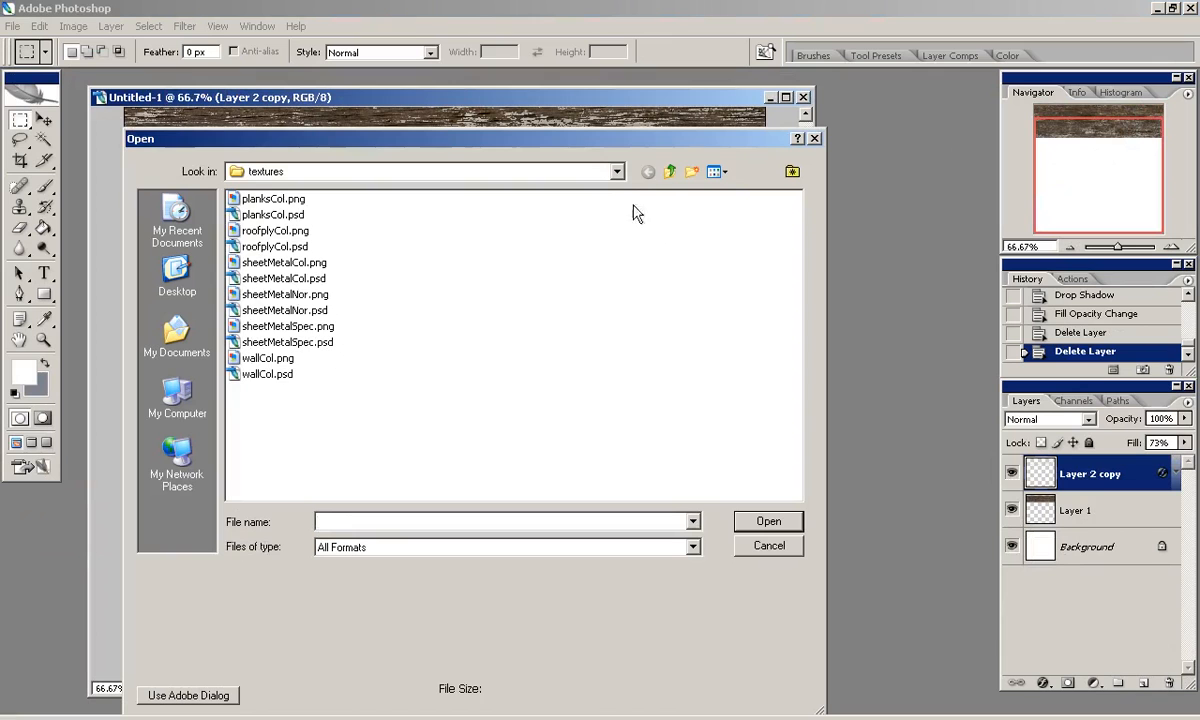
left_click(669, 173)
left_click(264, 312)
left_click(265, 295)
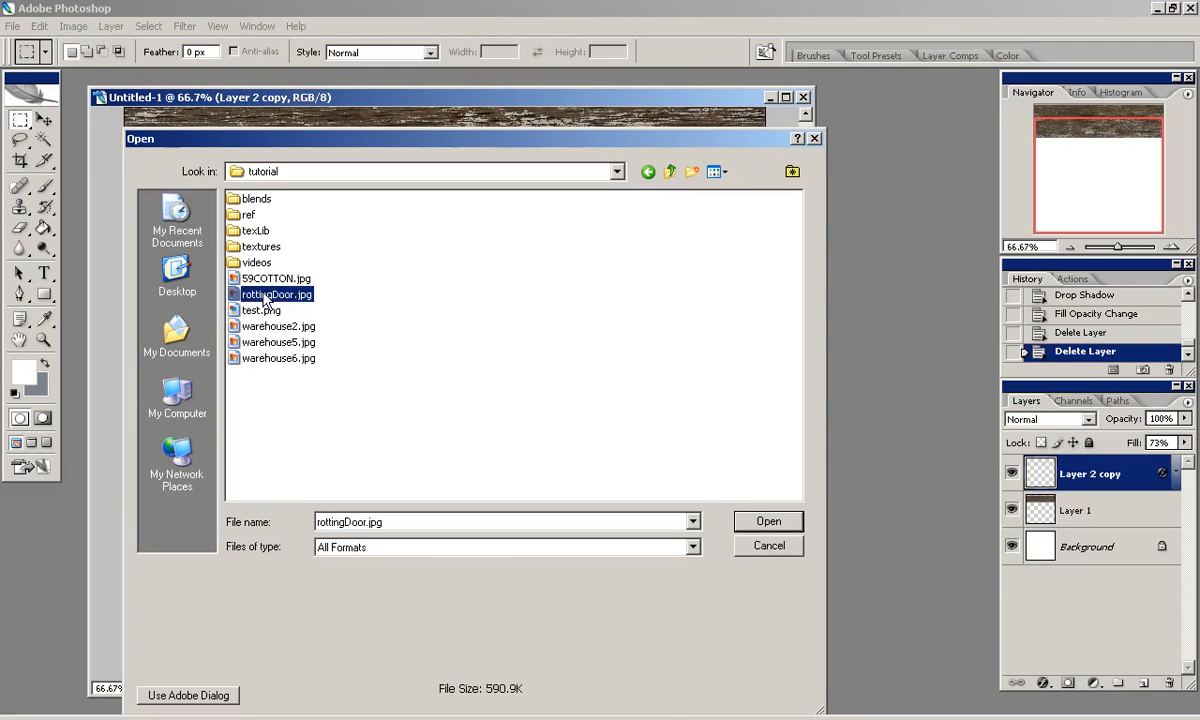
double_click(254, 231)
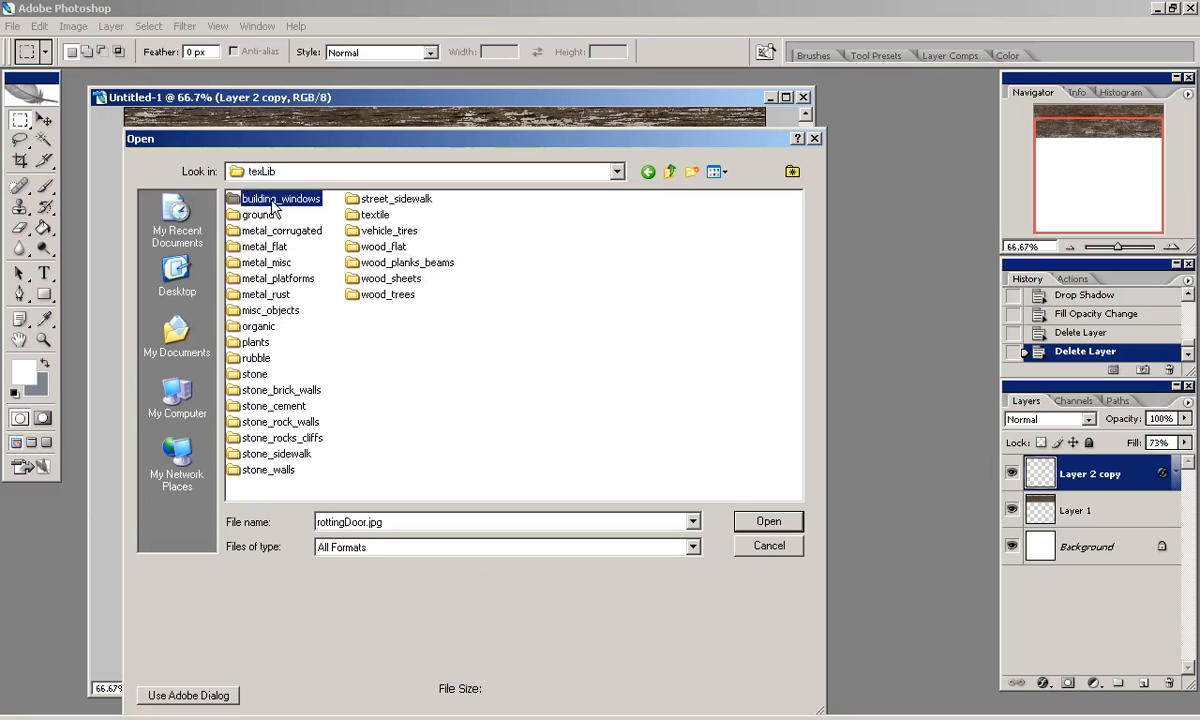
double_click(273, 204)
double_click(268, 199)
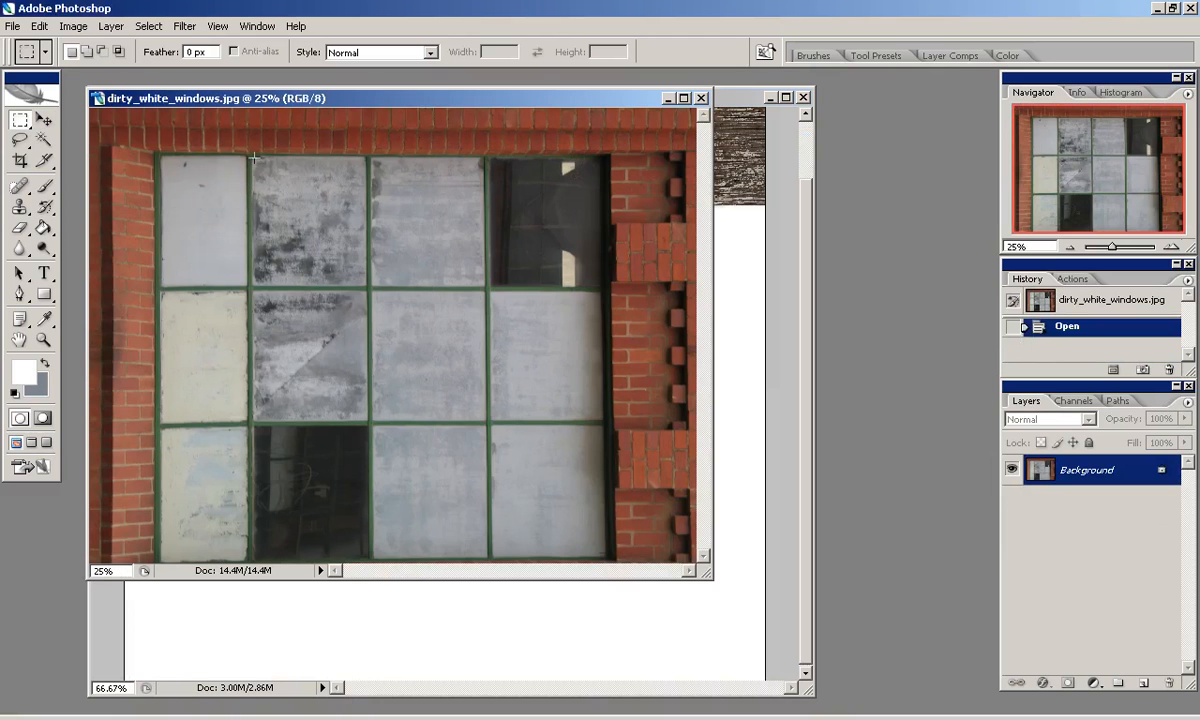
Copy the dark-stained top-row pane from the window photo into the texture document and place it under the wood at the left edge.
left_click_drag(363, 285, 366, 286)
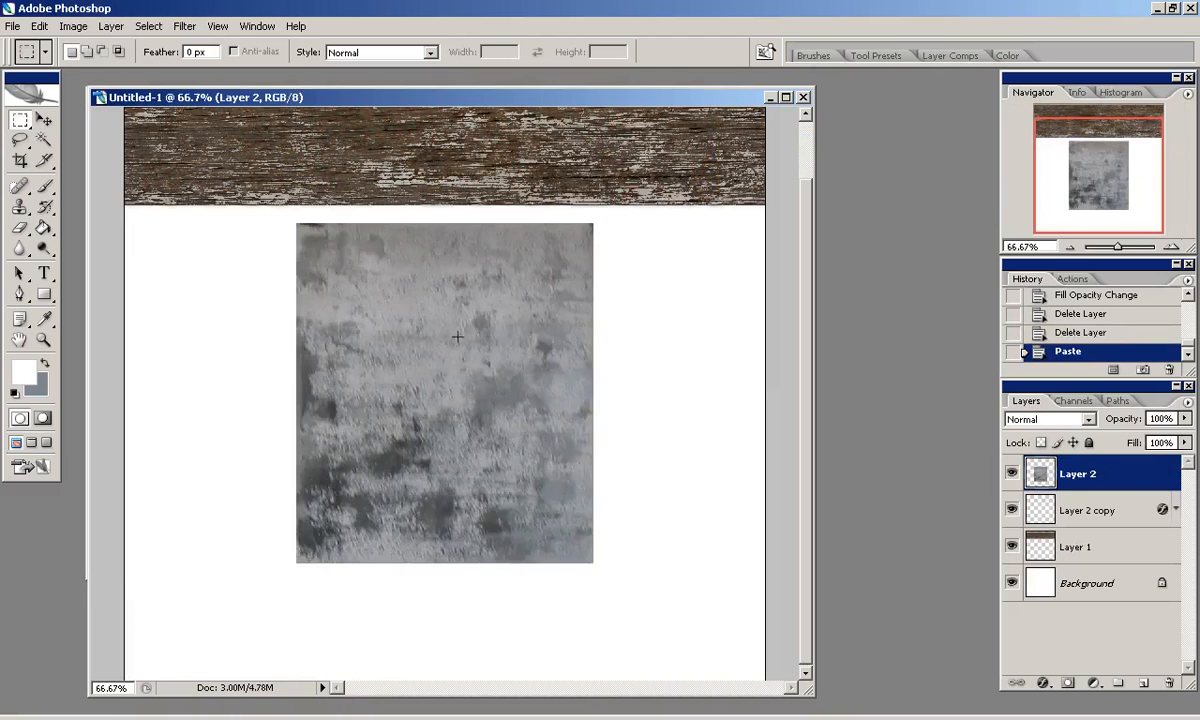
key("v")
left_click_drag(464, 341, 307, 323)
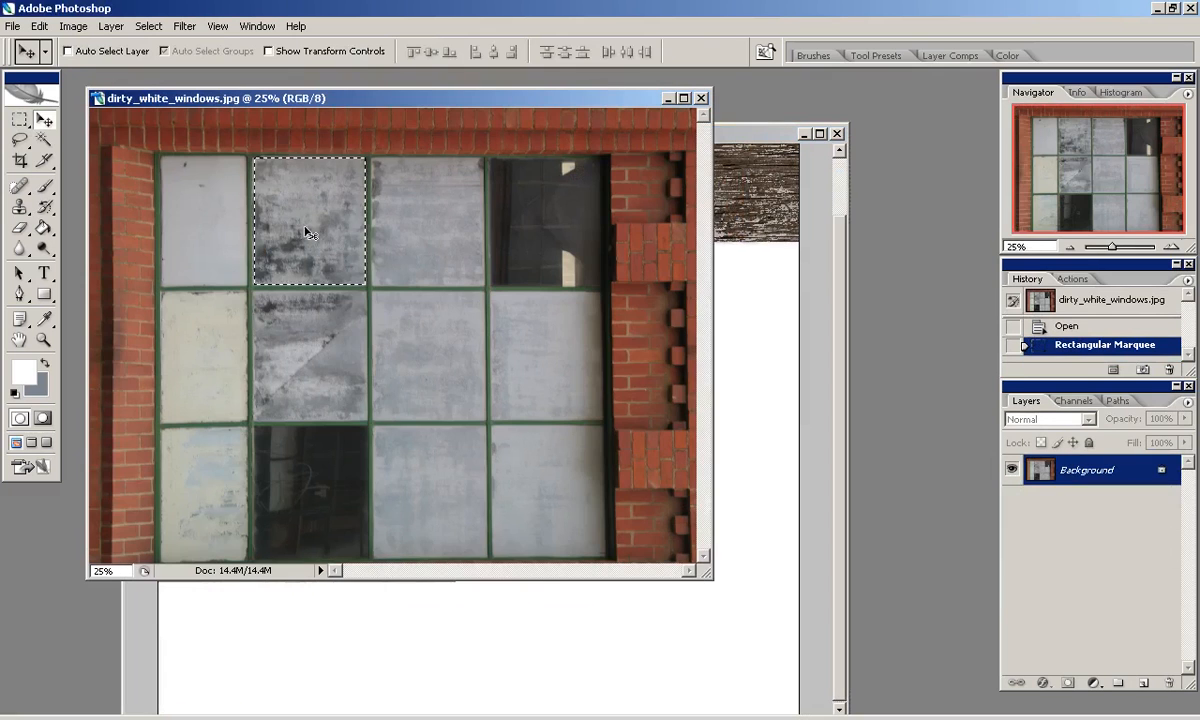
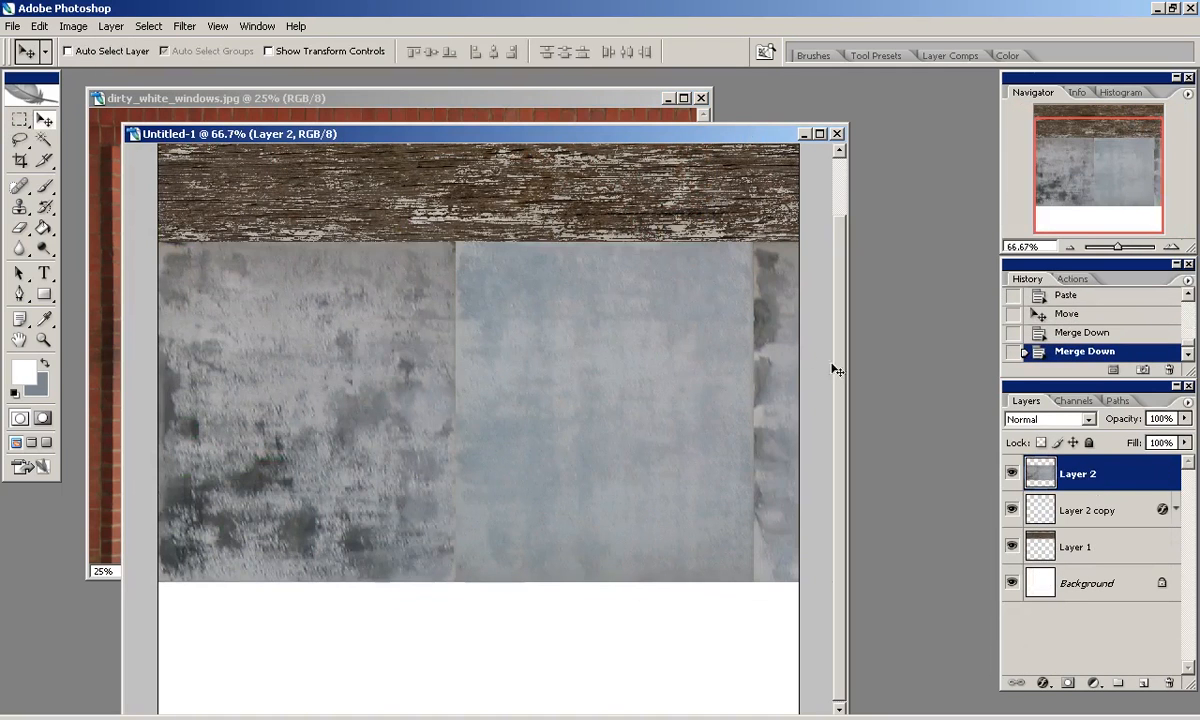
Scale the merged row of three panes on Layer 2 to fit the canvas width directly beneath the wood strip.
key("ctrl+t")
left_click_drag(158, 242, 374, 323, "shift")
left_click_drag(678, 410, 463, 329)
left_click_drag(849, 440, 984, 440)
left_click_drag(900, 499, 870, 481)
left_click_drag(779, 133, 757, 103)
left_click(735, 51)
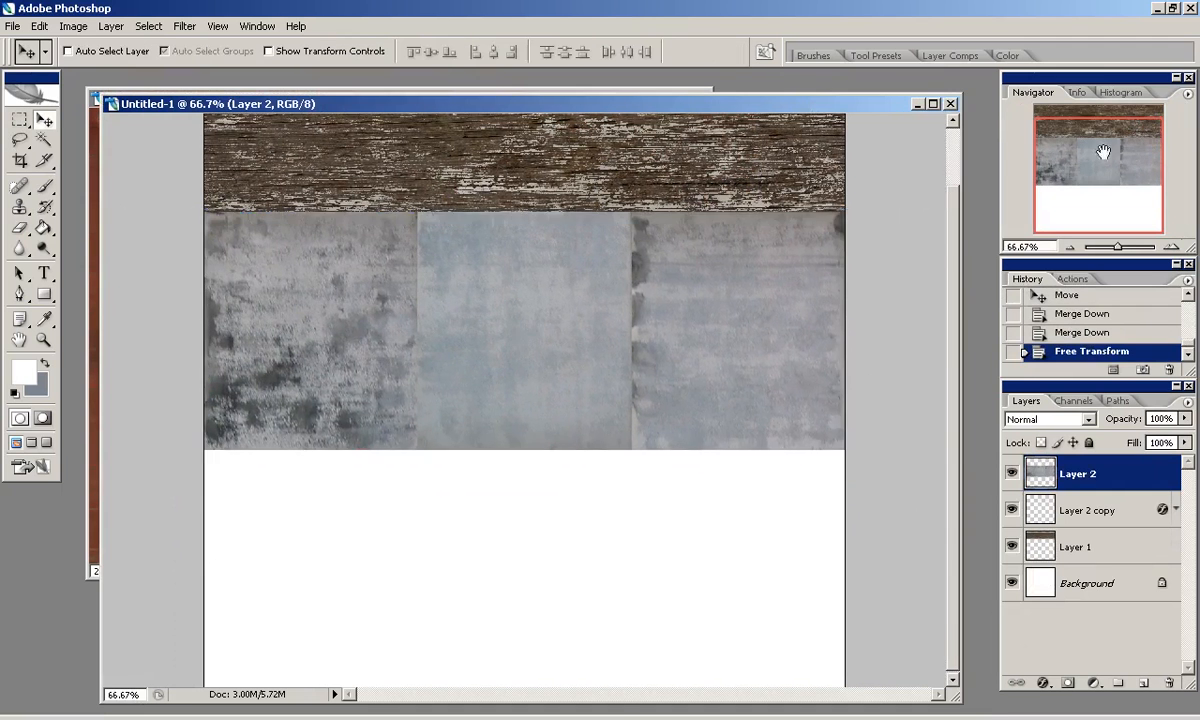
Copy the diagonally cracked pane from the window photo into the texture document and place it at the canvas's left edge.
key("ctrl+Tab")
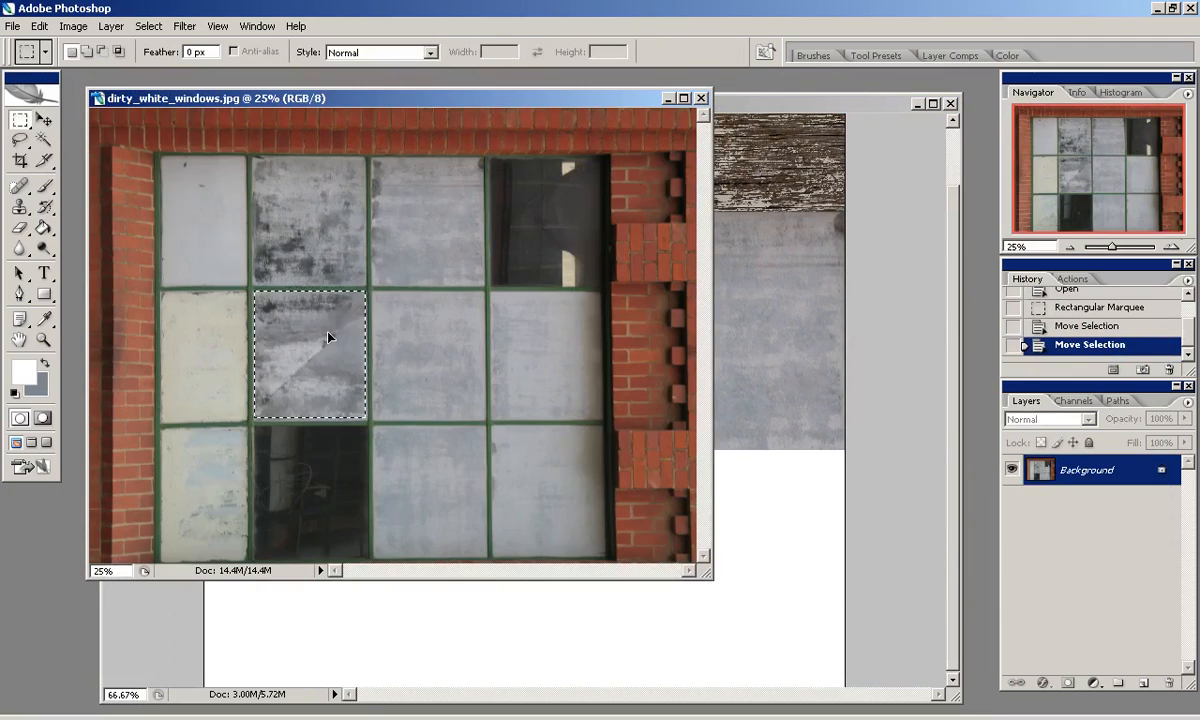
key("ctrl+c")
key("ctrl+Tab")
key("ctrl+v")
key("v")
left_click_drag(774, 340, 600, 380)
Copy the pane right of the cracked one into the texture document and place it beside the pasted cracked pane.
key("ctrl+Tab")
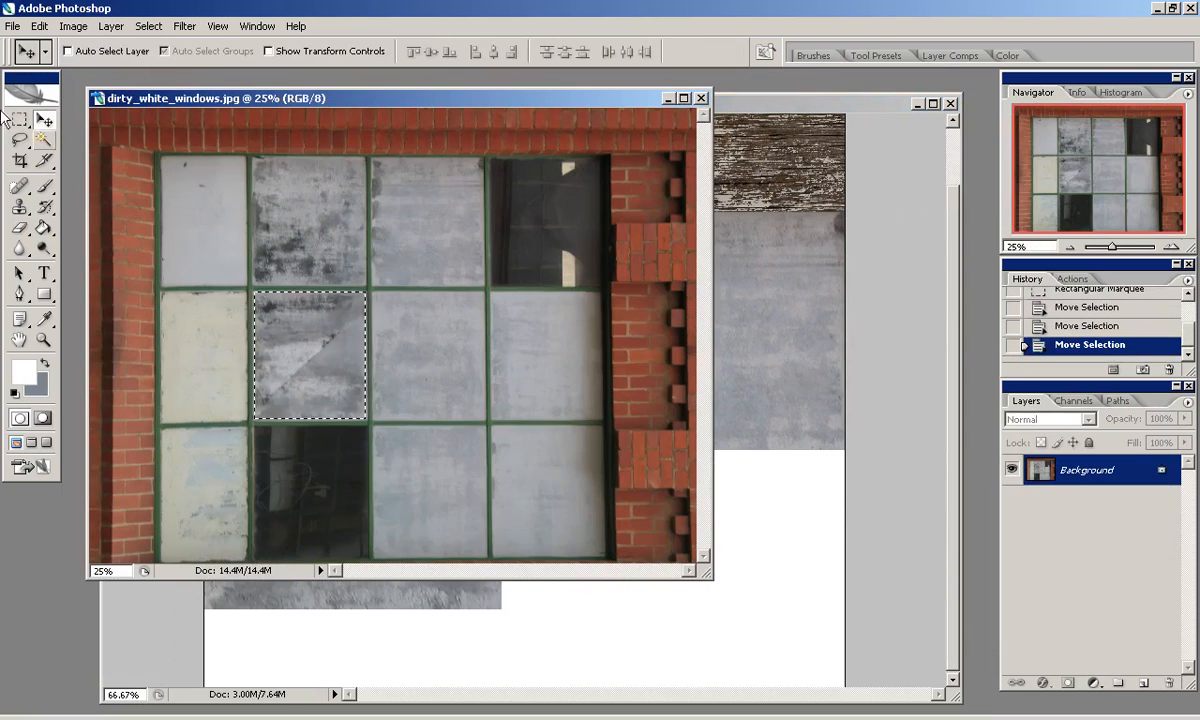
left_click_drag(468, 370, 432, 494)
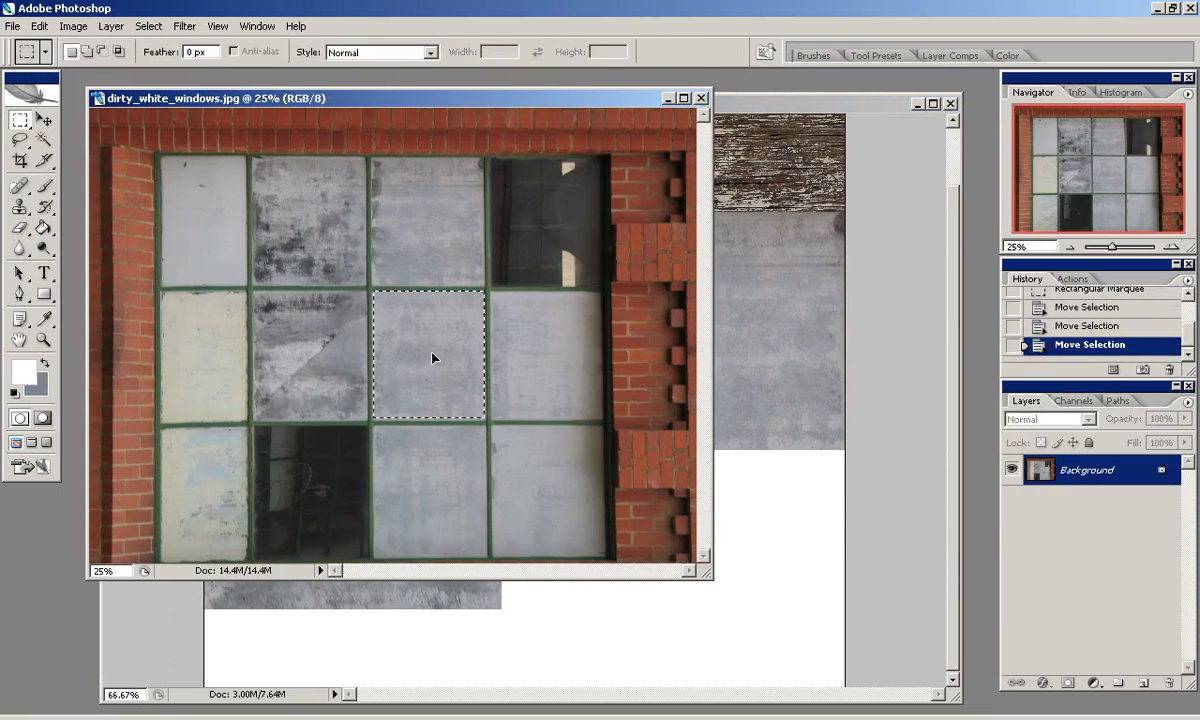
key("ctrl+c")
key("ctrl+Tab")
key("ctrl+v")
key("v")
left_click_drag(637, 356, 697, 404)
Copy the dark-stained top-row pane into the texture again, turn it upside down, and place it at the right end of the second row.
key("ctrl+Tab")
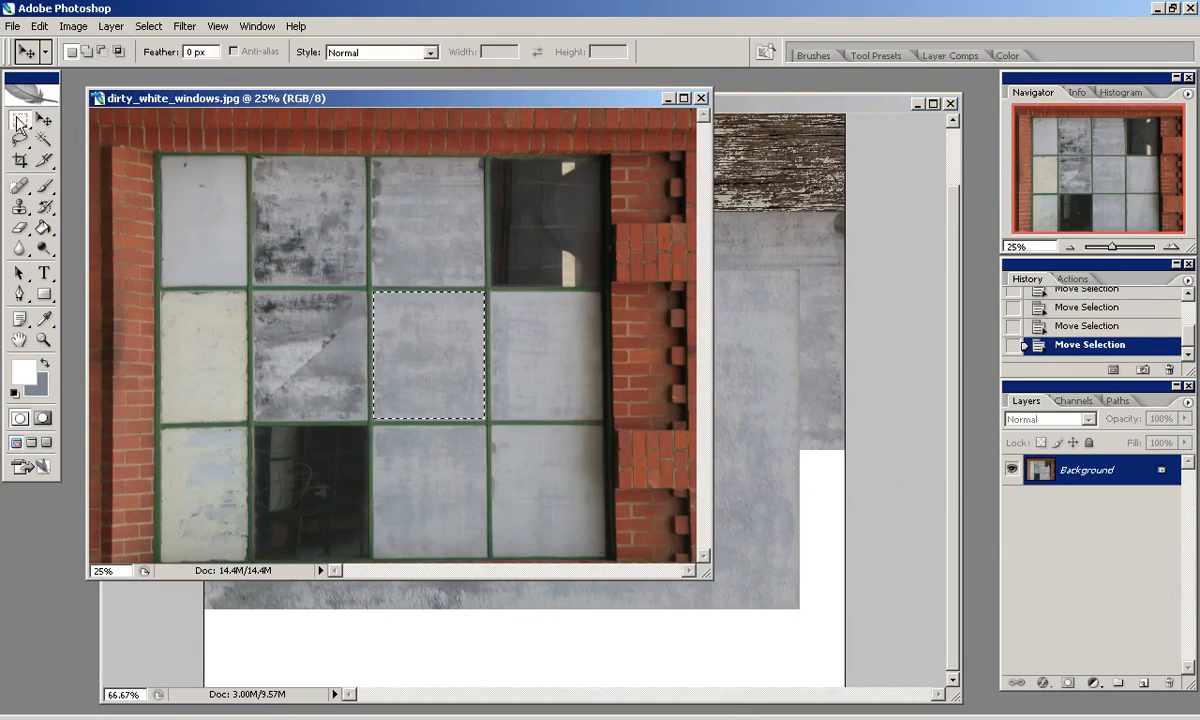
left_click_drag(432, 342, 308, 207)
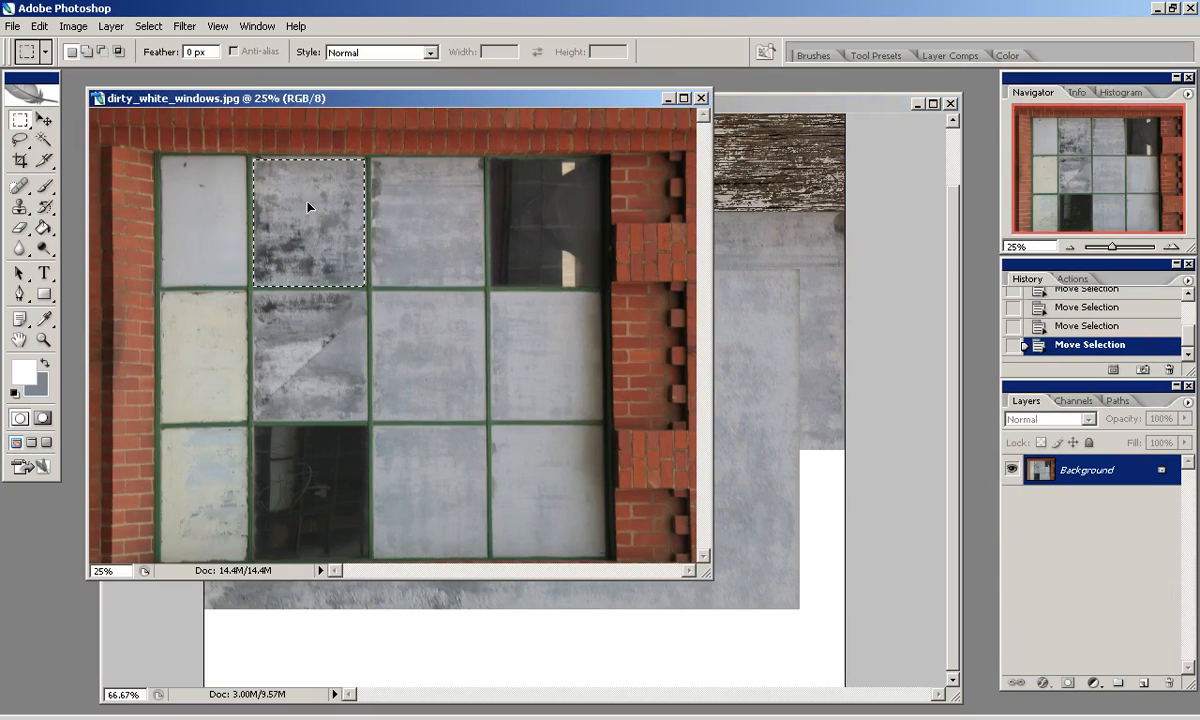
key("ctrl+c")
left_click(739, 107)
key("ctrl+v")
key("v")
mouse_move(470, 350)
left_mouse_down()
mouse_move(831, 399)
mouse_move(482, 361)
left_mouse_up()
key("ctrl+t")
left_click_drag(702, 234, 370, 528)
left_click(731, 52)
left_click_drag(379, 349, 494, 377)
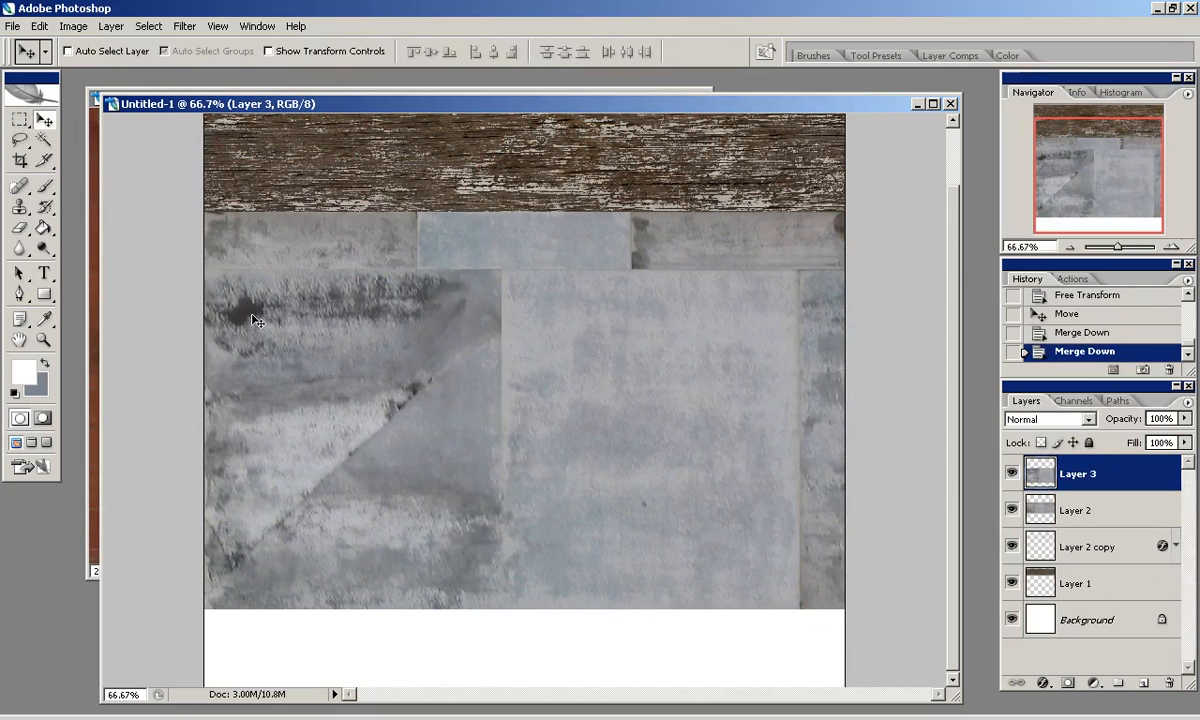
Scale the merged second pane row on Layer 3 to fit the canvas width and fill the space beneath the first row.
left_click_drag(205, 270, 329, 483, "shift")
left_click_drag(811, 682, 845, 696)
key("Return")
mouse_move(1100, 185)
left_mouse_down()
mouse_move(1098, 165)
mouse_move(1100, 183)
left_mouse_up()
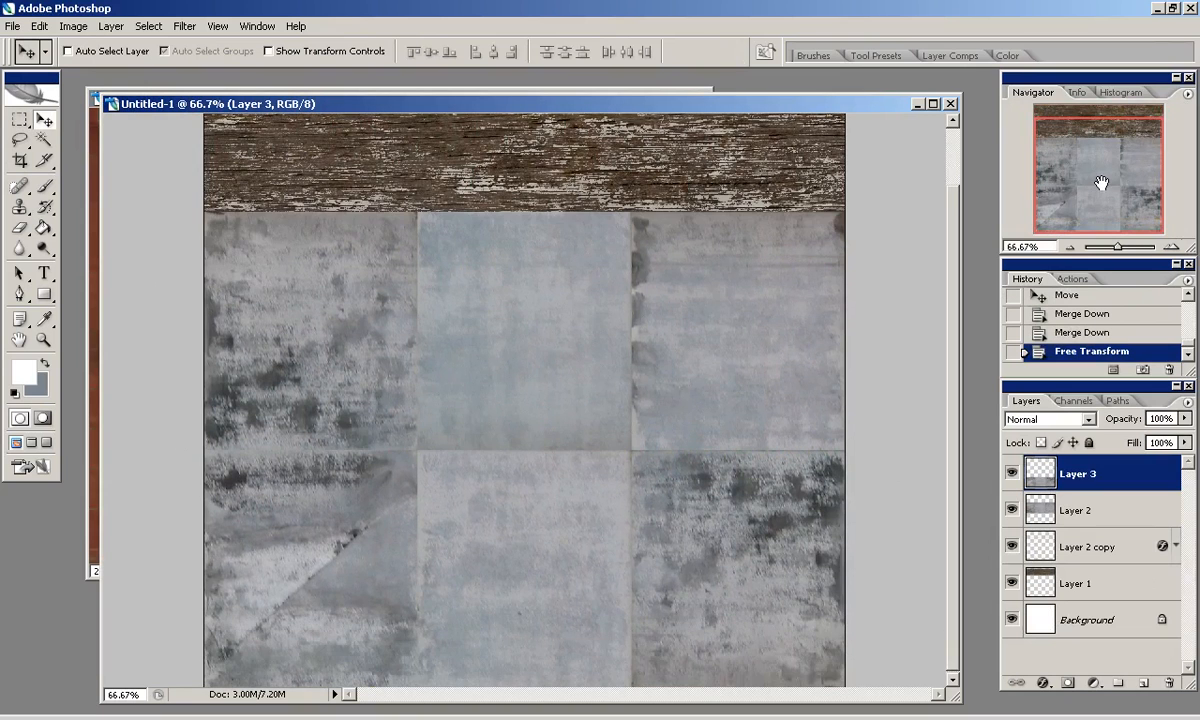
Close dirty_white_windows.jpg without saving and reposition the texture document's window.
left_click(696, 91)
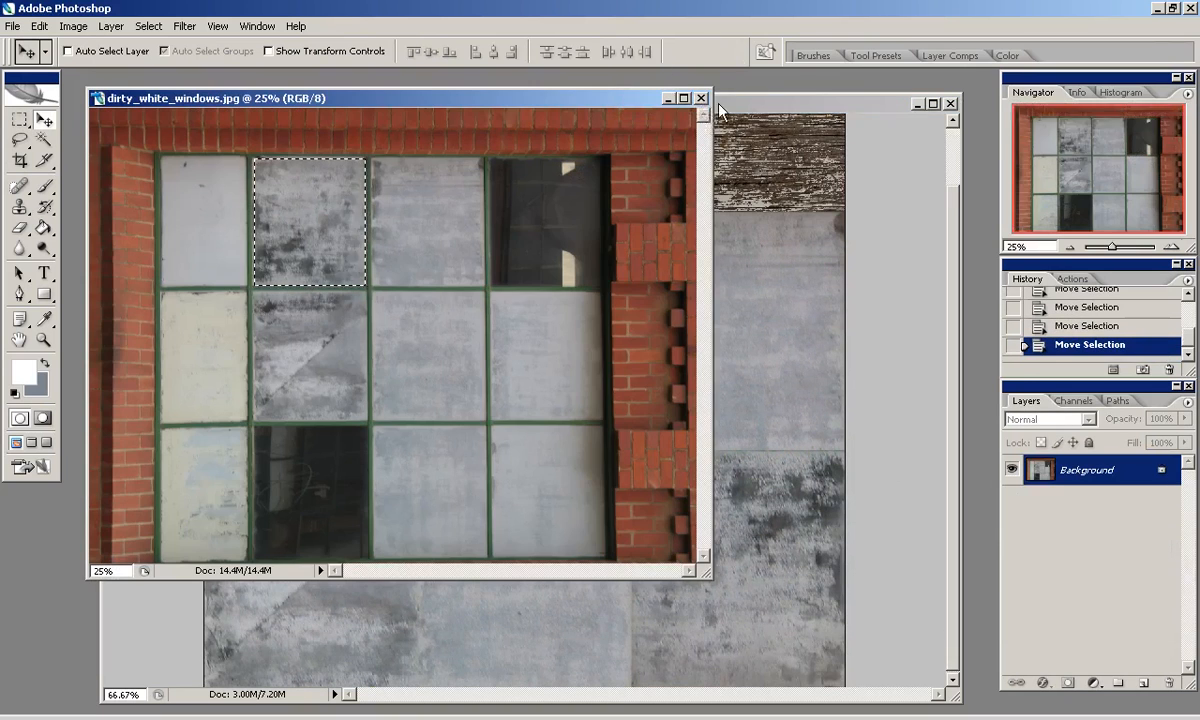
left_click(702, 100)
key("n")
left_click_drag(624, 110, 587, 82)
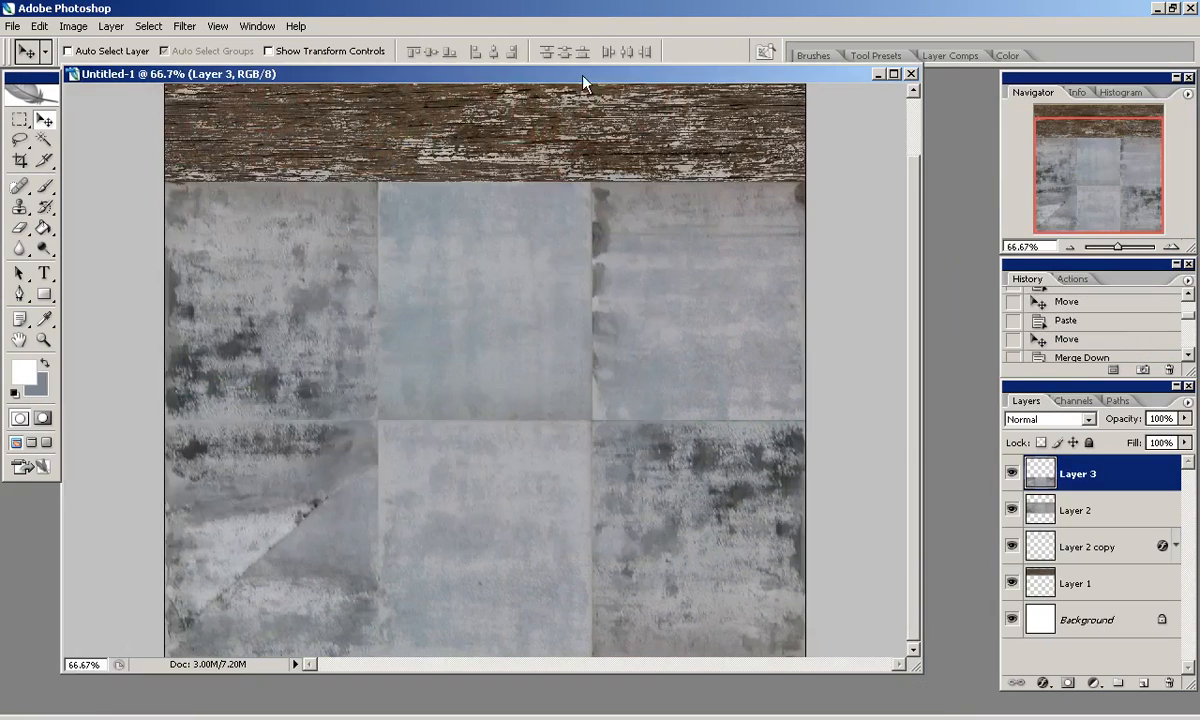
Save the layered texture as windowCol.psd in the textures folder.
left_click(12, 26)
left_click(60, 220)
left_click(466, 490)
left_click(378, 466)
left_click(654, 166)
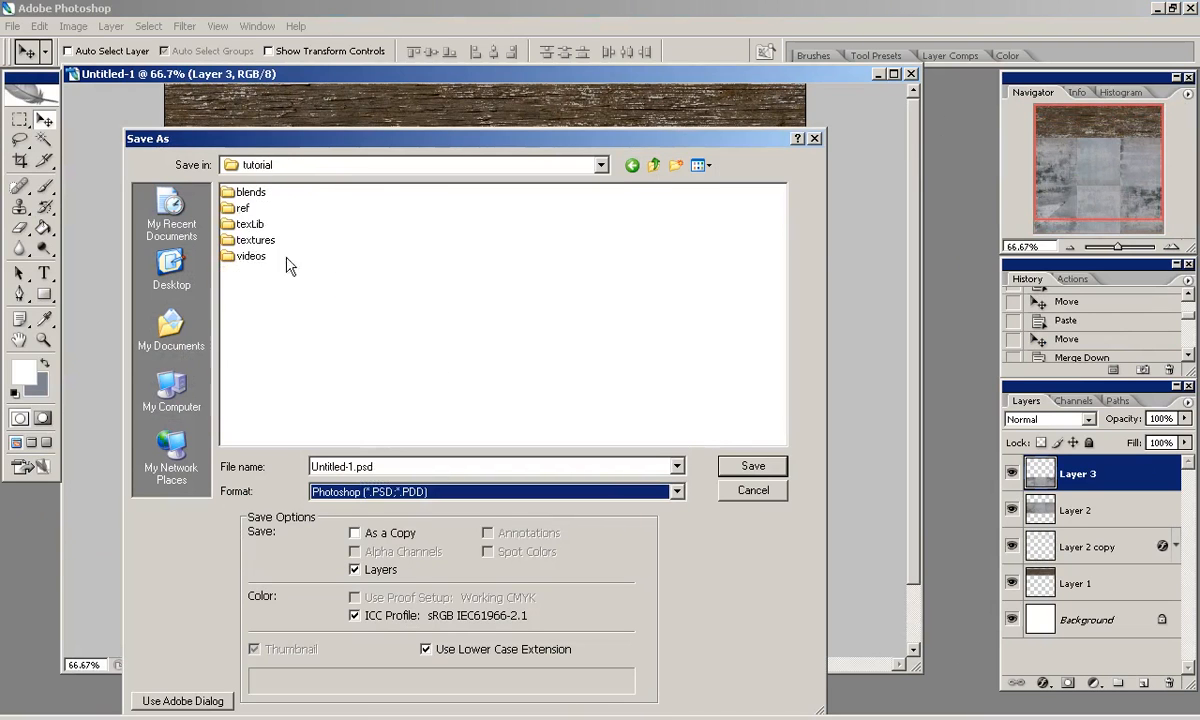
double_click(255, 240)
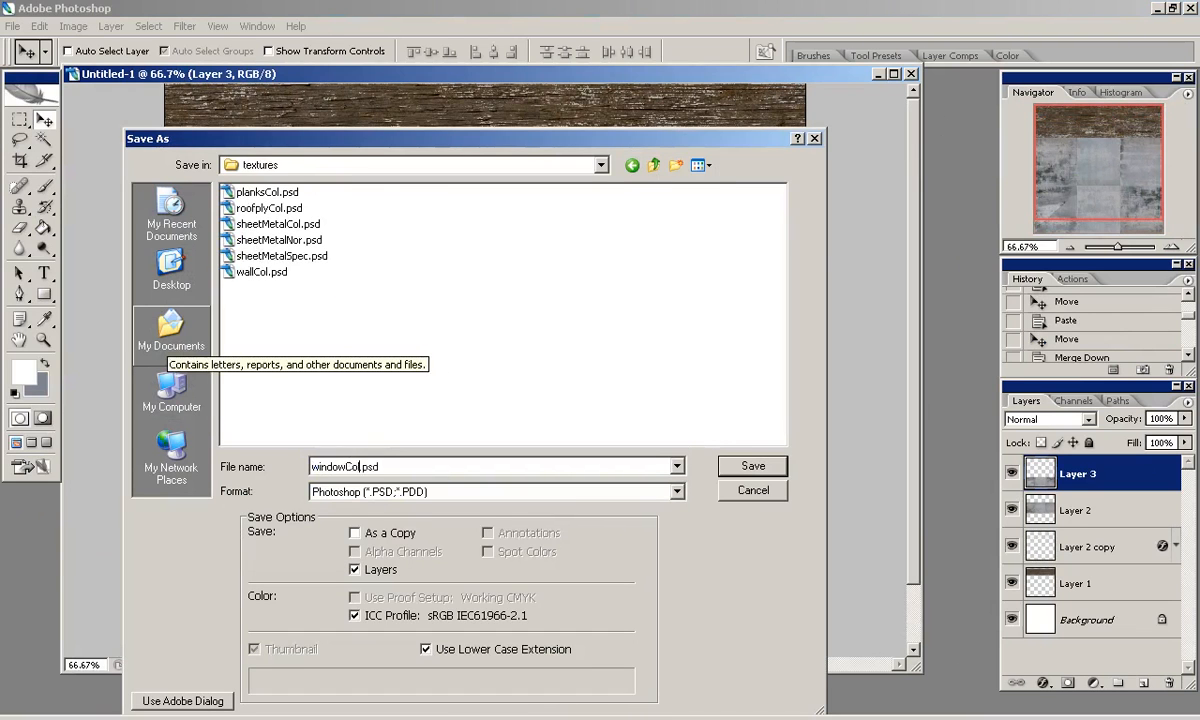
key("Return")
Save a PNG copy of the texture as windowCol.png in the textures folder.
left_click(12, 26)
left_click(60, 214)
left_click(495, 491)
left_click(405, 437)
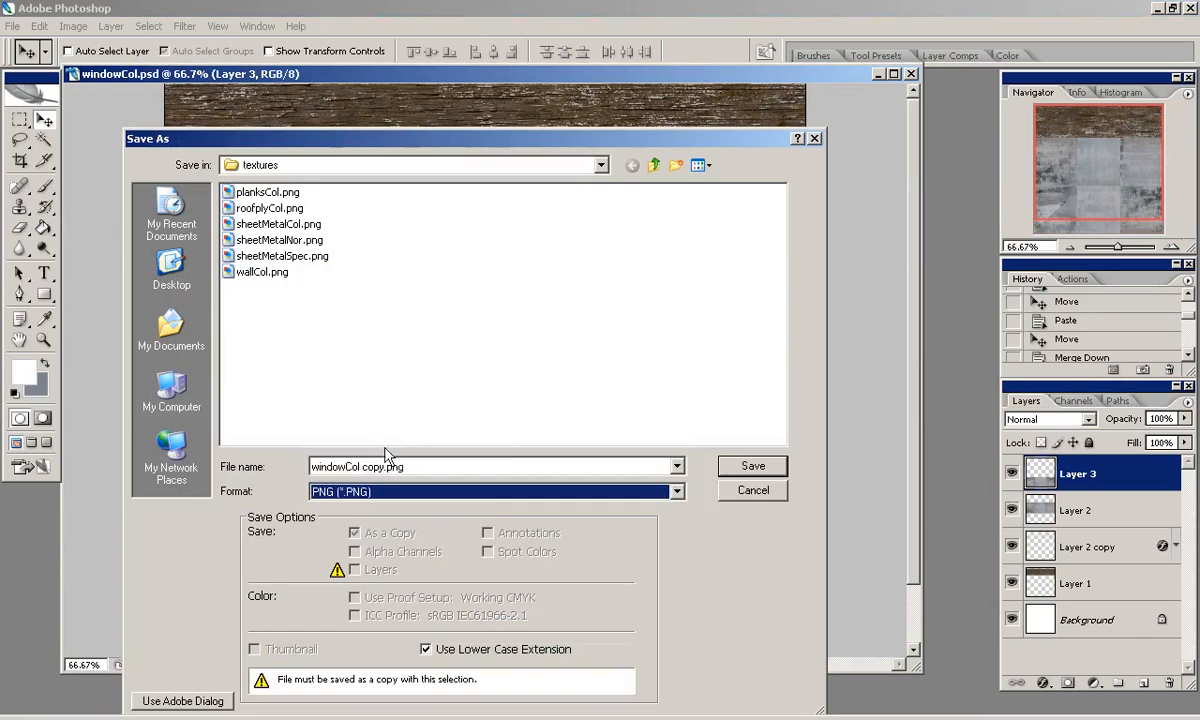
left_click(390, 466)
key("BackSpace")
key("BackSpace")
key("BackSpace")
key("BackSpace")
key("BackSpace")
key("Return")
key("Return")
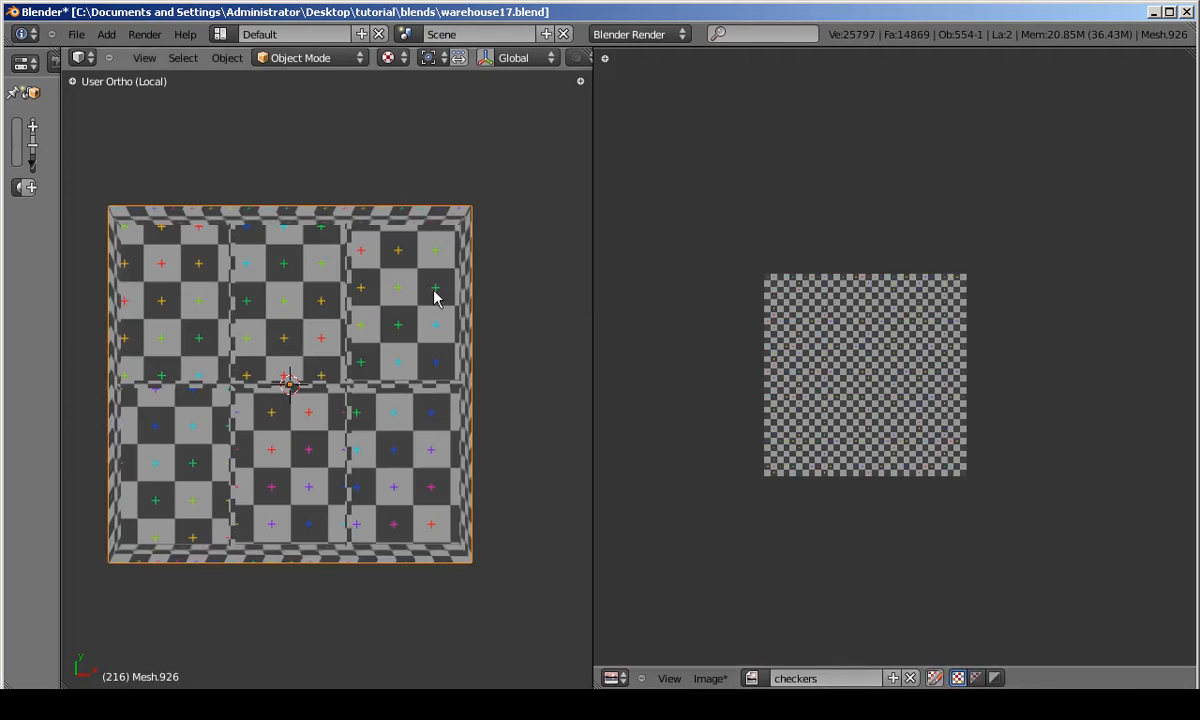
Switch to Blender and load windowCol.png from the textures folder onto the window mesh's selected faces.
key("Tab")
key("alt+o")
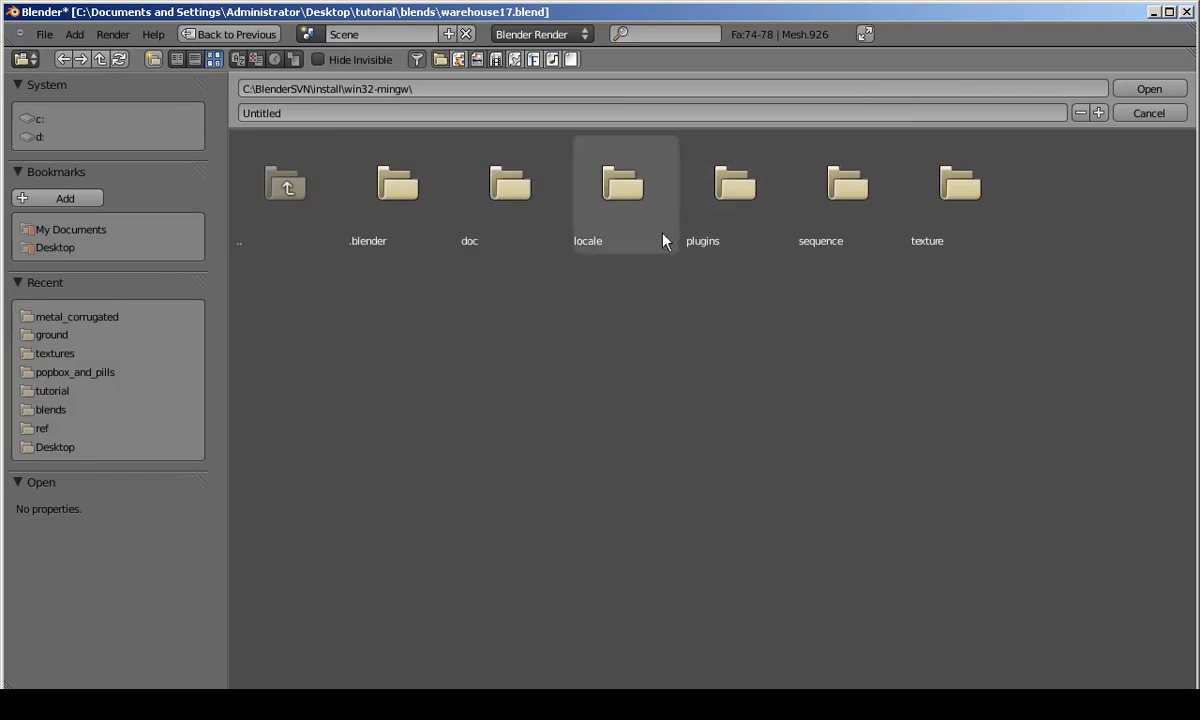
left_click(56, 355)
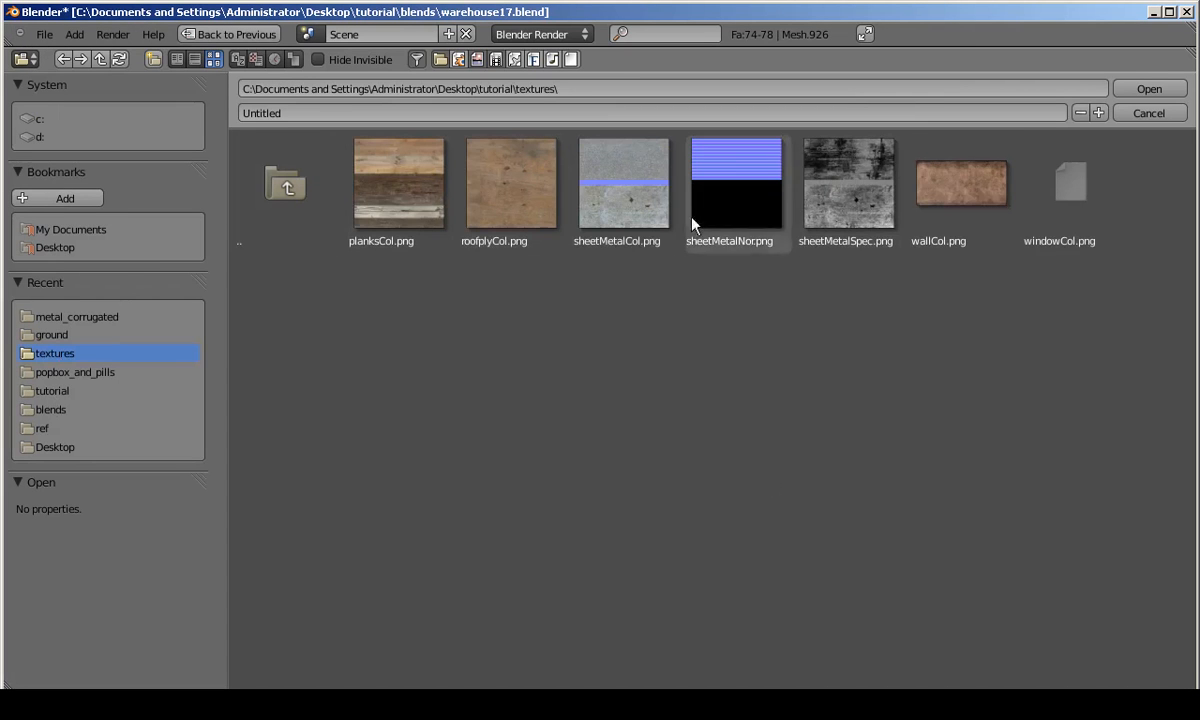
double_click(1044, 234)
Box-select the window pane UV islands, scale them up and move them over the texture's glass area.
key("l")
key("g")
right_click(868, 197)
scroll(868, 197, "up", 2)
key("g")
right_click(974, 366)
key("b")
left_click_drag(640, 97, 797, 220)
key("s")
left_click(978, 348)
scroll(978, 348, "up", 2)
key("g")
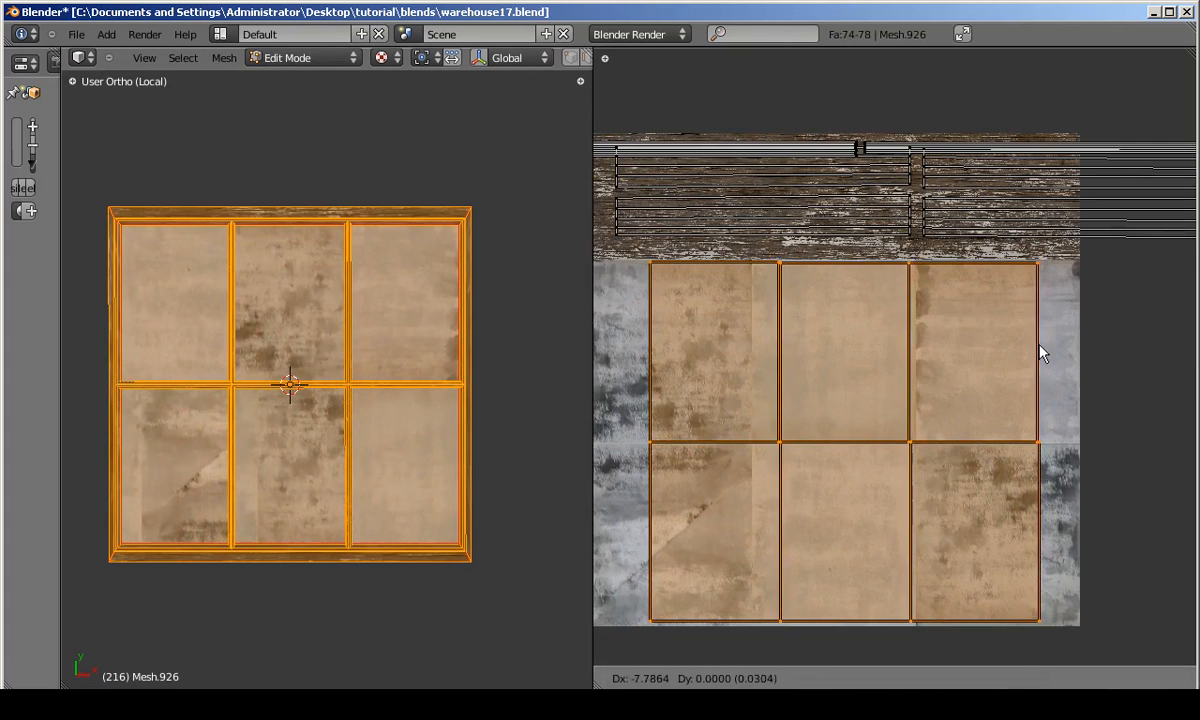
left_click(1048, 350)
Stretch the pane UVs horizontally, and adjust their position and size to fit the two glass rows.
key("s")
key("x")
left_click(1070, 348)
scroll(1058, 348, "down", 1)
scroll(1082, 297, "up", 1)
key("g")
left_click(1078, 290)
key("s")
left_click(1093, 275)
Move the individual pane UV islands so each one sits inside its own glass pane on the texture.
middle_click_drag(610, 240, 672, 235)
key("l")
key("g")
left_click(779, 305)
left_click(812, 447)
key("l")
key("g")
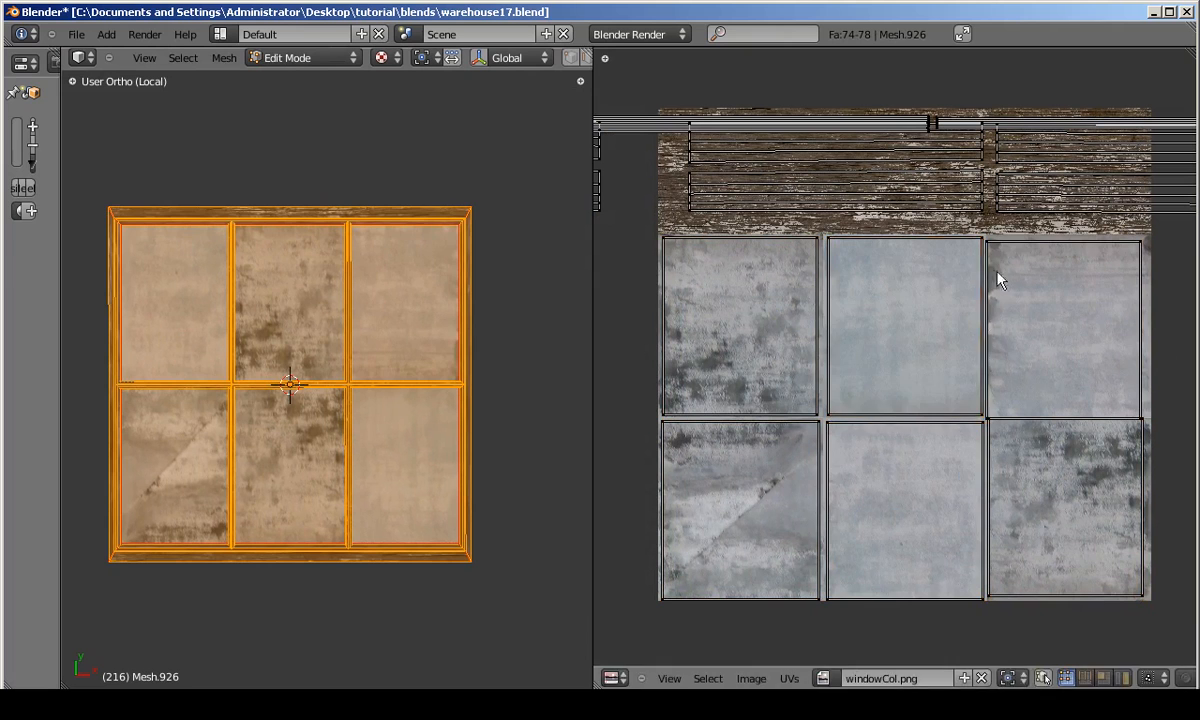
left_click(1027, 303)
key("l")
key("g")
left_click(1021, 445)
Select all faces of the window and assign windowCol.png, covering the checkered outer sides of the frame.
key("Tab")
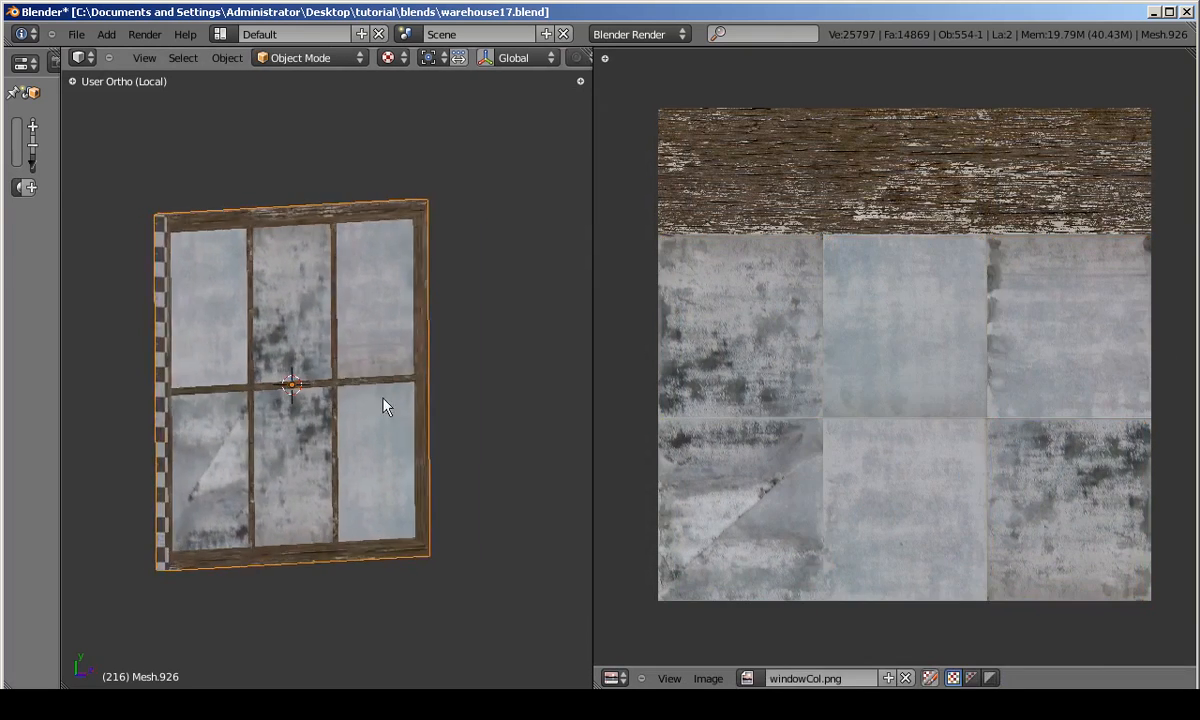
key("Tab")
scroll(844, 214, "down", 2)
key("Tab")
middle_click_drag(330, 398, 402, 404)
key("Tab")
scroll(198, 236, "up", 3)
key("Tab")
key("Tab")
middle_click_drag(198, 236, 256, 245)
key("l")
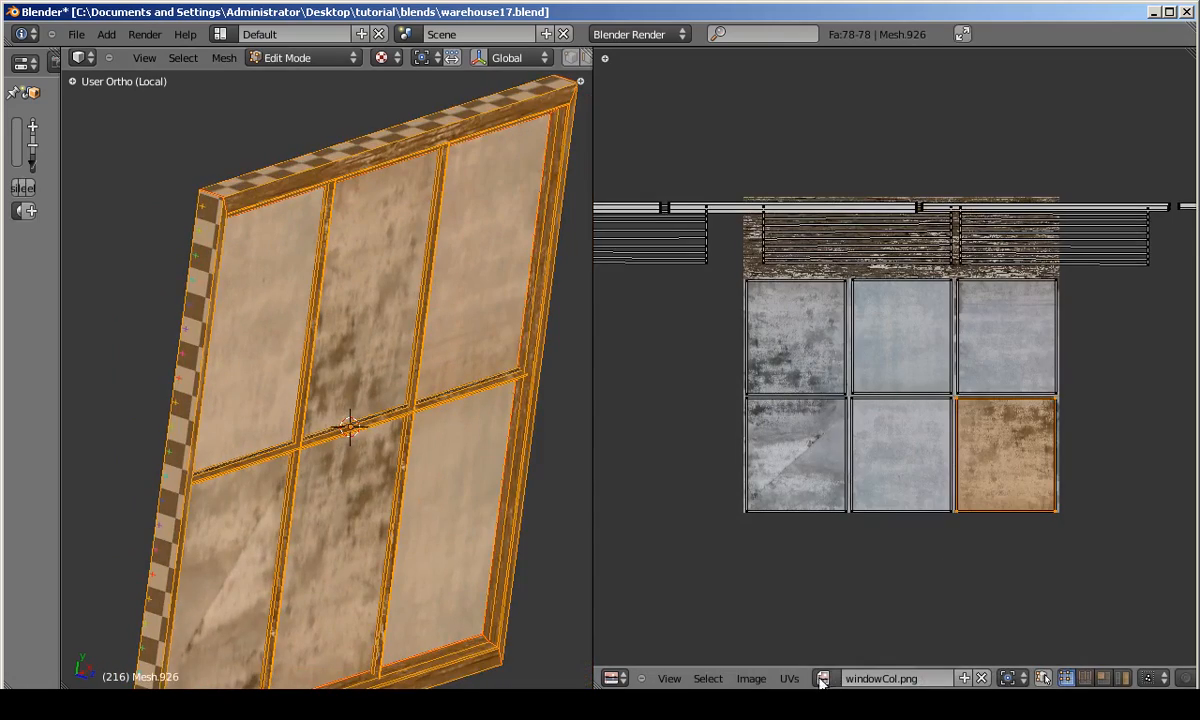
key("Tab")
Examine the textured panes and wooden frame from several angles.
middle_click_drag(300, 340, 330, 356)
scroll(360, 350, "down", 3)
scroll(440, 380, "up", 6)
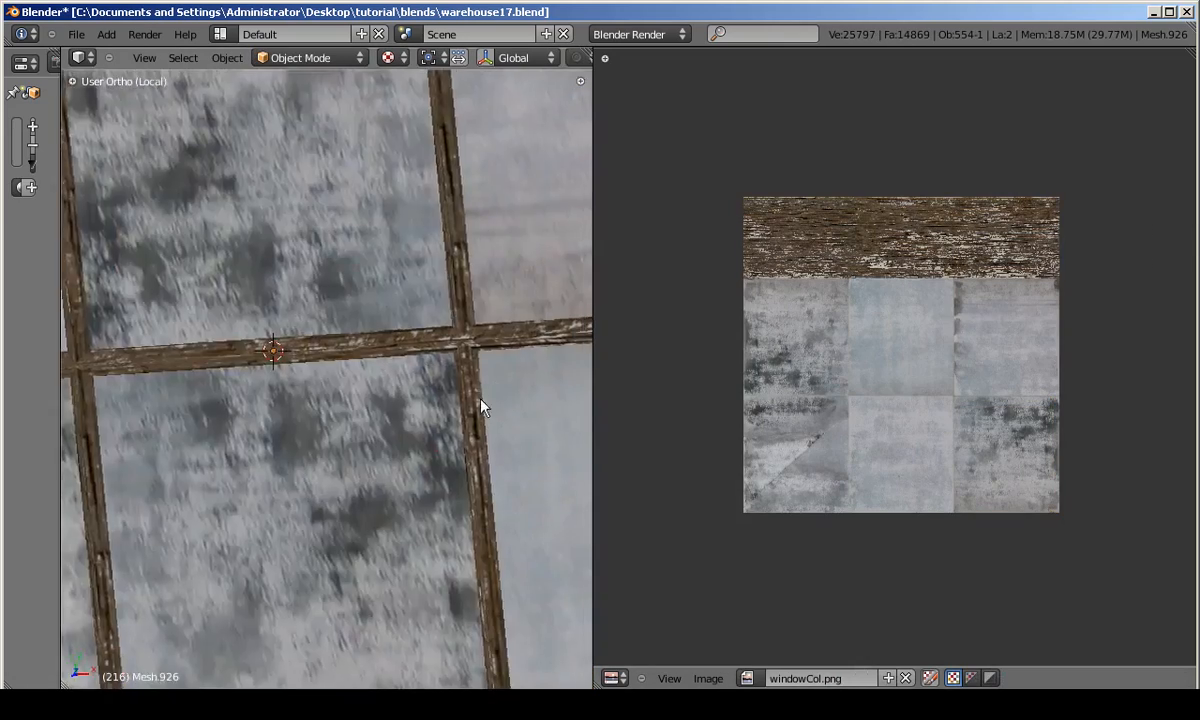
scroll(481, 407, "down", 3)
key("ctrl+Up")
middle_click_drag(362, 407, 667, 338)
scroll(667, 338, "up", 2)
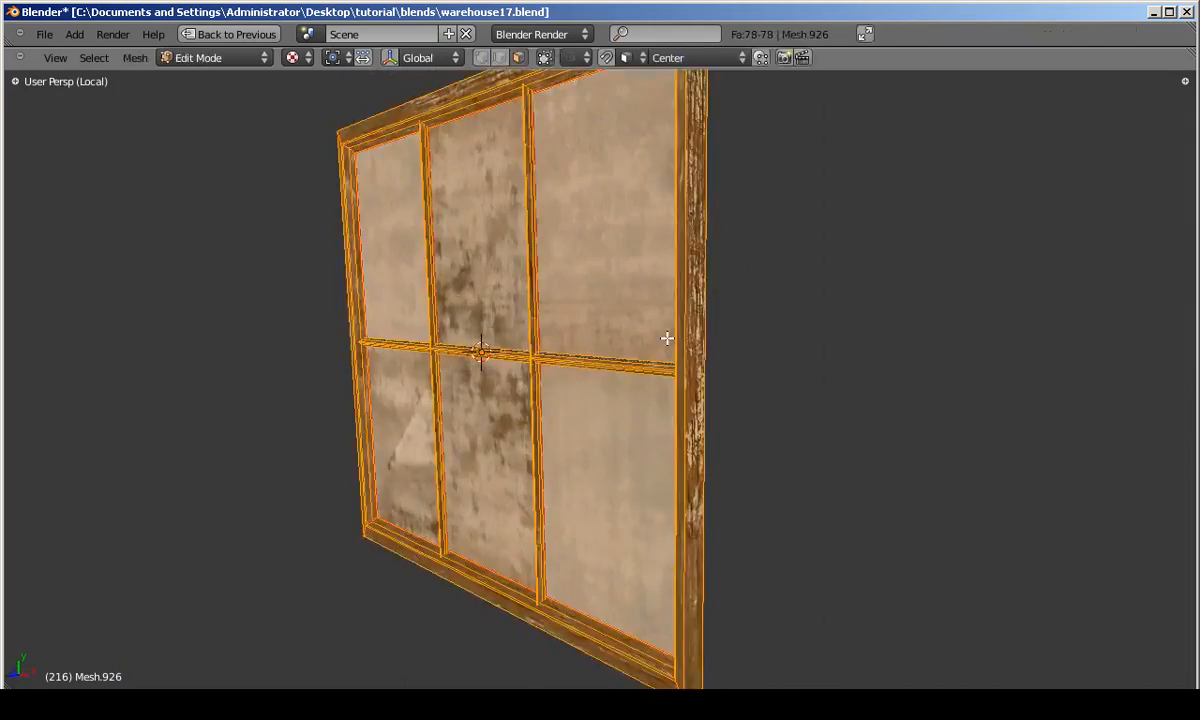
key("ctrl+Up")
key("Tab")
scroll(935, 236, "down", 2)
scroll(951, 265, "up", 1)
key("l")
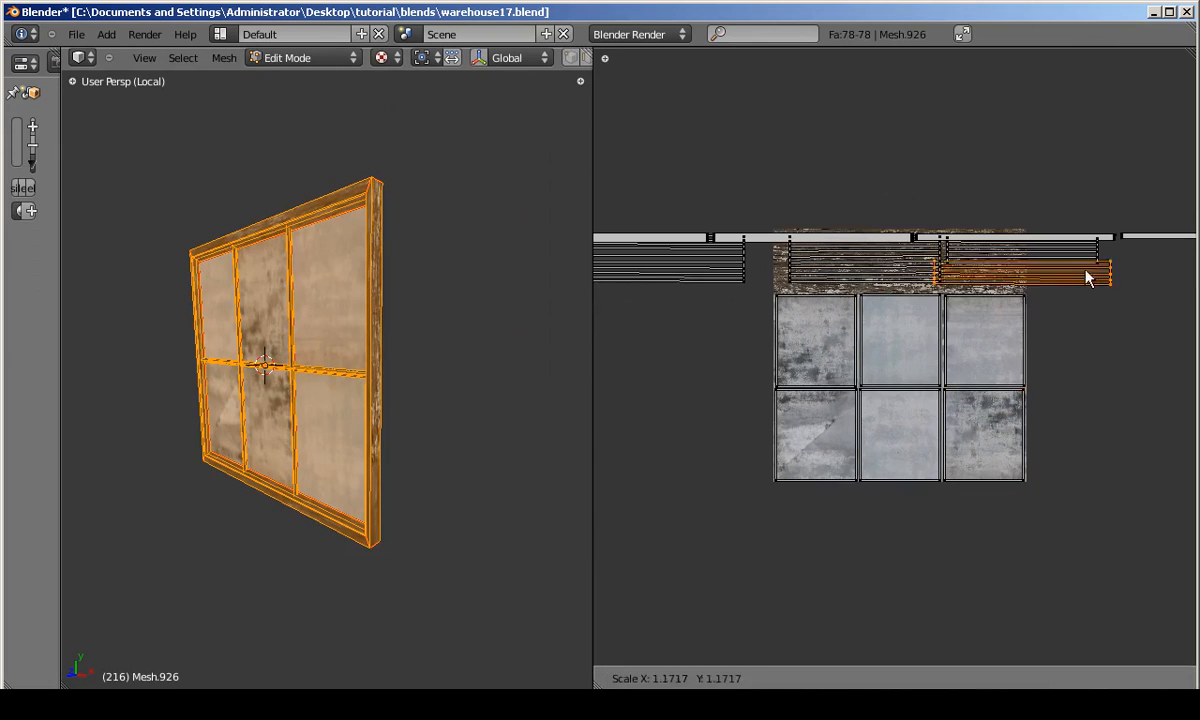
left_click(1090, 251)
middle_click_drag(400, 330, 340, 400)
scroll(340, 400, "up", 5)
scroll(358, 400, "up", 3)
middle_click_drag(557, 244, 777, 298, "shift")
scroll(400, 330, "down", 4)
middle_click_drag(400, 330, 868, 322)
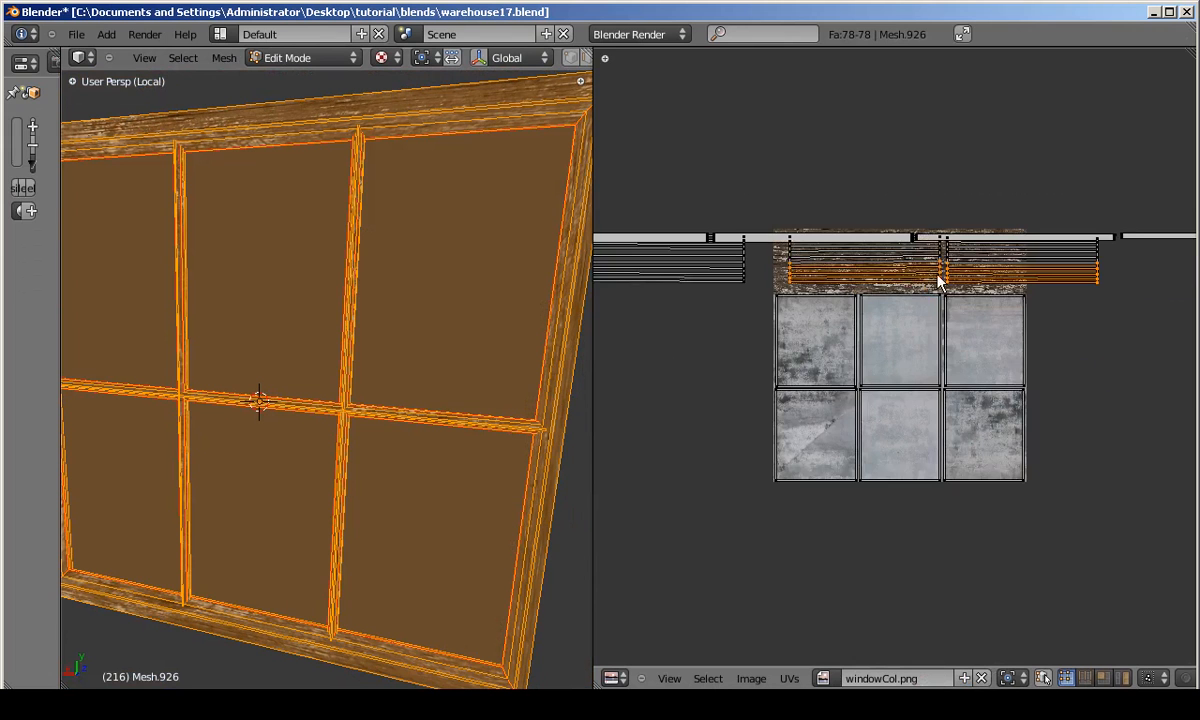
Box-select all the frame's UV strips around the wood area and scale them up together.
scroll(801, 270, "down", 4)
key("l")
key("l")
key("a")
key("a")
scroll(1026, 273, "up", 4)
key("a")
scroll(1026, 273, "down", 5)
key("b")
left_click_drag(630, 258, 1138, 340)
scroll(1138, 340, "up", 5)
key("s")
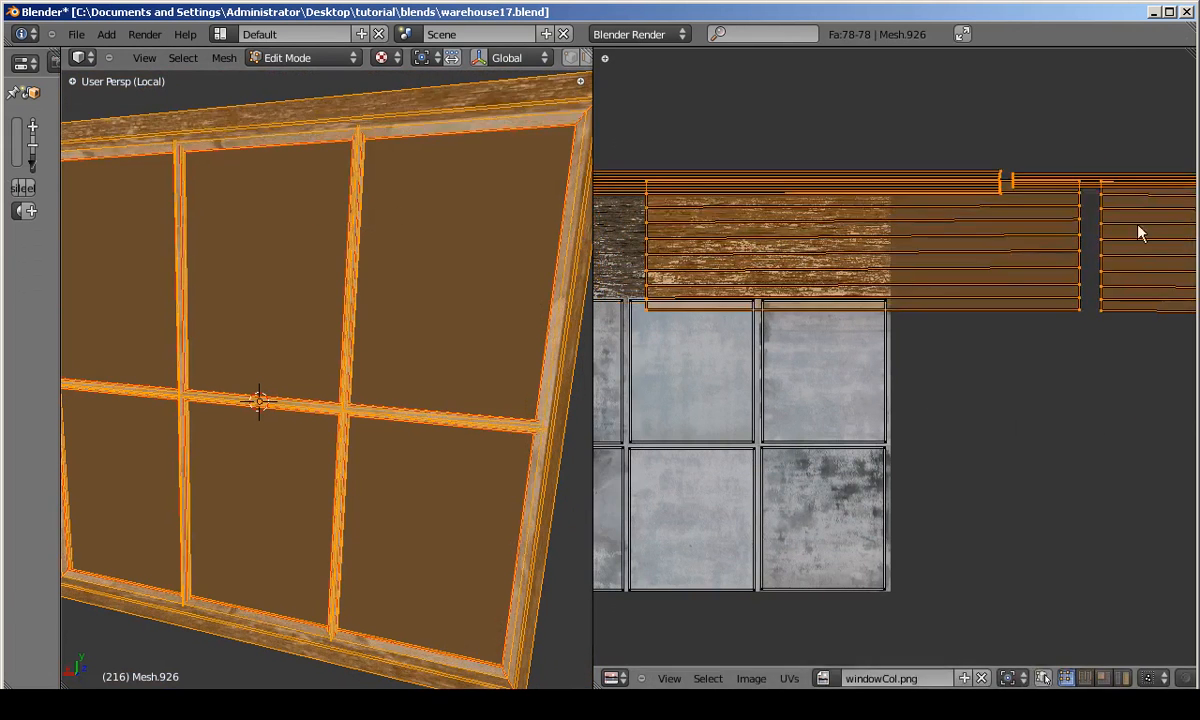
left_click(1181, 230)
Select linked frame strip islands in the enlarged UV editor and move them up onto the wood area.
key("Tab")
middle_click_drag(345, 372, 388, 370)
scroll(388, 372, "up", 4)
middle_click_drag(350, 590, 370, 407, "shift")
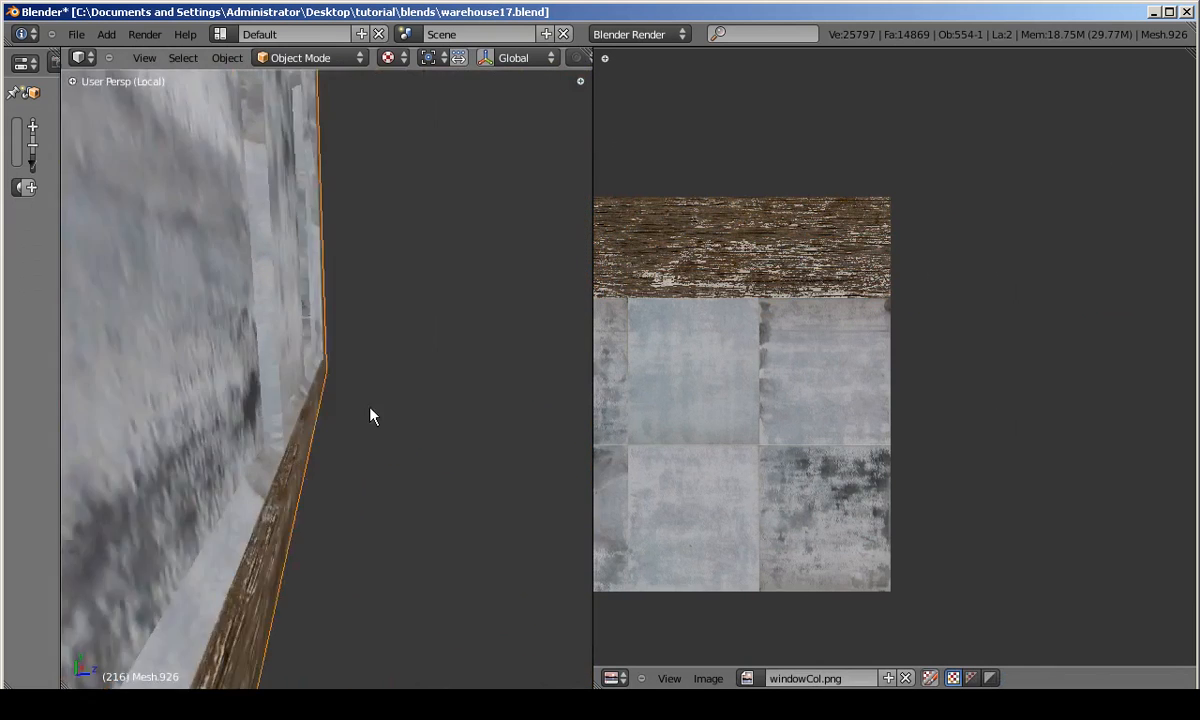
key("Tab")
scroll(884, 276, "down", 3)
key("ctrl+Up")
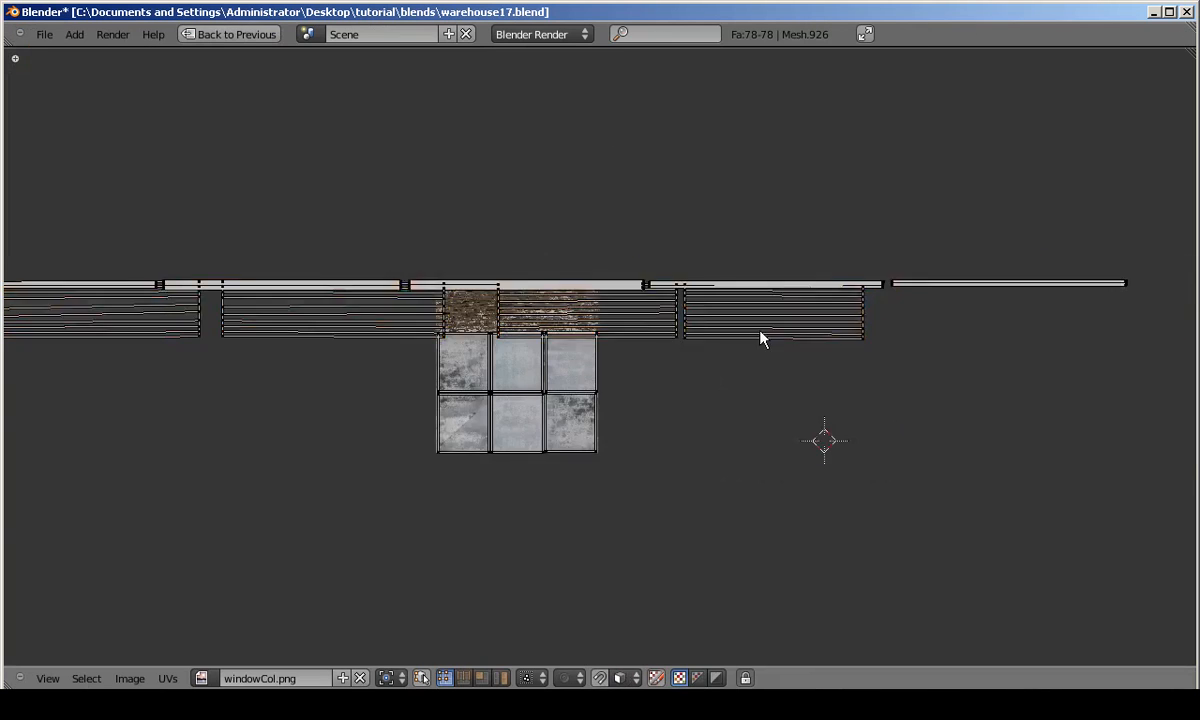
scroll(760, 340, "up", 1)
right_click(712, 343)
key("shift+l")
key("g")
left_click(729, 273)
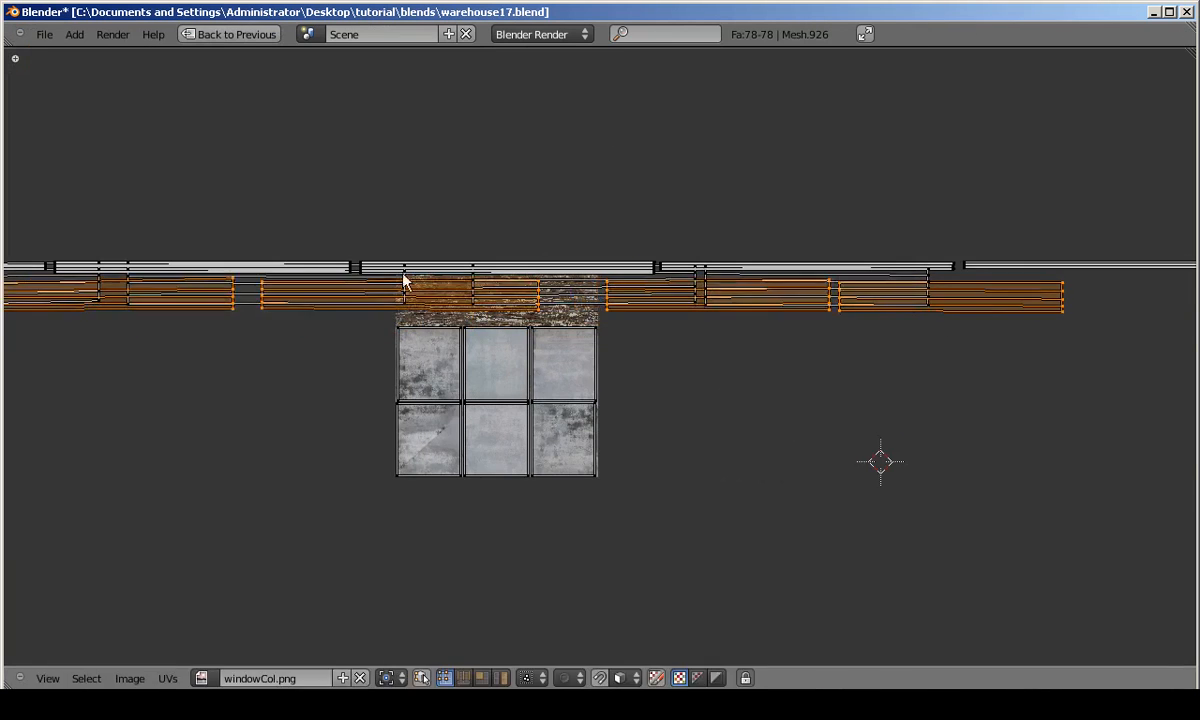
Add more linked frame strips to the selection and move them vertically in the UV layout.
middle_click_drag(186, 281, 542, 313)
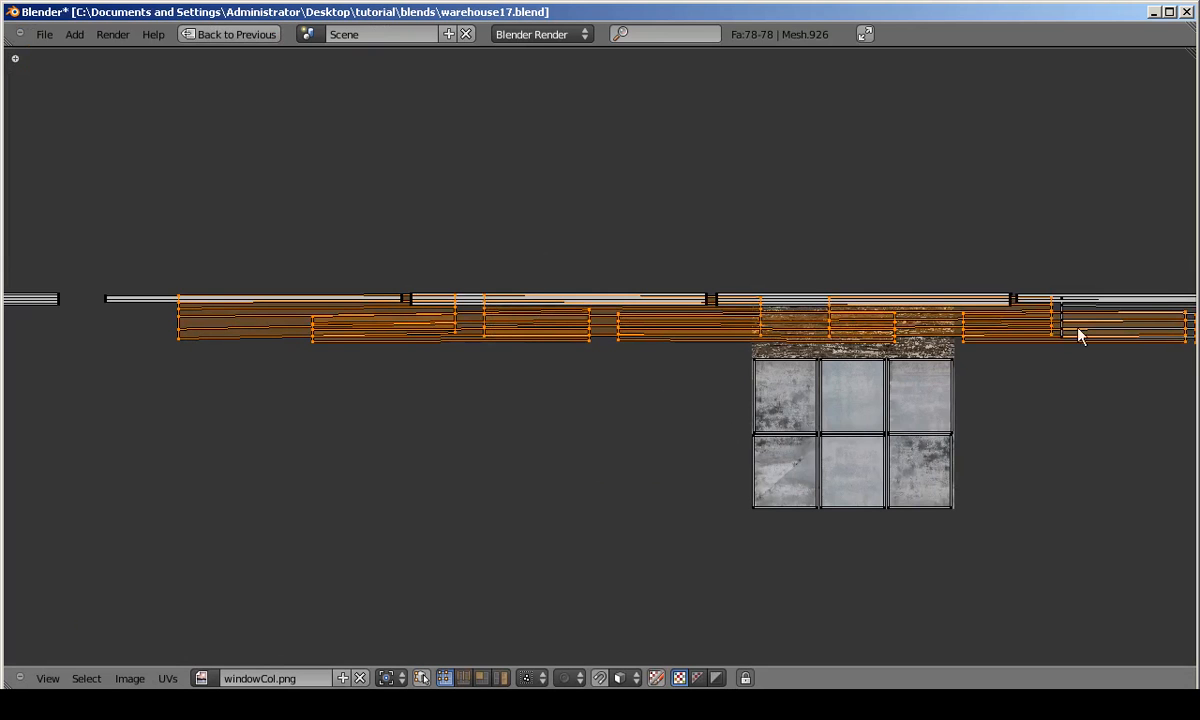
key("shift+l")
middle_click_drag(1170, 300, 643, 294)
key("g")
key("y")
left_click(706, 574)
Box-select a row of frame UV strips, shift it vertically and scale it to suit the wood band.
scroll(600, 450, "down", 4)
key("a")
key("b")
left_click_drag(42, 290, 830, 352)
scroll(456, 268, "up", 6)
key("g")
key("y")
key("s")
Box-select the displaced frame strips and move them vertically back within the texture's wood band.
scroll(580, 350, "down", 5)
middle_click_drag(538, 405, 585, 364)
key("a")
key("b")
left_click_drag(110, 398, 890, 476)
key("g")
key("y")
scroll(555, 280, "up", 1)
scroll(553, 273, "up", 4)
key("g")
key("x")
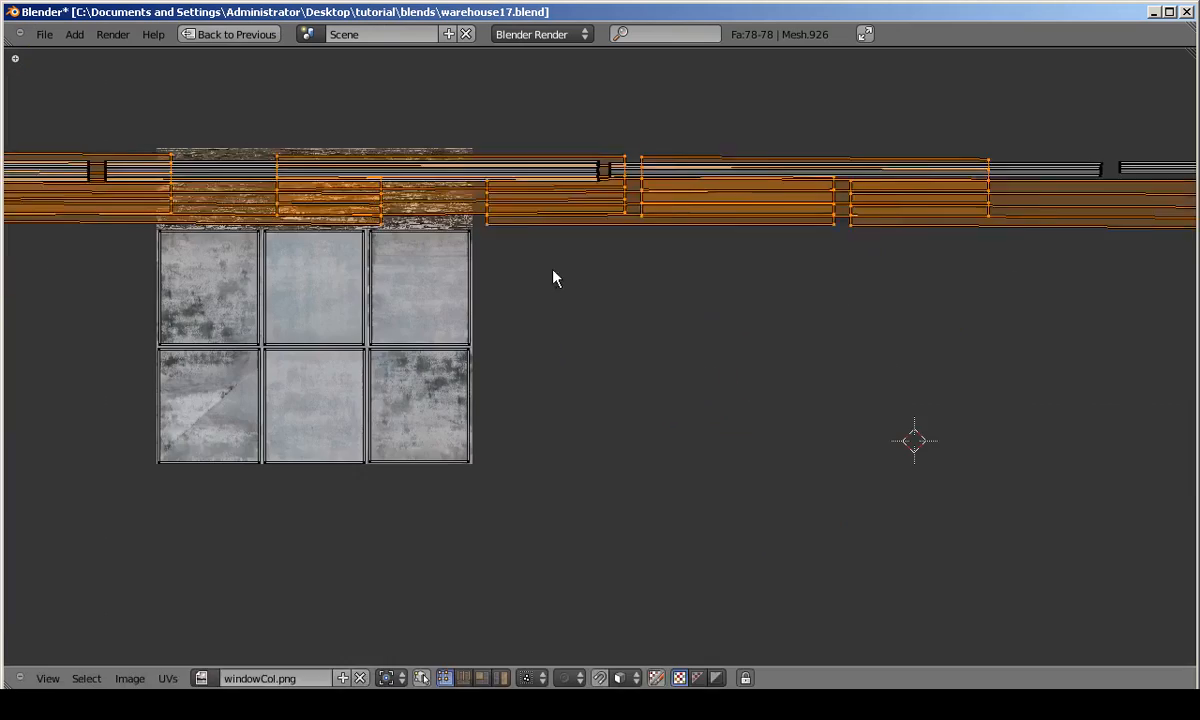
right_click(1047, 192)
Try to rotate the end vertices of a frame strip's UV island to match the mitred corner.
key("shift+space")
key("Tab")
middle_click_drag(441, 375, 513, 378)
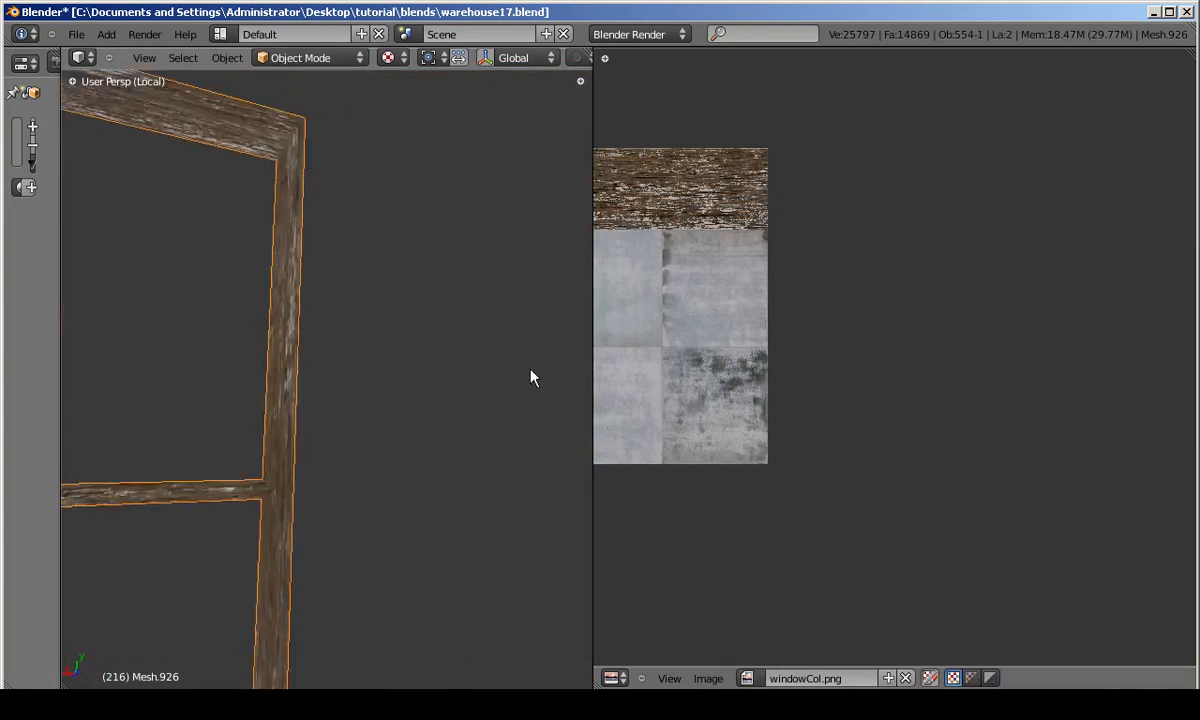
key("Tab")
key("a")
key("l")
scroll(840, 280, "up", 3)
middle_click_drag(865, 314, 872, 325)
key("a")
key("b")
left_click_drag(781, 319, 709, 216)
scroll(286, 321, "up", 3)
key("r")
right_click(691, 150)
key("Tab")
key("Tab")
Select the vertical frame strips and rotate the right-end vertices of their UV island to match the mitred corner.
right_click(300, 243)
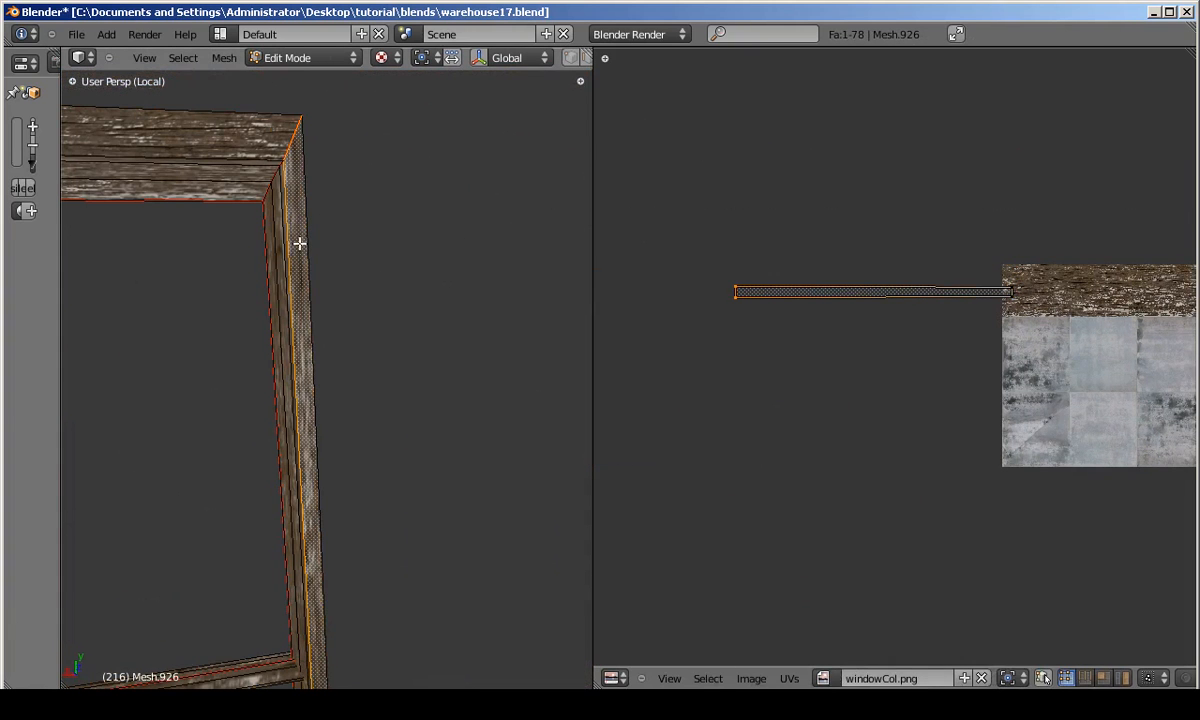
key("a")
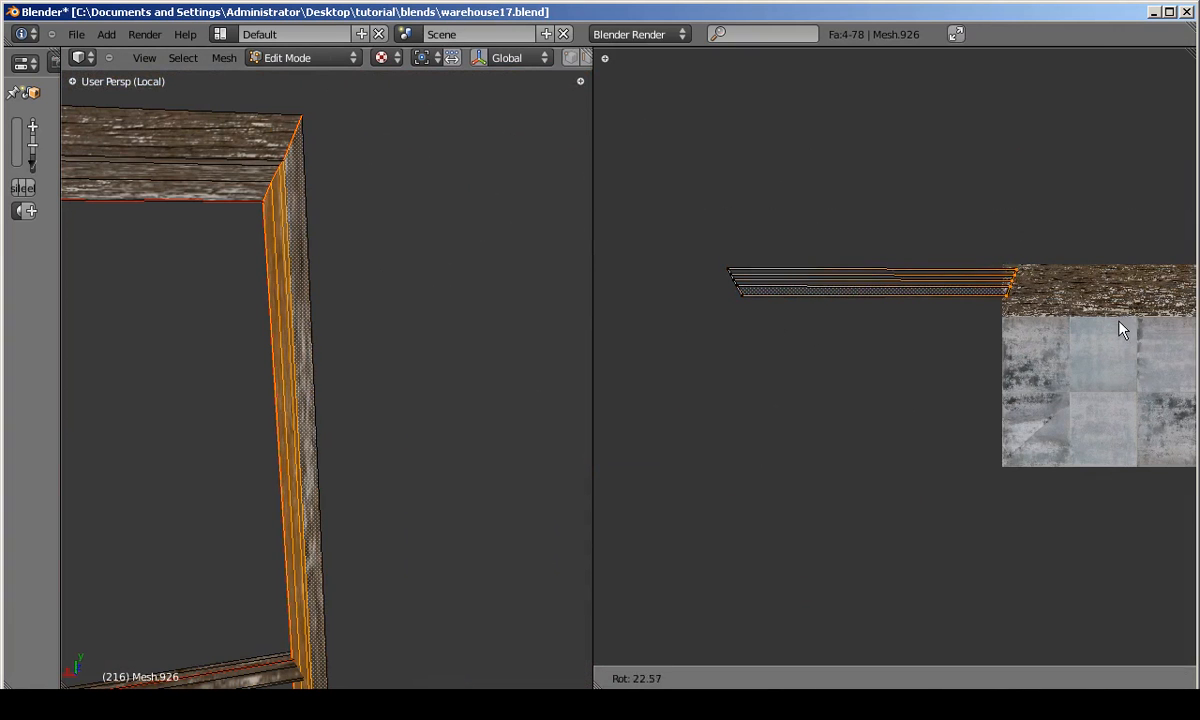
scroll(312, 300, "up", 2)
key("r")
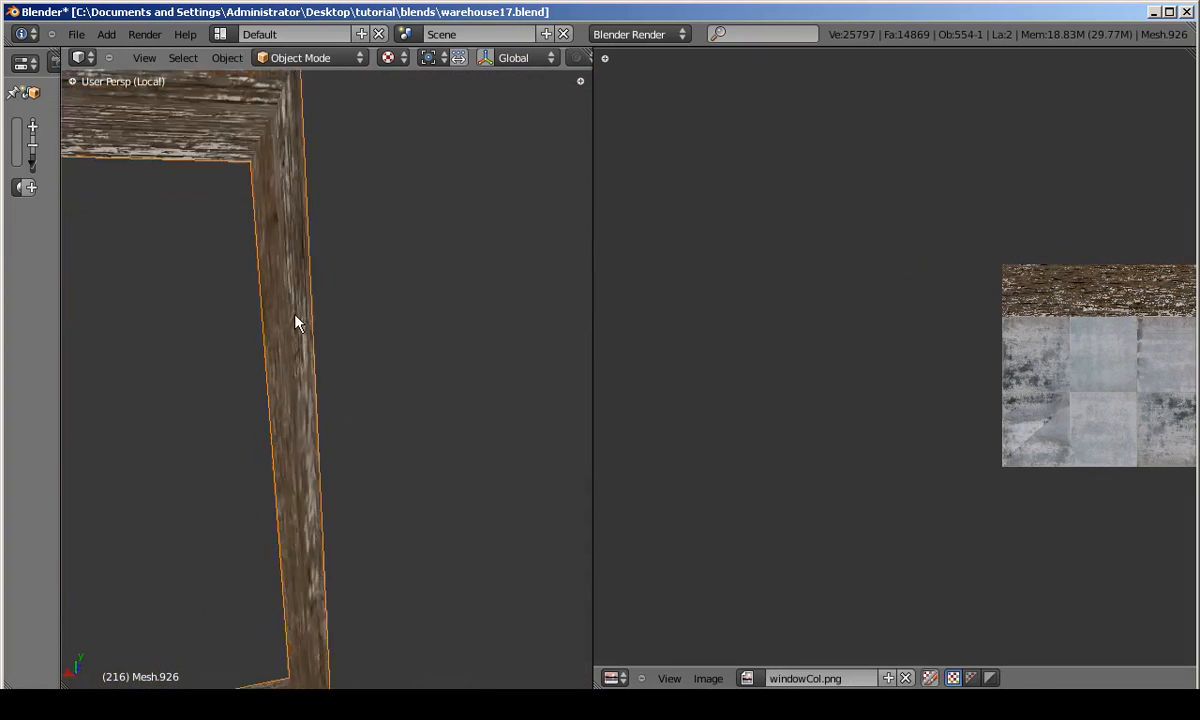
middle_click_drag(295, 321, 321, 246)
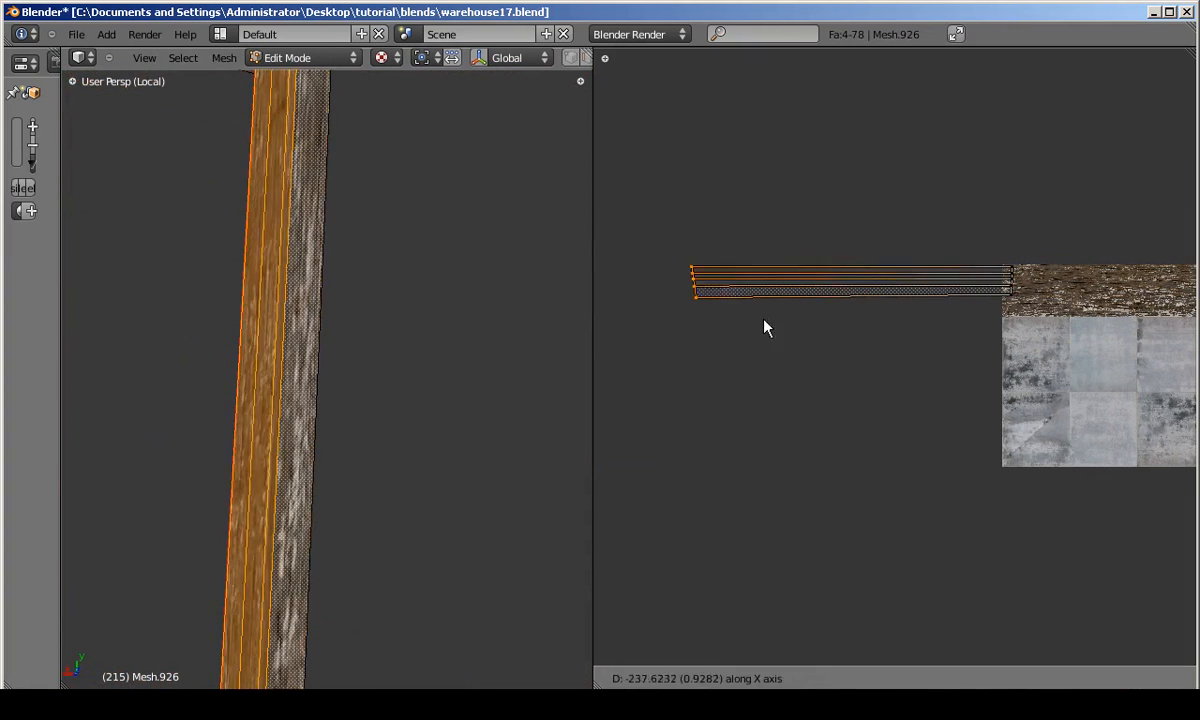
Lengthen the vertical frame strips' UVs by moving their left-end vertices outward along the X axis.
left_click(808, 326)
scroll(322, 230, "down", 8)
middle_click_drag(167, 210, 467, 231, "shift")
scroll(204, 262, "up", 4)
right_click(200, 262, "alt+shift")
scroll(851, 288, "down", 1)
scroll(851, 288, "down", 2)
key("g")
key("x")
left_click(726, 318)
key("Tab")
middle_click_drag(195, 384, 220, 335)
Select the vertical frame side's face loop, box-select the right-end UV vertices and rotate them to follow the mitre.
key("Tab")
right_click(220, 335, "alt")
middle_click_drag(825, 316, 948, 338)
scroll(900, 360, "up", 3)
key("r")
right_click(853, 394)
key("a")
key("b")
left_click_drag(1035, 278, 1152, 400)
key("r")
Switch the viewport to solid shading and view the window frame straight from below in orthographic projection.
key("KP_1")
key("KP_7")
scroll(266, 363, "down", 7)
scroll(305, 319, "up", 6)
mouse_move(266, 363)
middle_mouse_down("shift")
mouse_move(520, 290)
mouse_move(428, 335)
middle_mouse_up("shift")
scroll(210, 346, "down", 6)
key("alt+z")
key("ctrl+KP_7")
scroll(517, 353, "up", 3)
scroll(428, 335, "up", 7)
scroll(423, 296, "down", 6)
middle_click_drag(423, 150, 412, 206, "shift")
Box-select the left-end UV vertices of the linked frame strips, scale them and move them along the Y axis.
right_click(411, 206)
scroll(411, 206, "up", 6)
left_click(678, 297)
key("l")
scroll(606, 284, "up", 1)
key("b")
left_click_drag(592, 280, 714, 376)
key("s")
left_click(697, 312)
key("g")
key("y")
left_click(697, 313)
Rotate the selected left-end UV vertices to angle the wood grain along the corner joint.
scroll(697, 315, "down", 1)
middle_click_drag(690, 316, 768, 324)
key("Tab")
key("Tab")
key("r")
left_click(946, 314)
key("Tab")
scroll(391, 334, "down", 5)
middle_click_drag(385, 560, 397, 325, "shift")
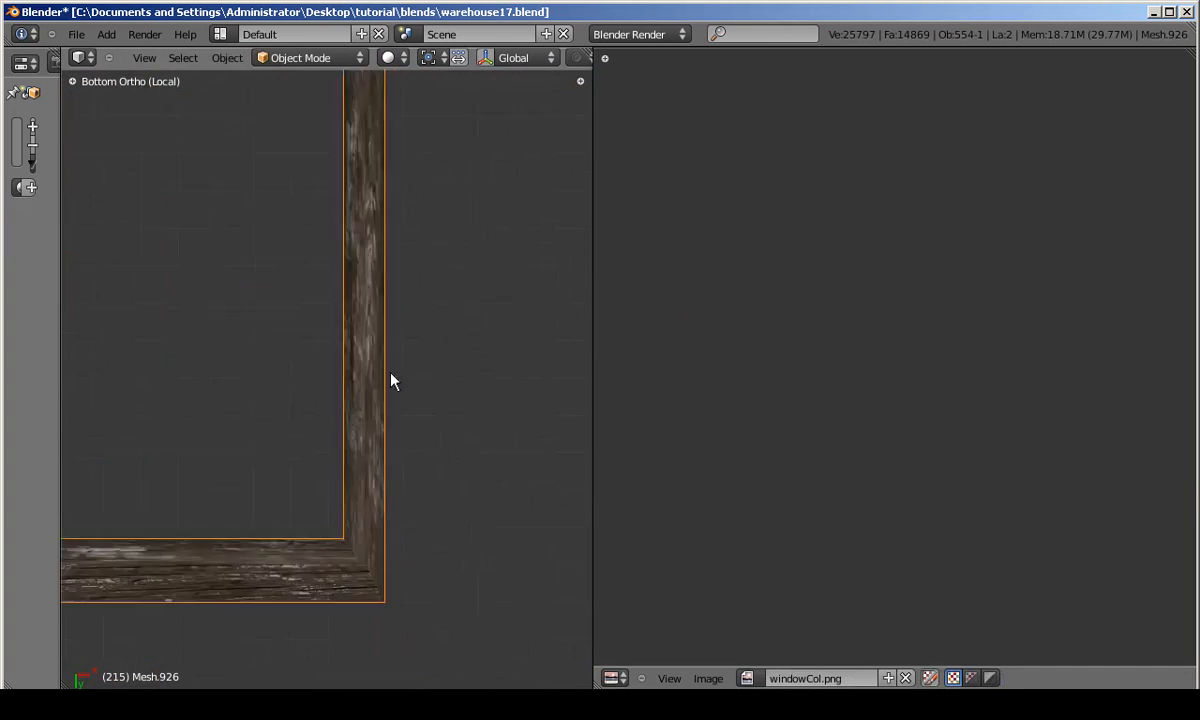
Box-select the right-end vertices of the vertical strips' UV island and rotate them towards the lower corner's mitre angle.
scroll(394, 350, "up", 4)
key("Tab")
key("a")
key("b")
left_click_drag(1120, 295, 1190, 400)
key("r")
left_click(1145, 408)
scroll(370, 400, "down", 4)
key("Tab")
key("Tab")
Fine-tune the rotation of the same right-end UV vertices against the lower mitred corner.
scroll(364, 343, "up", 4)
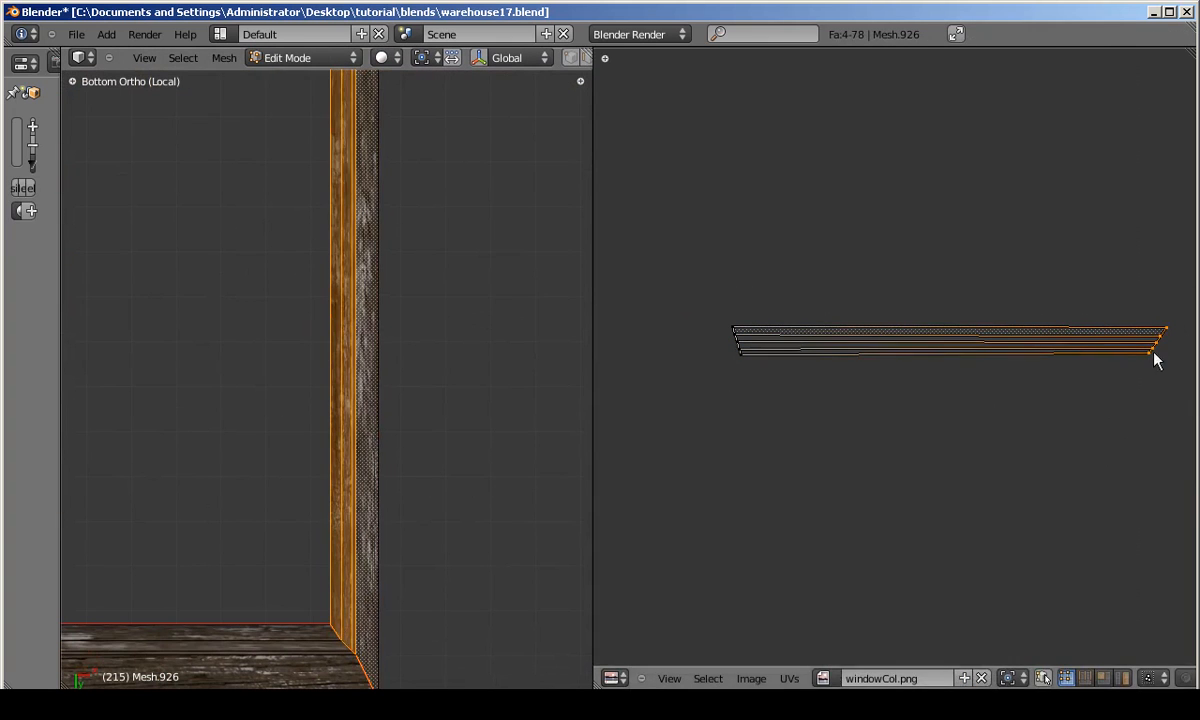
key("r")
left_click(1147, 396)
key("Tab")
middle_click_drag(368, 240, 368, 289, "shift")
Deselect all UVs, box-select the island's left-end vertices and rotate them to mirror the mitre at the other end.
key("Tab")
key("a")
key("b")
left_click_drag(702, 289, 873, 472)
key("r")
left_click(900, 428)
key("Tab")
key("Tab")
Examine the wood grain at the frame's mitred corners from below.
scroll(395, 398, "down", 4)
middle_click_drag(376, 398, 285, 346, "shift")
key("KP_7")
key("ctrl+KP_7")
scroll(381, 387, "up", 4)
key("Tab")
scroll(384, 385, "down", 6)
scroll(285, 346, "up", 4)
key("Tab")
scroll(285, 346, "down", 2)
key("a")
key("b")
left_click_drag(879, 398, 680, 292)
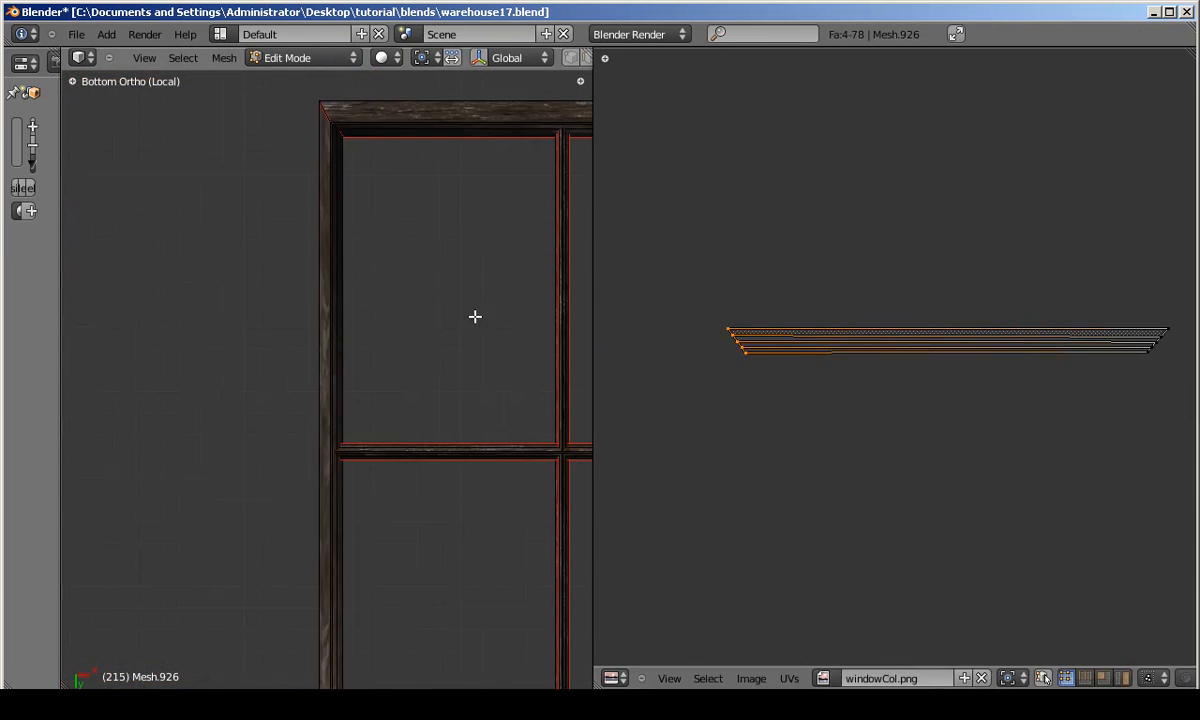
left_click_drag(500, 302, 265, 222, "shift")
scroll(265, 222, "up", 7)
middle_click_drag(267, 224, 329, 268)
key("ctrl+KP_7")
Select the vertical frame side's strips and scale their UVs by about 1.07 along the Y axis.
right_click(258, 243)
right_click(237, 246, "shift")
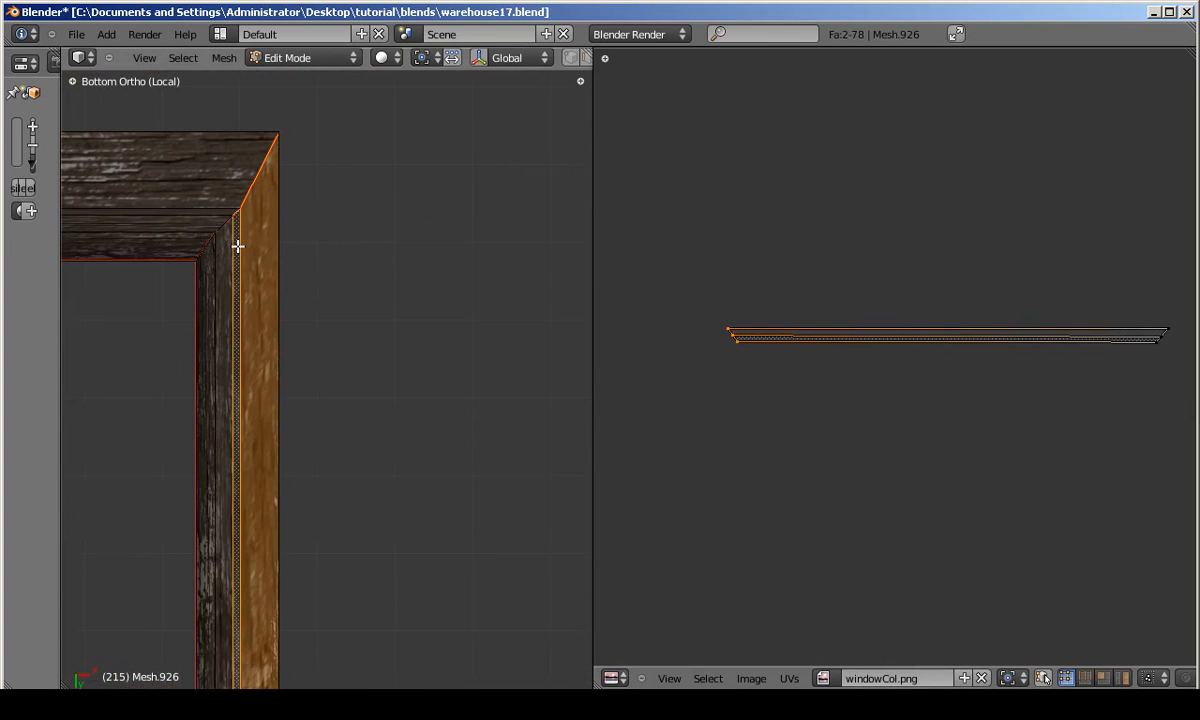
key("Tab")
key("Tab")
key("s")
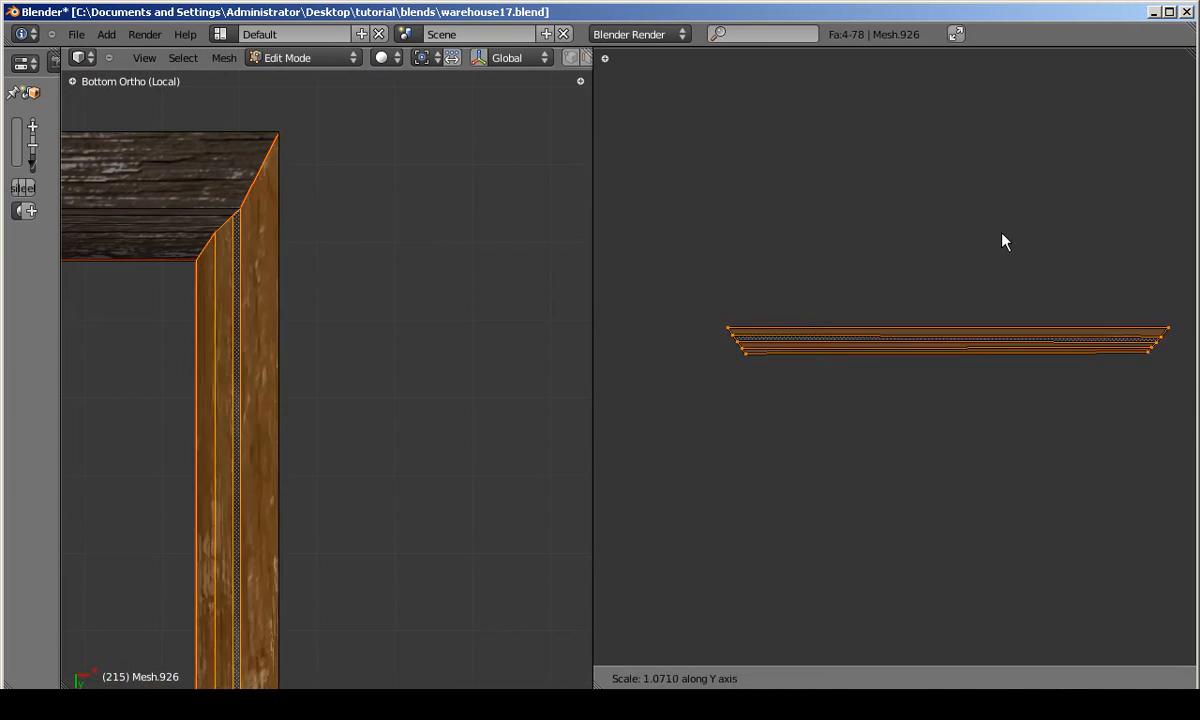
left_click(1003, 242)
key("Tab")
Select the vertical strips on the opposite frame side and rotate their right-end UV vertices to suit the upper corner.
scroll(281, 346, "down", 6)
middle_click_drag(85, 320, 503, 295, "shift")
scroll(189, 304, "up", 4)
key("Tab")
right_click(189, 304, "alt")
key("b")
left_click_drag(866, 283, 948, 370)
middle_click_drag(1046, 352, 758, 345)
key("r")
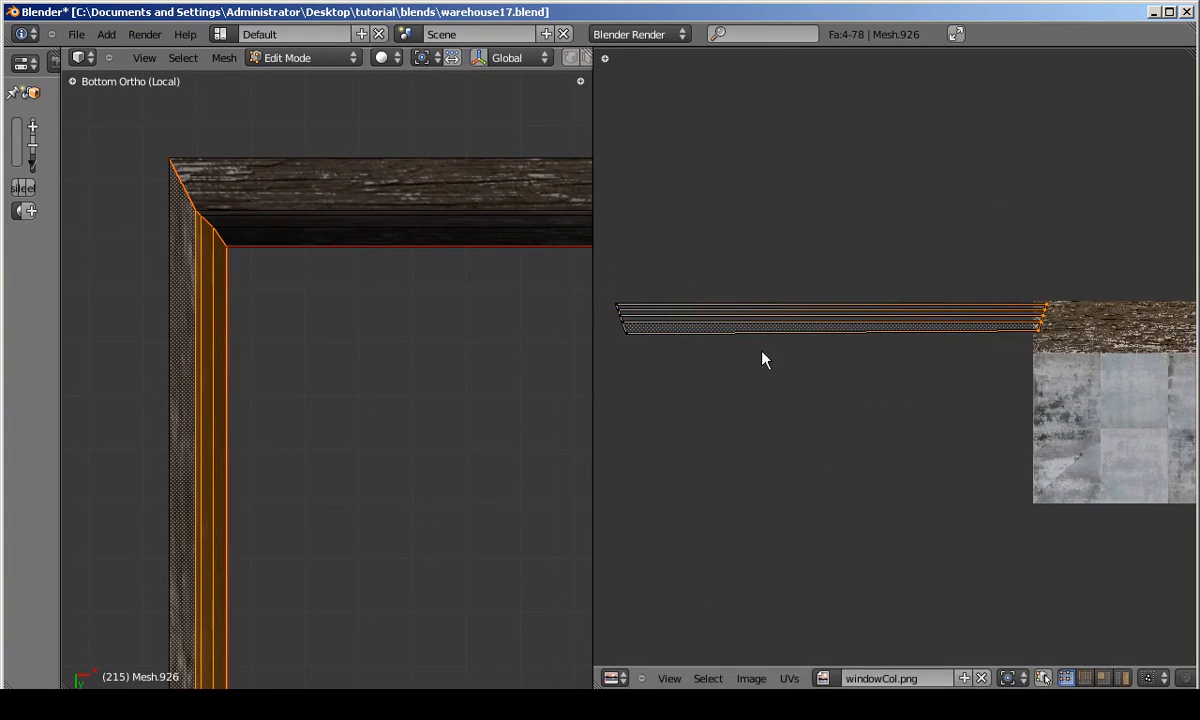
left_click(918, 209)
key("Tab")
middle_click_drag(168, 282, 169, 241, "shift")
Reselect the opposite side's linked strips and rotate their right-end UV vertices to slant outward towards the outer strip.
key("Tab")
right_click(182, 243)
right_click(199, 244, "shift")
key("l")
right_click(1008, 291)
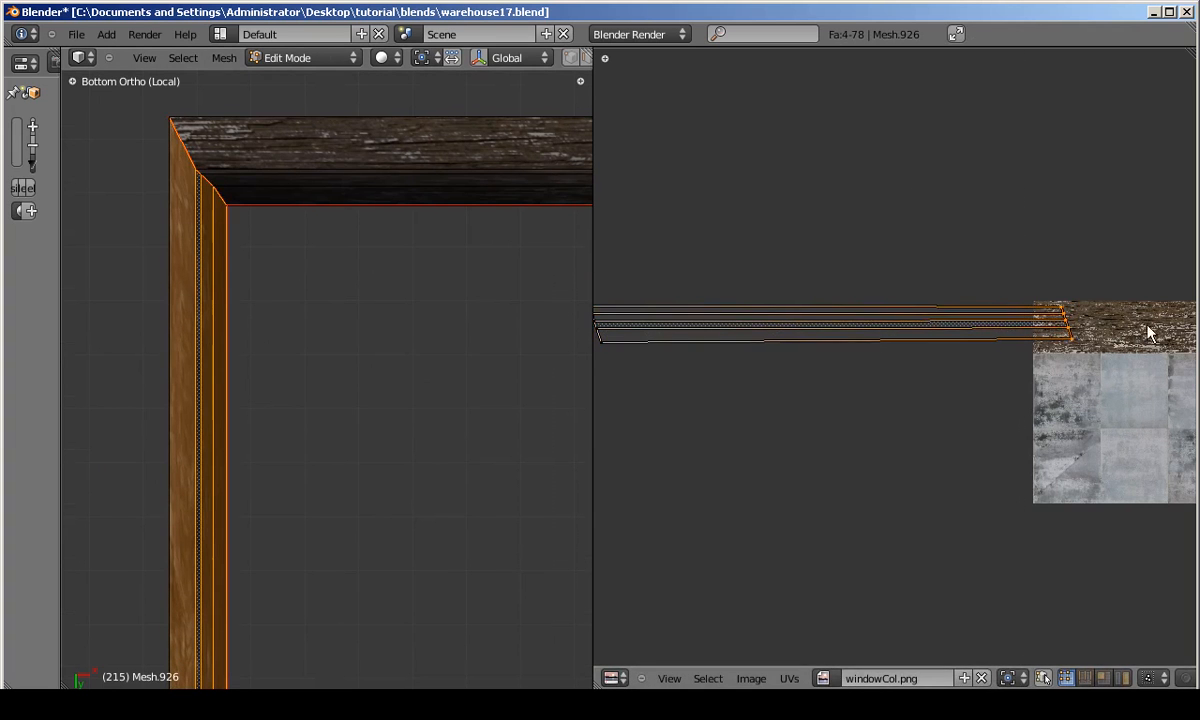
left_click(1148, 334)
Box-select the left-end UV vertices of the opposite side's strips and rotate them to match the mitred corner.
key("a")
middle_click_drag(700, 345, 749, 348)
key("b")
left_click_drag(618, 285, 700, 385)
key("r")
key("Tab")
middle_click_drag(230, 285, 212, 196, "shift")
key("Tab")
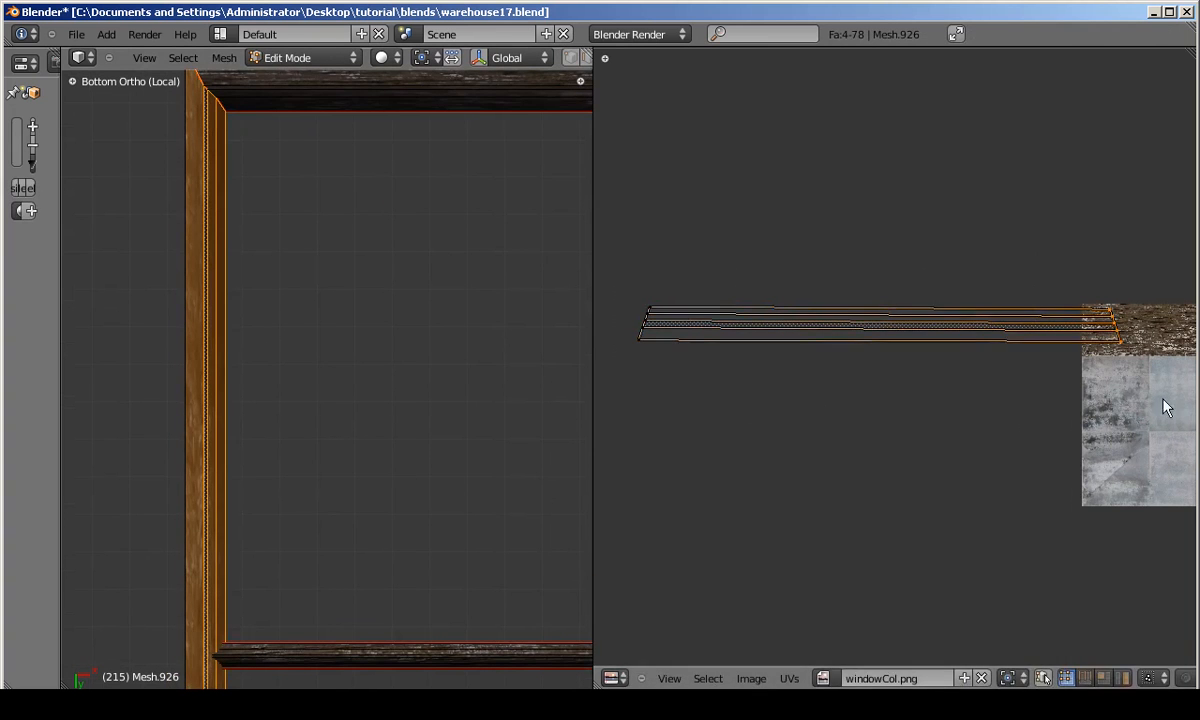
Select the linked vertical strips on the window's opposite face and rotate their UV end vertices to match the mitred corner.
key("Tab")
scroll(178, 363, "down", 5)
middle_click_drag(180, 365, 110, 262, "shift")
key("KP_7")
middle_click_drag(114, 208, 183, 295, "shift")
scroll(183, 295, "up", 7)
key("Tab")
right_click(192, 265)
right_click(198, 262, "shift")
key("l")
key("r")
left_click(1056, 366)
Box-select the right-end UV vertices of these strips, rotate them by about 14 degrees and shift them along the X axis.
middle_click_drag(1063, 325, 764, 310)
key("b")
left_click_drag(893, 284, 1015, 362)
key("r")
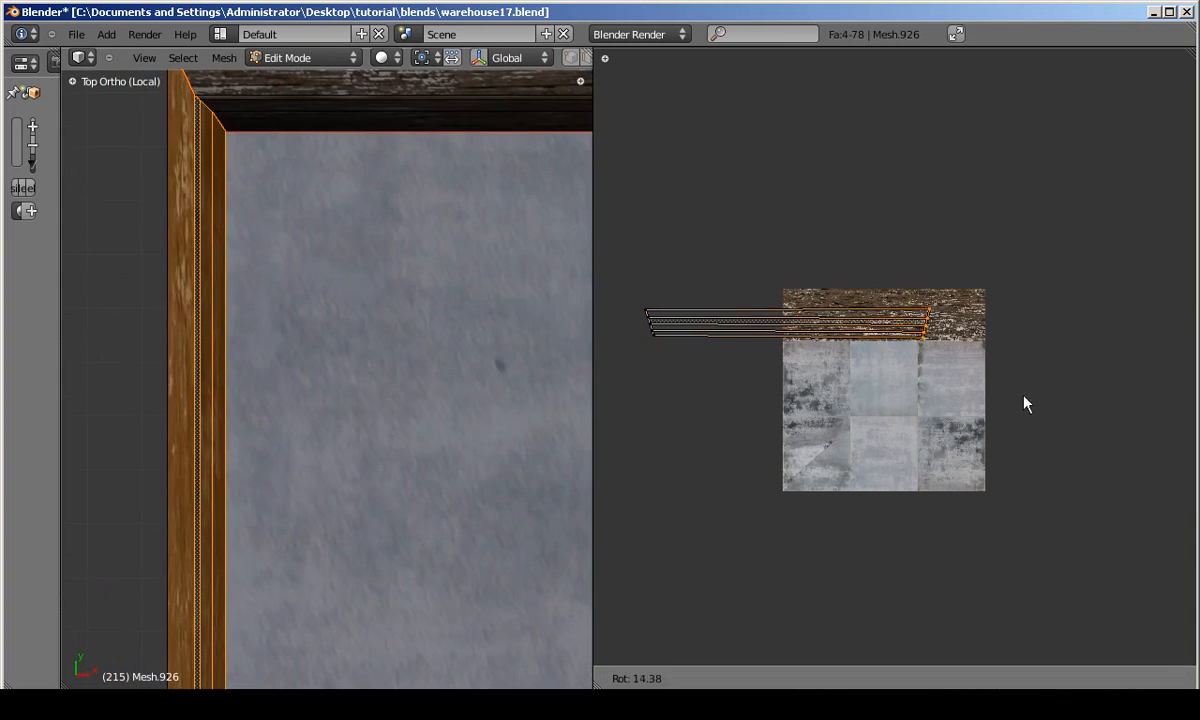
key("g")
key("x")
left_click(1013, 352)
Select the vertical strip faces of the opposite frame side at its upper mitred corner.
key("Tab")
scroll(188, 293, "down", 4)
middle_click_drag(188, 293, 392, 428, "shift")
scroll(400, 420, "down", 3)
middle_click_drag(438, 373, 387, 287, "shift")
scroll(400, 350, "up", 5)
key("Tab")
right_click(436, 418)
right_click(436, 418, "shift")
middle_click_drag(437, 418, 400, 640, "shift")
scroll(420, 450, "up", 3)
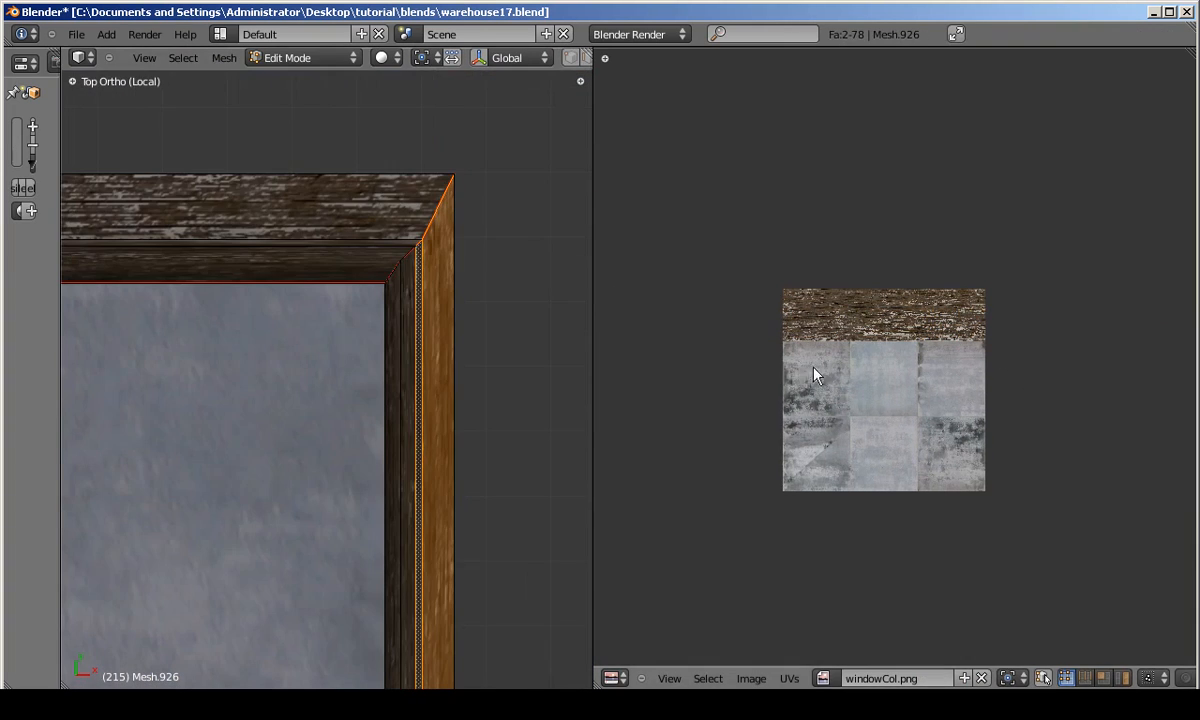
middle_click_drag(814, 375, 1110, 425)
right_click(435, 335, "shift")
Box-select the UV vertices at one end of the strips, scale and rotate them to match the mitre, and adjust them along Y.
key("a")
key("b")
left_click_drag(962, 312, 1113, 413)
key("s")
left_click(1134, 415)
key("r")
left_click(1134, 385)
key("g")
key("y")
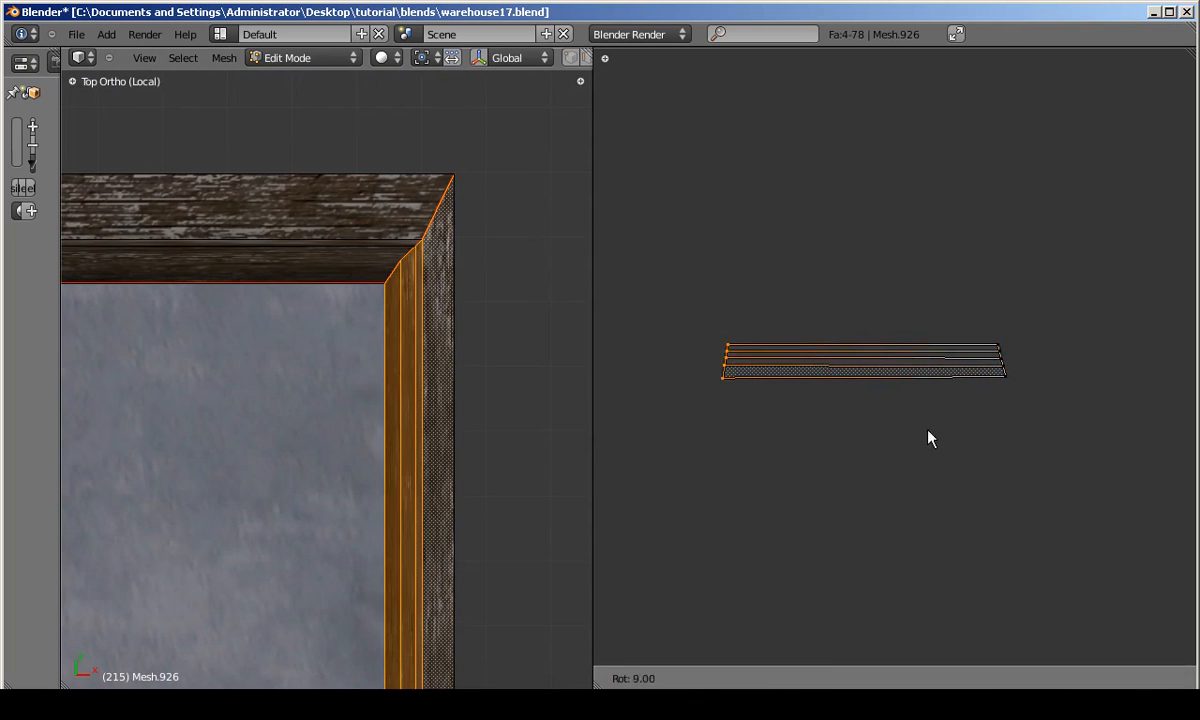
Leave Edit Mode and examine the window's frame corners, bars and panes from several angles.
key("Tab")
middle_click_drag(430, 447, 465, 292, "shift")
scroll(465, 292, "down", 5)
middle_click_drag(200, 600, 376, 110, "shift")
scroll(382, 427, "up", 6)
middle_click_drag(382, 427, 209, 348)
scroll(301, 425, "down", 6)
scroll(439, 394, "down", 5)
key("a")
scroll(439, 394, "up", 4)
scroll(329, 281, "up", 4)
middle_click_drag(468, 138, 364, 265, "shift")
scroll(364, 265, "down", 4)
middle_click_drag(204, 640, 460, 272, "shift")
middle_click_drag(340, 400, 366, 446)
scroll(366, 446, "down", 4)
middle_click_drag(359, 349, 333, 416, "shift")
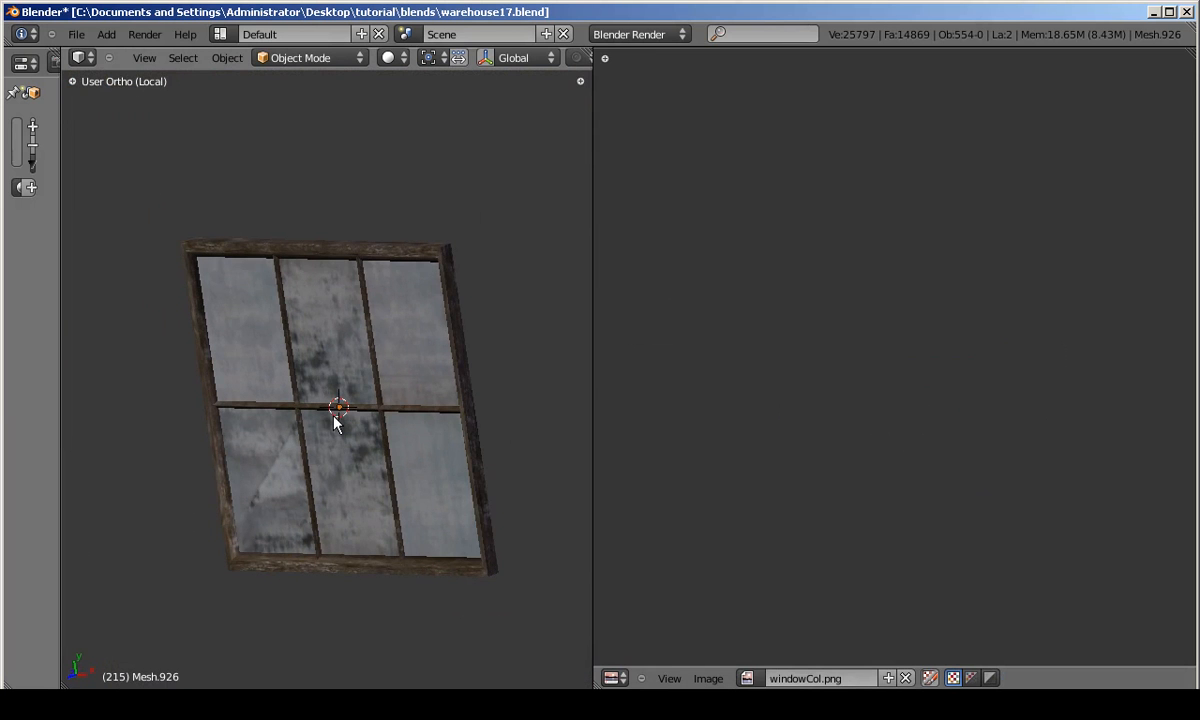
key("KP_1")
key("KP_7")
middle_click_drag(514, 345, 420, 394, "shift")
Exit local view and examine the textured windows in the warehouse wall.
key("KP_Divide")
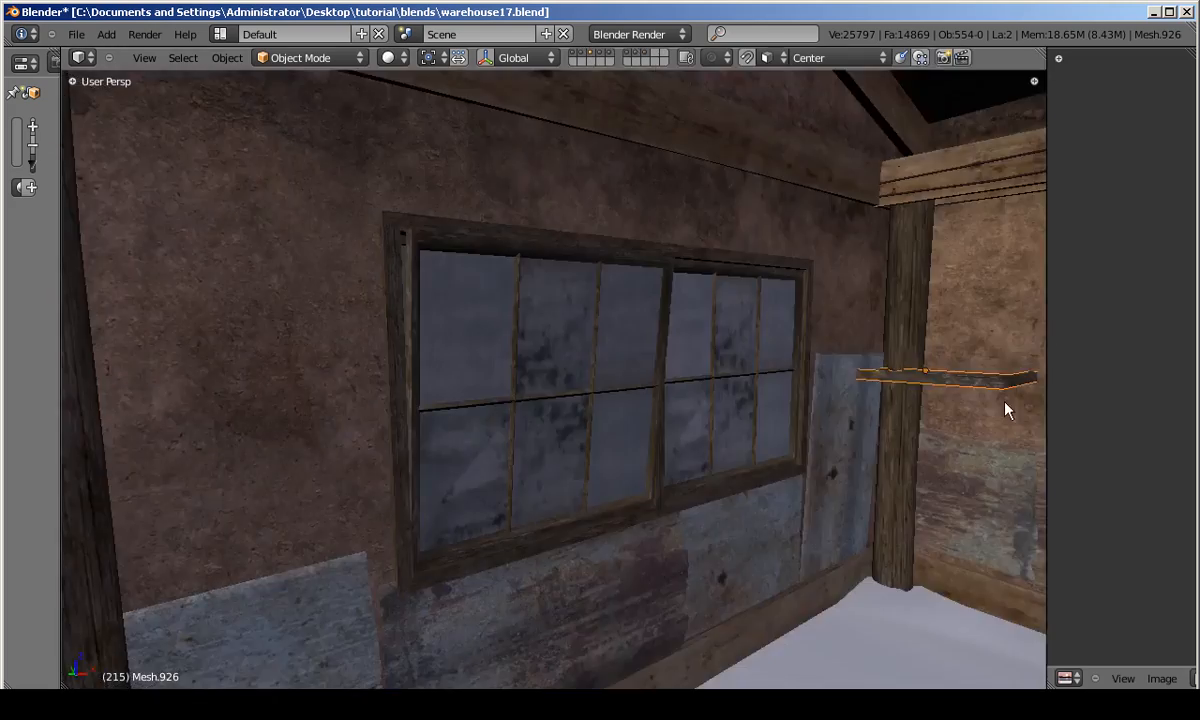
mouse_move(1005, 407)
middle_mouse_down()
mouse_move(469, 378)
mouse_move(667, 530)
middle_mouse_up()
scroll(667, 530, "up", 4)
scroll(657, 315, "down", 5)
middle_click_drag(621, 345, 592, 354)
scroll(592, 354, "up", 4)
scroll(592, 354, "down", 3)
mouse_move(560, 412)
middle_mouse_down()
mouse_move(636, 403)
mouse_move(600, 487)
mouse_move(405, 396)
mouse_move(626, 455)
mouse_move(811, 418)
mouse_move(769, 410)
mouse_move(809, 386)
mouse_move(240, 345)
mouse_move(388, 452)
mouse_move(413, 416)
mouse_move(316, 299)
mouse_move(497, 351)
middle_mouse_up()
Switch the viewport to textured display and save over warehouse17.blend.
key("alt+z")
scroll(769, 410, "down", 5)
scroll(809, 386, "down", 3)
scroll(388, 452, "up", 3)
scroll(388, 452, "down", 3)
key("ctrl+s")
left_click(500, 355)
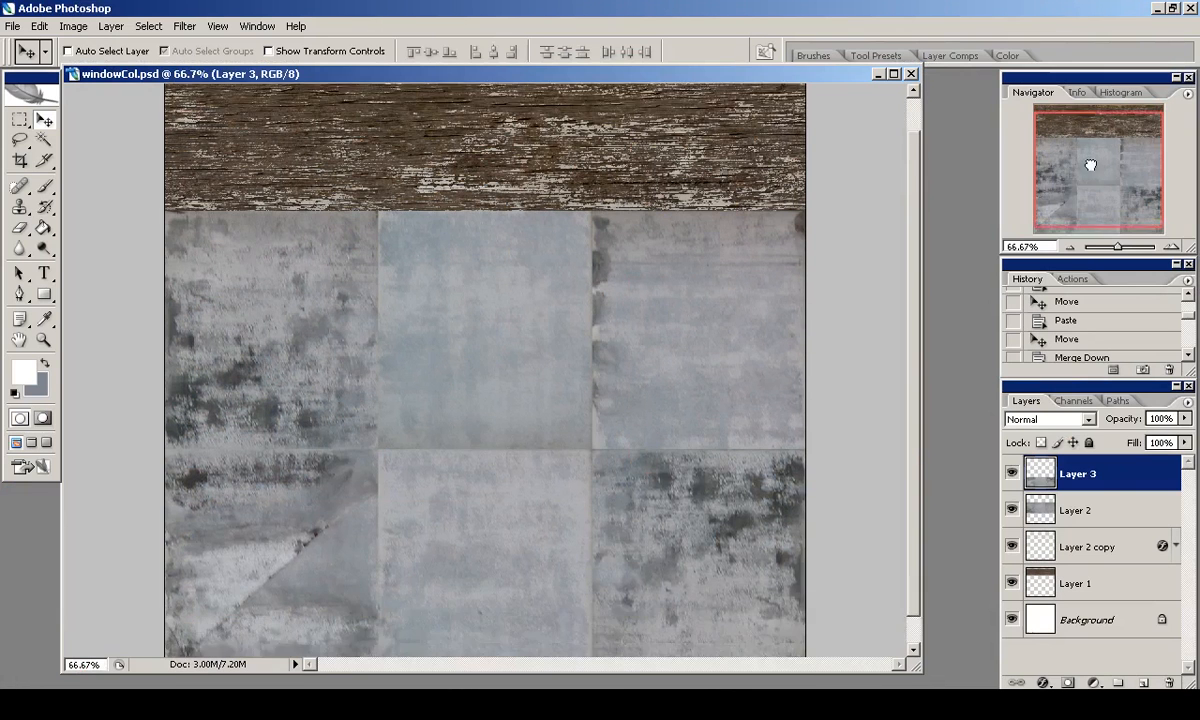
In Photoshop, merge Layer 3 into Layer 2 with the Background hidden, and load the RGB channel as a selection.
left_click_drag(1091, 165, 1090, 175)
left_click(1011, 475)
left_click(1011, 475)
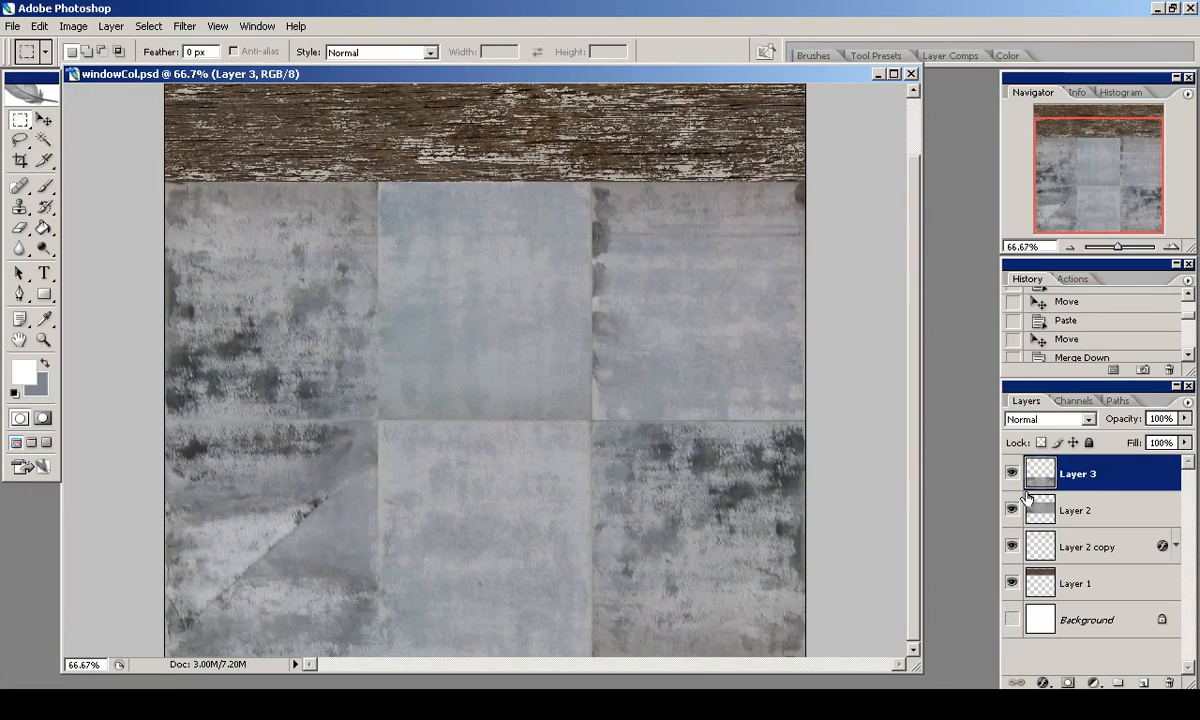
left_click(1040, 424, "ctrl")
key("Delete")
key("ctrl+d")
left_click_drag(1042, 221, 1123, 188)
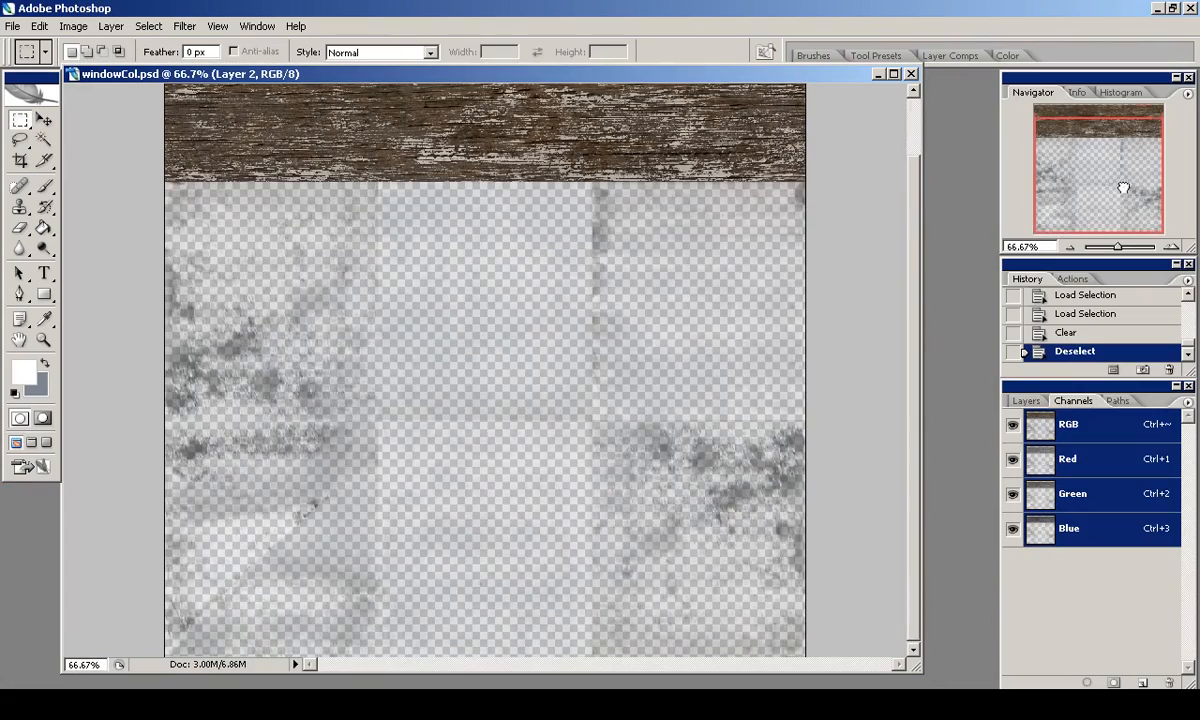
left_click(1028, 402)
key("ctrl+alt+z")
key("ctrl+alt+z")
Duplicate Layer 2, hide the original, and clear the selected bright areas from the copy before deselecting.
left_click_drag(1092, 474, 1143, 682)
left_click(1013, 510)
key("Delete")
key("ctrl+d")
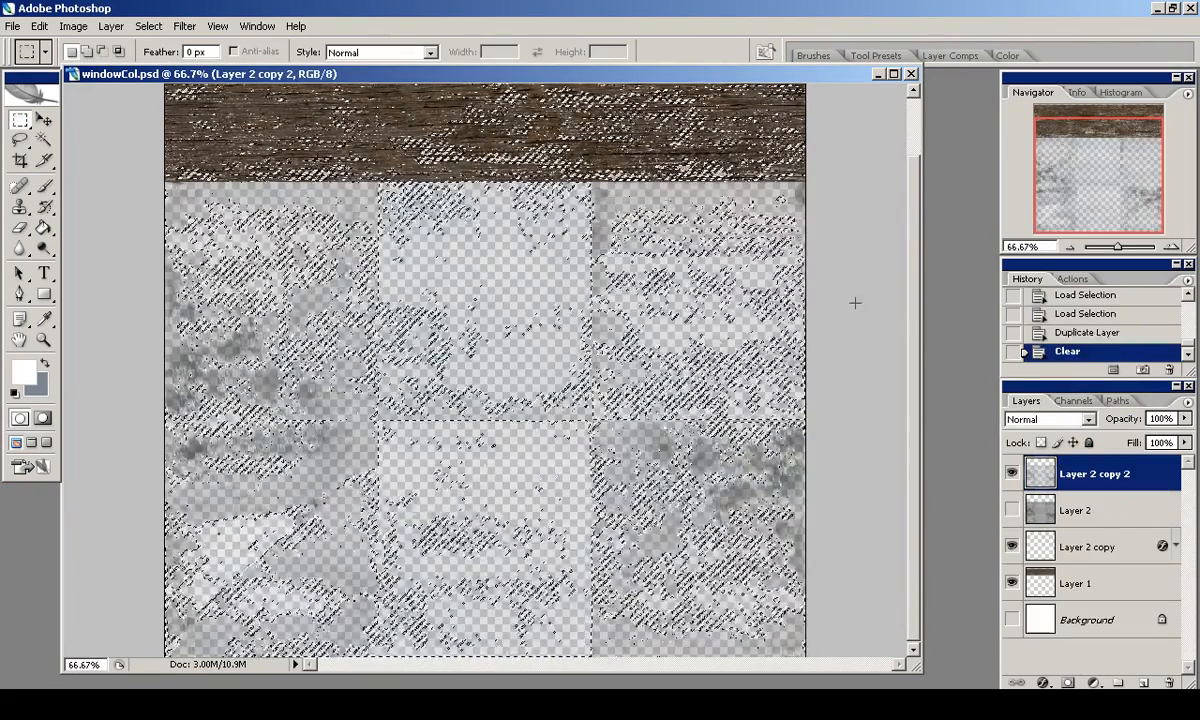
Save a PNG copy of the semi-transparent texture over windowCol.png in the textures folder.
left_click_drag(1085, 172, 1111, 150)
left_click(12, 26)
left_click(45, 236)
left_click(425, 491)
left_click(400, 416)
left_click(270, 287)
key("Return")
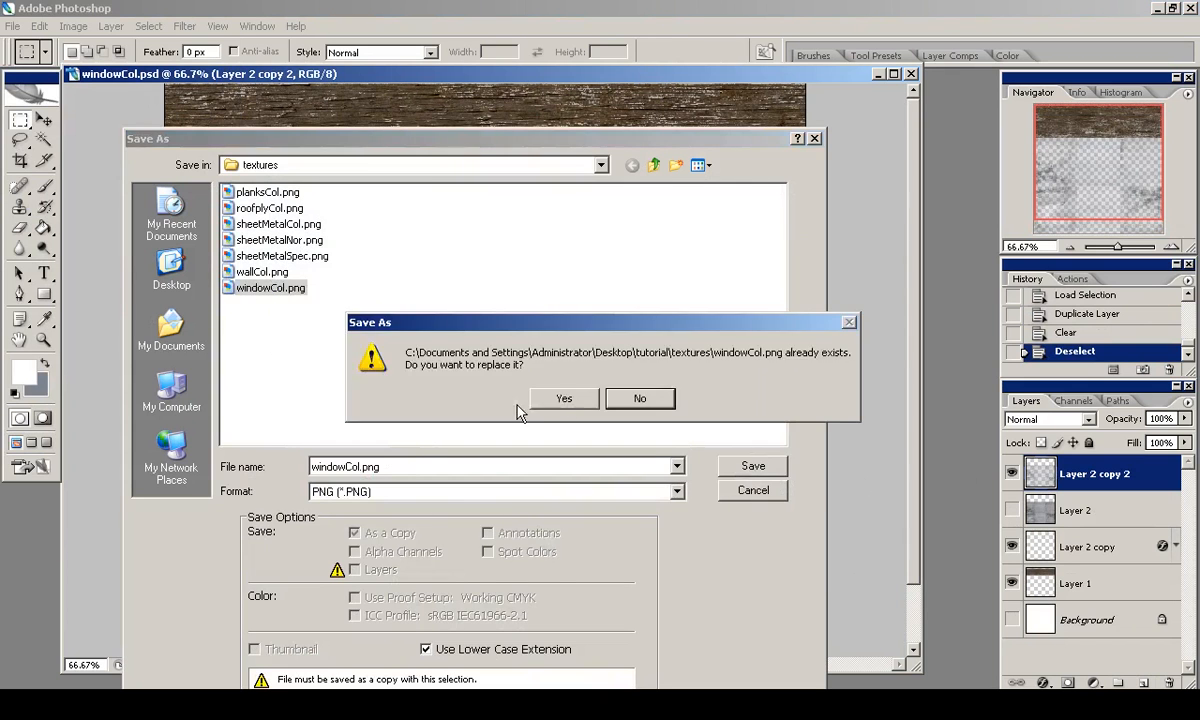
left_click(548, 400)
left_click(605, 318)
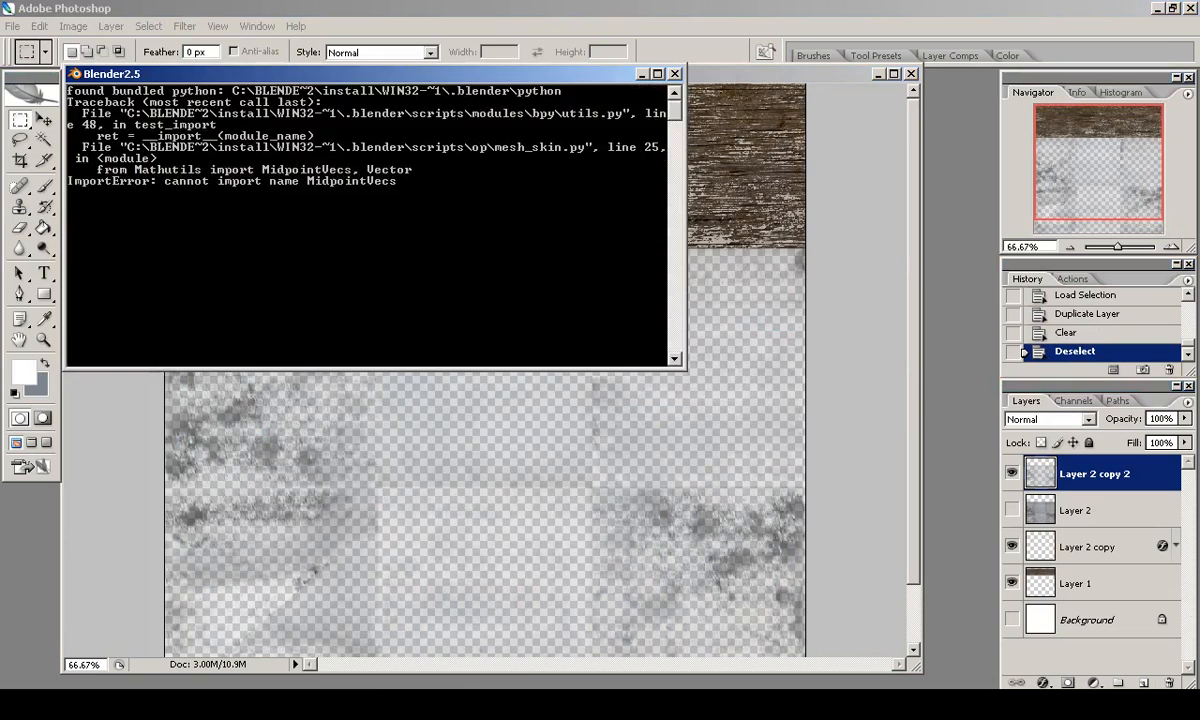
Switch to Blender, widen the image editor and reload windowCol.png.
key("alt+Tab")
left_click_drag(1045, 563, 709, 500)
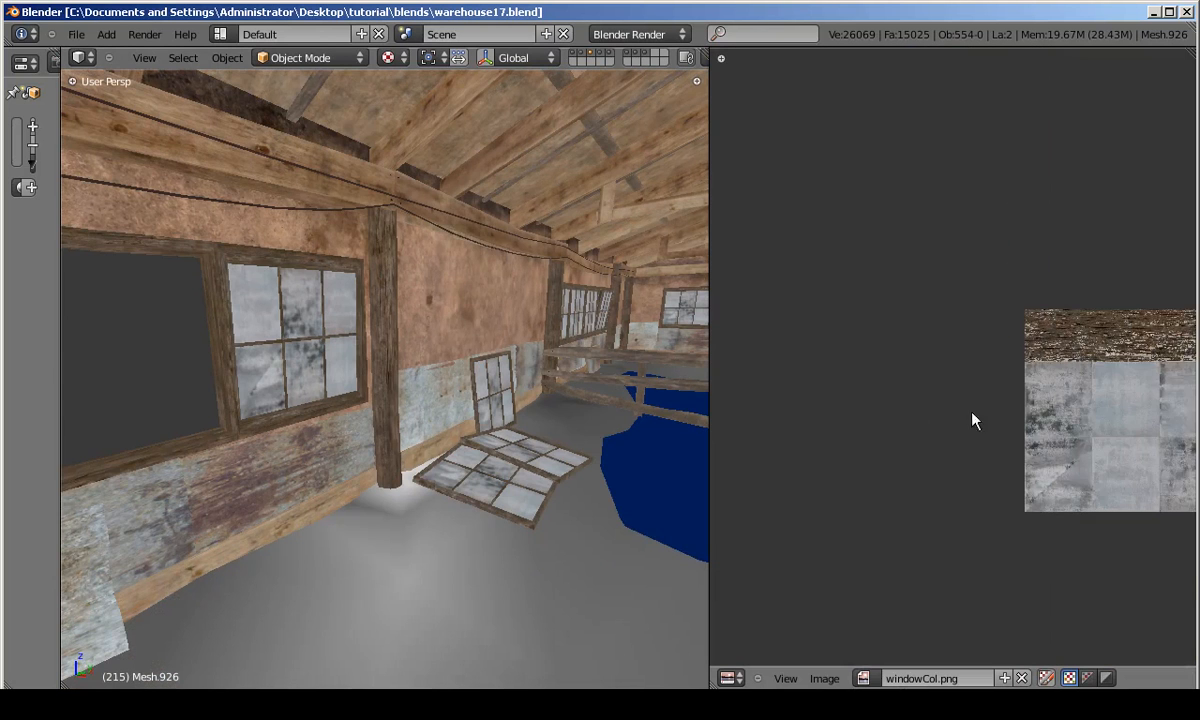
middle_click_drag(1062, 414, 852, 364)
scroll(852, 364, "up", 2)
left_click(826, 678)
left_click(836, 605)
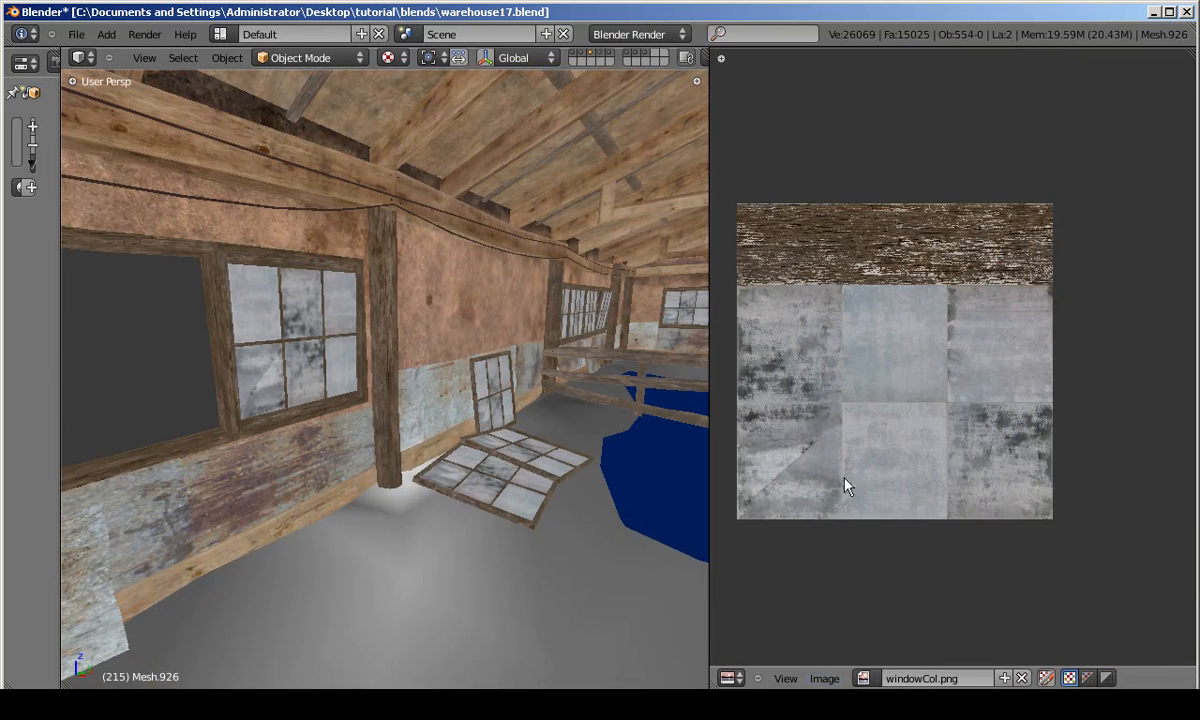
Reload windowCol.png once more and display it with colour and alpha while checking the wall window.
middle_click_drag(845, 511, 925, 528)
scroll(220, 366, "up", 3)
middle_click_drag(220, 366, 323, 388, "shift")
left_click(826, 678)
left_click(840, 603)
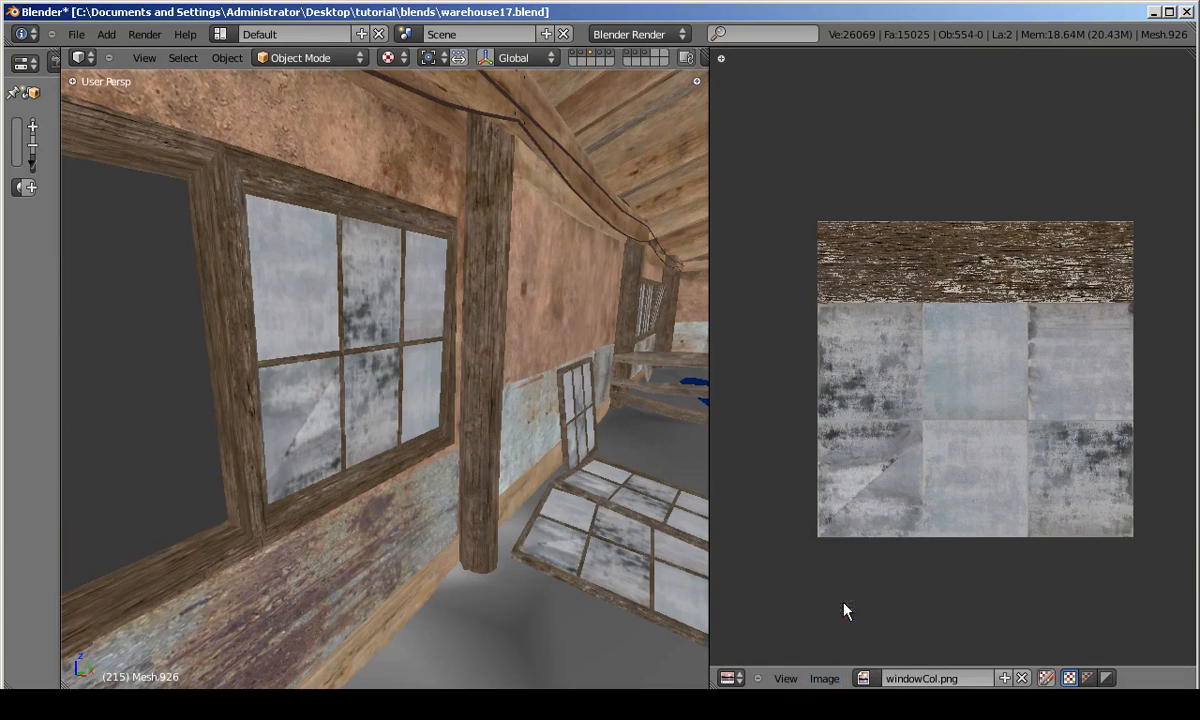
left_click(1046, 678)
left_click(1069, 678)
middle_click_drag(348, 397, 385, 445)
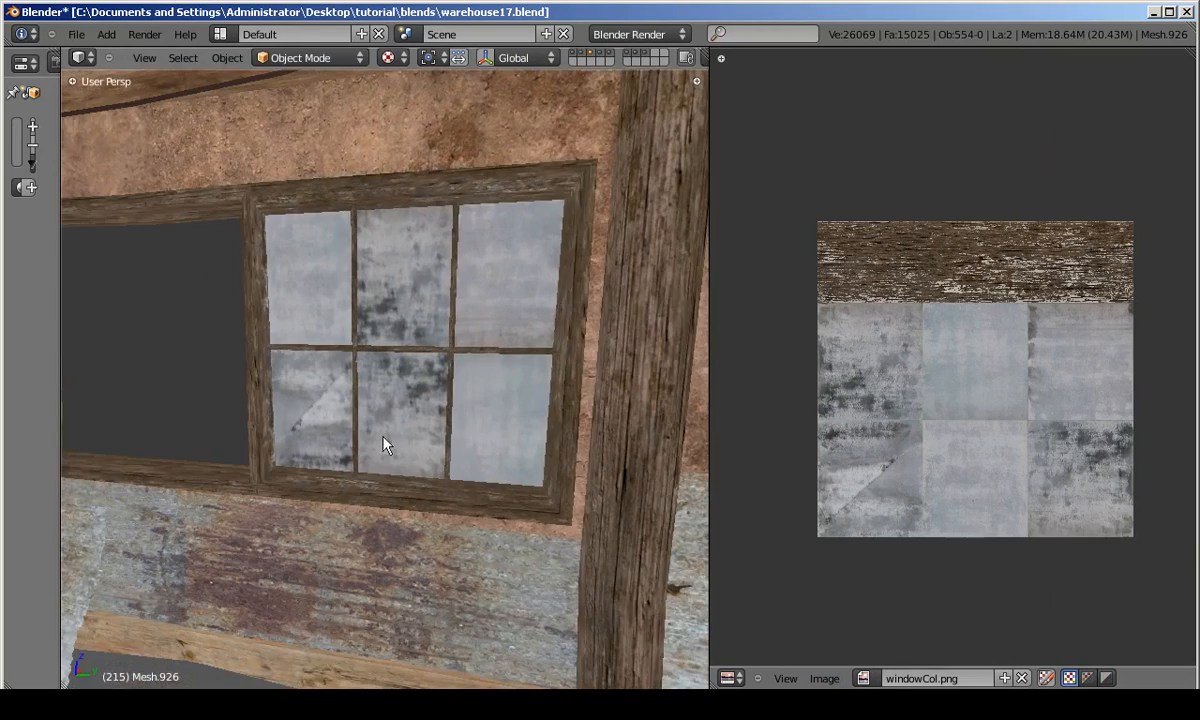
Open the wall window's mesh in Edit Mode with its six glass panes selected.
left_click_drag(759, 281, 851, 281)
middle_click_drag(780, 300, 484, 375)
key("Tab")
key("a")
right_click(590, 411)
key("ctrl+z")
Add a material named windows to the window and set its diffuse intensity to 1.000.
left_click_drag(60, 252, 375, 281)
left_click(88, 210)
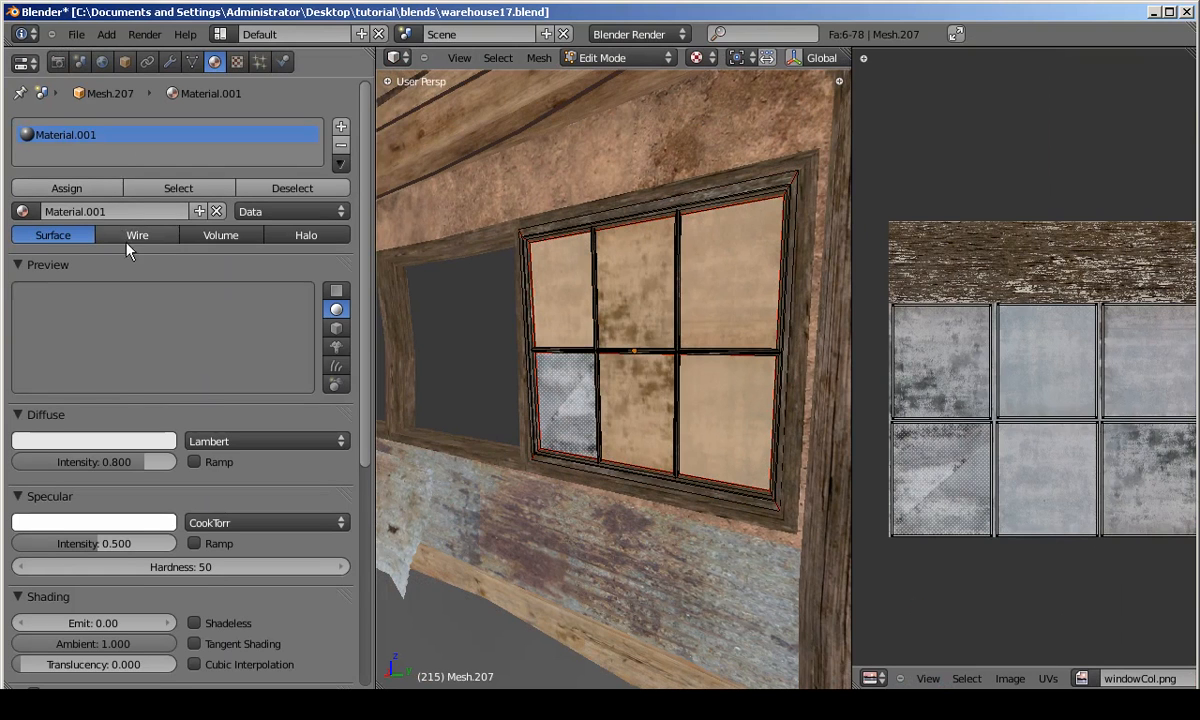
left_click(92, 214)
type("windows")
key("Return")
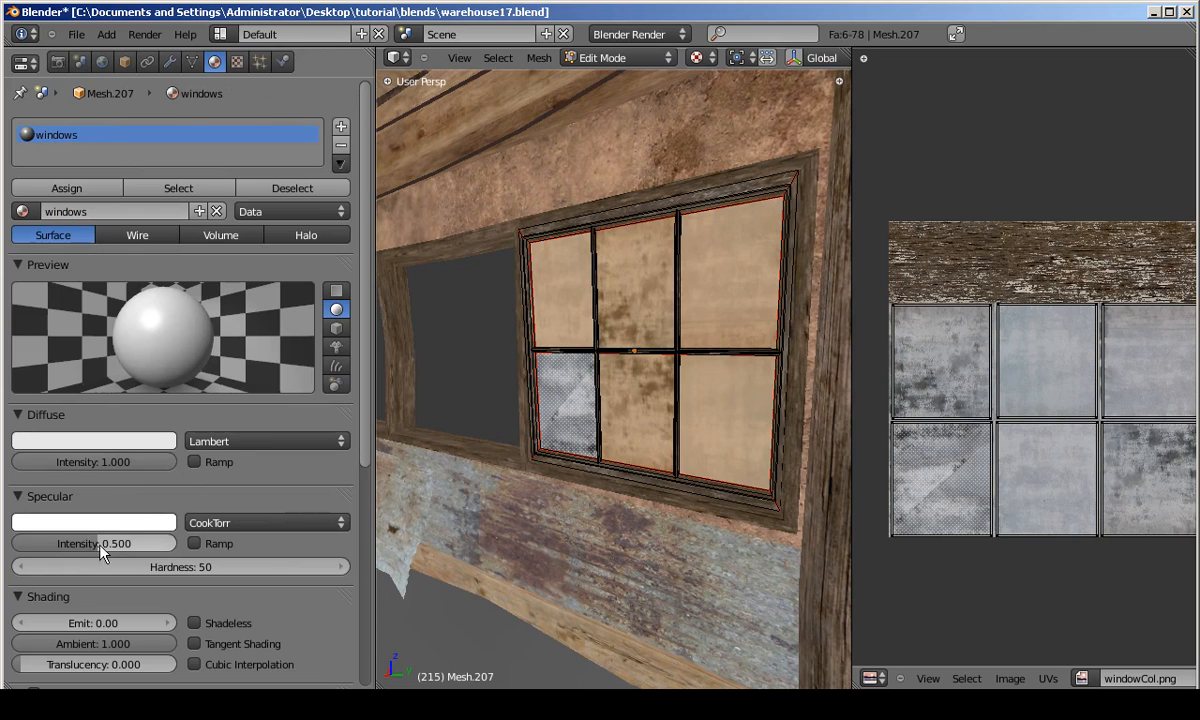
Add a texture named windowCol to the windows material and set its type to Image or Movie.
left_click(237, 63)
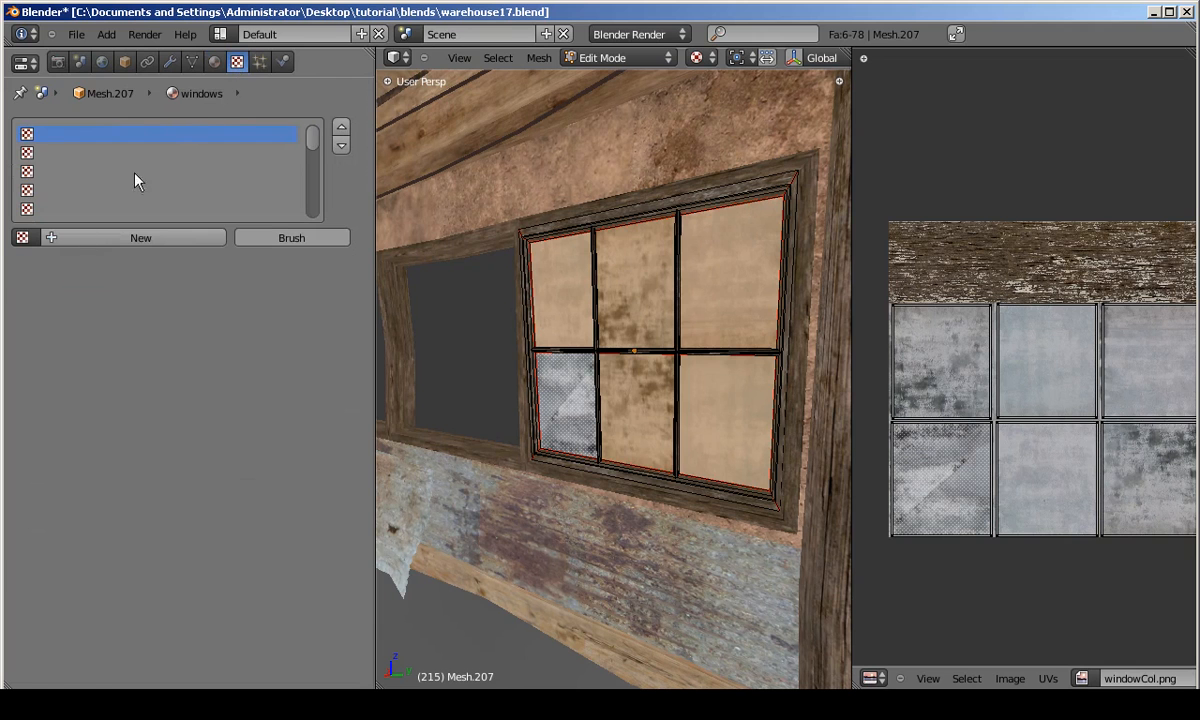
left_click(84, 246)
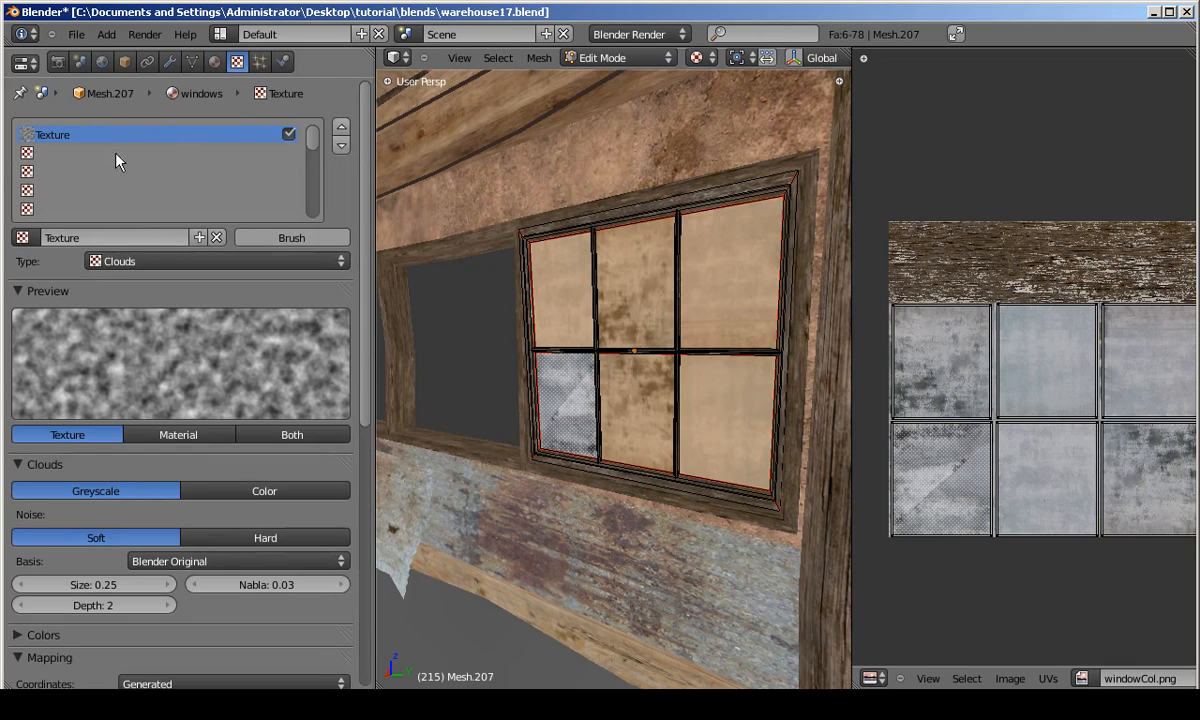
left_click(97, 238)
type("windowCol")
key("Return")
left_click(148, 262)
left_click(140, 361)
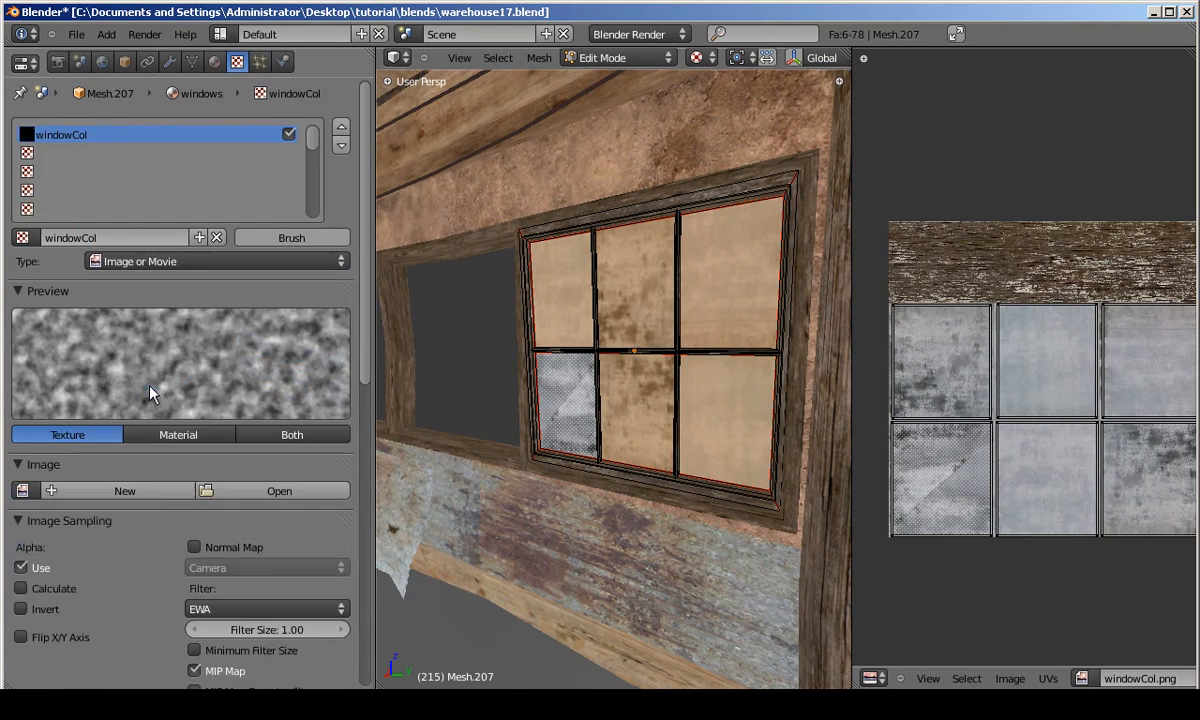
Assign the windowCol.png image to the texture and set its mapping coordinates to UV.
scroll(182, 357, "down", 3)
left_click(22, 390)
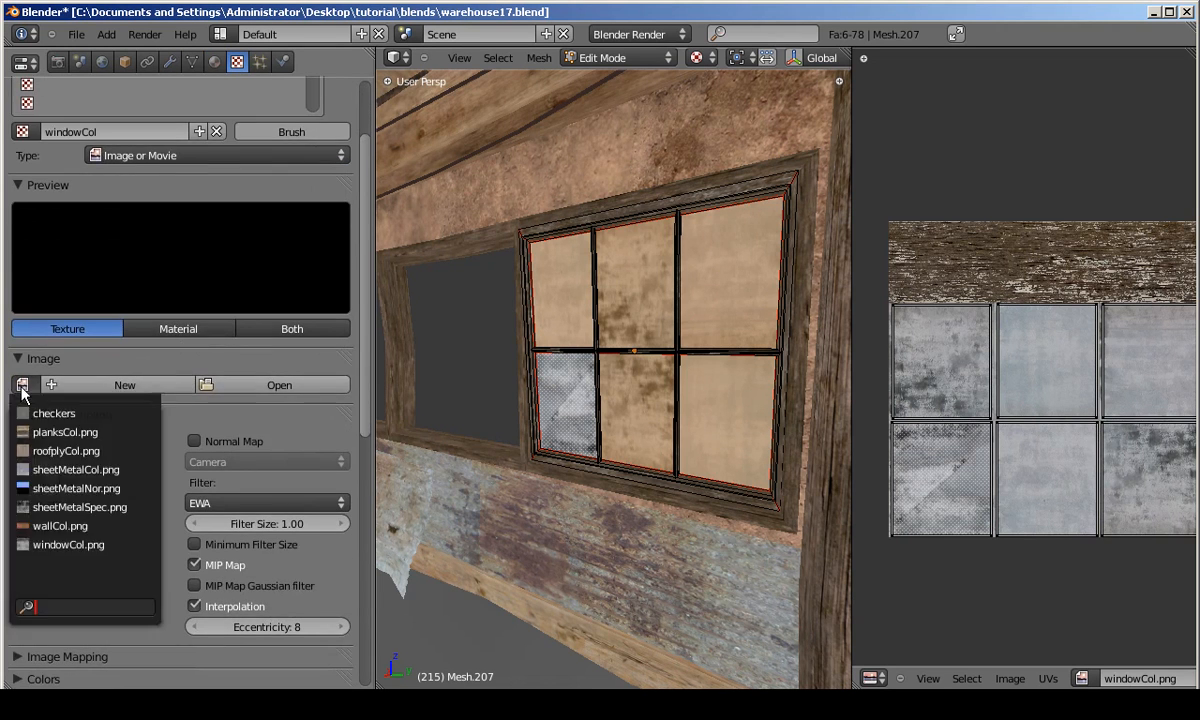
left_click(62, 507)
scroll(207, 560, "down", 10)
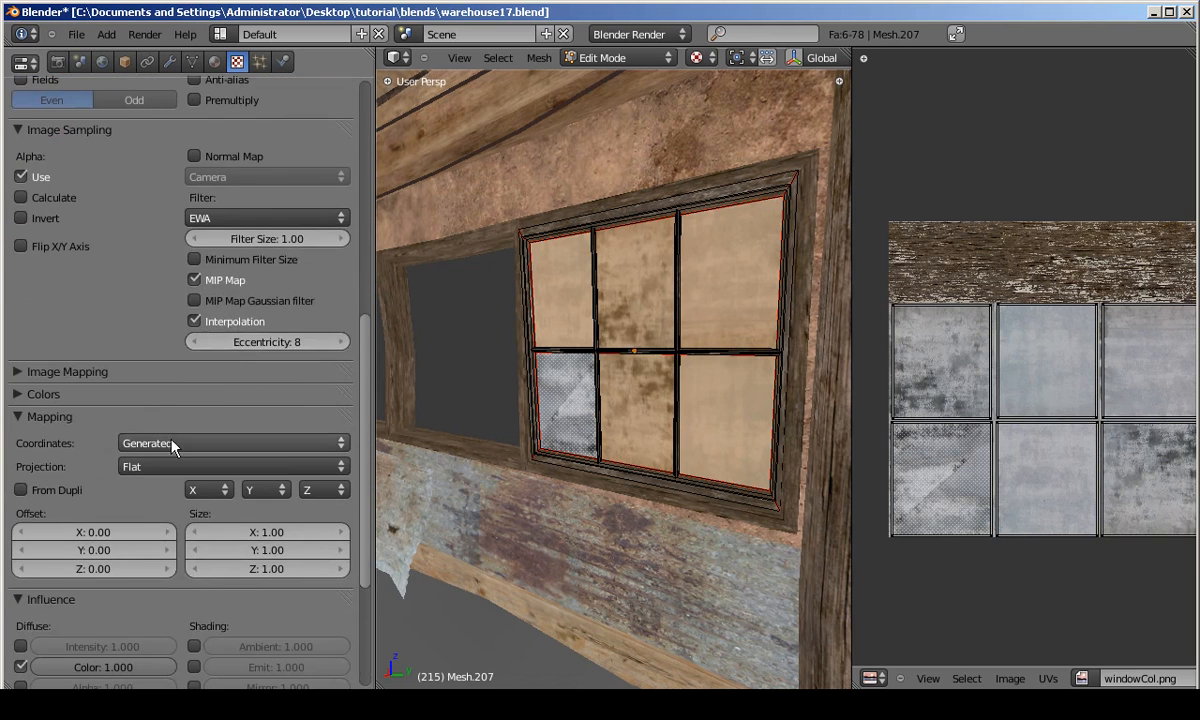
left_click(172, 450)
left_click(143, 367)
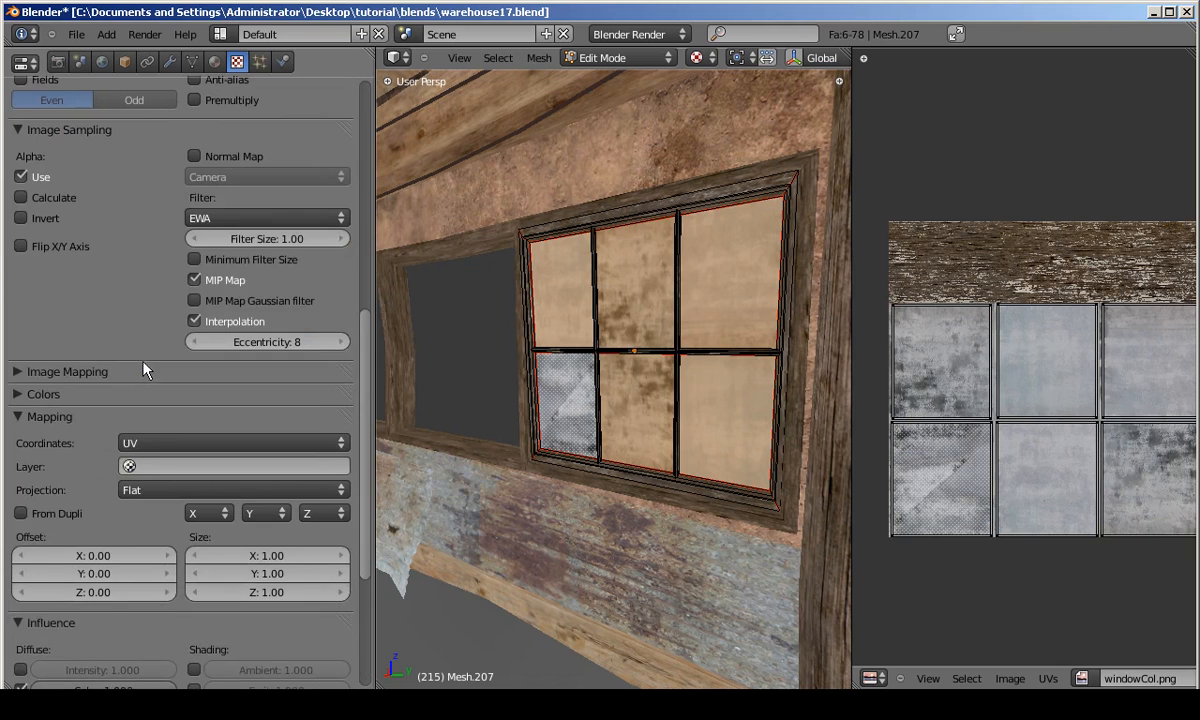
scroll(143, 371, "up", 12)
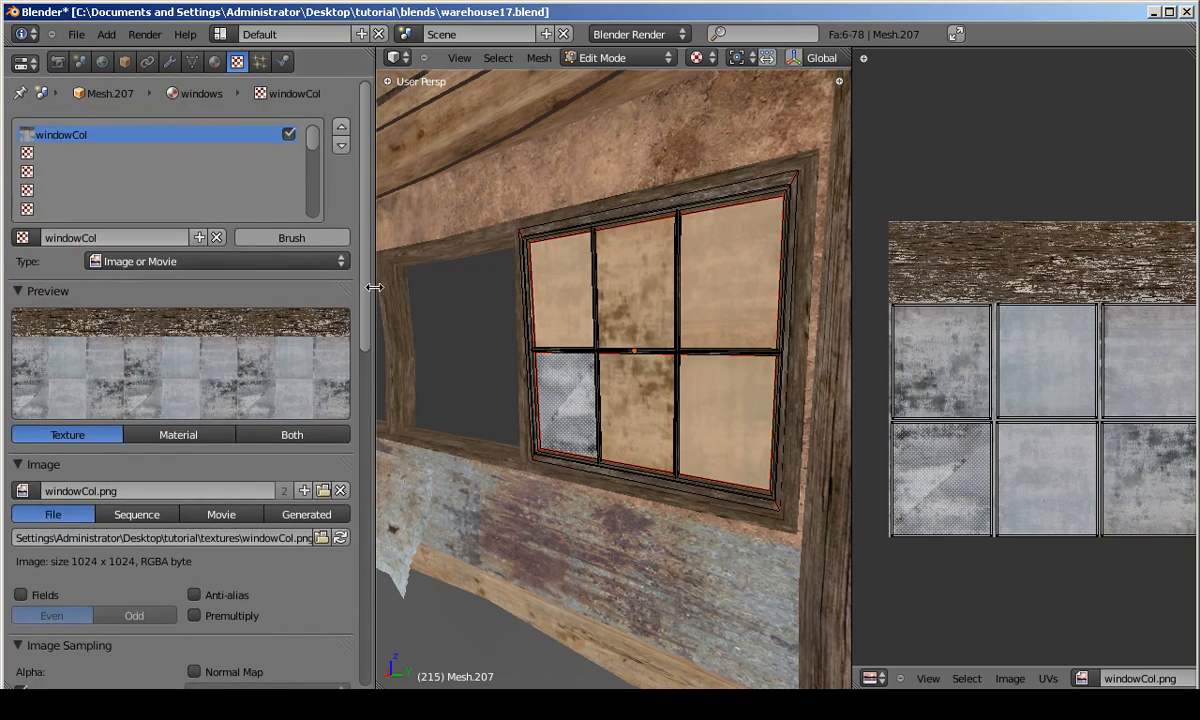
Shrink the properties area and set the 3D viewport's display shading to GLSL.
left_click_drag(375, 295, 52, 298)
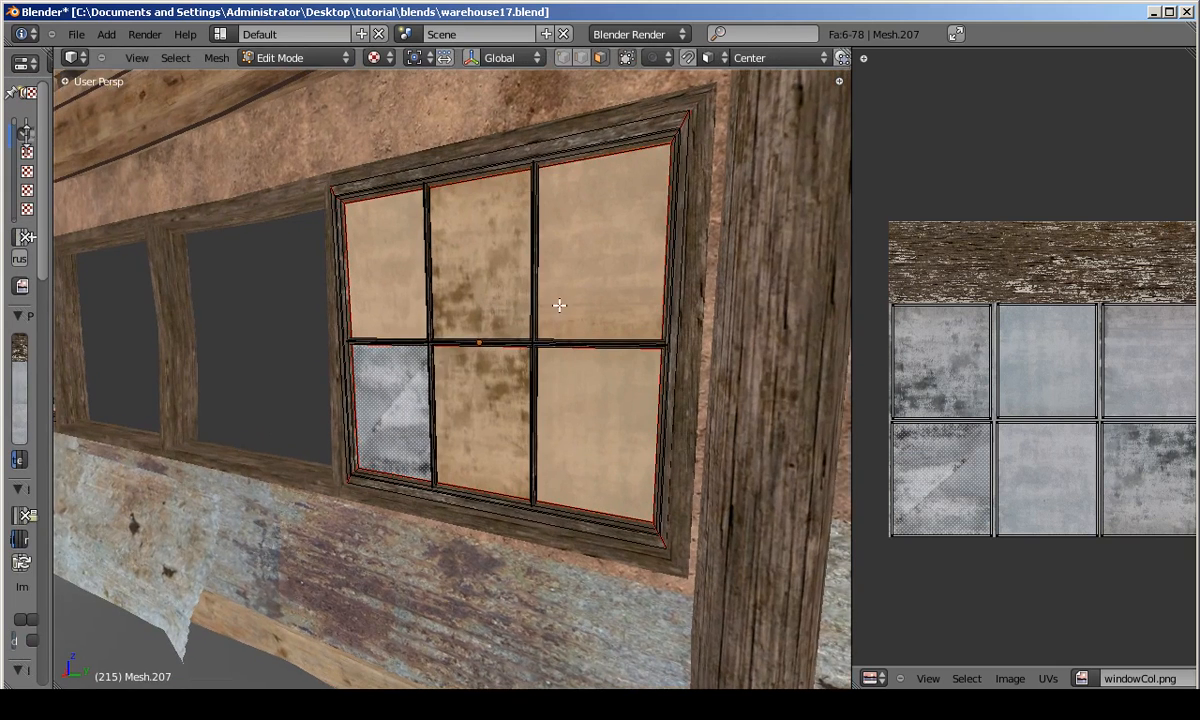
key("n")
middle_click_drag(741, 583, 767, 226)
left_click(724, 521)
left_click(707, 466)
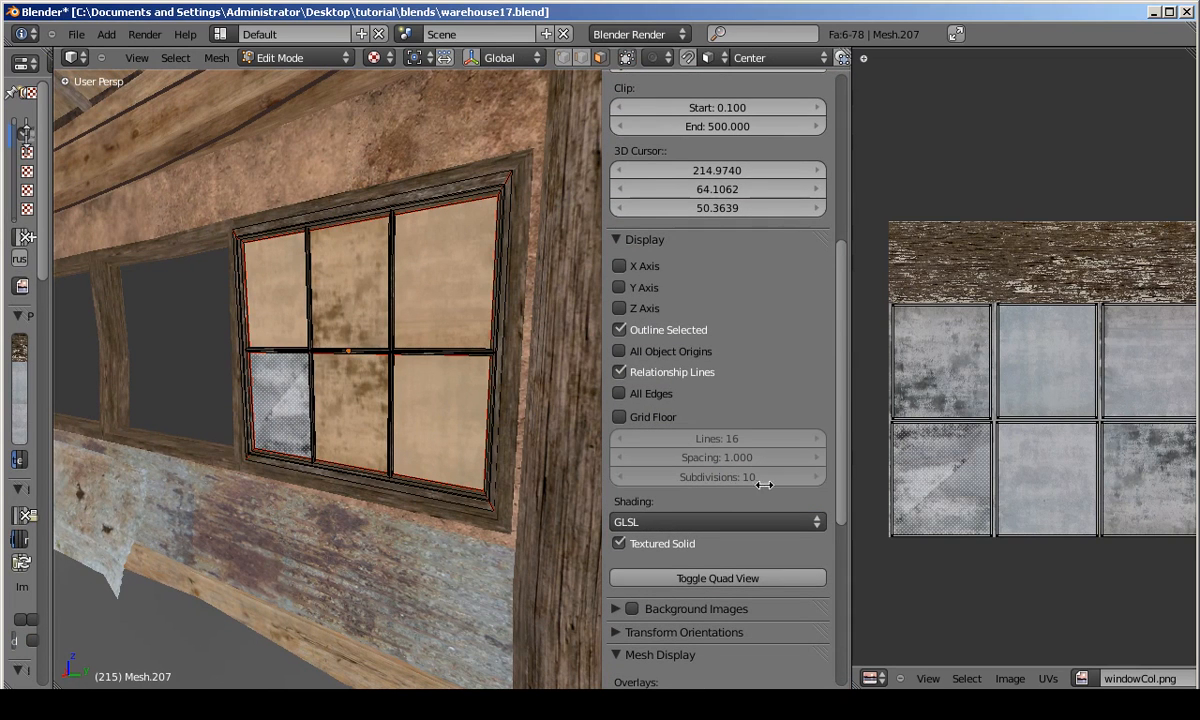
left_click_drag(766, 484, 765, 484)
key("n")
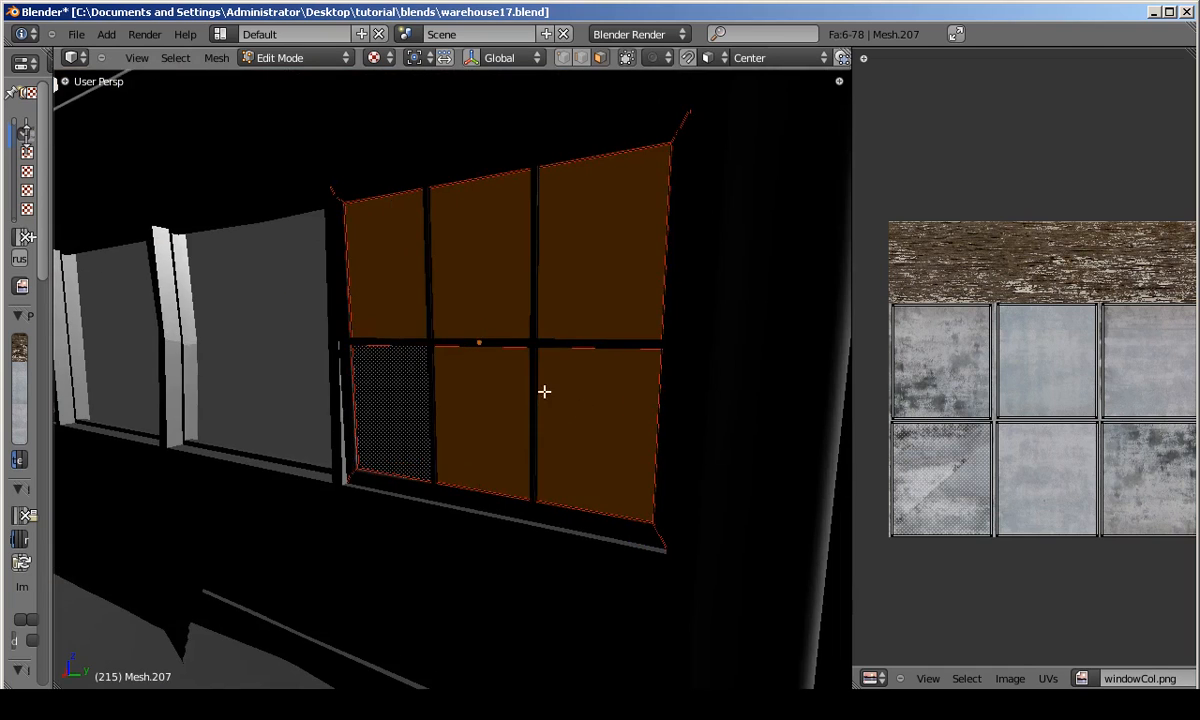
Leave Edit Mode, check the windows under GLSL shading and save over warehouse17.blend.
key("Tab")
mouse_move(485, 426)
middle_mouse_down()
mouse_move(678, 396)
mouse_move(412, 418)
mouse_move(798, 488)
mouse_move(75, 375)
mouse_move(1005, 222)
mouse_move(763, 246)
mouse_move(470, 356)
middle_mouse_up()
key("alt+z")
key("alt+z")
scroll(466, 423, "down", 3)
middle_click_drag(668, 315, 632, 344)
key("ctrl+s")
left_click(632, 344)
Widen the properties area and review the windowCol texture settings of the window's windows material.
middle_click_drag(652, 405, 724, 447)
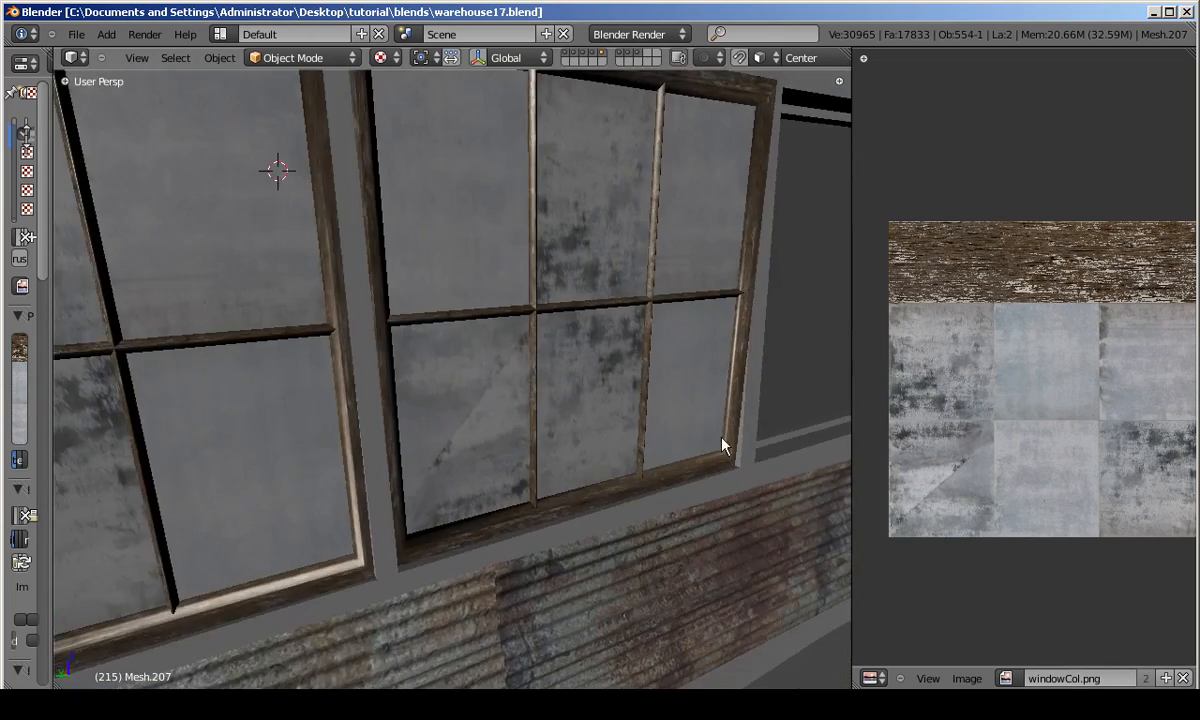
left_click_drag(52, 265, 321, 257)
left_click(215, 64)
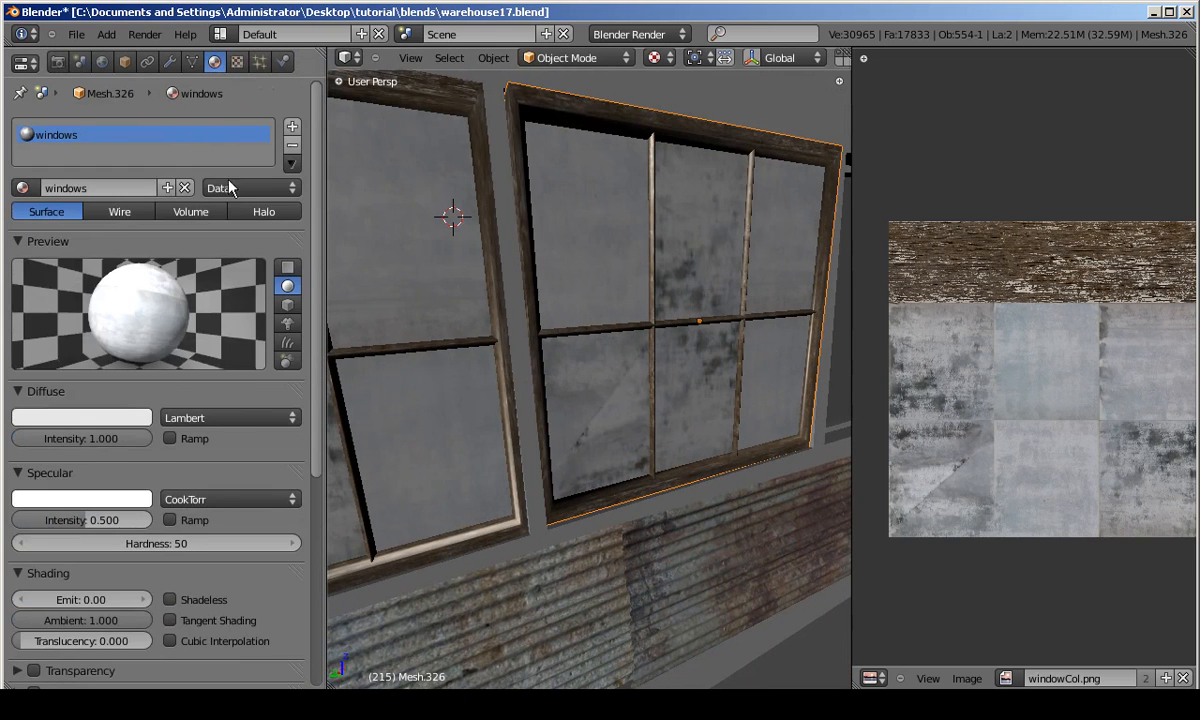
left_click(235, 63)
scroll(100, 494, "down", 5)
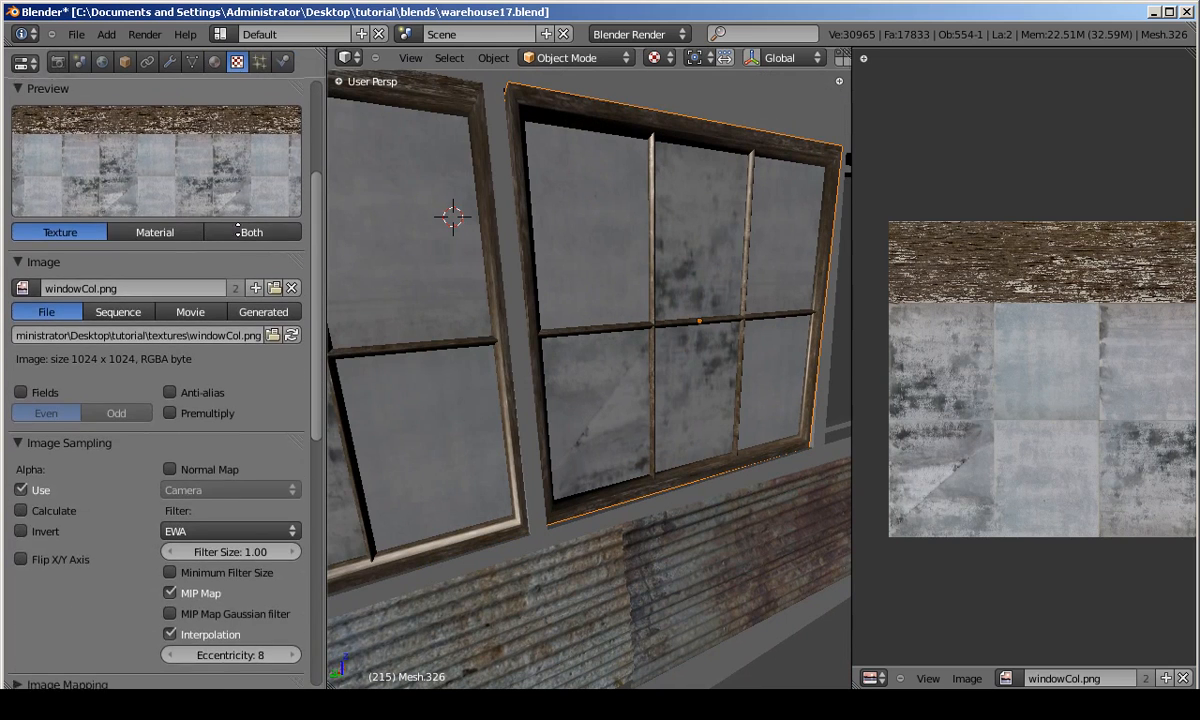
Enable Z Transparency on the windows material and set its alpha to 0.
left_click(191, 63)
left_click(214, 62)
scroll(205, 385, "down", 5)
scroll(205, 385, "down", 5)
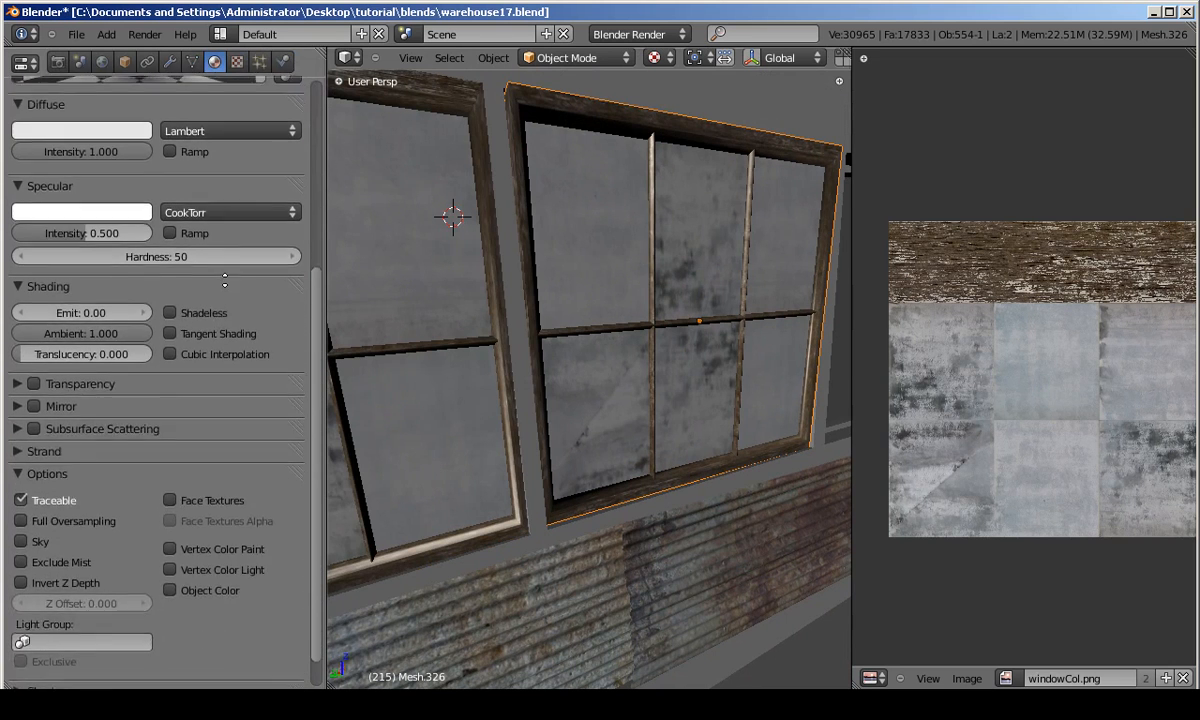
scroll(241, 219, "up", 4)
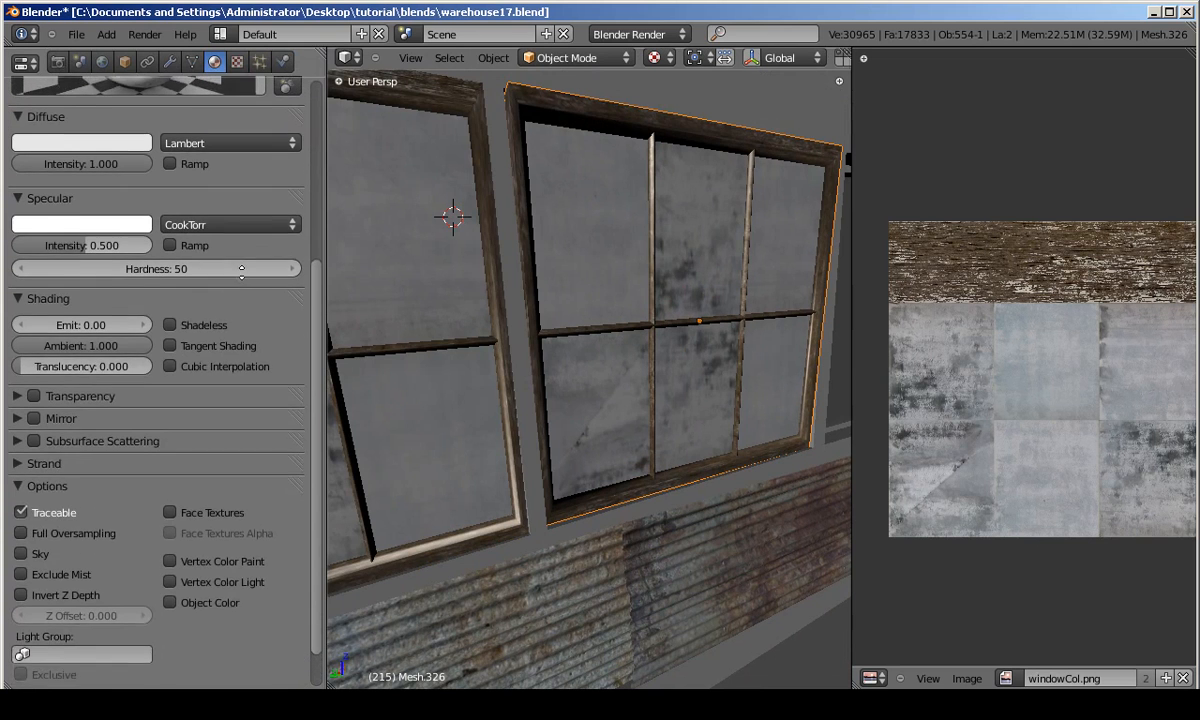
scroll(289, 347, "up", 6)
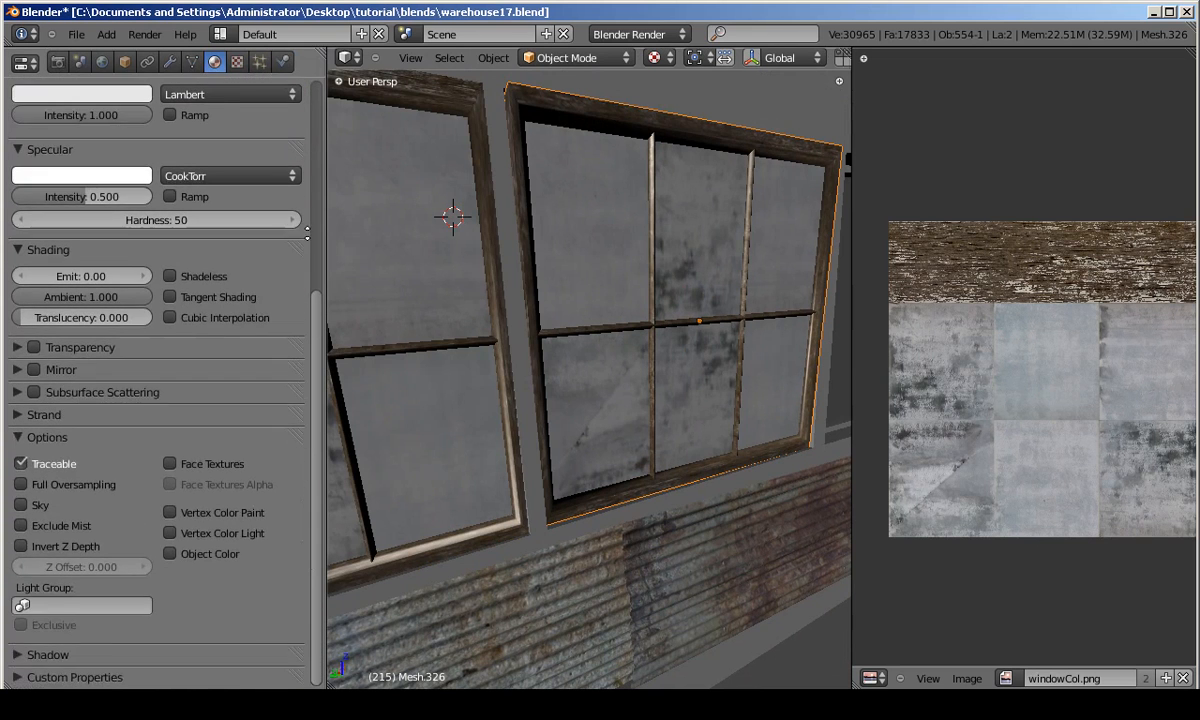
scroll(37, 430, "down", 6)
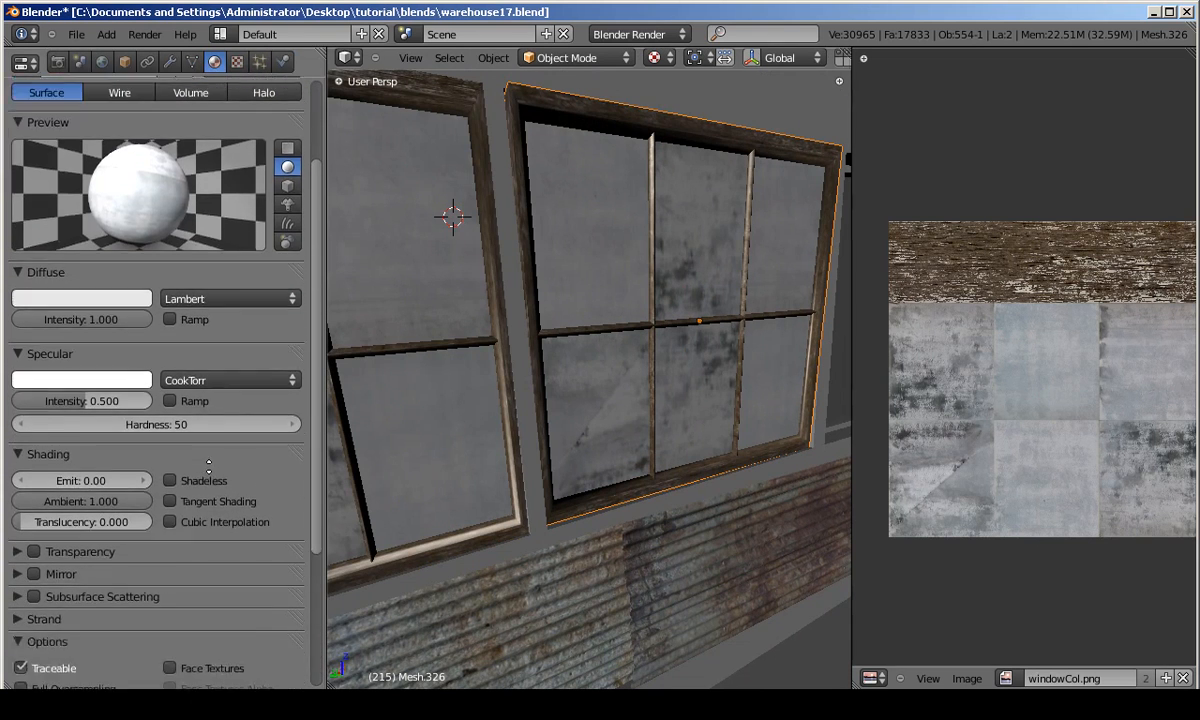
left_click(19, 447)
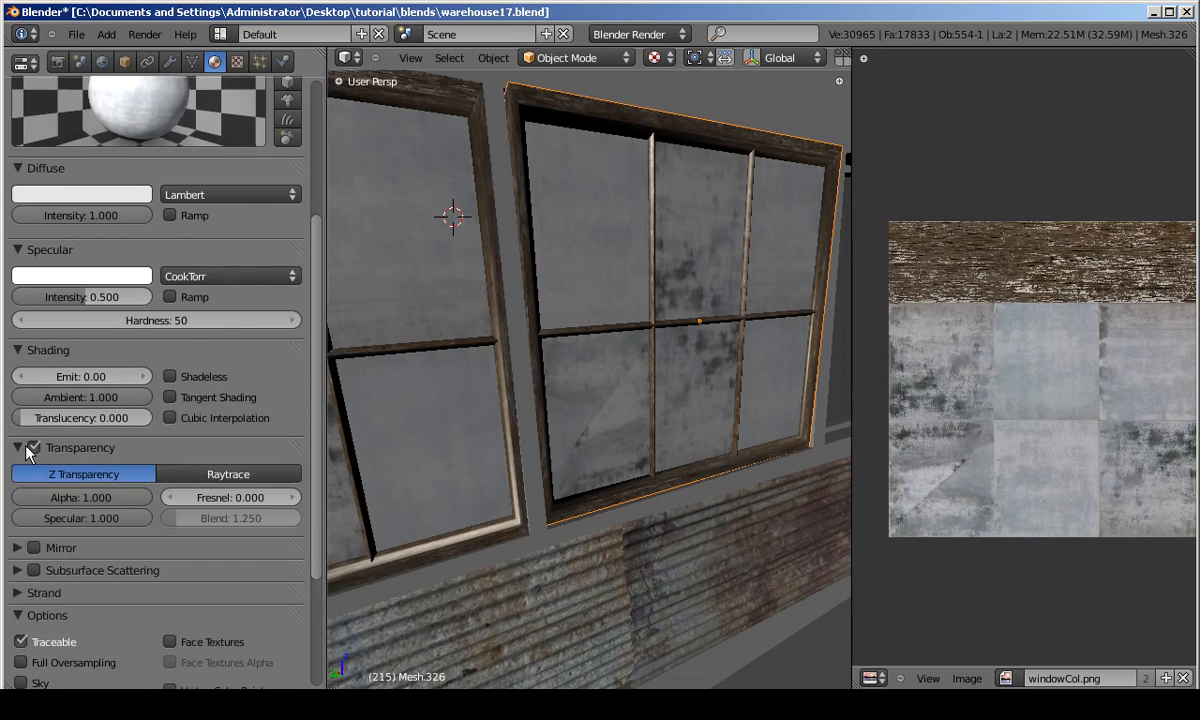
scroll(147, 452, "down", 1)
left_click_drag(107, 467, 2, 461)
left_click_drag(75, 465, 2, 472)
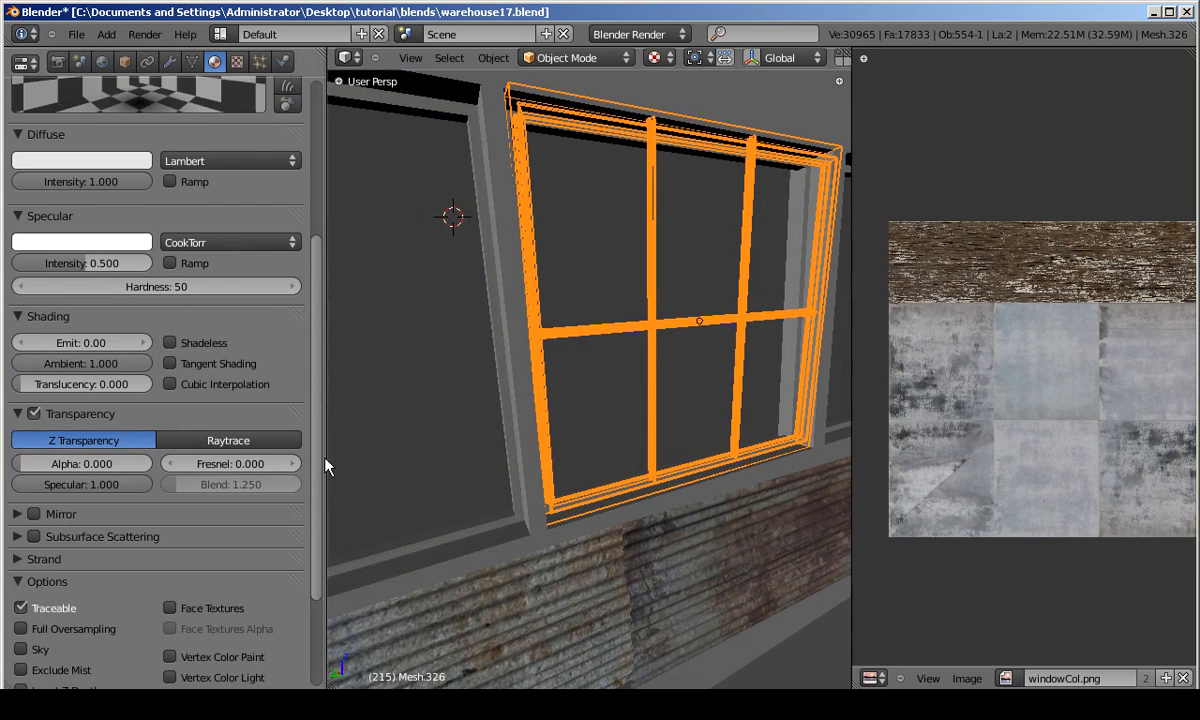
Make the windowCol texture influence the windows material's alpha.
middle_click_drag(608, 345, 663, 325)
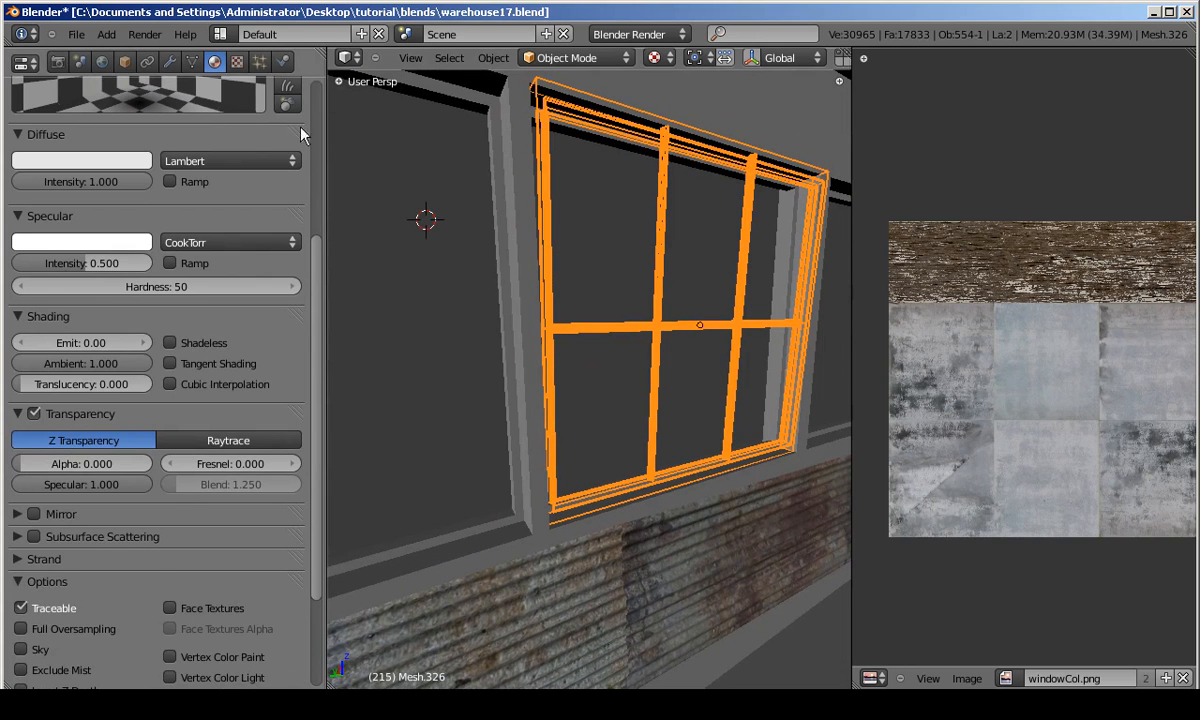
left_click(236, 62)
scroll(200, 290, "down", 3)
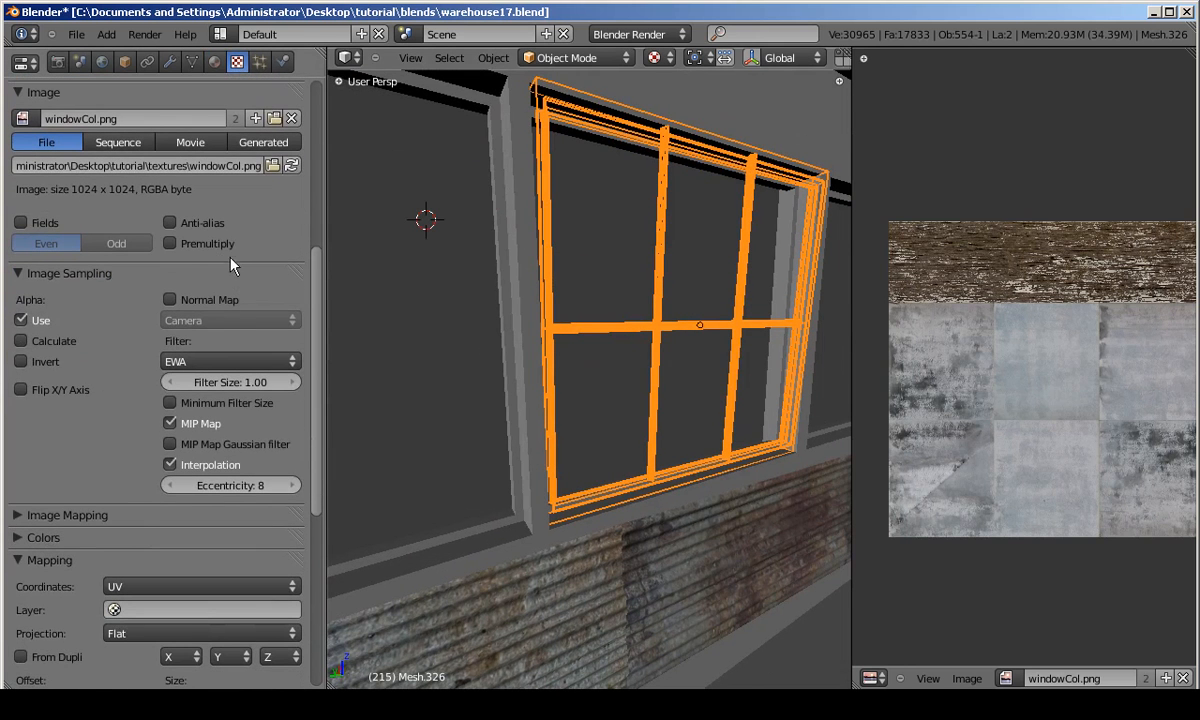
scroll(176, 347, "down", 5)
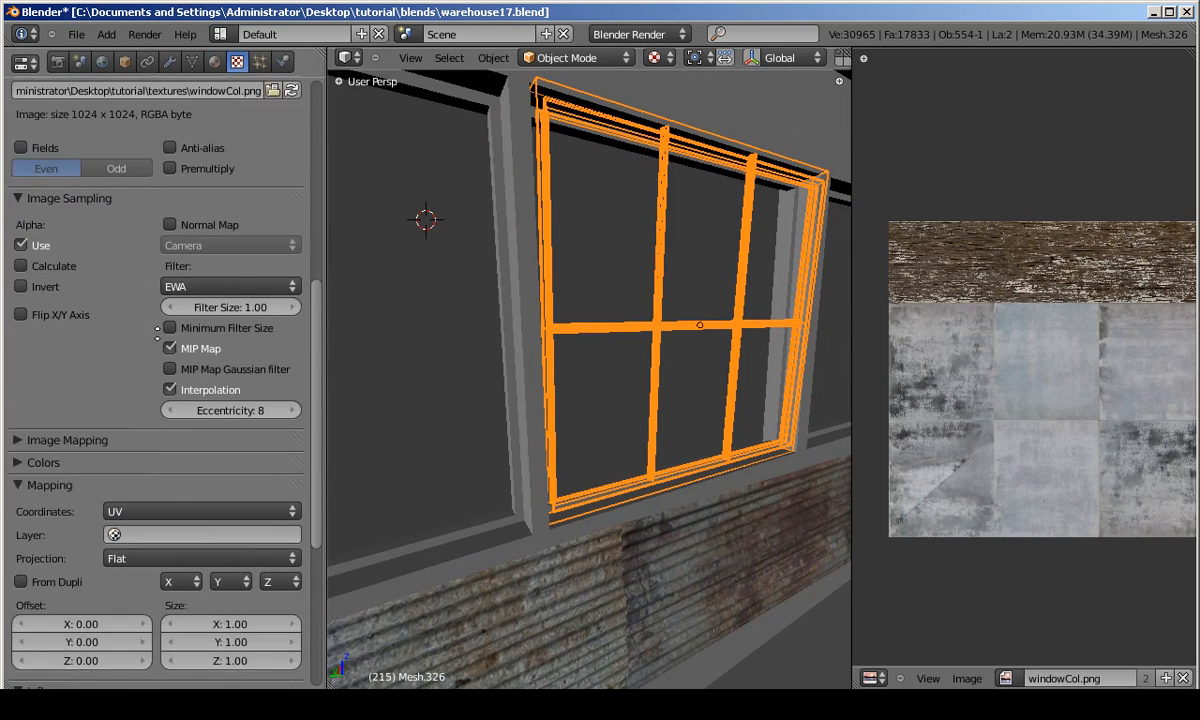
scroll(176, 347, "down", 5)
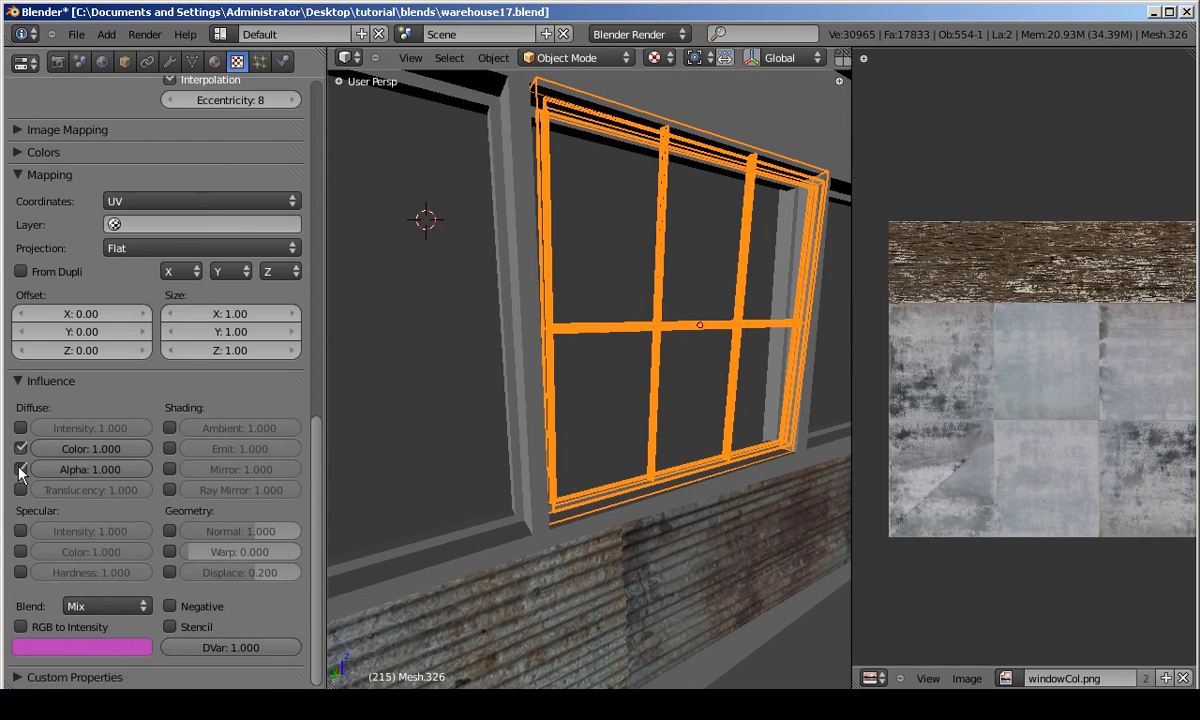
left_click(20, 469)
Examine how the window panes display with alpha transparency from several angles.
middle_click_drag(512, 375, 603, 386)
scroll(482, 415, "up", 5)
middle_click_drag(482, 415, 496, 440)
right_click(580, 375)
key("g")
right_click(584, 302)
Review the texture's alpha influence and turn off transparency for the windows material.
middle_click_drag(585, 308, 672, 436)
scroll(533, 454, "down", 6)
left_click(17, 467)
left_click(23, 466)
left_click(214, 61)
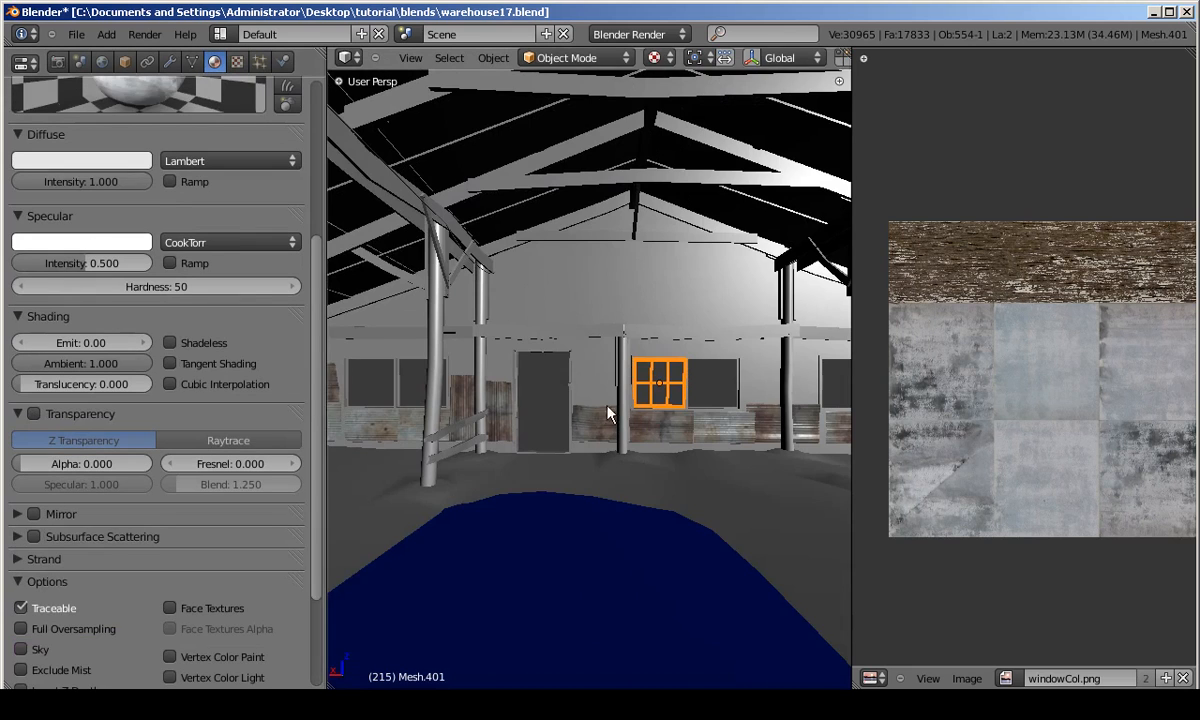
Deselect everything, shrink the properties area and enlarge the 3D viewport to show the windows.
key("KP_Decimal")
key("a")
middle_click_drag(677, 412, 538, 465)
scroll(538, 465, "down", 6)
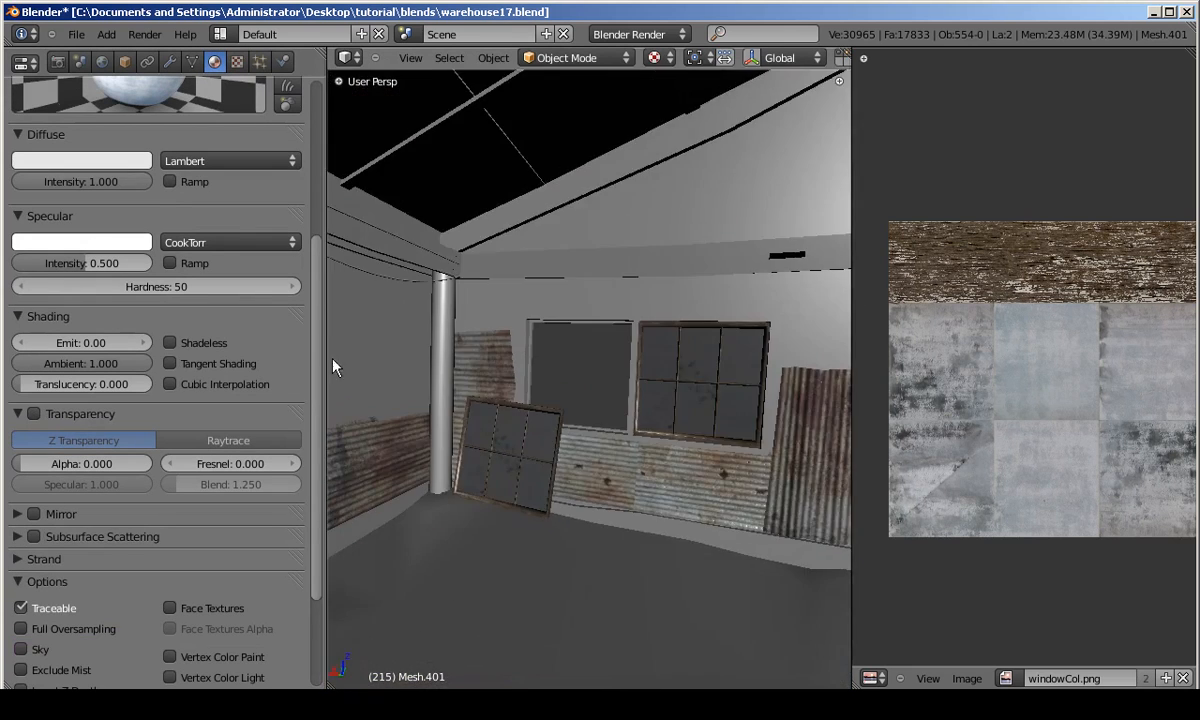
left_click_drag(313, 357, 48, 364)
left_click_drag(850, 325, 934, 312)
Open the 3D view's display settings, switch the shading from GLSL to another mode and narrow the settings area.
key("n")
middle_click_drag(881, 517, 874, 327)
left_click_drag(845, 340, 630, 345)
middle_click_drag(838, 527, 752, 397)
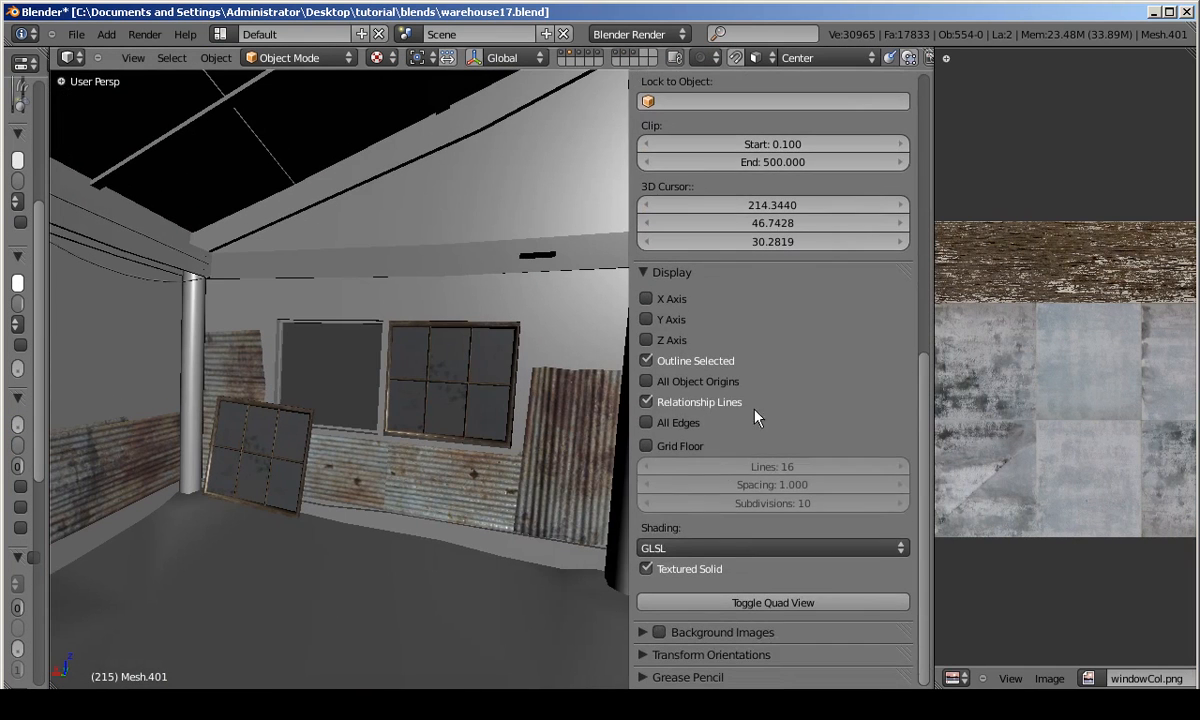
left_click(691, 548)
left_click(683, 527)
left_click_drag(628, 505, 876, 520)
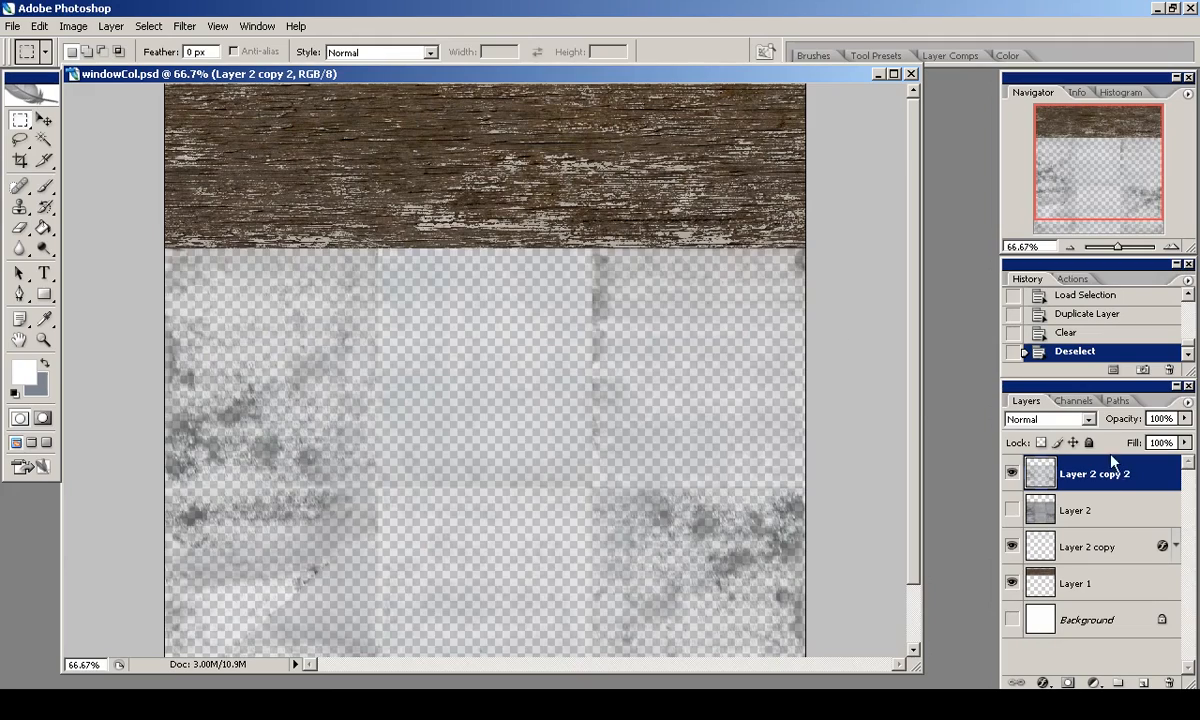
In Photoshop, show the Background layer of windowCol.psd and apply the Sharpen filter to Layer 2 copy 2.
left_click(1012, 620)
left_click(1012, 473)
left_click(1012, 473)
left_click(184, 26)
mouse_move(240, 272)
left_click(414, 270)
Check the sharpened glass panes against the white Background layer and hide that layer.
left_click(1012, 620)
left_click(1012, 620)
left_click_drag(1082, 143, 1095, 200)
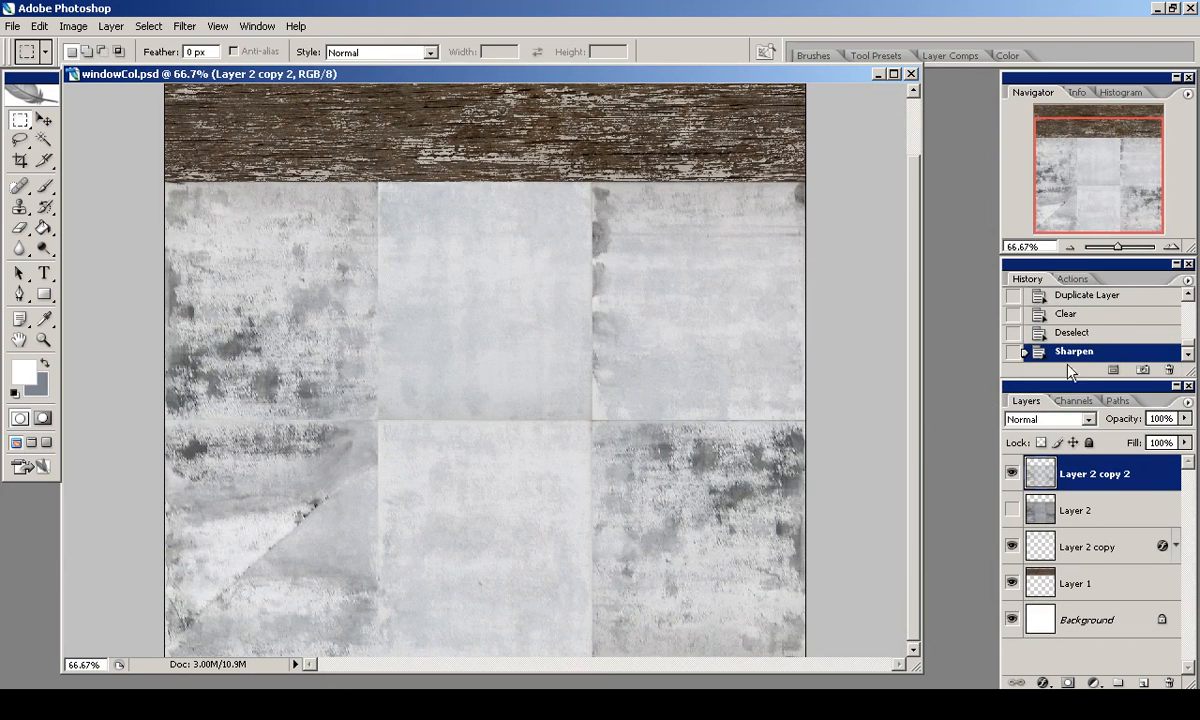
left_click_drag(1106, 138, 1108, 125)
mouse_move(1108, 189)
left_mouse_down()
mouse_move(1110, 202)
mouse_move(1108, 166)
left_mouse_up()
left_click(1012, 620)
Save windowCol.psd and export it as a PNG over the existing windowCol.png.
left_click(13, 27)
left_click(50, 208)
left_click(13, 27)
left_click(55, 225)
left_click(677, 491)
left_click(300, 420)
left_click(272, 288)
key("Return")
left_click(564, 398)
left_click(630, 334)
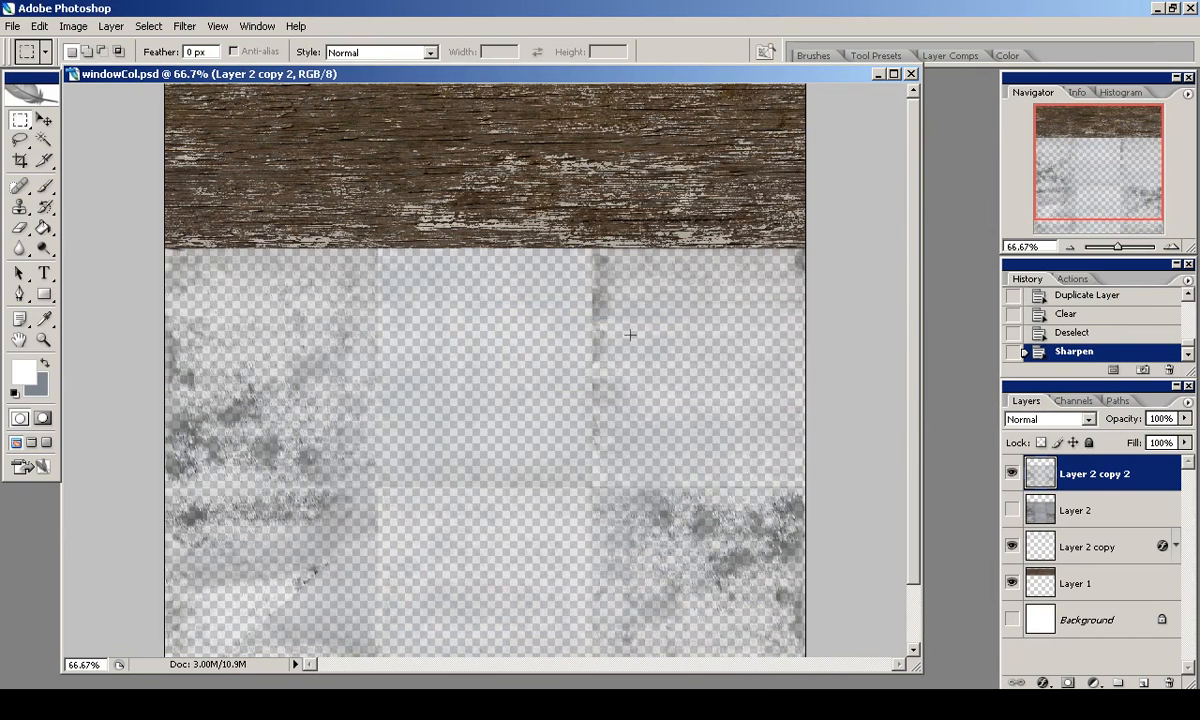
Switch back to Blender and reload the windowCol.png image in the UV editor.
left_click(10, 27)
left_click(1158, 8)
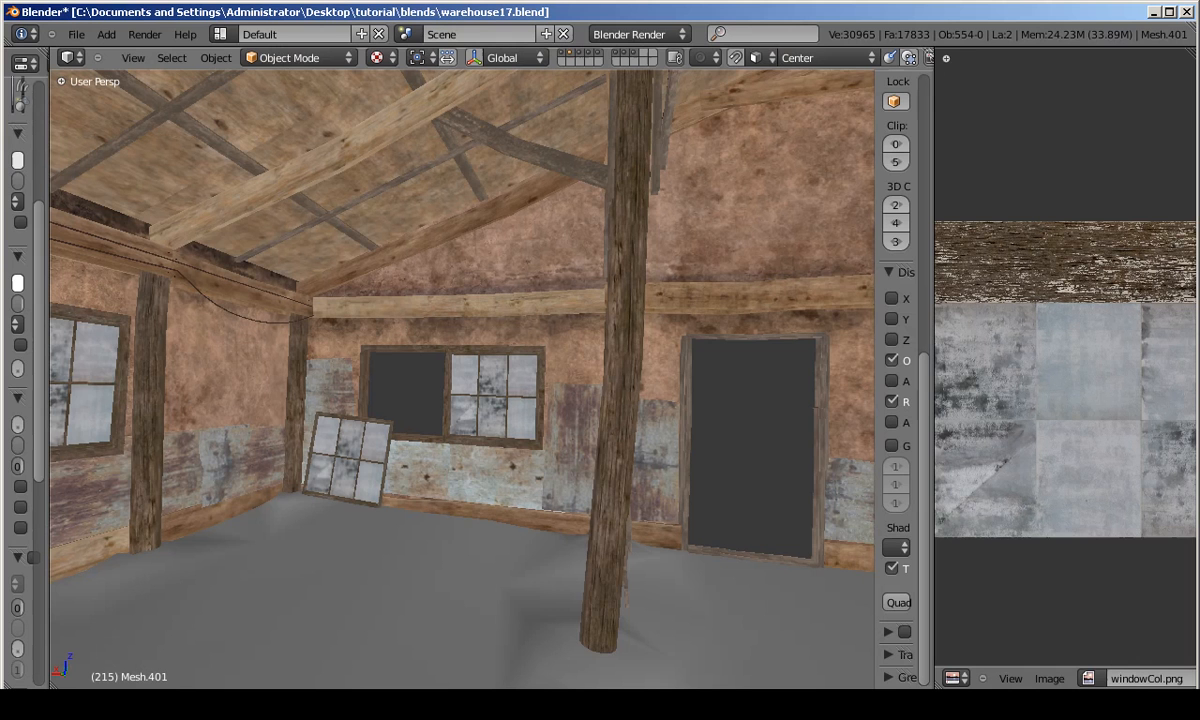
left_click(1050, 678)
left_click(1063, 605)
left_click(1050, 678)
left_click(1063, 605)
scroll(1040, 470, "down", 1)
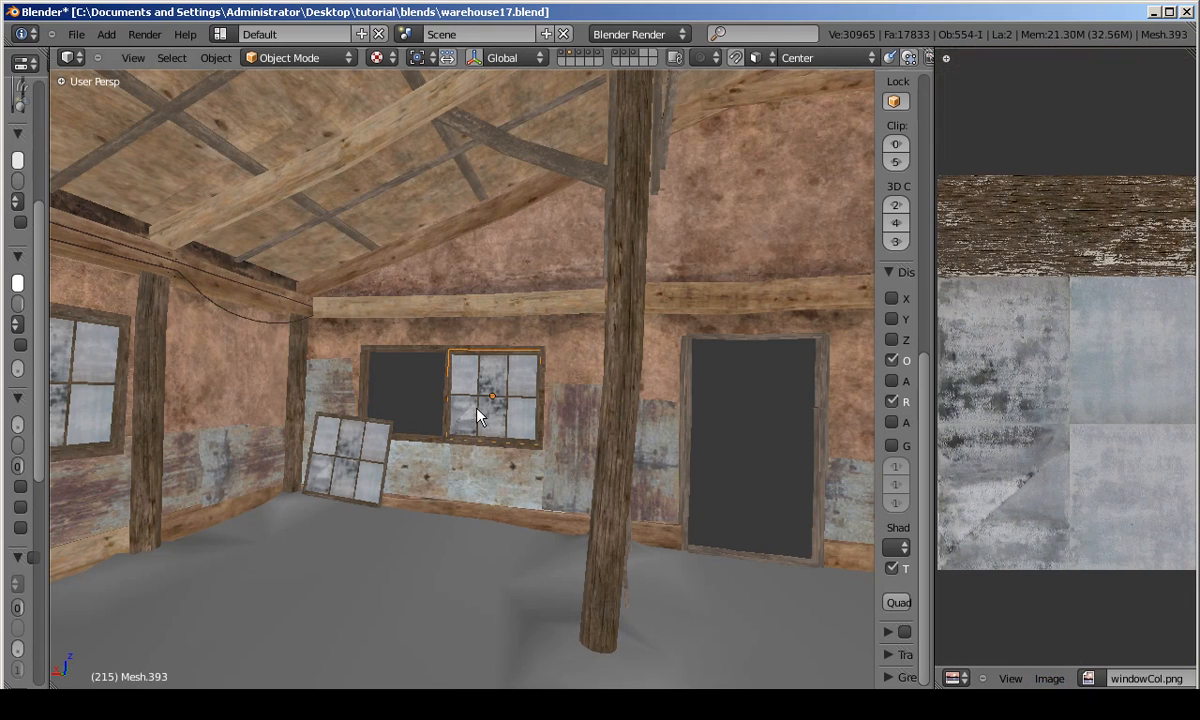
Isolate the wall window in local view, enter Edit Mode and widen the UV editor.
key("KP_Divide")
key("Tab")
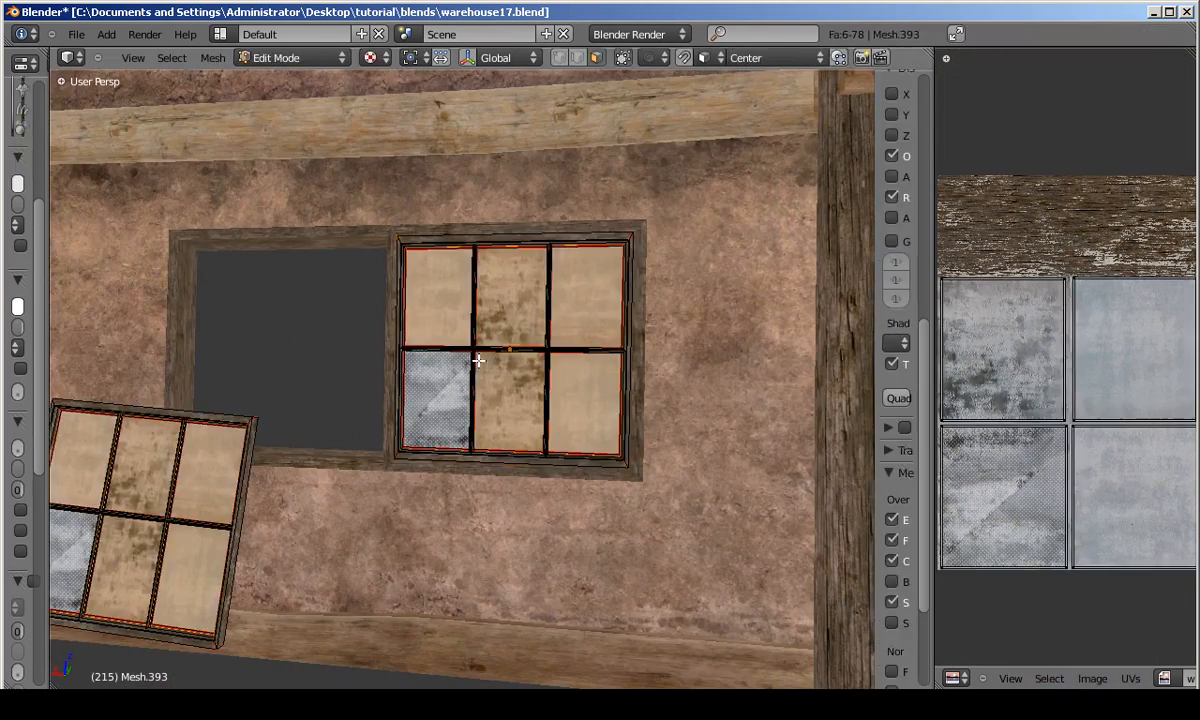
key("n")
left_click_drag(935, 356, 604, 360)
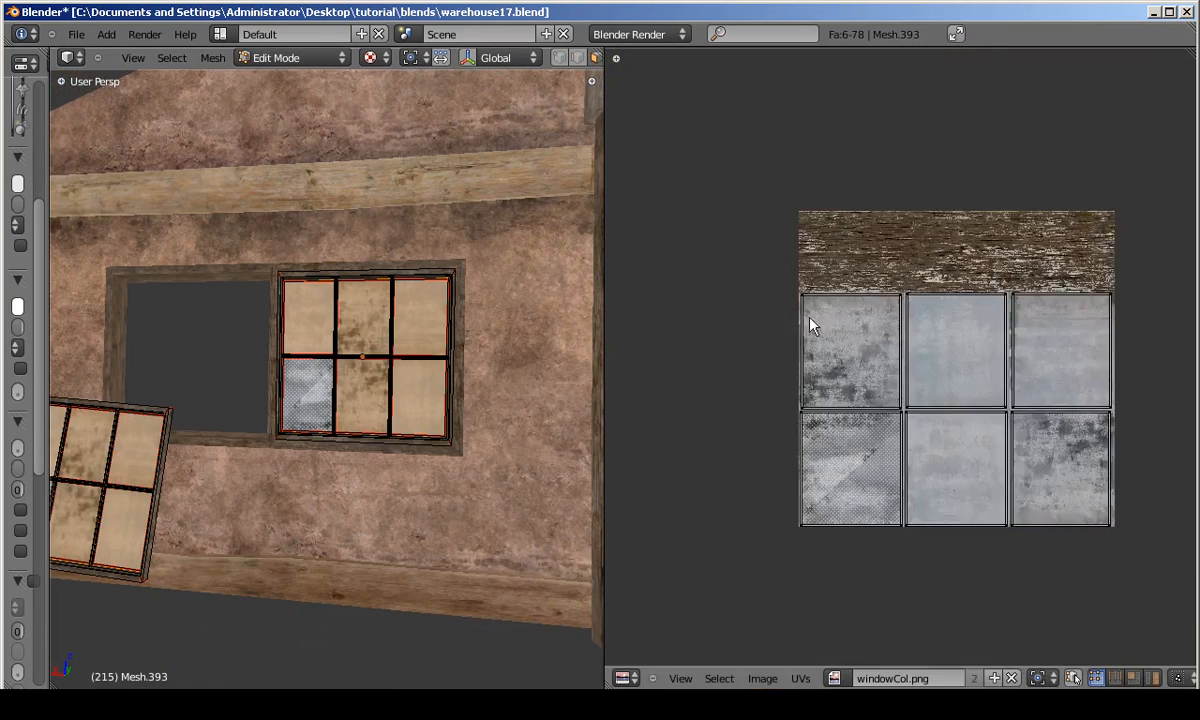
Select the UV face on the upper-left texture tile and set the snap element to Increment.
scroll(745, 290, "up", 4)
key("r")
right_click(730, 398)
scroll(492, 56, "down", 6)
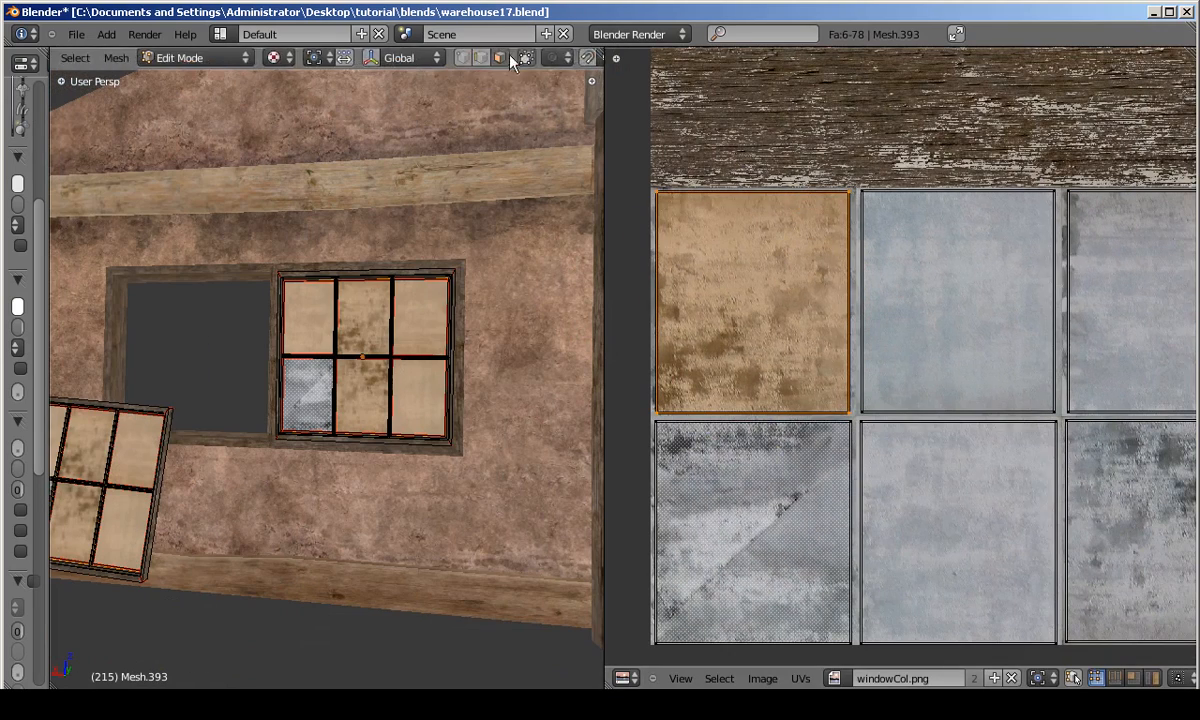
left_click(537, 59)
left_click(492, 61)
left_click(500, 77)
Rotate the selected UV face, move it onto a clear glass tile and check the window outside Edit Mode.
key("r")
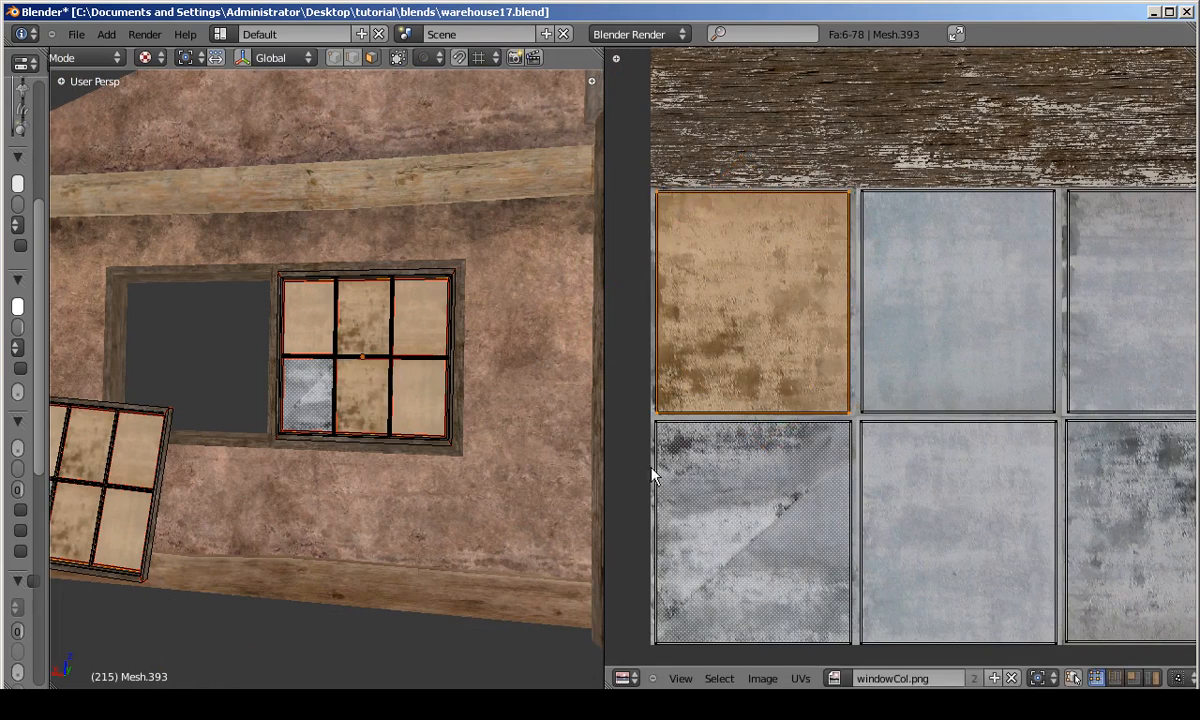
left_click(645, 482)
scroll(715, 215, "down", 1)
key("g")
left_click(941, 413)
key("Tab")
middle_click_drag(399, 343, 480, 347, "shift")
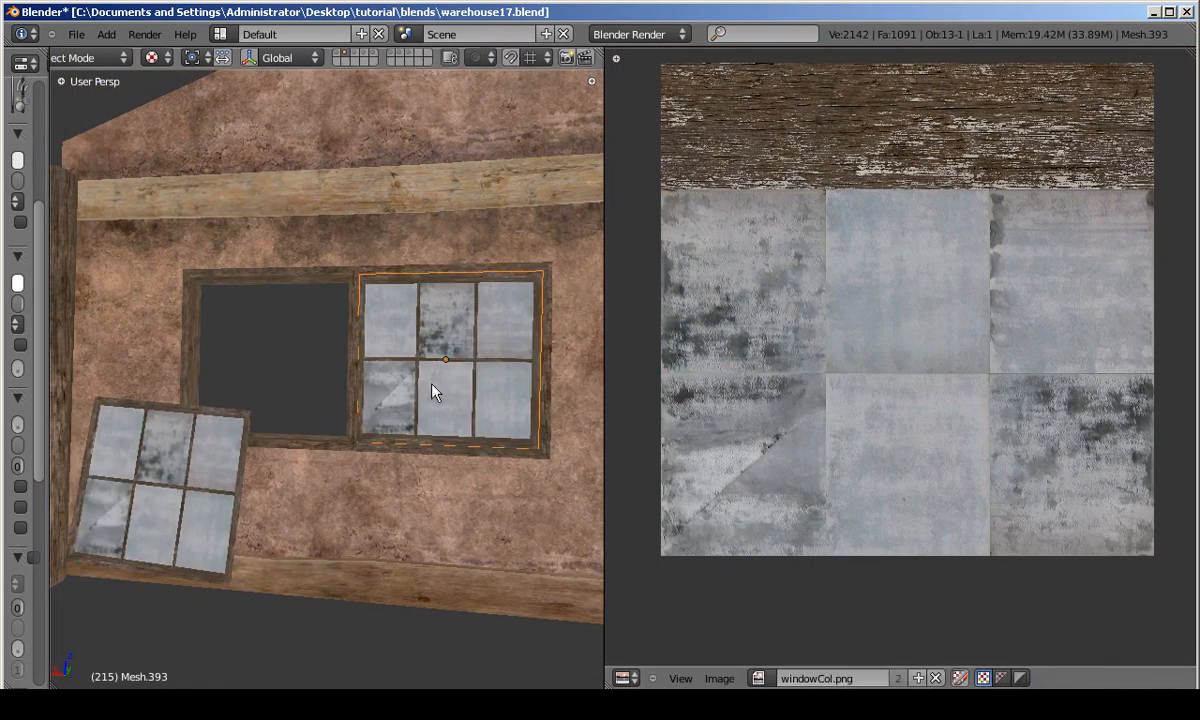
Select the window's bottom-left pane and move and scale its UV face onto the upper-right texture tile.
key("Tab")
right_click(392, 395)
key("a")
key("g")
middle_click_drag(803, 370, 1141, 272)
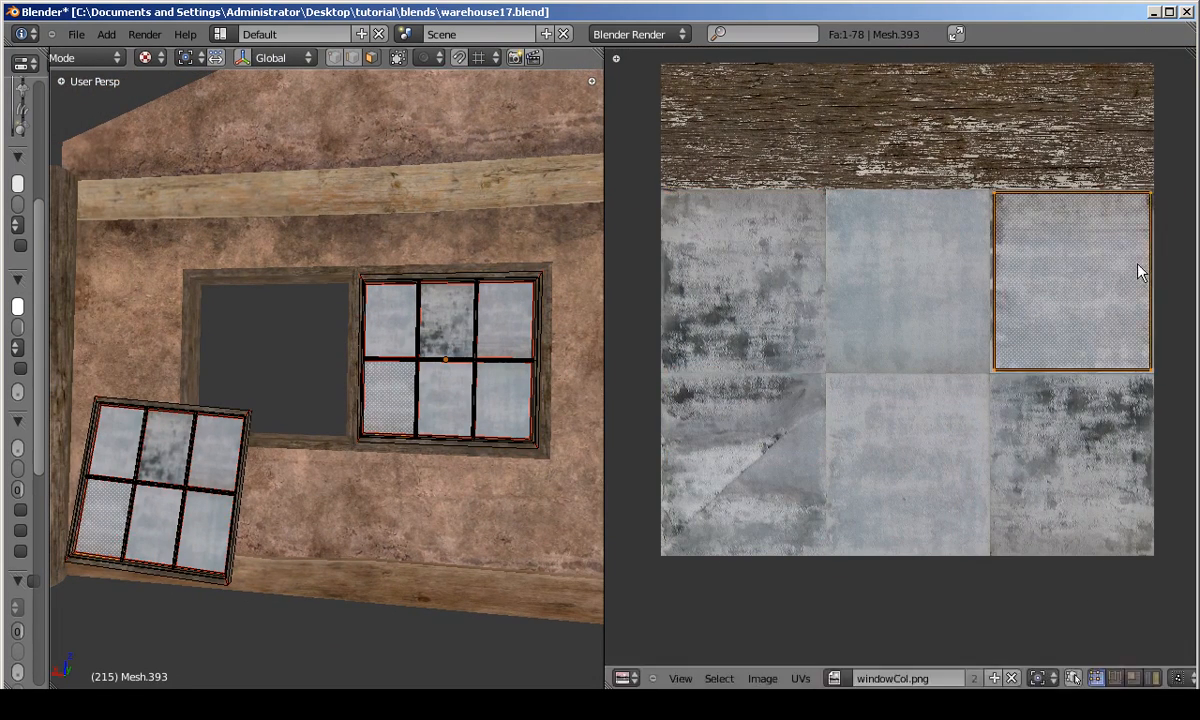
left_click(1007, 403)
key("s")
left_click(1029, 177)
Select the window's top-middle pane and scale and move its UV face to fit the lower-right texture tile.
right_click(446, 322)
key("a")
key("s")
left_click(1097, 610)
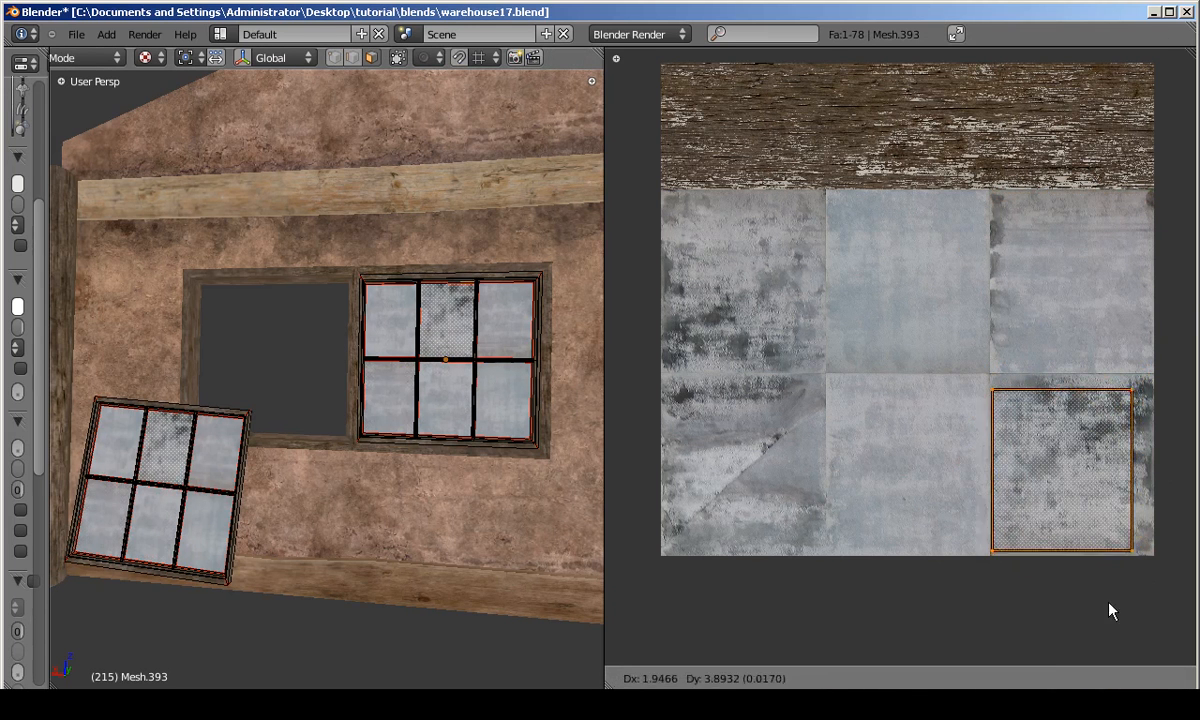
key("s")
left_click(1045, 397)
key("g")
left_click(862, 326)
Select all window faces and move the top-right pane's UV face horizontally onto the upper-left texture tile.
key("a")
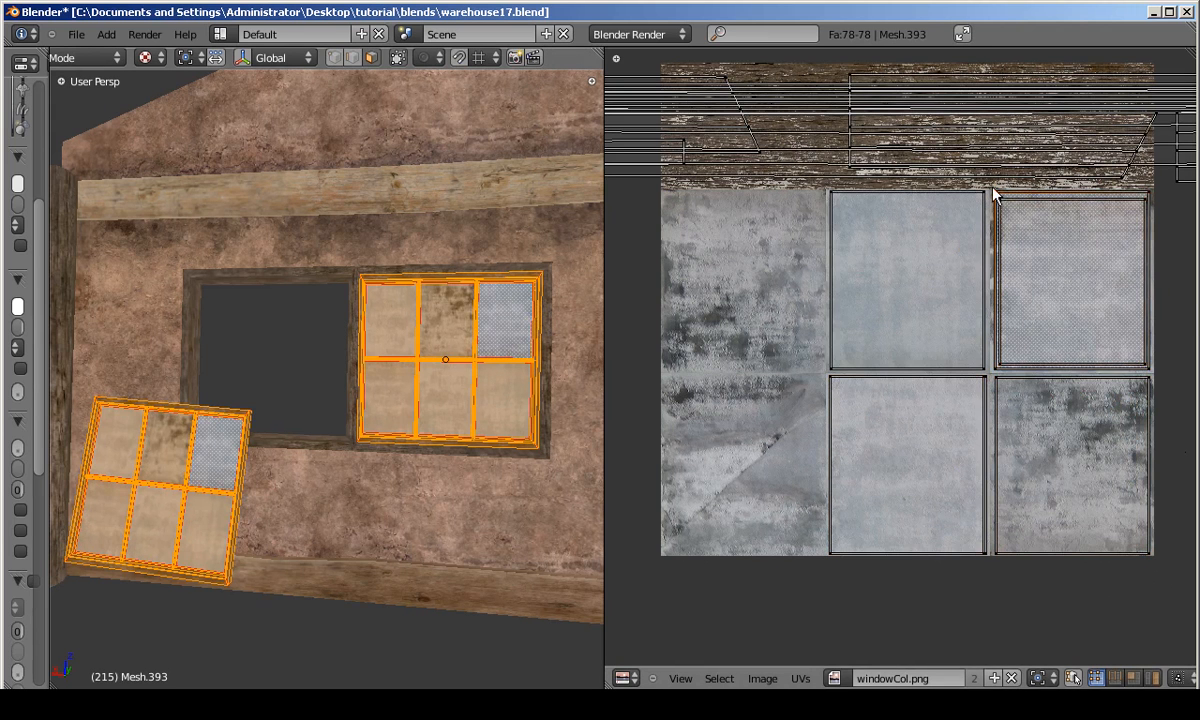
key("l")
key("g")
key("x")
left_click(798, 227)
Scale and reposition the remaining UV face to fit within the upper-right texture tile.
right_click(1150, 201)
key("l")
key("s")
left_click(1162, 208)
key("g")
left_click(1162, 204)
key("s")
left_click(1158, 212)
Move the bottom-middle pane's UV face horizontally onto the lower-left texture tile and check the window.
key("l")
key("g")
key("x")
left_click(906, 333)
key("g")
left_click(917, 333)
key("Tab")
middle_click_drag(430, 319, 482, 337)
Rotate a glass pane's UV face by 180 degrees and leave Edit Mode.
key("Tab")
type("a")
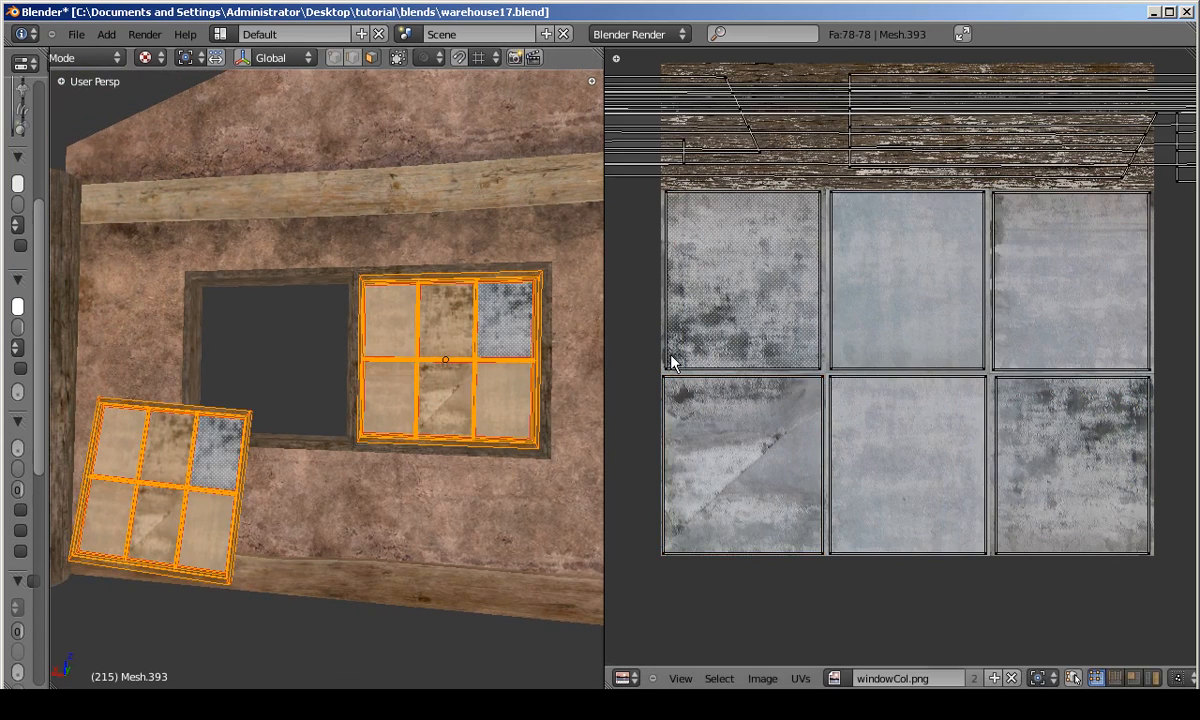
type("r180")
key("Return")
key("Tab")
Enlarge the 3D viewport and check the textured windows throughout the warehouse interior.
scroll(461, 410, "down", 4)
middle_click_drag(461, 410, 340, 394)
scroll(475, 401, "down", 3)
scroll(396, 356, "down", 2)
mouse_move(396, 356)
middle_mouse_down()
mouse_move(398, 367)
mouse_move(398, 331)
middle_mouse_up()
scroll(398, 367, "up", 1)
left_click_drag(604, 441, 1098, 441)
scroll(951, 394, "down", 3)
middle_click_drag(951, 394, 702, 388)
scroll(479, 289, "up", 5)
Deselect everything and save over warehouse17.blend.
key("a")
scroll(496, 346, "down", 2)
scroll(496, 353, "down", 3)
key("ctrl+s")
scroll(888, 370, "up", 4)
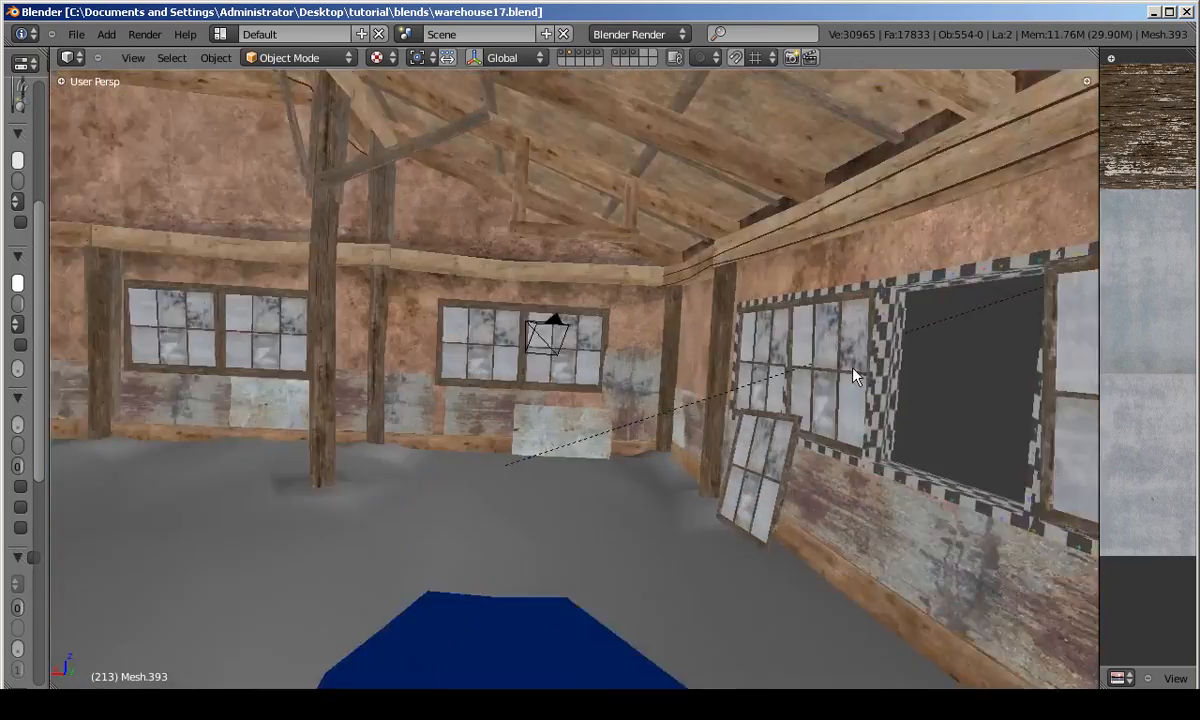
Select the large window surround mesh and assign planksCol.png to all of its faces in the UV editor.
right_click(843, 343)
key("Tab")
key("a")
left_click_drag(1098, 394, 694, 394)
left_click(929, 678)
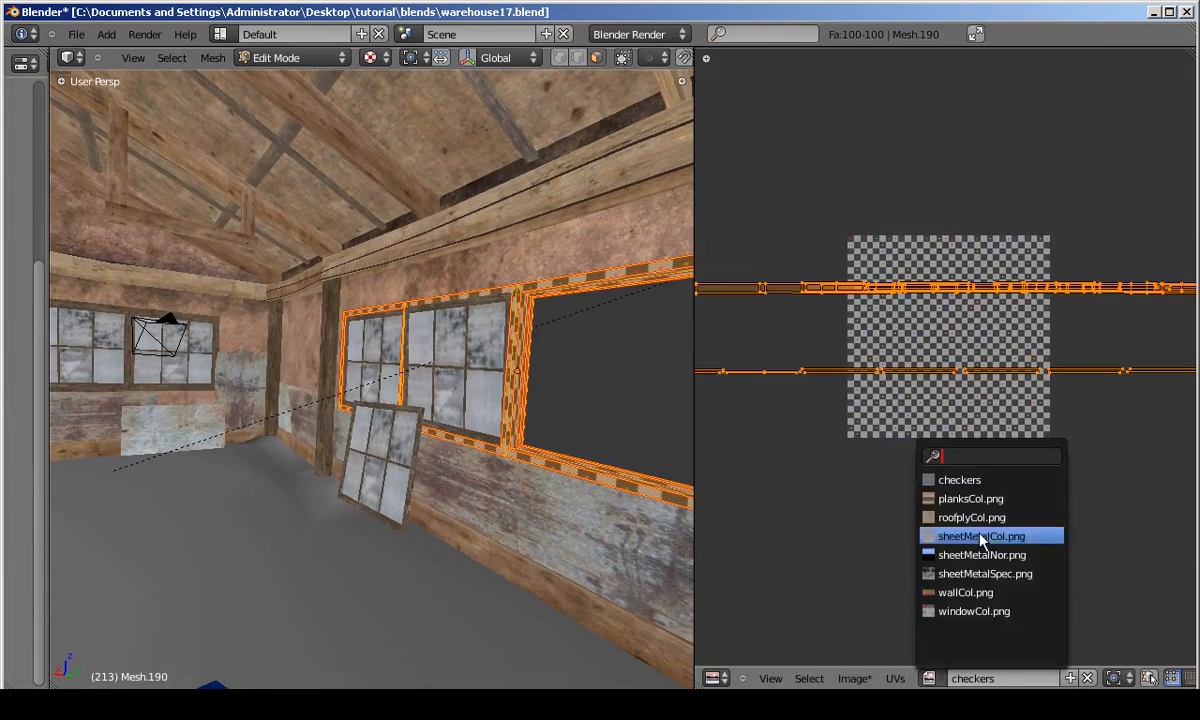
left_click(965, 497)
Move all the window surround's UVs onto the dark wood strip of planksCol.png and leave Edit Mode.
scroll(895, 351, "down", 2)
right_click(1033, 363)
key("g")
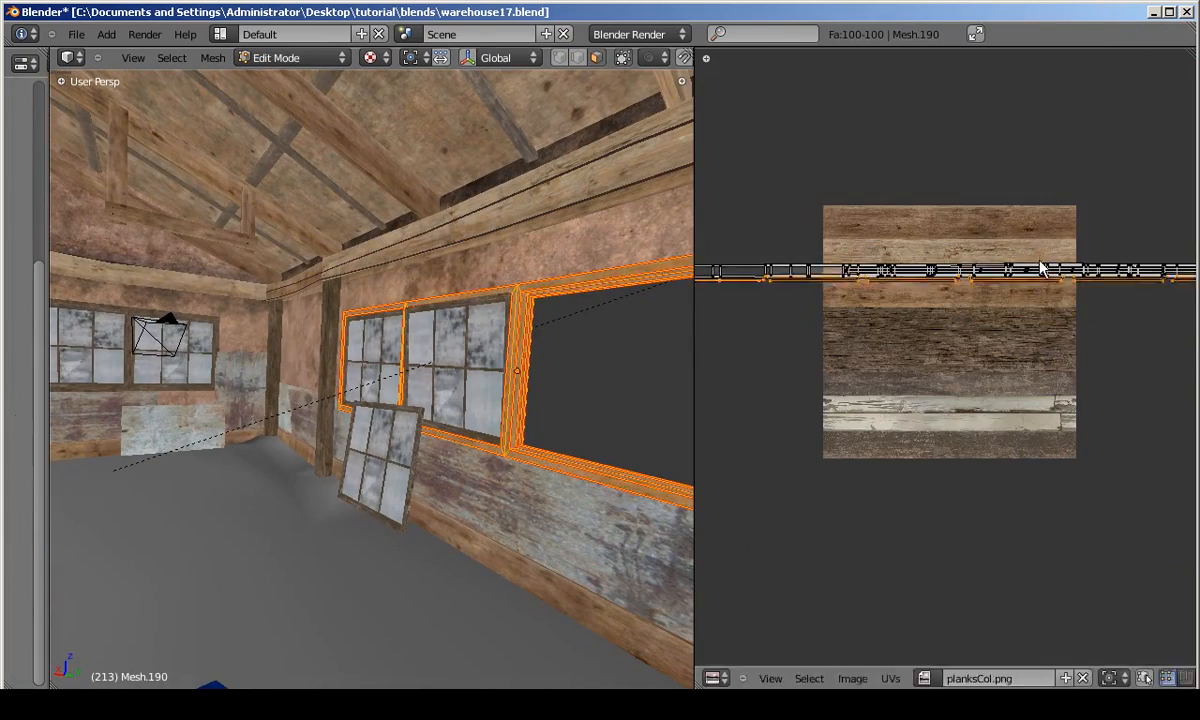
left_click(1061, 300)
key("Tab")
Isolate the window surround in local view and enter Edit Mode on it.
scroll(557, 327, "up", 5)
key("KP_Divide")
scroll(479, 383, "up", 3)
key("Tab")
key("Tab")
key("Tab")
Select the narrow inner trim faces around the window openings along the surround.
middle_click_drag(425, 316, 461, 372)
right_click(265, 284, "shift")
right_click(190, 430, "shift")
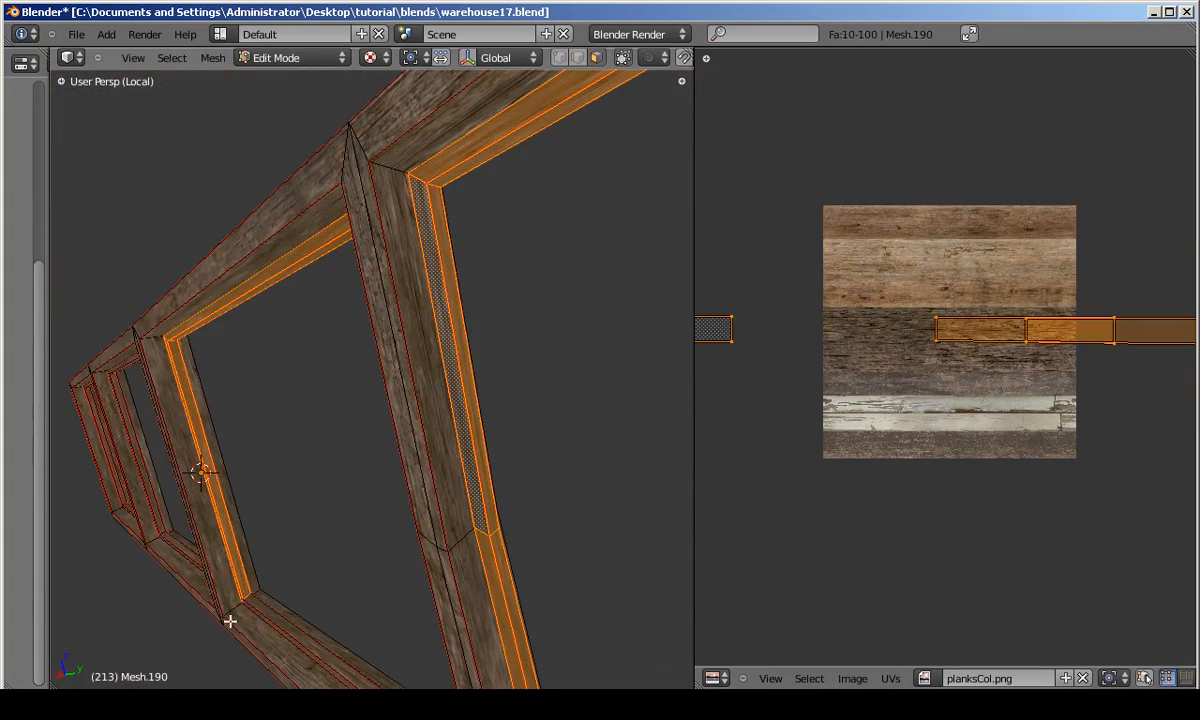
right_click(177, 544, "shift")
middle_click_drag(179, 454, 260, 572)
right_click(112, 364, "shift")
right_click(96, 404, "shift")
scroll(148, 425, "up", 3)
right_click(148, 425, "shift")
scroll(148, 425, "down", 3)
right_click(260, 572, "shift")
middle_click_drag(410, 487, 332, 474)
right_click(367, 538, "shift")
right_click(332, 474, "shift")
middle_click_drag(573, 404, 545, 315)
right_click(545, 315, "shift")
middle_click_drag(181, 346, 460, 372)
right_click(489, 327, "shift")
scroll(460, 372, "down", 3)
scroll(427, 338, "up", 3)
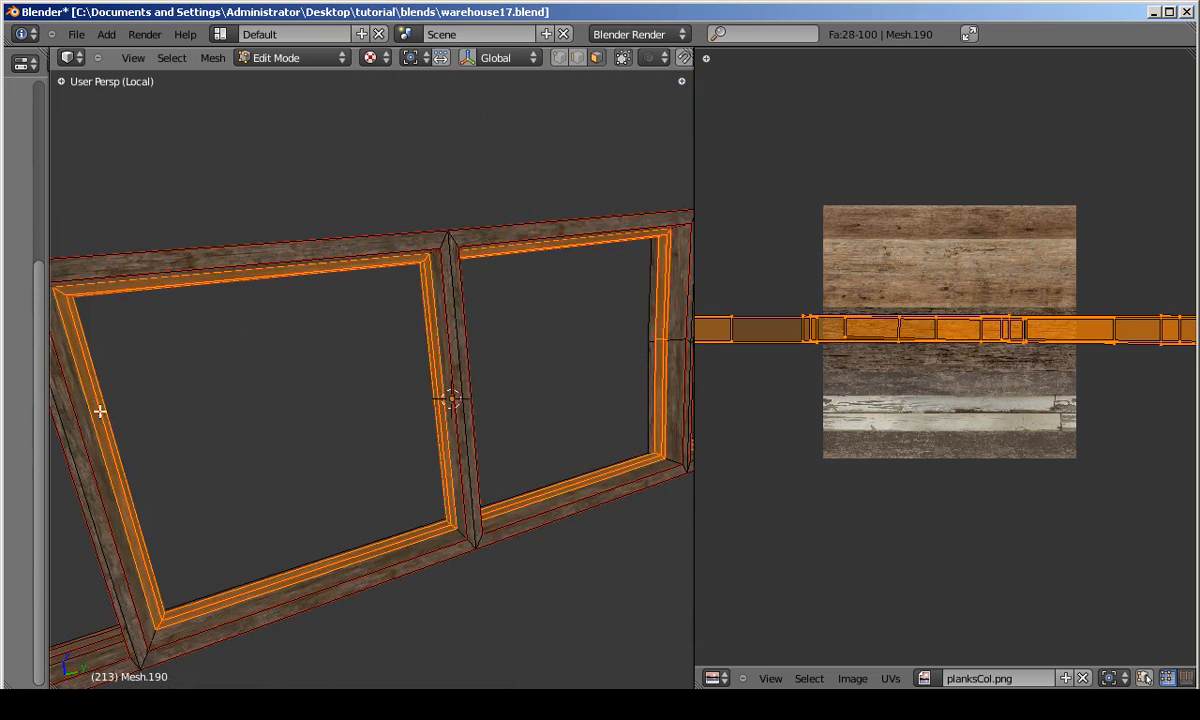
Add the remaining inner trim faces of the surround's openings to the selection.
scroll(240, 339, "up", 3)
right_click(431, 214, "shift")
right_click(471, 230, "shift")
right_click(442, 572, "shift")
middle_click_drag(442, 572, 330, 440)
scroll(330, 440, "down", 3)
right_click(264, 350, "shift")
scroll(585, 330, "up", 4)
middle_click_drag(552, 356, 625, 340)
Scale the selected trim faces' UVs along Y in two passes and check the wood grain in Object Mode.
key("s")
key("y")
left_click(957, 318)
key("Tab")
middle_click_drag(622, 268, 478, 262)
key("Tab")
key("s")
key("y")
left_click(934, 244)
key("Tab")
Leave local view and maximize the 3D viewport to check the textured surround within the warehouse.
middle_click_drag(556, 338, 528, 370)
scroll(415, 354, "down", 3)
key("KP_Divide")
key("ctrl+Up")
middle_click_drag(785, 436, 587, 351)
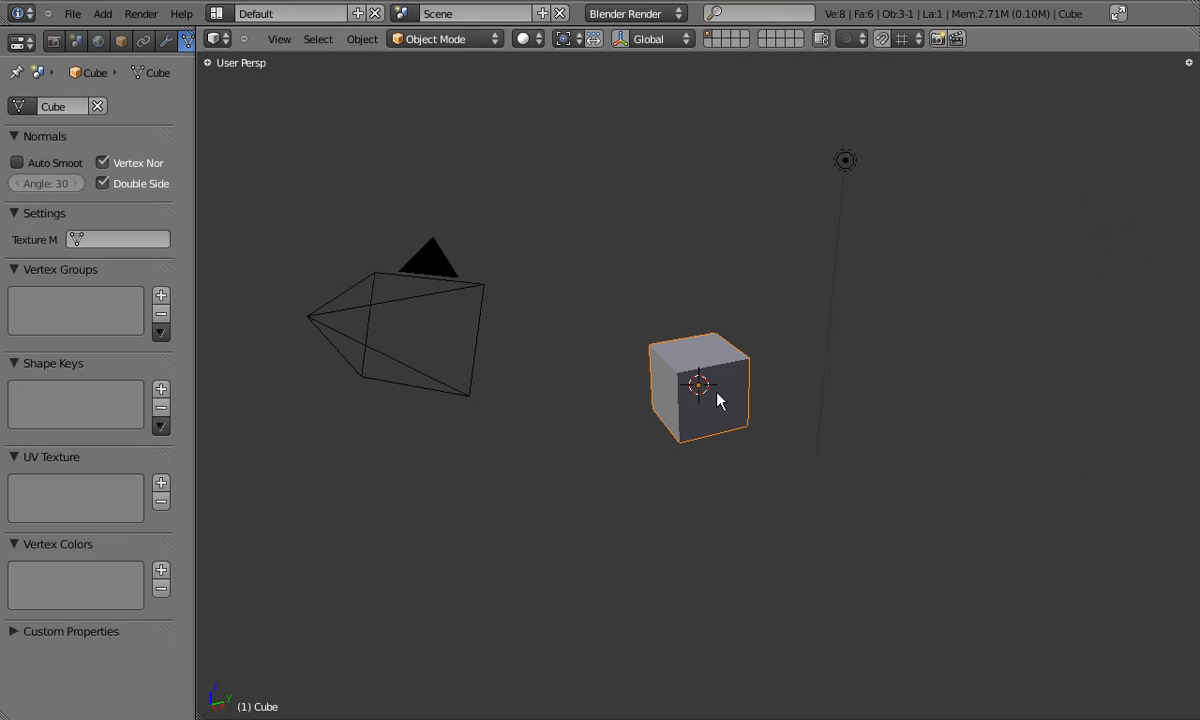
In the new default scene, delete the cube and add a plane in orthographic top view.
key("x")
left_click(717, 400)
key("KP_7")
key("KP_5")
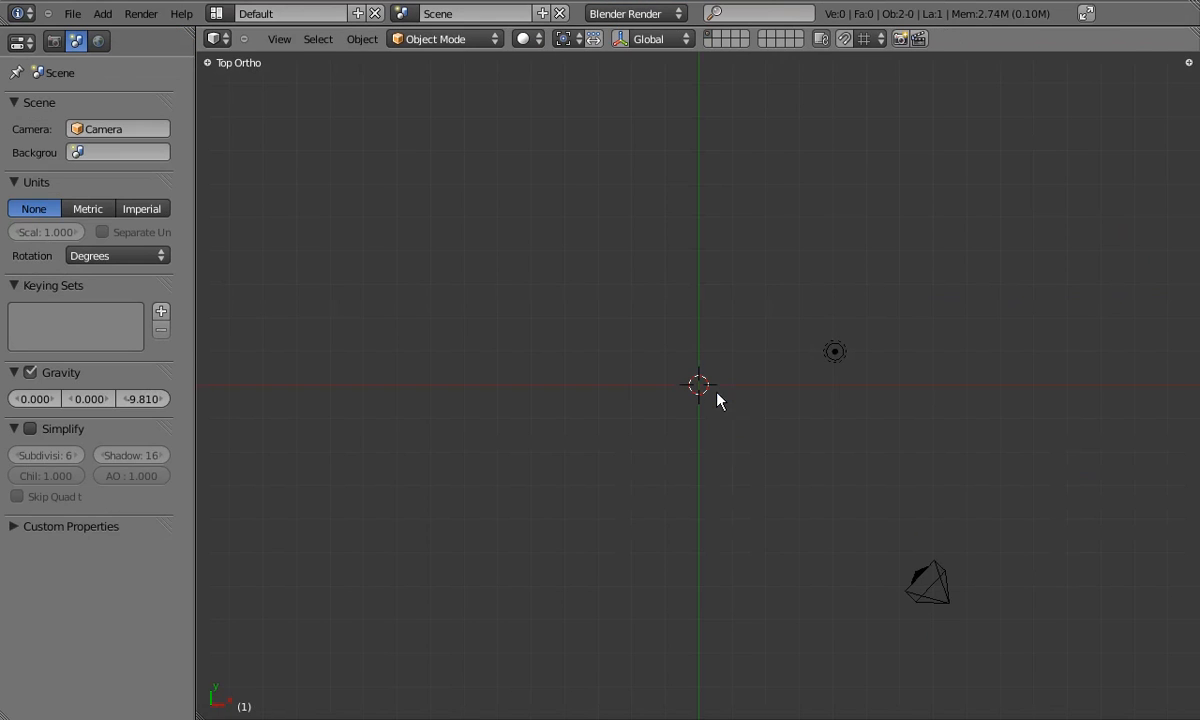
key("shift+a")
left_click(815, 318)
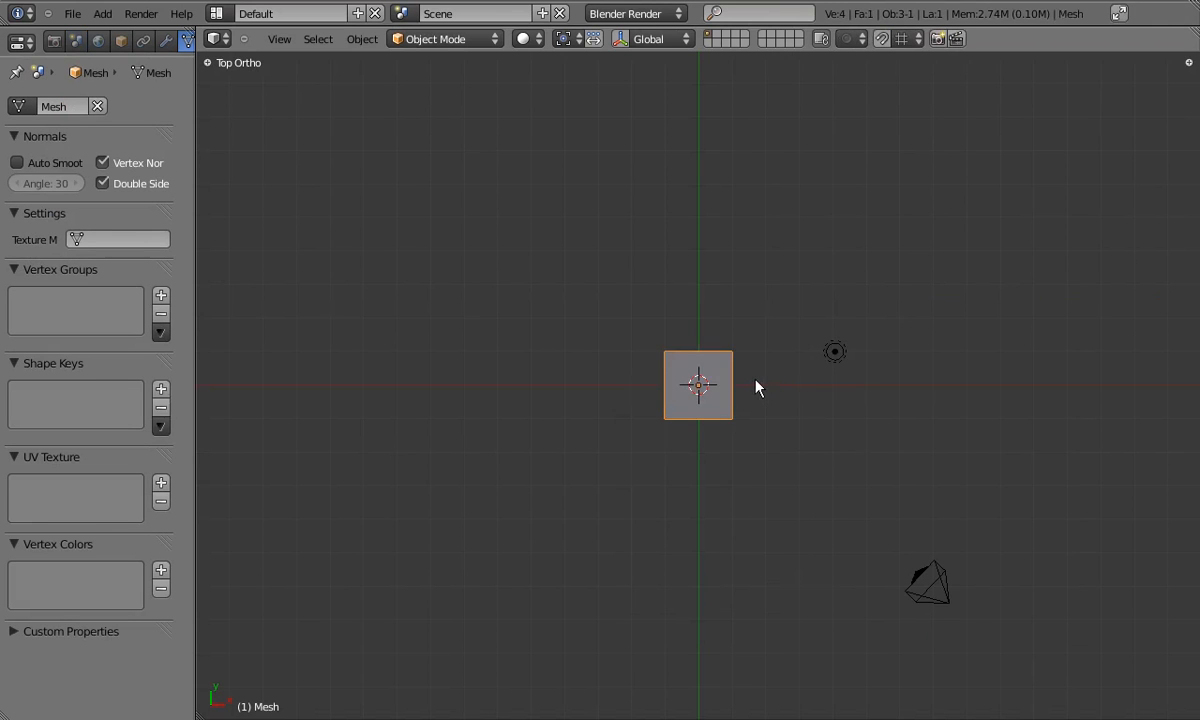
Subdivide the plane repeatedly in Edit Mode into a 4096-face grid.
key("Tab")
scroll(725, 368, "up", 9)
key("w")
left_click(724, 370)
key("w")
left_click(724, 370)
key("w")
left_click(724, 370)
left_click(724, 370)
key("w")
left_click(724, 370)
key("w")
left_click(724, 370)
scroll(700, 345, "up", 2)
Undo the last subdivision, try a subdivision with a fractal value of 0.230, and check the surface from an angle.
key("w")
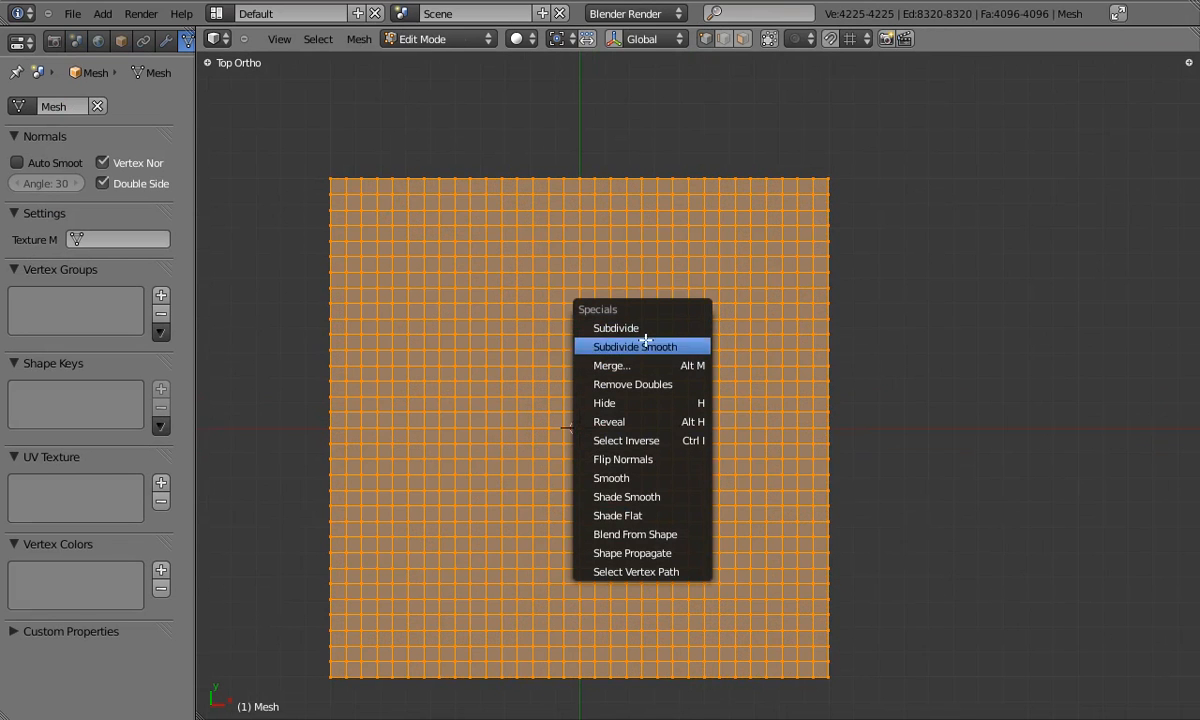
key("ctrl+z")
left_click(207, 58)
left_click(207, 61)
scroll(308, 505, "down", 2)
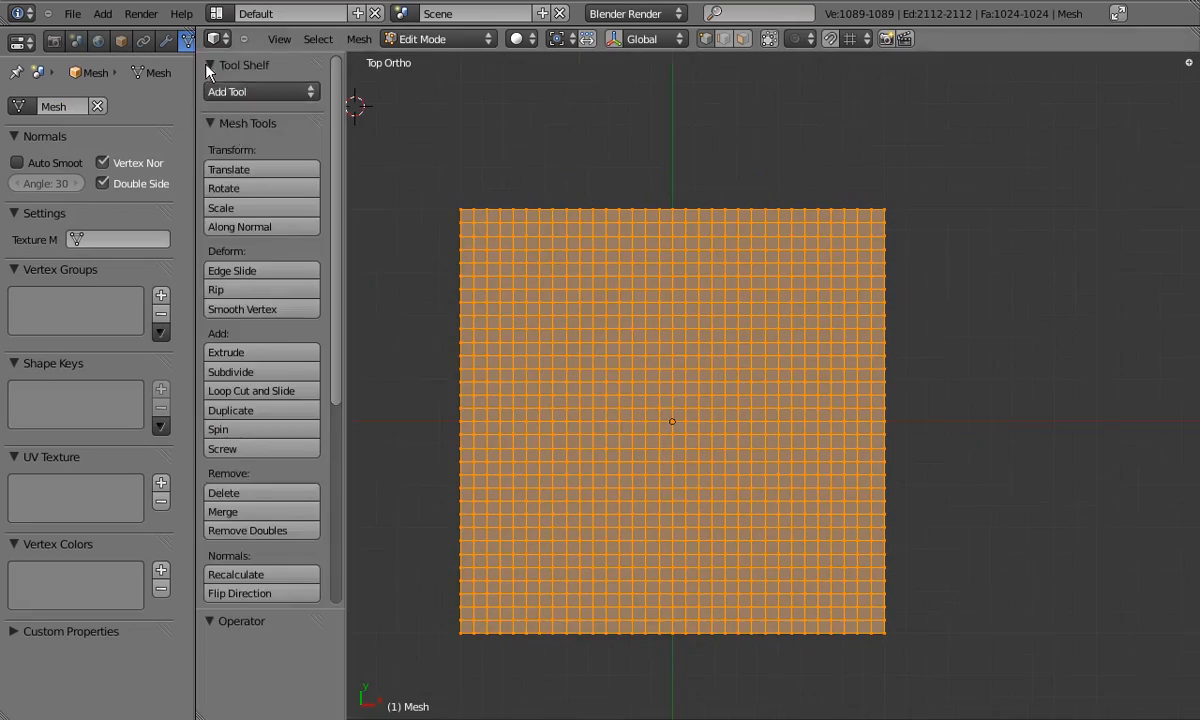
left_click(231, 315)
scroll(333, 665, "down", 1)
left_click_drag(300, 669, 306, 669)
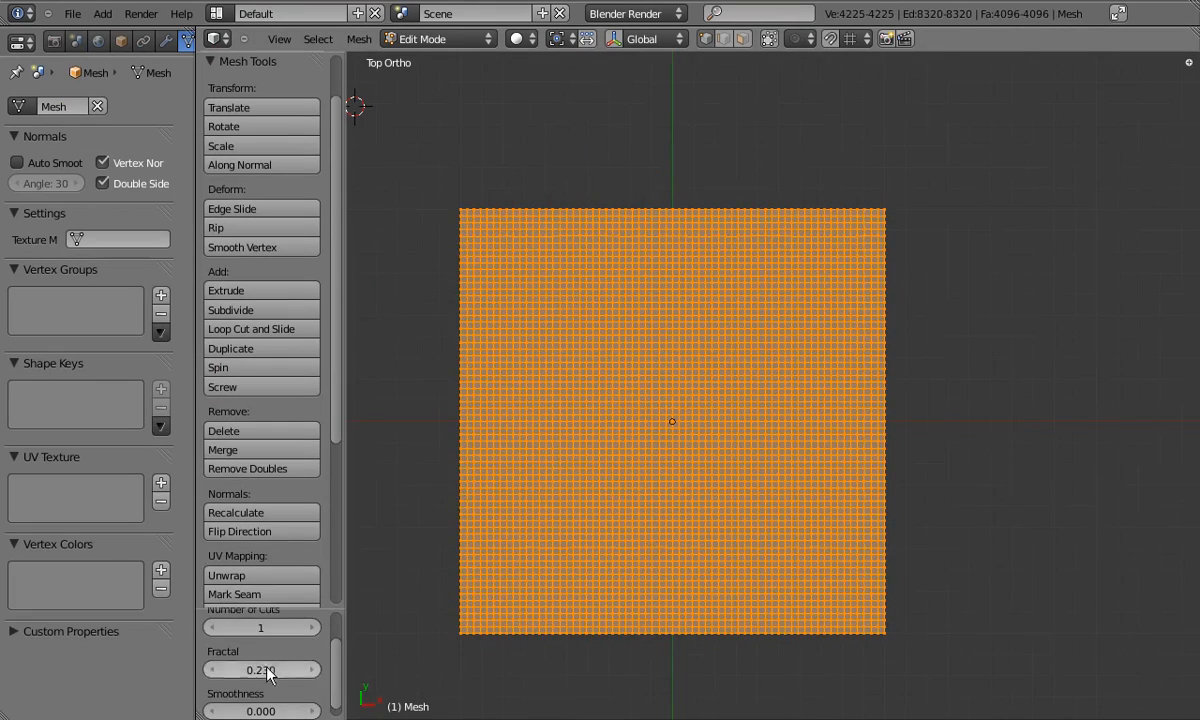
middle_click_drag(616, 450, 367, 651)
key("Tab")
key("Tab")
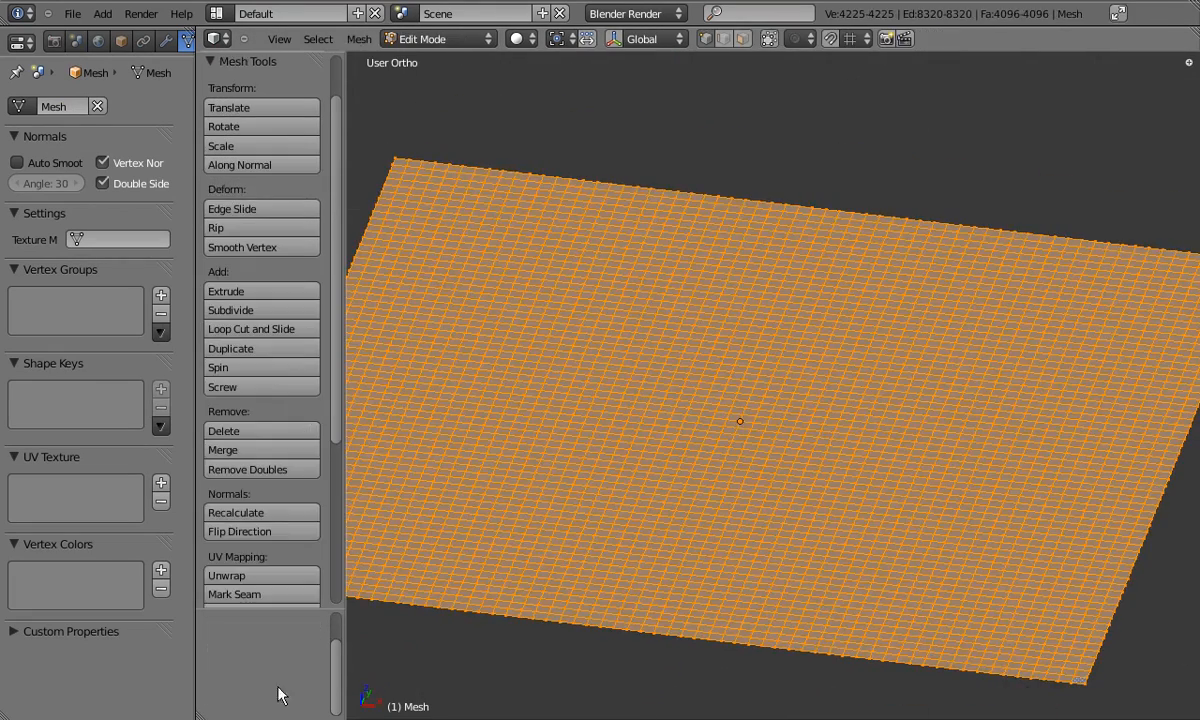
scroll(775, 386, "down", 3)
key("t")
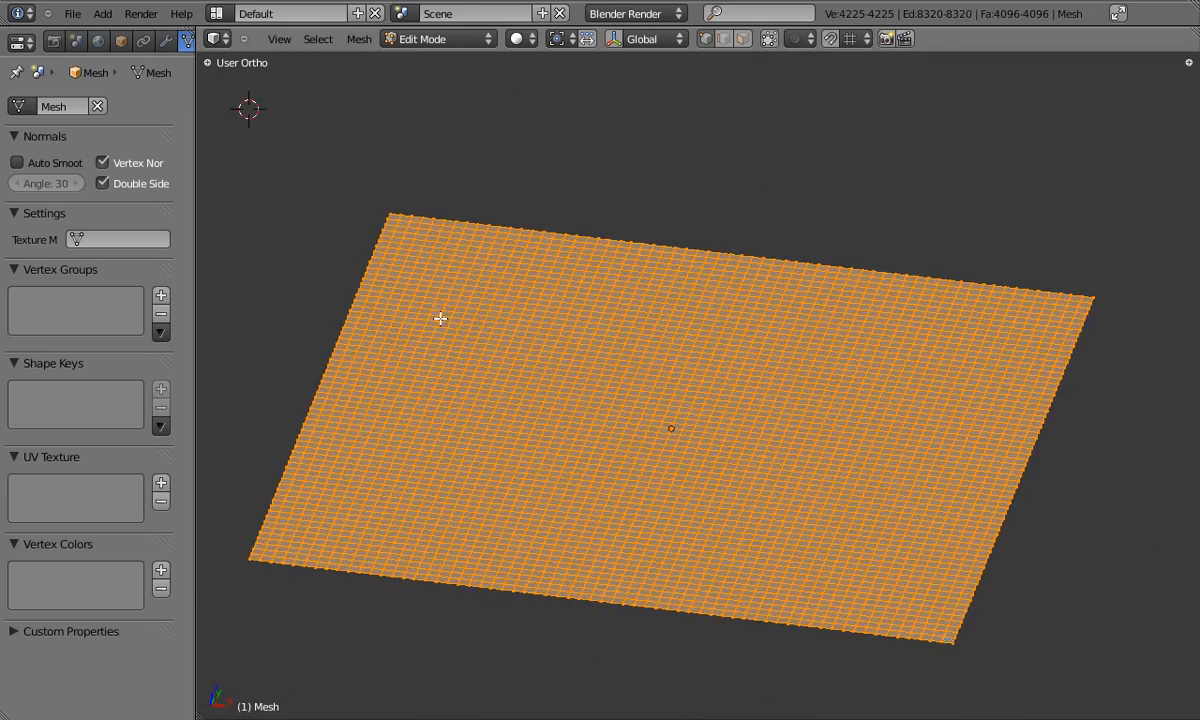
Narrow the properties editor and replace the fractal subdivision of the plane with two plain subdivisions.
left_click_drag(193, 327, 53, 330)
key("Tab")
key("KP_7")
key("Tab")
scroll(428, 338, "down", 2)
key("ctrl+z")
key("w")
left_click(581, 340)
key("w")
left_click(581, 340)
key("Tab")
Switch the plane to Sculpt Mode and show the sculpt brush settings.
left_click(296, 39)
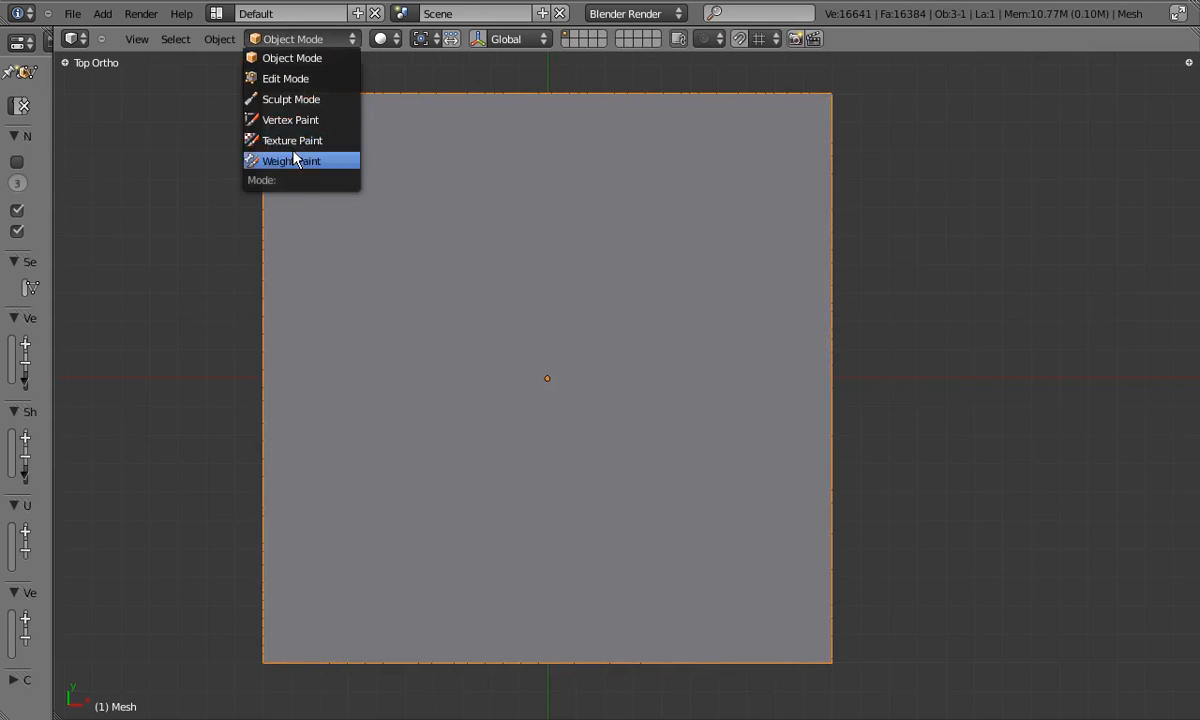
left_click(289, 96)
middle_click_drag(437, 330, 455, 233)
key("n")
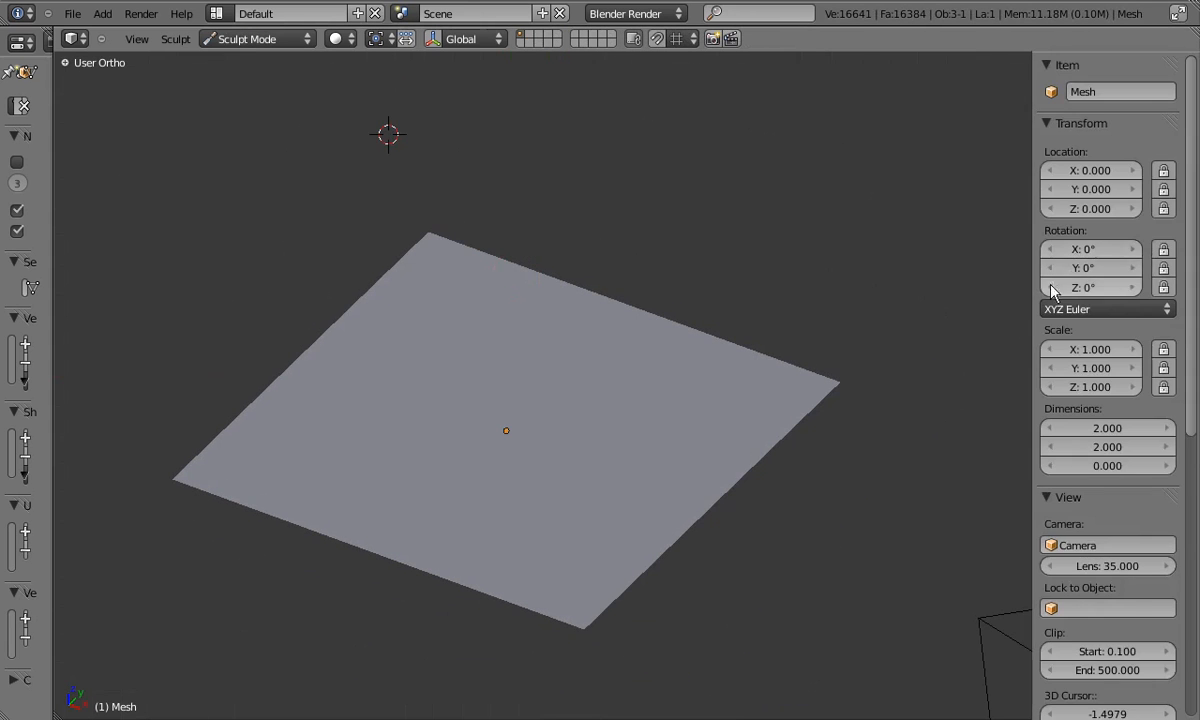
scroll(1060, 320, "down", 10)
scroll(1043, 177, "up", 10)
key("t")
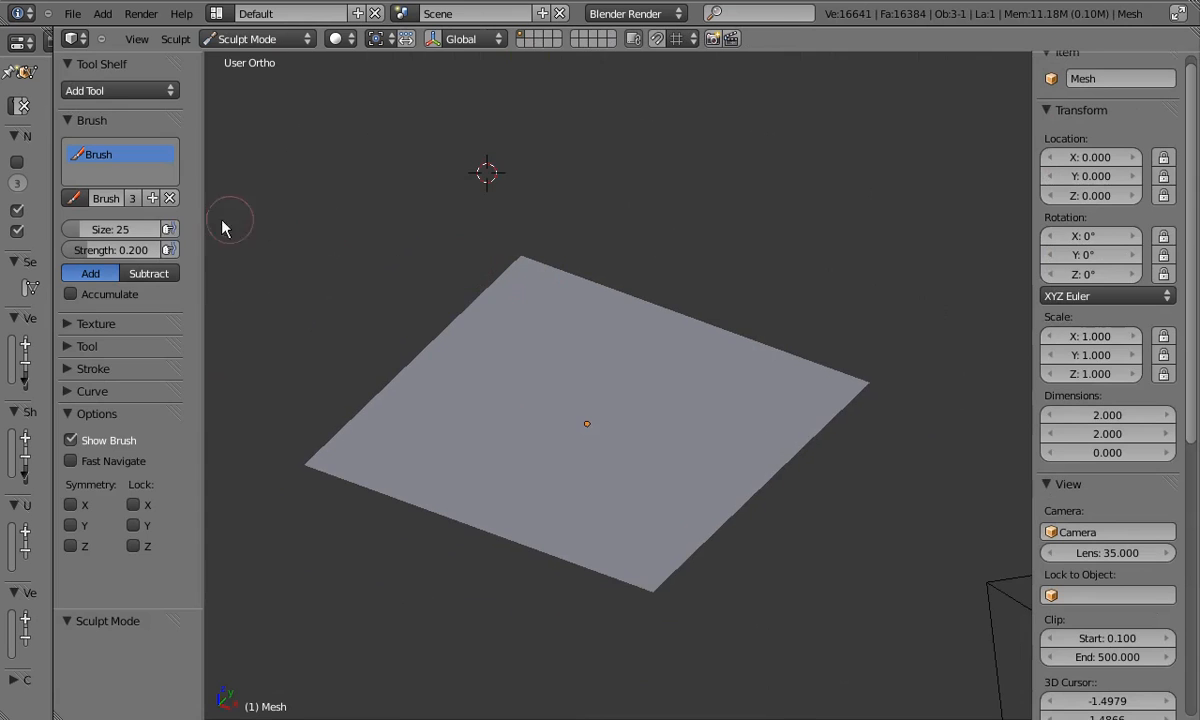
key("n")
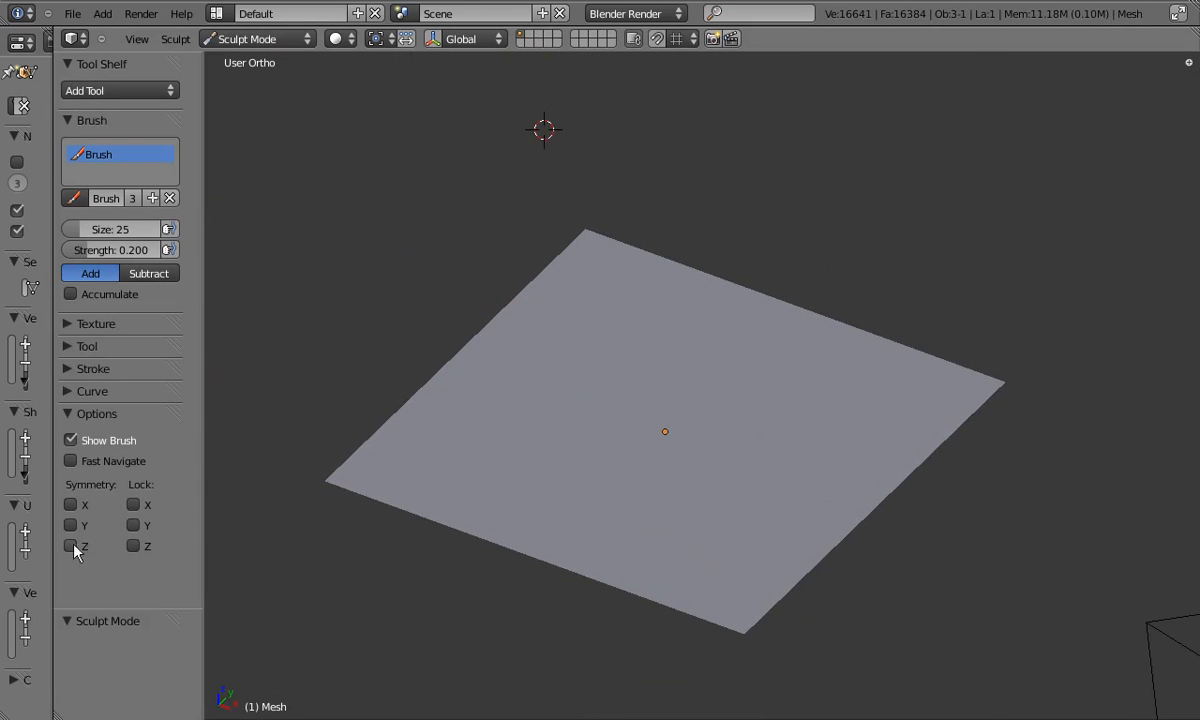
Try sculpting strokes across the plane with the size 25 brush, including with Rake enabled, and undo them.
mouse_move(458, 468)
middle_mouse_down()
mouse_move(490, 442)
mouse_move(678, 477)
middle_mouse_up()
mouse_move(678, 477)
left_mouse_down()
mouse_move(544, 378)
mouse_move(583, 500)
mouse_move(865, 496)
mouse_move(587, 611)
mouse_move(332, 466)
left_mouse_up()
key("ctrl+z")
middle_click_drag(406, 366, 309, 461)
left_click(72, 369)
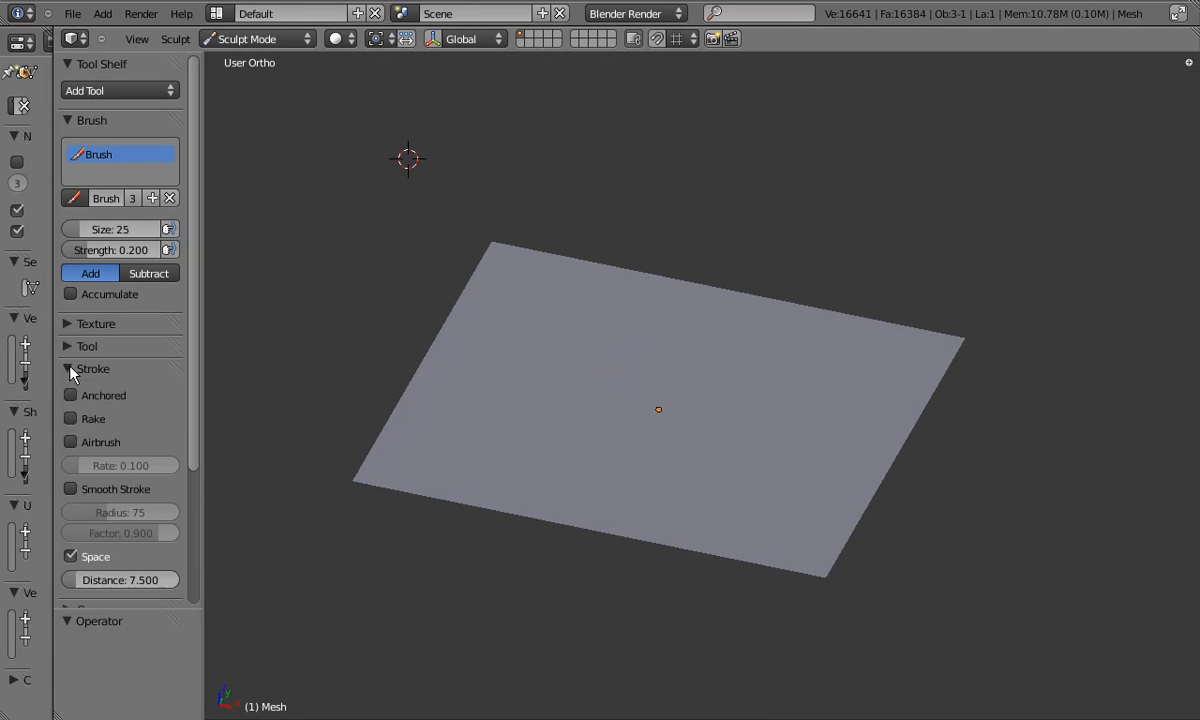
left_click_drag(446, 459, 607, 516)
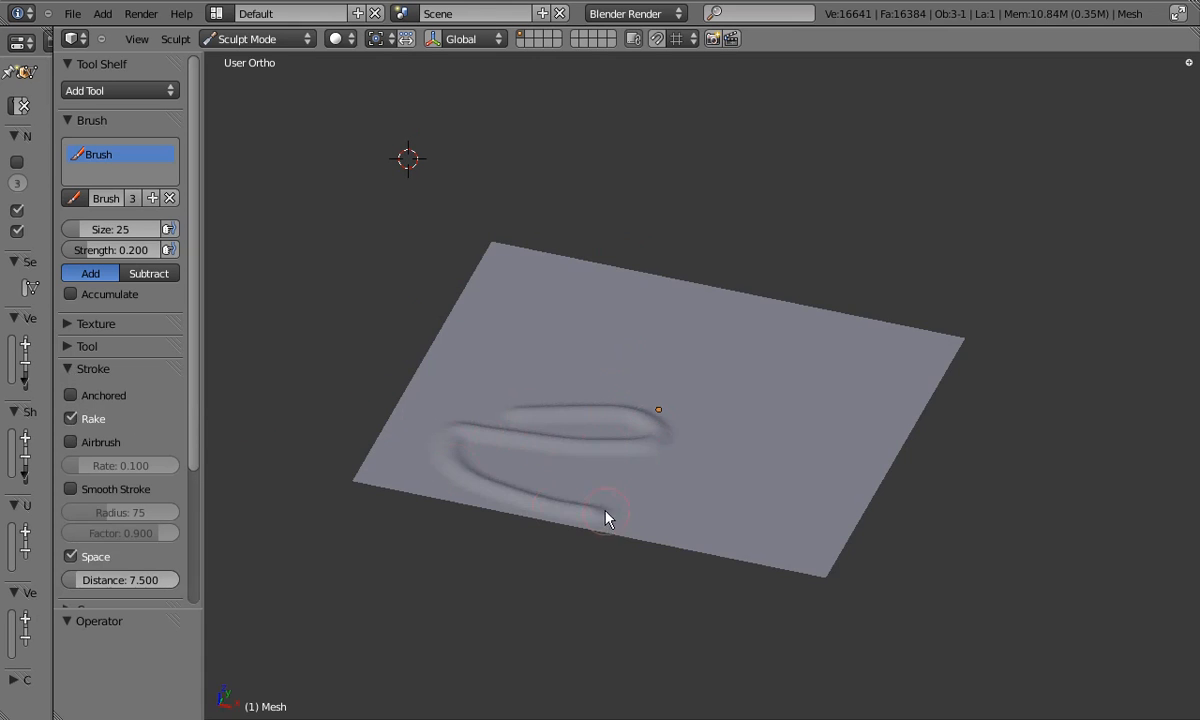
key("ctrl+z")
left_click(71, 418)
Turn Airbrush off after testing it at rate 0.010, and set the stroke spacing distance to 32.656.
left_click(71, 440)
key("ctrl+z")
key("ctrl+z")
left_click(71, 443)
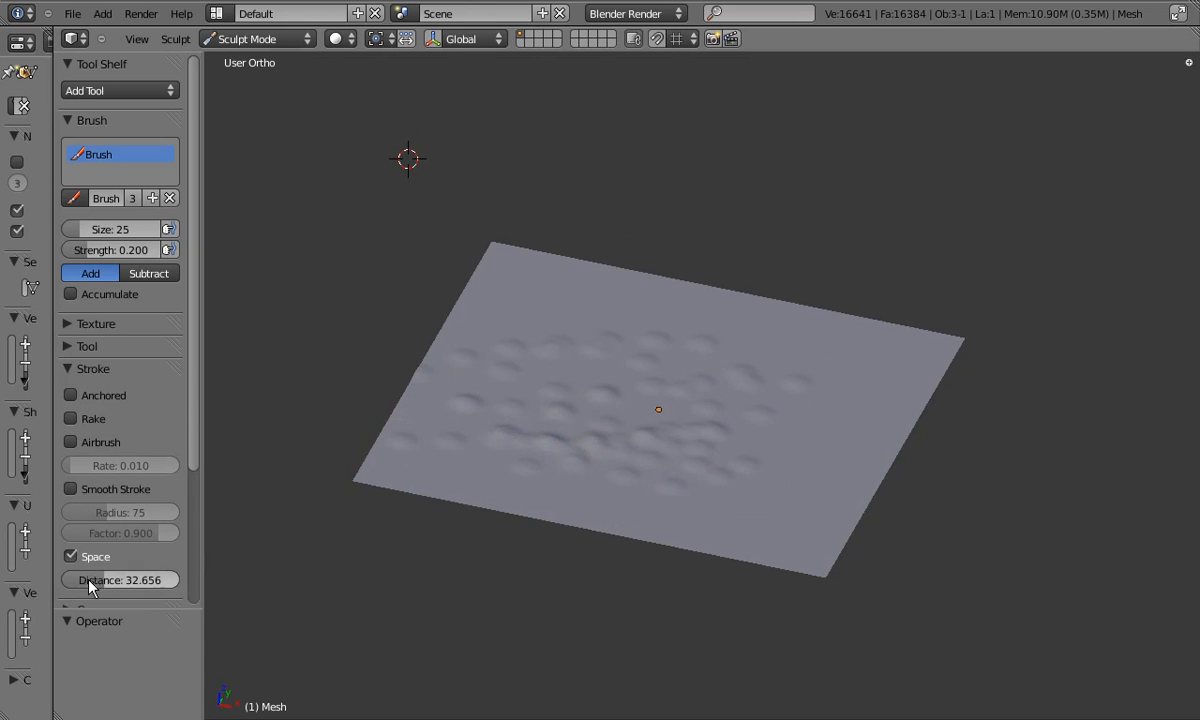
Set the brush size to 63 and sculpt uneven raised bumps over the whole plane.
middle_click_drag(561, 410, 609, 412)
key("f")
left_click(648, 418)
mouse_move(648, 418)
left_mouse_down()
mouse_move(822, 474)
mouse_move(931, 313)
mouse_move(505, 218)
left_mouse_up()
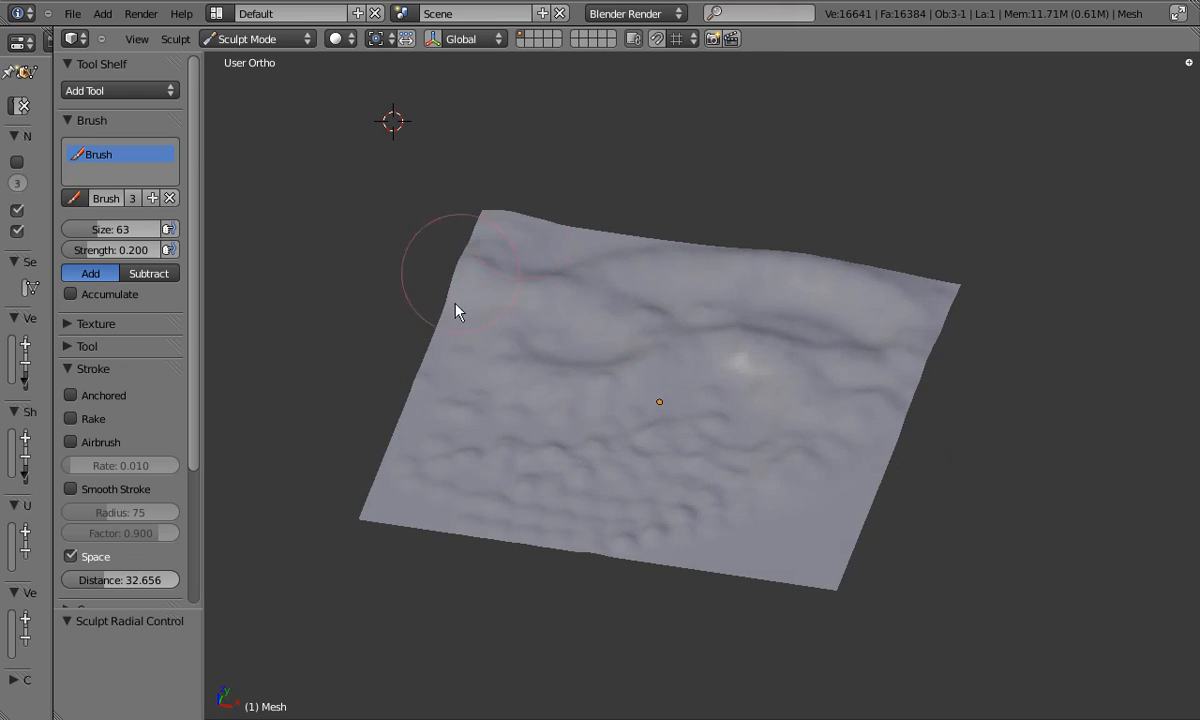
mouse_move(381, 452)
left_mouse_down()
mouse_move(546, 538)
mouse_move(845, 455)
left_mouse_up()
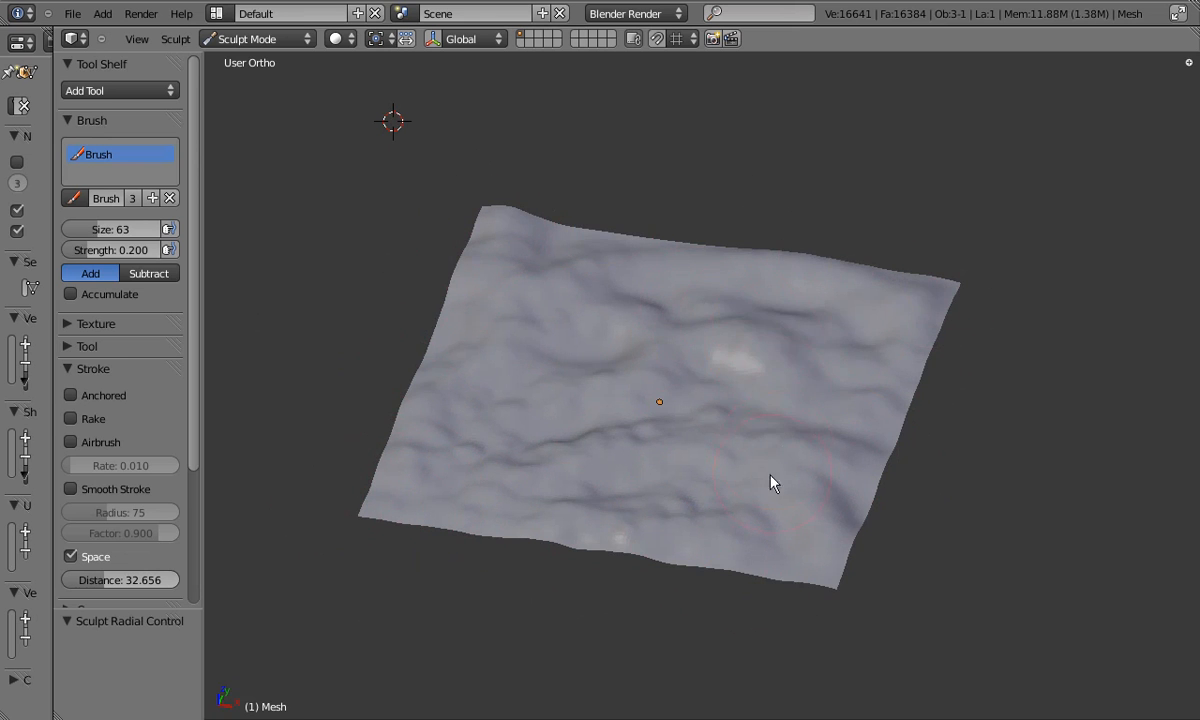
middle_click_drag(776, 477, 683, 549)
mouse_move(783, 490)
left_mouse_down()
mouse_move(571, 471)
mouse_move(751, 650)
left_mouse_up()
left_click_drag(497, 604, 620, 615)
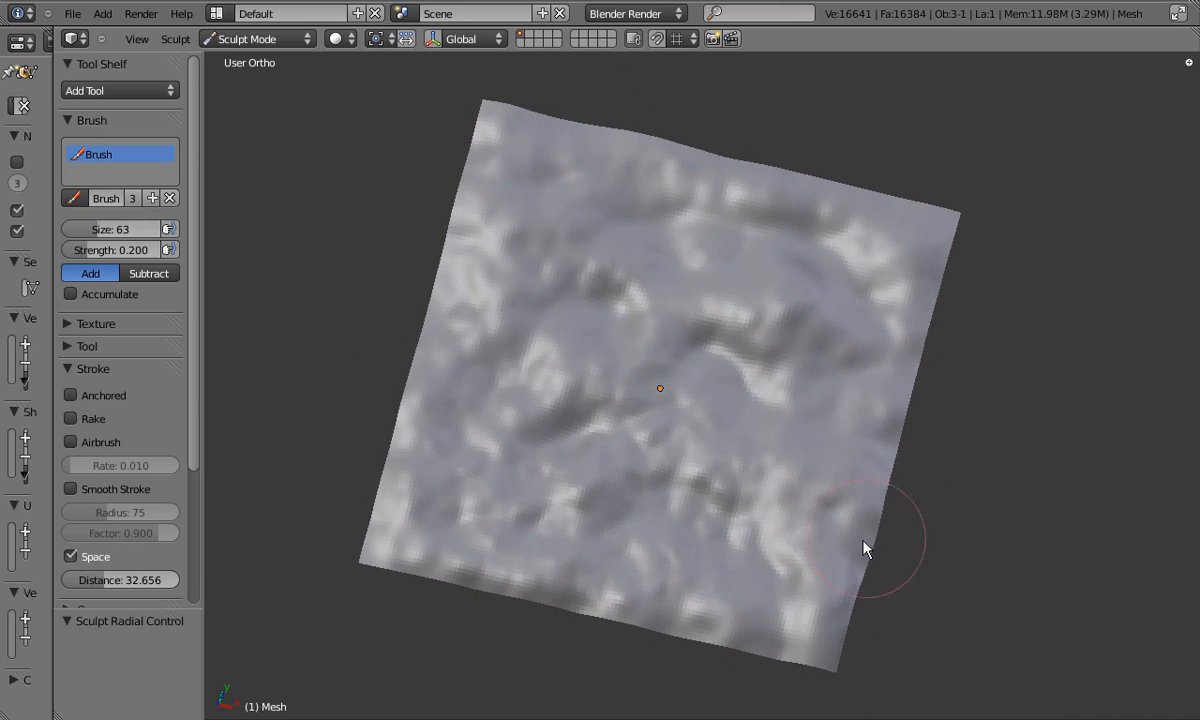
Add finer bumps to the sculpted plane with a size 24 brush.
mouse_move(470, 250)
middle_mouse_down()
mouse_move(504, 182)
mouse_move(557, 420)
mouse_move(784, 411)
middle_mouse_up()
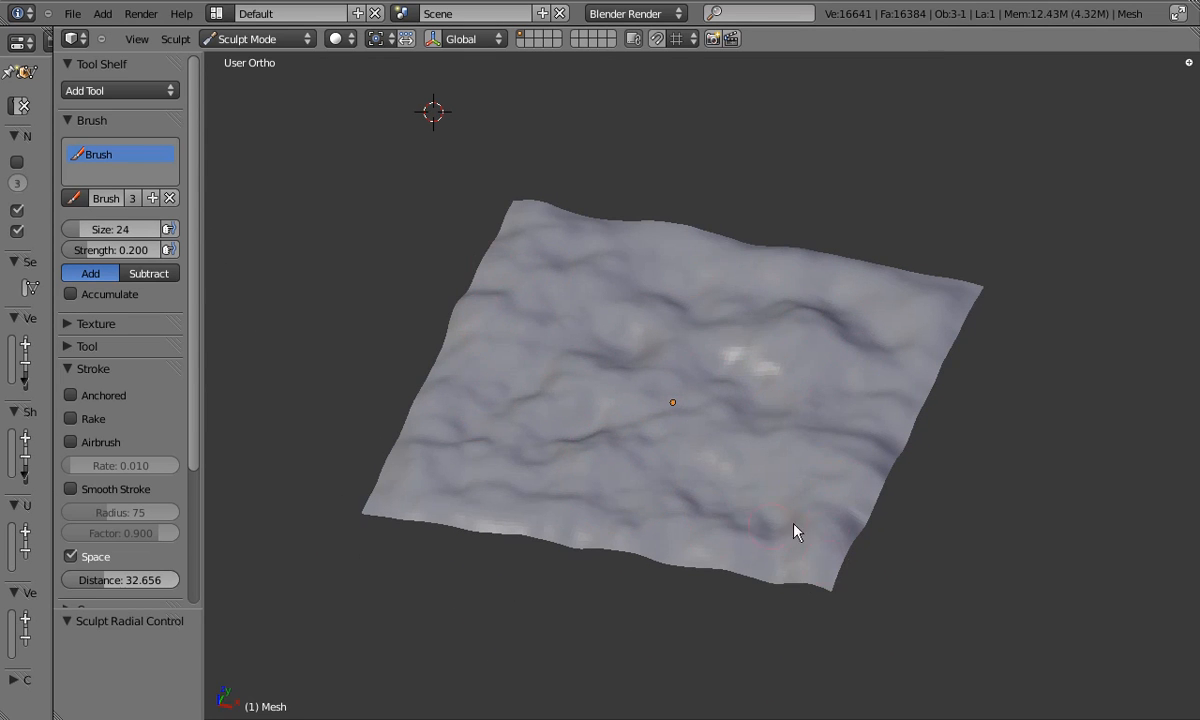
middle_click_drag(651, 475, 643, 497)
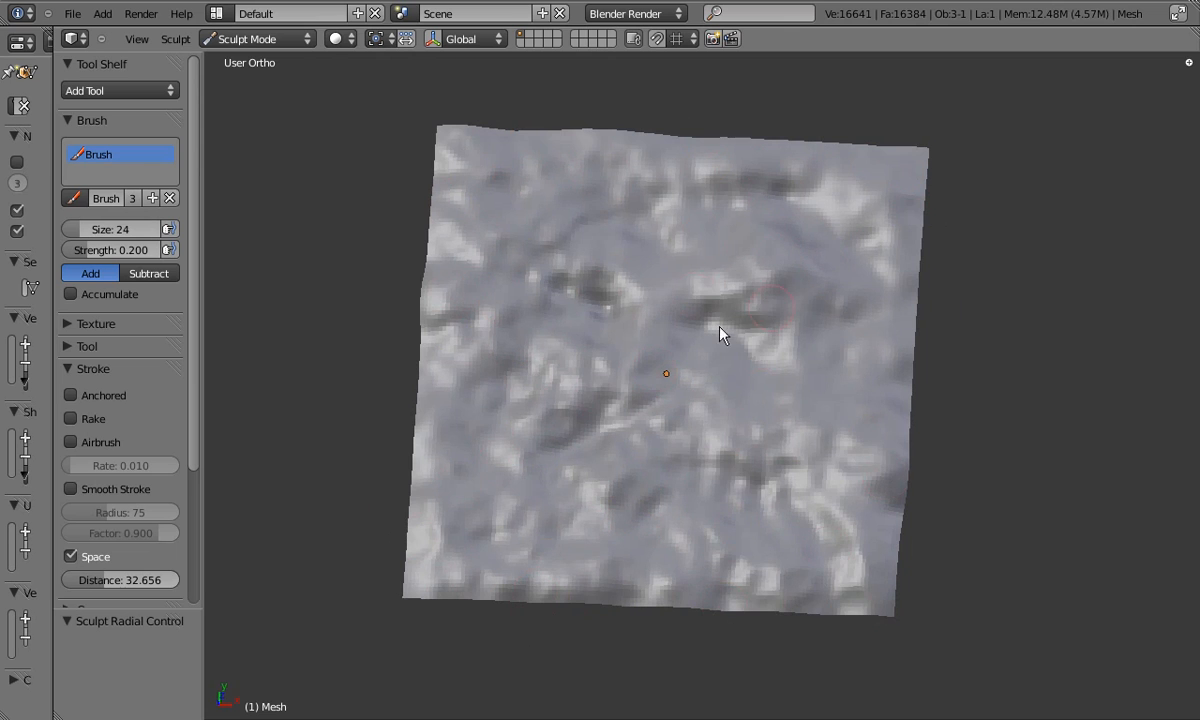
mouse_move(652, 384)
middle_mouse_down()
mouse_move(688, 297)
mouse_move(748, 355)
mouse_move(734, 379)
mouse_move(764, 415)
mouse_move(752, 438)
middle_mouse_up()
Turn off the stroke's Space option and set the brush size to 94.
key("f")
left_click(872, 364)
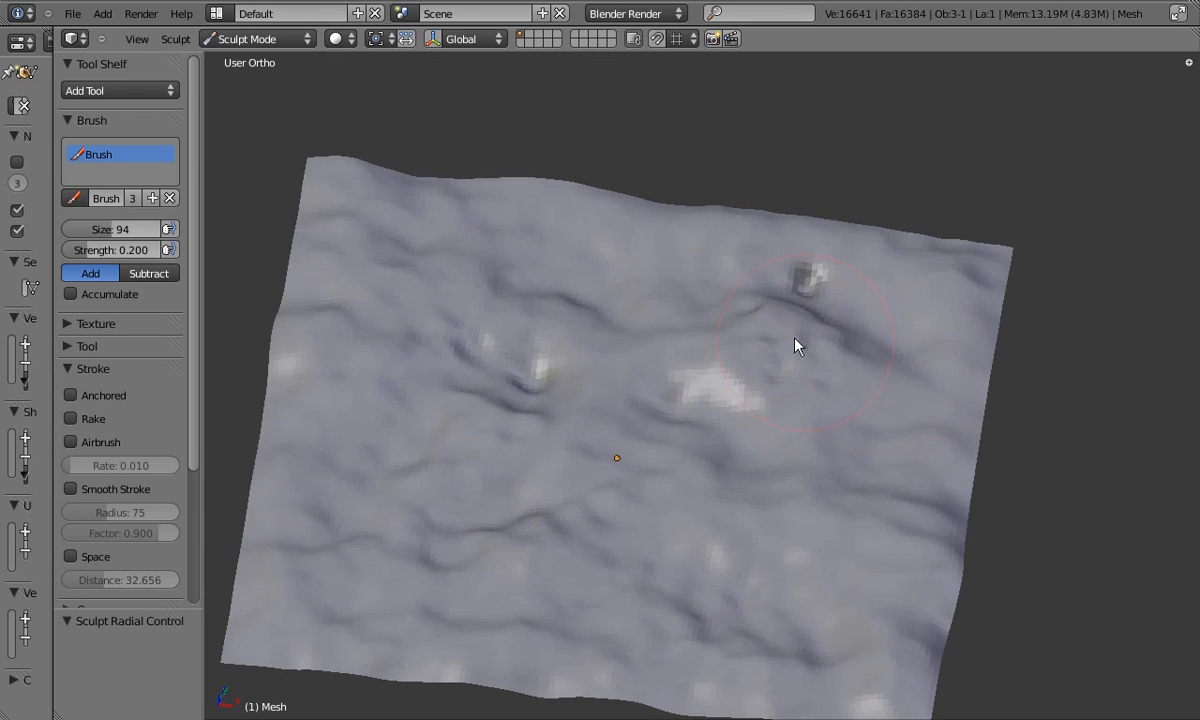
scroll(810, 285, "down", 2)
mouse_move(810, 285)
middle_mouse_down()
mouse_move(678, 393)
mouse_move(690, 400)
middle_mouse_up()
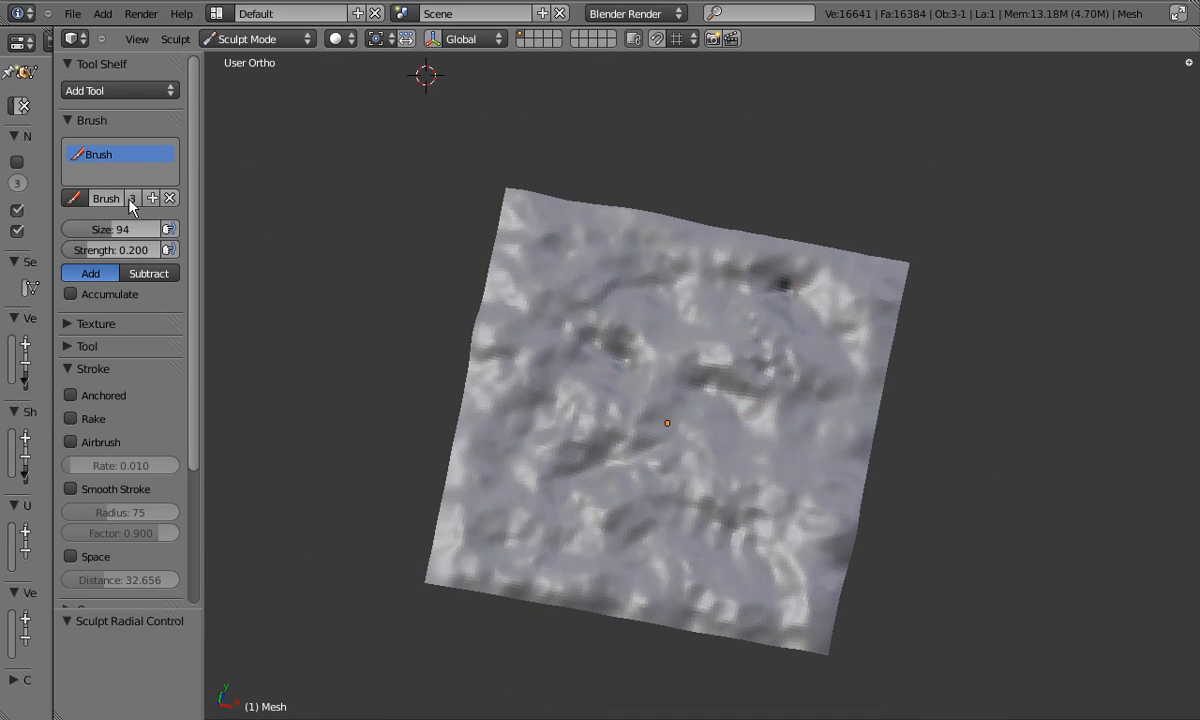
Try the Smooth Stroke option, set the brush size to 30, and turn Smooth Stroke off.
left_click(112, 87)
left_click_drag(197, 81, 195, 230)
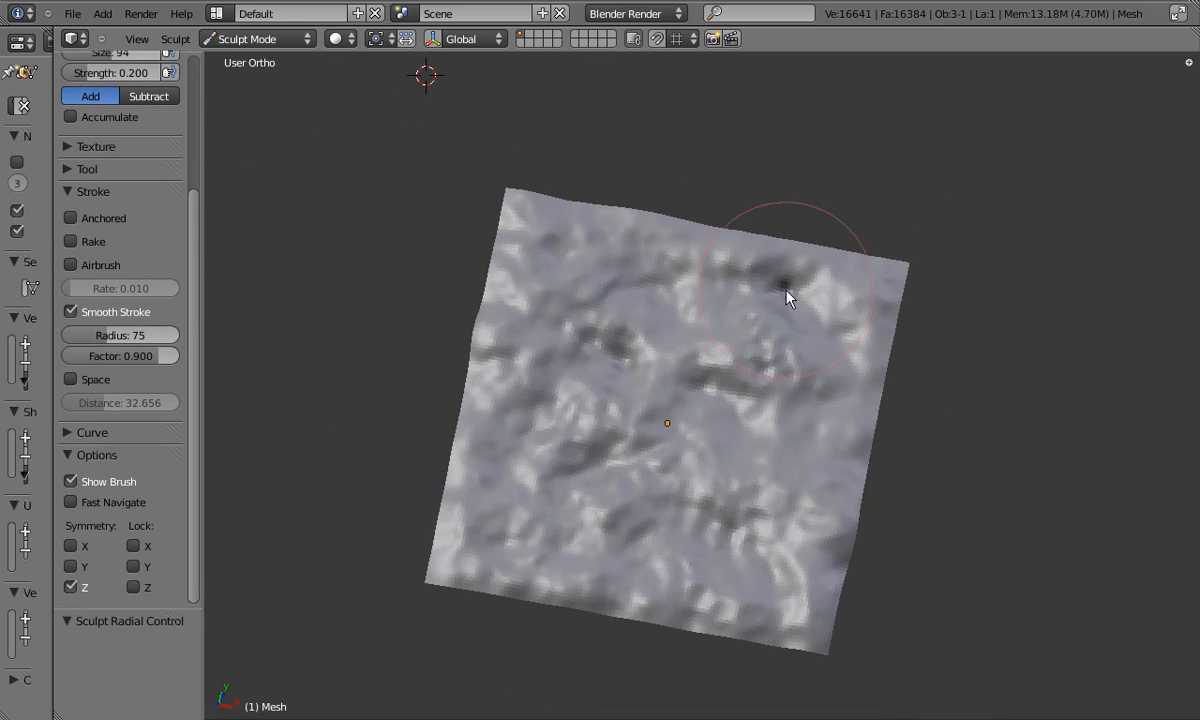
key("f")
left_click(718, 307)
left_click(71, 311)
Sculpt small details into the plane with the size 30 brush and enable Accumulate.
scroll(193, 462, "up", 1)
scroll(196, 468, "down", 1)
scroll(790, 297, "up", 2)
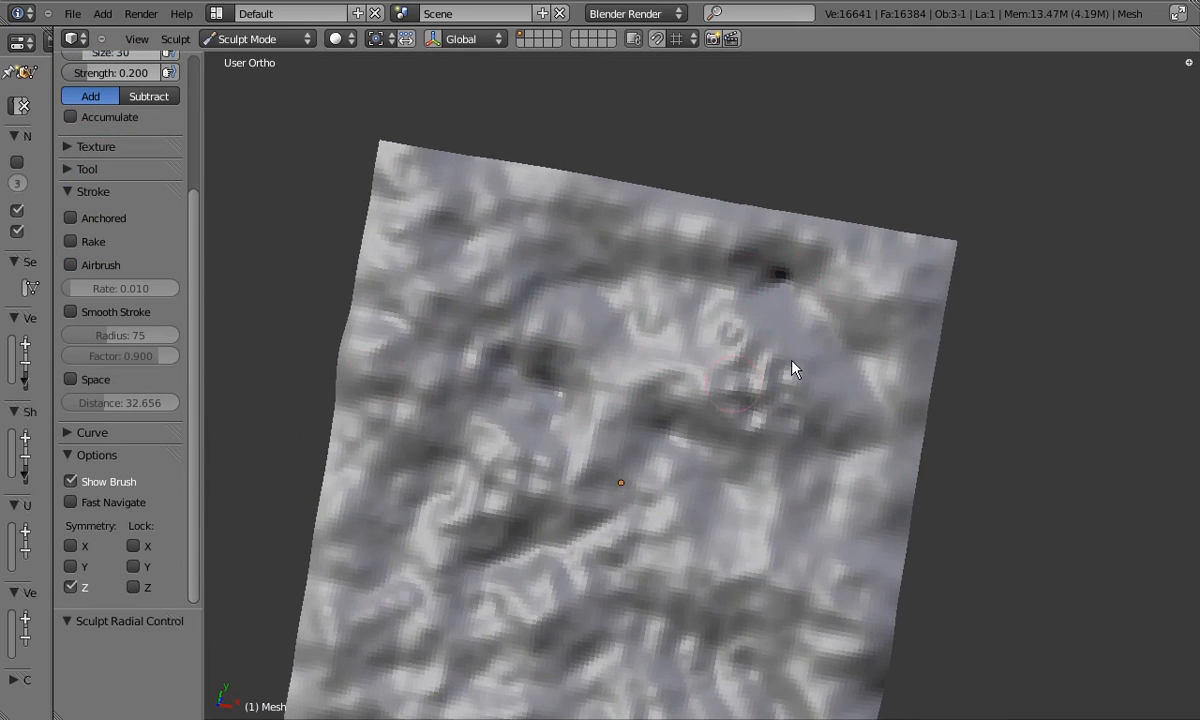
middle_click_drag(789, 299, 798, 289)
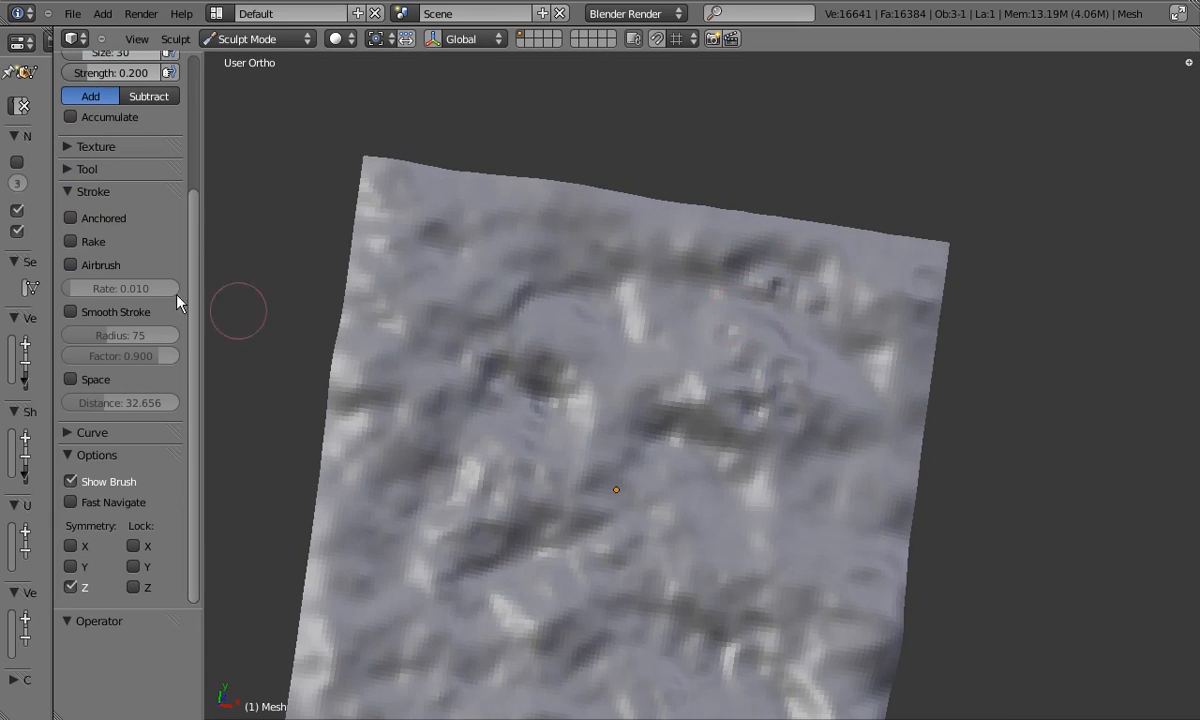
scroll(190, 180, "up", 10)
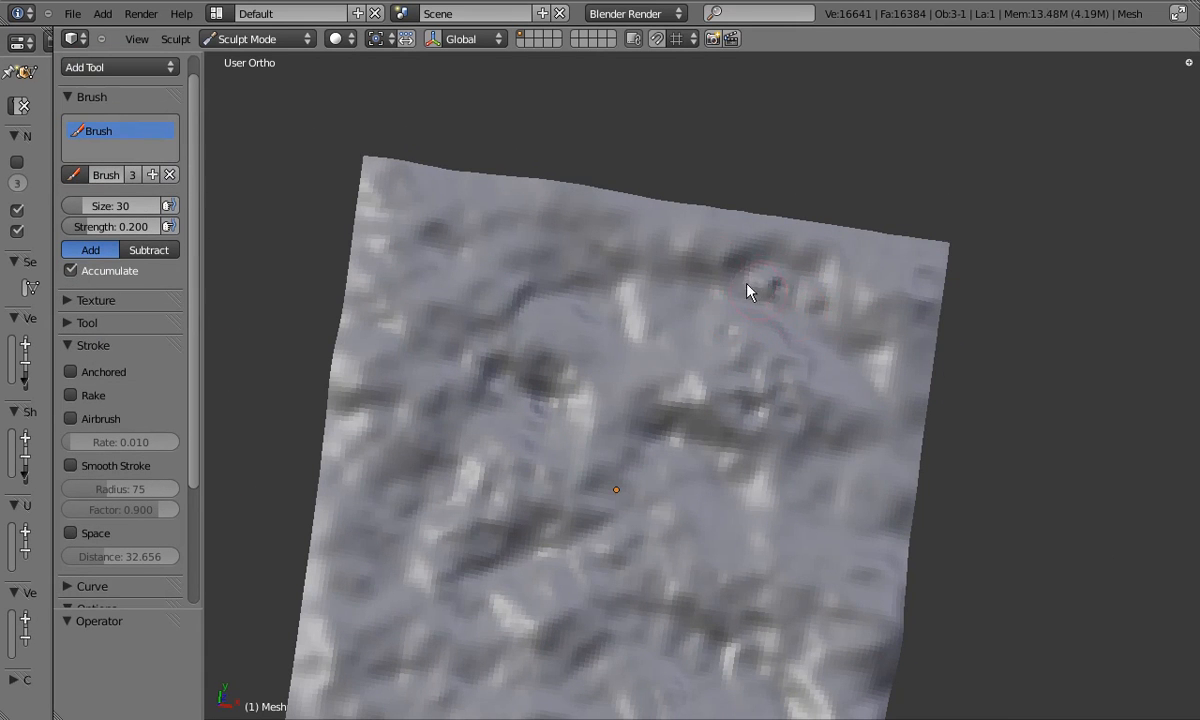
mouse_move(801, 313)
middle_mouse_down()
mouse_move(761, 252)
mouse_move(474, 330)
mouse_move(779, 498)
mouse_move(793, 466)
mouse_move(663, 381)
middle_mouse_up()
scroll(761, 252, "down", 2)
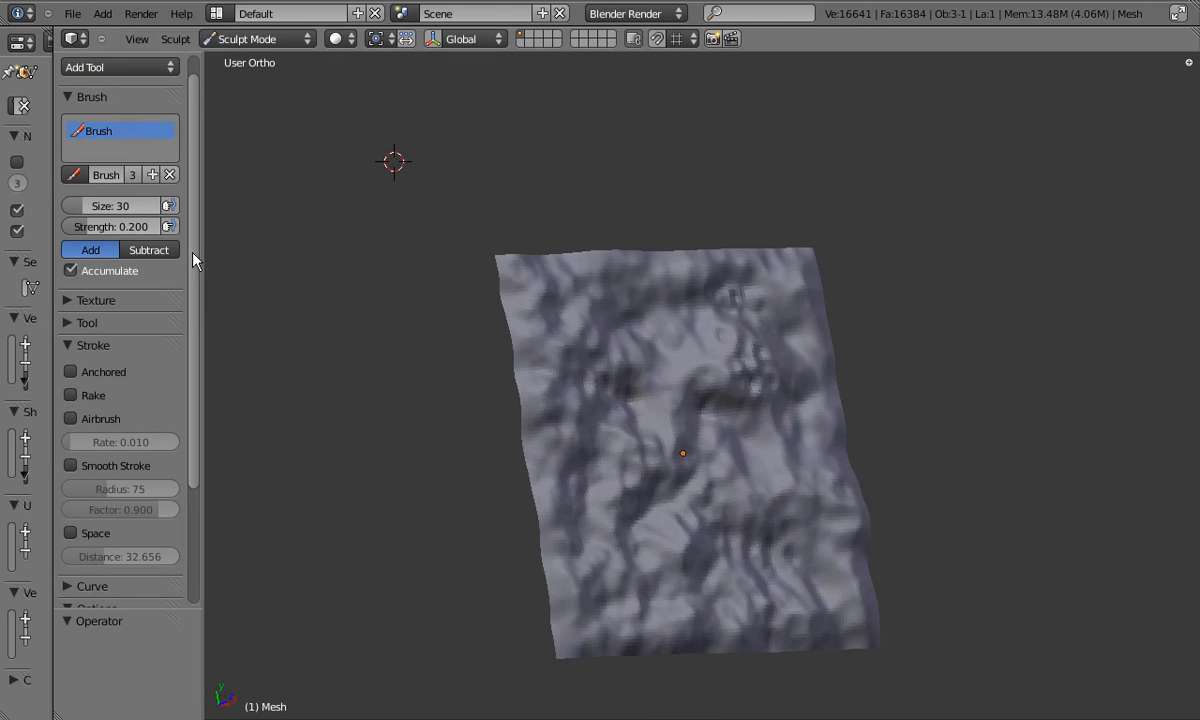
Switch to the Smooth sculpt tool with brush size 58 and work on the plane in orthographic top view.
left_click(82, 322)
left_click(120, 367)
mouse_move(753, 306)
middle_mouse_down()
mouse_move(746, 352)
mouse_move(732, 300)
middle_mouse_up()
left_click(746, 358)
mouse_move(758, 387)
middle_mouse_down()
mouse_move(752, 625)
mouse_move(774, 410)
mouse_move(820, 386)
mouse_move(517, 375)
mouse_move(688, 571)
mouse_move(694, 407)
mouse_move(667, 367)
mouse_move(699, 432)
middle_mouse_up()
key("KP_5")
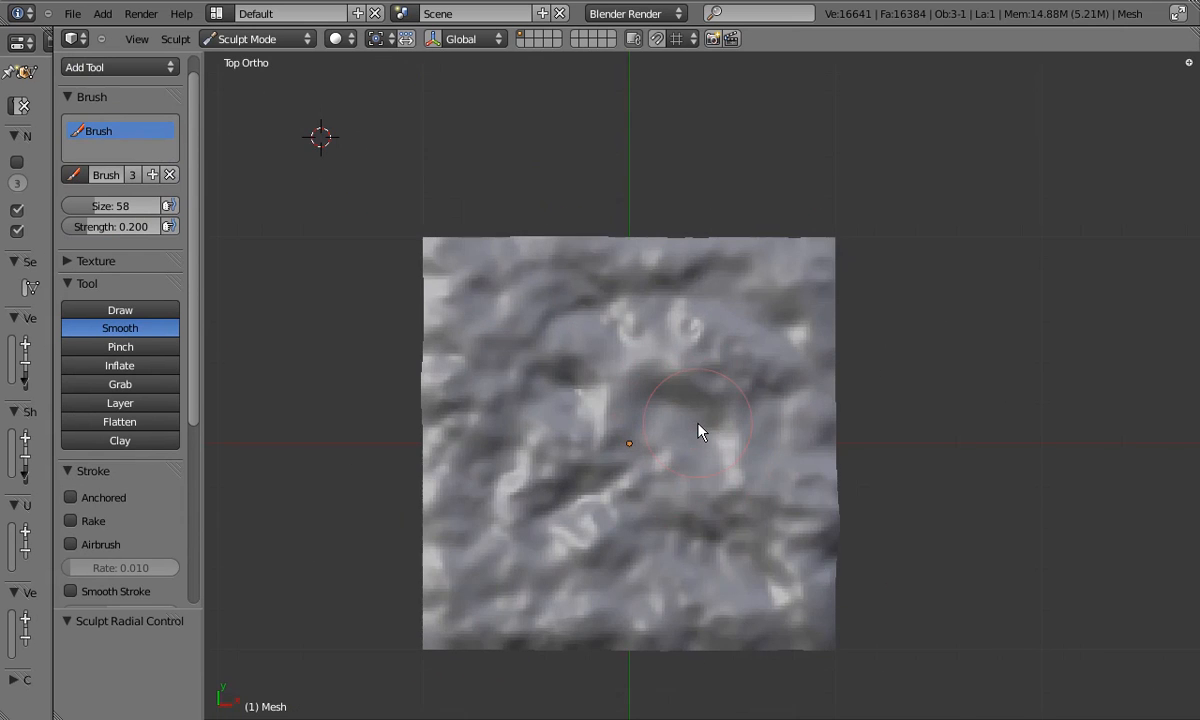
Hide the tool shelf and switch the sculpted plane from Sculpt Mode to Object Mode.
key("n")
key("n")
key("t")
left_click(262, 38)
left_click(247, 66)
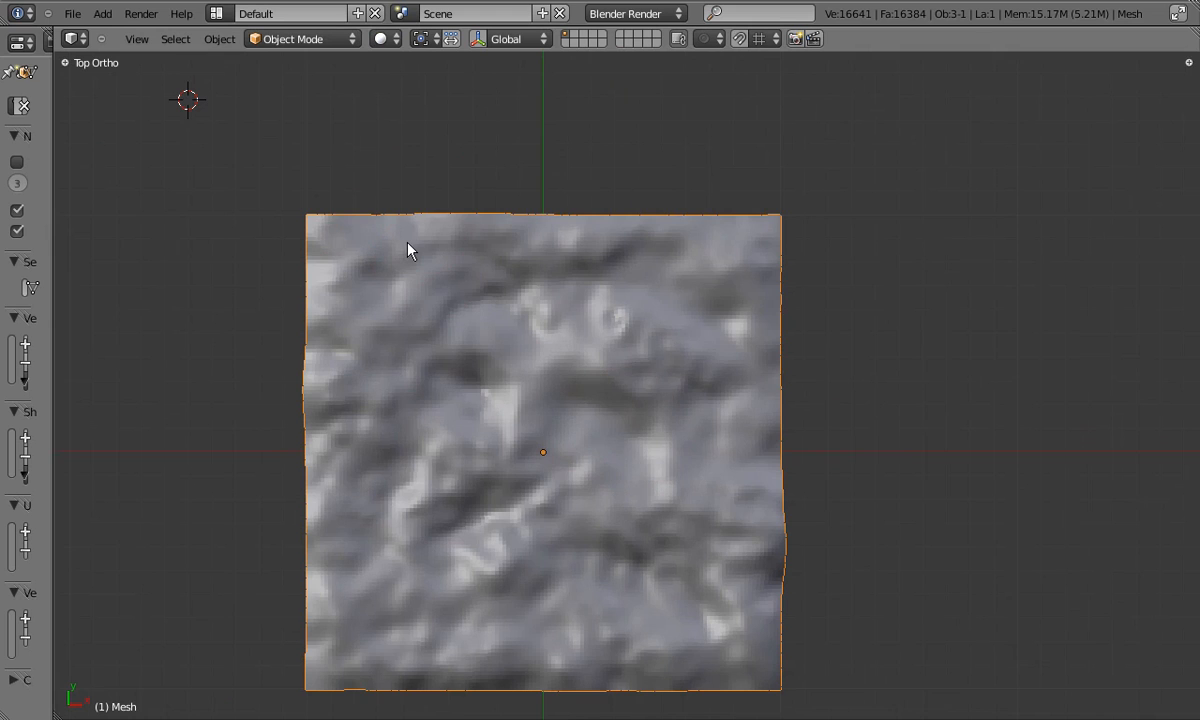
Check the sculpted plane from the side and front, and reset the 3D cursor to the scene's origin in top view.
scroll(431, 265, "down", 2)
key("KP_3")
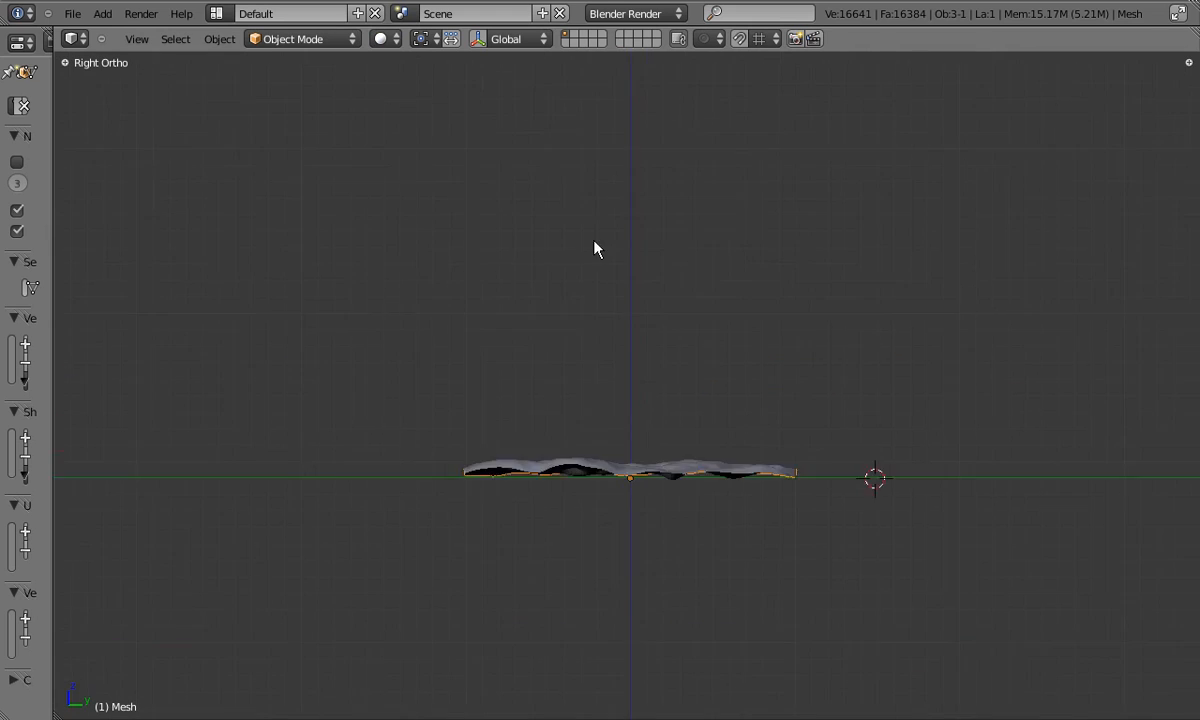
key("KP_7")
scroll(477, 288, "up", 4)
key("Tab")
scroll(476, 288, "down", 2)
key("KP_1")
key("KP_7")
key("Tab")
key("shift+c")
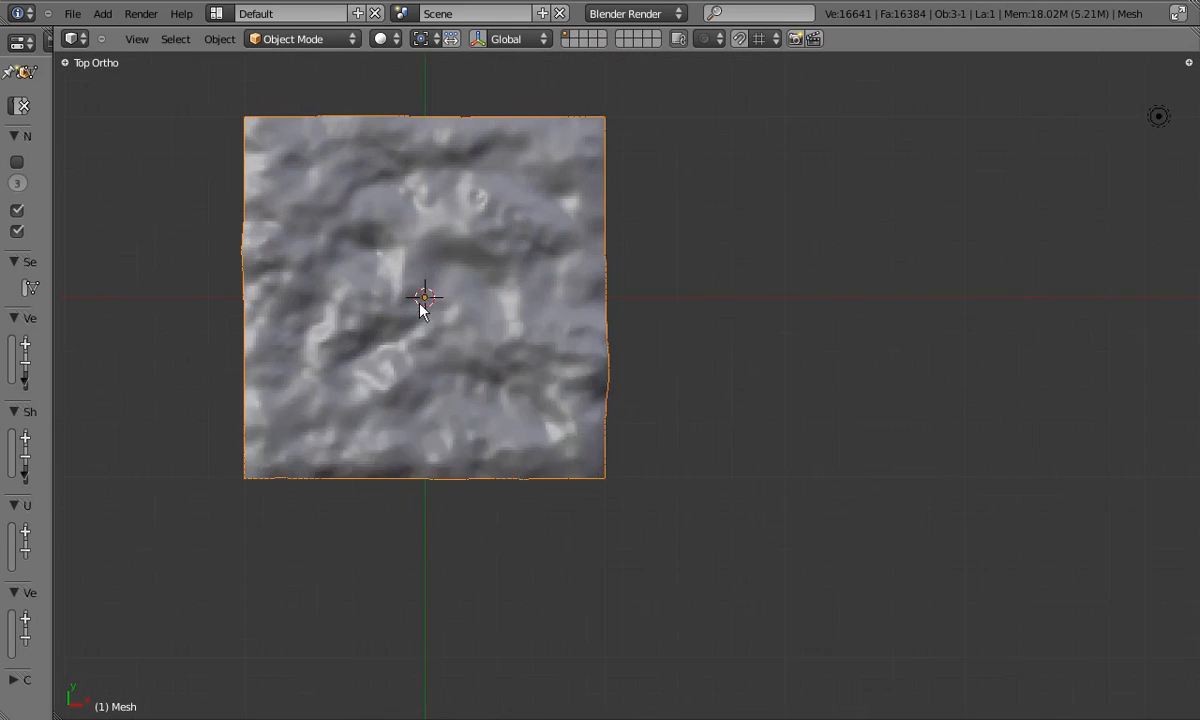
Add a new plane at the origin and scale it to about 1.96 units wide, nearly covering the sculpted plane.
key("shift+a")
mouse_move(595, 377)
left_click(670, 378)
key("s")
left_click(863, 246)
key("s")
left_click(866, 246)
Raise the new flat plane along Z so it sits just above the sculpted surface.
key("z")
key("KP_1")
key("KP_Decimal")
key("g")
key("z")
left_click(676, 435)
mouse_move(675, 434)
middle_mouse_down()
mouse_move(613, 504)
mouse_move(640, 506)
middle_mouse_up()
key("z")
key("Tab")
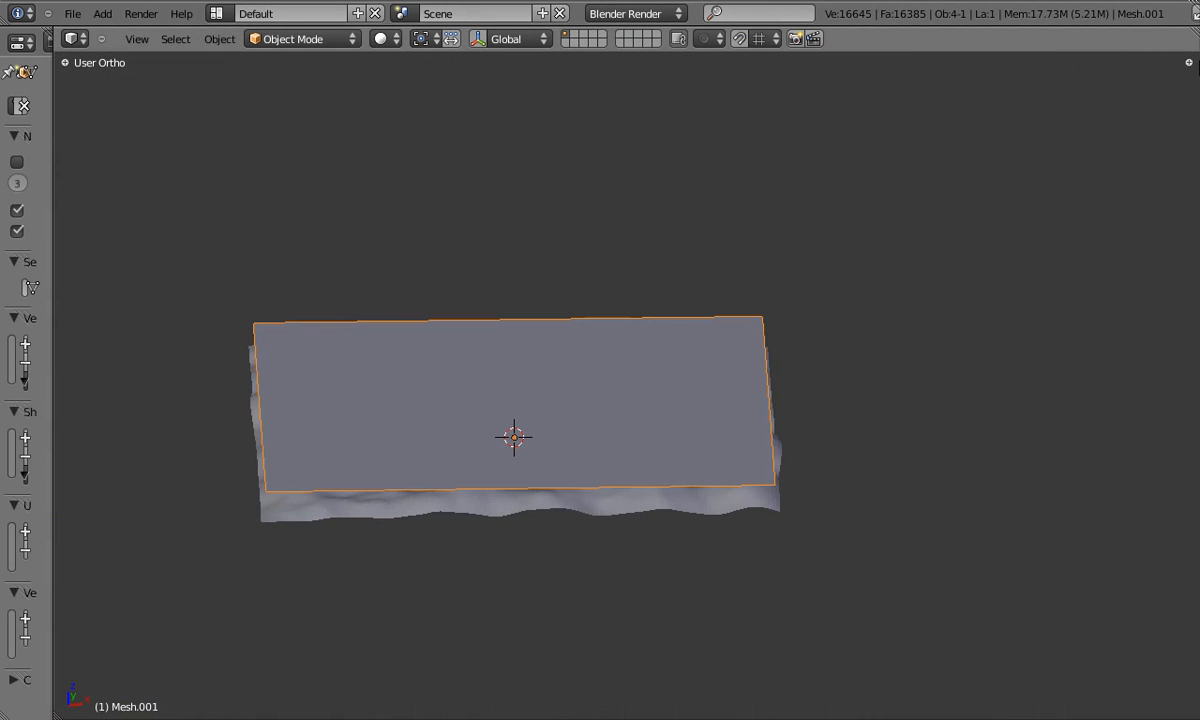
Split the 3D view vertically, make the new area a UV/Image Editor and widen it.
left_click_drag(1190, 60, 862, 58)
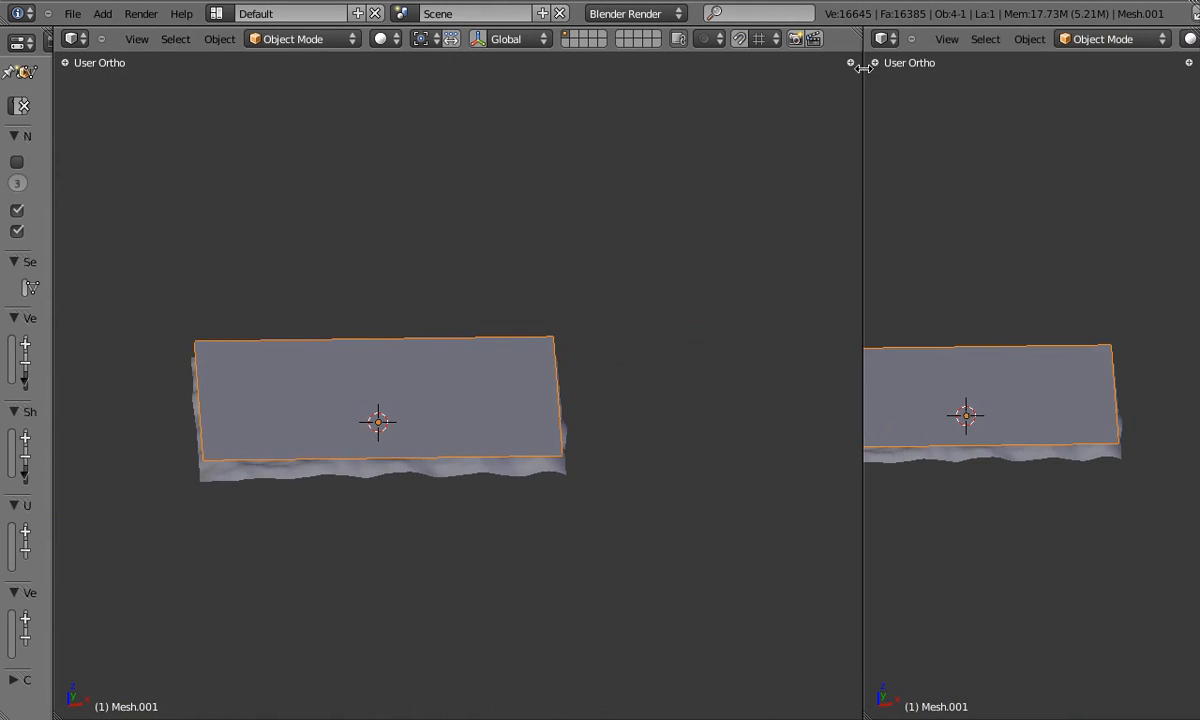
left_click(883, 39)
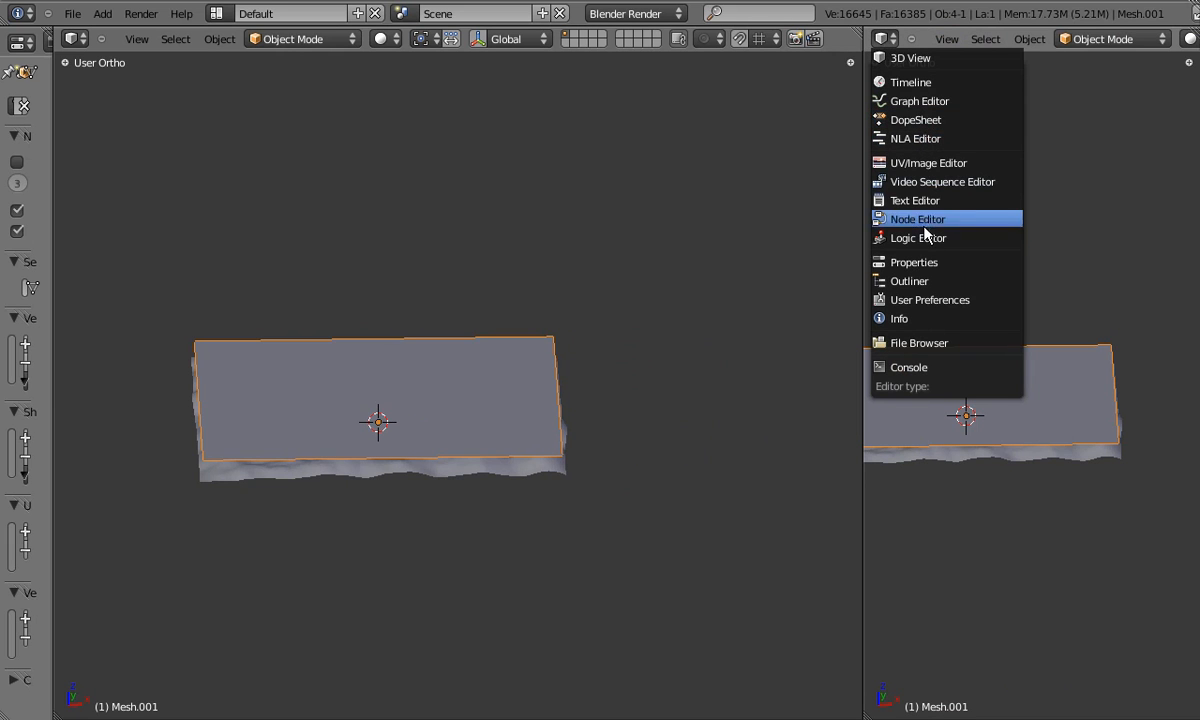
left_click(925, 164)
left_click_drag(866, 394, 791, 386)
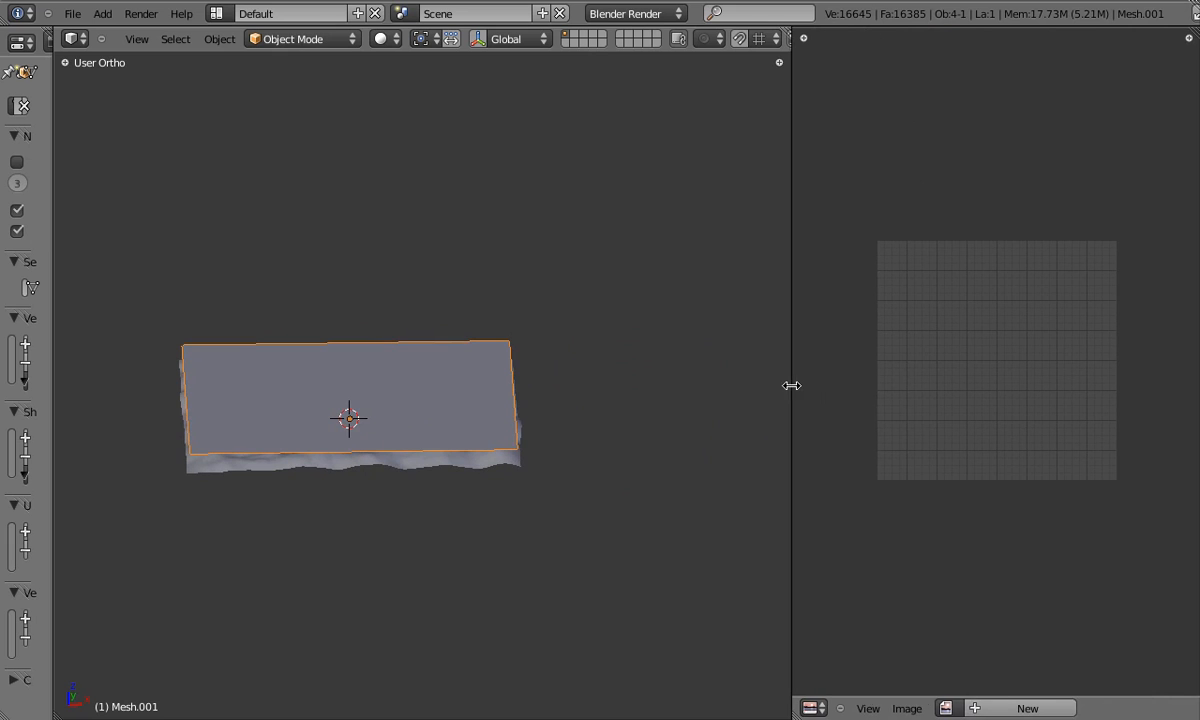
left_click(946, 708)
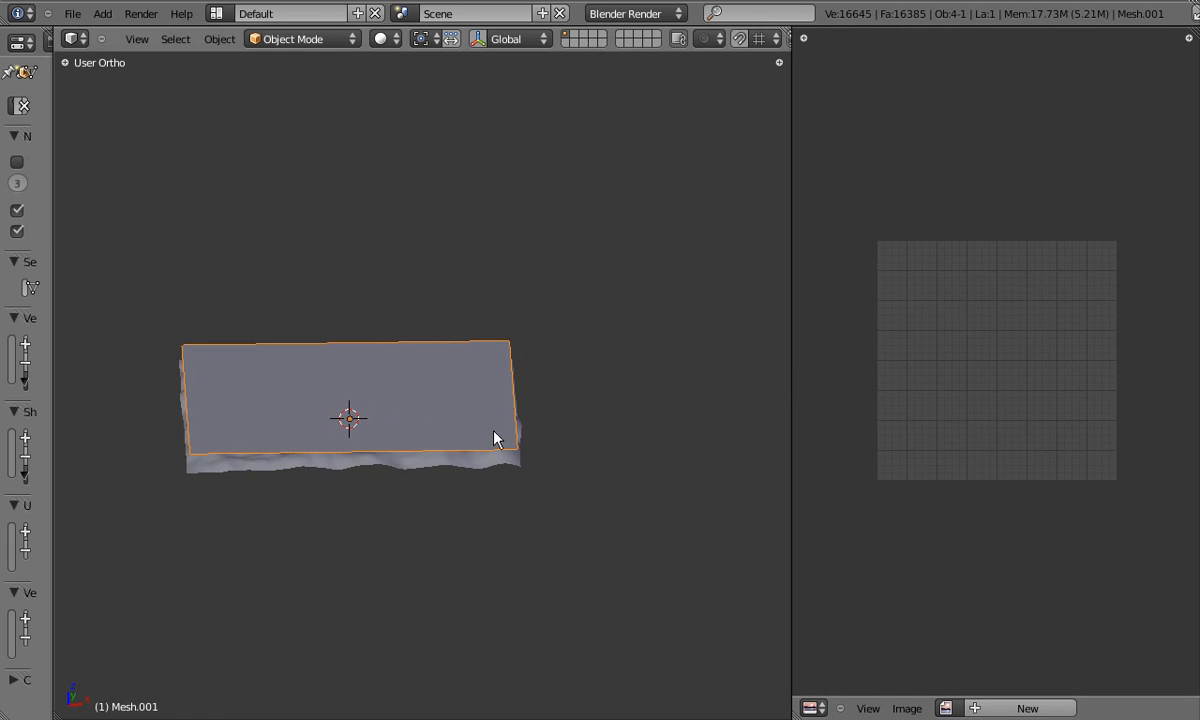
Map the flat plane's face to the full UV square with the Reset UV mapping in Edit Mode.
key("Tab")
key("u")
left_click(454, 528)
key("u")
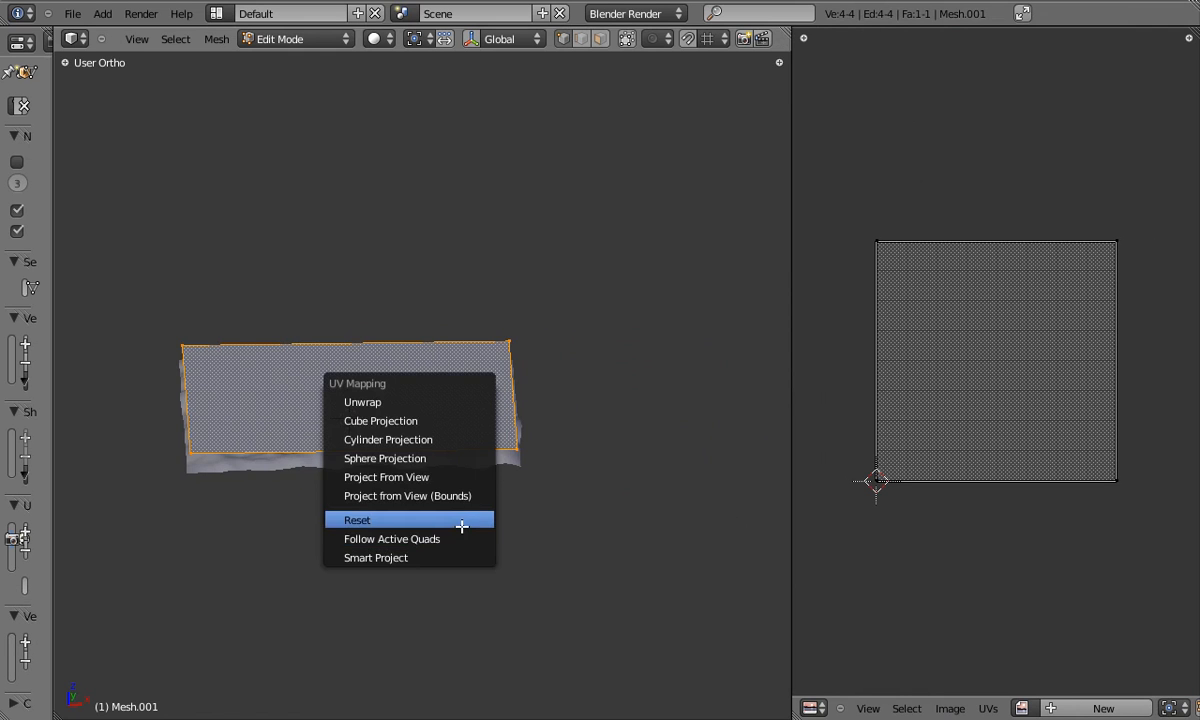
left_click(460, 522)
Create a new black 1024 x 1024 image for the flat plane and show the plane in textured display in Object Mode.
left_click(952, 708)
left_click(962, 698)
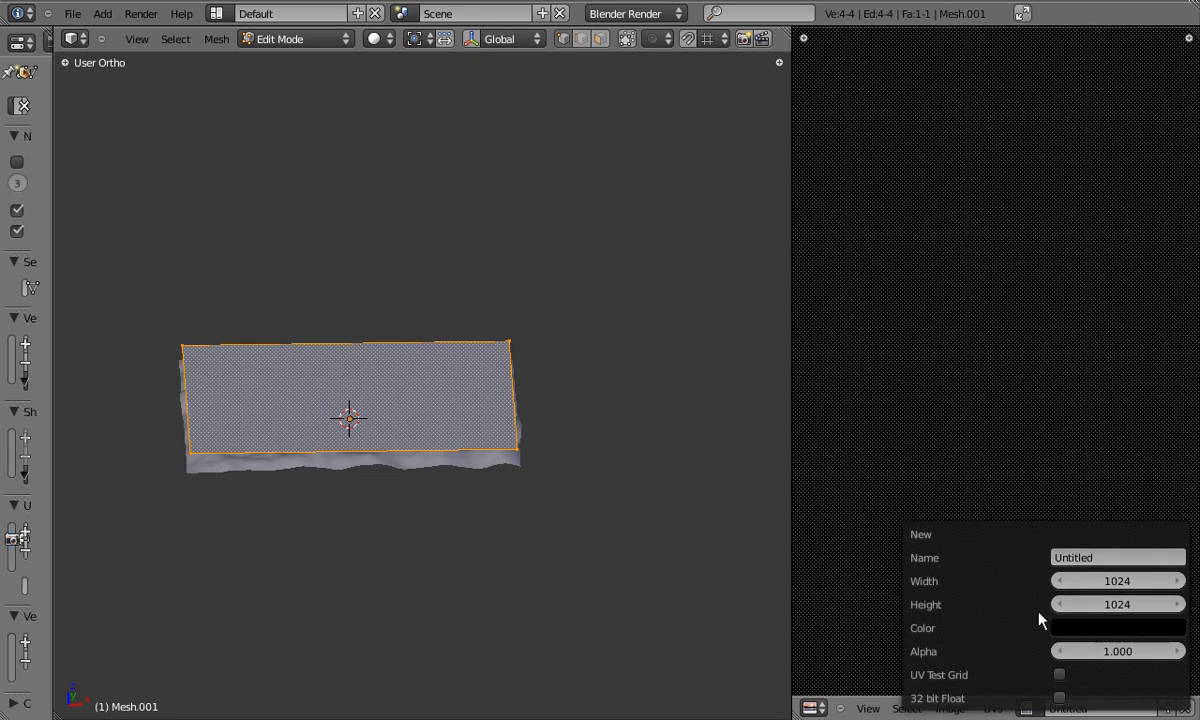
left_click(1066, 628)
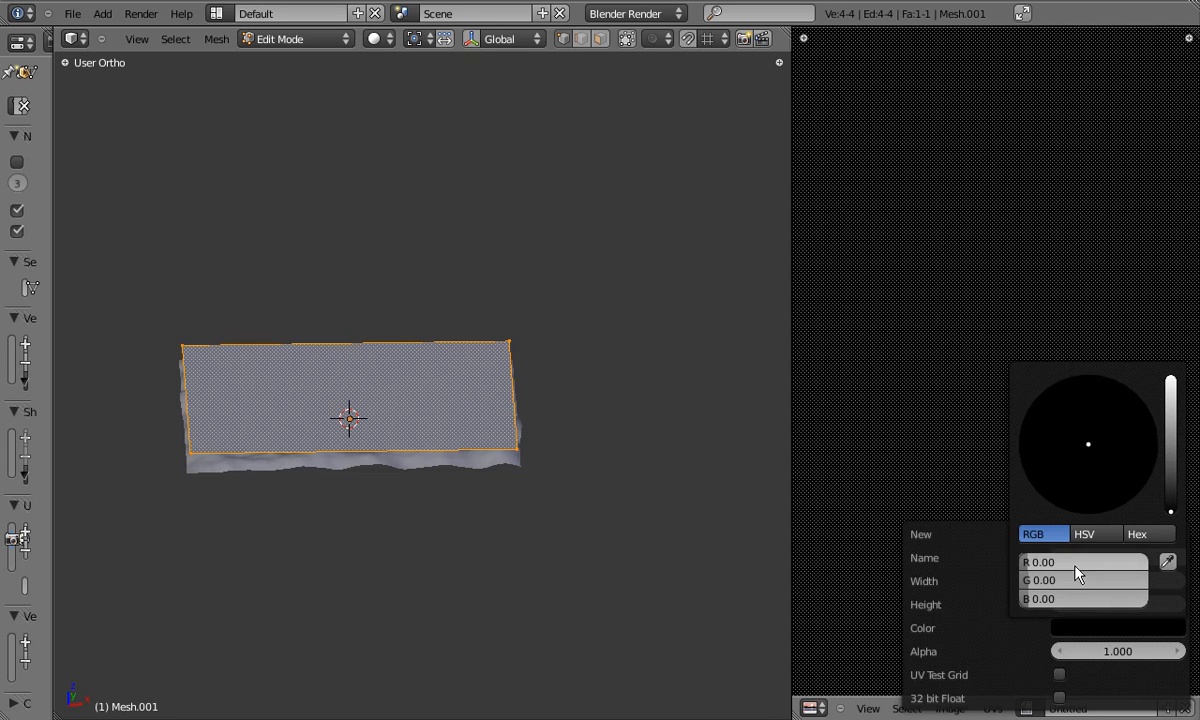
key("Return")
scroll(976, 392, "down", 5)
mouse_move(373, 415)
middle_mouse_down()
mouse_move(371, 437)
mouse_move(436, 410)
mouse_move(528, 418)
middle_mouse_up()
key("Tab")
scroll(431, 414, "up", 2)
key("alt+z")
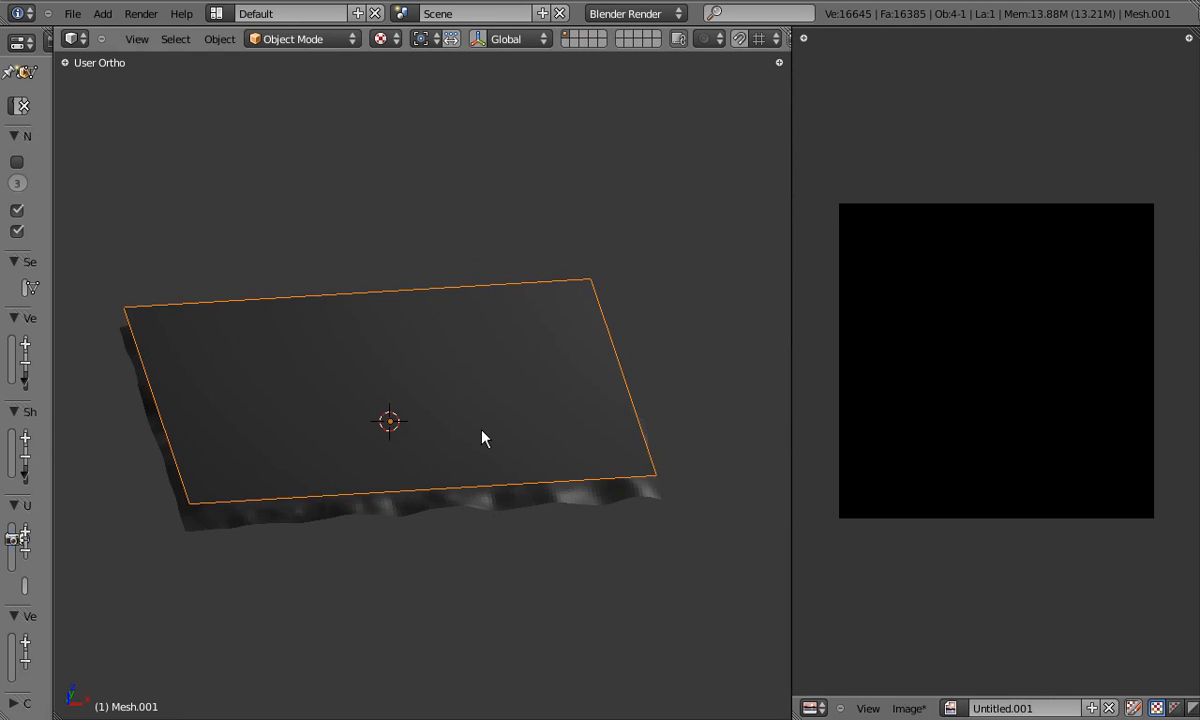
Select the sculpted plane in solid display and give it smooth shading.
key("z")
right_click(576, 507)
key("z")
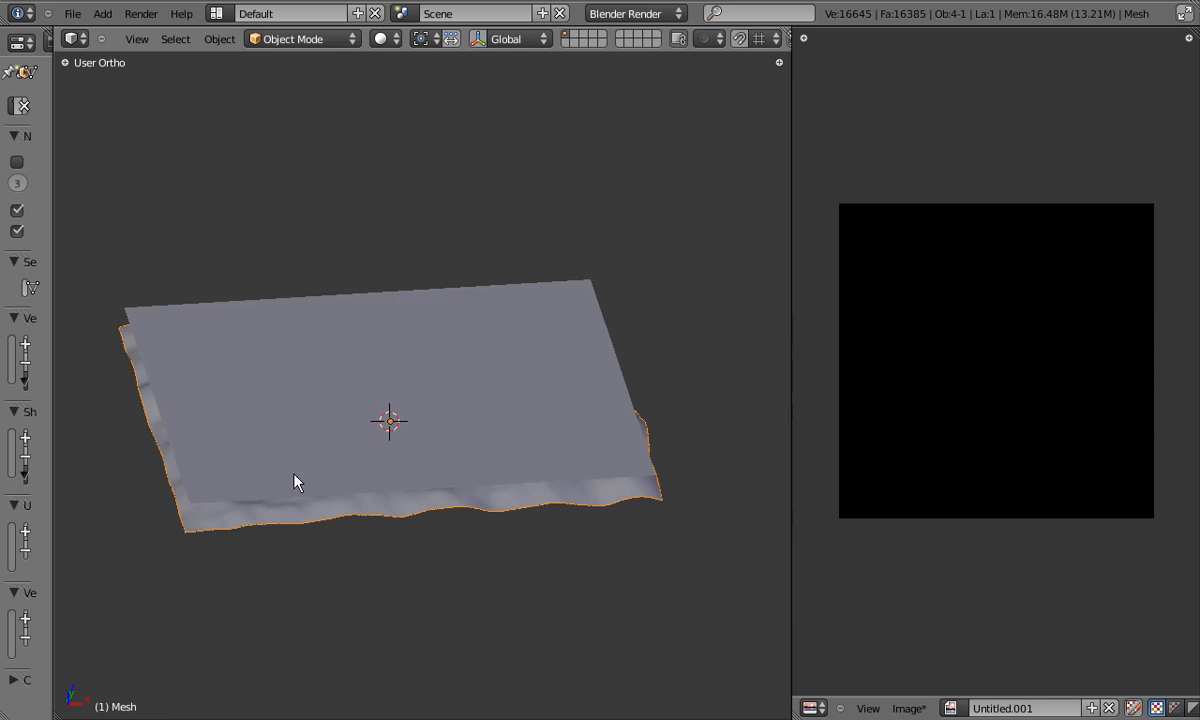
middle_click_drag(287, 447, 356, 546)
key("n")
key("n")
key("t")
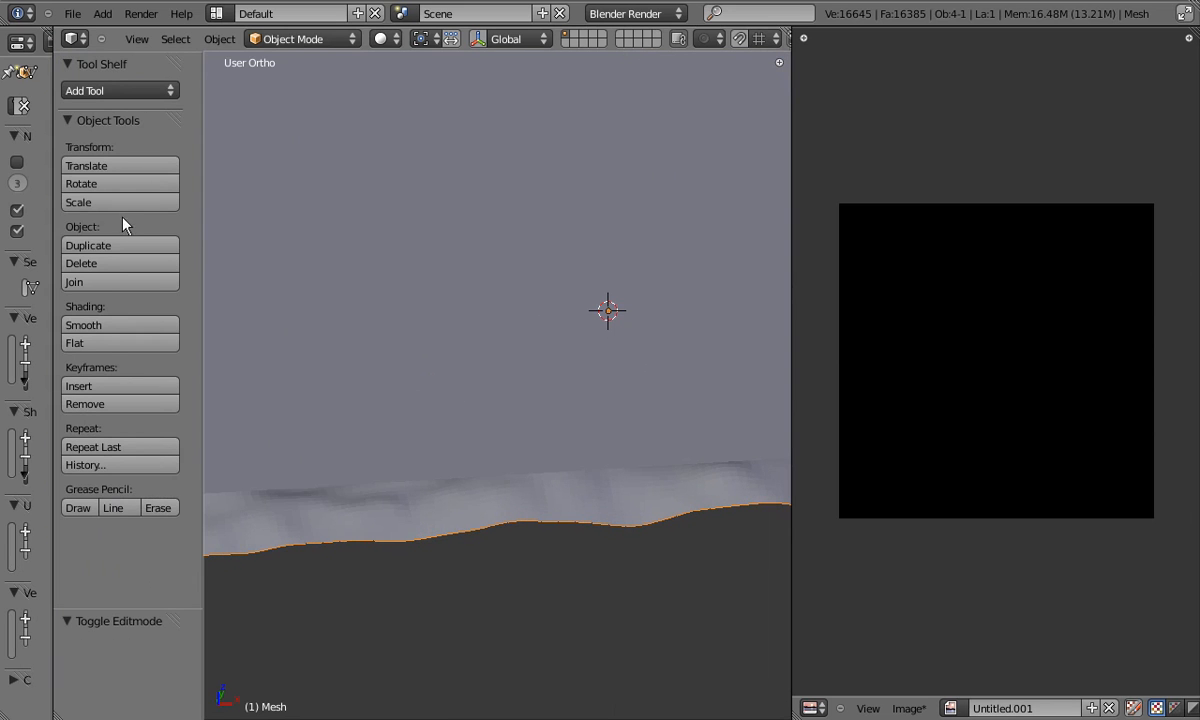
left_click(105, 328)
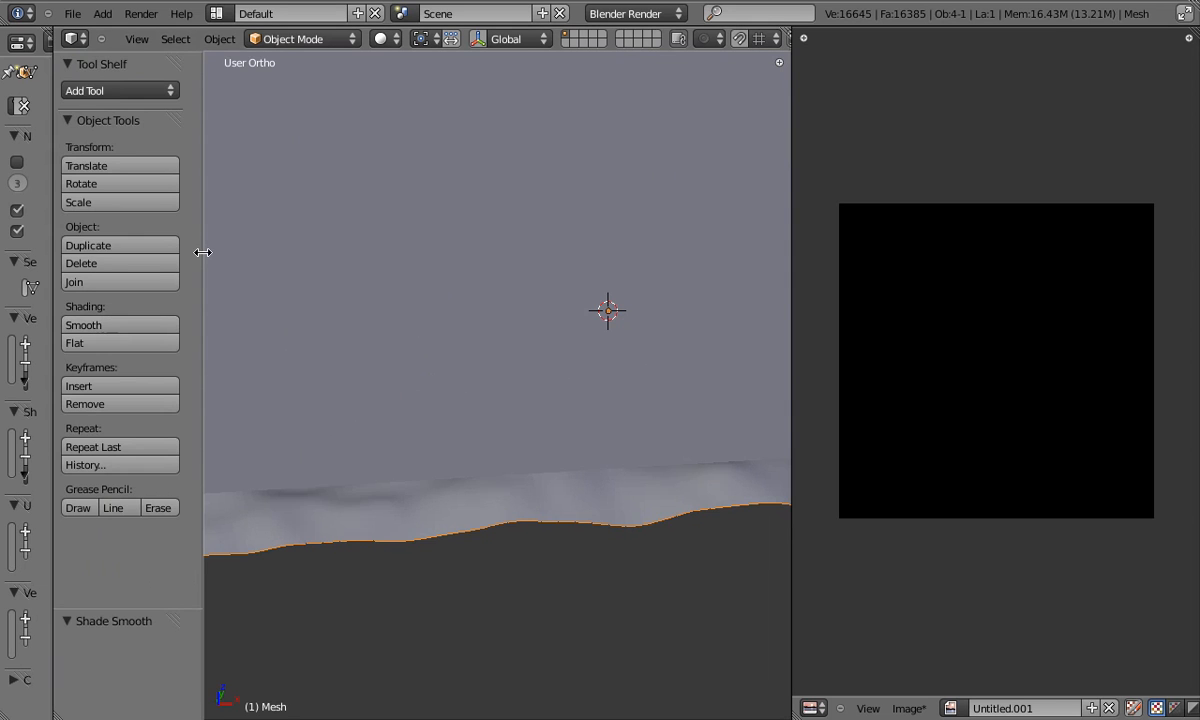
key("t")
Select both planes with the flat one active, and expand the render settings' Bake section in a widened Properties editor.
scroll(480, 490, "down", 5)
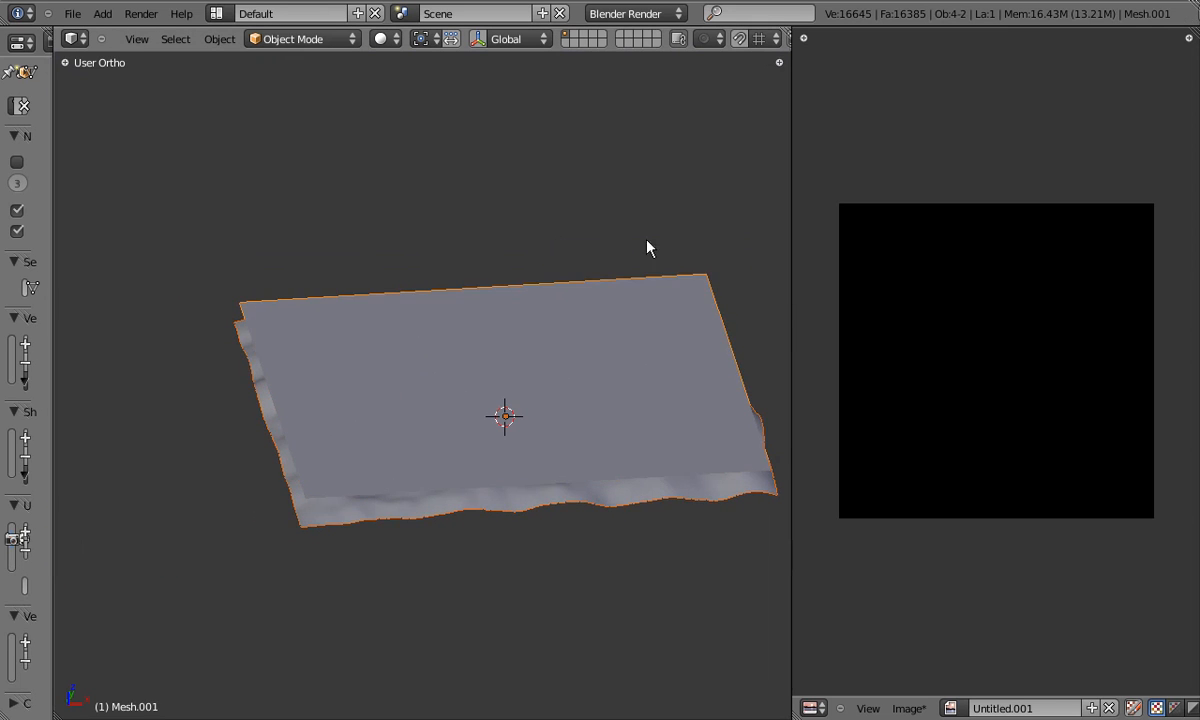
left_click_drag(52, 260, 333, 262)
left_click(54, 41)
scroll(190, 370, "down", 2)
left_click(28, 704)
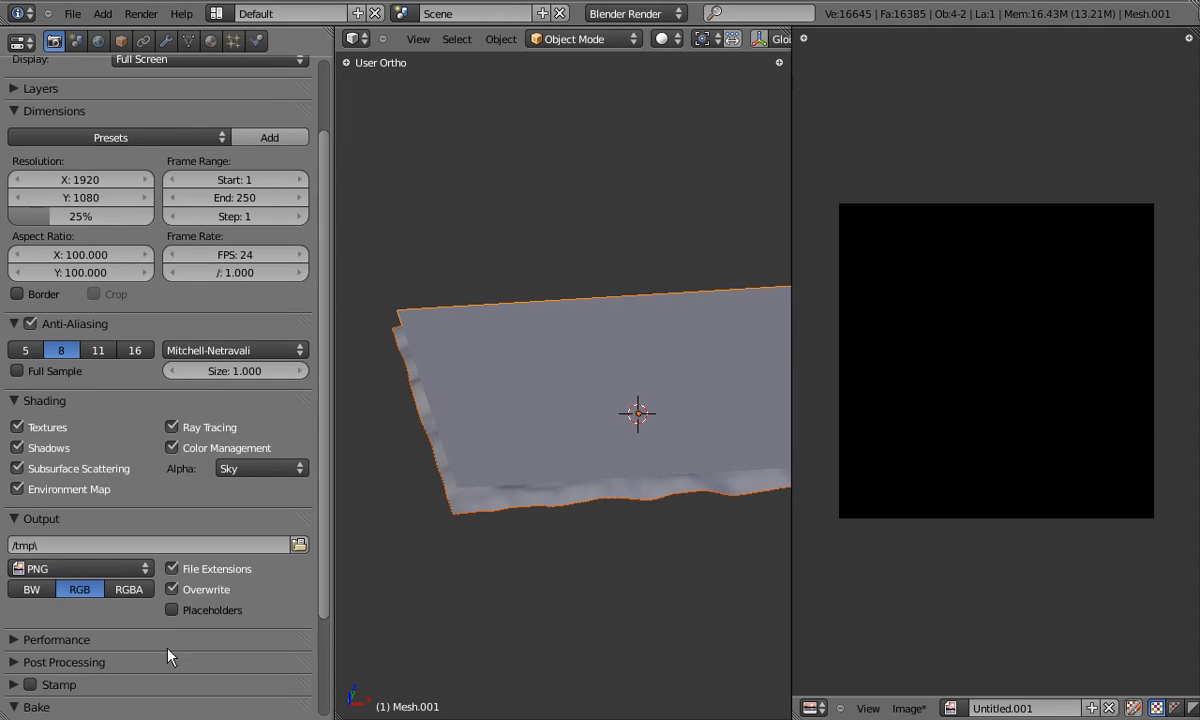
Set the bake mode to Normals, enable Selected to Active and set the bake margin to 4.
scroll(155, 659, "down", 3)
left_click(150, 624)
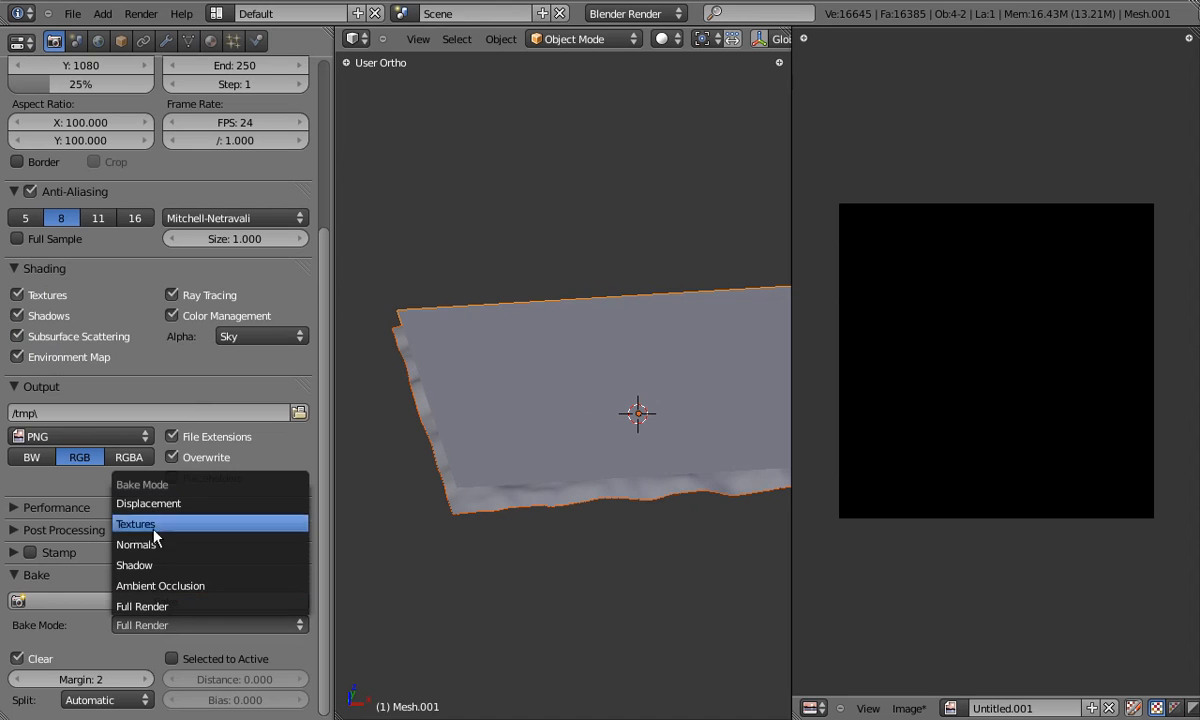
left_click(138, 544)
scroll(144, 506, "down", 1)
left_click(171, 658)
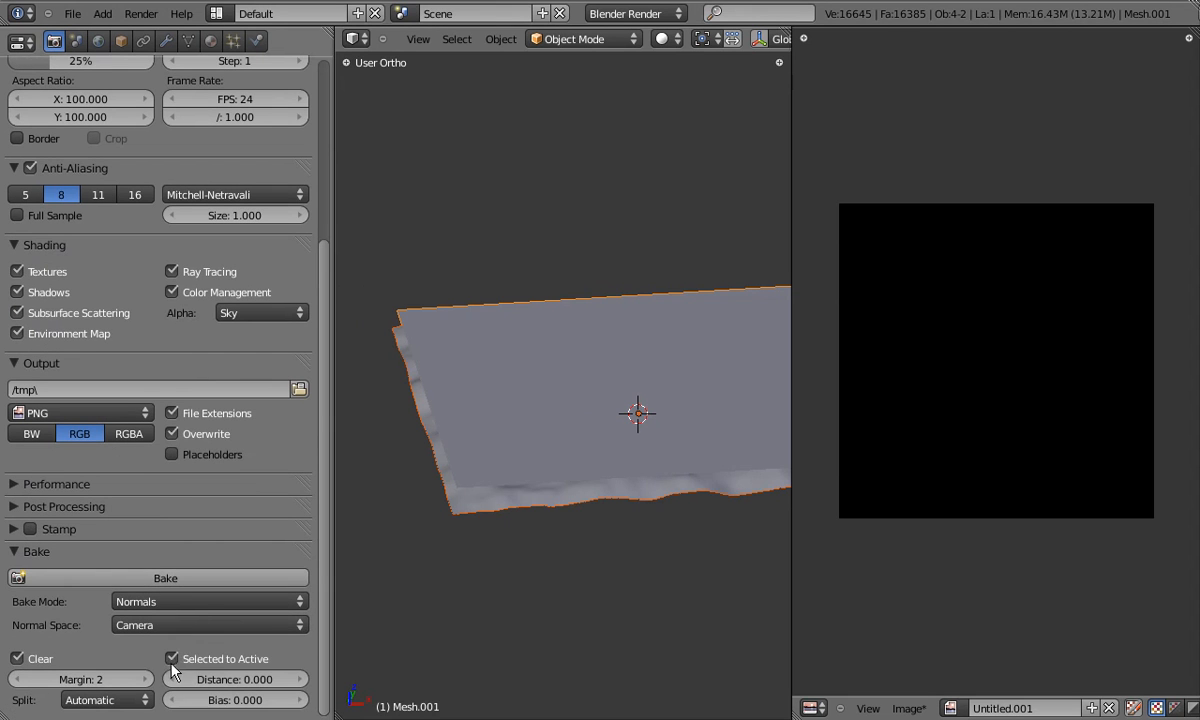
scroll(128, 684, "up", 1, "ctrl")
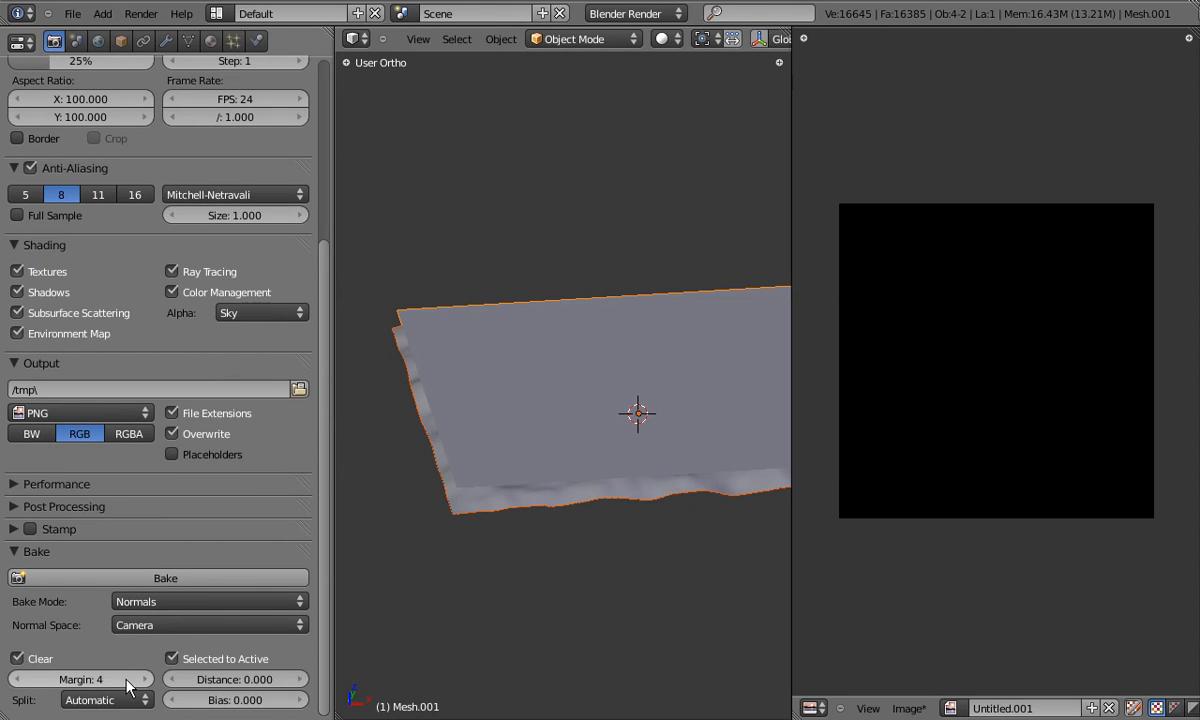
Set the normal space to Tangent and bake the normal map into the new image.
left_click(152, 625)
left_click(148, 544)
left_click(157, 579)
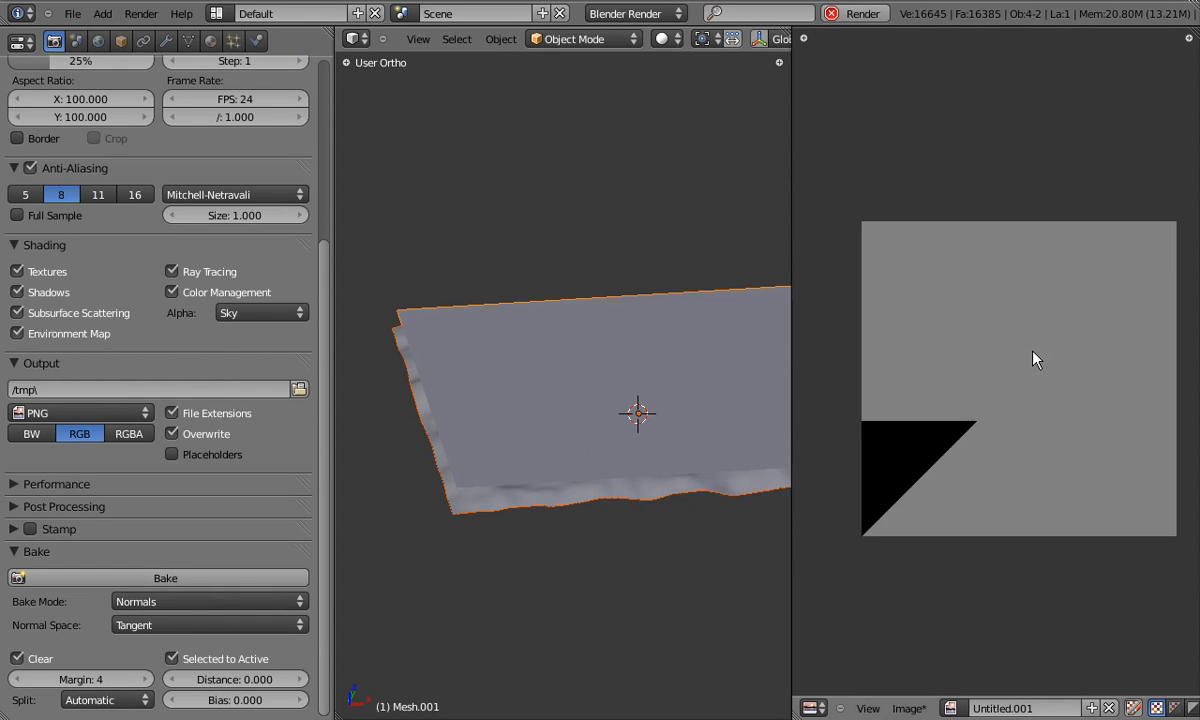
middle_click_drag(965, 352, 999, 362)
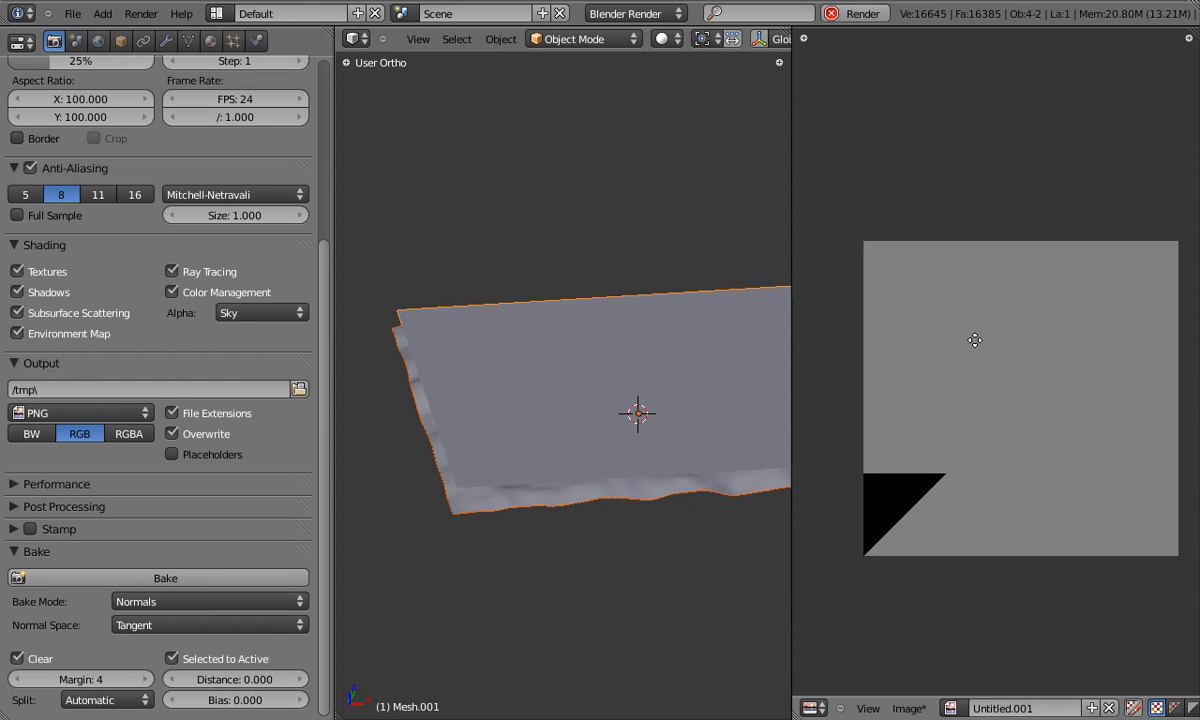
mouse_move(976, 346)
middle_mouse_down()
mouse_move(966, 304)
mouse_move(966, 323)
middle_mouse_up()
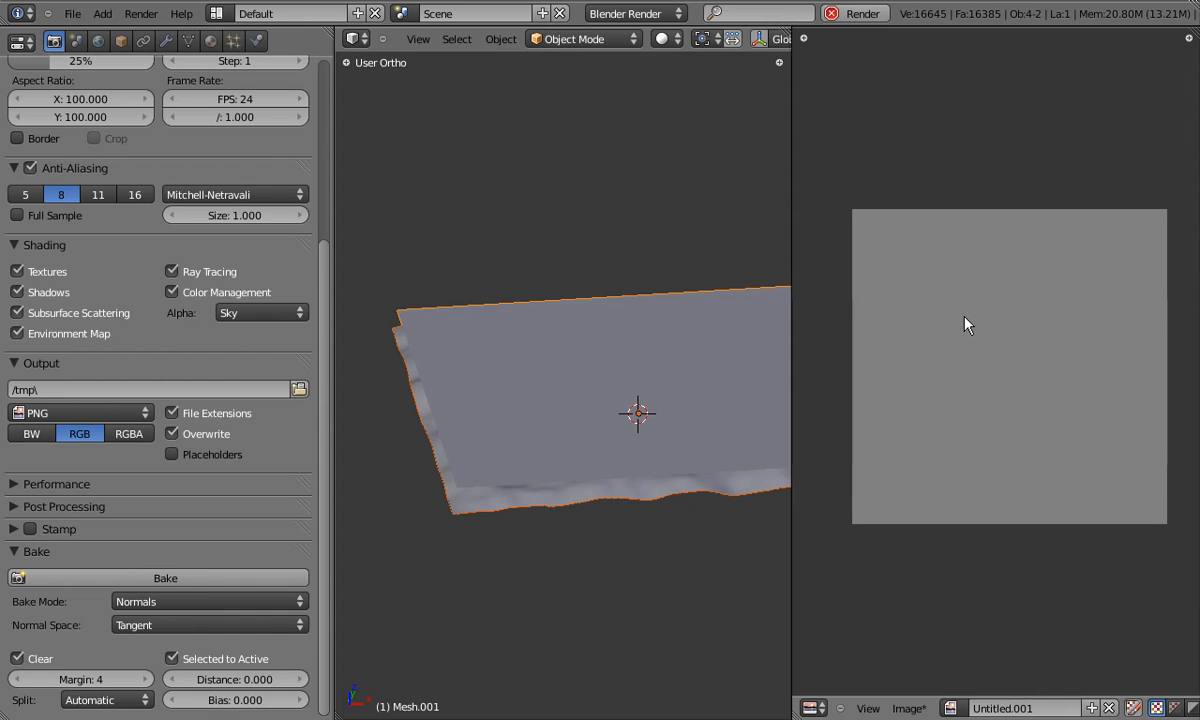
Inspect the flat plane in textured display, widen the 3D view and enable the Textured Solid display option.
right_click(472, 473)
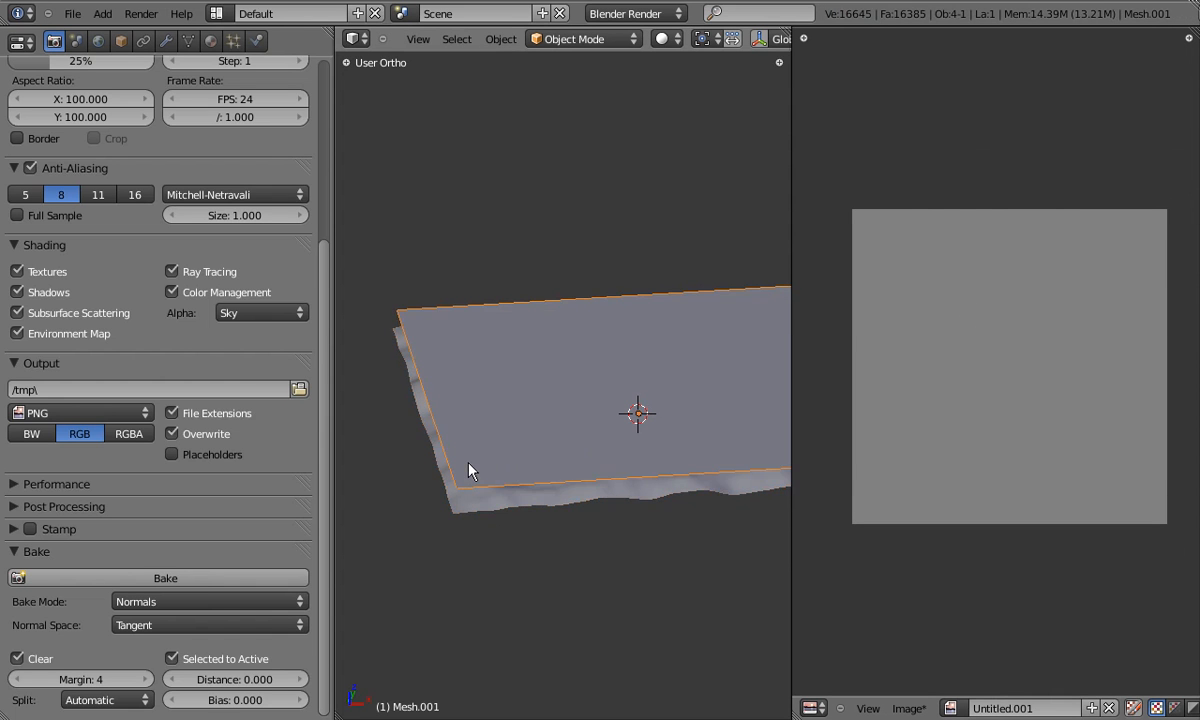
key("alt+z")
mouse_move(472, 473)
middle_mouse_down()
mouse_move(533, 354)
mouse_move(480, 468)
middle_mouse_up()
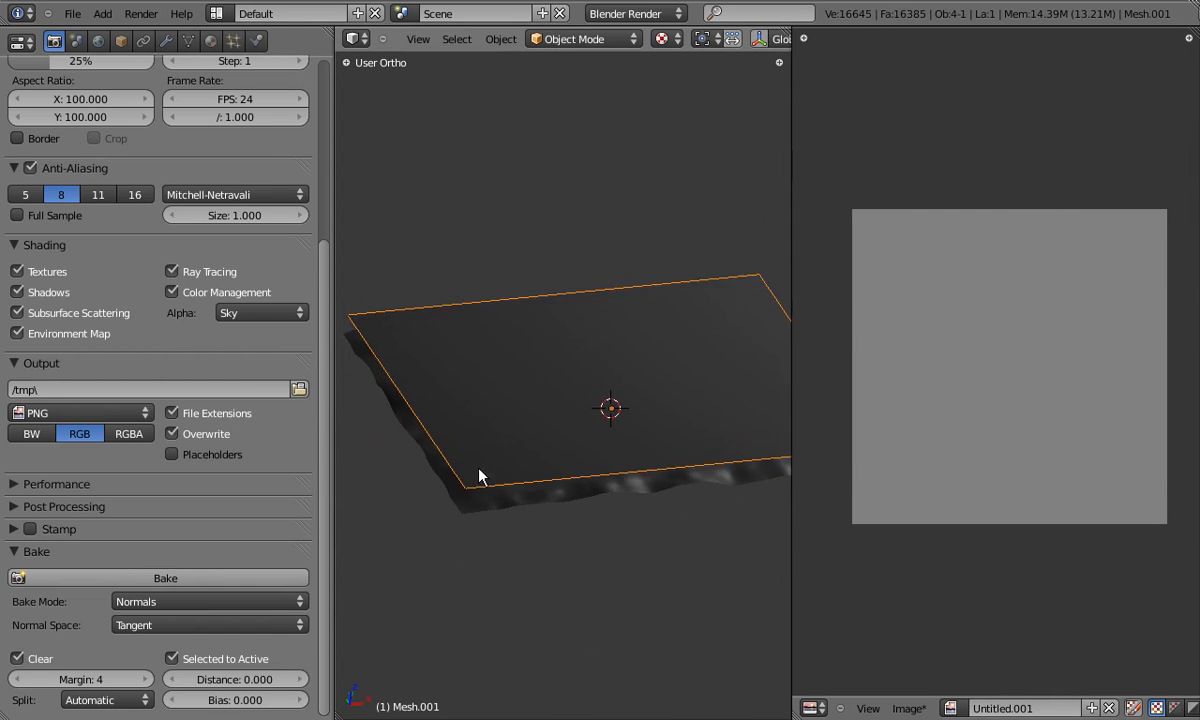
key("Tab")
key("Tab")
left_click_drag(787, 214, 874, 62)
key("n")
scroll(836, 495, "down", 10)
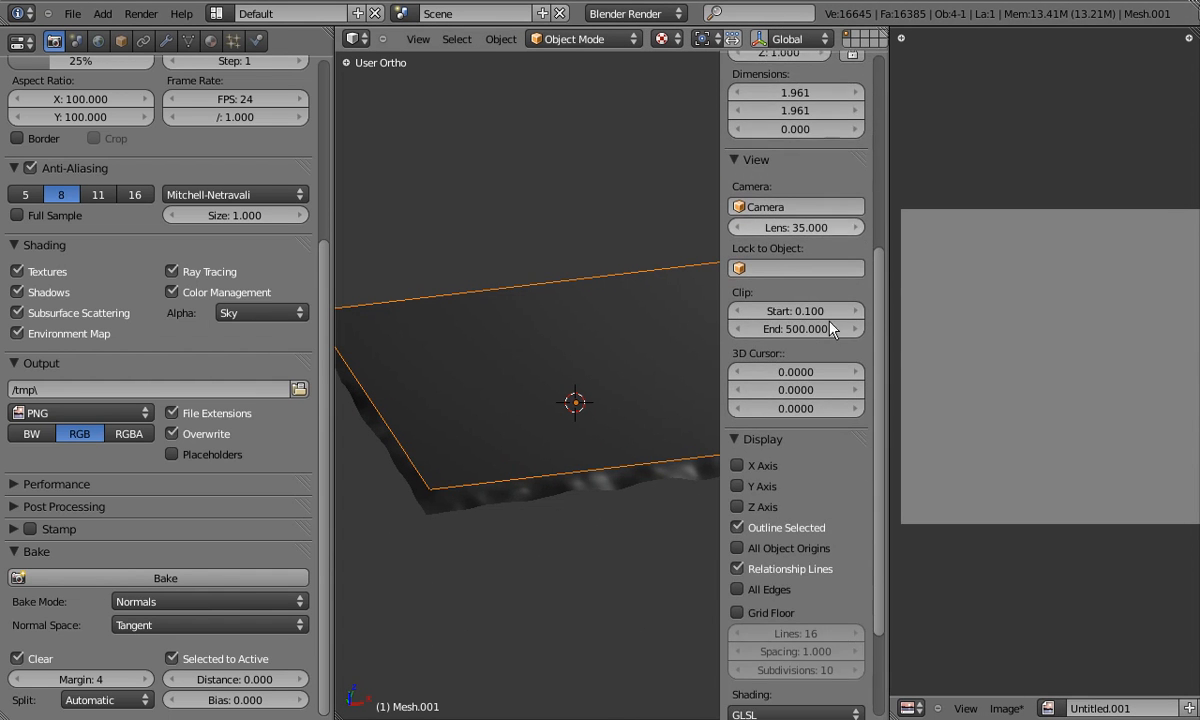
left_click(738, 607)
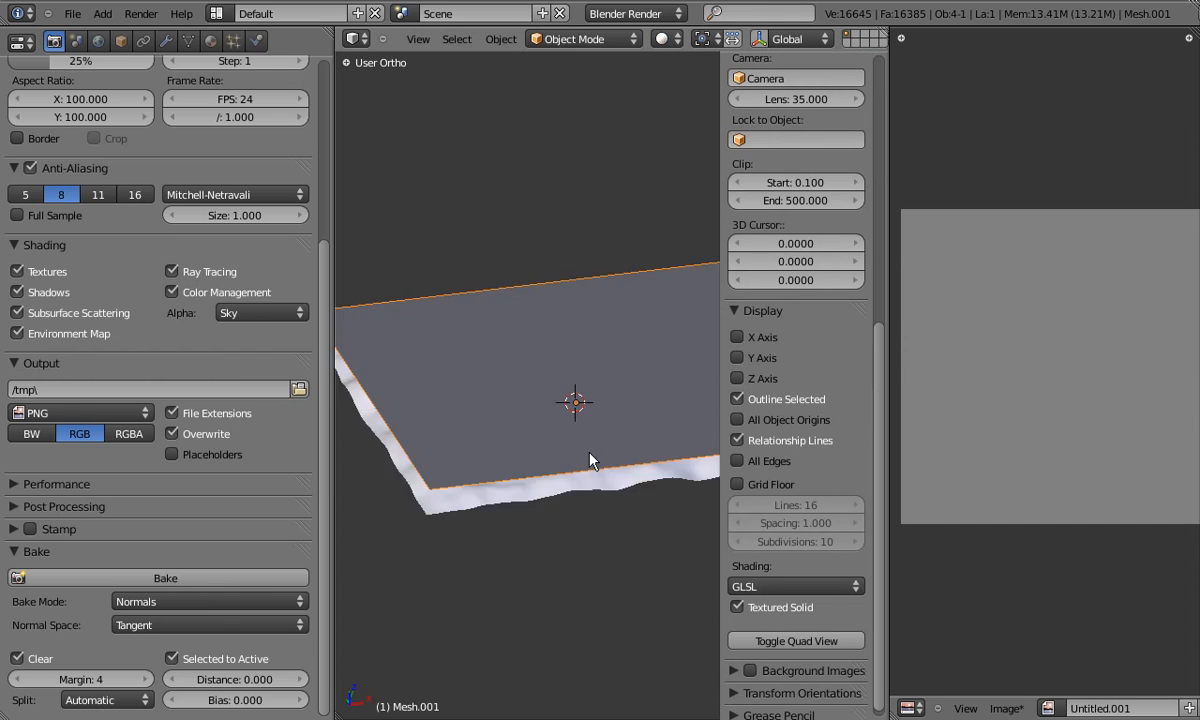
key("alt+z")
mouse_move(565, 449)
middle_mouse_down()
mouse_move(560, 302)
mouse_move(537, 413)
mouse_move(548, 475)
middle_mouse_up()
left_click_drag(727, 546, 773, 482)
Select the sculpted plane plus the flat plane as active, set the bake distance to 1 and bake the normals again.
right_click(616, 492)
middle_click_drag(616, 496, 485, 413)
right_click(421, 372, "shift")
left_click(235, 679)
type("1")
key("Return")
left_click(127, 579)
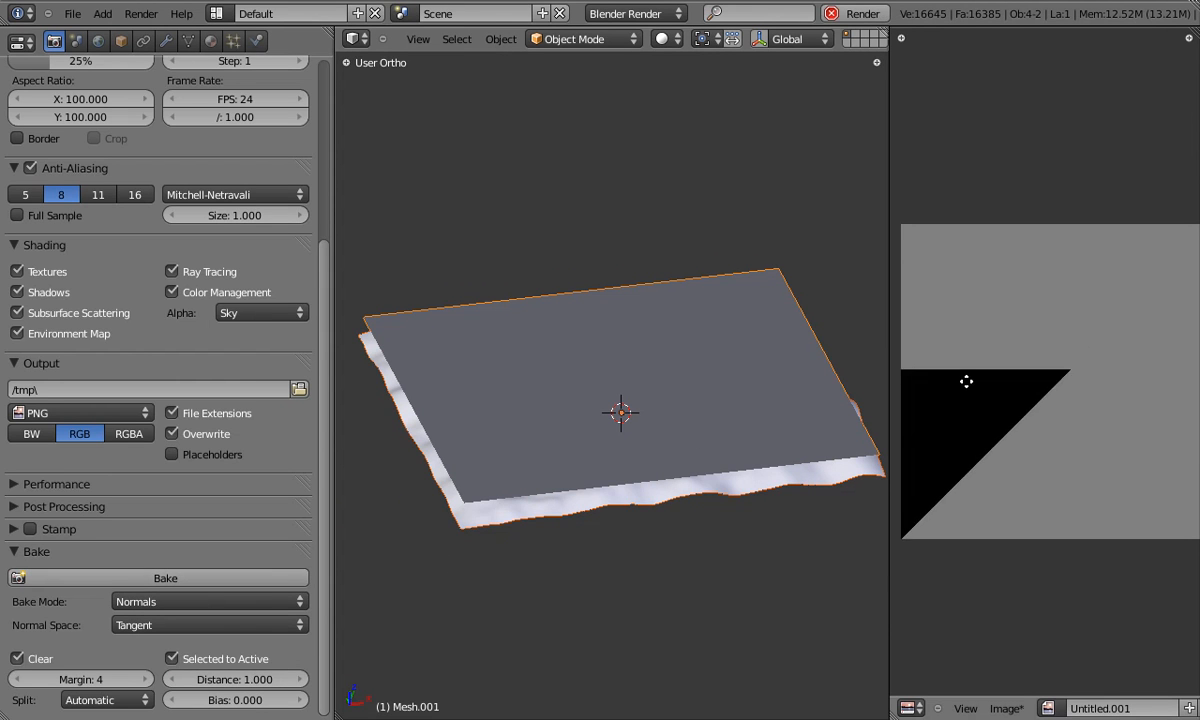
mouse_move(955, 376)
middle_mouse_down()
mouse_move(959, 343)
mouse_move(954, 357)
middle_mouse_up()
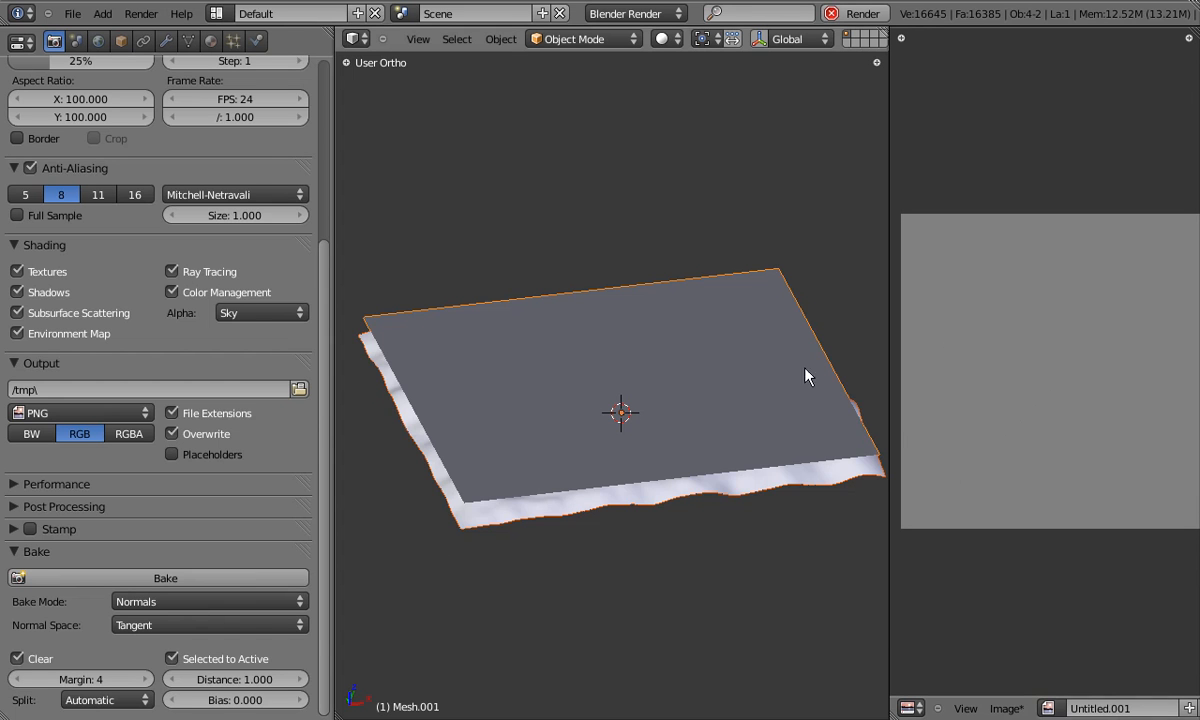
Lower the flat plane about 0.067 units along Z so it intersects the sculpted surface.
right_click(627, 324)
right_click(627, 314)
key("g")
key("z")
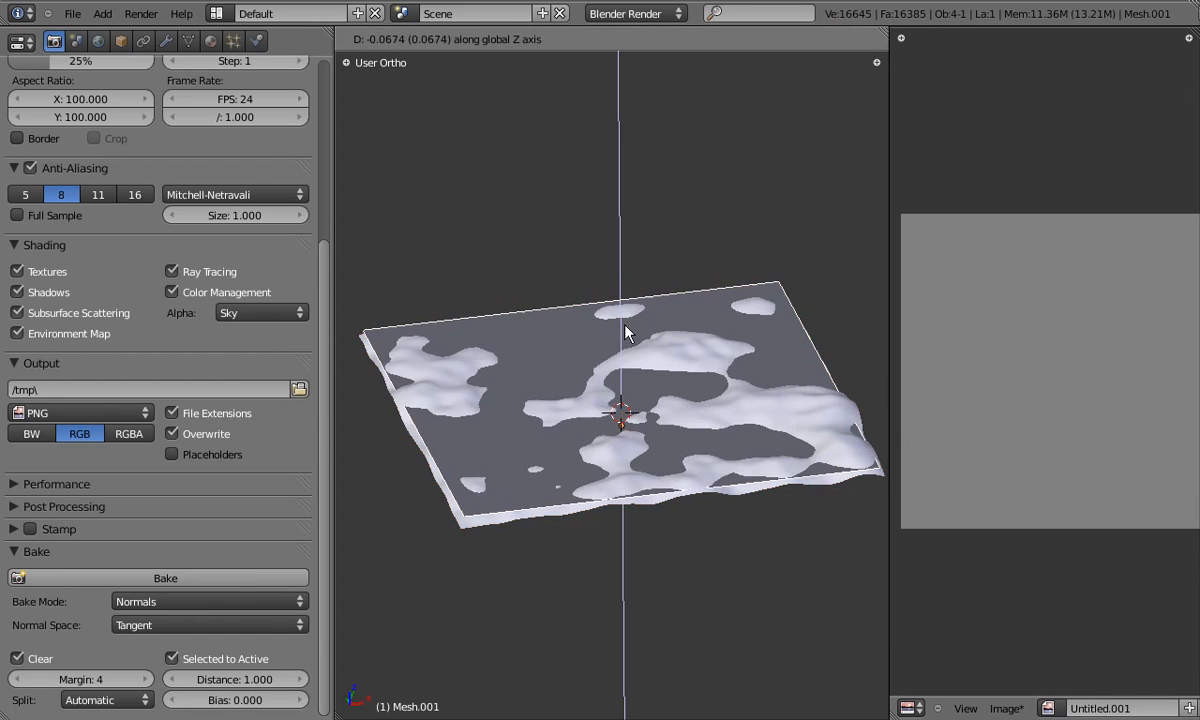
left_click(442, 437)
Select both planes in wireframe display with the flat one active and rebake the normal map.
key("z")
right_click(383, 390, "shift")
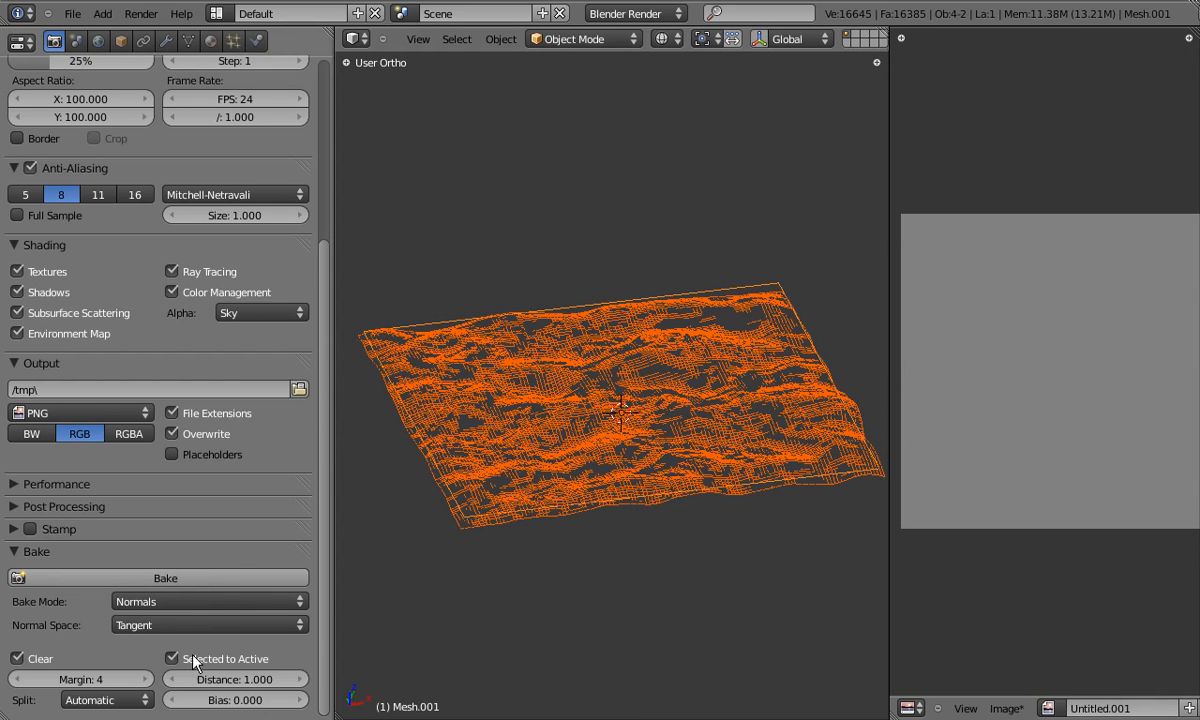
left_click(207, 578)
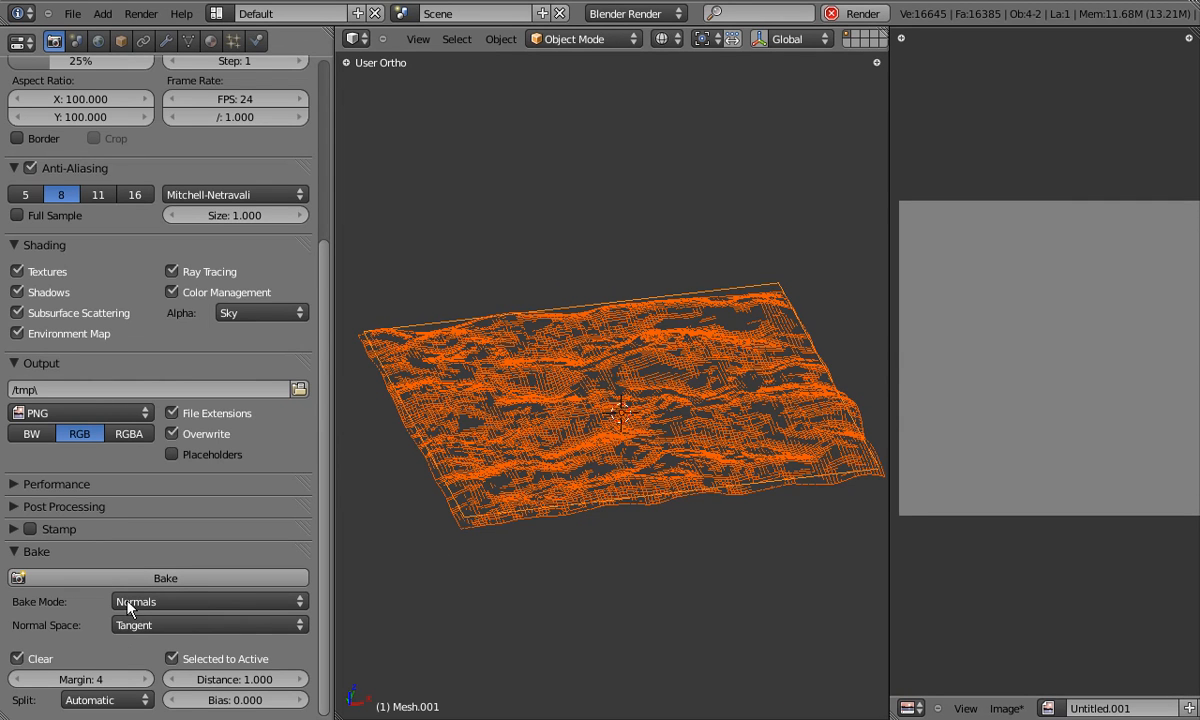
left_click(181, 625)
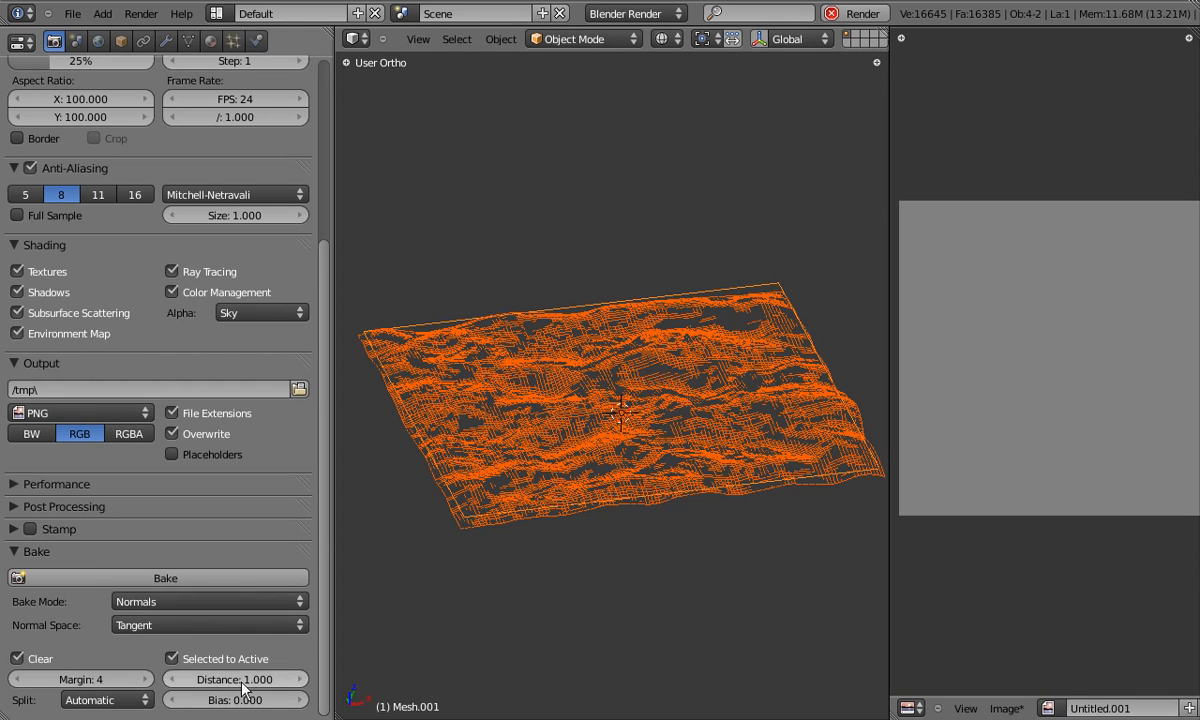
Lower the flat plane along Z by about 0.05 units so it sits deeper in the sculpted surface.
right_click(422, 424)
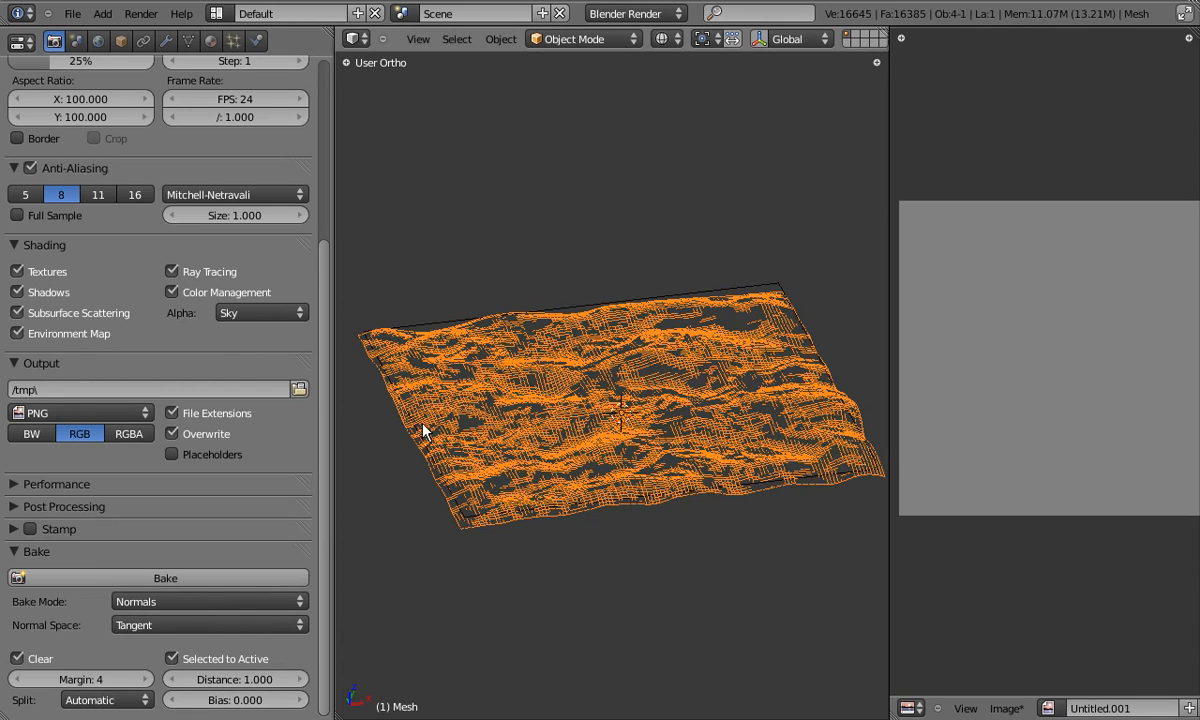
key("z")
right_click(408, 425)
key("g")
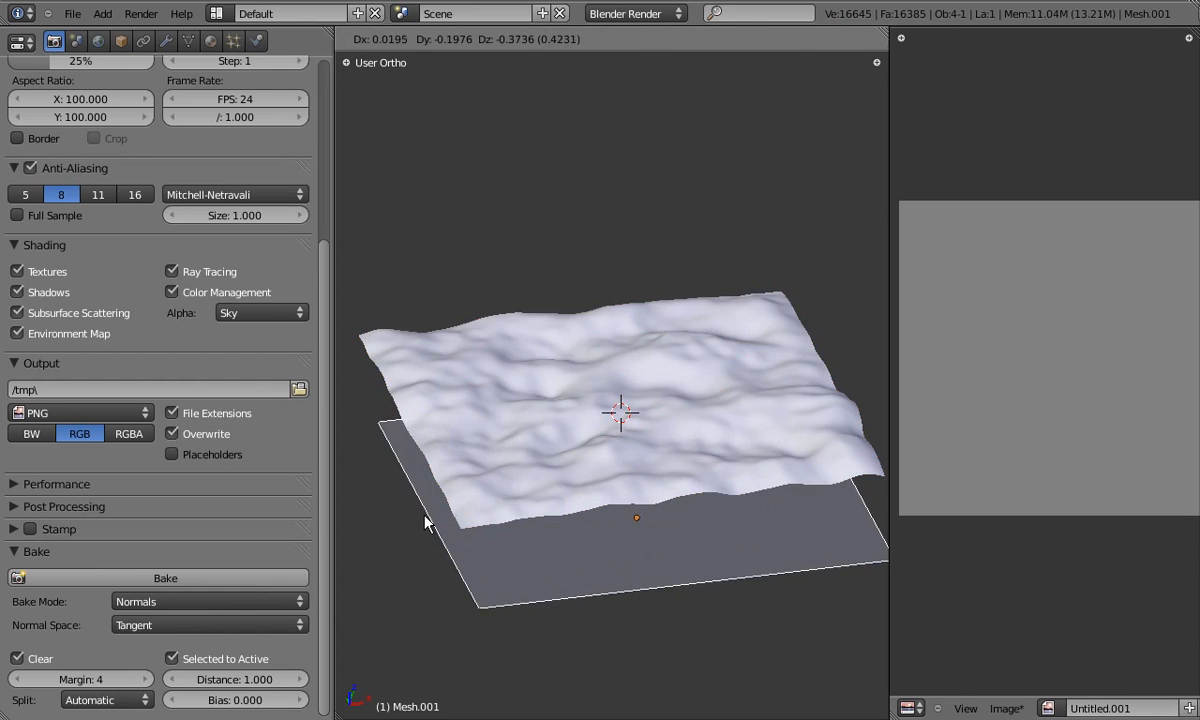
right_click(424, 521)
key("g")
key("z")
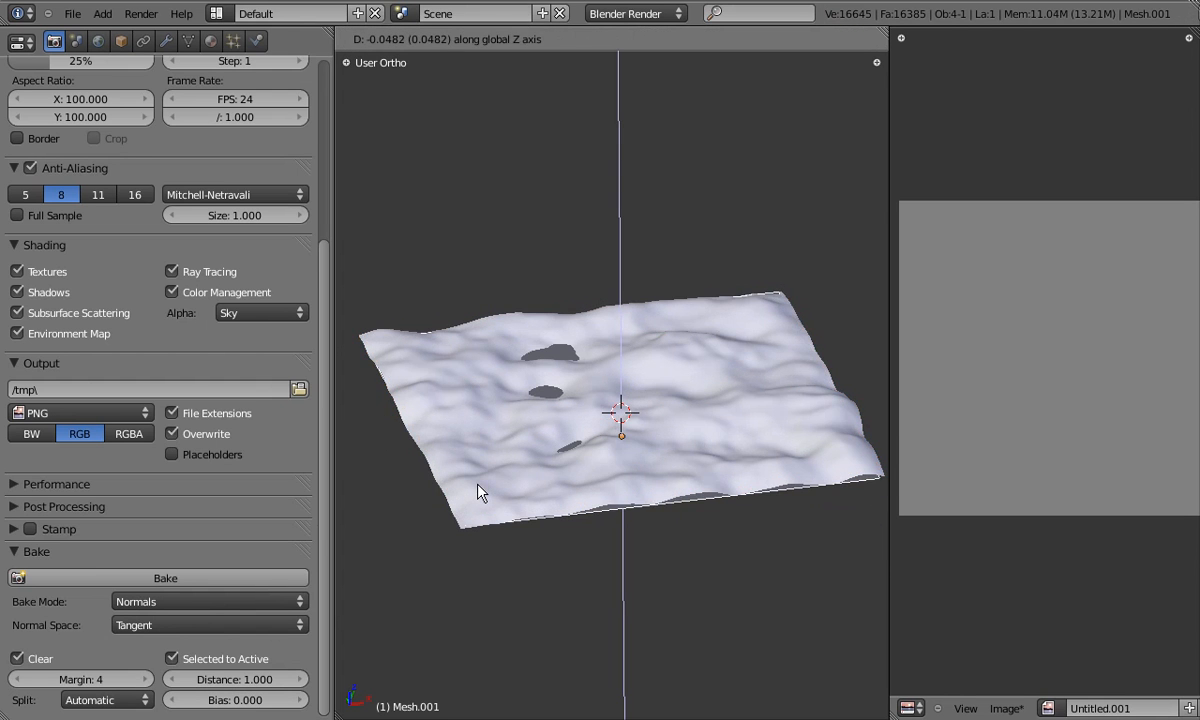
left_click(478, 490)
Add the flat plane as active to the selected sculpted plane in wireframe display and bake the normals.
right_click(380, 360)
key("z")
right_click(373, 341, "shift")
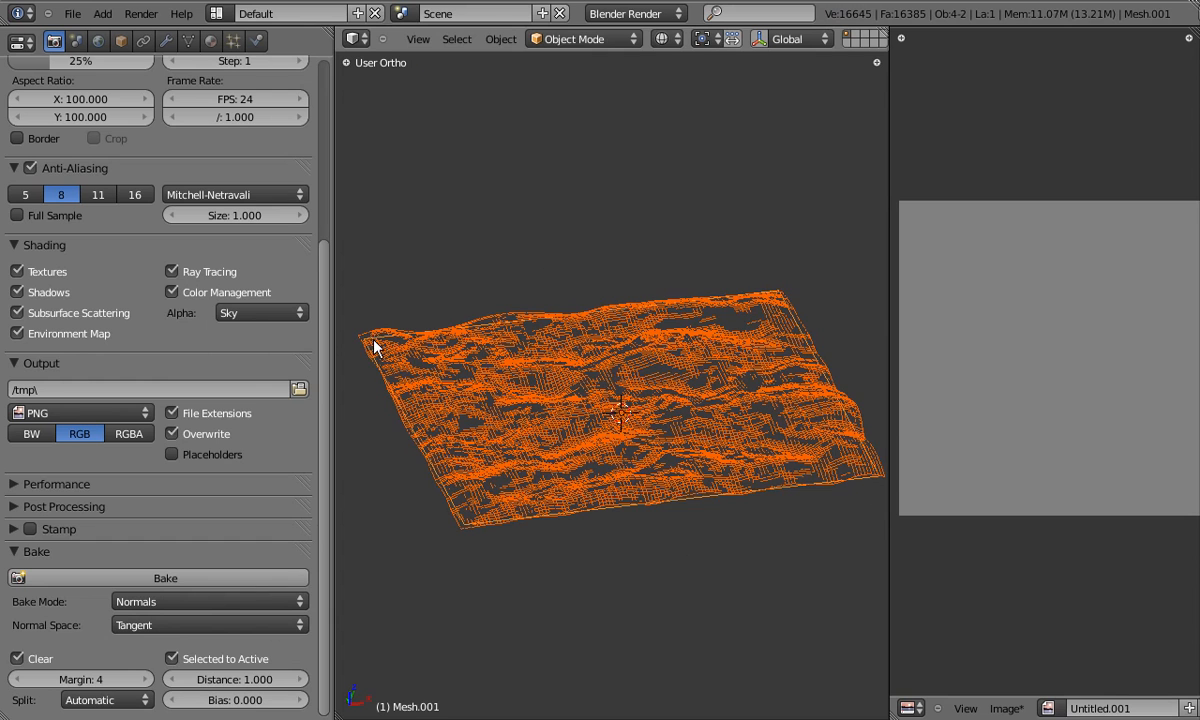
left_click(99, 577)
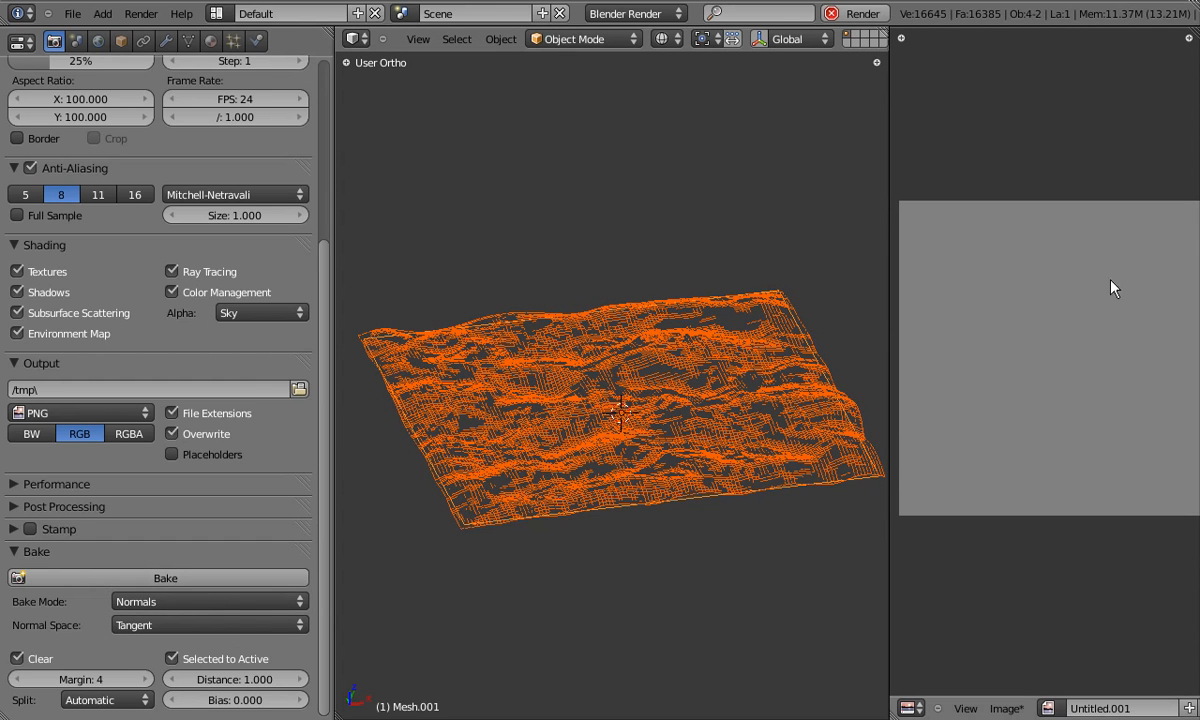
Raise the flat plane's mesh along Z in Edit Mode until it sits above the sculpted surface.
middle_click_drag(1097, 265, 1096, 263)
left_click_drag(893, 318, 821, 330)
key("Tab")
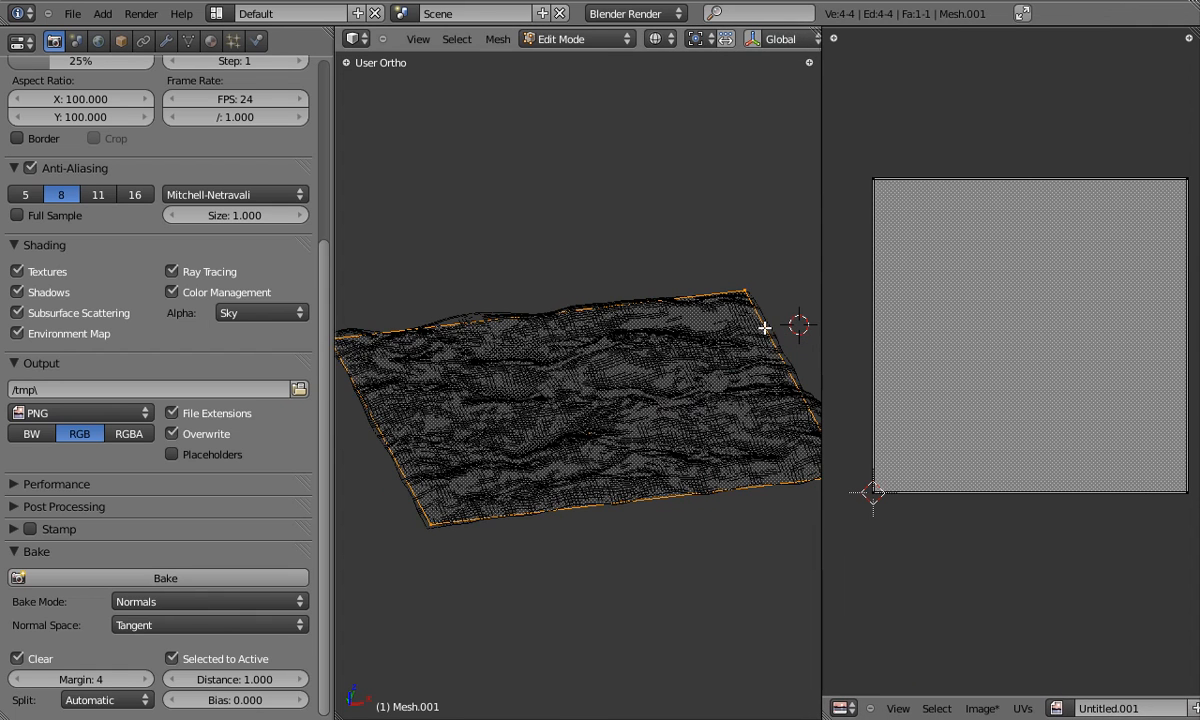
key("g")
key("z")
left_click(750, 311)
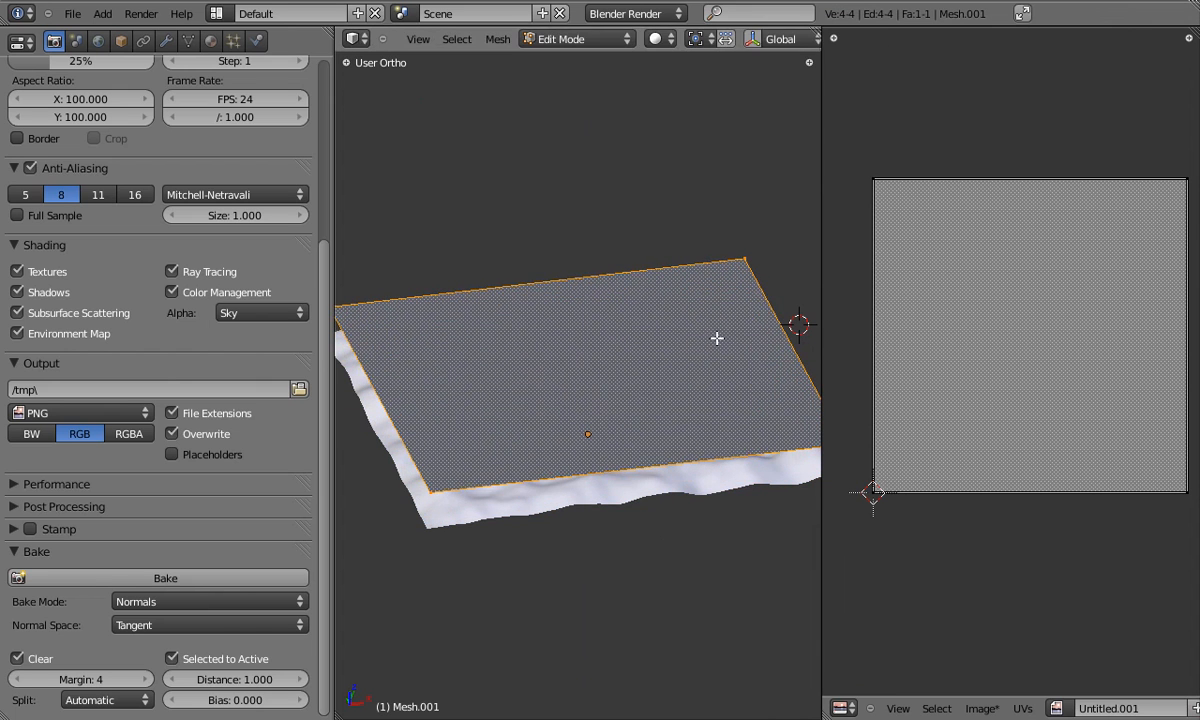
Subdivide the flat plane's mesh three times and return to Object Mode.
key("r")
key("r")
left_click(707, 281)
key("w")
left_click(706, 279)
key("w")
left_click(706, 279)
key("w")
left_click(633, 452)
key("Tab")
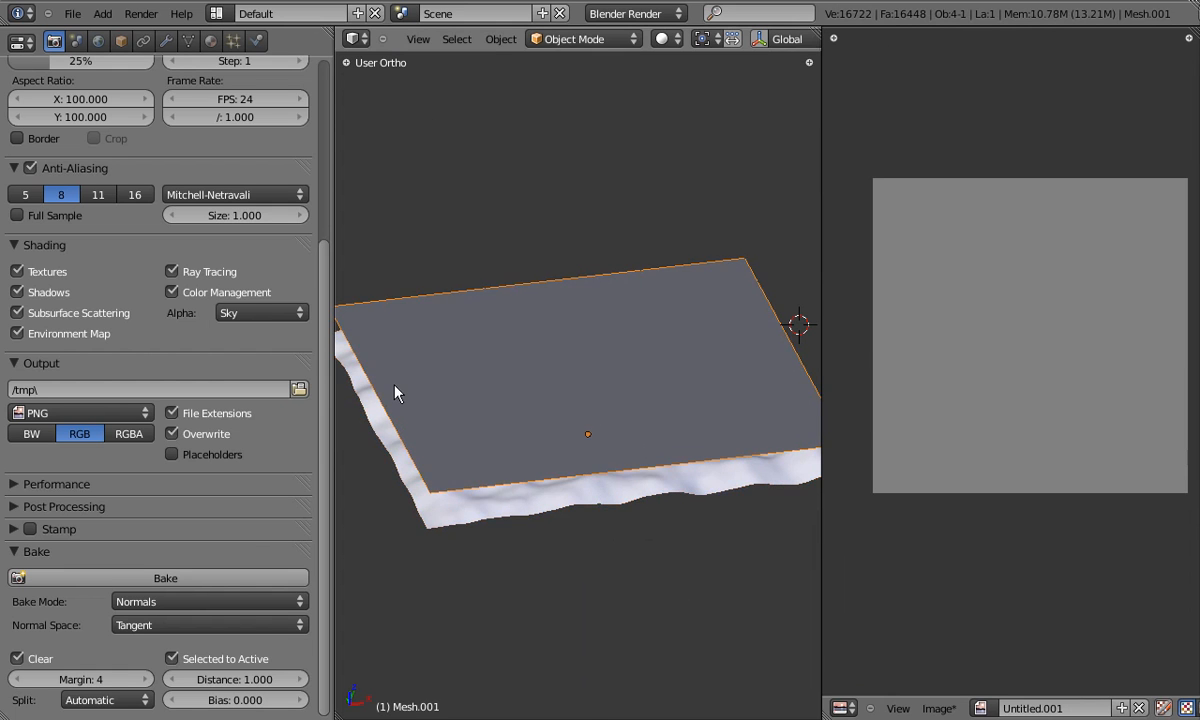
Lower the flat plane along Z to just beneath the sculpted surface and check its height from the front.
key("g")
key("z")
left_click(397, 437)
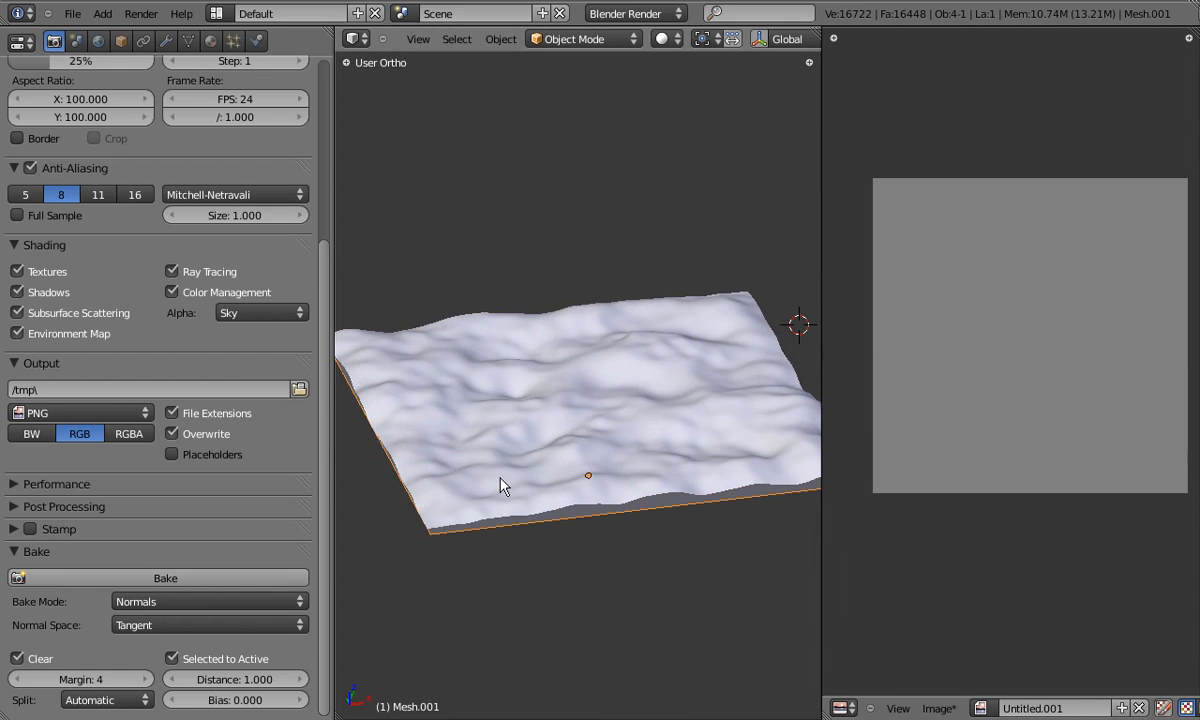
key("KP_1")
right_click(595, 415)
right_click(637, 429)
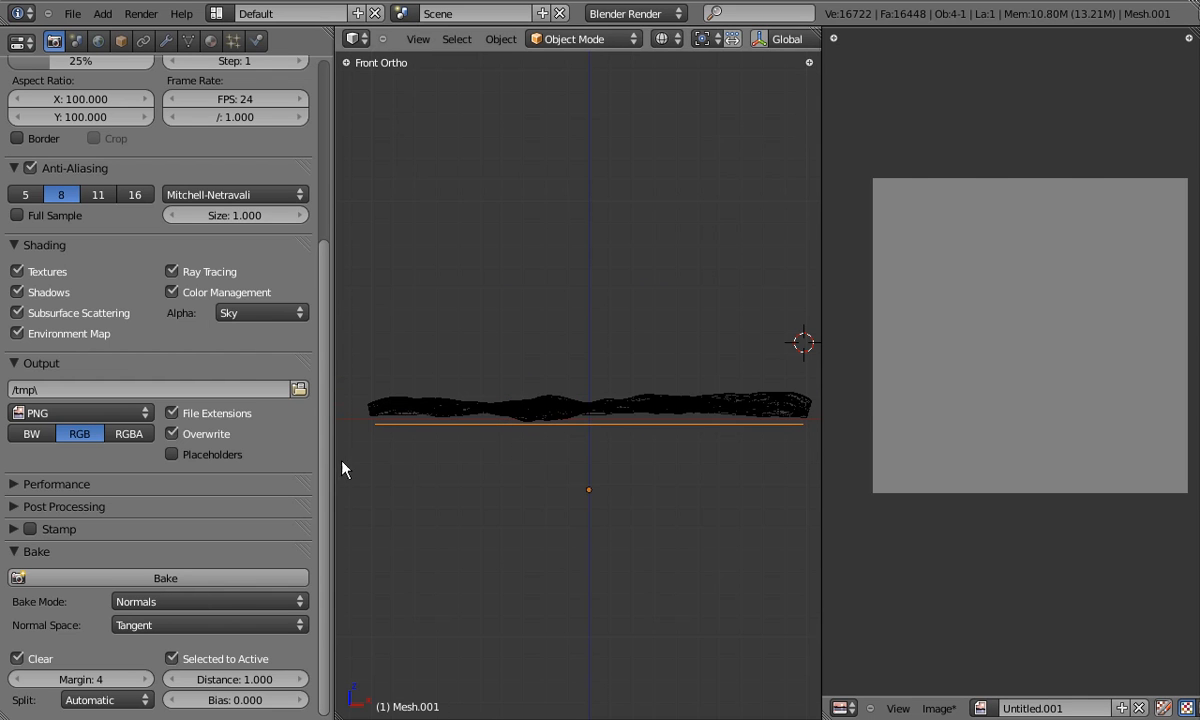
Move the flat plane's mesh down to its origin in Edit Mode and raise the whole plane into the sculpted surface.
key("Tab")
key("g")
key("z")
left_click(549, 492)
key("Tab")
key("g")
key("z")
left_click(546, 401)
Select the sculpted plane plus the subdivided flat plane as active and bake the normals.
middle_click_drag(546, 401, 555, 478)
key("z")
key("z")
right_click(569, 408)
right_click(569, 410, "shift")
left_click(160, 578)
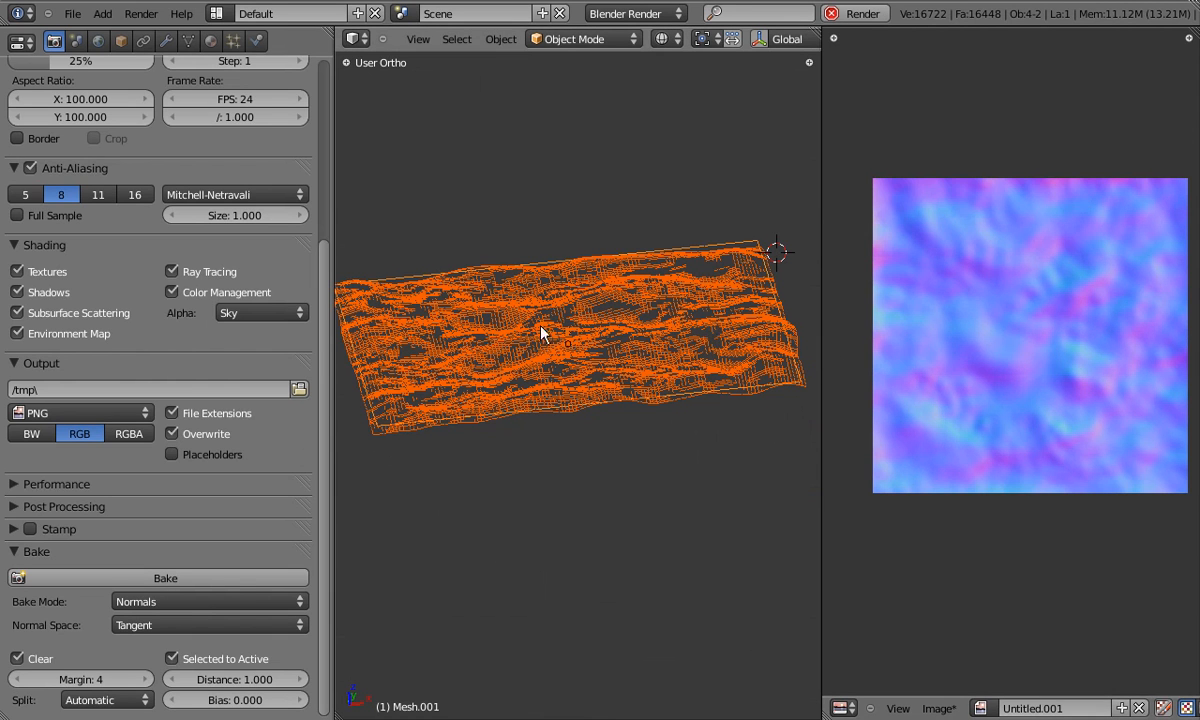
Examine the baked normal map up close for surface detail and artefacts.
left_click_drag(337, 356, 50, 350)
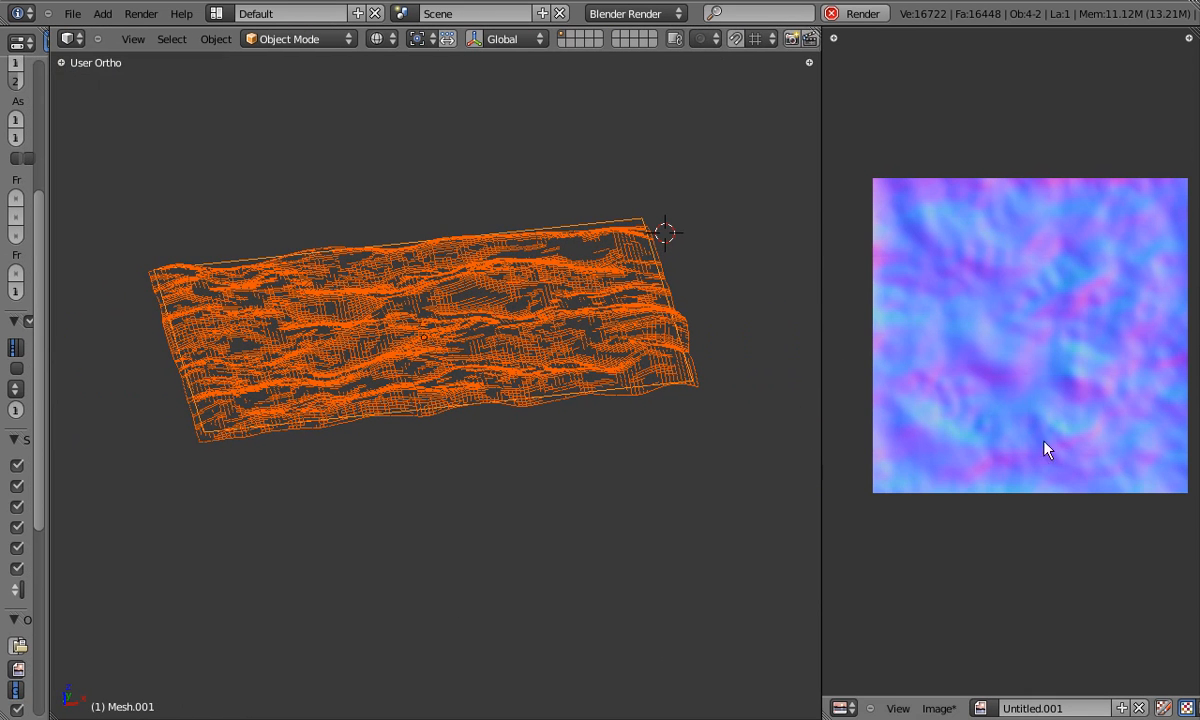
middle_click_drag(1037, 403, 998, 408)
scroll(1000, 405, "up", 4)
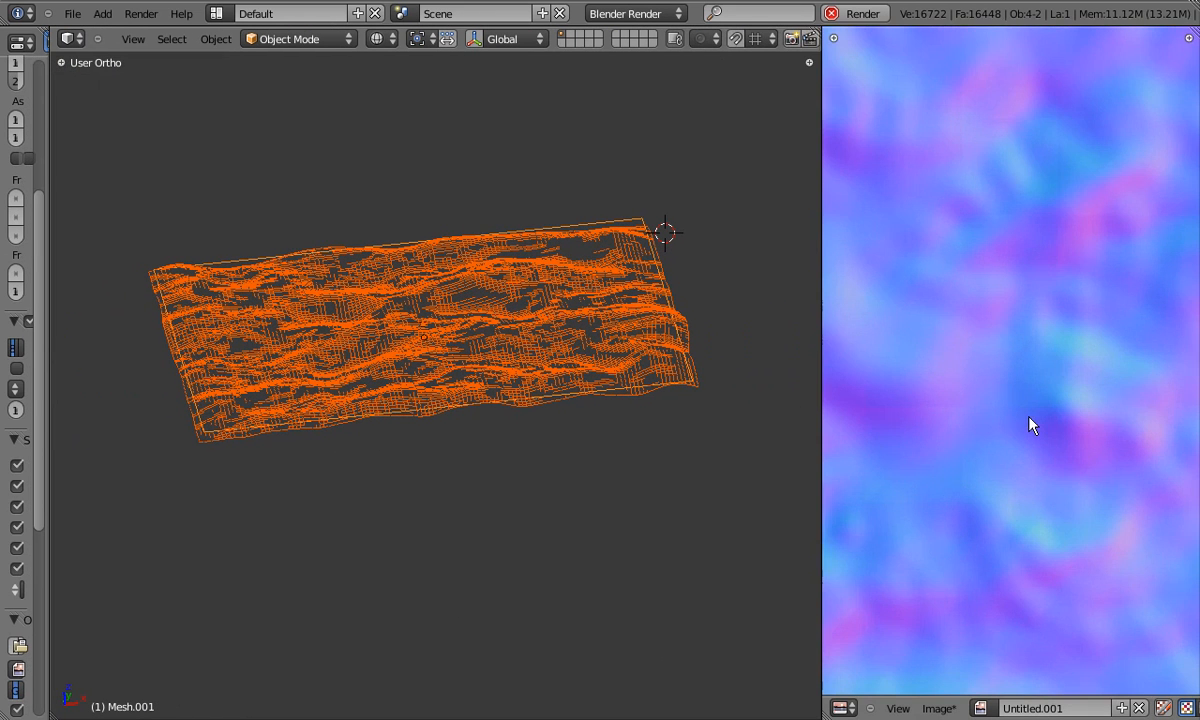
scroll(1030, 428, "down", 2)
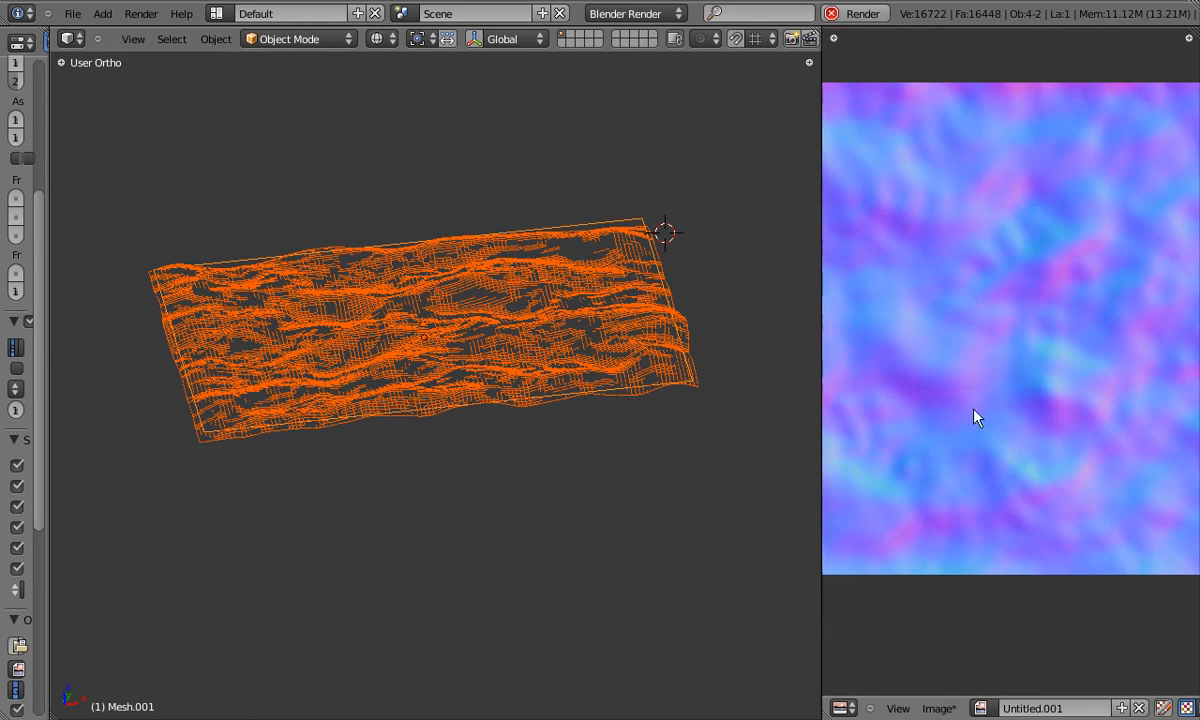
left_click(821, 399)
left_click_drag(820, 400, 803, 290)
Raise the flat plane's mesh along Z in Edit Mode and undo back to the unsubdivided plane.
right_click(604, 233)
right_click(604, 233)
key("Tab")
type("gz1")
key("Return")
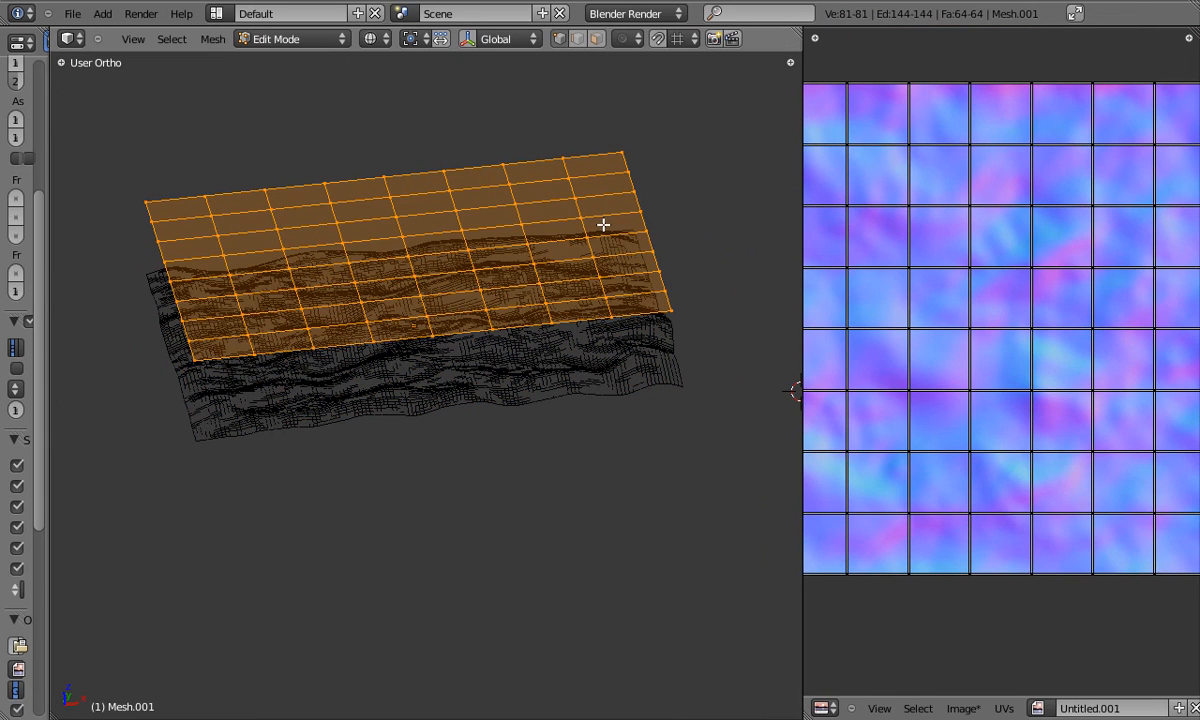
key("ctrl+z")
key("ctrl+z")
key("ctrl+z")
Lower the flat plane's mesh about 0.29 units along Z in side view so it cuts through the sculpted surface.
key("KP_3")
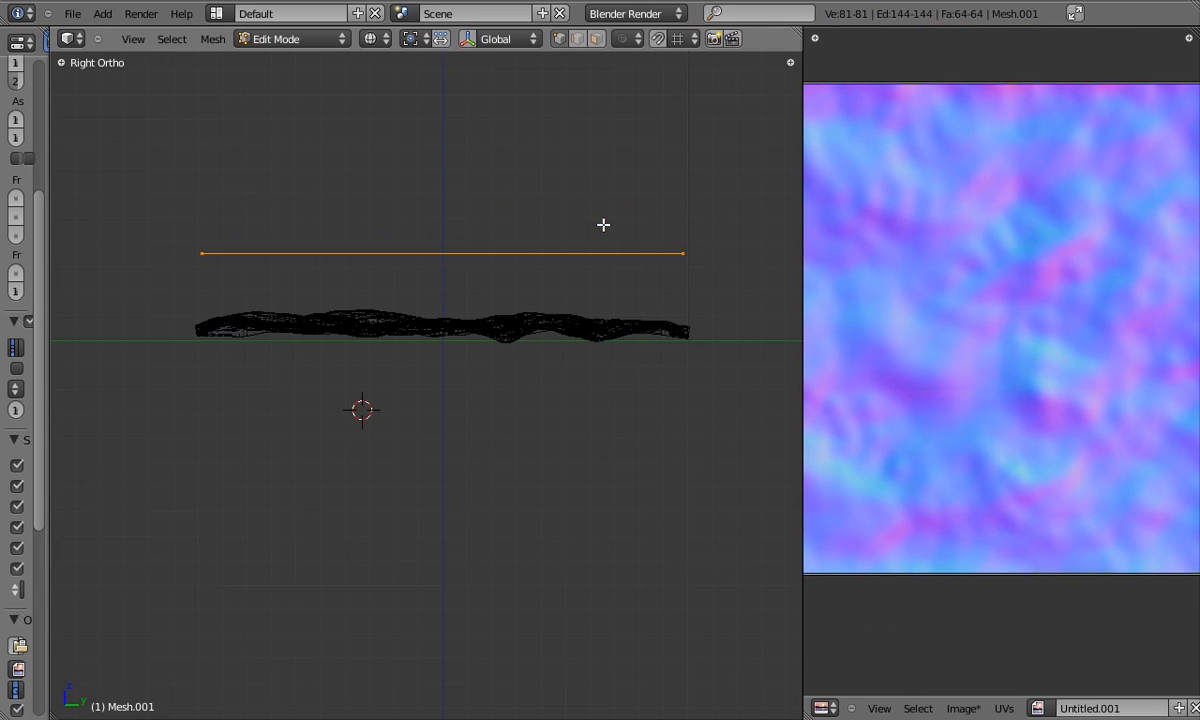
key("g")
key("z")
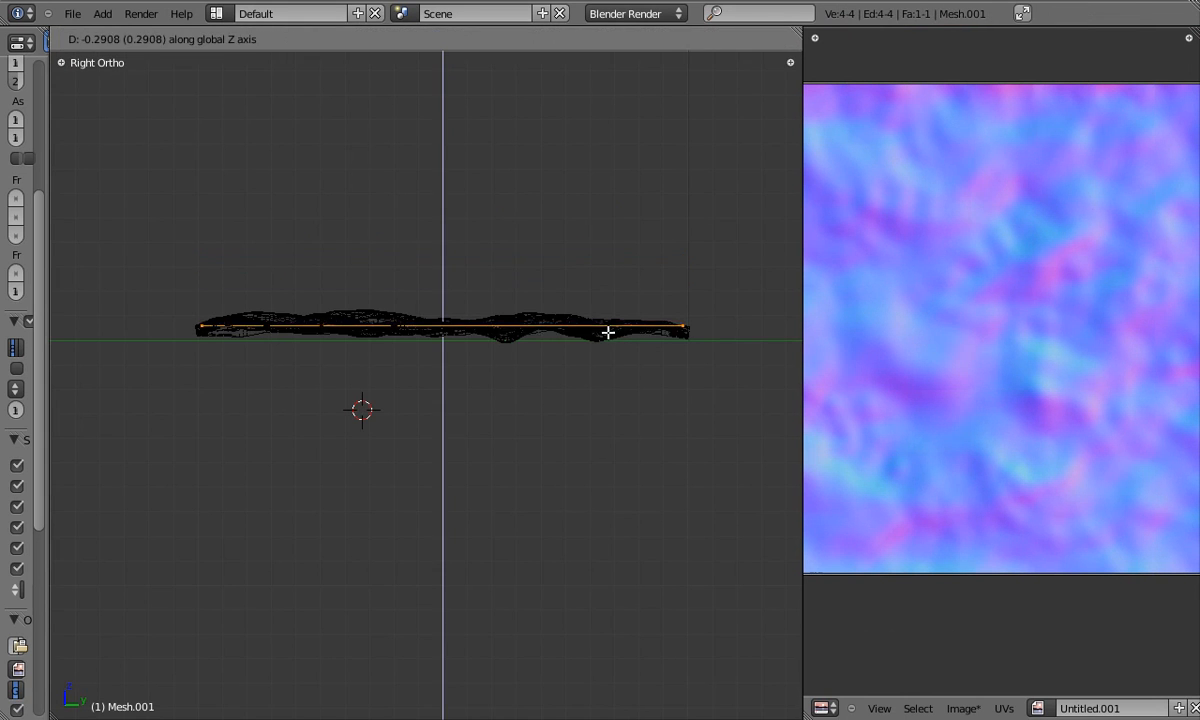
left_click(611, 330)
key("Tab")
Select both planes in shaded display with the unsubdivided flat plane active and bake the normals.
middle_click_drag(557, 325, 566, 345)
key("z")
right_click(575, 340)
right_click(675, 347, "shift")
left_click_drag(49, 396, 355, 390)
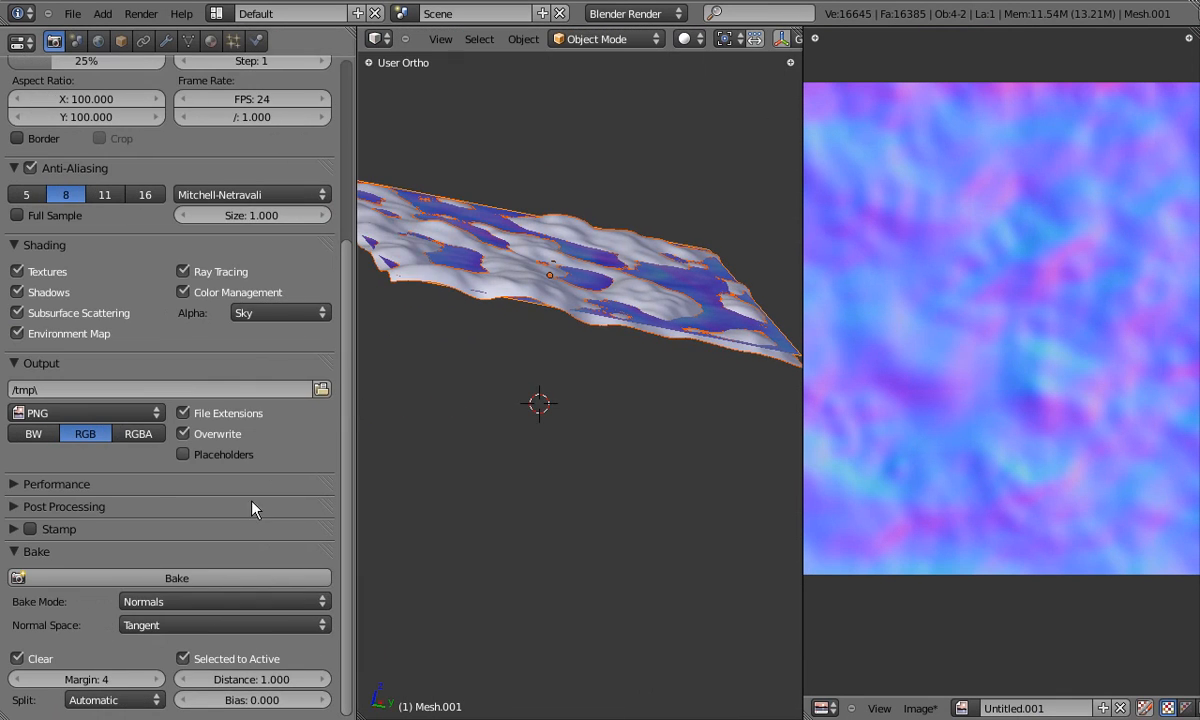
left_click(196, 579)
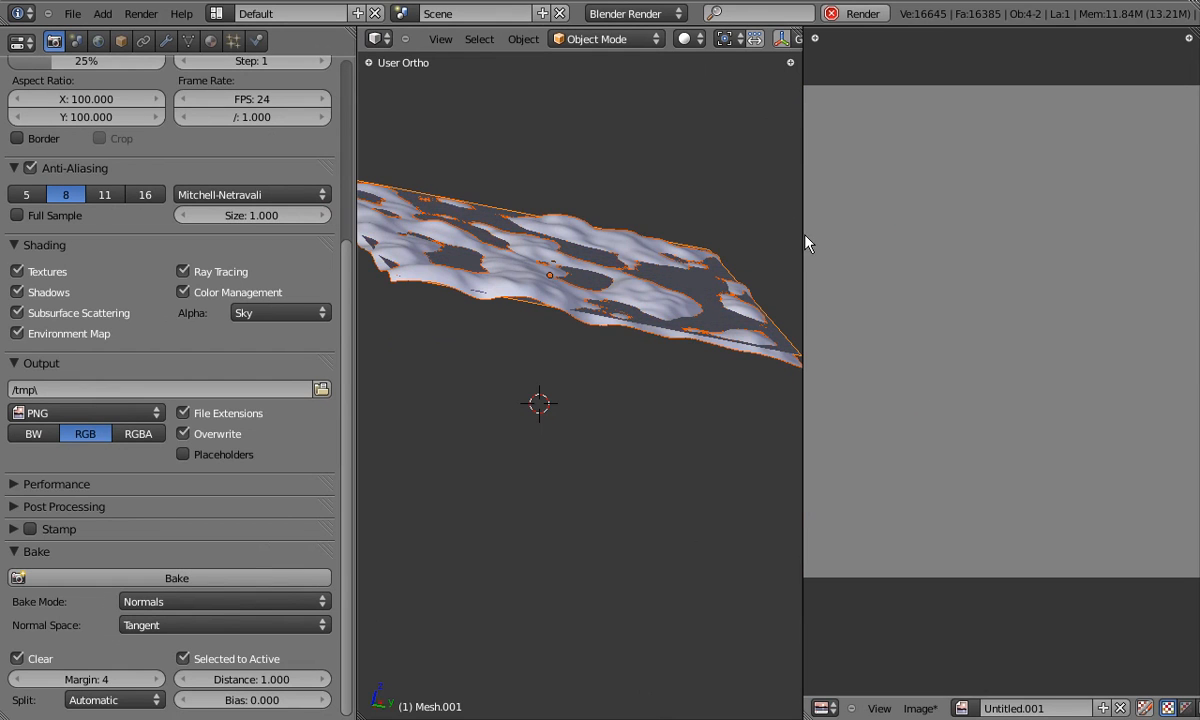
Subdivide the flat plane once in Edit Mode and rebake the normals with both planes selected.
left_click_drag(802, 240, 743, 255)
left_click_drag(362, 303, 246, 285)
right_click(625, 257)
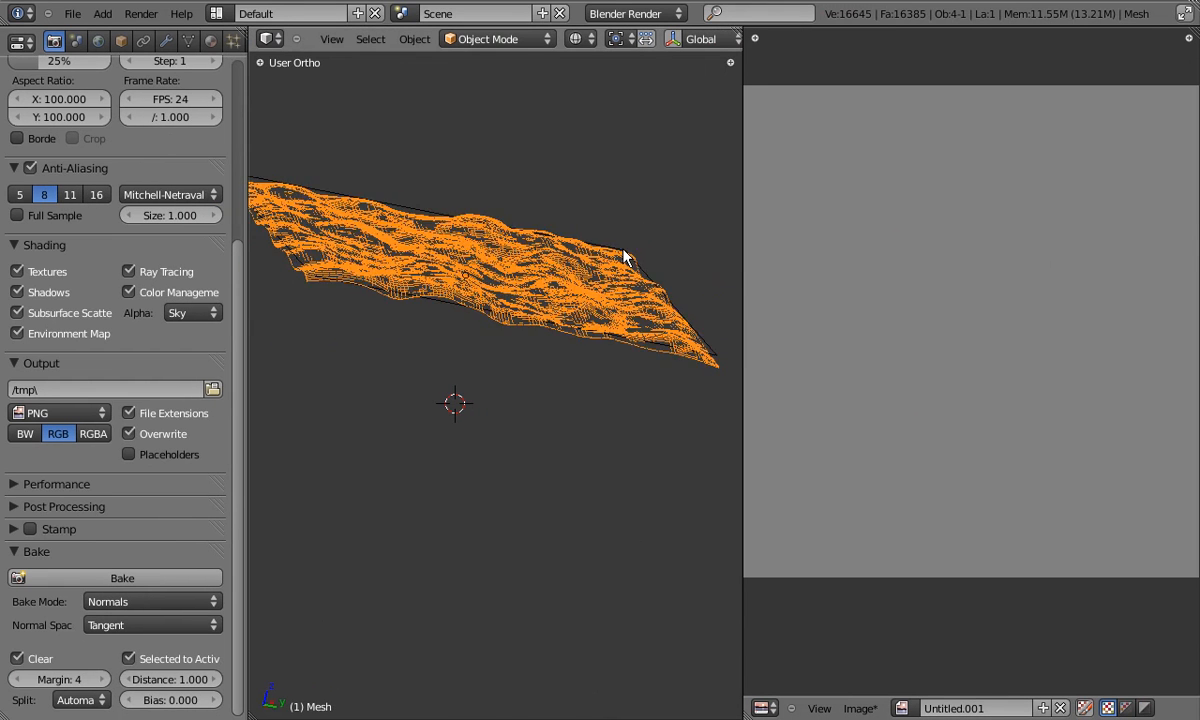
key("KP_1")
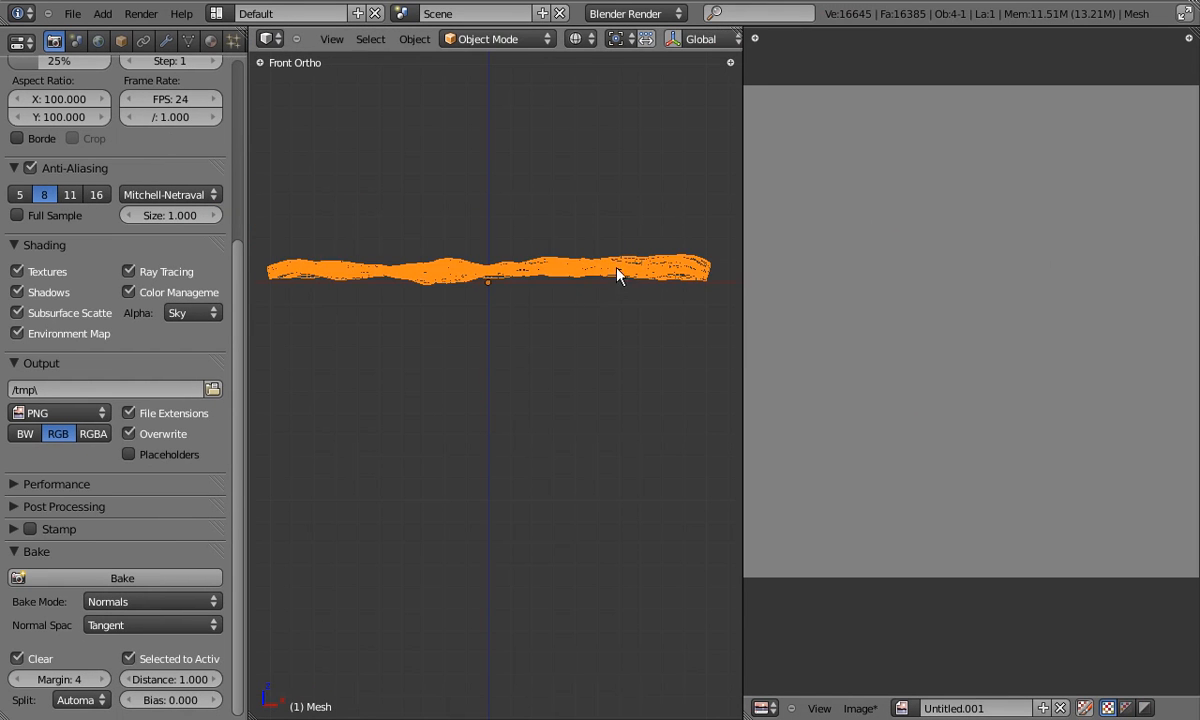
right_click(606, 270)
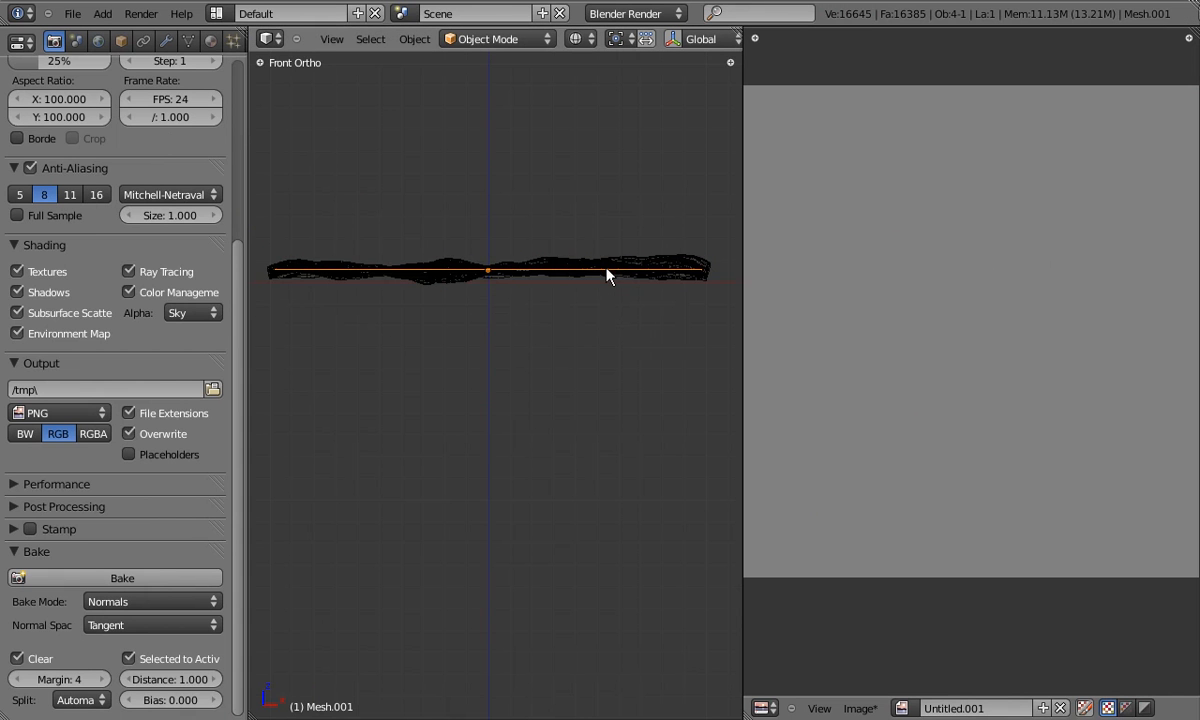
key("Tab")
middle_click_drag(611, 257, 530, 308)
key("w")
left_click(472, 276)
key("Tab")
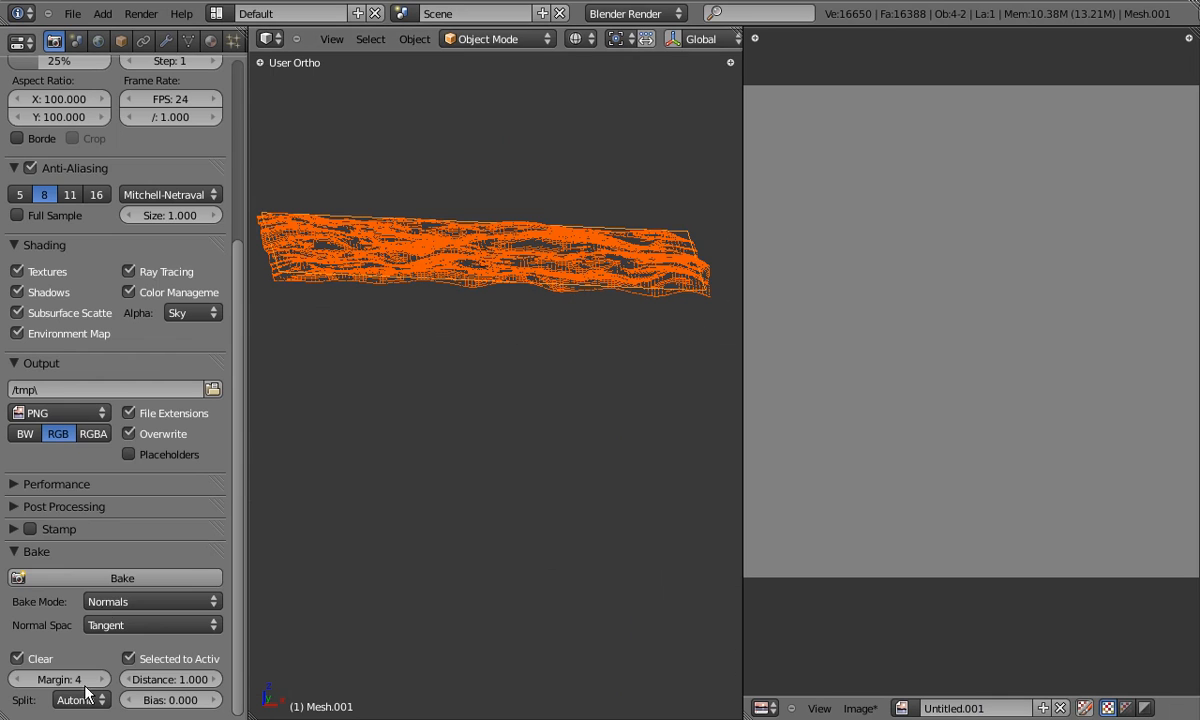
left_click(99, 579)
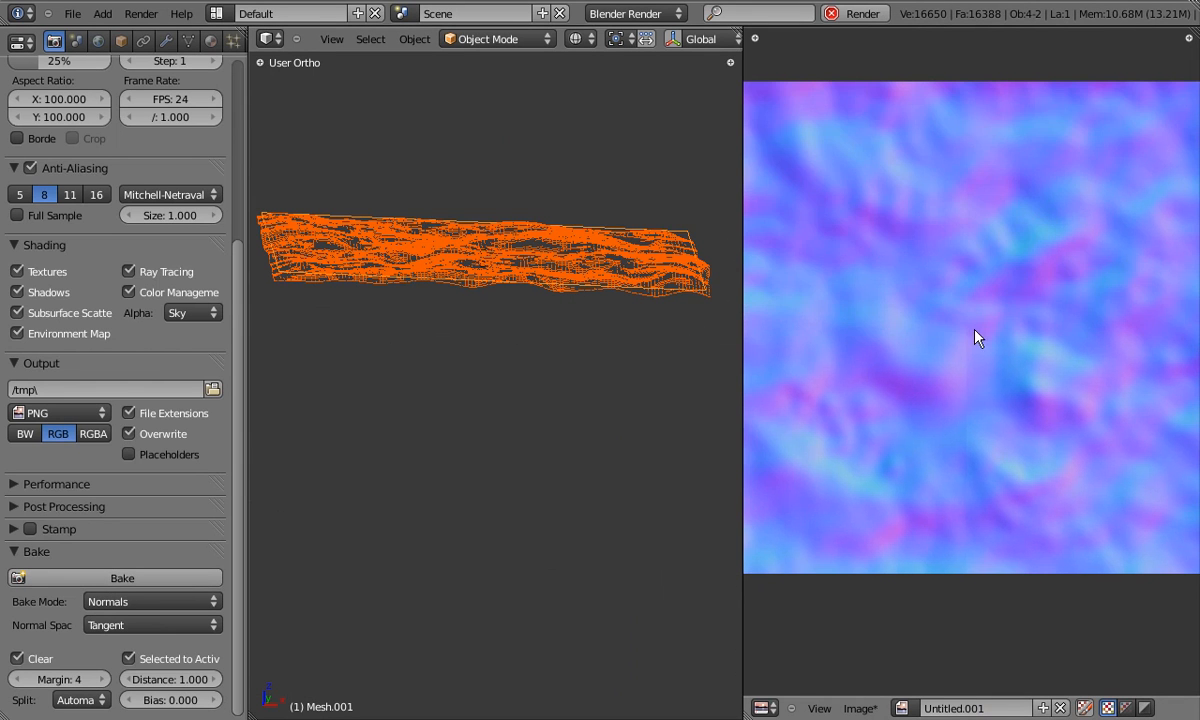
Apply smooth shading to the flat plane.
right_click(690, 238)
left_click(259, 62)
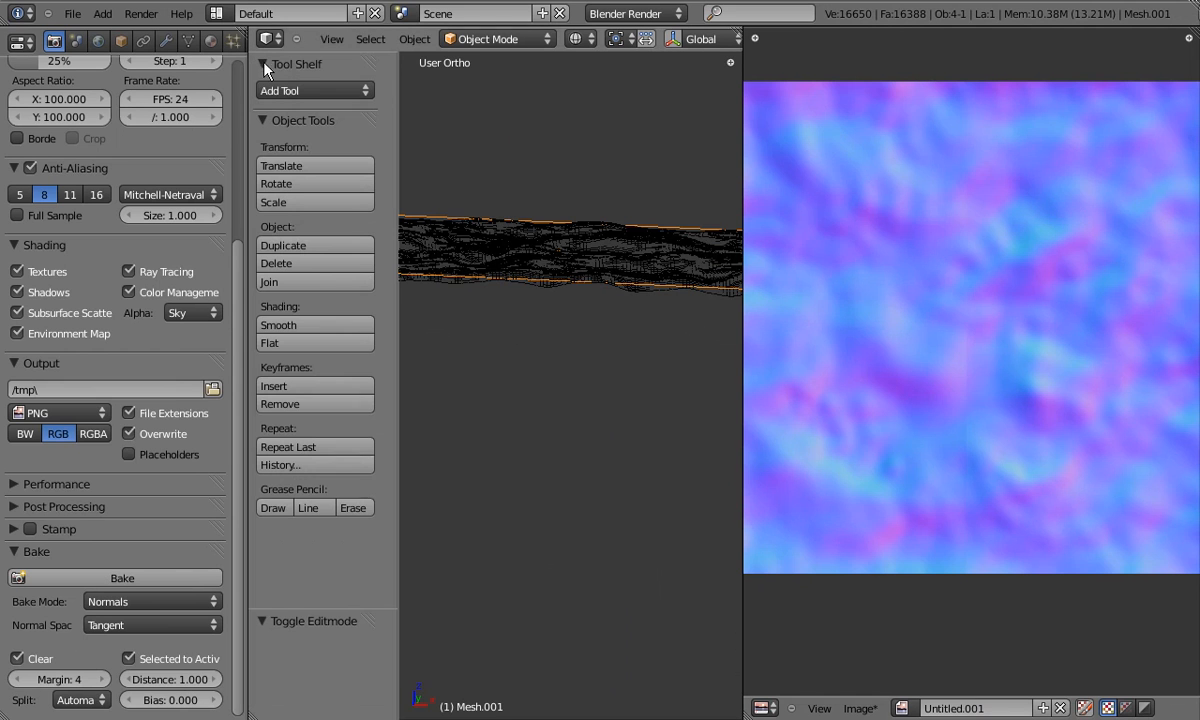
left_click(305, 325)
key("t")
Rebake the sculpted plane's normals onto the smooth-shaded flat plane and inspect the full map.
right_click(400, 289)
right_click(375, 263, "shift")
left_click(93, 577)
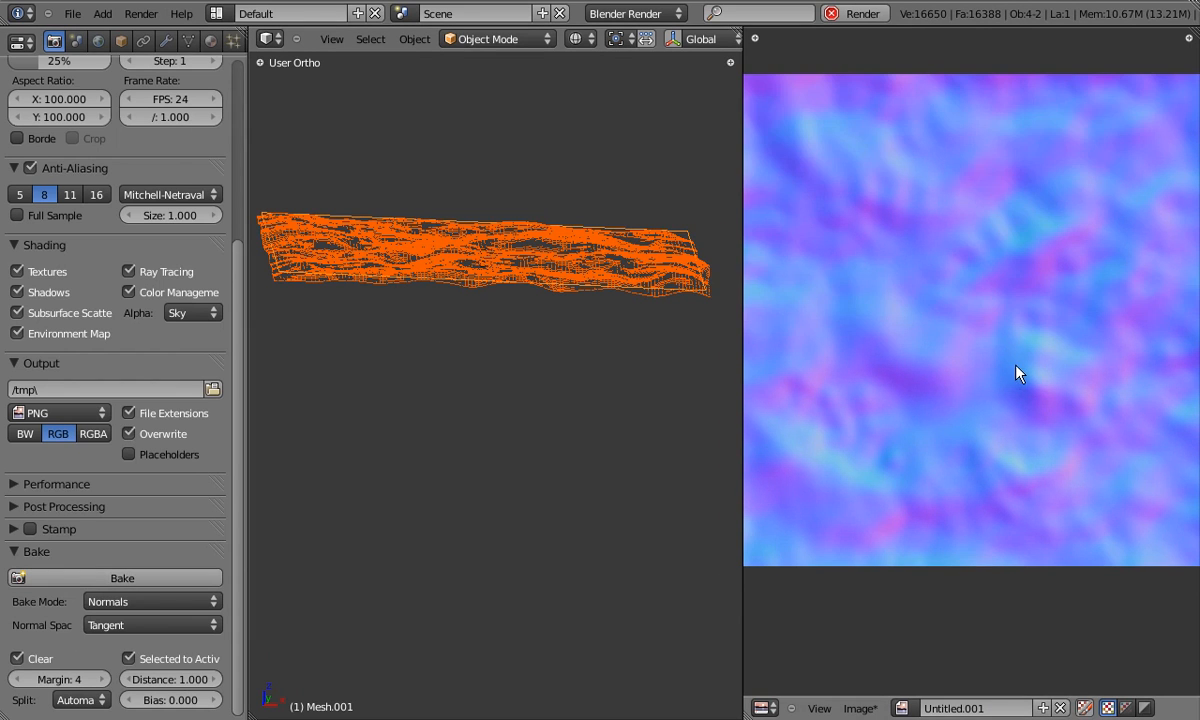
scroll(1014, 370, "up", 1)
scroll(1008, 358, "down", 3)
scroll(1008, 358, "up", 2)
left_click_drag(742, 338, 462, 344)
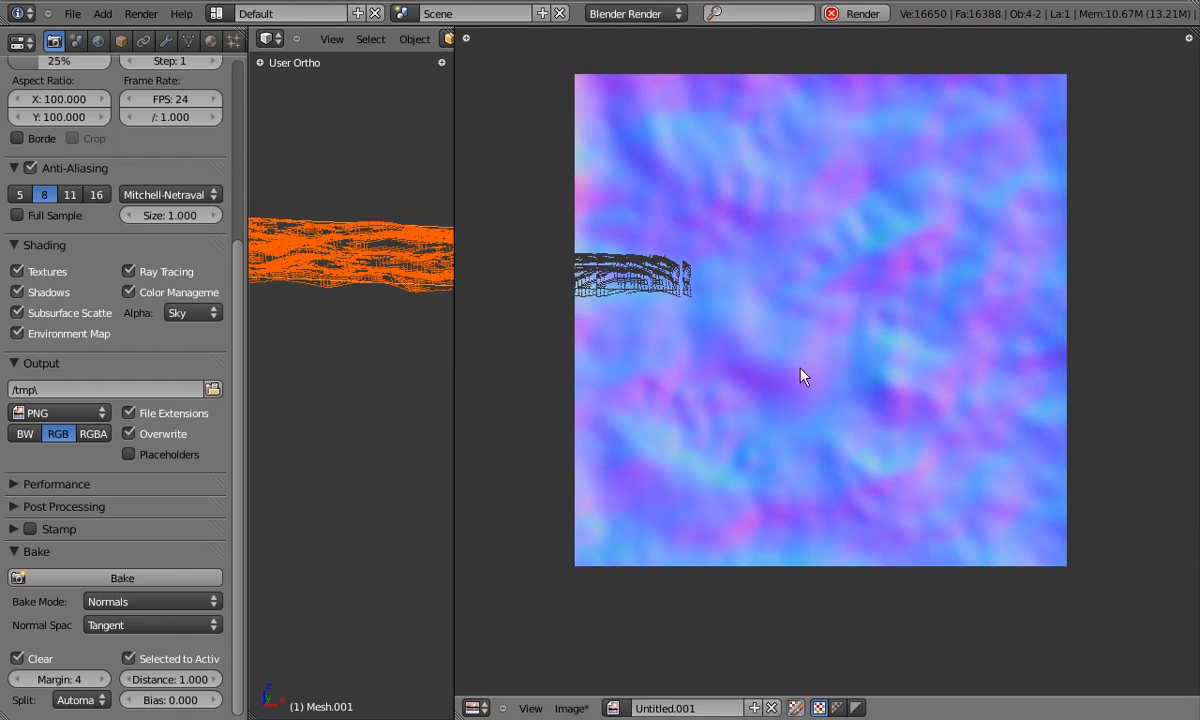
middle_click_drag(868, 327, 880, 355)
Save the baked normal map image as groundNor.
left_click(572, 708)
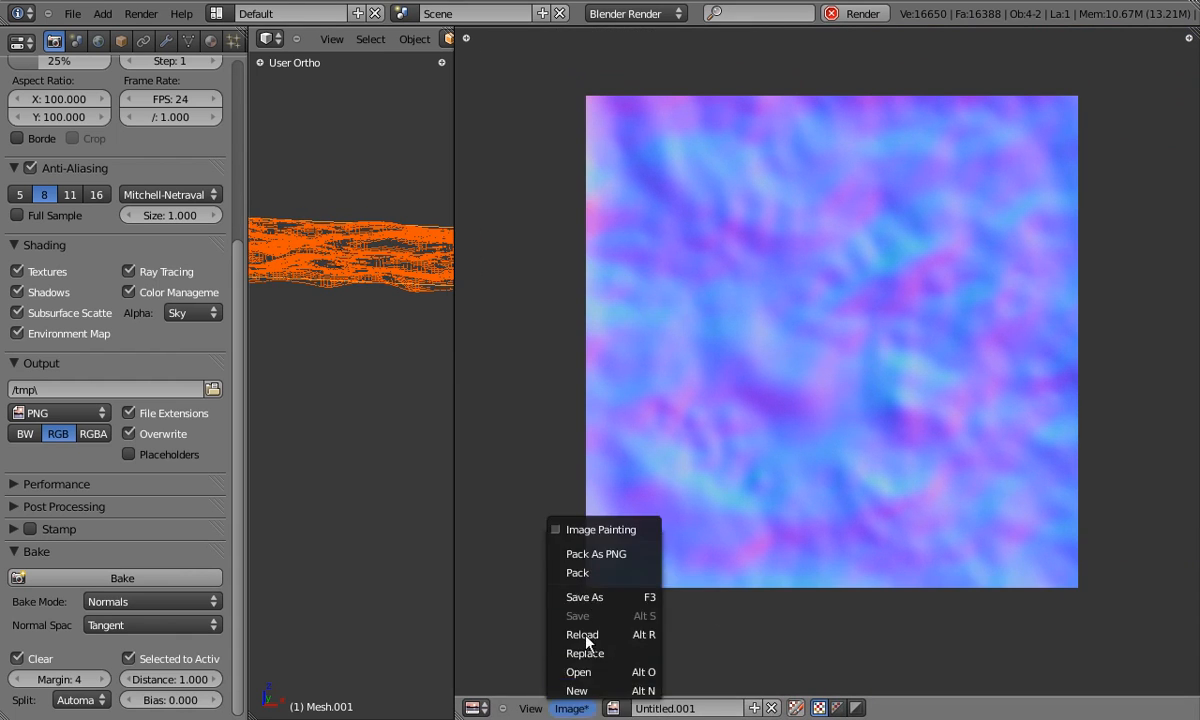
left_click(577, 533)
left_click(705, 200)
left_click(137, 487)
left_click(150, 426)
left_click(368, 92)
type("groundNor")
key("Return")
key("ctrl+s")
left_click(279, 120)
left_click(303, 96)
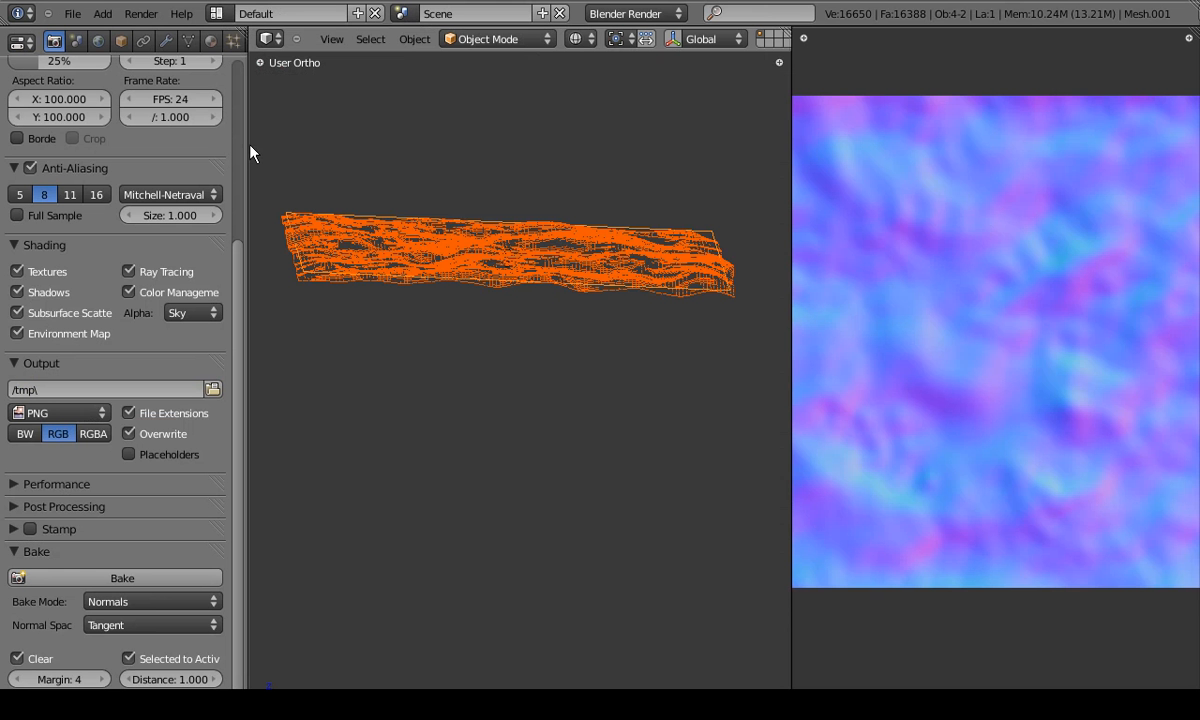
Switch to Photoshop and open groundNor.png.
scroll(1170, 14, "down", 2)
left_click(1181, 14)
left_click(1153, 11)
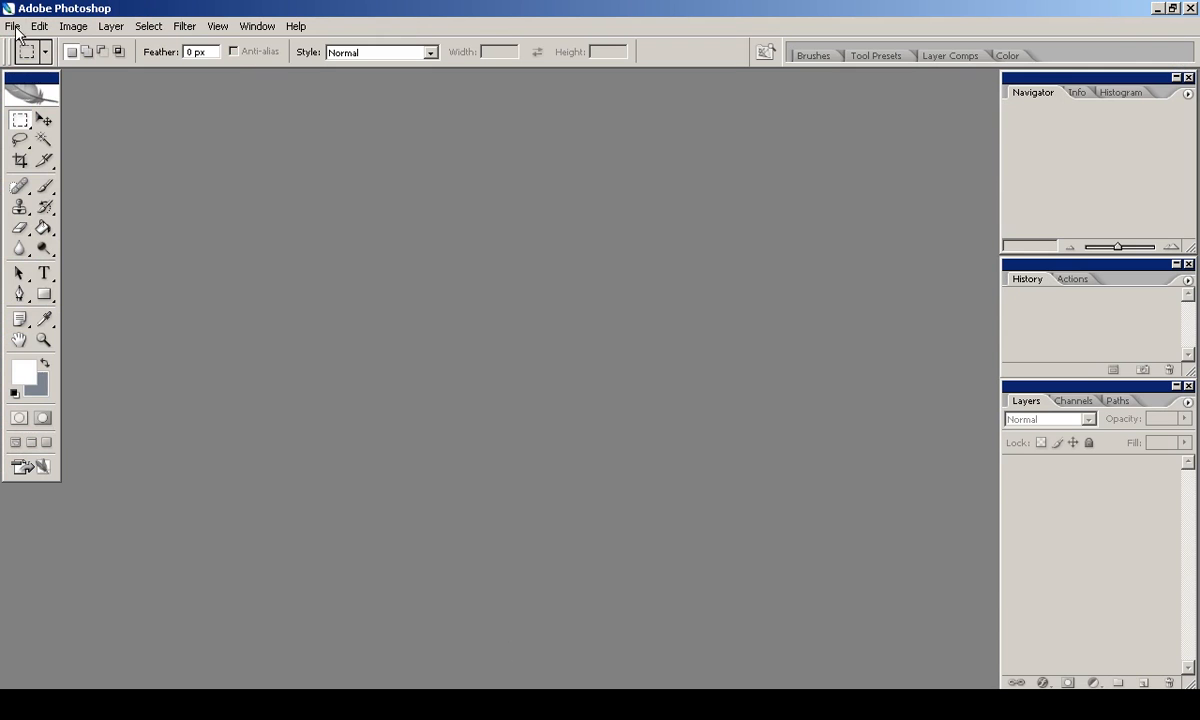
left_click(12, 26)
left_click(30, 45)
key("BackSpace")
double_click(255, 244)
left_click(260, 205)
double_click(260, 205)
Clone another part of the normal map over the area left of centre with a soft 200 px Clone Stamp brush.
key("s")
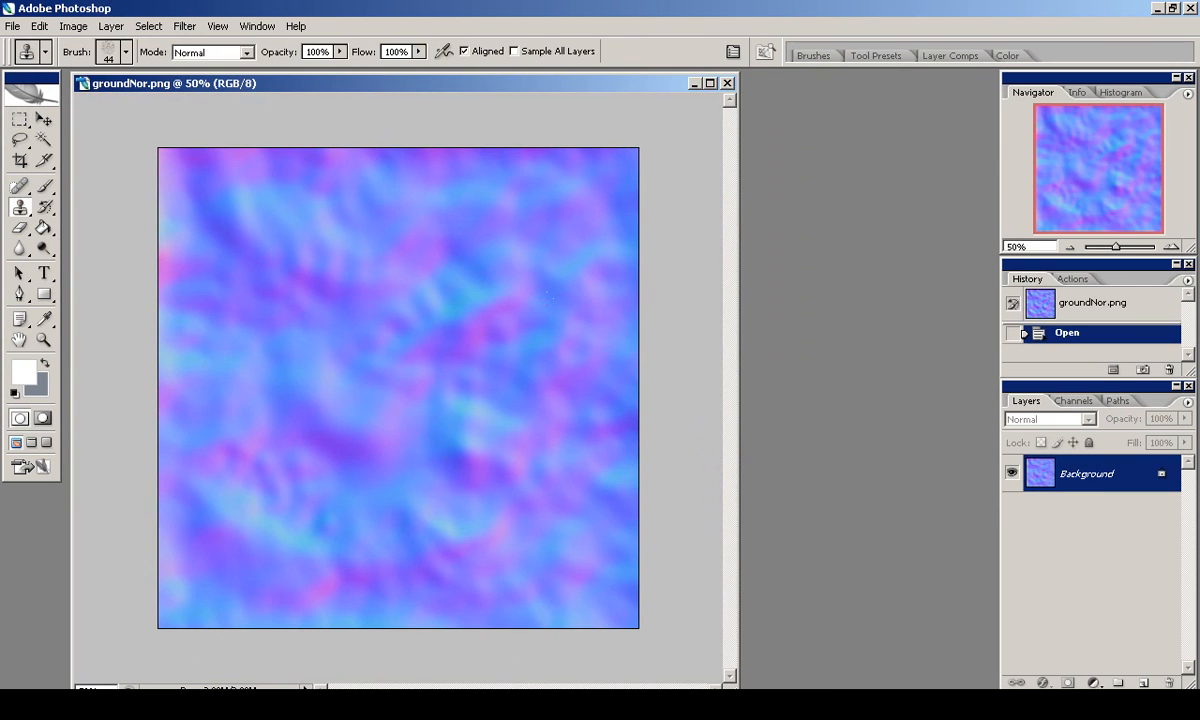
right_click(561, 317)
scroll(607, 470, "up", 10)
left_click(664, 497)
left_click(430, 258, "alt")
left_click(325, 392)
left_click(338, 422)
Set the Clone Stamp opacity to 24% and blend cloned detail over the central and lower areas of the map.
right_click(760, 708)
left_click(798, 603)
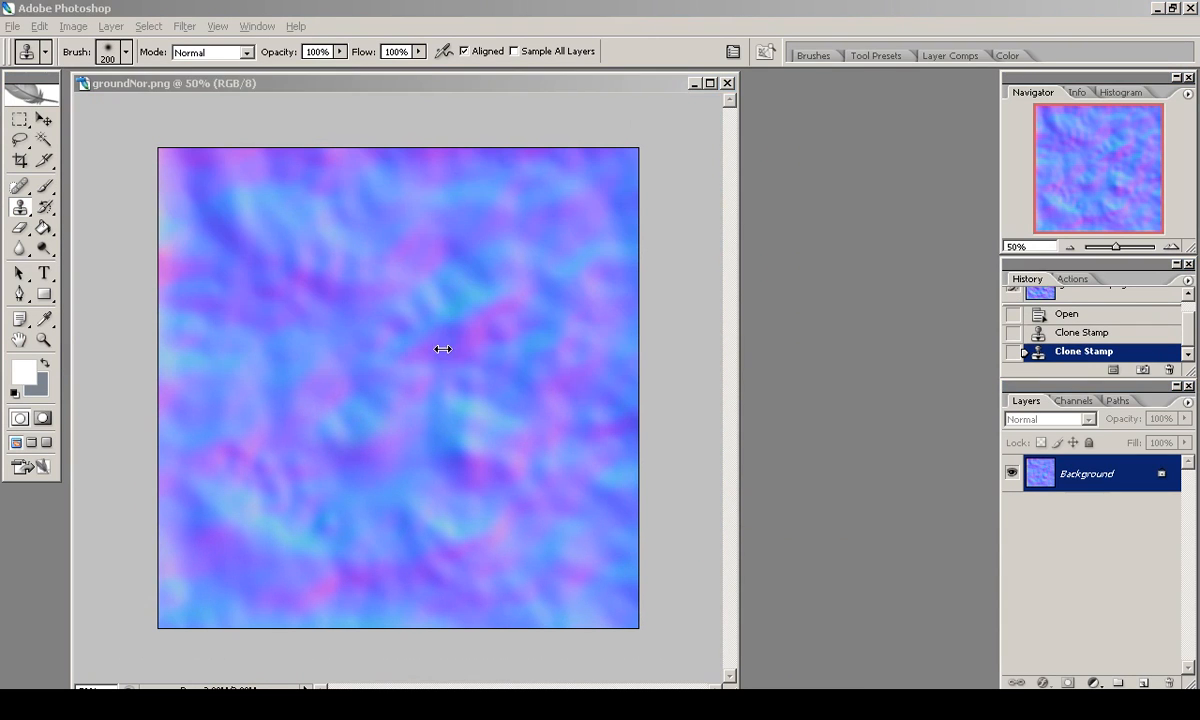
left_click(362, 440)
left_click_drag(339, 51, 274, 70)
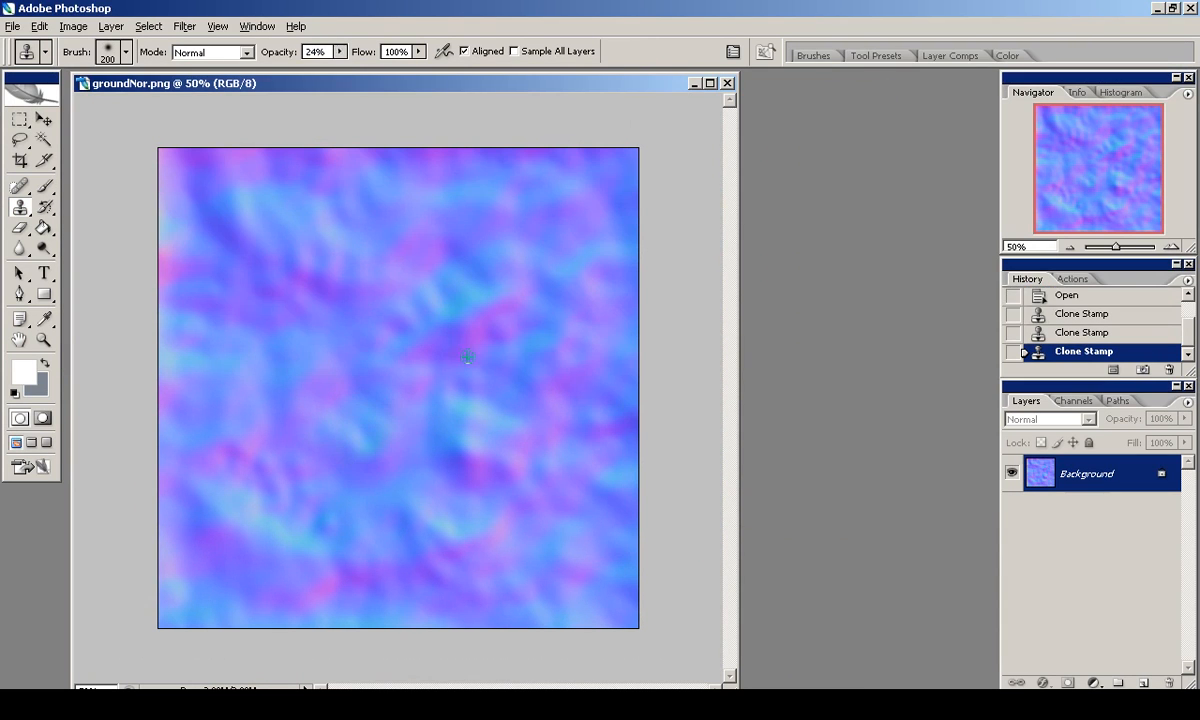
left_click(277, 554)
left_click(490, 351)
mouse_move(531, 360)
left_mouse_down()
mouse_move(490, 554)
mouse_move(560, 526)
mouse_move(399, 541)
mouse_move(521, 551)
mouse_move(418, 567)
left_mouse_up()
Offset the normal map horizontally with the Offset filter to bring its edge seam near the middle.
left_click(184, 26)
left_click(420, 433)
type("530")
left_click(978, 273)
Clone surrounding detail over the vertical seam with a soft 100 px Clone Stamp brush at 100% opacity.
right_click(387, 500)
double_click(387, 500)
key("0")
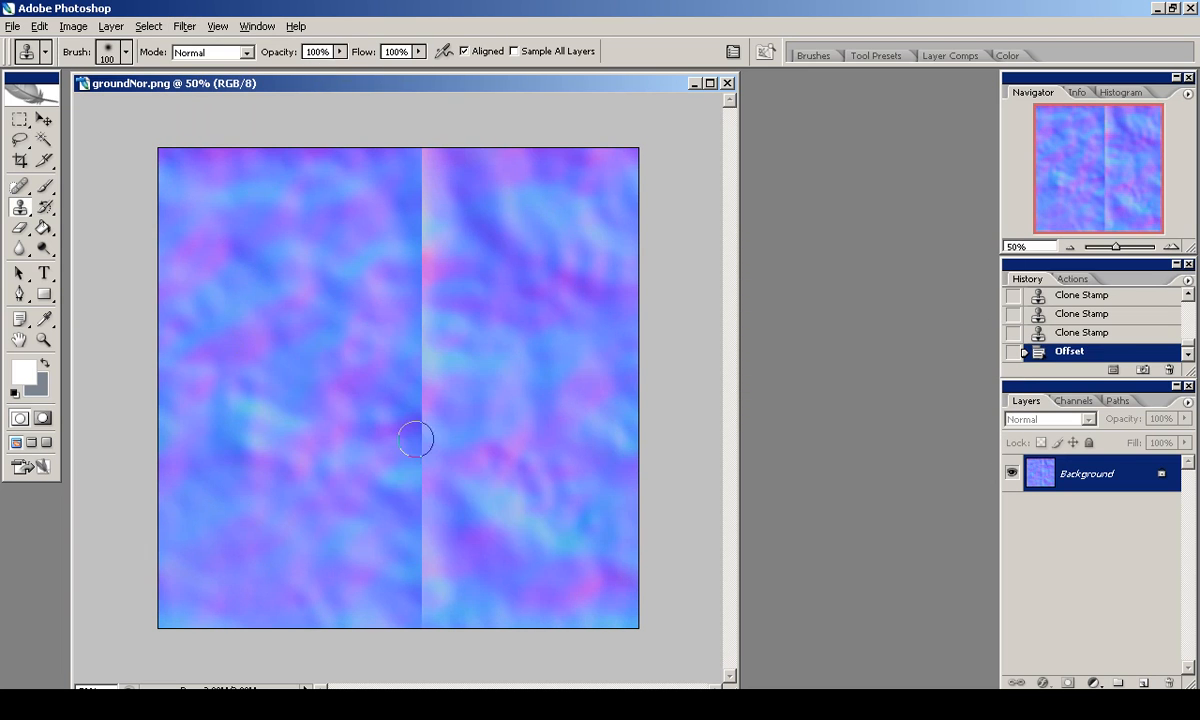
left_click_drag(412, 458, 430, 630)
mouse_move(350, 460)
left_mouse_down()
mouse_move(450, 343)
mouse_move(395, 165)
mouse_move(368, 182)
left_mouse_up()
left_click(279, 399, "alt")
left_click_drag(436, 300, 365, 288)
left_click(554, 357, "alt")
mouse_move(362, 408)
left_mouse_down()
mouse_move(412, 388)
mouse_move(480, 388)
mouse_move(490, 402)
left_mouse_up()
left_click(288, 391, "alt")
left_click(542, 325, "alt")
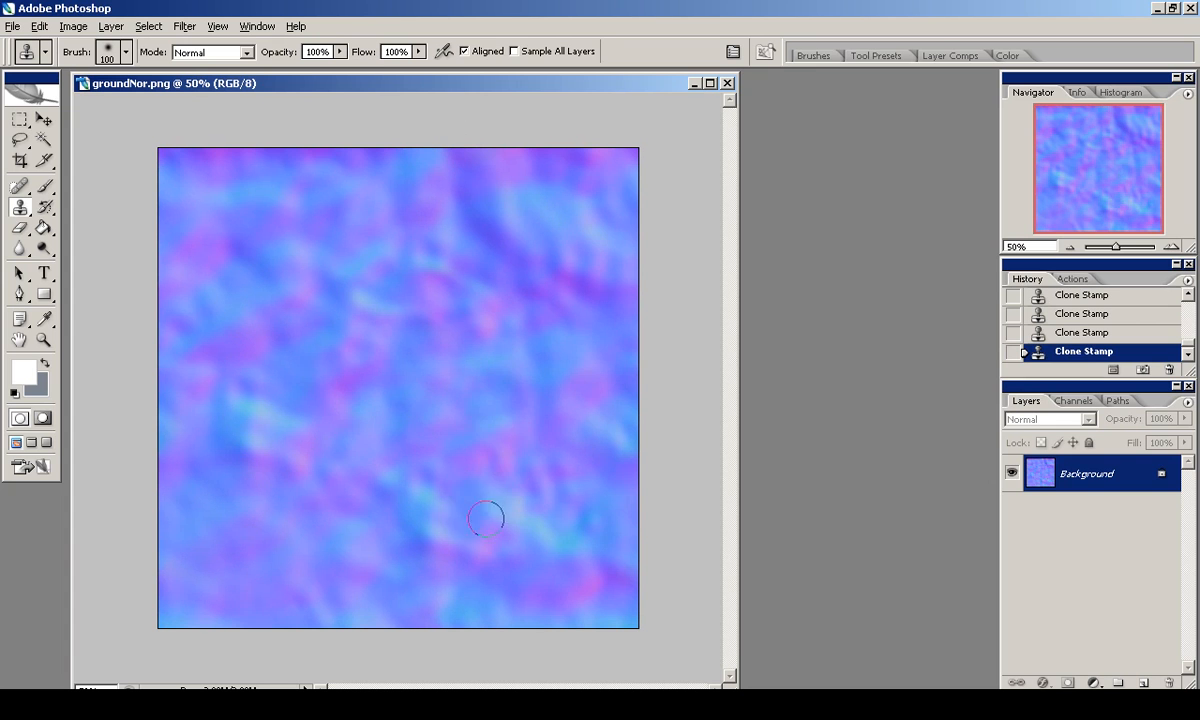
Offset the normal map vertically with the Offset filter and clone surrounding detail over the horizontal seam.
left_click_drag(462, 485, 500, 492)
left_click(184, 26)
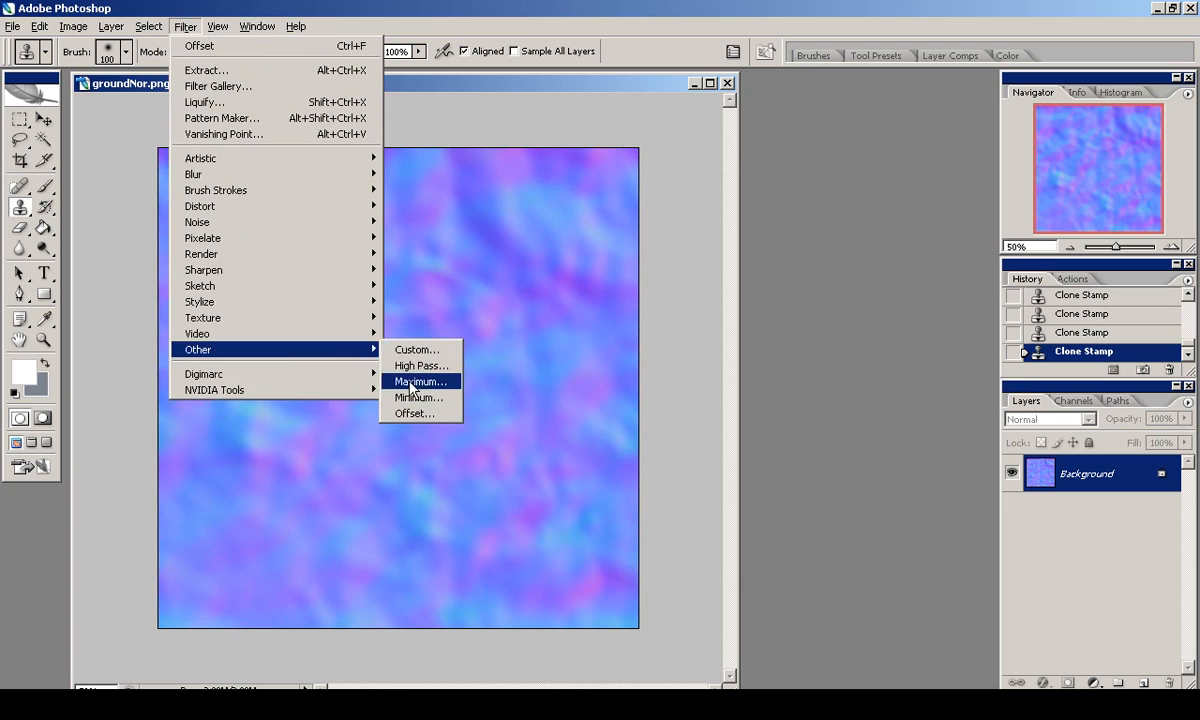
left_click(420, 432)
left_click_drag(840, 338, 862, 345)
key("Return")
left_click_drag(365, 354, 595, 356)
left_click_drag(400, 354, 202, 357)
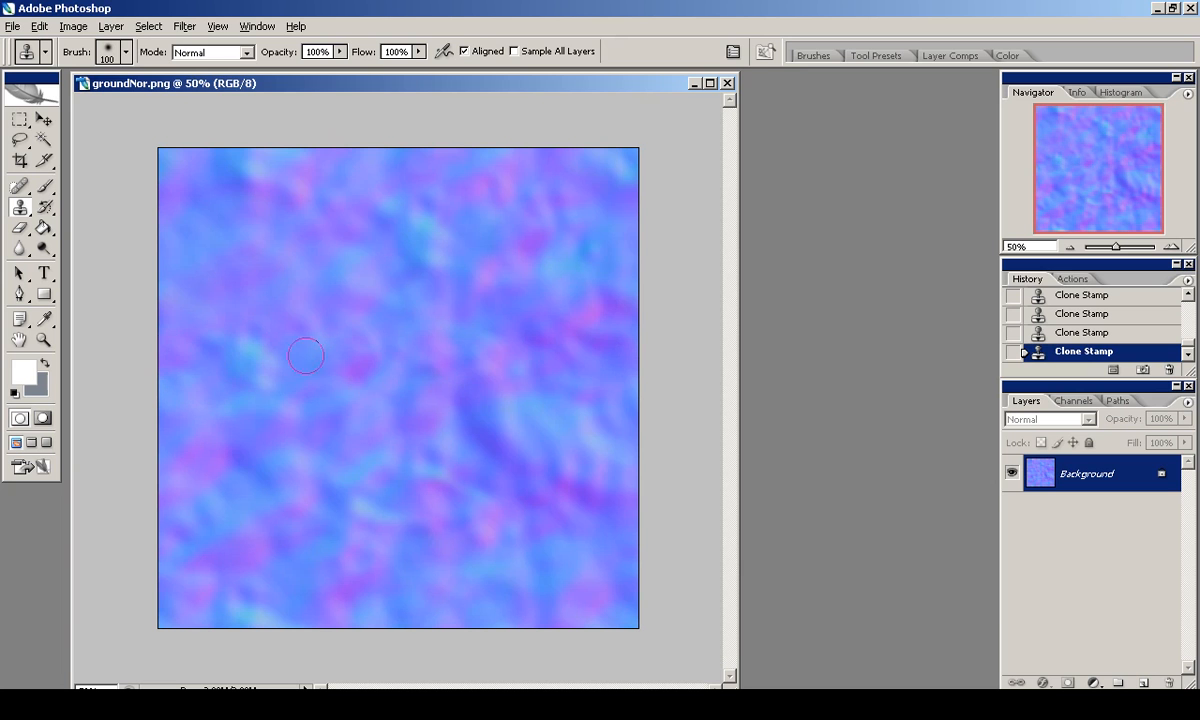
Offset the normal map again to check its seams, and save and close groundNor.png.
left_click(184, 26)
left_click(420, 432)
left_click_drag(862, 338, 849, 303)
key("Return")
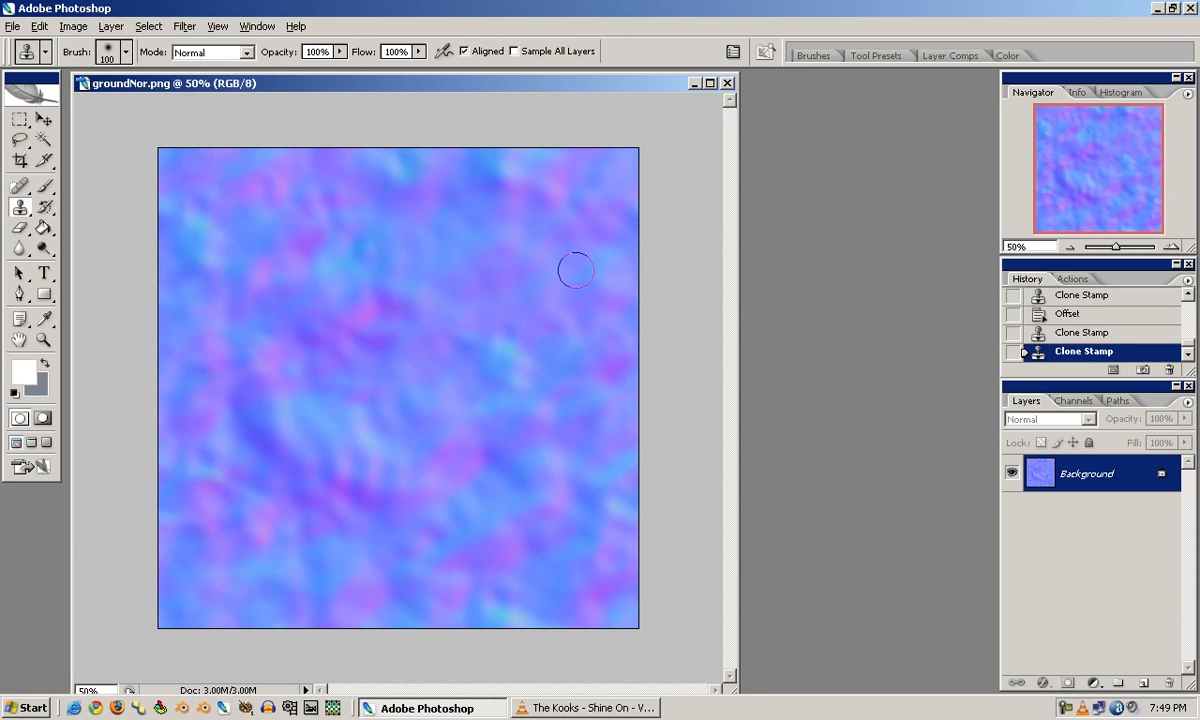
left_click(12, 28)
left_click(46, 199)
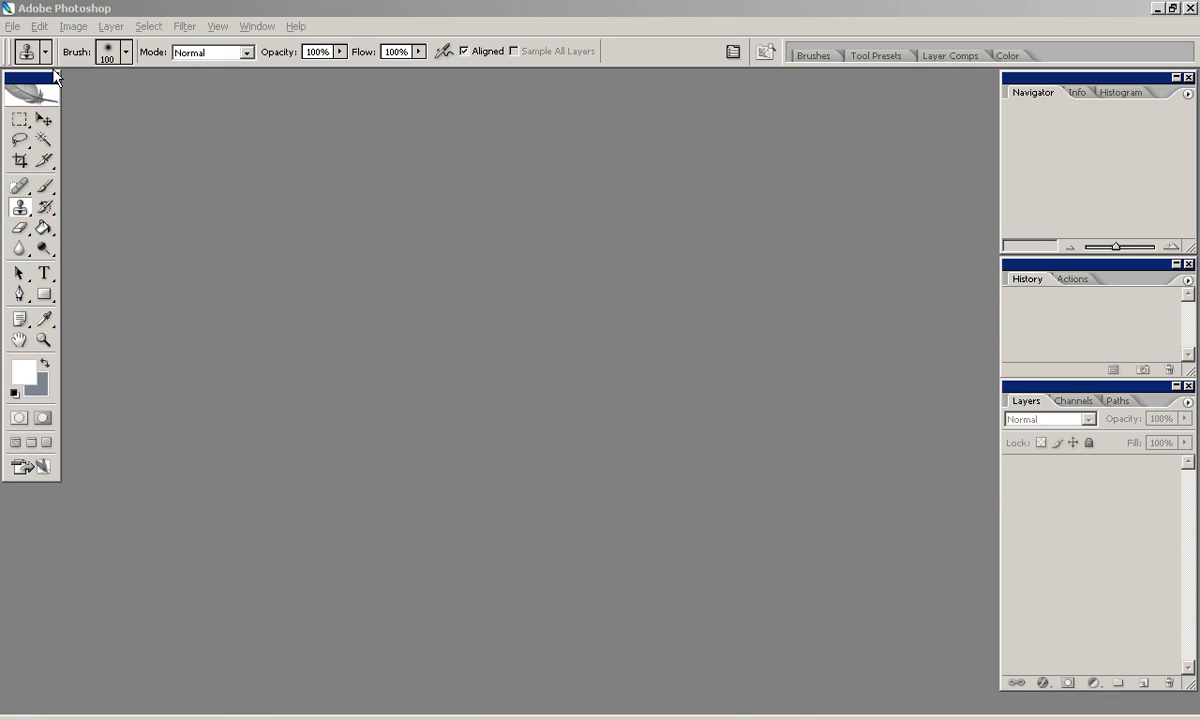
Open dirt4.png and grey_dirt.jpg together from the ground folder of texLib, using thumbnails to browse the textures.
double_click(55, 71)
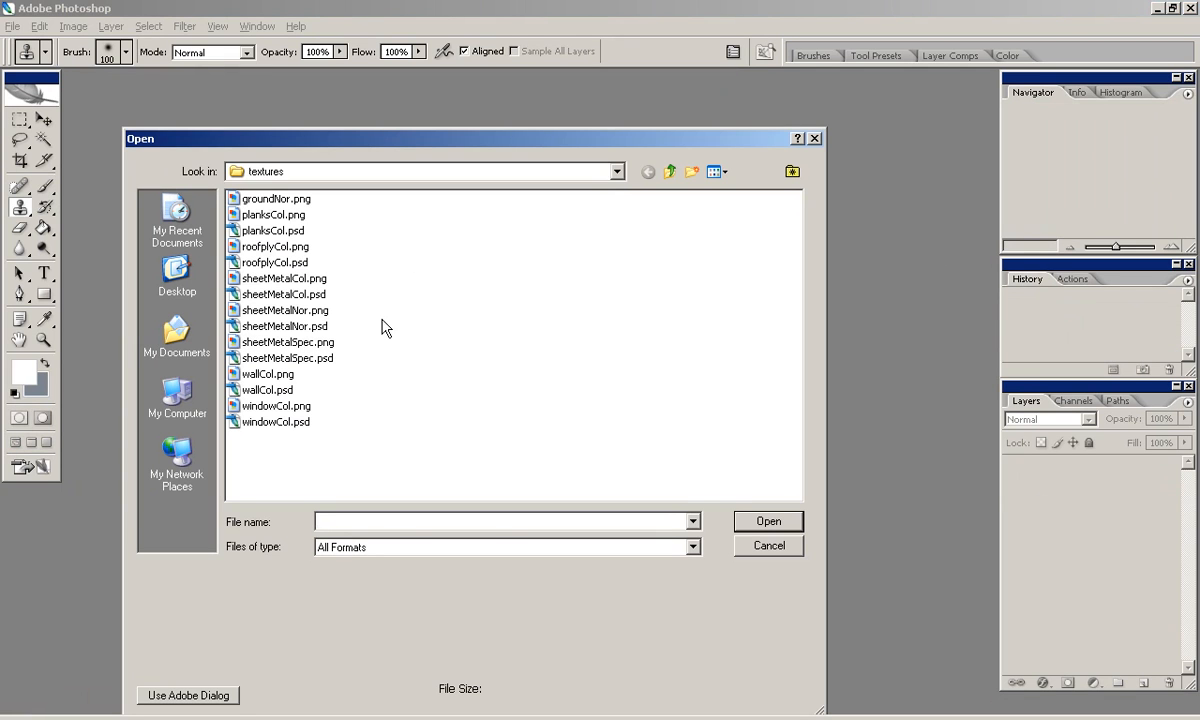
left_click(670, 172)
double_click(258, 232)
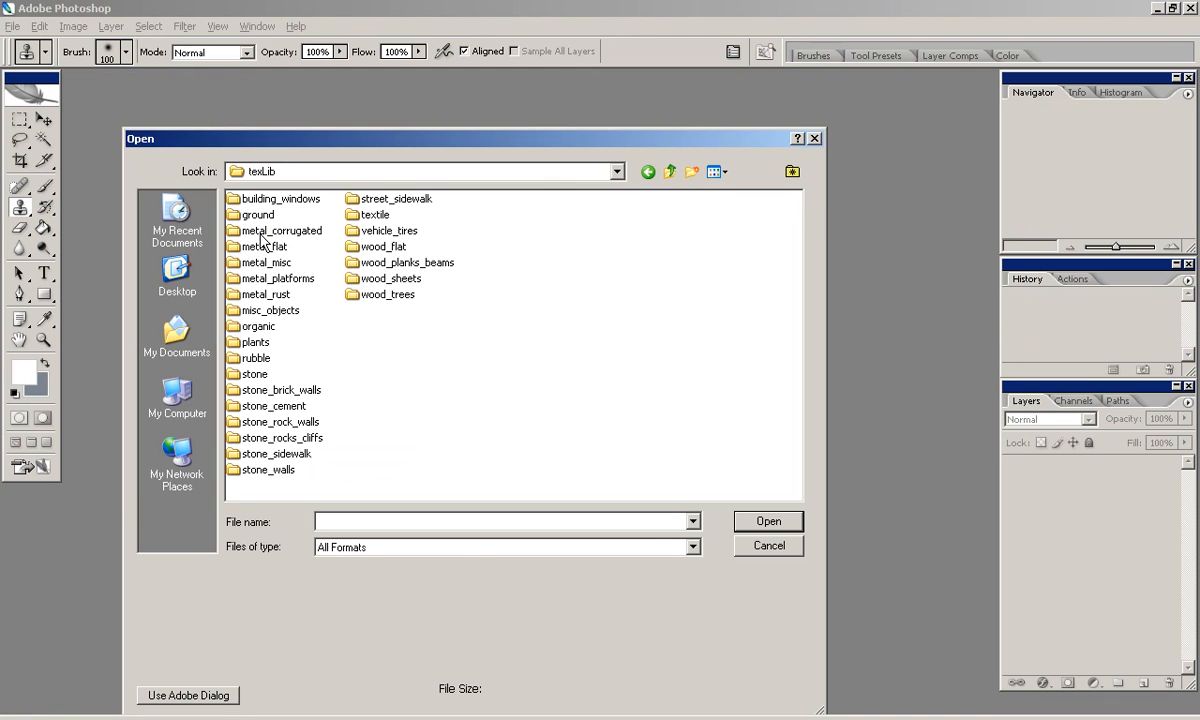
double_click(267, 215)
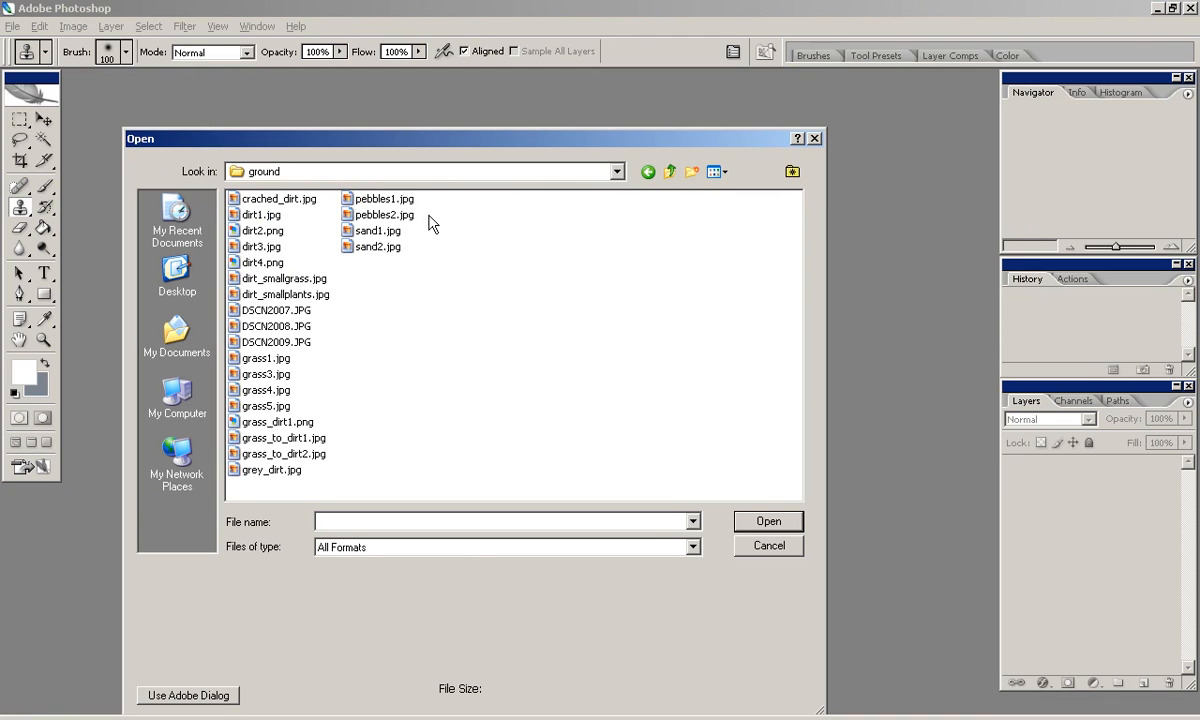
left_click(718, 172)
left_click(735, 193)
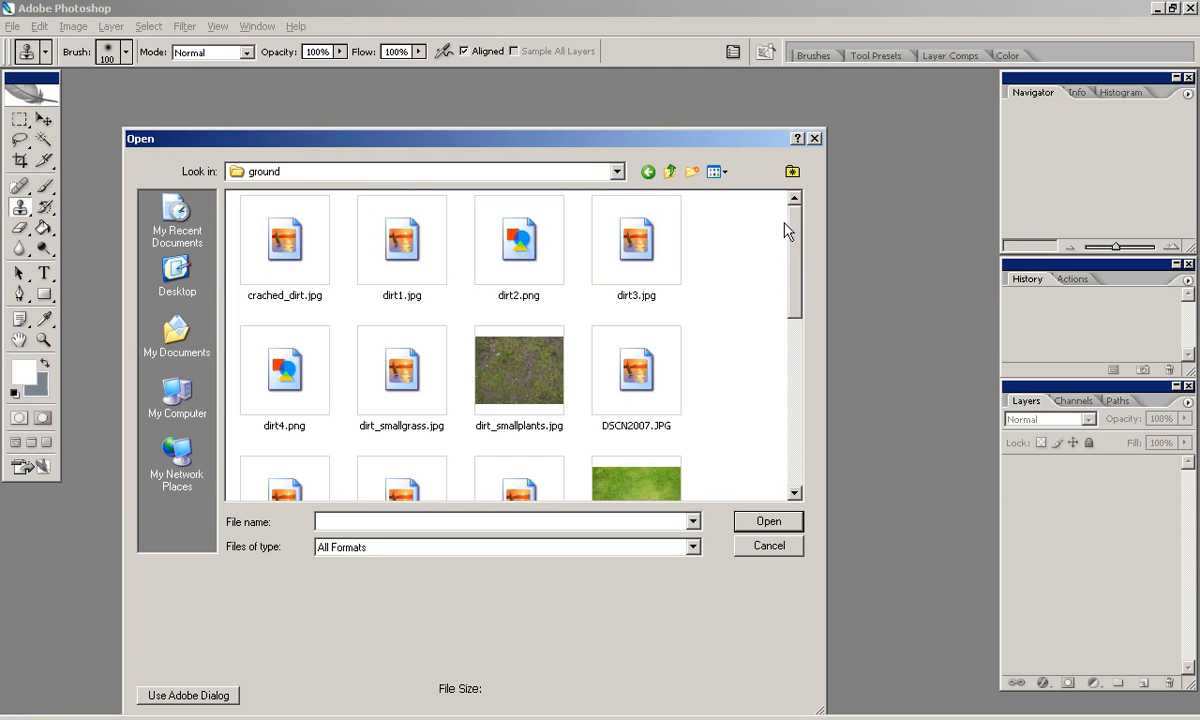
left_click(288, 357)
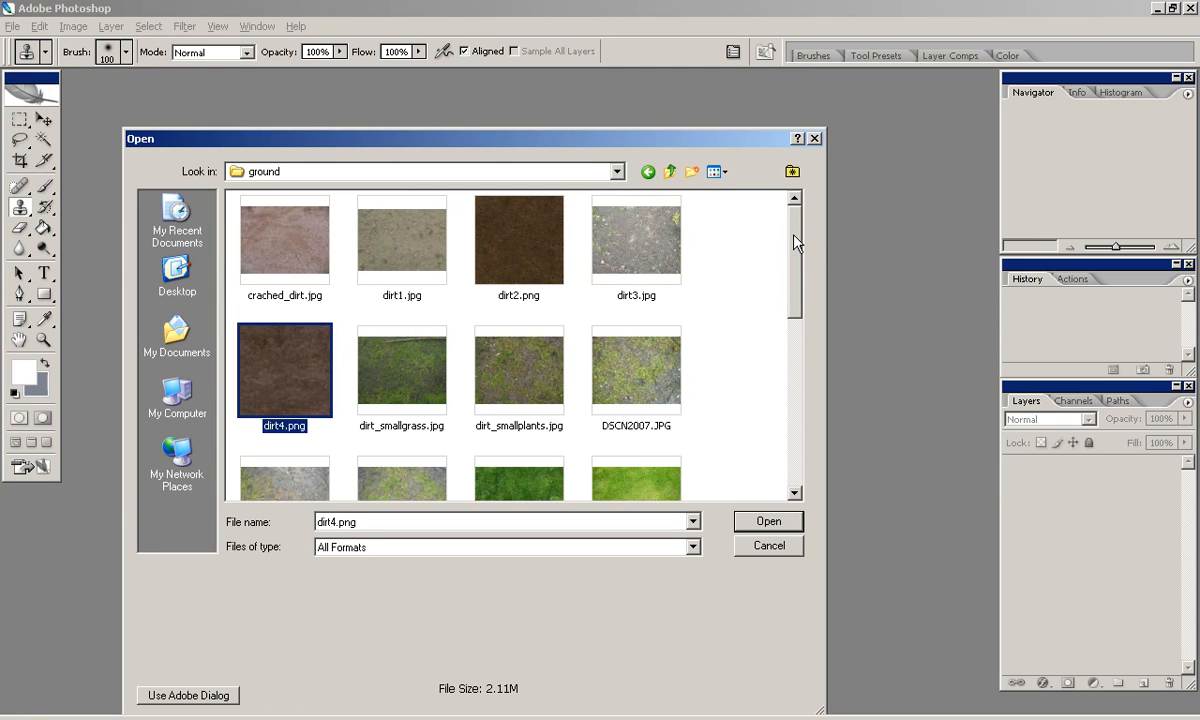
left_click_drag(797, 242, 808, 425)
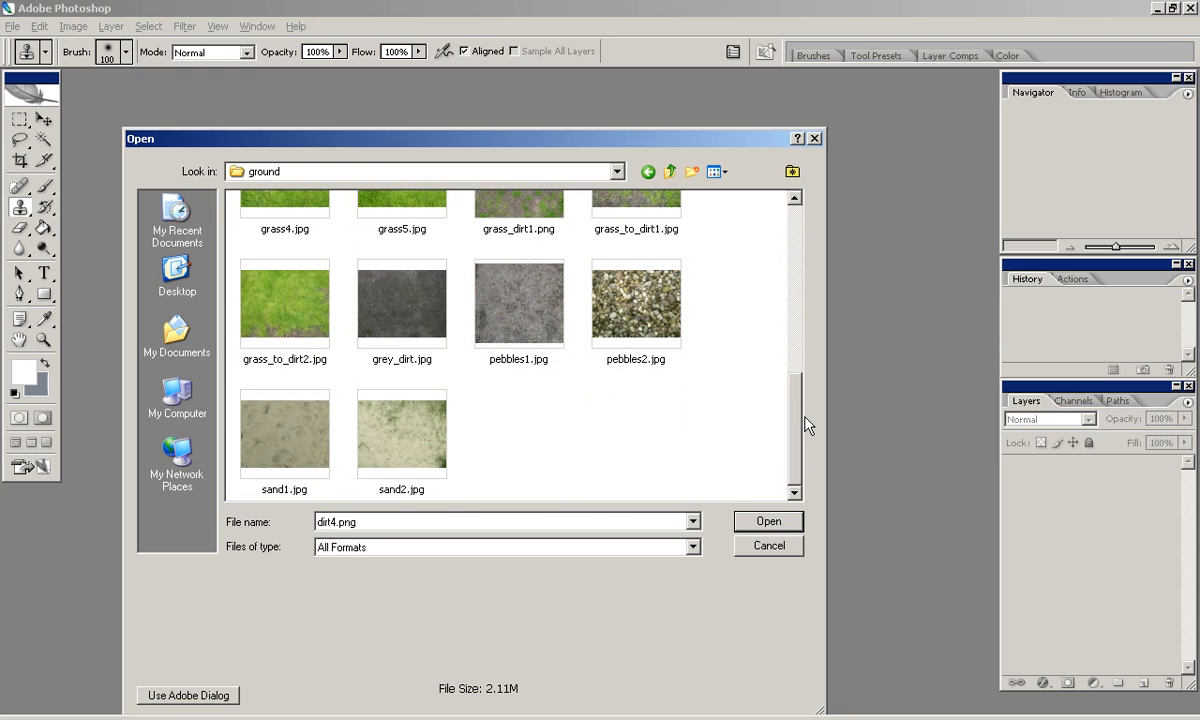
left_click(421, 320, "ctrl")
left_click(766, 521)
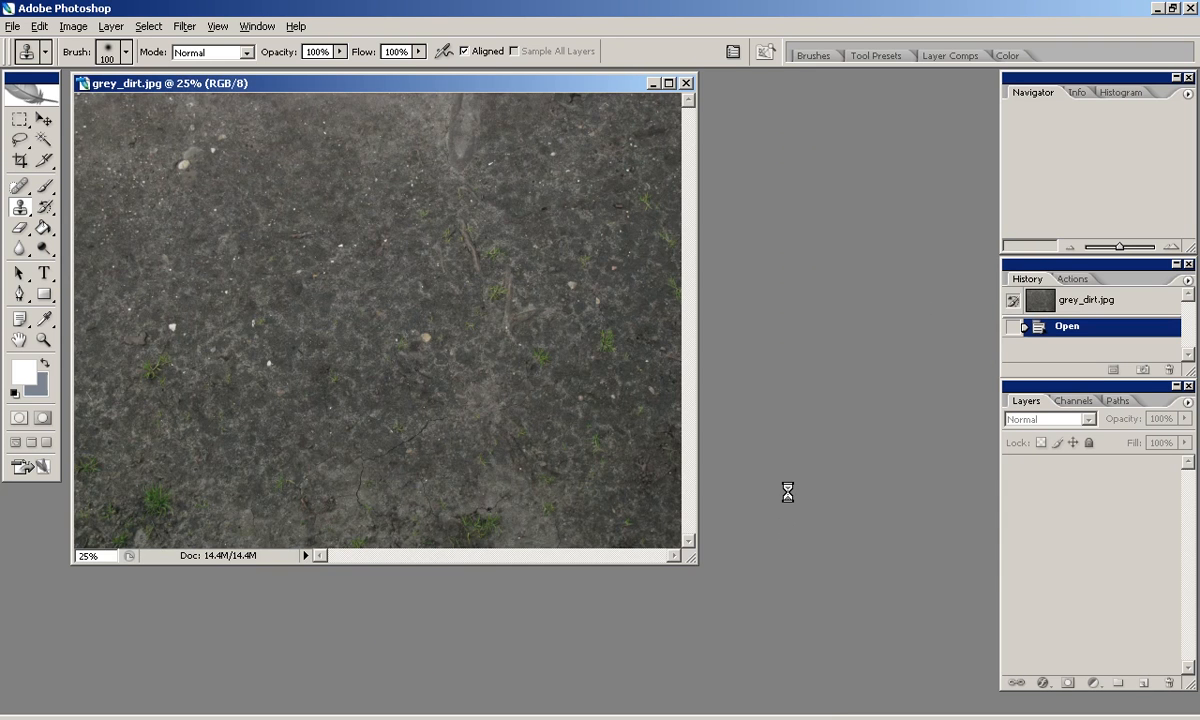
Copy the entire grey_dirt.jpg image and bring dirt4.png to the front in an enlarged window.
left_click_drag(600, 83, 834, 108)
key("ctrl+a")
left_click_drag(924, 581, 976, 662)
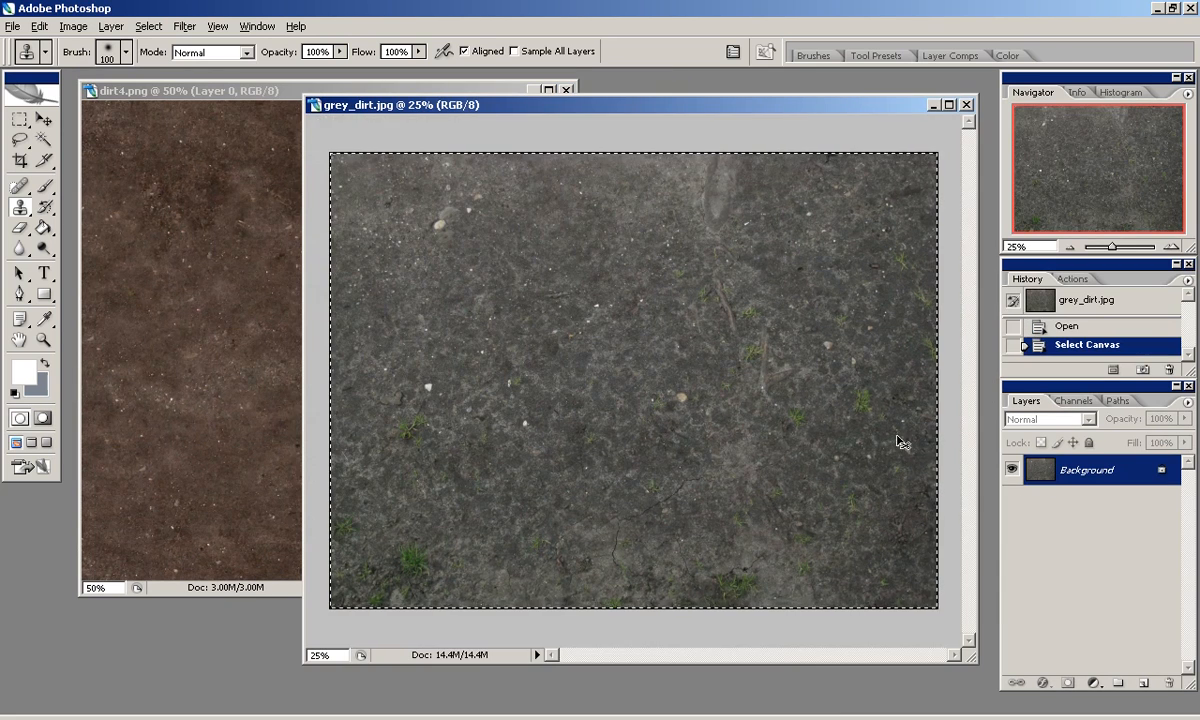
left_click(203, 100)
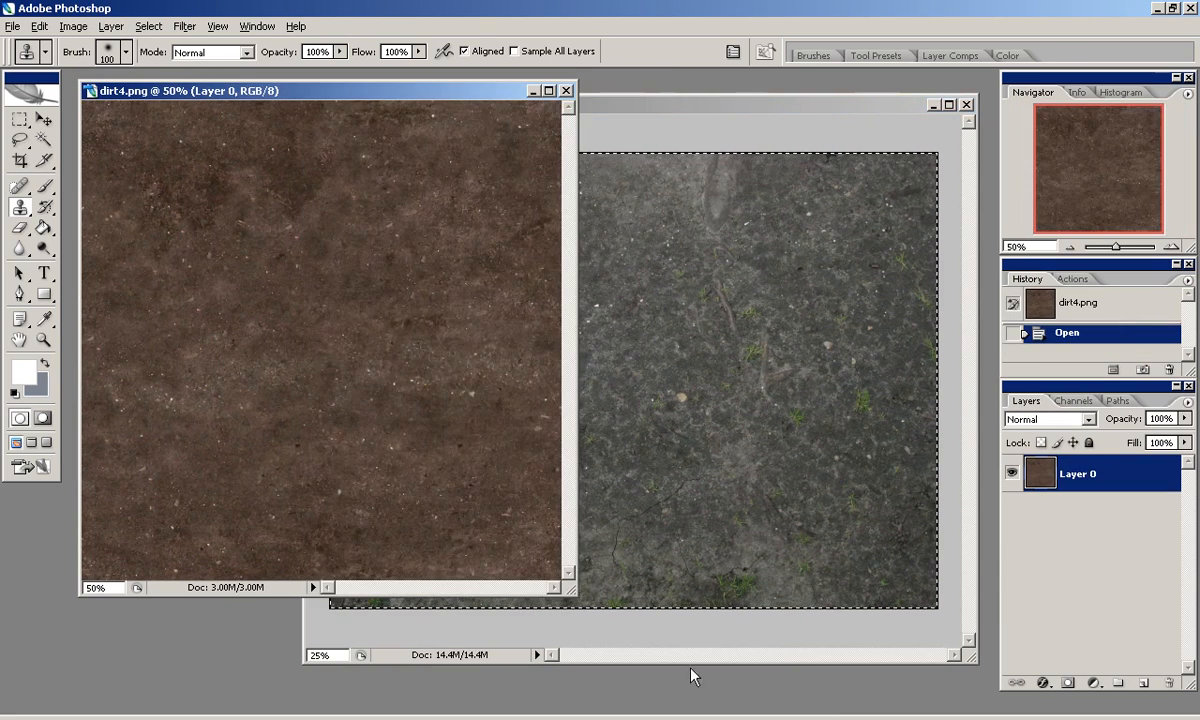
left_click_drag(576, 600, 715, 690)
Try the last Offset filter on dirt4.png to check its tiling, and undo it.
left_click(179, 27)
mouse_move(74, 27)
left_click(104, 151)
left_click(1100, 262)
left_click(180, 28)
left_click(200, 43)
key("ctrl+z")
Paste the grey dirt into dirt4.png as a new layer and scale it down with Free Transform to cover the canvas.
key("ctrl+v")
key("ctrl+t")
left_click_drag(430, 380, 604, 473)
key("ctrl+minus")
left_click_drag(236, 230, 423, 356)
left_click_drag(565, 445, 362, 319)
left_click_drag(147, 530, 146, 549)
left_click(736, 53)
Shift the grey dirt layer sideways over the canvas, duplicate it and merge the copies into one layer.
key("v")
left_click_drag(405, 324, 474, 330)
key("ctrl+j")
key("ctrl+e")
key("ctrl+j")
key("ctrl+e")
Select the whole canvas, trim the image and deselect.
key("ctrl+a")
left_click(72, 26)
left_click(85, 231)
key("Return")
key("m")
key("ctrl+d")
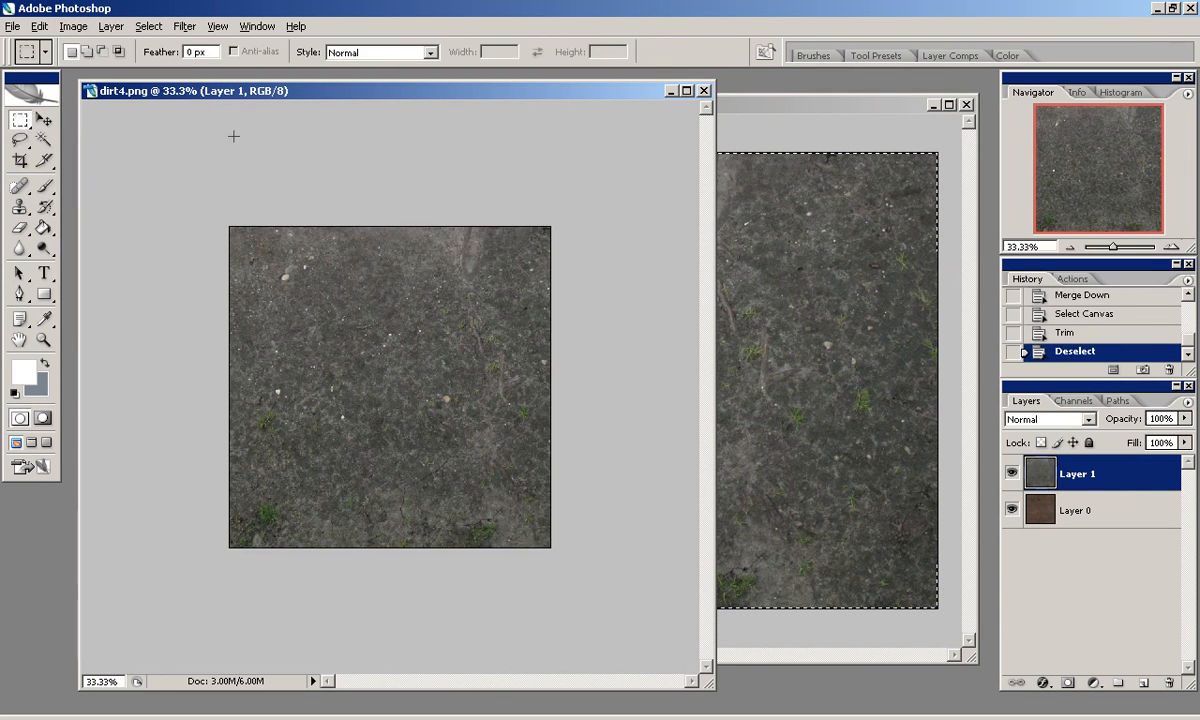
Offset the grey dirt layer and clone surrounding texture over the upper part of its vertical seam.
left_click(184, 26)
left_click(190, 42)
left_click(22, 209)
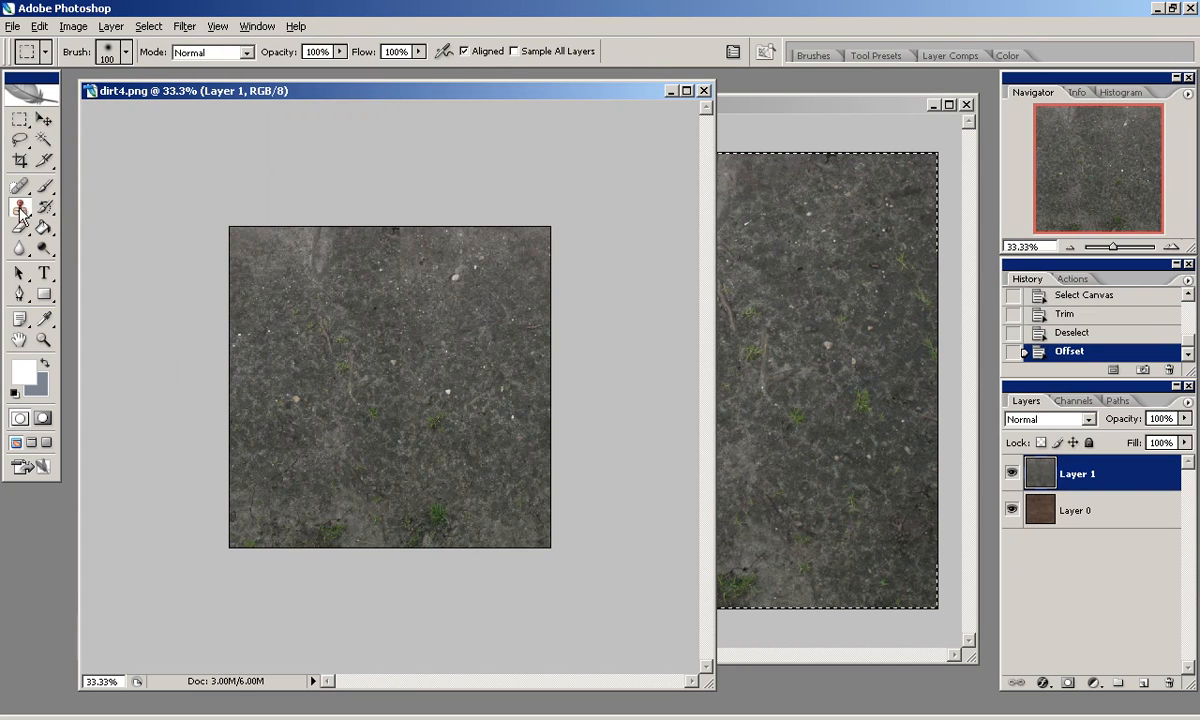
left_click(1172, 246)
left_click(565, 346, "alt")
left_click_drag(408, 320, 400, 268)
left_click(557, 457, "alt")
mouse_move(391, 190)
left_mouse_down()
mouse_move(389, 144)
mouse_move(364, 134)
left_mouse_up()
left_click(402, 177)
left_click(462, 291, "alt")
left_click(487, 220)
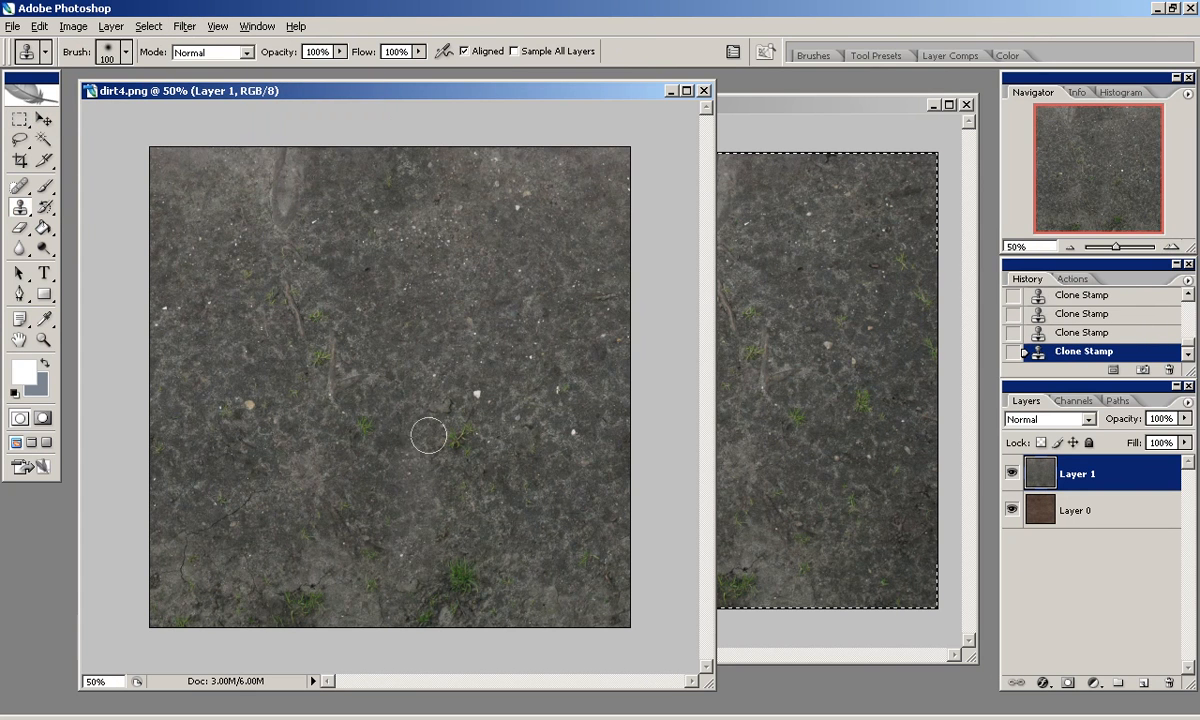
Clone clean dirt over the lower part of the vertical seam and the layer's bottom area.
left_click(452, 356, "alt")
left_click_drag(377, 428, 368, 484)
left_click(415, 545, "alt")
left_click_drag(436, 609, 418, 610)
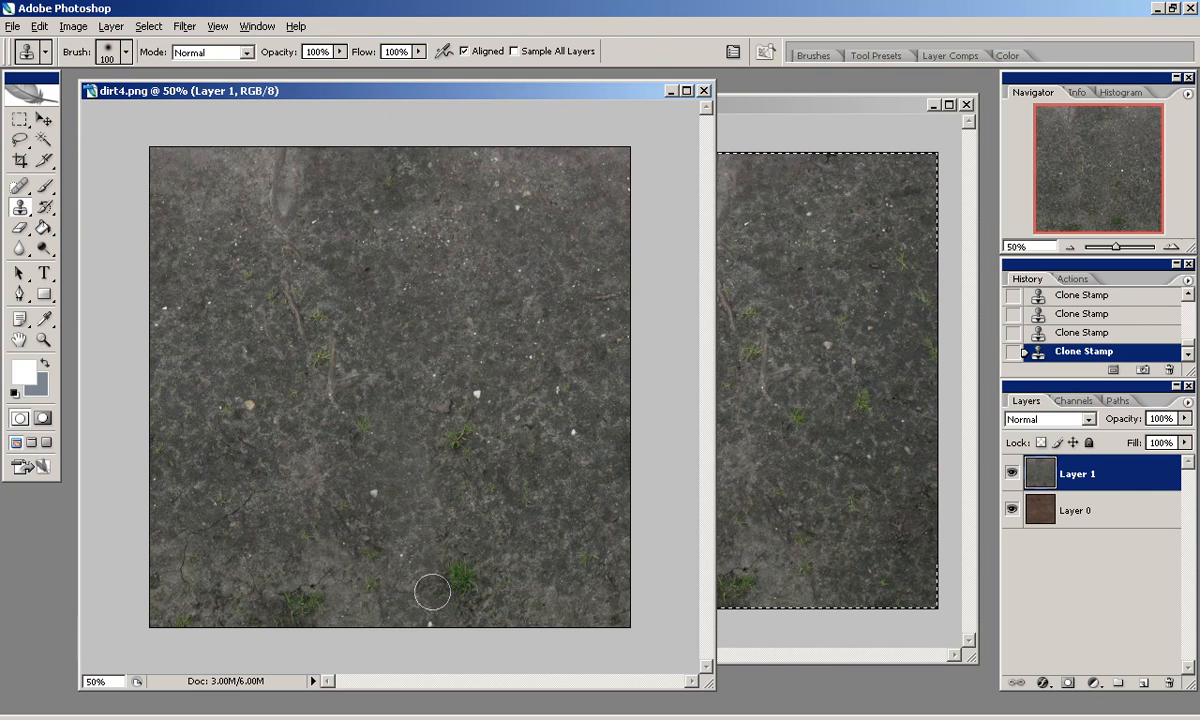
left_click(429, 497, "alt")
left_click_drag(240, 599, 258, 637)
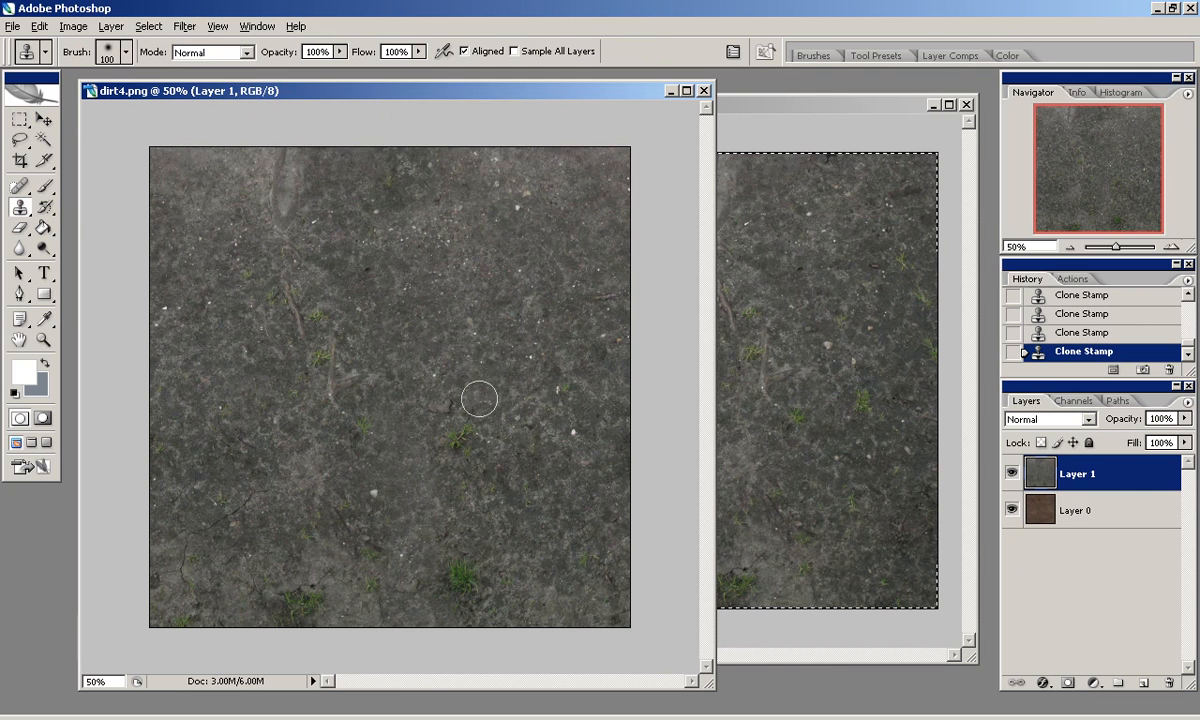
Clone clean dirt over the roots, the pale upper patch and the green tufts near the bottom of the grey dirt layer.
mouse_move(292, 318)
left_mouse_down()
mouse_move(289, 180)
mouse_move(275, 158)
left_mouse_up()
left_click_drag(364, 381, 326, 312)
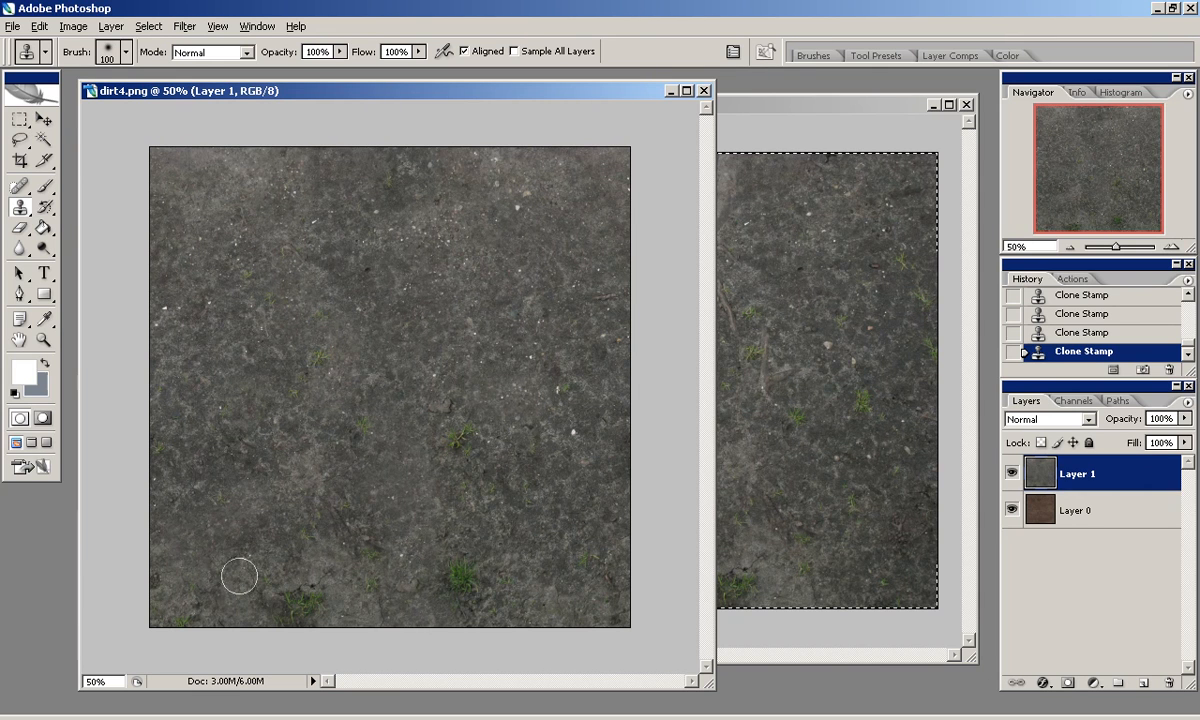
left_click_drag(307, 619, 273, 607)
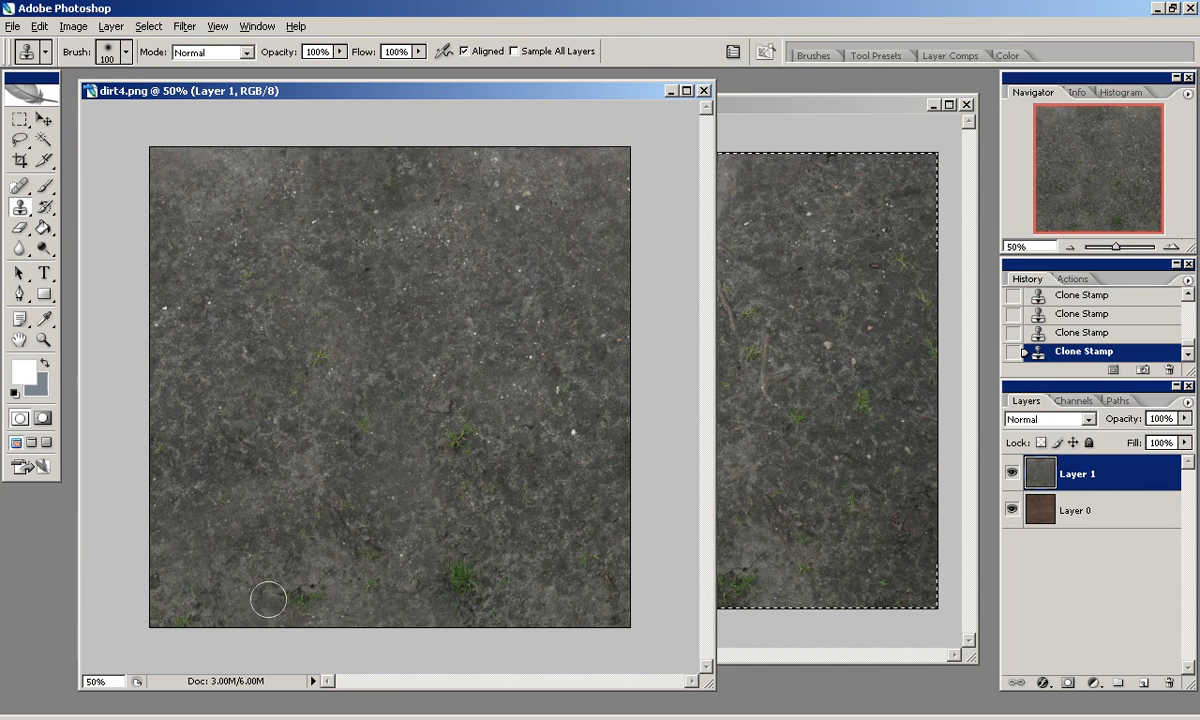
left_click(558, 502, "alt")
mouse_move(456, 572)
left_mouse_down()
mouse_move(472, 571)
mouse_move(502, 603)
left_mouse_up()
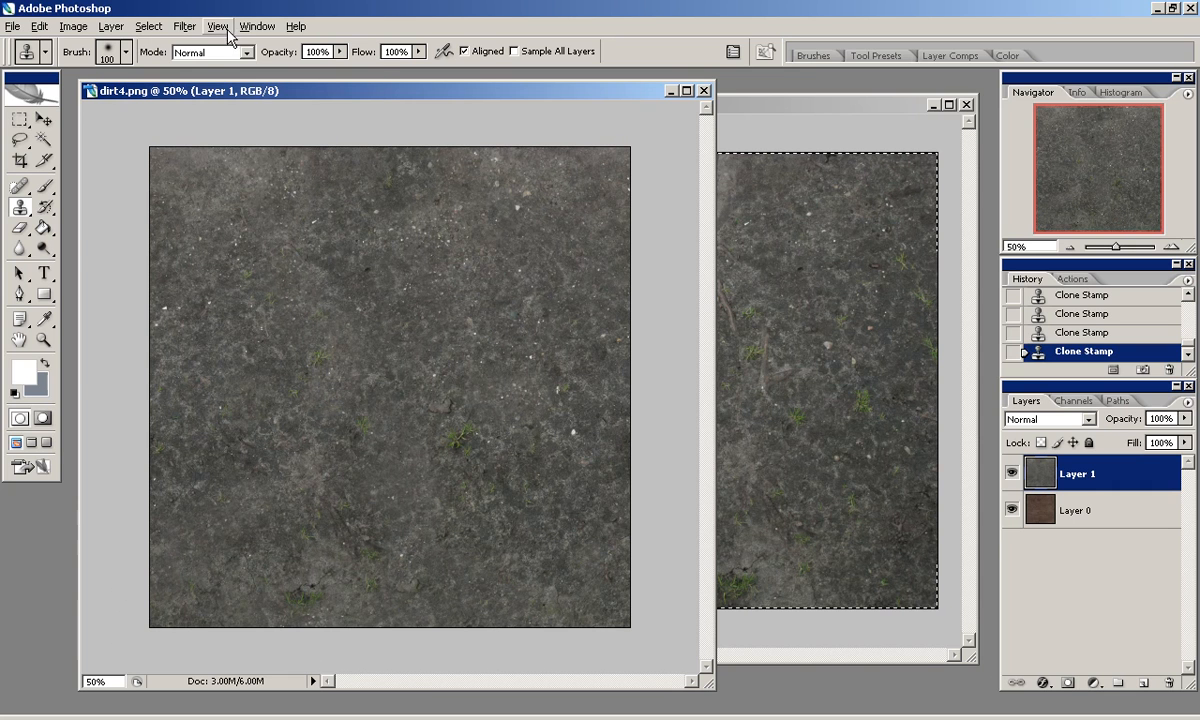
Offset the grey dirt layer vertically with horizontal offset 0 and Wrap Around to bring the horizontal seam into the middle.
left_click(186, 28)
left_click(187, 47)
left_click(187, 28)
mouse_move(232, 349)
left_click(428, 416)
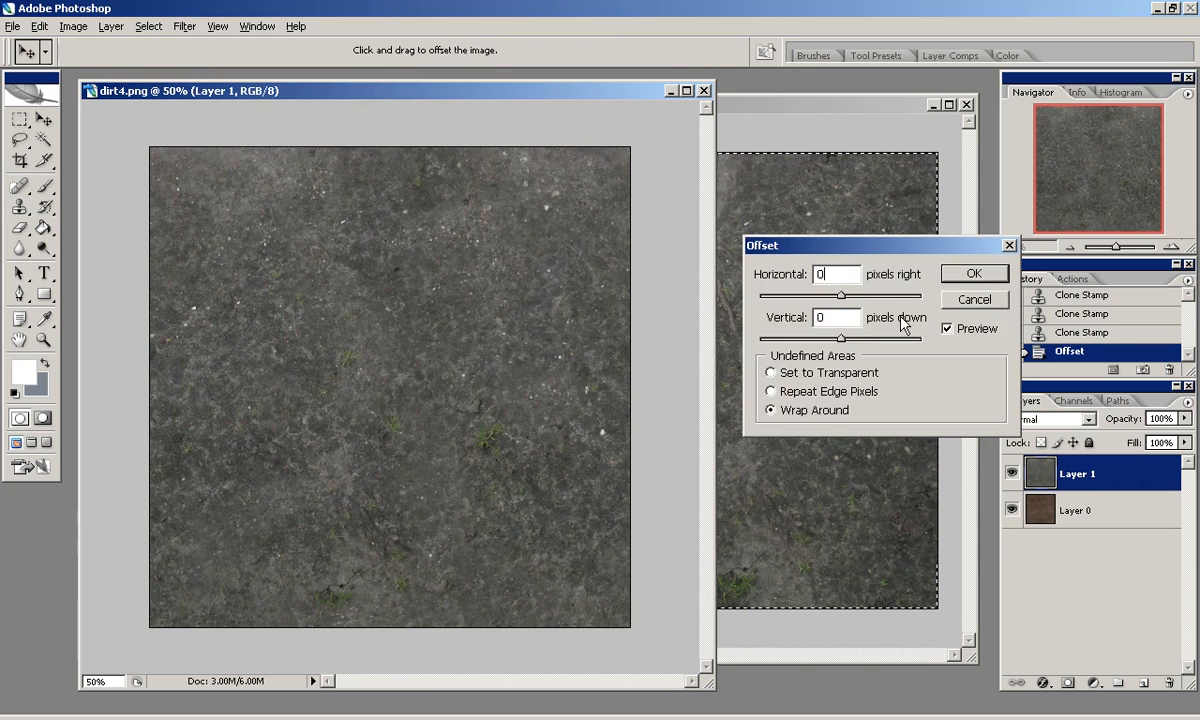
type("0")
left_click_drag(840, 338, 864, 345)
left_click(972, 274)
Clone surrounding texture over the horizontal seam across the middle of the grey dirt layer.
mouse_move(415, 368)
left_mouse_down()
mouse_move(414, 399)
mouse_move(474, 376)
mouse_move(573, 391)
left_mouse_up()
left_click(490, 554, "alt")
mouse_move(358, 390)
left_mouse_down()
mouse_move(264, 386)
mouse_move(195, 352)
left_mouse_up()
left_click(448, 501, "alt")
left_click(415, 526, "alt")
left_click_drag(301, 387, 228, 462)
left_click_drag(456, 441, 411, 424)
Clone clean dirt over the uneven patches in the upper left and upper centre of the grey dirt layer.
mouse_move(372, 228)
left_mouse_down()
mouse_move(332, 292)
mouse_move(300, 277)
left_mouse_up()
left_click(334, 524, "alt")
mouse_move(324, 206)
left_mouse_down()
mouse_move(345, 220)
mouse_move(243, 262)
mouse_move(204, 255)
left_mouse_up()
left_click(367, 505, "alt")
left_click_drag(453, 262, 352, 184)
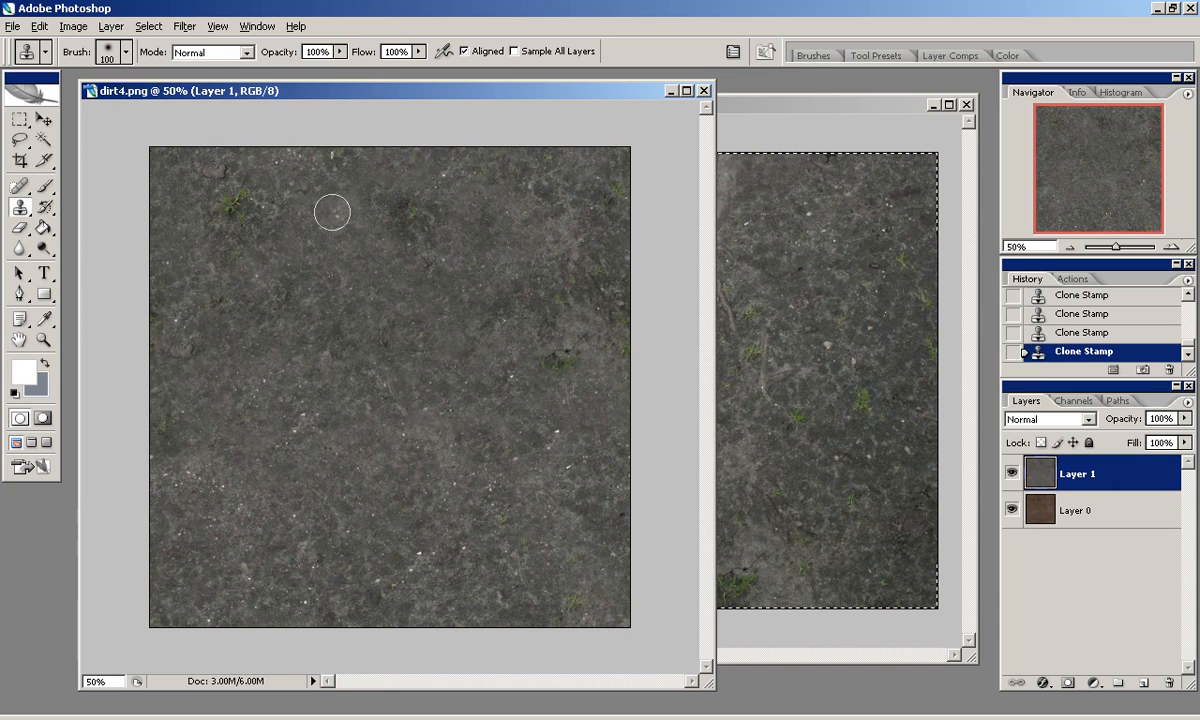
Clone cleaner texture over the remaining blotches in the upper right and upper middle of the grey dirt layer.
left_click(328, 572, "alt")
left_click_drag(542, 270, 504, 288)
left_click_drag(569, 230, 511, 197)
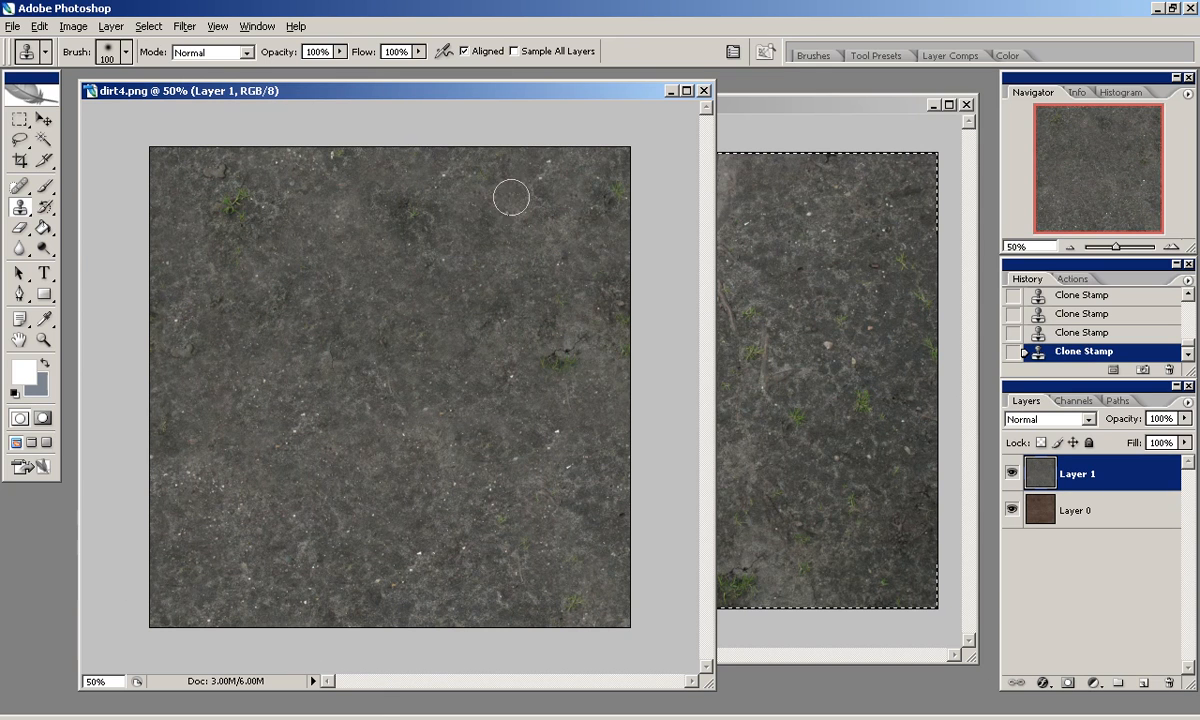
left_click_drag(490, 321, 493, 284)
left_click(368, 545, "alt")
left_click_drag(346, 304, 346, 291)
left_click_drag(260, 253, 238, 254)
left_click_drag(394, 230, 388, 190)
Try a series of blending modes, including Overlay, for the grey dirt layer over the brown dirt.
left_click(1012, 477)
left_click(1012, 477)
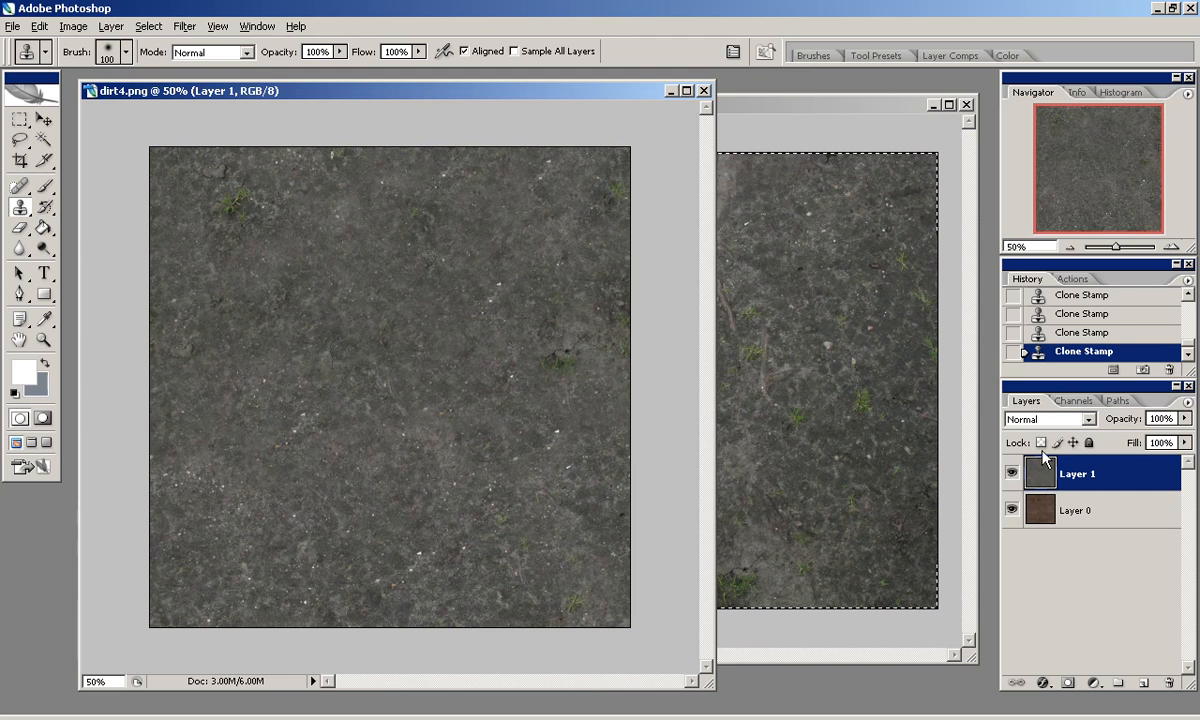
left_click(1088, 419)
left_click(1048, 68)
key("Down")
key("Down")
key("Down")
key("Down")
key("Down")
key("Down")
key("Down")
key("Down")
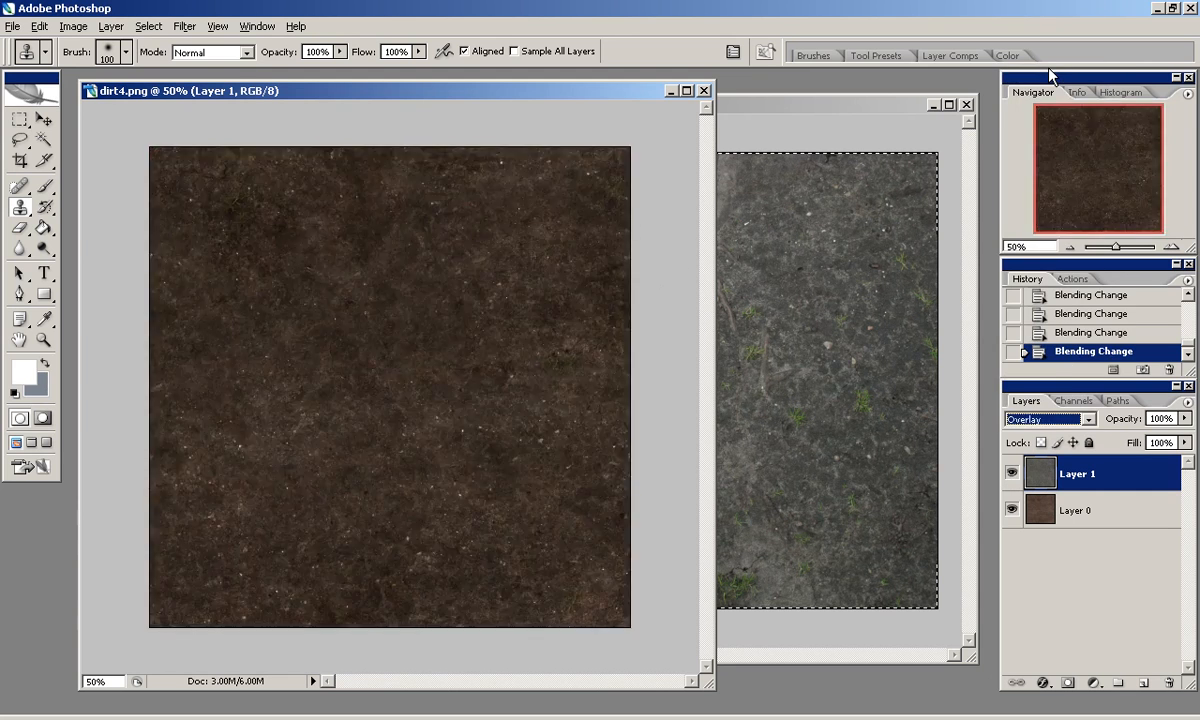
key("Down")
Try another blending mode on the grey dirt layer and compare it with the layer hidden and shown.
left_click(1016, 419)
left_click(1029, 219)
left_click(1011, 471)
left_click(1011, 471)
left_click(1011, 472)
left_click(1011, 472)
left_click(1011, 472)
left_click(1011, 472)
Set the grey dirt layer's blending mode to Hard Light and its fill to 80%.
left_click(1045, 419)
left_click(1029, 238)
left_click(1011, 472)
left_click(1011, 472)
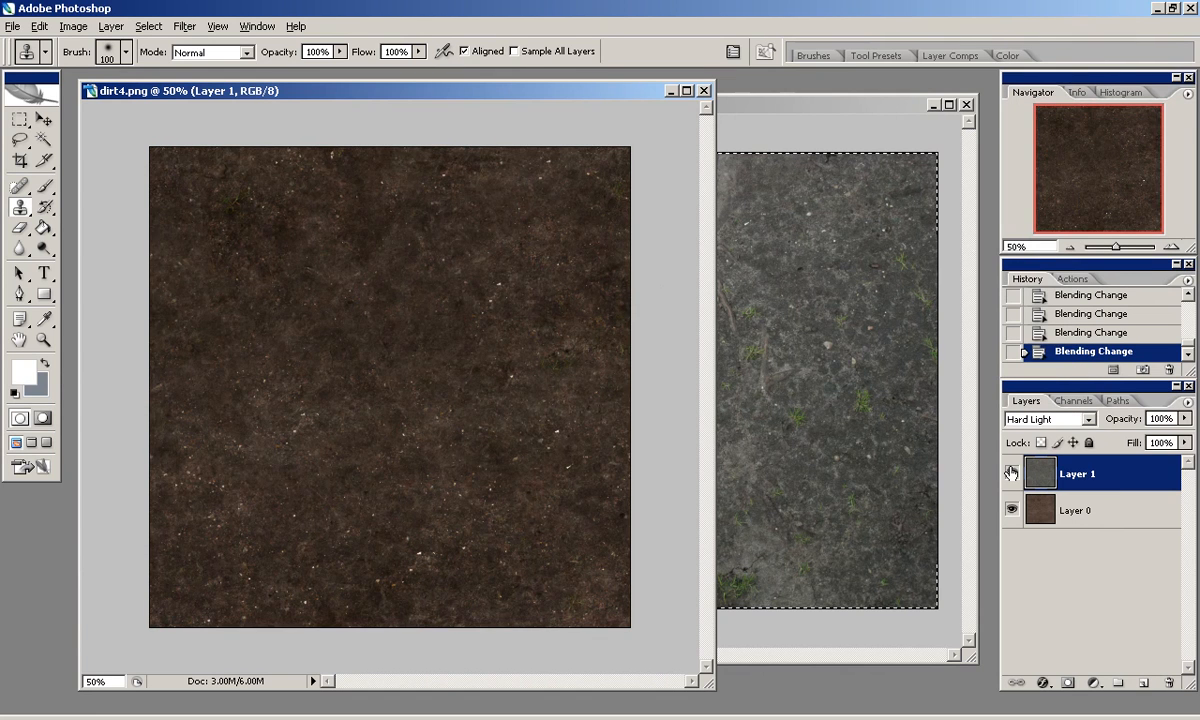
left_click_drag(1160, 443, 1108, 446)
type("8")
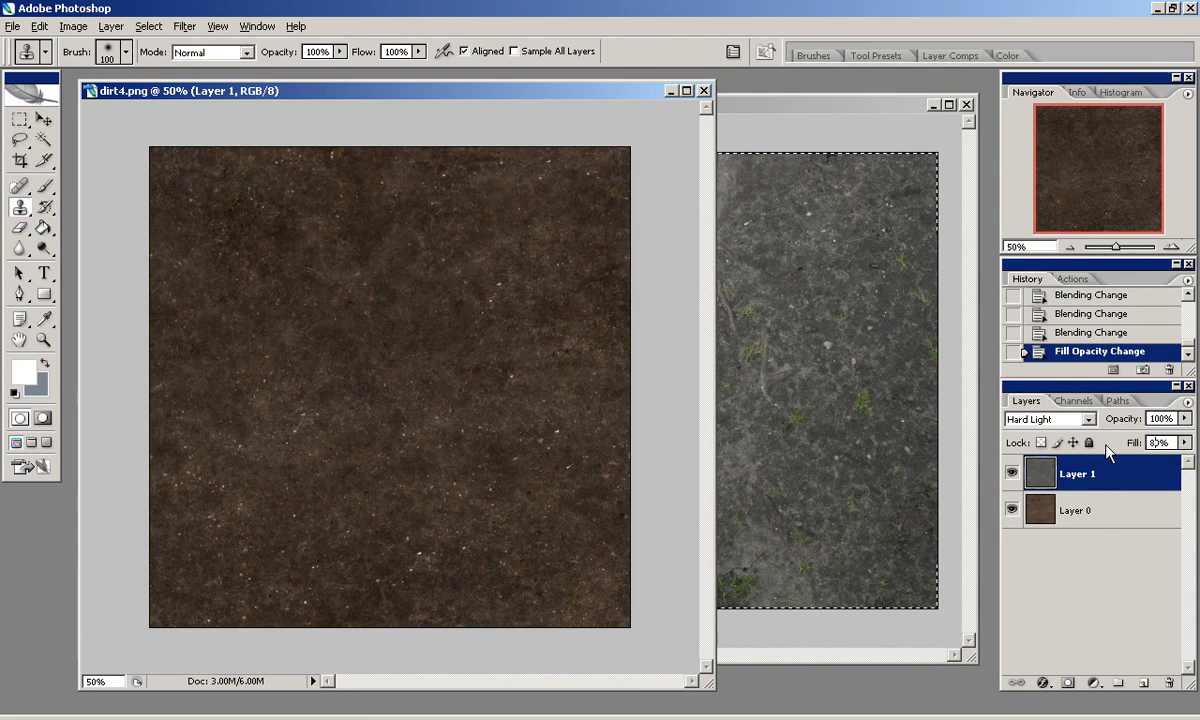
Hide and show the grey dirt layer repeatedly to compare the blend with the plain brown dirt.
left_click(1009, 475)
left_click(1009, 475)
left_click(1009, 475)
left_click(1009, 475)
left_click(1009, 475)
left_click(1009, 475)
left_click(1009, 475)
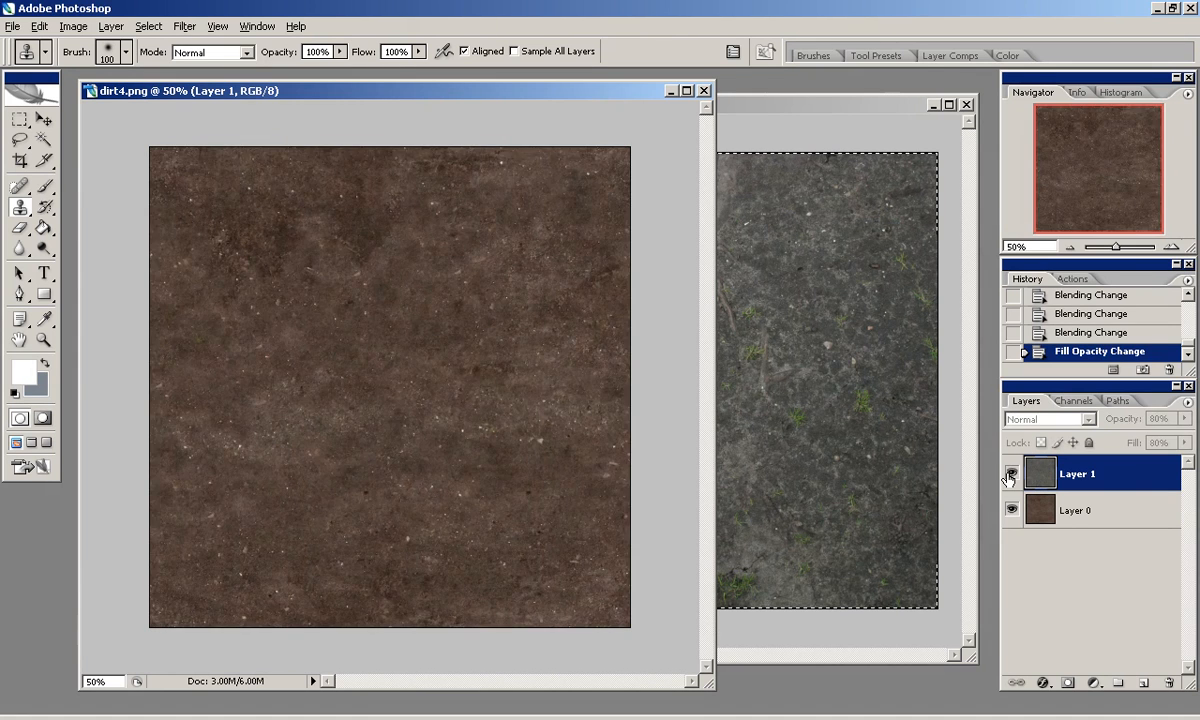
left_click(1009, 475)
left_click(1009, 475)
left_click(1009, 475)
Merge the grey dirt layer down into the brown dirt and close grey_dirt.jpg.
key("ctrl+e")
left_click(967, 104)
left_click_drag(430, 90, 581, 88)
Apply the Sharpen filter to the merged dirt texture and inspect it up close and in full.
left_click(1172, 247)
left_click_drag(1115, 152, 1069, 210)
left_click(184, 26)
left_click(415, 272)
left_click(1069, 247)
left_click(1069, 247)
left_click_drag(600, 91, 557, 97)
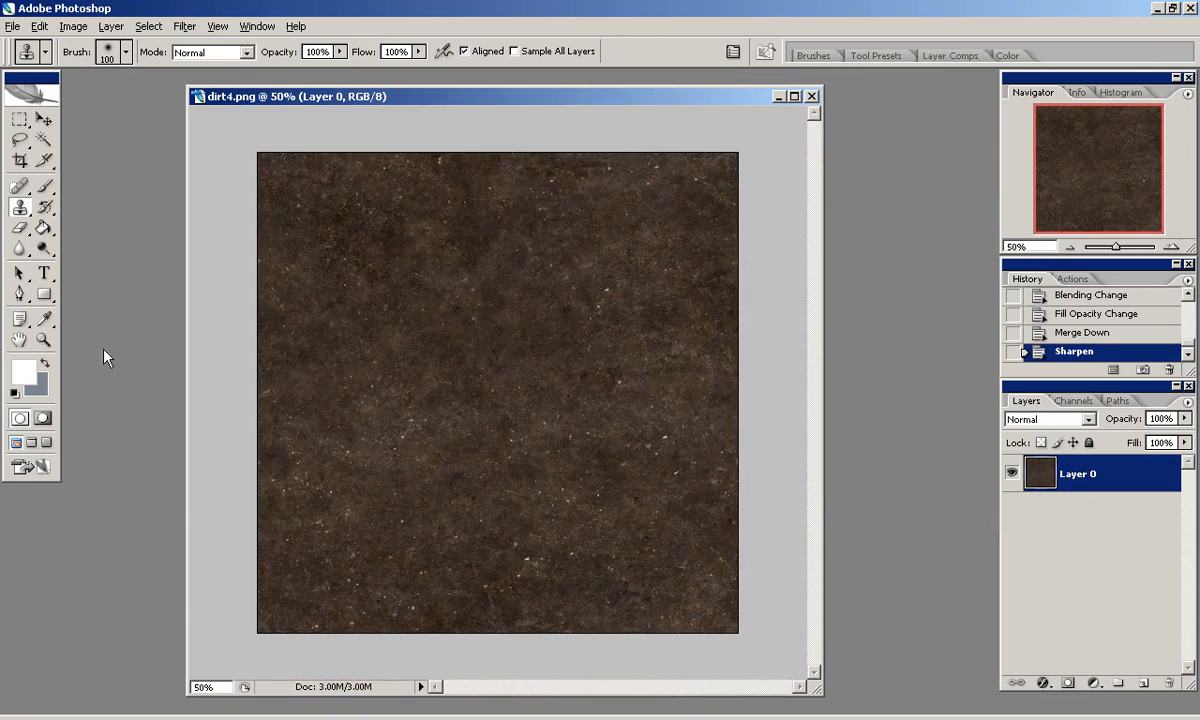
Clone neighbouring dirt over the dark area in the upper middle of the merged texture.
left_click(480, 238)
left_click(457, 240)
left_click(457, 240)
left_click(415, 520, "alt")
left_click(453, 204)
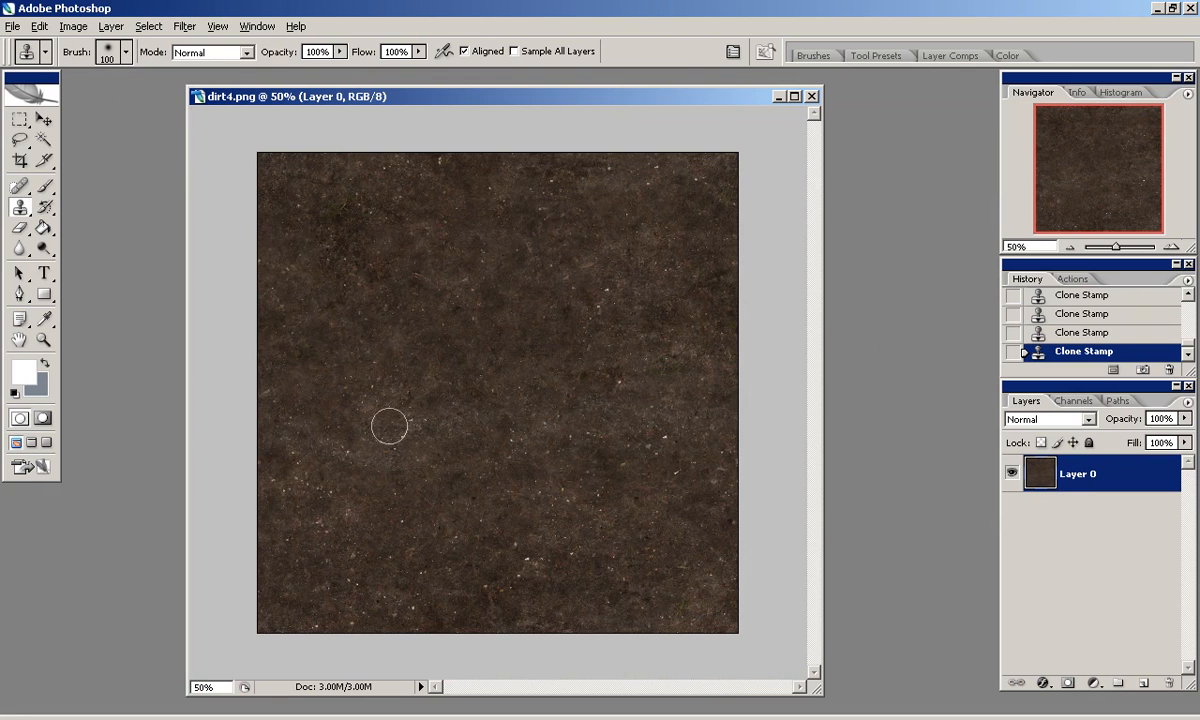
Save a PNG copy of the finished dirt texture as groundDirtCol.png in the textures folder.
left_click(10, 28)
left_click(45, 211)
left_click(653, 166)
left_click(653, 166)
double_click(257, 240)
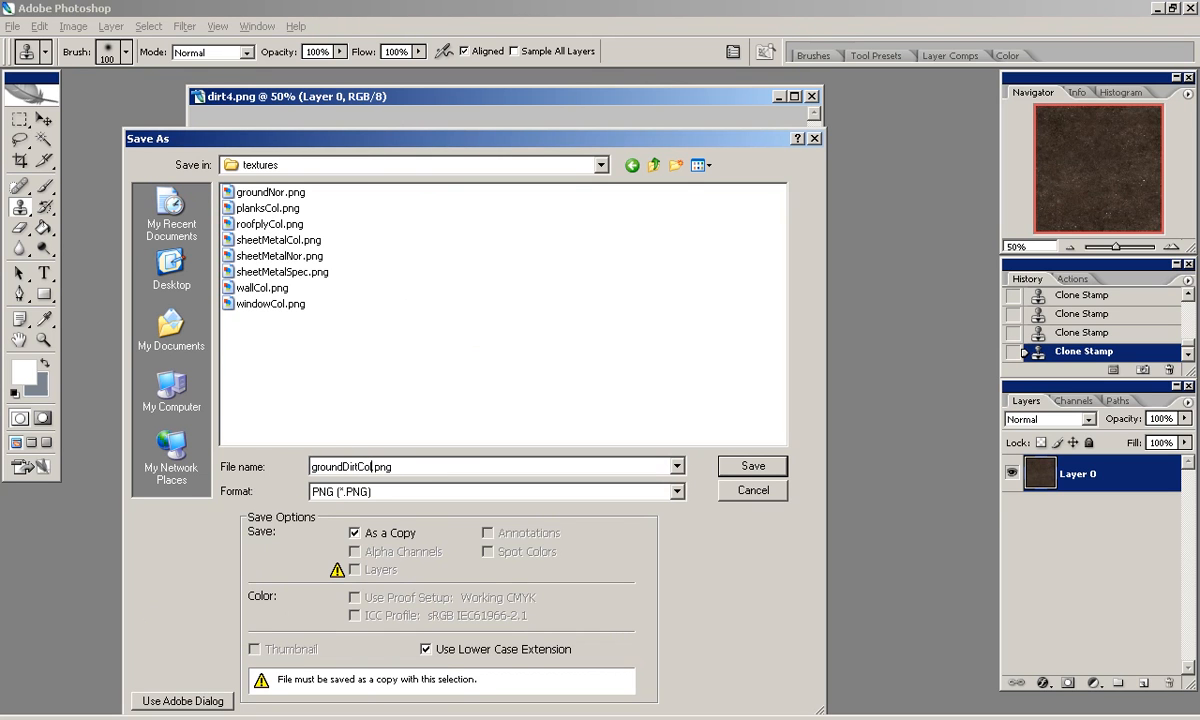
key("Return")
key("Return")
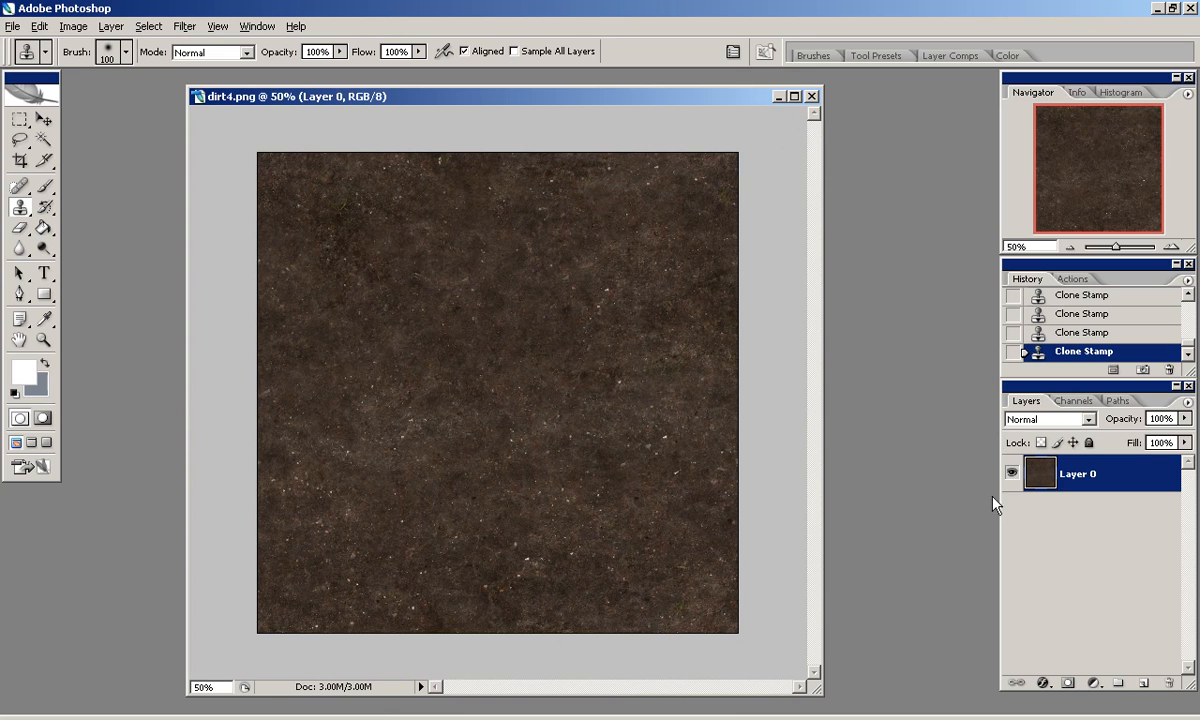
Duplicate the dirt layer and desaturate the copy.
left_click_drag(1051, 483, 1144, 683)
left_click(140, 30)
mouse_move(74, 28)
mouse_move(100, 71)
left_click(306, 206)
Darken the grey copy with Levels inputs 53, 1.00, 237, followed by a second Levels pass with black input about 18.
left_click(73, 26)
left_click(262, 72)
left_click_drag(826, 457, 870, 460)
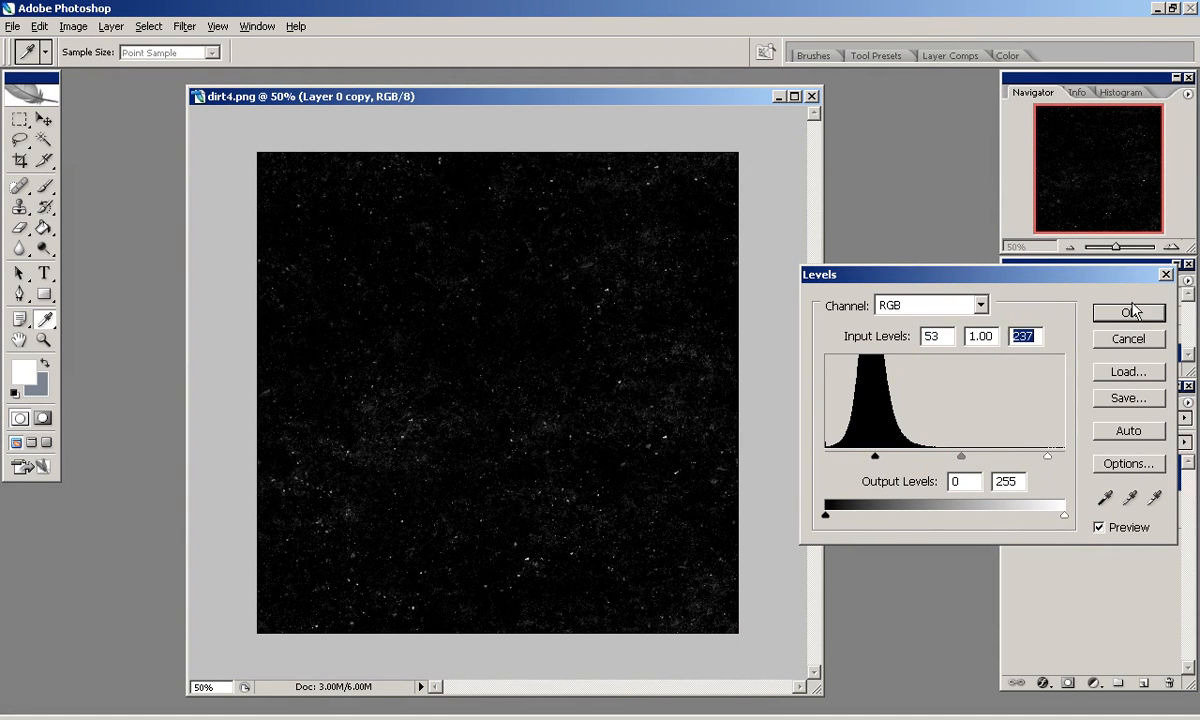
key("Return")
key("ctrl+plus")
key("ctrl+plus")
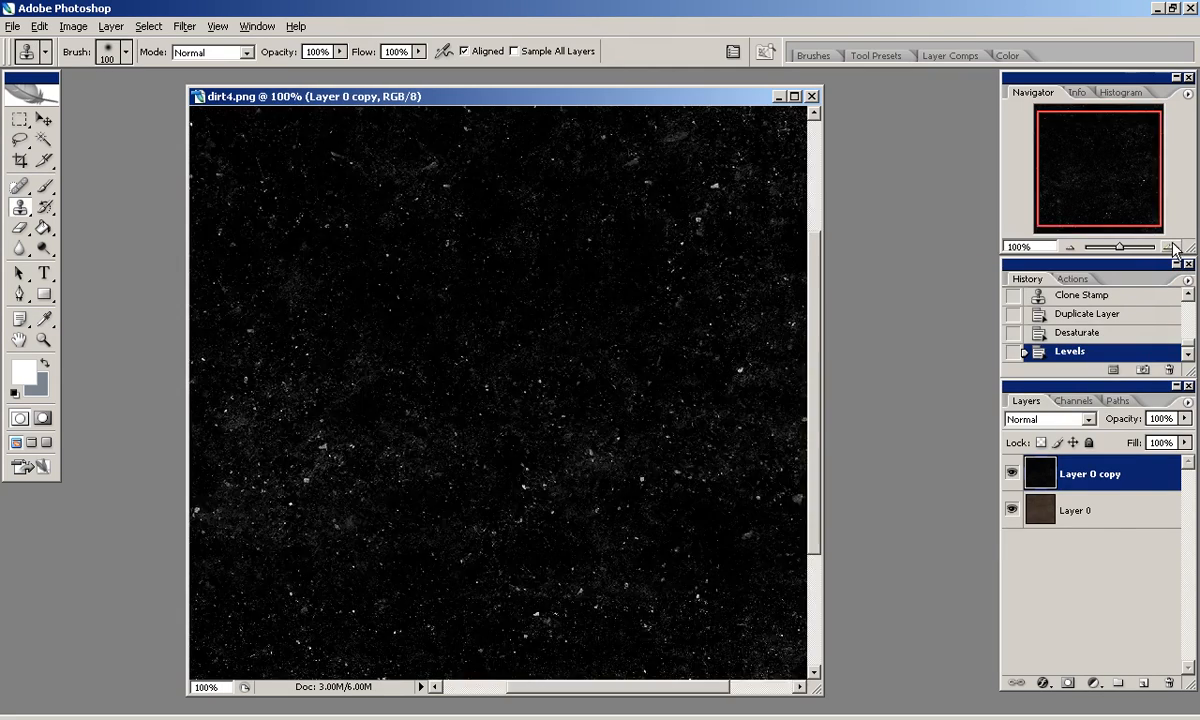
left_click(73, 26)
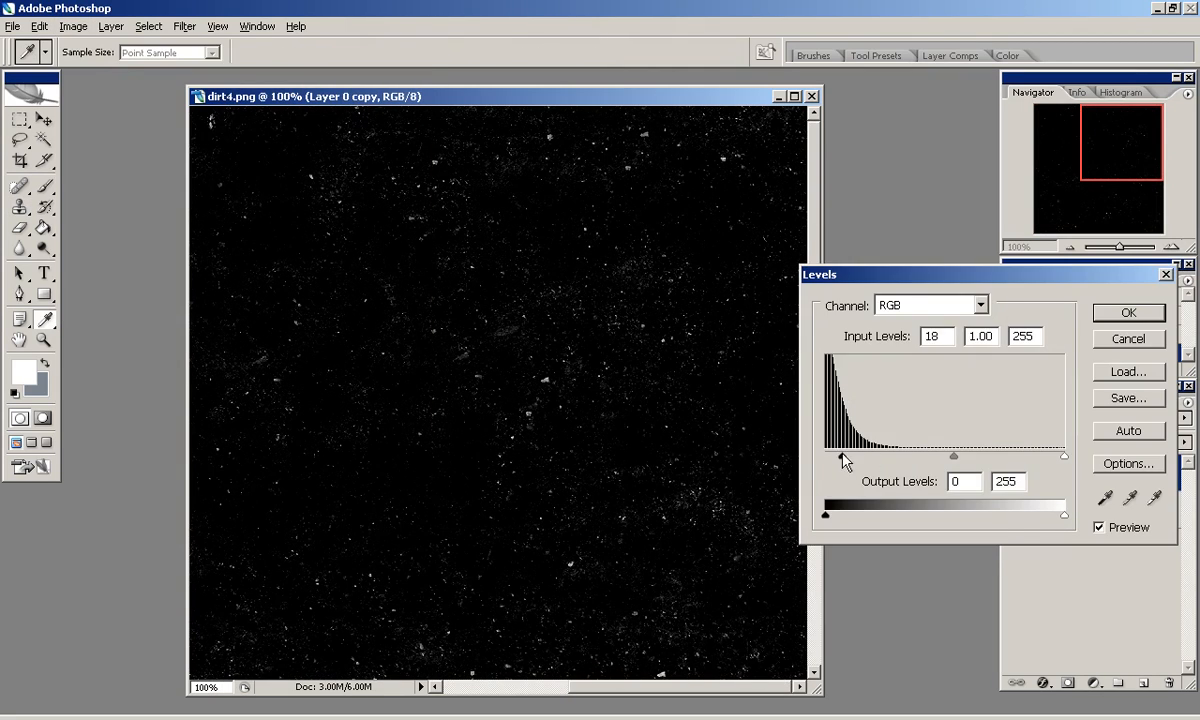
left_click(1128, 312)
Save a PNG copy of the dark speckle map as groundDirtSpec.png in the textures folder.
left_click(13, 26)
left_click(78, 222)
left_click(398, 493)
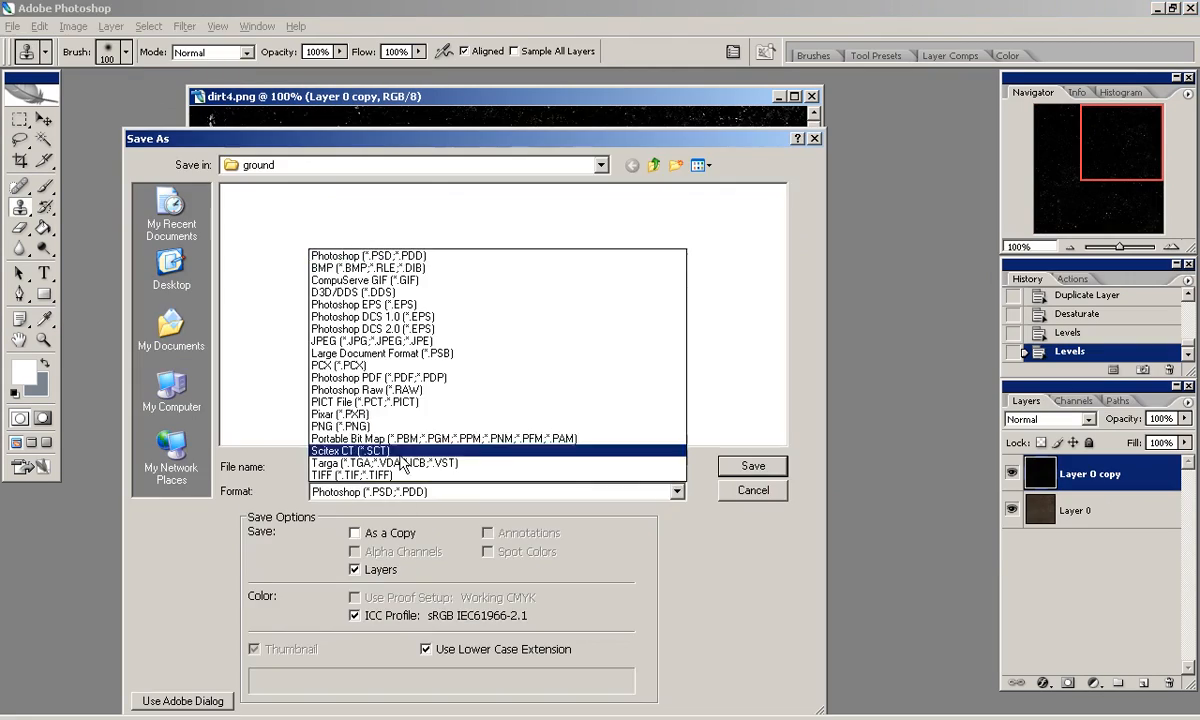
left_click(370, 427)
left_click(652, 167)
left_click(652, 166)
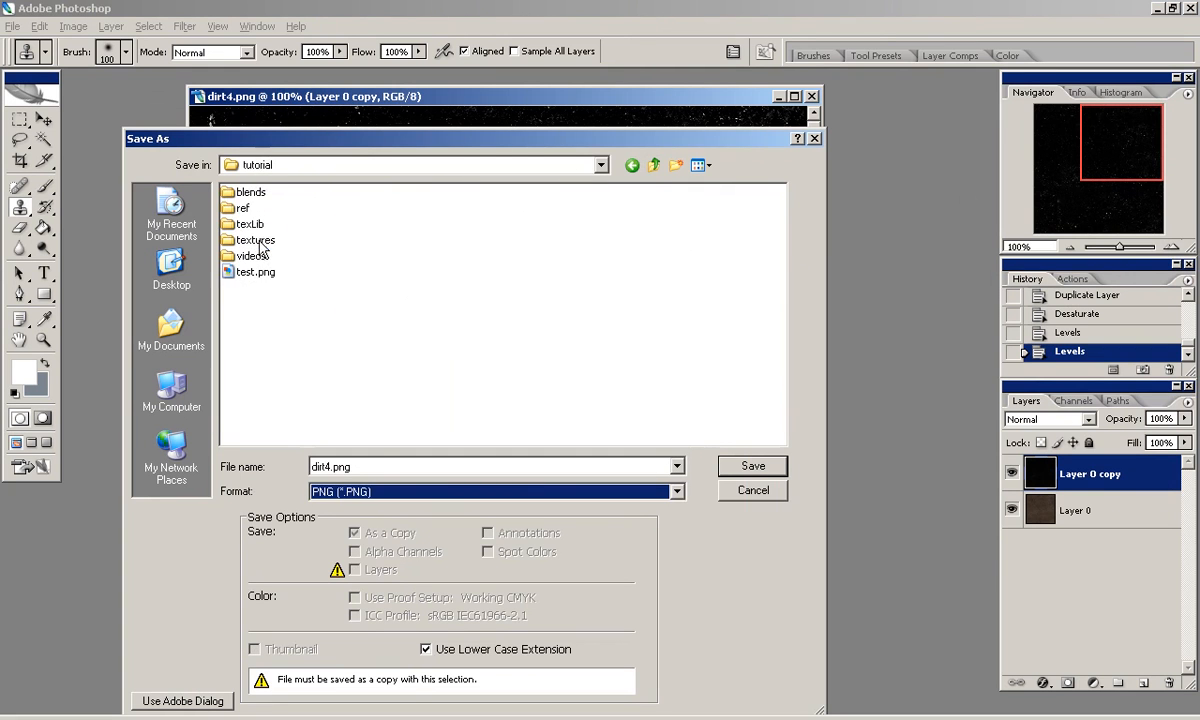
double_click(264, 242)
left_click(275, 193)
left_click(376, 467)
key("Return")
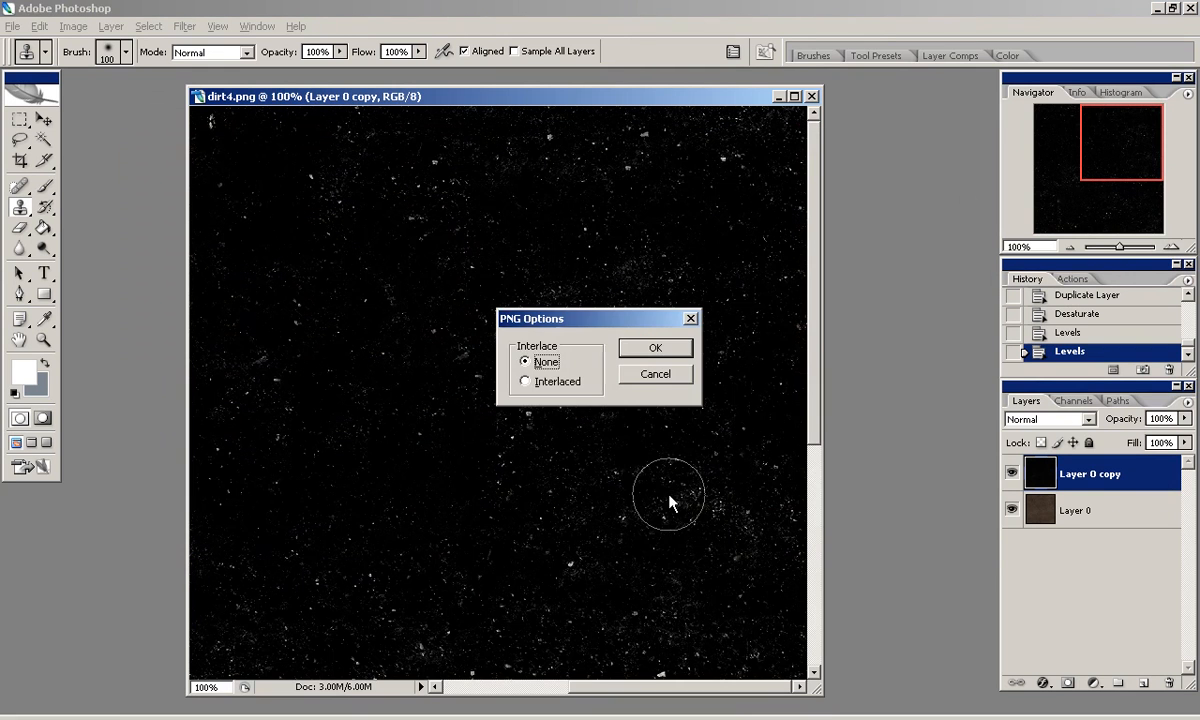
key("Return")
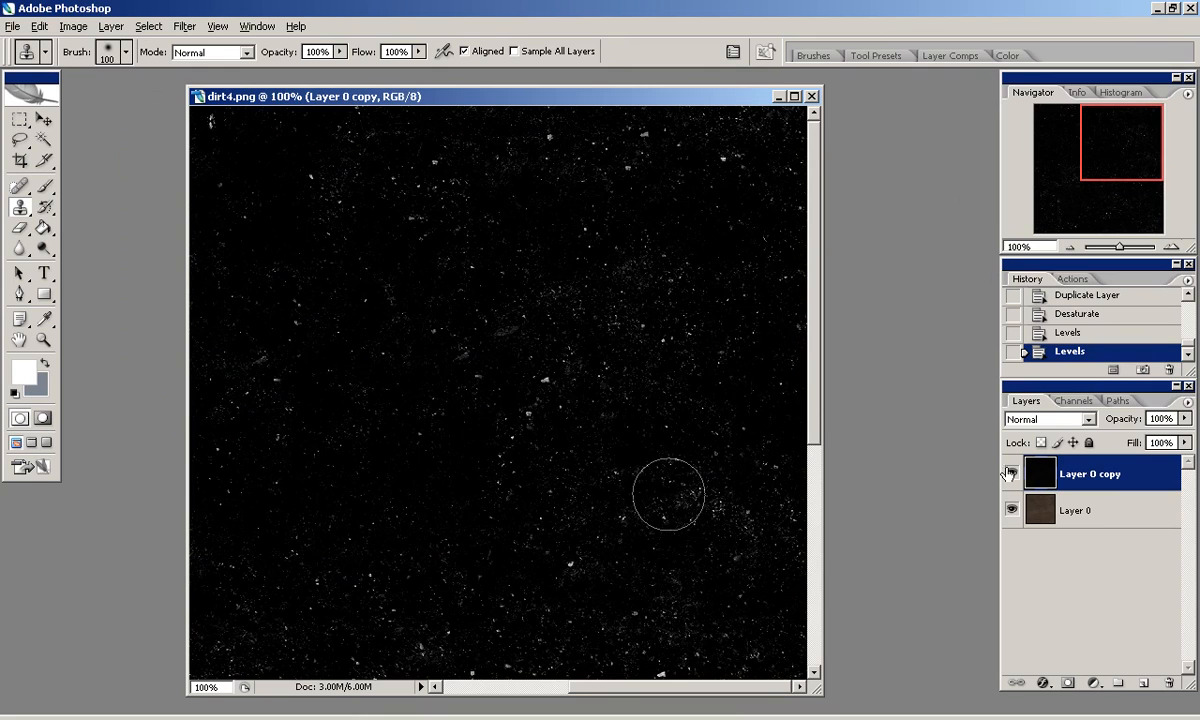
Remove the dark speckle layer and desaturate the remaining dirt layer.
left_click(1011, 474)
key("Delete")
left_click(73, 26)
mouse_move(140, 70)
left_click(283, 206)
Raise the black input level of the grey dirt layer slightly with Levels.
left_click(73, 26)
left_click(263, 70)
left_click_drag(826, 456, 840, 456)
key("Return")
key("s")
Duplicate the grey dirt layer and convert the copy into a normal map with the NVIDIA NormalMapFilter.
left_click_drag(1075, 477, 1142, 683)
left_click(185, 26)
mouse_move(370, 389)
left_click(440, 389)
key("Return")
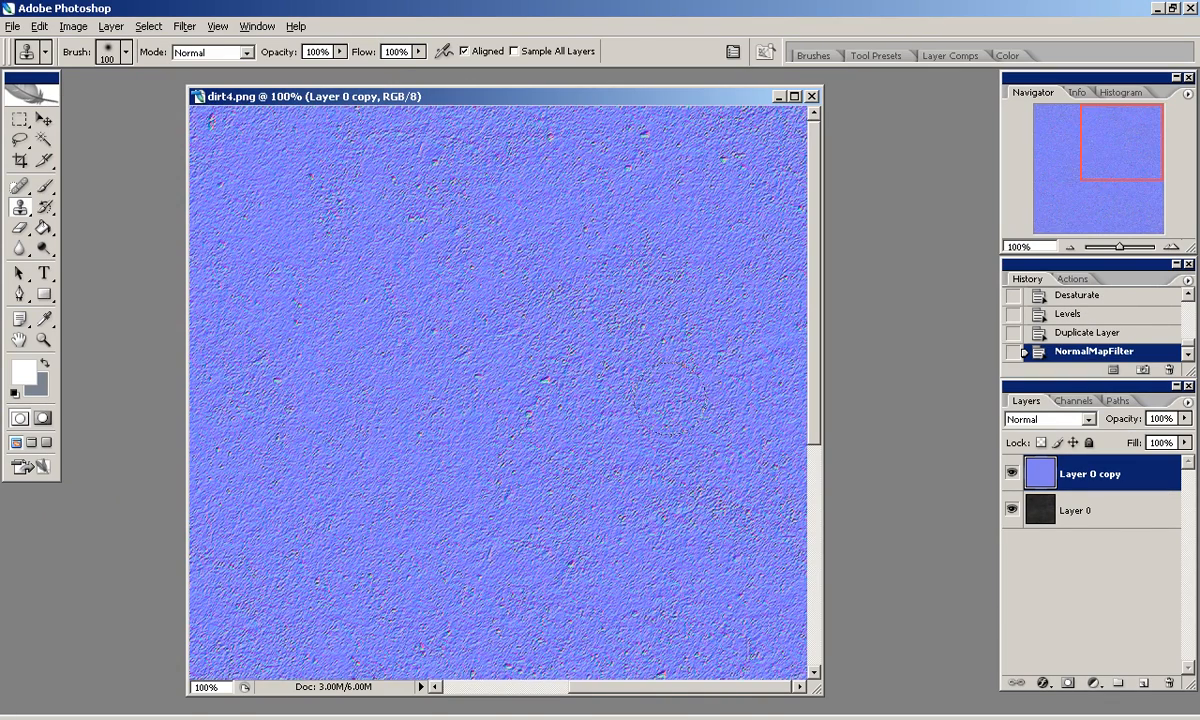
Move the original grey dirt layer above the copy and convert it with NormalMapFilter at 7 x 7 and scale 10.
left_click_drag(1040, 510, 978, 442)
left_click(185, 26)
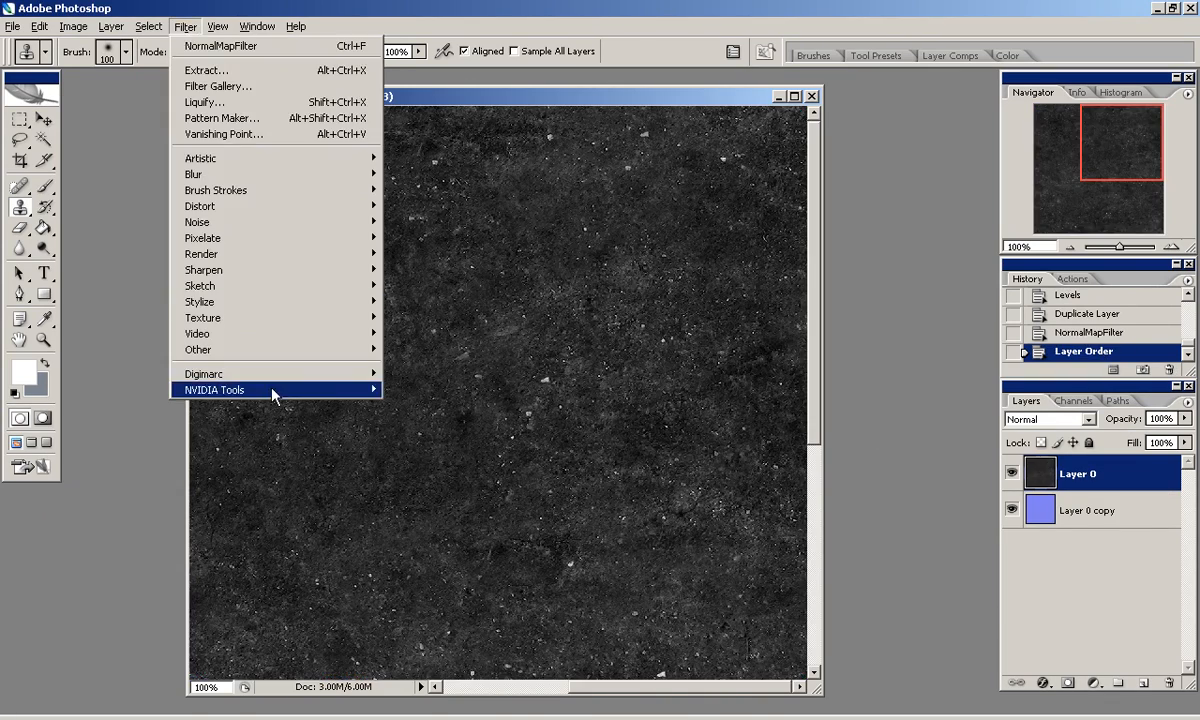
mouse_move(270, 394)
left_click(440, 391)
key("Return")
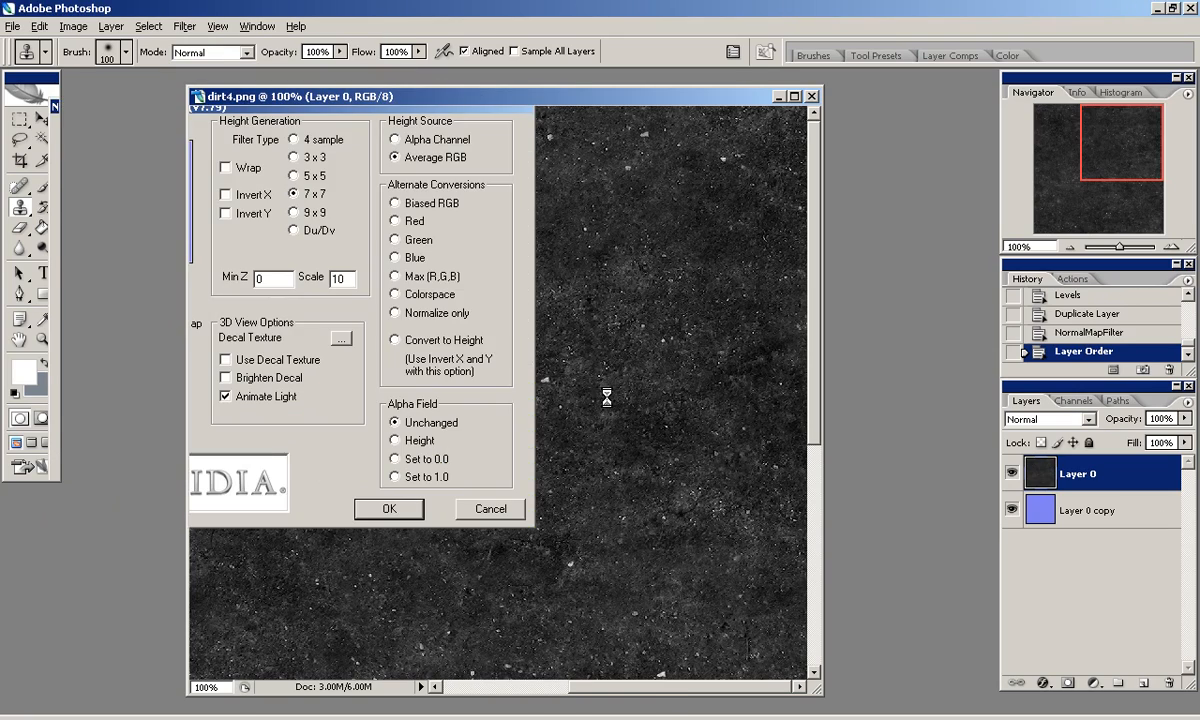
Blend the two normal map layers by setting the upper layer's fill to 60% and merging it down.
left_click(1012, 474)
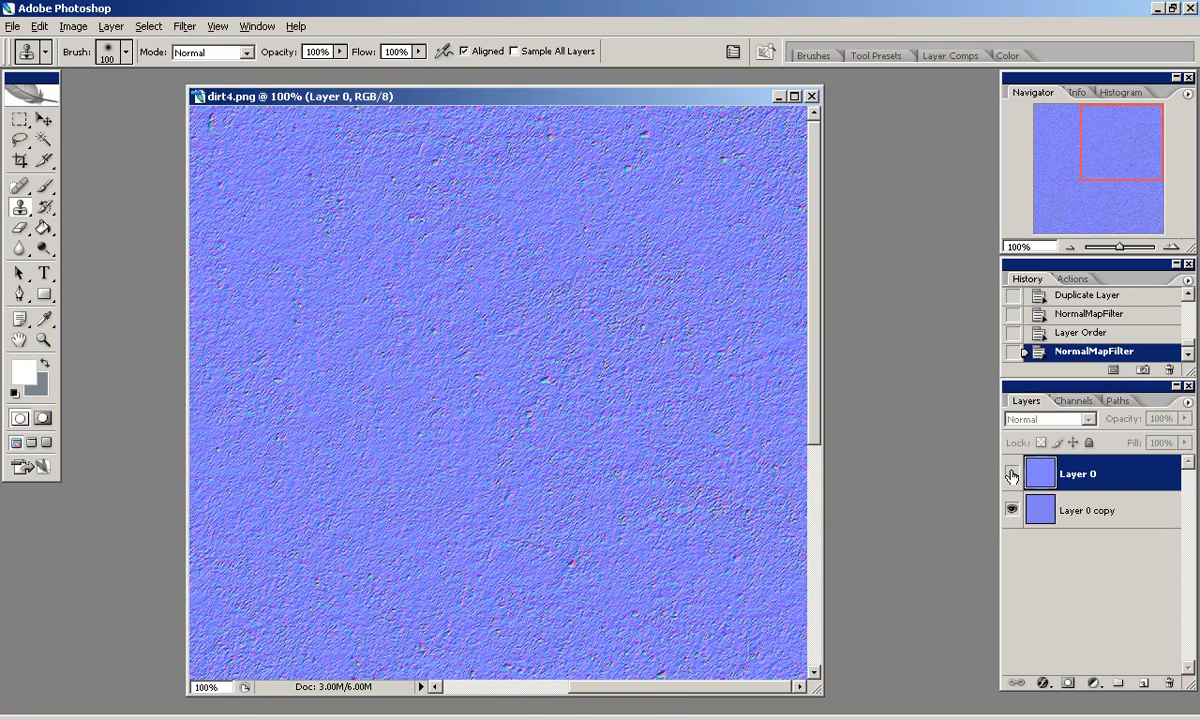
left_click(1012, 474)
left_click_drag(1185, 443, 1138, 443)
left_click(1011, 474)
left_click(1011, 474)
left_click(1011, 474)
left_click(1011, 474)
type("60")
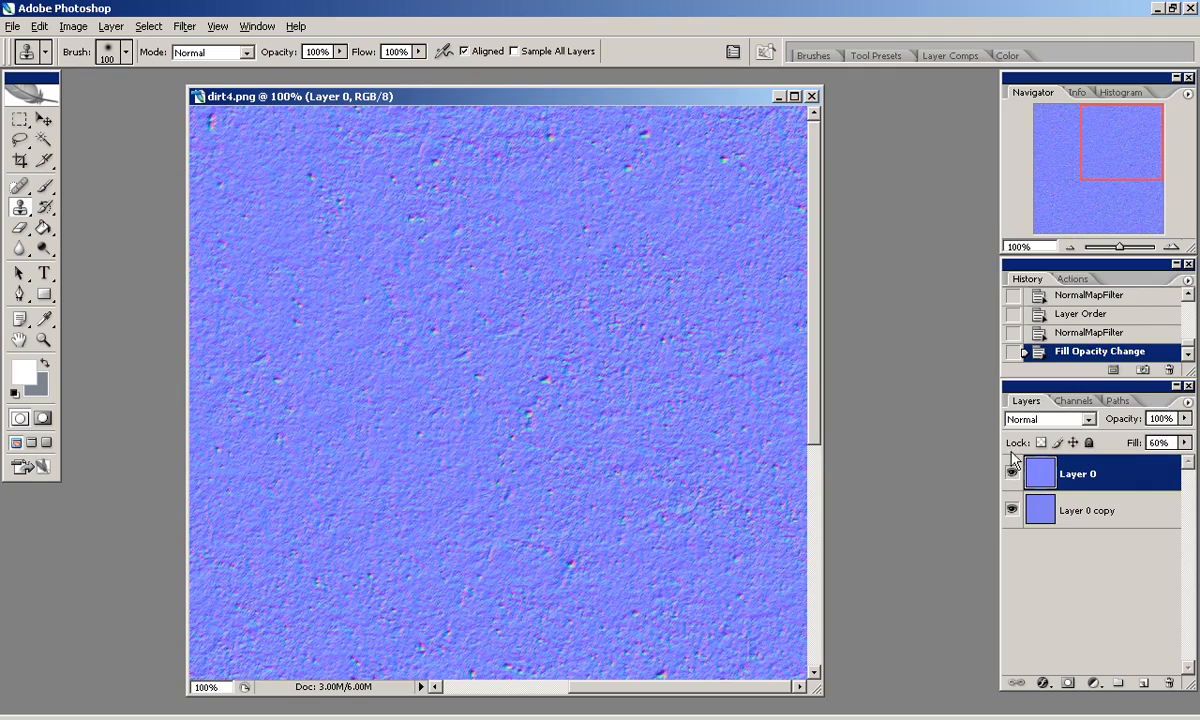
key("ctrl+e")
Invert the red channel of the merged normal map and inspect the result in full RGB.
left_click(1073, 400)
left_click(1068, 458)
key("ctrl+i")
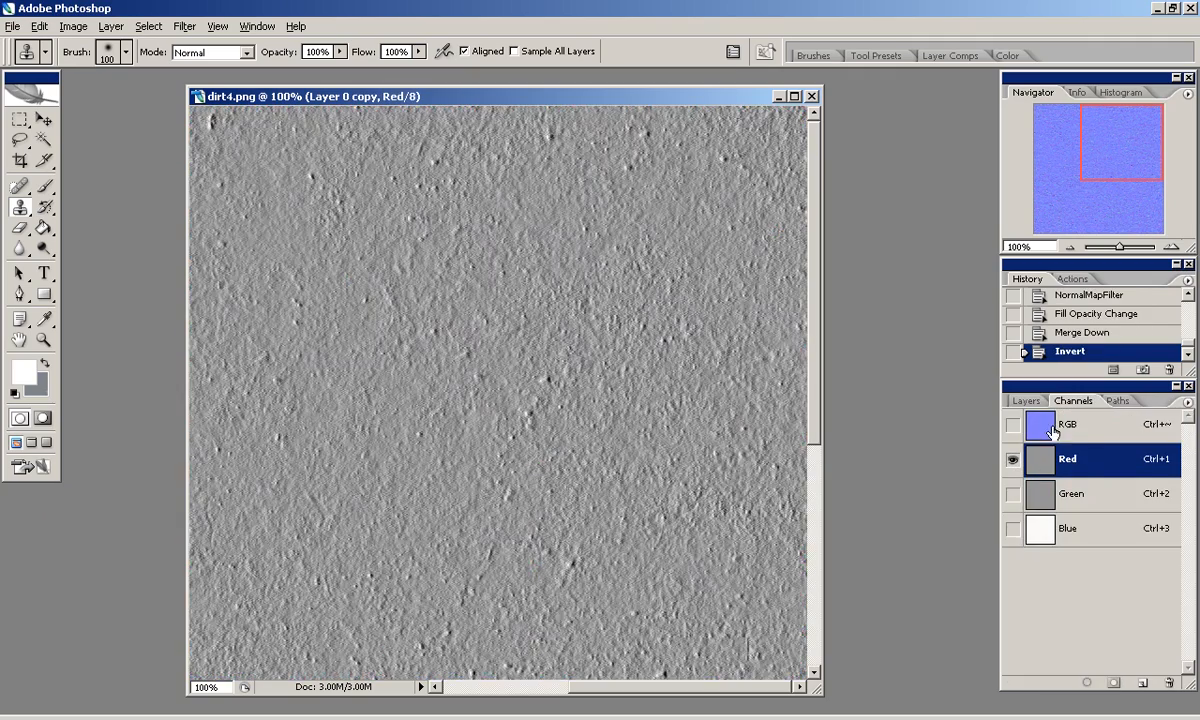
left_click(1050, 431)
left_click(1072, 247)
left_click(1072, 247)
left_click(1172, 247)
left_click(1172, 247)
left_click_drag(1128, 178, 1131, 149)
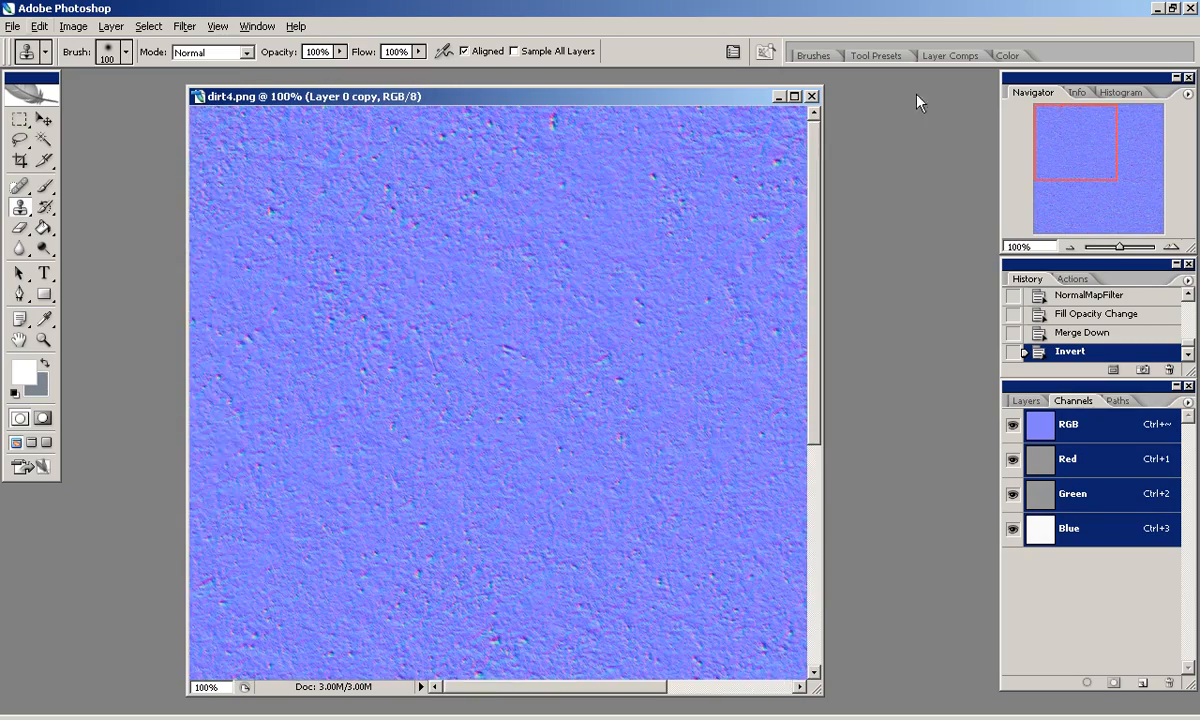
Save a PNG copy of the normal map as groundDirtNor.png in the textures folder and close dirt4.png.
left_click(13, 26)
left_click(60, 220)
left_click(653, 165)
double_click(265, 244)
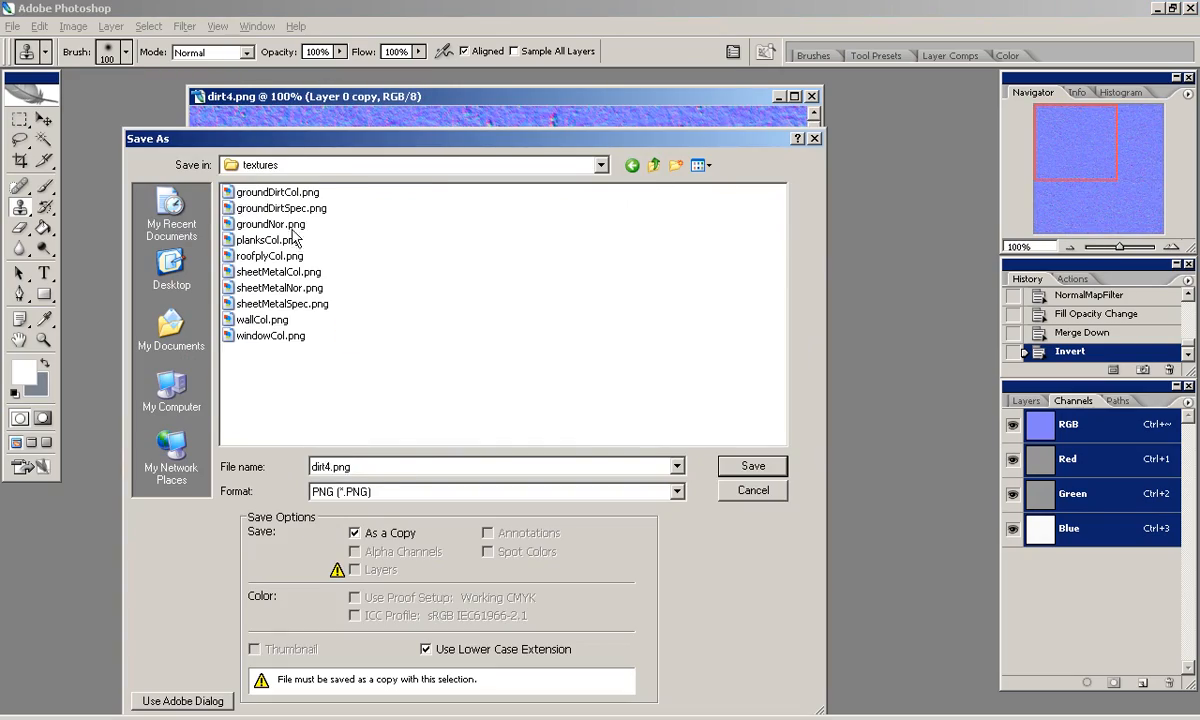
left_click(281, 208)
left_click(377, 466)
key("BackSpace")
key("BackSpace")
key("BackSpace")
type("Nor")
key("Return")
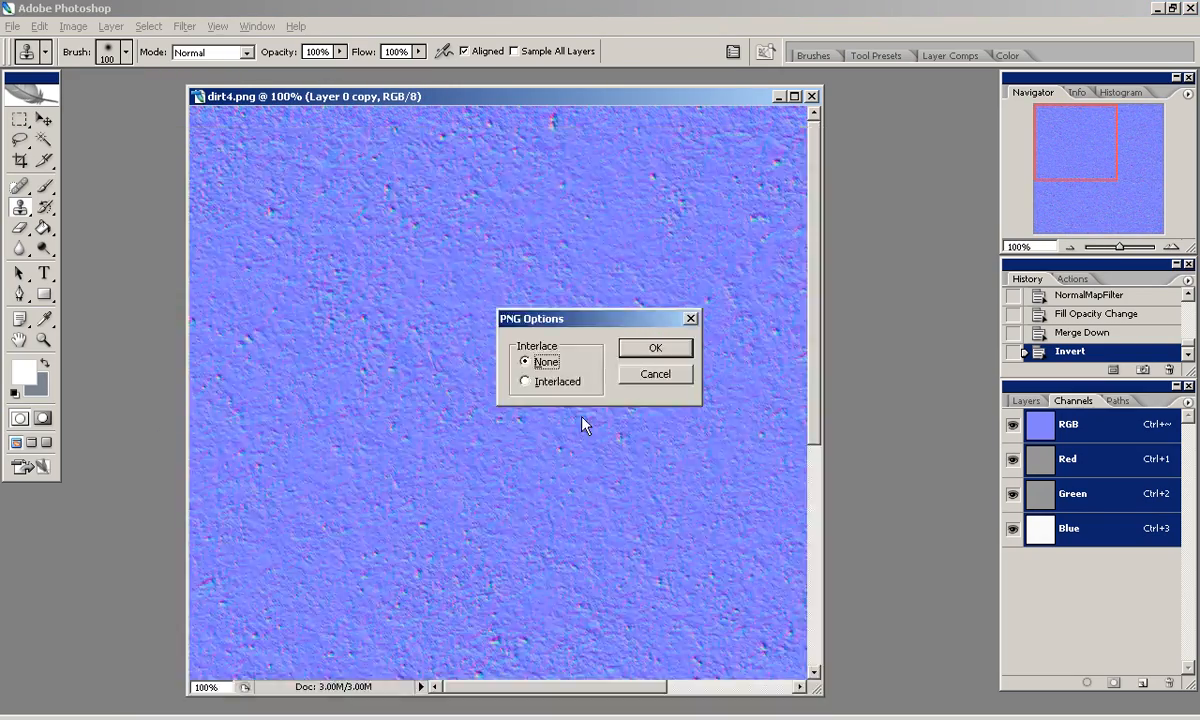
key("Return")
left_click_drag(1063, 149, 1097, 151)
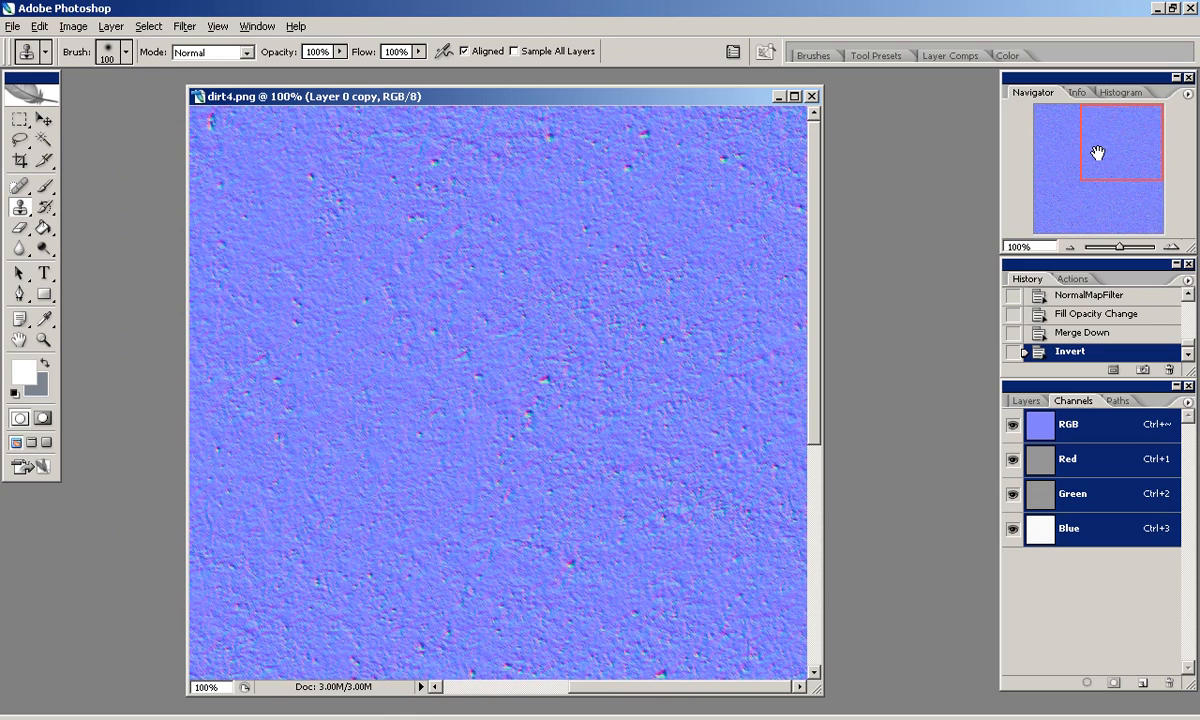
left_click(812, 97)
Browse to the ground folder in texLib for opening a file and show its images as thumbnails.
left_click(13, 26)
left_click(30, 67)
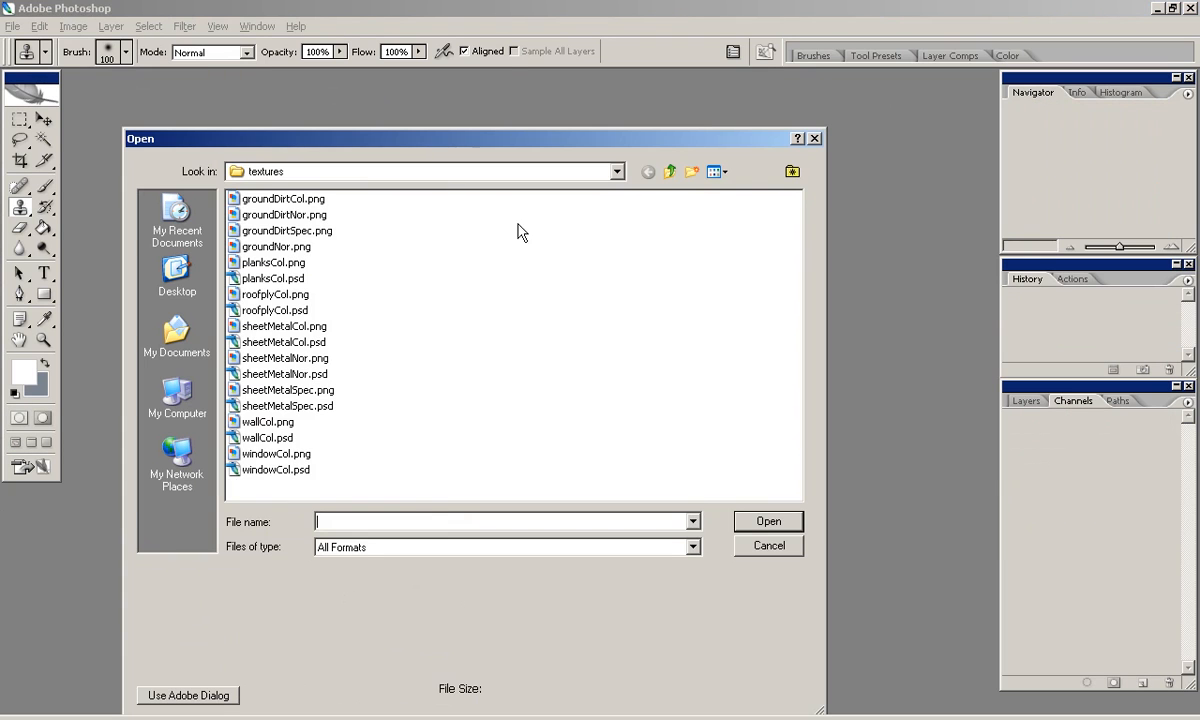
left_click(667, 182)
double_click(258, 230)
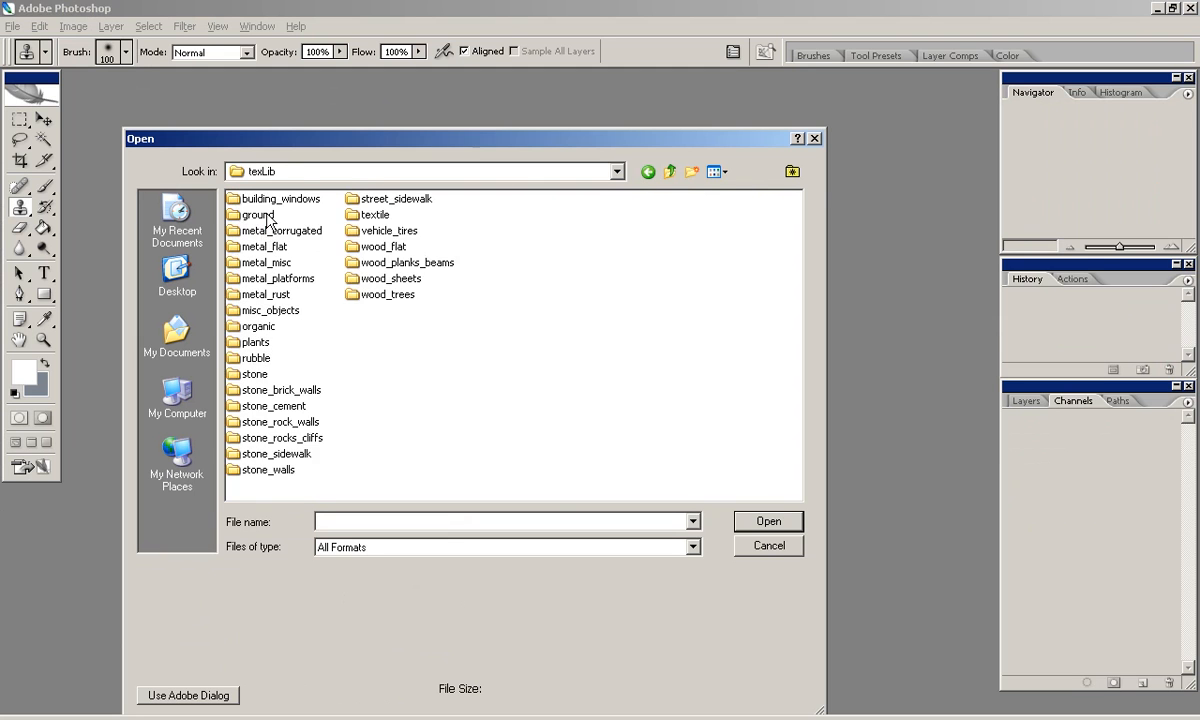
double_click(258, 214)
left_click(719, 172)
left_click(740, 190)
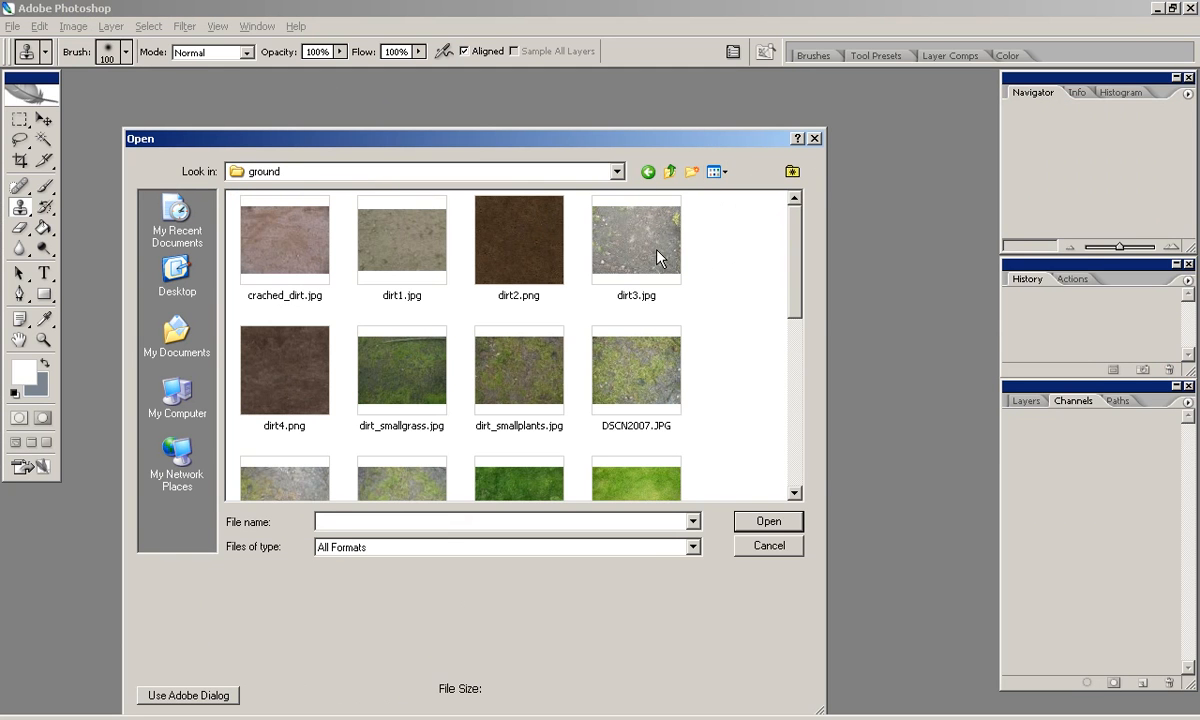
left_click_drag(798, 270, 800, 314)
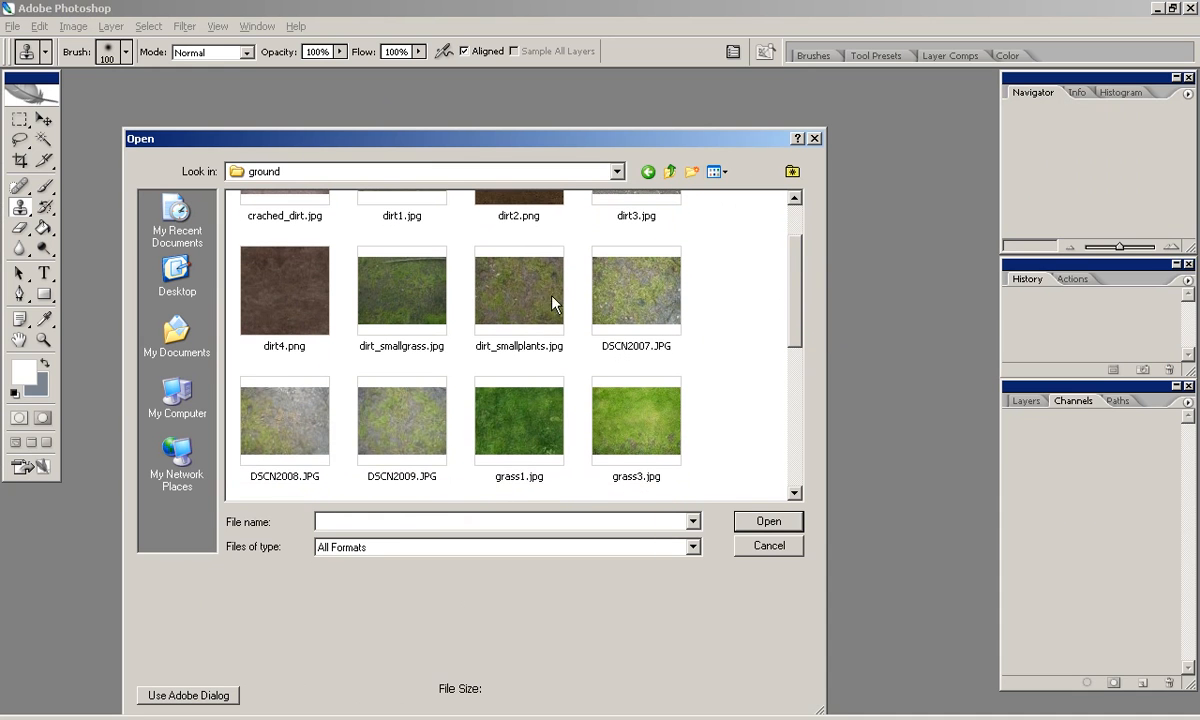
Open dirt_smallplants.jpg, grass_dirt1.png, DSCN2007.JPG and dirt_smallgrass.jpg together.
left_click(492, 279)
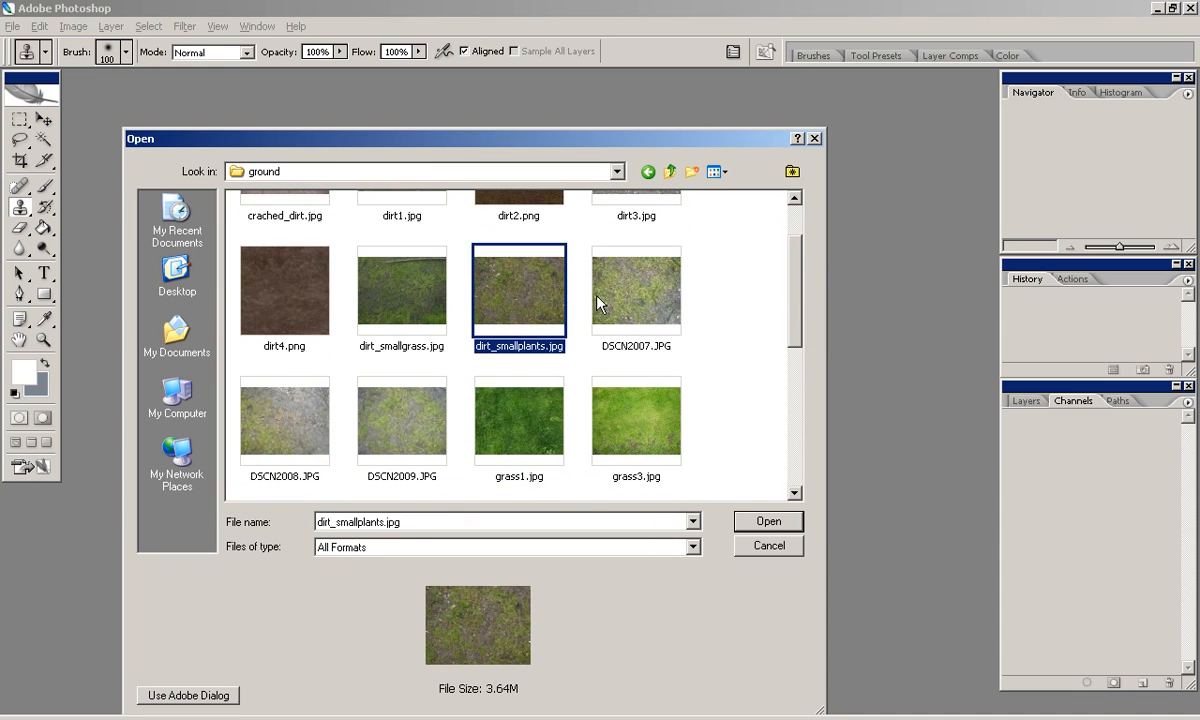
scroll(640, 310, "down", 3)
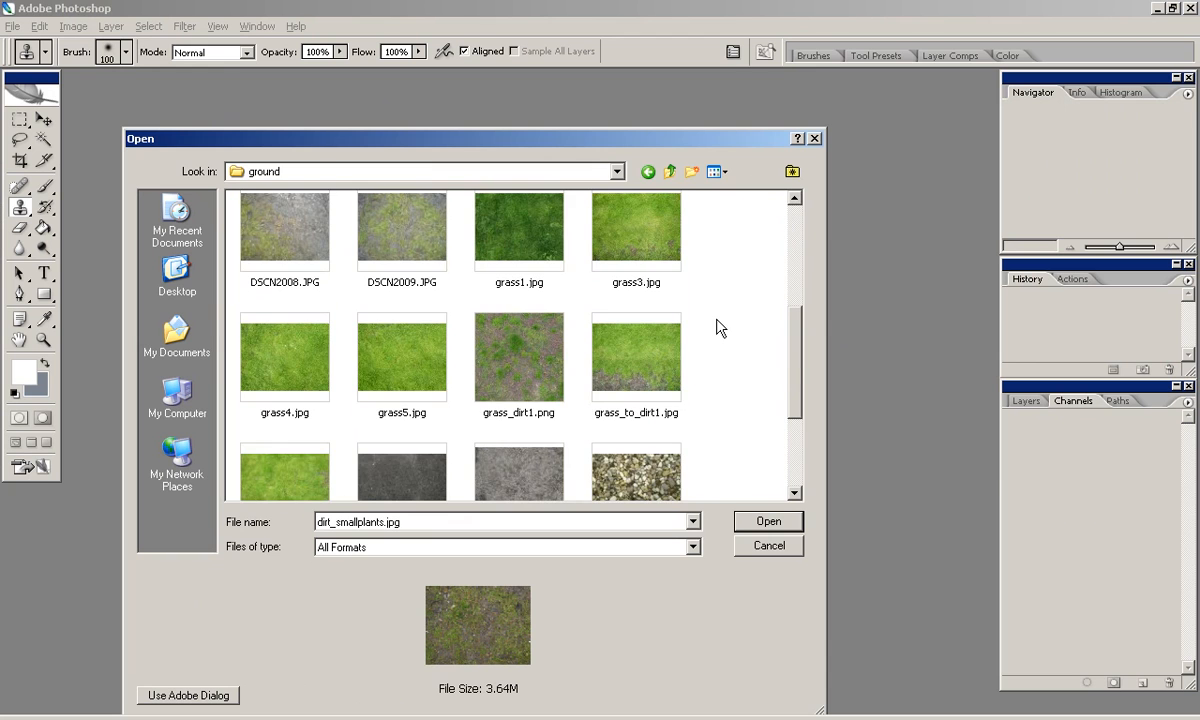
scroll(720, 328, "down", 5)
scroll(720, 328, "up", 5)
left_click(535, 358, "ctrl")
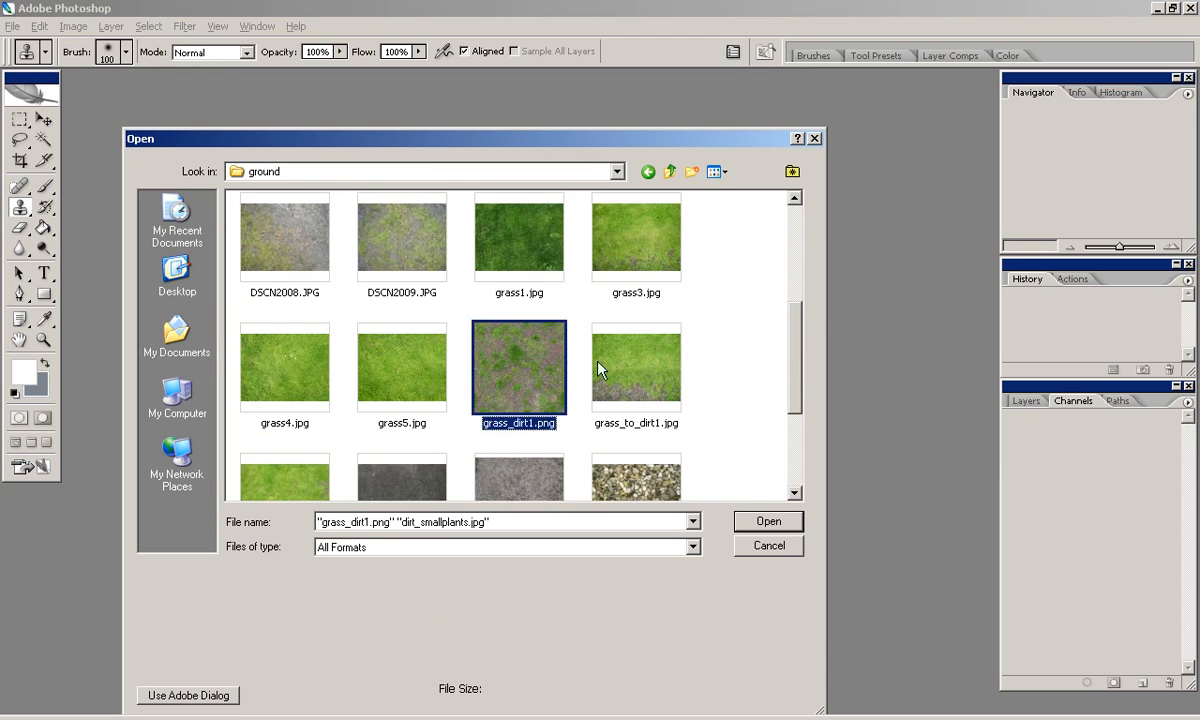
scroll(590, 366, "down", 3)
scroll(600, 370, "up", 6)
scroll(598, 348, "up", 1)
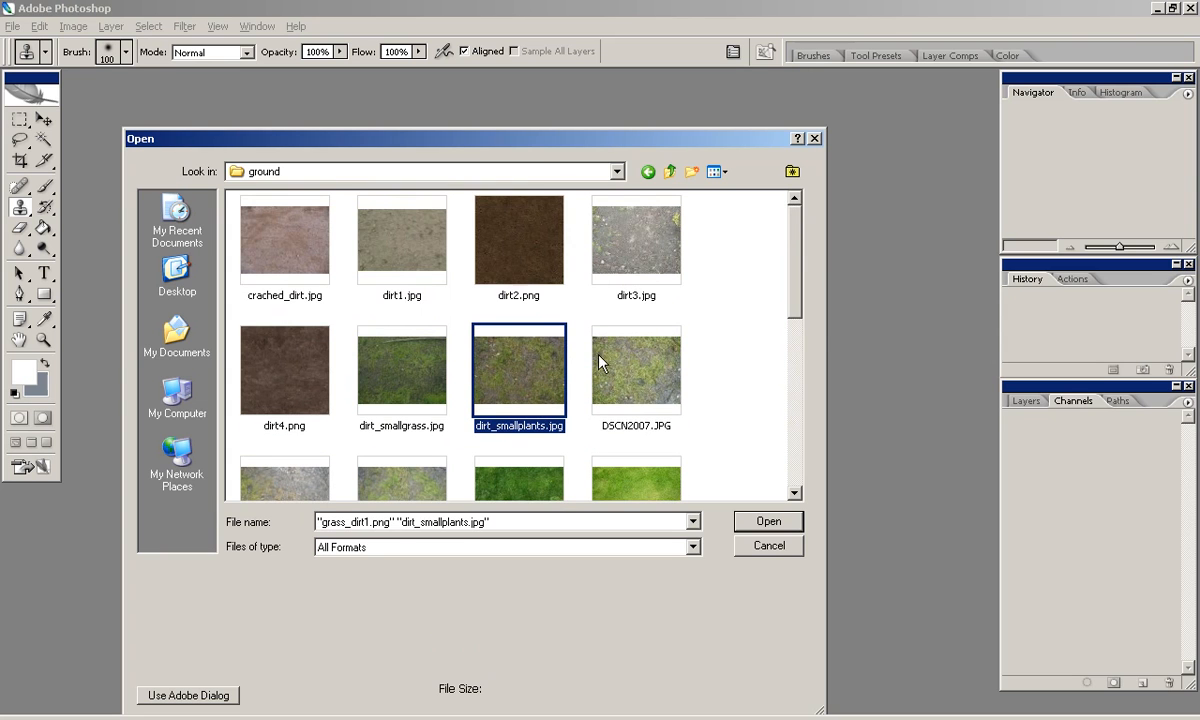
left_click(670, 386, "ctrl")
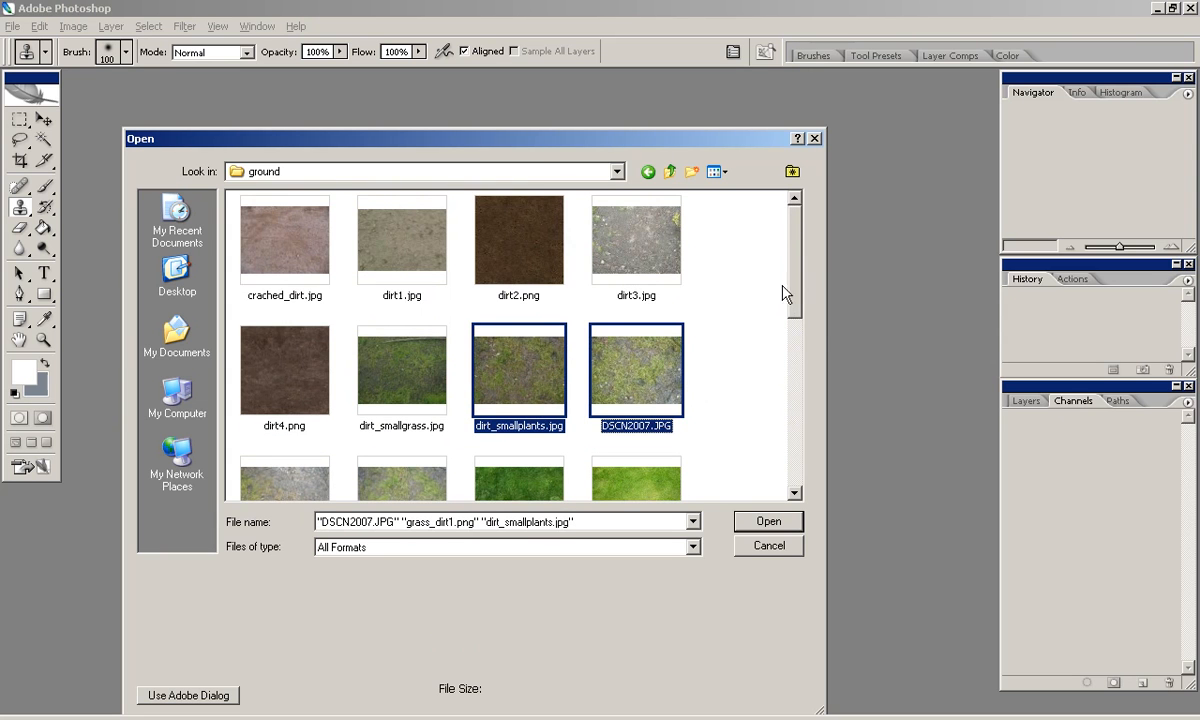
scroll(738, 313, "down", 5)
scroll(738, 313, "up", 5)
left_click(398, 353, "ctrl")
left_click(758, 520)
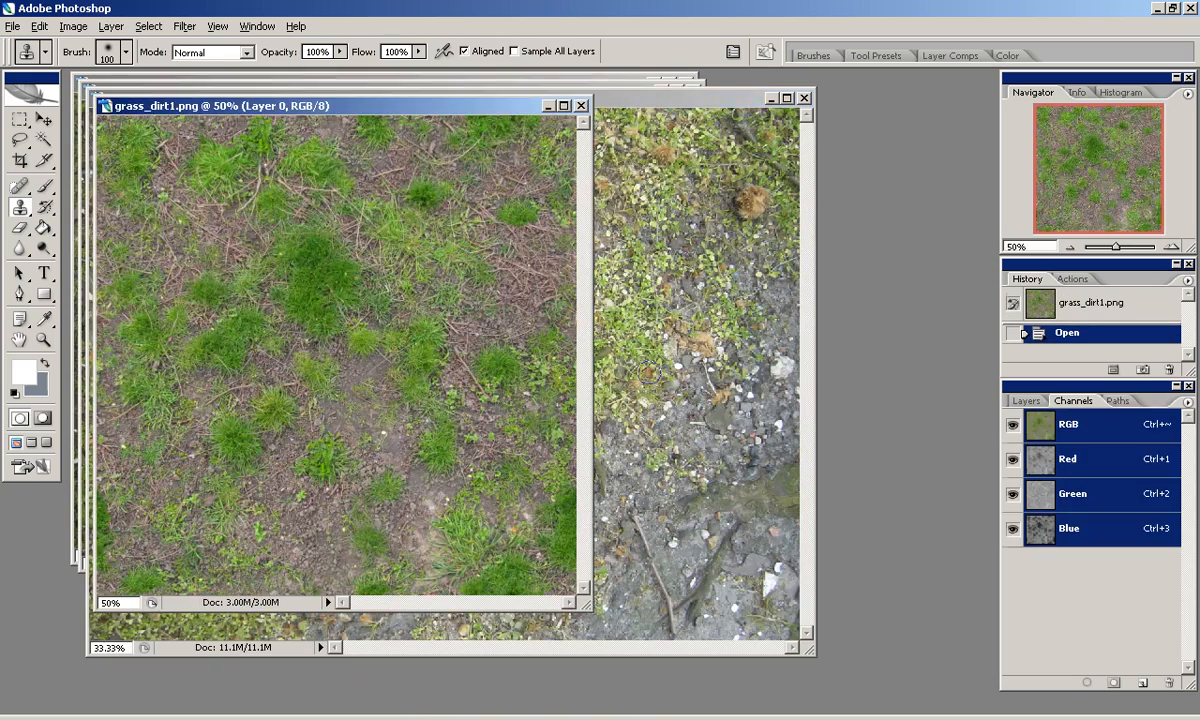
Compare the opened ground images and close all of them except dirt_smallplants.jpg.
left_click_drag(503, 105, 849, 176)
left_click(853, 178)
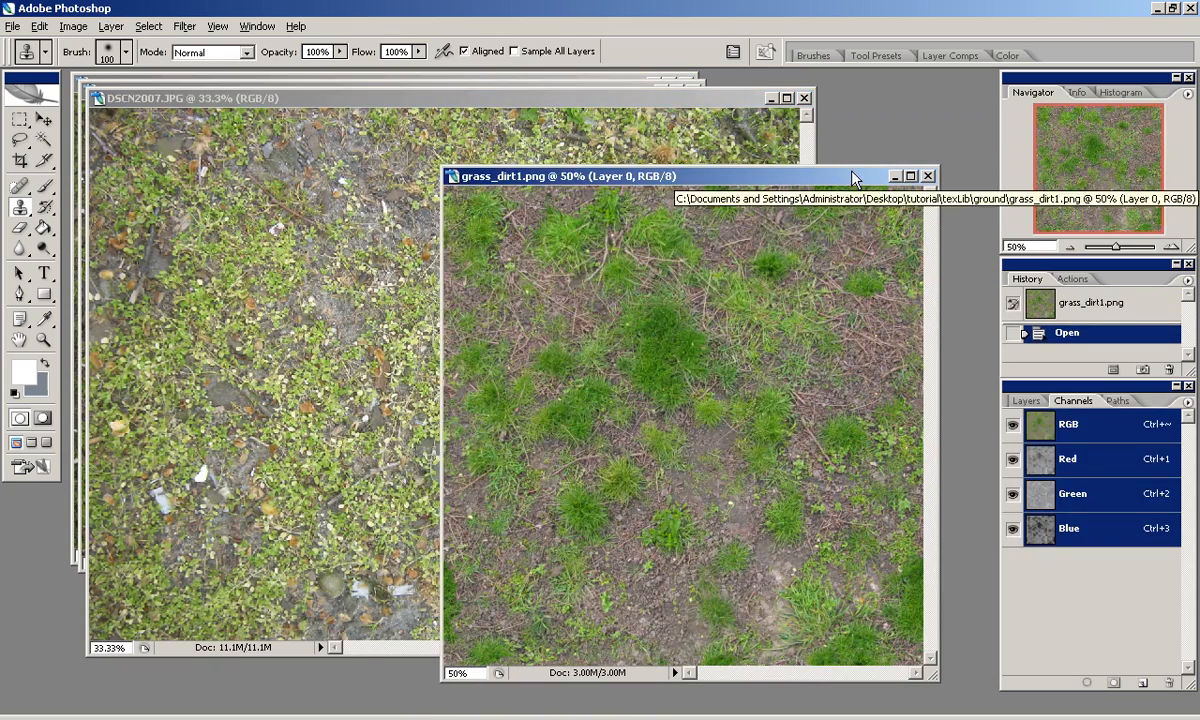
left_click_drag(665, 99, 545, 88)
left_click(618, 92)
left_click(611, 89)
left_click(652, 83)
left_click(732, 116)
left_click(803, 113)
left_click(800, 178)
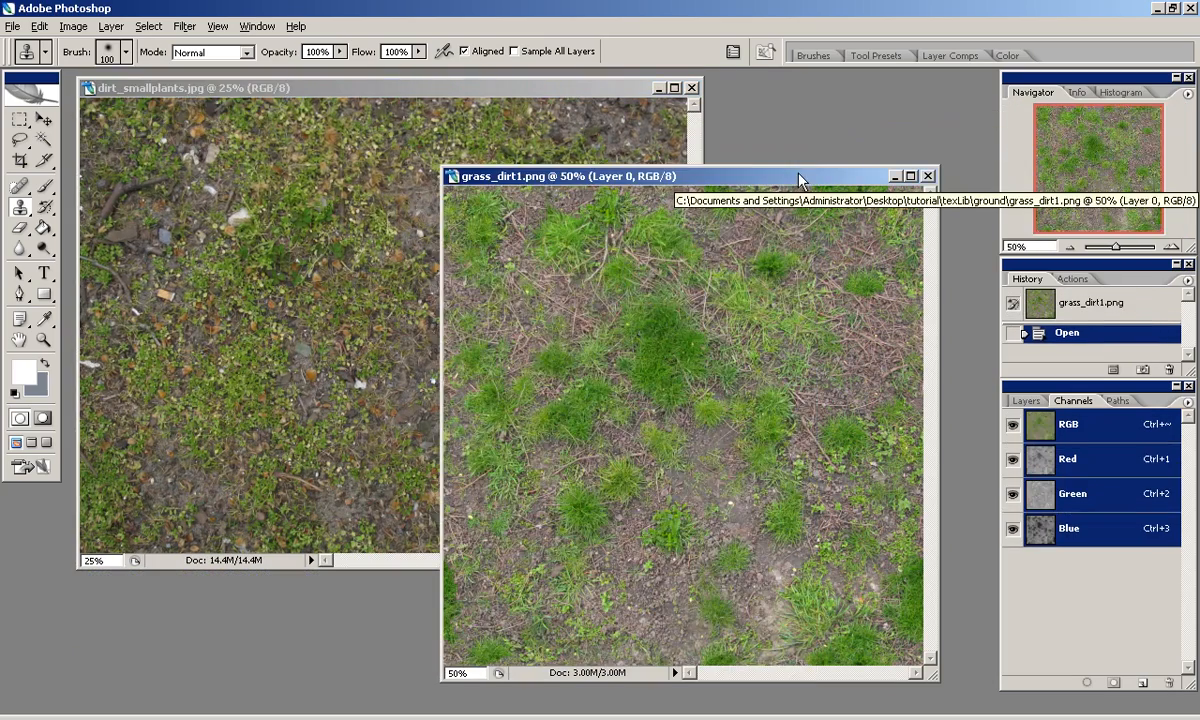
left_click(927, 176)
Clone nearby ground over the debris in the photo's upper right, the dark stone beside it and the orange chip at left.
left_click_drag(697, 567, 835, 659)
left_click(640, 265)
left_click(633, 300)
left_click(628, 277)
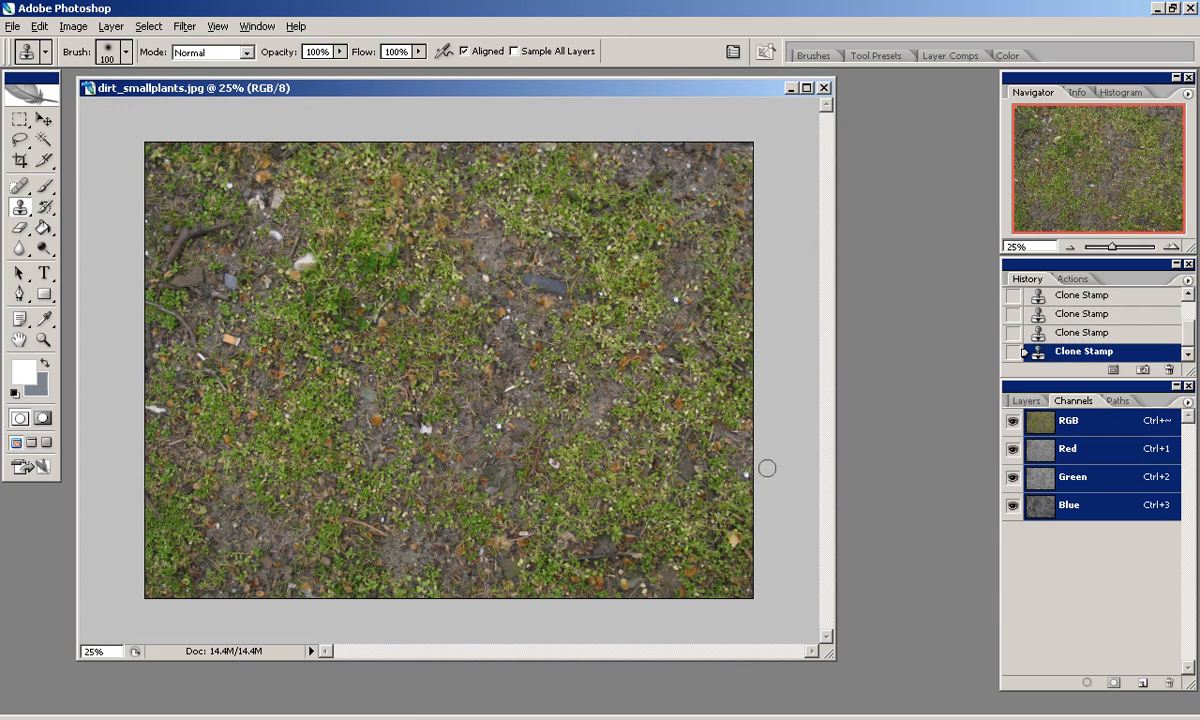
left_click(550, 283)
left_click(503, 430, "alt")
left_click_drag(233, 338, 217, 319)
Clone ground over the pale stones and branches at the photo's upper left, the dark lower-right stone and the white left-edge fragment.
left_click(473, 368, "alt")
left_click_drag(264, 202, 244, 160)
mouse_move(224, 226)
left_mouse_down()
mouse_move(168, 248)
mouse_move(224, 278)
left_mouse_up()
left_click_drag(193, 340, 150, 340)
left_click(652, 548, "alt")
left_click_drag(588, 548, 624, 557)
left_click(484, 425, "alt")
left_click_drag(157, 412, 151, 410)
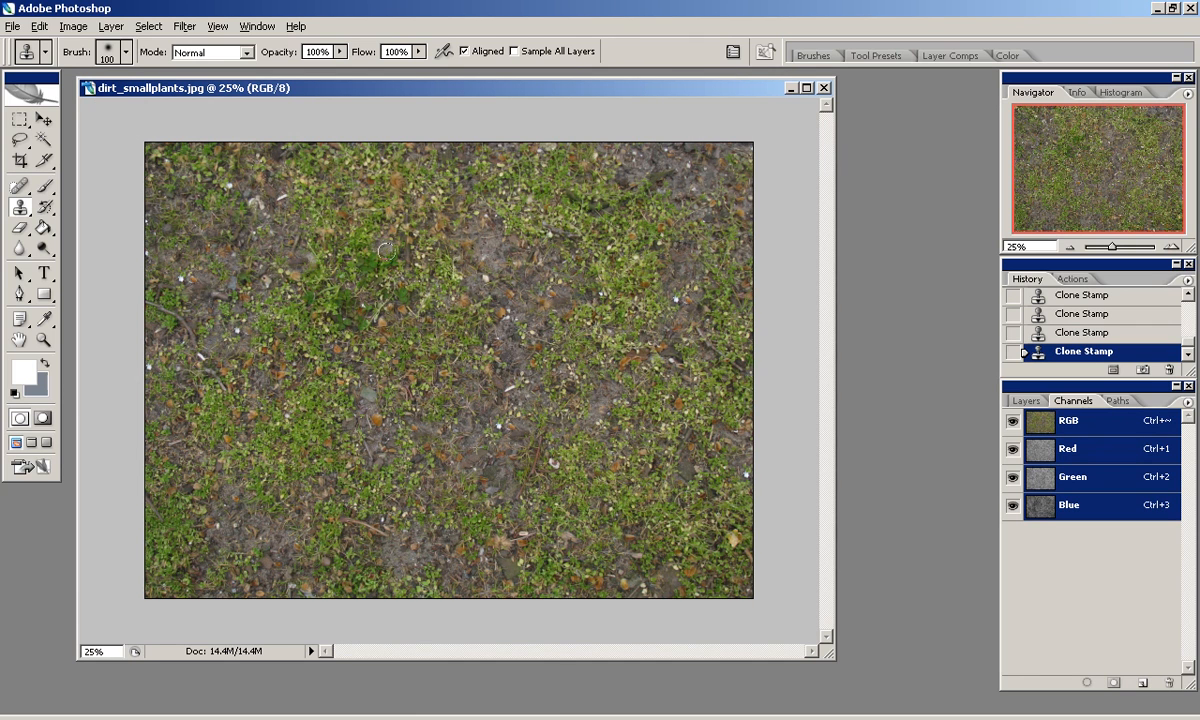
left_click_drag(212, 88, 214, 102)
key("m")
left_click_drag(176, 172, 660, 575)
key("ctrl+d")
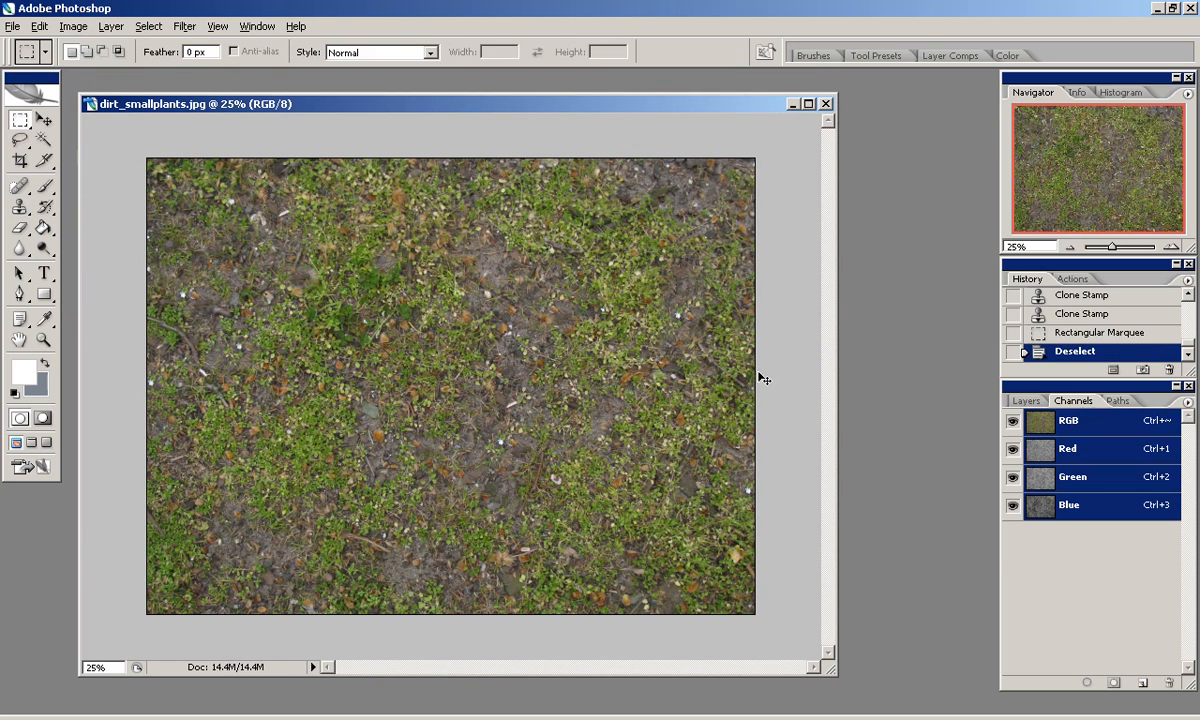
left_click(73, 26)
left_click(95, 158)
type("2300")
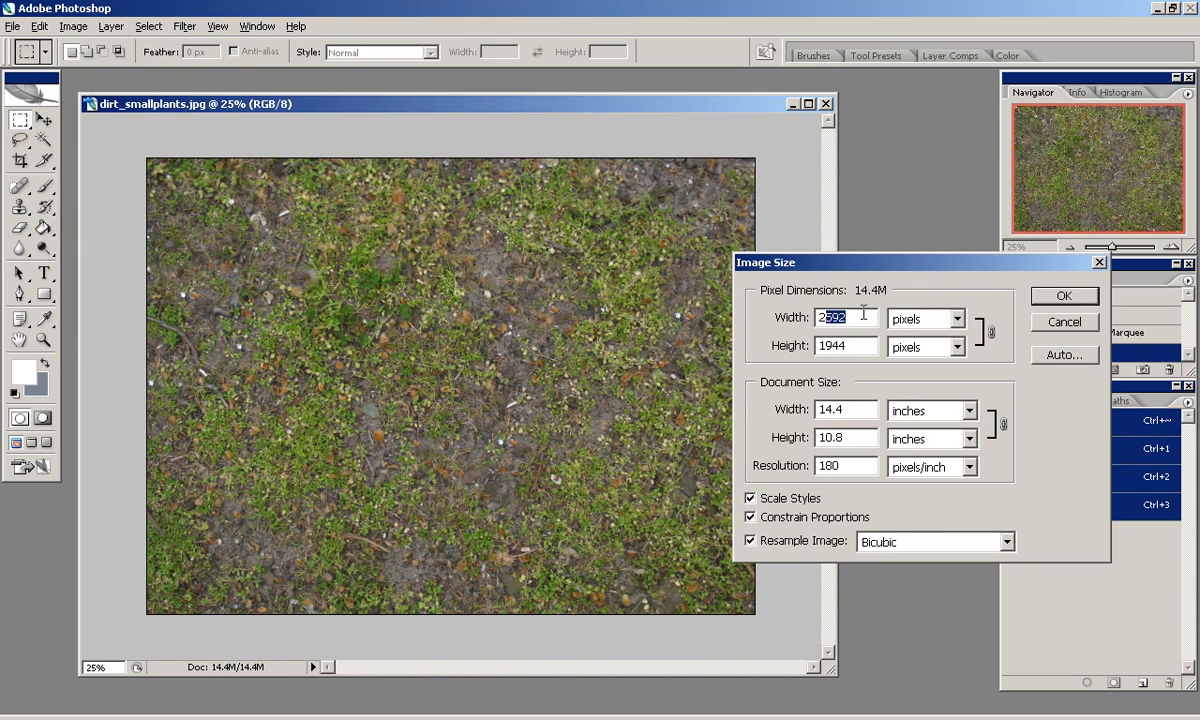
left_click(1050, 355)
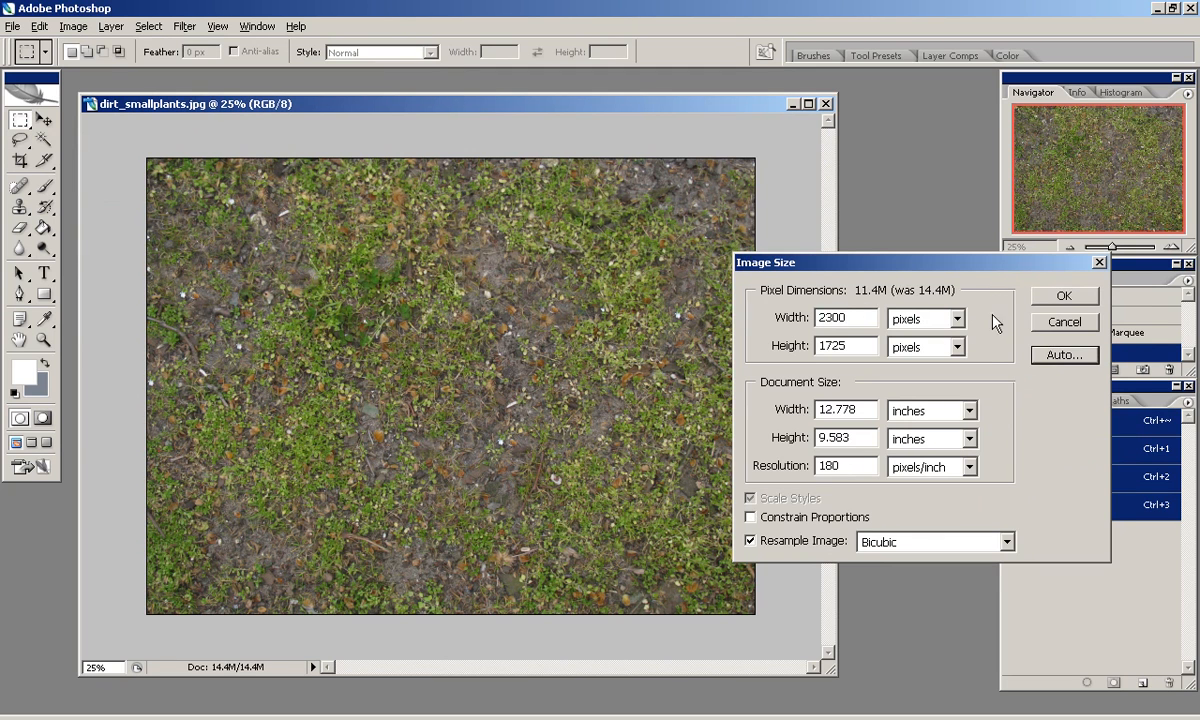
key("Escape")
key("Escape")
left_click(80, 28)
left_click(95, 158)
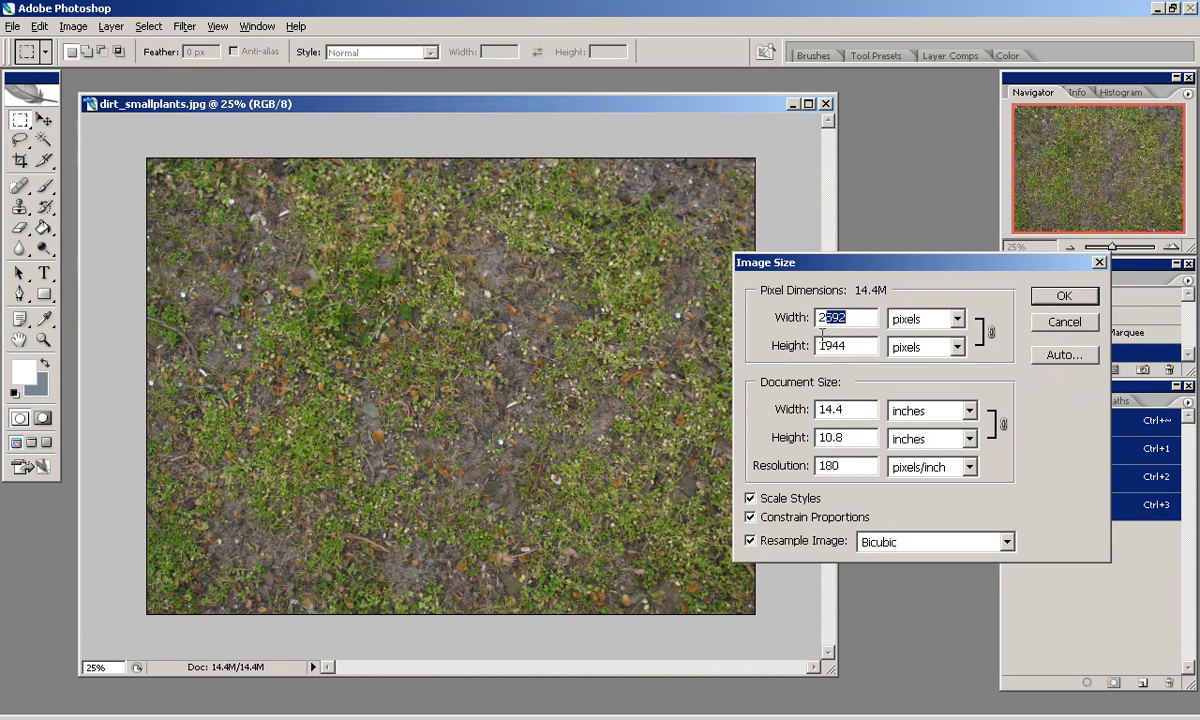
type("2400")
left_click(1066, 318)
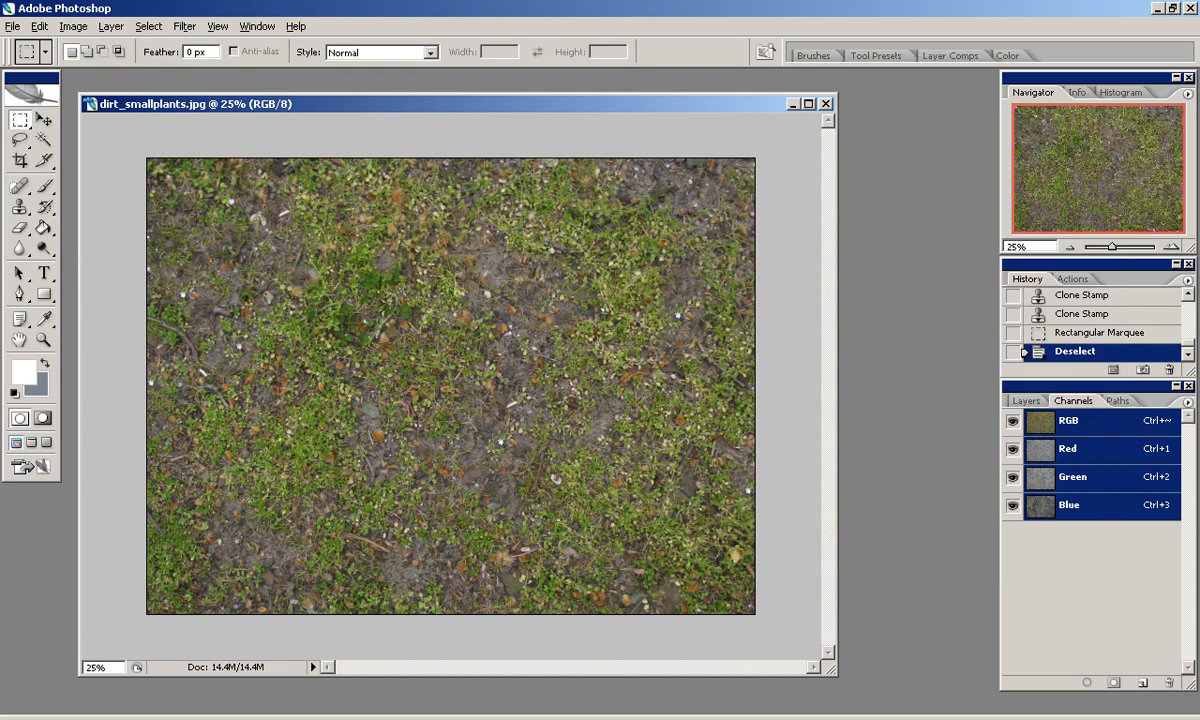
Crop the photo to a full-height square positioned right of centre and clear the selection.
left_click_drag(448, 416, 734, 640, "shift")
left_click_drag(573, 528, 642, 531)
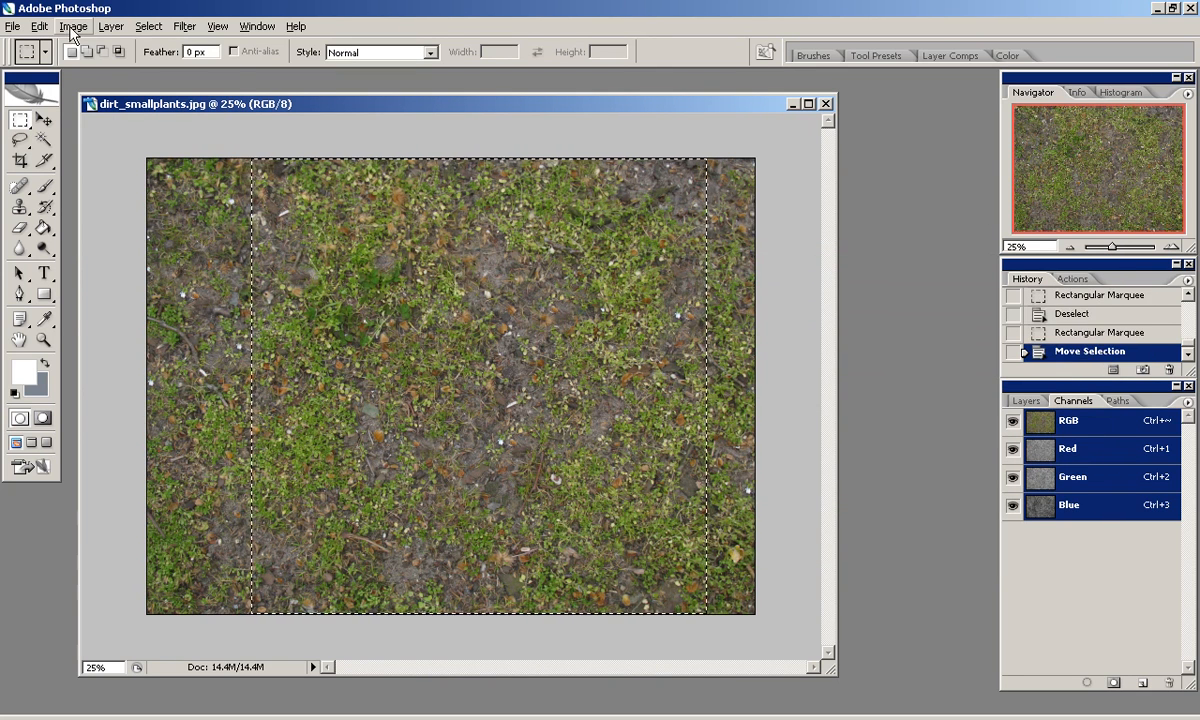
left_click(75, 27)
left_click(95, 221)
key("ctrl+d")
Convert the locked background into a regular layer and deselect the canvas.
key("ctrl+a")
key("ctrl+t")
key("Escape")
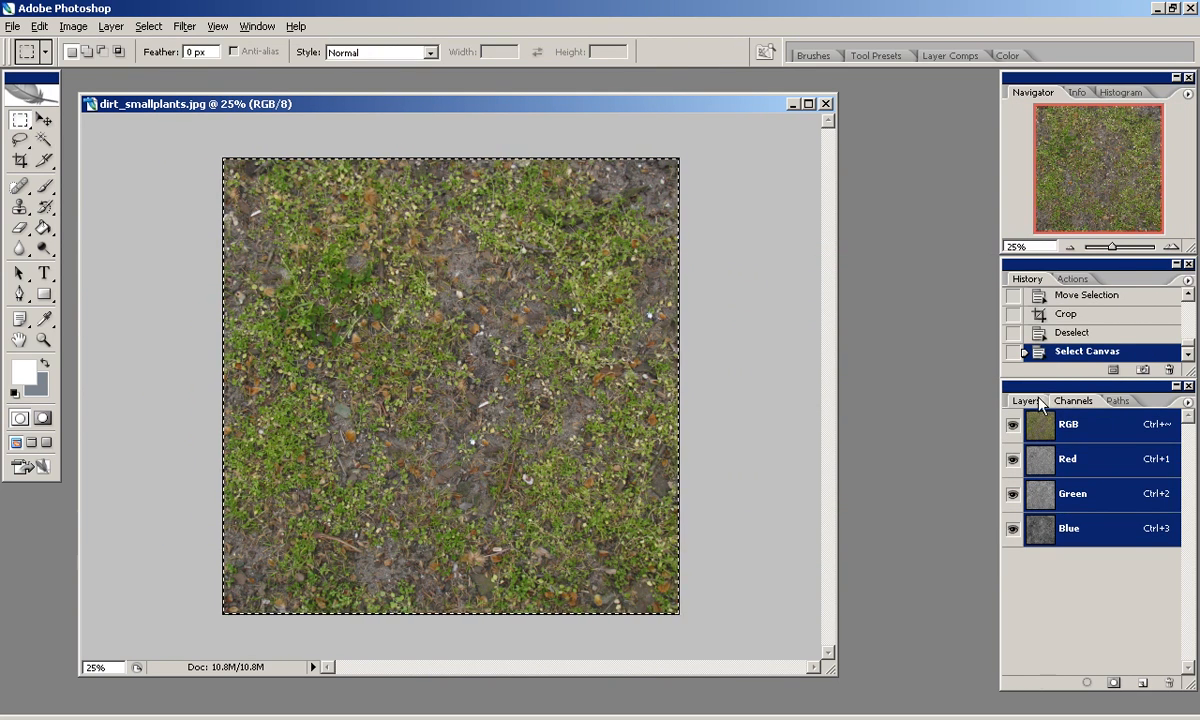
left_click(1028, 401)
double_click(1065, 472)
key("Return")
key("ctrl+d")
left_click(182, 27)
mouse_move(308, 351)
left_click(430, 447)
key("Return")
Resize the square image to 1024 pixels.
key("alt+i")
type("i1024")
key("Return")
key("ctrl+plus")
key("ctrl+plus")
key("ctrl+plus")
key("ctrl+plus")
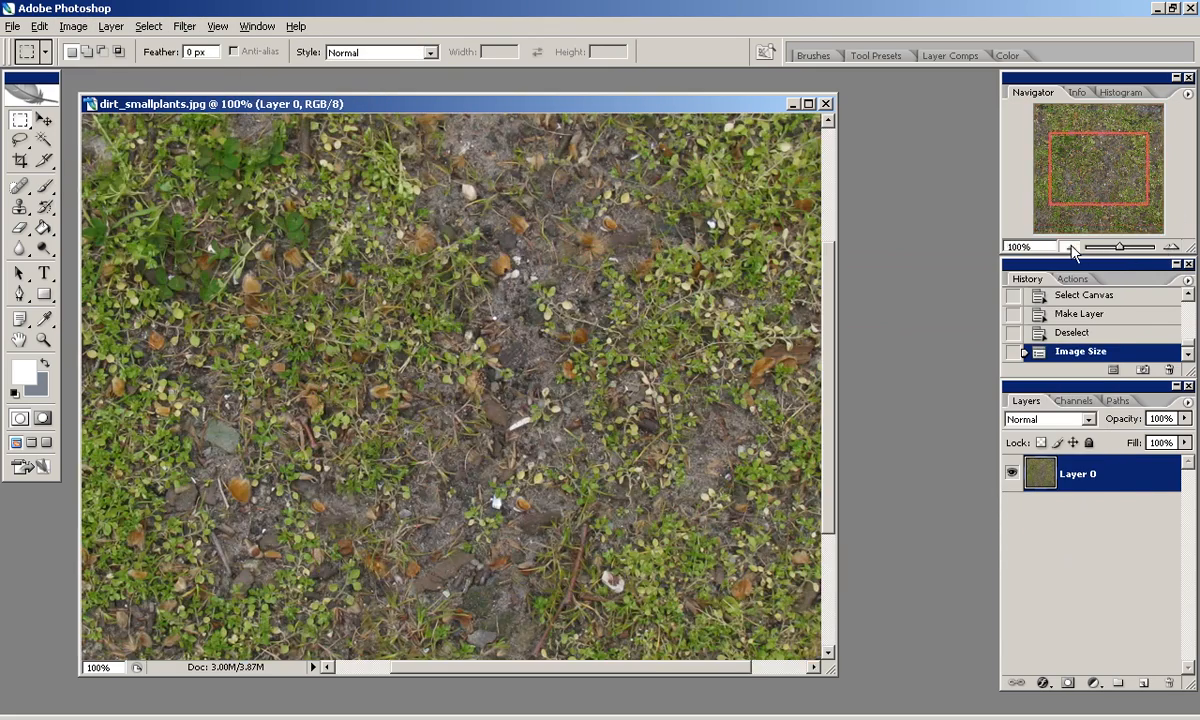
Offset the ground layer 523 pixels down and 0 pixels horizontally with wrap-around edges.
key("ctrl+minus")
key("ctrl+minus")
left_click(184, 27)
mouse_move(268, 350)
left_click(430, 447)
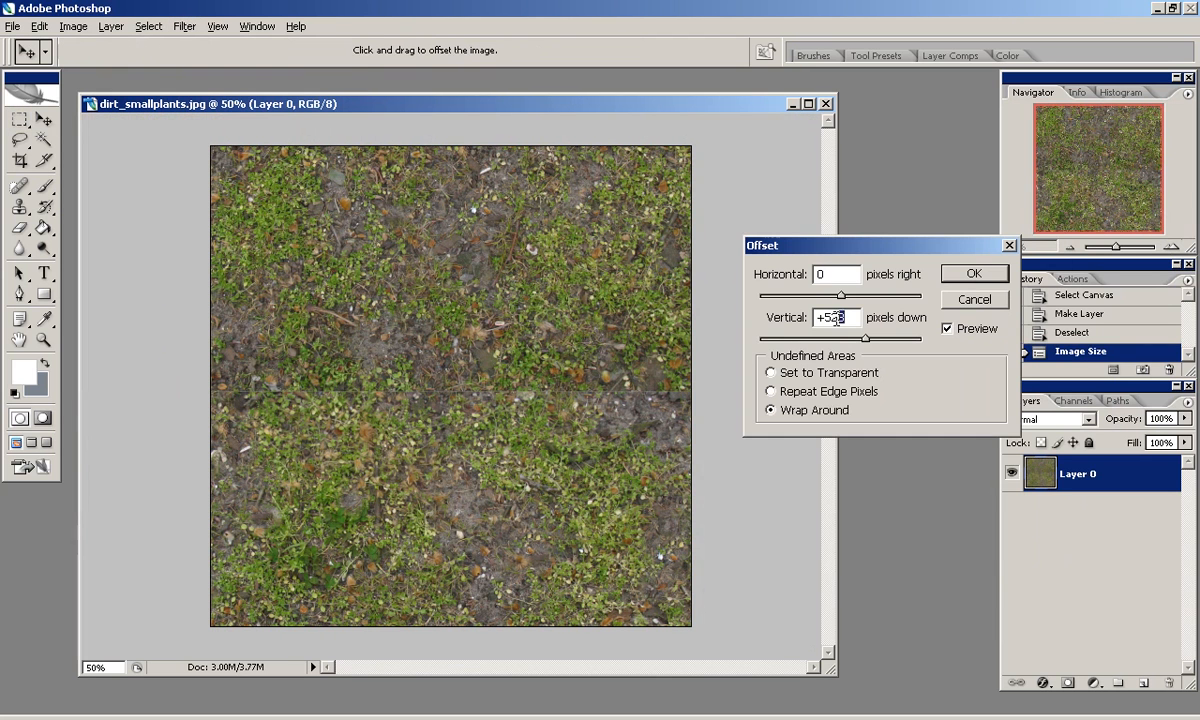
key("Return")
Set up the Clone Stamp with a rough textured brush of size 66.
key("s")
right_click(428, 468)
key("Return")
right_click(460, 517)
scroll(624, 598, "down", 5)
left_click(594, 624)
left_click_drag(612, 477, 583, 477)
key("Return")
Clone nearby ground over the horizontal seam running across the middle of the image.
left_click(477, 520, "alt")
left_click_drag(451, 396, 516, 392)
left_click_drag(530, 393, 552, 393)
left_click_drag(628, 394, 665, 396)
left_click(680, 396)
left_click(532, 551, "alt")
left_click_drag(425, 391, 312, 395)
left_click(528, 455, "alt")
left_click_drag(222, 393, 256, 393)
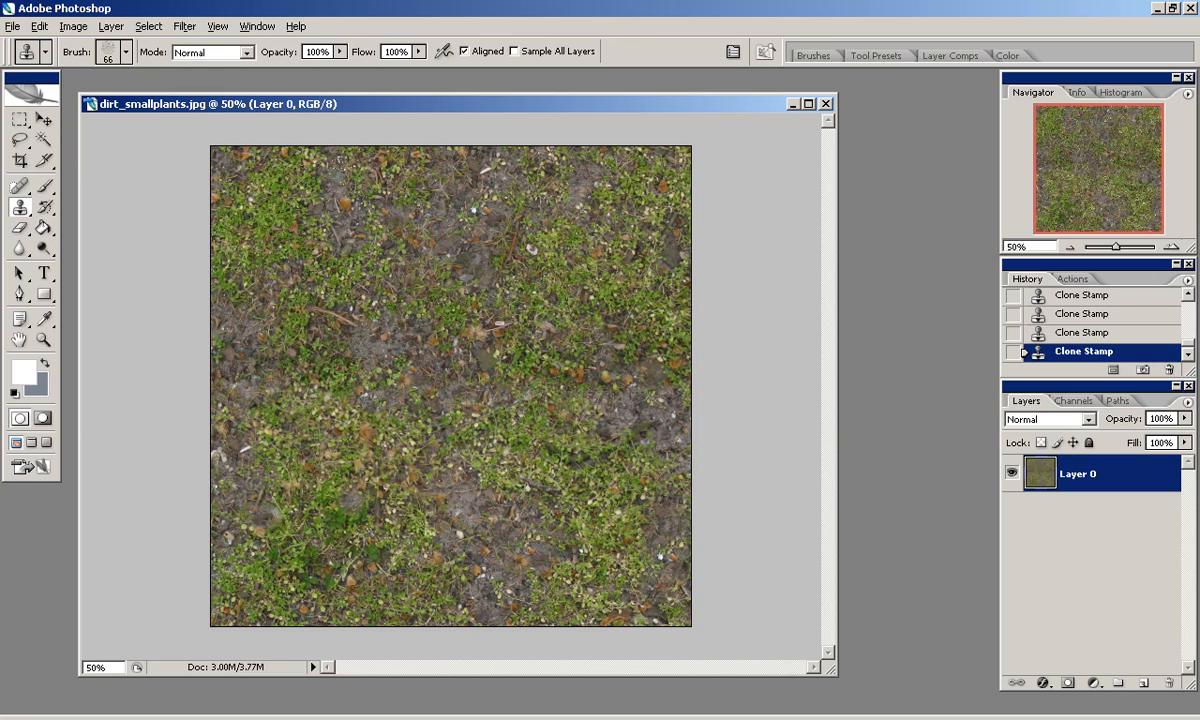
Offset the ground layer 168 pixels to the right and 0 pixels vertically with wrap-around edges.
left_click(184, 26)
mouse_move(255, 340)
left_click(390, 389)
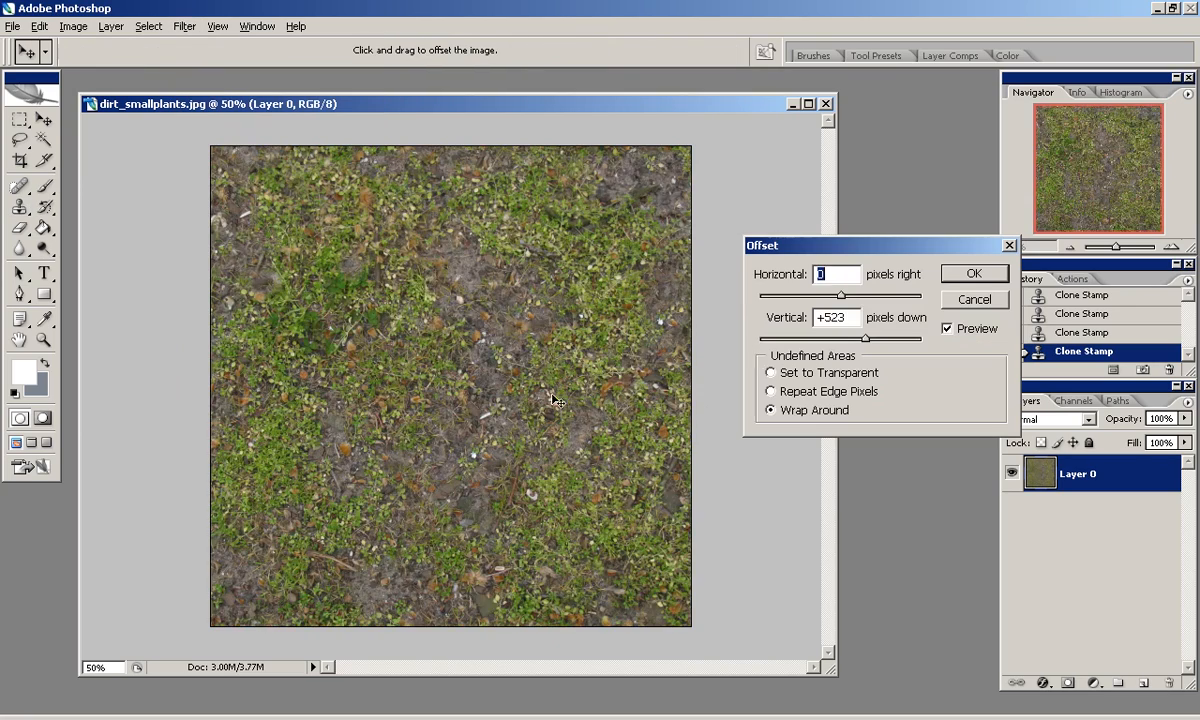
left_click_drag(842, 297, 849, 297)
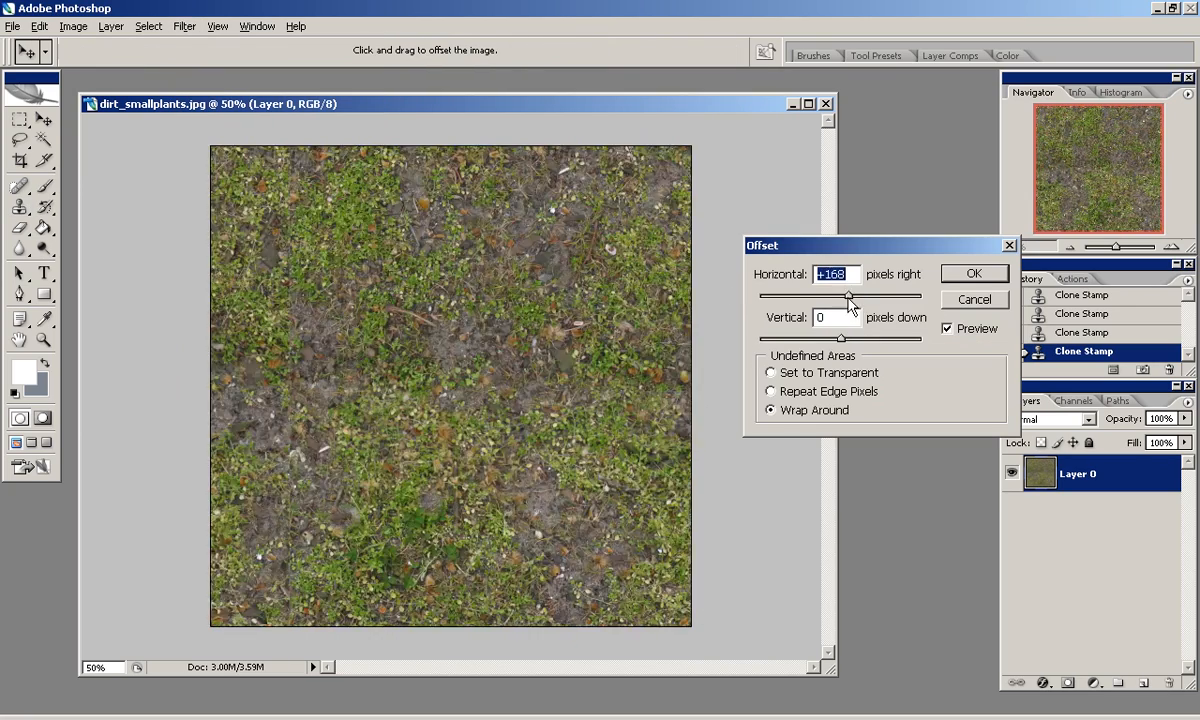
left_click(960, 274)
Clone ground over the upper and middle stretch of the vertical seam in the image's left part.
left_click(289, 199)
left_click(290, 217)
left_click(290, 238)
left_click(287, 258)
left_click(303, 279)
left_click(289, 304)
left_click(294, 331)
left_click(293, 353)
left_click(292, 399)
left_click(284, 420)
left_click(294, 438)
left_click(292, 457)
Clone freshly sampled ground over the lower part of the vertical seam and check the result at 100%.
left_click(557, 520, "alt")
left_click(284, 432)
left_click(303, 467, "alt")
left_click(269, 479)
left_click(274, 508)
left_click(327, 535, "alt")
left_click(277, 568)
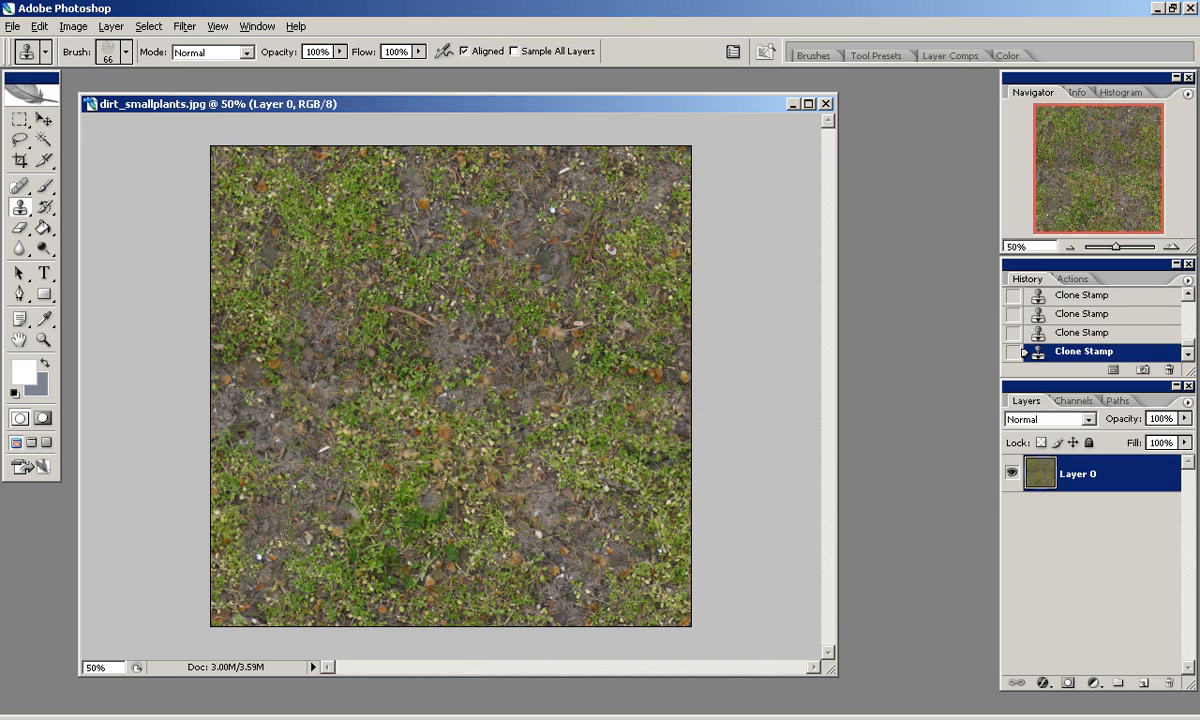
left_click(1175, 246)
left_click(1175, 246)
mouse_move(1093, 195)
left_mouse_down()
mouse_move(1090, 160)
mouse_move(1030, 145)
mouse_move(1084, 196)
left_mouse_up()
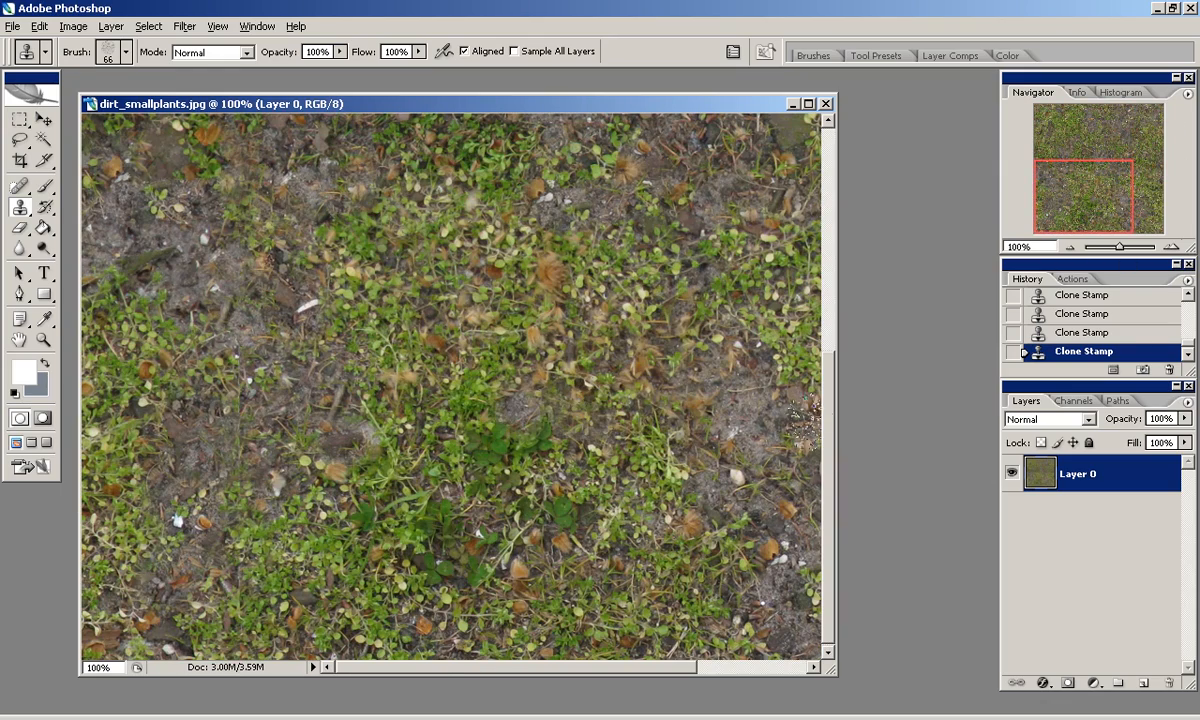
left_click(1072, 246)
left_click(1072, 246)
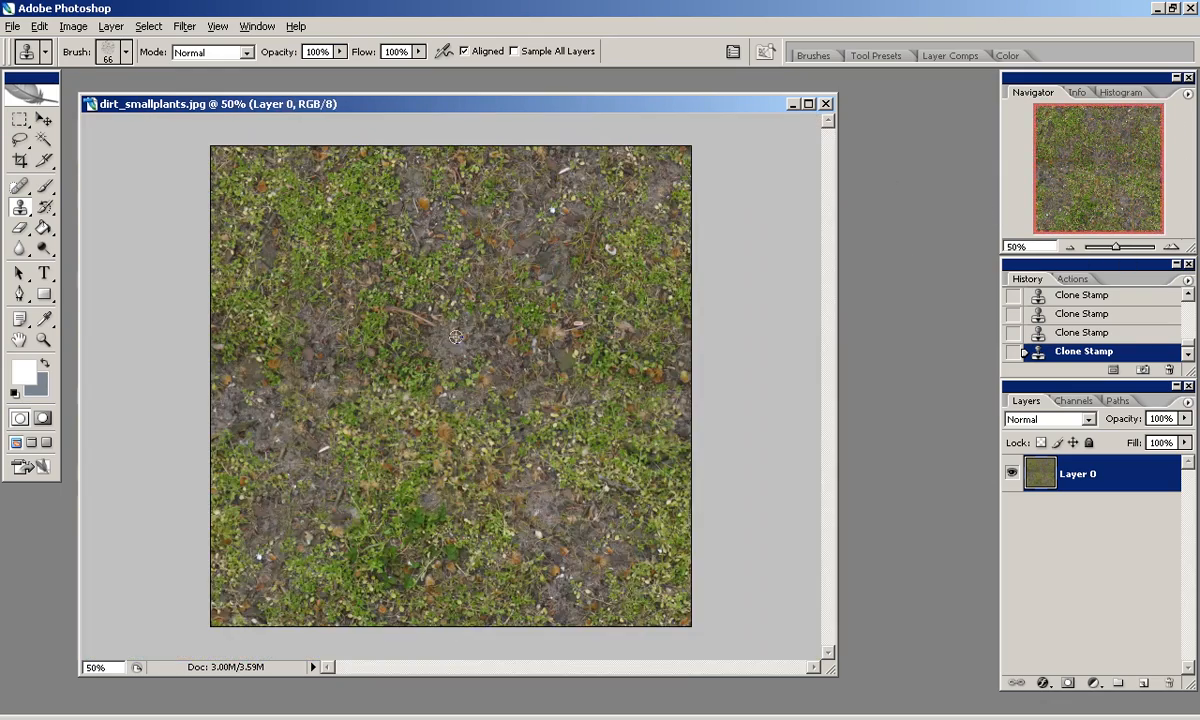
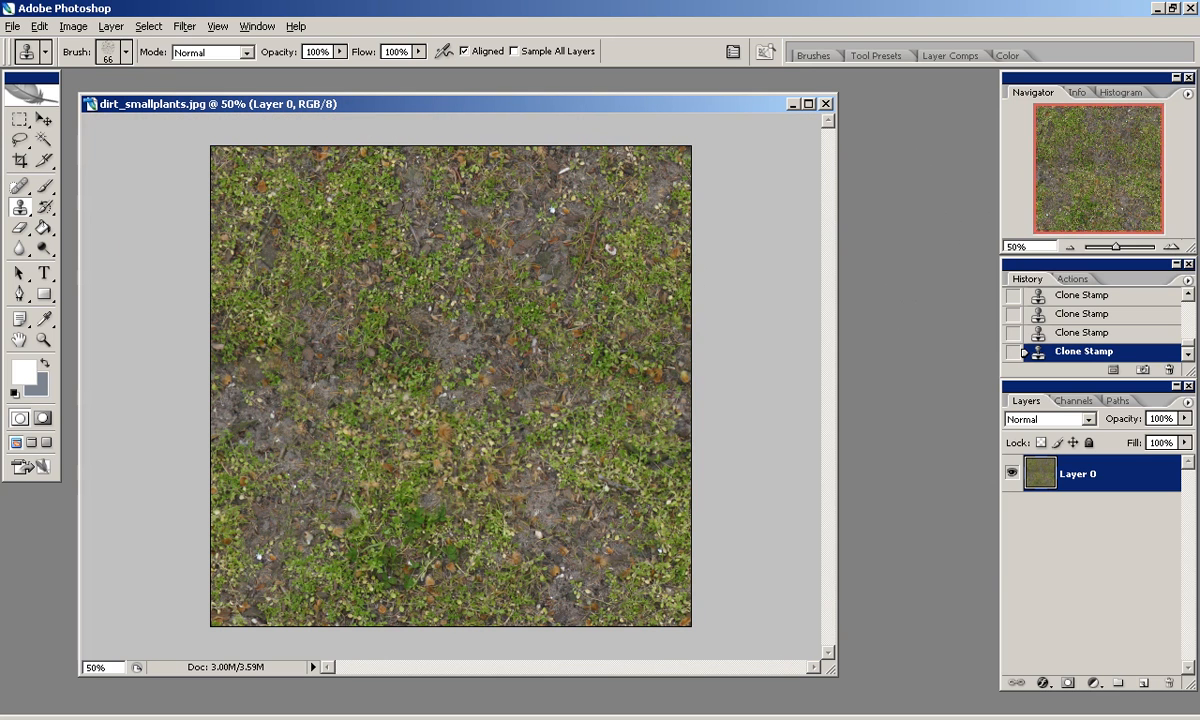
Duplicate the ground layer and apply a Gaussian Blur with a radius of 2 pixels to the copy.
key("ctrl+j")
left_click(73, 26)
mouse_move(185, 26)
mouse_move(300, 174)
left_click(430, 238)
type("2")
left_click(705, 300)
Try blend modes such as Linear Light on the blurred copy and set it to Soft Light.
left_click(1050, 419)
left_click(1035, 85)
key("Down")
key("Down")
key("Down")
key("Down")
key("Down")
key("Down")
key("Down")
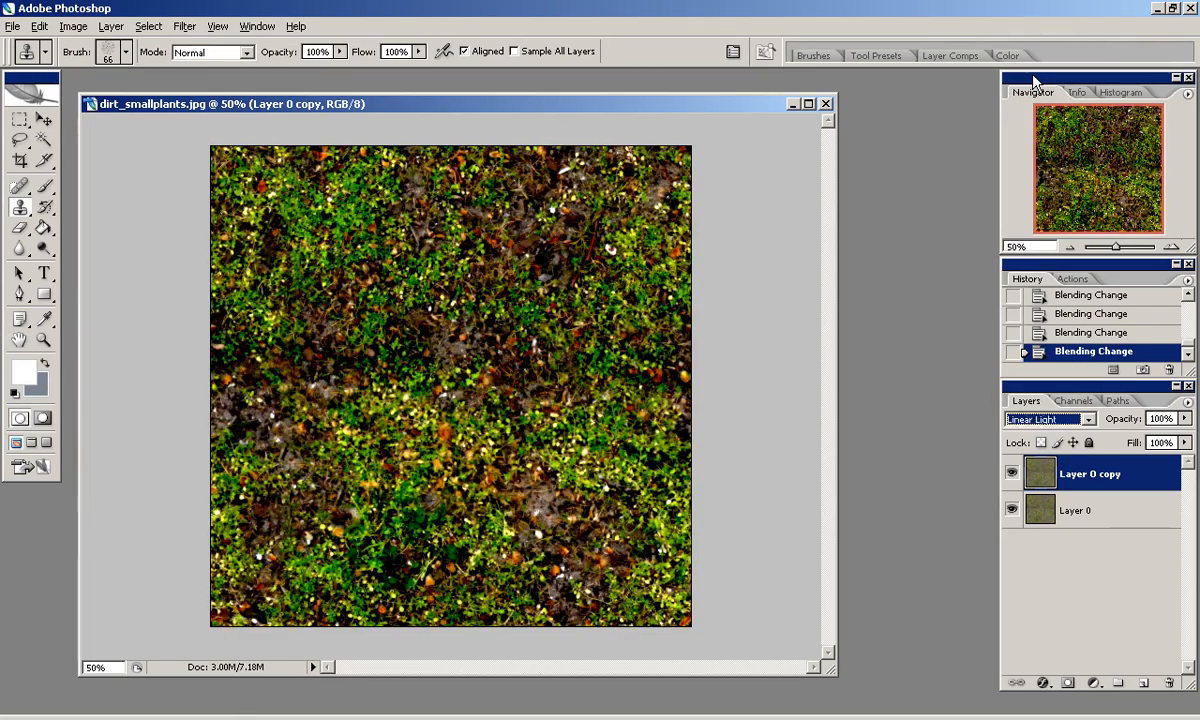
Examine different areas of the ground up close and as a whole to judge the blurred copy's effect.
left_click(1012, 481)
left_click(1012, 481)
left_click(1170, 246)
left_click(1170, 246)
left_click_drag(1114, 191, 1083, 192)
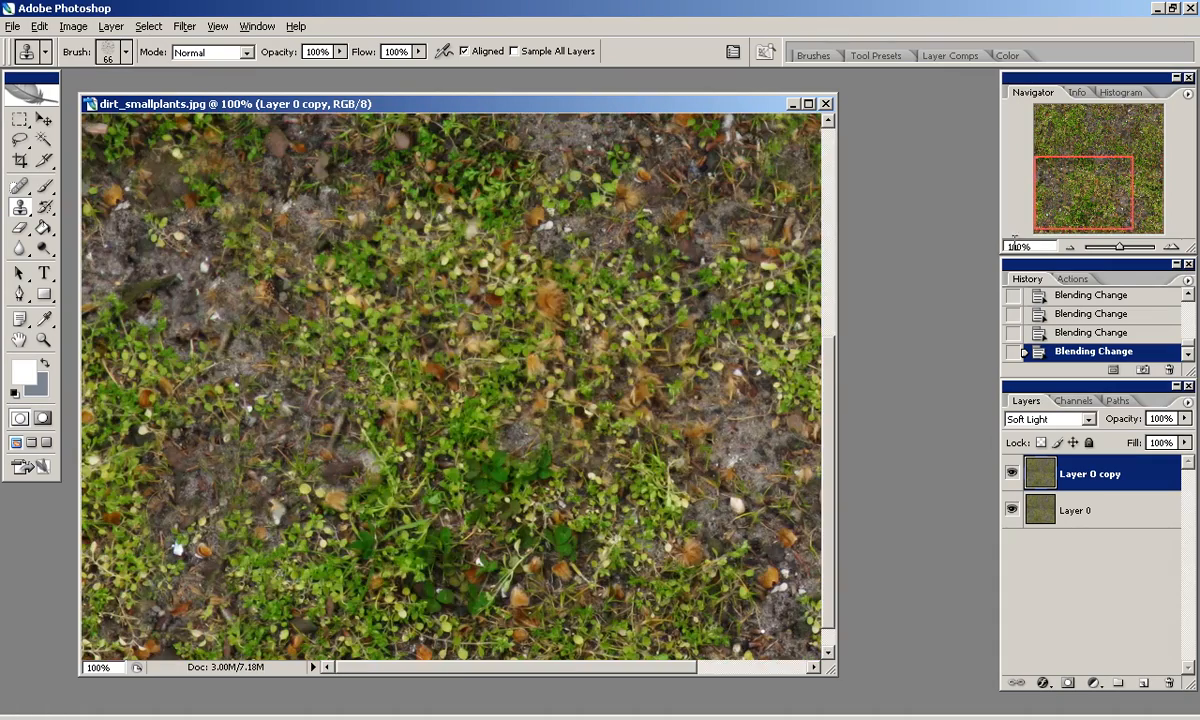
left_click(1073, 248)
left_click(1073, 248)
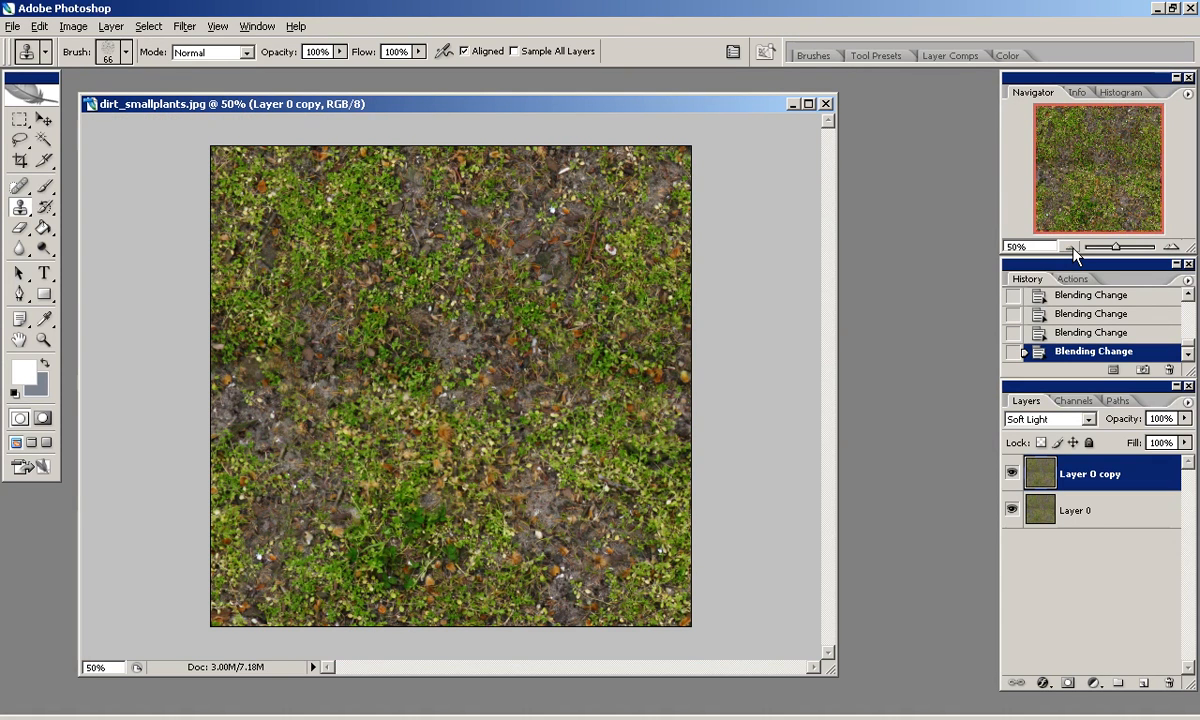
left_click(1170, 247)
left_click(1170, 247)
left_click(1144, 141)
left_click(1074, 246)
left_click(1074, 248)
left_click(1170, 247)
left_click(1170, 247)
left_click_drag(1062, 128, 1185, 231)
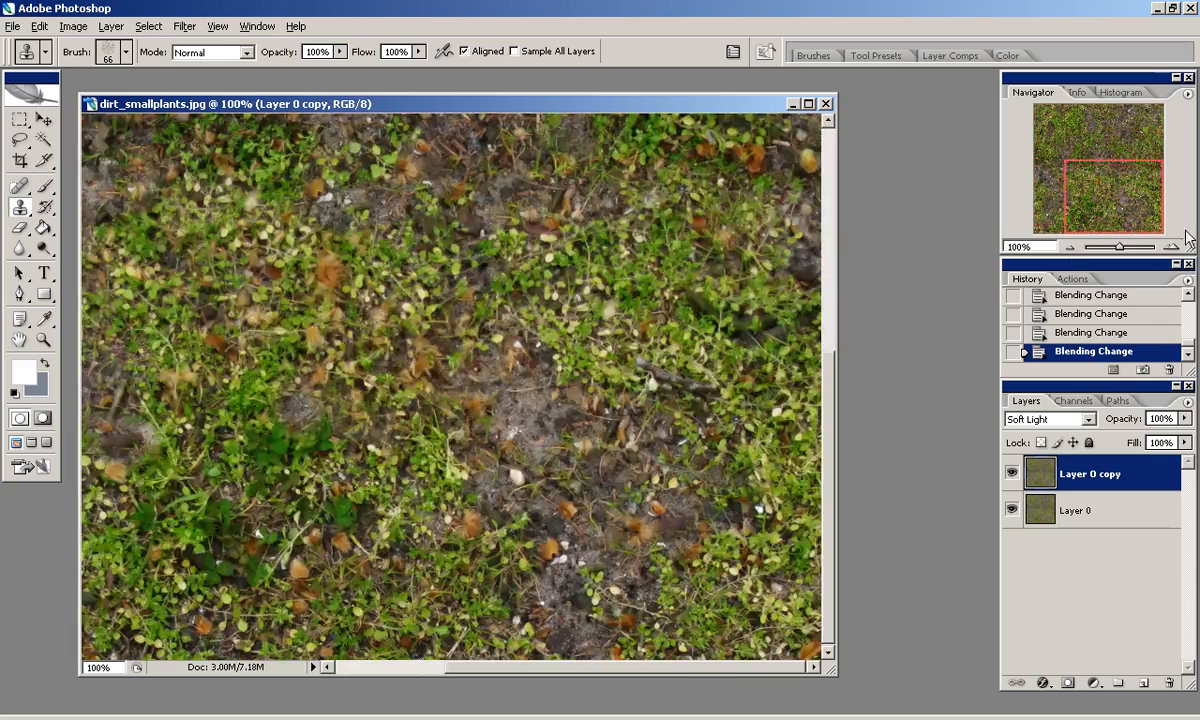
left_click_drag(1092, 184, 1079, 155)
Compare the whole image with and without the blurred copy and delete that copy.
left_click(1074, 247)
left_click(1074, 247)
left_click(1012, 472)
left_click(1012, 472)
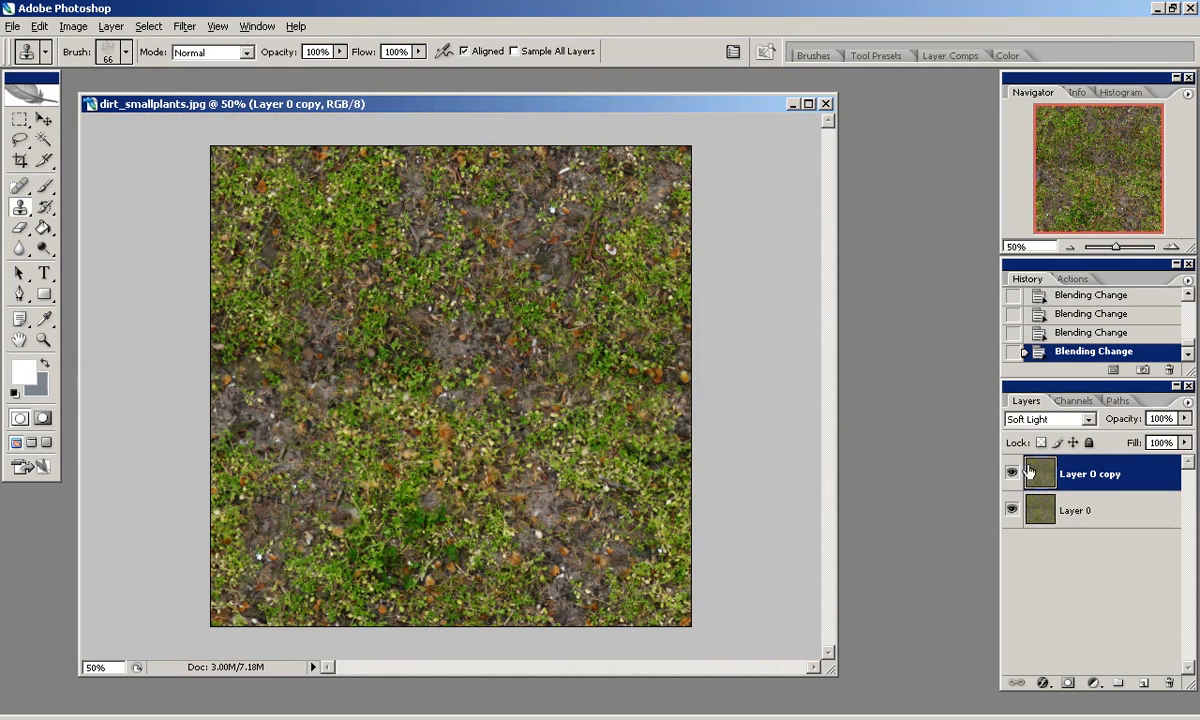
left_click_drag(1045, 480, 1169, 683)
Darken the ground layer slightly with Levels by raising the black input level and lowering the midtones.
left_click(73, 27)
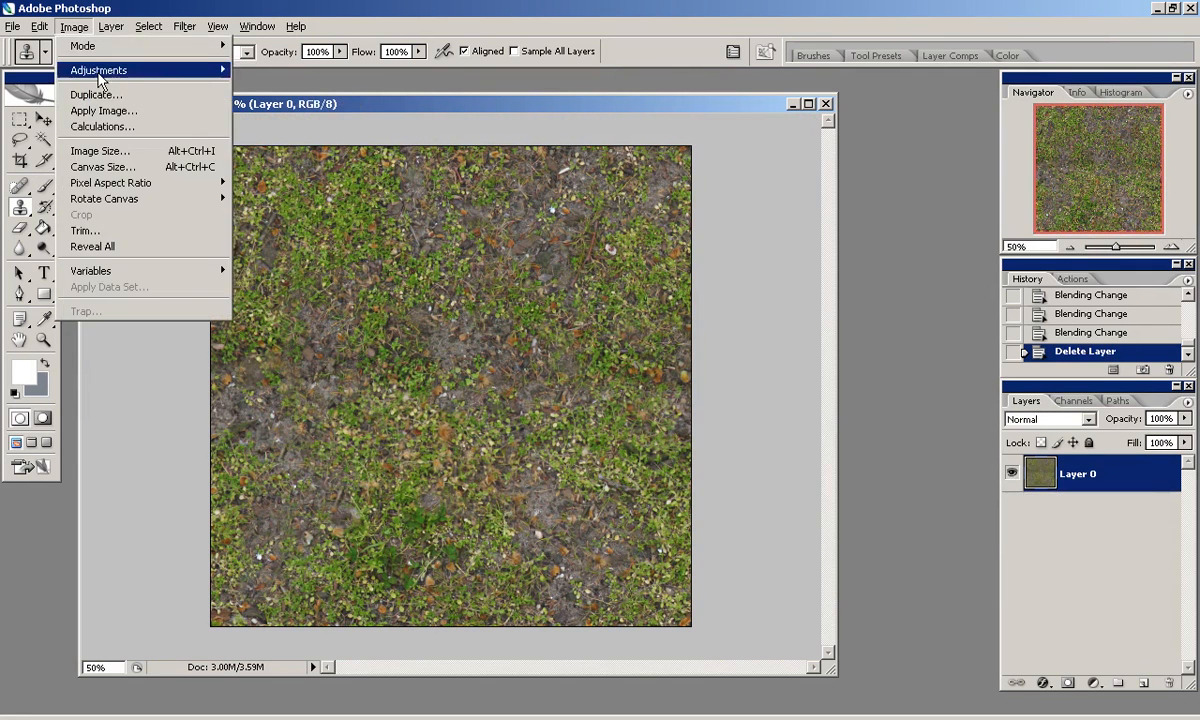
mouse_move(98, 71)
left_click(262, 71)
left_click(846, 456)
left_click_drag(956, 460, 966, 460)
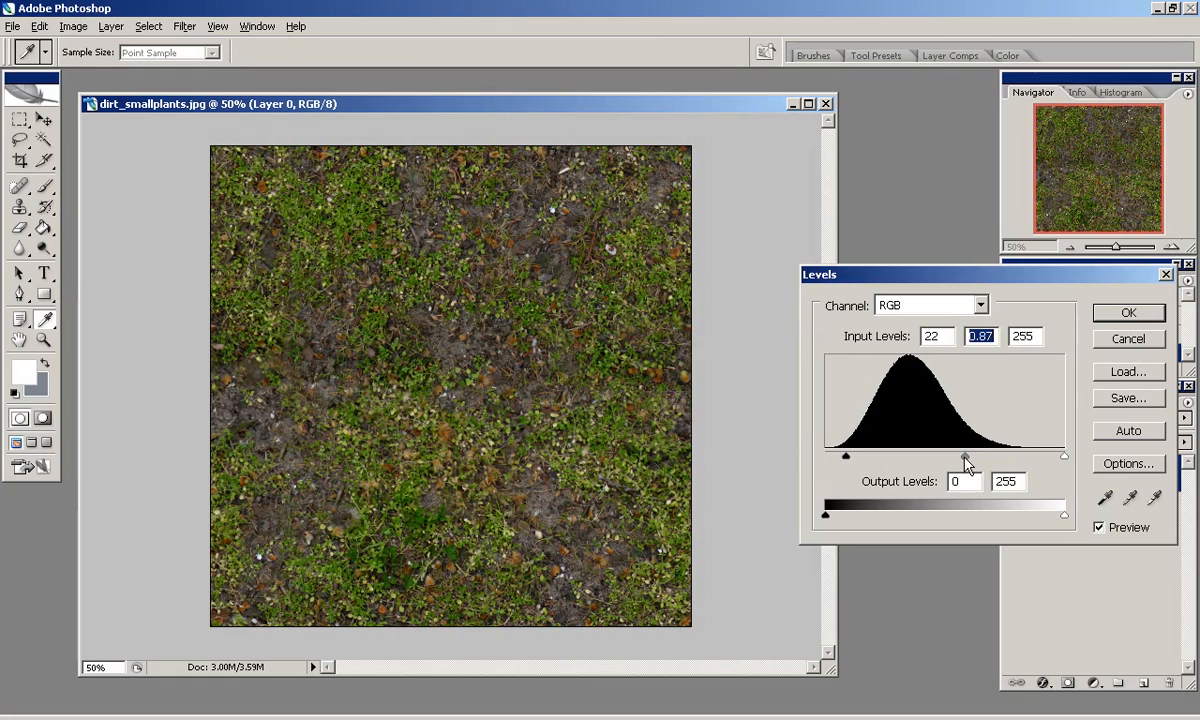
mouse_move(846, 456)
left_mouse_down()
mouse_move(825, 460)
mouse_move(841, 456)
left_mouse_up()
left_click_drag(959, 460, 961, 460)
left_click(1107, 528)
left_click(1107, 528)
left_click(1129, 313)
Try the Sharpen filter directly on the ground layer and undo it.
left_click(1171, 247)
left_click(1171, 247)
left_click_drag(1130, 165, 1086, 132)
left_click(184, 27)
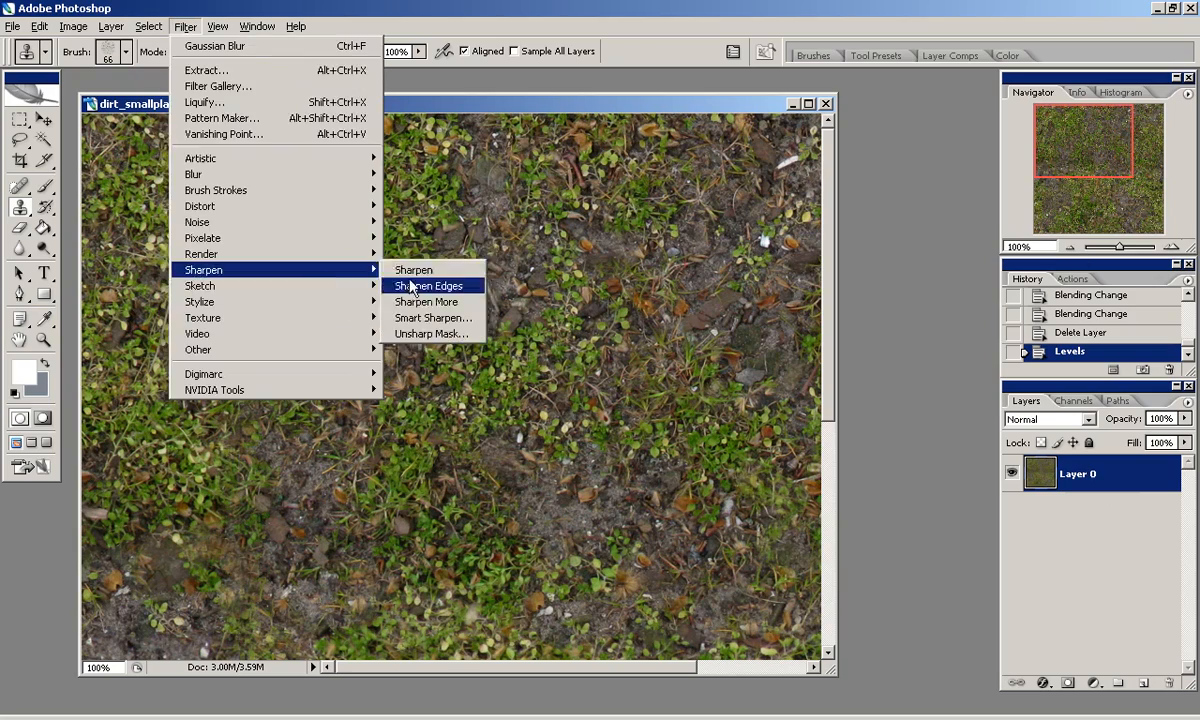
mouse_move(322, 273)
left_click(420, 272)
key("ctrl+z")
Sharpen a duplicate of the ground layer, soften it with a lower fill opacity and merge it down.
left_click_drag(1105, 474, 1143, 682)
key("ctrl+f")
left_click(1184, 443)
left_click_drag(1187, 463, 1145, 463)
left_click(1013, 473)
left_click(1013, 473)
key("ctrl+e")
left_click_drag(1063, 176, 1063, 231)
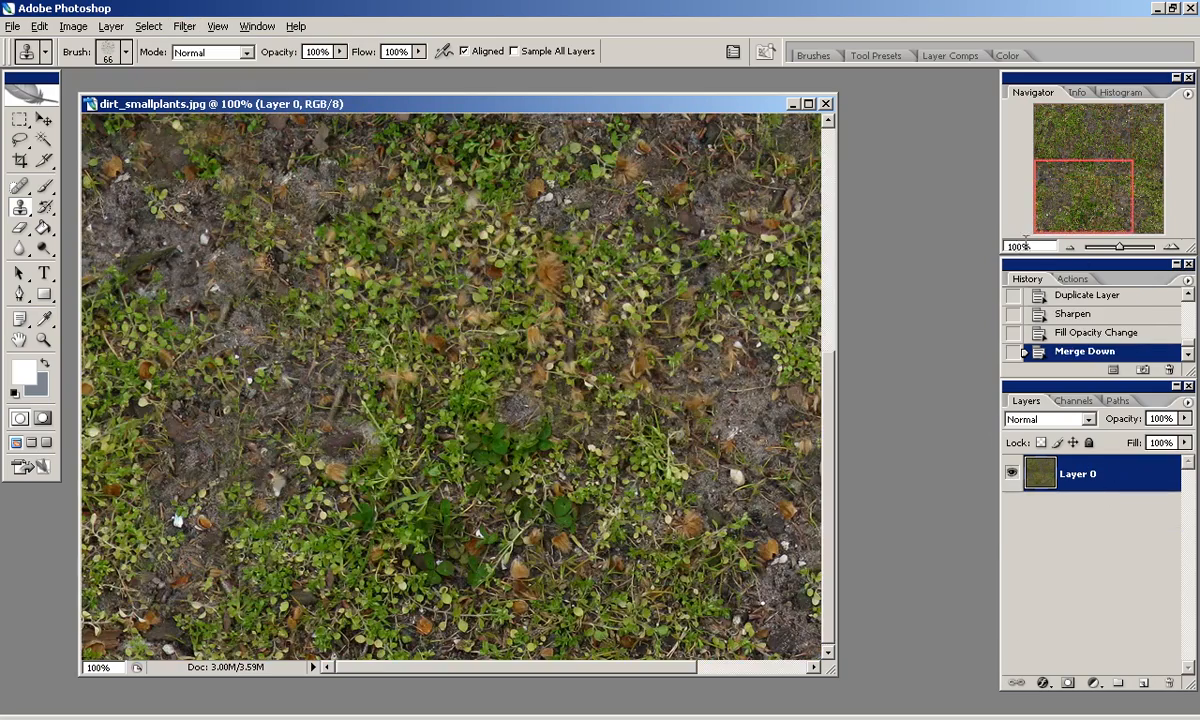
left_click(1069, 247)
left_click(1069, 247)
left_click(76, 27)
mouse_move(113, 72)
left_click(272, 193)
left_click_drag(908, 417, 901, 419)
left_click(1090, 395)
Sample a brown from the ground, add a new layer and load the image's channel brightness as a selection.
left_click(263, 184, "alt")
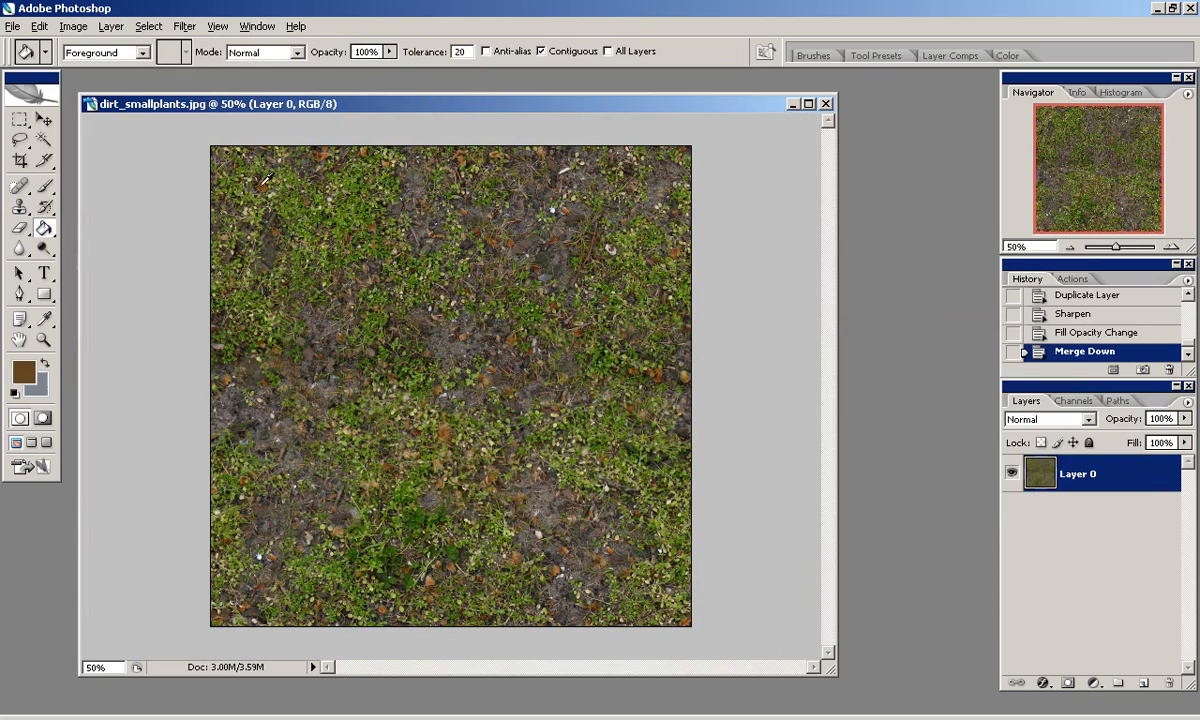
left_click(1064, 510)
left_click(1069, 473)
left_click(1073, 401)
left_click(1087, 683)
left_click(1030, 401)
Try a single brown fill in the selection, deselect, and undo both the deselection and the fill.
left_click(549, 281)
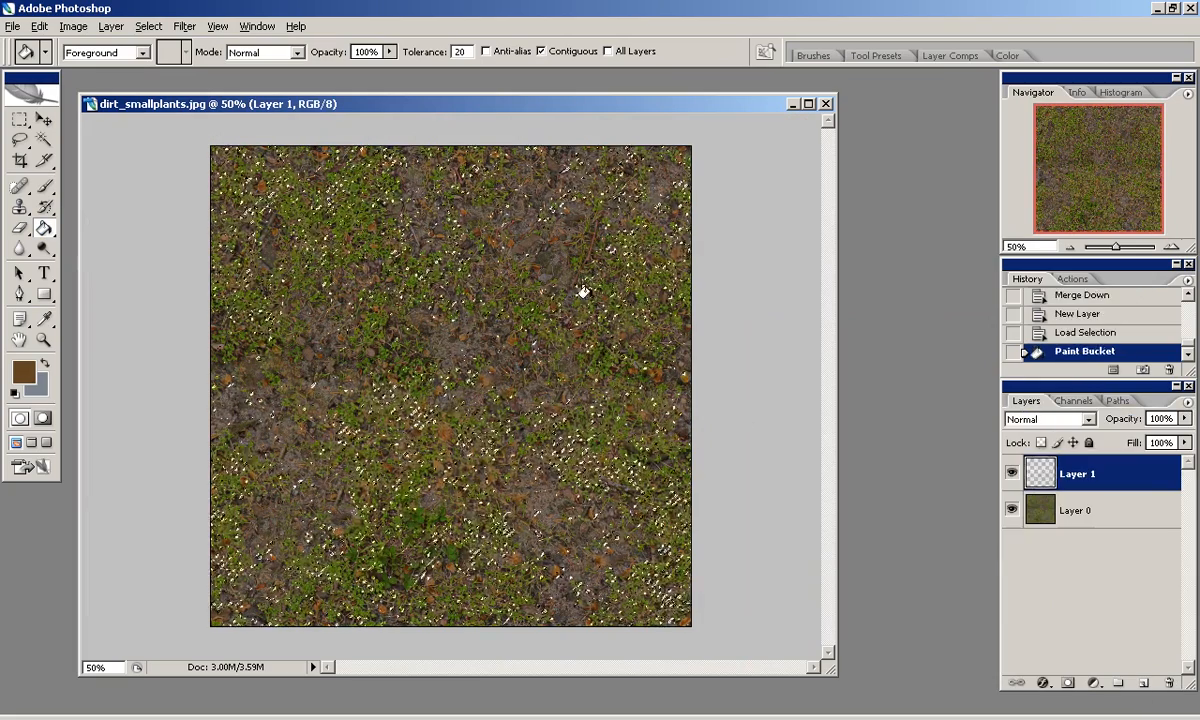
left_click(20, 120)
key("ctrl+d")
key("ctrl+alt+z")
key("ctrl+alt+z")
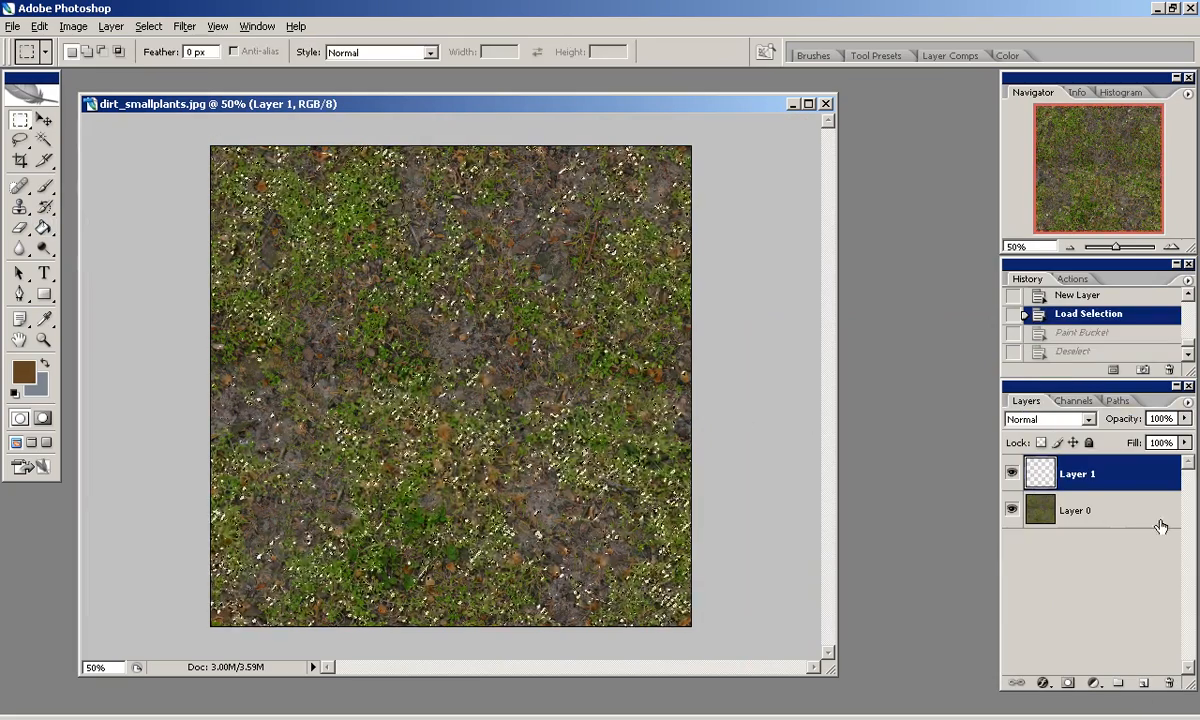
Fill the selection on the new layer with the sampled brown three times and deselect.
left_click(43, 228)
left_click(656, 297)
left_click(656, 297)
left_click(656, 297)
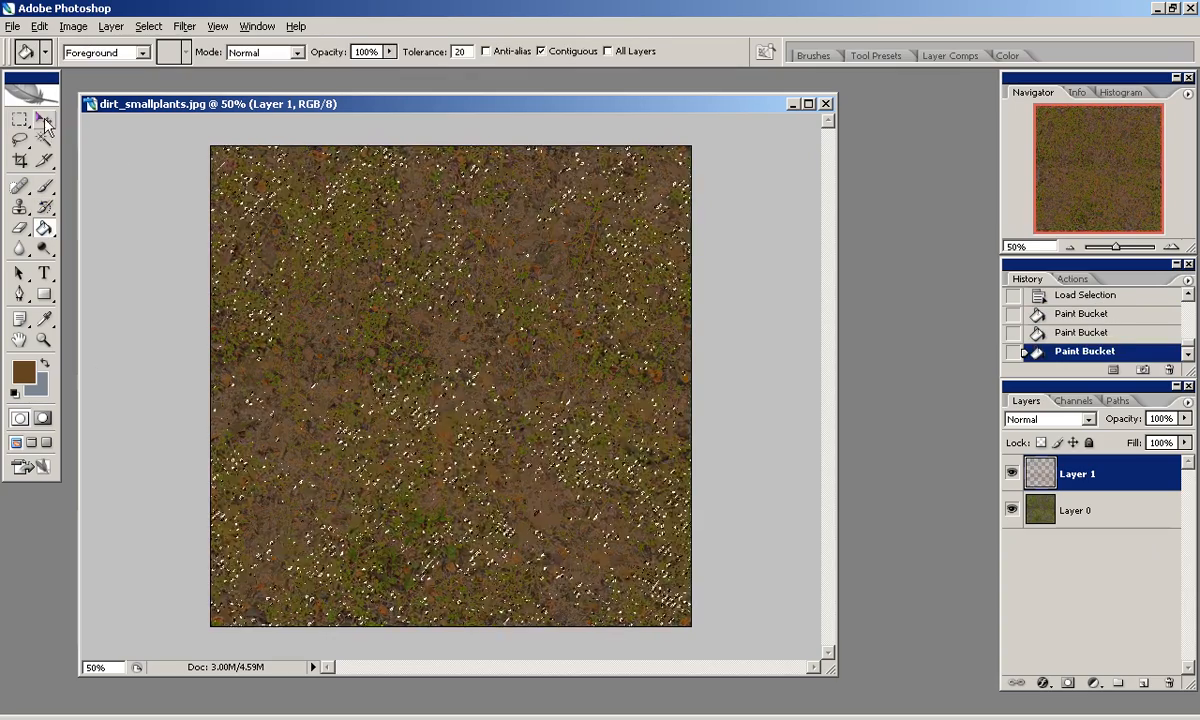
key("m")
key("ctrl+d")
Compare blend modes for the brown layer, set it to Soft Light and compare the ground with and without it.
left_click(1012, 473)
left_click(1012, 473)
left_click(1053, 419)
left_click(1052, 401)
key("Down")
key("Up")
key("Up")
key("Up")
key("Up")
left_click(1050, 419)
left_click(1058, 68)
key("Down")
key("Down")
key("Down")
key("Down")
key("Down")
key("Down")
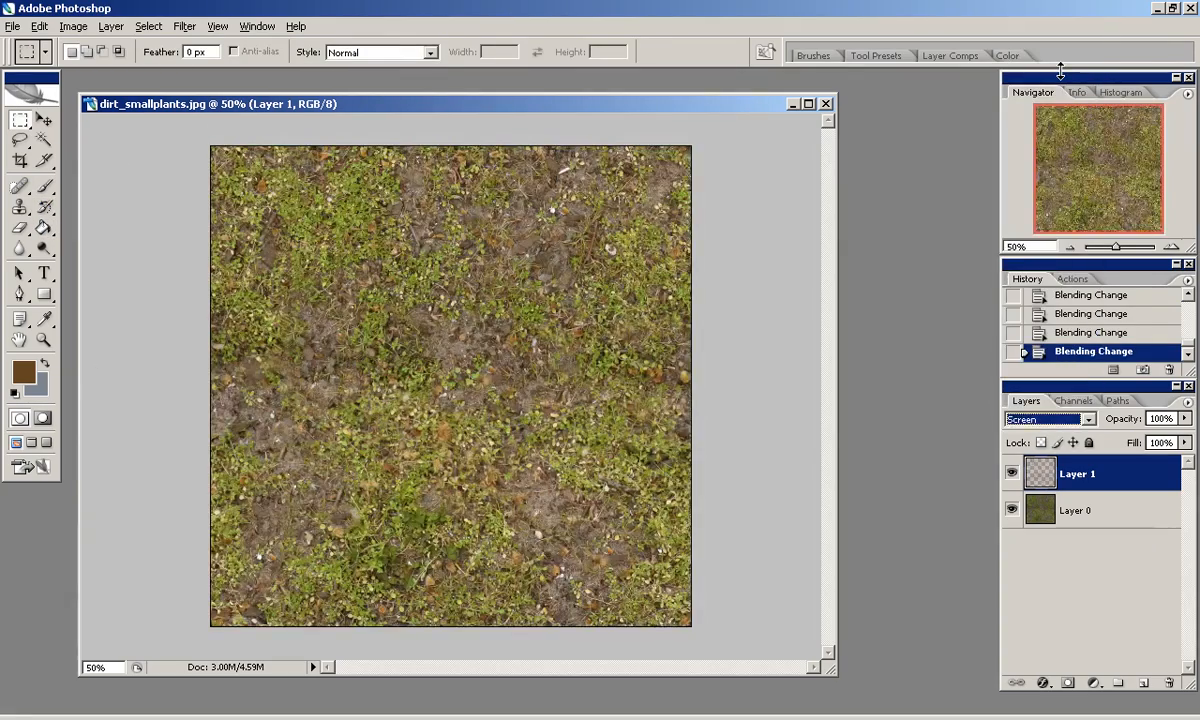
left_click(1012, 473)
left_click(1012, 473)
Invert the loaded selection and clear that area from the brown Soft Light layer.
left_click(150, 27)
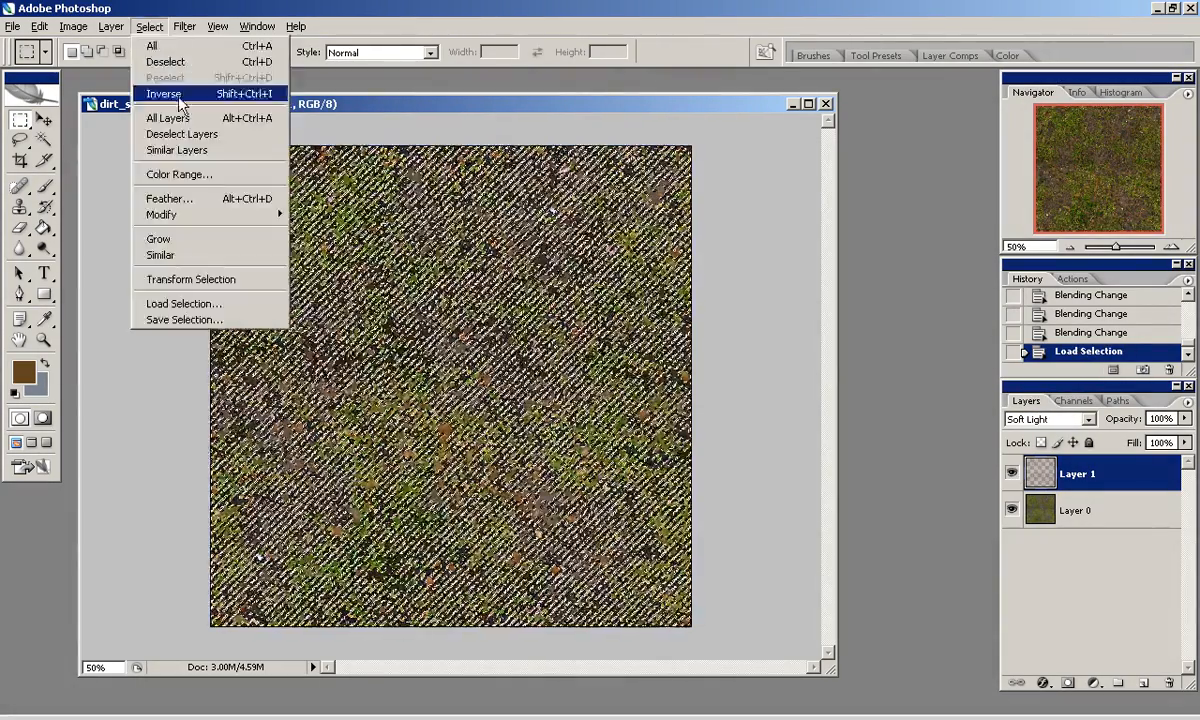
left_click(175, 88)
key("Delete")
key("Delete")
Duplicate the brown overlay layer, merge the copy down into it and compare the ground with and without it.
key("ctrl+j")
key("ctrl+e")
left_click(1012, 473)
left_click(1012, 473)
Lower the brown overlay's fill opacity to 69% and merge it into the ground layer.
key("ctrl+alt+0")
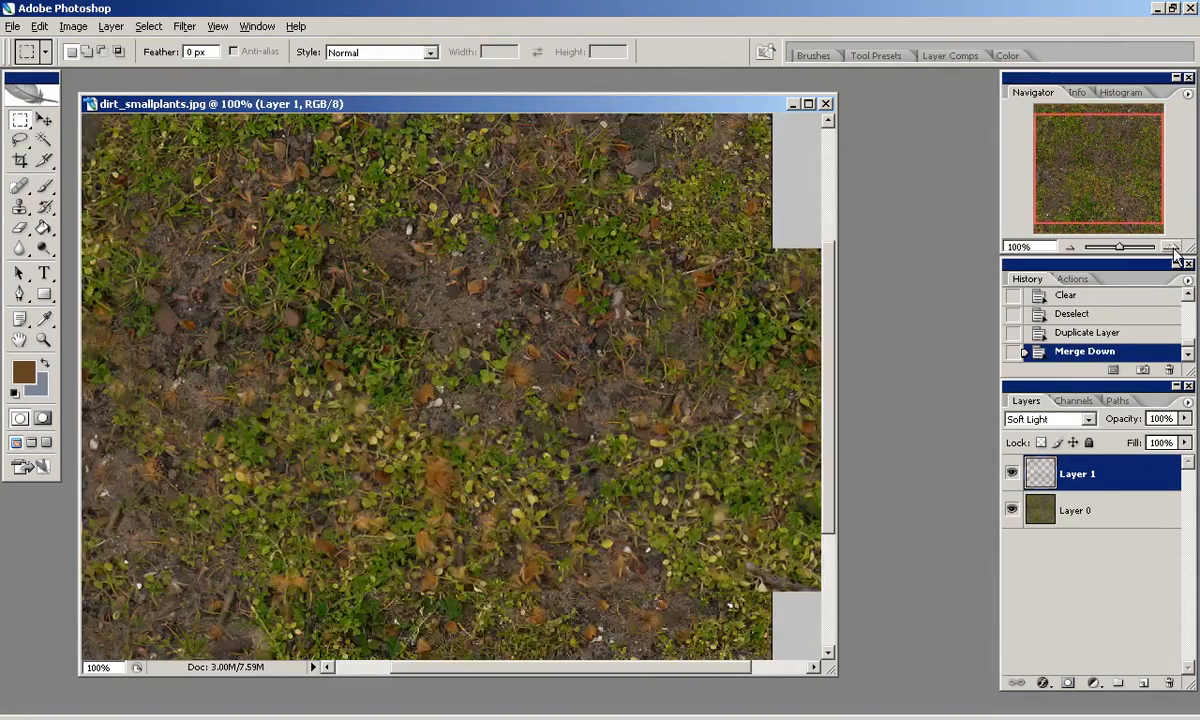
key("shift+6")
key("shift+9")
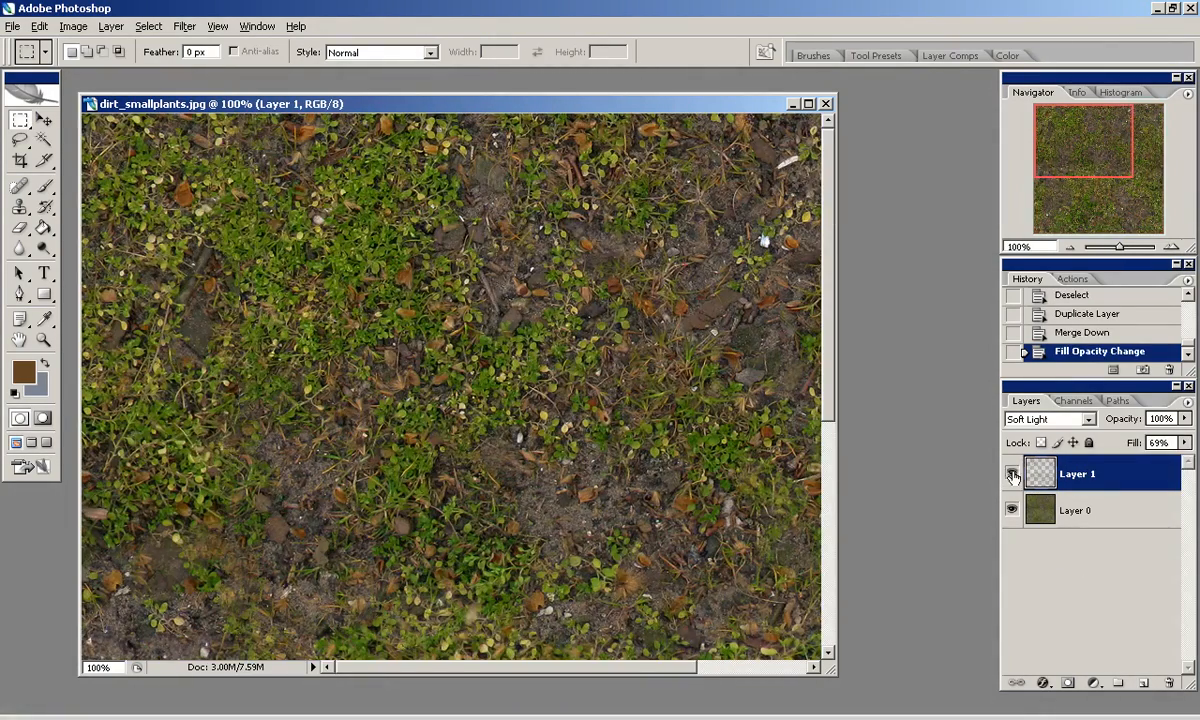
key("ctrl+minus")
key("ctrl+minus")
key("ctrl+e")
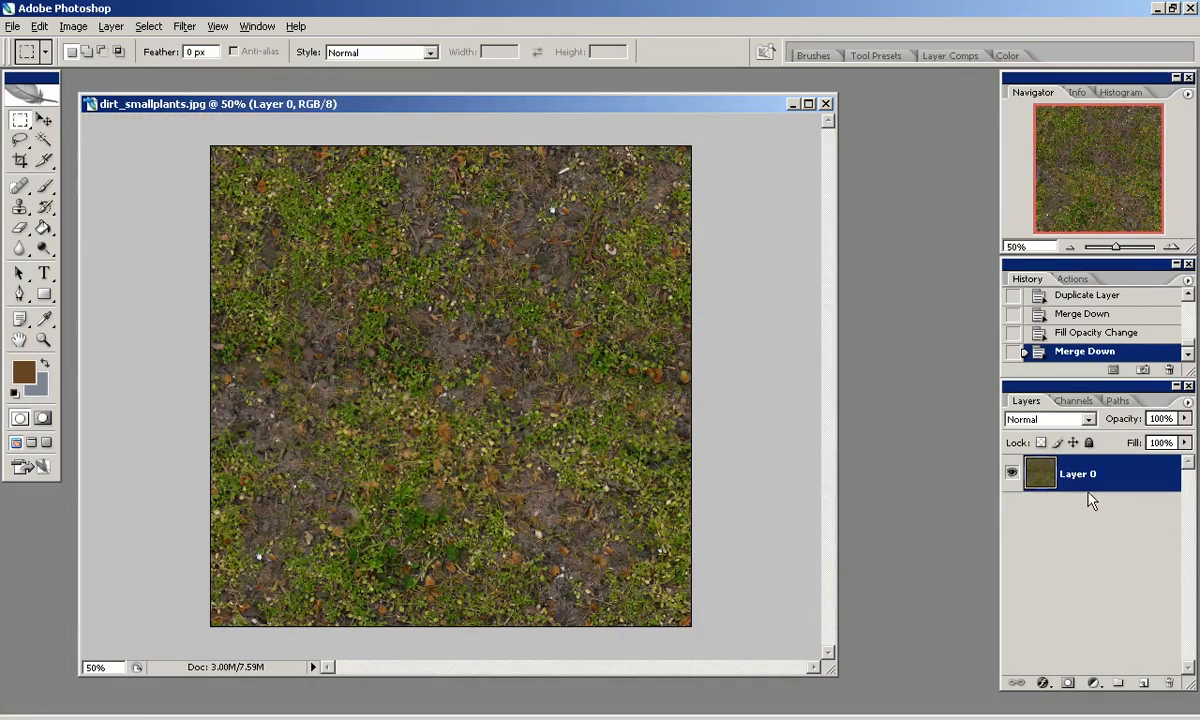
Save a PNG copy of the plants texture in the textures folder, adapting the groundDirtCol.png name for grass.
left_click(1171, 247)
left_click_drag(1158, 143, 1100, 135)
left_click(1067, 247)
left_click(12, 27)
left_click(45, 215)
left_click(480, 491)
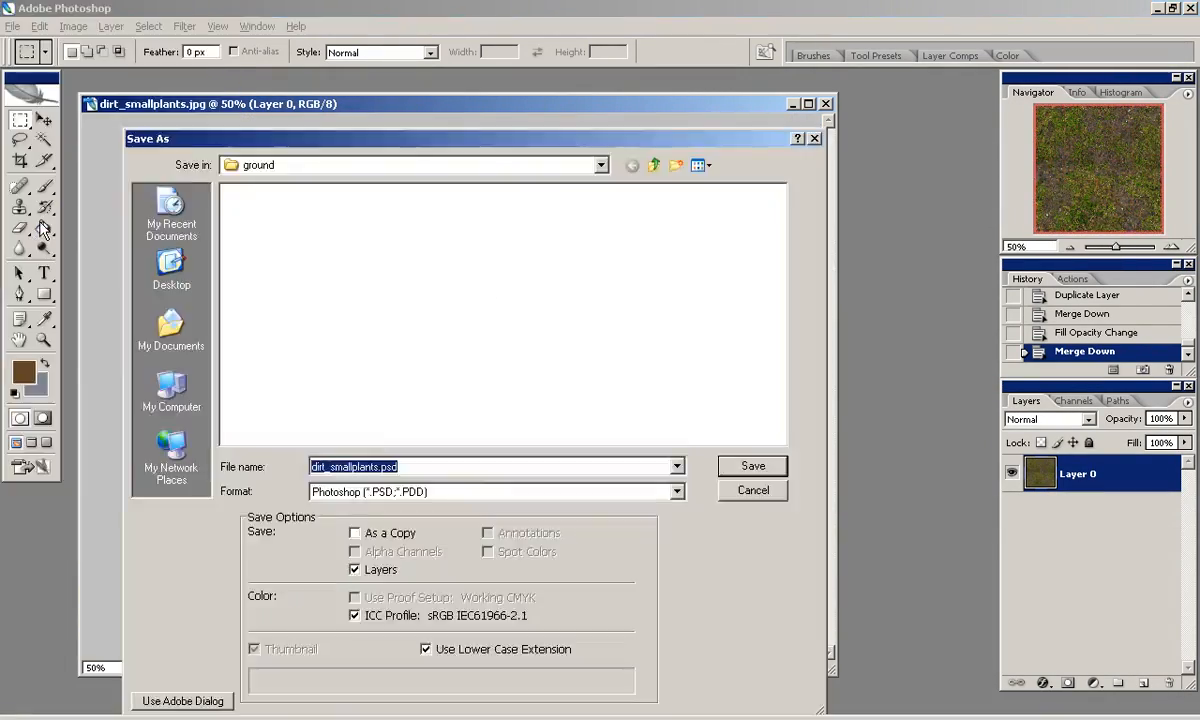
left_click(455, 372)
left_click(654, 165)
left_click(632, 165)
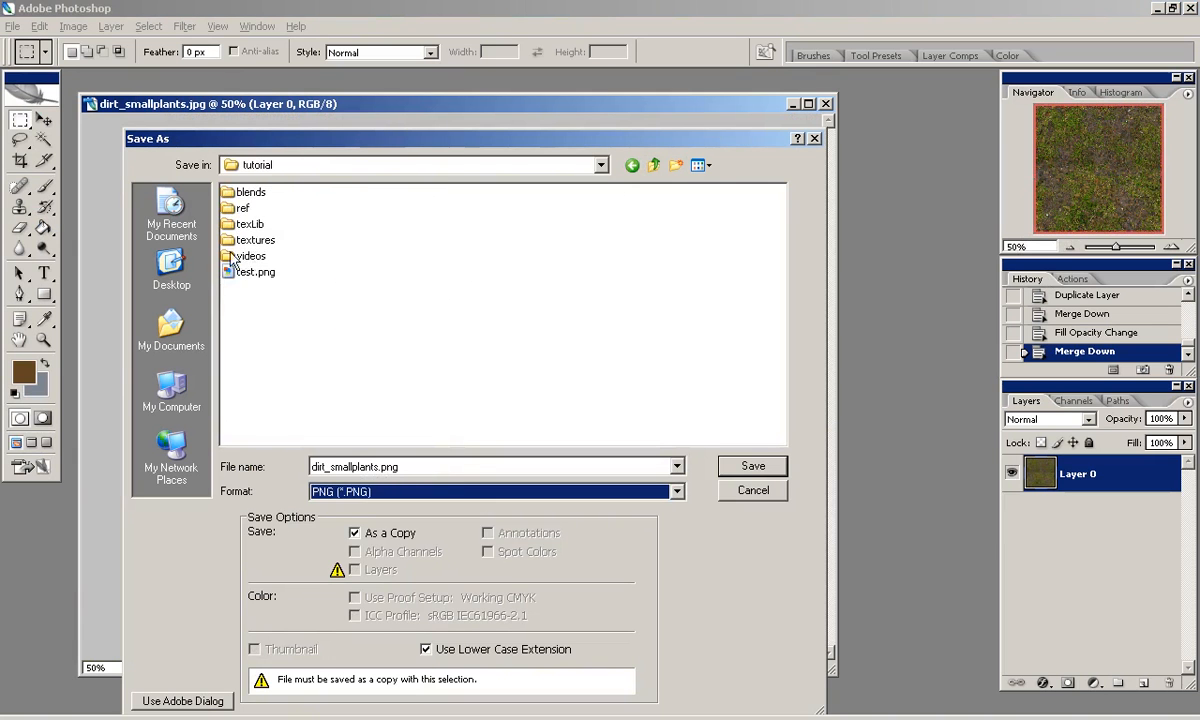
double_click(255, 240)
left_click(277, 192)
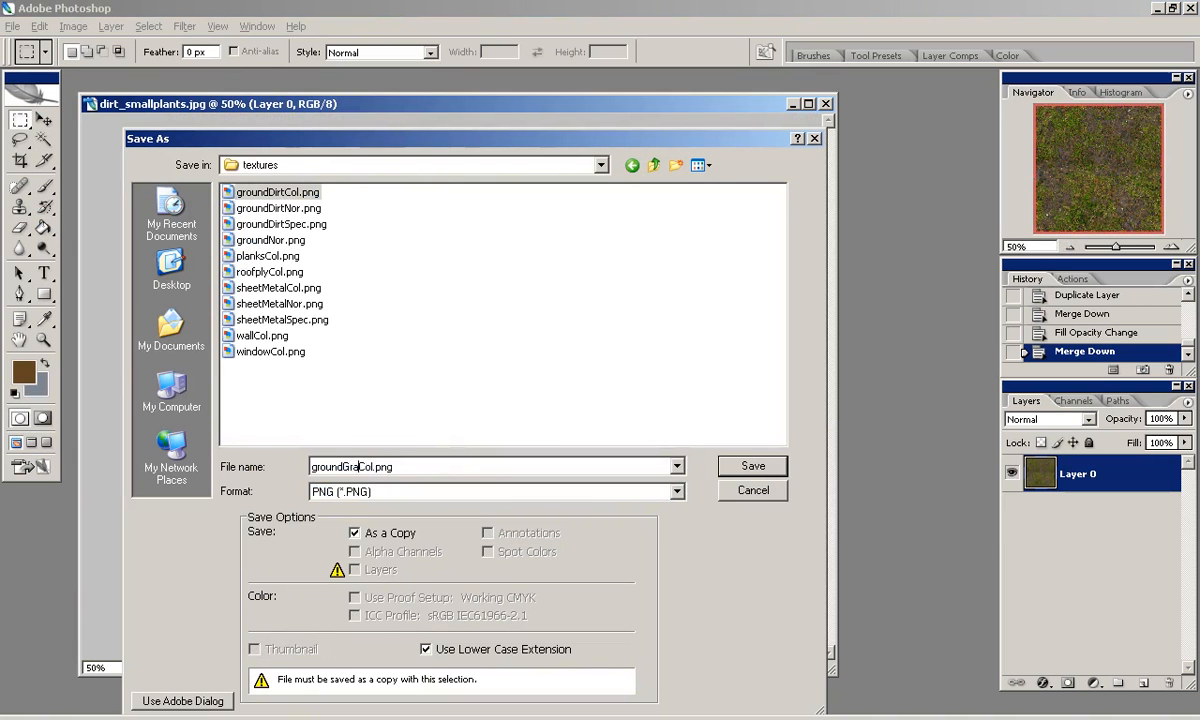
key("Return")
key("Return")
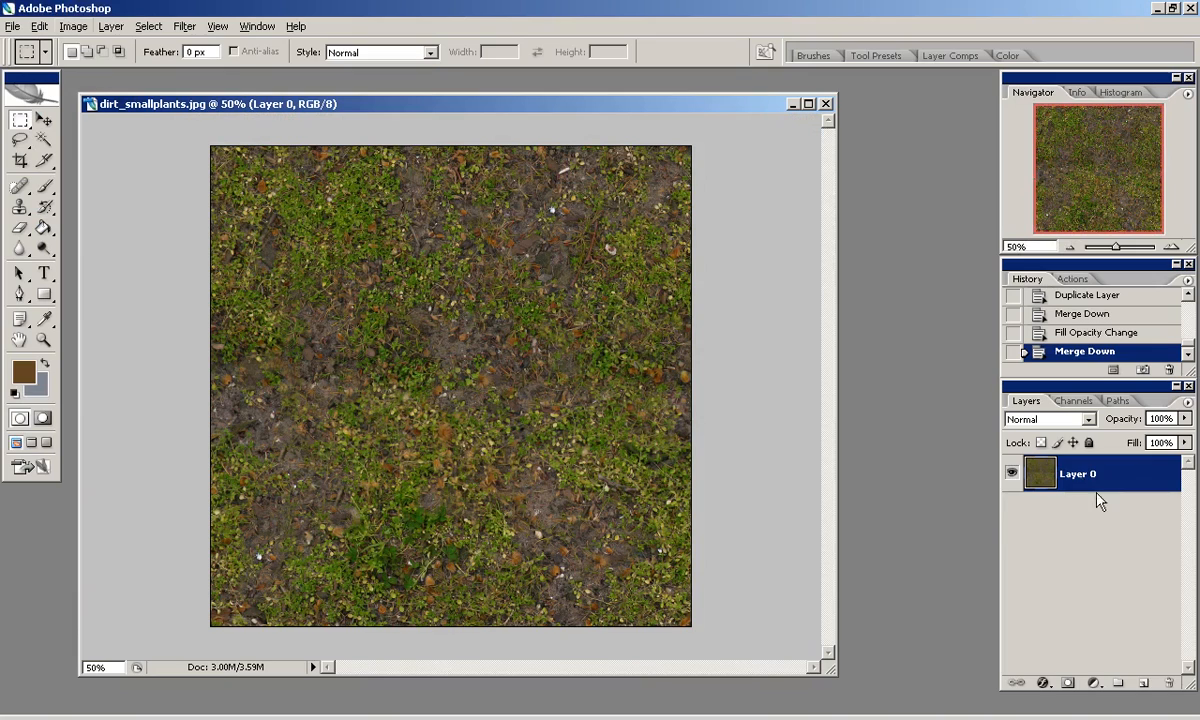
Duplicate the ground layer and desaturate the copy.
left_click_drag(1082, 484, 1143, 683)
left_click(73, 26)
left_click(285, 215)
left_click(65, 27)
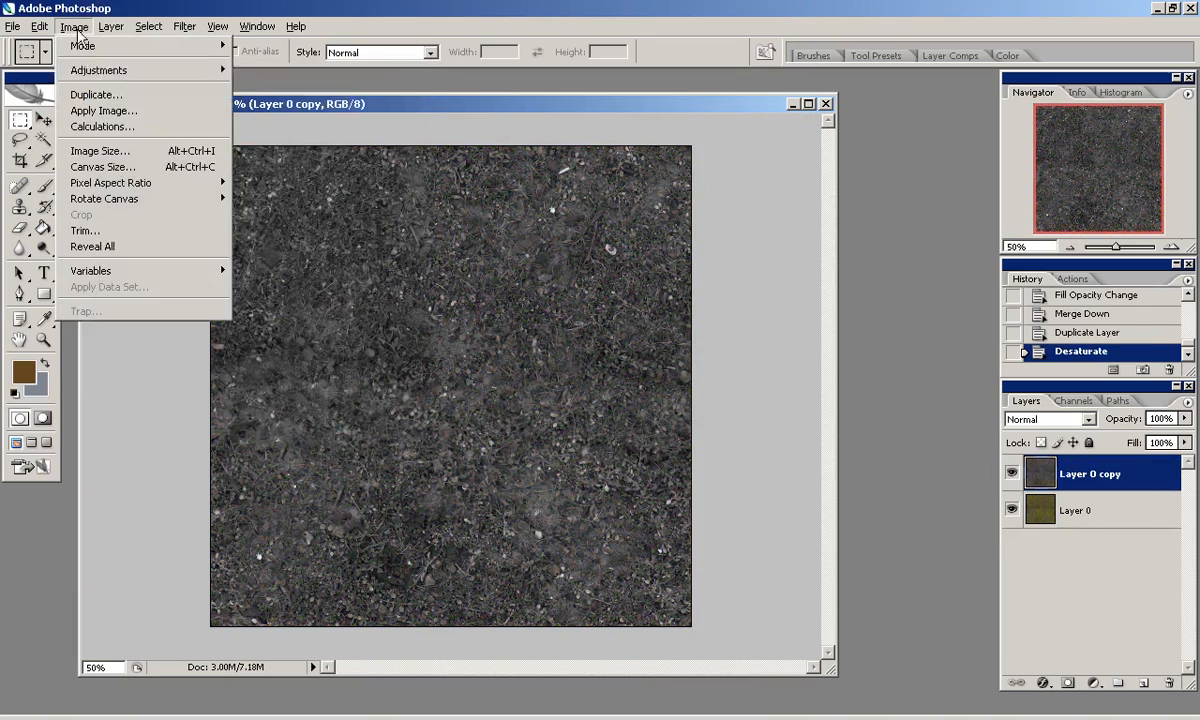
Try to isolate the bright specks on the desaturated layer copy using Levels with a black input level of 99.
left_click(270, 70)
left_click_drag(825, 457, 921, 461)
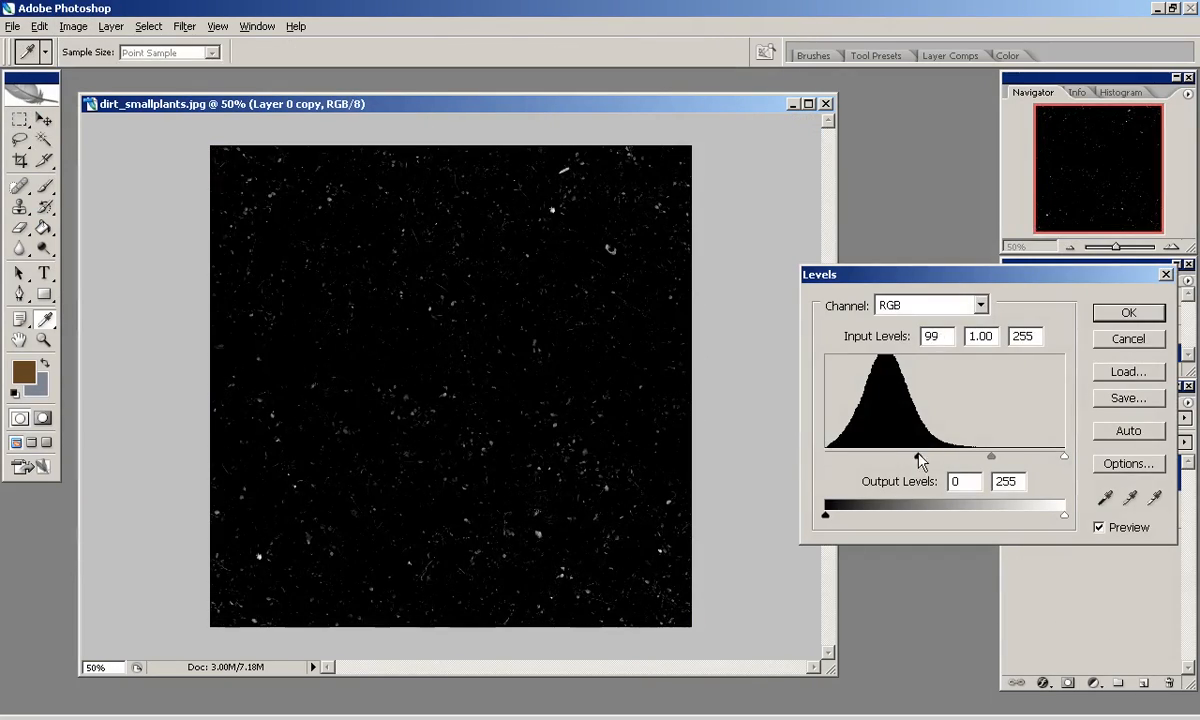
key("Return")
key("m")
key("ctrl+alt+0")
left_click(13, 26)
left_click(40, 218)
left_click(455, 492)
key("Escape")
key("Escape")
key("ctrl+z")
key("ctrl+minus")
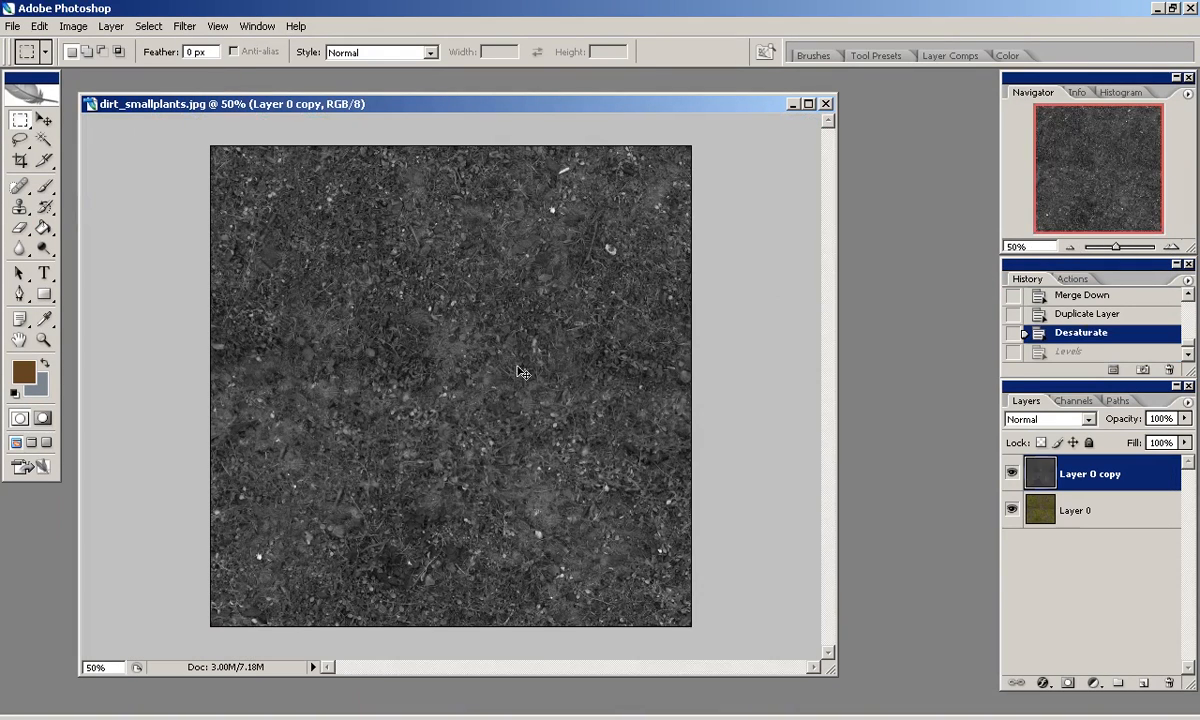
Undo the desaturation and sharpen the layer copy's contrast using Levels with input levels of about 115 and 135.
key("ctrl+alt+z")
left_click(73, 26)
left_click(250, 72)
left_click_drag(1064, 456, 917, 456)
left_click_drag(826, 456, 960, 458)
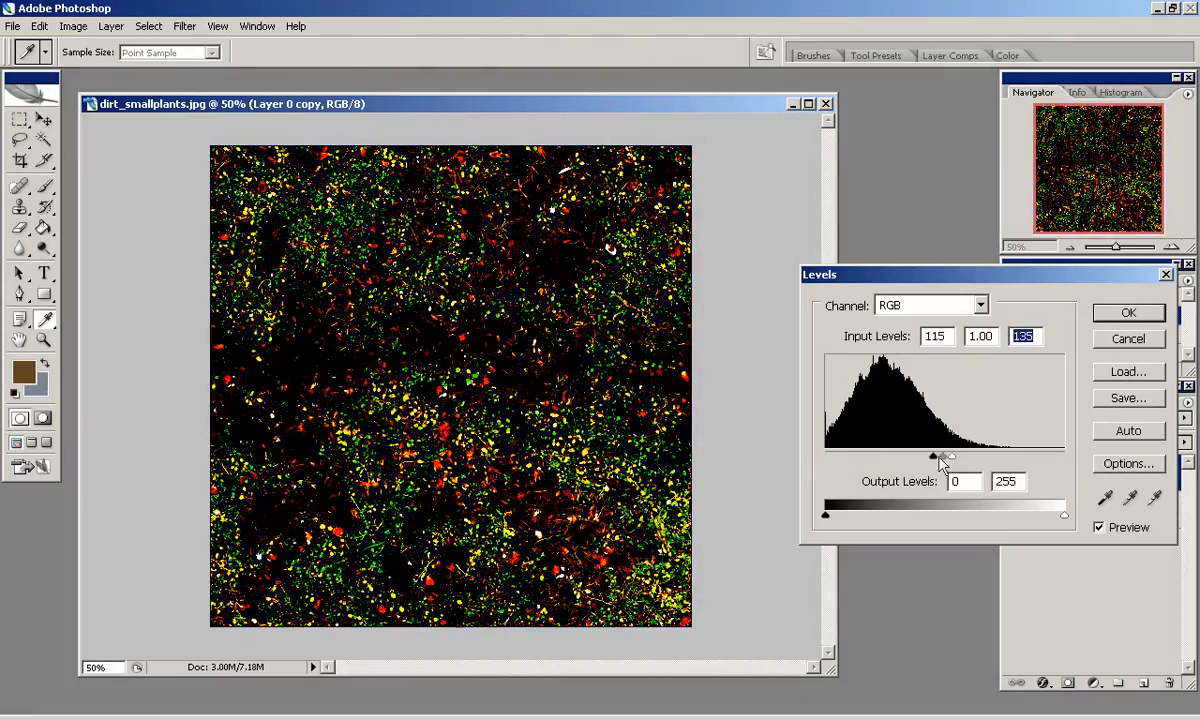
left_click(1128, 312)
Desaturate the high-contrast layer copy to get a grayscale specular map.
key("m")
key("ctrl+alt+0")
key("ctrl+shift+u")
left_click_drag(1098, 145, 1140, 132)
key("ctrl+minus")
key("ctrl+minus")
key("ctrl+alt+0")
Save the specular map as groundGrassSpec.png in the textures folder without interlacing and delete its layer.
left_click(13, 26)
left_click(20, 221)
left_click(676, 491)
left_click(380, 437)
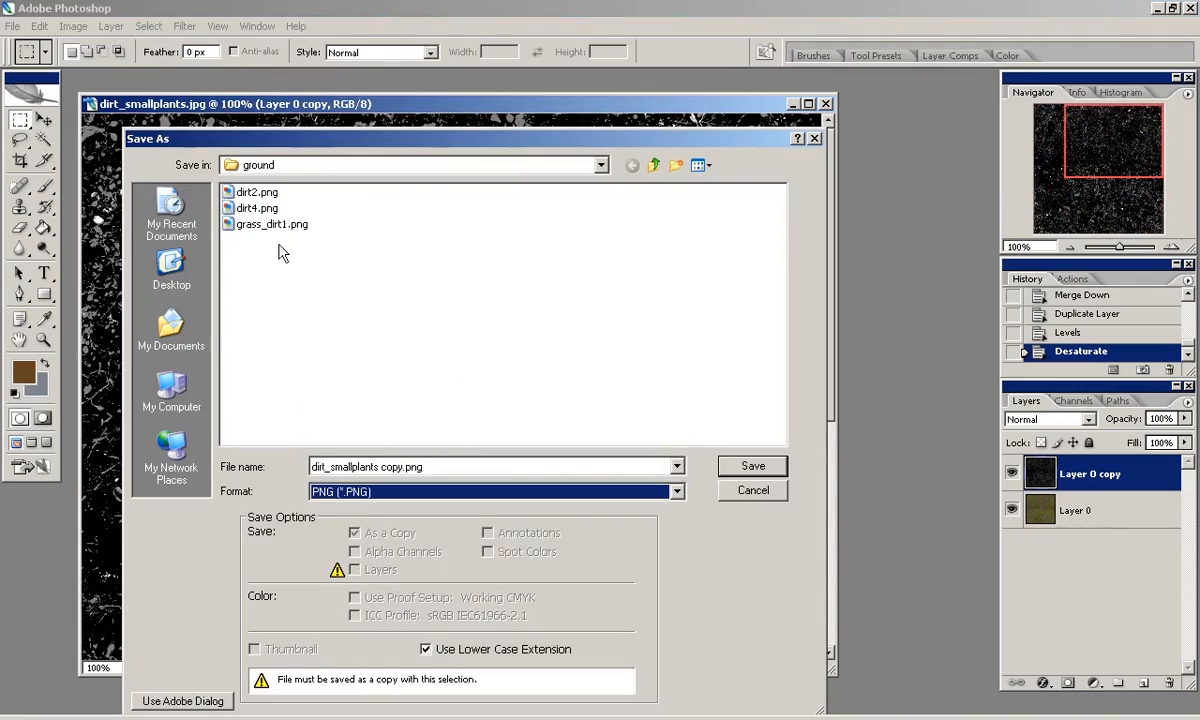
left_click(650, 166)
double_click(253, 238)
left_click(282, 240)
left_click(383, 467)
type("Sp")
key("Return")
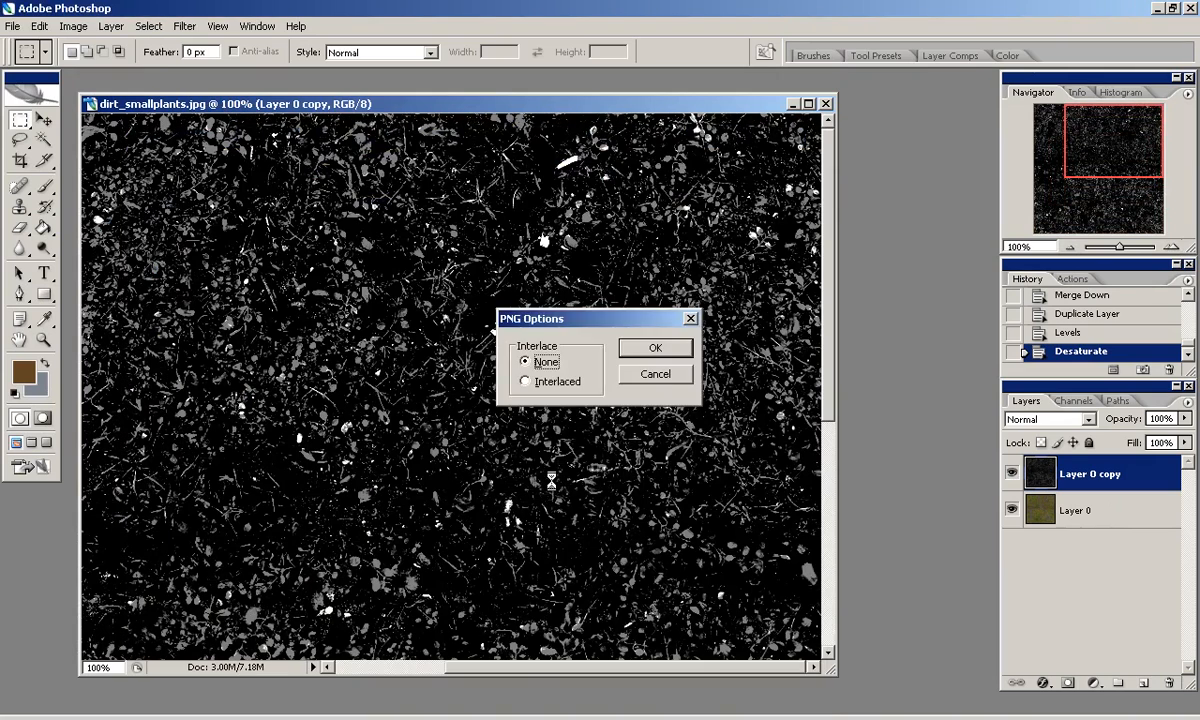
key("Return")
left_click(1013, 470)
key("Delete")
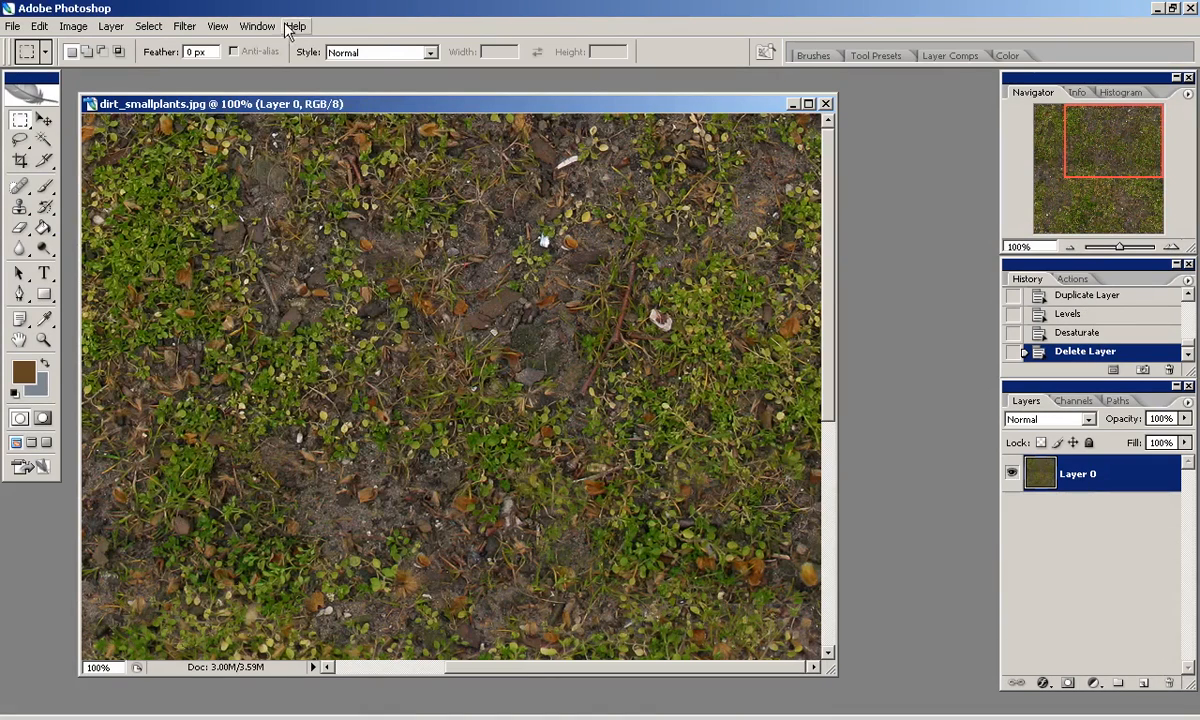
Try the NVIDIA normal map filter on Layer 0 with the 4 sample filter type.
left_click(184, 26)
left_click(390, 397)
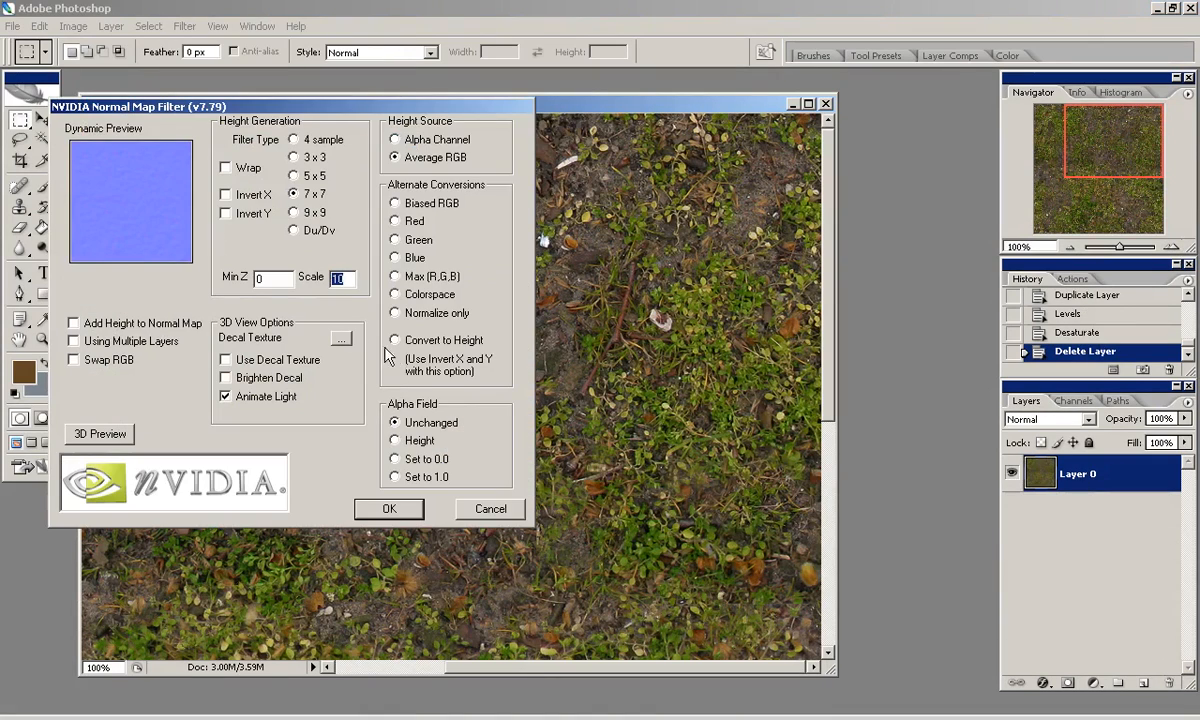
left_click(293, 139)
left_click(389, 508)
key("ctrl+minus")
key("ctrl+minus")
key("ctrl+plus")
key("ctrl+plus")
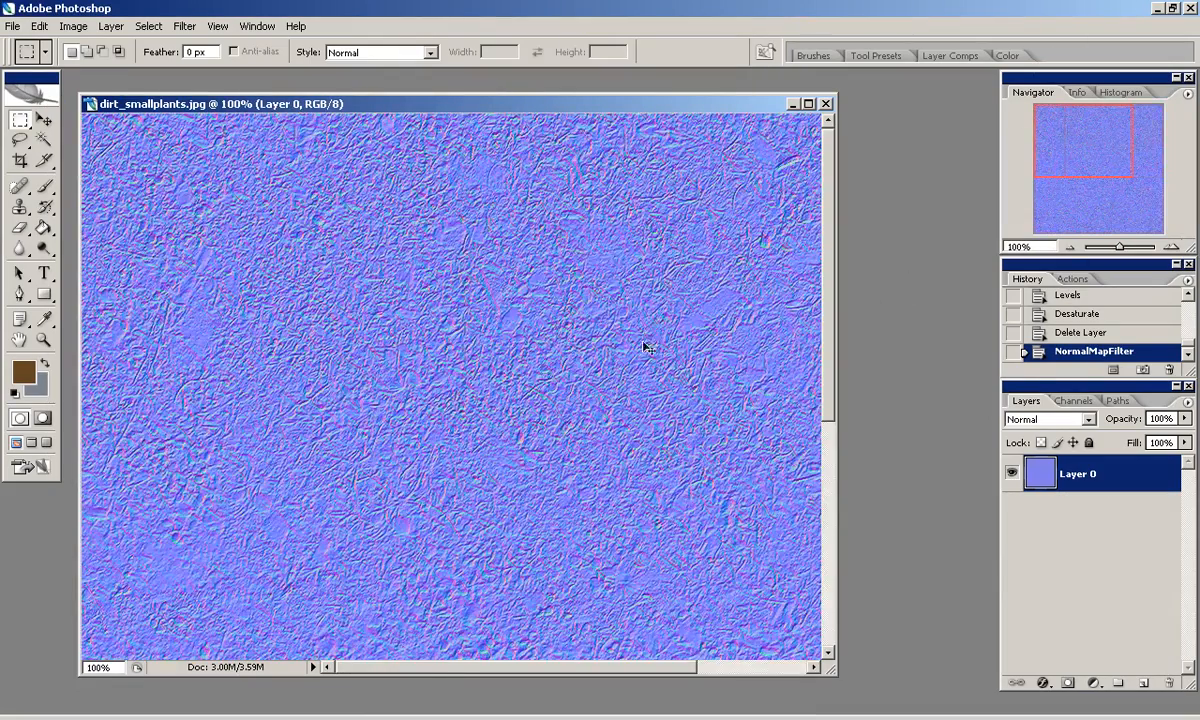
key("ctrl+z")
Duplicate Layer 0, then darken the copy with Levels and desaturate it as a normal map height source.
left_click_drag(1074, 475, 1117, 683)
left_click(73, 26)
mouse_move(98, 70)
left_click(270, 86)
key("ctrl+z")
left_click(73, 26)
left_click(262, 70)
key("Return")
key("shift+ctrl+u")
left_click(184, 26)
left_click(992, 432)
Duplicate the darkened layer copy and run the NVIDIA normal map filter on the duplicate.
left_click_drag(1090, 474, 1117, 683)
left_click(184, 26)
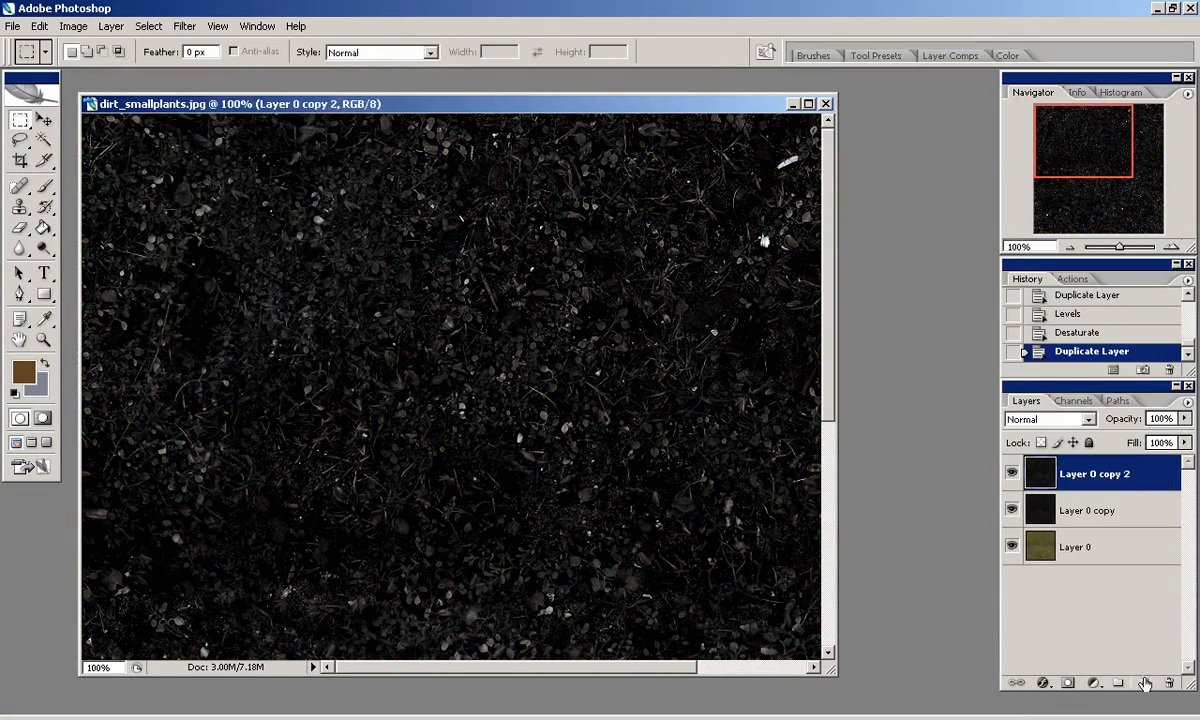
left_click(440, 391)
left_click(389, 508)
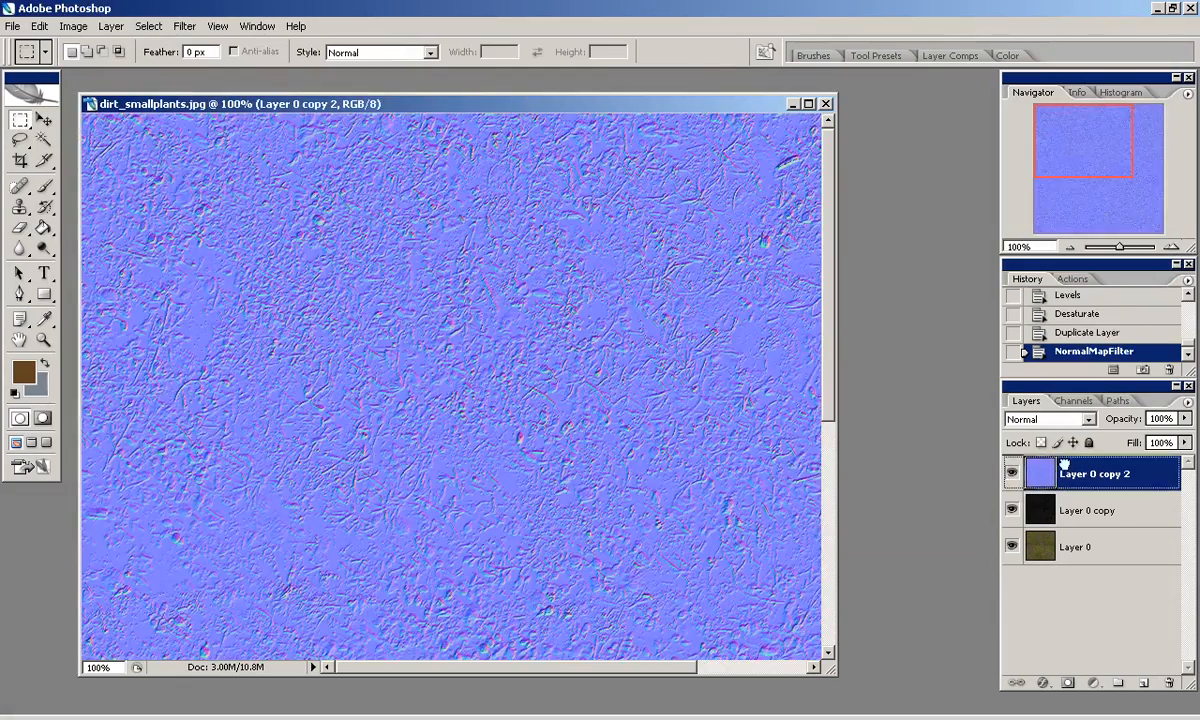
Place Layer 0 copy at the top of the layer stack and convert it with the normal map filter.
left_click_drag(1090, 510, 1090, 468)
left_click(184, 26)
mouse_move(260, 390)
left_click(438, 390)
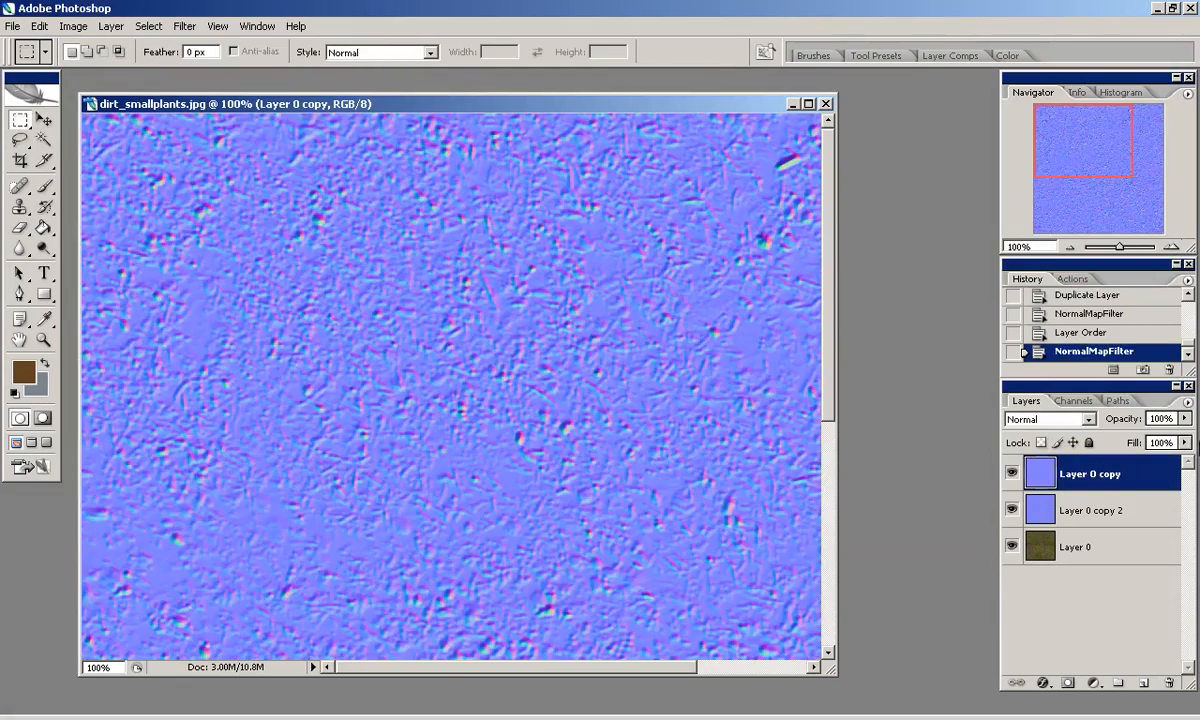
Lower the top normal map layer's fill to about 42% and merge it with the normal map layer below.
left_click(1184, 442)
left_click_drag(1180, 460, 1120, 462)
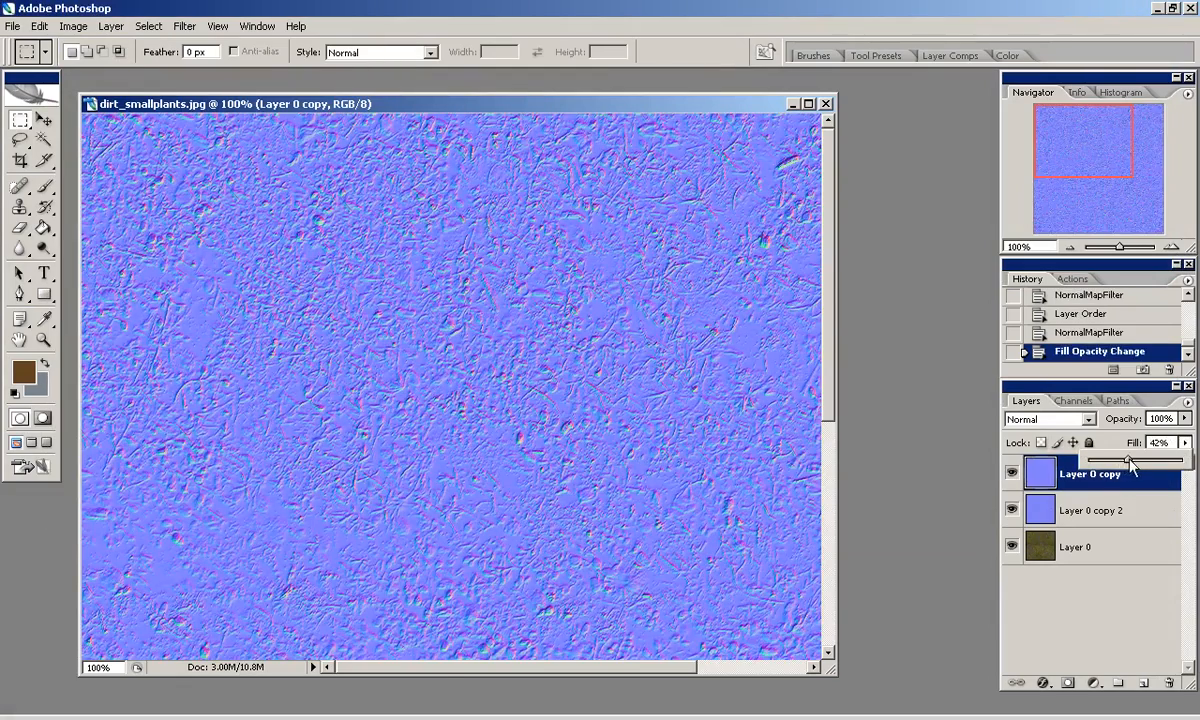
key("ctrl+e")
Save the merged normal map as groundGrassNor.png in the textures folder.
left_click(12, 26)
left_click(60, 225)
left_click(512, 492)
left_click(429, 425)
left_click(652, 167)
left_click(652, 167)
double_click(248, 240)
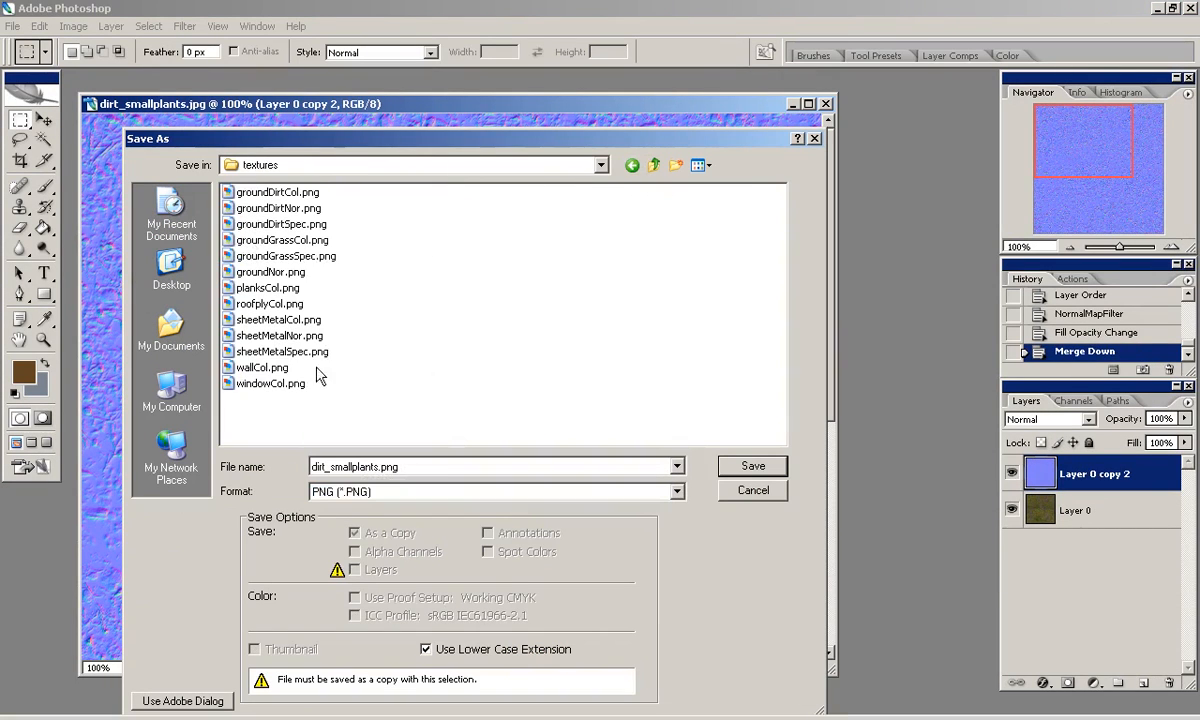
left_click(288, 256)
left_click(646, 467)
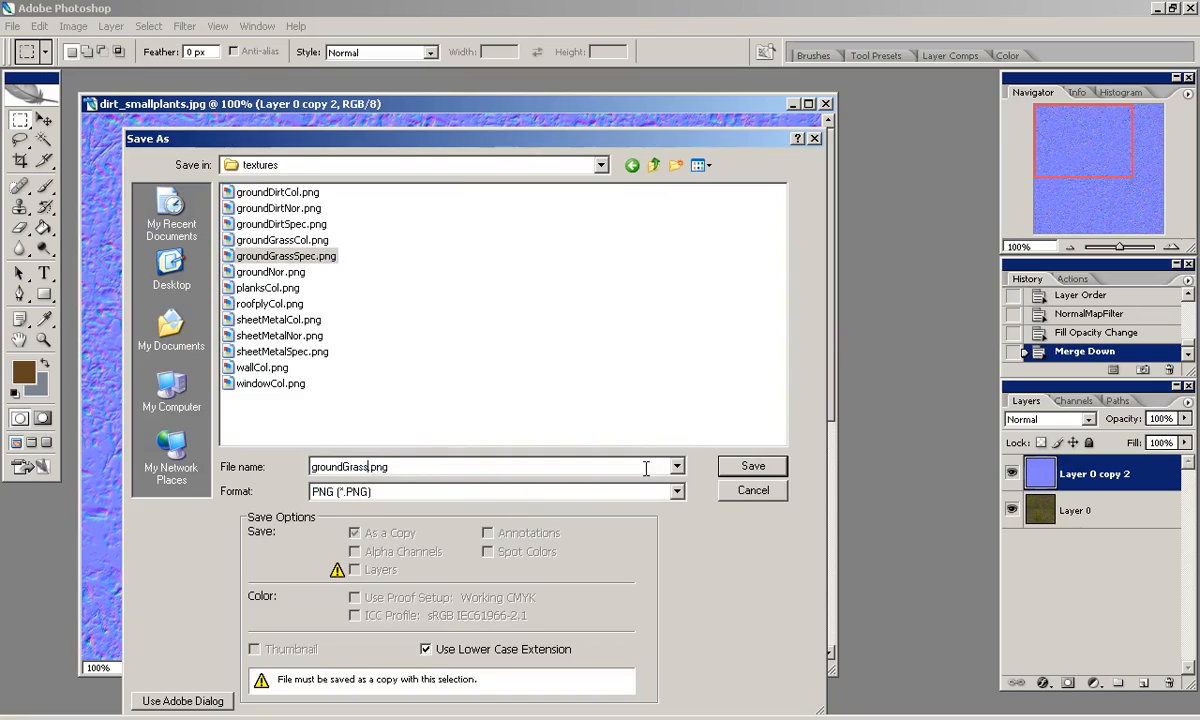
key("Return")
key("Return")
Close the dirt_smallplants.jpg document.
left_click_drag(1071, 128, 1046, 133)
left_click(826, 103)
left_click(565, 276)
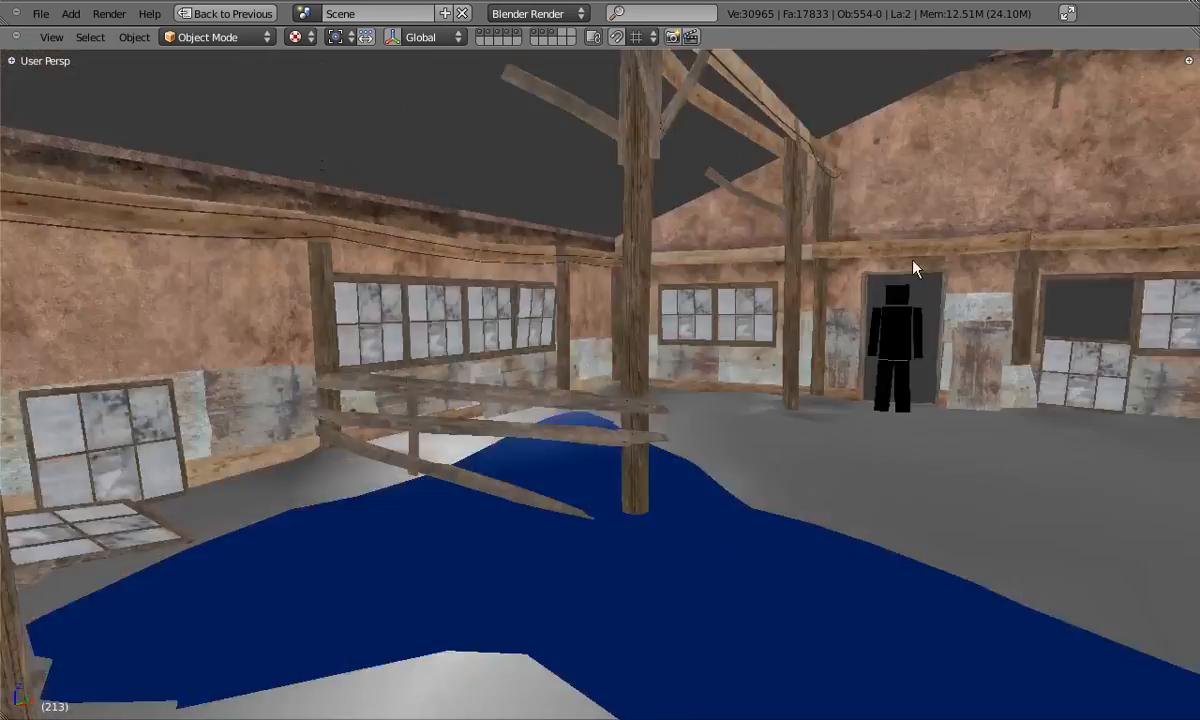
Switch to Blender, select the ground mesh, restore the multi-editor layout with a wider 3D view, and enter Edit Mode.
middle_click_drag(913, 268, 720, 340)
scroll(925, 362, "down", 5)
scroll(650, 400, "up", 3)
right_click_drag(604, 422, 612, 417)
right_click(639, 389)
key("ctrl+Up")
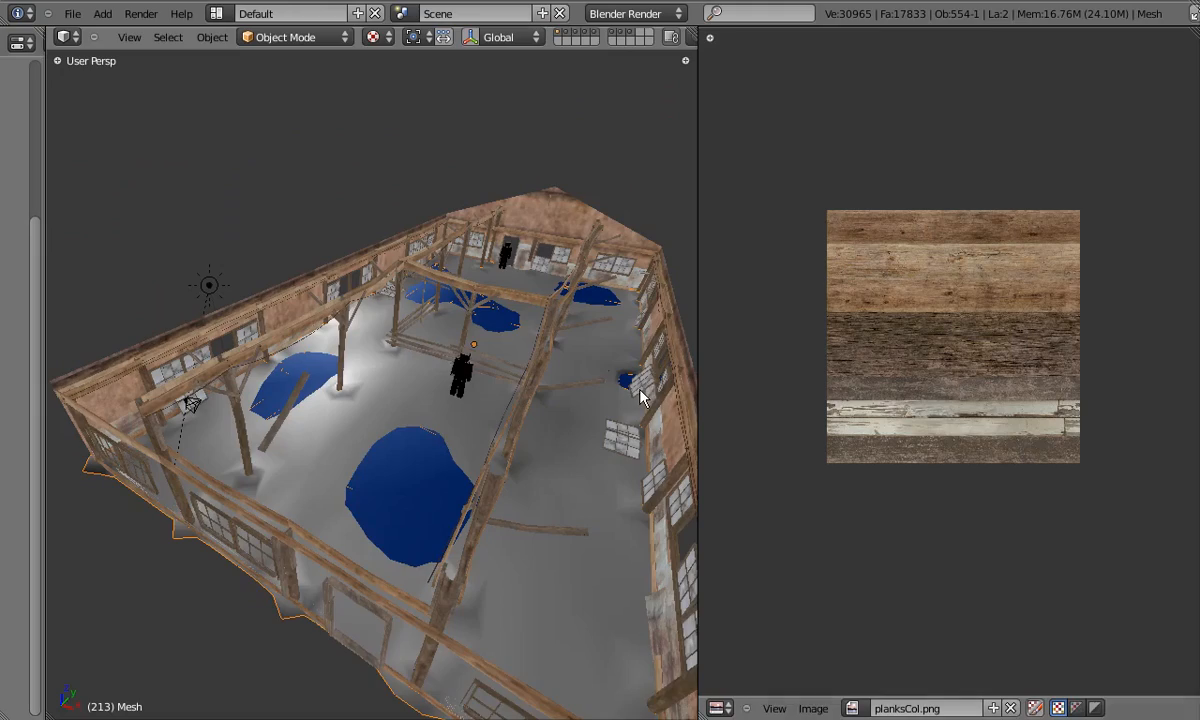
left_click_drag(698, 394, 799, 396)
key("Tab")
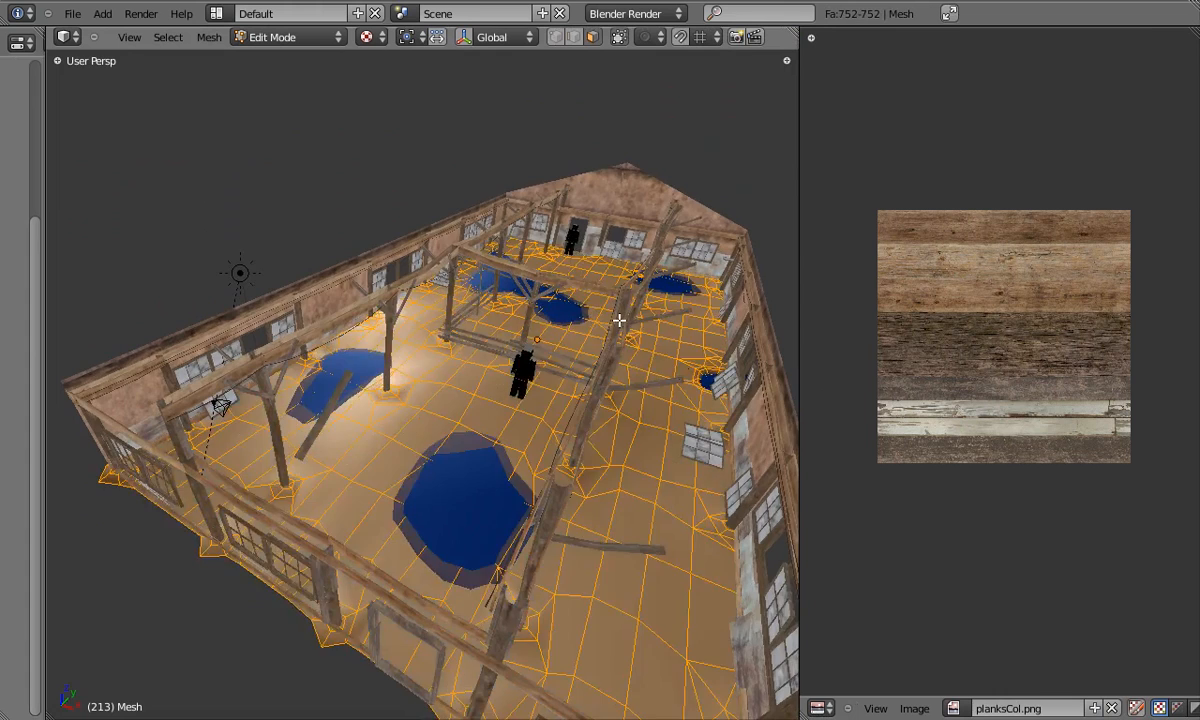
Widen the properties editor and give the ground mesh a new material called ground.
key("KP_7")
scroll(576, 421, "up", 2)
scroll(576, 421, "down", 2)
scroll(1096, 429, "down", 4)
scroll(1096, 429, "up", 3)
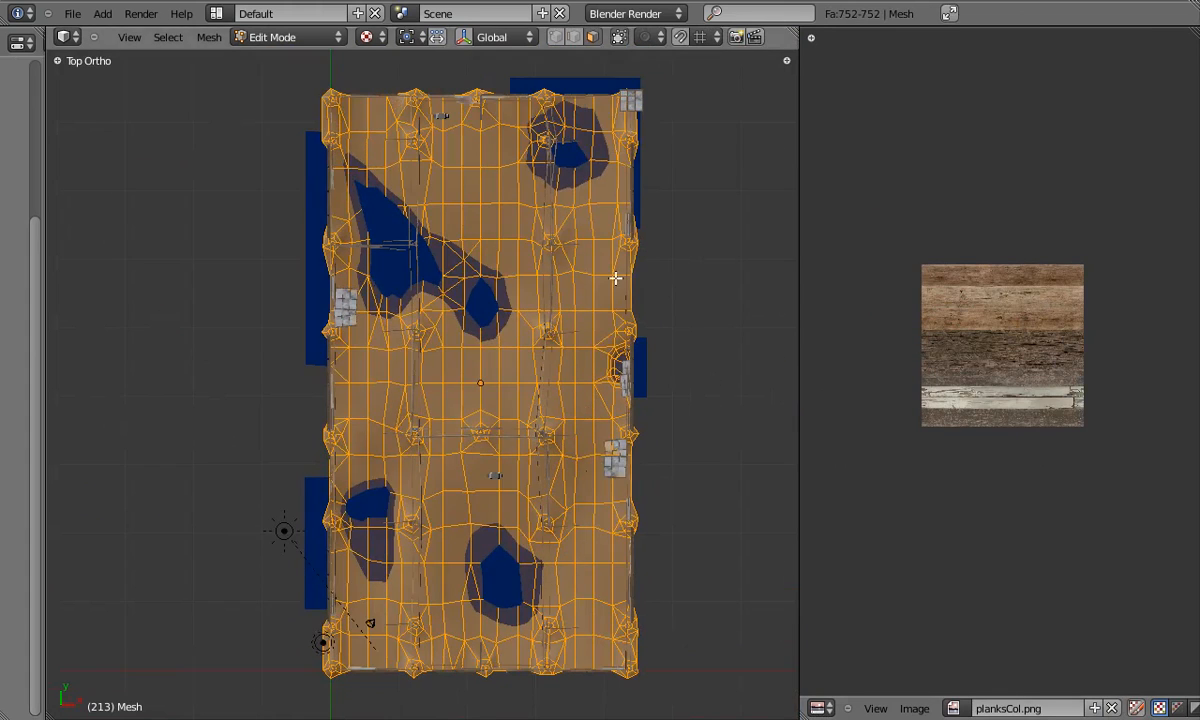
left_click_drag(49, 217, 223, 217)
left_click_drag(216, 82, 274, 60)
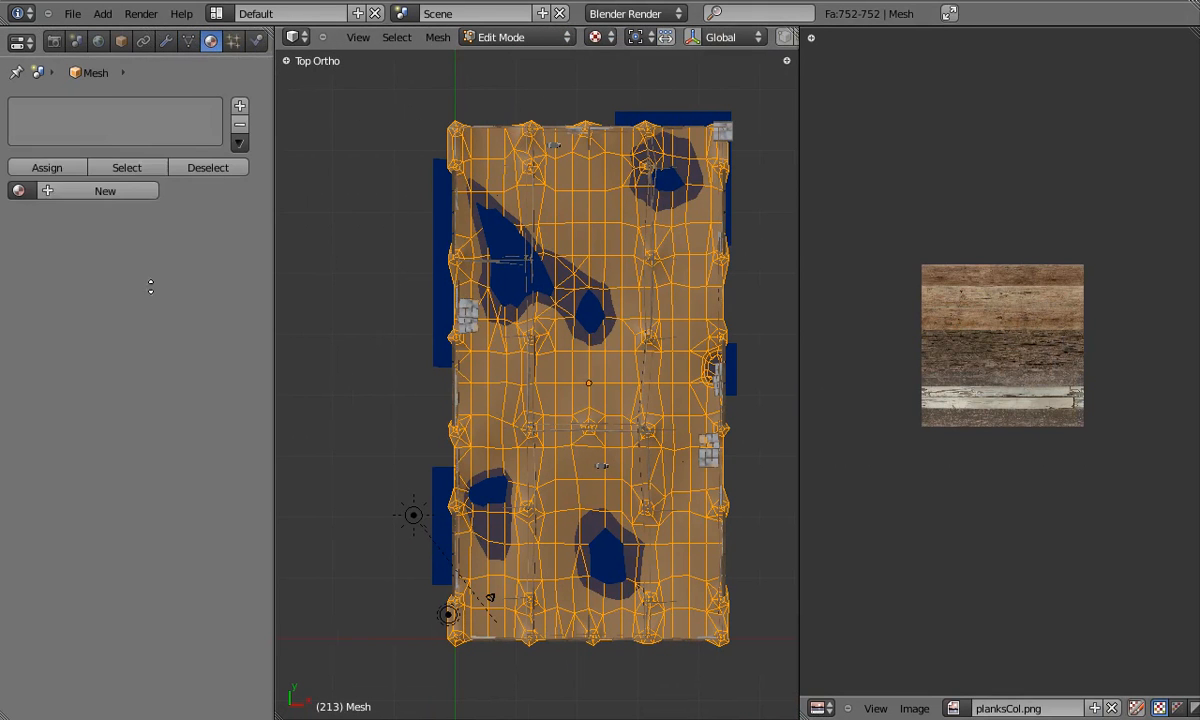
left_click(100, 186)
double_click(100, 190)
type("ground")
key("Return")
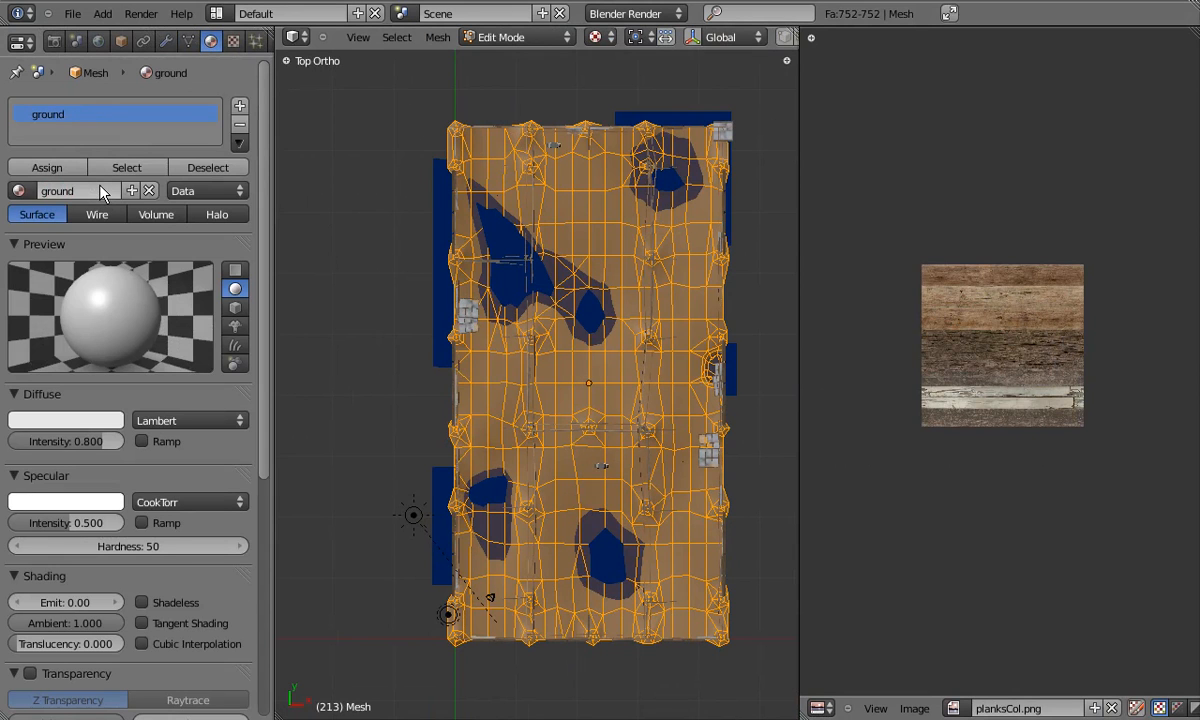
Add a new texture to the ground material and name it grounddirtCol.
left_click(233, 41)
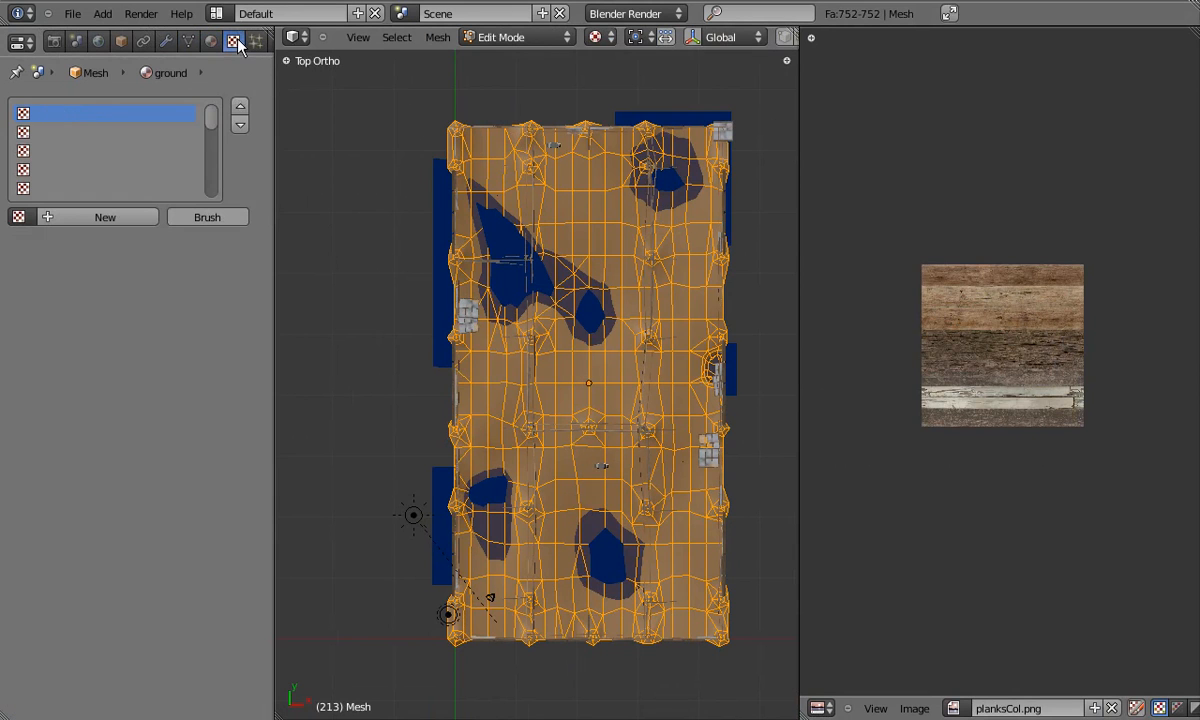
left_click(63, 216)
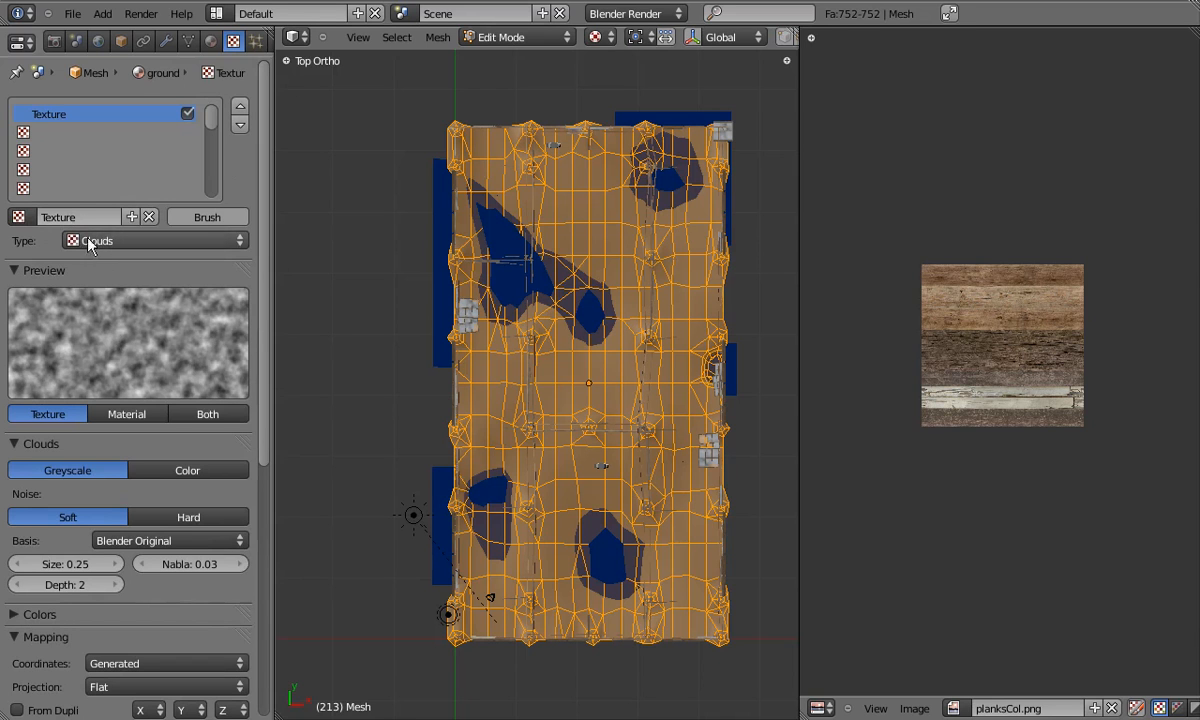
double_click(118, 217)
type("dirt")
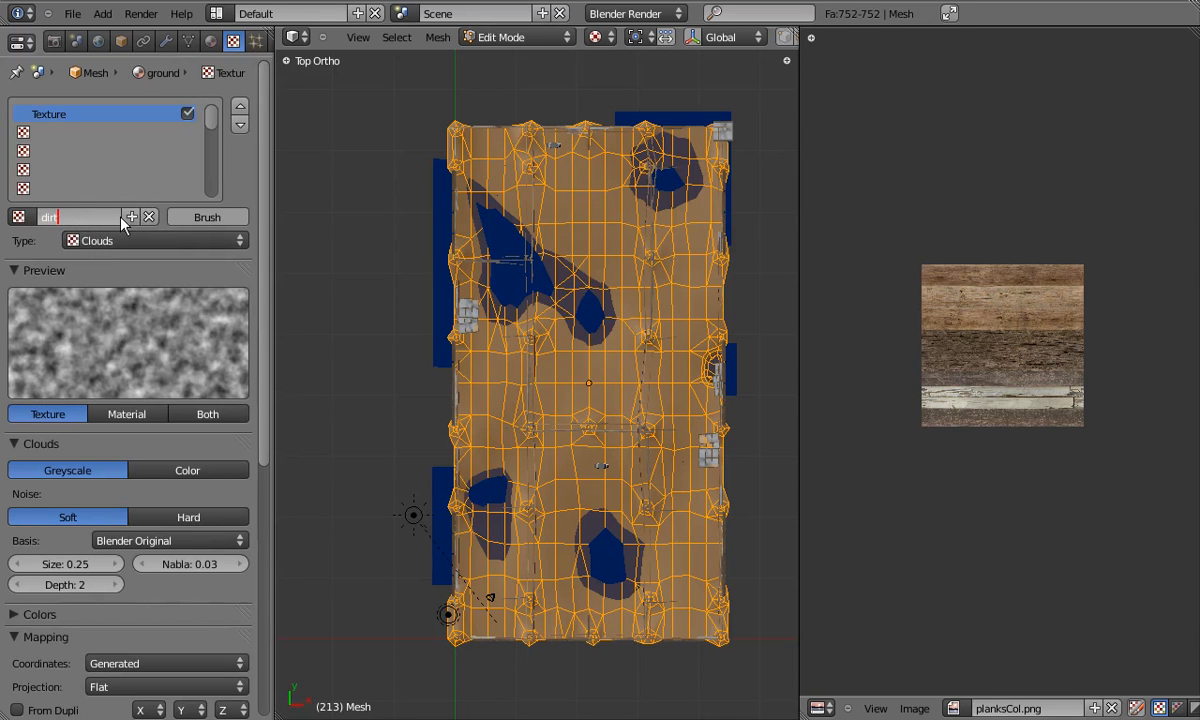
type("Col")
key("Home")
type("ground")
key("Return")
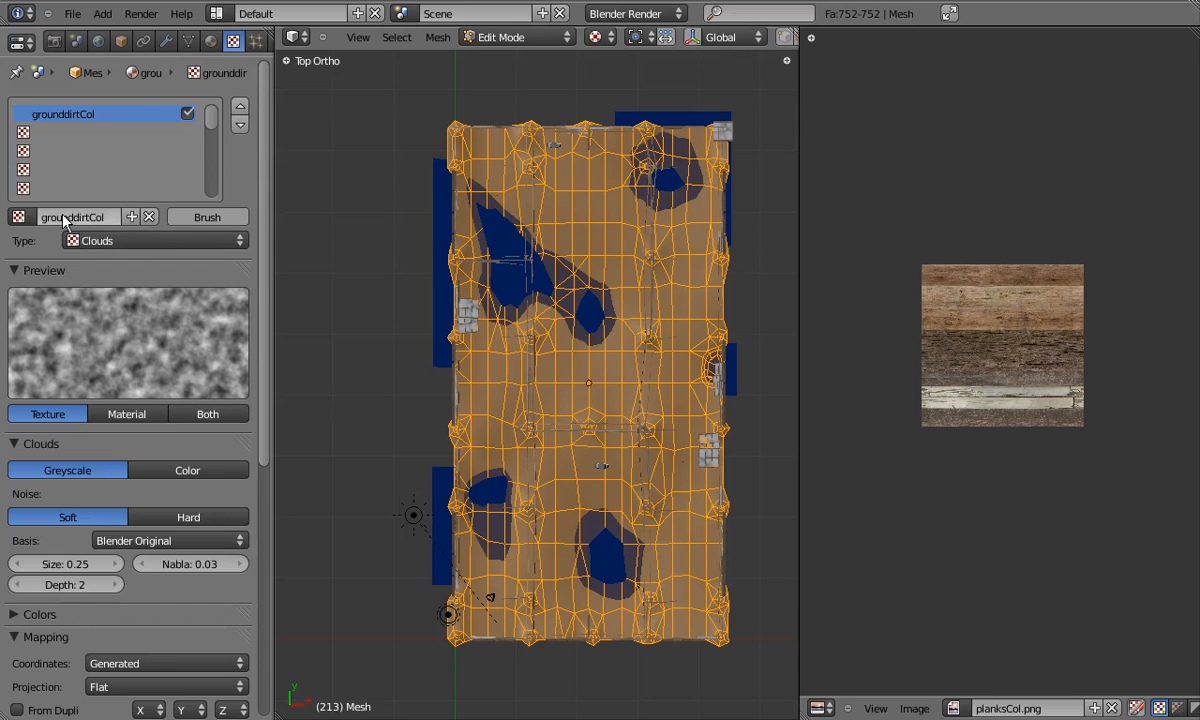
Make grounddirtCol an Image or Movie texture and load groundDirtCol.png from the textures folder.
left_click(147, 240)
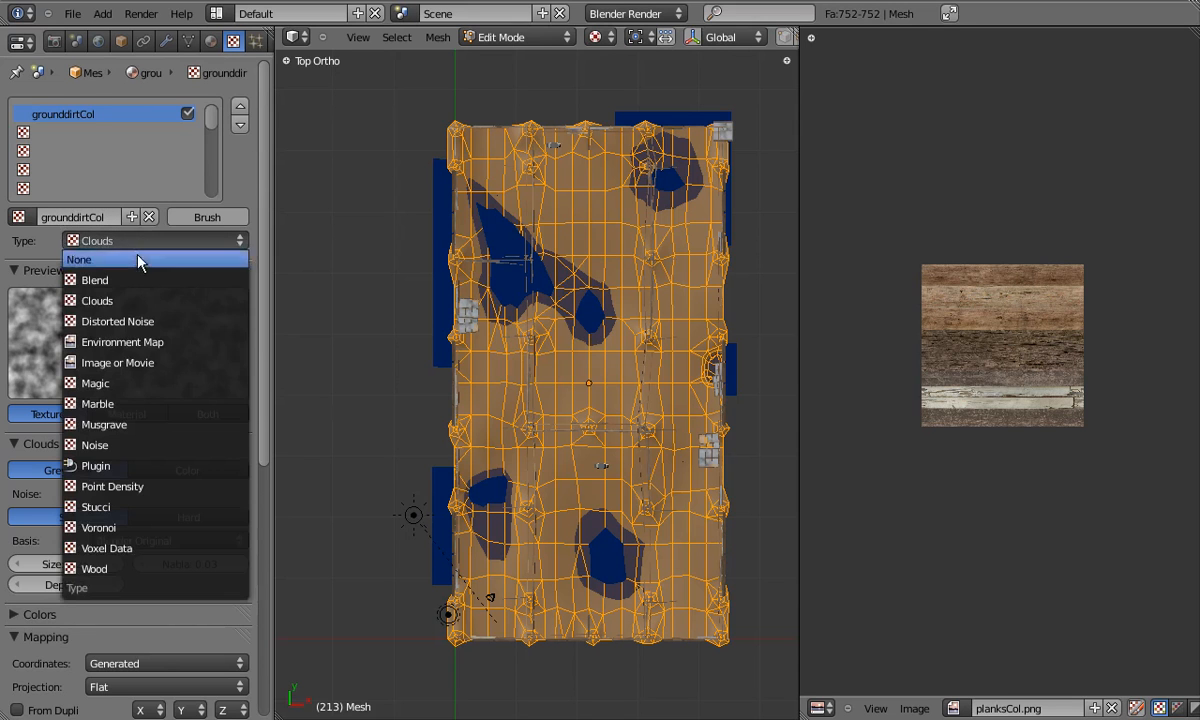
left_click(136, 360)
left_click(182, 470)
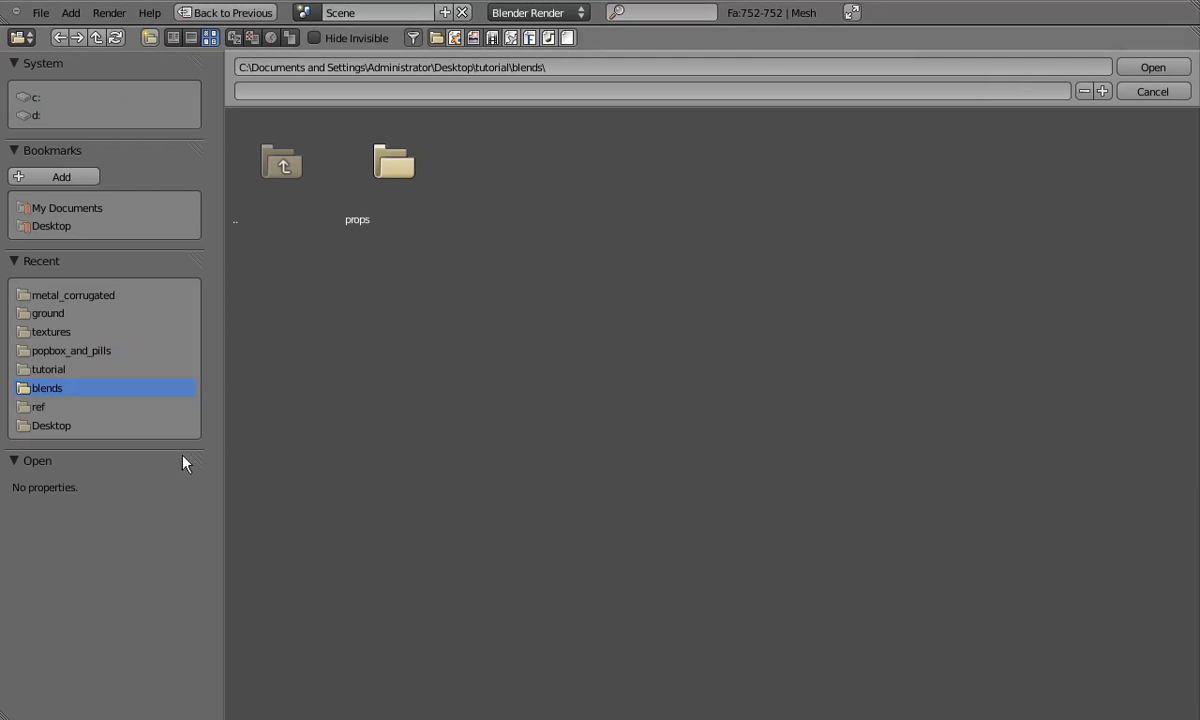
left_click(50, 331)
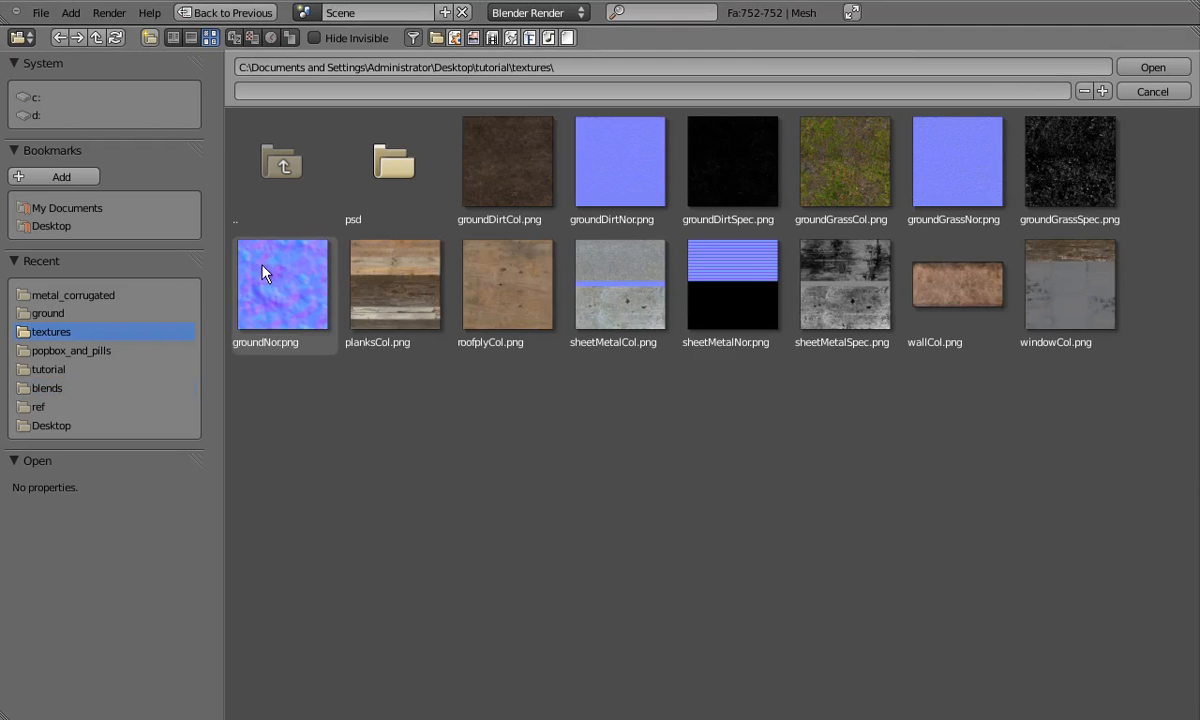
double_click(509, 220)
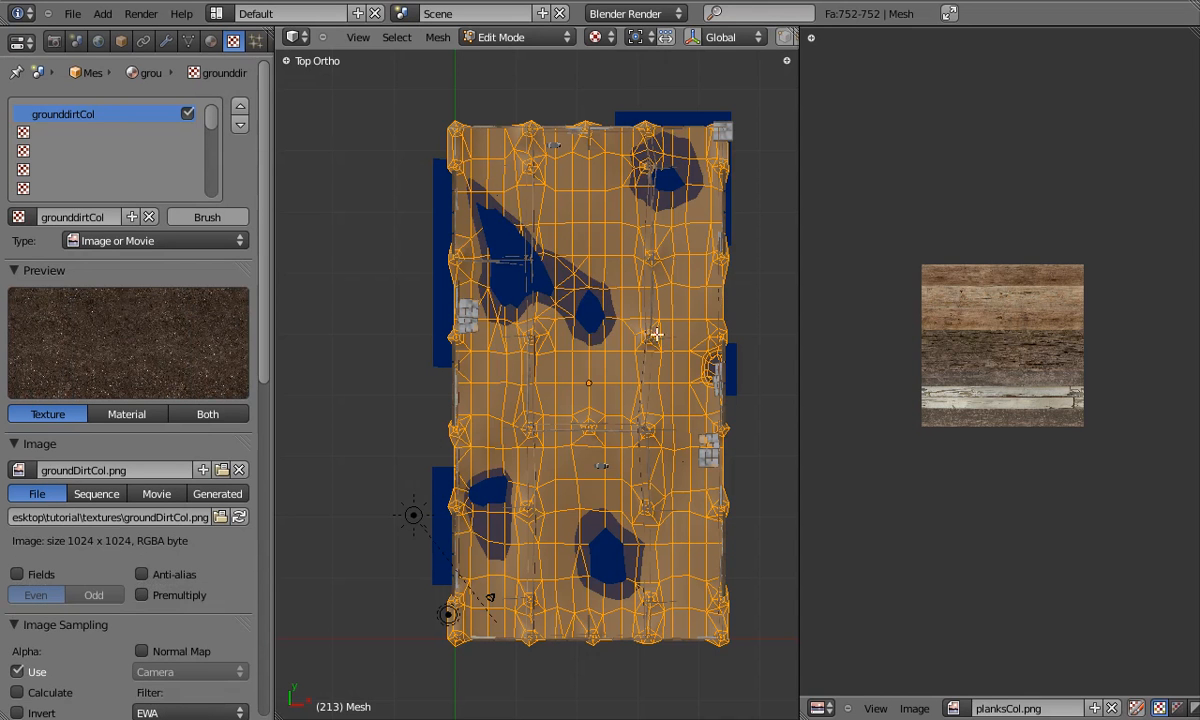
Inspect the ground mesh in Object Mode, then assign groundDirtCol.png to its faces in Edit Mode.
scroll(650, 306, "up", 2)
key("Tab")
scroll(586, 357, "up", 5)
middle_click_drag(565, 407, 595, 233)
scroll(594, 235, "down", 3)
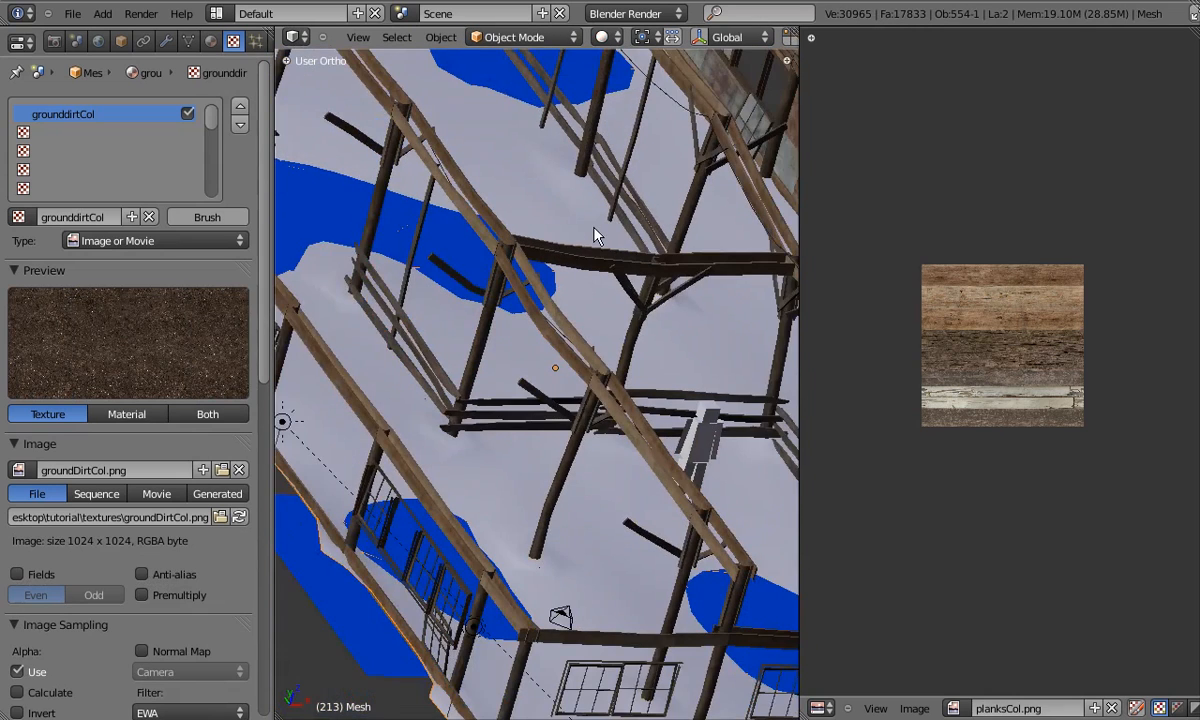
key("KP_4")
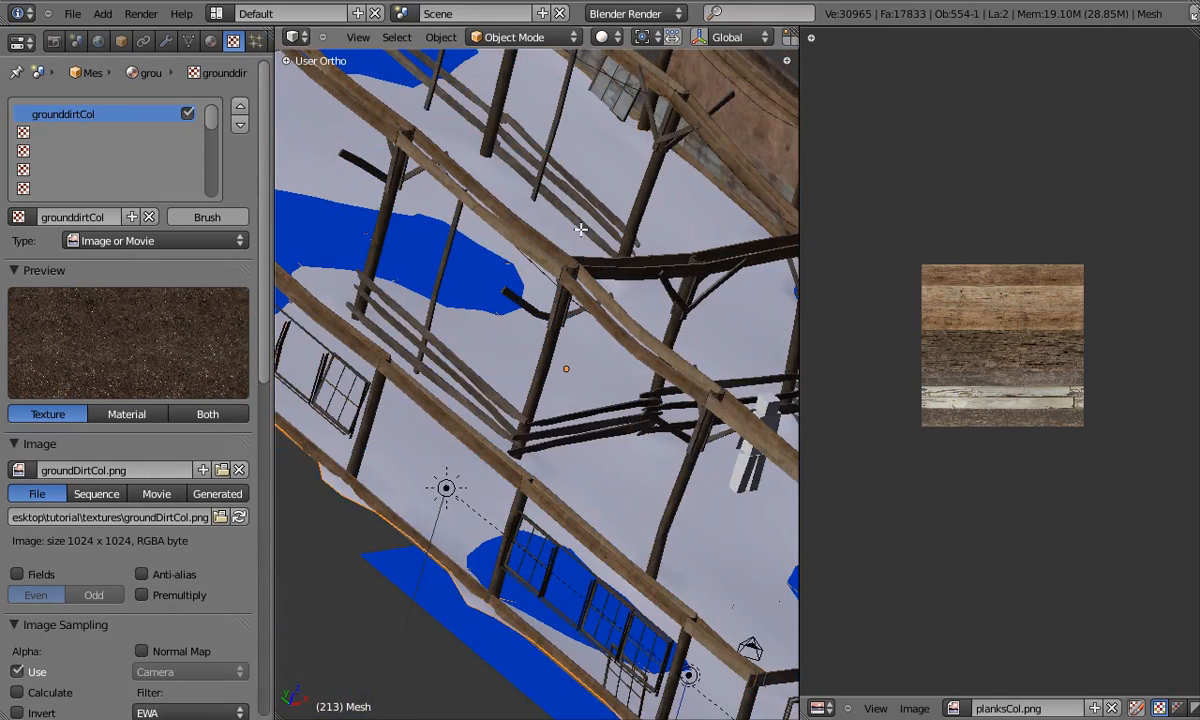
key("Tab")
key("KP_7")
scroll(581, 229, "down", 6)
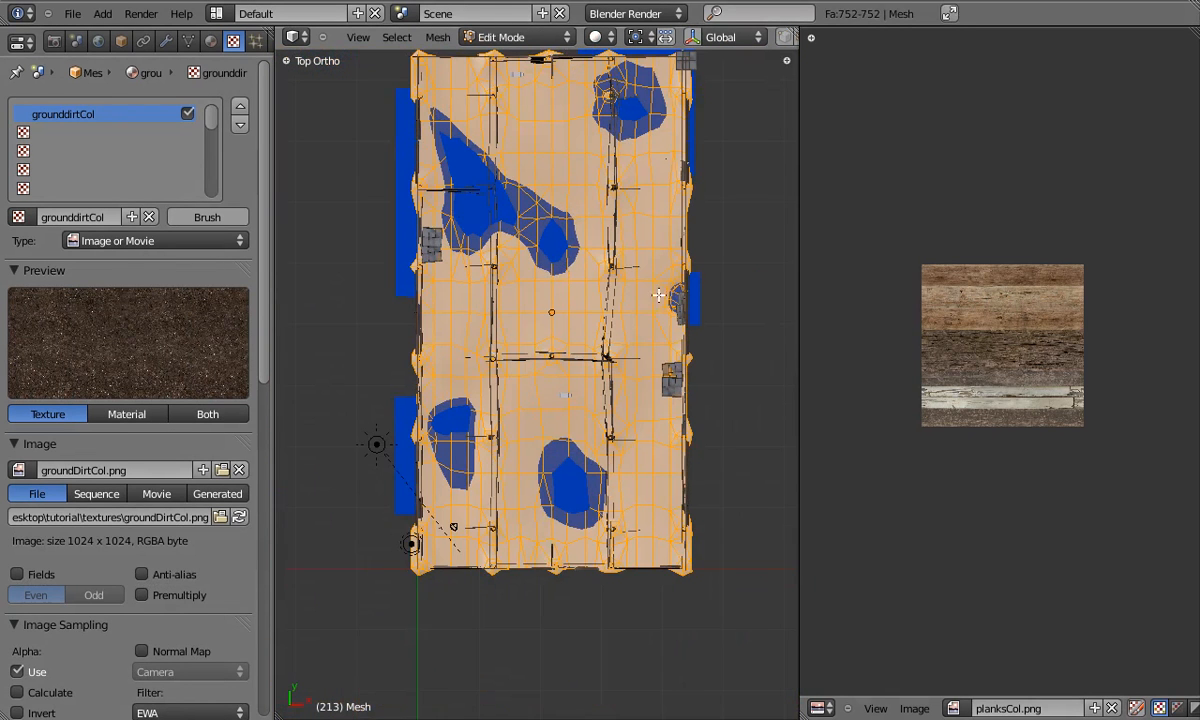
left_click(955, 708)
left_click(995, 528)
Unwrap the ground mesh from the top using Project From View, then scale up and reposition its whole UV layout.
key("u")
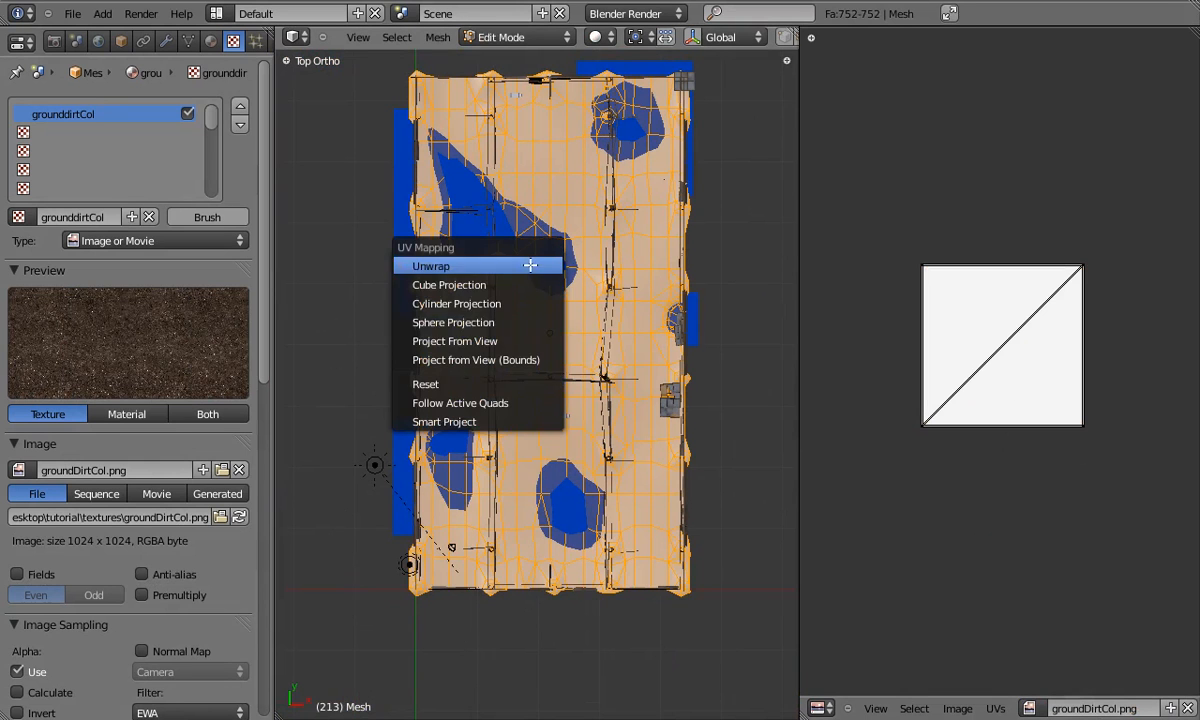
left_click(503, 343)
key("a")
key("s")
left_click(1137, 90)
key("g")
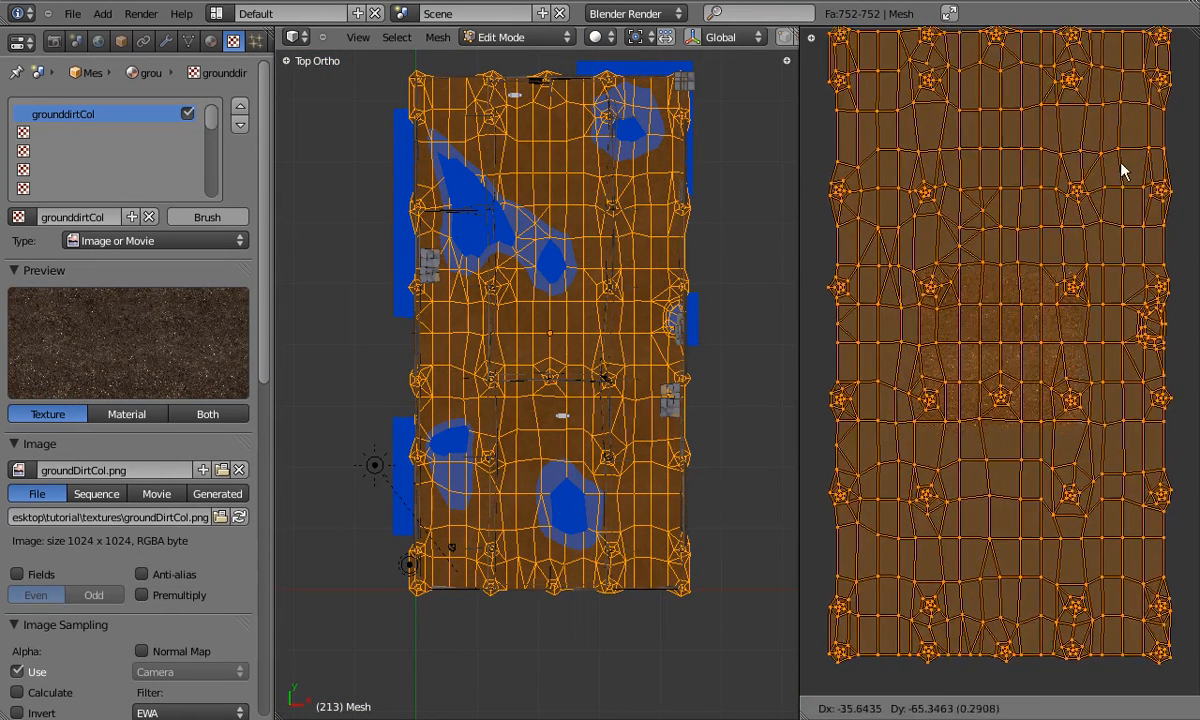
left_click(1119, 180)
Enlarge the ground's UV layout further for denser dirt tiling and check the floor in perspective view.
scroll(1119, 180, "down", 2)
key("s")
left_click(1151, 72)
scroll(589, 328, "up", 7)
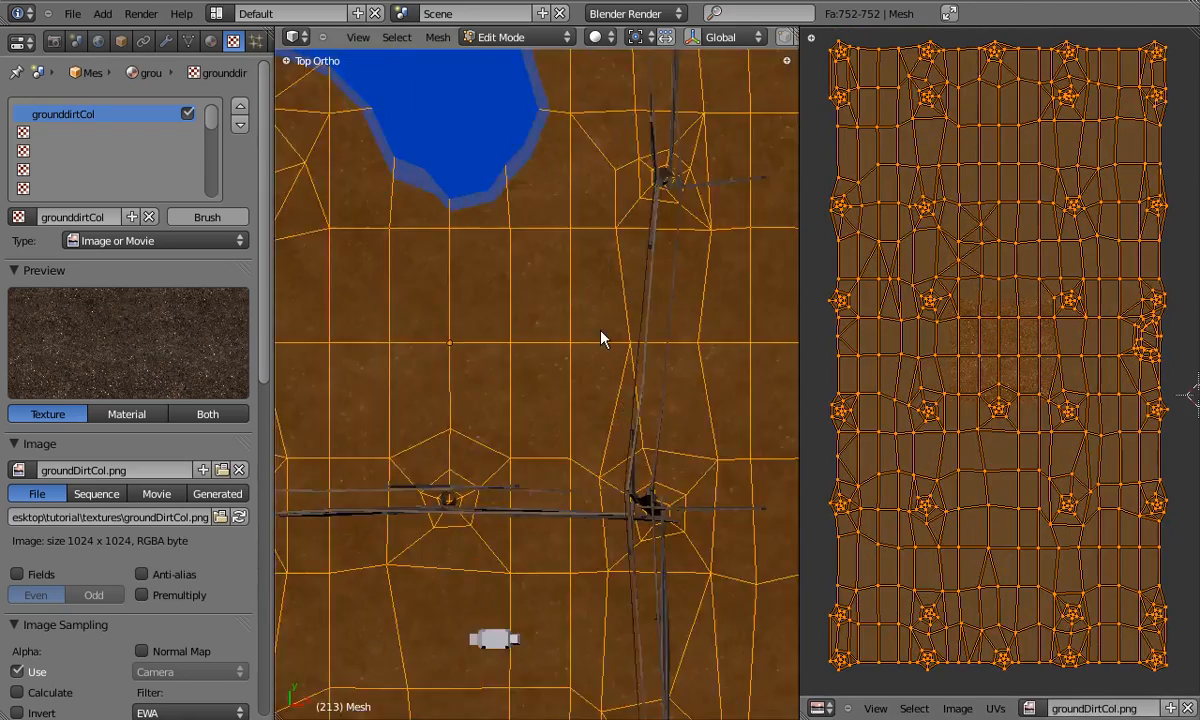
key("Tab")
key("KP_1")
key("KP_5")
middle_click_drag(597, 335, 475, 431)
Fine-tune the ground's UV scale twice more, checking the dirt tiling from inside the building each time.
key("Tab")
key("s")
left_click(1149, 153)
key("Tab")
middle_click_drag(475, 552, 975, 525)
middle_click_drag(640, 455, 586, 444)
key("Tab")
key("s")
left_click(1127, 148)
key("Tab")
middle_click_drag(351, 495, 570, 472)
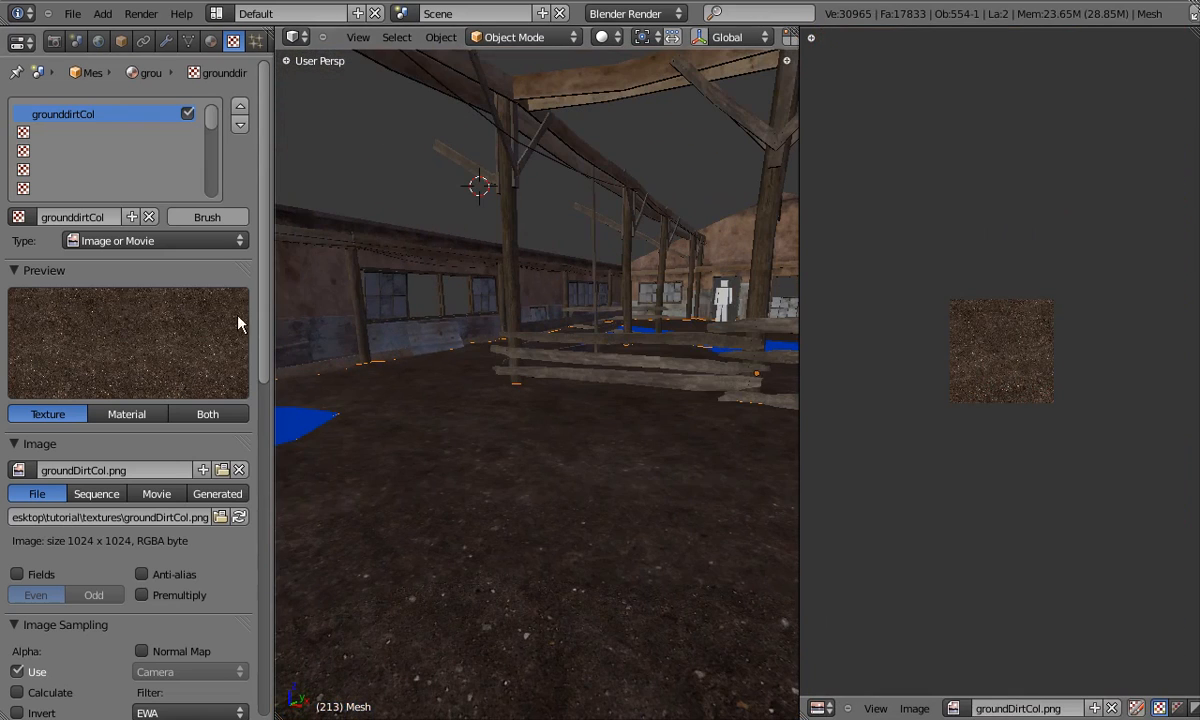
Map the grounddirtCol texture with UV coordinates, using the ground mesh's UVTex layer.
scroll(145, 372, "down", 8)
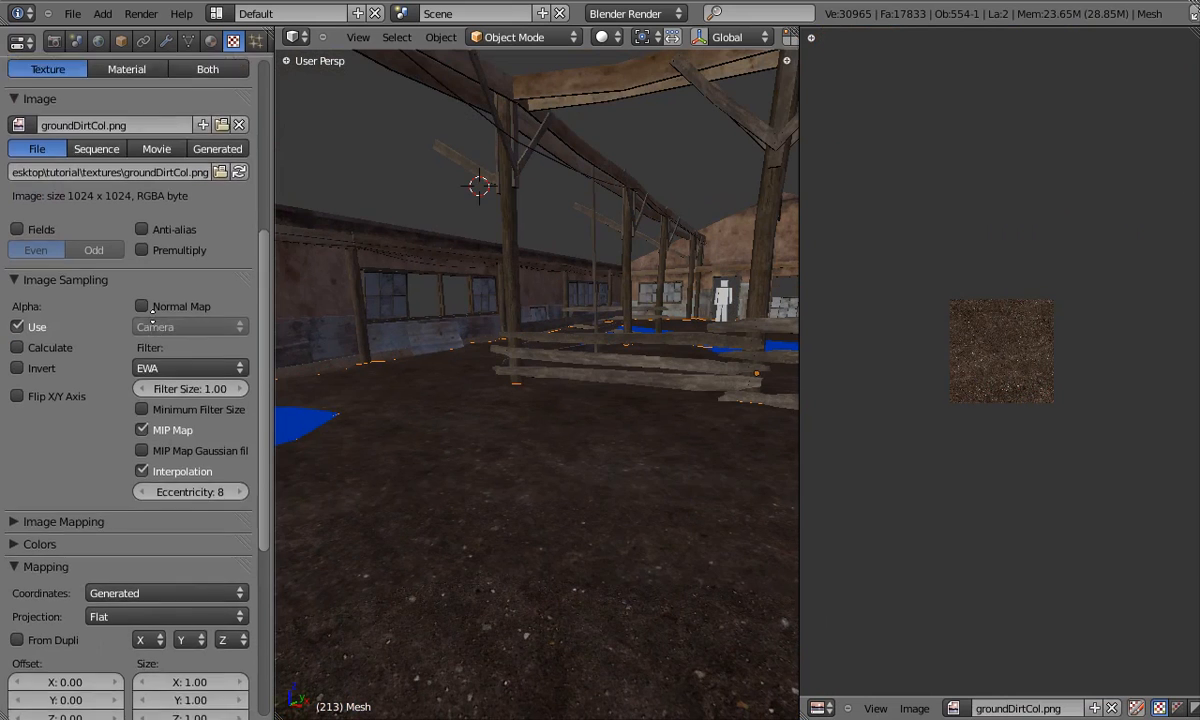
scroll(152, 320, "down", 3)
left_click(147, 477)
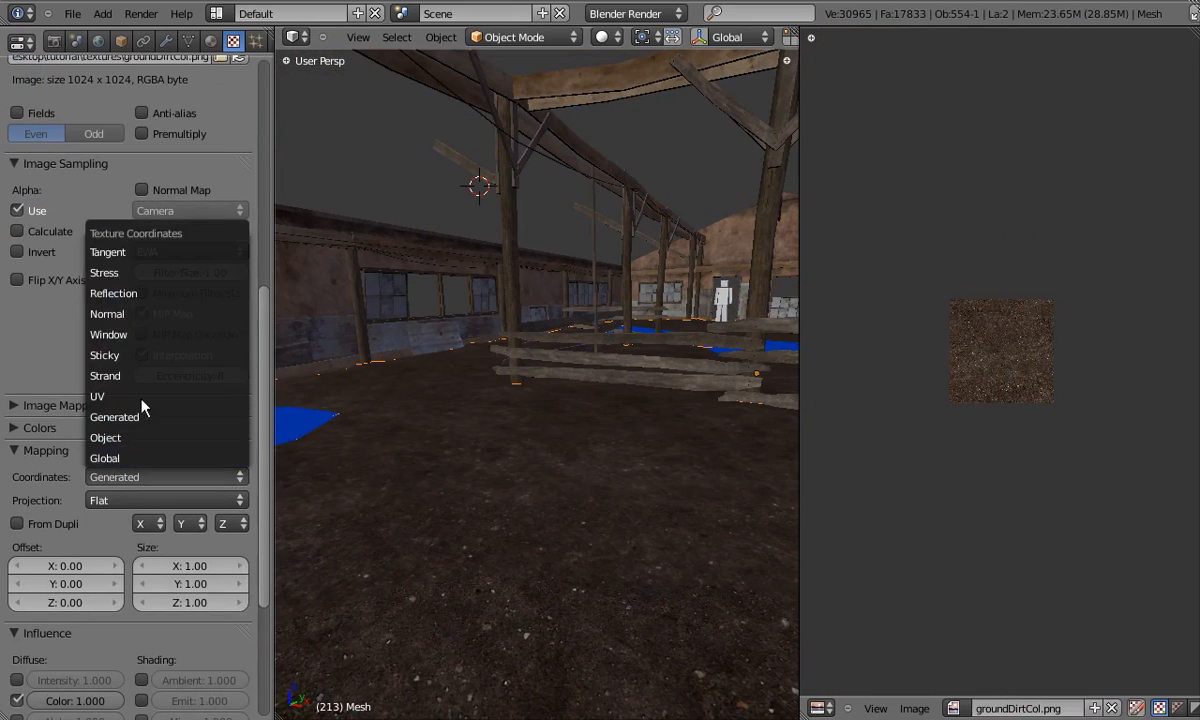
left_click(105, 396)
scroll(120, 422, "down", 1)
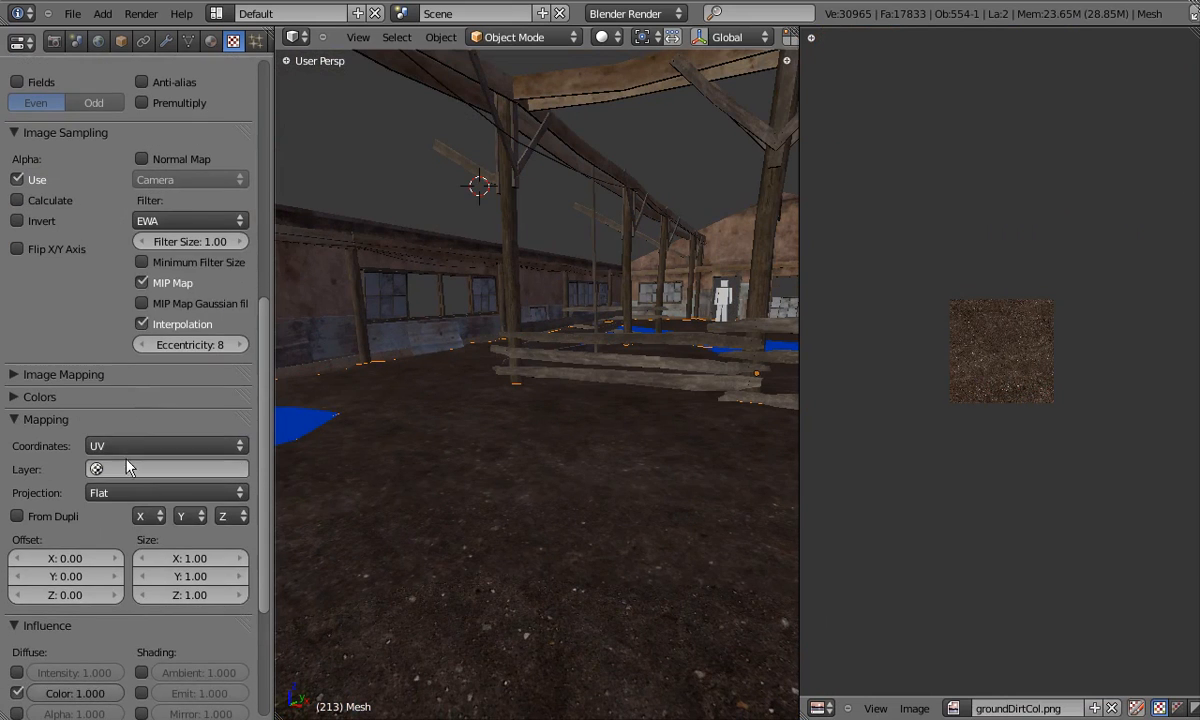
left_click(124, 469)
left_click(104, 497)
Rename the ground mesh's UV layer from UVTex to color.
left_click(188, 41)
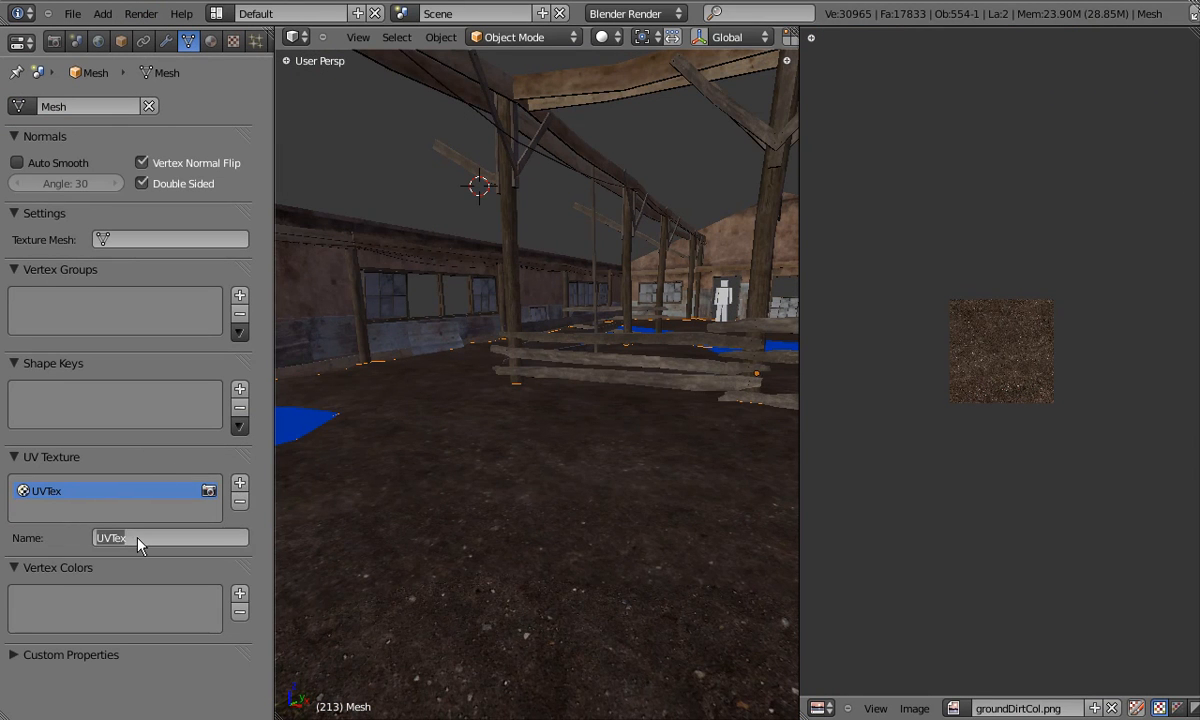
key("BackSpace")
type("color")
key("Return")
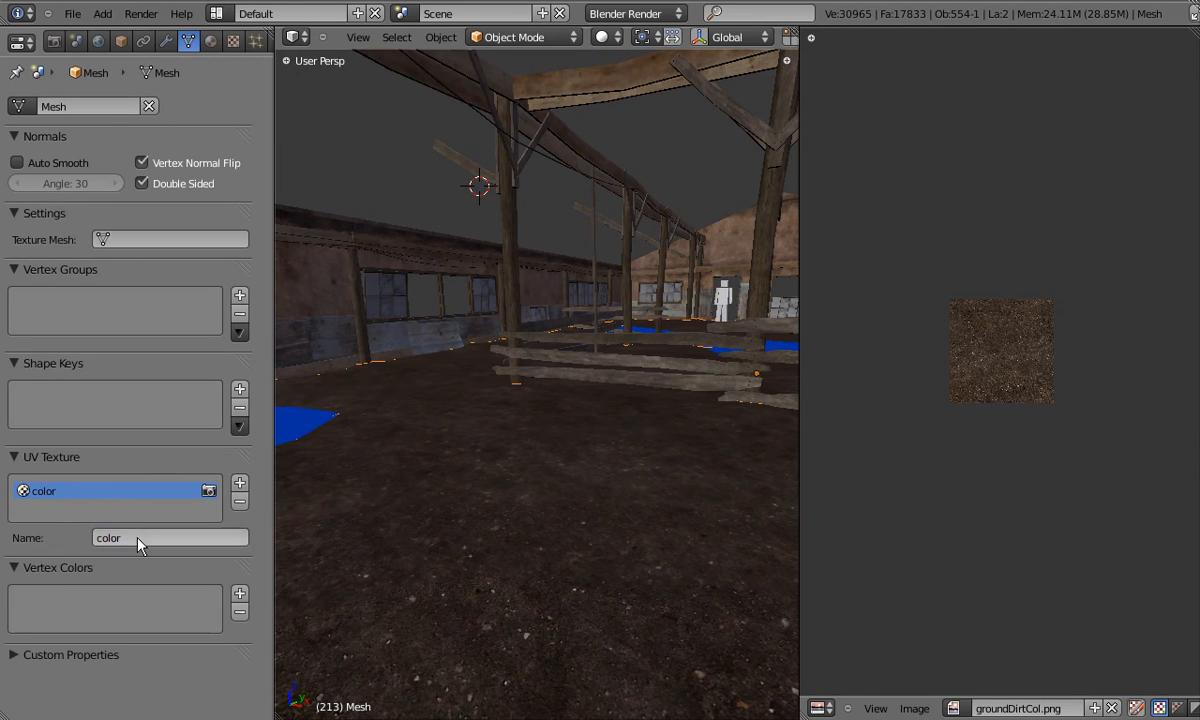
Add an Image or Movie texture in the third texture slot of the ground material.
left_click(210, 41)
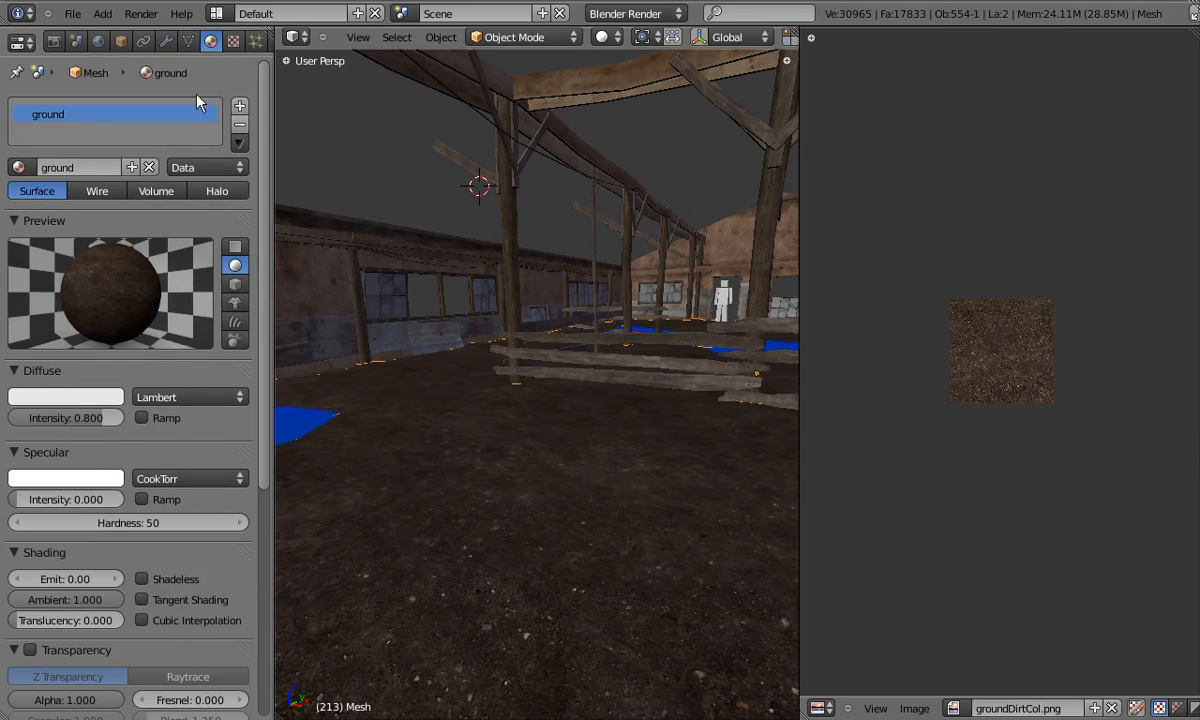
left_click(230, 41)
scroll(224, 68, "up", 10)
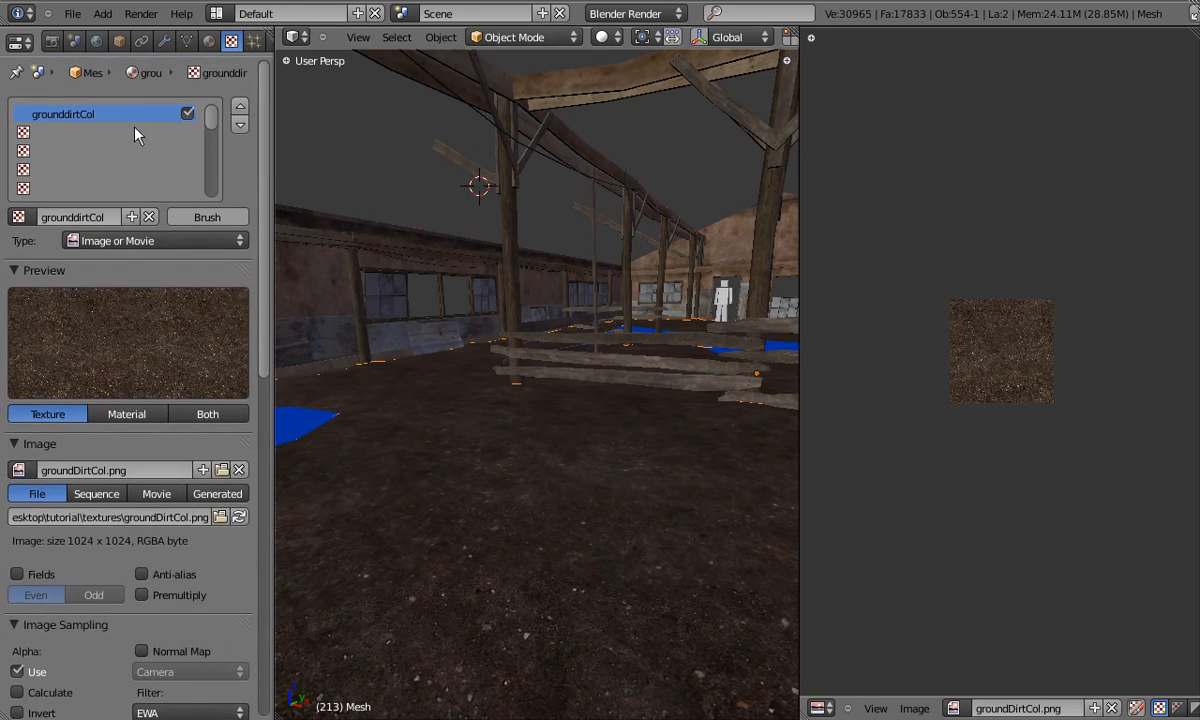
left_click(120, 151)
left_click(68, 217)
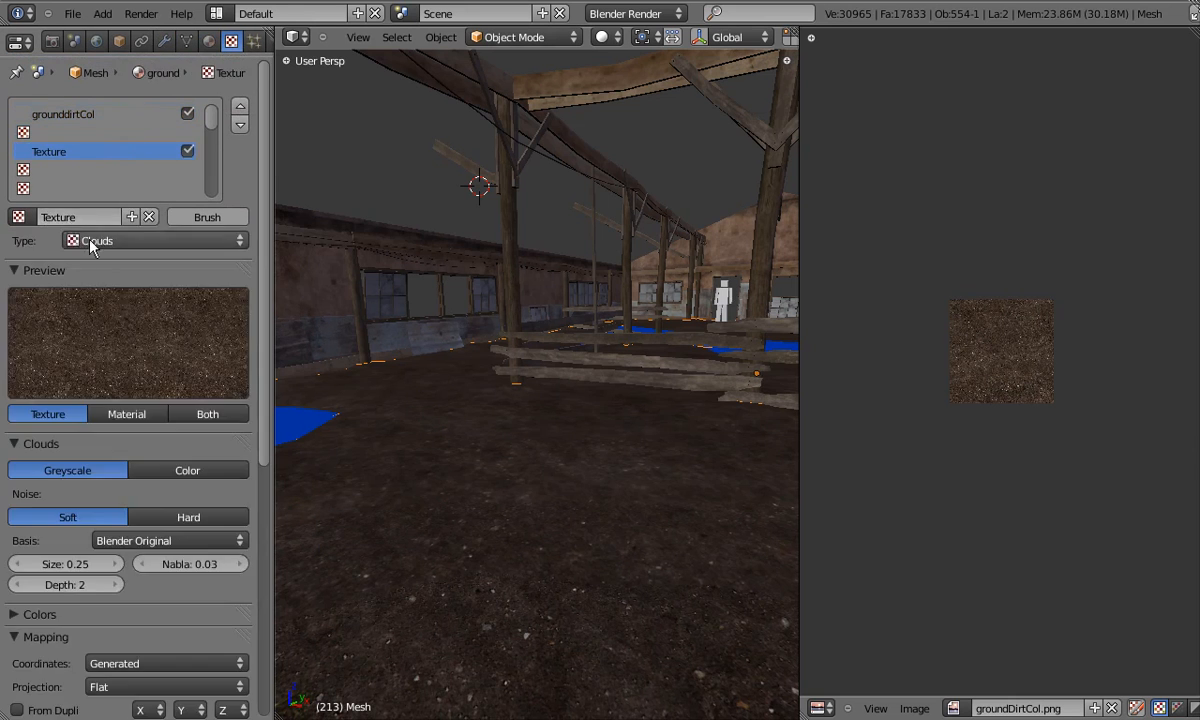
left_click(85, 241)
left_click(128, 340)
Rename the added texture to groundgrassCol and load groundGrassCol.png into it.
double_click(88, 217)
type("groundgrassCol")
key("Return")
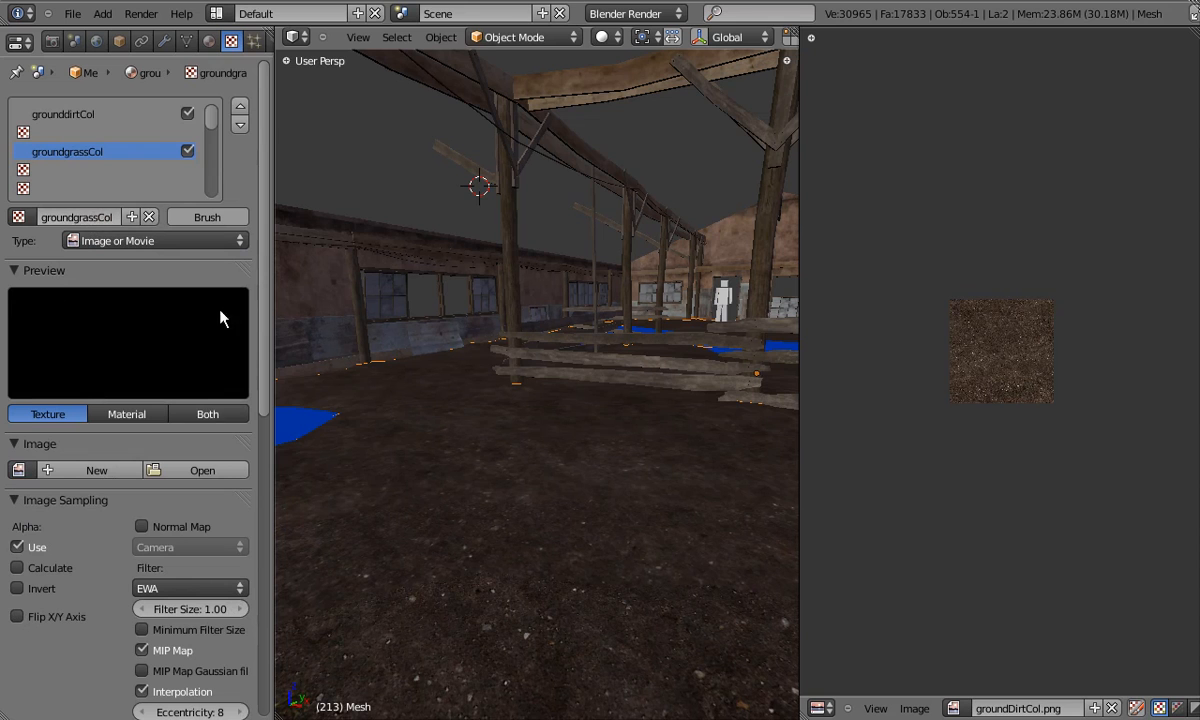
left_click(187, 475)
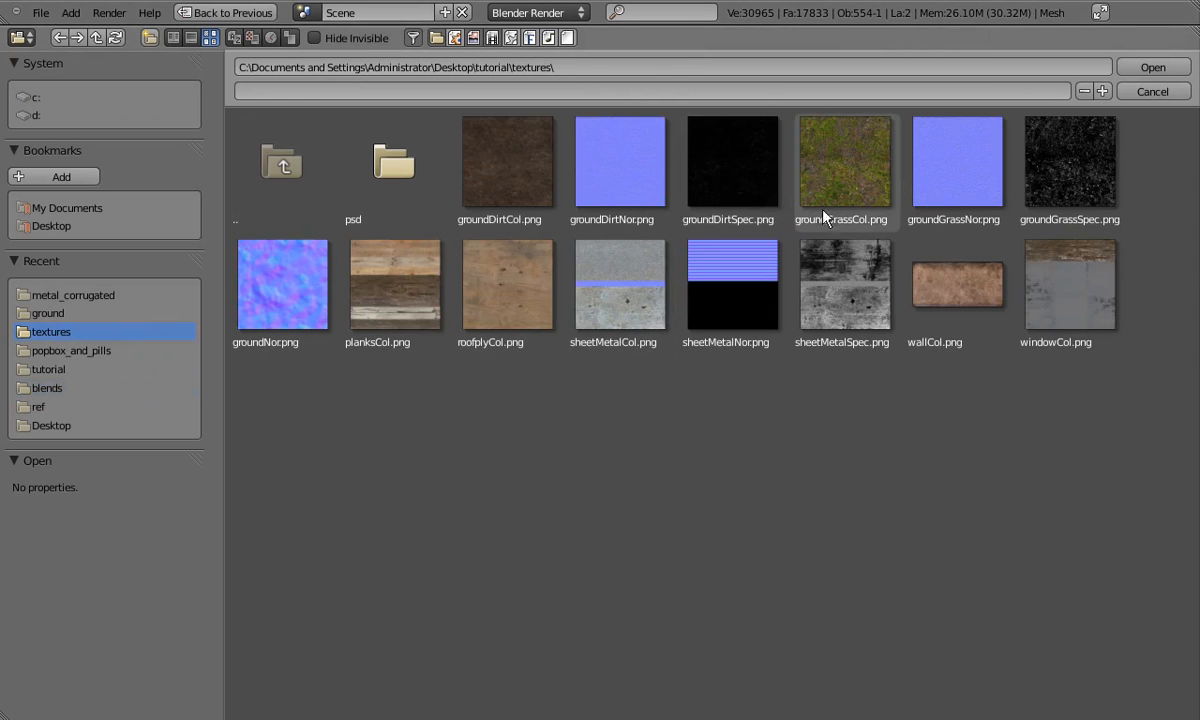
double_click(855, 230)
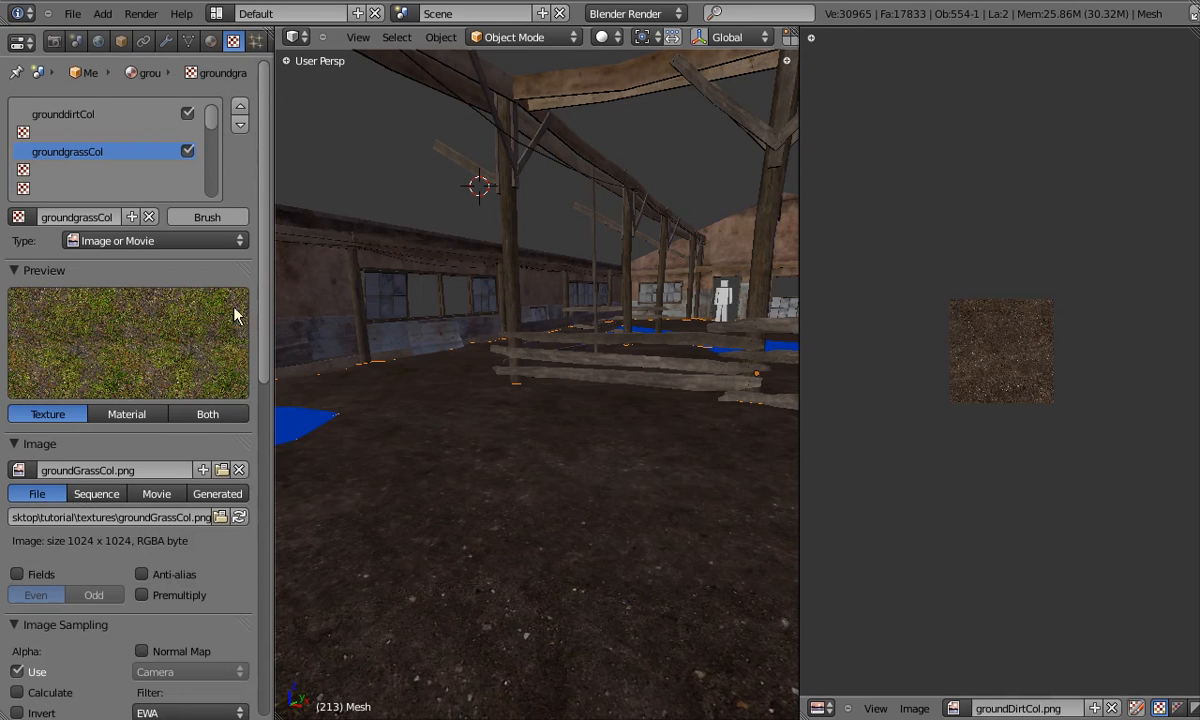
Map the groundgrassCol texture with UV coordinates on the color layer.
scroll(232, 399, "down", 10)
scroll(240, 502, "down", 3)
left_click(120, 426)
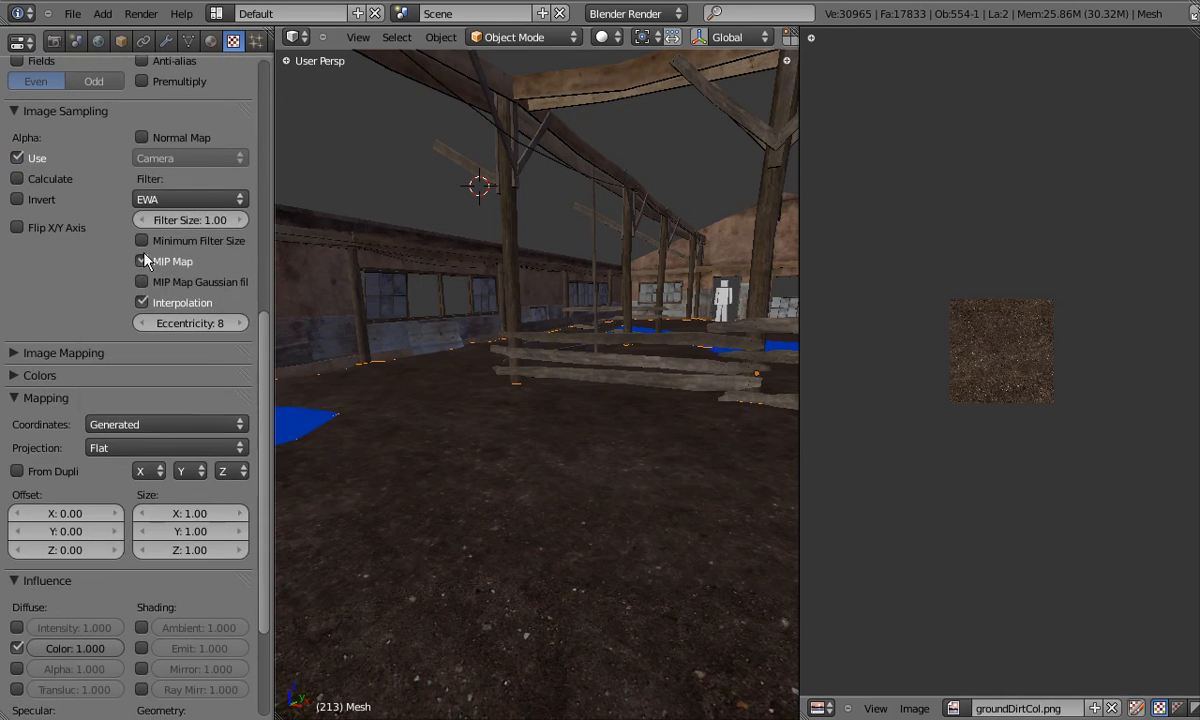
left_click(147, 426)
left_click(140, 343)
left_click(118, 448)
left_click(120, 472)
scroll(245, 500, "down", 5)
left_click_drag(255, 566, 265, 182)
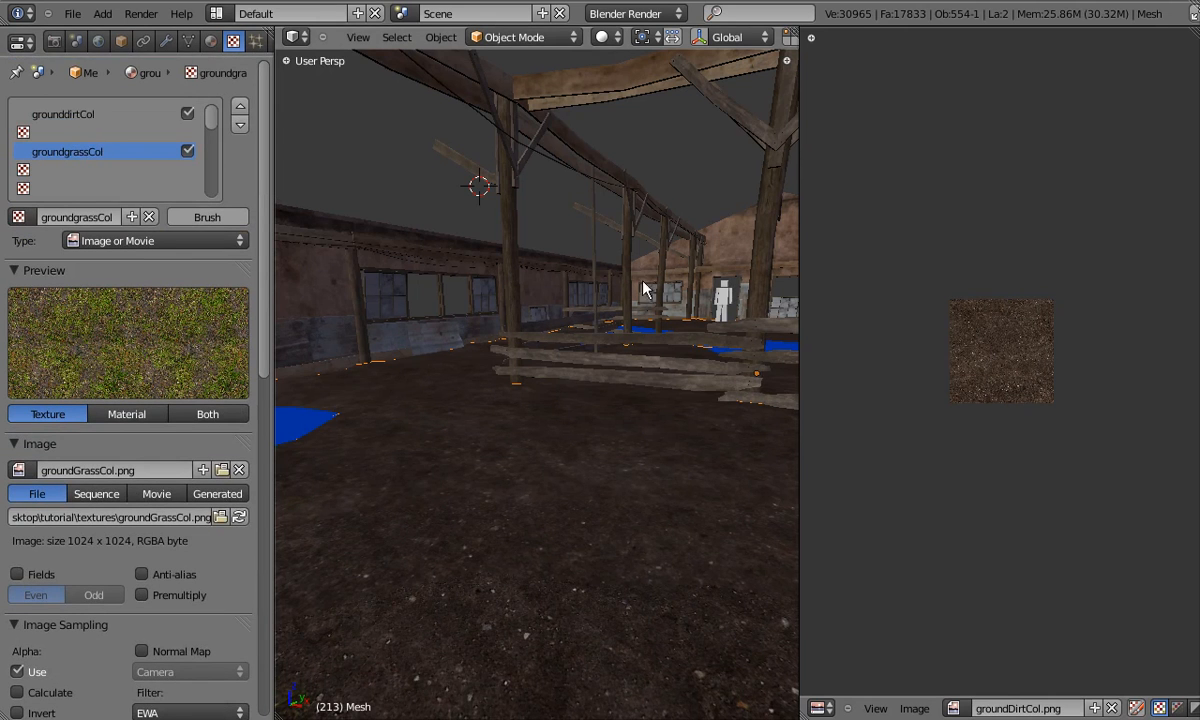
Widen the 3D view and show the scene in textured display with GLSL as the material mode.
left_click_drag(801, 155, 936, 160)
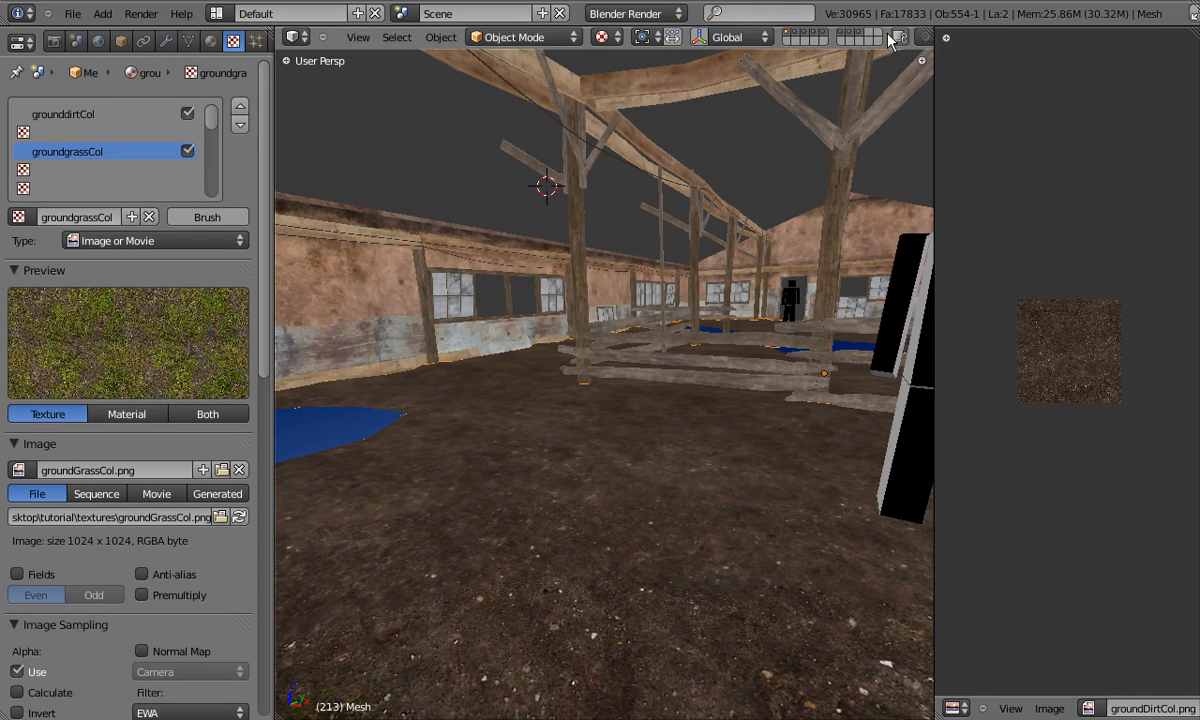
key("n")
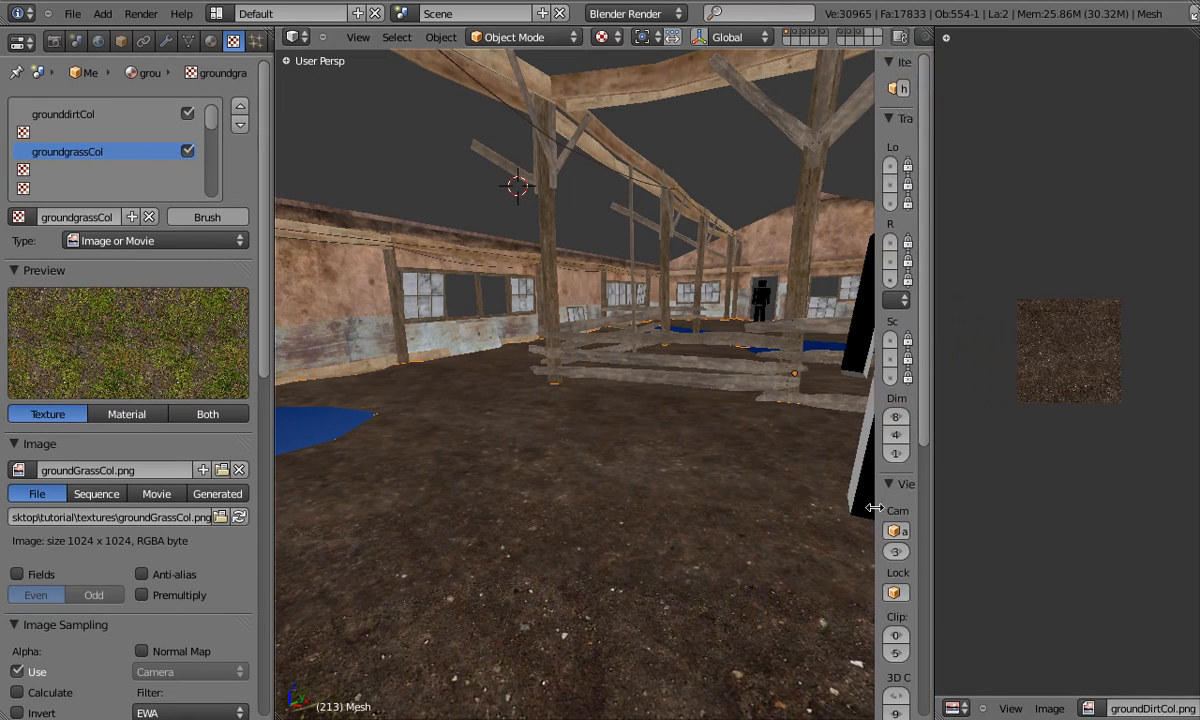
left_click_drag(874, 508, 698, 508)
scroll(800, 450, "down", 10)
left_click(787, 644)
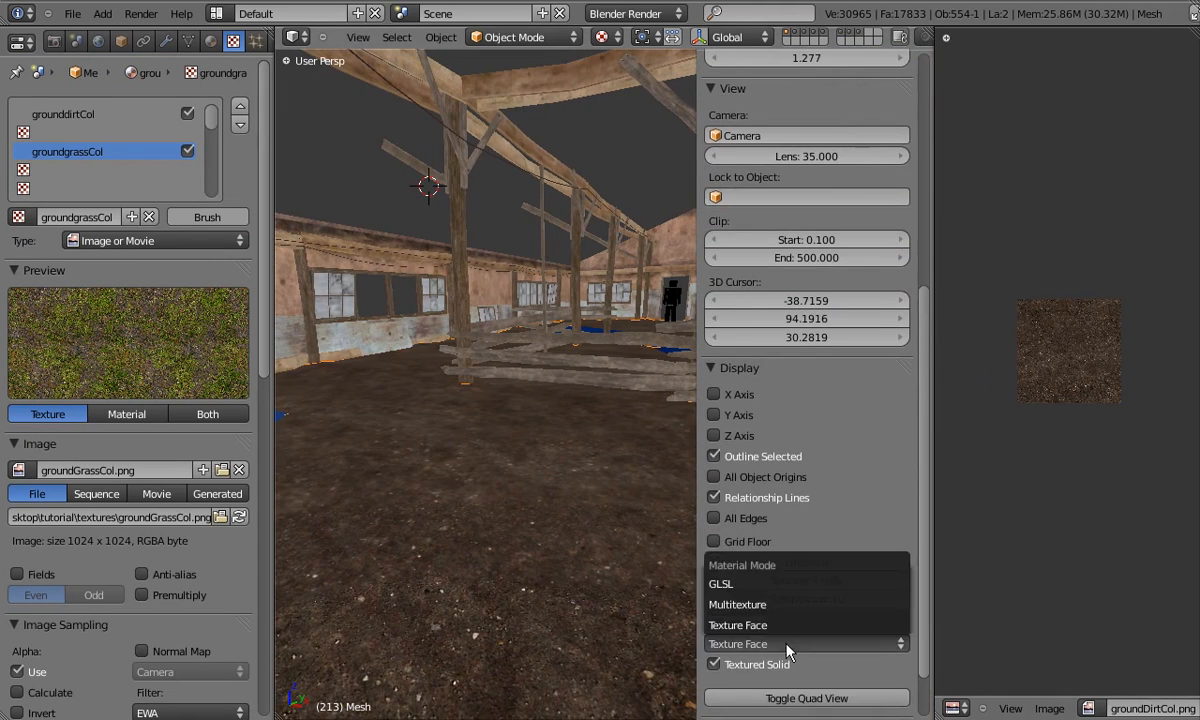
left_click(728, 583)
left_click_drag(800, 487, 910, 486)
middle_click_drag(590, 488, 580, 414)
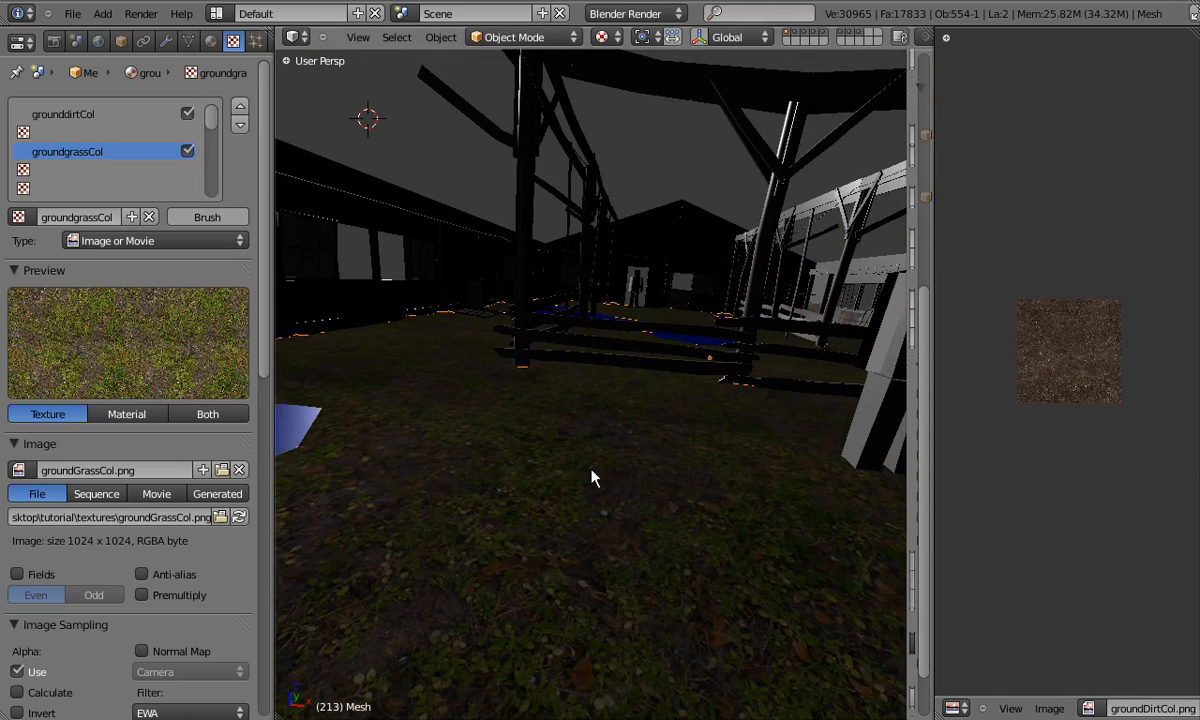
Set the groundgrassCol mapping size to 2 in X and Y and check the grass tiling around the figure.
left_click_drag(267, 330, 267, 530)
left_click(209, 538)
type("2")
key("Return")
middle_click_drag(688, 437, 680, 440)
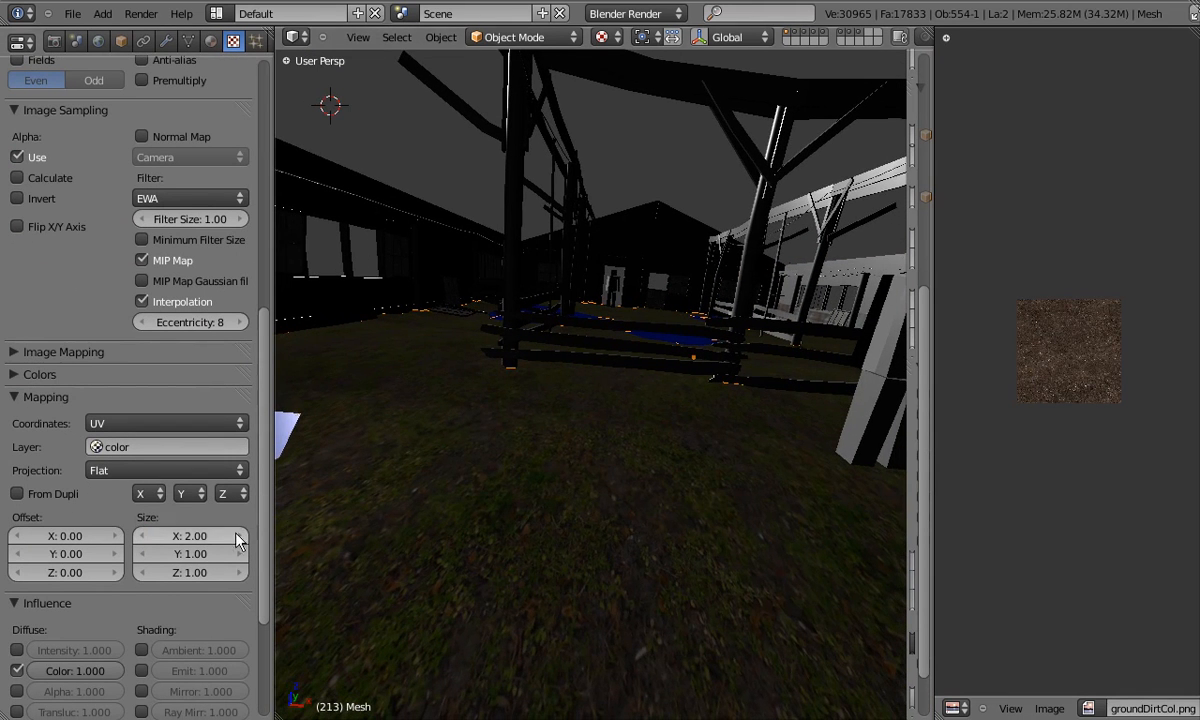
left_click(191, 557)
type("2")
key("Return")
middle_click_drag(565, 515, 506, 490)
scroll(527, 470, "down", 5)
scroll(180, 400, "up", 3)
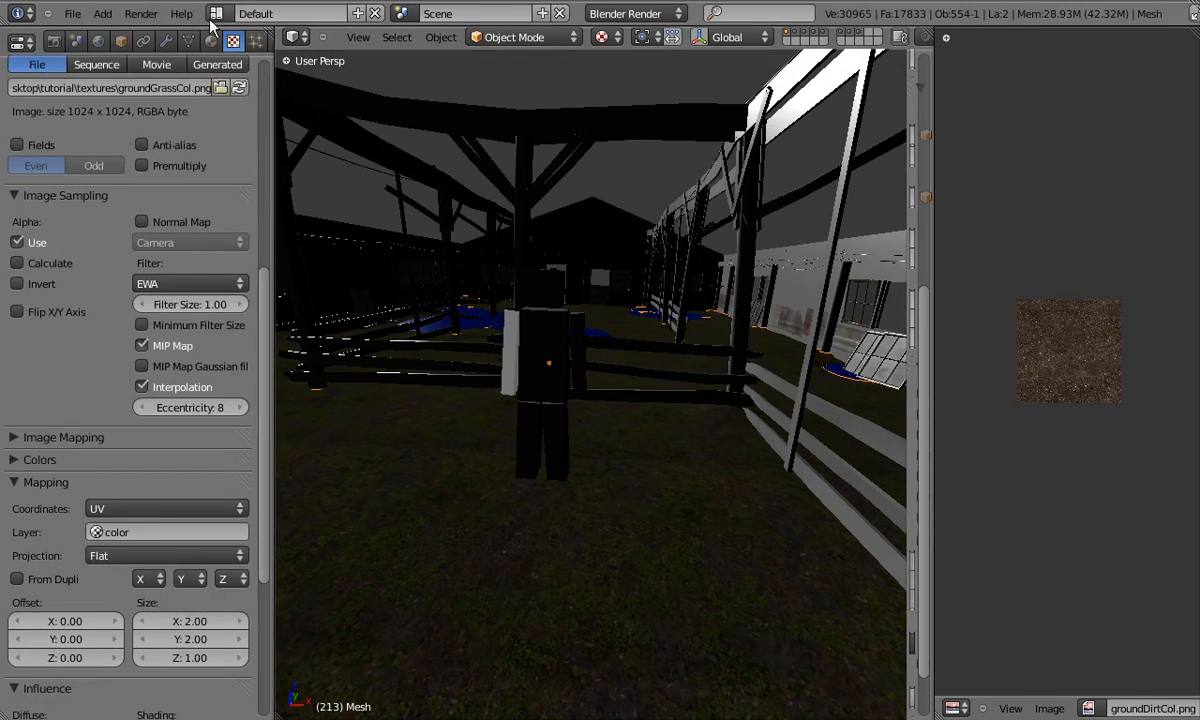
Raise the ground material's diffuse intensity to 1.0 and rotate the sun lamp Lamp.001 in front view.
left_click(210, 40)
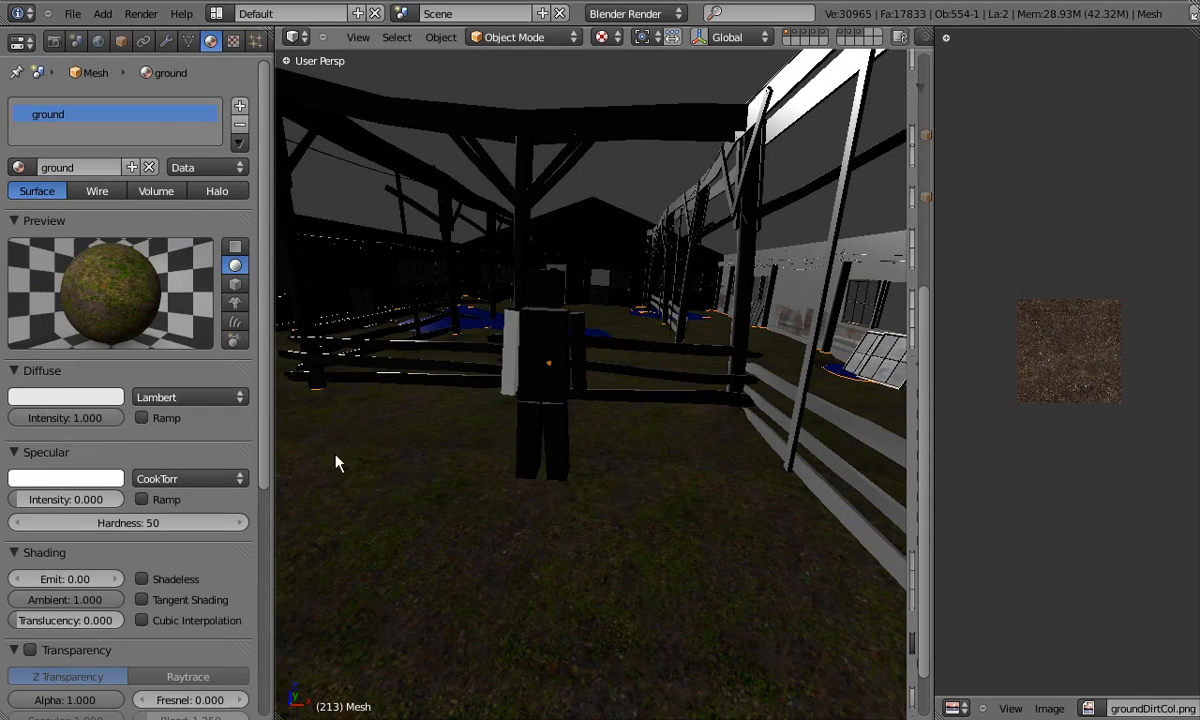
middle_click_drag(509, 490, 605, 441)
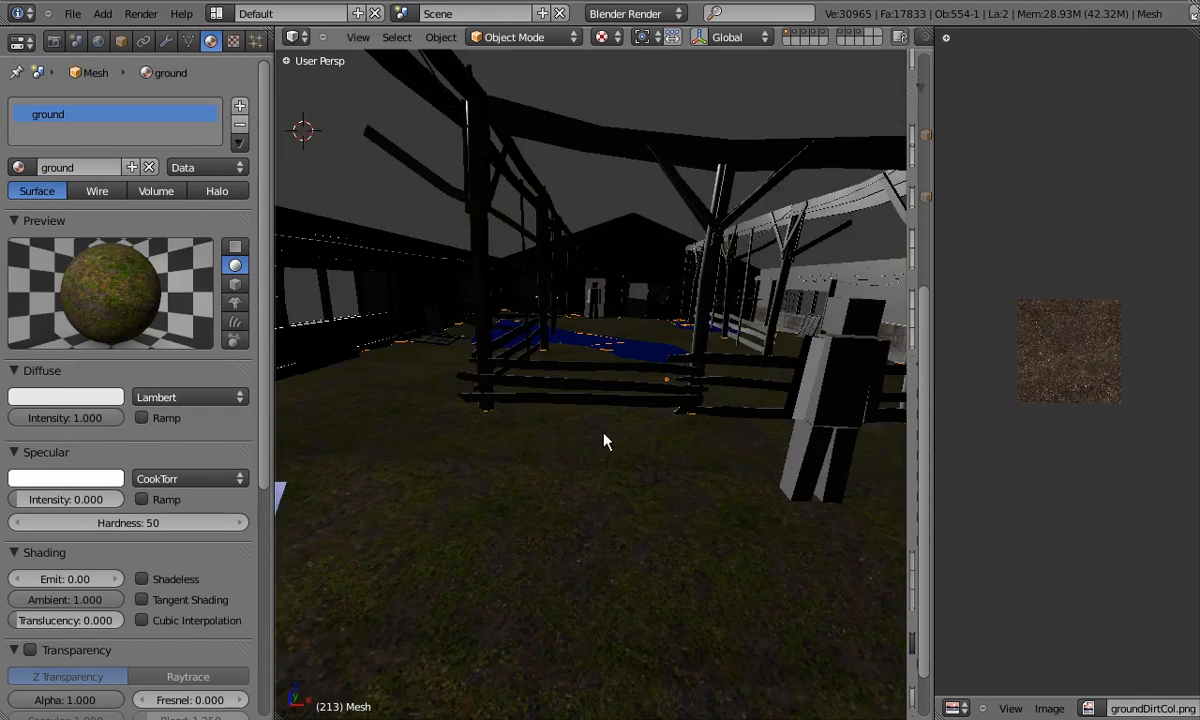
key("KP_1")
key("z")
scroll(600, 440, "down", 3)
right_click(335, 365)
scroll(335, 365, "down", 2)
key("r")
left_click(549, 383)
Rotate the sun lamp again in right side view, then check the grass lighting in textured perspective view.
key("KP_3")
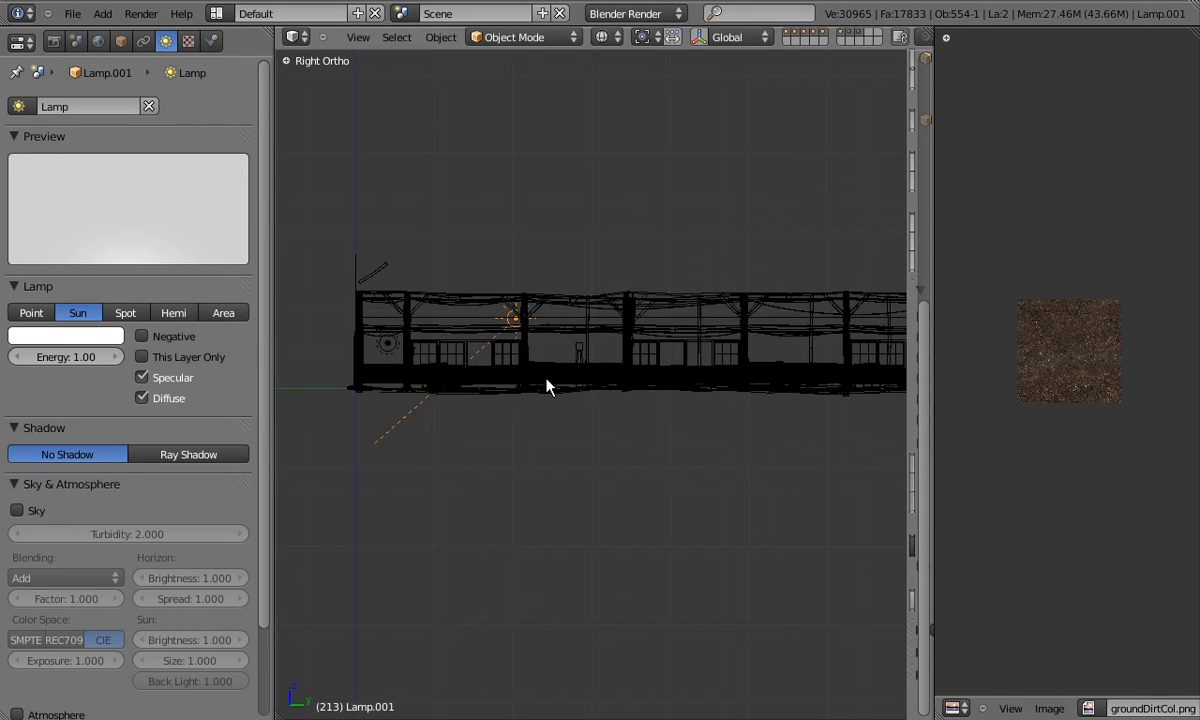
key("r")
left_click(668, 392)
key("KP_7")
key("z")
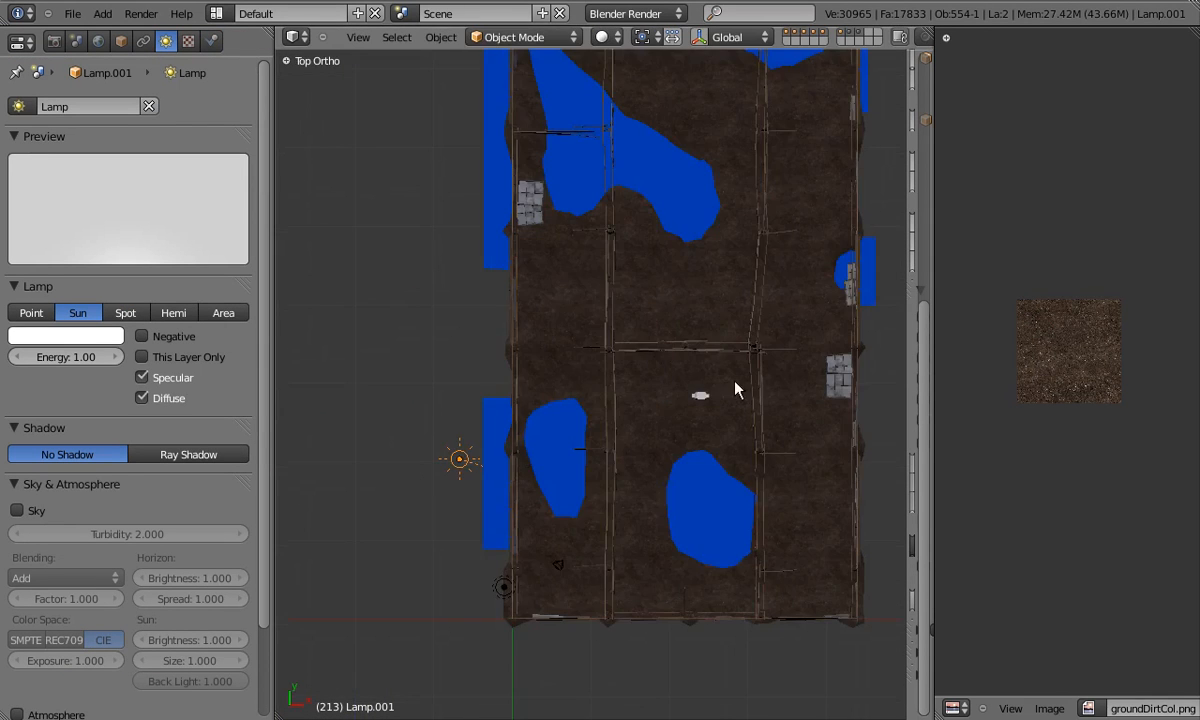
scroll(565, 420, "up", 4)
key("KP_5")
mouse_move(567, 421)
middle_mouse_down()
mouse_move(554, 509)
mouse_move(517, 326)
mouse_move(603, 425)
mouse_move(587, 415)
mouse_move(546, 482)
mouse_move(496, 461)
mouse_move(668, 530)
mouse_move(477, 396)
mouse_move(463, 429)
mouse_move(548, 432)
middle_mouse_up()
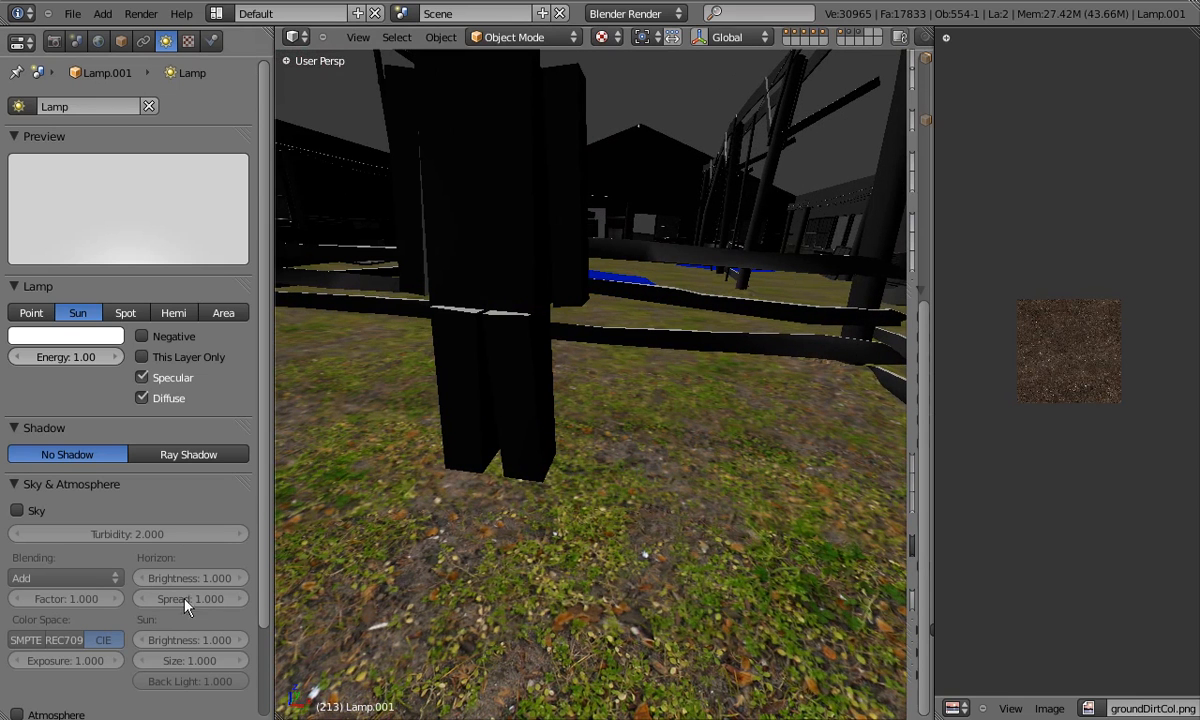
Reselect the ground mesh and set the groundgrassCol mapping size to 2.5 in X and Y.
left_click(121, 41)
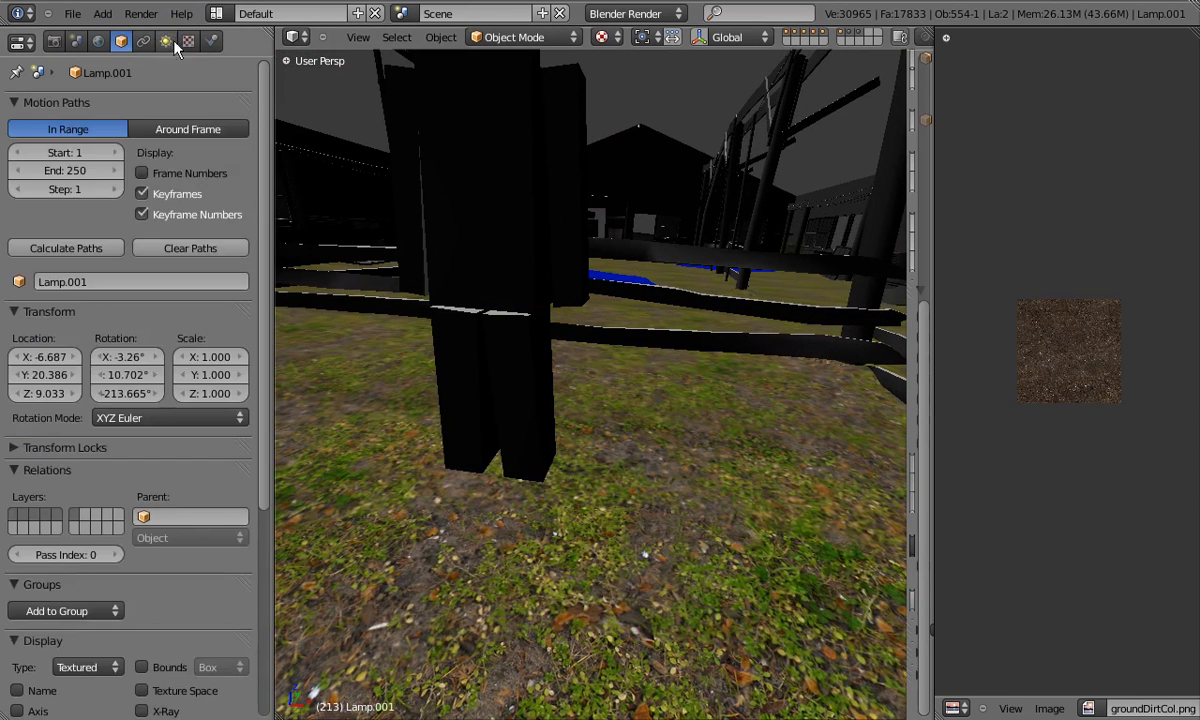
left_click(233, 41)
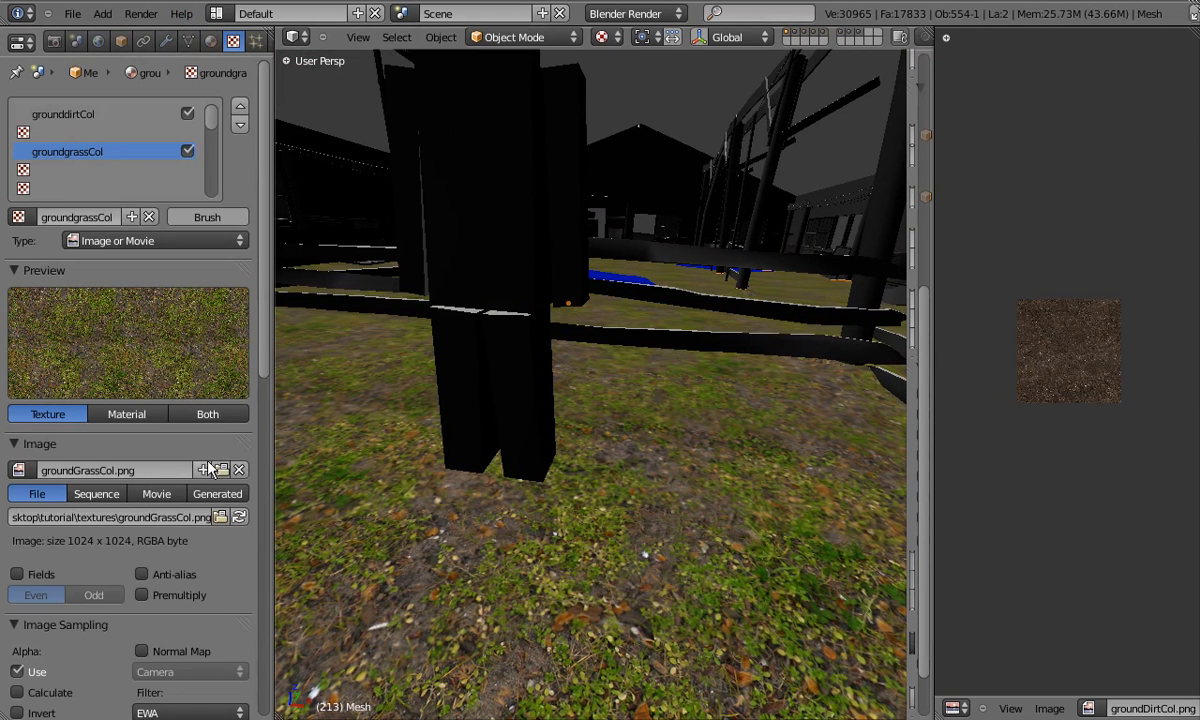
left_click_drag(262, 153, 265, 388)
left_click(198, 558)
type("2.5")
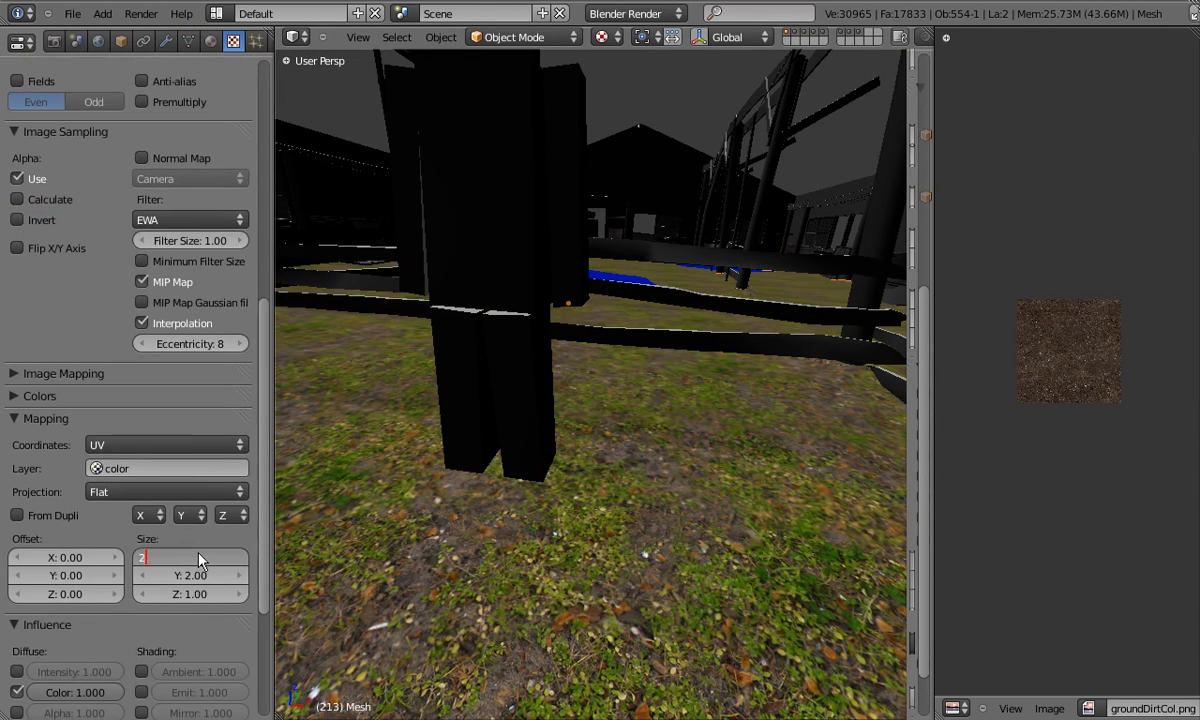
key("Return")
left_click(196, 577)
type("2.5")
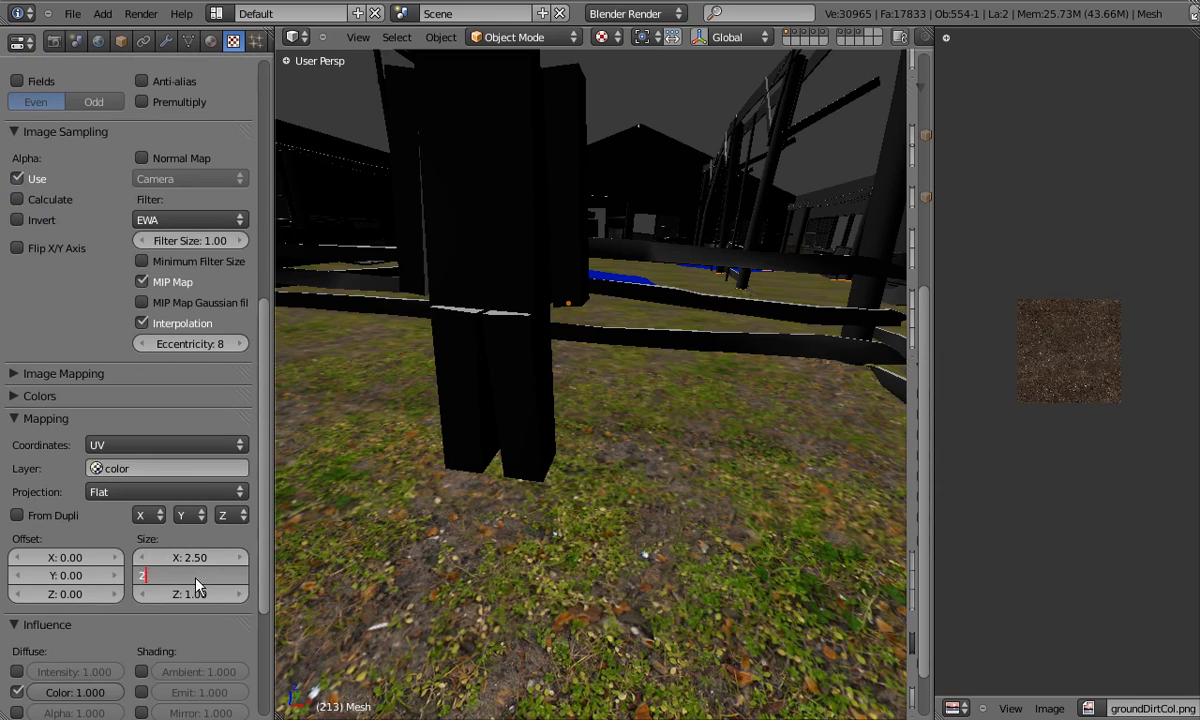
key("Return")
middle_click_drag(472, 525, 565, 515)
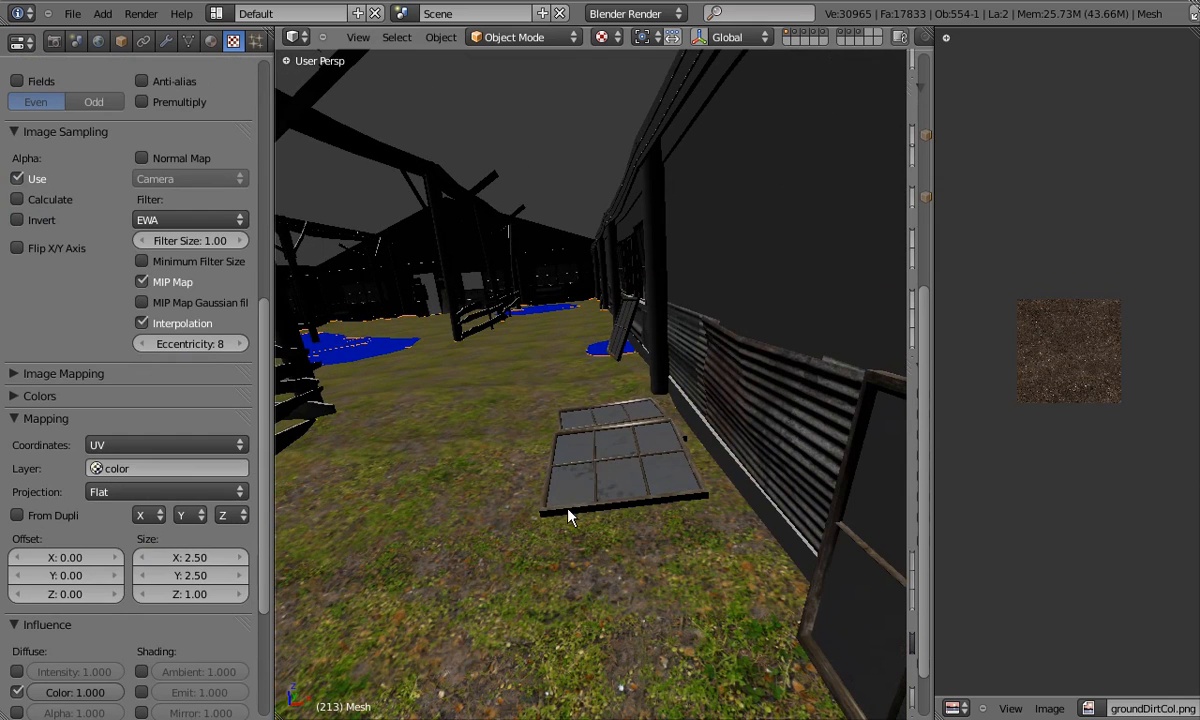
Set the groundgrassCol mapping size to 2.75 in X and Y and check the tiling inside the building.
left_click(205, 573)
type("2.75")
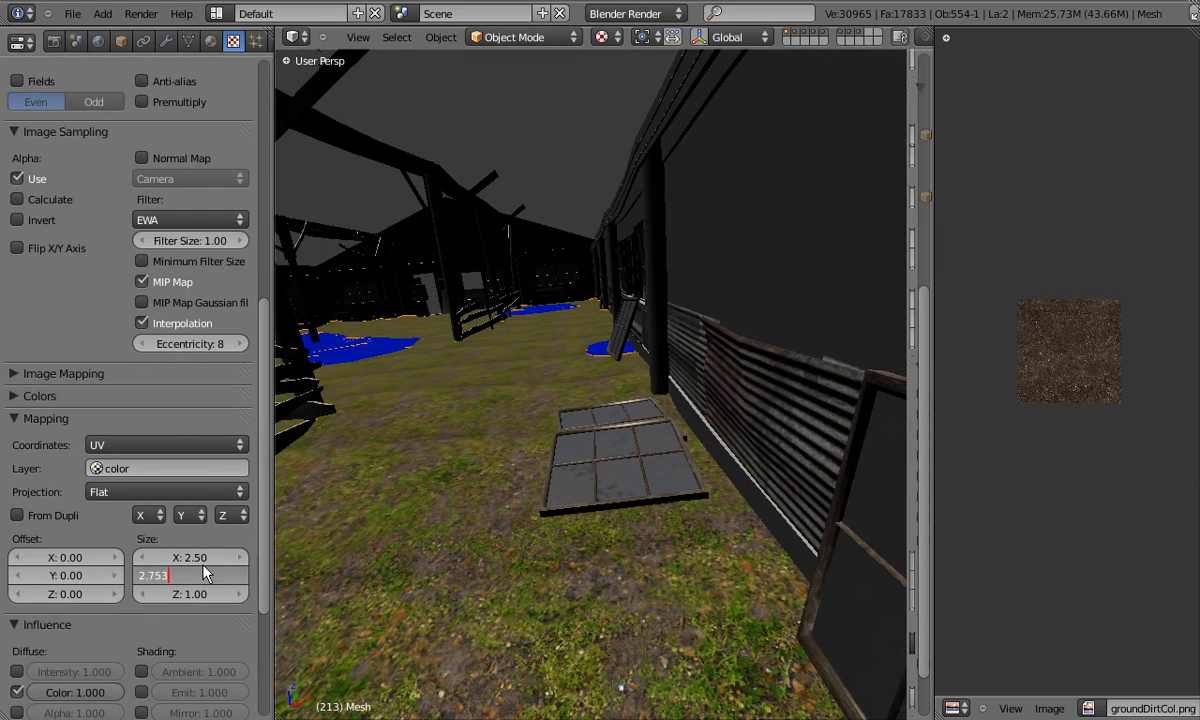
key("Return")
left_click(205, 563)
type("2.75")
key("Return")
middle_click_drag(585, 608, 443, 475)
Add a second UV layer to the ground mesh in Edit Mode and name it stencil.
scroll(246, 404, "up", 10)
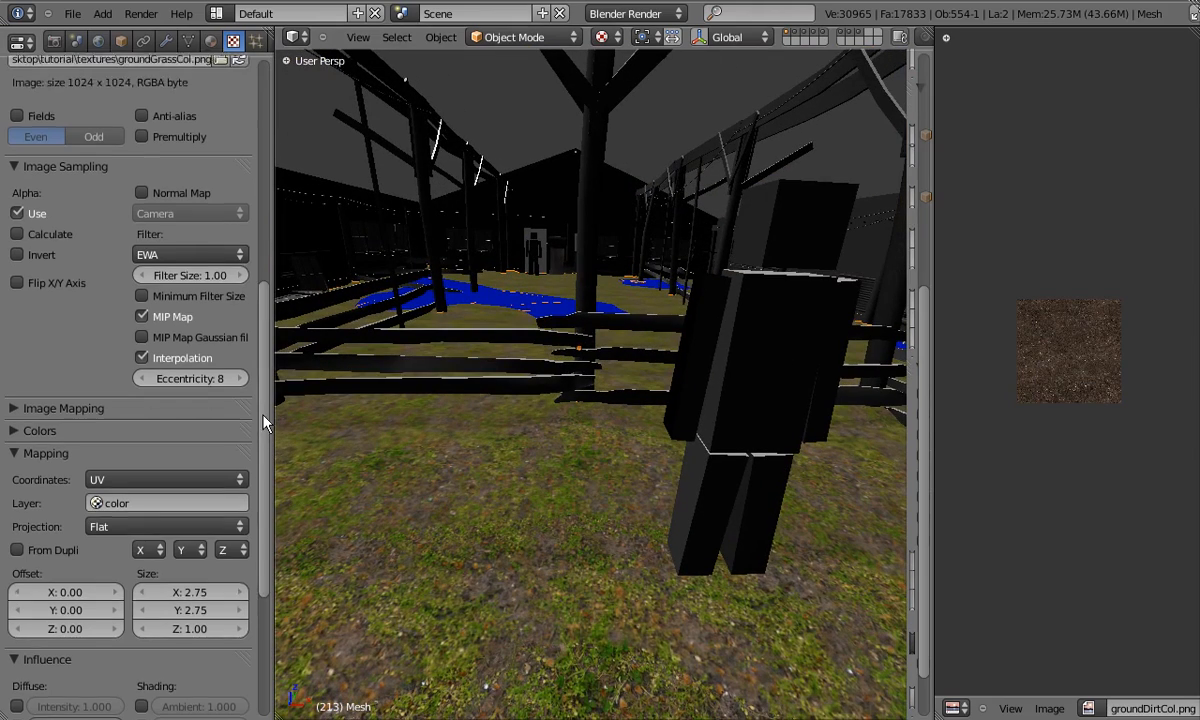
left_click(91, 132)
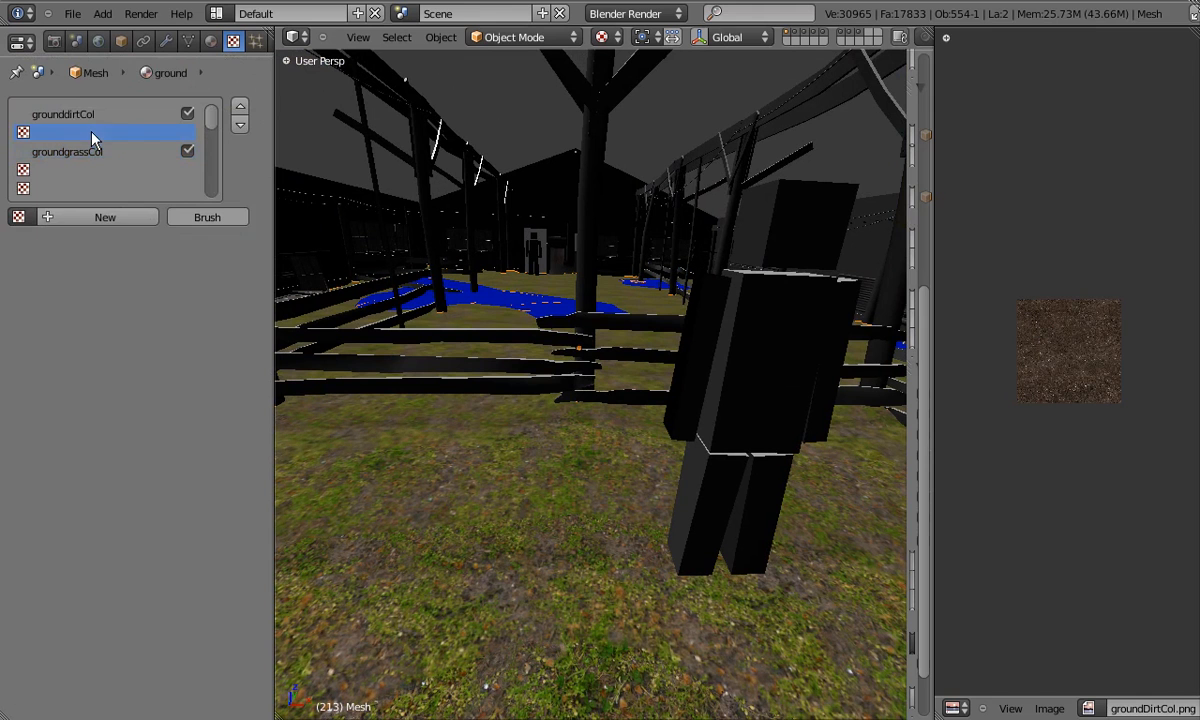
left_click(188, 41)
key("Tab")
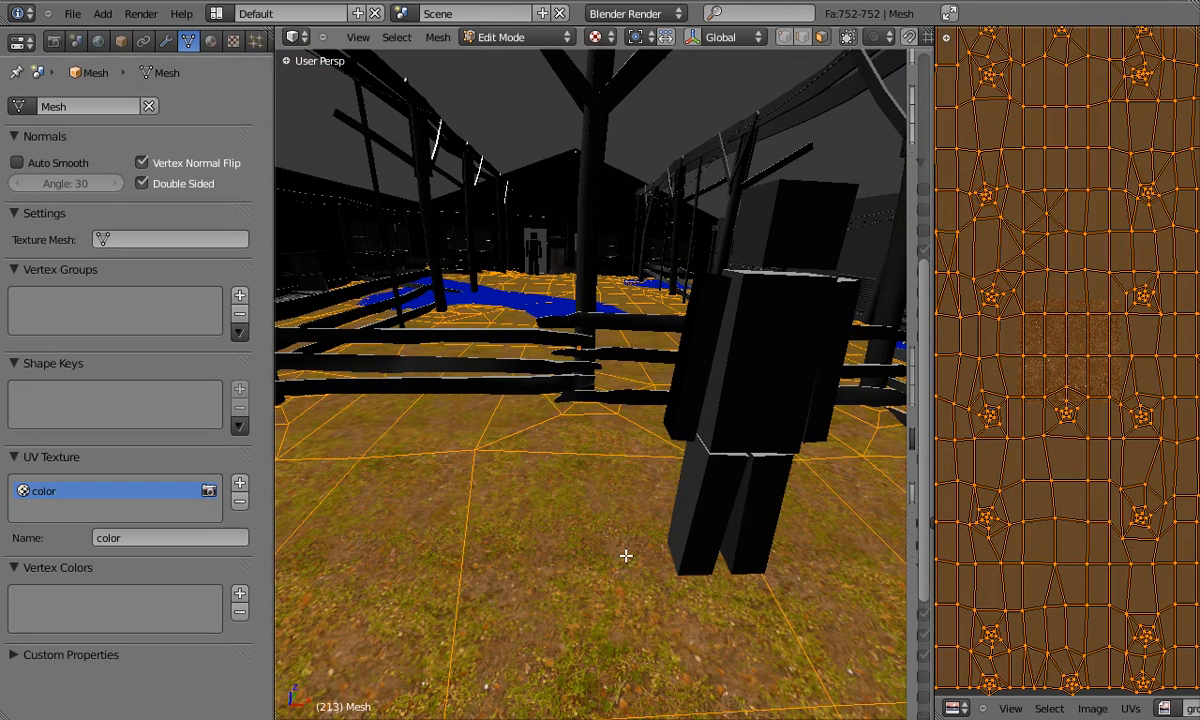
left_click(239, 483)
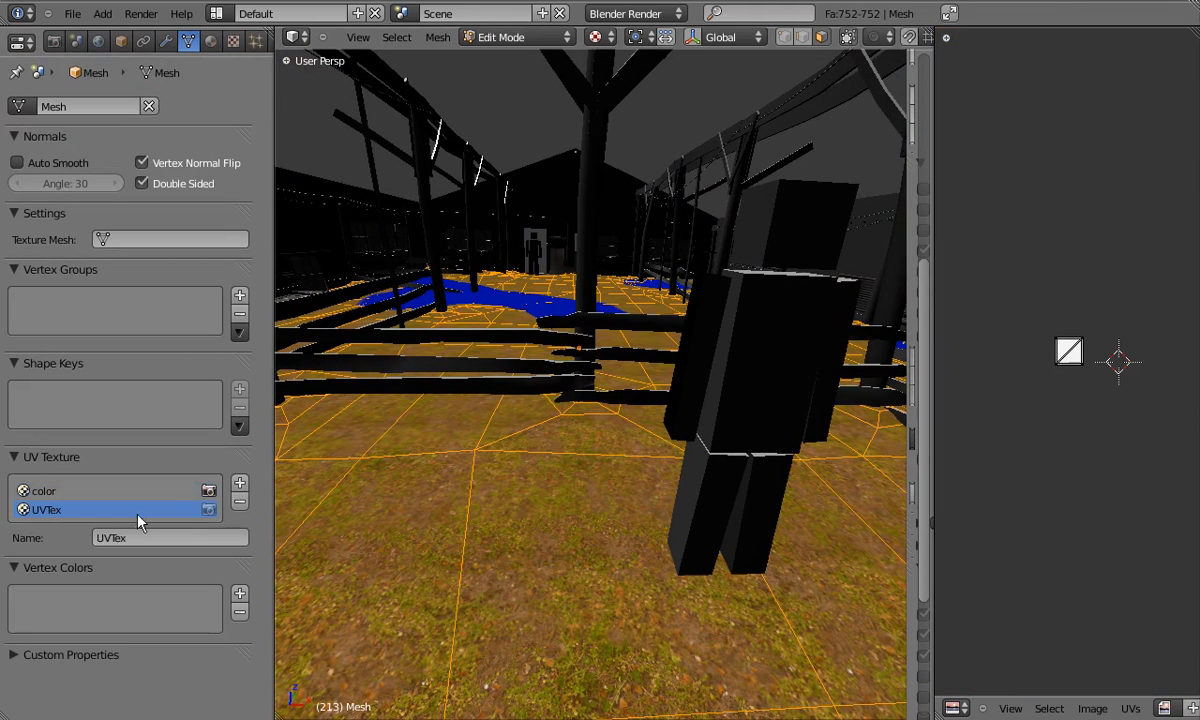
type("stencil")
key("Return")
scroll(600, 525, "down", 5)
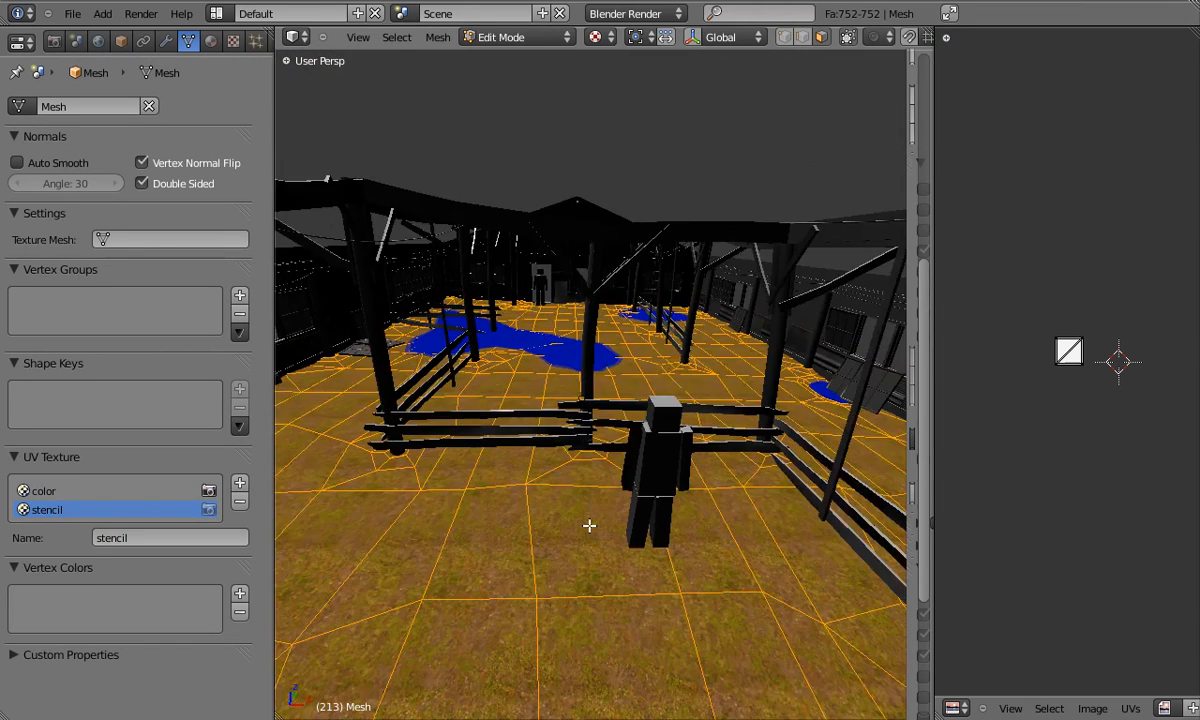
Unwrap the ground mesh into the stencil UV layer by projecting it from the top orthographic view.
key("KP_7")
scroll(589, 525, "down", 6)
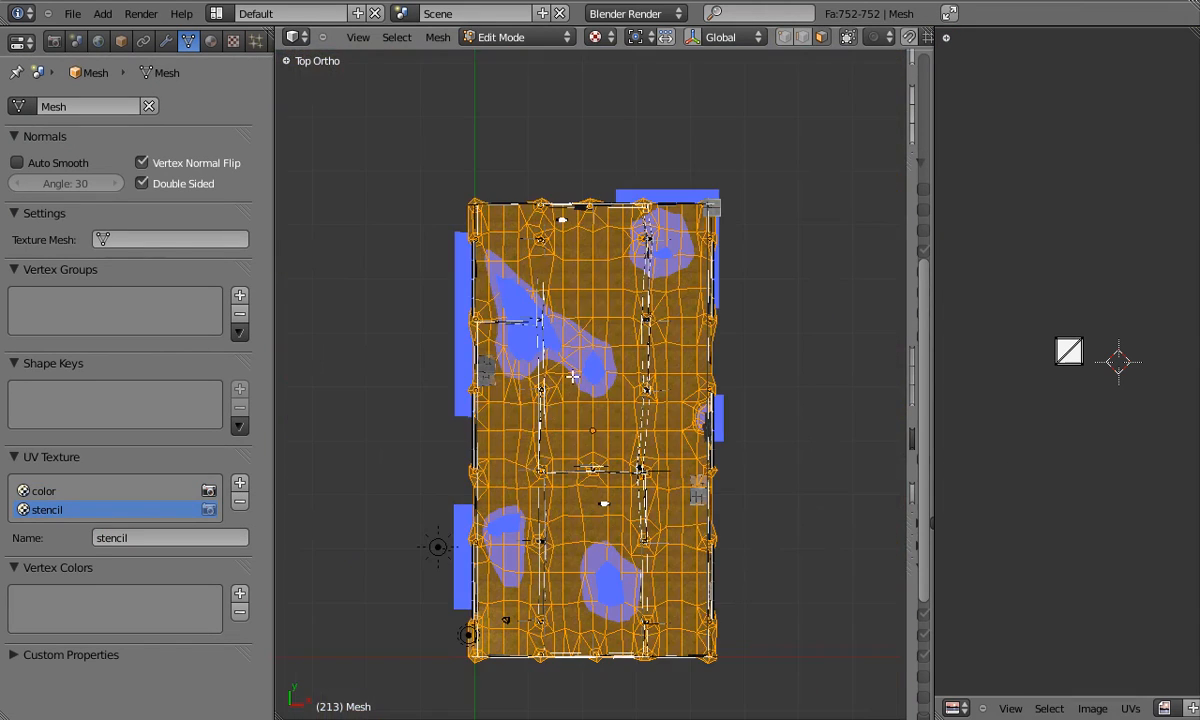
key("u")
left_click(570, 378)
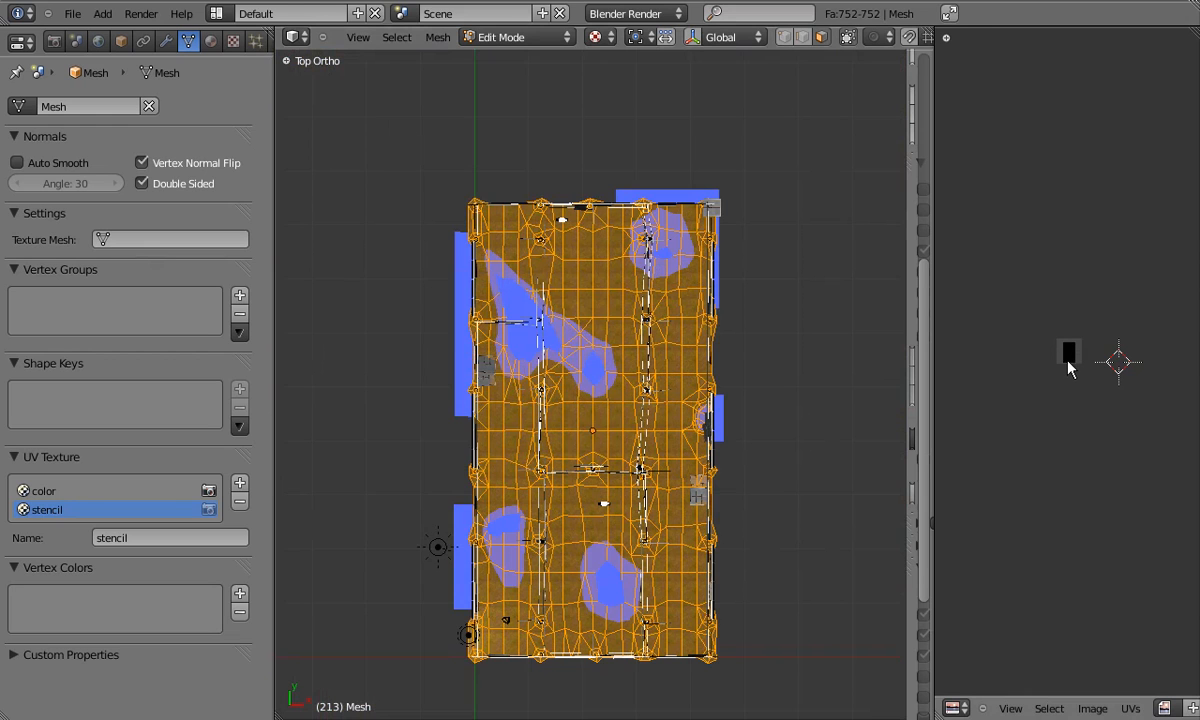
Maximize the UV editor and create a new black 1024 x 1024 image for the ground's UV layout.
key("ctrl+Up")
scroll(665, 370, "up", 10)
scroll(655, 403, "up", 1)
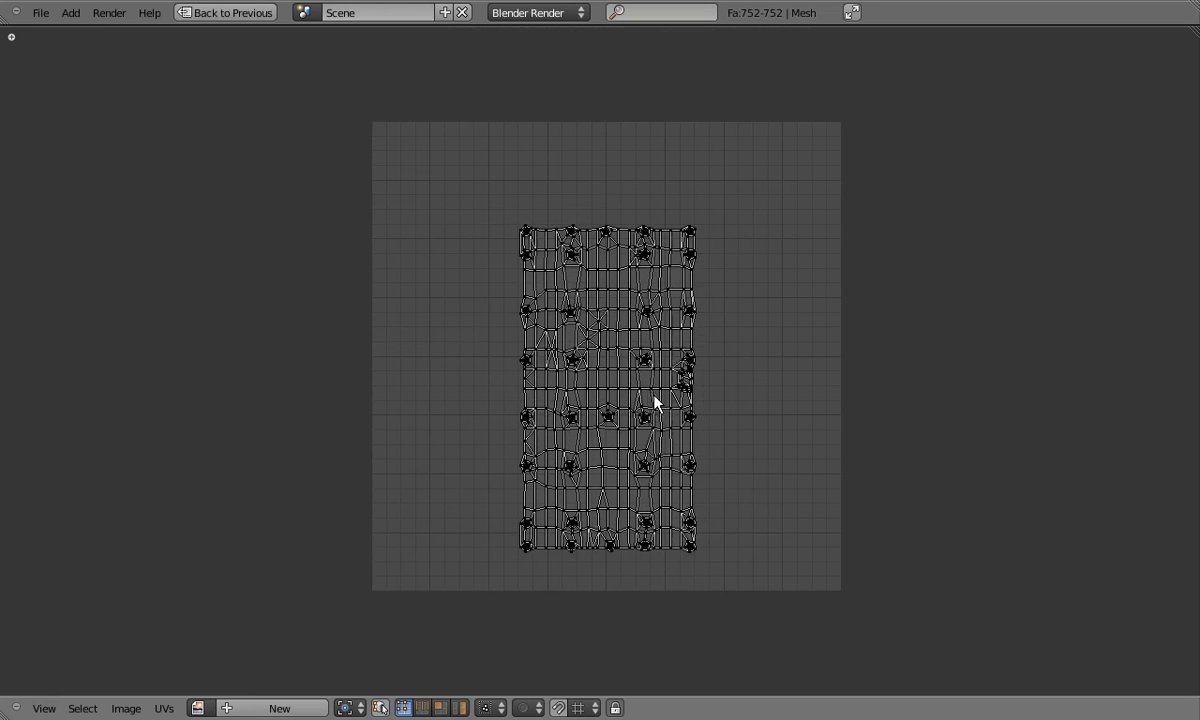
left_click(128, 708)
left_click(139, 688)
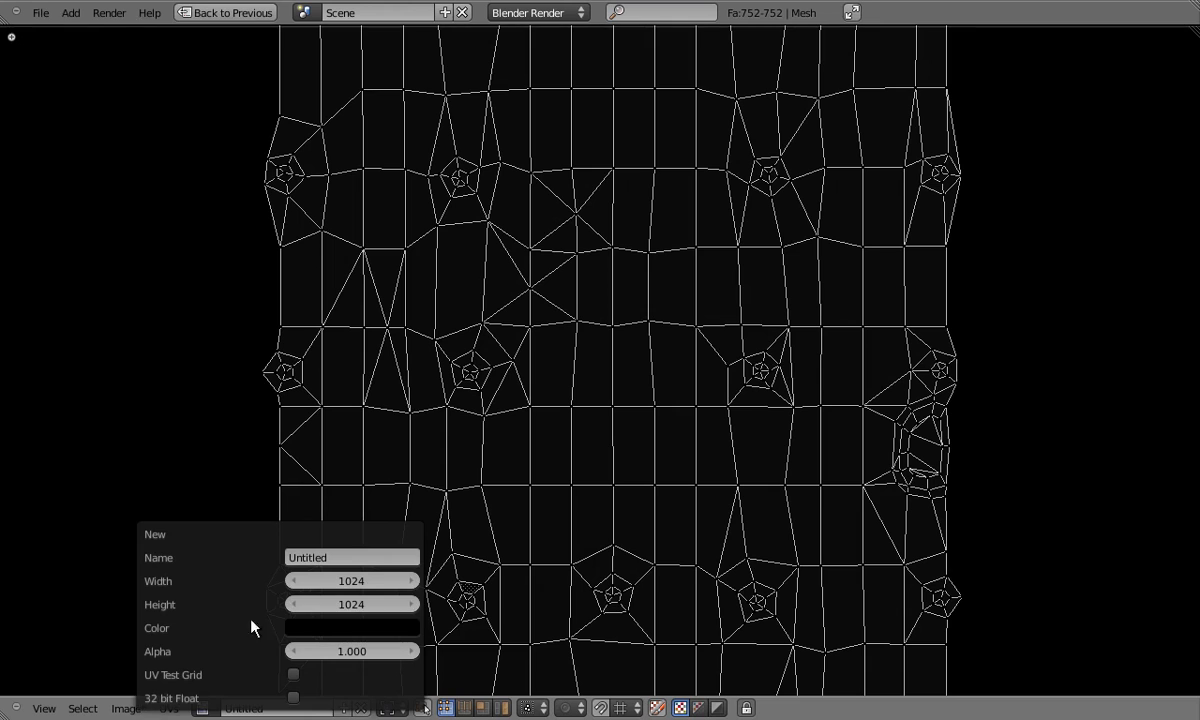
scroll(579, 362, "down", 5)
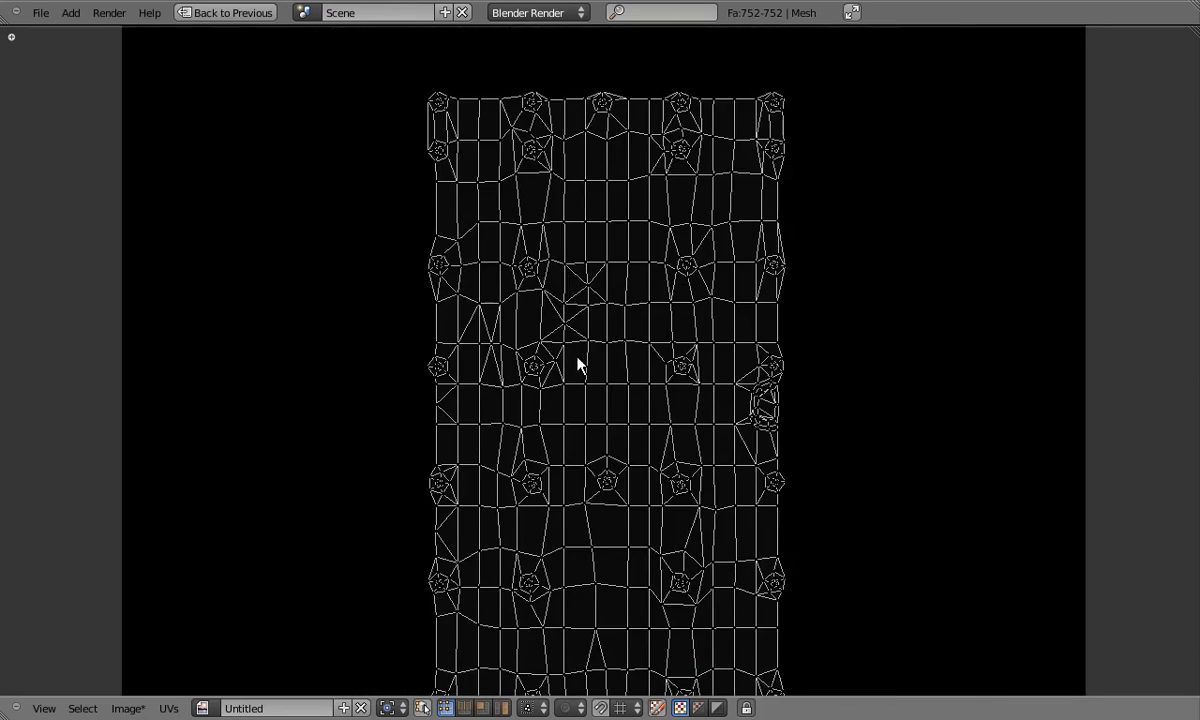
Select all UVs, scale them up uniformly to nearly the full image height and center them vertically.
key("a")
key("s")
left_click(761, 284)
scroll(761, 270, "down", 1, "shift")
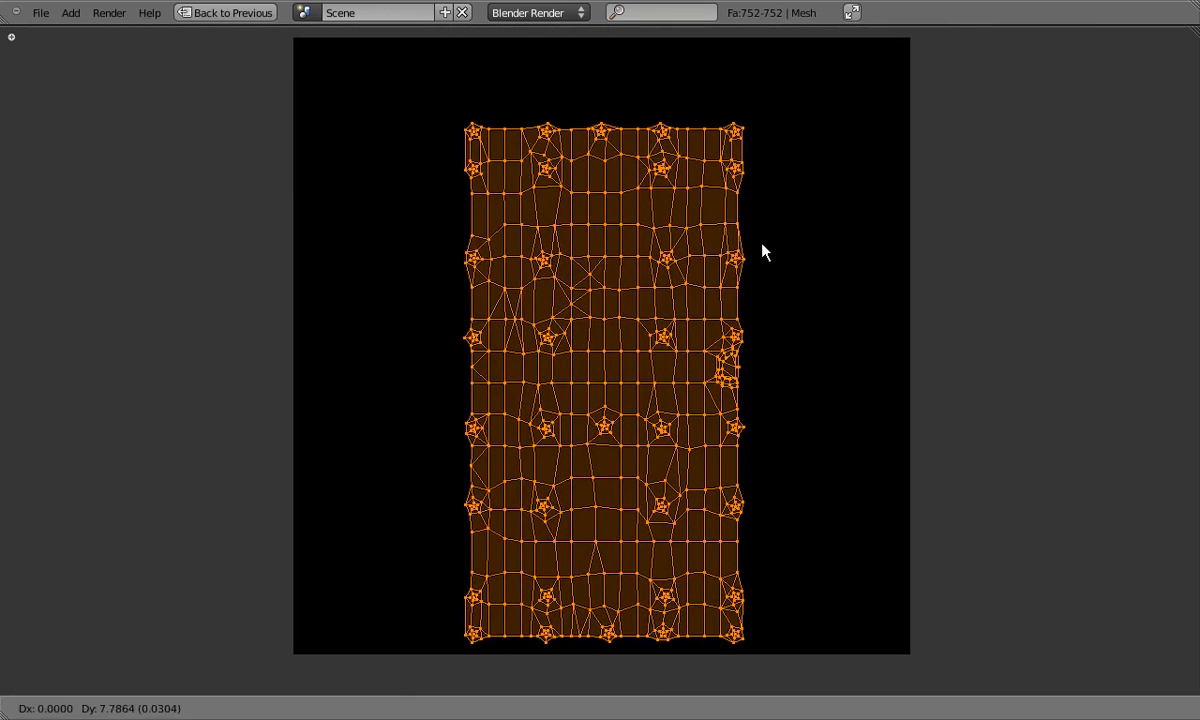
key("s")
left_click(808, 216)
key("g")
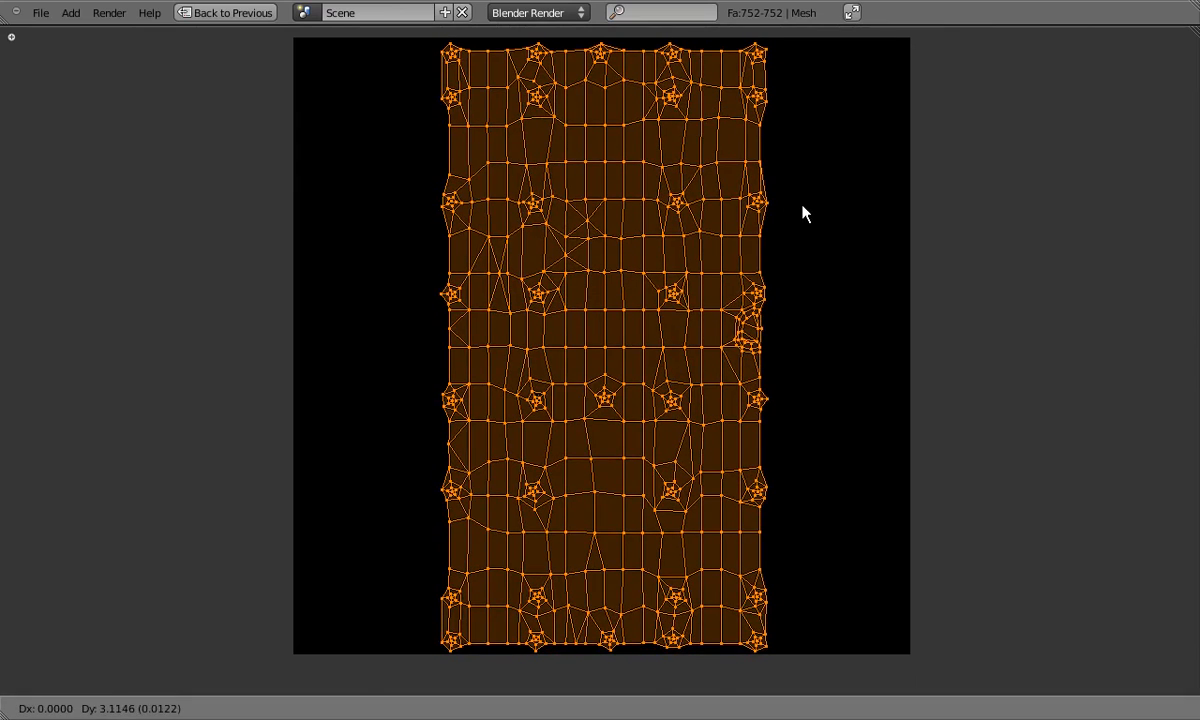
left_click(793, 350)
Stretch the UV layout along X until it nearly fills the image width, keeping it horizontally centered.
key("s")
key("x")
left_click(946, 351)
key("g")
key("x")
left_click(935, 349)
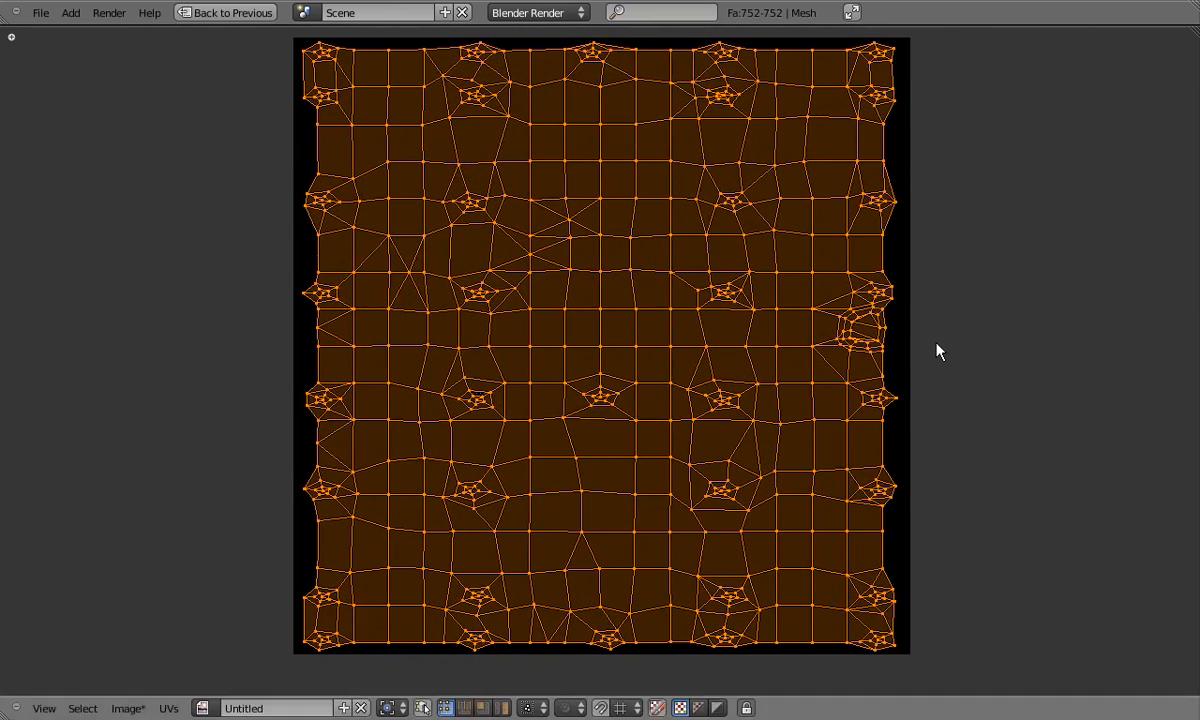
key("s")
key("x")
left_click(944, 351)
key("g")
key("x")
left_click(947, 351)
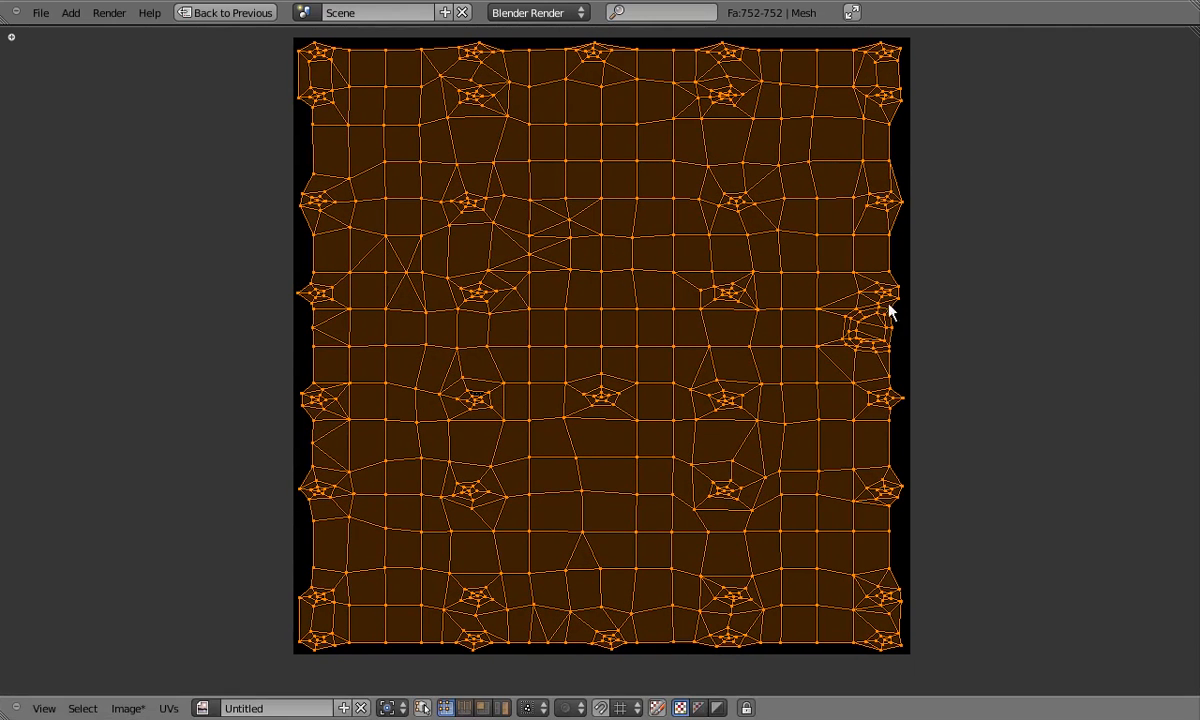
Scale the UV layout slightly along Y so it reaches the upper and lower image edges.
key("s")
key("y")
left_click(606, 91)
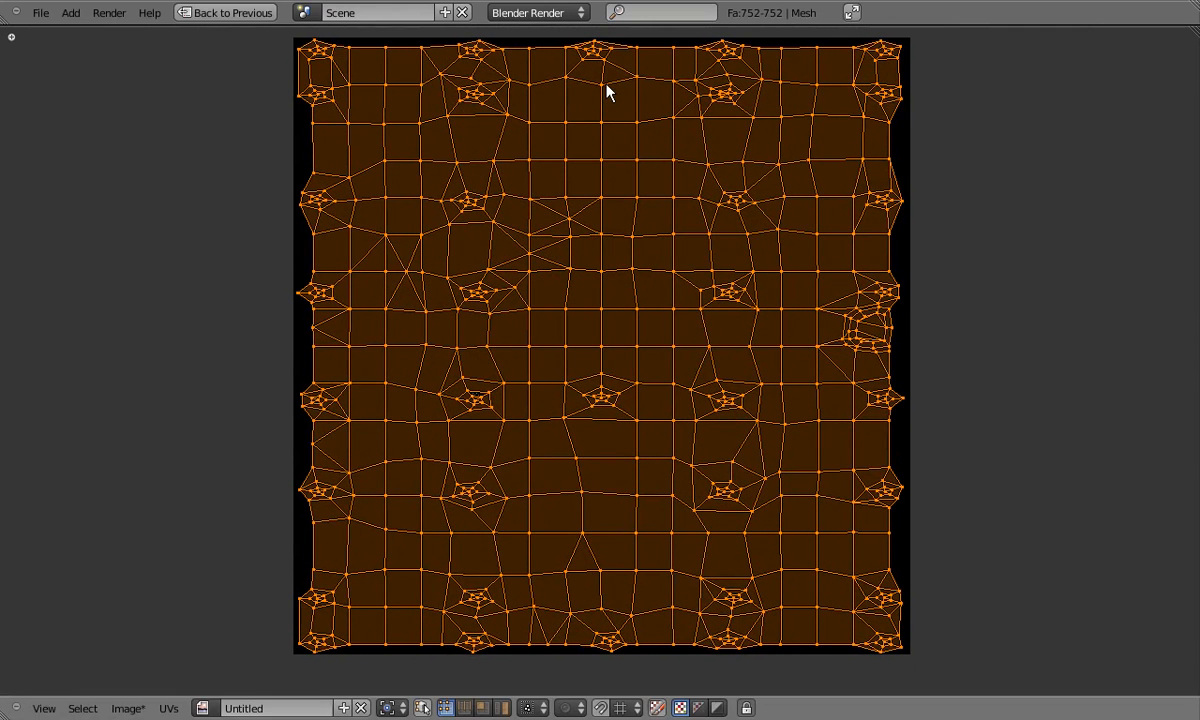
key("g")
key("Escape")
Restore the split layout, return to Object Mode, view the ground in perspective inside the building and show its texture slots.
key("ctrl+space")
key("Tab")
middle_click_drag(576, 501, 568, 418)
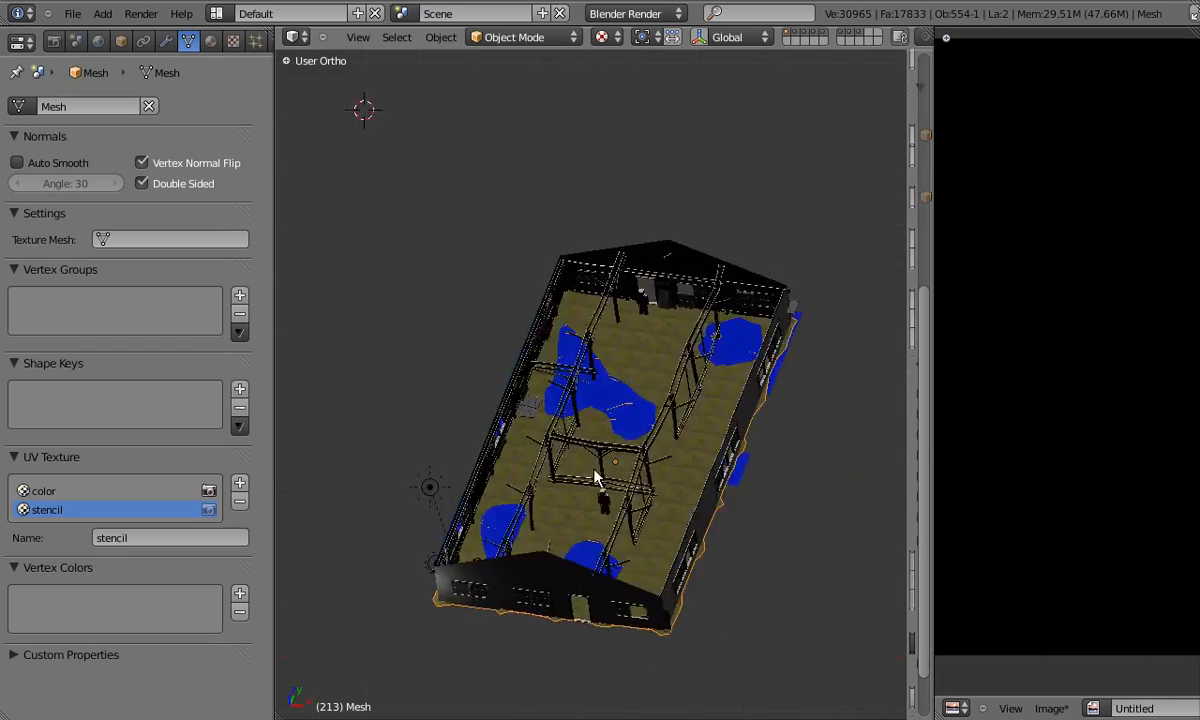
scroll(611, 496, "up", 5)
key("KP_5")
scroll(600, 450, "up", 3)
middle_click_drag(619, 485, 573, 453)
scroll(573, 453, "up", 2)
left_click(233, 40)
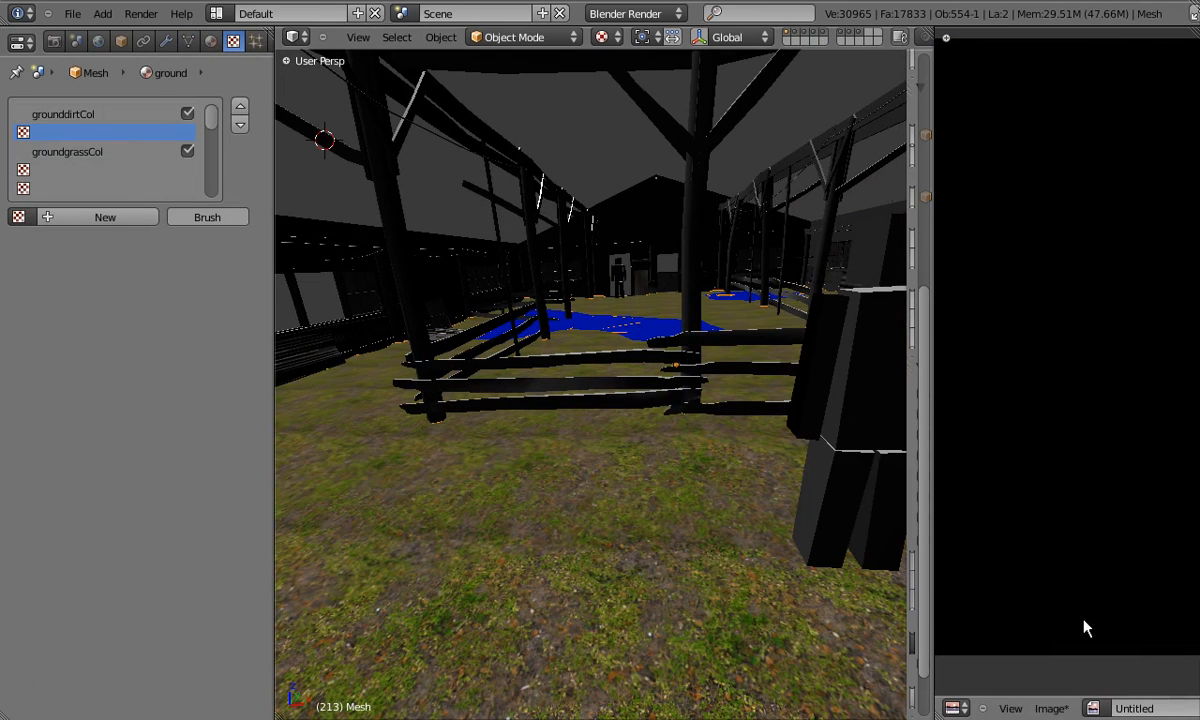
Widen the image editor, start saving the new image into the textures folder and name the file groundStencil.png.
left_click_drag(932, 583, 730, 575)
key("Home")
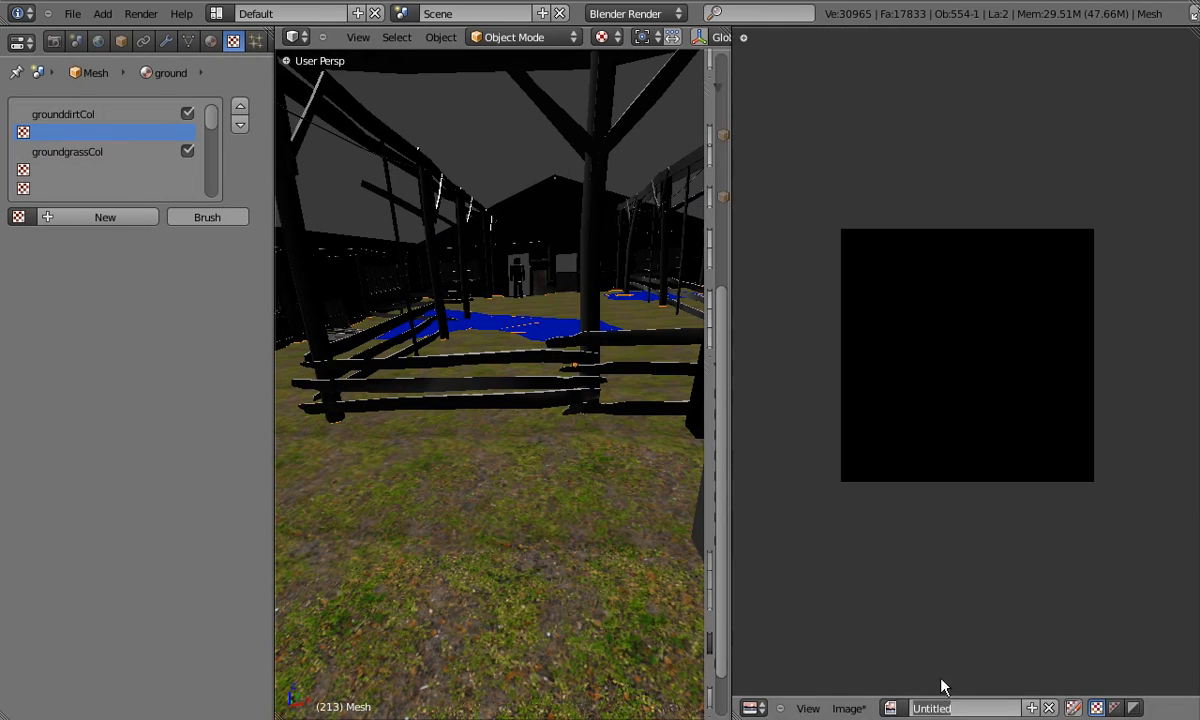
left_click(848, 708)
left_click(835, 596)
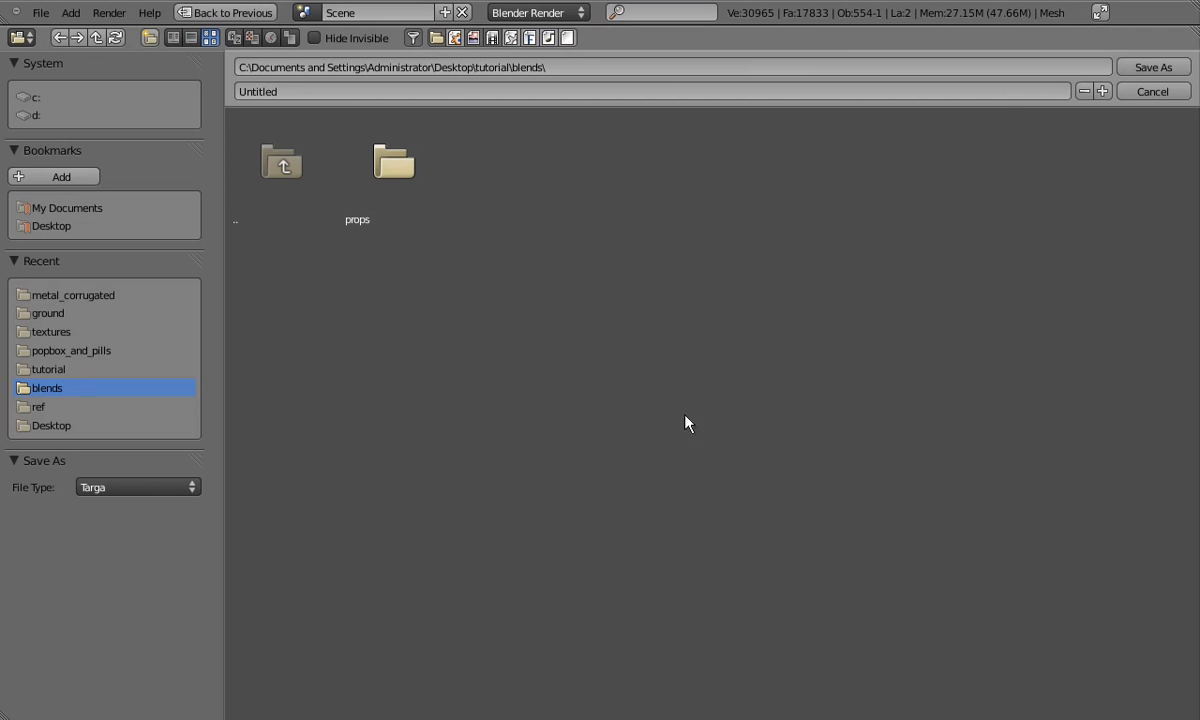
left_click(50, 331)
left_click(373, 92)
type("groundStencil.")
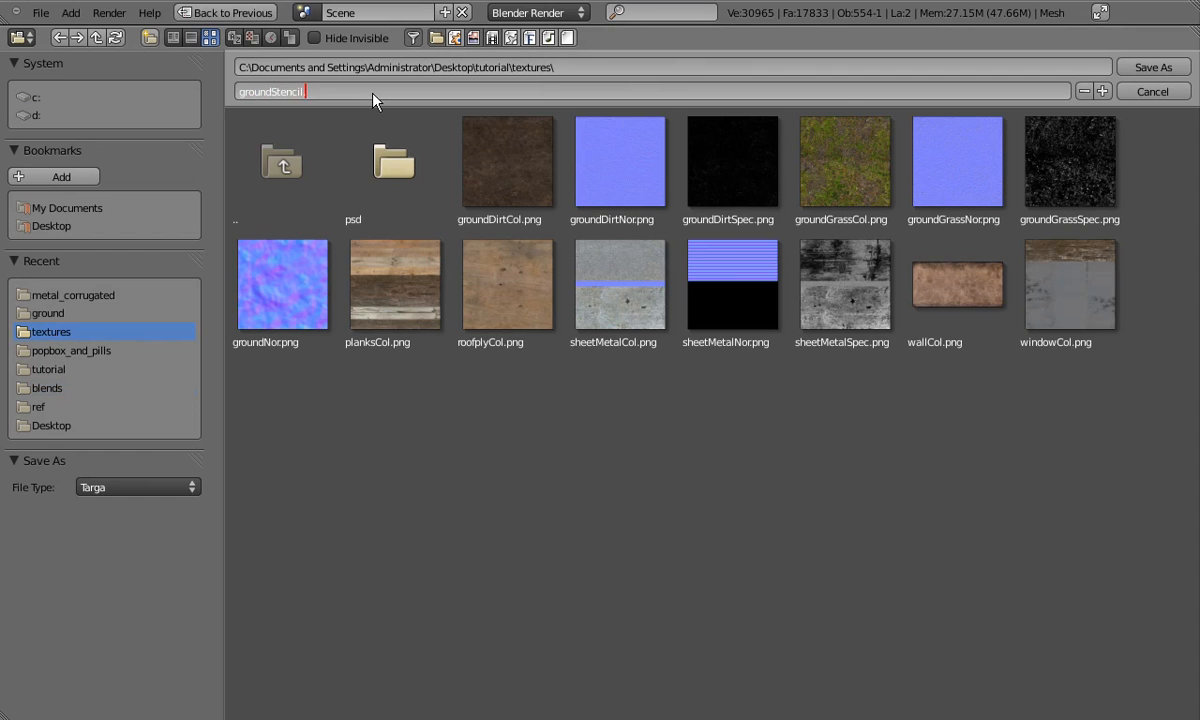
type("png")
key("Return")
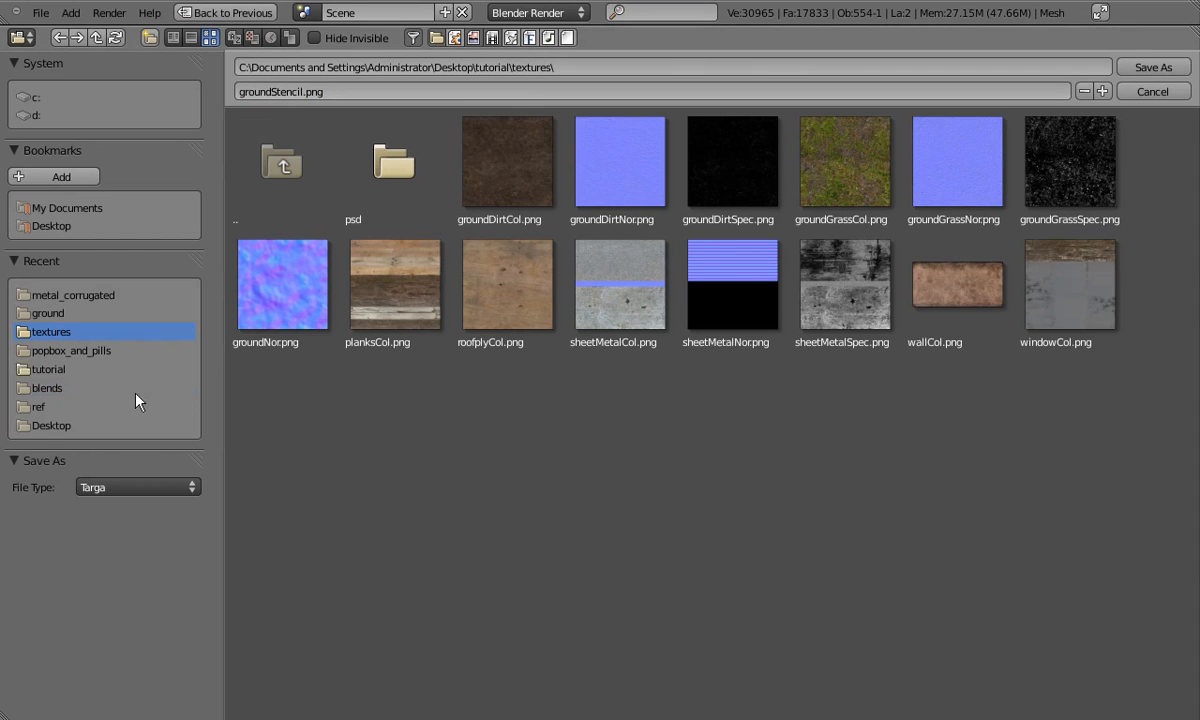
Set the file type to PNG and save the stencil image.
left_click(117, 488)
left_click(110, 427)
left_click(338, 88)
key("Return")
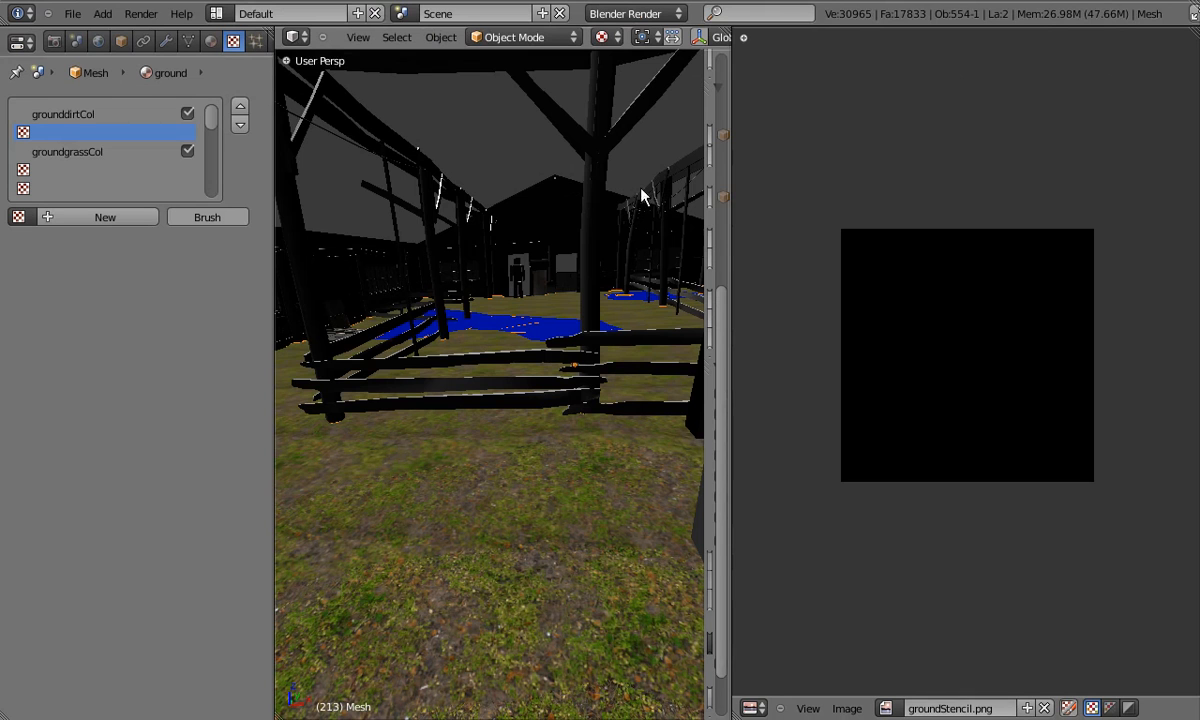
Enlarge the 3D view without its properties region and add a texture named groundStencil in the slot below grounddirtCol.
left_click_drag(733, 402, 807, 370)
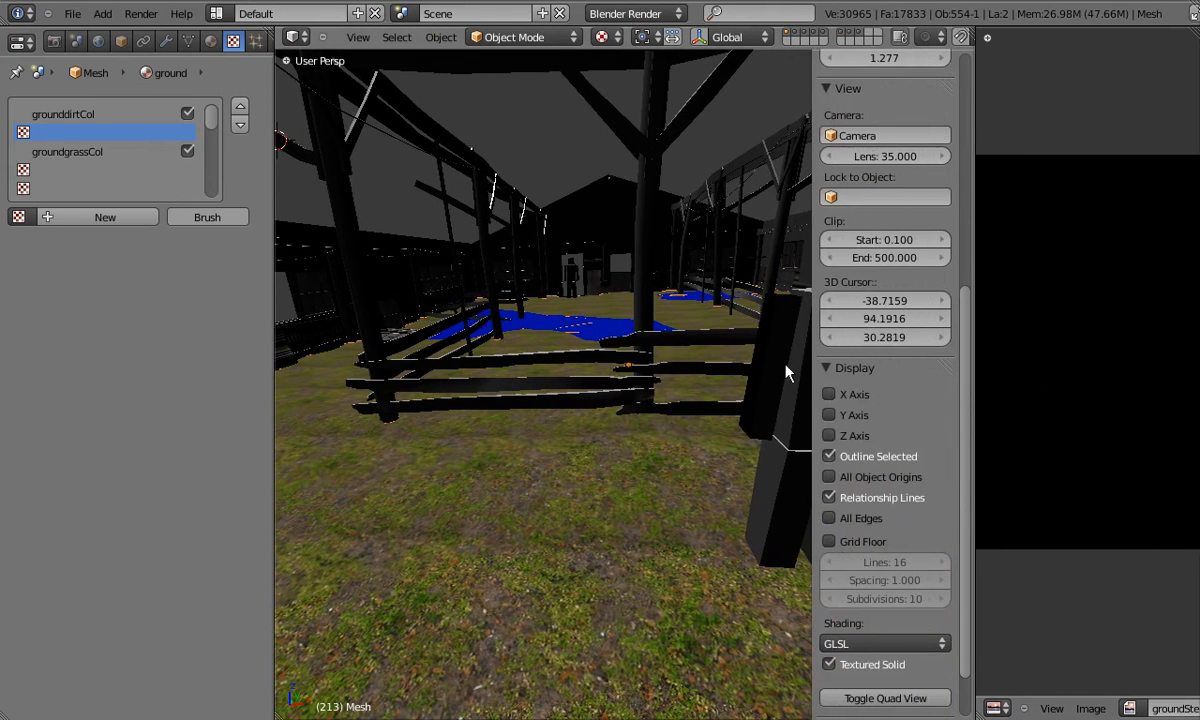
key("n")
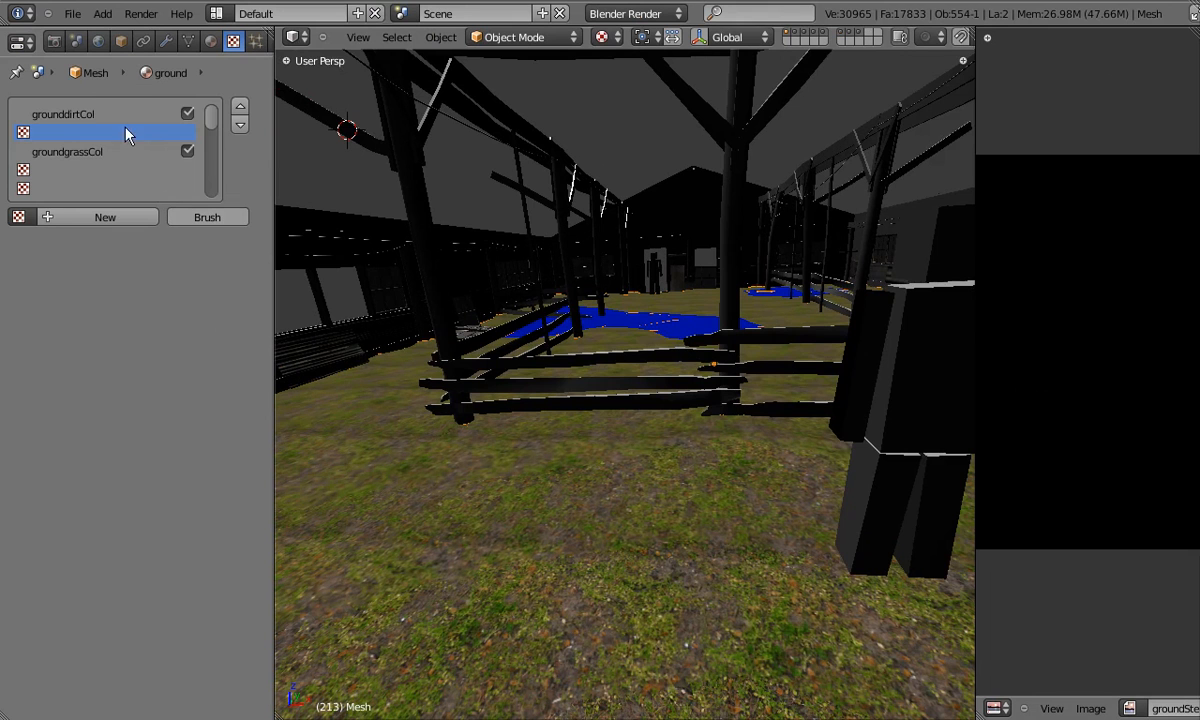
left_click(60, 220)
left_click(88, 216)
key("BackSpace")
type("groundSte")
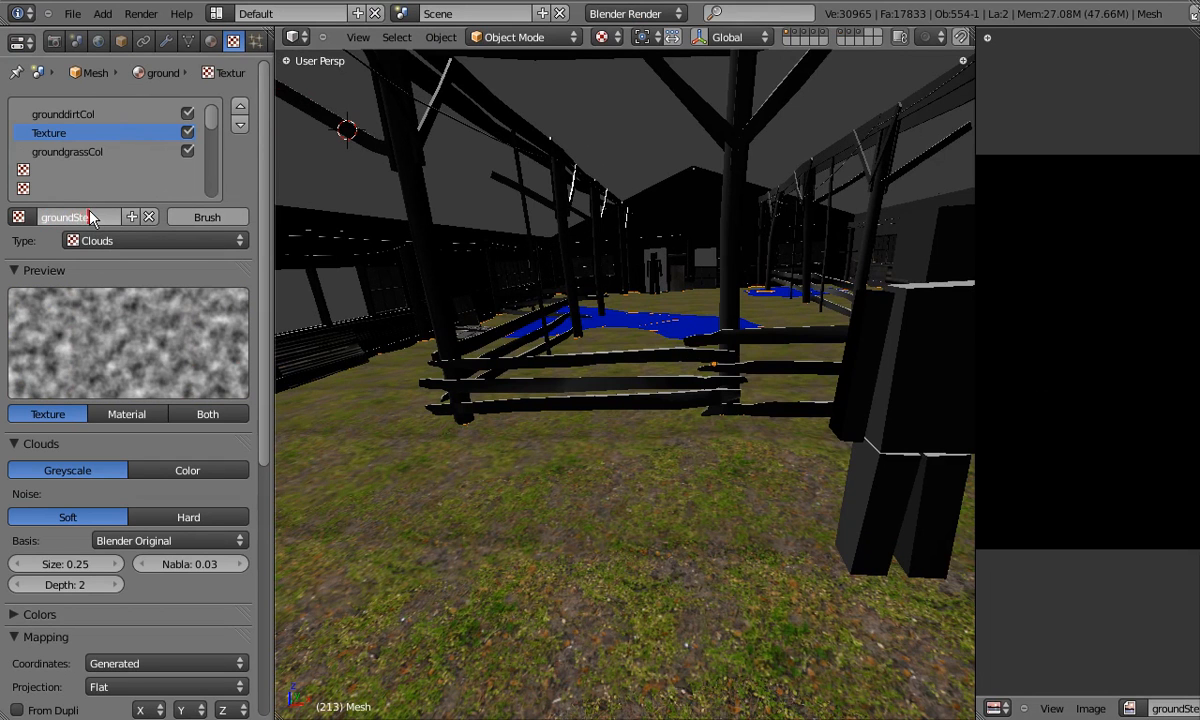
type("ncil")
key("Return")
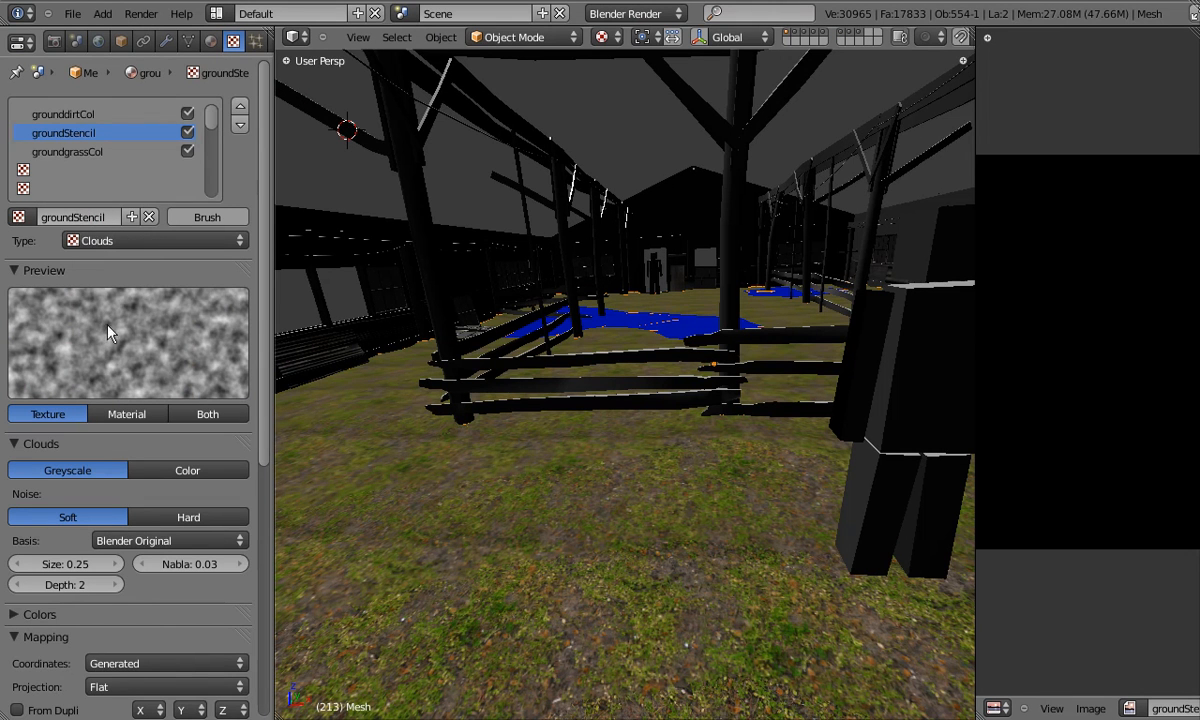
Set the groundStencil texture type to Image or Movie and assign the groundStencil.png image.
left_click(122, 240)
left_click(120, 363)
left_click(19, 470)
scroll(64, 576, "down", 4)
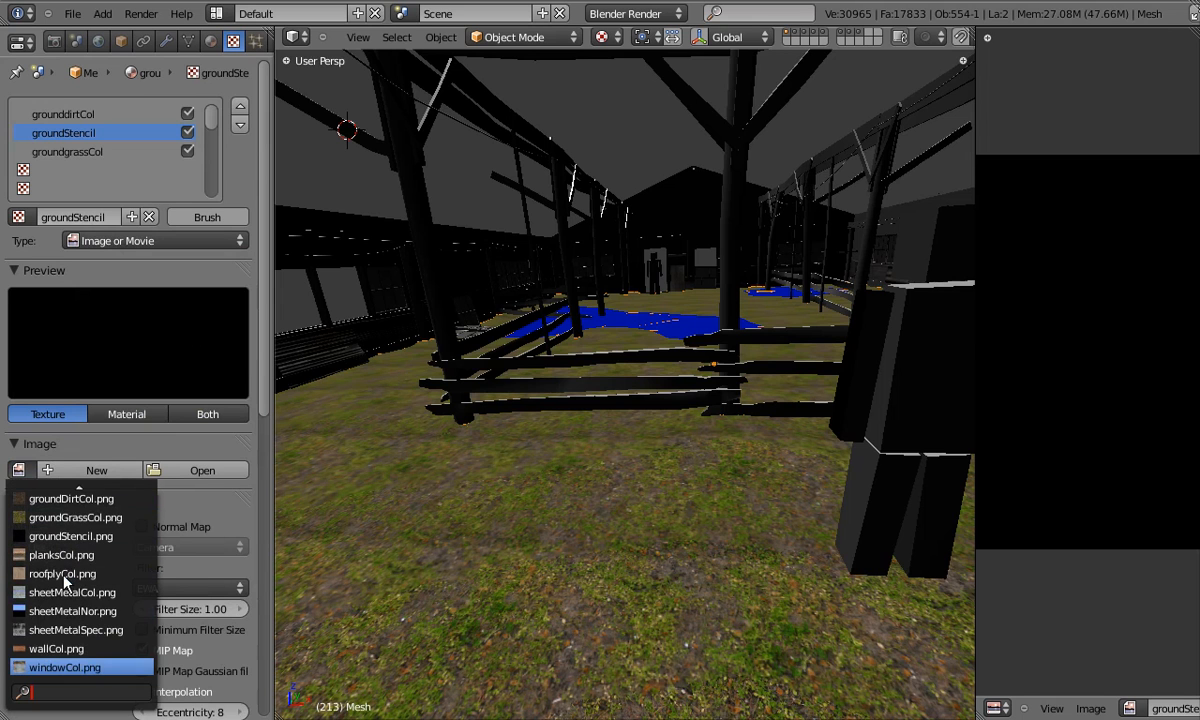
scroll(64, 581, "up", 10)
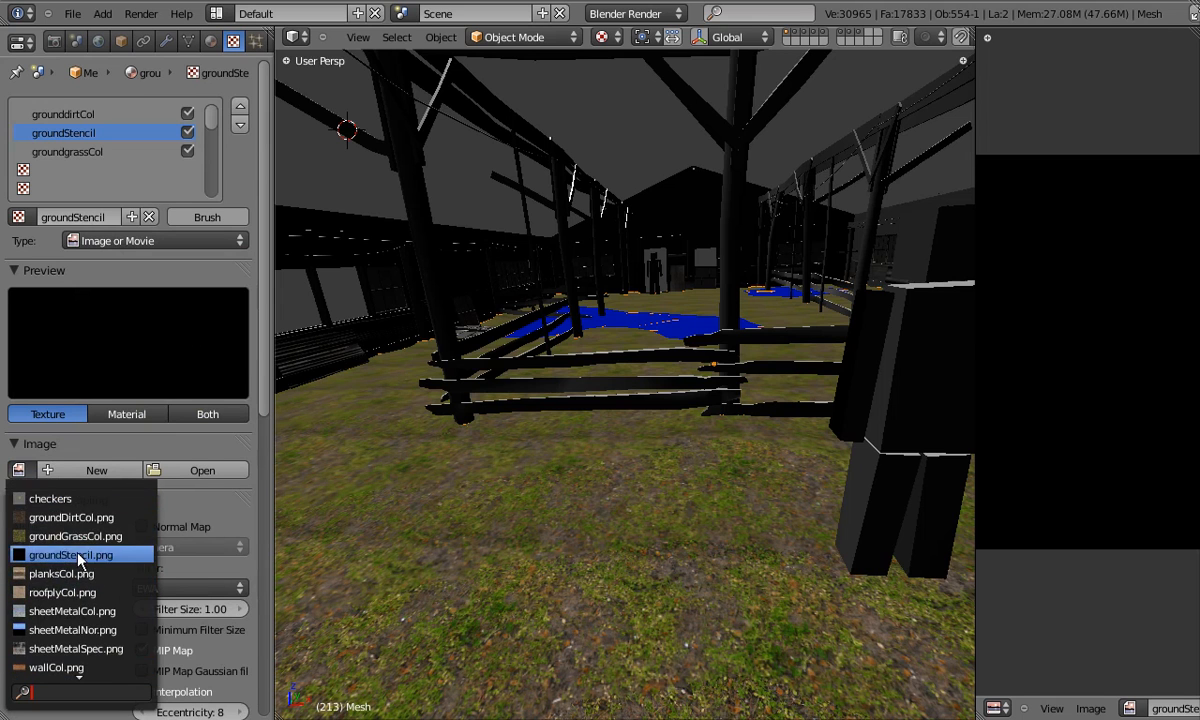
left_click(76, 556)
Disable the groundStencil texture's Color influence and enable Stencil and RGB to Intensity with RGB values of 0.5.
left_click_drag(262, 348, 256, 690)
left_click(17, 479)
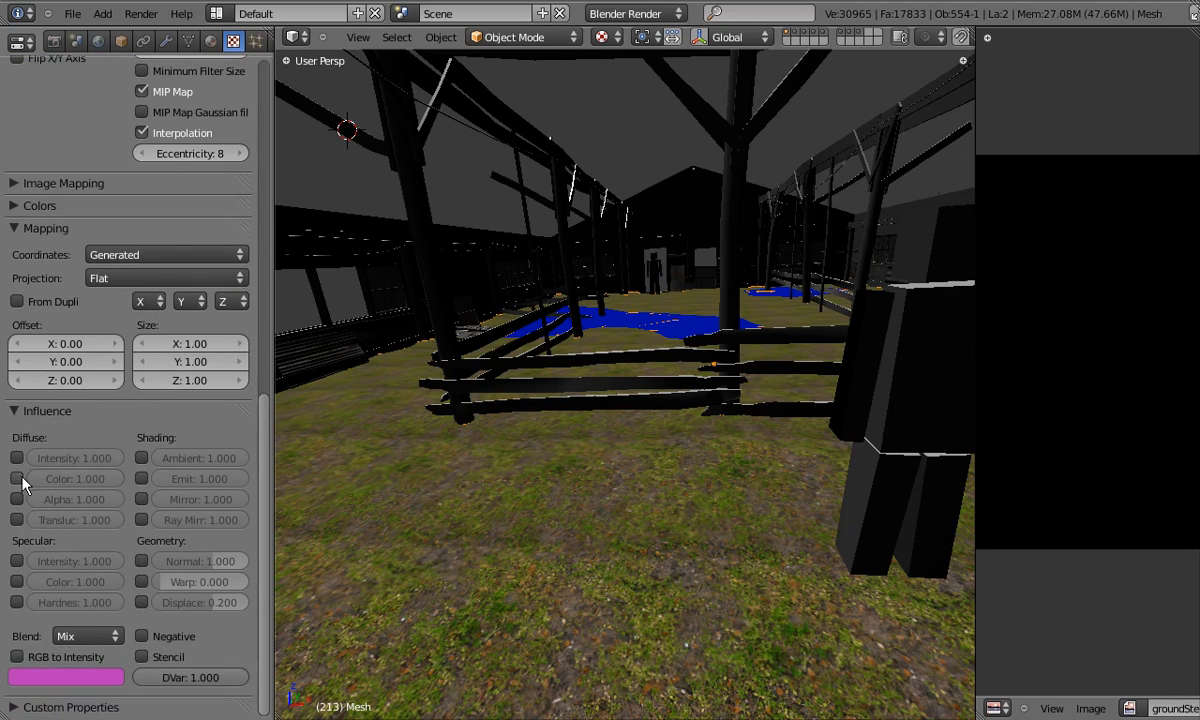
left_click(17, 657)
left_click(40, 680)
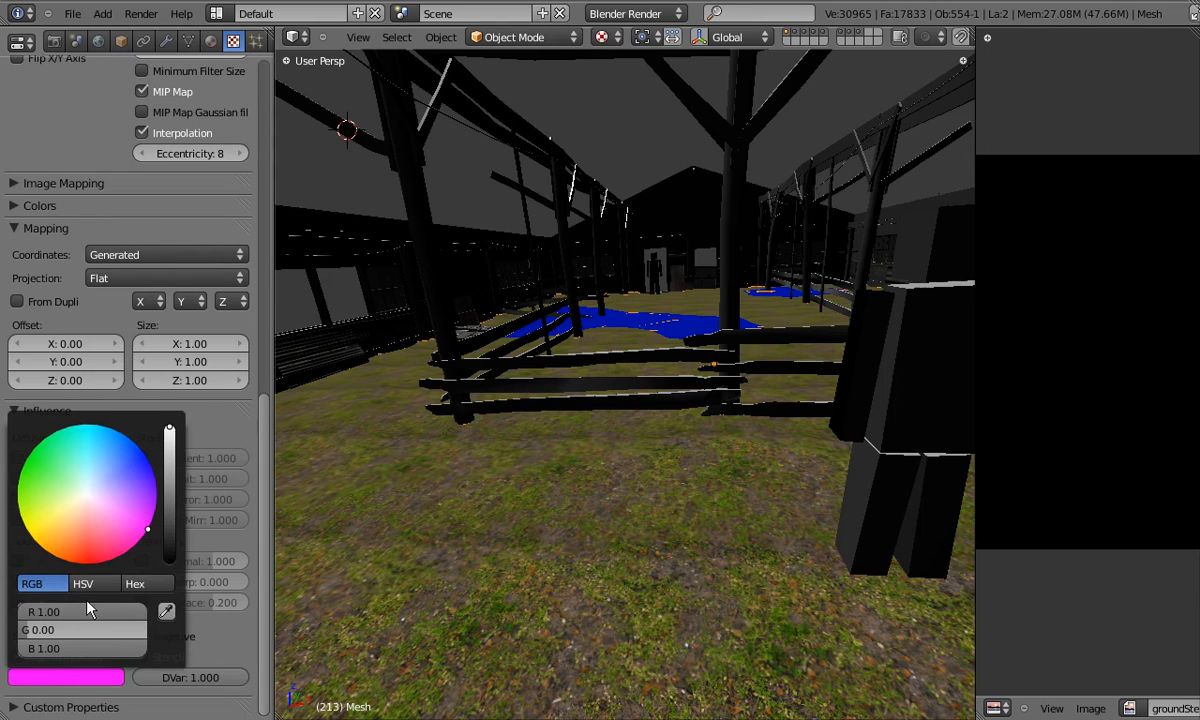
type("0.5")
key("Tab")
type("0.5")
key("Tab")
type("0.5")
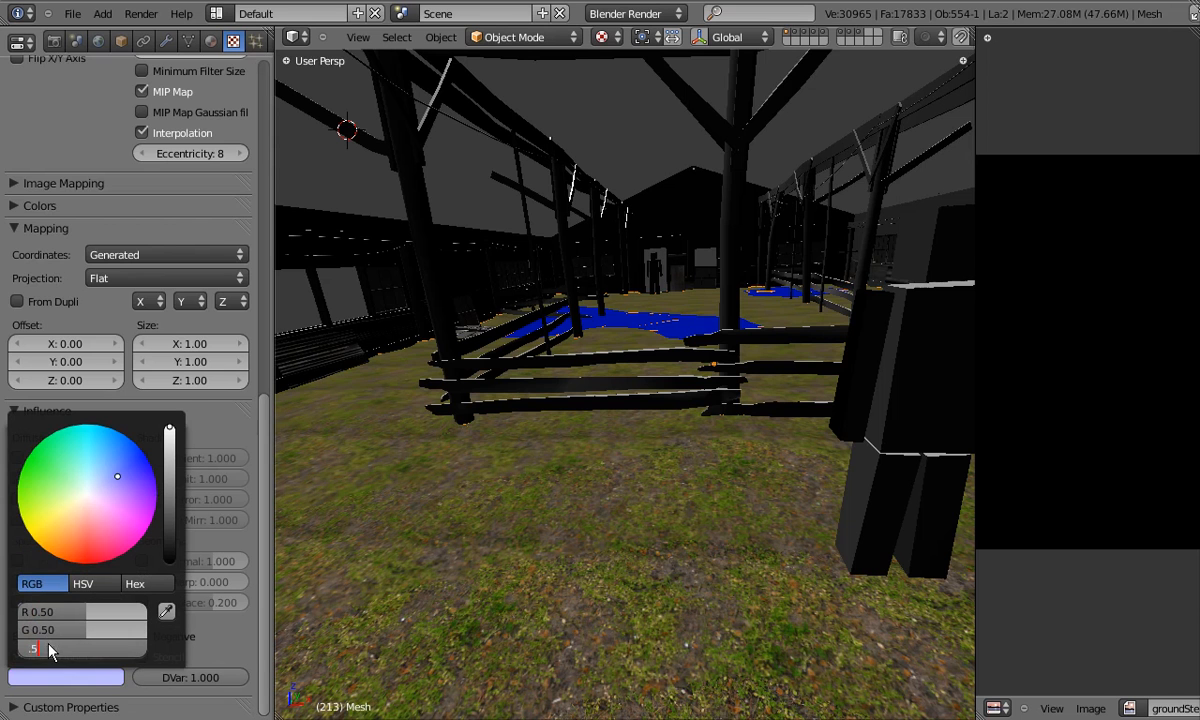
key("Return")
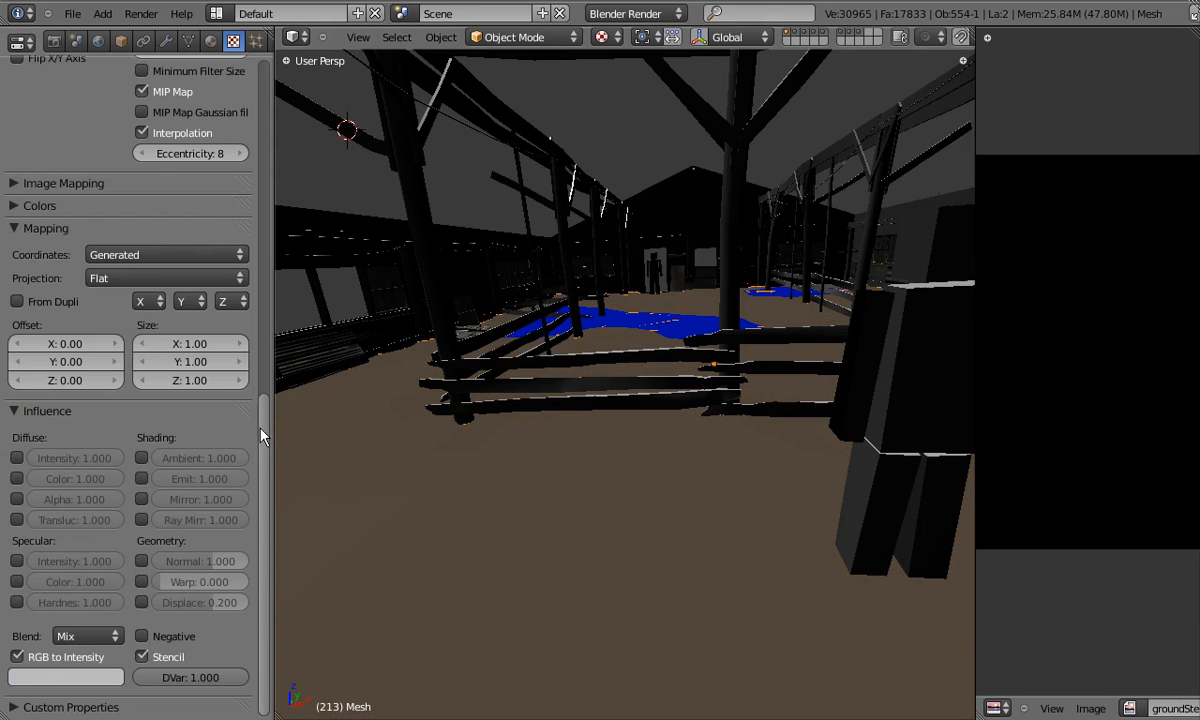
Map the groundStencil texture with UV coordinates on the stencil layer and refresh the ground in the view.
scroll(256, 435, "up", 5)
left_click(145, 352)
left_click(126, 271)
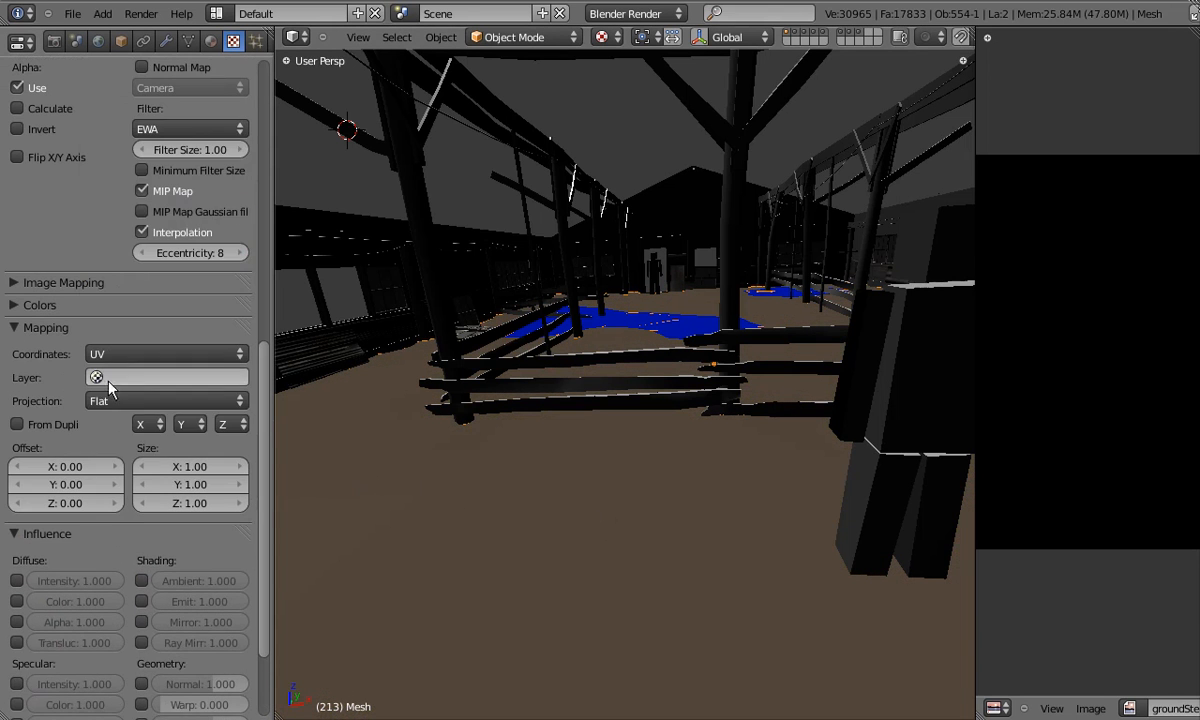
left_click(112, 379)
left_click(110, 416)
key("g")
right_click(544, 480)
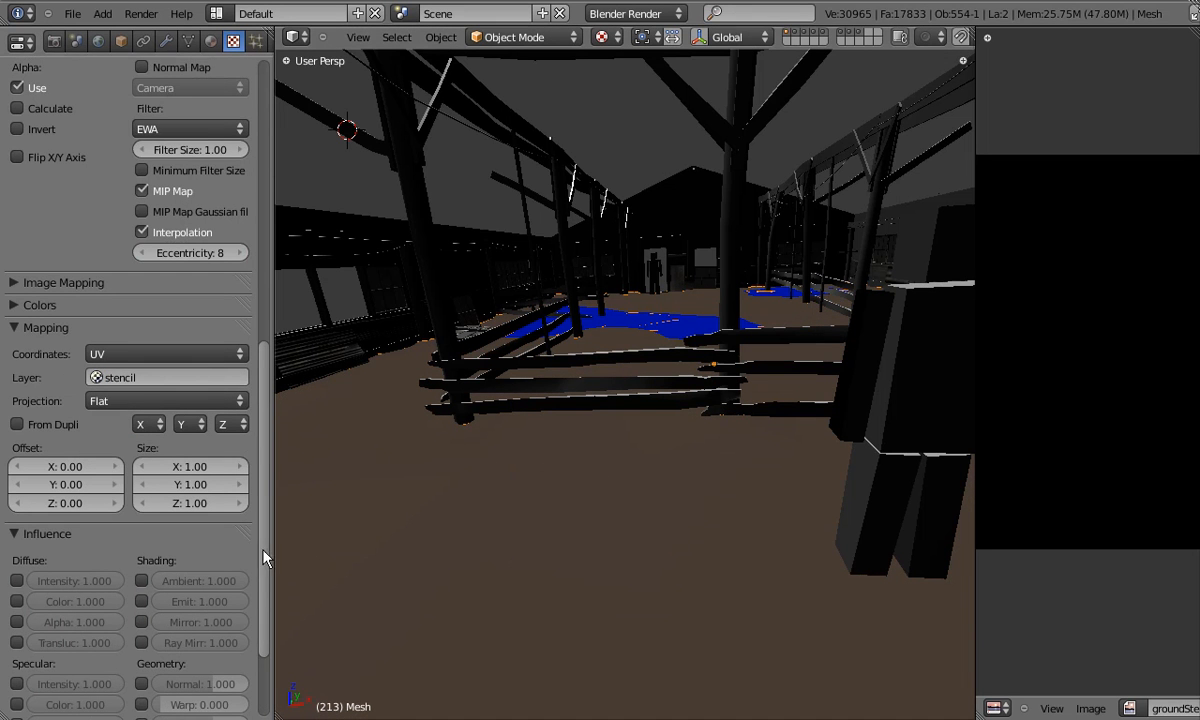
Try the Negative option on the groundStencil texture to preview the inverted mask on the ground.
scroll(248, 560, "down", 5)
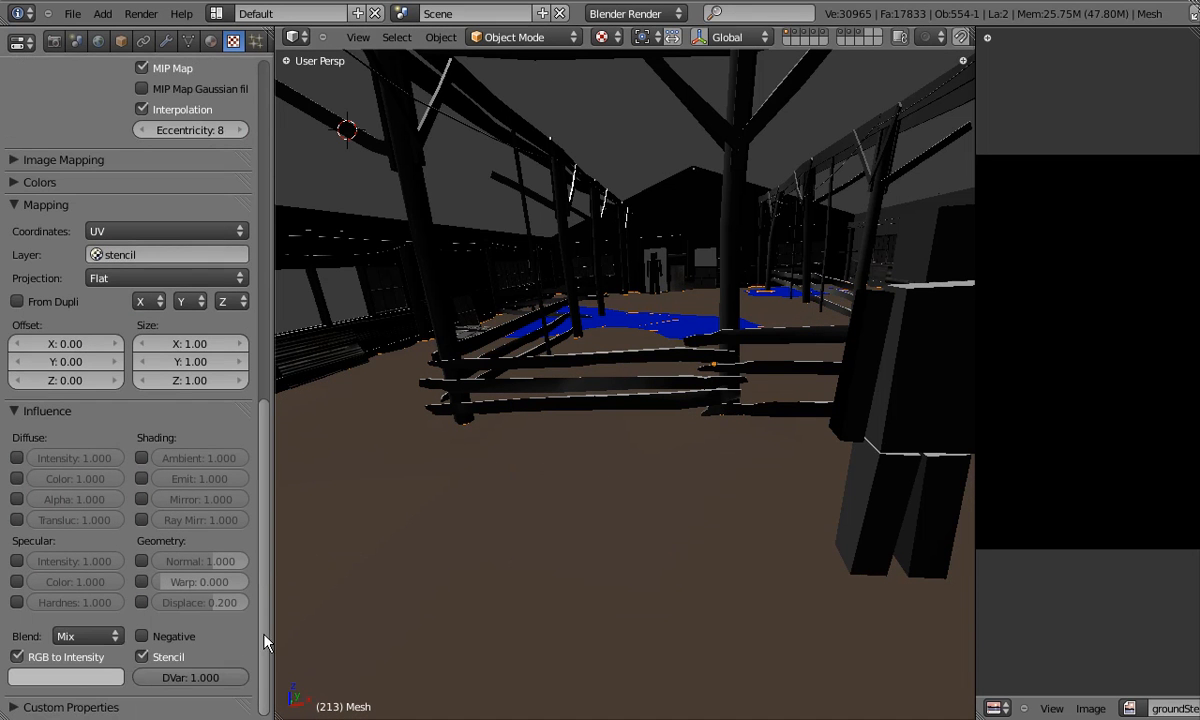
left_click(142, 637)
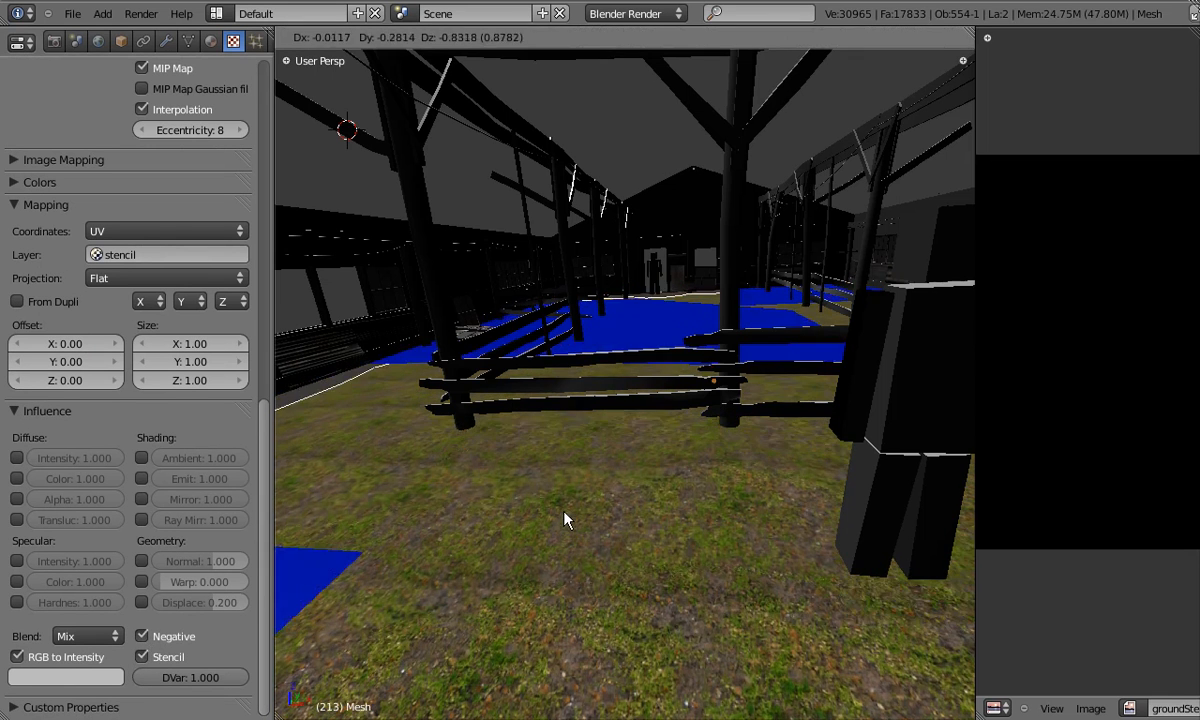
Change the grounddirtCol texture's mapping layer to the color UV layer.
left_click_drag(262, 470, 270, 77)
left_click(88, 116)
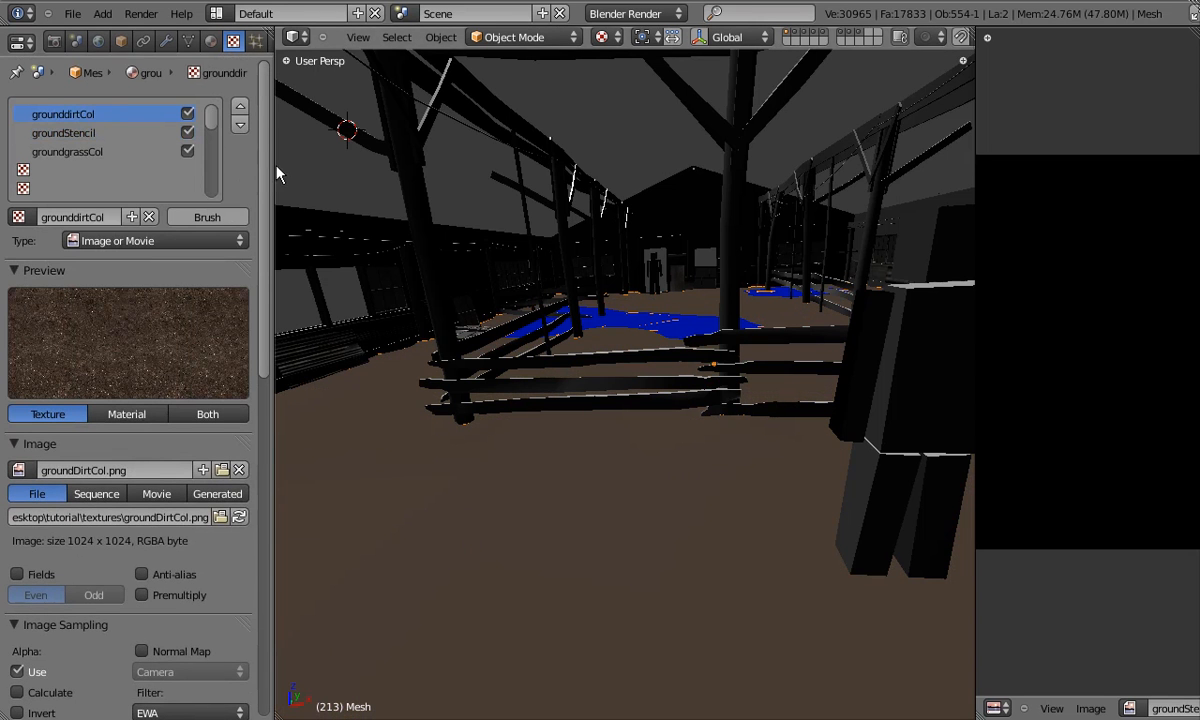
left_click_drag(258, 137, 194, 407)
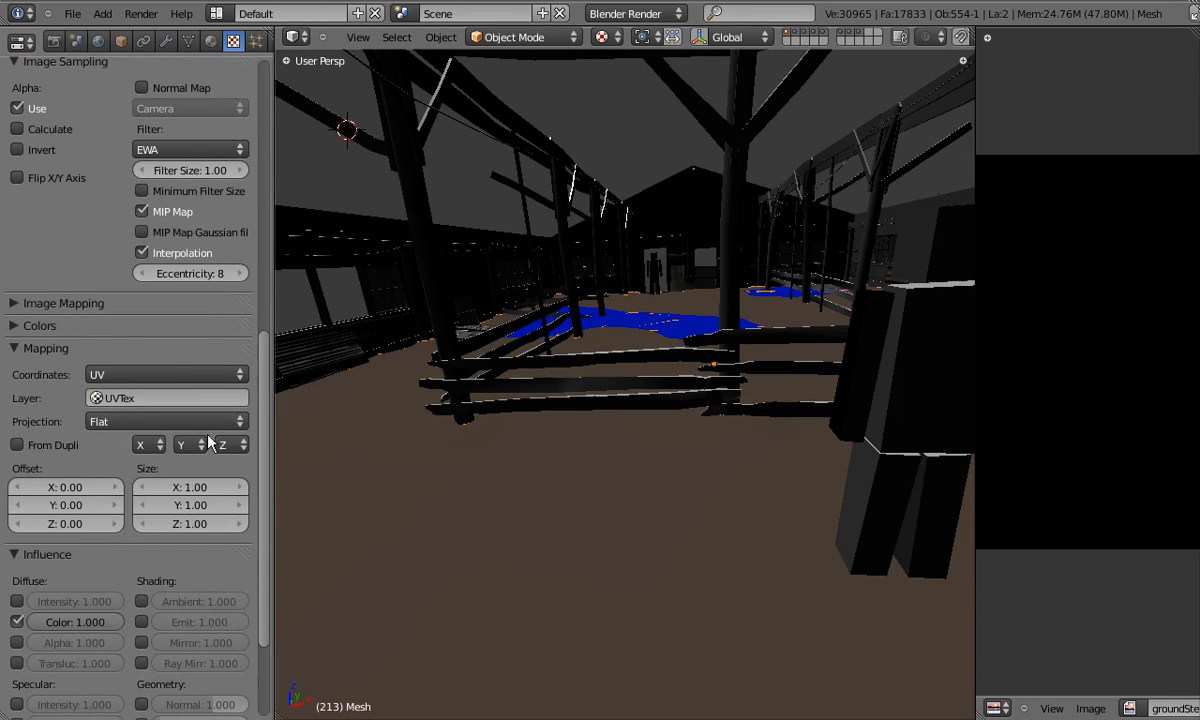
left_click(150, 398)
key("BackSpace")
left_click(115, 426)
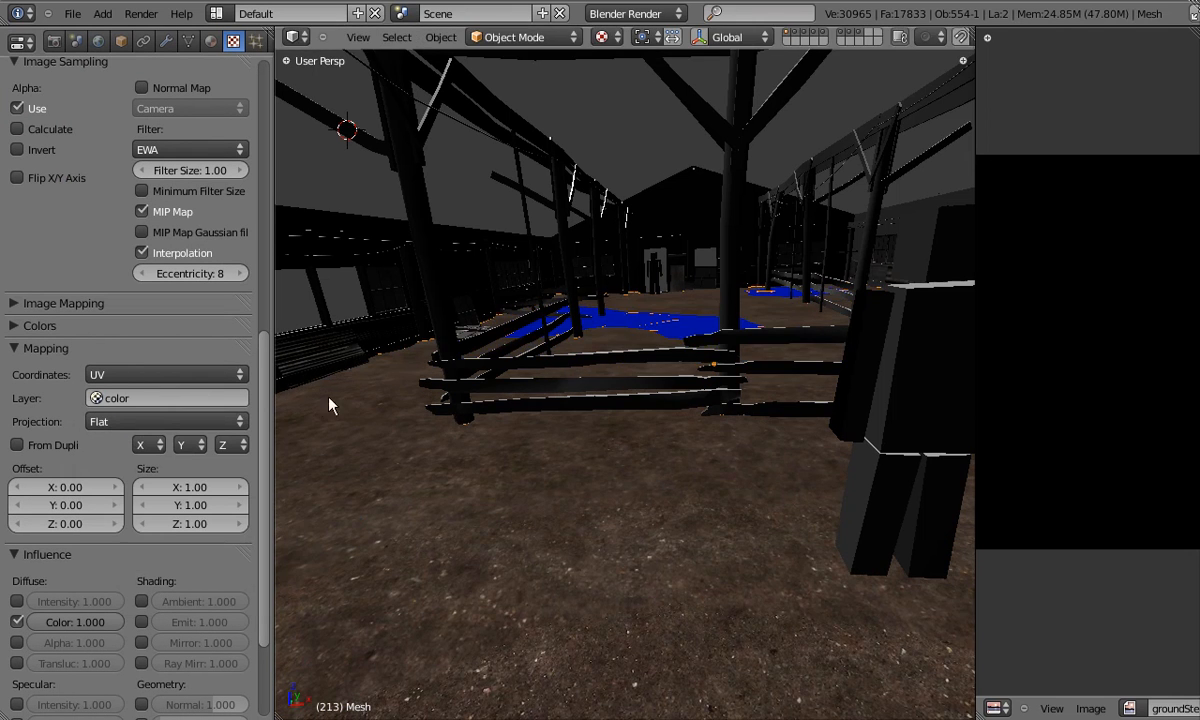
left_click_drag(265, 412, 250, 90)
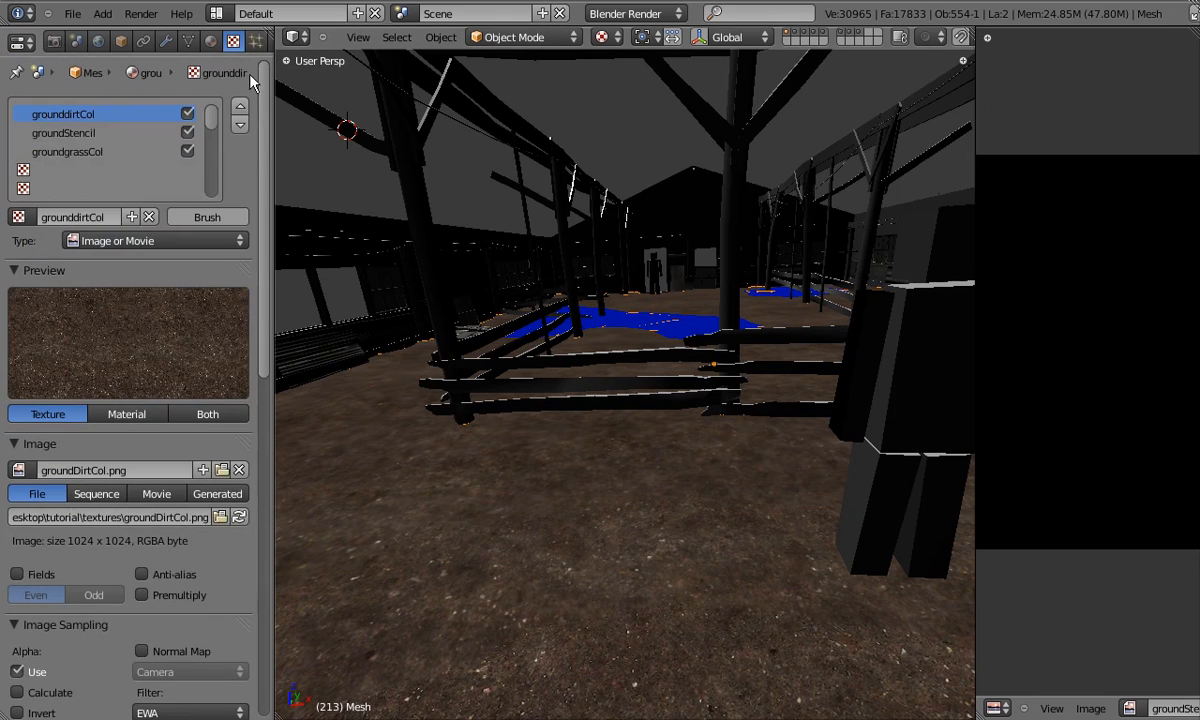
Toggle the Negative option on the groundStencil texture to compare grass and dirt coverage on the ground.
left_click(68, 134)
left_click_drag(258, 182, 272, 529)
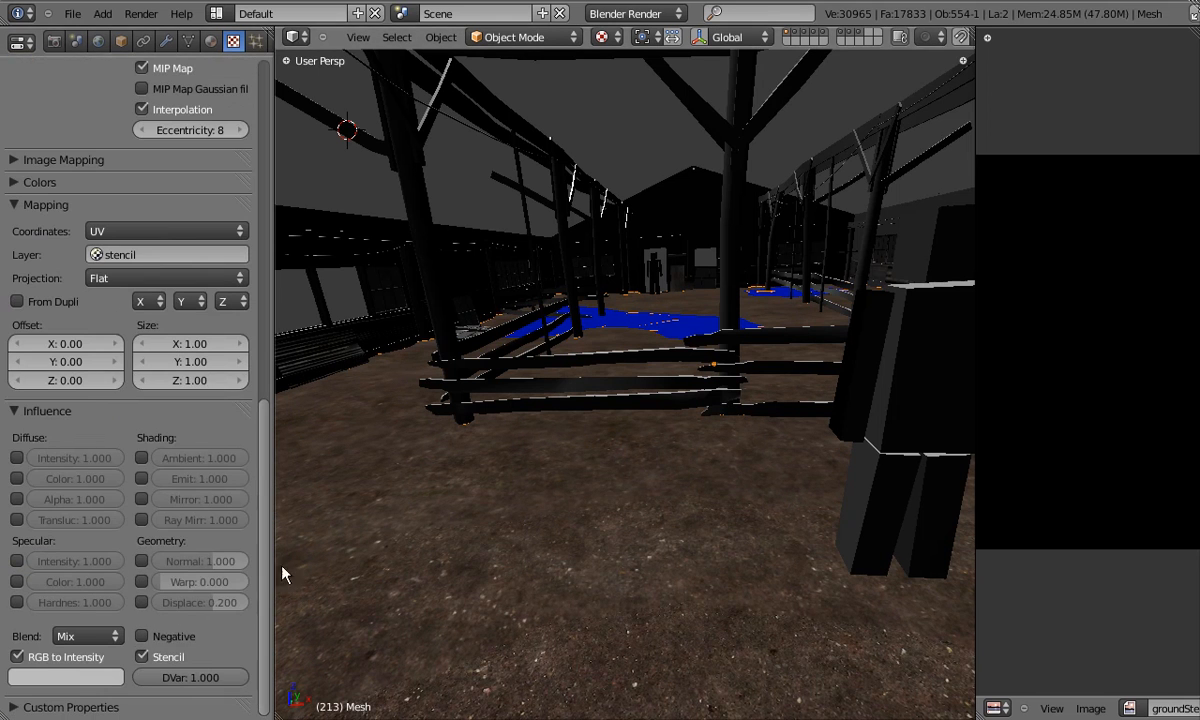
left_click(160, 640)
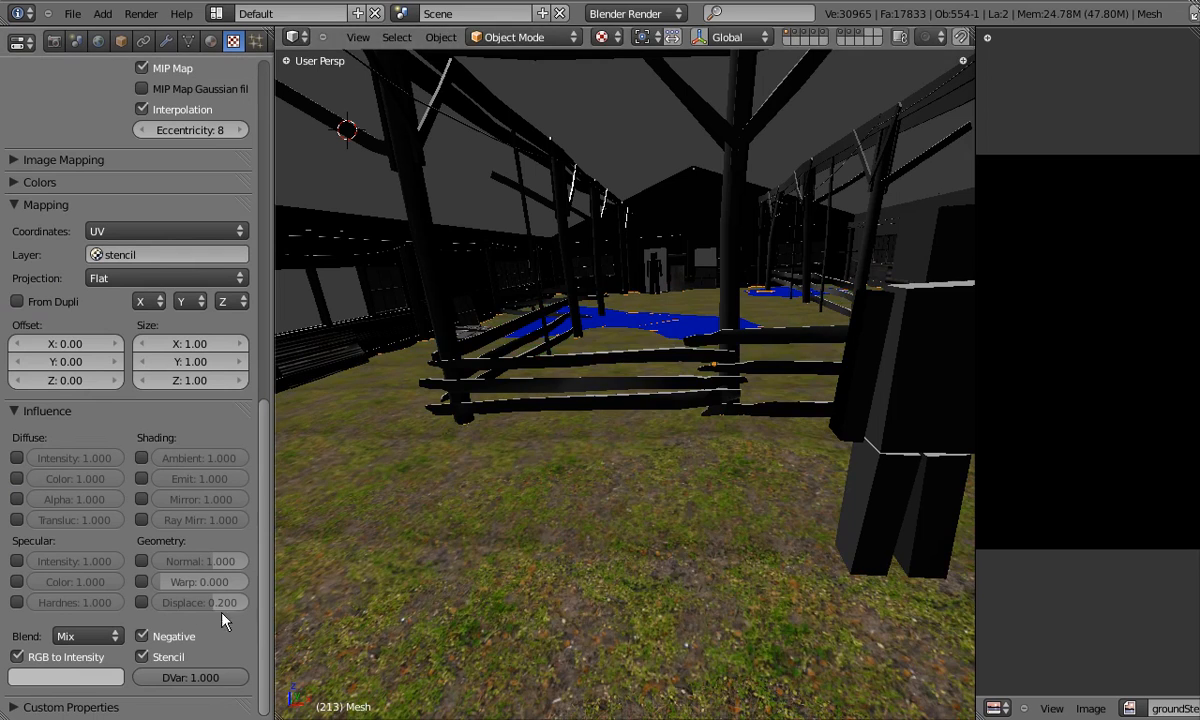
key("g")
right_click(668, 487)
middle_click_drag(670, 487, 636, 510)
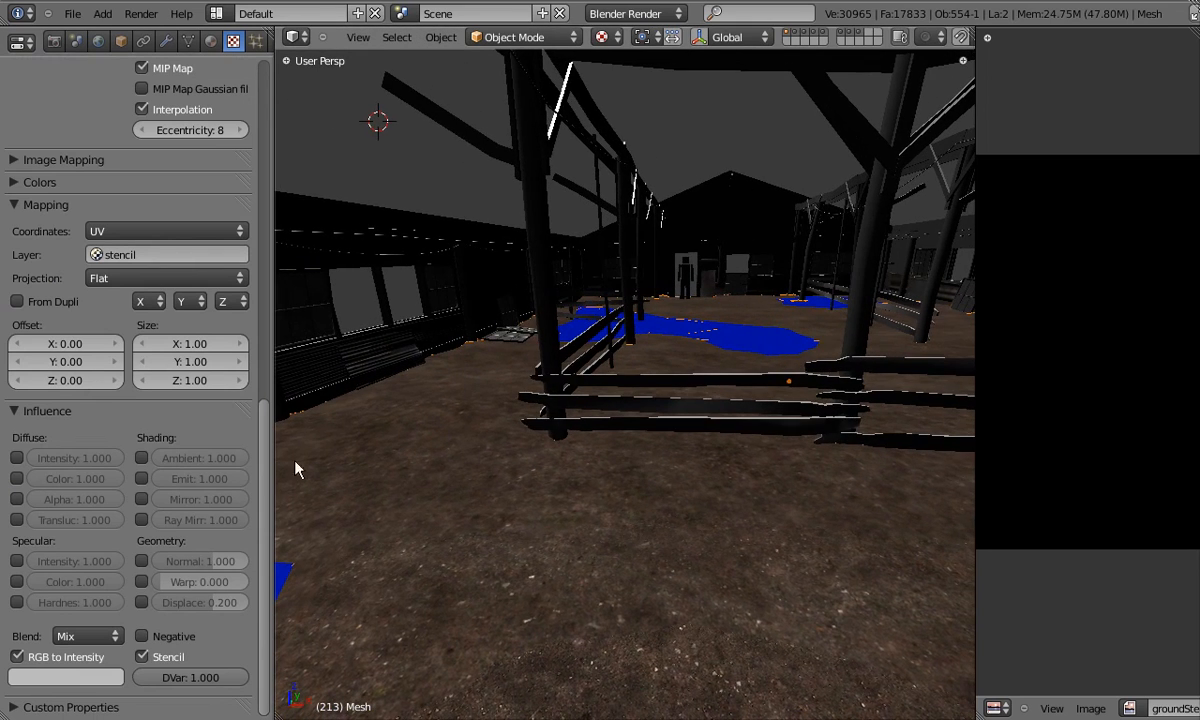
Reorder the ground's textures so groundgrassCol is first, groundStencil second and grounddirtCol third.
scroll(256, 361, "up", 10)
left_click(70, 151)
double_click(240, 110)
left_click(100, 133)
left_click(239, 123)
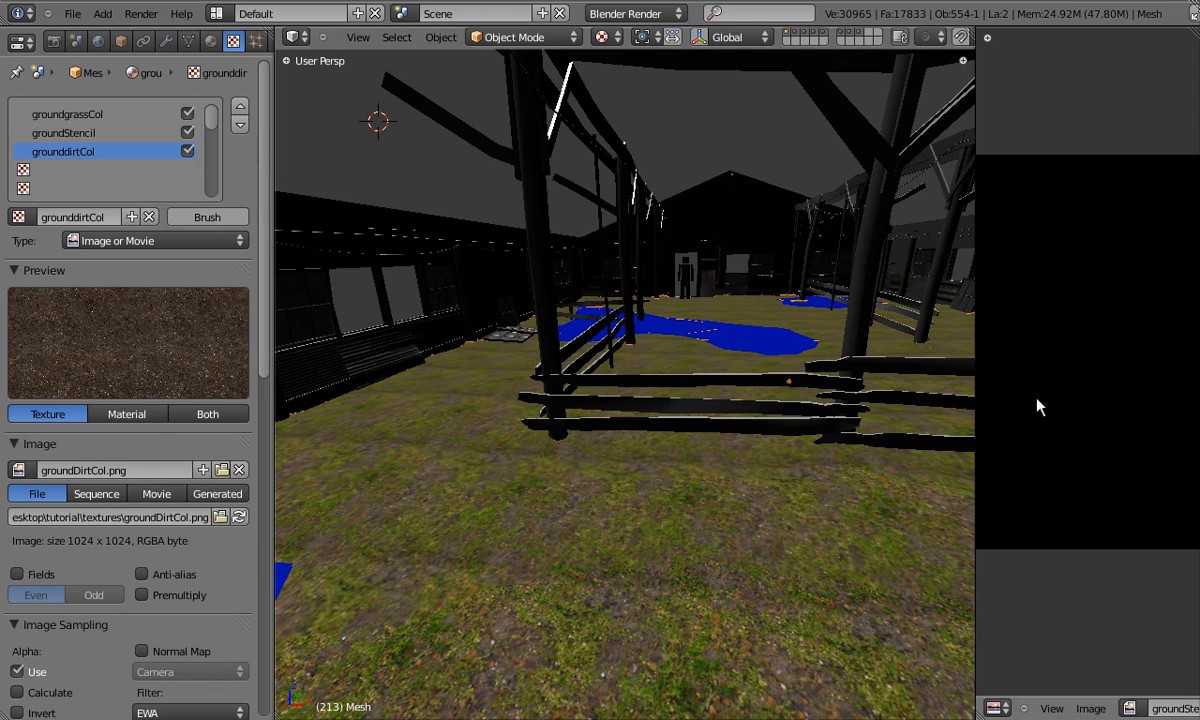
Enlarge the 3D view and hide the blue water mesh lying over the ground.
left_click_drag(975, 425, 1170, 423)
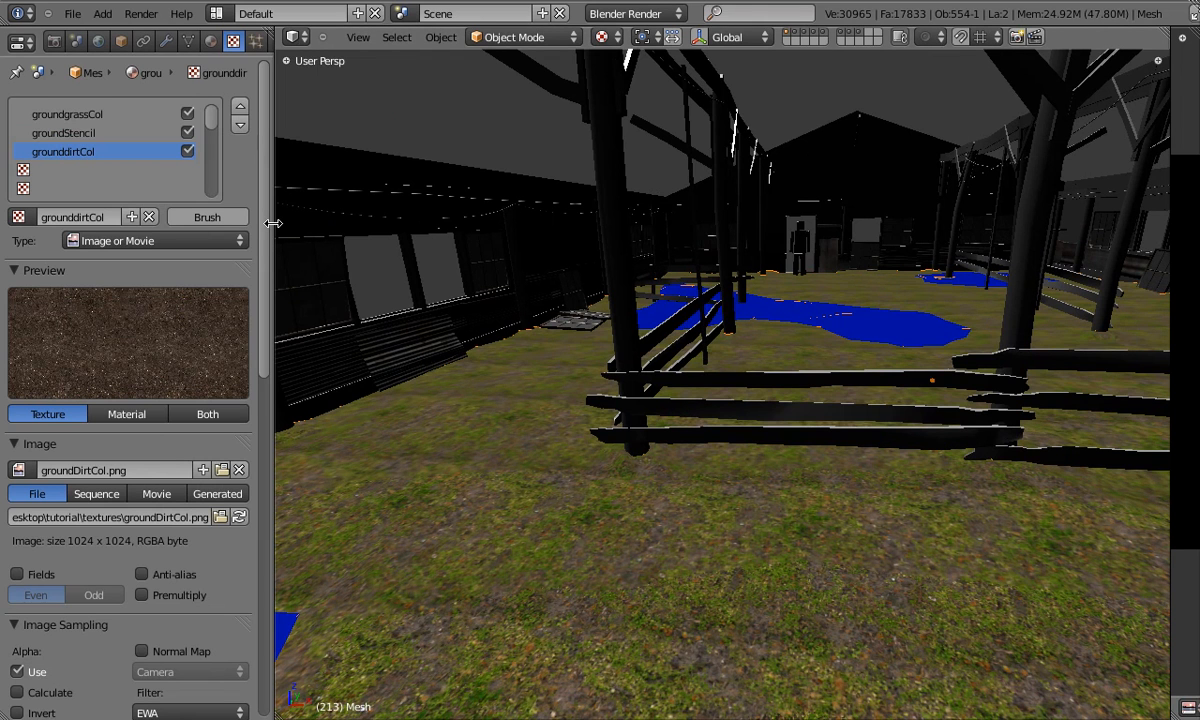
left_click_drag(273, 223, 57, 222)
scroll(627, 501, "down", 5)
middle_click_drag(664, 509, 592, 590)
right_click(634, 287)
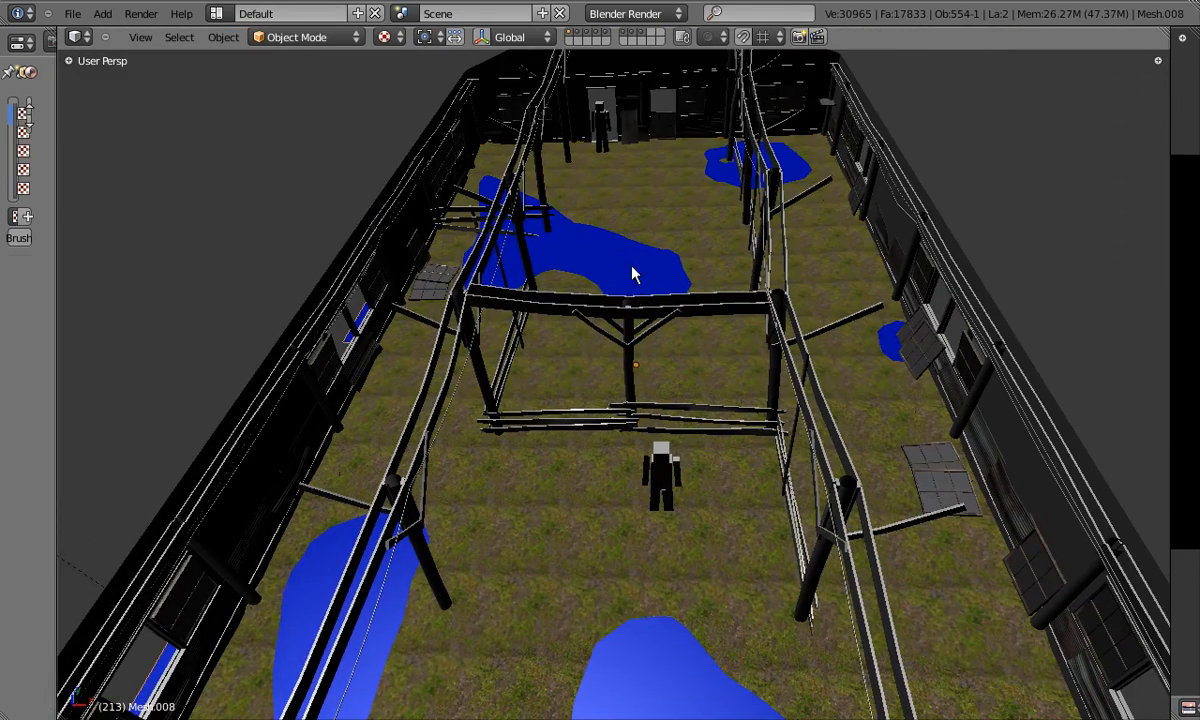
key("g")
right_click(632, 300)
key("ctrl+z")
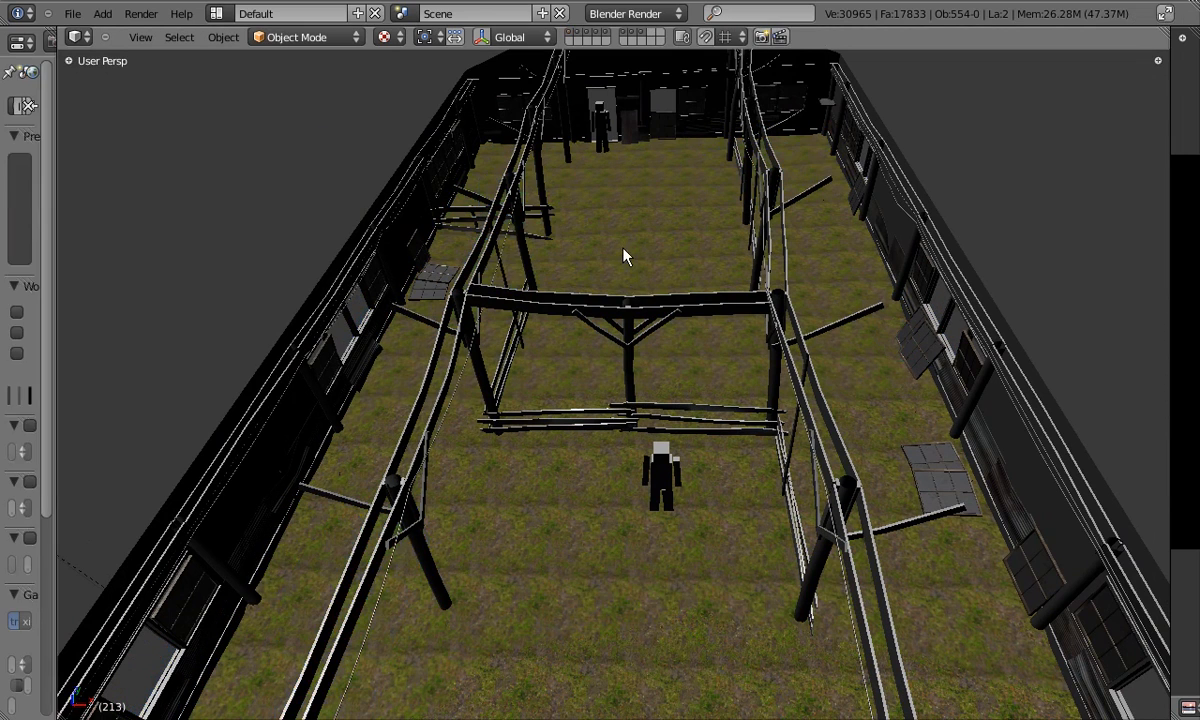
Put the ground mesh in Texture Paint mode and set the brush size to 152 and strength to about 0.59.
middle_click_drag(605, 501, 432, 172)
left_click(306, 37)
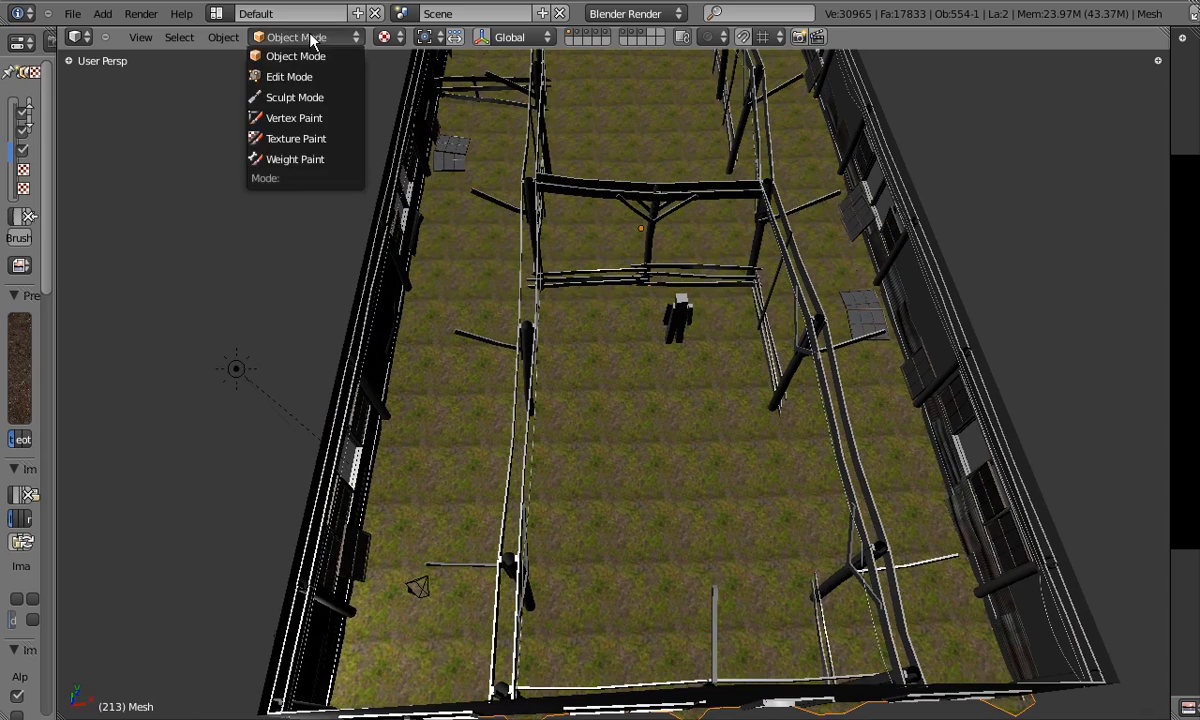
left_click(282, 130)
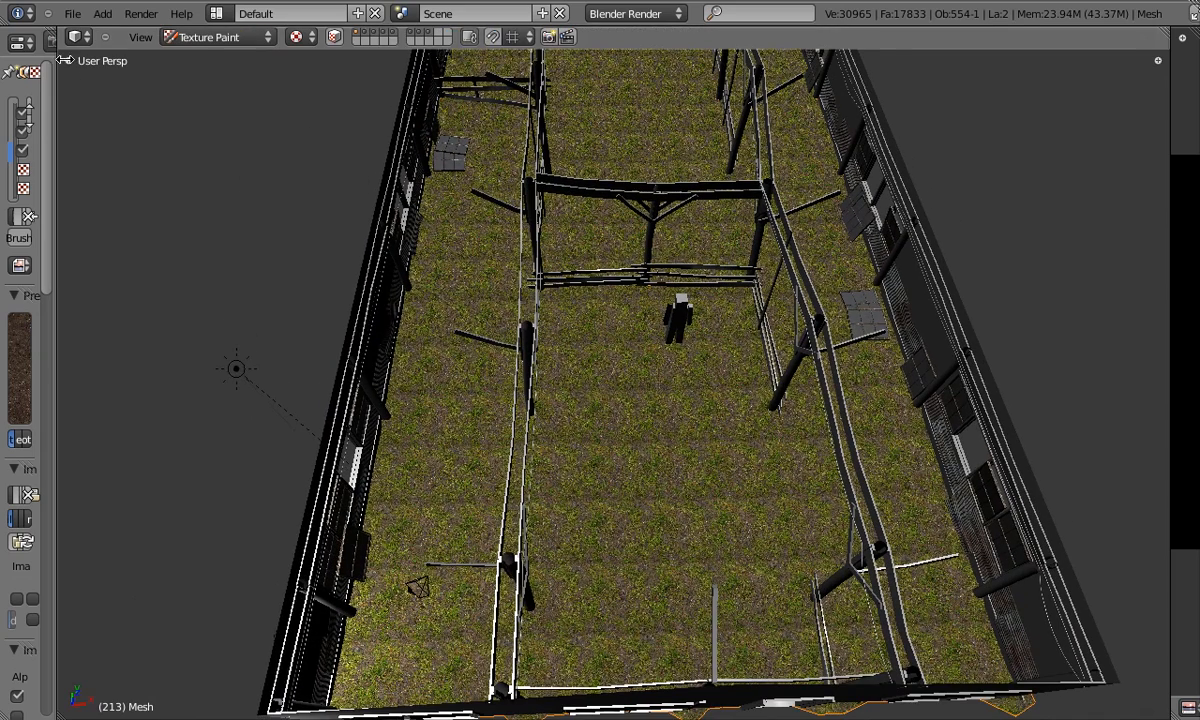
left_click(60, 54)
key("f")
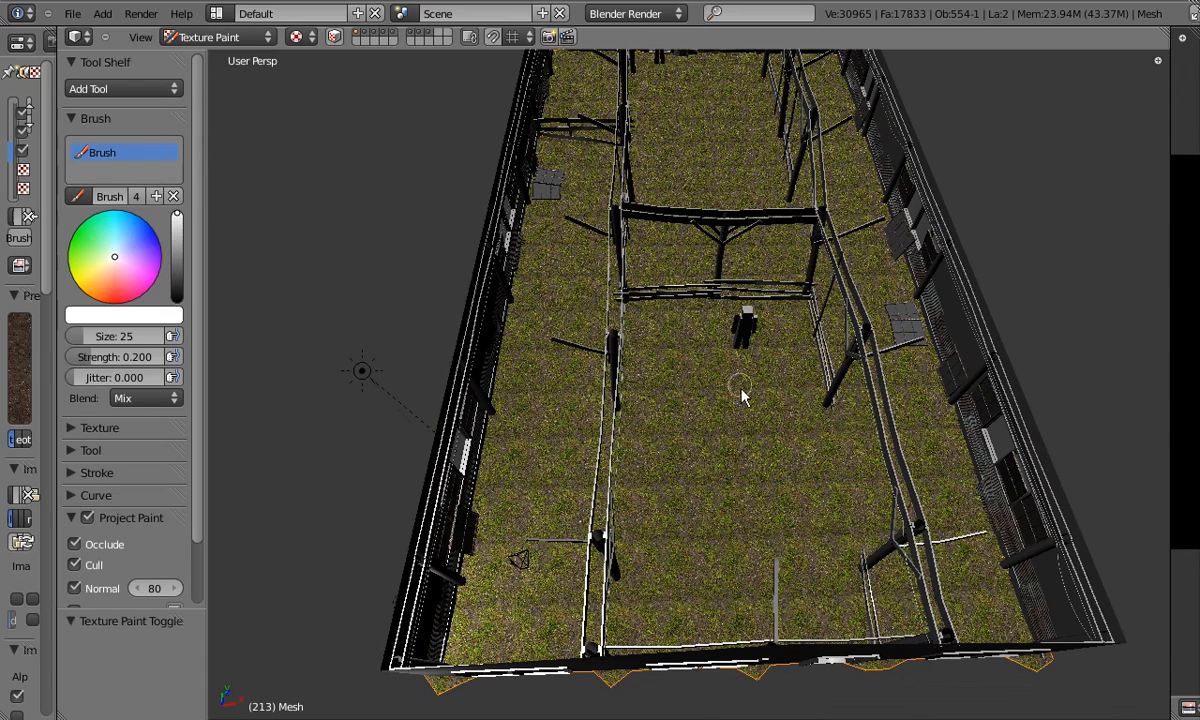
left_click(798, 401)
scroll(686, 458, "up", 5)
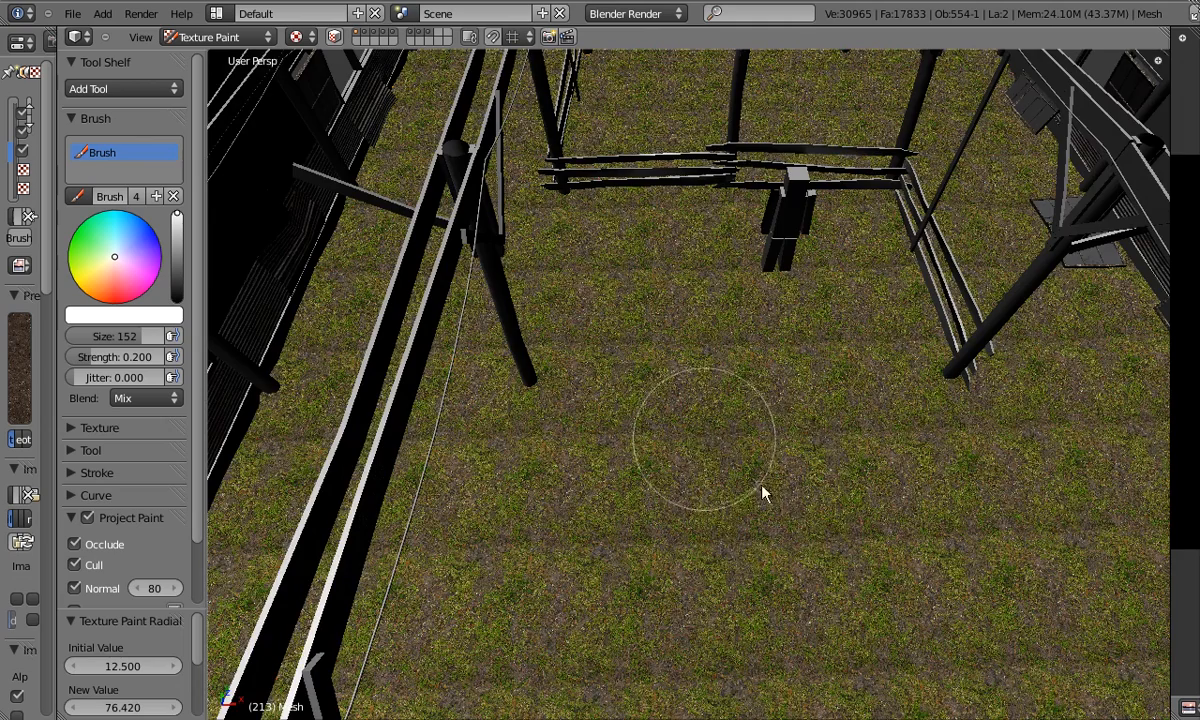
left_click_drag(88, 357, 123, 357)
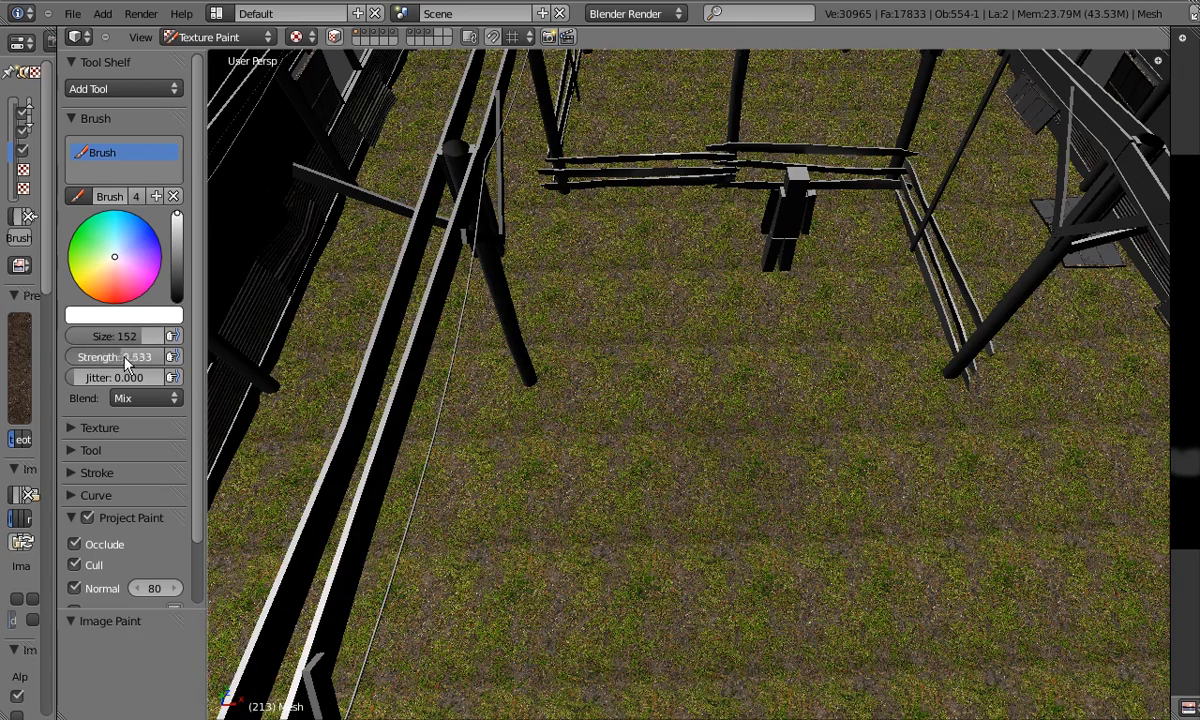
Paint a dirt patch in white on the ground stencil in front of the human figure.
mouse_move(782, 448)
left_mouse_down()
mouse_move(773, 498)
mouse_move(782, 434)
left_mouse_up()
scroll(683, 415, "up", 3)
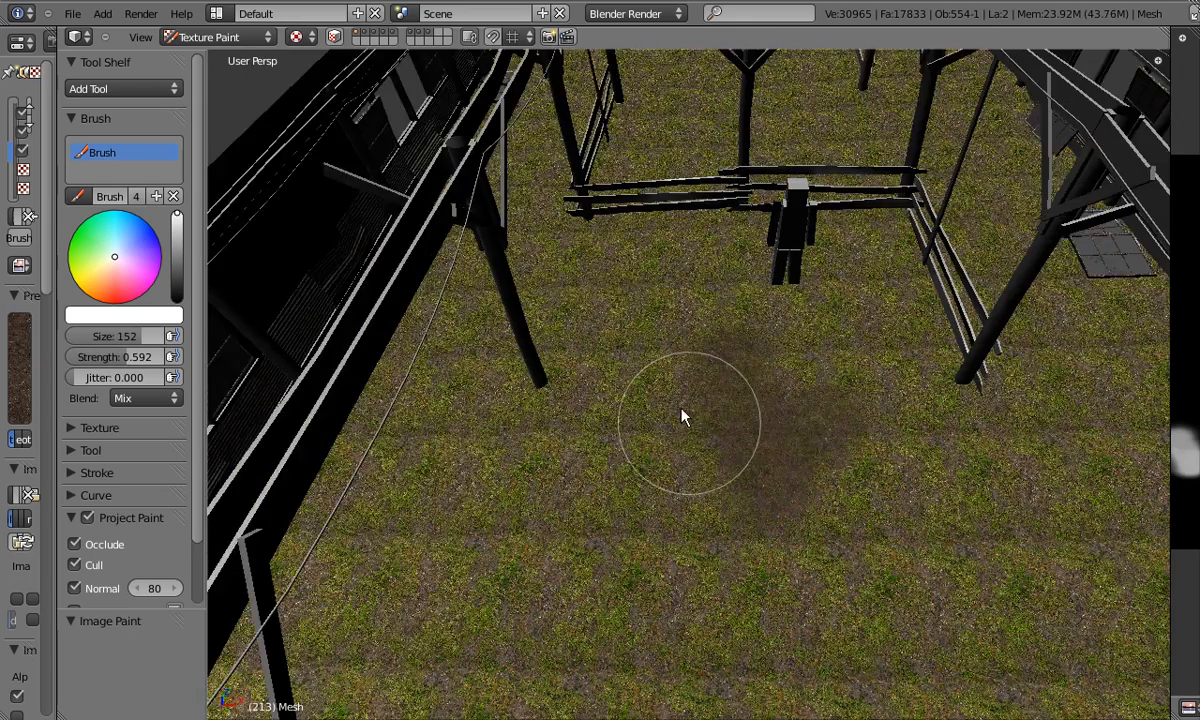
scroll(826, 440, "up", 2)
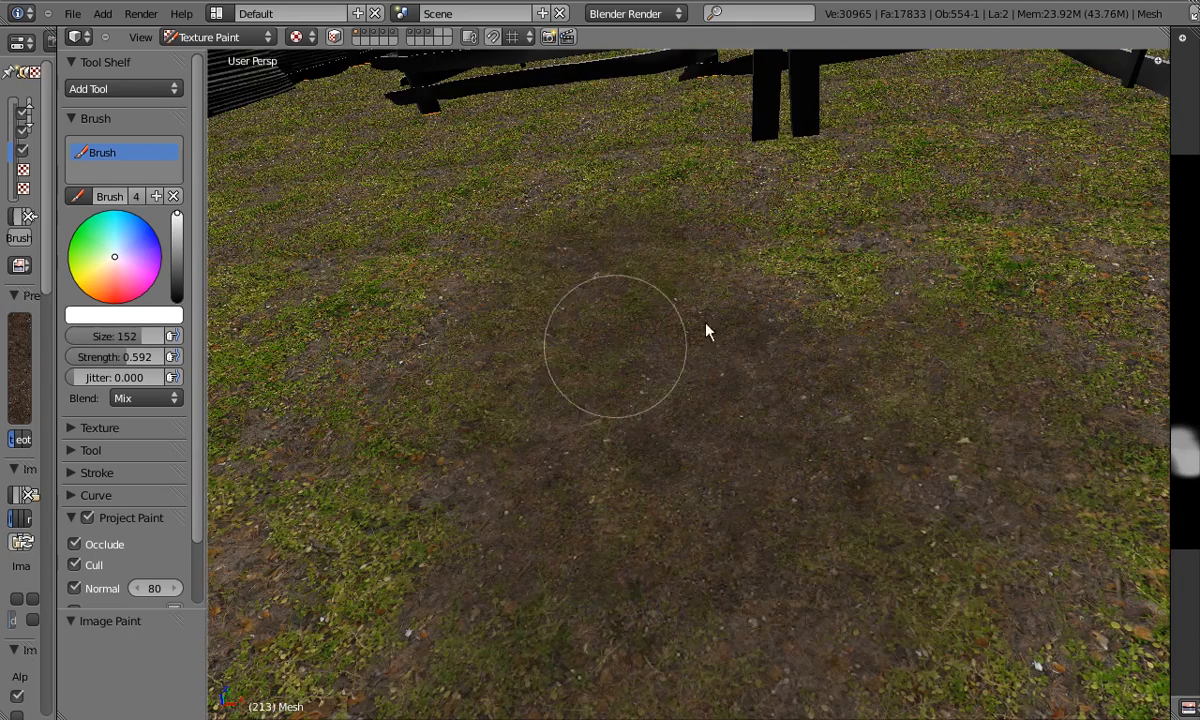
scroll(800, 430, "down", 3)
mouse_move(763, 378)
middle_mouse_down()
mouse_move(747, 410)
mouse_move(814, 378)
mouse_move(705, 418)
mouse_move(696, 335)
middle_mouse_up()
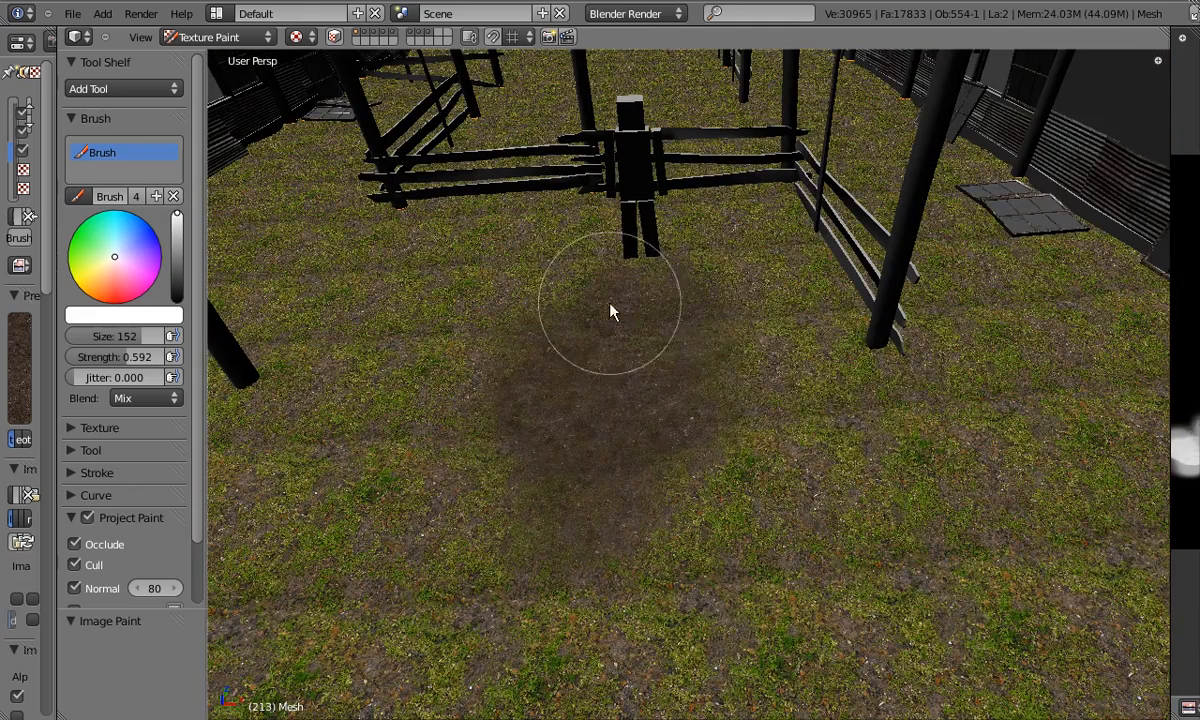
mouse_move(838, 450)
left_mouse_down()
mouse_move(804, 300)
mouse_move(785, 348)
mouse_move(745, 308)
mouse_move(728, 262)
left_mouse_up()
mouse_move(728, 262)
middle_mouse_down()
mouse_move(704, 375)
mouse_move(718, 396)
mouse_move(638, 388)
mouse_move(524, 492)
middle_mouse_up()
Paint dirt across the warehouse's central floor and side areas, leaving grass along the walls and fences.
scroll(739, 471, "down", 4)
mouse_move(739, 471)
middle_mouse_down()
mouse_move(731, 450)
mouse_move(702, 488)
middle_mouse_up()
mouse_move(696, 225)
middle_mouse_down("shift")
mouse_move(691, 354)
mouse_move(678, 332)
middle_mouse_up("shift")
mouse_move(686, 236)
left_mouse_down()
mouse_move(705, 400)
mouse_move(528, 430)
mouse_move(536, 322)
mouse_move(355, 220)
left_mouse_up()
mouse_move(355, 220)
middle_mouse_down()
mouse_move(675, 338)
mouse_move(530, 509)
mouse_move(723, 447)
mouse_move(508, 403)
mouse_move(435, 330)
middle_mouse_up()
mouse_move(435, 330)
left_mouse_down()
mouse_move(493, 447)
mouse_move(440, 550)
left_mouse_up()
middle_click_drag(440, 550, 412, 542)
left_click_drag(412, 542, 522, 549)
middle_click_drag(522, 549, 742, 487)
mouse_move(742, 487)
left_mouse_down()
mouse_move(774, 380)
mouse_move(972, 391)
mouse_move(667, 399)
mouse_move(555, 597)
left_mouse_up()
mouse_move(555, 597)
middle_mouse_down()
mouse_move(587, 587)
mouse_move(556, 457)
mouse_move(545, 306)
mouse_move(522, 450)
mouse_move(442, 351)
middle_mouse_up()
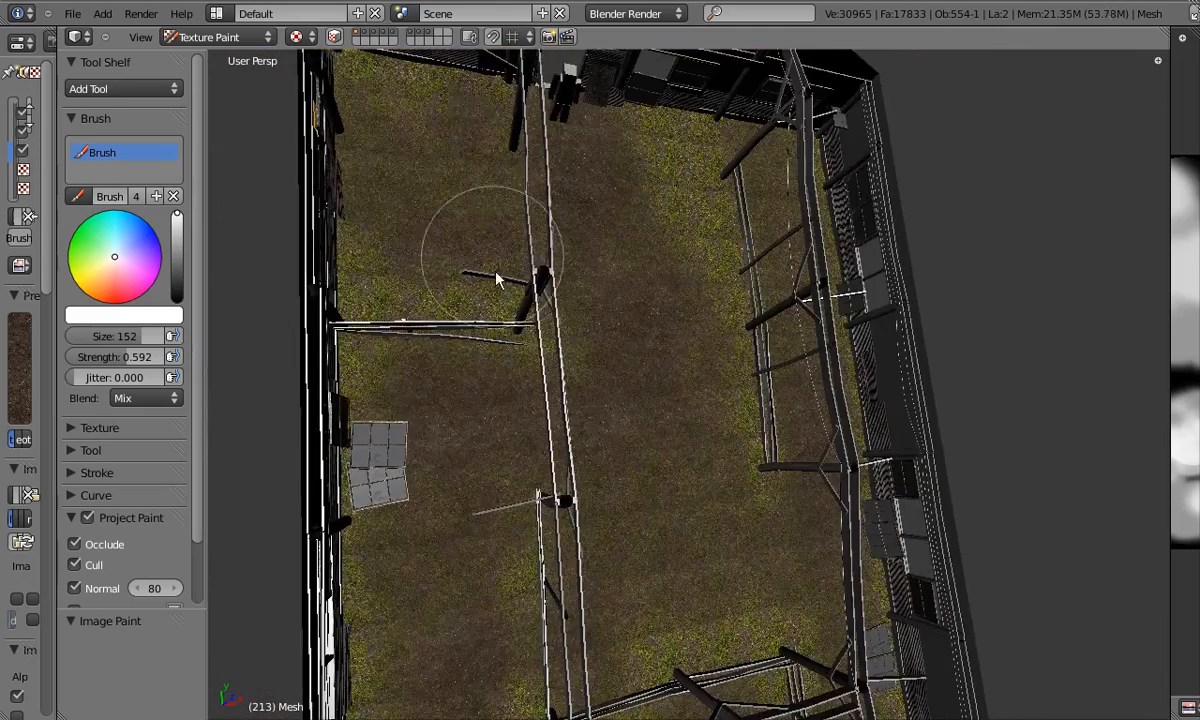
Paint a dirt path along the side aisle and toward the end wall, keeping grass around the fences.
middle_click_drag(498, 287, 643, 297)
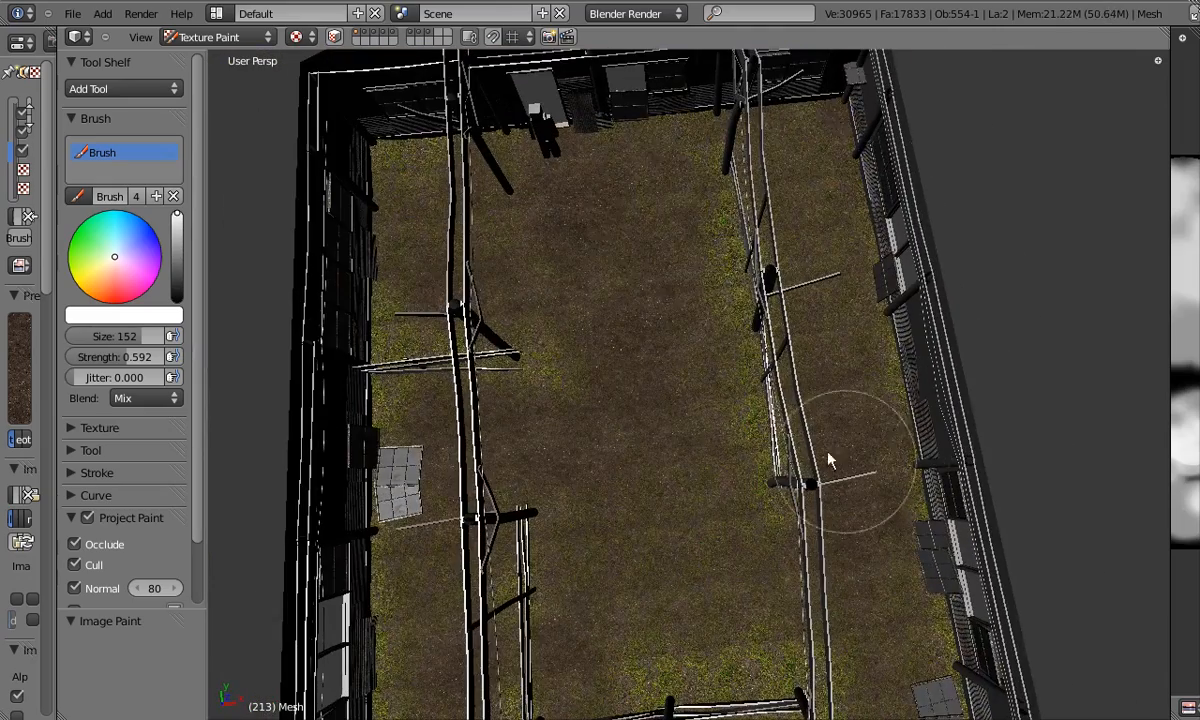
scroll(857, 396, "up", 5)
mouse_move(724, 390)
middle_mouse_down()
mouse_move(702, 220)
mouse_move(659, 367)
mouse_move(552, 568)
mouse_move(590, 535)
mouse_move(707, 356)
middle_mouse_up()
mouse_move(670, 402)
middle_mouse_down()
mouse_move(538, 359)
mouse_move(567, 308)
mouse_move(624, 289)
middle_mouse_up()
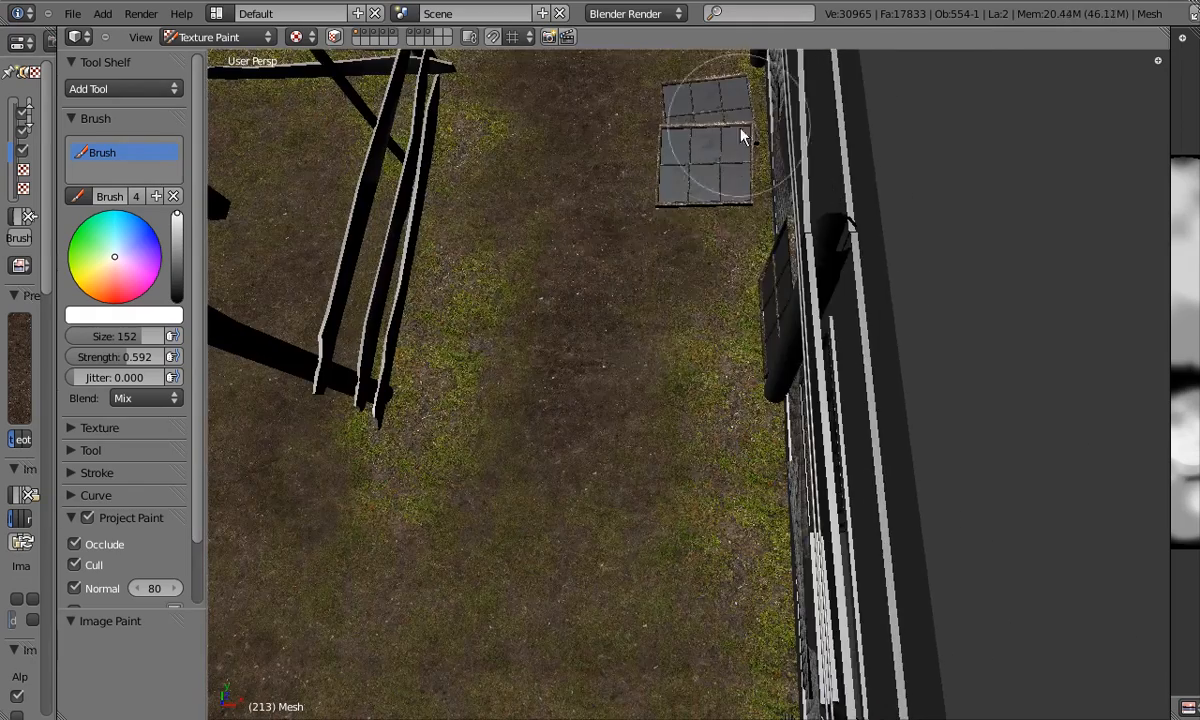
mouse_move(662, 423)
middle_mouse_down()
mouse_move(634, 273)
mouse_move(640, 367)
mouse_move(670, 471)
mouse_move(549, 528)
middle_mouse_up()
middle_click_drag(714, 594, 770, 527)
middle_click_drag(729, 338, 593, 449)
mouse_move(462, 362)
middle_mouse_down()
mouse_move(617, 504)
mouse_move(595, 335)
mouse_move(645, 410)
mouse_move(696, 643)
mouse_move(581, 616)
middle_mouse_up()
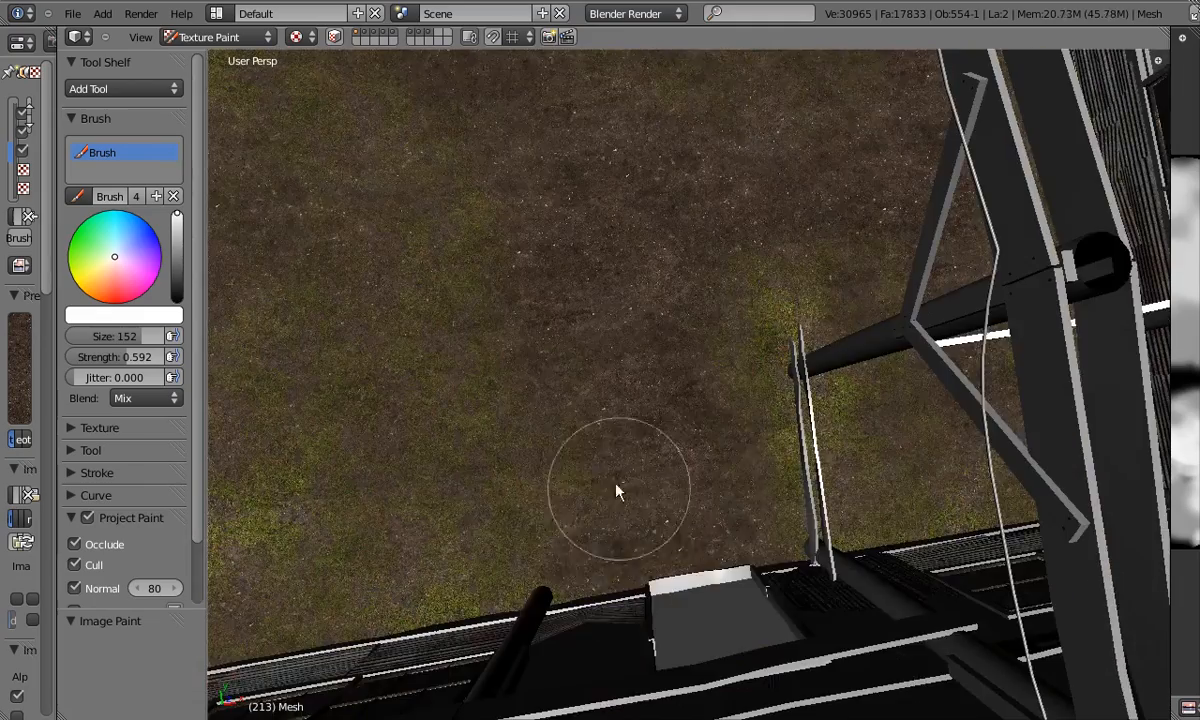
Paint dirt along the opposite side aisle, keeping a grass border at the wall, and widen the stencil image view.
mouse_move(463, 605)
middle_mouse_down()
mouse_move(763, 546)
mouse_move(670, 332)
mouse_move(718, 330)
mouse_move(580, 336)
middle_mouse_up()
mouse_move(480, 240)
middle_mouse_down()
mouse_move(469, 263)
mouse_move(753, 263)
mouse_move(618, 373)
middle_mouse_up()
middle_click_drag(553, 458, 680, 442)
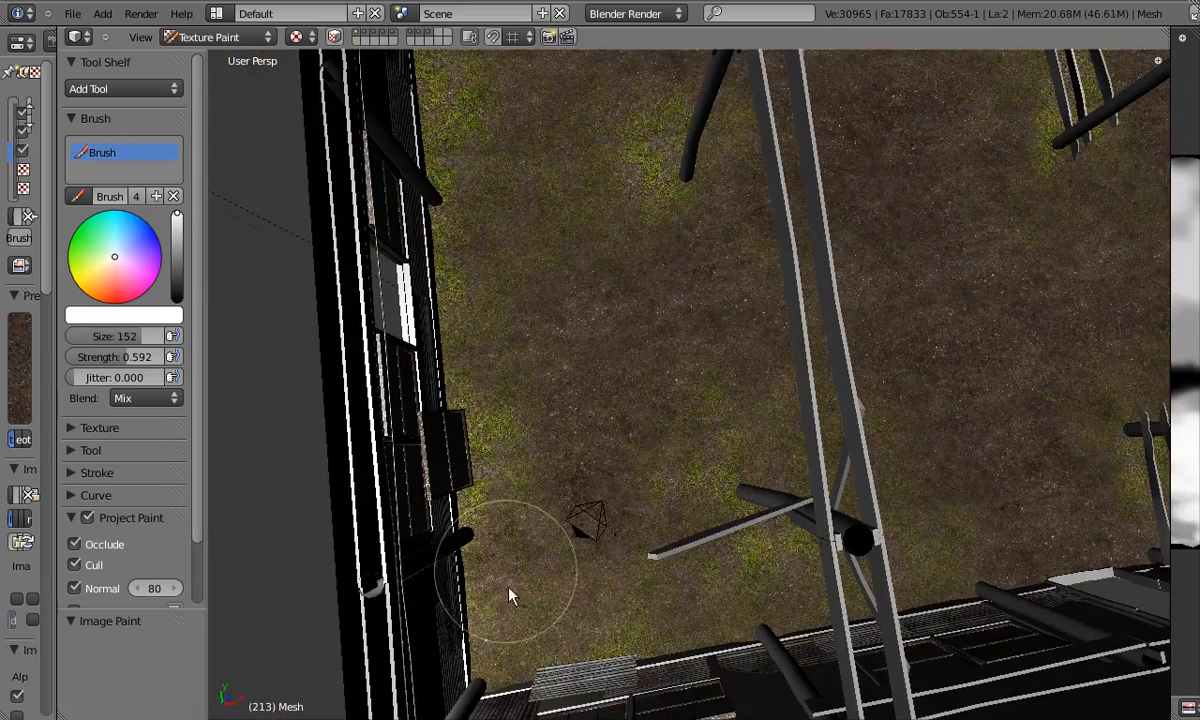
middle_click_drag(537, 195, 557, 414, "shift")
mouse_move(1171, 367)
left_mouse_down()
mouse_move(743, 355)
mouse_move(1118, 348)
left_mouse_up()
middle_click_drag(535, 205, 545, 375, "shift")
middle_click_drag(560, 290, 570, 398, "shift")
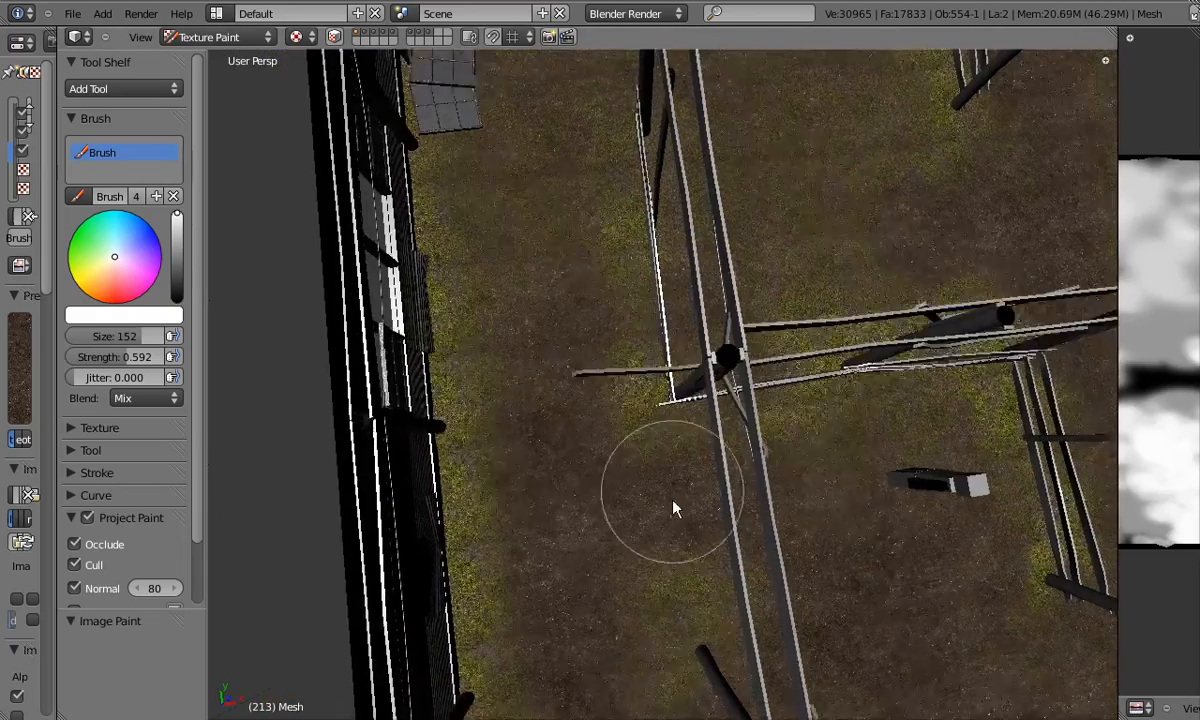
Extend the painted dirt up to the far end of the warehouse near the doorway.
mouse_move(500, 580)
middle_mouse_down("shift")
mouse_move(502, 549)
mouse_move(482, 690)
middle_mouse_up("shift")
scroll(526, 427, "up", 2)
middle_click_drag(536, 297, 506, 542, "shift")
mouse_move(452, 289)
middle_mouse_down()
mouse_move(662, 407)
mouse_move(549, 396)
mouse_move(747, 493)
middle_mouse_up()
middle_click_drag(568, 254, 362, 460)
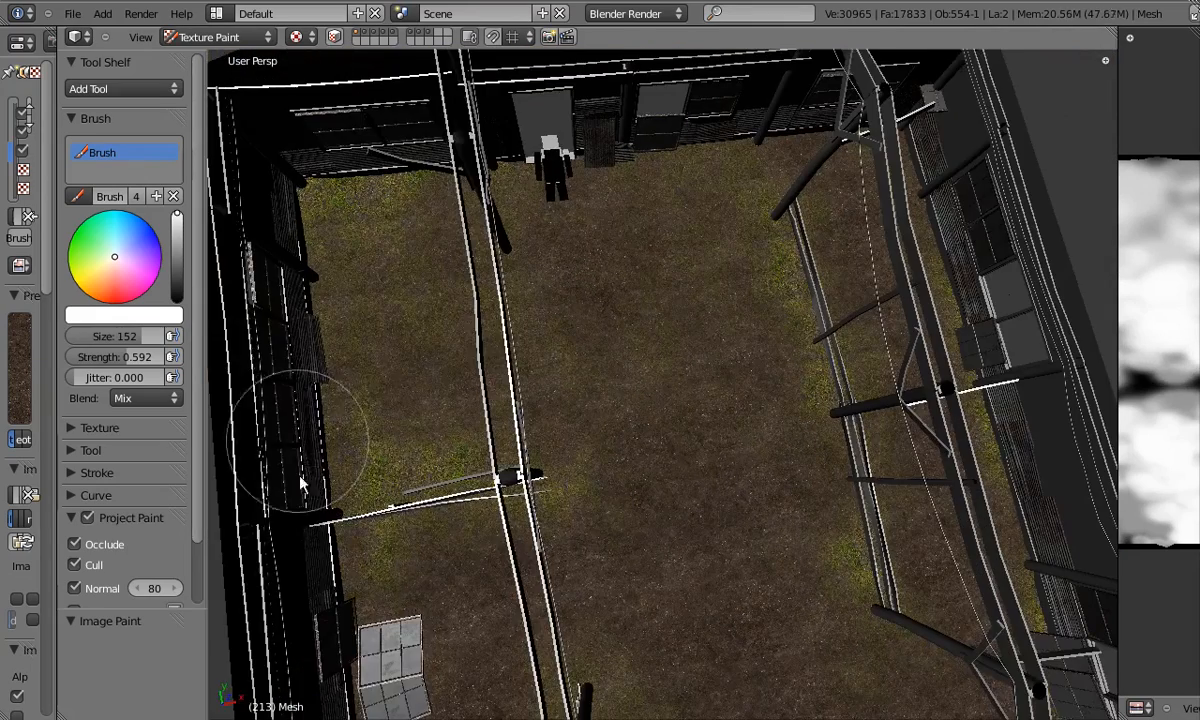
mouse_move(415, 139)
middle_mouse_down()
mouse_move(555, 385)
mouse_move(405, 324)
middle_mouse_up()
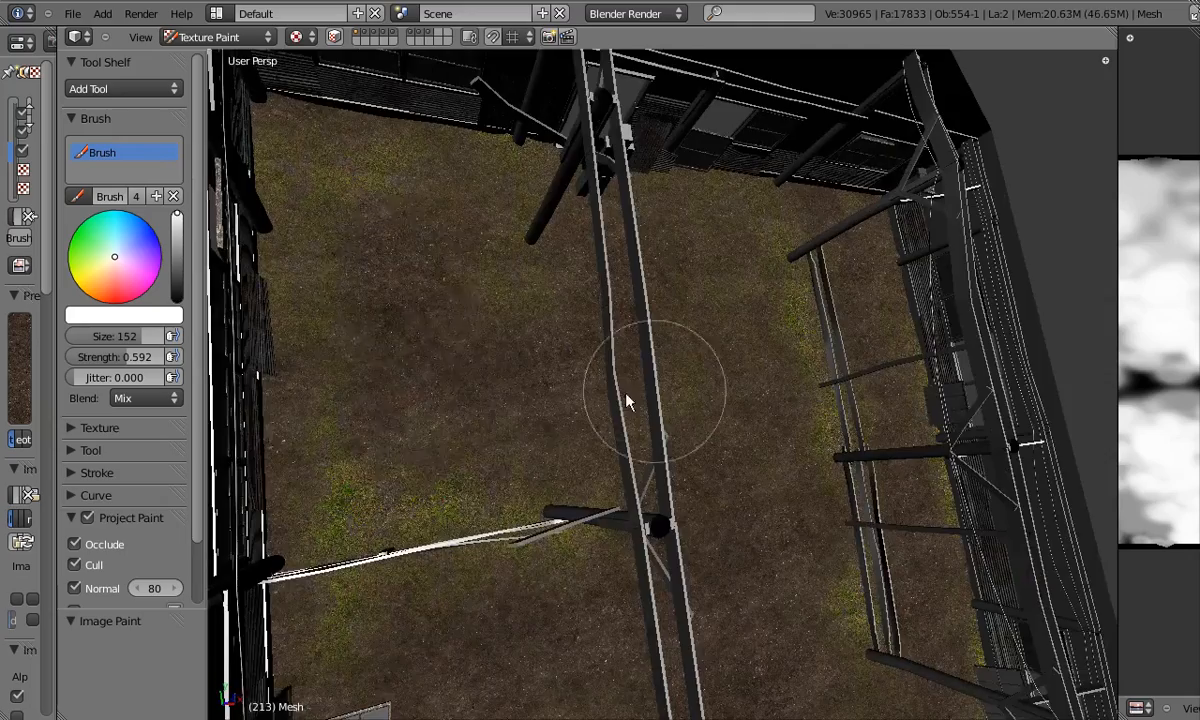
middle_click_drag(509, 378, 509, 121)
Set the brush size to 200 and refine the dirt and grass transition at close range along the side wall.
mouse_move(811, 124)
middle_mouse_down("ctrl")
mouse_move(659, 434)
mouse_move(654, 279)
mouse_move(664, 536)
mouse_move(619, 458)
mouse_move(723, 482)
mouse_move(589, 482)
mouse_move(584, 513)
mouse_move(737, 442)
mouse_move(678, 552)
mouse_move(857, 643)
mouse_move(686, 558)
mouse_move(648, 506)
mouse_move(747, 517)
mouse_move(641, 358)
mouse_move(624, 520)
middle_mouse_up("ctrl")
key("f")
left_click(611, 445)
mouse_move(611, 445)
middle_mouse_down()
mouse_move(731, 388)
mouse_move(693, 311)
mouse_move(734, 437)
mouse_move(688, 493)
middle_mouse_up()
scroll(732, 432, "up", 5)
left_click(688, 493)
middle_click_drag(380, 484, 568, 303)
middle_click_drag(729, 587, 996, 509)
middle_click_drag(712, 337, 796, 496)
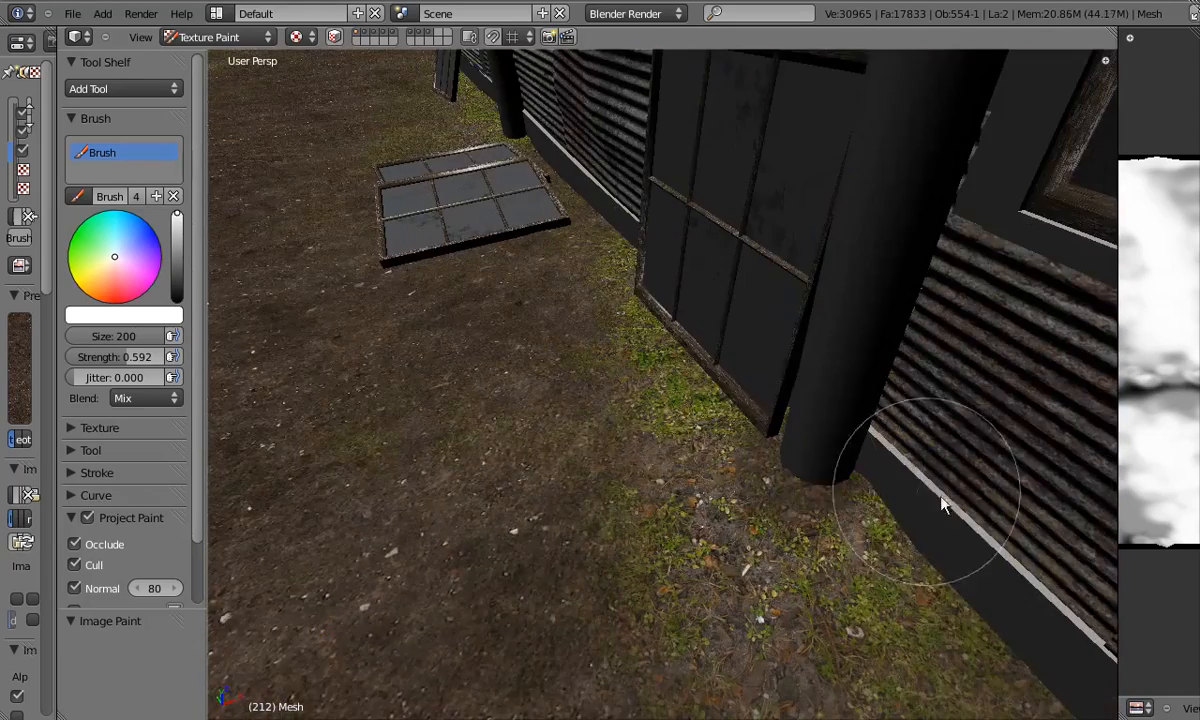
middle_click_drag(611, 318, 959, 482)
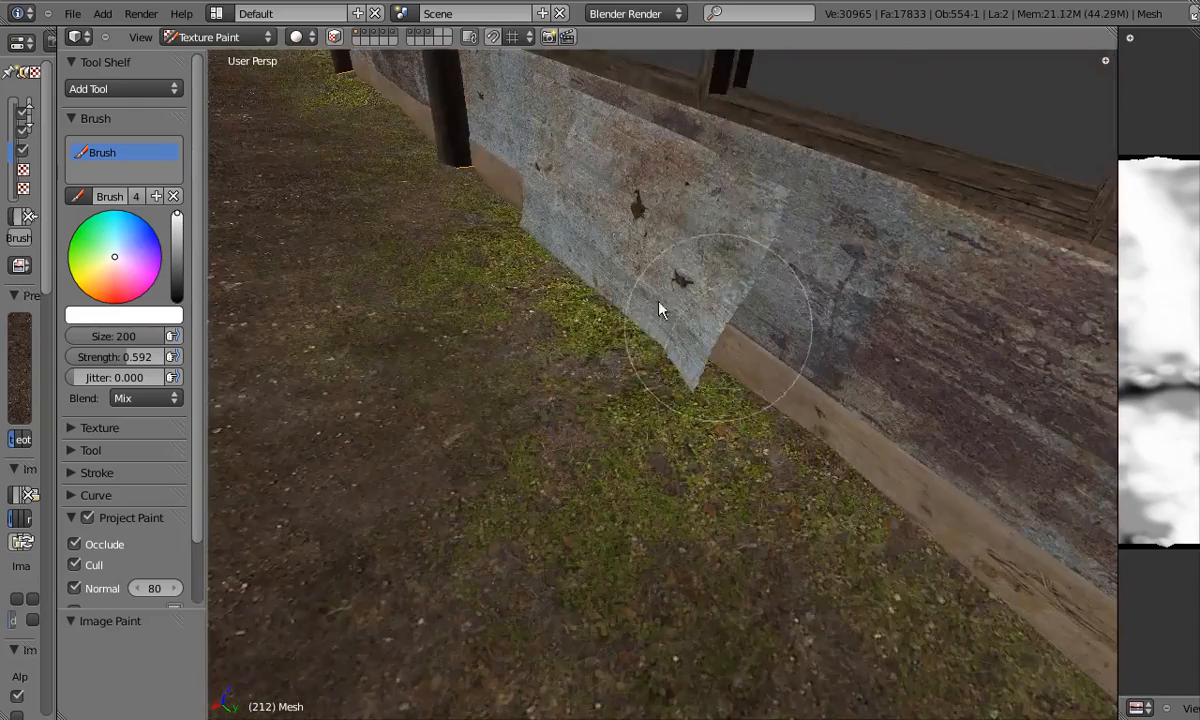
middle_click_drag(621, 380, 679, 500)
mouse_move(623, 555)
middle_mouse_down()
mouse_move(737, 498)
mouse_move(785, 330)
mouse_move(962, 343)
mouse_move(765, 497)
mouse_move(753, 485)
mouse_move(742, 501)
middle_mouse_up()
Leave Texture Paint mode and examine the ground blend from several viewpoints.
left_click(220, 36)
left_click(215, 52)
middle_click_drag(632, 390, 732, 494)
scroll(731, 494, "down", 10)
middle_click_drag(684, 548, 889, 455)
mouse_move(1118, 455)
left_mouse_down()
mouse_move(838, 455)
mouse_move(1100, 455)
left_mouse_up()
scroll(576, 465, "up", 10)
middle_click_drag(576, 465, 698, 364)
Paint grass back around the fence posts with a black brush of size 200 and strength 0.367.
left_click(300, 36)
left_click(300, 140)
mouse_move(540, 410)
middle_mouse_down()
mouse_move(587, 445)
mouse_move(541, 421)
mouse_move(592, 536)
mouse_move(687, 535)
mouse_move(501, 466)
middle_mouse_up()
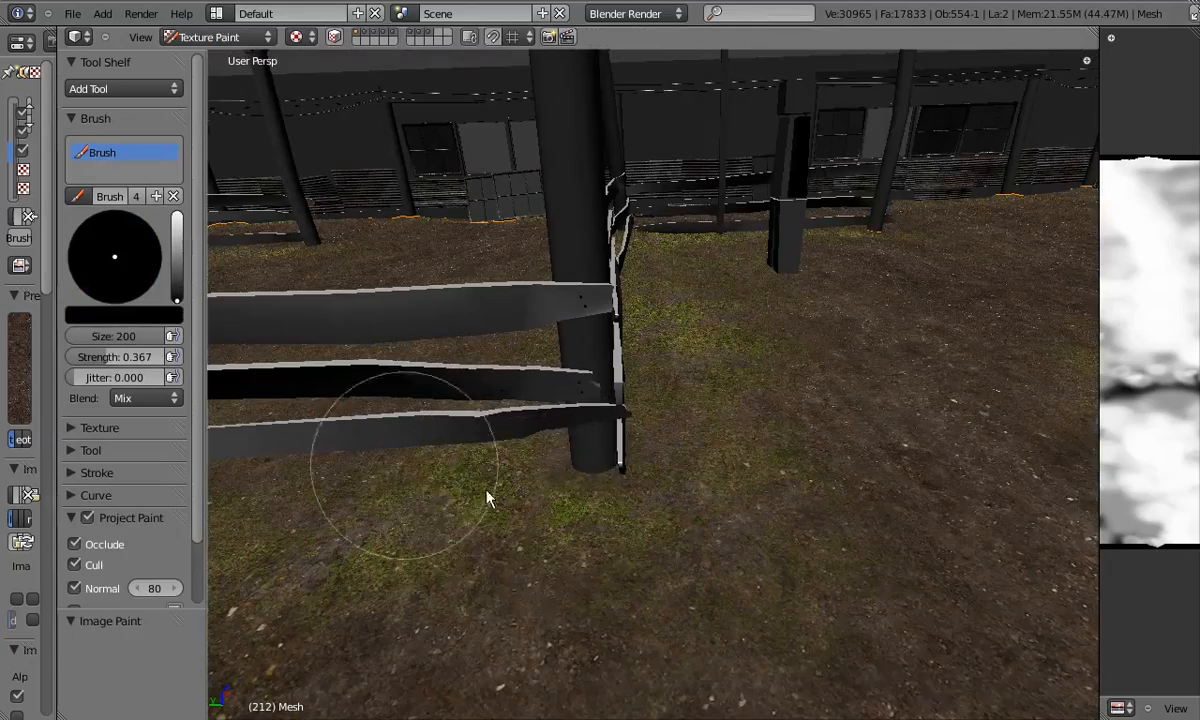
mouse_move(571, 536)
middle_mouse_down()
mouse_move(584, 442)
mouse_move(525, 378)
mouse_move(561, 531)
mouse_move(635, 536)
mouse_move(579, 589)
mouse_move(745, 458)
mouse_move(588, 465)
mouse_move(774, 522)
mouse_move(833, 458)
mouse_move(731, 416)
mouse_move(563, 485)
mouse_move(656, 573)
mouse_move(514, 549)
mouse_move(629, 598)
mouse_move(415, 621)
mouse_move(702, 380)
mouse_move(621, 321)
mouse_move(866, 452)
mouse_move(621, 236)
mouse_move(726, 396)
mouse_move(359, 209)
middle_mouse_up()
key("x")
middle_click_drag(868, 260, 150, 343)
Return the ground to Object Mode, view it at eye level and widen the texture settings area.
left_click(222, 37)
left_click(210, 65)
mouse_move(273, 120)
middle_mouse_down()
mouse_move(839, 496)
mouse_move(726, 295)
mouse_move(650, 600)
mouse_move(605, 560)
middle_mouse_up()
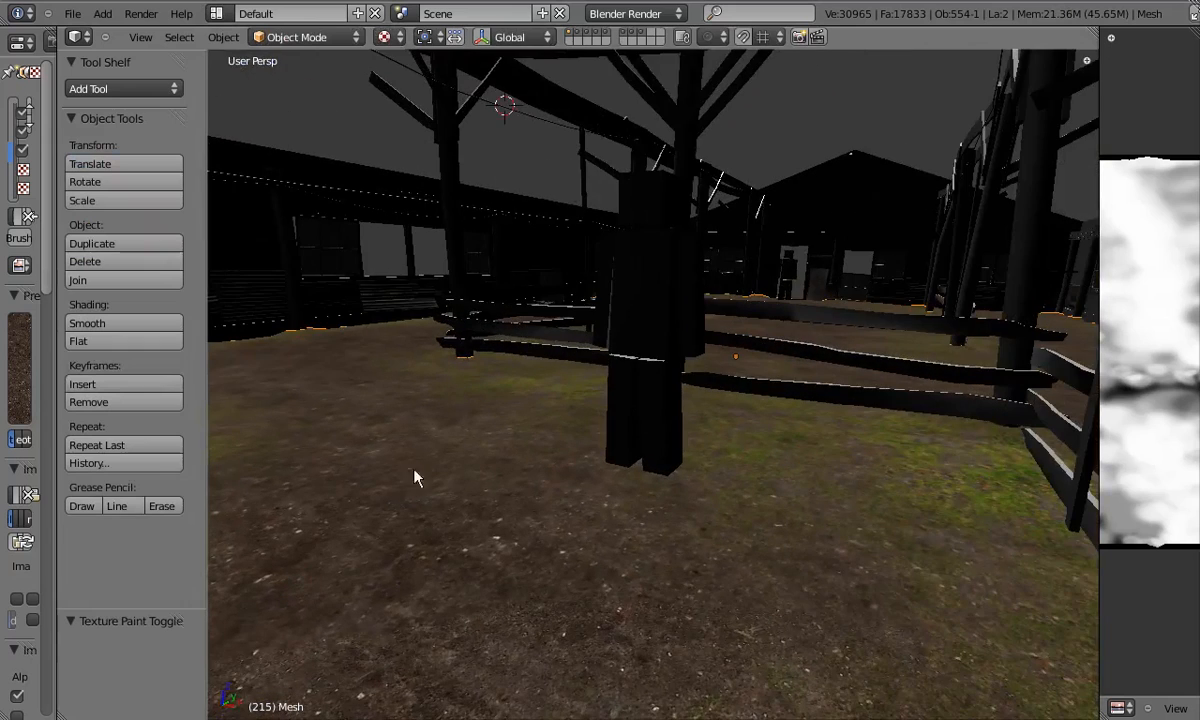
left_click_drag(210, 240, 258, 258)
Try an X and Y mapping size of 1.5 on the grounddirtCol texture.
scroll(200, 400, "down", 10)
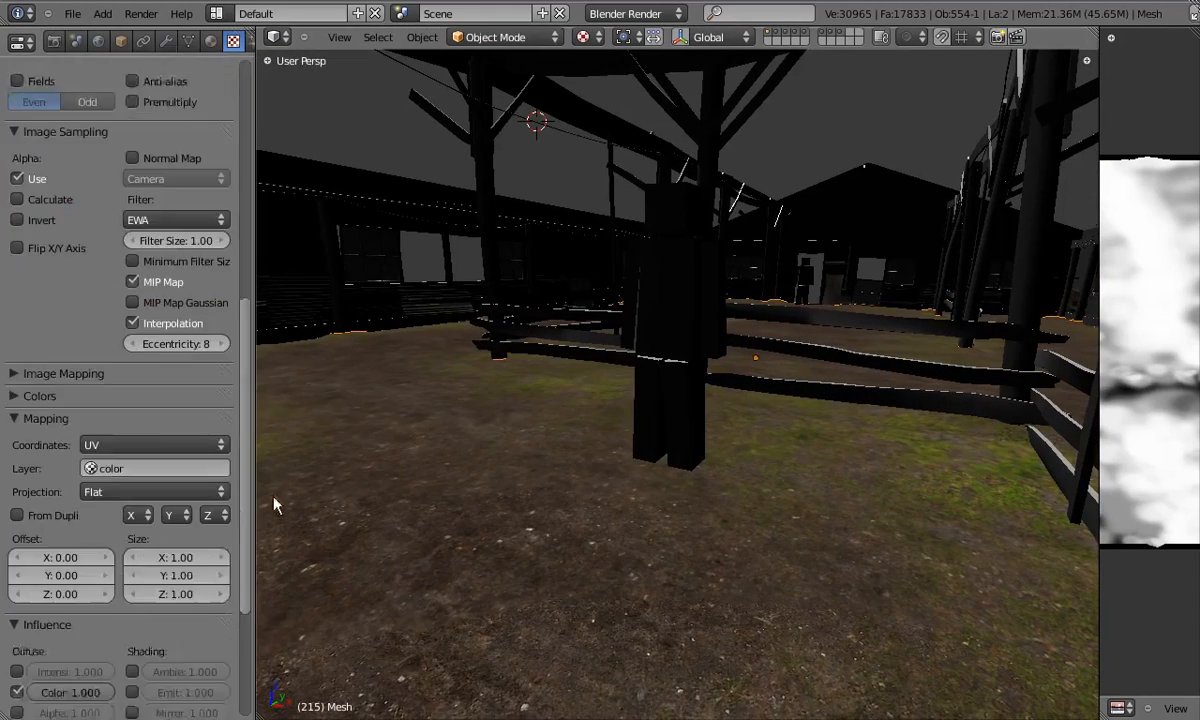
left_click(188, 511)
type("1.5")
key("Return")
left_click(175, 526)
type("1.5")
key("Return")
middle_click_drag(690, 520, 620, 430)
Set the grounddirtCol texture's mapping size to 1.3 in X and Y and check the tiling on the ground.
left_click(168, 509)
type("1.3")
key("Return")
left_click(172, 527)
type("1.3")
key("Return")
middle_click_drag(848, 487, 680, 500)
scroll(726, 473, "up", 3)
middle_click_drag(922, 460, 640, 500)
scroll(726, 480, "down", 5)
Save the painted groundStencil.png image and give the 3D view most of the window again.
left_click_drag(1098, 461, 747, 461)
left_click(864, 708)
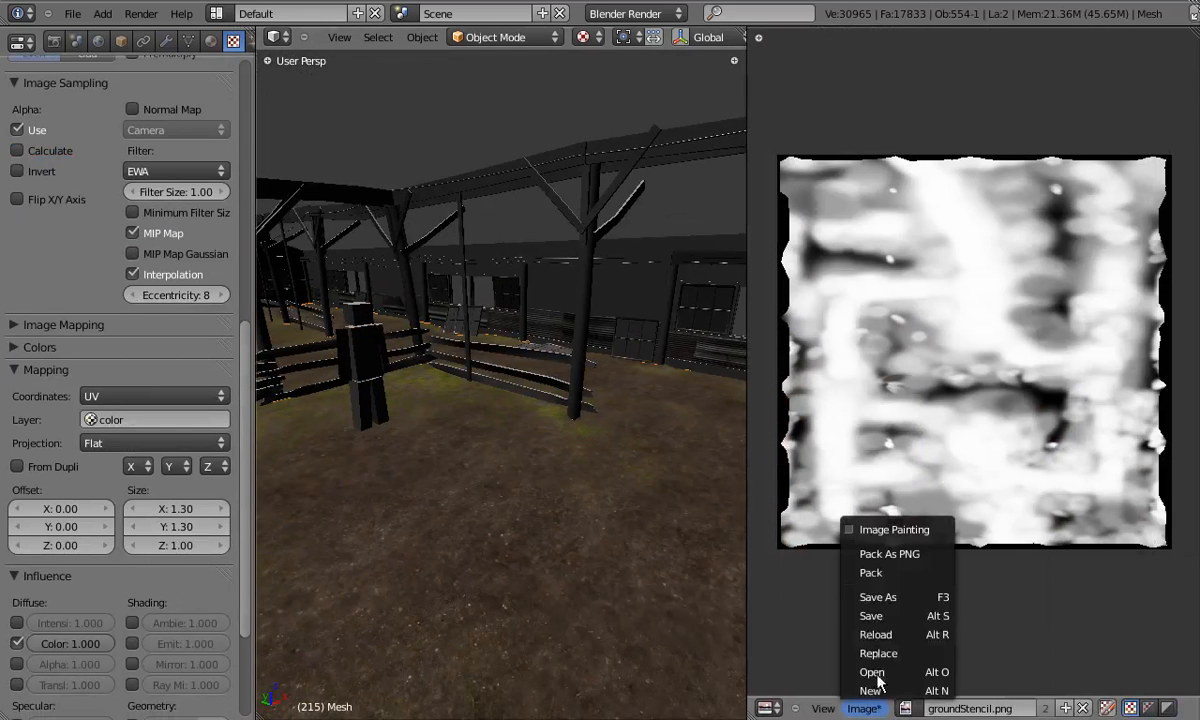
left_click(884, 617)
left_click_drag(747, 622, 1148, 606)
middle_click_drag(638, 547, 655, 469)
scroll(562, 509, "up", 3)
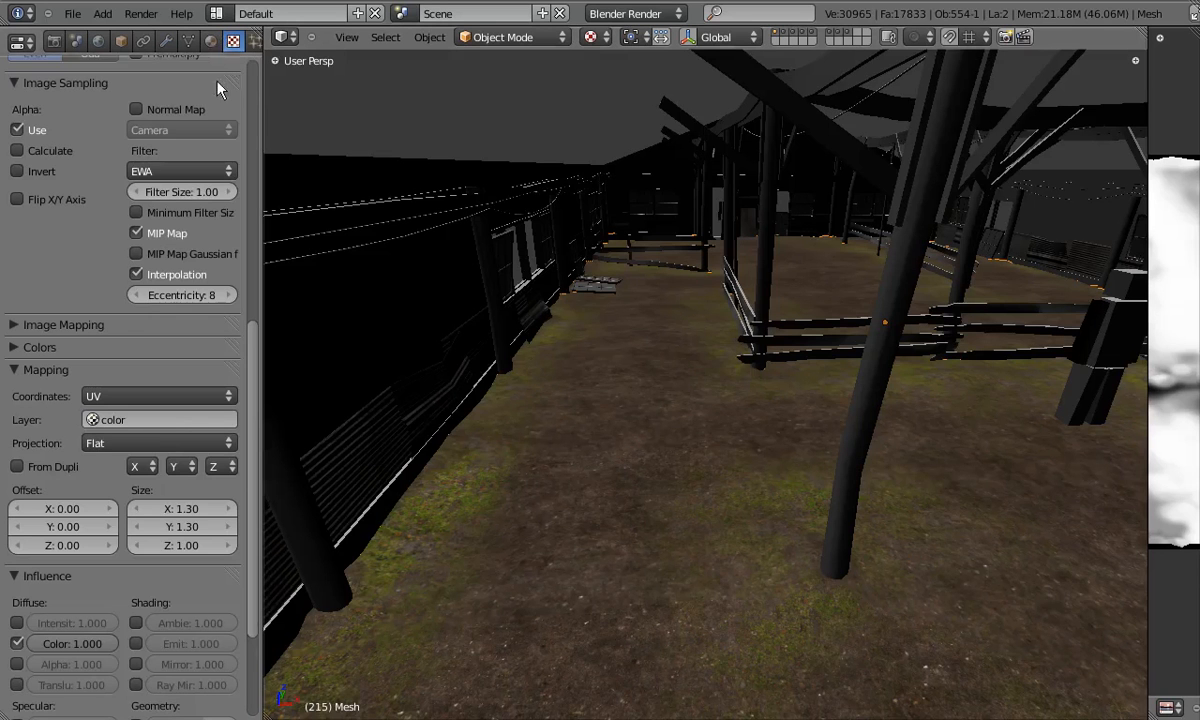
Add a new texture named groundNor in the empty slot below grounddirtCol and set its type to Image or Movie.
scroll(197, 385, "up", 12)
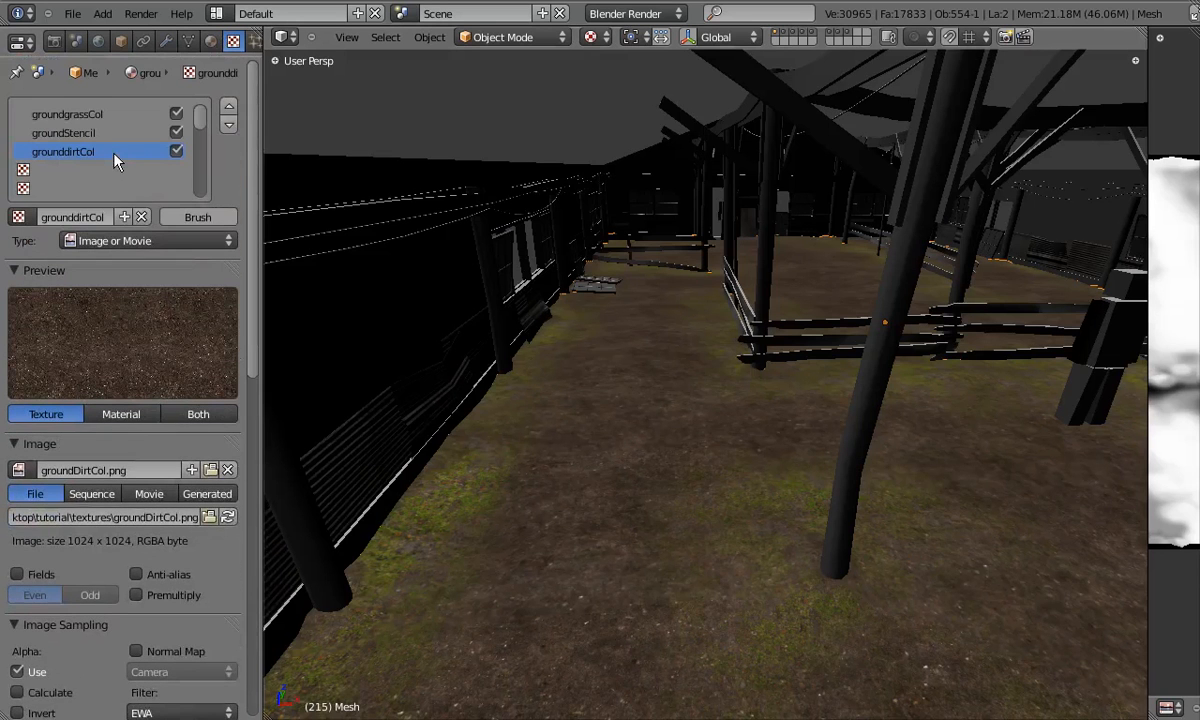
left_click(74, 170)
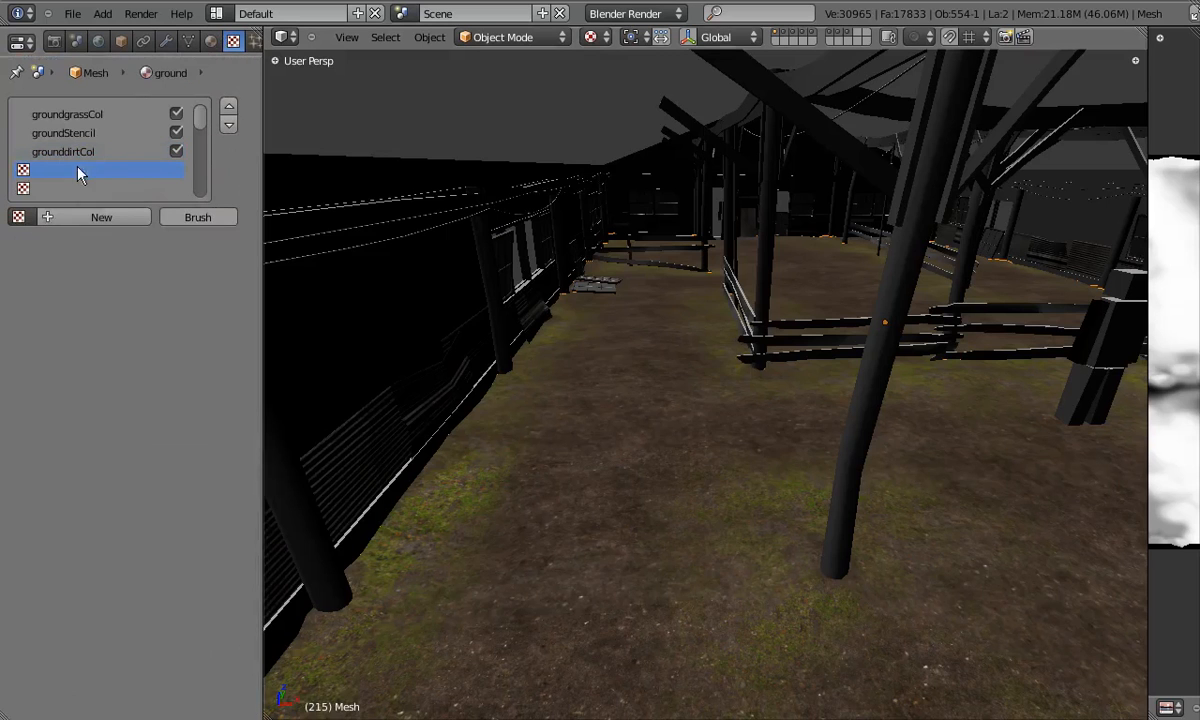
left_click(78, 217)
double_click(95, 220)
type("groundNor")
key("Return")
left_click(96, 240)
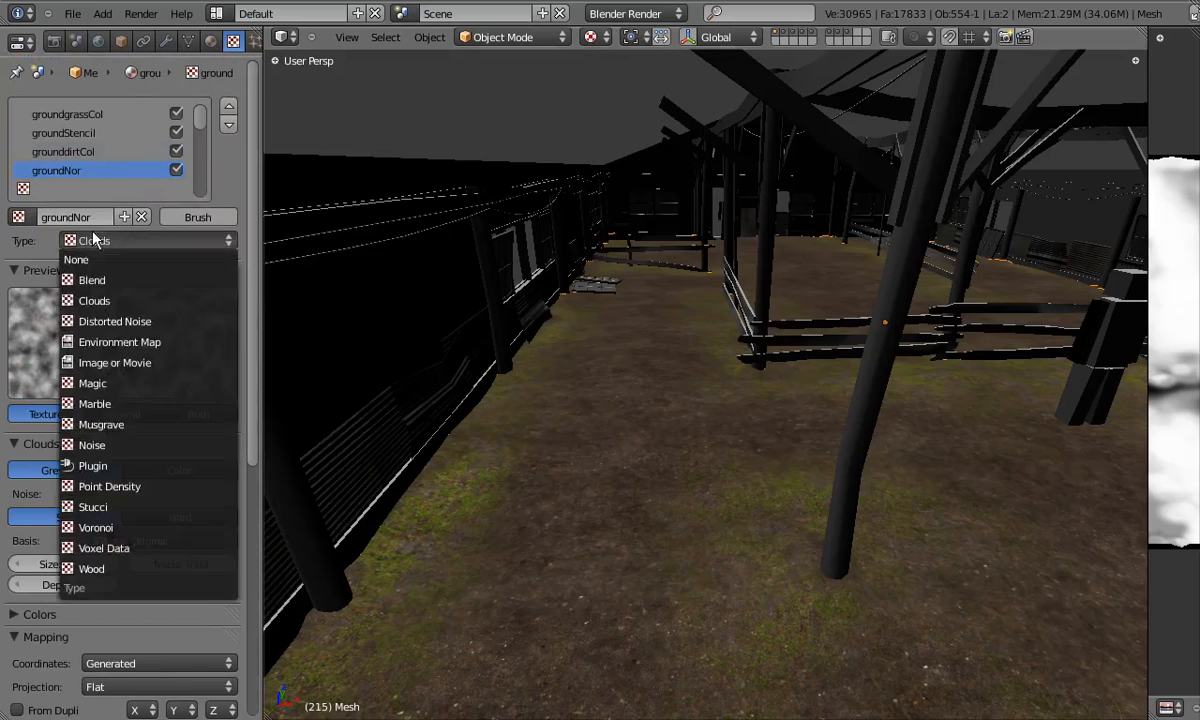
left_click(112, 368)
Rename the new ground normal texture as grounddirtNor.
left_click(95, 218)
key("Left")
key("Left")
key("Left")
type("dirt")
key("Return")
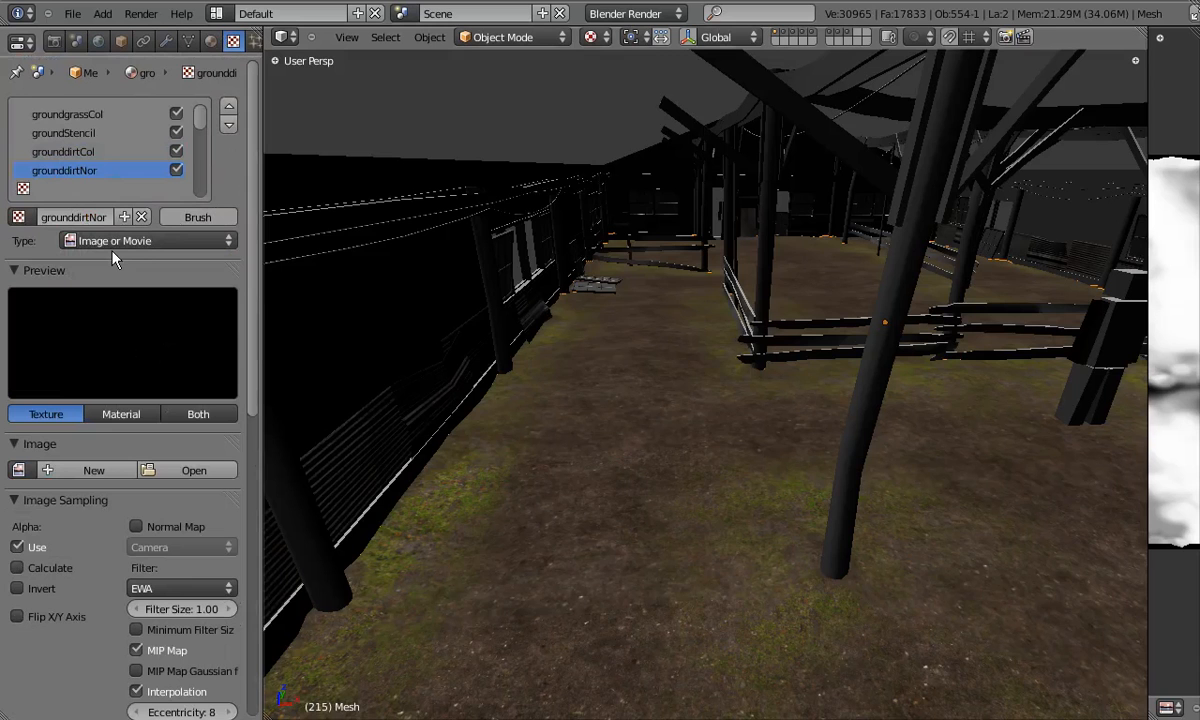
Load groundDirtNor.png from the textures folder as the image of the grounddirtNor texture.
left_click(18, 470)
left_click(203, 473)
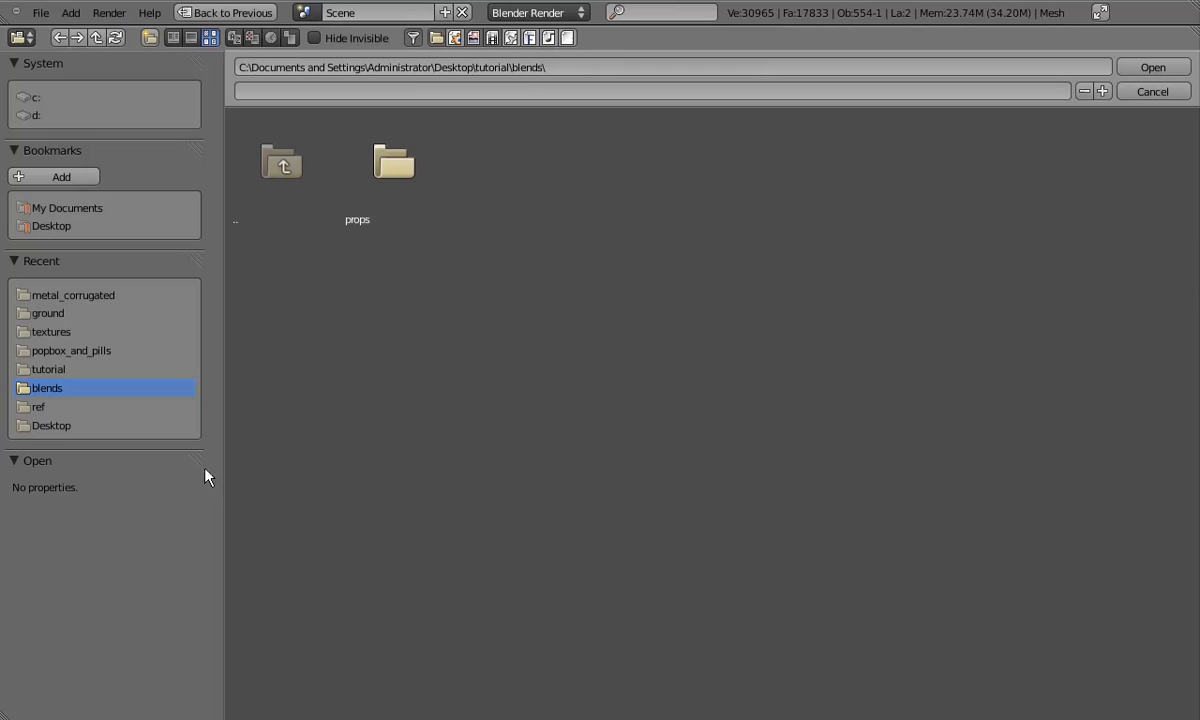
left_click(55, 331)
double_click(610, 222)
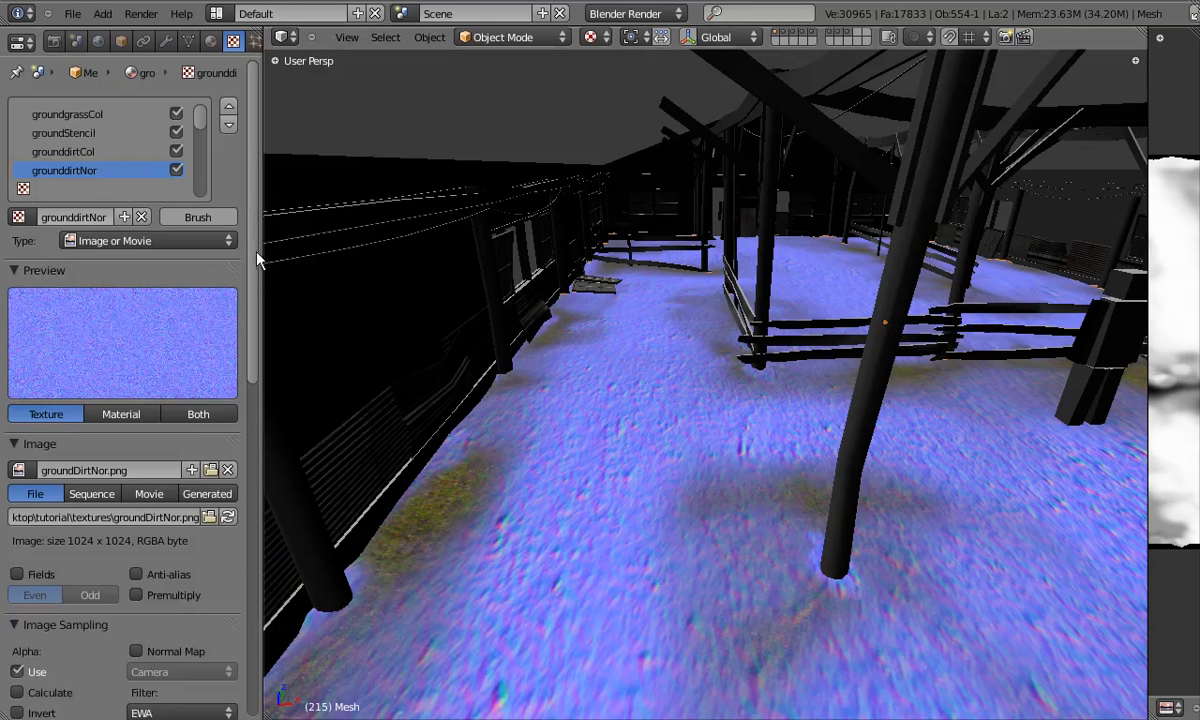
Map the grounddirtNor texture with UV coordinates on the color layer.
scroll(250, 300, "down", 10)
left_click(158, 489)
left_click(110, 403)
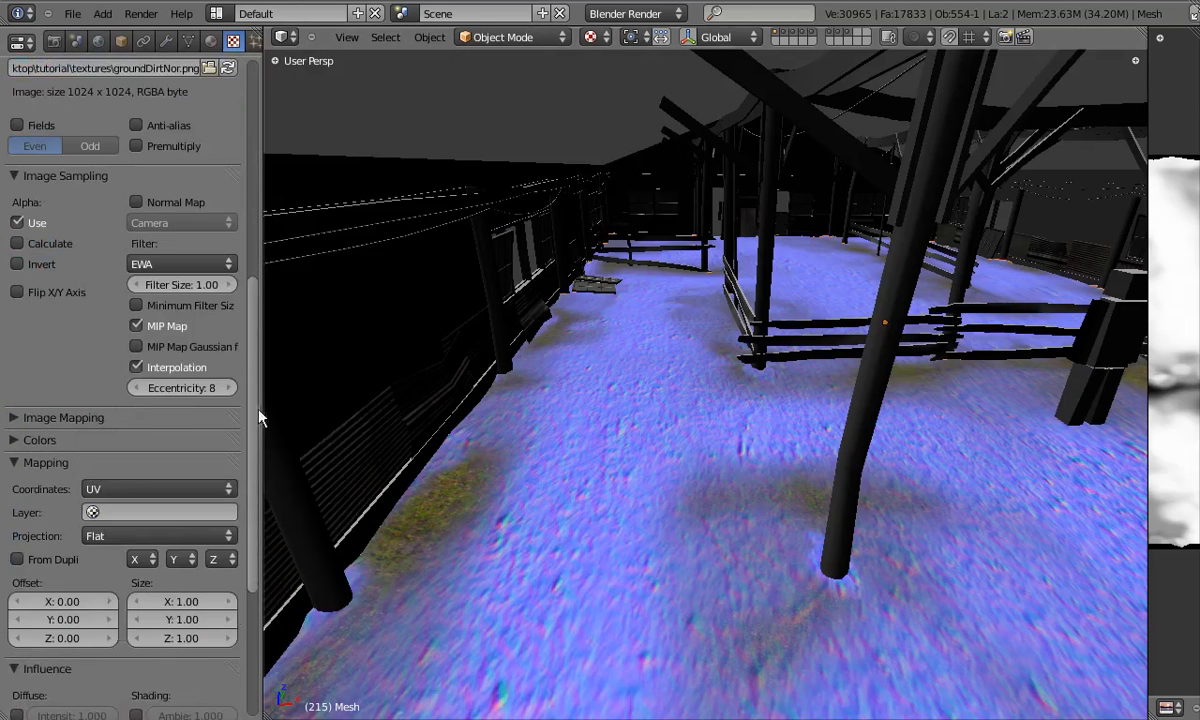
scroll(200, 440, "down", 2)
left_click(155, 464)
left_click(135, 490)
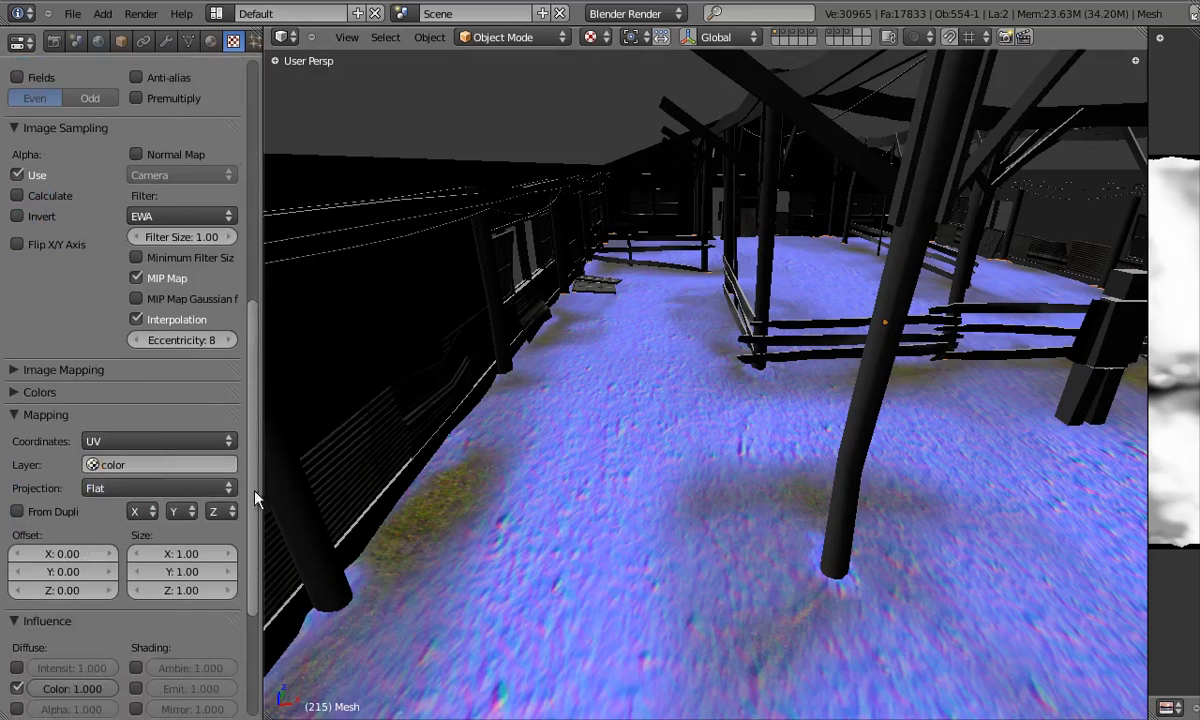
Set the dirt normal image to be sampled as a normal map in Tangent space.
scroll(250, 515, "down", 2)
scroll(250, 540, "down", 2)
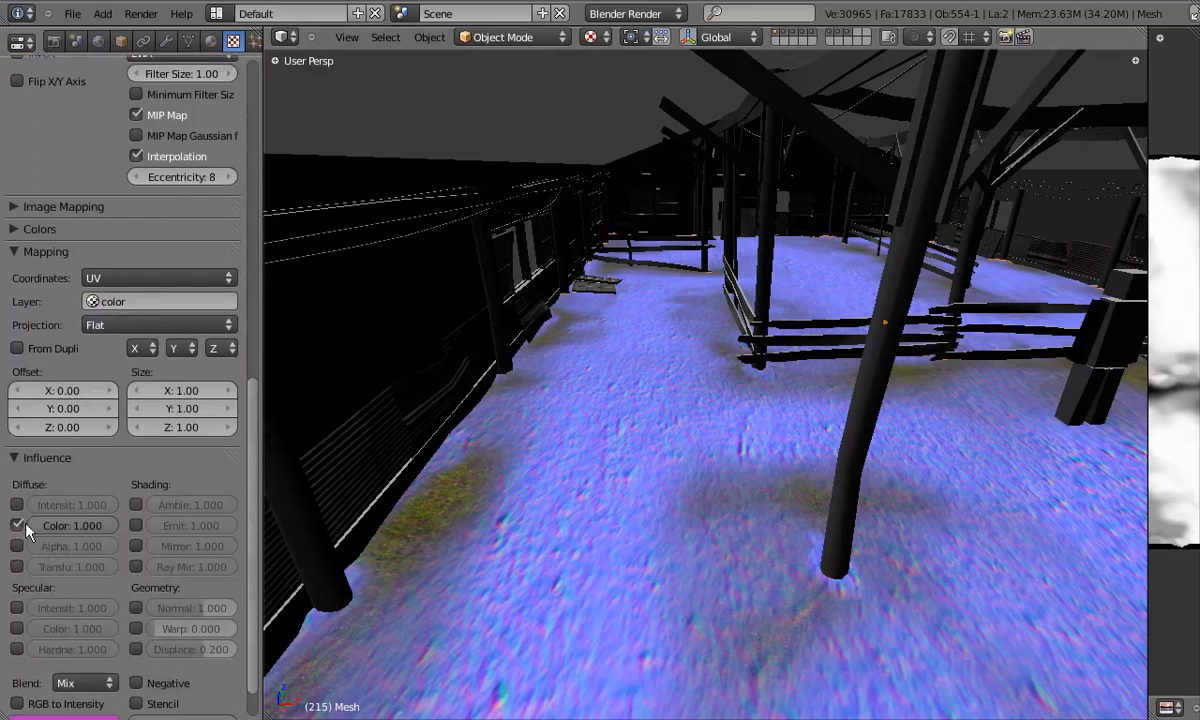
left_click_drag(255, 381, 249, 215)
left_click(182, 373)
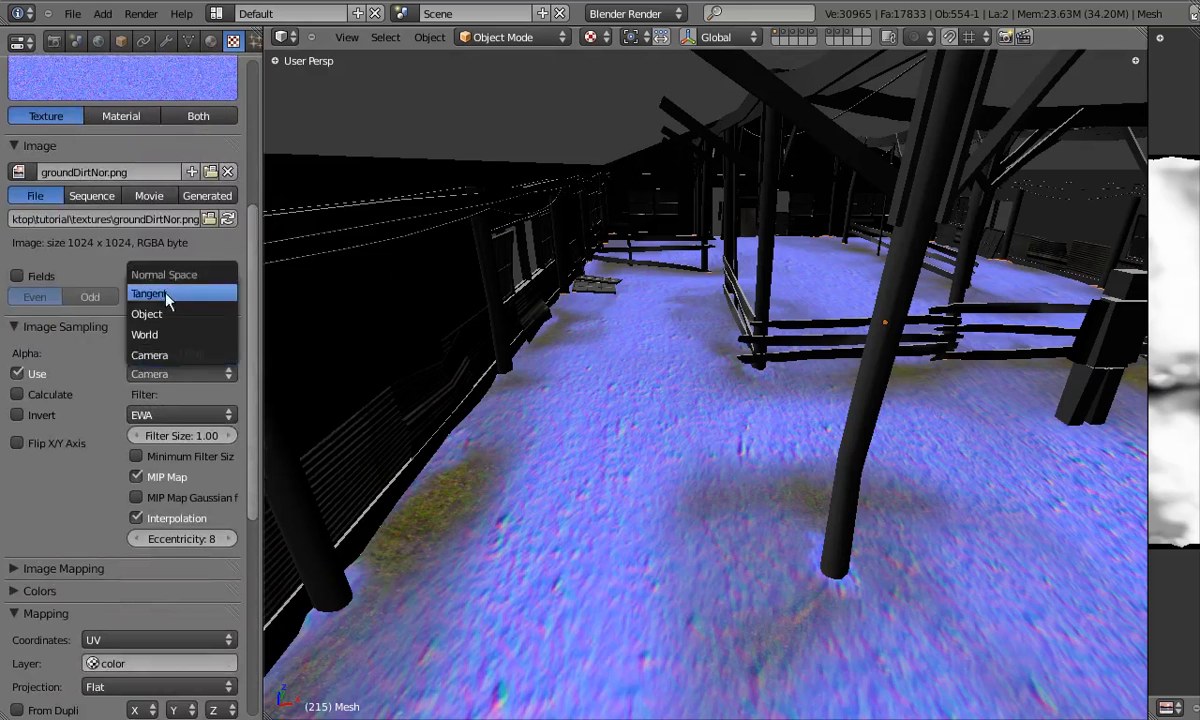
Check the mapping size of grounddirtCol and set grounddirtNor's size to 1.3 in X and Y.
left_click_drag(252, 340, 252, 170)
left_click(70, 147)
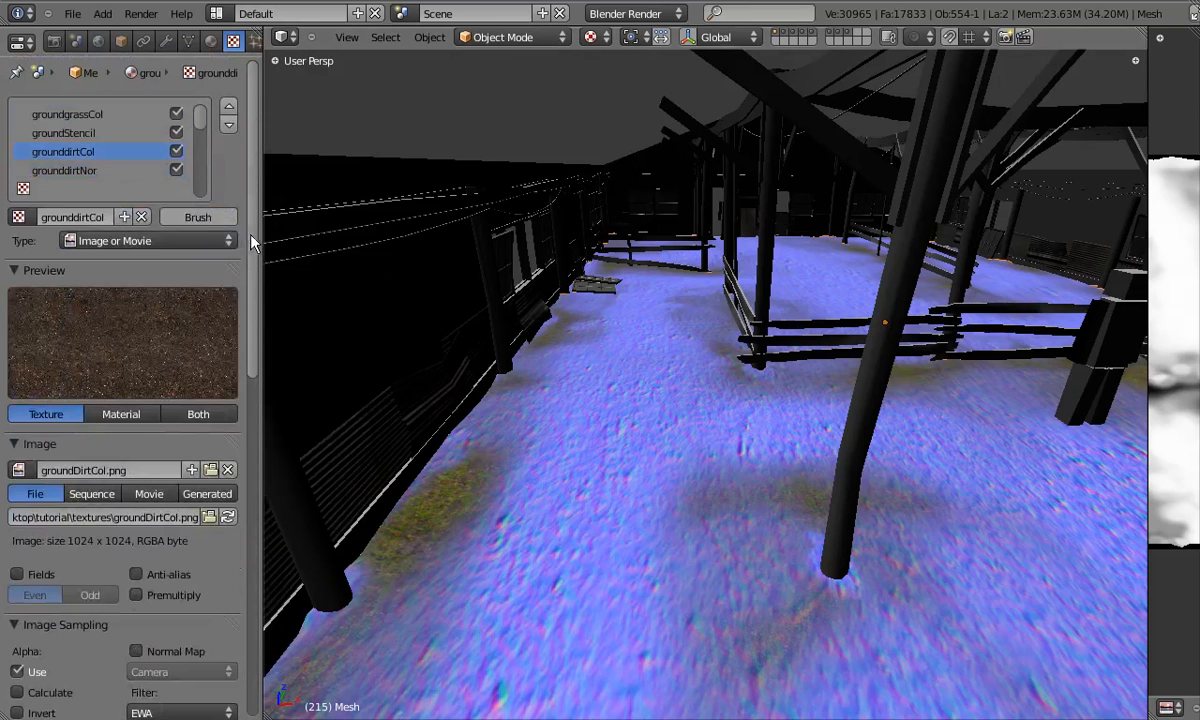
left_click_drag(252, 252, 252, 415)
scroll(222, 430, "down", 3)
scroll(222, 430, "up", 11)
left_click(106, 163)
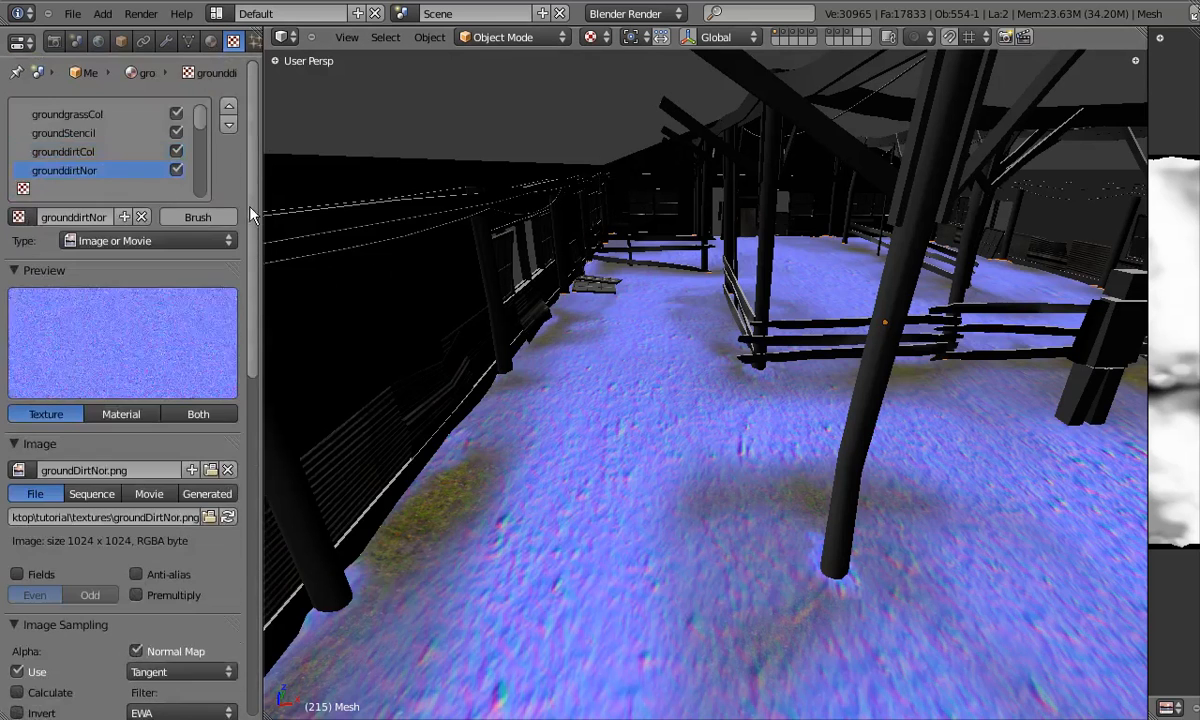
scroll(222, 481, "down", 11)
left_click(198, 595)
type("1.3")
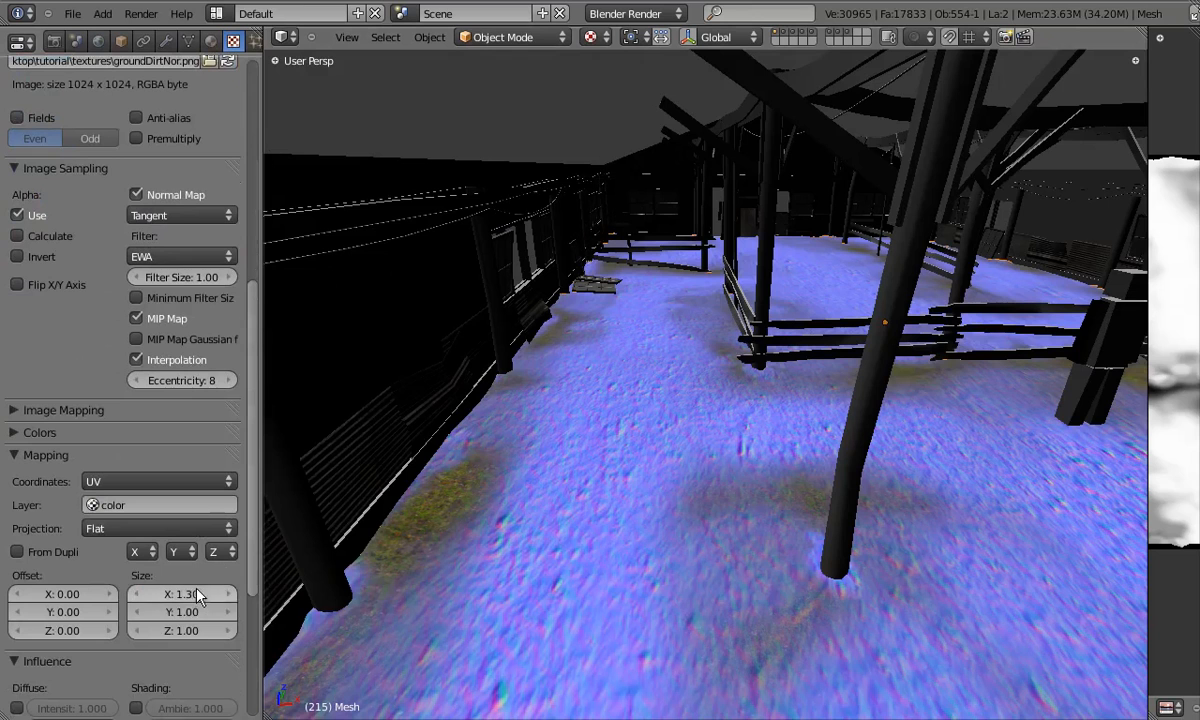
key("Tab")
type("1.3")
key("Tab")
key("Return")
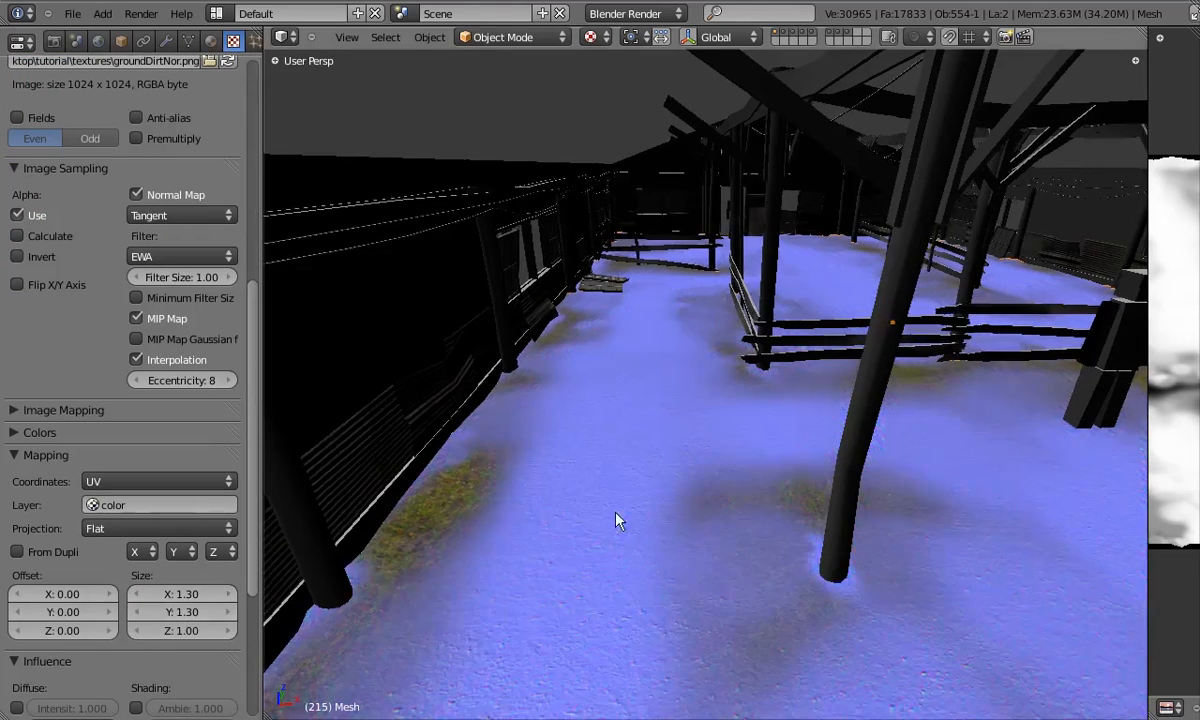
scroll(650, 517, "up", 4)
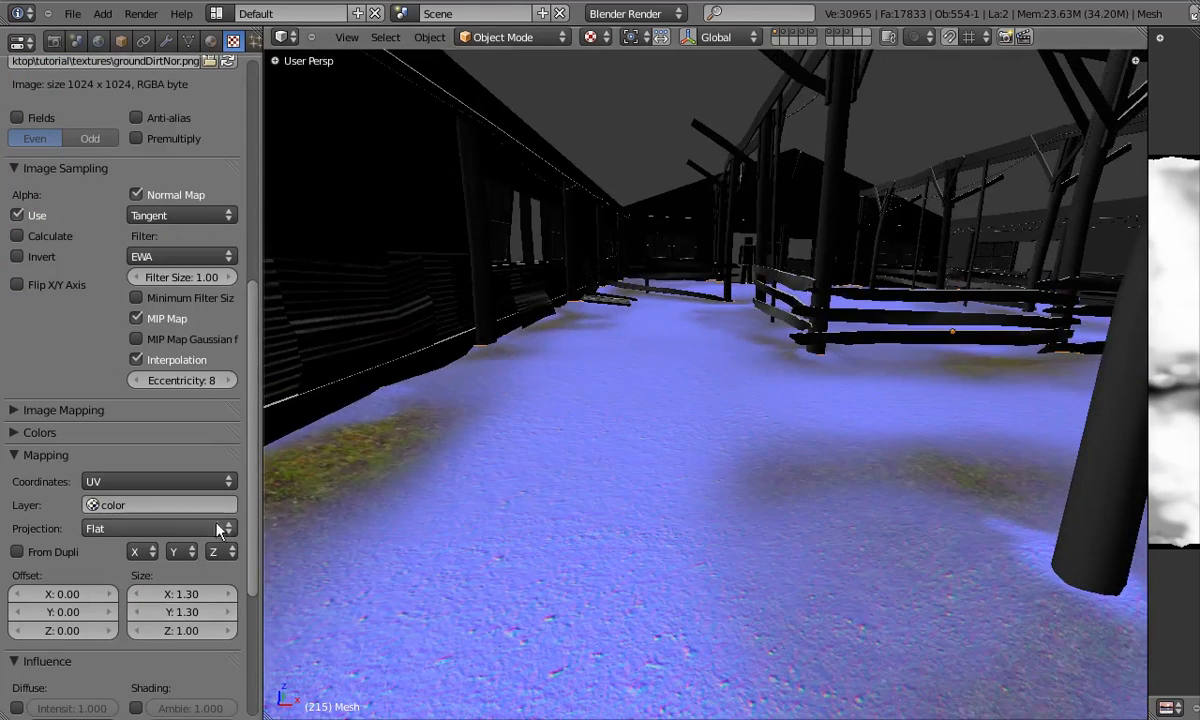
Compare the ground with grounddirtNor off and on, and switch the texture's influence from Color to Normal at 1.000.
scroll(252, 632, "down", 5)
scroll(52, 189, "up", 10)
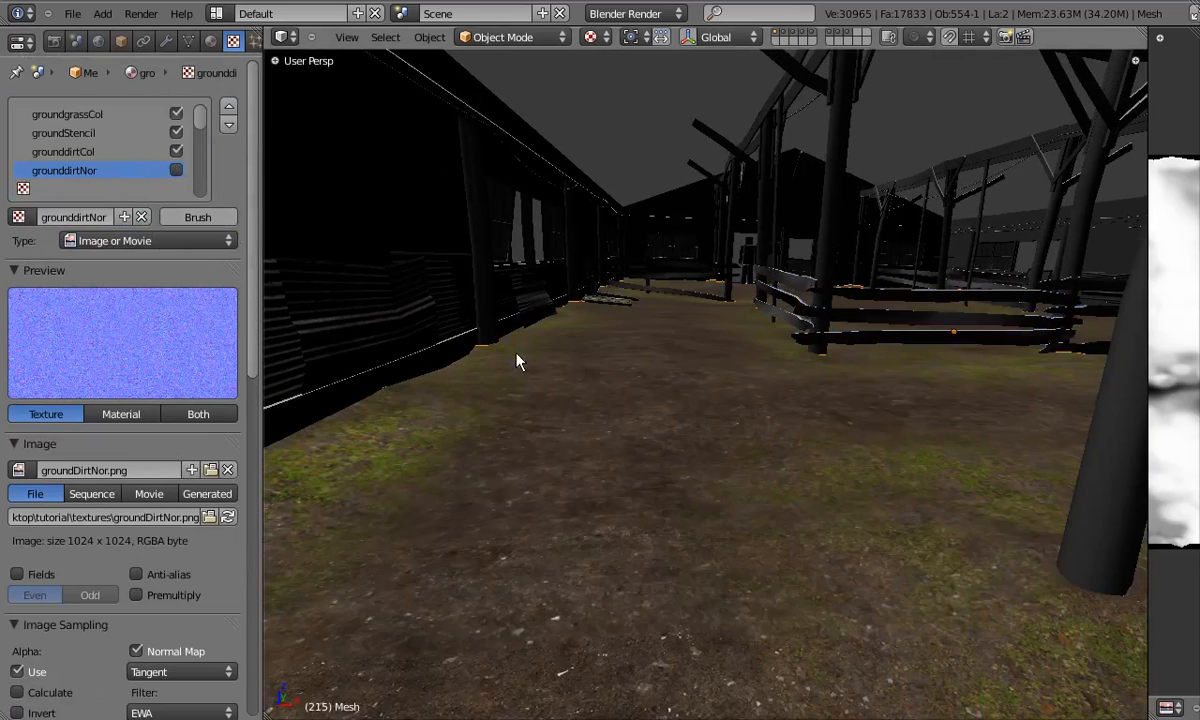
left_click(176, 170)
left_click_drag(257, 344, 241, 688)
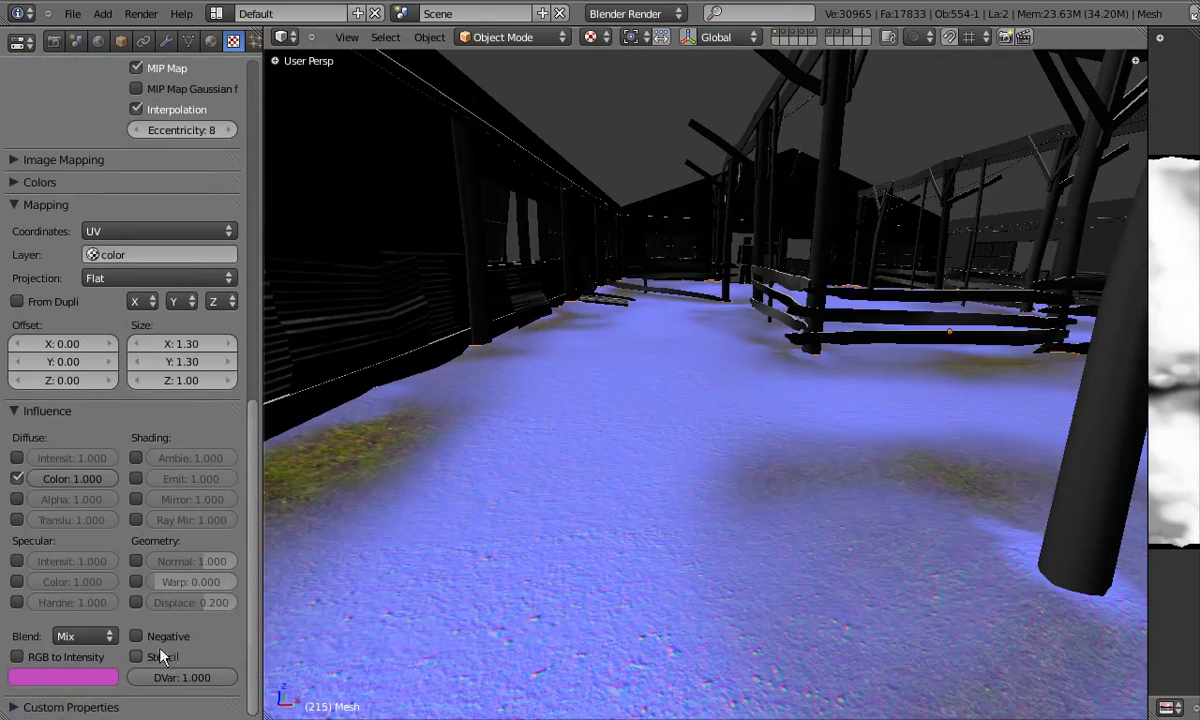
left_click(17, 479)
left_click(136, 561)
middle_click_drag(578, 530, 585, 518)
middle_click_drag(282, 460, 648, 480)
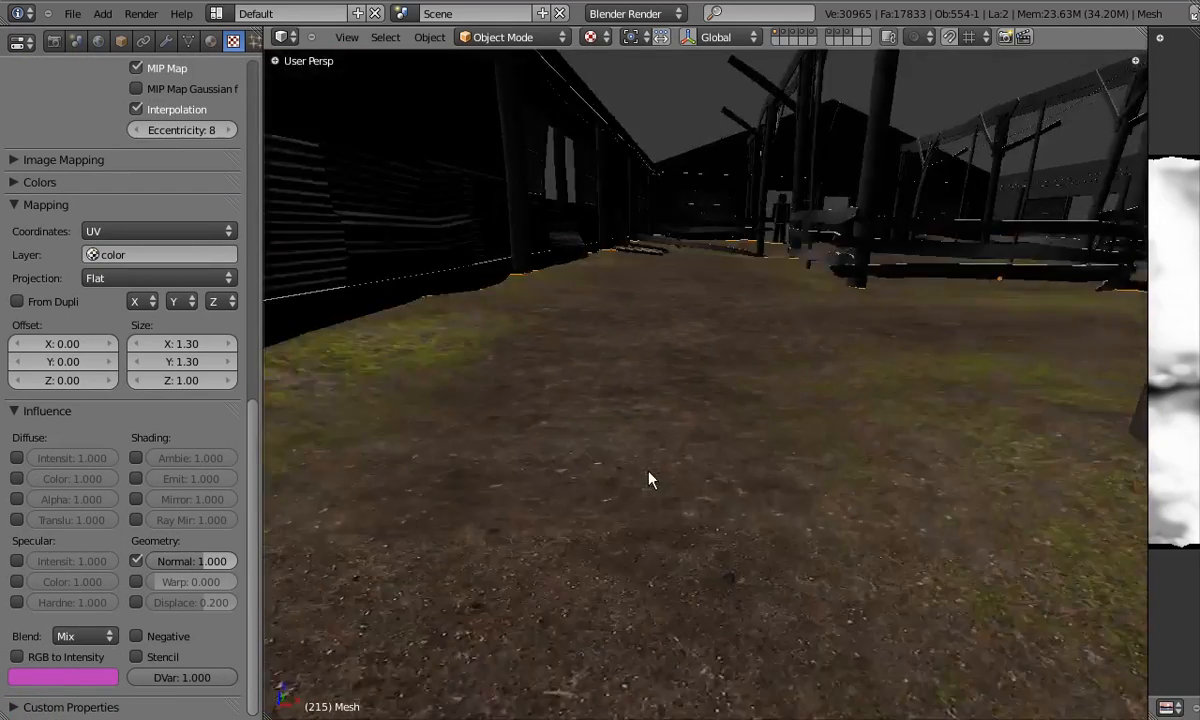
Rotate the sun lamp beside the warehouse in the front view and inspect its direction from the right side.
key("KP_1")
key("z")
scroll(455, 343, "down", 3)
right_click(429, 284)
key("r")
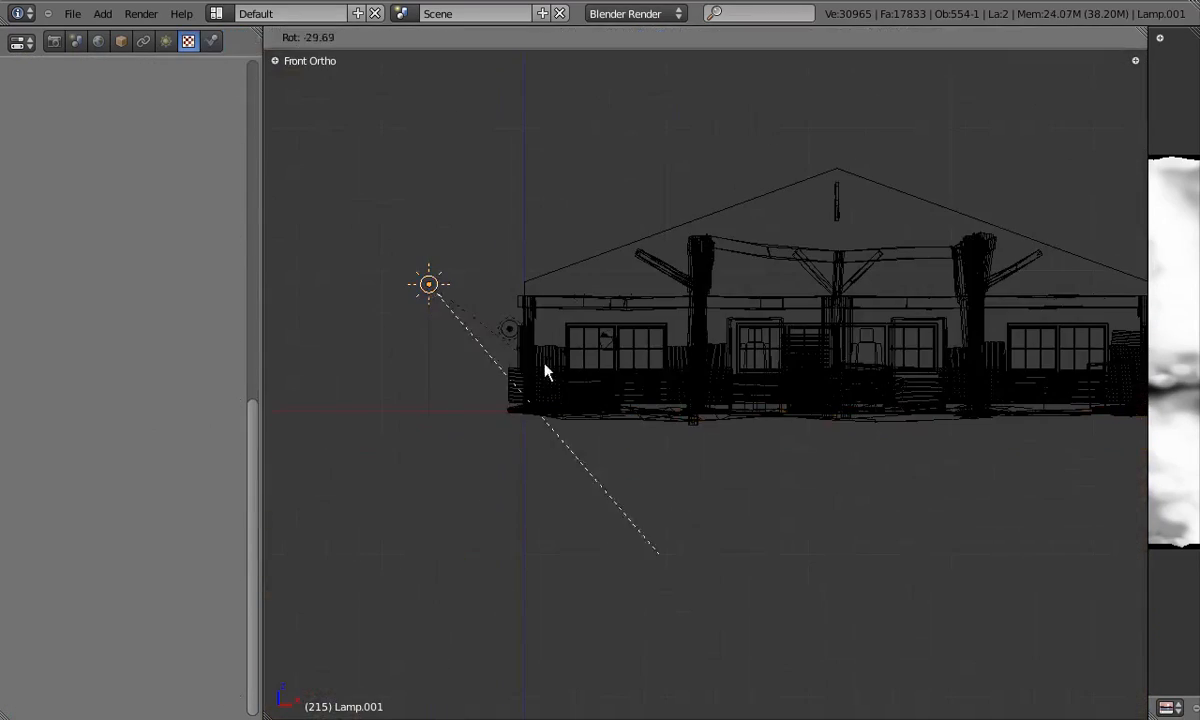
left_click(565, 395)
key("KP_3")
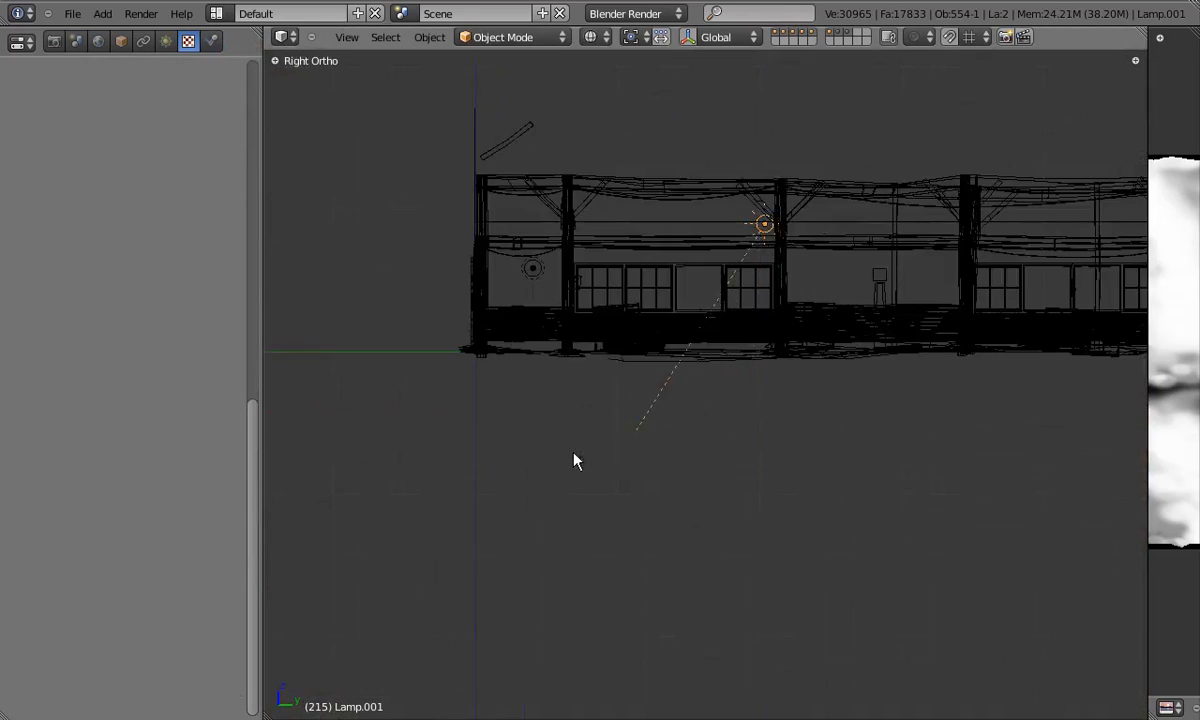
Return to a textured perspective view close to the ground and select the ground mesh.
key("KP_1")
key("KP_5")
middle_click_drag(937, 340, 676, 458, "shift")
scroll(650, 470, "up", 3)
key("z")
middle_click_drag(555, 485, 742, 482, "shift")
key("alt+z")
middle_click_drag(653, 511, 651, 410, "shift")
mouse_move(651, 410)
middle_mouse_down()
mouse_move(651, 436)
mouse_move(772, 496)
mouse_move(777, 595)
mouse_move(605, 595)
middle_mouse_up()
key("alt+z")
right_click(866, 450)
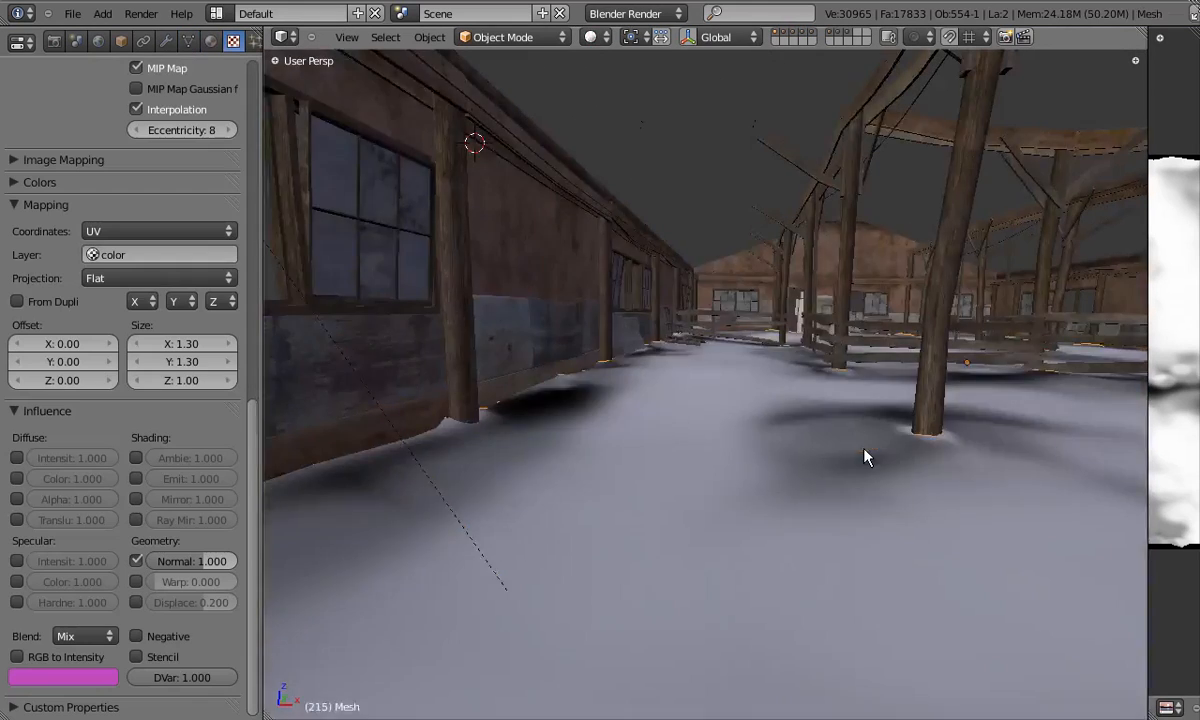
key("alt+z")
Add a new texture named grounddirtSpec in the empty slot below grounddirtNor and set its type to Image or Movie.
left_click_drag(250, 570, 245, 170)
left_click(88, 188)
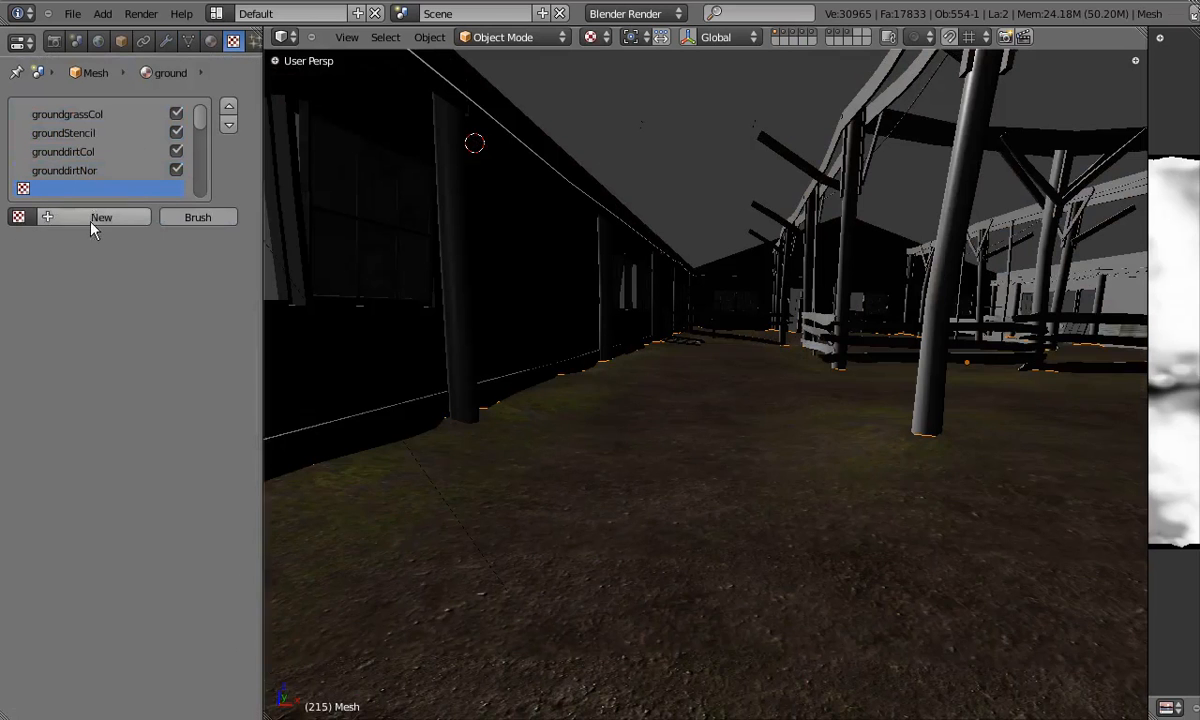
left_click(90, 218)
left_click(92, 217)
type("grounddirtSpec")
key("Return")
left_click(110, 240)
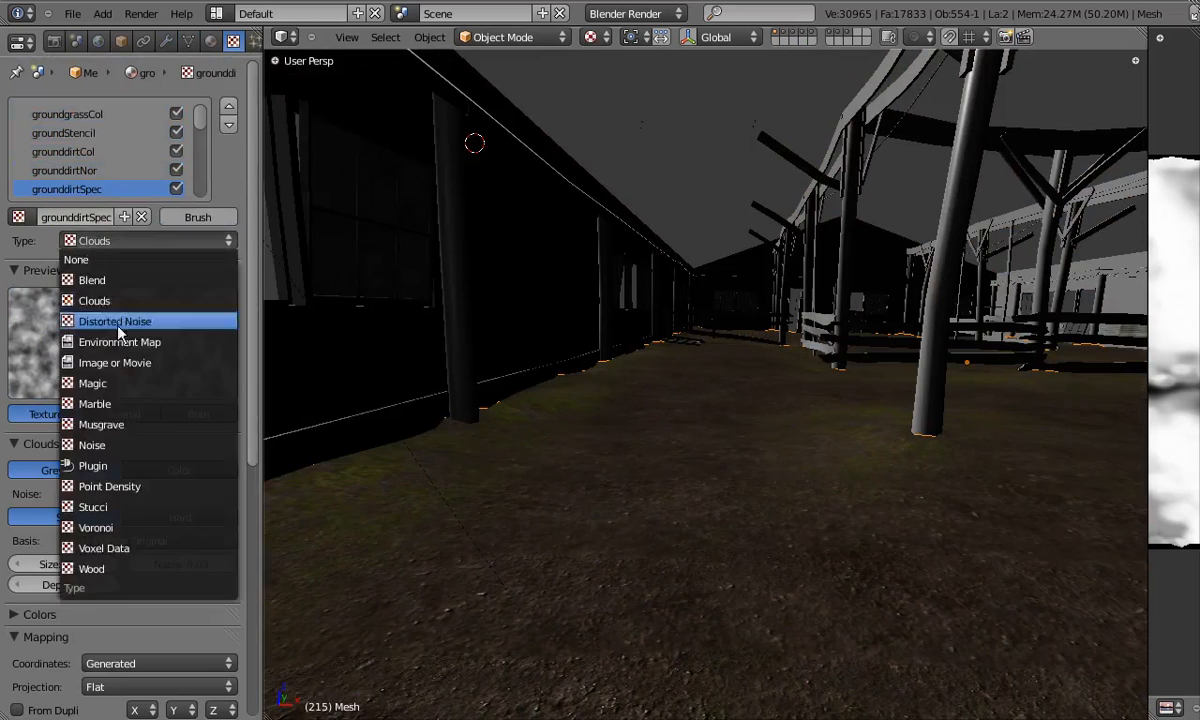
left_click(110, 360)
Load groundDirtSpec.png from the textures folder into the grounddirtSpec texture.
left_click(190, 470)
left_click(50, 331)
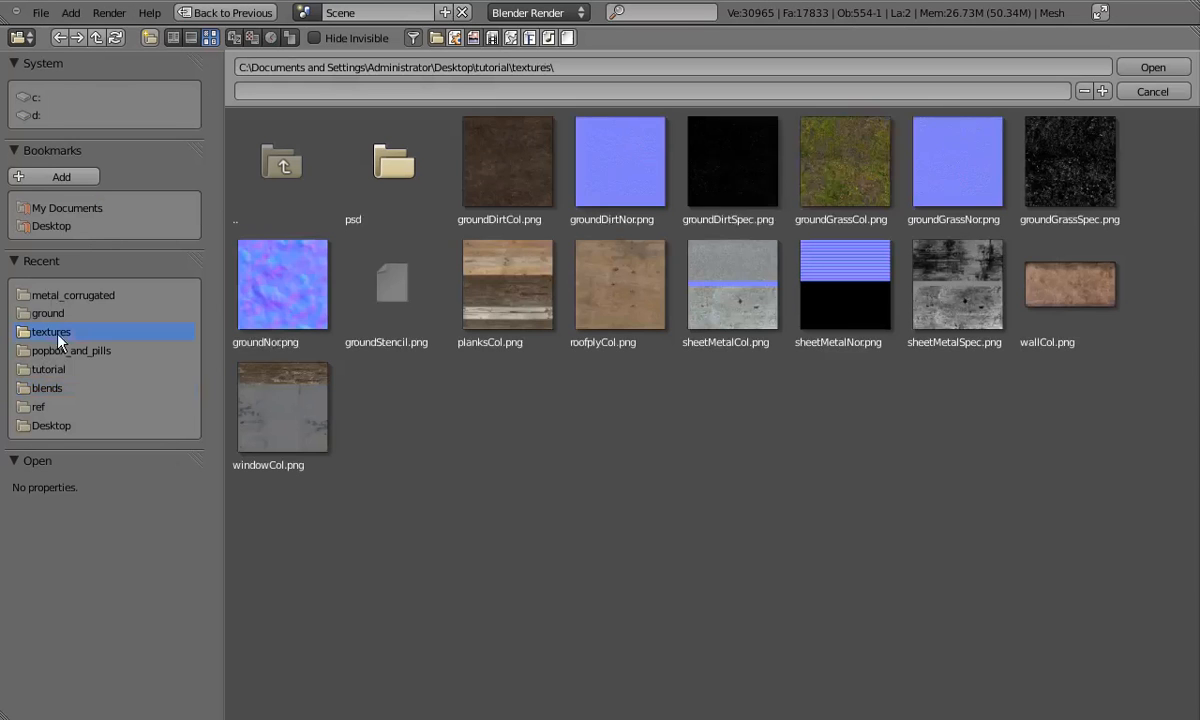
double_click(749, 222)
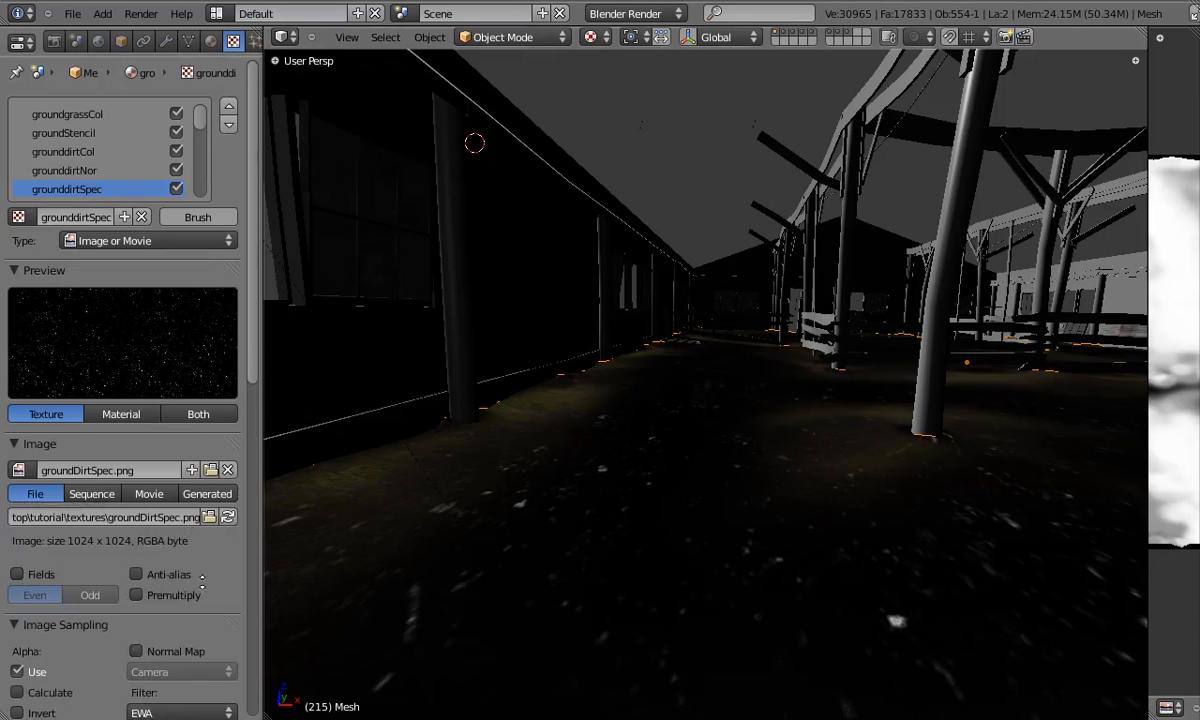
Map the grounddirtSpec texture with UV coordinates on the color layer.
scroll(180, 550, "down", 3)
scroll(170, 540, "down", 10)
left_click(160, 455)
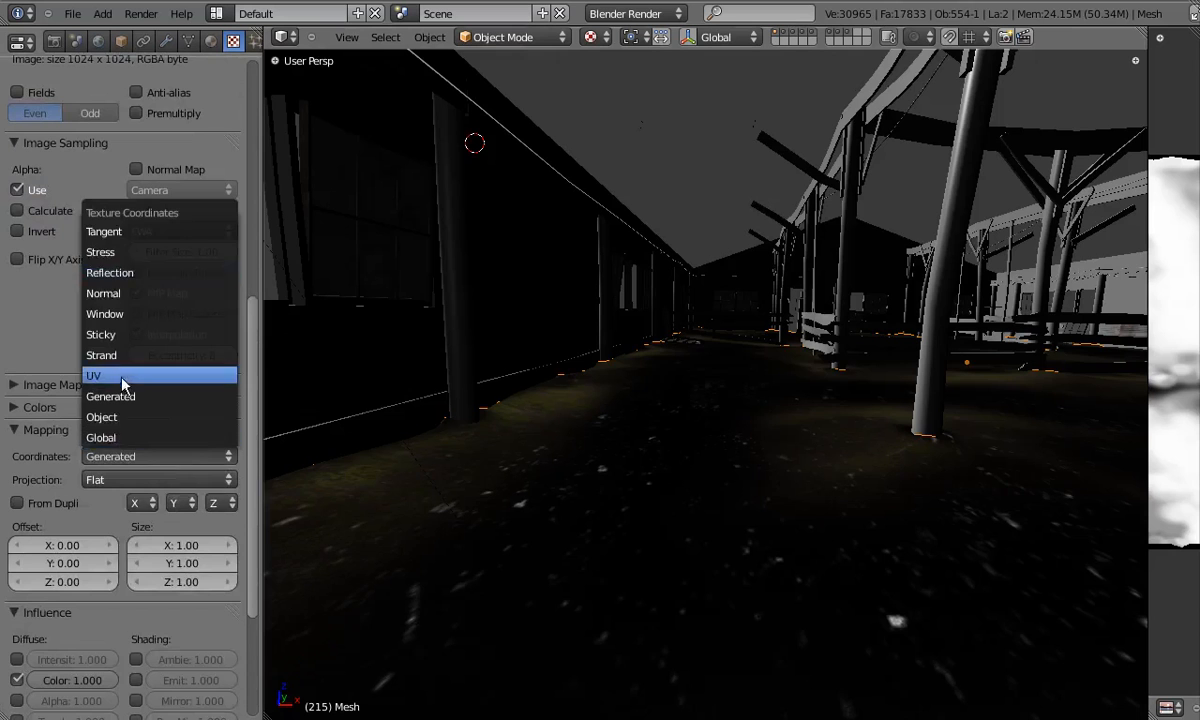
left_click(126, 376)
left_click(120, 479)
left_click(115, 501)
Set the grounddirtSpec texture's mapping size to 1.3 in X and Y.
scroll(201, 471, "down", 3)
left_click(202, 470)
type("1.3")
key("Return")
left_click(199, 479)
type("1.3")
key("Return")
Make grounddirtSpec influence specular Intensity and Color instead of diffuse Color, with RGB to Intensity enabled.
left_click_drag(255, 540, 255, 604)
left_click(17, 486)
left_click(18, 590)
middle_click_drag(643, 502, 752, 428)
left_click(18, 570)
middle_click_drag(552, 515, 640, 522)
left_click(17, 569)
left_click(17, 590)
left_click(17, 665)
left_click(17, 590)
left_click(18, 570)
middle_click_drag(487, 530, 705, 471)
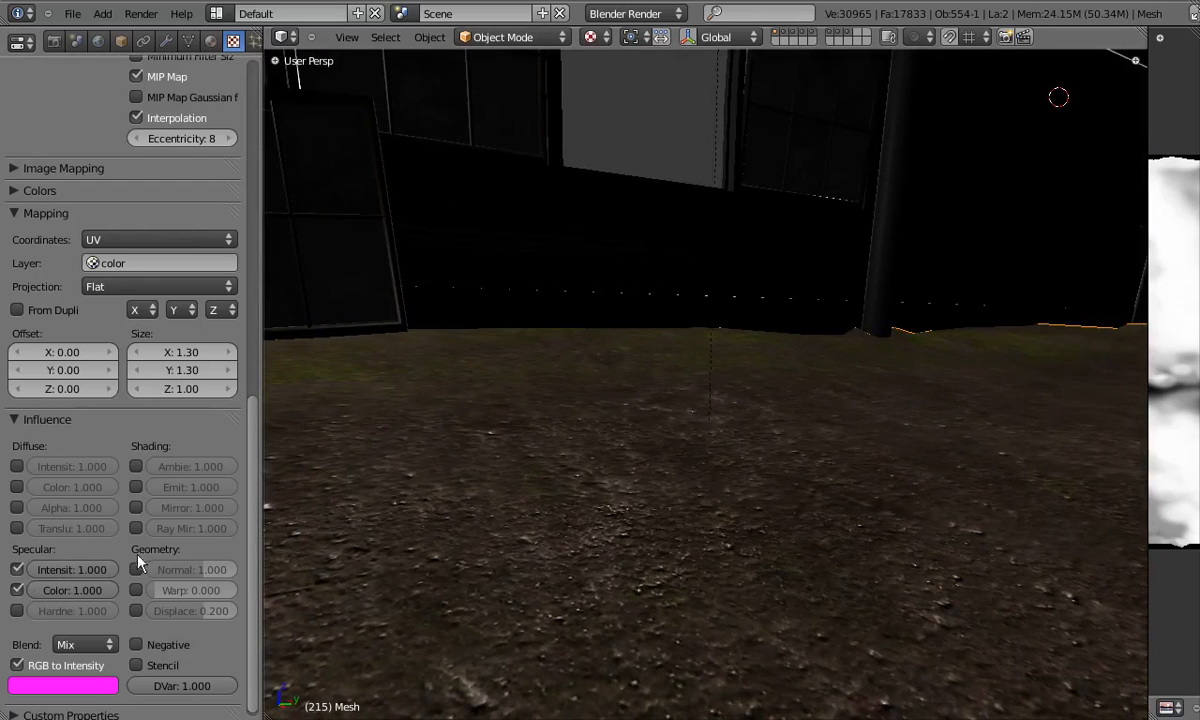
Compare the specular Intensity and Color influences on the ground and leave only specular Intensity enabled.
left_click(17, 569)
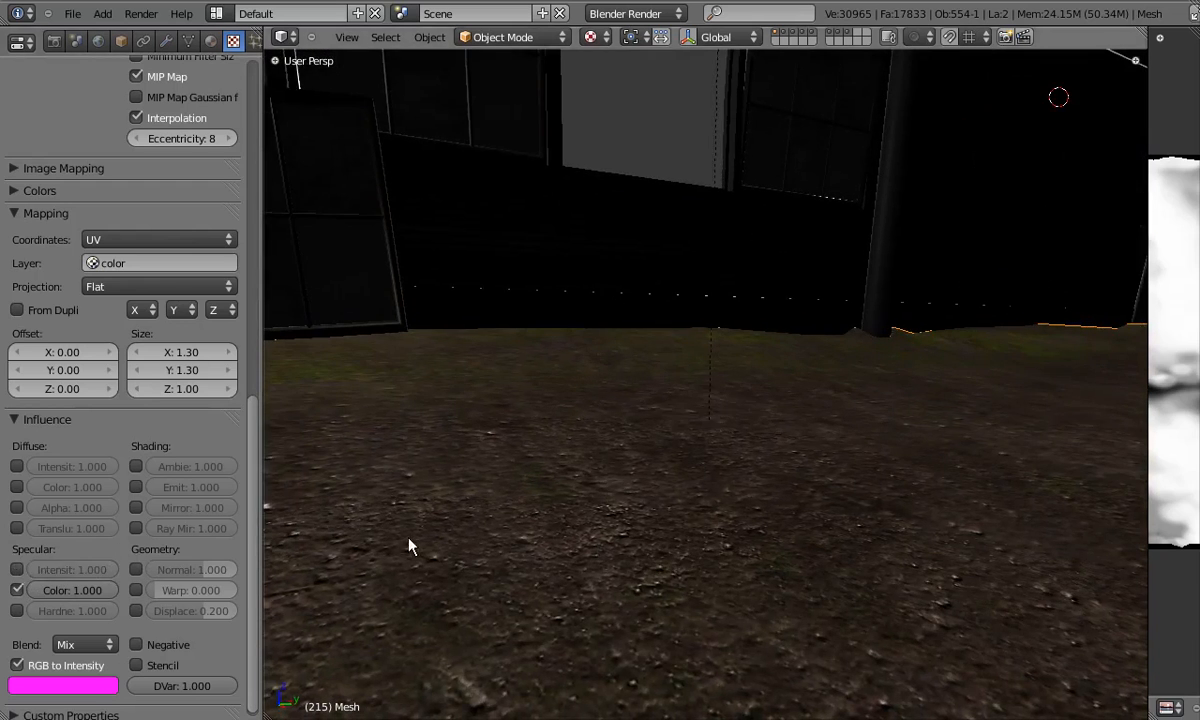
left_click(20, 572)
middle_click_drag(670, 525, 627, 576)
left_click(17, 569)
left_click(17, 569)
left_click(17, 590)
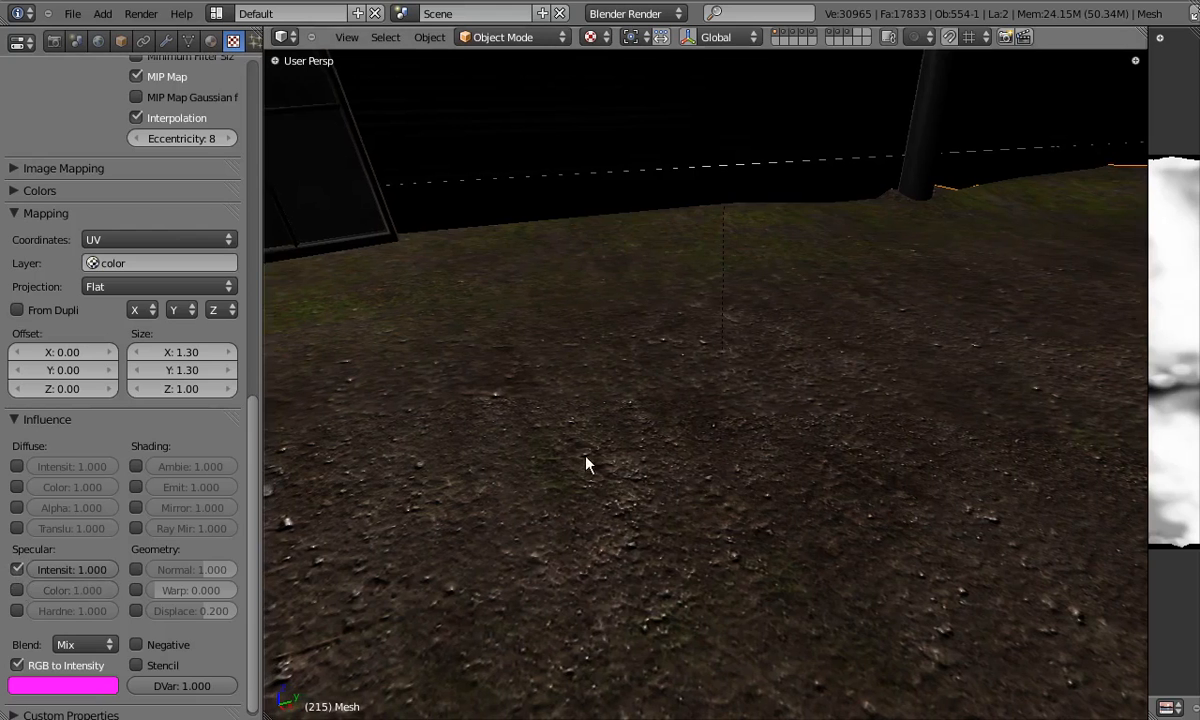
left_click(18, 590)
left_click(18, 590)
middle_click_drag(661, 455, 346, 442)
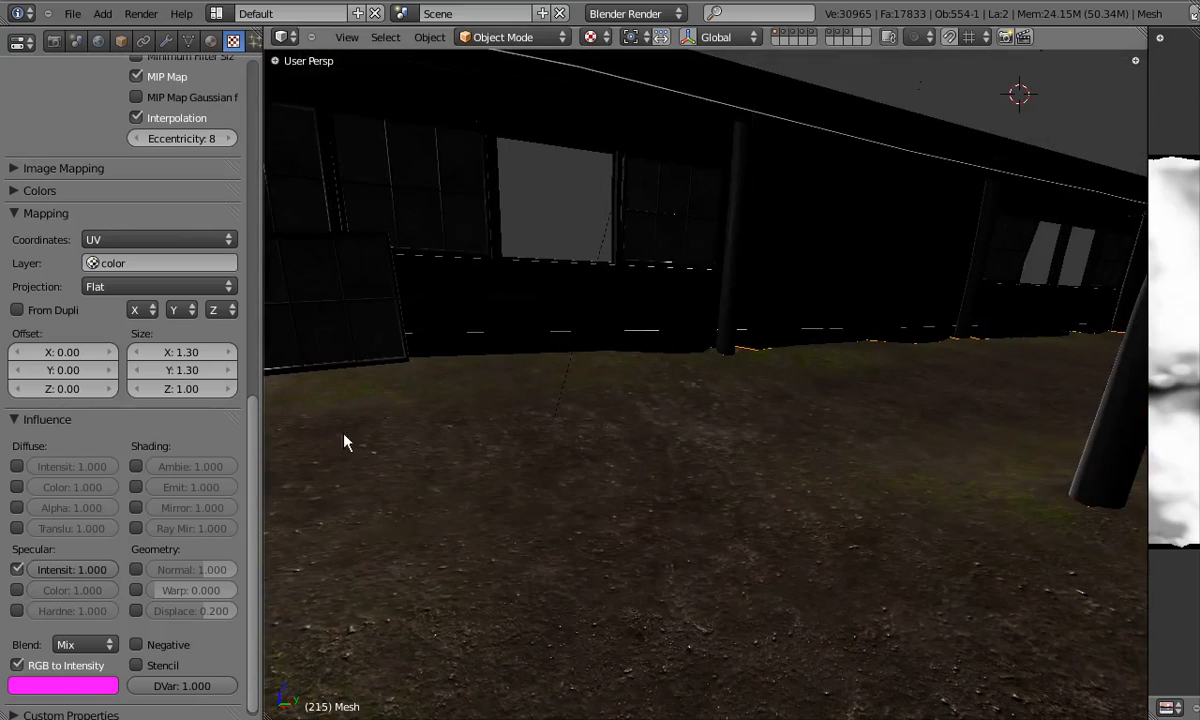
Compare the dirt's shine with RGB to Intensity off and on.
scroll(253, 518, "down", 1)
left_click(17, 657)
middle_click_drag(540, 513, 545, 516)
left_click(18, 657)
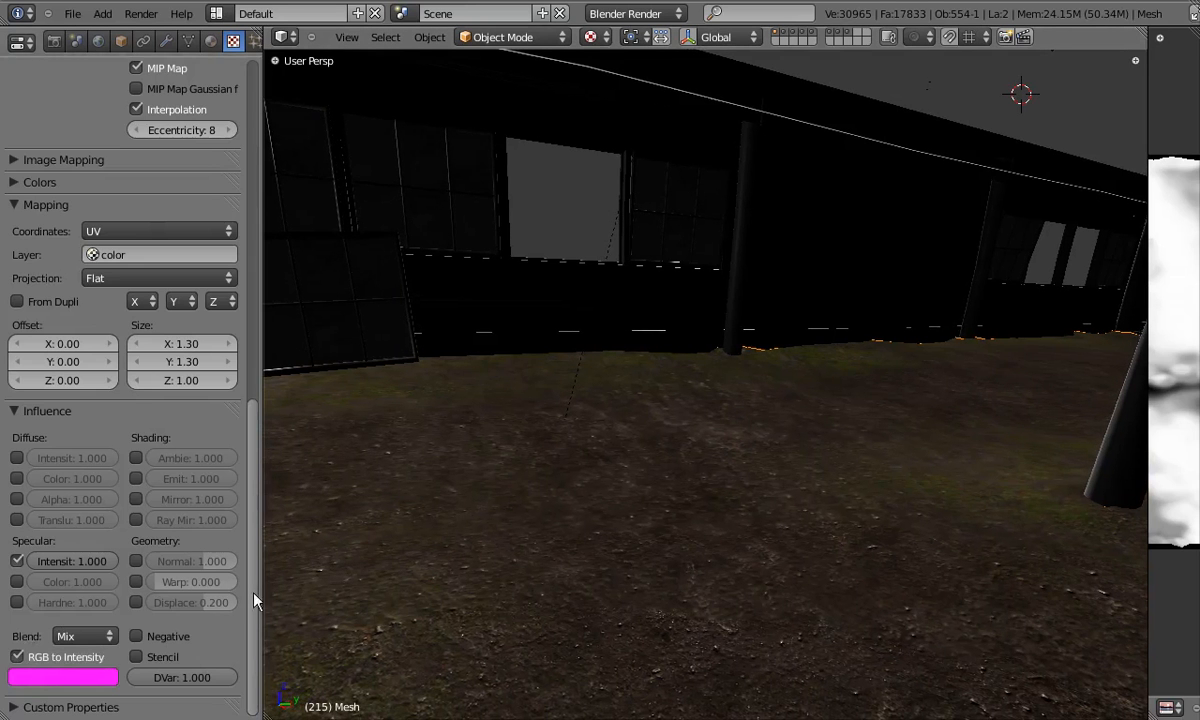
Move the stencil and dirt textures down the list to free two empty slots directly below groundgrassCol.
scroll(237, 555, "up", 15)
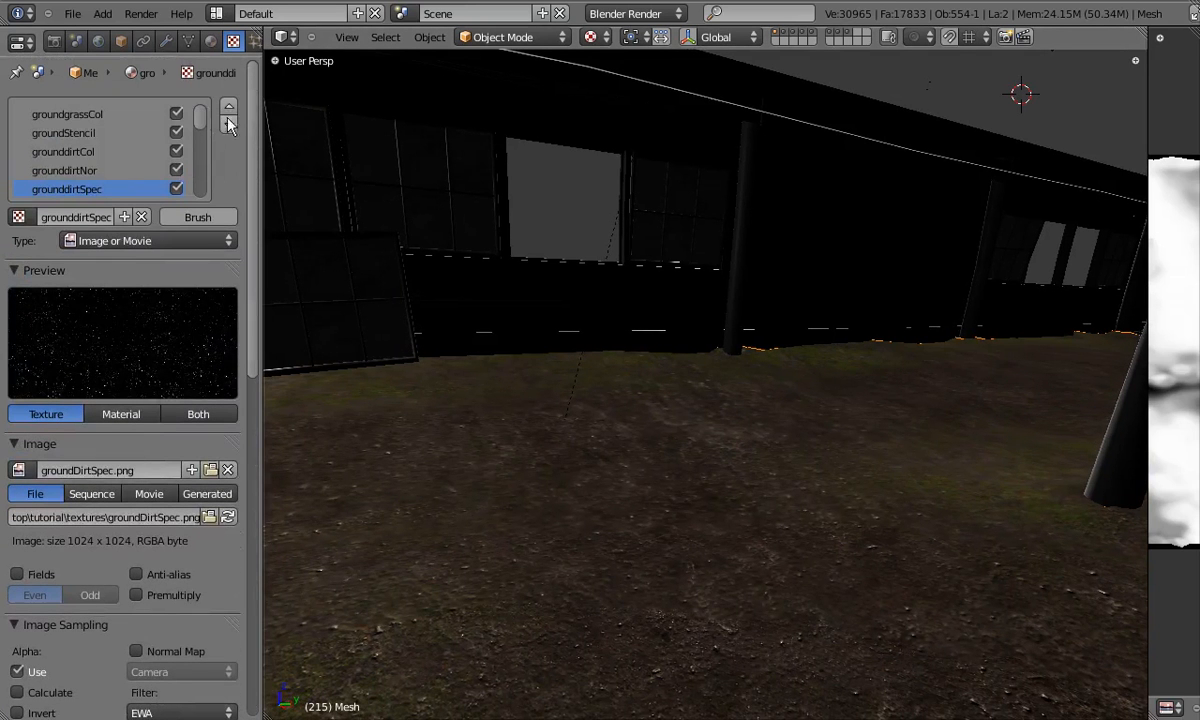
left_click(228, 125)
left_click(94, 171)
left_click(228, 125)
left_click(140, 152)
left_click(230, 125)
left_click(230, 125)
left_click(125, 132)
left_click(229, 125)
left_click(229, 125)
Add a new texture named groundgrassNor in the slot below groundgrassCol and set its type to Image or Movie.
left_click(95, 132)
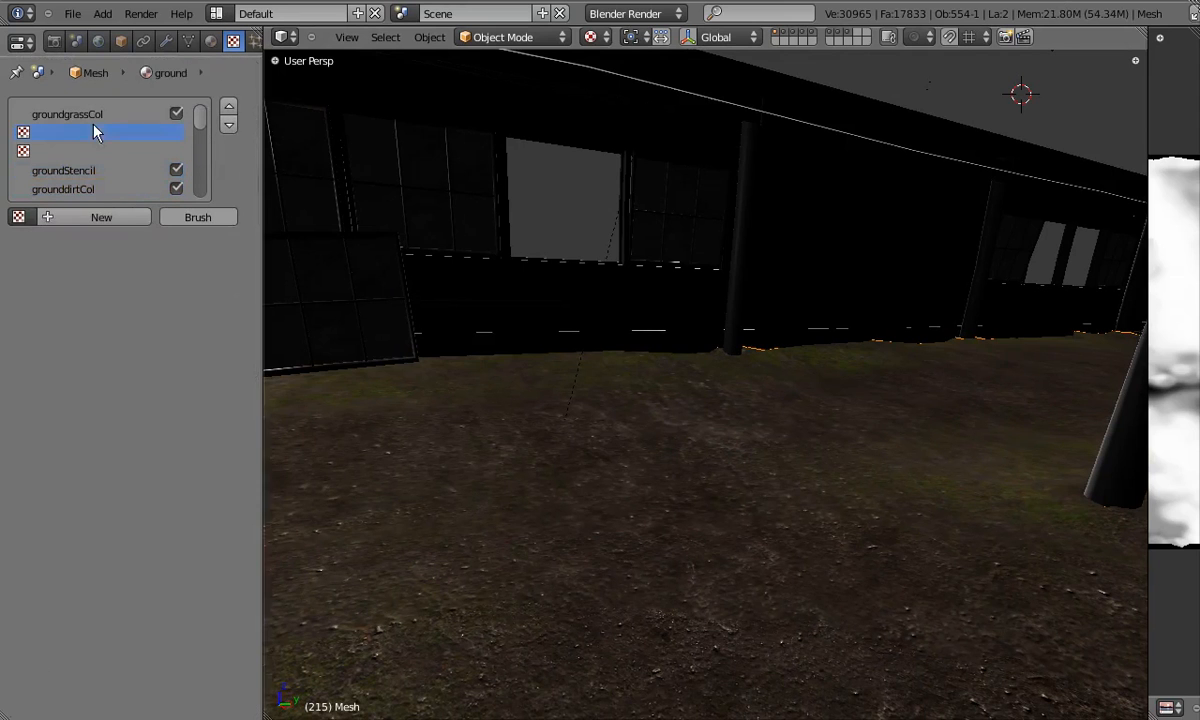
left_click(97, 218)
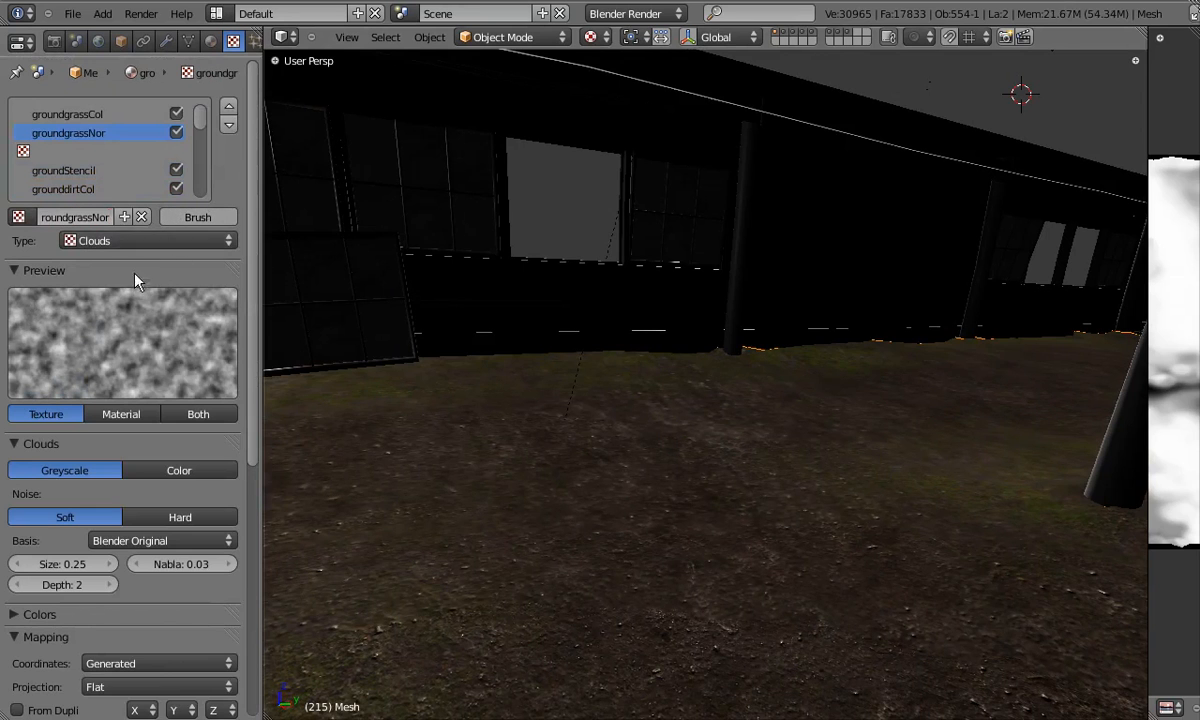
left_click(118, 240)
left_click(120, 363)
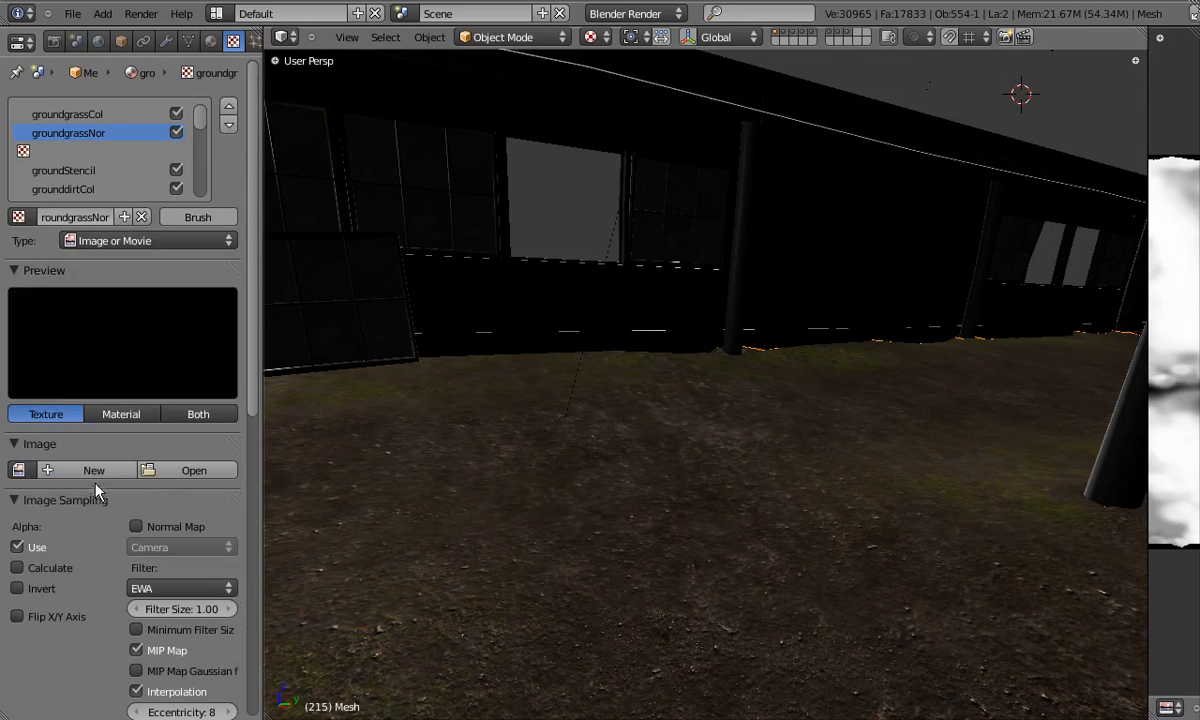
Load groundGrassNor.png into the groundgrassNor texture and set its normal map space to Tangent.
left_click(171, 478)
double_click(957, 180)
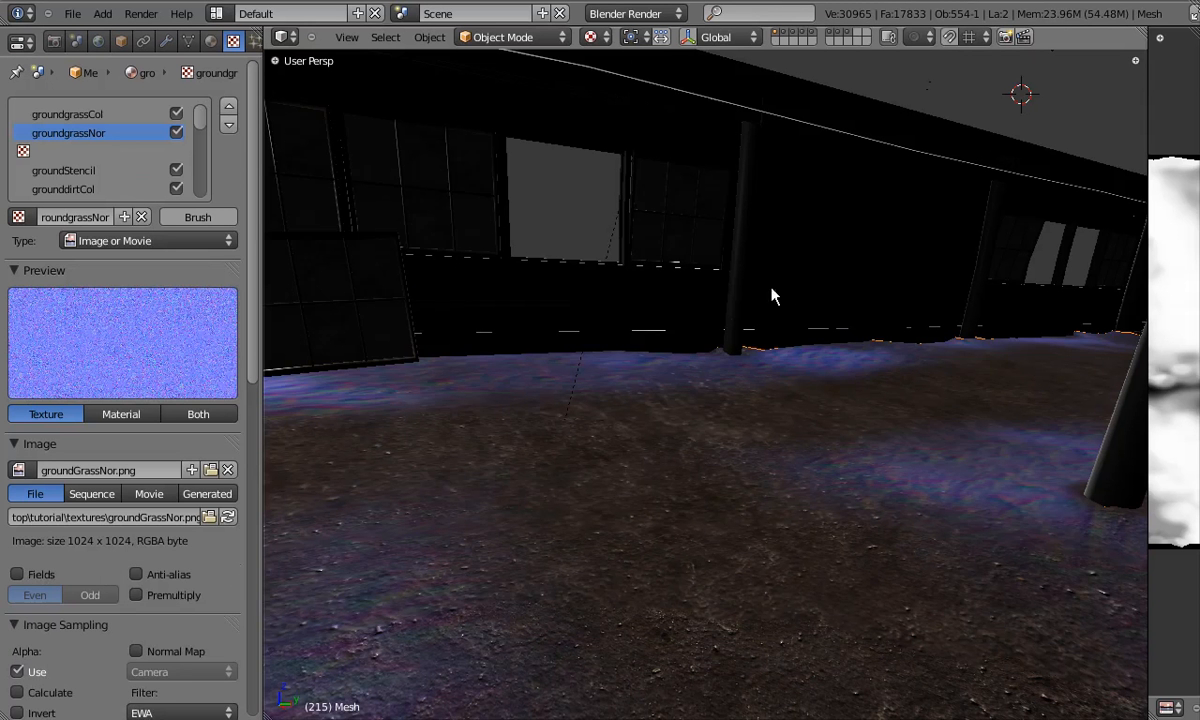
left_click_drag(252, 333, 238, 512)
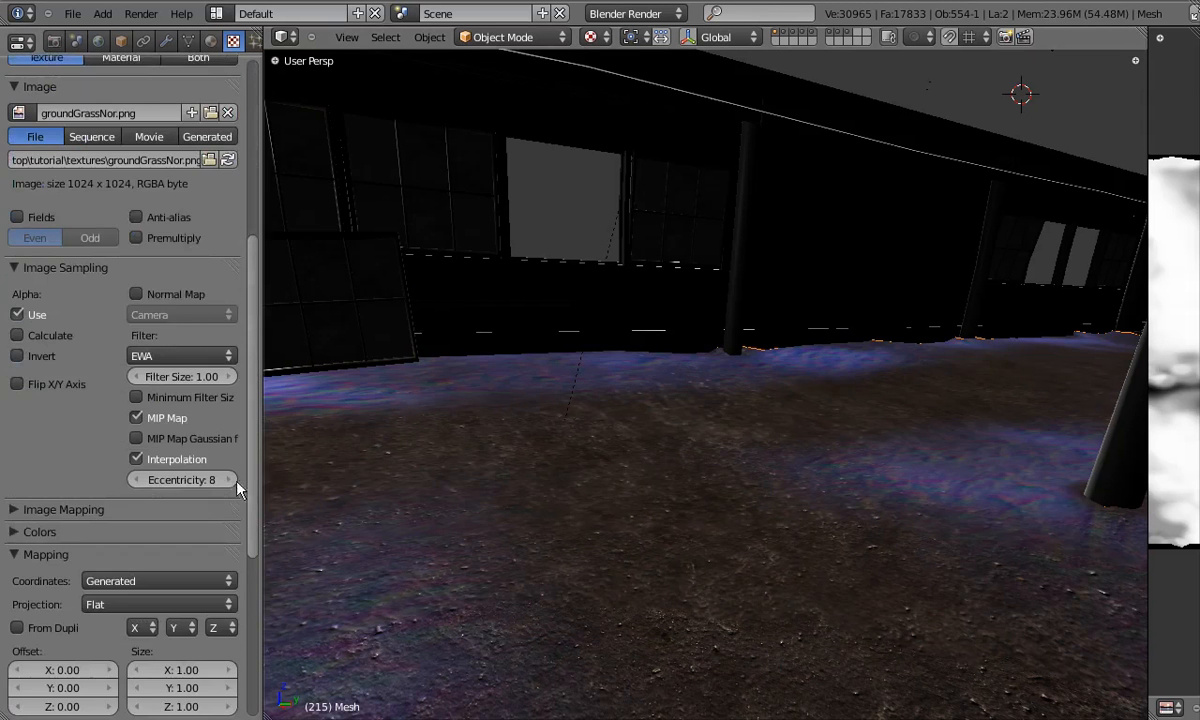
left_click(166, 312)
left_click(185, 238)
Set groundgrassNor's mapping size to 2.75 in X and Y and check it against the groundgrassCol mapping.
scroll(191, 400, "down", 6)
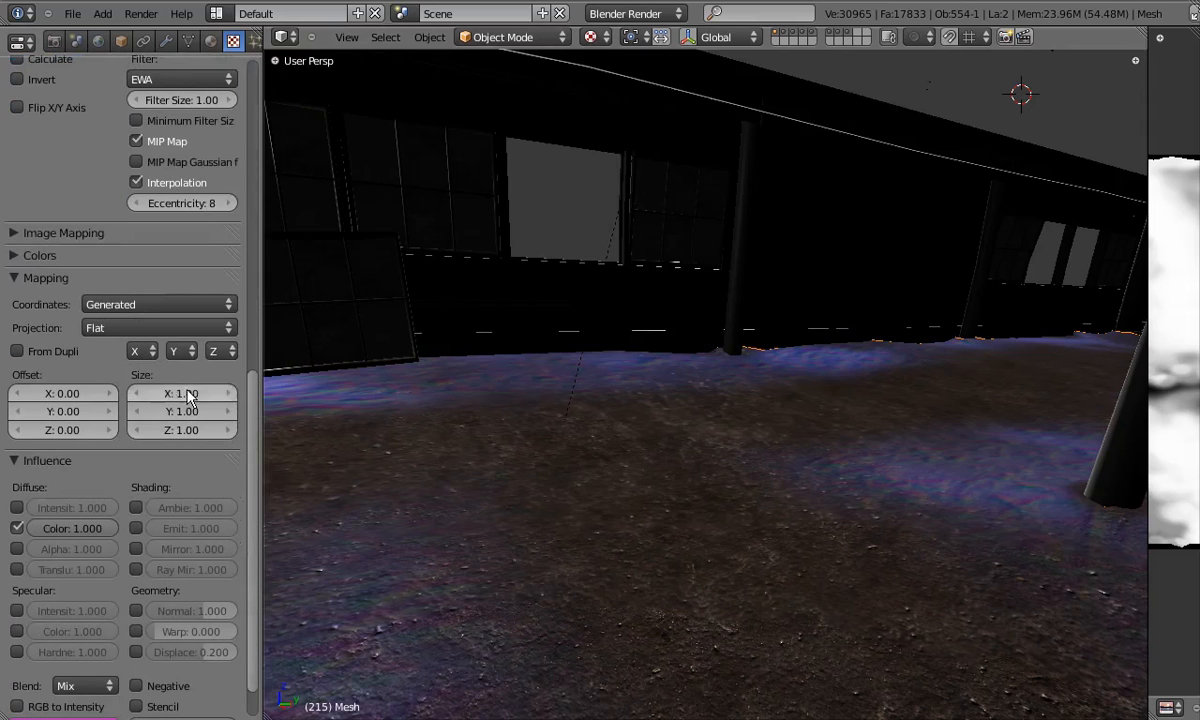
left_click(204, 412)
type("2.75")
key("Return")
left_click(193, 394)
type("2.75")
key("Return")
scroll(229, 421, "up", 15)
left_click(82, 108)
scroll(231, 147, "down", 13)
scroll(245, 400, "up", 13)
Switch groundgrassNor's influence from diffuse Color to Normal and inspect the relief on the ground.
left_click(82, 129)
scroll(250, 300, "down", 14)
left_click(136, 587)
middle_click_drag(533, 563, 278, 531)
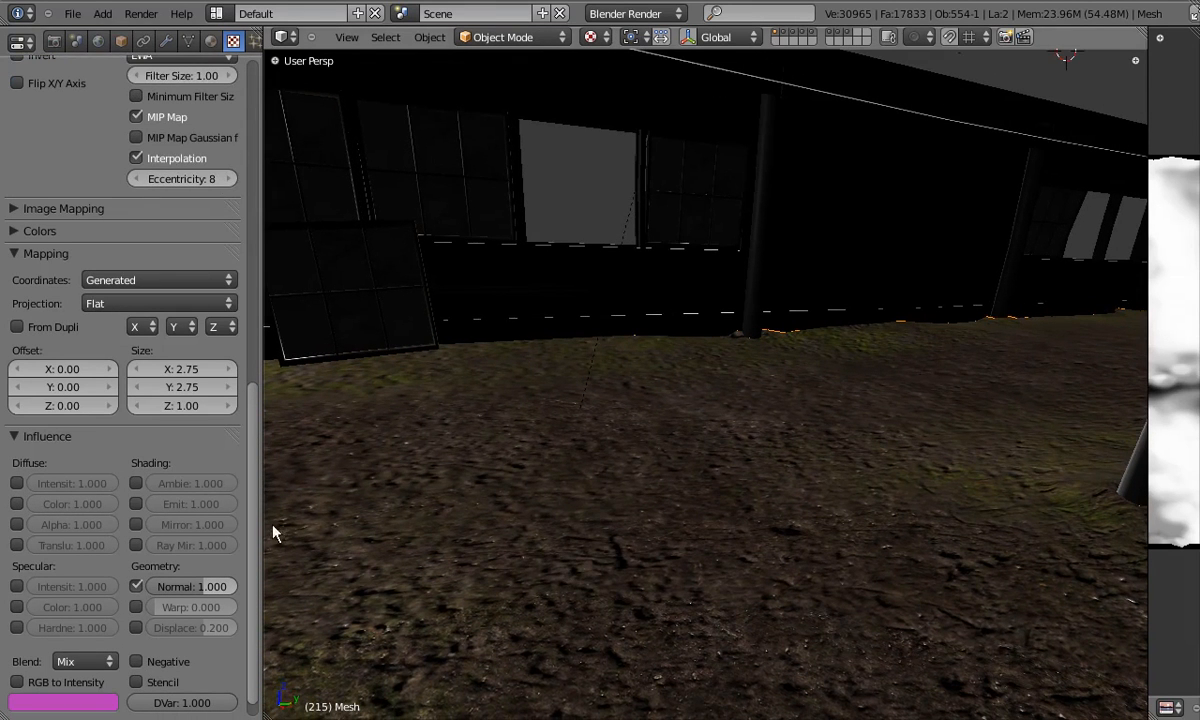
Map the groundgrassNor texture with UV coordinates on the color layer and check the relief on the ground.
left_click(135, 279)
left_click(108, 195)
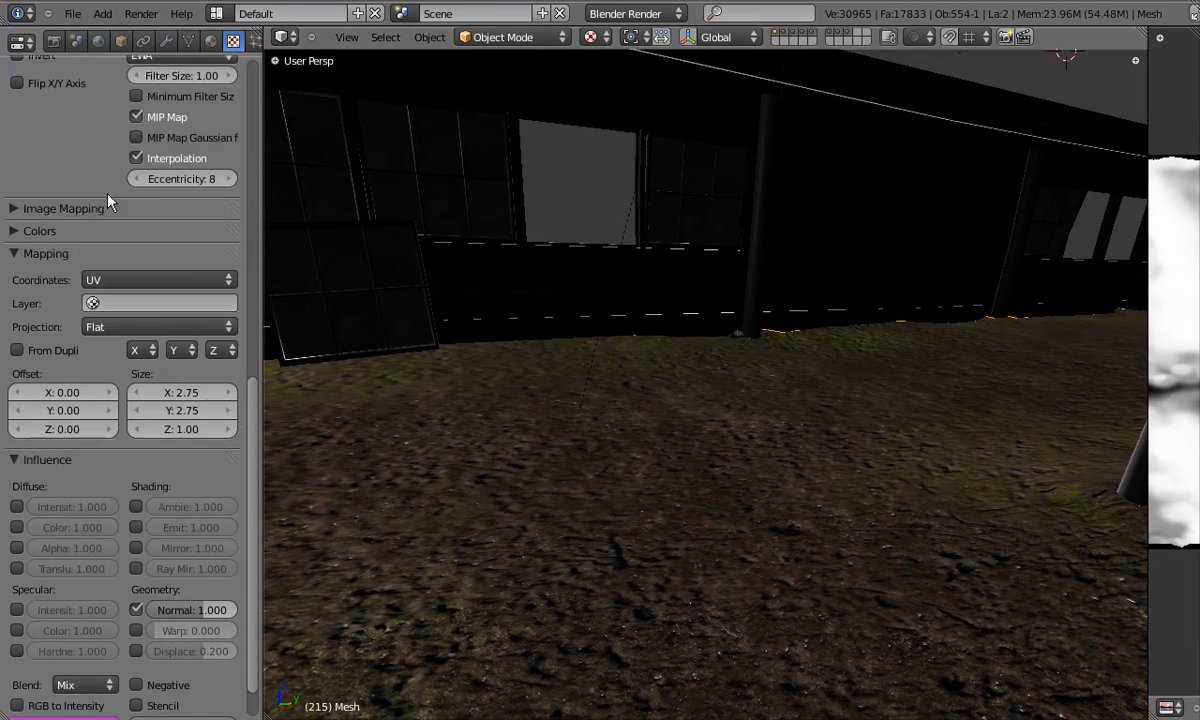
left_click(153, 303)
left_click(120, 330)
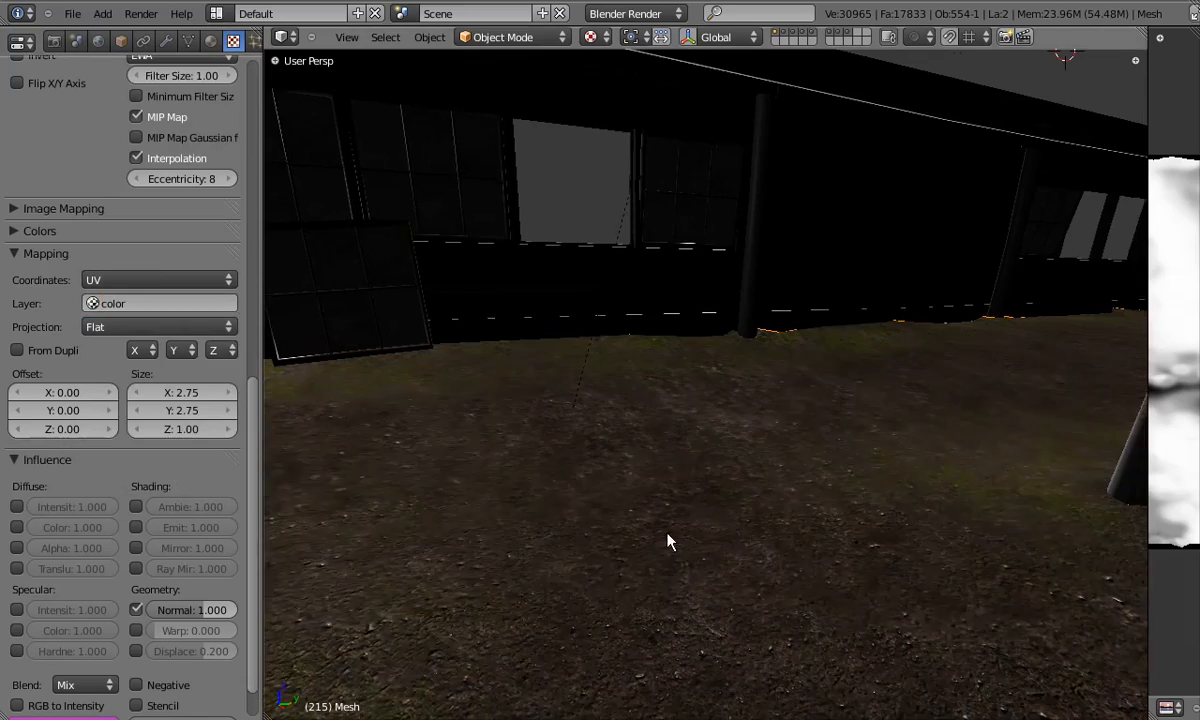
scroll(667, 541, "up", 3)
middle_click_drag(628, 521, 650, 470)
left_click_drag(255, 475, 128, 322)
middle_click_drag(562, 469, 607, 508)
middle_click_drag(480, 420, 690, 545)
Add a new texture in the slot below groundgrassNor and set its type to Image or Movie.
scroll(236, 297, "up", 8)
left_click(78, 151)
left_click(75, 212)
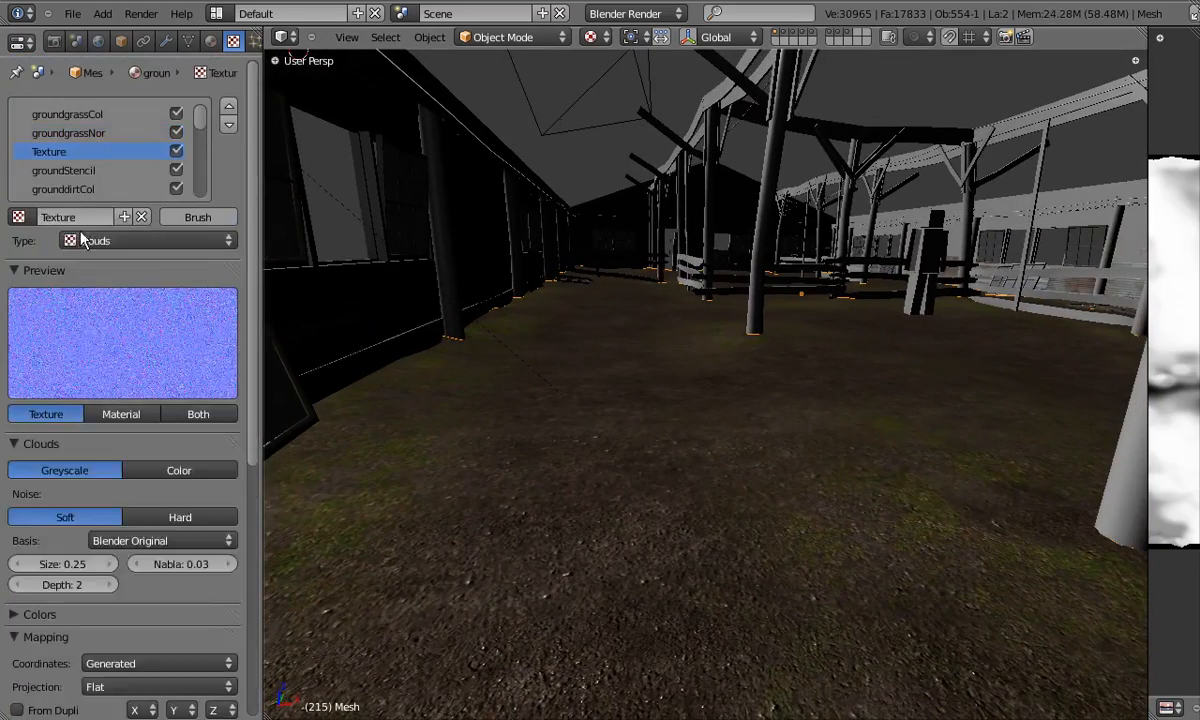
left_click(108, 241)
left_click(112, 359)
Name the new texture groundgrassSpec.
left_click(86, 222)
key("BackSpace")
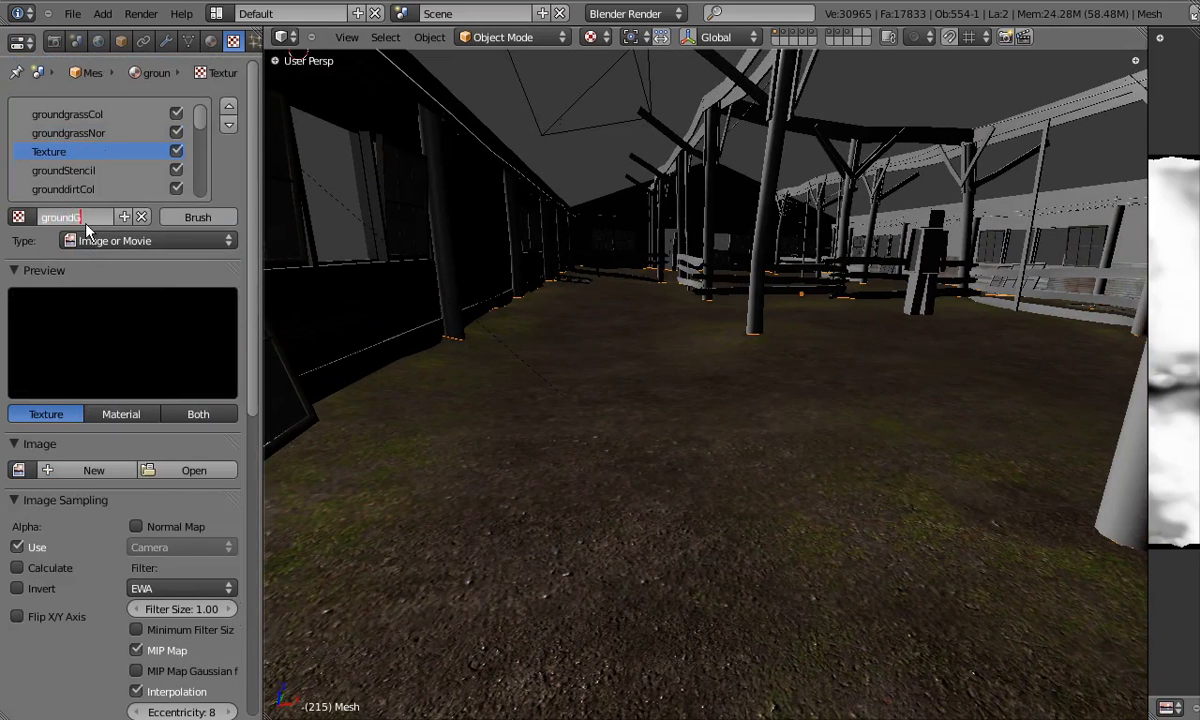
type("groundgrassSpex")
key("Return")
scroll(187, 115, "down", 2)
scroll(186, 140, "up", 2)
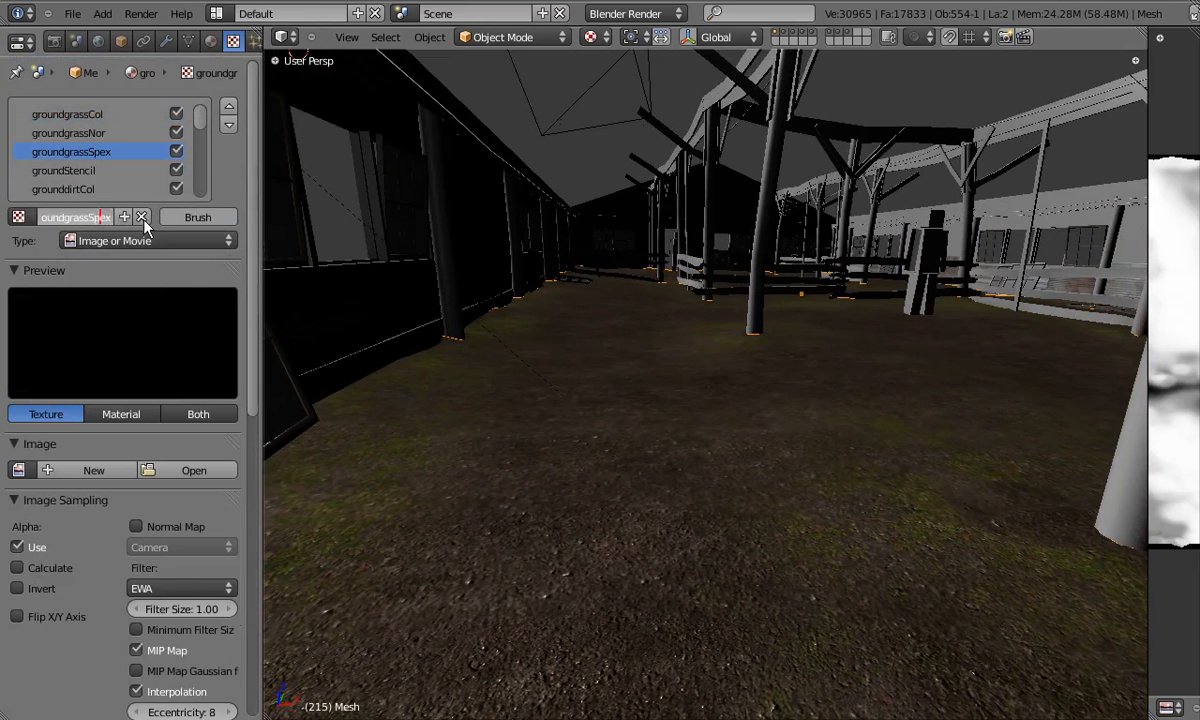
key("BackSpace")
type("c")
key("Return")
Load groundGrassSpec.png from the textures folder into the groundgrassSpec texture.
left_click(183, 469)
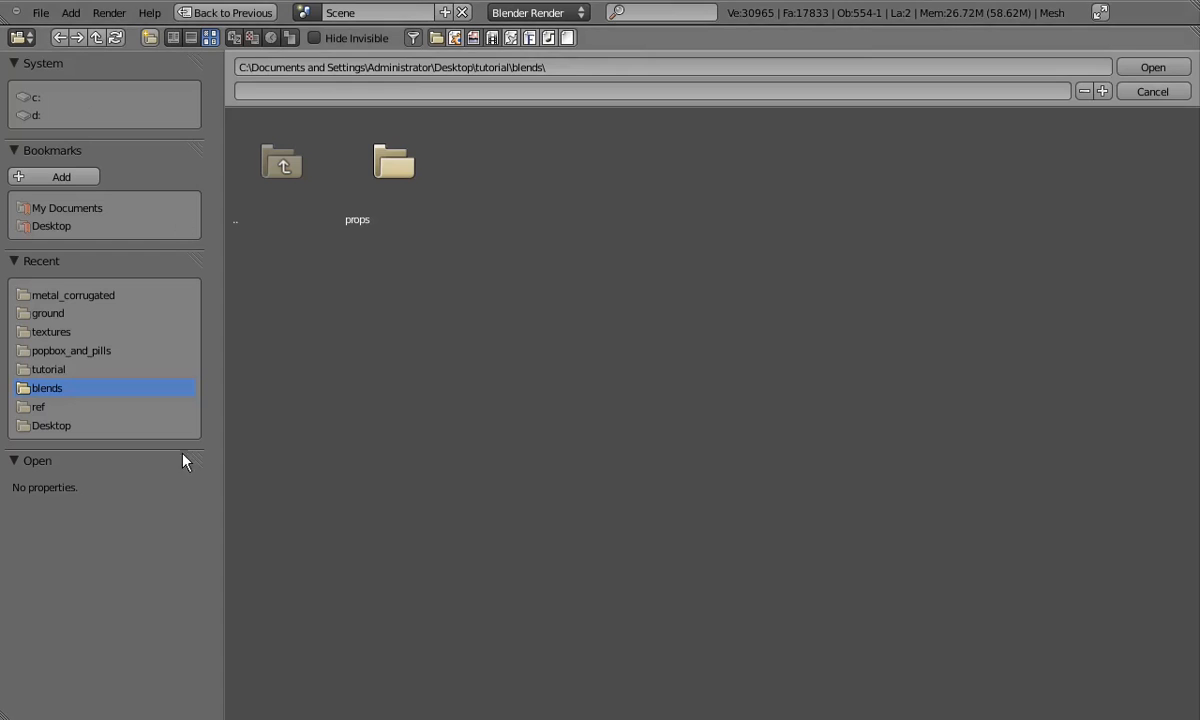
left_click(50, 331)
double_click(1002, 207)
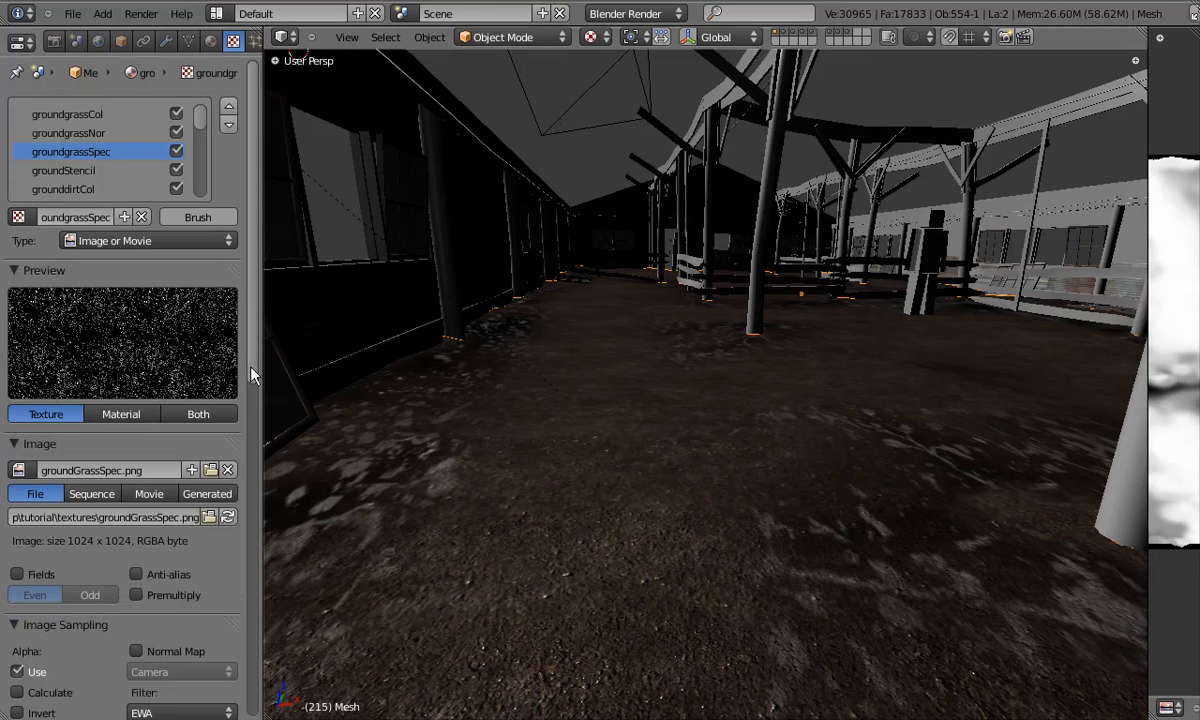
Set groundgrassSpec's mapping size to 2.75 in X and Y and use UV coordinates with the color layer.
scroll(174, 437, "down", 5)
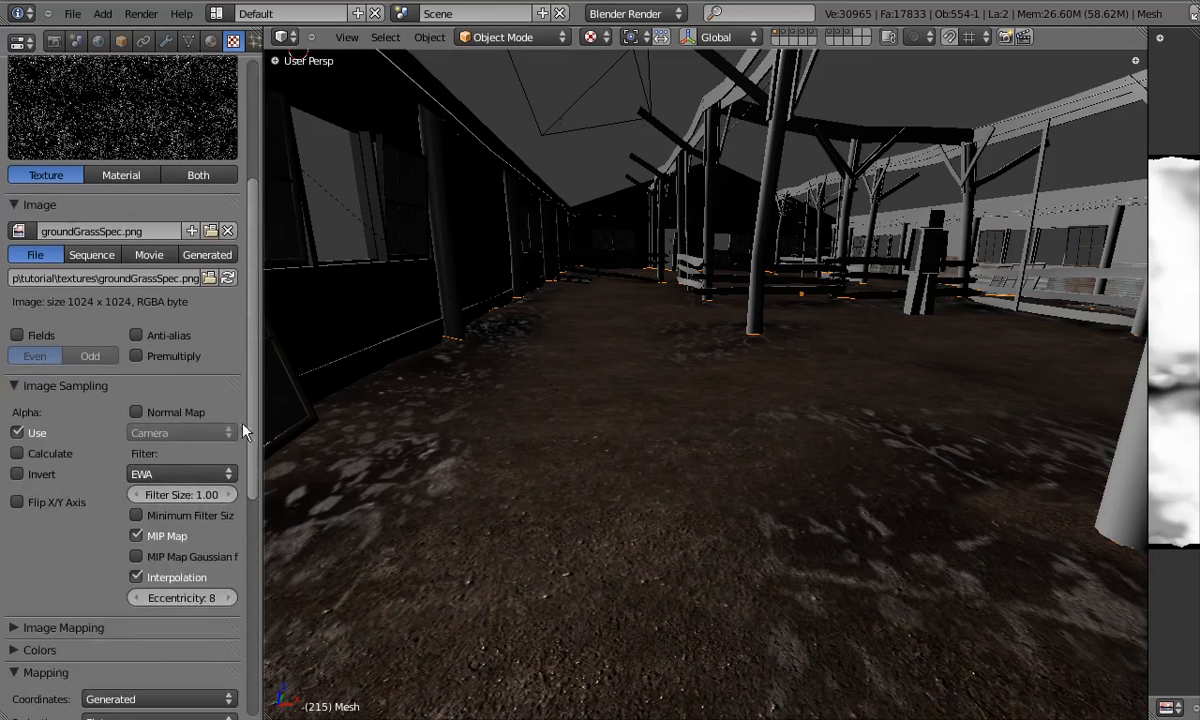
scroll(215, 470, "down", 4)
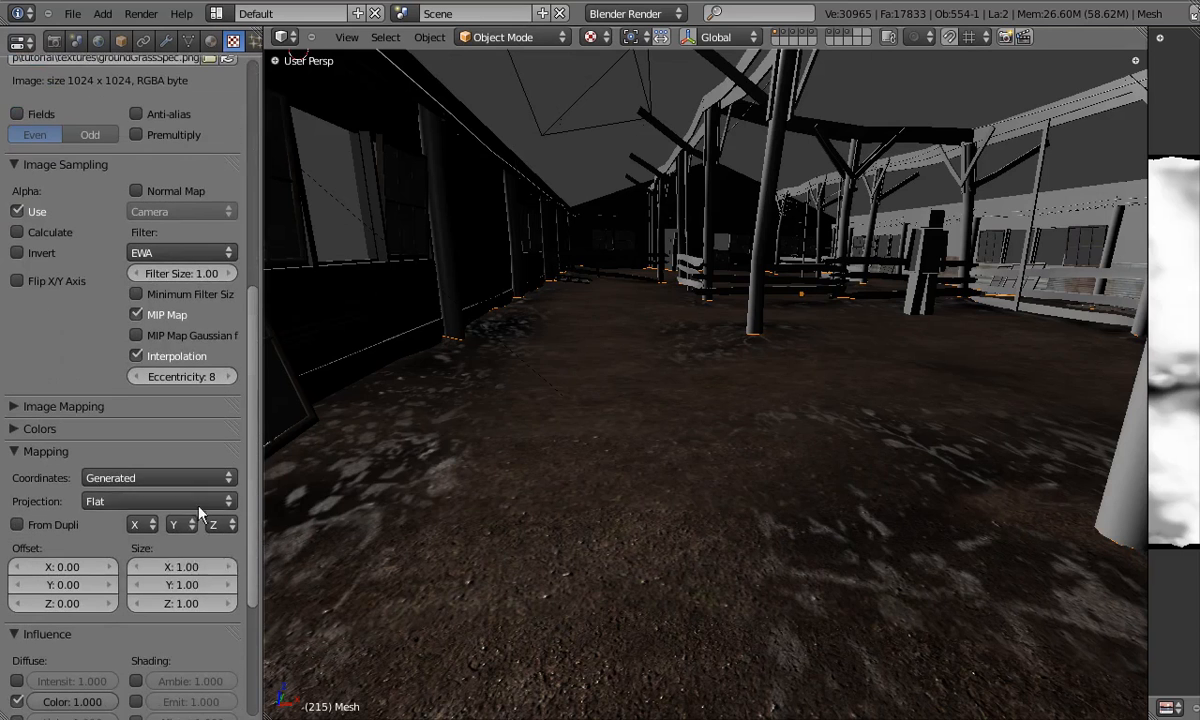
left_click(180, 584)
type("2.75")
key("Return")
left_click(115, 479)
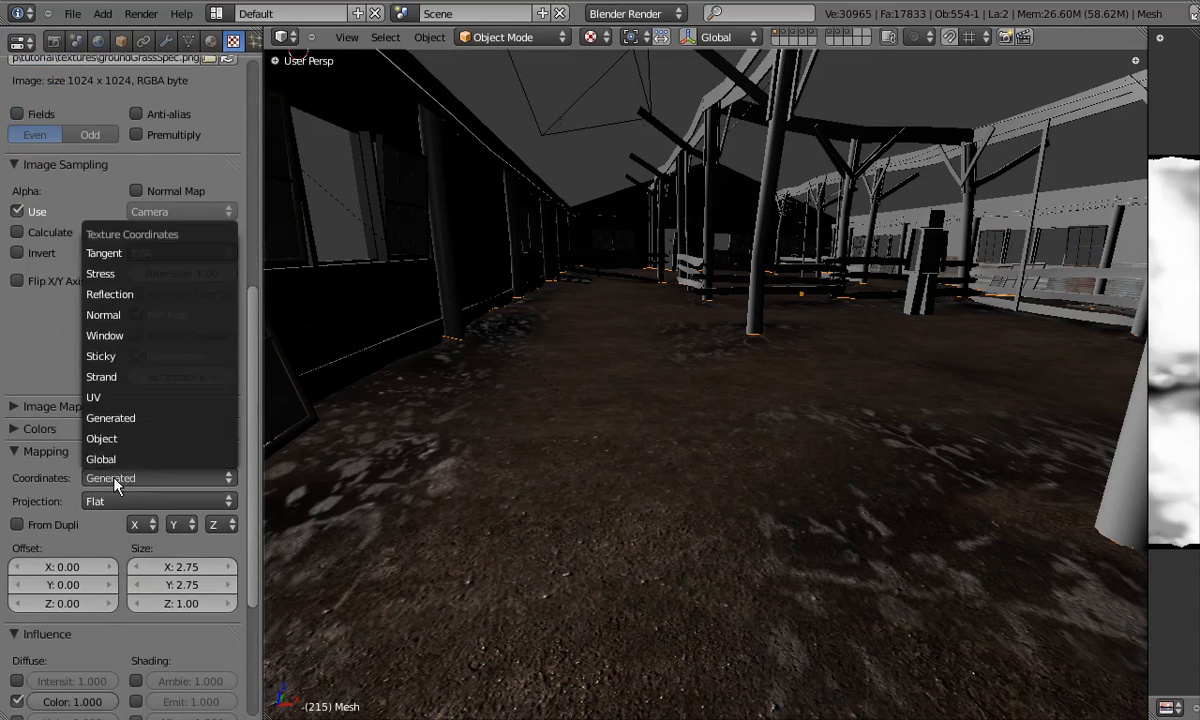
left_click(100, 397)
left_click(120, 501)
left_click(108, 520)
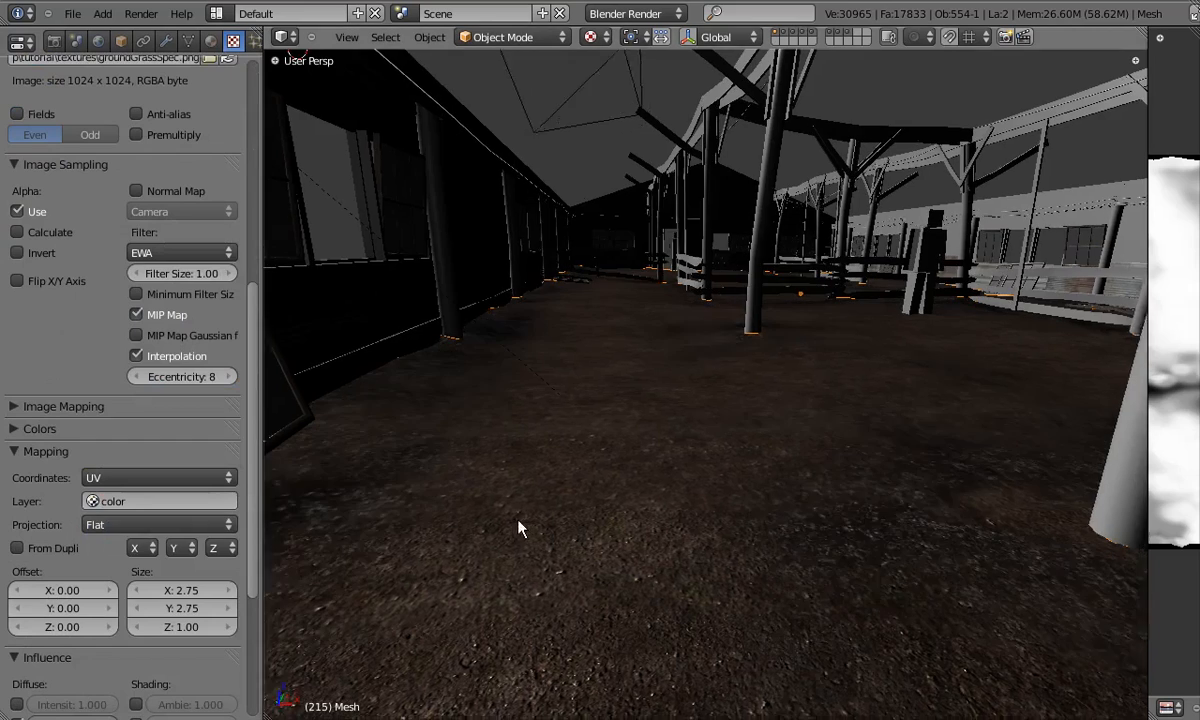
Switch groundgrassSpec's influence from diffuse Color to specular Intensity and Hardness, enable RGB to Intensity and inspect the shine on the ground.
middle_click_drag(518, 528, 710, 558)
middle_click_drag(541, 510, 222, 517)
scroll(250, 560, "down", 5)
middle_click_drag(585, 492, 373, 532)
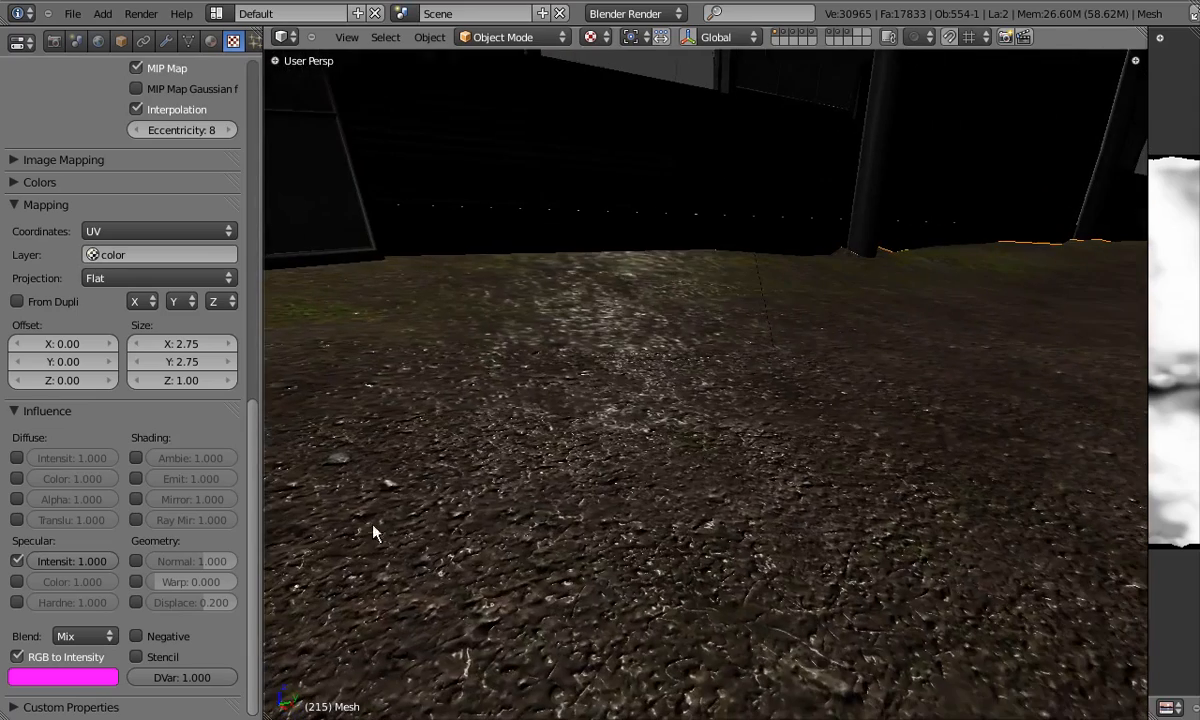
middle_click_drag(578, 495, 619, 516)
left_click(17, 561)
middle_click_drag(293, 512, 626, 442)
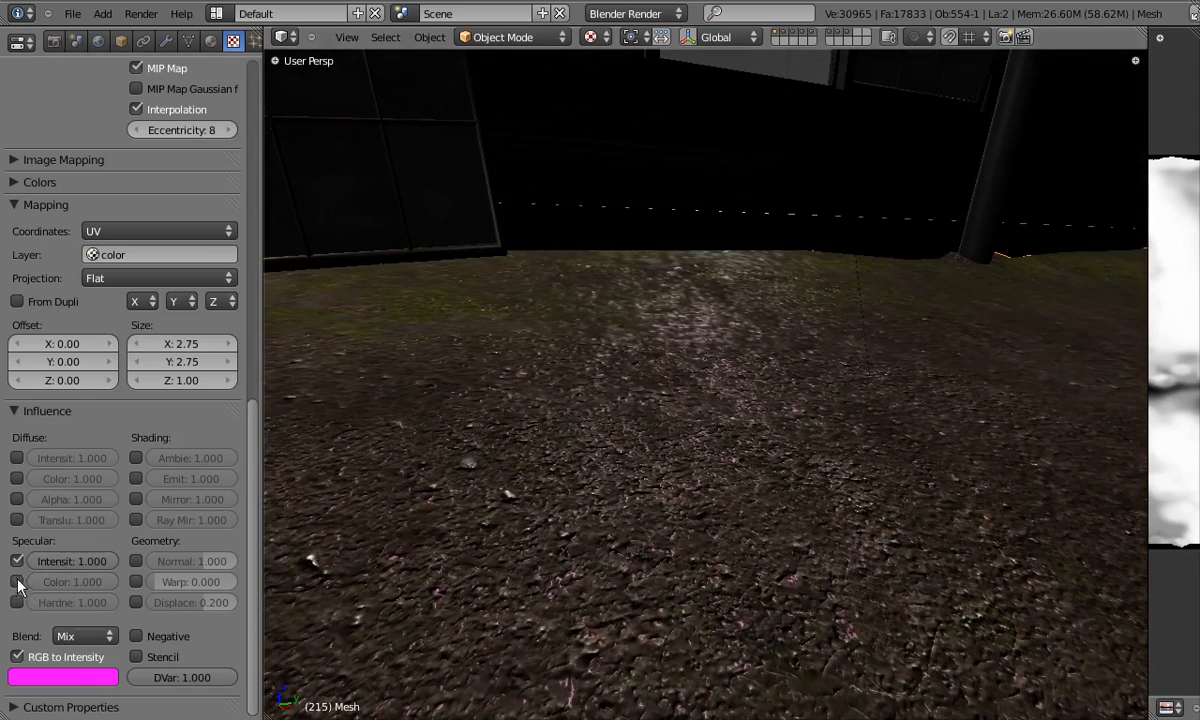
middle_click_drag(716, 407, 704, 447)
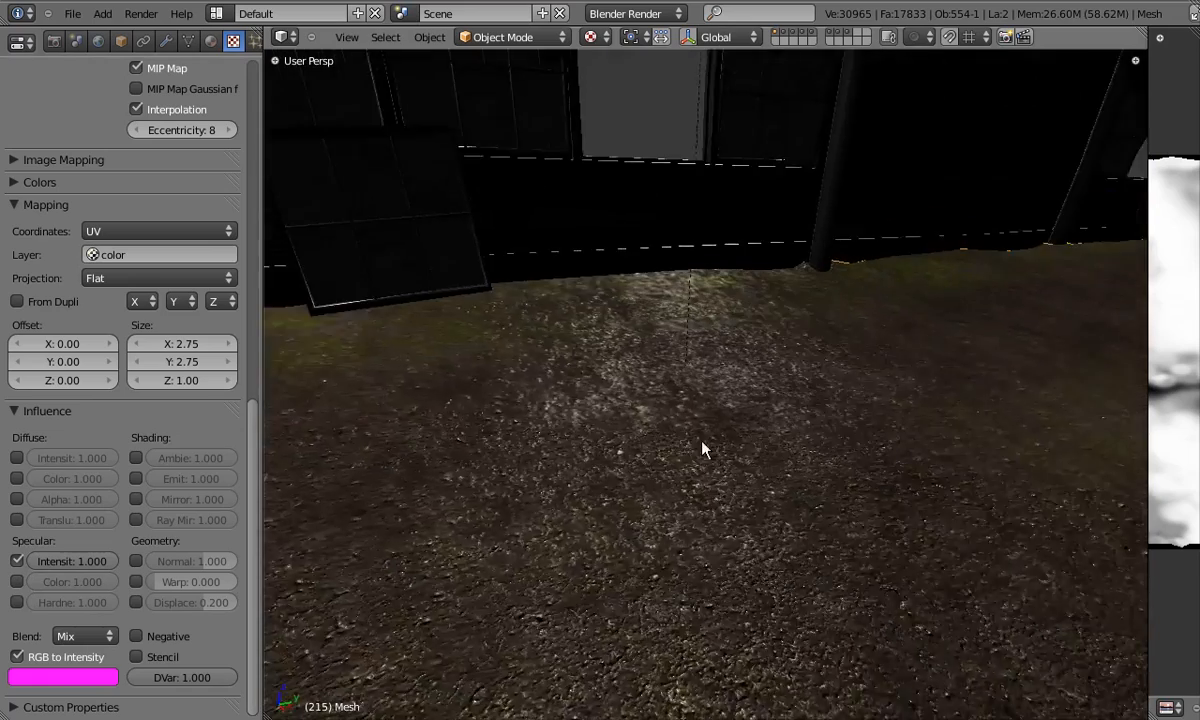
middle_click_drag(627, 432, 624, 431)
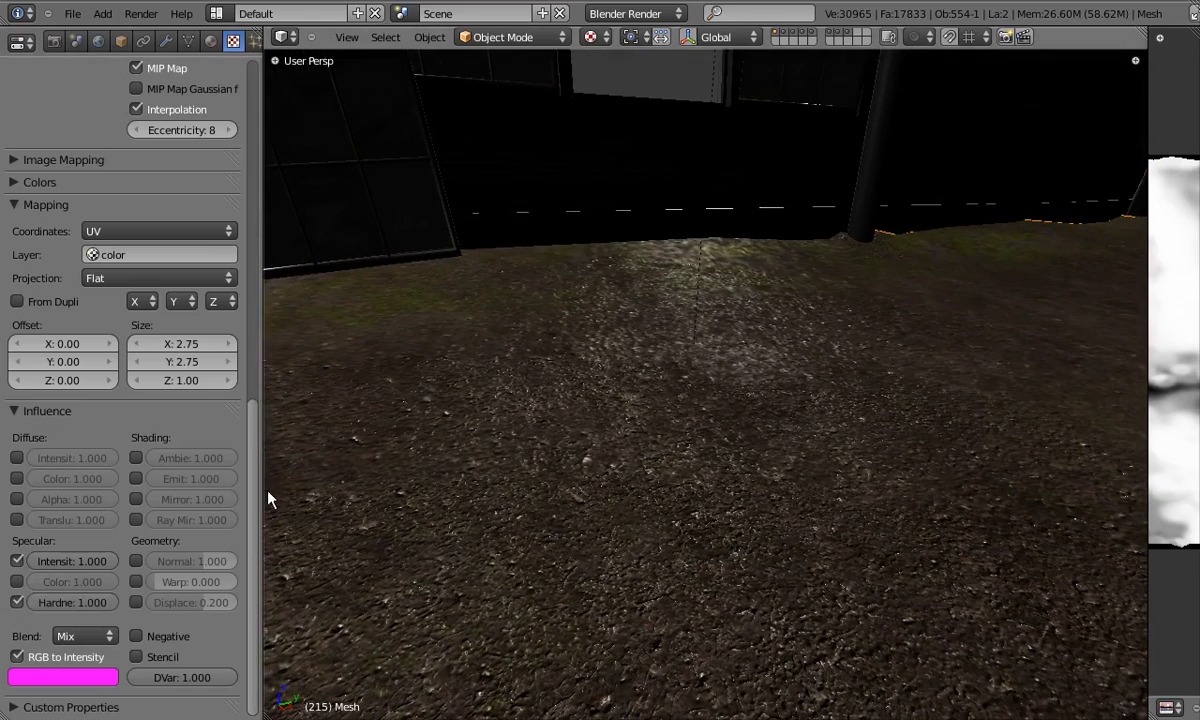
Check grounddirtSpec's mapping and specular influence settings and examine the highlights across the ground.
scroll(197, 168, "up", 15)
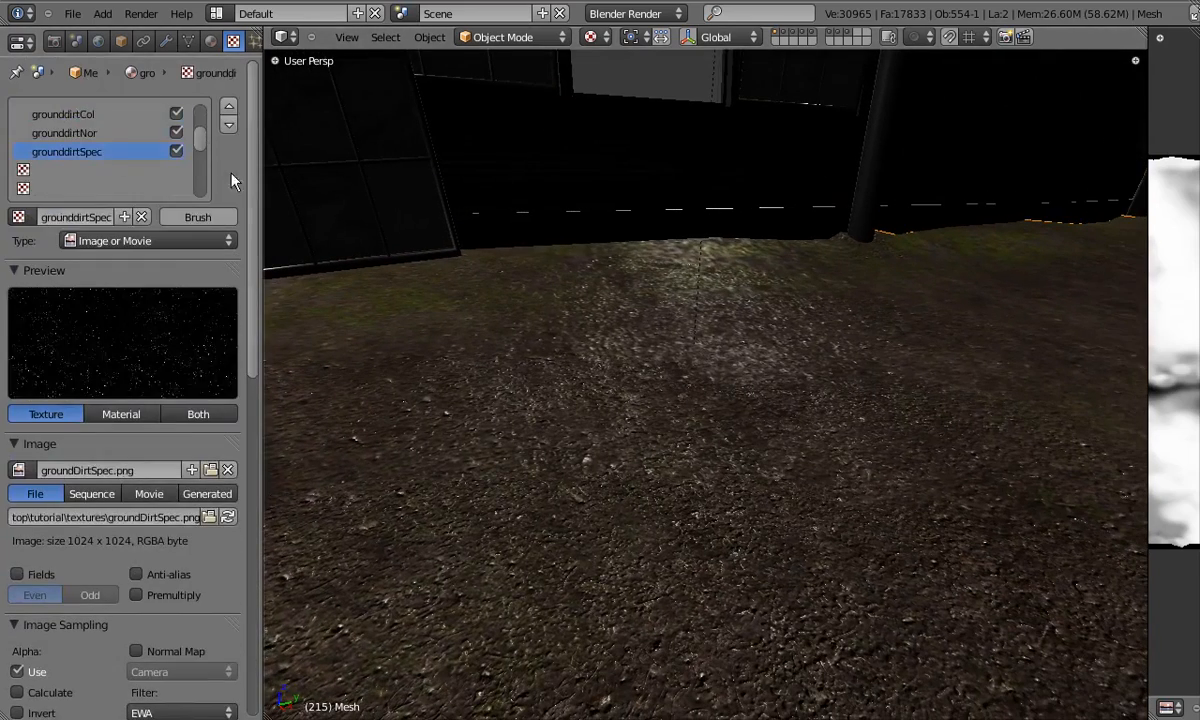
scroll(205, 160, "down", 15)
middle_click_drag(680, 455, 590, 421)
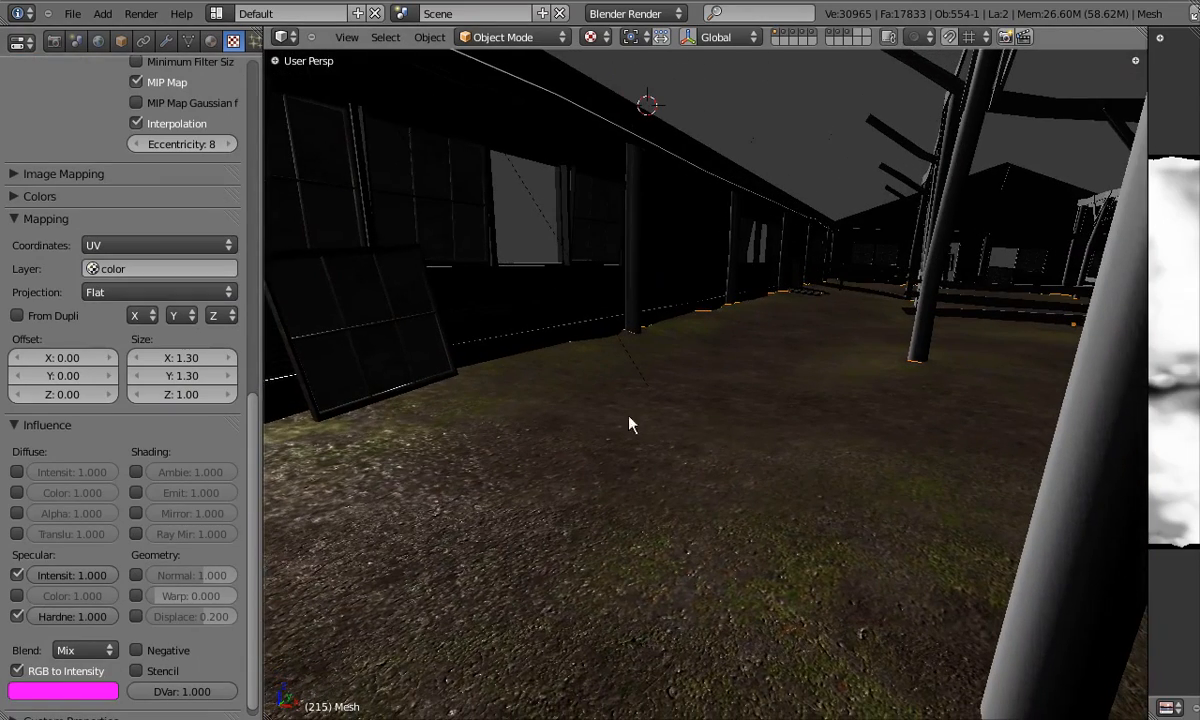
Add a new texture named groundNor in the slot below grounddirtSpec and set its type to Image or Movie.
left_click_drag(257, 420, 240, 85)
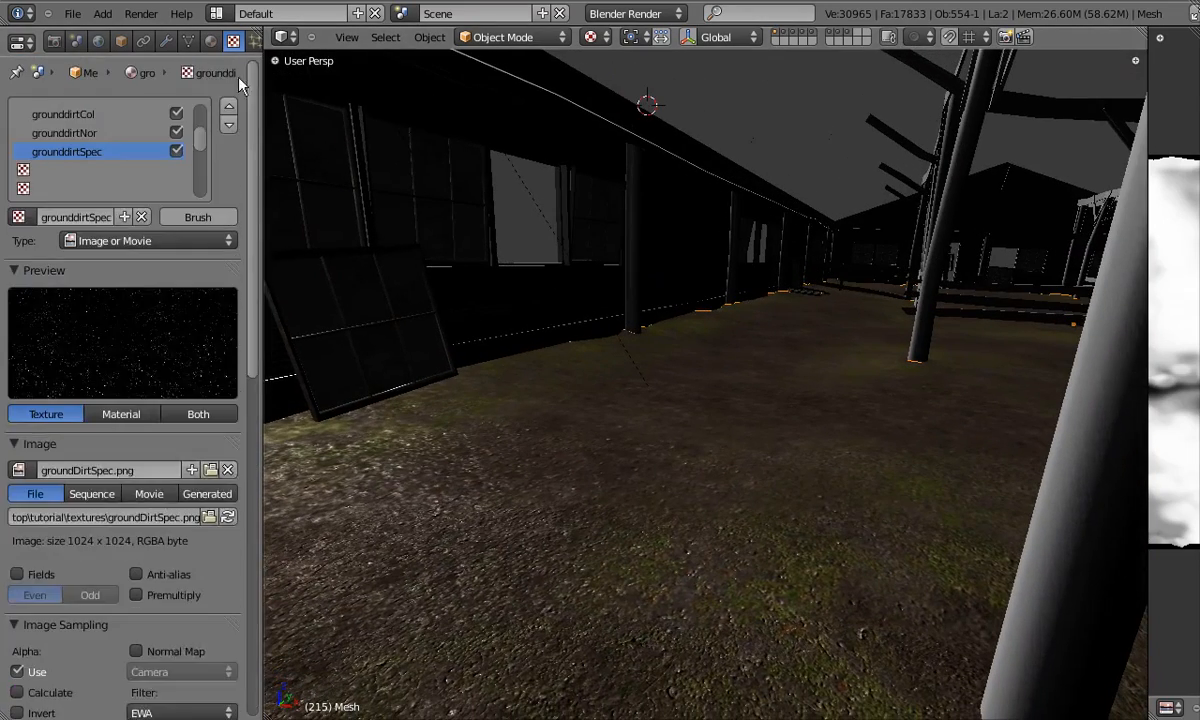
left_click(110, 170)
left_click(82, 217)
left_click(115, 241)
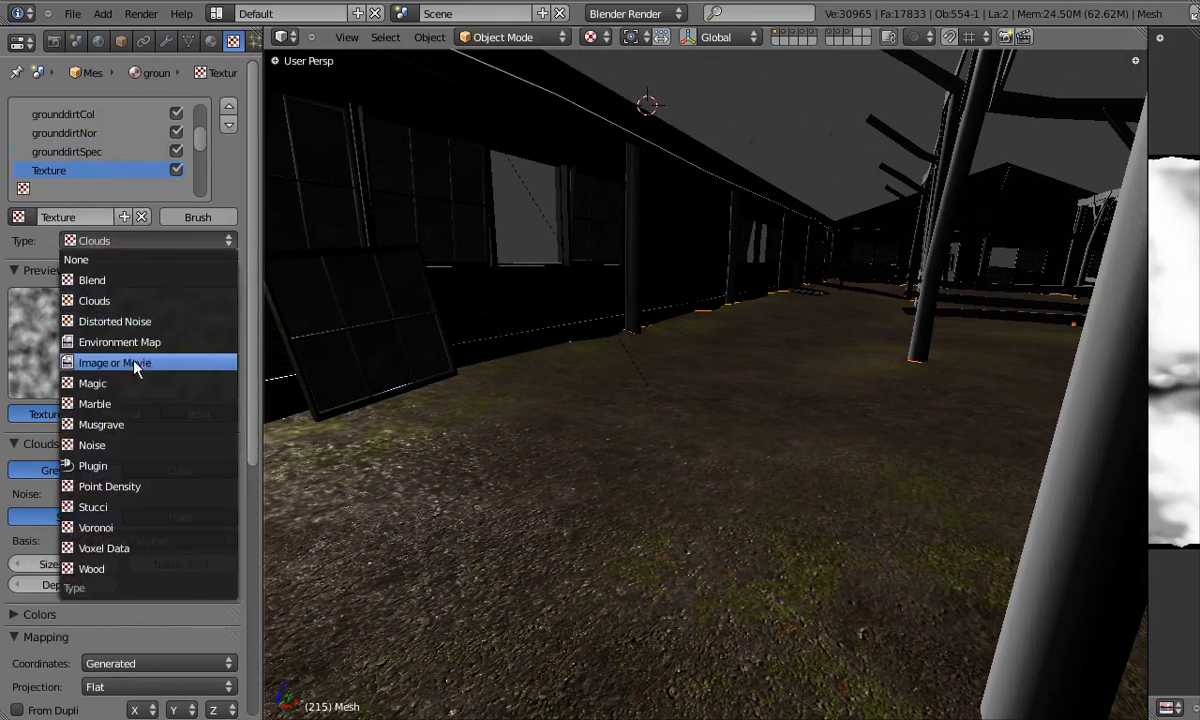
left_click(134, 366)
left_click(88, 218)
type("ground")
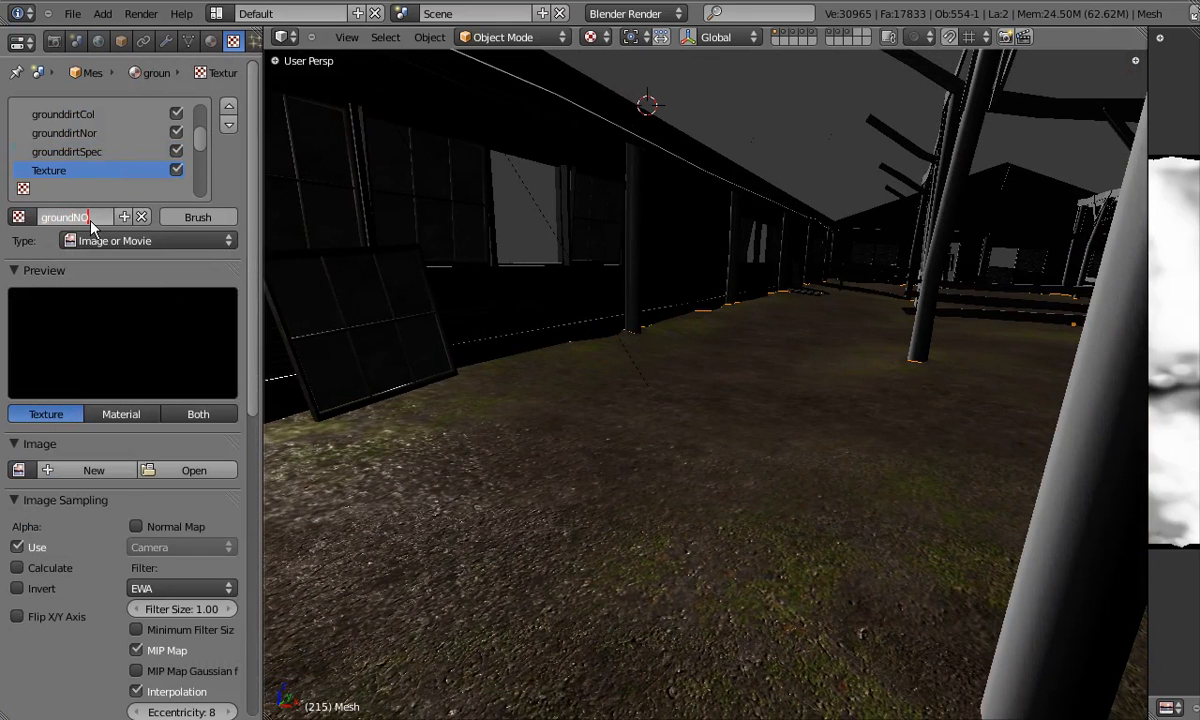
type("Nor")
key("Return")
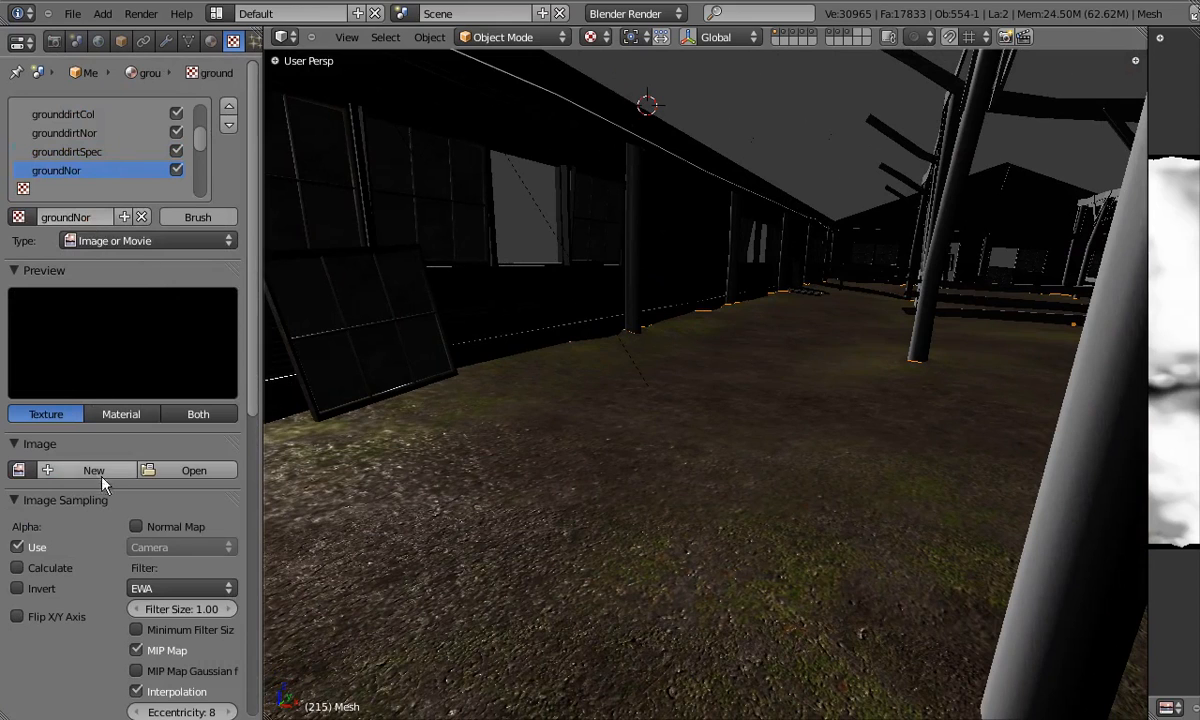
Load groundNor.png into the groundNor texture and enable it as a normal map in Tangent space.
left_click(194, 470)
left_click(49, 334)
double_click(250, 310)
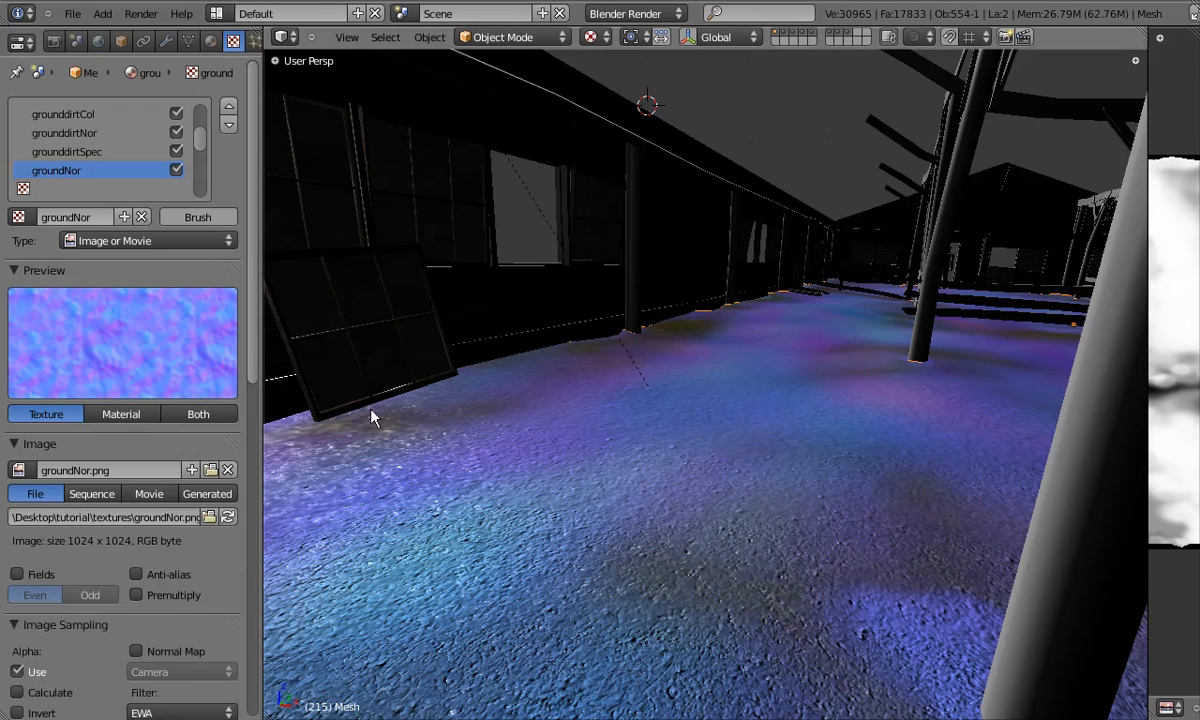
scroll(241, 300, "down", 5)
left_click(142, 420)
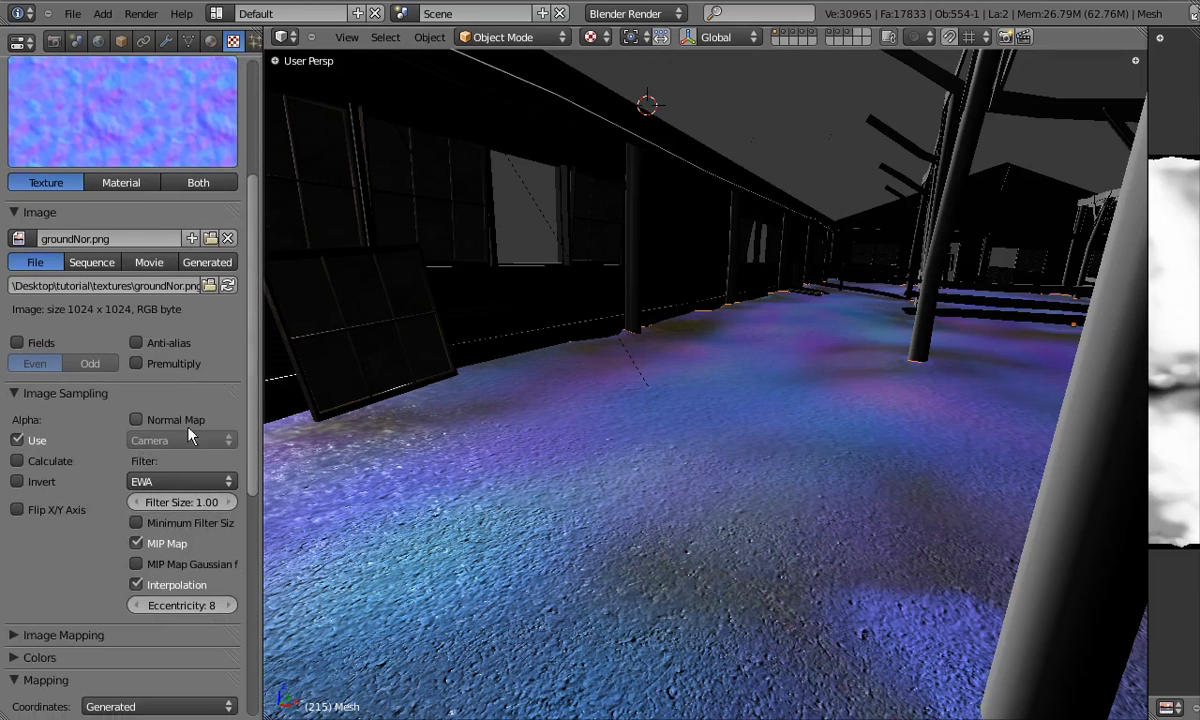
left_click(145, 440)
left_click(148, 340)
Switch groundNor's influence from diffuse Color to Normal.
scroll(15, 475, "down", 7)
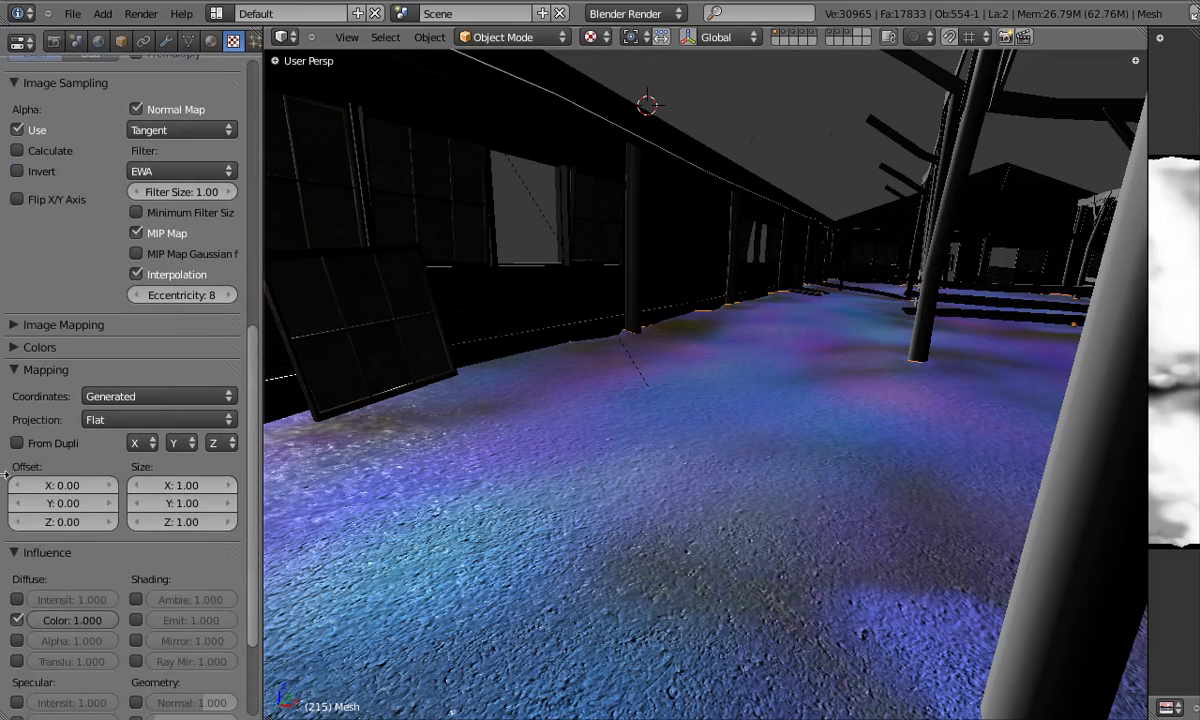
scroll(185, 636, "down", 2)
left_click(137, 643)
middle_click_drag(650, 453, 735, 458)
Set groundNor's mapping size to 3 in X and Y.
type("3")
key("Return")
type("3")
key("Return")
middle_click_drag(652, 401, 690, 403)
Map groundNor with UV coordinates on the color layer.
left_click(165, 338)
left_click(147, 244)
left_click(125, 358)
left_click(118, 396)
middle_click_drag(475, 400, 514, 400)
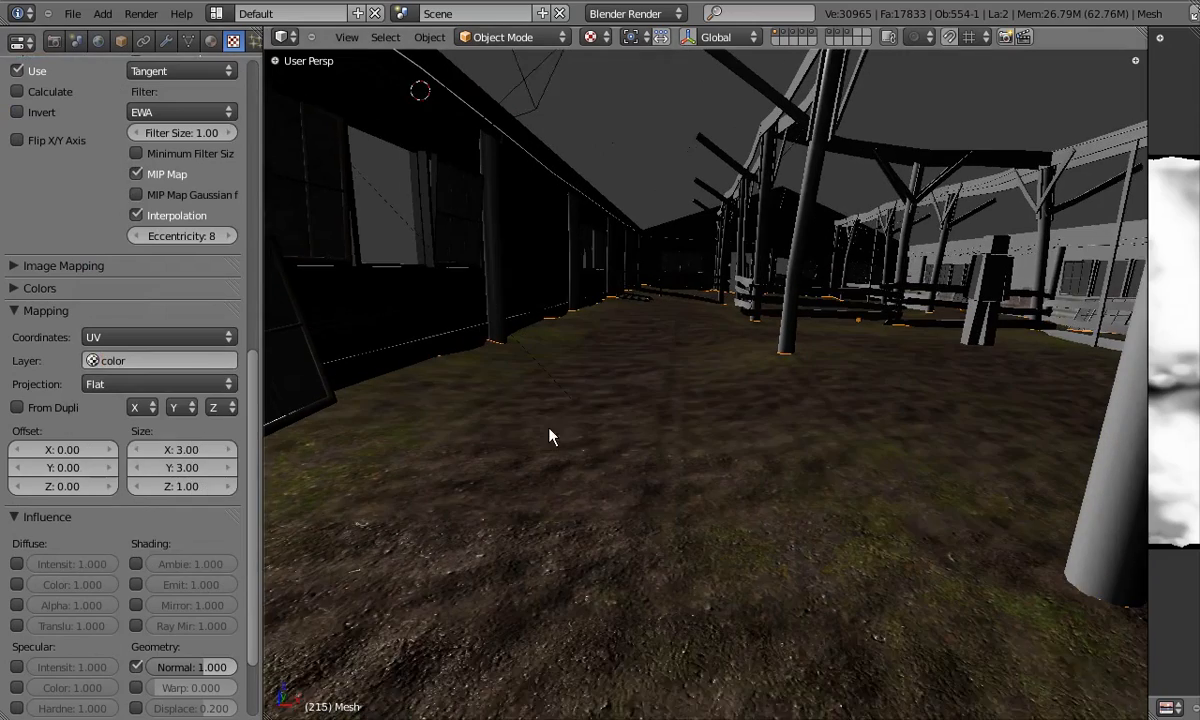
Set groundNor's mapping size to 1 in X and Y and check the larger bumps on the ground.
type("1")
key("Return")
left_click(180, 467)
type("1")
key("Return")
middle_click_drag(549, 460, 640, 470)
Set groundNor's mapping size to 0.6 in X and Y and inspect the ground around the fence.
left_click(185, 452)
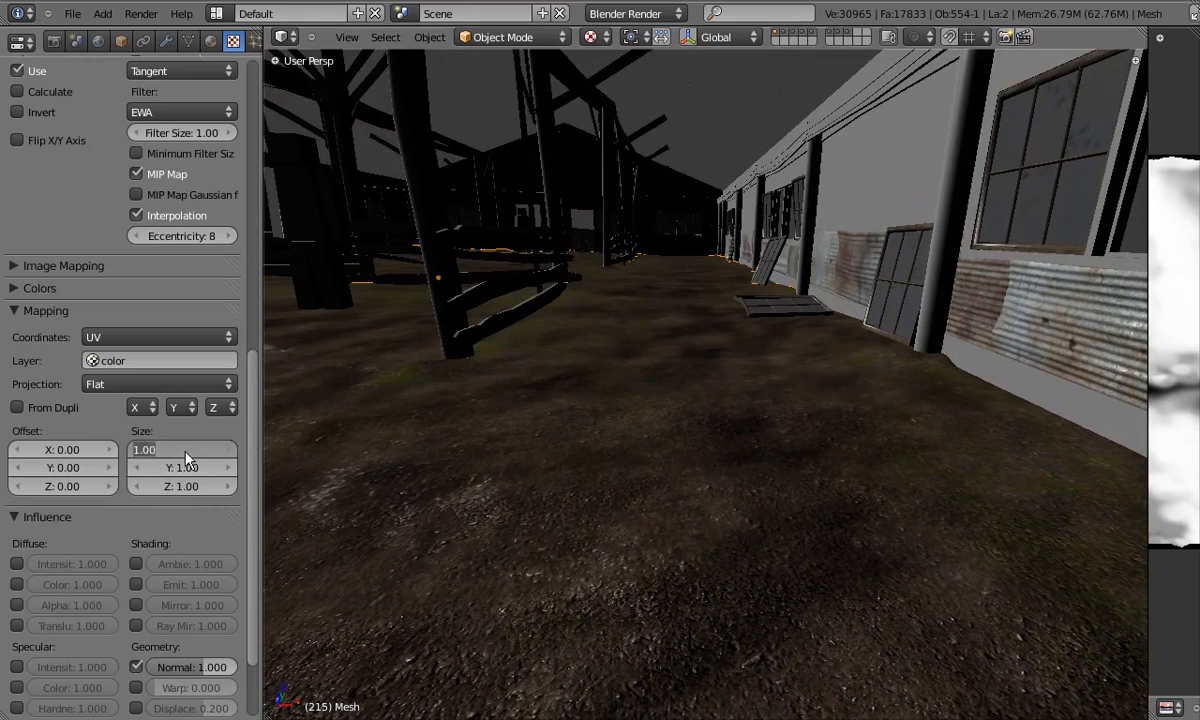
left_click(184, 467)
middle_click_drag(690, 432, 779, 493, "shift")
middle_click_drag(670, 472, 544, 490)
Set groundNor's Normal influence to 0.8 and check the ground's relief.
left_click(234, 673)
type("0.8")
key("Return")
middle_click_drag(769, 517, 627, 458)
View the ground's UV layout in Edit Mode, widen the image editor beside the viewport and return to Object Mode.
key("Tab")
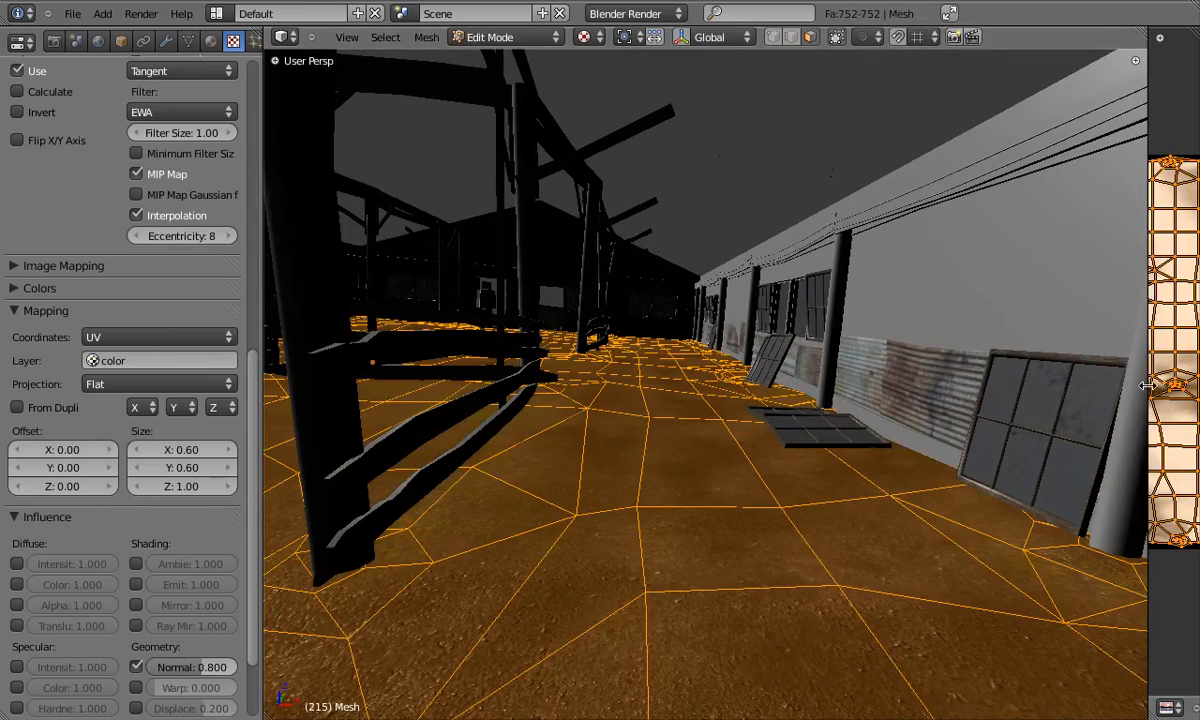
left_click_drag(1147, 389, 889, 395)
key("Tab")
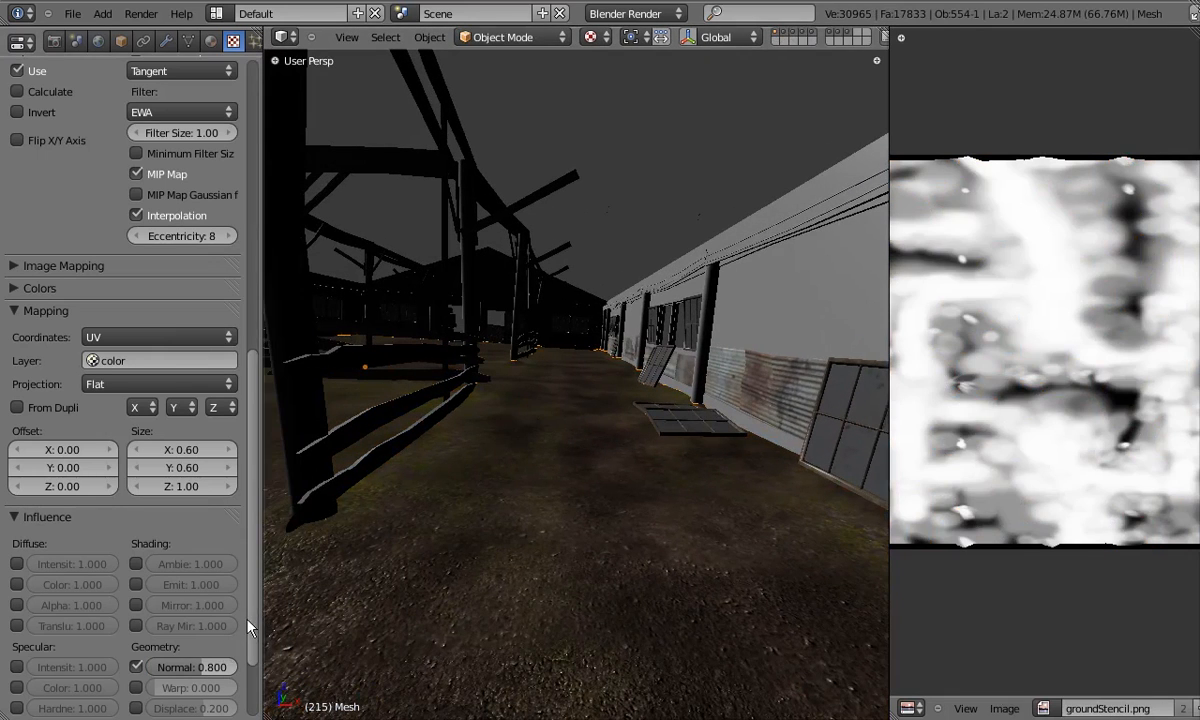
Try rotating the ground freely from an overhead view to see how its relief catches the light.
mouse_move(583, 499)
middle_mouse_down()
mouse_move(678, 474)
mouse_move(675, 509)
mouse_move(664, 506)
mouse_move(735, 516)
mouse_move(500, 512)
middle_mouse_up()
scroll(565, 469, "down", 2)
middle_click_drag(565, 469, 556, 585)
middle_click_drag(524, 362, 567, 352)
key("r")
key("r")
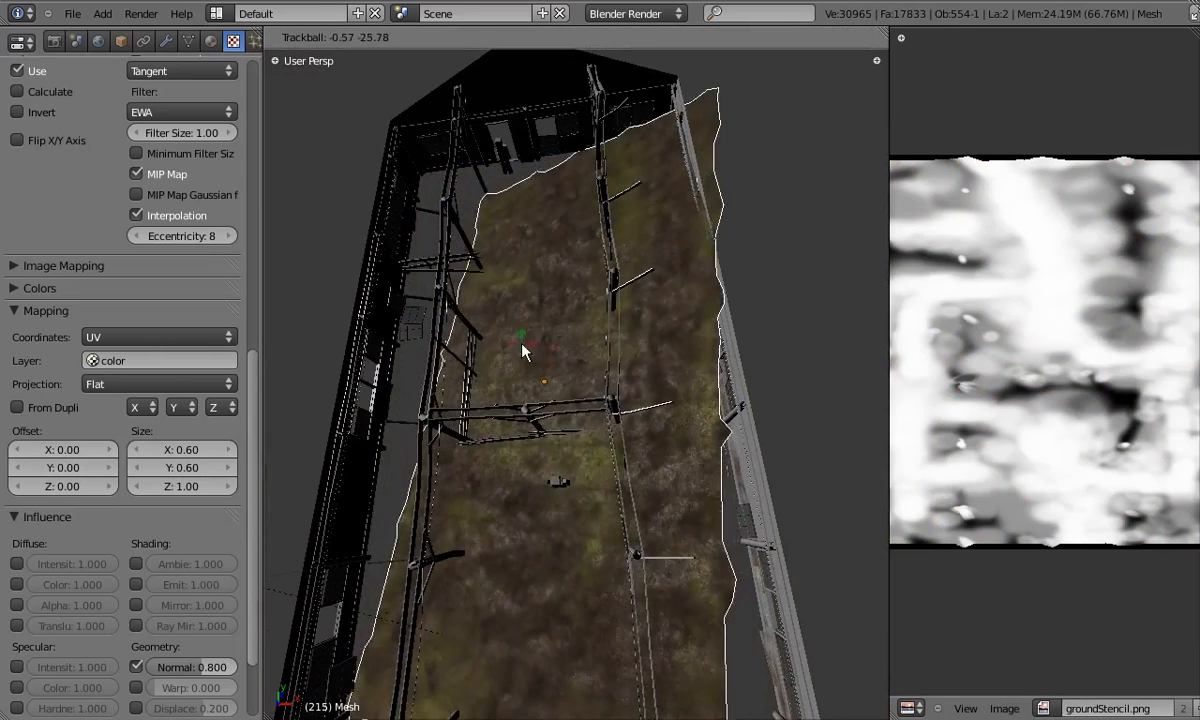
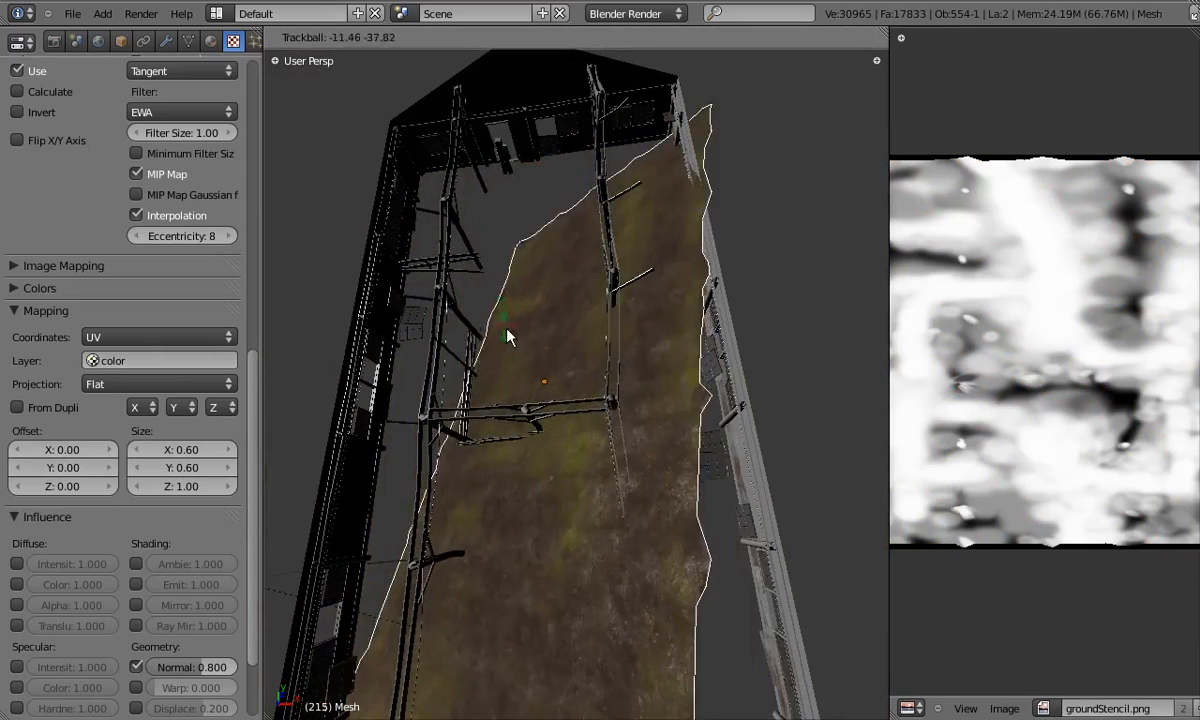
key("Escape")
middle_click_drag(530, 343, 550, 343)
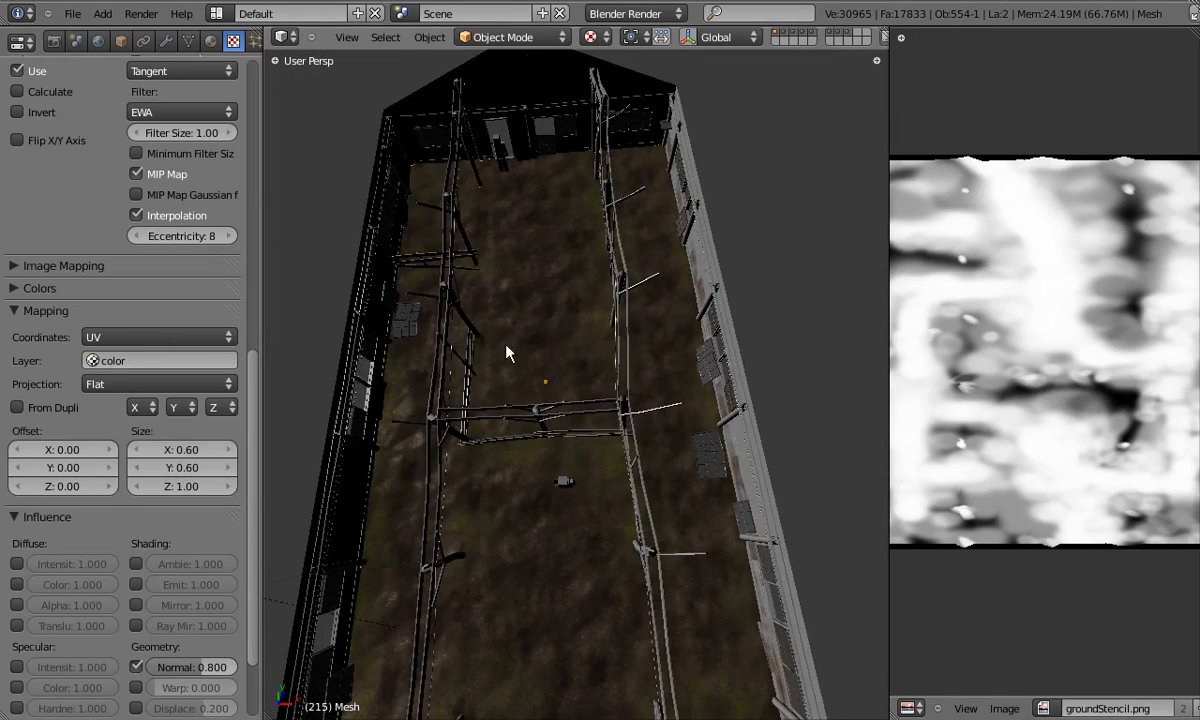
Set groundNor's X offset to 0.10 and its Normal influence to 0.6, and review the ground's texture list.
middle_click_drag(469, 517, 595, 533)
scroll(640, 544, "up", 3)
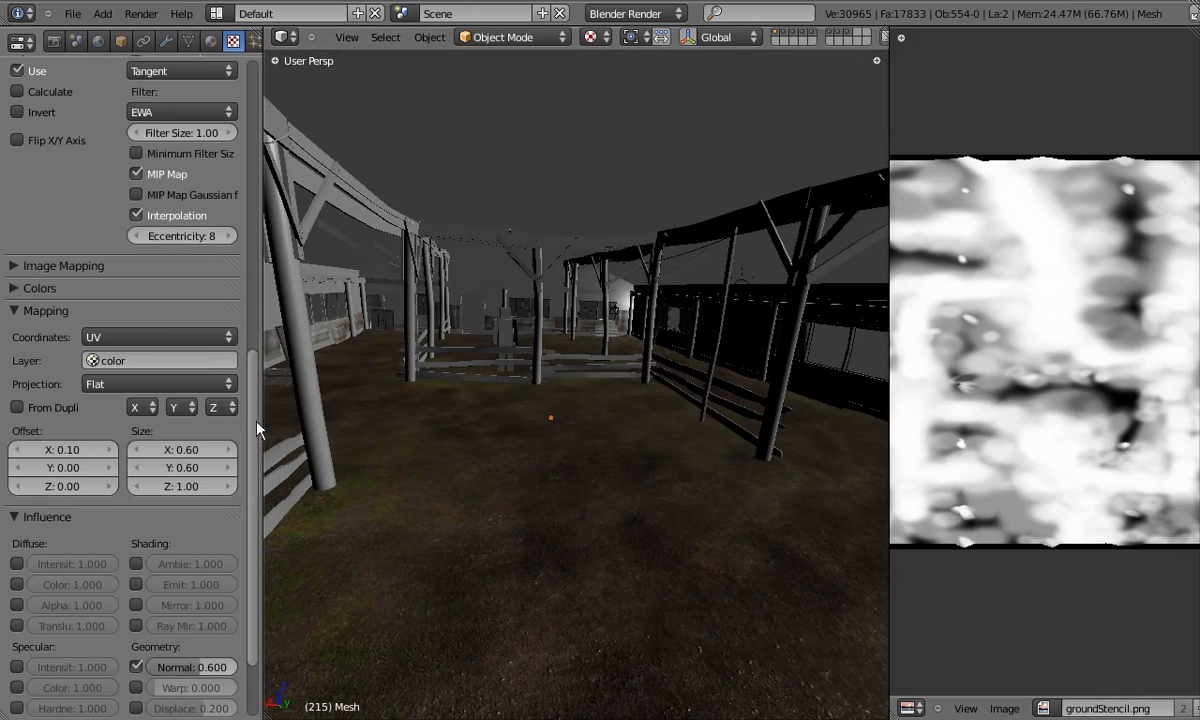
left_click_drag(255, 425, 268, 113)
left_click_drag(202, 140, 203, 112)
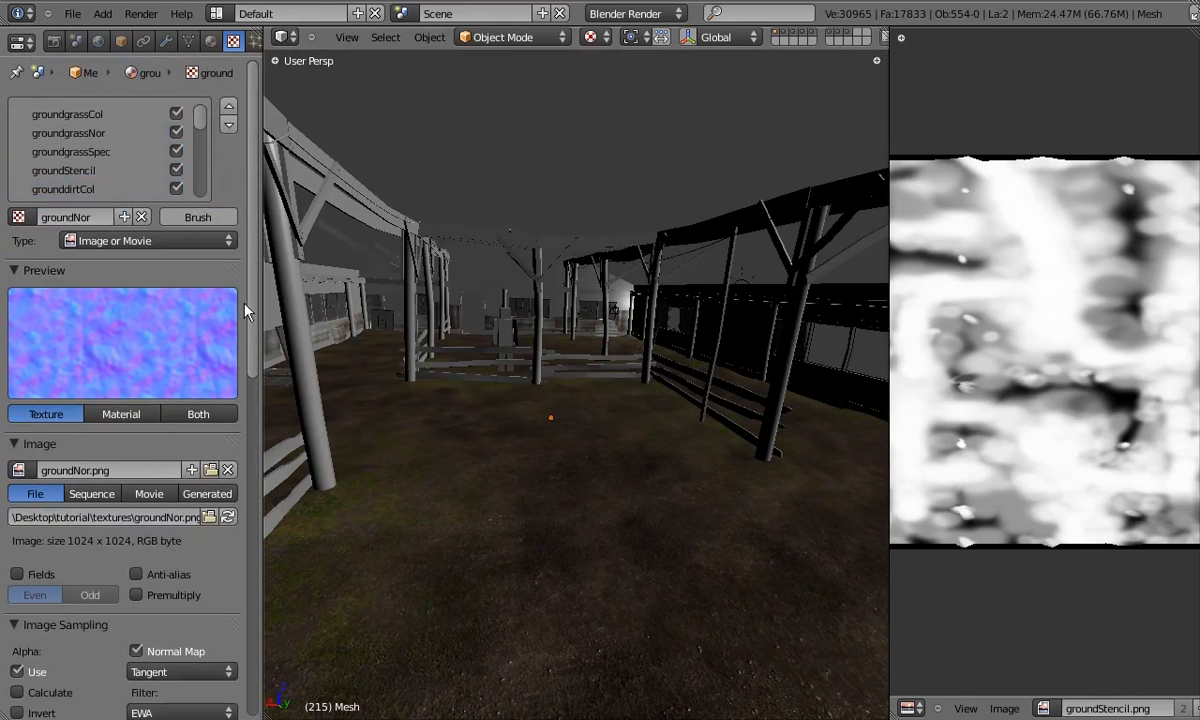
left_click_drag(250, 268, 255, 152)
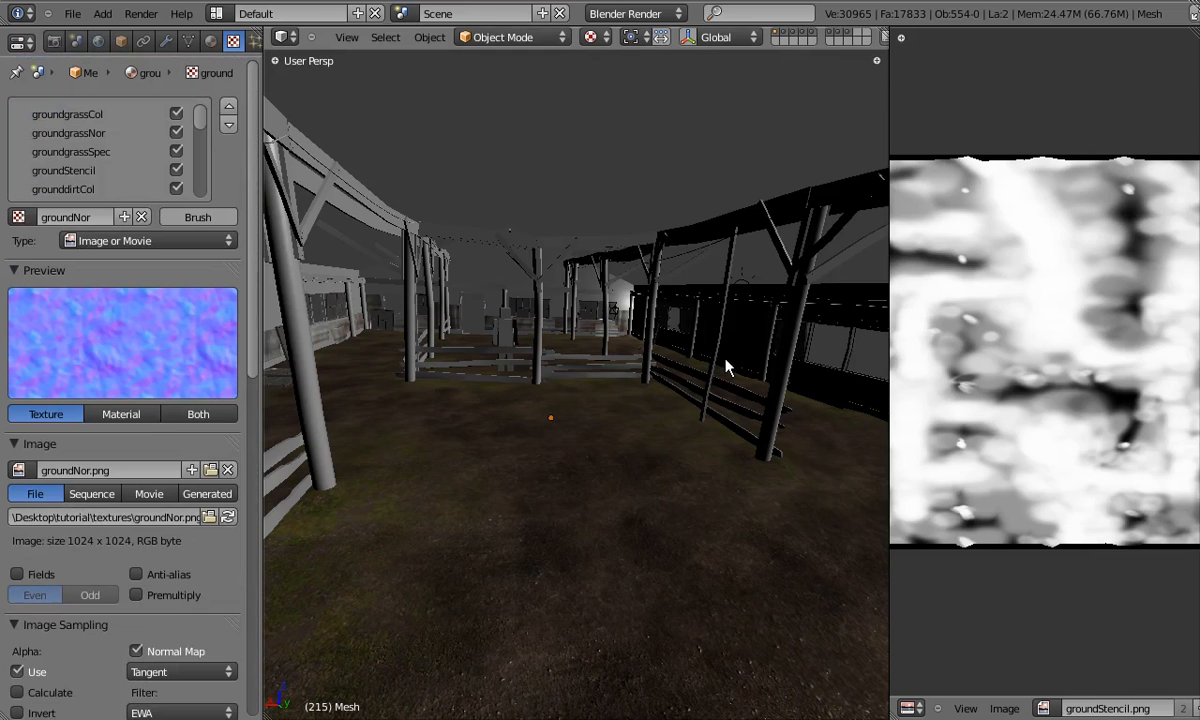
Select the wooden post beside the fence.
mouse_move(727, 368)
middle_mouse_down()
mouse_move(430, 450)
mouse_move(340, 490)
mouse_move(360, 397)
mouse_move(498, 363)
mouse_move(477, 380)
mouse_move(482, 445)
mouse_move(492, 444)
middle_mouse_up()
right_click(503, 372)
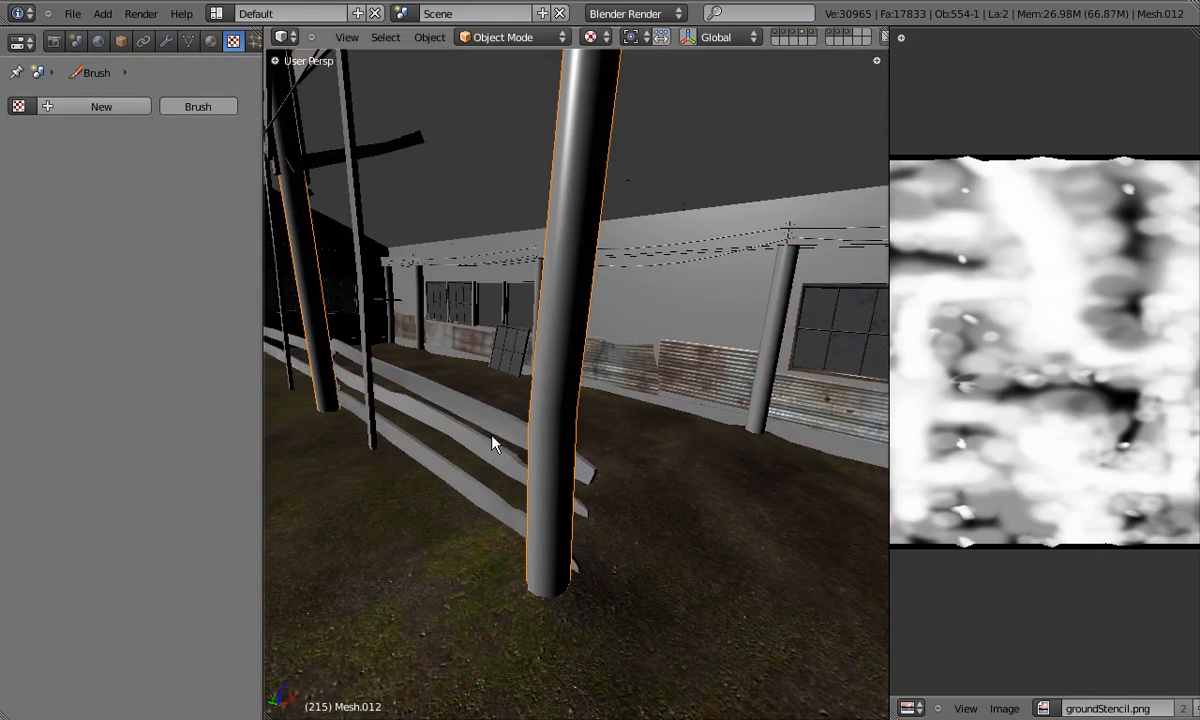
left_click(101, 106)
left_click(19, 106)
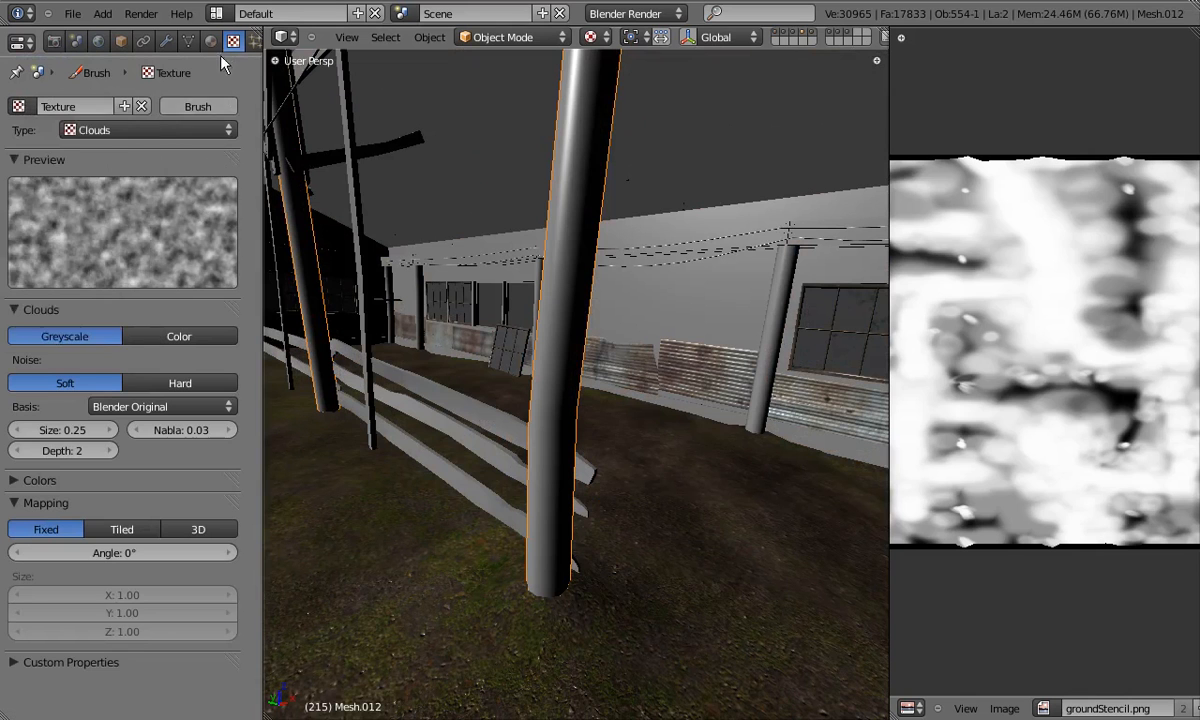
left_click(208, 41)
left_click(230, 41)
left_click(208, 41)
left_click(233, 41)
key("ctrl+z")
Give the post a new material named planks_beams with diffuse intensity 1.000 and specular intensity 0.000.
left_click(208, 42)
left_click(81, 157)
left_click(18, 168)
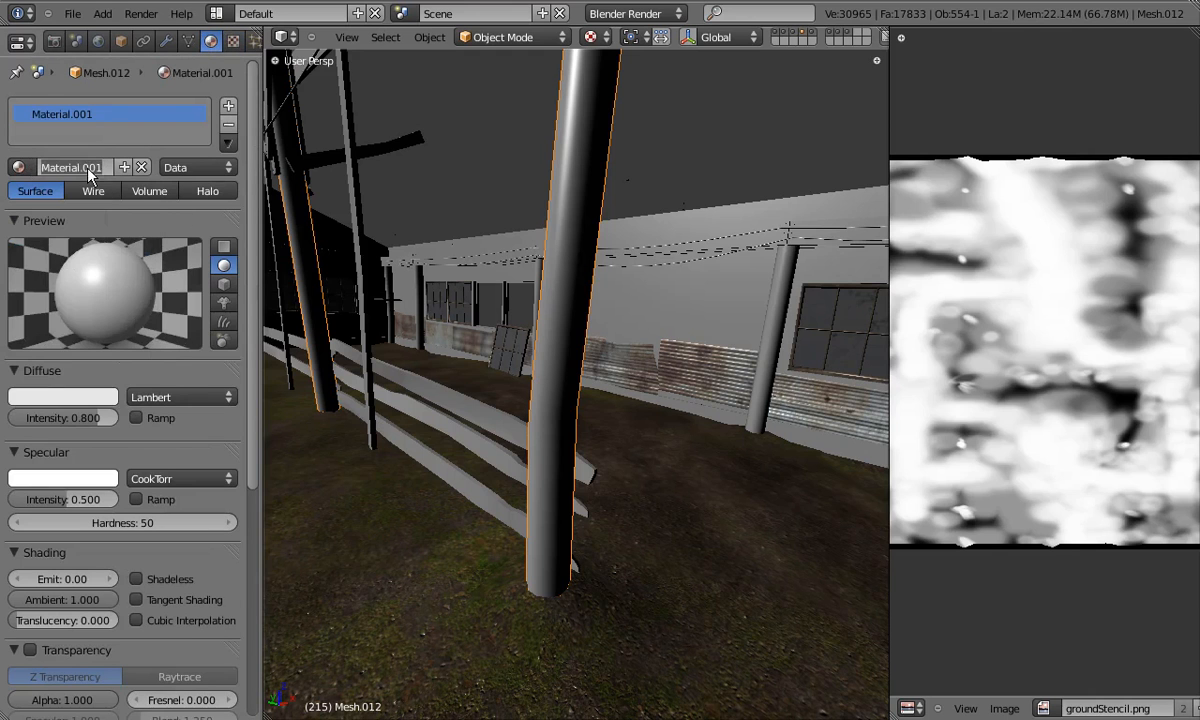
type("planks_beams")
key("Return")
left_click_drag(100, 417, 167, 416)
left_click_drag(60, 499, 2, 505)
Add an Image or Movie texture named plankCol to planks_beams, using the planksCol.png image.
left_click(233, 41)
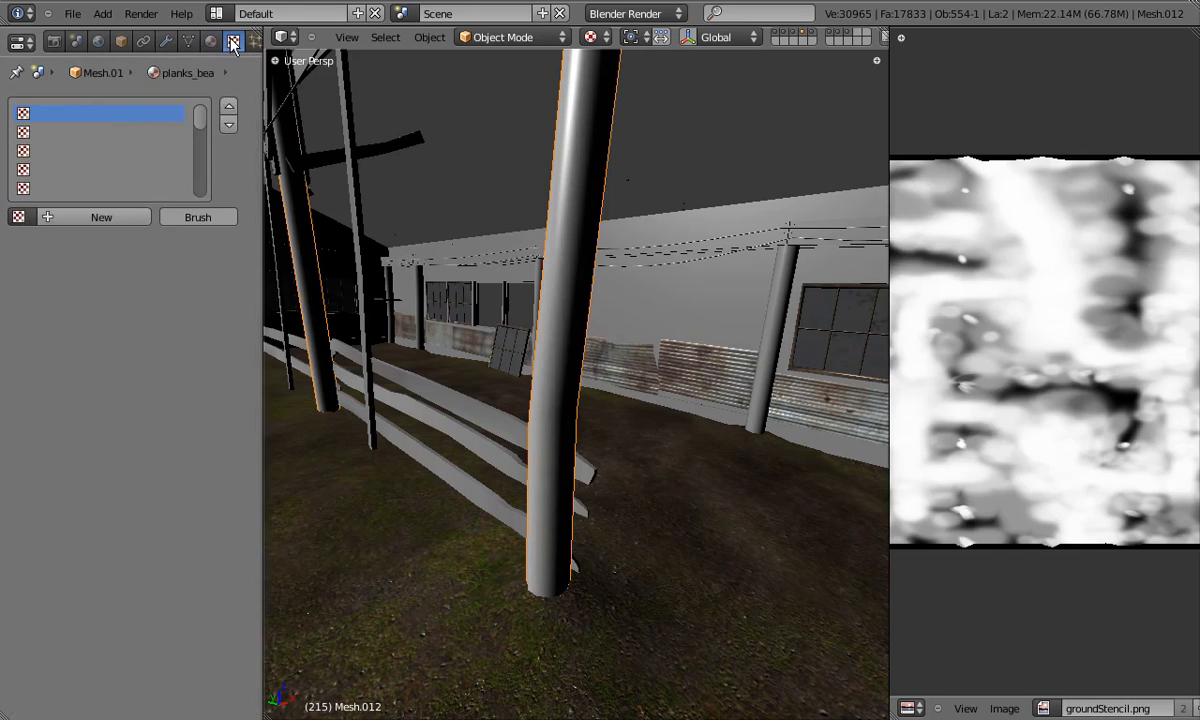
left_click(88, 218)
left_click(93, 218)
type("plankCol")
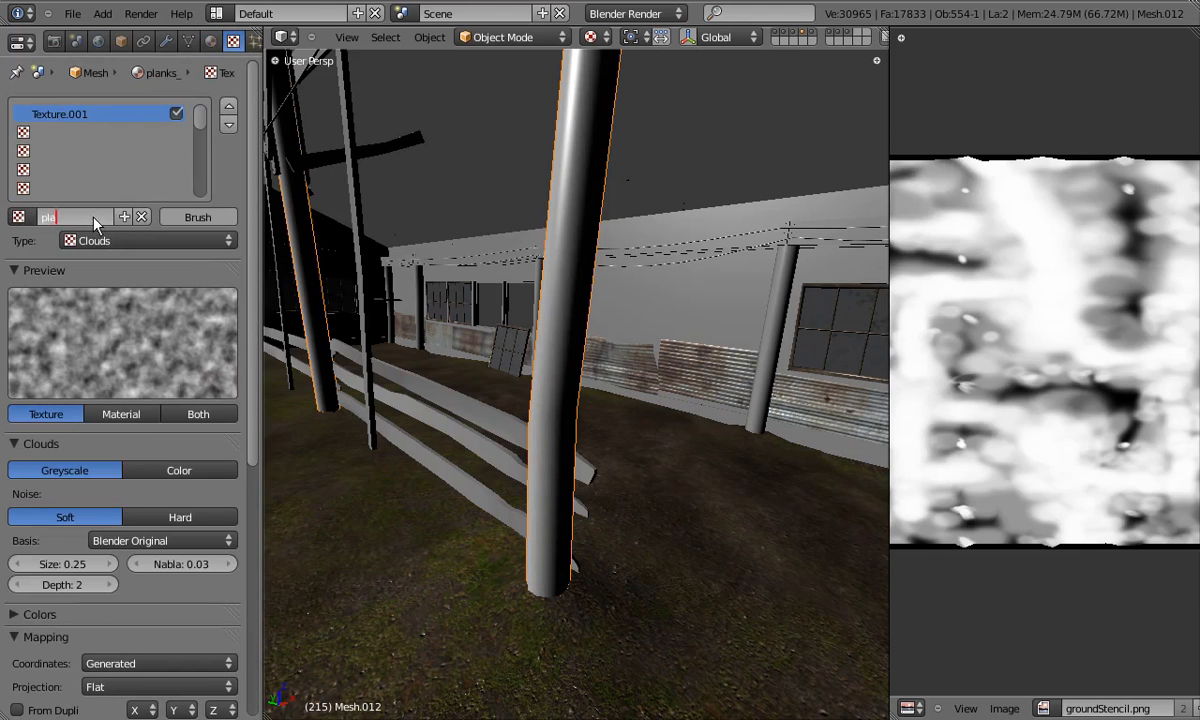
key("Return")
left_click(112, 241)
left_click(115, 362)
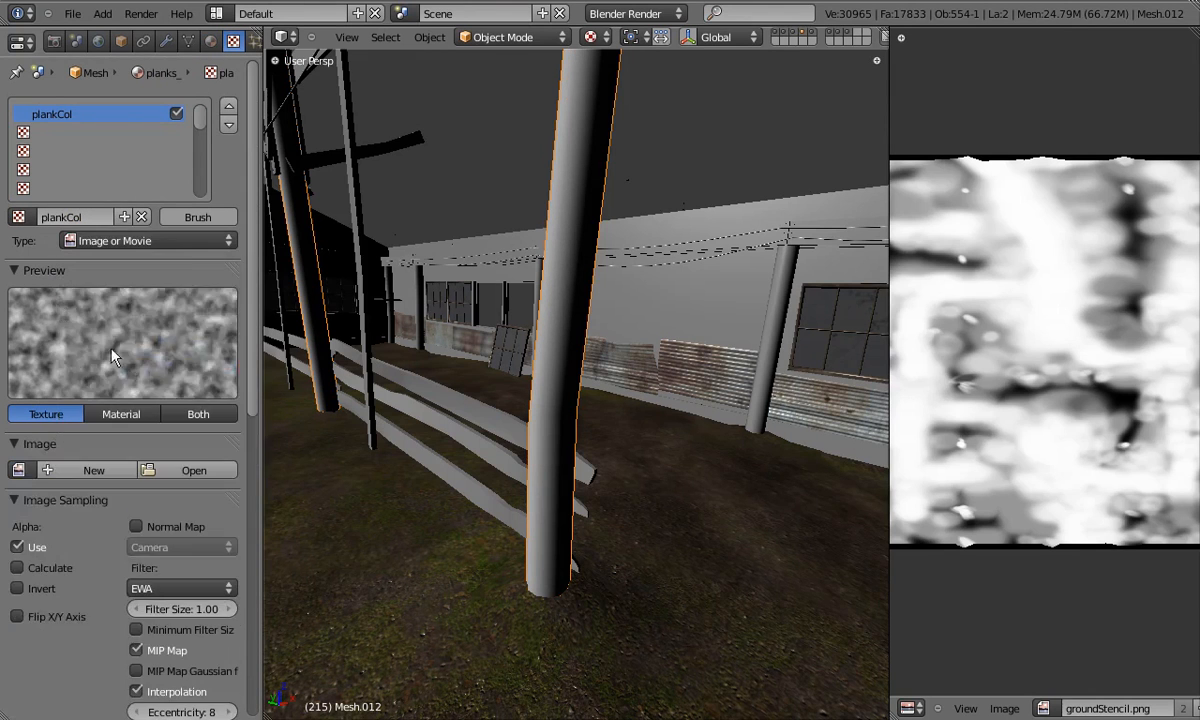
left_click(19, 470)
left_click(84, 667)
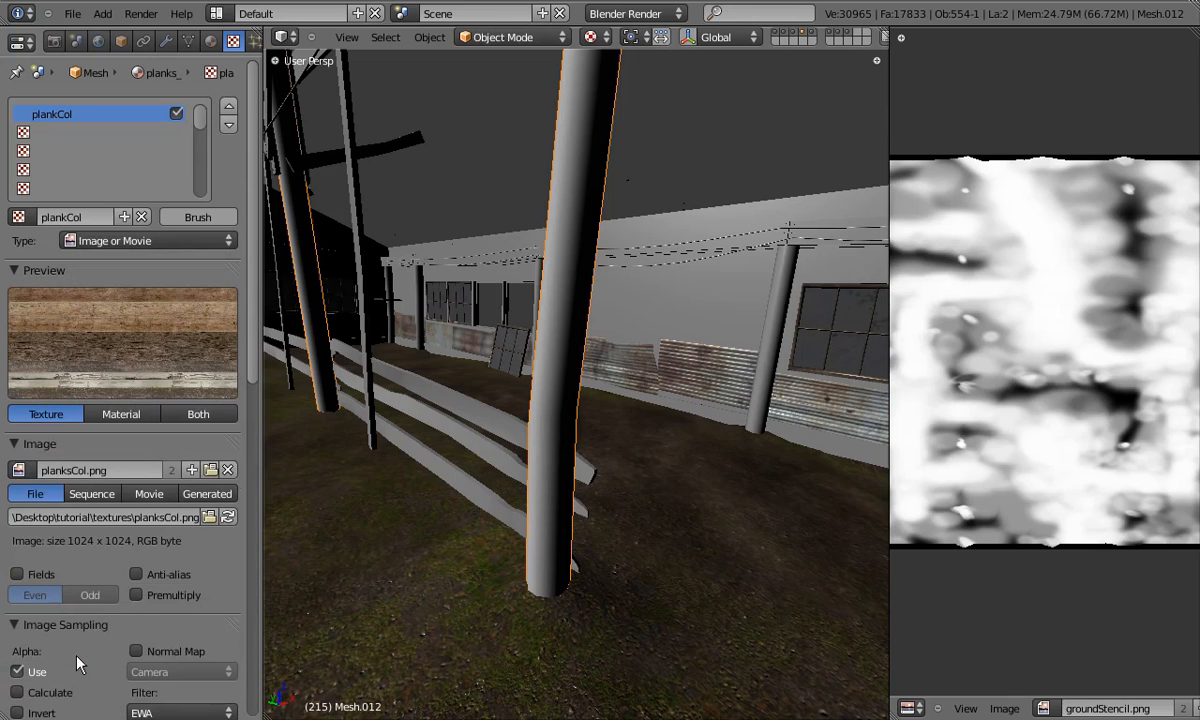
Map plankCol by UV coordinates on the color layer and check the wood grain on the post.
left_click_drag(252, 370, 272, 700)
left_click(147, 262)
left_click(126, 313)
left_click(122, 278)
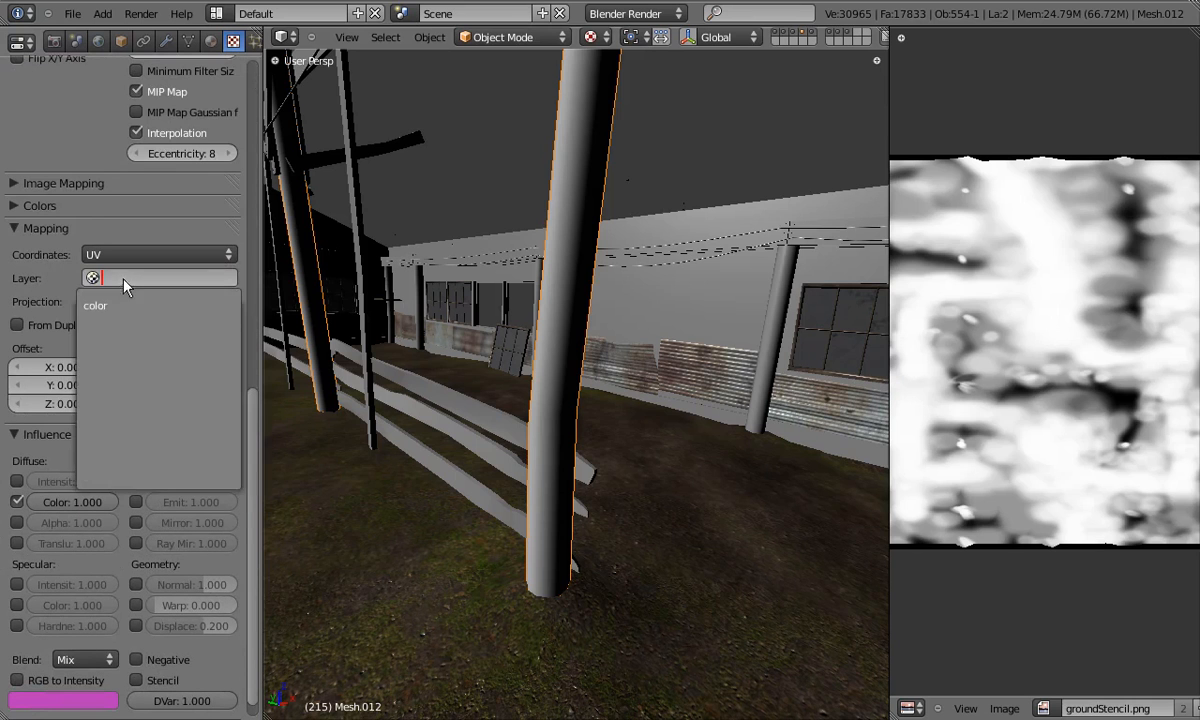
left_click(98, 306)
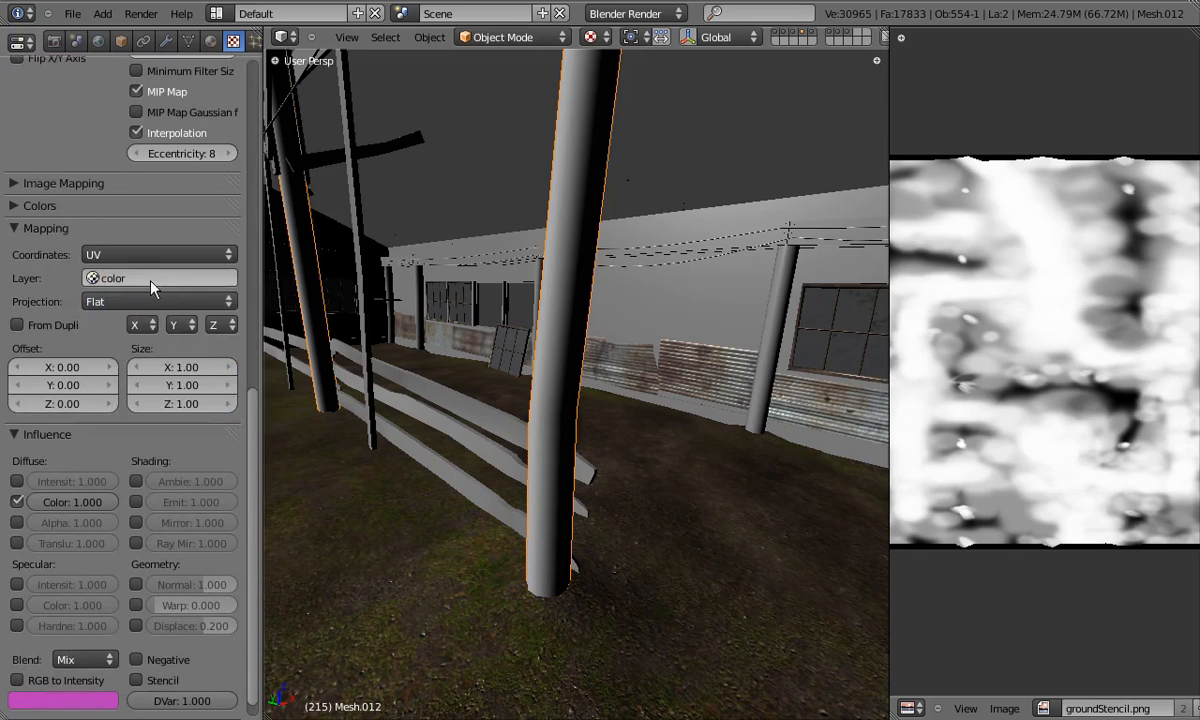
left_click_drag(257, 432, 257, 62)
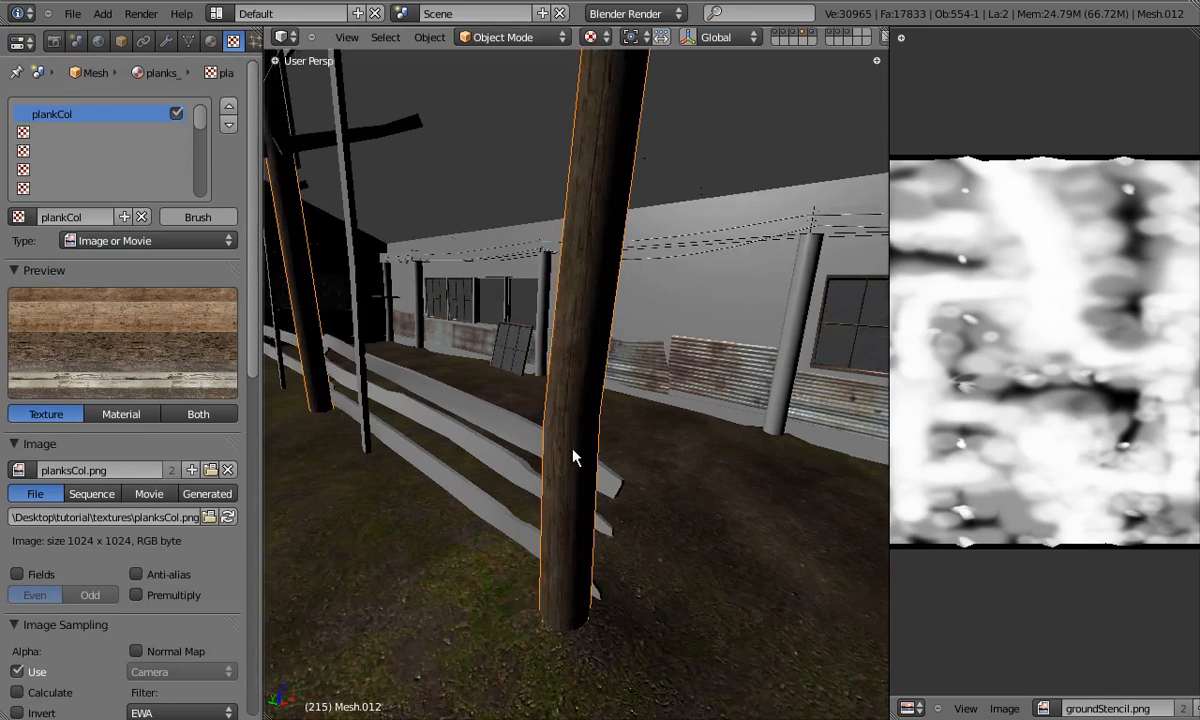
middle_click_drag(573, 457, 623, 458)
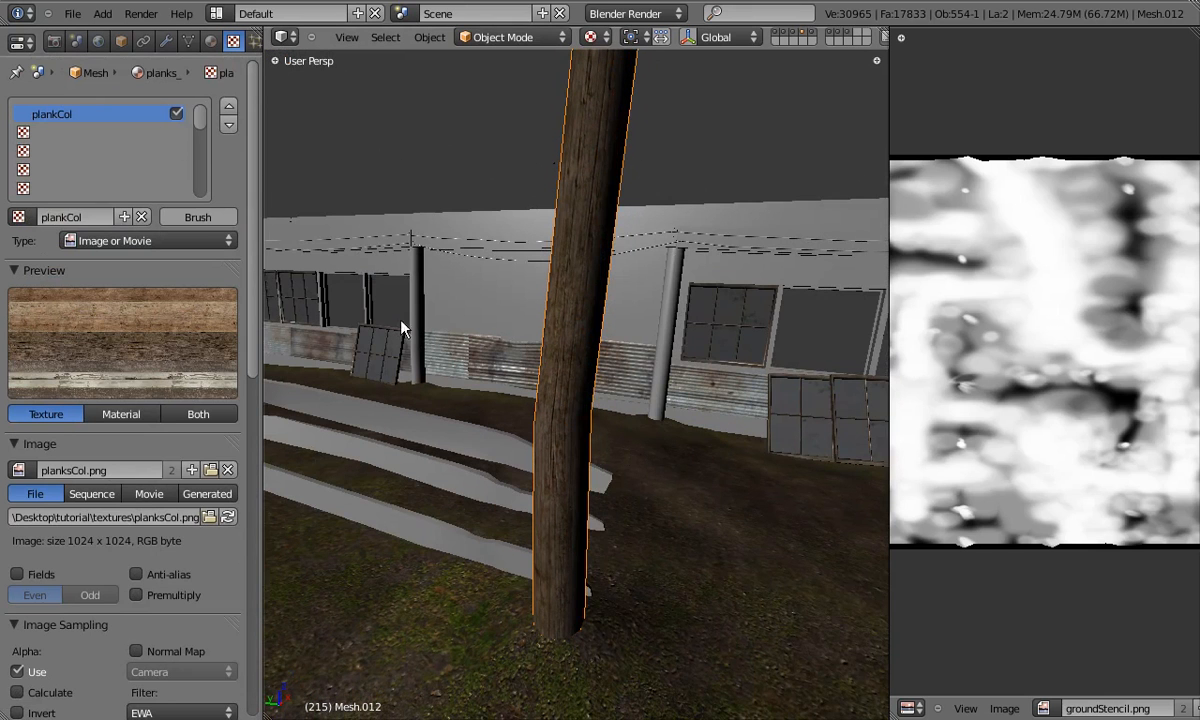
Assign the planks_beams material to the top plank of the fence.
left_click(55, 132)
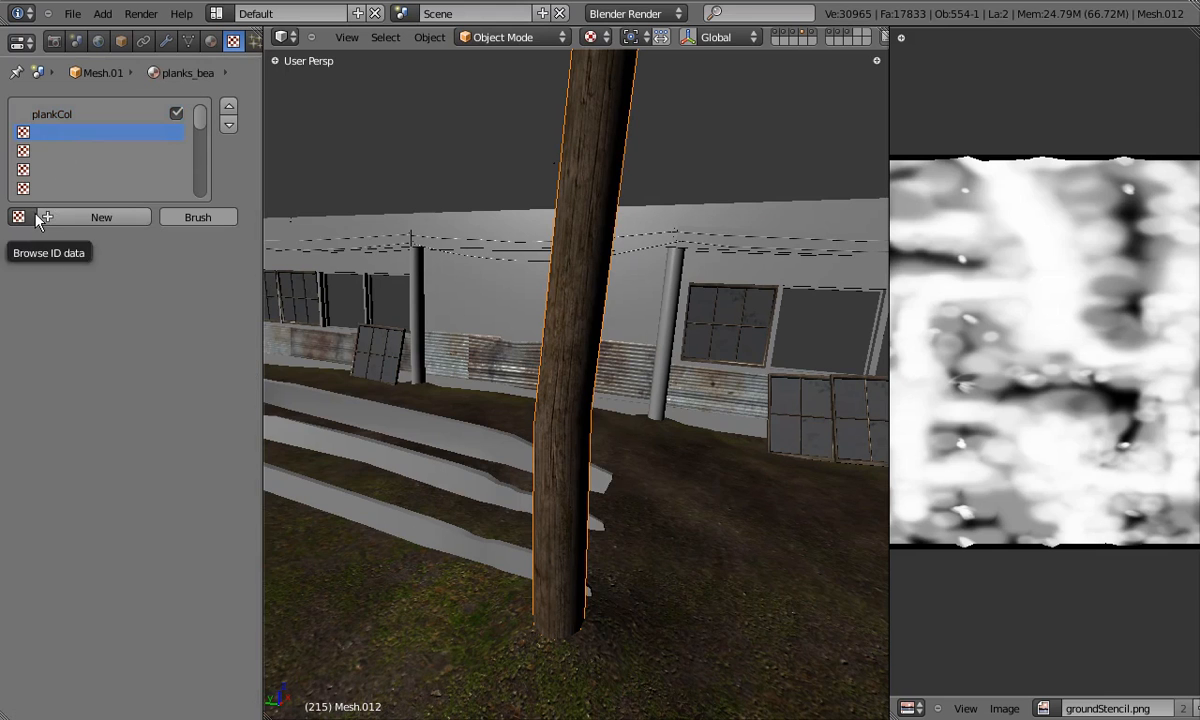
left_click(97, 116)
mouse_move(560, 393)
middle_mouse_down()
mouse_move(503, 425)
mouse_move(525, 415)
mouse_move(565, 431)
middle_mouse_up()
right_click(565, 431)
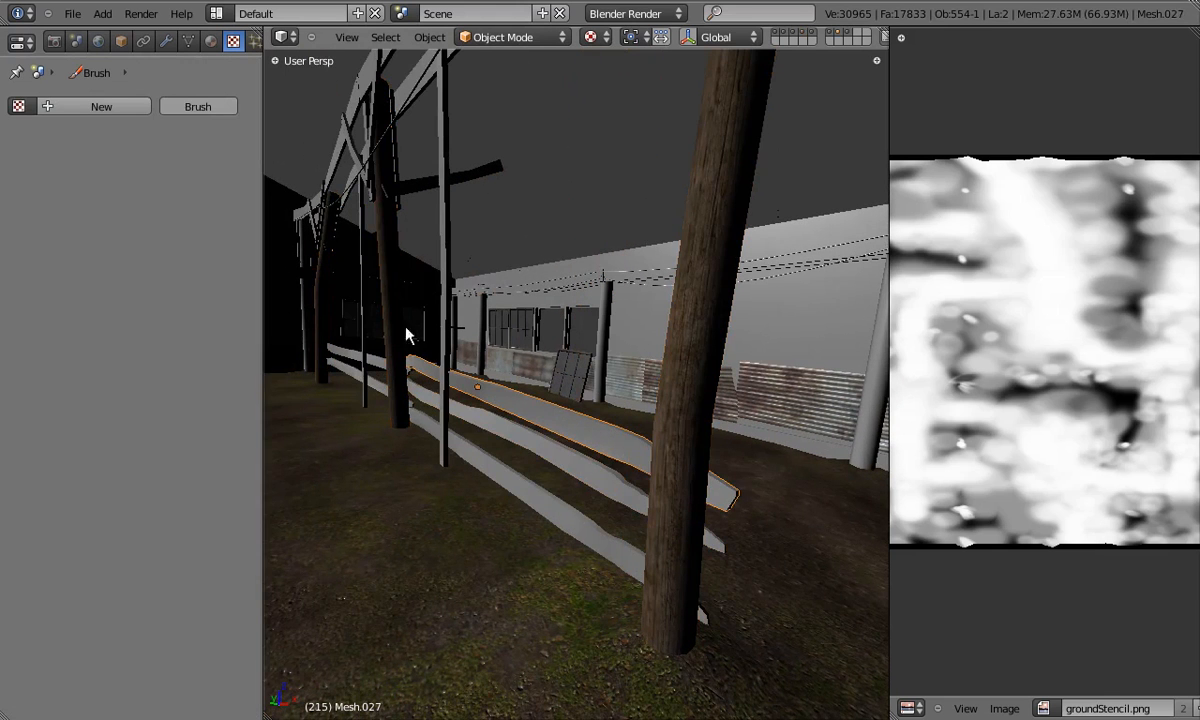
left_click(18, 106)
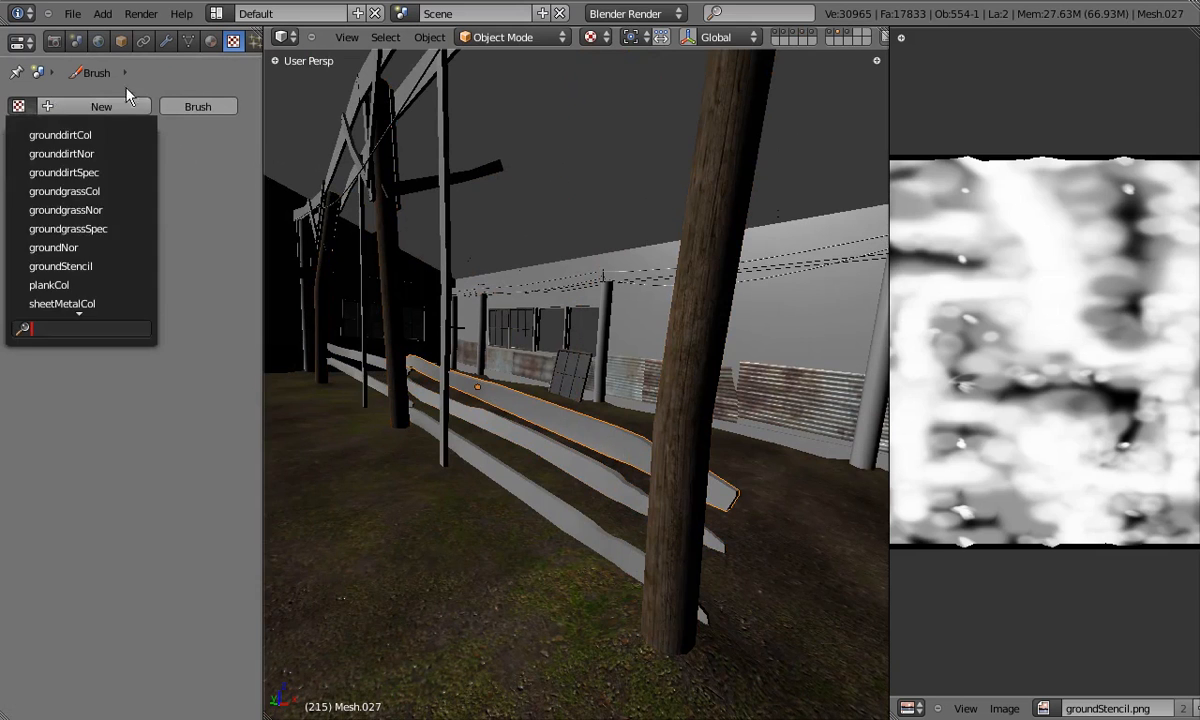
left_click(209, 41)
left_click(18, 167)
left_click(45, 251)
middle_click_drag(545, 455, 600, 405)
Rename the top fence plank's UV layer to color.
left_click(188, 41)
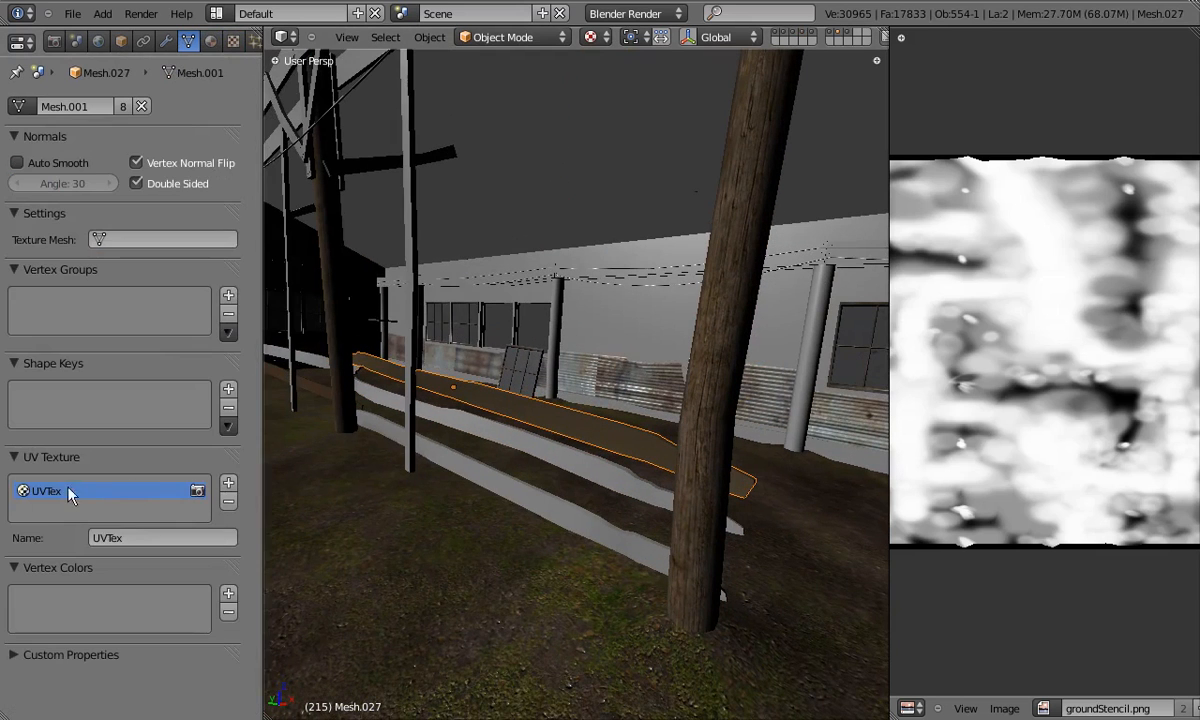
type("color")
key("Return")
Rename the middle fence plank's UV layer to color and assign the planks_beams material to the plank.
right_click(522, 450)
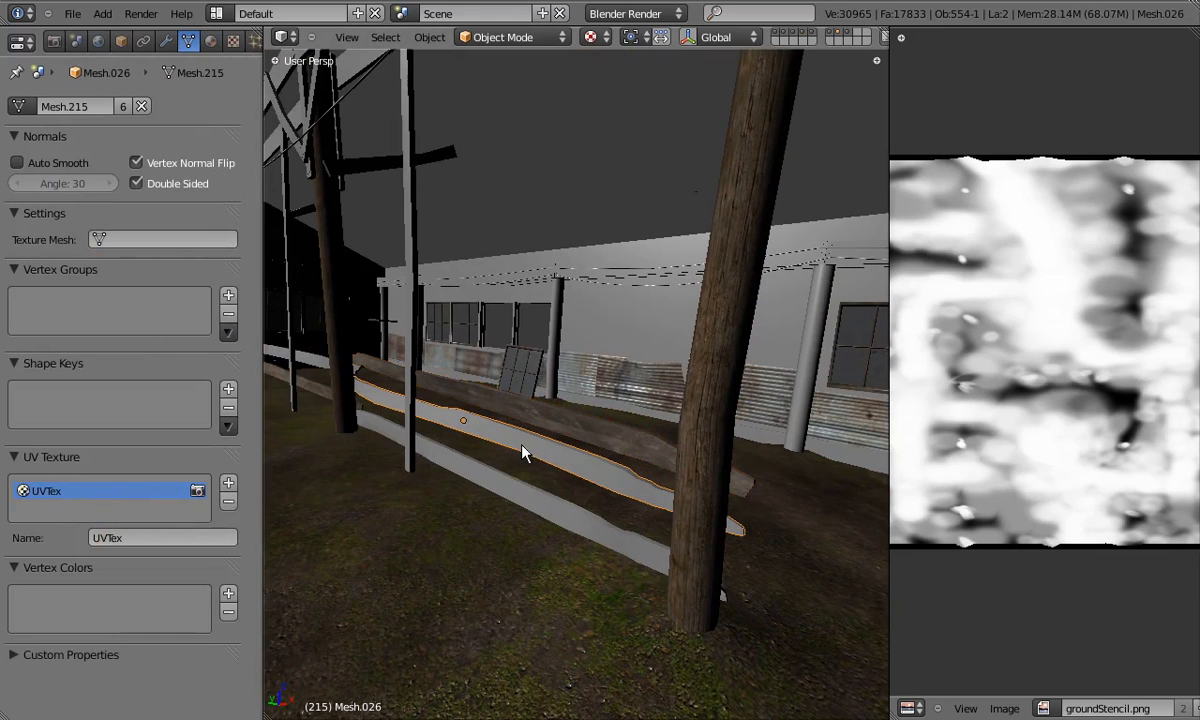
left_click(147, 537)
type("color")
key("Return")
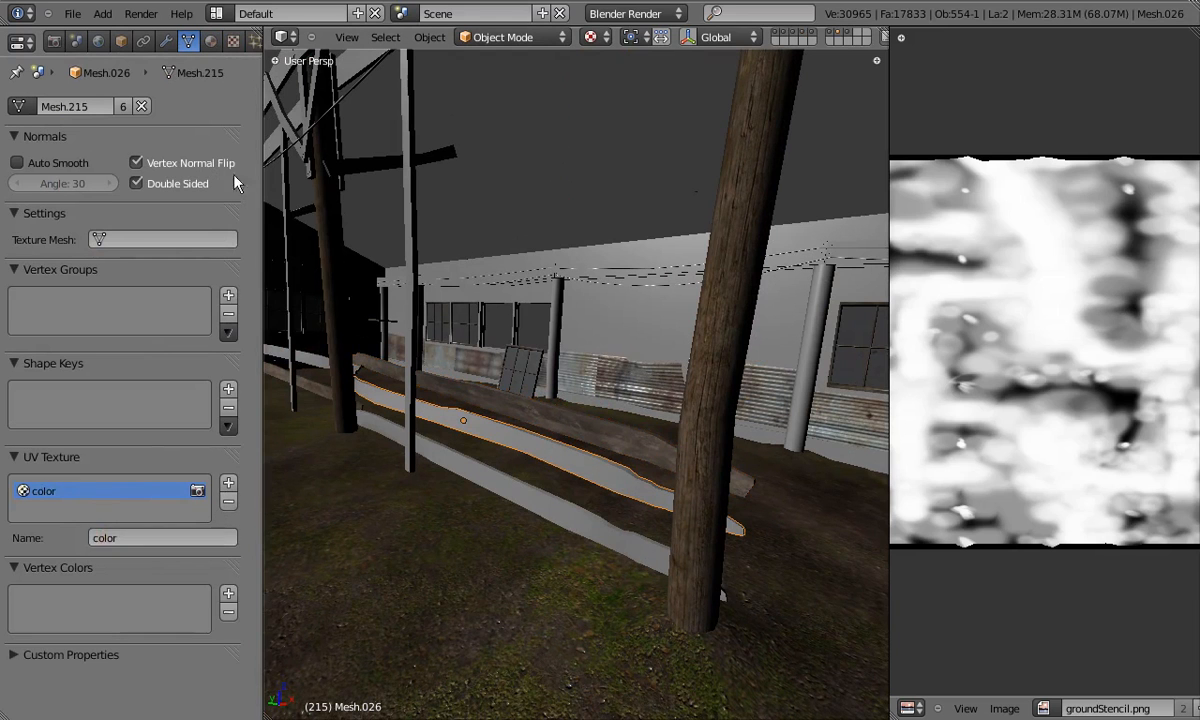
left_click(209, 41)
left_click(18, 167)
left_click(41, 252)
Assign the planks_beams material to the lowest fence plank and rename its UV layer to color.
right_click(525, 490)
left_click(18, 167)
left_click(41, 252)
left_click(233, 41)
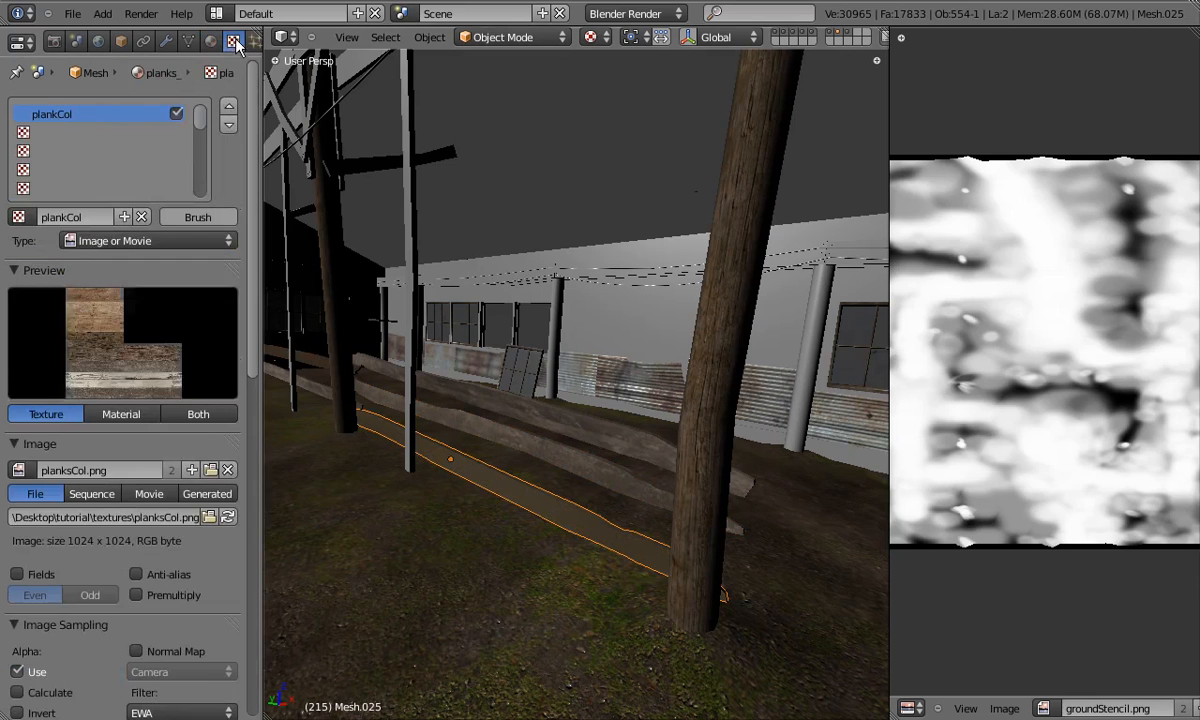
left_click(188, 41)
type("color")
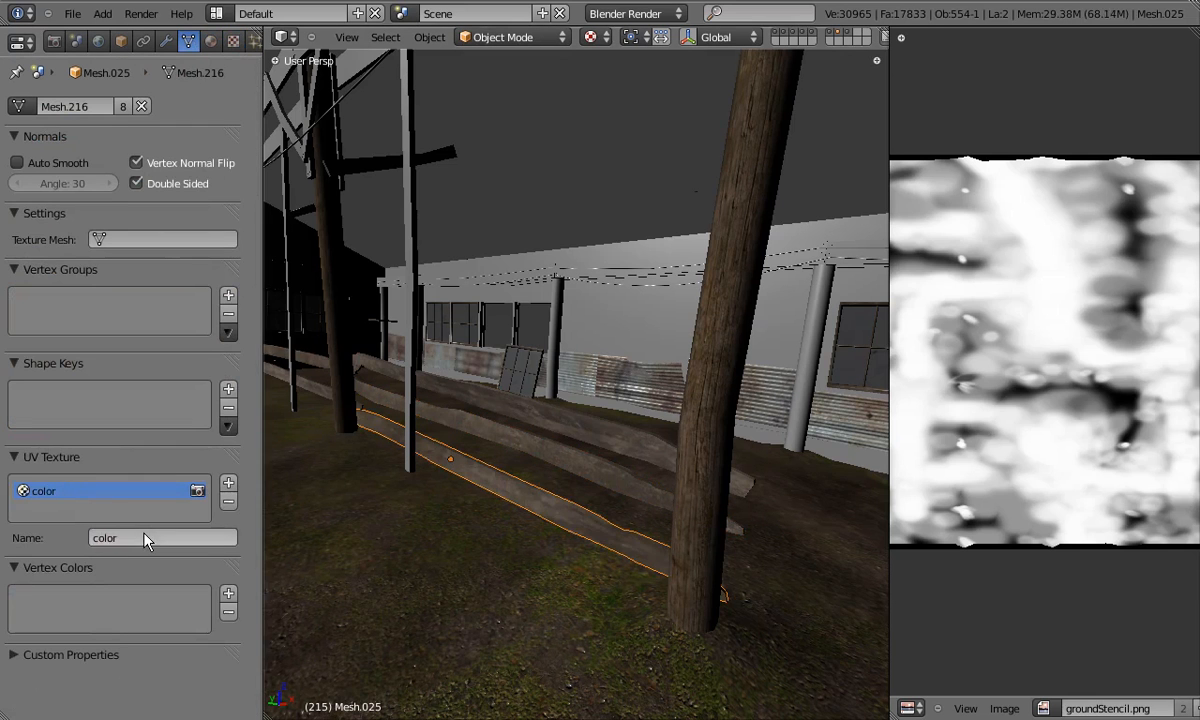
key("Return")
Rename the UV layer of the thin vertical support poles to color and assign them the planks_beams material.
mouse_move(458, 437)
middle_mouse_down()
mouse_move(509, 412)
mouse_move(400, 316)
mouse_move(368, 316)
mouse_move(555, 421)
mouse_move(612, 390)
mouse_move(706, 367)
mouse_move(652, 329)
mouse_move(551, 354)
mouse_move(727, 464)
mouse_move(758, 308)
mouse_move(702, 461)
mouse_move(597, 429)
mouse_move(735, 423)
mouse_move(683, 380)
mouse_move(461, 410)
mouse_move(560, 431)
mouse_move(702, 407)
mouse_move(492, 434)
mouse_move(458, 390)
mouse_move(508, 395)
middle_mouse_up()
right_click(437, 355)
right_click(706, 367)
right_click(667, 383)
key("z")
right_click(492, 434)
key("z")
left_click(139, 538)
key("BackSpace")
type("color")
key("Return")
left_click(210, 40)
left_click(19, 166)
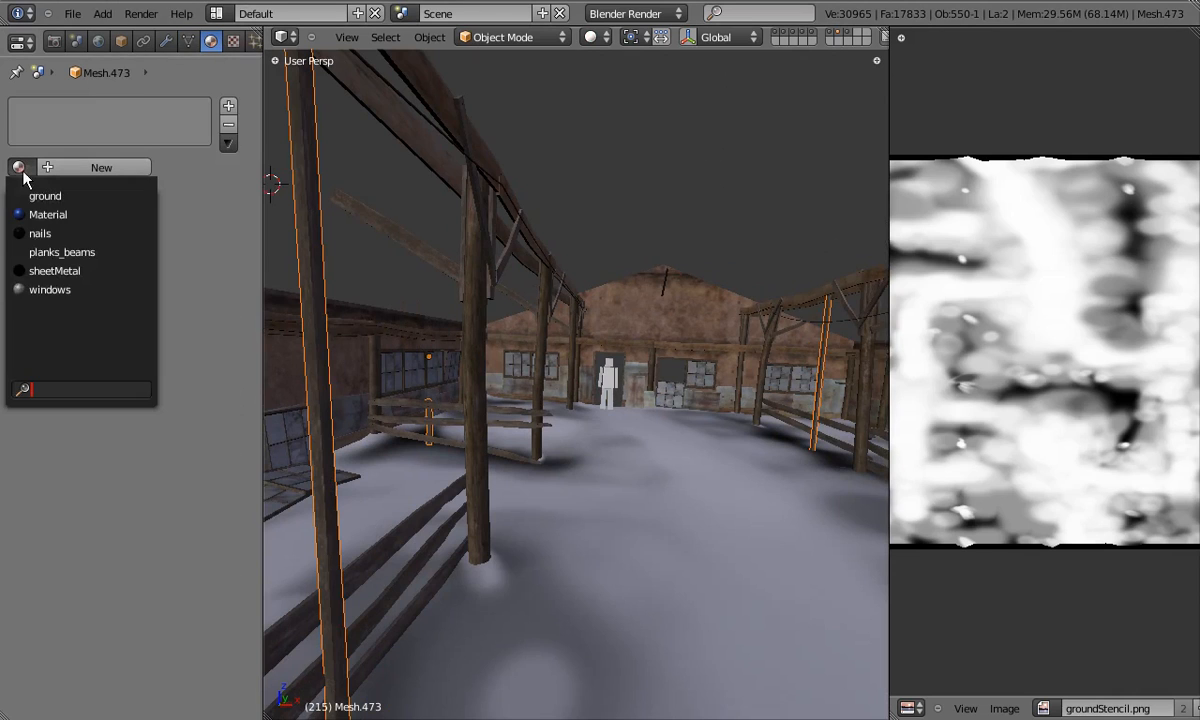
left_click(50, 254)
Inspect the remaining posts and beams in different shading views, including the main posts' material and UV data.
mouse_move(386, 482)
middle_mouse_down()
mouse_move(343, 490)
mouse_move(313, 477)
mouse_move(619, 520)
mouse_move(601, 445)
mouse_move(530, 438)
mouse_move(579, 380)
mouse_move(609, 375)
mouse_move(611, 423)
mouse_move(501, 471)
mouse_move(500, 437)
mouse_move(790, 370)
mouse_move(745, 380)
mouse_move(584, 343)
mouse_move(576, 375)
mouse_move(498, 380)
mouse_move(392, 176)
mouse_move(546, 407)
mouse_move(528, 434)
middle_mouse_up()
right_click(546, 410)
right_click(608, 372)
key("z")
right_click(785, 362)
key("z")
right_click(528, 434)
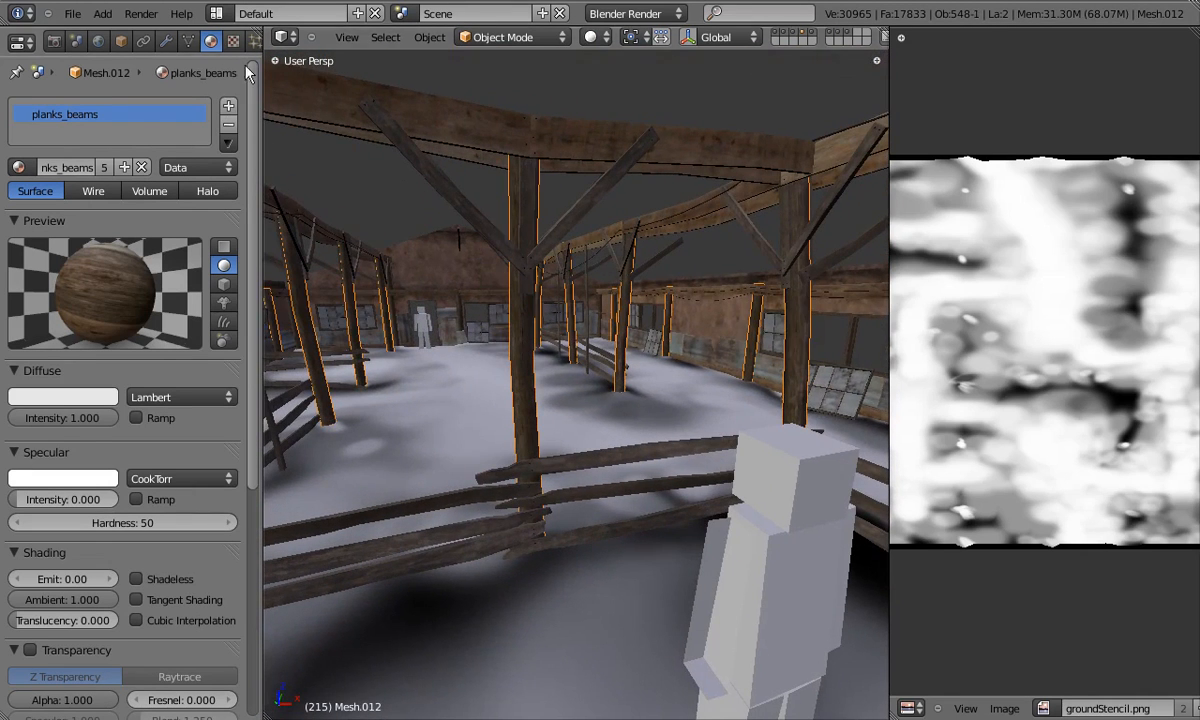
left_click(188, 41)
mouse_move(522, 395)
middle_mouse_down()
mouse_move(545, 425)
mouse_move(518, 439)
mouse_move(581, 378)
mouse_move(482, 356)
middle_mouse_up()
key("shift+z")
scroll(500, 425, "up", 5)
mouse_move(500, 425)
middle_mouse_down()
mouse_move(643, 447)
mouse_move(563, 455)
mouse_move(498, 394)
mouse_move(516, 452)
mouse_move(498, 410)
mouse_move(549, 404)
mouse_move(555, 372)
mouse_move(524, 356)
mouse_move(563, 346)
mouse_move(547, 353)
mouse_move(635, 394)
middle_mouse_up()
Join the two long thin pieces running beneath the upper beams into one object.
right_click(524, 356)
scroll(522, 348, "down", 5)
key("z")
right_click(568, 357, "shift")
scroll(568, 357, "down", 5)
key("ctrl+j")
key("z")
scroll(549, 367, "up", 6)
middle_click_drag(549, 367, 617, 346)
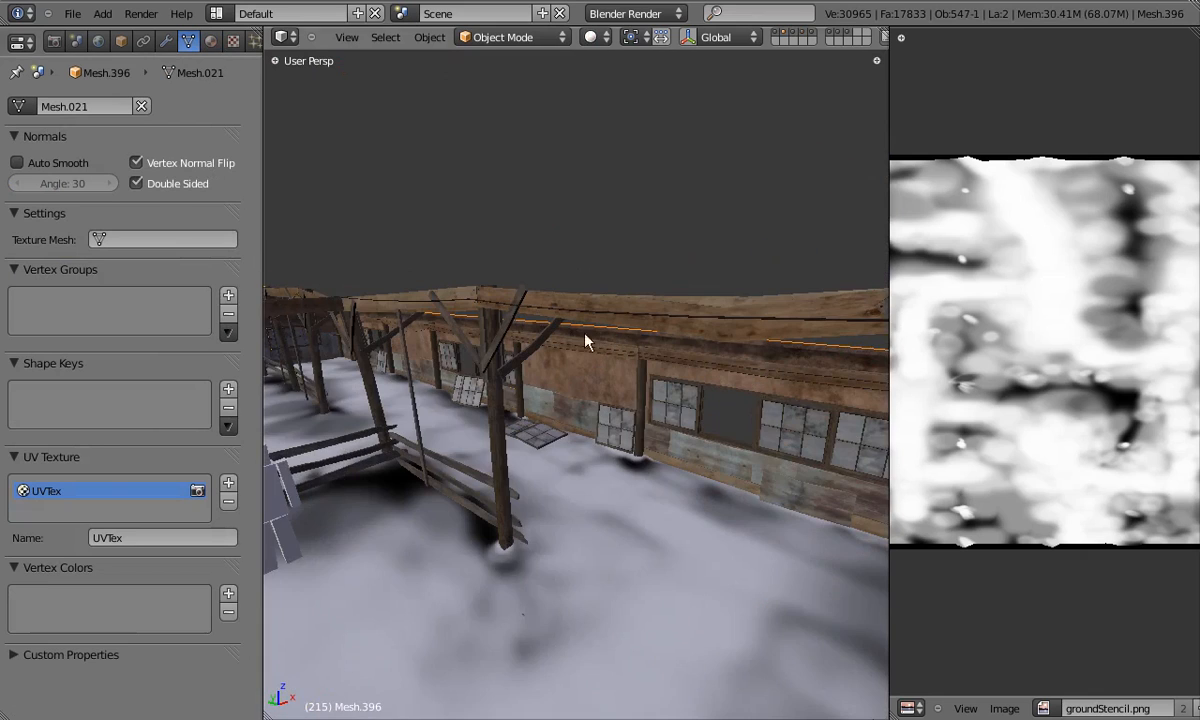
Rename the UV layer of the wall mesh behind the upper beams to color.
left_click(130, 538)
type("color")
key("Return")
Join the neighbouring wooden pieces near the upper beams into one object and assign it the planks_beams material.
mouse_move(395, 435)
middle_mouse_down()
mouse_move(495, 277)
mouse_move(501, 421)
mouse_move(568, 383)
mouse_move(613, 330)
mouse_move(647, 375)
mouse_move(643, 392)
middle_mouse_up()
key("z")
right_click(549, 303)
right_click(620, 305, "shift")
key("alt+z")
right_click(651, 353, "shift")
key("ctrl+j")
left_click(210, 40)
left_click(18, 167)
left_click(62, 252)
Inspect the remaining planks, posts and beams in different shading views, checking their material and UV data.
middle_click_drag(560, 440, 630, 414)
right_click(529, 455)
right_click(630, 414)
scroll(562, 377, "up", 4)
right_click(560, 378)
mouse_move(560, 378)
middle_mouse_down()
mouse_move(558, 514)
mouse_move(396, 512)
mouse_move(595, 517)
mouse_move(557, 439)
mouse_move(651, 445)
mouse_move(372, 383)
mouse_move(466, 450)
mouse_move(595, 402)
mouse_move(449, 453)
mouse_move(607, 353)
middle_mouse_up()
right_click(372, 383)
right_click(517, 421)
key("z")
key("z")
key("alt+z")
right_click(624, 411, "shift")
mouse_move(624, 411)
middle_mouse_down()
mouse_move(668, 410)
mouse_move(759, 475)
mouse_move(546, 429)
mouse_move(630, 477)
mouse_move(388, 437)
mouse_move(745, 316)
middle_mouse_up()
key("z")
right_click(784, 365, "shift")
key("alt+z")
right_click(528, 178)
middle_click_drag(528, 178, 125, 164)
left_click(188, 40)
Select the remaining wooden pieces around the building and join them into one object.
mouse_move(385, 415)
middle_mouse_down()
mouse_move(415, 503)
mouse_move(688, 388)
mouse_move(605, 340)
mouse_move(490, 509)
mouse_move(544, 394)
mouse_move(557, 329)
mouse_move(670, 288)
mouse_move(585, 465)
mouse_move(586, 368)
mouse_move(931, 361)
middle_mouse_up()
key("z")
right_click(648, 308)
right_click(525, 330, "shift")
key("alt+z")
key("z")
key("z")
right_click(544, 394, "shift")
right_click(557, 329, "shift")
right_click(585, 465, "shift")
right_click(586, 368, "shift")
scroll(931, 361, "down", 3)
scroll(600, 400, "down", 3)
mouse_move(580, 410)
middle_mouse_down()
mouse_move(616, 450)
mouse_move(581, 351)
mouse_move(713, 346)
mouse_move(637, 384)
mouse_move(657, 412)
mouse_move(712, 402)
mouse_move(597, 325)
mouse_move(634, 315)
mouse_move(617, 404)
middle_mouse_up()
right_click(581, 351, "shift")
right_click(713, 346, "shift")
key("ctrl+z")
right_click(658, 414, "shift")
right_click(659, 414)
key("alt+z")
key("alt+z")
right_click(617, 404, "shift")
right_click(742, 408, "shift")
middle_click_drag(742, 408, 575, 405)
right_click(762, 354, "shift")
middle_click_drag(762, 362, 434, 362)
right_click(415, 417, "shift")
key("ctrl+j")
Rename the joined wooden pieces' UV layer to color and assign them the planks_beams material.
left_click(145, 538)
type("color")
key("Return")
left_click(211, 41)
left_click(19, 167)
left_click(62, 252)
Delete the short plank sticking out beside the corner post.
scroll(434, 362, "up", 4)
right_click(490, 362)
key("x")
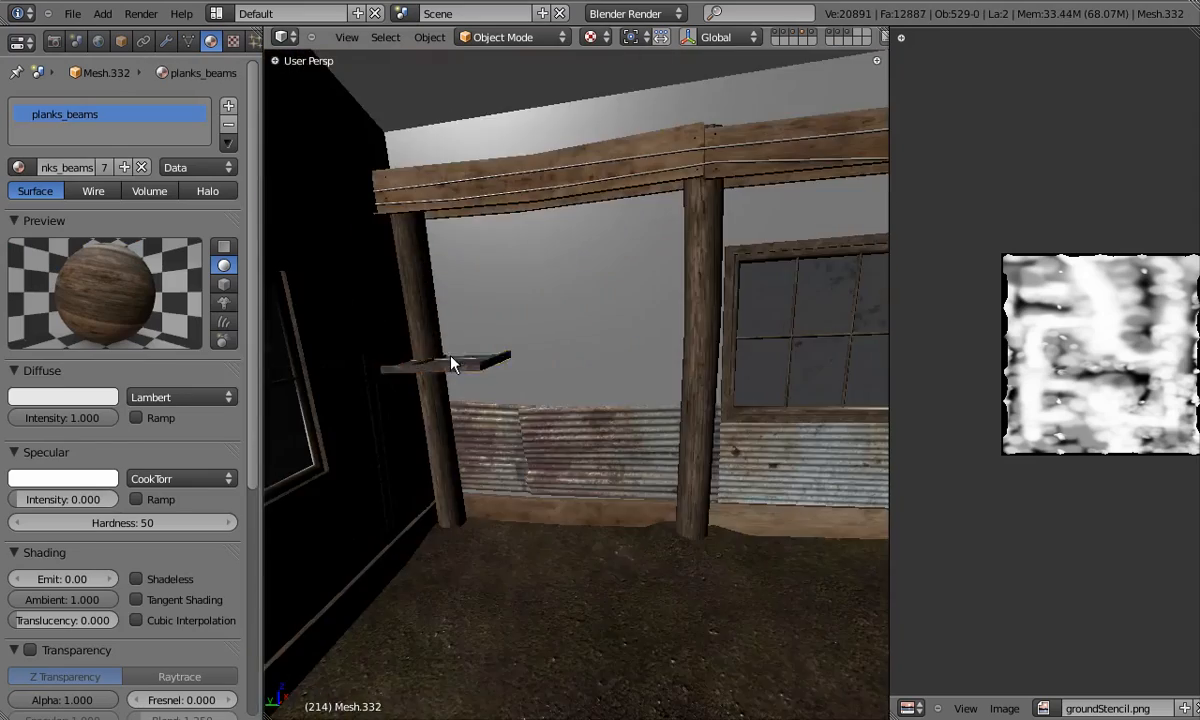
key("Return")
Join the door frames at opposite ends of the building into one object and assign it the windows material.
middle_click_drag(740, 385, 450, 472)
scroll(450, 472, "down", 4)
key("z")
scroll(450, 475, "up", 4)
right_click(488, 392)
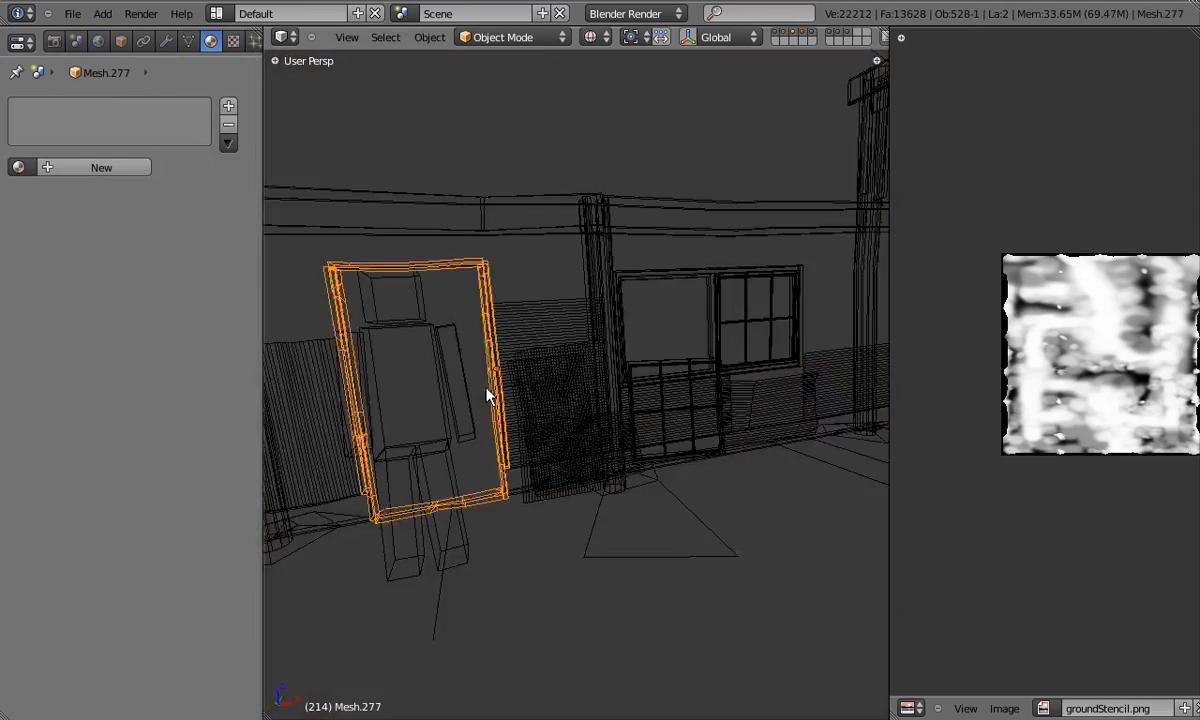
right_click(488, 392)
scroll(539, 378, "down", 6)
middle_click_drag(541, 378, 729, 476)
scroll(729, 476, "up", 4)
right_click(731, 655, "shift")
key("ctrl+j")
scroll(729, 652, "down", 10)
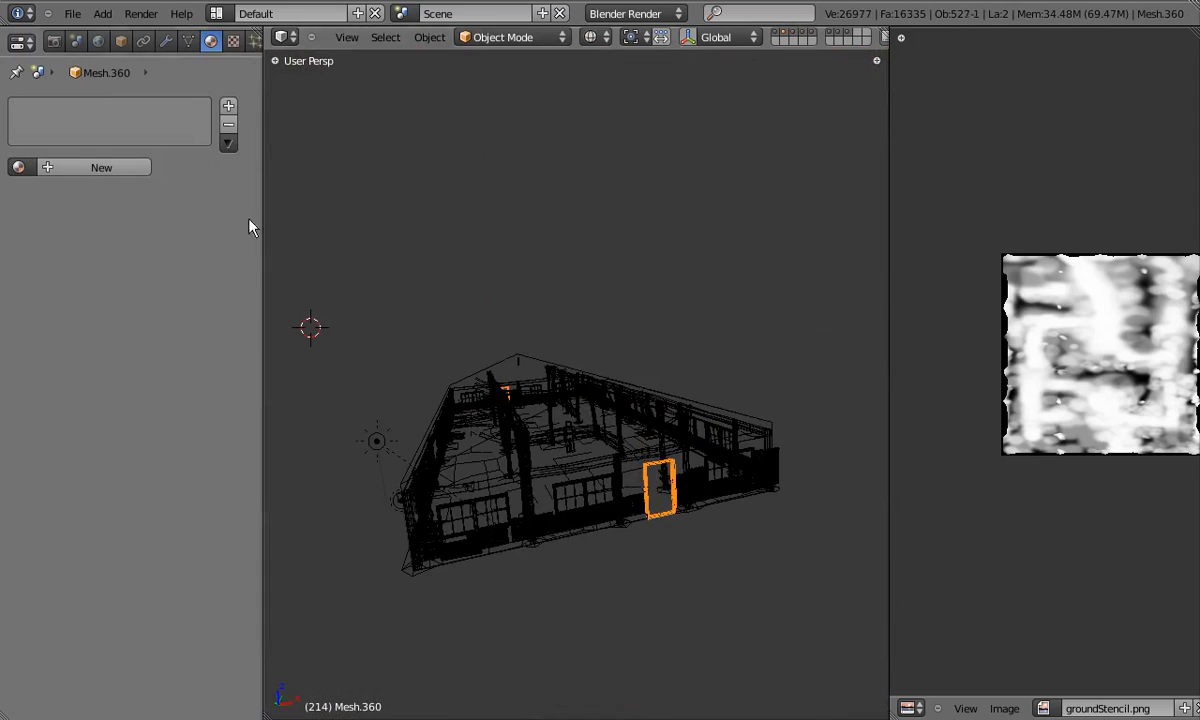
left_click(189, 42)
left_click(211, 42)
left_click(20, 167)
left_click(70, 290)
Create a material named wall on the building's walls with diffuse intensity 1.000 and specular intensity 0.000.
scroll(571, 423, "up", 8)
key("z")
key("alt+z")
key("a")
middle_click_drag(528, 383, 445, 303)
right_click(445, 303)
left_click(189, 42)
left_click(211, 42)
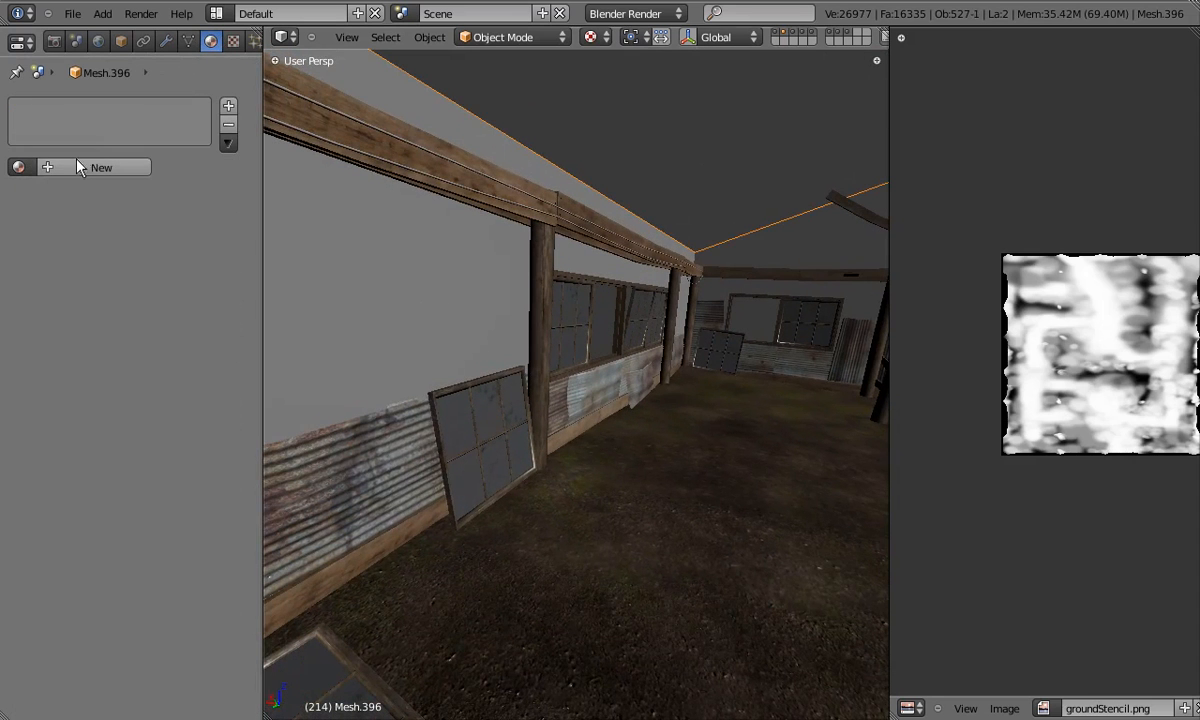
left_click(100, 166)
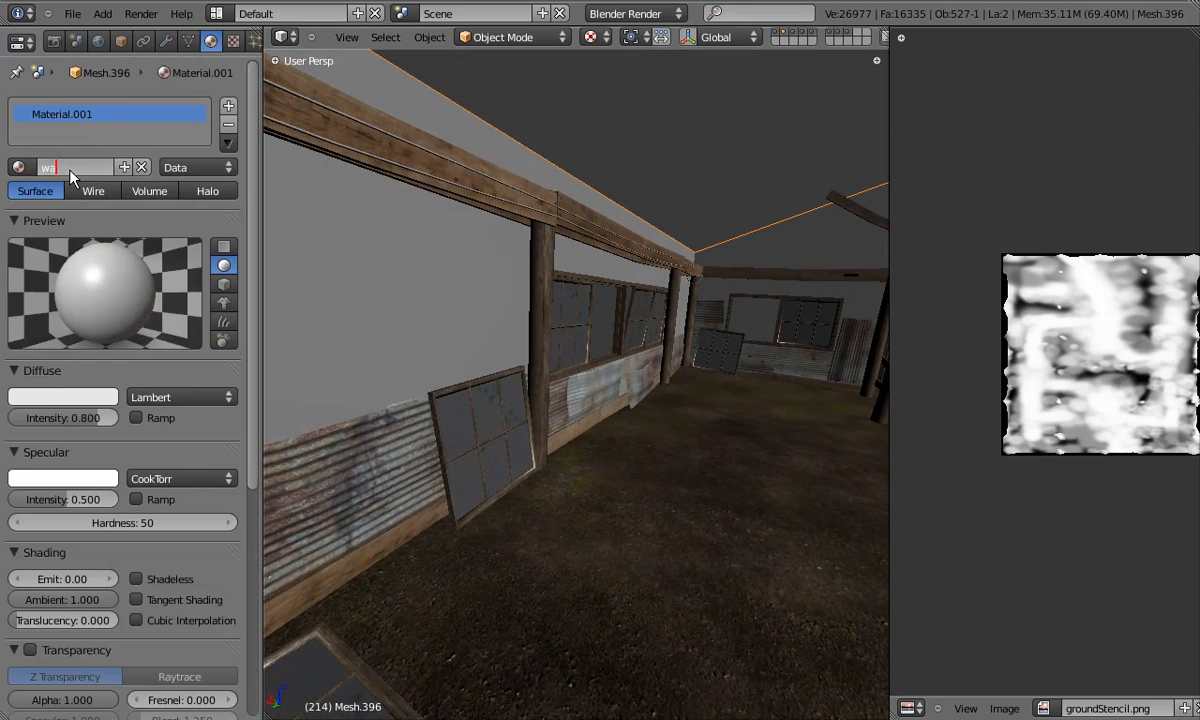
key("Return")
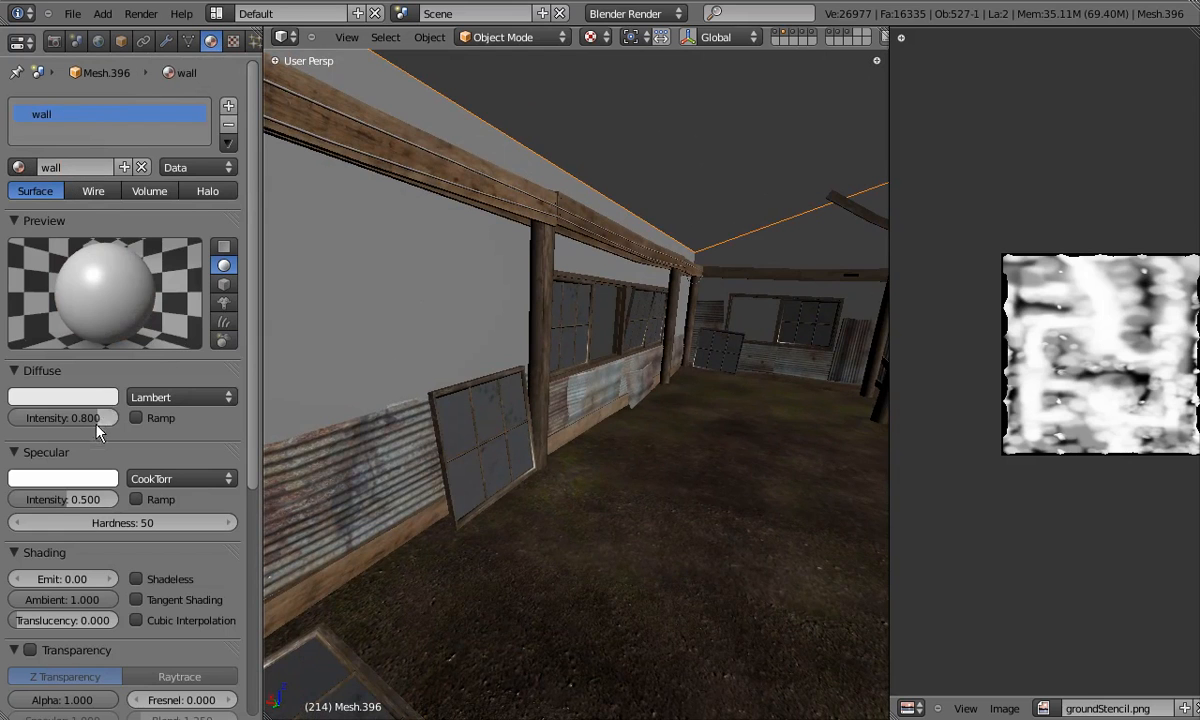
left_click_drag(99, 417, 140, 426)
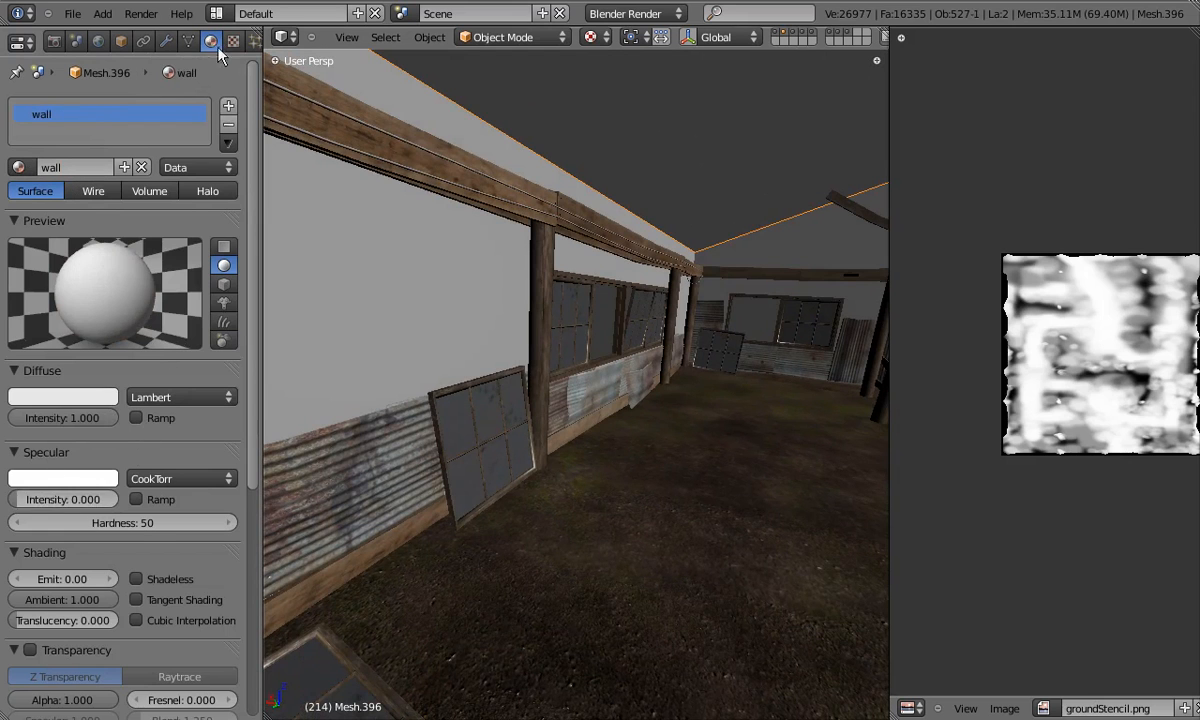
Add an image texture named wallCol to the wall material and load wallCol.png into it.
left_click(232, 42)
left_click(18, 217)
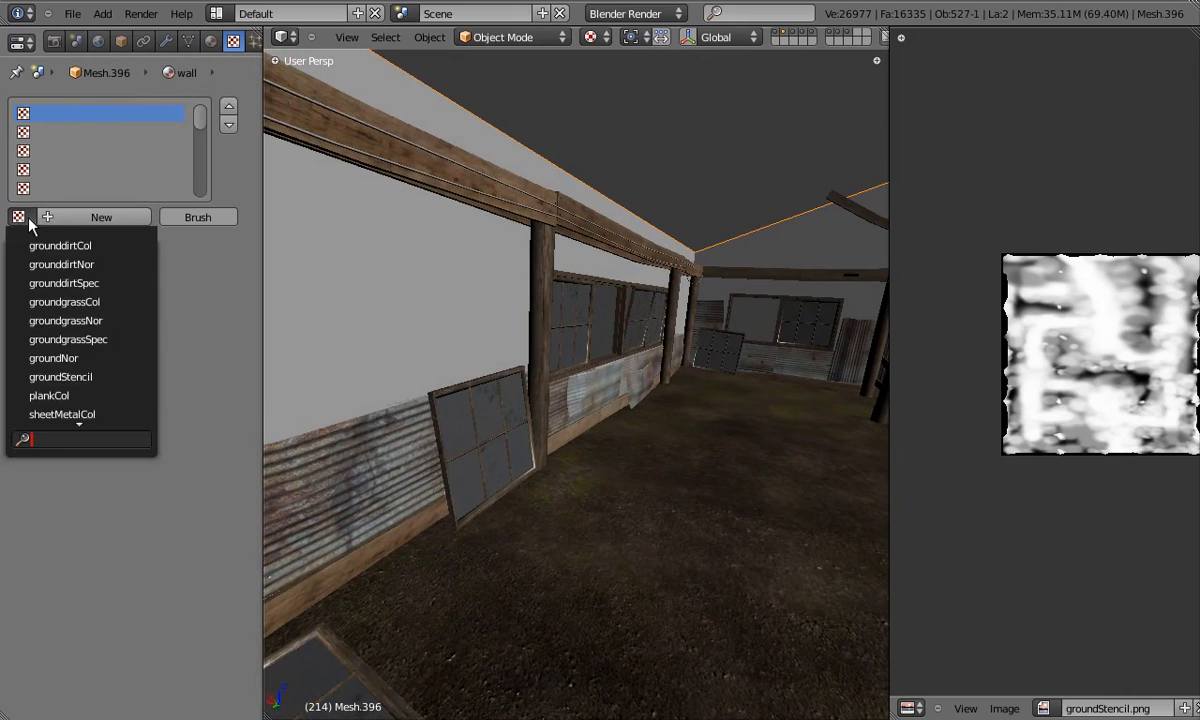
left_click(74, 220)
left_click(100, 240)
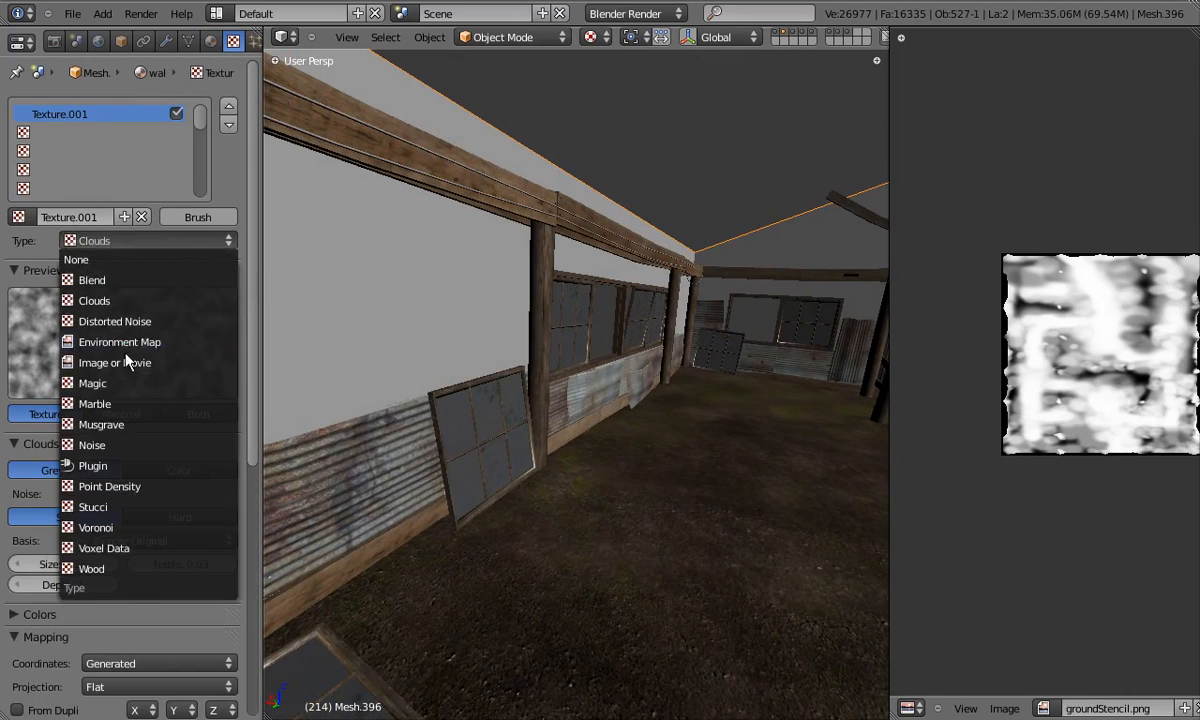
left_click(115, 362)
left_click(90, 217)
type("wallCol")
key("Return")
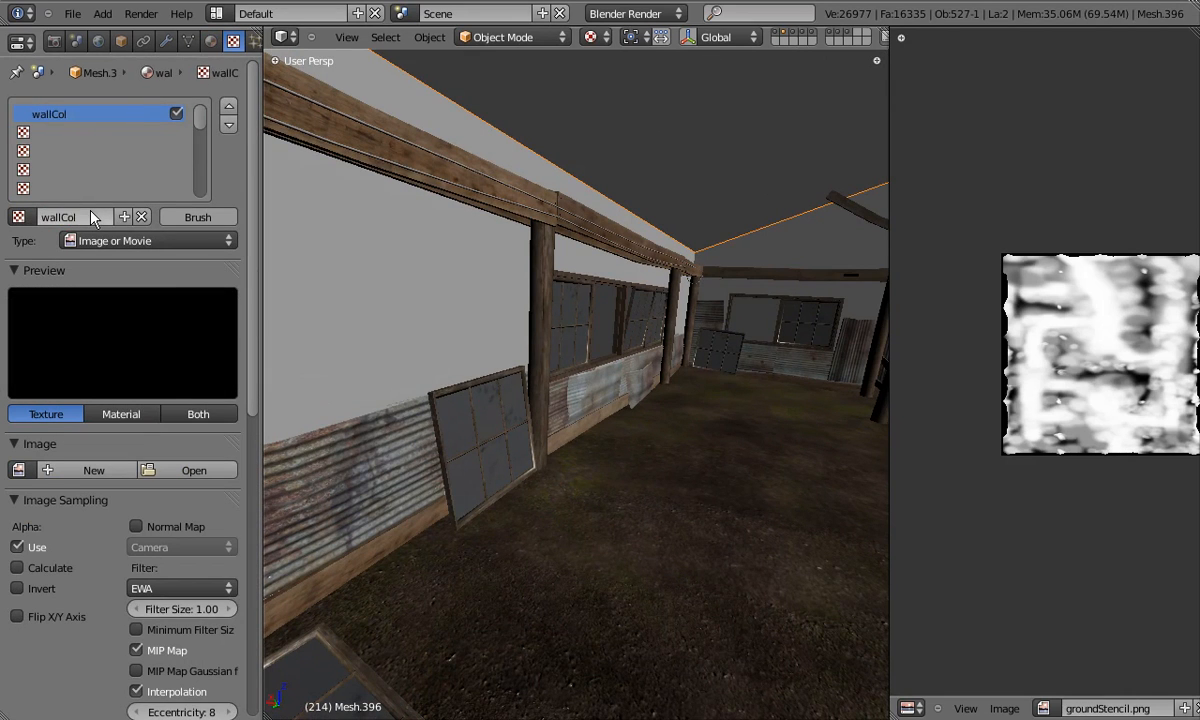
left_click(18, 470)
scroll(88, 648, "down", 3)
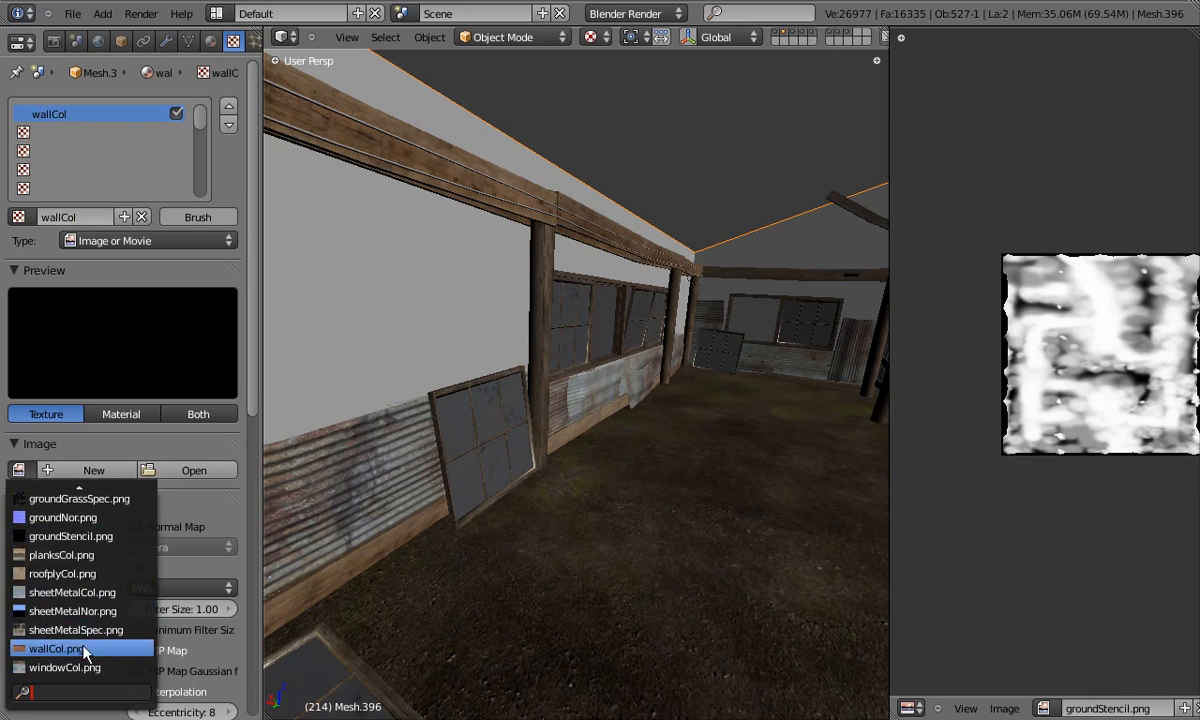
left_click(86, 648)
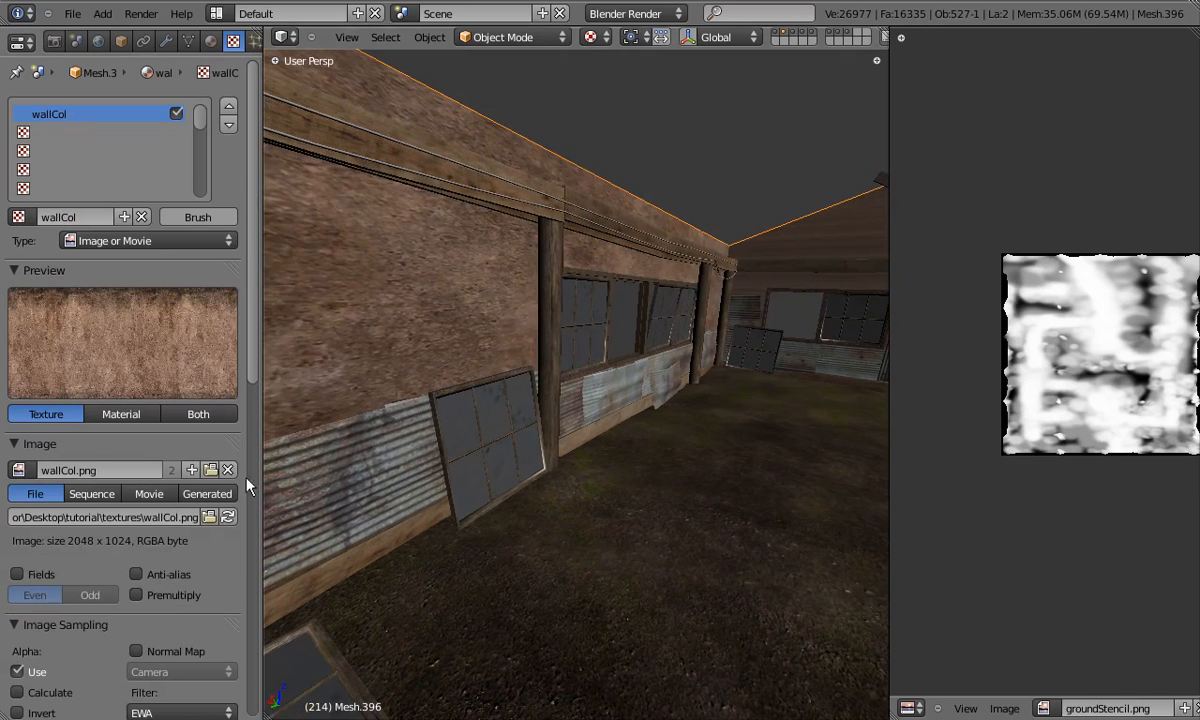
Map the wallCol texture with UV coordinates on the color layer.
scroll(240, 450, "down", 8)
left_click(150, 583)
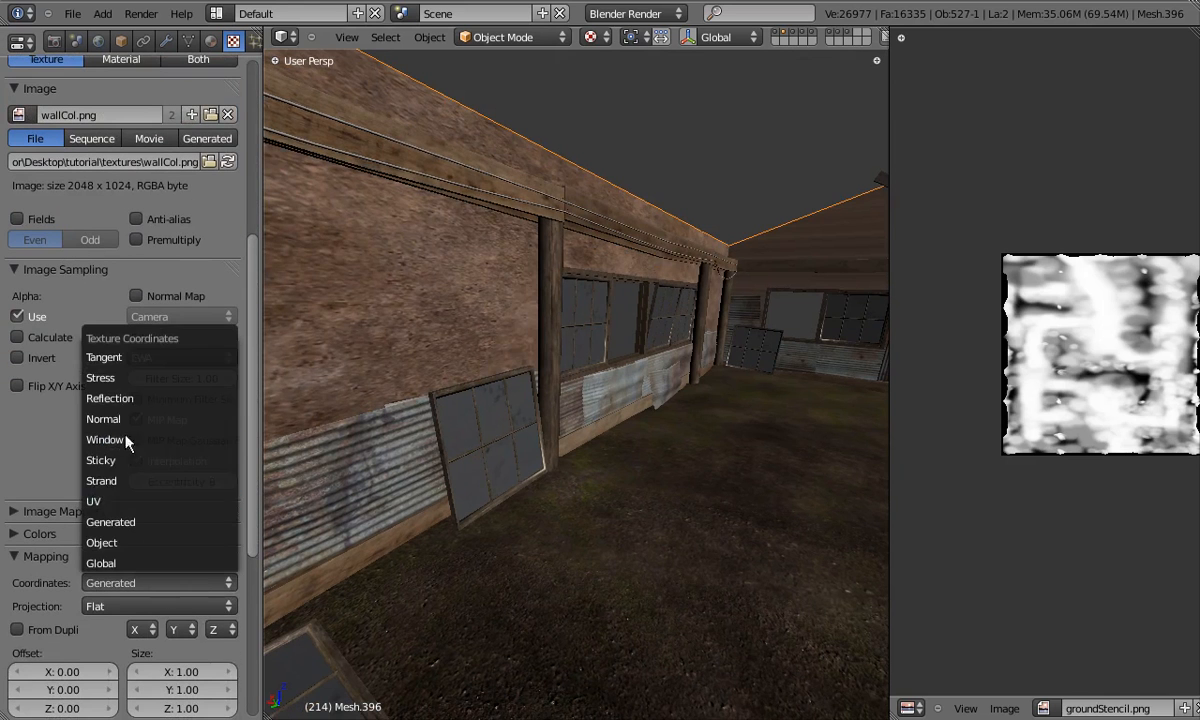
left_click(127, 505)
left_click(120, 606)
left_click(100, 412)
middle_click_drag(470, 392, 446, 394)
middle_click_drag(540, 418, 327, 204)
scroll(361, 206, "up", 6)
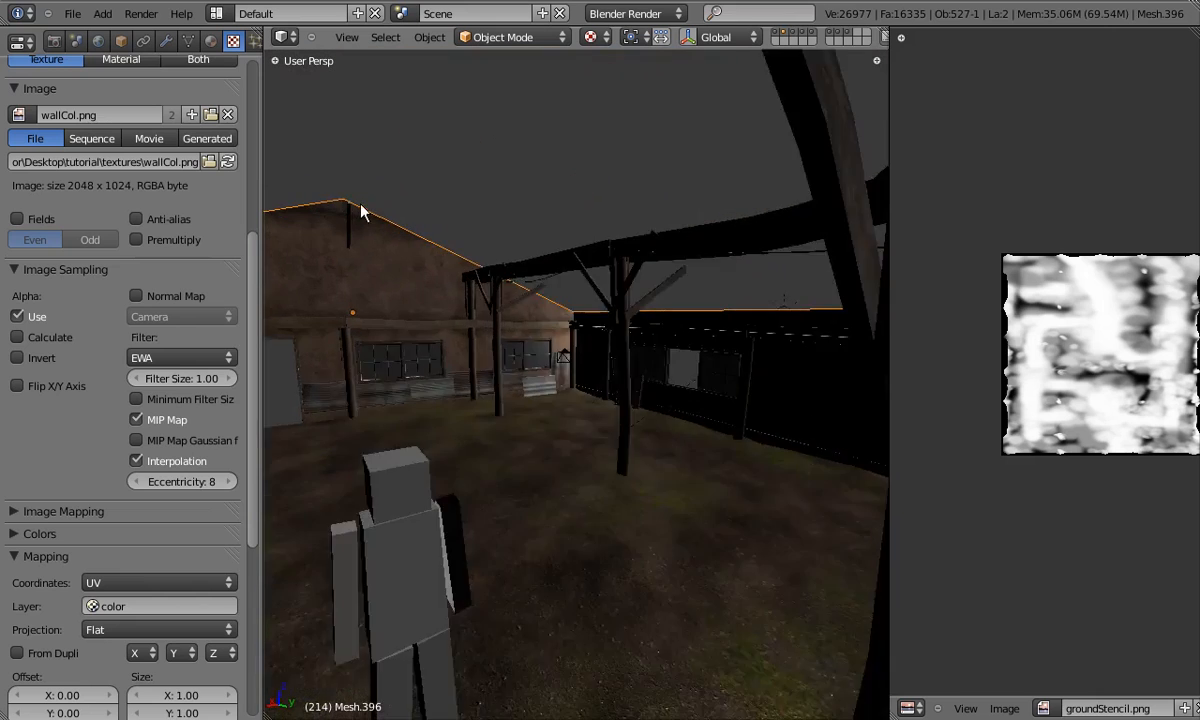
Assign the planks_beams material to the slanted plank above the end of the wall.
right_click(364, 214)
middle_click_drag(386, 384, 479, 402)
right_click(456, 395)
left_click(188, 40)
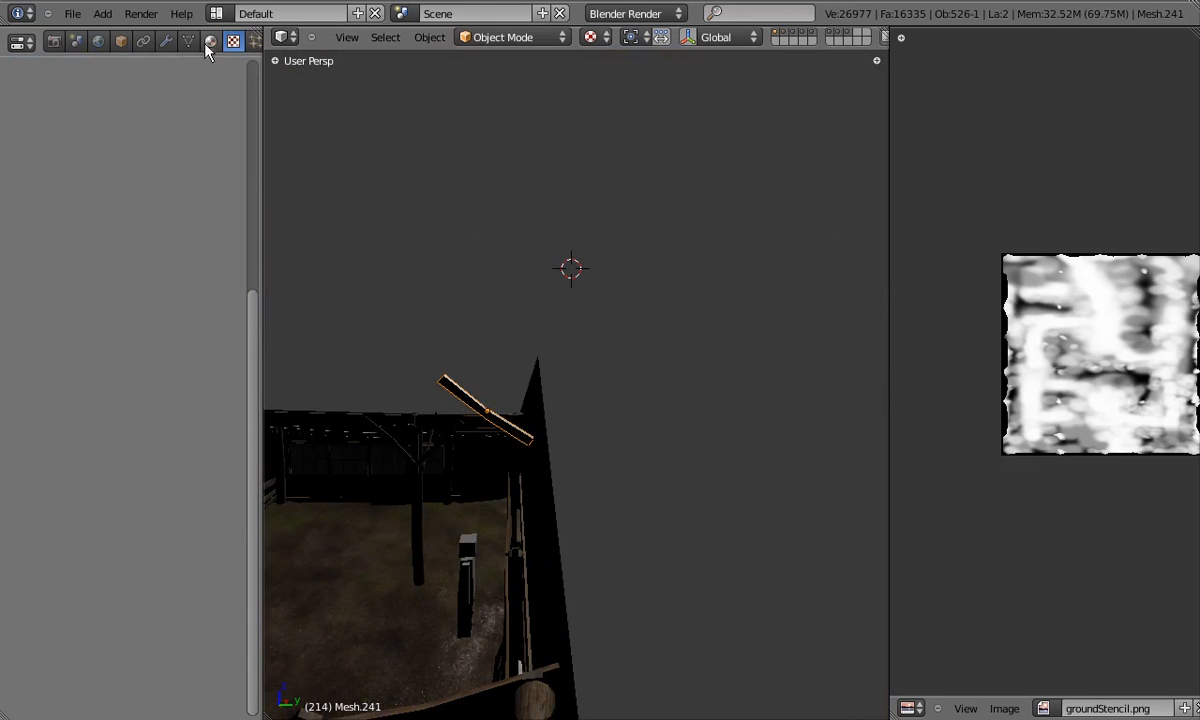
left_click(210, 40)
left_click(20, 166)
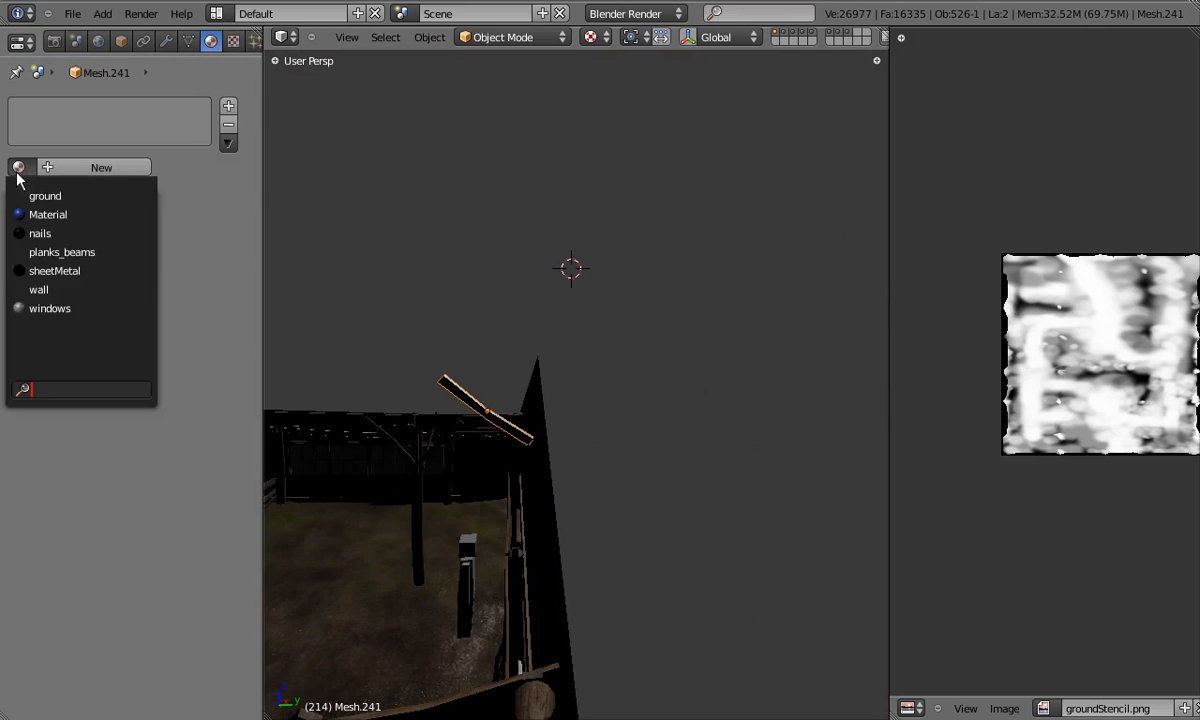
left_click(80, 254)
Rename the UV layer of the wires running along the upper wall beams to color.
mouse_move(420, 385)
middle_mouse_down()
mouse_move(471, 431)
mouse_move(363, 458)
mouse_move(568, 415)
mouse_move(450, 466)
mouse_move(481, 397)
mouse_move(532, 379)
mouse_move(449, 394)
mouse_move(436, 338)
mouse_move(411, 320)
mouse_move(378, 322)
middle_mouse_up()
key("z")
right_click(471, 431)
key("z")
scroll(451, 396, "up", 4)
key("alt+z")
scroll(393, 320, "up", 3)
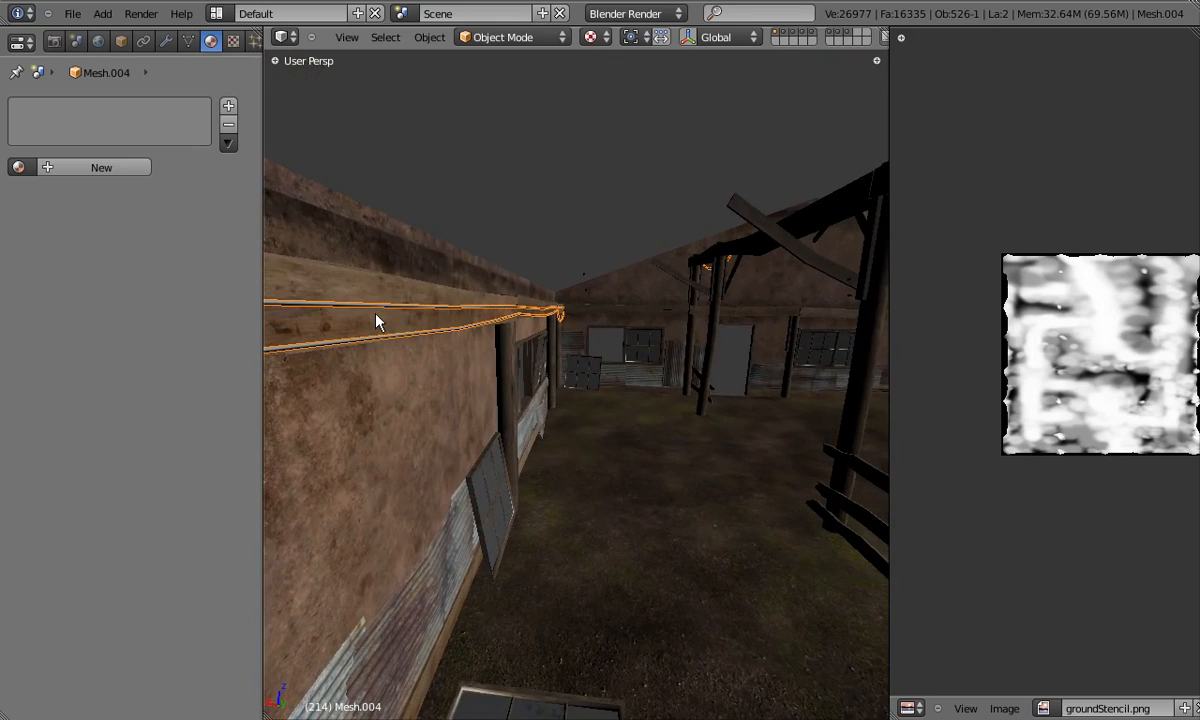
left_click(188, 41)
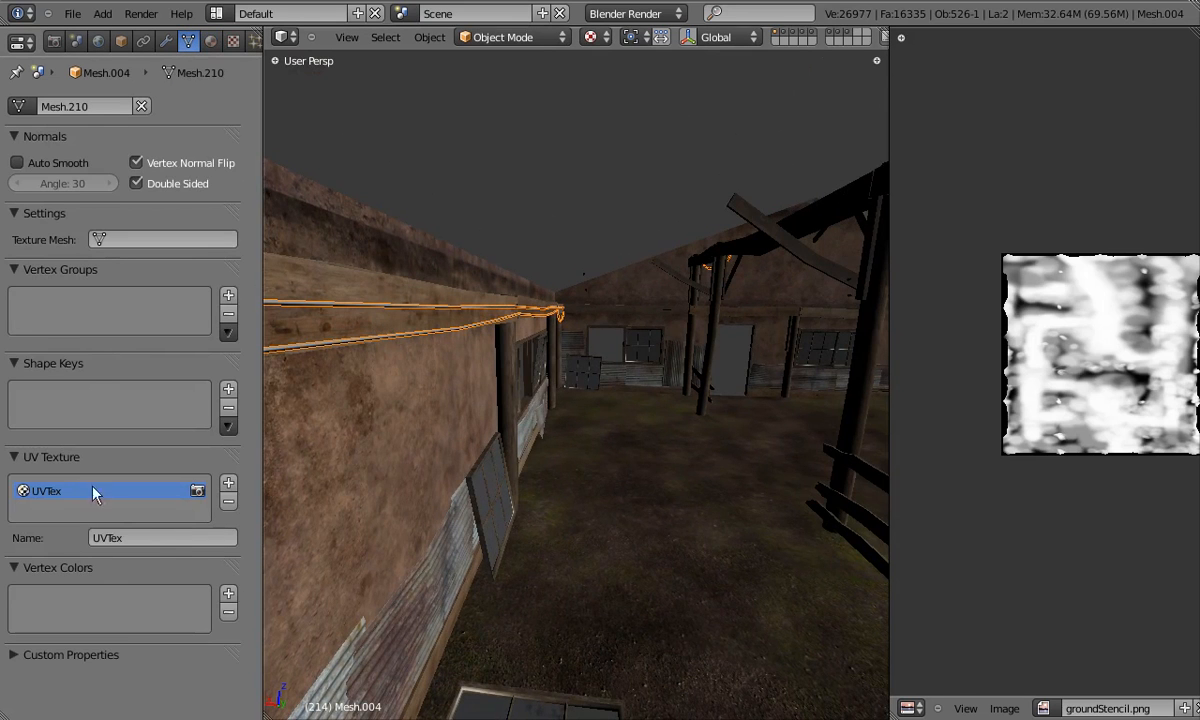
left_click(150, 538)
type("color")
key("Return")
Create a material named wires for the wires and set its diffuse intensity to 1.000.
left_click(210, 41)
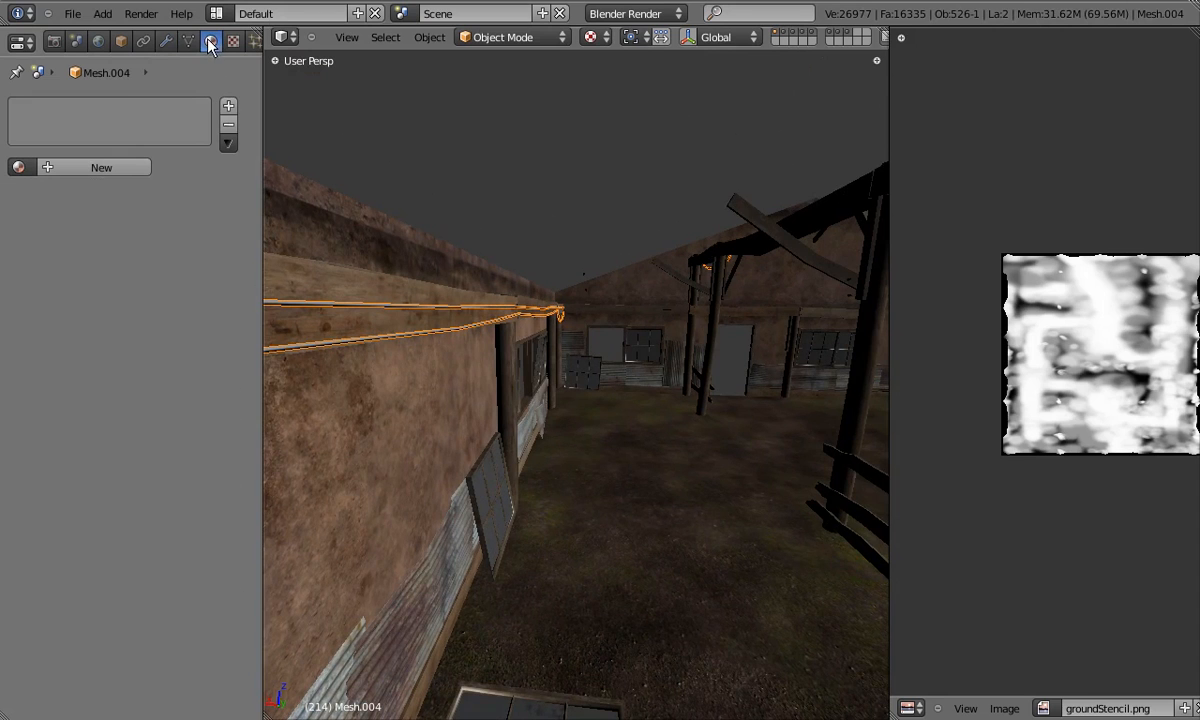
left_click(73, 170)
double_click(91, 168)
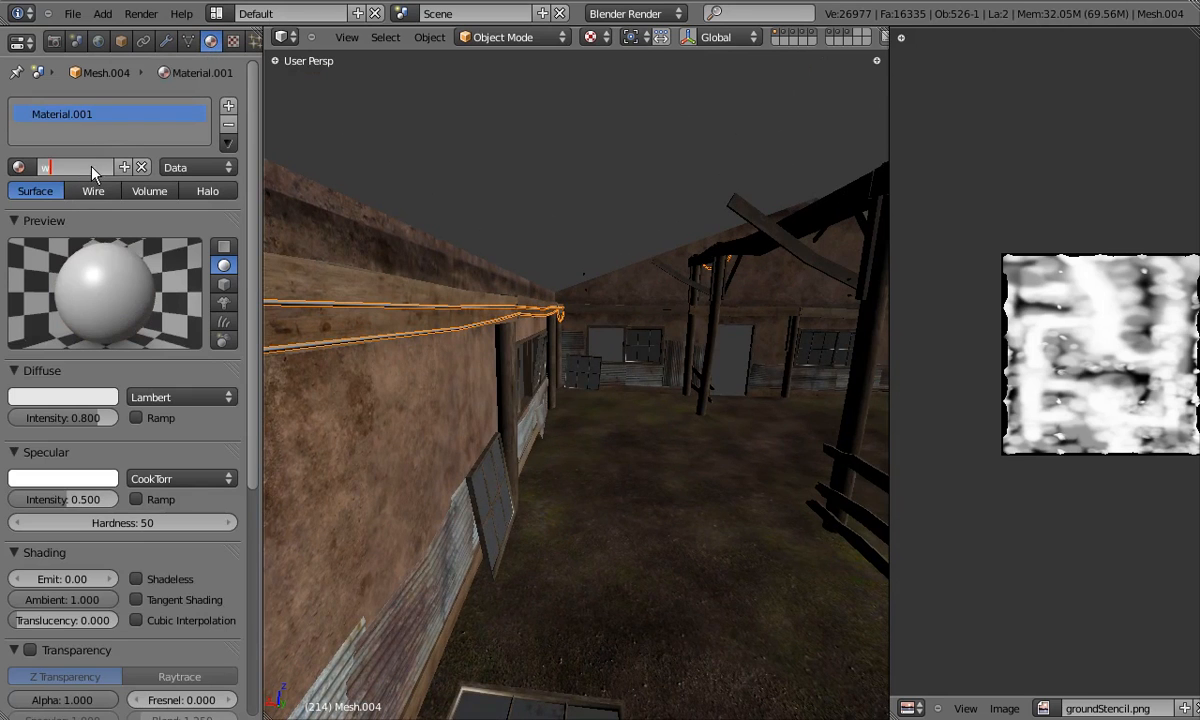
type("wires")
key("Return")
left_click_drag(100, 421, 153, 420)
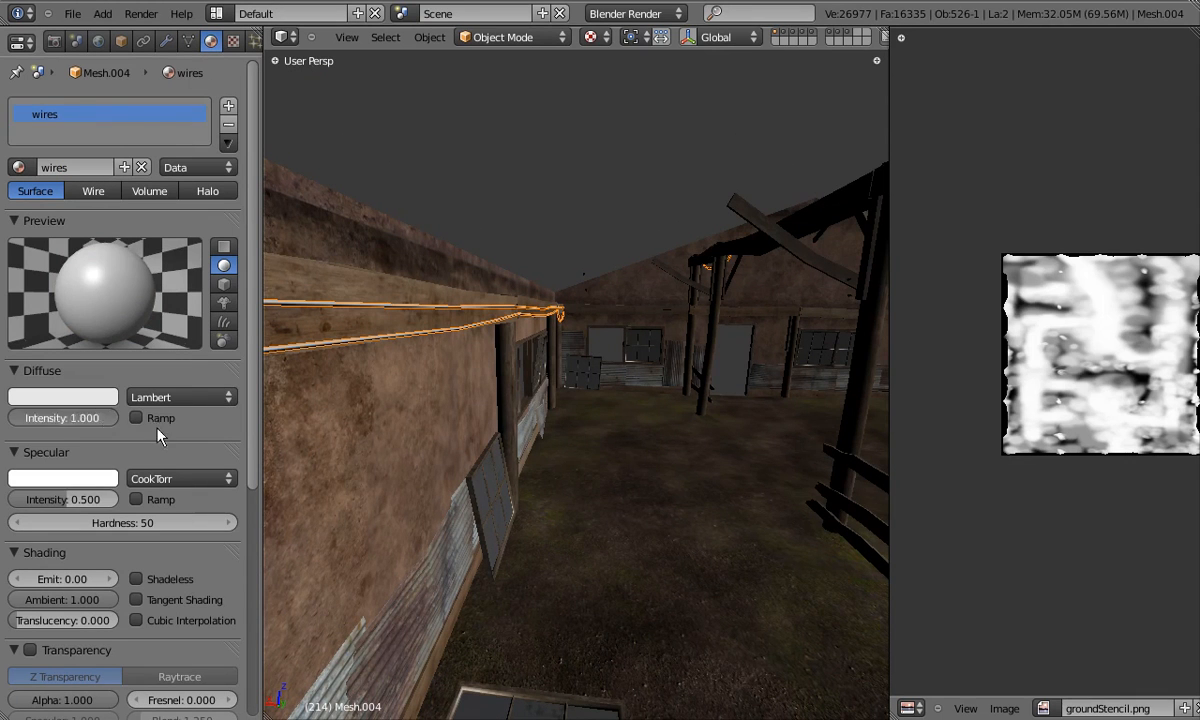
Set the wires material's specular intensity to 0.1 and its hardness to 30.
left_click_drag(96, 499, 28, 505)
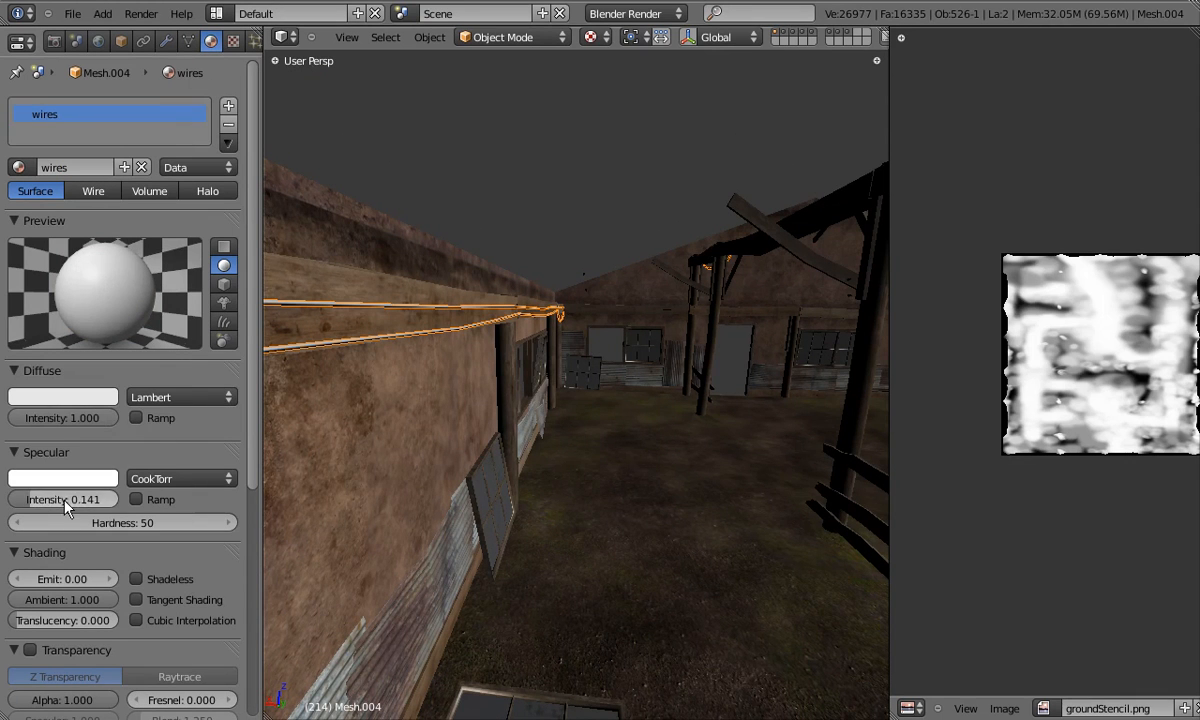
left_click(78, 500)
key("BackSpace")
type("0.1")
left_click(112, 522)
type("30")
key("Return")
Darken the wires material's diffuse color to a dark grey.
left_click(73, 400)
left_click(100, 397)
left_click(168, 256)
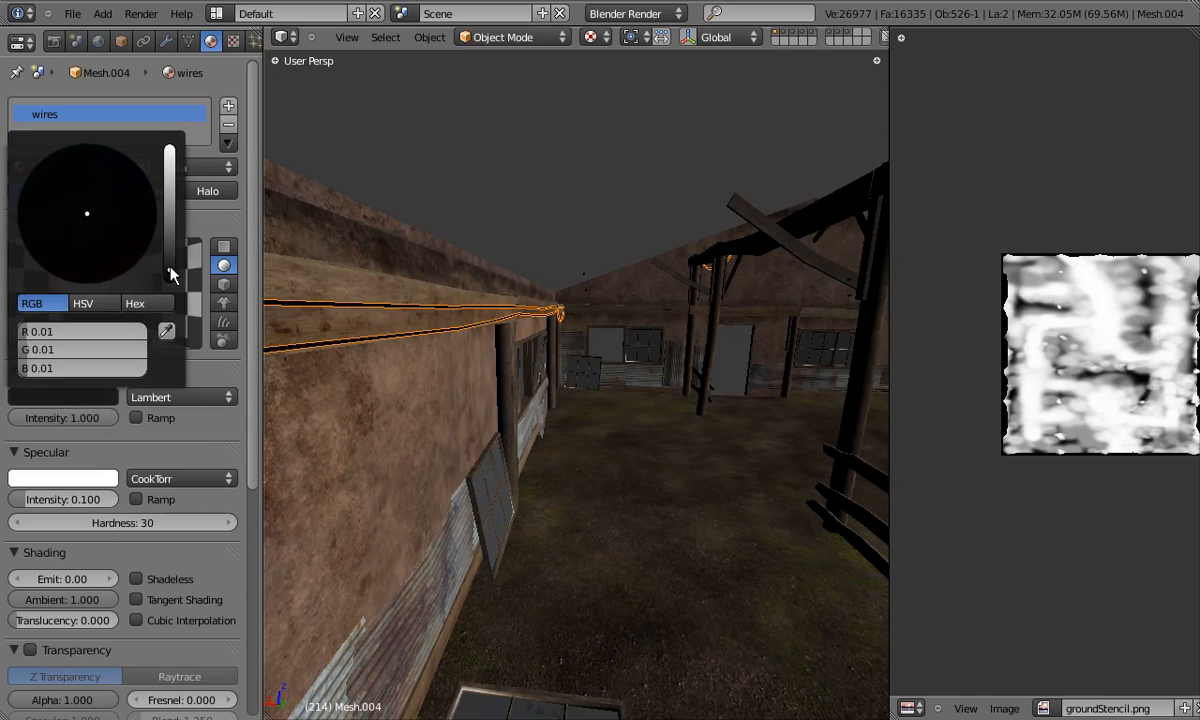
left_click_drag(169, 252, 160, 230)
Reveal all hidden objects and show the whole building in a wireframe front view.
key("a")
middle_click_drag(370, 322, 672, 458)
key("alt+h")
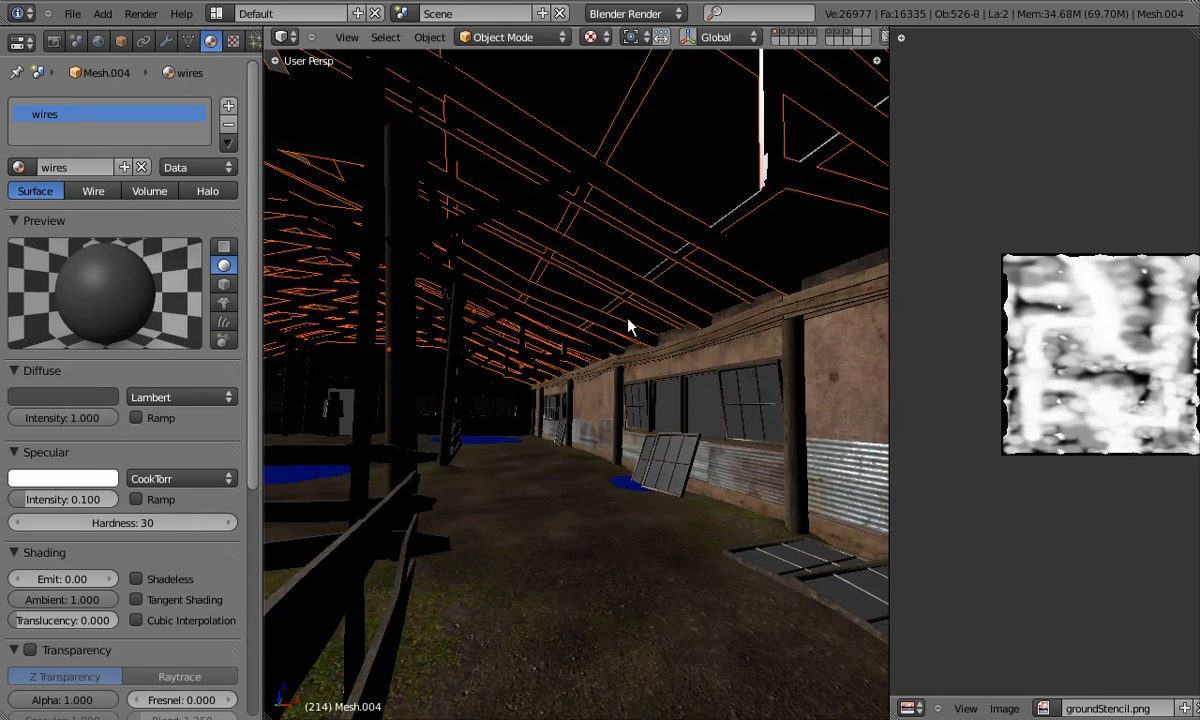
key("alt+z")
key("z")
key("z")
key("z")
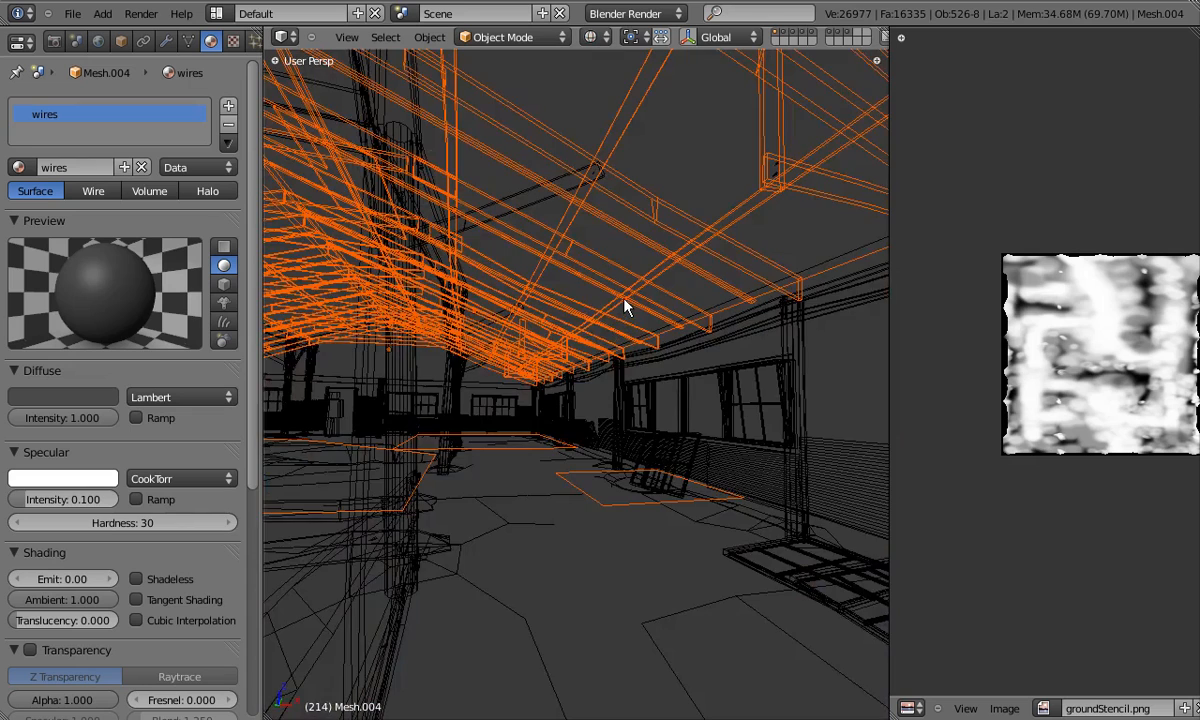
key("KP_1")
scroll(610, 320, "down", 4)
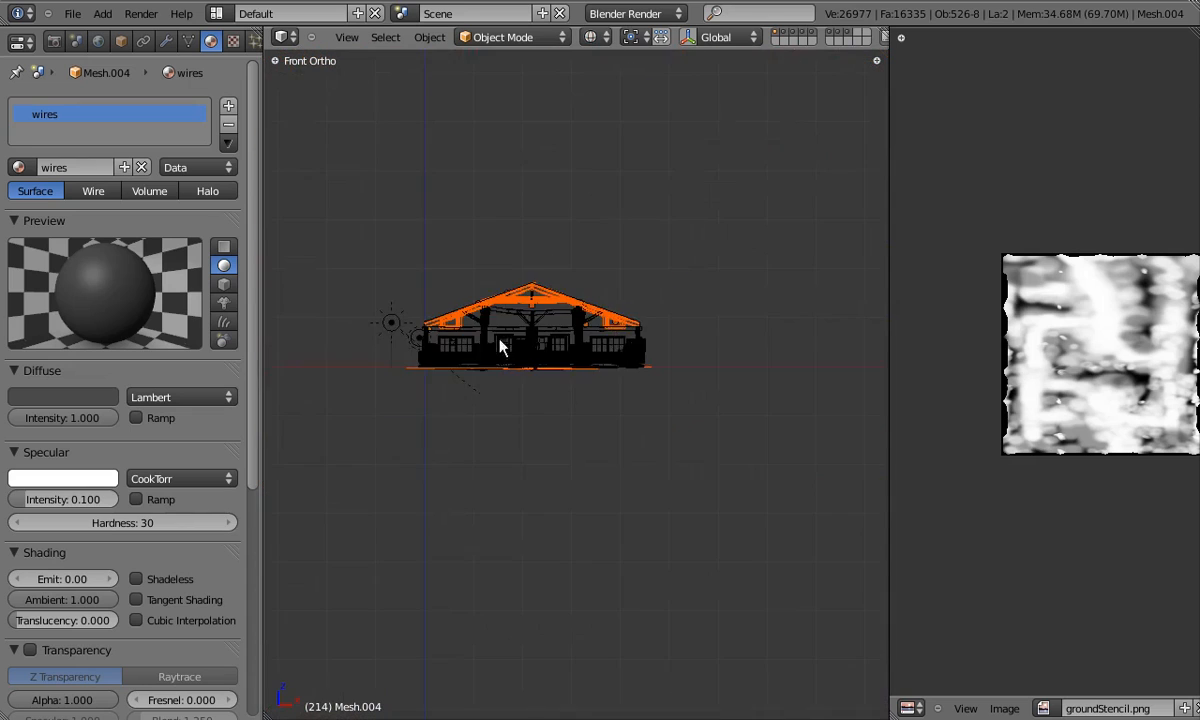
Duplicate the sun lamp in the front view and rotate the copy to light the building from another direction.
scroll(440, 325, "up", 1)
right_click(459, 344)
key("shift+d")
left_click(603, 402)
key("r")
left_click(397, 193)
key("KP_3")
key("KP_1")
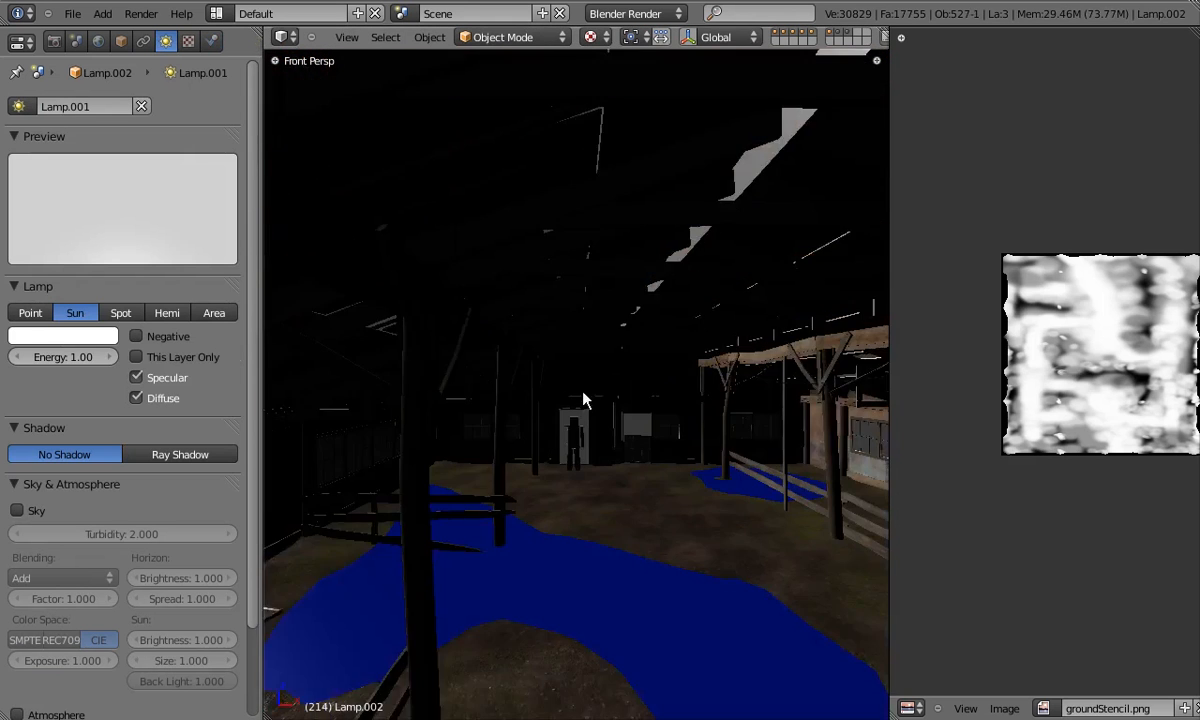
Adjust the duplicated sun lamp's energy and rotate it further to light the warehouse interior.
middle_click_drag(583, 392, 540, 390)
mouse_move(625, 412)
middle_mouse_down()
mouse_move(603, 403)
mouse_move(648, 400)
mouse_move(535, 388)
middle_mouse_up()
key("alt+z")
scroll(630, 396, "down", 4)
left_click_drag(70, 355, 80, 355)
scroll(482, 346, "up", 5)
key("alt+z")
mouse_move(482, 346)
middle_mouse_down()
mouse_move(501, 405)
mouse_move(535, 400)
middle_mouse_up()
key("r")
left_click(452, 201)
Assign the planks_beams material to the roof trusses.
right_click(452, 201)
left_click(188, 41)
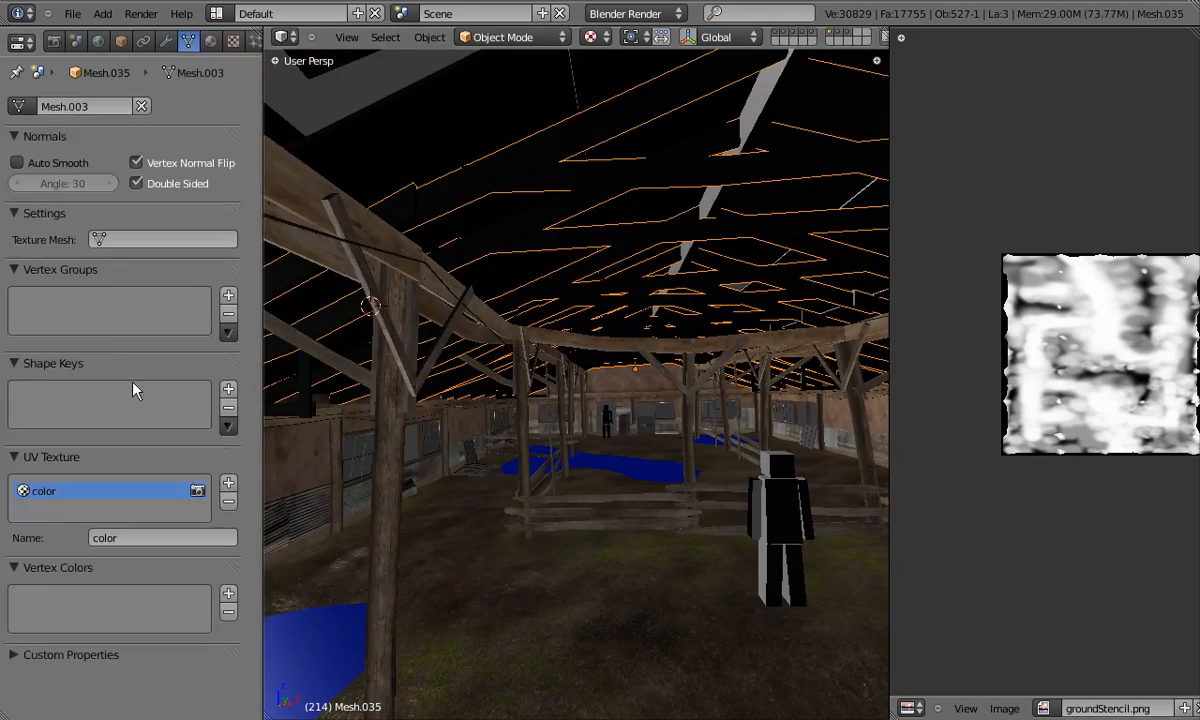
left_click(210, 41)
left_click(21, 167)
left_click(66, 252)
Assign the planks_beams material to the board along the roof ridge and to the next untextured roof beam.
scroll(592, 328, "up", 3)
middle_click_drag(580, 330, 560, 310)
right_click(592, 333)
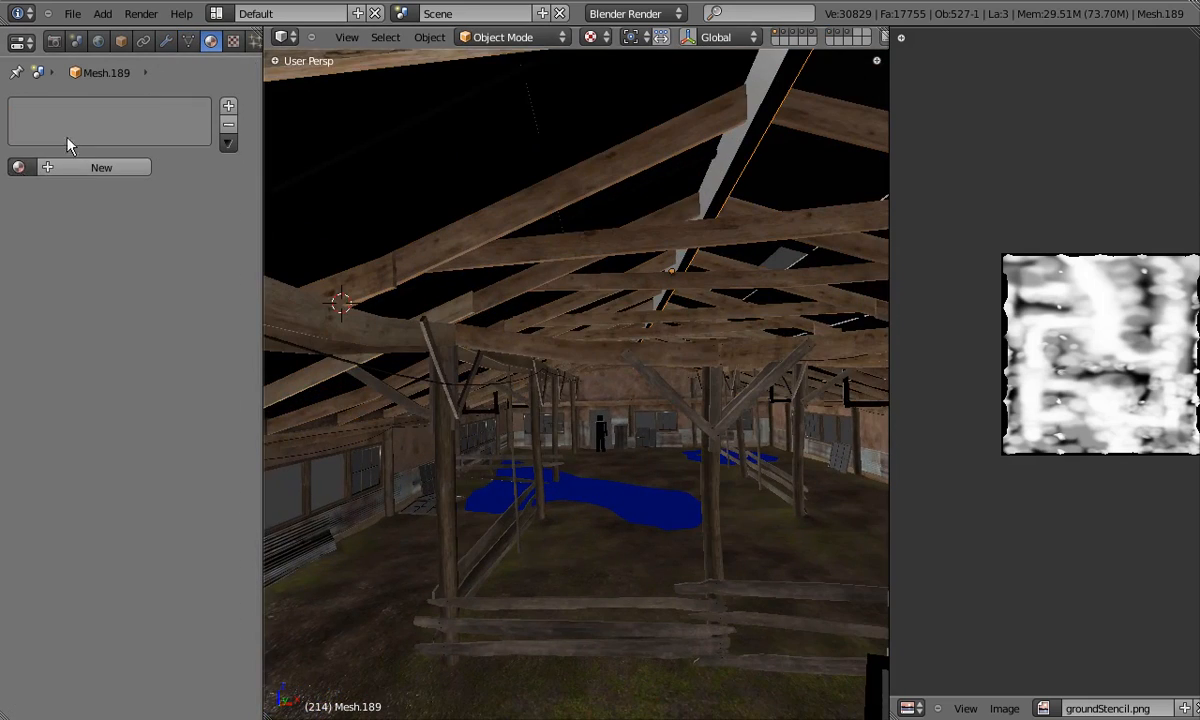
left_click(19, 167)
left_click(66, 255)
middle_click_drag(472, 352, 509, 351)
right_click(450, 362)
left_click(19, 167)
left_click(66, 255)
Rename the hanging bracket frames' UV layer to color and assign them the planks_beams material.
right_click(509, 351)
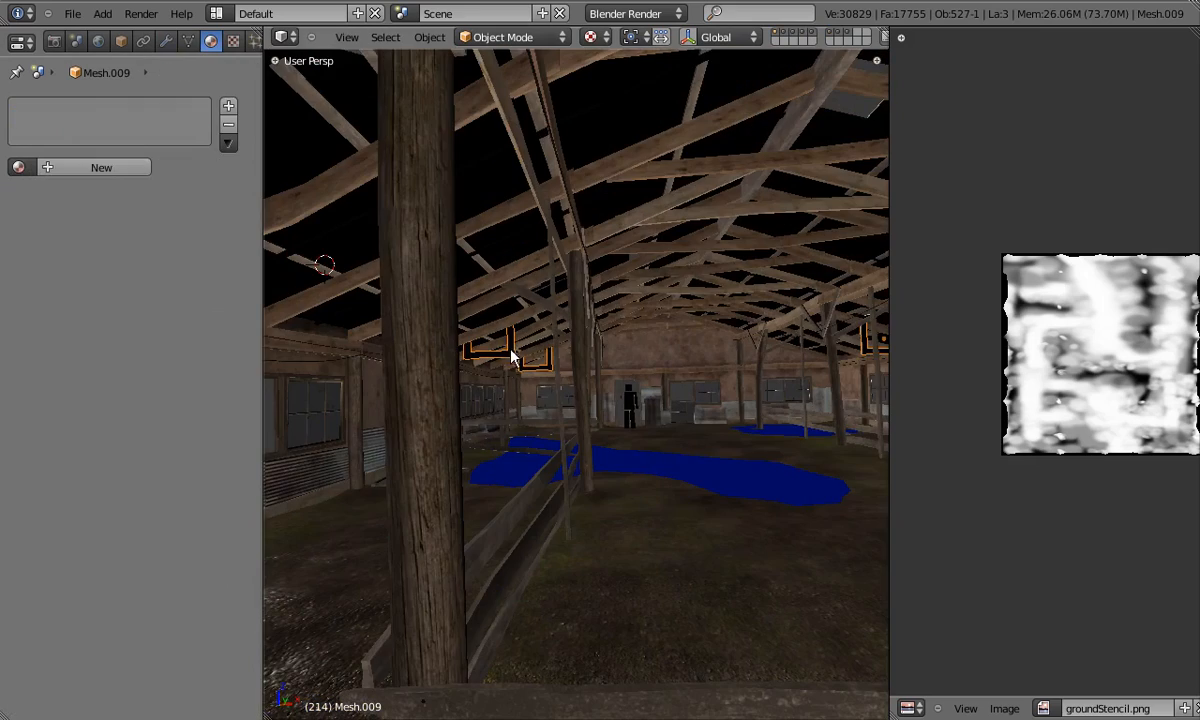
left_click(188, 41)
left_click(133, 538)
type("color")
key("Return")
left_click(210, 41)
left_click(19, 167)
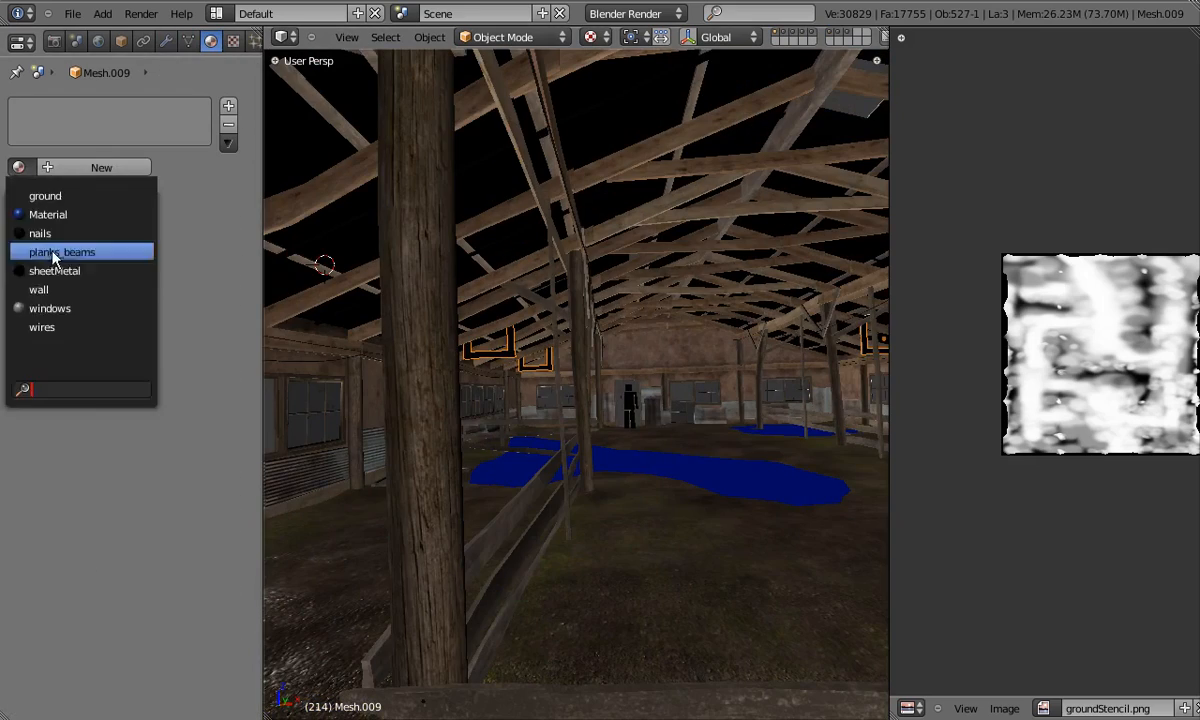
left_click(66, 252)
Assign the planks_beams material to the thin battens under the roof.
middle_click_drag(496, 360, 624, 233)
right_click(624, 233)
key("g")
right_click(467, 280)
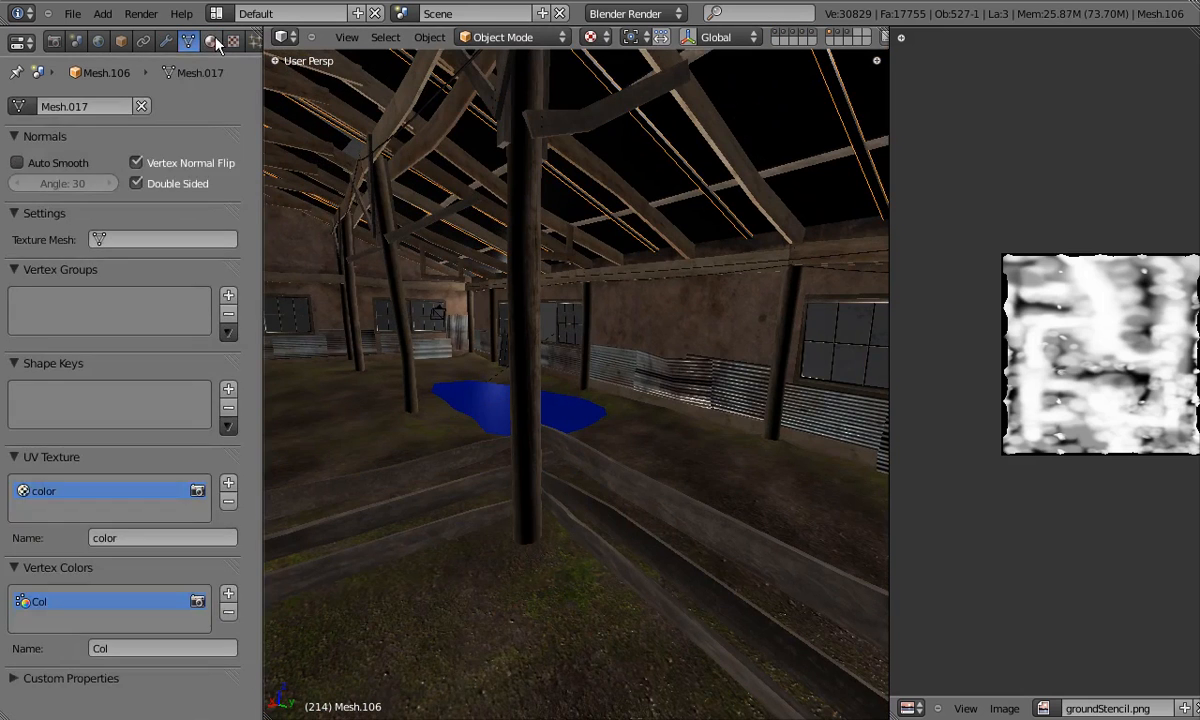
left_click(19, 167)
left_click(62, 252)
Create a material named roof for the roof panels, with diffuse intensity 1.000 and specular intensity 0.000.
middle_click_drag(560, 320, 515, 251)
right_click(515, 251)
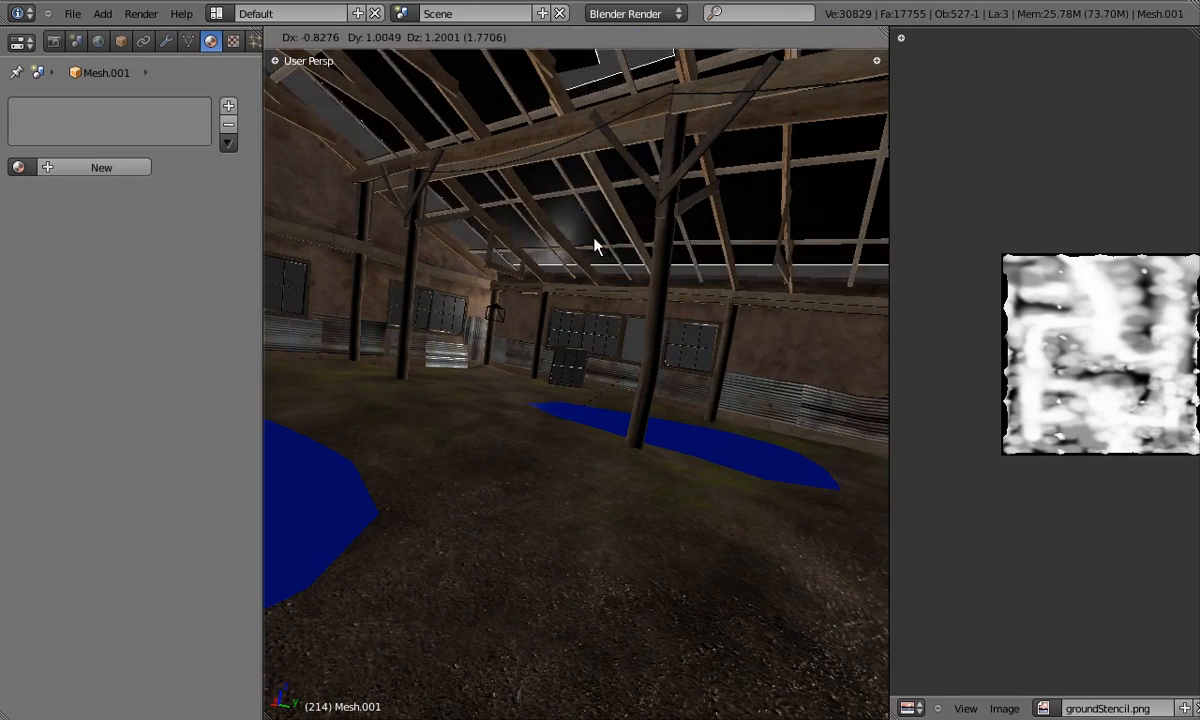
left_click(19, 167)
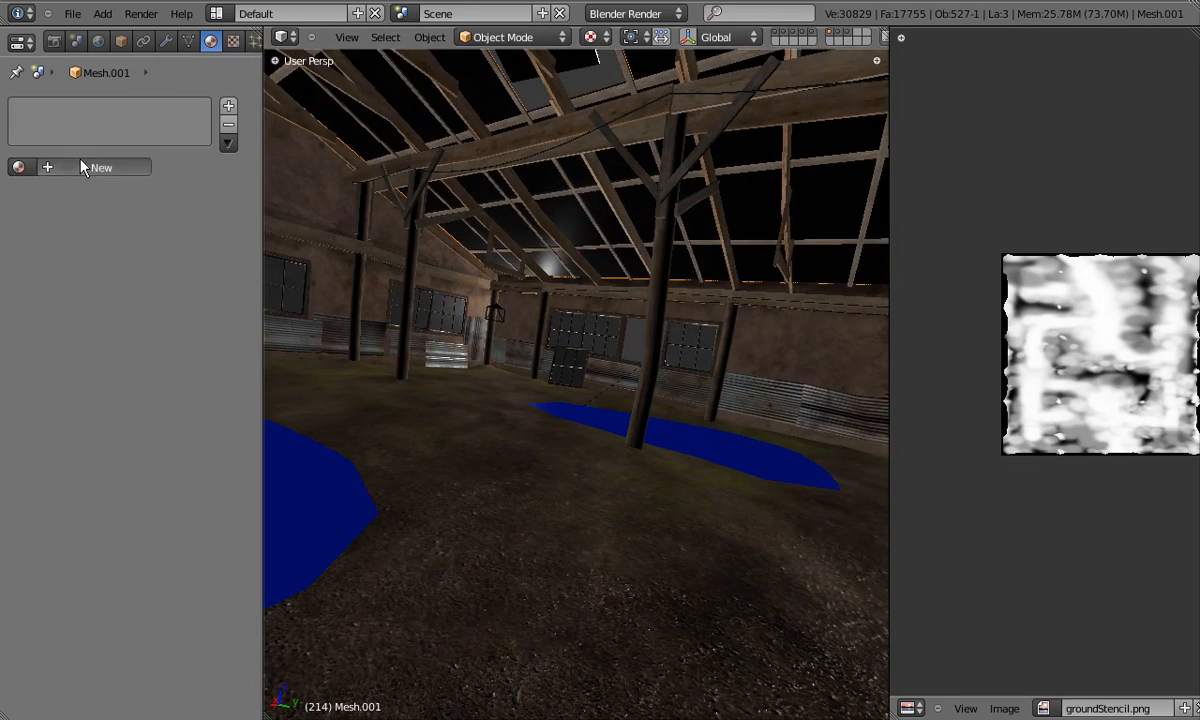
left_click(80, 167)
left_click(81, 168)
type("roof")
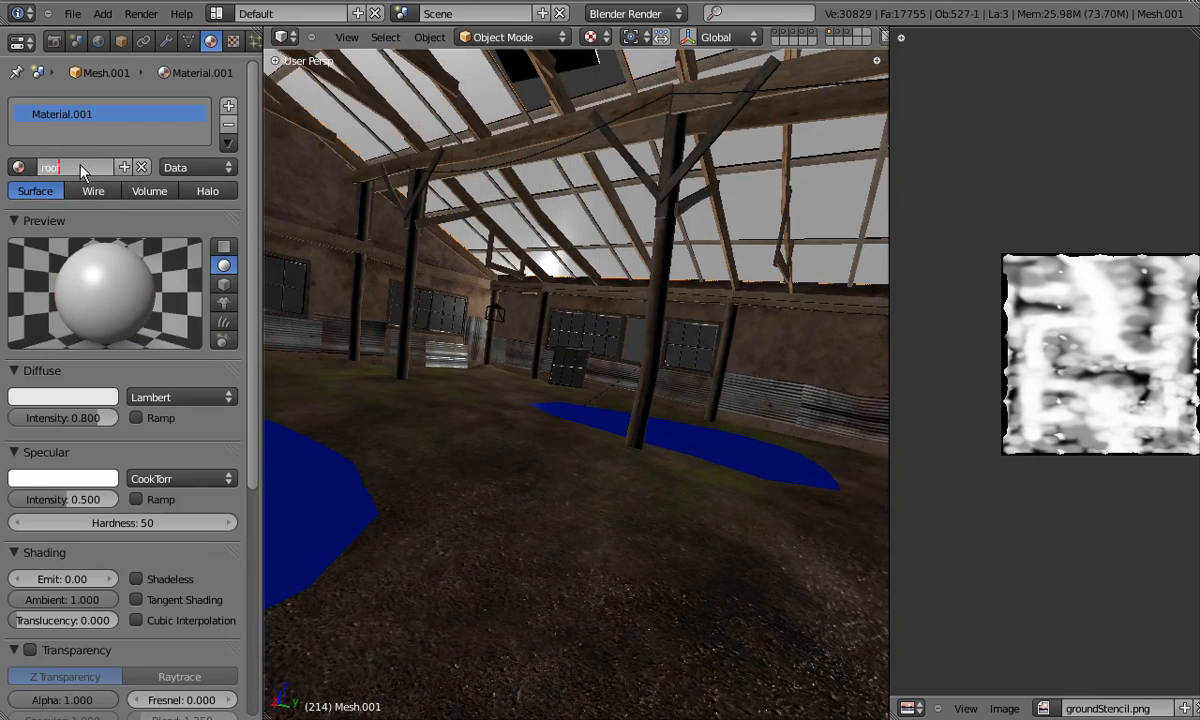
key("Return")
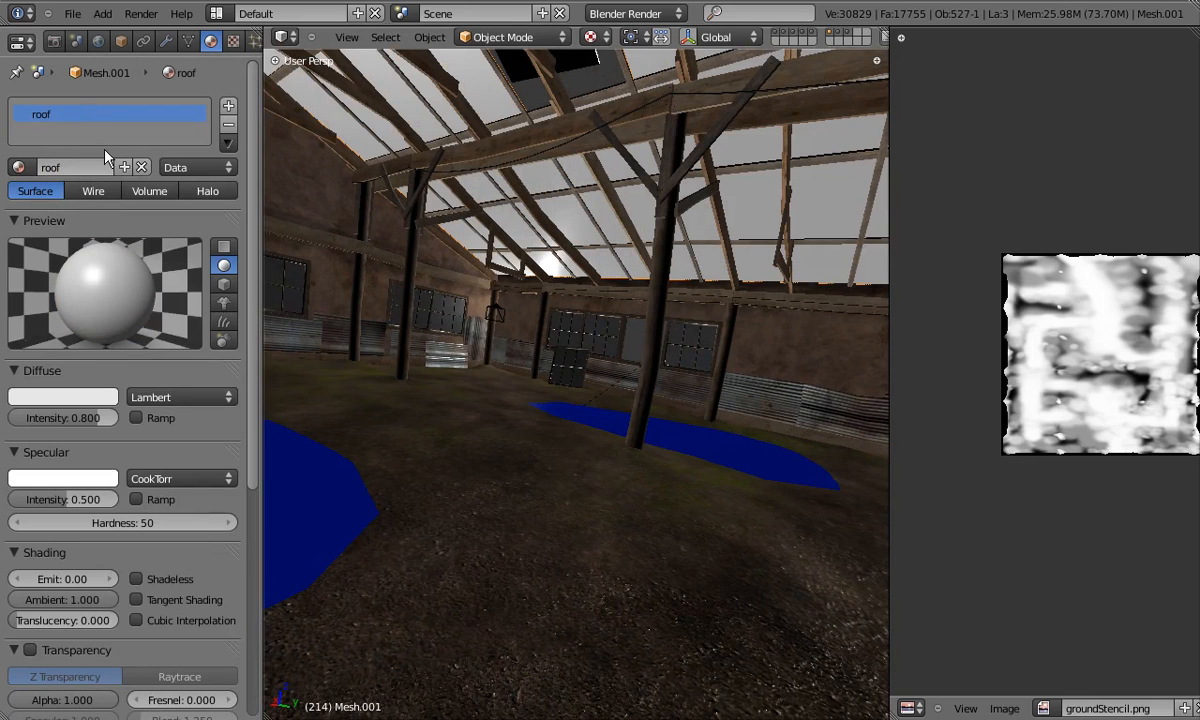
left_click_drag(95, 418, 171, 420)
left_click_drag(80, 499, 1, 503)
Add an Image or Movie texture named roofCol to the roof material, using roofplyCol.png.
left_click(234, 42)
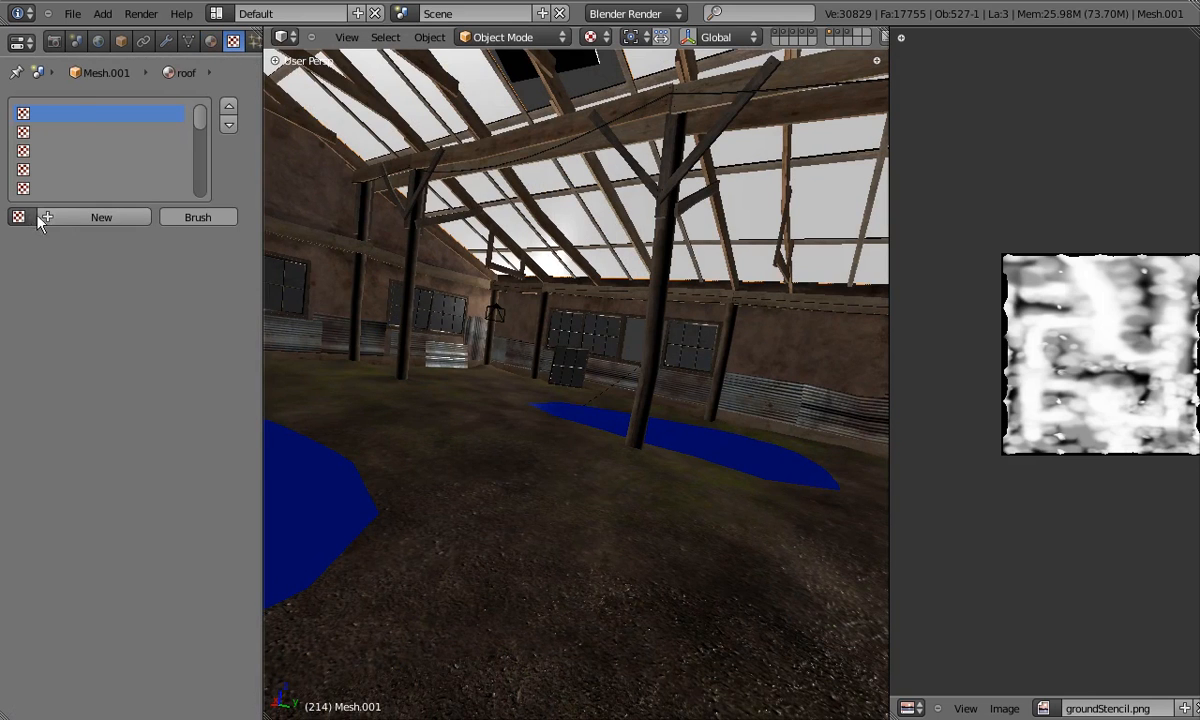
left_click(101, 217)
left_click(93, 218)
type("roofCol")
key("Return")
left_click(100, 240)
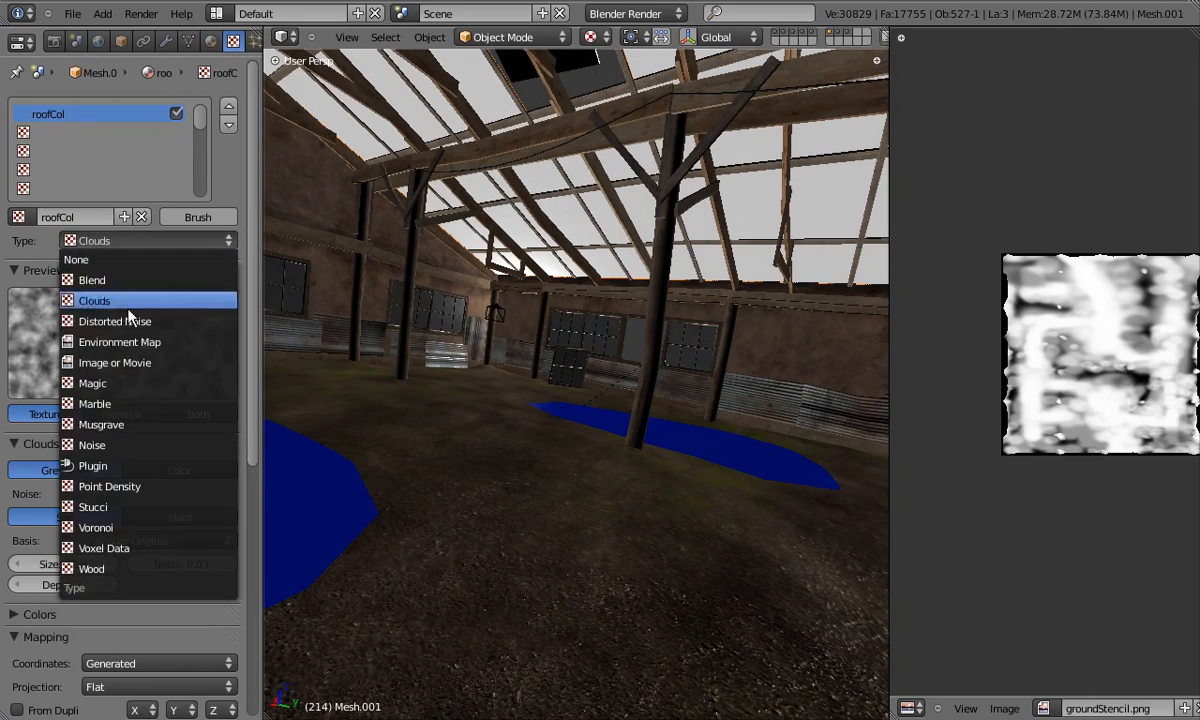
left_click(128, 363)
left_click(19, 470)
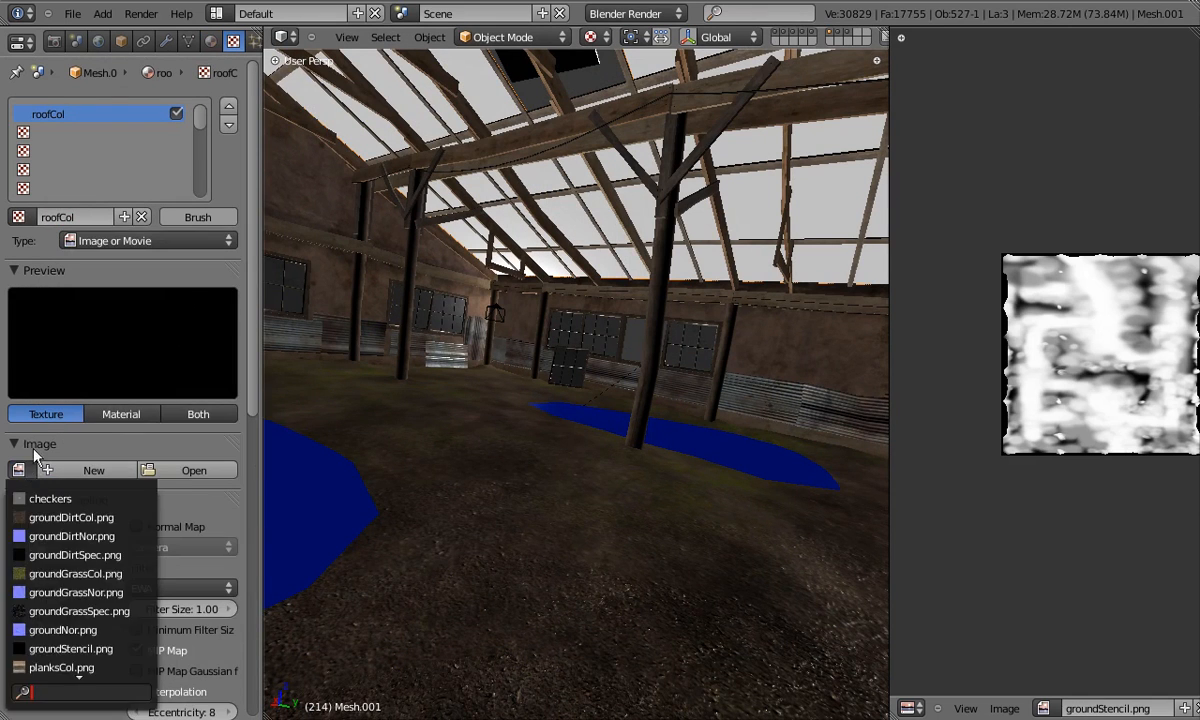
scroll(103, 633, "down", 5)
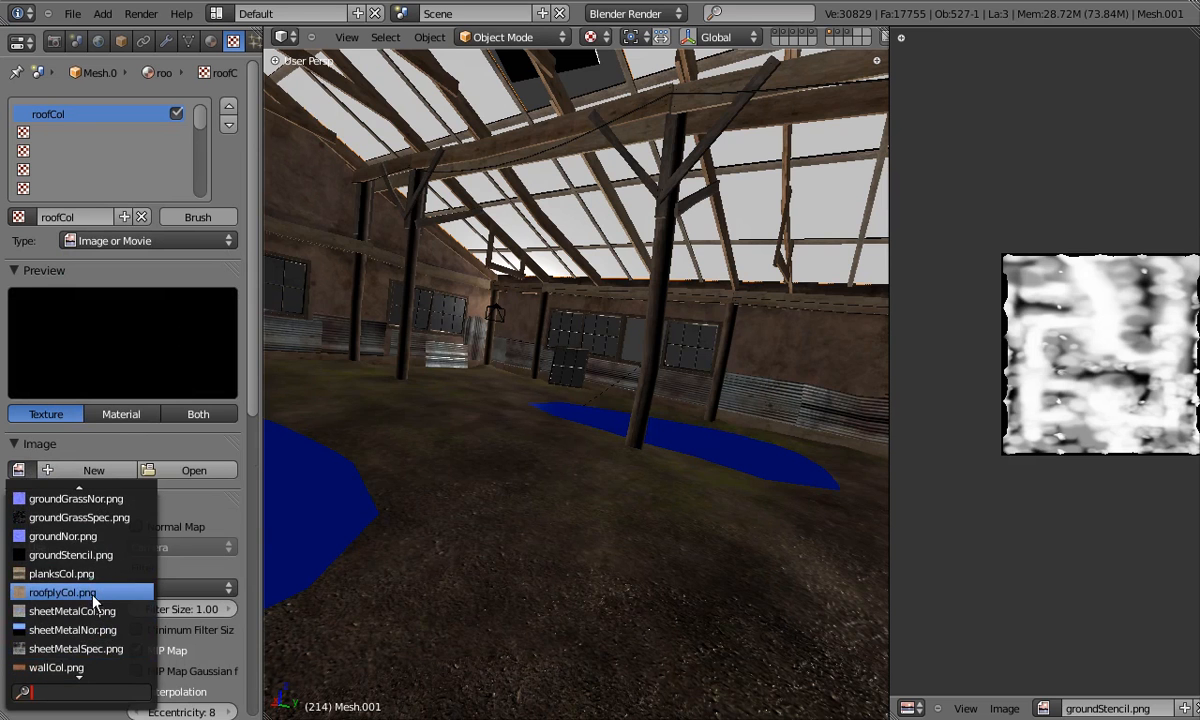
left_click(93, 594)
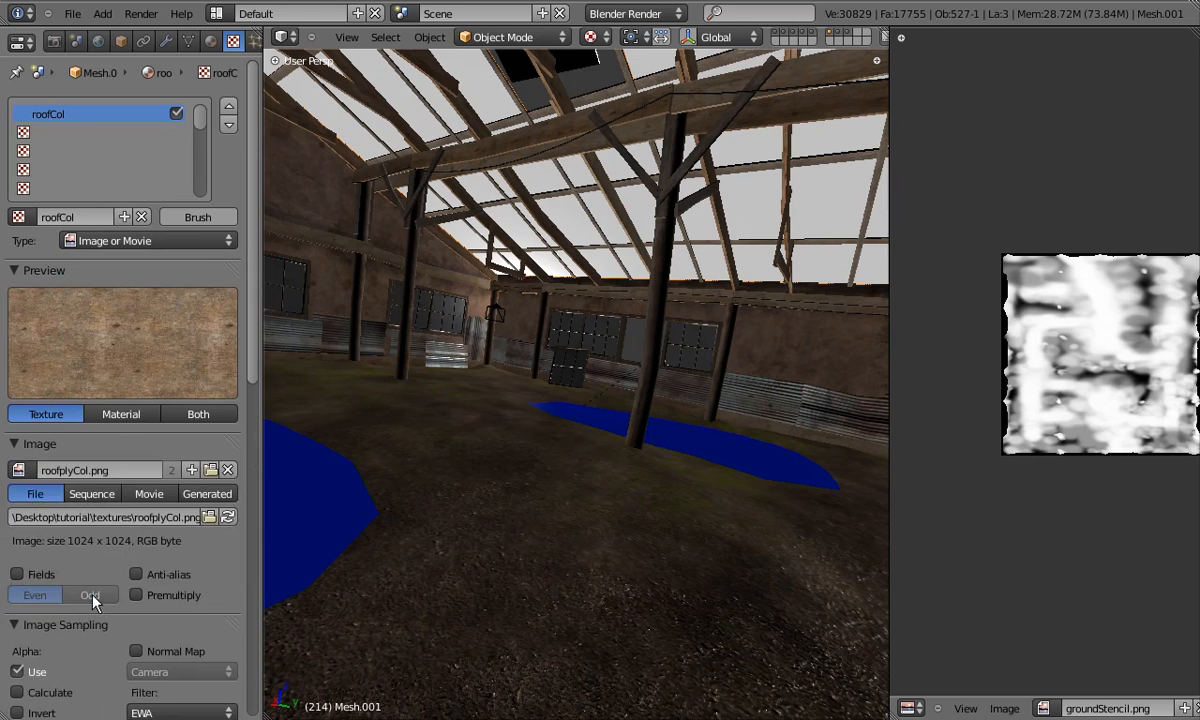
Map the roofCol texture with UV coordinates on the UVTex layer.
scroll(213, 575, "down", 1)
scroll(213, 575, "down", 8)
left_click(147, 544)
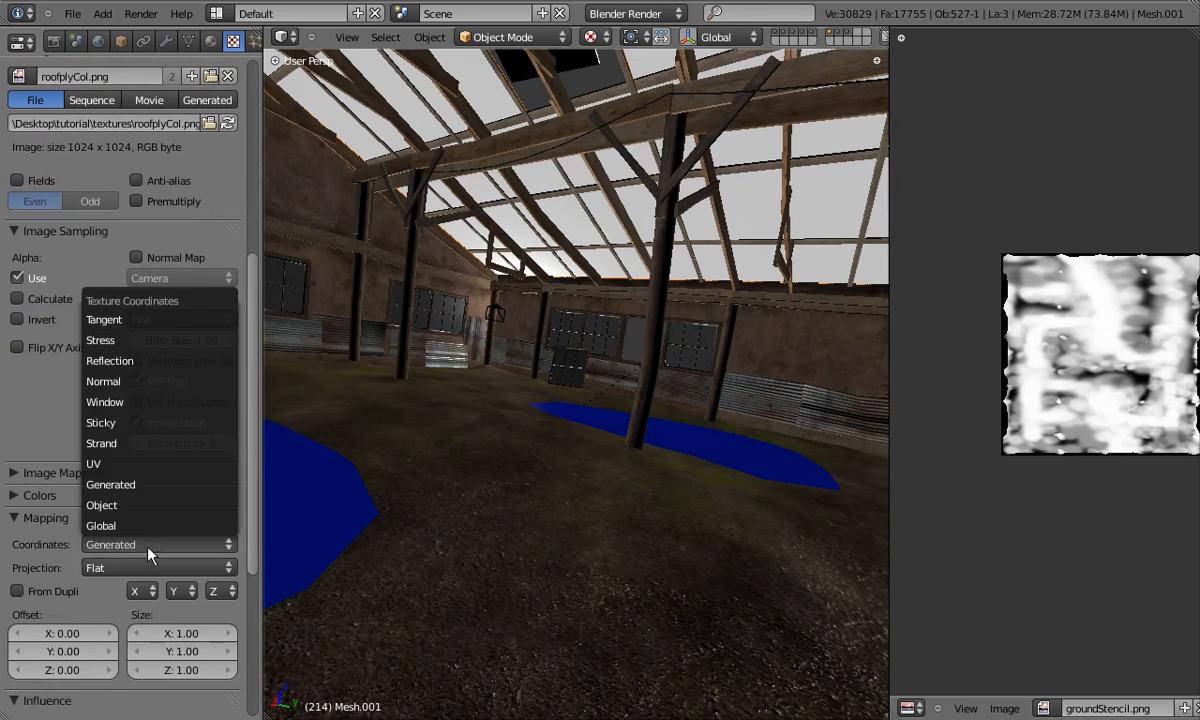
left_click(100, 463)
left_click(134, 567)
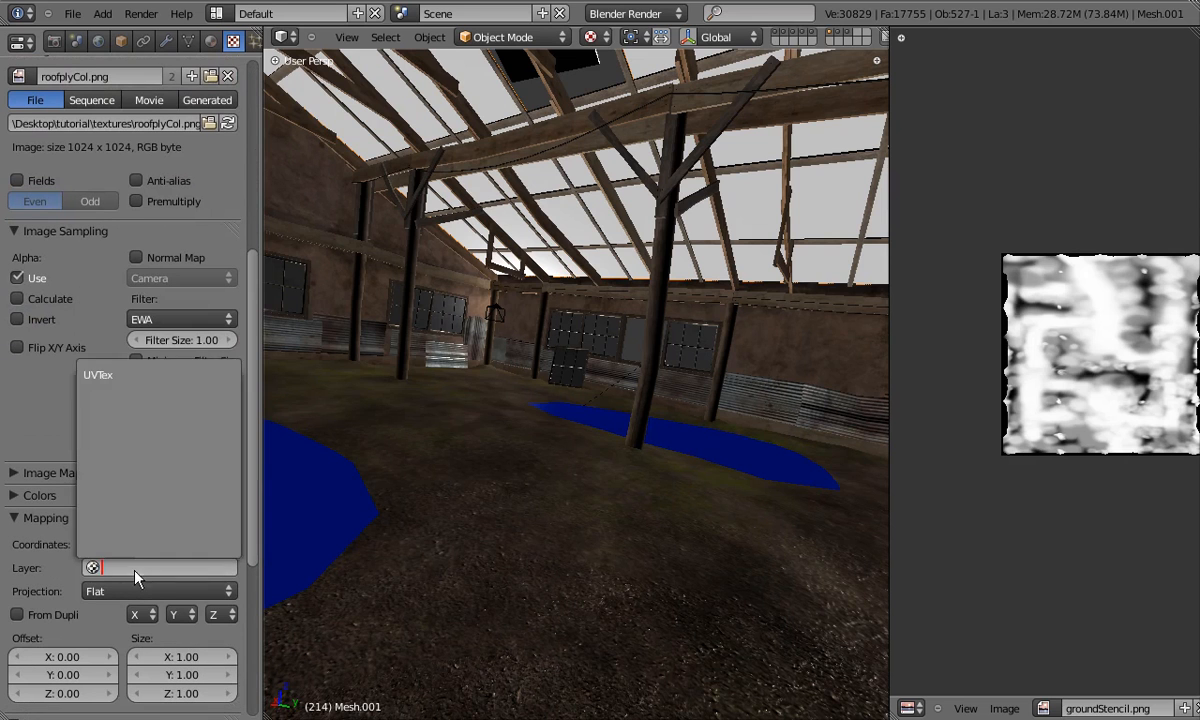
left_click(113, 375)
Rename the roof panels' UV layer to color and set it as the roofCol texture's mapping layer.
left_click(187, 41)
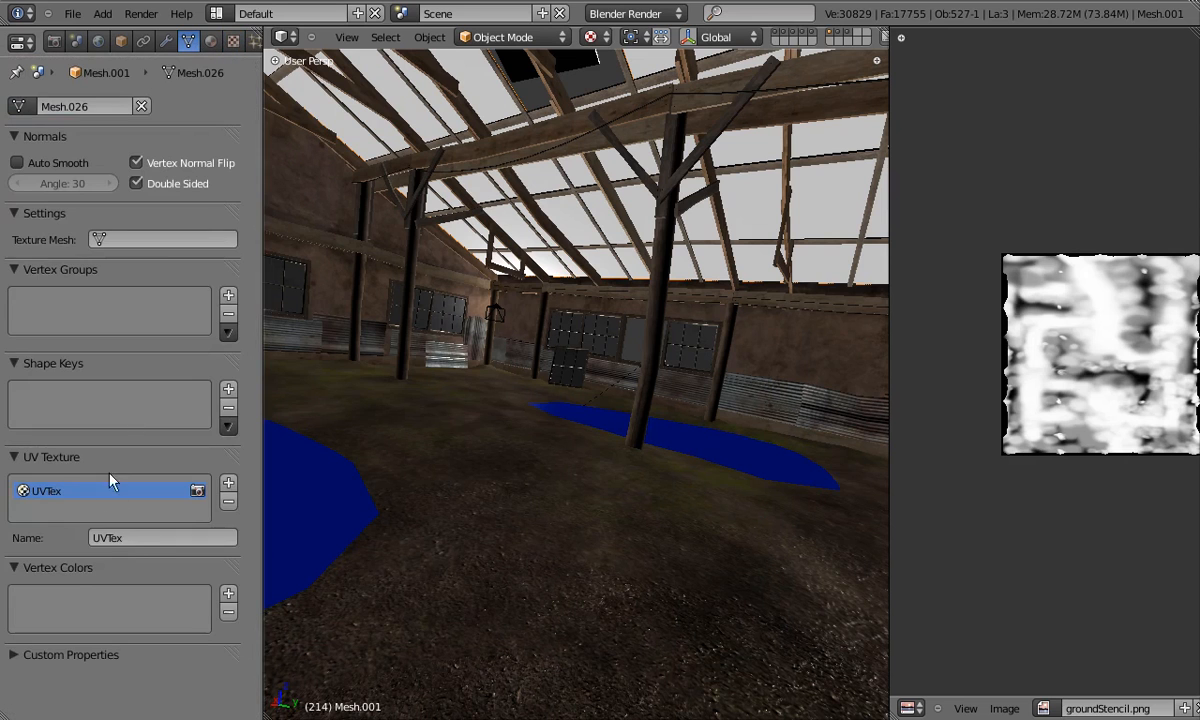
type("color")
key("Return")
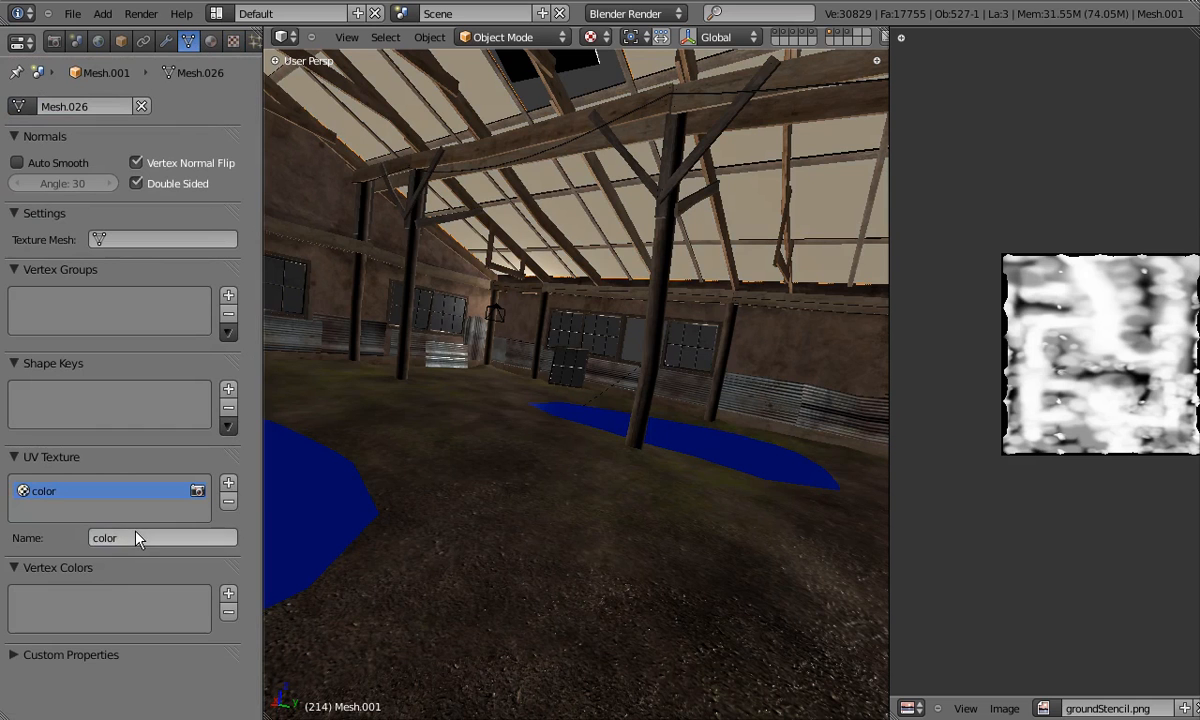
left_click(233, 42)
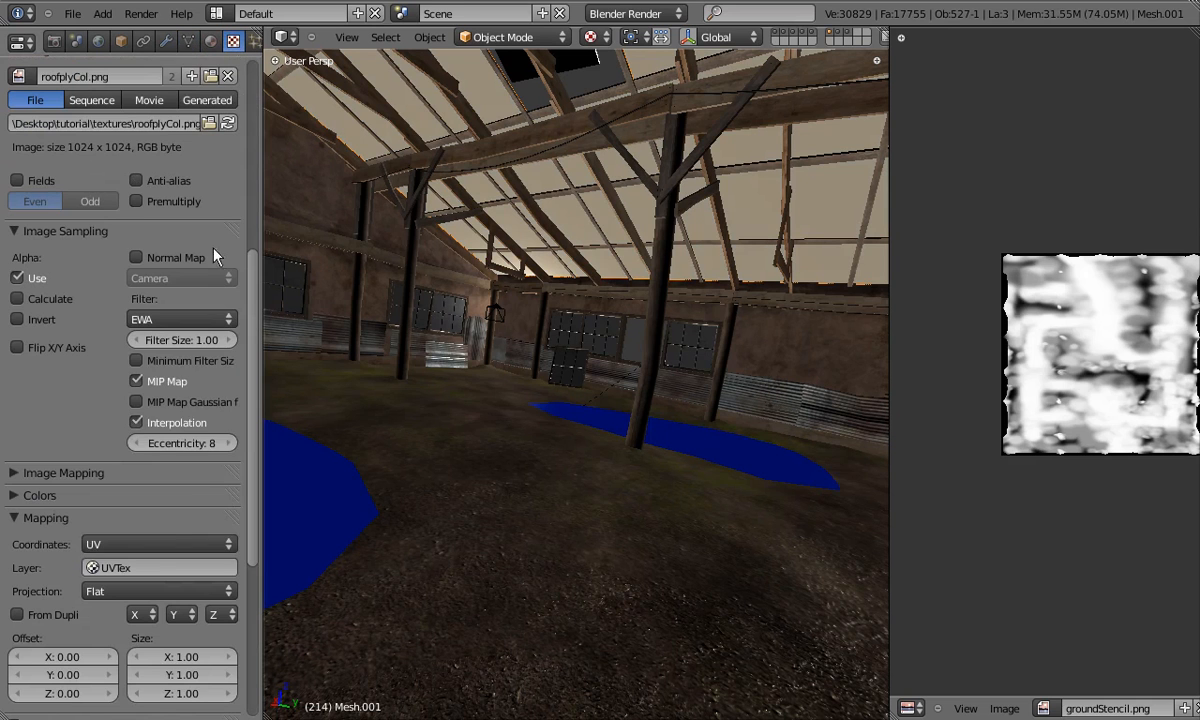
left_click(155, 566)
left_click(95, 375)
middle_click_drag(506, 407, 621, 324)
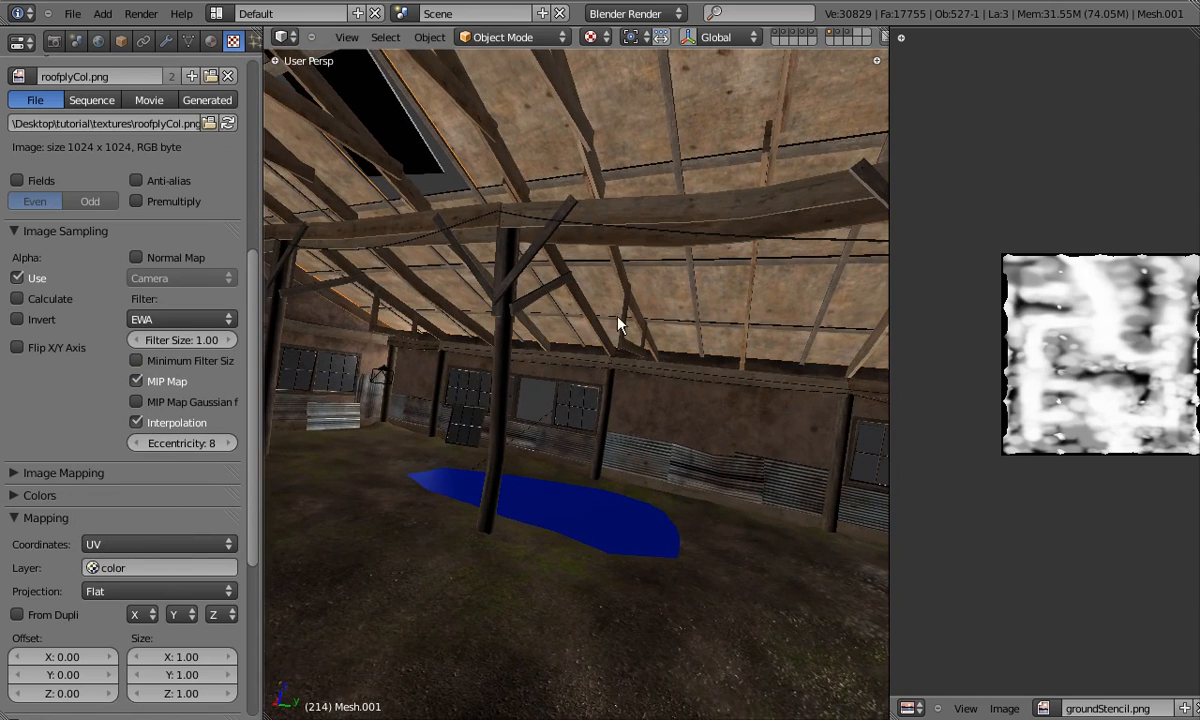
Rename the untextured roof section's UV layer to color and assign it the roof material.
right_click(410, 160)
left_click(188, 41)
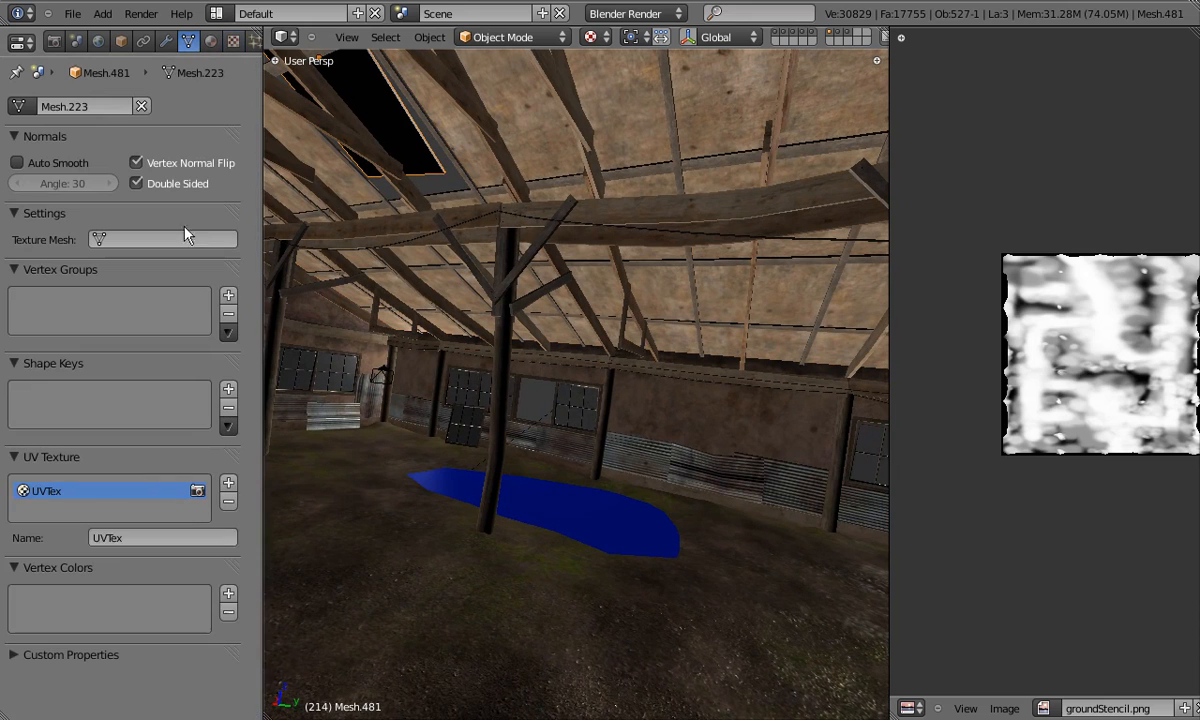
type("color")
key("Return")
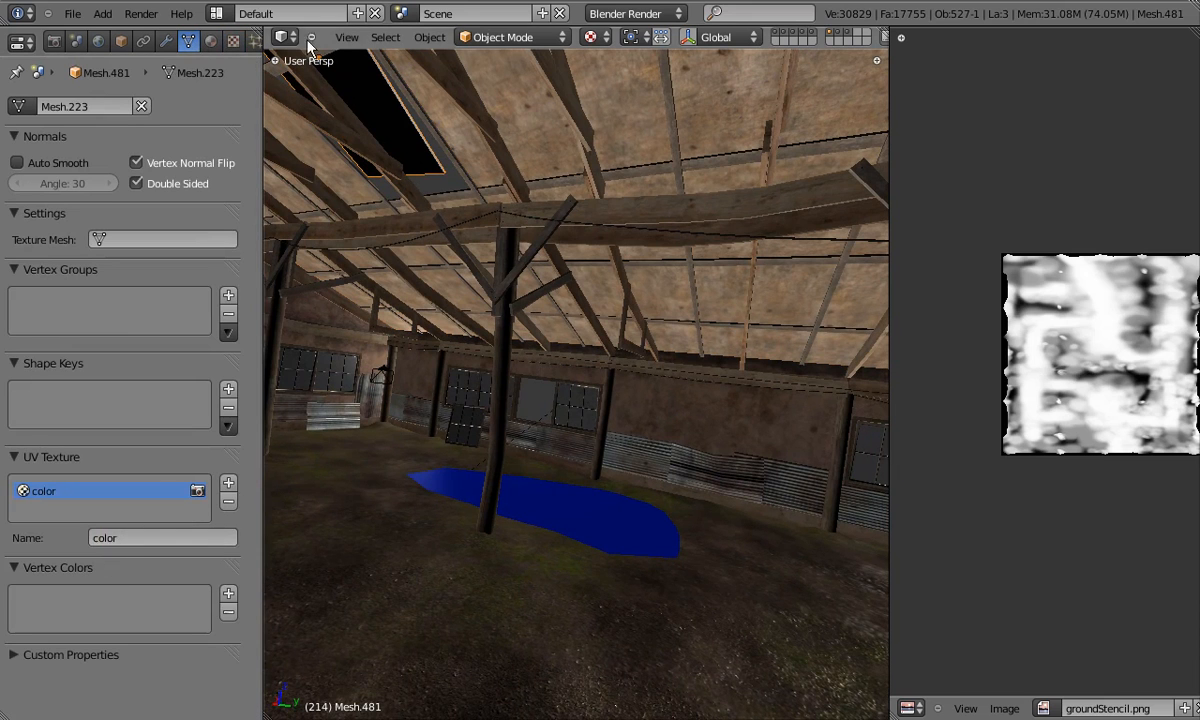
left_click(210, 41)
left_click(18, 167)
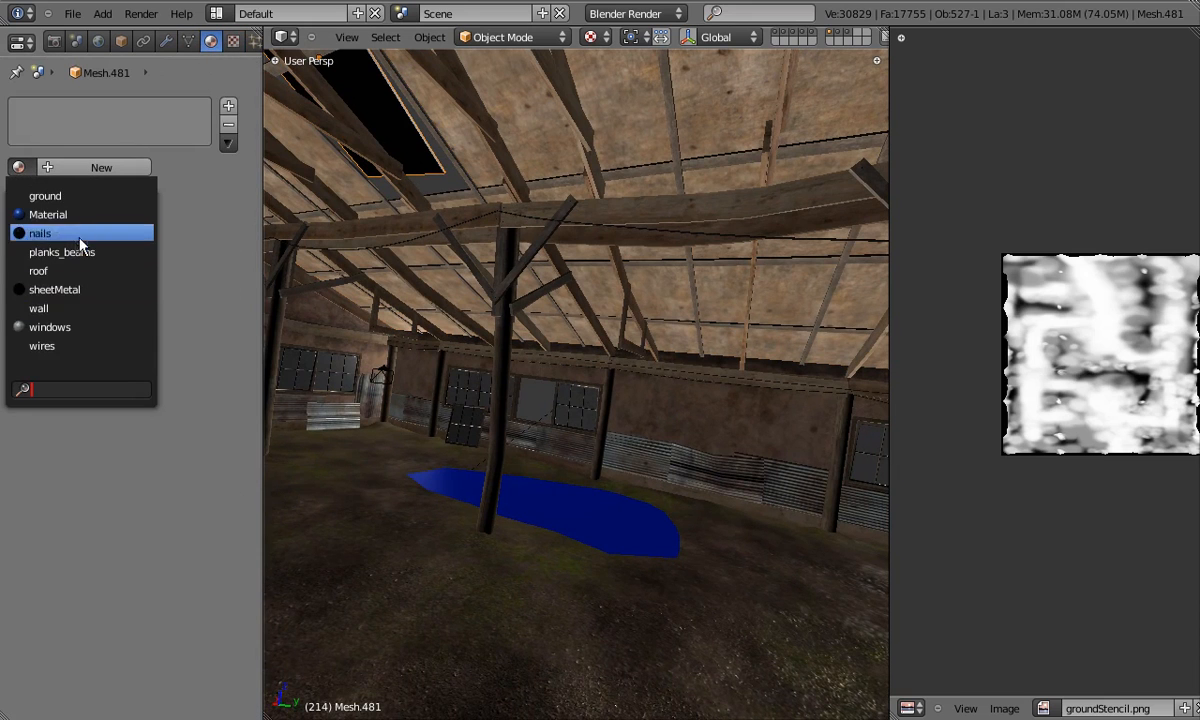
left_click(40, 271)
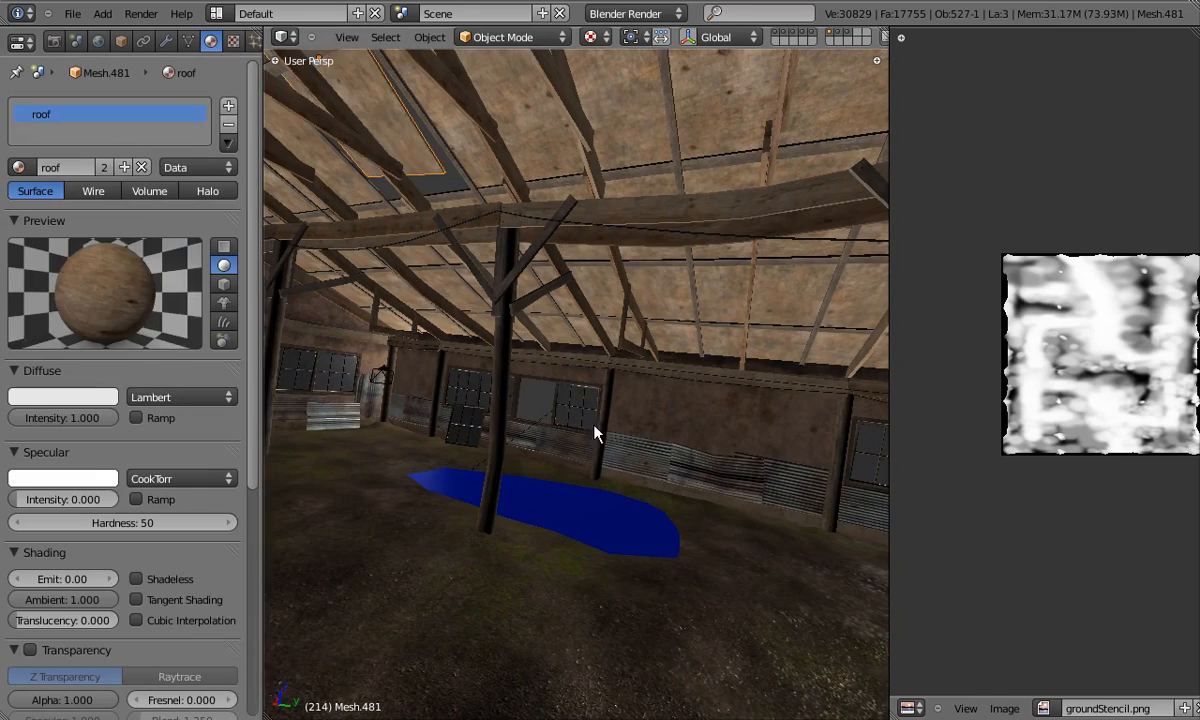
Select the window panel leaning against the side wall and set the windows material's specular intensity to 0.000.
key("a")
middle_click_drag(726, 381, 624, 426)
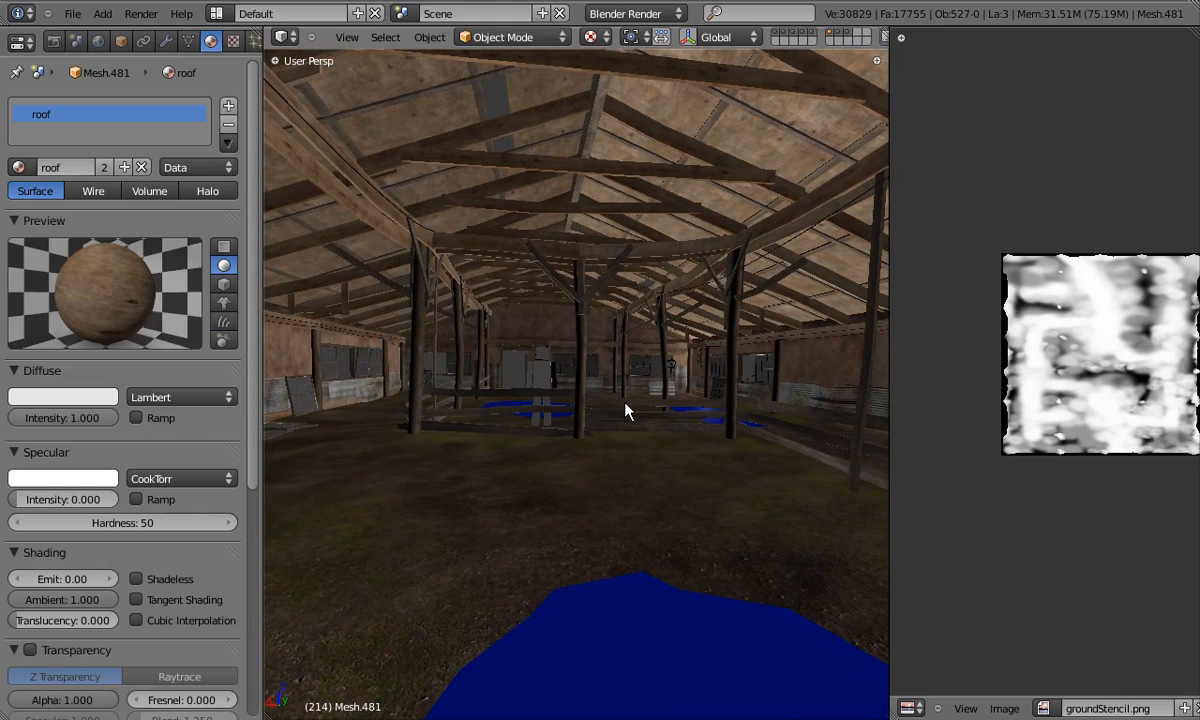
right_click(304, 398)
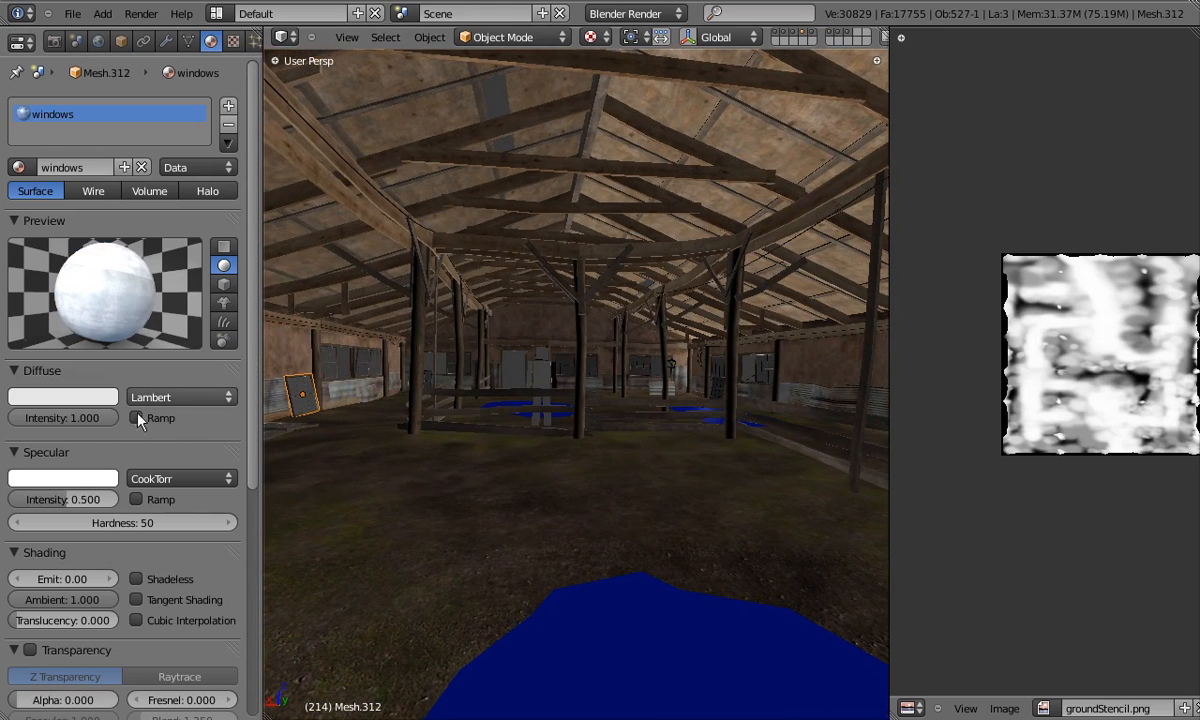
middle_click_drag(399, 415, 660, 508)
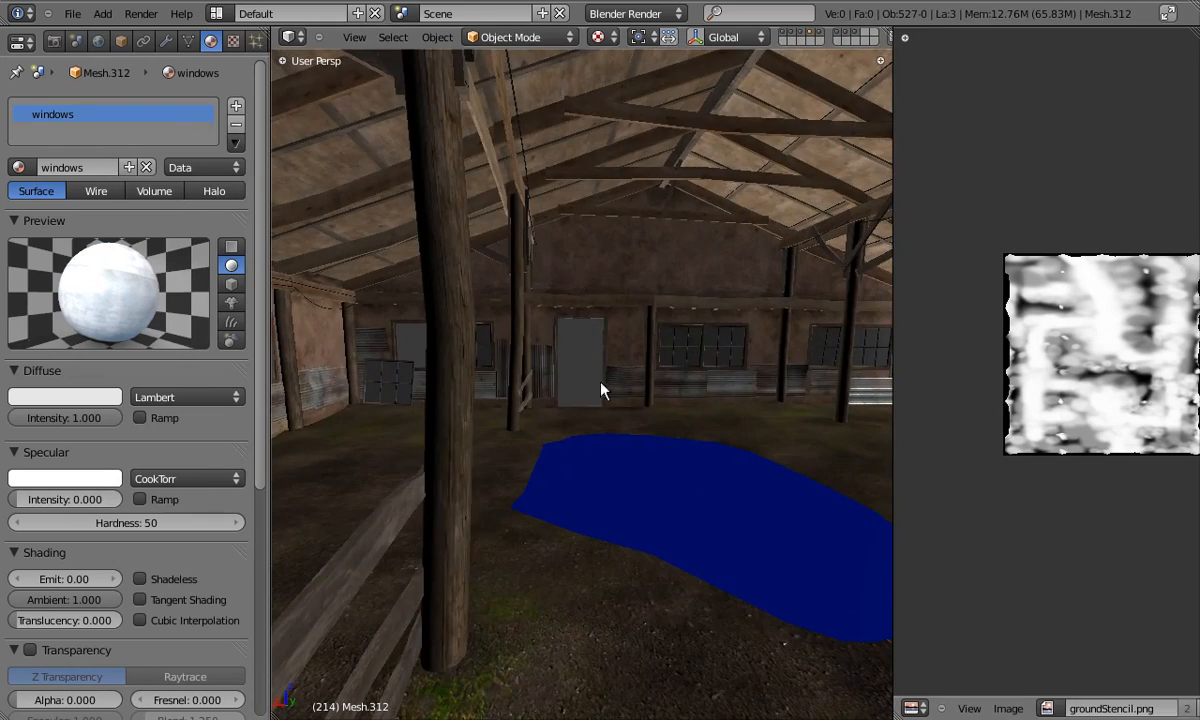
Select the ground and disable its groundgrassNor texture, comparing the surface with and without it.
middle_click_drag(648, 546, 270, 451)
scroll(230, 451, "down", 2)
middle_click_drag(440, 370, 650, 461)
right_click(650, 461)
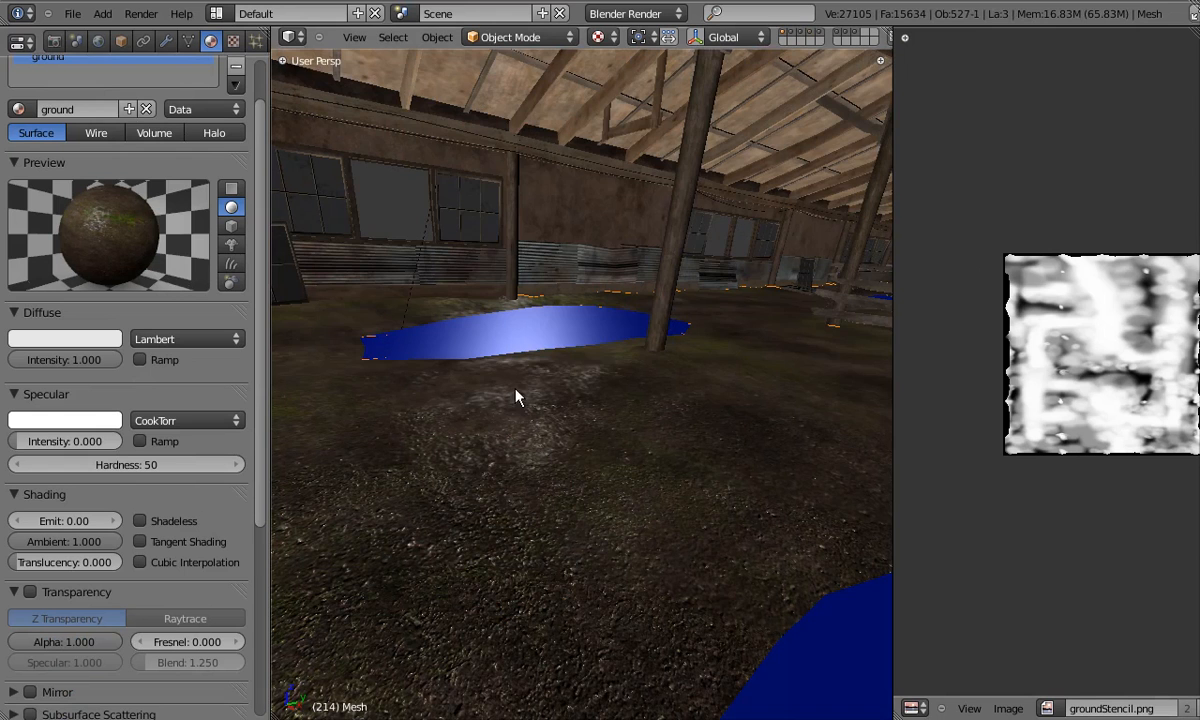
left_click(226, 41)
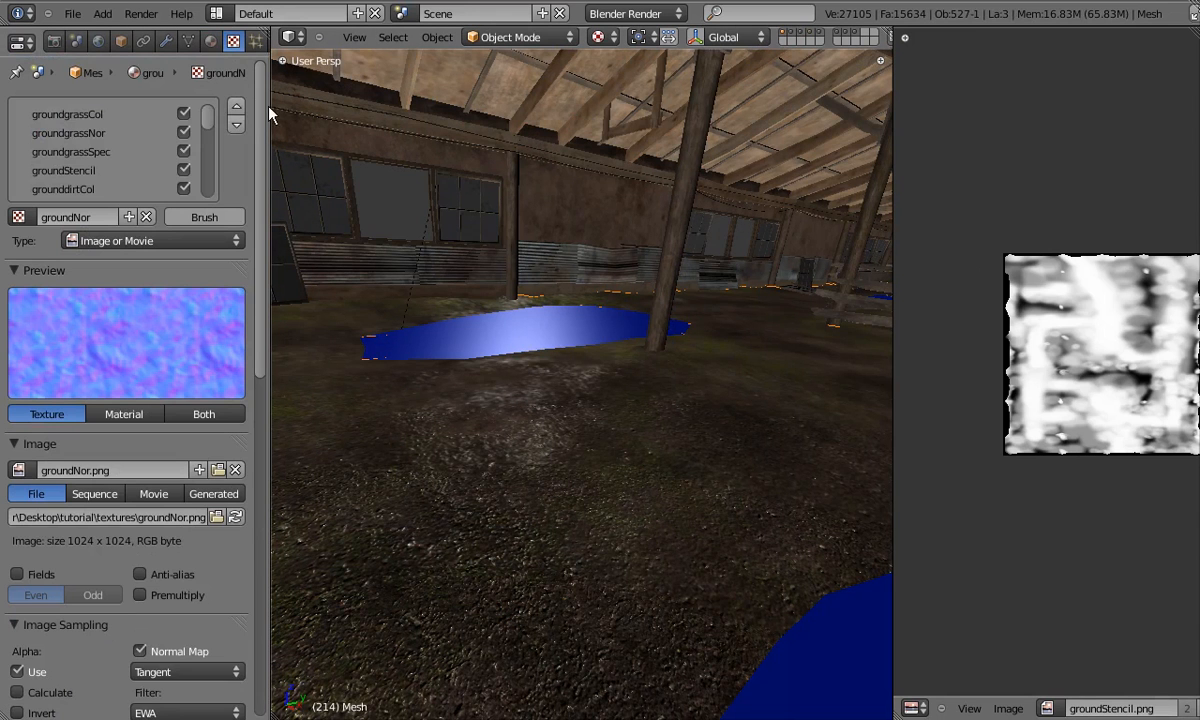
left_click(100, 133)
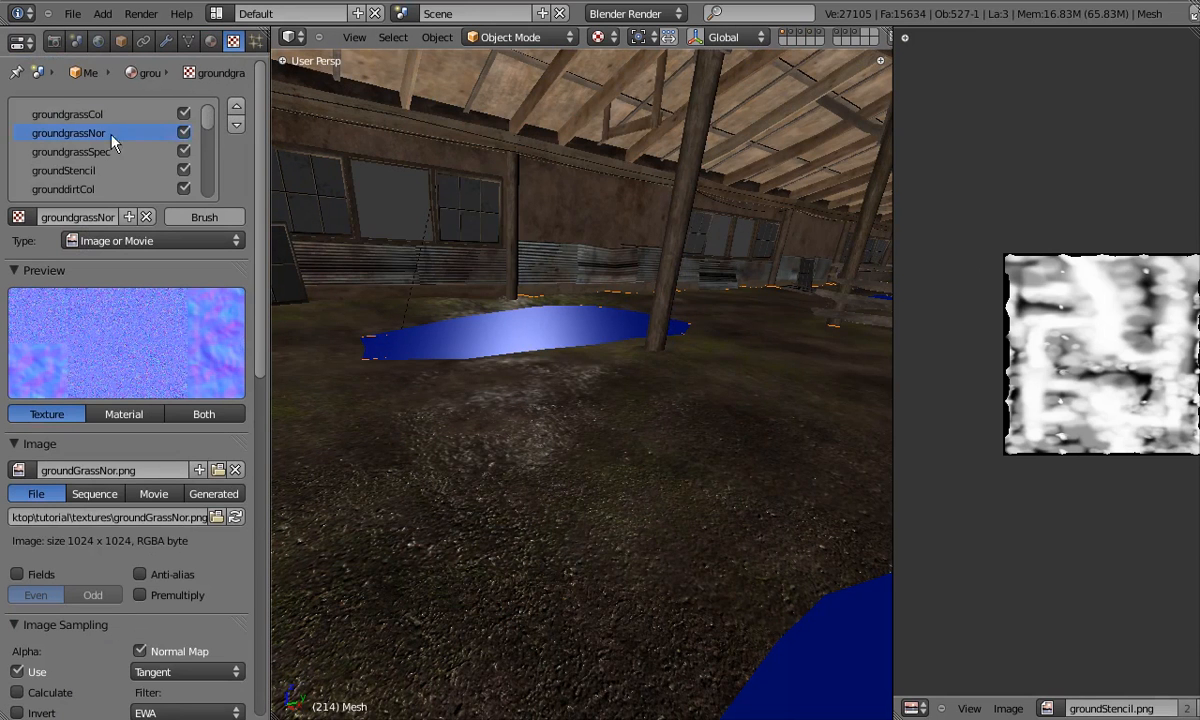
left_click(183, 133)
middle_click_drag(597, 423, 423, 313)
left_click(183, 133)
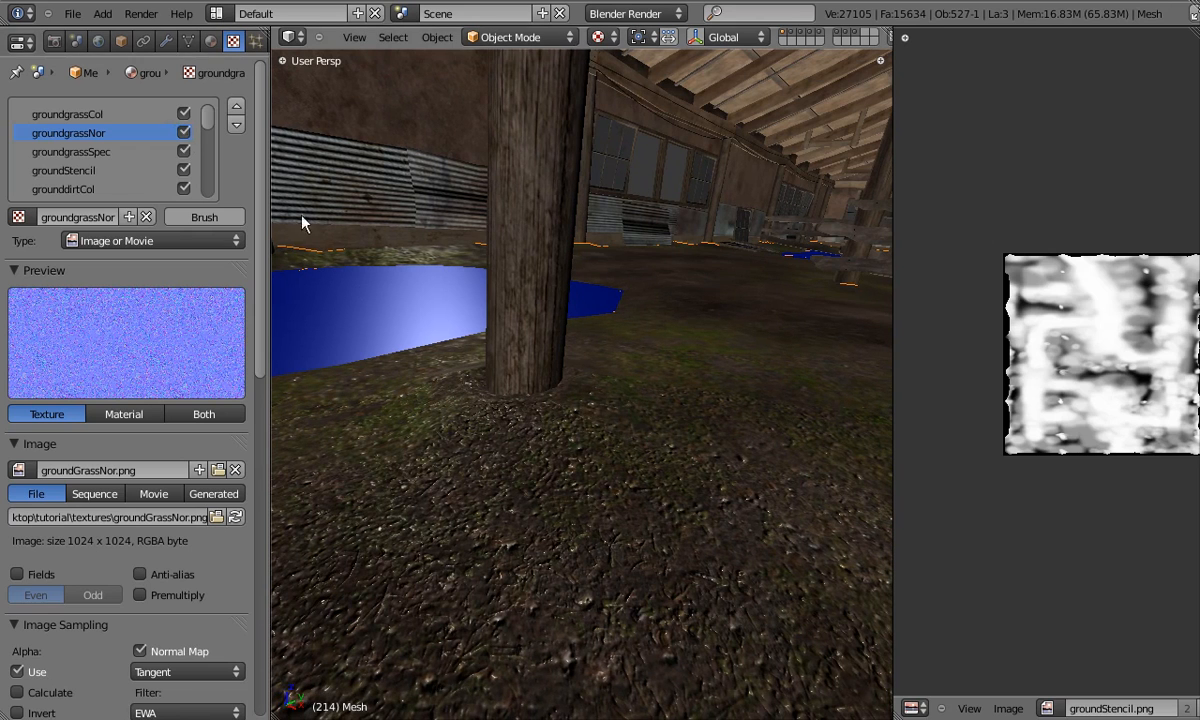
left_click(183, 133)
mouse_move(528, 395)
middle_mouse_down()
mouse_move(543, 392)
mouse_move(608, 437)
mouse_move(498, 435)
mouse_move(450, 469)
mouse_move(603, 447)
mouse_move(646, 404)
mouse_move(532, 411)
mouse_move(605, 415)
mouse_move(477, 463)
mouse_move(543, 490)
mouse_move(538, 431)
mouse_move(512, 400)
mouse_move(540, 444)
mouse_move(555, 433)
middle_mouse_up()
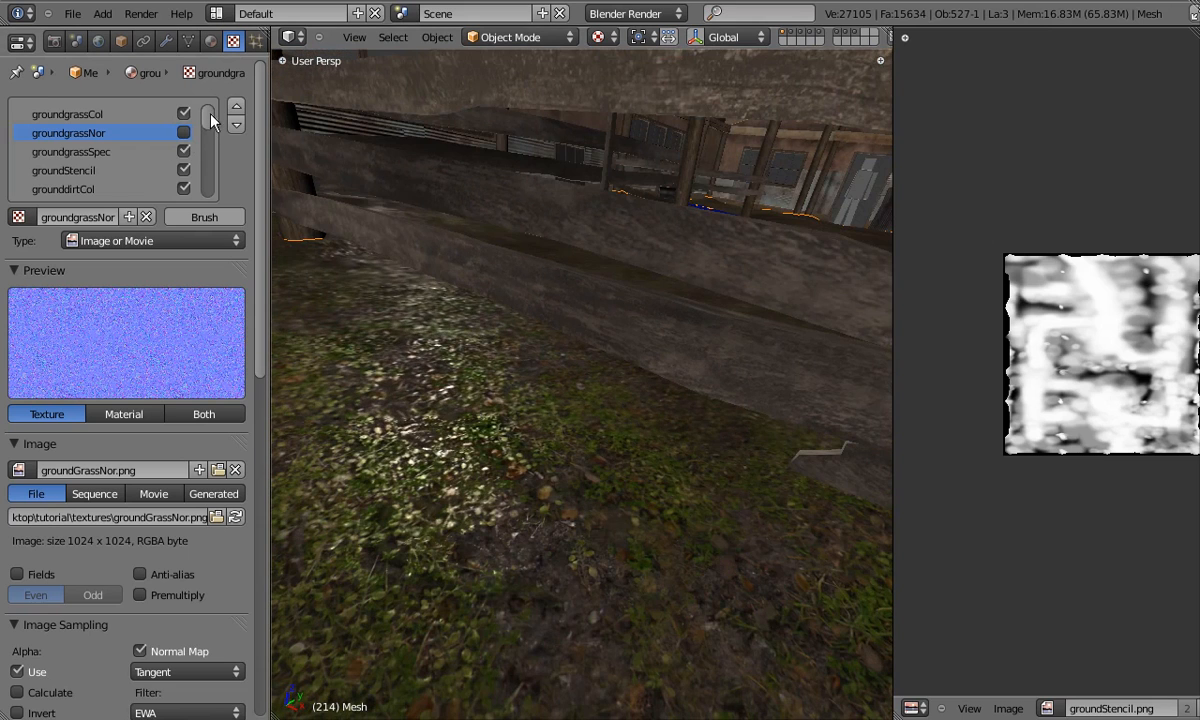
Move the grounddirtNor texture up to directly below groundgrassNor in the ground material's texture stack.
scroll(209, 120, "up", 1)
scroll(205, 122, "down", 2)
left_click(95, 168)
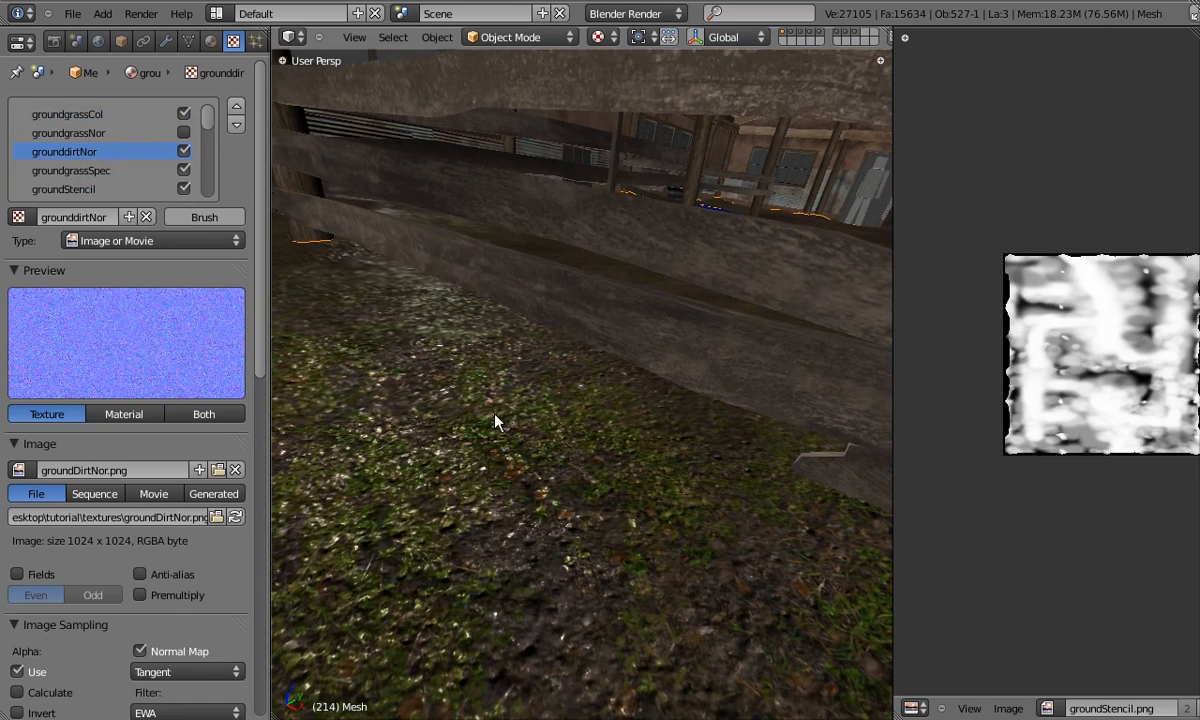
Hide the blocky human figure in the foreground and the object near the far end of the building.
middle_click_drag(354, 392, 471, 474)
right_click(769, 351)
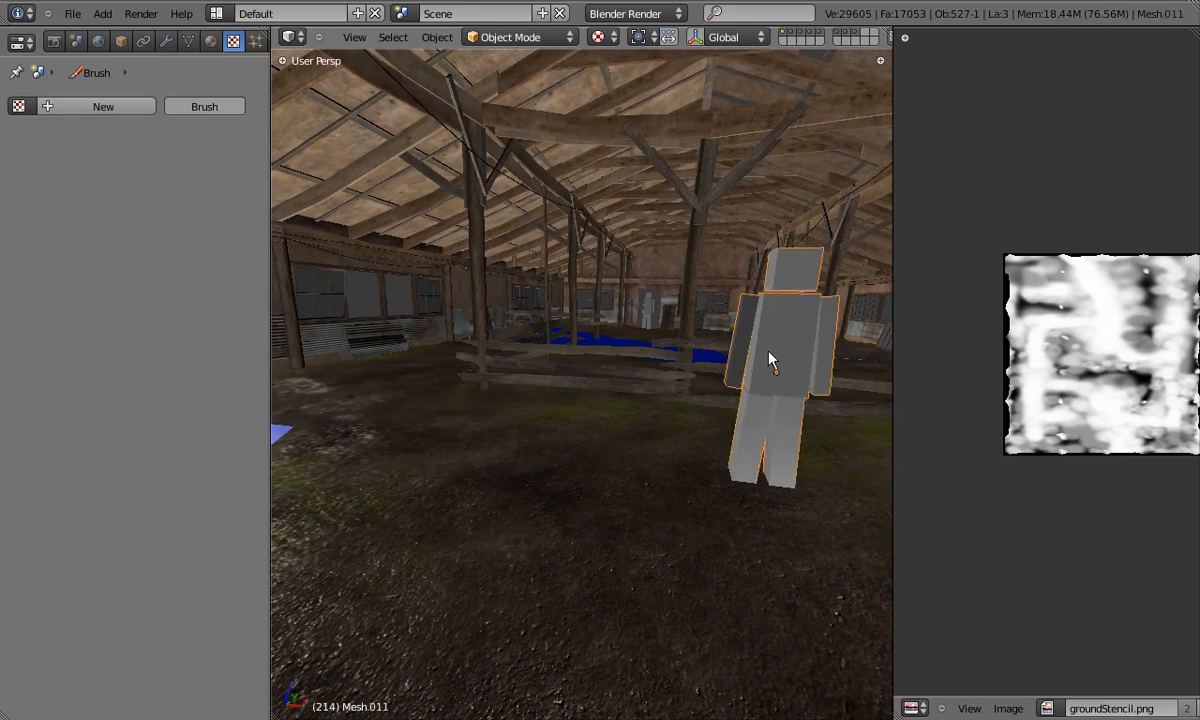
key("h")
right_click(651, 308)
key("h")
middle_click_drag(513, 360, 568, 420)
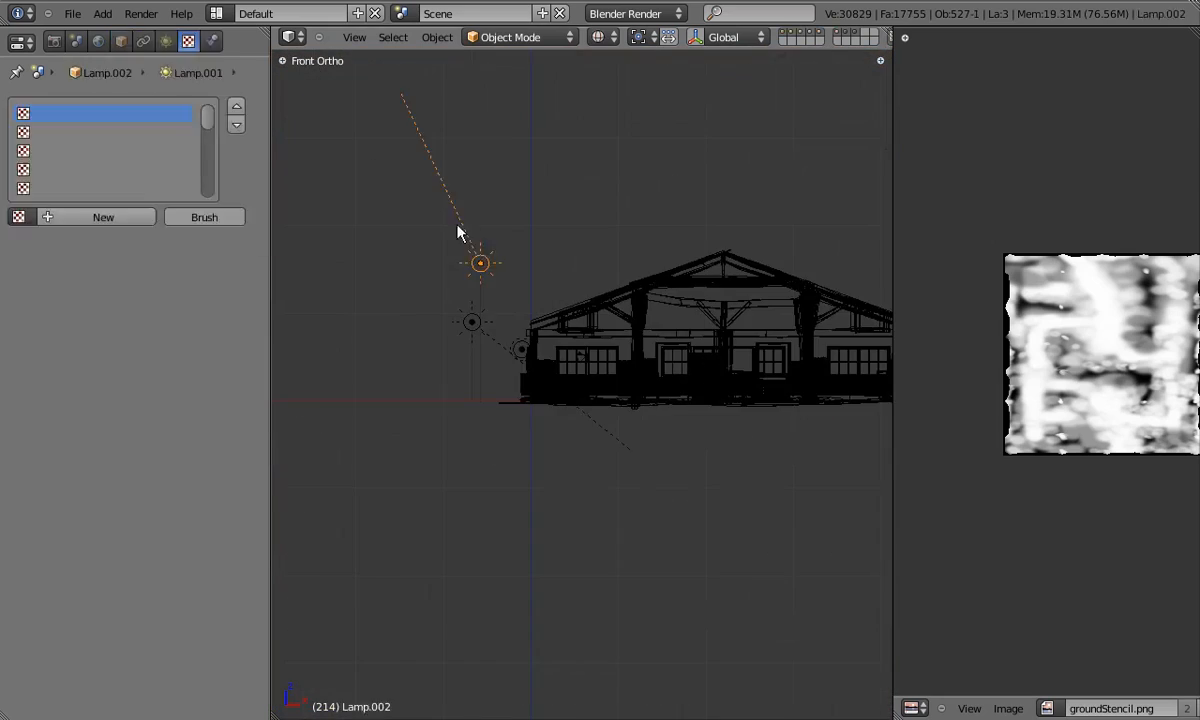
Rotate the selected lamp above and beside the building in both the front and side views.
key("r")
left_click(465, 374)
key("KP_3")
middle_click_drag(636, 393, 880, 350, "shift")
key("r")
left_click(570, 398)
Examine how the light falls on the building and its corrugated metal sheets from several angles.
scroll(435, 322, "up", 4)
key("KP_5")
key("z")
key("shift+z")
mouse_move(365, 400)
middle_mouse_down()
mouse_move(415, 410)
mouse_move(375, 407)
mouse_move(533, 388)
mouse_move(478, 385)
mouse_move(434, 362)
mouse_move(611, 364)
mouse_move(643, 458)
mouse_move(538, 455)
middle_mouse_up()
key("shift+z")
key("KP_1")
key("KP_3")
scroll(700, 352, "up", 7)
key("shift+z")
mouse_move(700, 352)
middle_mouse_down()
mouse_move(841, 415)
mouse_move(651, 415)
mouse_move(528, 437)
mouse_move(528, 351)
mouse_move(828, 354)
mouse_move(500, 498)
mouse_move(530, 377)
middle_mouse_up()
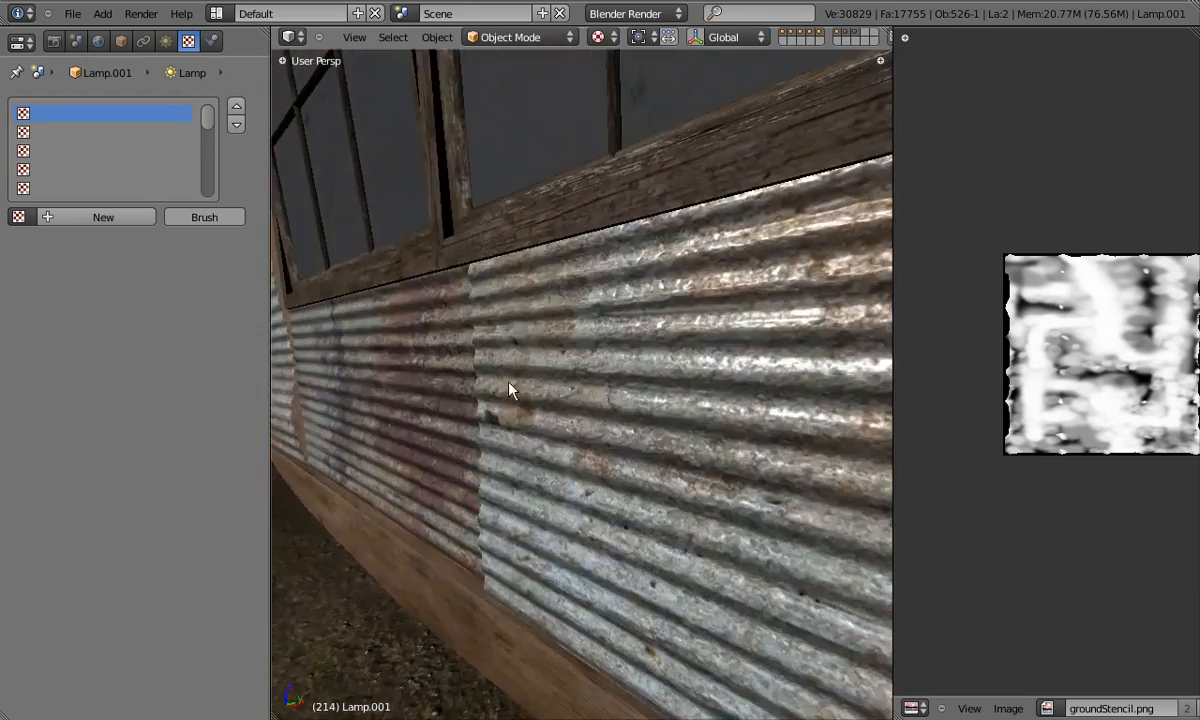
Rotate Lamp.001 in the front view and check the lighting in the scene.
key("KP_1")
key("KP_5")
key("z")
scroll(640, 354, "down", 6)
key("r")
left_click(638, 372)
key("z")
middle_click_drag(651, 410, 584, 437)
Duplicate the lamp and rotate the copy in the front and side views.
key("KP_1")
key("KP_5")
scroll(600, 420, "down", 6)
key("shift+d")
key("r")
key("KP_3")
key("r")
left_click(562, 287)
key("KP_5")
Freely rotate the duplicated lamp to aim its light through the interior.
scroll(562, 287, "up", 6)
key("alt+z")
key("r")
key("r")
left_click(498, 310)
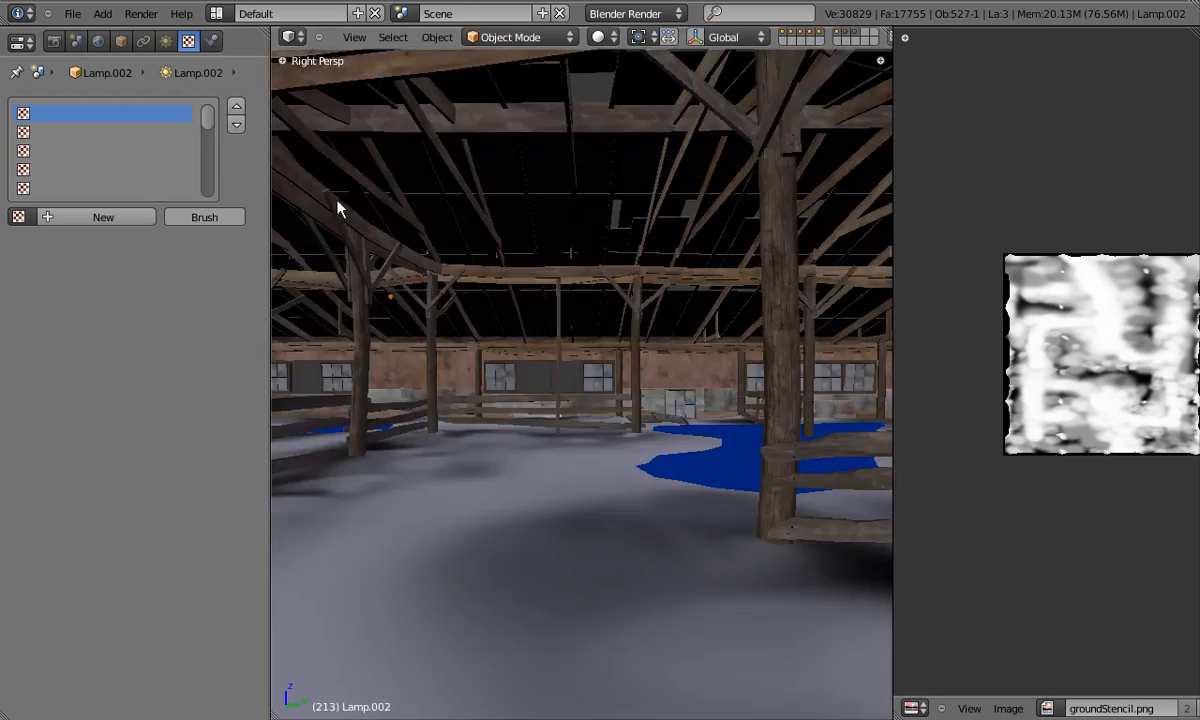
Display the duplicated lamp's settings and examine the lighting on the ground, walls and roof.
left_click(166, 41)
middle_click_drag(541, 423, 552, 378)
key("z")
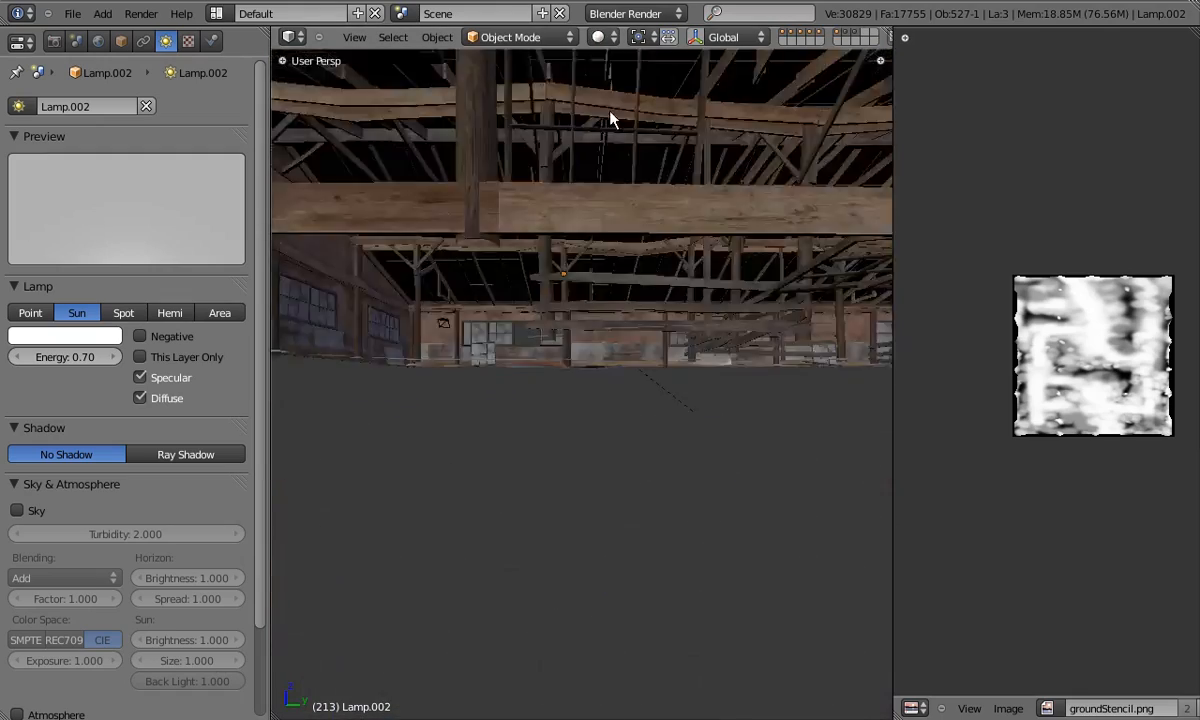
middle_click_drag(610, 120, 571, 348)
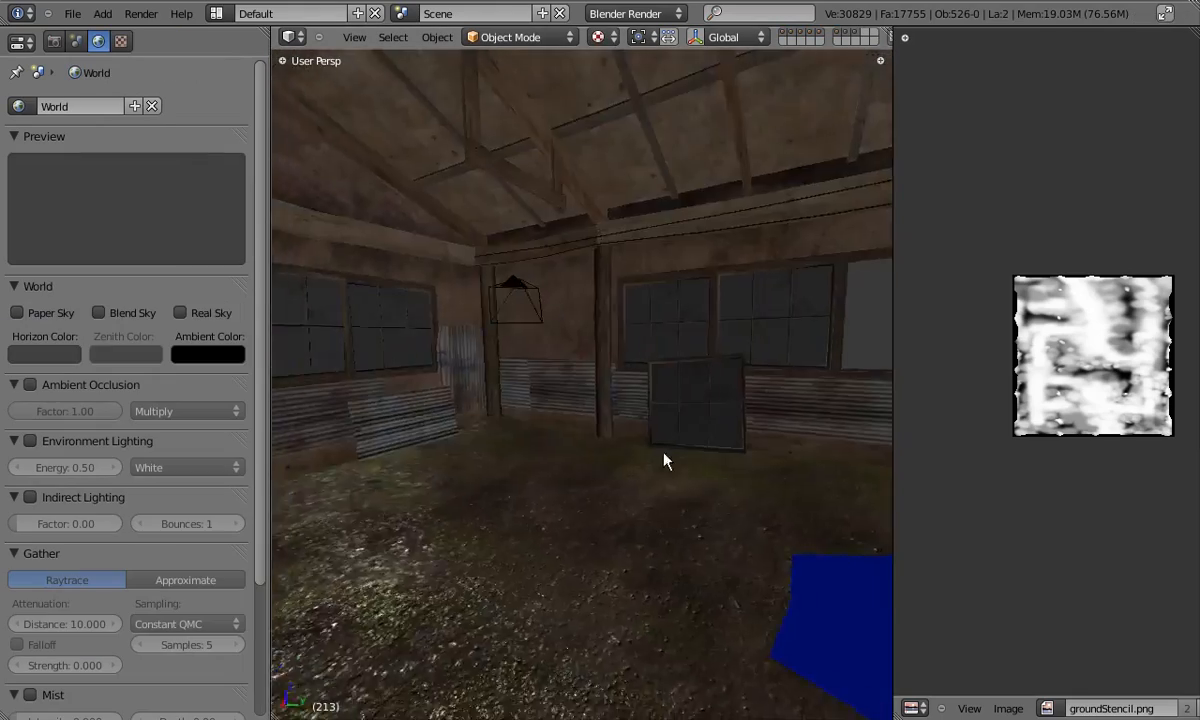
middle_click_drag(665, 460, 553, 408)
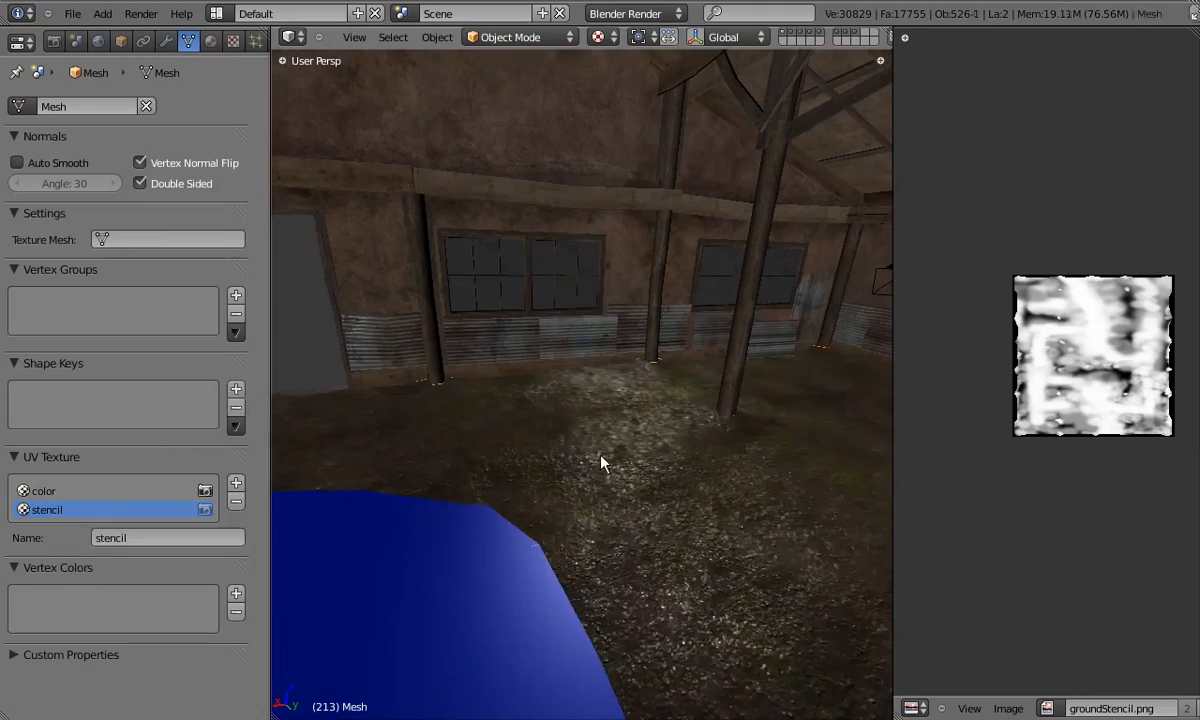
Make the ground's color UV layer active and scale its UVs to about 0.76.
key("Tab")
left_click(45, 490)
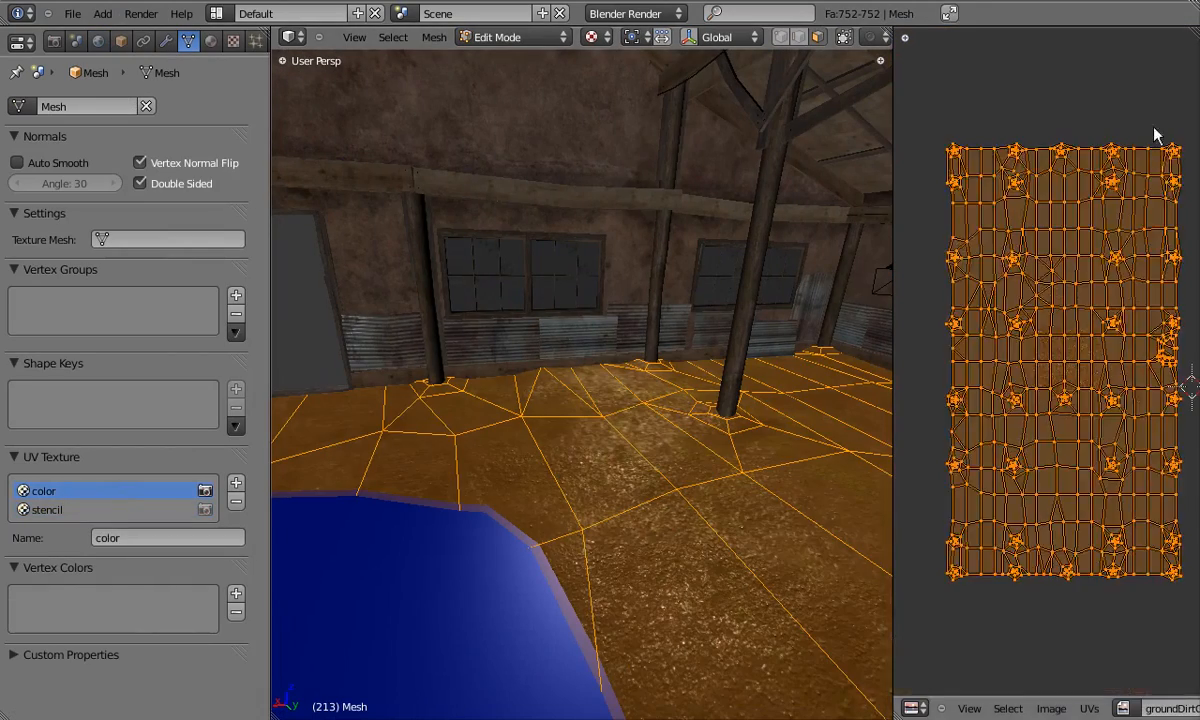
key("s")
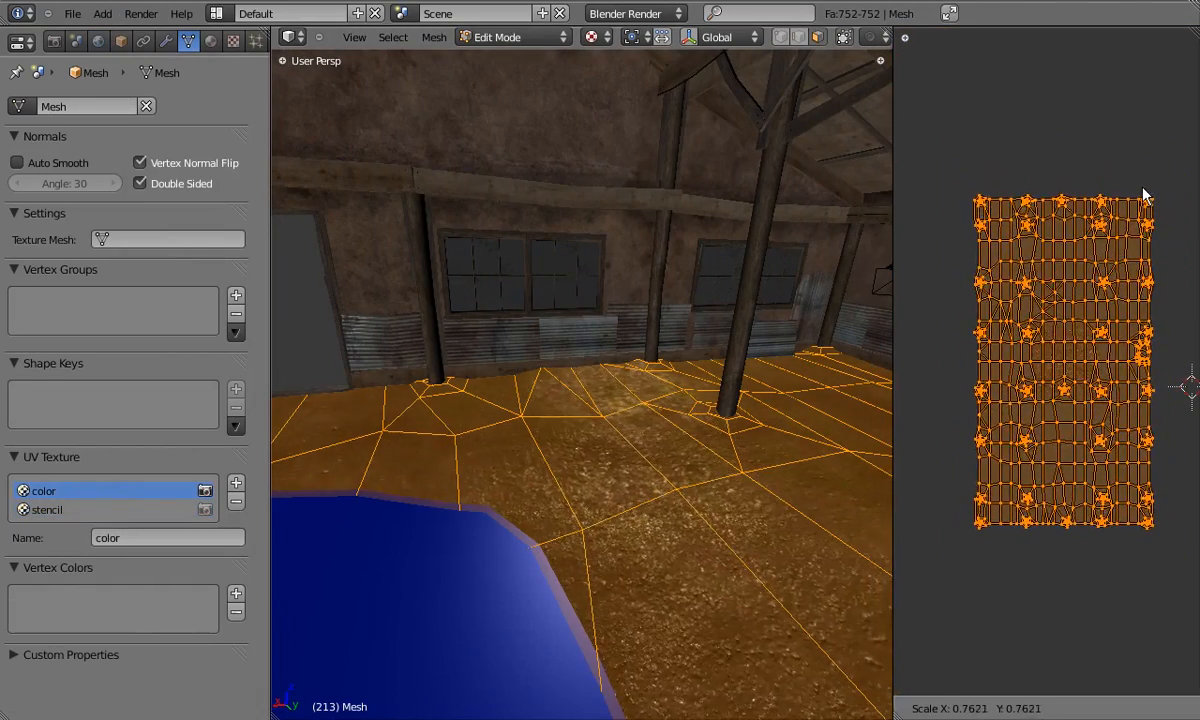
key("Return")
key("Tab")
Examine the ground's normal textures and their mapping settings, checking the resulting surface detail.
left_click(210, 40)
left_click(234, 41)
left_click(80, 155)
scroll(190, 678, "down", 8)
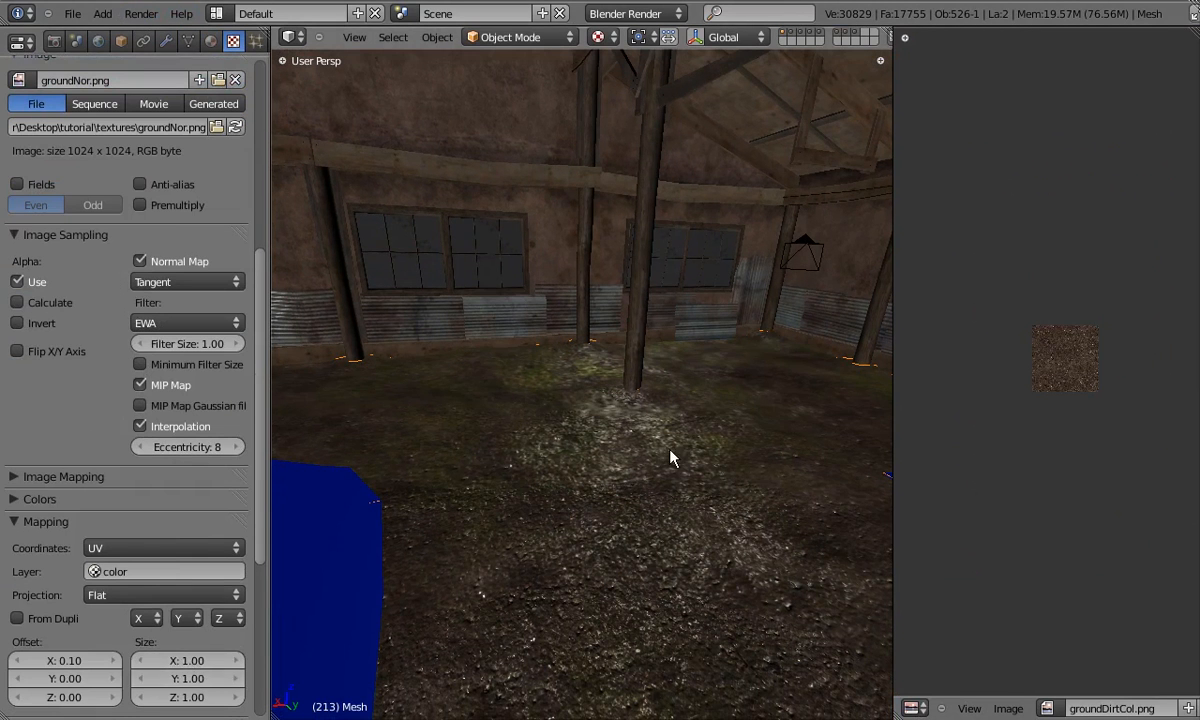
scroll(150, 250, "up", 8)
left_click(98, 134)
scroll(265, 270, "down", 7)
key("Tab")
key("a")
key("Tab")
scroll(583, 413, "up", 2)
key("Tab")
key("Tab")
Rescale the ground mesh's color UVs once more in the UV editor.
middle_click_drag(656, 415, 600, 420)
key("Tab")
key("s")
left_click(1125, 215)
key("Tab")
Set the ground normal texture's mapping size to 6 in X and .6 in Y.
middle_click_drag(563, 461, 535, 455)
scroll(267, 208, "up", 6)
scroll(267, 208, "up", 1)
scroll(200, 350, "down", 12)
left_click(196, 579)
type("6")
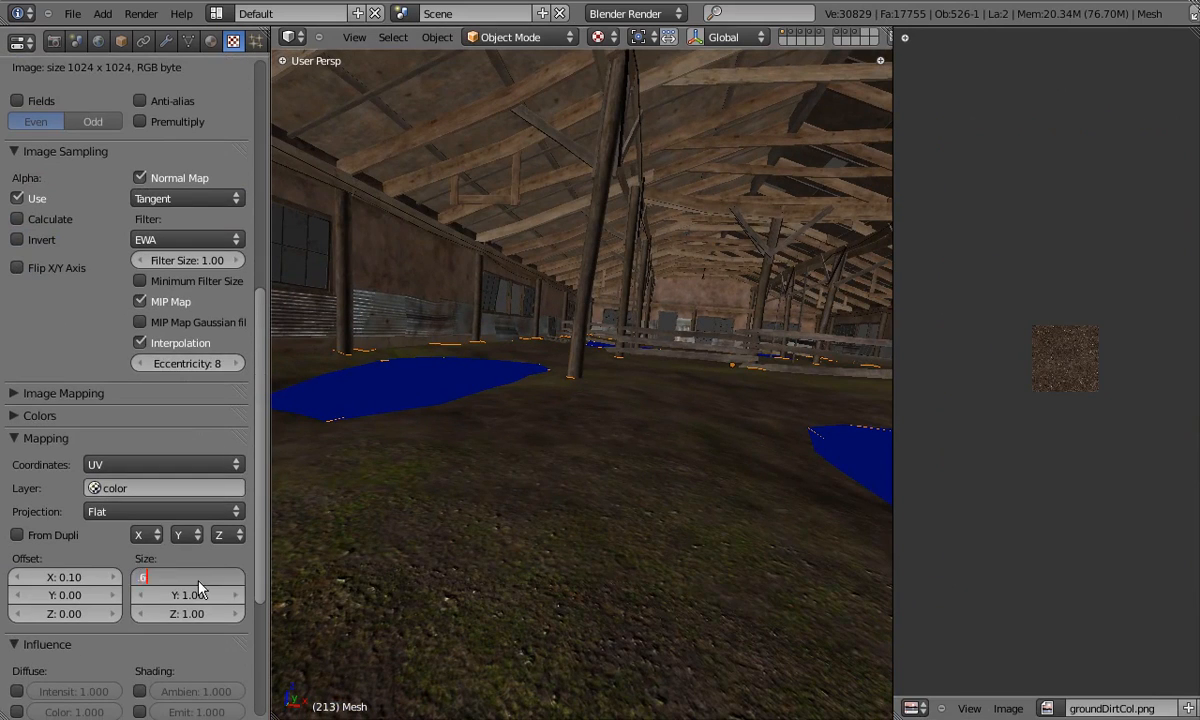
key("Return")
left_click(196, 594)
type(".6")
key("Return")
Select a single linked piece within a mesh in the building, then freely rotate it and move it into place.
middle_click_drag(535, 514, 668, 374)
right_click(590, 466)
right_click(668, 374)
key("Tab")
key("z")
right_click(655, 351)
key("ctrl+l")
key("z")
key("r")
key("r")
left_click(710, 376)
key("g")
left_click(703, 397)
key("Tab")
key("Tab")
middle_click_drag(824, 346, 593, 374)
key("Tab")
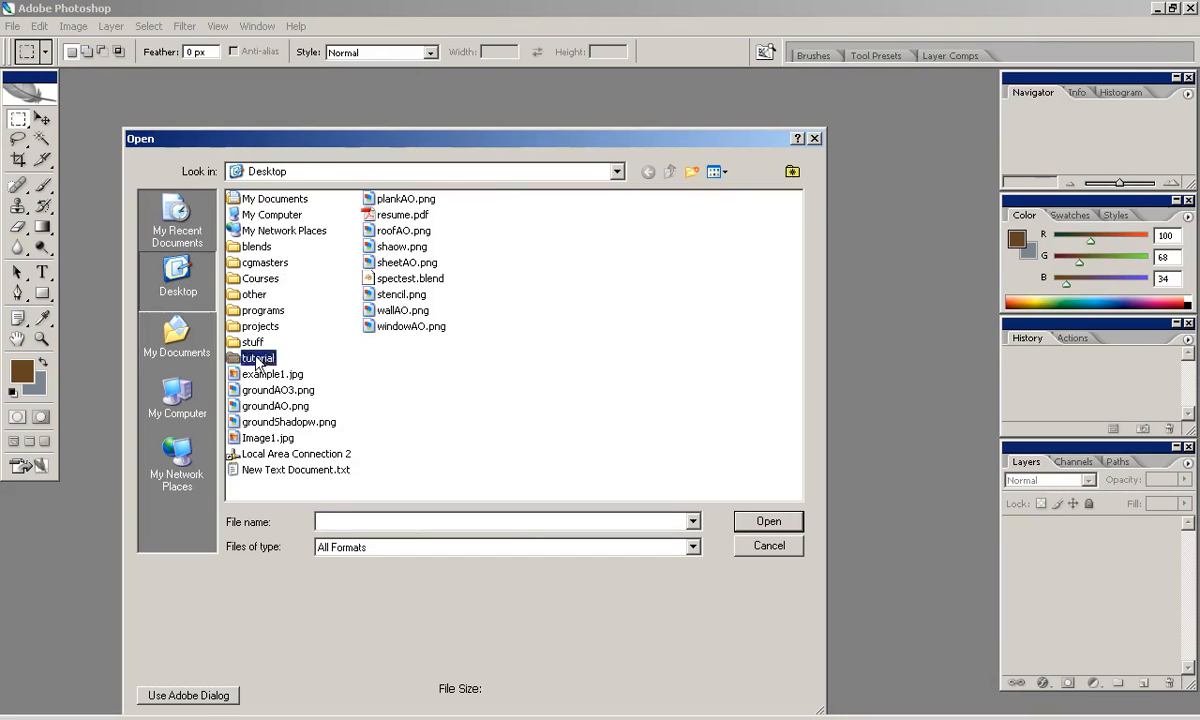
Switch to Photoshop and open wallCol.psd from the psd folder inside the tutorial textures.
double_click(257, 359)
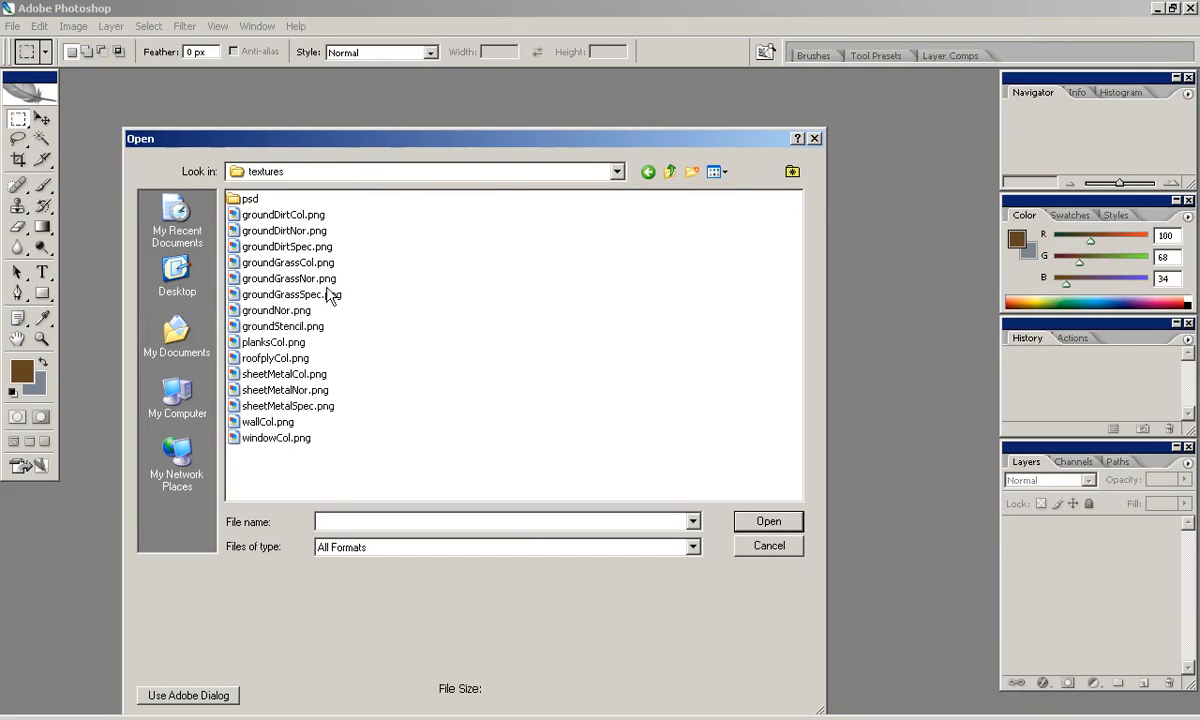
double_click(250, 200)
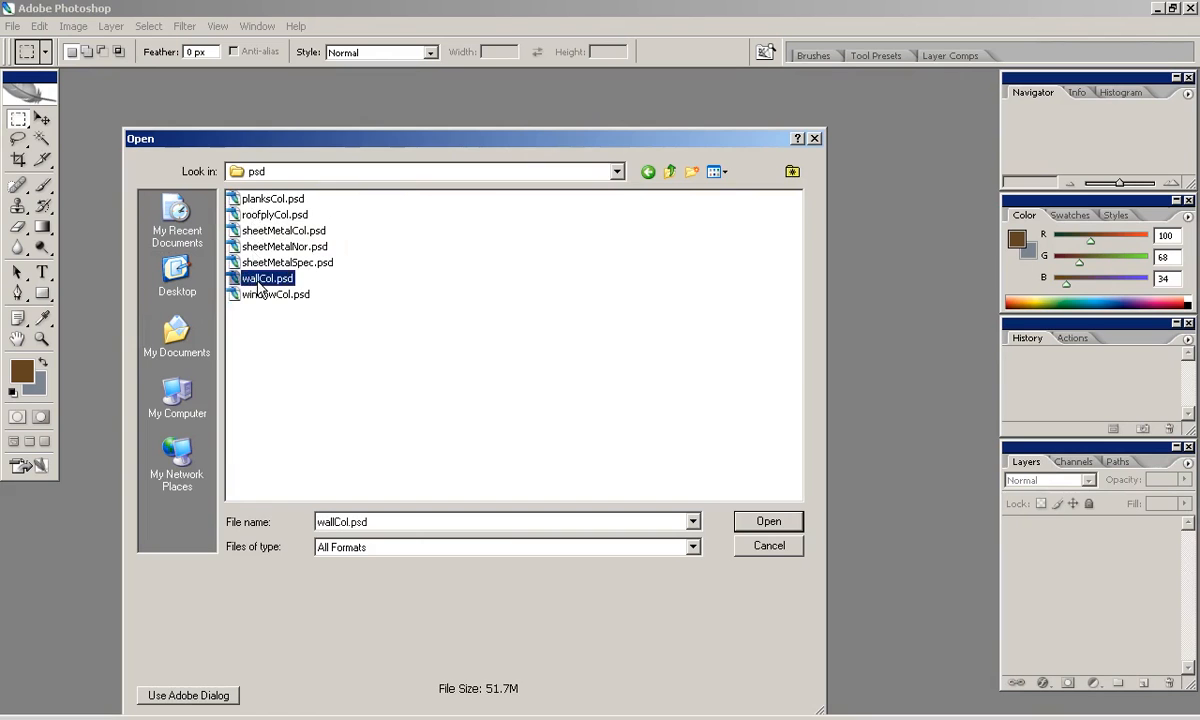
double_click(259, 282)
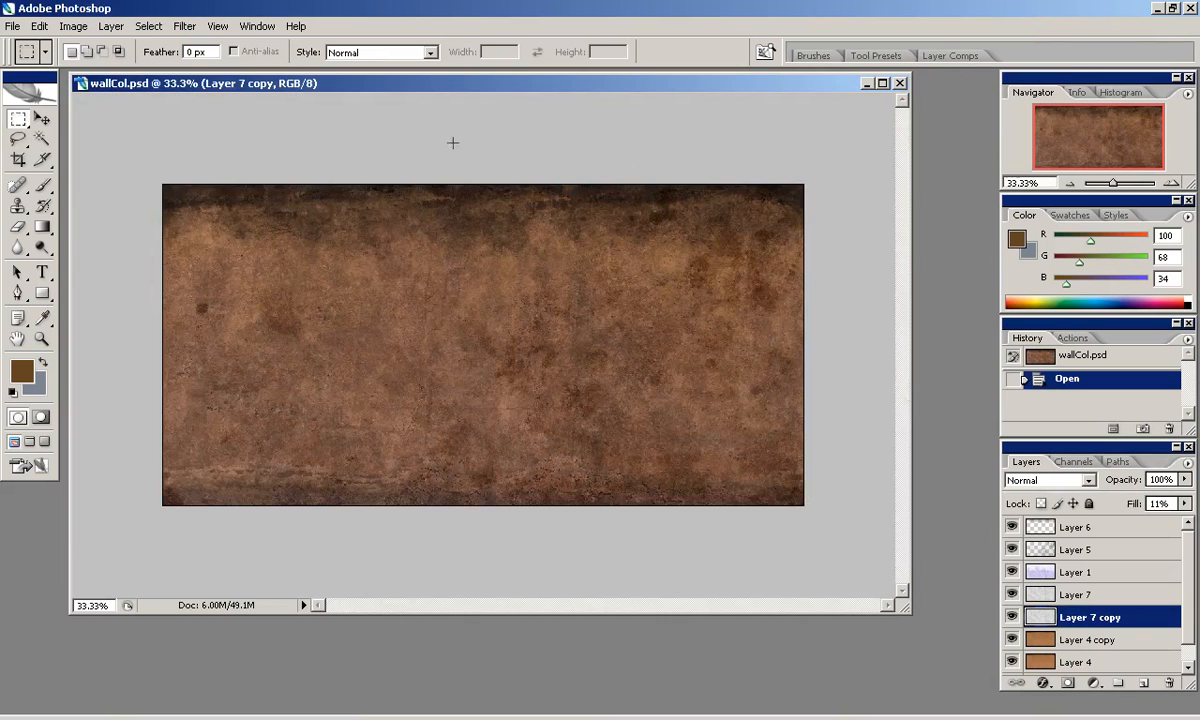
Save a copy of the wall texture document as wallNor.psd.
left_click(12, 26)
left_click(45, 211)
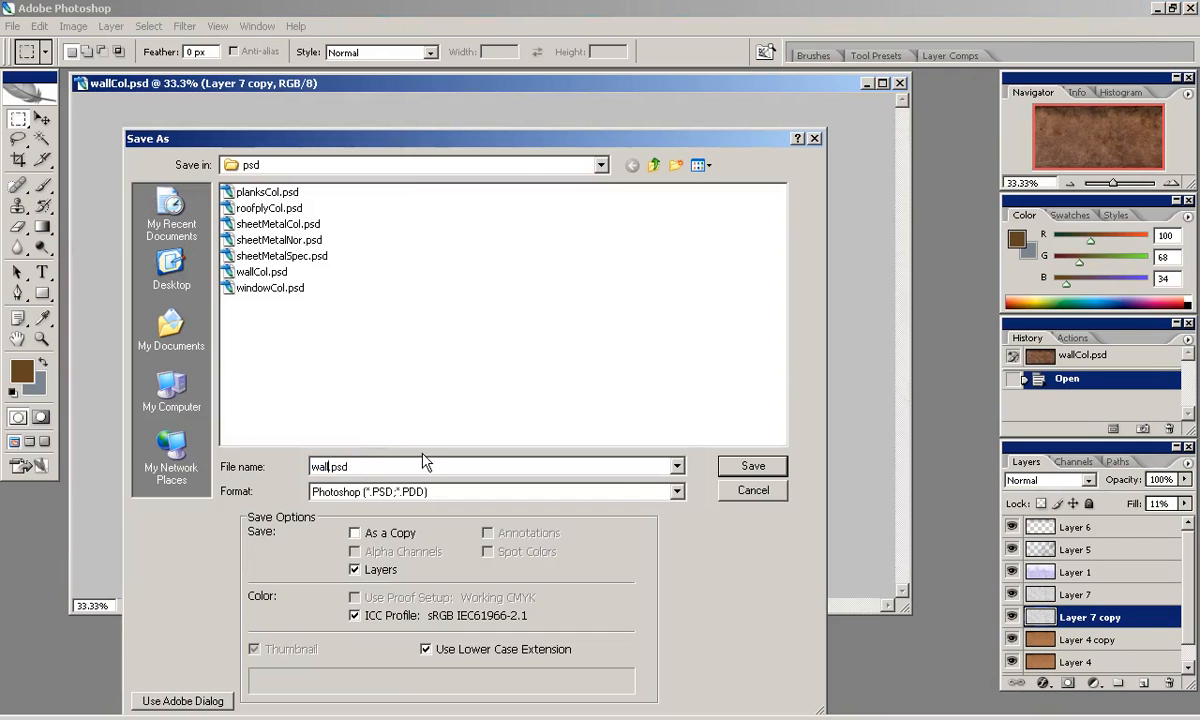
key("Return")
key("Return")
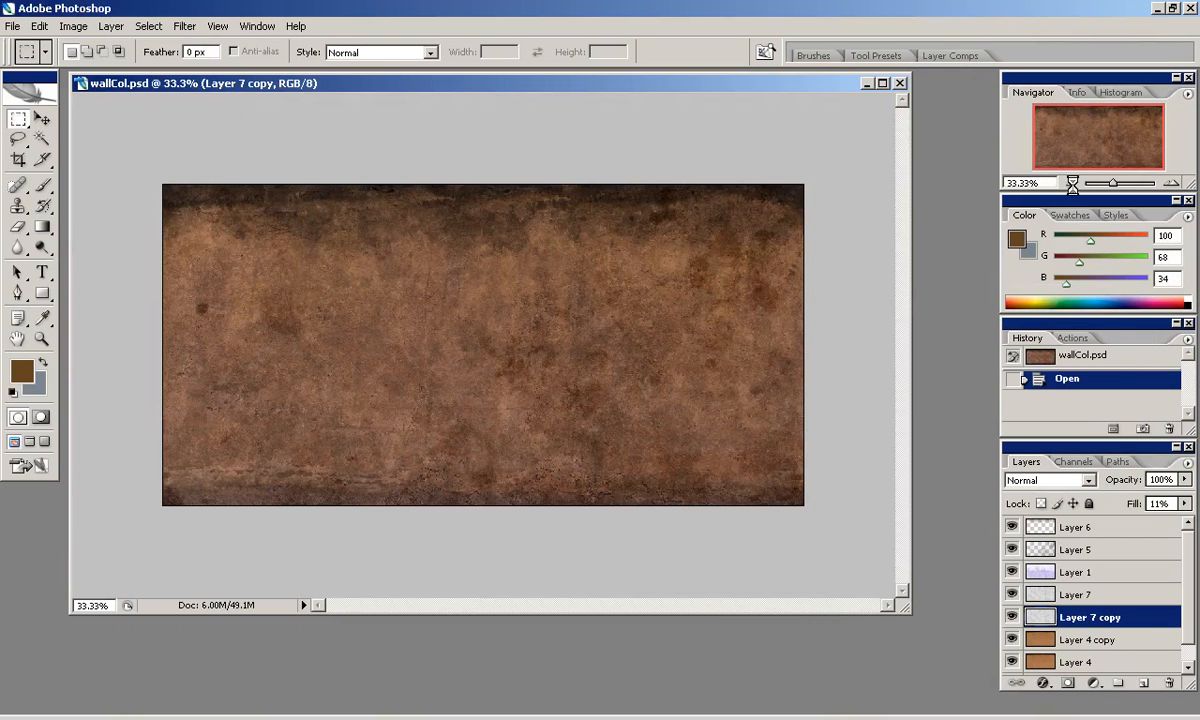
Compare the wall texture with and without Layer 7 copy, and hide Layer 7.
left_click(1173, 184)
scroll(1100, 607, "down", 1)
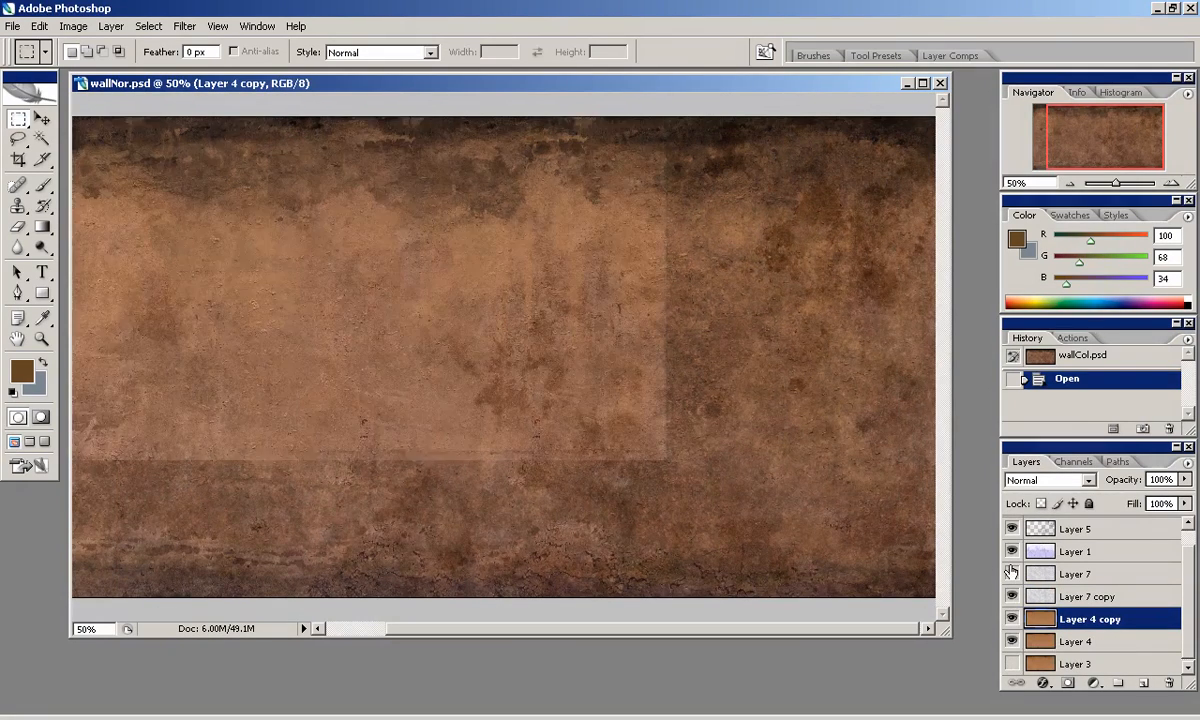
left_click(1011, 597)
left_click(1011, 597)
left_click(1011, 574)
left_click_drag(1104, 135, 1085, 146)
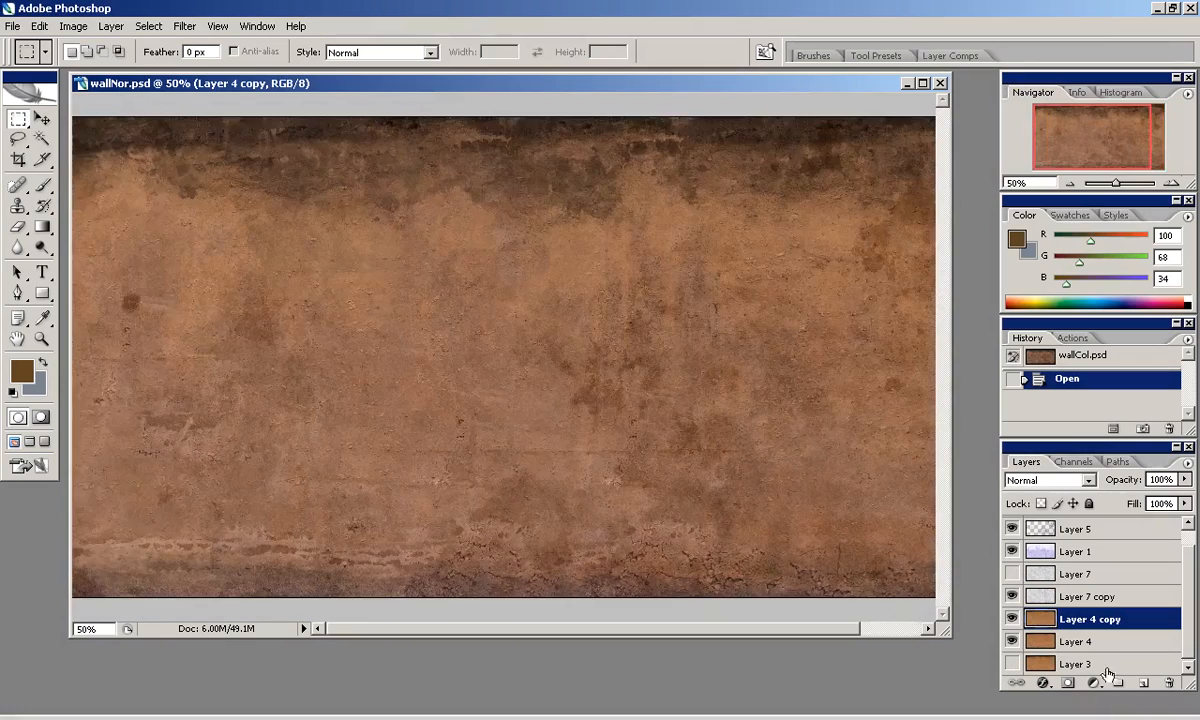
Toggle the visibility of Layer 7, Layer 1 and Layer 5 to examine what each contributes to the wall.
left_click(1014, 574)
left_click(1014, 574)
left_click(1015, 574)
left_click(1015, 574)
left_click(1015, 574)
left_click(1015, 574)
left_click(1014, 552)
left_click(1014, 552)
left_click(1014, 552)
left_click(1014, 552)
scroll(1024, 555, "up", 1)
left_click(1008, 551)
left_click(1012, 549)
left_click(1012, 549)
left_click(1012, 549)
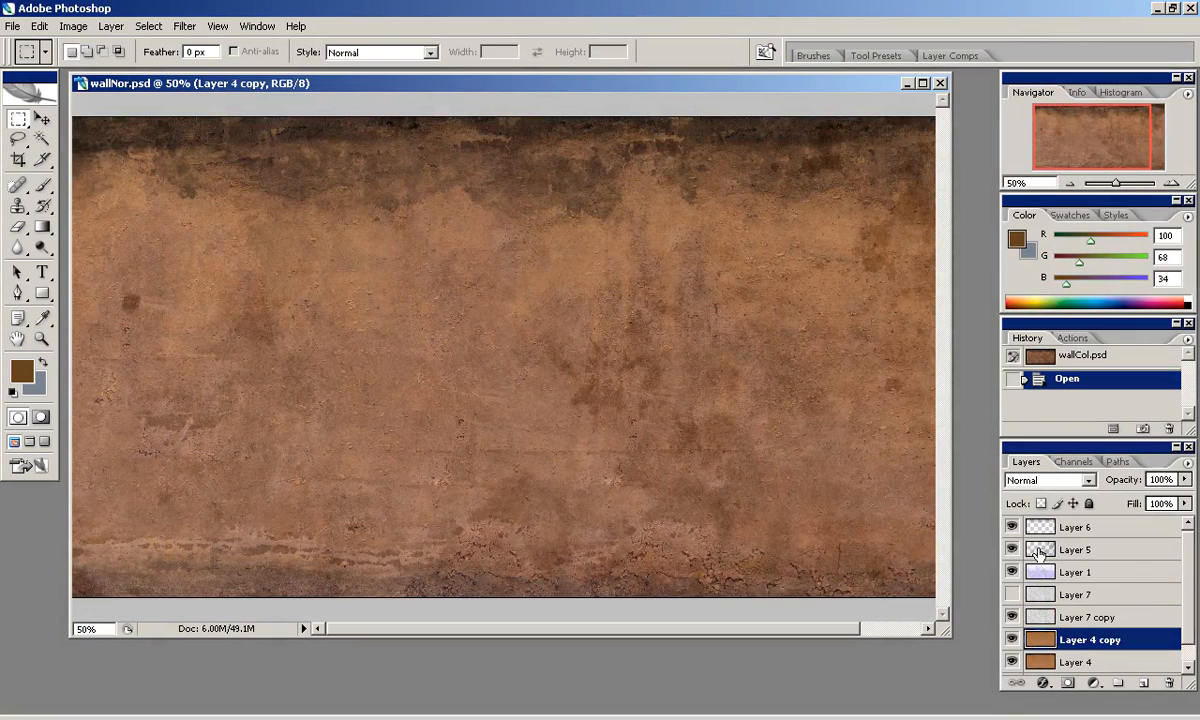
Set Layer 5's fill opacity to 10%.
left_click(1080, 549)
left_click(1185, 503)
left_click_drag(1116, 524, 1098, 523)
Compare the wall texture with and without Layer 6, and lower that layer's fill opacity.
left_click(1012, 527)
left_click(1012, 527)
left_click(1012, 527)
left_click(1012, 527)
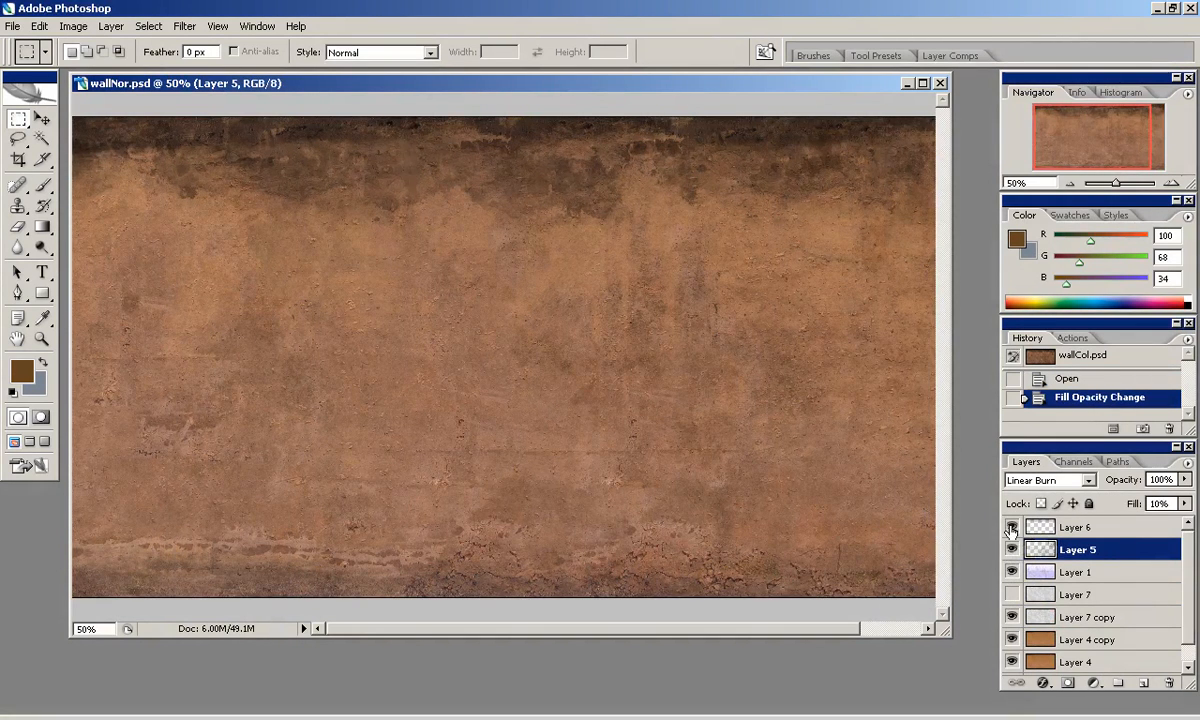
left_click(1075, 527)
left_click(1185, 503)
left_click_drag(1180, 522, 1165, 525)
Select Layer 7 copy and examine the wall texture with and without it.
scroll(1190, 572, "down", 1)
left_click(1080, 596)
left_click(1012, 597)
left_click(1012, 597)
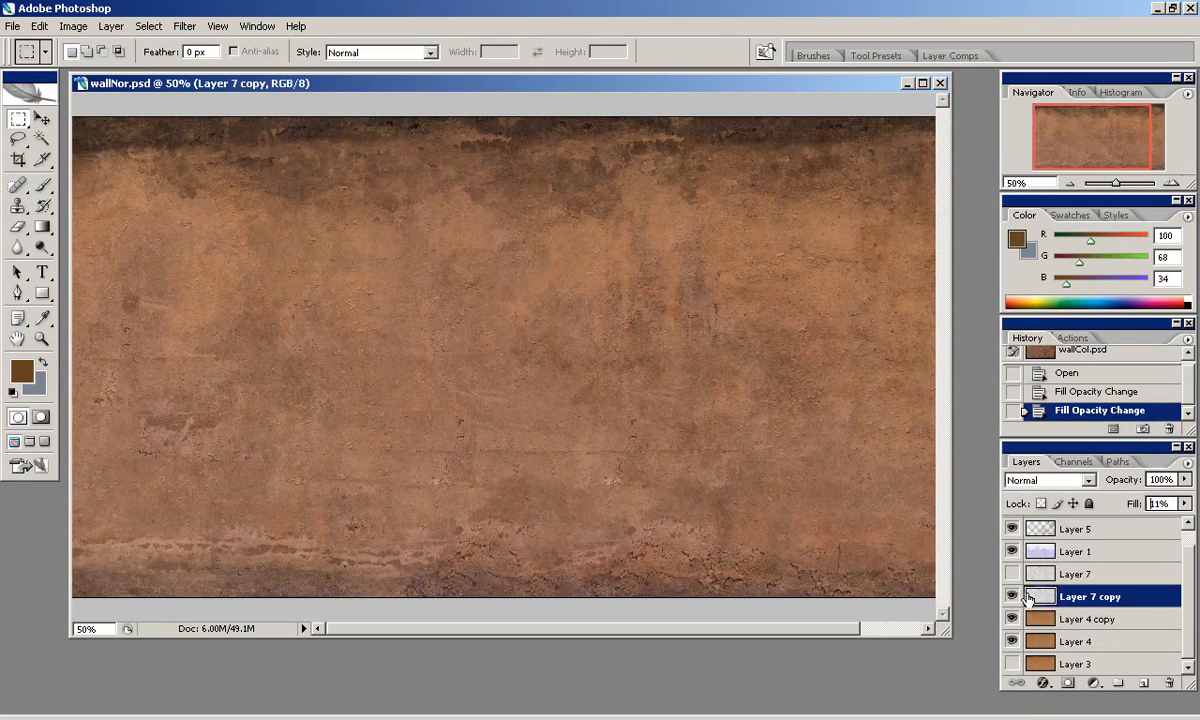
scroll(1086, 633, "up", 1)
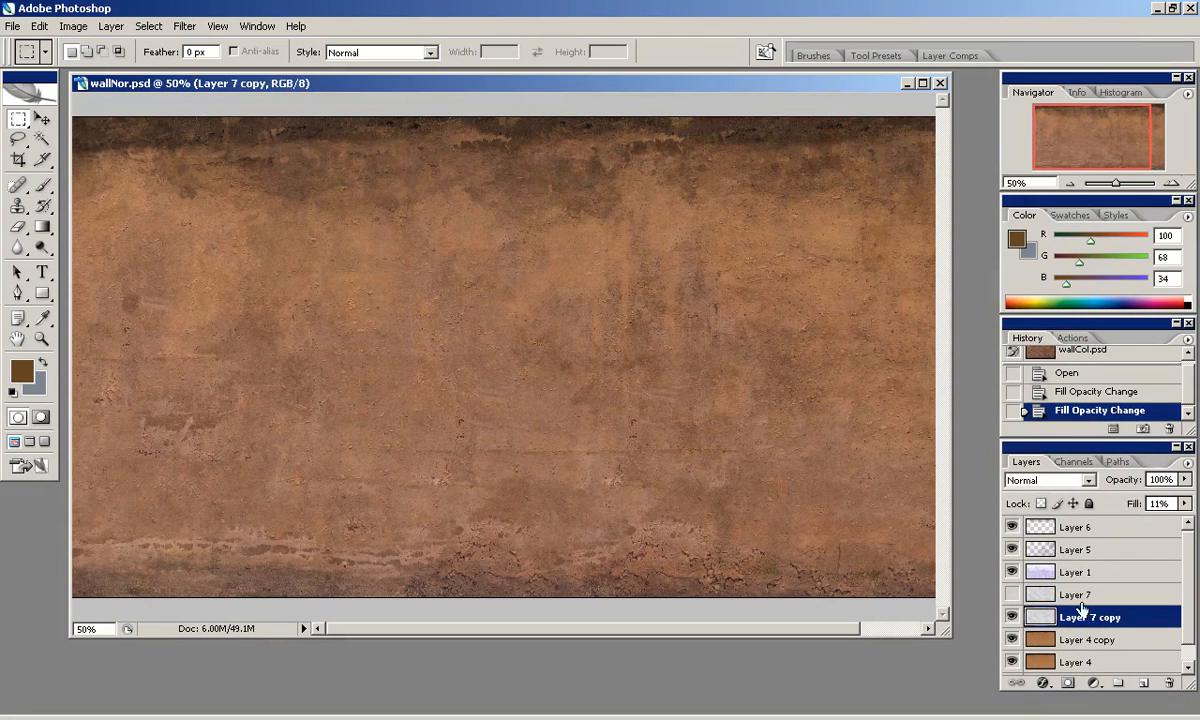
Flatten the wall image into a single layer and desaturate it.
left_click(78, 27)
mouse_move(113, 30)
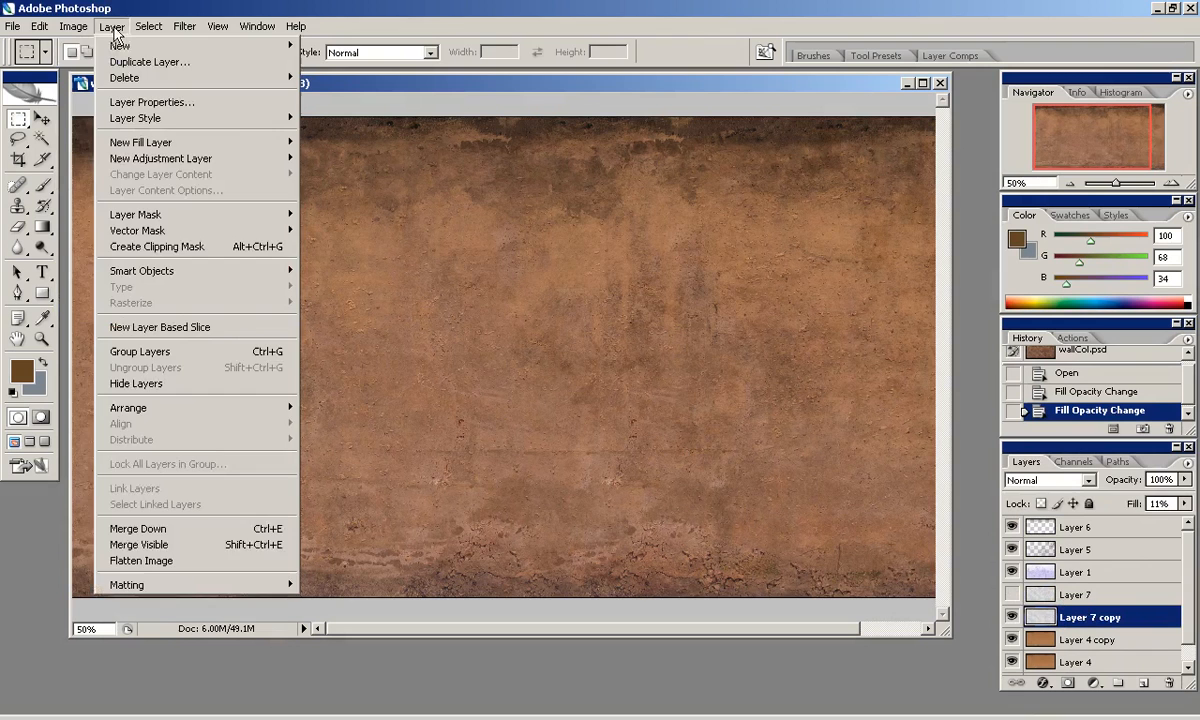
left_click(201, 561)
left_click(73, 26)
mouse_move(110, 70)
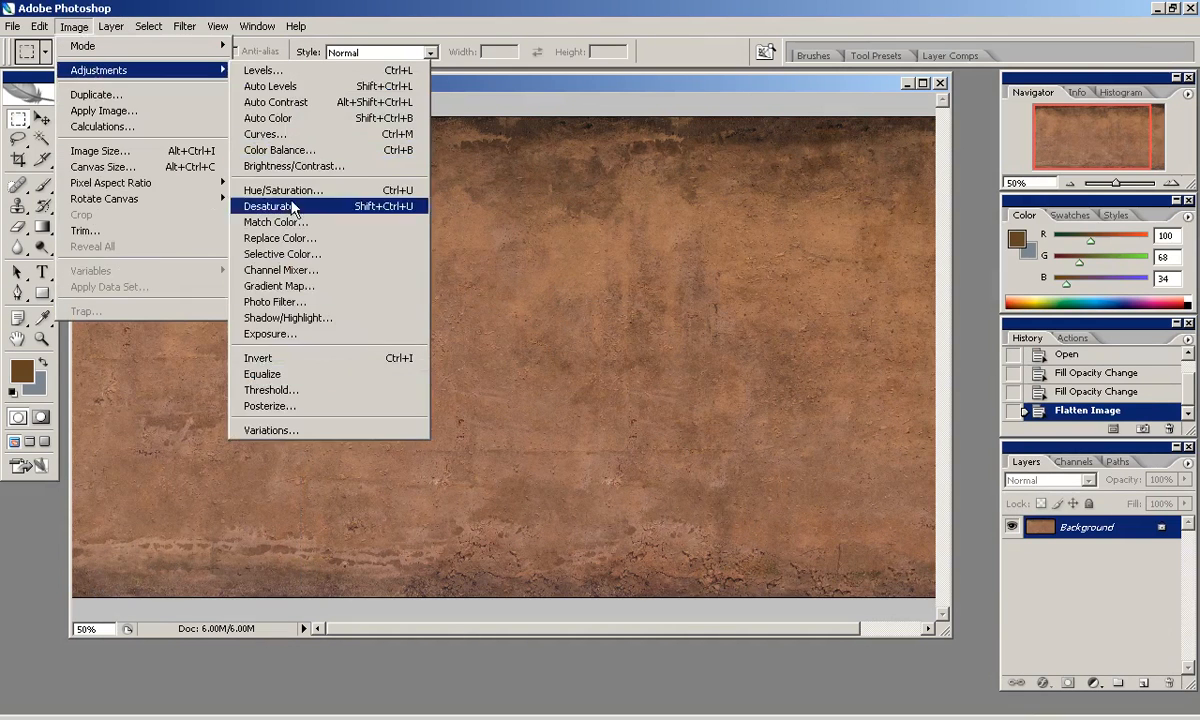
left_click(270, 206)
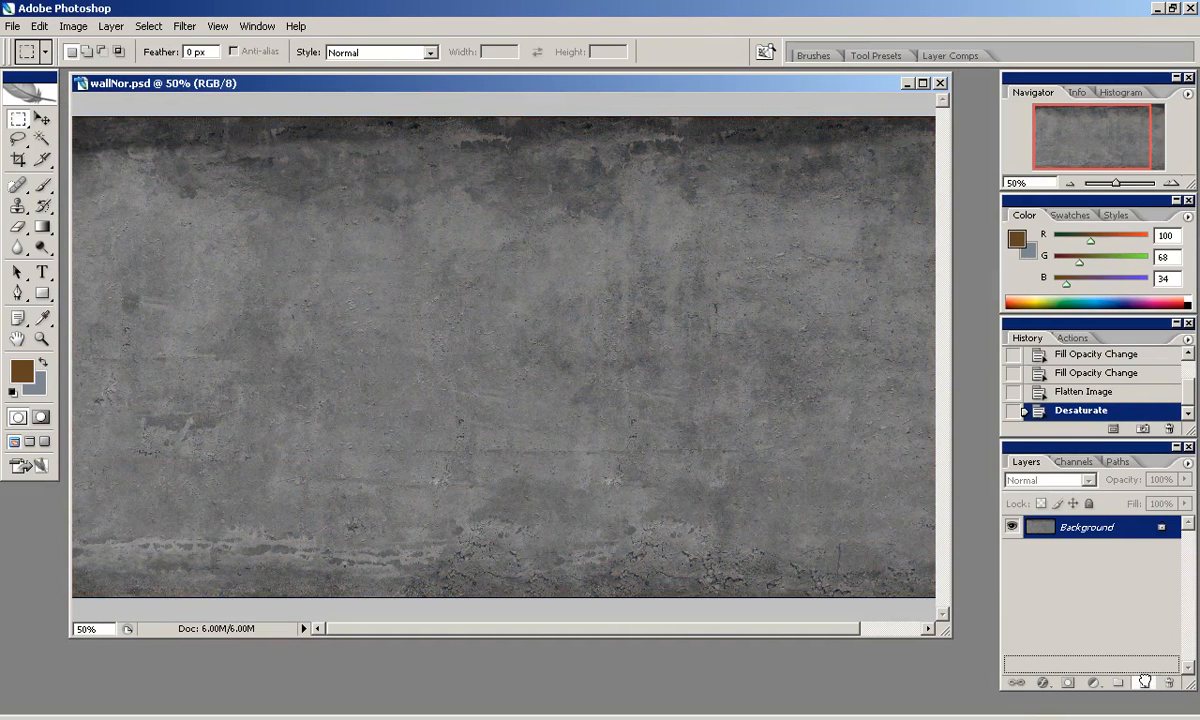
Duplicate the background layer and apply the NVIDIA NormalMapFilter to the copy with the 7 x 7 filter type.
left_click_drag(1145, 681, 1145, 682)
left_click(182, 27)
mouse_move(330, 386)
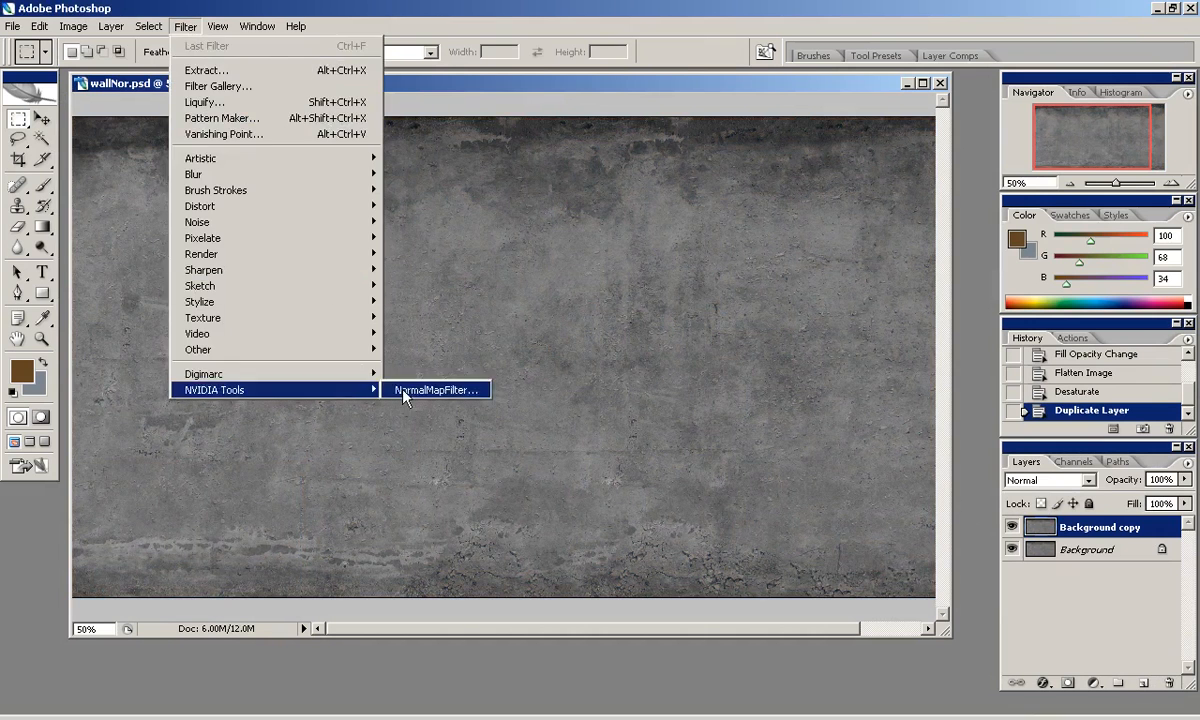
left_click(440, 388)
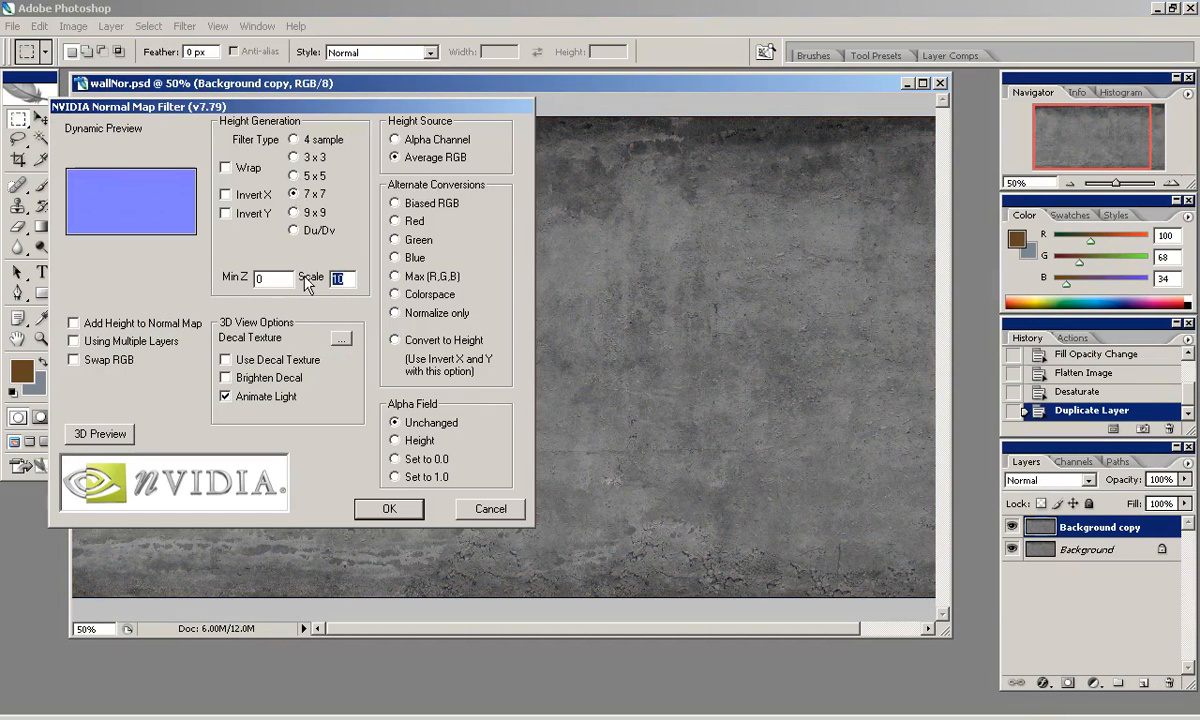
left_click(409, 508)
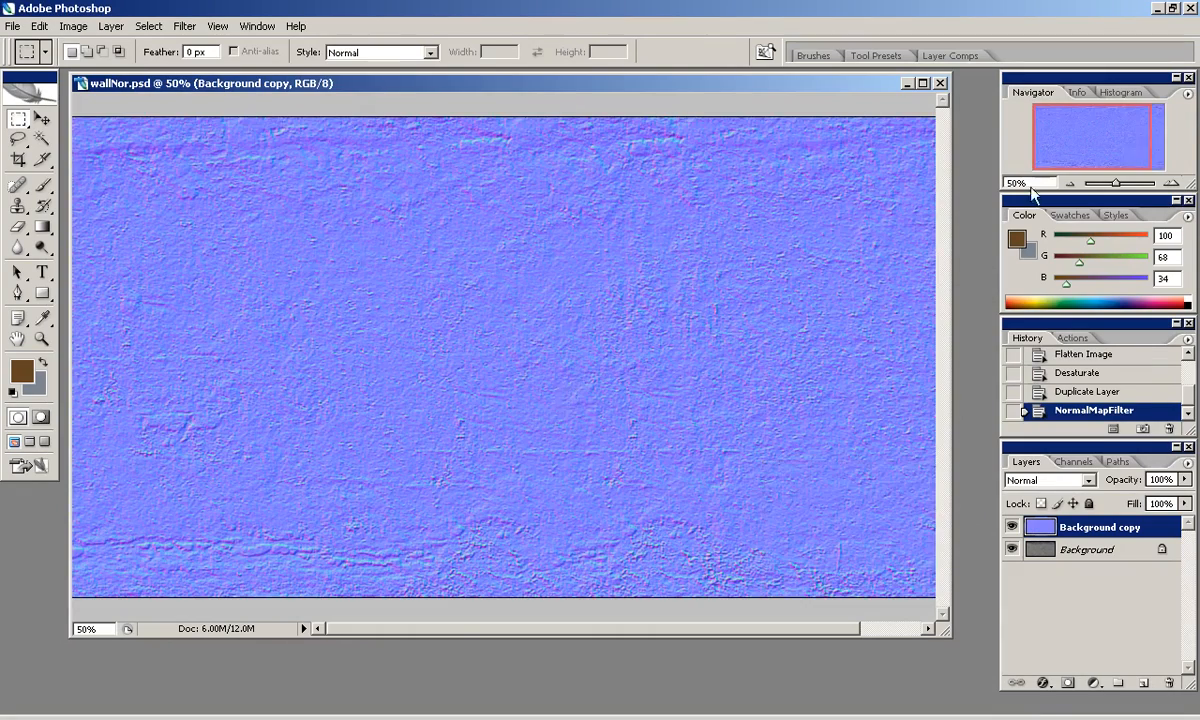
Examine the generated wall normal map's surface detail at 100% magnification.
left_click(1173, 182)
left_click(1173, 182)
left_click_drag(1146, 130, 1049, 70)
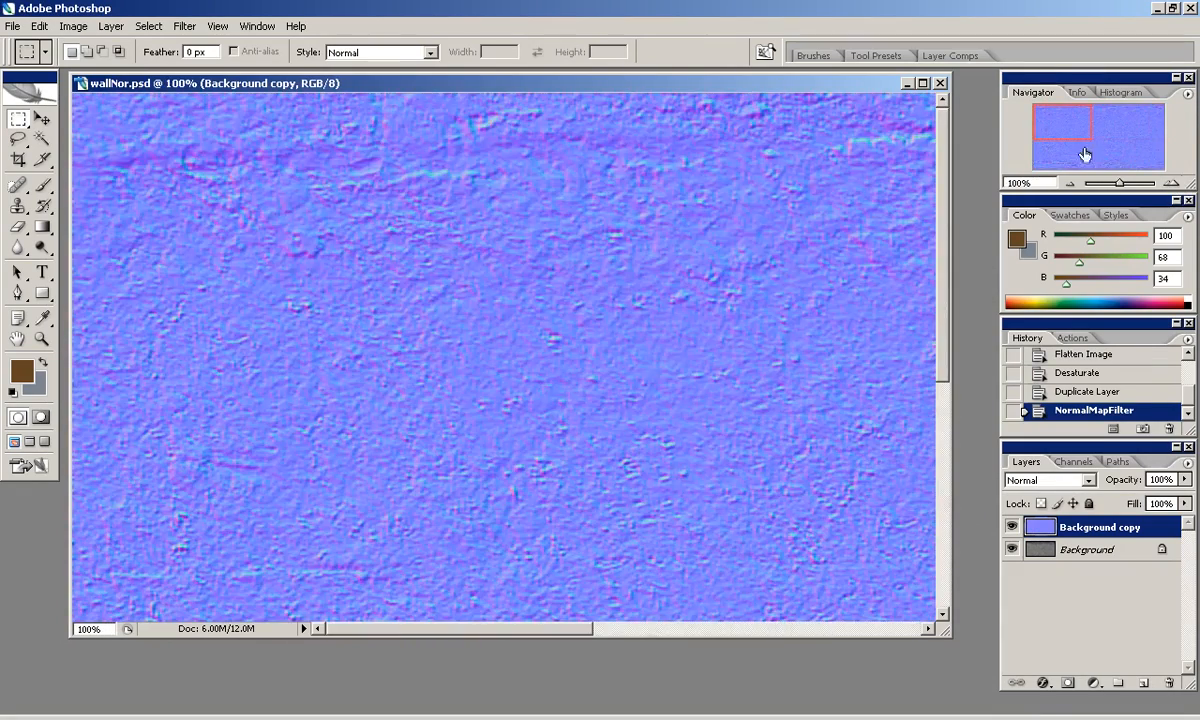
left_click(1069, 183)
left_click(1069, 183)
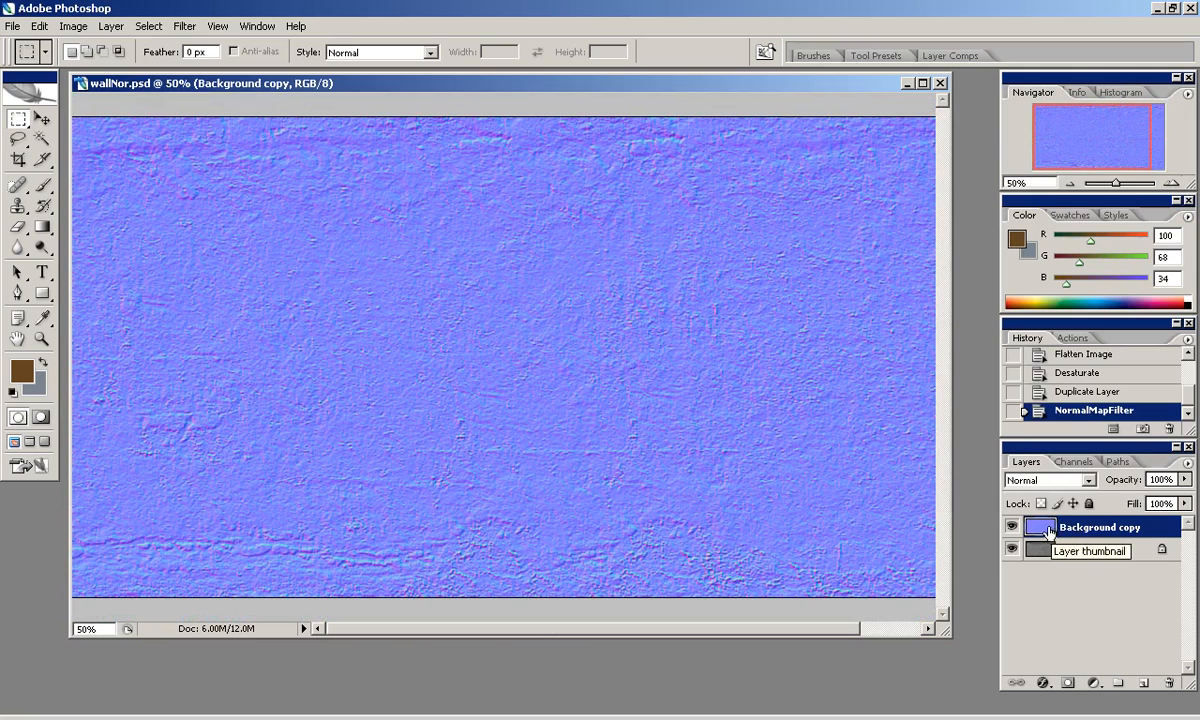
Undo the normal map and layer duplication, and save the desaturated wall image as wallNorDisplace.png in PNG format in the psd folder.
key("ctrl+alt+z")
key("ctrl+alt+z")
left_click(14, 26)
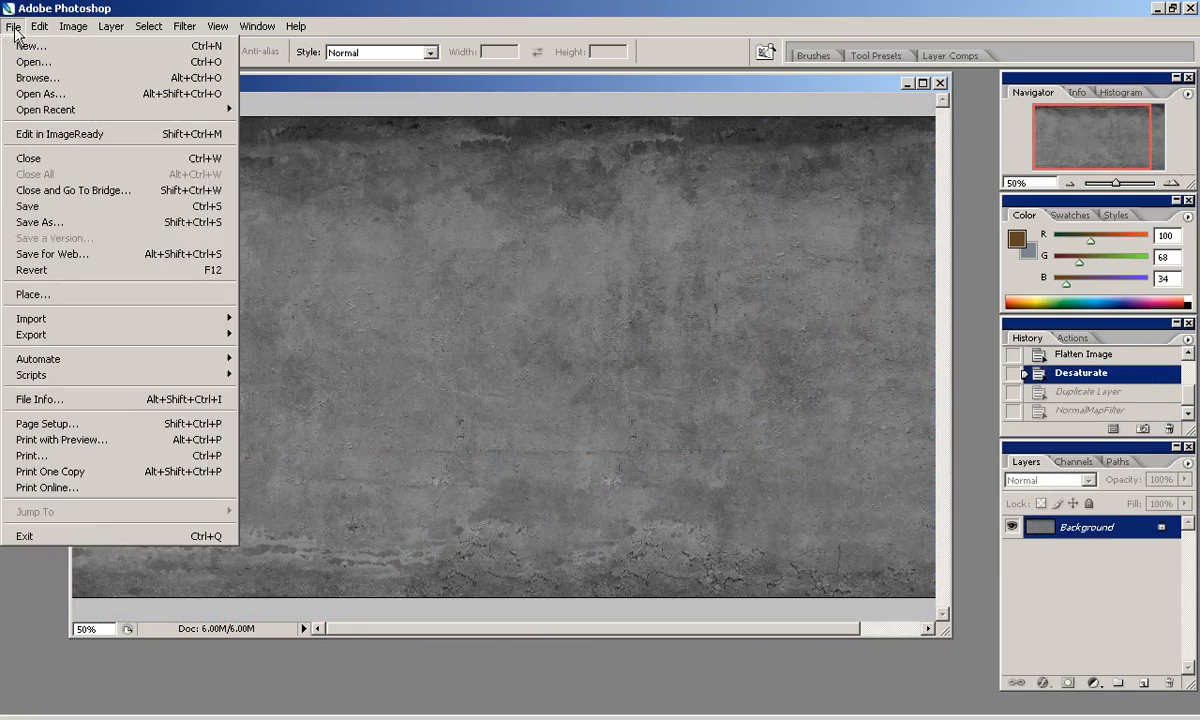
left_click(60, 220)
left_click(348, 491)
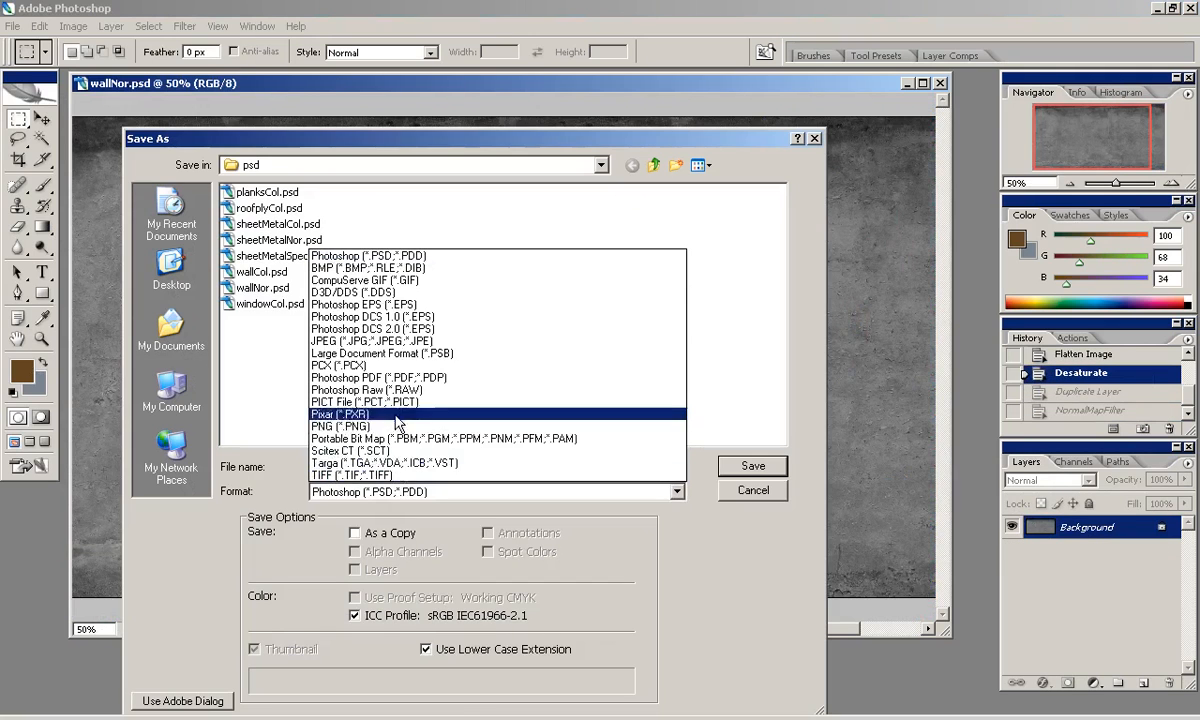
left_click(340, 423)
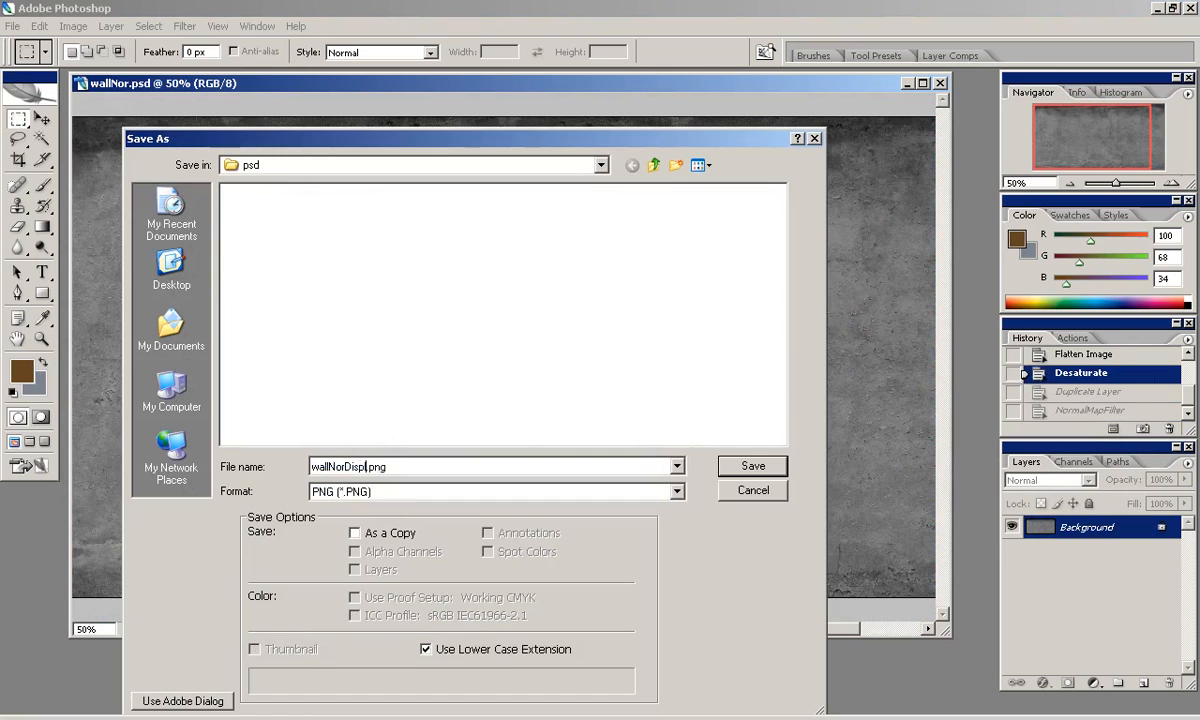
key("Return")
key("Return")
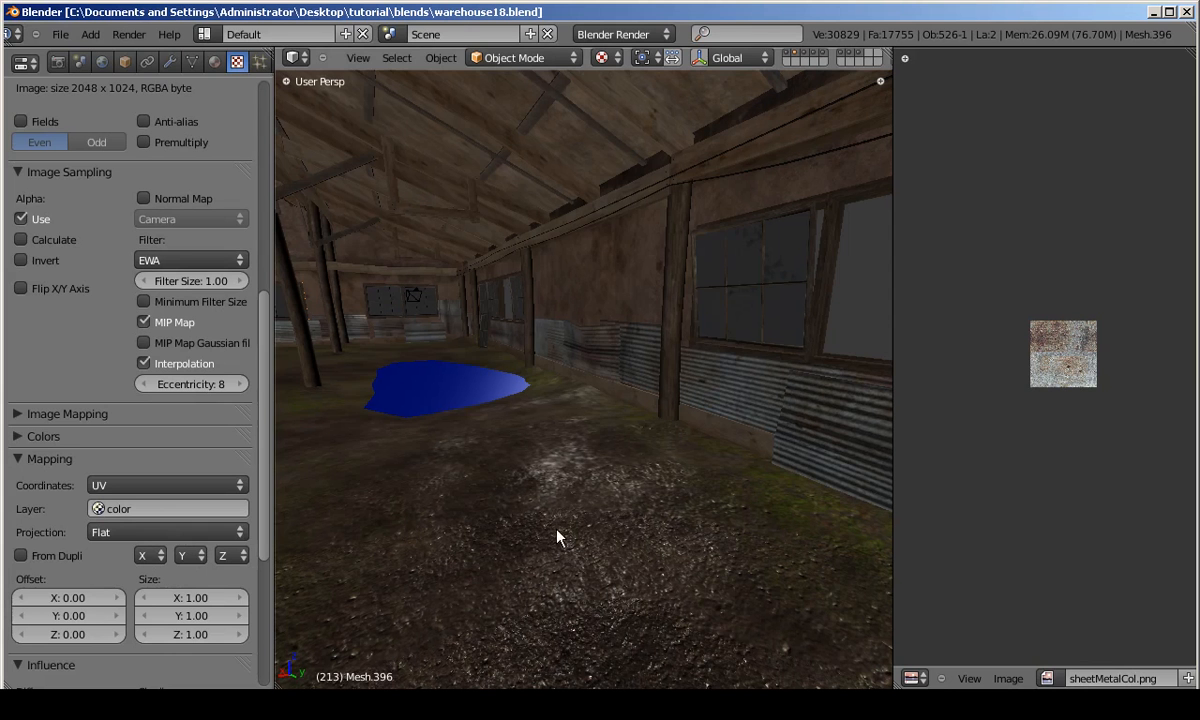
Switch to Blender, save the warehouse scene over the existing file and start a new scene.
key("ctrl+s")
left_click(557, 531)
key("ctrl+n")
left_click(557, 531)
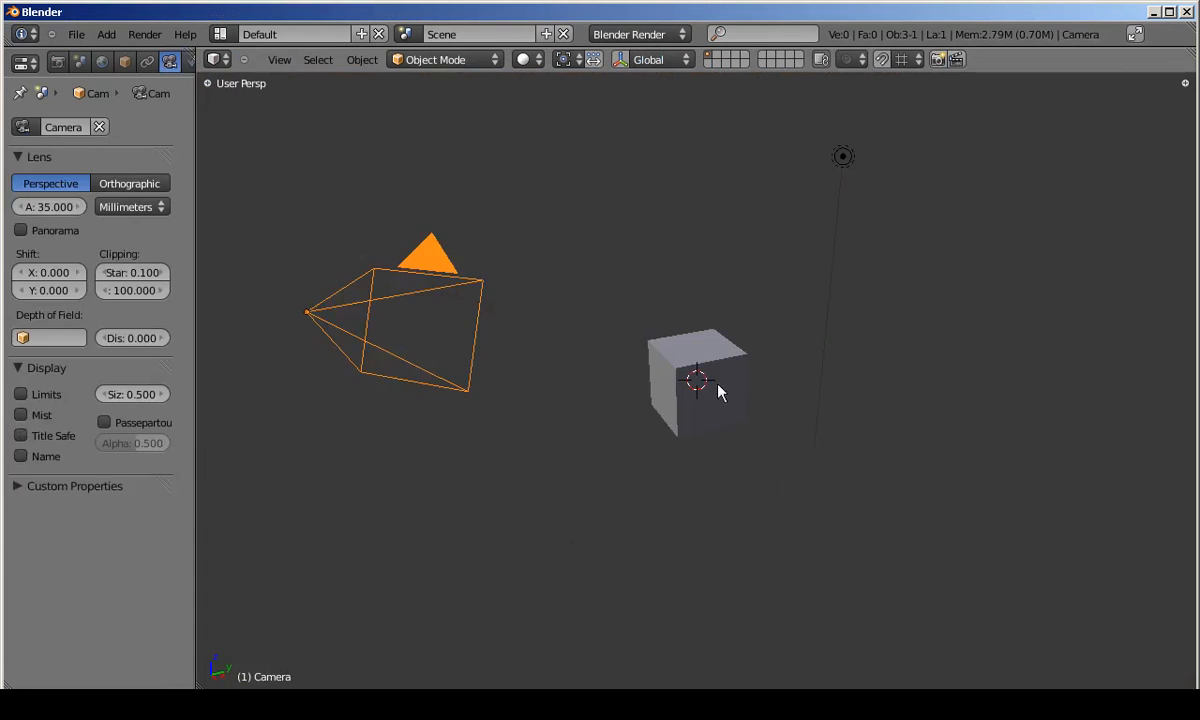
Delete the default cube and add a plane at the origin in top view.
right_click(691, 375)
key("x")
left_click(723, 383)
key("KP_7")
key("shift+a")
left_click(770, 371)
Stretch the plane's mesh along the X axis to twice its width in Edit Mode.
scroll(760, 368, "up", 2)
key("Tab")
key("s")
key("x")
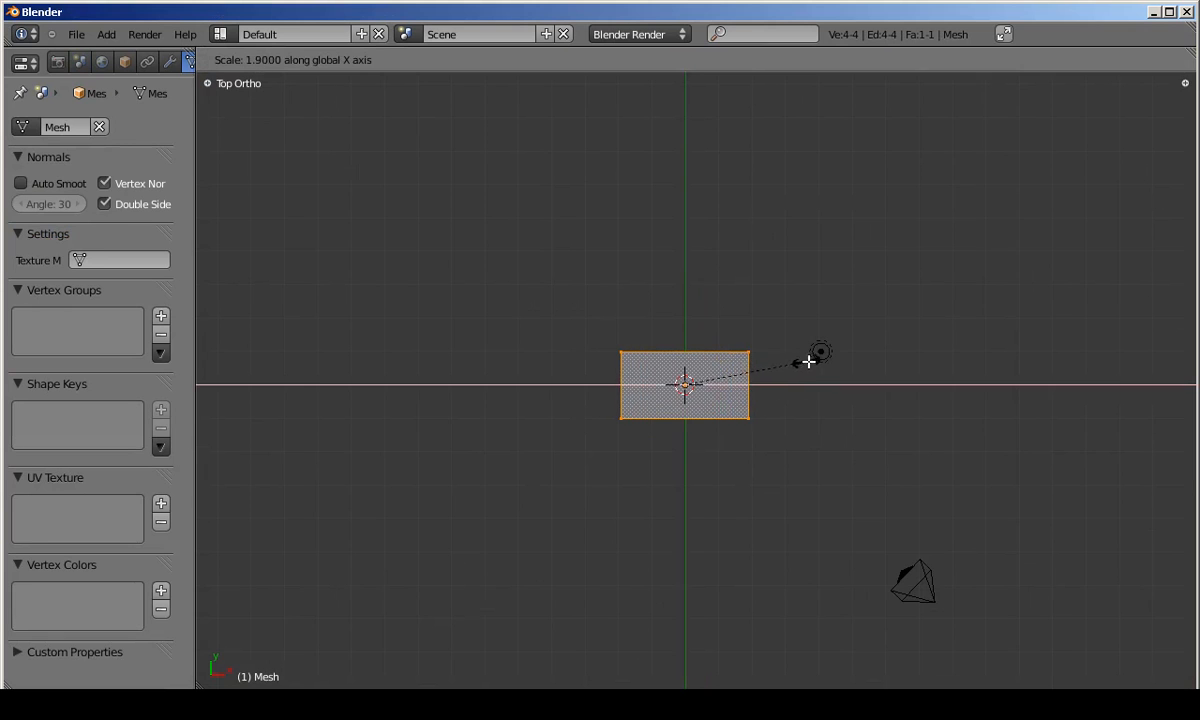
left_click(812, 361)
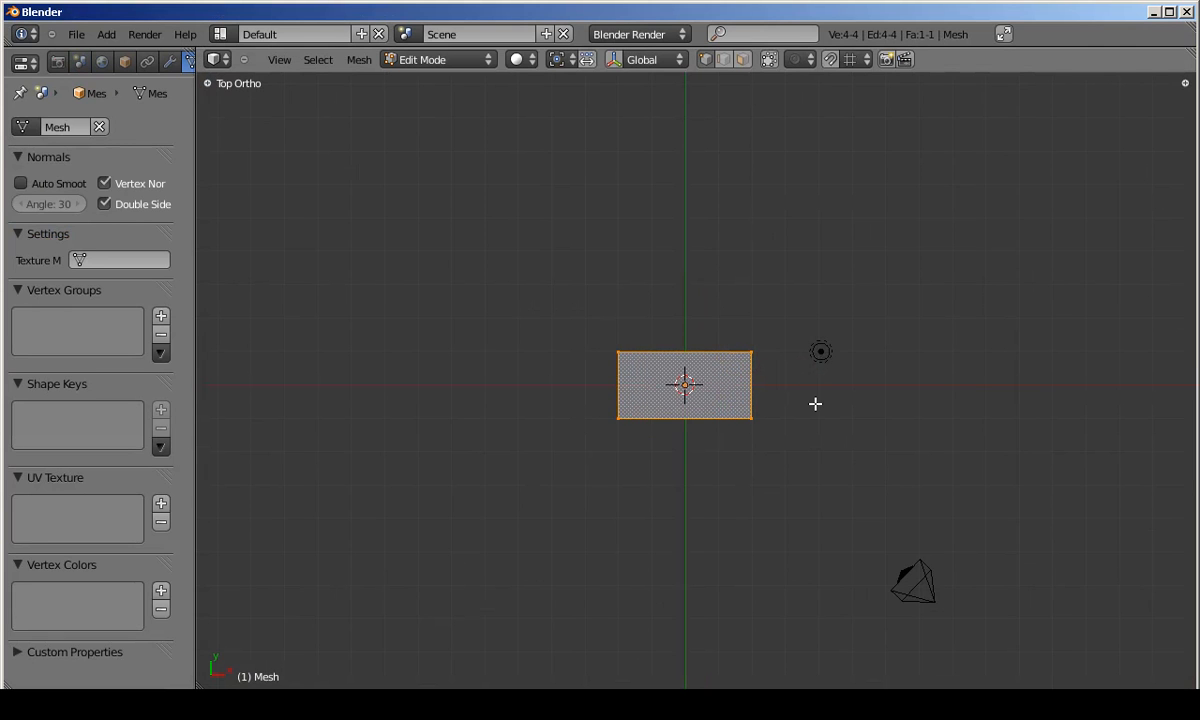
key("Tab")
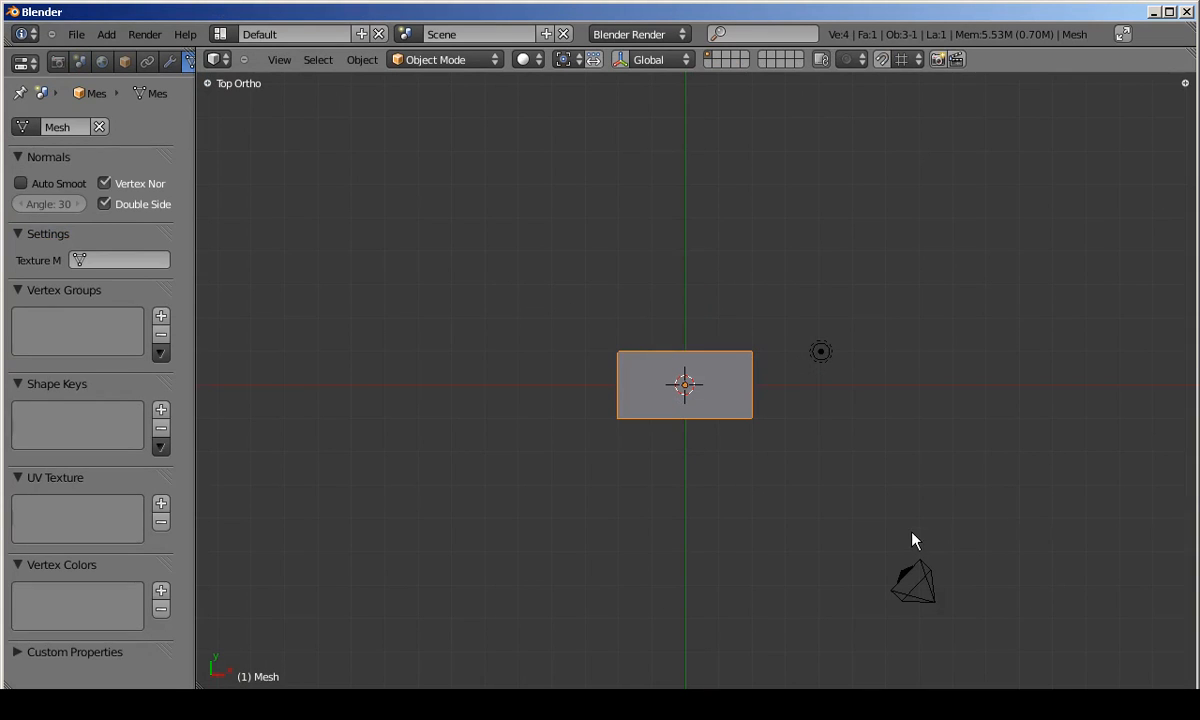
Centre the camera at the origin looking straight down, raise it about 5 units along Z and view the plane through it.
right_click(918, 570)
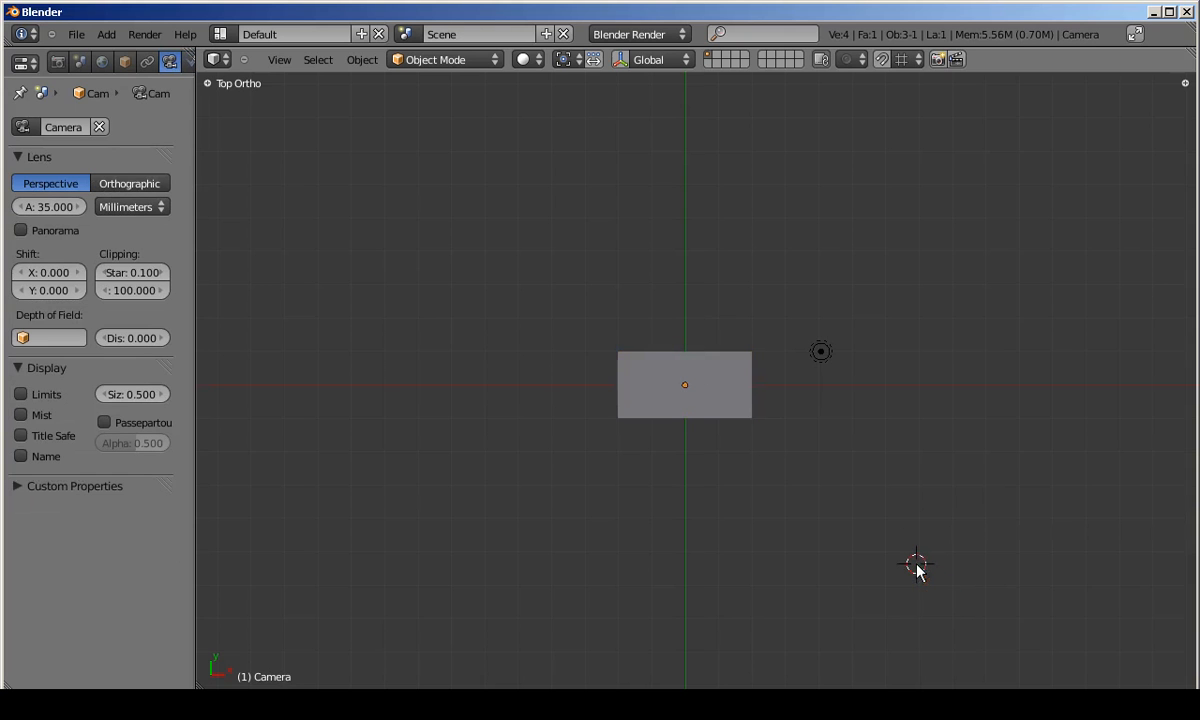
key("KP_1")
key("g")
key("z")
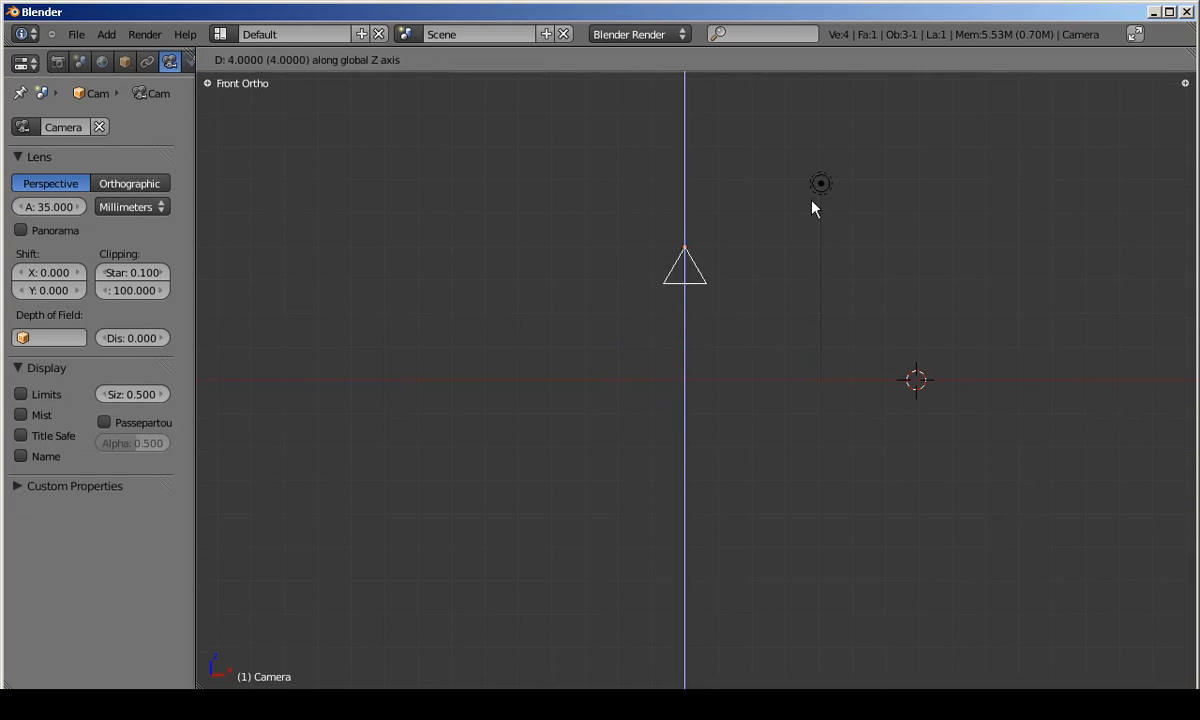
left_click(812, 192)
key("KP_0")
scroll(820, 210, "up", 1)
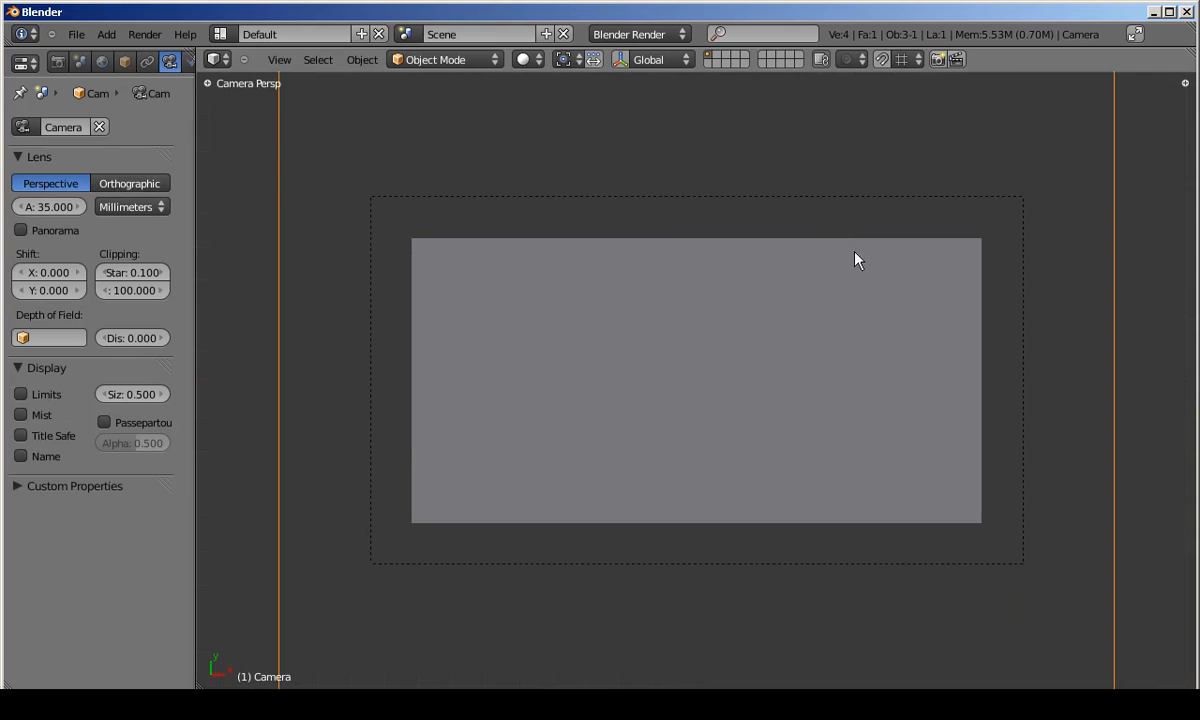
Split the 3D view, put the plane in Edit Mode and turn the new area into a UV/Image Editor.
right_click(955, 250)
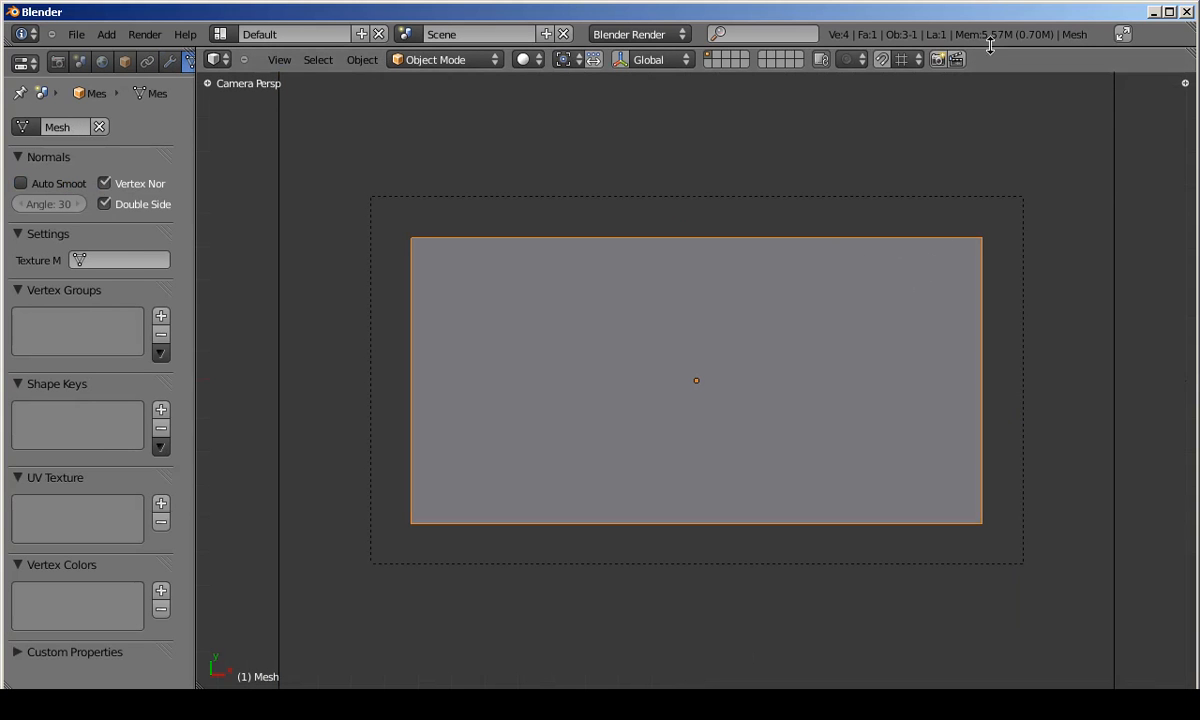
left_click_drag(1190, 50, 863, 250)
key("Tab")
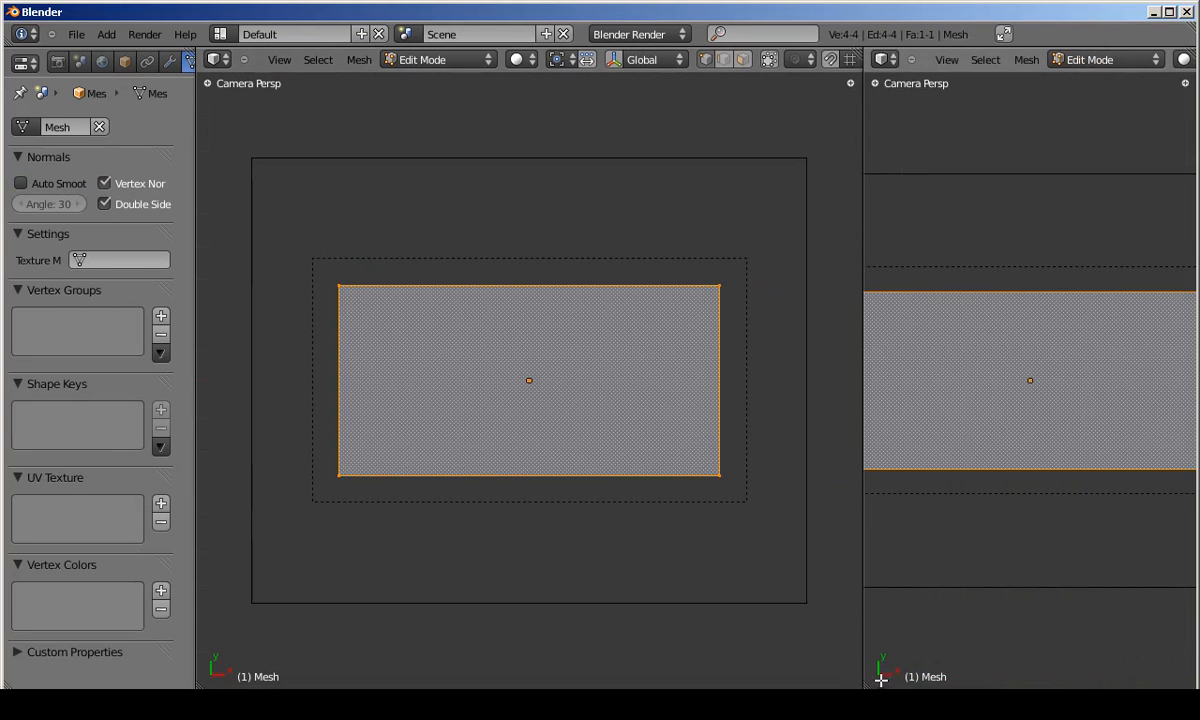
left_click(884, 60)
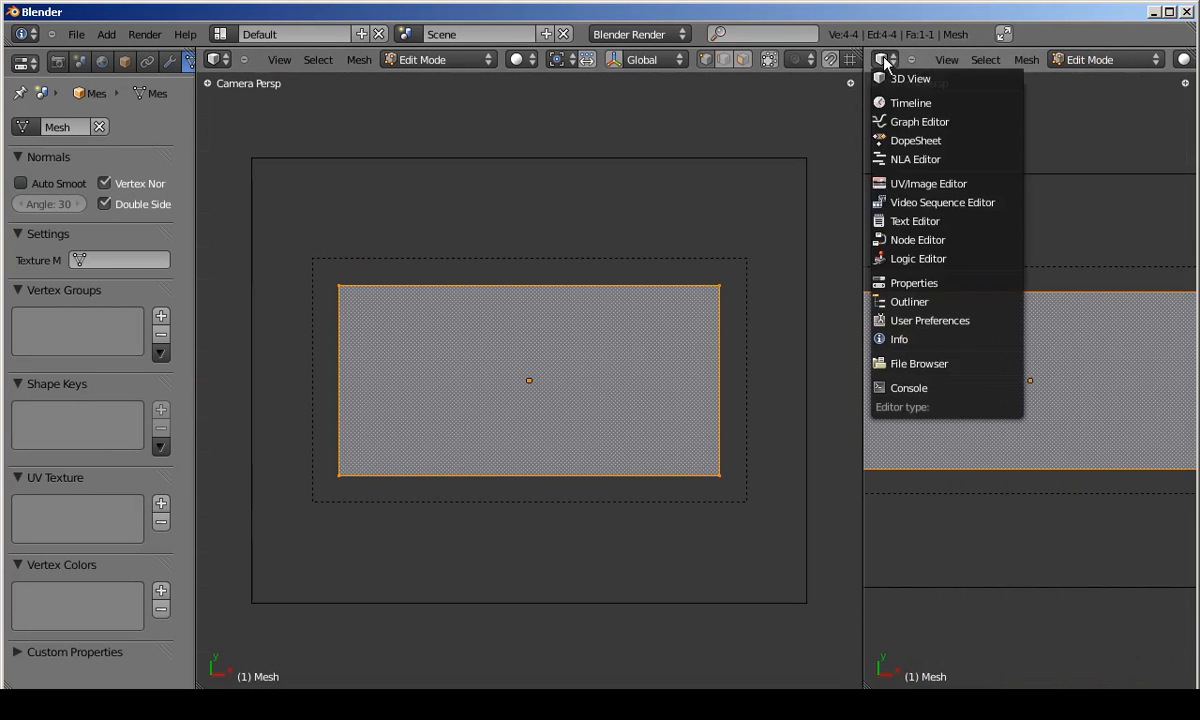
left_click(919, 186)
Load wallNorDisplace.png from the textures\psd folder onto the plane in the UV/Image Editor.
left_click(987, 646)
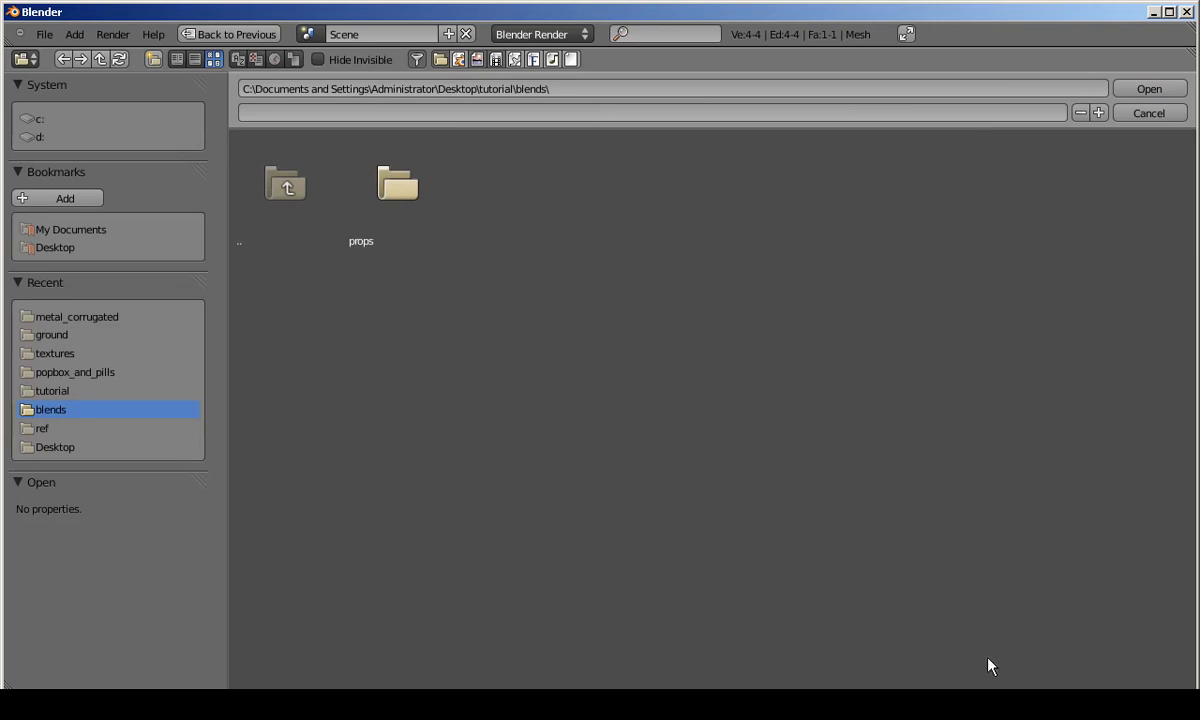
left_click(52, 360)
left_click(355, 228)
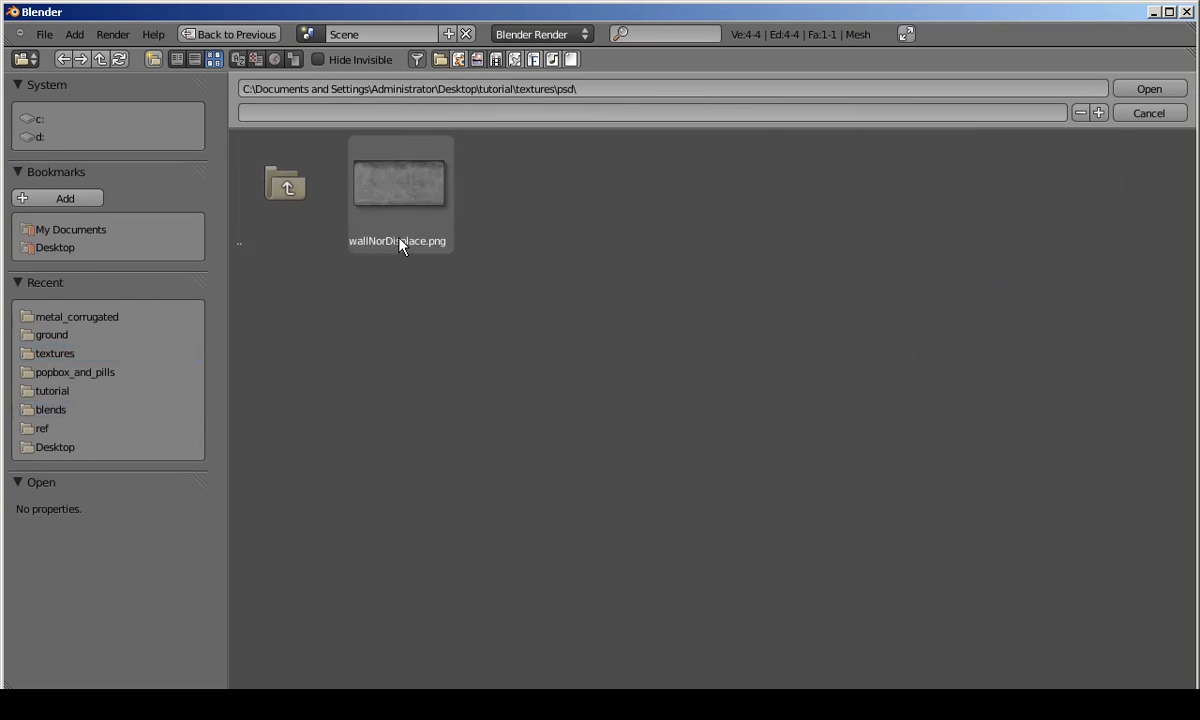
double_click(399, 237)
scroll(1120, 332, "down", 4)
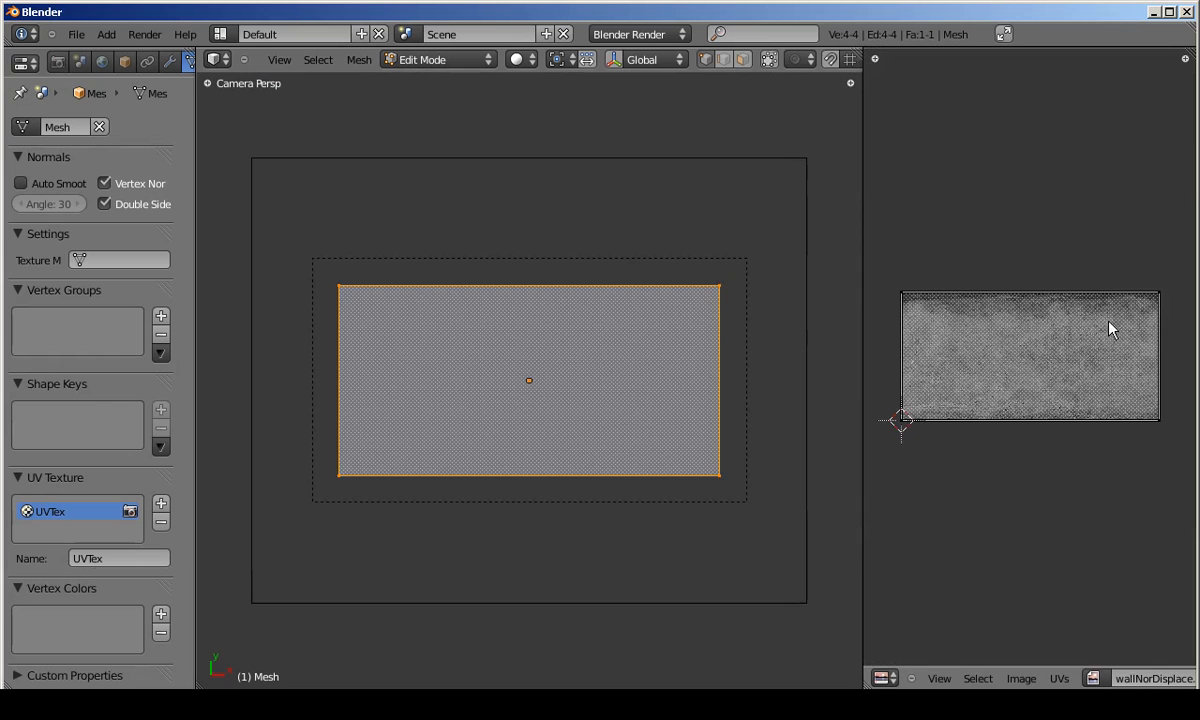
Unwrap the plane's UVs from the top view over the wall image.
key("alt+z")
scroll(603, 342, "up", 2)
key("alt+z")
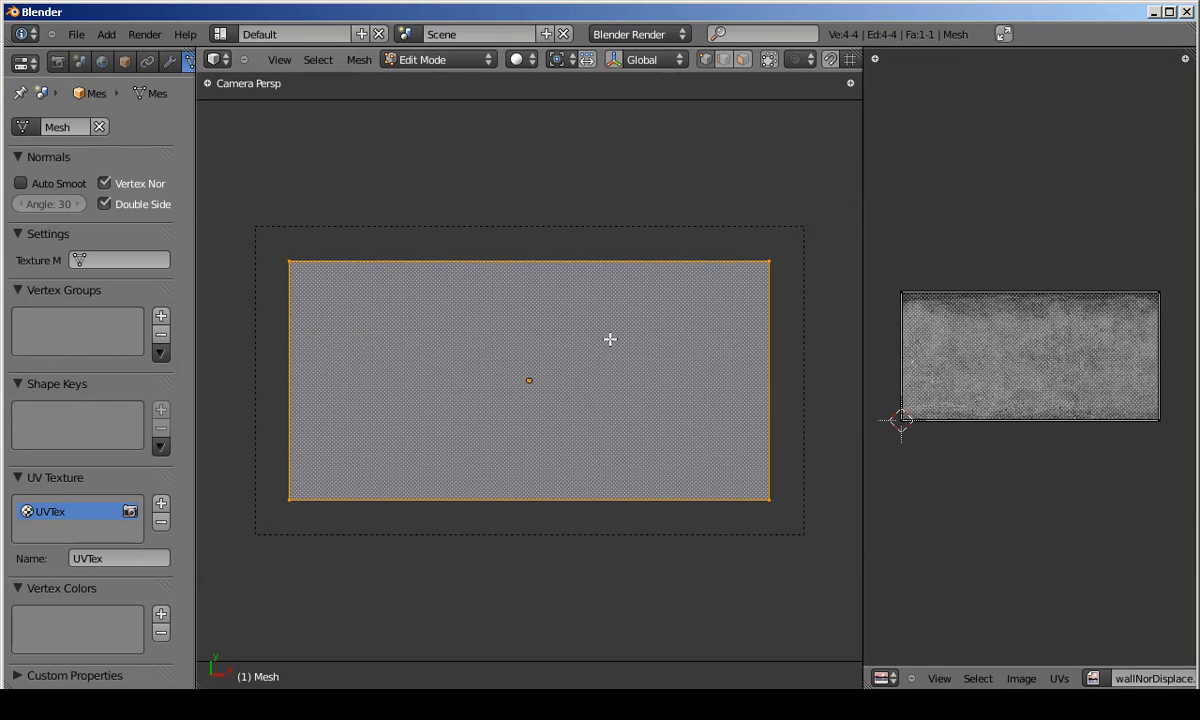
key("u")
key("Escape")
key("KP_7")
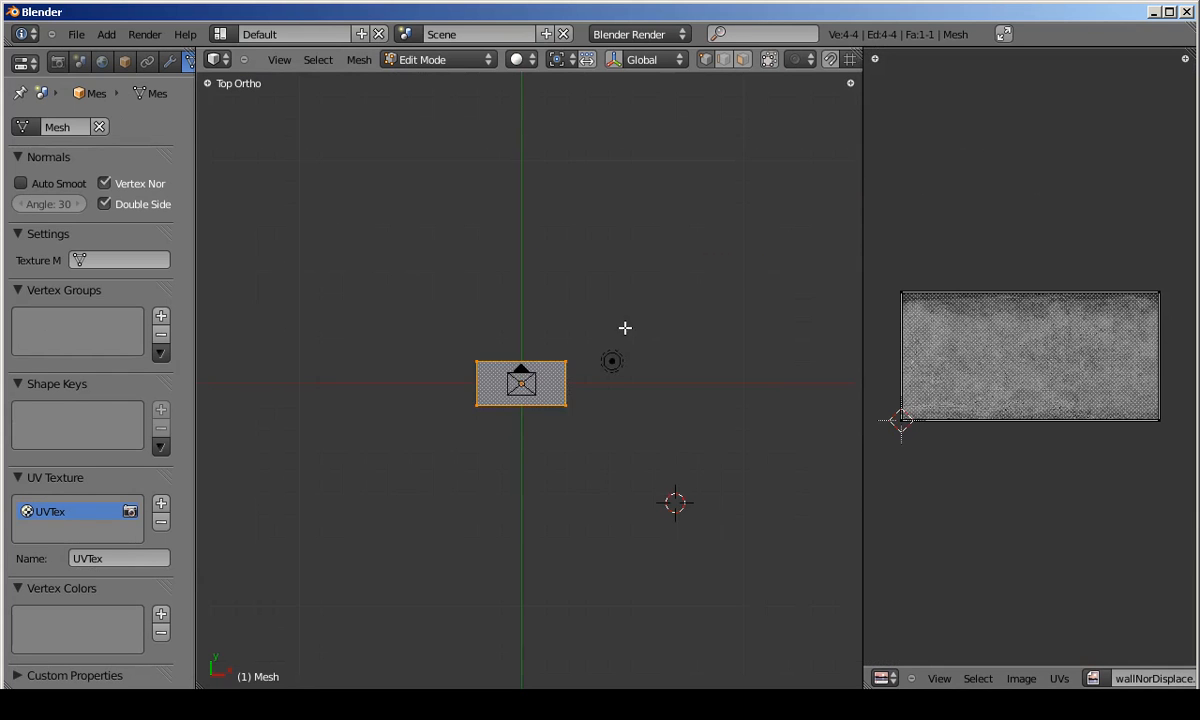
key("u")
left_click(596, 404)
scroll(540, 390, "up", 9)
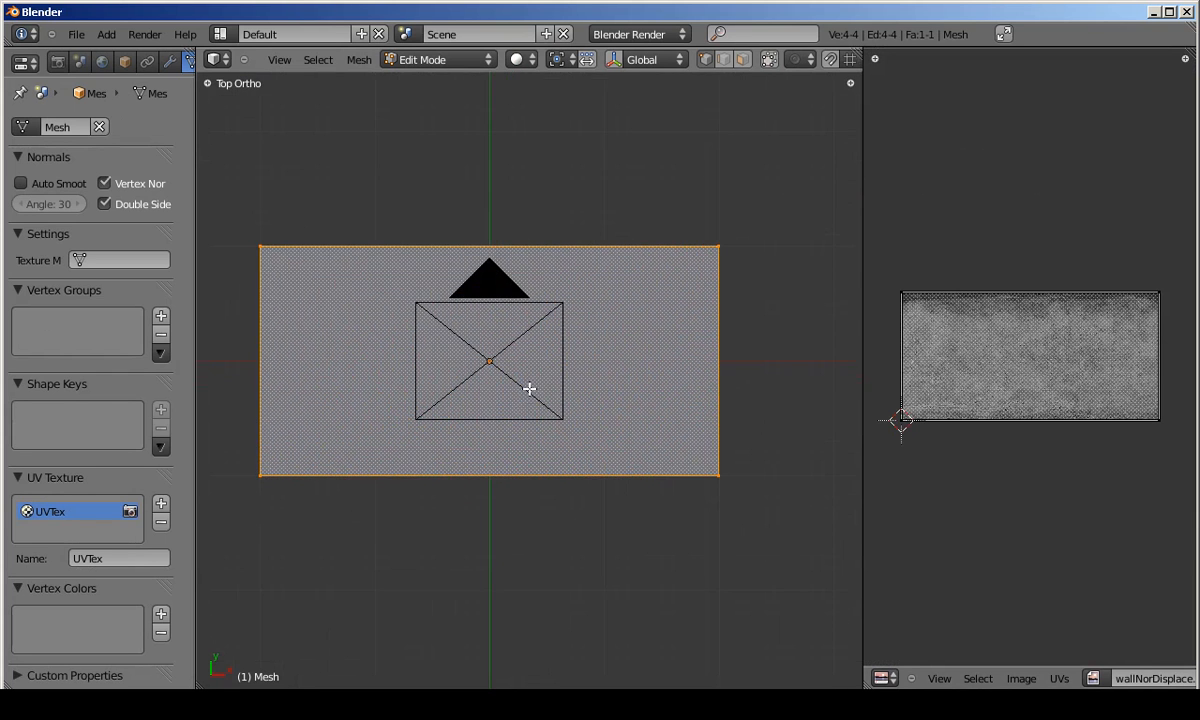
Widen the properties area and the 3D view, and create a new material for the plane.
left_click(102, 62)
left_click_drag(194, 93, 288, 93)
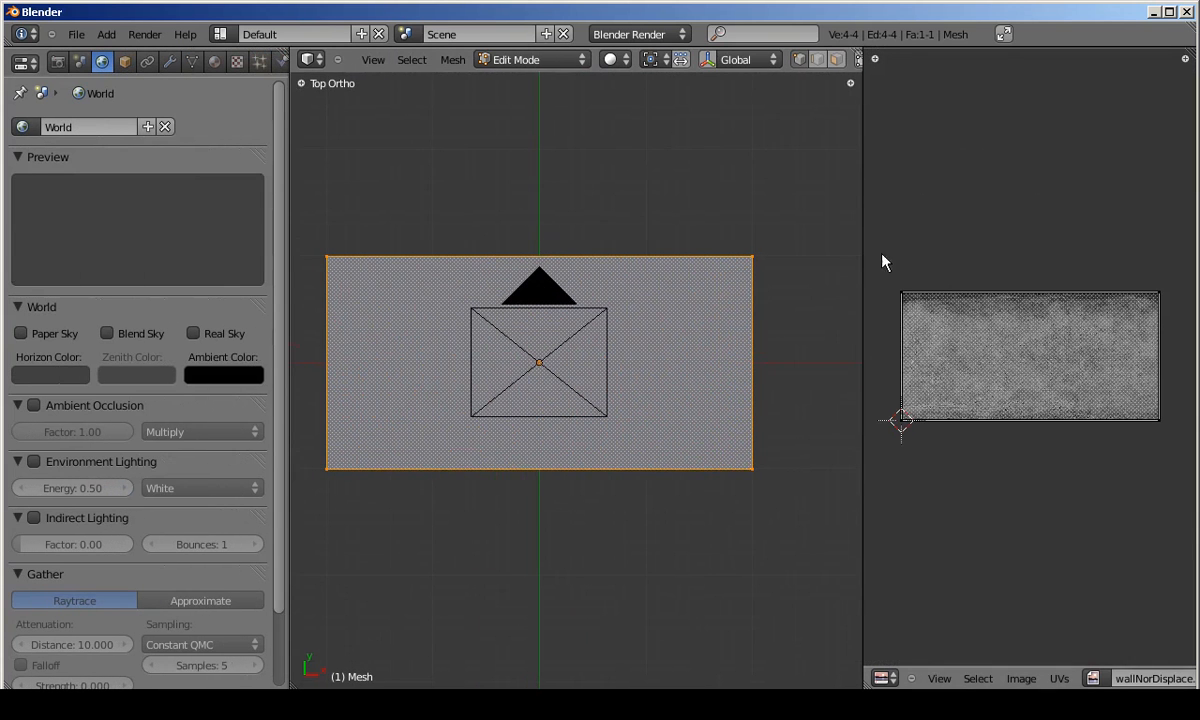
left_click_drag(863, 255, 1166, 255)
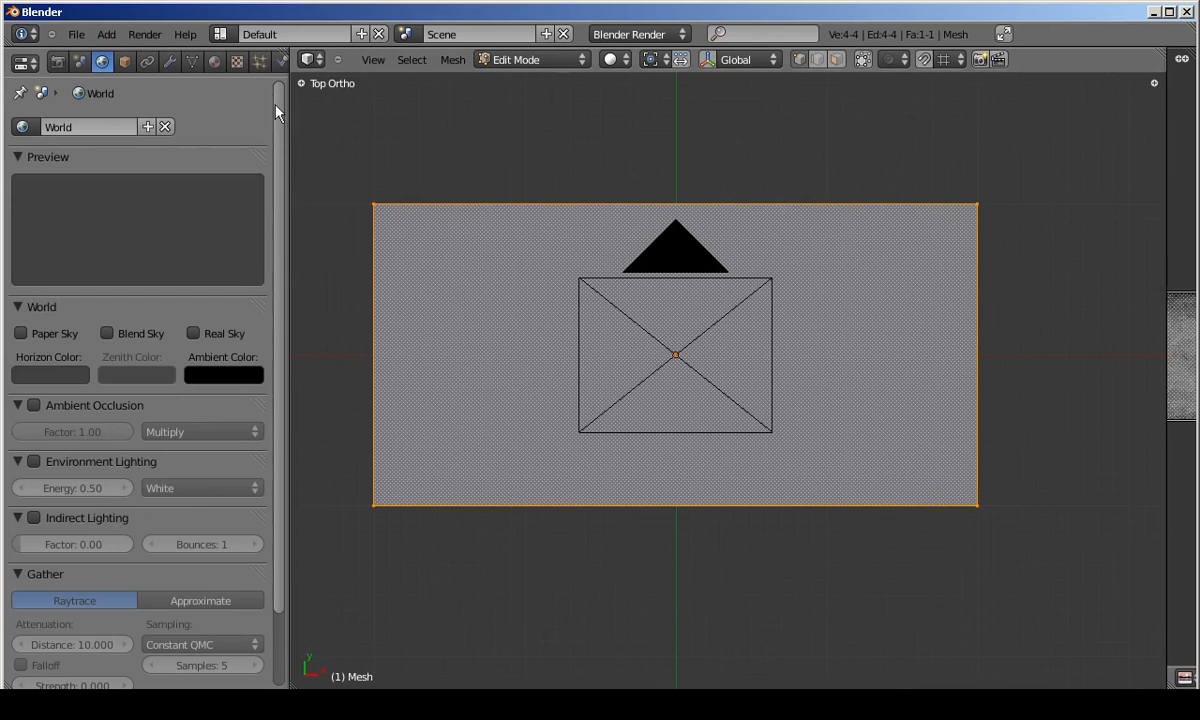
left_click(214, 62)
left_click(105, 211)
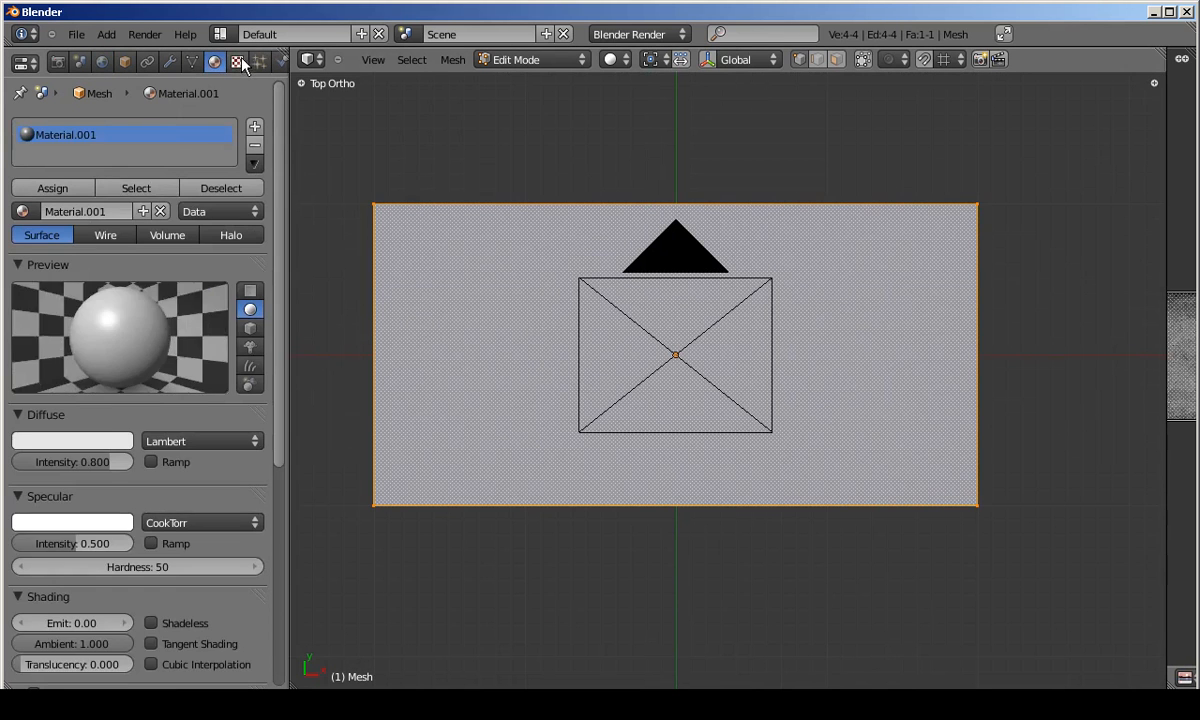
Add a texture of type Image or Movie to the plane's material, using the wallNorDisplace.png image.
left_click(237, 62)
left_click(92, 237)
left_click(107, 261)
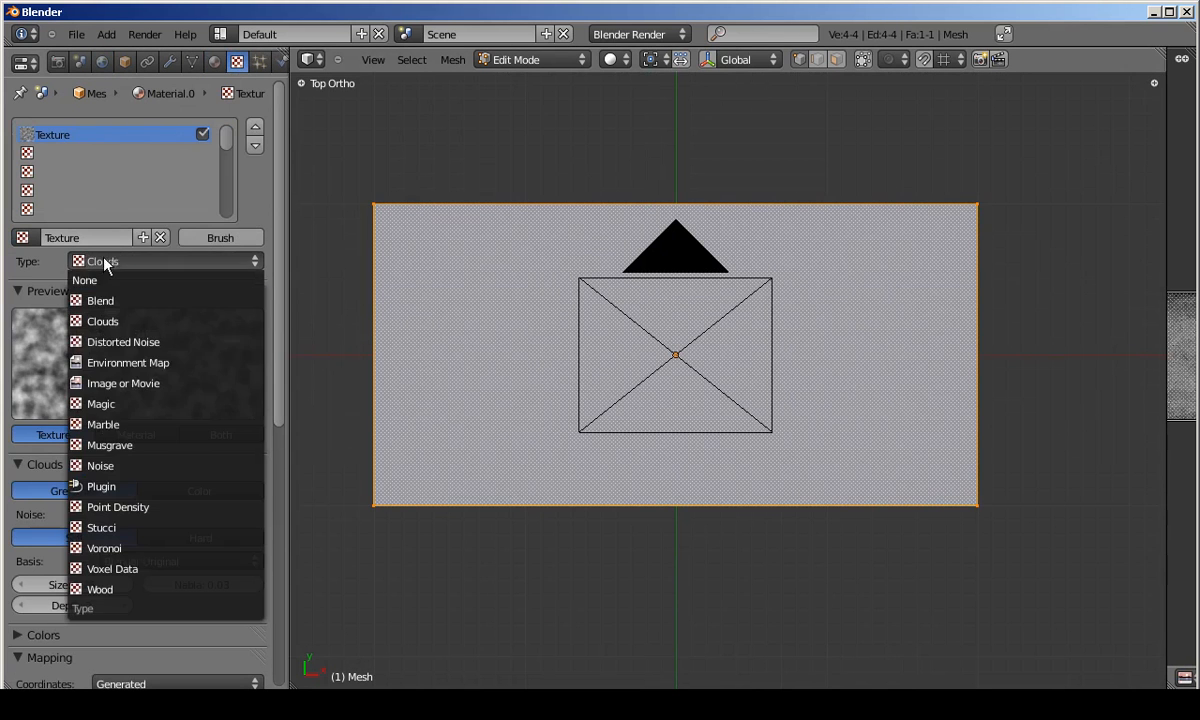
left_click(127, 380)
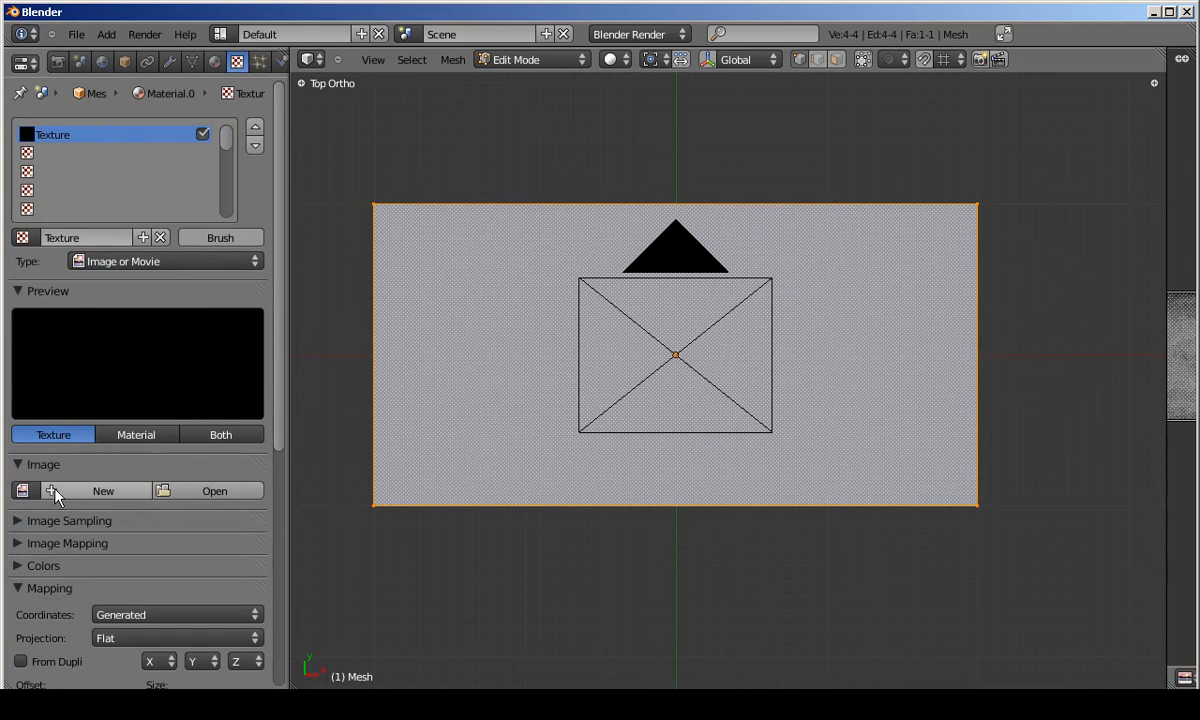
left_click(22, 490)
left_click(72, 300)
scroll(219, 322, "down", 6)
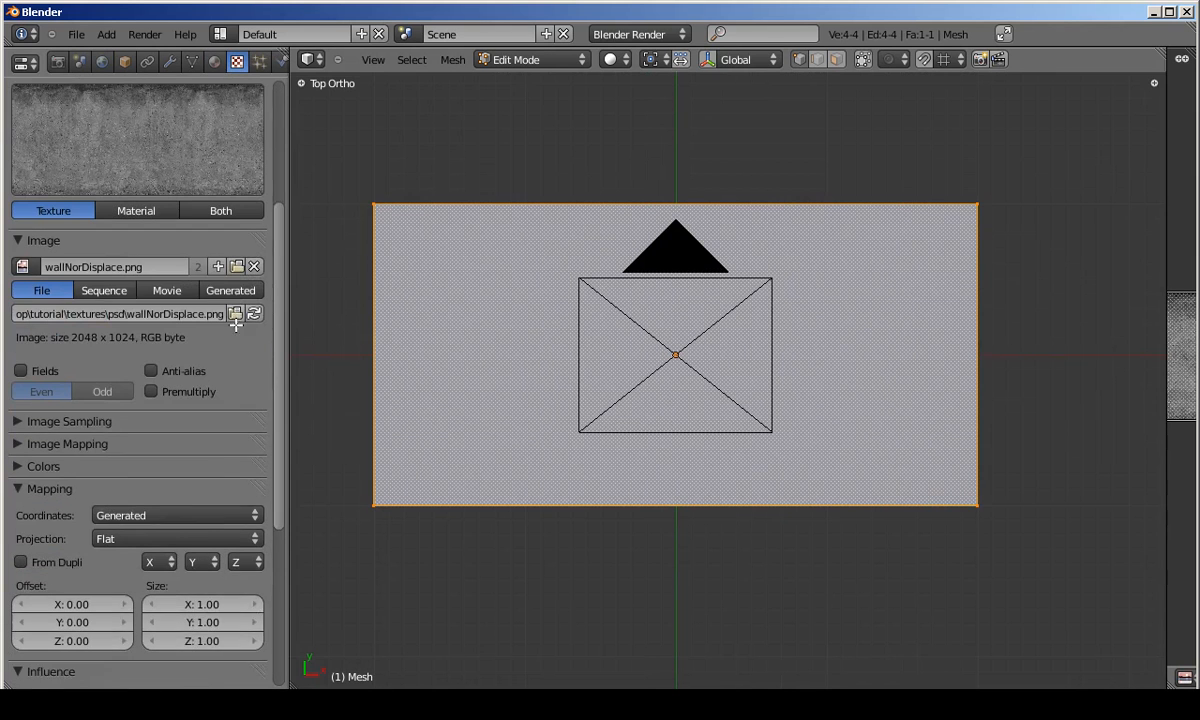
Set the texture's mapping coordinates to UV and display the textured plane through the camera in Object Mode.
left_click(180, 446)
left_click(120, 365)
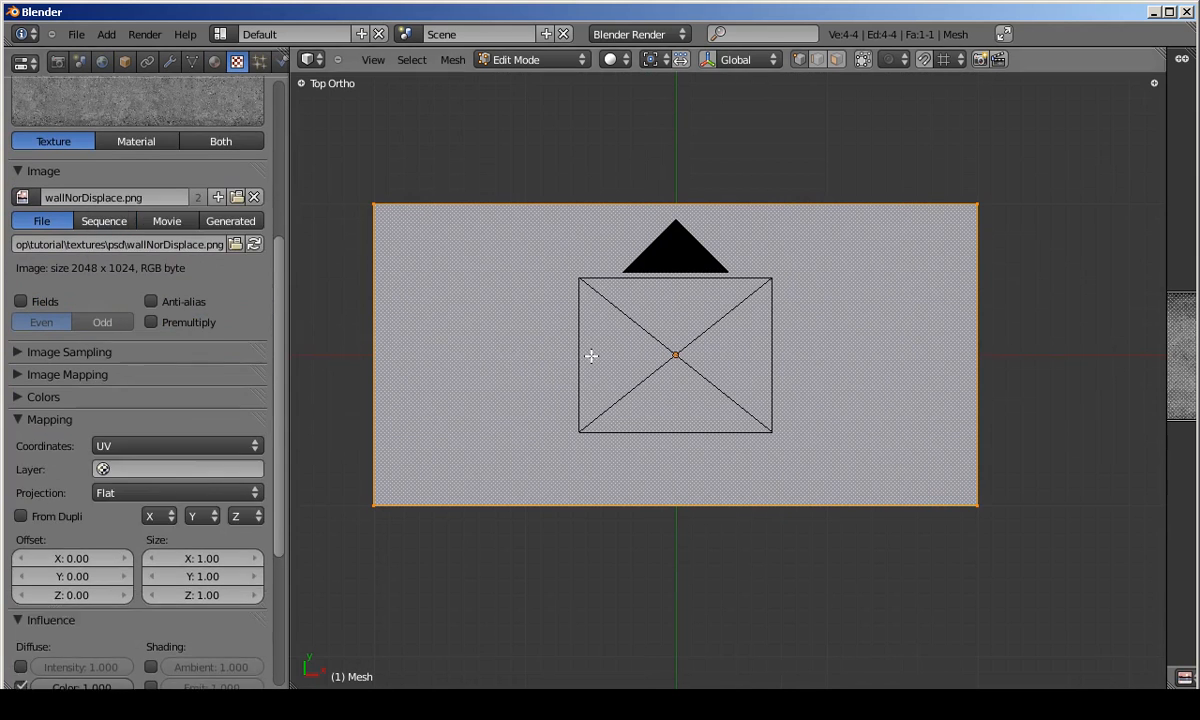
key("alt+z")
key("KP_0")
key("Tab")
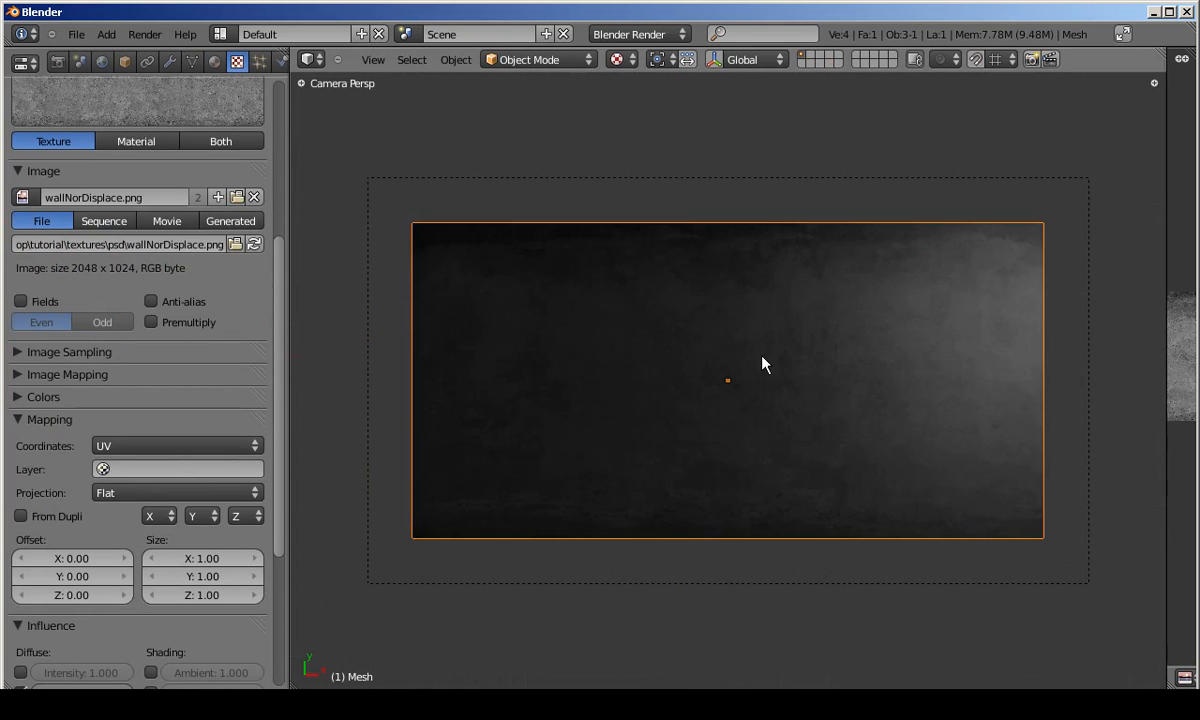
Return to solid shading, select the camera and change its lens from Perspective to Orthographic.
key("alt+z")
key("KP_1")
scroll(809, 260, "down", 4)
middle_click_drag(809, 260, 722, 341, "shift")
right_click(726, 208)
key("g")
key("z")
key("Escape")
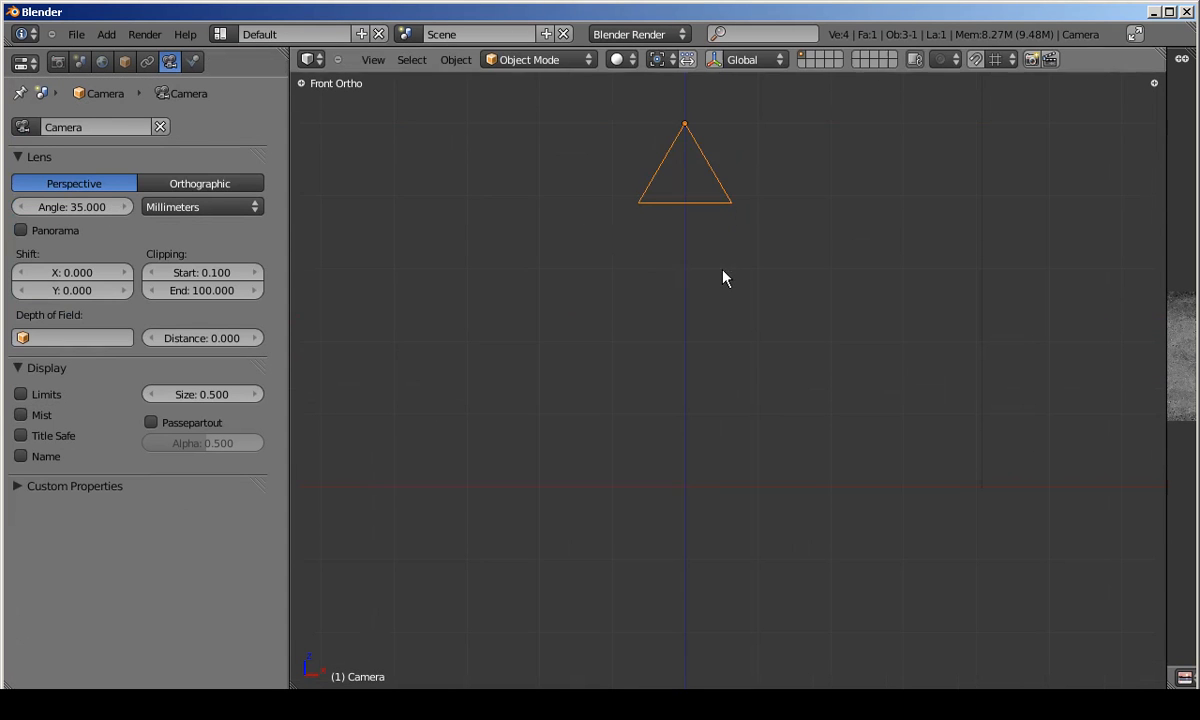
left_click(170, 183)
key("KP_0")
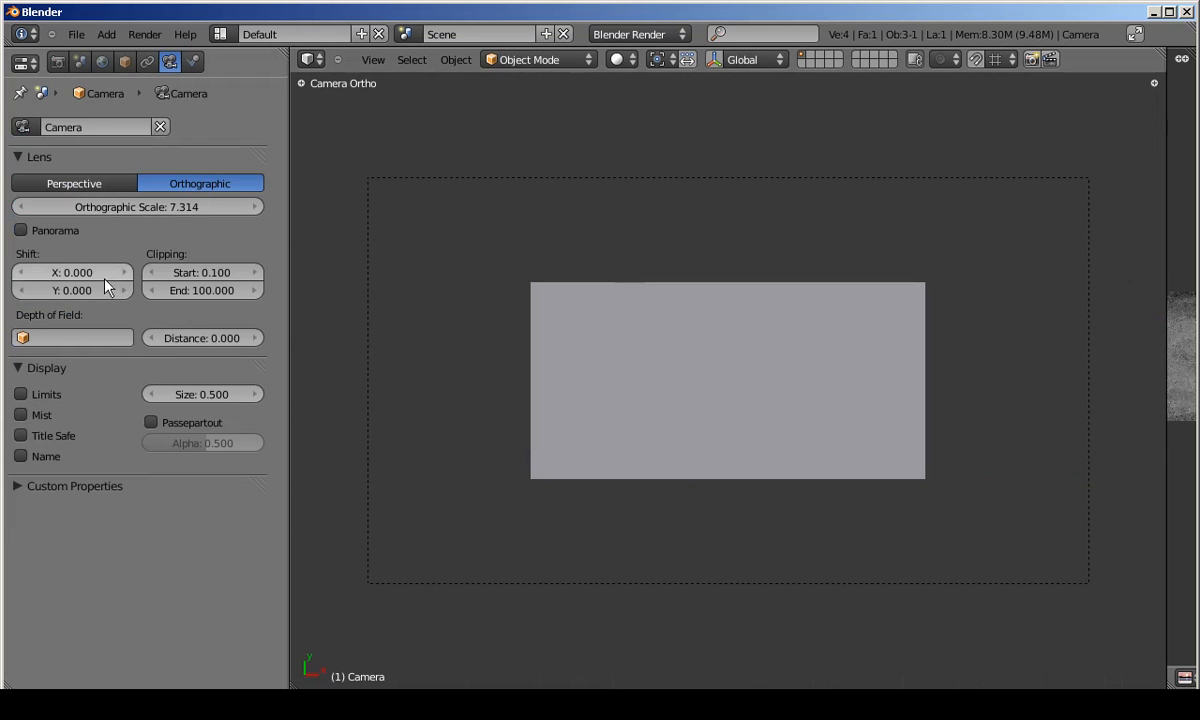
left_click(153, 273)
left_click(255, 272)
left_click(124, 272)
left_click(20, 272)
mouse_move(178, 388)
left_mouse_down()
mouse_move(272, 394)
mouse_move(177, 398)
left_mouse_up()
key("g")
key("Escape")
Lower the camera along the Z axis in front view to about 2 units above the plane.
key("KP_1")
key("g")
key("z")
left_click(662, 560)
key("g")
key("z")
left_click(738, 486)
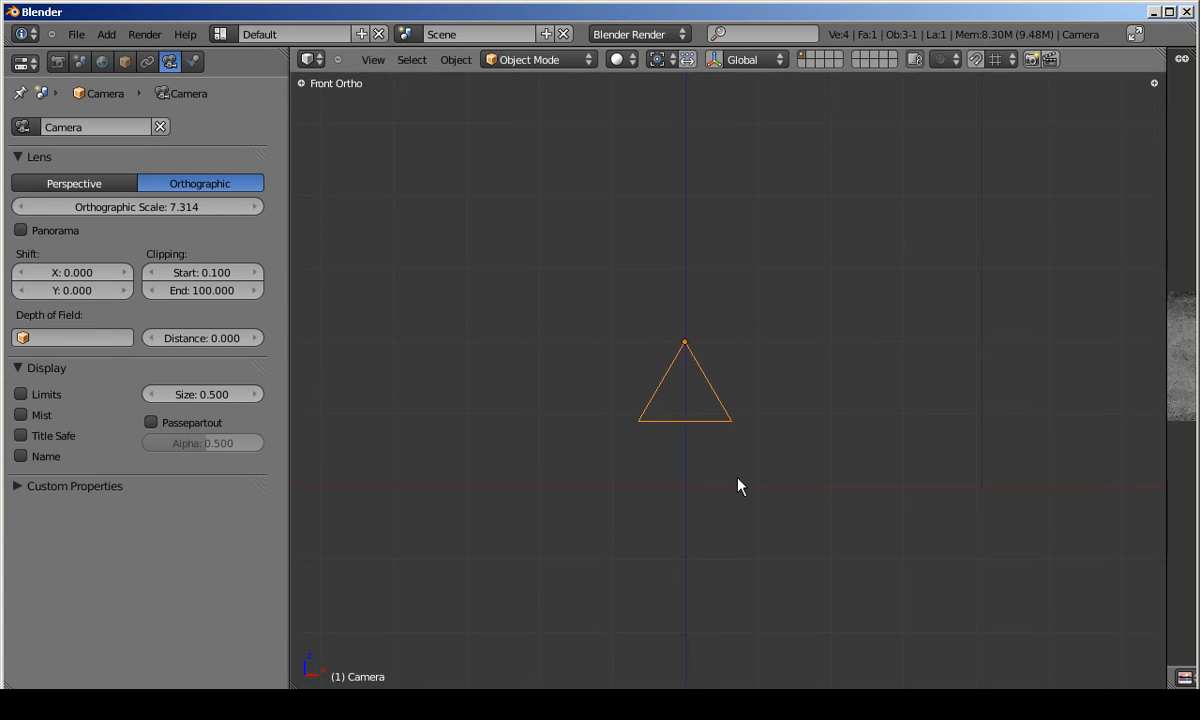
Try orthographic scales of 1, 2 and 3 for the camera while looking through it.
key("KP_0")
scroll(228, 213, "up", 1, "ctrl")
scroll(205, 208, "up", 1, "ctrl")
left_click(196, 210)
type("1")
key("Return")
scroll(600, 215, "down", 5)
scroll(739, 222, "up", 3)
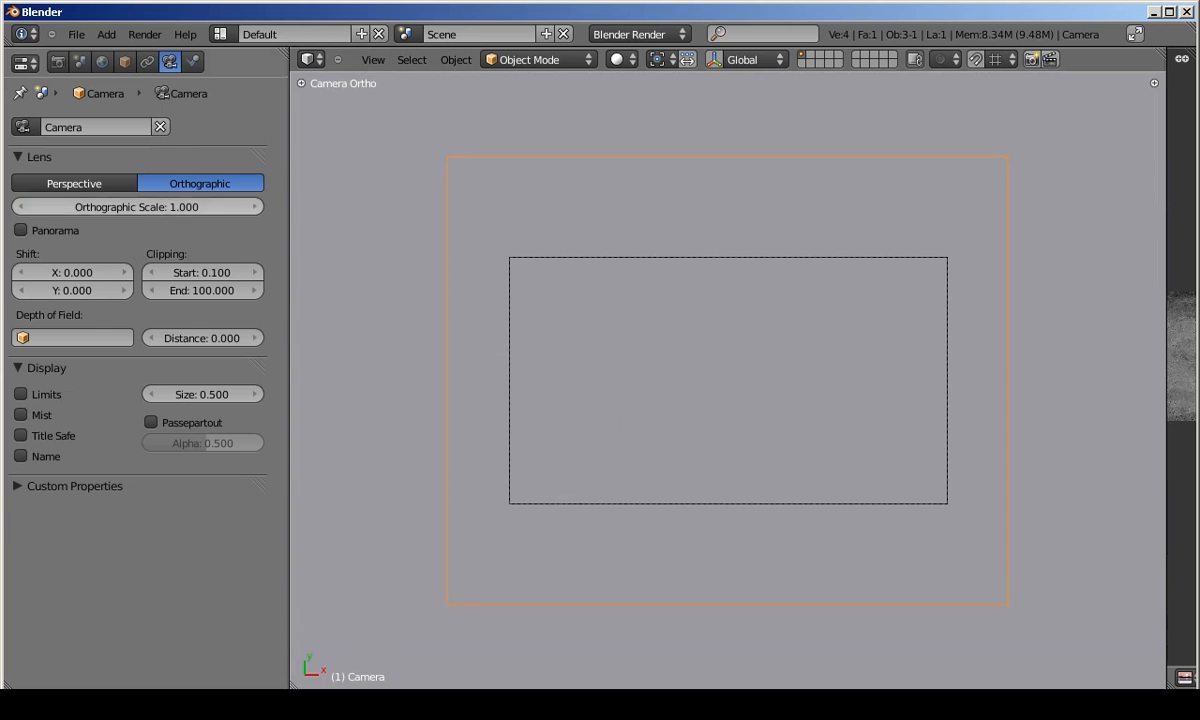
left_click(144, 208)
type("2")
key("Return")
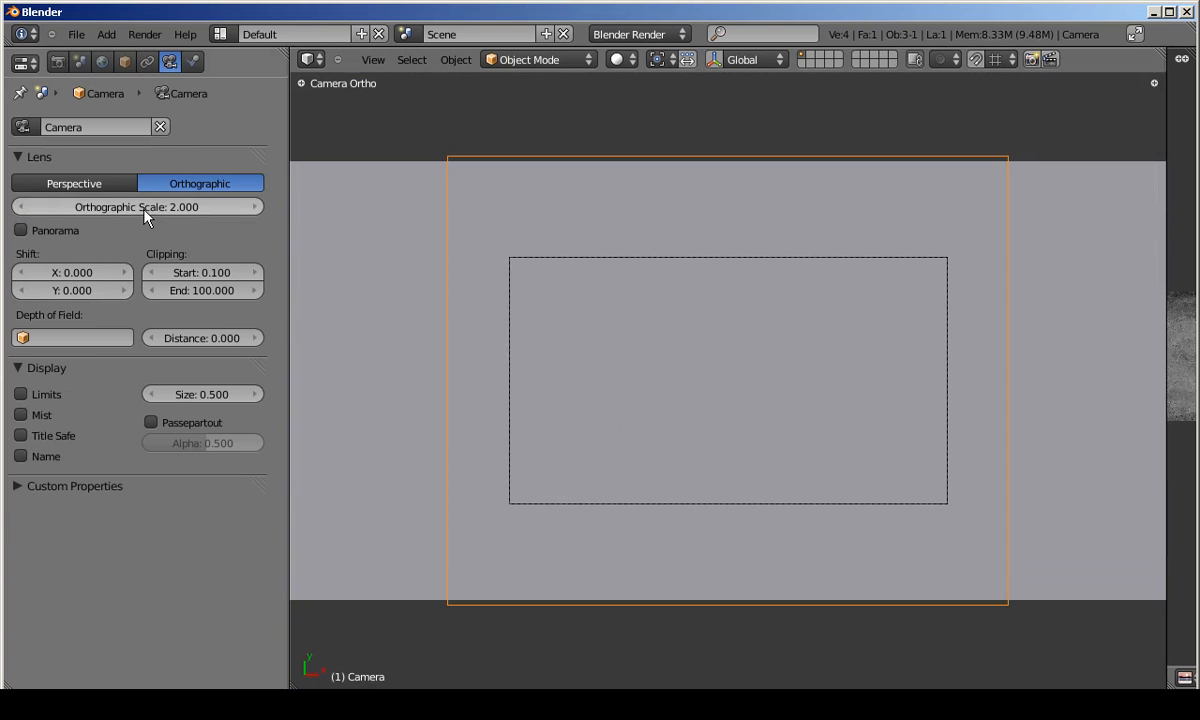
left_click(140, 206)
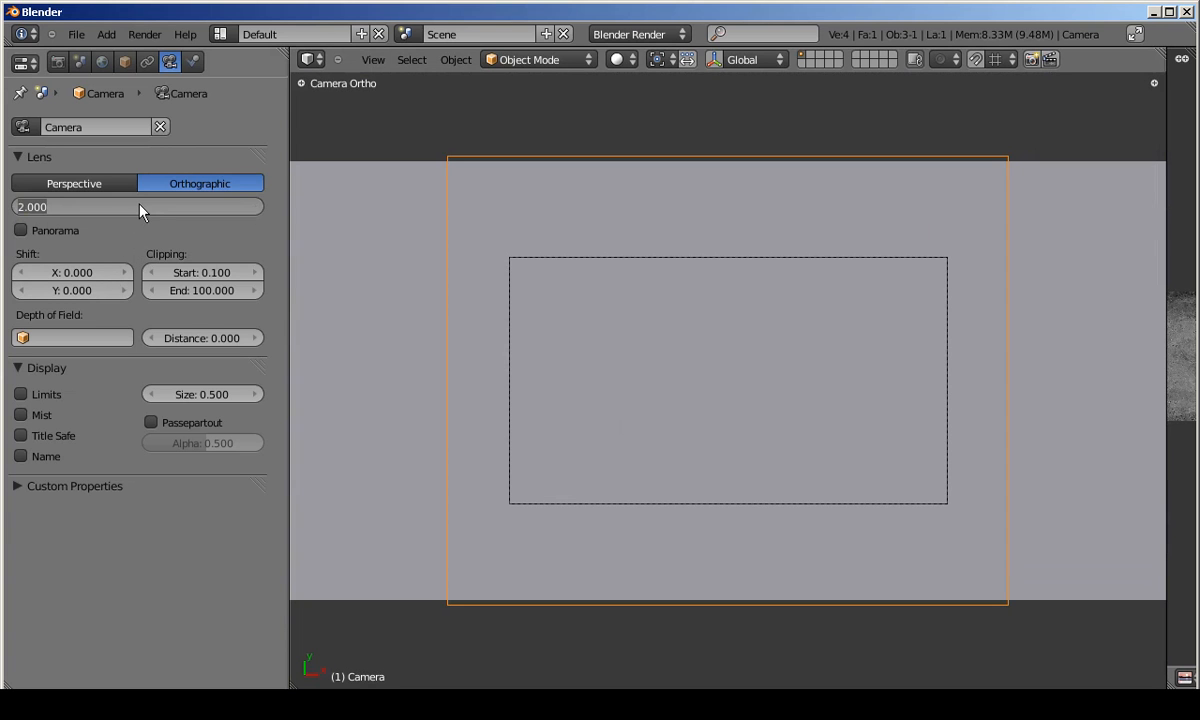
type("3")
key("Return")
Set the camera's orthographic scale to 4.
left_click(140, 207)
type("4")
key("Return")
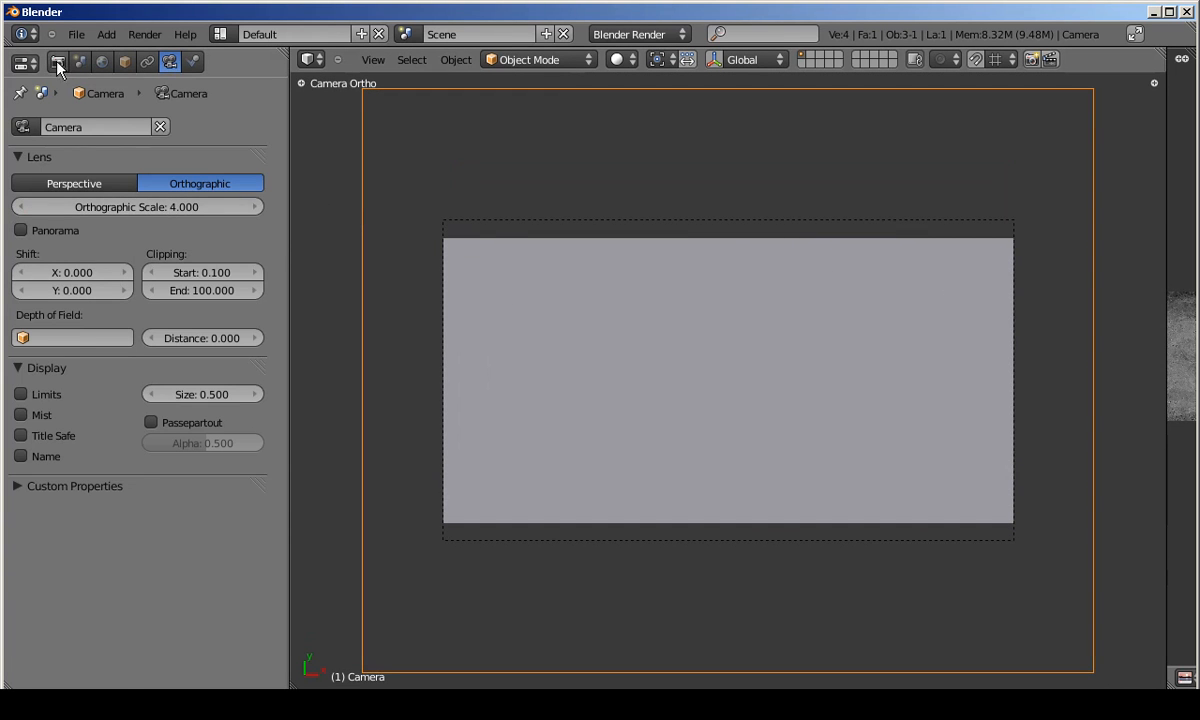
Set the render resolution to 2048 by 1024 pixels.
left_click(57, 62)
scroll(117, 414, "down", 2)
left_click(84, 234)
type("2048")
key("Return")
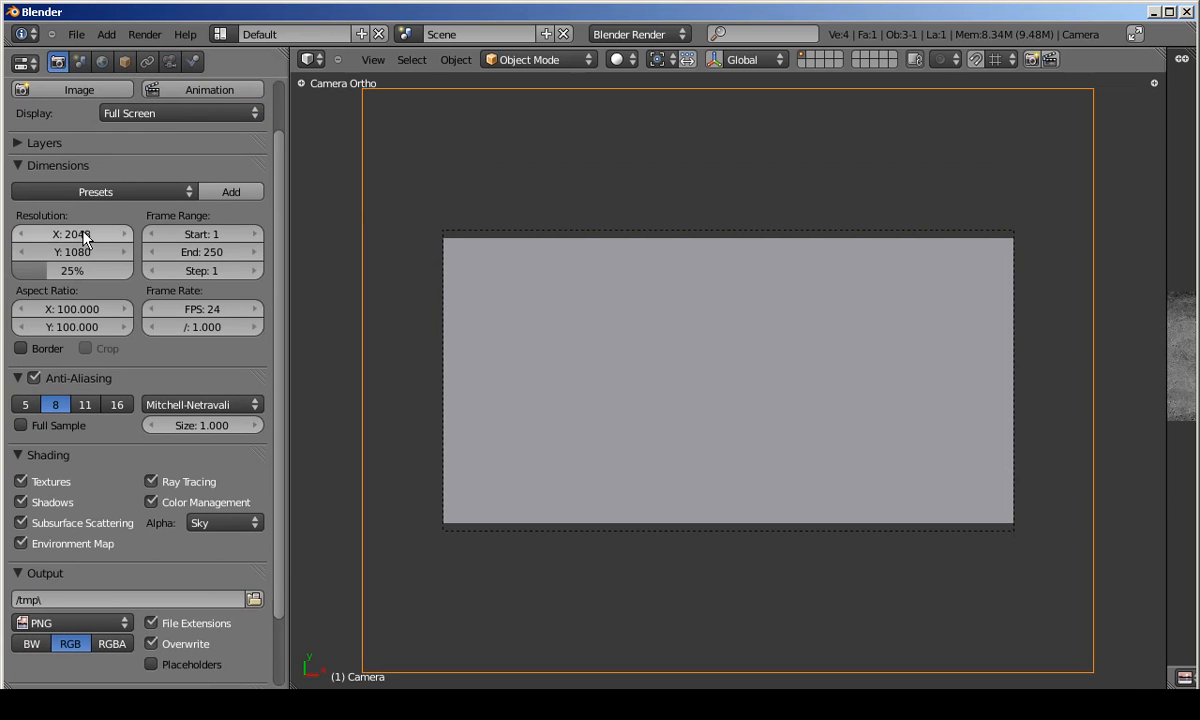
left_click(72, 252)
type("1024")
key("Return")
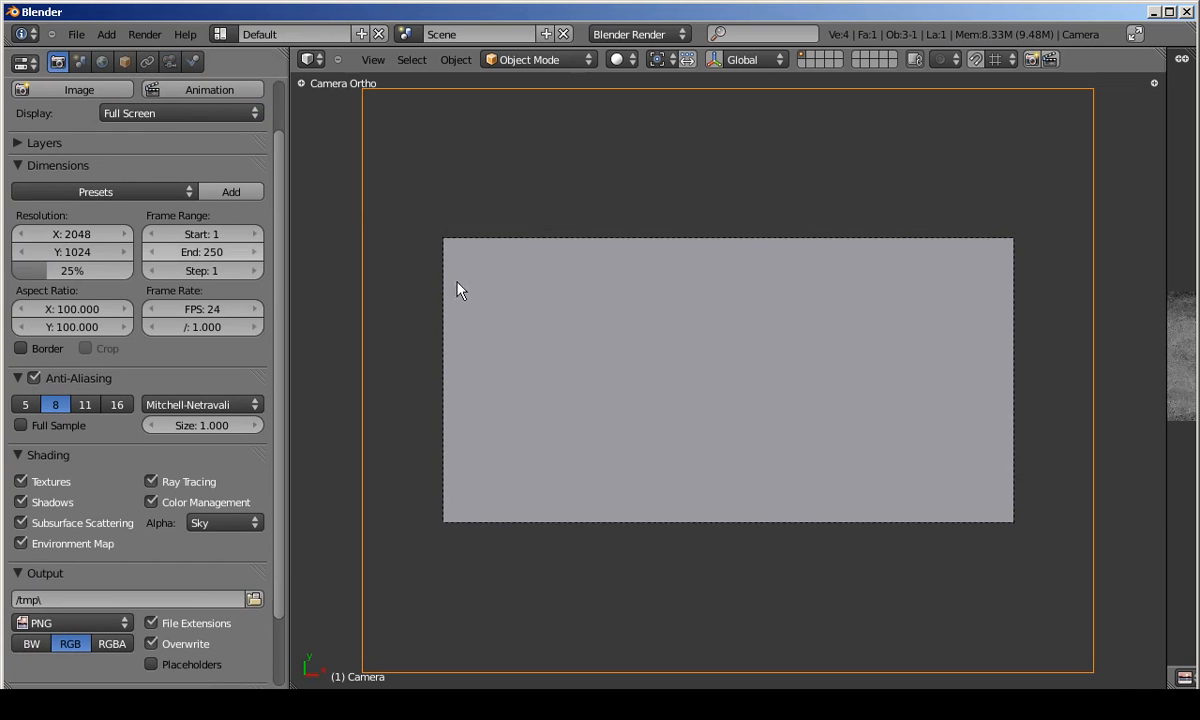
Widen the UV/Image Editor, put the plane in Edit Mode, select all its UVs and try to scale them.
scroll(967, 270, "up", 2)
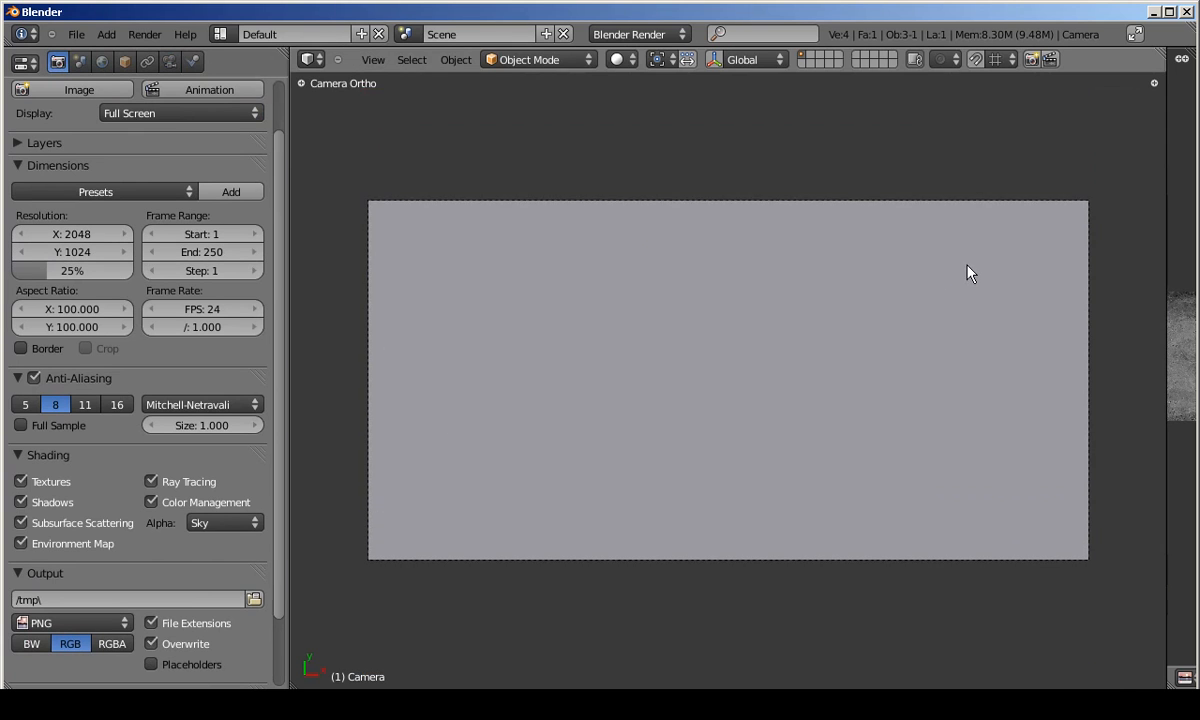
right_click(968, 271)
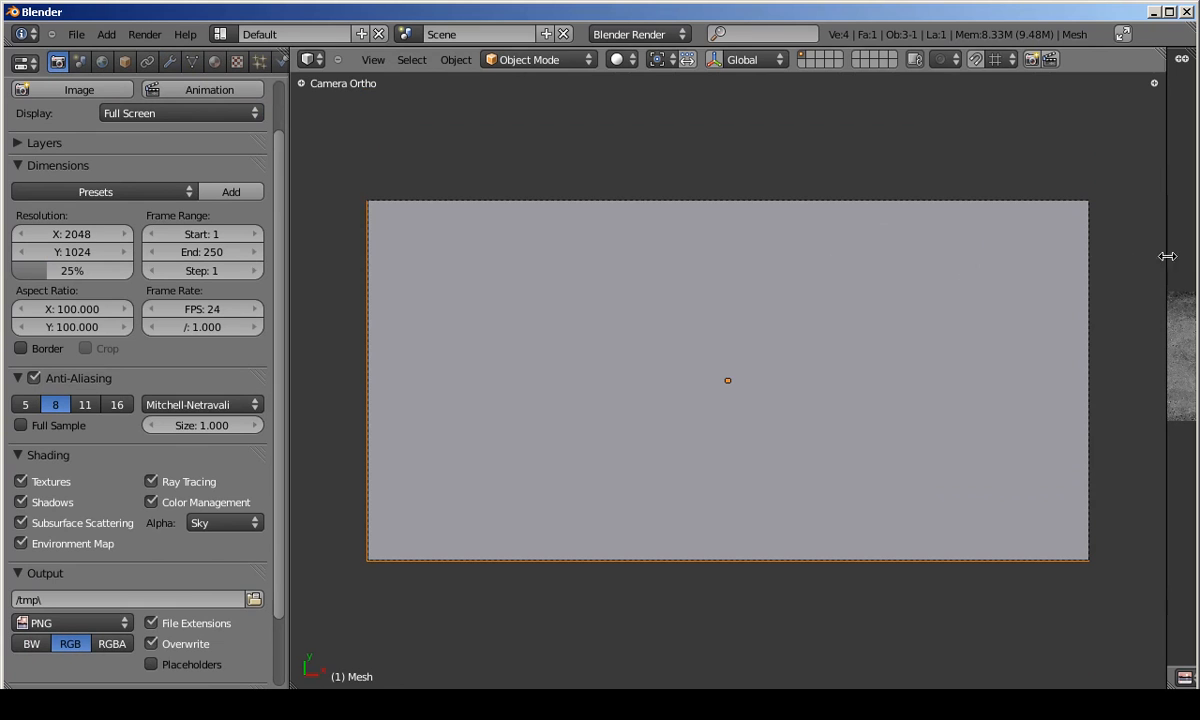
left_click_drag(1166, 257, 896, 260)
key("Tab")
scroll(1183, 678, "down", 4)
key("a")
key("s")
key("Escape")
key("s")
key("Escape")
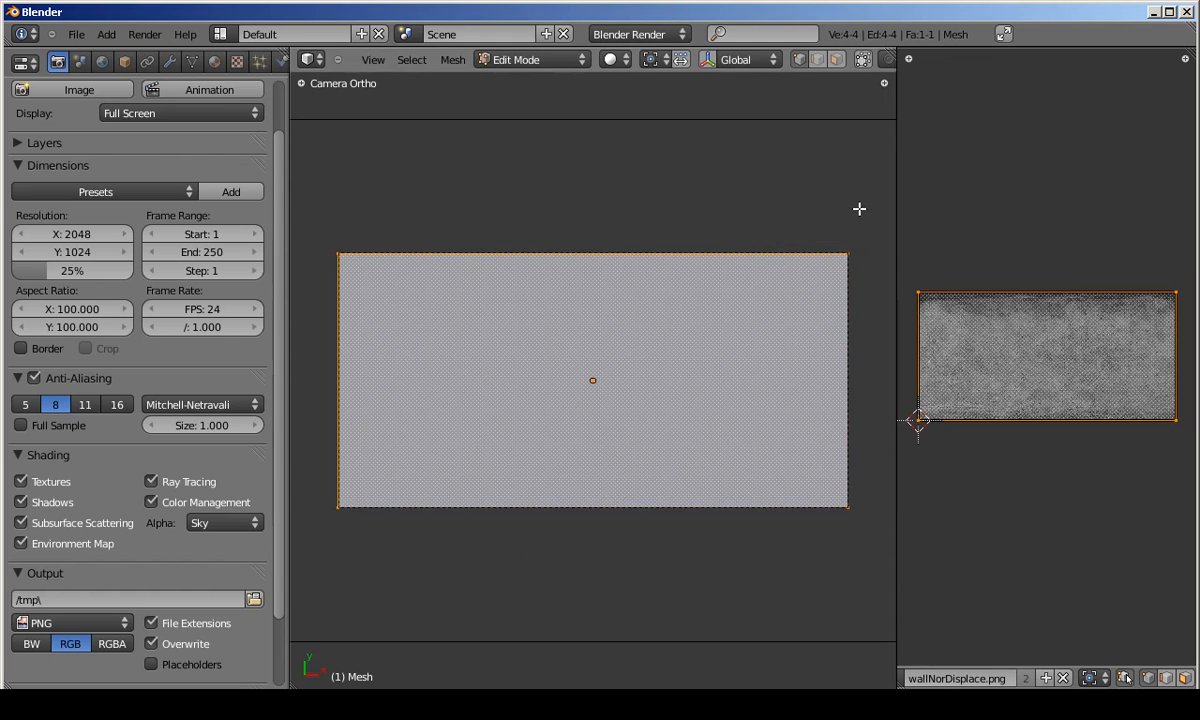
Scale the plane mesh up by a factor of 1.1 and enlarge its UV layout to match.
key("s")
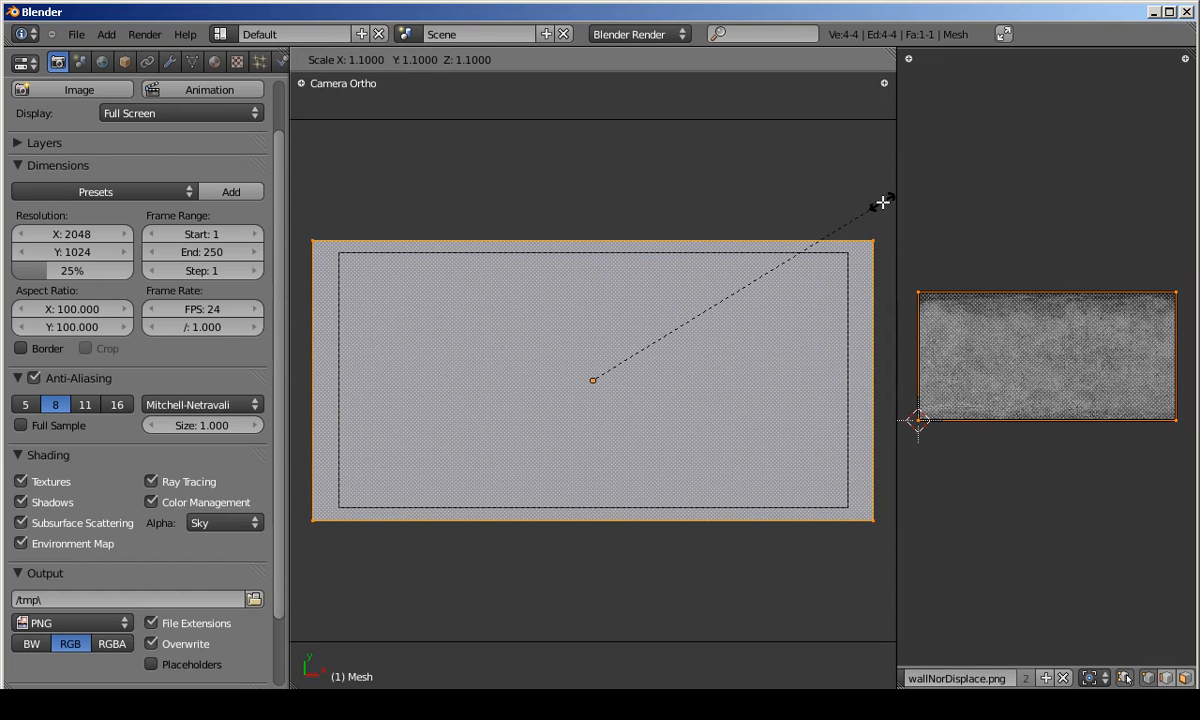
left_click(882, 203)
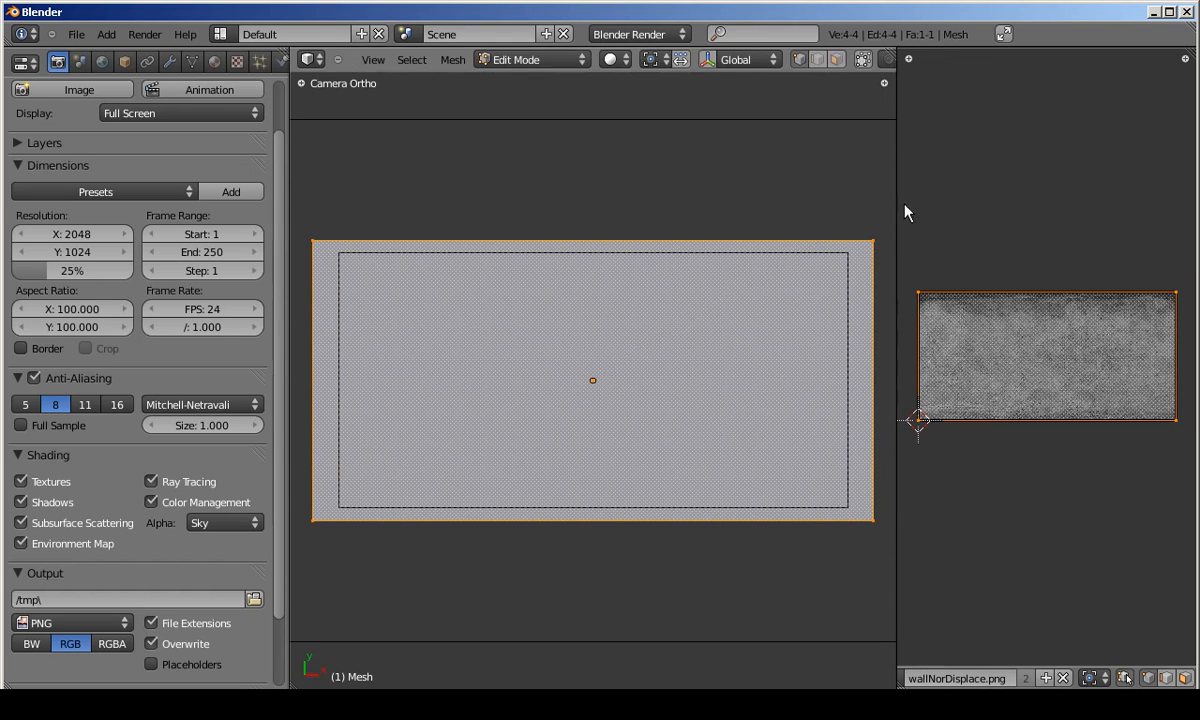
key("s")
left_click(1130, 246)
Display the plane with textured shading in Object Mode, check the texture around the camera frame, and widen the 3D viewport.
key("alt+z")
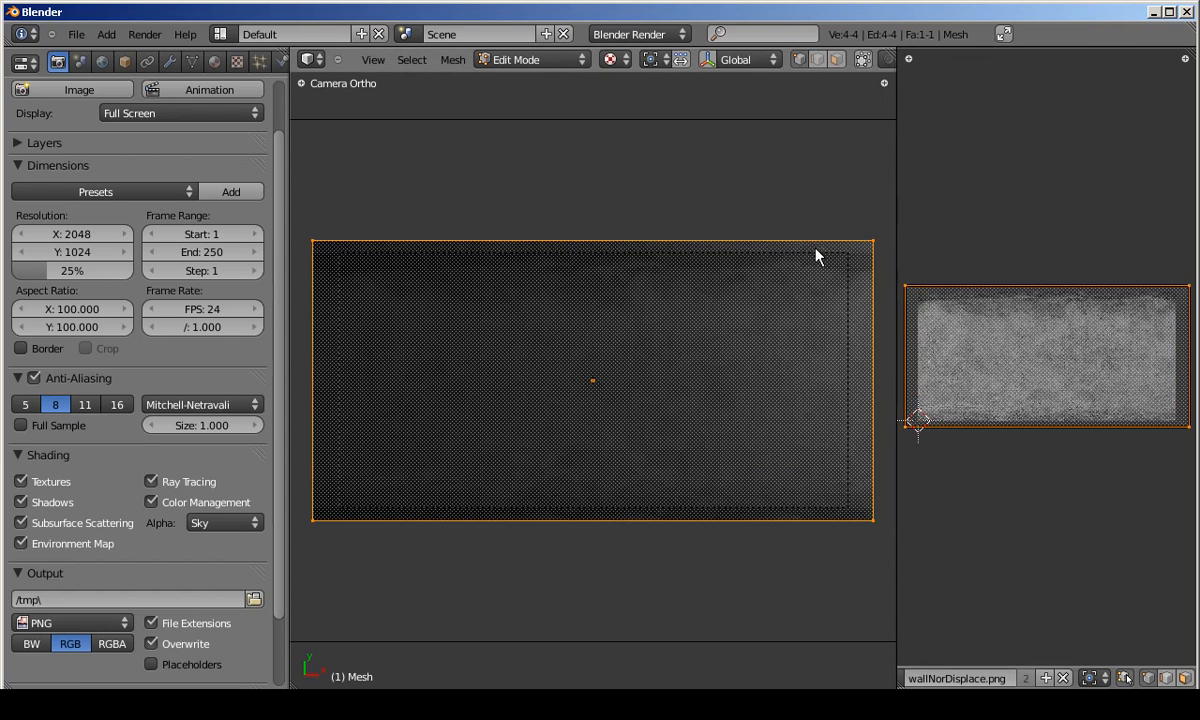
key("Tab")
scroll(820, 260, "up", 2)
scroll(855, 268, "down", 1)
key("Home")
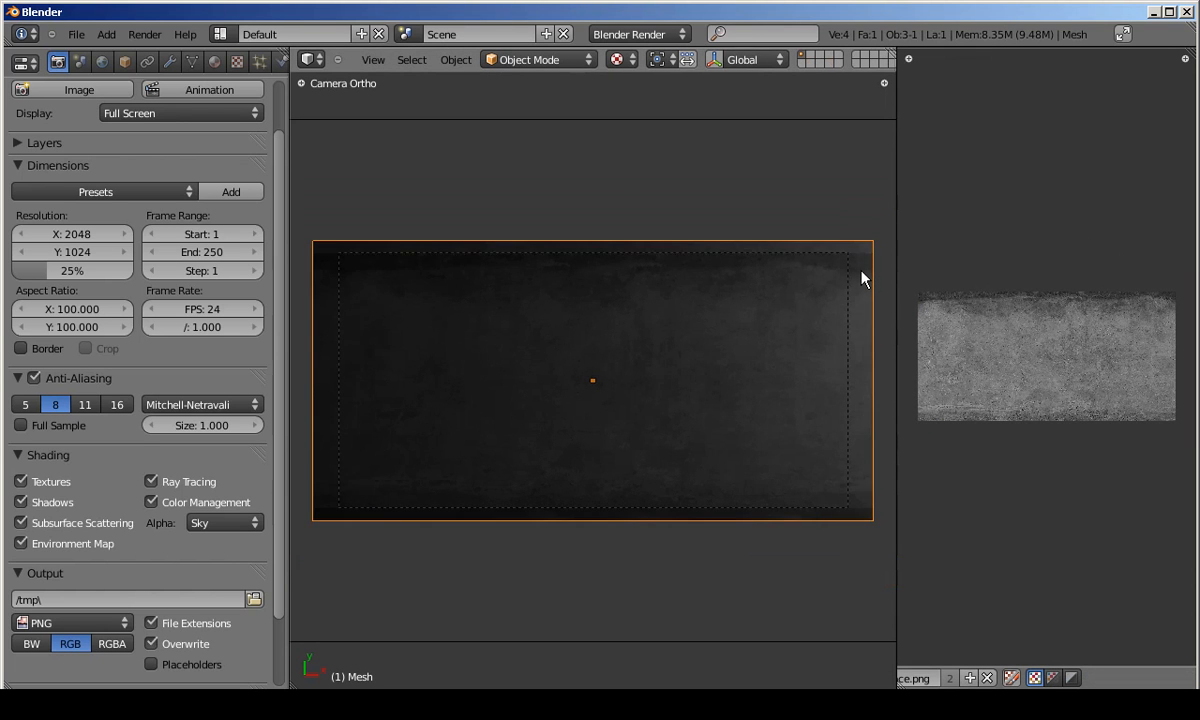
key("ctrl+Up")
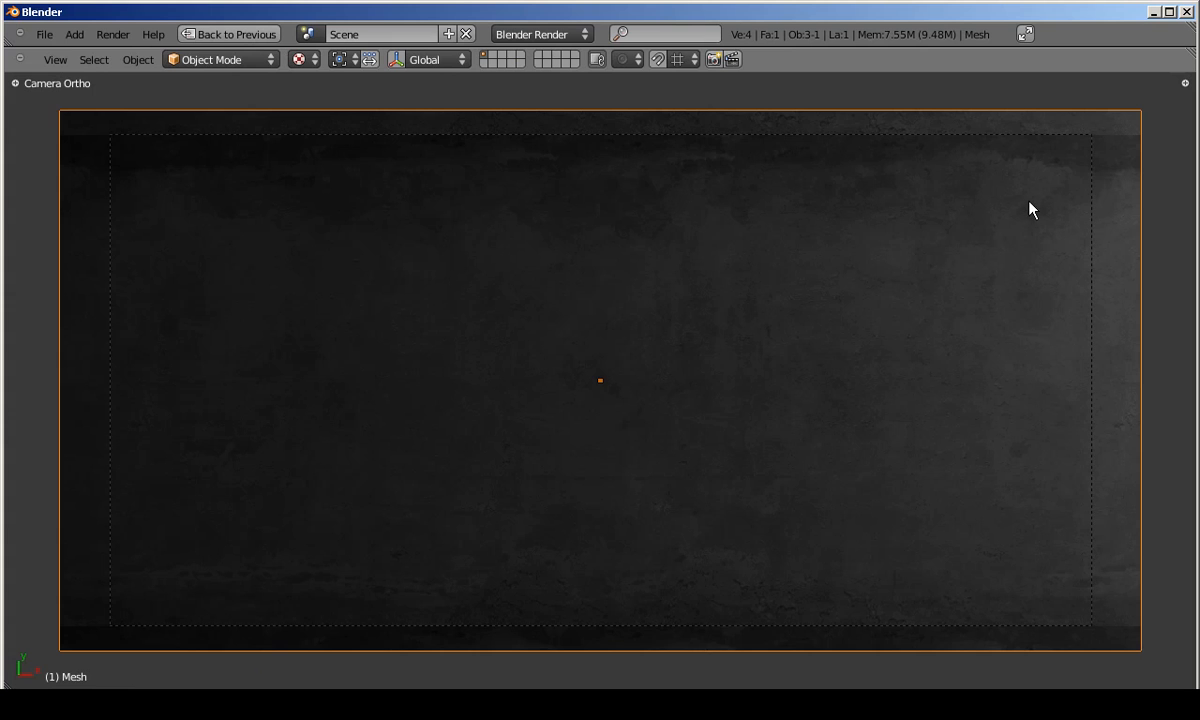
key("g")
right_click(1032, 194)
key("ctrl+Up")
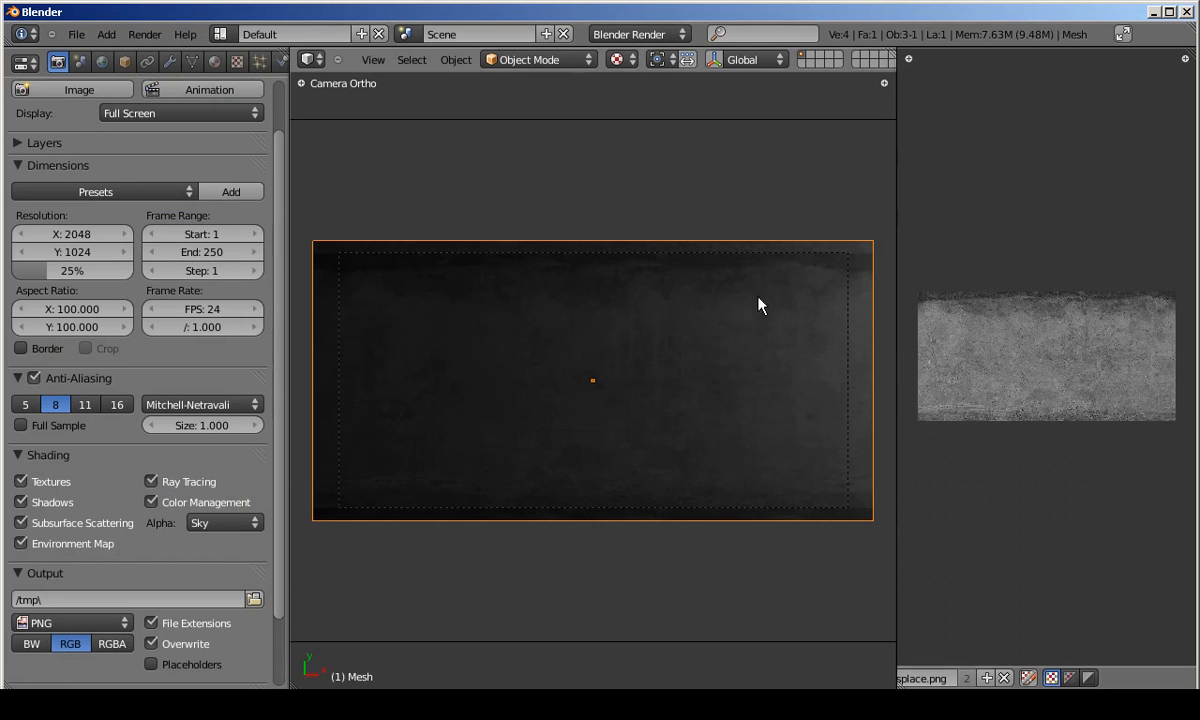
left_click_drag(897, 375, 1155, 360)
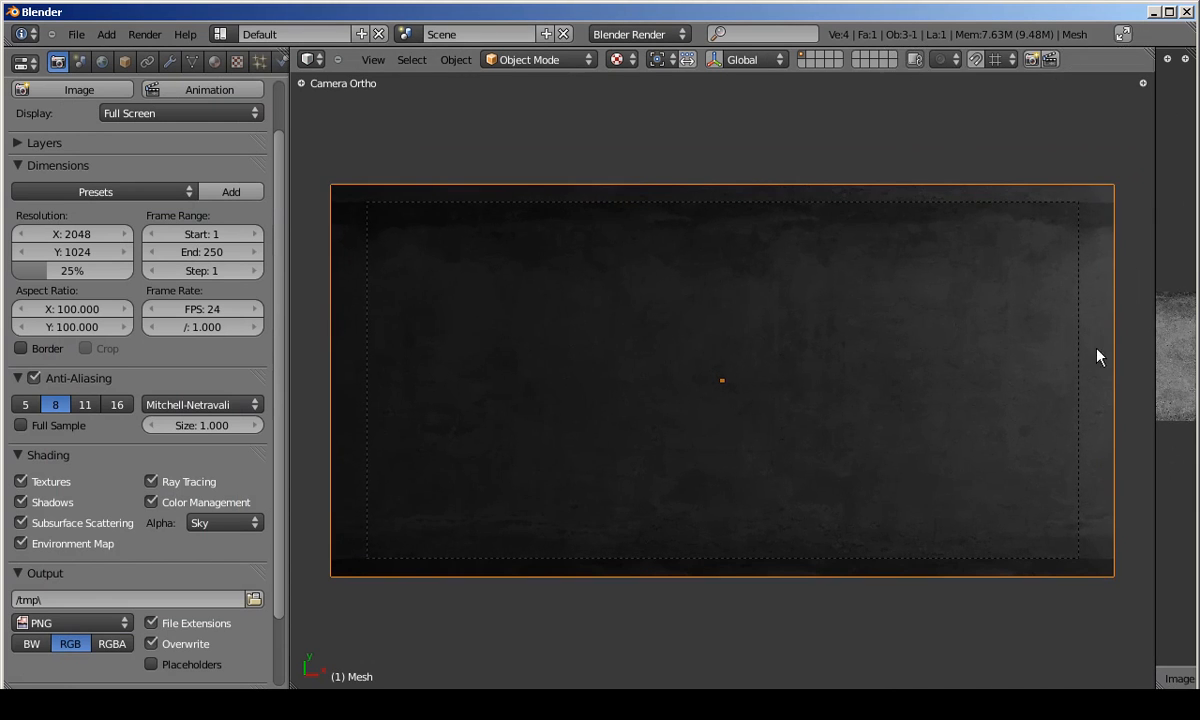
Add a centred loop cut across the plane in Edit Mode from the top view, splitting it into two equal faces.
key("Tab")
key("KP_7")
scroll(844, 335, "up", 5)
key("Home")
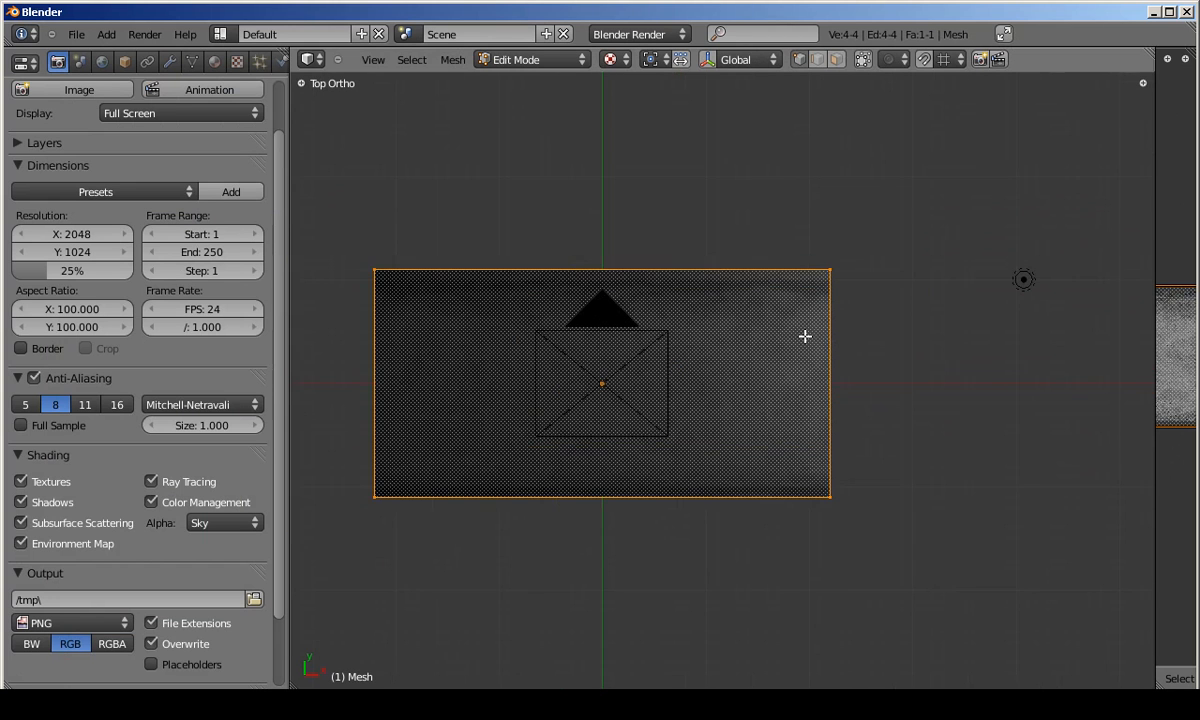
middle_click_drag(785, 348, 823, 348, "shift")
key("ctrl+r")
left_click(674, 286)
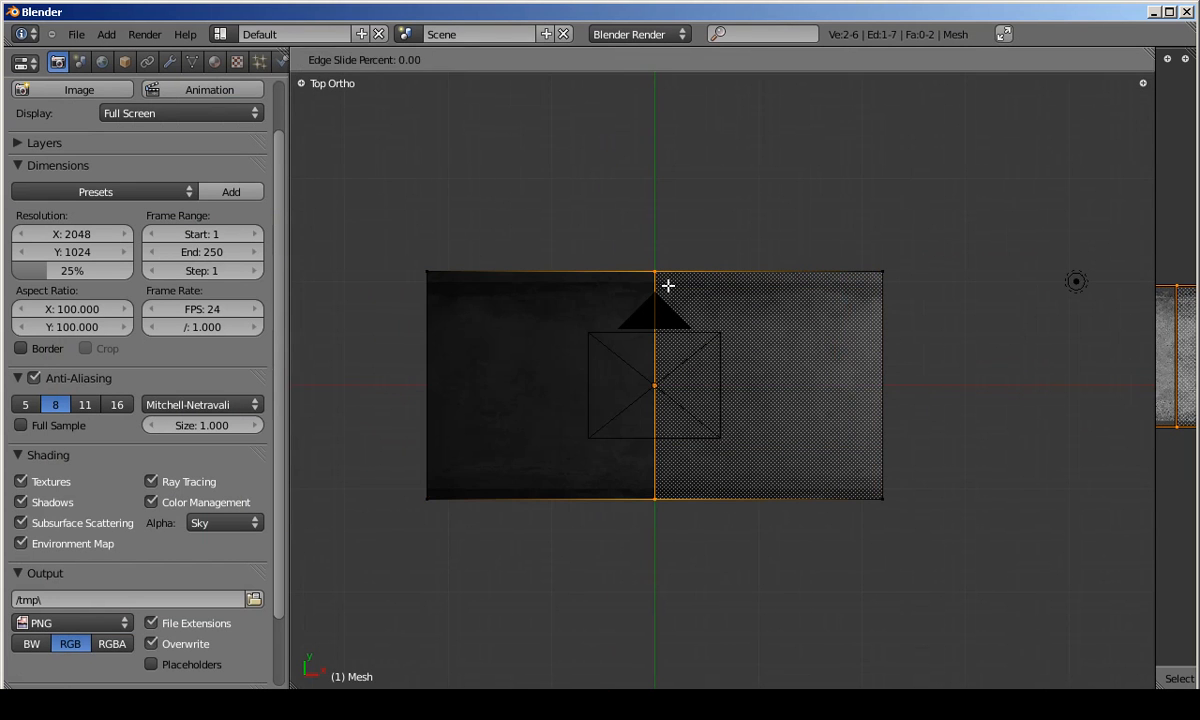
right_click(668, 286)
Subdivide the whole mesh repeatedly to 32,768 faces and return to Object Mode with an angled view.
key("a")
key("w")
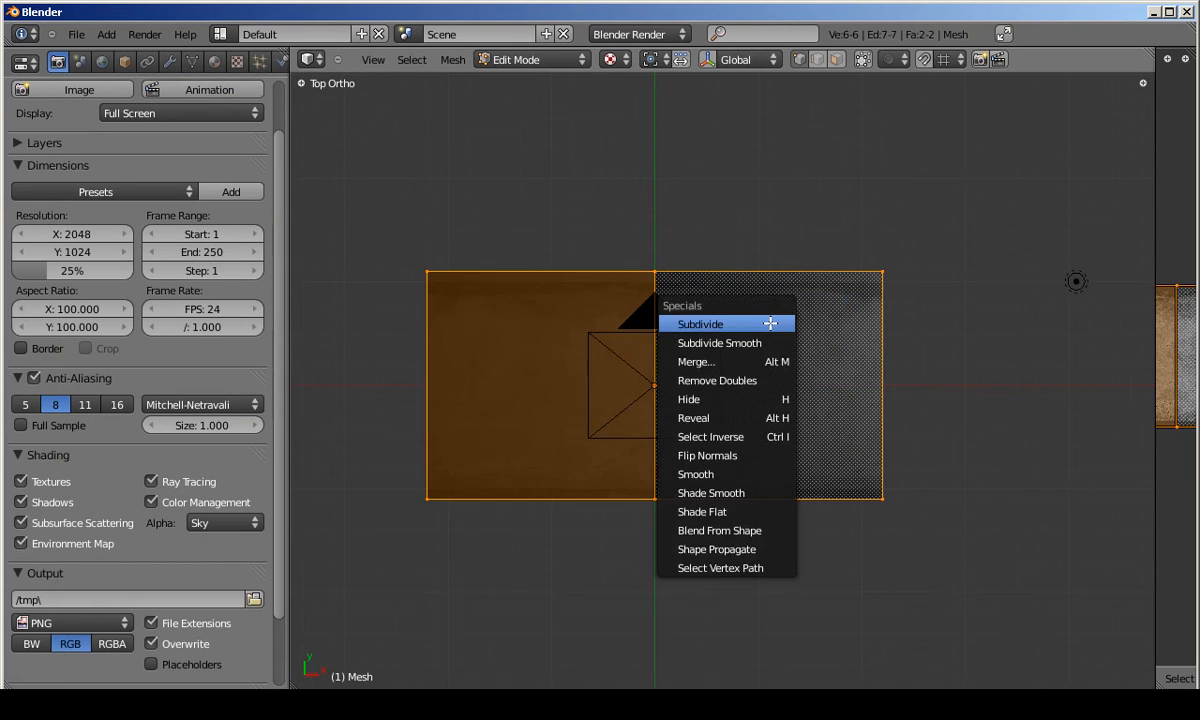
left_click(770, 323)
key("w")
left_click(770, 323)
key("w")
left_click(769, 322)
scroll(778, 326, "up", 4)
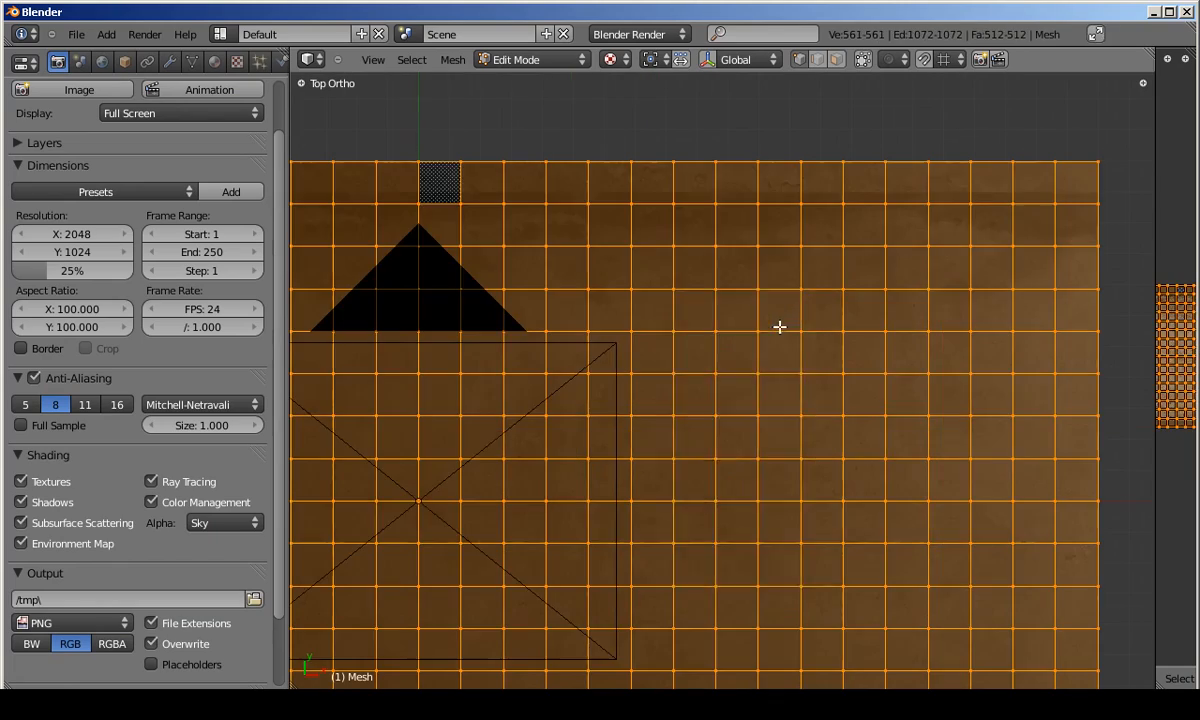
key("w")
left_click(779, 327)
key("w")
left_click(779, 327)
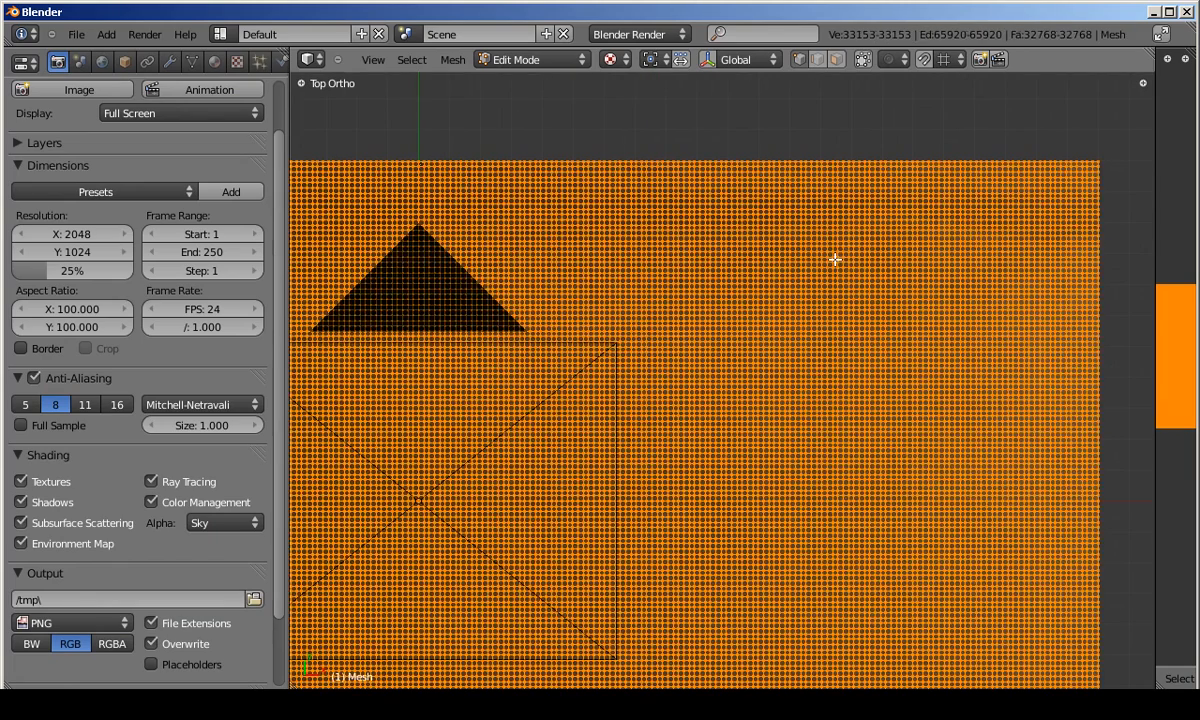
scroll(862, 198, "up", 4)
key("Tab")
scroll(862, 200, "down", 2)
scroll(850, 270, "down", 4)
middle_click_drag(844, 308, 786, 428)
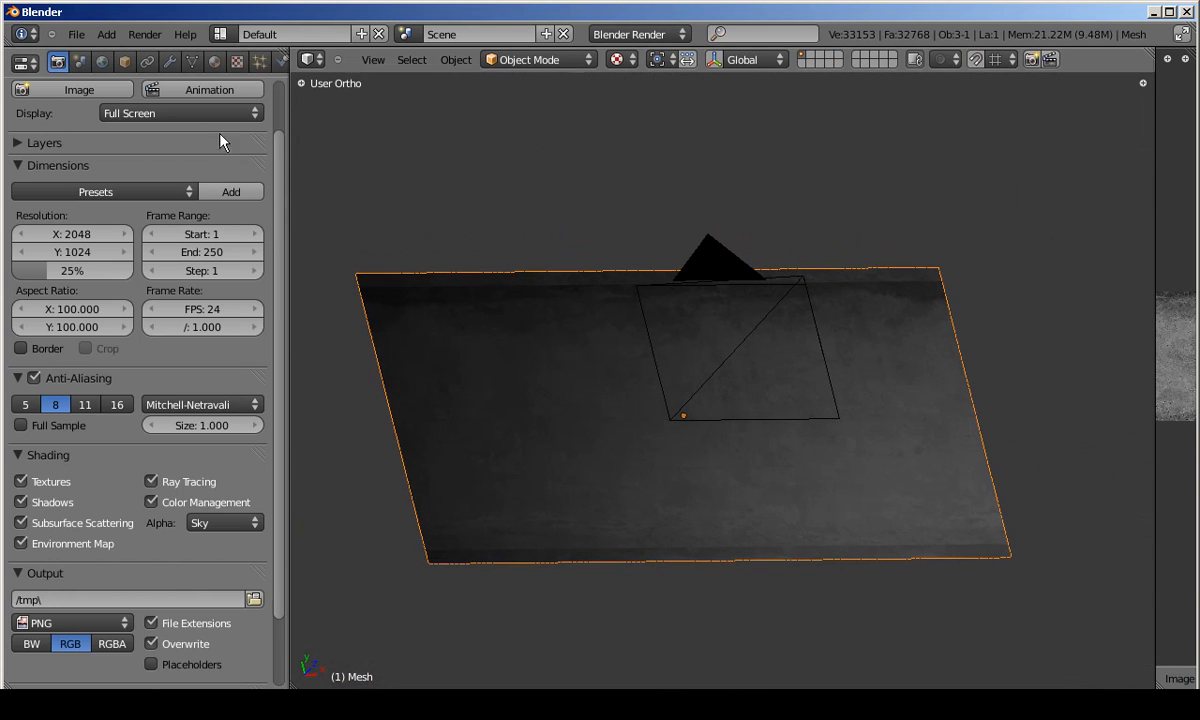
left_click(191, 62)
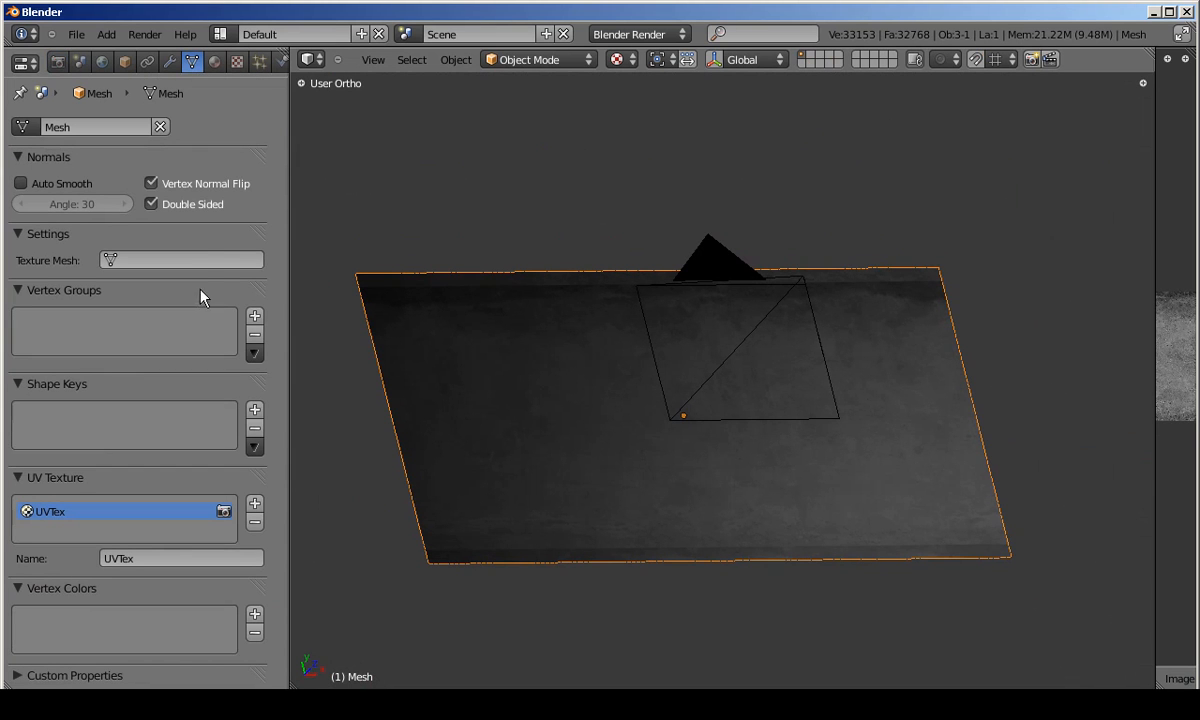
left_click(169, 62)
left_click(214, 62)
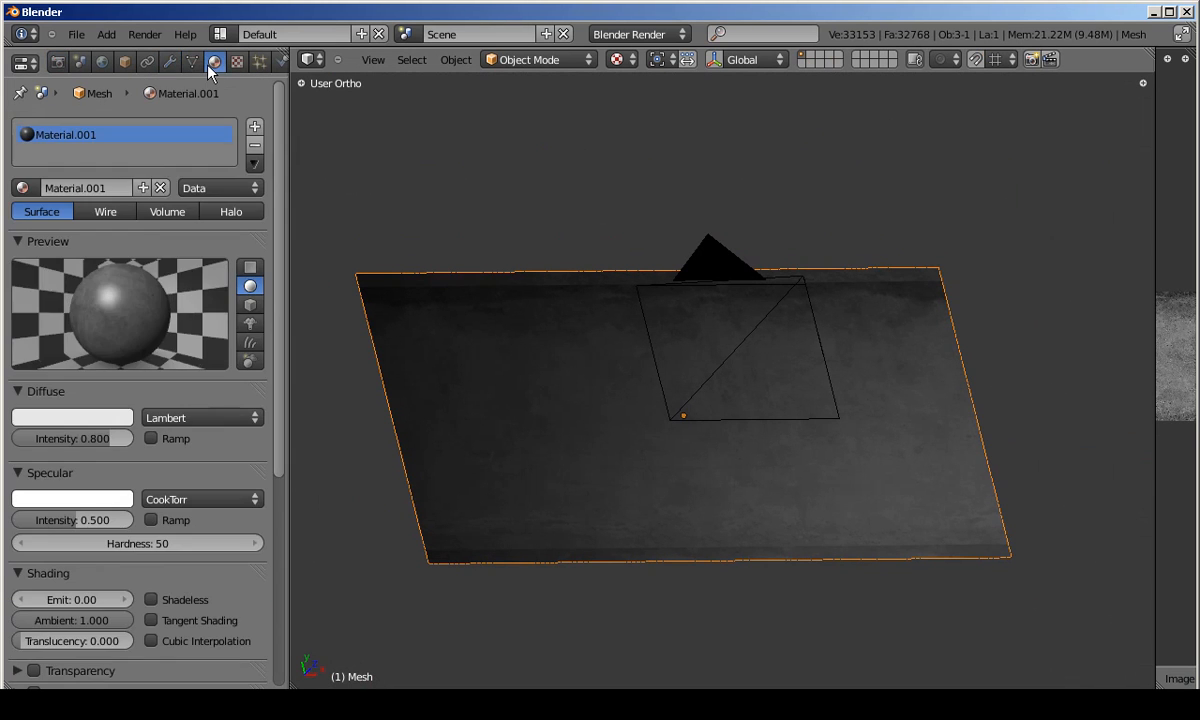
left_click(192, 63)
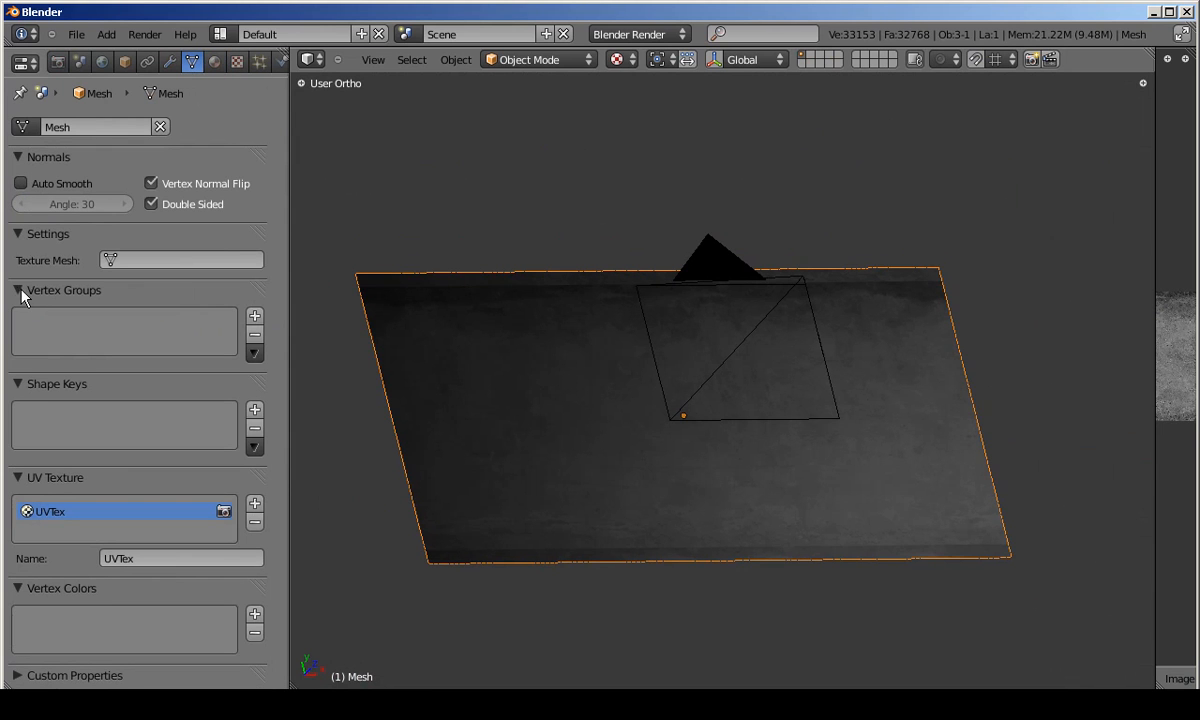
left_click(169, 62)
left_click(124, 150)
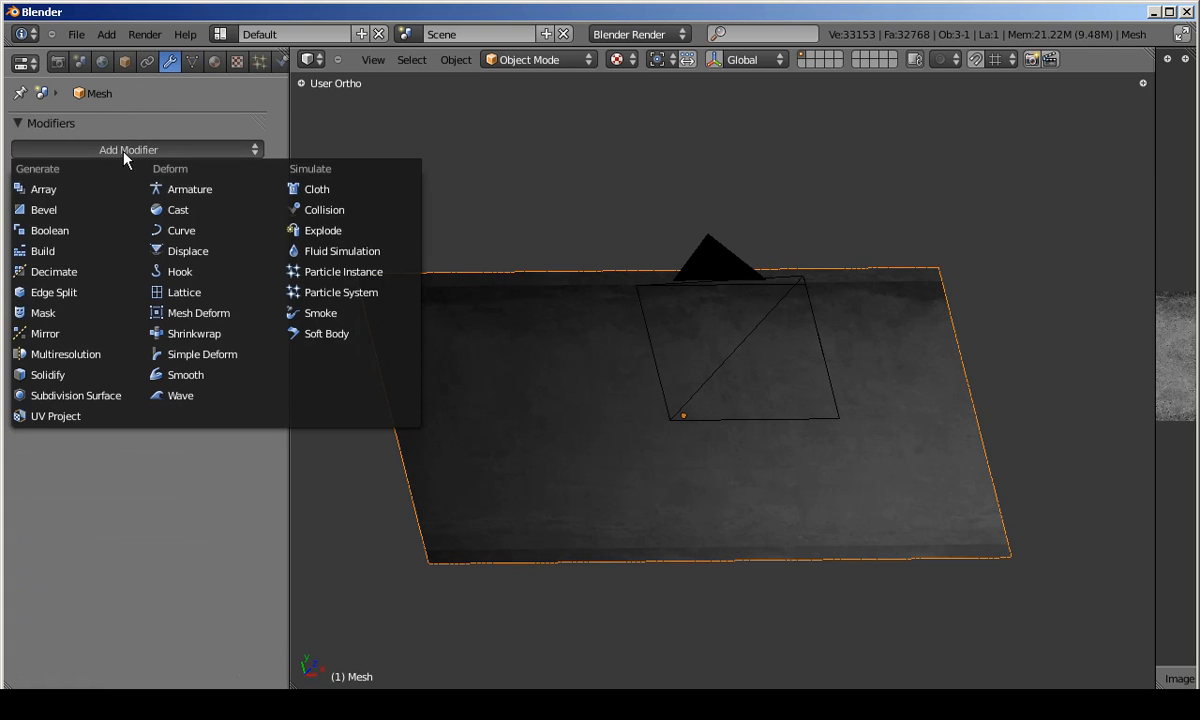
left_click(191, 62)
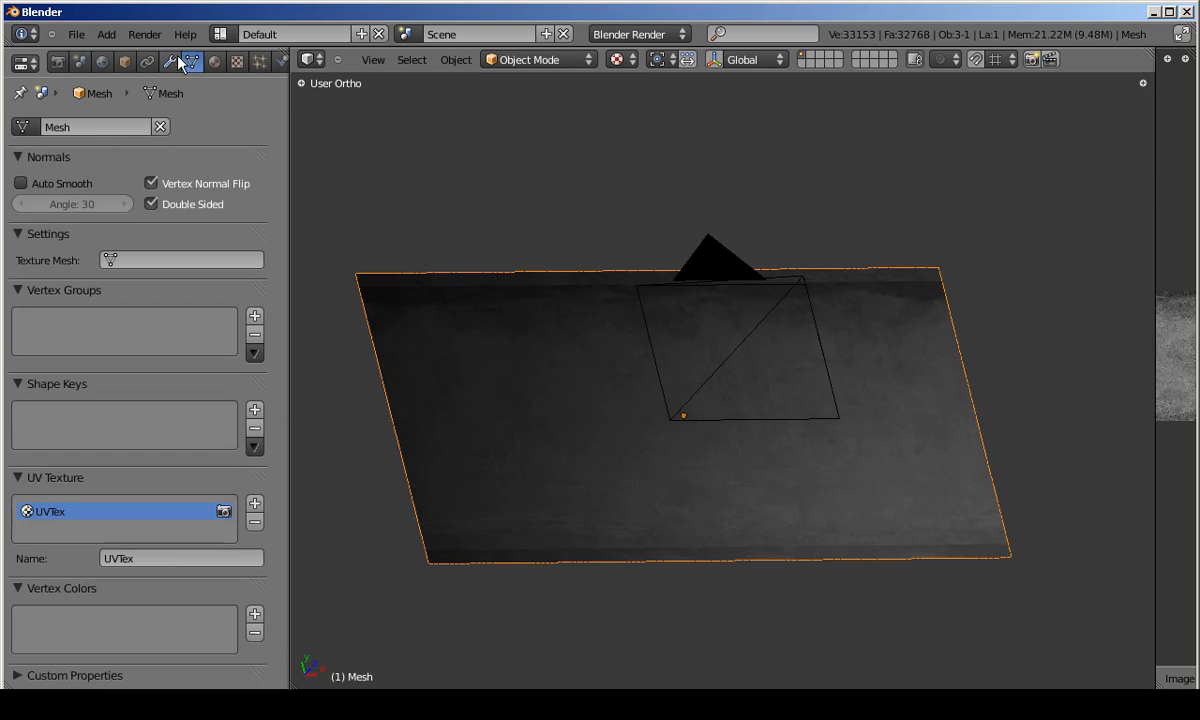
Add a Multiresolution modifier to the plane, set it to Simple, and subdivide it once.
left_click(169, 62)
left_click(136, 148)
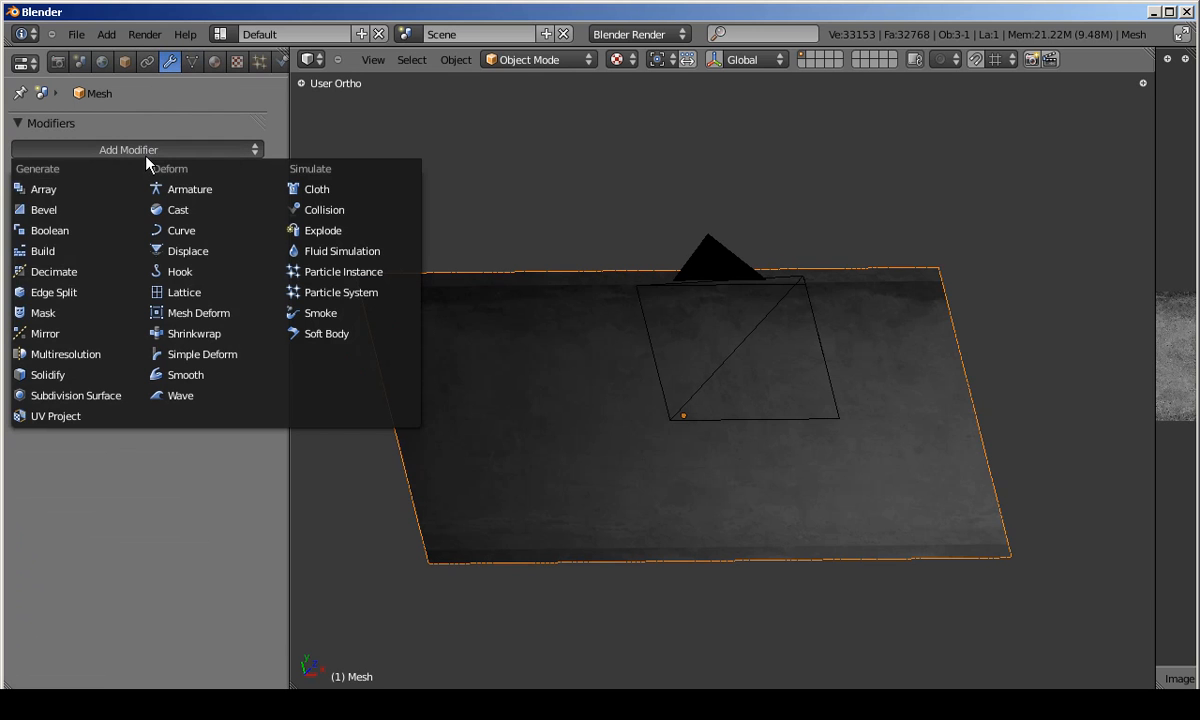
left_click(84, 356)
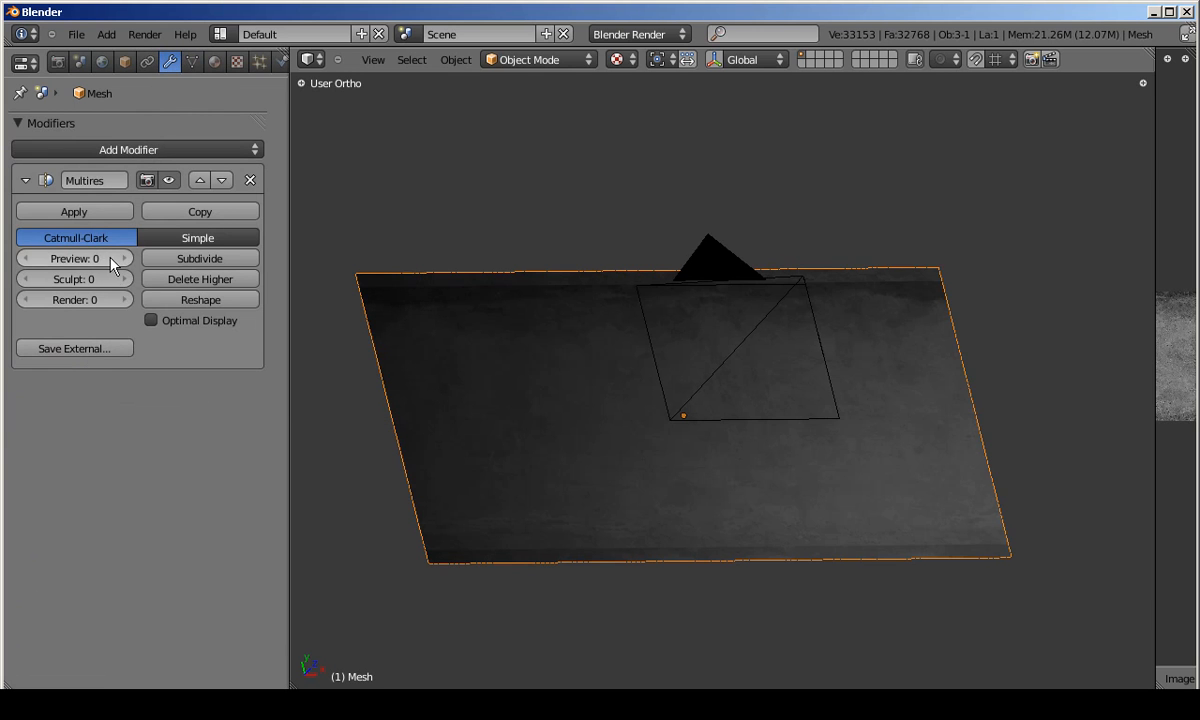
left_click(172, 240)
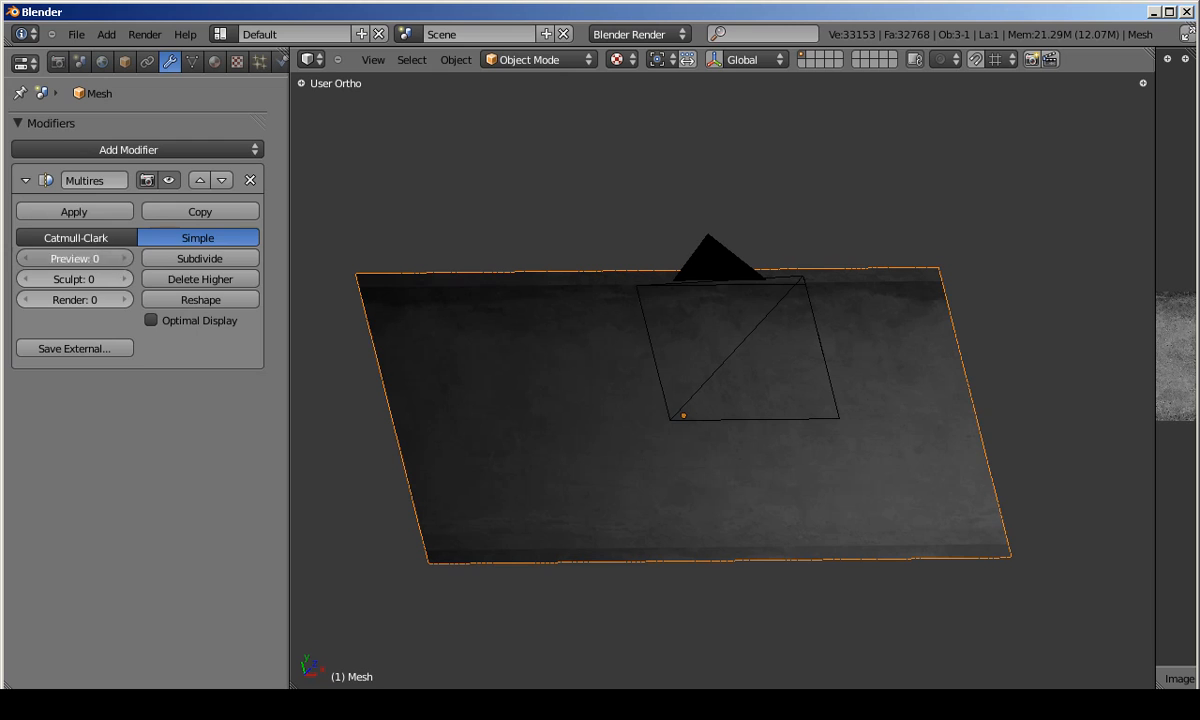
left_click(170, 261)
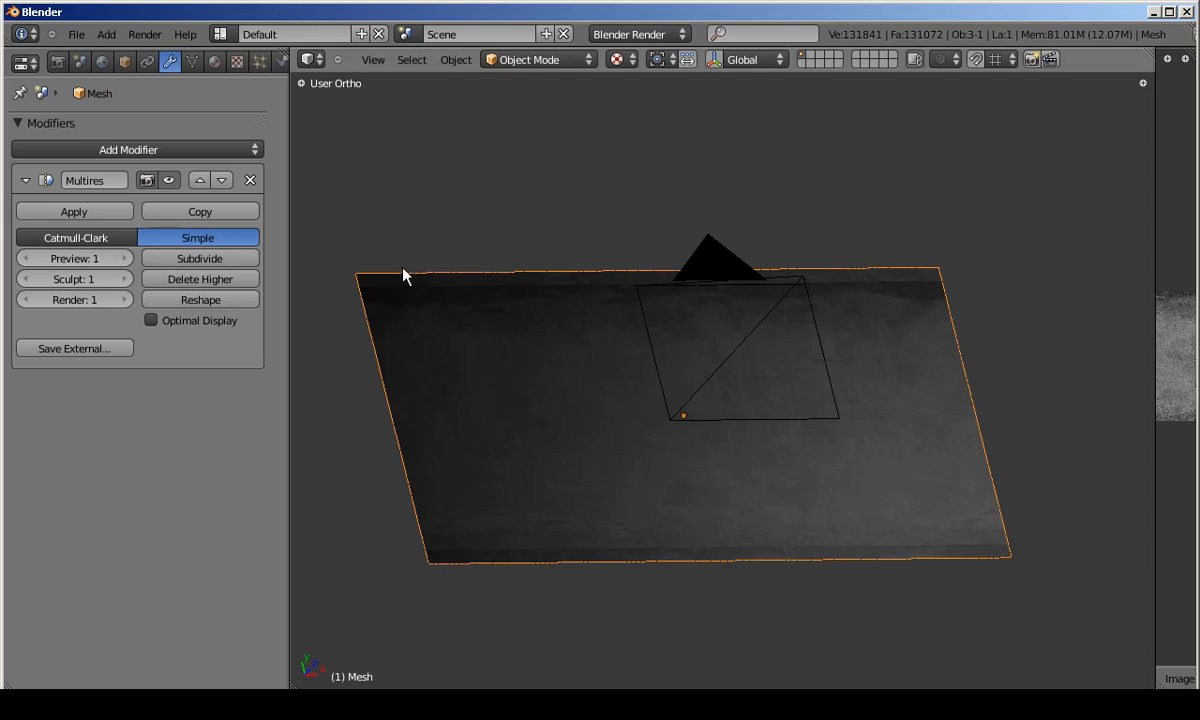
Examine the mesh grid density from the top and set the Multires preview level to 0.
scroll(399, 294, "down", 3)
key("KP_7")
scroll(443, 285, "up", 3)
scroll(443, 280, "up", 6)
left_click_drag(74, 260, 44, 260)
key("Tab")
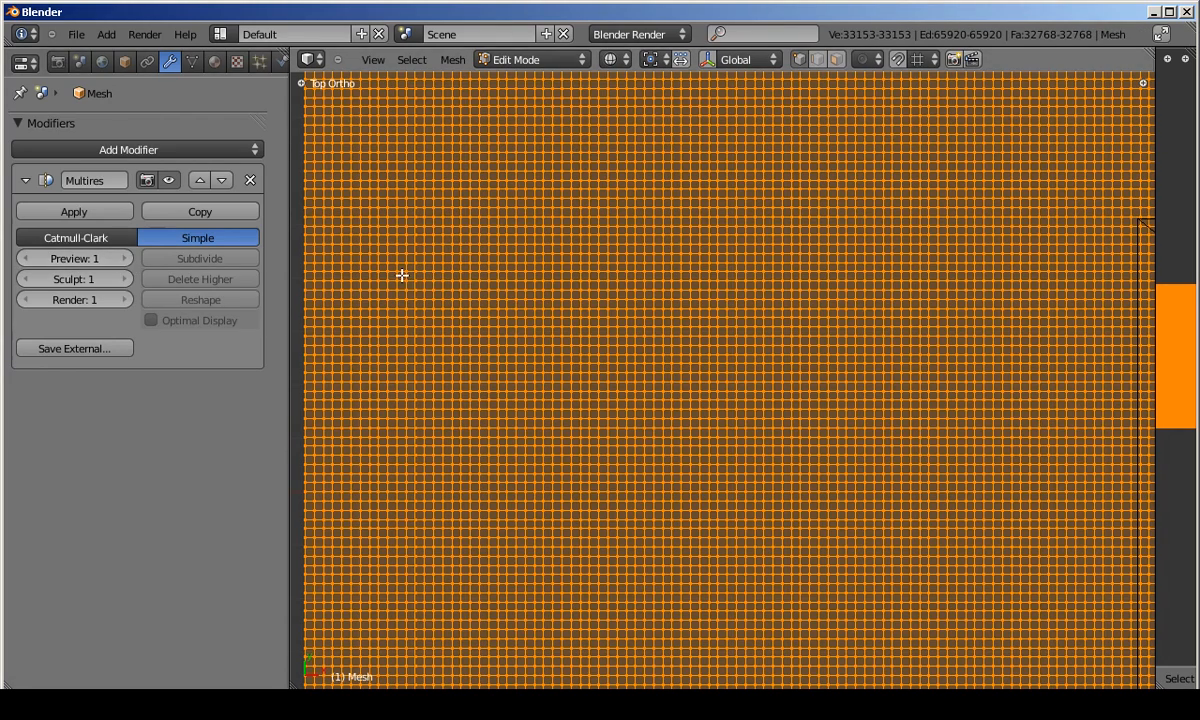
key("Tab")
key("ctrl+0")
Display the plane with solid shading and view it from an angled perspective.
scroll(664, 324, "down", 5)
scroll(758, 337, "up", 3)
key("KP_0")
key("z")
mouse_move(734, 351)
middle_mouse_down()
mouse_move(662, 324)
mouse_move(645, 264)
middle_mouse_up()
scroll(715, 356, "up", 3)
scroll(560, 352, "down", 2)
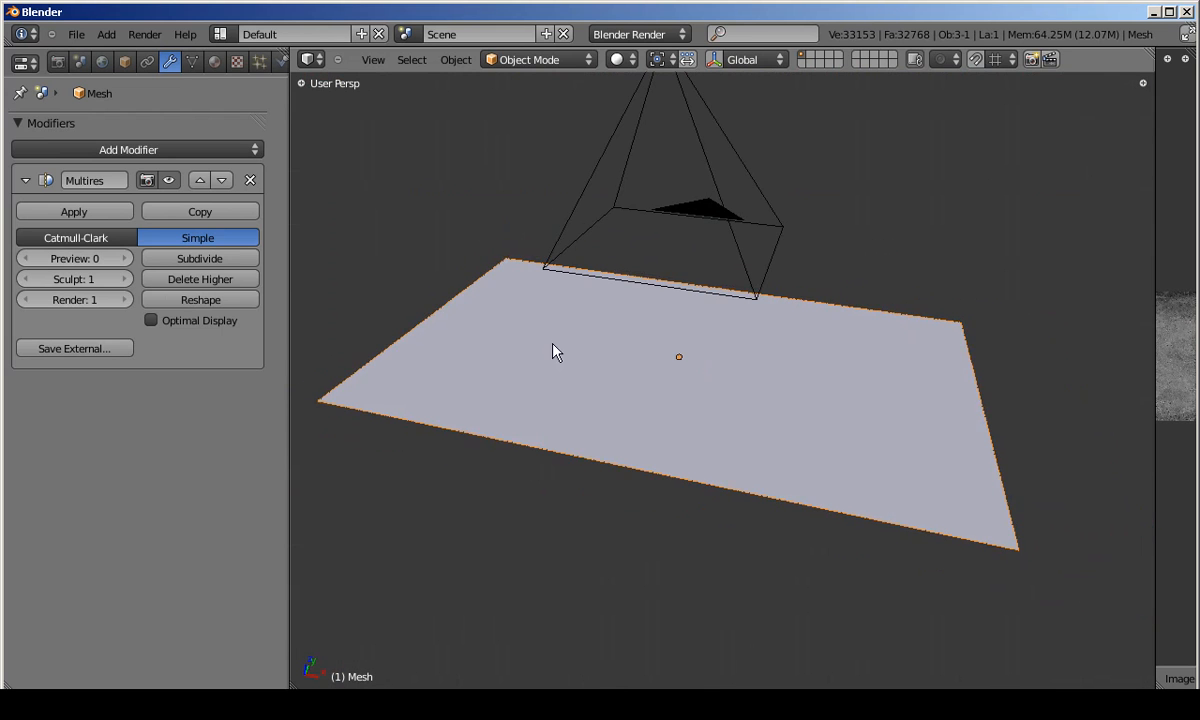
middle_click_drag(563, 351, 621, 359)
scroll(635, 356, "up", 2)
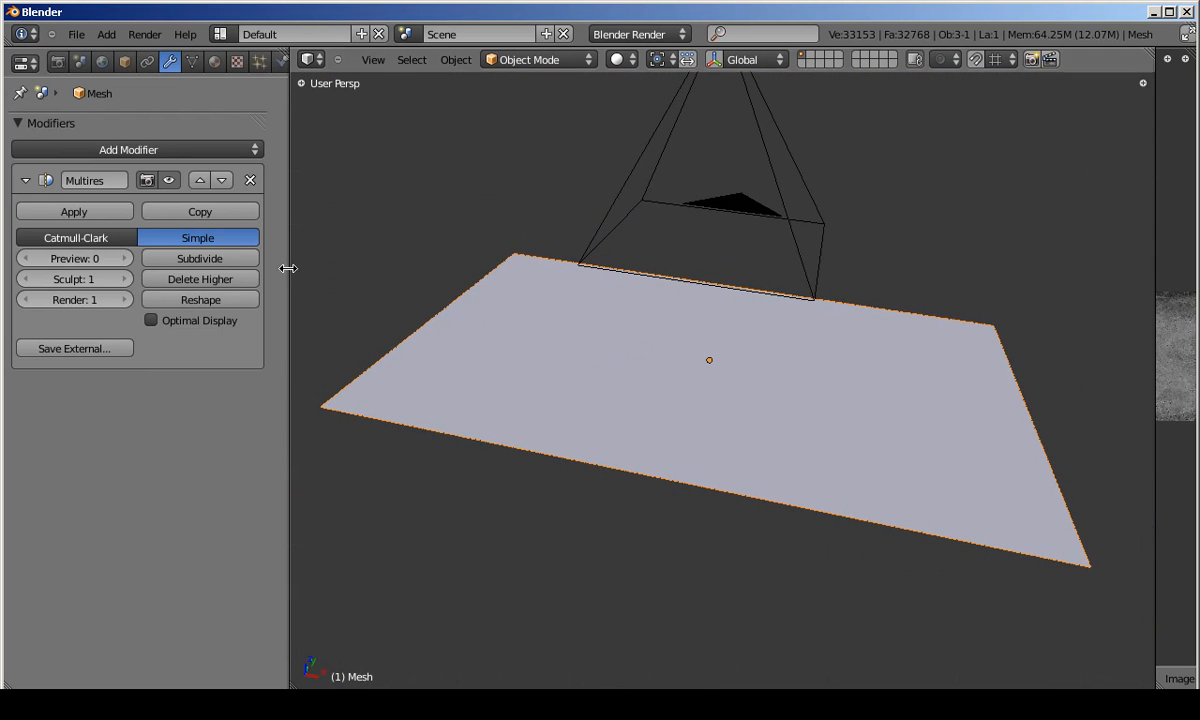
Add a Displace modifier to the plane, collapse the Multires settings, and assign the existing Texture to the displacement.
left_click_drag(289, 260, 300, 261)
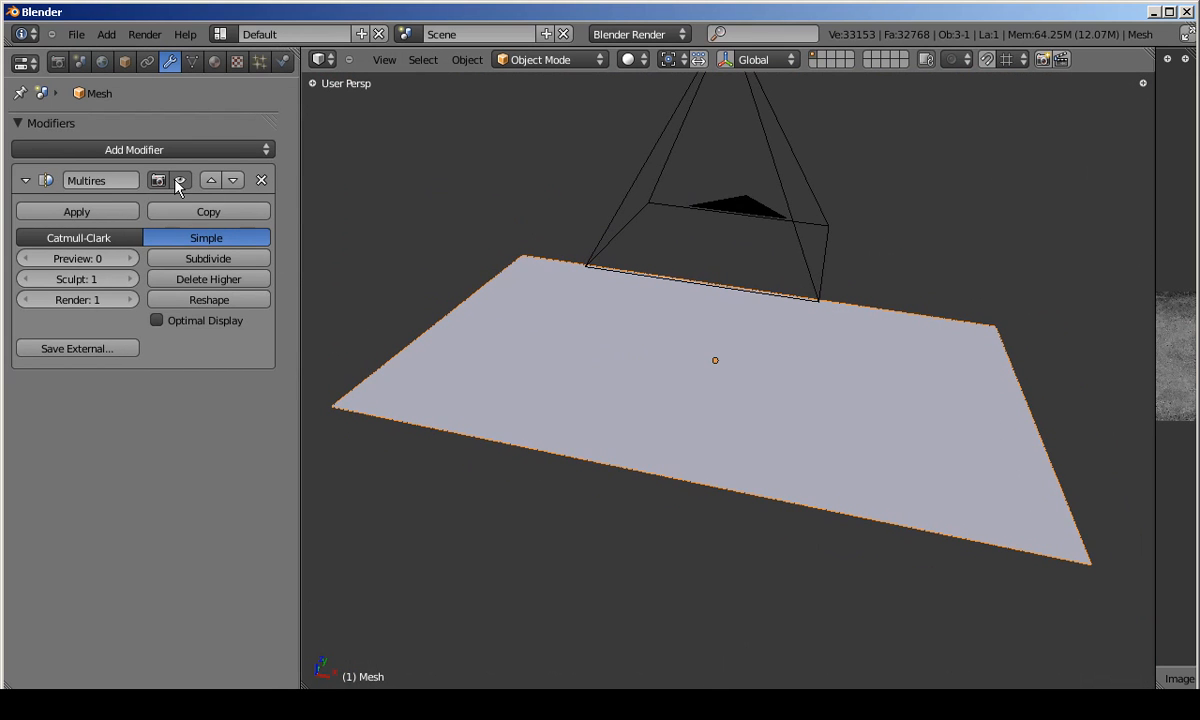
left_click(170, 150)
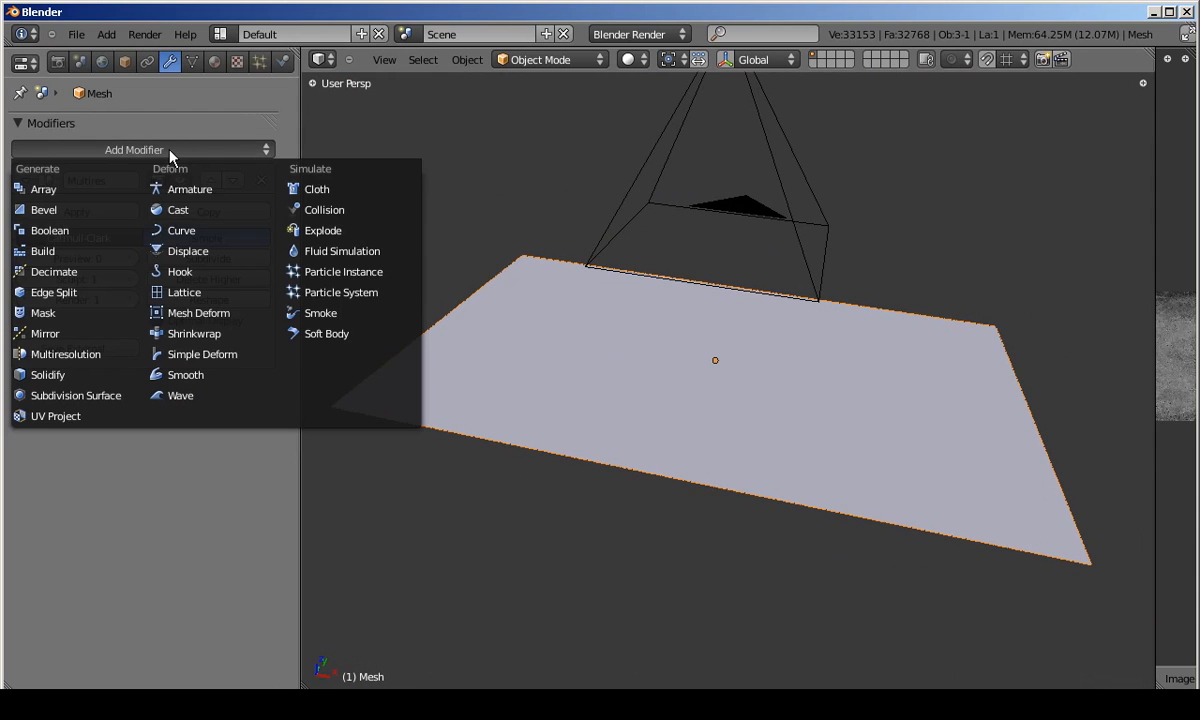
left_click(179, 253)
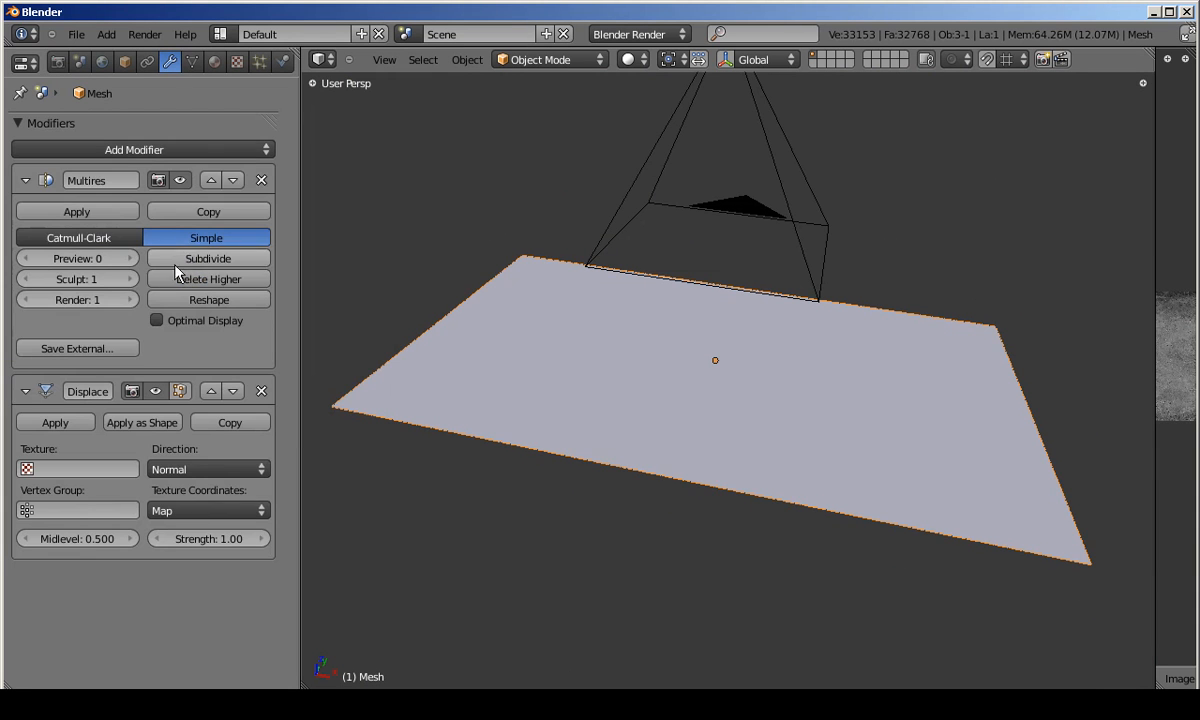
left_click(26, 181)
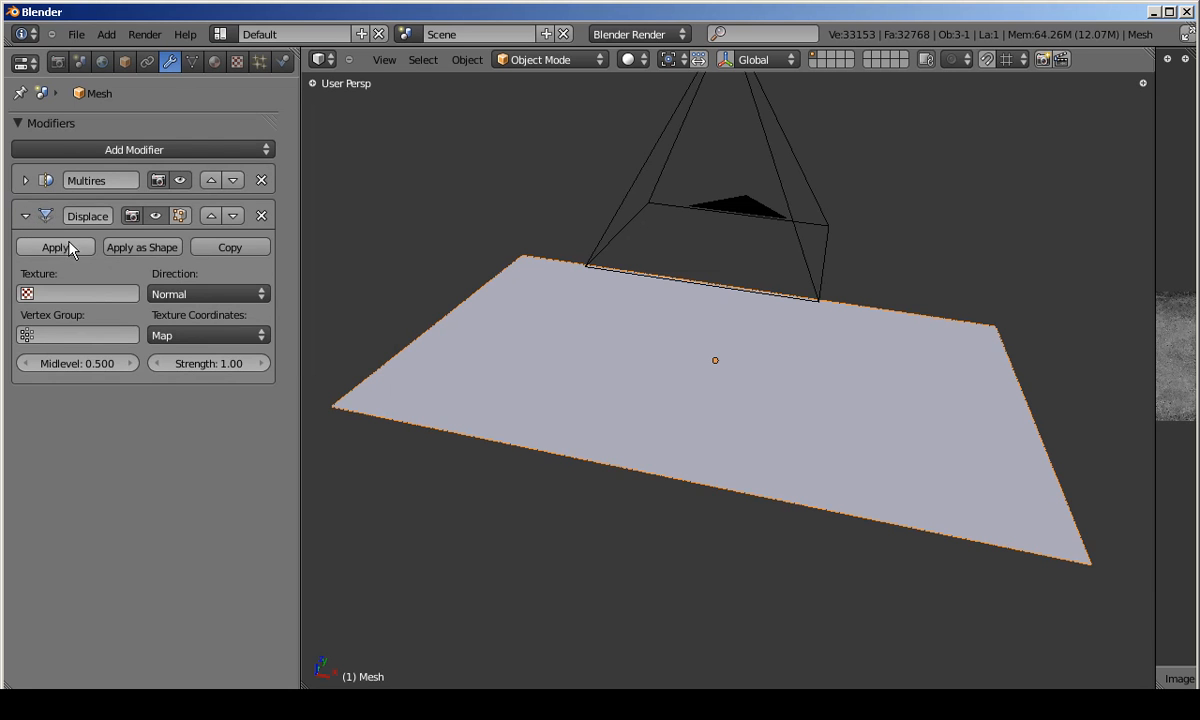
left_click(78, 293)
left_click(64, 340)
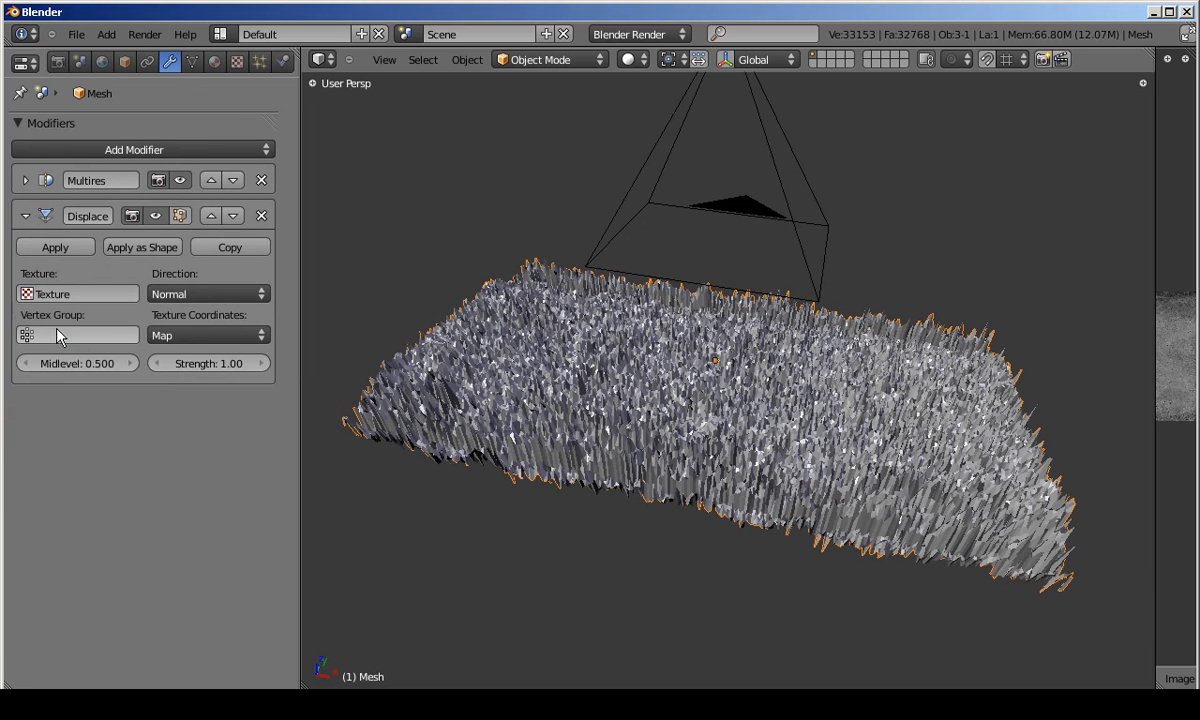
Set the Displace direction to Z and its texture coordinates to UV using the UVTex layer.
left_click(185, 293)
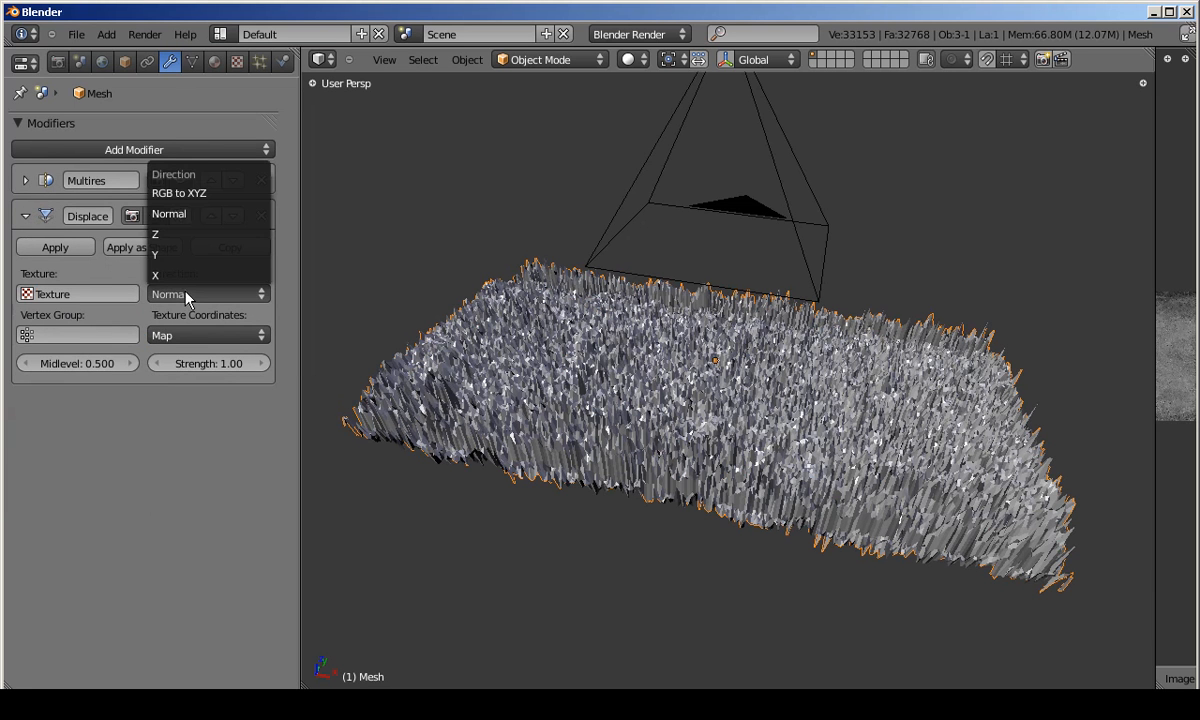
left_click(179, 235)
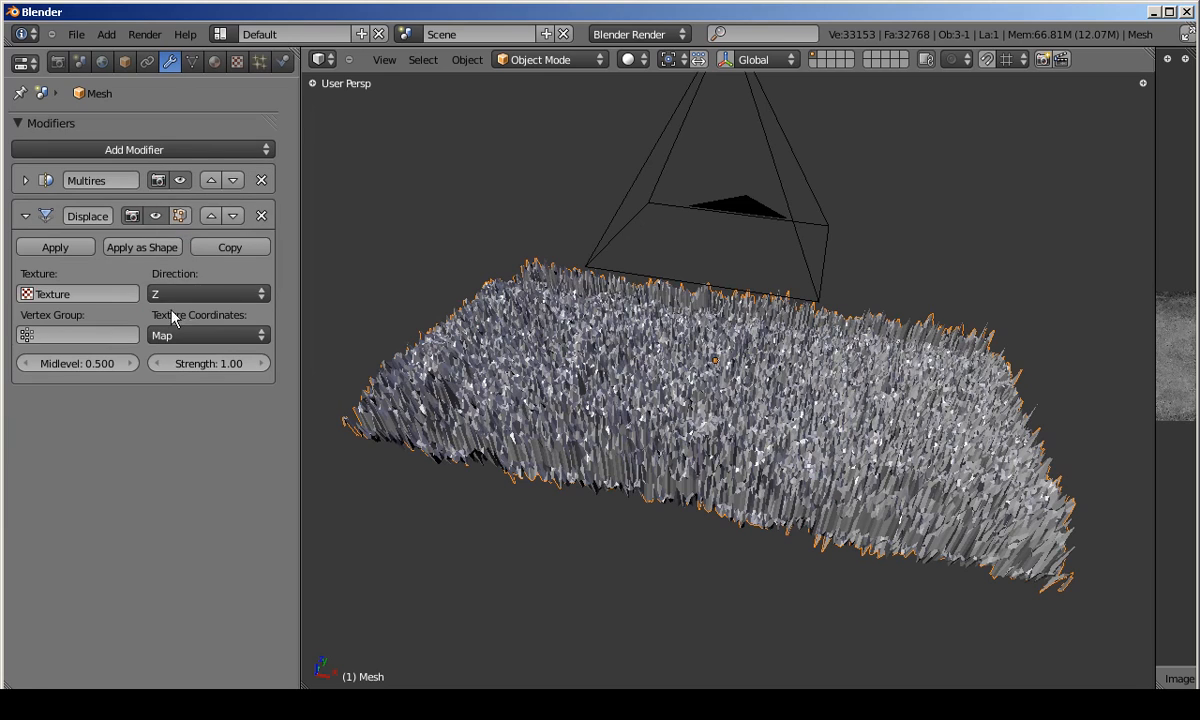
left_click(178, 335)
left_click(176, 258)
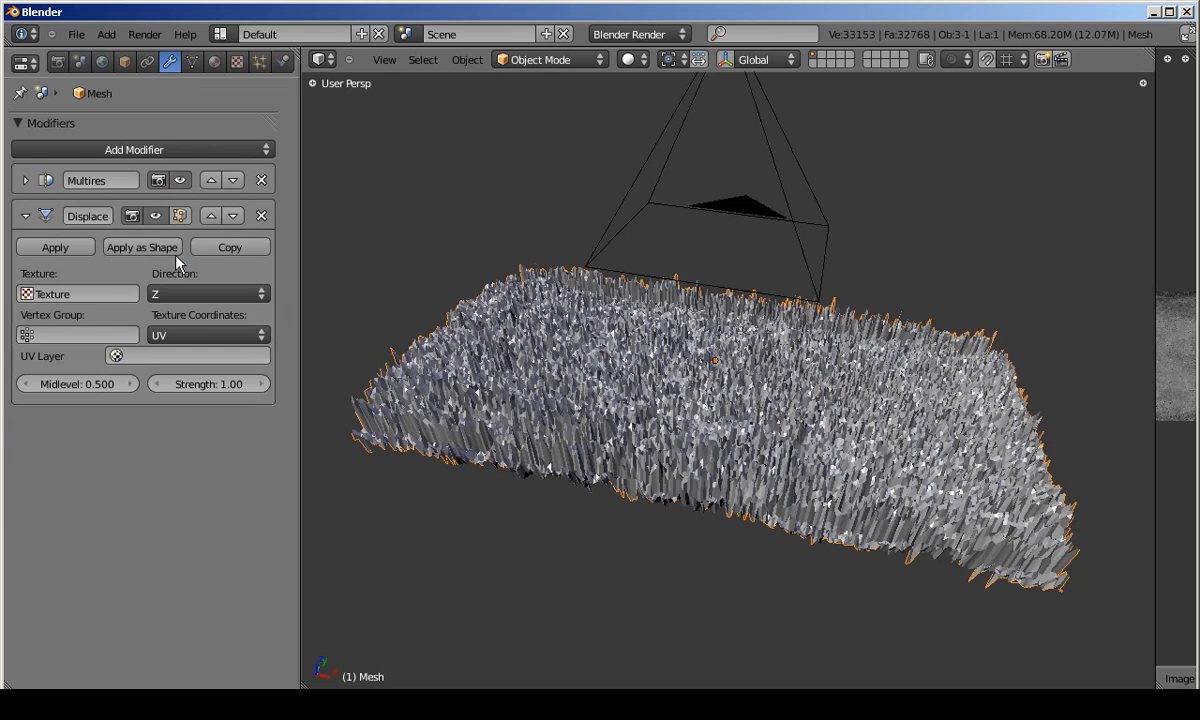
middle_click_drag(520, 560, 560, 375)
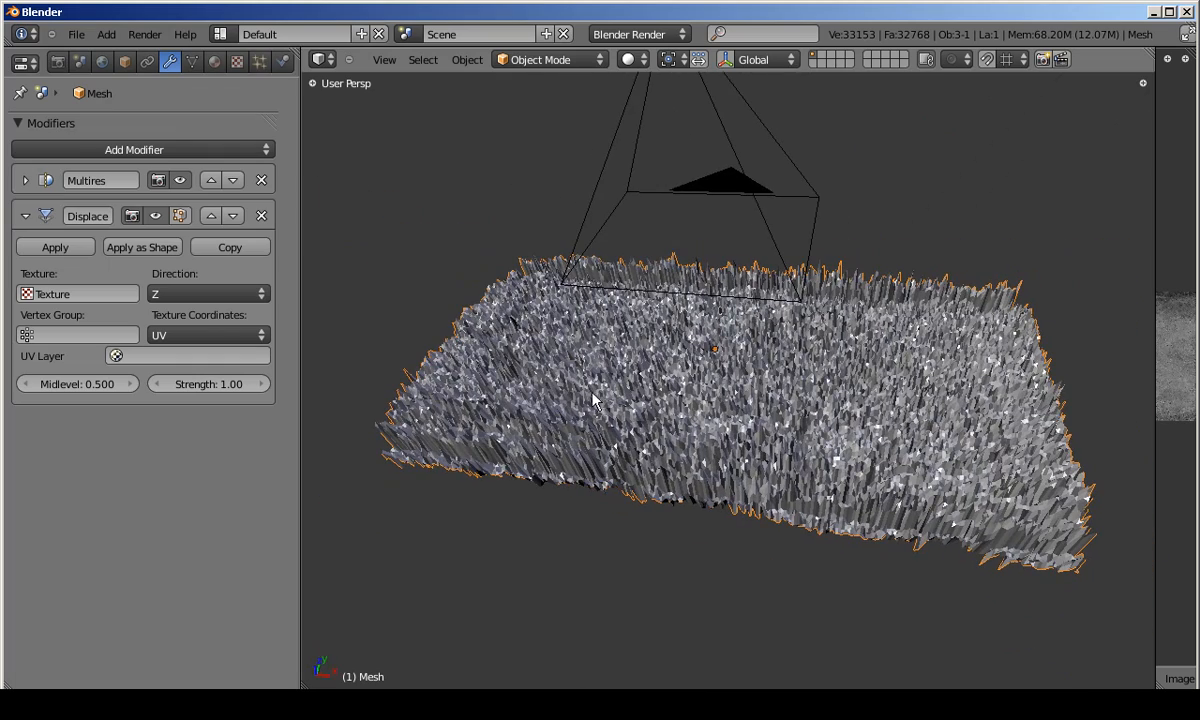
left_click(140, 384)
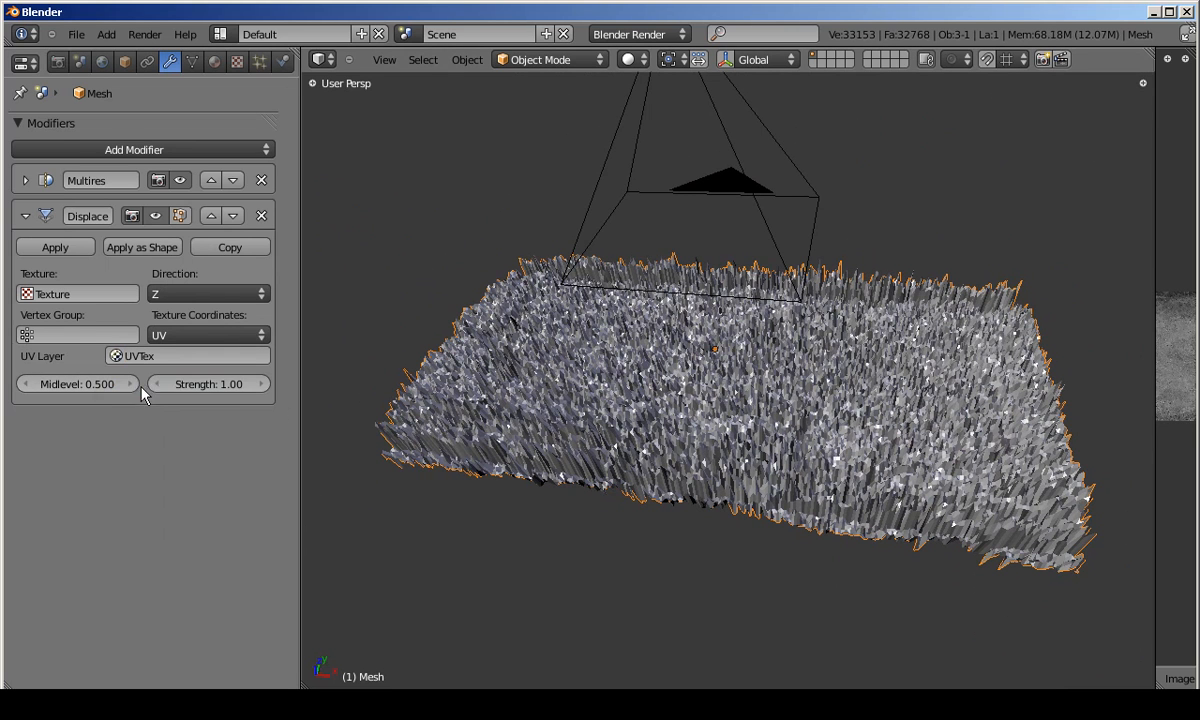
Set the Displace strength to 0.3 and view the result through the camera.
left_click(209, 388)
type("3")
key("Return")
middle_click_drag(700, 520, 680, 370)
key("KP_0")
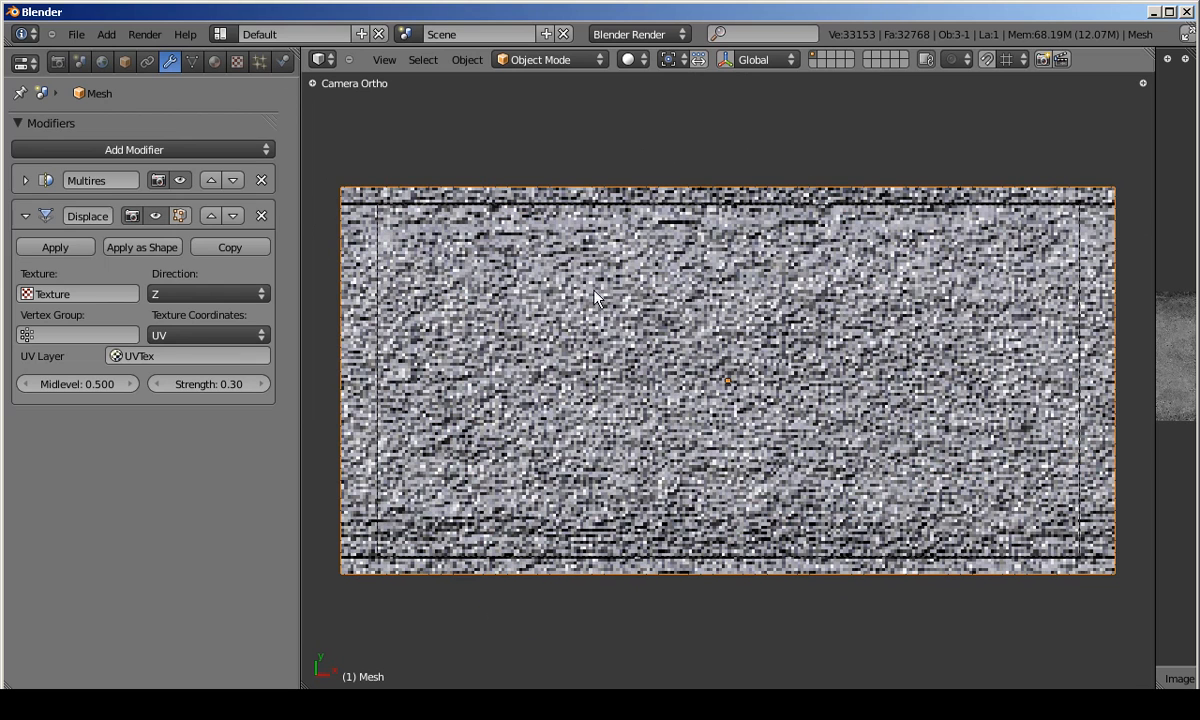
Apply smooth shading to the displaced wall mesh.
left_click(192, 62)
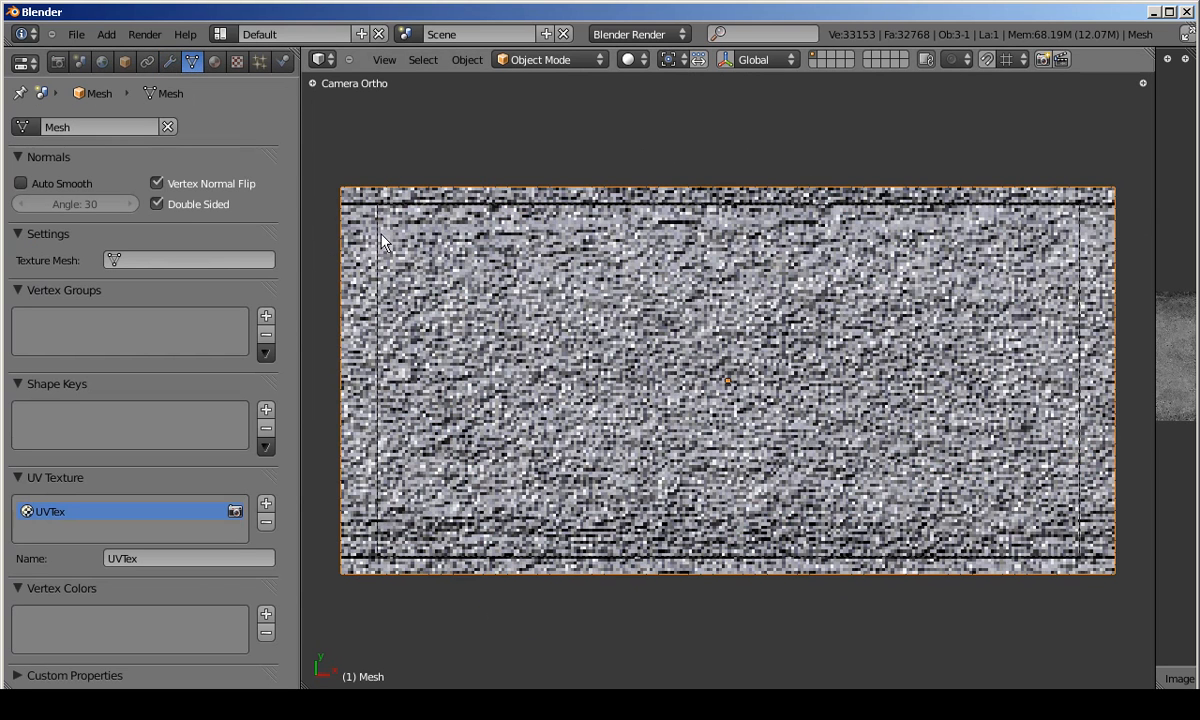
key("t")
left_click(358, 355)
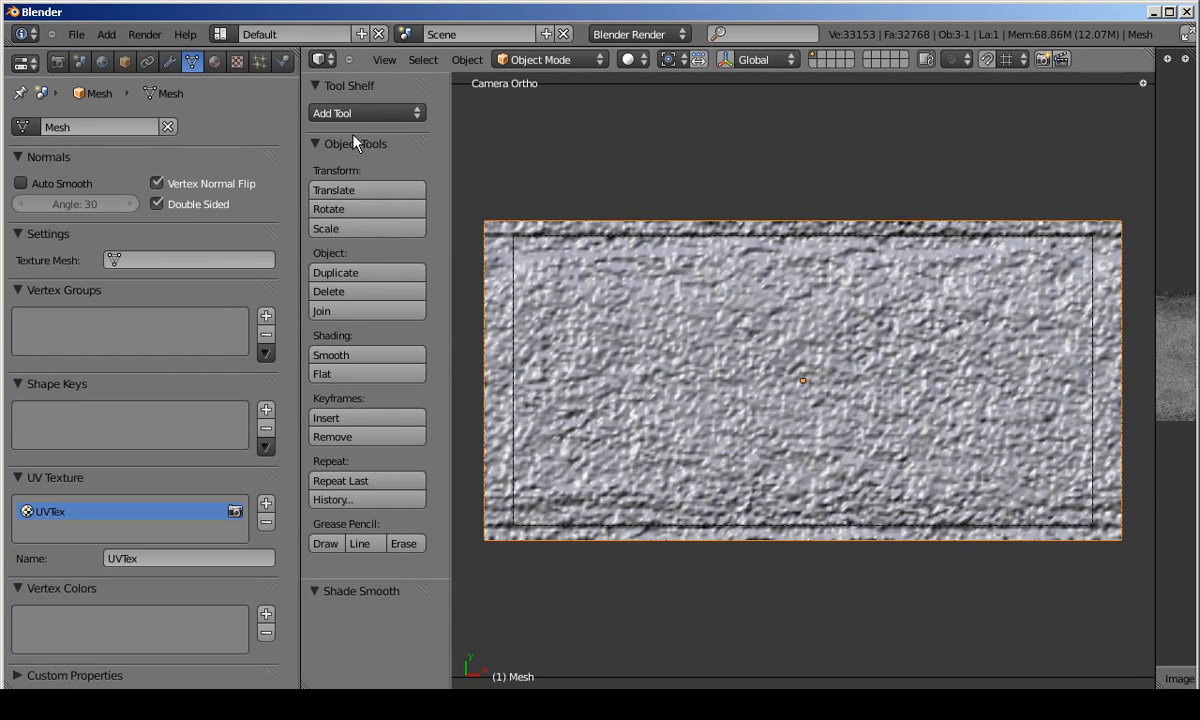
left_click(322, 88)
left_click(312, 86)
key("t")
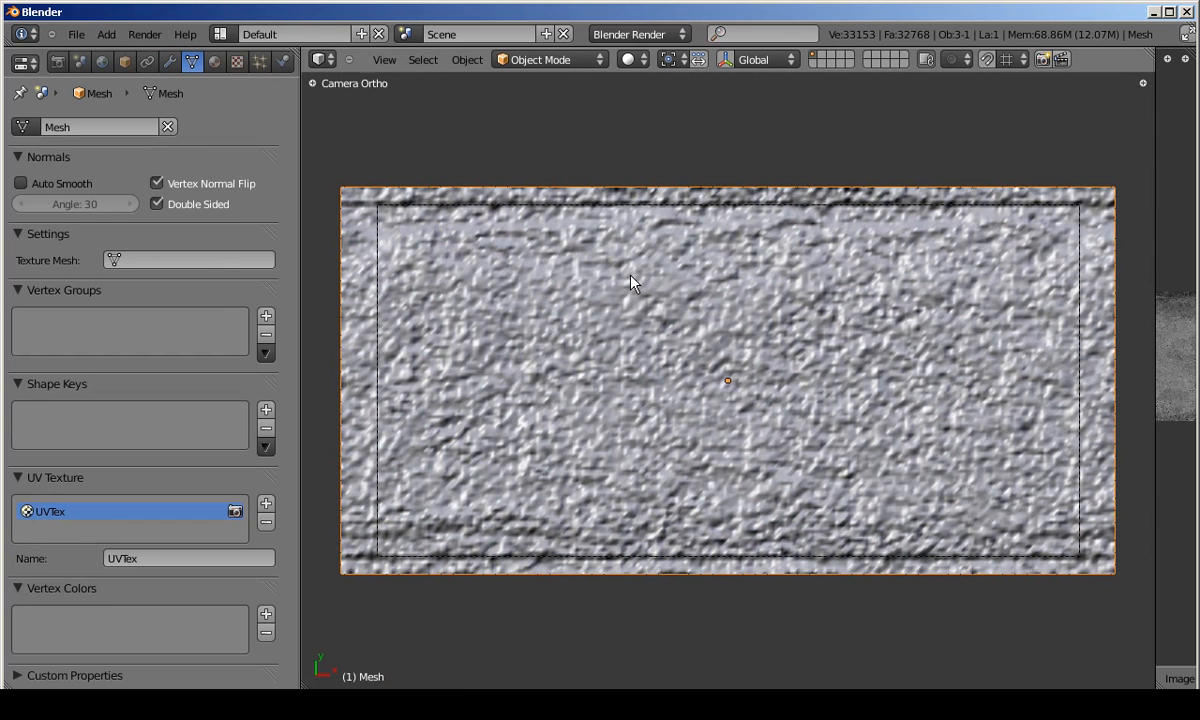
Collapse the Displace settings and raise the Multires preview level to 1, checking the relief through the camera.
left_click(170, 63)
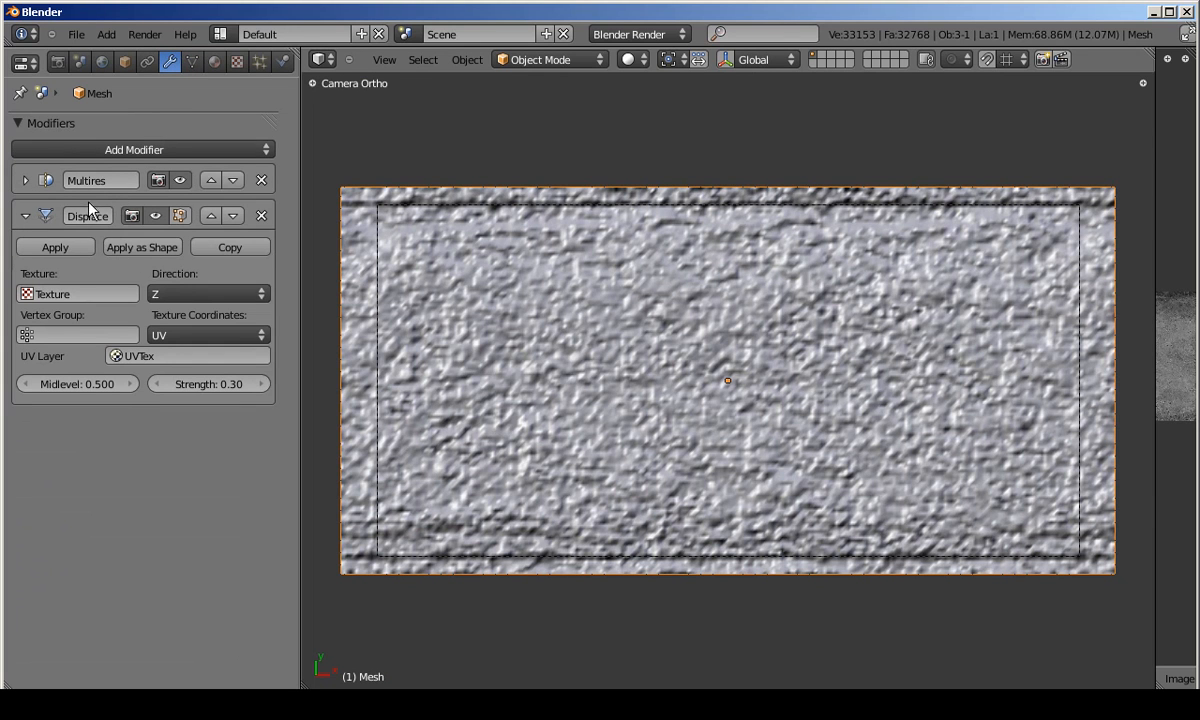
left_click(24, 215)
left_click(24, 181)
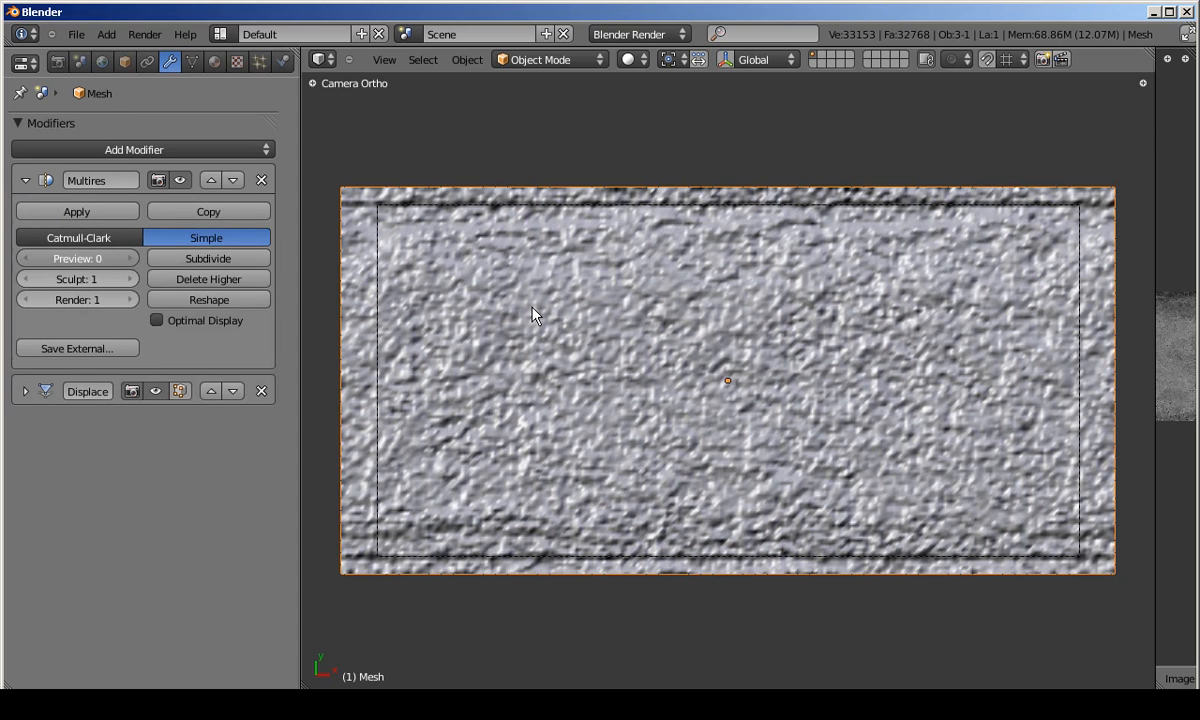
key("ctrl+1")
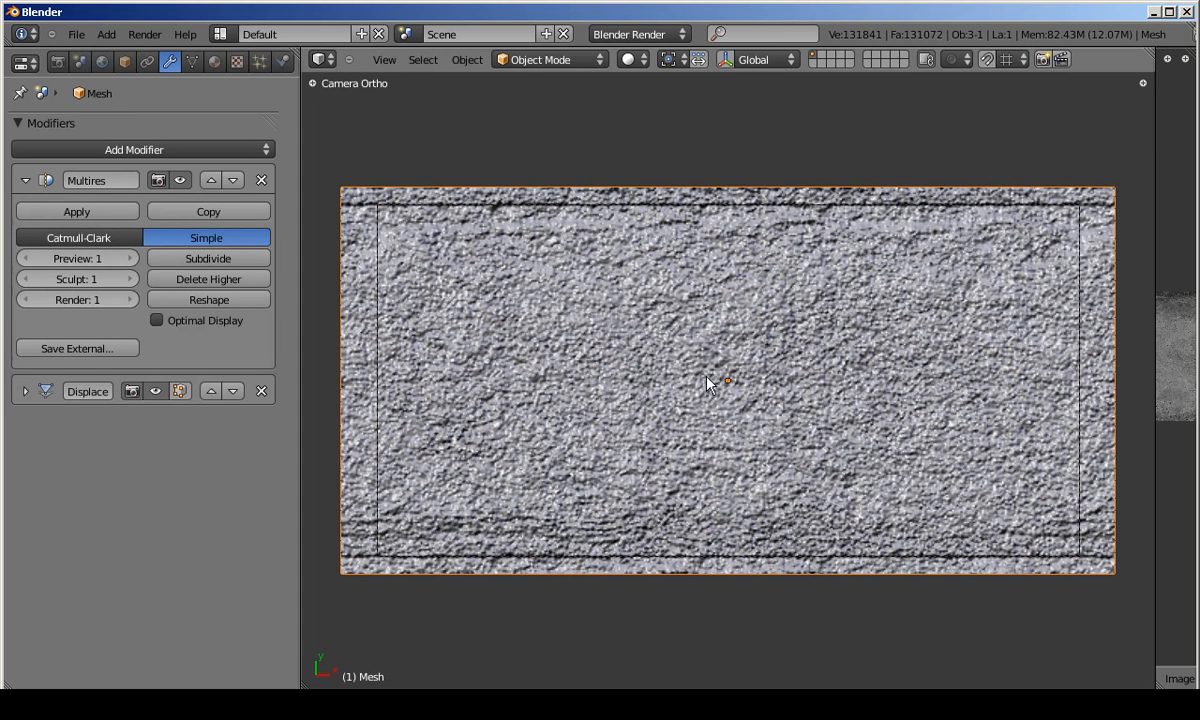
middle_click_drag(700, 393, 812, 420)
key("KP_0")
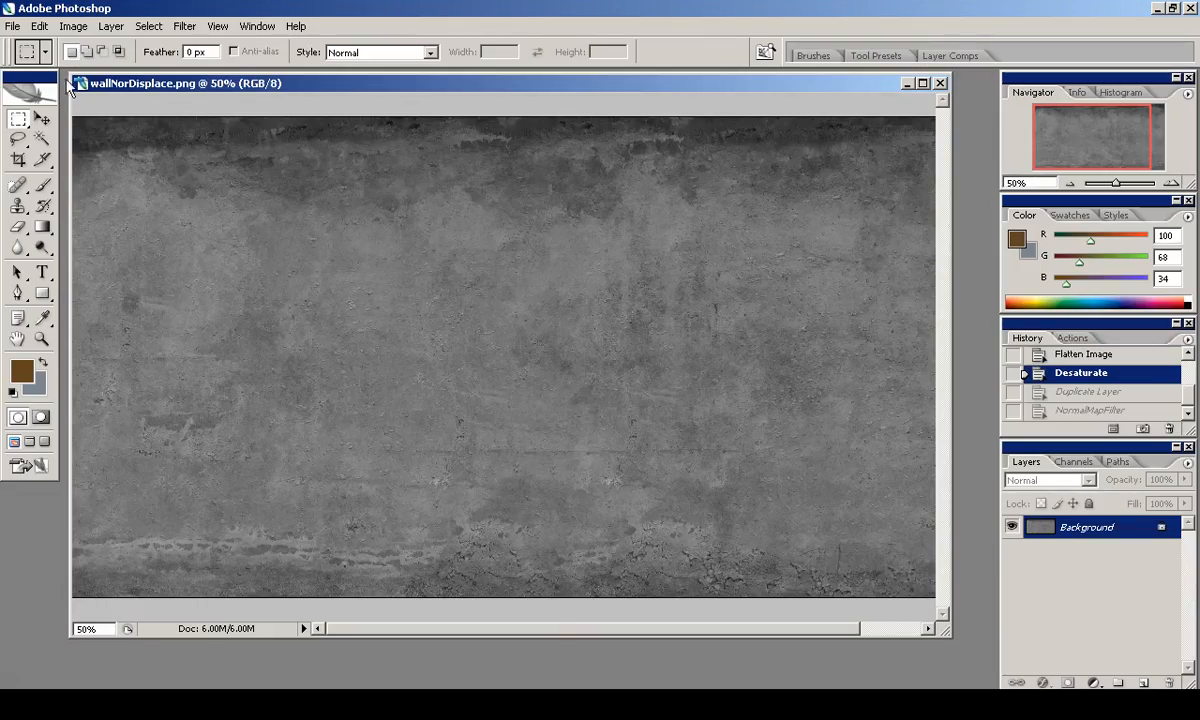
Switch to Photoshop, duplicate the Background layer of wallNorDisplace.png and adjust the copy's input Levels to 33, 1.00 and 131.
left_click_drag(1105, 540, 1143, 682)
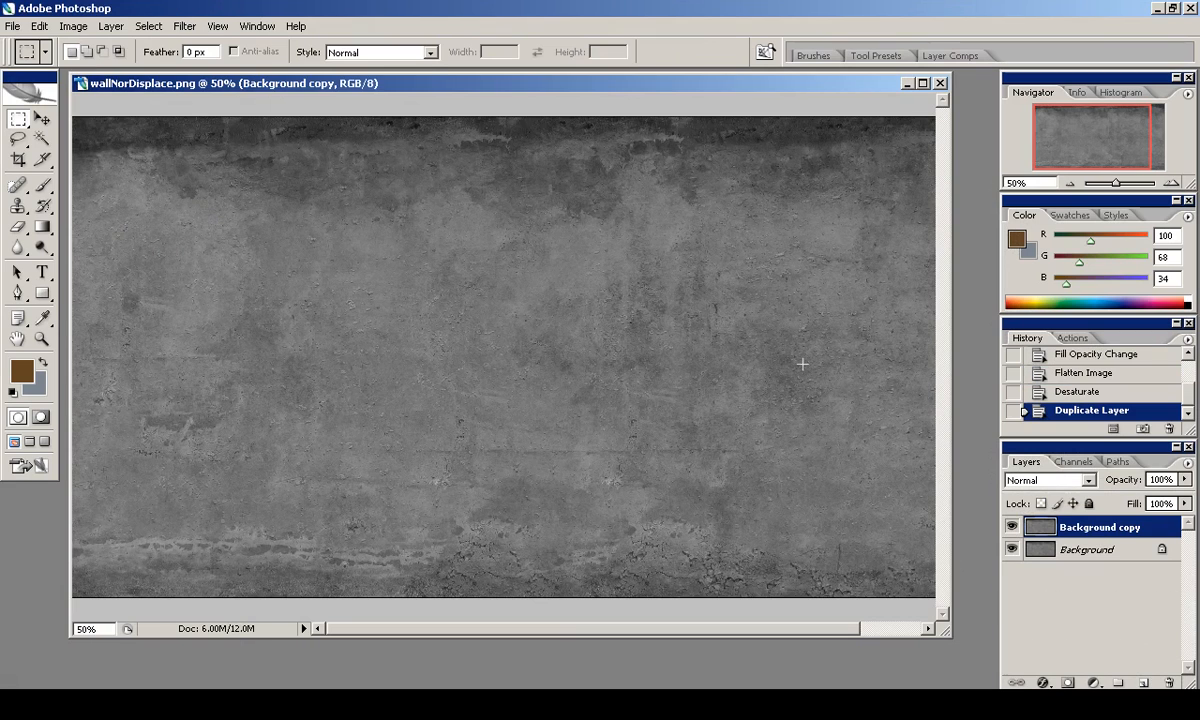
left_click(73, 26)
mouse_move(104, 72)
left_click(260, 70)
left_click_drag(1064, 457, 951, 470)
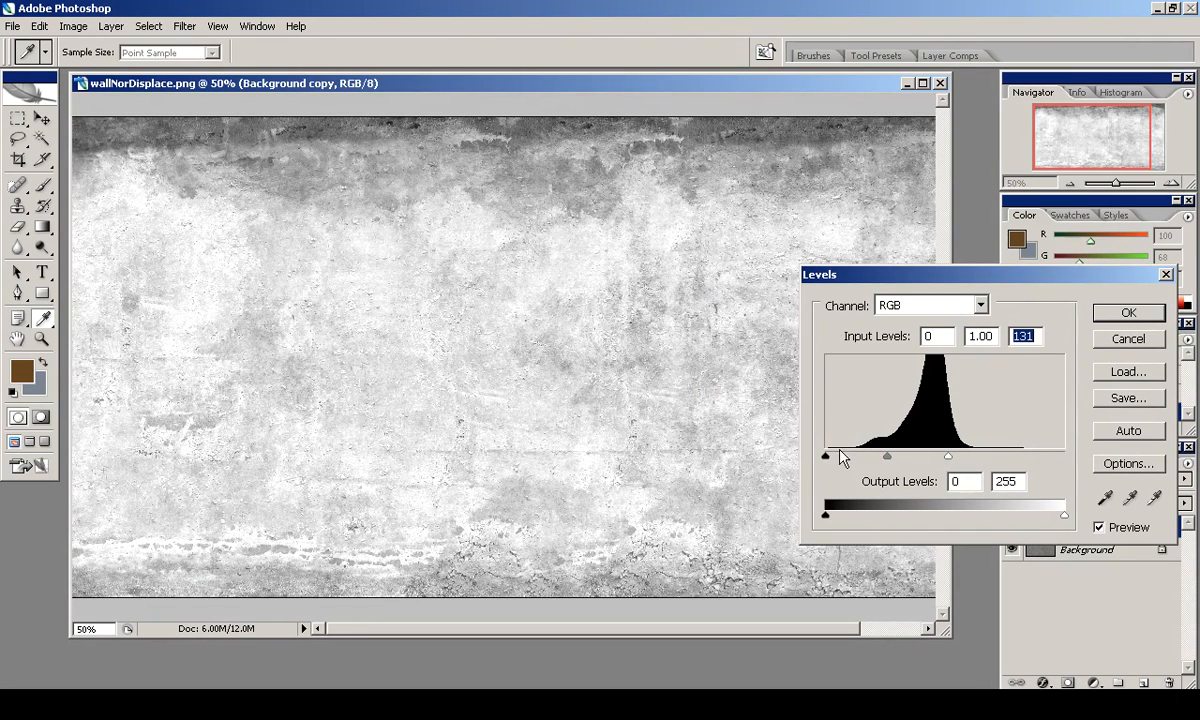
left_click_drag(826, 457, 857, 466)
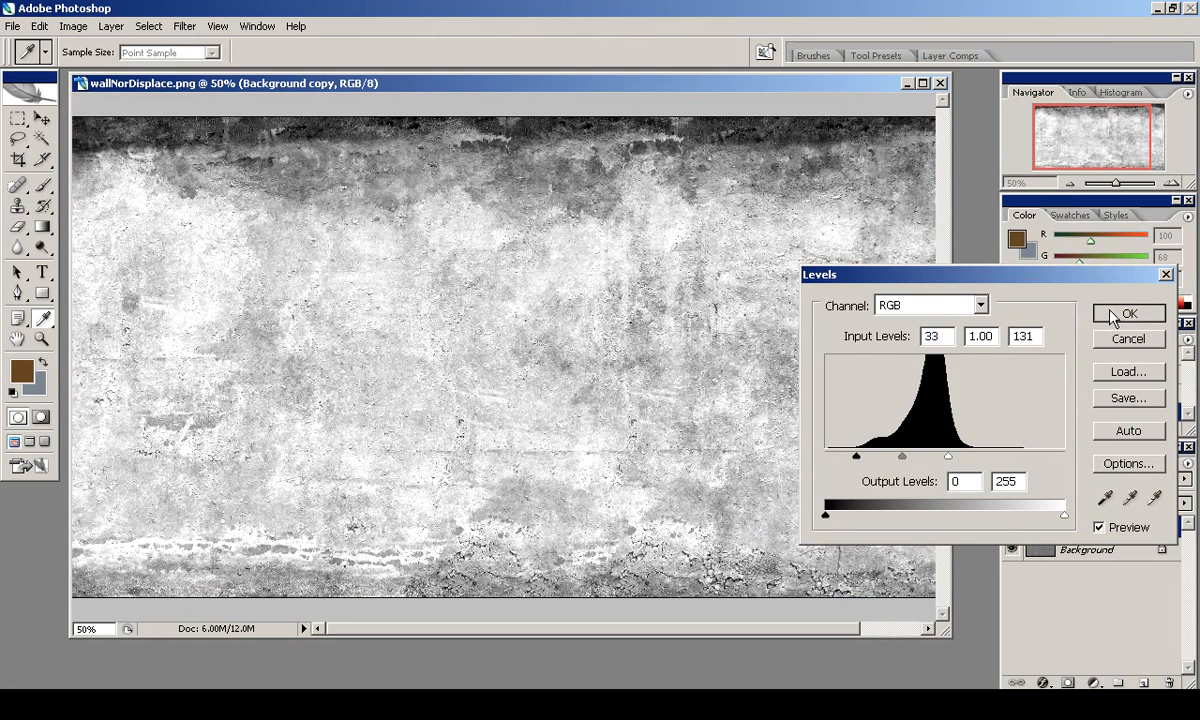
left_click(1110, 313)
Set up a soft 404 px Brush with a light grey (RGB 224) sampled from the middle of the wall.
key("b")
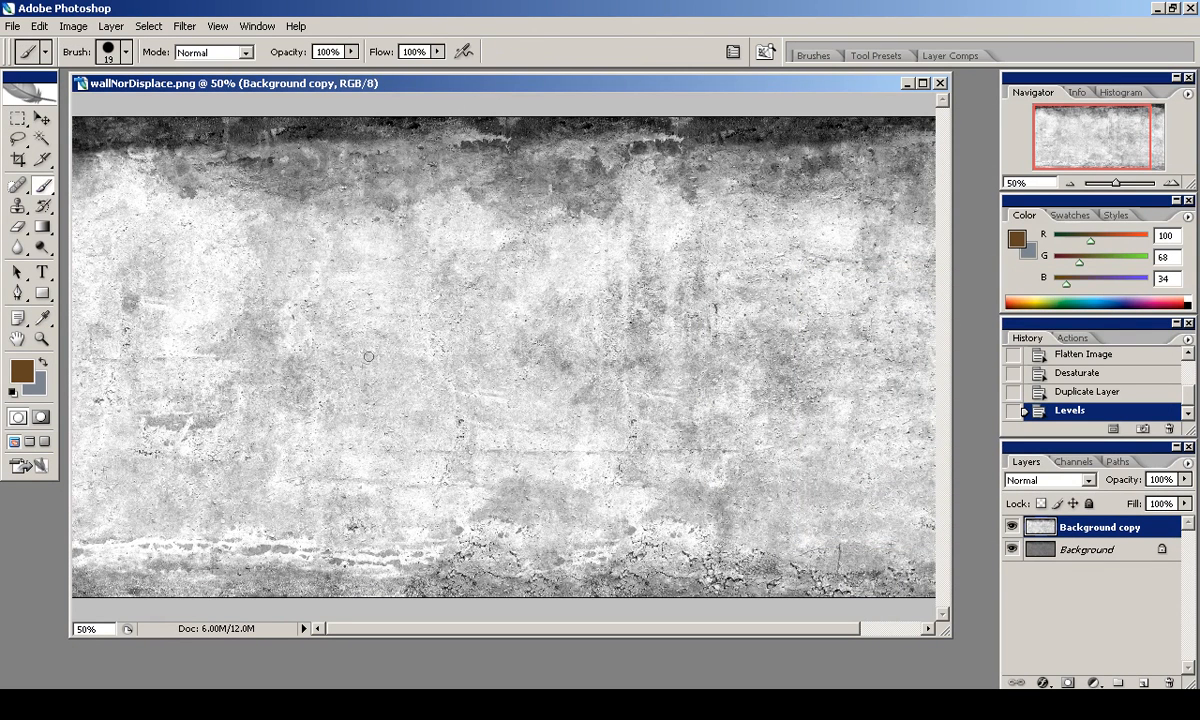
left_click(418, 337, "alt")
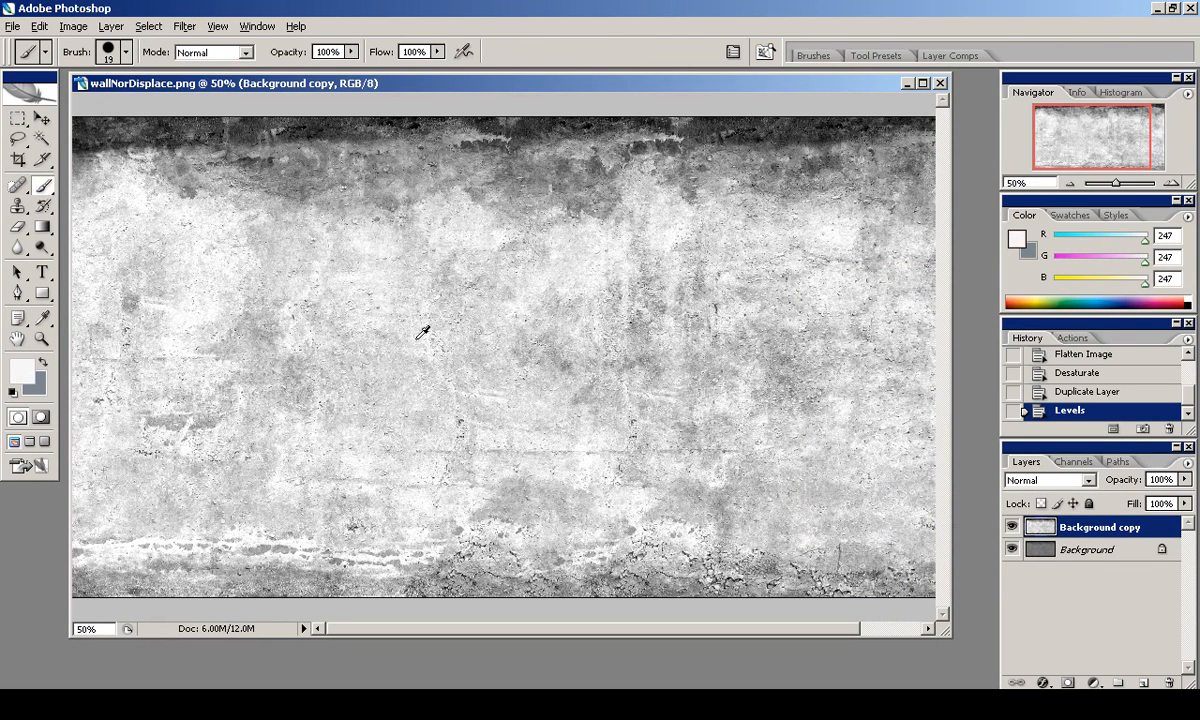
right_click(563, 459)
left_click(607, 545)
left_click_drag(584, 377, 595, 377)
left_click(358, 347, "alt")
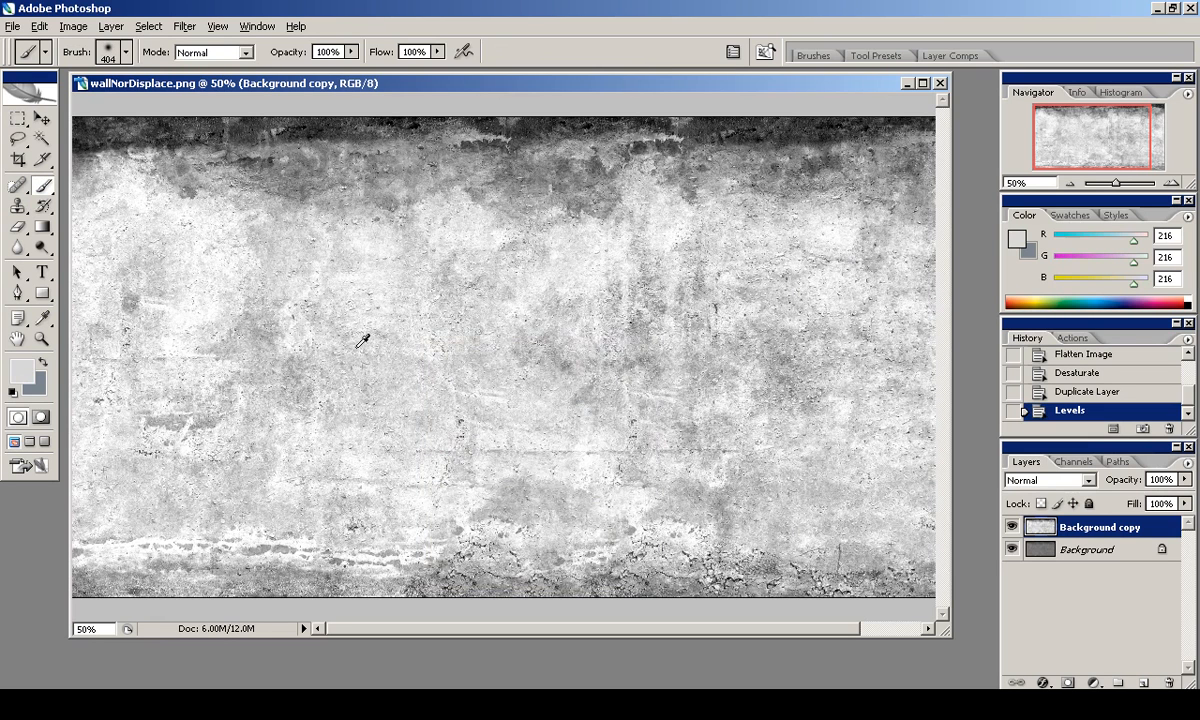
Lower the brush opacity to 13% and paint the light grey over the wall's central area to even out its tones.
left_click(351, 51)
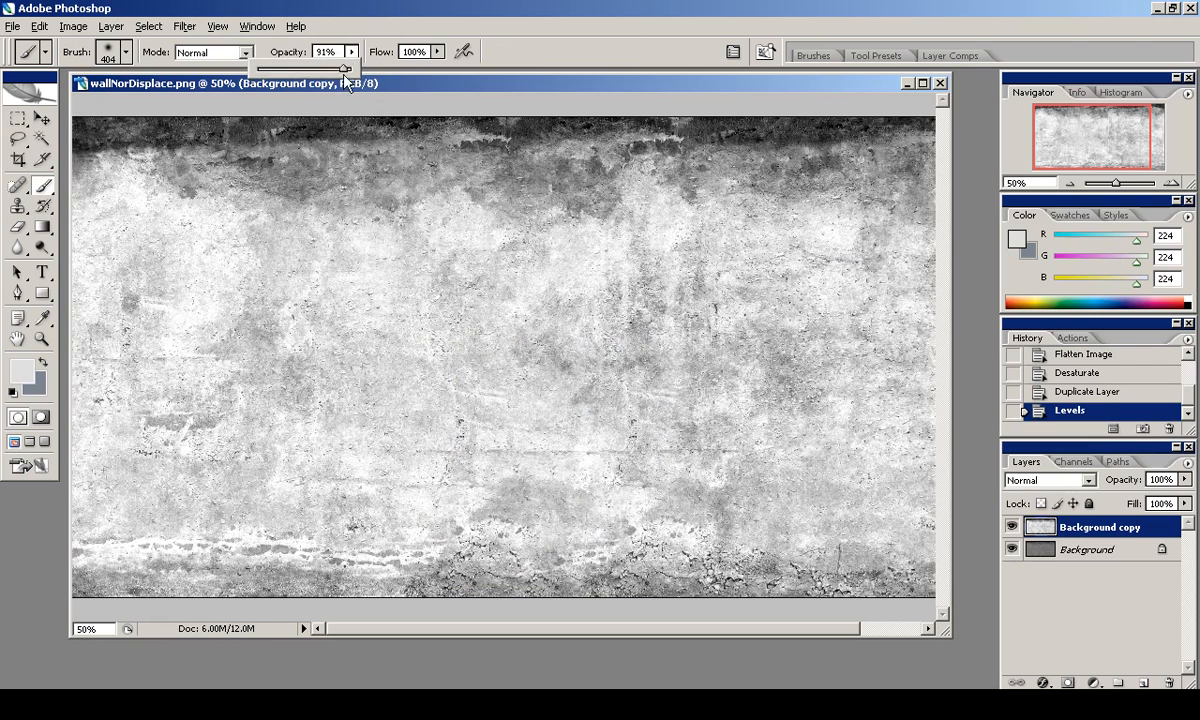
left_click_drag(272, 77, 270, 77)
left_click_drag(546, 321, 747, 305)
mouse_move(747, 305)
left_mouse_down()
mouse_move(624, 319)
mouse_move(753, 287)
left_mouse_up()
mouse_move(753, 287)
left_mouse_down()
mouse_move(603, 284)
mouse_move(777, 280)
left_mouse_up()
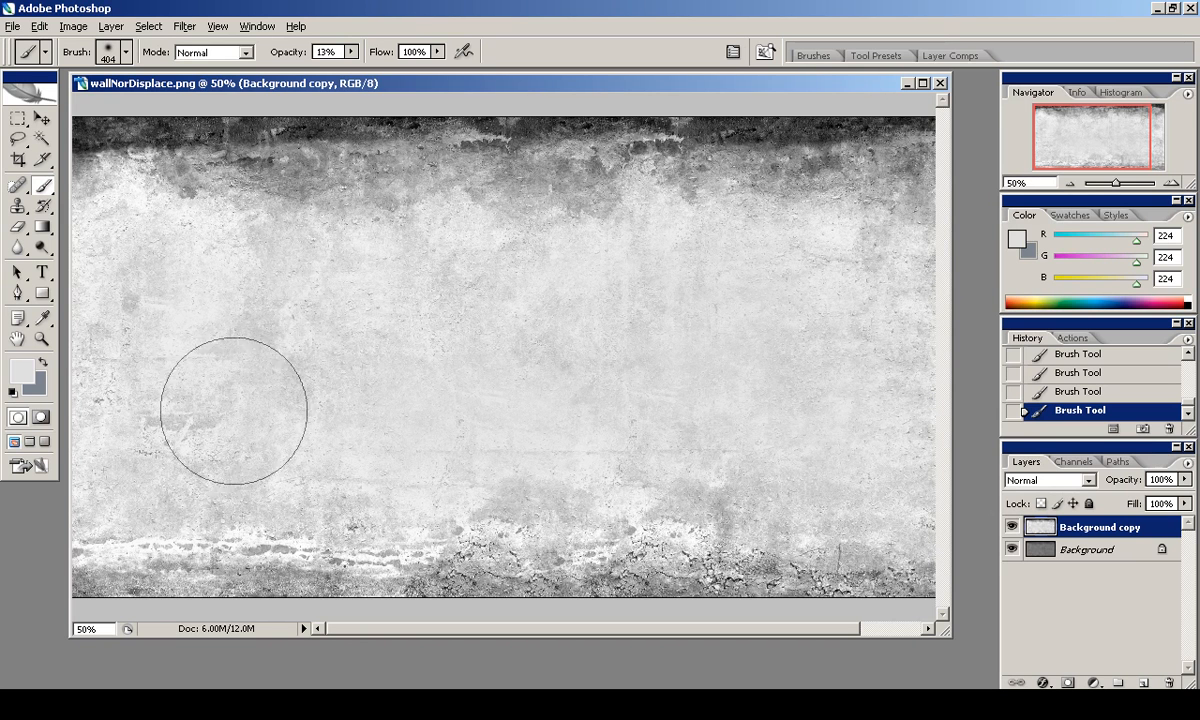
Save the image as a PNG copy in the psd folder, overwriting wallNorDisplace.png with no interlacing.
left_click(13, 26)
left_click(62, 203)
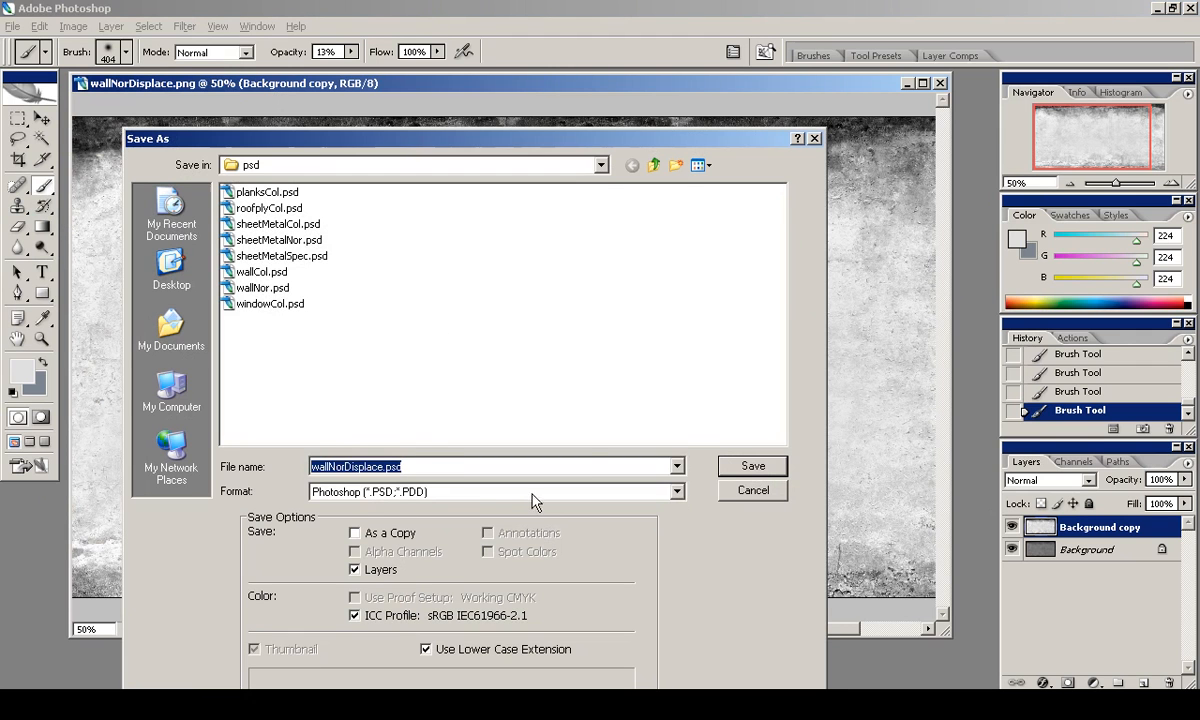
left_click(491, 494)
left_click(420, 427)
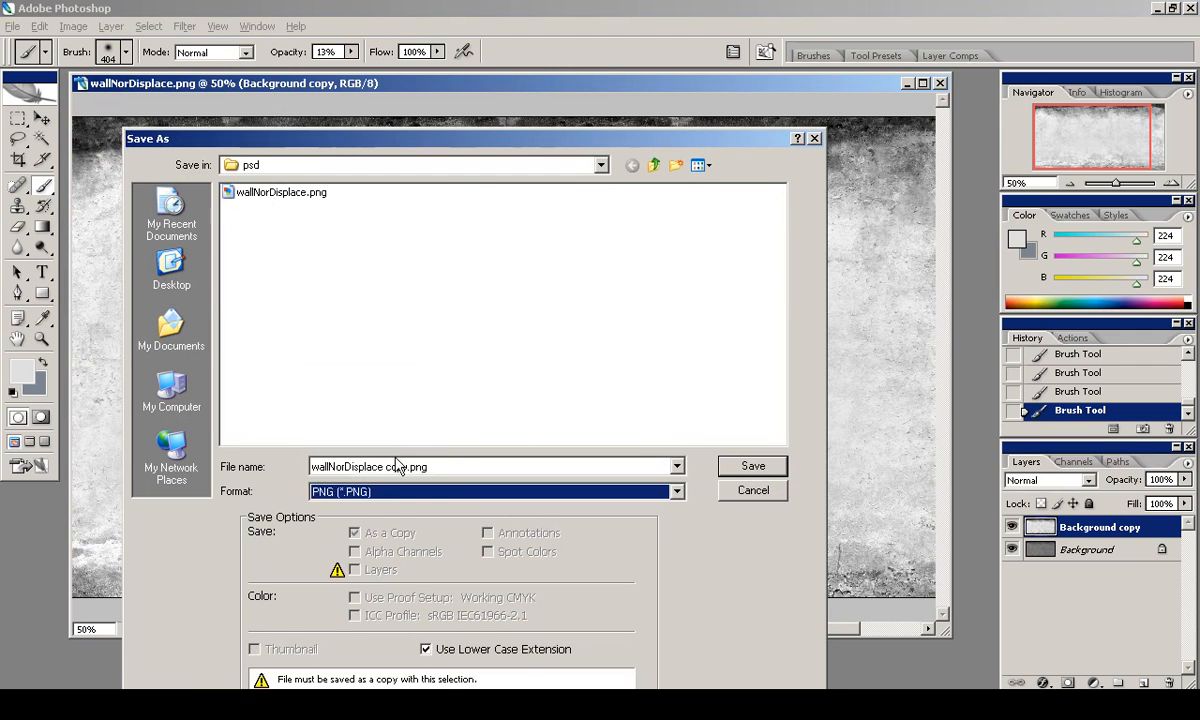
left_click(410, 466)
left_click(265, 193)
left_click(740, 466)
left_click(565, 395)
left_click(648, 338)
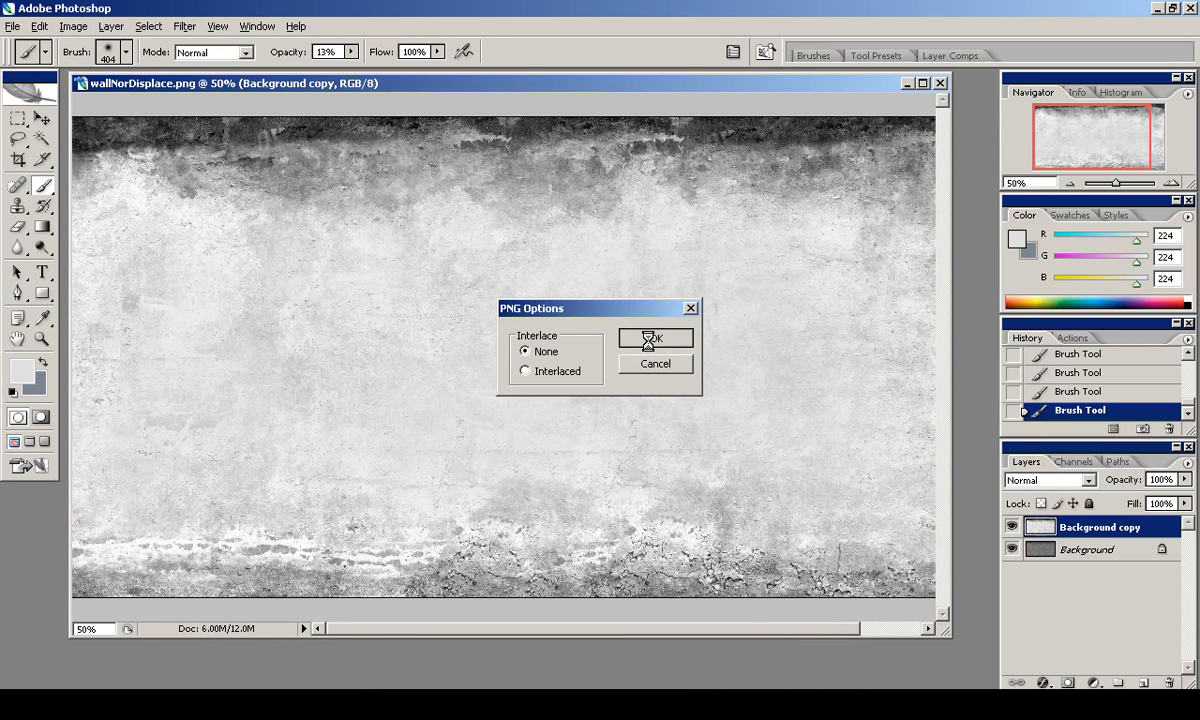
Switch to Blender and reload the displacement image from disk.
key("ctrl+q")
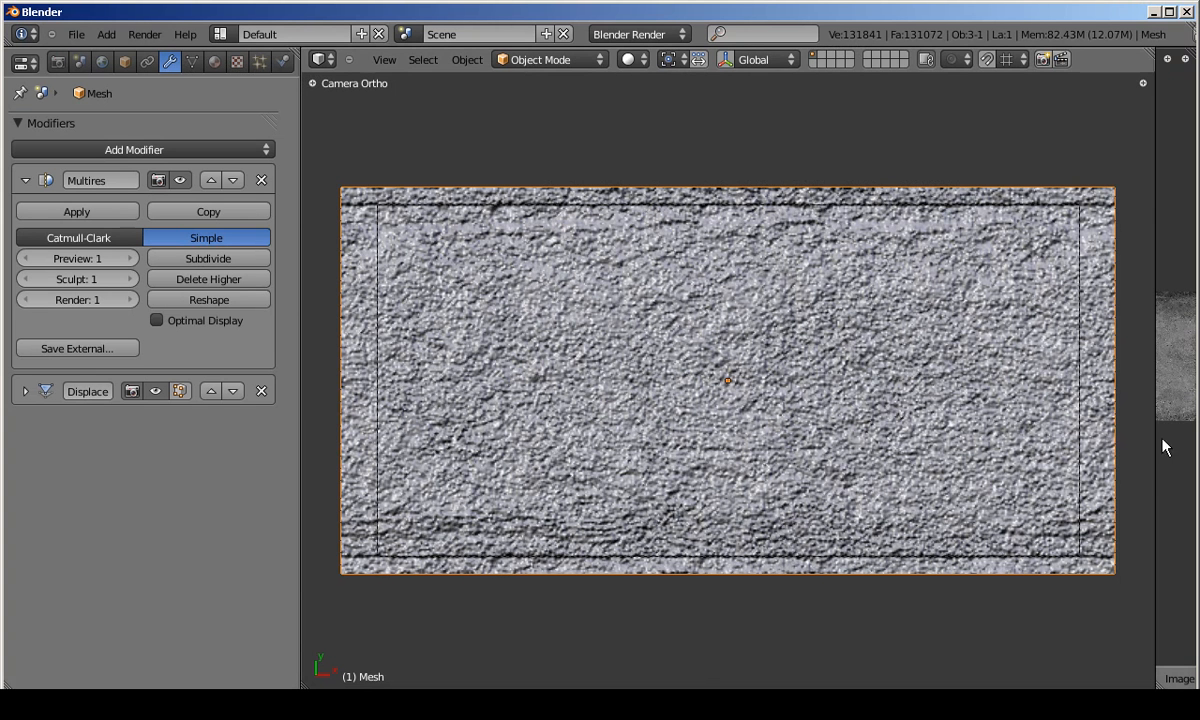
left_click(1163, 672)
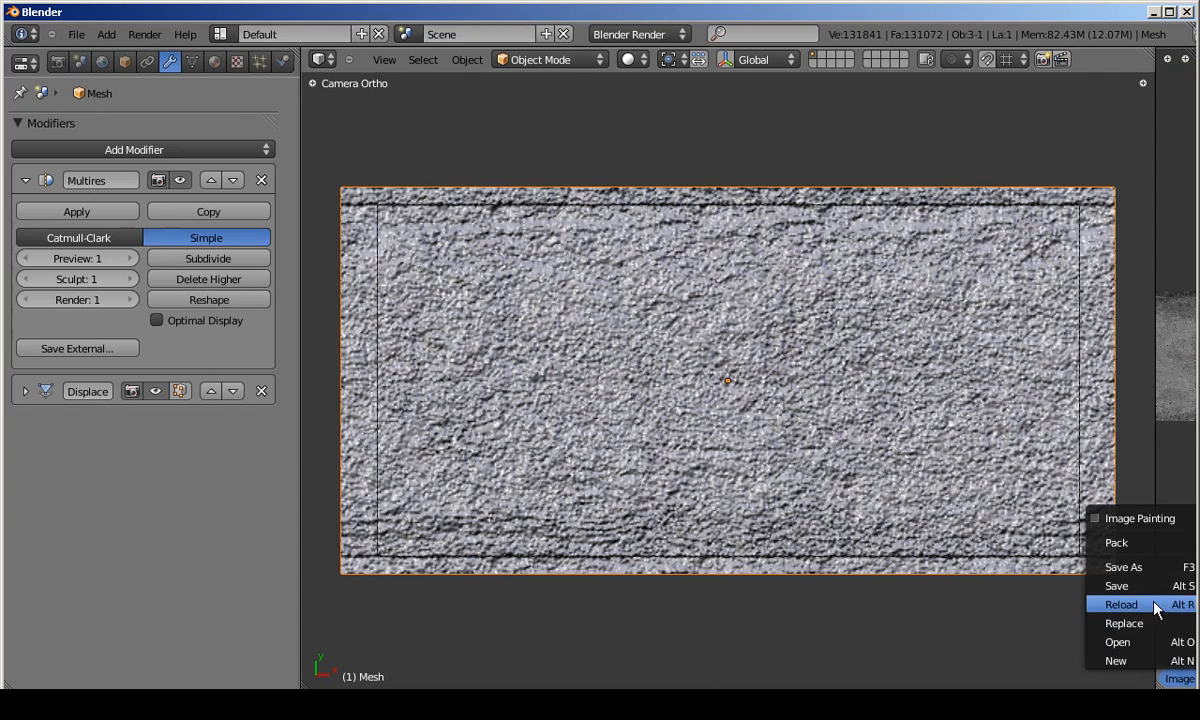
left_click(1152, 607)
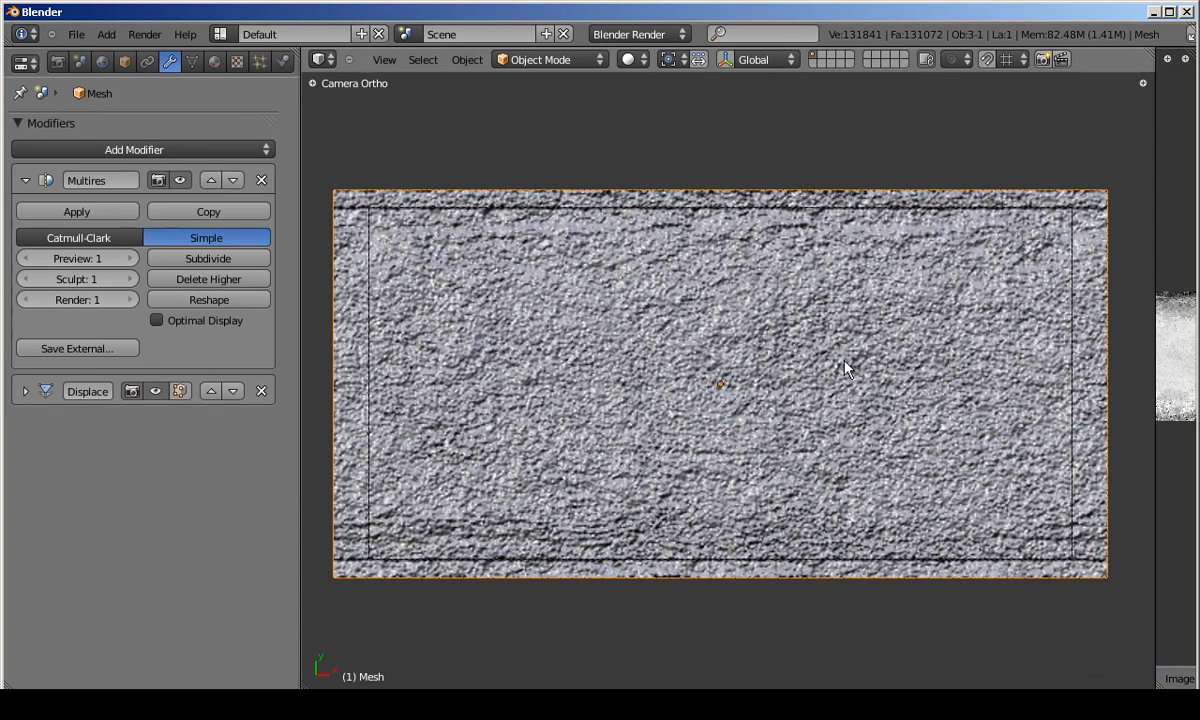
middle_click_drag(855, 363, 866, 370, "shift")
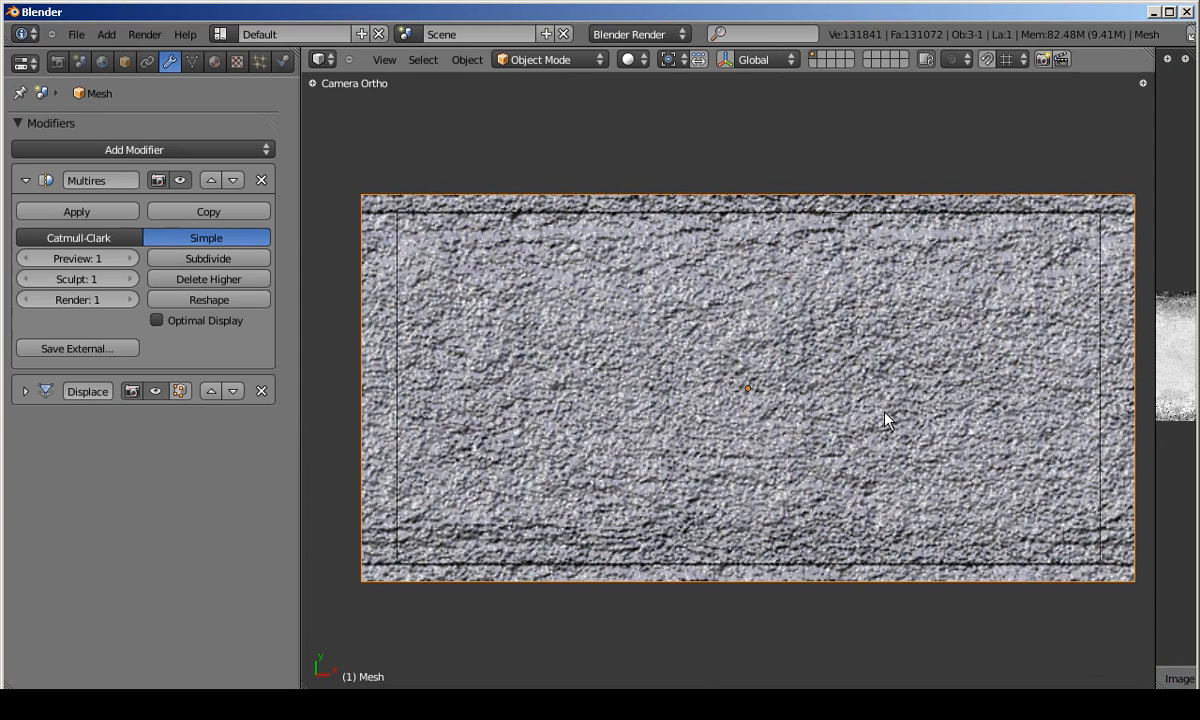
key("r")
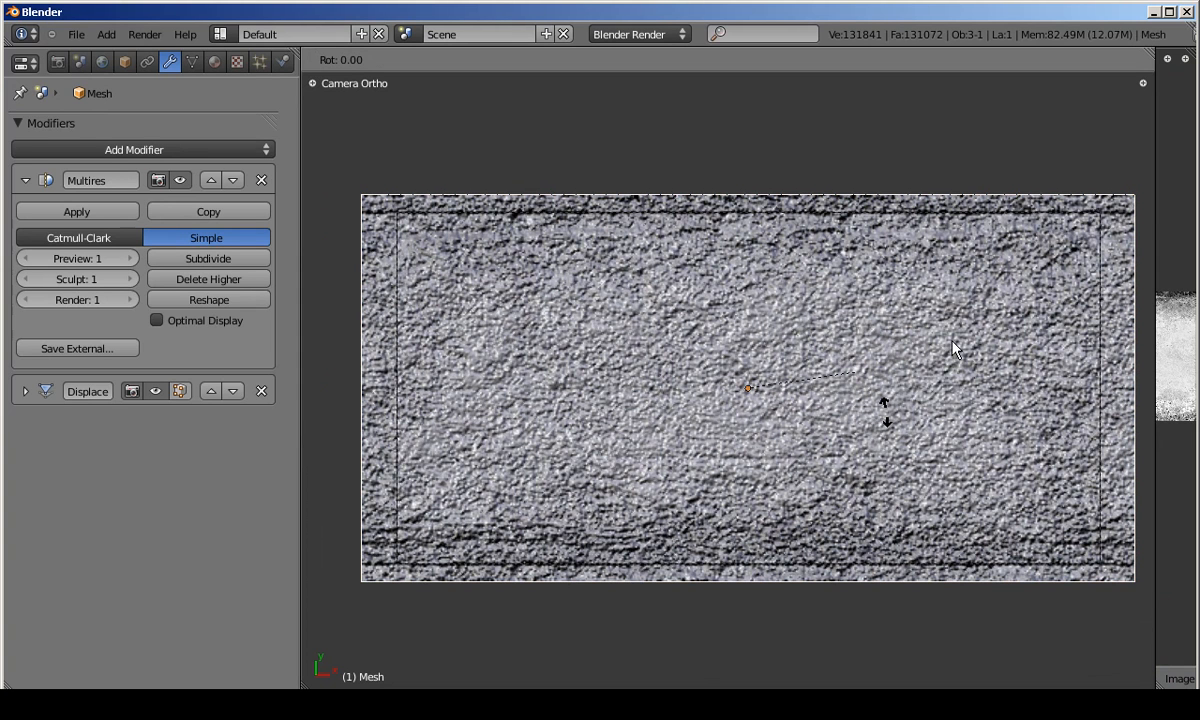
key("r")
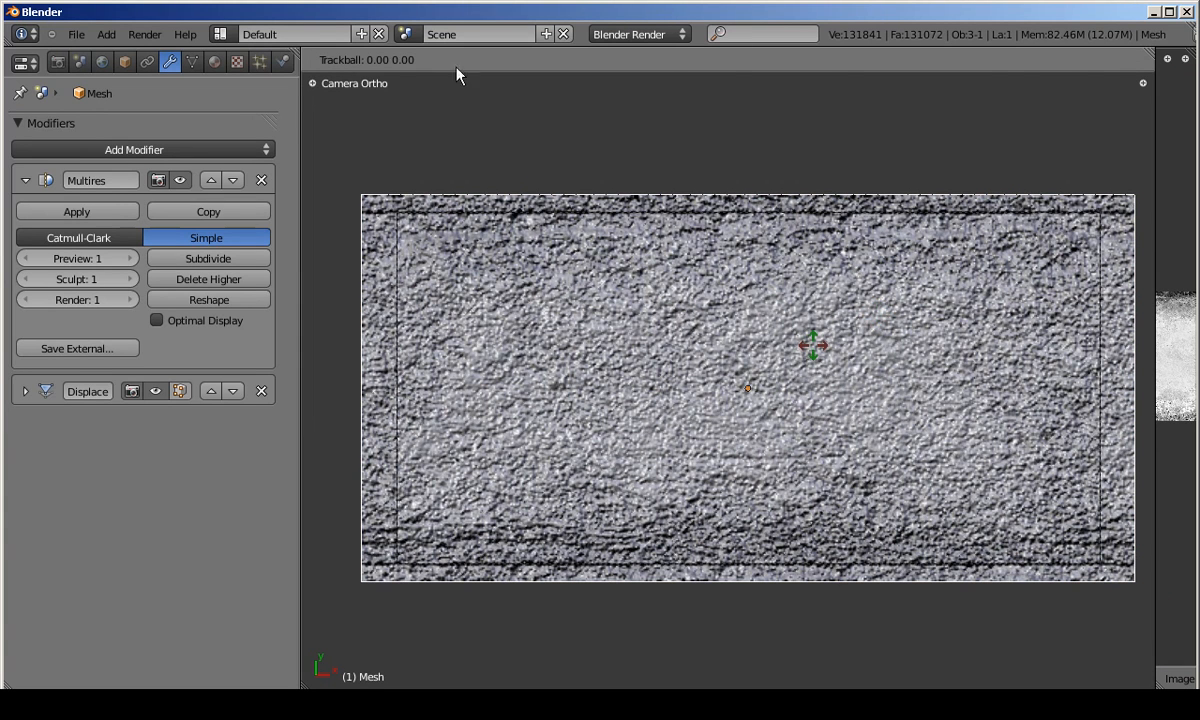
key("Escape")
Inspect the relief in perspective, collapse the Multires settings and set the Displace strength to 0.18.
key("KP_1")
middle_click_drag(809, 340, 640, 410)
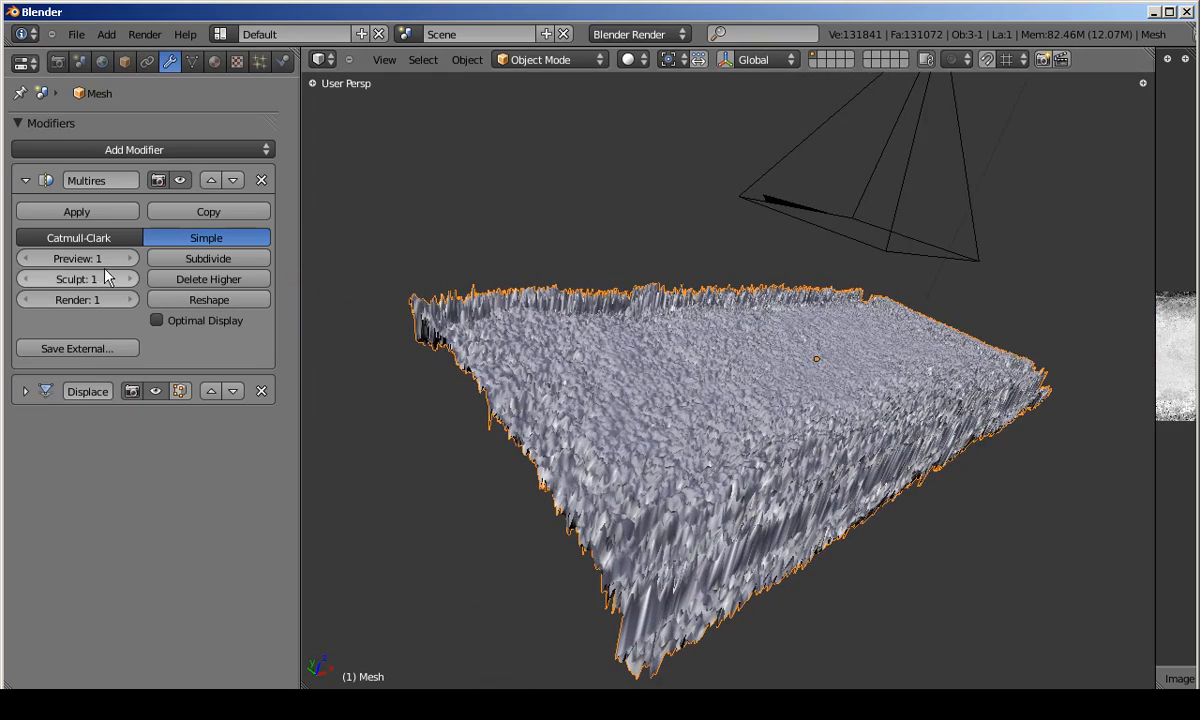
left_click(25, 180)
left_click(26, 216)
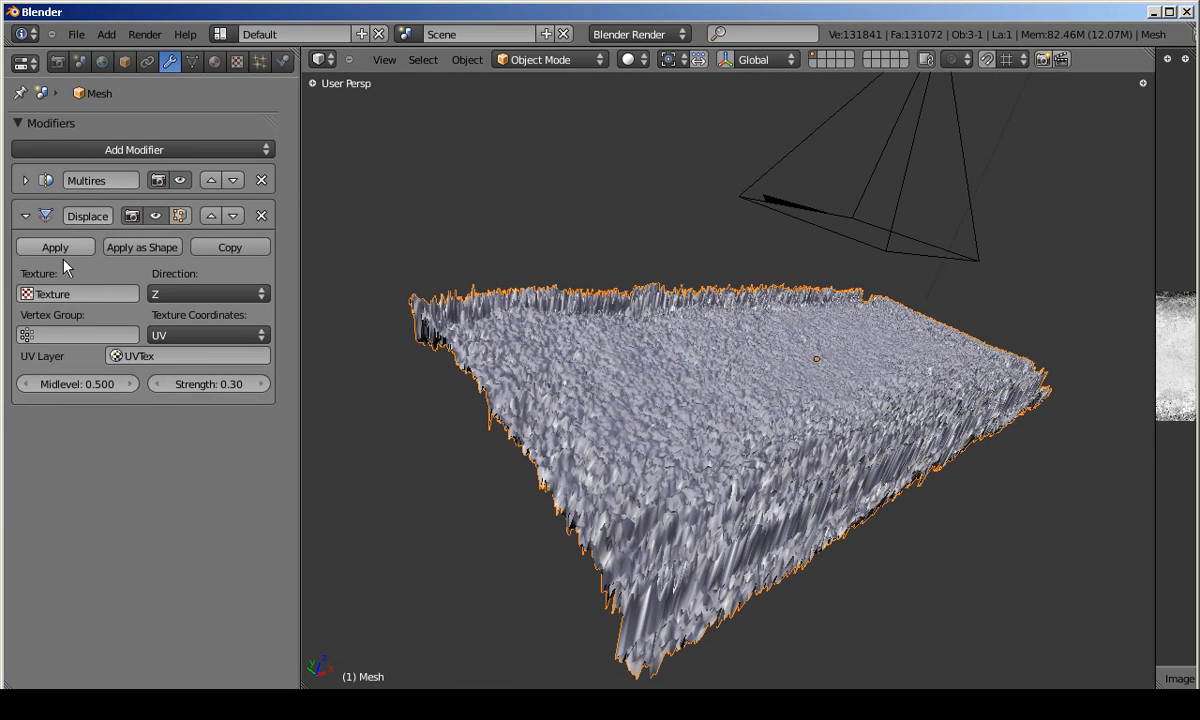
left_click(224, 398)
type("18")
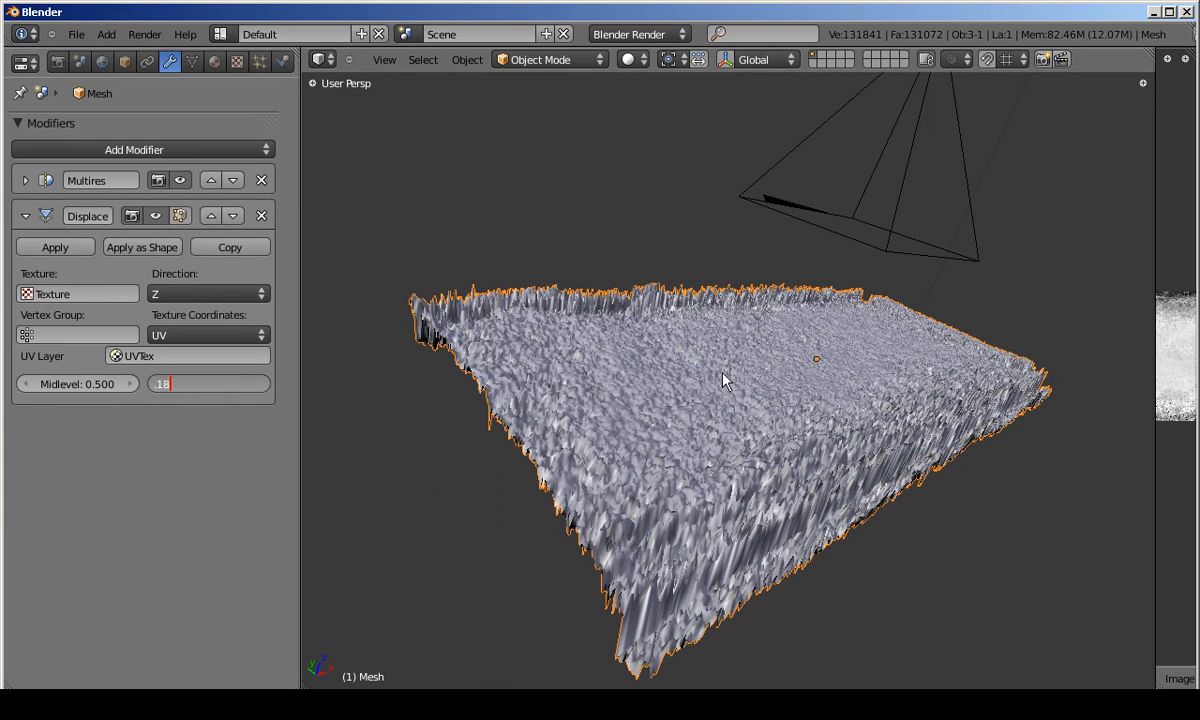
key("Return")
middle_click_drag(715, 402, 695, 467)
key("KP_0")
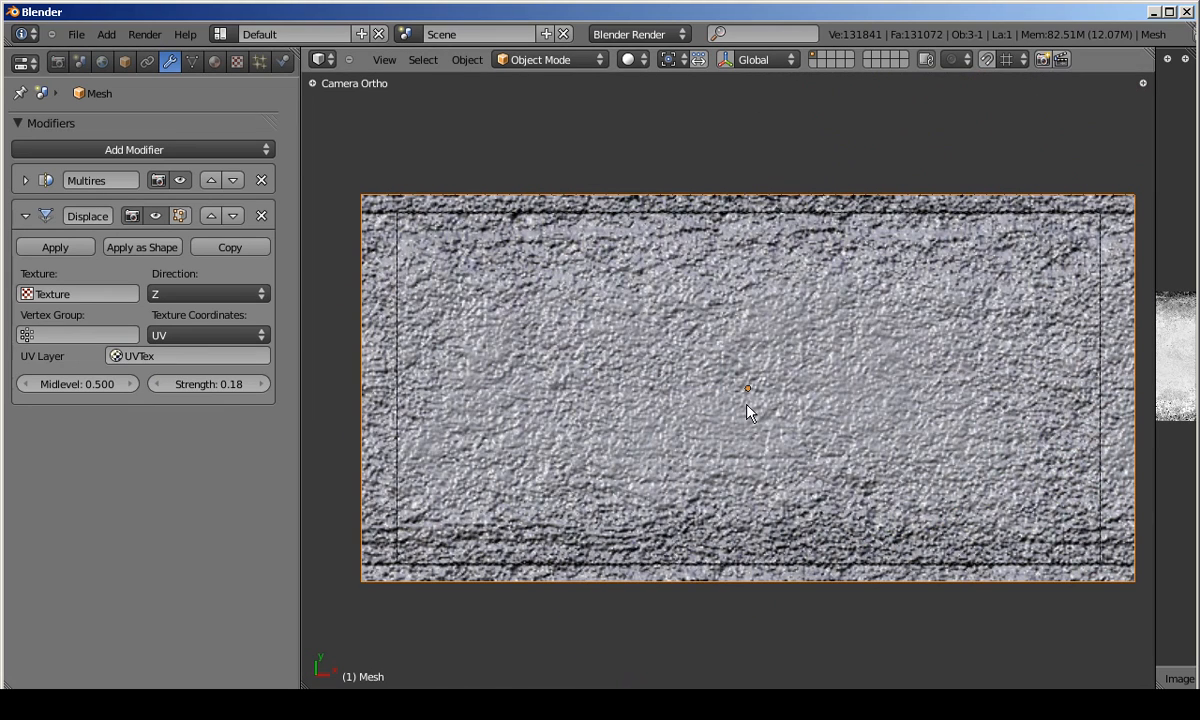
Set the Displace strength to 0.1 and check the wall through the camera.
left_click(225, 397)
type("1")
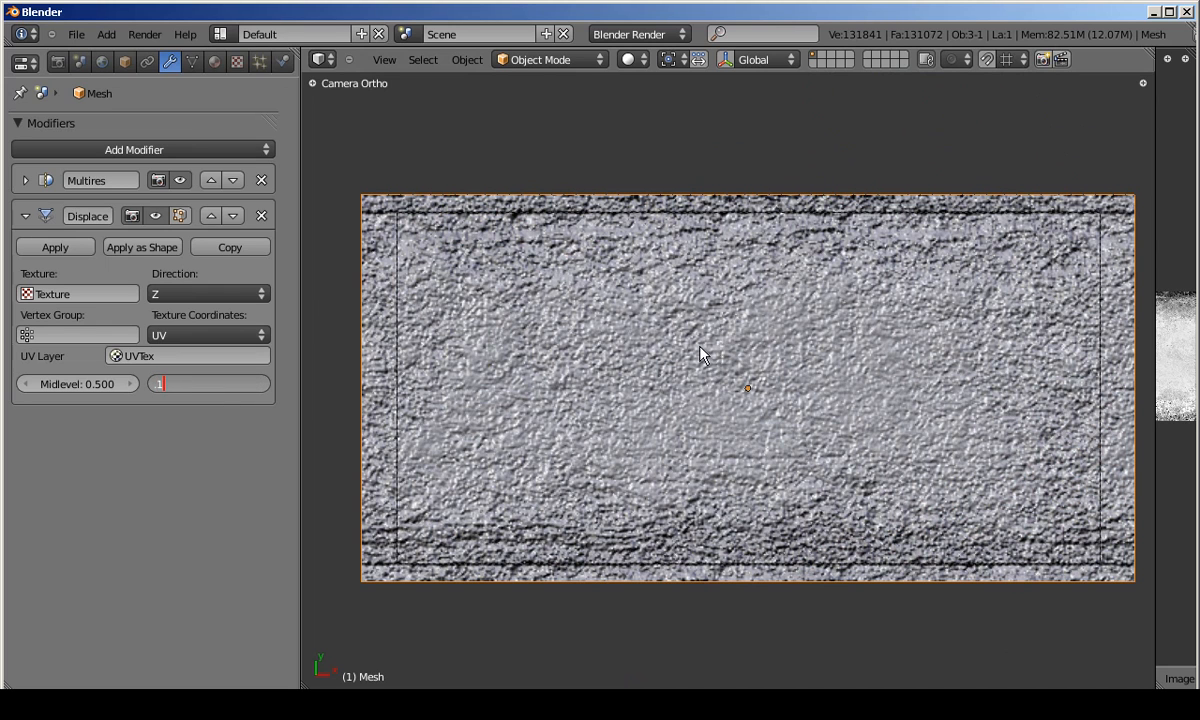
key("Return")
left_click(729, 358)
middle_click_drag(729, 345, 712, 367)
key("KP_0")
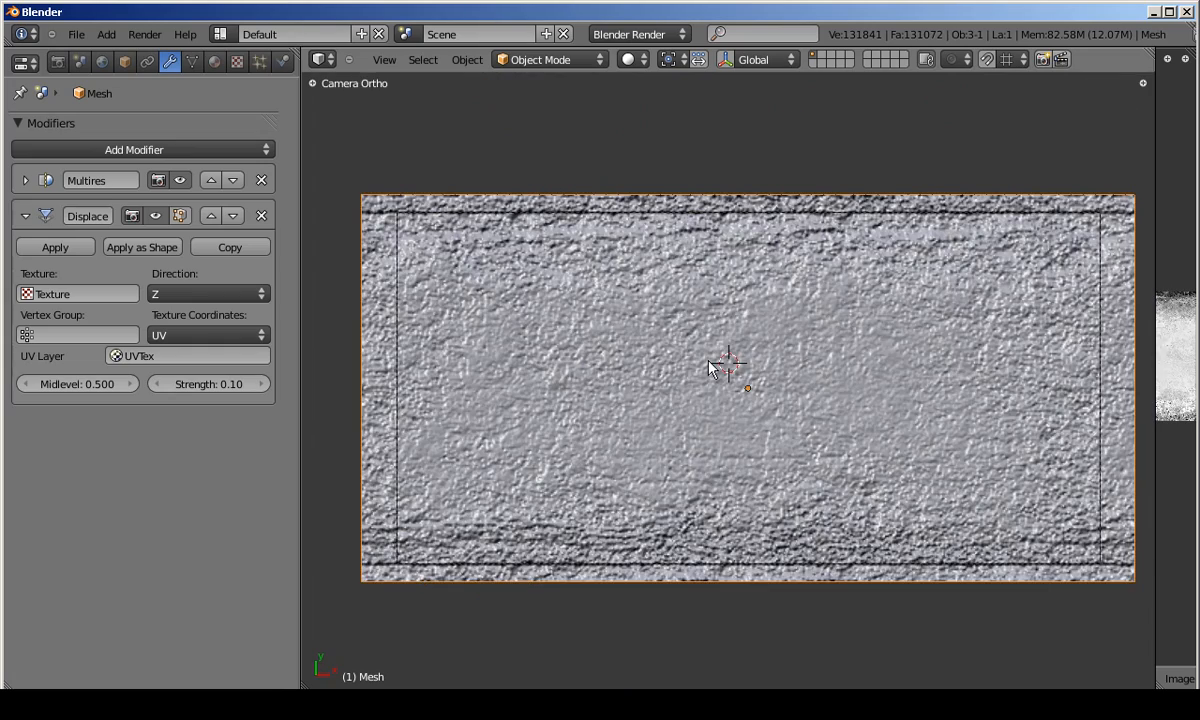
Examine the displaced wall from the camera, top and perspective views, in both wireframe and solid shading.
key("KP_7")
scroll(664, 338, "down", 2)
scroll(702, 240, "up", 3)
middle_click_drag(697, 280, 697, 362)
key("KP_0")
key("z")
key("z")
middle_click_drag(673, 430, 825, 388)
key("z")
key("KP_0")
key("z")
key("z")
key("KP_7")
key("z")
key("KP_0")
key("KP_7")
scroll(822, 390, "down", 3)
key("KP_0")
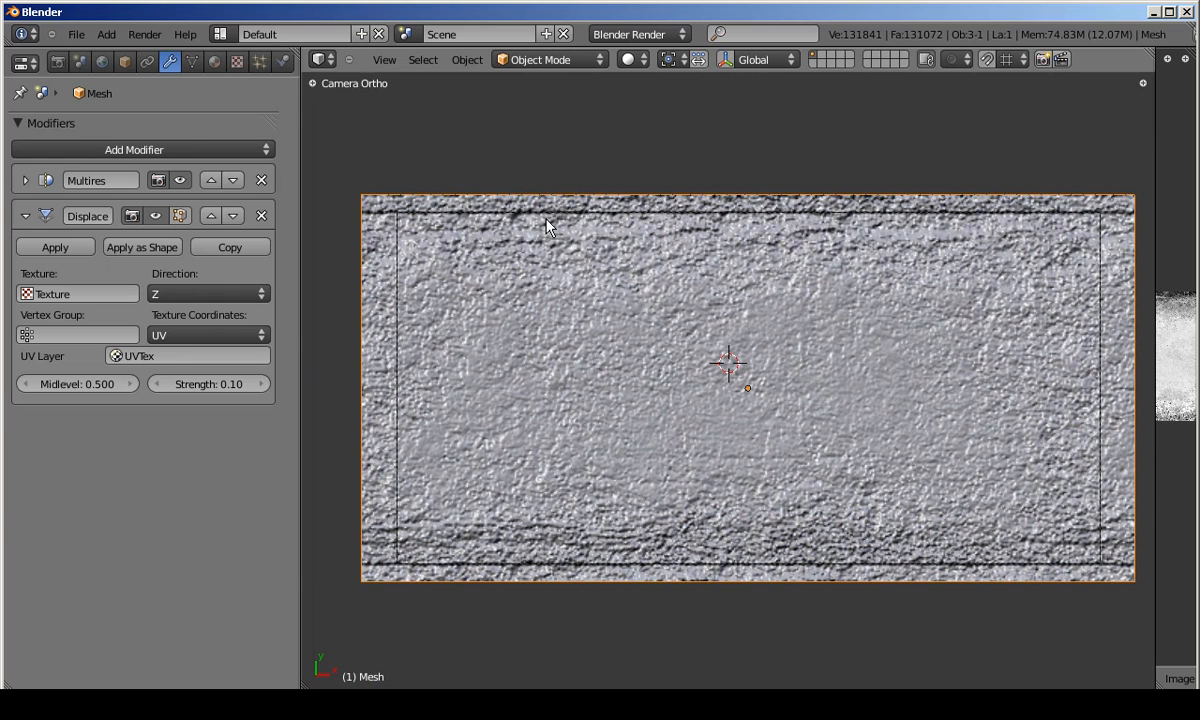
key("KP_1")
key("KP_7")
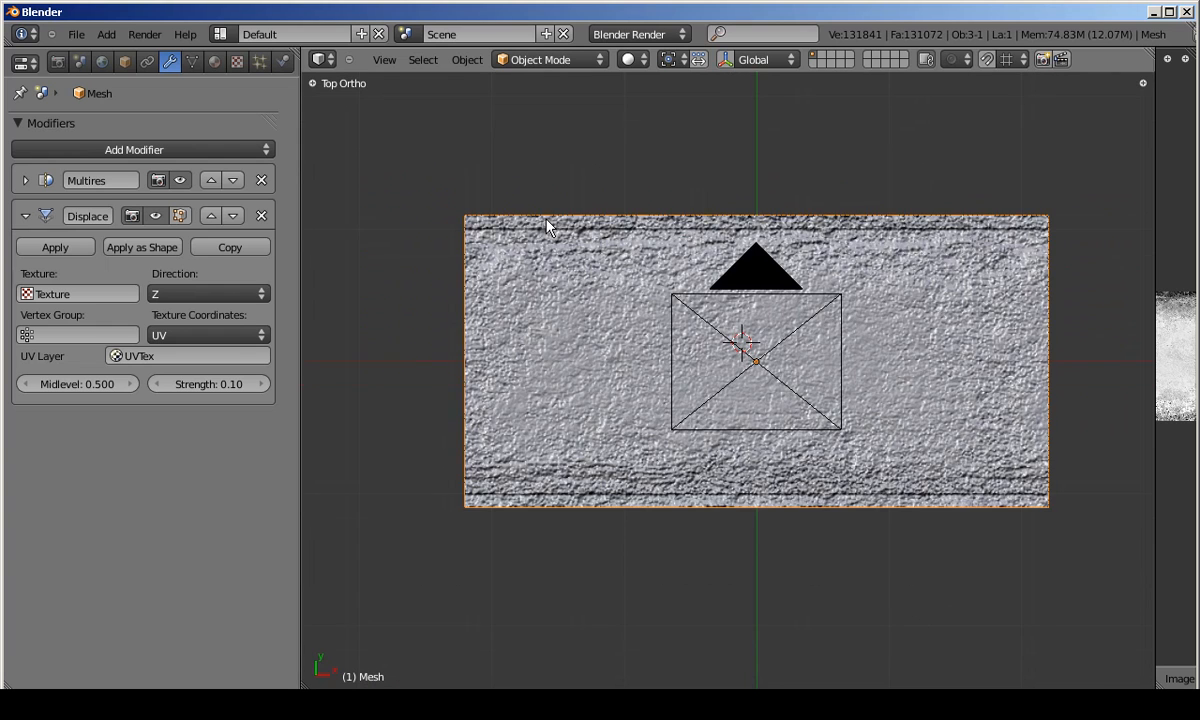
scroll(820, 366, "down", 1)
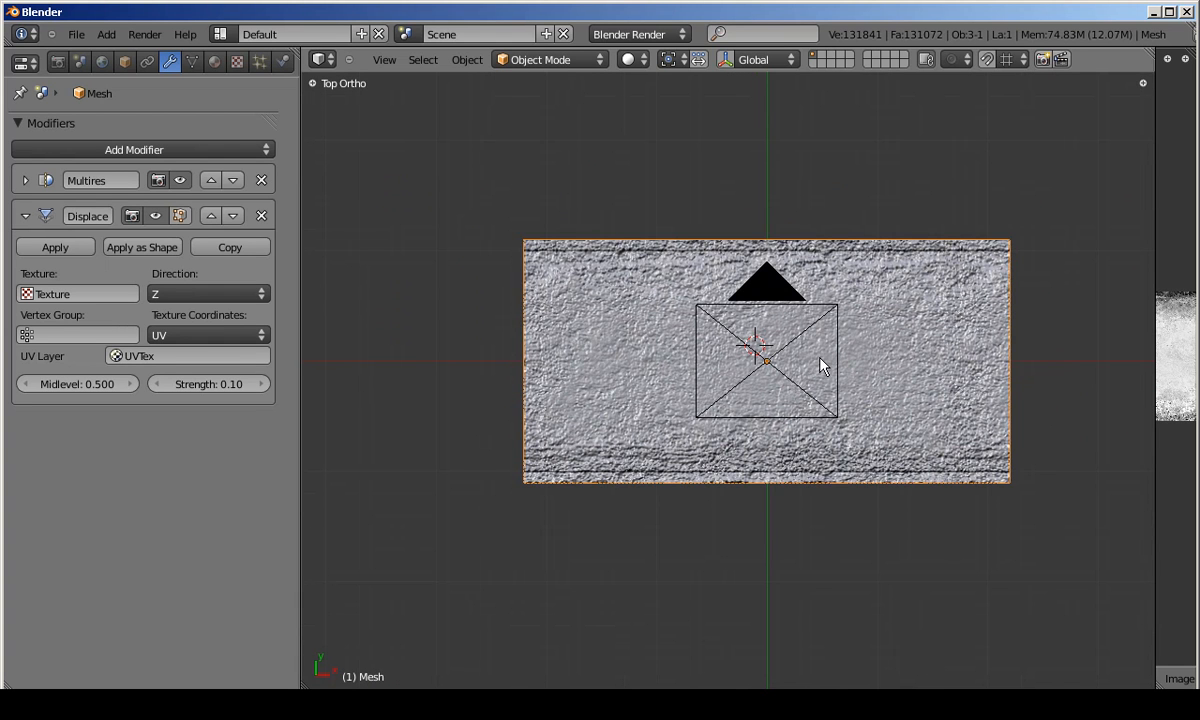
scroll(812, 336, "down", 3)
scroll(689, 402, "up", 2)
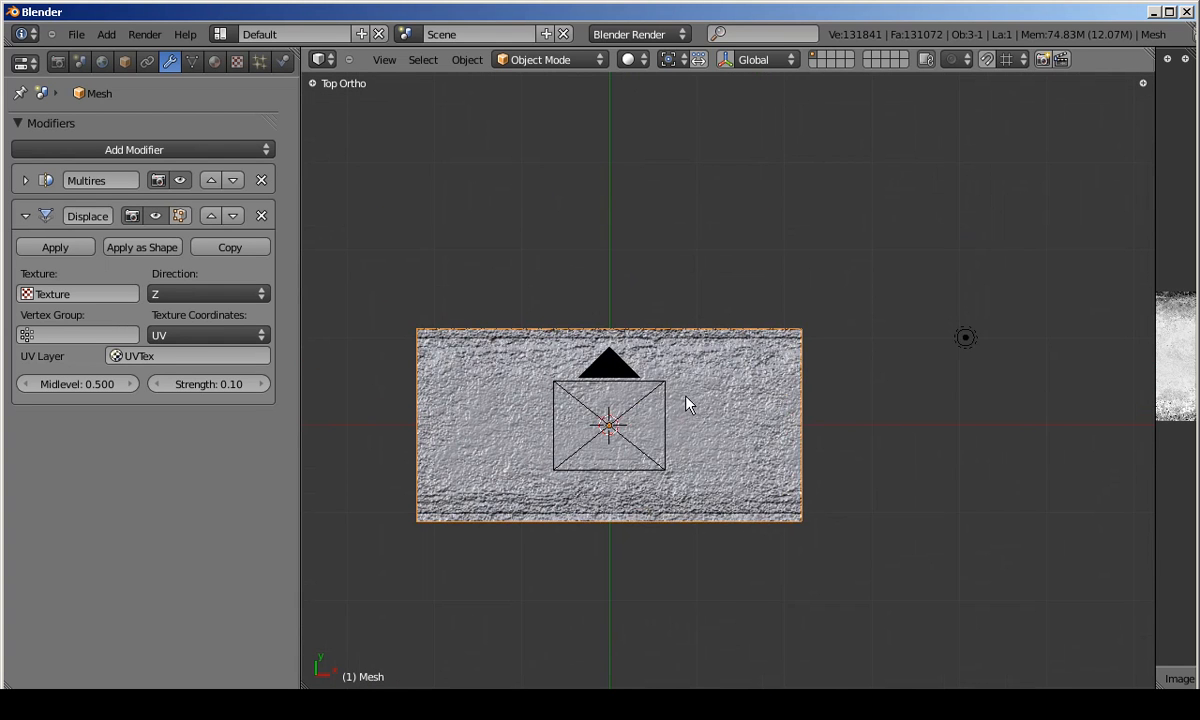
Add a new plane over the displaced wall and scale it by 2 along X in edit mode.
key("shift+a")
mouse_move(690, 398)
left_click(764, 399)
key("Tab")
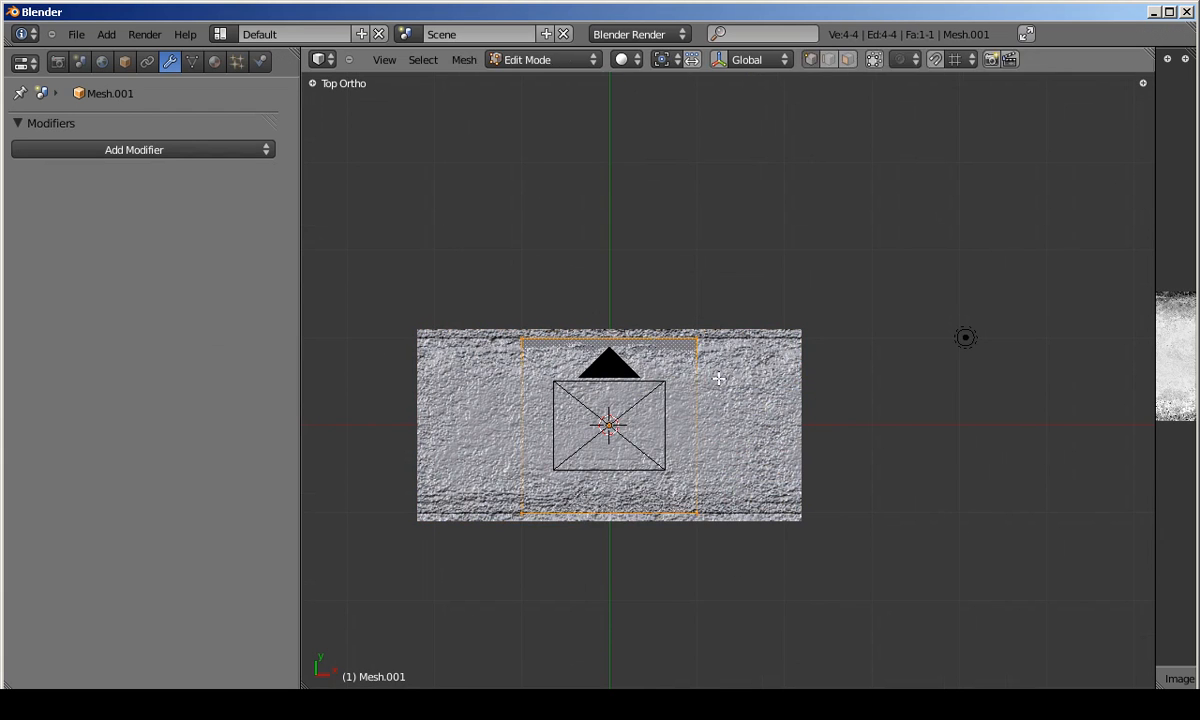
key("s")
key("x")
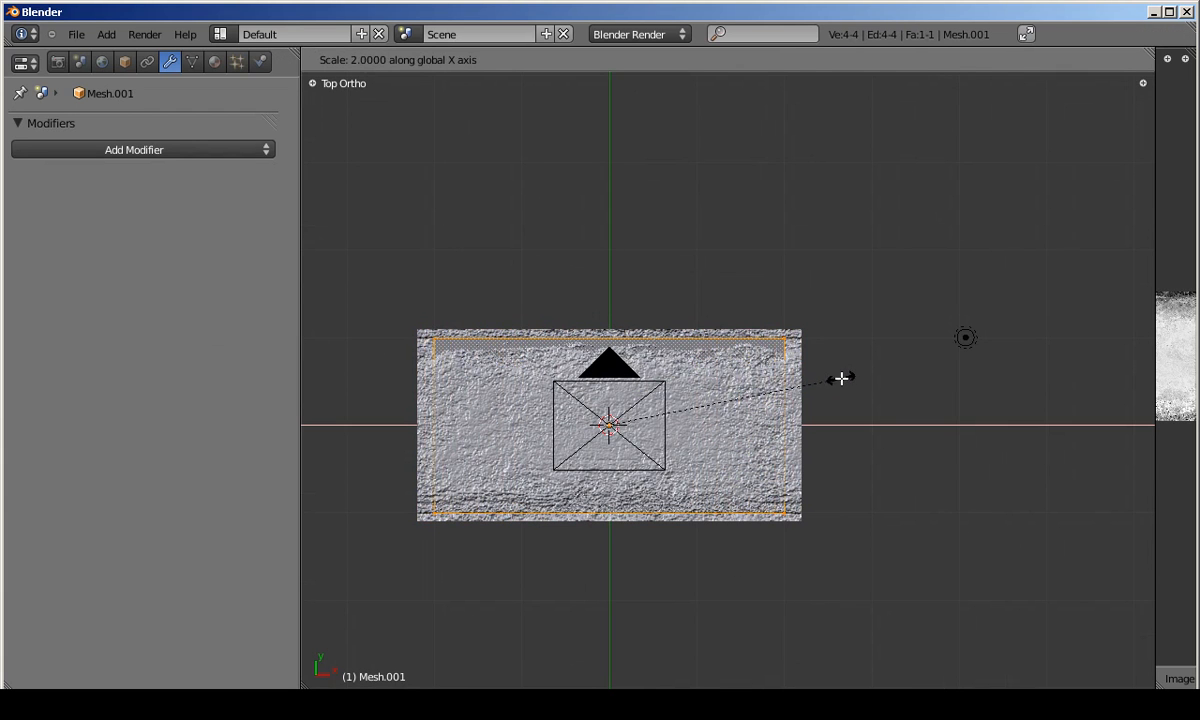
left_click(841, 378)
Leave edit mode, select the new low-poly plane in wireframe and widen the image editor.
scroll(760, 382, "up", 1)
key("KP_1")
scroll(700, 550, "down", 4)
scroll(688, 605, "up", 2)
middle_click_drag(688, 605, 928, 341, "shift")
key("Tab")
right_click(924, 327)
key("z")
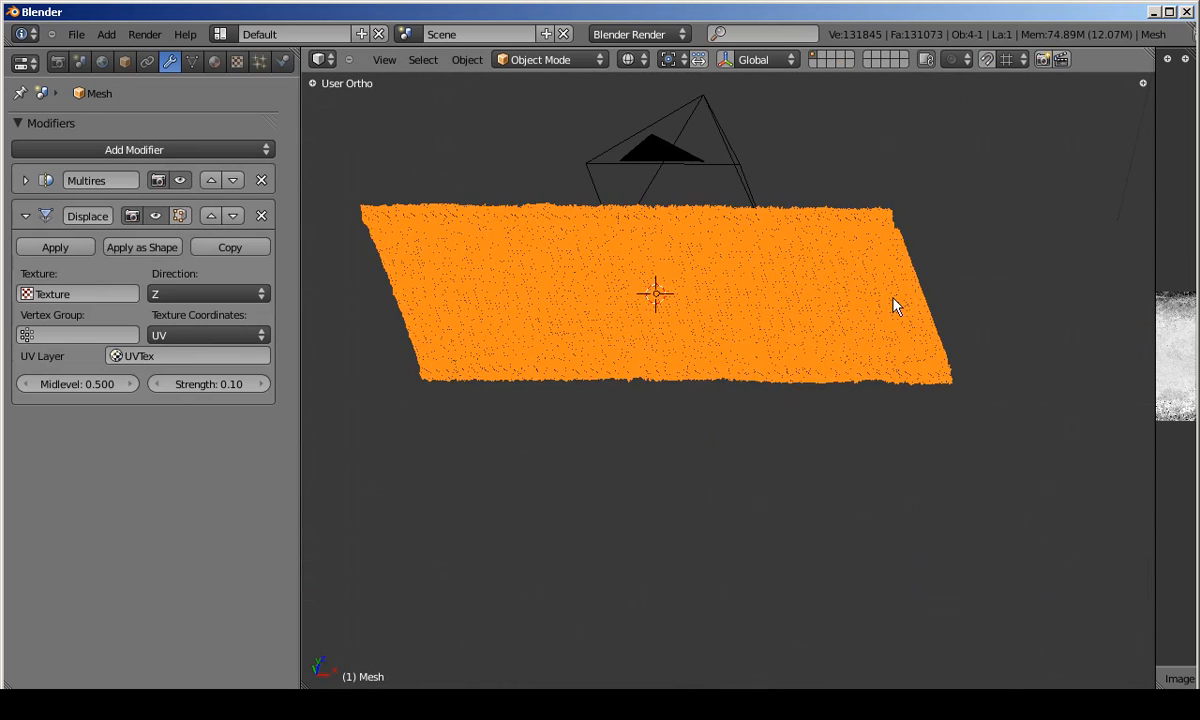
right_click(893, 306)
left_click(1153, 364)
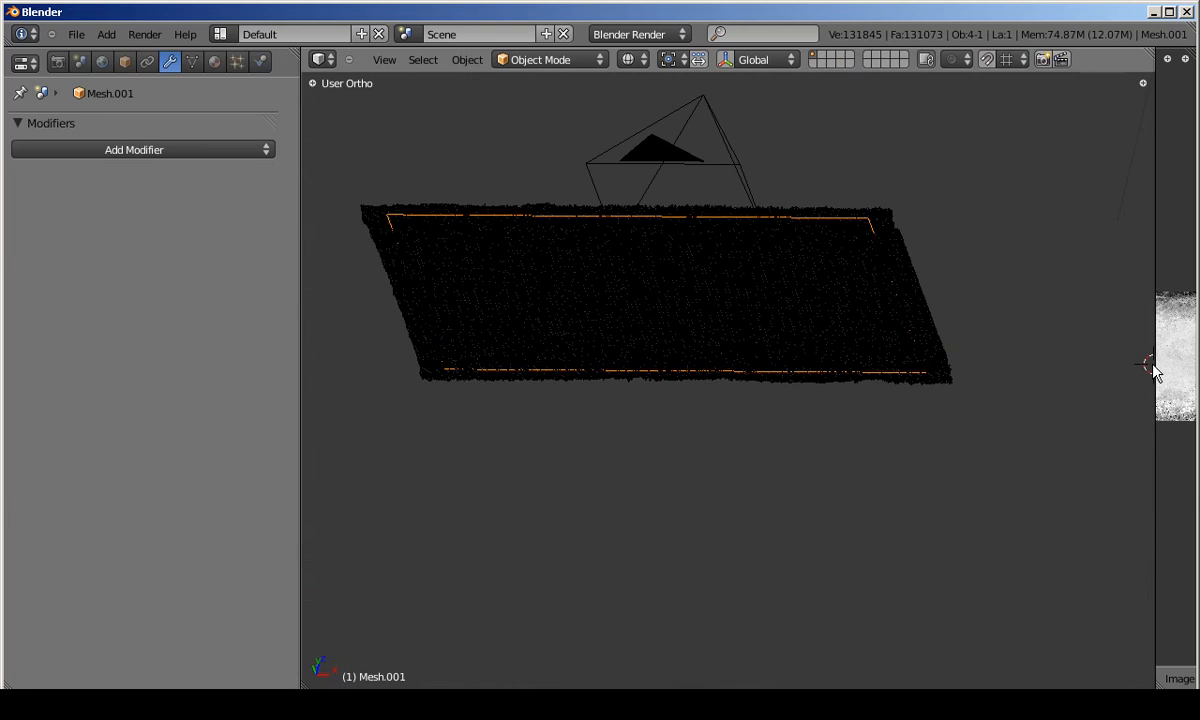
left_click_drag(1153, 364, 761, 340)
With the low-poly plane in edit mode, create a new blank image 2048 wide and 1024 high.
key("Tab")
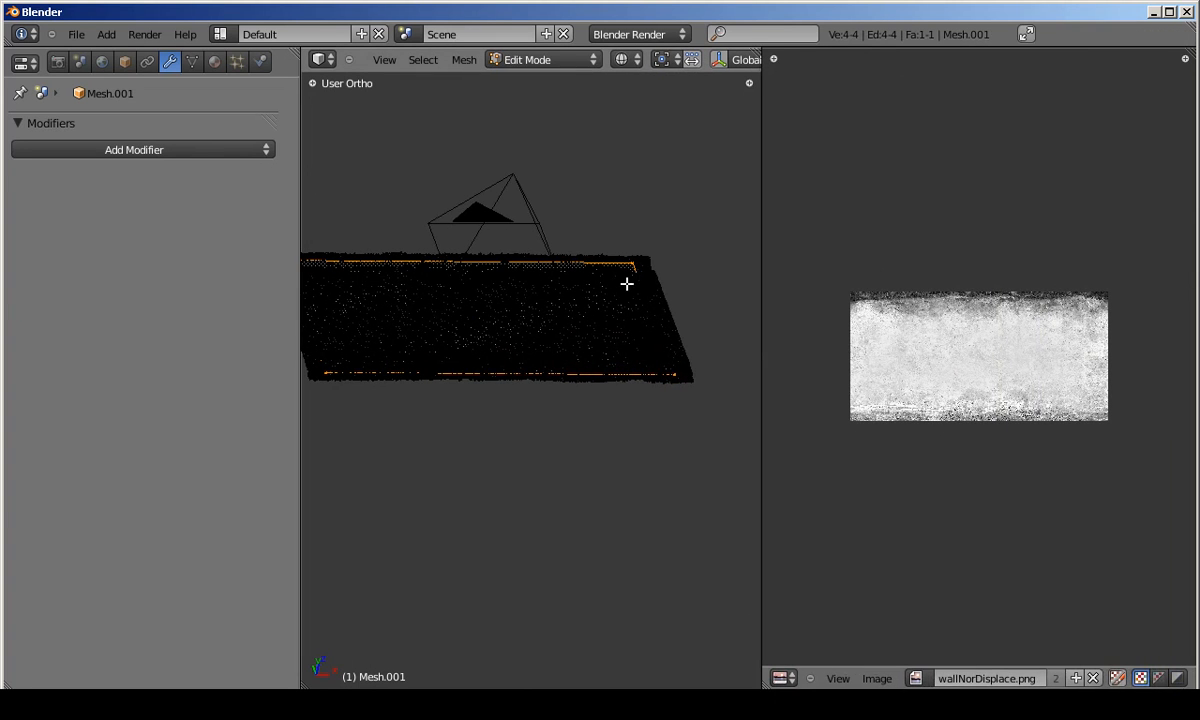
left_click(876, 678)
left_click(885, 661)
left_click(1079, 551)
type("2048")
key("Return")
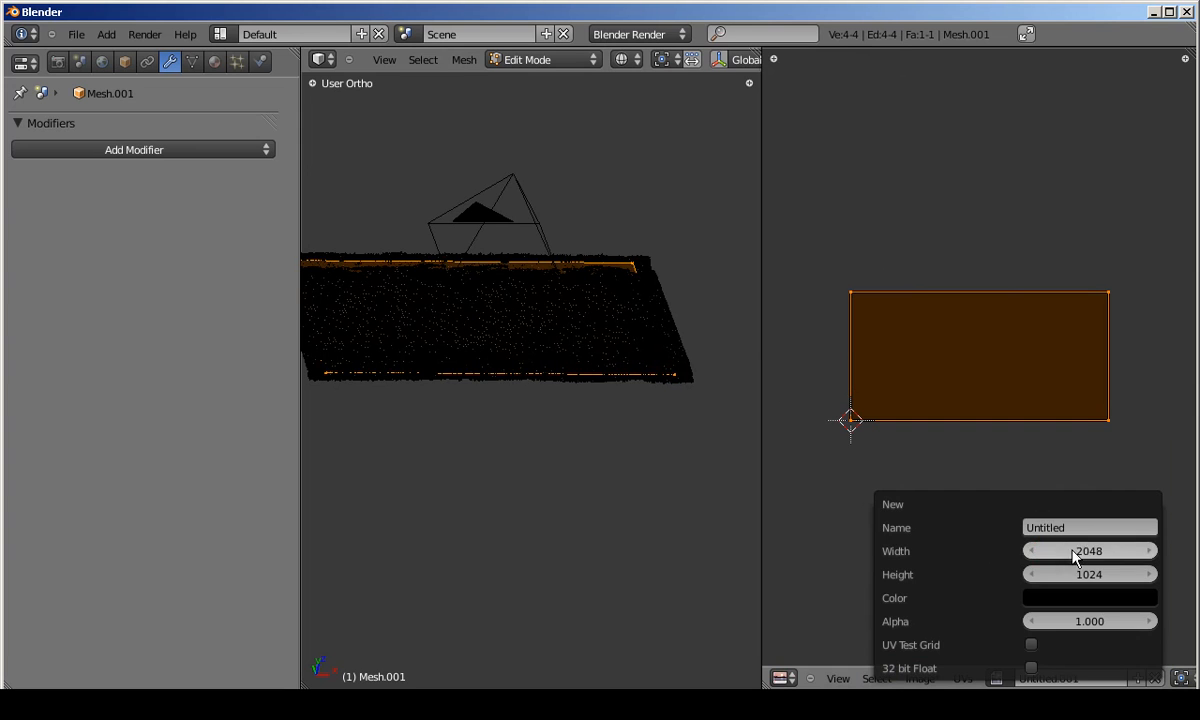
Unwrap the low-poly plane from the top view and return to object mode.
key("KP_7")
mouse_move(520, 282)
middle_mouse_down("shift")
mouse_move(571, 313)
mouse_move(505, 206)
middle_mouse_up("shift")
key("u")
left_click(571, 313)
key("Tab")
key("alt+z")
Select the displaced wall in wireframe, then add the low-poly plane to the selection as the active object.
middle_click_drag(612, 366, 447, 338)
key("z")
right_click(399, 332)
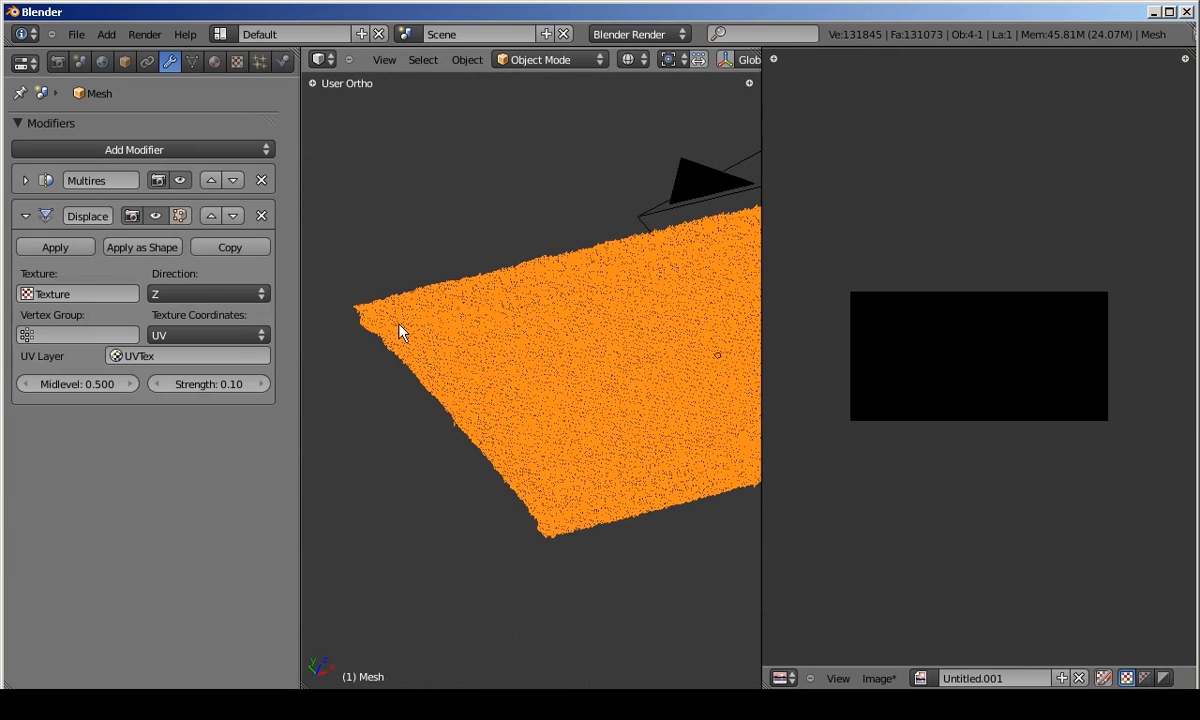
scroll(399, 324, "down", 1)
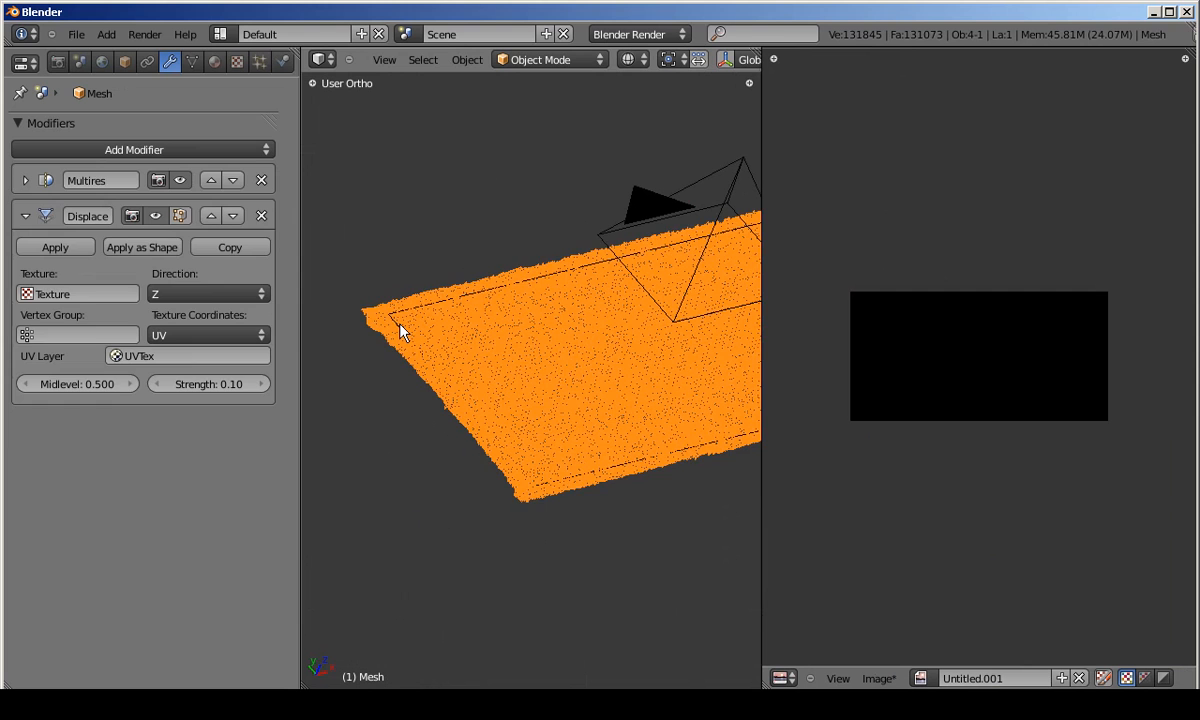
right_click(400, 328, "shift")
Configure the bake for Normals in Tangent space with Selected to Active enabled and a margin of 4.
left_click(57, 63)
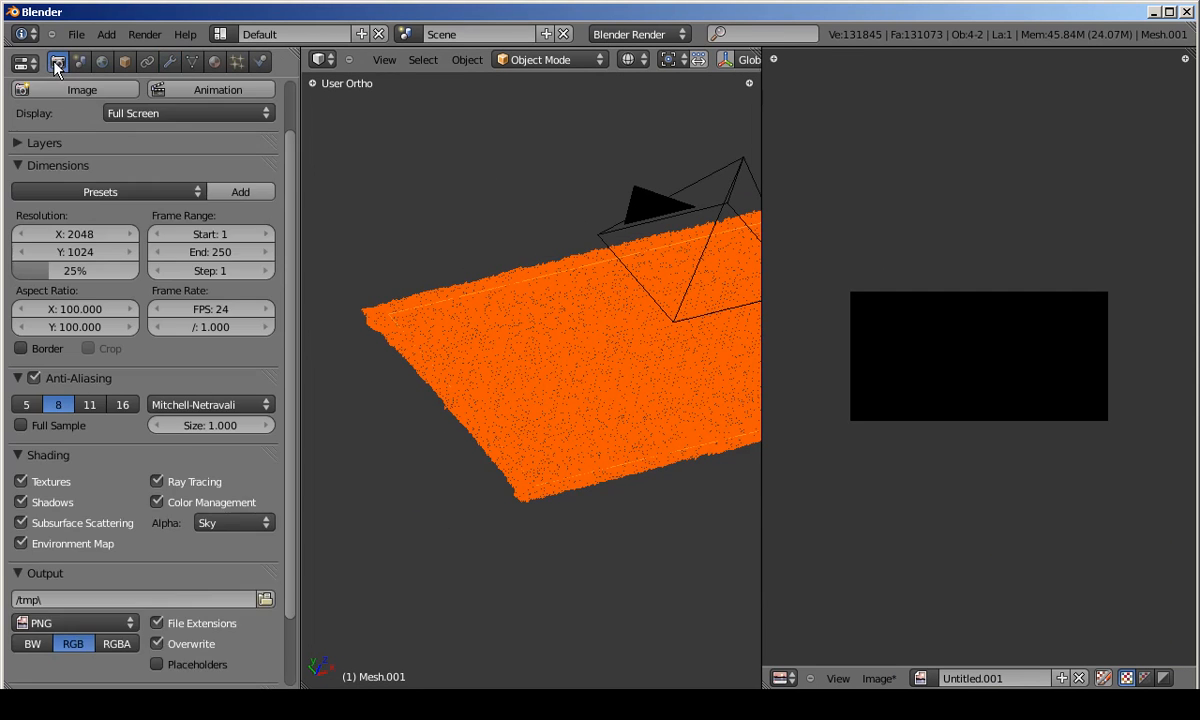
scroll(155, 475, "down", 3)
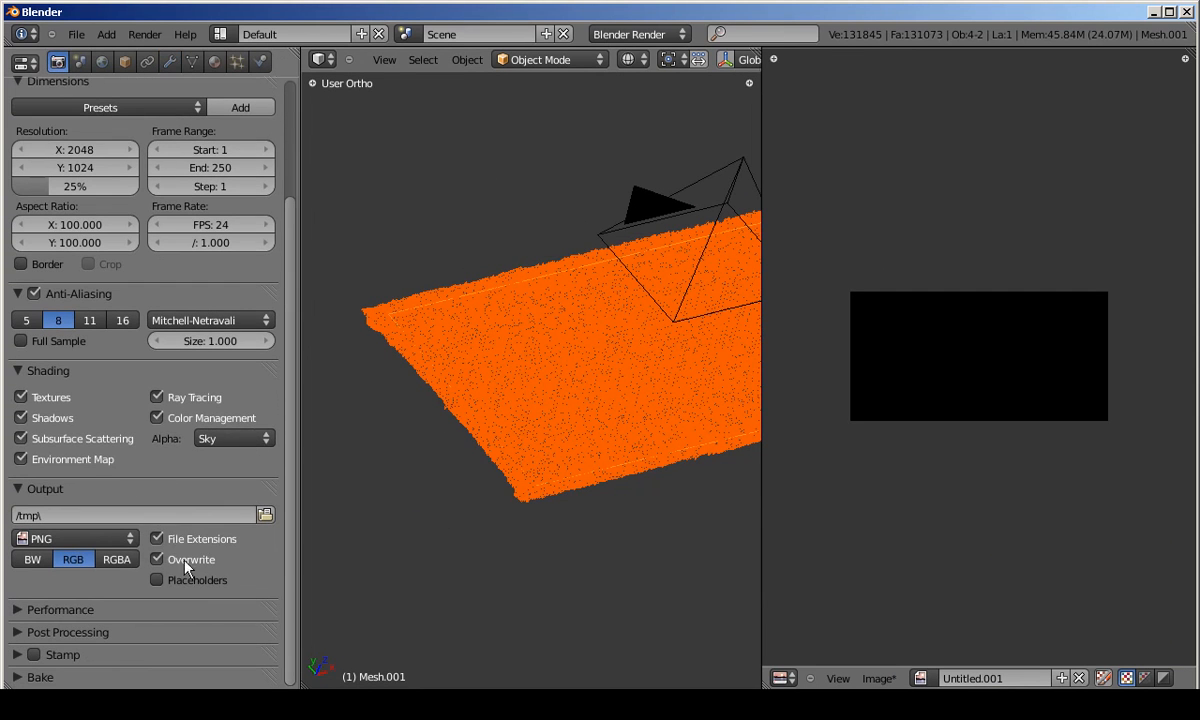
left_click(25, 679)
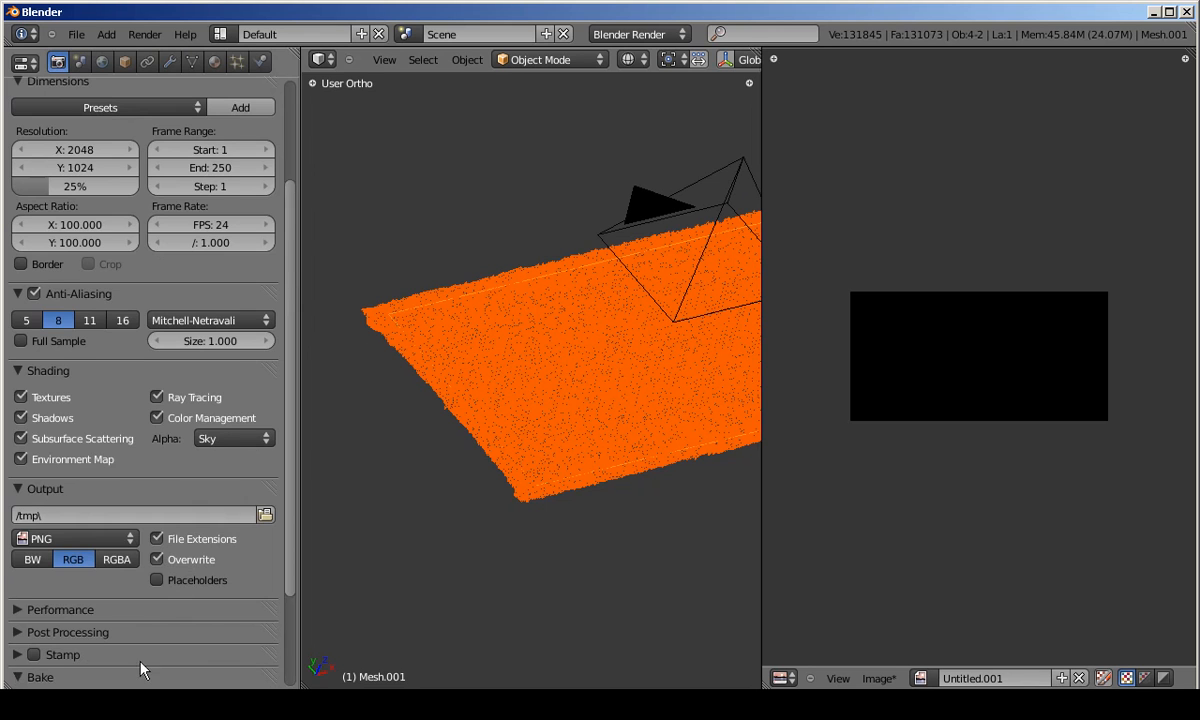
scroll(120, 640, "down", 3)
left_click(143, 595)
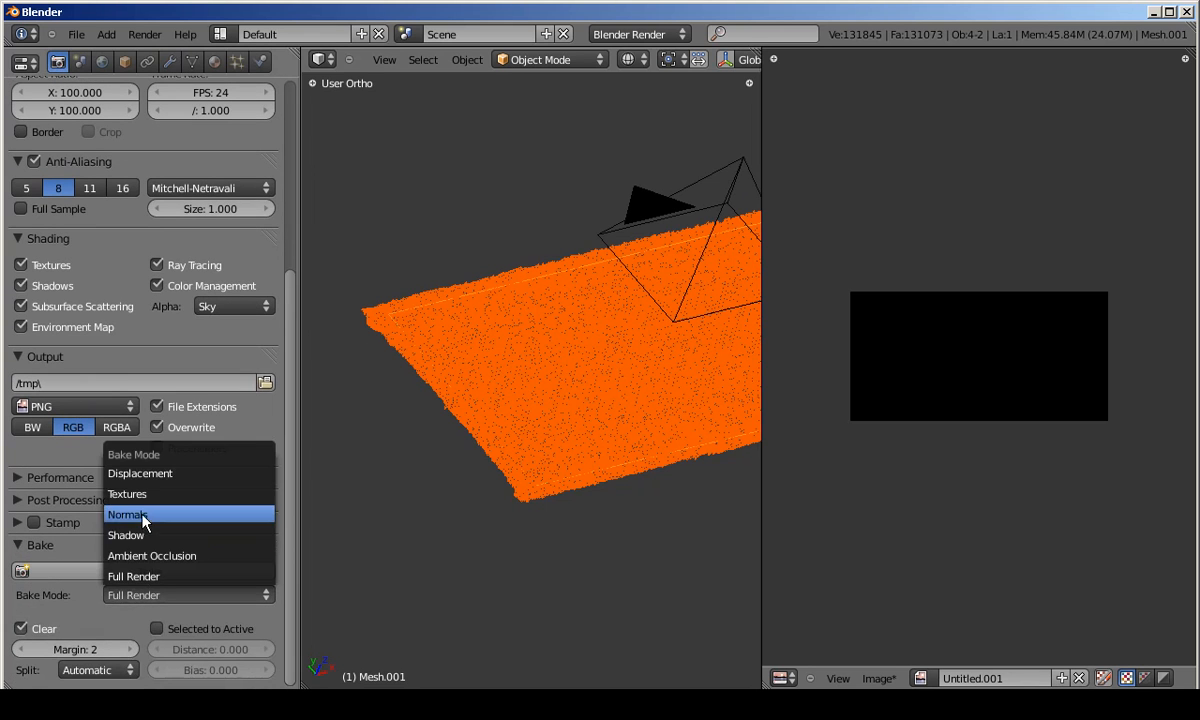
left_click(138, 514)
left_click(157, 651)
left_click(155, 618)
left_click(145, 538)
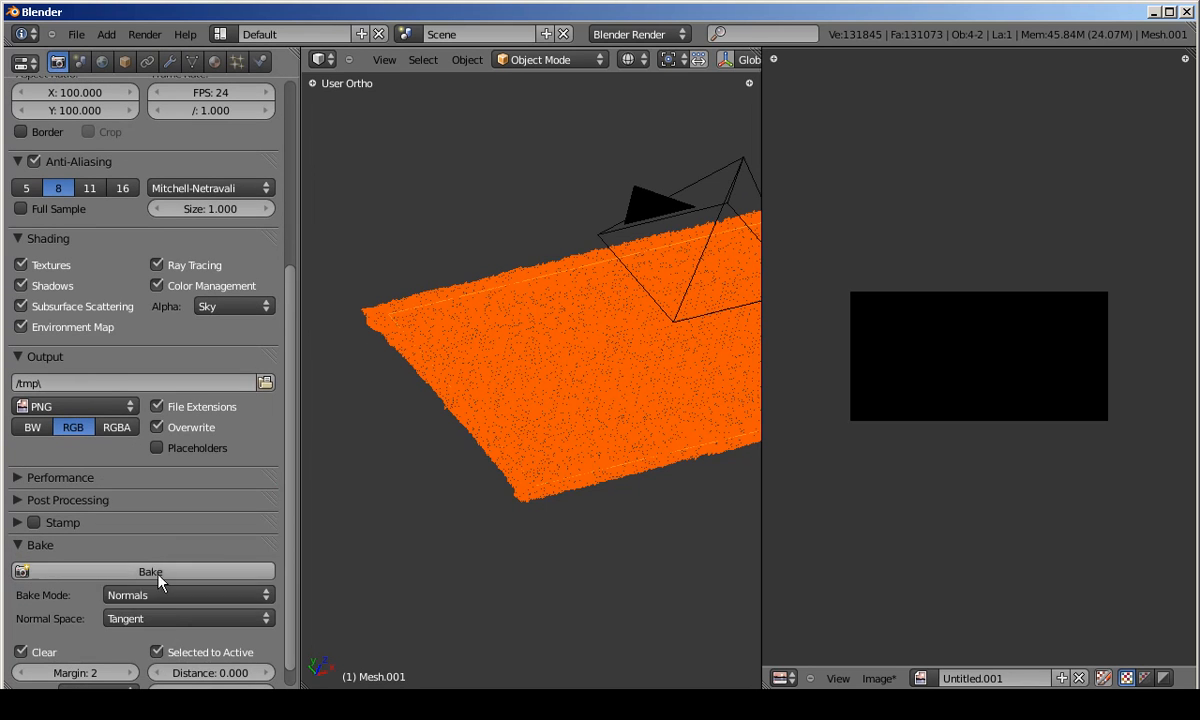
scroll(184, 495, "down", 1)
left_click(129, 649)
left_click(129, 649)
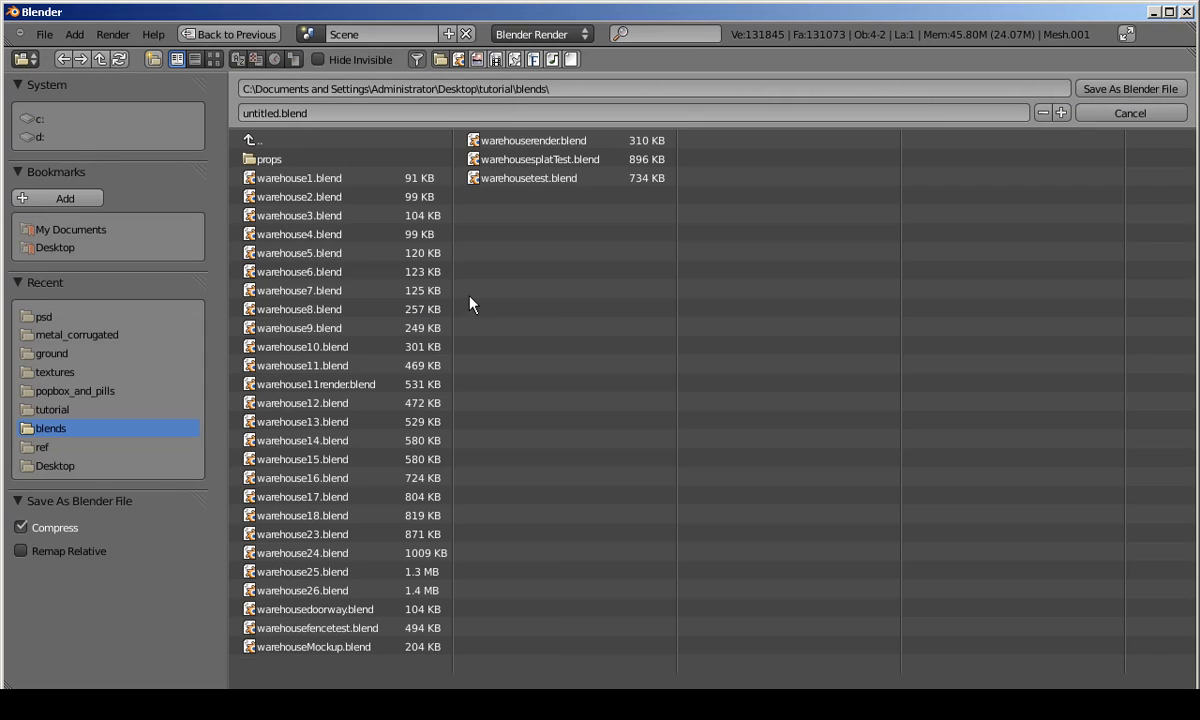
Save the scene as wallNormal in the tutorial's resources folder.
left_click(295, 143)
left_click(265, 178)
left_click(250, 140)
left_click(276, 197)
left_click(303, 115)
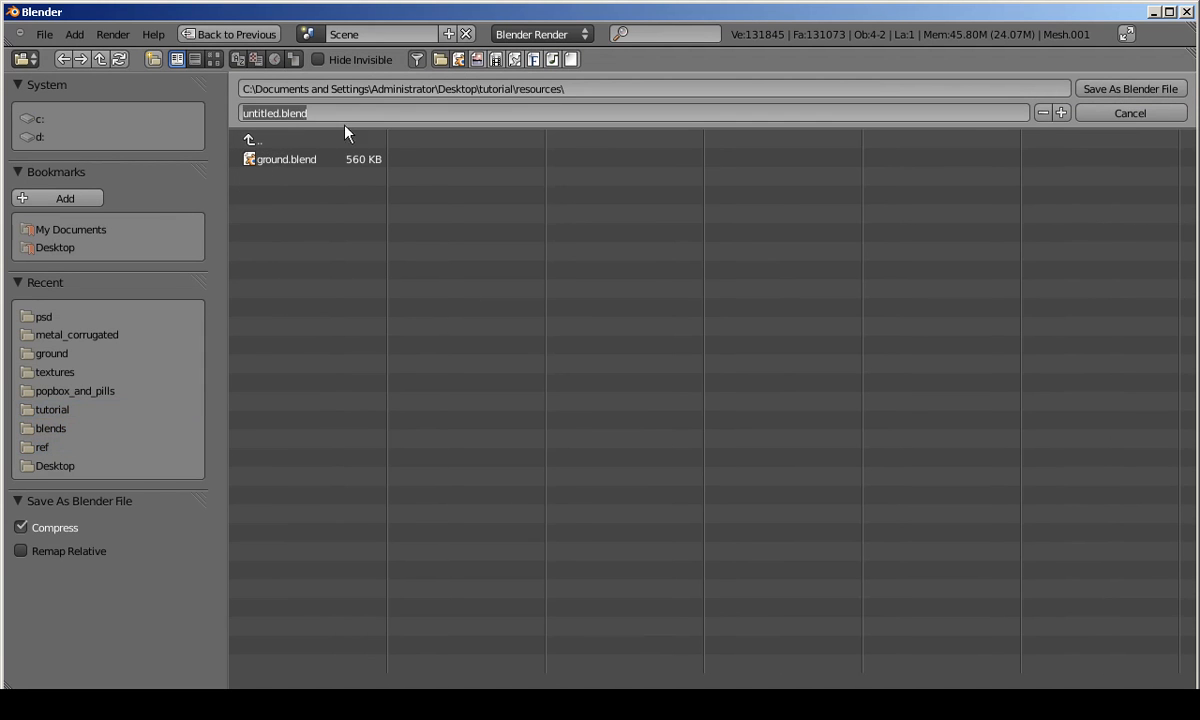
type("wallNormal")
key("Return")
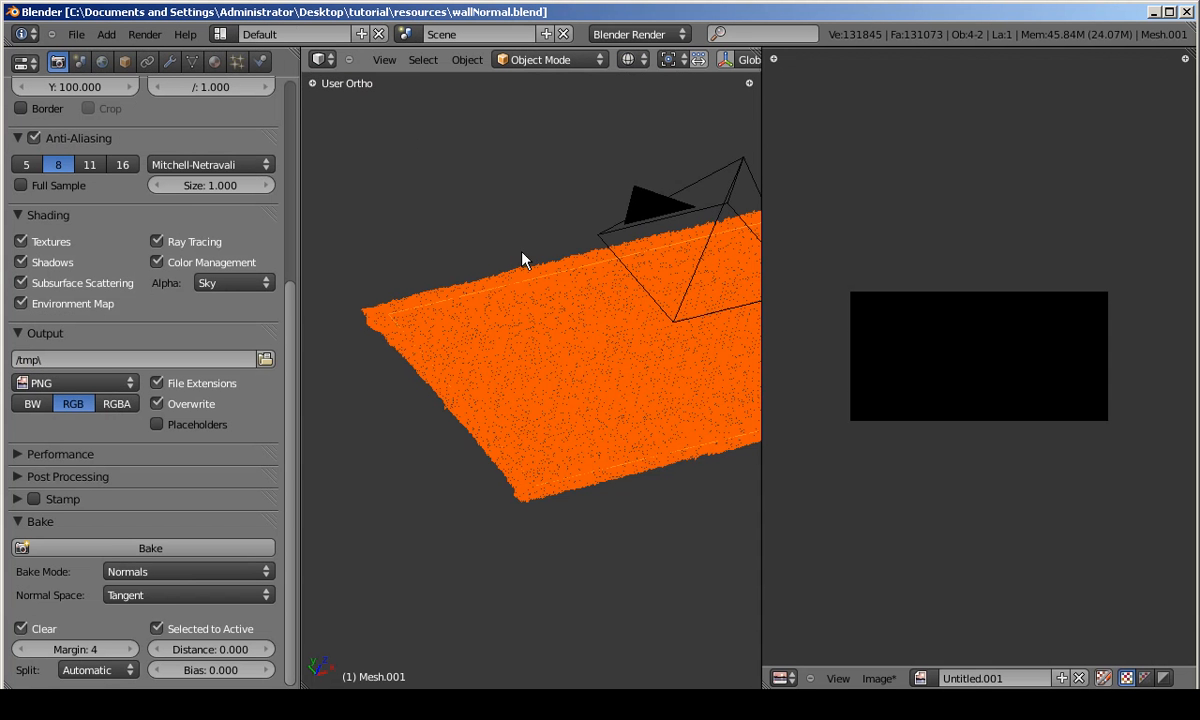
Bake the displaced wall's normals onto the blank image and inspect the map as it fills in.
left_click(70, 548)
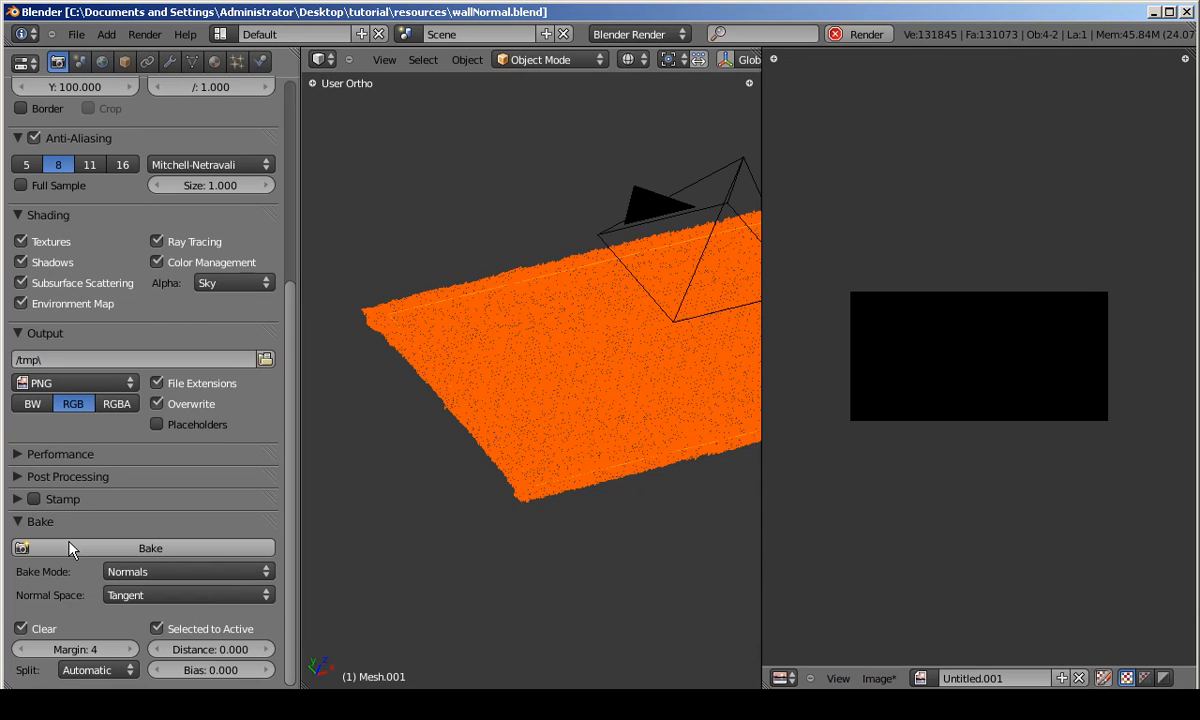
scroll(970, 356, "up", 1)
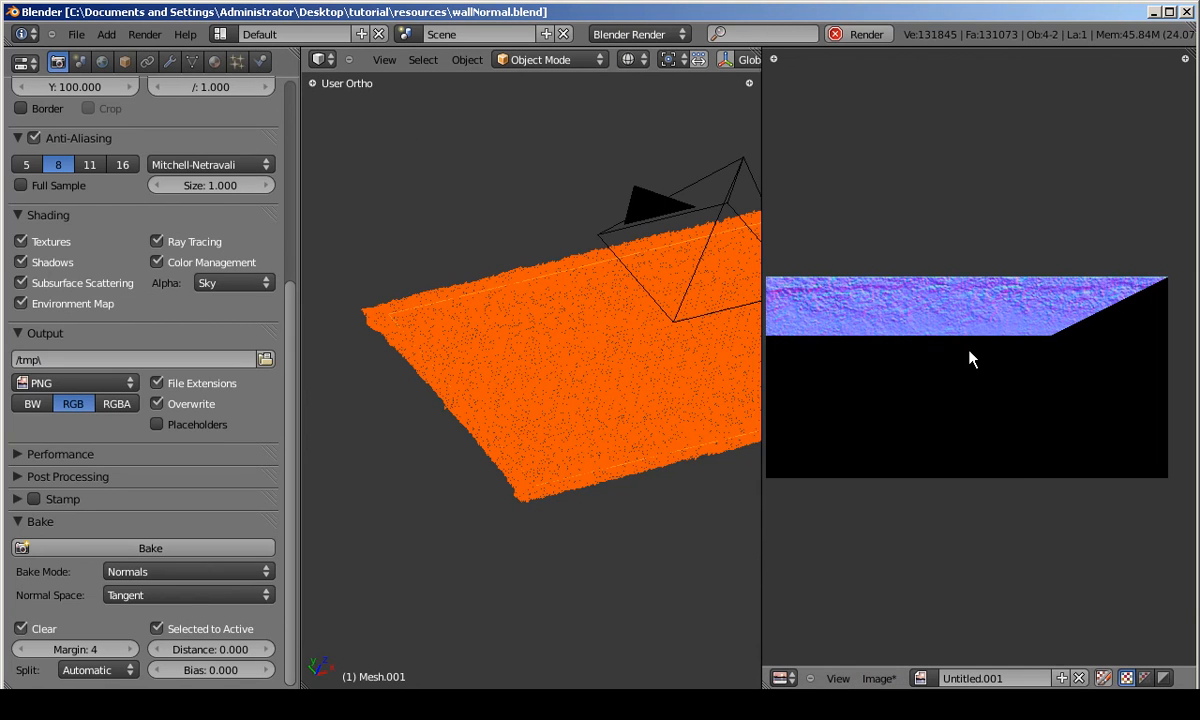
scroll(990, 344, "up", 1)
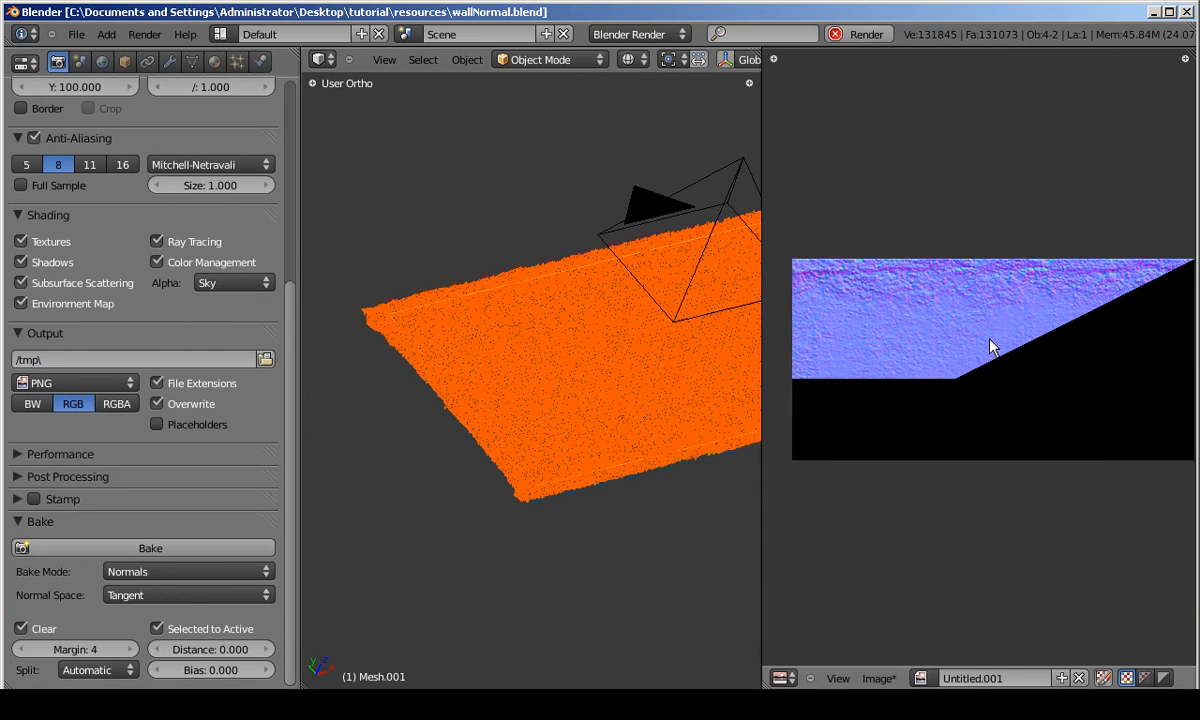
scroll(990, 344, "down", 1)
scroll(988, 345, "up", 1)
scroll(1000, 345, "up", 2)
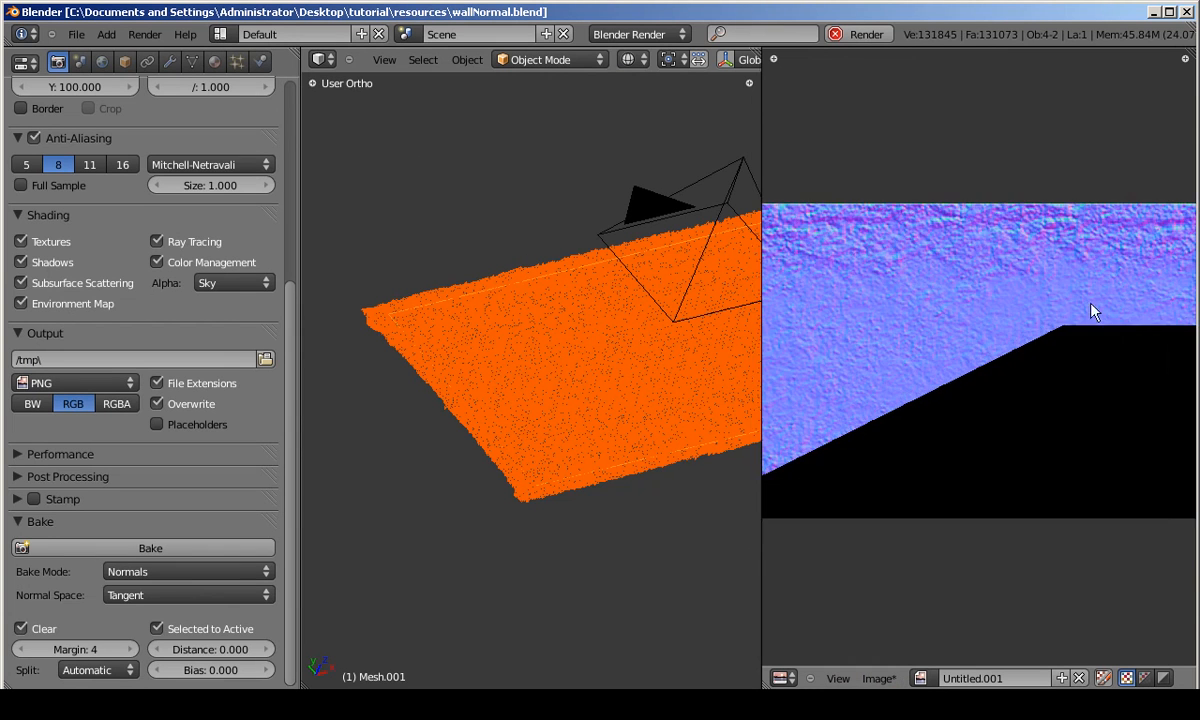
scroll(1020, 338, "down", 3)
middle_click_drag(1034, 332, 1060, 320)
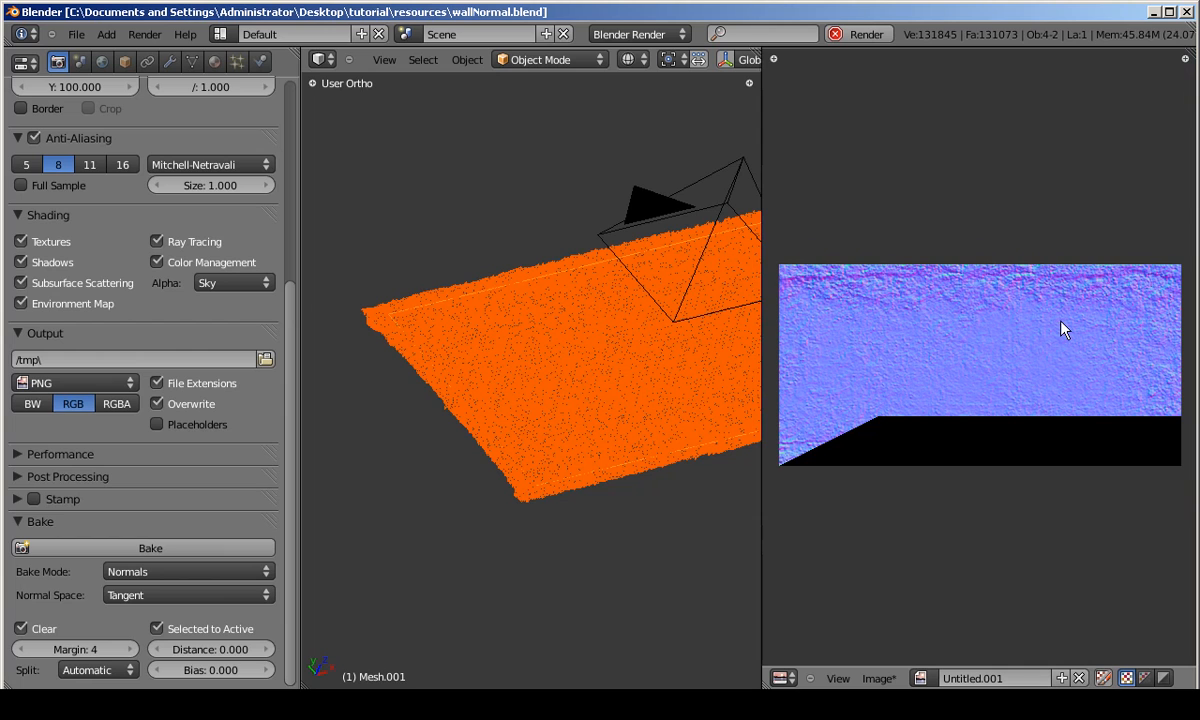
scroll(1061, 321, "up", 2)
scroll(1061, 321, "down", 2)
Enlarge the image editor and examine the surface detail of the baked normal map up close.
left_click_drag(762, 336, 485, 312)
scroll(969, 364, "up", 6)
scroll(967, 364, "down", 4)
scroll(952, 364, "up", 3)
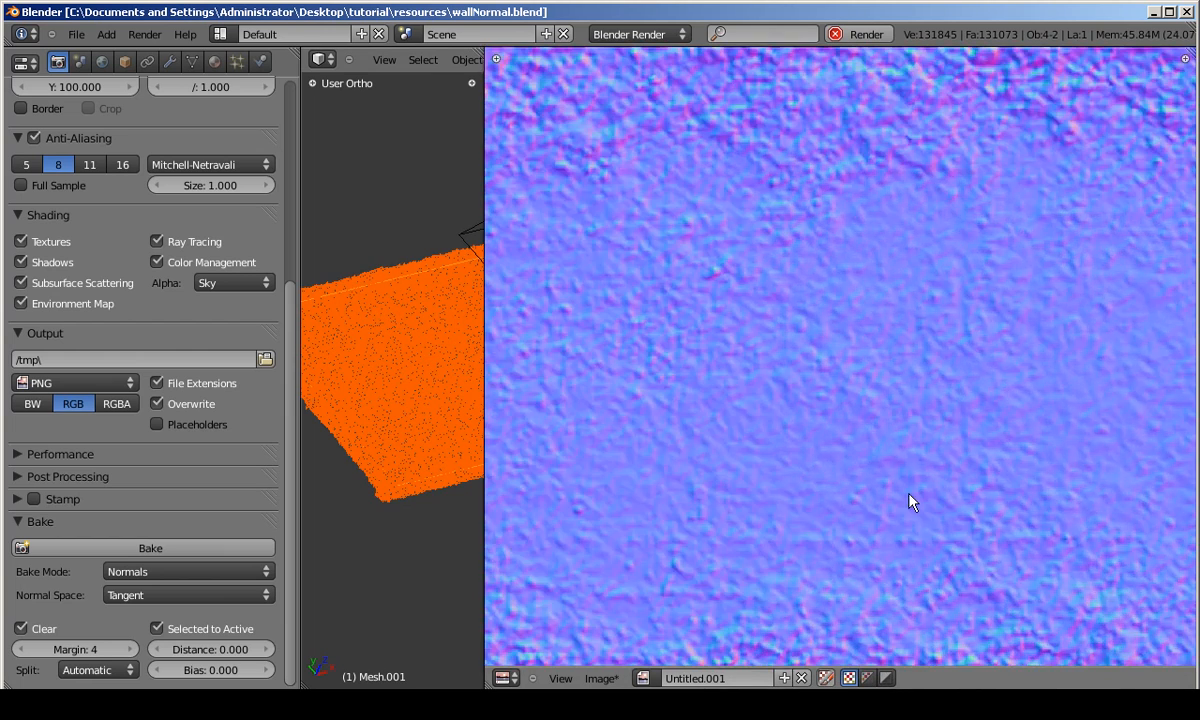
scroll(909, 490, "down", 1)
middle_click_drag(943, 186, 946, 185)
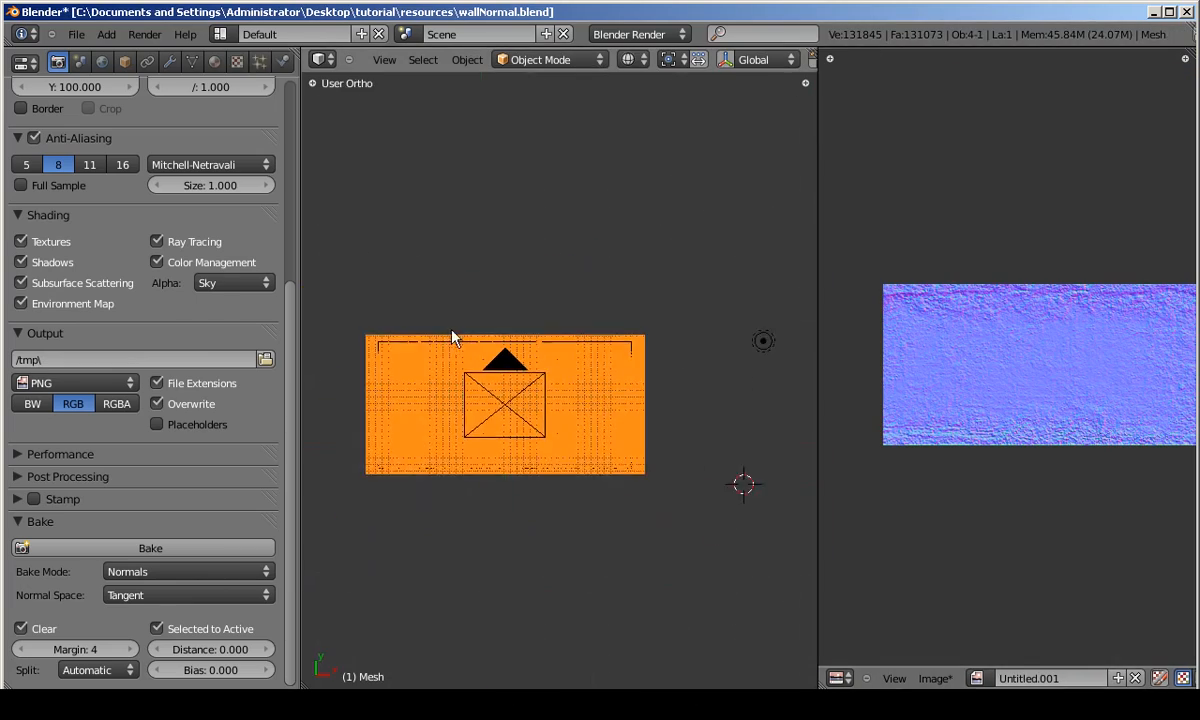
Maximize the 3D view from the top and enter edit mode on the dense wall mesh.
key("ctrl+Up")
key("KP_7")
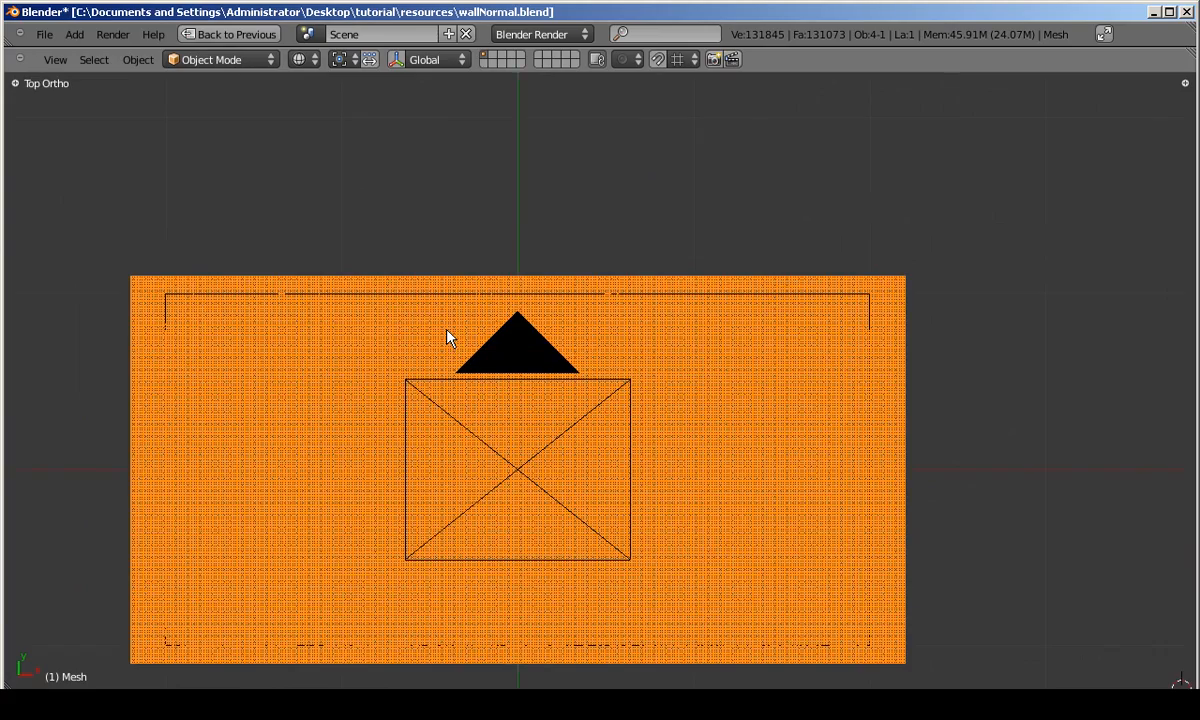
key("Tab")
scroll(171, 248, "up", 2)
key("b")
left_click_drag(88, 228, 1188, 314)
middle_click_drag(1059, 319, 307, 287, "shift")
scroll(447, 236, "up", 4)
key("b")
left_click_drag(327, 233, 648, 334)
middle_click_drag(607, 370, 591, 190, "shift")
key("a")
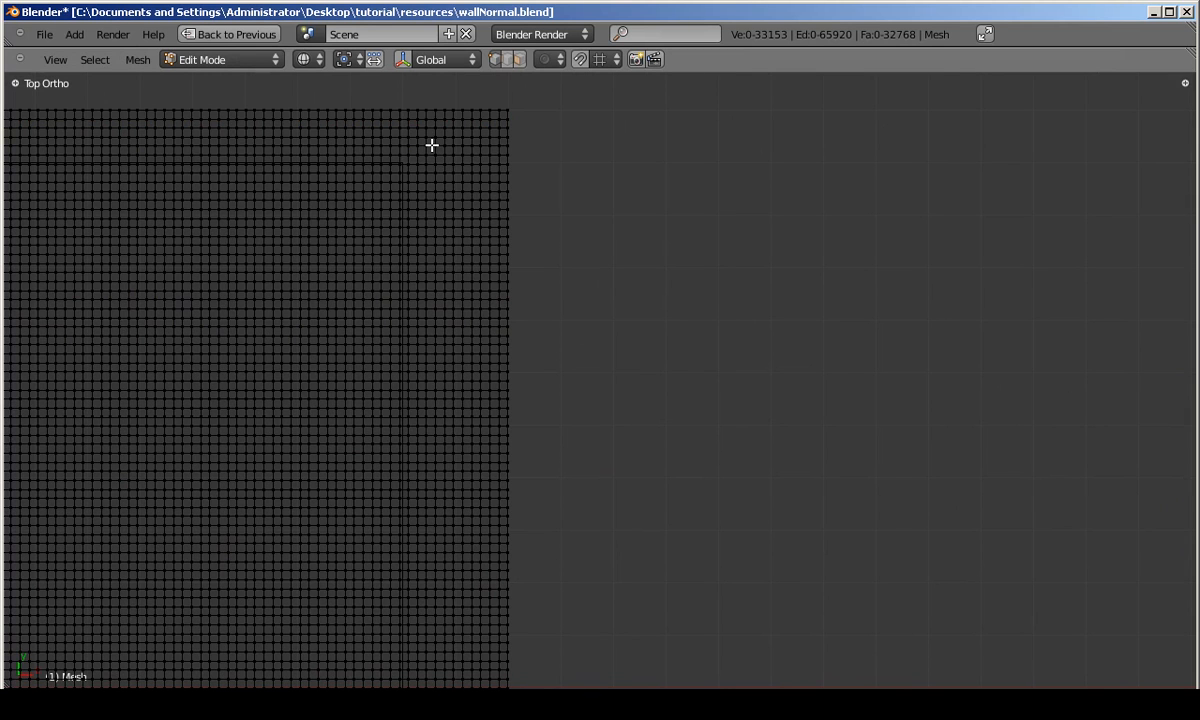
Delete one horizontal vertex loop near the wall's upper edge and one vertical loop near its right edge.
right_click(431, 145, "alt")
key("x")
left_click(425, 145)
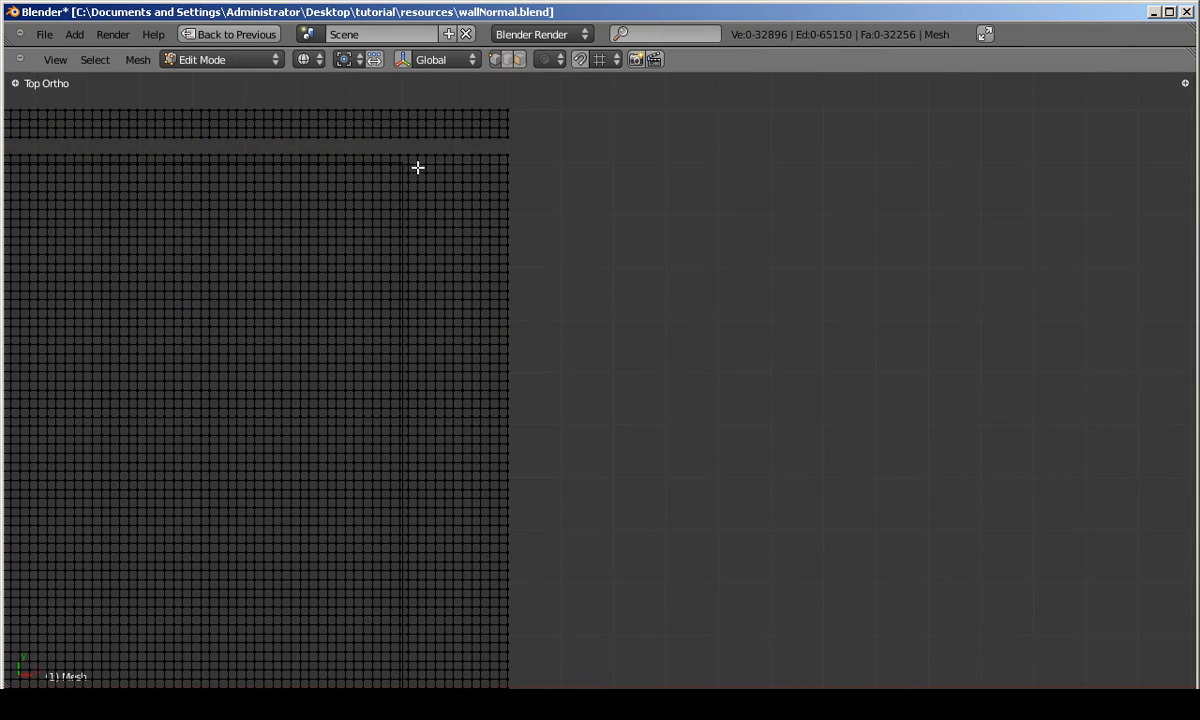
right_click(418, 168, "alt")
key("x")
left_click(418, 168)
middle_click_drag(418, 168, 546, 418, "shift")
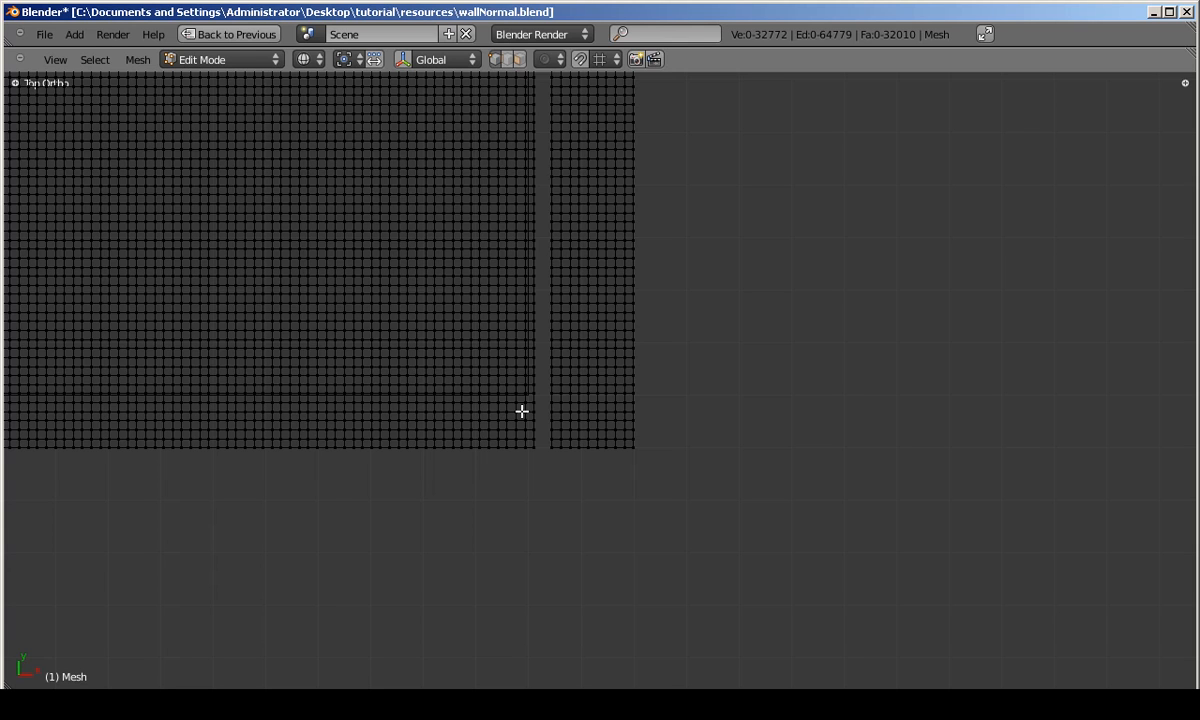
Delete one horizontal vertex loop near the wall's lower edge and one vertical loop near its left edge.
right_click(522, 411, "alt")
key("x")
left_click(522, 411)
scroll(496, 391, "down", 2)
middle_click_drag(496, 391, 598, 389, "shift")
scroll(426, 412, "up", 5)
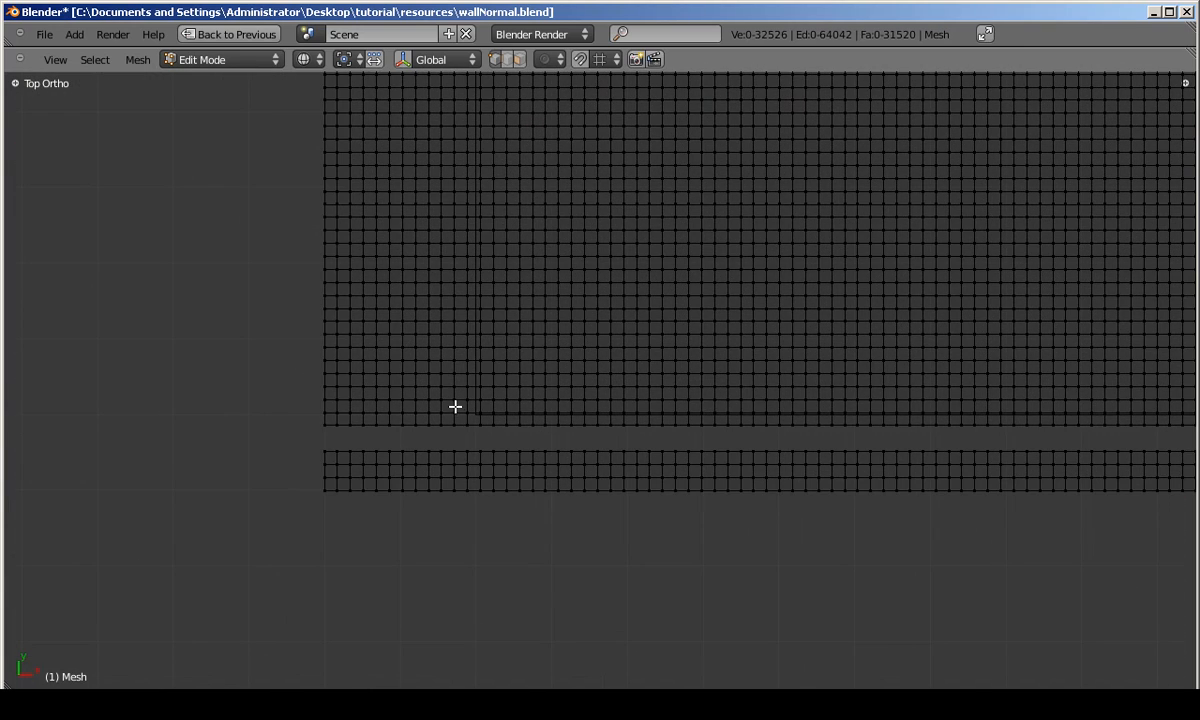
right_click(455, 406, "alt")
key("x")
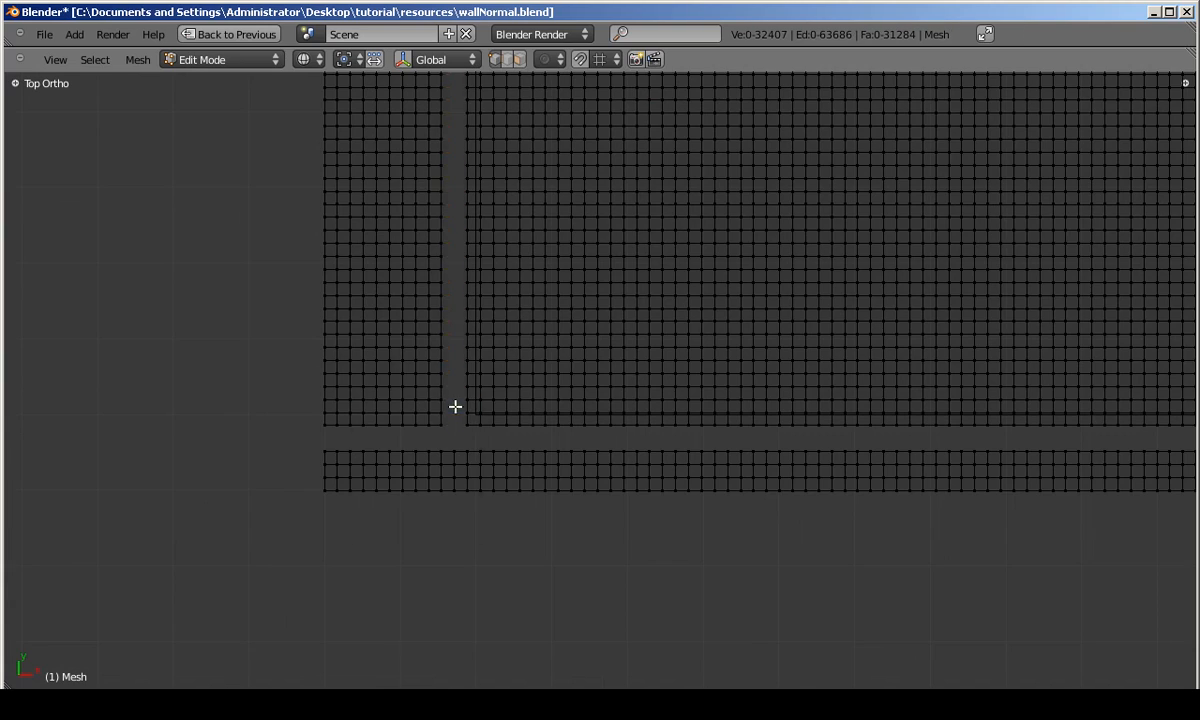
left_click(455, 407)
Box-select the detached border strips around the wall mesh and delete their vertices.
scroll(493, 420, "down", 4)
key("b")
left_click_drag(134, 188, 1160, 222)
key("b")
left_click_drag(1046, 202, 160, 690)
key("b")
key("b")
left_click_drag(103, 148, 217, 662)
key("x")
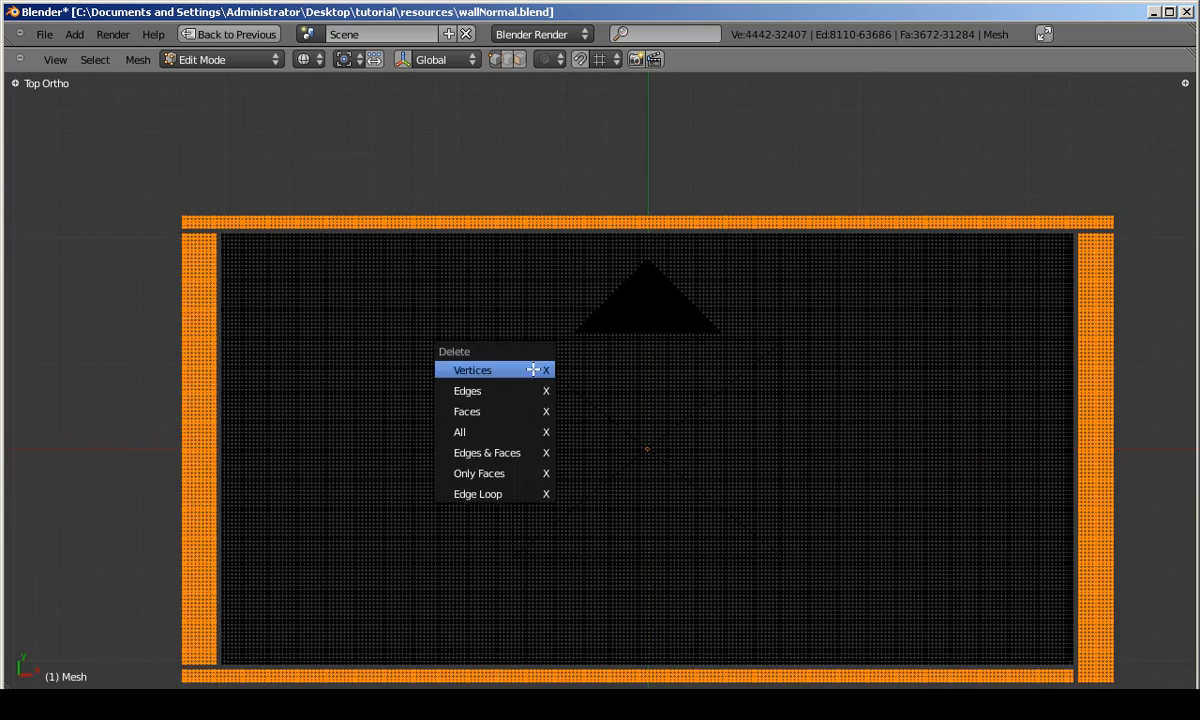
left_click(533, 370)
Leave edit mode and restore the split editor layout with the trimmed wall in wireframe.
key("Tab")
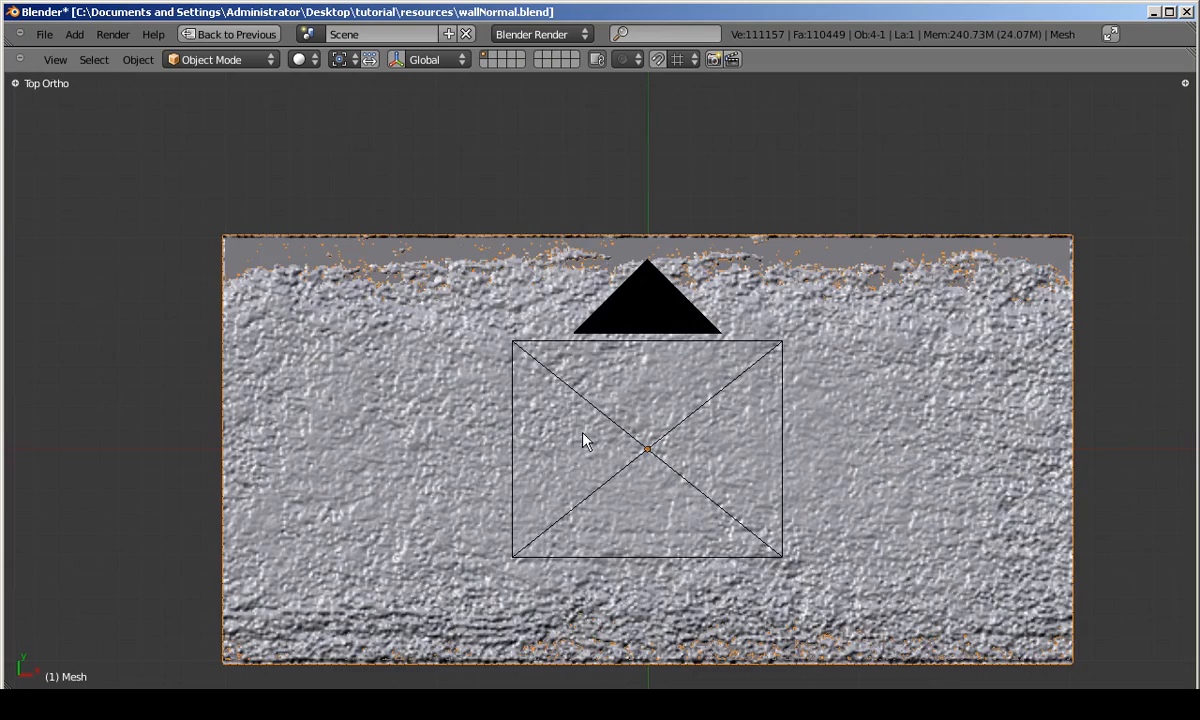
key("z")
middle_click_drag(584, 437, 240, 337)
key("ctrl+Up")
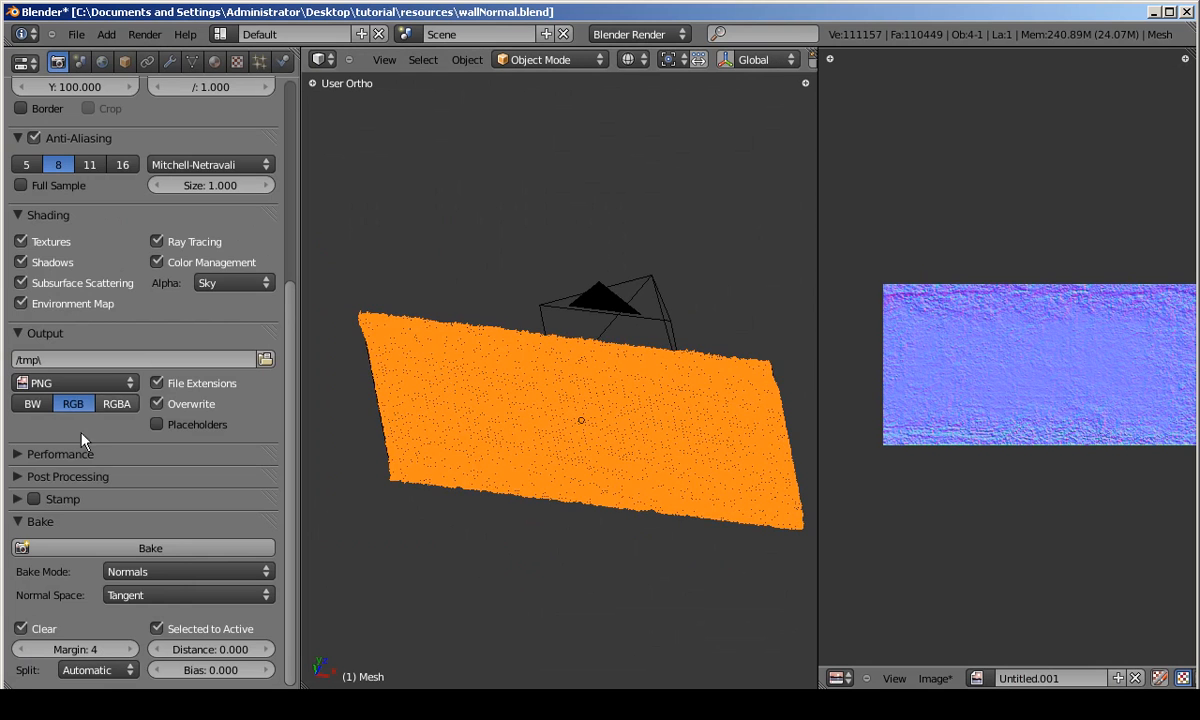
Expand the trimmed wall's Multires settings and subdivide it to level 2.
scroll(170, 125, "up", 5)
scroll(180, 112, "up", 2)
left_click(191, 61)
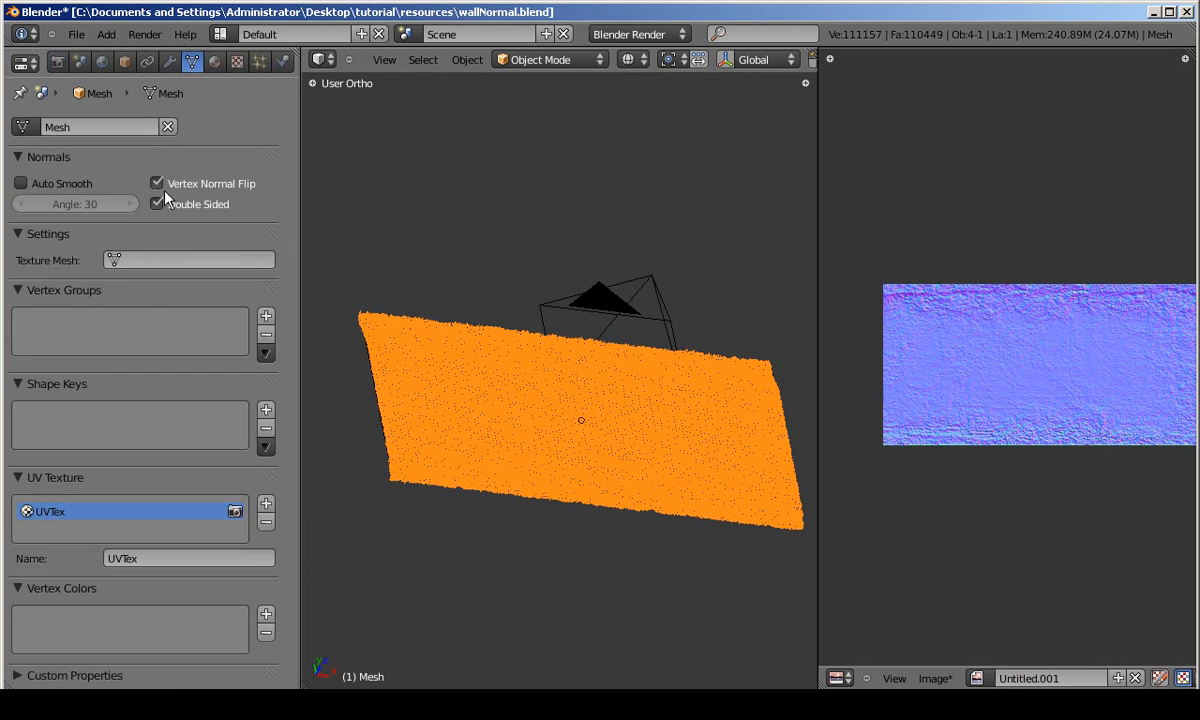
left_click(170, 61)
left_click(25, 180, "ctrl")
left_click(25, 258)
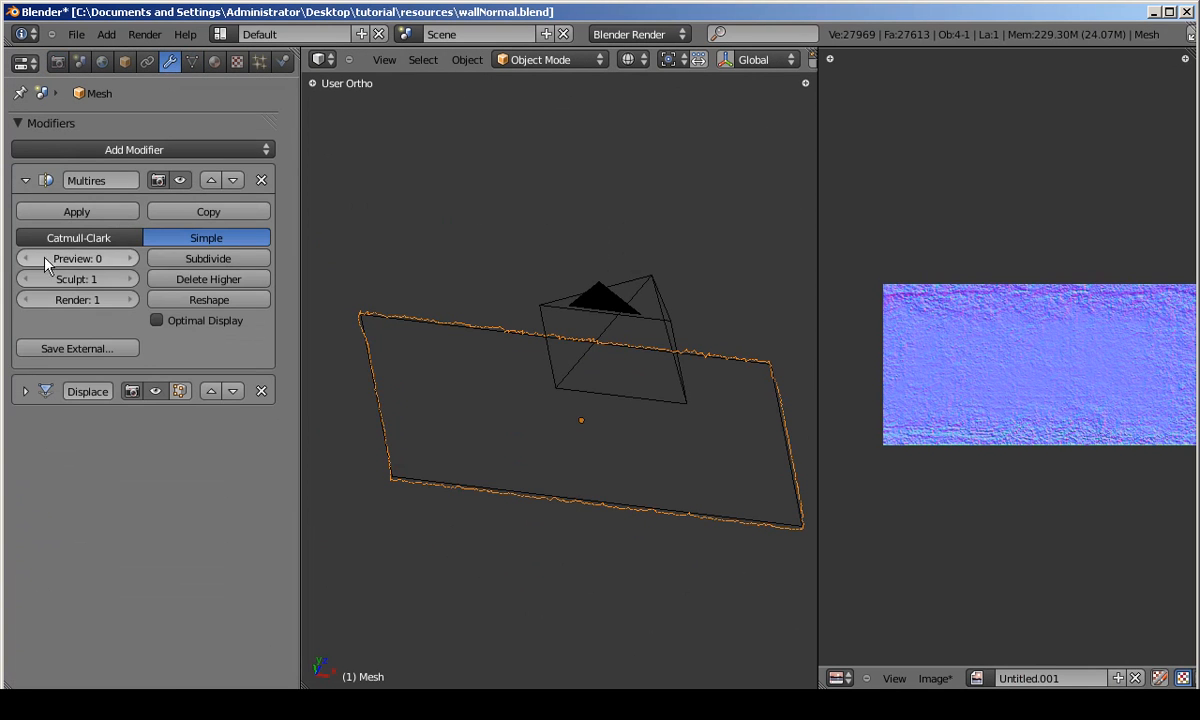
left_click(195, 262)
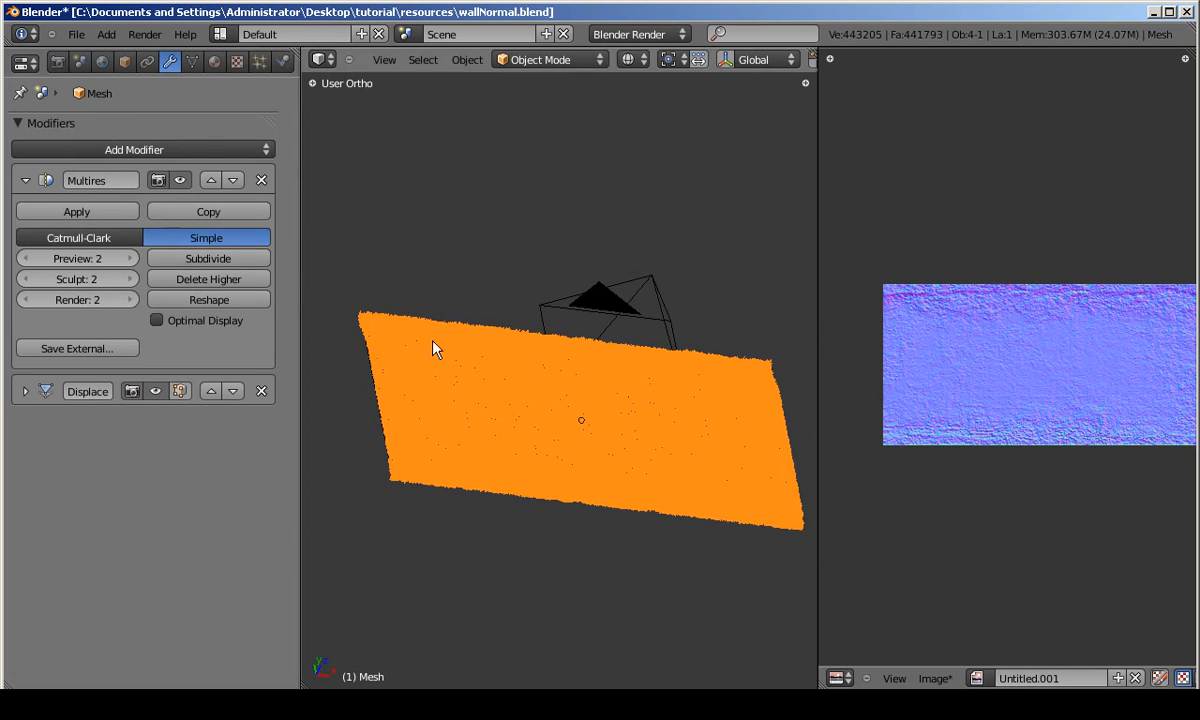
Compare the wall's surface detail in solid shading at Multires preview levels 1 and 2.
left_click(130, 258)
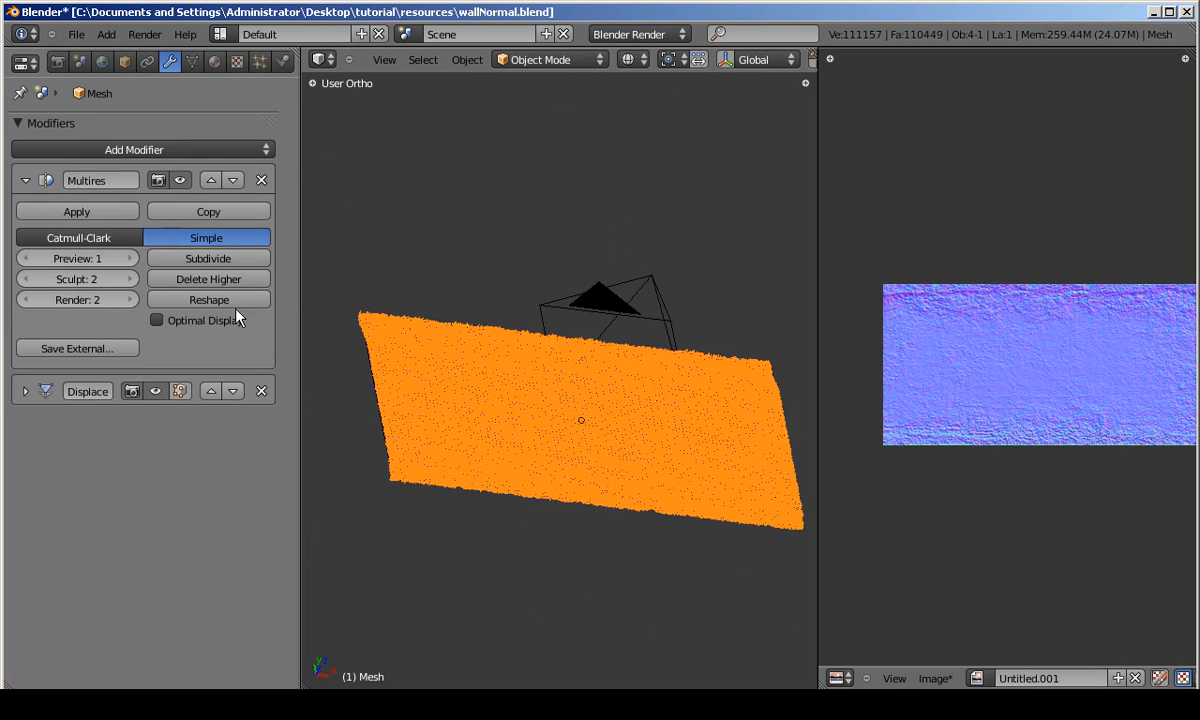
key("z")
scroll(482, 400, "up", 5)
middle_click_drag(537, 390, 525, 392)
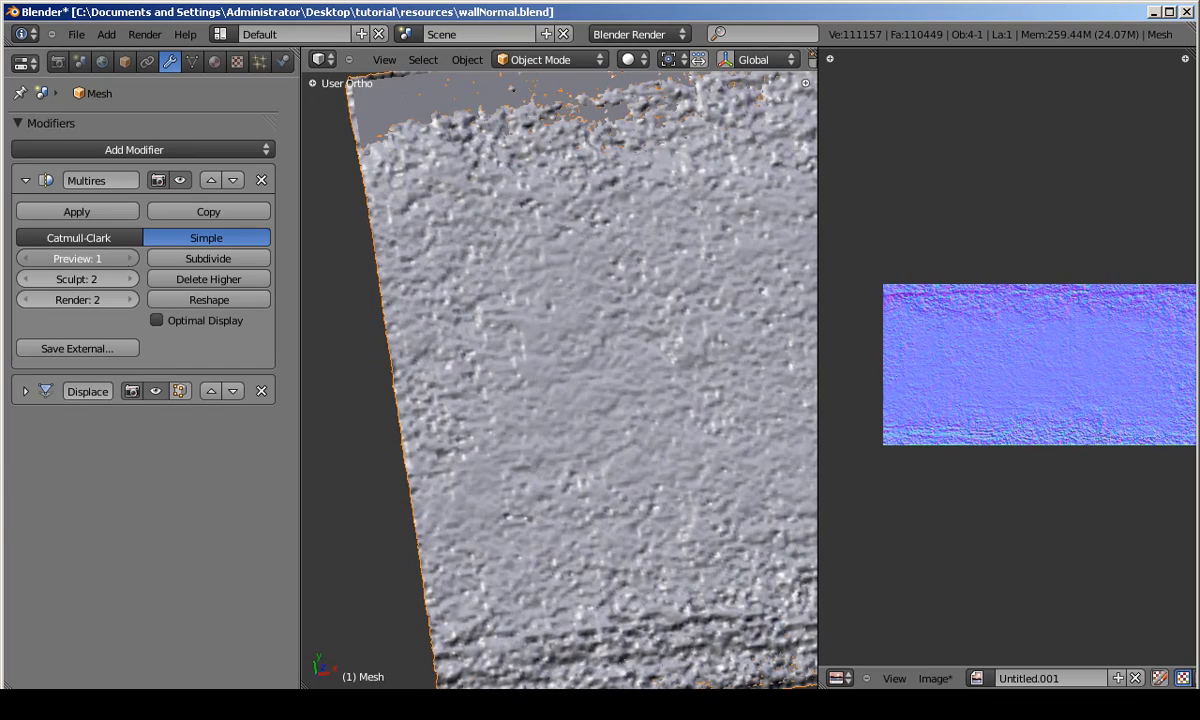
left_click(121, 260)
mouse_move(624, 327)
middle_mouse_down()
mouse_move(579, 343)
mouse_move(670, 307)
mouse_move(440, 315)
middle_mouse_up()
scroll(670, 307, "up", 3)
mouse_move(740, 350)
middle_mouse_down("shift")
mouse_move(594, 405)
mouse_move(530, 403)
mouse_move(590, 412)
mouse_move(567, 368)
middle_mouse_up("shift")
scroll(567, 368, "down", 5)
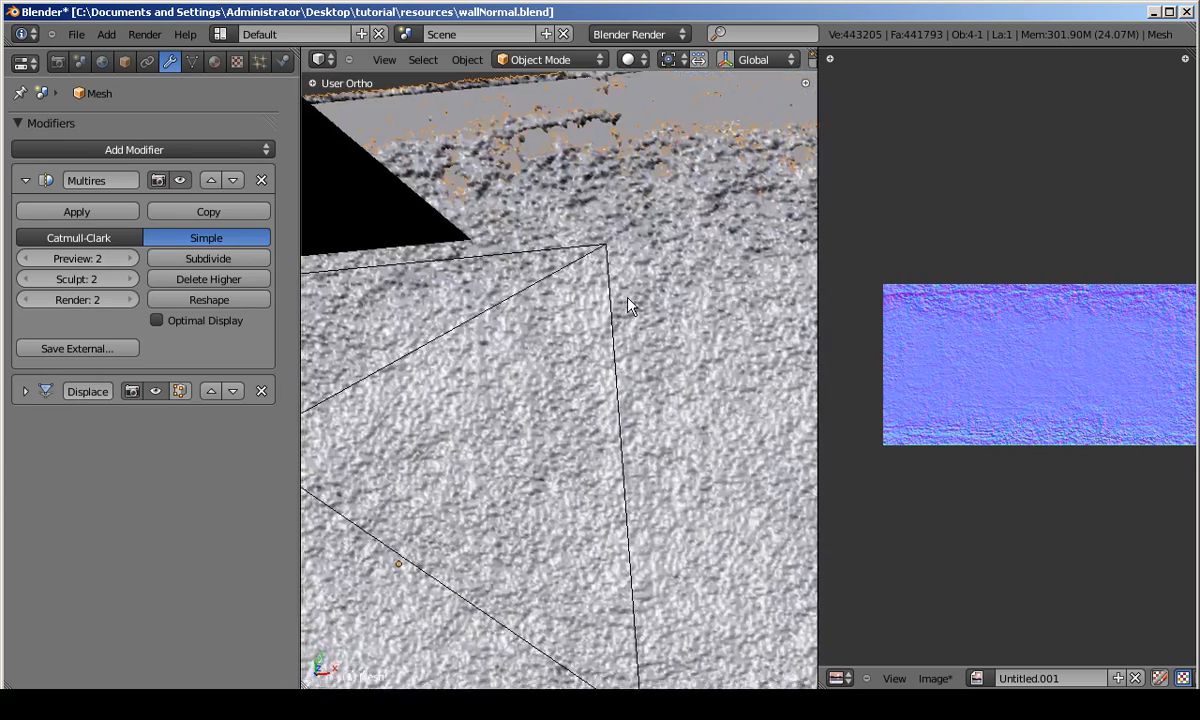
View the wall from the top and lower its Multires preview level to 0.
key("KP_0")
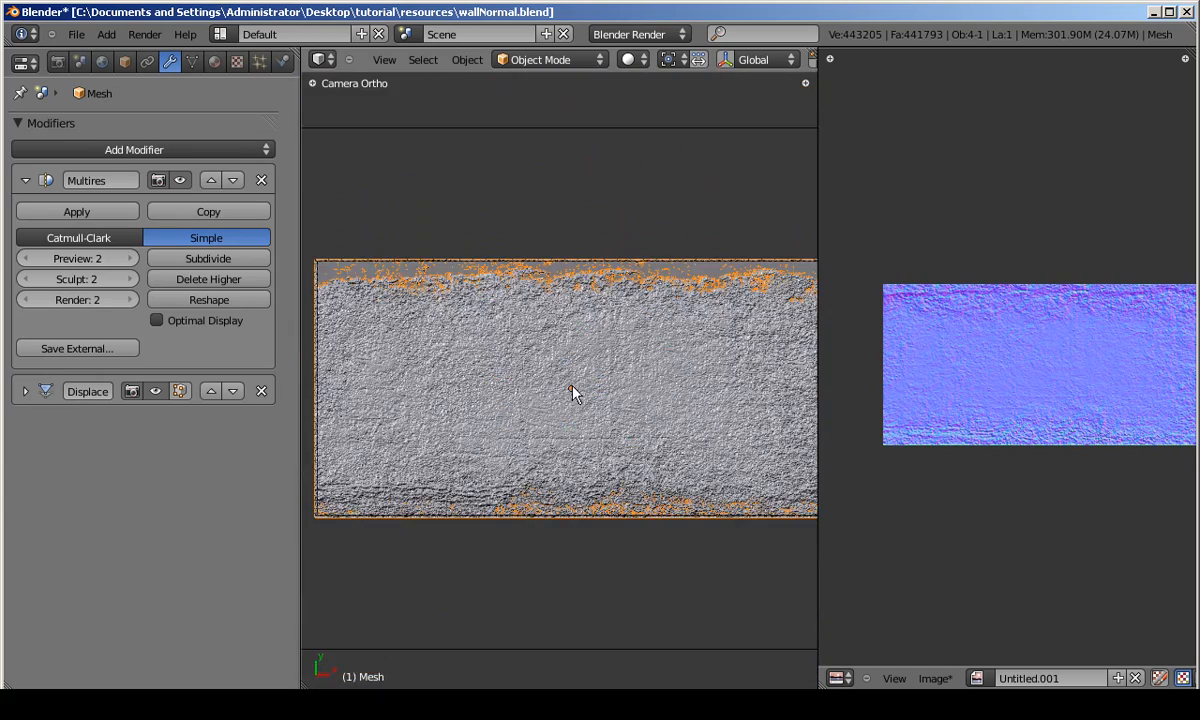
key("KP_7")
scroll(464, 342, "up", 2)
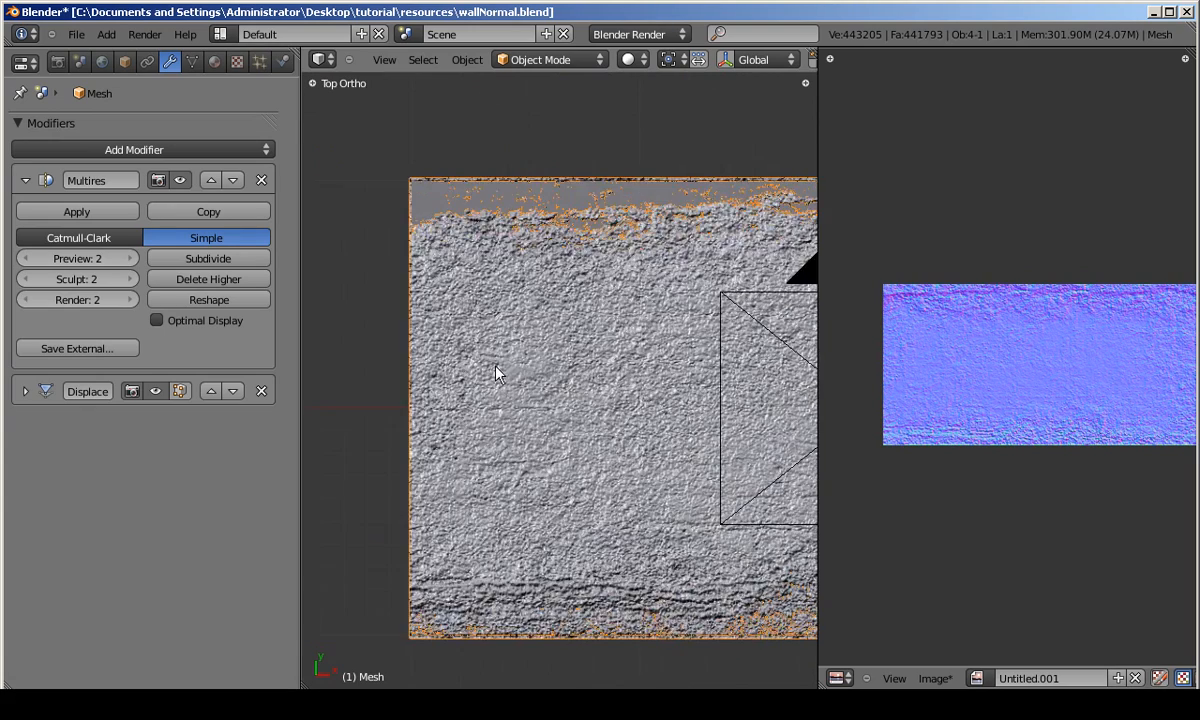
scroll(464, 342, "down", 2)
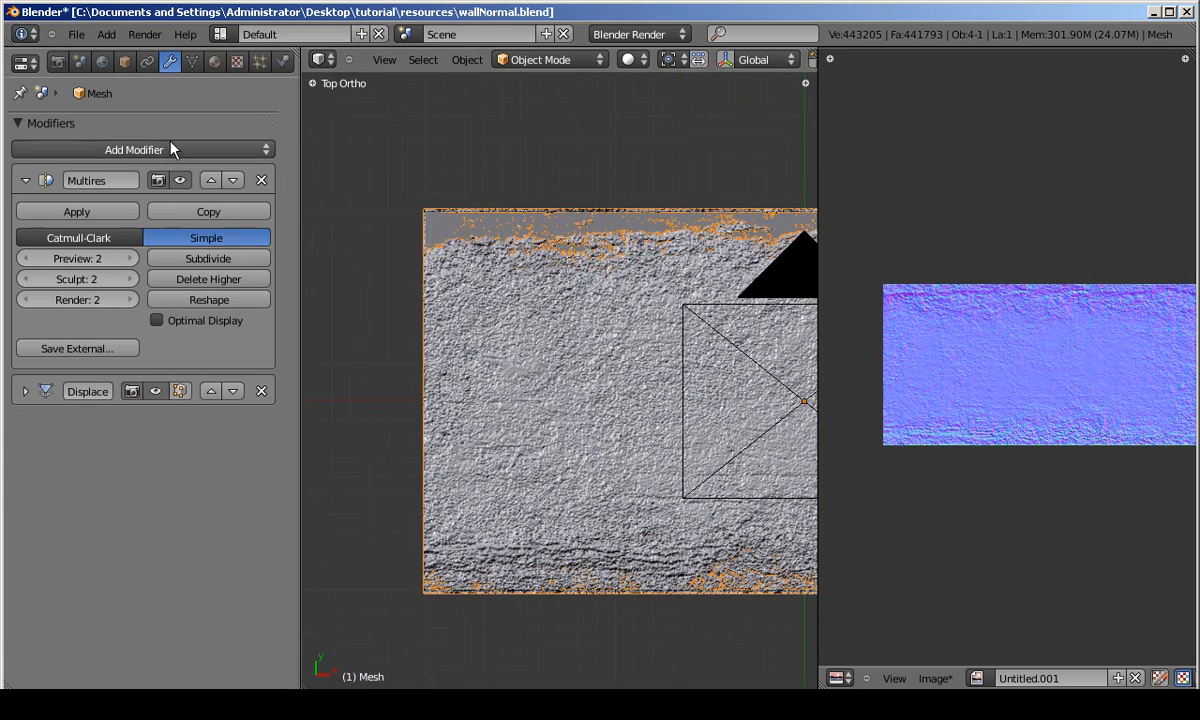
left_click(25, 180)
left_click(25, 180)
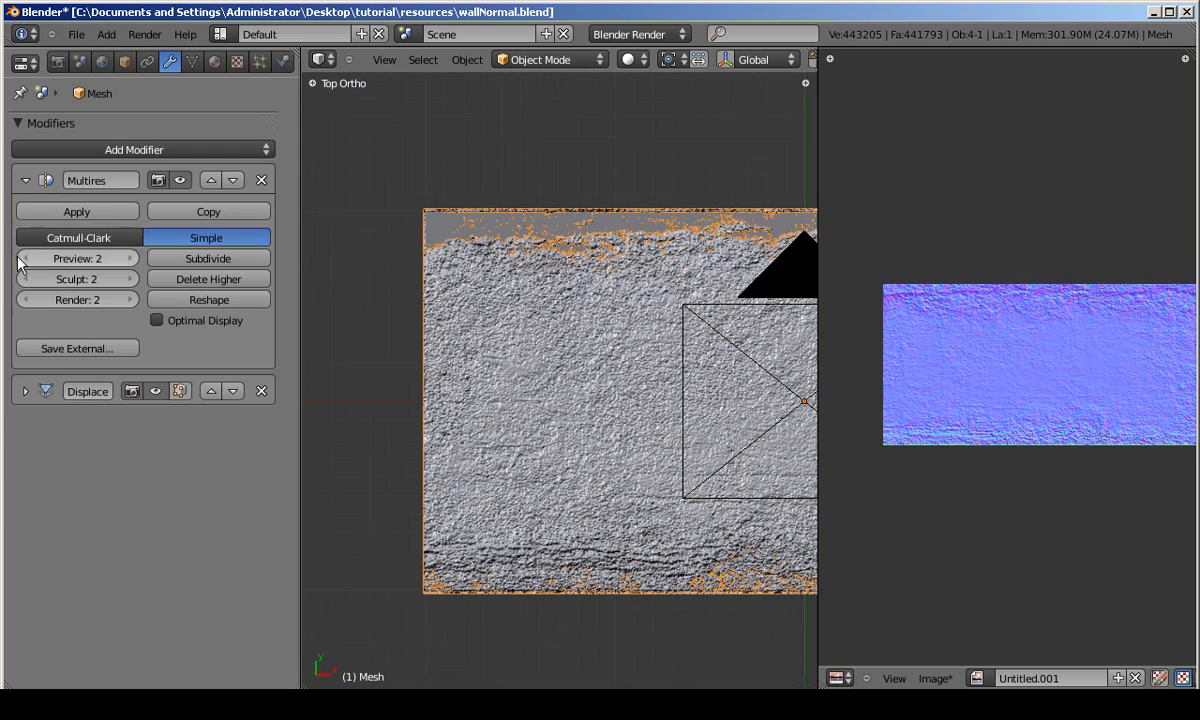
left_click(22, 258)
left_click(22, 258)
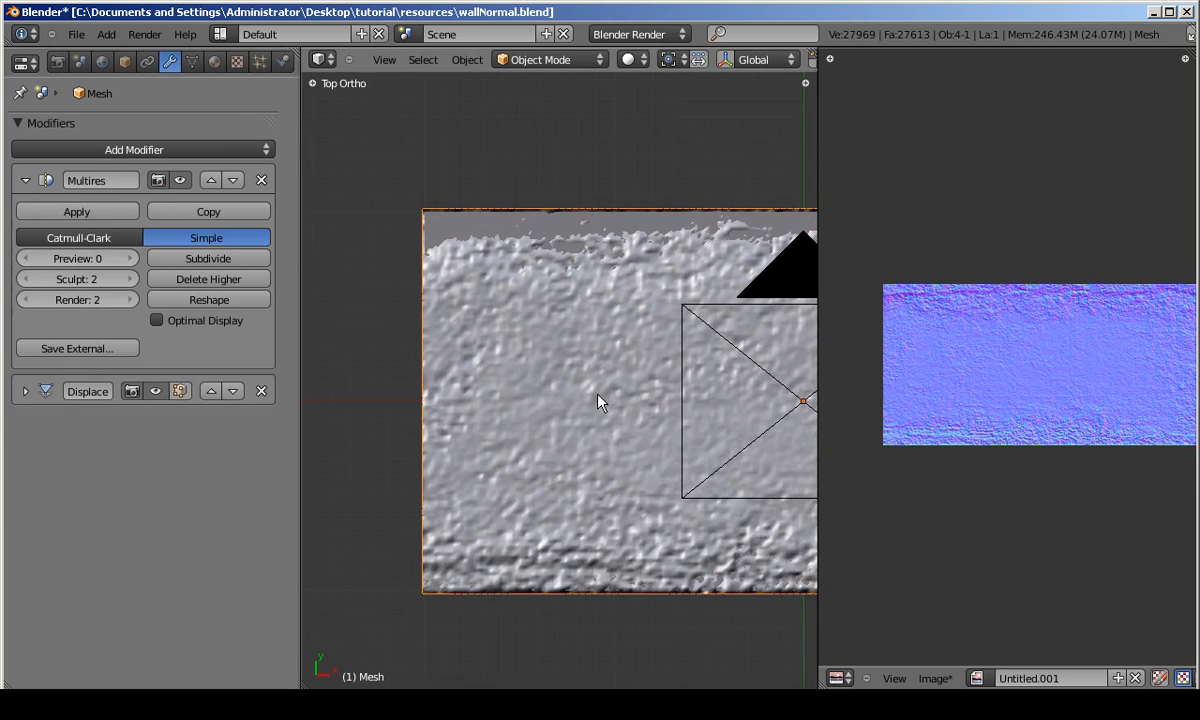
Narrow the properties editor and select the dense wall together with the low-poly plane, leaving the plane as the active object.
middle_click_drag(565, 368, 446, 333, "shift")
left_click_drag(299, 308, 239, 315)
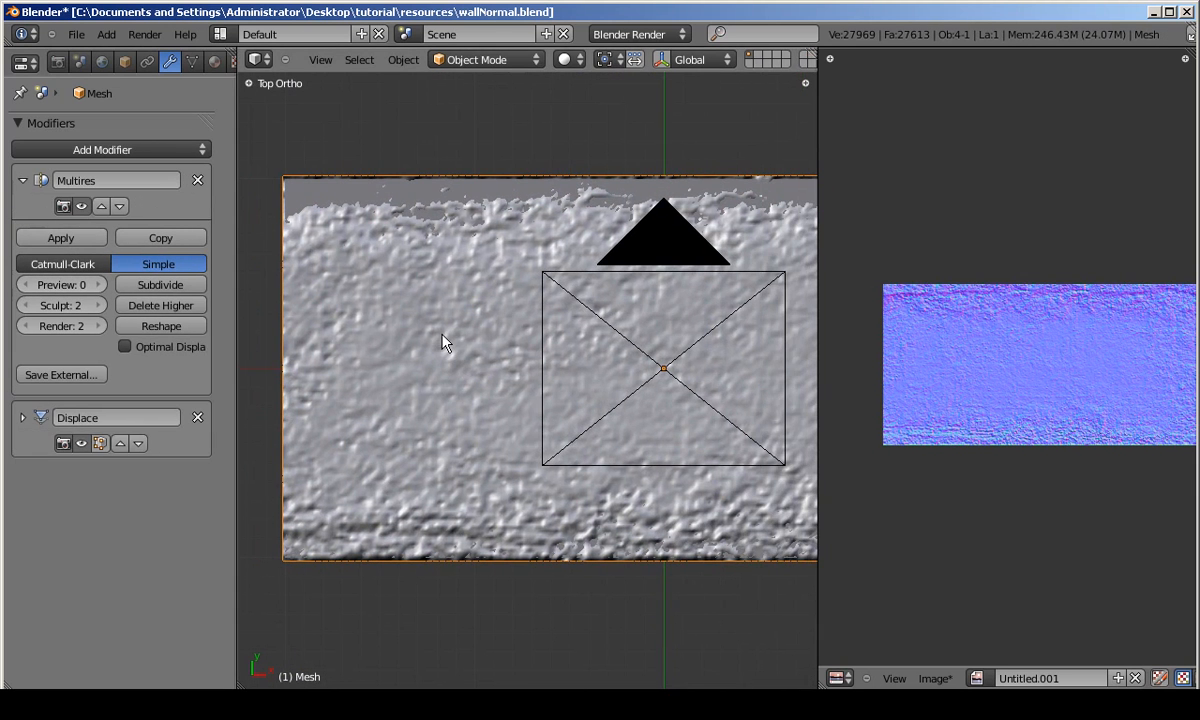
key("z")
key("z")
key("z")
right_click(302, 176)
right_click(303, 180)
right_click(303, 184, "shift")
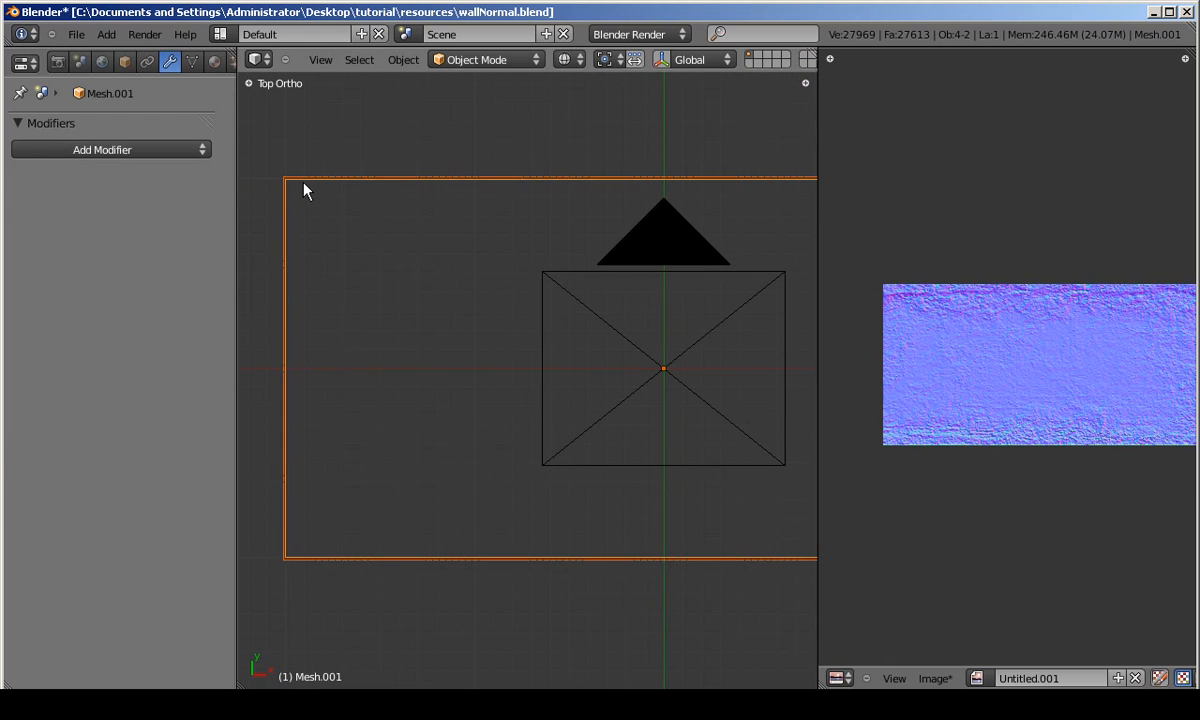
Return to solid shading, bring up the render Bake settings and widen the image editor.
key("z")
left_click(58, 61)
scroll(110, 400, "down", 10)
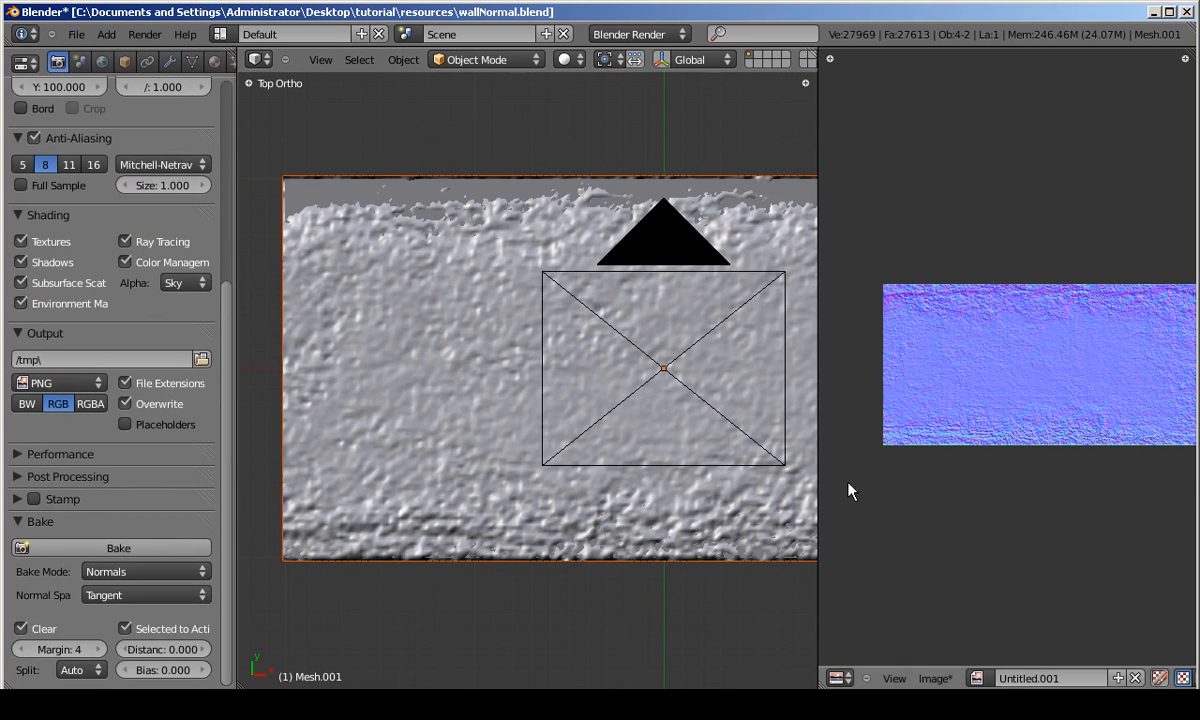
left_click_drag(818, 482, 500, 482)
Save over wallNormal.blend and bake the tangent-space normals from the dense wall onto the low-poly plane.
key("ctrl+s")
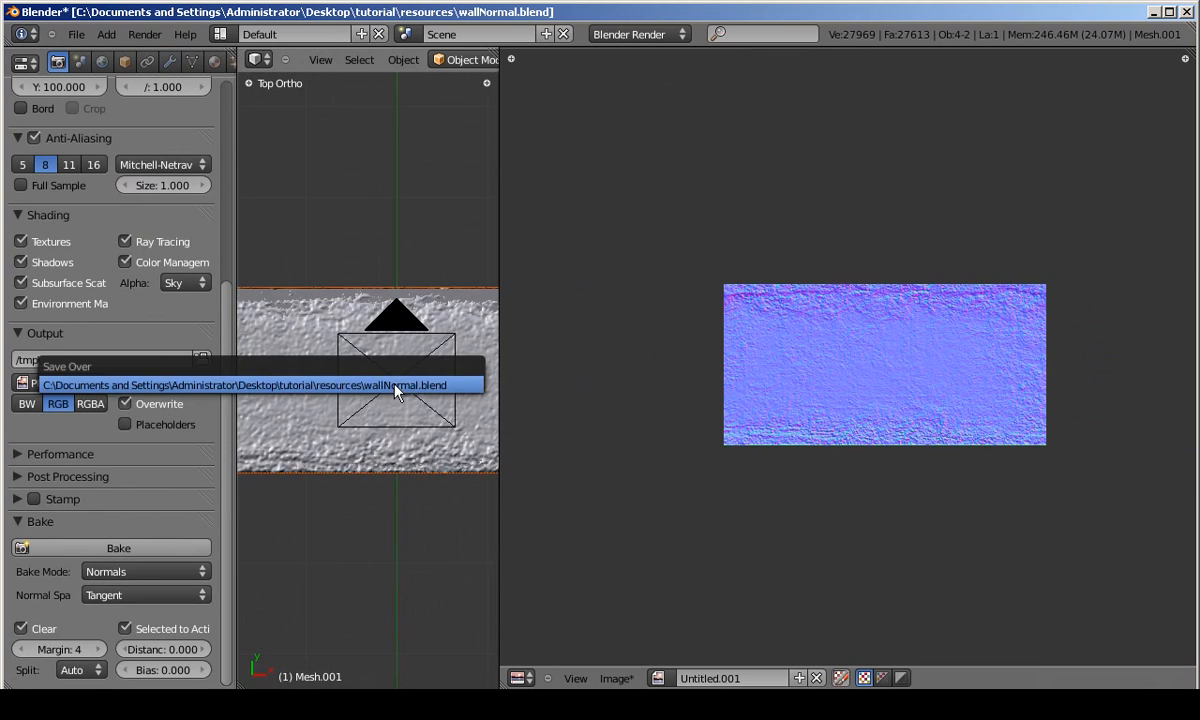
left_click(397, 390)
left_click(94, 548)
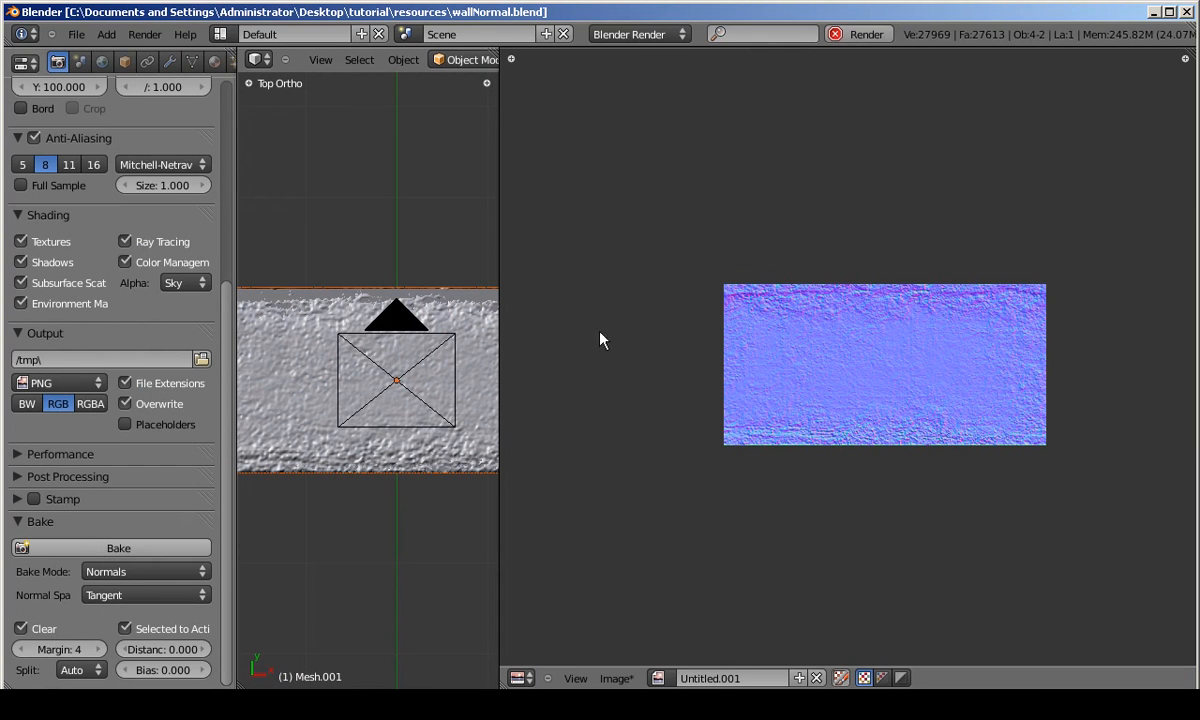
Inspect the existing normal map up close and at full extent while the bake runs.
scroll(862, 383, "up", 3)
scroll(810, 372, "down", 1)
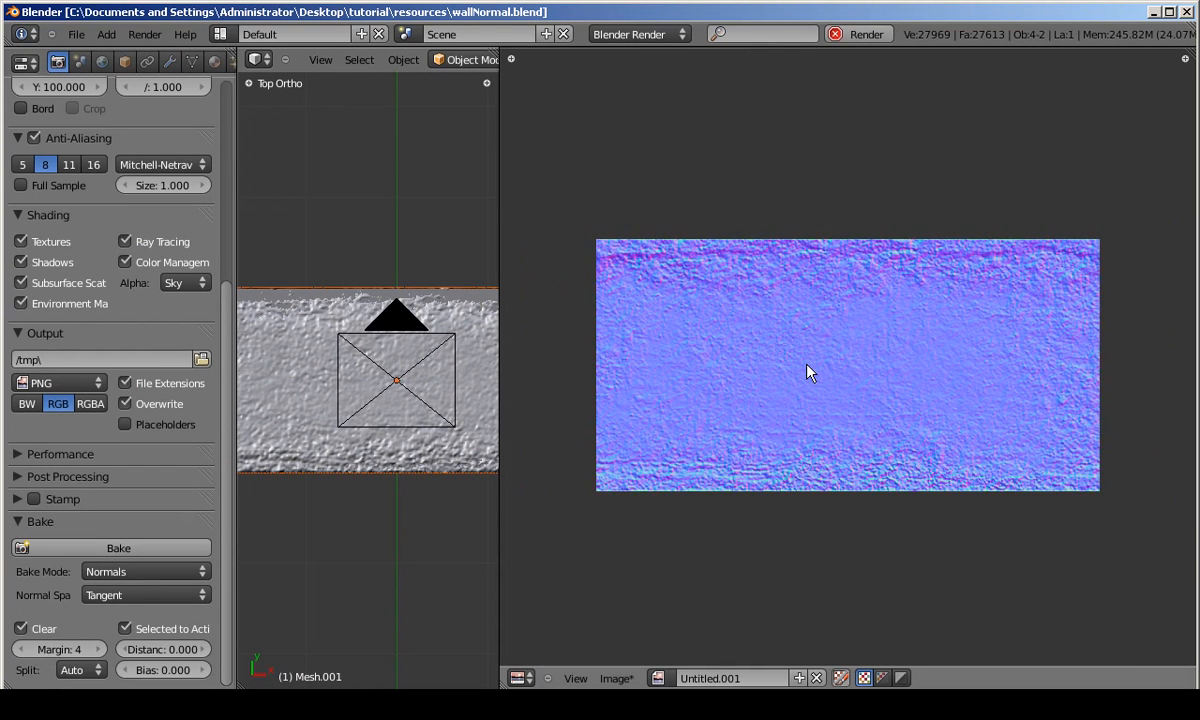
scroll(810, 372, "down", 1)
scroll(833, 370, "up", 2)
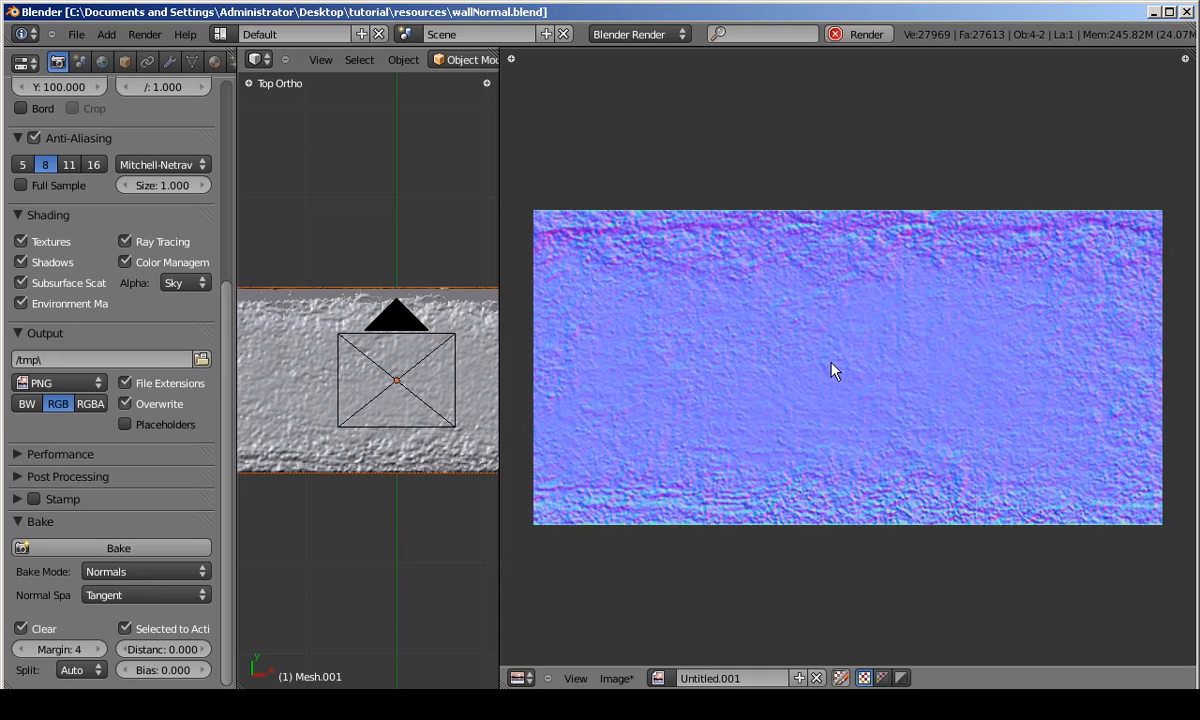
scroll(831, 368, "up", 2)
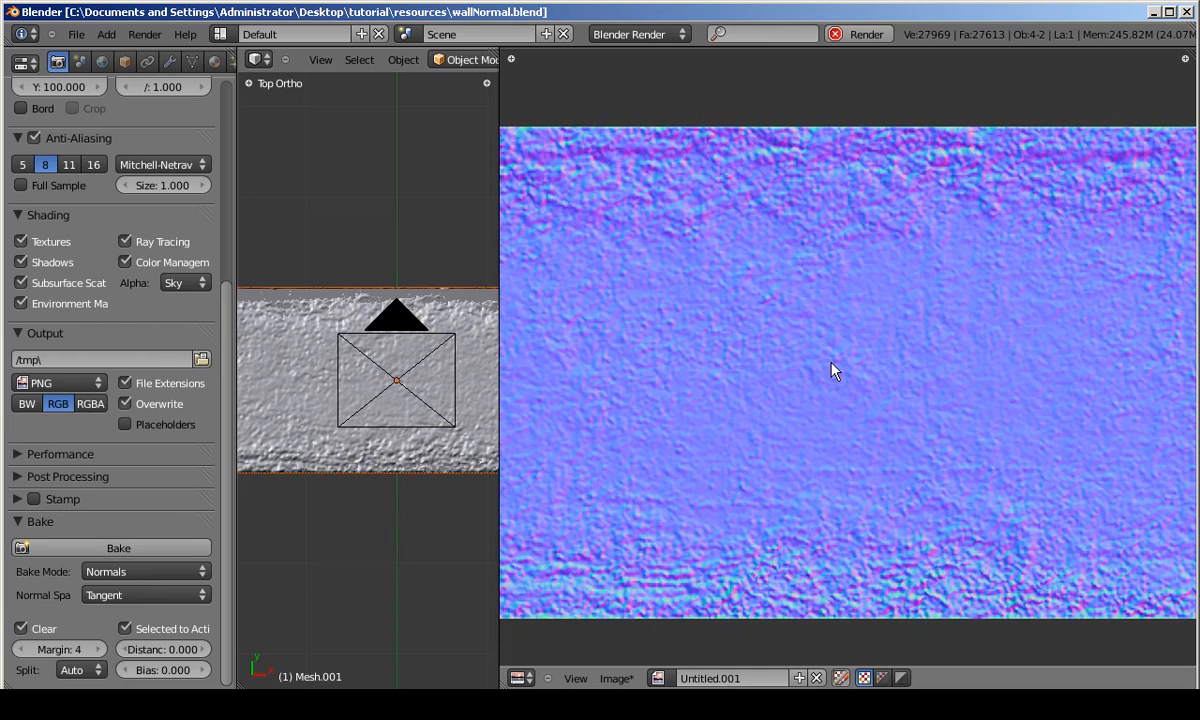
scroll(838, 361, "down", 2)
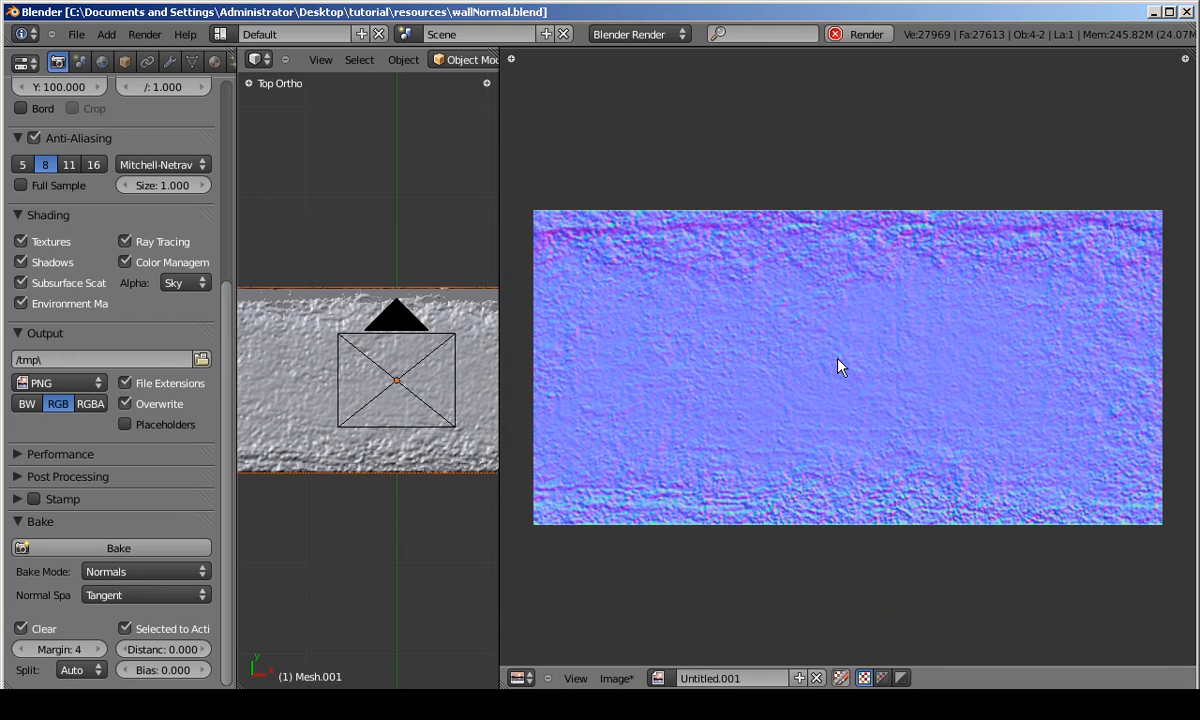
scroll(840, 367, "up", 1)
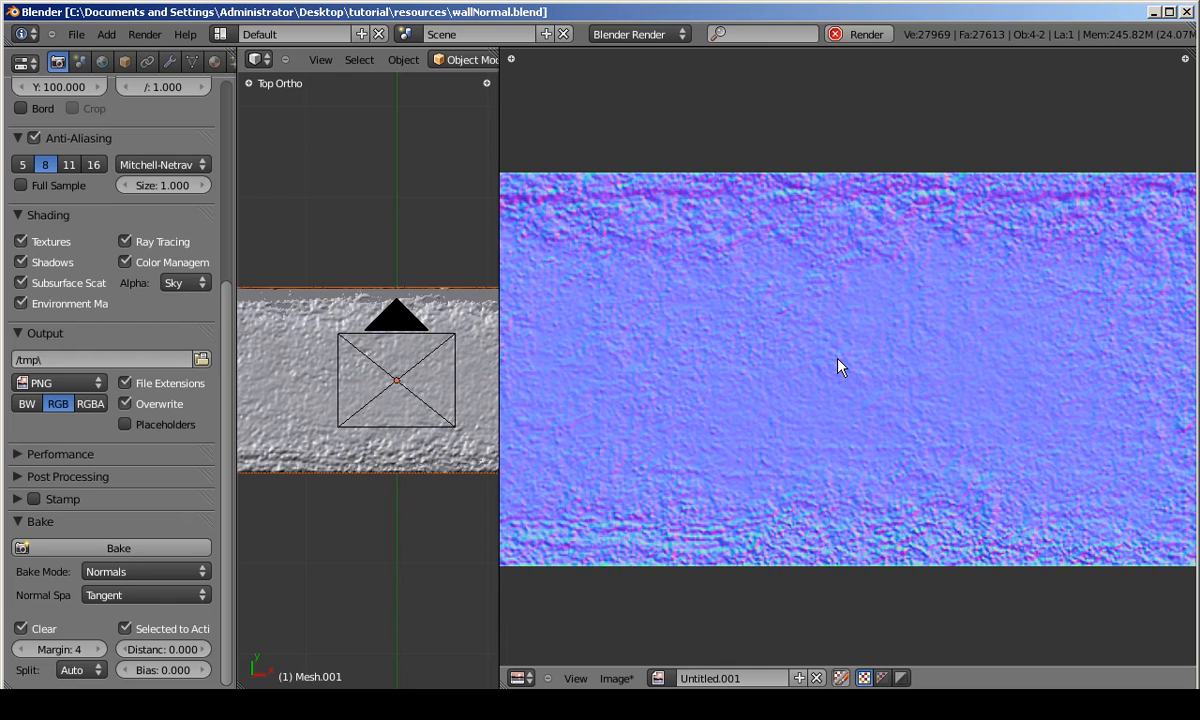
scroll(838, 364, "down", 2)
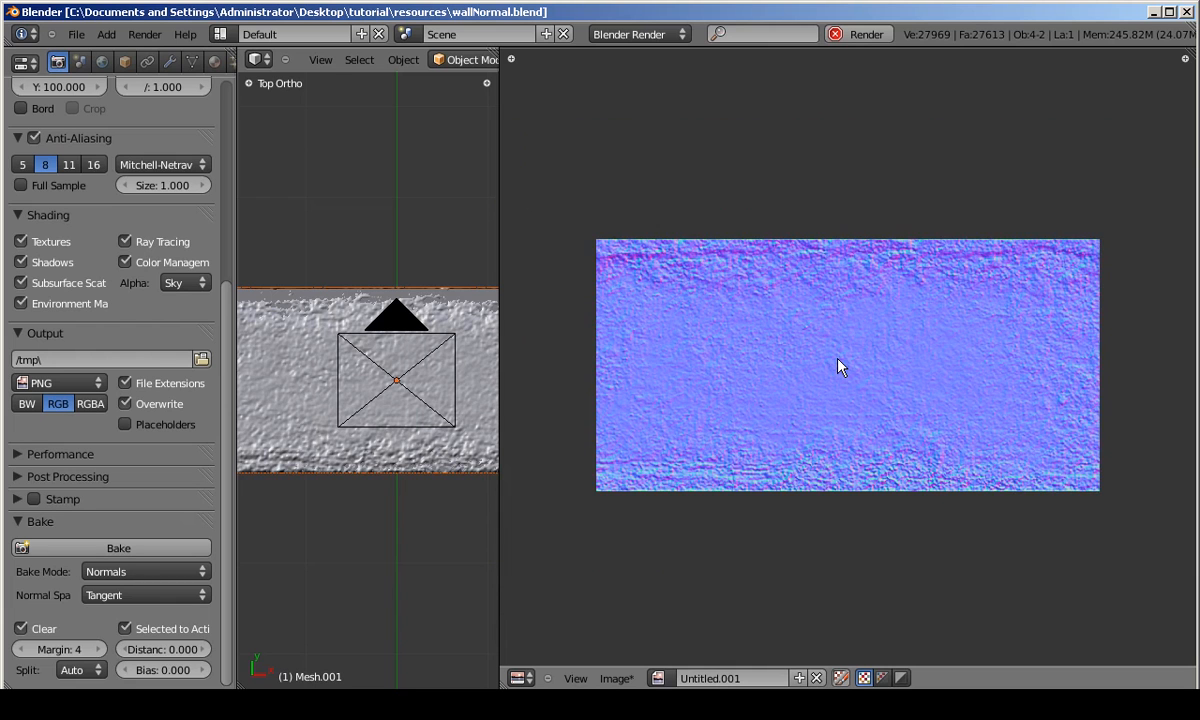
Switch the image editor between the available images and return to Untitled.001.
left_click(657, 678)
left_click(686, 480)
left_click(657, 678)
left_click(697, 498)
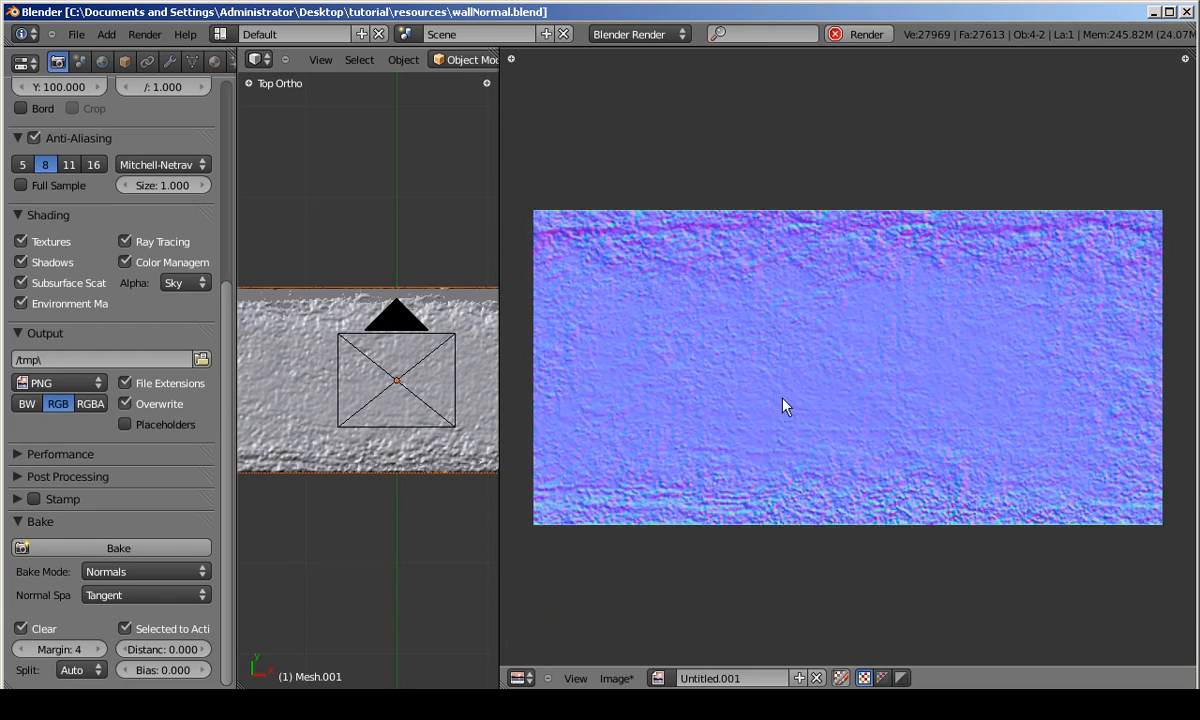
left_click(657, 678)
left_click(715, 517)
left_click(653, 678)
left_click(692, 498)
Examine the newly baked normal map's fine detail and its coverage of the whole image.
scroll(871, 402, "up", 3)
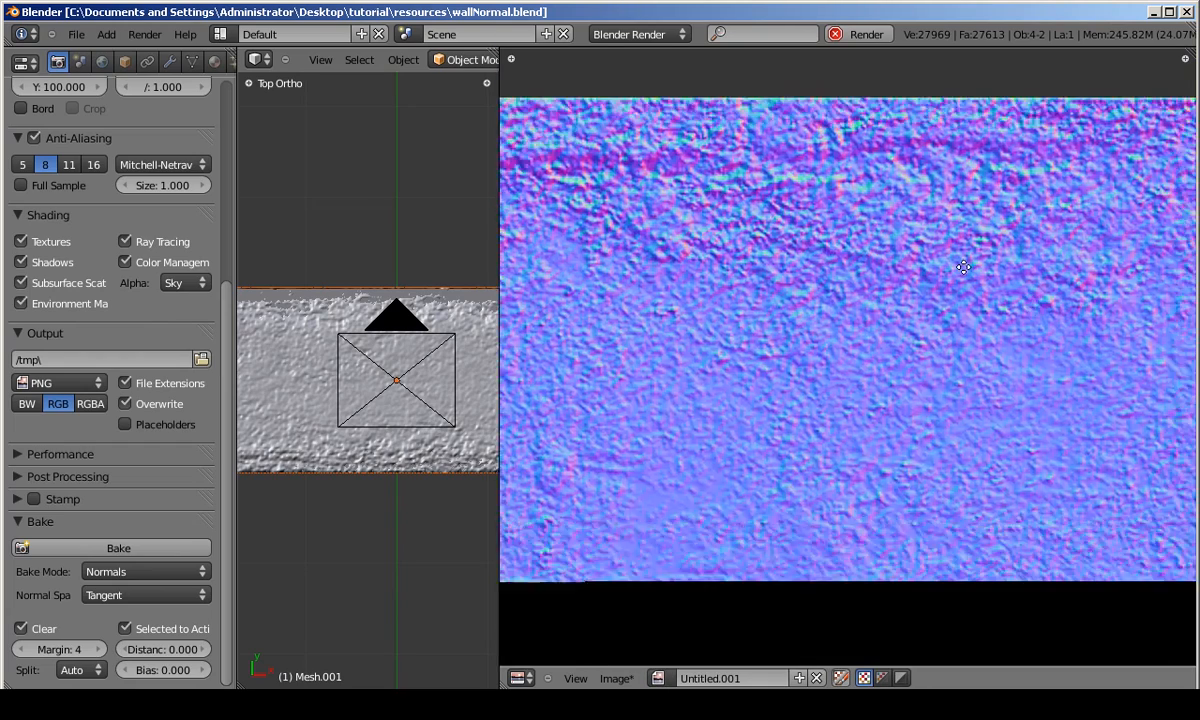
scroll(963, 290, "down", 6)
scroll(970, 318, "up", 1)
mouse_move(970, 318)
middle_mouse_down()
mouse_move(905, 316)
mouse_move(951, 309)
middle_mouse_up()
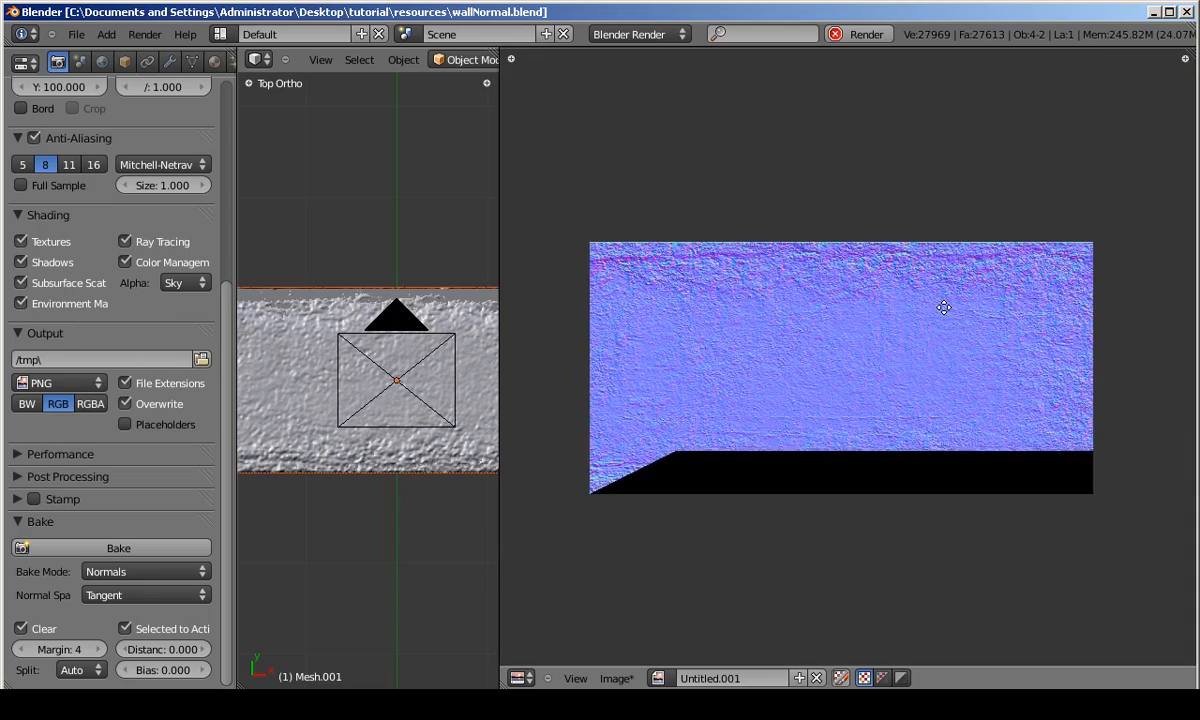
scroll(951, 306, "up", 2)
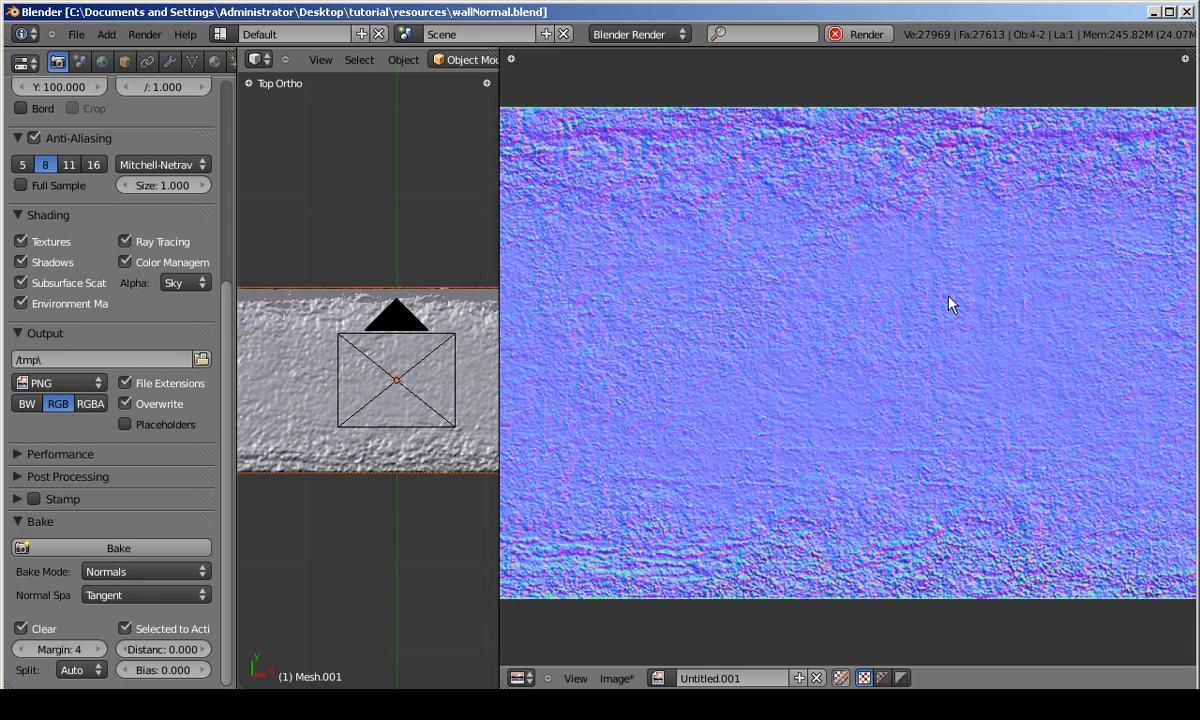
scroll(950, 305, "down", 1)
Save the baked image under the name wallNor.png in the tutorial's textures folder, then save over wallNormal.blend.
left_click(616, 678)
left_click(655, 566)
left_click(284, 228)
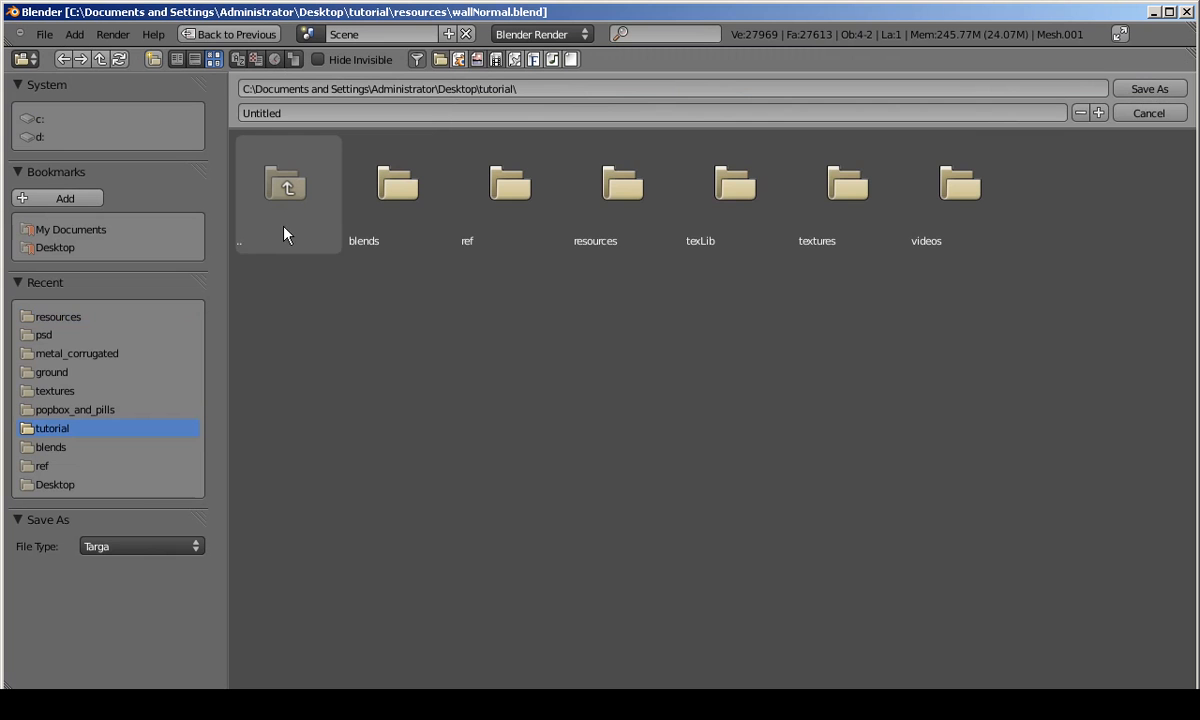
left_click(810, 235)
left_click(420, 116)
type("wallNor.png")
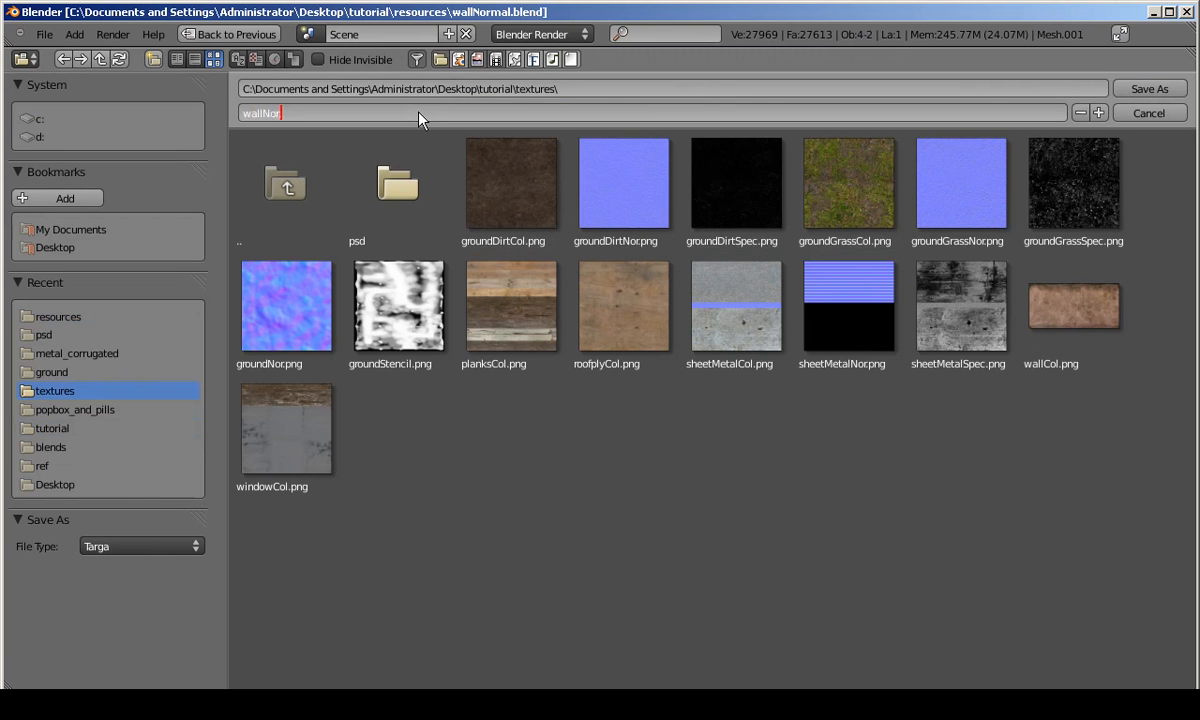
key("Return")
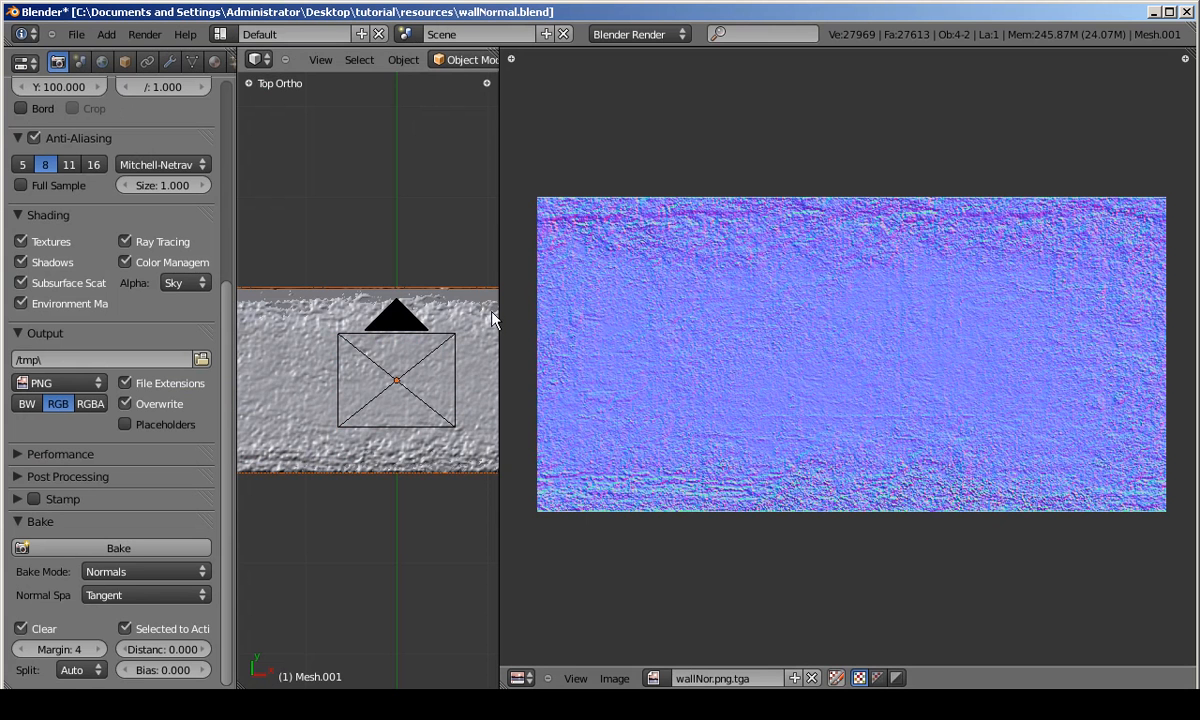
key("ctrl+s")
left_click(490, 314)
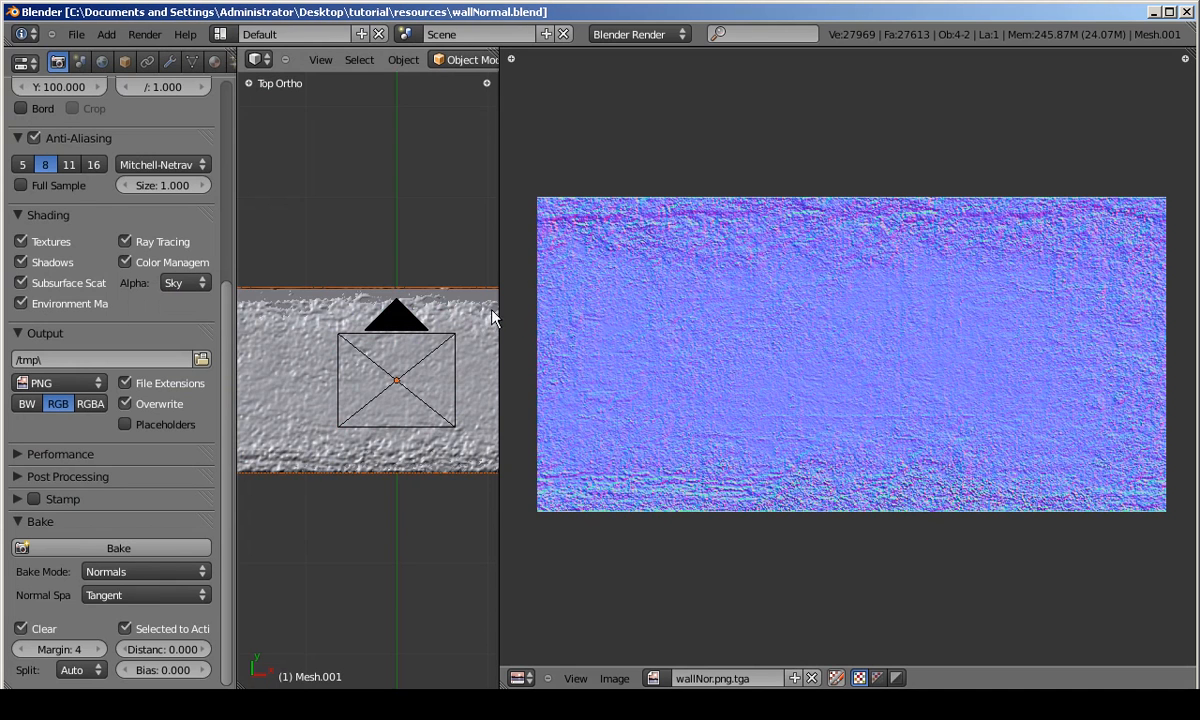
Save the baked image again with file type PNG, removing the .tga extension so it is named wallNor.png.
left_click(652, 678)
left_click(614, 678)
left_click(638, 568)
left_click(122, 546)
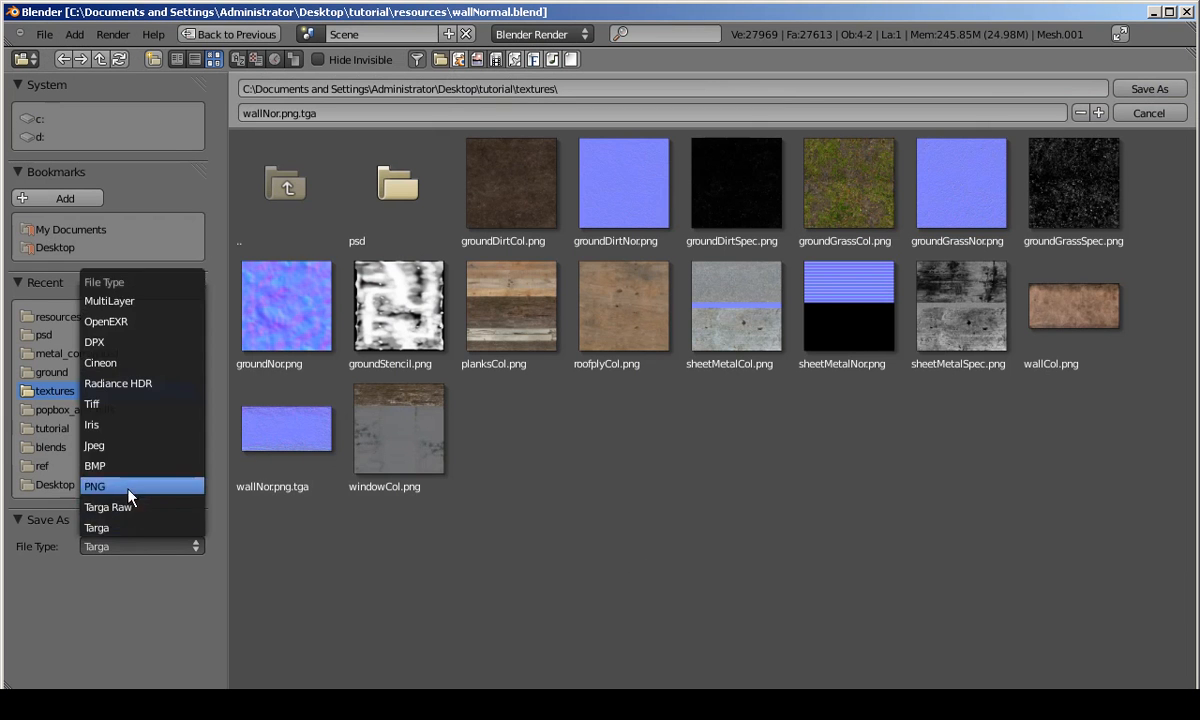
left_click(128, 488)
left_click(349, 112)
left_click(349, 112)
key("BackSpace")
key("BackSpace")
key("BackSpace")
key("BackSpace")
key("Return")
key("Return")
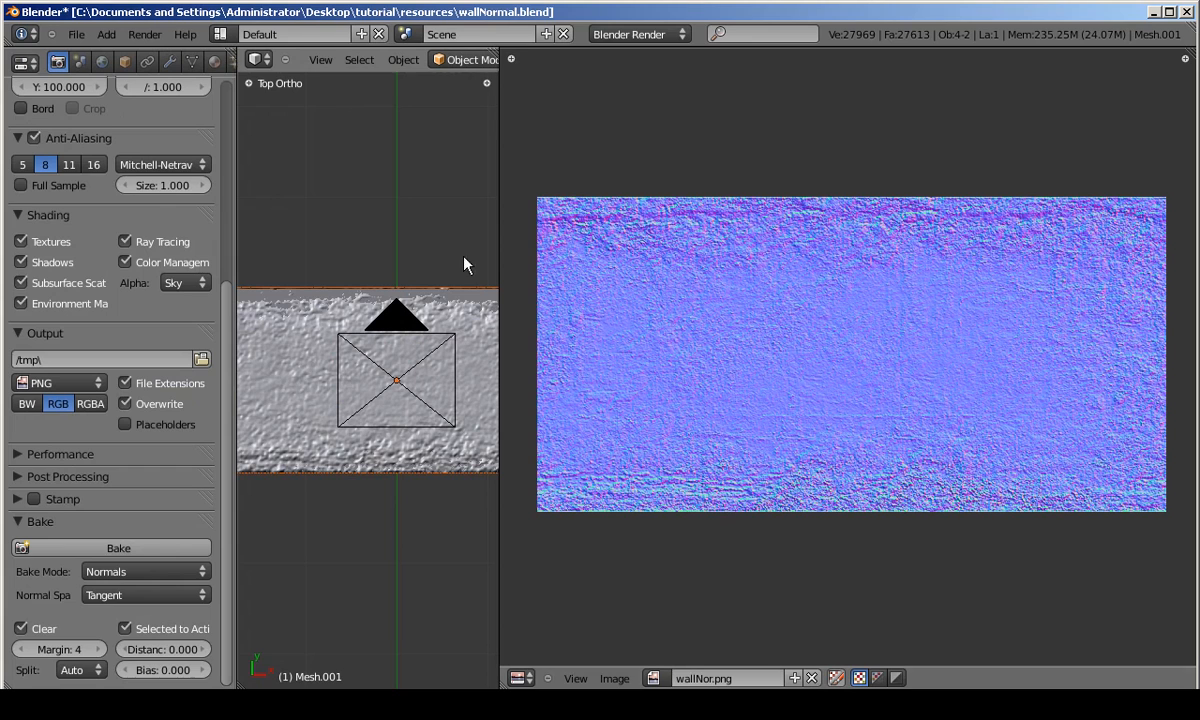
Switch to Photoshop and close wallNorDisplace.png without saving its changes.
key("alt+Tab")
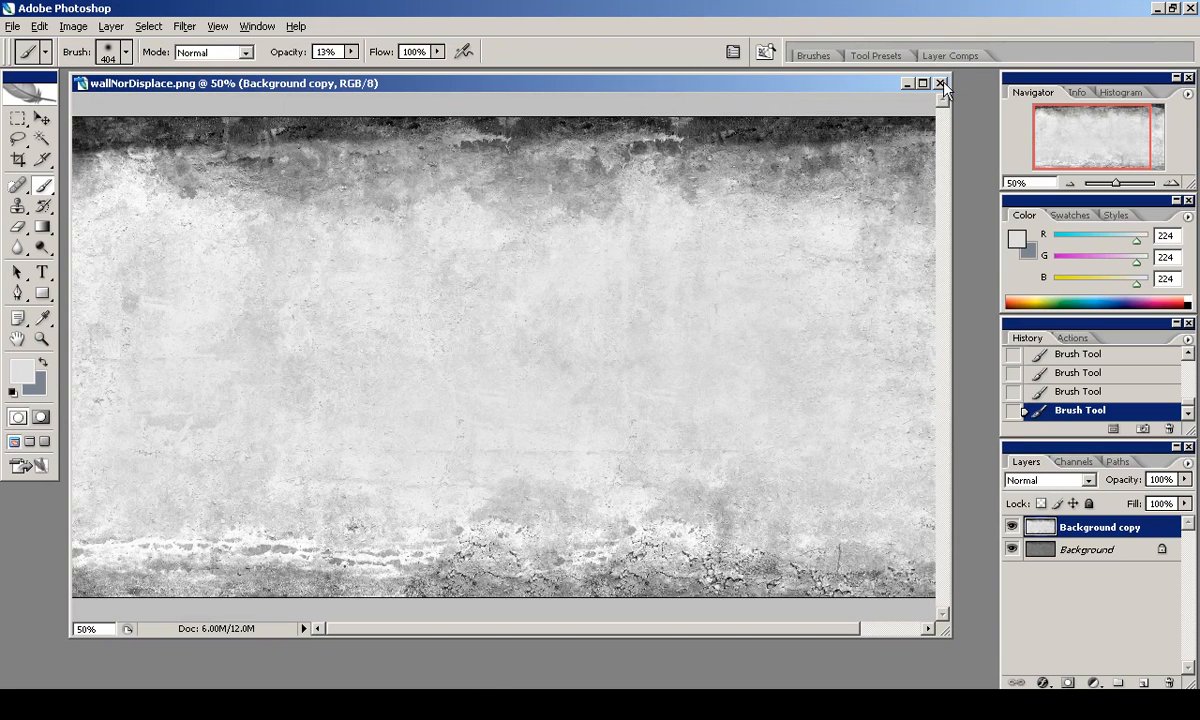
key("ctrl+a")
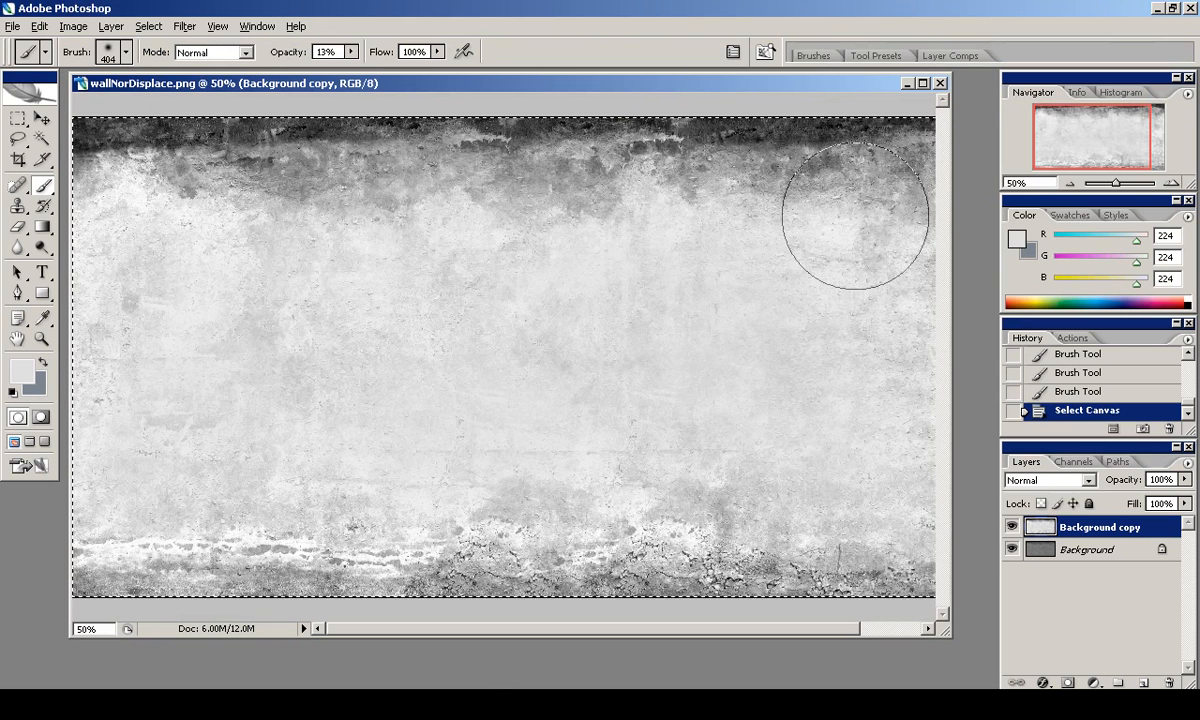
left_click(940, 83)
key("n")
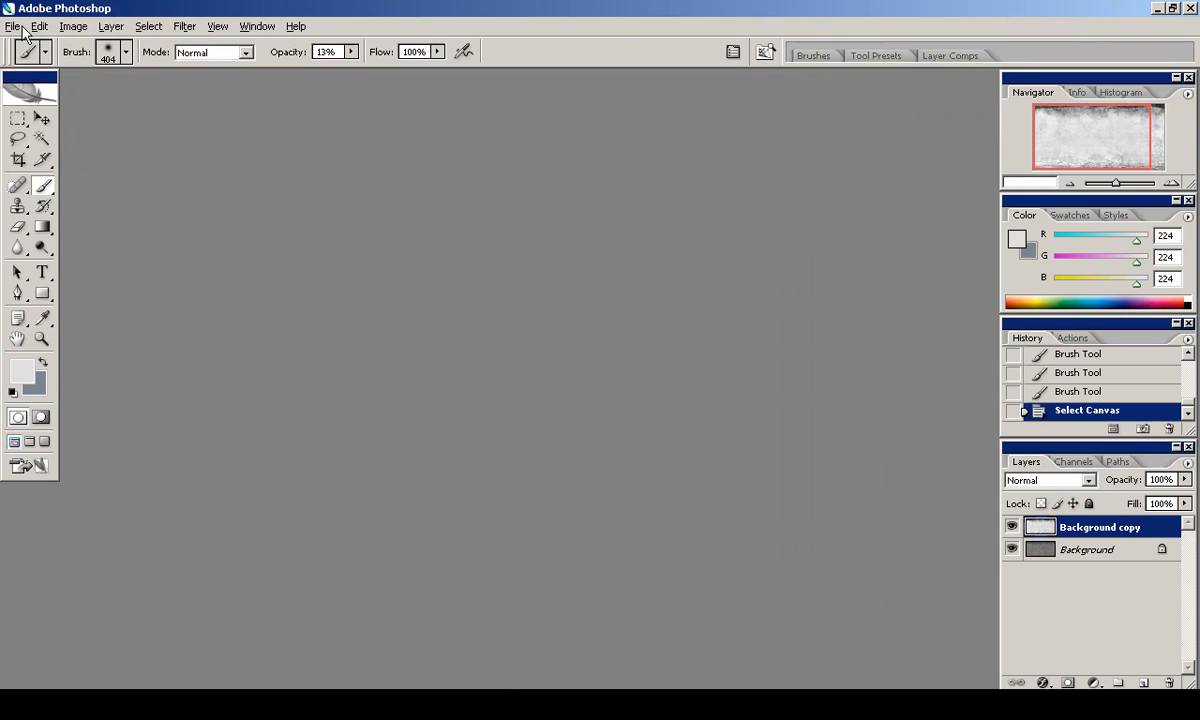
Open the recently used layered file wallNor.psd.
left_click(12, 26)
mouse_move(60, 110)
left_click(310, 123)
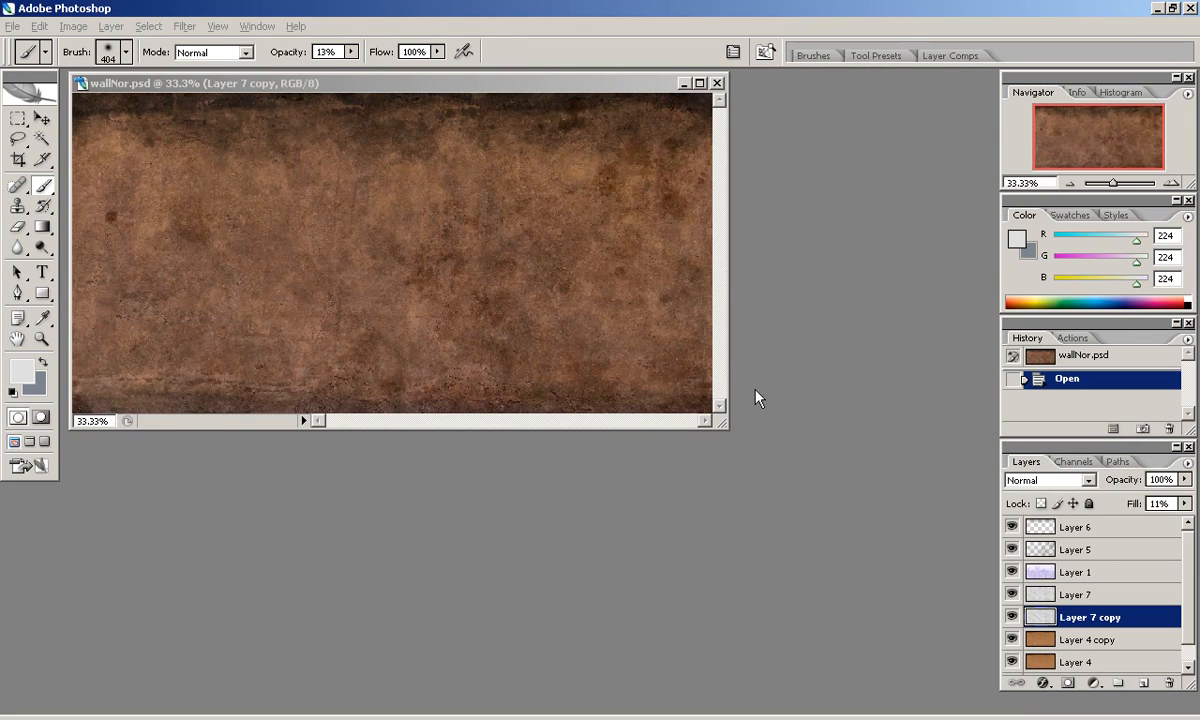
Open wallNor.png.tga from the textures folder.
key("ctrl+o")
left_click(669, 171)
left_click(290, 455)
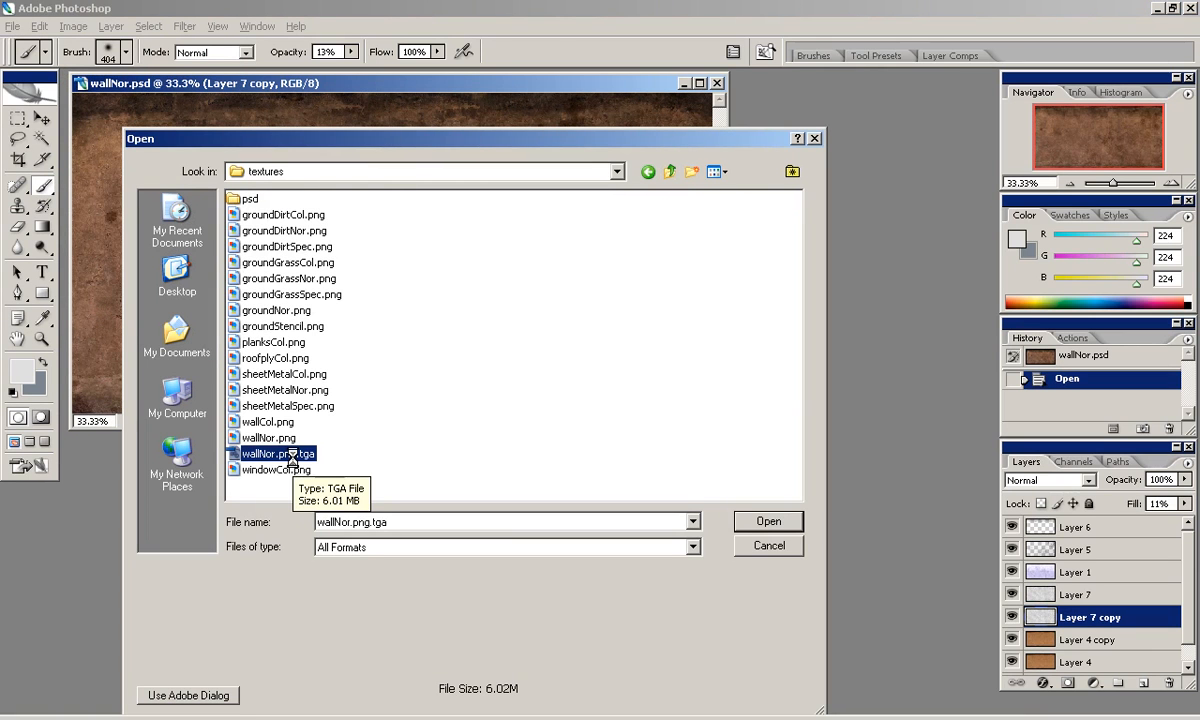
double_click(289, 453)
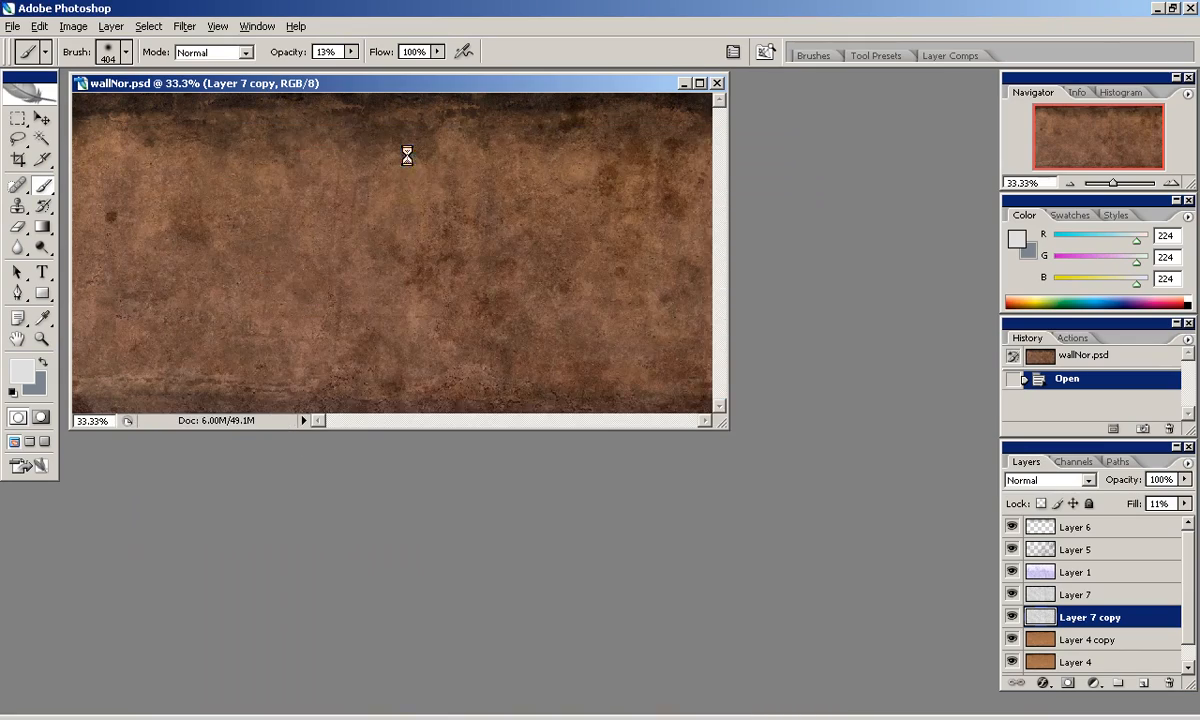
Examine the surface detail of the baked normal map wallNor.png at several magnifications.
left_click_drag(501, 90, 501, 168)
left_click_drag(738, 513, 906, 674)
left_click(1169, 182)
left_click(1169, 182)
left_click(1169, 182)
left_click_drag(1108, 135, 1197, 222)
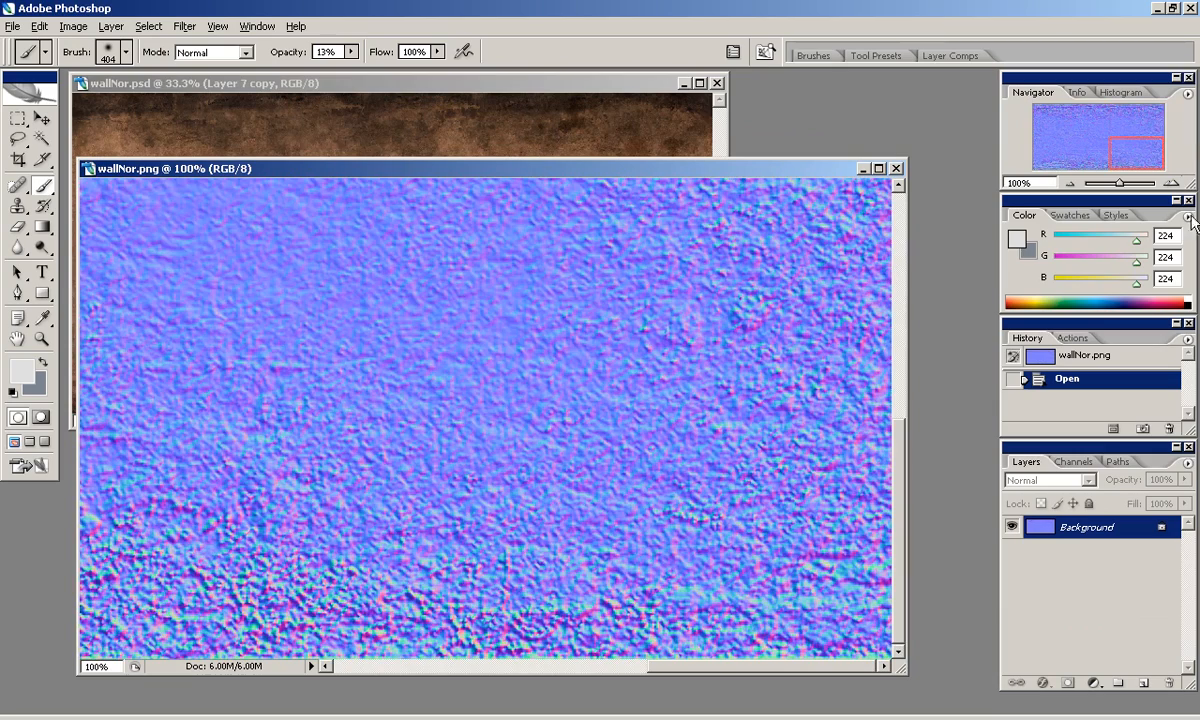
left_click(1071, 184)
left_click(1071, 184)
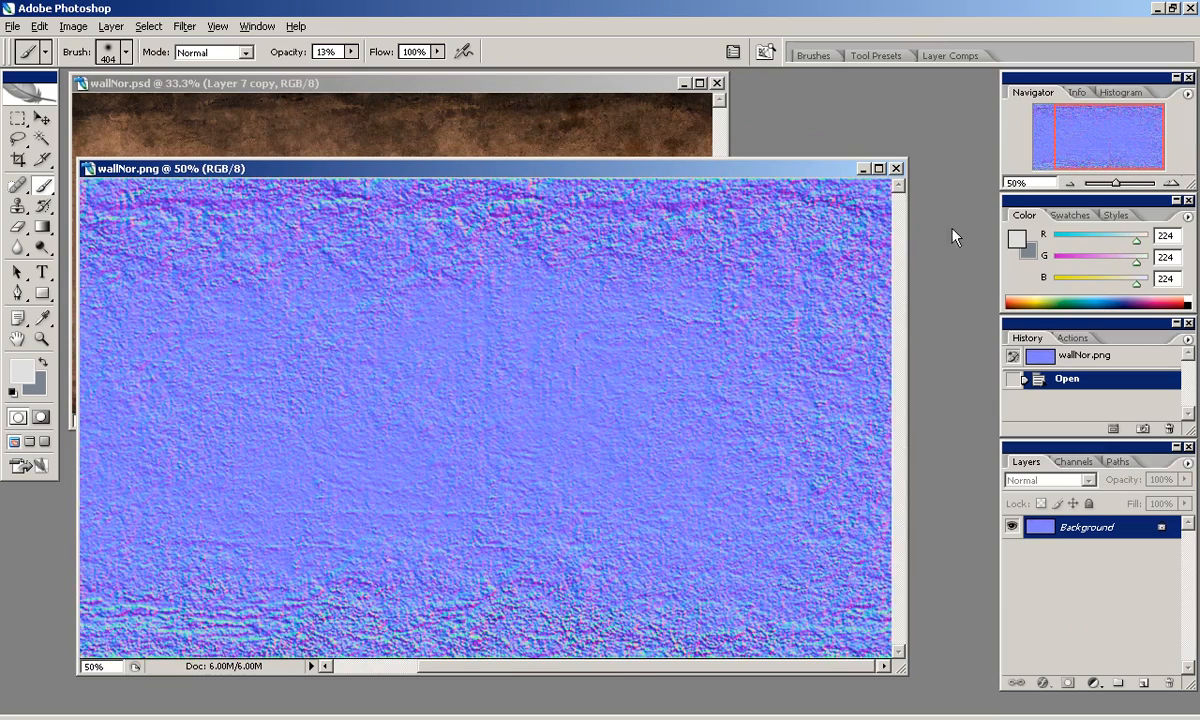
left_click_drag(907, 275, 970, 265)
left_click(1071, 184)
Offset wallNor.png horizontally with wrapped-around edges to bring its tiling seam into the middle.
left_click(185, 26)
mouse_move(355, 350)
left_click(414, 413)
left_click_drag(800, 296, 847, 303)
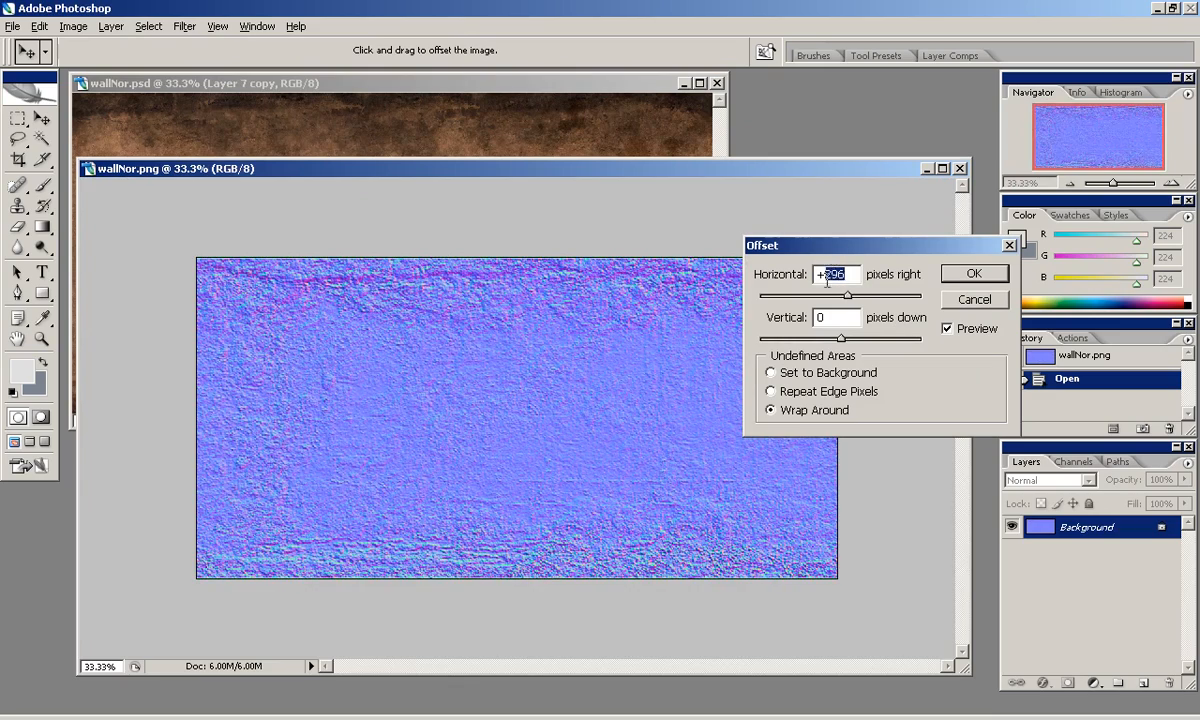
type("024")
key("Return")
Inspect the tiling seam in the middle of the offset wallNor.png up close and at reduced size.
key("b")
left_click(1170, 183)
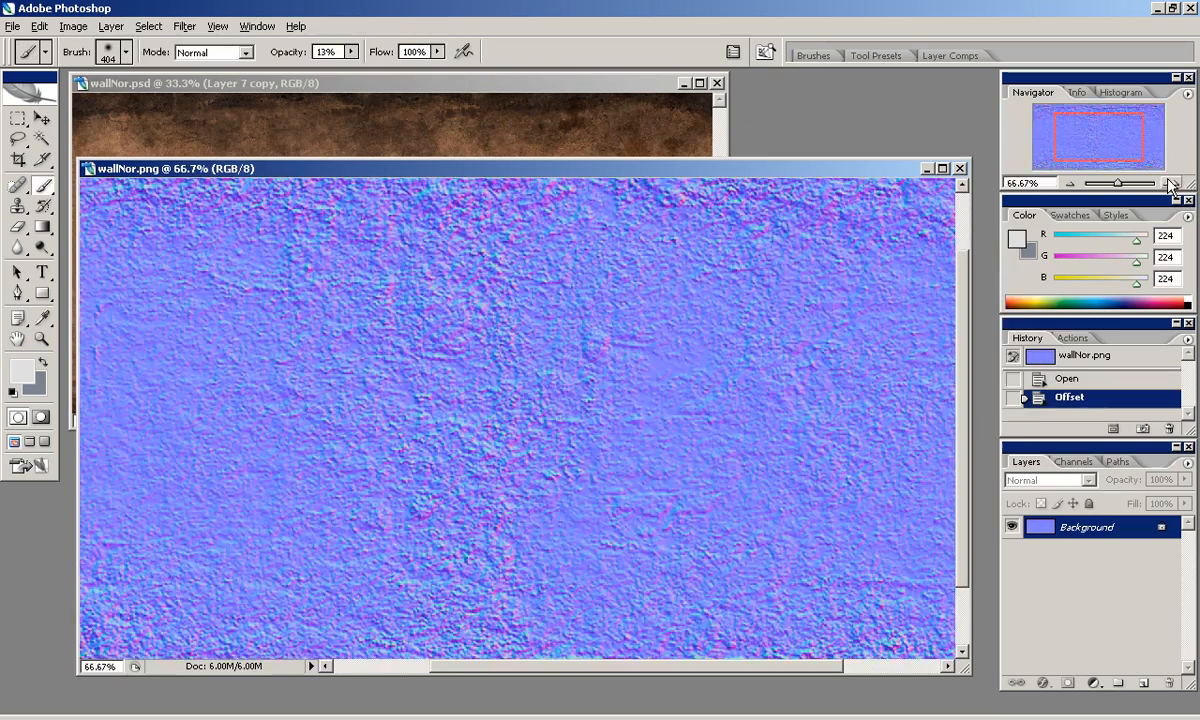
left_click(1170, 183)
mouse_move(1125, 141)
left_mouse_down()
mouse_move(1125, 123)
mouse_move(1123, 158)
mouse_move(1124, 146)
left_mouse_up()
left_click(1070, 183)
left_click(1070, 183)
left_click(1070, 183)
left_click(1070, 183)
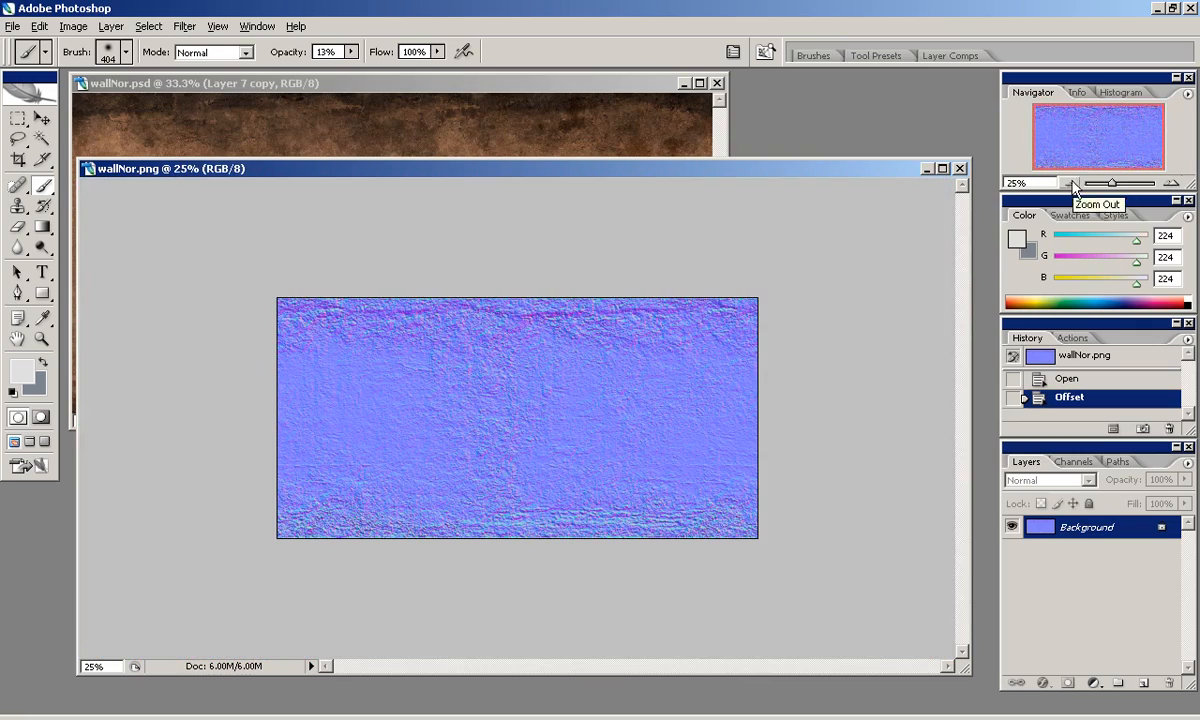
Bring wallNor.psd to the front, enlarge its window and hide Layer 6, Layer 7 and Layer 1.
left_click(525, 88)
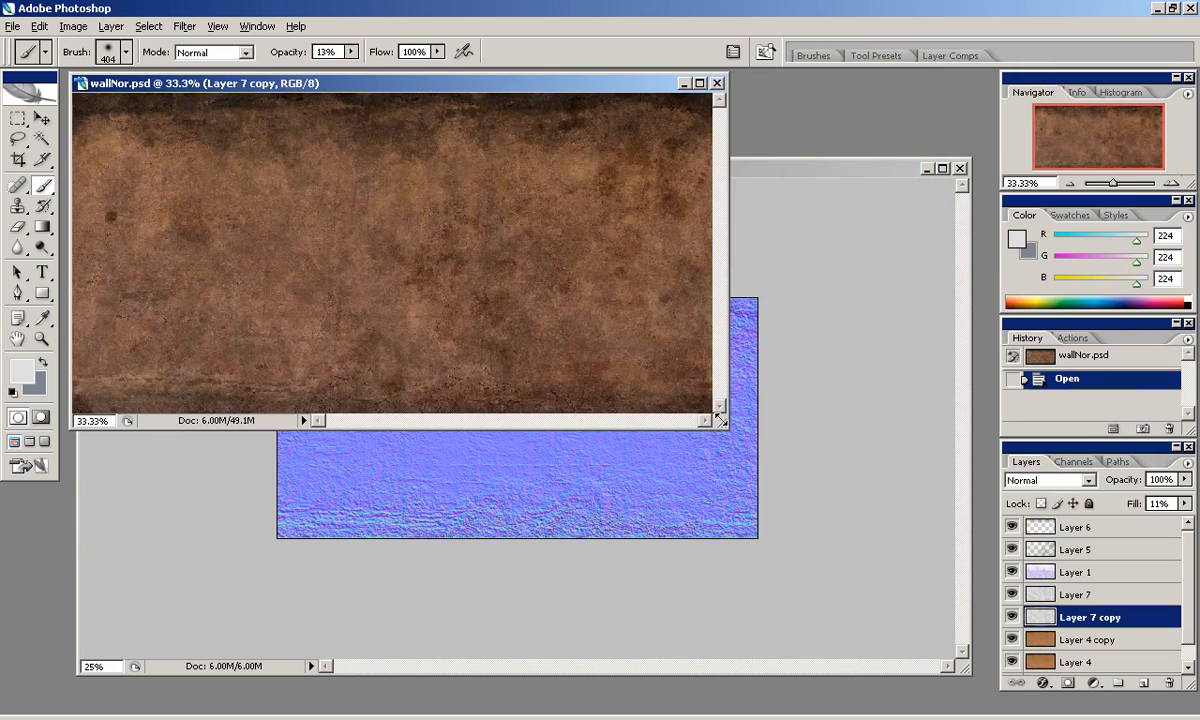
left_click_drag(724, 424, 925, 555)
left_click(1048, 551)
left_click(1013, 527)
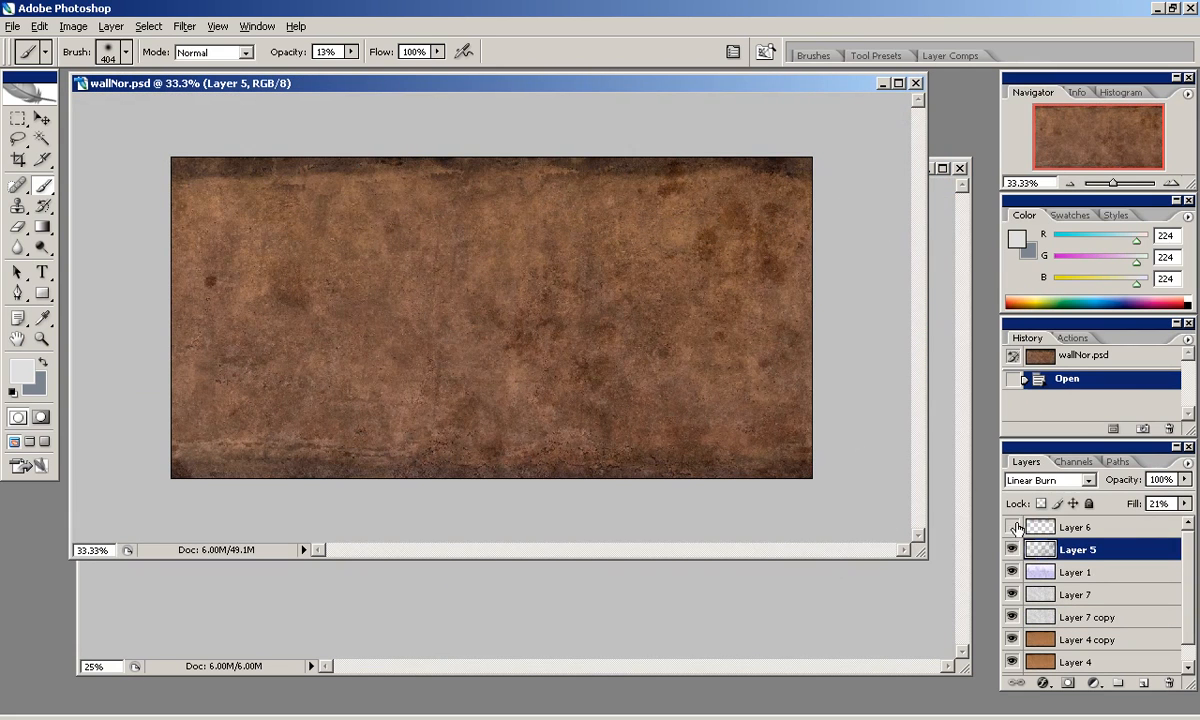
left_click(1013, 594)
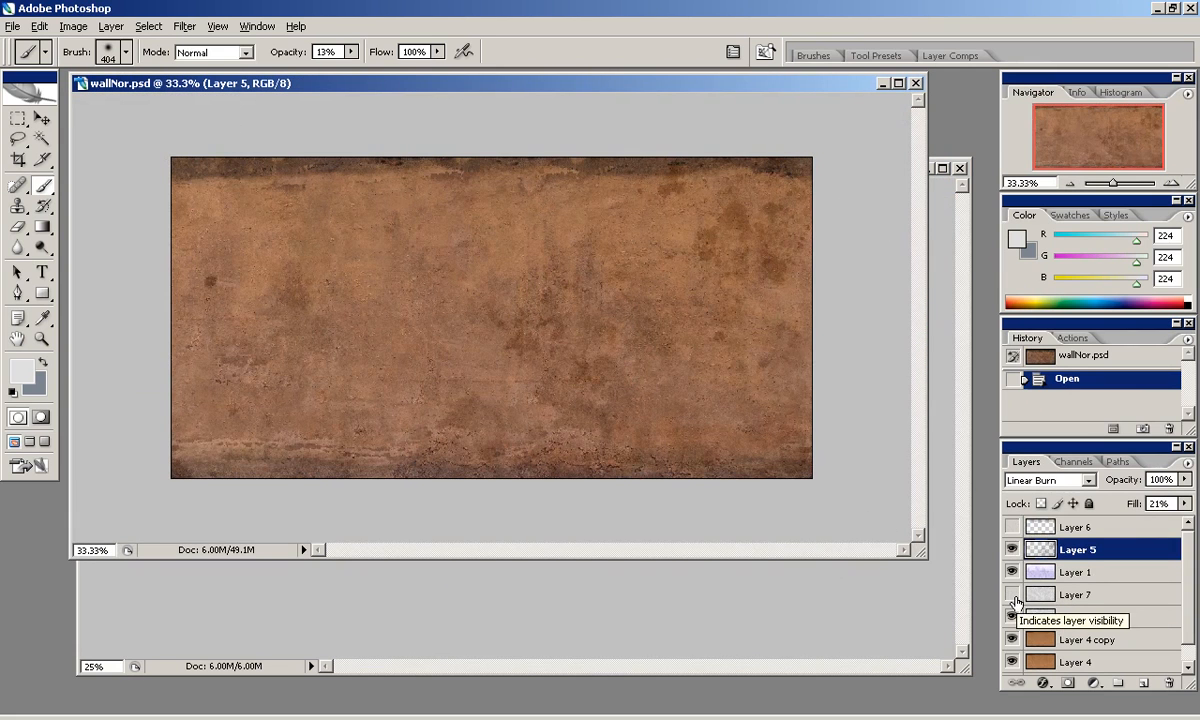
left_click(1048, 572)
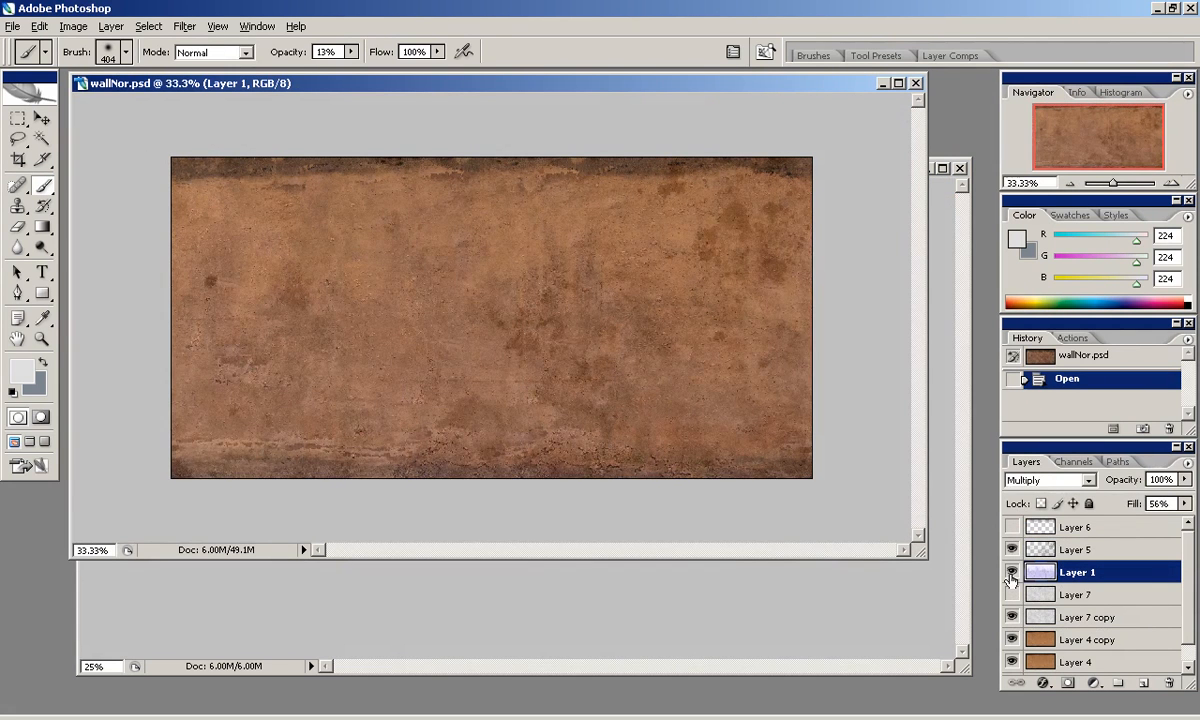
left_click(1012, 572)
Flatten wallNor.psd, discarding the hidden layers, and desaturate the flattened image.
left_click(74, 26)
mouse_move(116, 31)
left_click(141, 560)
left_click(490, 362)
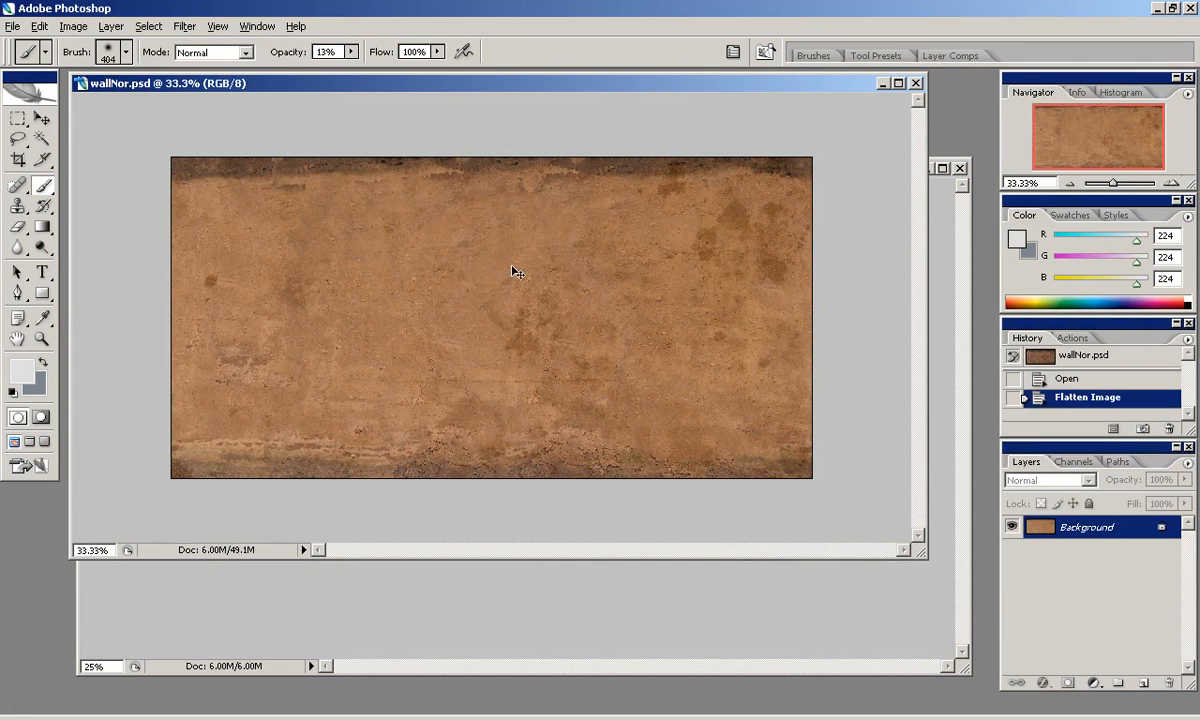
key("ctrl+shift+u")
Duplicate the grey Background layer and convert the copy with the NVIDIA Normal Map filter at 3 x 3 and scale 16.
left_click_drag(1103, 540, 1118, 683)
left_click(184, 26)
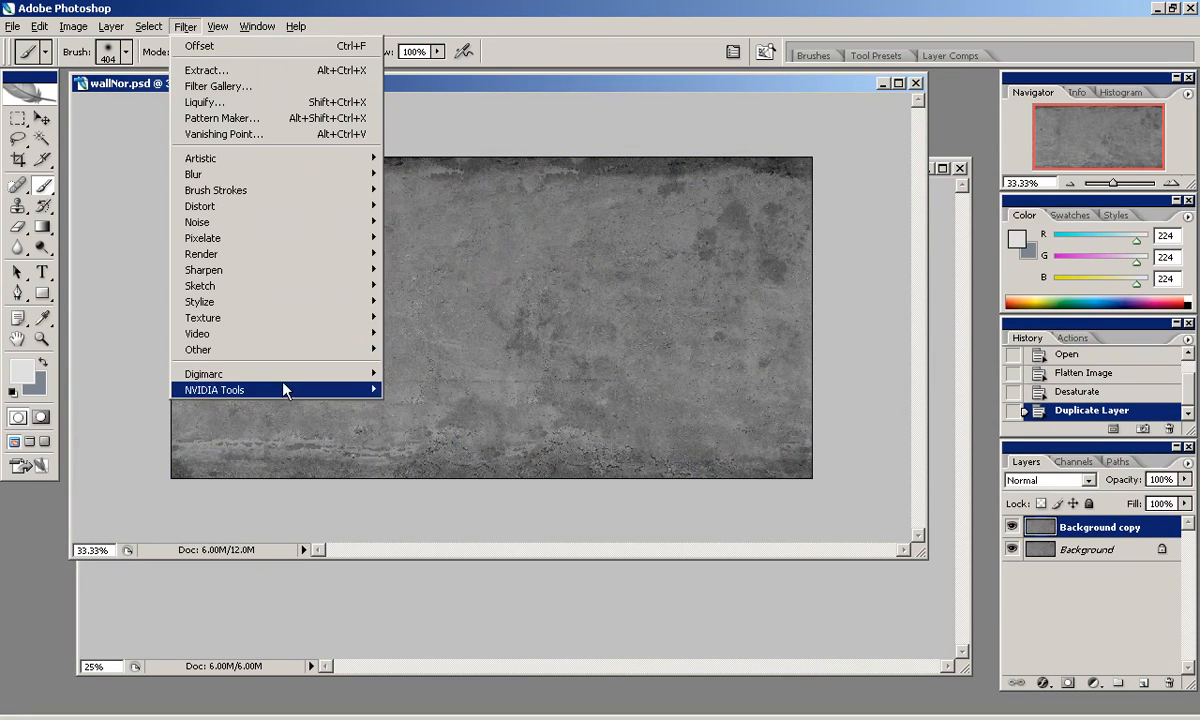
left_click(418, 383)
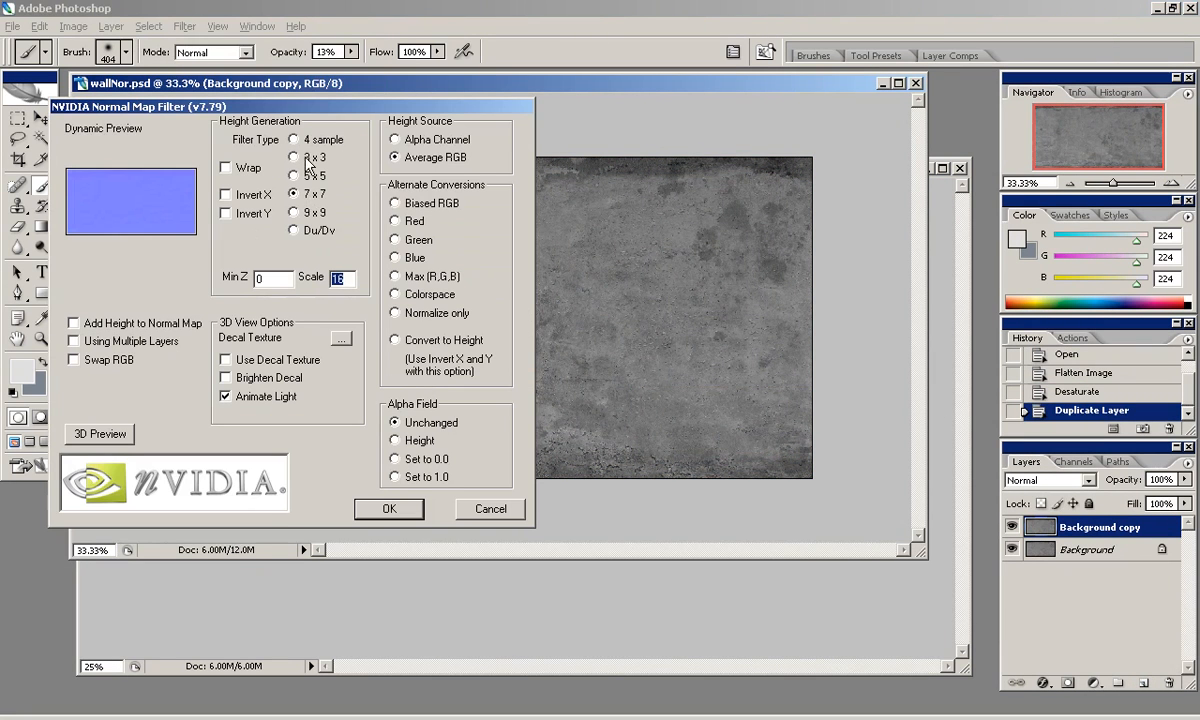
left_click(395, 509)
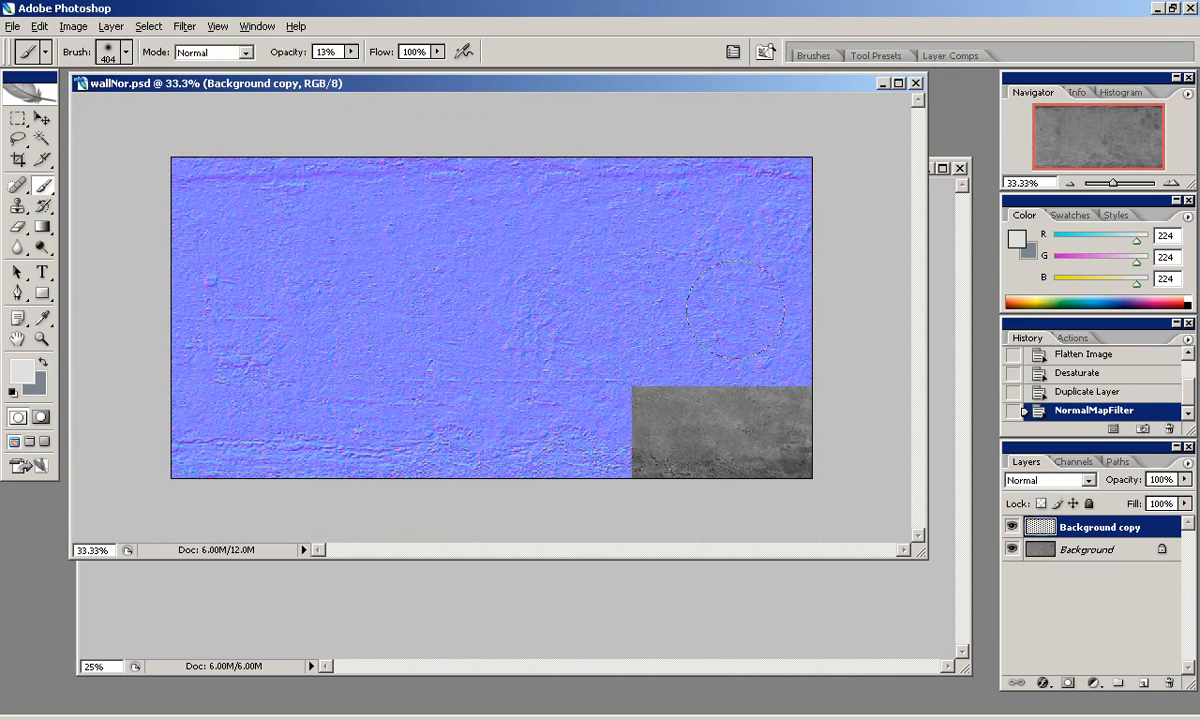
Invert the red channel of the Background copy normal map.
left_click(1073, 461)
left_click(1067, 500)
key("ctrl+i")
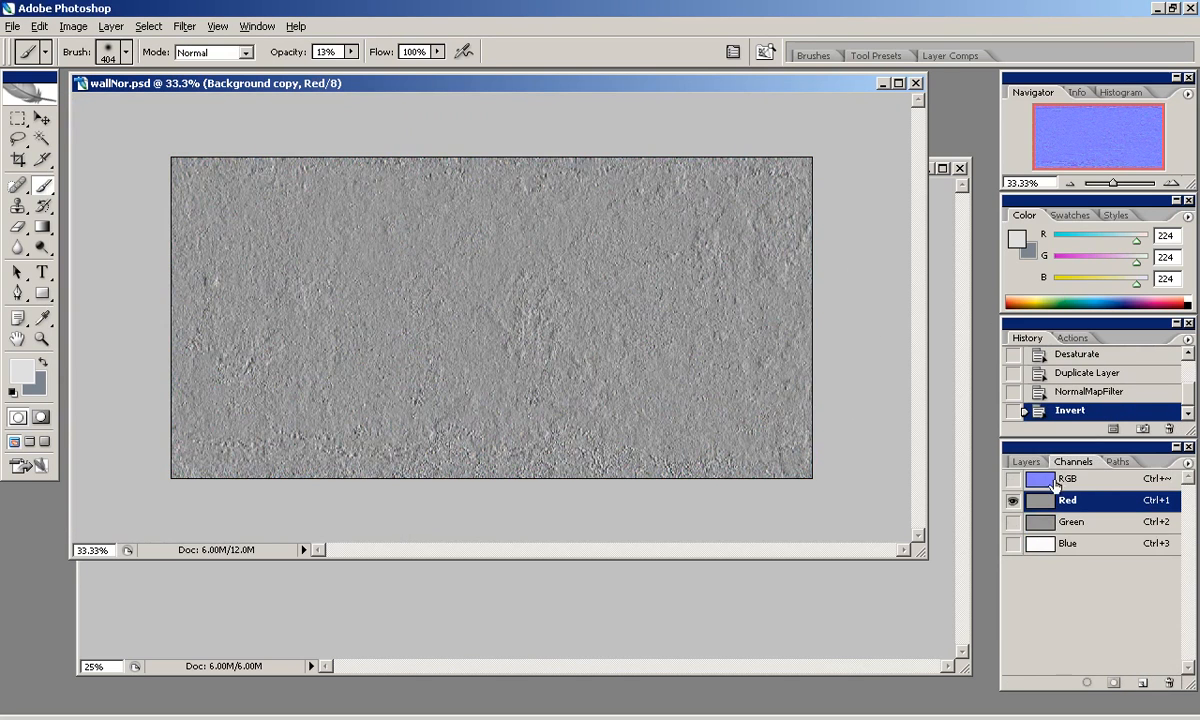
Duplicate Background again above the other layers and convert it with the NVIDIA Normal Map filter using 4 sample and scale 10.
left_click(1026, 461)
left_click_drag(1136, 655, 1143, 682)
left_click_drag(1090, 549, 1090, 522)
left_click(190, 27)
left_click(395, 366)
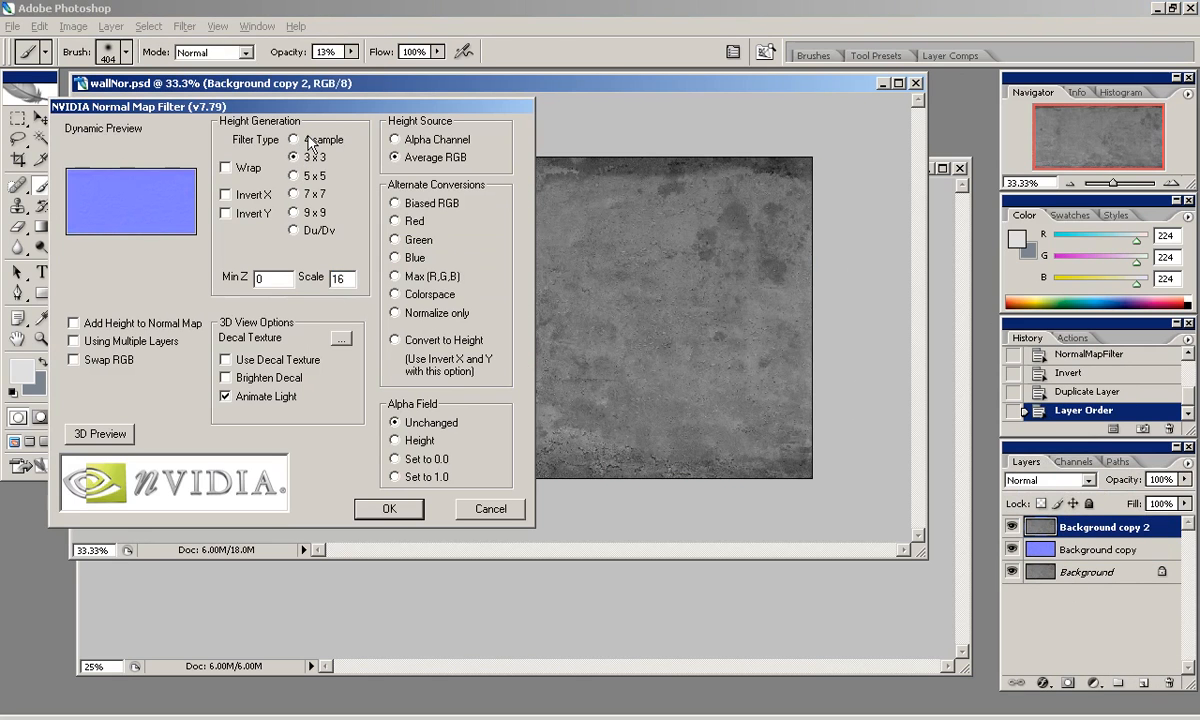
left_click(390, 508)
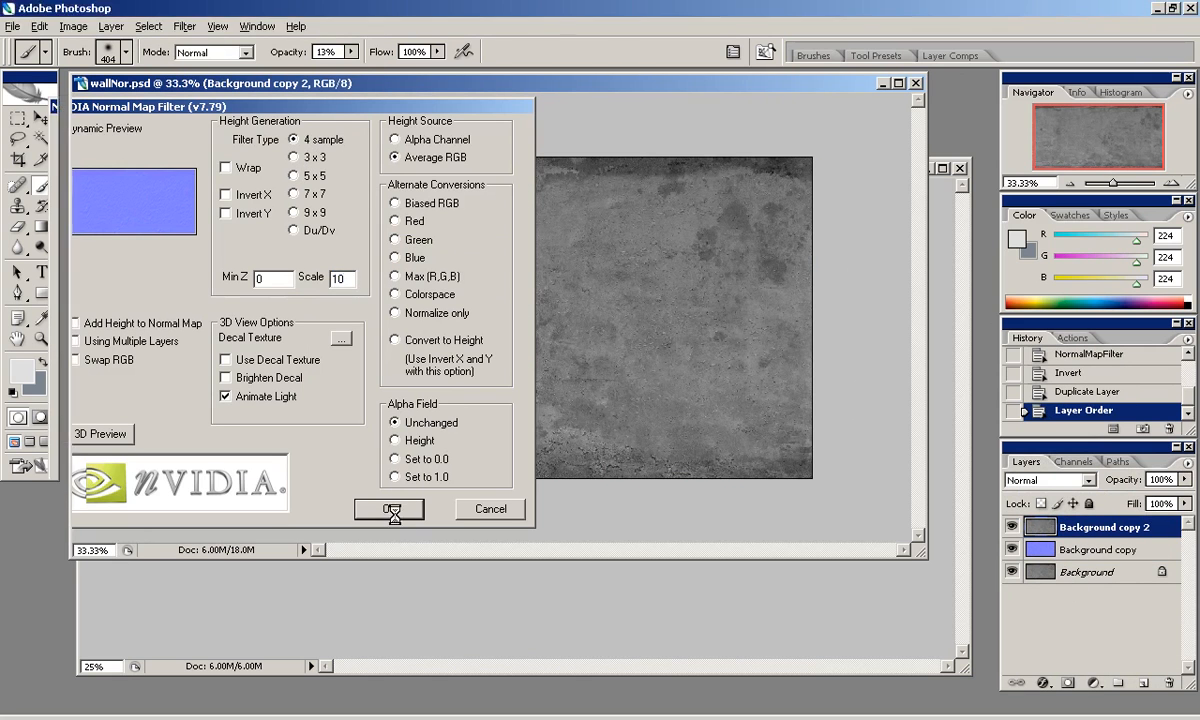
Set Background copy 2 to Soft Light blending and lower its fill to 0%.
left_click(1175, 184)
left_click(1175, 184)
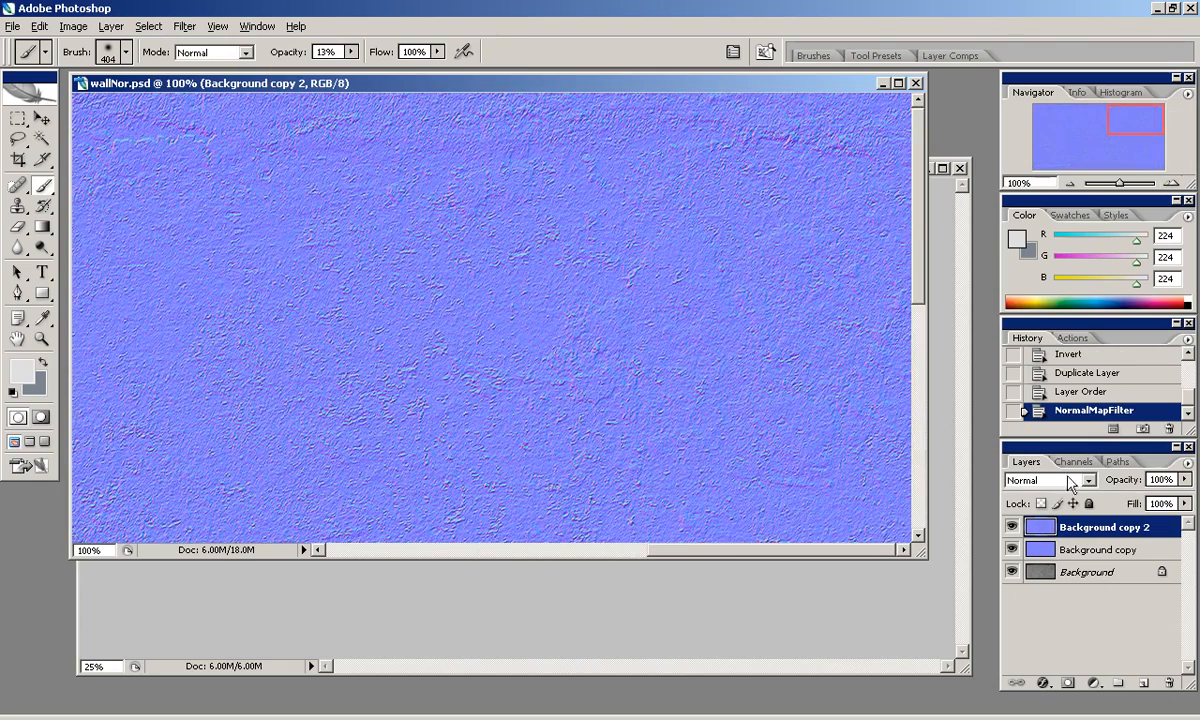
left_click(1011, 527)
left_click(1012, 528)
left_click(1185, 504)
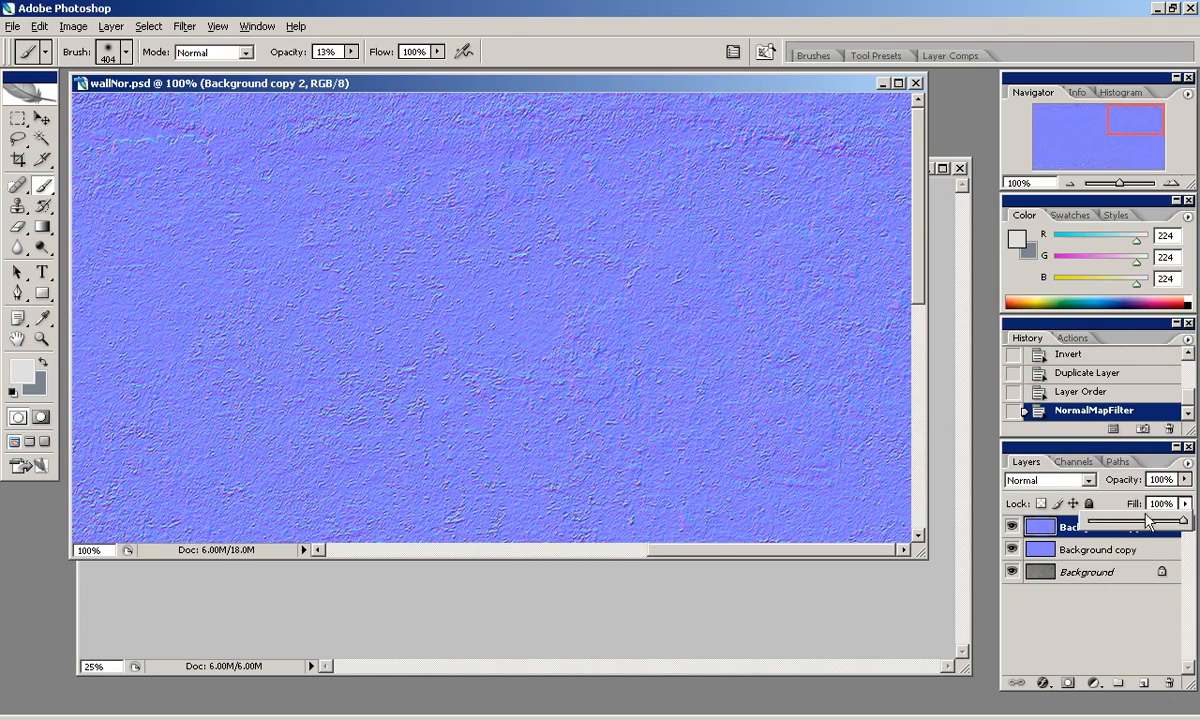
left_click(1047, 480)
left_click(1047, 266)
key("Down")
key("Down")
key("Up")
left_click_drag(1185, 504, 1093, 527)
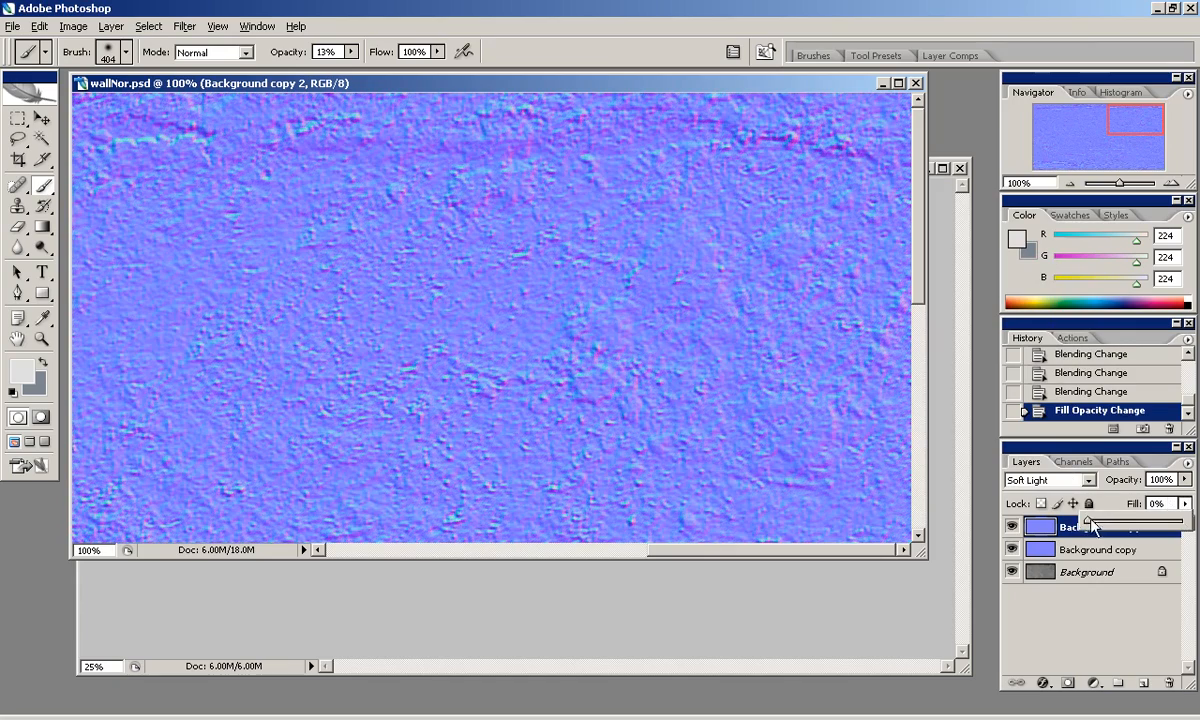
Select Background copy and examine the combined normal map across the image at different magnifications.
left_click(1150, 549)
key("ctrl+minus")
left_click_drag(1100, 128, 1065, 168)
key("ctrl+minus")
key("ctrl+plus")
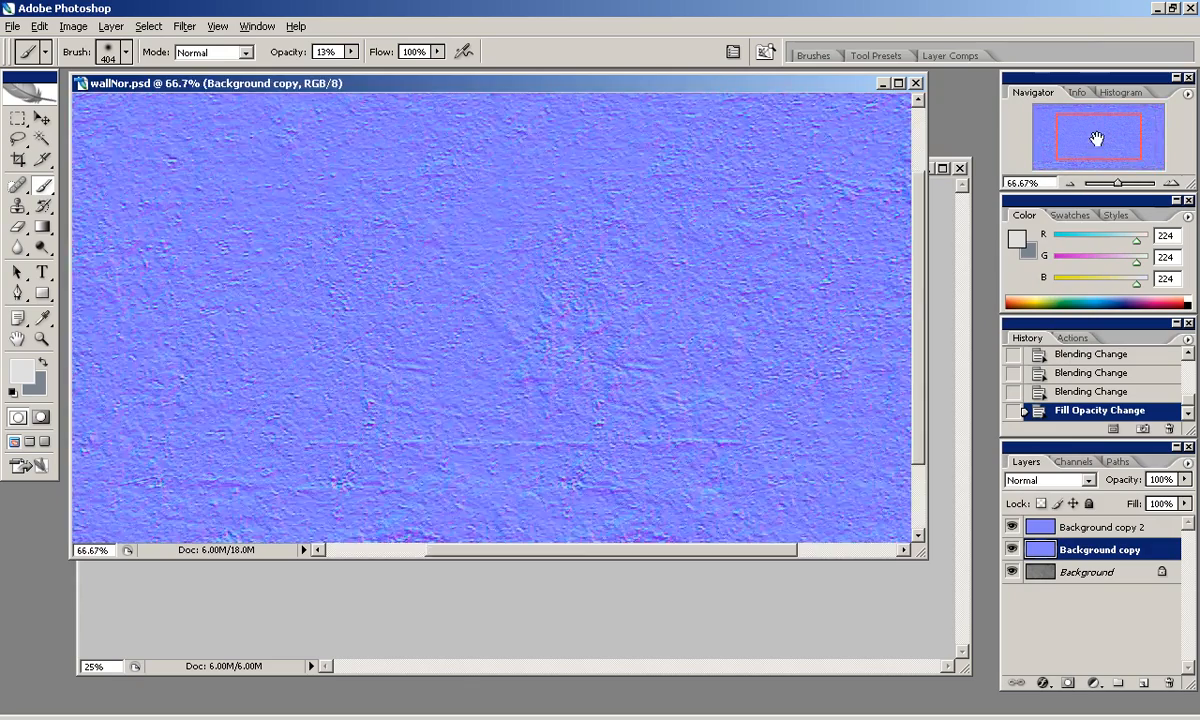
key("ctrl+plus")
key("ctrl+plus")
Copy the whole wallNor.png image into wallNor.psd as a new layer at the top of the stack.
left_click(962, 206)
key("ctrl+a")
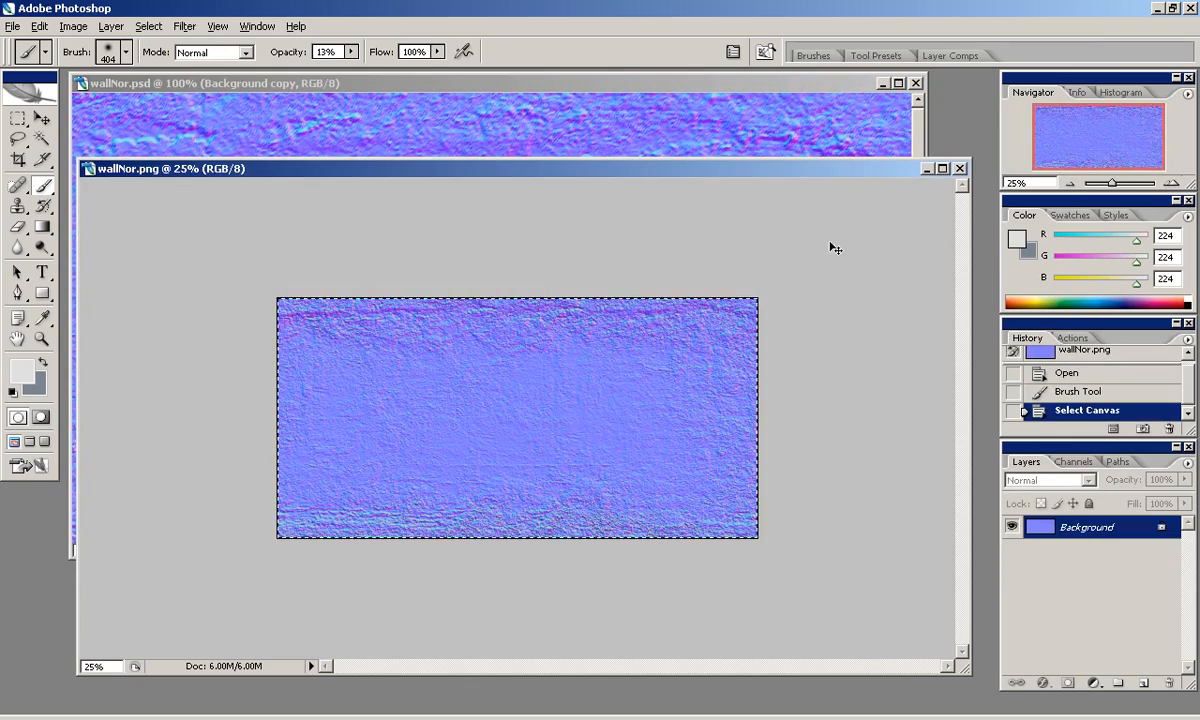
left_click(762, 84)
key("ctrl+v")
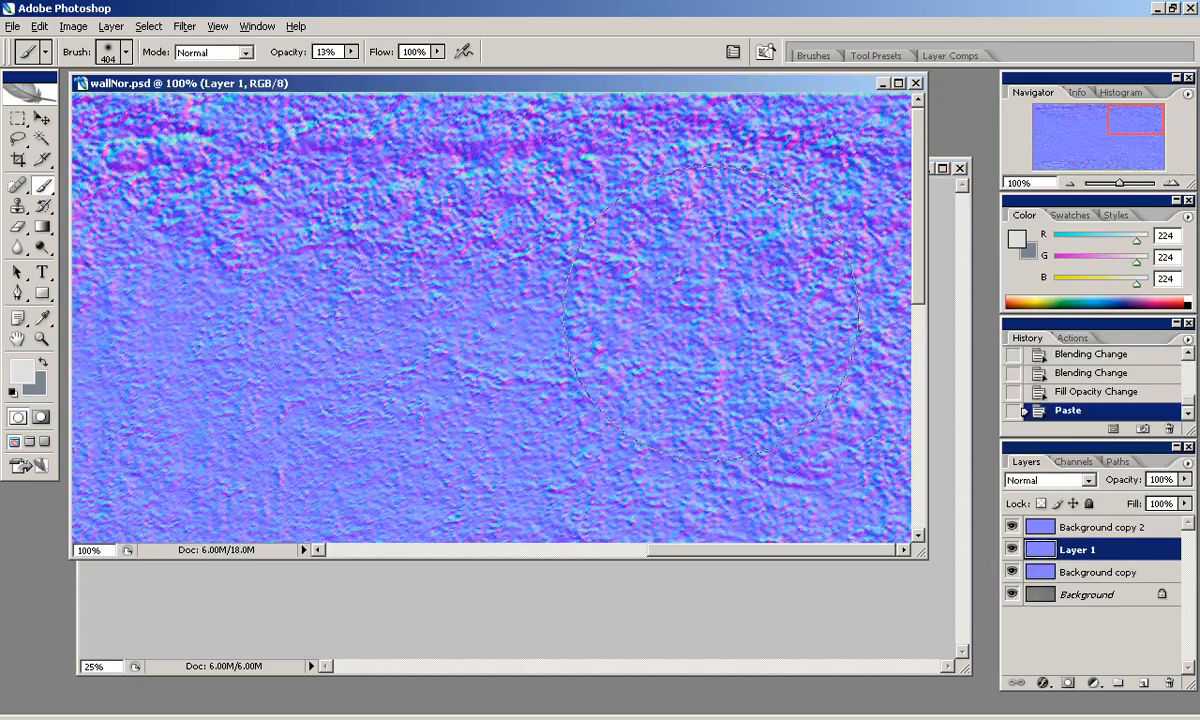
left_click_drag(1075, 549, 1075, 525)
left_click(1070, 183)
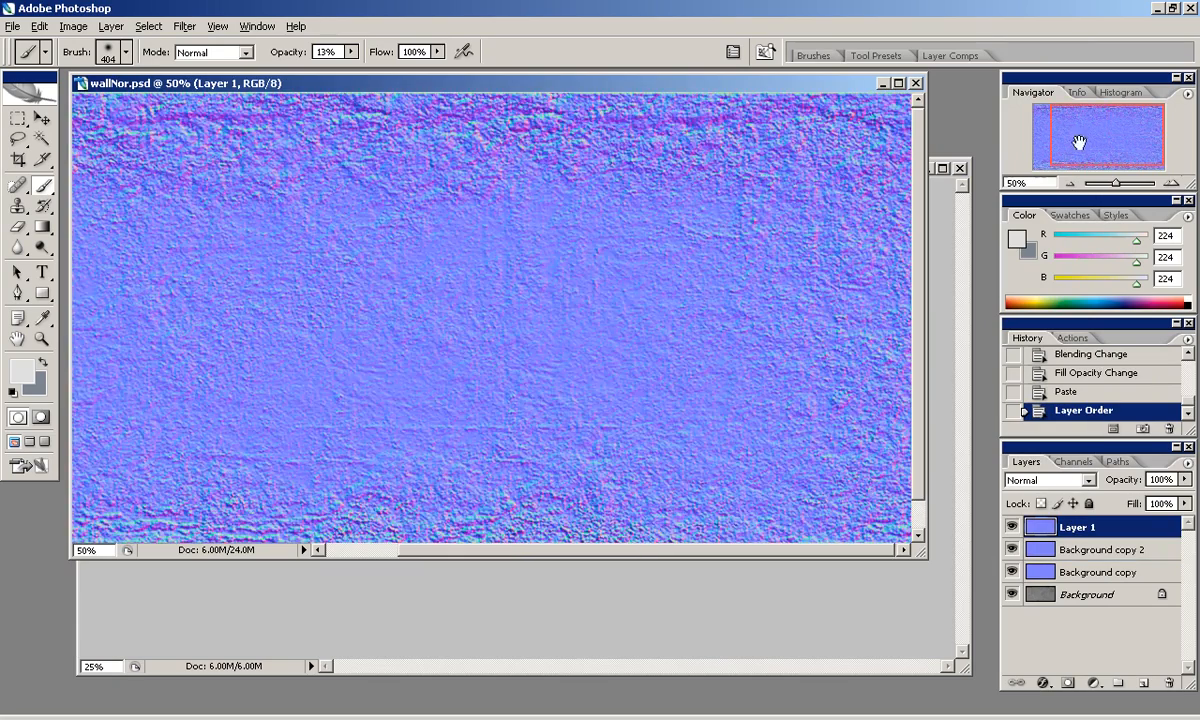
Hide Layer 1 and Background copy 2, then sample the flat normal-map blue (108, 115, 253) as the foreground colour.
left_click(1012, 527)
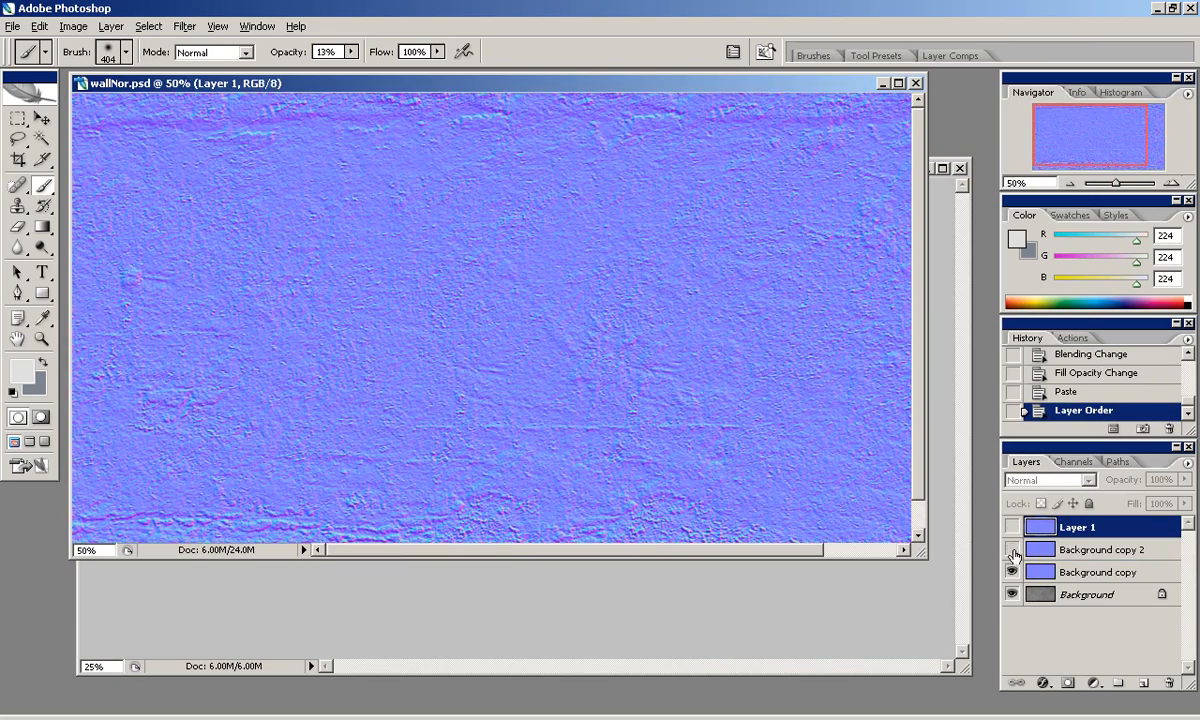
left_click(1012, 549)
left_click_drag(42, 226, 98, 234)
left_click(557, 238, "alt")
left_click_drag(570, 248, 575, 263, "alt")
left_click(535, 371, "alt")
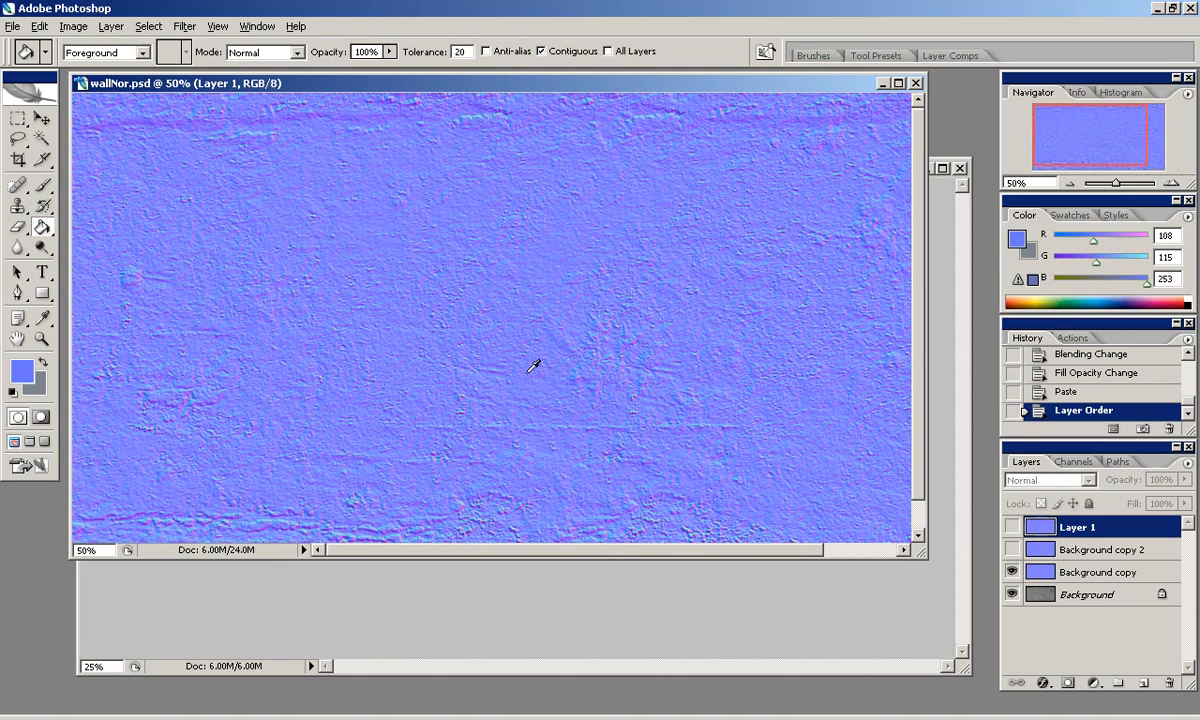
Fill a new layer with the sampled blue, place it above Background copy 2 and set its fill to 61%.
left_click(1096, 549)
left_click(1142, 683, "ctrl")
left_click(676, 322)
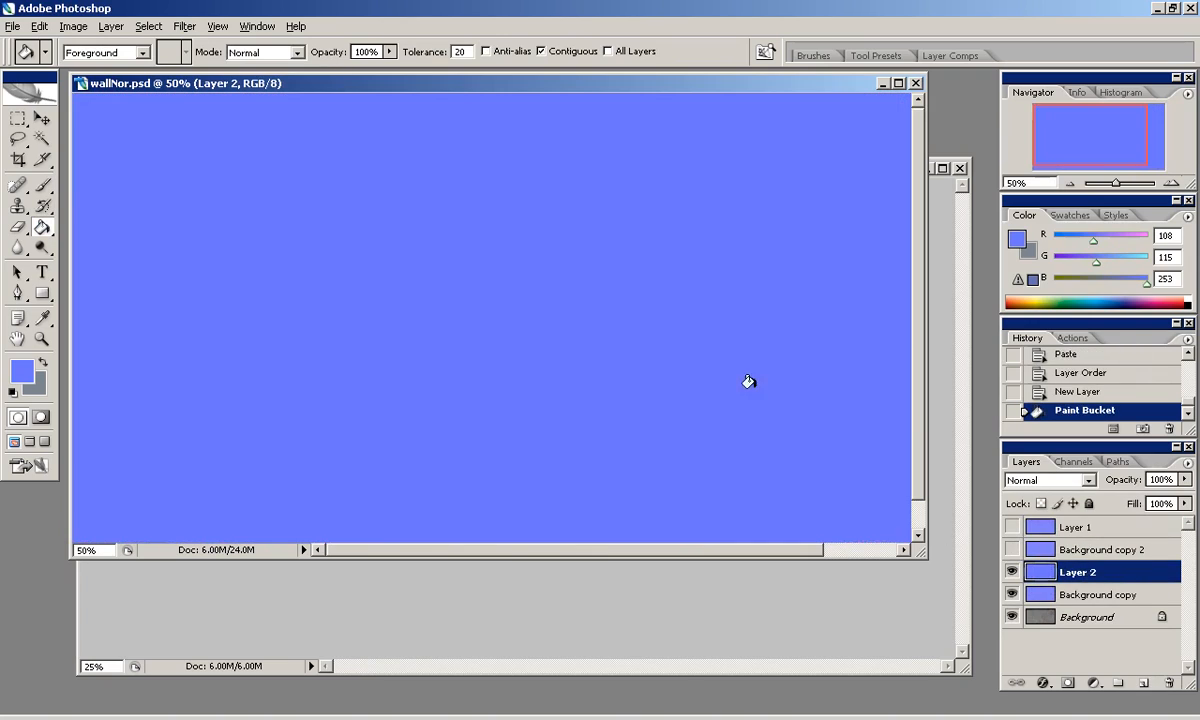
left_click_drag(1080, 572, 1077, 548)
left_click_drag(1184, 504, 1147, 522)
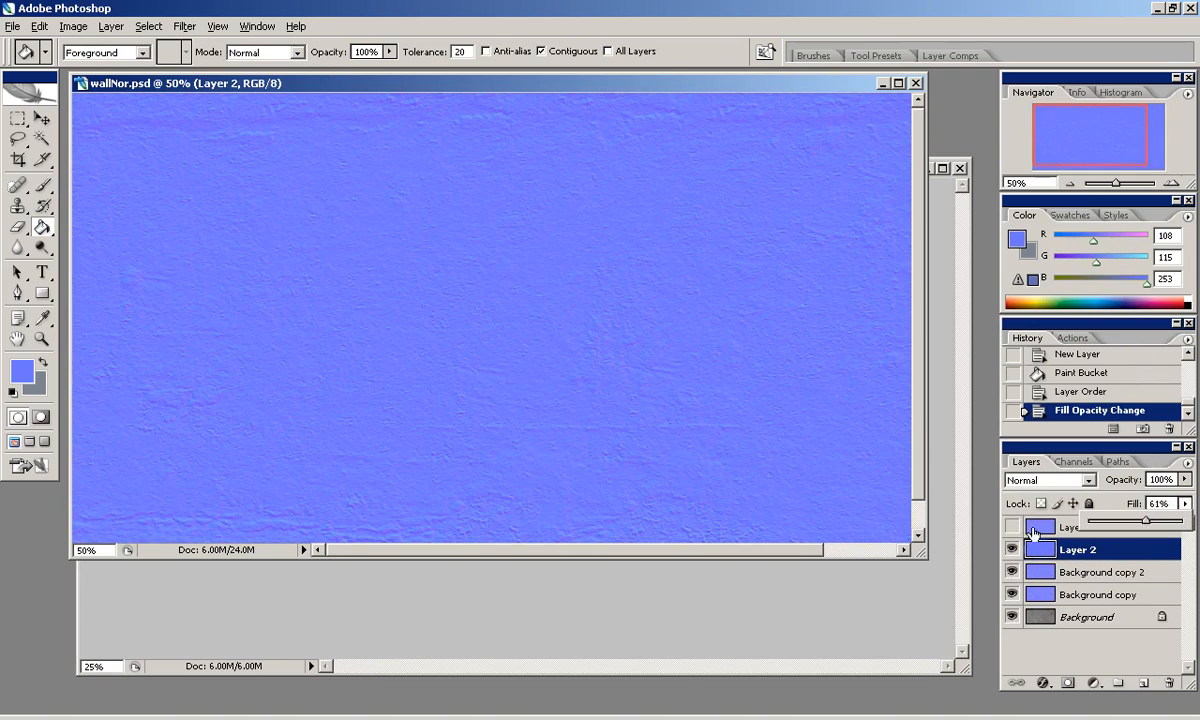
Show Layer 1 again, try several blending modes on it and set it to Soft Light.
left_click(1012, 527)
left_click(1055, 481)
left_click(1040, 254)
left_click(1075, 527)
left_click(1077, 549)
left_click(1066, 481)
left_click(1025, 59)
left_click(1048, 530)
left_click(1050, 481)
left_click(1068, 434)
left_click(1050, 481)
left_click(1041, 268)
Enlarge the wallNor.psd window and set Layer 1's fill to 74%.
left_click_drag(1107, 155, 1114, 159)
left_click_drag(924, 555, 952, 688)
mouse_move(1120, 140)
left_mouse_down()
mouse_move(1101, 139)
mouse_move(1118, 141)
left_mouse_up()
left_click(1185, 504)
left_click_drag(1181, 522, 1090, 522)
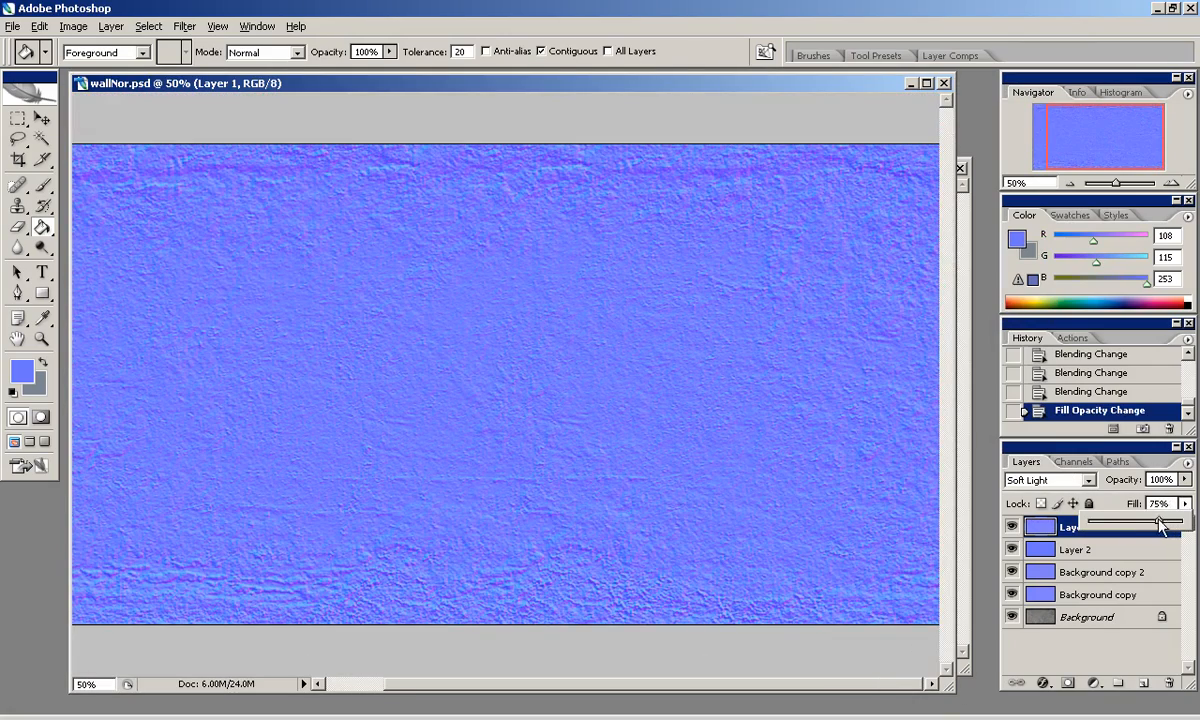
left_click_drag(1160, 527, 1160, 524)
Compare the contributions of Background copy 2 and Background copy by switching their visibility off and on.
left_click(1075, 549)
left_click(1100, 572)
left_click(1012, 572)
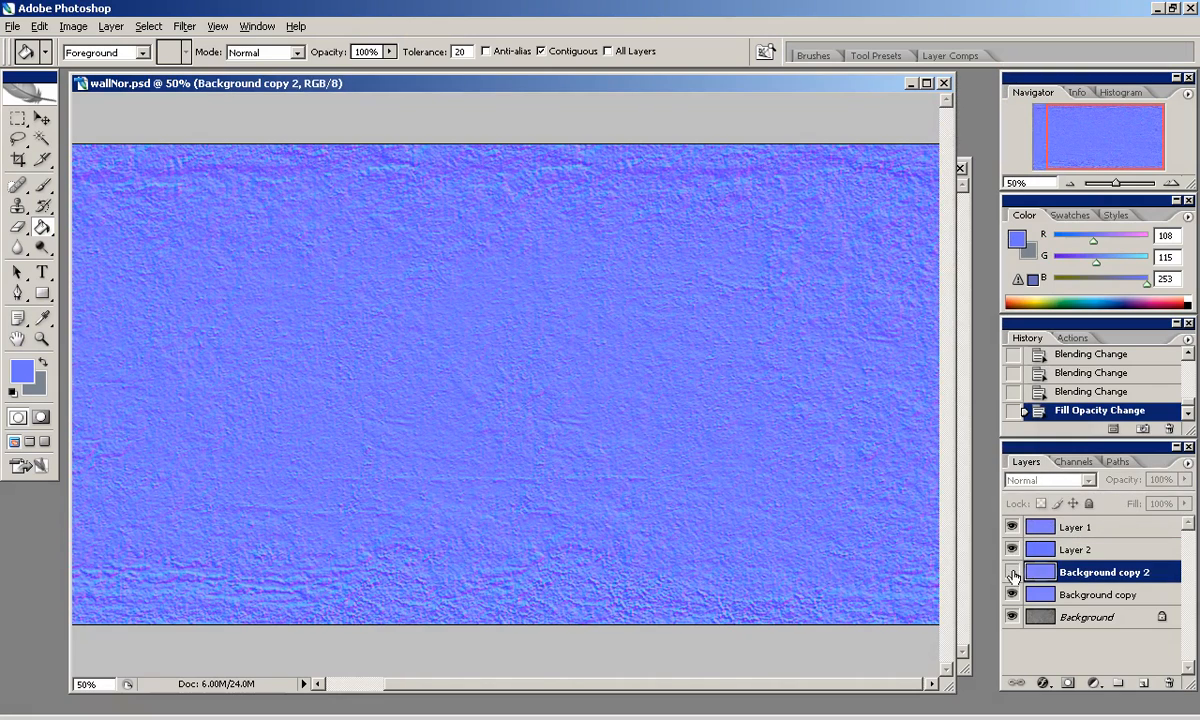
left_click(1013, 573)
left_click(1014, 595)
left_click(1014, 595)
left_click(1043, 598)
left_click(1016, 573)
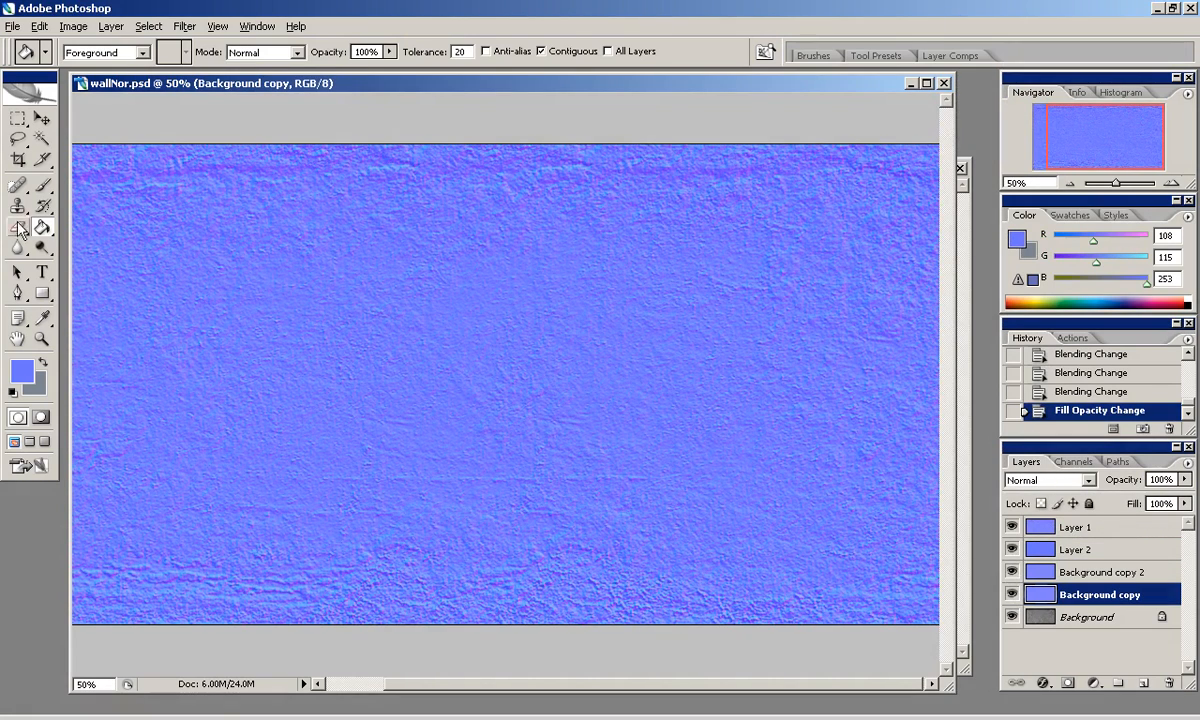
Hide Layer 2 and Layer 1, set the Brush opacity to 47% and undo a test stroke on Background copy.
left_click(42, 185)
left_click(1012, 549)
left_click(1013, 527)
left_click(351, 51)
left_click_drag(326, 68, 358, 68)
left_click(757, 377)
key("ctrl+z")
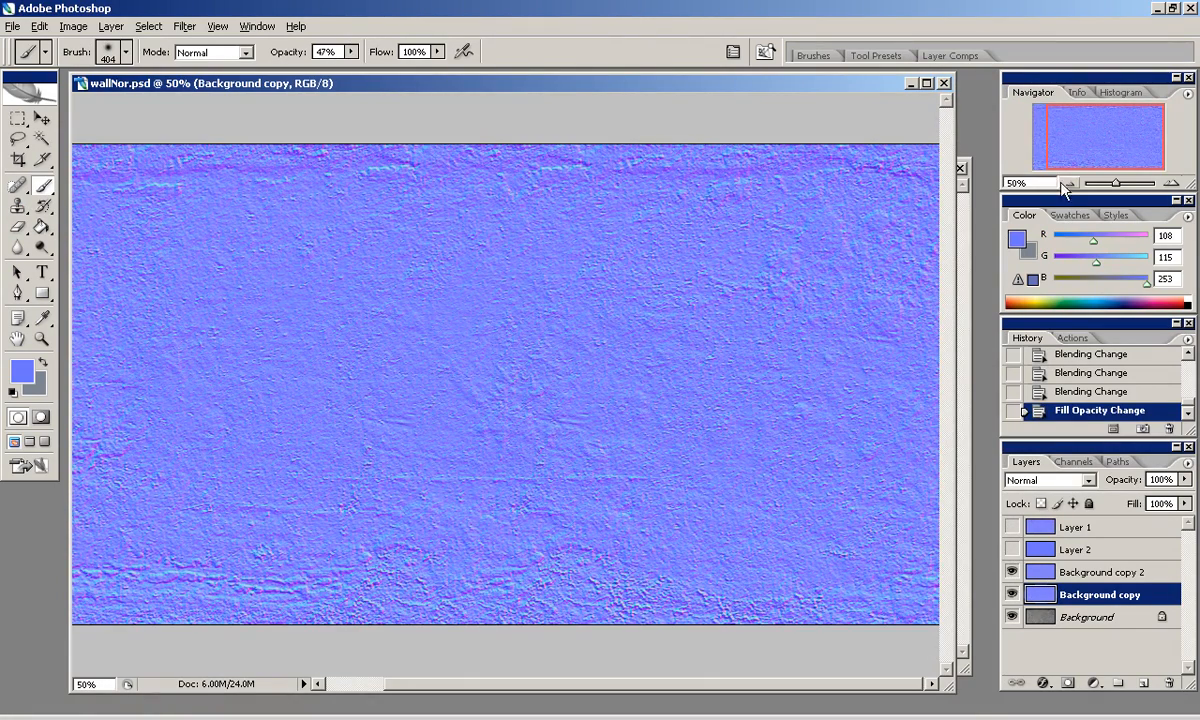
Paint the flat blue over Background copy with a 1014 px brush to soften its relief.
left_click(1070, 183)
right_click(592, 414)
double_click(636, 356)
type("1014")
key("Return")
left_click_drag(413, 386, 900, 430)
key("ctrl+z")
key("ctrl+minus")
left_click_drag(845, 391, 193, 362)
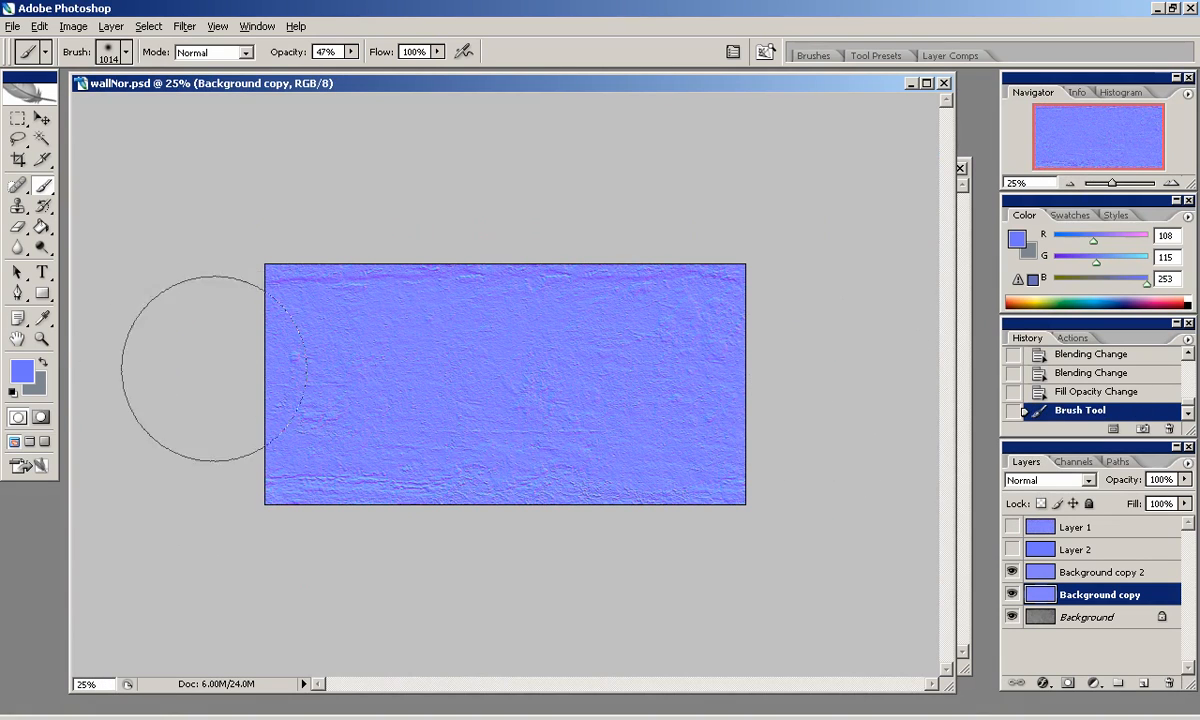
left_click(164, 383)
Make Layer 2 and Layer 1 visible again over the softened Background copy.
key("ctrl+plus")
key("ctrl+plus")
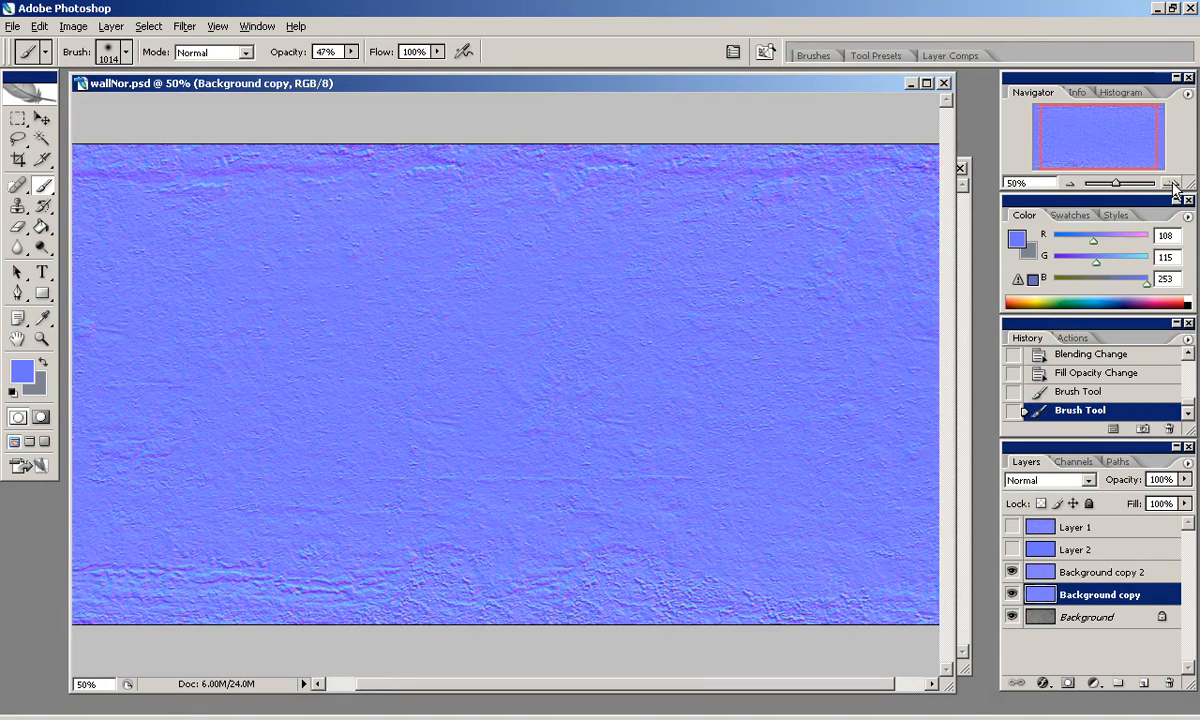
left_click_drag(1012, 549, 1011, 533)
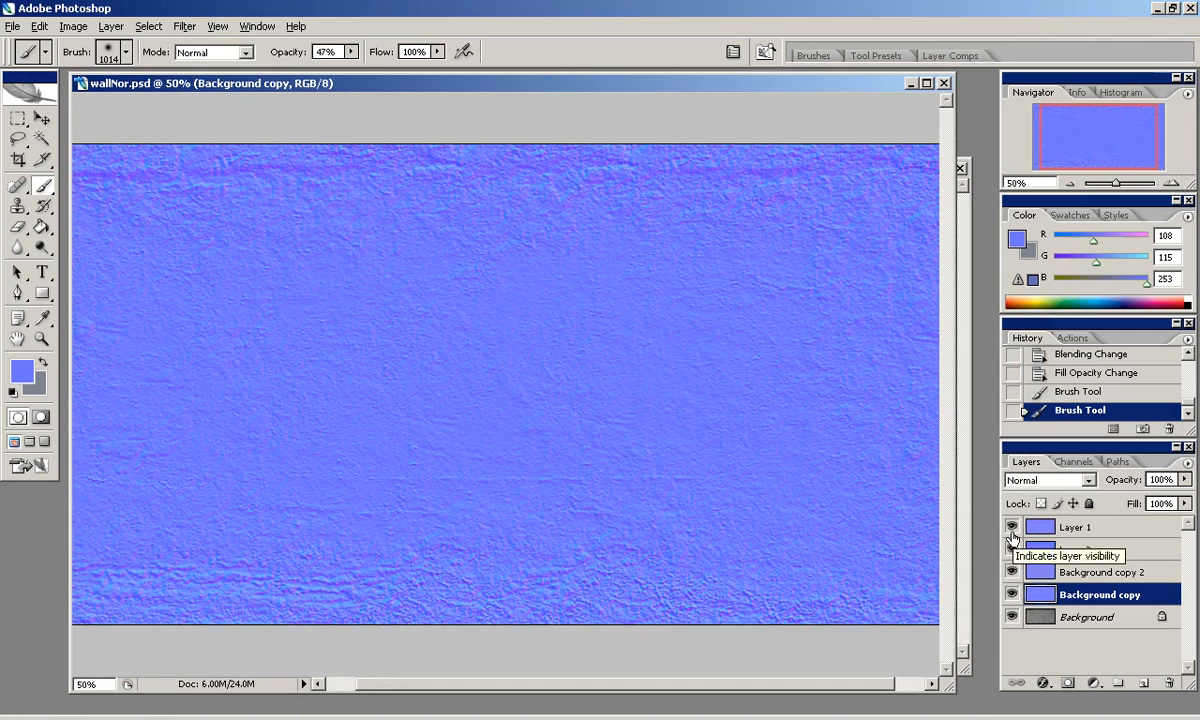
Partly erase Layer 1 across the whole image with a soft 1255 px eraser at 40% opacity.
left_click(1040, 527)
left_click(17, 229)
key("ctrl+minus")
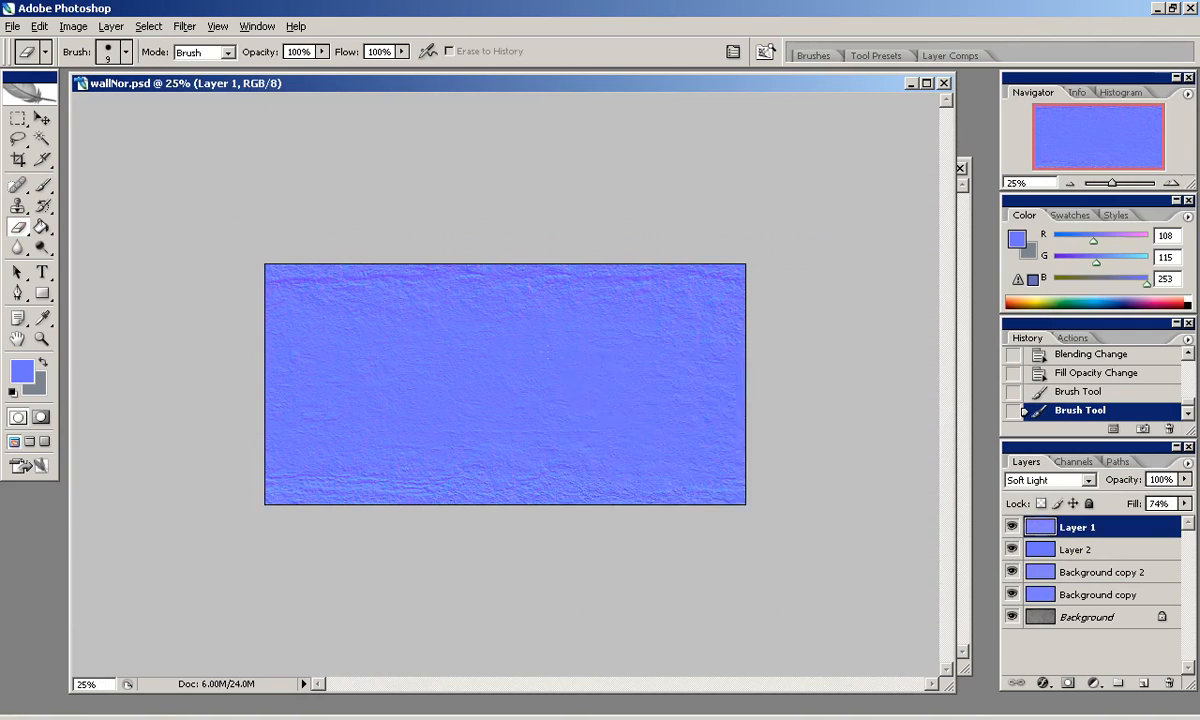
right_click(680, 498)
left_click(732, 548)
left_click_drag(718, 389, 745, 393)
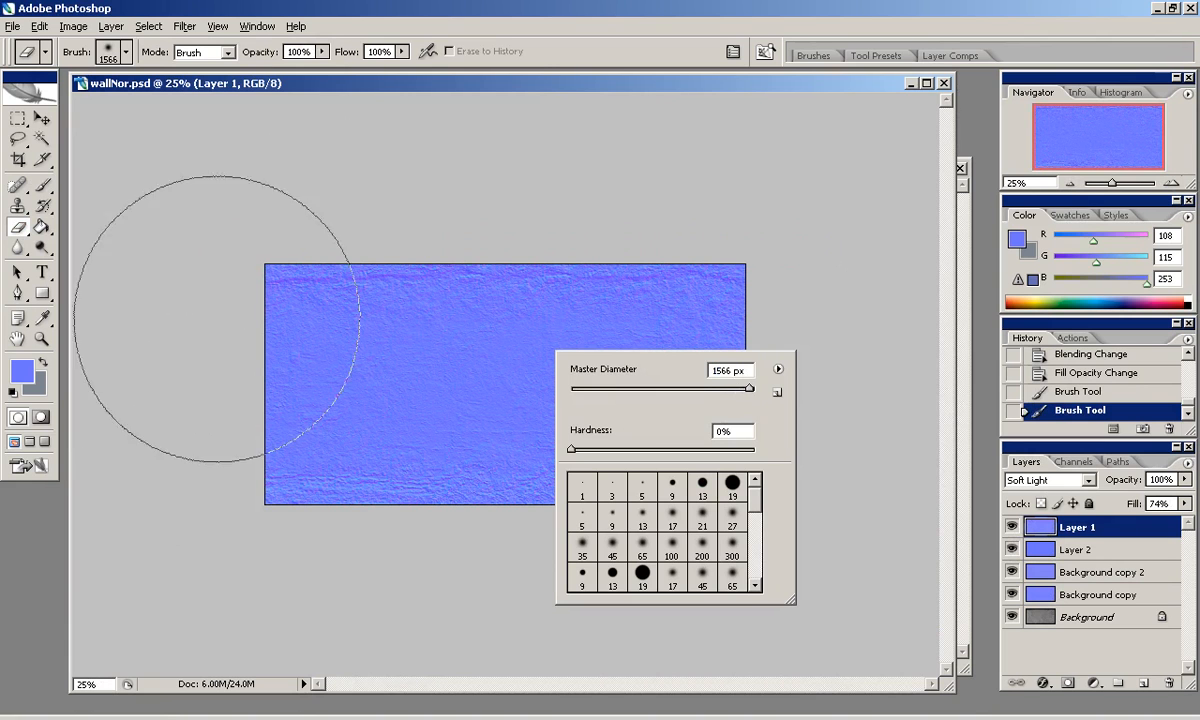
left_click_drag(745, 395, 751, 392)
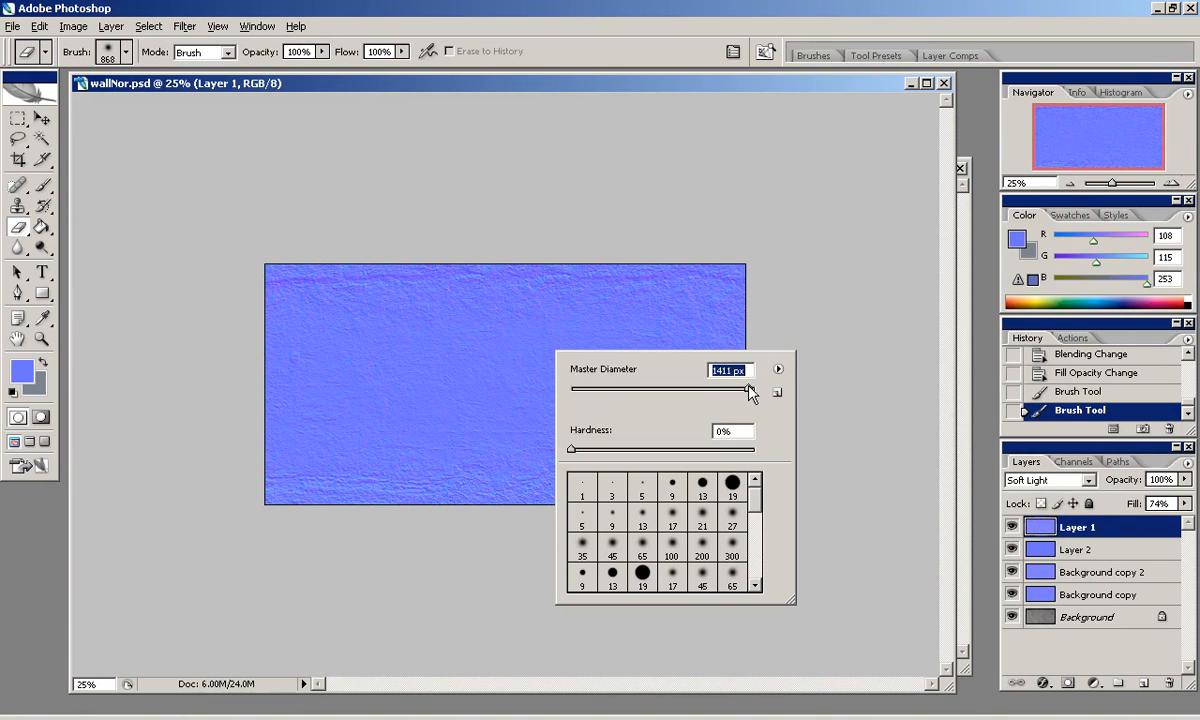
left_click_drag(321, 52, 260, 70)
left_click_drag(150, 383, 862, 395)
left_click(862, 395)
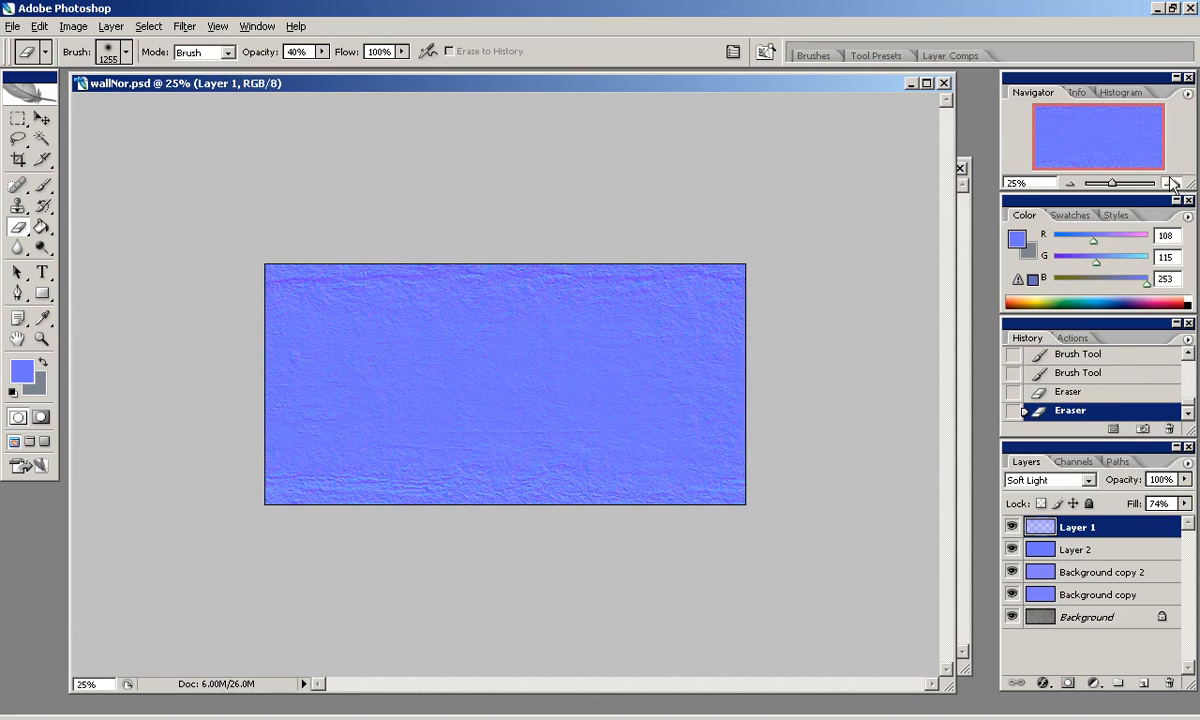
Inspect the softened normal map up close and compare it with Layer 1 switched off and on.
key("ctrl+plus")
left_click_drag(1095, 141, 1122, 140)
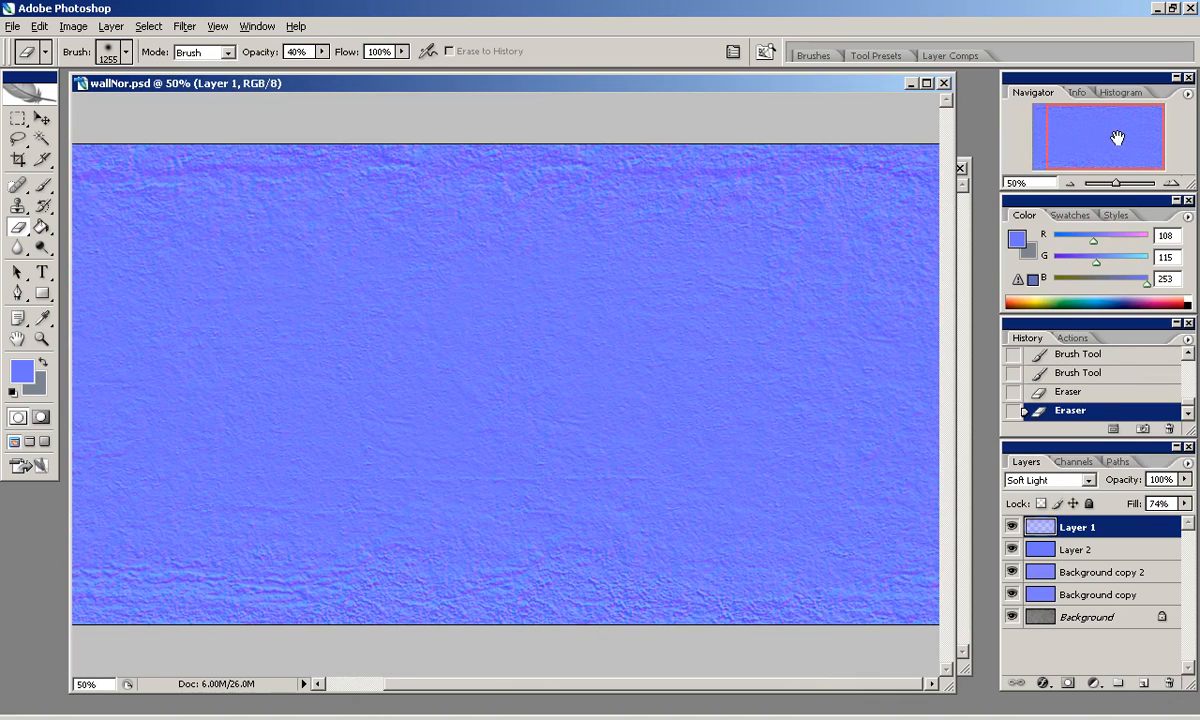
left_click(1012, 527)
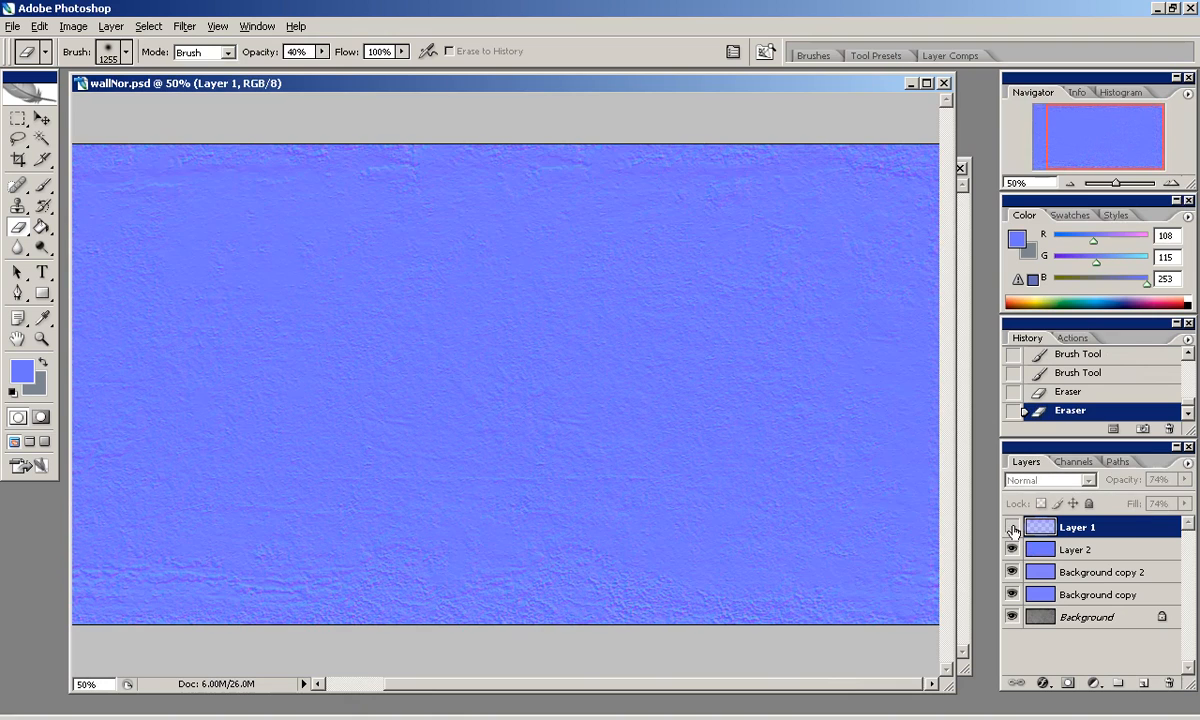
left_click_drag(1117, 133, 1090, 136)
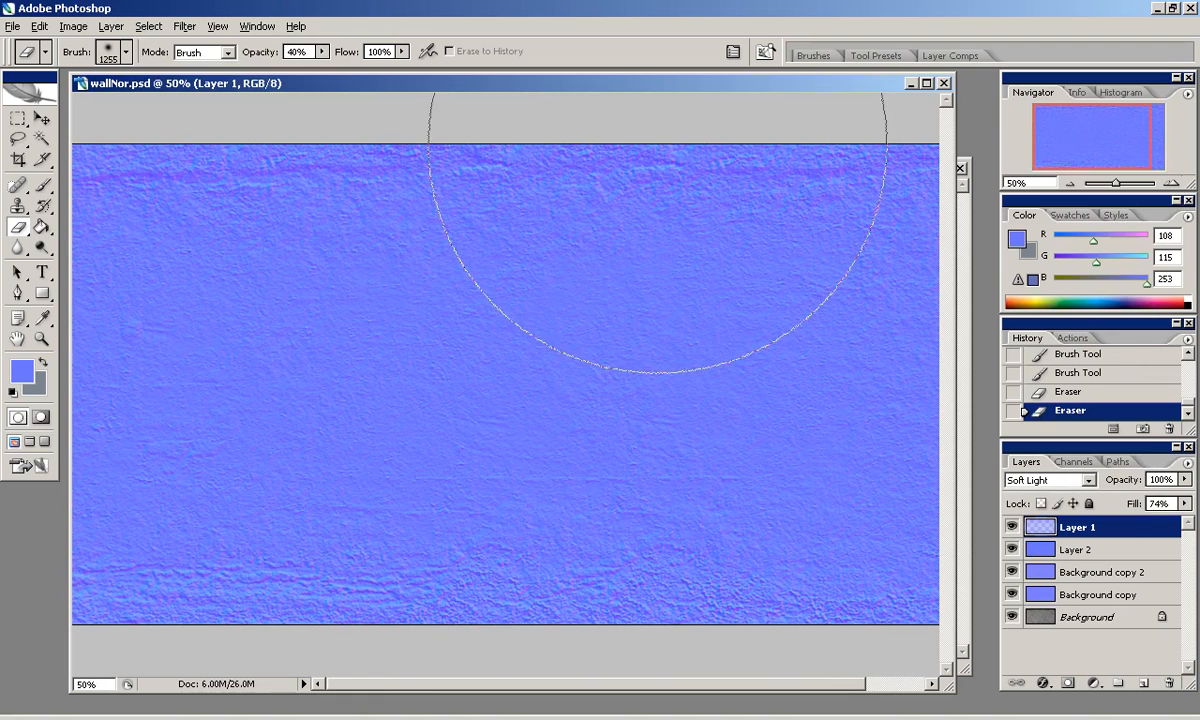
Save the layered document and try to export it in PNG format over wallNor.png in the textures folder.
left_click(13, 27)
left_click(68, 207)
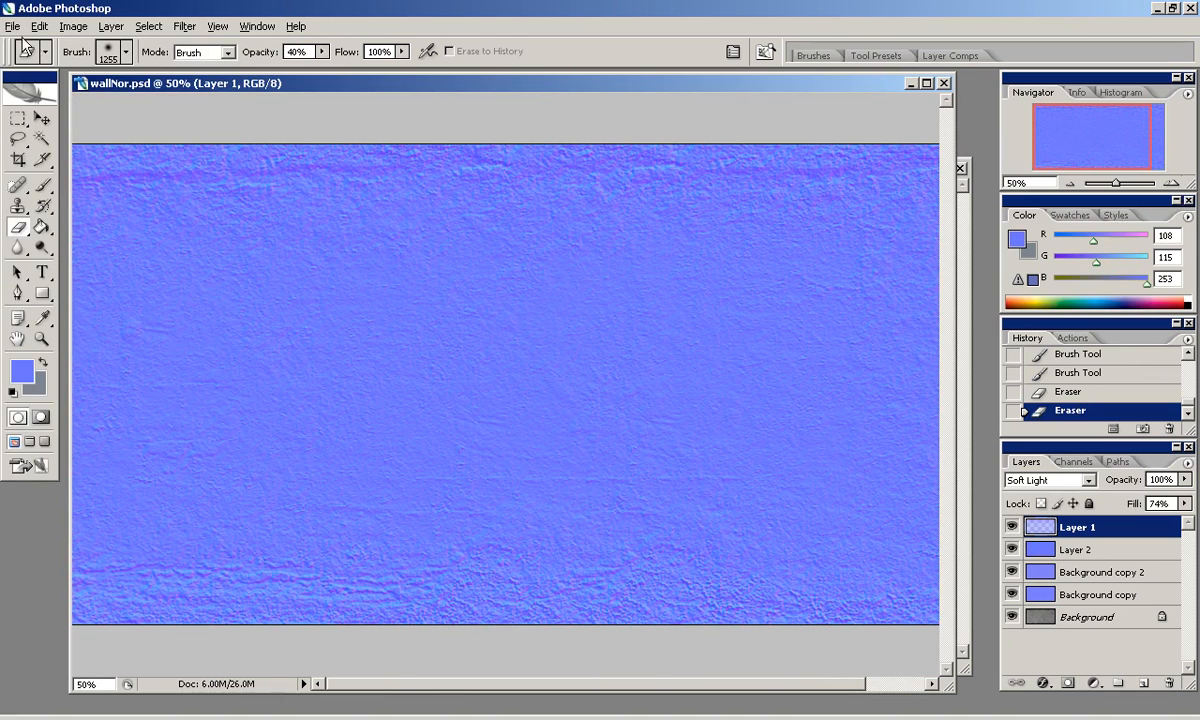
left_click(570, 491)
left_click(502, 428)
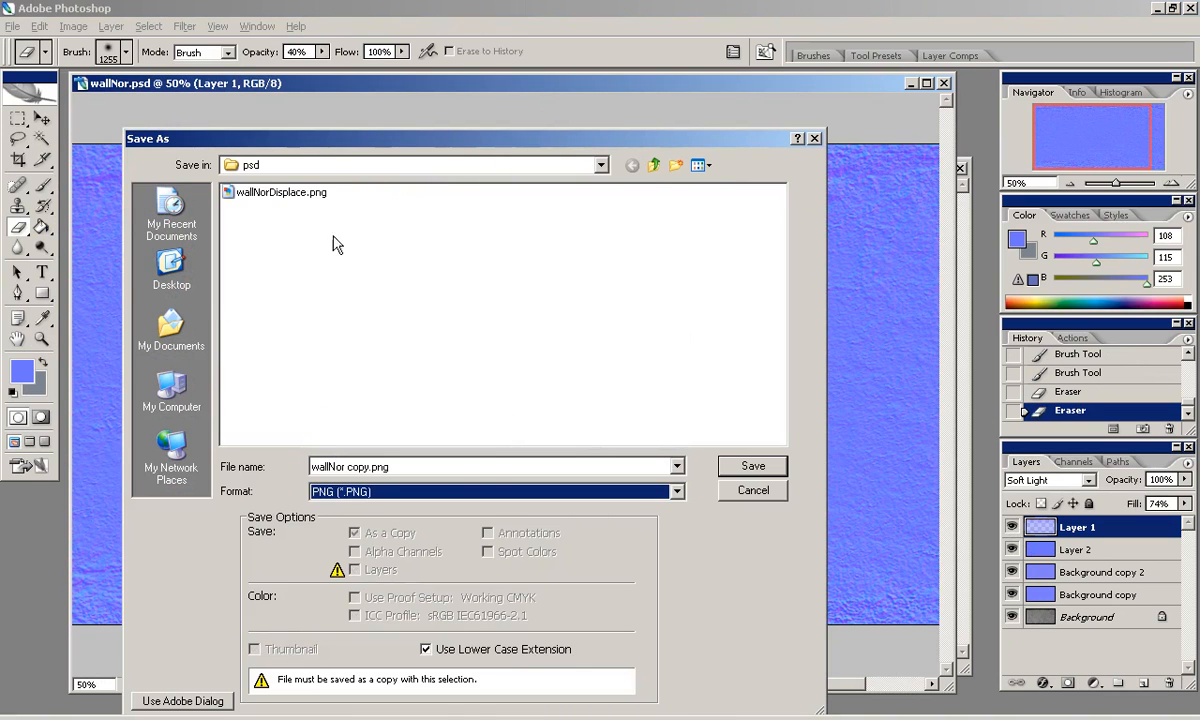
left_click(654, 165)
left_click(393, 194)
left_click(740, 466)
left_click(552, 405)
left_click(667, 299)
Close the open wallNor.png document without saving its changes.
left_click(965, 230)
left_click(959, 168)
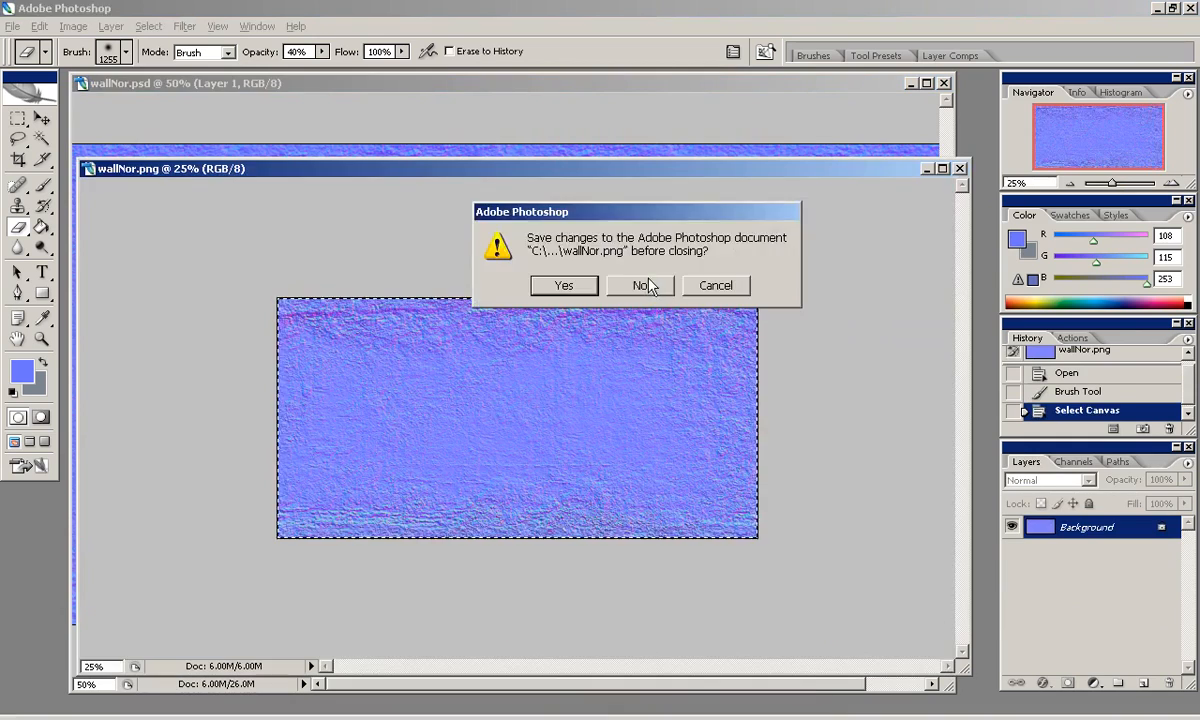
left_click(632, 287)
left_click(12, 26)
left_click(54, 146)
left_click(597, 491)
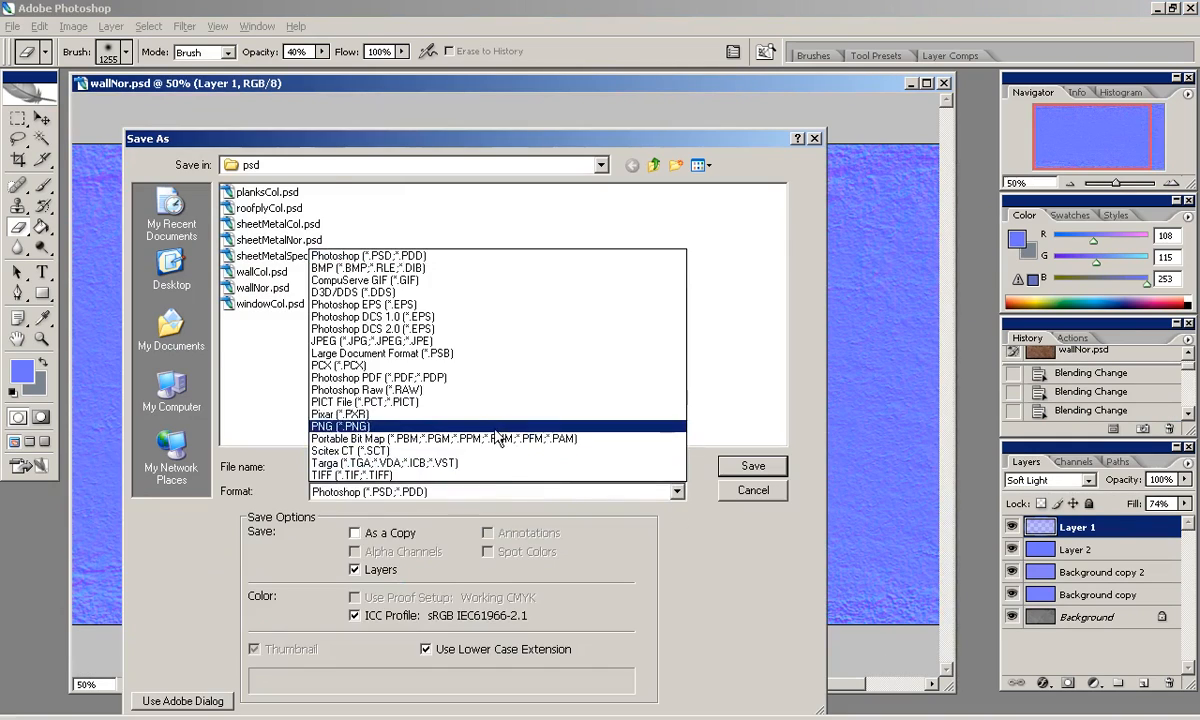
left_click(465, 426)
left_click(654, 165)
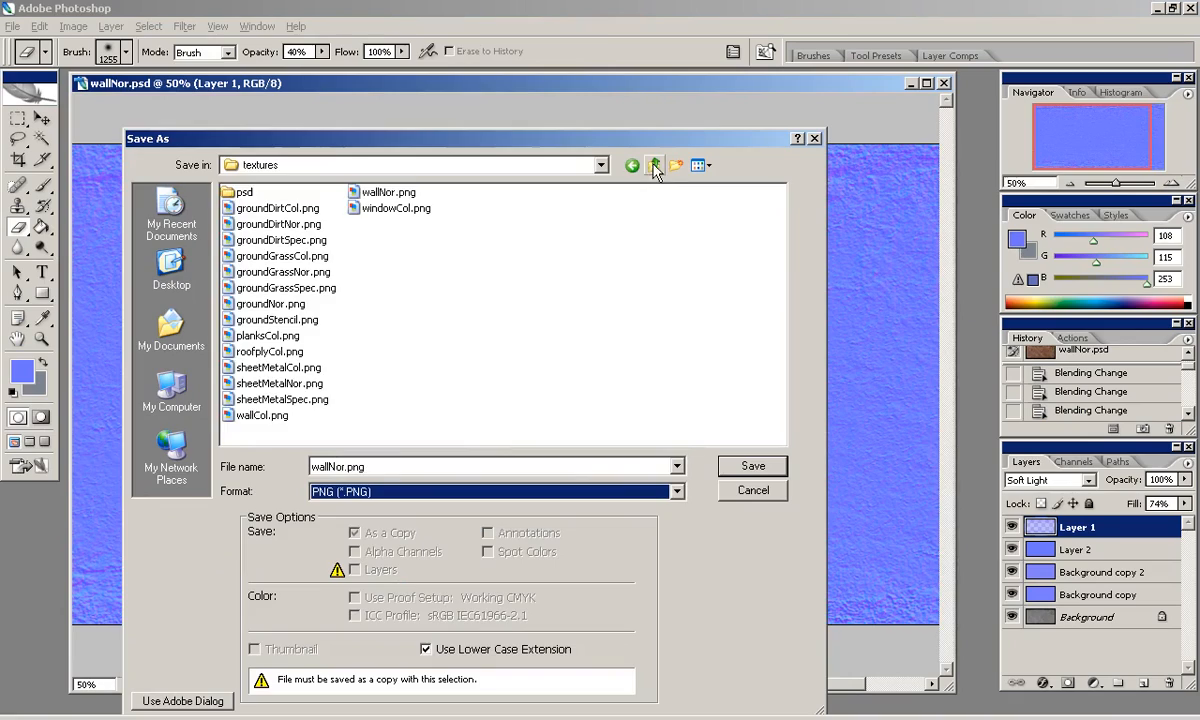
left_click(753, 490)
Inspect Background copy 2 with the other normal layers temporarily switched off, and hide the Background layer.
left_click(1012, 527)
left_click(1012, 549)
left_click(1012, 594)
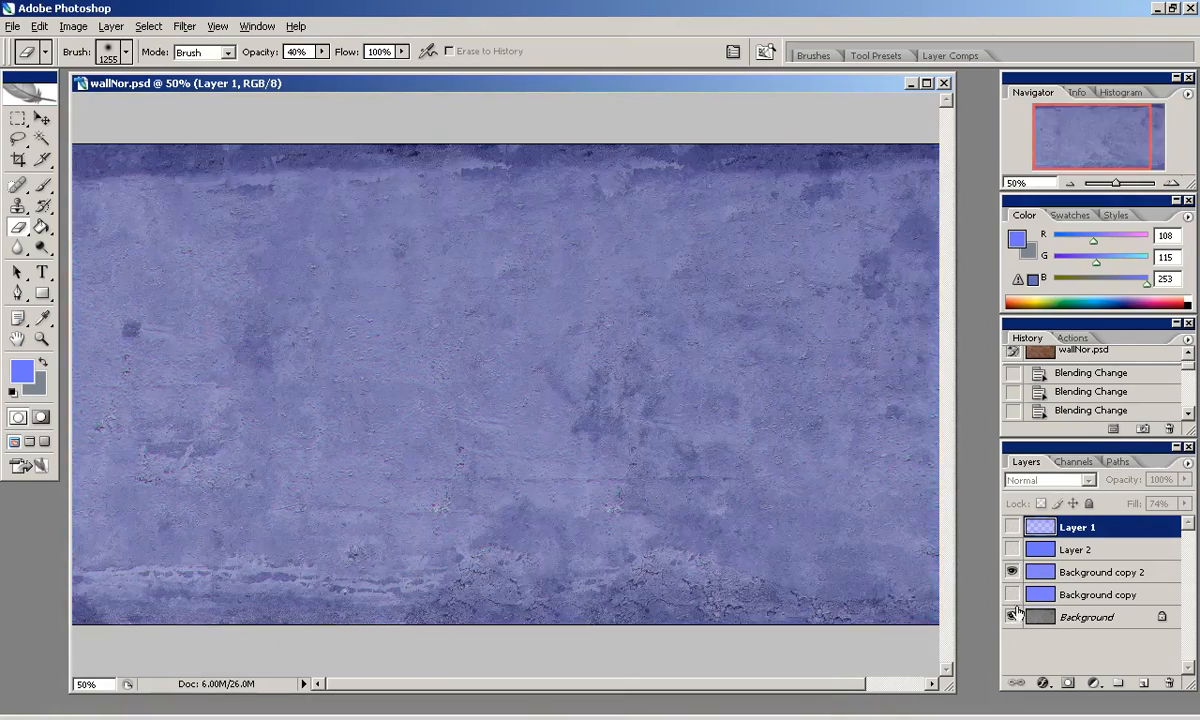
left_click(1012, 594)
Invert the Red channel of Background copy 2 and return to the full RGB composite.
left_click(1100, 572)
left_click(1073, 461)
left_click(1068, 500)
key("ctrl+i")
left_click(1066, 478)
left_click(1026, 461)
Save the layered document and export a non-interlaced PNG copy to the textures folder, replacing wallNor.png.
left_click(12, 26)
left_click(40, 201)
left_click(13, 27)
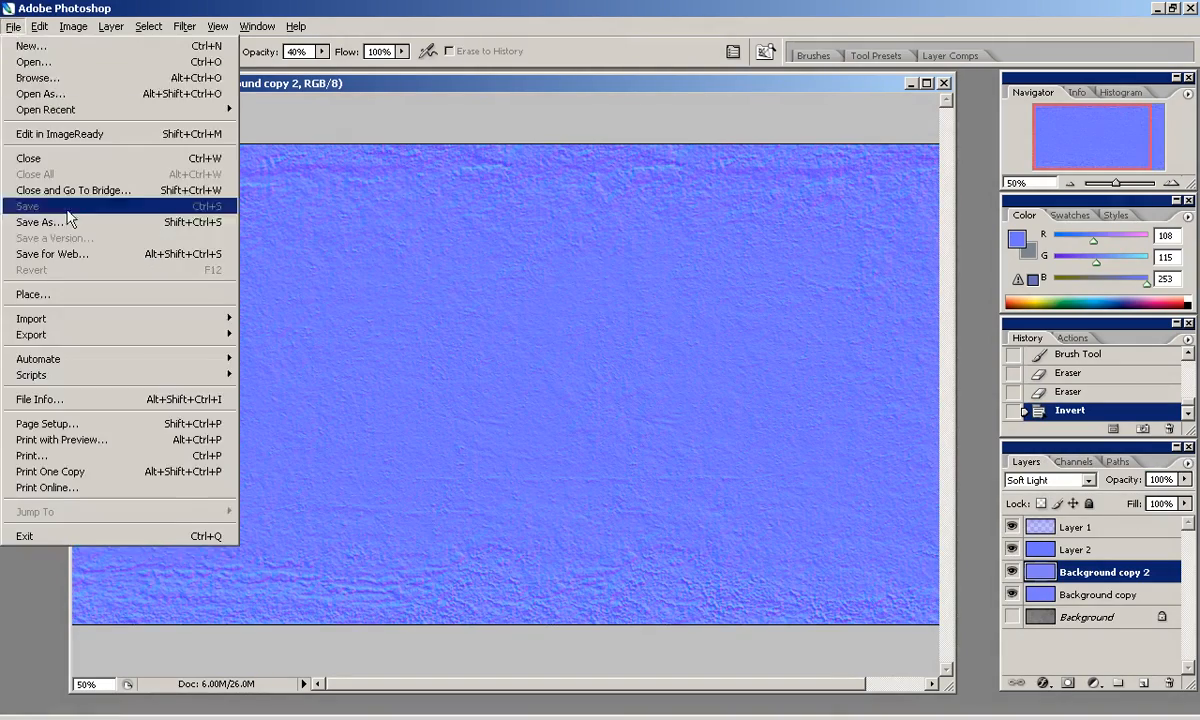
left_click(66, 222)
left_click(574, 493)
left_click(565, 426)
left_click(654, 165)
left_click(753, 466)
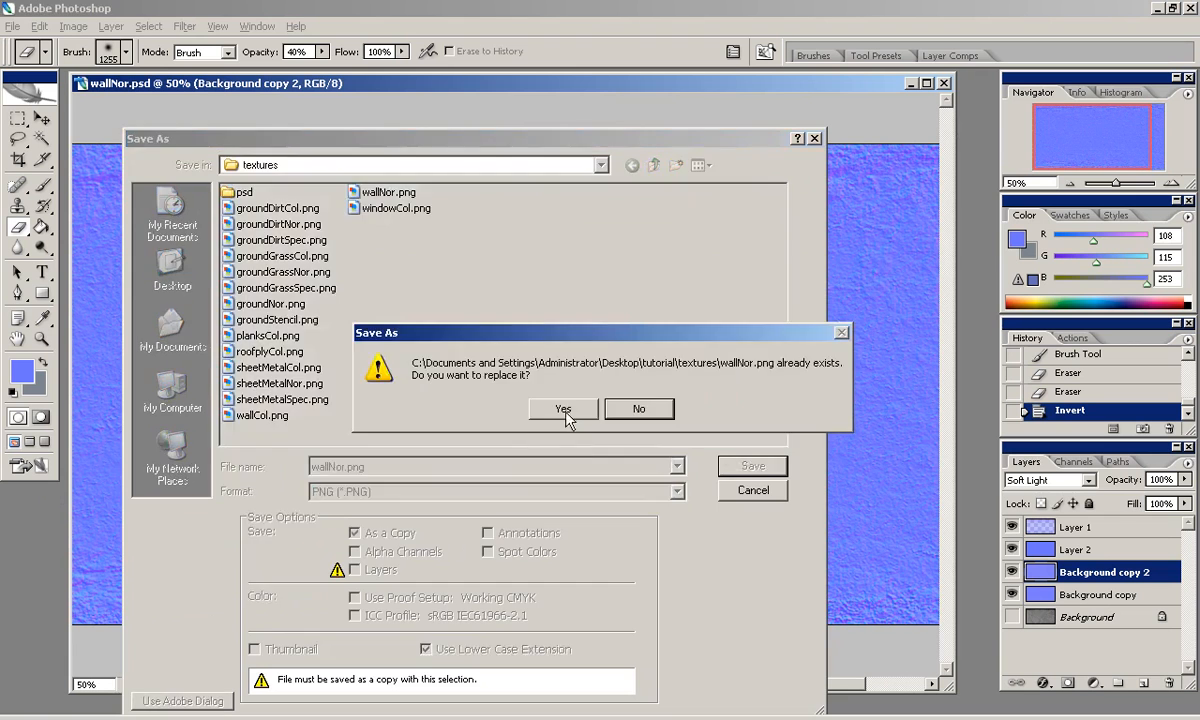
left_click(490, 407)
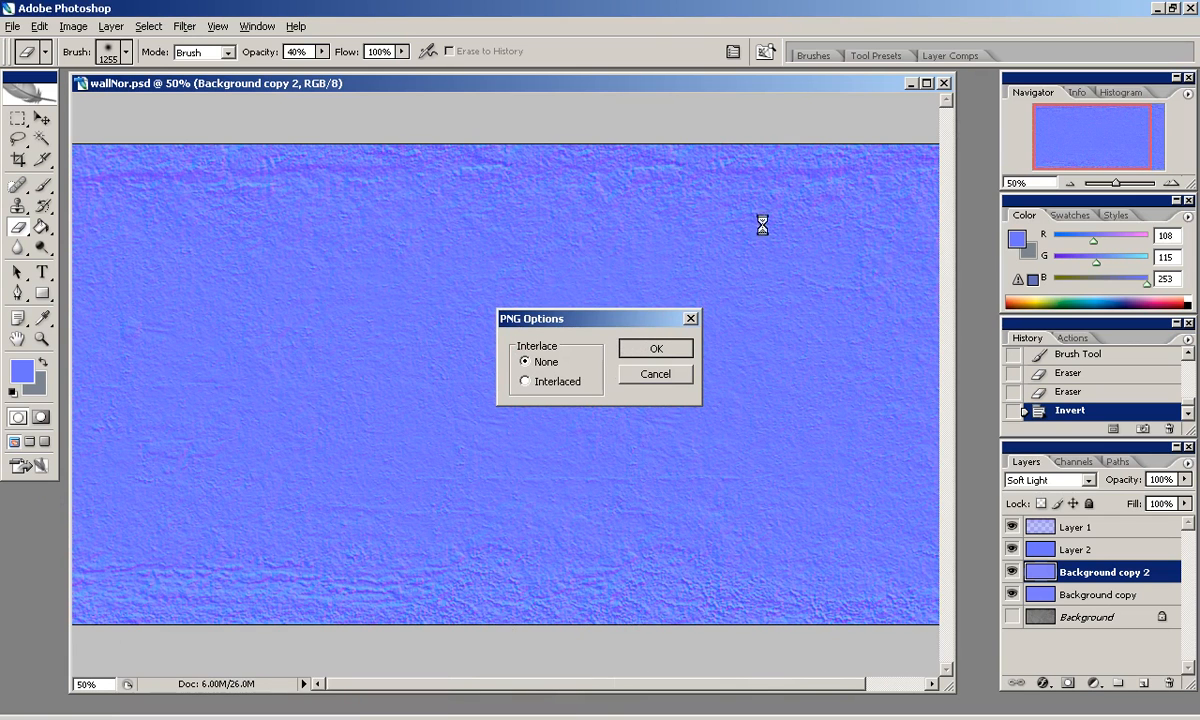
key("Return")
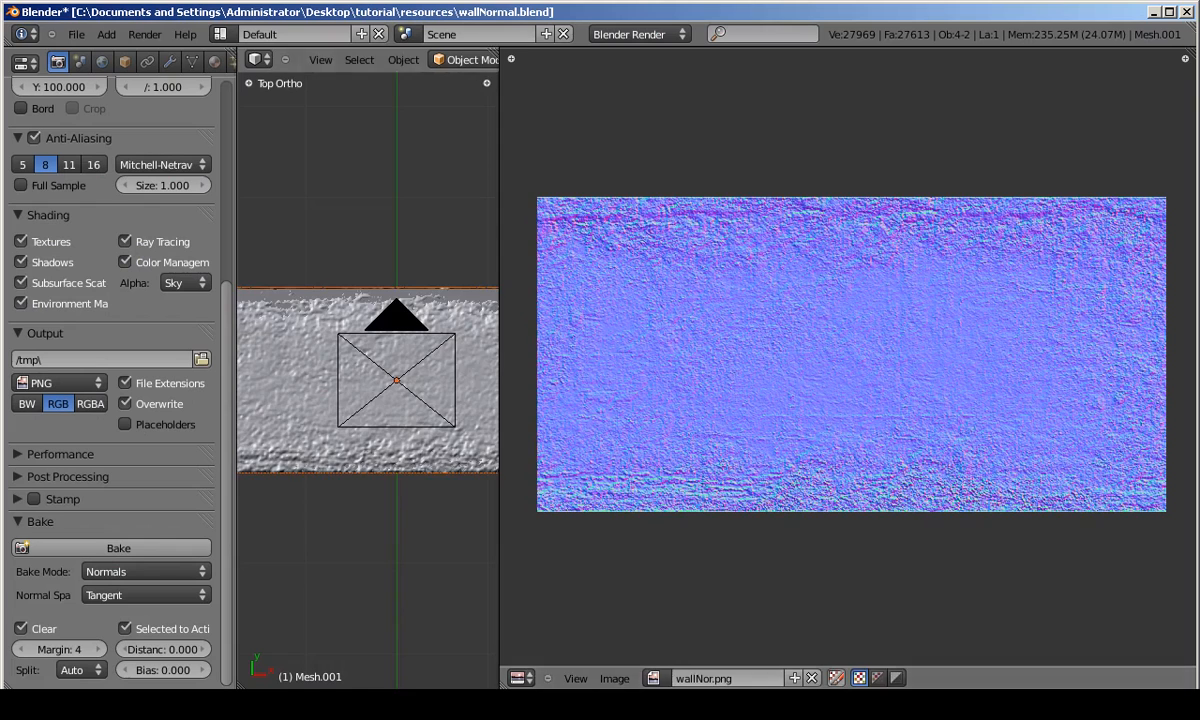
Switch to Blender, widen the 3D view and save the scene over wallNormal.blend.
left_click_drag(498, 356, 938, 356)
key("ctrl+s")
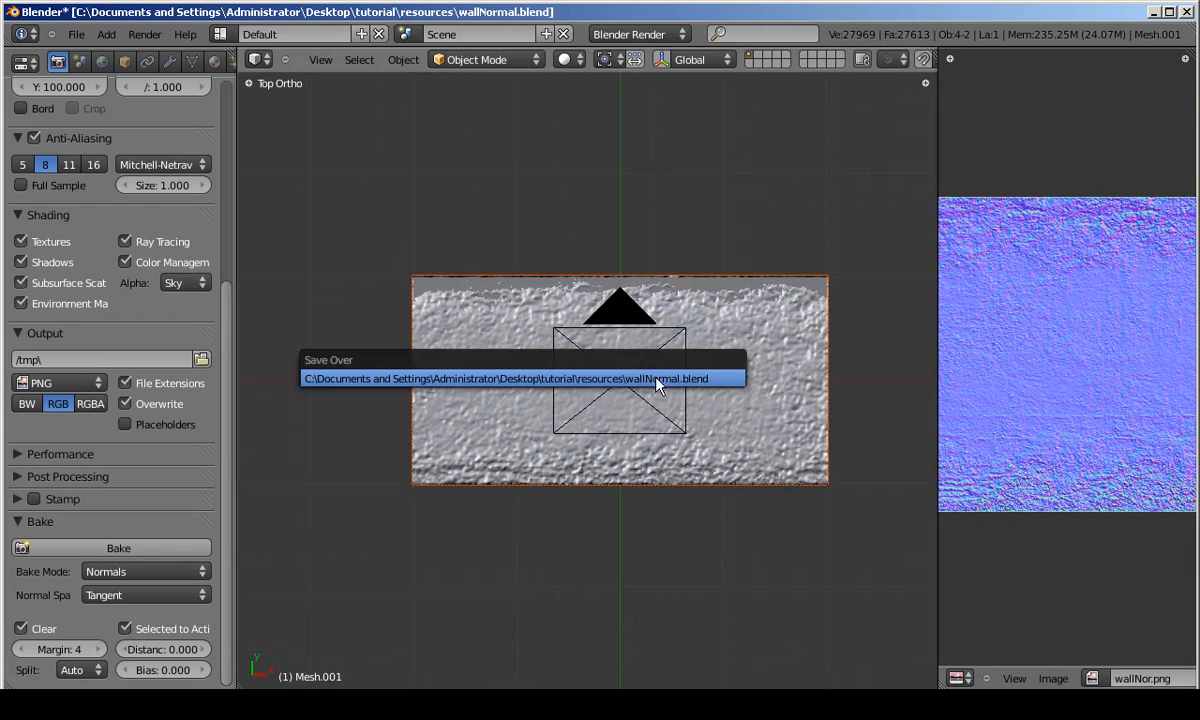
left_click(657, 379)
Open warehouse18.blend from the tutorial's blends folder.
key("ctrl+o")
left_click(256, 140)
left_click(268, 158)
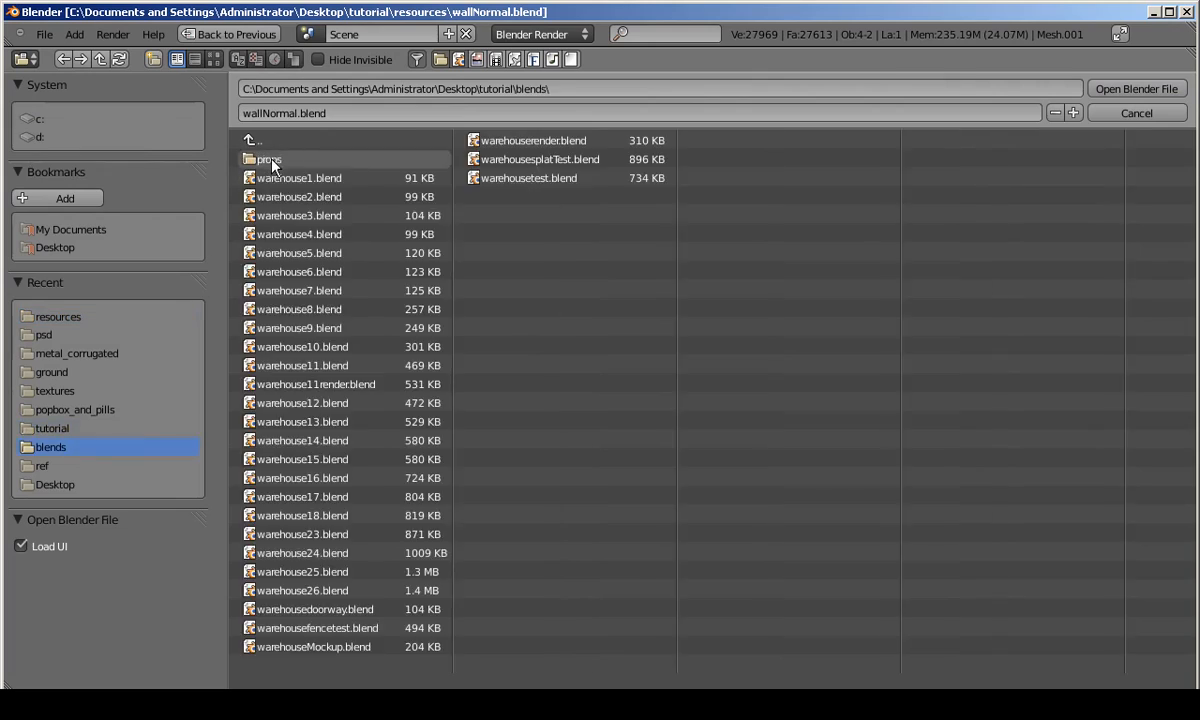
left_click(314, 518)
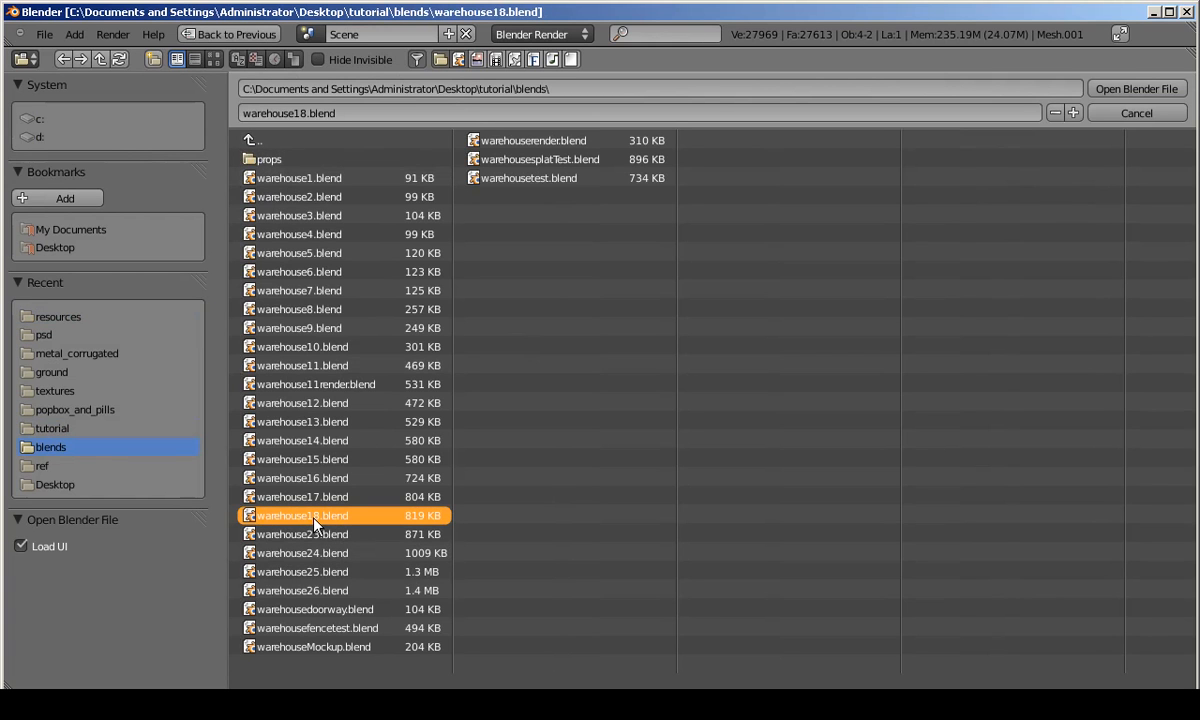
double_click(314, 520)
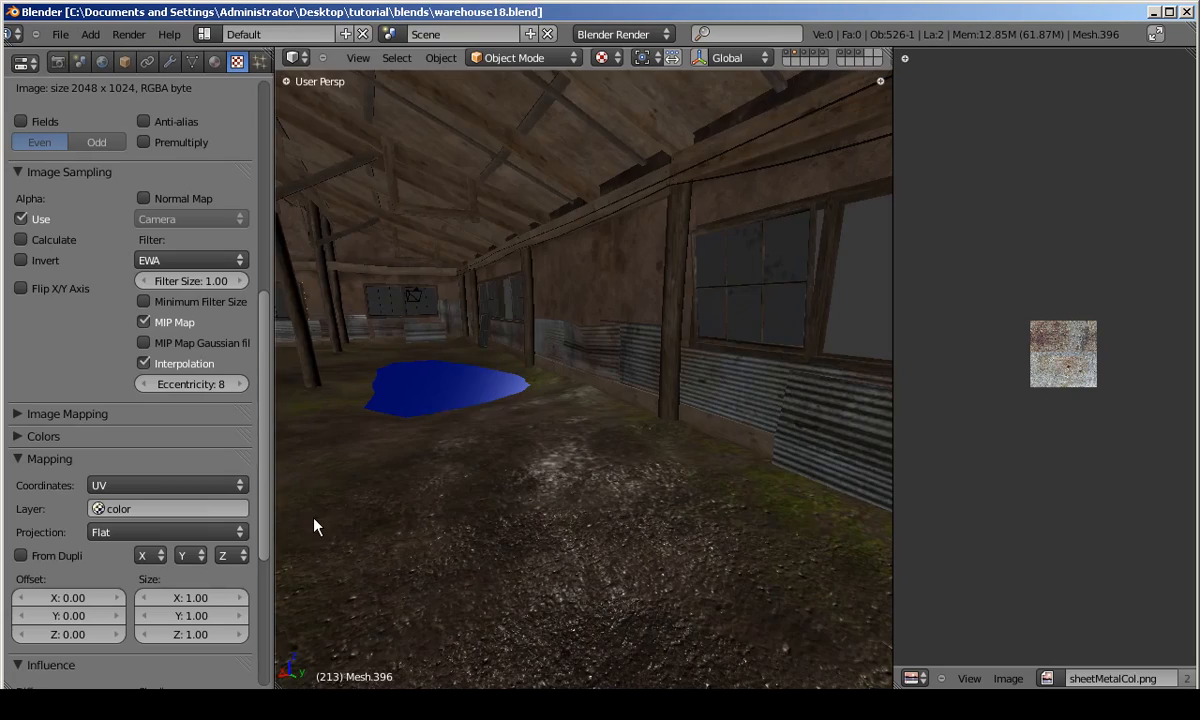
Select the warehouse wall and choose the empty texture slot below wallCol in its wall material.
middle_click_drag(614, 340, 748, 374)
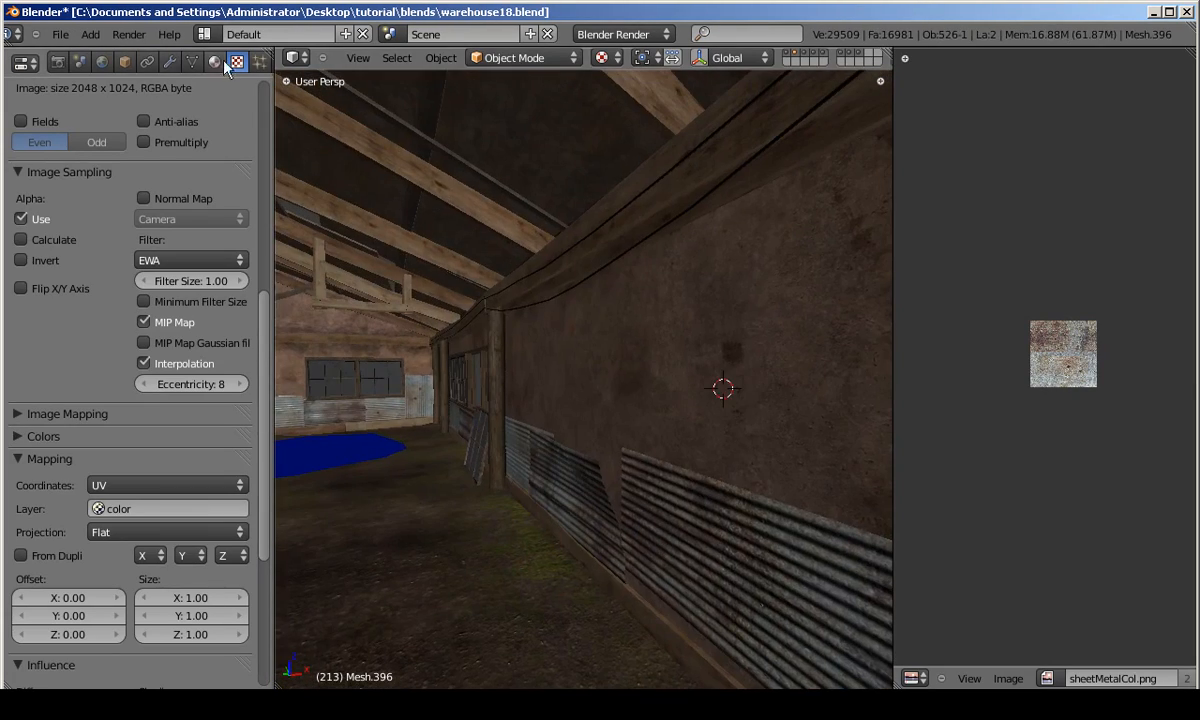
key("Tab")
key("Tab")
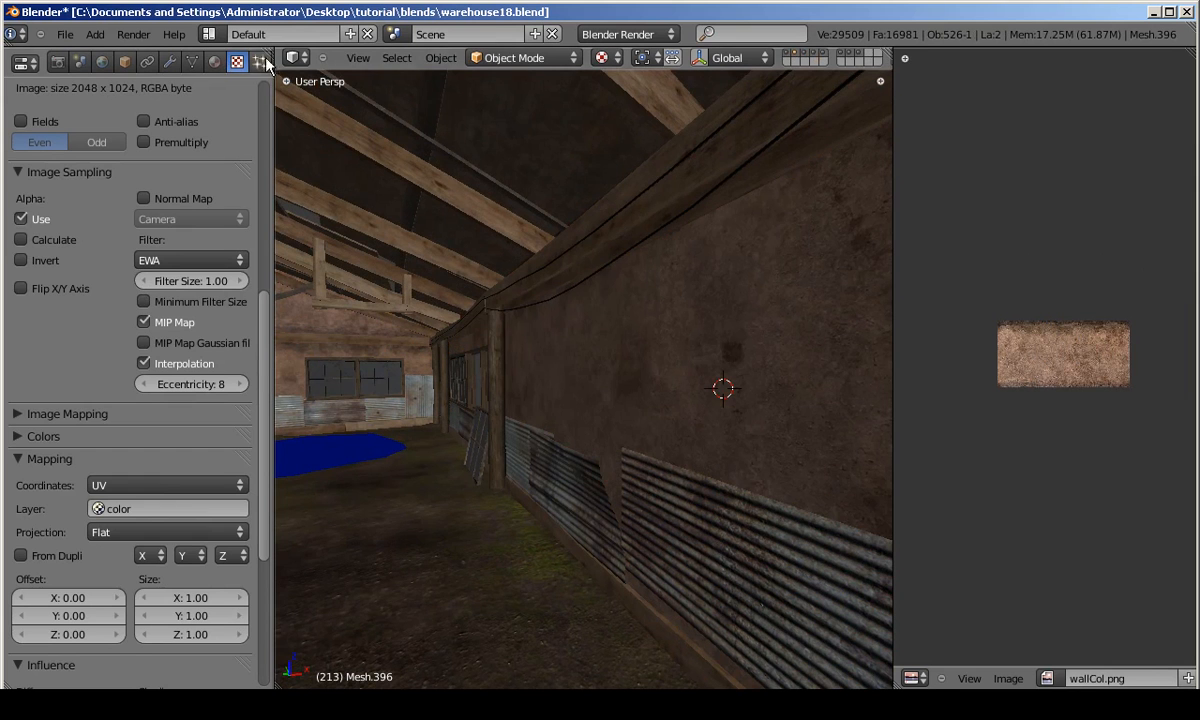
left_click(214, 62)
left_click(236, 62)
scroll(160, 150, "up", 10)
left_click_drag(212, 167, 211, 143)
left_click(88, 152)
left_click(23, 240)
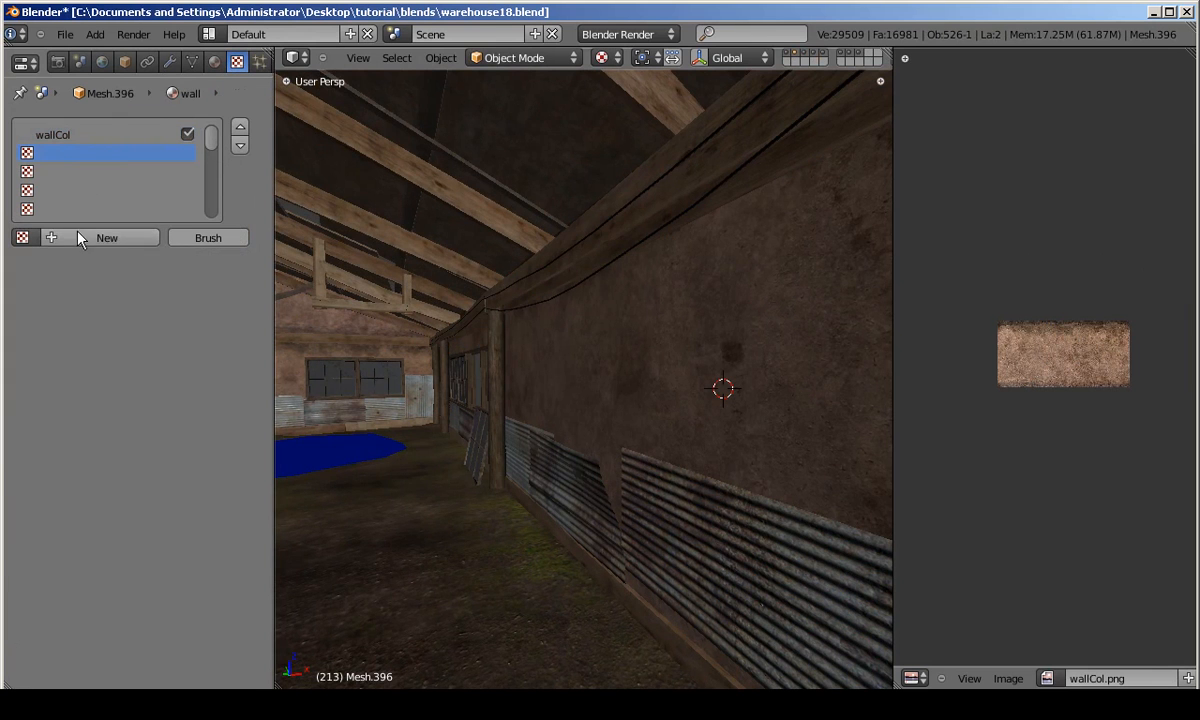
Create an Image or Movie texture in the empty slot and name it wallNor.
left_click(74, 237)
left_click(110, 258)
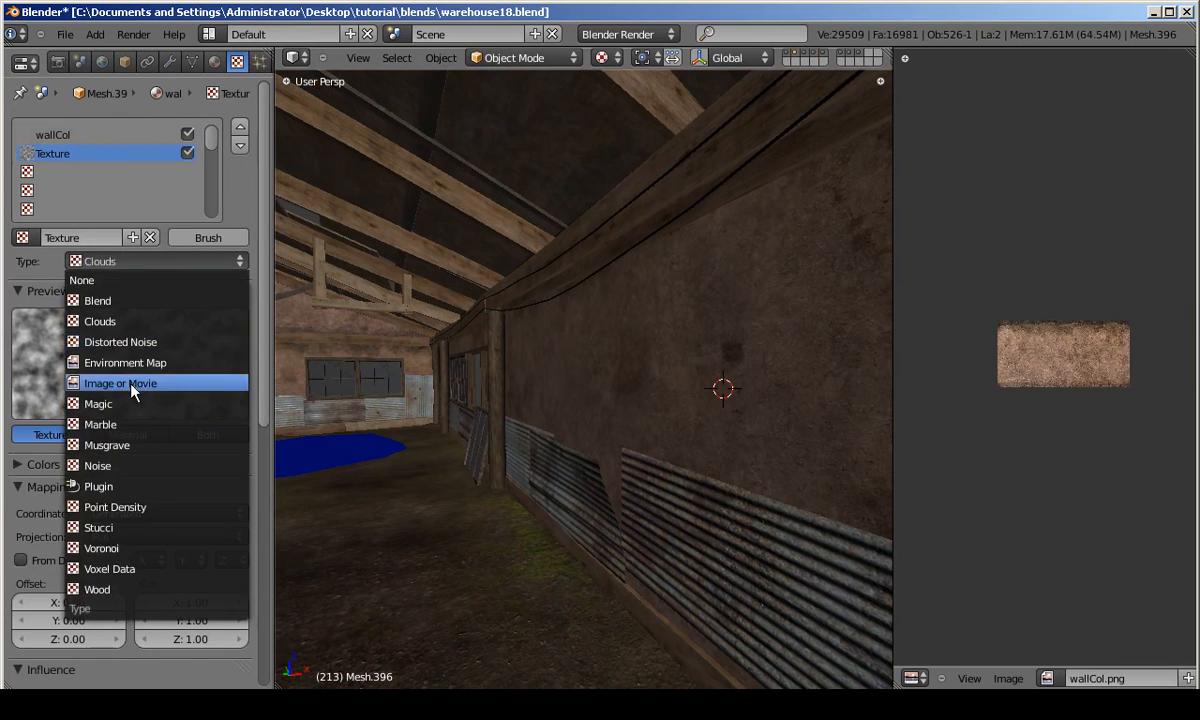
left_click(96, 383)
left_click(85, 238)
type("wallNor")
key("Return")
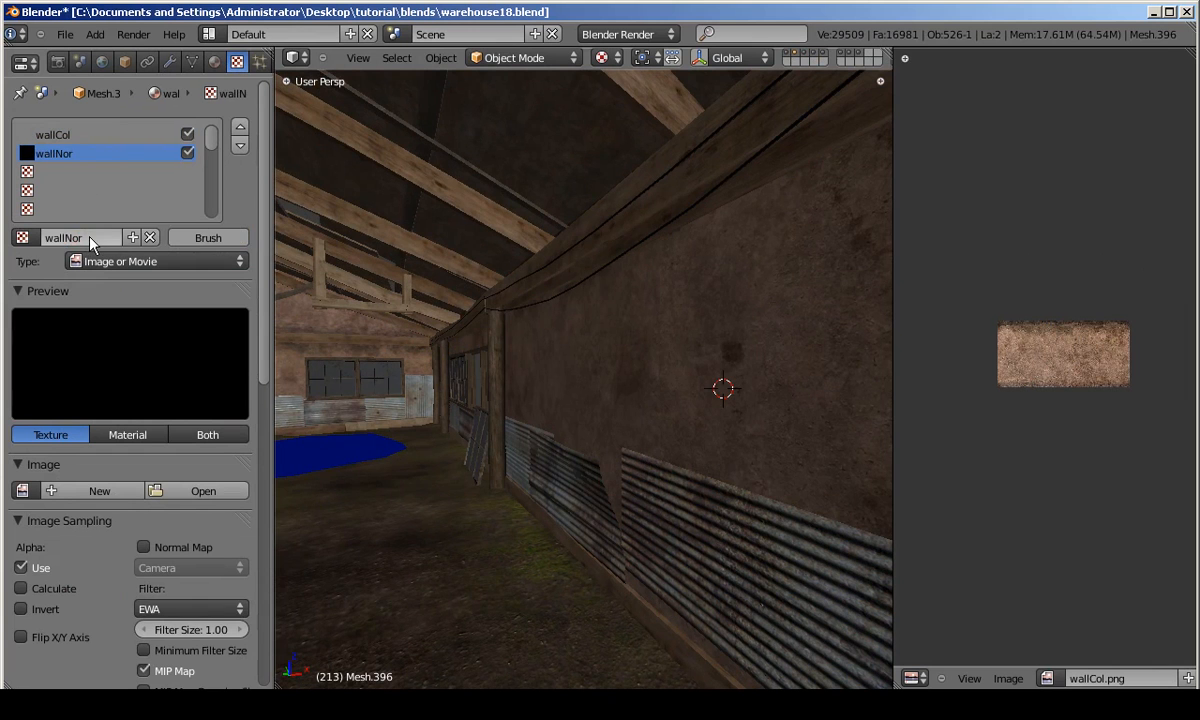
Load wallNor.png from the textures folder as the image of the wallNor texture.
left_click(156, 490)
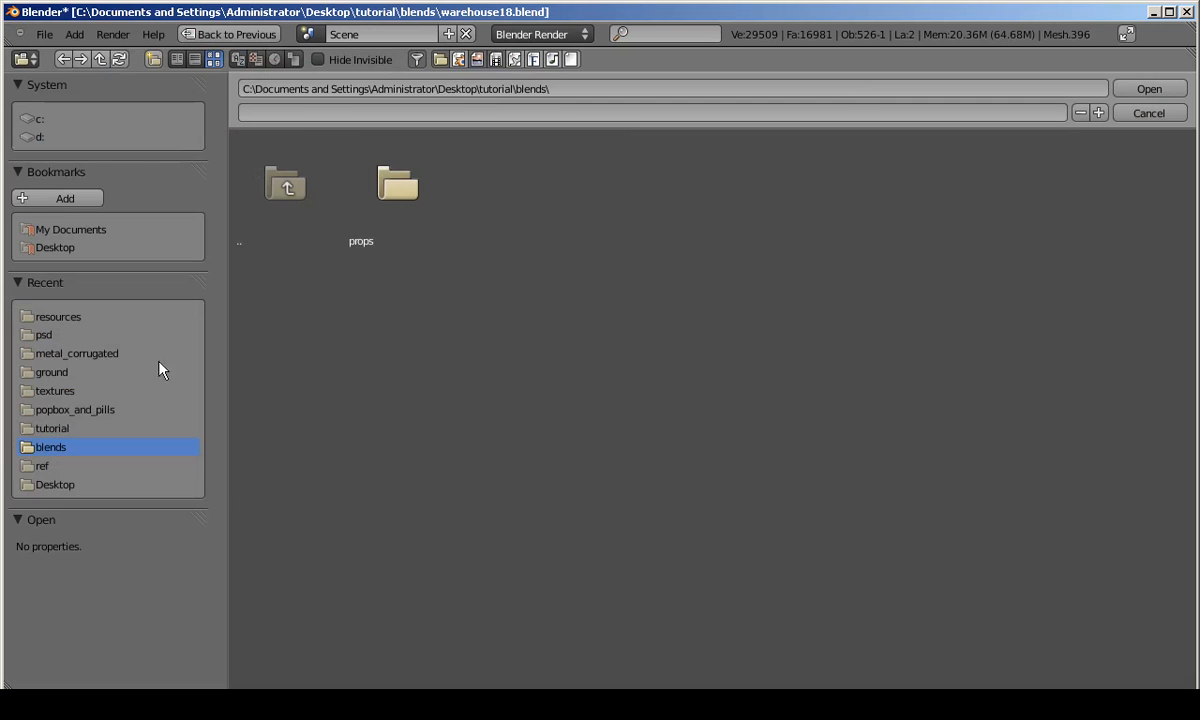
left_click(47, 393)
double_click(270, 482)
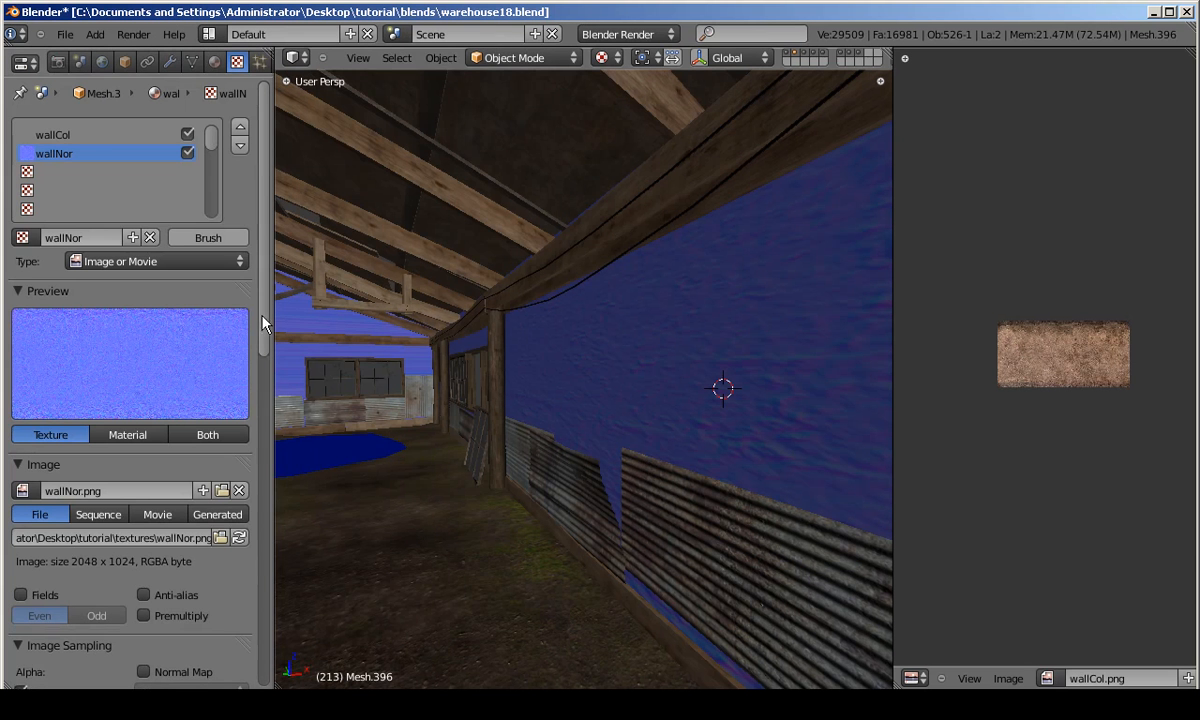
Map the wallNor texture with UV coordinates using the color UV layer.
left_click_drag(261, 327, 268, 517)
left_click(140, 520)
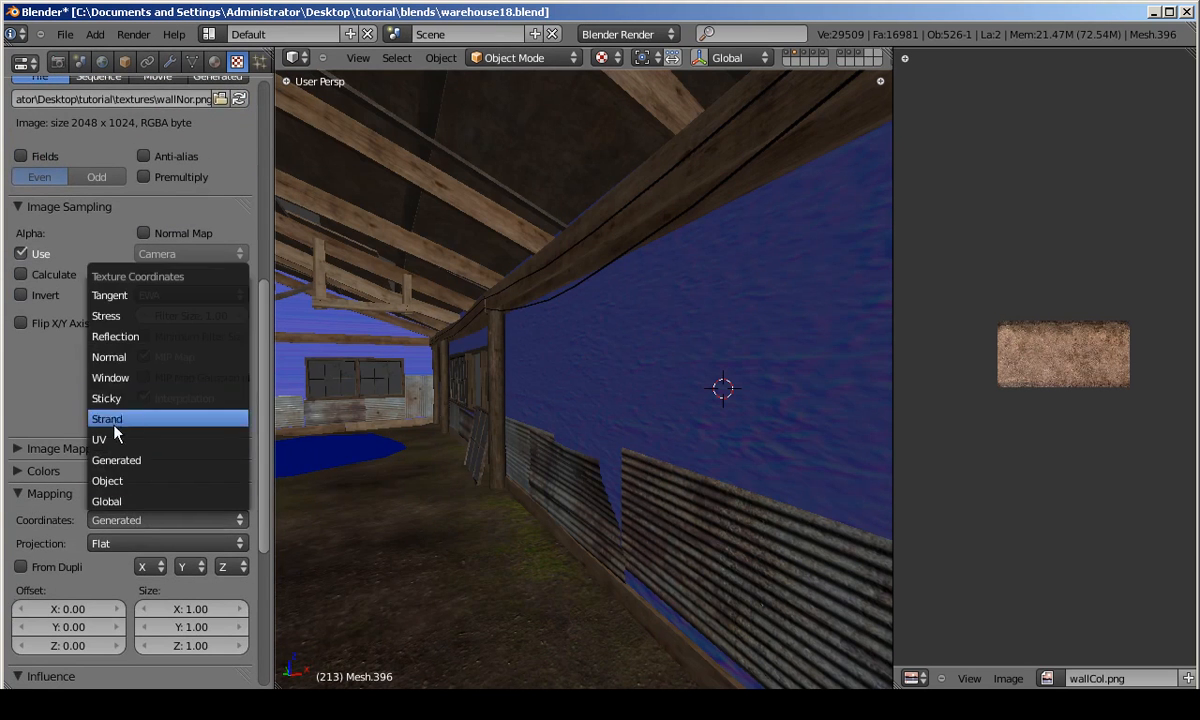
left_click(99, 439)
left_click(123, 543)
left_click(110, 349)
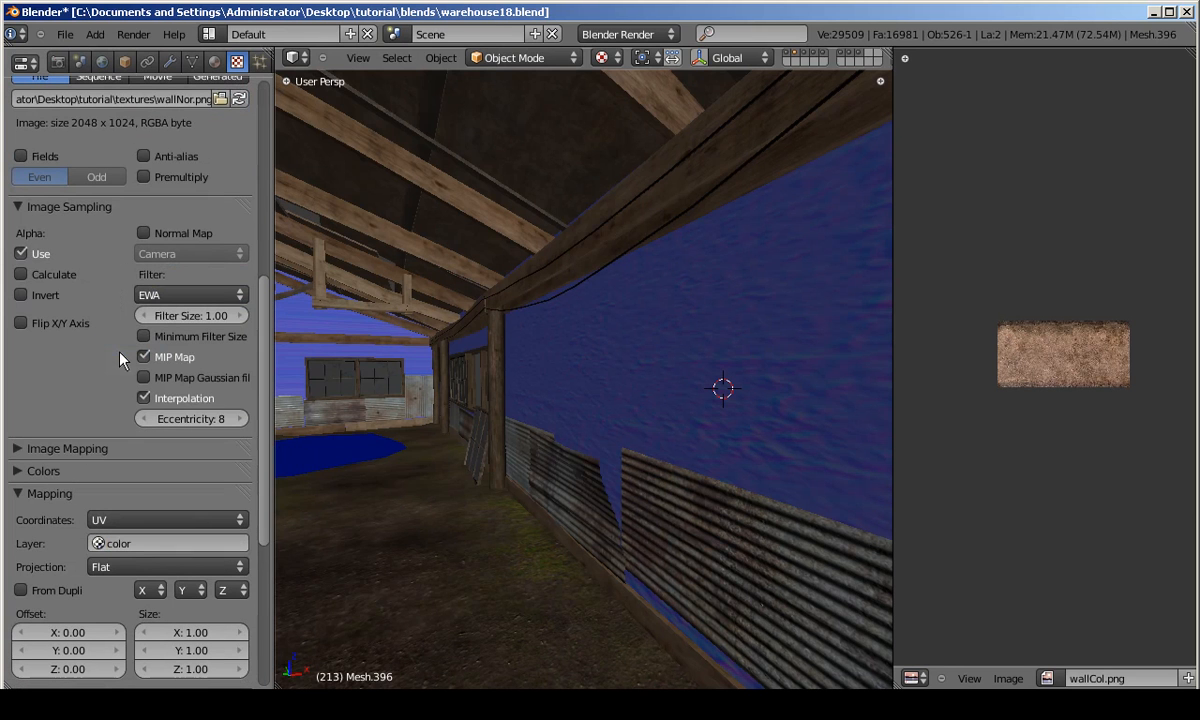
middle_click_drag(651, 404, 520, 375)
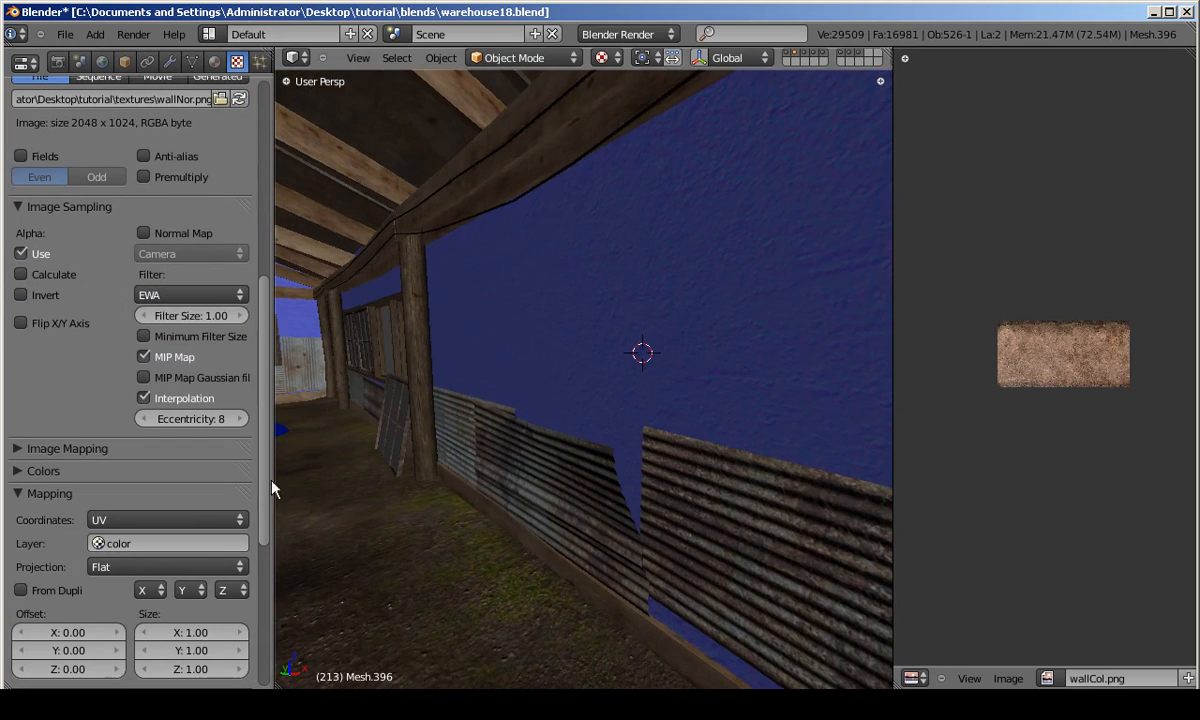
Enable Normal Map sampling for the wallNor texture and set its space to Tangent.
scroll(183, 251, "down", 8)
scroll(183, 251, "up", 5)
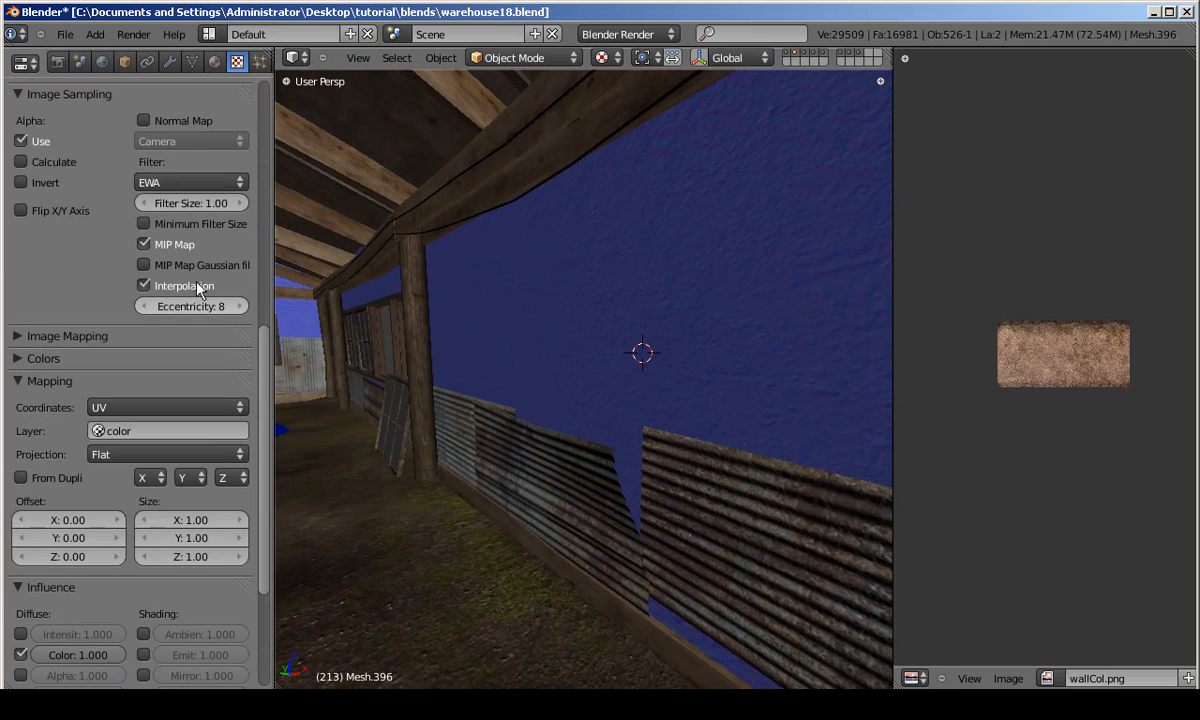
left_click(145, 121)
left_click(190, 141)
left_click(175, 58)
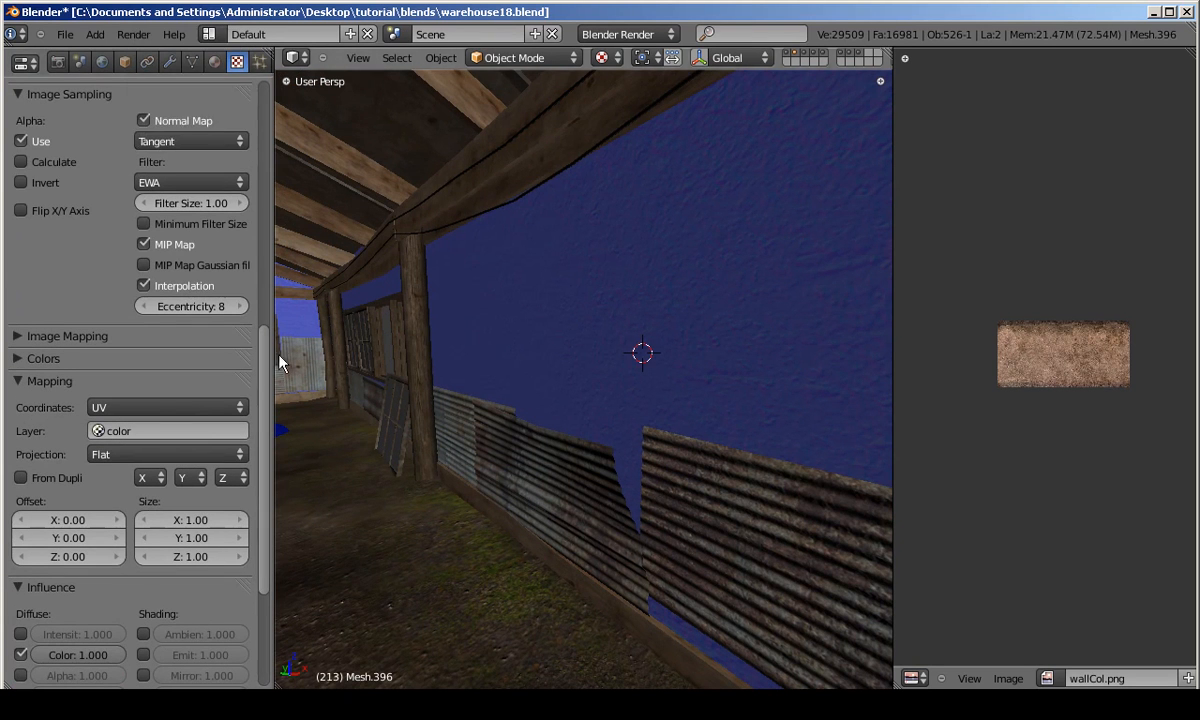
Turn off the wallNor texture's diffuse Color influence and enable its Normal influence at 1.000.
scroll(266, 400, "down", 5)
left_click(24, 448)
middle_click_drag(688, 348, 668, 390)
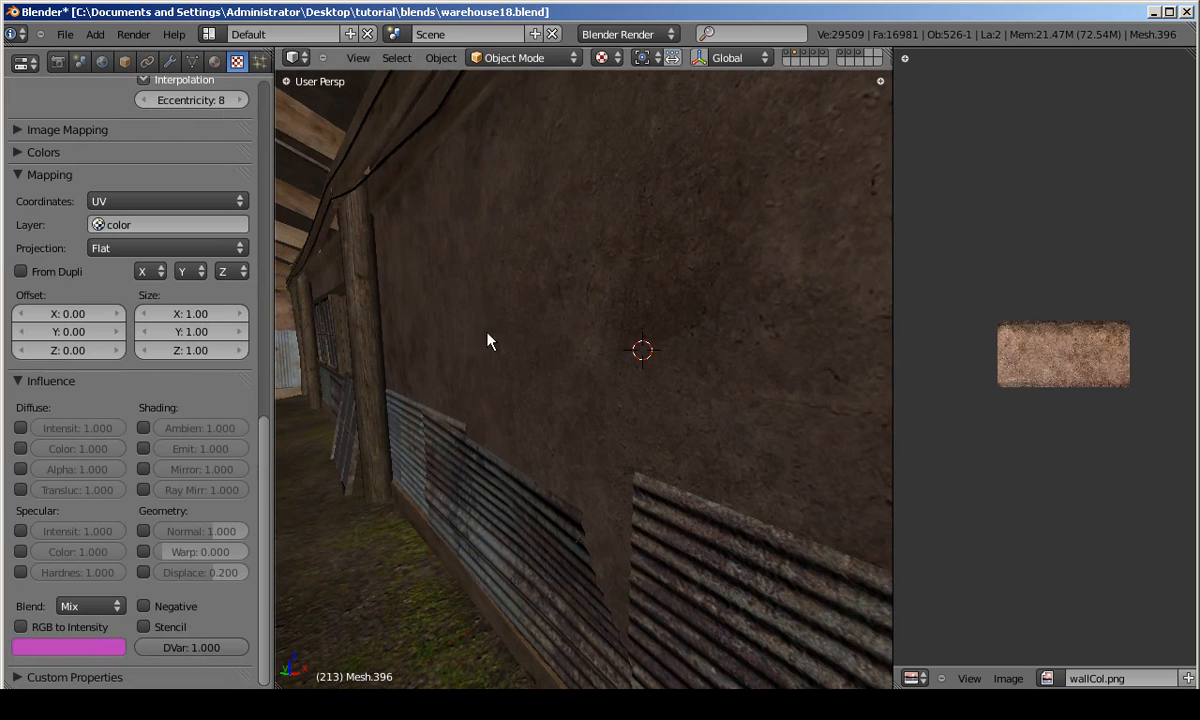
left_click(144, 531)
middle_click_drag(590, 423, 579, 420)
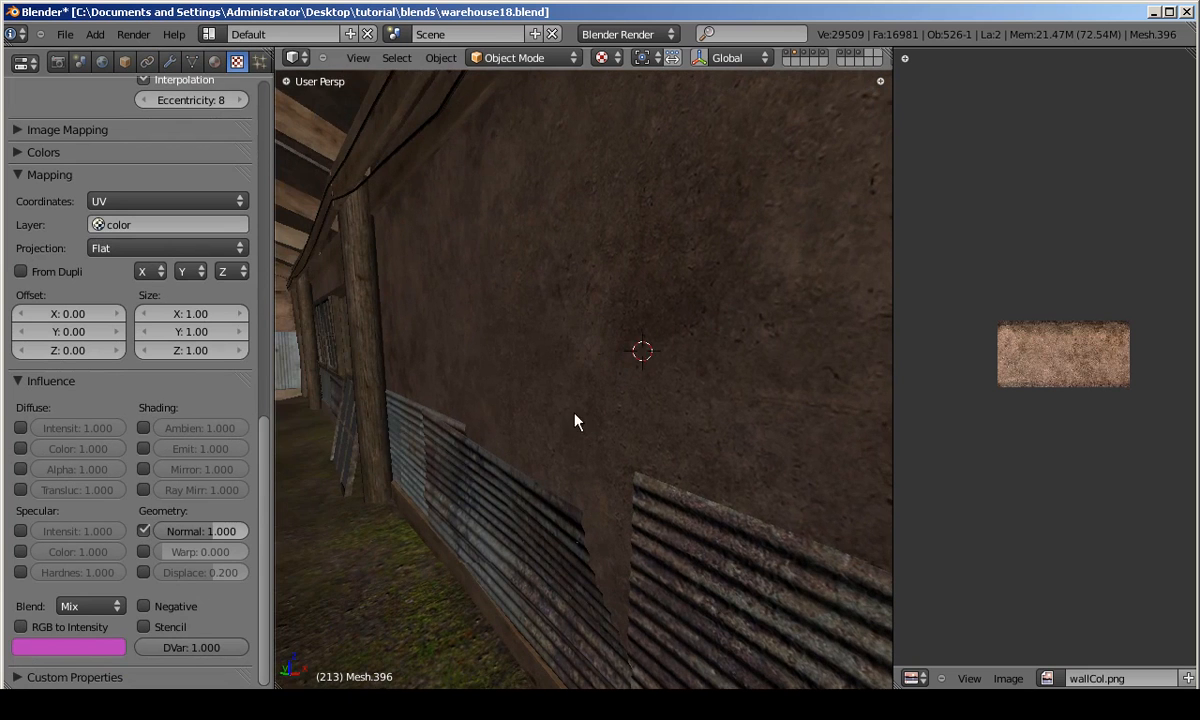
Examine the normal-mapped wall surface from several angles, around the corrugated sheets, the door opening and the windows.
scroll(260, 540, "up", 2)
middle_click_drag(319, 503, 524, 361)
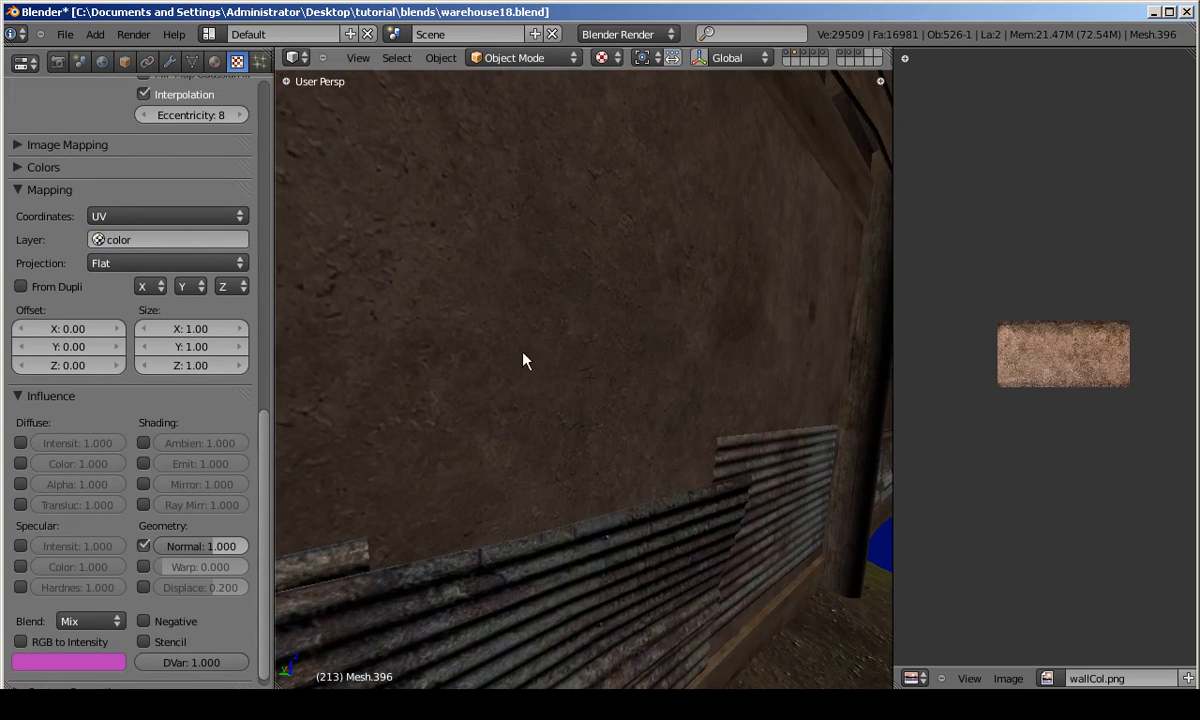
middle_click_drag(565, 399, 570, 399)
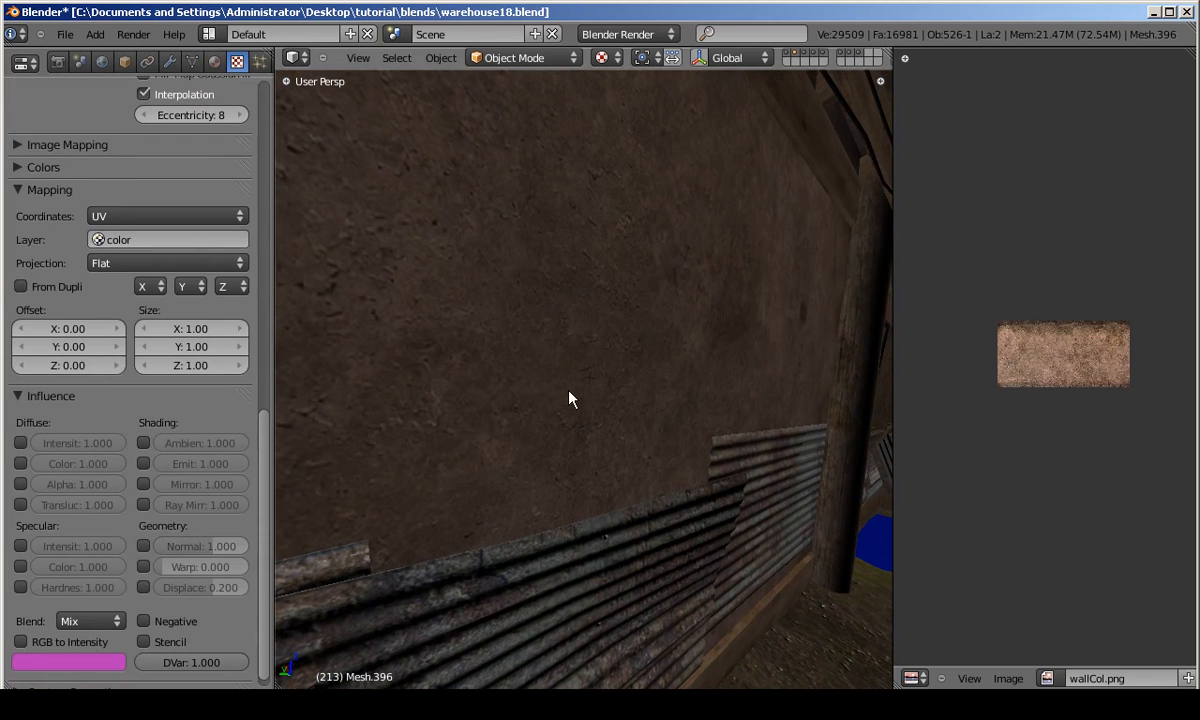
left_click_drag(263, 493, 270, 324)
middle_click_drag(507, 427, 184, 350)
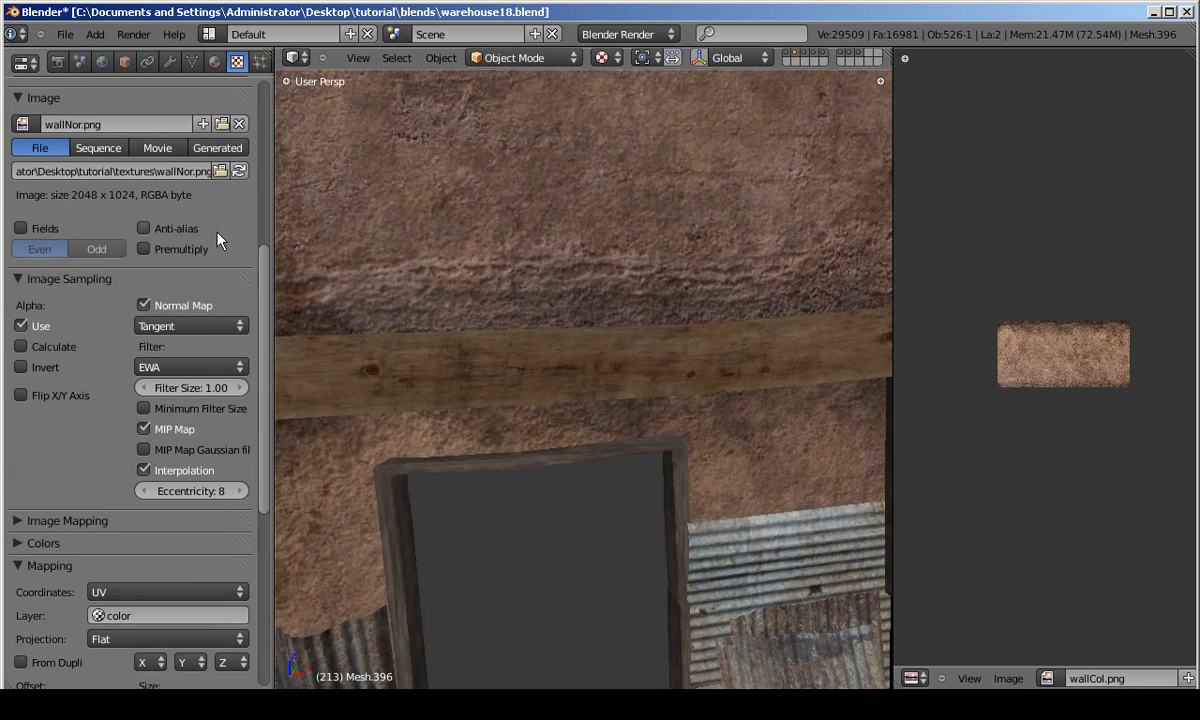
left_click_drag(268, 302, 277, 97)
mouse_move(482, 273)
middle_mouse_down()
mouse_move(546, 295)
mouse_move(415, 190)
mouse_move(418, 393)
mouse_move(646, 375)
mouse_move(509, 370)
mouse_move(603, 418)
mouse_move(570, 424)
mouse_move(557, 327)
mouse_move(311, 257)
mouse_move(415, 313)
mouse_move(327, 315)
mouse_move(431, 367)
mouse_move(592, 356)
mouse_move(579, 426)
mouse_move(455, 372)
mouse_move(471, 222)
mouse_move(474, 249)
middle_mouse_up()
scroll(271, 520, "down", 10)
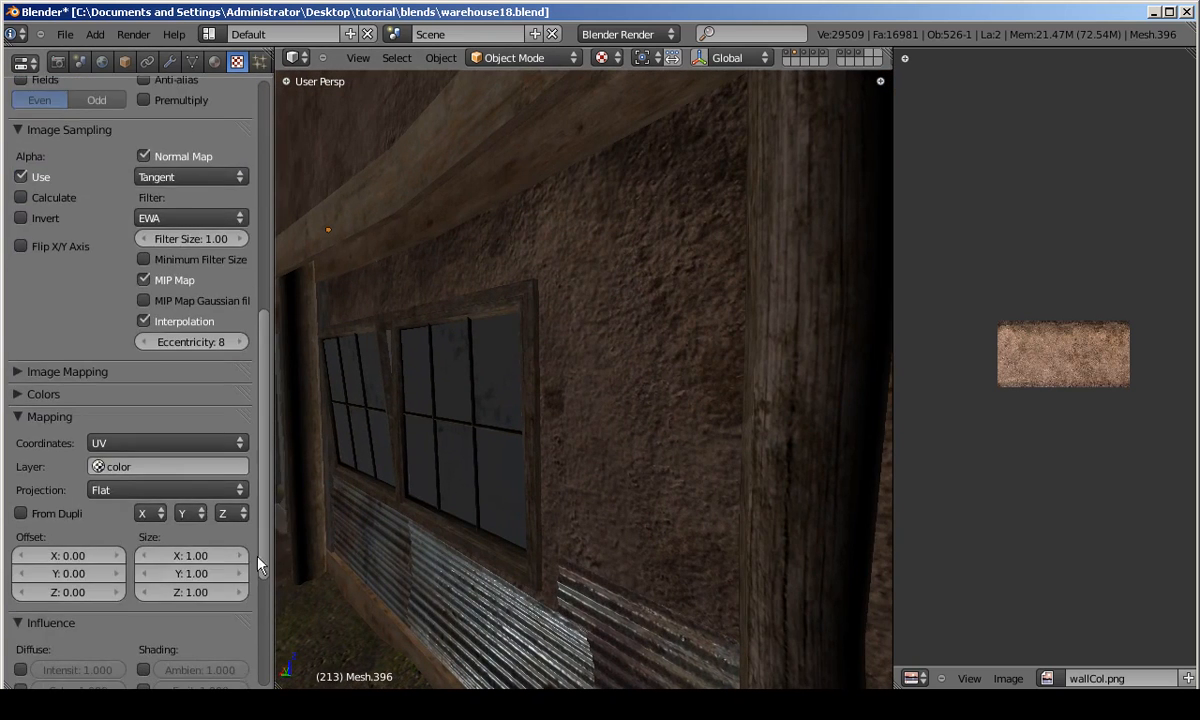
Reduce the wallNor texture's Normal influence to 0.7.
scroll(200, 560, "down", 5)
left_click(144, 586)
left_click(177, 587)
type("0.7")
key("Return")
middle_click_drag(560, 400, 575, 427)
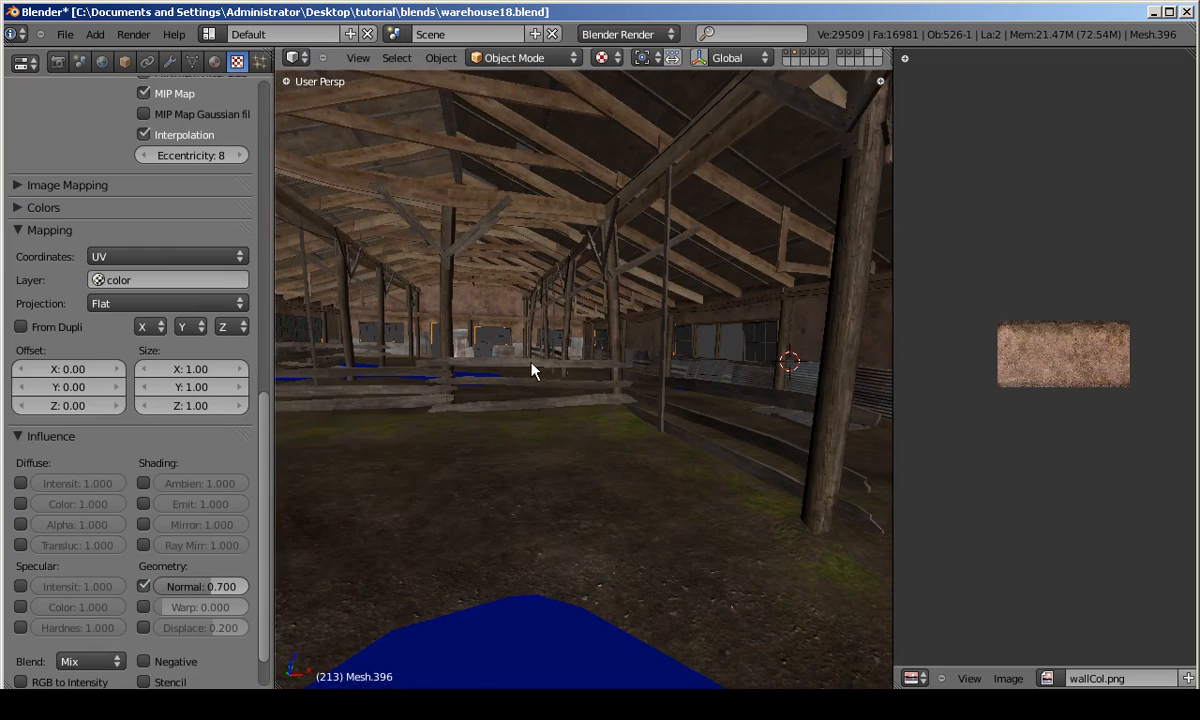
scroll(272, 89, "up", 15)
Switch to Photoshop, reopen the recent file wallCol.psd and enlarge its document window.
key("alt+Tab")
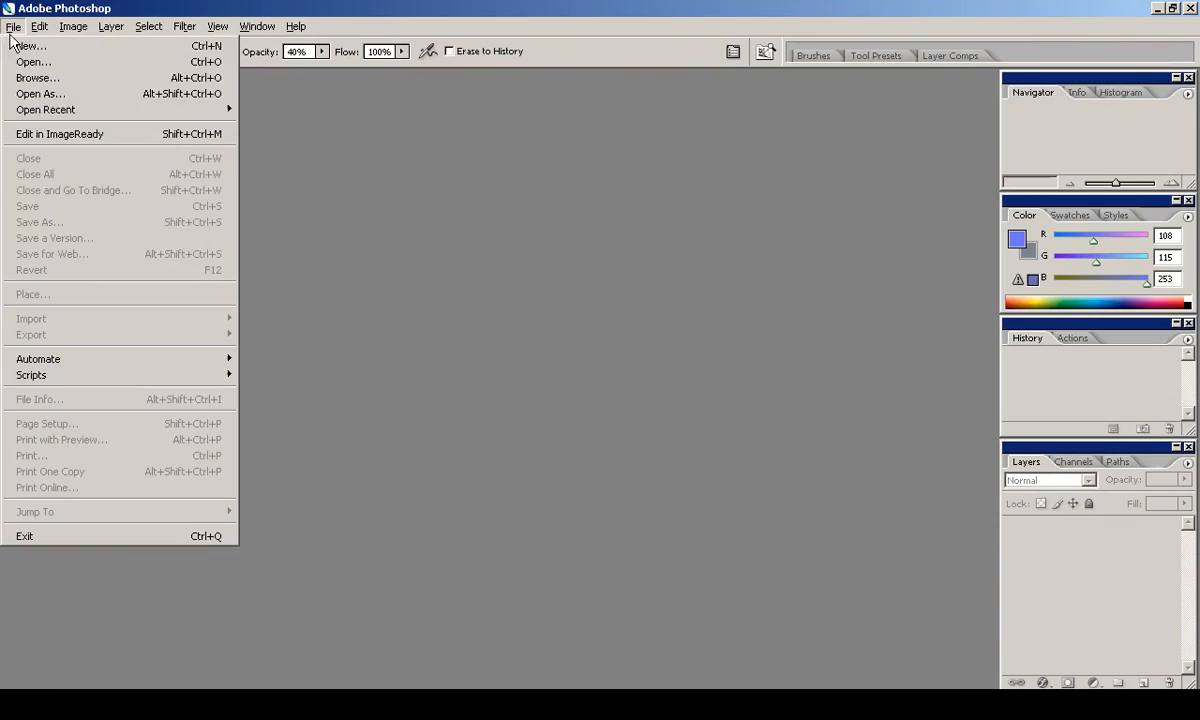
mouse_move(120, 109)
left_click(285, 125)
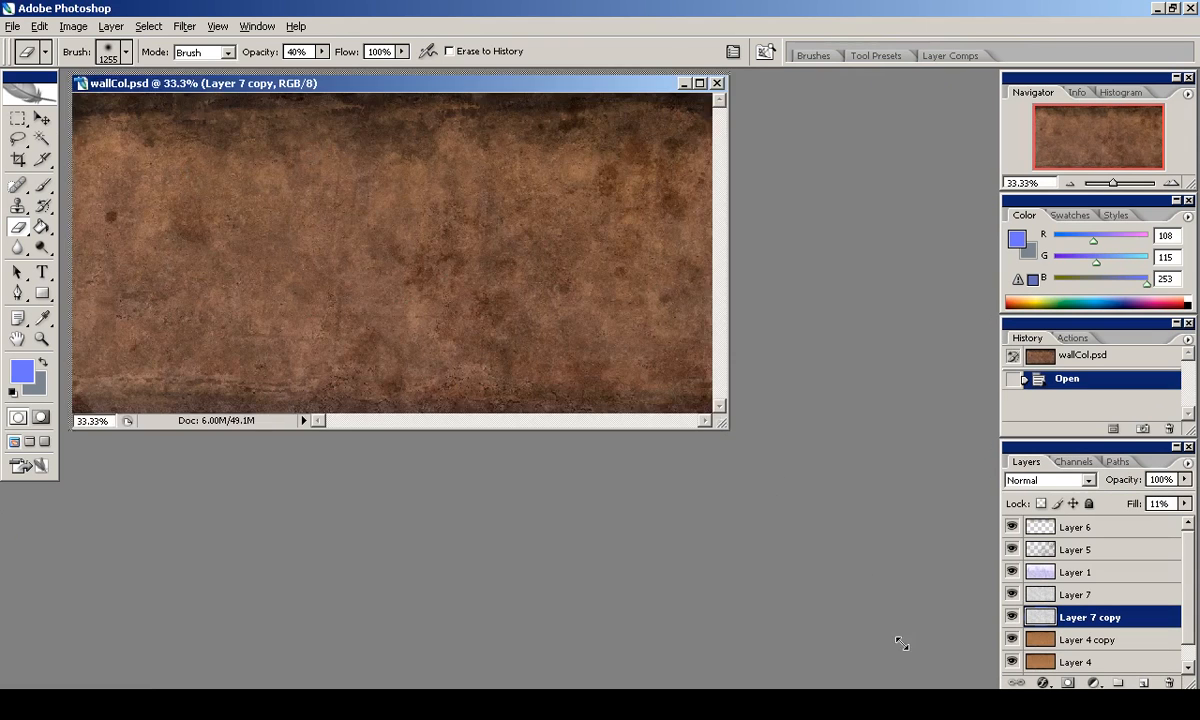
left_click_drag(901, 643, 932, 664)
Save the wall texture document under the new name wallSpec.psd with maximum compatibility.
key("ctrl+shift+s")
type("Spe")
key("Return")
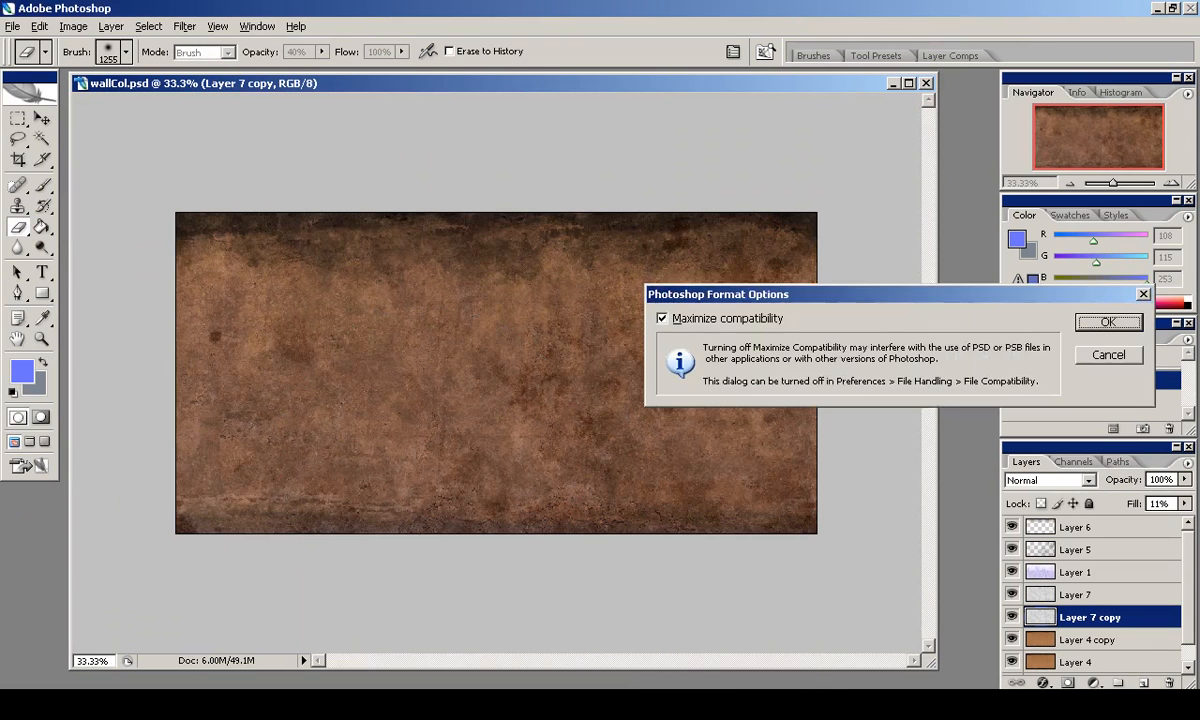
key("Return")
Desaturate Layer 4, Layer 4 copy, Layer 7 copy and Layer 7 of the wall texture.
key("ctrl+plus")
key("ctrl+plus")
key("ctrl+plus")
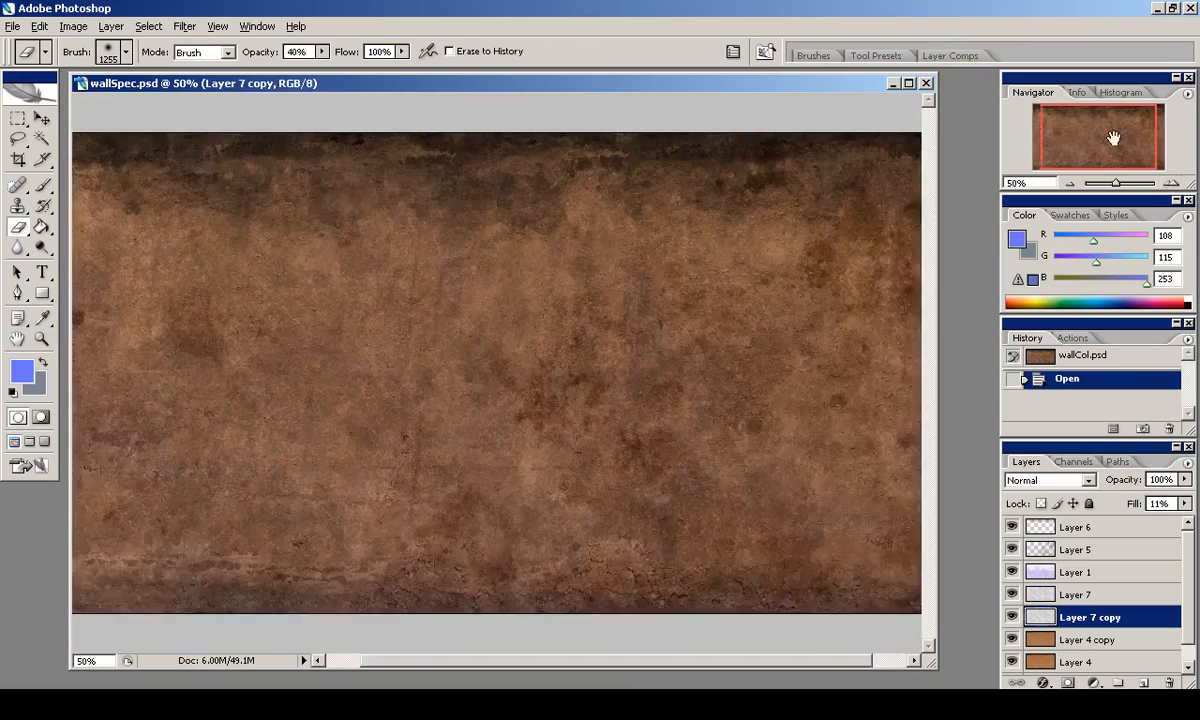
key("ctrl+minus")
key("ctrl+minus")
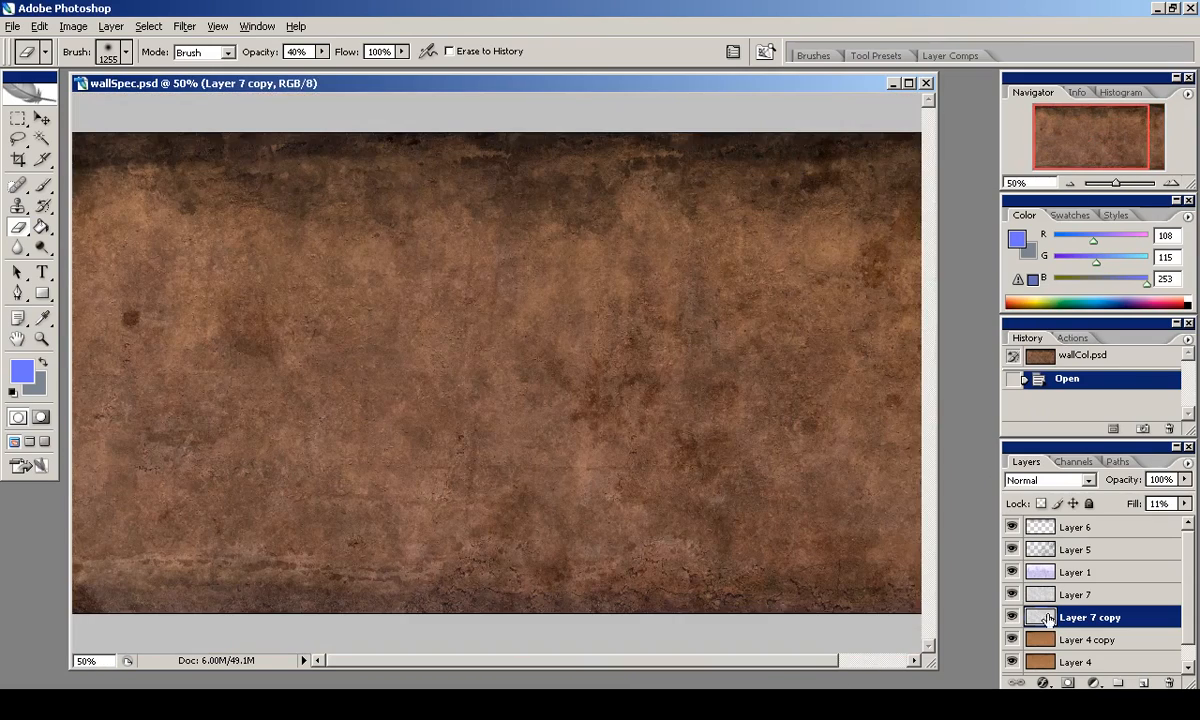
key("alt+bracketleft")
key("alt+bracketleft")
key("alt+bracketright")
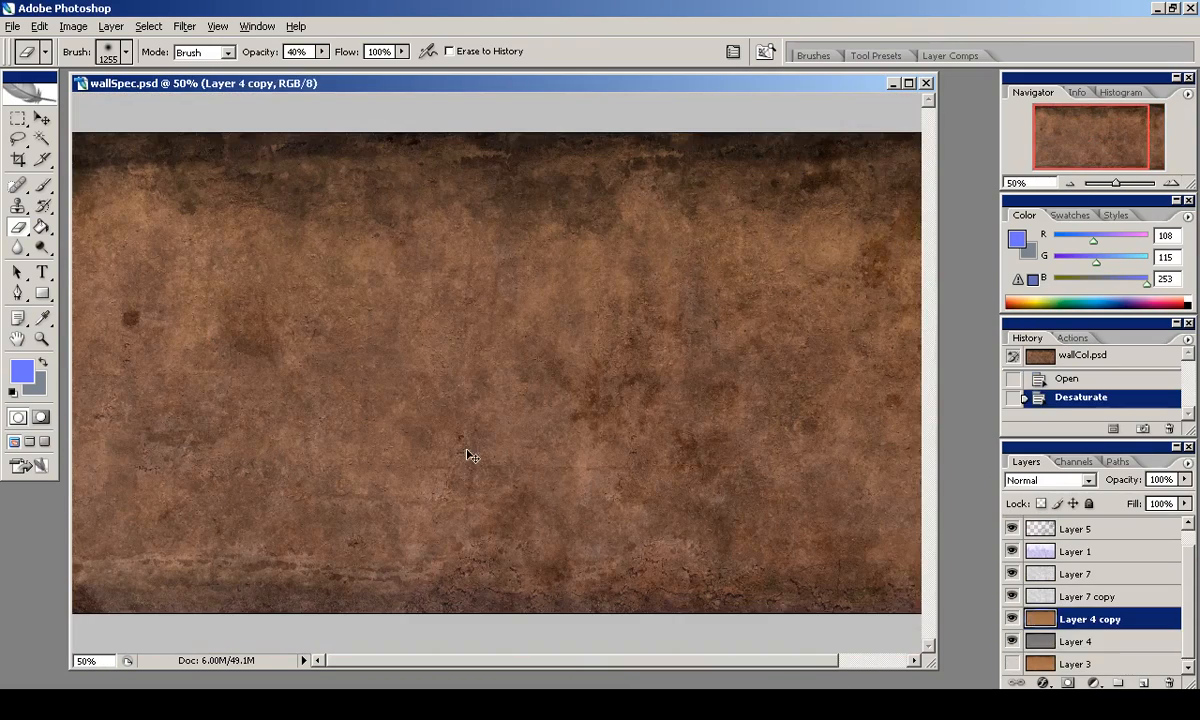
key("ctrl+shift+u")
key("alt+bracketright")
key("alt+bracketleft")
key("ctrl+shift+u")
Choose the soft 200 px eraser brush and desaturate Layer 1 and the remaining upper layers.
right_click(419, 282)
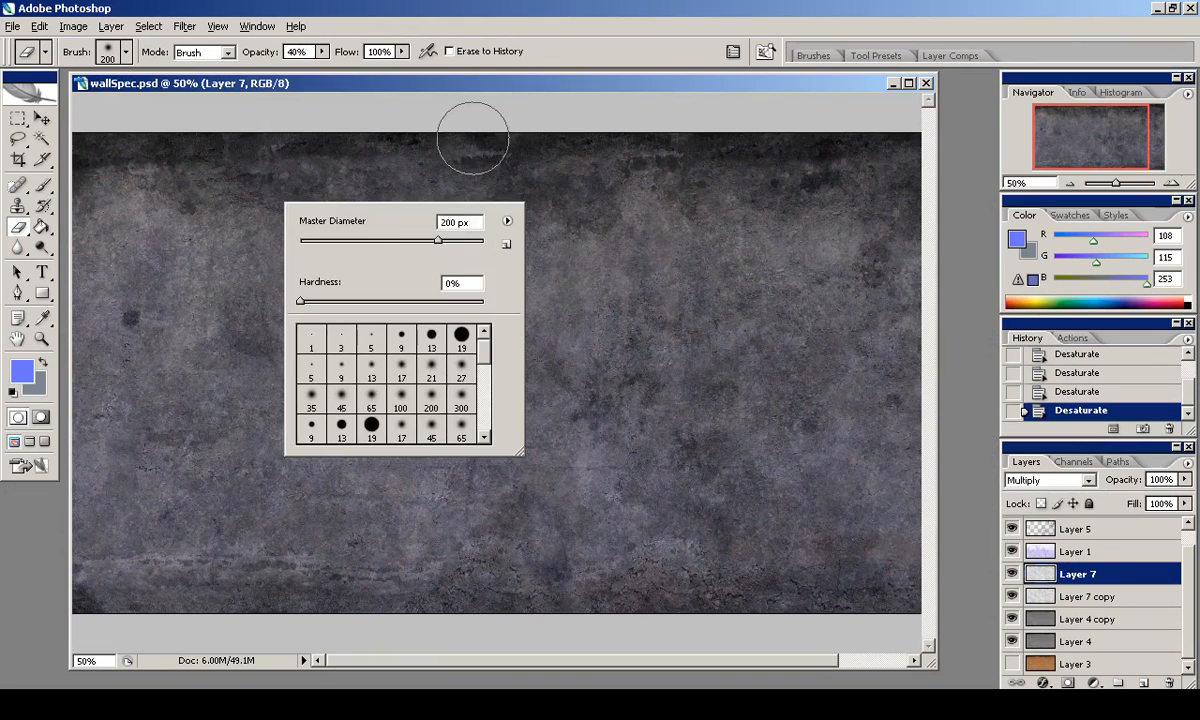
double_click(434, 408)
left_click(1081, 556)
left_click(1063, 550)
key("alt+bracketright")
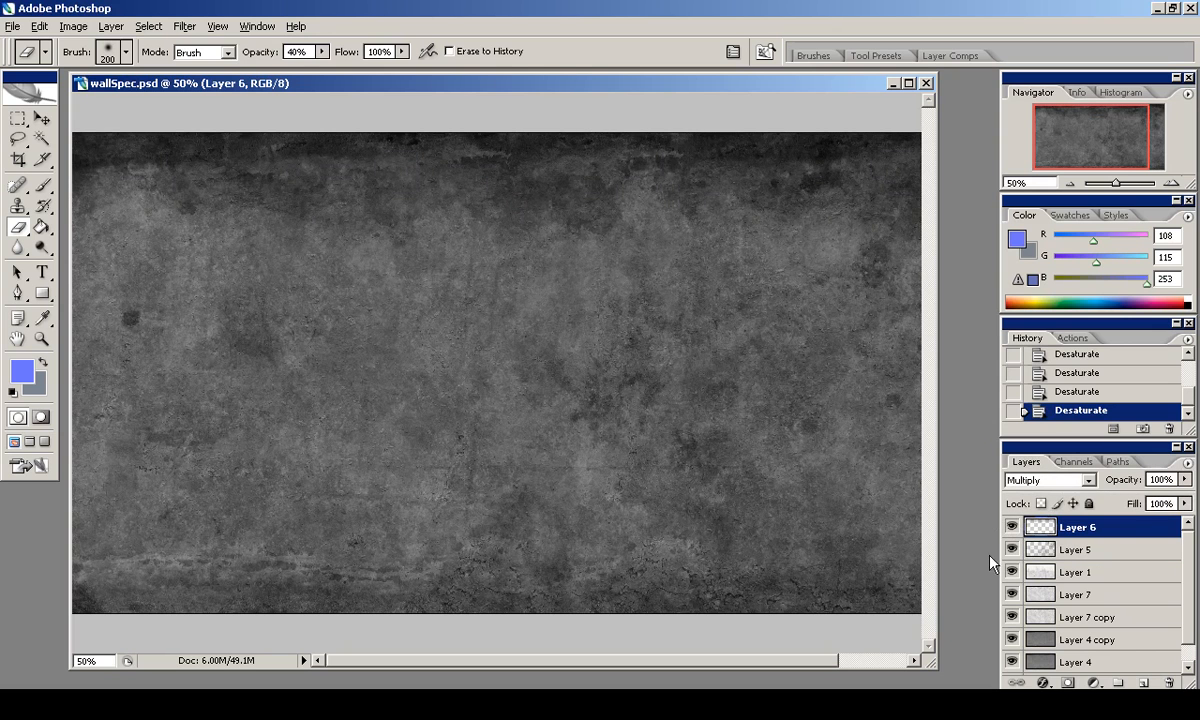
left_click(114, 30)
left_click(114, 30)
Raise Layer 5's fill to strengthen its dark stains and adjust Layer 1's fill.
left_click(1012, 550)
left_click(1012, 550)
left_click(1048, 548)
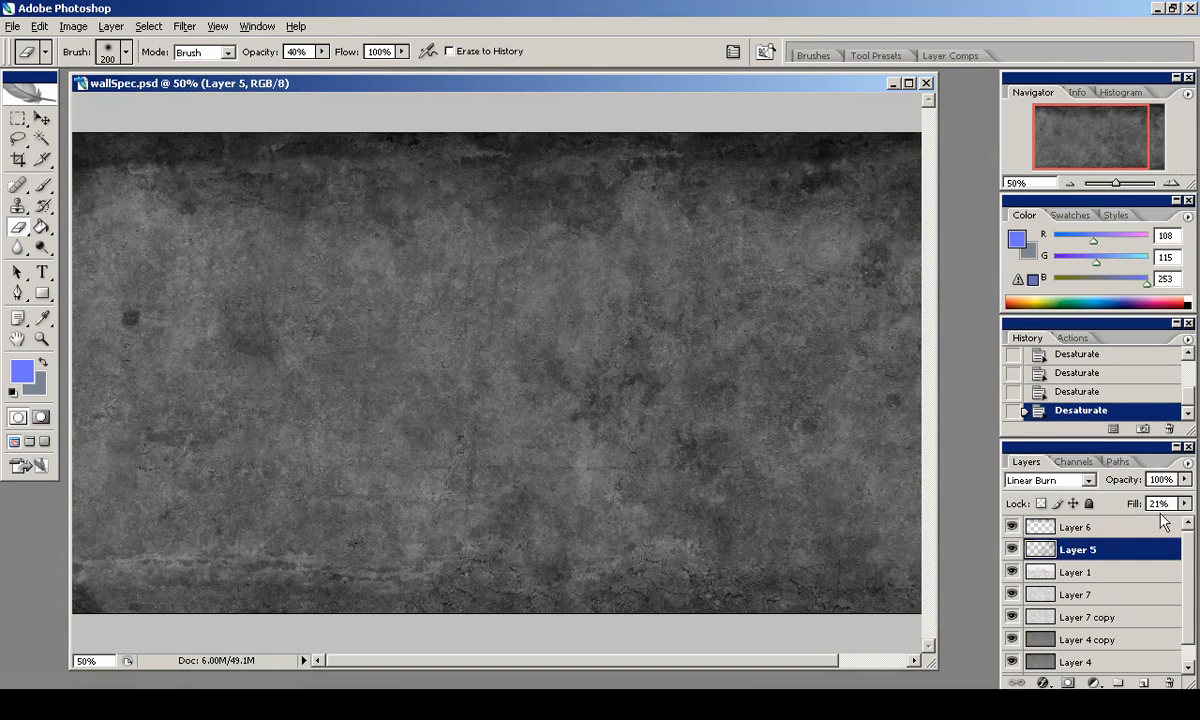
left_click(1185, 504)
left_click_drag(1108, 521, 1132, 523)
left_click(1058, 573)
left_click(1012, 573)
left_click(1012, 573)
left_click(1185, 504)
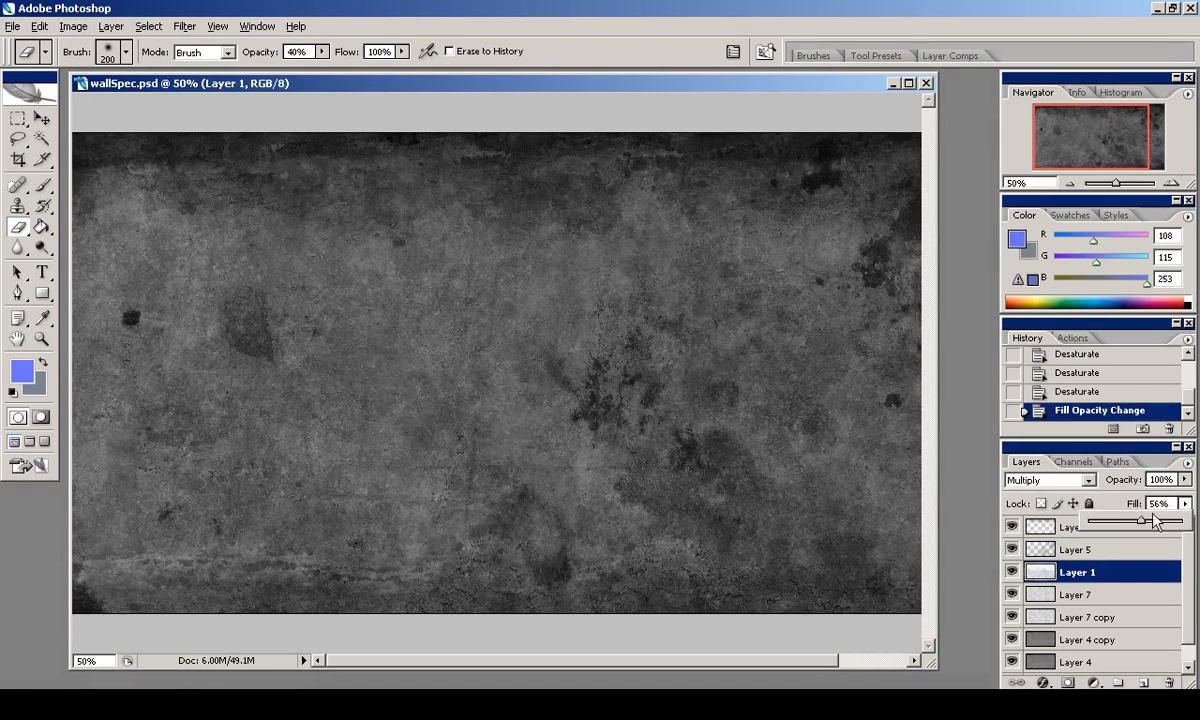
Duplicate Layer 6 and set the copy's fill to 54% to darken the stains.
left_click(1048, 595)
left_click(1012, 595)
left_click(1012, 595)
left_click(1039, 620)
left_click(1012, 618)
left_click(1012, 618)
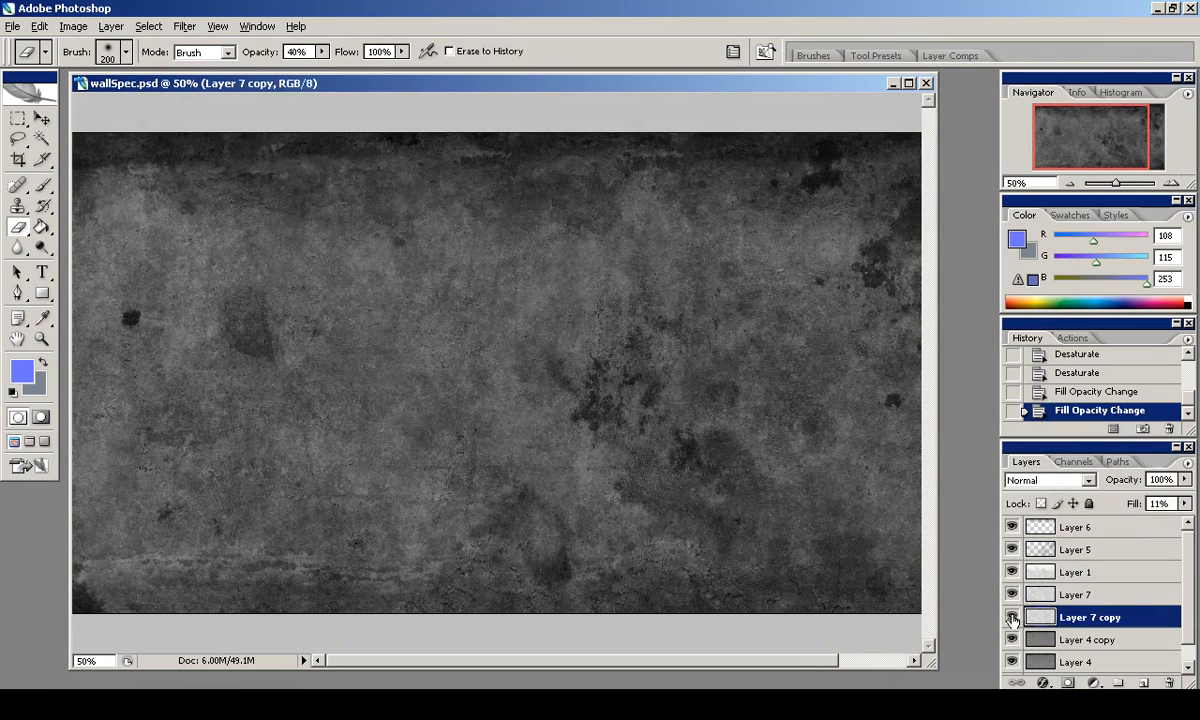
left_click(1042, 528)
left_click(1011, 527)
left_click(1011, 527)
key("ctrl+j")
left_click(1185, 504)
left_click_drag(1180, 522, 1127, 527)
Flatten the specular image and discard its hidden layers.
left_click(110, 26)
left_click(120, 635)
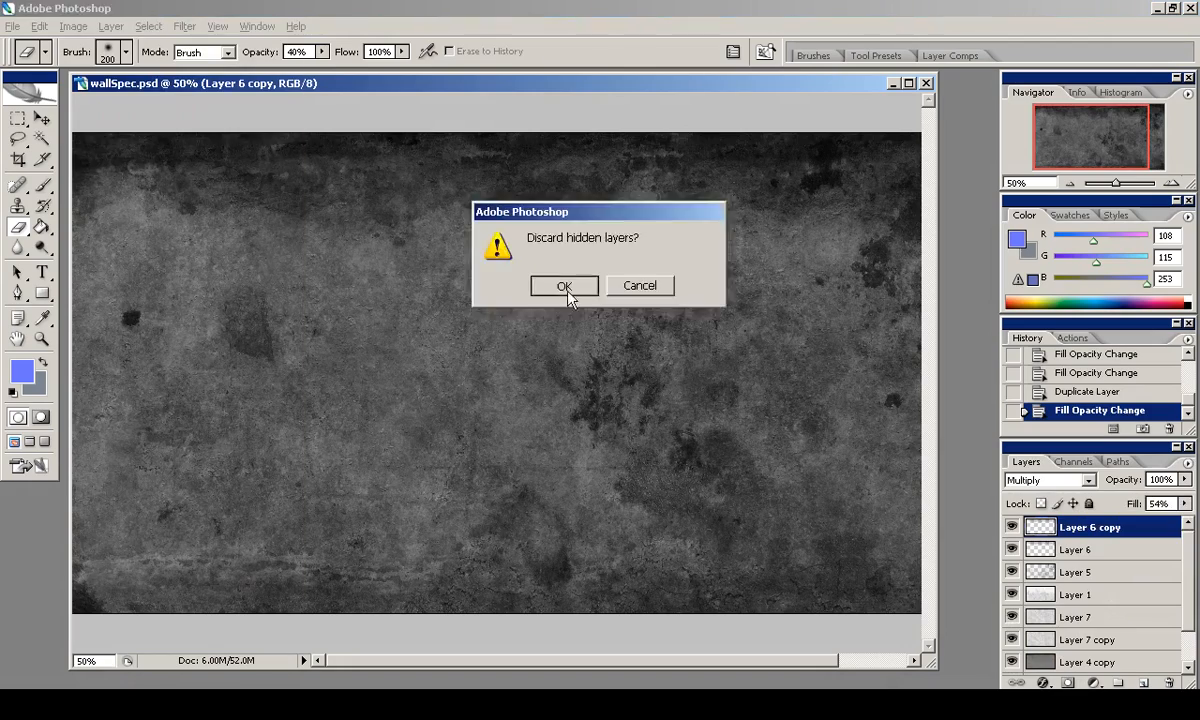
left_click(562, 284)
left_click(73, 26)
left_click(279, 87)
key("ctrl+z")
Increase the specular map's contrast with Levels, using a black input of 39 and a white input of about 170.
left_click(73, 26)
mouse_move(107, 70)
left_click(268, 78)
left_click_drag(826, 456, 862, 456)
left_click_drag(1064, 456, 980, 465)
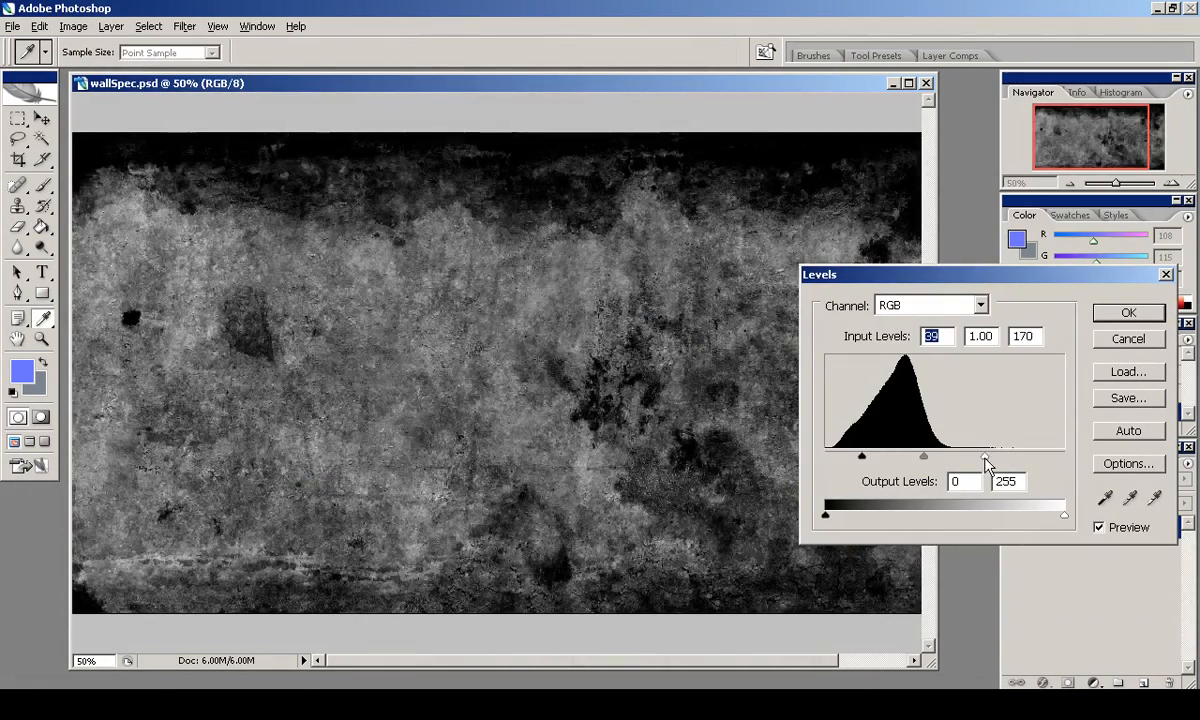
left_click(1124, 316)
Save the flattened specular map in PNG format as wallSpec.png in the textures folder.
left_click(12, 26)
left_click(50, 205)
left_click(514, 638)
left_click(400, 421)
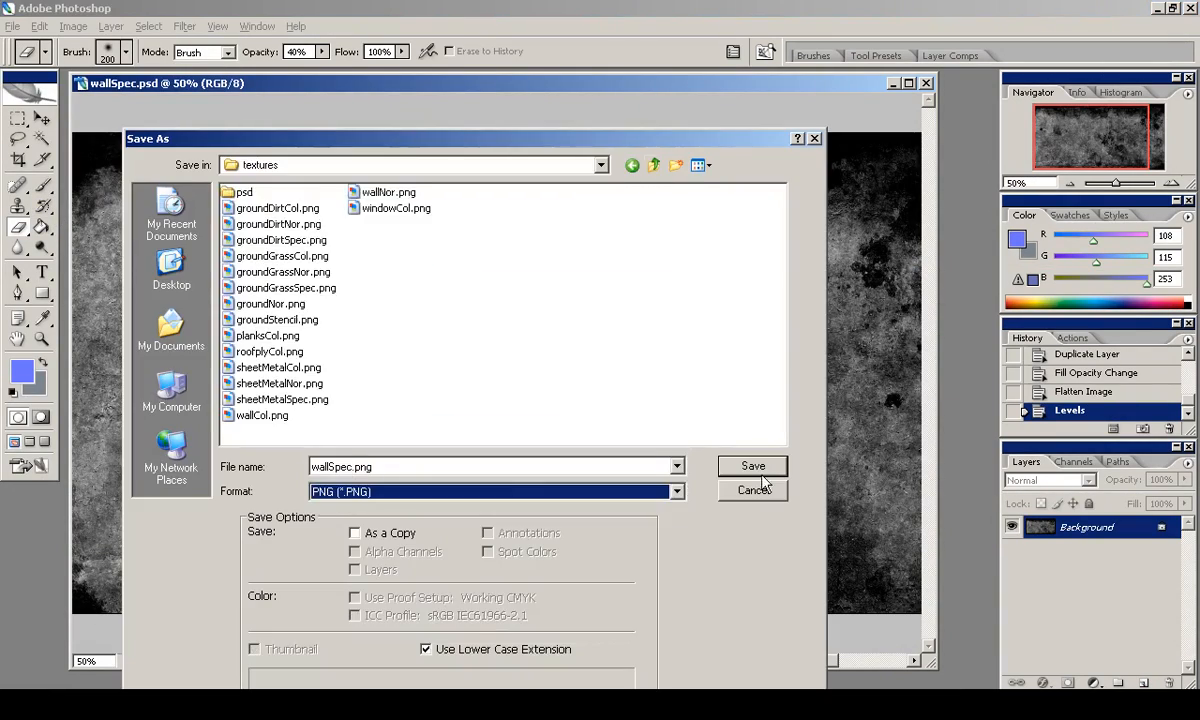
key("Return")
left_click(623, 346)
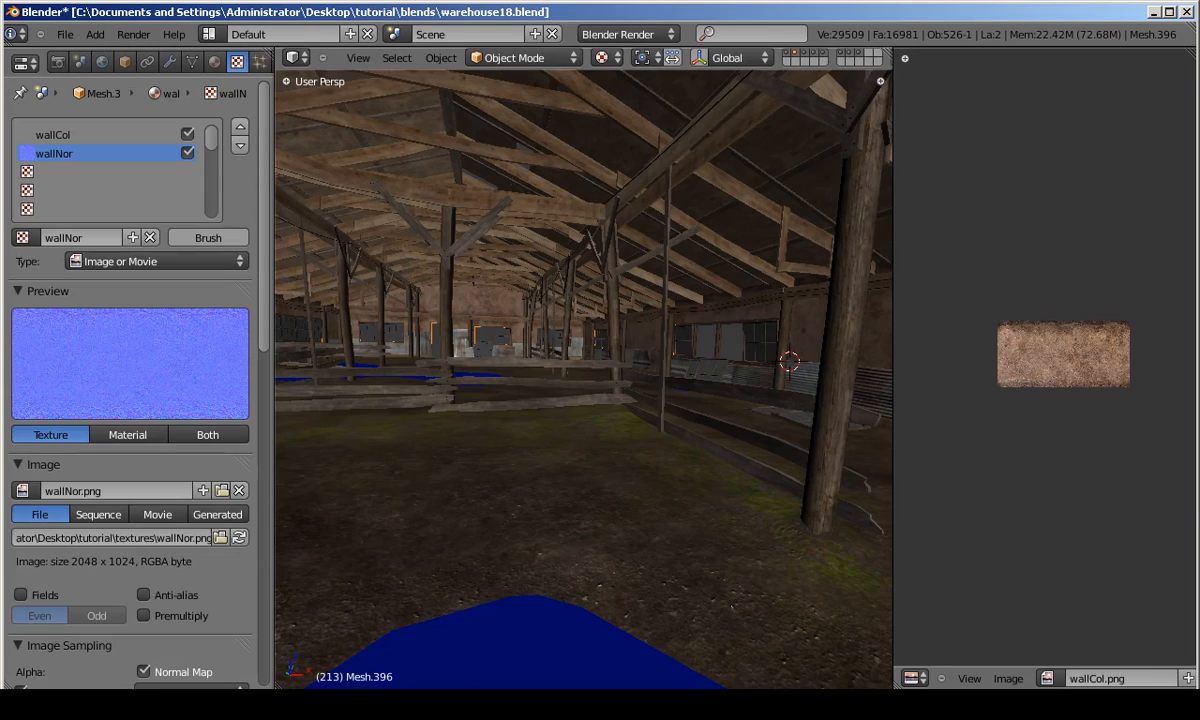
Switch to Blender and add a wallSpec texture of type Image or Movie below wallNor on the wall material.
left_click(70, 172)
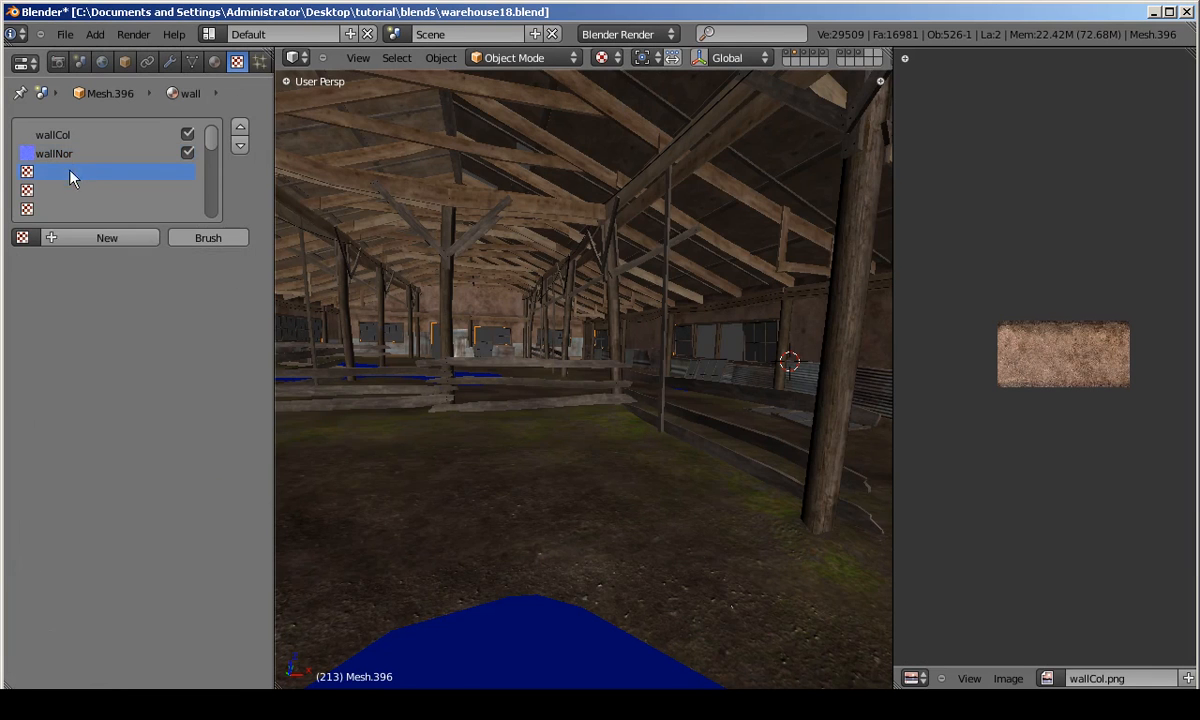
left_click(55, 240)
left_click(100, 261)
left_click(100, 261)
left_click(126, 385)
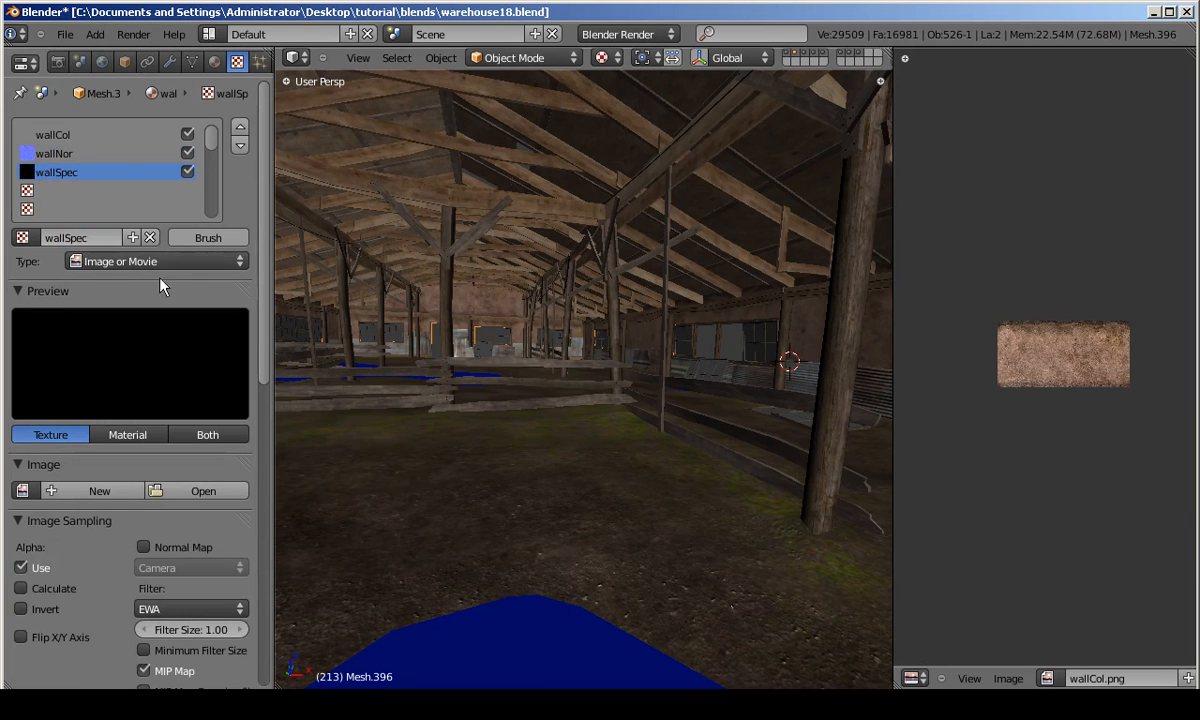
Load wallSpec.png from the textures folder as the image of the wallSpec texture.
left_click(78, 132)
left_click(66, 176)
left_click(184, 502)
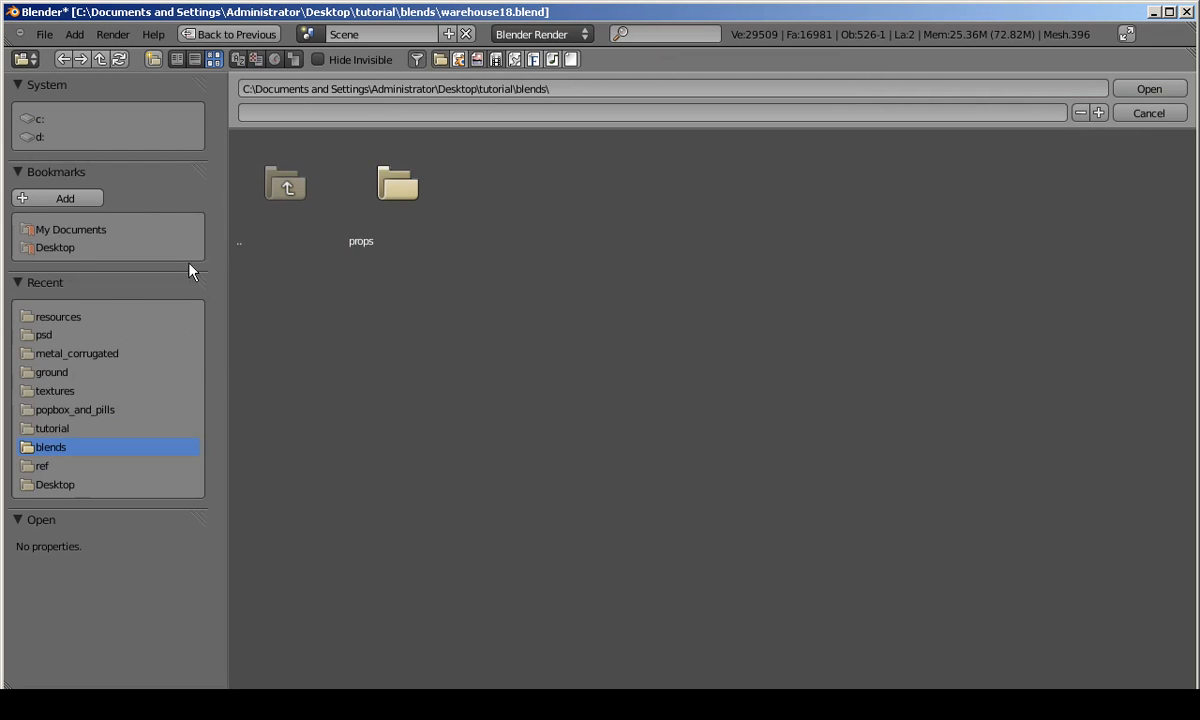
left_click(58, 391)
double_click(380, 488)
Map the wallSpec texture with UV coordinates using the color UV layer.
left_click_drag(260, 321, 260, 535)
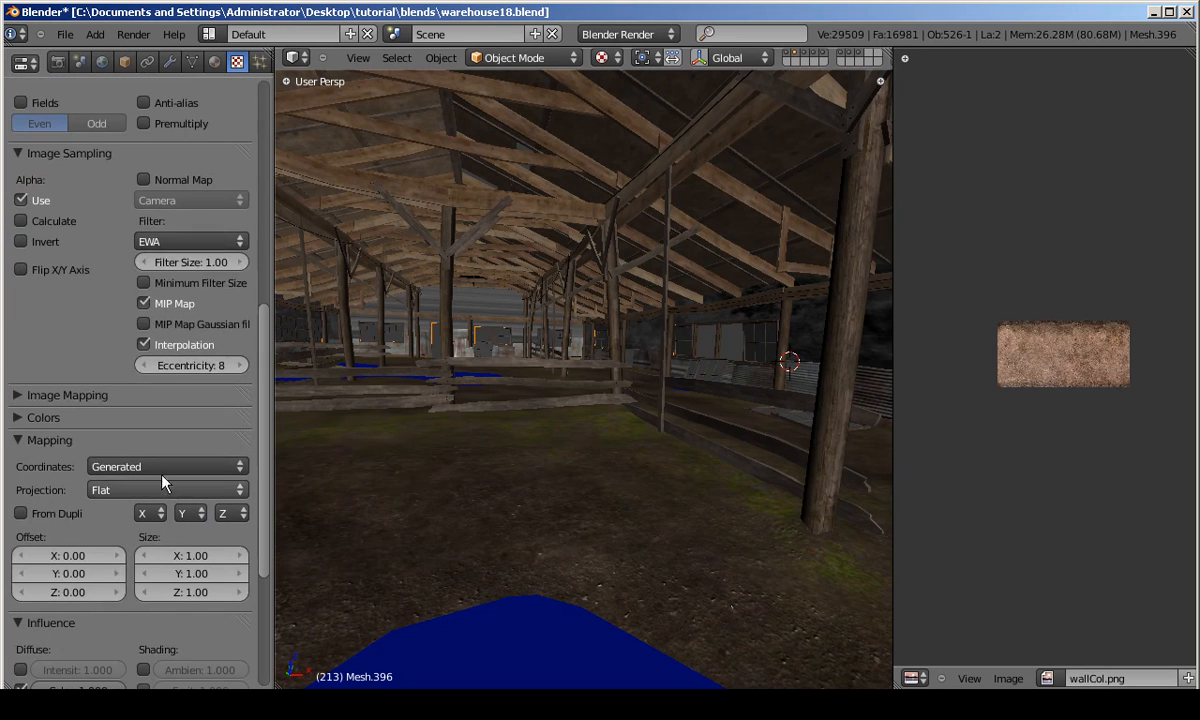
left_click(160, 466)
left_click(120, 386)
left_click(145, 490)
left_click(120, 300)
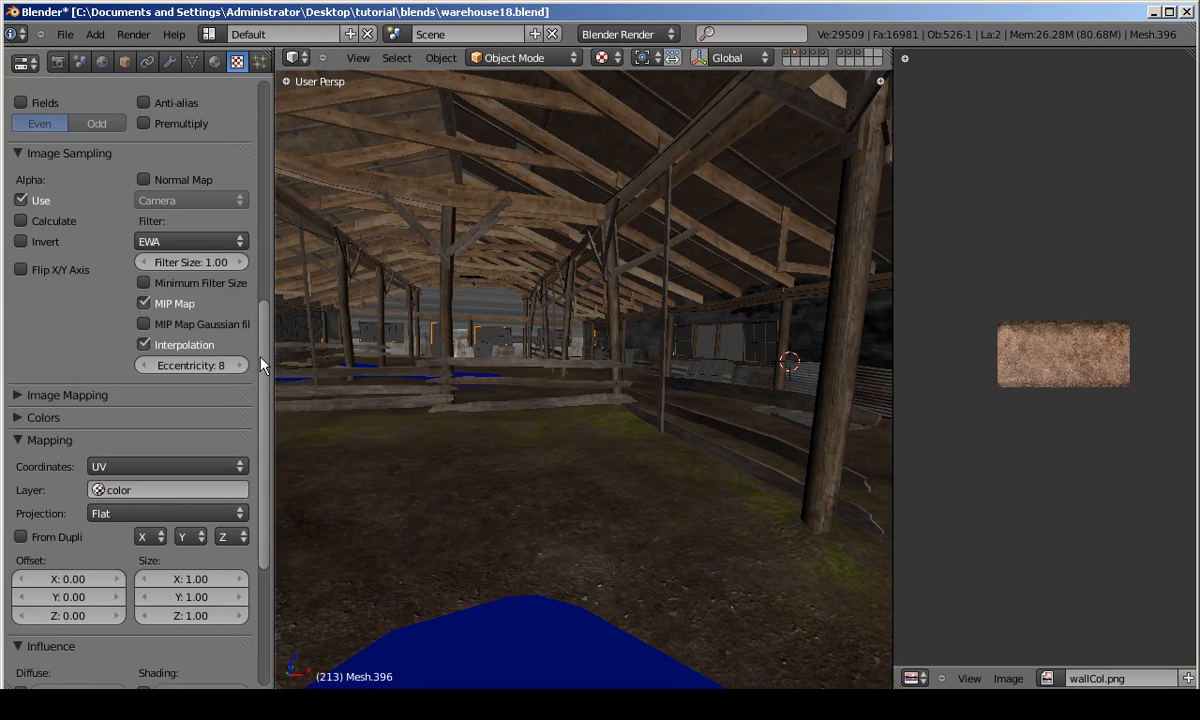
Turn off the wallSpec texture's diffuse Color influence and enable its specular Intensity influence.
scroll(249, 400, "down", 6)
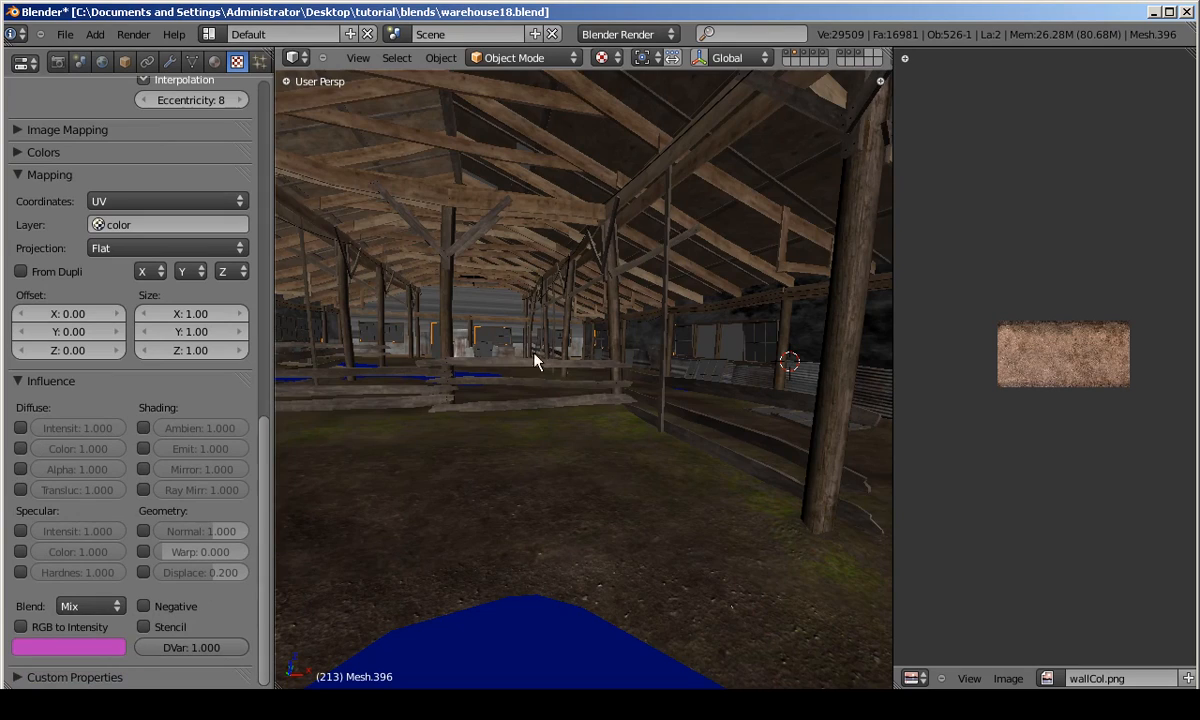
scroll(510, 320, "up", 5)
scroll(513, 318, "up", 8)
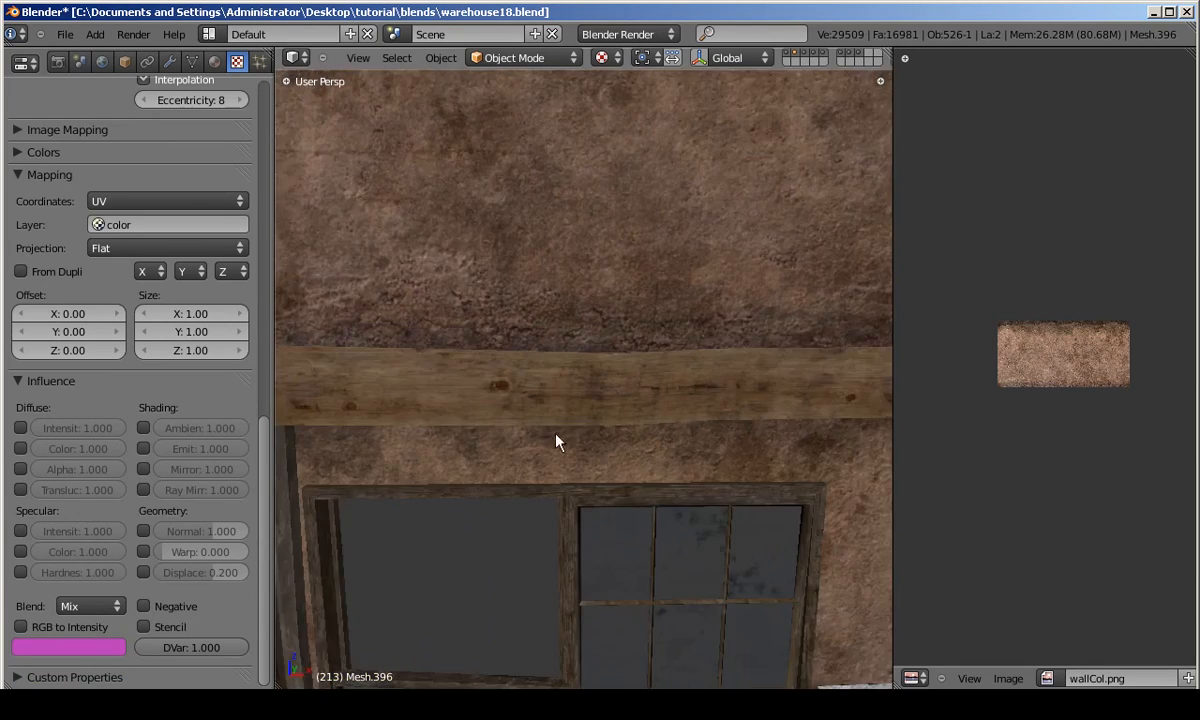
middle_click_drag(556, 435, 490, 425)
left_click(21, 531)
middle_click_drag(540, 380, 616, 313)
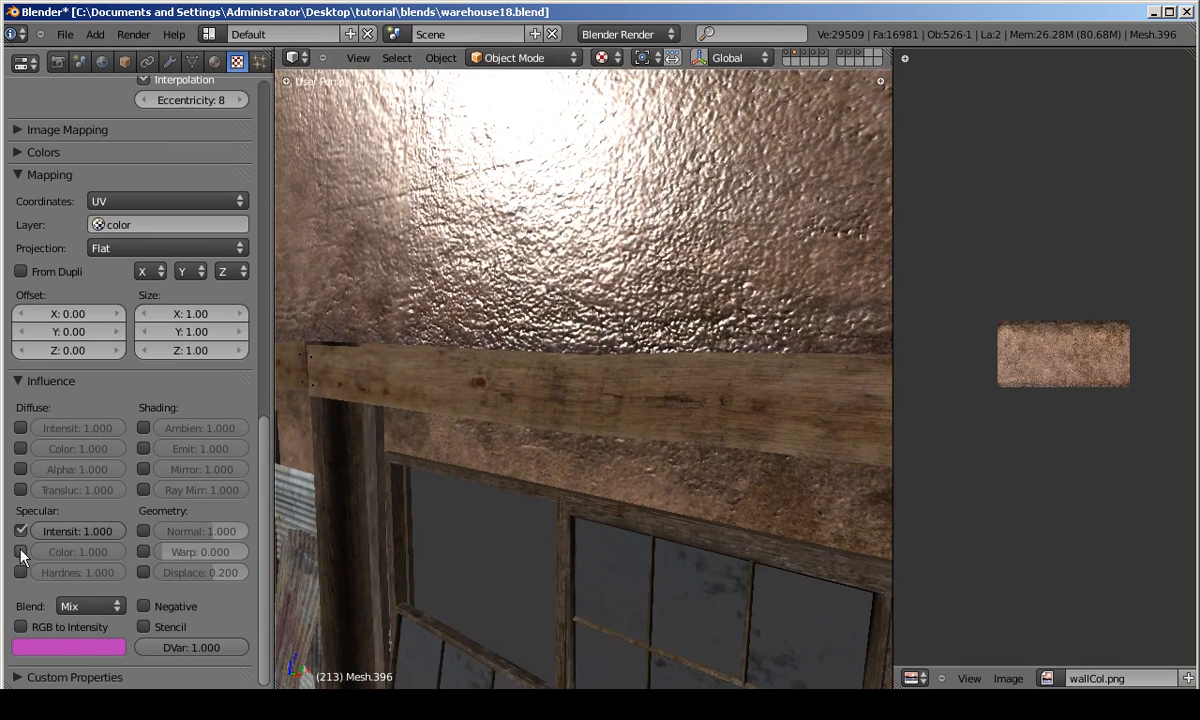
Compare specular Color and Hardness influences on the wall, keeping Hardness and RGB to Intensity enabled for wallSpec.
middle_click_drag(531, 316, 640, 372)
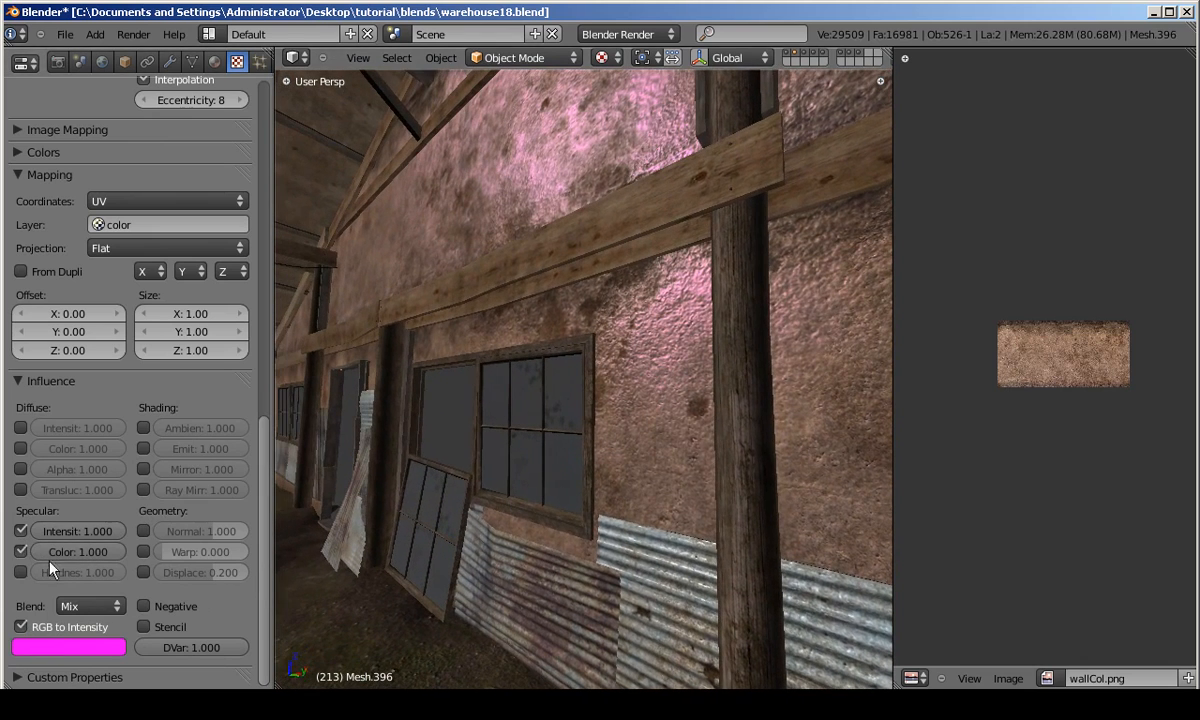
middle_click_drag(490, 378, 567, 322)
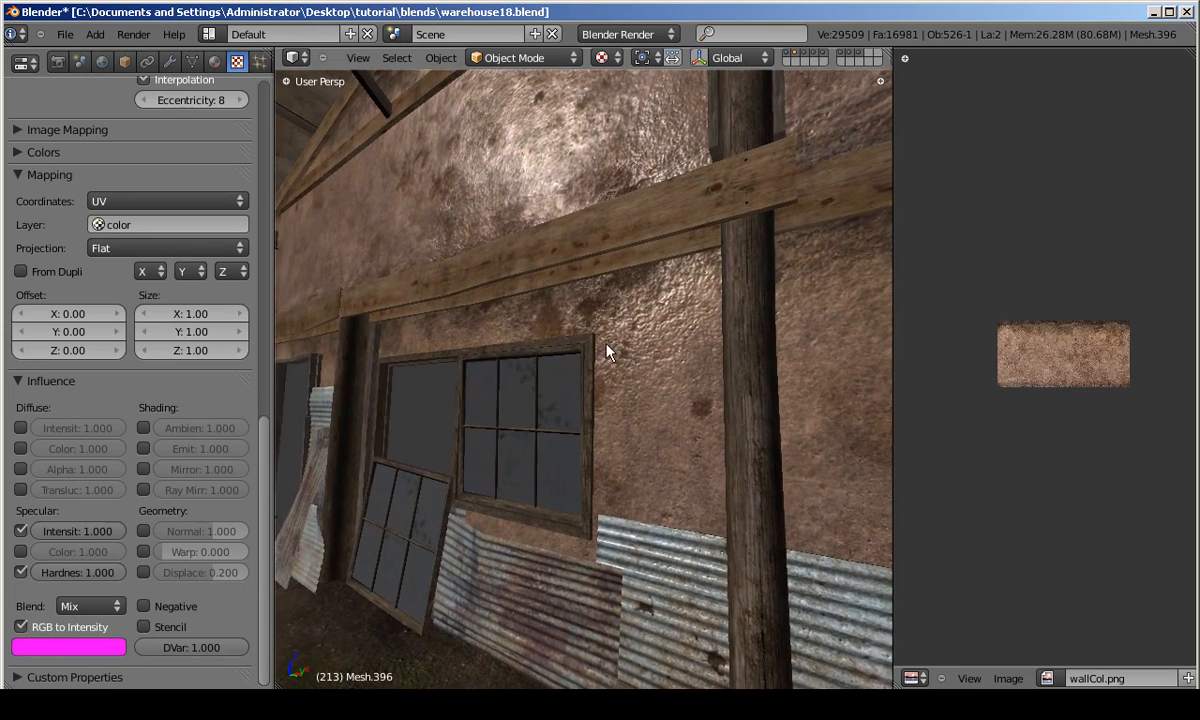
middle_click_drag(665, 316, 701, 313)
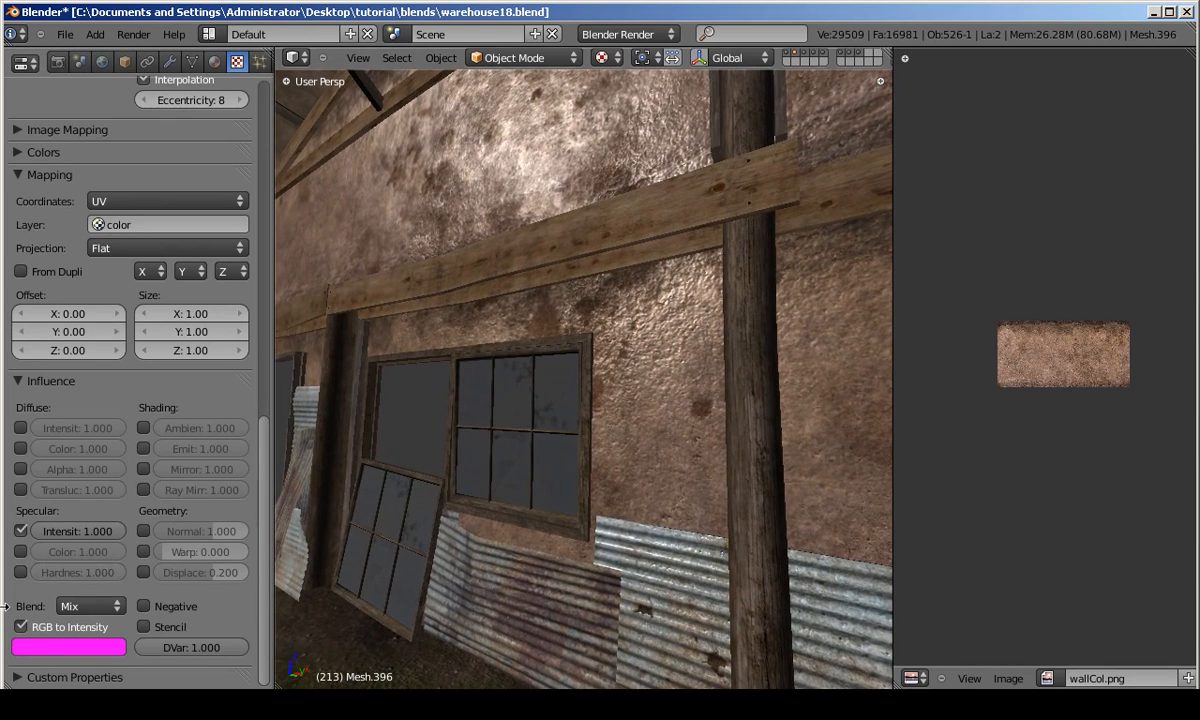
middle_click_drag(614, 320, 285, 565)
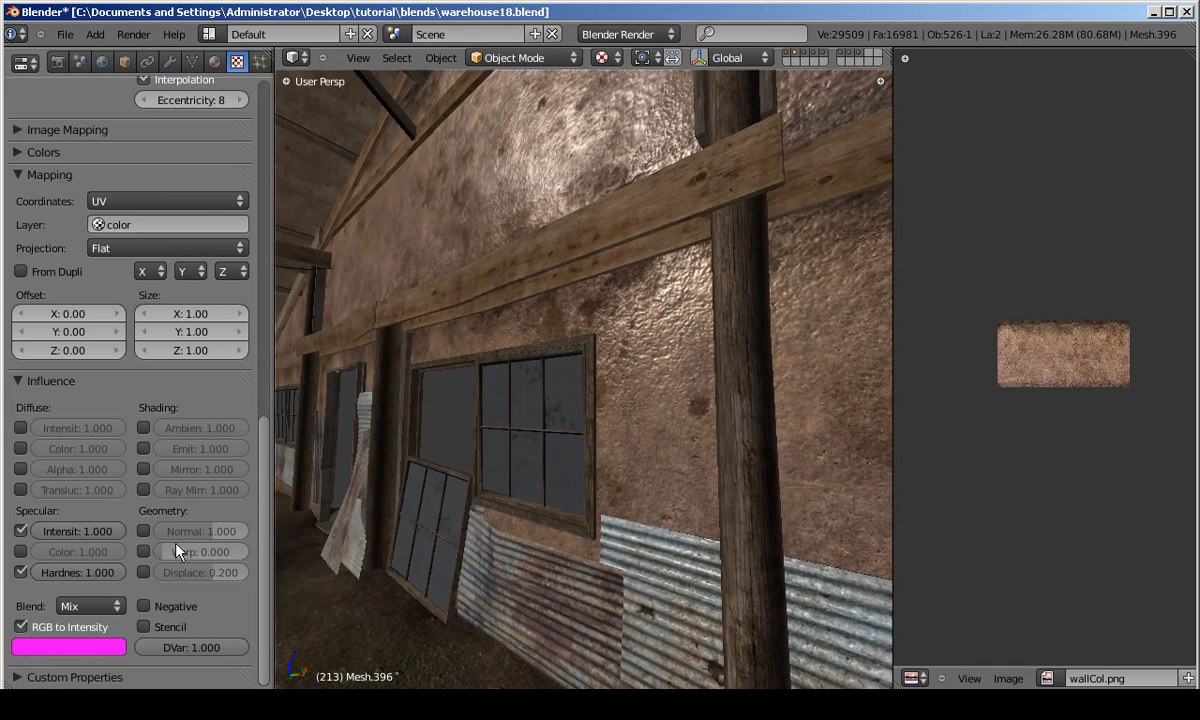
Reduce the wallSpec texture's specular influence, trying 0.6 and 0.5 while checking the highlights on the wall.
mouse_move(536, 411)
middle_mouse_down()
mouse_move(624, 399)
mouse_move(531, 424)
middle_mouse_up()
left_click(74, 530)
type("0.6")
key("Return")
middle_click_drag(597, 325, 678, 341)
scroll(493, 290, "up", 4)
middle_click_drag(493, 290, 570, 370)
type("0.5")
key("Return")
middle_click_drag(330, 395, 472, 385)
Save the scene over the existing warehouse18.blend file.
left_click_drag(265, 447, 268, 91)
mouse_move(270, 288)
left_mouse_down()
mouse_move(300, 670)
mouse_move(284, 308)
mouse_move(272, 285)
left_mouse_up()
key("ctrl+s")
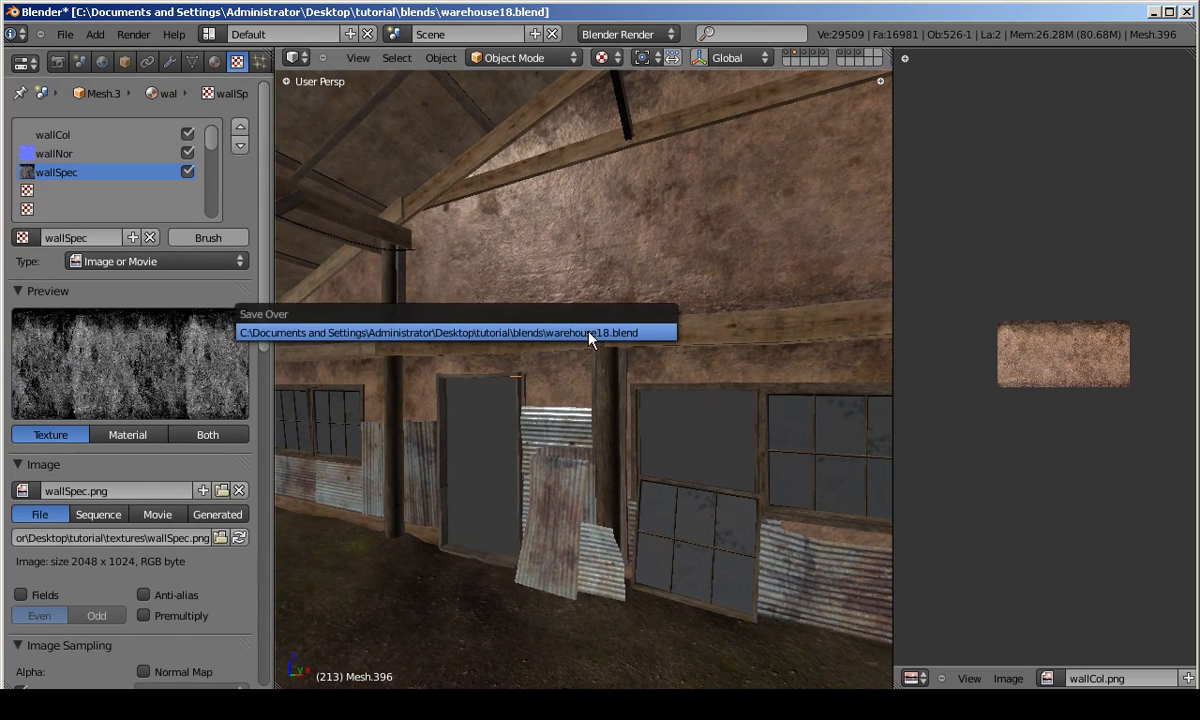
left_click(588, 340)
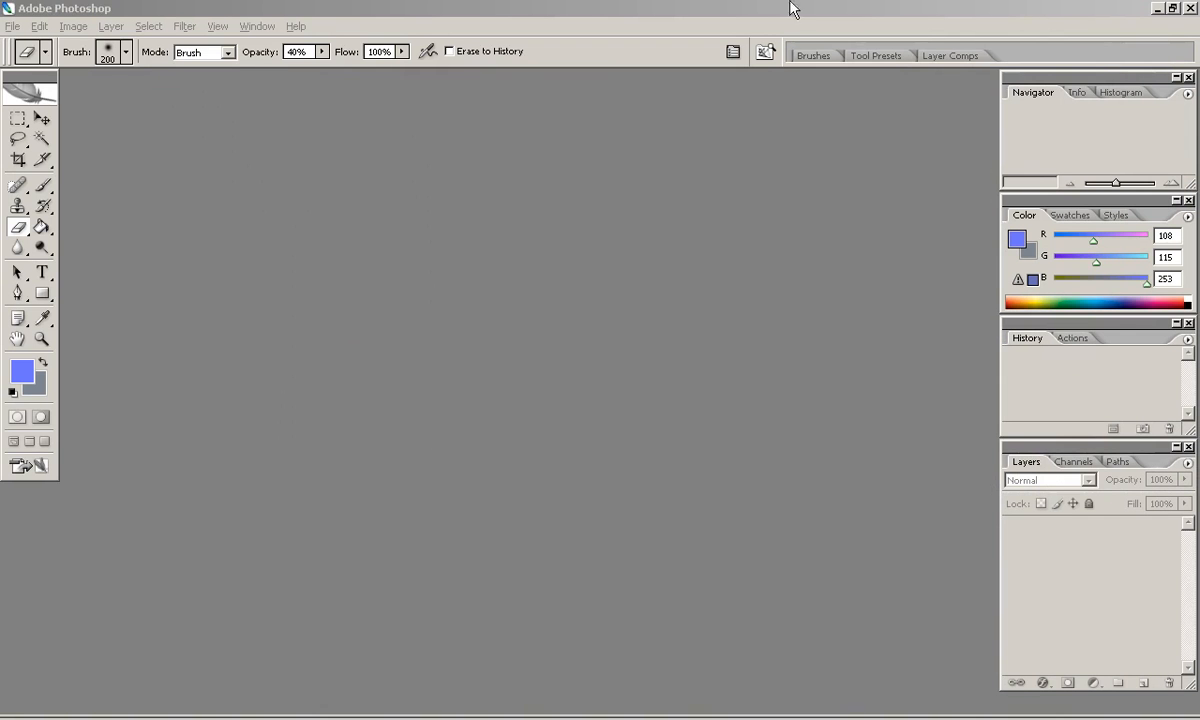
Open planksCol.psd from the psd folder inside textures and toggle Layer 15's visibility to check what it contributes.
left_click(13, 26)
left_click(62, 62)
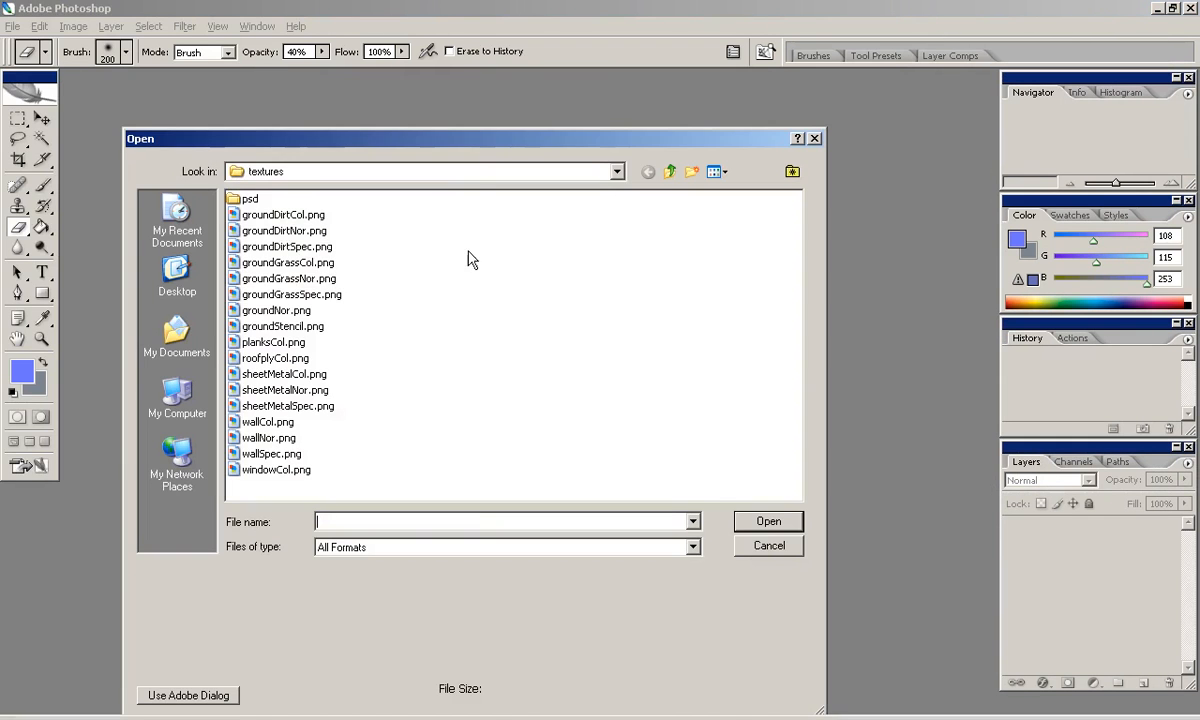
double_click(250, 200)
double_click(272, 199)
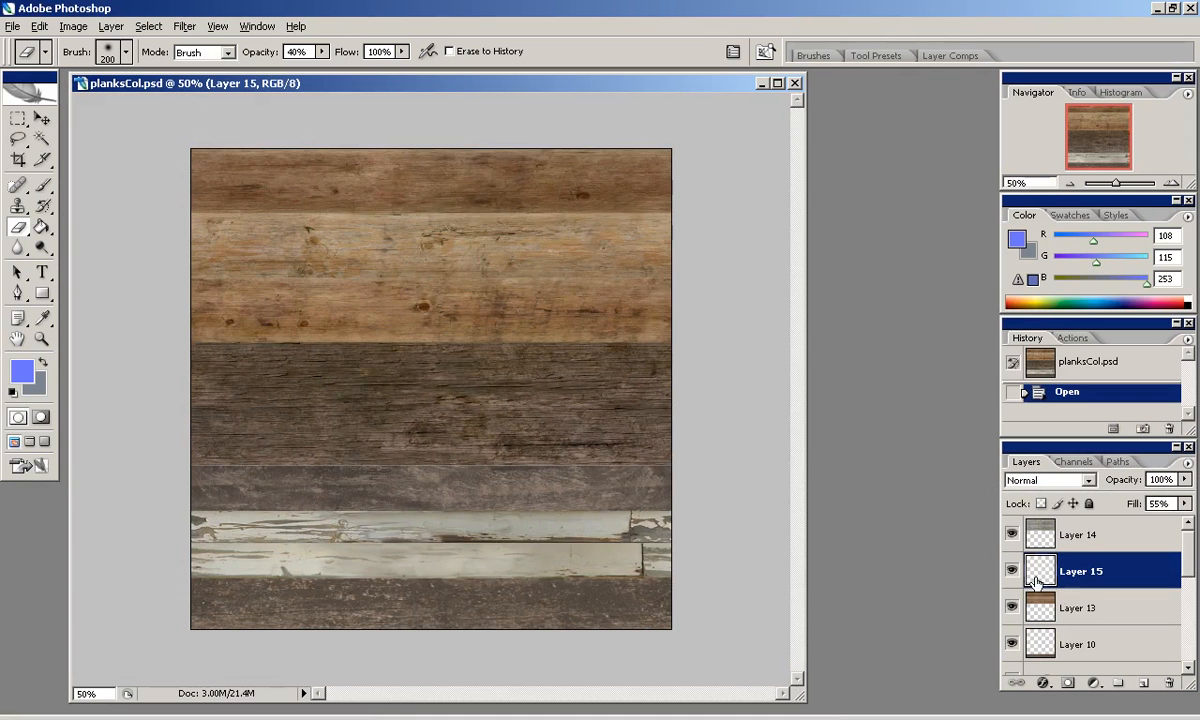
left_click(1012, 570)
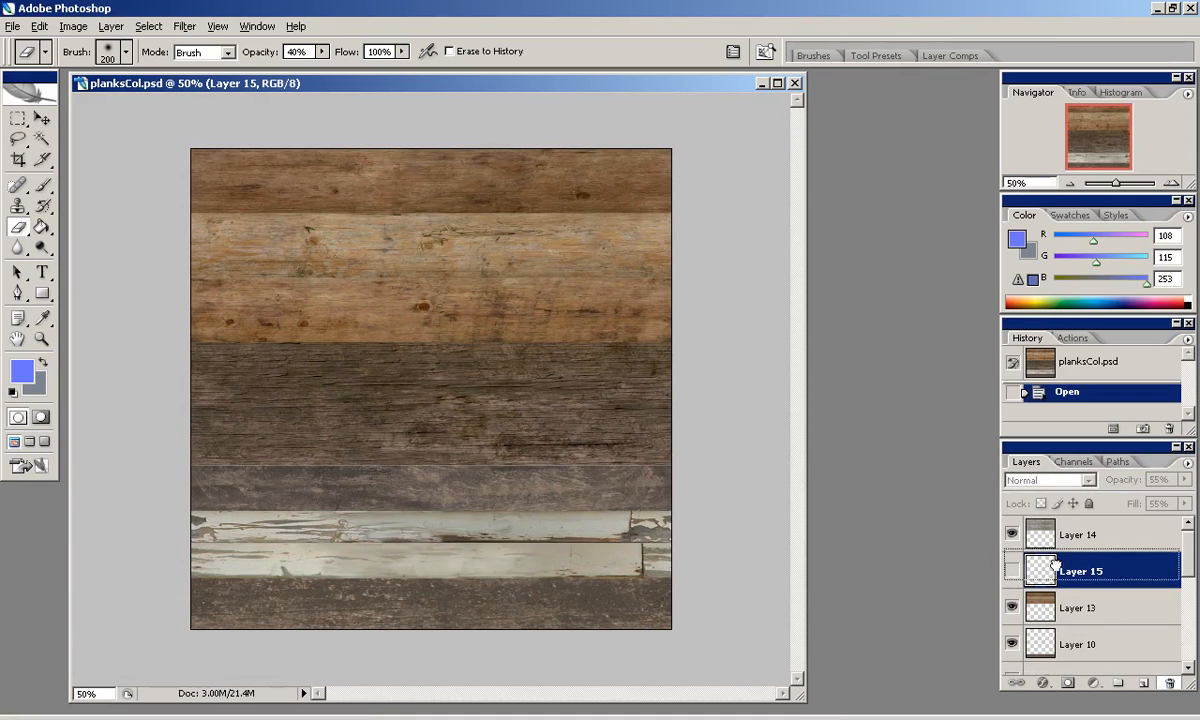
left_click(1012, 570)
Save the planks texture under the new name planksNor.psd.
key("ctrl+shift+s")
key("BackSpace")
key("BackSpace")
key("BackSpace")
type("Nor")
key("Return")
key("Return")
Delete Layer 15 and merge Layer 14 into Layer 13 as a desaturated layer.
key("ctrl+alt+0")
left_click_drag(1113, 136, 1105, 122)
left_click(1012, 570)
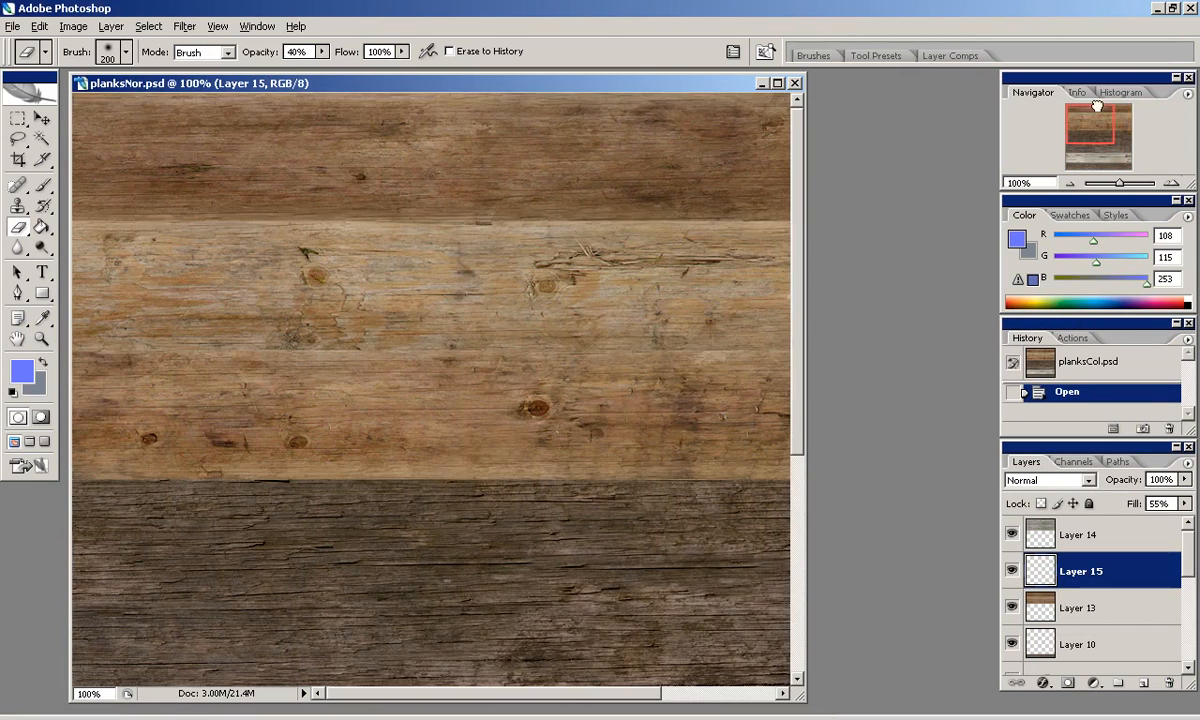
left_click(1166, 684)
left_click(1066, 536)
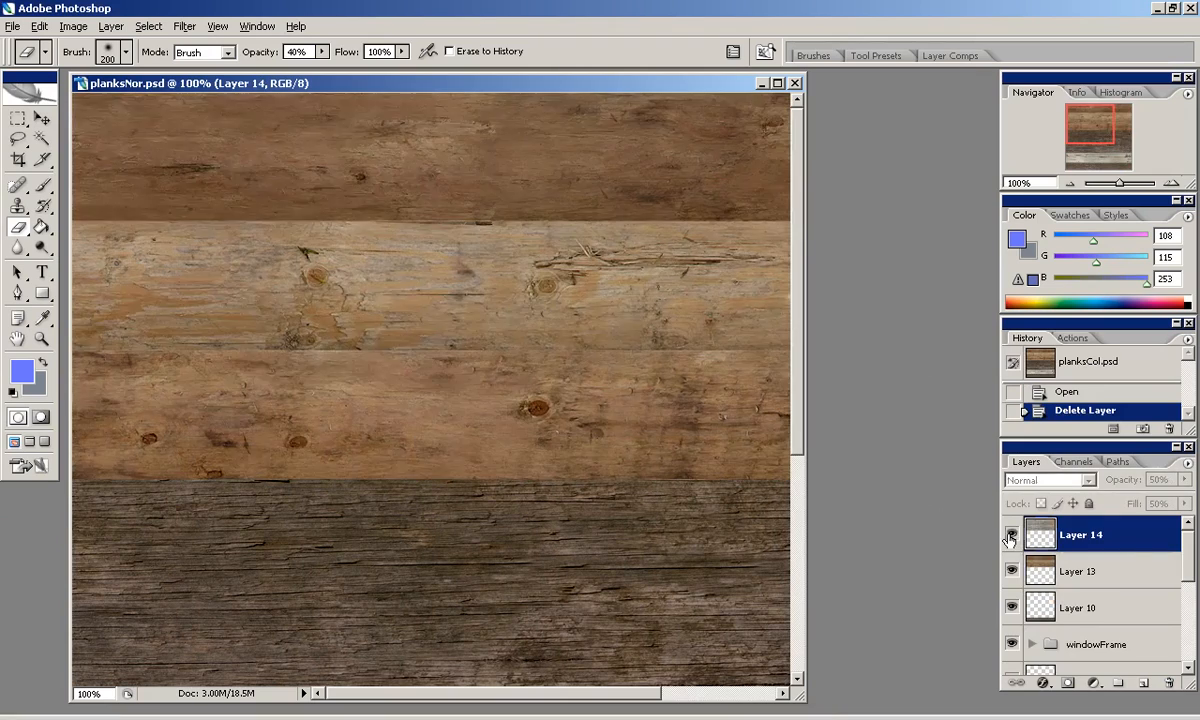
key("ctrl+e")
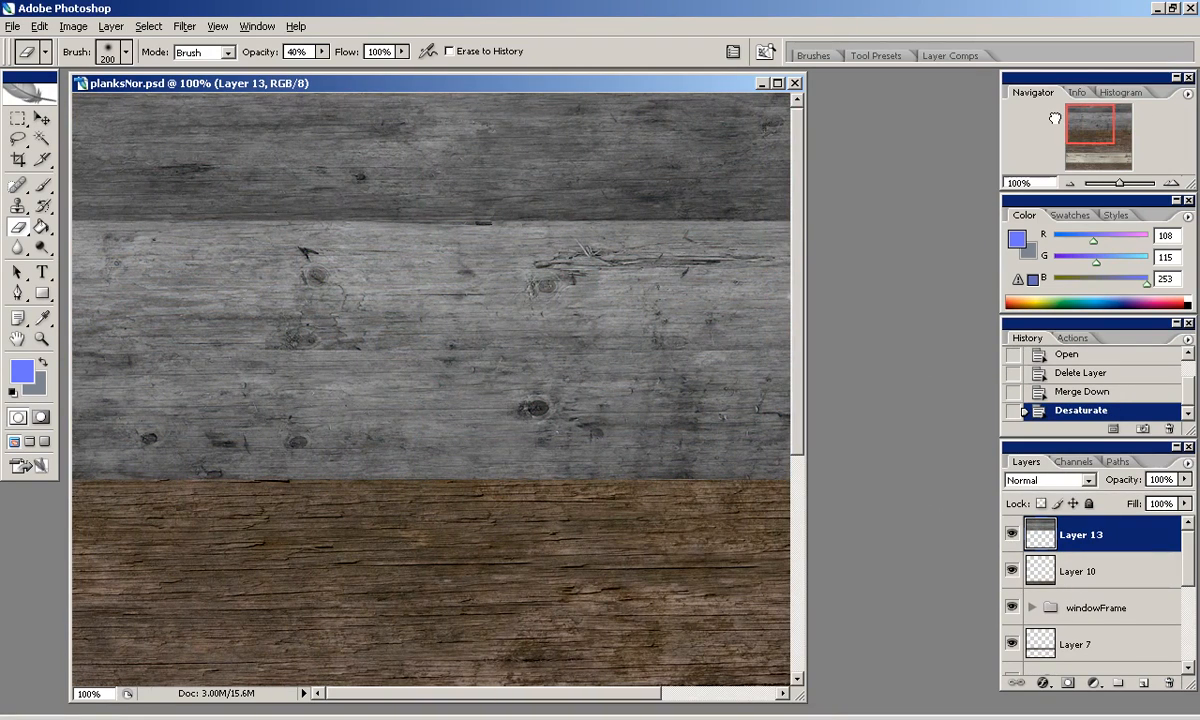
Brighten the highlights of the desaturated Layer 13 planks strongly with Levels.
left_click(73, 26)
left_click(469, 70)
left_click_drag(1064, 455, 956, 455)
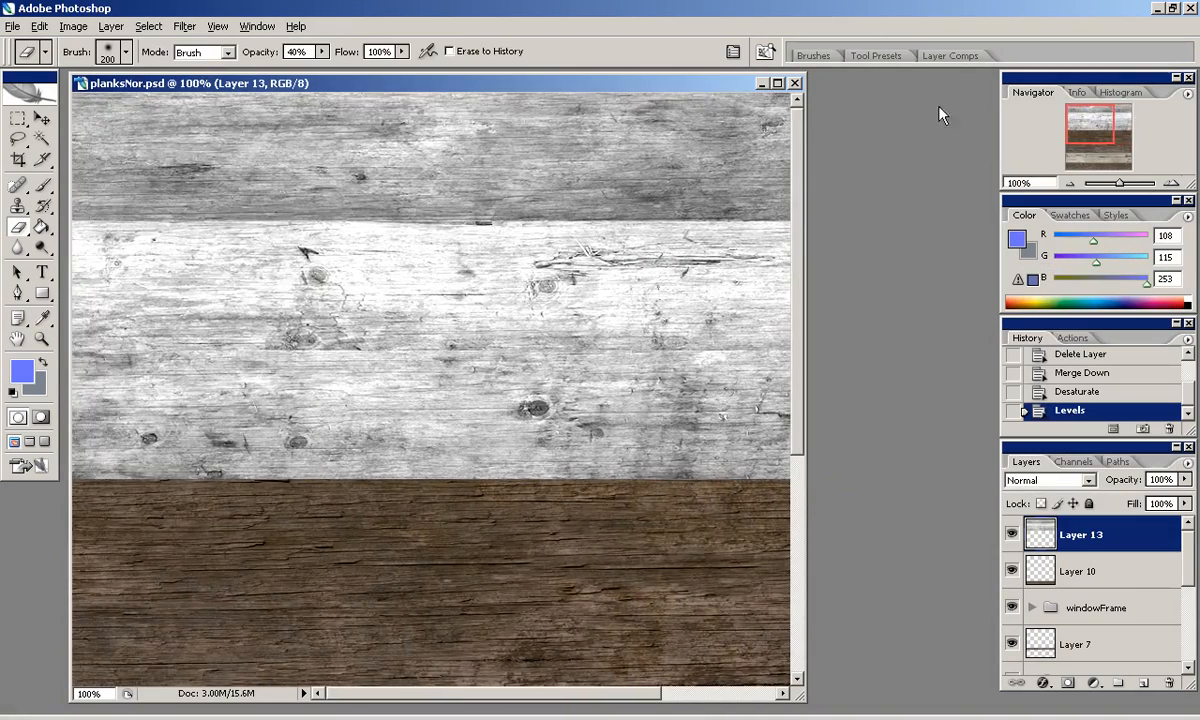
left_click(184, 26)
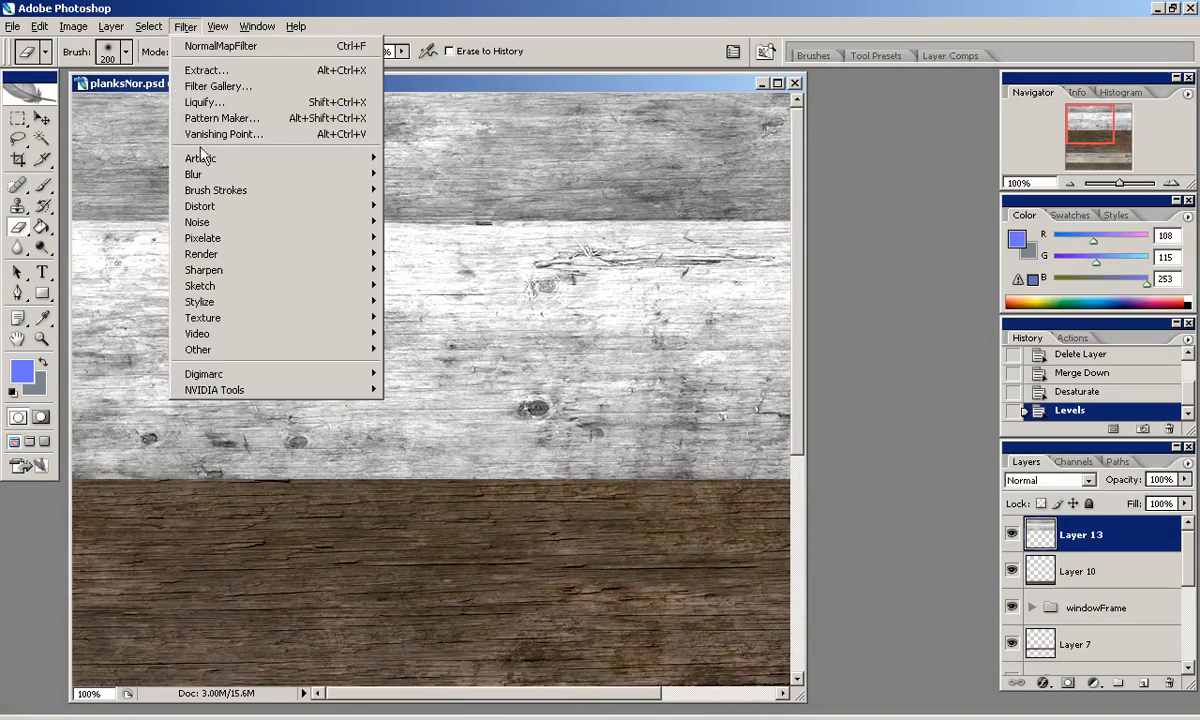
left_click(408, 391)
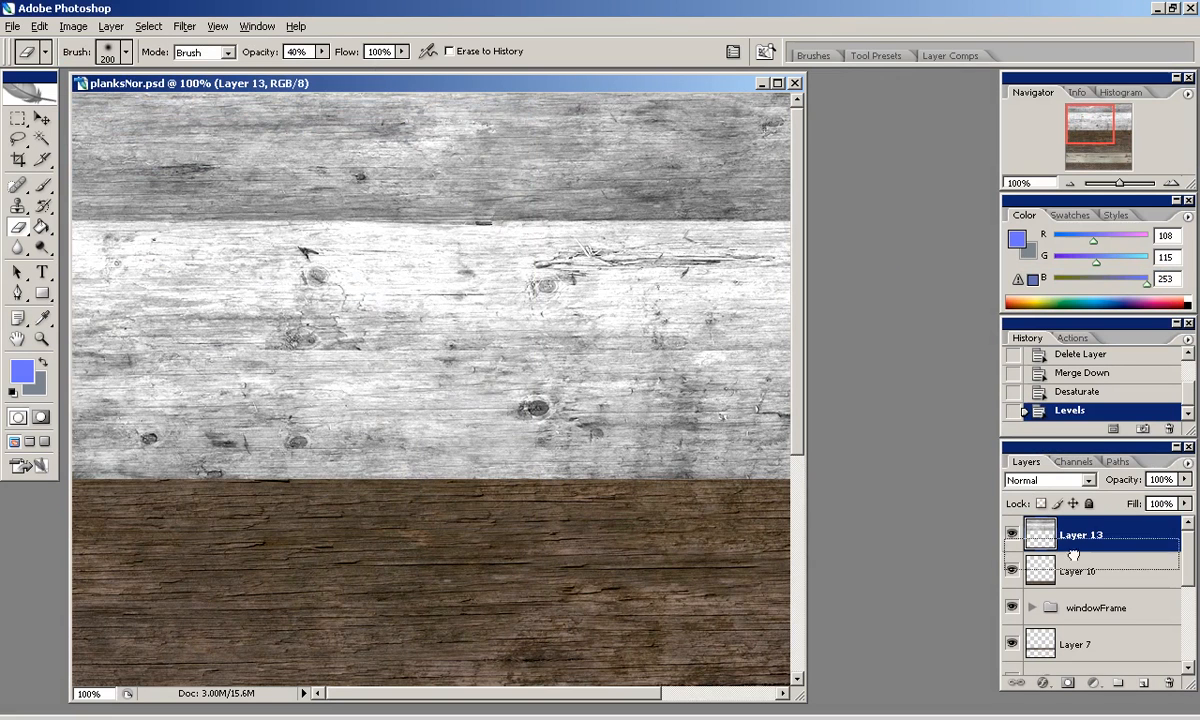
Merge the windowFrame group into one layer and combine it and Layer 10 with Layer 7.
left_click_drag(1141, 680, 1143, 682)
left_click(1078, 572)
left_click_drag(1083, 128, 1080, 156)
left_click(1012, 571)
left_click(1012, 571)
left_click(1012, 608)
left_click(1012, 608)
right_click(1070, 610)
left_click(950, 667)
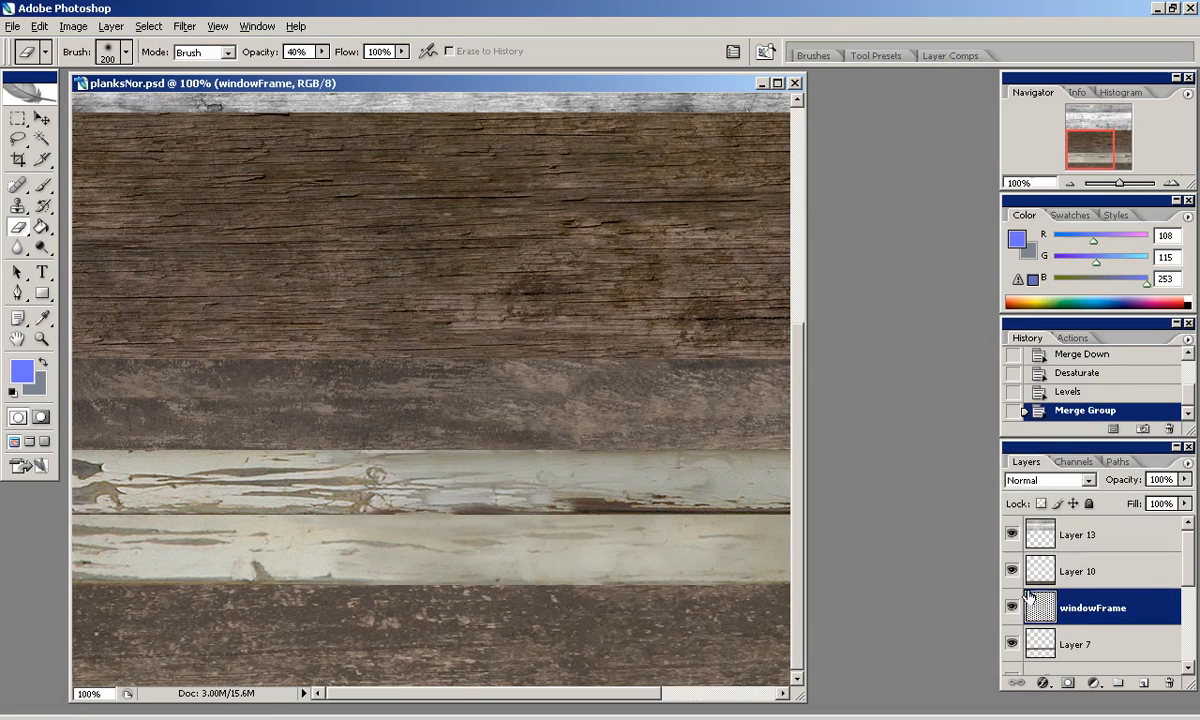
left_click(1013, 645)
left_click(1008, 571)
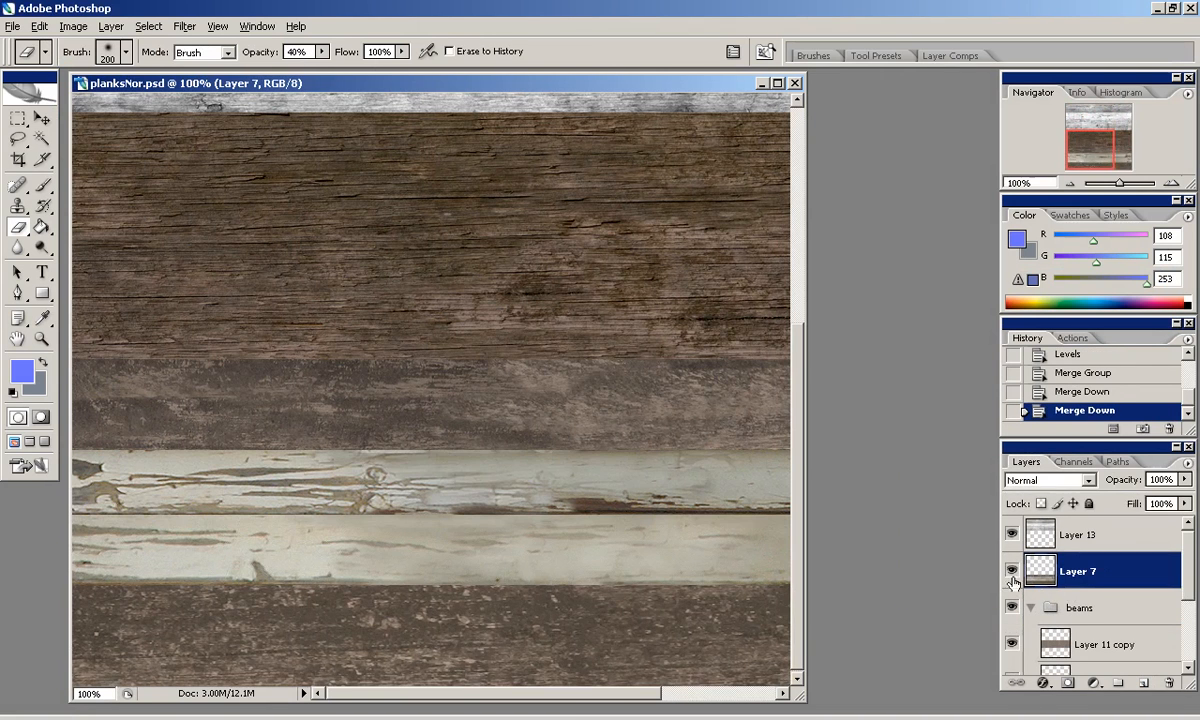
Merge the beams group into a single layer and delete the leftover group.
scroll(430, 385, "up", 3)
scroll(1033, 592, "down", 2)
right_click(1105, 534)
left_click(940, 520)
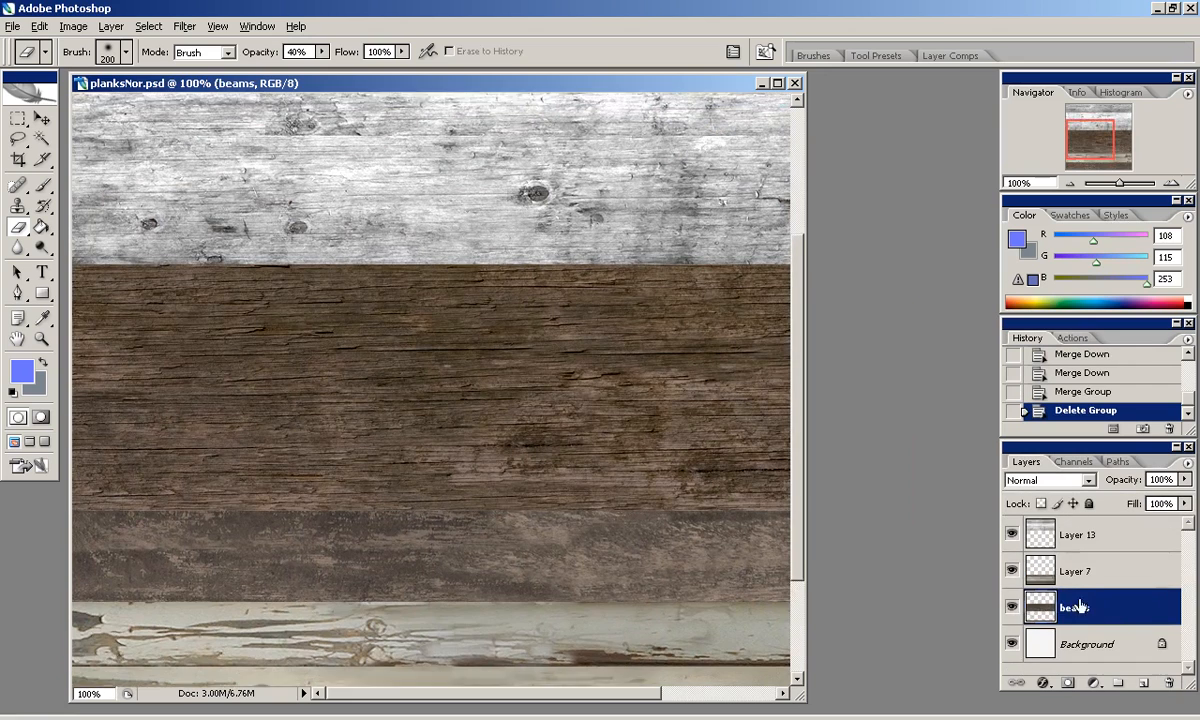
scroll(1078, 590, "up", 2)
left_click(1072, 545)
left_click_drag(798, 424, 800, 388)
key("ctrl+shift+u")
left_click_drag(1080, 139, 1076, 156)
key("ctrl+alt+z")
key("ctrl+alt+z")
key("ctrl+alt+z")
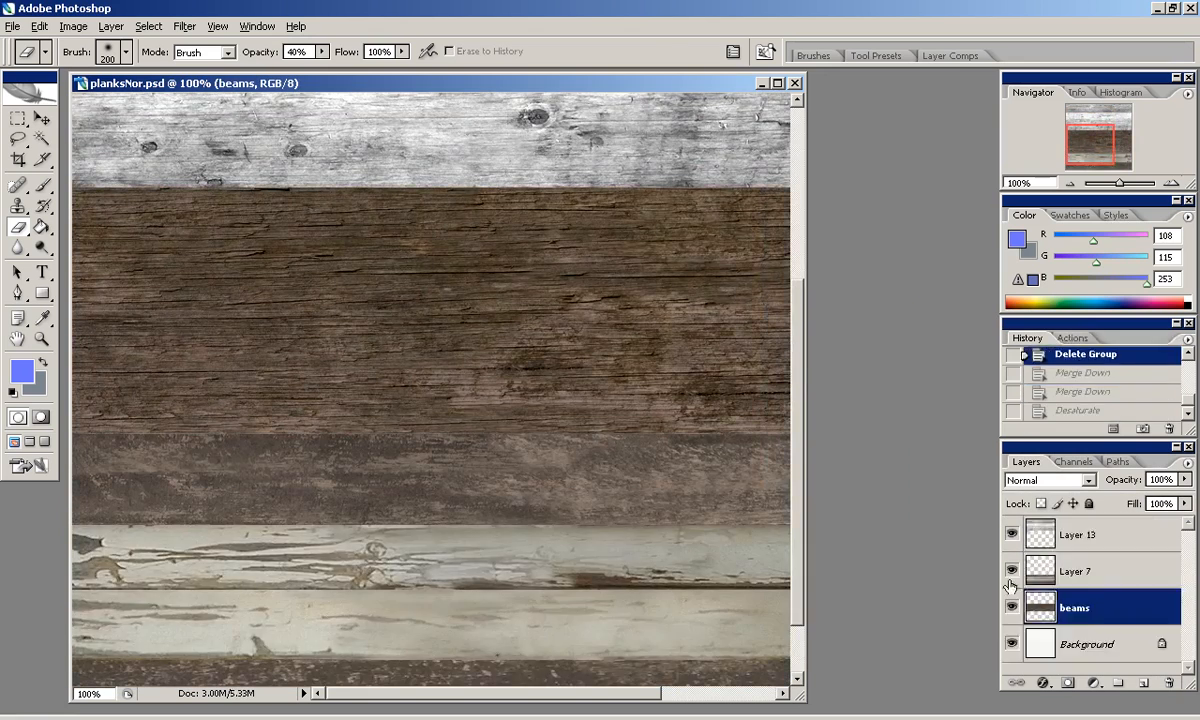
Desaturate the beams layer and brighten its highlights with Levels so the wood cracks stand out.
key("ctrl+shift+u")
left_click(73, 26)
mouse_move(95, 72)
left_click(245, 72)
mouse_move(1064, 456)
left_mouse_down()
mouse_move(881, 451)
mouse_move(915, 451)
left_mouse_up()
key("Return")
key("e")
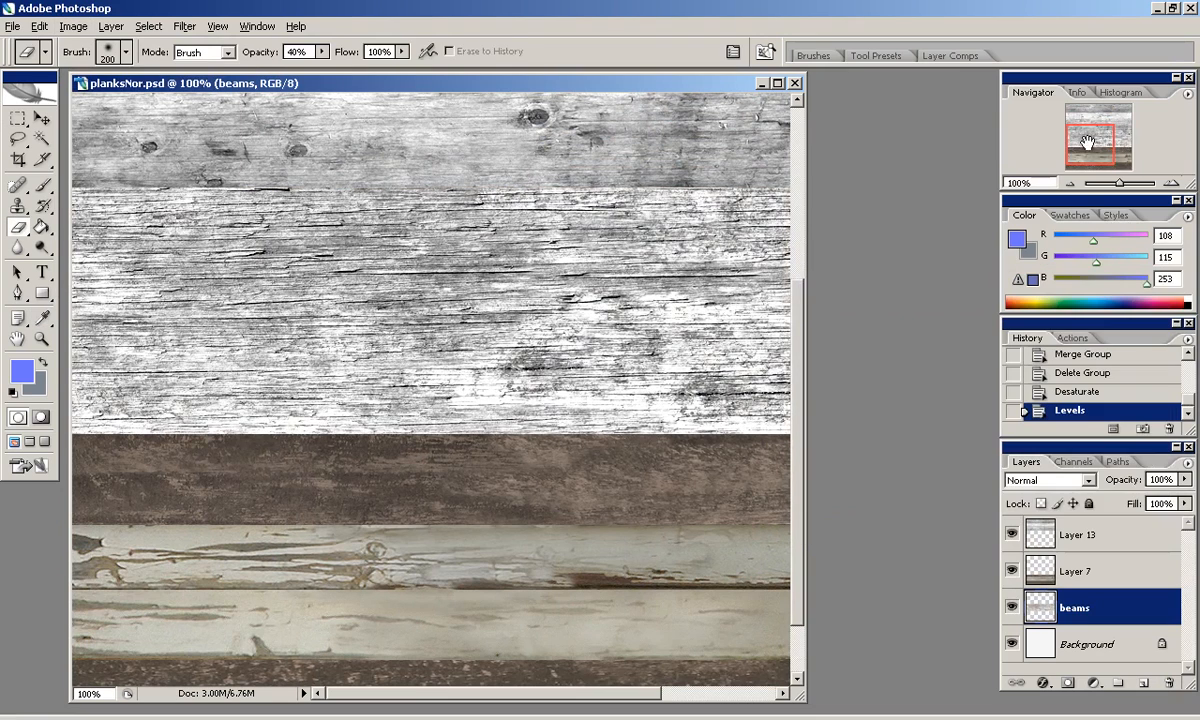
Desaturate Layer 7 with the lower planks and brighten its highlights strongly with Levels.
scroll(1076, 612, "down", 3)
left_click(1072, 572)
left_click(73, 26)
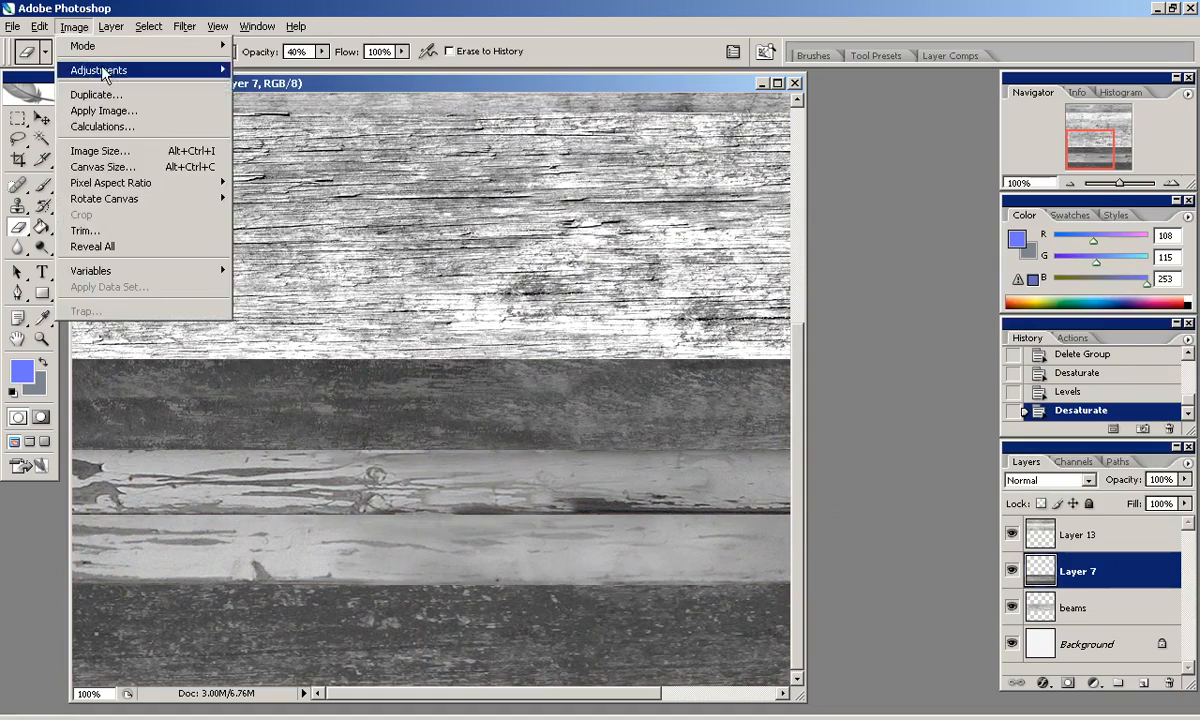
mouse_move(95, 72)
left_click(245, 72)
mouse_move(1064, 456)
left_mouse_down()
mouse_move(913, 456)
mouse_move(920, 463)
left_mouse_up()
left_click(1133, 313)
key("e")
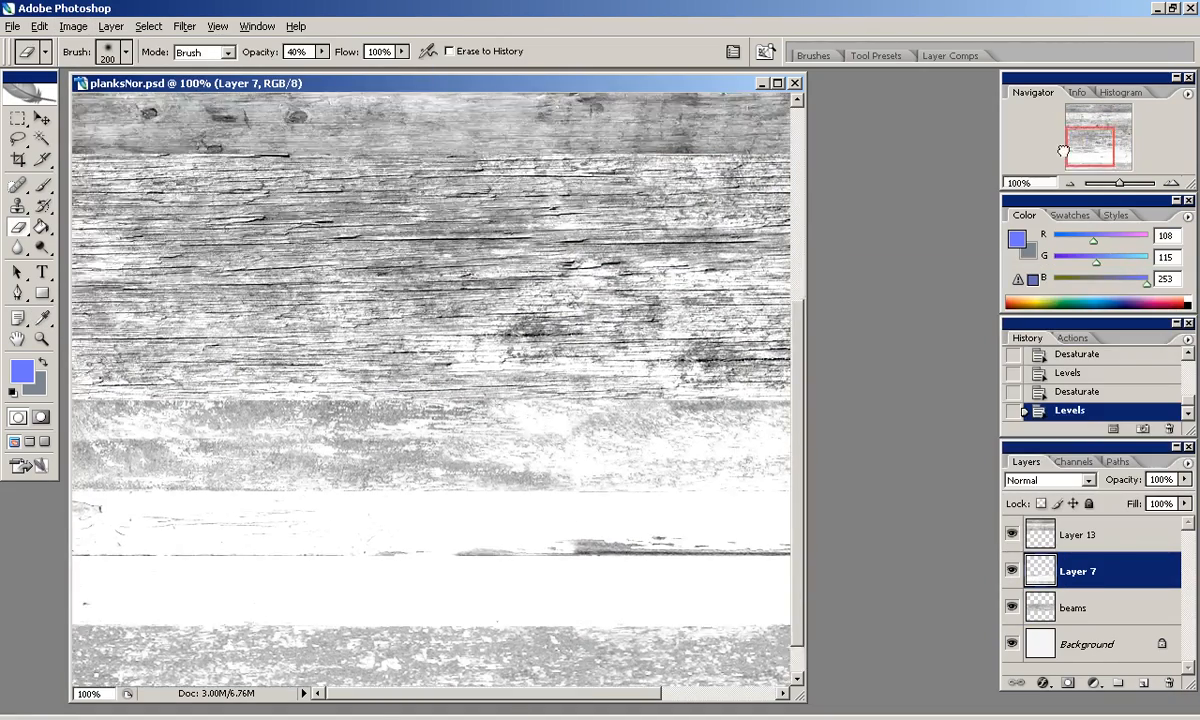
Merge Layer 13 and Layer 7 down into the beams layer and duplicate the merged layer.
left_click(1049, 538)
key("ctrl+e")
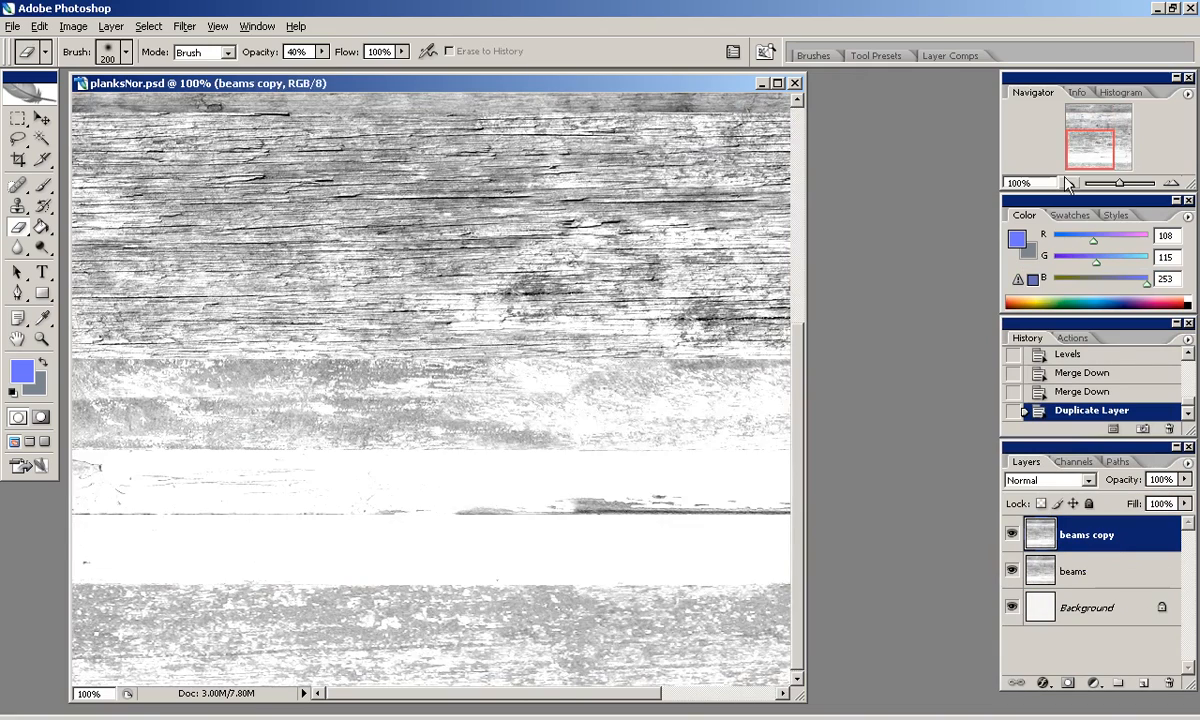
scroll(430, 385, "up", 5)
Convert the duplicated beams layer to a normal map with the NVIDIA filter at scale 10.
left_click(184, 26)
mouse_move(300, 391)
left_click(425, 378)
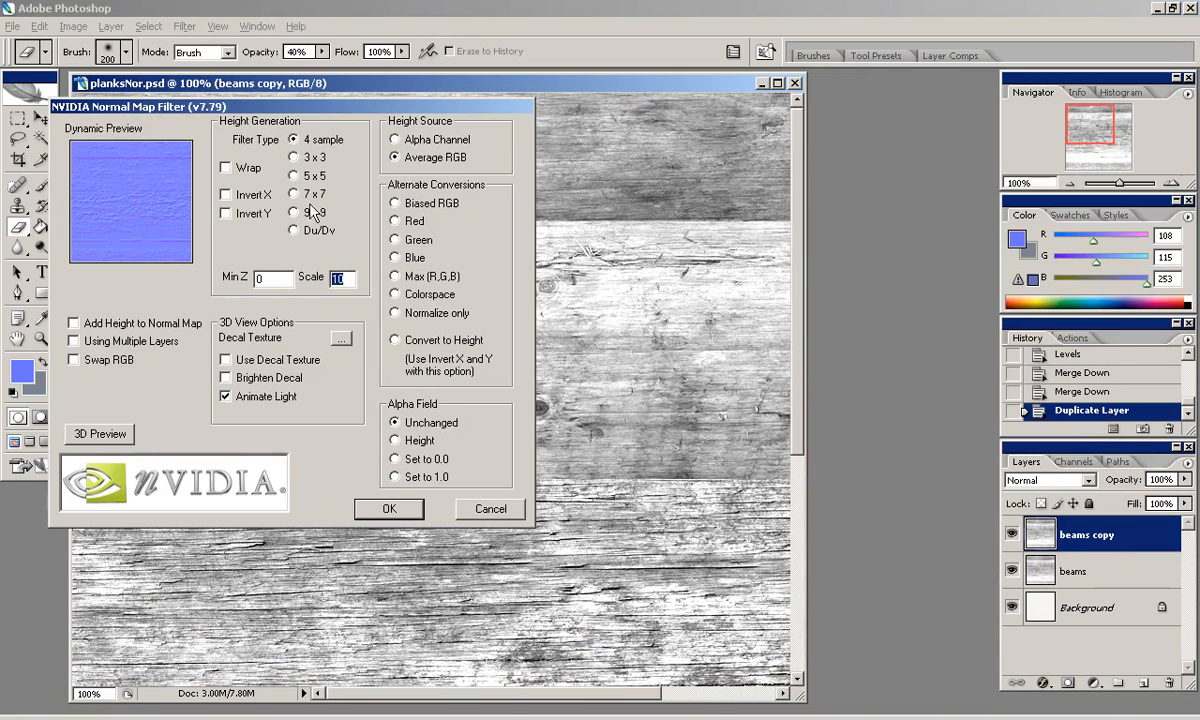
left_click(391, 510)
Move the beams layer above its copy and apply the NVIDIA normal map filter with 4 sample and scale 10.
left_click_drag(1075, 571, 1090, 538)
left_click(184, 26)
left_click(415, 391)
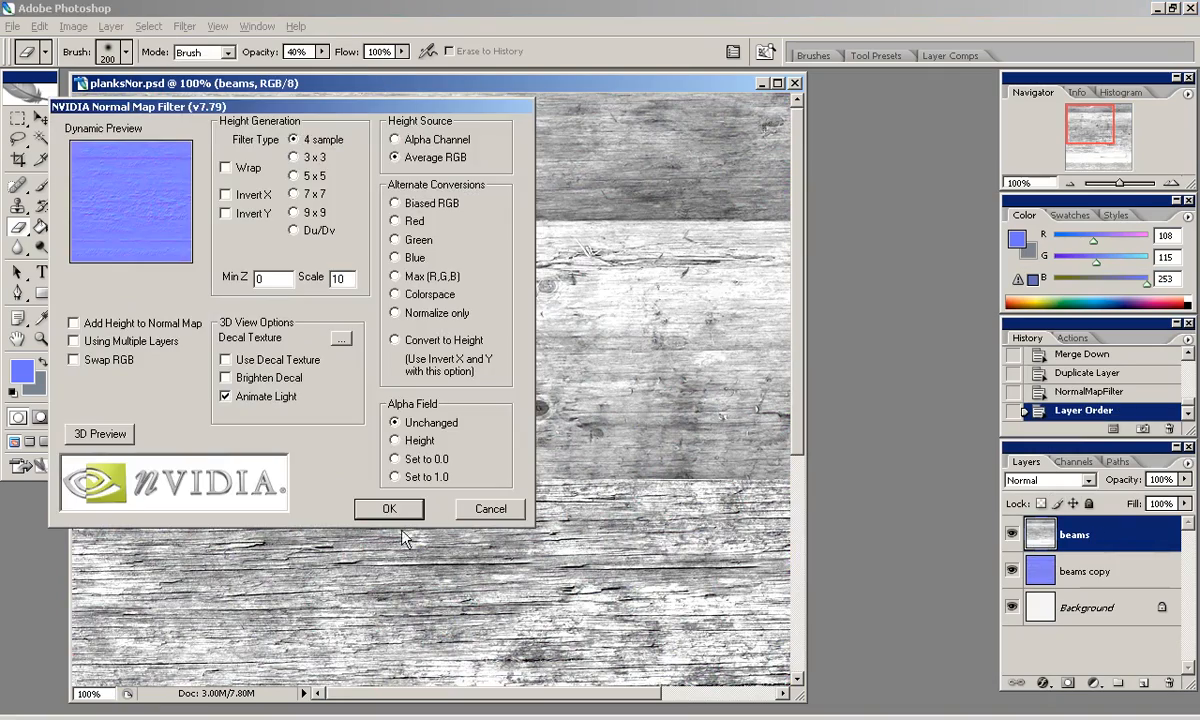
left_click(389, 510)
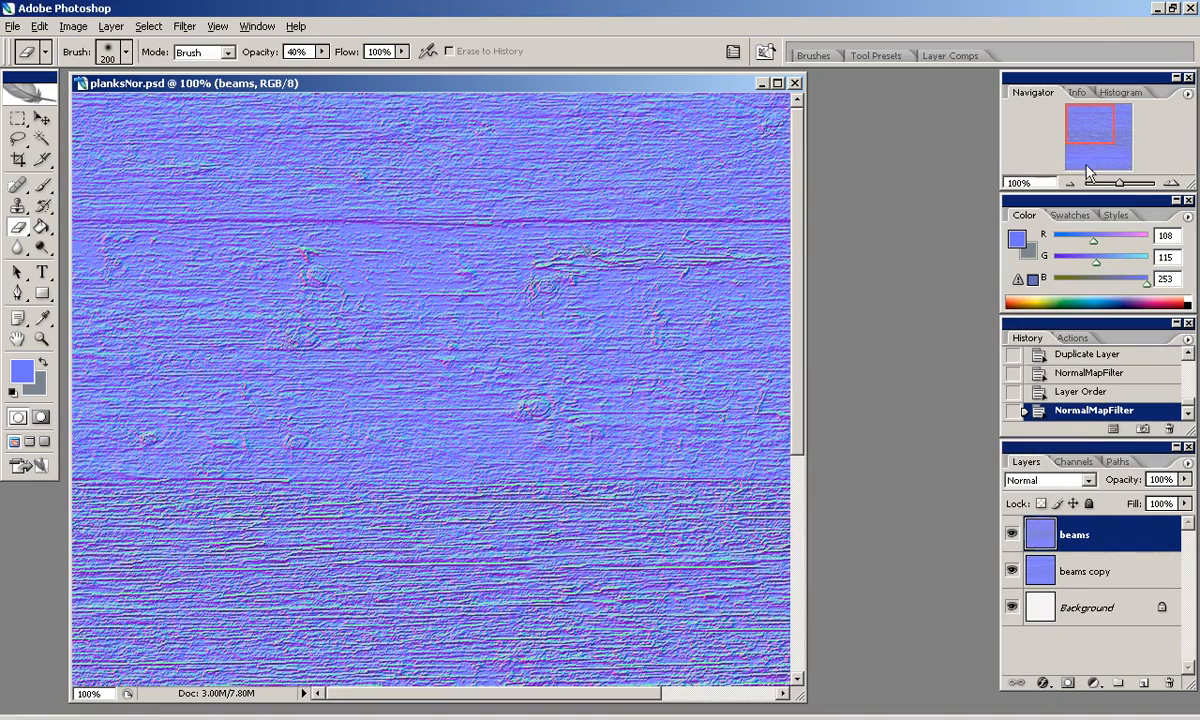
Add a layer on top filled with neutral normal-map blue (128, 128, 255) and reduce its fill opacity.
left_click_drag(1090, 125, 1090, 150)
key("g")
left_click(1144, 682)
left_click(700, 300)
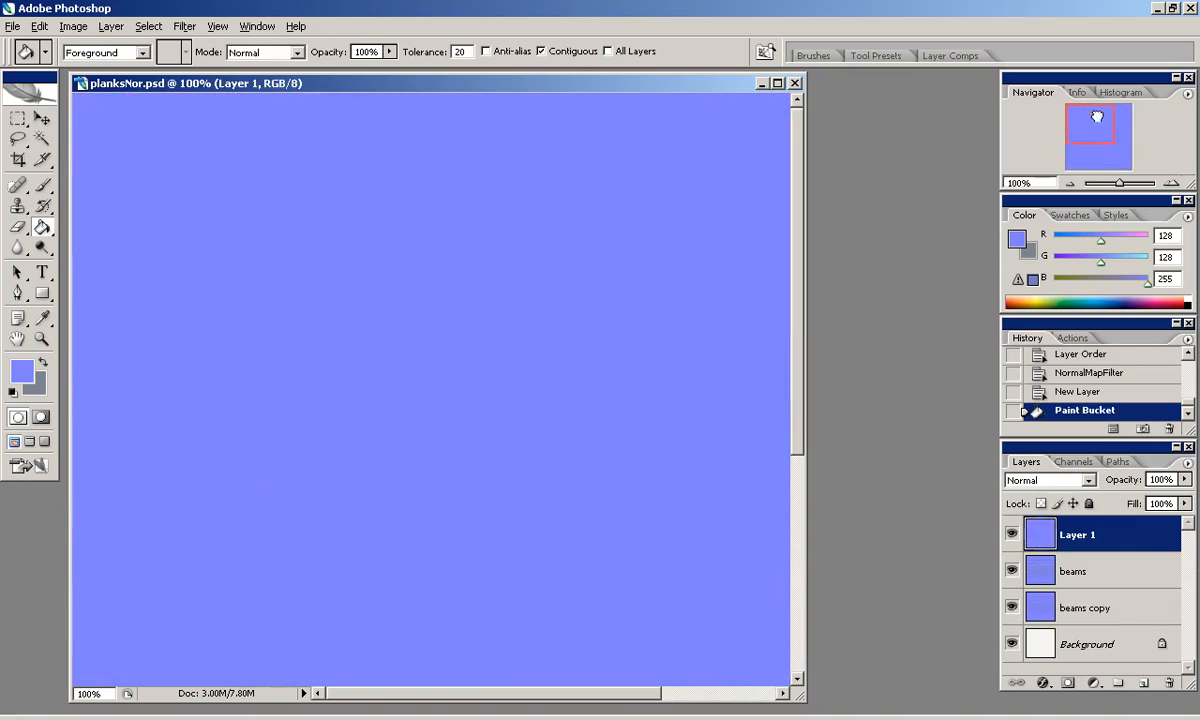
left_click_drag(1187, 508, 1090, 520)
Reduce the beams layer's fill opacity to 63% and compare the result with the layer hidden.
left_click(1075, 571)
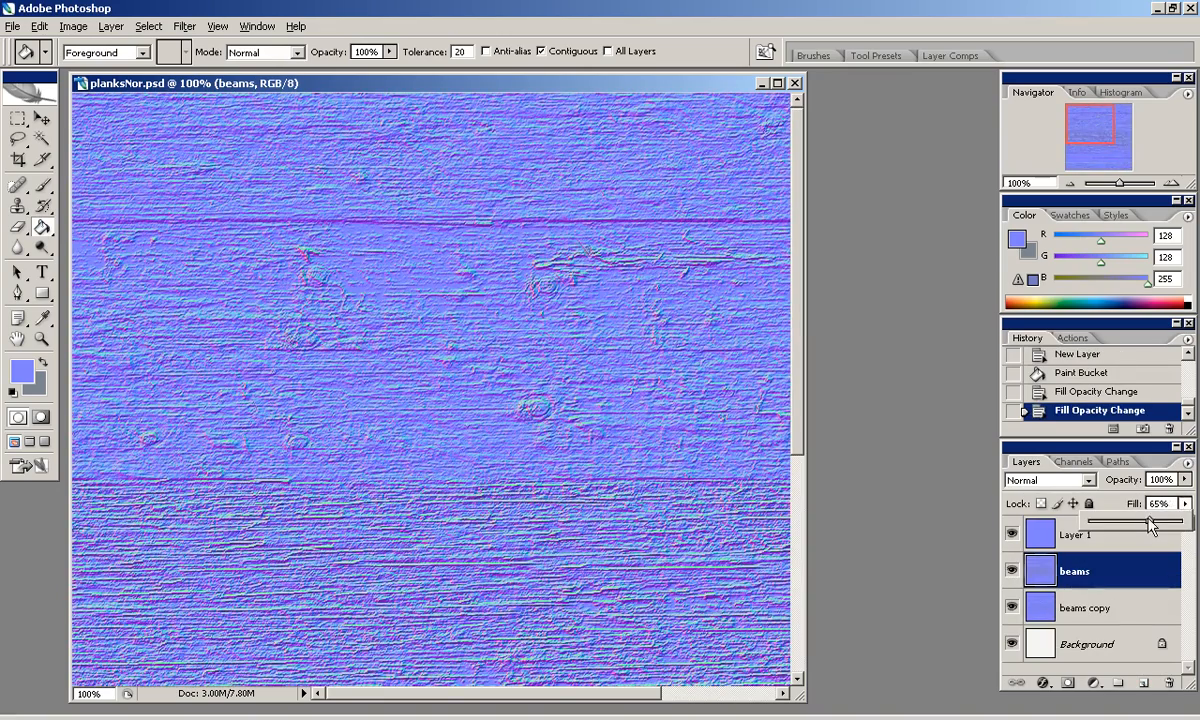
left_click(1012, 571)
left_click(1012, 571)
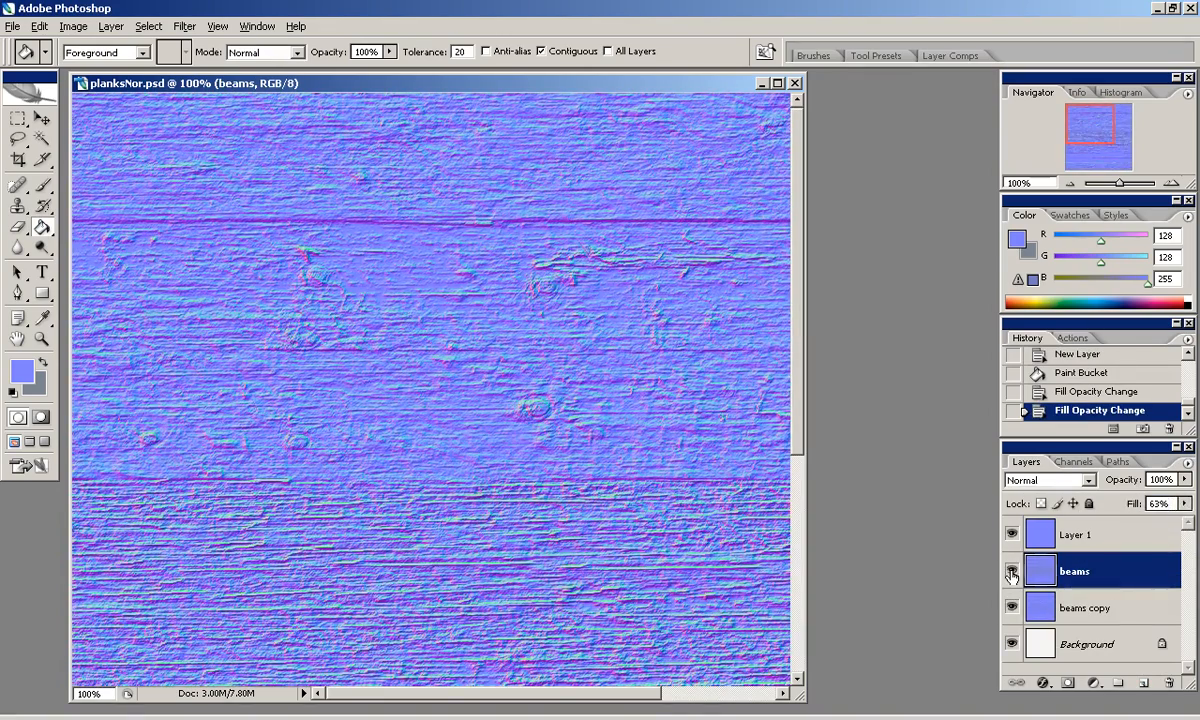
Raise the blue Layer 1's fill opacity to soften the normal map and check the whole texture at 50% zoom.
left_click(1035, 540)
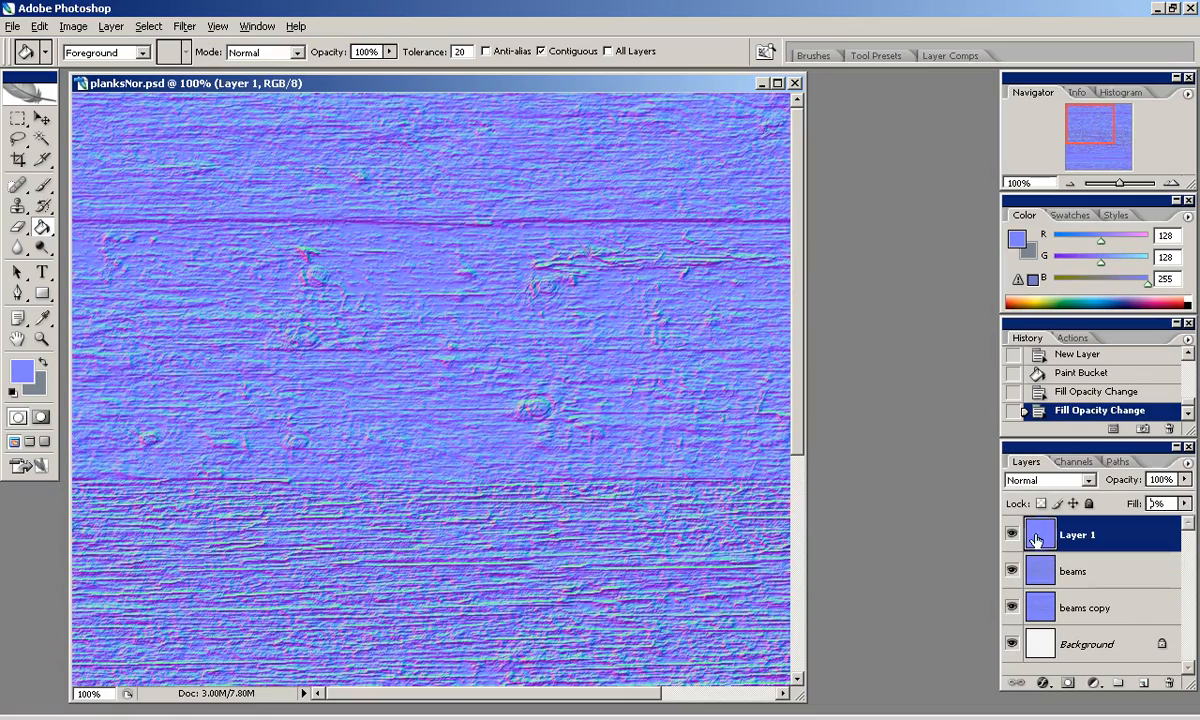
left_click_drag(1117, 527, 1123, 524)
left_click_drag(1080, 150, 986, 103)
left_click(1072, 184)
left_click(1070, 184)
Merge Layer 1 and beams down into the beams copy layer.
left_click(1068, 570)
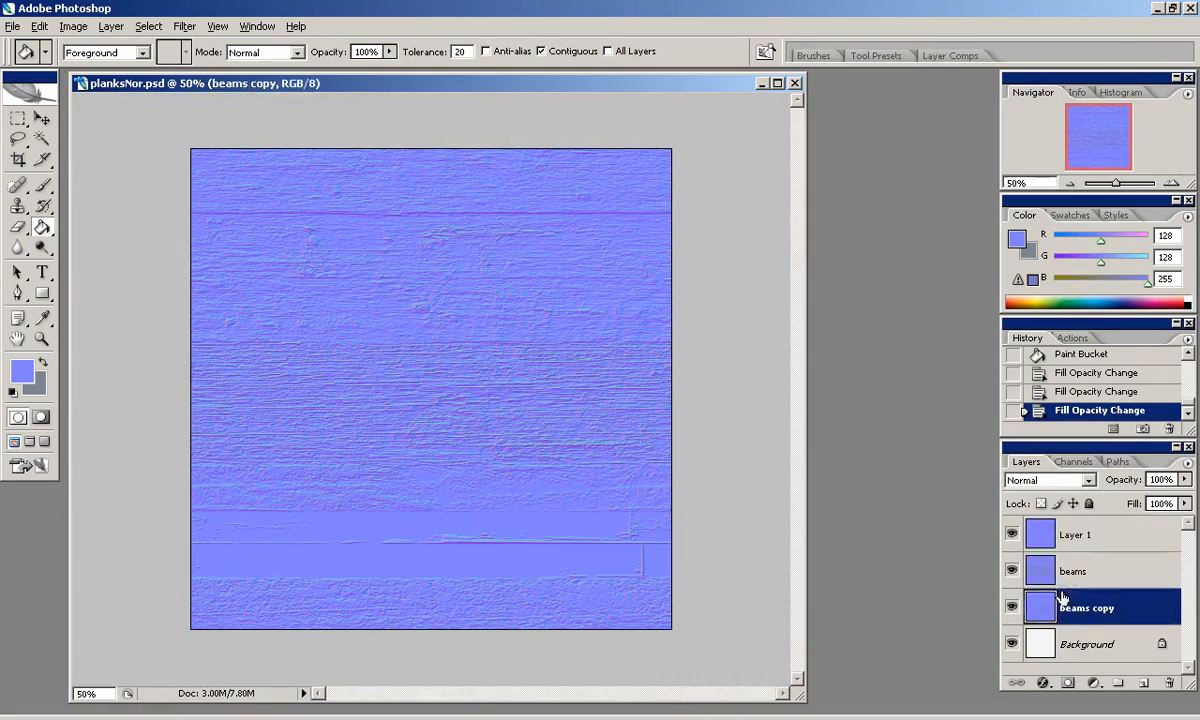
key("ctrl+e")
left_click(1063, 537)
Save a PNG copy of the planks normal map in the main textures folder.
left_click(14, 26)
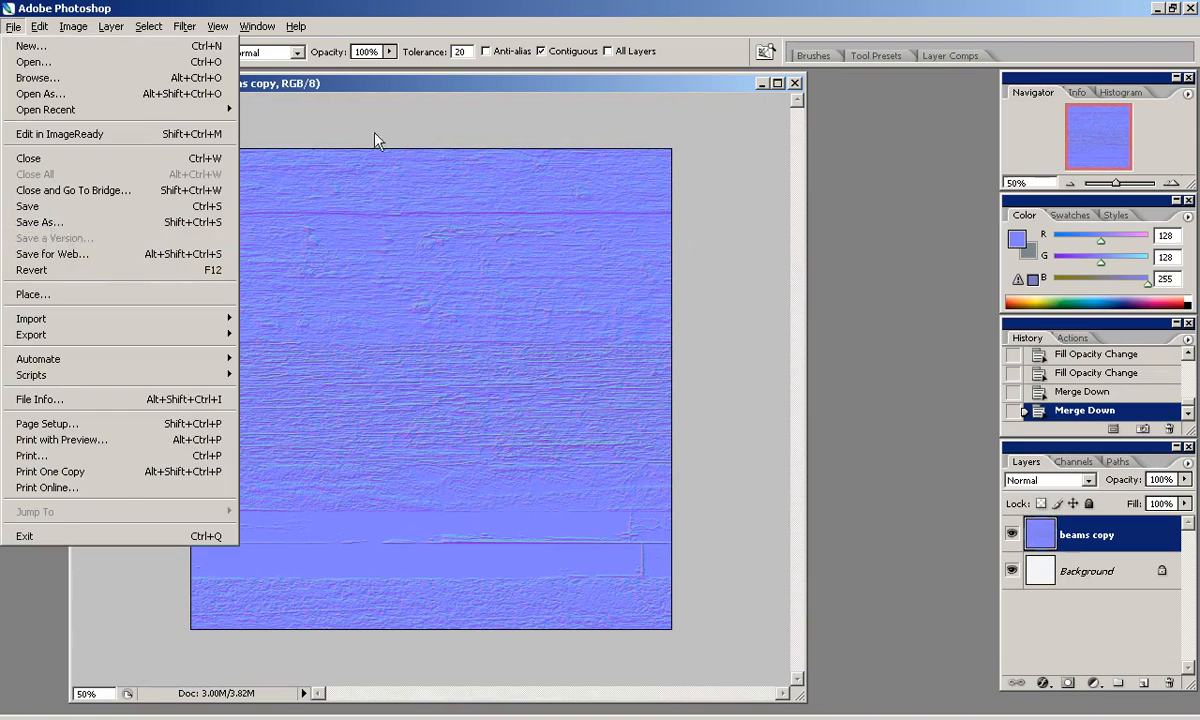
left_click(150, 230)
left_click(400, 491)
left_click(400, 426)
left_click(653, 165)
left_click(753, 465)
left_click(672, 340)
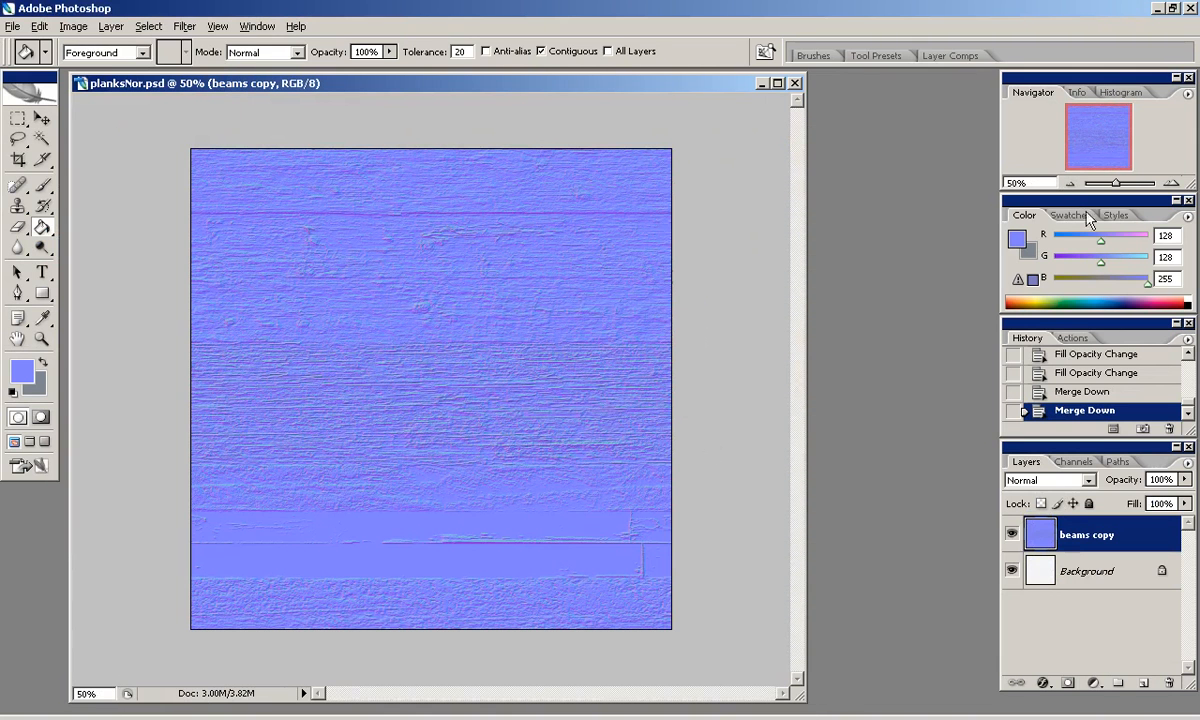
Close the planksNor document and reopen planksCol.psd from the psd folder in an enlarged document window.
key("ctrl+w")
left_click(640, 286)
key("alt+f")
key("o")
double_click(247, 200)
left_click(274, 215)
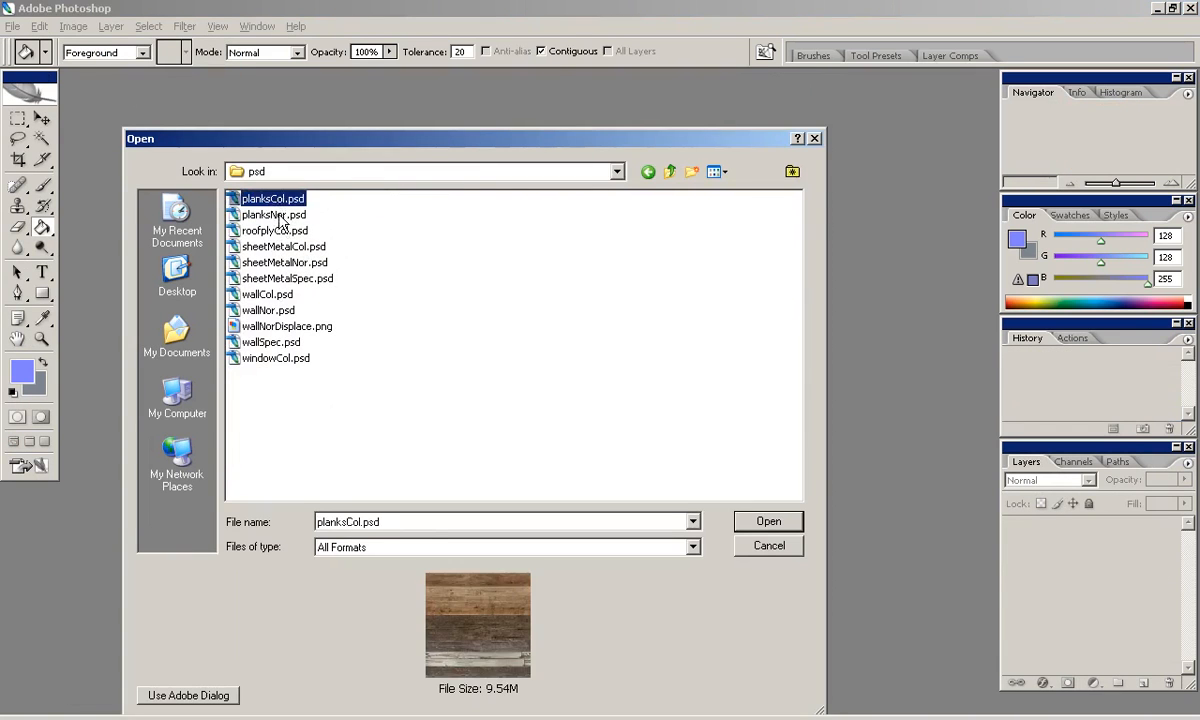
double_click(273, 200)
left_click_drag(565, 586, 850, 716)
Save the planks texture under the new name planksSpec.psd.
left_click(73, 26)
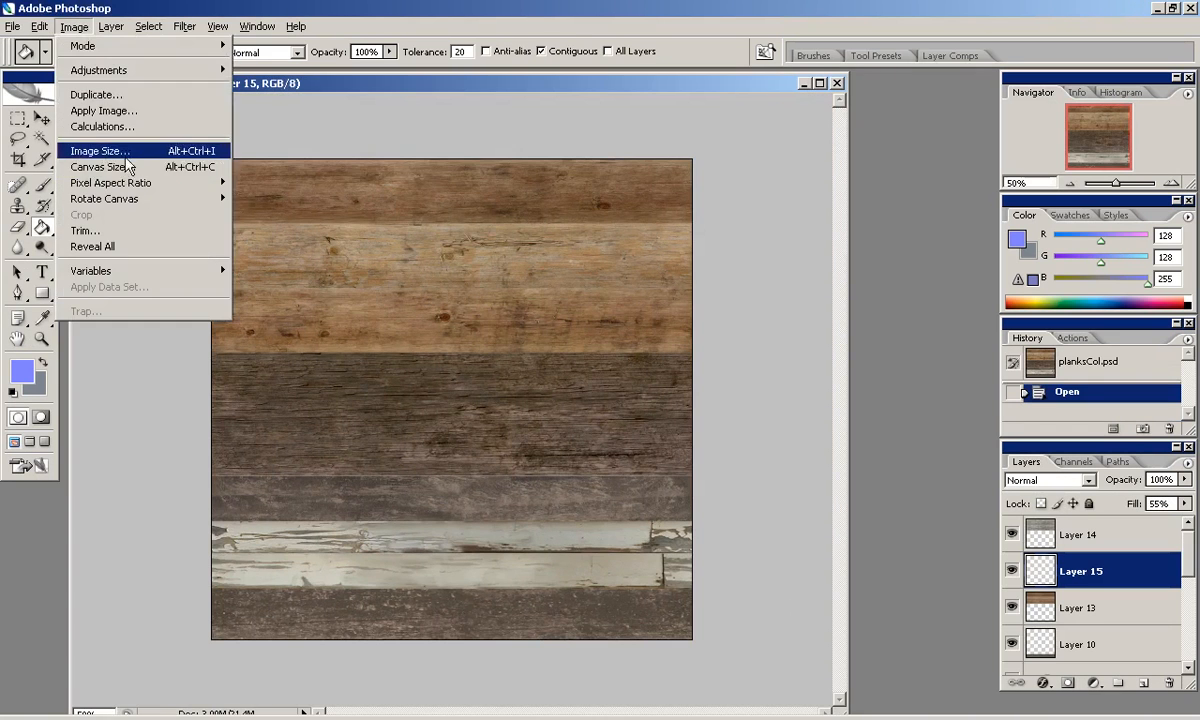
mouse_move(13, 30)
left_click(60, 222)
type("Spec")
key("Return")
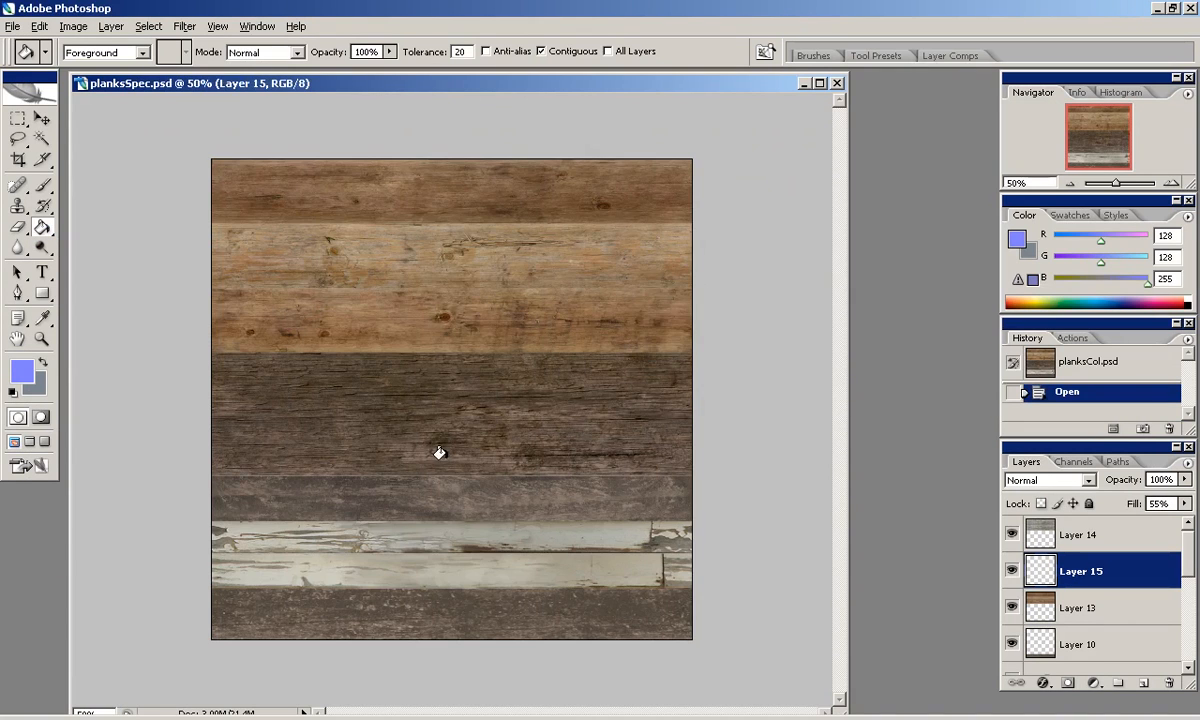
Invert Layer 15 and merge it down into Layer 13.
left_click(1180, 184)
left_click(73, 26)
mouse_move(95, 70)
left_click(404, 356)
key("ctrl+e")
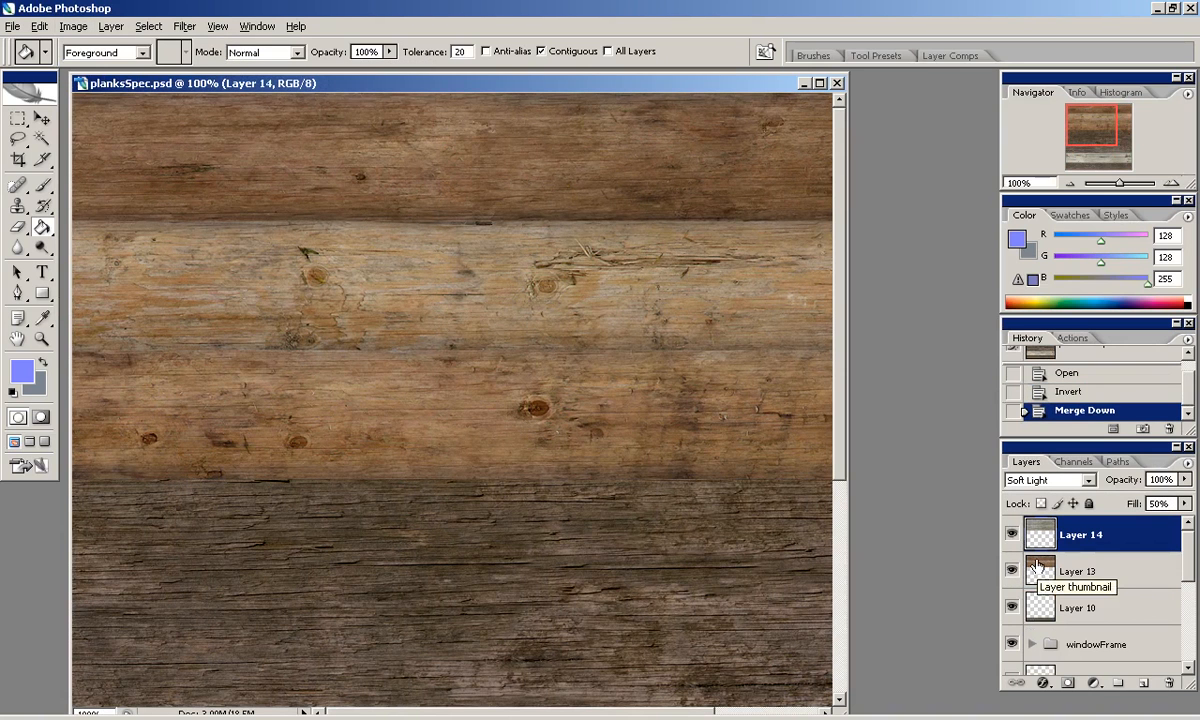
Compare the planks with Layer 14 shown and hidden, and merge it into a desaturated Layer 13.
left_click(1012, 572)
left_click(1012, 606)
left_click(1012, 540)
left_click(1012, 540)
left_click(1012, 540)
left_click(1012, 540)
key("ctrl+e")
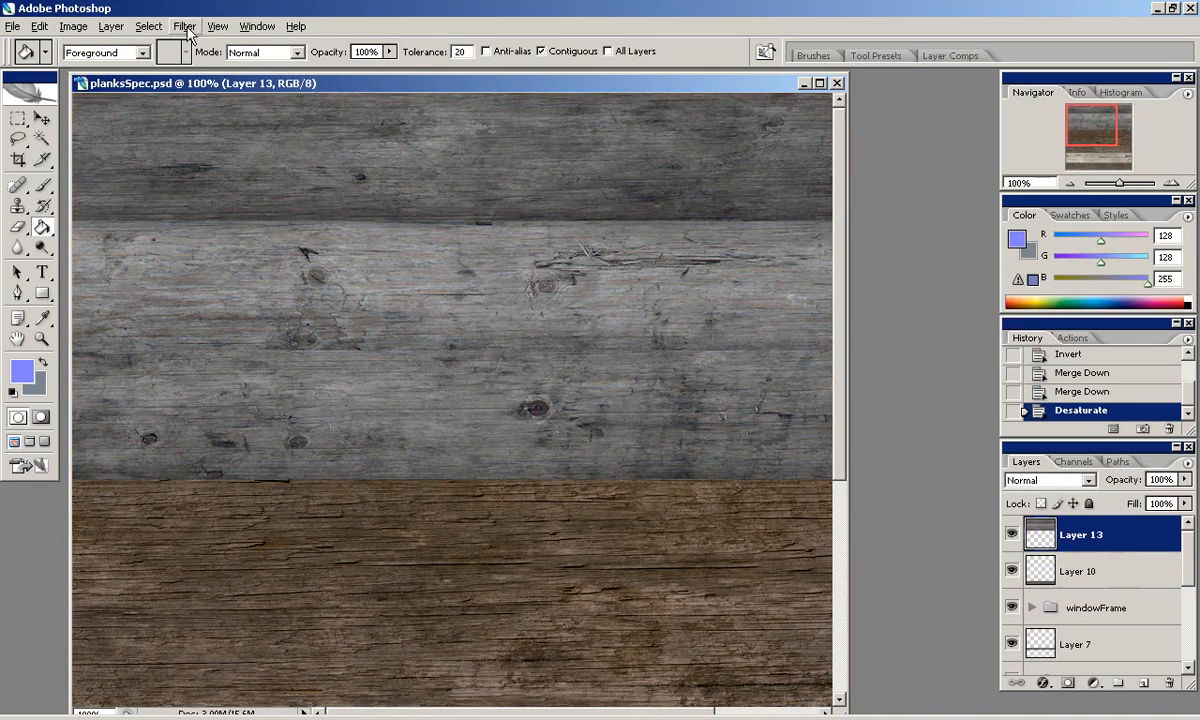
key("ctrl+shift+u")
left_click(39, 26)
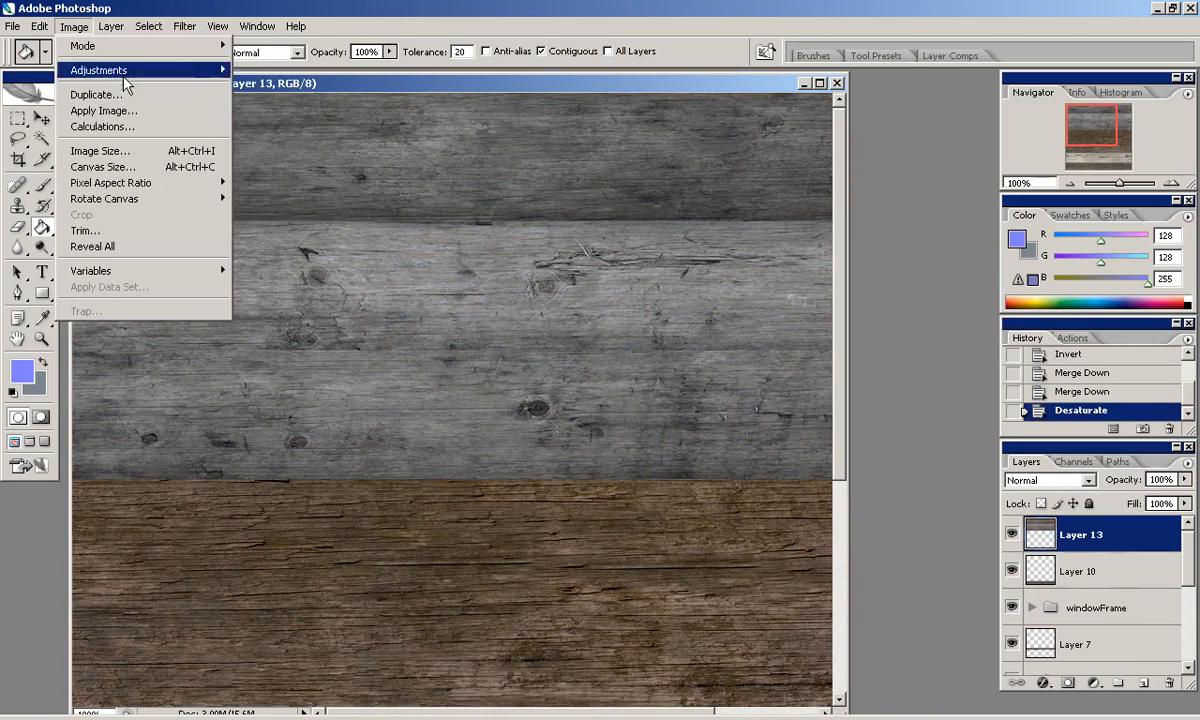
key("ctrl+l")
left_click_drag(825, 457, 914, 458)
left_click(1120, 342)
Select the lighter middle planks of Layer 13 with the Rectangular Marquee, darken their shadows with Levels and clear the selection.
left_click(18, 118)
left_click_drag(1087, 127, 1102, 127)
left_click_drag(833, 218, 68, 503)
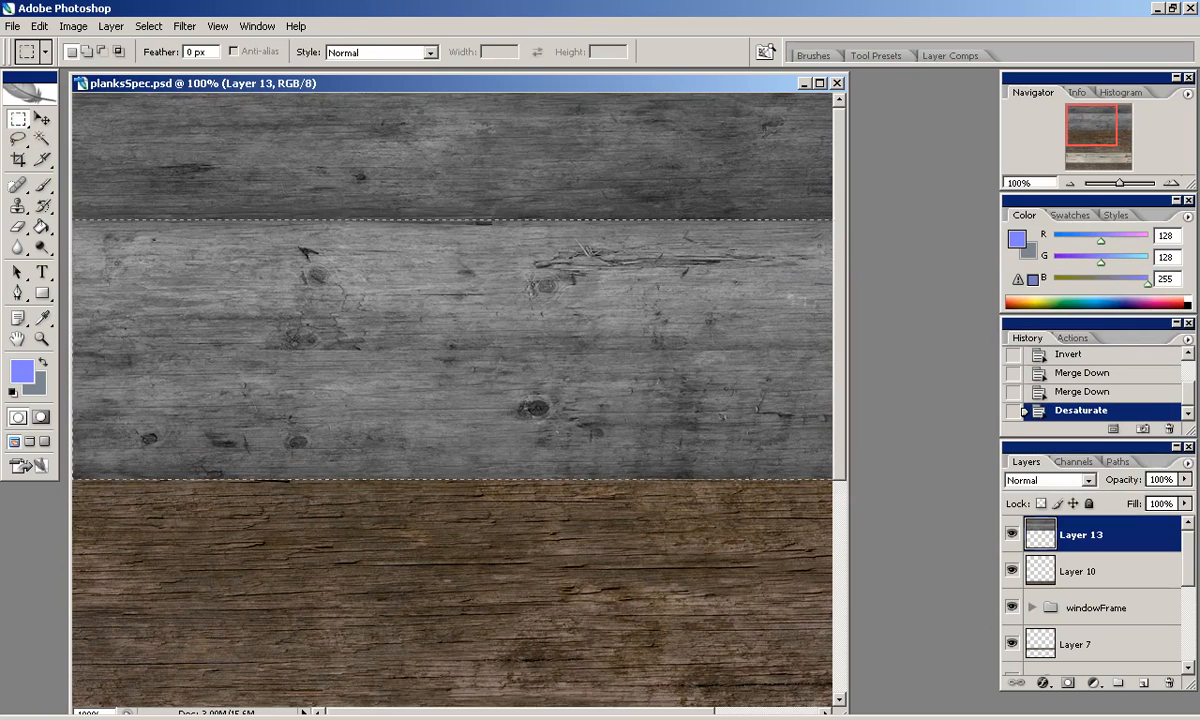
left_click(73, 26)
key("ctrl+l")
left_click_drag(825, 457, 905, 458)
key("Return")
key("ctrl+d")
Increase Layer 13's contrast with Levels until the planks are mostly black with faint bright streaks.
left_click(73, 26)
key("ctrl+l")
left_click_drag(1062, 458, 993, 458)
left_click_drag(904, 458, 953, 461)
key("Return")
key("m")
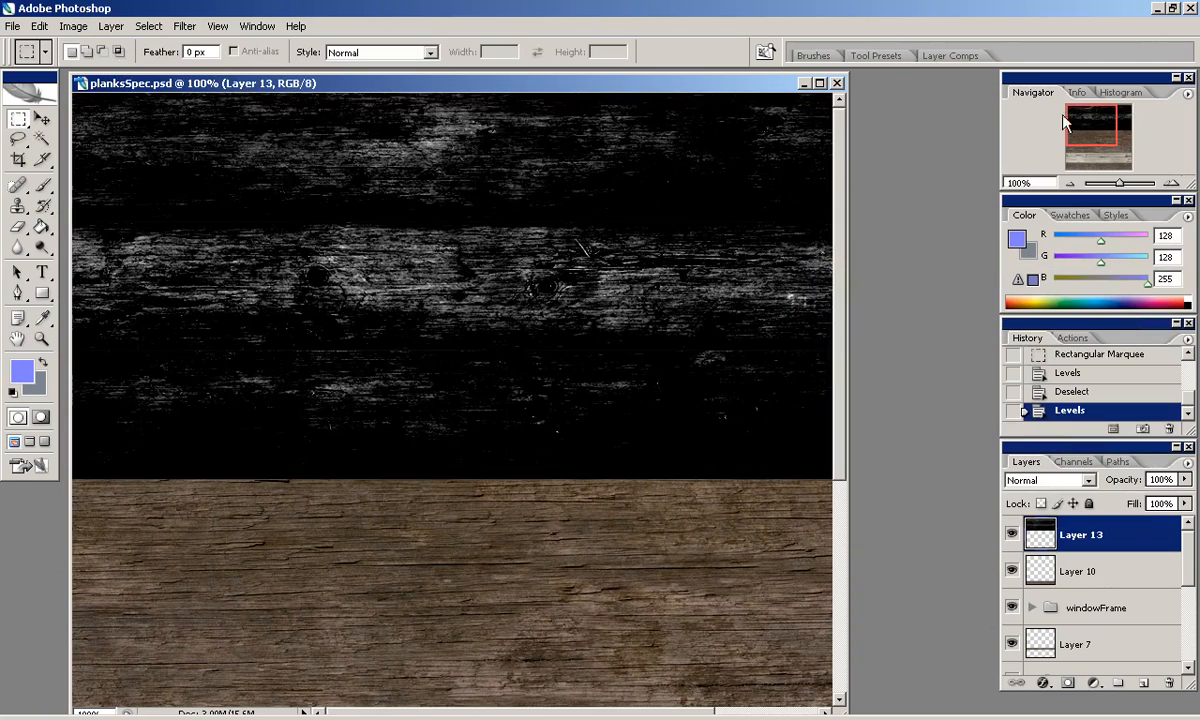
Undo the last Levels change and select the lowest grey plank of Layer 13 with the Rectangular Marquee.
key("ctrl+z")
left_click_drag(1078, 140, 1092, 166)
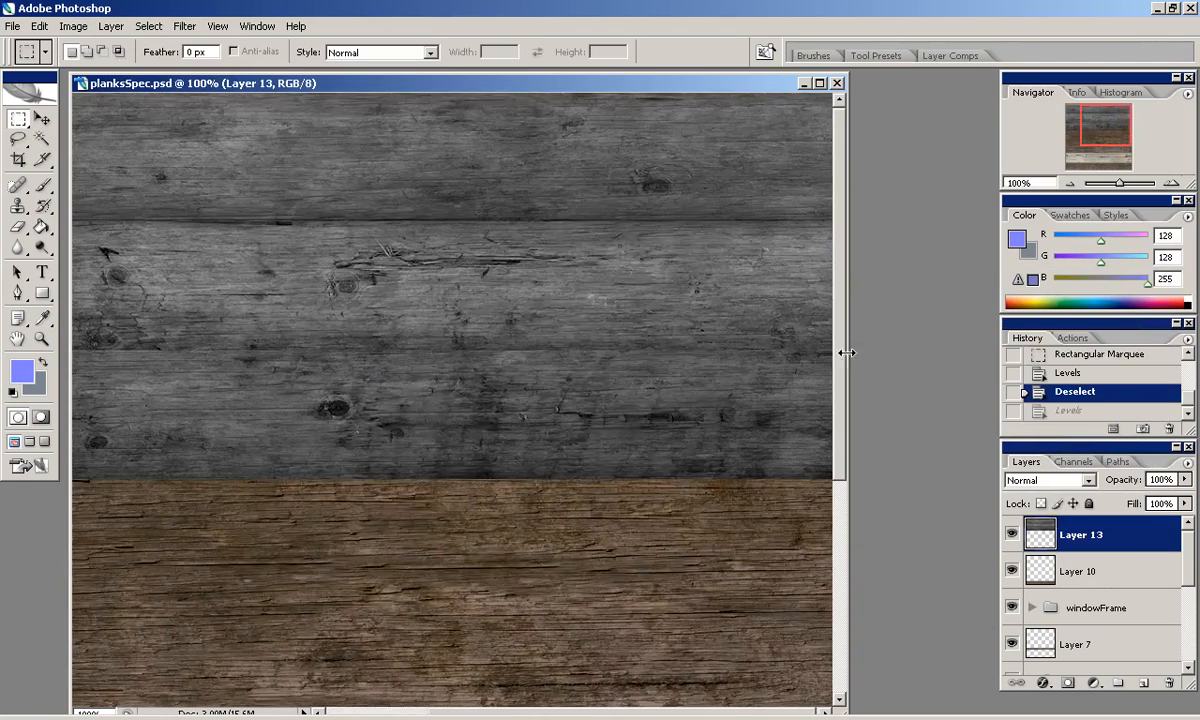
left_click(1174, 184)
left_click_drag(829, 326, 233, 498)
left_click(76, 27)
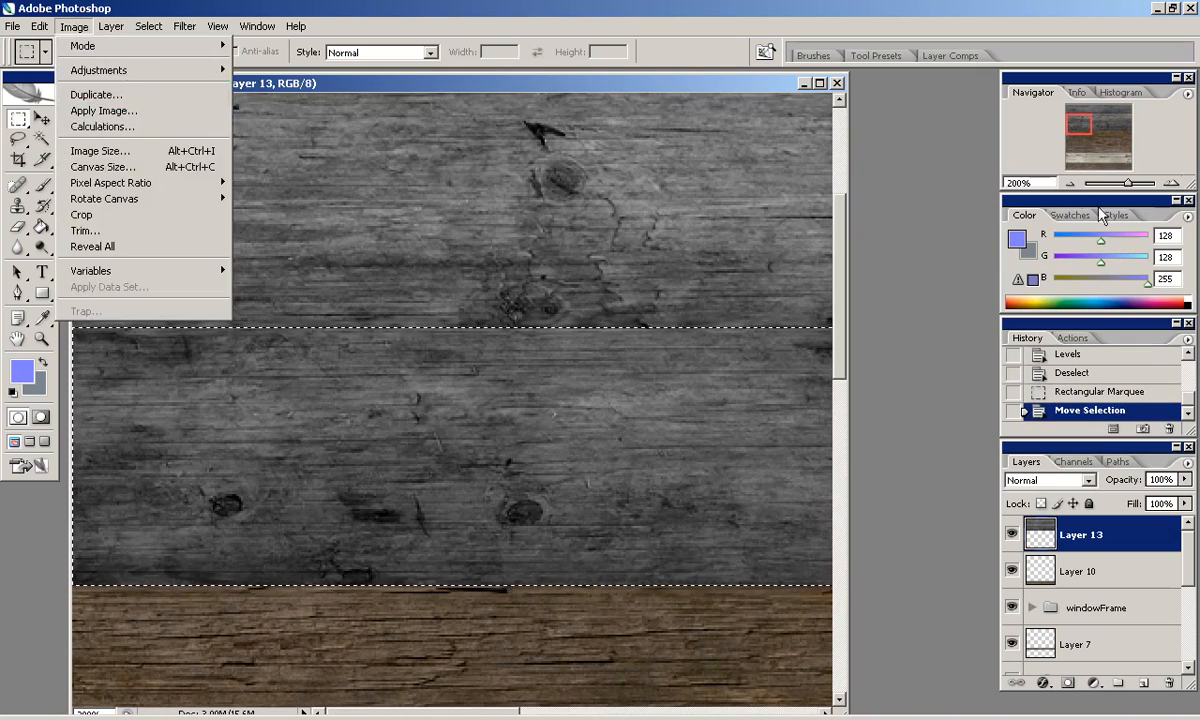
key("ctrl+minus")
Increase the selected lowest plank's contrast with Levels until it is mostly black with faint bright streaks.
left_click(74, 27)
mouse_move(134, 72)
left_click(262, 96)
left_click_drag(826, 457, 887, 458)
left_click_drag(1065, 458, 1006, 458)
mouse_move(886, 458)
left_mouse_down()
mouse_move(912, 458)
mouse_move(897, 458)
left_mouse_up()
left_click(1124, 312)
Invert the selection and subtract the top plank from it with the Rectangular Marquee.
left_click(149, 26)
left_click(200, 92)
left_click(1173, 184)
left_click(1173, 184)
left_click_drag(467, 334, 58, 86)
left_click(1070, 184)
left_click(1070, 184)
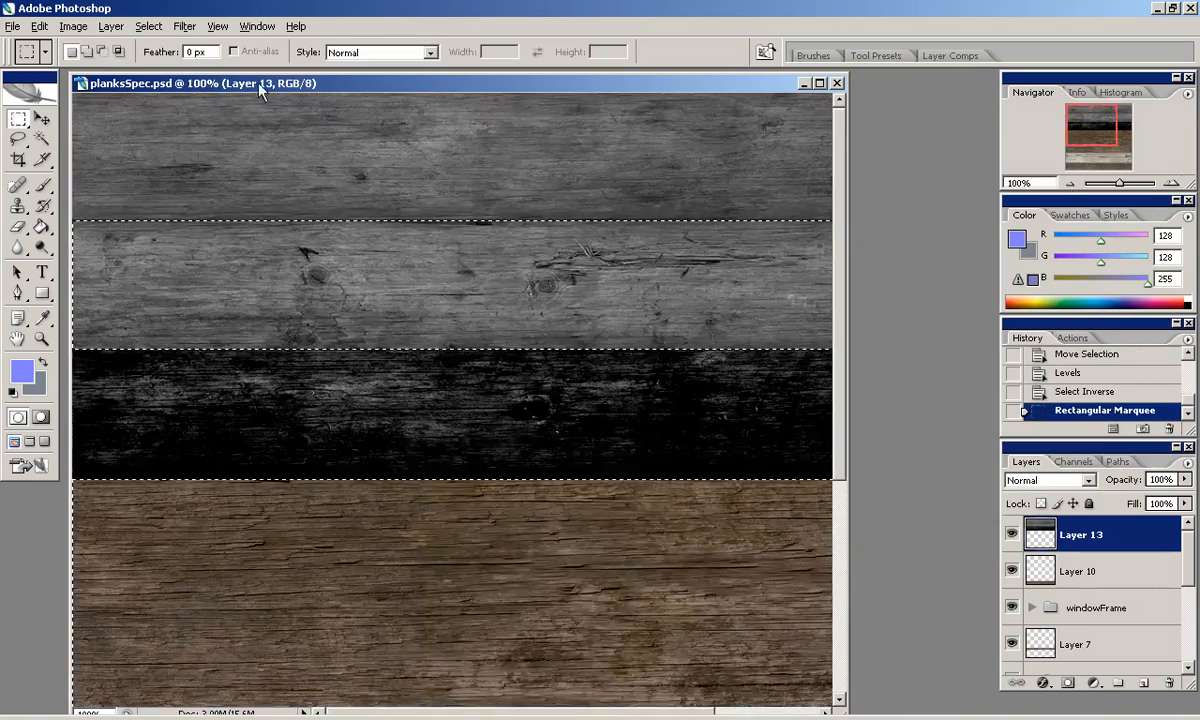
Darken the selected middle plank with Levels, using input levels of 107 for black and 199 for white.
left_click(73, 26)
mouse_move(95, 70)
left_click(300, 72)
left_click_drag(826, 457, 919, 459)
left_click_drag(1064, 457, 1012, 457)
left_click_drag(920, 457, 926, 457)
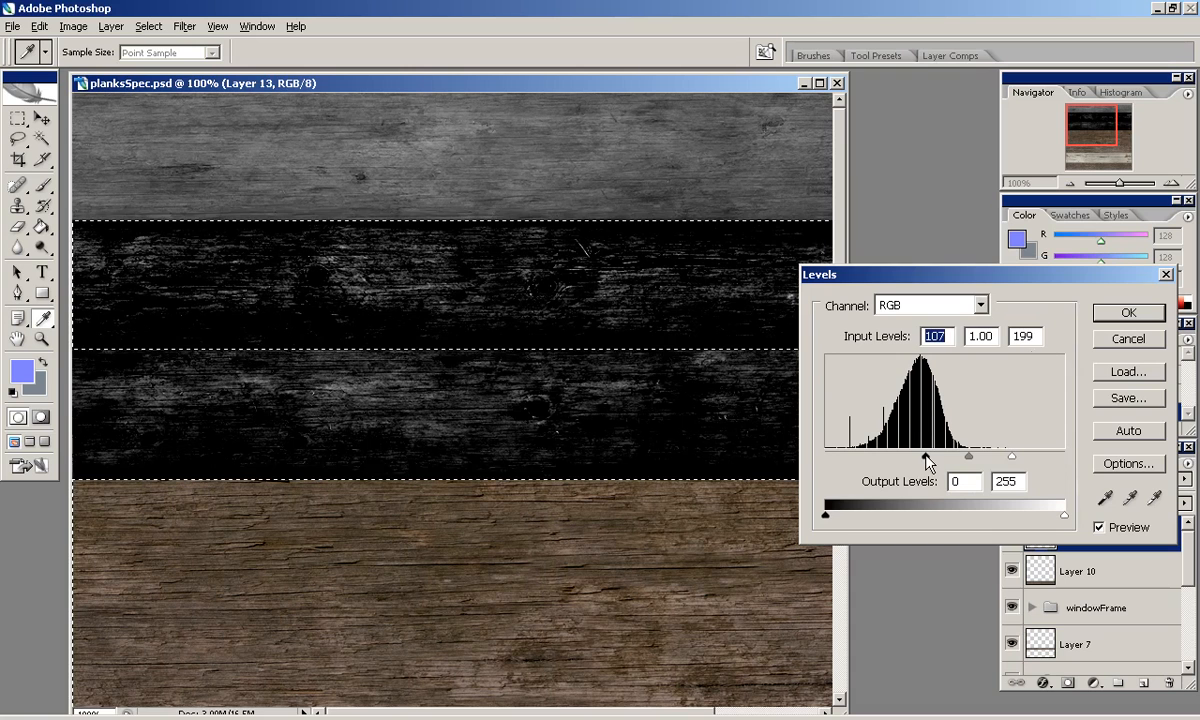
key("Return")
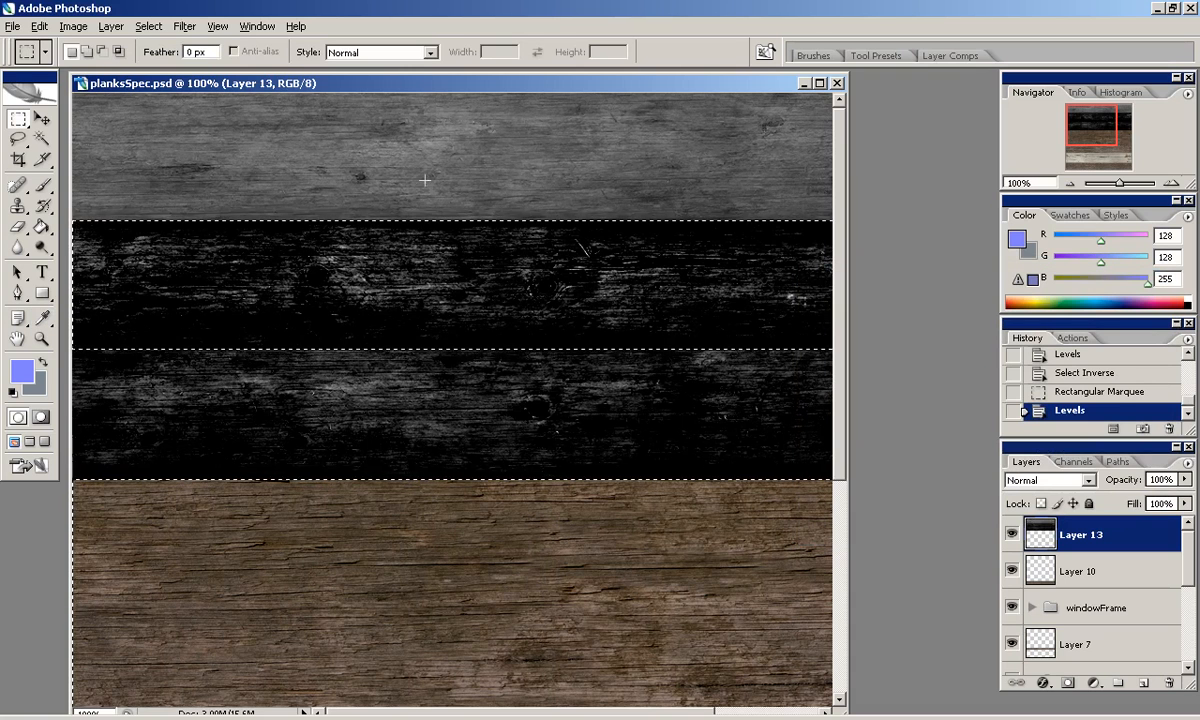
Invert the selection and subtract the area below the planks so that only the top grey plank is selected.
left_click(160, 27)
left_click(181, 94)
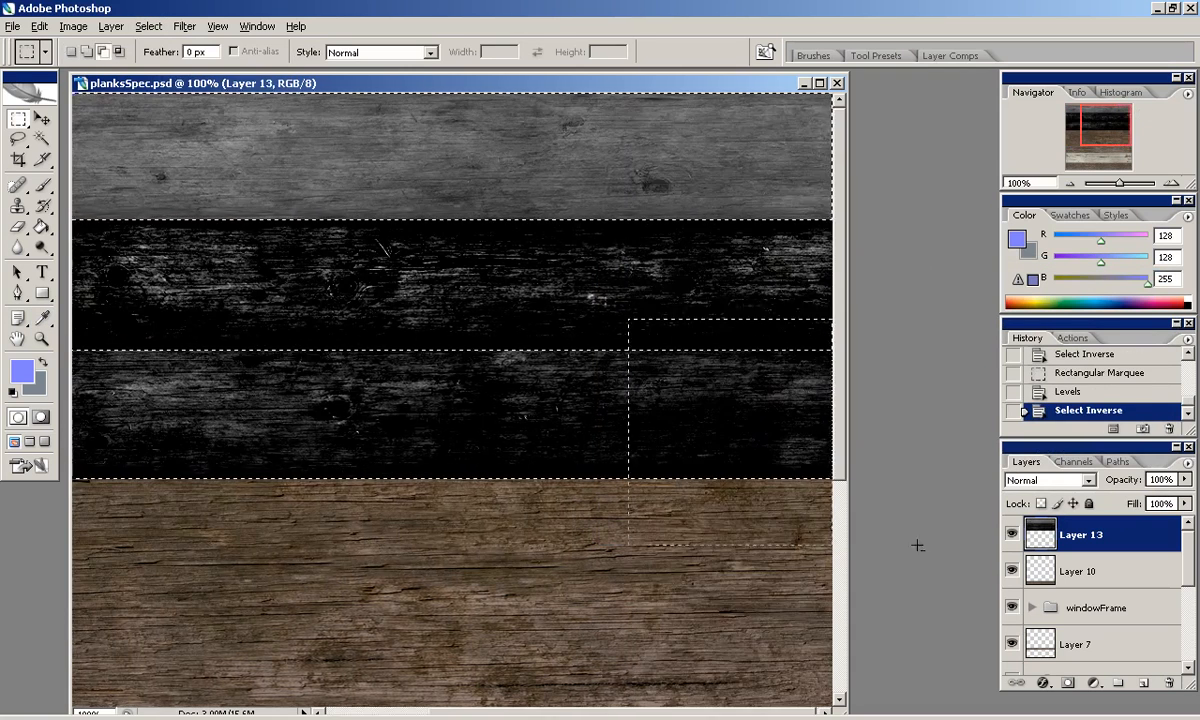
left_click_drag(828, 298, 72, 650, "alt")
Darken the selected top plank with Levels inputs of 94 for black and 168 for white, and clear the selection.
left_click(73, 26)
mouse_move(112, 67)
left_click(268, 70)
left_click_drag(1063, 456, 915, 460)
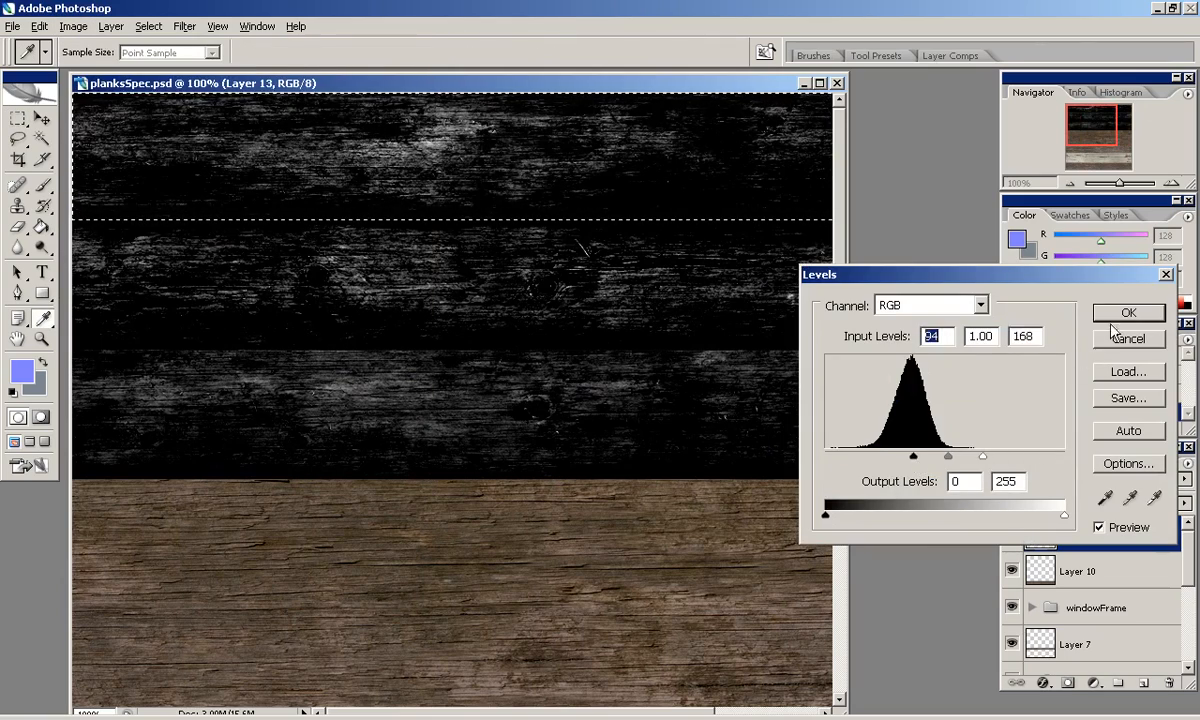
left_click(1126, 314)
key("ctrl+d")
Merge the windowFrame group into a single layer.
left_click_drag(1130, 126, 1082, 168)
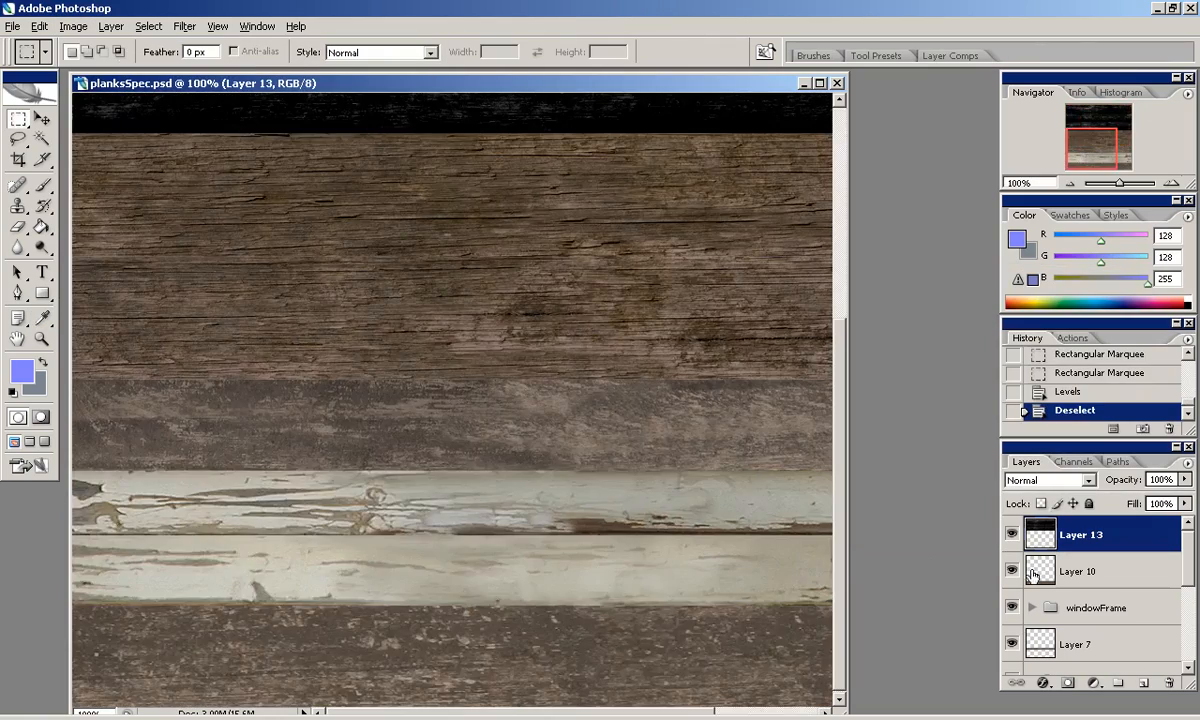
left_click(1090, 574)
scroll(1104, 591, "down", 1)
left_click(1100, 573)
right_click(1077, 568)
left_click(1033, 557)
Darken the windowFrame layer with Levels, using a black input level of 146.
left_click(73, 26)
left_click(250, 71)
left_click_drag(826, 456, 962, 457)
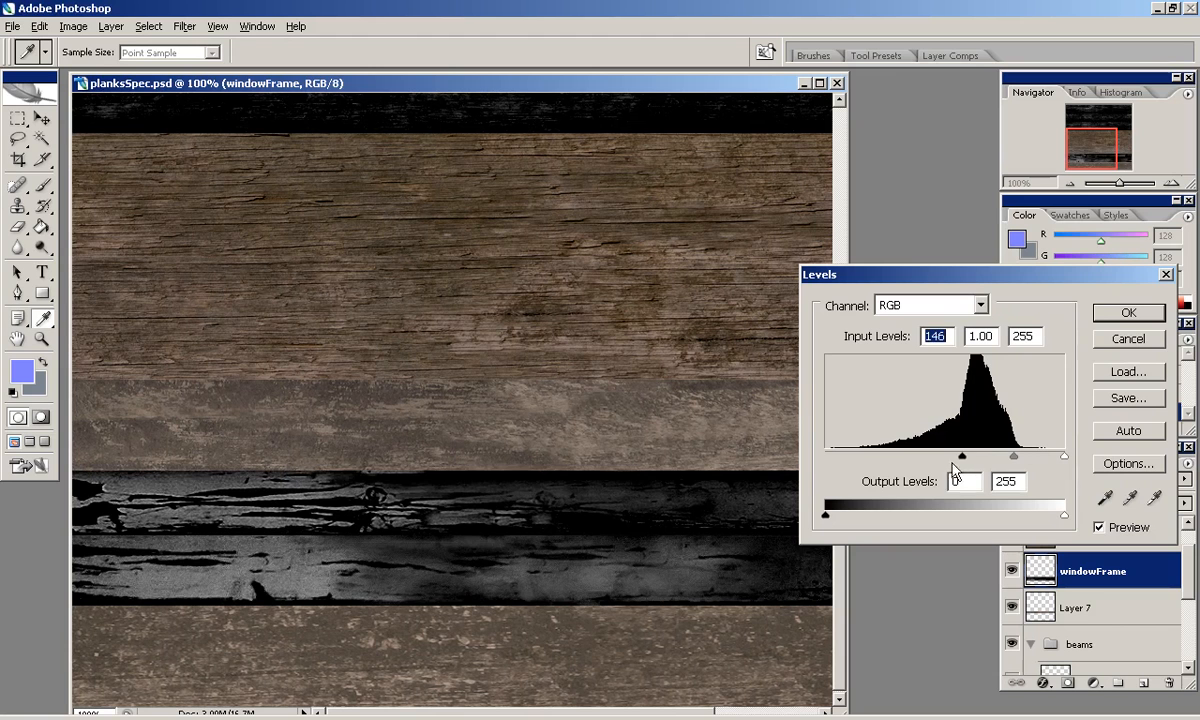
left_click(1115, 316)
Move Layer 7 above windowFrame and merge Layer 10 down into it.
left_click(1010, 610)
left_click_drag(1058, 566, 1058, 562)
left_click(1054, 570)
key("ctrl+e")
Desaturate Layer 7 and darken it with Levels, using input levels of 107 for black and 150 for white.
left_click(1011, 571)
left_click(1011, 571)
key("ctrl+shift+u")
left_click(73, 26)
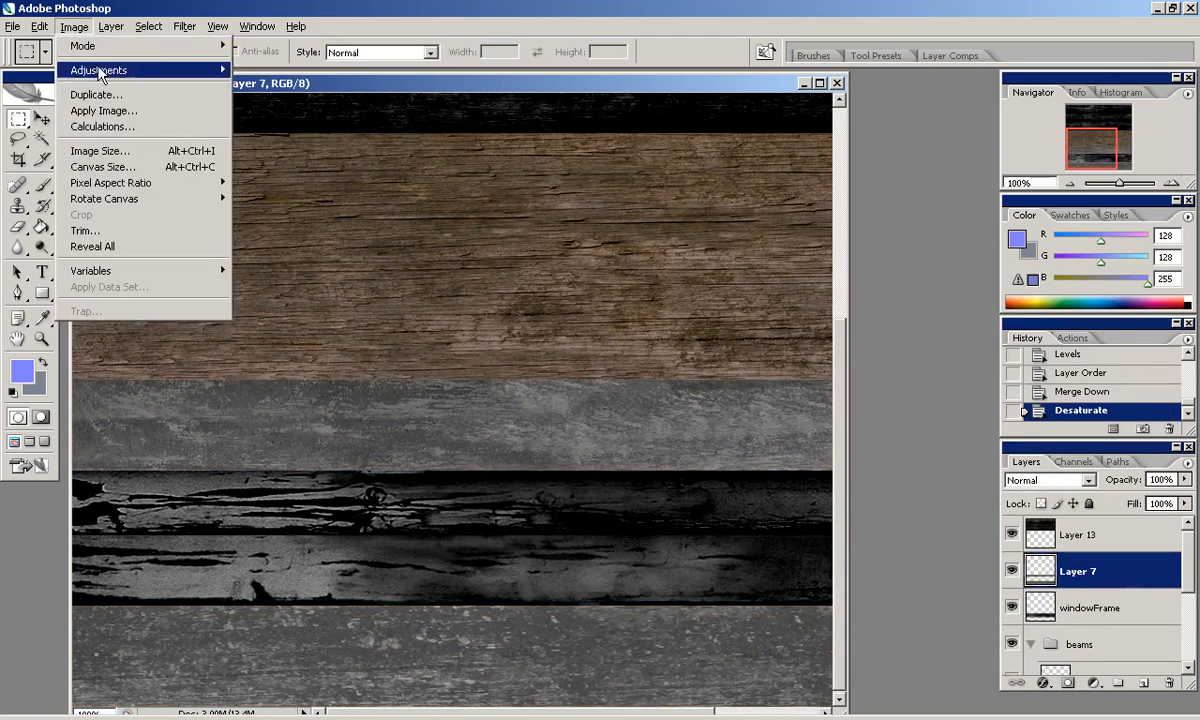
mouse_move(98, 71)
left_click(250, 71)
left_click_drag(826, 456, 946, 460)
left_click_drag(1061, 457, 968, 458)
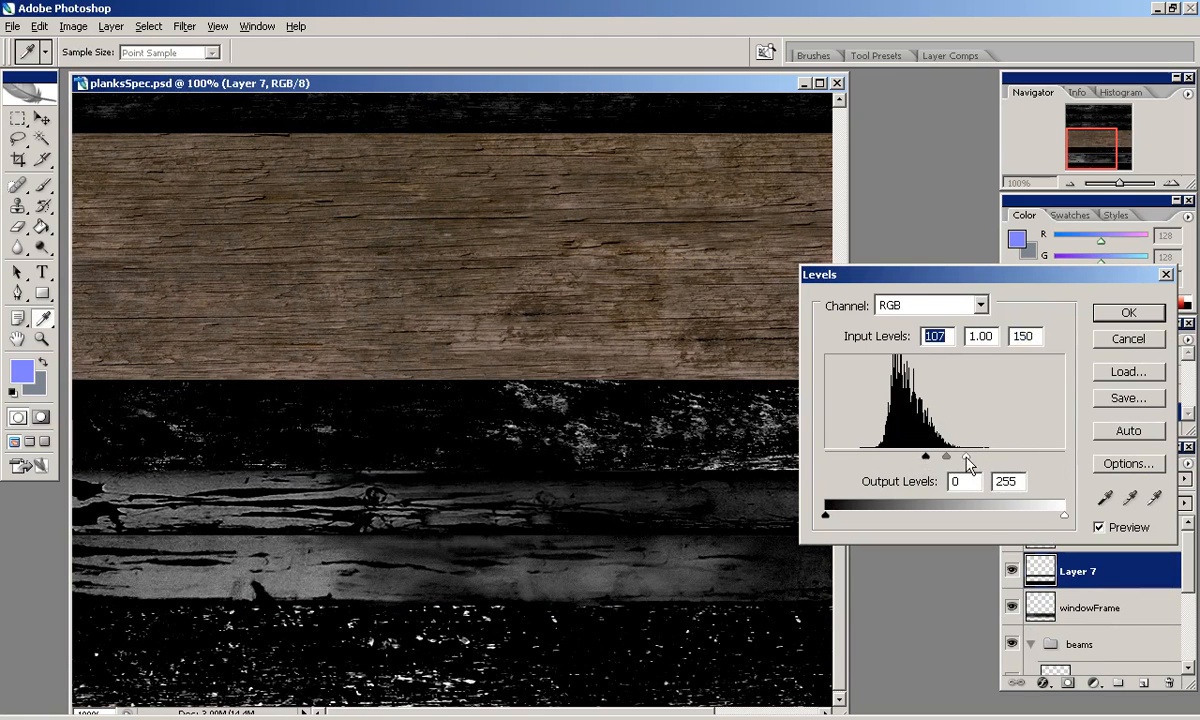
left_click(1128, 313)
key("m")
Merge the beams group into a single layer.
left_click(1075, 644)
right_click(1060, 618)
left_click(935, 668)
Desaturate the beams layer and adjust its Levels until it is mostly black with bright streaks.
left_click(73, 26)
mouse_move(107, 72)
left_click(258, 99)
left_click_drag(826, 457, 906, 458)
left_click(1126, 313)
key("m")
scroll(450, 400, "up", 3)
left_click(73, 26)
mouse_move(107, 70)
left_click(258, 74)
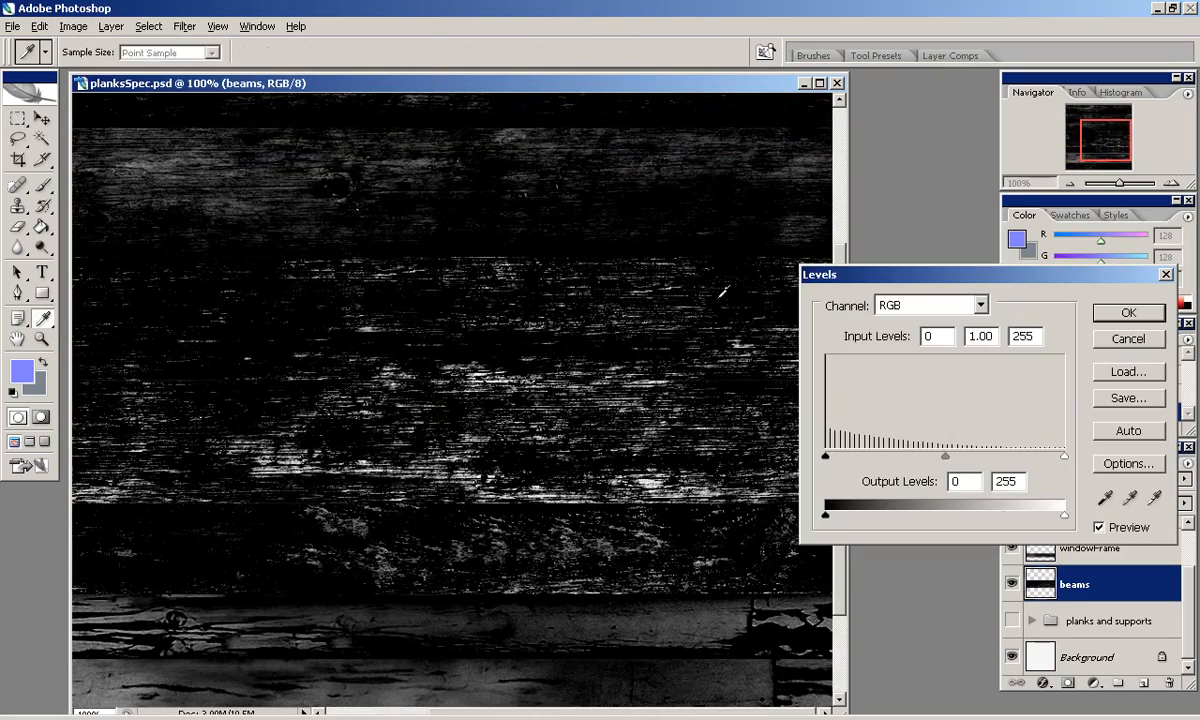
left_click(1066, 313)
Save a PNG copy of the planks specular map as planksSpec.png in the textures folder.
mouse_move(1107, 162)
left_mouse_down()
mouse_move(1045, 169)
mouse_move(1104, 153)
left_mouse_up()
key("ctrl+minus")
key("ctrl+minus")
left_click(22, 28)
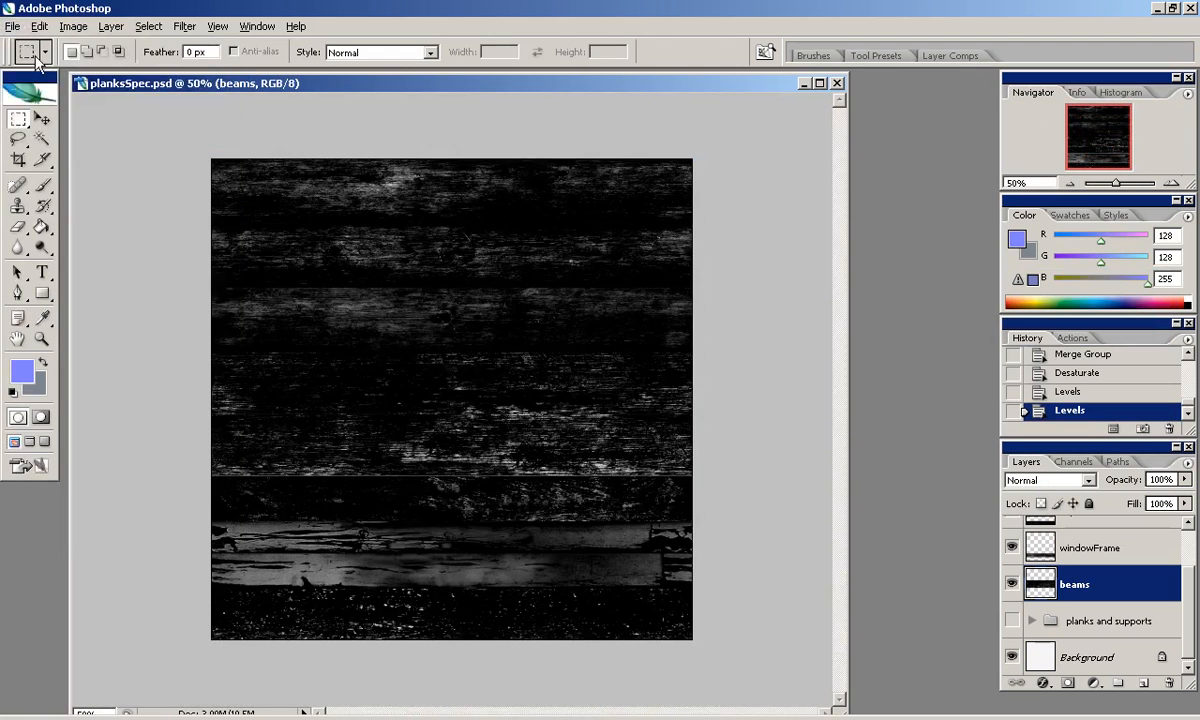
left_click(72, 215)
left_click(450, 491)
left_click(455, 467)
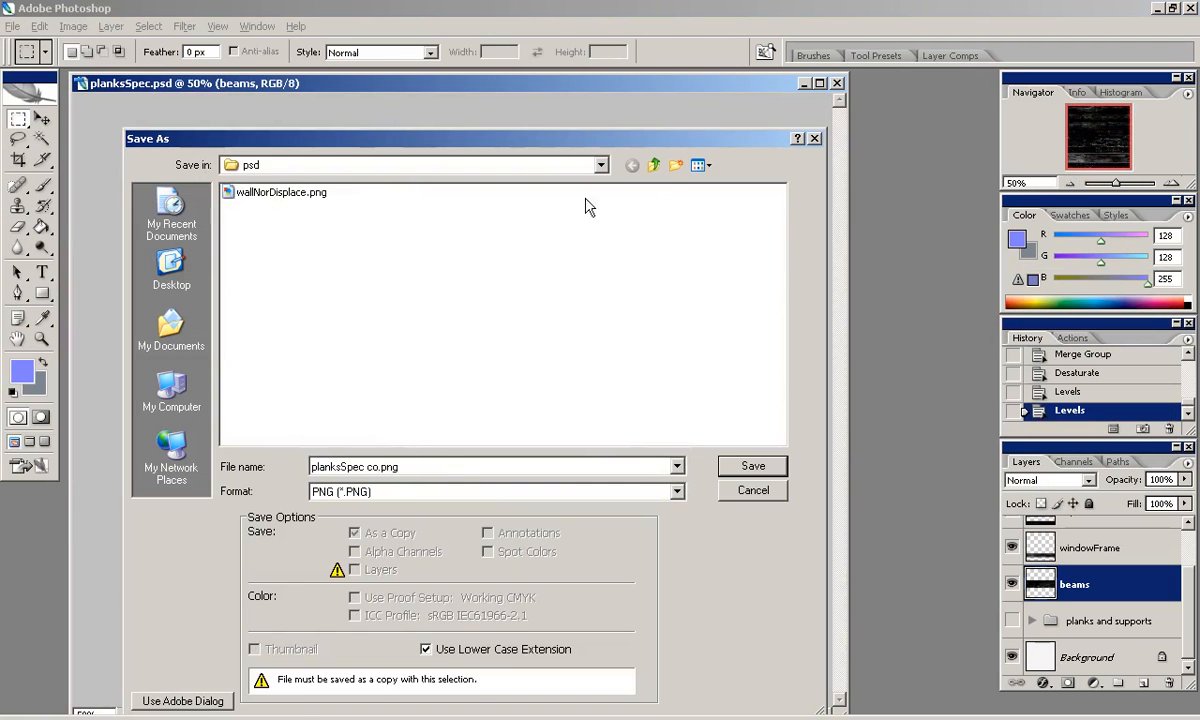
left_click(655, 167)
key("Return")
key("Return")
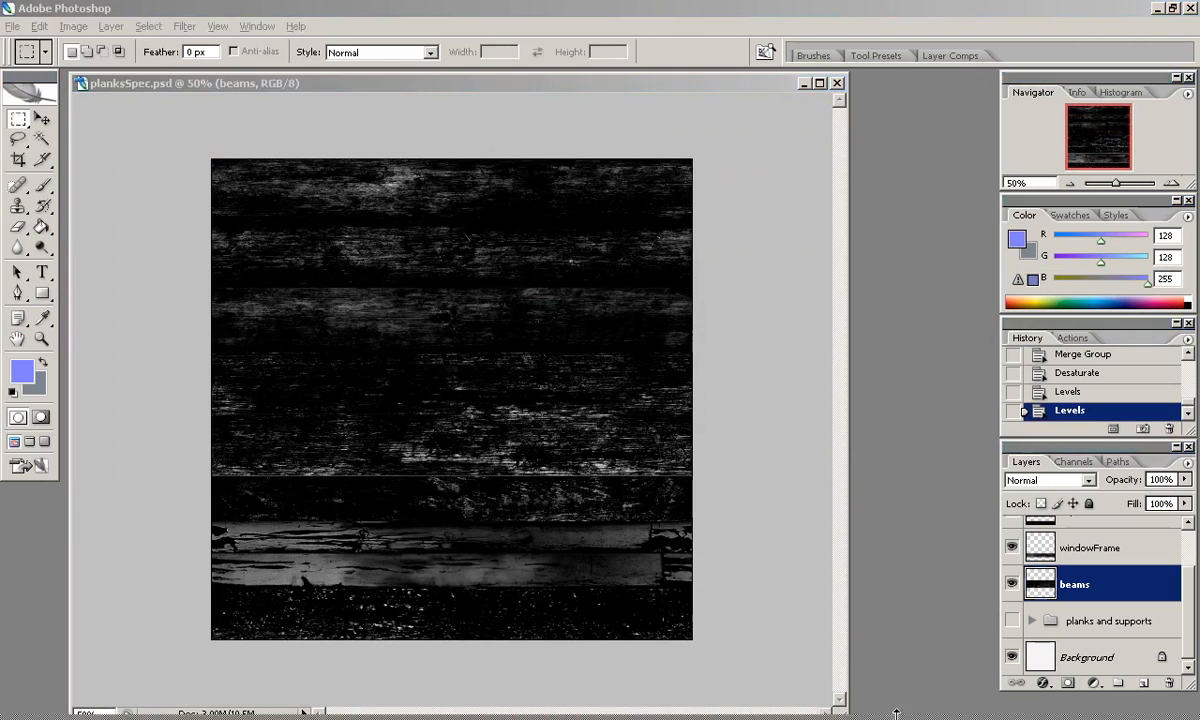
Switch to Blender, select the wooden beams mesh on the wall and widen the 3D view.
left_click(752, 709)
key("alt+F11")
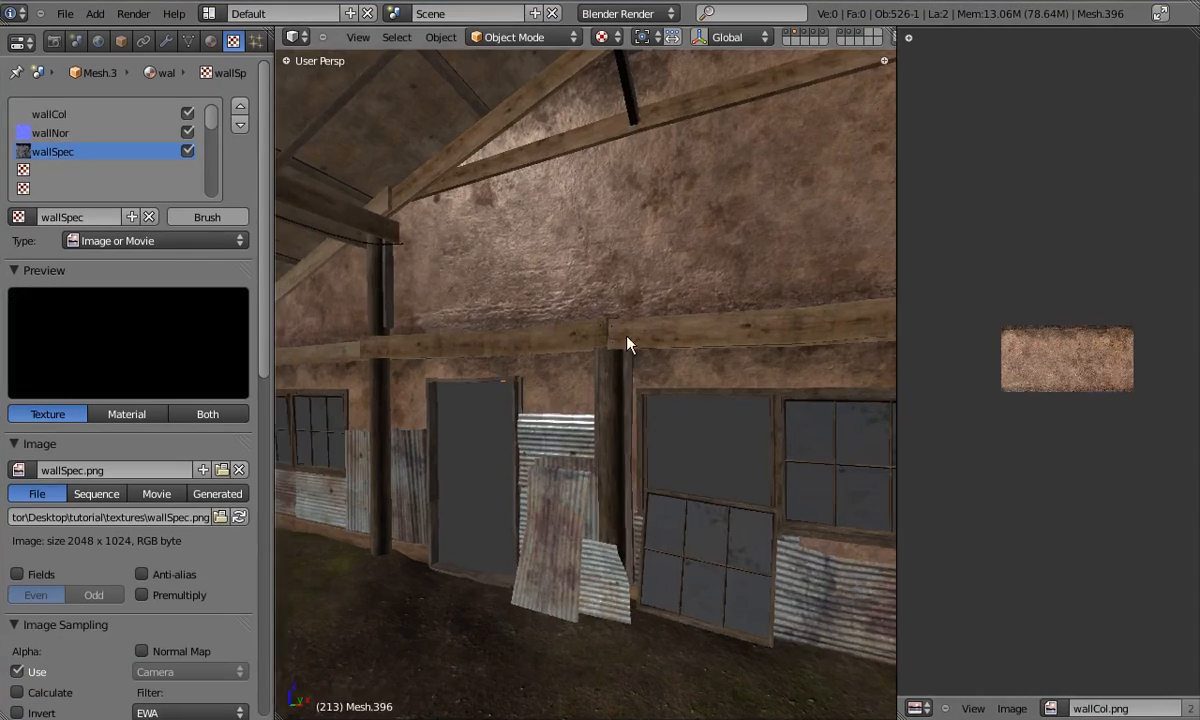
scroll(642, 319, "up", 3)
right_click(664, 343)
left_click_drag(896, 369, 1170, 370)
middle_click_drag(652, 378, 383, 310)
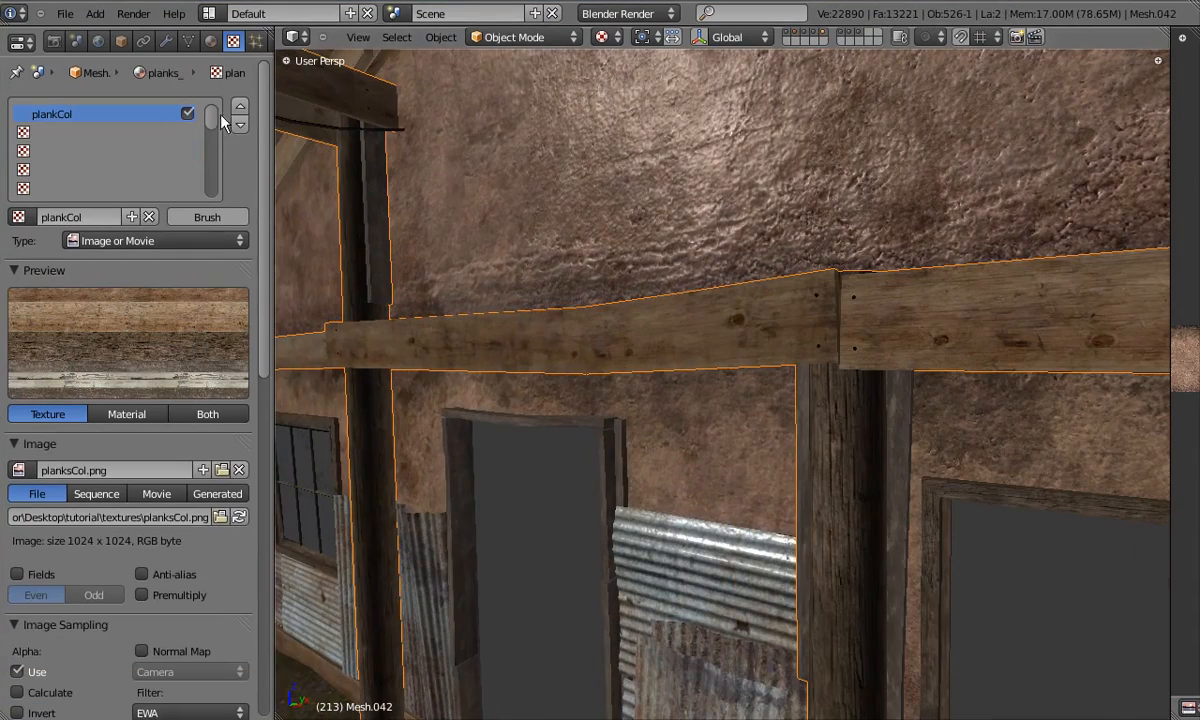
Add an Image or Movie texture named plankNor in the second texture slot of the planks material.
left_click(60, 132)
left_click(75, 217)
left_click(105, 240)
left_click(117, 362)
left_click(101, 218)
type("plankNor")
key("Return")
Load planksNor.png from the textures folder into plankNor and map it with UV coordinates on the color layer.
left_click(207, 469)
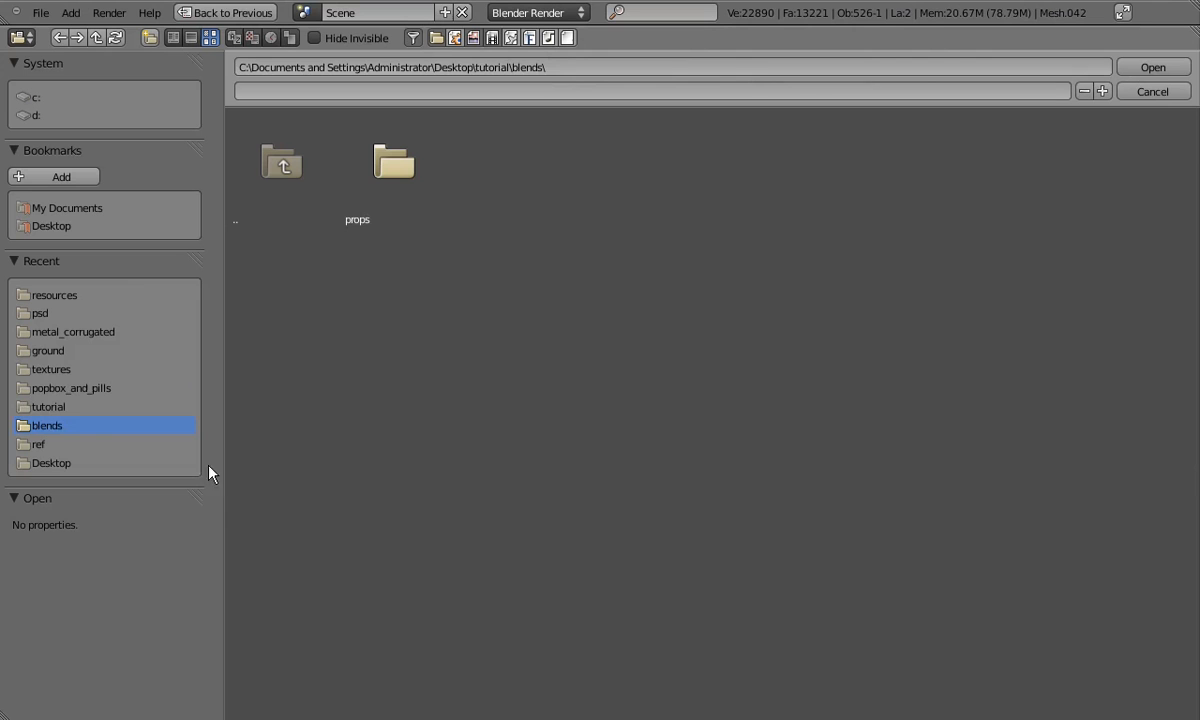
left_click(56, 372)
double_click(610, 343)
scroll(189, 492, "down", 5)
scroll(86, 443, "down", 5)
left_click(120, 484)
left_click(122, 405)
left_click(115, 508)
left_click(112, 530)
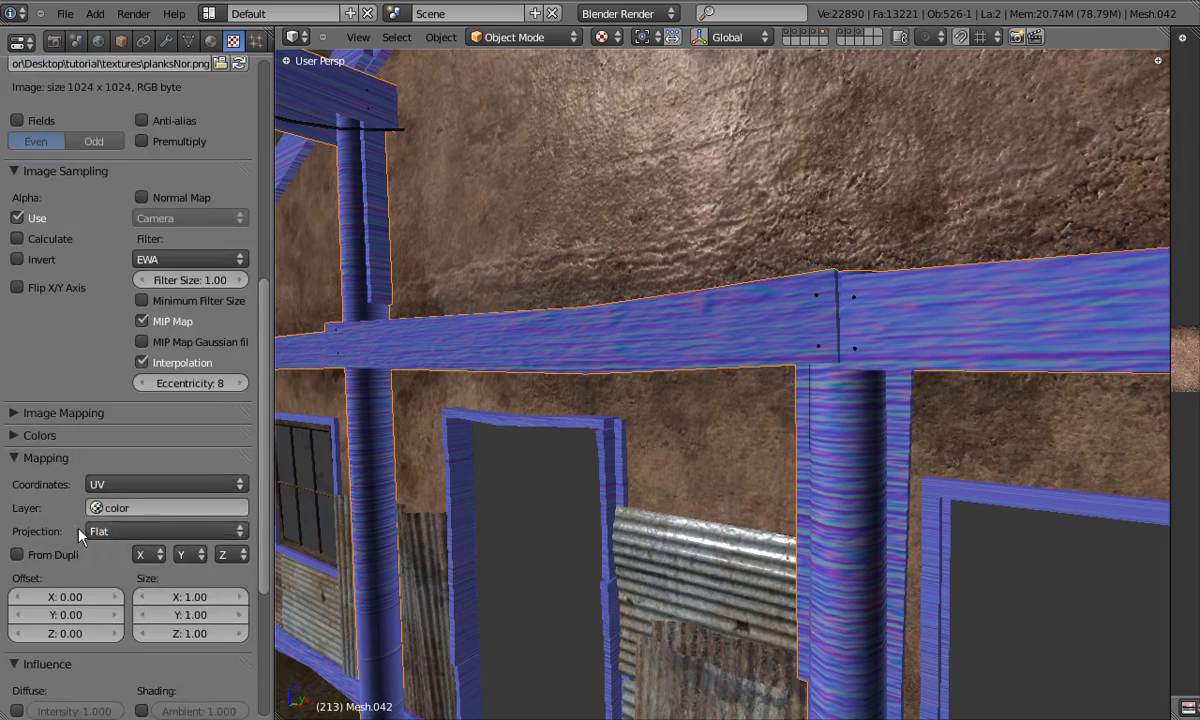
Make plankNor influence the surface normals as a Tangent-space normal map.
scroll(112, 536, "down", 6)
left_click(141, 582)
scroll(141, 578, "up", 6)
left_click(158, 209)
left_click(170, 229)
left_click(160, 150)
middle_click_drag(535, 315, 665, 315)
Switch to Photoshop and open planksNor.png from the textures folder.
key("alt+F11")
left_click(1157, 8)
left_click(14, 27)
mouse_move(39, 113)
left_click(35, 61)
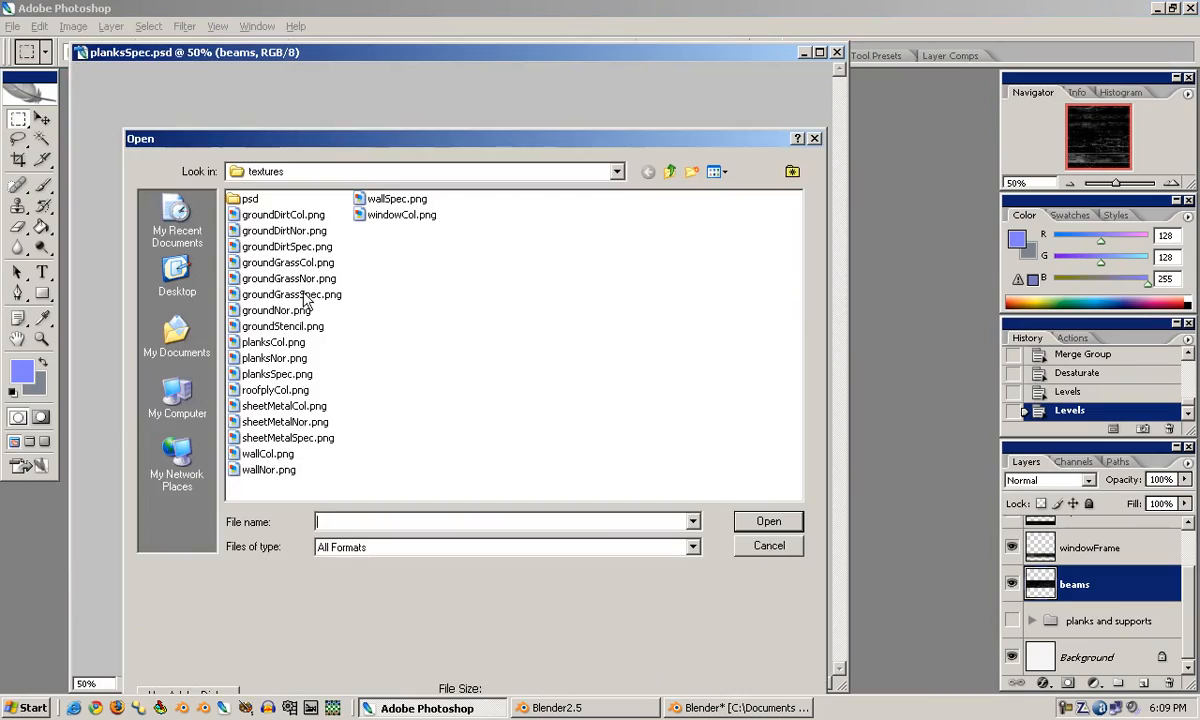
double_click(277, 360)
Invert the red channel of planksNor.png and return to the full RGB image.
left_click_drag(574, 595, 910, 696)
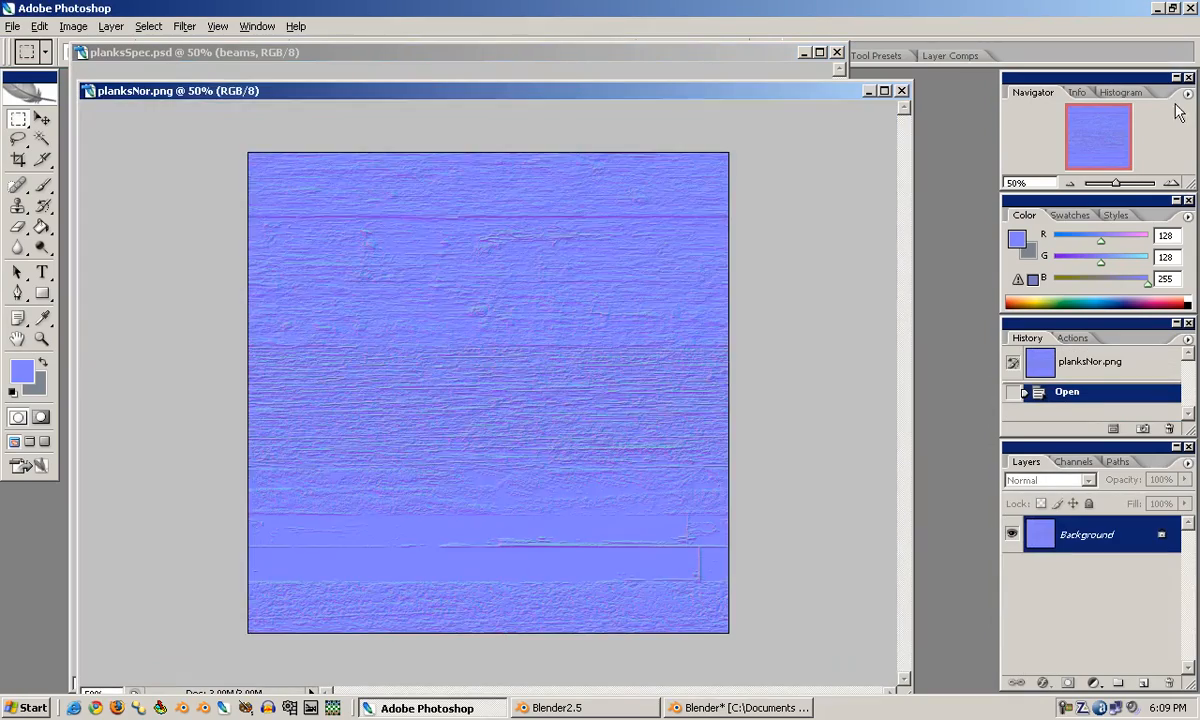
double_click(1171, 184)
left_click_drag(1118, 130, 1137, 119)
left_click(1073, 462)
left_click(1058, 521)
key("ctrl+i")
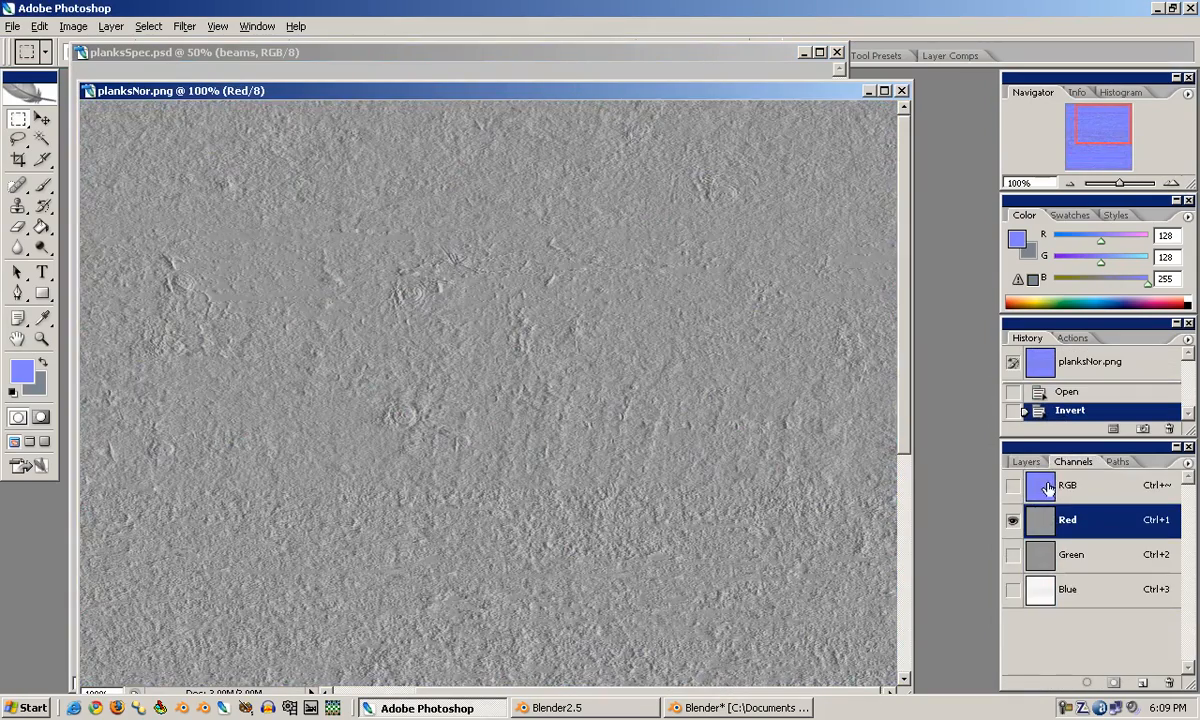
left_click(1067, 487)
left_click(1028, 462)
Switch to Blender, reload the planksNor.png image and set plankNor's normal influence to 0.500.
left_click(710, 708)
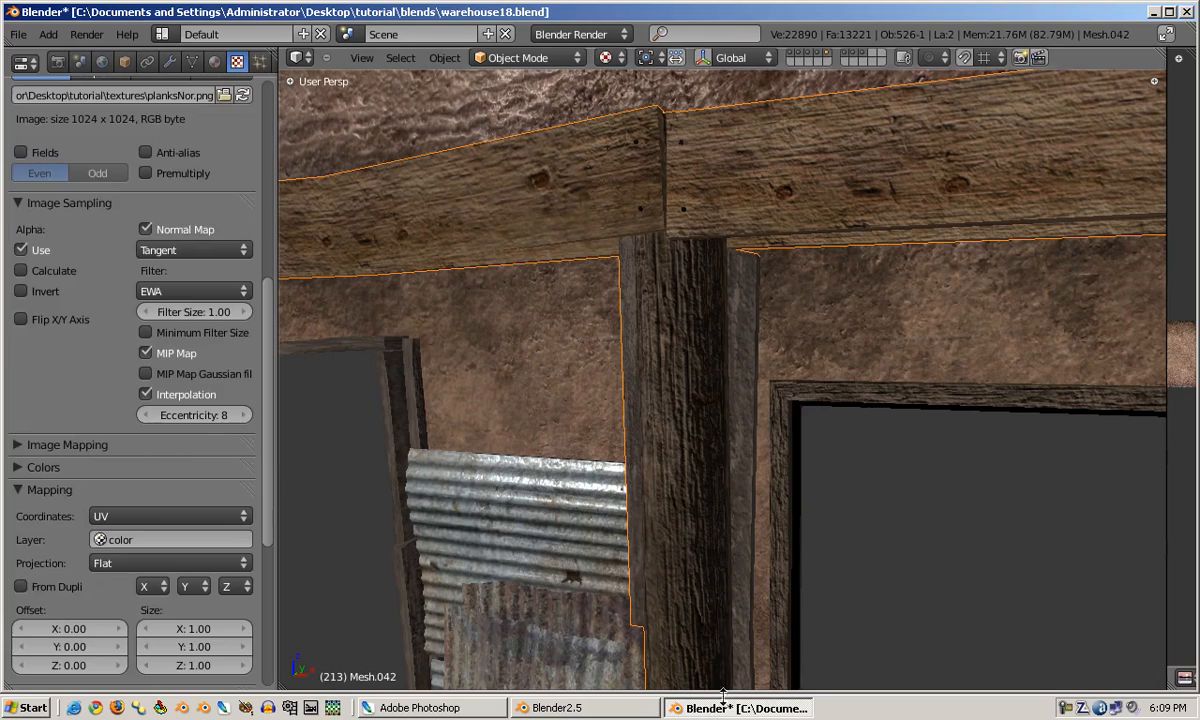
left_click_drag(266, 319, 273, 210)
left_click(245, 379)
middle_click_drag(673, 422, 766, 394)
scroll(217, 558, "down", 12)
scroll(619, 415, "up", 3)
scroll(619, 415, "down", 5)
scroll(654, 362, "up", 4)
middle_click_drag(660, 315, 603, 296, "shift")
scroll(597, 443, "up", 2)
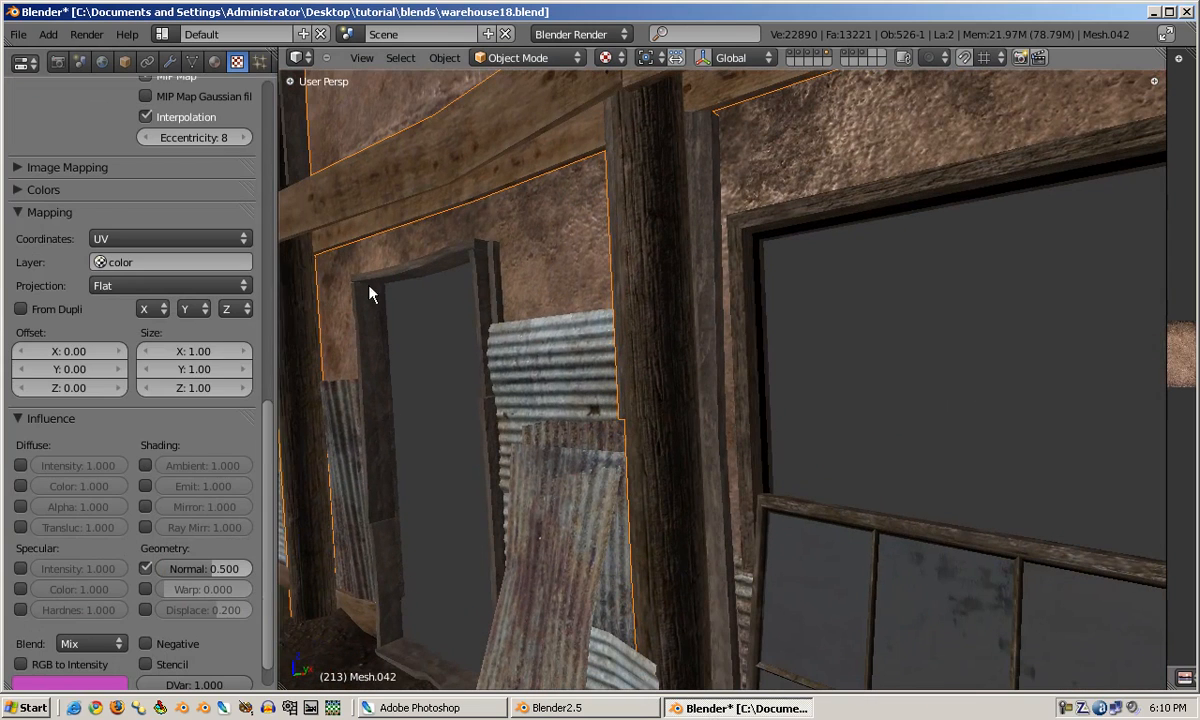
Add an Image or Movie texture named plankSpec in the third texture slot of the planks material.
scroll(200, 320, "up", 10)
left_click(86, 240)
type("plankSpec")
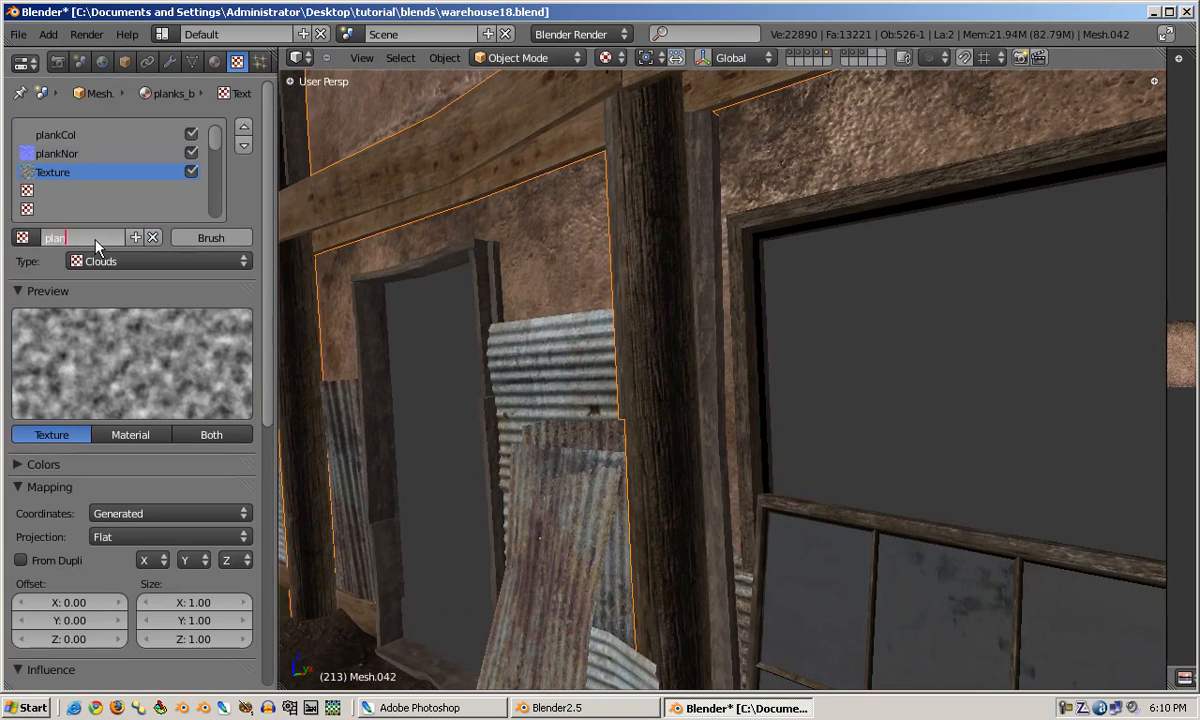
key("Return")
left_click(88, 260)
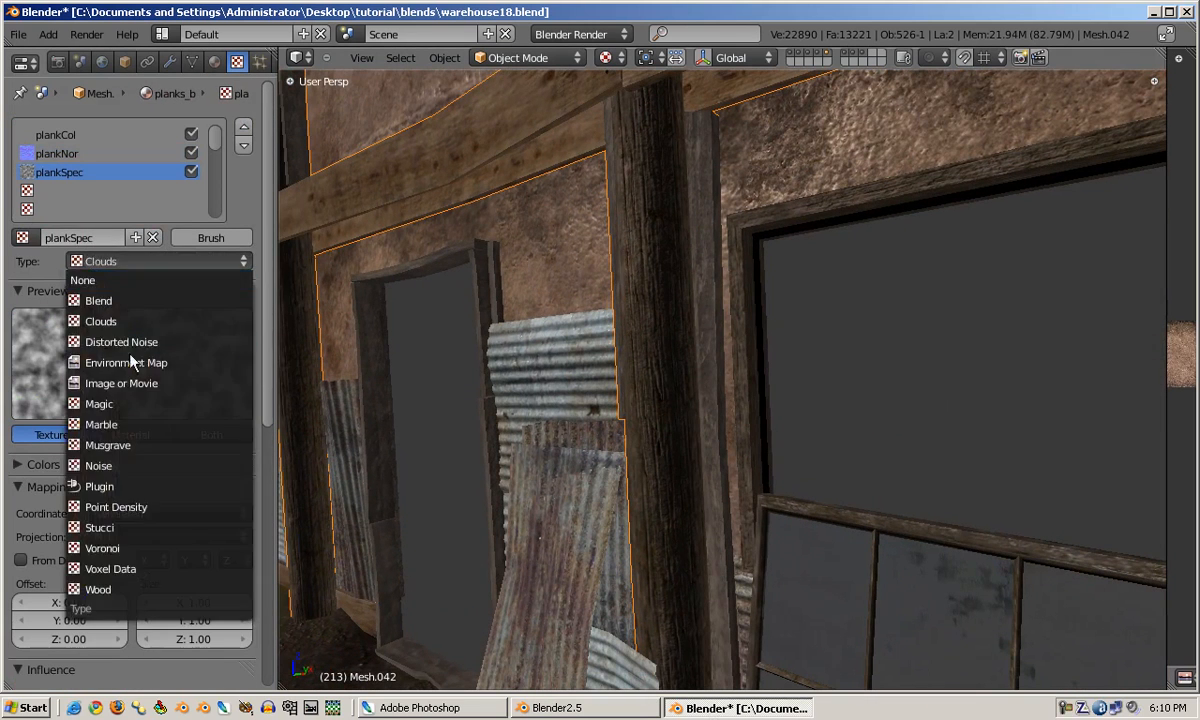
left_click(123, 359)
Load planksSpec.png from the textures folder into plankSpec and map it with UV coordinates on the color layer.
left_click(175, 489)
left_click(190, 390)
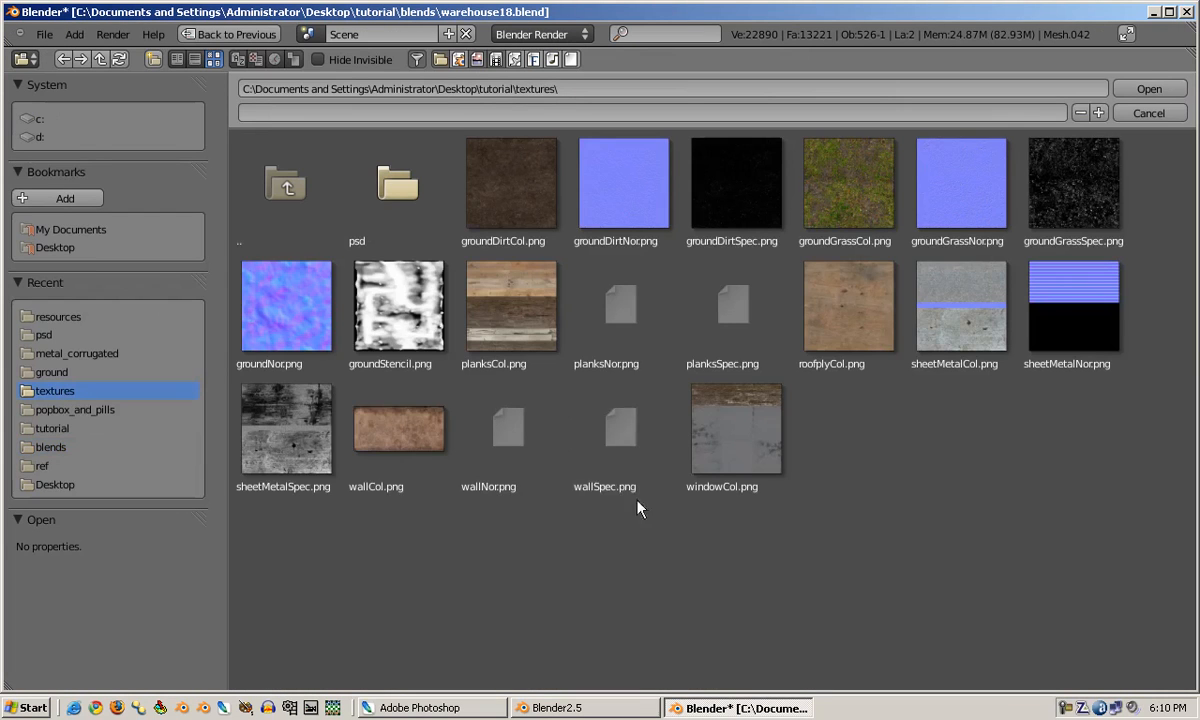
double_click(735, 368)
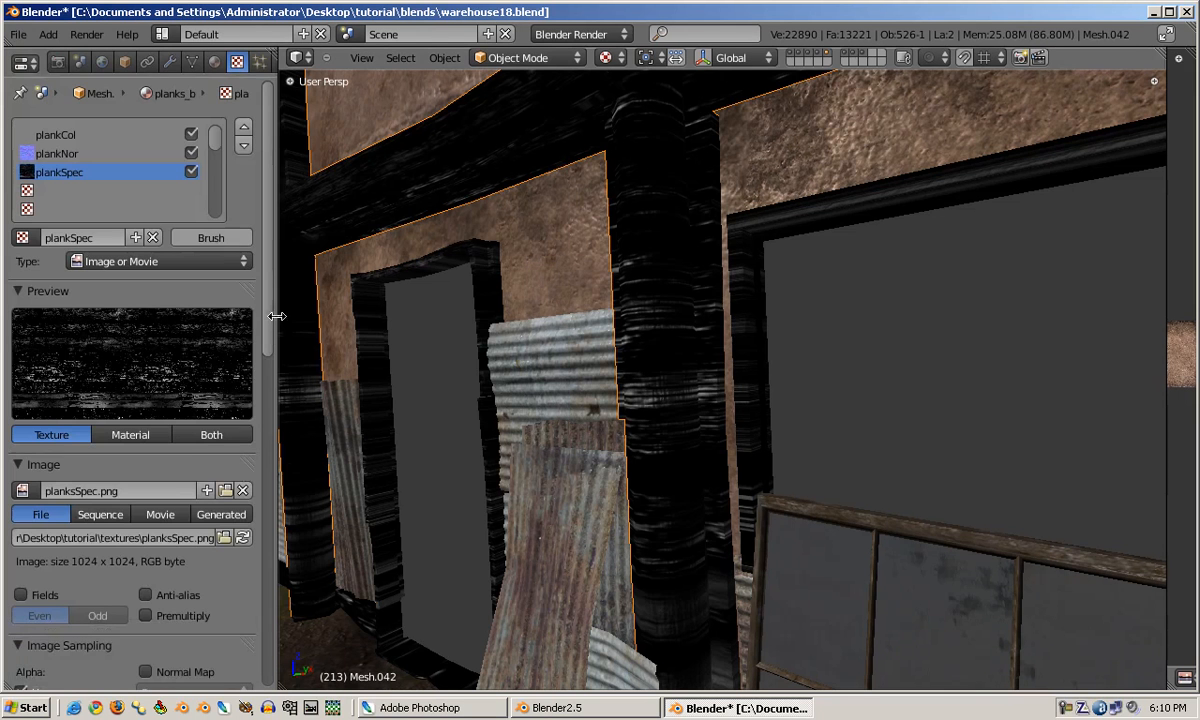
scroll(232, 480, "down", 15)
left_click(142, 371)
left_click(131, 367)
left_click(131, 368)
left_click(128, 315)
left_click(124, 396)
left_click(122, 421)
Make plankSpec influence the specular intensity instead of the diffuse color.
middle_click_drag(728, 455, 690, 400)
scroll(100, 476, "down", 5)
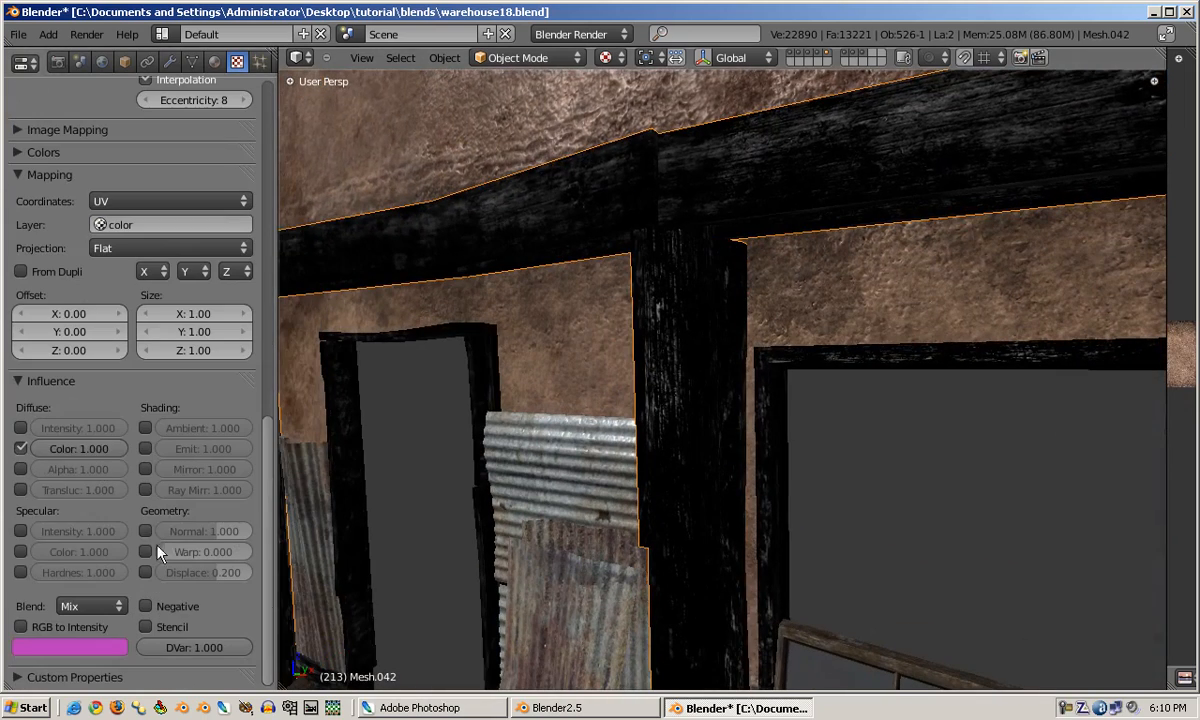
left_click(20, 448)
left_click(20, 572)
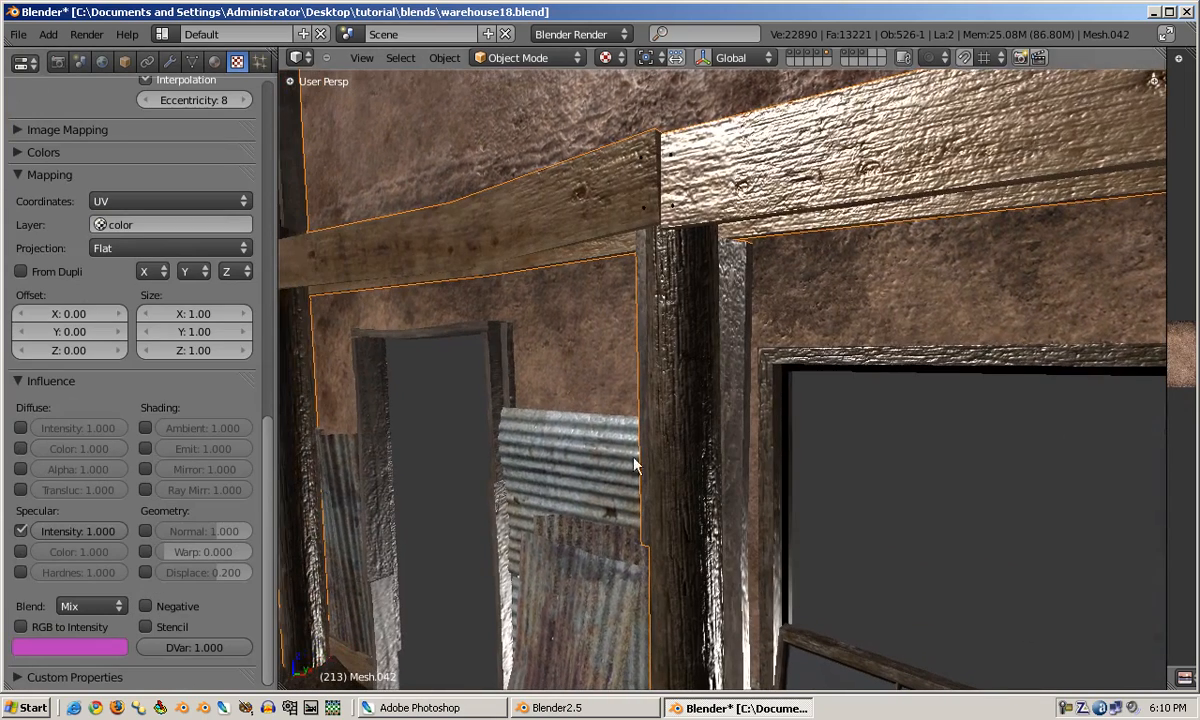
Set plankSpec's specular intensity influence to 0.6.
middle_click_drag(768, 276, 772, 390)
left_click(78, 530)
type(".6")
key("Return")
middle_click_drag(645, 380, 570, 340)
Select the plankNor texture of the planks material and examine its sampling and mapping settings and the shading on the planks.
right_click(731, 331)
scroll(193, 176, "up", 14)
left_click(80, 150)
scroll(180, 410, "down", 15)
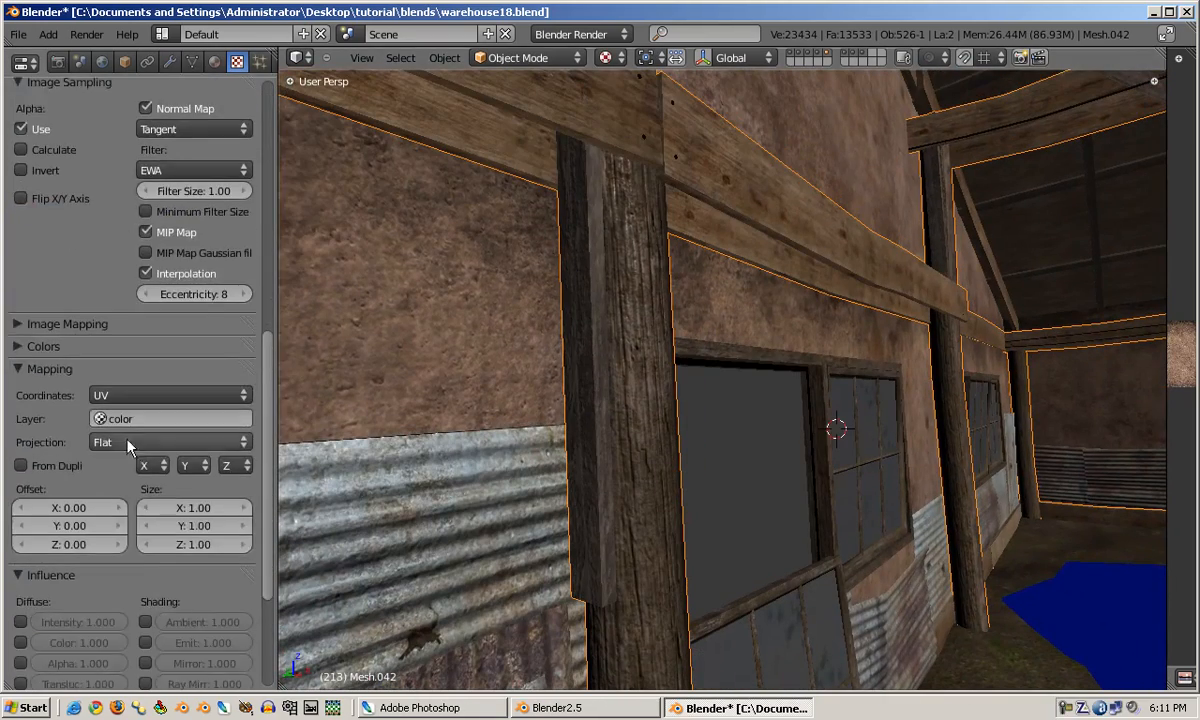
left_click(161, 594)
middle_click_drag(590, 345, 836, 397)
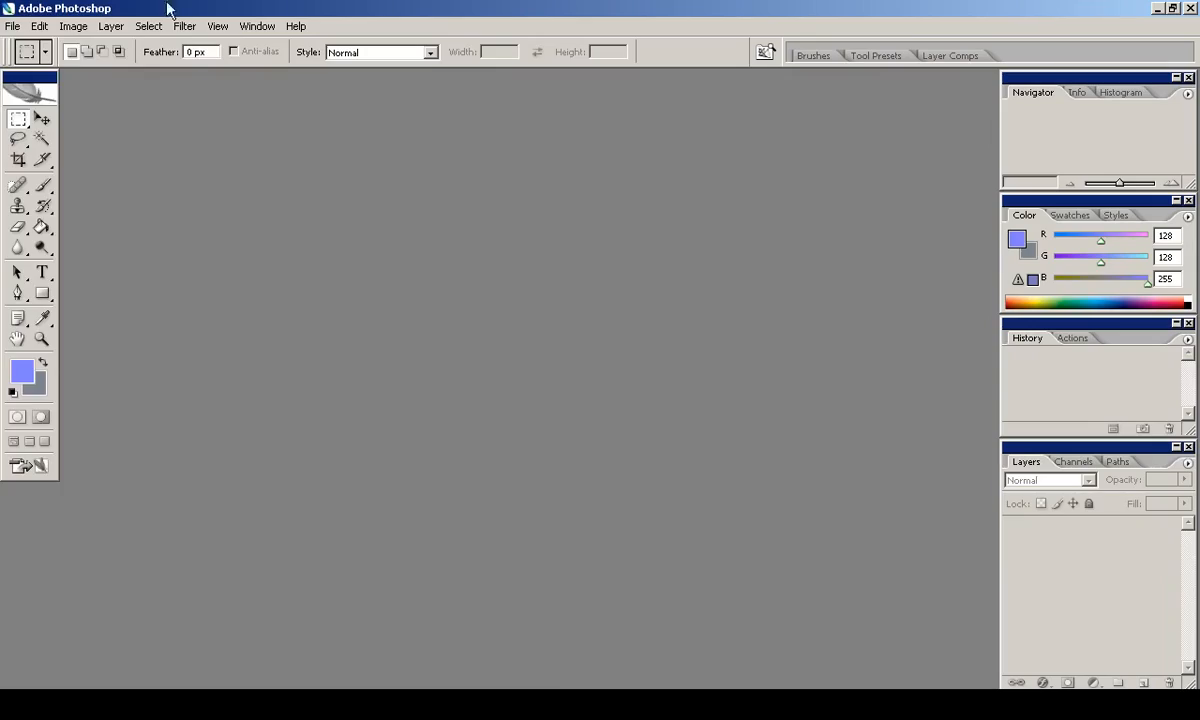
Switch to Photoshop, open roofplyCol.psd and compare the image with Layer 1 hidden and shown.
left_click(13, 26)
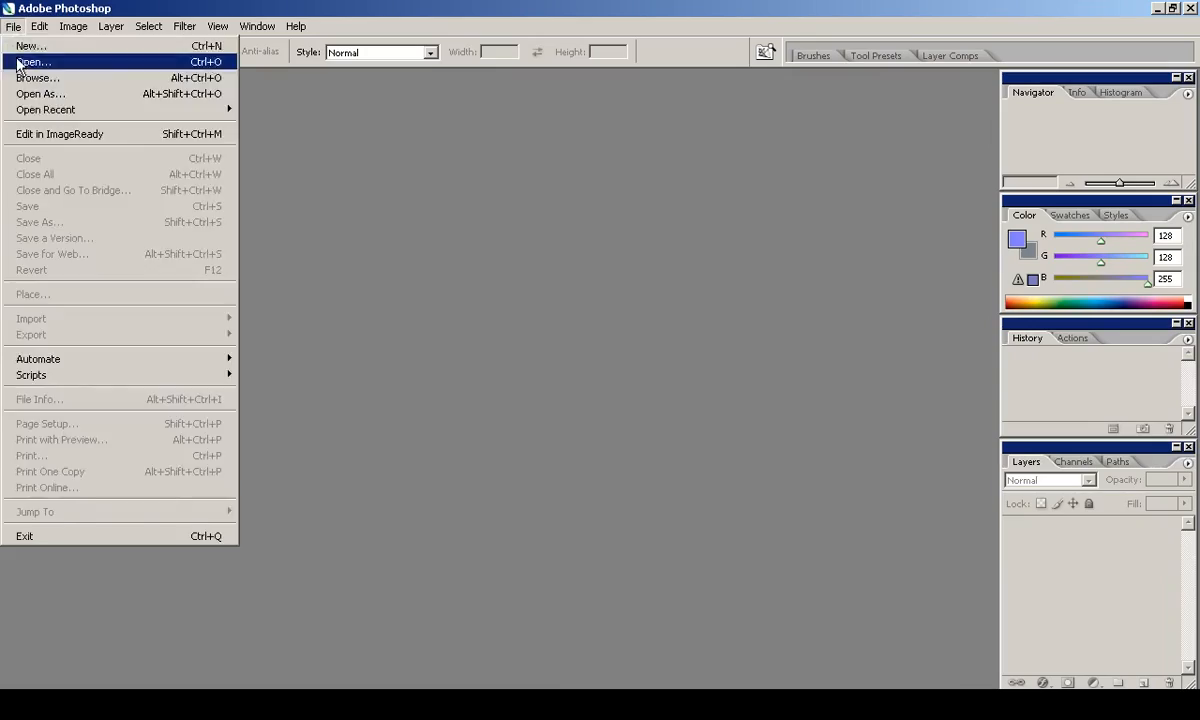
left_click(35, 62)
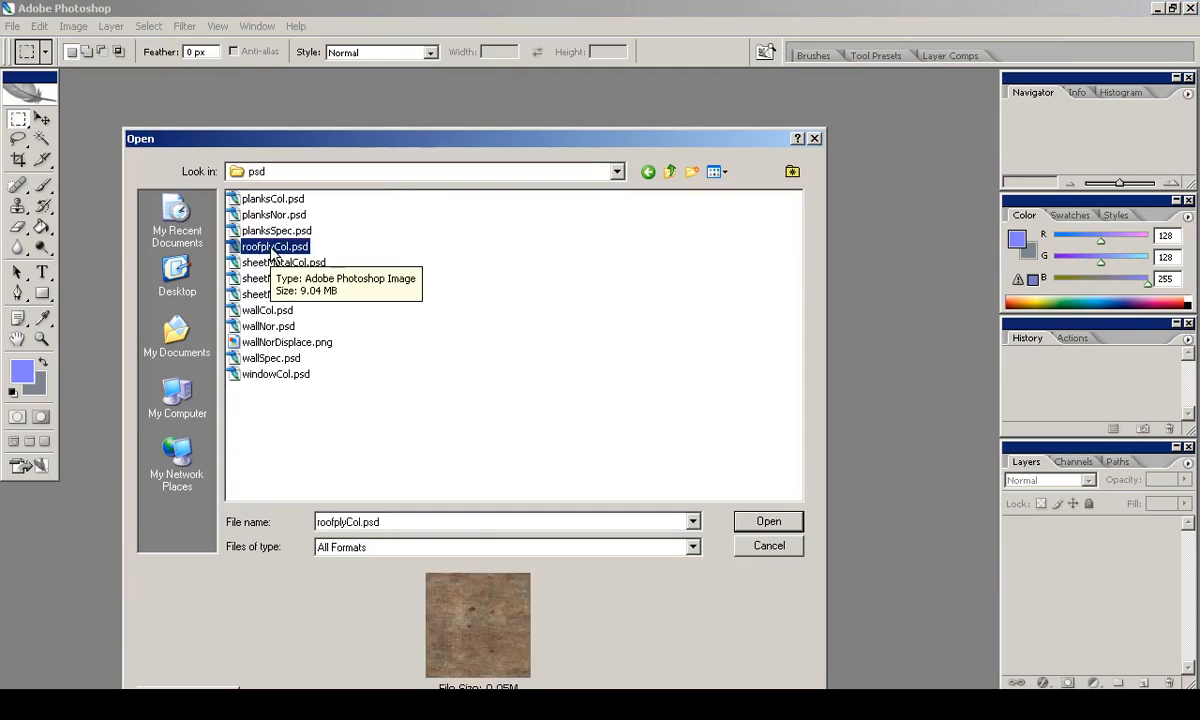
double_click(270, 247)
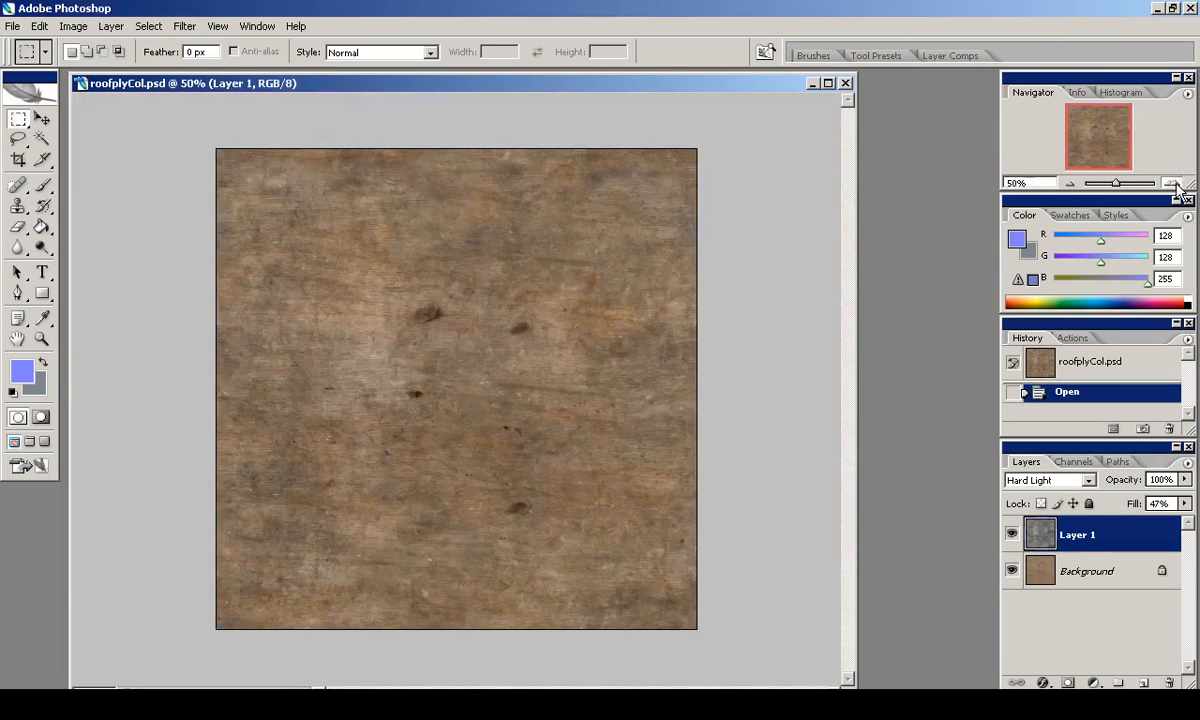
left_click(1170, 183)
left_click_drag(1095, 125, 1134, 170)
left_click(1012, 535)
left_click(1012, 535)
left_click(1012, 535)
left_click(1012, 535)
left_click(1012, 535)
key("ctrl+minus")
Save the roof plywood image under the new name roofplyNor.psd.
left_click(12, 26)
left_click(40, 222)
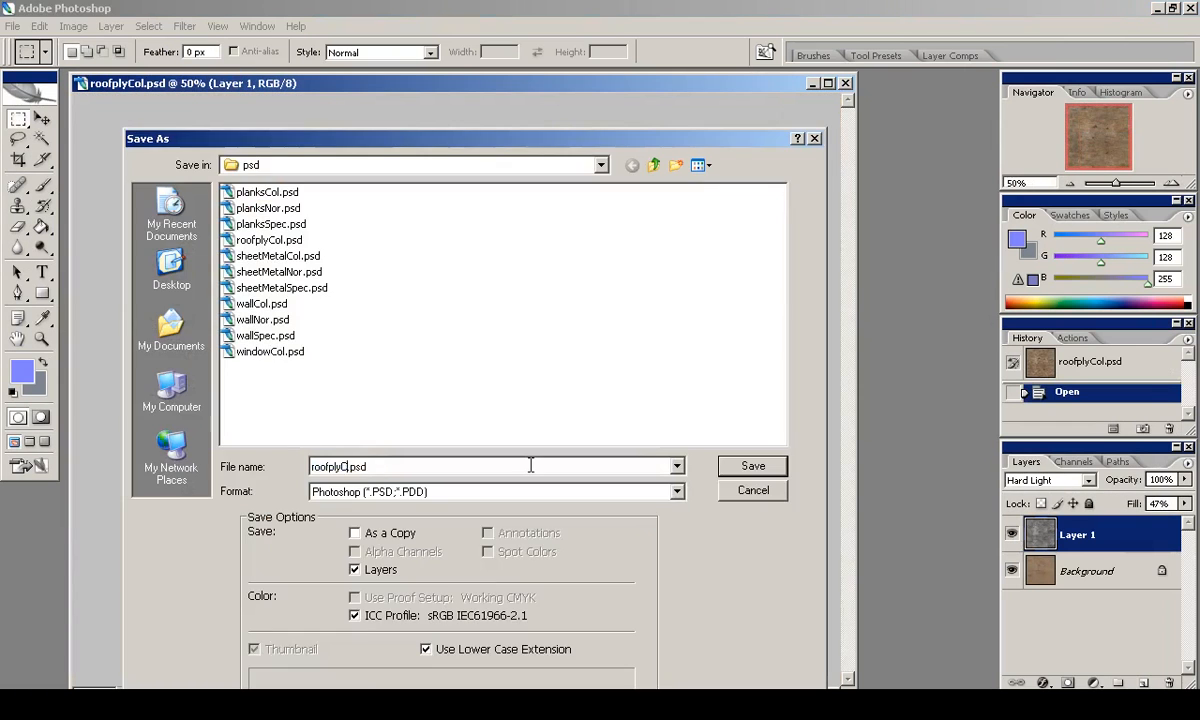
key("BackSpace")
key("BackSpace")
type("Nor")
key("Return")
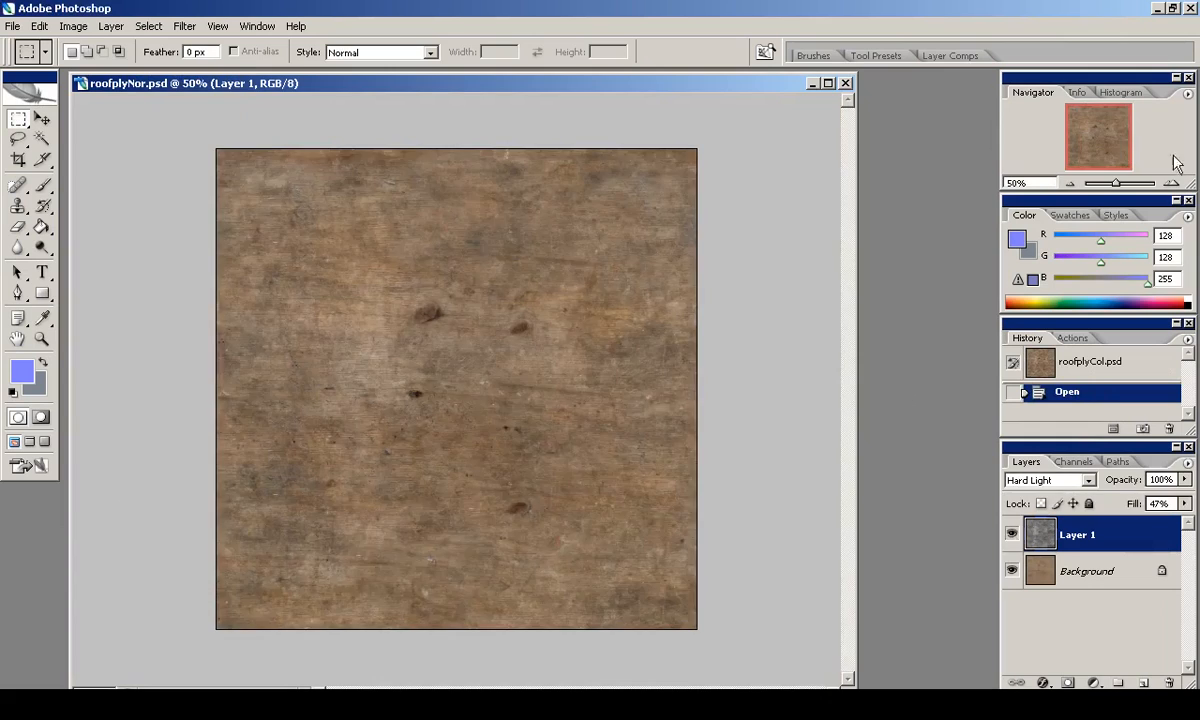
Compare the image with and without Layer 1 and lower the layer's fill to 18%.
key("ctrl+plus")
left_click(1012, 535)
left_click(1012, 535)
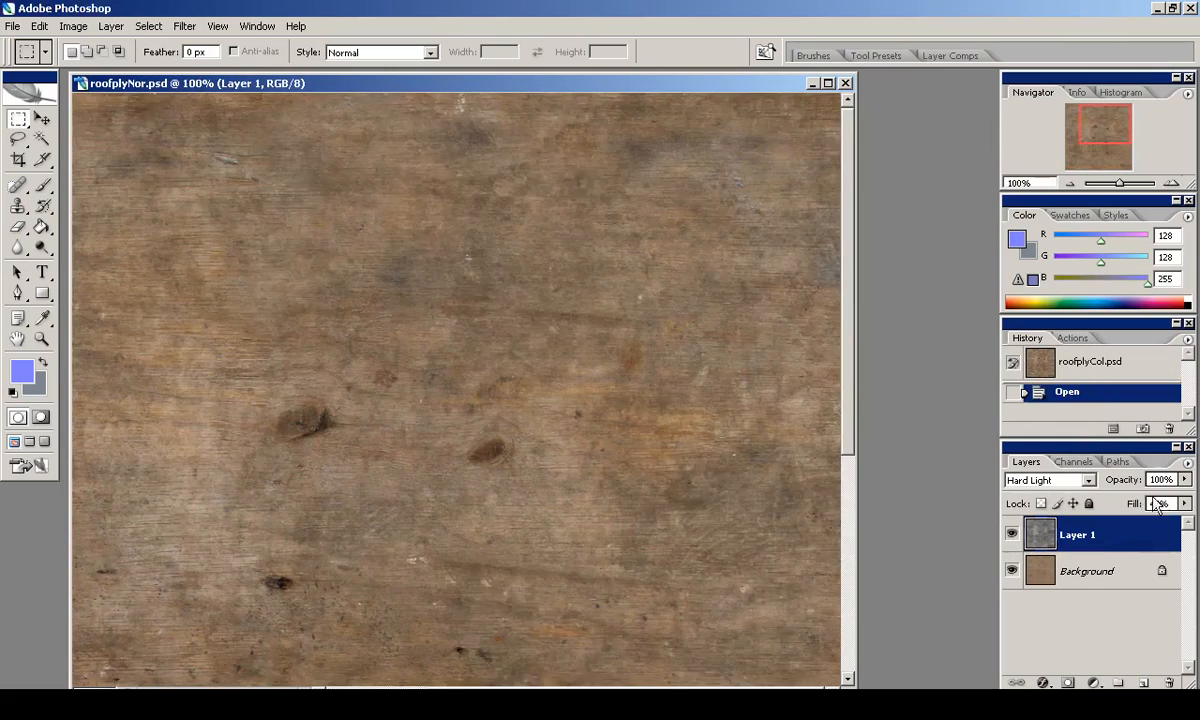
left_click(1185, 503)
left_click_drag(1133, 521, 1105, 527)
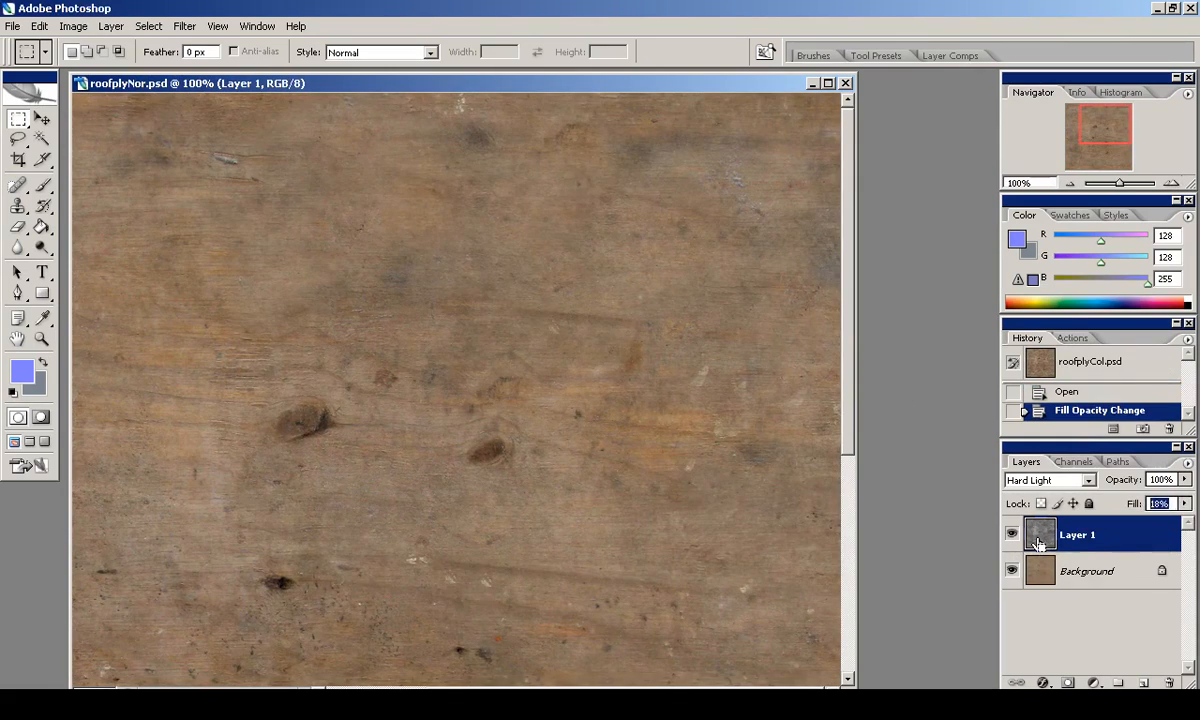
Desaturate a duplicate of the merged background layer and convert it with the NVIDIA normal map filter.
key("ctrl+shift+u")
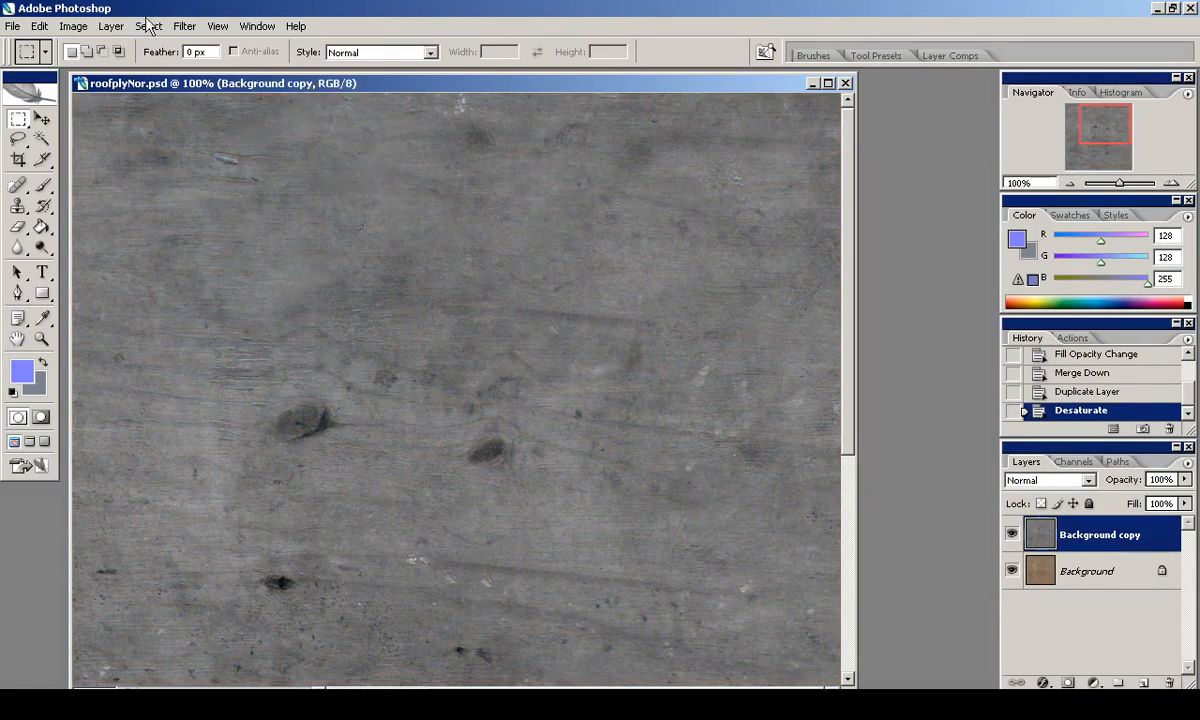
left_click(184, 26)
left_click(400, 387)
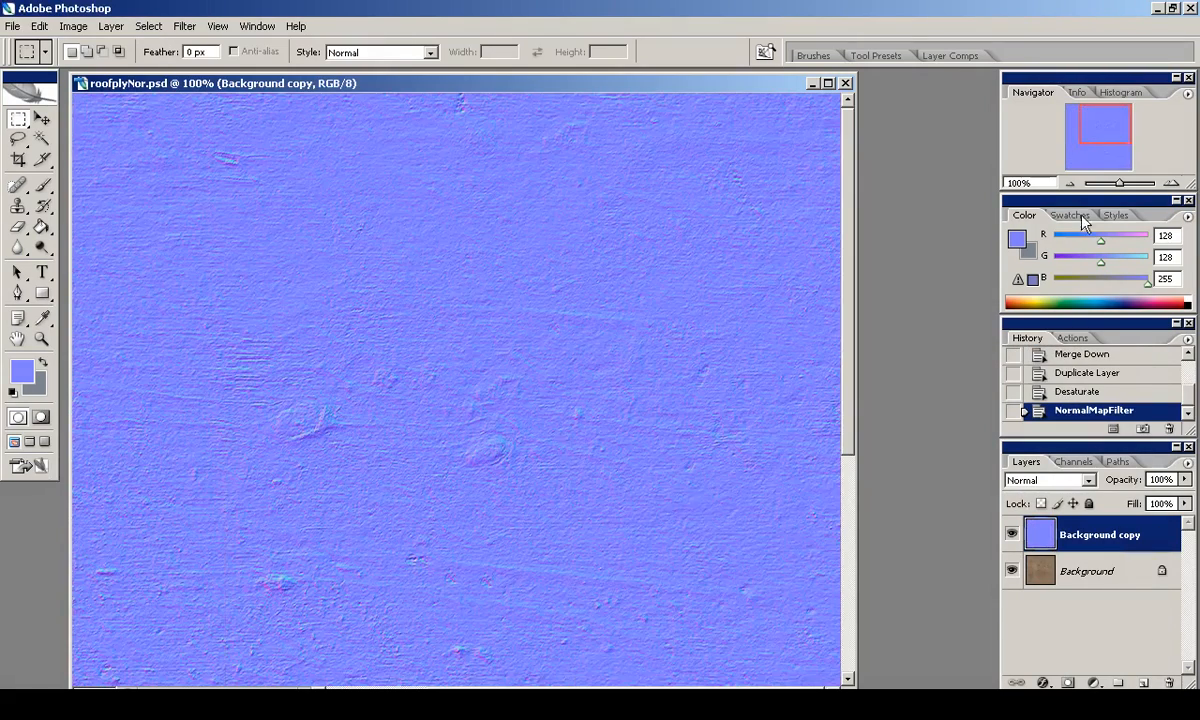
Move the color layer above the normal layer, apply the 7 x 7 normal map filter at scale 10 and lower its fill to 21%.
double_click(1052, 578)
left_click(1052, 316)
key("ctrl+bracketright")
left_click(184, 26)
left_click(400, 390)
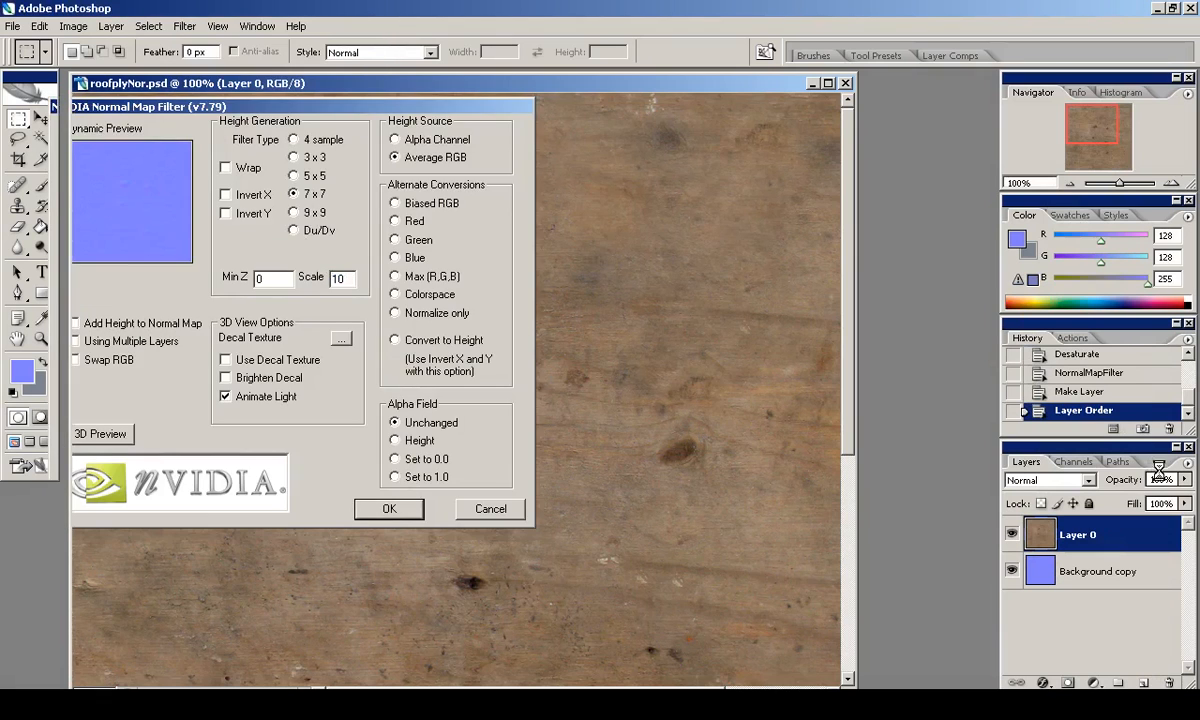
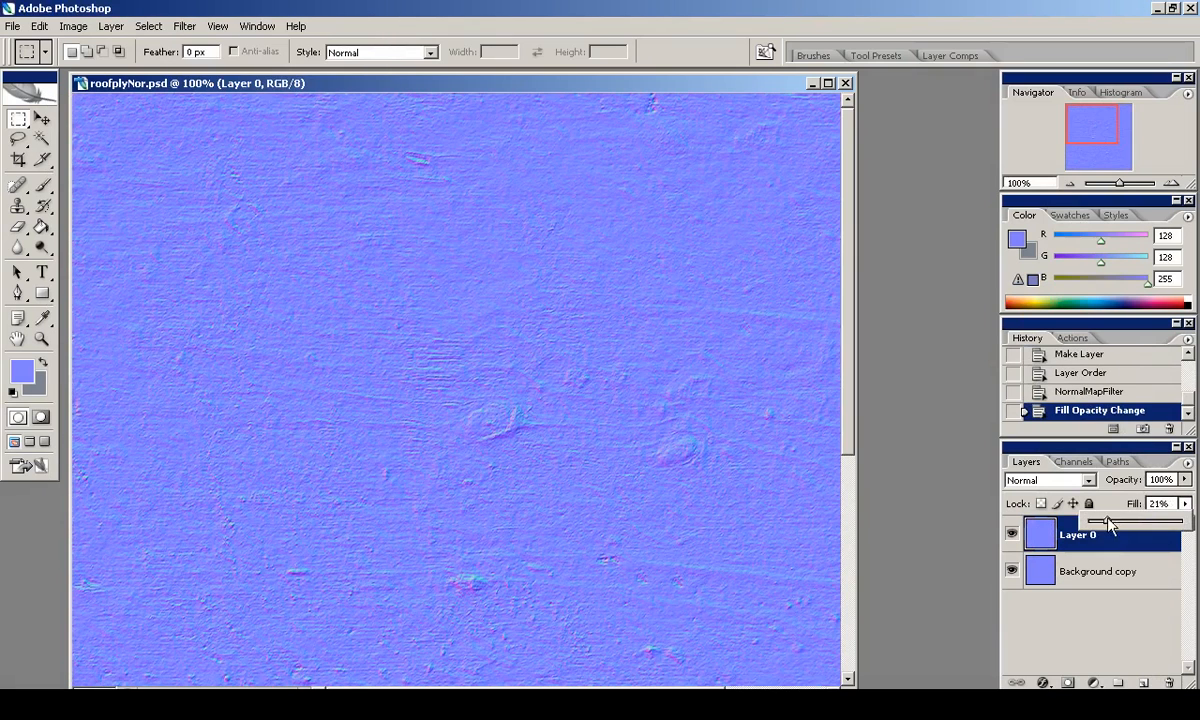
Merge the two normal map layers and invert the red channel.
key("ctrl+e")
left_click(1073, 461)
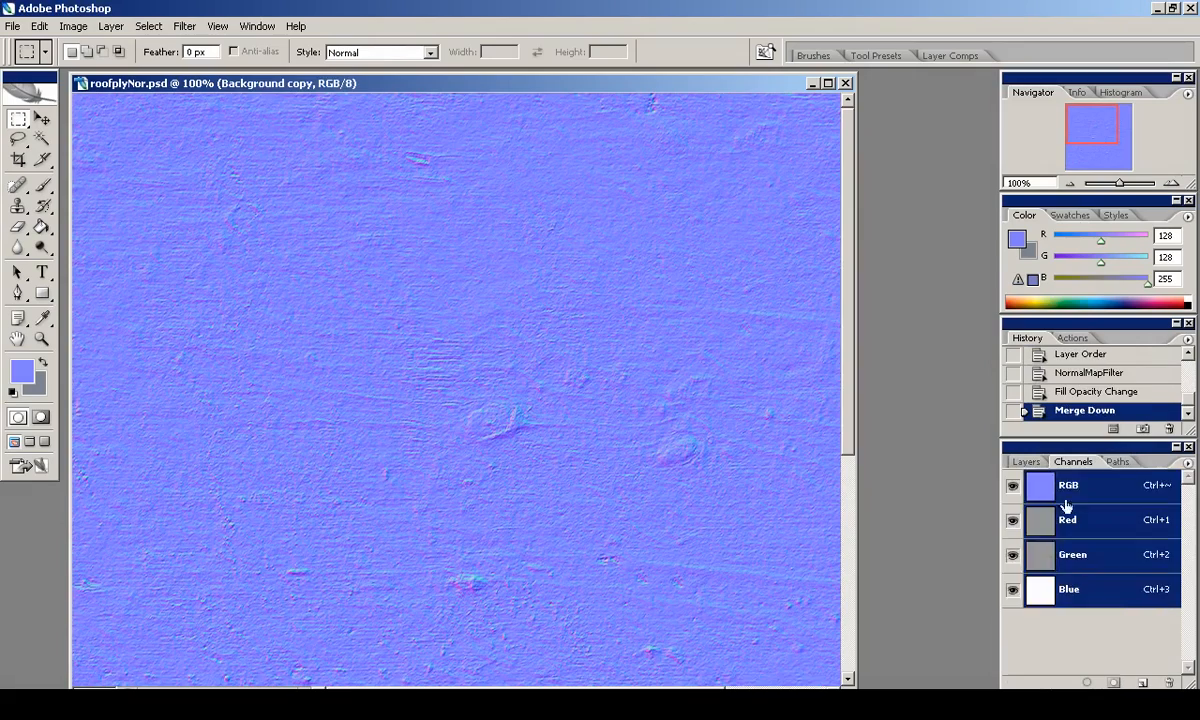
key("ctrl+1")
key("ctrl+i")
key("ctrl+grave")
left_click(1070, 183)
left_click(1070, 183)
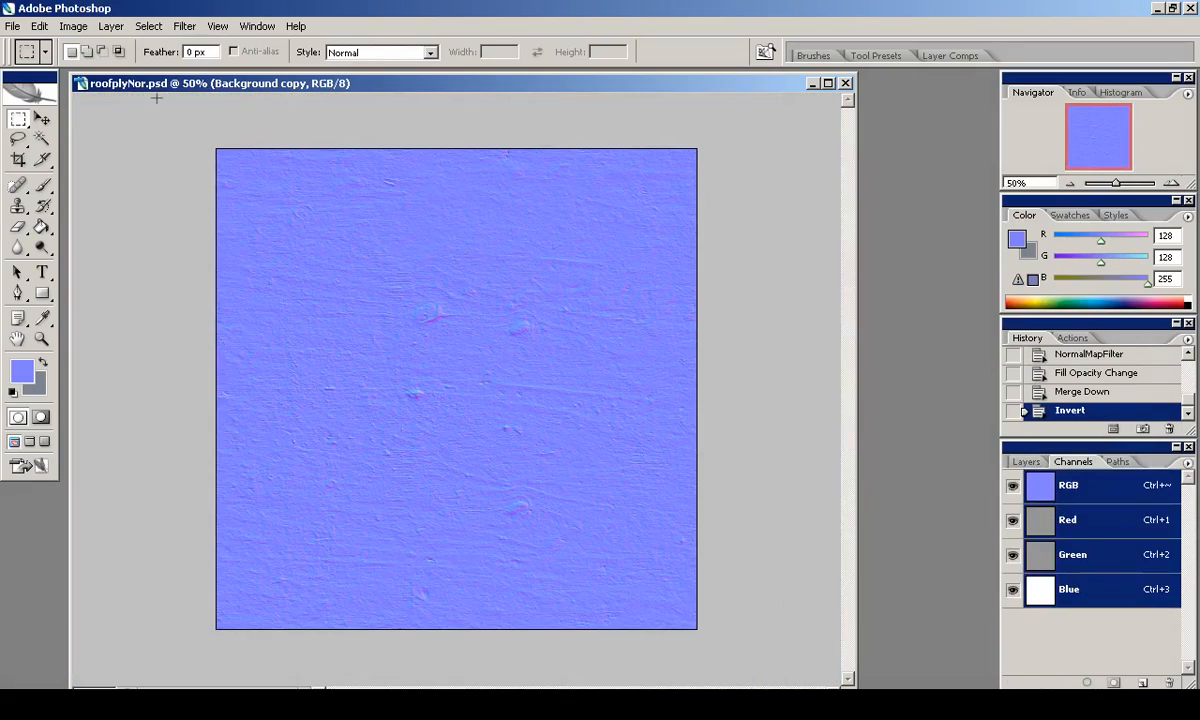
Save the normal map as roofplyNor.png in the textures folder.
left_click(12, 26)
left_click(45, 220)
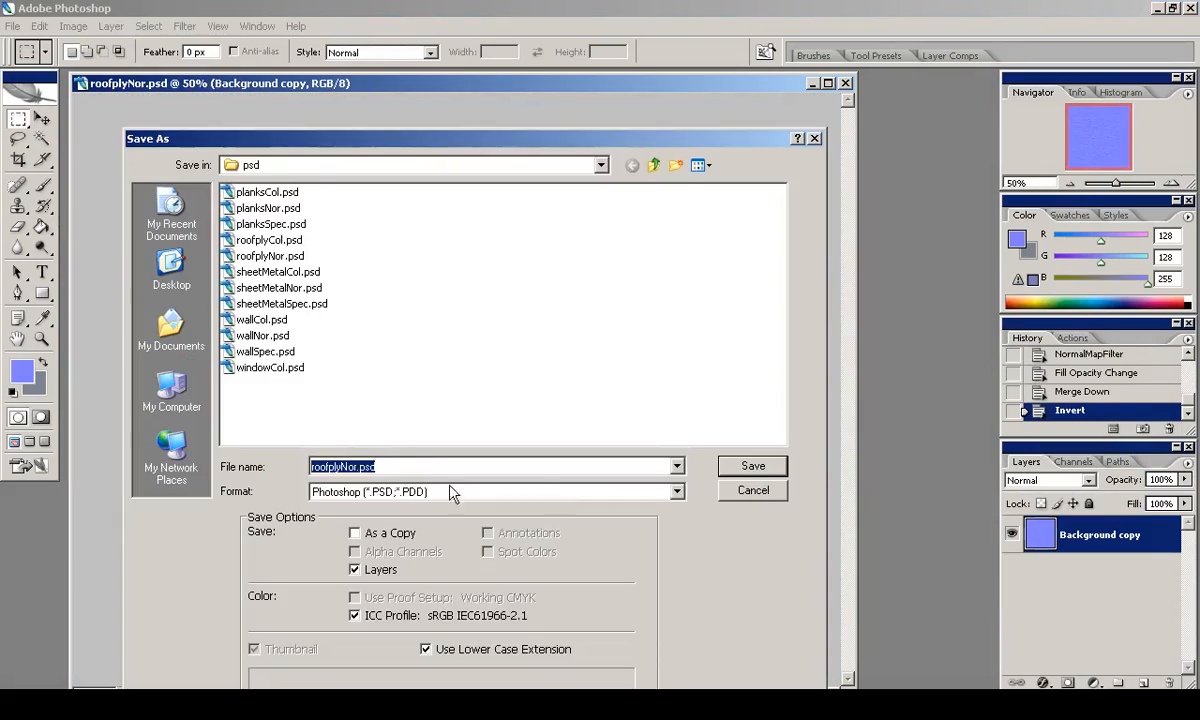
left_click(677, 491)
left_click(589, 316)
left_click(653, 165)
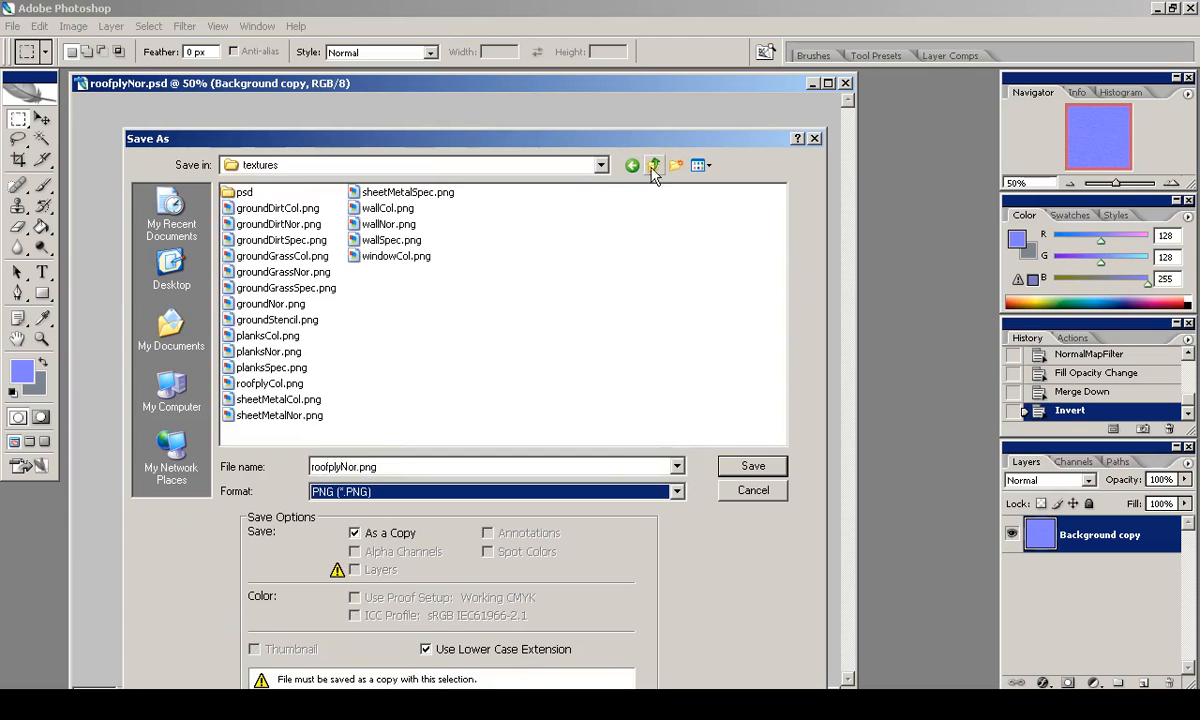
left_click(753, 467)
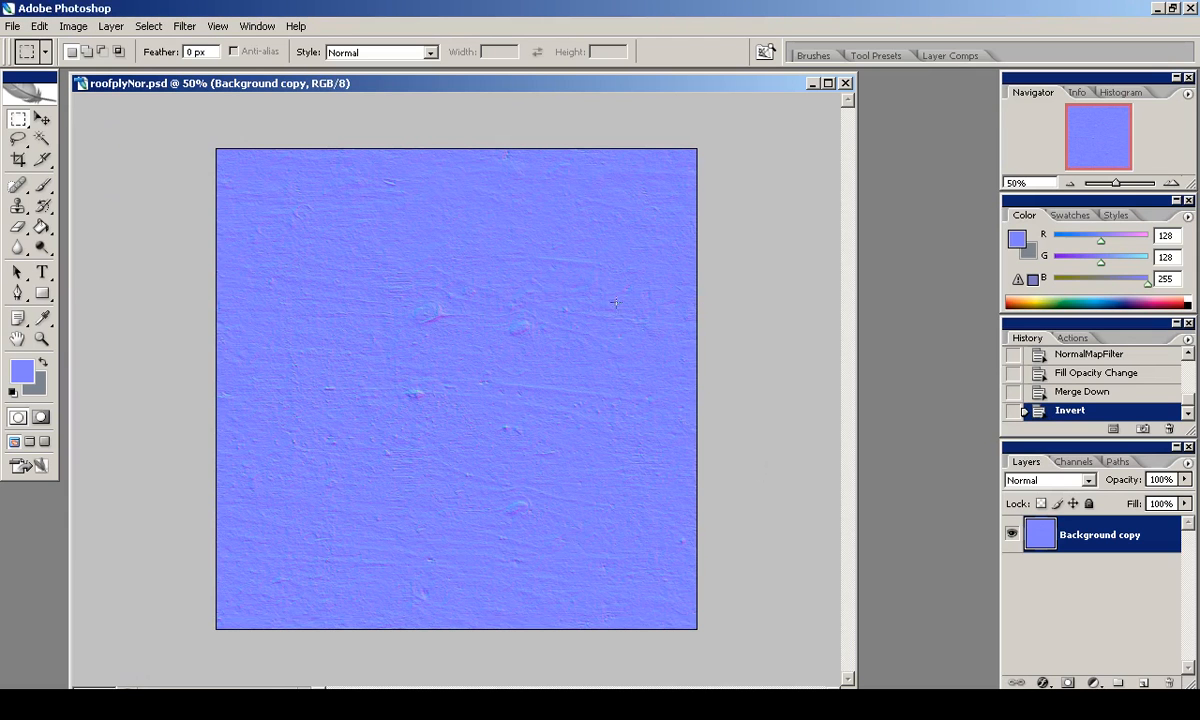
Close the normal map, reopen roofplyCol.psd and save it as roofplySpec.psd.
left_click(845, 83)
left_click(12, 26)
left_click(265, 104)
left_click(12, 26)
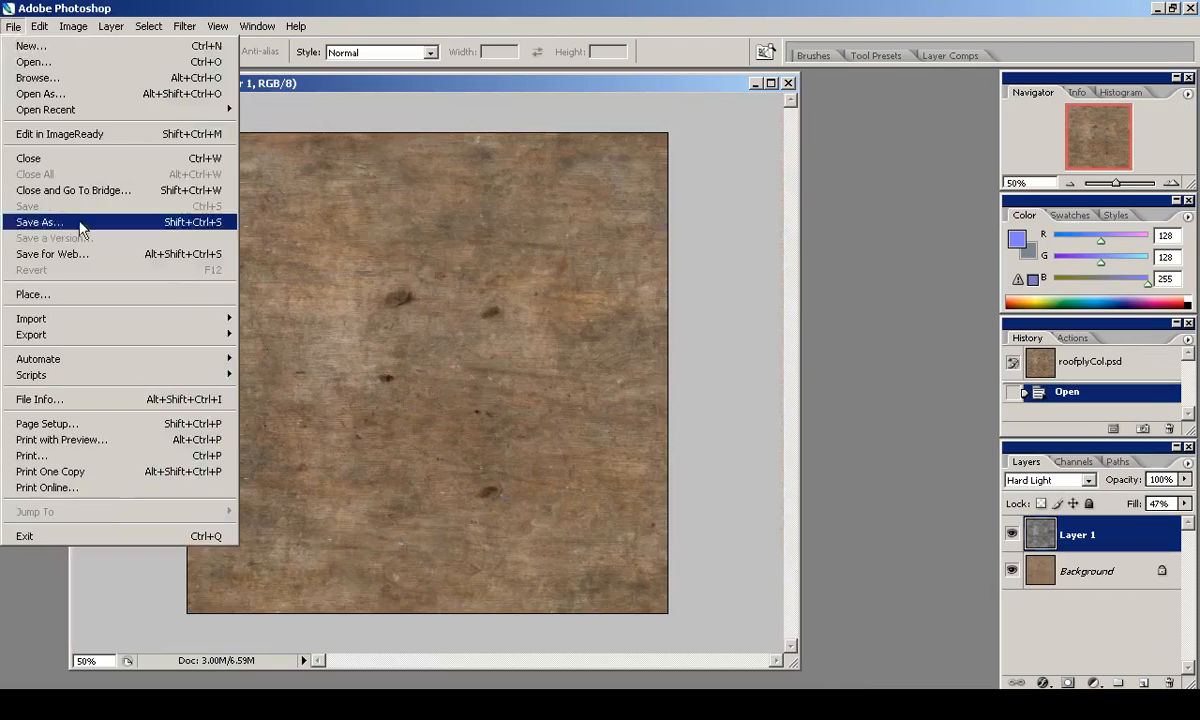
left_click(80, 217)
key("Return")
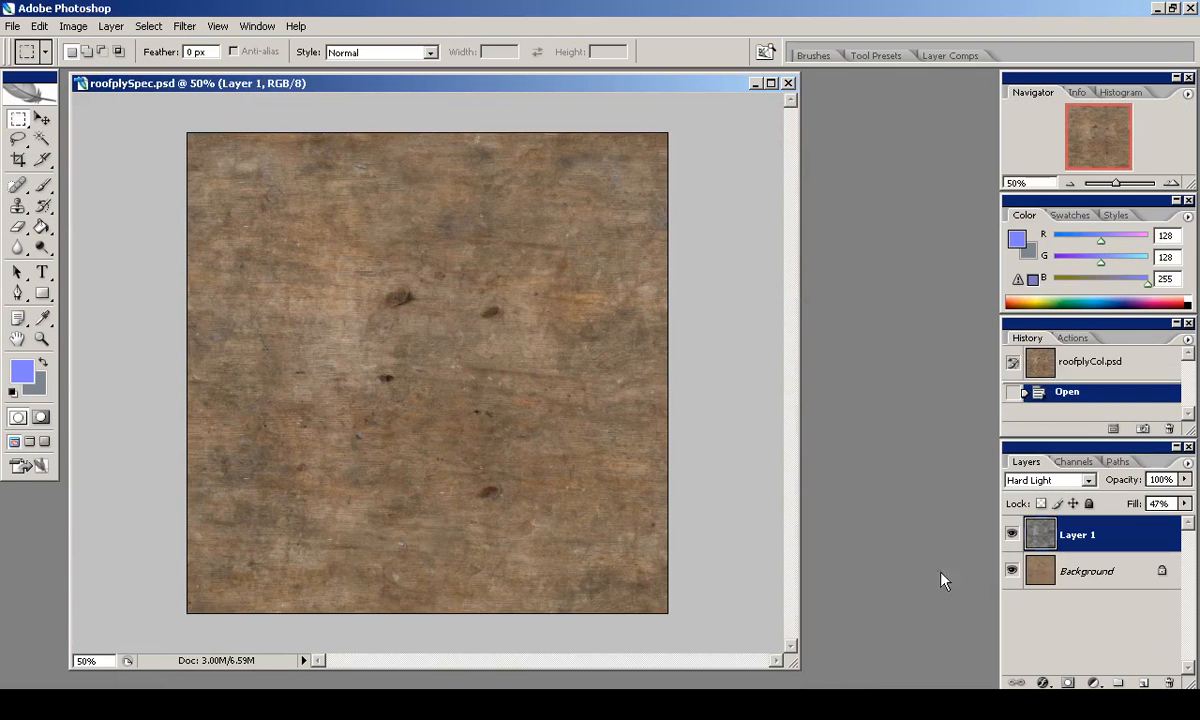
Desaturate both layers and darken the Background layer using Levels with a black input of 102.
left_click(1012, 534)
left_click(1012, 534)
left_click(1012, 570)
left_click(1012, 570)
left_click(1087, 571)
left_click(73, 26)
mouse_move(102, 72)
left_click(330, 72)
left_click_drag(826, 456, 920, 458)
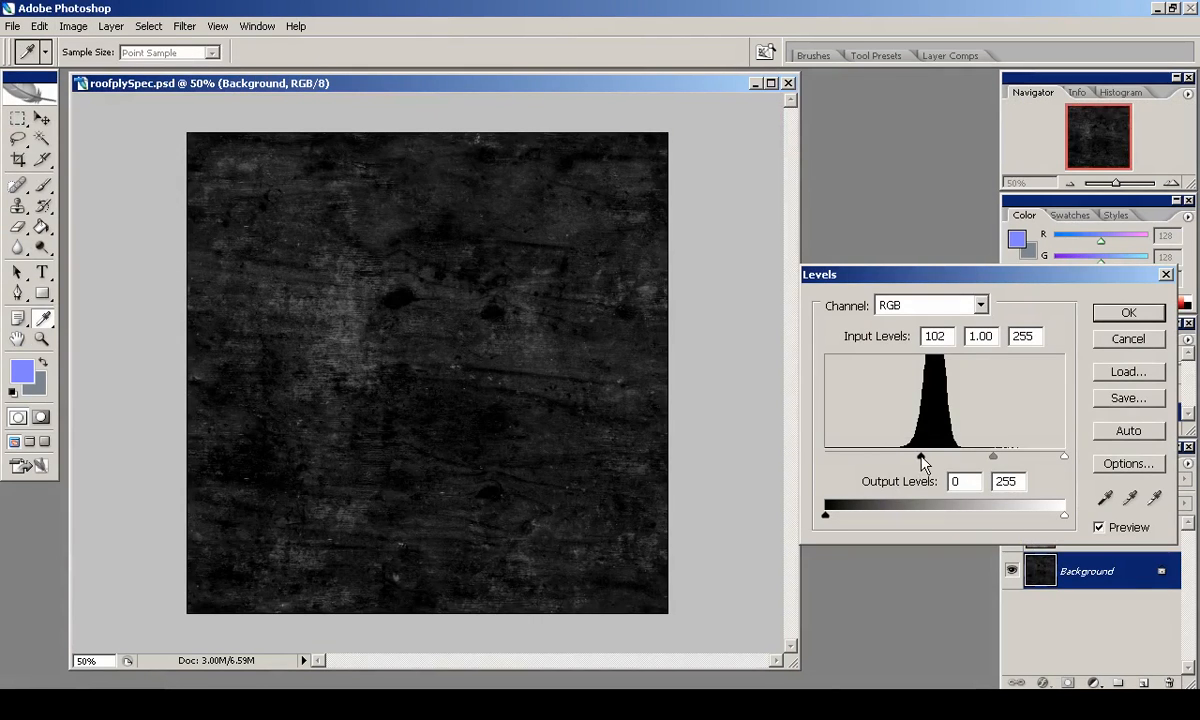
key("Return")
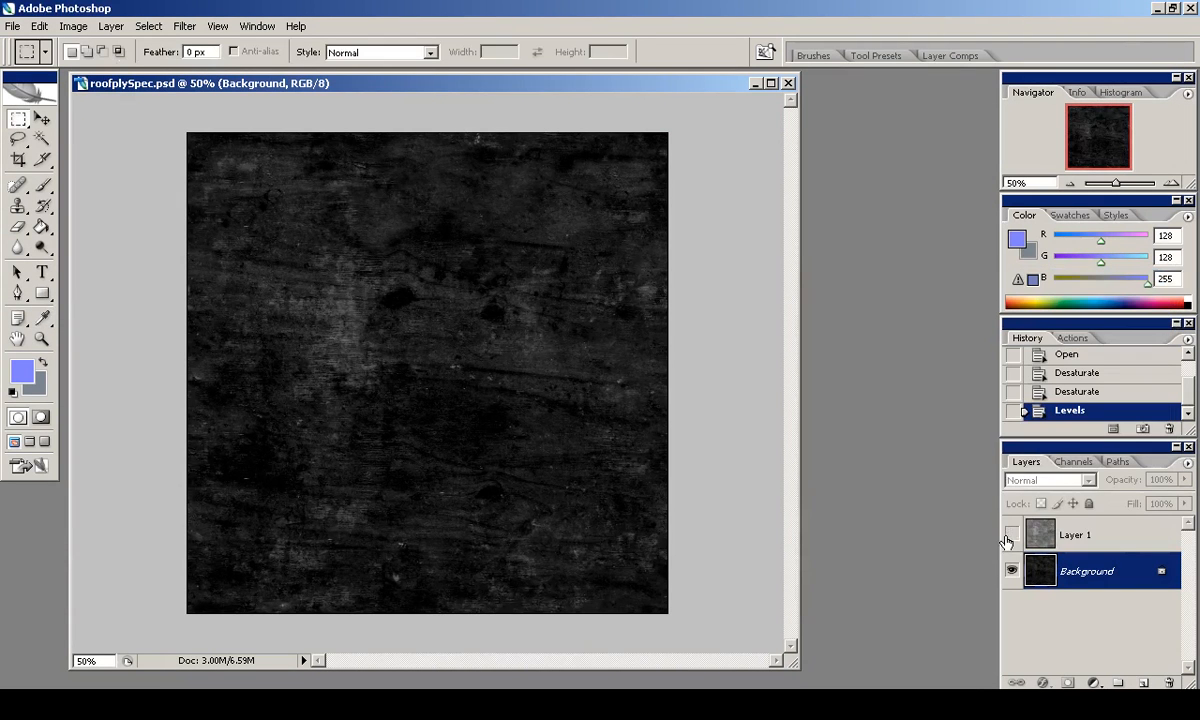
Darken Layer 1 using Levels with a black input of 98.
left_click(73, 26)
mouse_move(95, 72)
left_click(270, 72)
left_click_drag(826, 456, 933, 472)
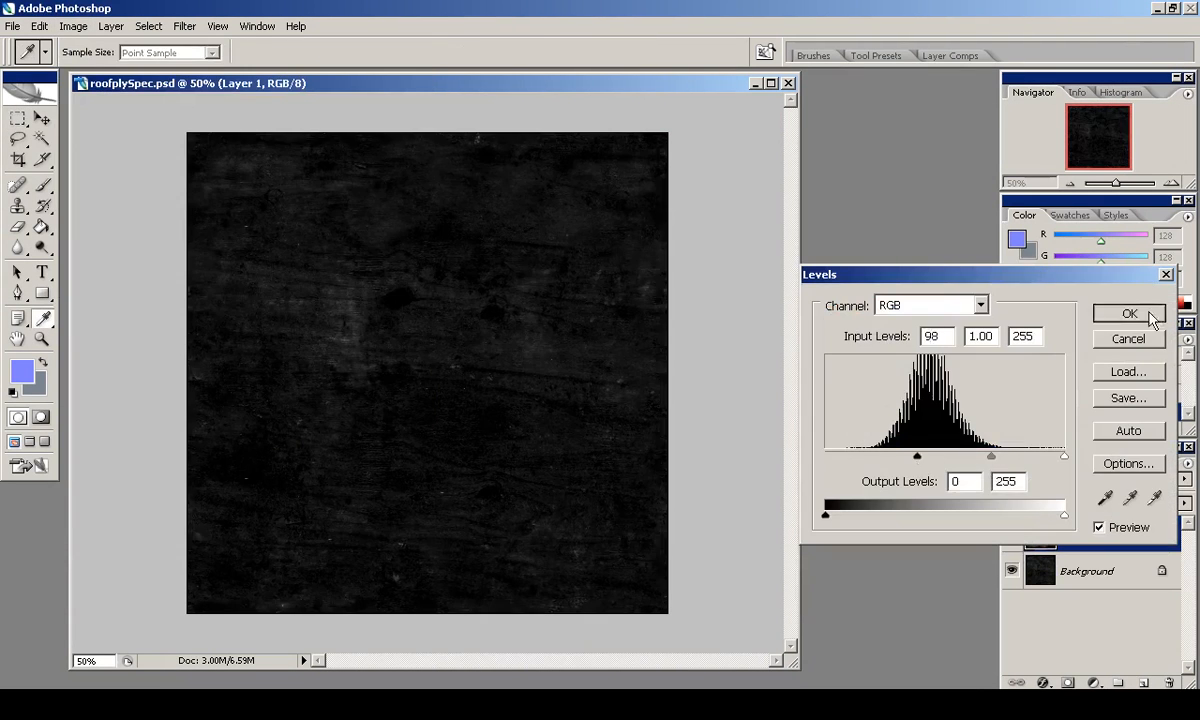
left_click(1155, 315)
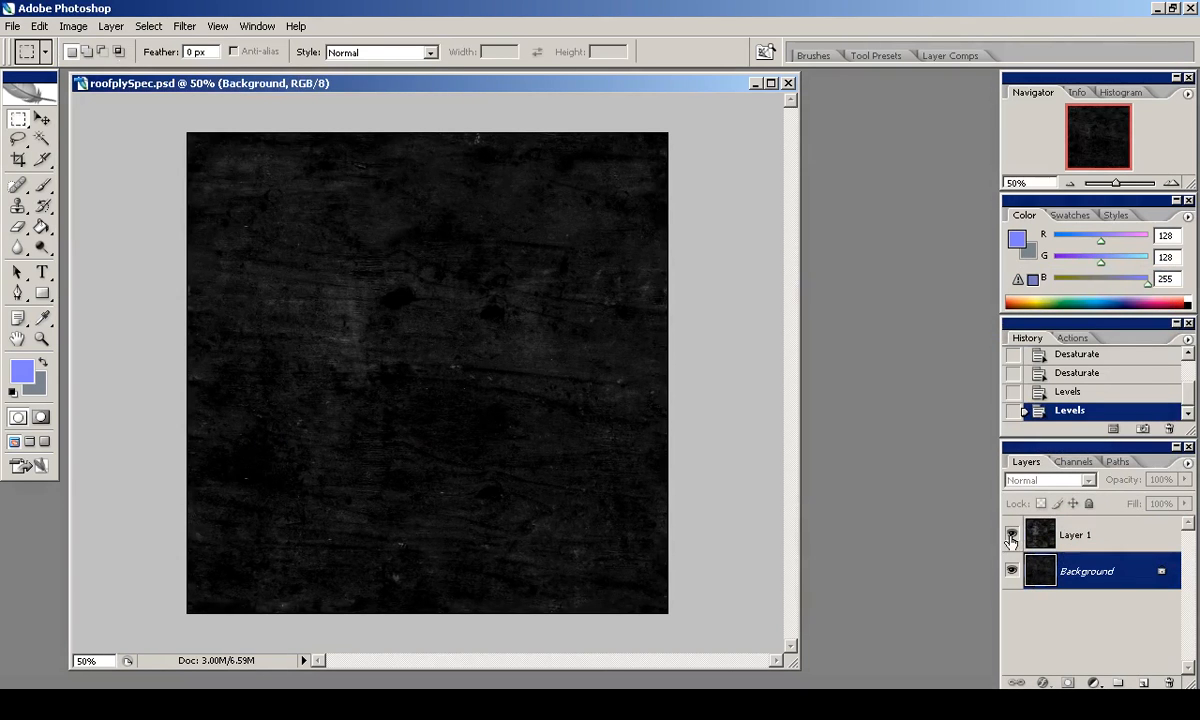
Fine-tune the contrast of the specular image with another Levels adjustment.
left_click(62, 27)
mouse_move(95, 72)
left_click(270, 72)
left_click_drag(825, 456, 834, 458)
key("Return")
Save the specular map as roofplySpec.png without interlacing and close the document.
left_click(8, 26)
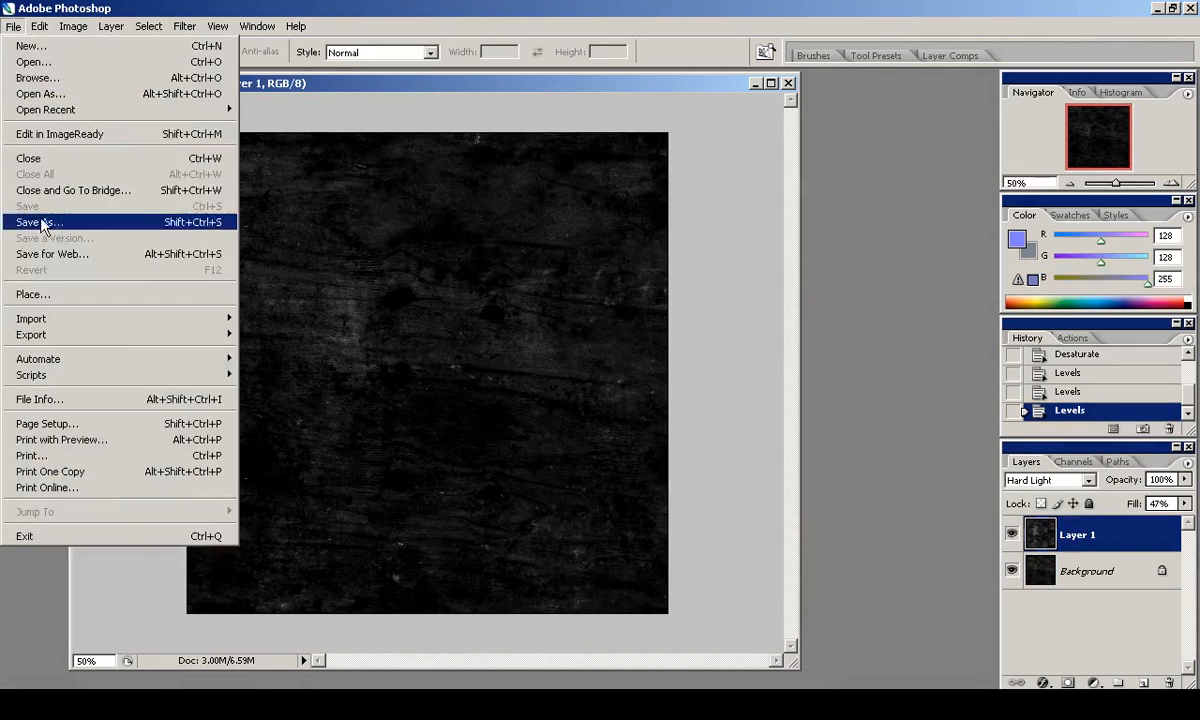
left_click(45, 202)
left_click(495, 491)
left_click(400, 405)
key("Return")
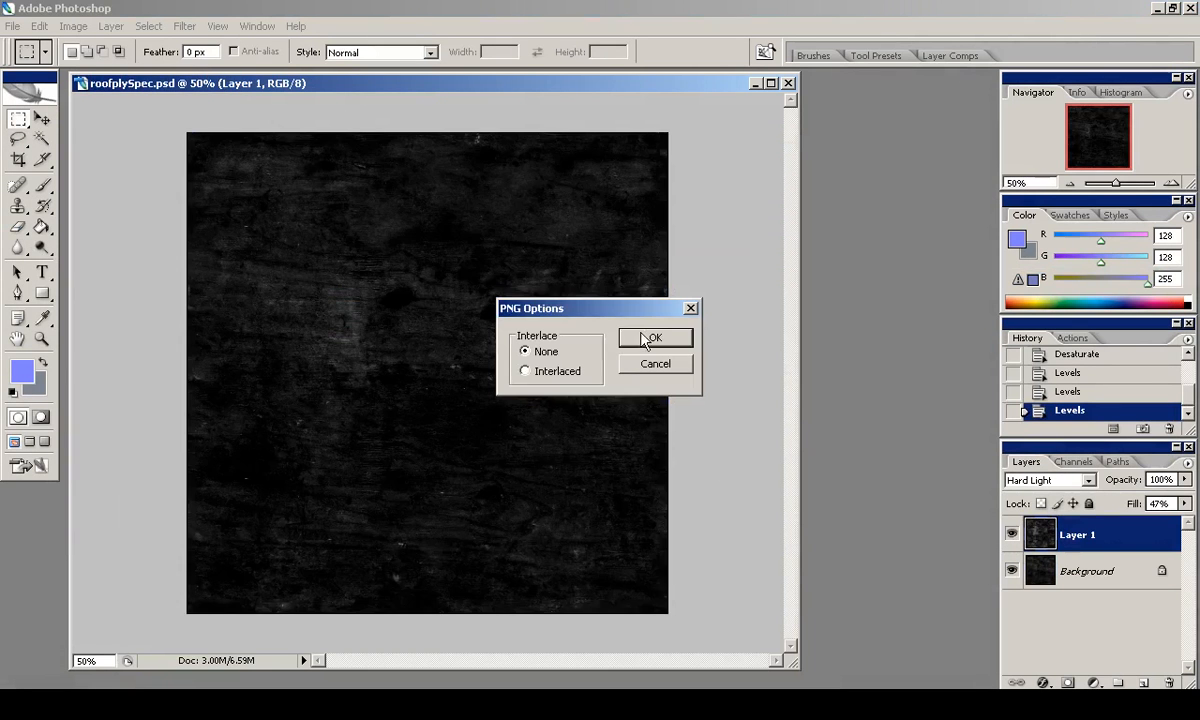
left_click(788, 85)
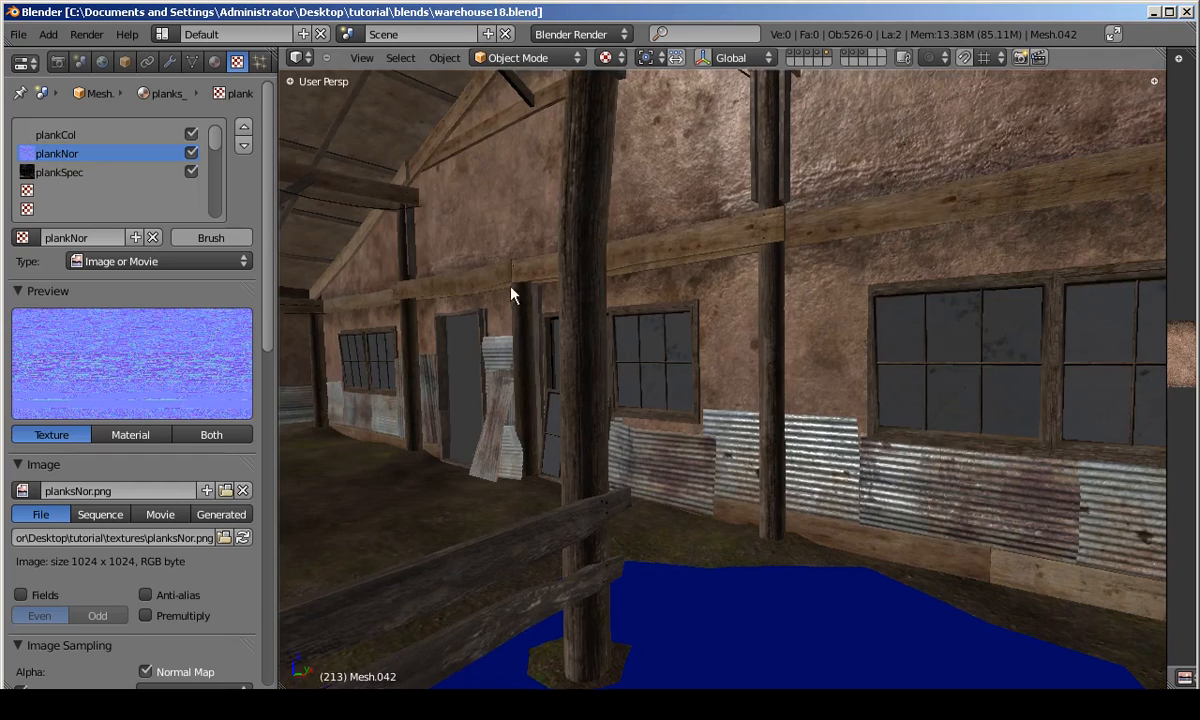
Switch to Blender and select the roof mesh to show its material's textures.
middle_click_drag(482, 265, 571, 246)
left_click(176, 138)
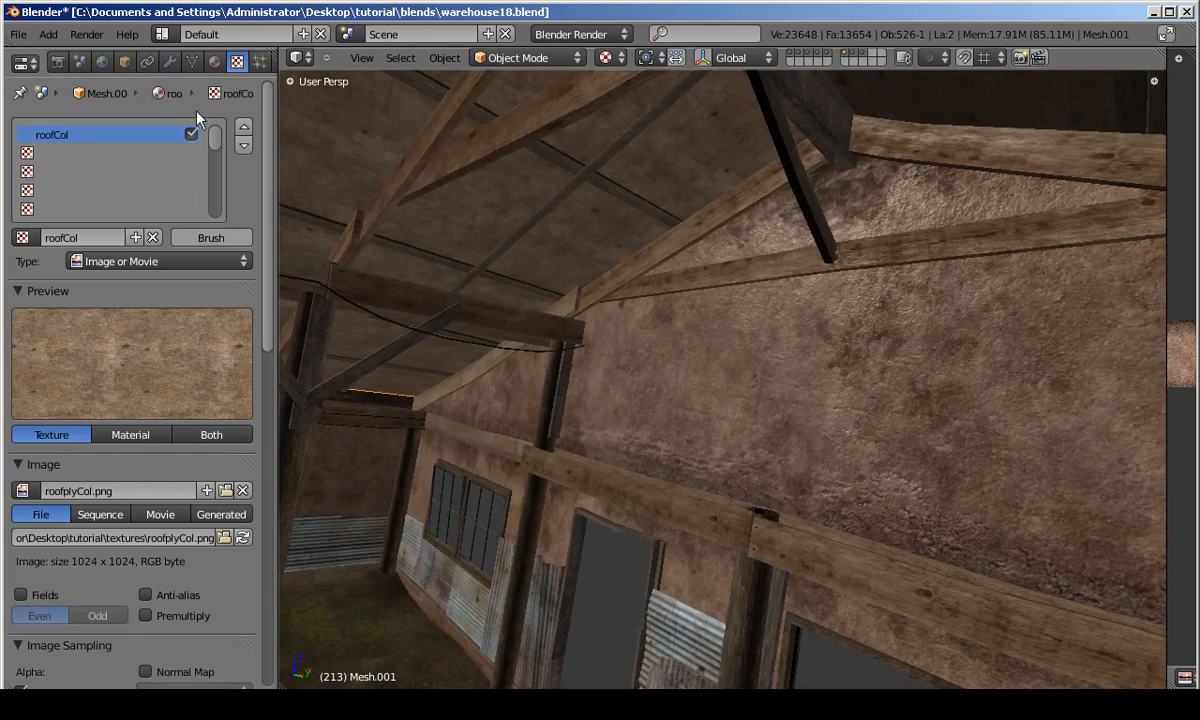
left_click(214, 61)
left_click(237, 61)
Add an Image or Movie texture named roofNor in the second texture slot of the roof material.
left_click(90, 153)
left_click(85, 237)
left_click(88, 238)
type("roofSpec")
key("Return")
left_click(160, 261)
left_click(120, 332)
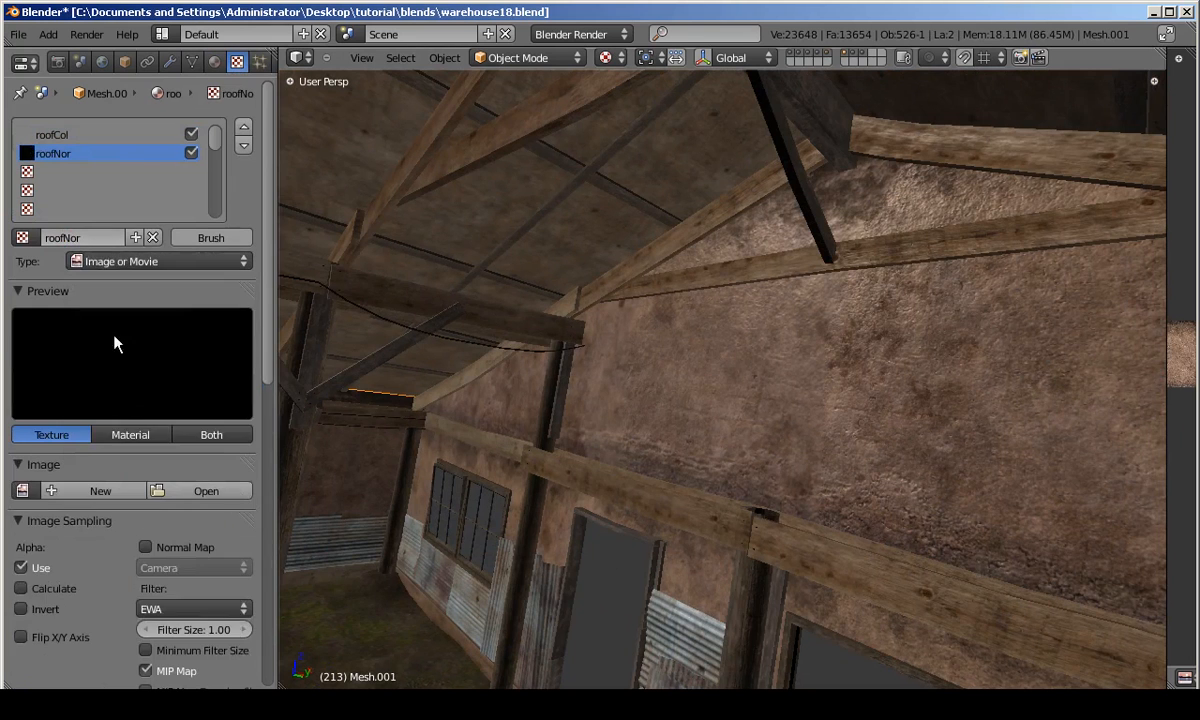
Load roofplyNor.png from the textures folder into roofNor and map it with UV coordinates on the color layer.
left_click(201, 490)
left_click(58, 391)
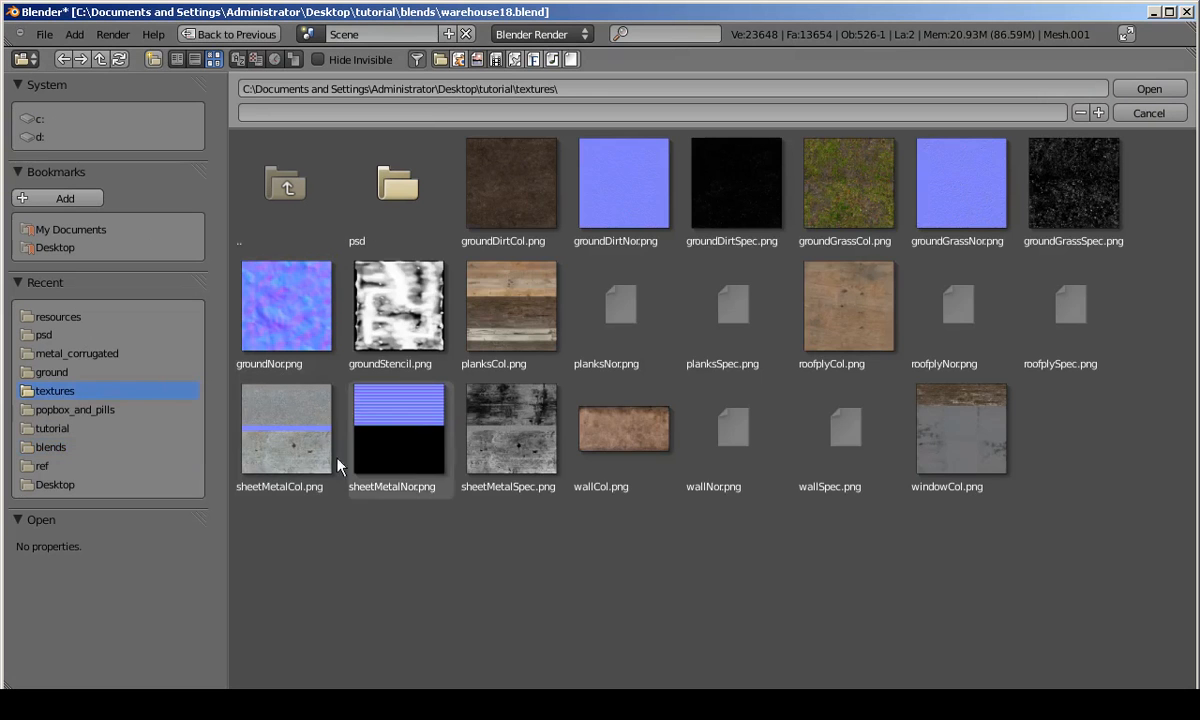
double_click(955, 366)
middle_click_drag(560, 258, 612, 232)
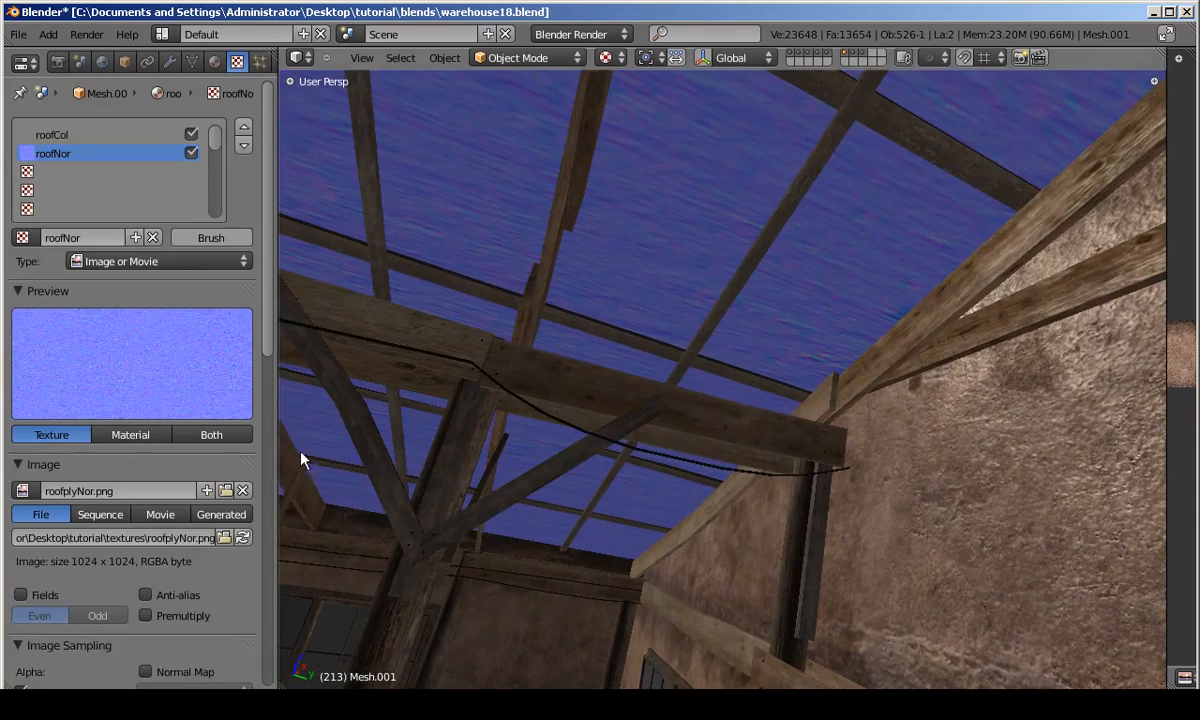
scroll(150, 420, "down", 10)
left_click(176, 469)
left_click(150, 410)
left_click(120, 492)
left_click(180, 278)
Turn on Normal Map sampling for roofNor and make it influence the normal instead of the diffuse color.
mouse_move(558, 311)
middle_mouse_down()
mouse_move(686, 326)
mouse_move(650, 305)
mouse_move(734, 313)
mouse_move(611, 286)
mouse_move(659, 292)
mouse_move(635, 392)
mouse_move(627, 289)
mouse_move(697, 321)
mouse_move(670, 351)
mouse_move(544, 361)
mouse_move(627, 237)
mouse_move(378, 104)
mouse_move(651, 493)
middle_mouse_up()
left_click(165, 143)
scroll(197, 548, "down", 6)
left_click(146, 531)
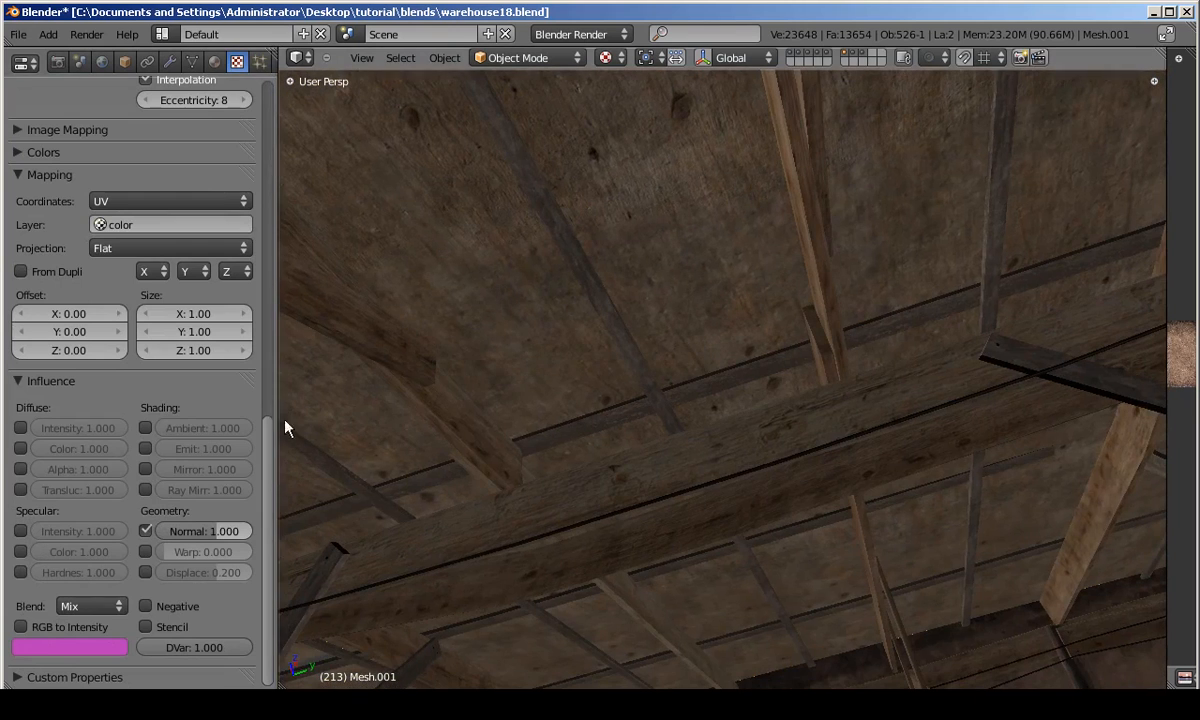
Add an Image or Movie texture named roofSpec in the third texture slot of the roof material.
scroll(100, 250, "up", 15)
left_click(50, 172)
left_click(100, 237)
left_click(105, 240)
type("roofSpec")
key("Return")
left_click(170, 261)
left_click(145, 385)
Load roofplySpec.png from the textures folder into roofSpec and map it with UV coordinates on the color layer.
left_click(166, 496)
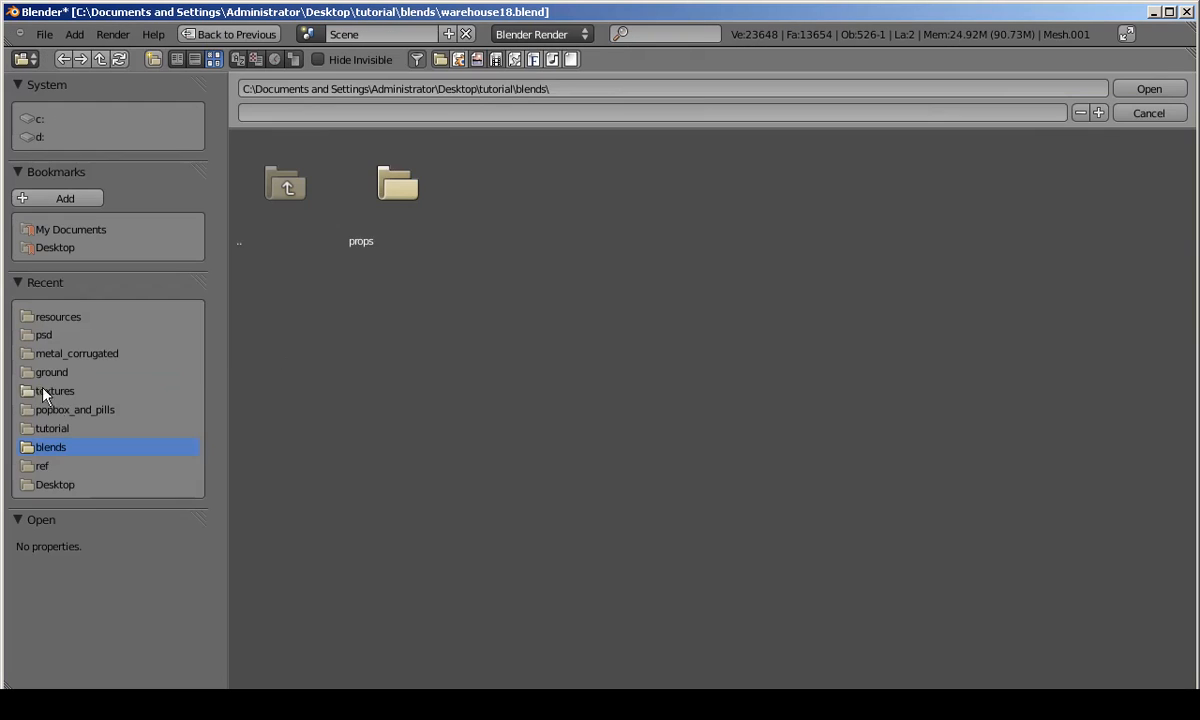
left_click(45, 390)
double_click(1060, 305)
scroll(251, 400, "down", 12)
left_click(148, 505)
left_click(101, 422)
left_click(130, 522)
left_click(118, 313)
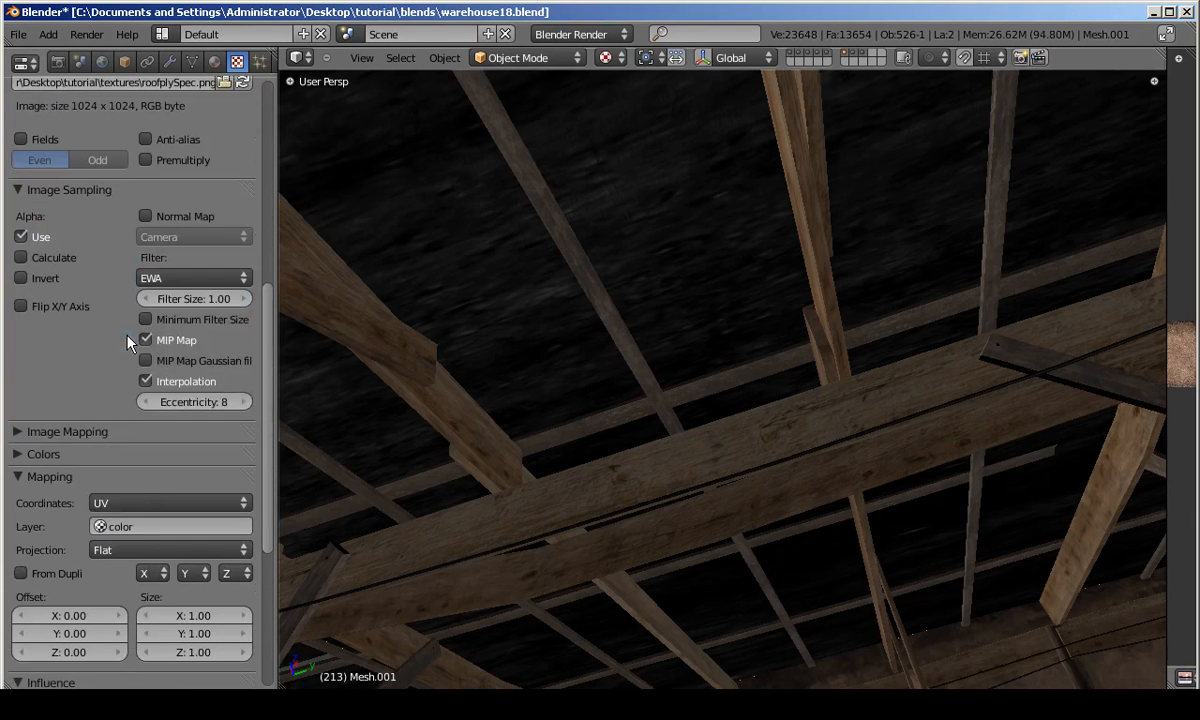
scroll(118, 313, "down", 8)
middle_click_drag(470, 350, 556, 320)
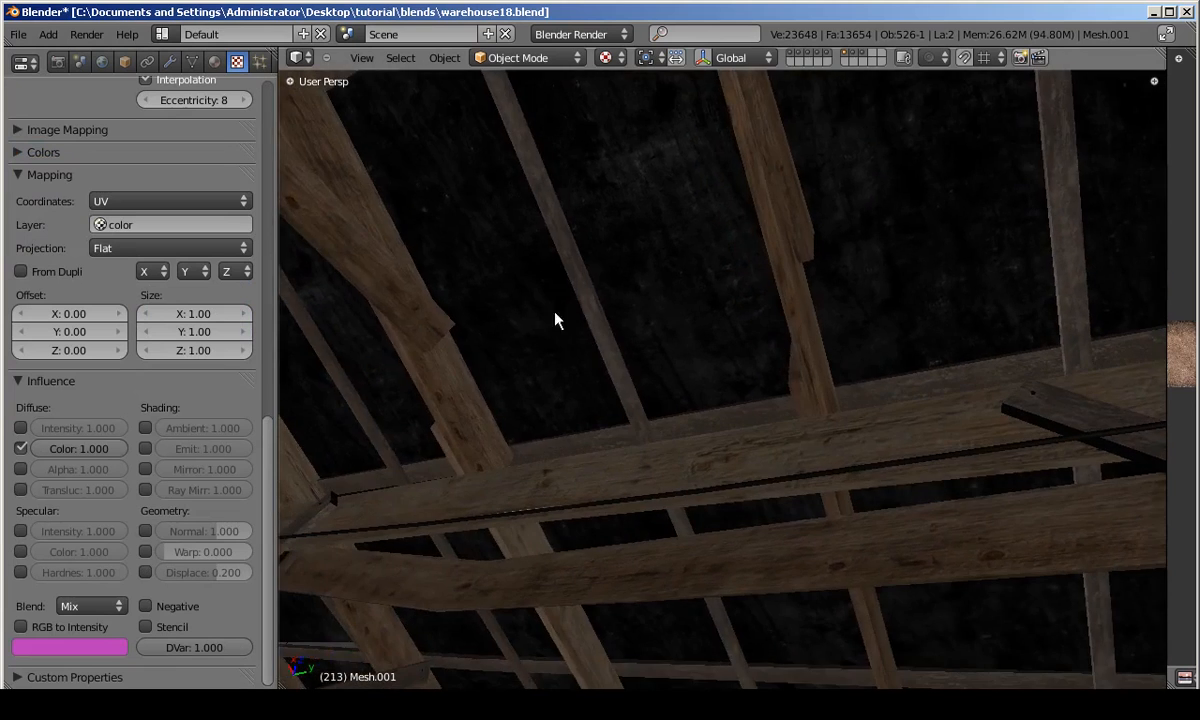
Make roofSpec influence the specular intensity instead of the diffuse color, with RGB to Intensity turned on.
mouse_move(432, 396)
middle_mouse_down()
mouse_move(520, 337)
mouse_move(713, 359)
mouse_move(715, 507)
mouse_move(734, 340)
mouse_move(691, 471)
mouse_move(766, 482)
mouse_move(594, 403)
mouse_move(629, 313)
middle_mouse_up()
left_click(21, 531)
Isolate the roof mesh in local view, add a Sun lamp there and rotate it in front view.
key("z")
key("z")
key("KP_Divide")
key("KP_7")
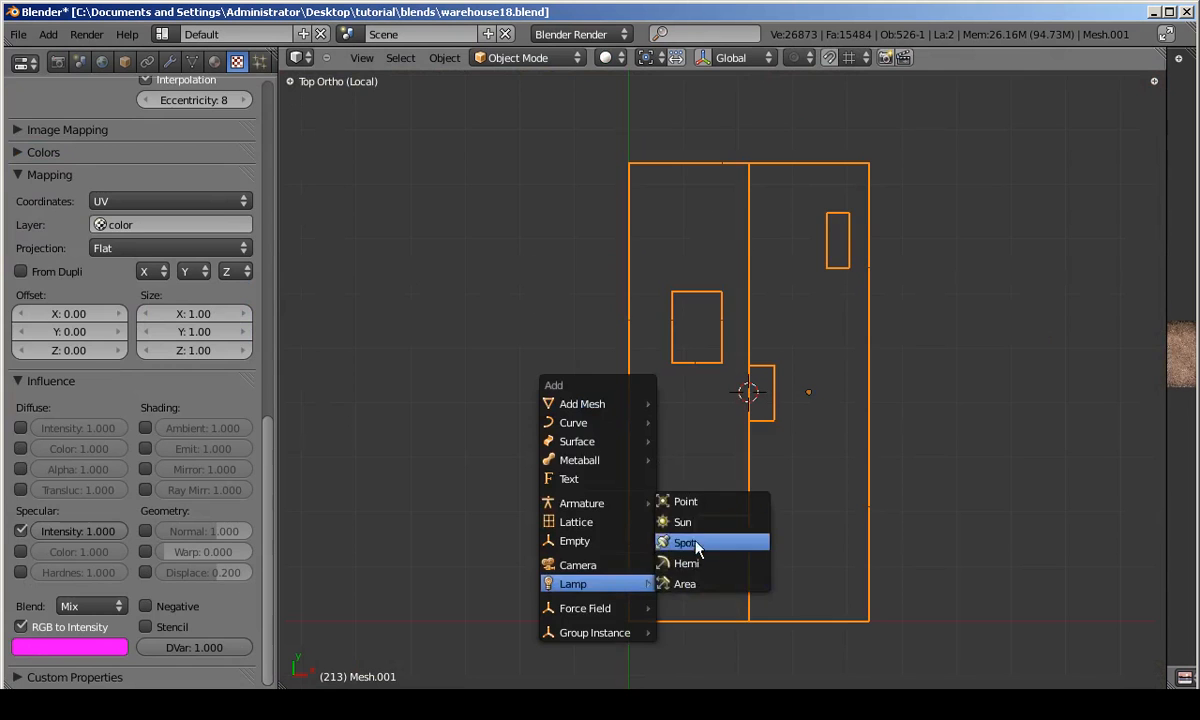
left_click(696, 528)
key("KP_1")
key("r")
left_click(778, 238)
middle_click_drag(778, 238, 678, 335)
Set the new sun lamp's energy to 1.5 and turn off its diffuse lighting.
key("KP_5")
left_click(169, 61)
type("1.5")
key("Return")
middle_click_drag(720, 440, 694, 403)
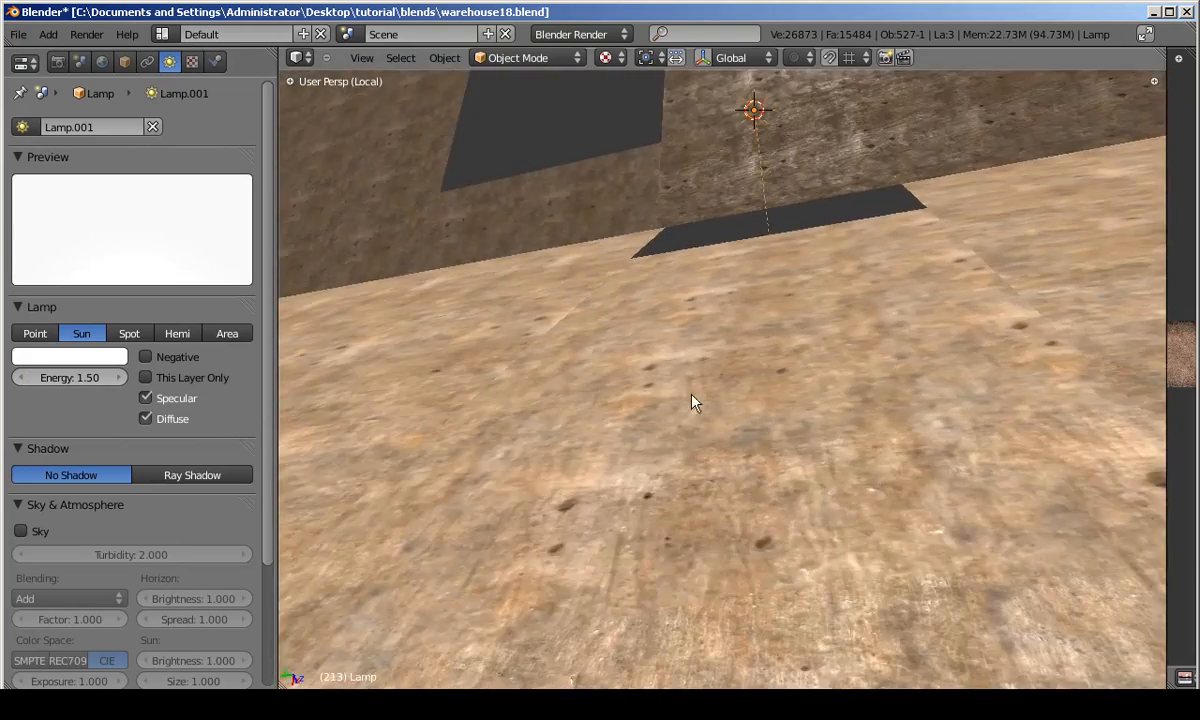
left_click(146, 419)
Select the roof mesh and make roofSpec influence the specular hardness as well as the intensity.
middle_click_drag(737, 493, 728, 455)
right_click(728, 455)
left_click(237, 62)
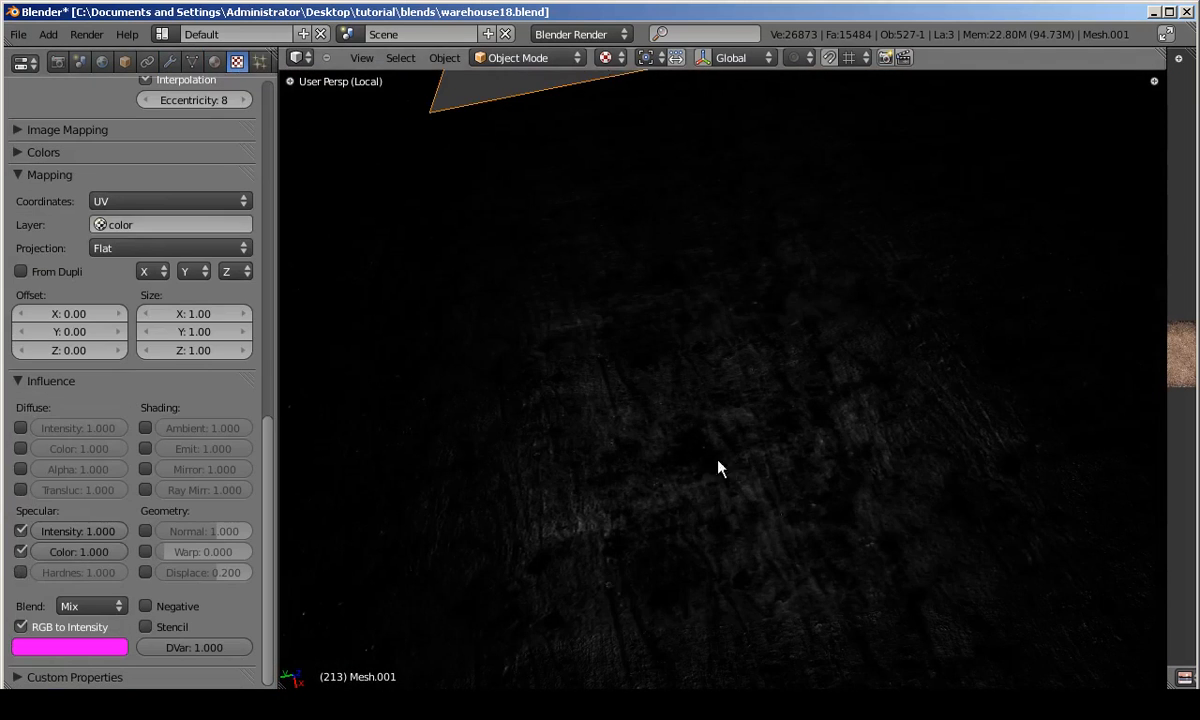
scroll(560, 440, "down", 3)
middle_click_drag(557, 437, 686, 400)
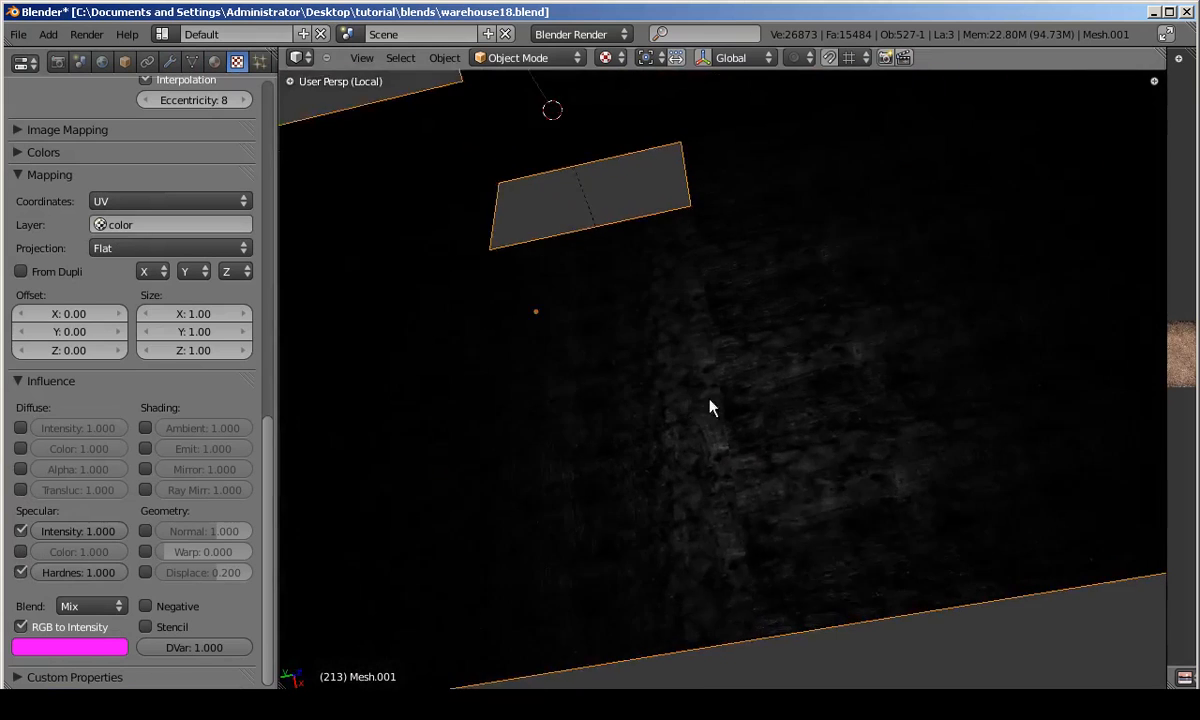
Switch to Photoshop and open roofplySpec.png from the textures folder.
key("alt+Tab")
left_click(14, 27)
left_click(60, 62)
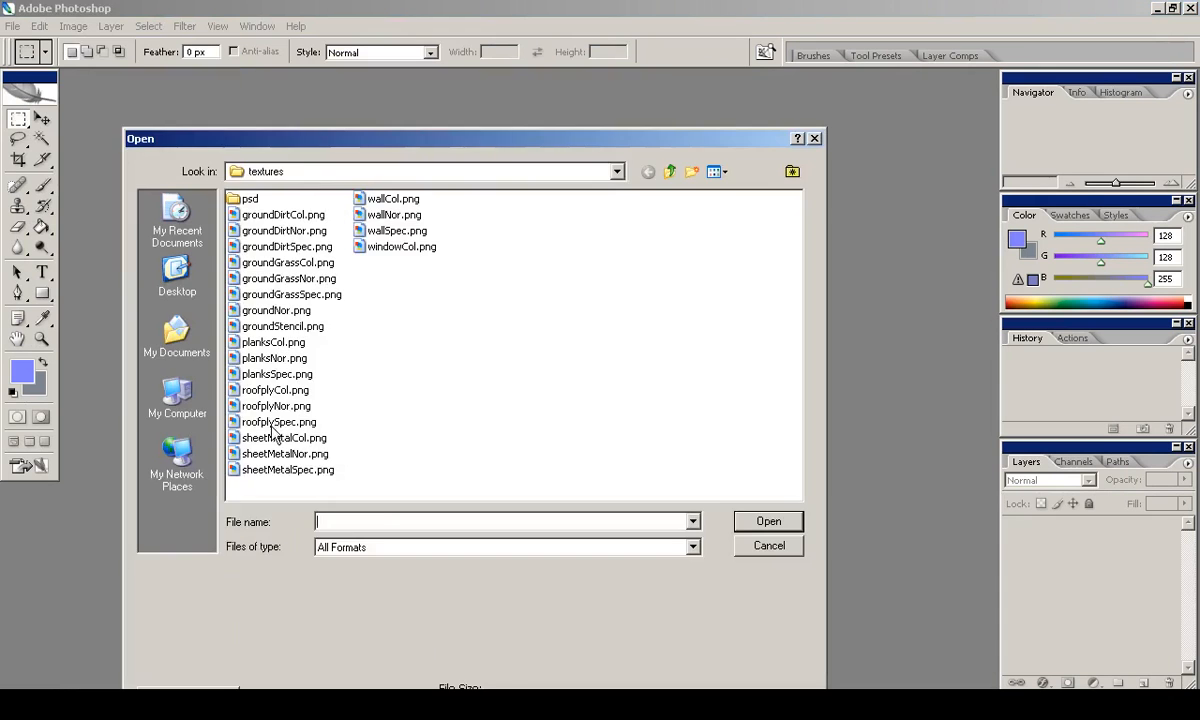
double_click(259, 400)
Adjust the Levels of roofplySpec.png with a black input of 14 and a white input of 108.
left_click(74, 27)
left_click(262, 70)
left_click_drag(1065, 456, 1004, 455)
left_click_drag(825, 455, 837, 453)
left_click_drag(1004, 455, 926, 452)
left_click(843, 461)
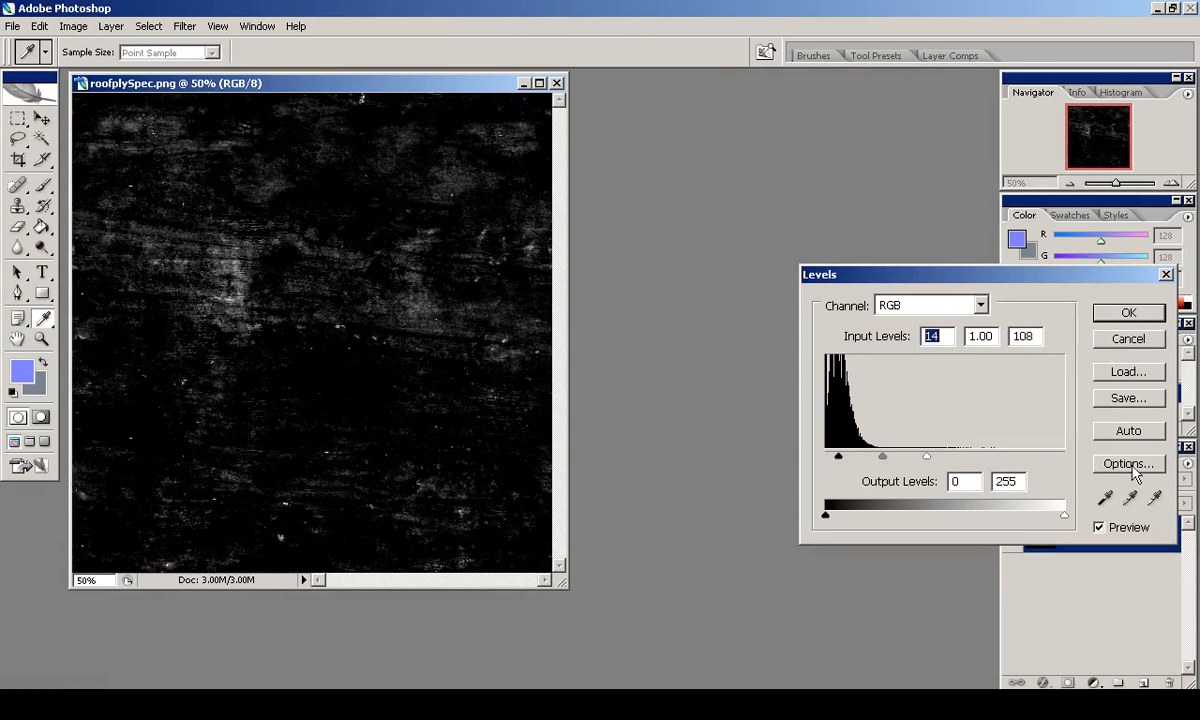
key("Return")
Save the adjusted roofplySpec.png and close it.
left_click(13, 26)
left_click(70, 202)
left_click(557, 83)
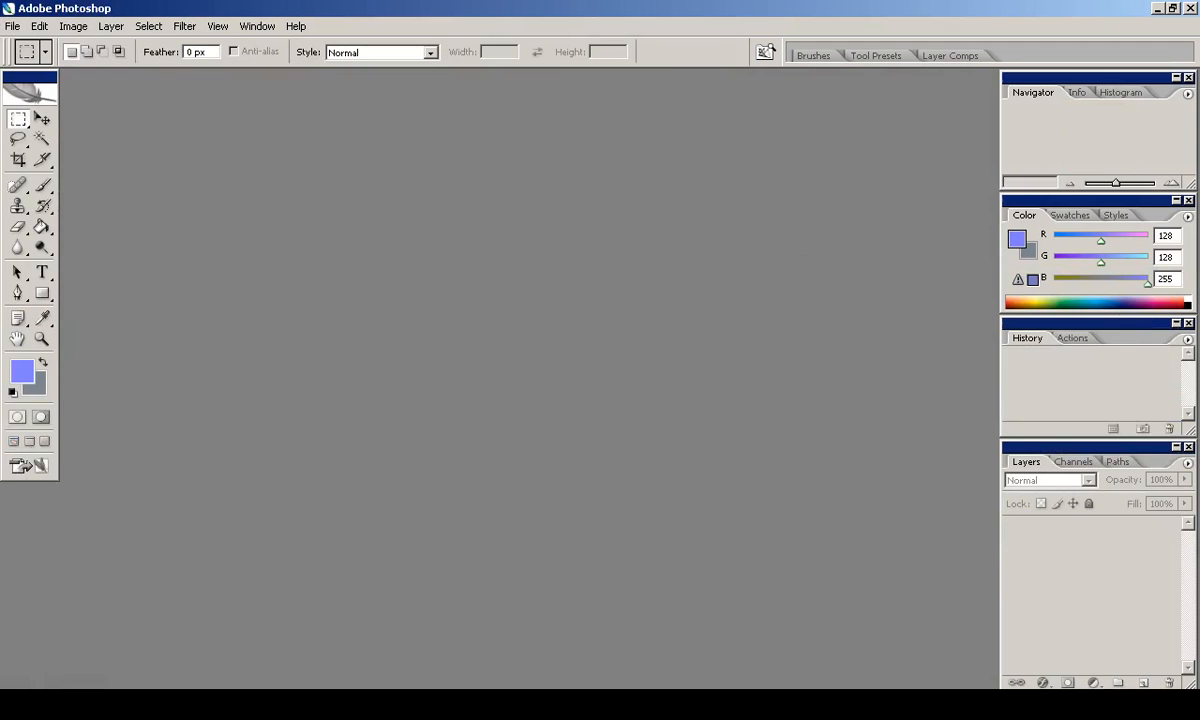
Switch to Blender and reload the edited roofplySpec.png image in the roofSpec texture.
key("alt+Tab")
left_click_drag(266, 515, 261, 172)
left_click(244, 534)
mouse_move(673, 408)
middle_mouse_down()
mouse_move(714, 419)
mouse_move(675, 400)
mouse_move(689, 408)
middle_mouse_up()
left_click_drag(267, 346, 281, 228)
Turn the sun lamp's diffuse lighting back on and reselect the roof mesh.
right_click(544, 94)
left_click(170, 62)
left_click(146, 419)
middle_click_drag(625, 380, 743, 395)
right_click(677, 405)
Delete the temporary sun lamp and leave local view.
right_click(509, 328)
key("x")
left_click(751, 371)
key("KP_Divide")
Save the scene to warehouse18.blend.
right_click_drag(610, 567, 671, 320)
right_click_drag(664, 113, 651, 498)
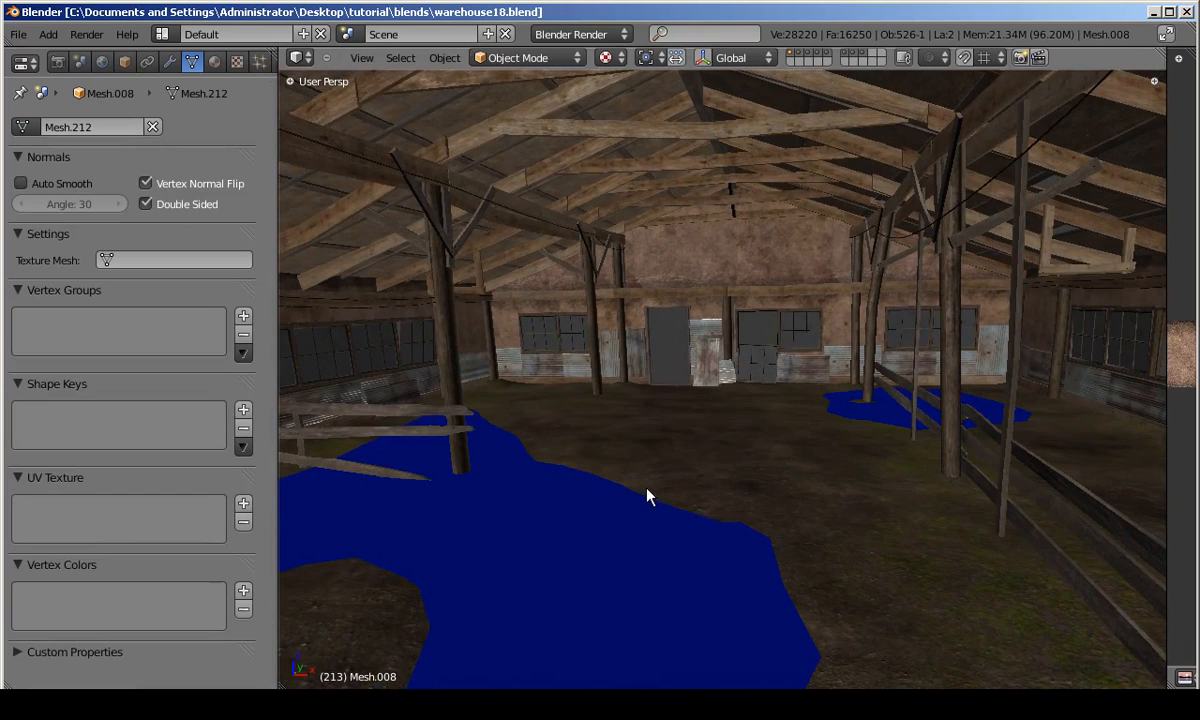
middle_click_drag(434, 375, 816, 421)
right_click(809, 424)
key("ctrl+s")
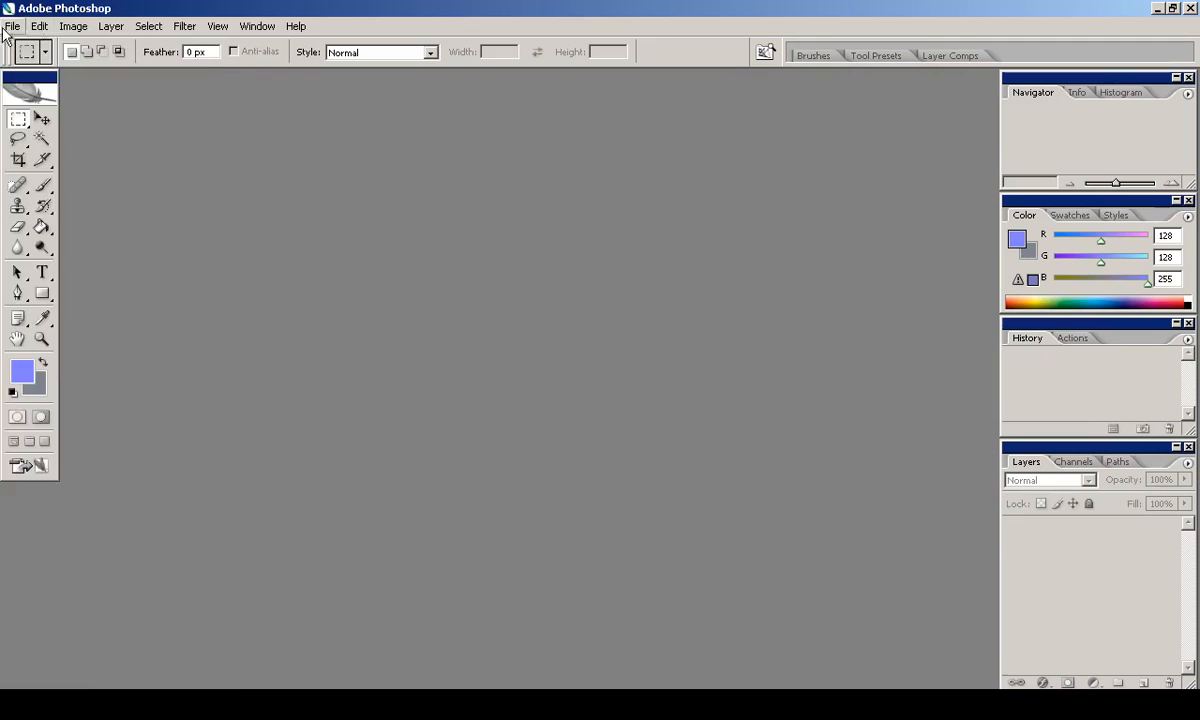
Check the material of the large window's wooden frame and focus on the paned window beside it.
left_click(12, 26)
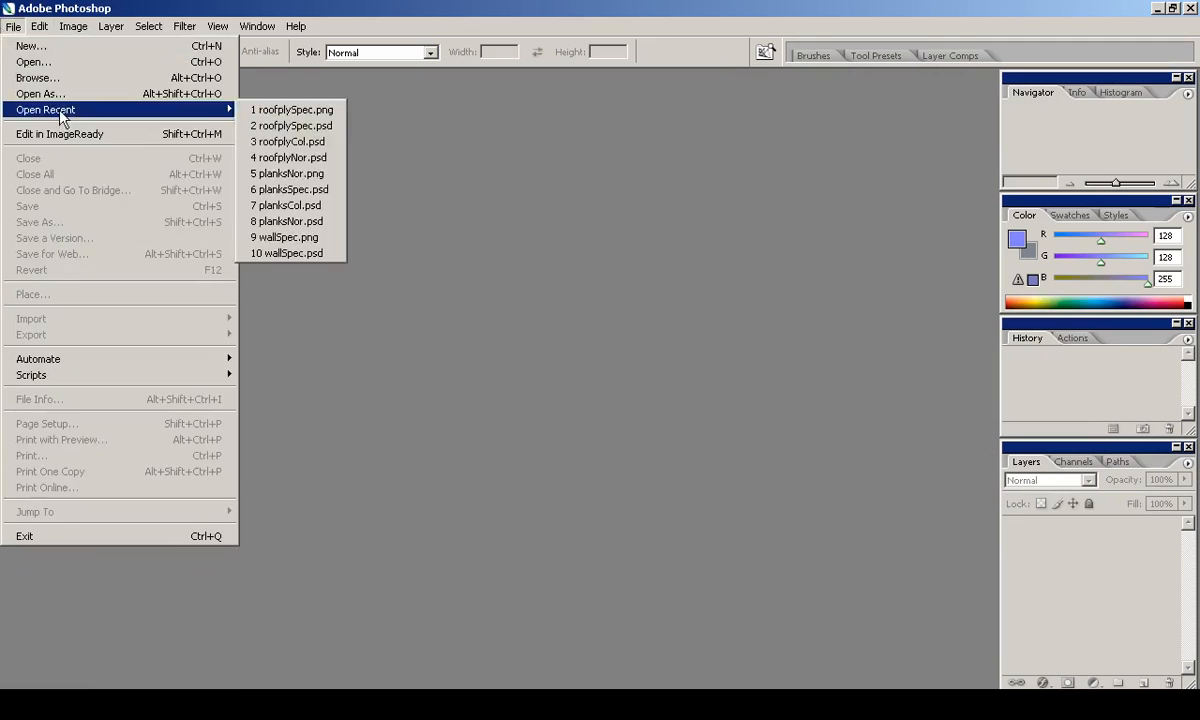
left_click(28, 45)
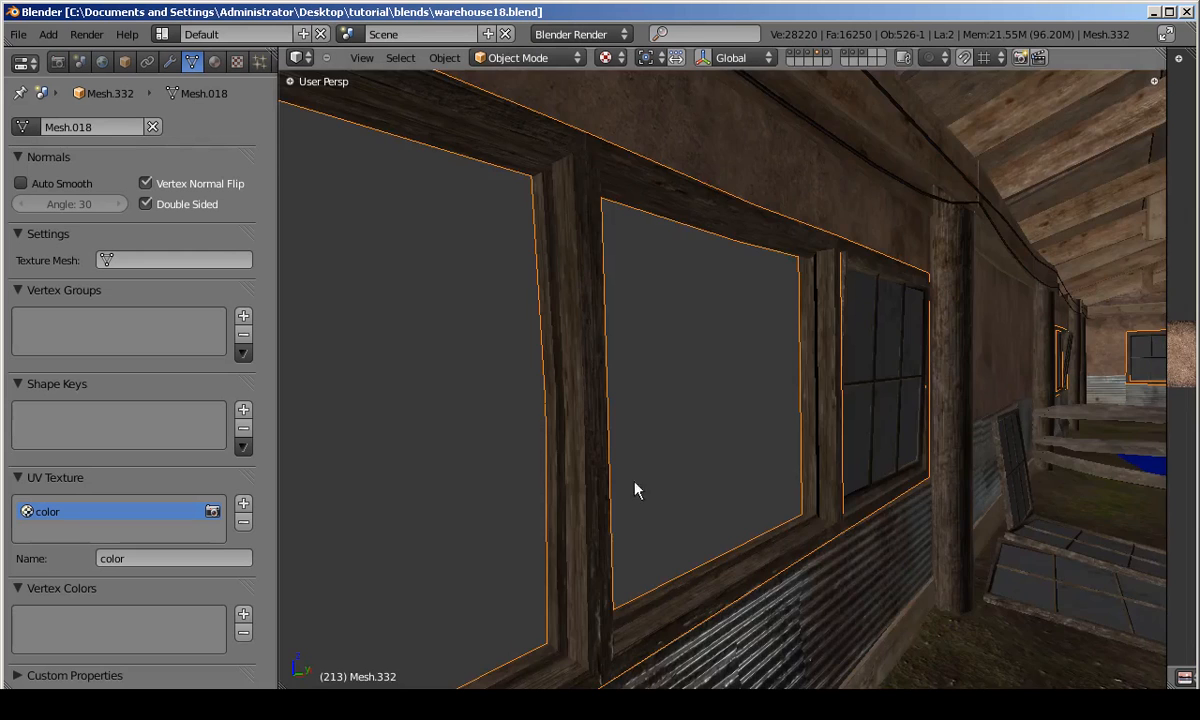
middle_click_drag(635, 490, 542, 490)
left_click(215, 62)
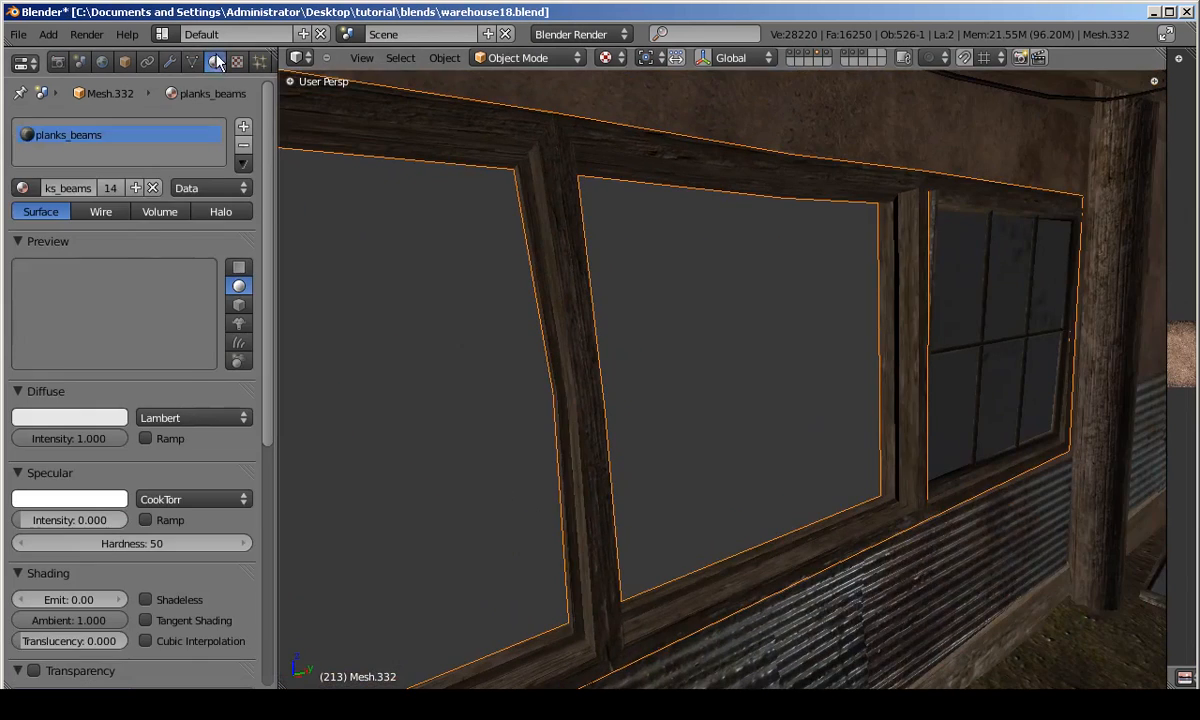
right_click(985, 270)
key("KP_Decimal")
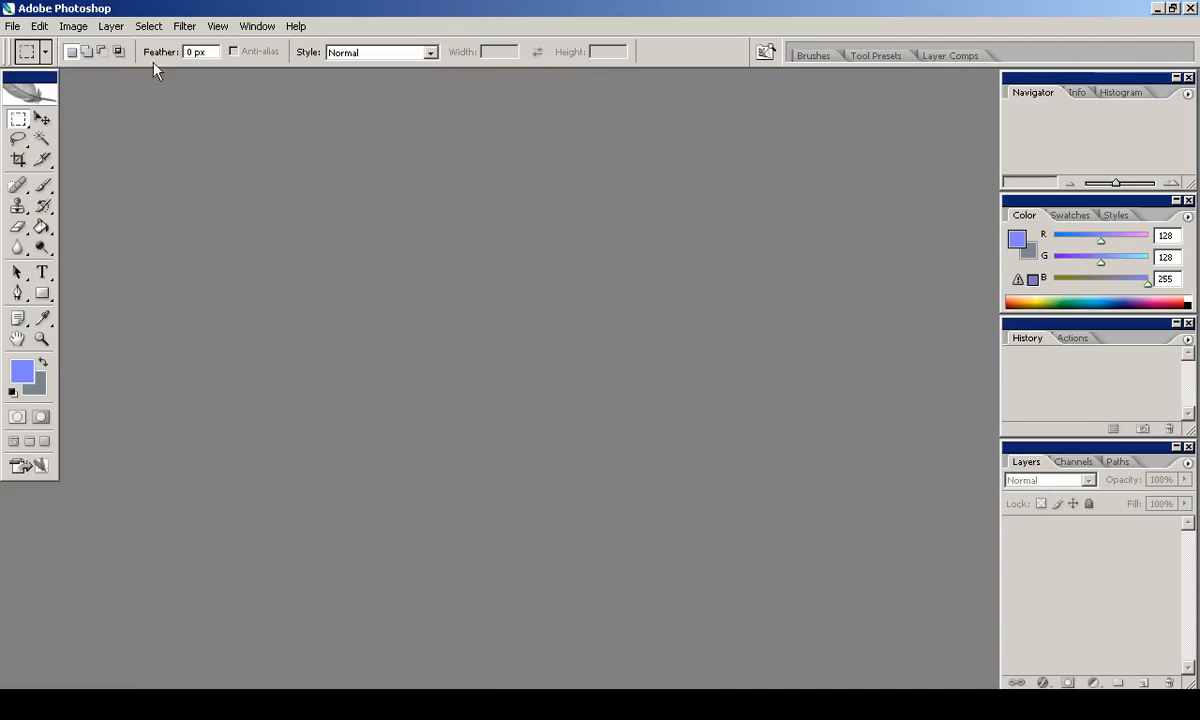
Switch to Photoshop, open windowCol.psd and enlarge its document window.
left_click(12, 26)
left_click(28, 45)
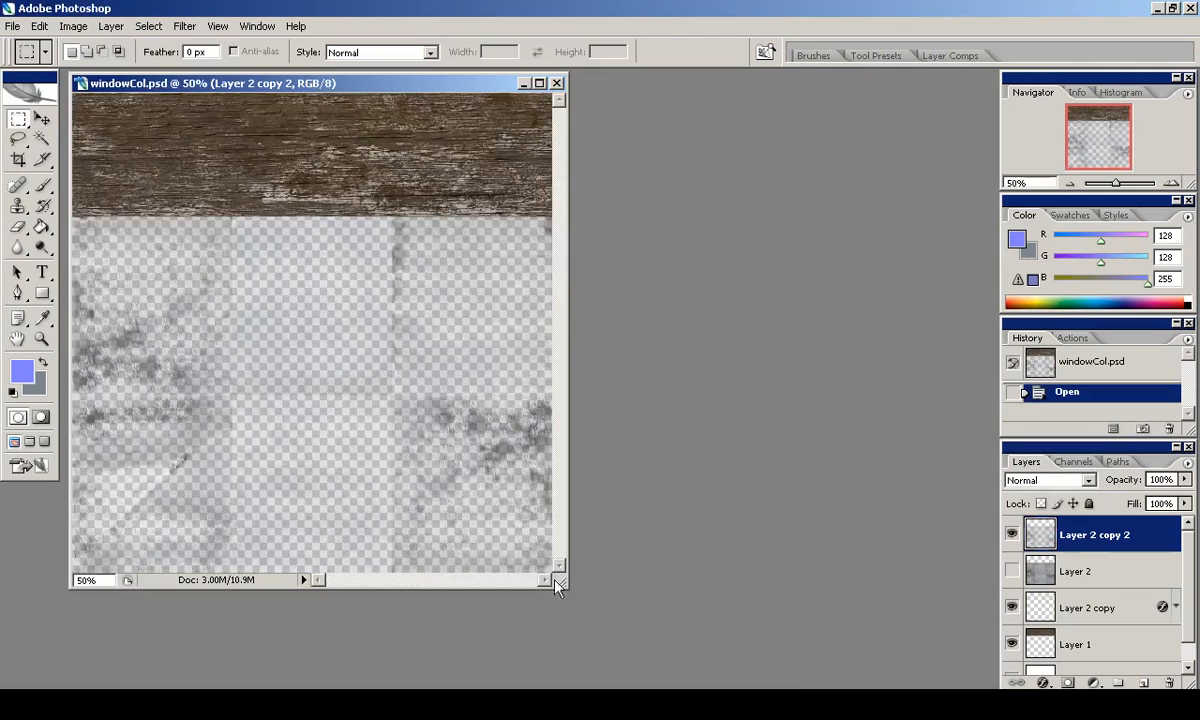
left_click_drag(536, 251, 800, 251)
Save the window texture as windowNor.psd in Photoshop format in the psd folder and make its Background layer visible.
left_click(12, 26)
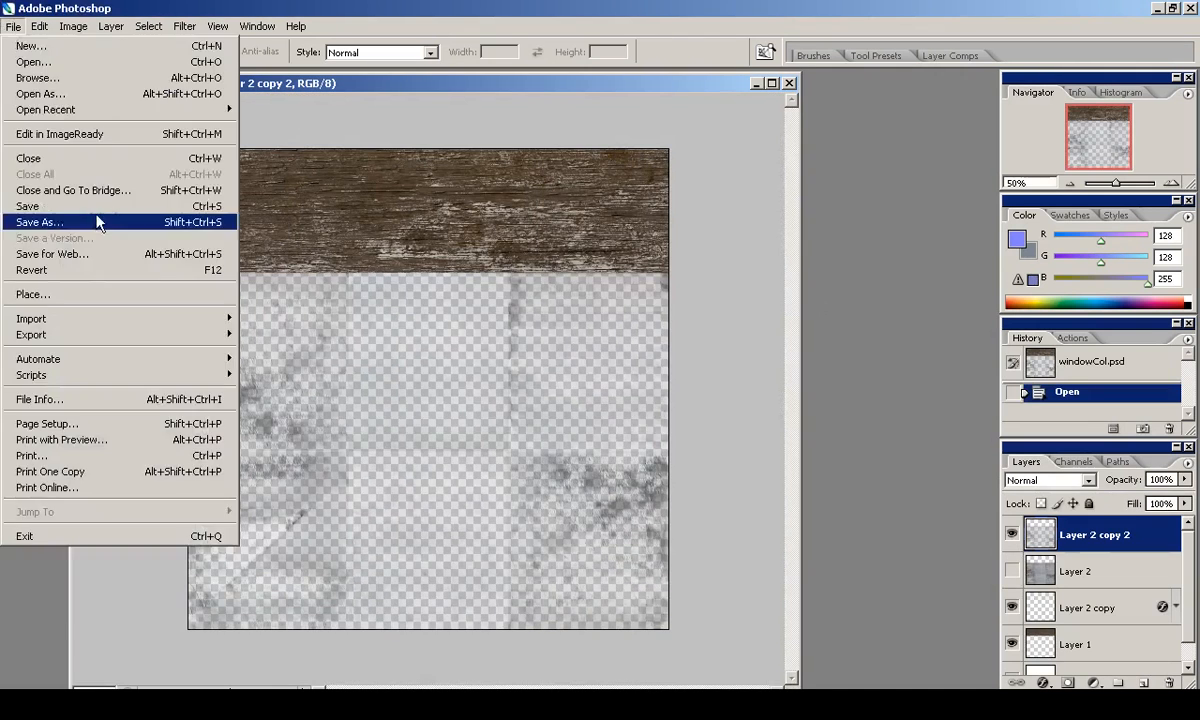
left_click(99, 203)
left_click(495, 491)
left_click(340, 426)
left_click(495, 491)
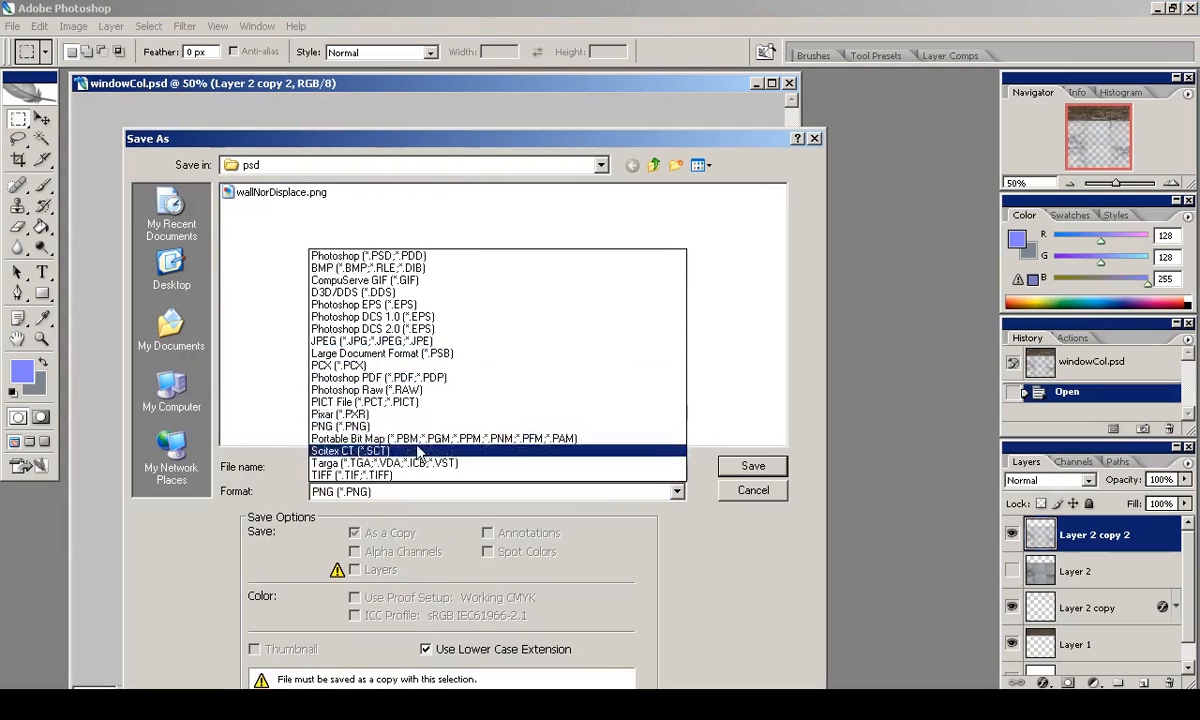
left_click(380, 256)
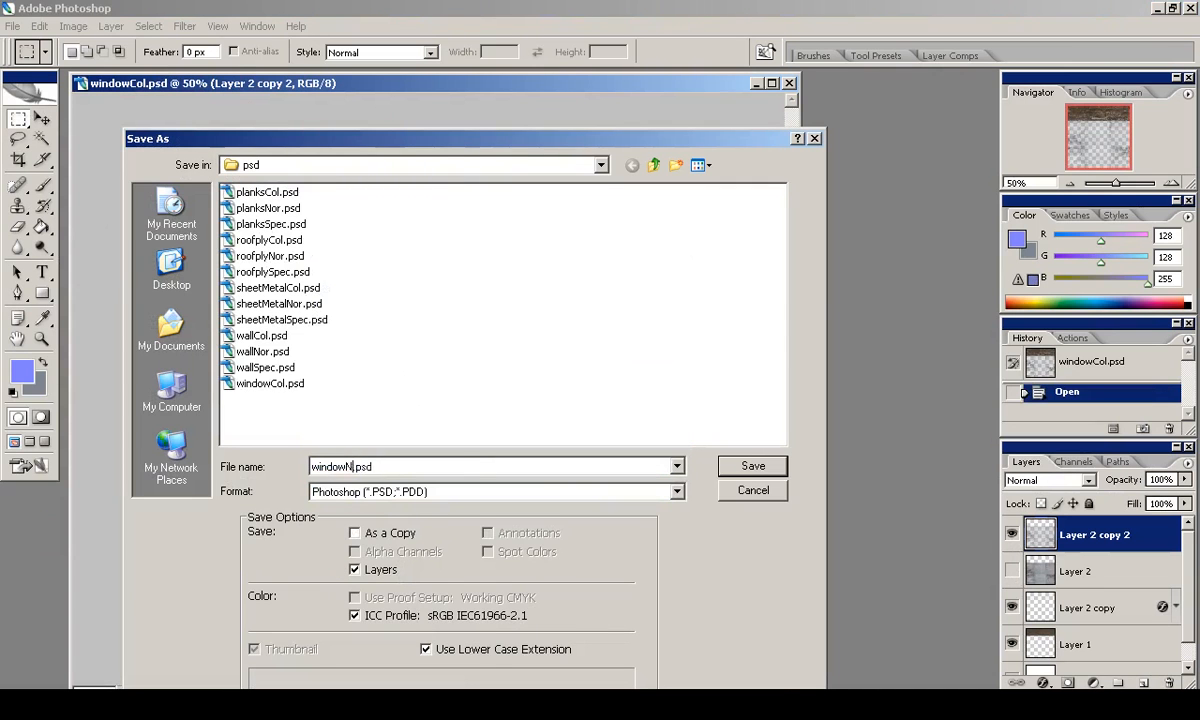
type("or")
key("Return")
left_click(1012, 657)
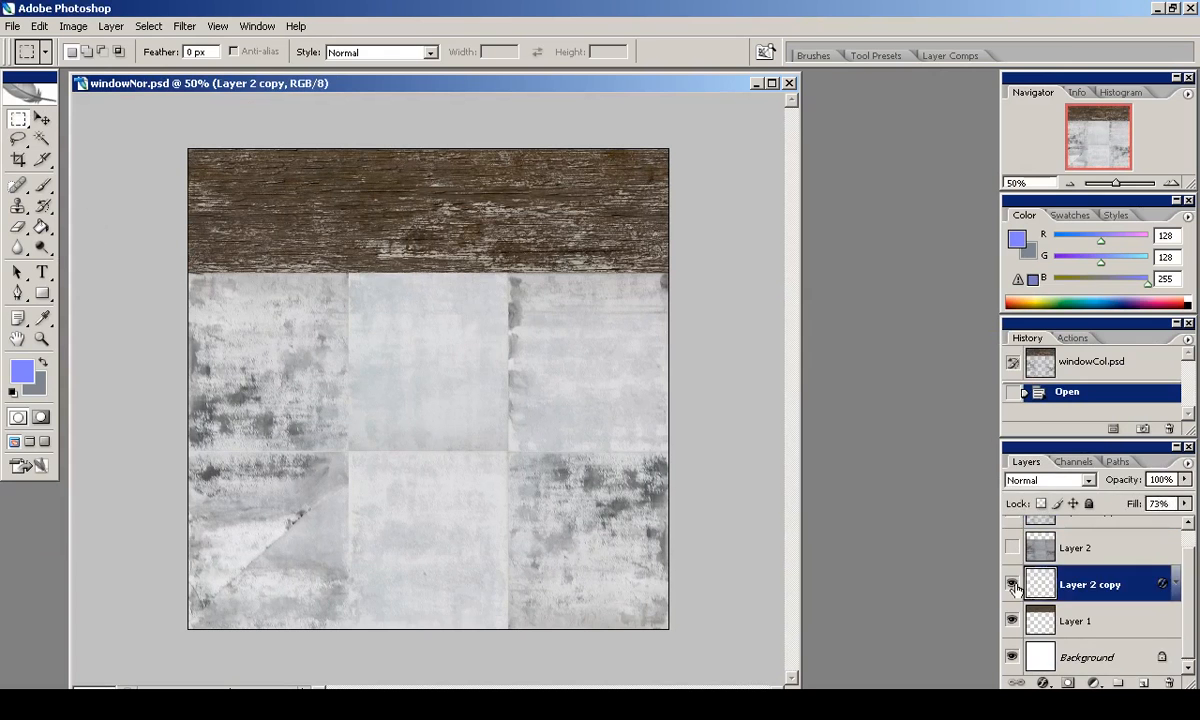
Move Layer 1 and Layer 2 copy into a new layer group.
left_click_drag(1066, 640, 1070, 588)
left_click_drag(1072, 585, 1070, 520)
key("ctrl+alt+0")
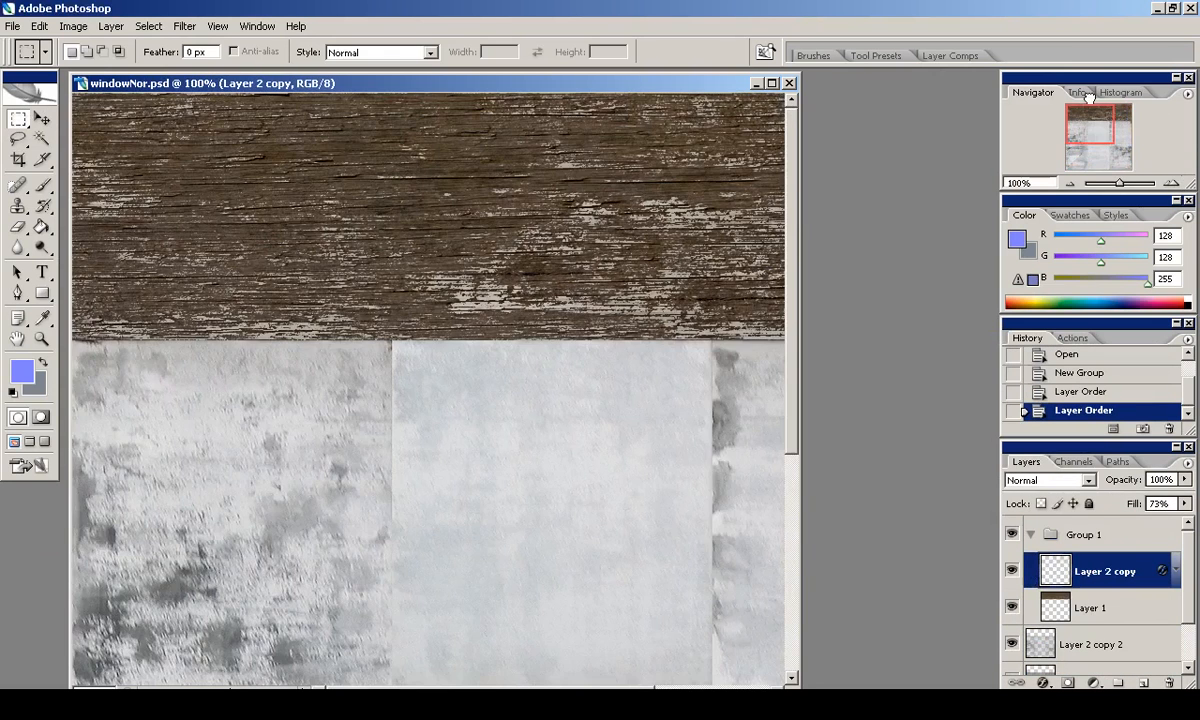
Desaturate the wood on Layer 1 and raise its black input level to 16 with Levels.
left_click(73, 26)
left_click(245, 80)
mouse_move(826, 456)
left_mouse_down()
mouse_move(878, 456)
mouse_move(840, 456)
left_mouse_up()
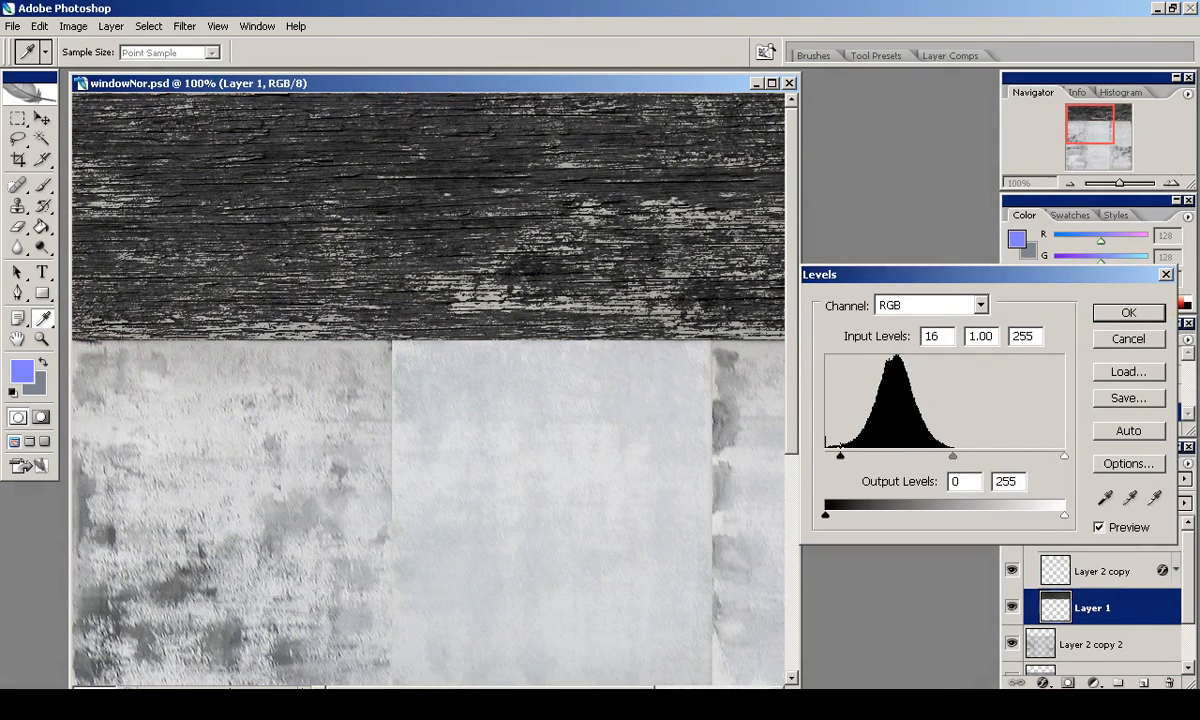
left_click(1126, 316)
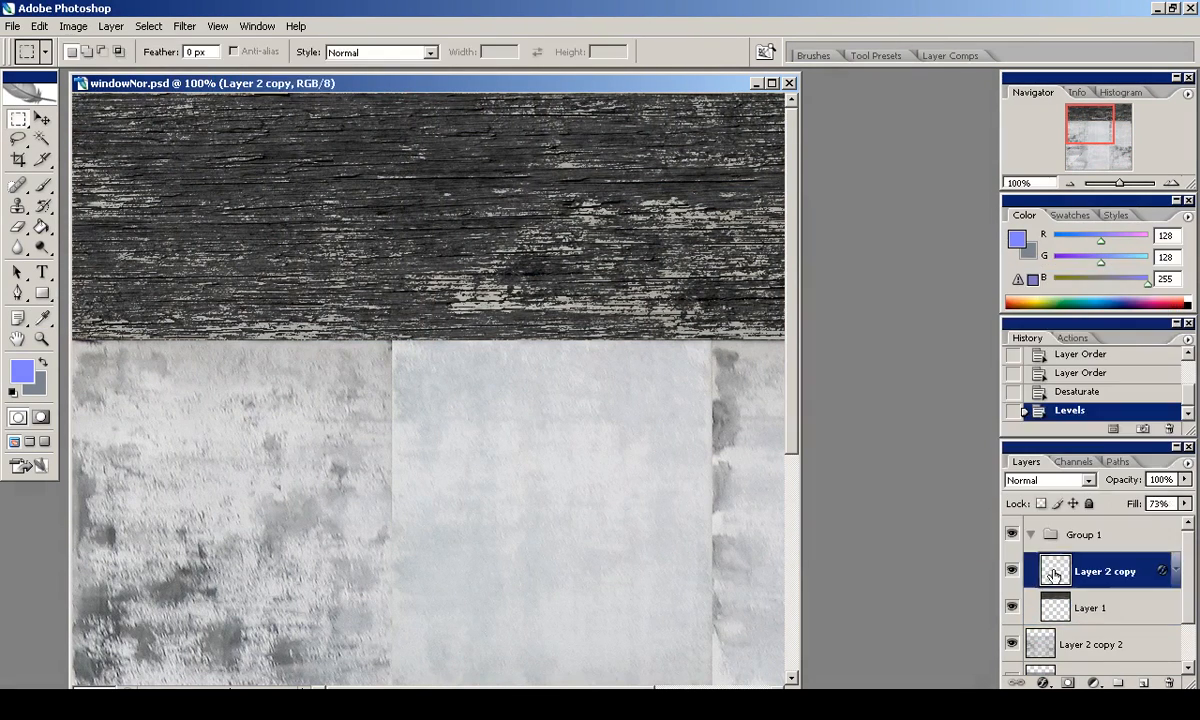
Merge Layer 2 copy into Layer 1 and generate a normal map on a duplicate, using the 7 x 7 filter at scale 10.
left_click(185, 26)
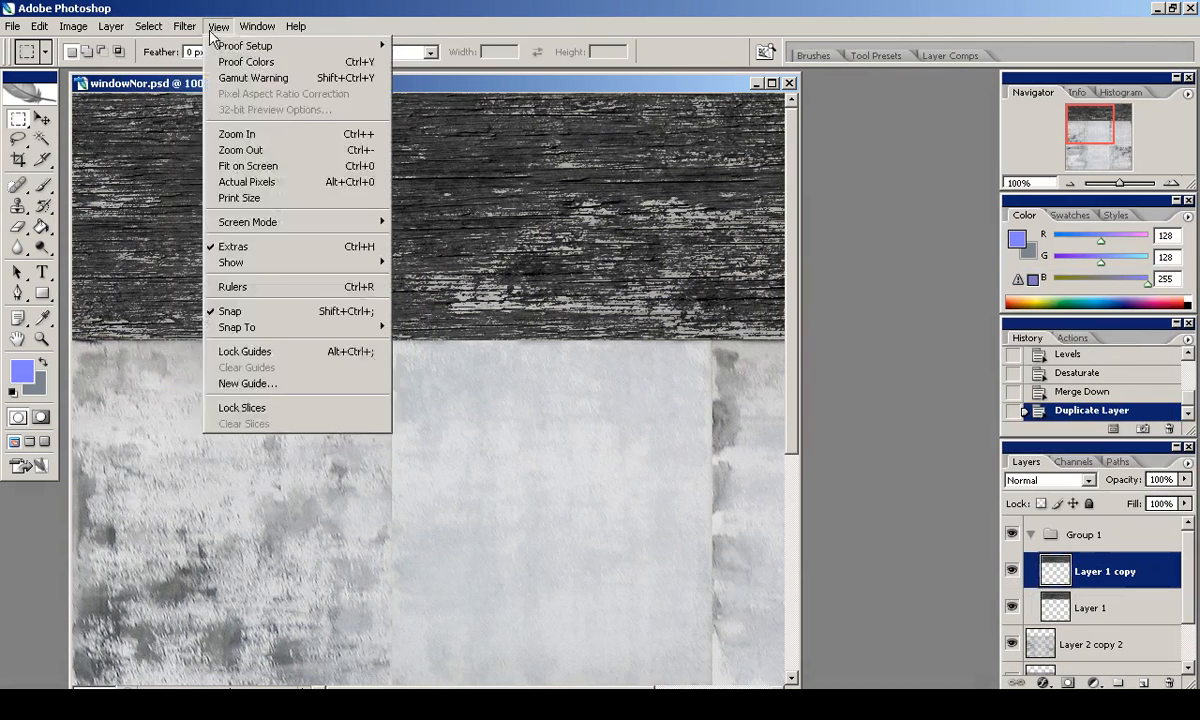
mouse_move(300, 390)
left_click(435, 390)
left_click(405, 508)
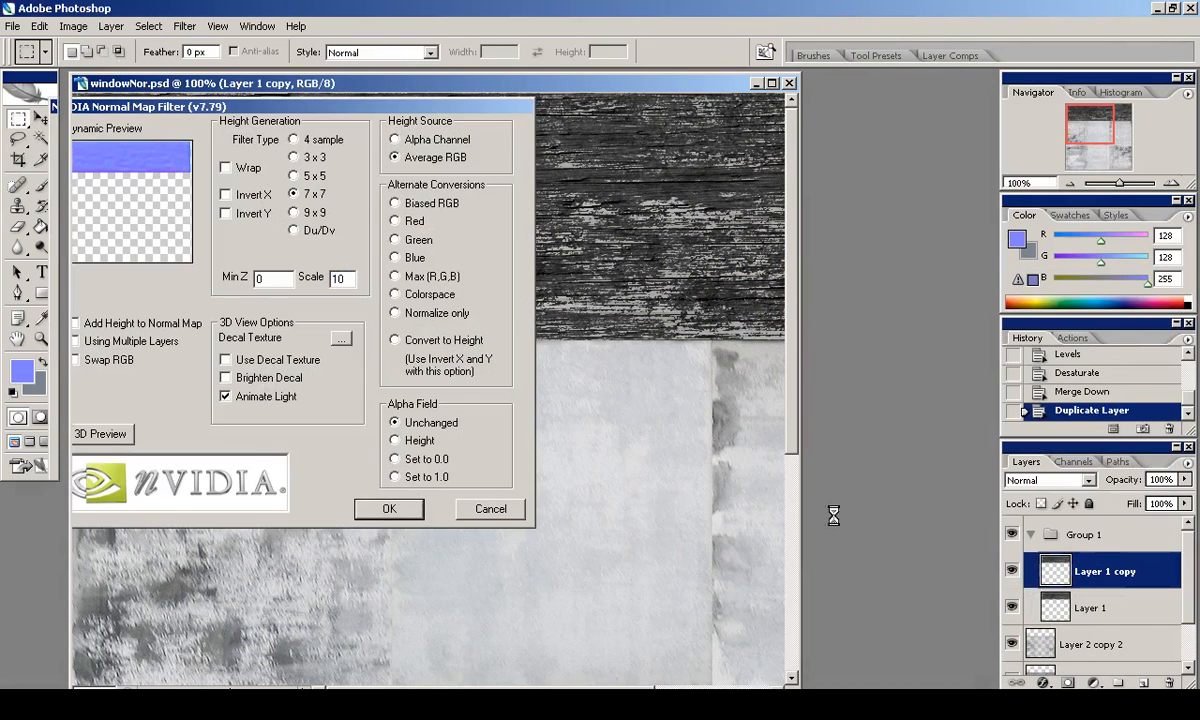
Place Layer 1 above its copy and convert it to a normal map with the NVIDIA normal map filter.
left_click_drag(1088, 605, 1090, 556)
left_click(185, 26)
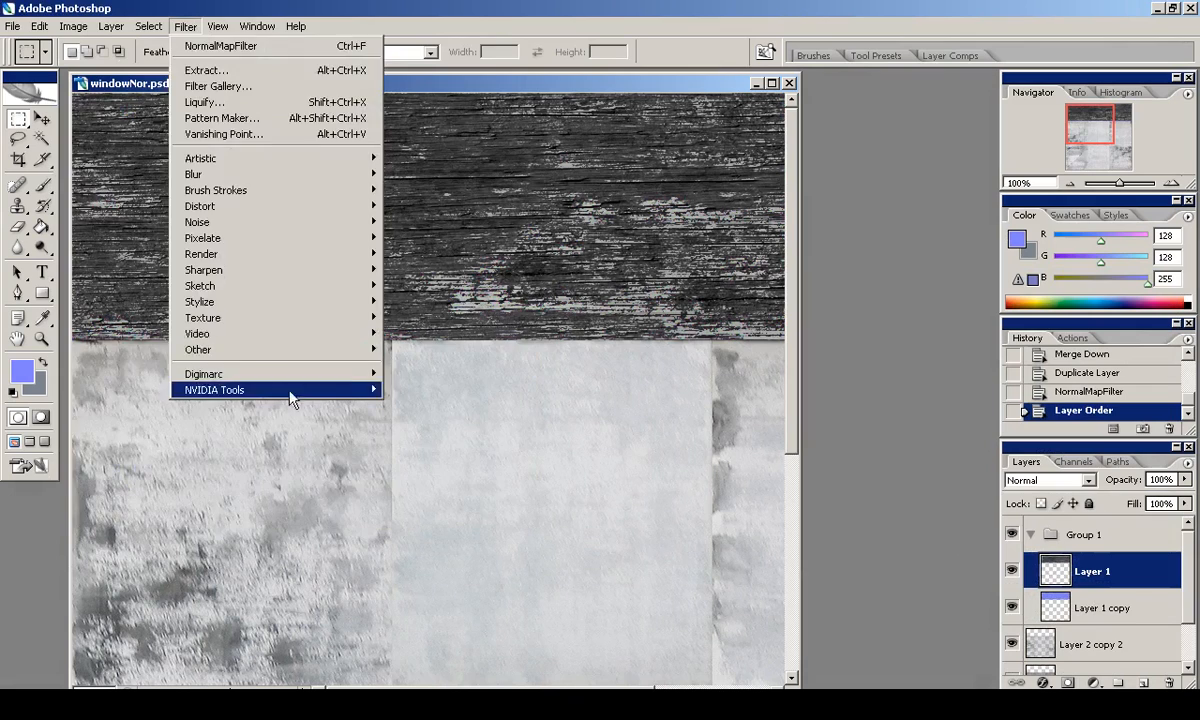
mouse_move(300, 390)
left_click(435, 390)
left_click(389, 508)
Move Layer 1 copy above Layer 1 and lower its fill opacity to blend the two wood normal maps.
left_click_drag(1100, 607, 1100, 560)
left_click_drag(1184, 503, 1108, 527)
left_click(1013, 571)
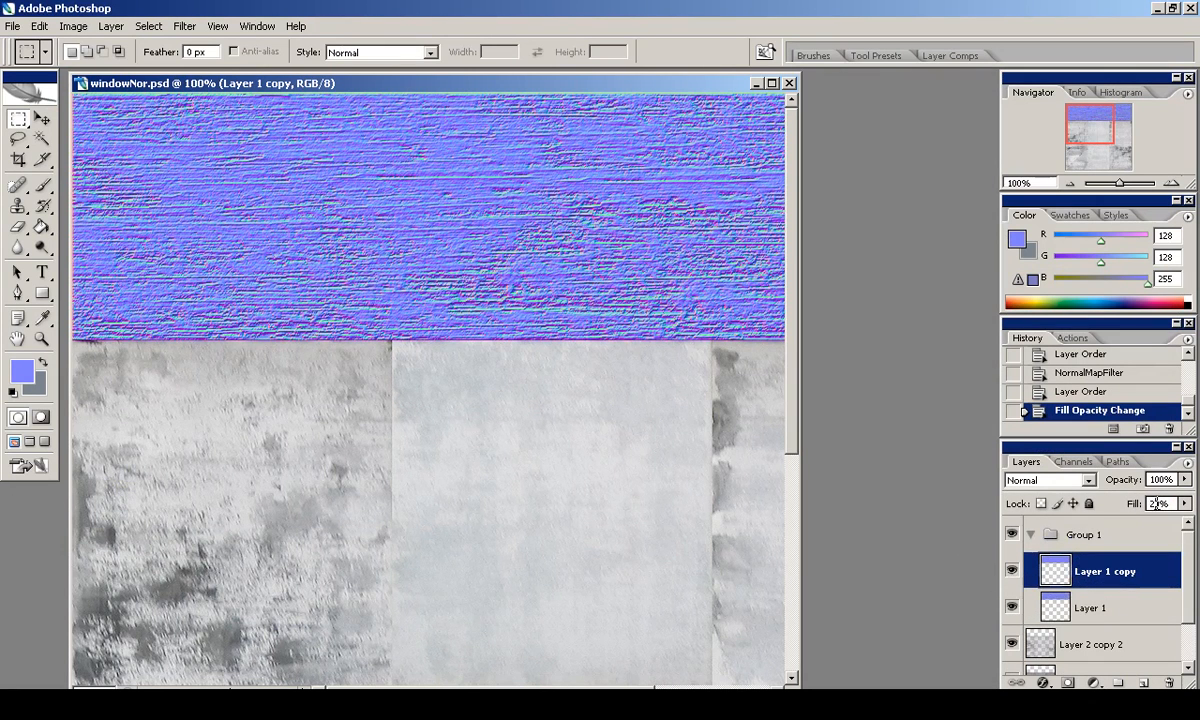
type("5")
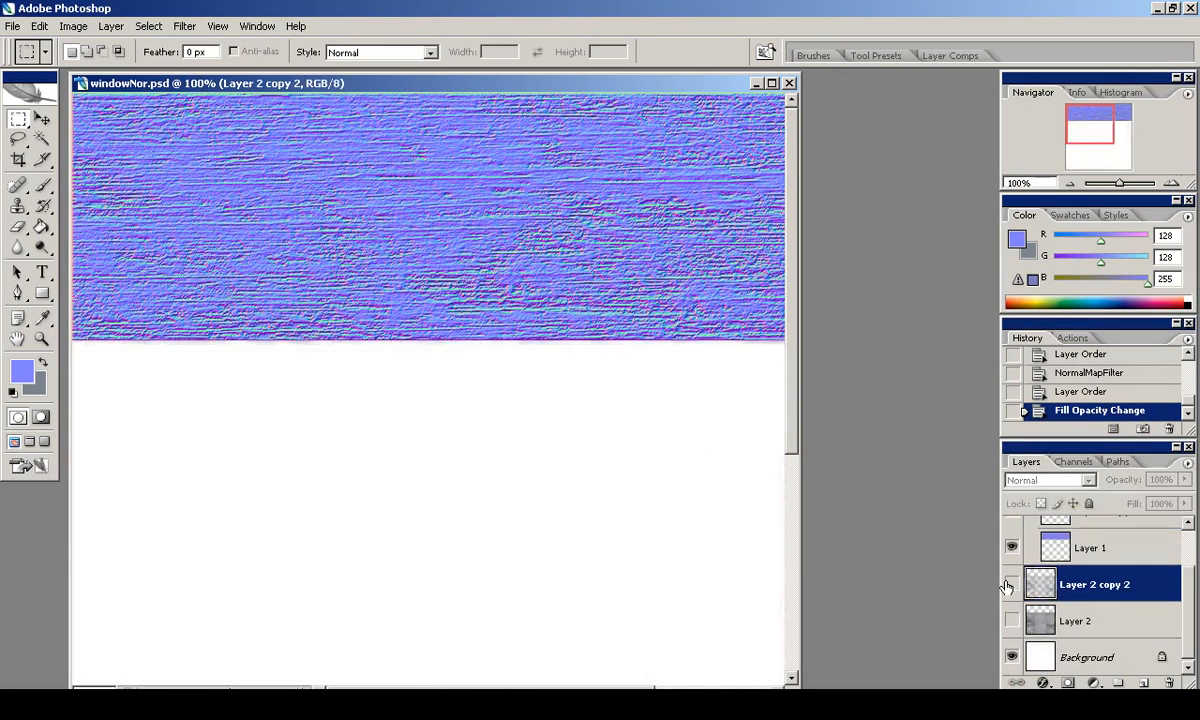
Delete the hidden Layer 2 and merge Layer 2 copy 2 into the Background.
scroll(1000, 167, "down", 5)
left_click(1012, 584)
left_click(1013, 621)
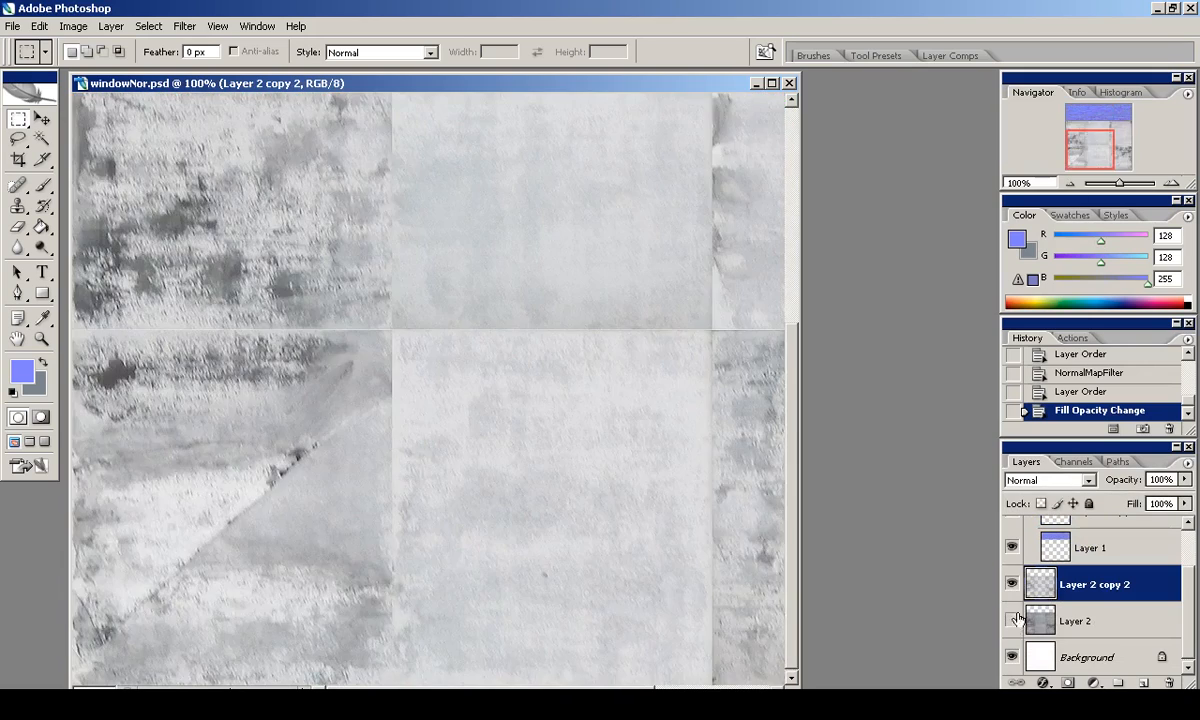
key("ctrl+e")
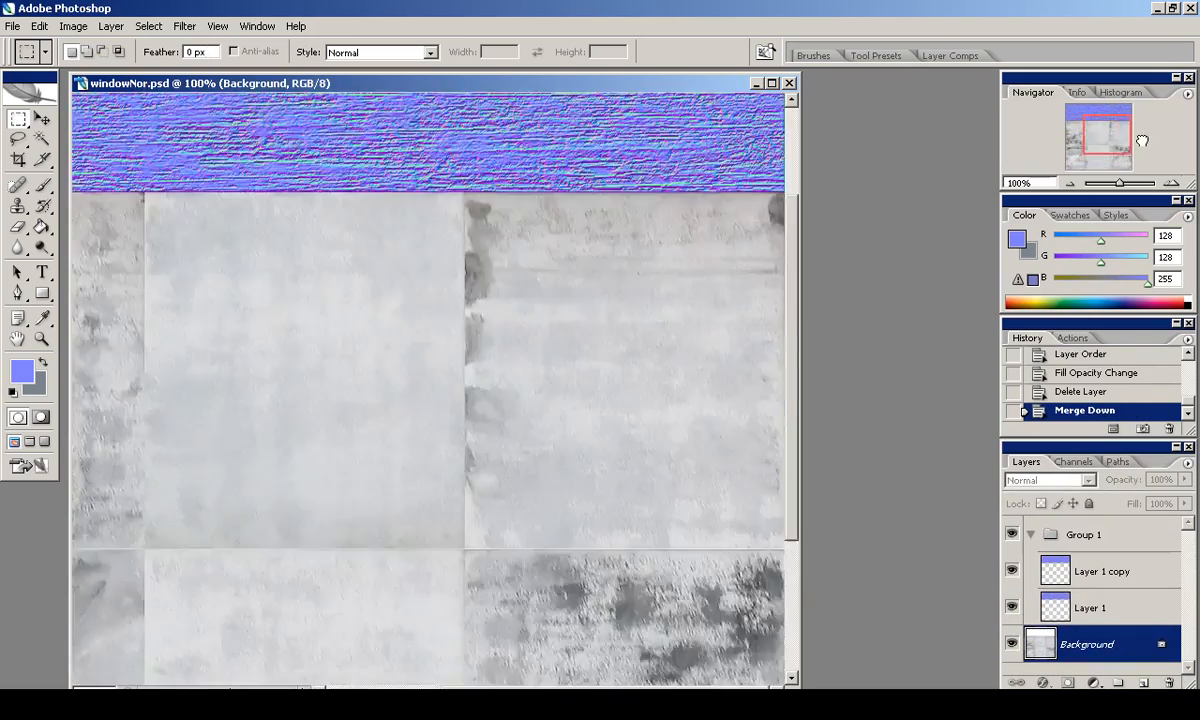
Try the NVIDIA normal map filter on the Background with 4 sample at scale 10, and undo it.
left_click(184, 26)
mouse_move(214, 399)
left_click(428, 395)
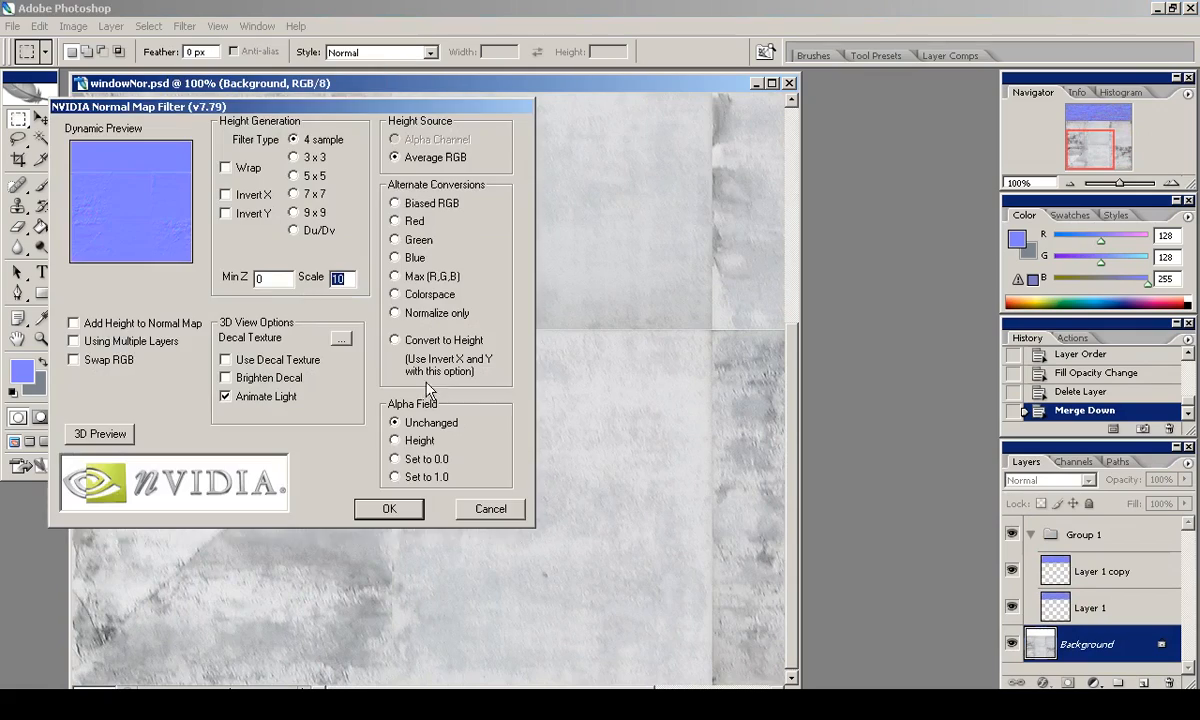
key("Return")
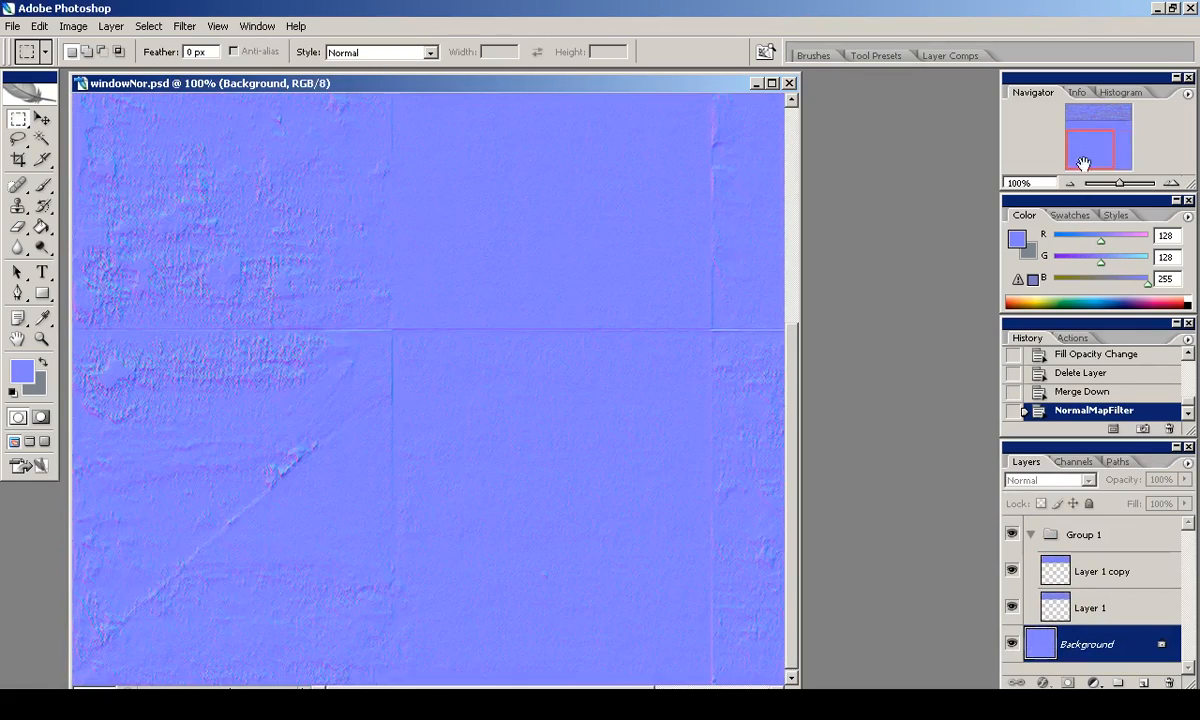
left_click(1070, 184)
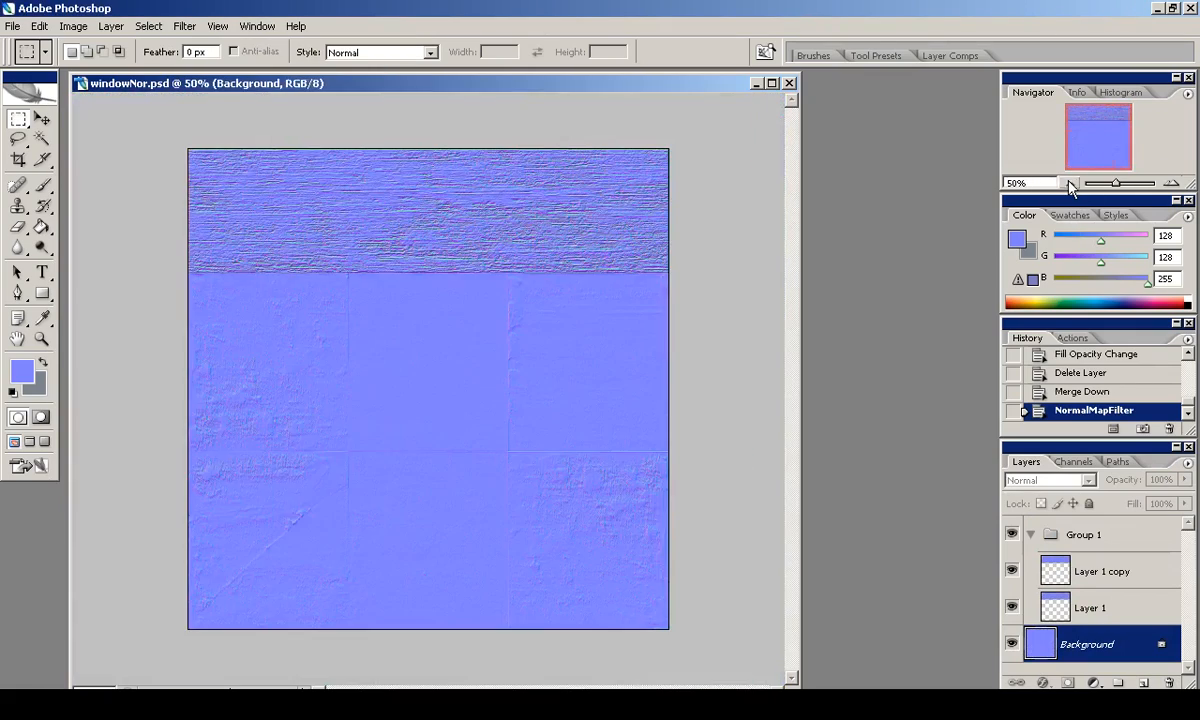
left_click(1172, 184)
key("ctrl+z")
Convert the Background to a normal map with the 4 sample filter at a lower scale.
left_click(184, 26)
mouse_move(214, 396)
left_click(420, 396)
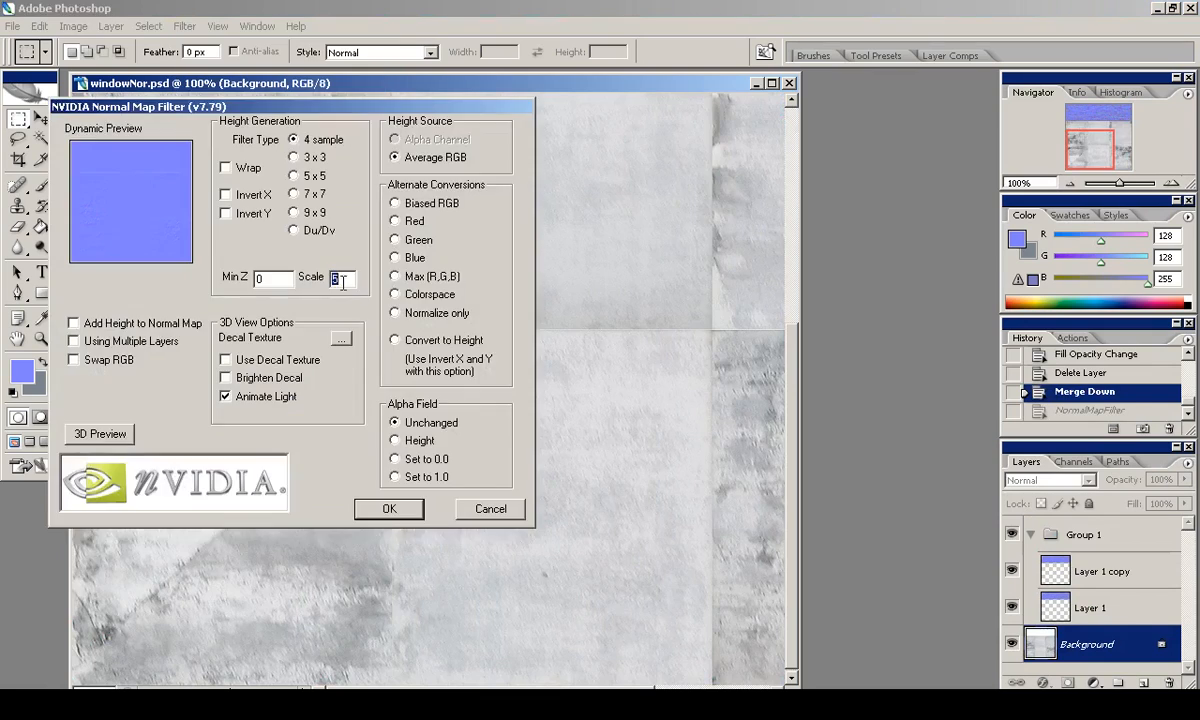
key("Return")
left_click(1070, 184)
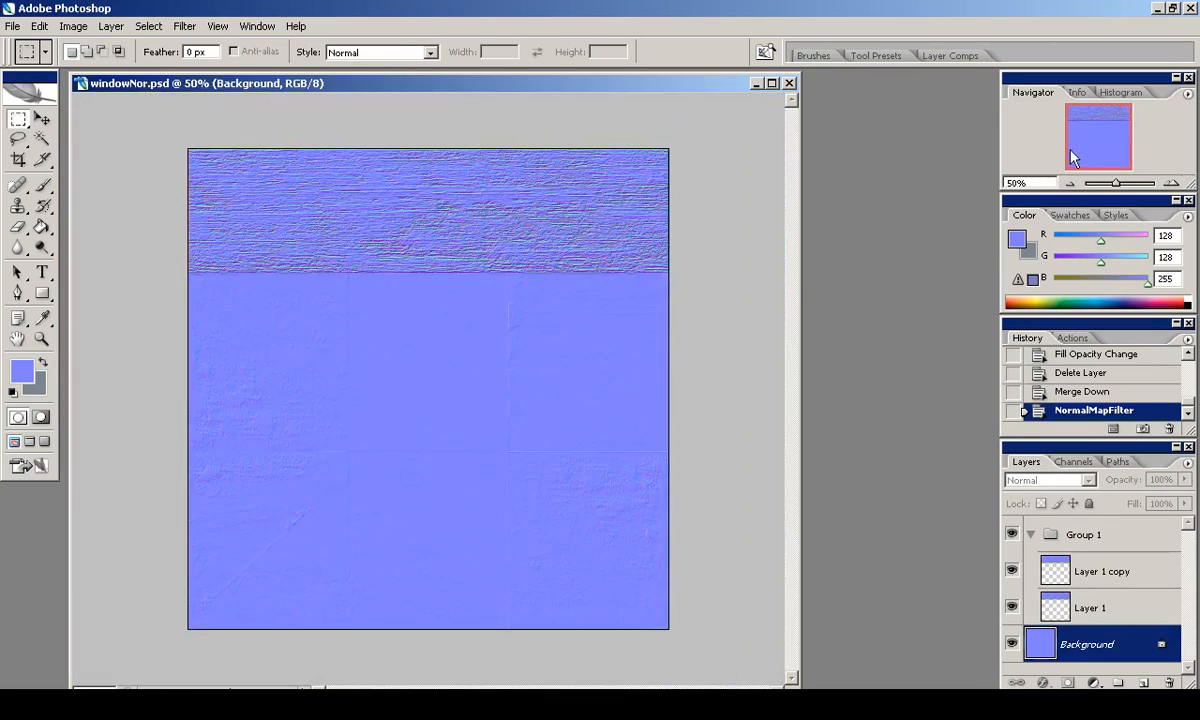
key("ctrl+alt+0")
Save the normal map as the non-interlaced windowNor.png in the textures folder and close the document.
left_click(12, 26)
left_click(86, 243)
left_click(470, 491)
left_click(461, 423)
left_click(653, 166)
key("Return")
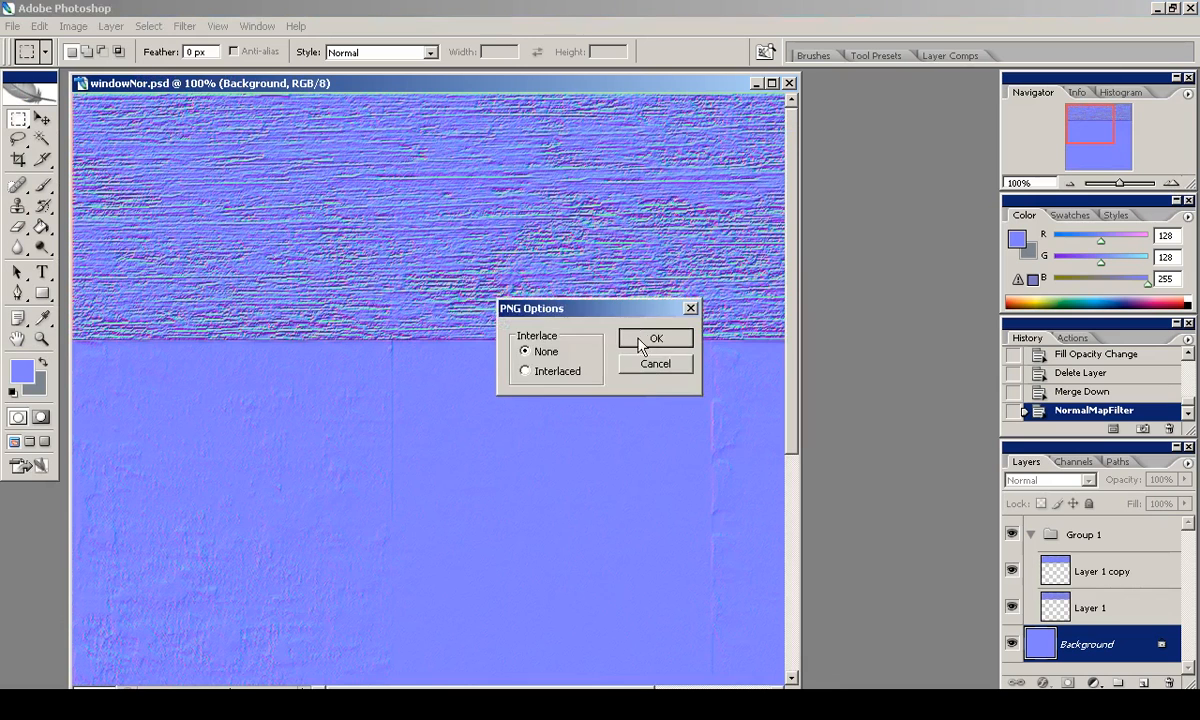
left_click(648, 338)
left_click(789, 83)
Open the recent file windowCol.psd and save it as windowSpec.psd.
left_click(12, 26)
mouse_move(59, 110)
left_click(290, 126)
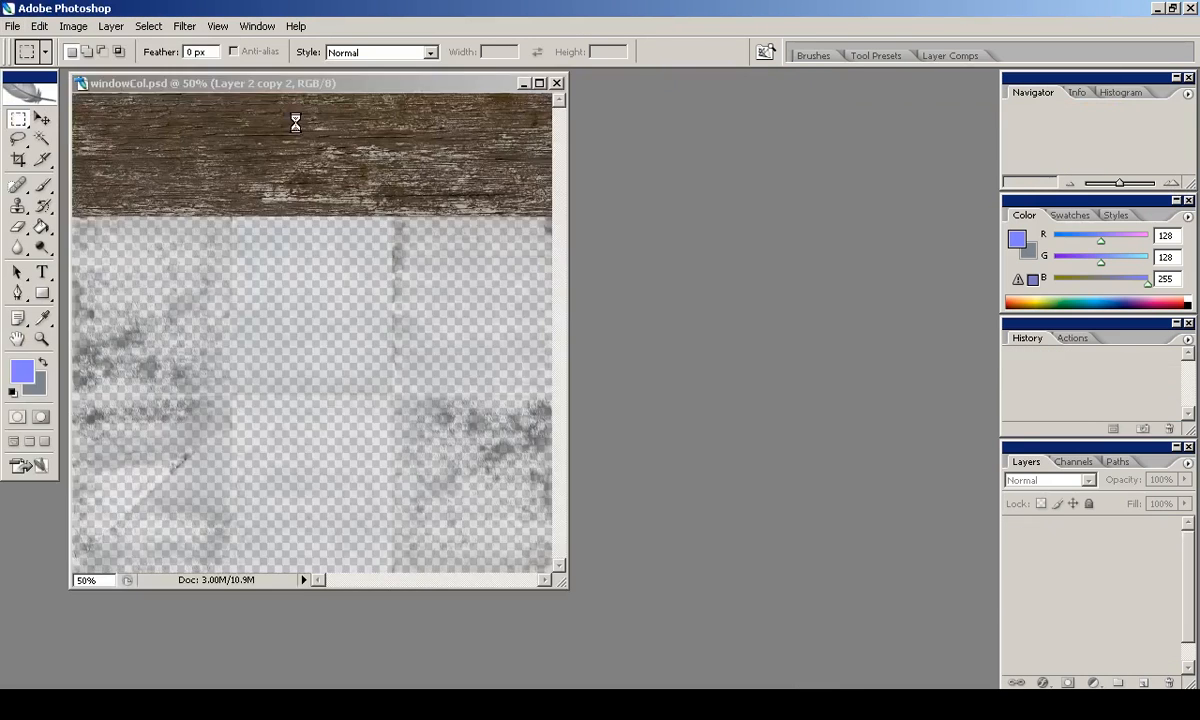
left_click(12, 26)
left_click(40, 222)
key("BackSpace")
key("BackSpace")
key("BackSpace")
type("Spec")
key("Return")
Group Layer 1 and Layer 2 copy in a new layer group of windowSpec.psd.
key("ctrl+plus")
key("ctrl+plus")
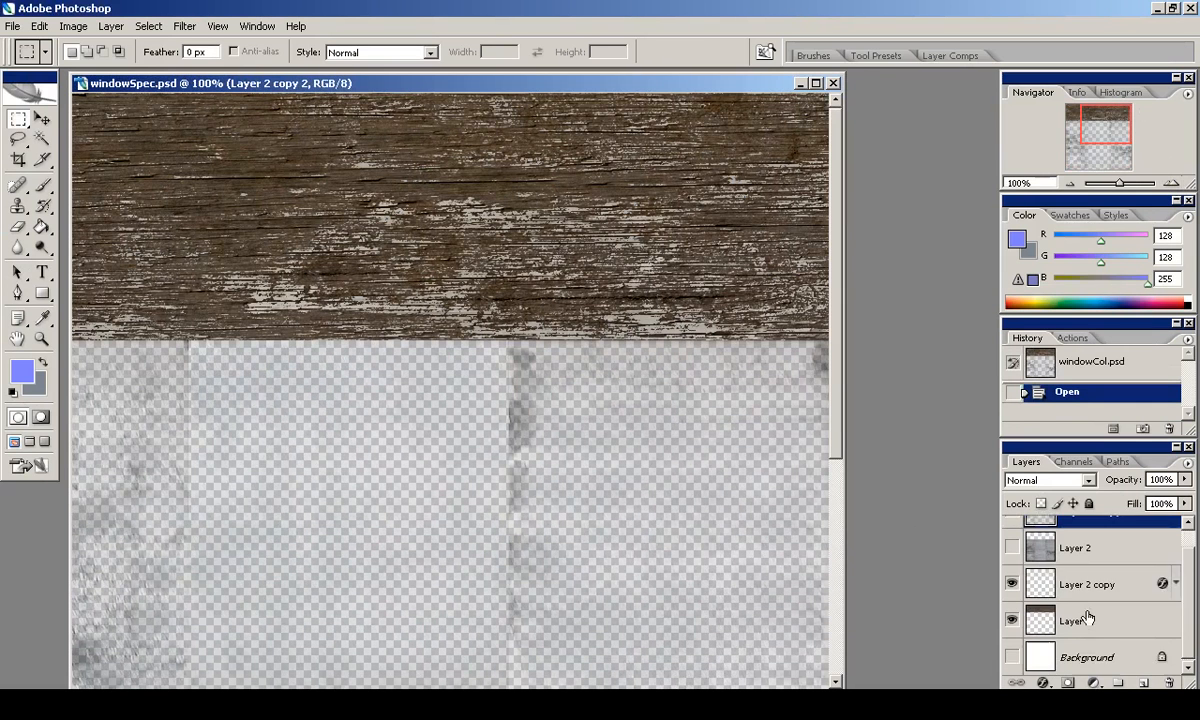
left_click_drag(1064, 597, 1075, 535)
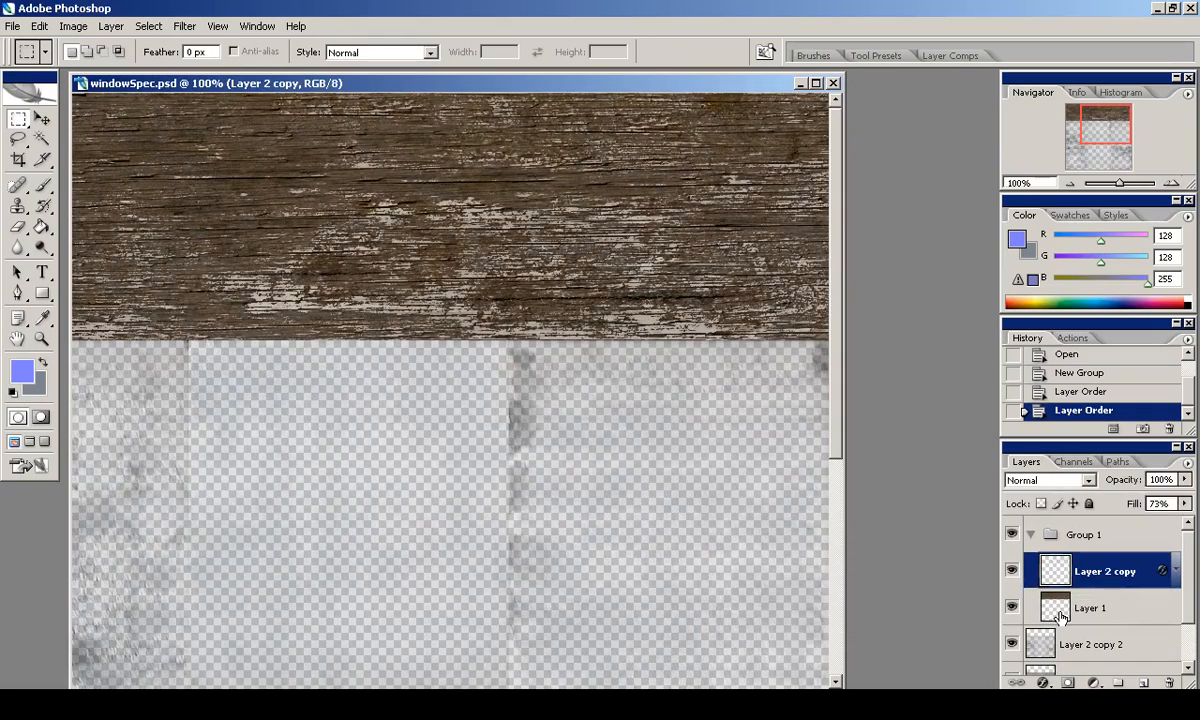
left_click(73, 26)
mouse_move(107, 75)
left_click(228, 75)
left_click_drag(825, 456, 895, 456)
left_click_drag(1065, 456, 934, 456)
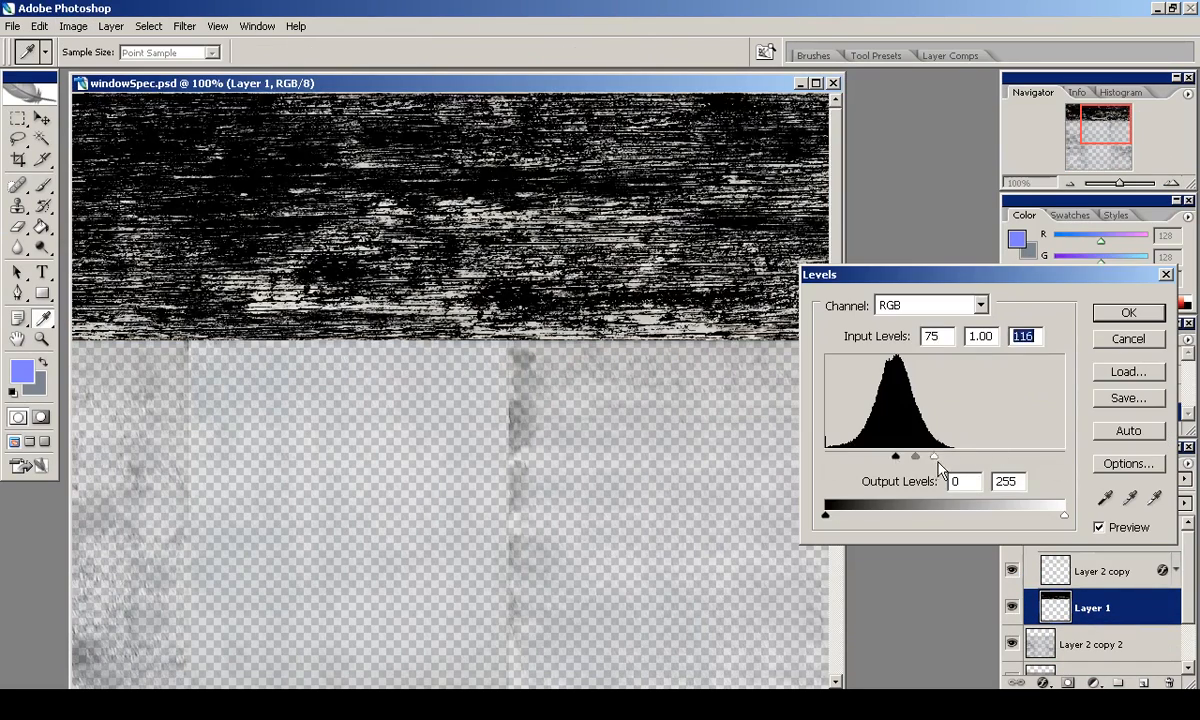
key("Escape")
Increase Layer 1's contrast with Levels, raising the black and lowering the white input while Layer 2 copy is hidden.
left_click(1012, 571)
left_click(73, 26)
mouse_move(107, 73)
left_click(228, 73)
left_click_drag(825, 456, 894, 458)
left_click_drag(1064, 456, 1004, 456)
left_click(1110, 316)
left_click(1012, 571)
Brighten Layer 2 copy with Levels by slightly lowering its white input level.
left_click(1063, 573)
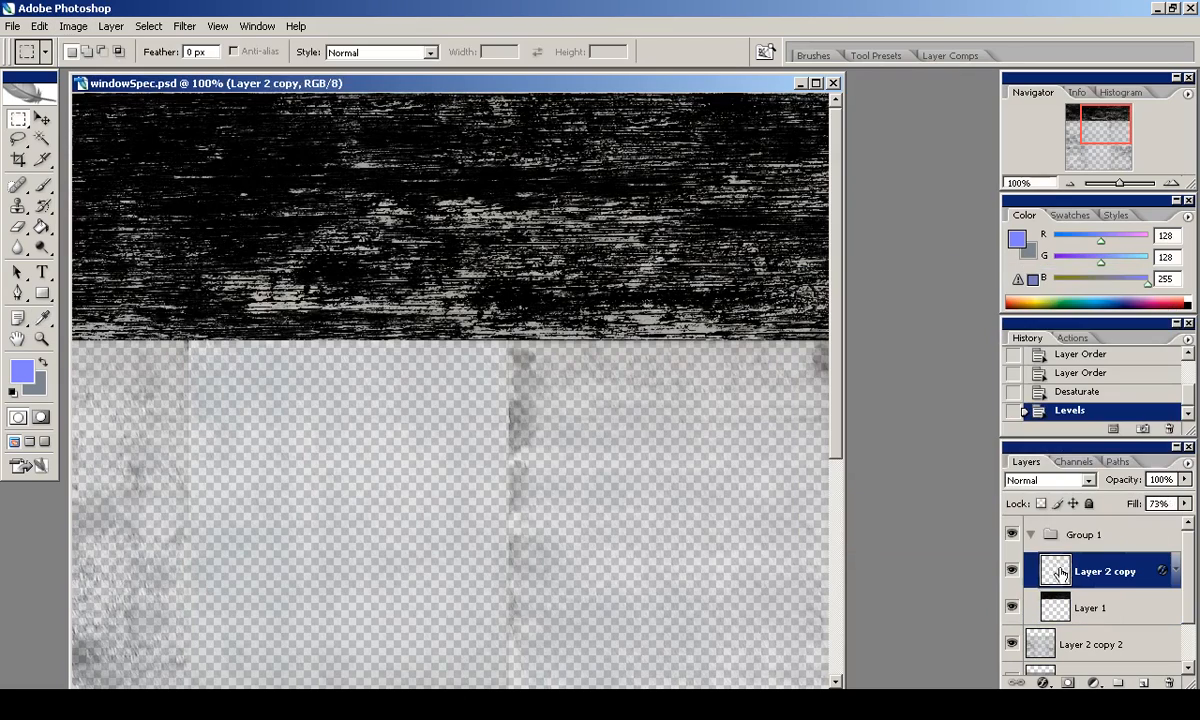
left_click(73, 26)
mouse_move(107, 73)
left_click(240, 72)
mouse_move(825, 456)
left_mouse_down()
mouse_move(875, 456)
mouse_move(825, 456)
left_mouse_up()
left_click_drag(1064, 457, 1037, 458)
key("Return")
Desaturate Layer 2 copy and change its fill opacity.
key("m")
key("shift+ctrl+u")
mouse_move(1155, 527)
left_mouse_down()
mouse_move(1130, 527)
mouse_move(1141, 527)
left_mouse_up()
Delete Layer 2 and merge Layer 2 copy 2 down into the Background.
left_click(1190, 628)
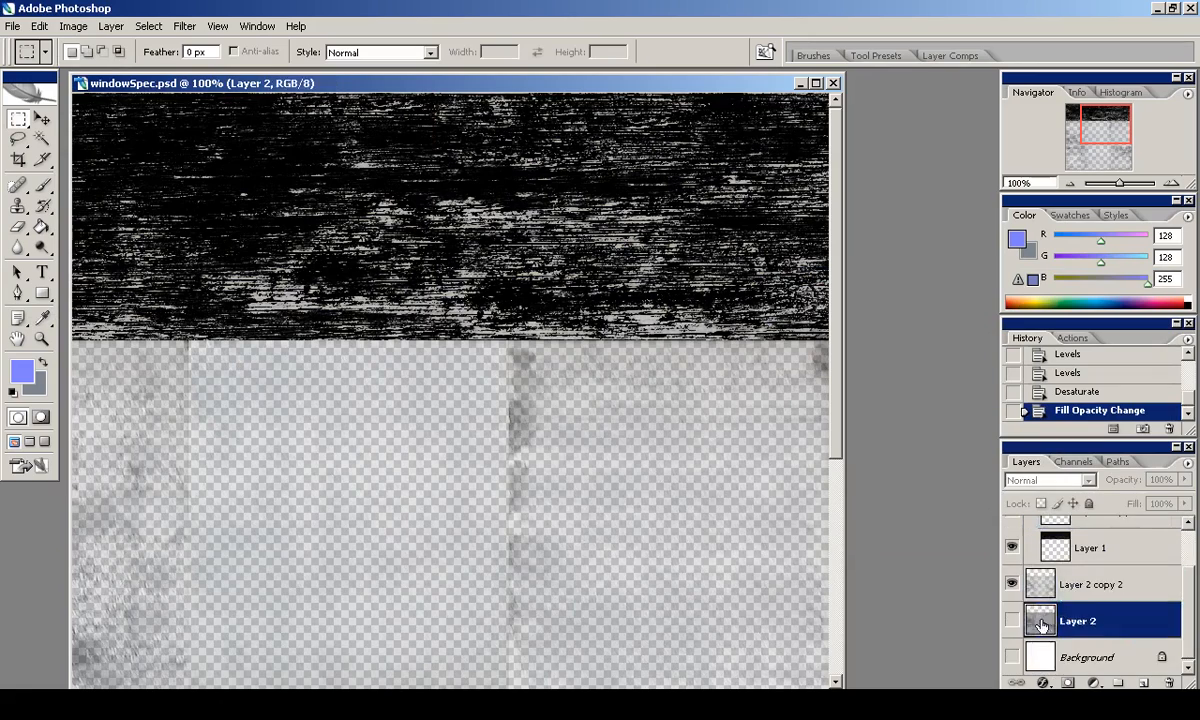
key("ctrl+e")
scroll(450, 400, "up", 3)
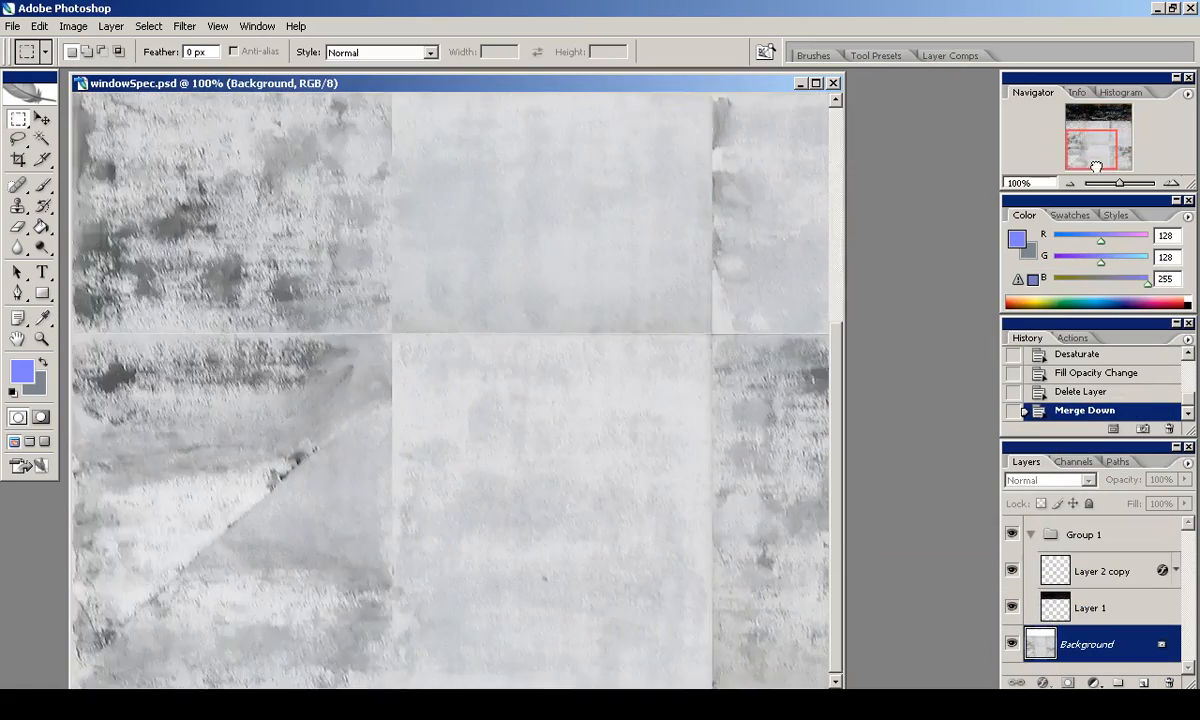
Darken the glass panes on the Background with Levels and desaturate them.
left_click(73, 26)
mouse_move(99, 70)
left_click(250, 72)
left_click_drag(822, 381, 930, 381)
key("Return")
left_click_drag(1112, 141, 1124, 100)
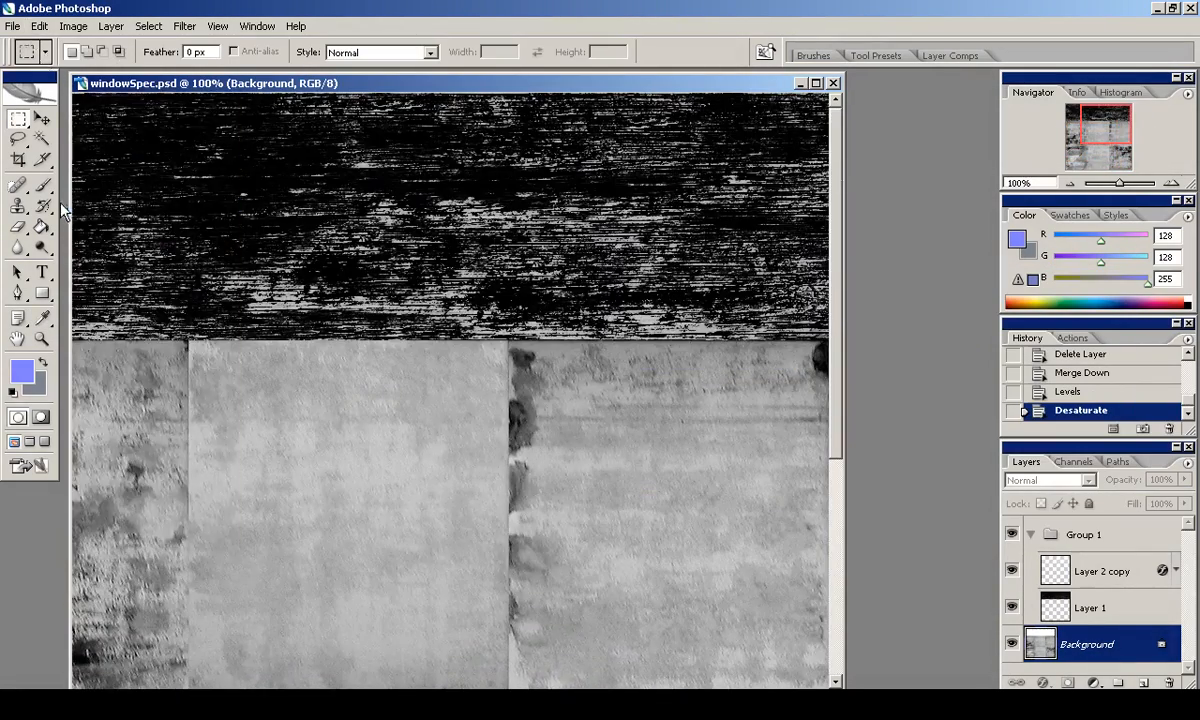
Save the specular map as windowSpec.png in the textures folder.
left_click(12, 26)
left_click(60, 222)
left_click(500, 500)
left_click(430, 440)
left_click(653, 165)
left_click(753, 466)
left_click(664, 336)
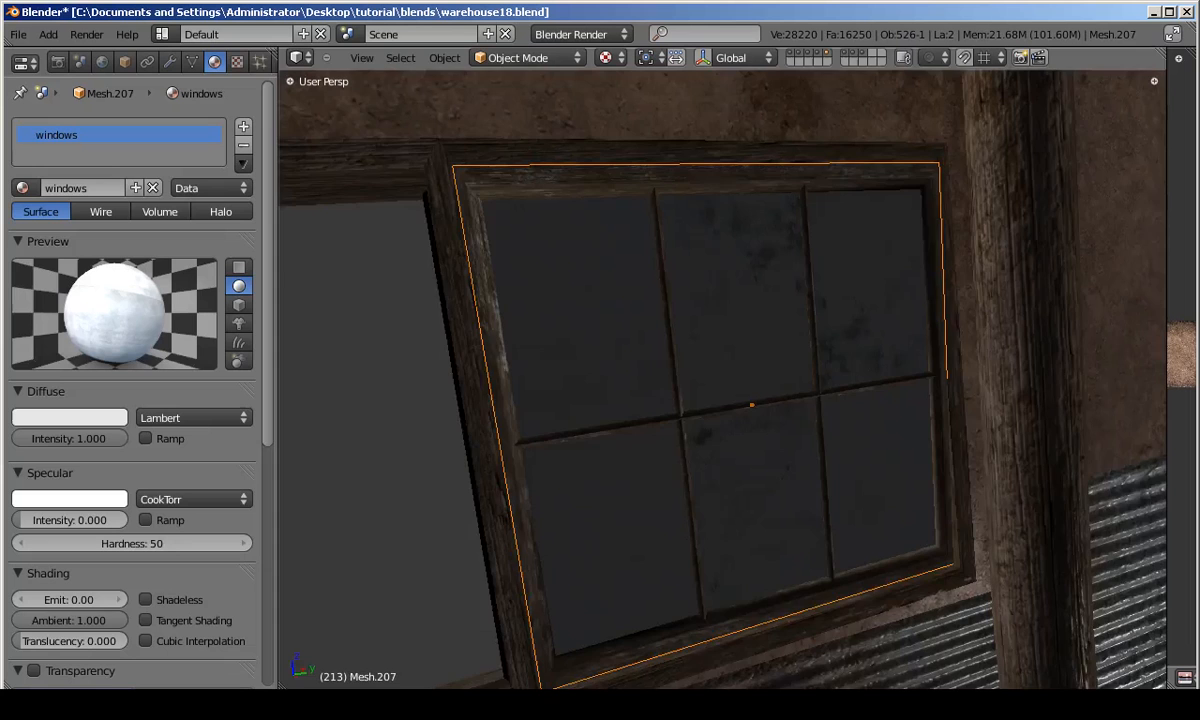
Switch to Blender and add a texture named windowNor in the second slot of the windows material.
scroll(616, 423, "down", 4)
left_click(237, 65)
left_click(60, 153)
left_click(92, 237)
left_click(92, 237)
type("windowNor")
key("Return")
Make the windowNor texture an image texture and load windowNor.png from the textures folder.
left_click(147, 262)
left_click(126, 363)
left_click(140, 262)
left_click(121, 383)
left_click(205, 490)
left_click(45, 395)
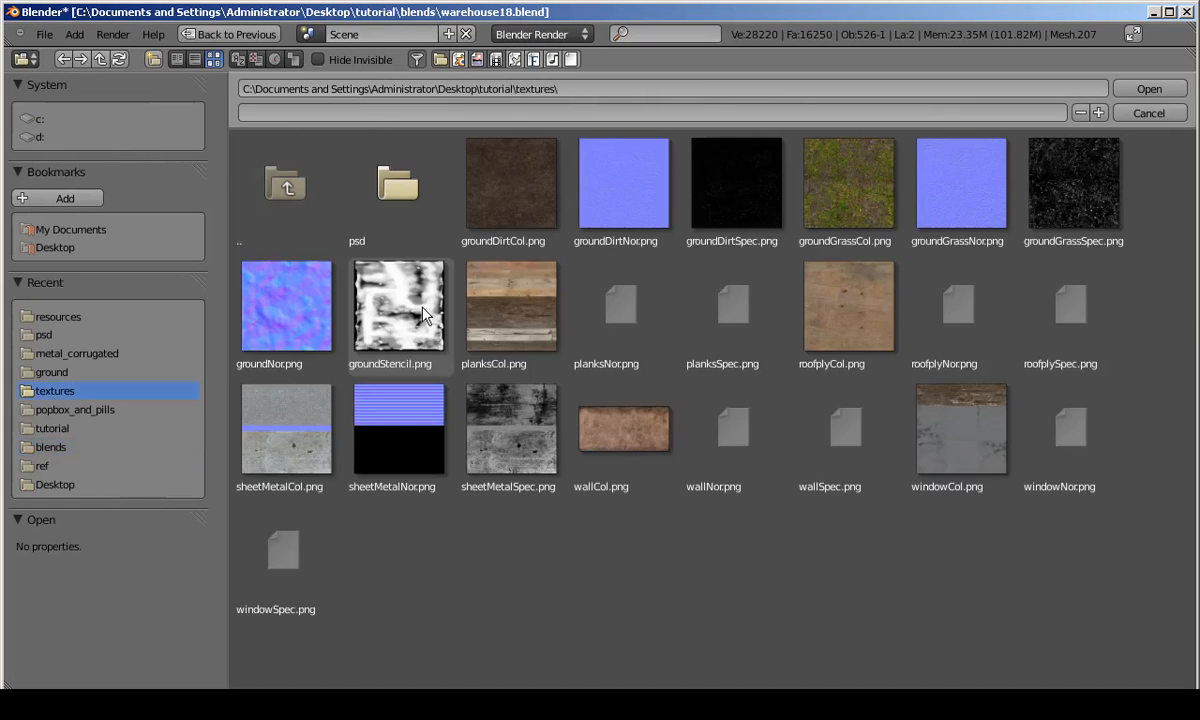
double_click(1069, 425)
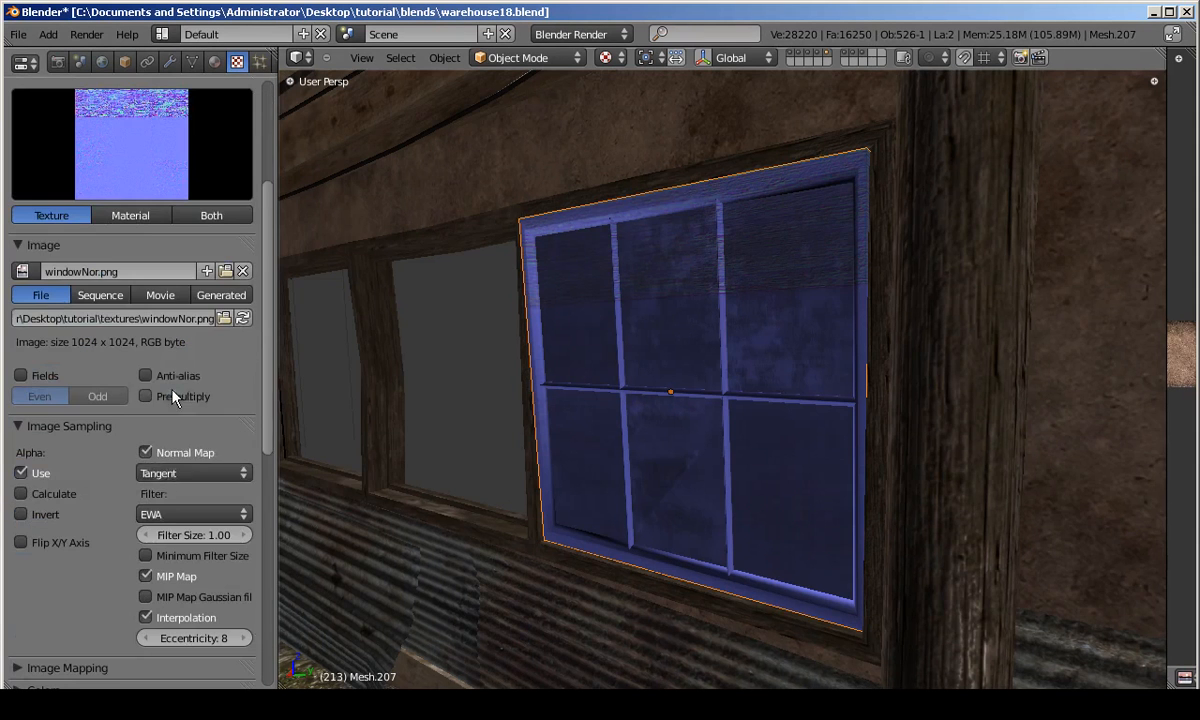
Treat the image as a tangent normal map and map it by UV coordinates with the UVTex layer.
left_click(173, 393)
scroll(167, 356, "down", 5)
left_click(170, 567)
left_click(145, 488)
left_click(170, 590)
left_click(114, 375)
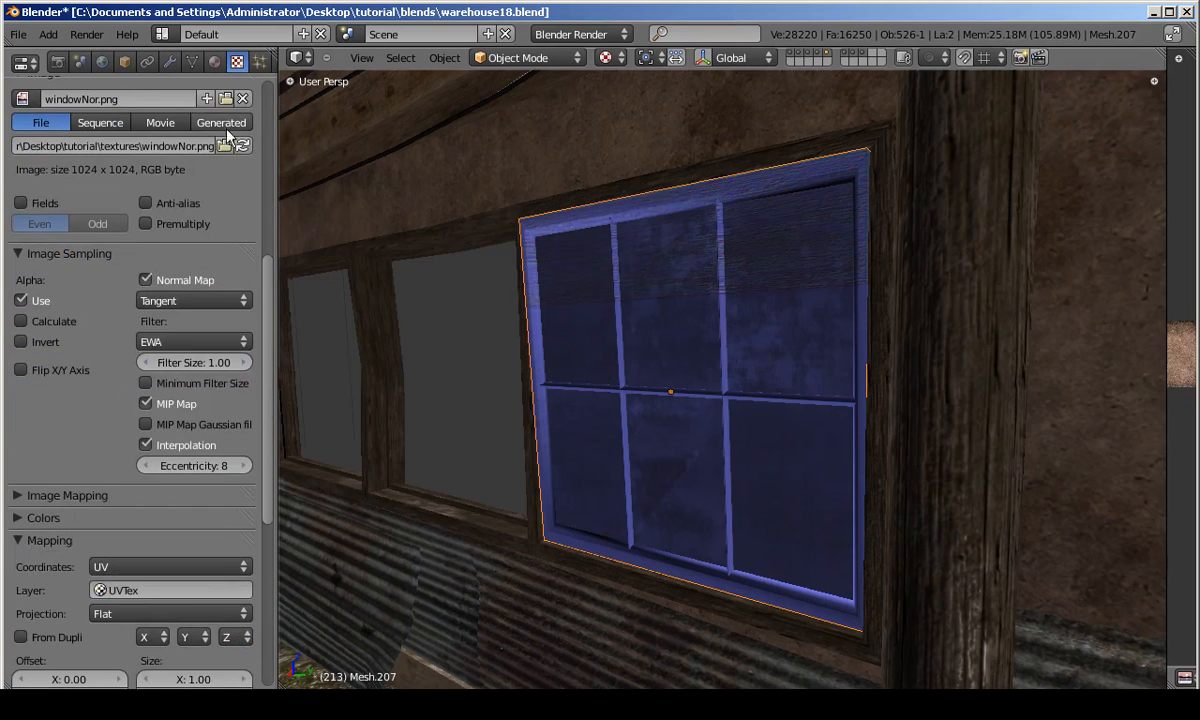
Rename the window mesh's UV layer to color.
scroll(226, 176, "down", 6)
left_click(191, 62)
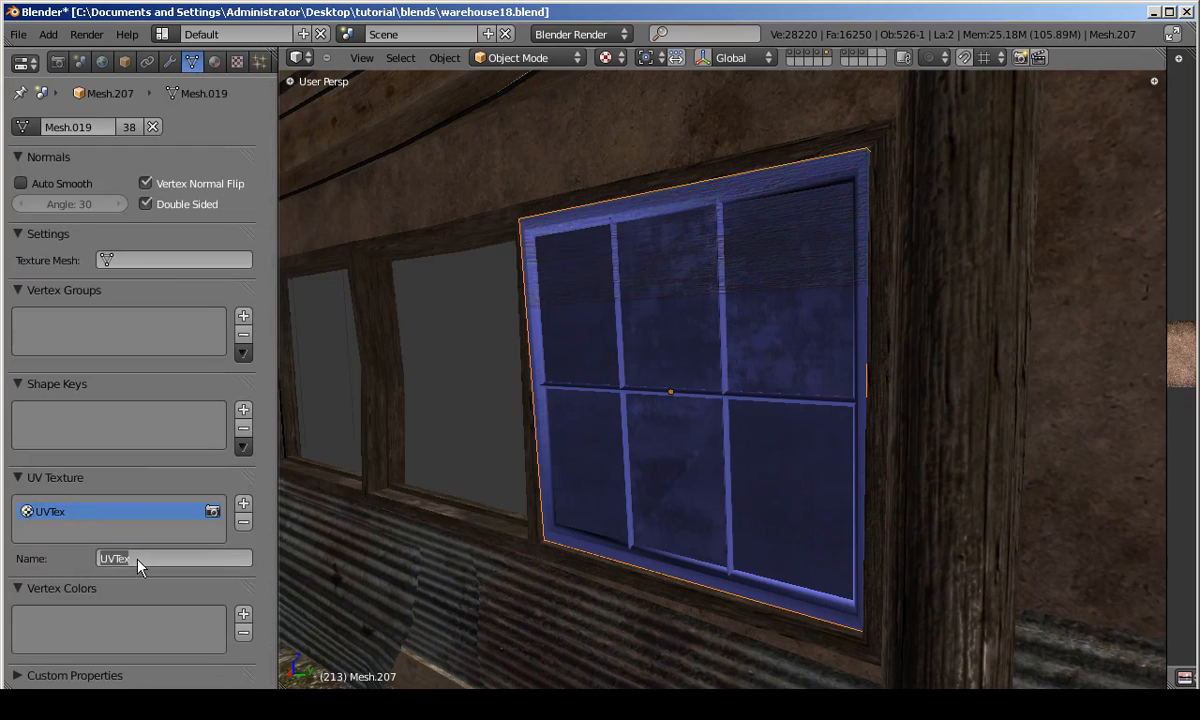
left_click(237, 62)
Set the windowNor texture's mapping layer to color.
left_click(164, 316)
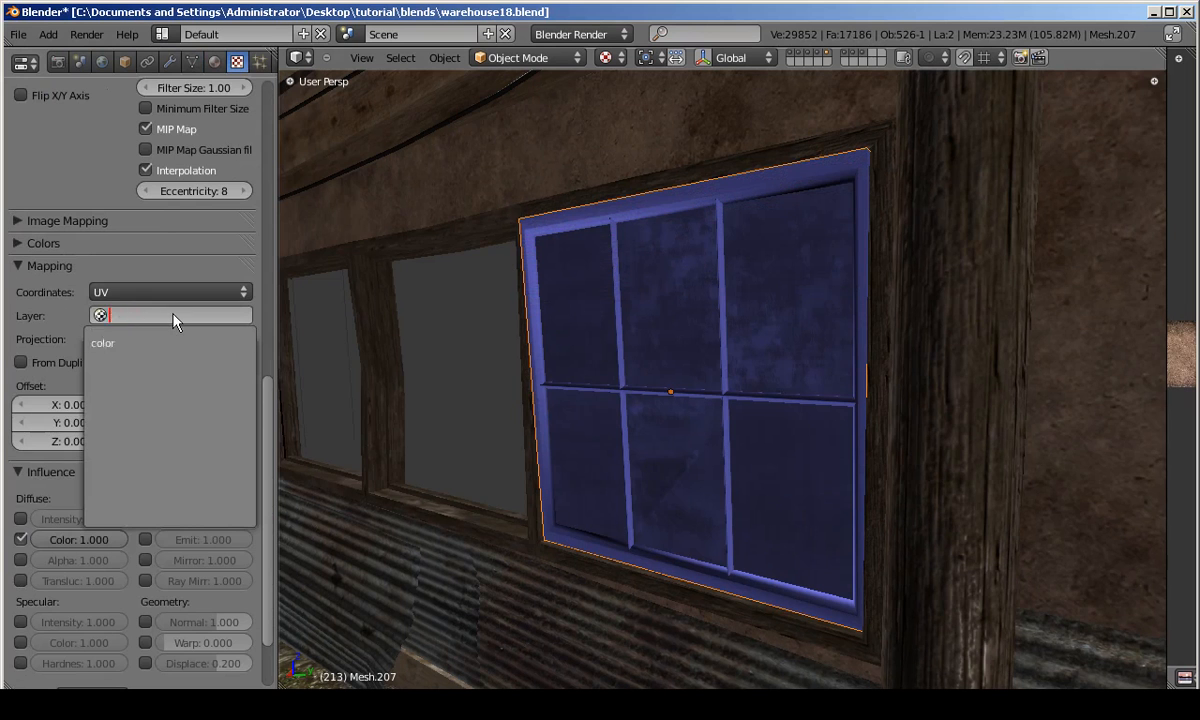
key("BackSpace")
key("BackSpace")
key("BackSpace")
left_click(180, 337)
Set the mapping layer of the texture in the first slot to color as well.
left_click_drag(267, 395, 265, 108)
left_click(145, 132)
left_click_drag(267, 155, 296, 373)
left_click(165, 475)
left_click(151, 497)
Turn off the windowNor texture's Color influence and enable its Normal influence at 1.000.
left_click(112, 153)
left_click_drag(267, 425, 273, 458)
middle_click_drag(700, 448, 736, 451)
scroll(736, 451, "up", 2)
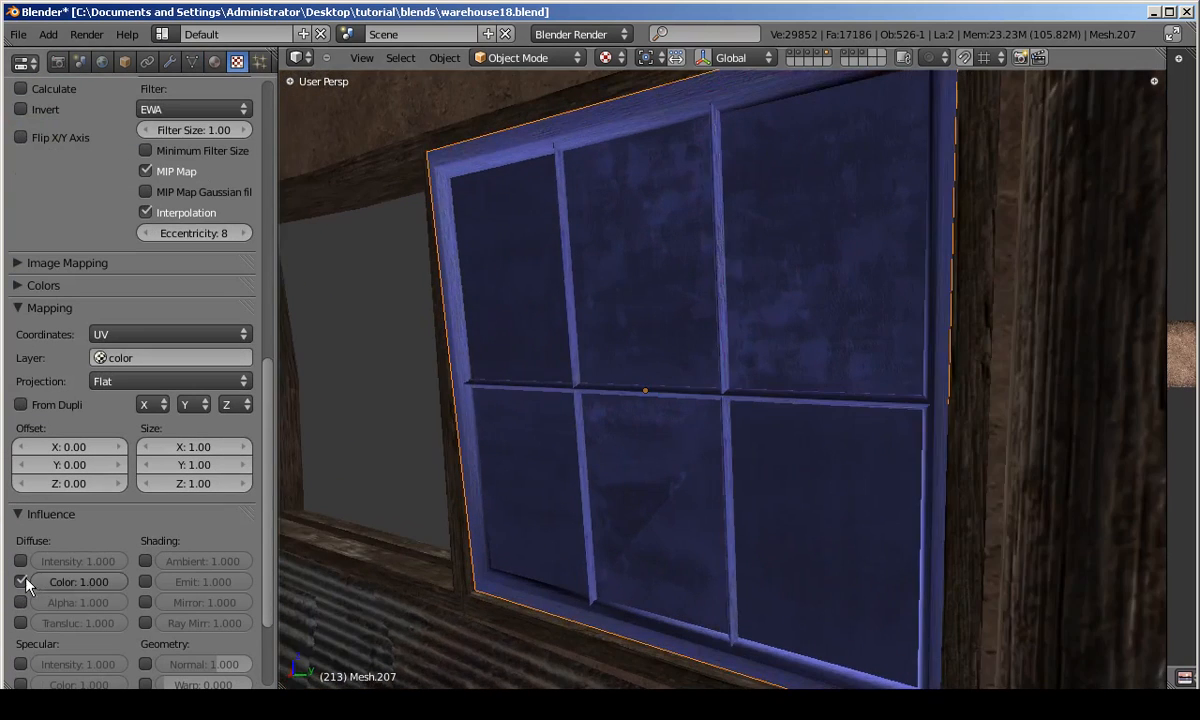
left_click(21, 581)
middle_click_drag(584, 442, 640, 430)
scroll(257, 605, "down", 3)
left_click(146, 546)
Examine the window's normal-mapped frame and glass from several angles, including with a temporary trackball rotation.
middle_click_drag(674, 477, 568, 402)
key("r")
key("r")
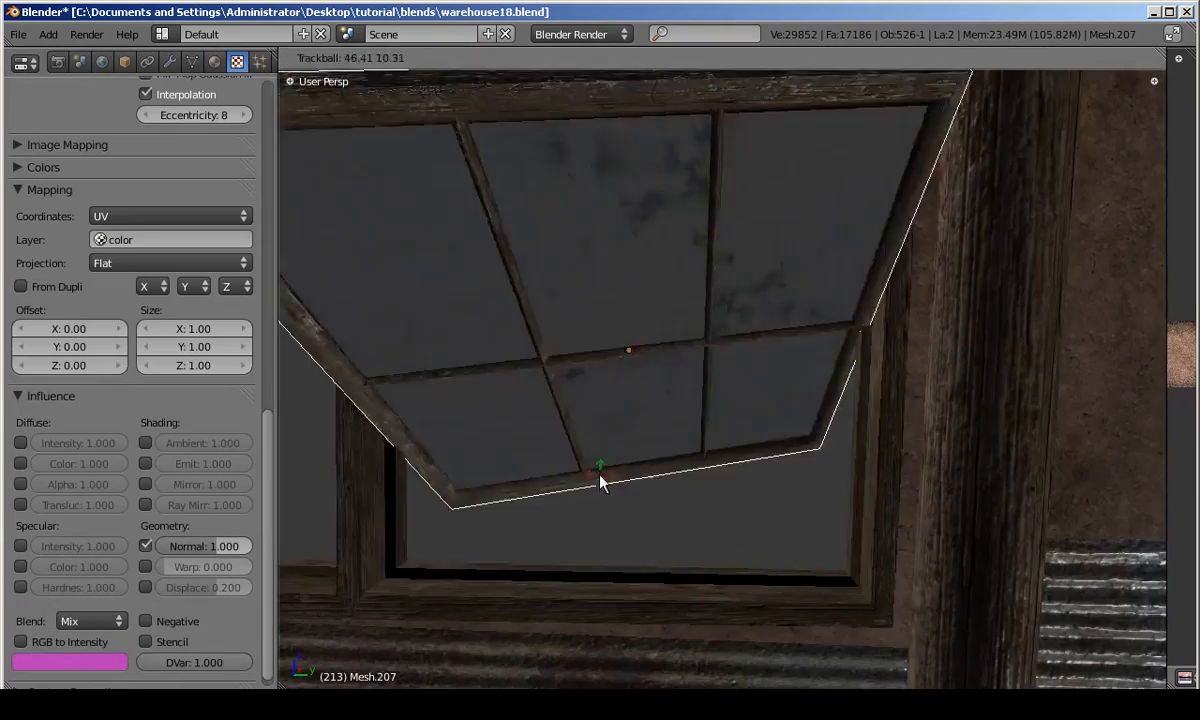
right_click(608, 457)
scroll(597, 472, "down", 3)
middle_click_drag(597, 472, 928, 334)
scroll(1152, 300, "up", 5)
scroll(928, 334, "up", 3)
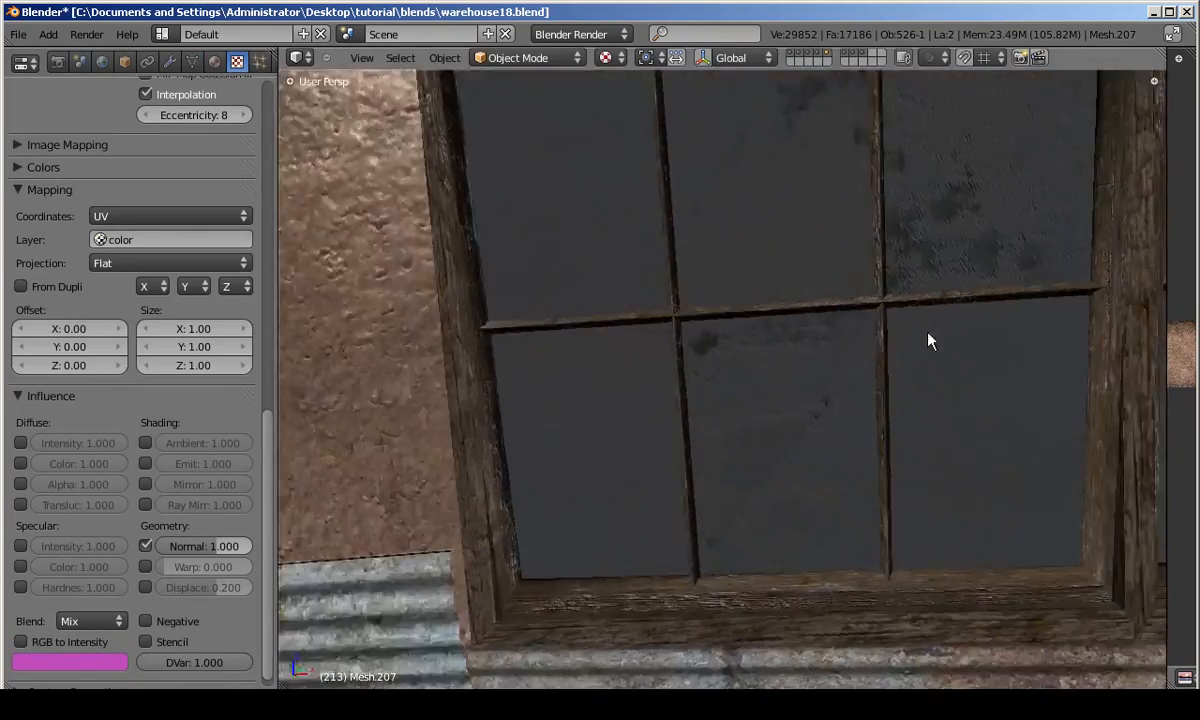
scroll(928, 341, "down", 2)
Switch to Photoshop, reopen windowNor.psd and invert the Background layer's red channel.
left_click(13, 26)
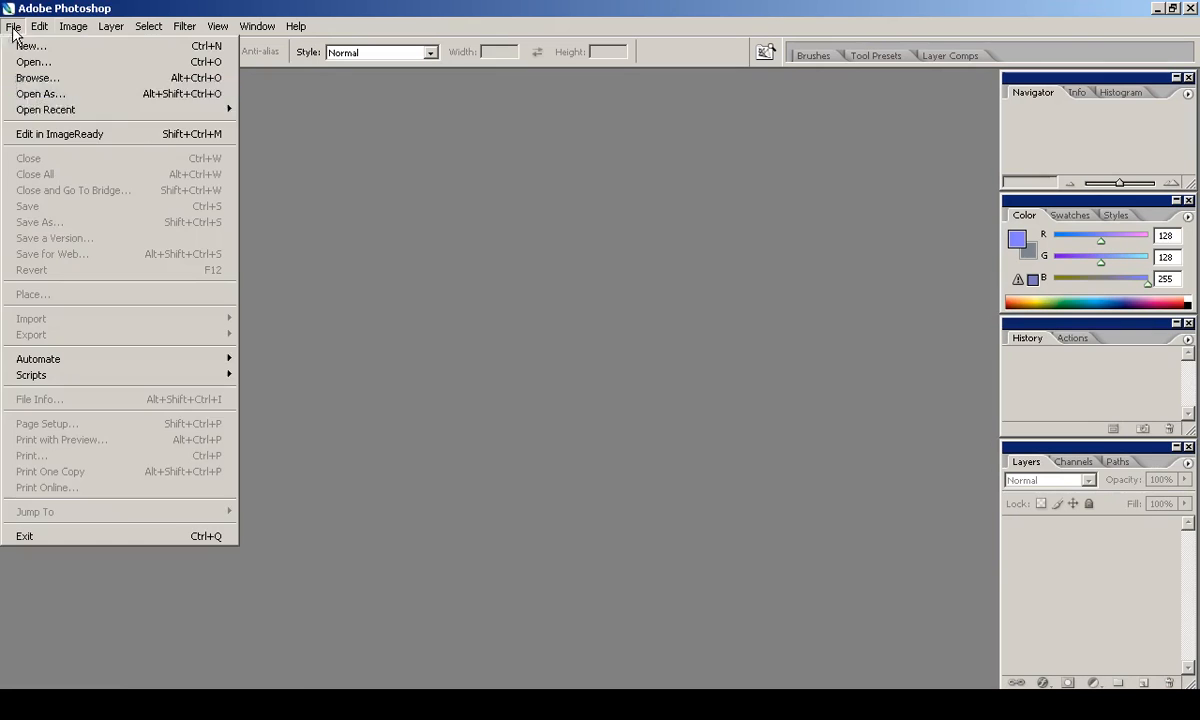
mouse_move(120, 109)
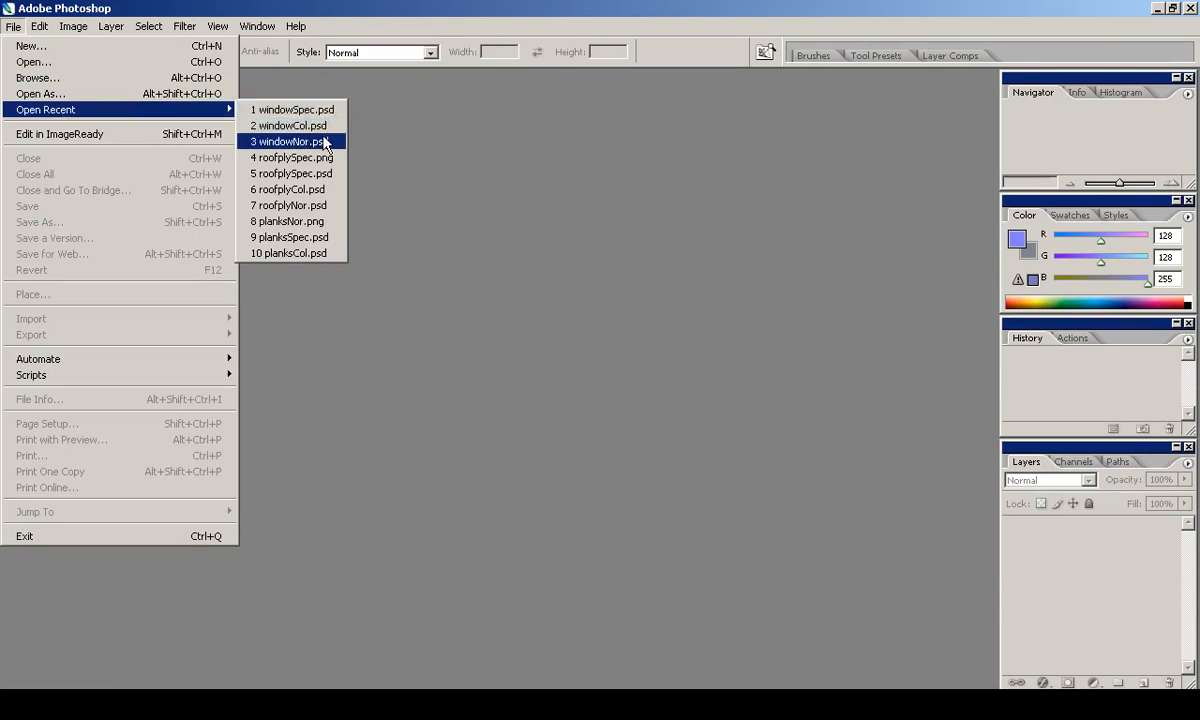
left_click(290, 141)
key("ctrl+1")
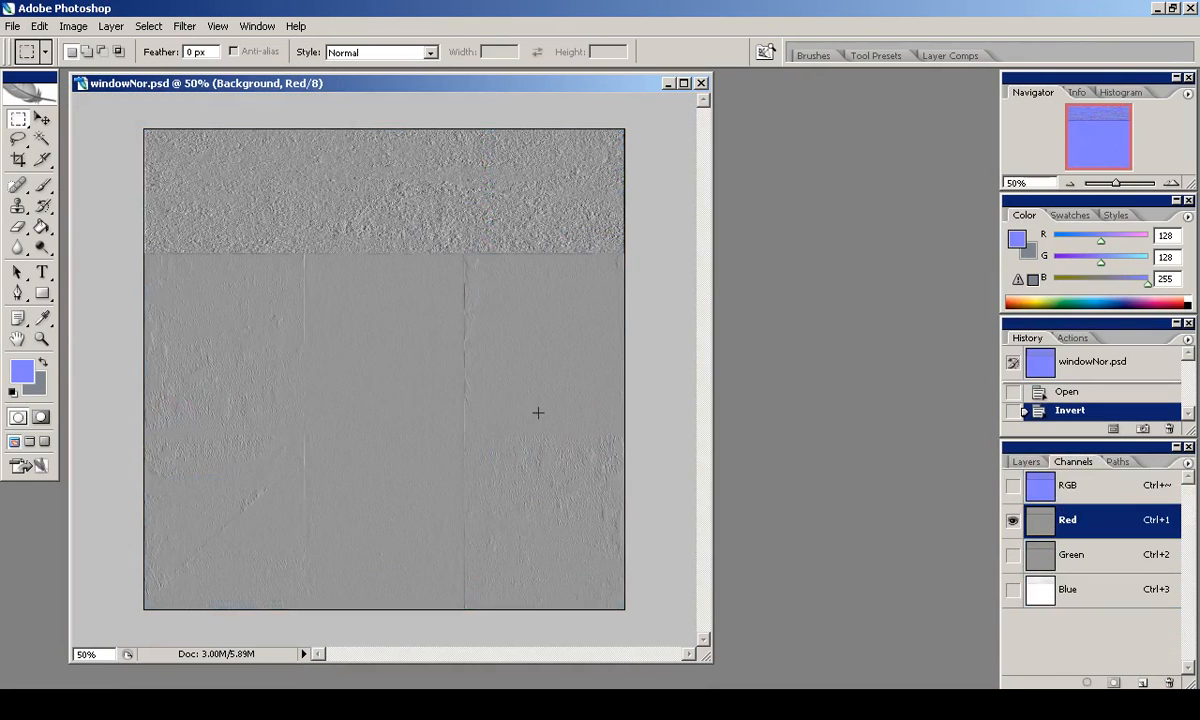
Invert the red channel of Layer 1 copy.
left_click(1054, 489)
left_click(1027, 462)
left_click(1073, 462)
key("ctrl+1")
key("ctrl+i")
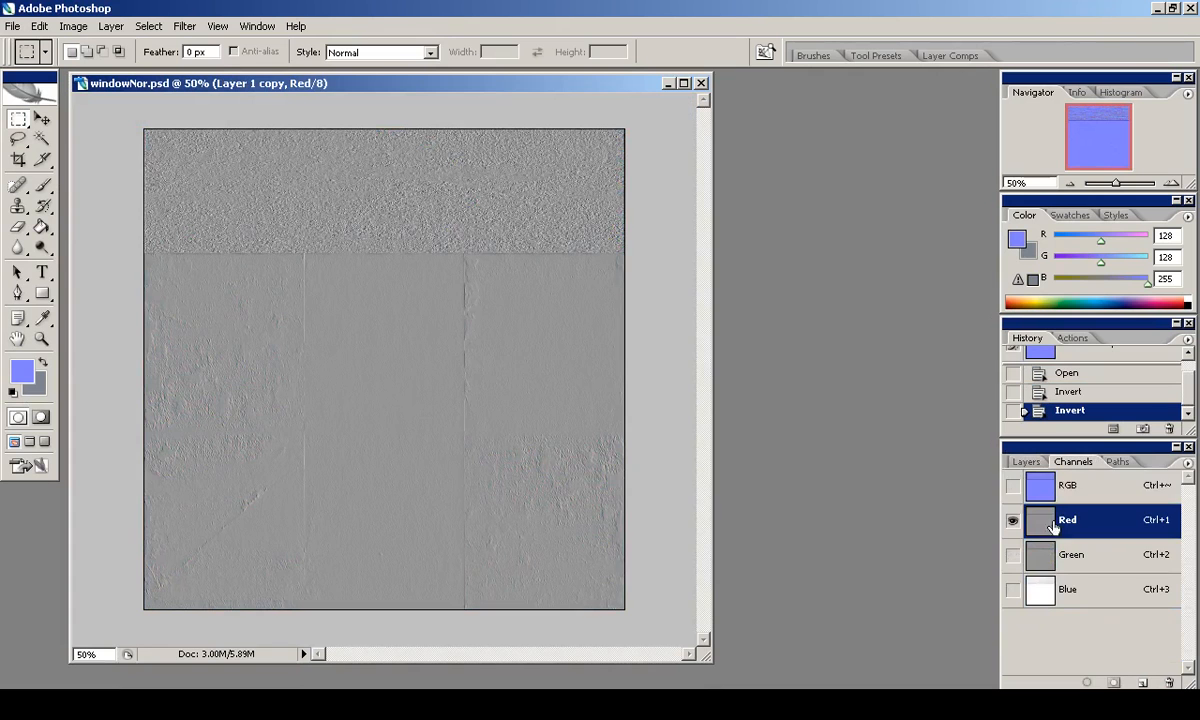
Invert the red channel of Layer 1 and return to the full-colour composite.
left_click(1054, 486)
left_click(1026, 462)
left_click(1090, 607)
left_click(1073, 462)
key("ctrl+1")
key("ctrl+i")
left_click(1054, 486)
left_click(1027, 462)
Save a PNG copy of the inverted normal map over windowNor.png in the textures folder.
left_click(12, 26)
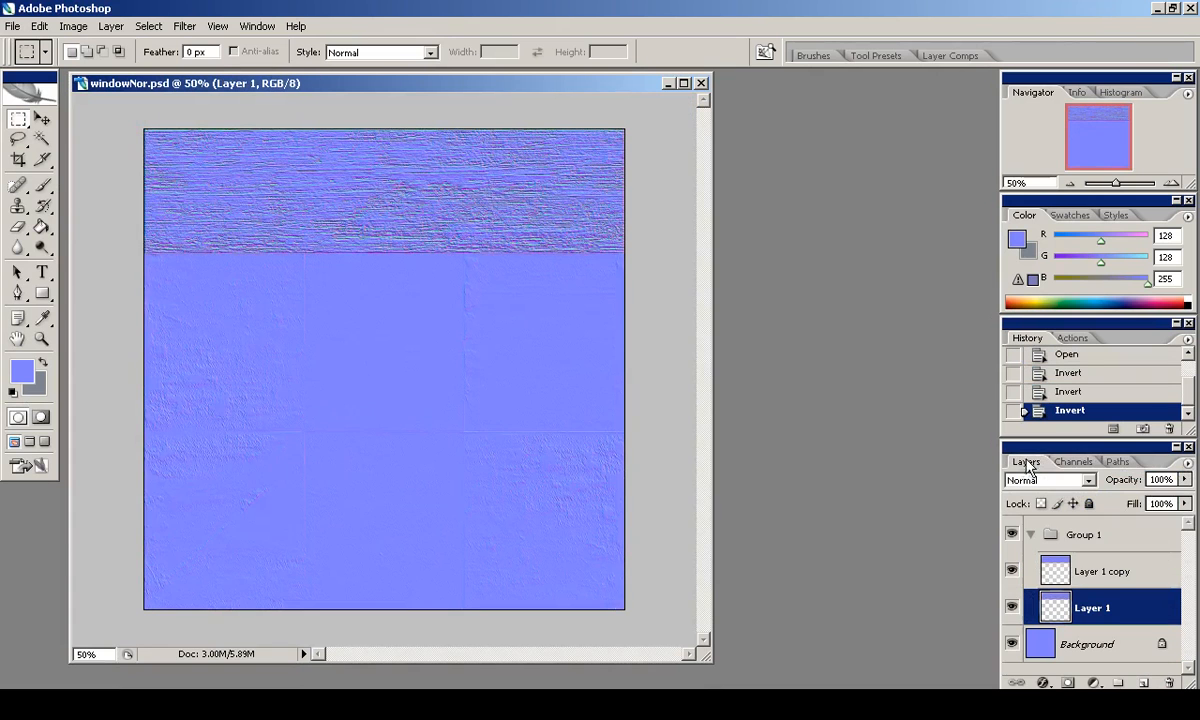
left_click(12, 28)
left_click(13, 30)
left_click(52, 185)
left_click(464, 491)
left_click(345, 395)
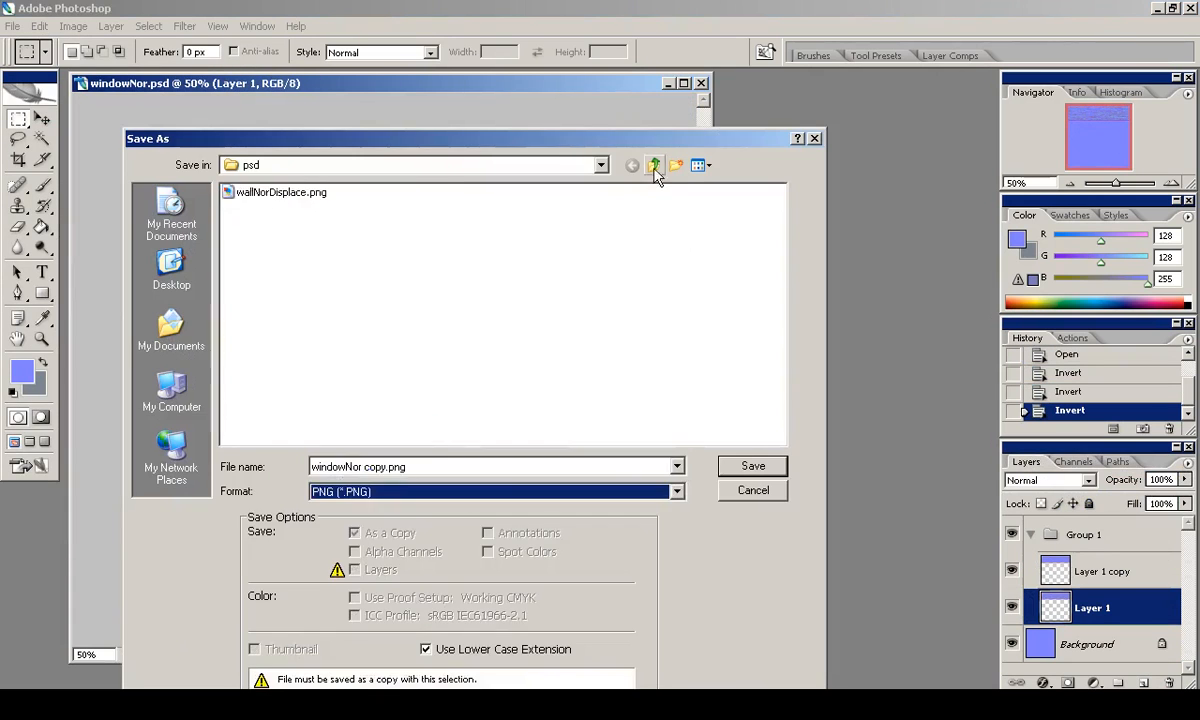
left_click(651, 168)
double_click(395, 304)
left_click(562, 399)
left_click(656, 341)
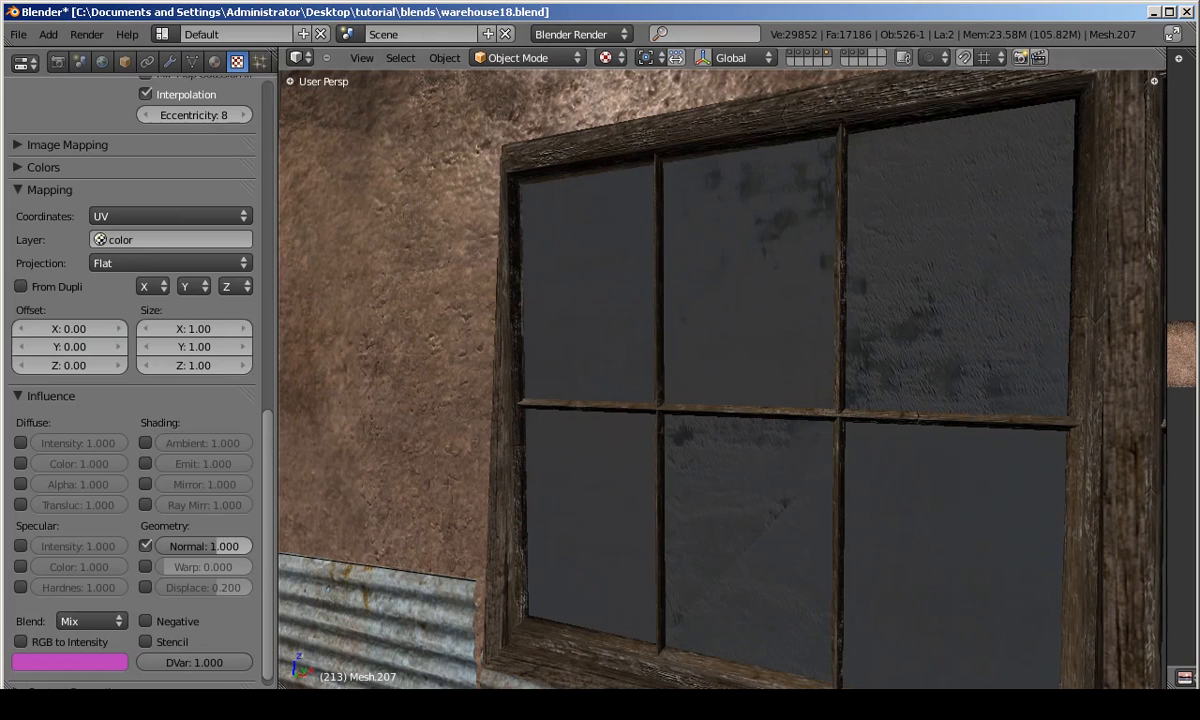
Switch to Blender, reload the windowNor.png image and set the texture's Normal influence to 0.6.
scroll(259, 400, "up", 10)
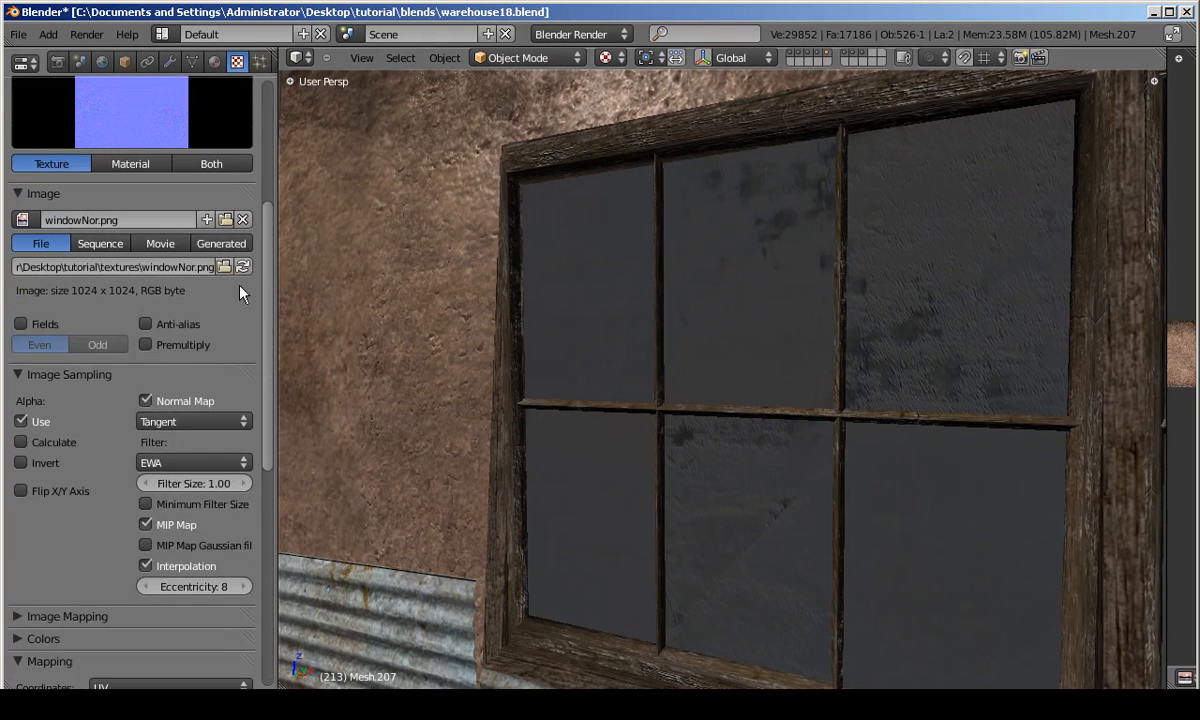
middle_click_drag(862, 446, 690, 400)
scroll(250, 560, "down", 10)
scroll(275, 650, "down", 1)
double_click(241, 567)
type(".6")
key("Return")
Select the neighbouring window and add a new texture named windowSpec to its material.
middle_click_drag(828, 439, 724, 314)
right_click(724, 314)
scroll(150, 250, "up", 10)
left_click(80, 172)
left_click(100, 237)
double_click(88, 237)
type("windowSpec")
key("Return")
Make windowSpec an image texture and load windowSpec.png from the textures folder.
left_click(160, 261)
left_click(124, 360)
left_click(205, 488)
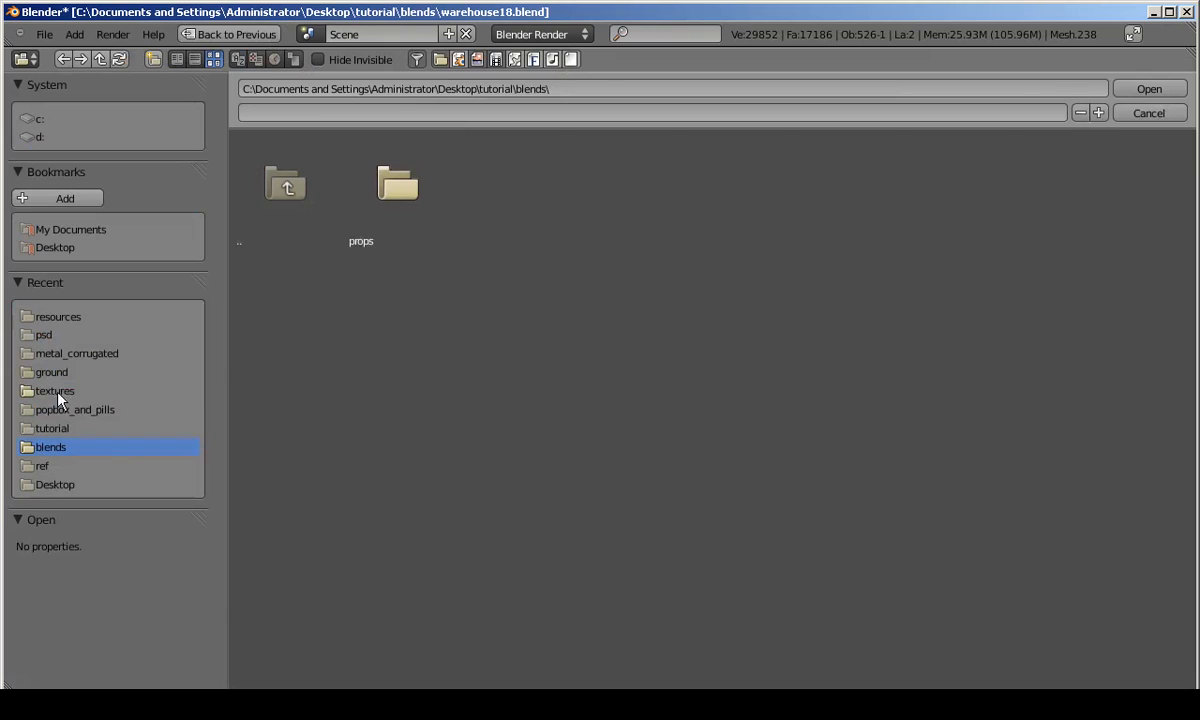
left_click(55, 391)
double_click(272, 612)
Map the windowSpec texture with UV coordinates on the color layer.
scroll(150, 400, "down", 10)
left_click(170, 514)
left_click(115, 455)
left_click(130, 540)
left_click(104, 344)
Turn off windowSpec's diffuse Color influence and enable specular Intensity and Hardness at 1.000 with RGB to Intensity.
middle_click_drag(686, 487, 560, 460)
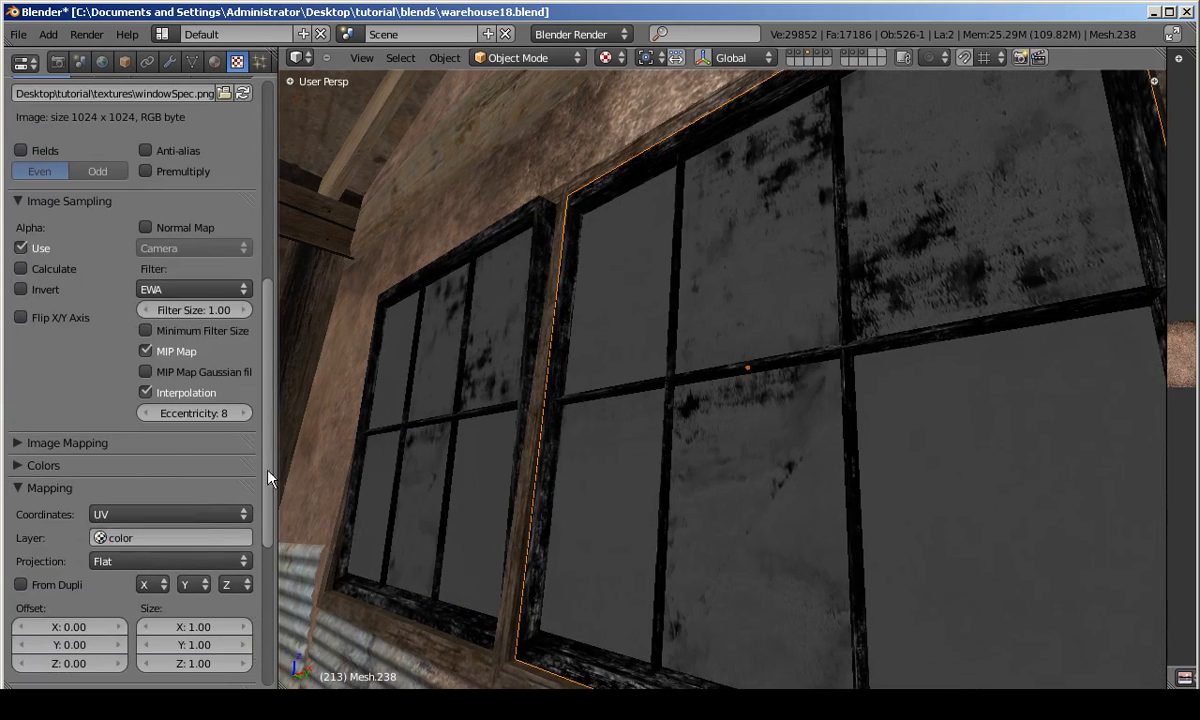
scroll(240, 440, "down", 8)
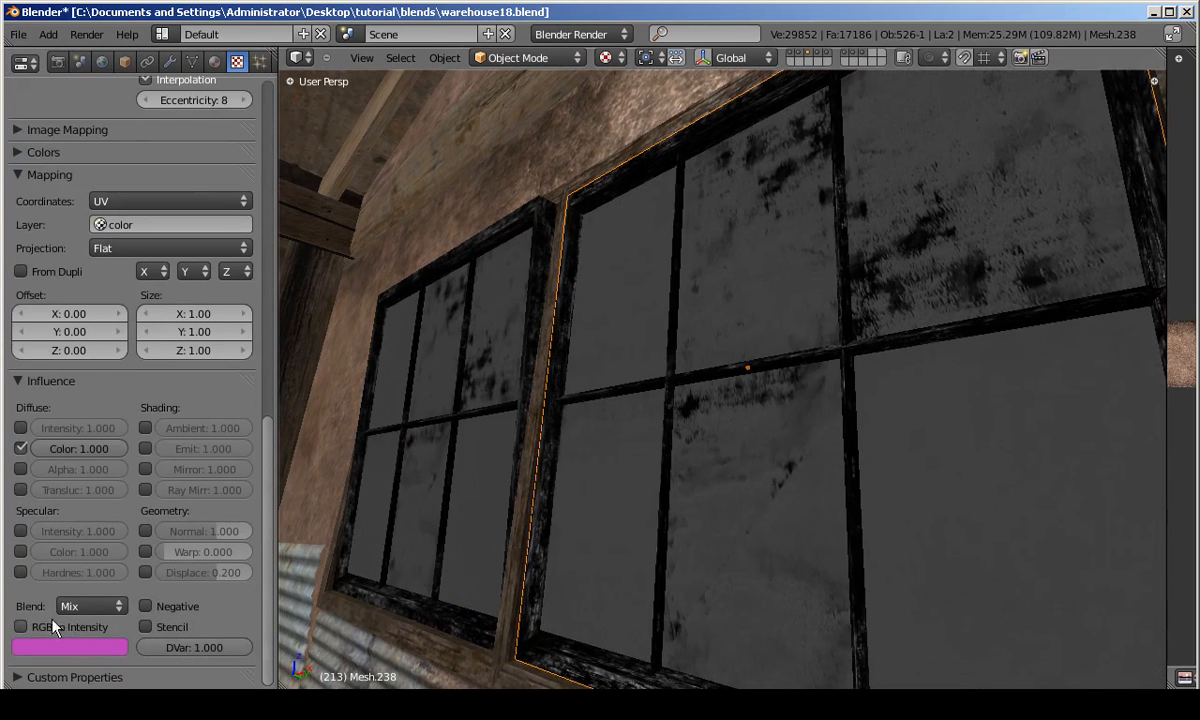
mouse_move(543, 462)
middle_mouse_down()
mouse_move(589, 471)
mouse_move(630, 324)
mouse_move(565, 367)
mouse_move(700, 430)
mouse_move(660, 395)
middle_mouse_up()
left_click(21, 572)
middle_click_drag(541, 520, 520, 480)
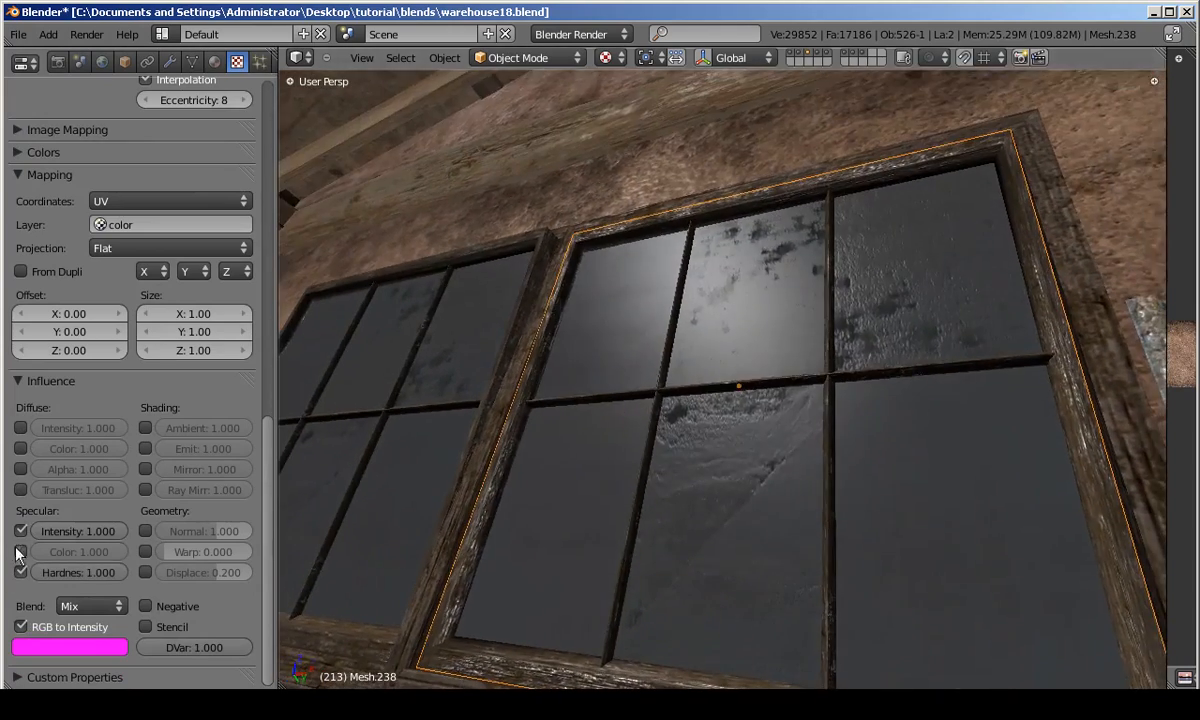
left_click(22, 552)
left_click(22, 552)
middle_click_drag(668, 485, 469, 307)
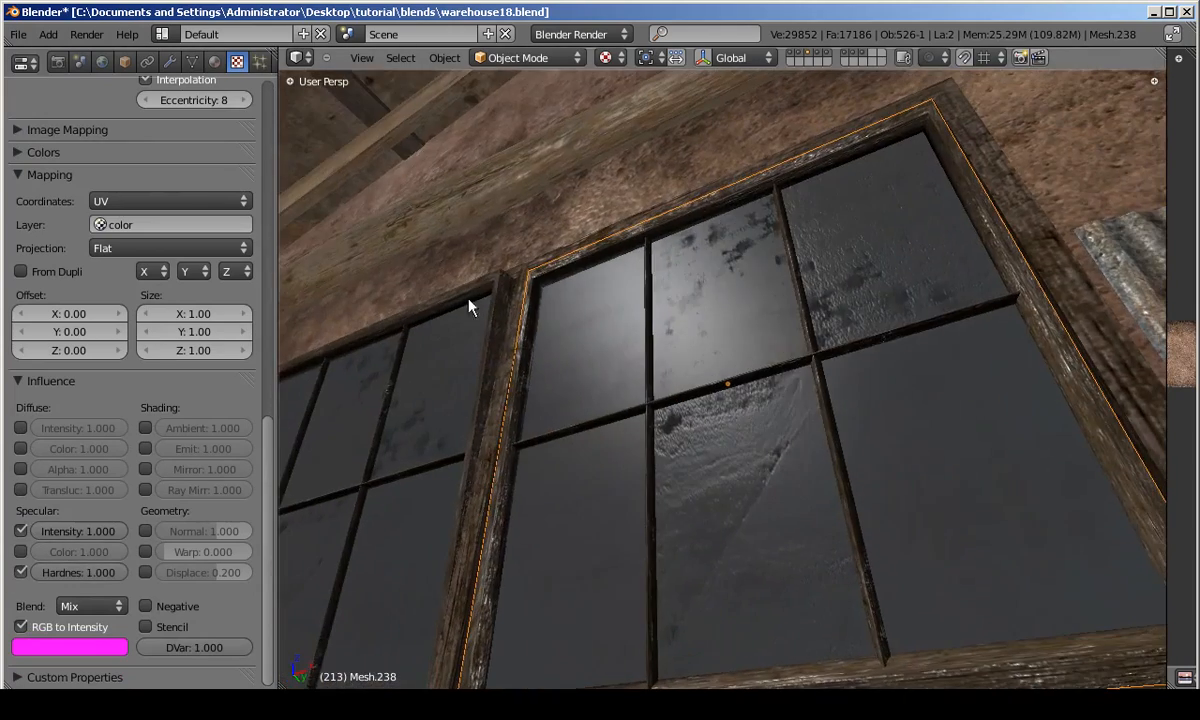
Set the windows material's specular hardness to 75.
left_click(214, 61)
type("192")
key("Return")
type("75")
key("Return")
Examine the wood frame's highlights and bumpiness from several angles and up close.
middle_click_drag(584, 423, 637, 187)
scroll(683, 466, "down", 5)
scroll(680, 400, "up", 4)
middle_click_drag(700, 450, 676, 361)
scroll(655, 188, "up", 3)
right_click(682, 332)
scroll(680, 330, "up", 3)
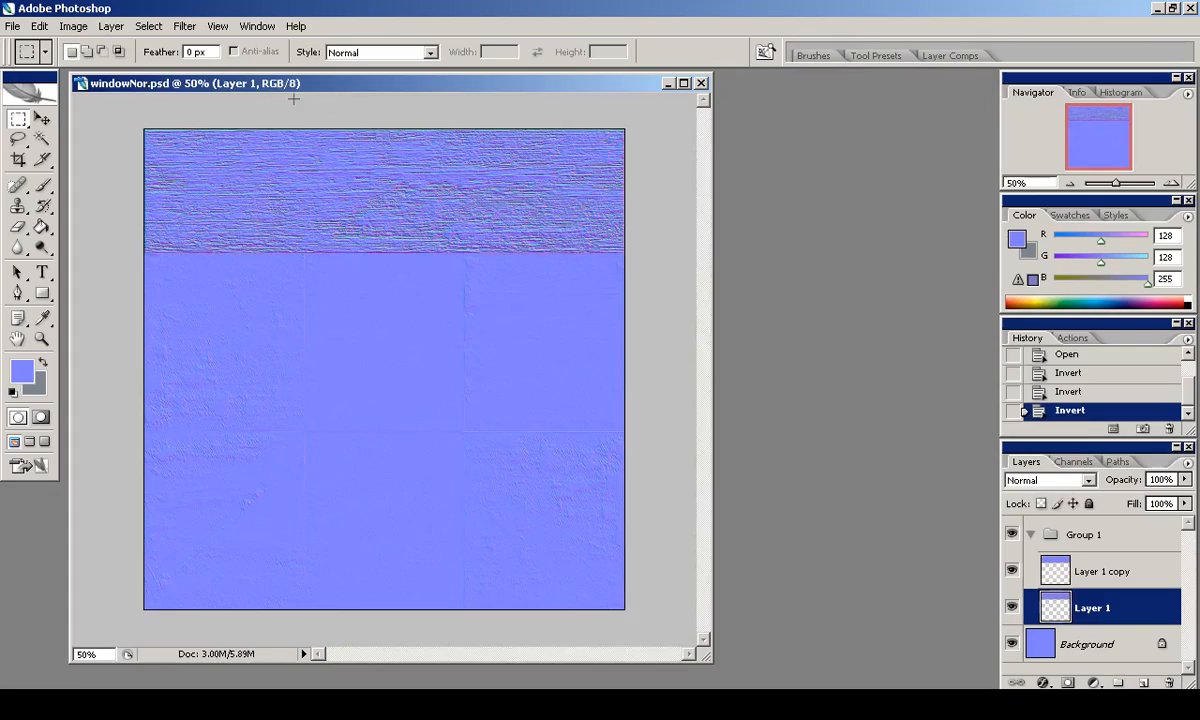
In Photoshop, cover windowNor's wood strip with a new layer of the flat base blue (127, 128, 255) at 67% fill.
key("ctrl+plus")
key("ctrl+plus")
left_click(1012, 571)
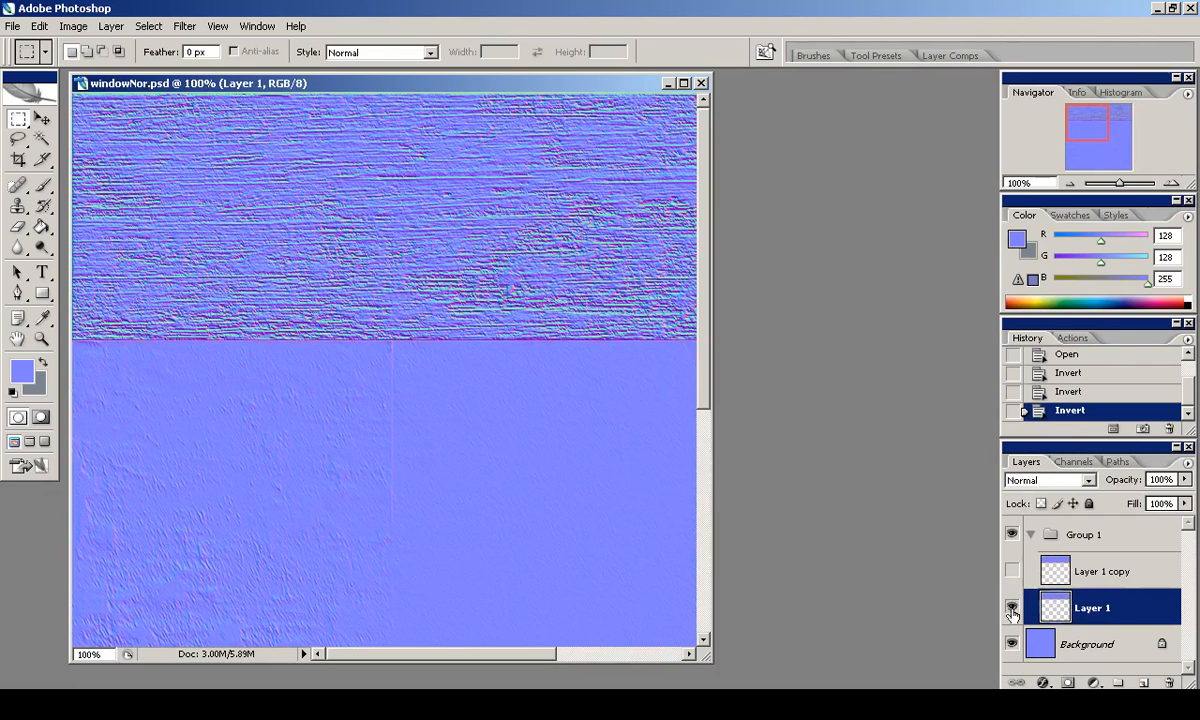
left_click(1012, 607)
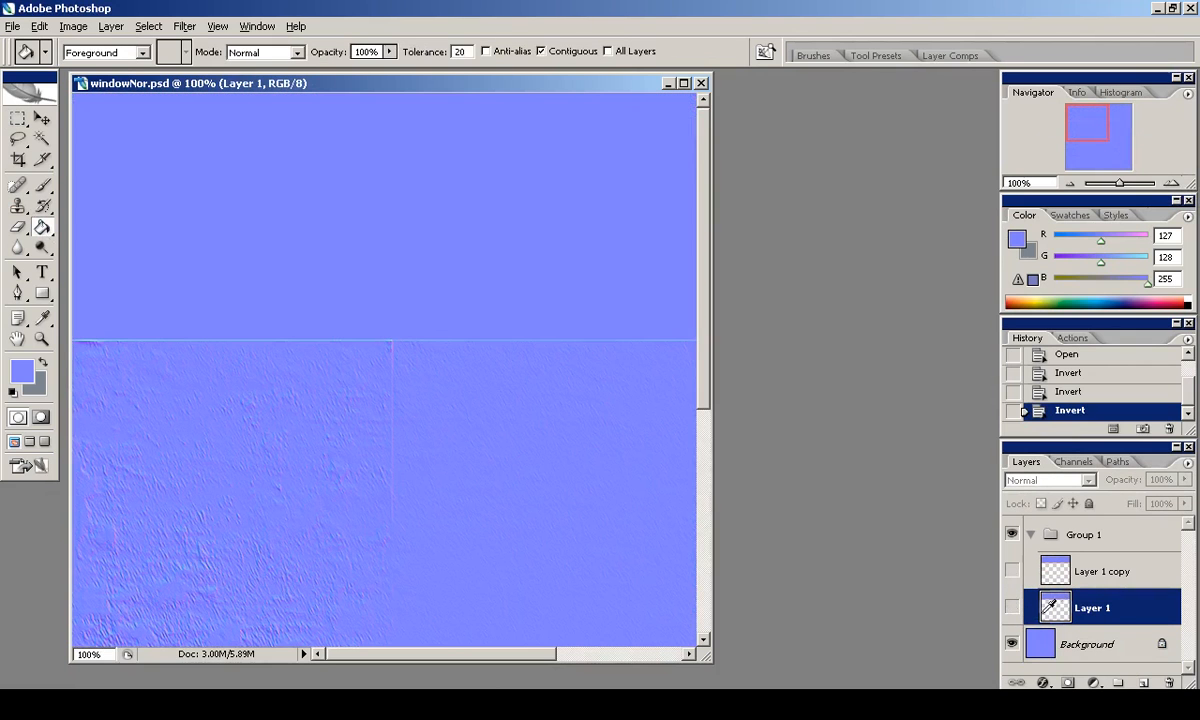
left_click(1012, 607)
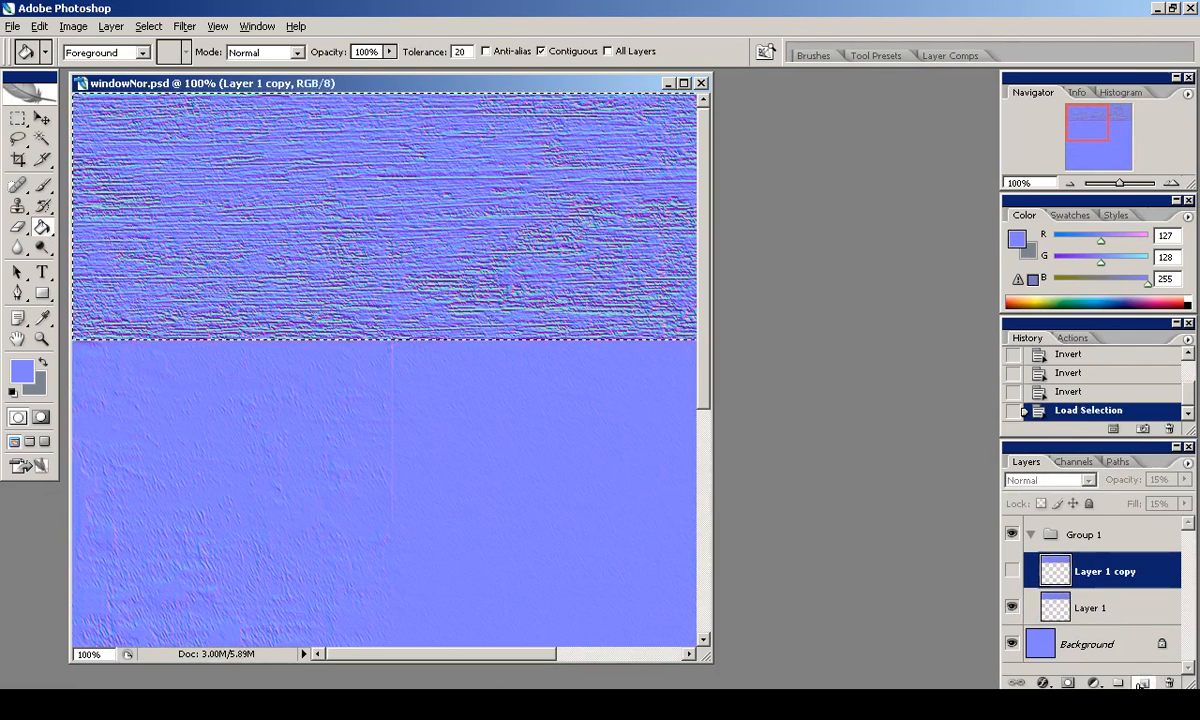
left_click(390, 250)
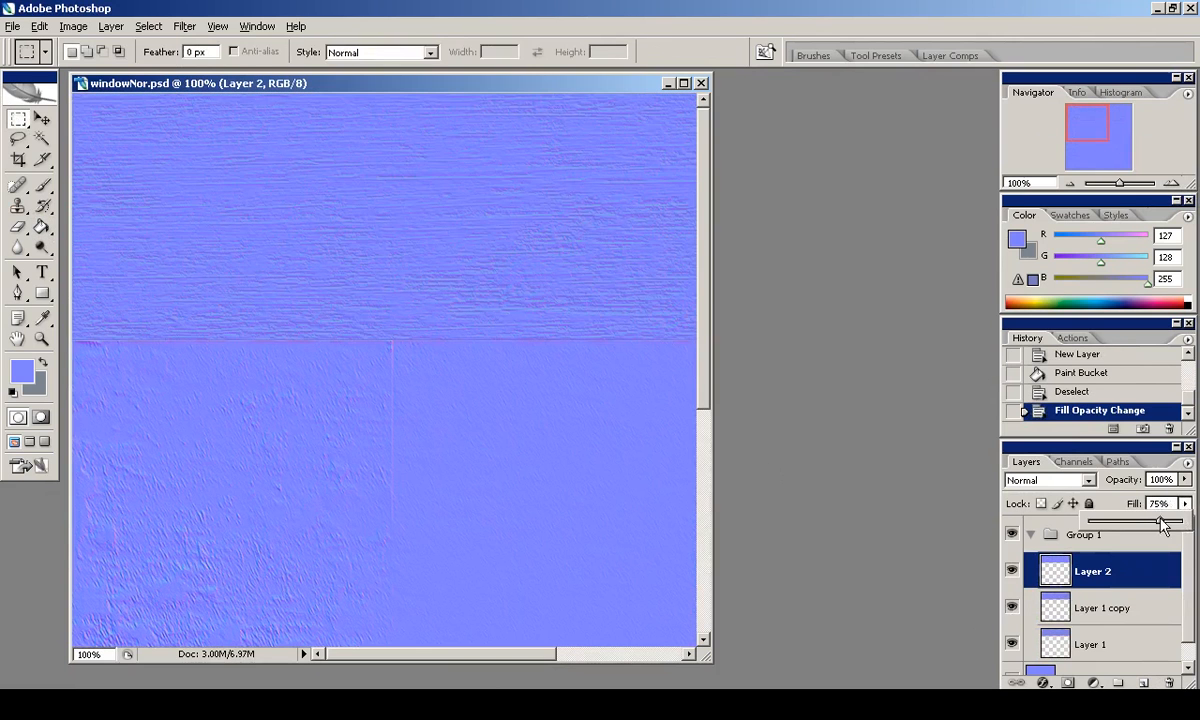
left_click(1023, 597)
Save the changes to windowNor.psd, keeping the document open.
left_click(13, 27)
left_click(60, 158)
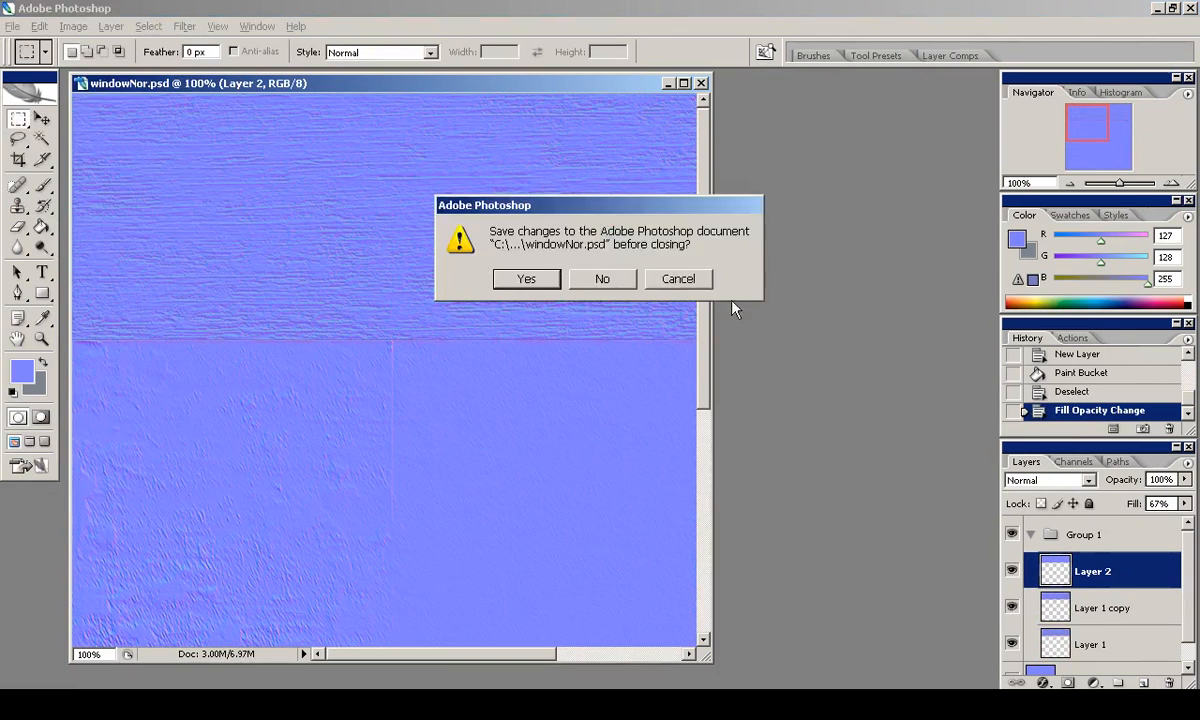
left_click(678, 279)
left_click(13, 27)
left_click(75, 206)
Save a PNG copy of the softened normal map over windowNor.png.
left_click(13, 27)
left_click(96, 223)
left_click(556, 492)
left_click(545, 427)
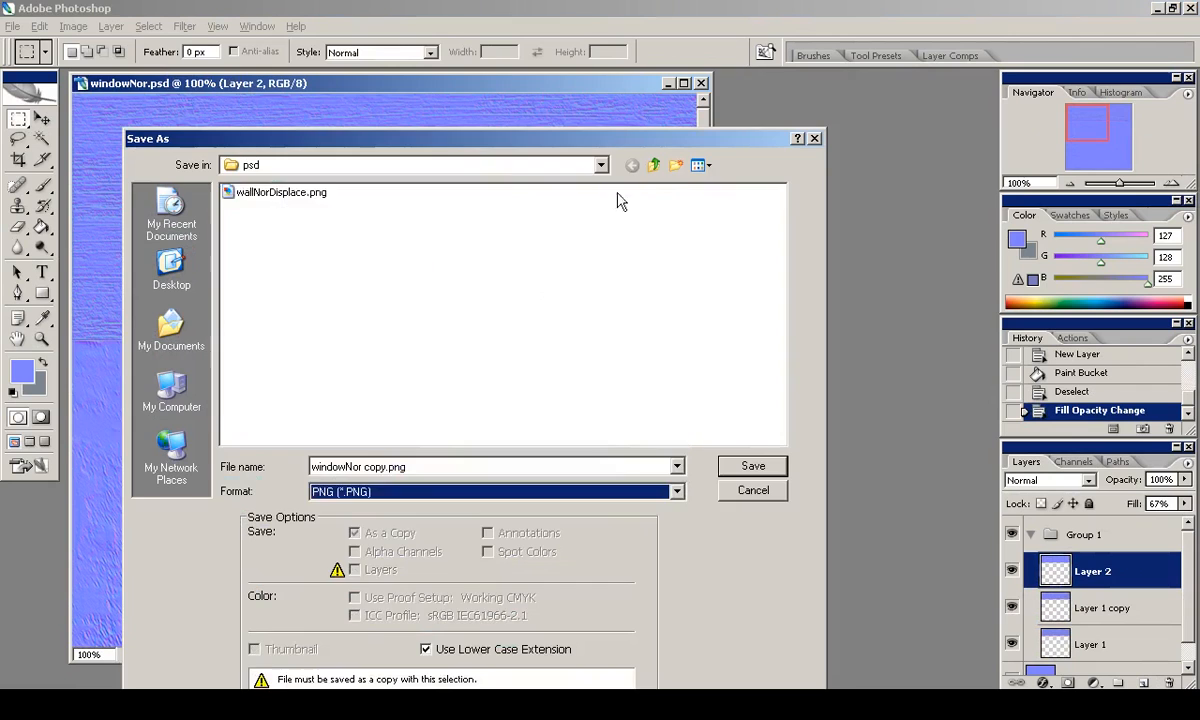
left_click(753, 466)
left_click(573, 398)
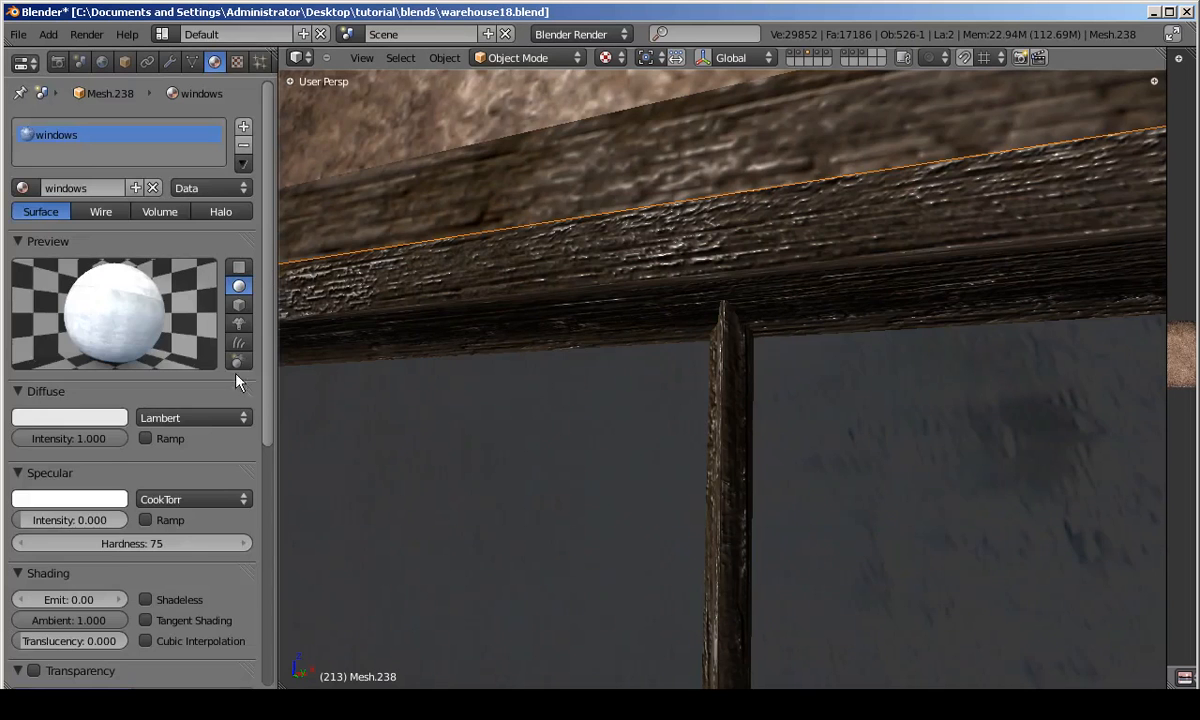
Switch to Blender, reload the windowNor image and inspect the window frame.
left_click(239, 63)
scroll(260, 400, "up", 15)
left_click(244, 538)
middle_click_drag(730, 288, 485, 506)
middle_click_drag(543, 488, 628, 484)
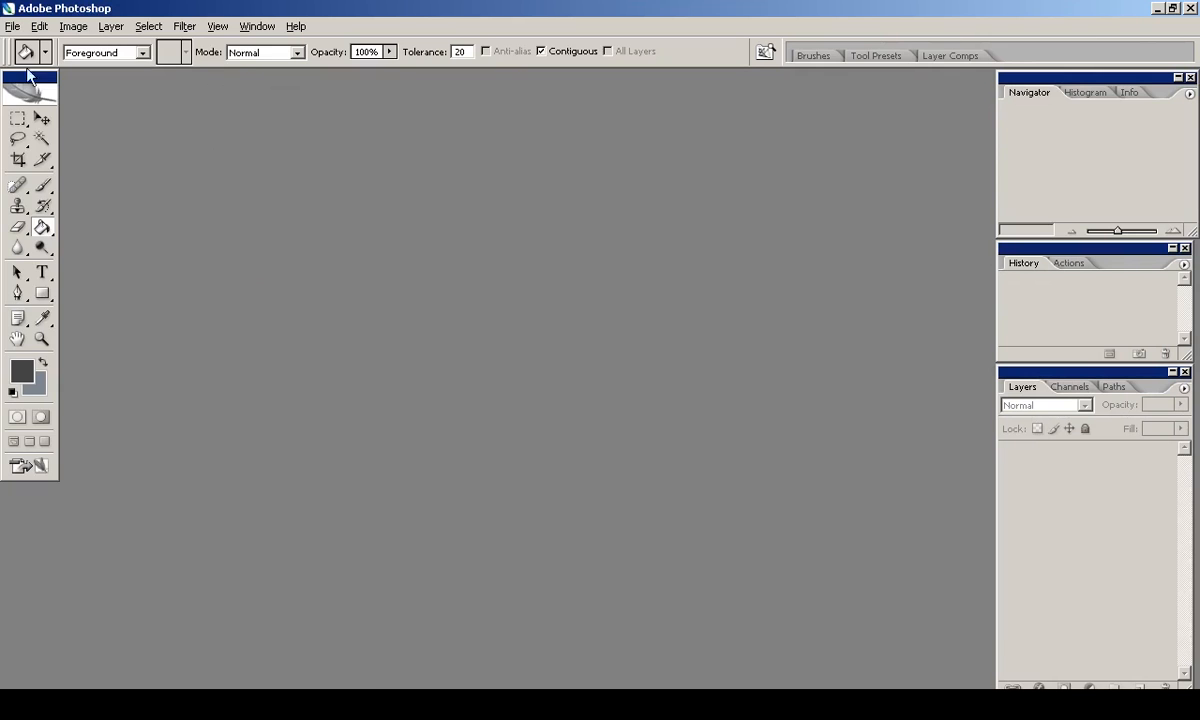
Switch to Photoshop, reopen windowCol.psd and load the wood strip of Layer 1 as a selection.
left_click(13, 26)
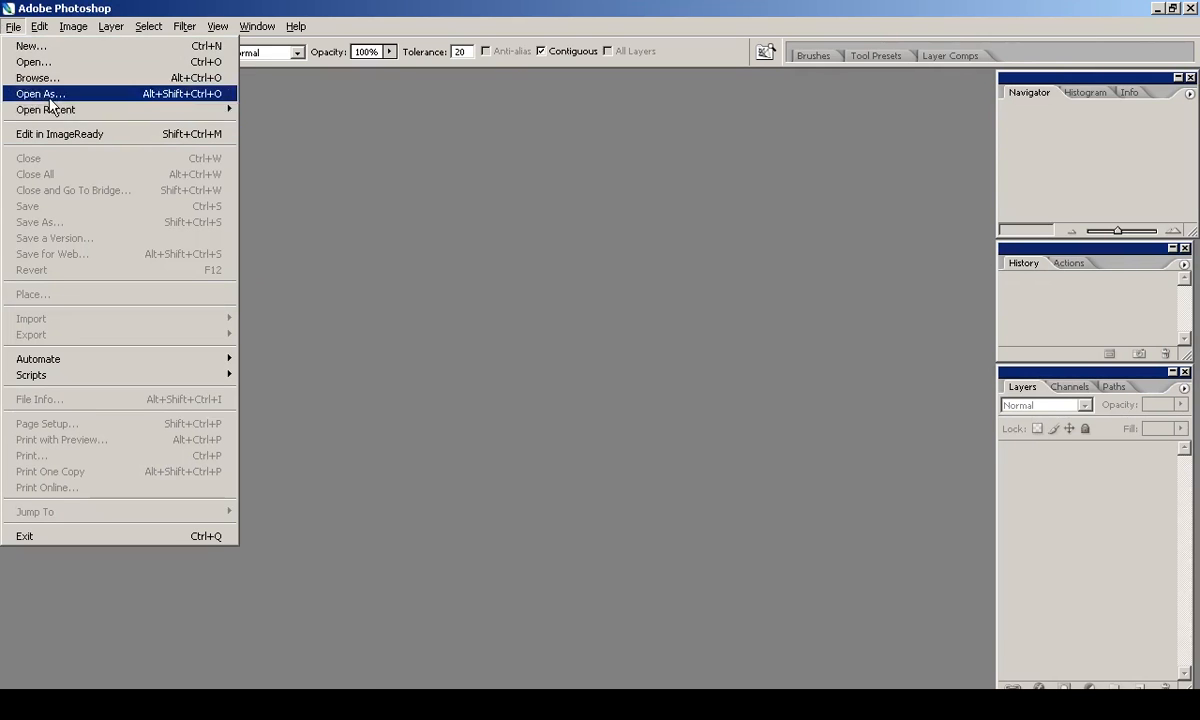
mouse_move(50, 110)
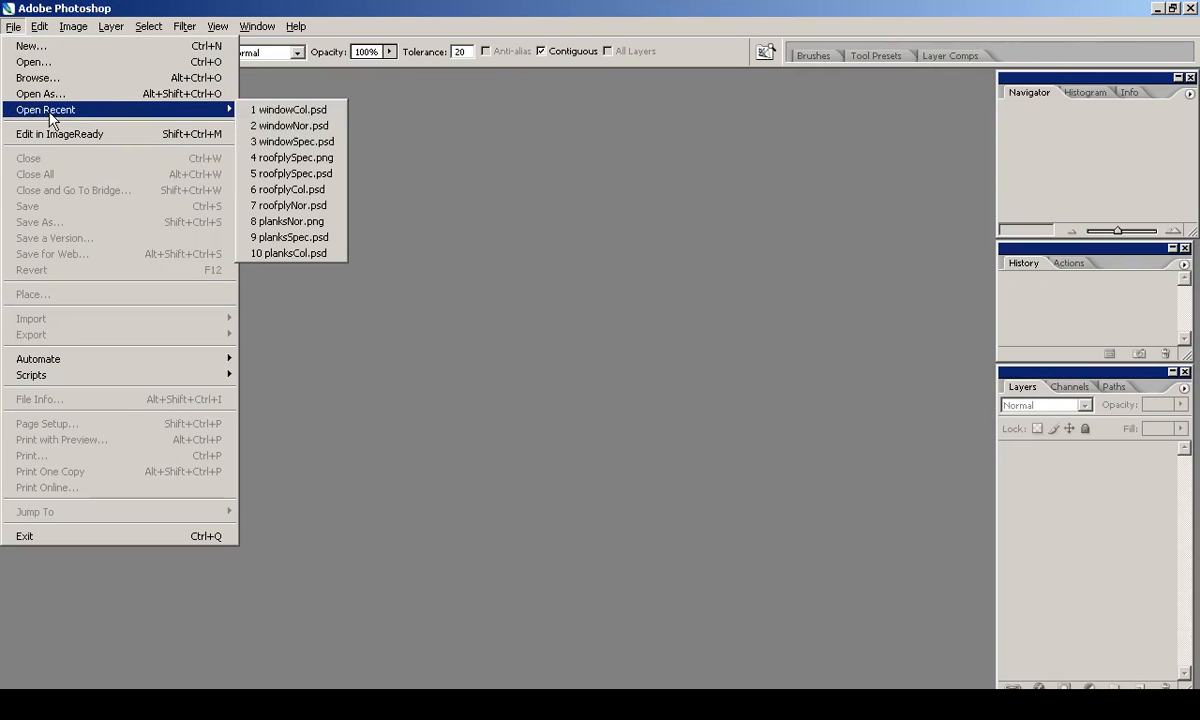
left_click(300, 111)
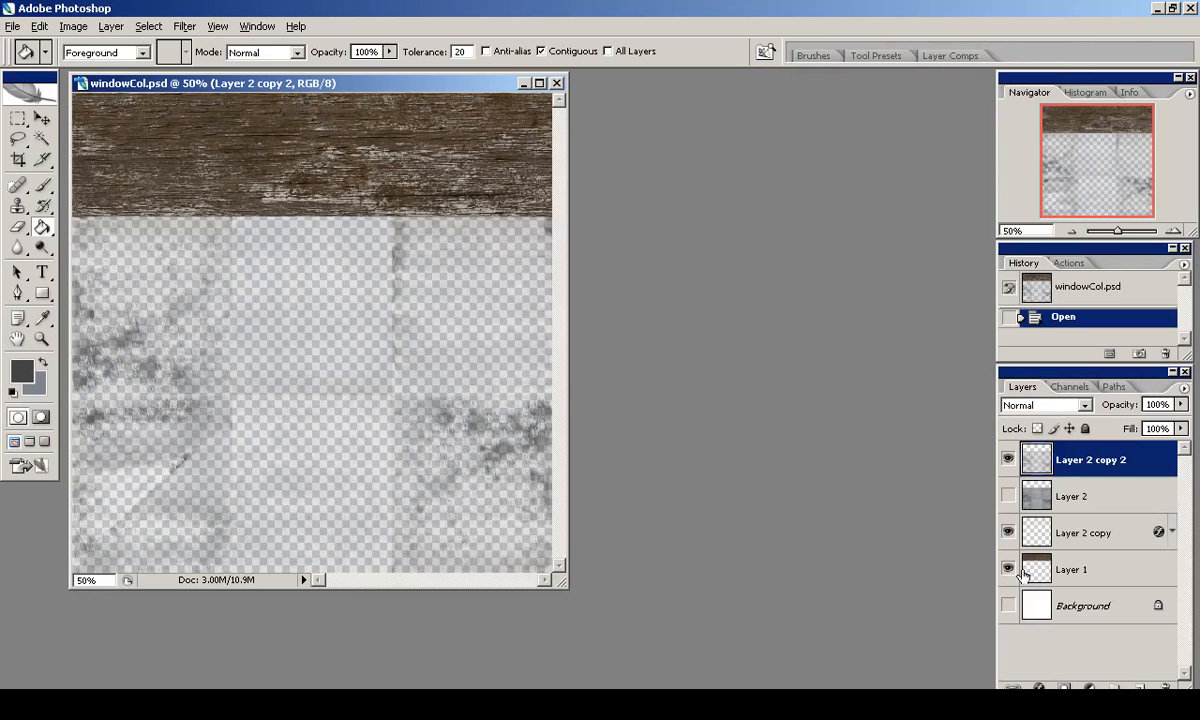
left_click(1028, 570)
left_click(1040, 572, "ctrl")
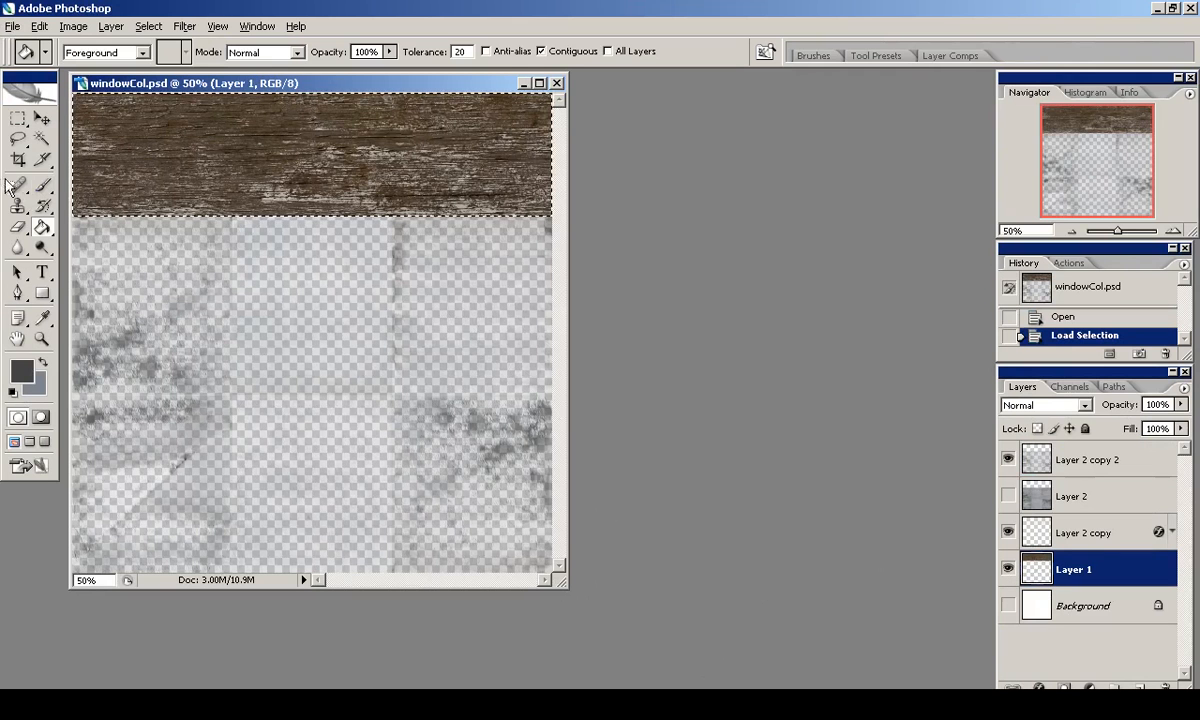
Fill the selected wood strip with white (ffffff) on a new layer and clear the selection.
left_click(23, 377)
left_click(369, 171)
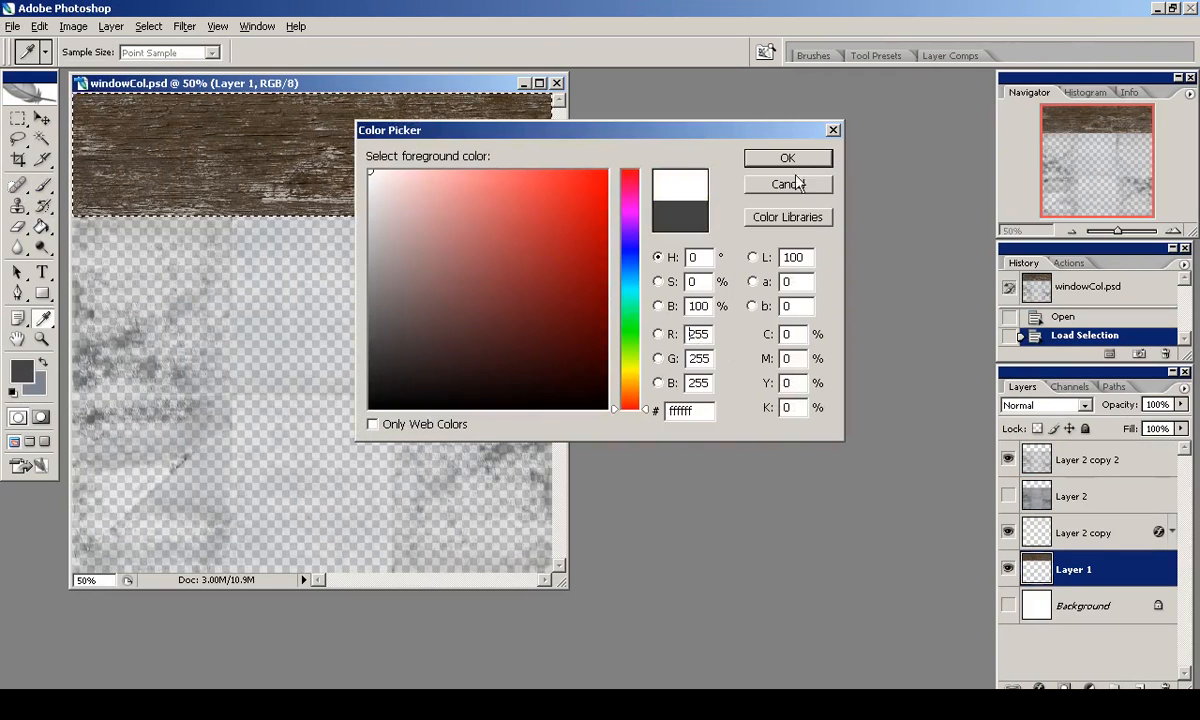
left_click(787, 158)
key("g")
key("ctrl+shift+alt+n")
left_click(313, 159)
key("m")
key("ctrl+d")
Delete Layer 1, Layer 2 copy and Layer 2, and move Layer 2 copy 2 beneath the white strip's layer.
left_click_drag(1087, 544, 1167, 687)
left_click_drag(1052, 578, 1165, 686)
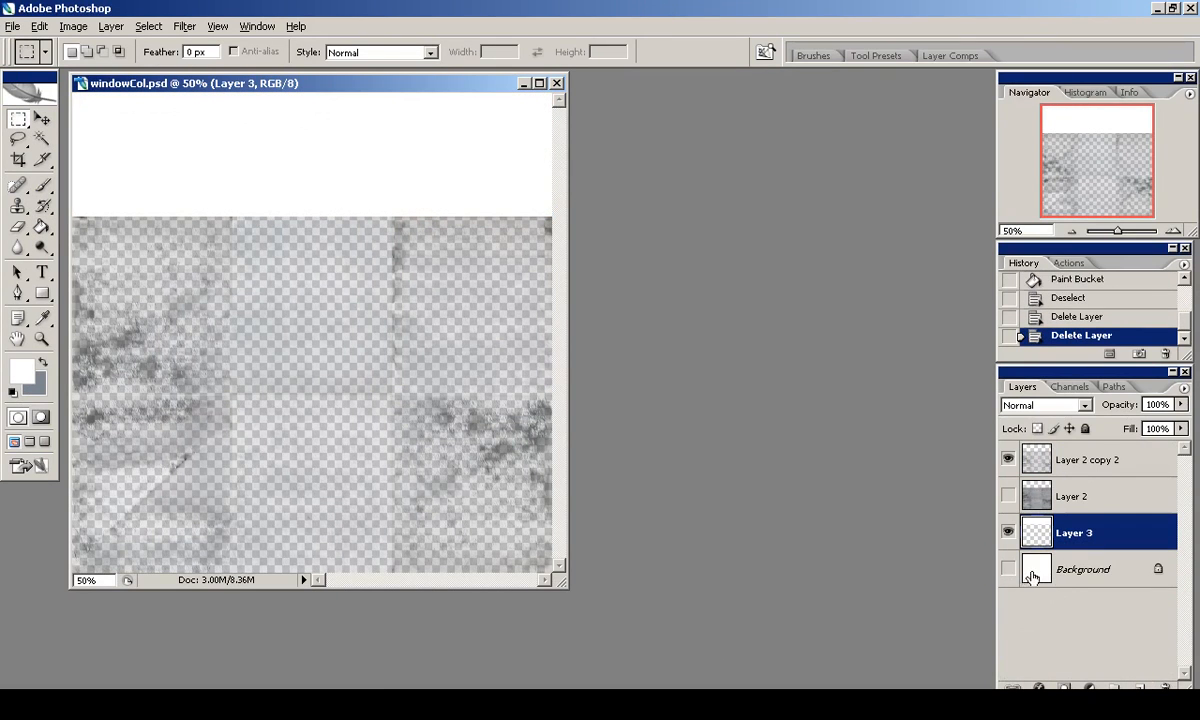
left_click(1036, 496)
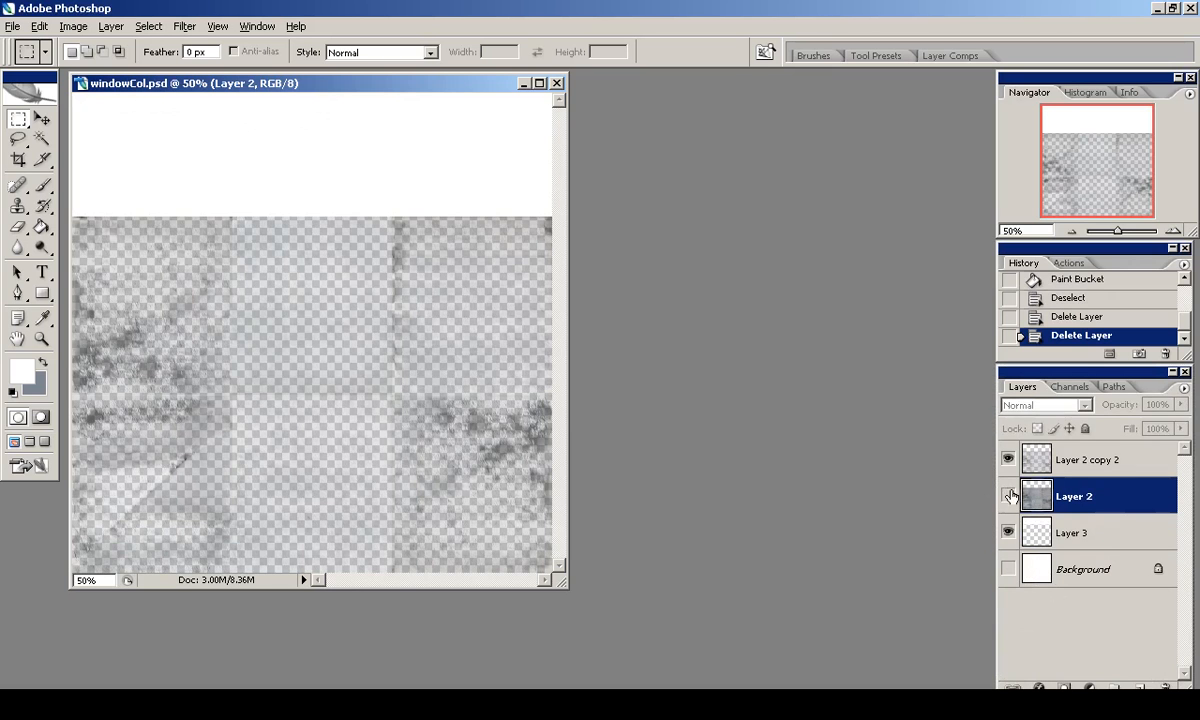
left_click(1008, 496)
left_click(1008, 496)
left_click(1008, 459)
left_click(1008, 459)
left_click(1036, 465)
left_click_drag(1043, 490, 1035, 552)
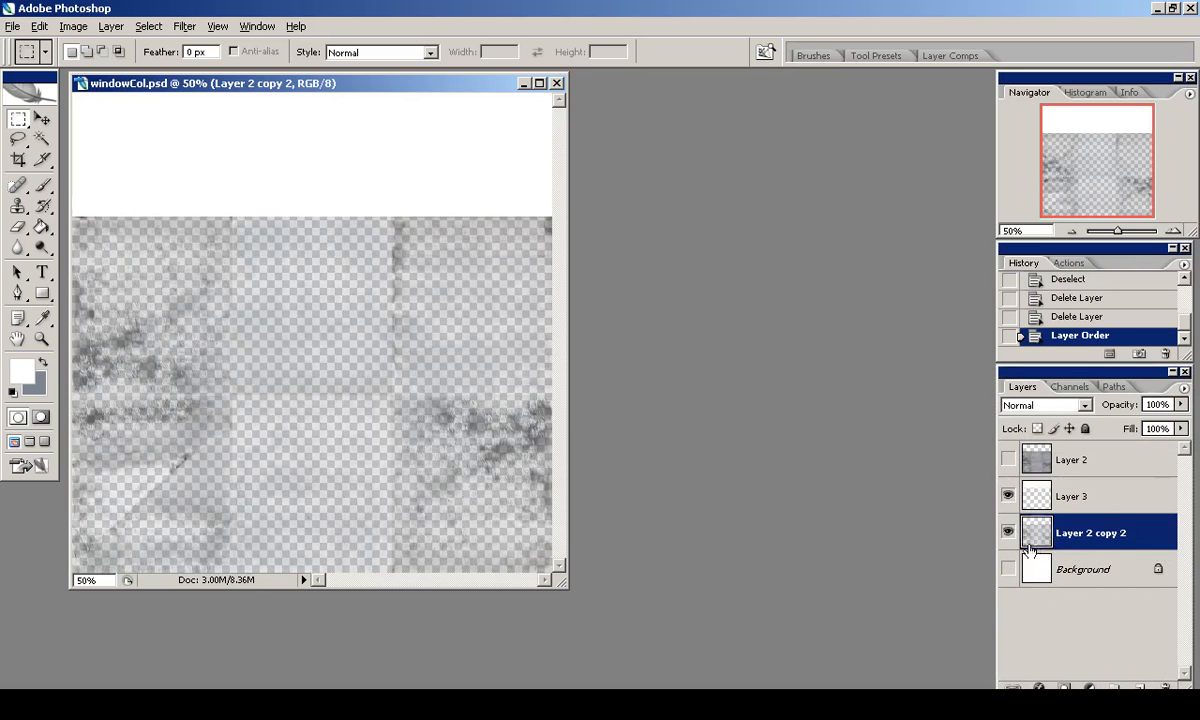
left_click_drag(1036, 470, 1165, 687)
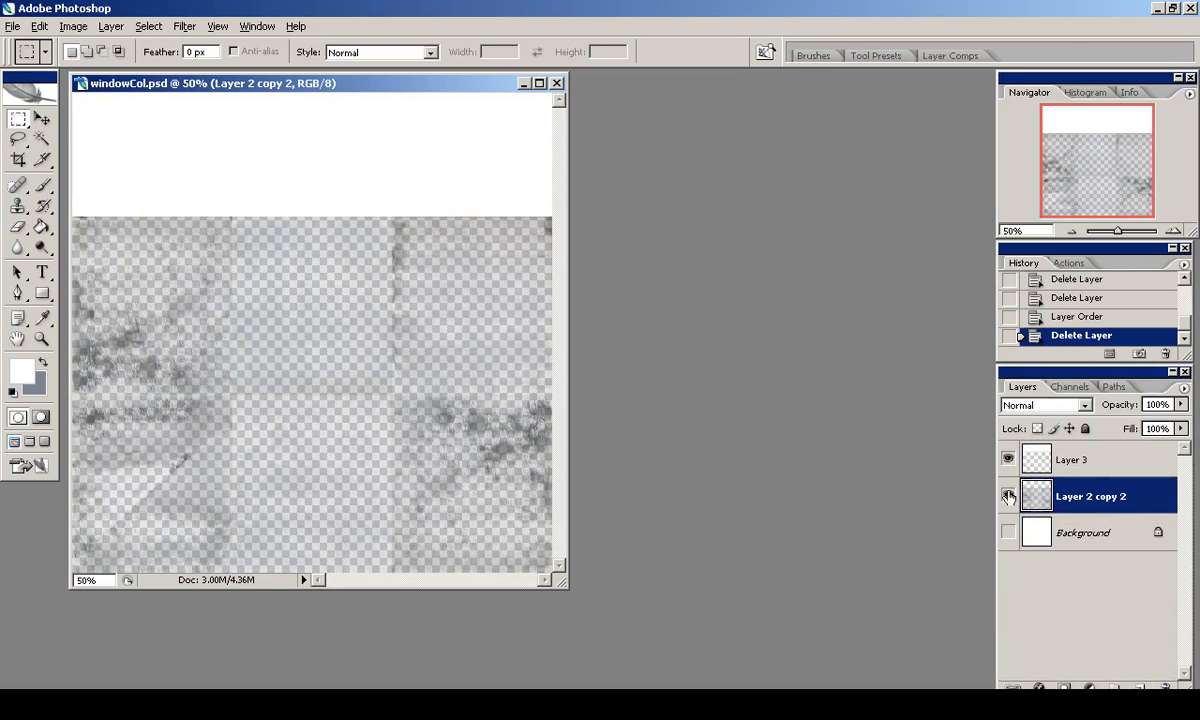
Merge Layer 2 copy 2 down into the shown Background layer and desaturate it.
left_click(1008, 532)
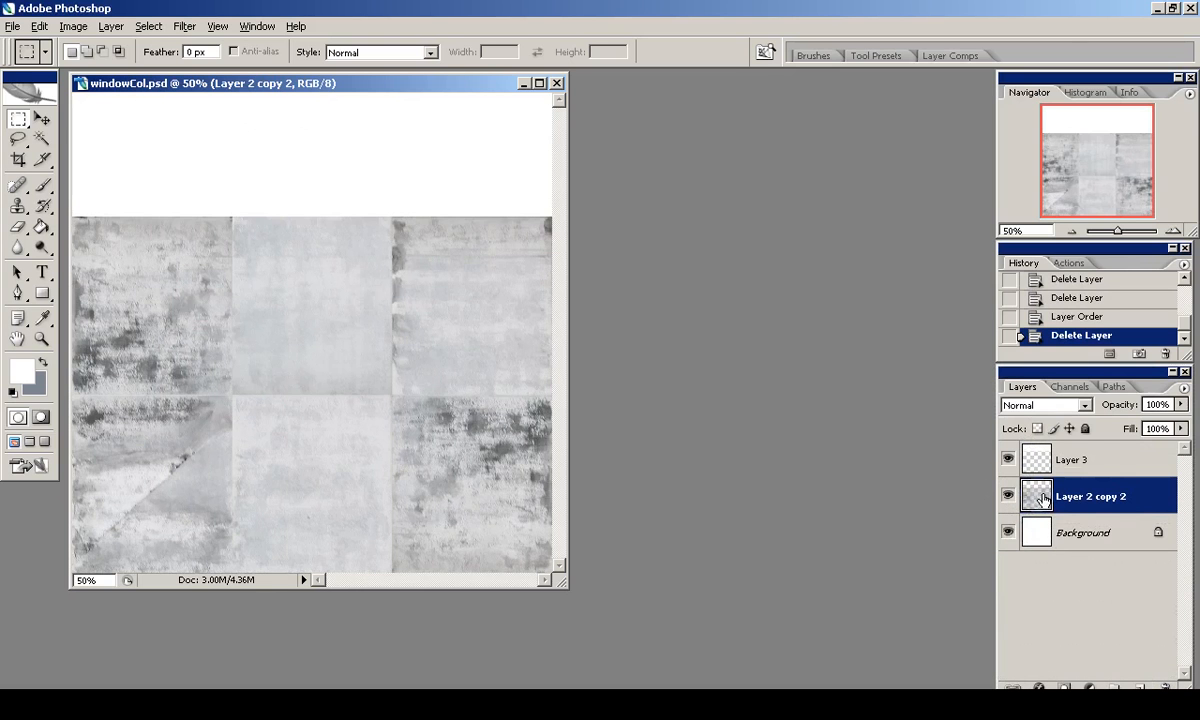
key("ctrl+e")
left_click_drag(564, 582, 826, 679)
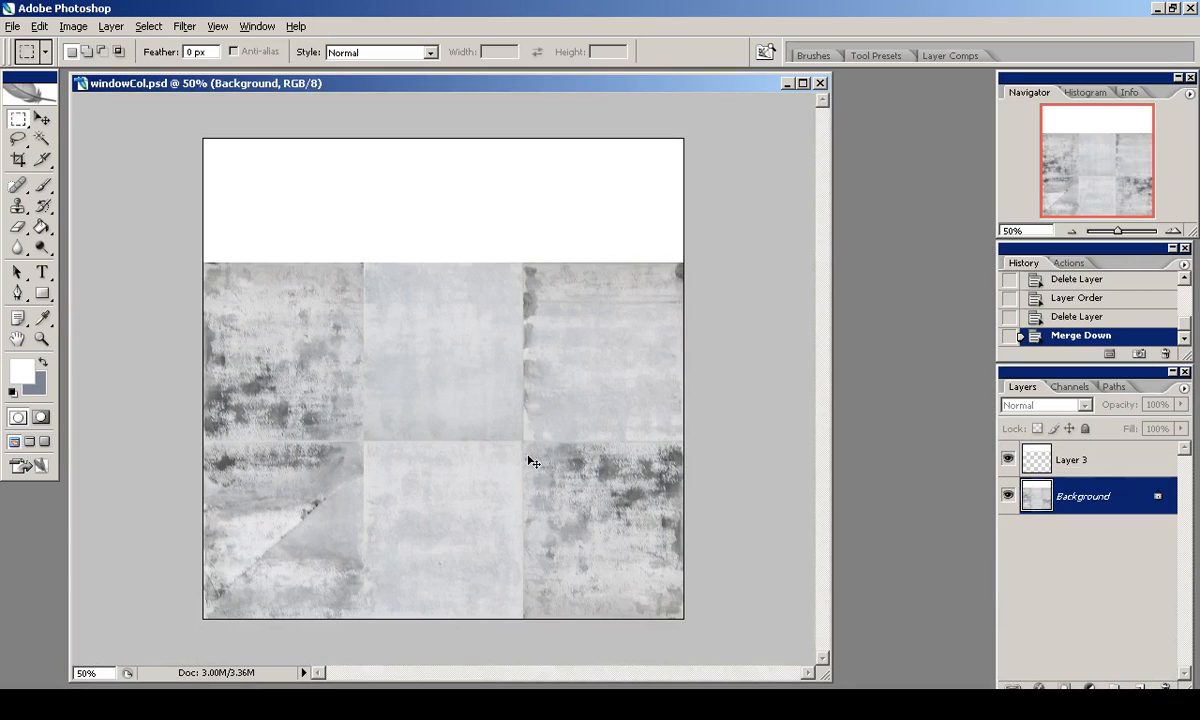
key("ctrl+shift+u")
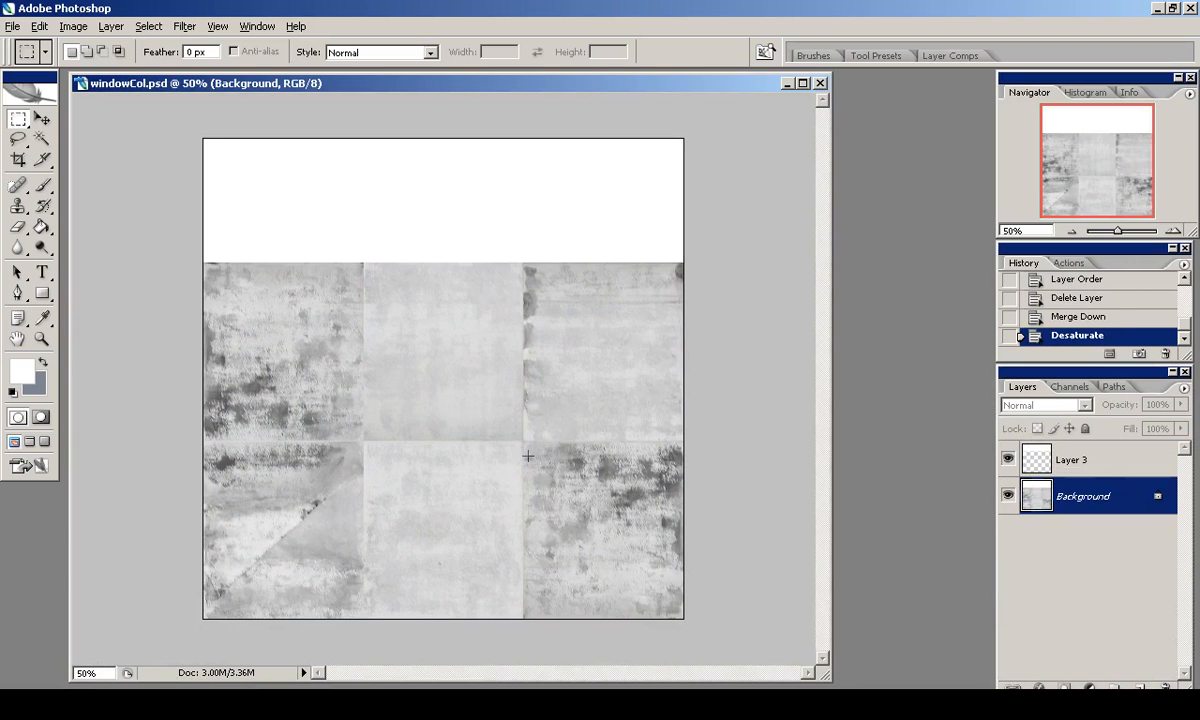
left_click(73, 26)
mouse_move(110, 72)
left_click(255, 70)
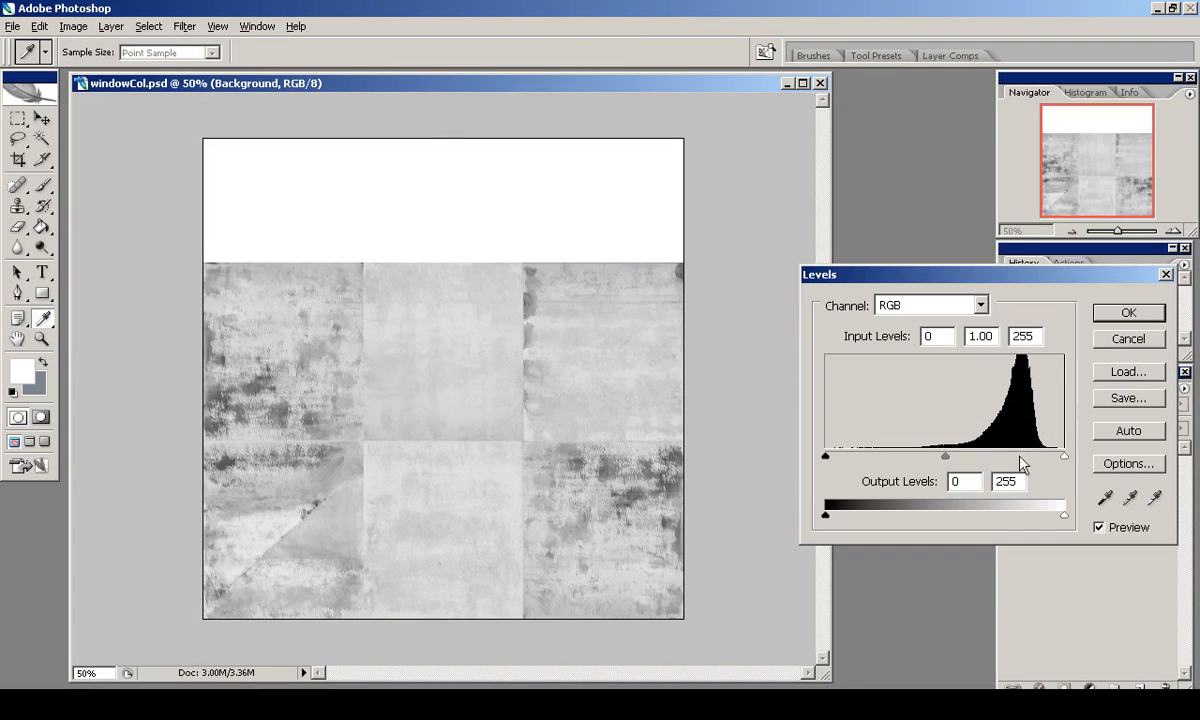
mouse_move(1064, 456)
left_mouse_down()
mouse_move(999, 456)
mouse_move(1064, 456)
left_mouse_up()
key("Escape")
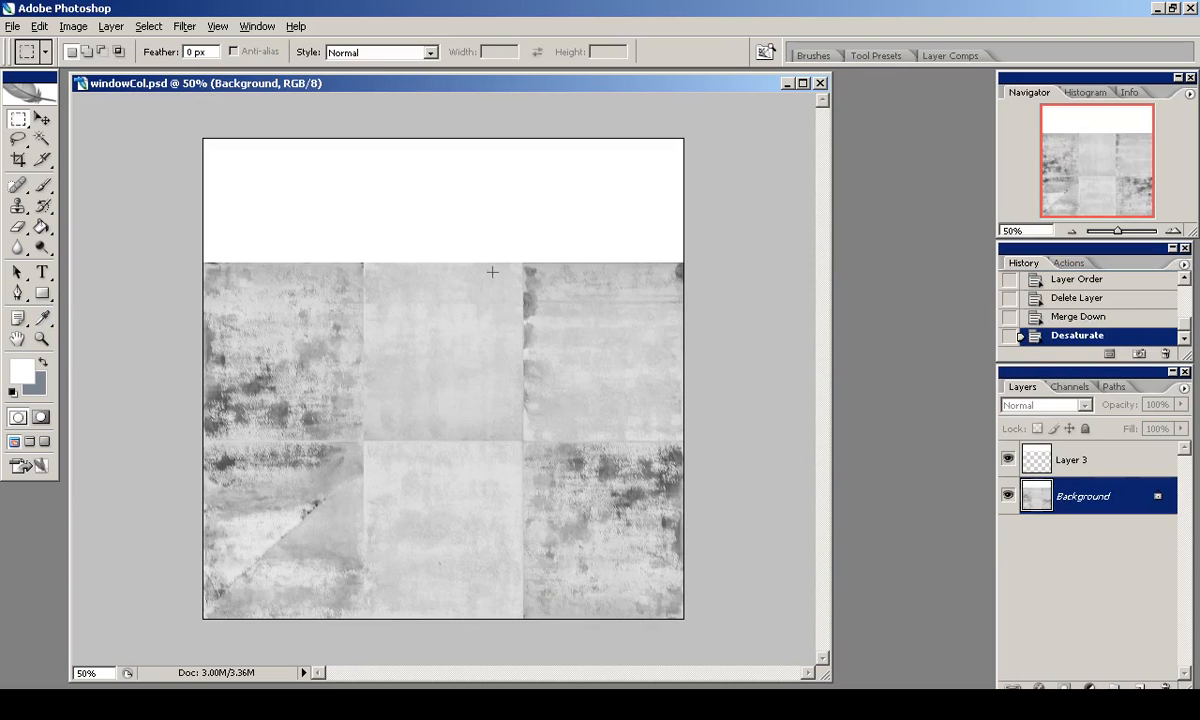
Invert the Background layer and brighten it with Levels, using a midtone input of 1.36 and a white input of 131.
key("ctrl+i")
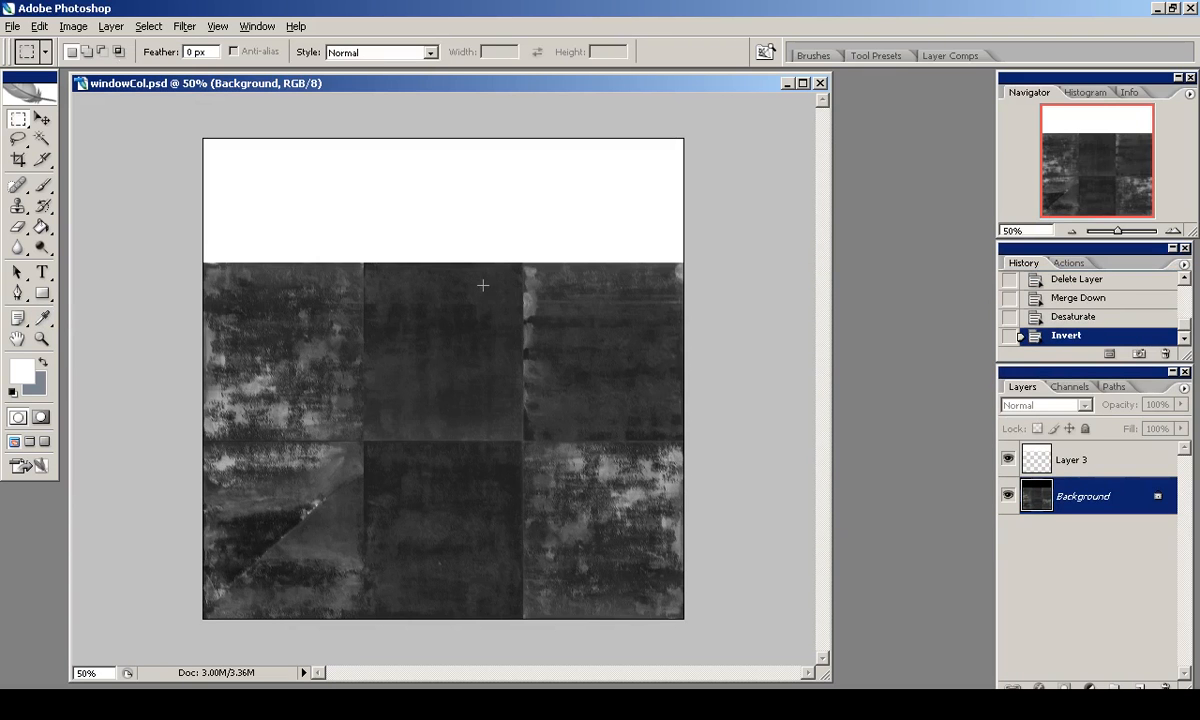
left_click(72, 26)
mouse_move(115, 71)
left_click(255, 70)
left_click_drag(1064, 458, 1008, 460)
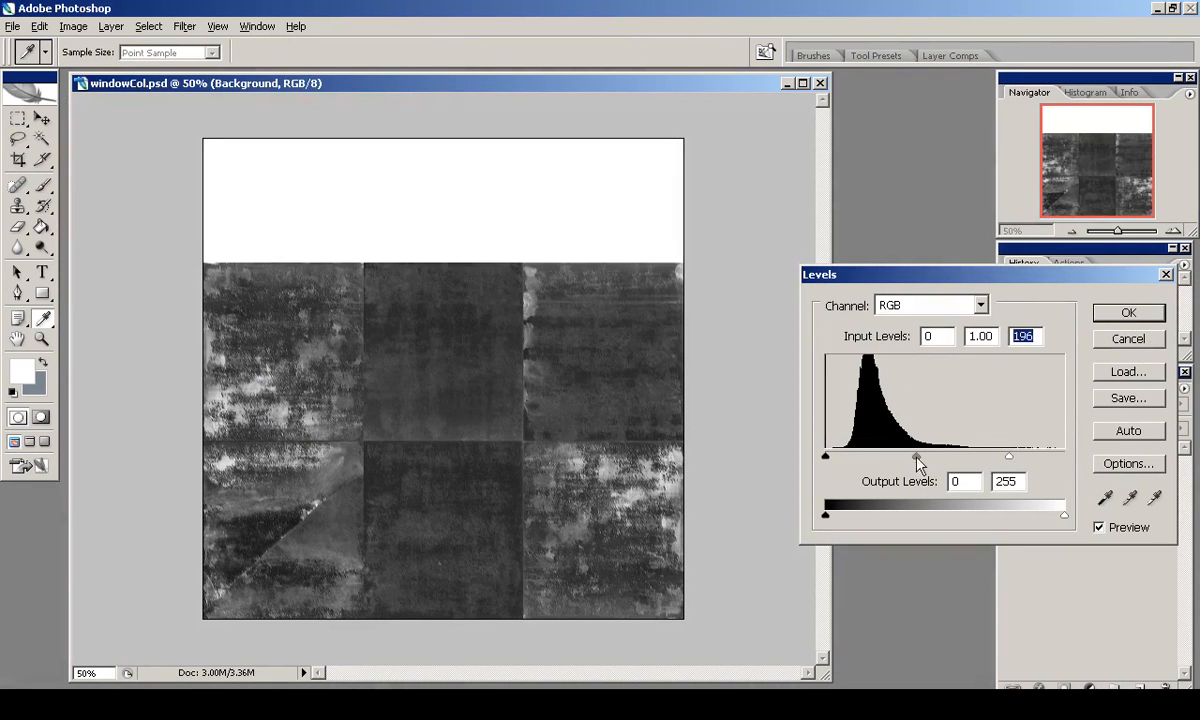
left_click_drag(917, 458, 903, 458)
left_click_drag(1005, 460, 971, 460)
left_click_drag(887, 460, 880, 460)
left_click_drag(971, 460, 949, 462)
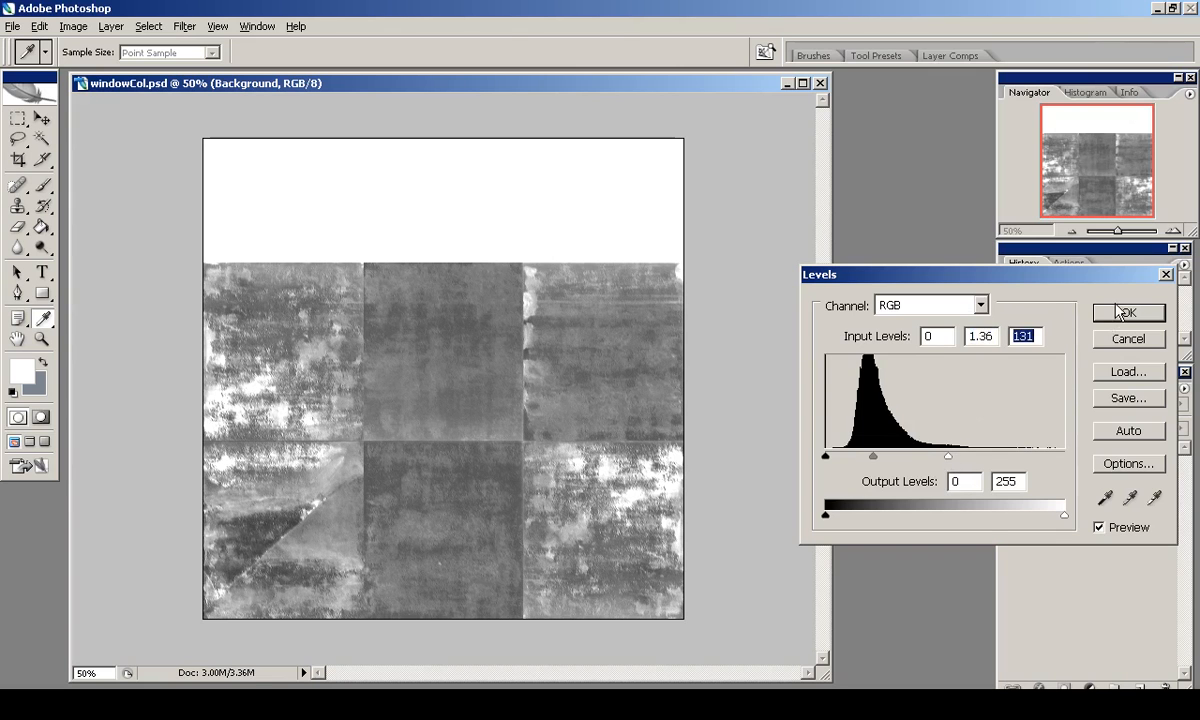
left_click(1122, 312)
Sample the dark grey 5e5e5e from the upper middle pane as the foreground colour for the Paint Bucket.
left_click(42, 227)
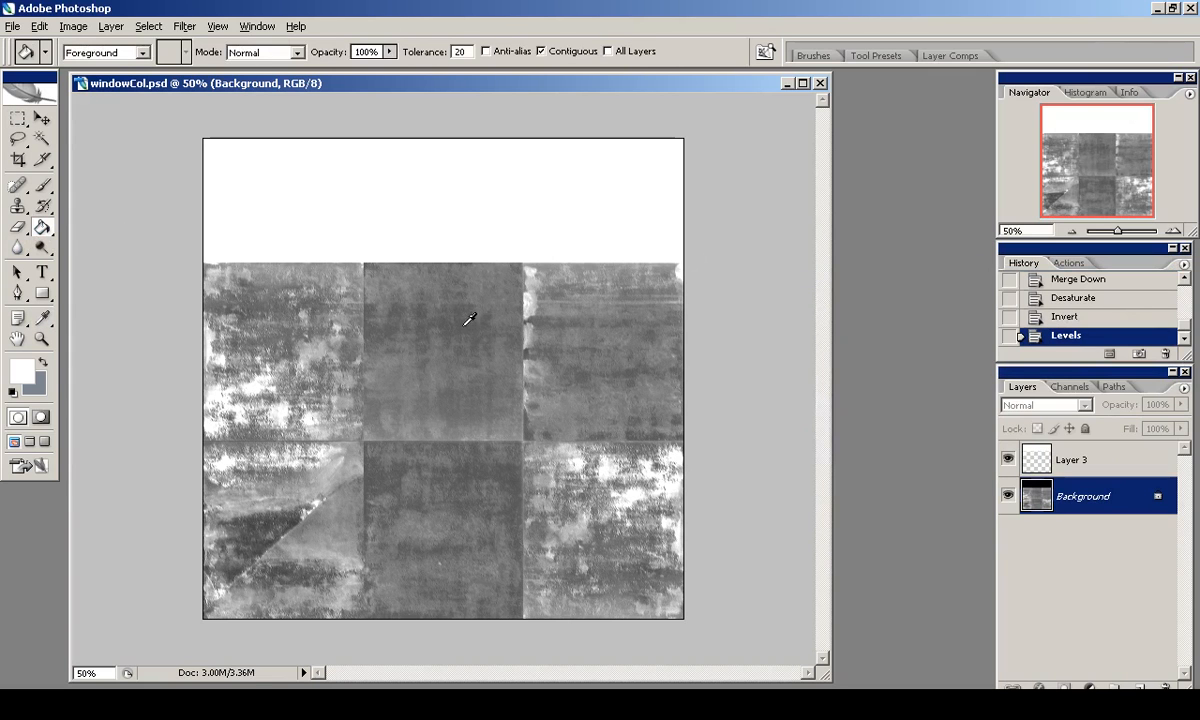
left_click(469, 318, "alt")
left_click(42, 318)
left_click(22, 370)
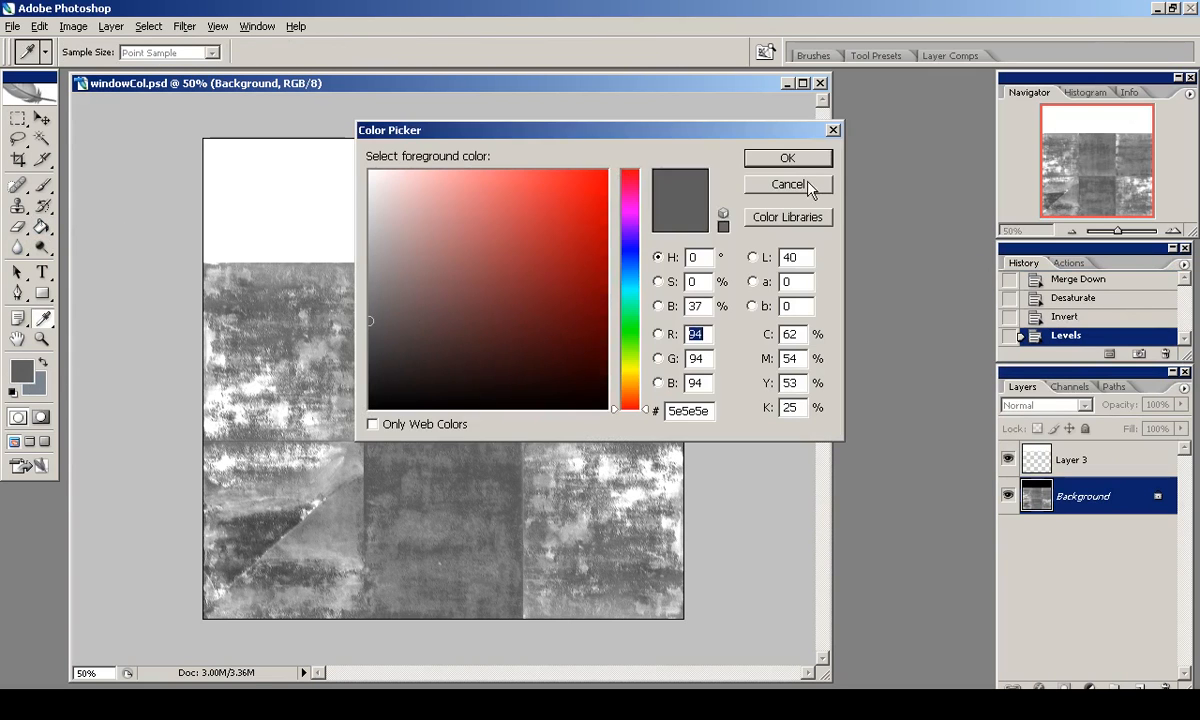
left_click(787, 158)
key("g")
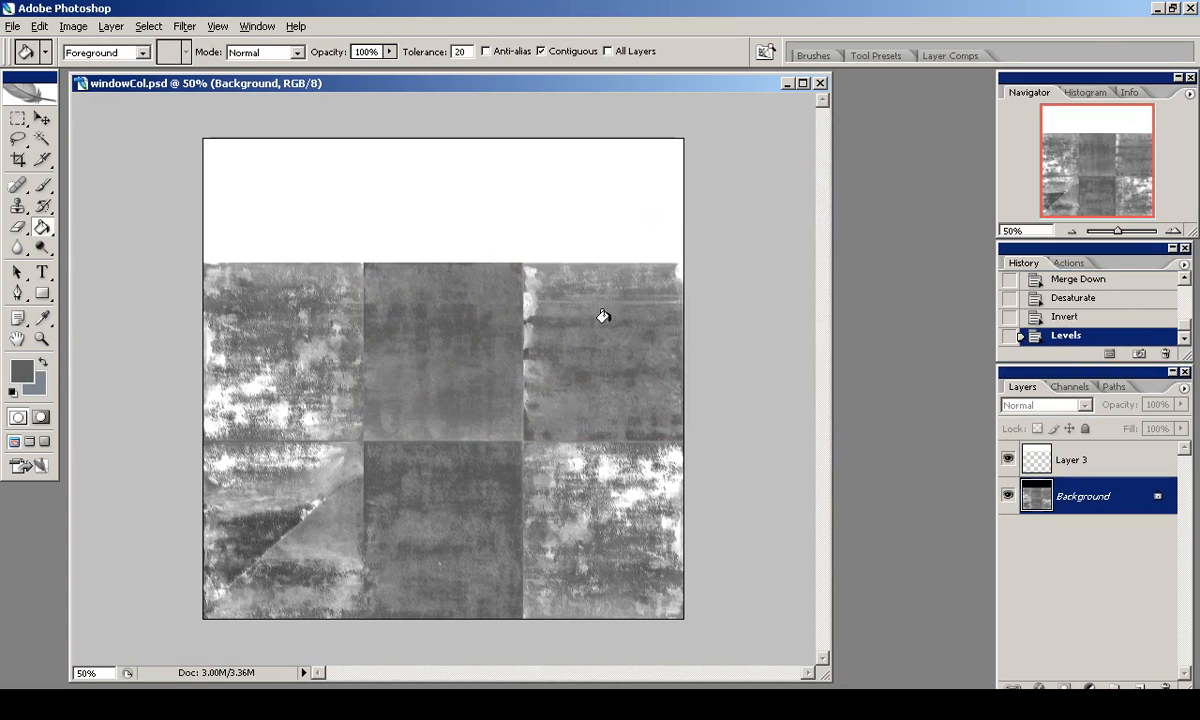
Save a PNG copy of the grayscale map as windowAlpha.png in the textures folder, without interlacing.
left_click(13, 27)
left_click(13, 27)
left_click(13, 27)
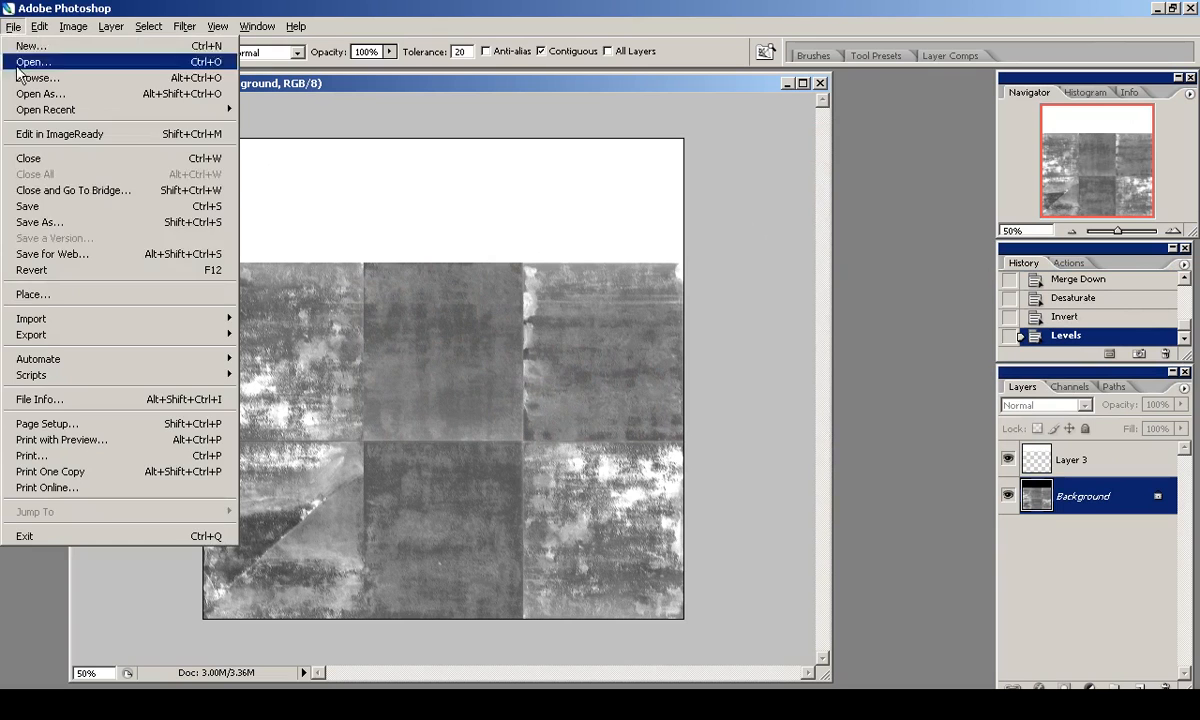
left_click(57, 222)
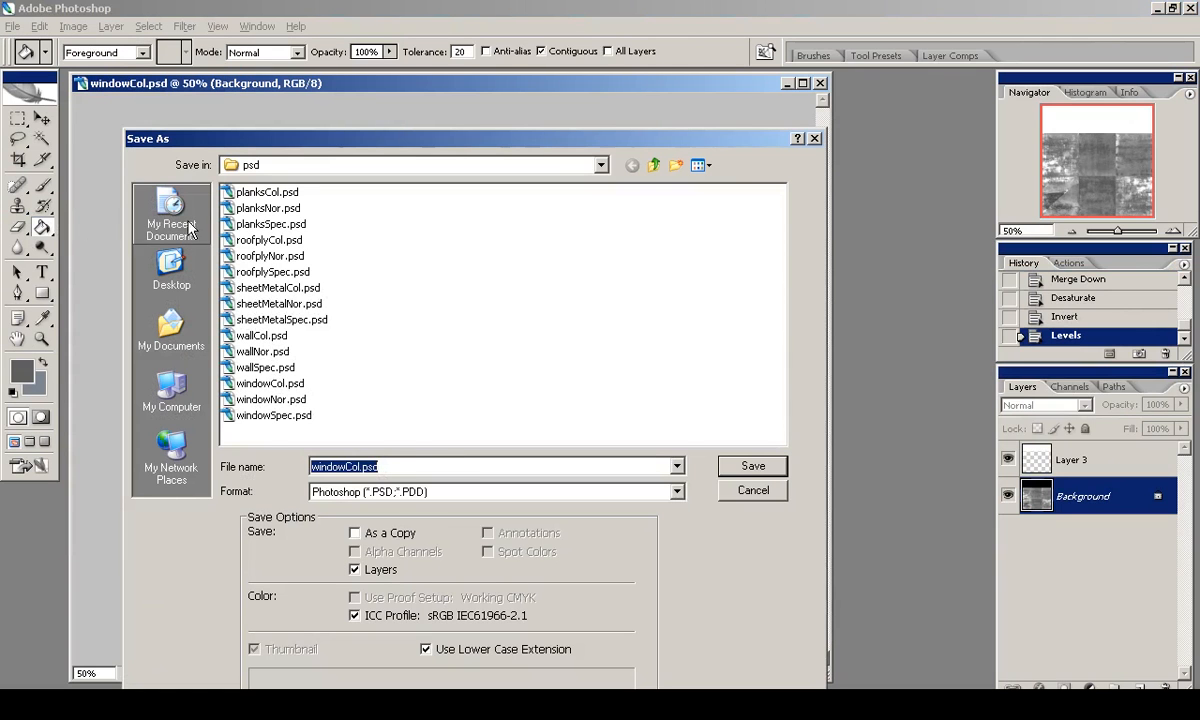
left_click(415, 492)
left_click(340, 426)
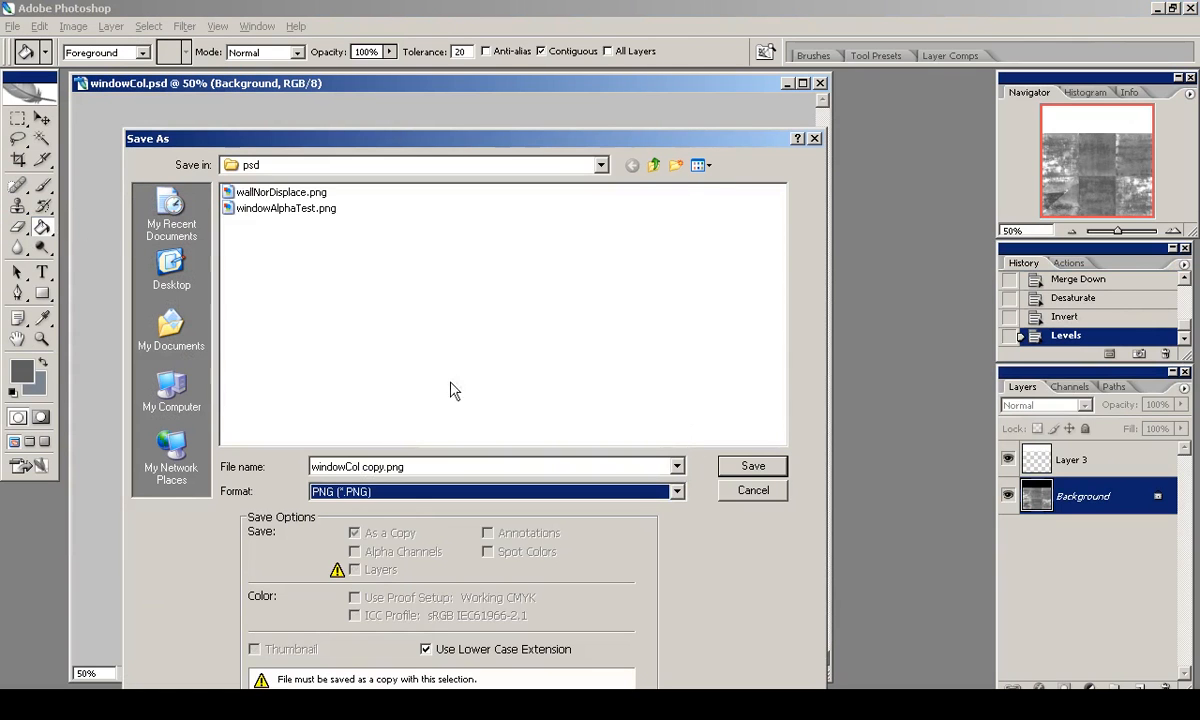
left_click(653, 165)
left_click(350, 467)
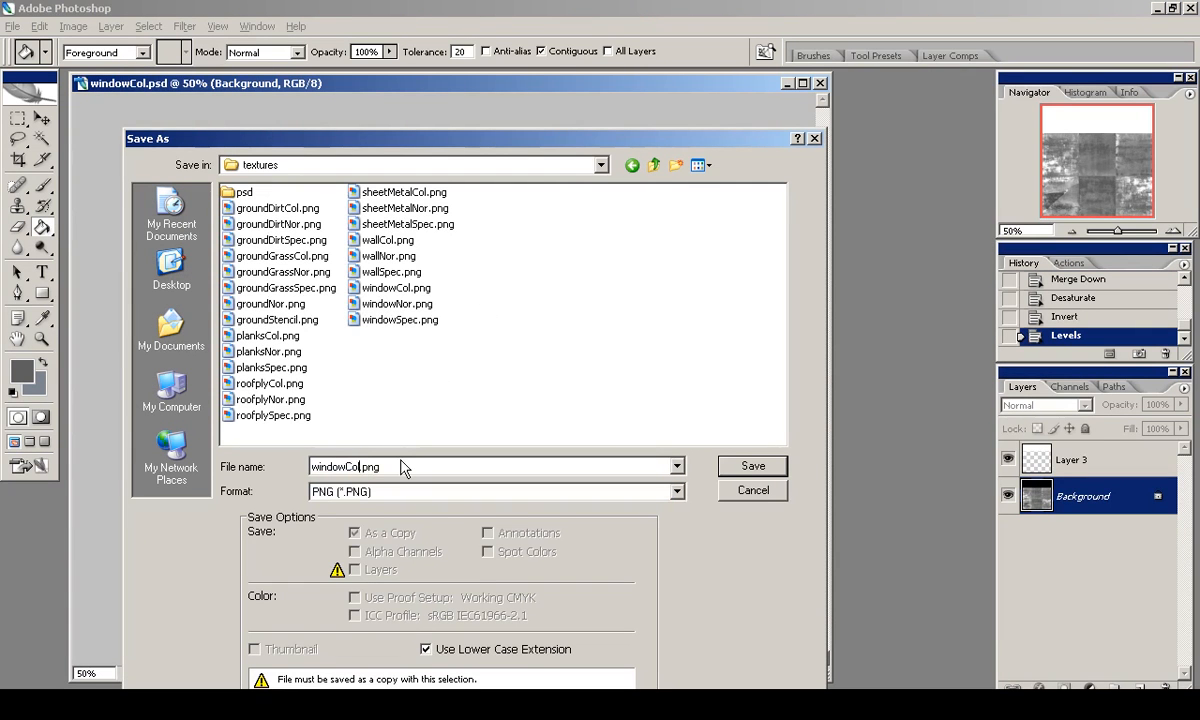
type("Alpha")
key("Return")
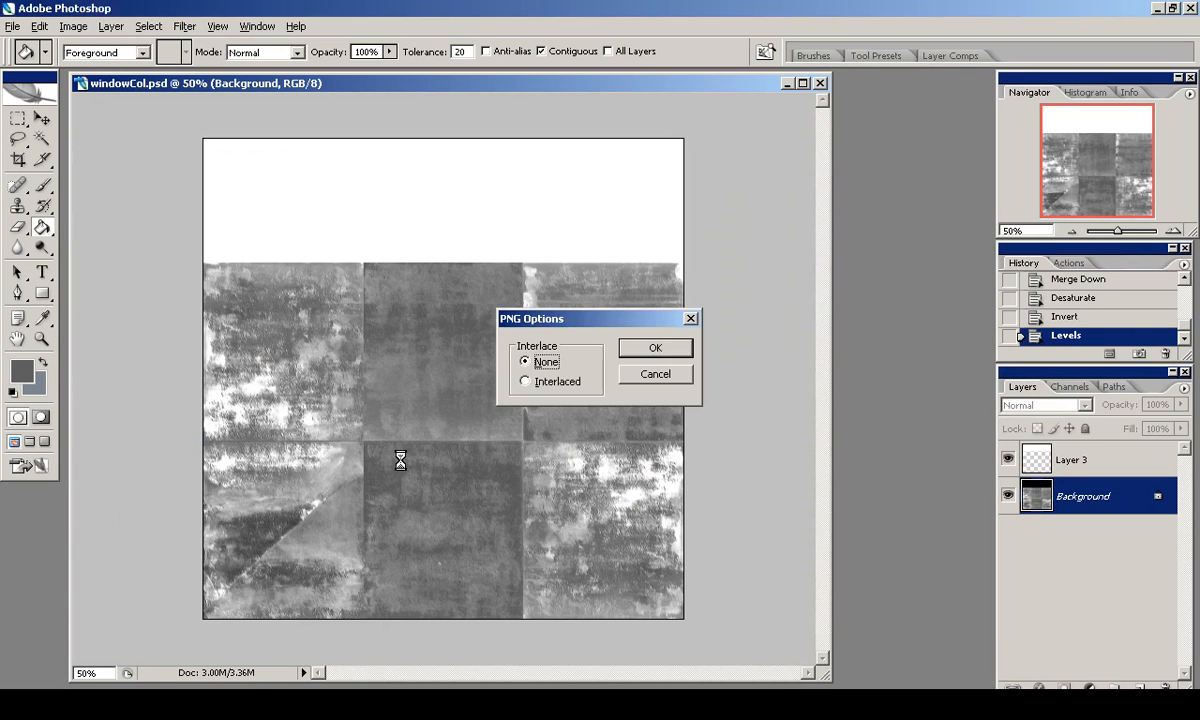
key("Return")
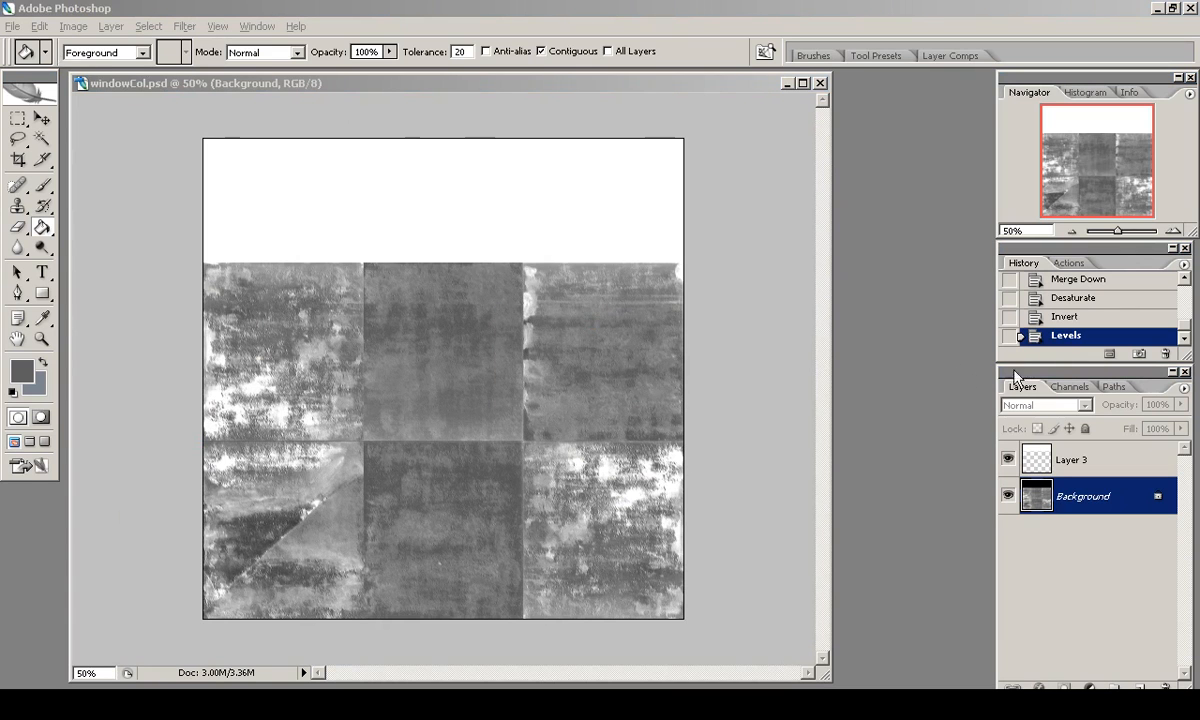
Restore windowCol.psd to its opening snapshot and fill the Background layer with the sampled dark grey.
left_click(1187, 318)
left_click_drag(1187, 330, 1187, 282)
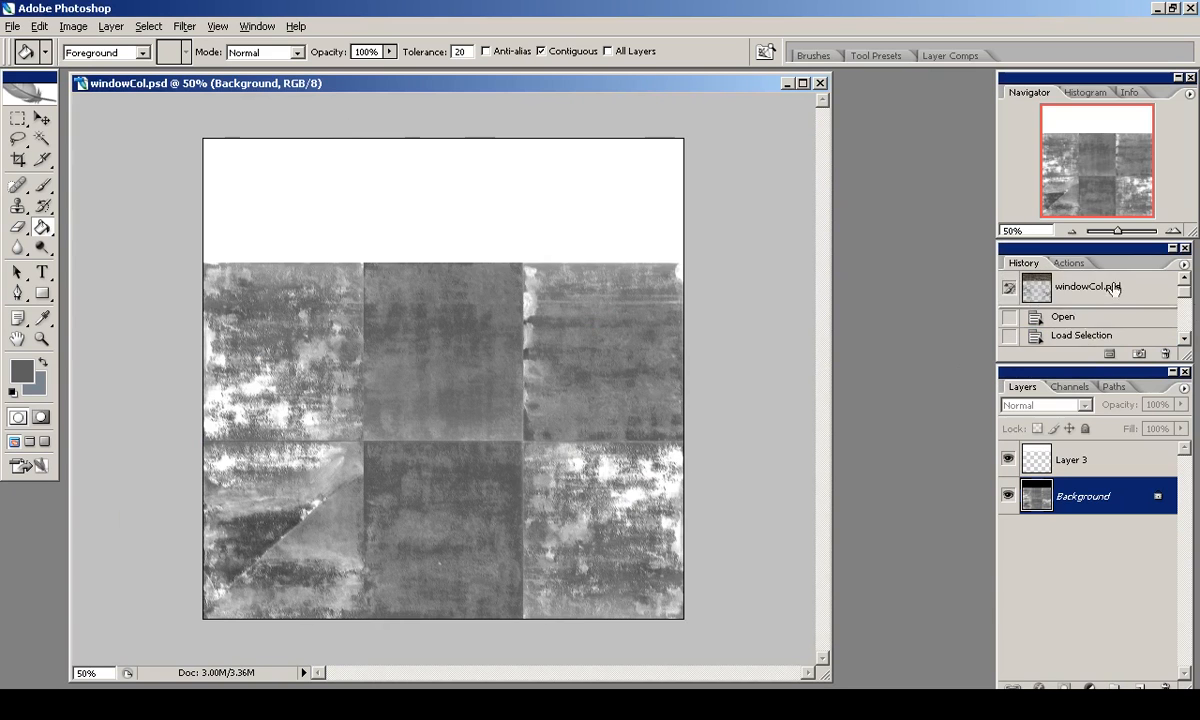
left_click(1097, 287)
left_click(1008, 605)
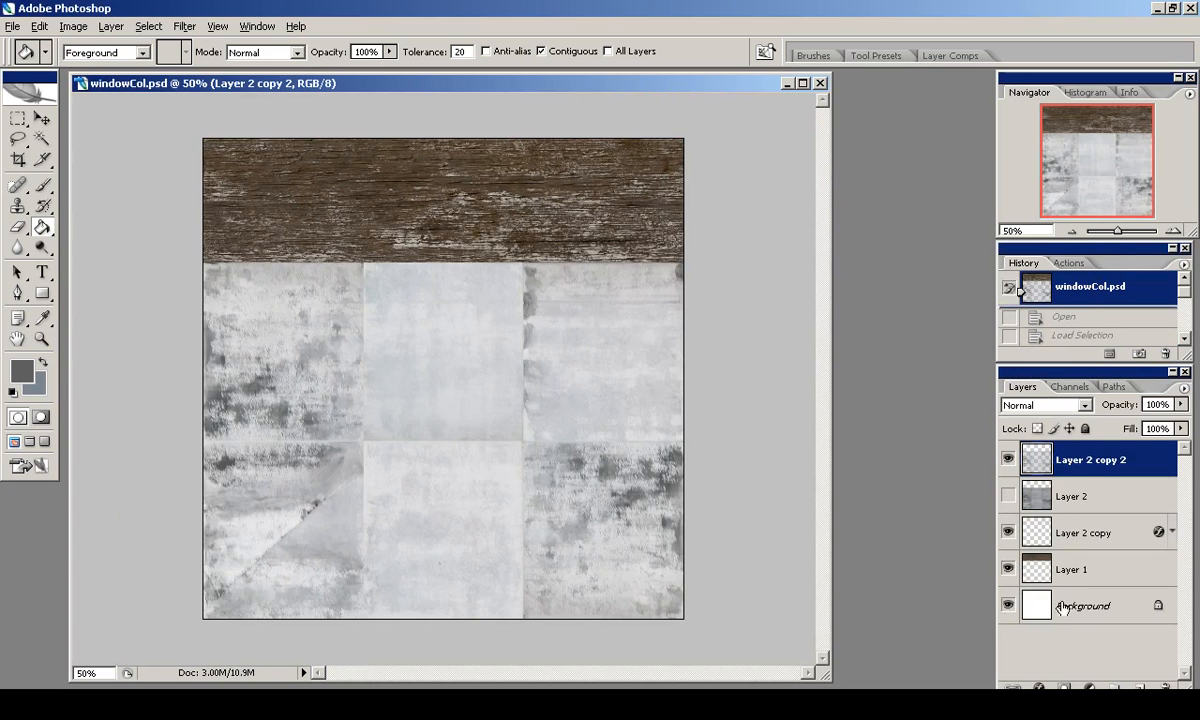
left_click(1035, 598)
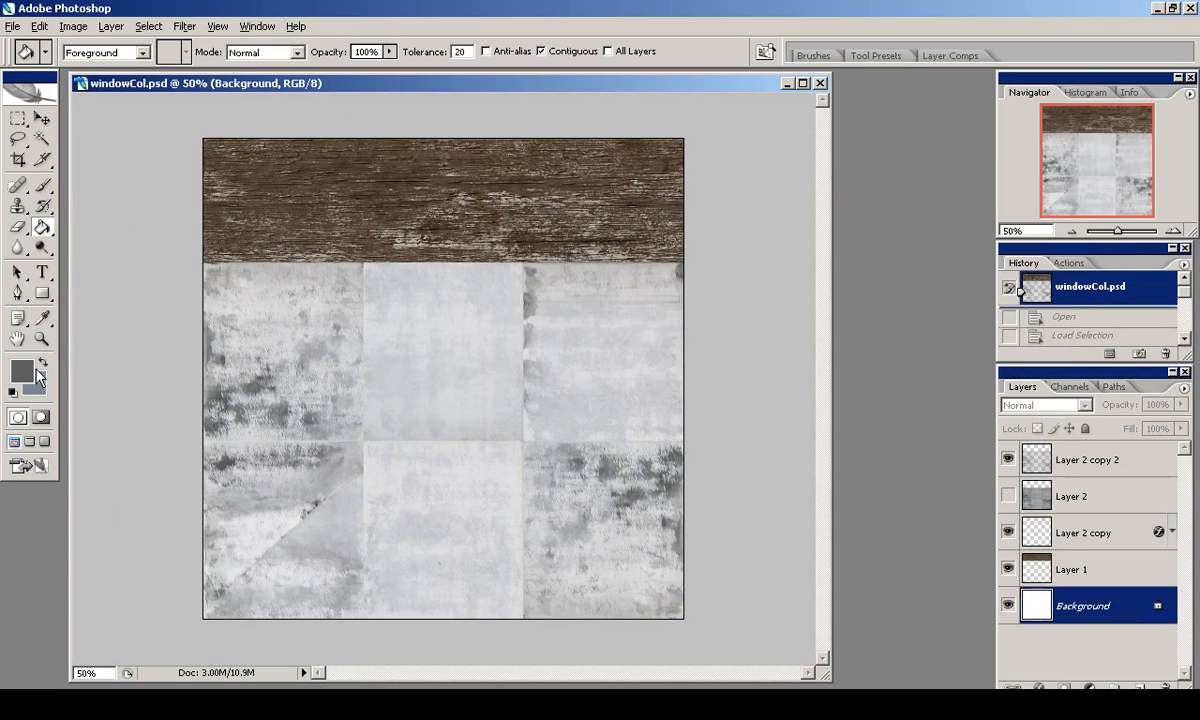
left_click(629, 443)
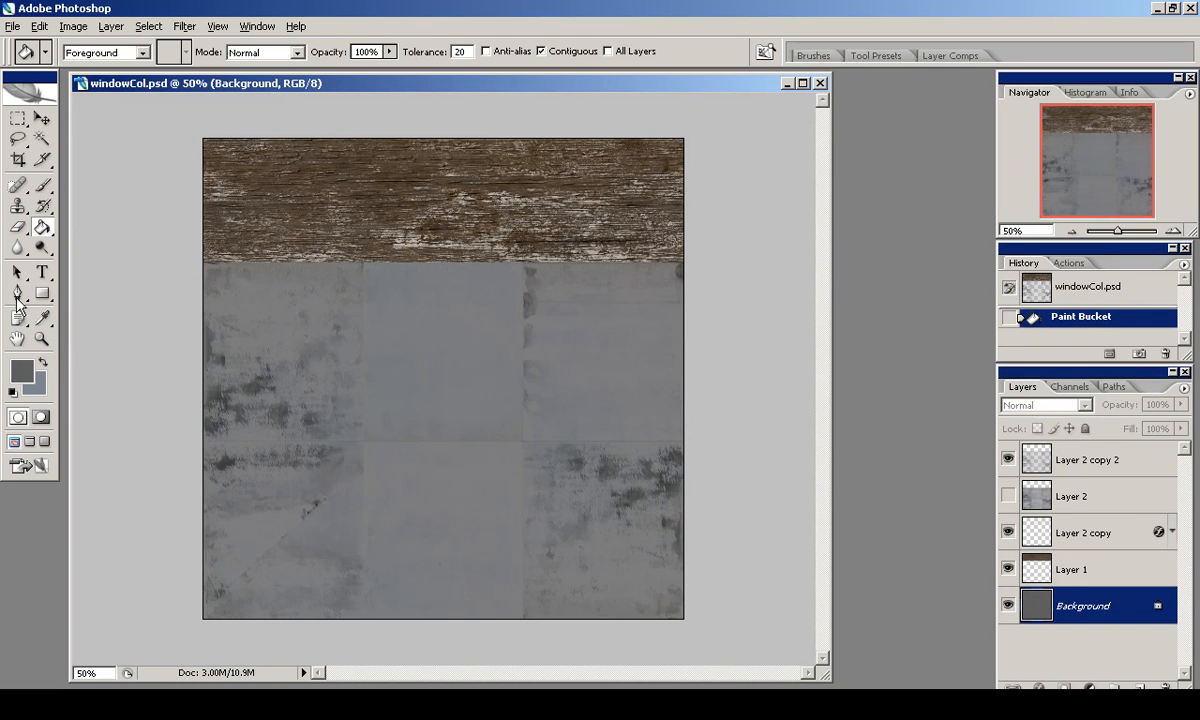
Change the foreground colour to a dark reddish brown and fill the Background layer with it.
left_click(21, 371)
left_click_drag(622, 408, 622, 399)
mouse_move(408, 364)
left_mouse_down()
mouse_move(429, 343)
mouse_move(410, 316)
mouse_move(425, 337)
left_mouse_up()
left_click(762, 158)
left_click(449, 345)
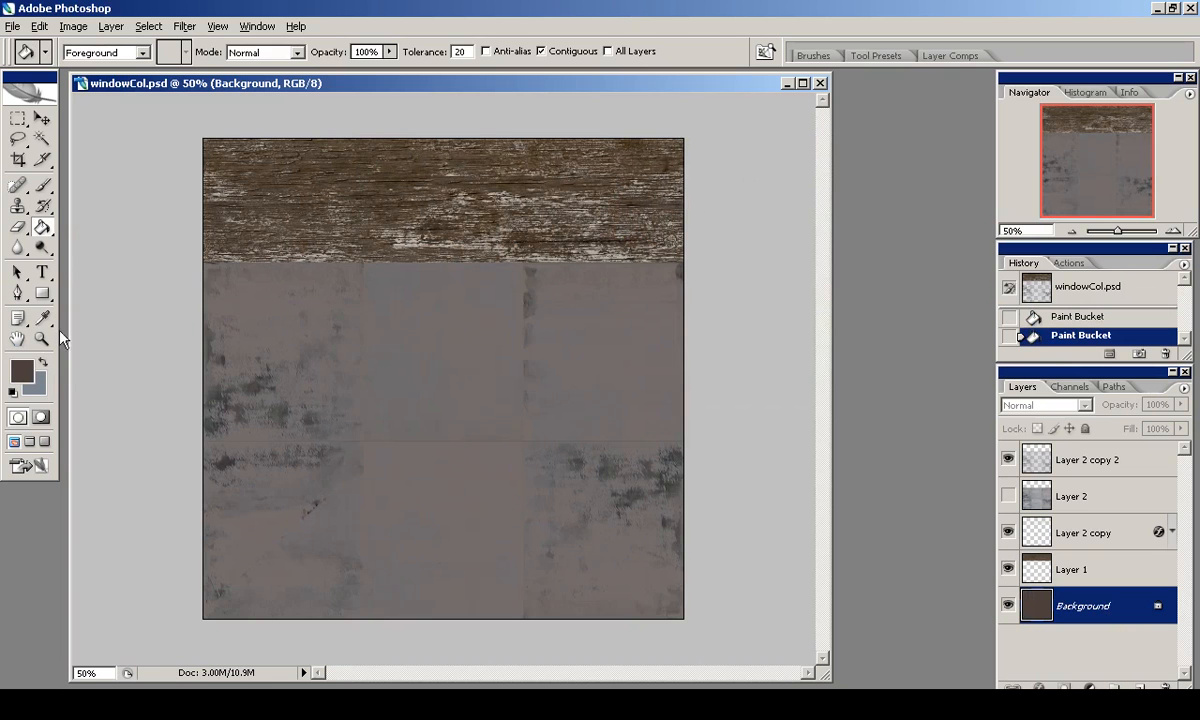
Darken the foreground colour to a nearly black brown and refill the Background layer with it.
left_click(22, 373)
left_click_drag(455, 359, 407, 375)
left_click(788, 155)
left_click(474, 386)
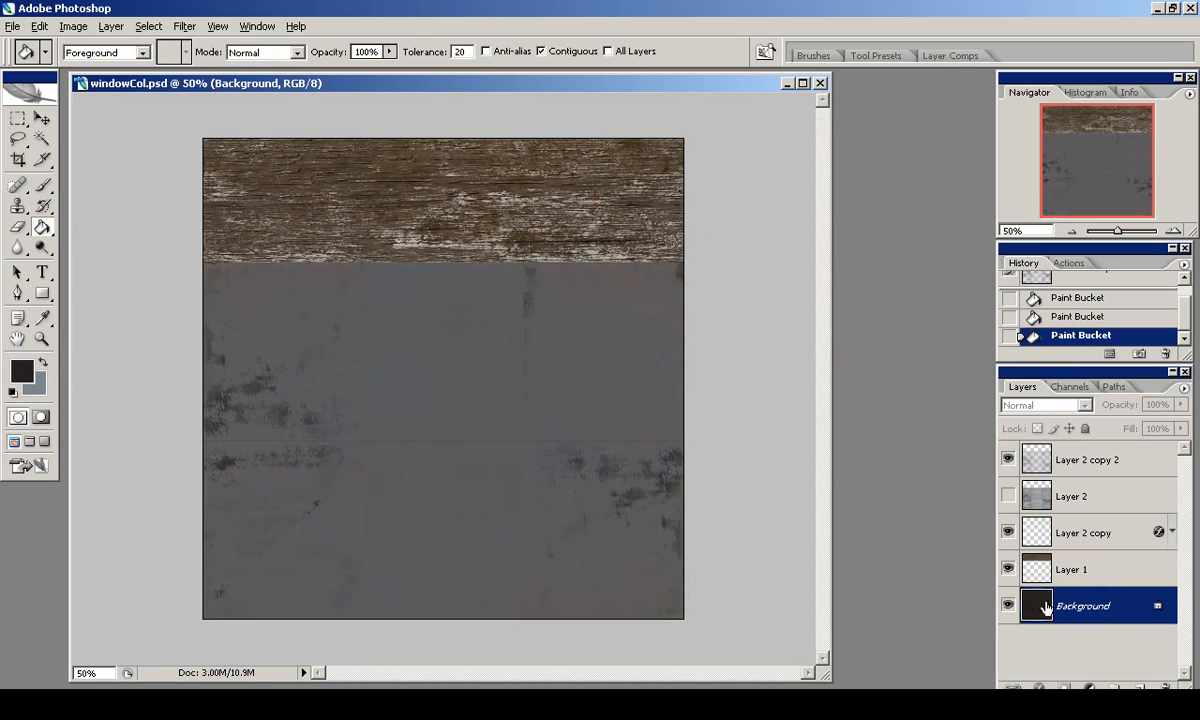
Compare the texture with the Background, Layer 2 copy and Layer 2 copy 2 layers each hidden and shown.
left_click(1008, 606)
left_click(1008, 606)
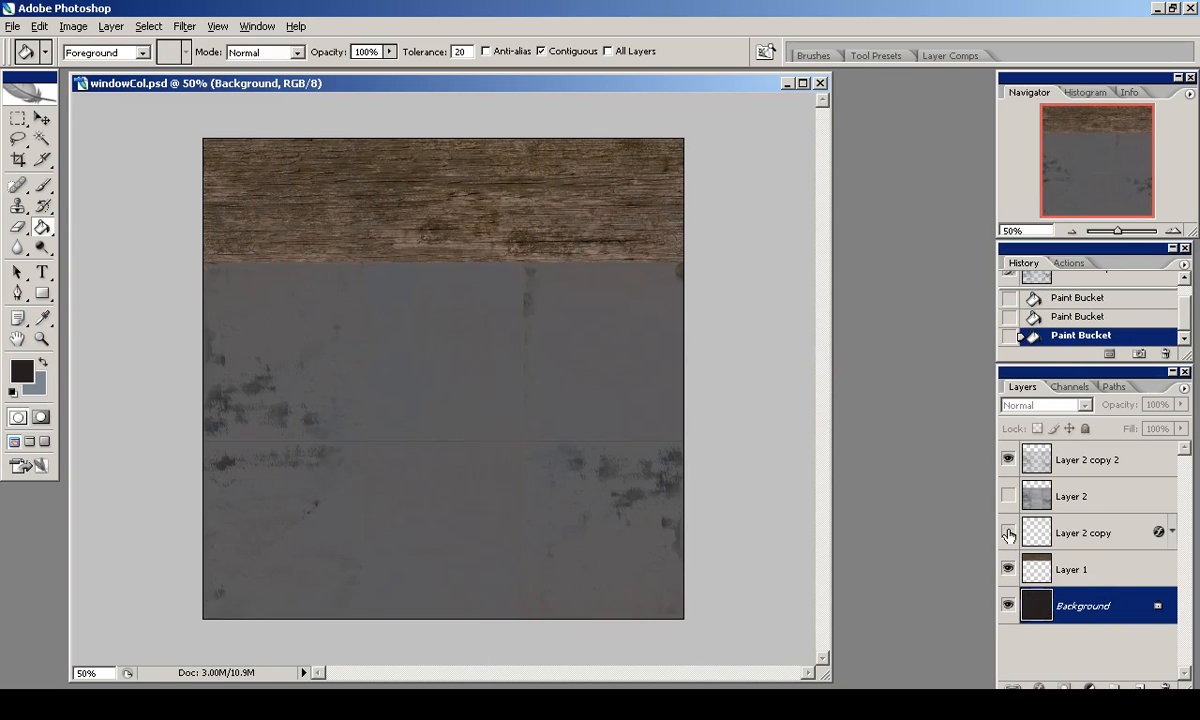
left_click(1008, 532)
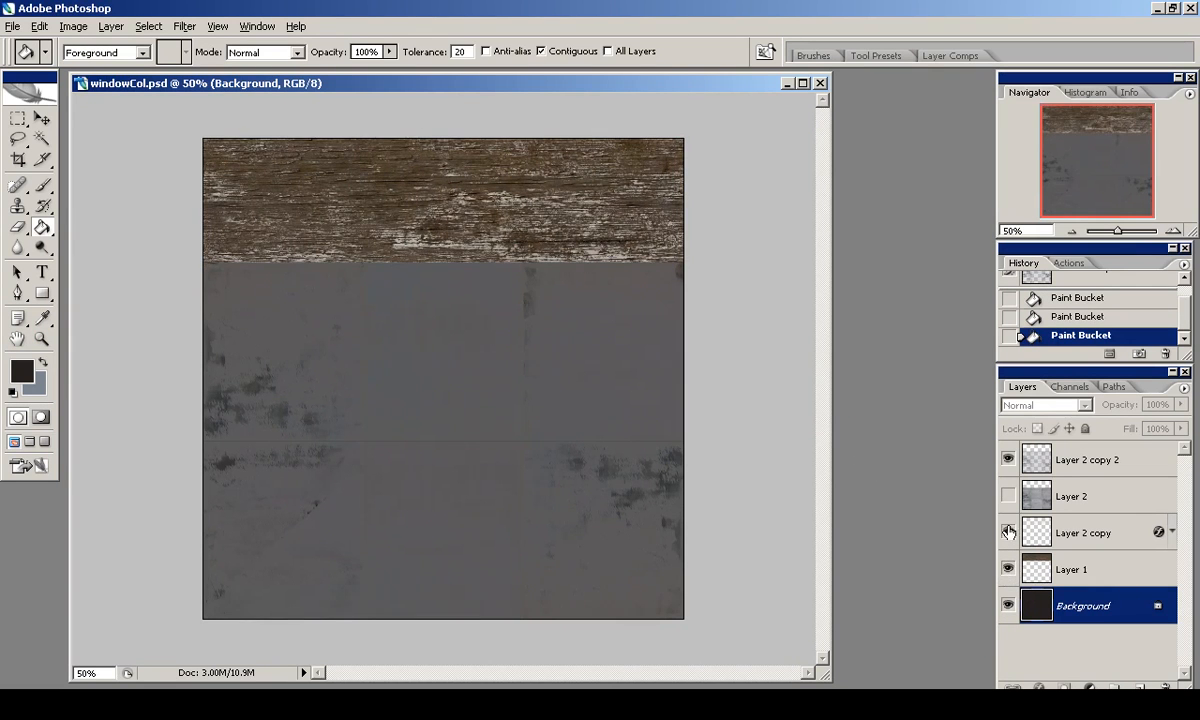
left_click(1008, 532)
left_click(1008, 459)
left_click(1008, 459)
left_click(1036, 457)
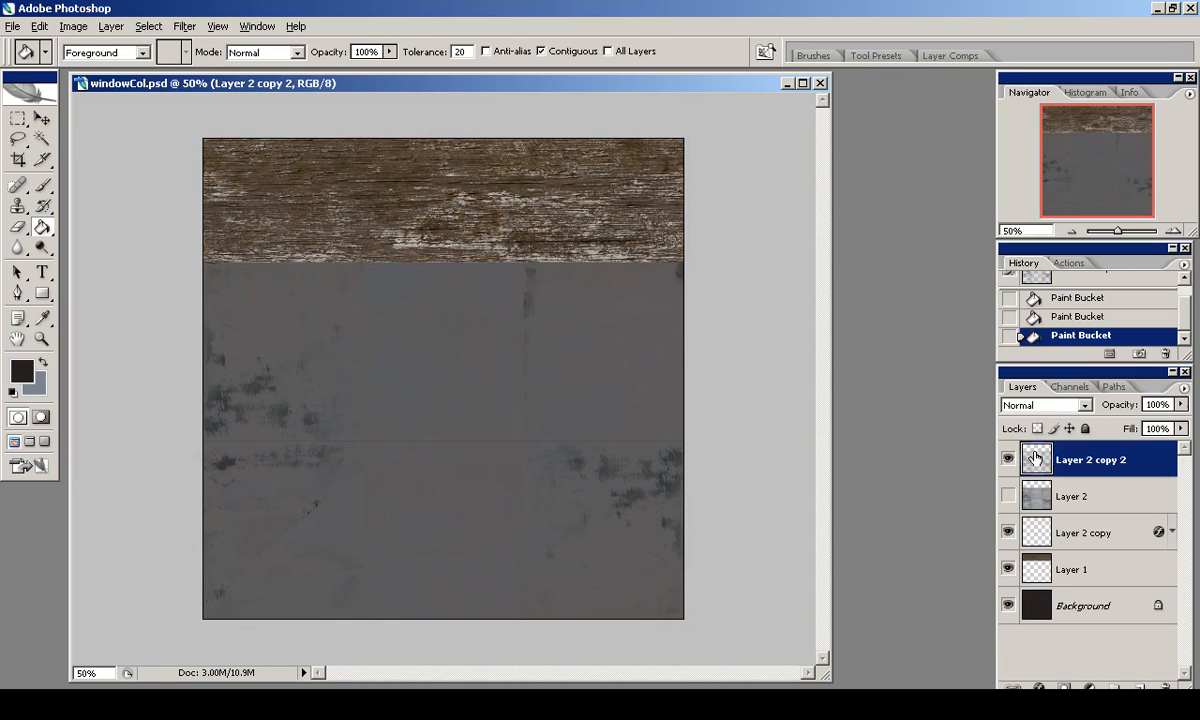
left_click(1008, 458)
left_click(1007, 458)
left_click(1007, 458)
left_click(1007, 458)
Save windowCol.psd and export it over windowCol.png in the textures folder, without interlacing.
left_click(13, 26)
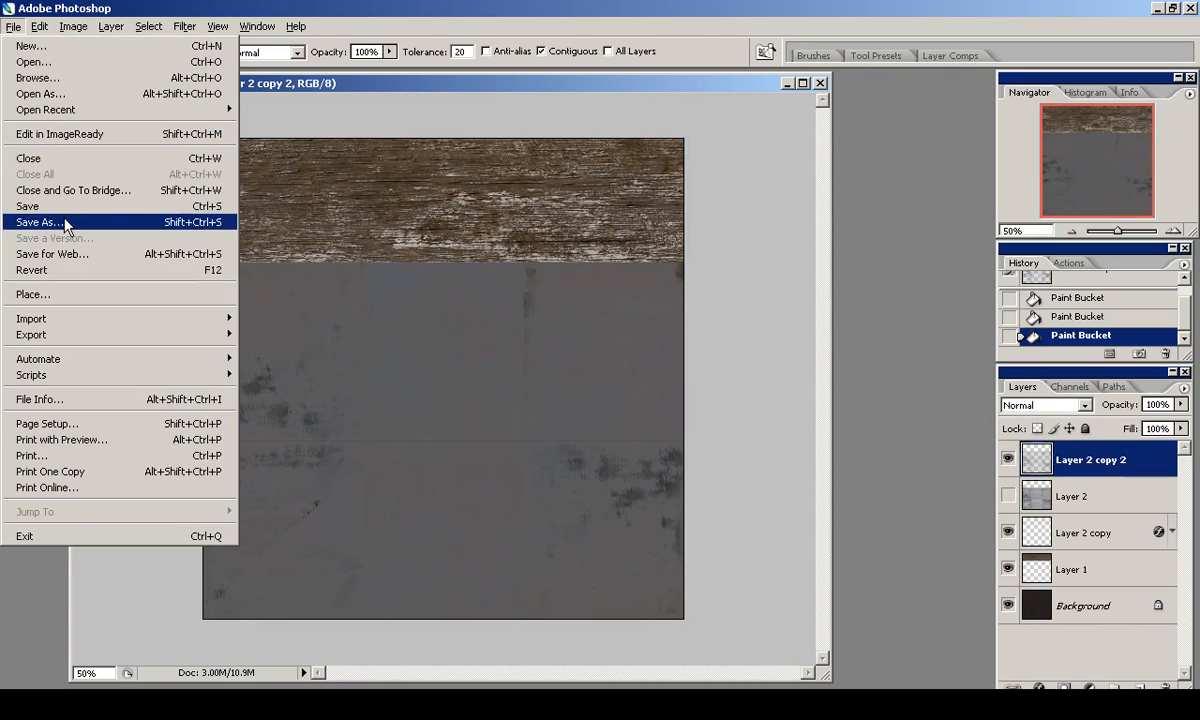
left_click(30, 206)
left_click(13, 26)
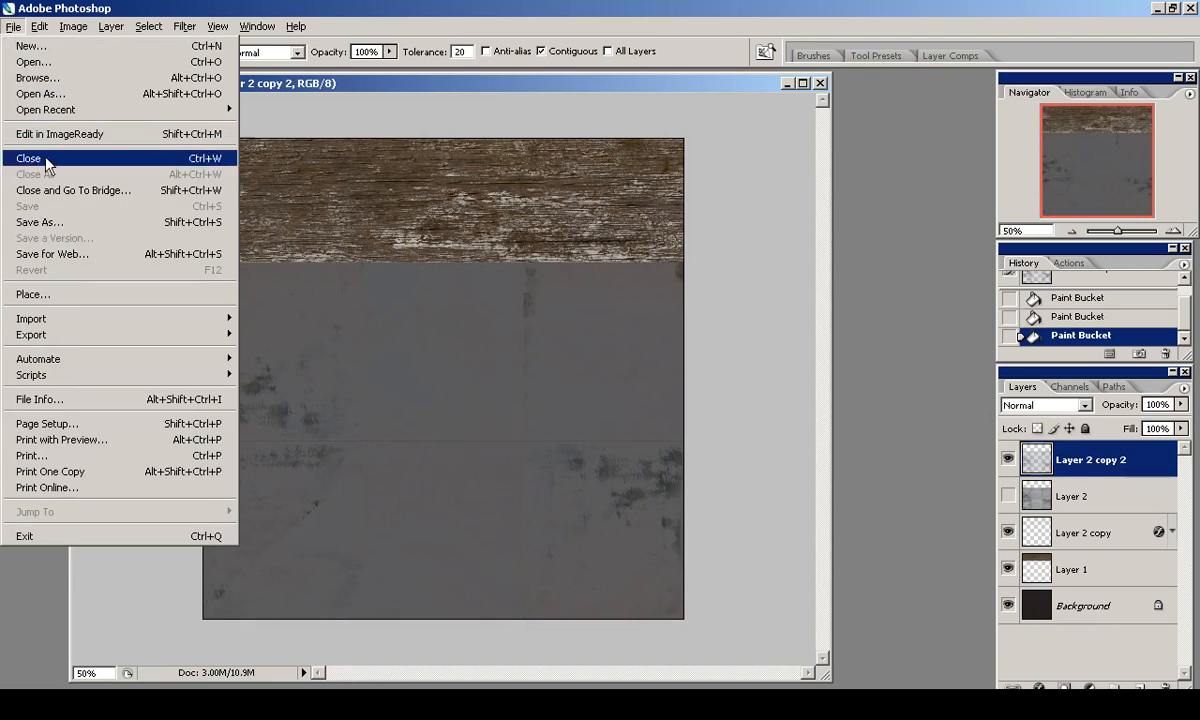
left_click(40, 222)
left_click(536, 492)
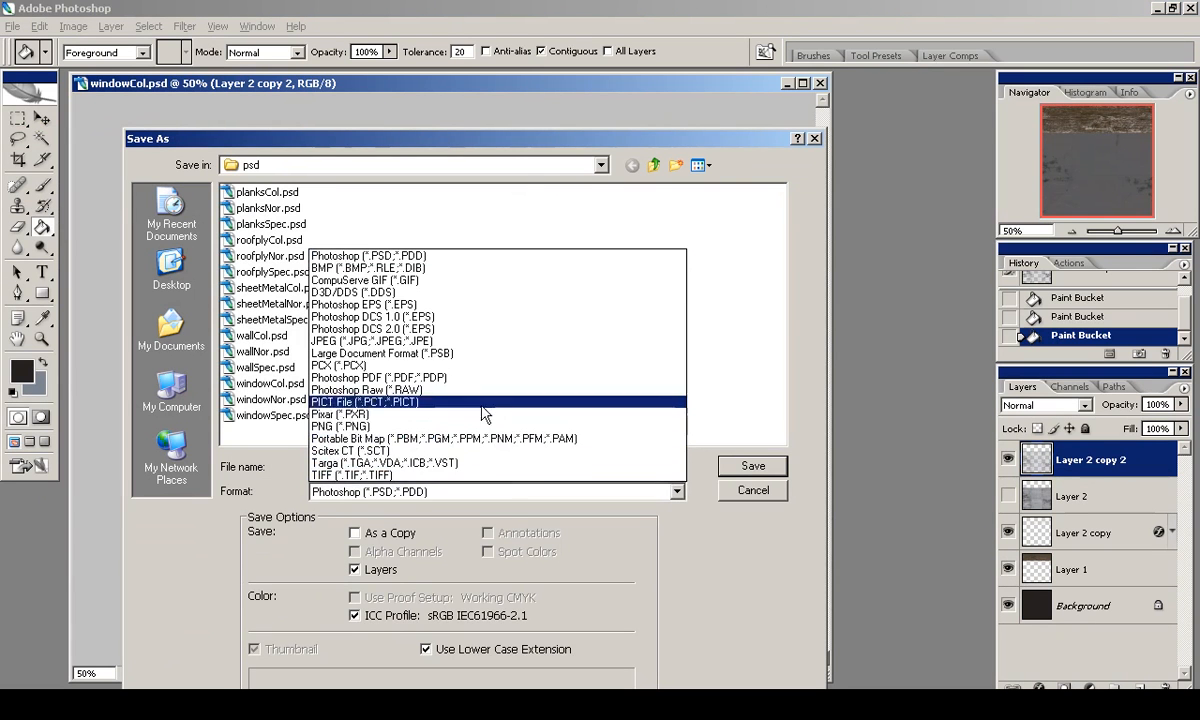
left_click(483, 426)
left_click(656, 167)
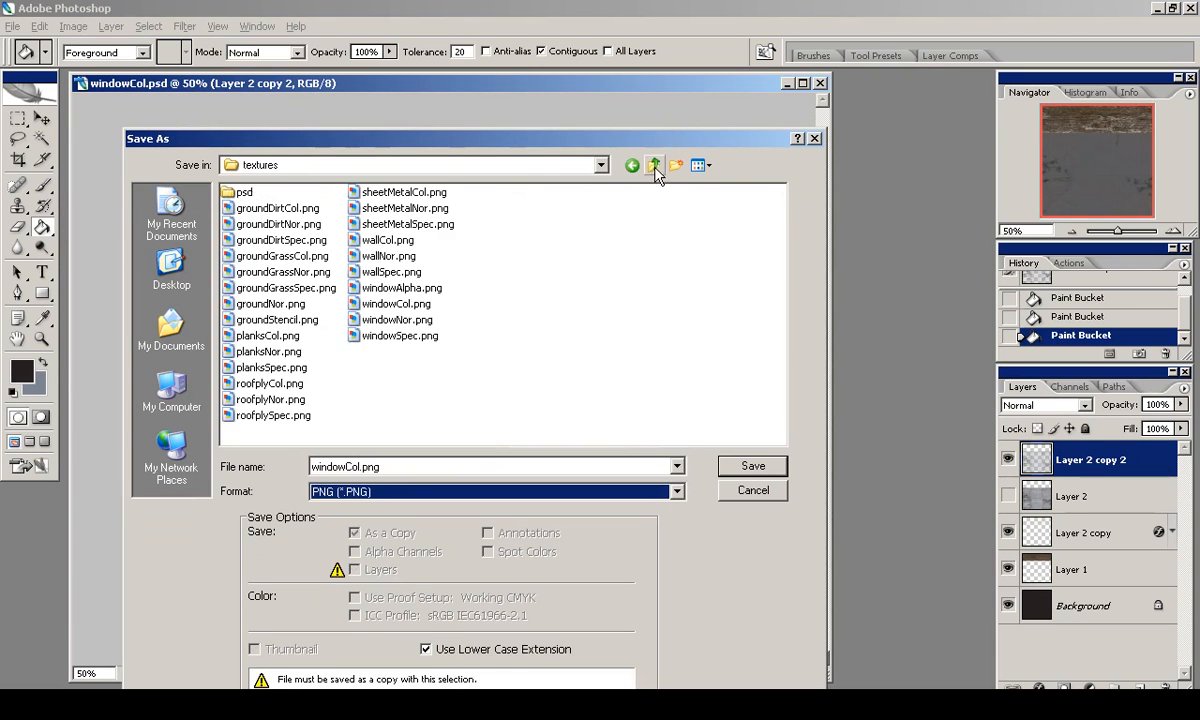
left_click(741, 470)
left_click(565, 397)
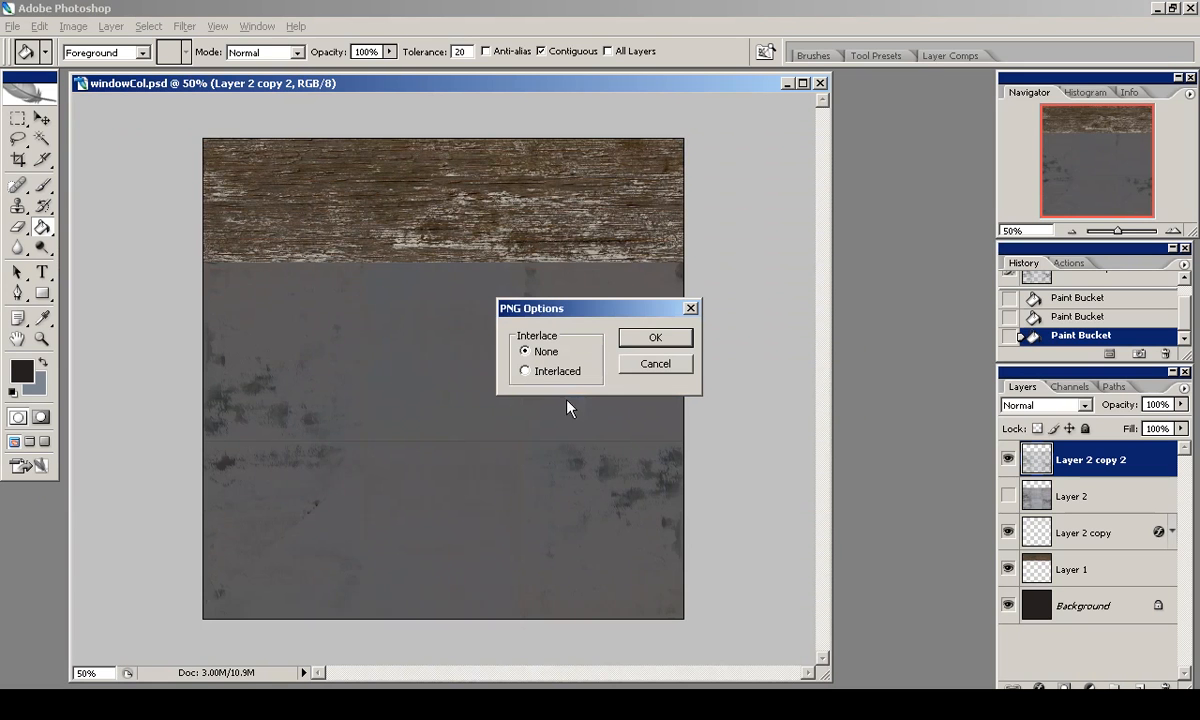
left_click(652, 340)
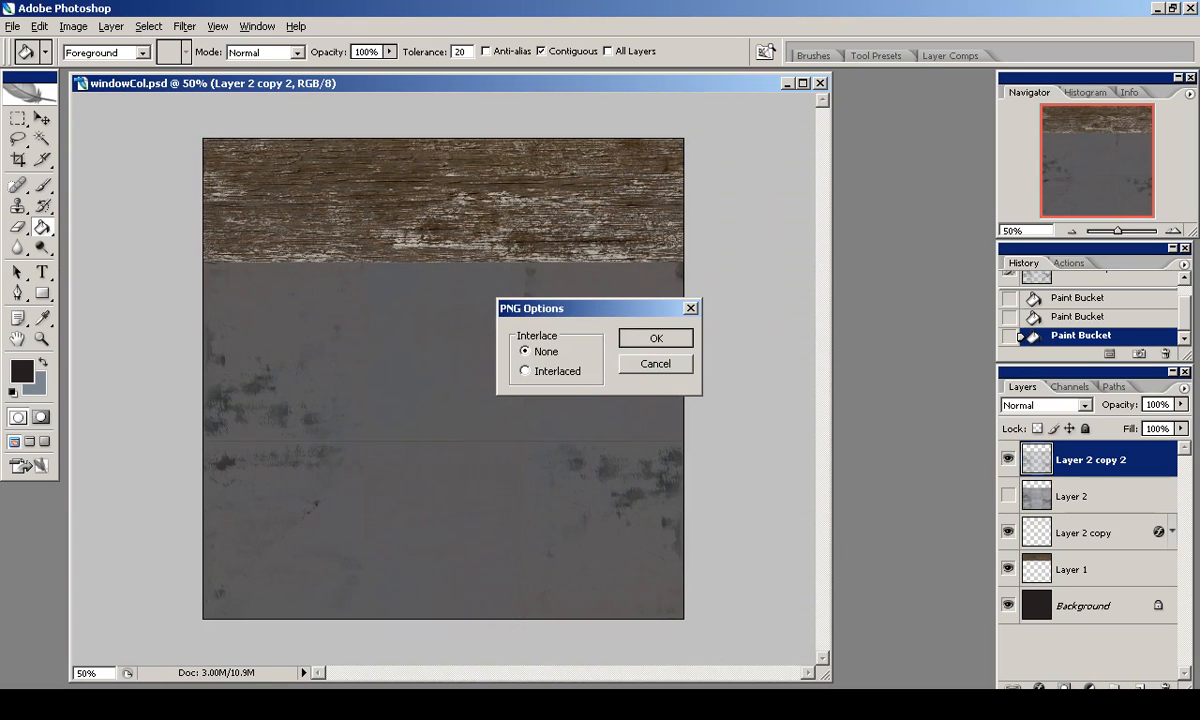
Switch to Blender and select the right-hand window on the wall, framing it closely.
key("alt+Tab")
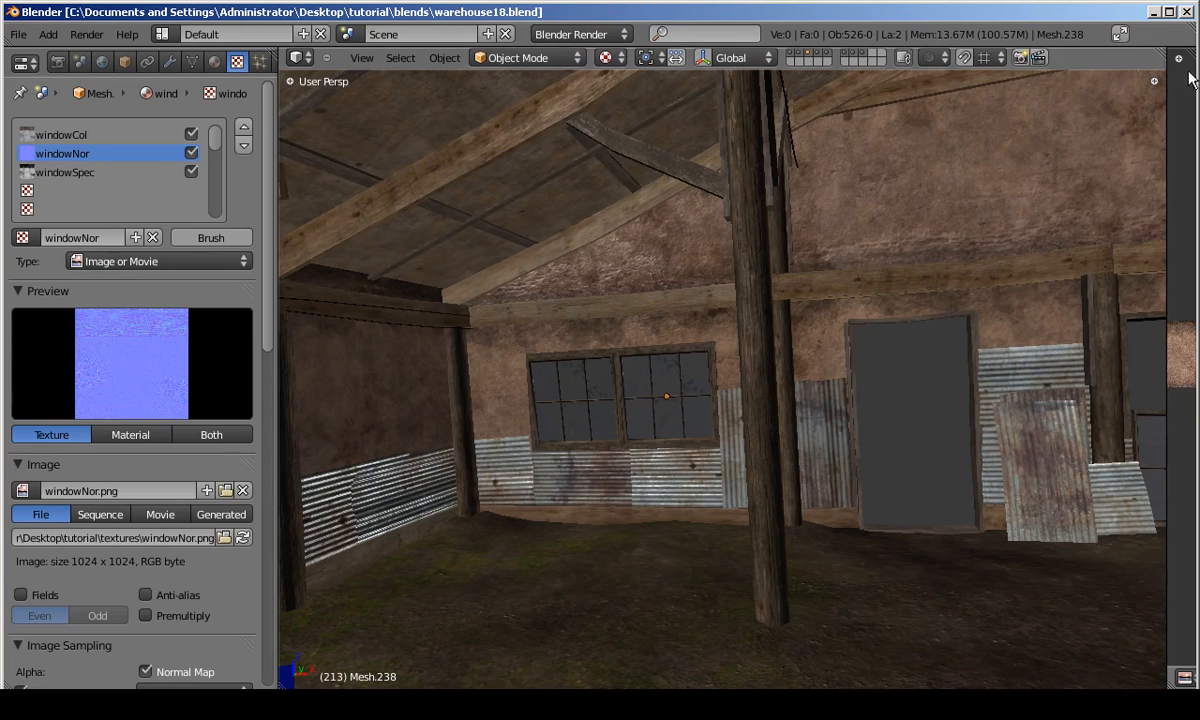
key("alt+F11")
right_click(655, 408)
key("KP_Decimal")
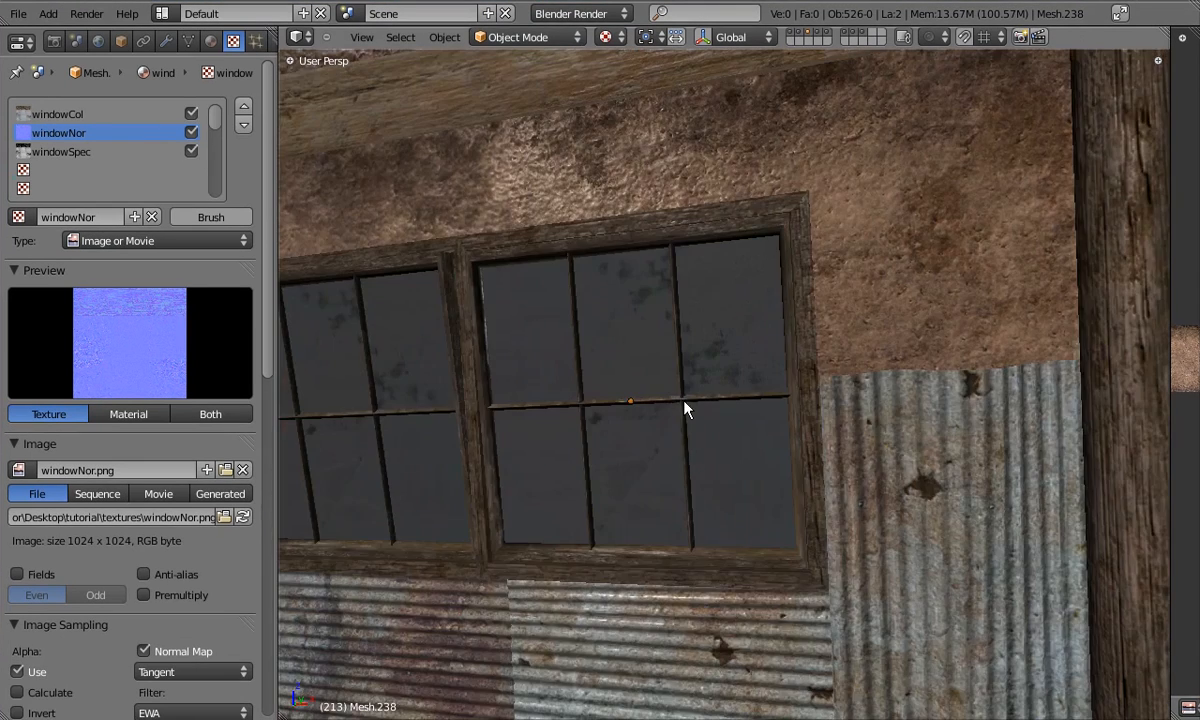
scroll(640, 470, "down", 1)
scroll(638, 470, "up", 2)
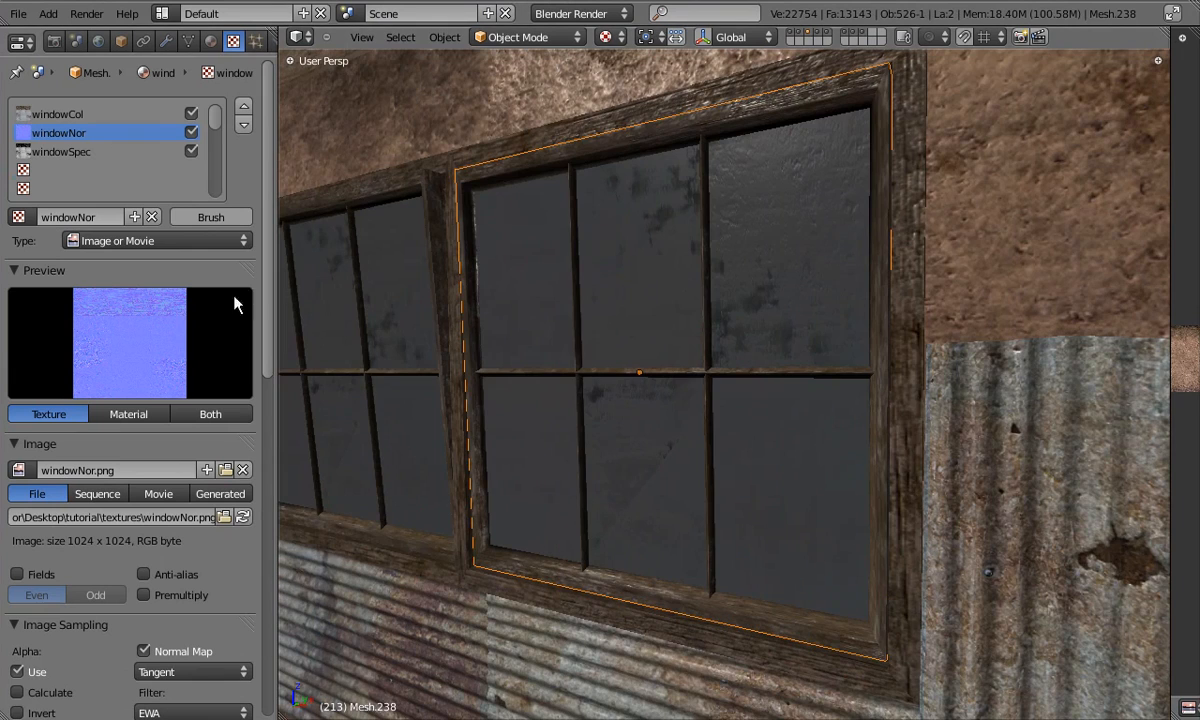
Reload the windowCol.png image in the window material's windowCol texture.
left_click(78, 114)
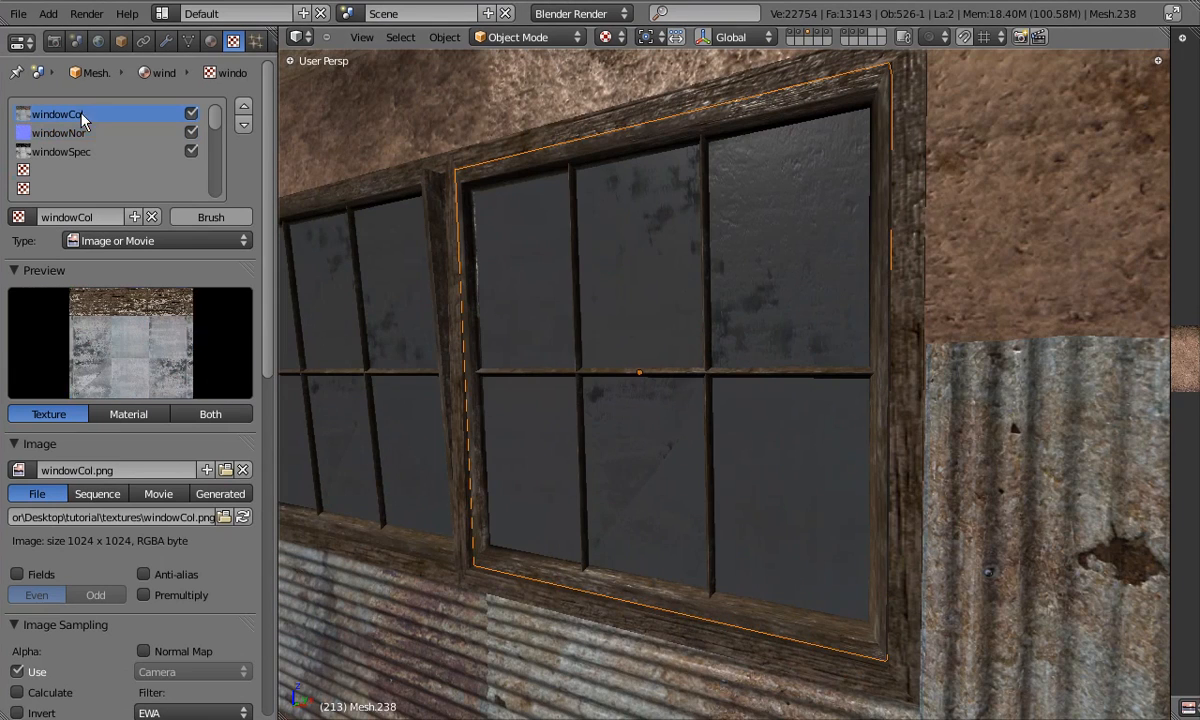
left_click(243, 517)
mouse_move(580, 422)
middle_mouse_down()
mouse_move(643, 399)
mouse_move(588, 398)
middle_mouse_up()
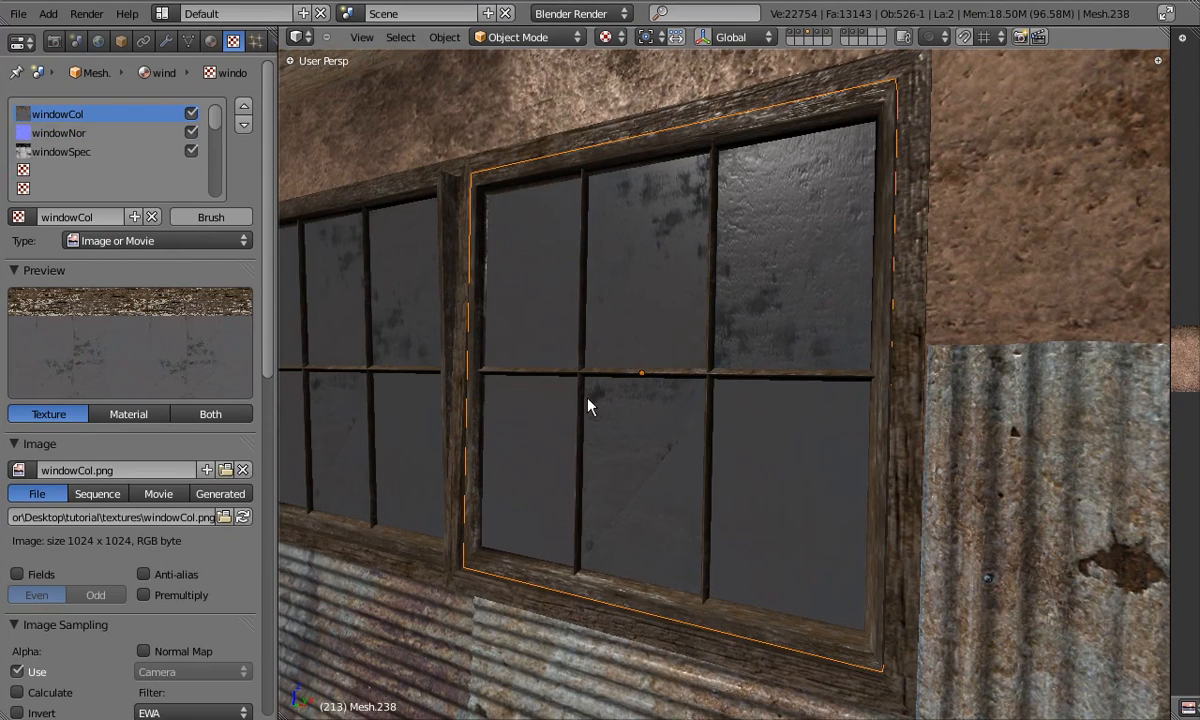
Turn off the alpha influence of the window material's windowCol texture.
left_click(66, 171)
left_click(70, 113)
left_click_drag(262, 211, 274, 376)
scroll(260, 391, "down", 8)
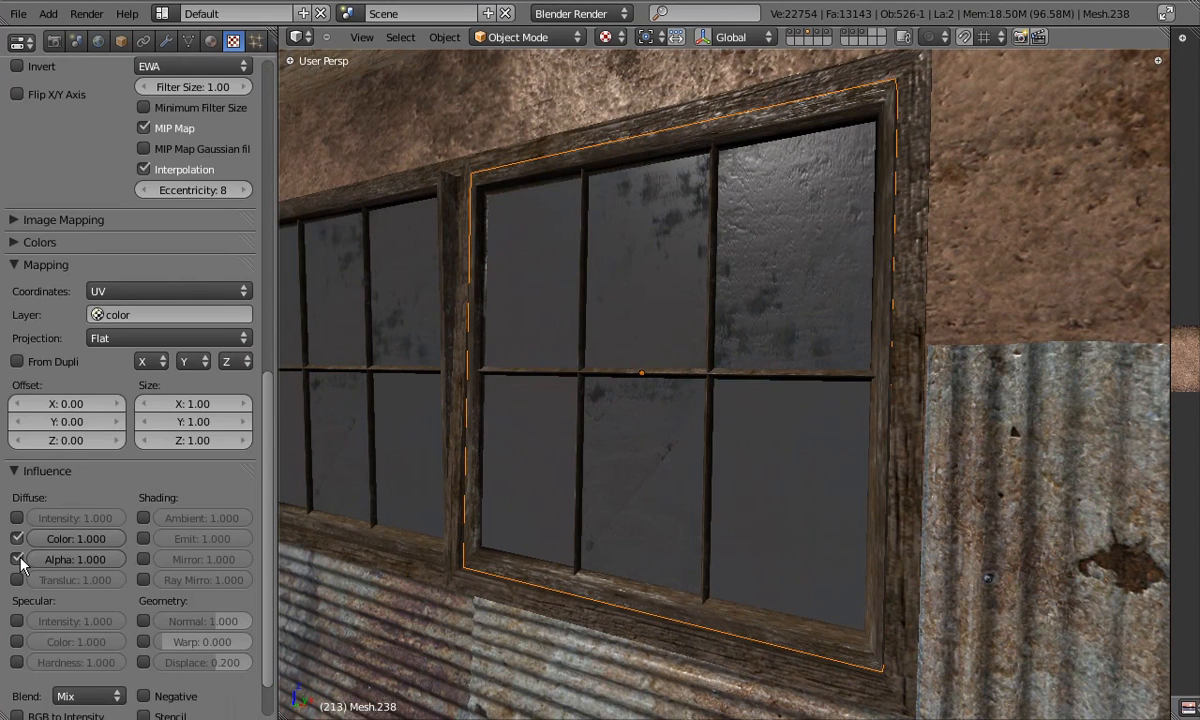
left_click_drag(265, 561, 282, 138)
middle_click_drag(651, 359, 637, 358)
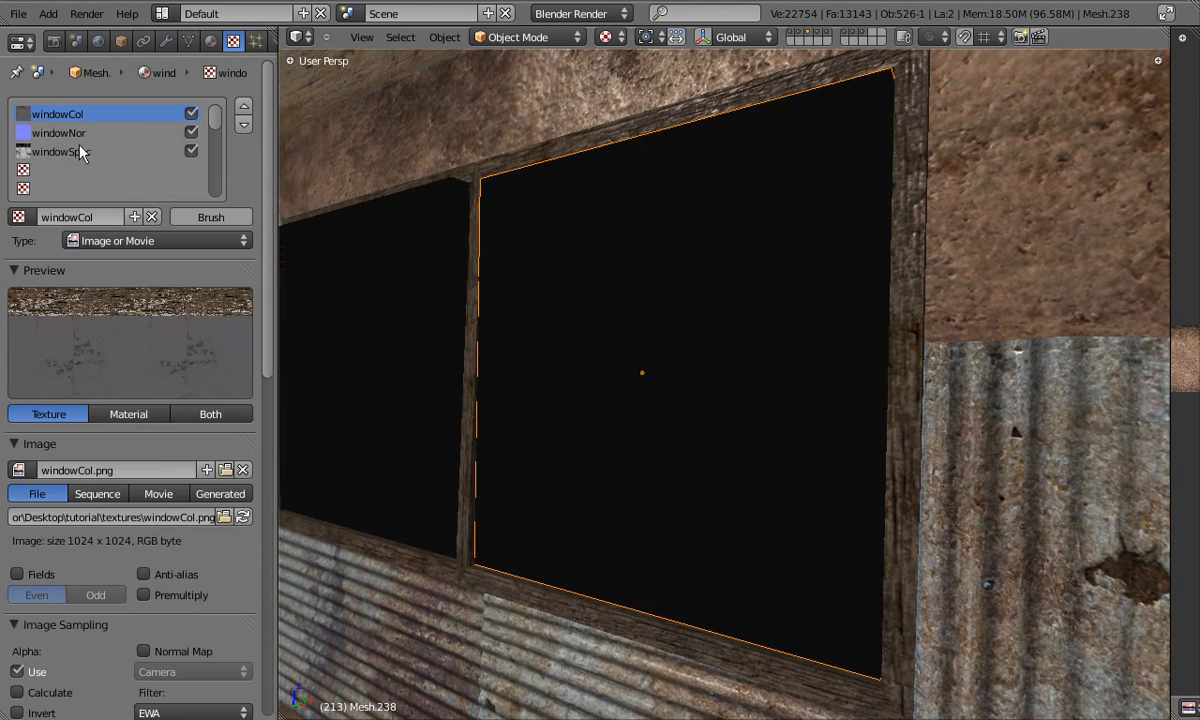
Add an Image or Movie texture named windowAlpha in the fourth texture slot of the window material.
left_click(60, 168)
left_click(100, 214)
left_click(100, 240)
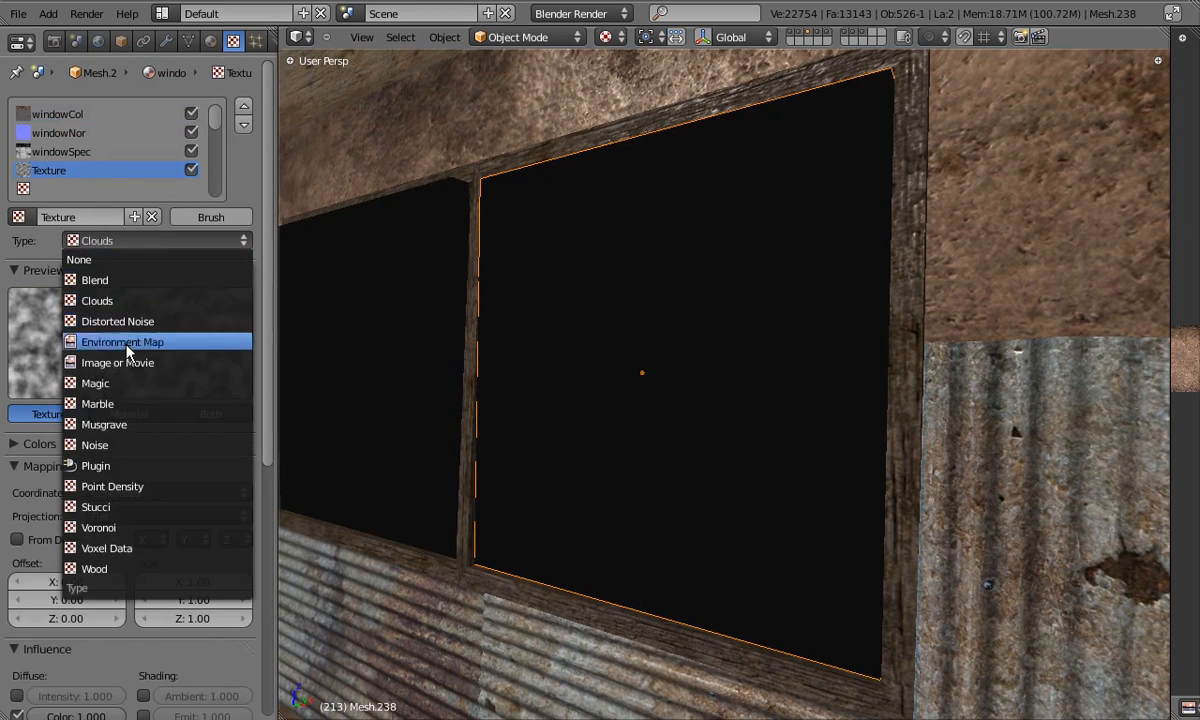
left_click(117, 362)
left_click(85, 218)
type("windowAlpha")
key("Return")
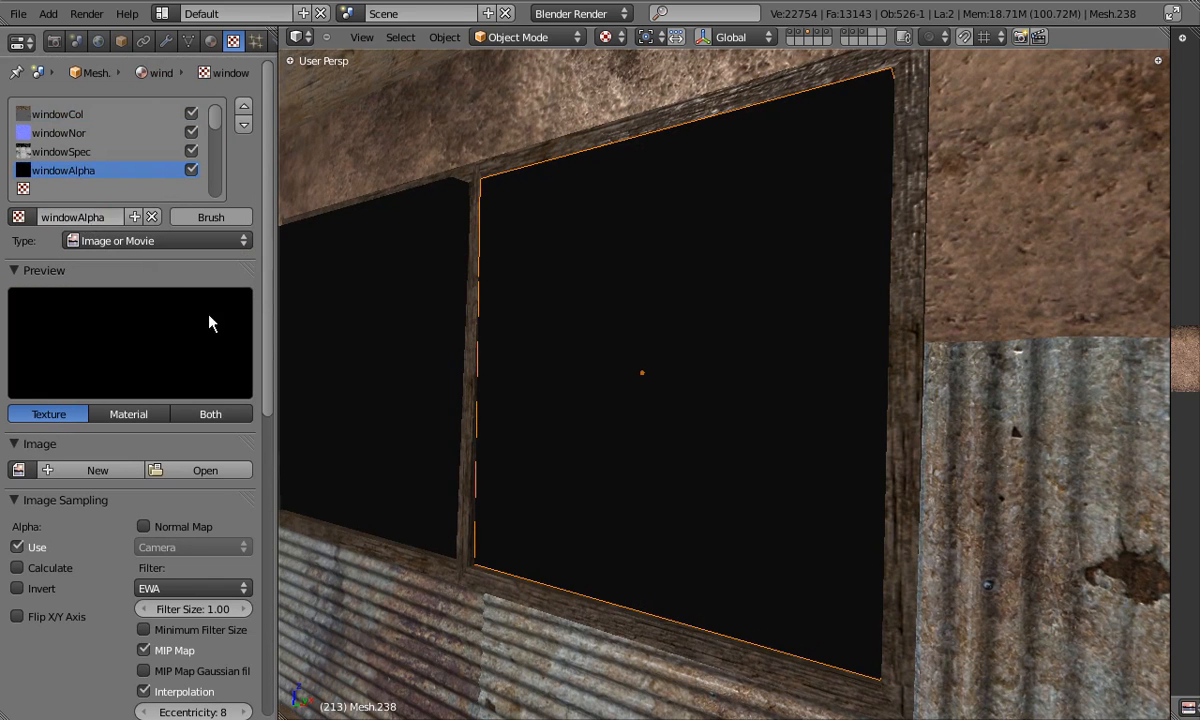
Load windowAlpha.png from the textures folder into the windowAlpha texture.
scroll(263, 400, "down", 5)
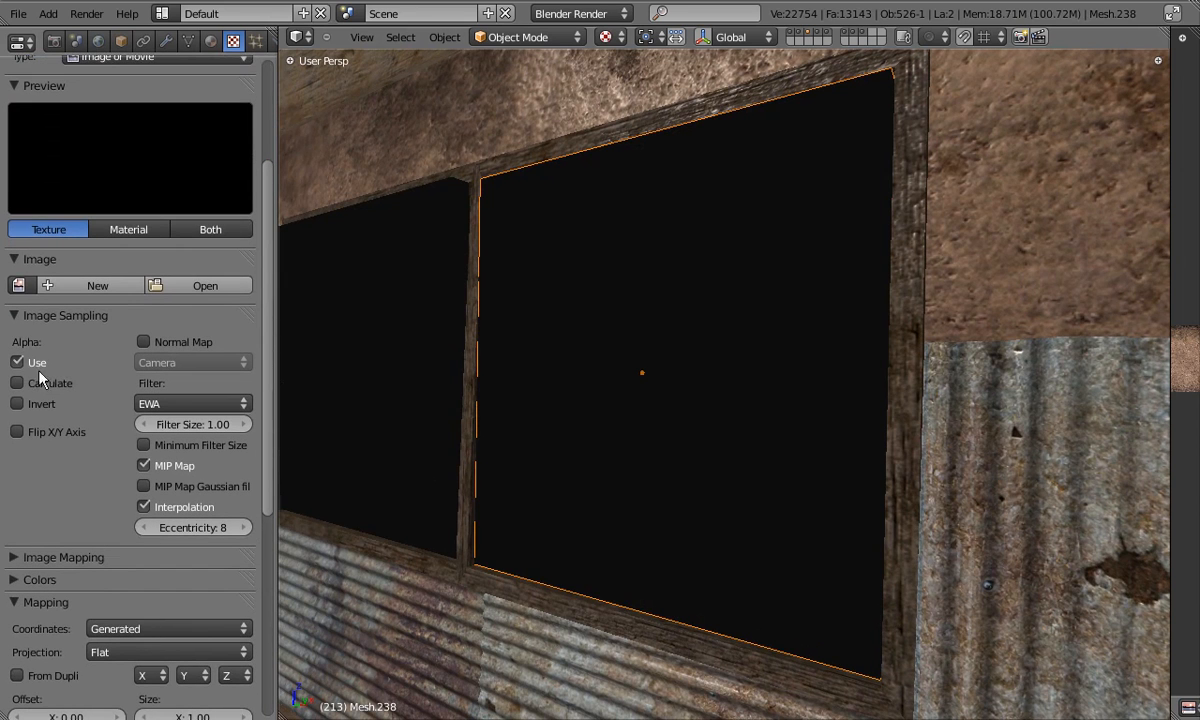
left_click(195, 285)
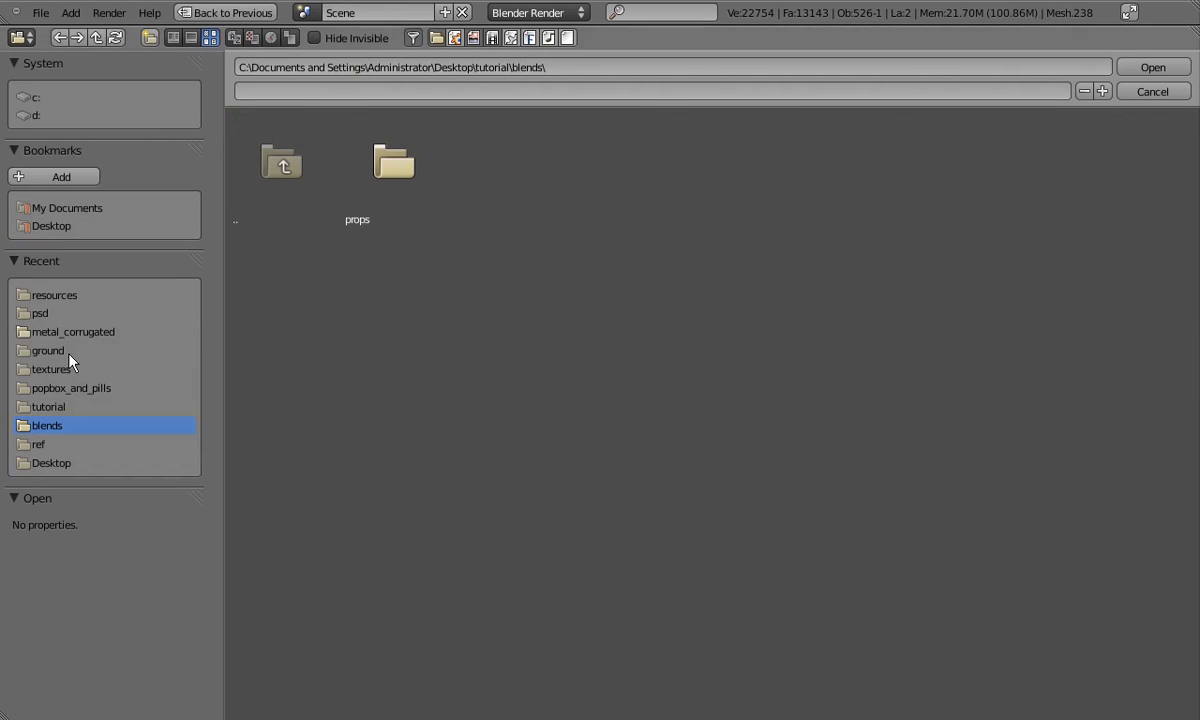
left_click(57, 371)
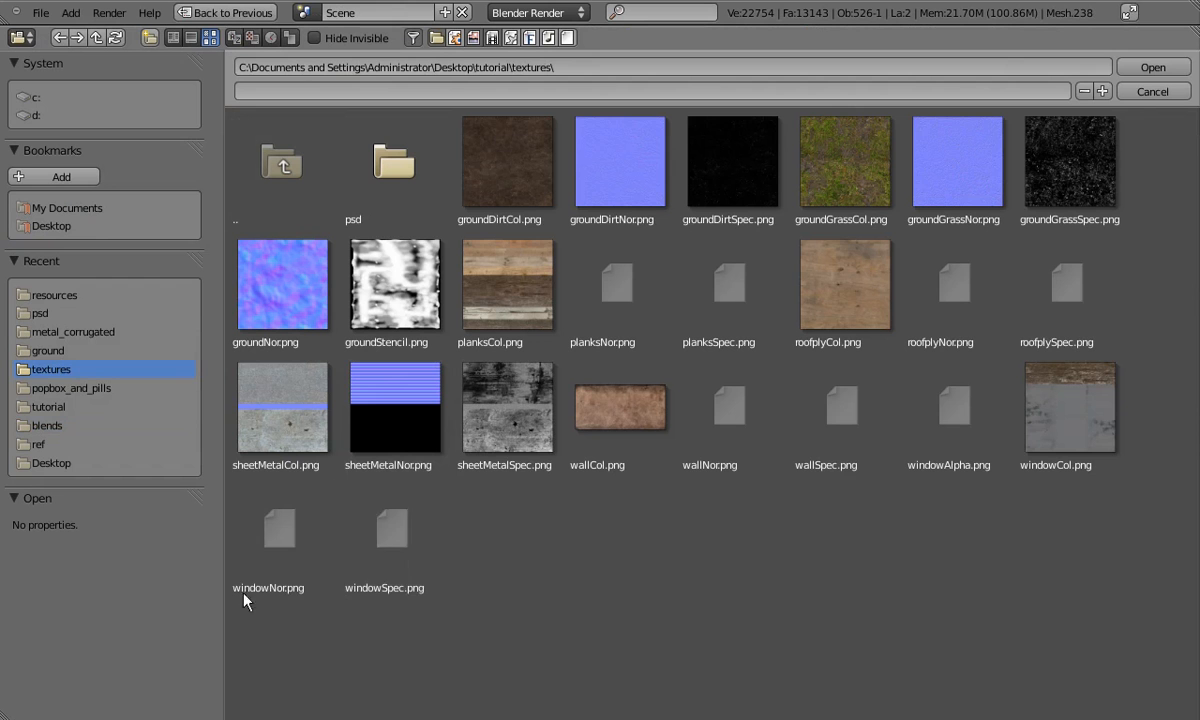
double_click(955, 463)
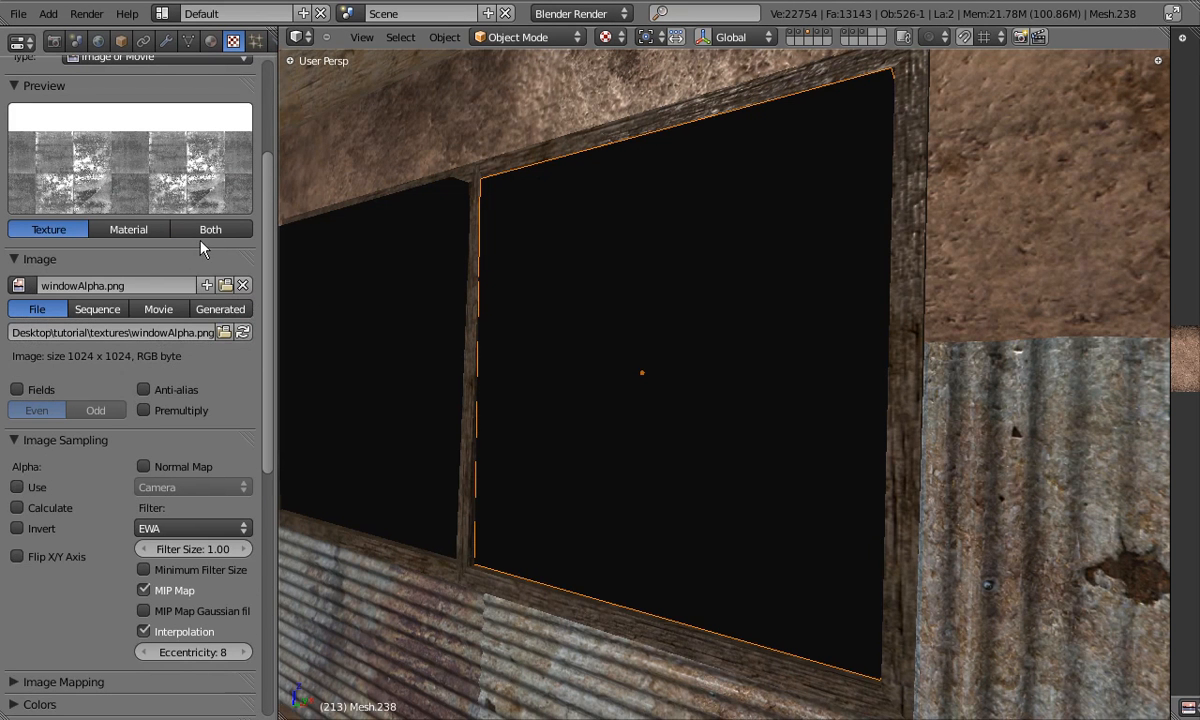
Make the windowAlpha texture influence alpha instead of color.
left_click_drag(274, 197, 276, 440)
left_click(17, 479)
left_click(17, 499)
middle_click_drag(626, 412, 635, 403)
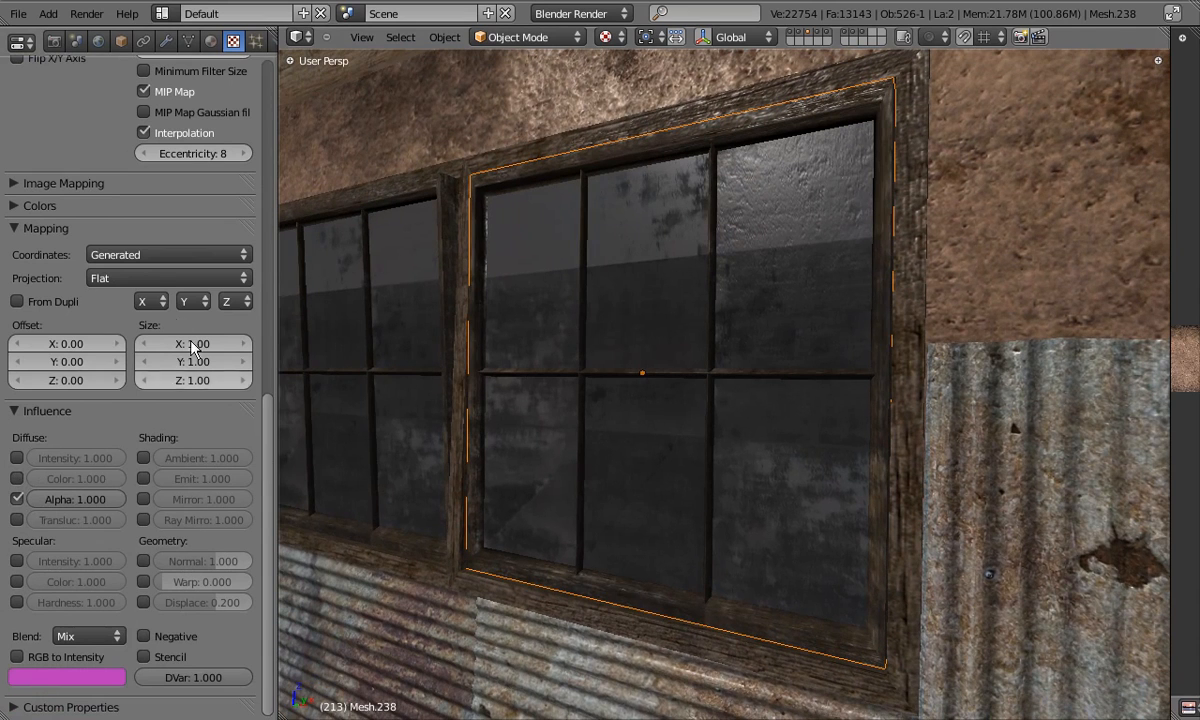
Map the windowAlpha texture with UV coordinates, using the color UV layer.
left_click(145, 254)
left_click(130, 336)
left_click(118, 279)
left_click(119, 306)
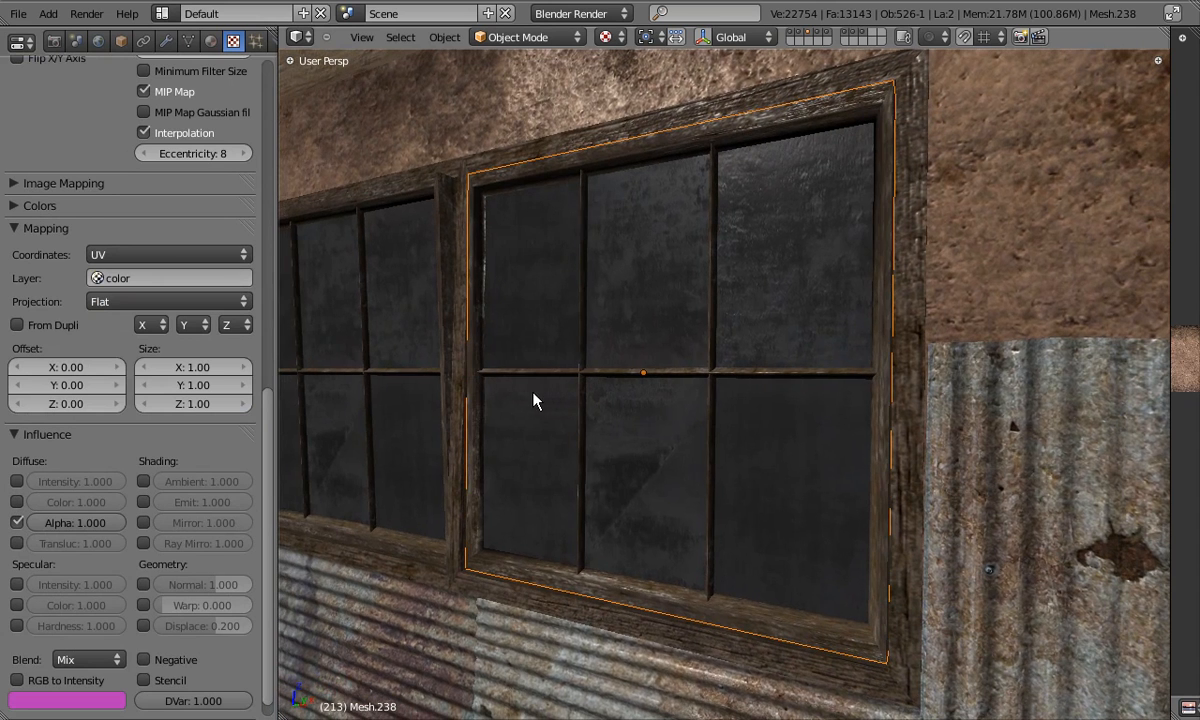
Enable Z Transparency on the windows material.
scroll(268, 474, "down", 1)
left_click_drag(265, 495, 257, 14)
left_click(211, 38)
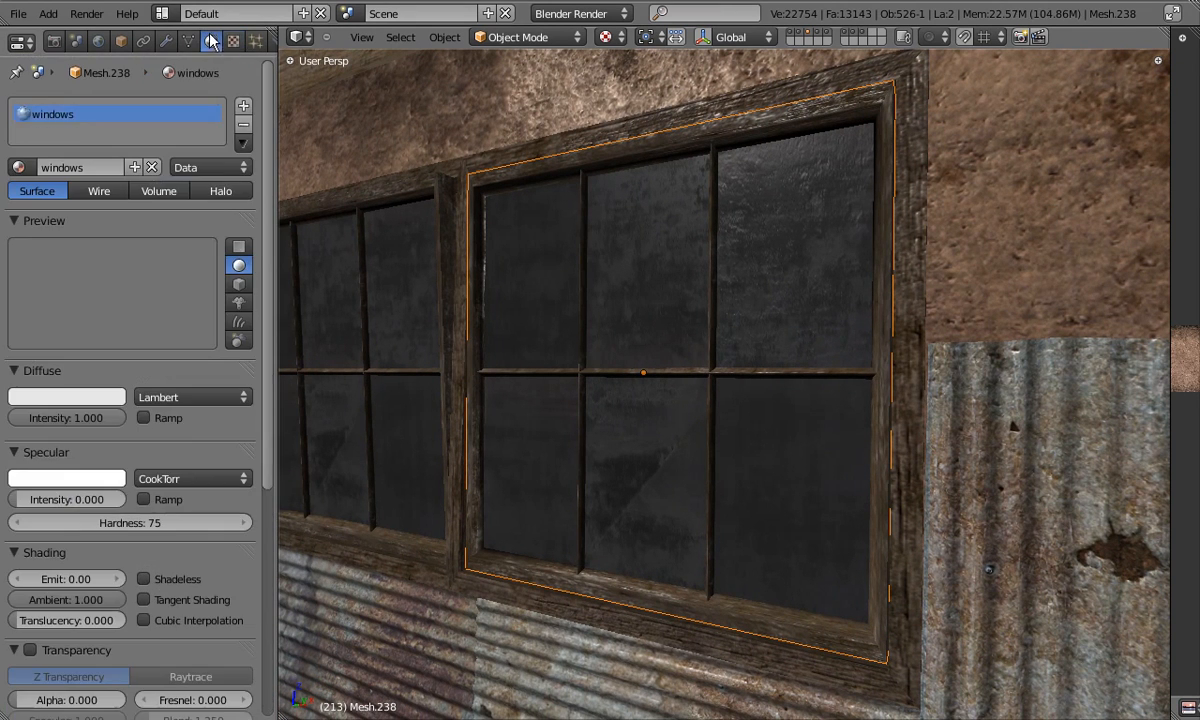
scroll(145, 410, "down", 3)
scroll(145, 410, "down", 1)
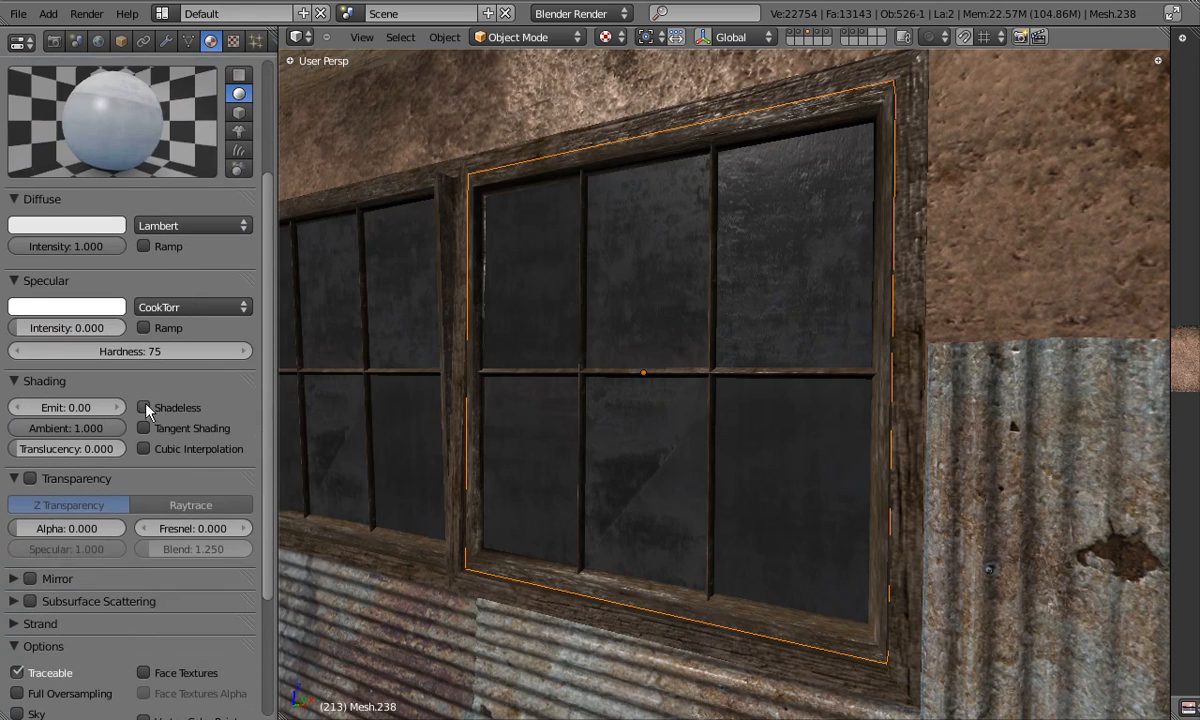
left_click(30, 478)
Examine the transparent windows up close and from inside the warehouse.
middle_click_drag(640, 413, 602, 356)
scroll(688, 368, "up", 8)
scroll(700, 407, "up", 3)
middle_click_drag(625, 357, 697, 410)
scroll(707, 410, "up", 5)
scroll(753, 423, "down", 5)
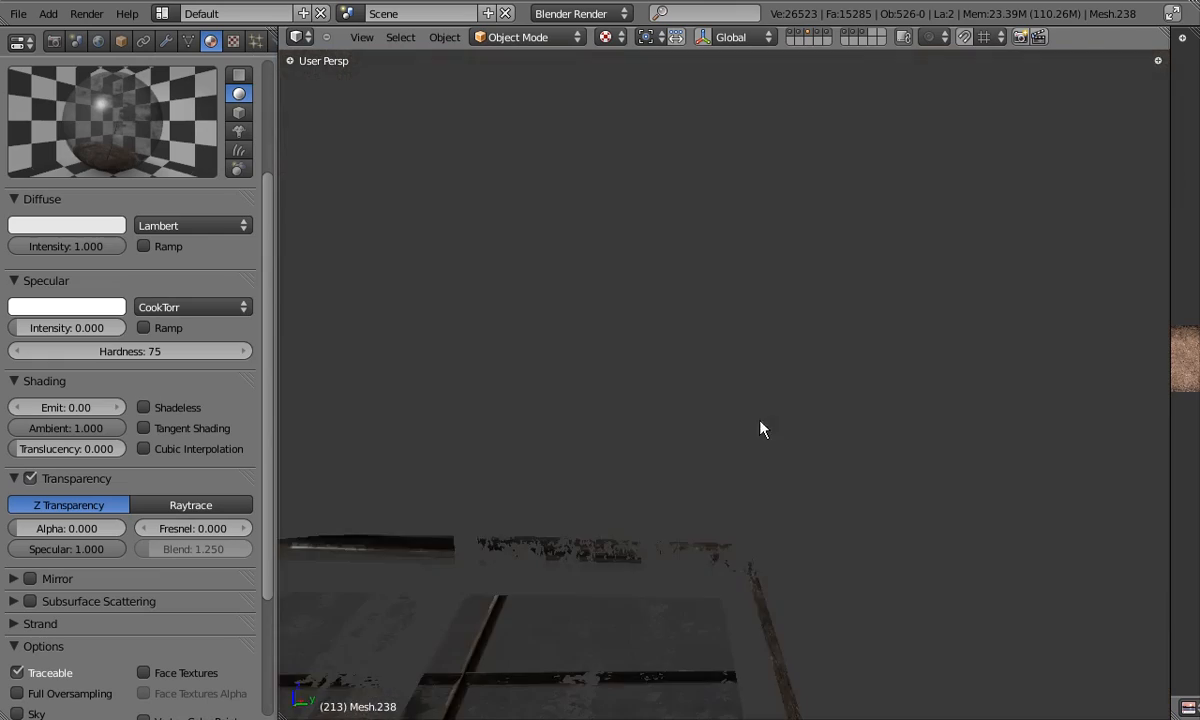
middle_click_drag(771, 461, 698, 374)
middle_click_drag(838, 330, 897, 228)
scroll(860, 256, "up", 3)
Select the warehouse roof and set the roofSpec texture's specular intensity influence to 0.4.
right_click(897, 228)
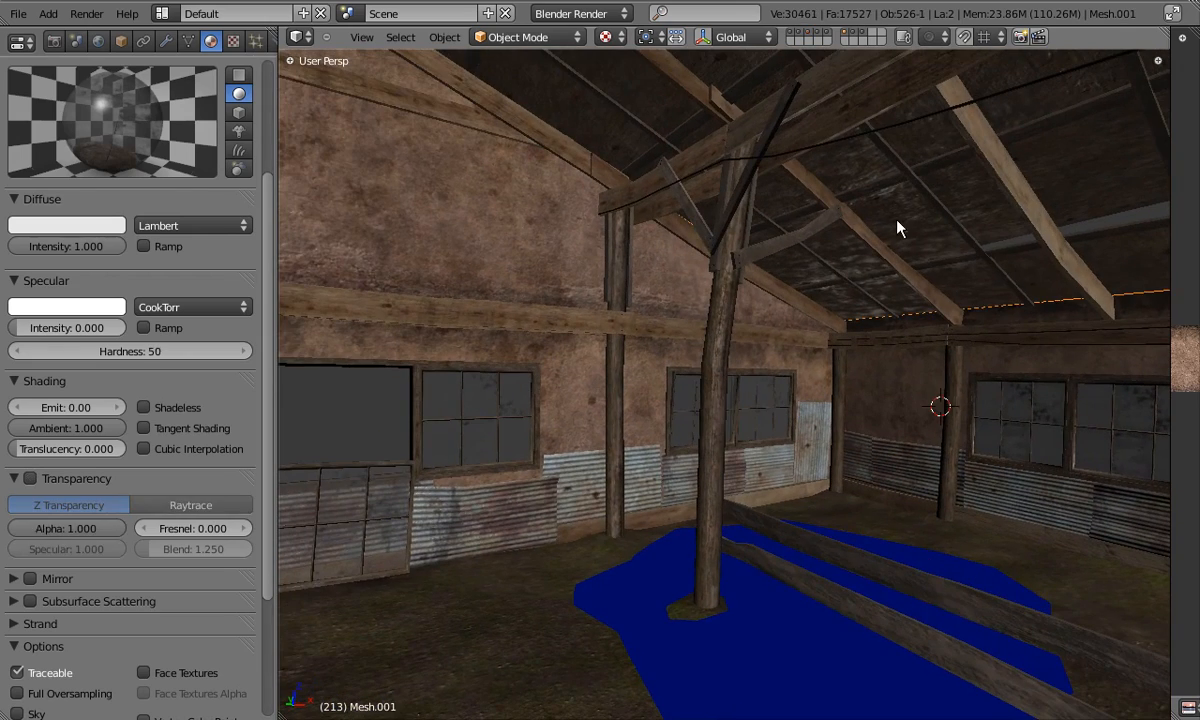
scroll(250, 311, "up", 5)
left_click(232, 41)
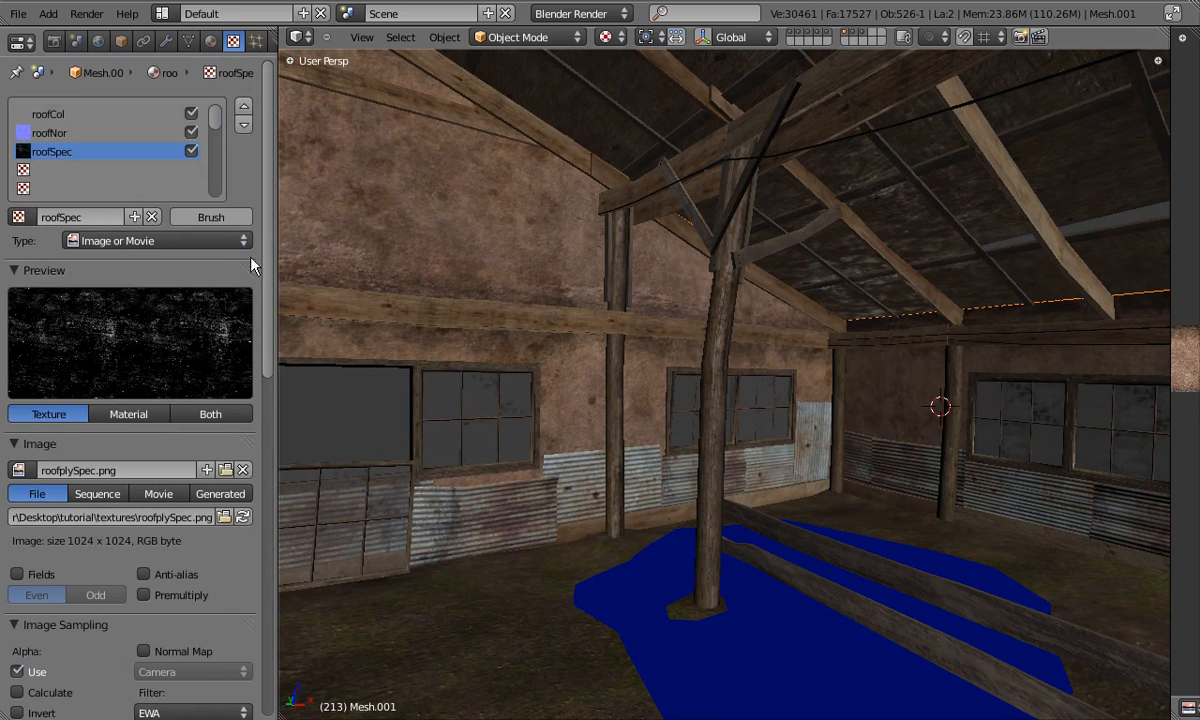
scroll(262, 380, "down", 15)
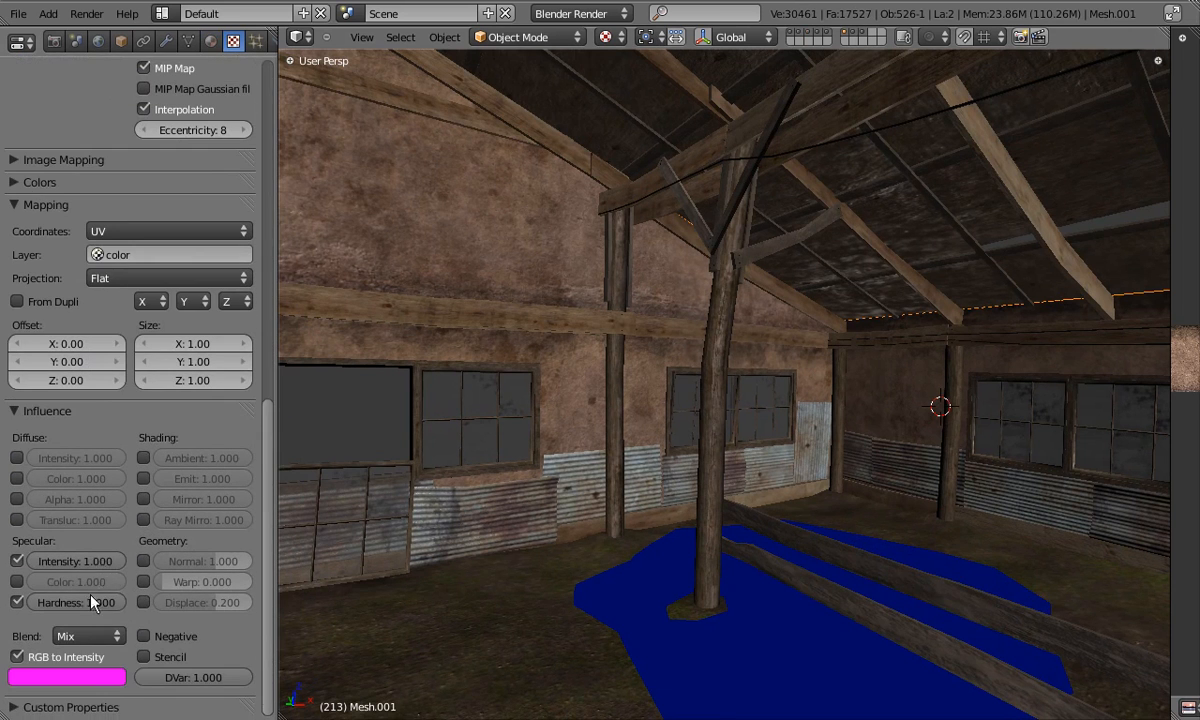
double_click(81, 566)
key("BackSpace")
type("0.4")
key("Return")
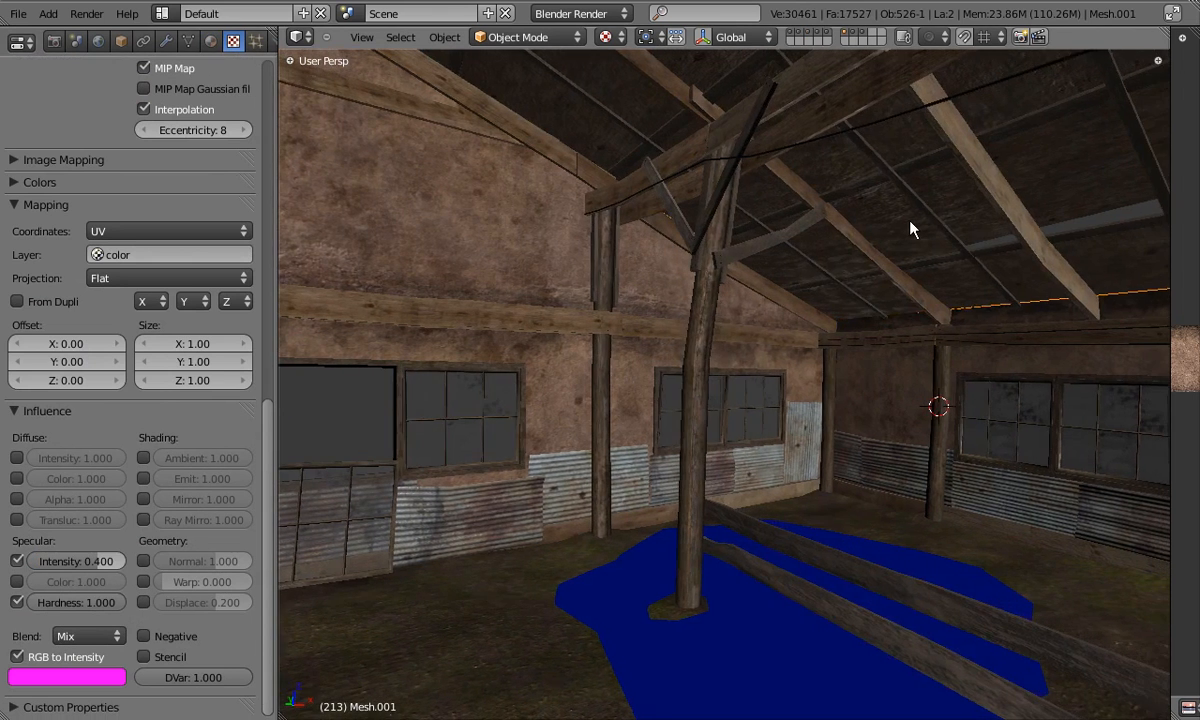
mouse_move(910, 222)
middle_mouse_down()
mouse_move(935, 220)
mouse_move(896, 247)
mouse_move(918, 224)
mouse_move(903, 229)
middle_mouse_up()
scroll(935, 220, "up", 3)
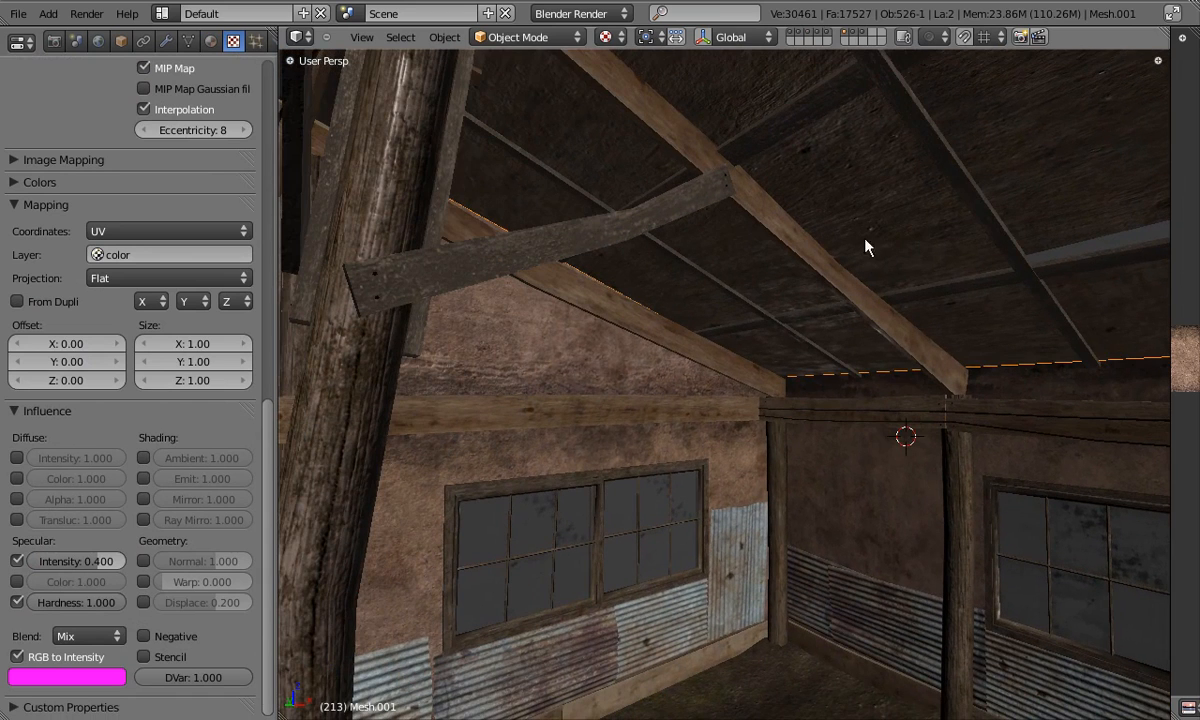
Lower the roofSpec texture's specular intensity influence to 0.3.
left_click(80, 563)
type("0.3")
key("Return")
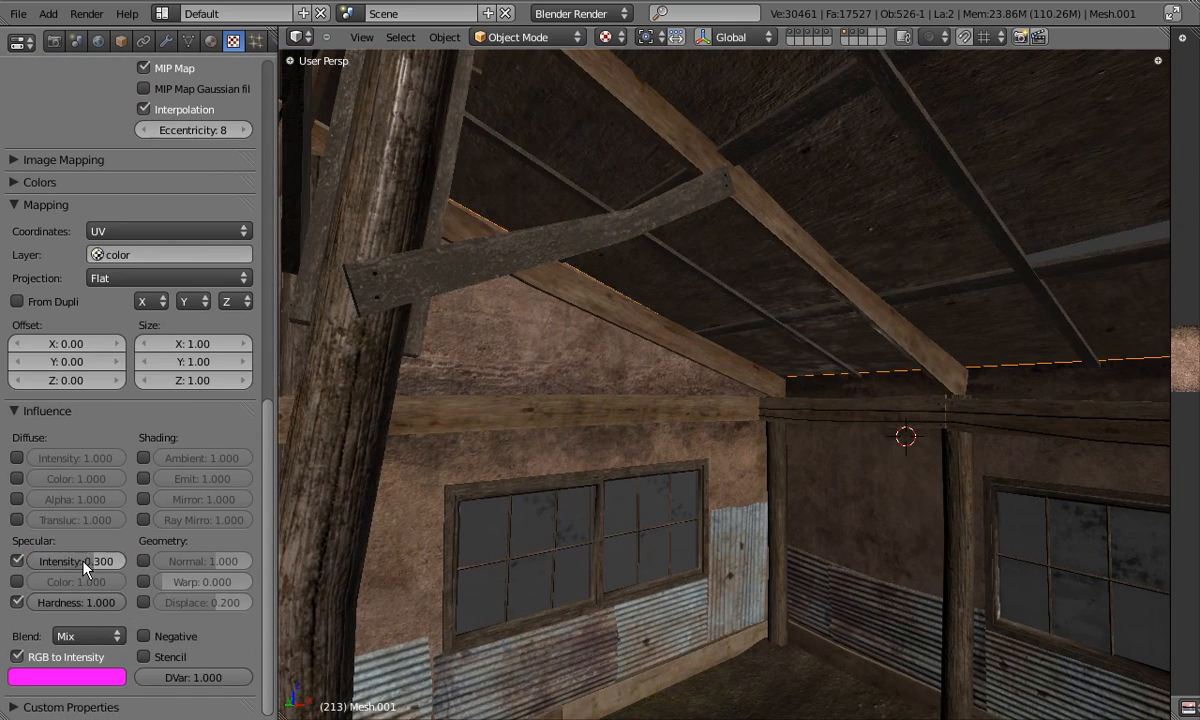
Examine the roof's shading from inside the warehouse, then the roofCol texture and the roof material's settings.
middle_click_drag(871, 281, 892, 281)
scroll(884, 327, "up", 5)
middle_click_drag(884, 327, 648, 415)
scroll(645, 410, "up", 4)
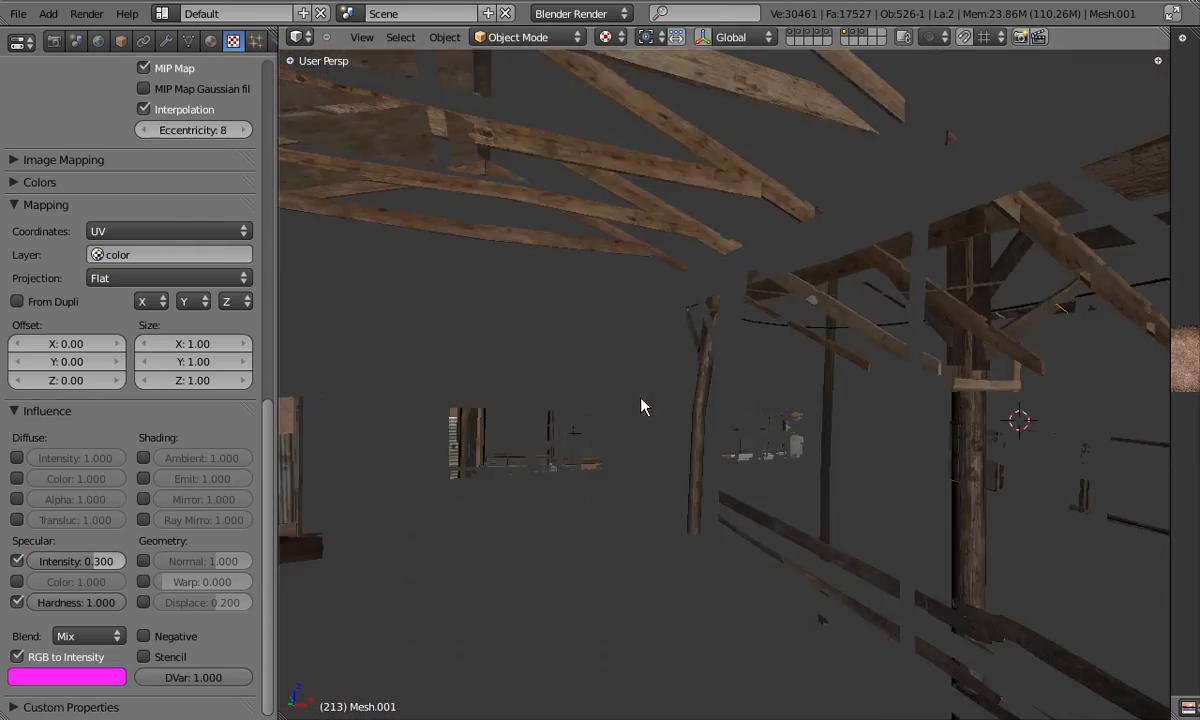
scroll(642, 405, "down", 5)
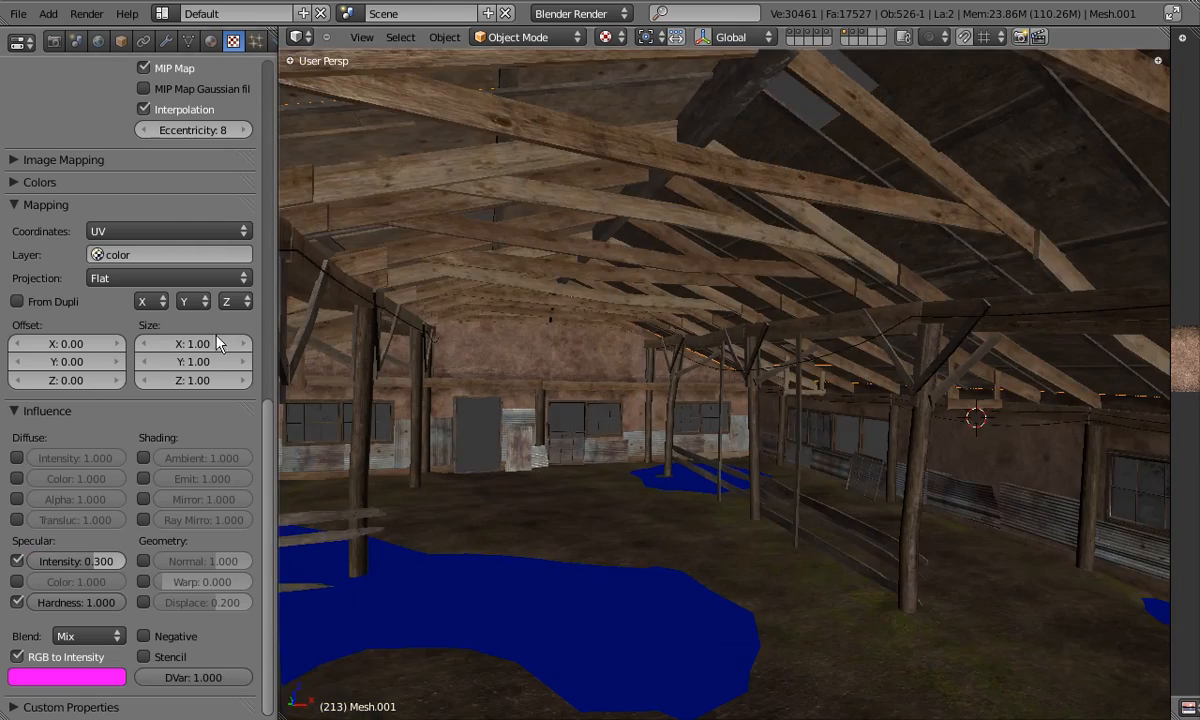
left_click_drag(266, 420, 266, 87)
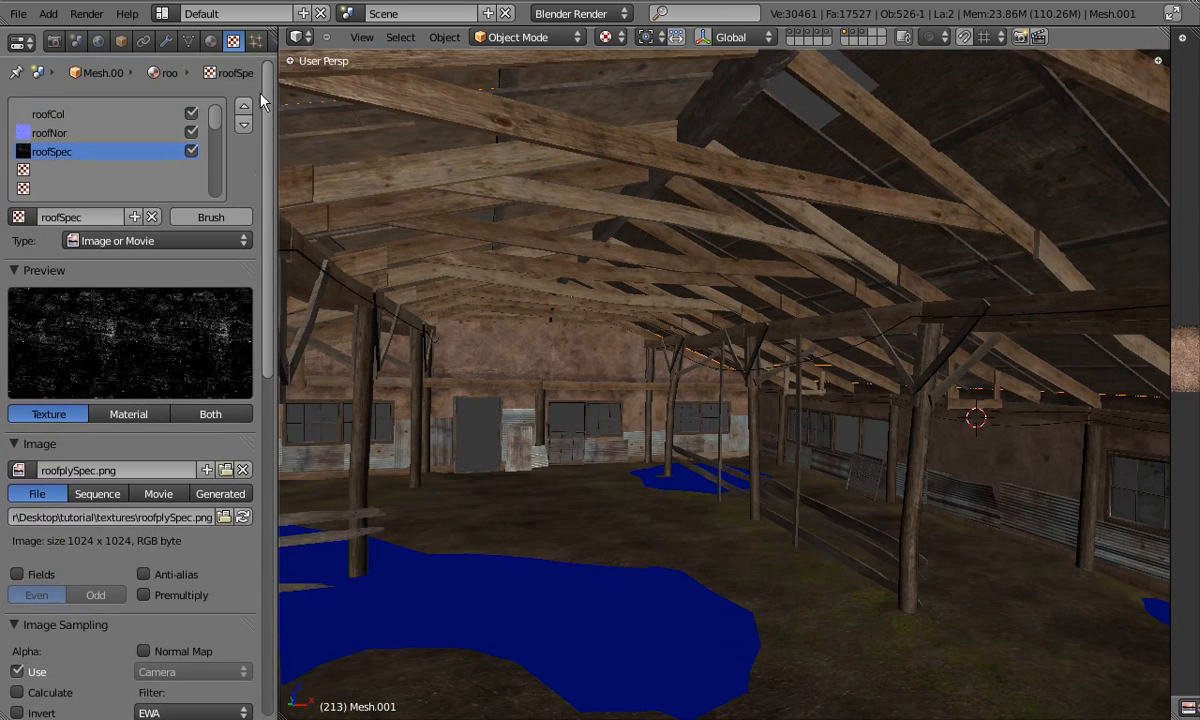
left_click(68, 110)
left_click(210, 40)
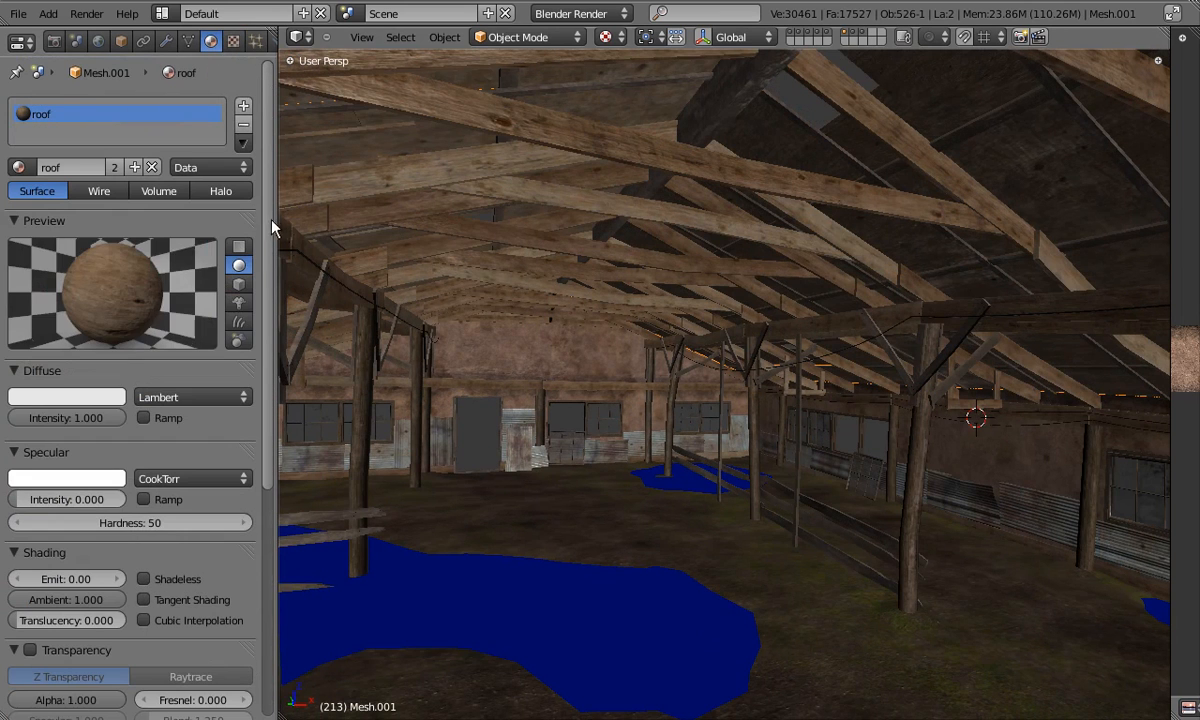
Save the scene over warehouse18.blend.
middle_click_drag(544, 455, 518, 450)
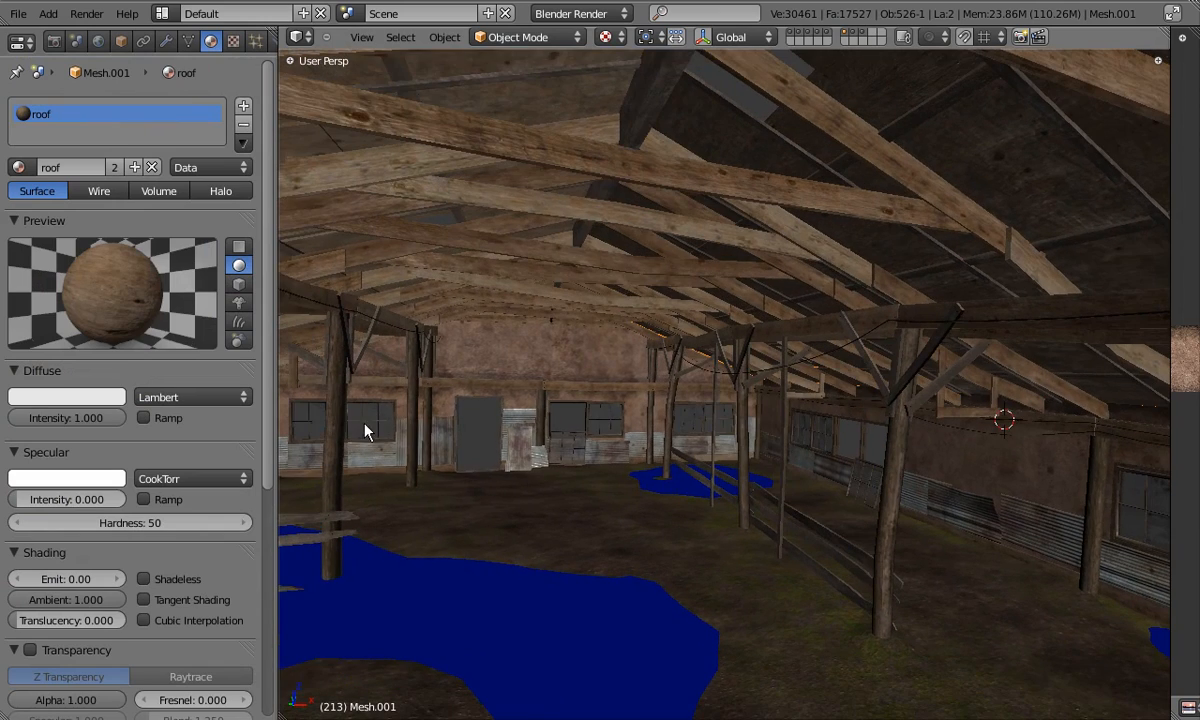
scroll(364, 423, "up", 3)
scroll(988, 503, "up", 8)
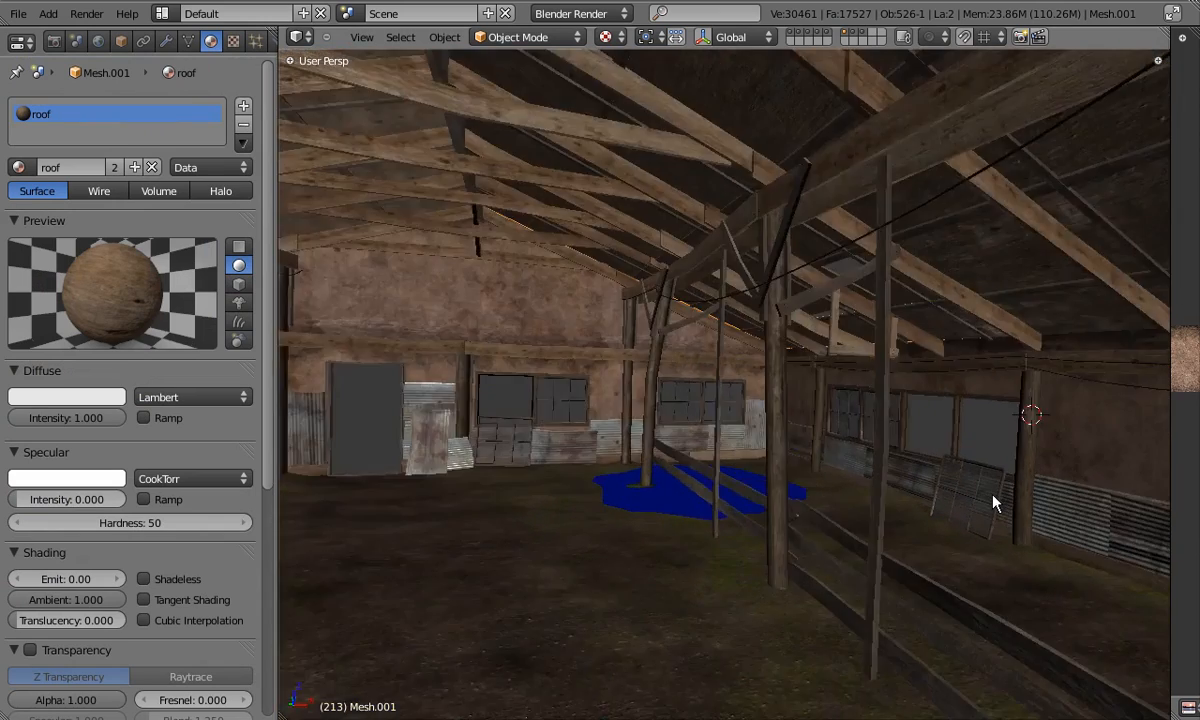
scroll(1023, 535, "up", 8)
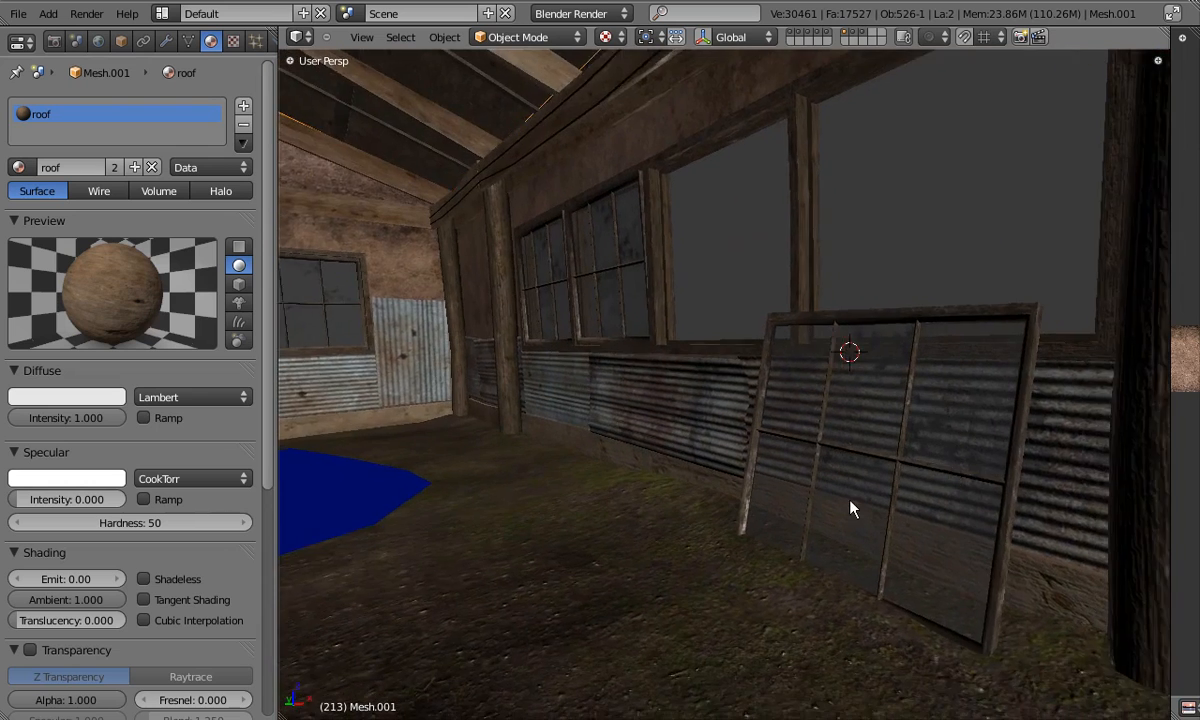
scroll(945, 483, "down", 1)
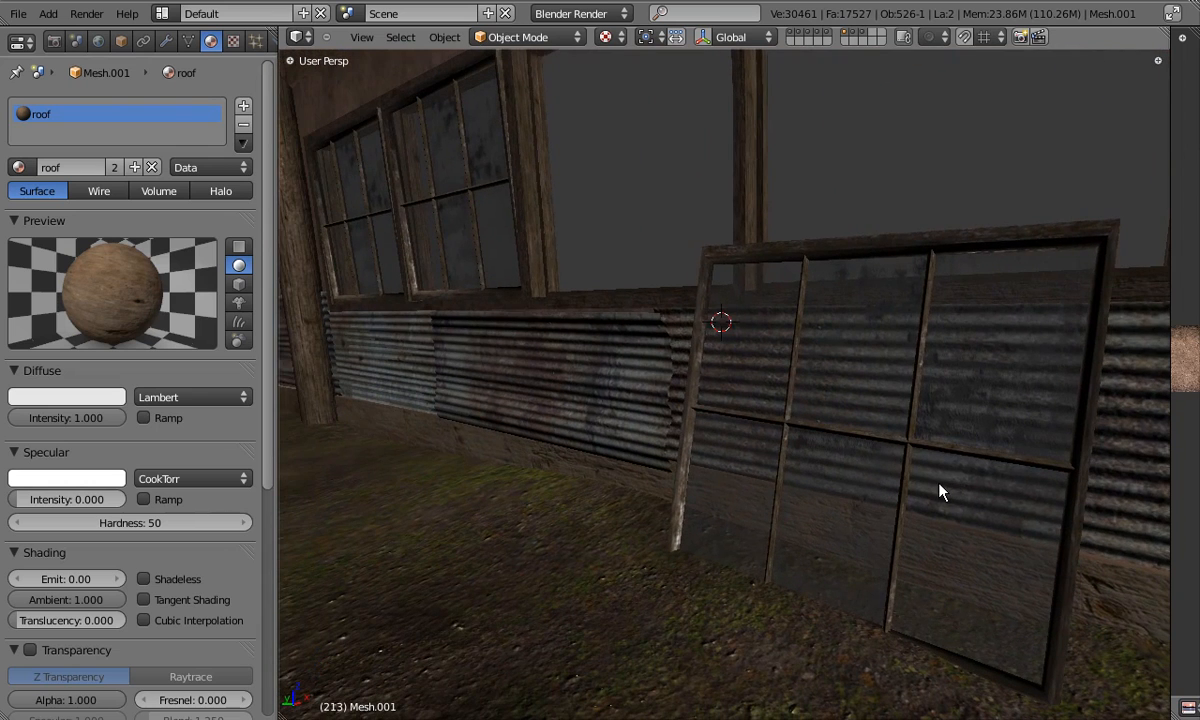
key("ctrl+s")
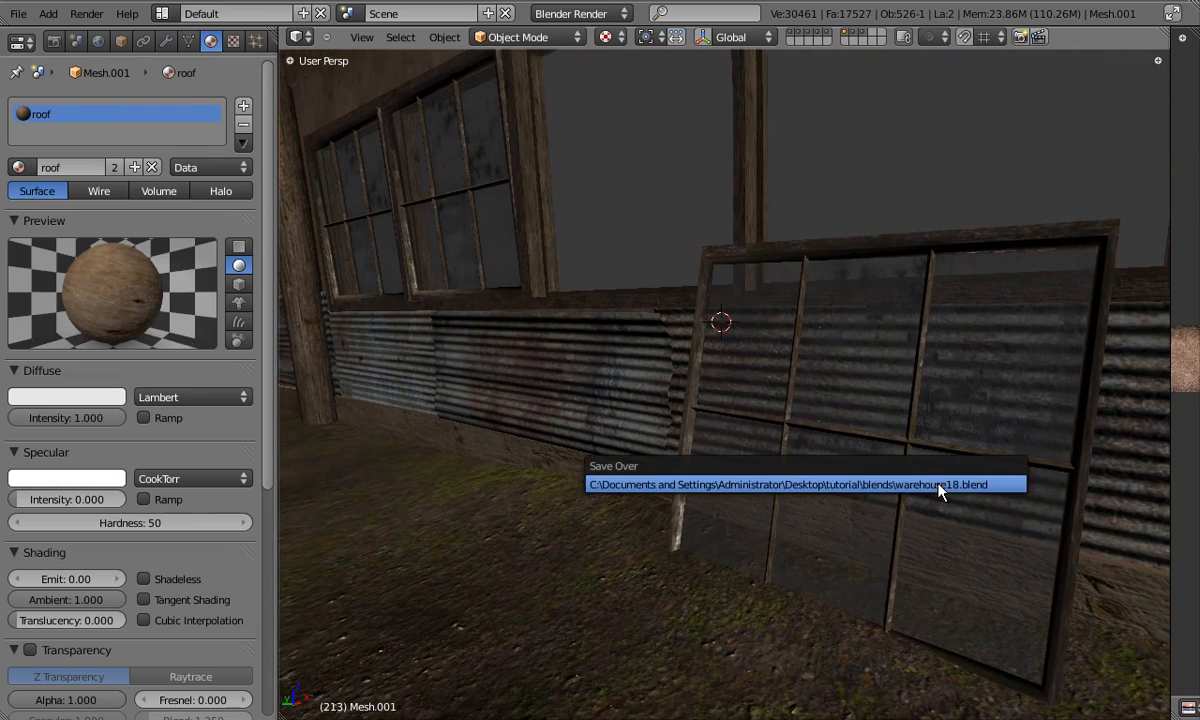
left_click(940, 487)
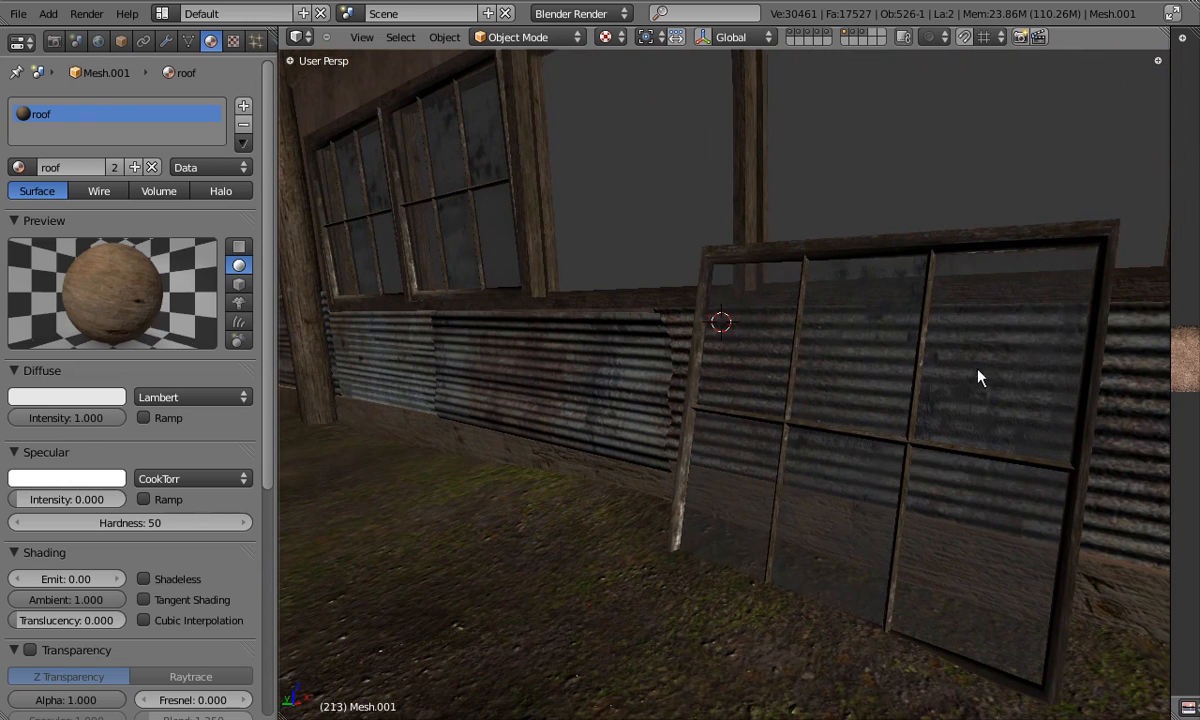
Raise the loose window leaning against the wall by about 0.03 units.
right_click(914, 405)
key("g")
left_click(914, 395)
key("g")
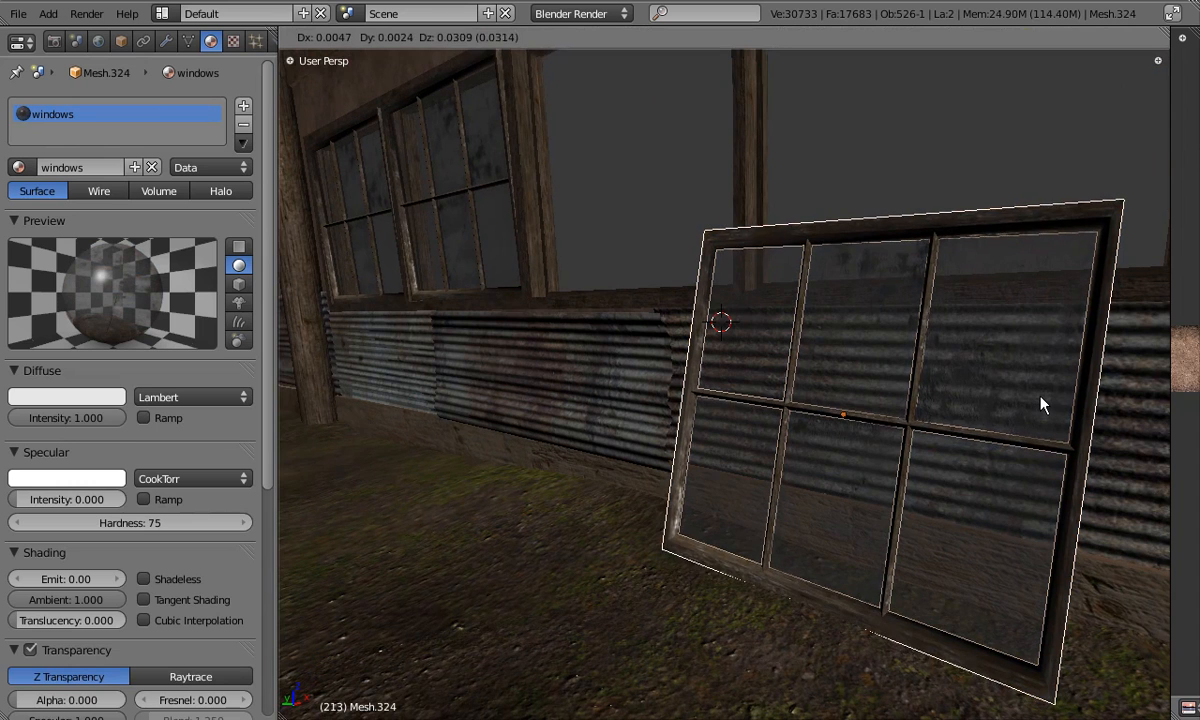
left_click(1040, 405)
middle_click_drag(947, 423, 878, 533)
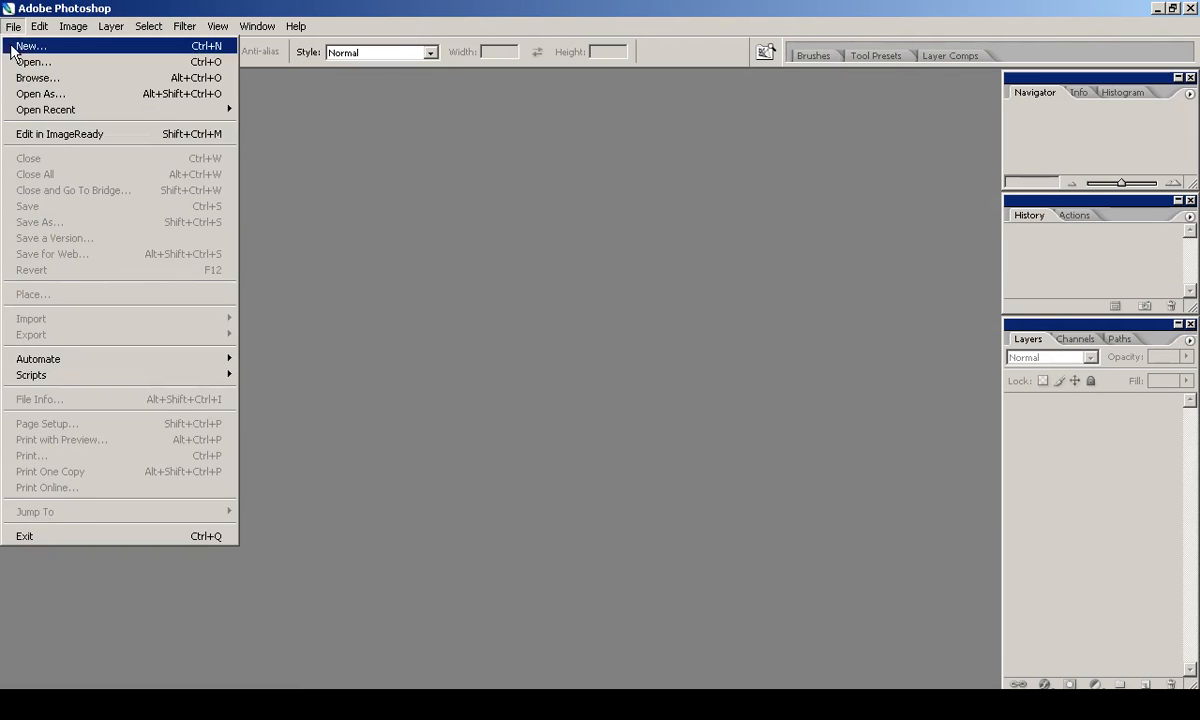
Create a new 512 × 512 pixel RGB document at 72 pixels/inch and enlarge its window around the canvas.
left_click(18, 46)
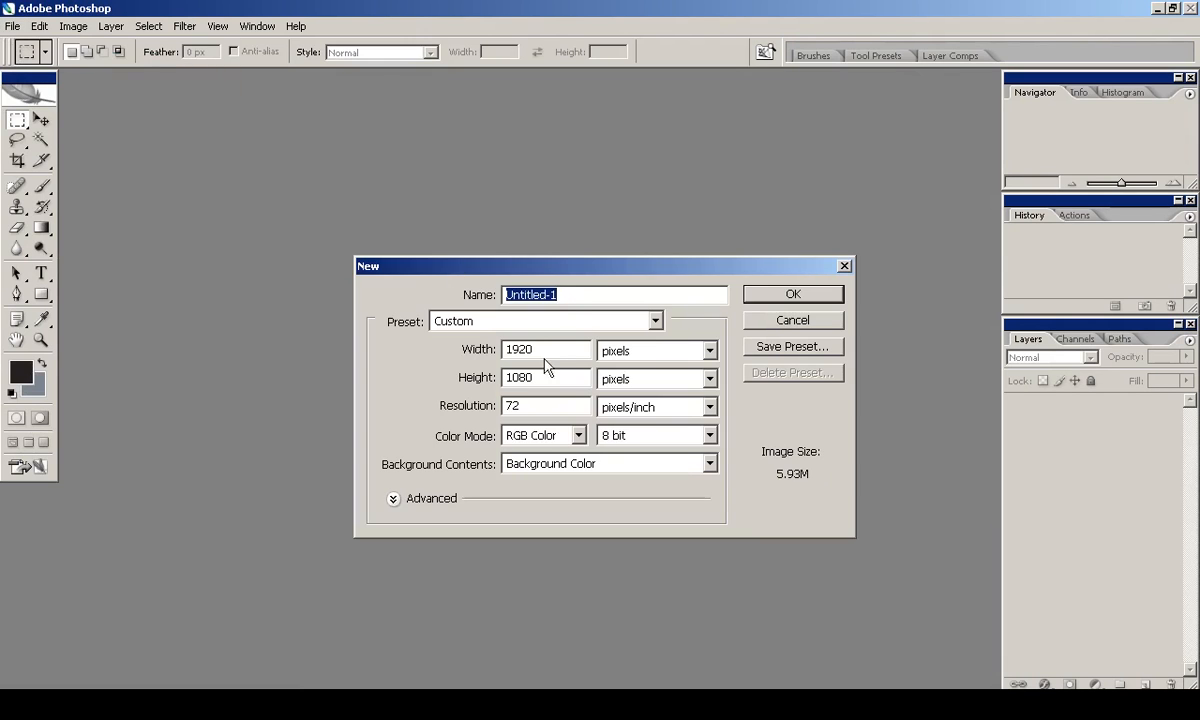
key("Tab")
key("Tab")
key("Tab")
type("10")
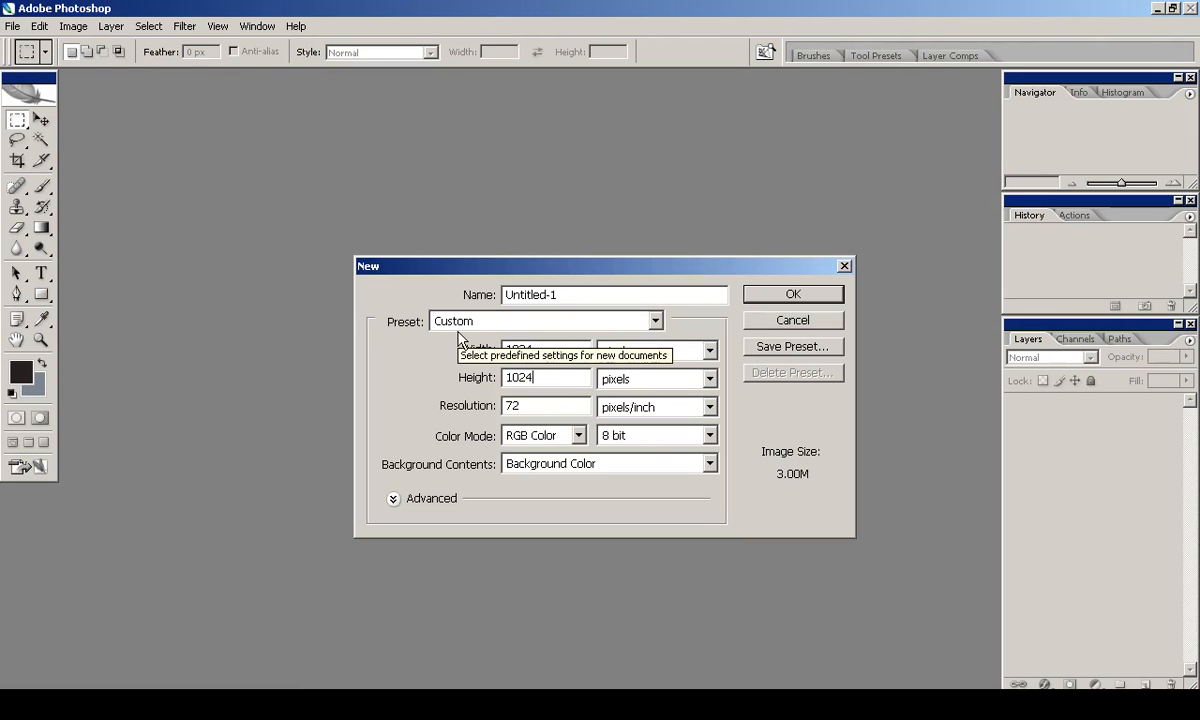
key("Down")
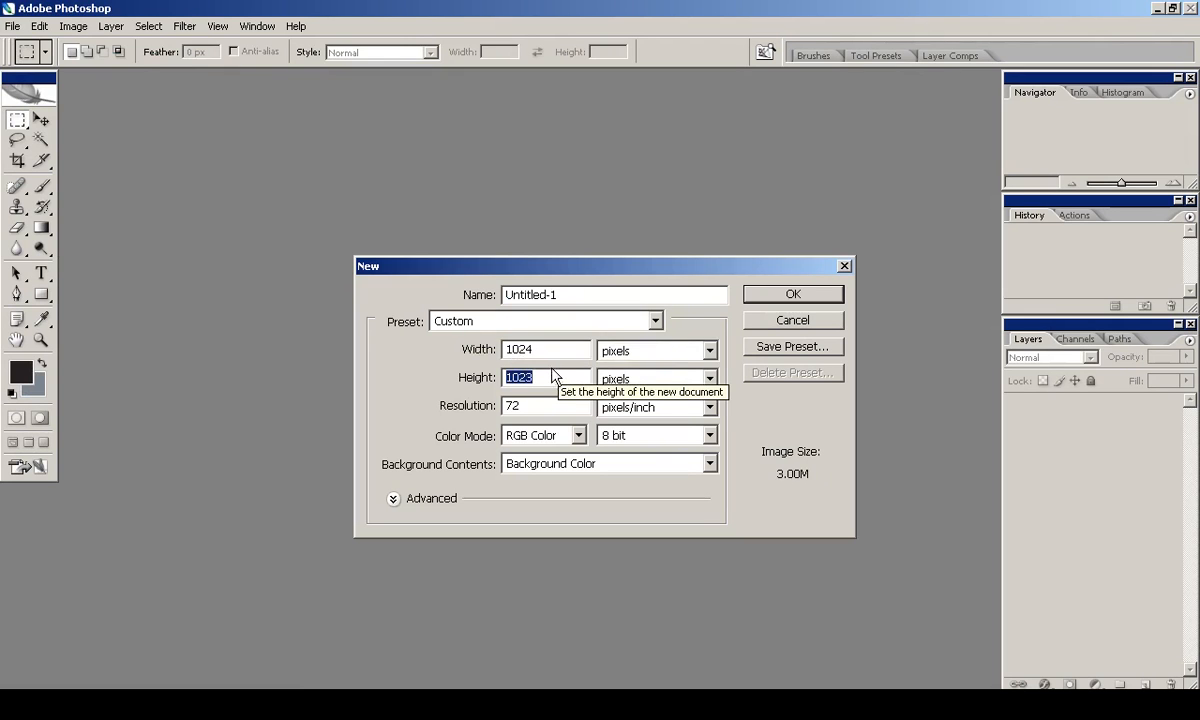
left_click(557, 376)
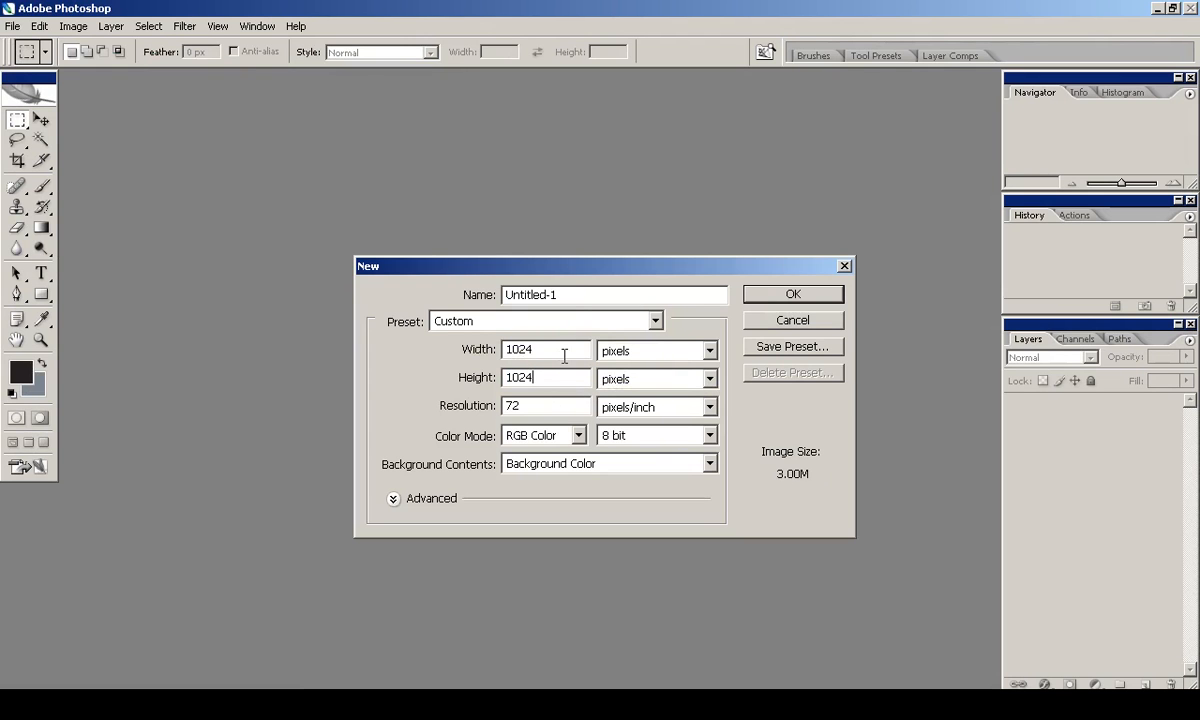
type("512")
key("Tab")
key("Tab")
type("51")
key("Return")
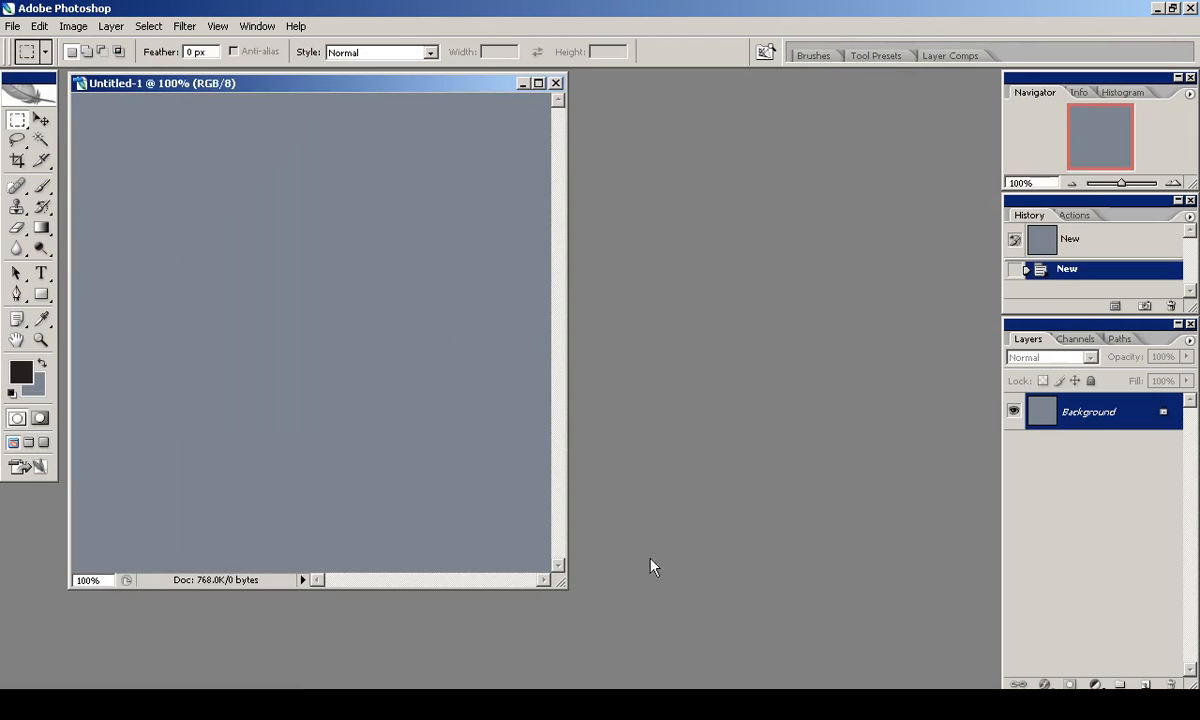
left_click_drag(558, 581, 716, 665)
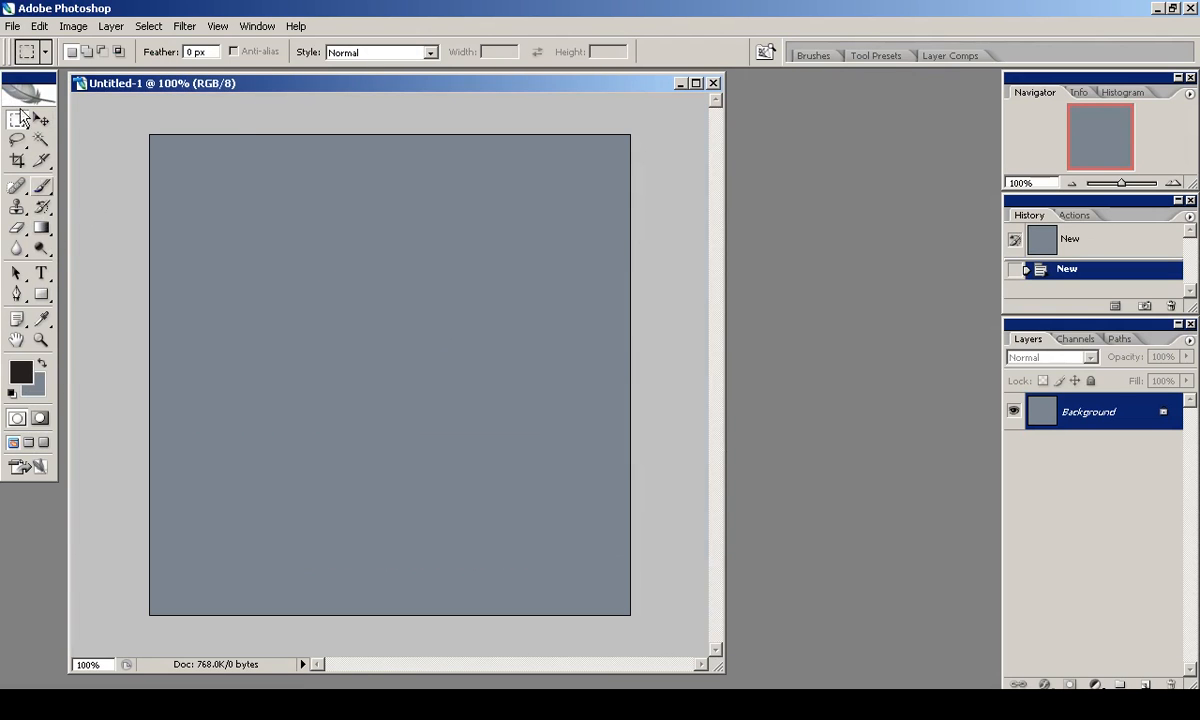
Open dirtymetal1.jpg from the metal_flat folder of the texLib texture library.
left_click(13, 26)
left_click(26, 60)
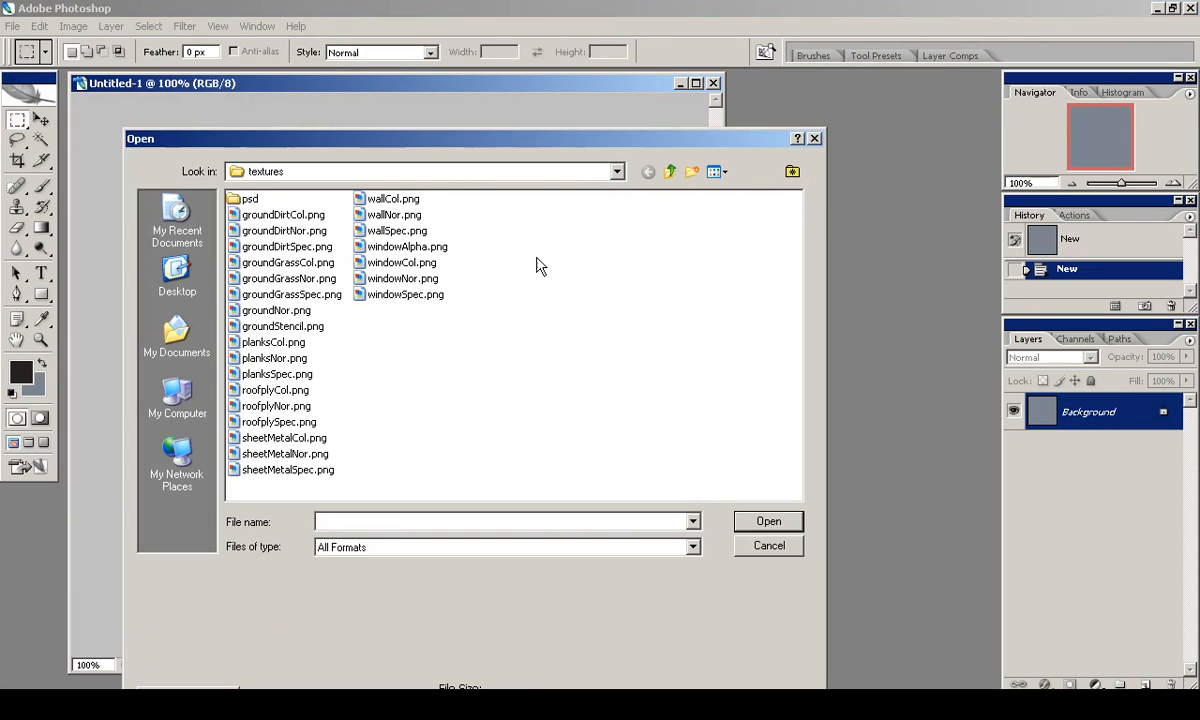
left_click(667, 173)
double_click(258, 247)
double_click(258, 214)
left_click(262, 199)
left_click(722, 172)
left_click(746, 196)
mouse_move(797, 215)
left_mouse_down()
mouse_move(798, 431)
mouse_move(798, 215)
left_mouse_up()
left_click(648, 172)
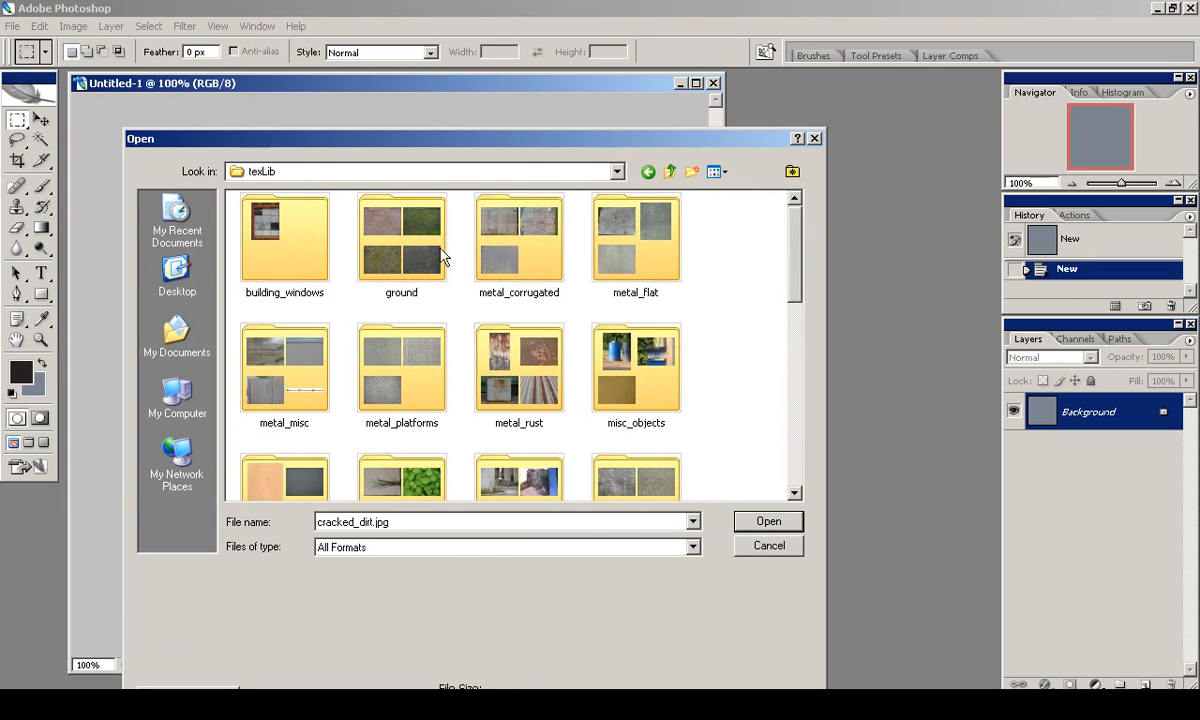
double_click(645, 246)
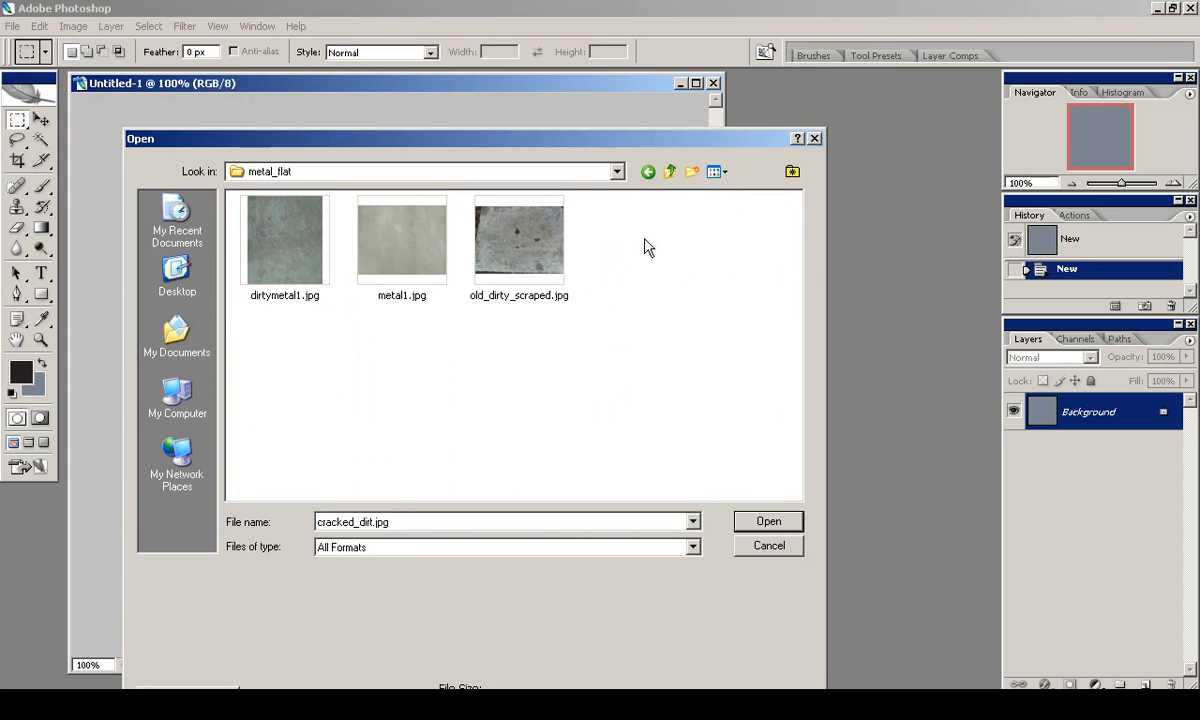
left_click(296, 237)
left_click(775, 519)
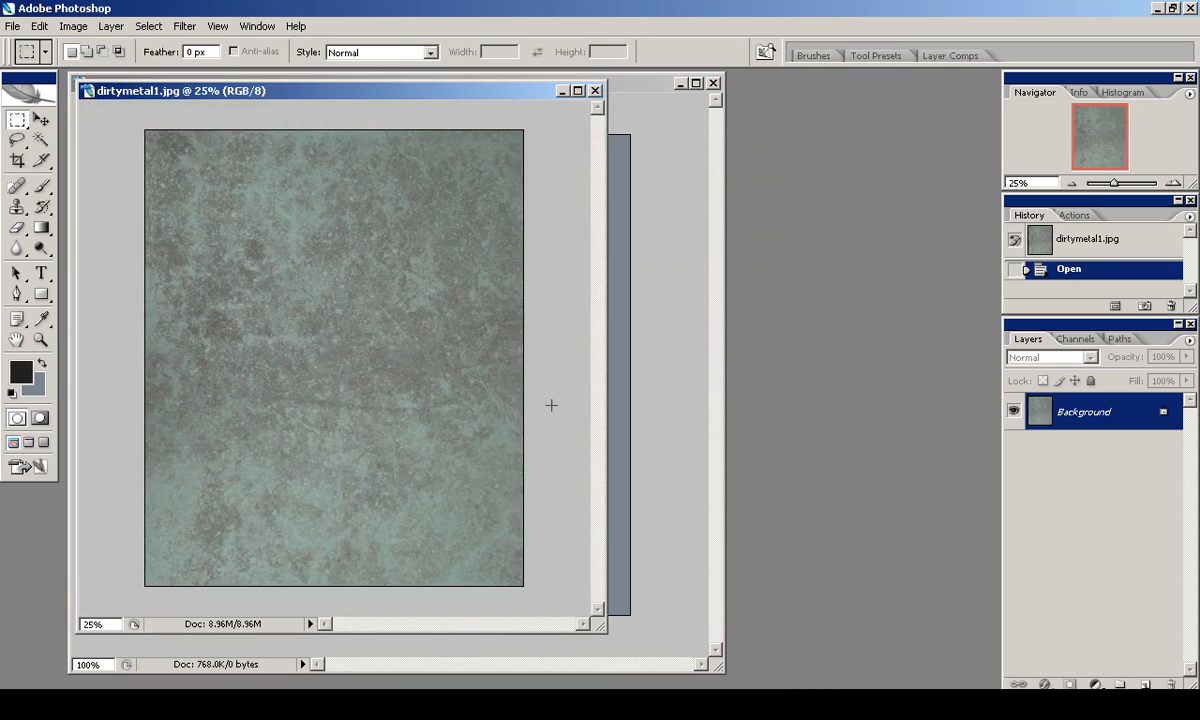
Copy the whole dirtymetal1.jpg image, close it, and paste it into the new document as a layer.
key("ctrl+a")
key("ctrl+c")
left_click(595, 91)
key("ctrl+v")
Scale the pasted metal layer to 33.5%, rotate it -90° and position it to cover the whole canvas.
double_click(1072, 184)
key("ctrl+t")
left_click_drag(269, 254, 466, 493, "shift")
left_click_drag(611, 579, 327, 280)
left_click_drag(150, 183, 223, 271, "shift")
left_click_drag(212, 260, 180, 645, "shift")
left_click_drag(419, 409, 501, 257)
left_click_drag(682, 153, 567, 248, "shift")
left_click_drag(270, 496, 262, 501, "shift")
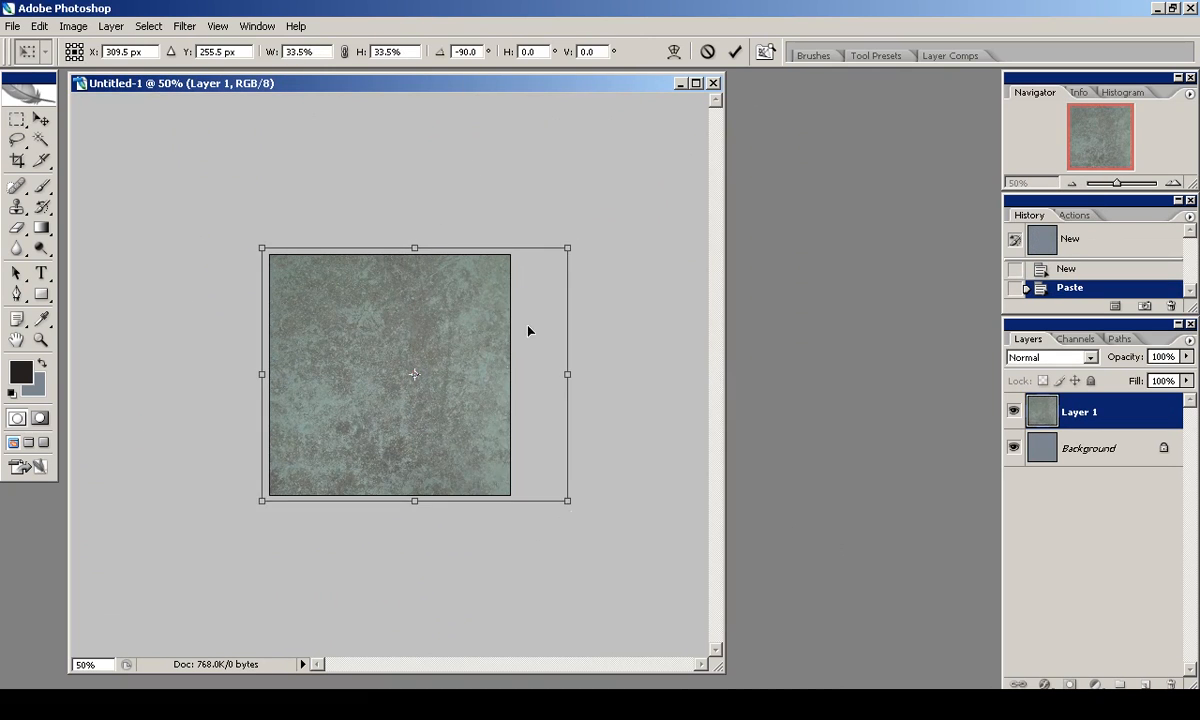
key("Return")
Select the whole canvas and trim the image so no metal extends beyond its edges.
key("m")
key("ctrl+alt+0")
key("ctrl+a")
left_click(73, 26)
left_click(94, 217)
key("Return")
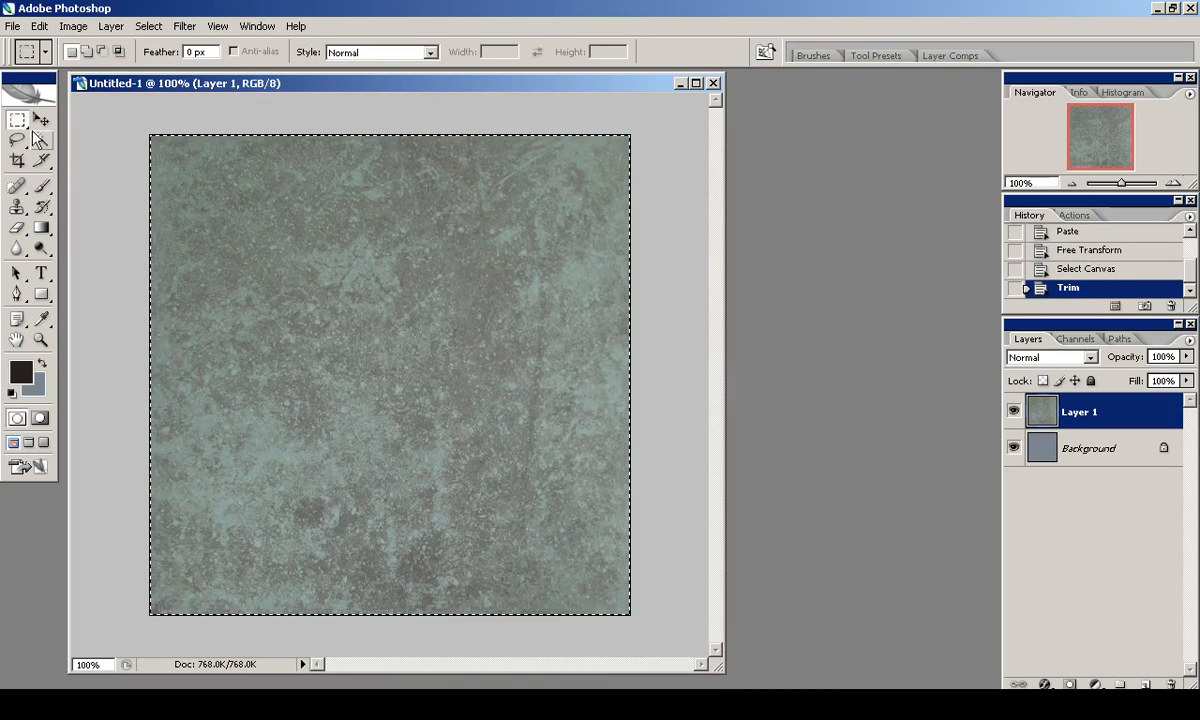
Clone over the uneven dark patches in the metal layer with the Clone Stamp, then clear the selection.
left_click(121, 137)
left_click(17, 207)
left_click(1036, 410, "ctrl")
left_click(266, 380, "alt")
left_click(534, 415)
left_click(532, 438)
left_click(527, 470)
left_click(526, 505)
left_click(201, 457, "alt")
left_click(505, 340)
left_click(476, 251)
left_click(266, 466, "alt")
left_click(462, 244)
left_click(450, 186)
left_click(340, 191)
left_click(430, 313)
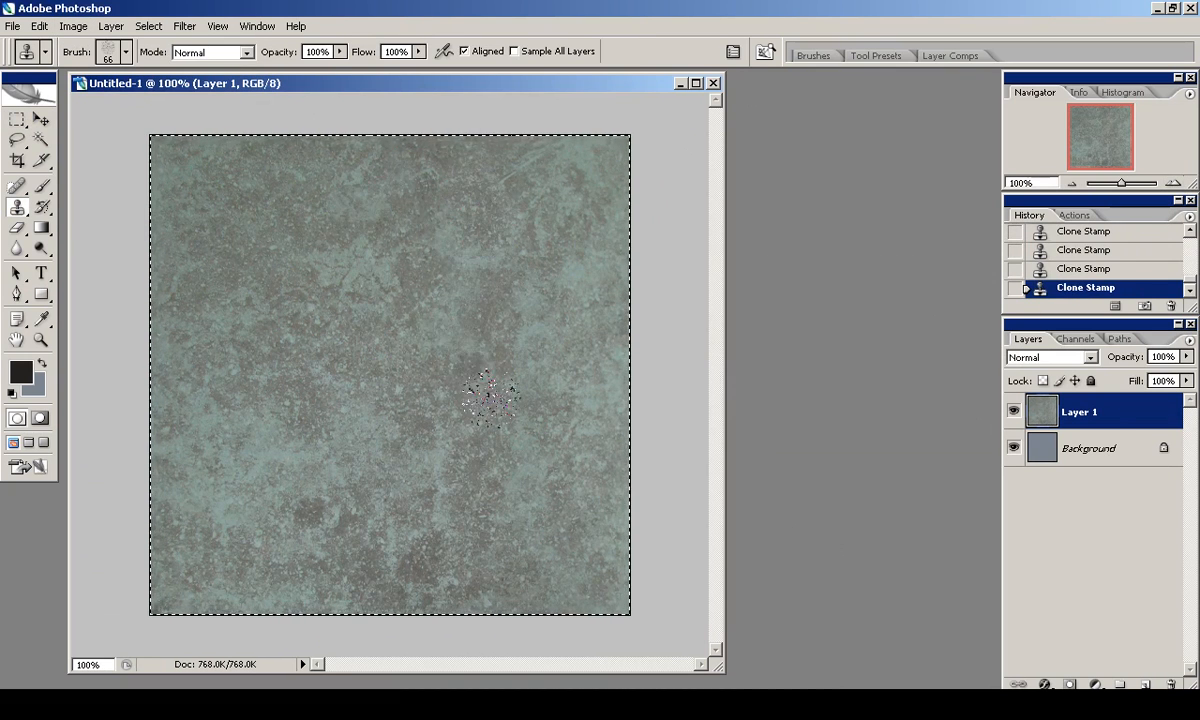
key("m")
key("ctrl+d")
Offset the metal layer horizontally so its side edges meet in a vertical seam at the middle.
left_click(185, 26)
mouse_move(247, 395)
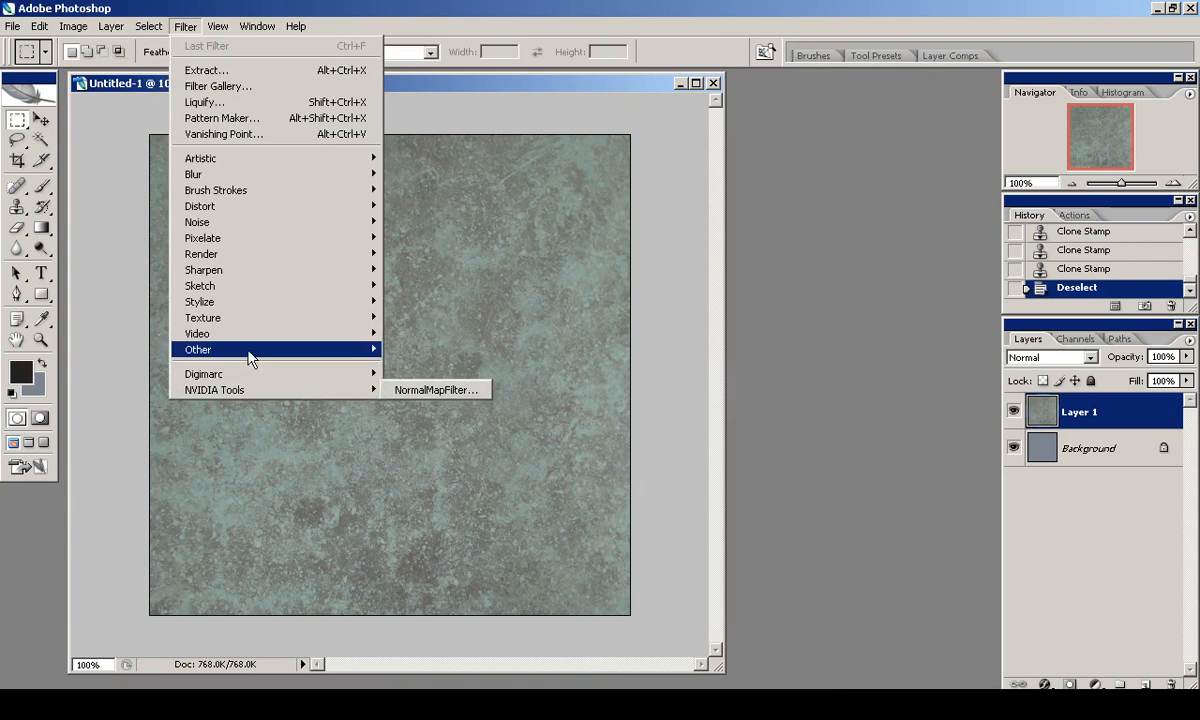
left_click(410, 429)
key("Return")
left_click(1047, 415, "ctrl")
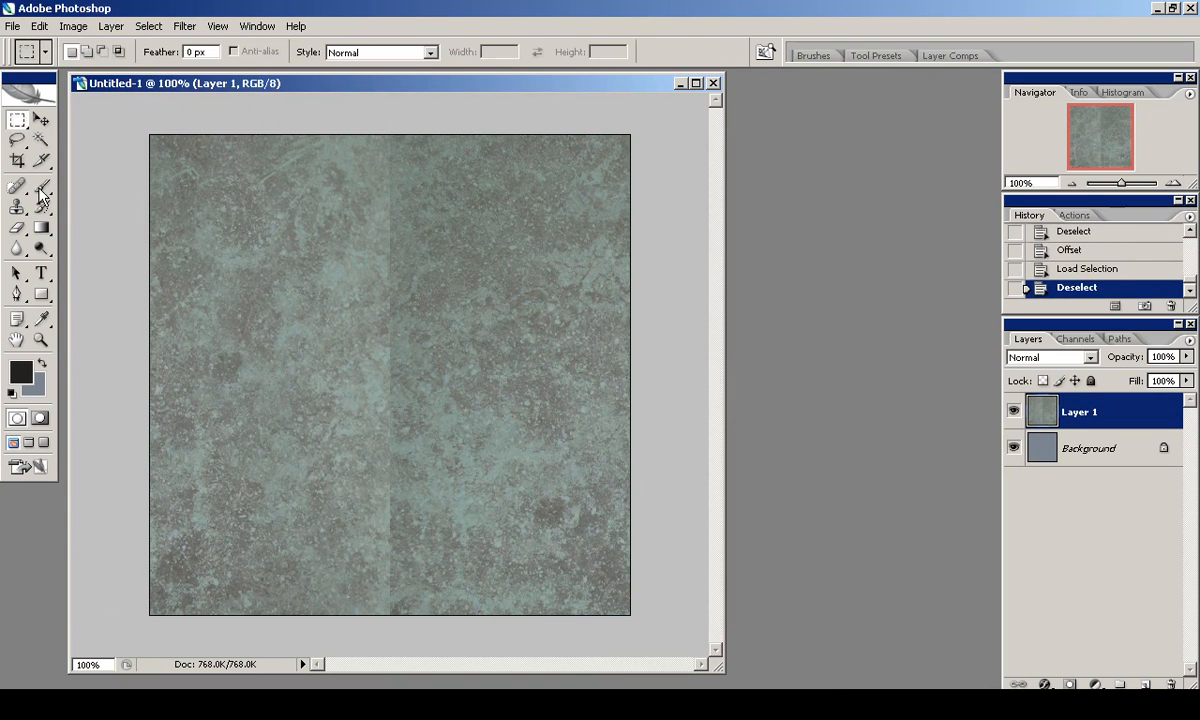
left_click(139, 105)
Clone clean metal over the vertical seam down the middle and the blotches in the upper area.
key("s")
left_click(375, 362)
left_click(385, 352)
left_click(373, 328)
left_click(371, 312)
left_click(533, 337, "alt")
left_click(365, 410)
left_click_drag(374, 470, 376, 522)
left_click(370, 556)
left_click(370, 270)
left_click(367, 212)
left_click(544, 273, "alt")
left_click(468, 230)
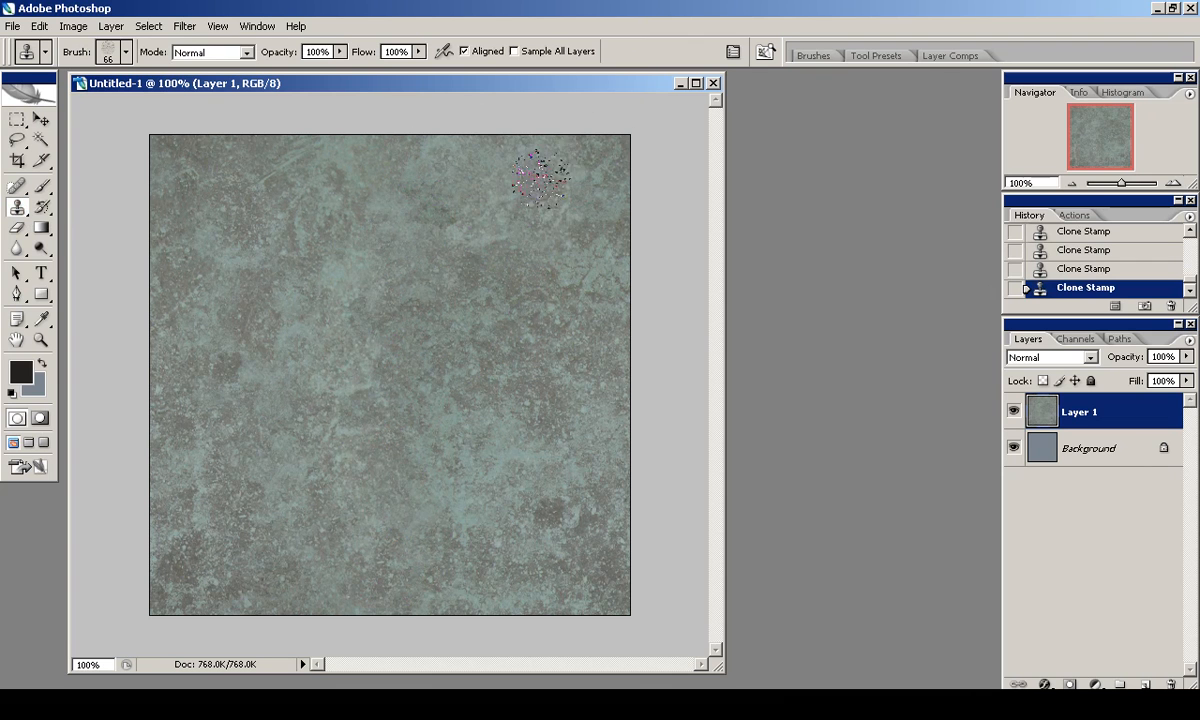
Reapply the horizontal offset and clone over the noticeable patches in the metal's upper half.
left_click(184, 27)
left_click(192, 43)
left_click(460, 195)
left_click(432, 166)
left_click(505, 160)
left_click(298, 407, "alt")
left_click(490, 328)
left_click(425, 257)
left_click(455, 161)
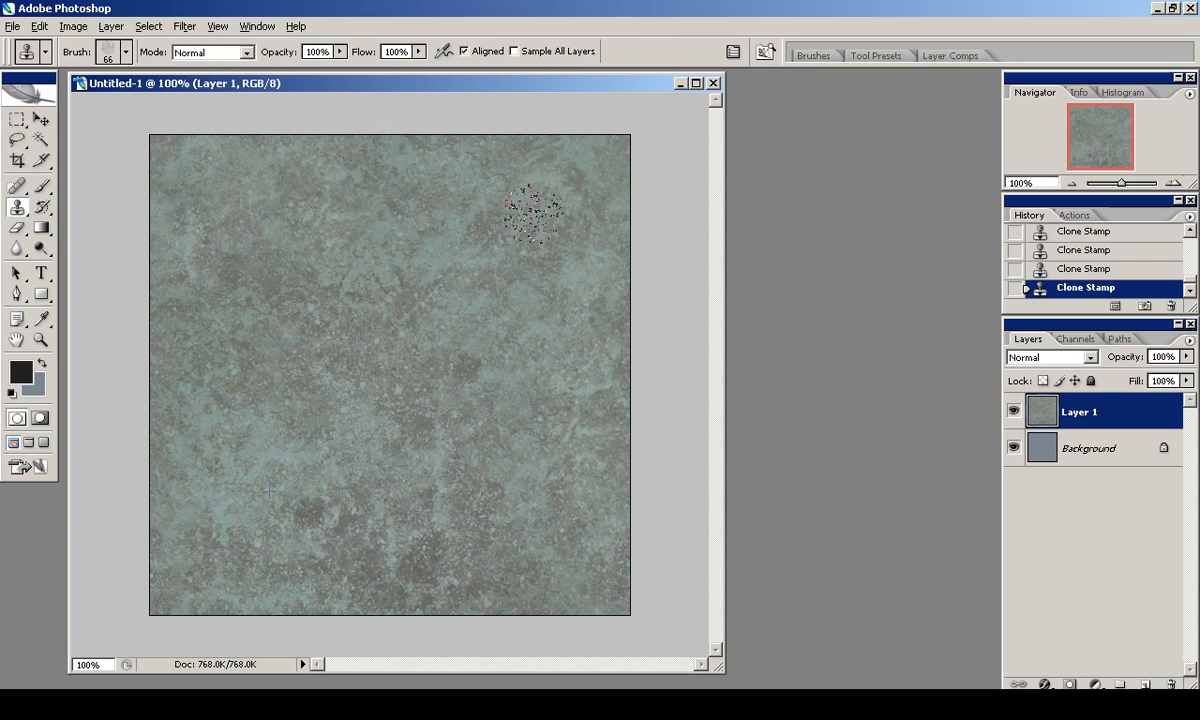
Offset the metal layer vertically so its upper and lower edges meet in a horizontal seam.
left_click(184, 27)
mouse_move(340, 343)
left_click(396, 412)
key("Return")
Clone clean metal over the horizontal seam across the middle of the texture.
left_click(372, 375)
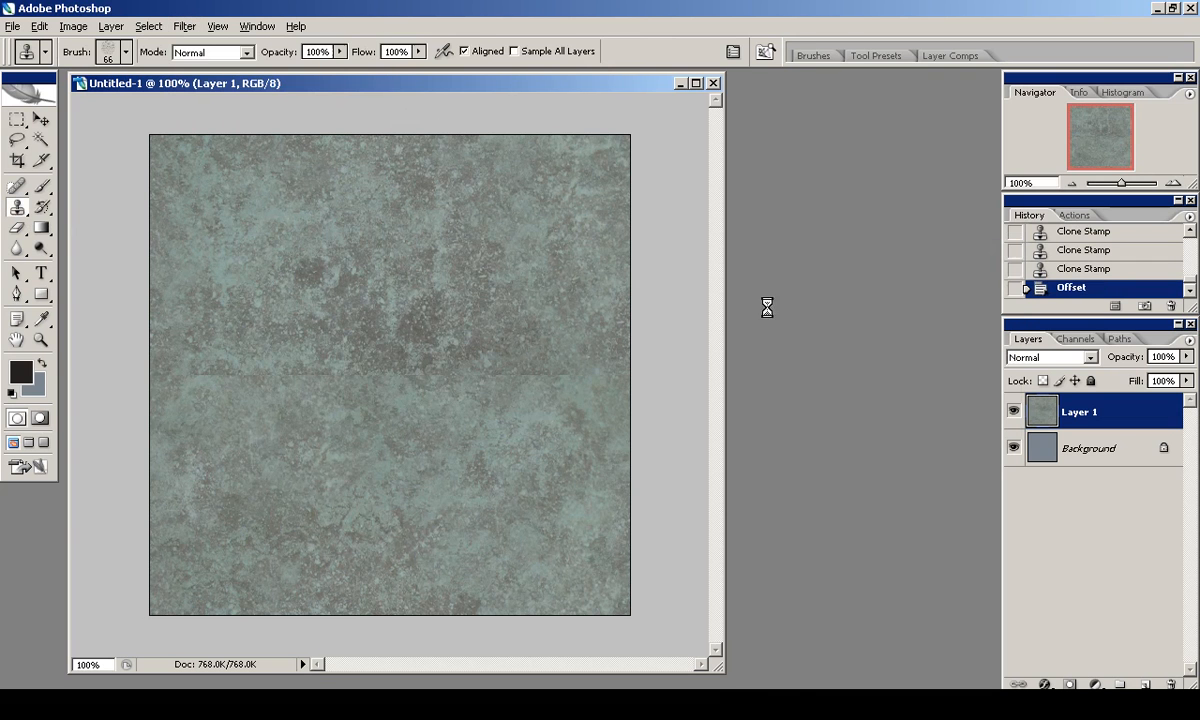
left_click(200, 372)
left_click(390, 360)
left_click(470, 372)
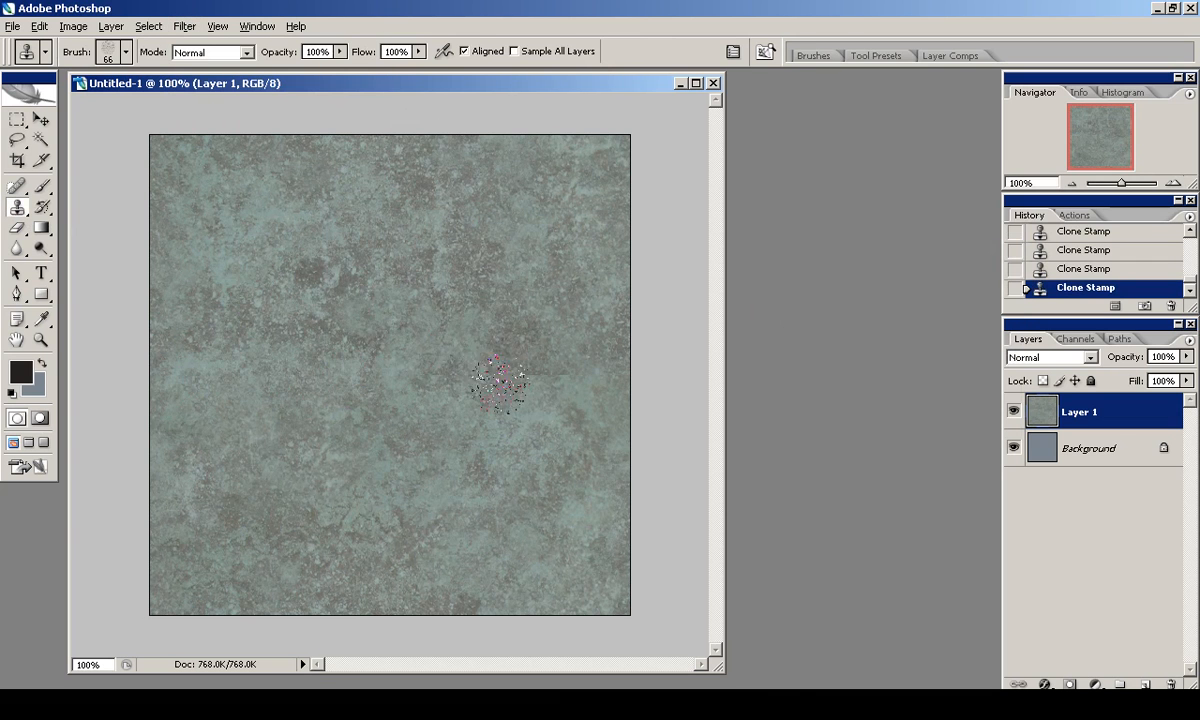
left_click(512, 362)
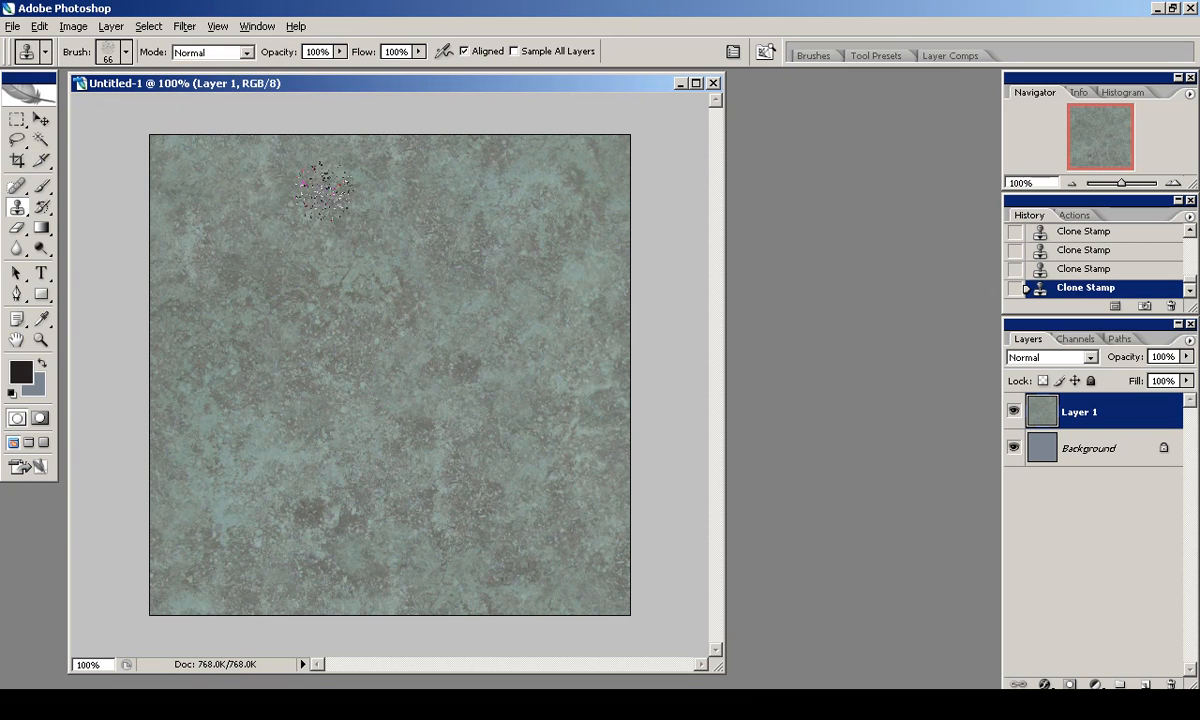
Reduce the metal layer's saturation to a greyish tone with Hue/Saturation and delete the Background layer.
left_click(72, 26)
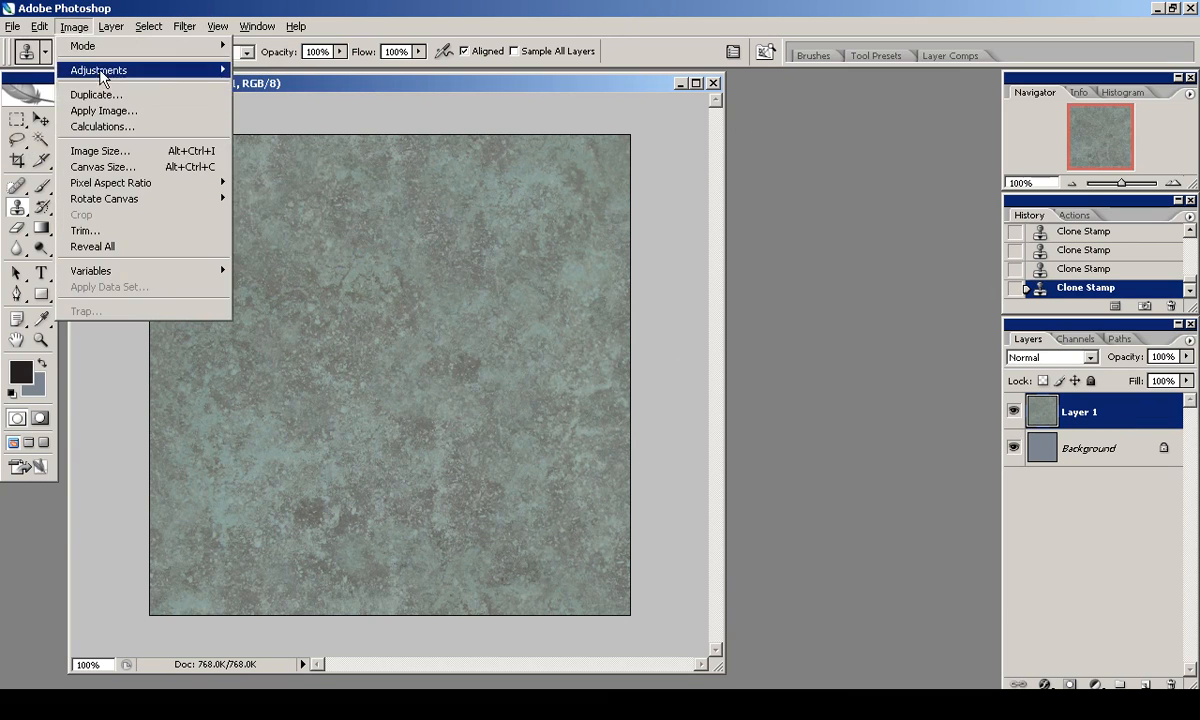
mouse_move(100, 70)
left_click(270, 205)
left_click_drag(907, 465, 840, 468)
left_click(1084, 370)
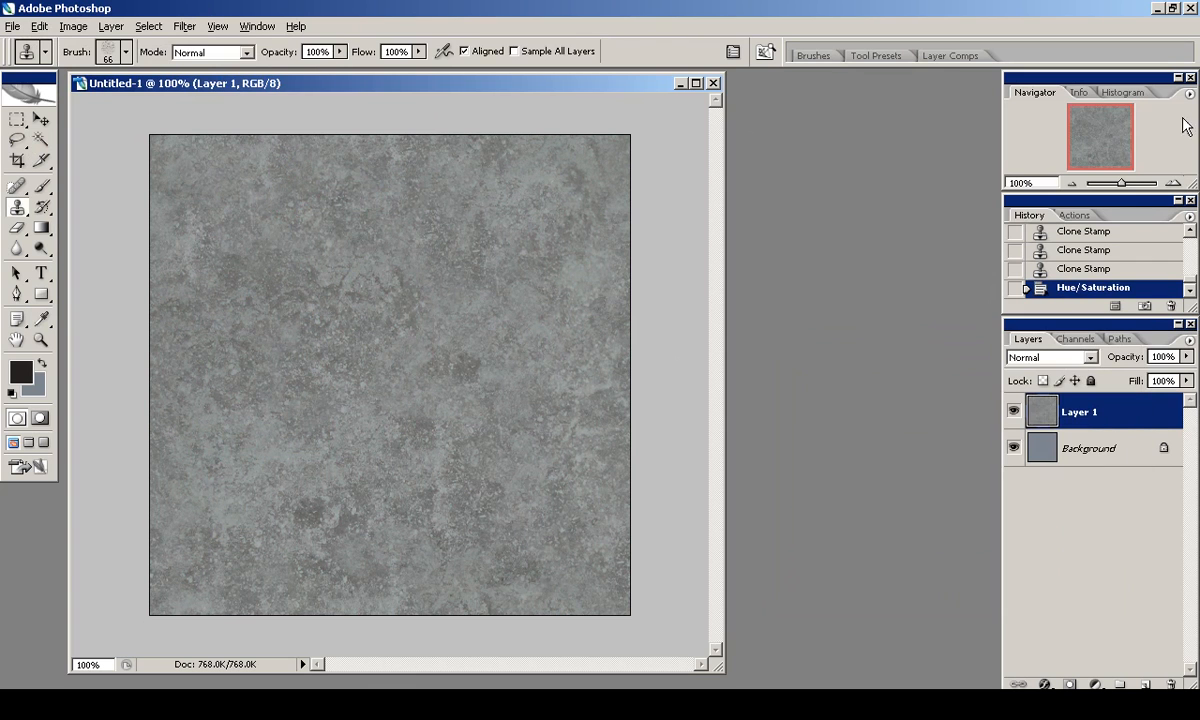
left_click_drag(1090, 448, 1171, 684)
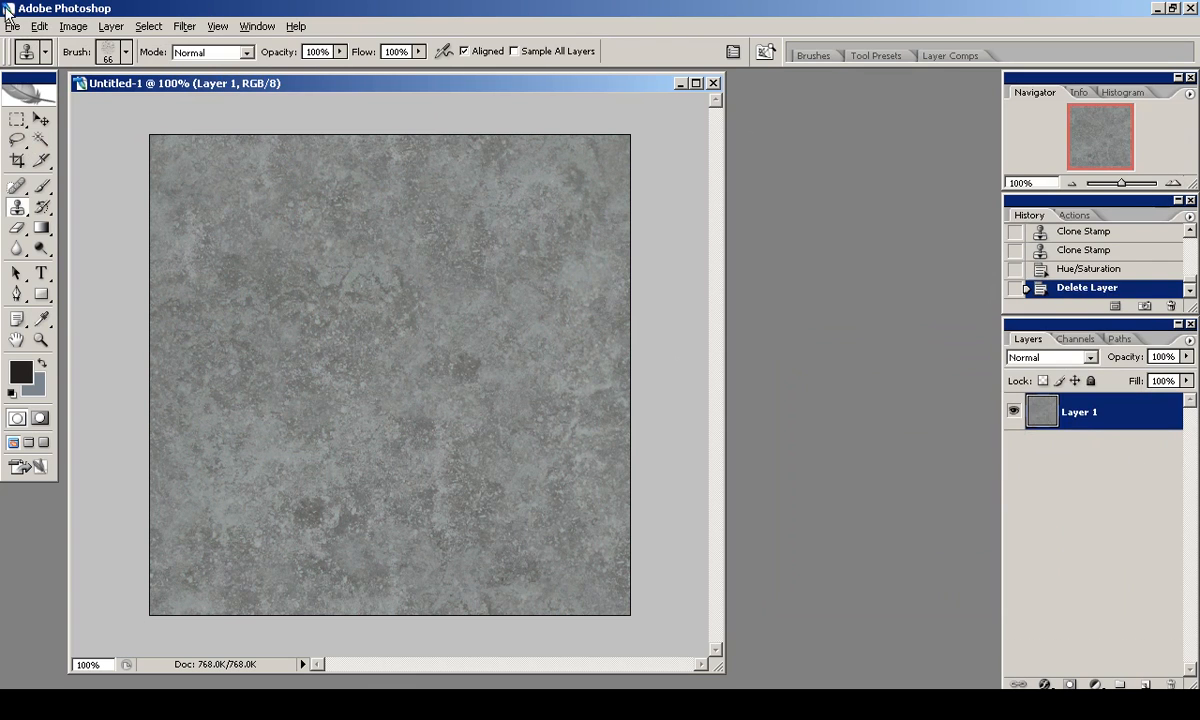
Save the colour map as waterCol.png in the textures folder.
left_click(14, 26)
left_click(70, 228)
left_click(500, 491)
left_click(340, 426)
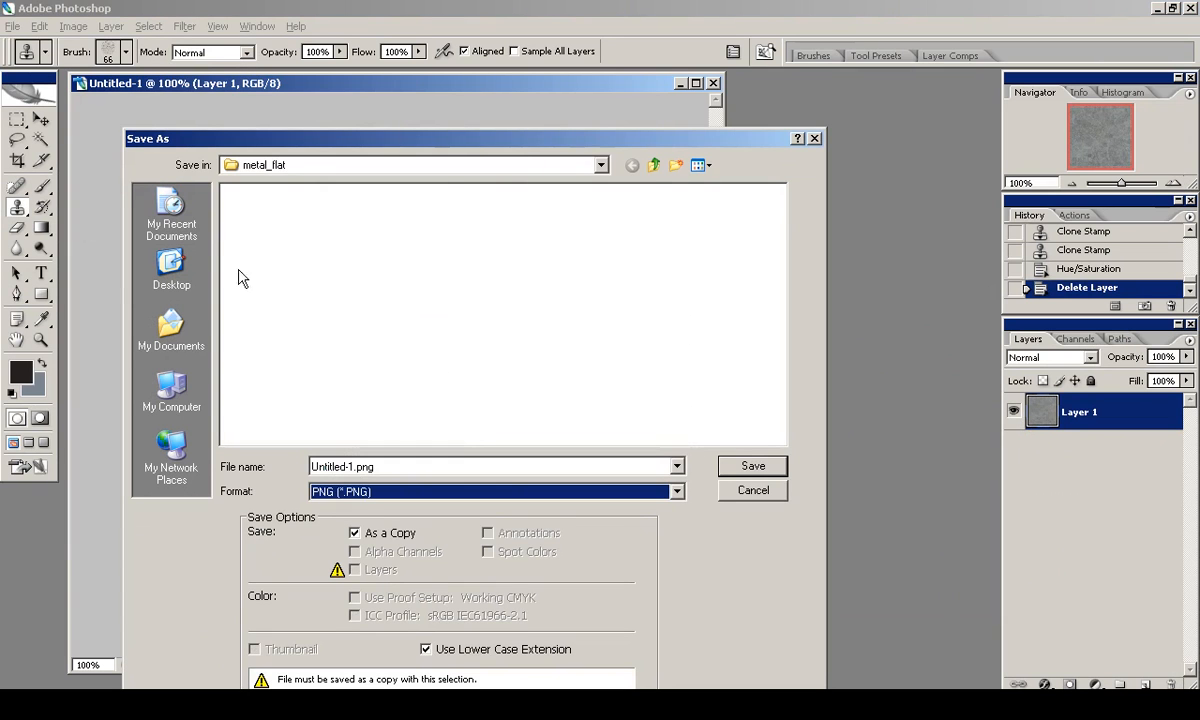
key("BackSpace")
key("BackSpace")
double_click(240, 257)
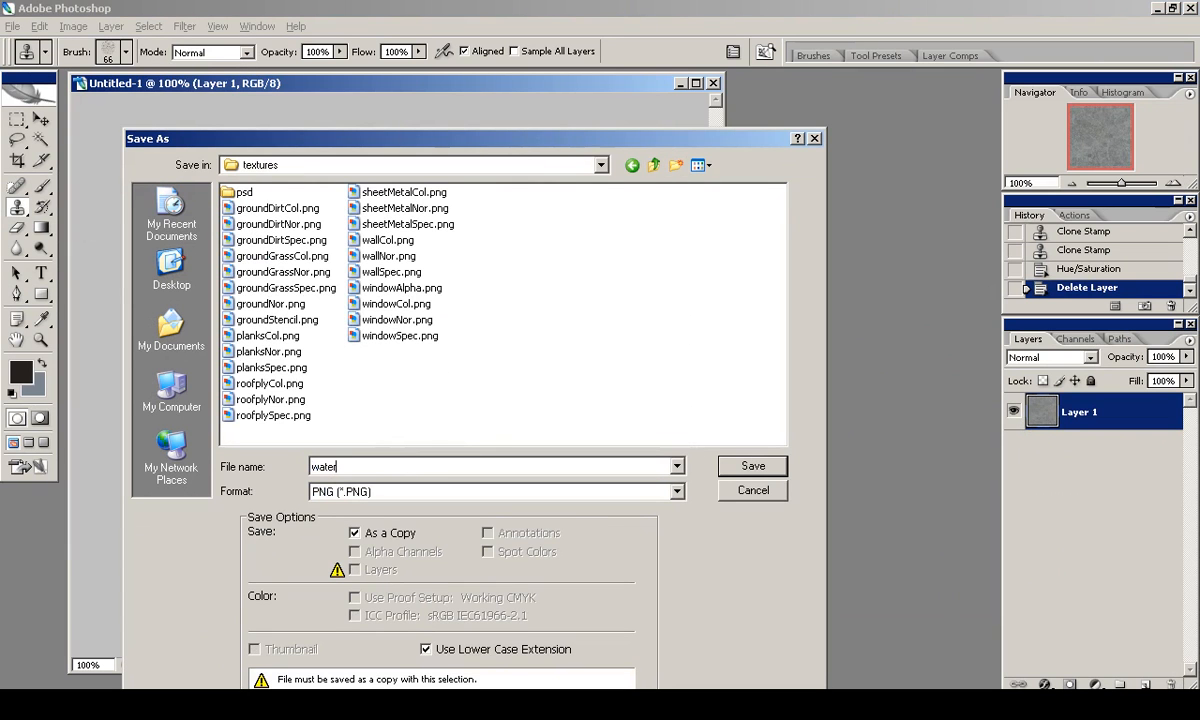
key("Return")
key("Return")
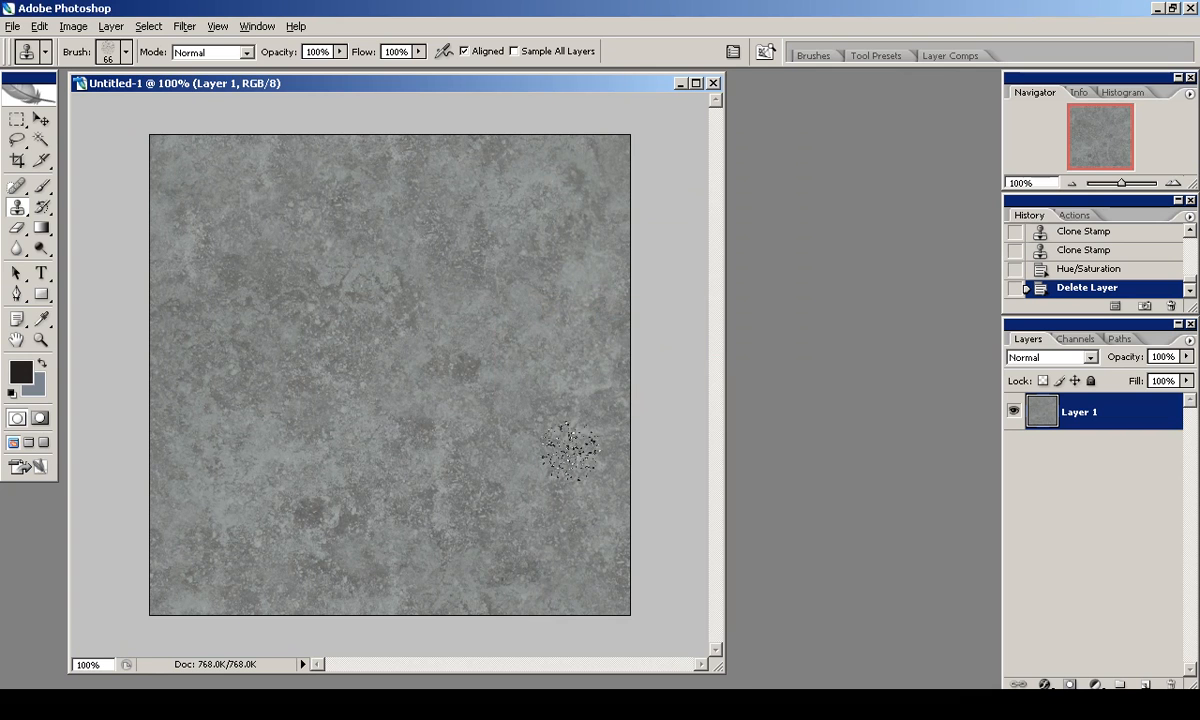
Duplicate the grey metal layer.
left_click(73, 26)
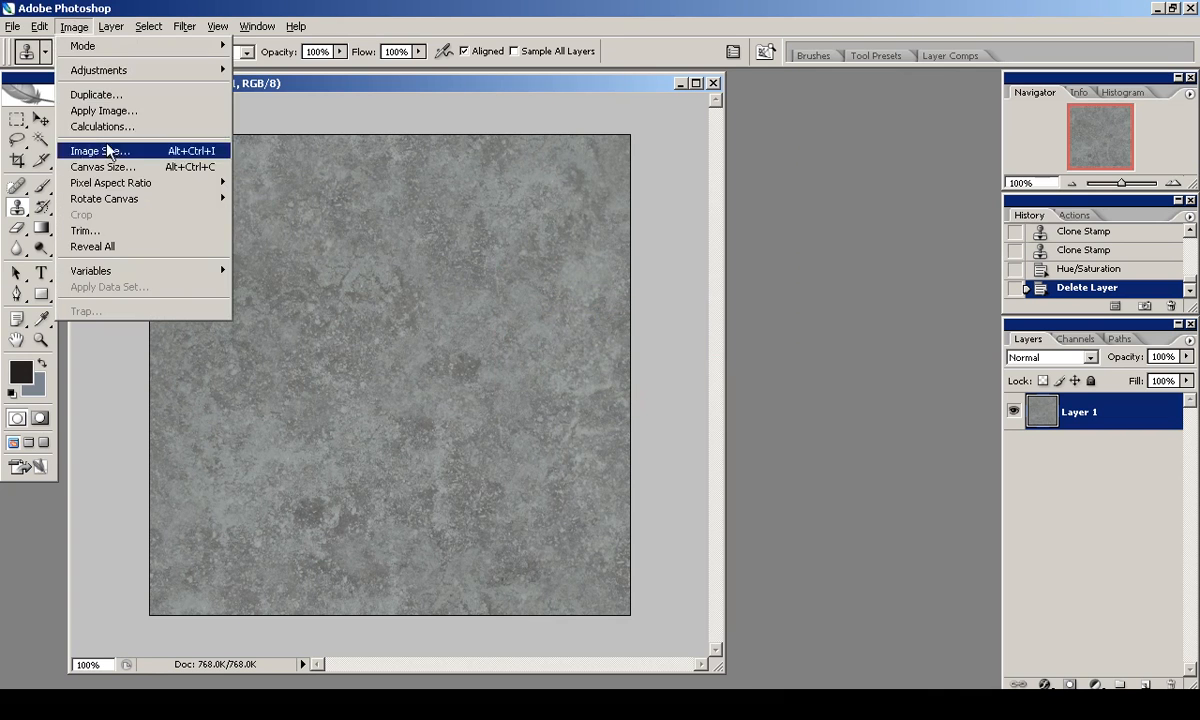
mouse_move(104, 70)
left_click_drag(1102, 411, 1145, 684)
Set the duplicate's input levels to 99, 1.00 and 132 for strong contrast, and desaturate it.
left_click(73, 26)
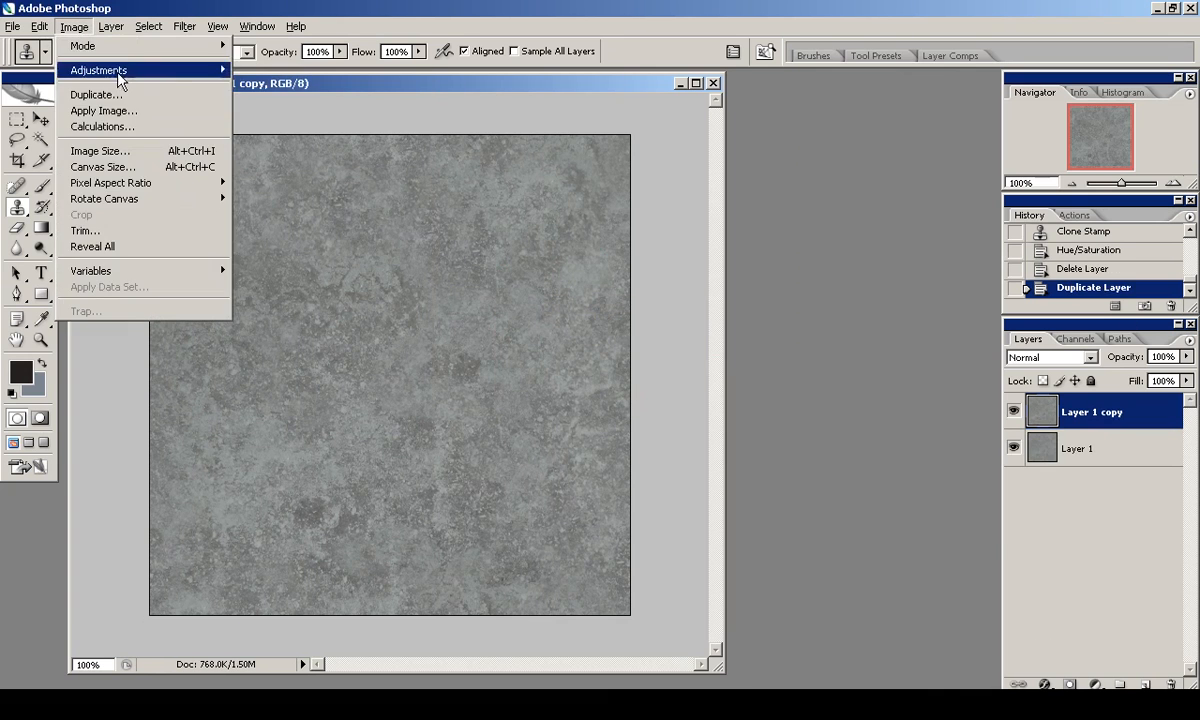
left_click(264, 71)
left_click_drag(827, 458, 940, 460)
left_click_drag(1064, 456, 949, 461)
left_click(825, 516)
left_click_drag(1063, 515, 1092, 520)
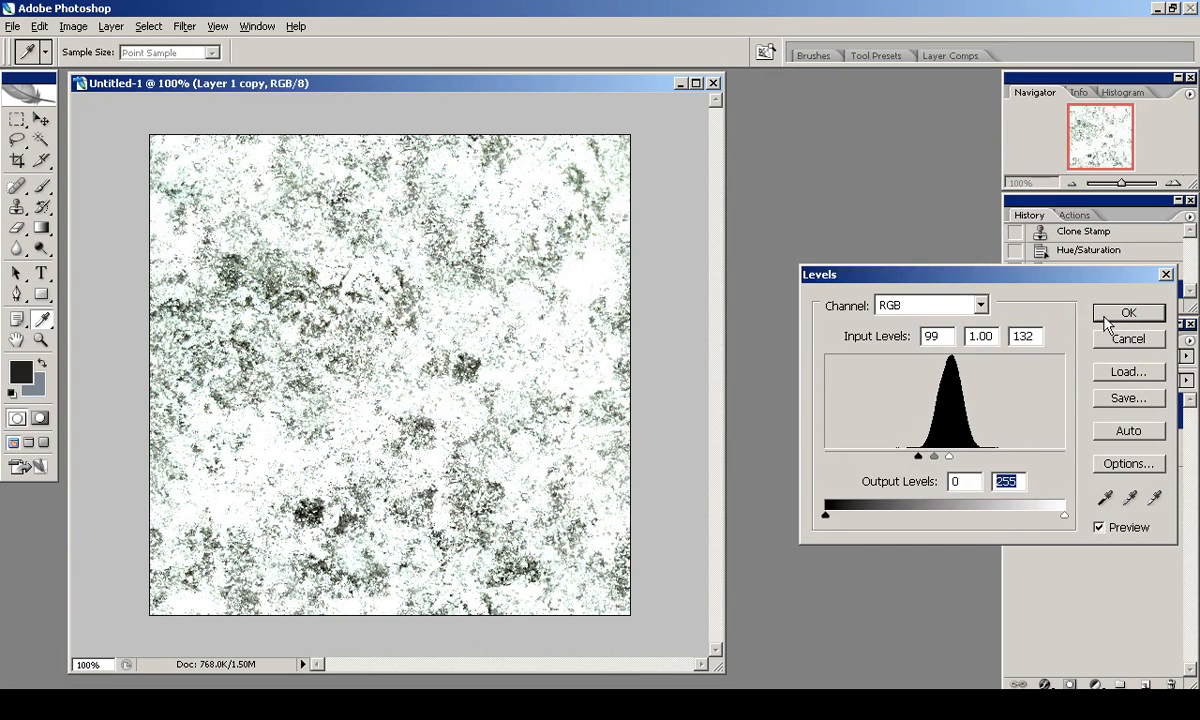
left_click(1126, 313)
key("shift+ctrl+u")
Save the high-contrast specular map as waterSpec.png in the textures folder.
left_click(12, 26)
left_click(40, 220)
left_click(493, 491)
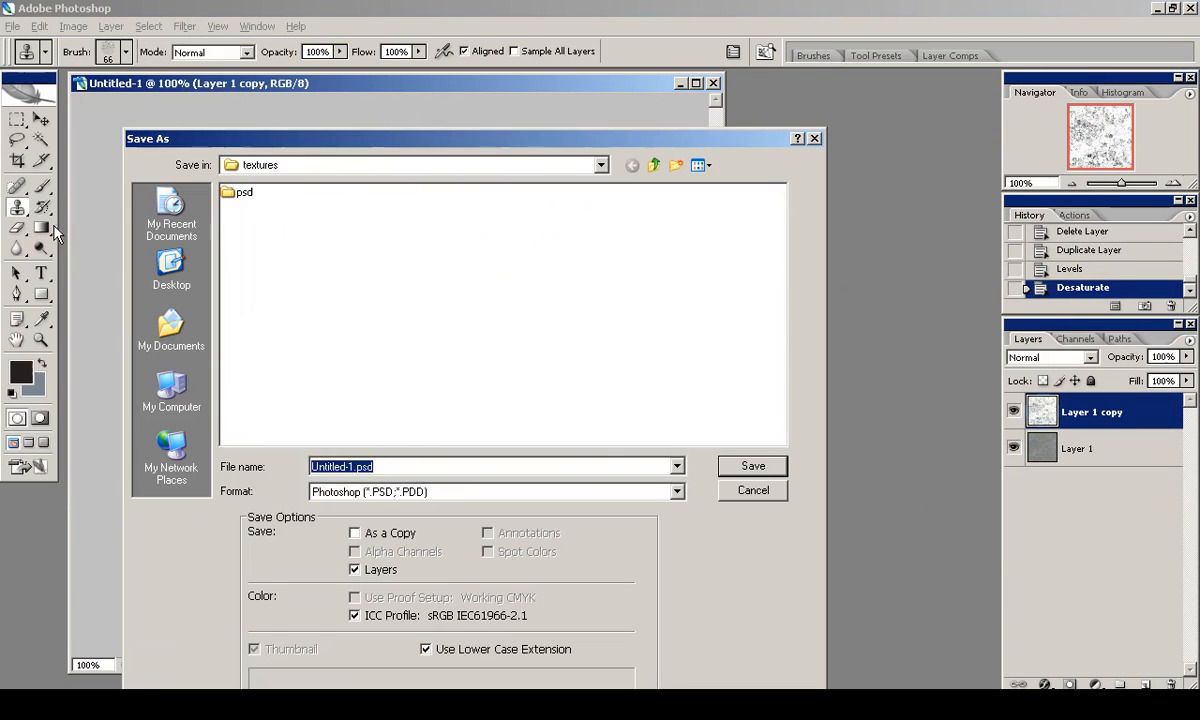
left_click(405, 425)
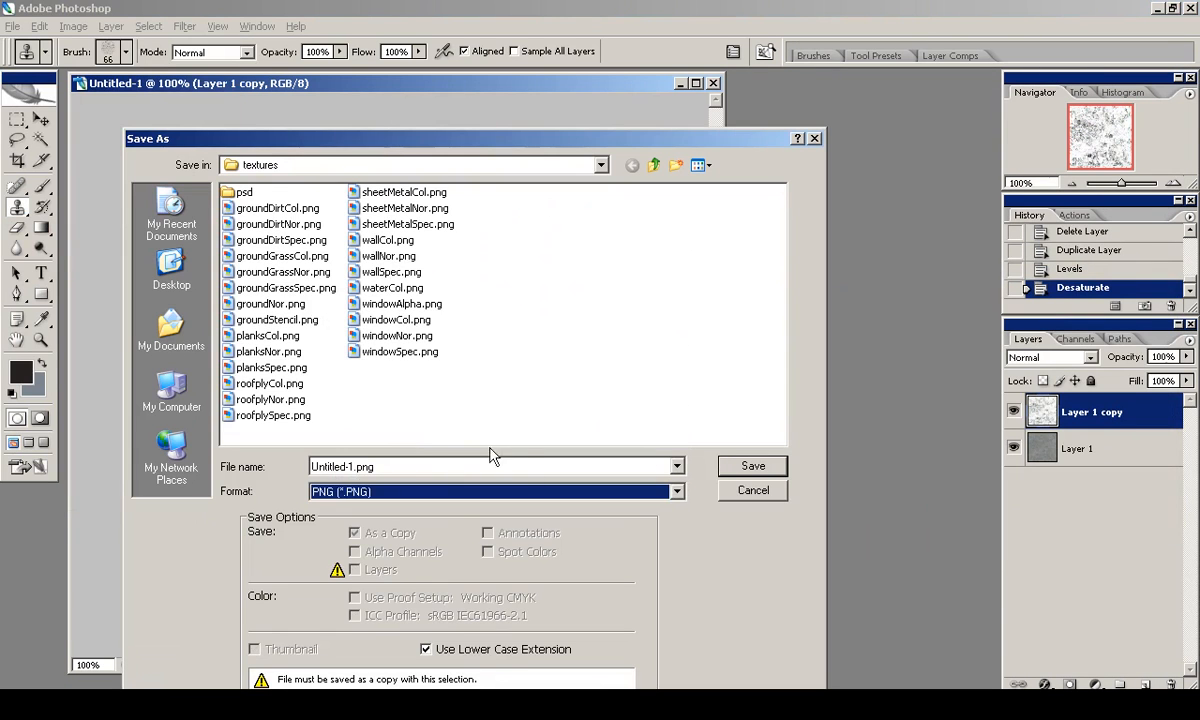
double_click(356, 465)
type("waterSpec")
key("Return")
key("Return")
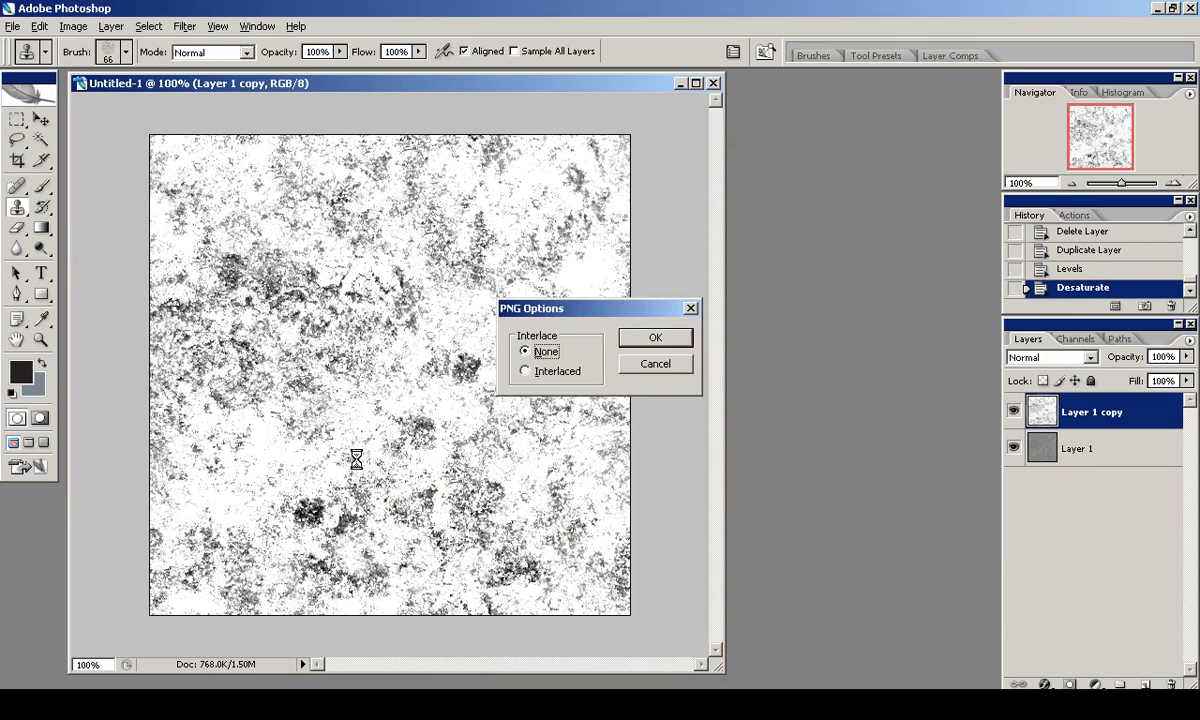
Delete the high-contrast duplicate and turn the metal layer into a normal map with NormalMapFilter, 4 sample at scale 3.
left_click_drag(1098, 413, 1171, 684)
left_click(190, 27)
left_click(190, 27)
left_click(190, 27)
left_click(192, 27)
left_click(192, 27)
left_click(192, 27)
left_click(192, 27)
mouse_move(360, 340)
left_click(440, 340)
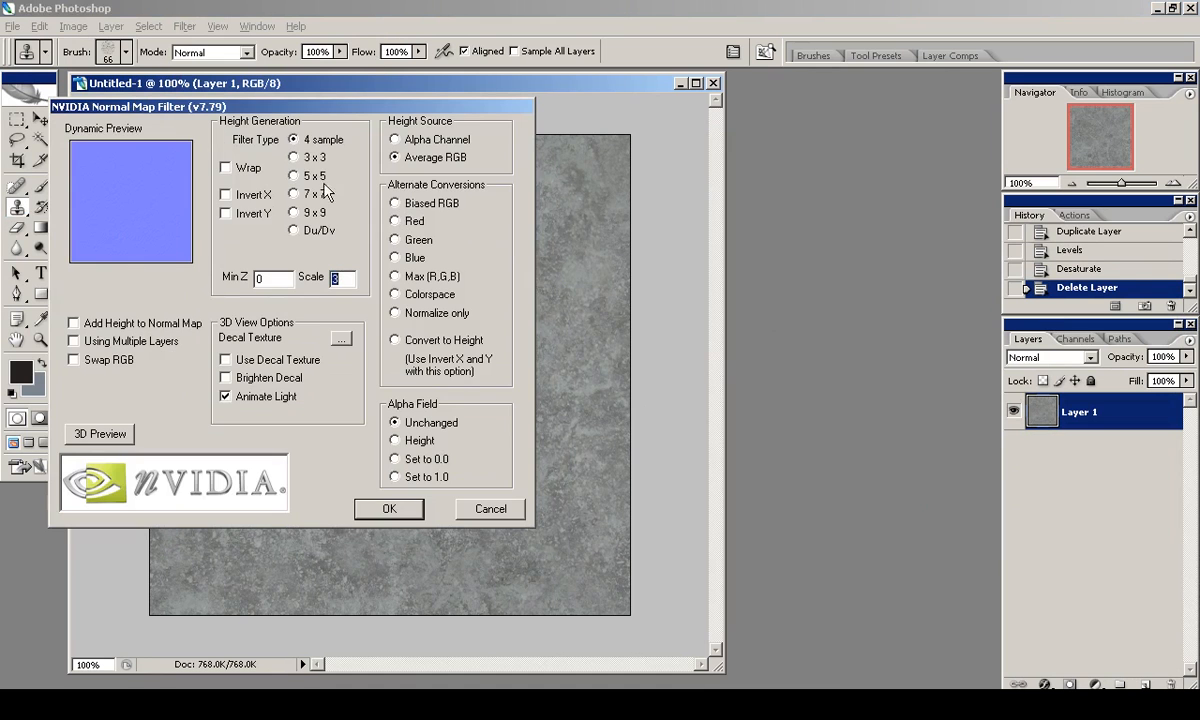
left_click(404, 510)
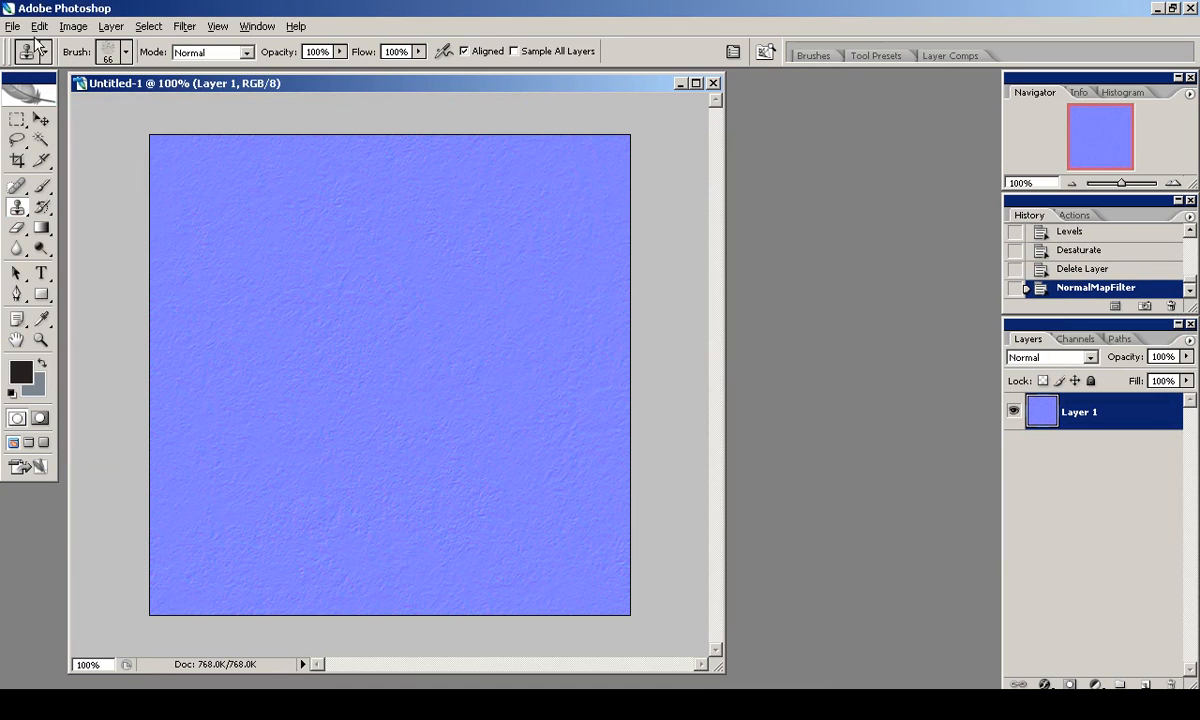
Save the normal map as waterNor.png in the textures folder, without interlacing.
left_click(13, 26)
left_click(65, 222)
left_click(556, 492)
left_click(489, 427)
double_click(386, 462)
type("waterNor")
key("Return")
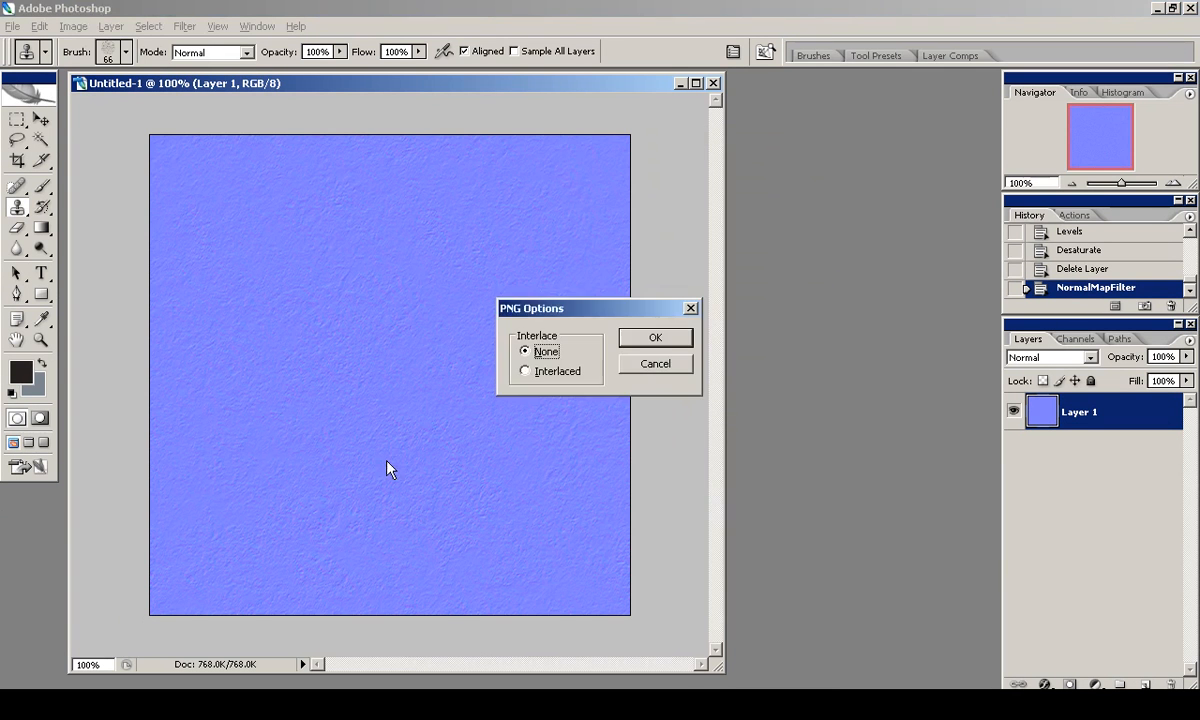
key("Return")
Undo the normal map filter and brighten the metal layer with a high-contrast Levels adjustment.
key("ctrl+z")
left_click(73, 26)
left_click(265, 70)
left_click_drag(826, 455, 876, 456)
left_click_drag(1064, 456, 970, 463)
left_click_drag(876, 456, 958, 461)
left_click(1112, 316)
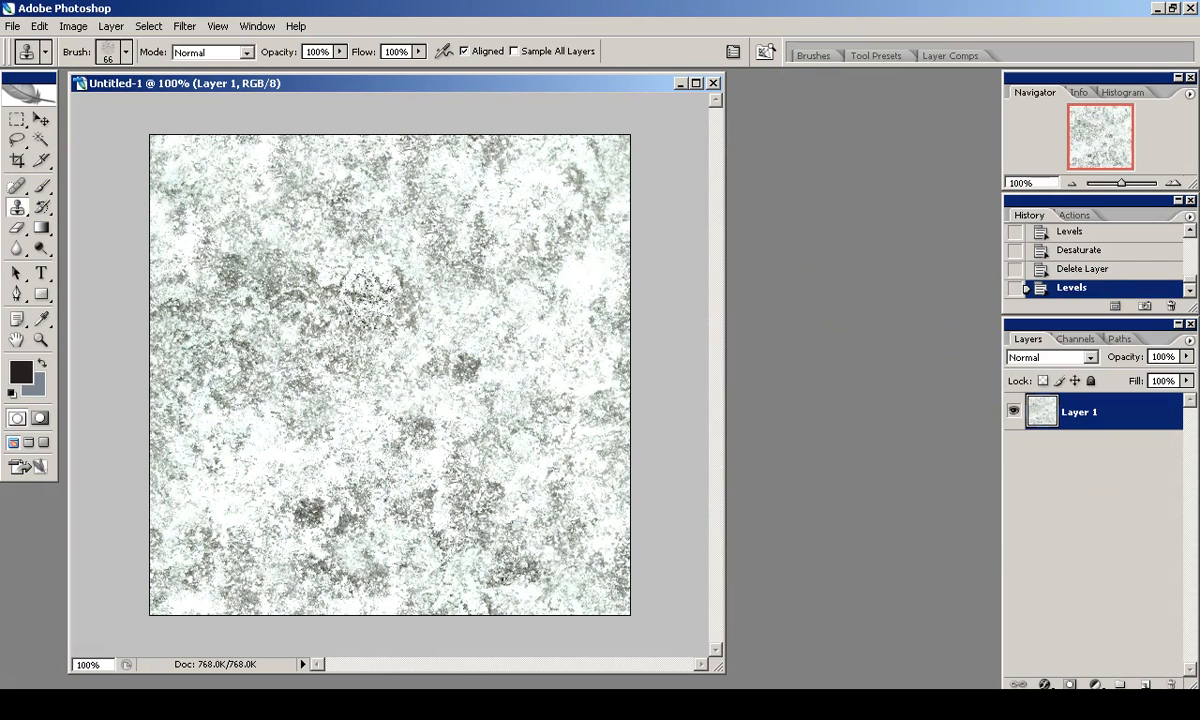
Desaturate and invert the layer, limit its output levels to 58 and 130, and desaturate it again.
key("ctrl+i")
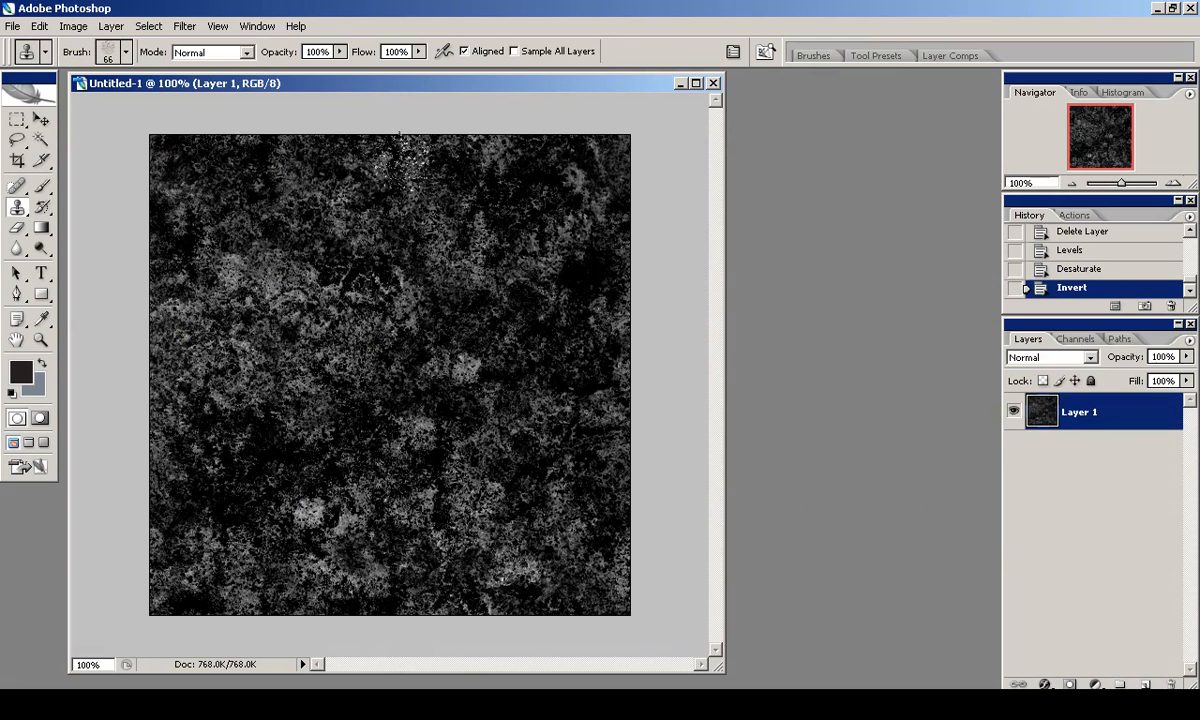
left_click(73, 26)
mouse_move(150, 70)
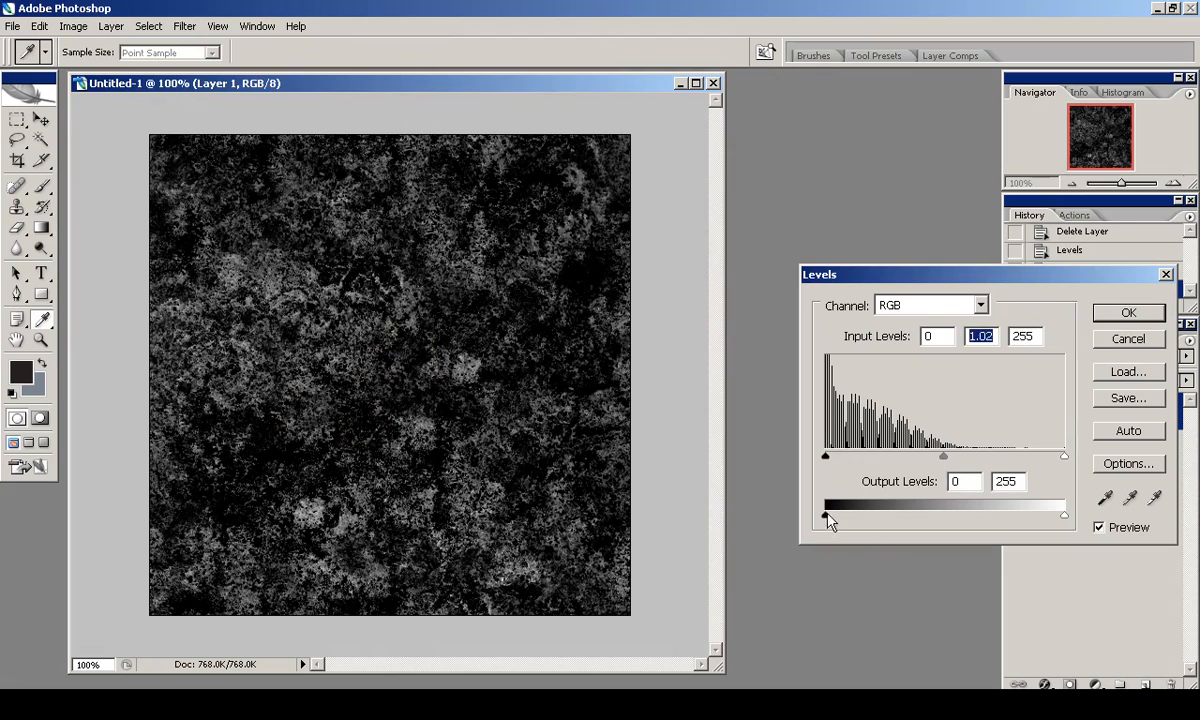
left_click_drag(826, 516, 891, 516)
left_click_drag(1064, 516, 879, 516)
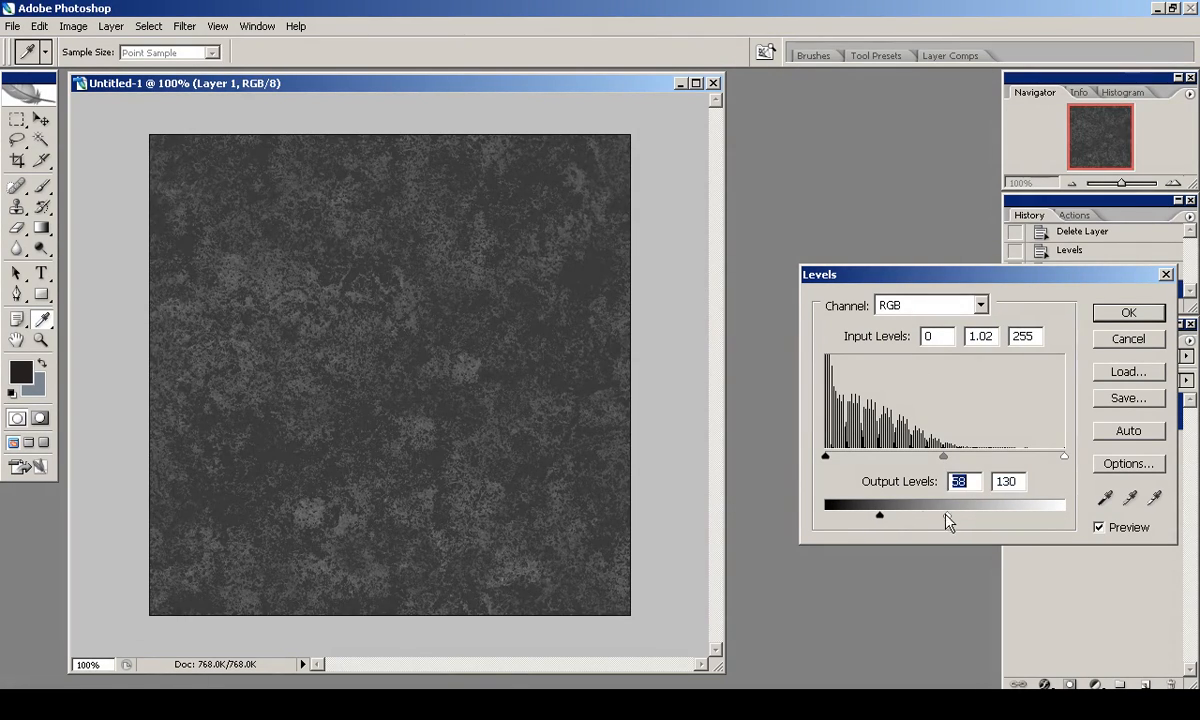
left_click(1112, 314)
key("s")
Save the dark grey map as waterAlpha.png in the textures folder and close the document.
left_click(14, 26)
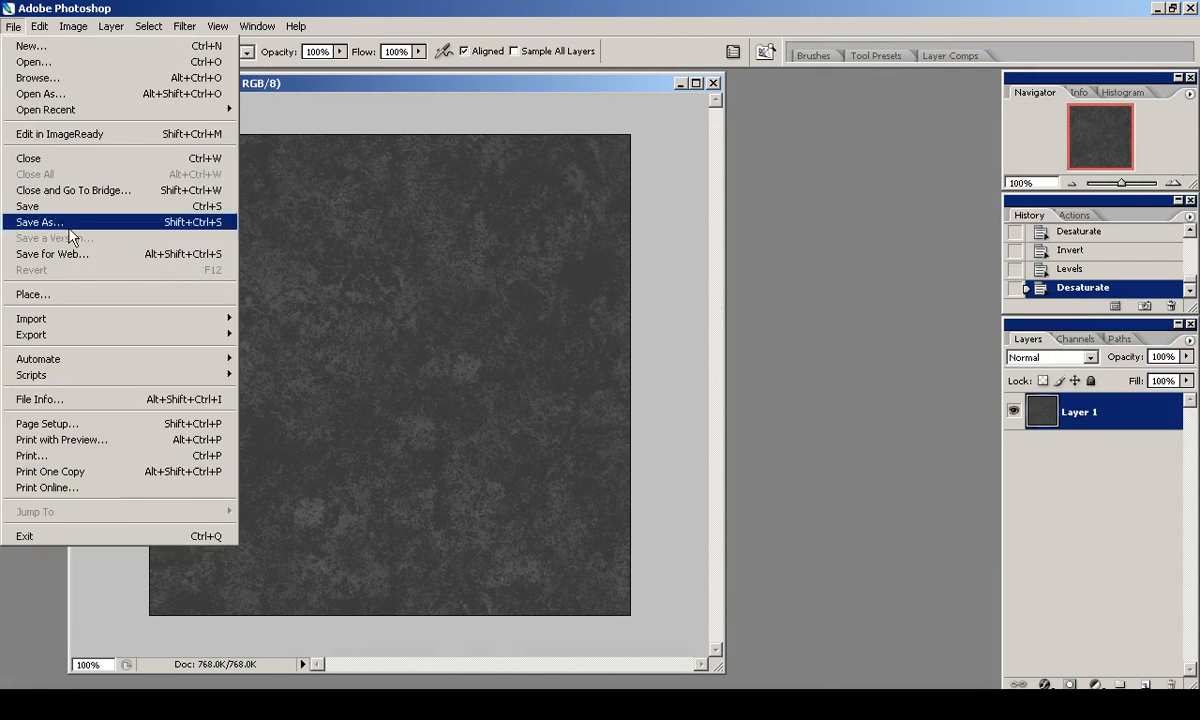
left_click(64, 222)
left_click(549, 491)
left_click(400, 442)
type("waterAlpha")
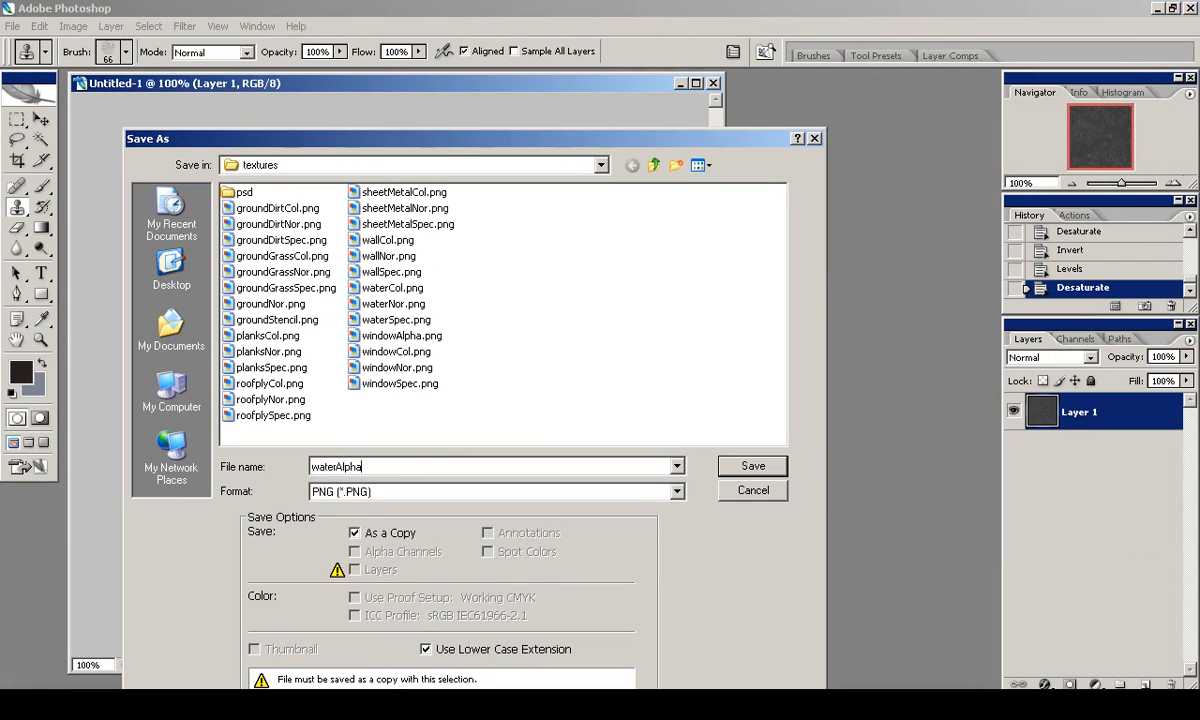
key("Return")
key("Return")
left_click(713, 84)
left_click(602, 279)
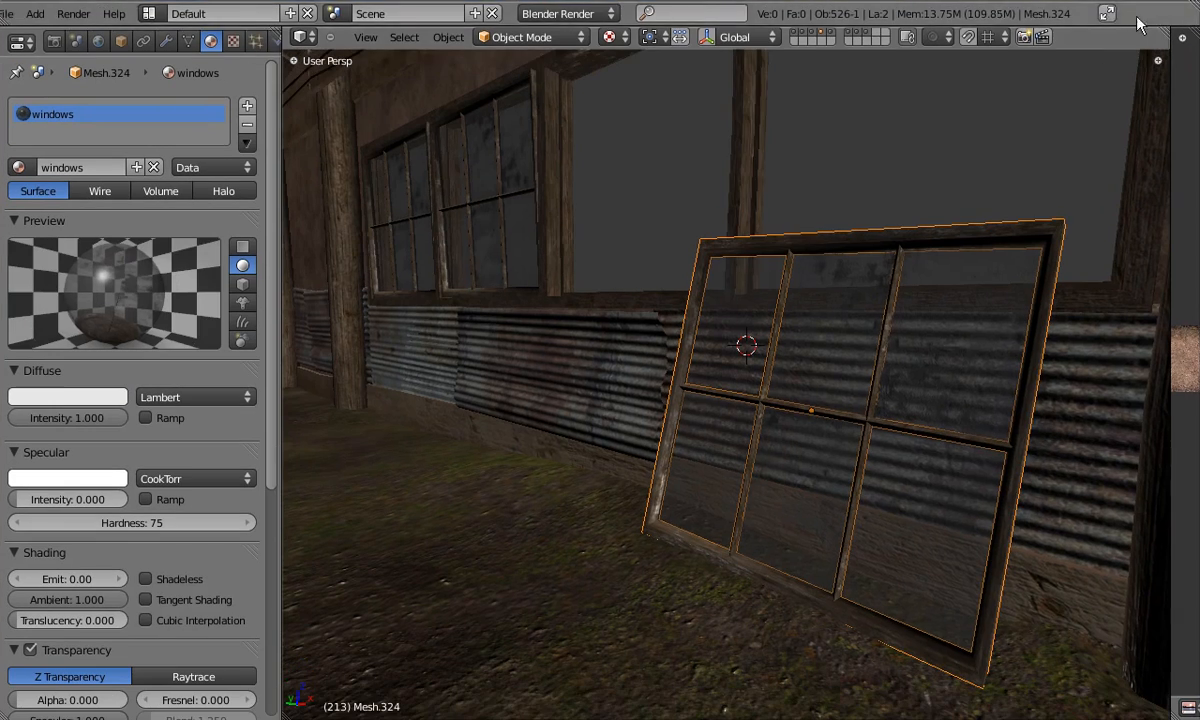
Switch to Blender, select a leaning window frame across the warehouse and turn off transparency on the windows material.
middle_click_drag(1136, 18, 1197, 20)
middle_click_drag(806, 448, 711, 400)
key("z")
right_click(475, 296)
key("z")
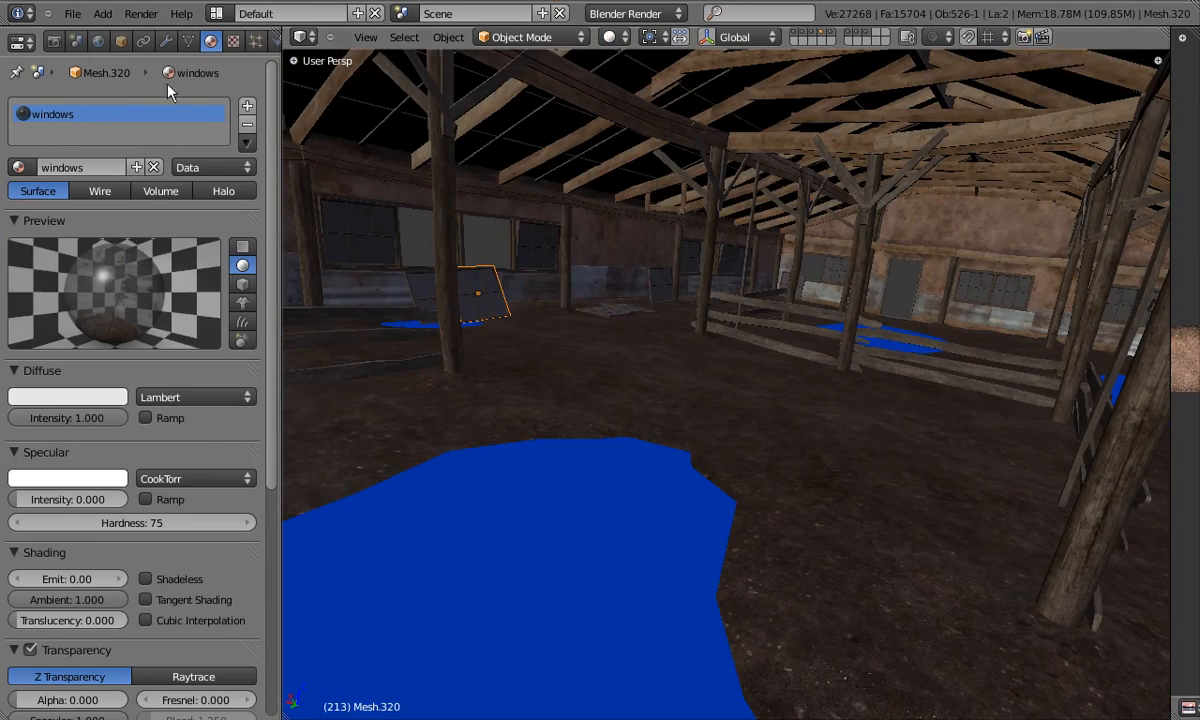
left_click(30, 650)
Select the blue water mesh and, in Edit Mode from the top view, select all its geometry.
middle_click_drag(650, 400, 585, 447)
right_click(585, 447)
middle_click_drag(656, 461, 583, 388)
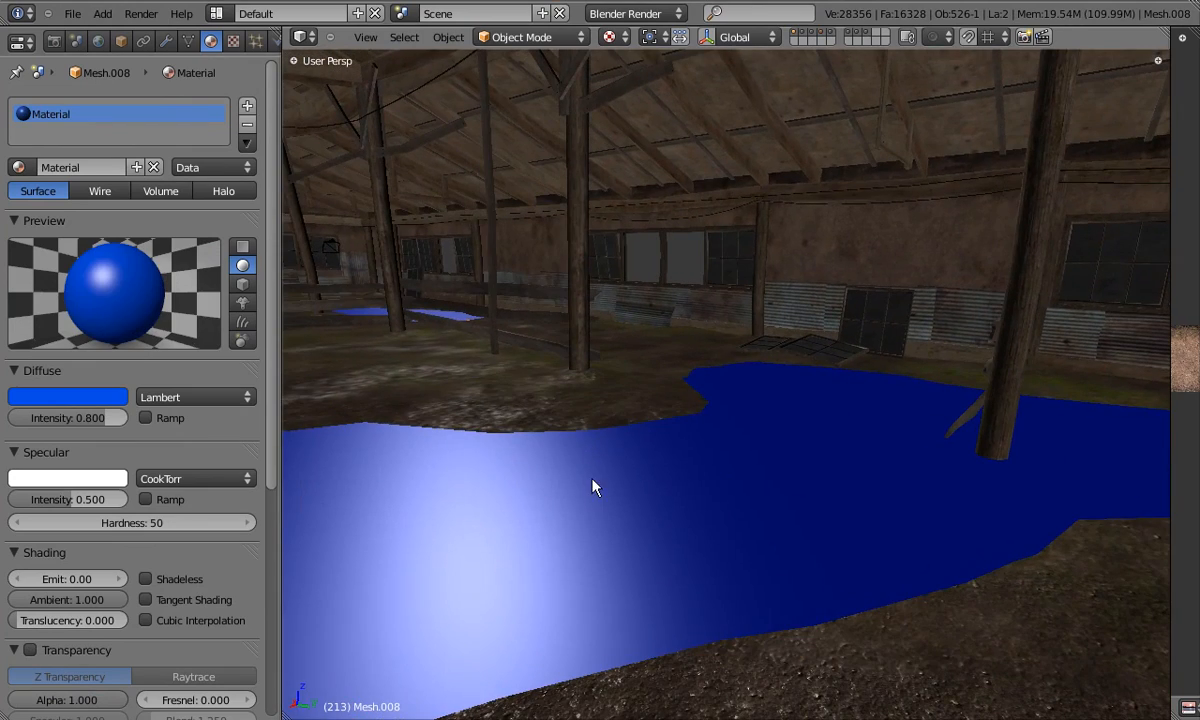
key("Tab")
key("KP_7")
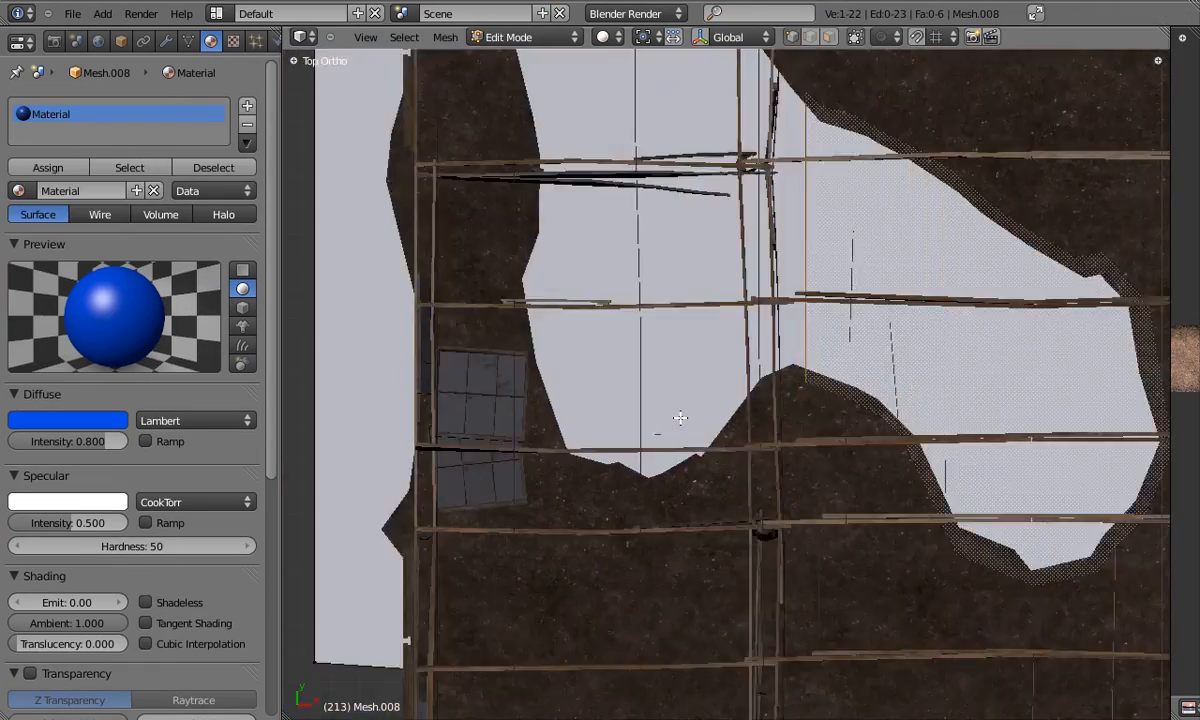
scroll(680, 418, "down", 6)
key("a")
key("a")
Enlarge the UV editor and load waterCol.png from the textures folder onto the water faces.
left_click_drag(1171, 450, 957, 450)
left_click(1071, 708)
left_click(1012, 672)
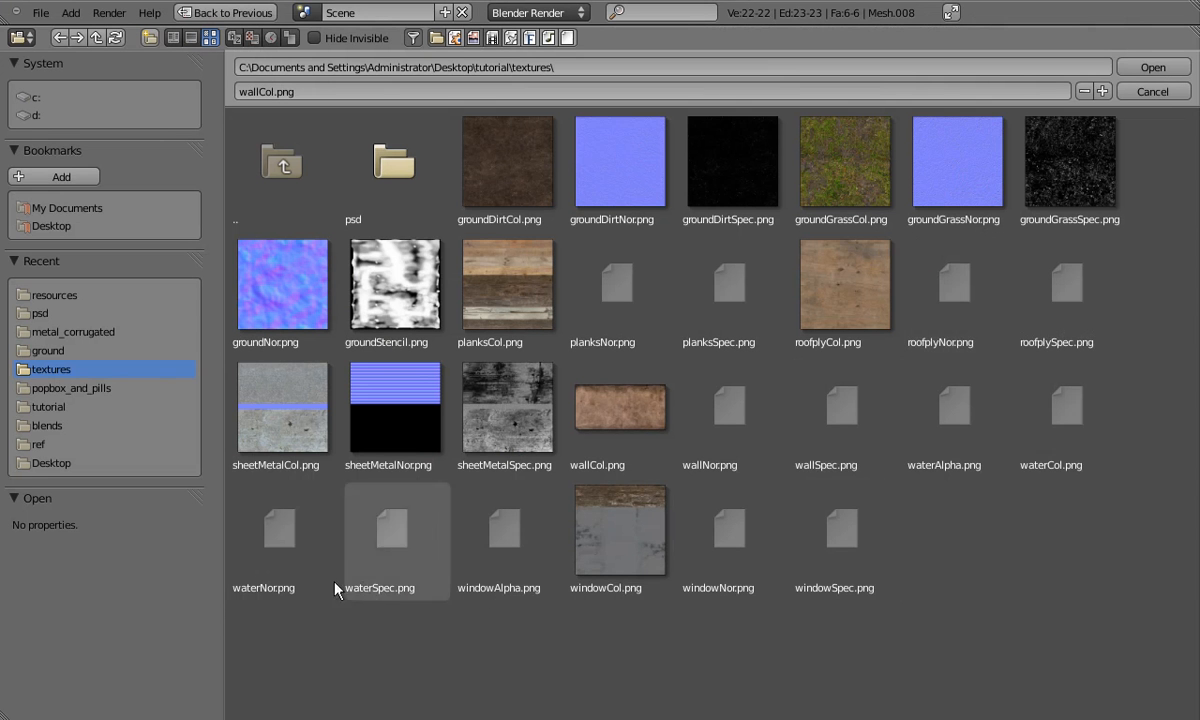
double_click(1066, 468)
Unwrap all water faces from the top view with Project From View.
left_click_drag(872, 372, 645, 372)
scroll(576, 355, "up", 2)
key("u")
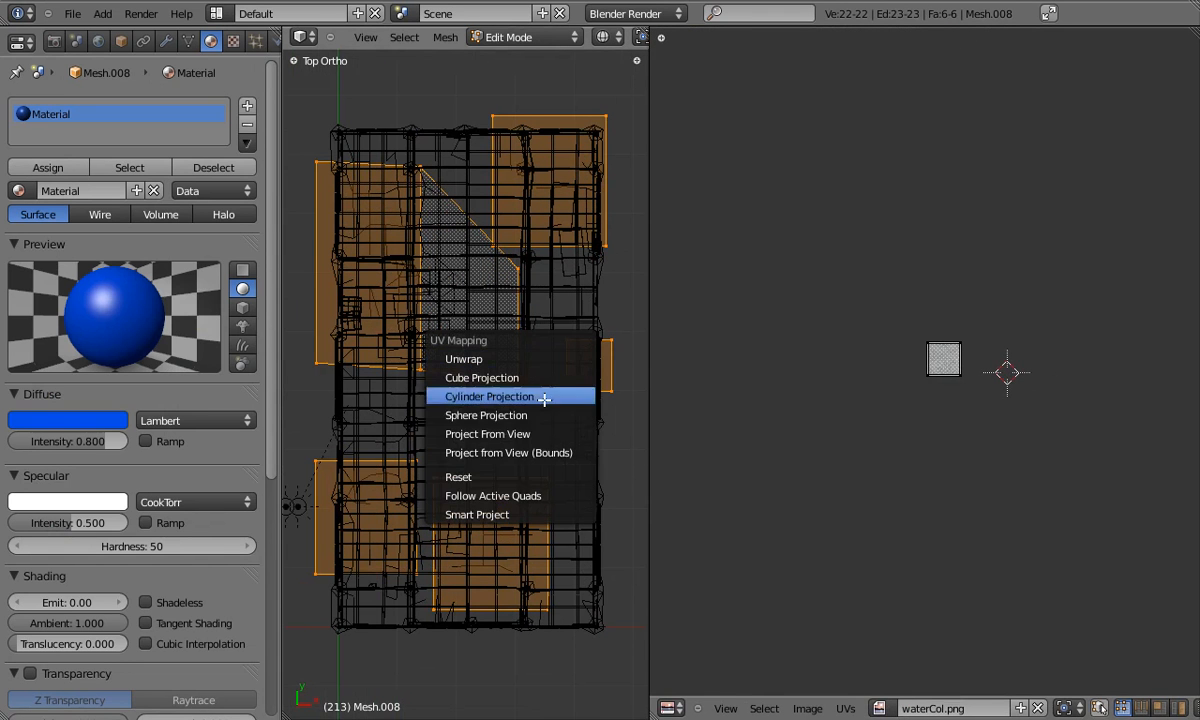
left_click(528, 432)
Scale up the water's UV layout so the texture tiles, and inspect the textured puddle in perspective.
scroll(925, 360, "up", 7)
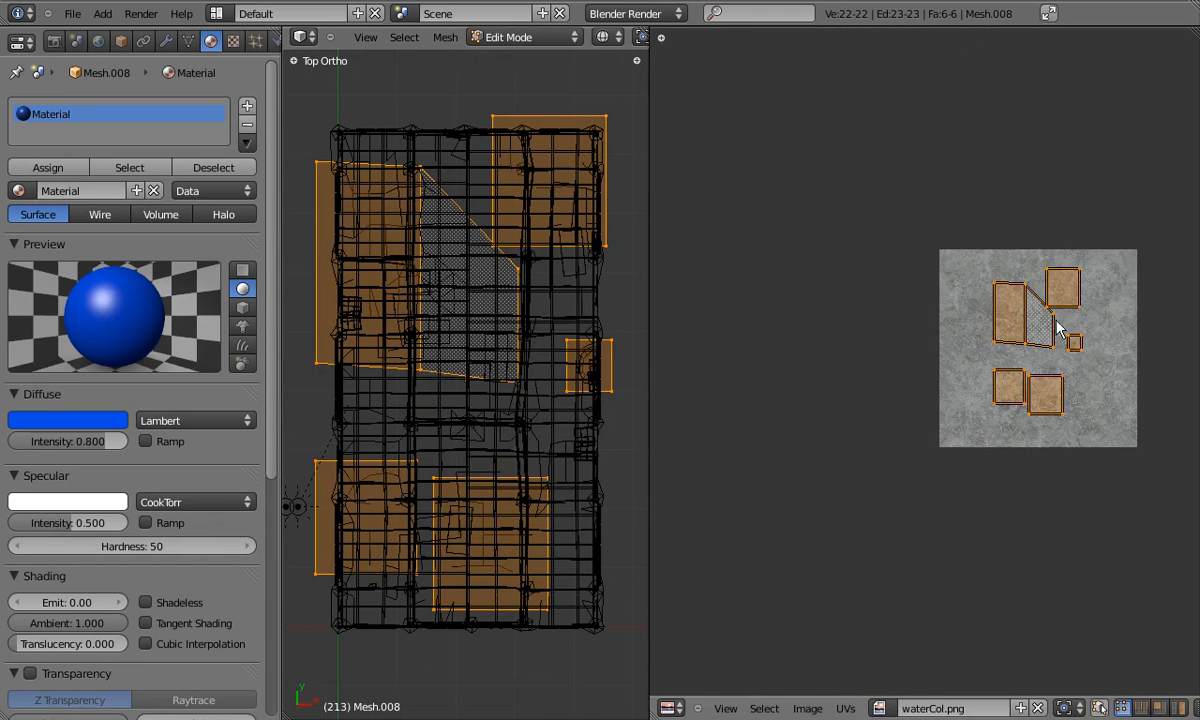
scroll(511, 371, "up", 5)
key("KP_1")
key("KP_5")
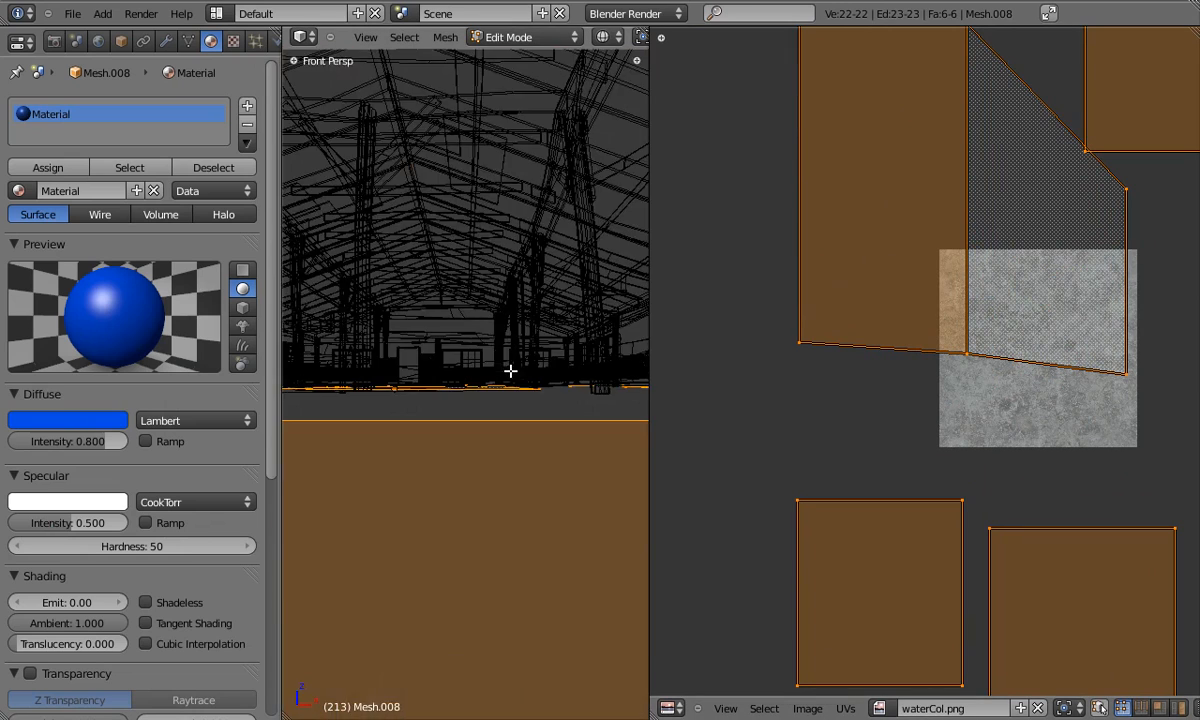
key("z")
mouse_move(507, 368)
middle_mouse_down()
mouse_move(468, 413)
mouse_move(490, 407)
mouse_move(509, 504)
mouse_move(477, 469)
mouse_move(518, 533)
mouse_move(463, 469)
mouse_move(370, 415)
mouse_move(549, 335)
mouse_move(527, 330)
mouse_move(482, 375)
mouse_move(503, 385)
mouse_move(463, 418)
mouse_move(477, 477)
mouse_move(504, 493)
mouse_move(425, 445)
middle_mouse_up()
key("Tab")
key("Tab")
scroll(1128, 187, "down", 5)
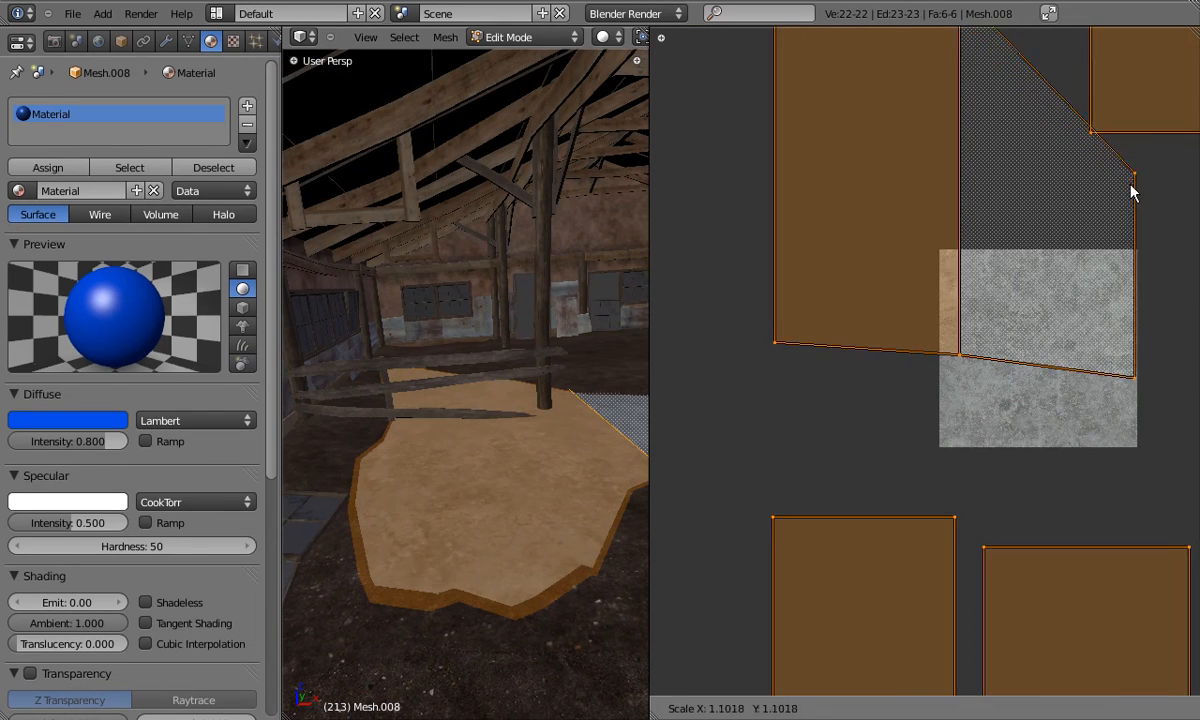
Fine-tune the scale of the water UVs against the puddle, then return to Object Mode and widen the 3D view.
key("Tab")
middle_click_drag(437, 498, 380, 474)
key("Tab")
key("s")
left_click(1055, 231)
key("Tab")
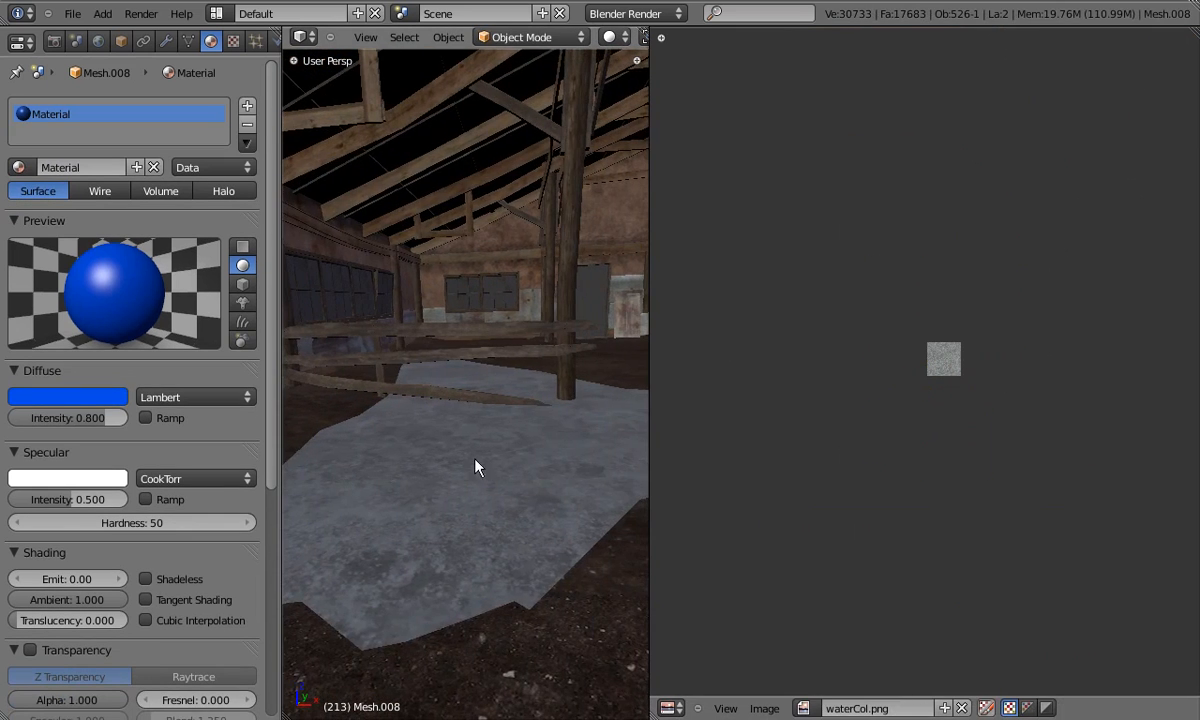
key("Tab")
key("Tab")
mouse_move(520, 468)
middle_mouse_down()
mouse_move(501, 471)
mouse_move(528, 471)
middle_mouse_up()
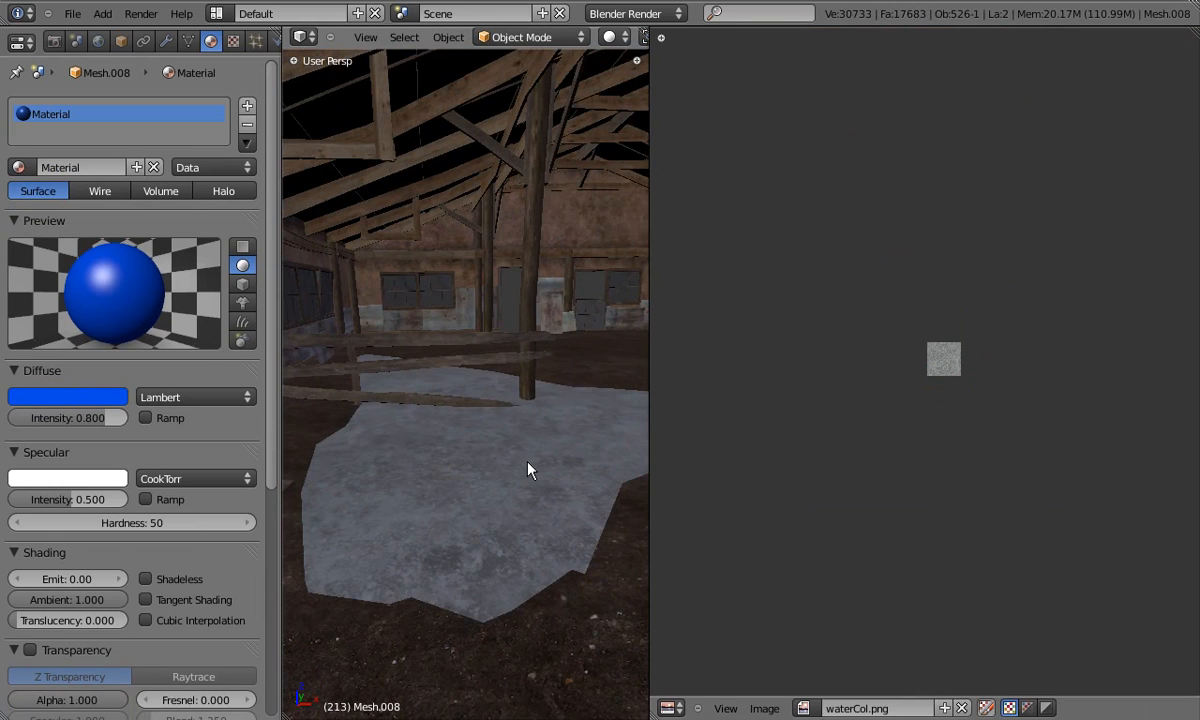
left_click_drag(648, 433, 984, 440)
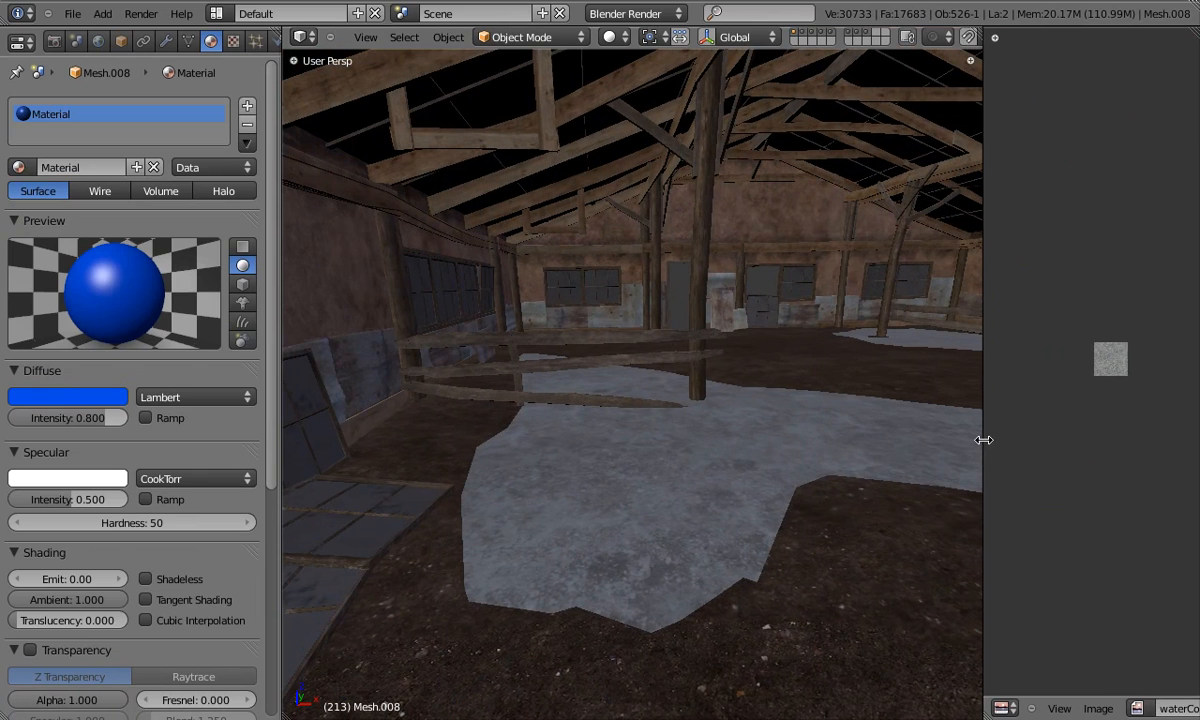
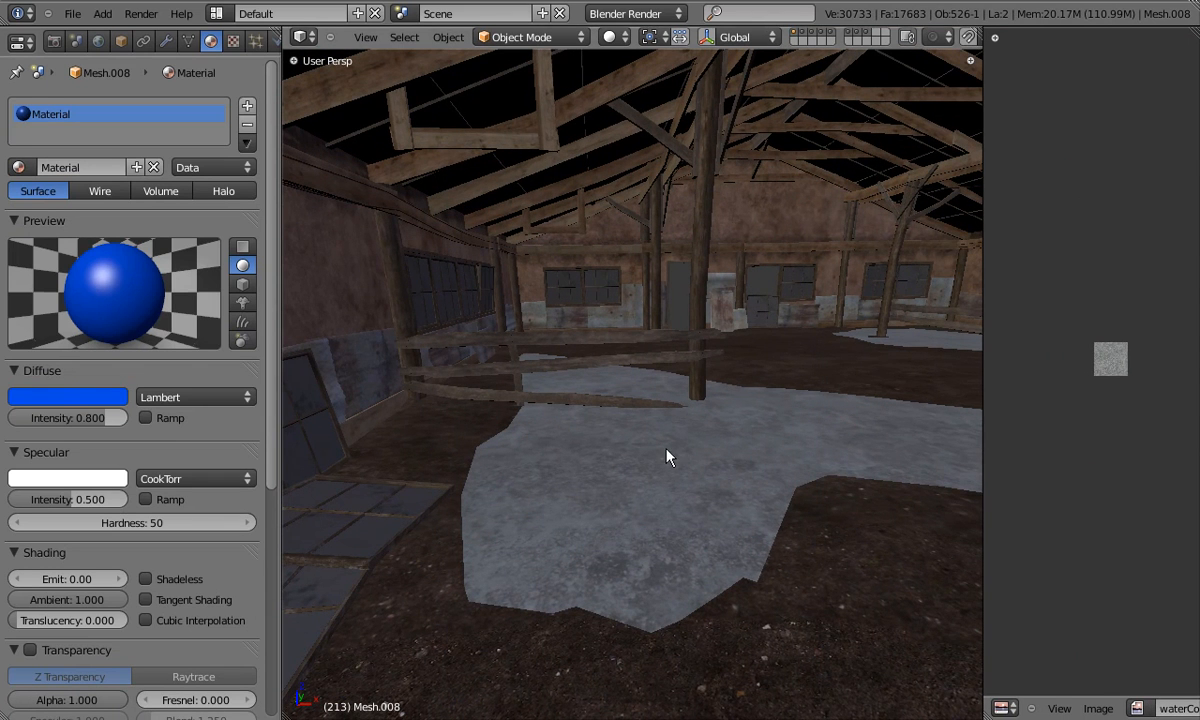
key("Tab")
key("a")
key("Tab")
key("Tab")
key("a")
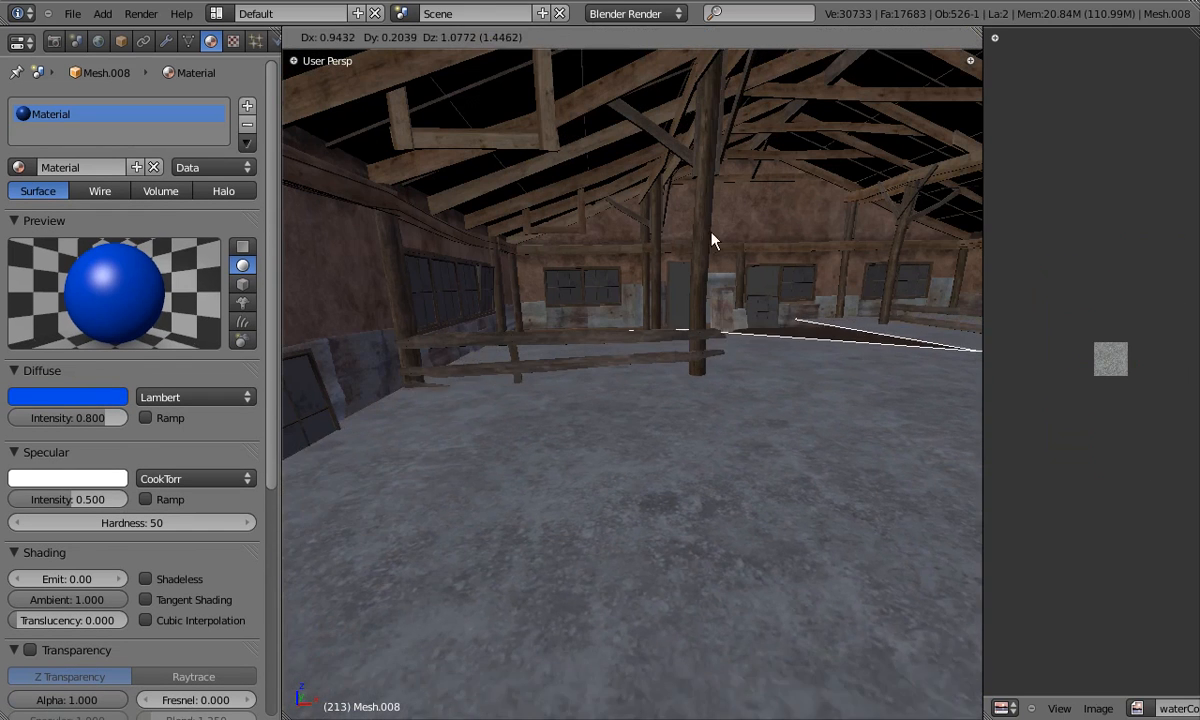
key("Tab")
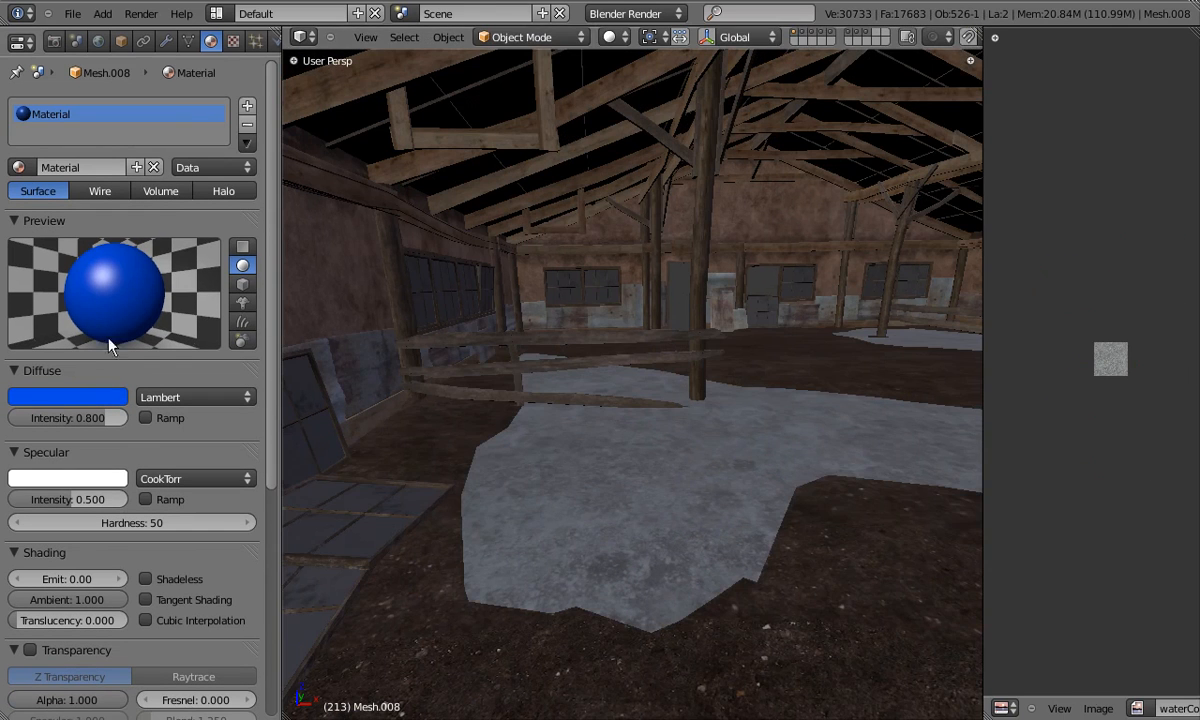
Give the water material a white diffuse colour at intensity 1.000 and a specular intensity of 0.000.
left_click(87, 399)
left_click_drag(100, 212, 82, 230)
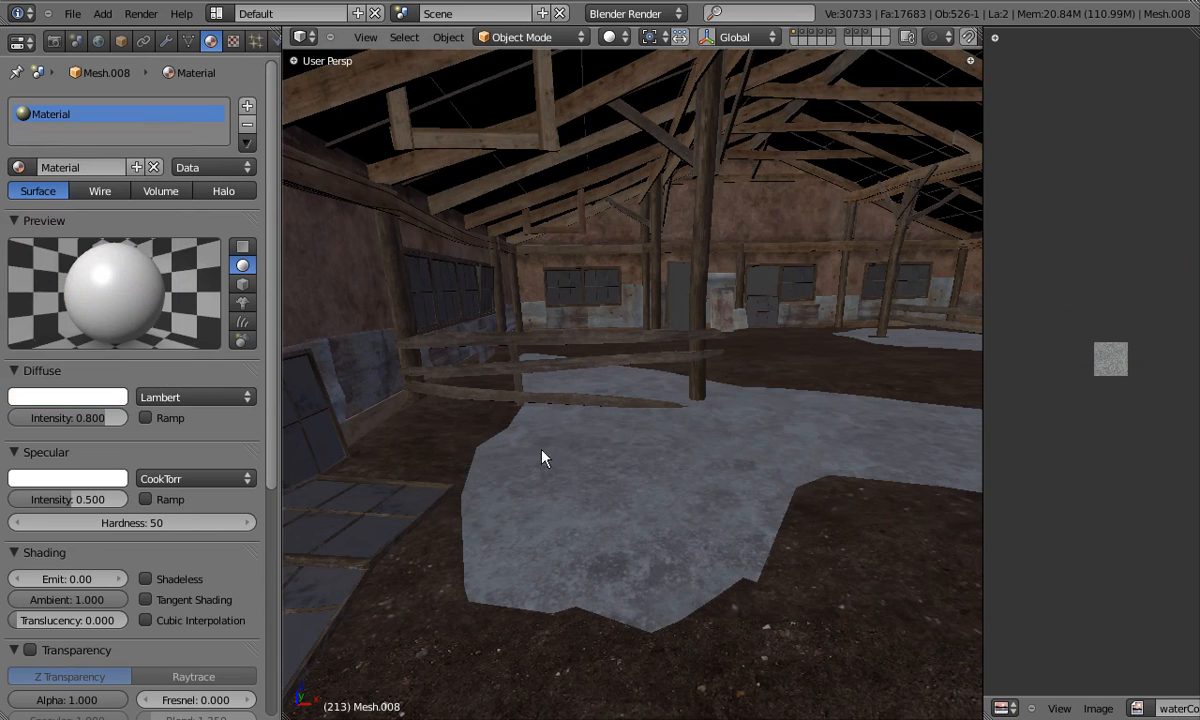
key("alt+z")
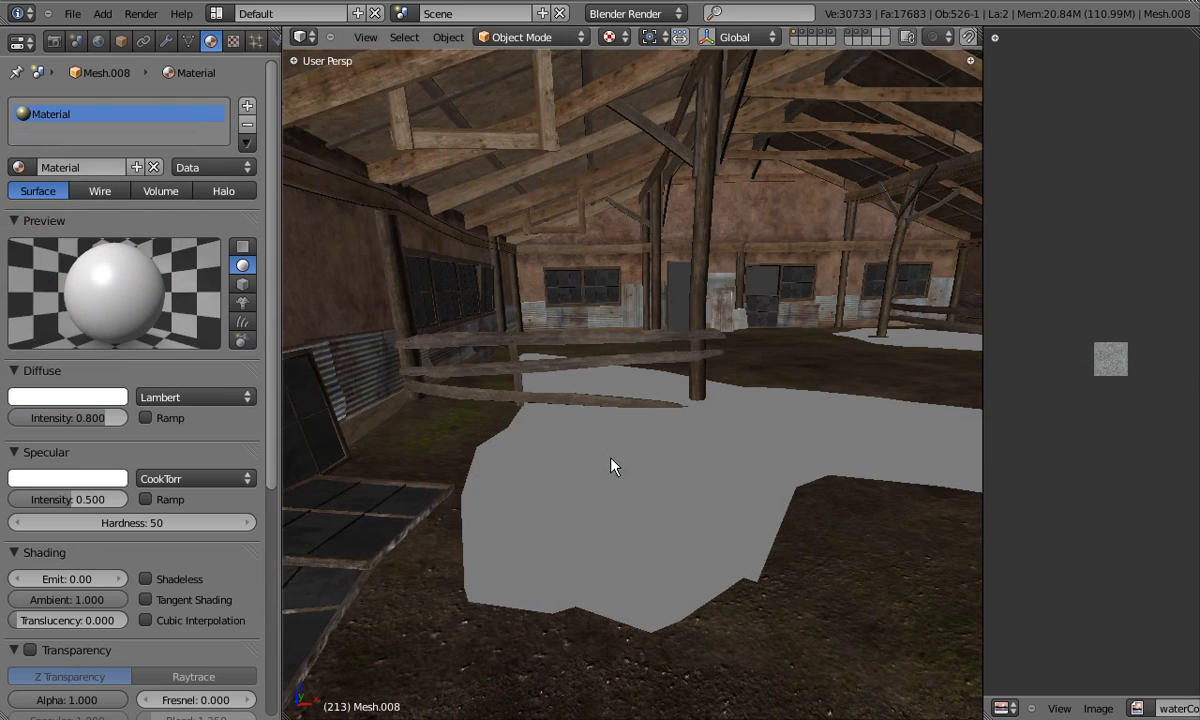
middle_click_drag(611, 466, 603, 466)
left_click_drag(100, 499, 0, 510)
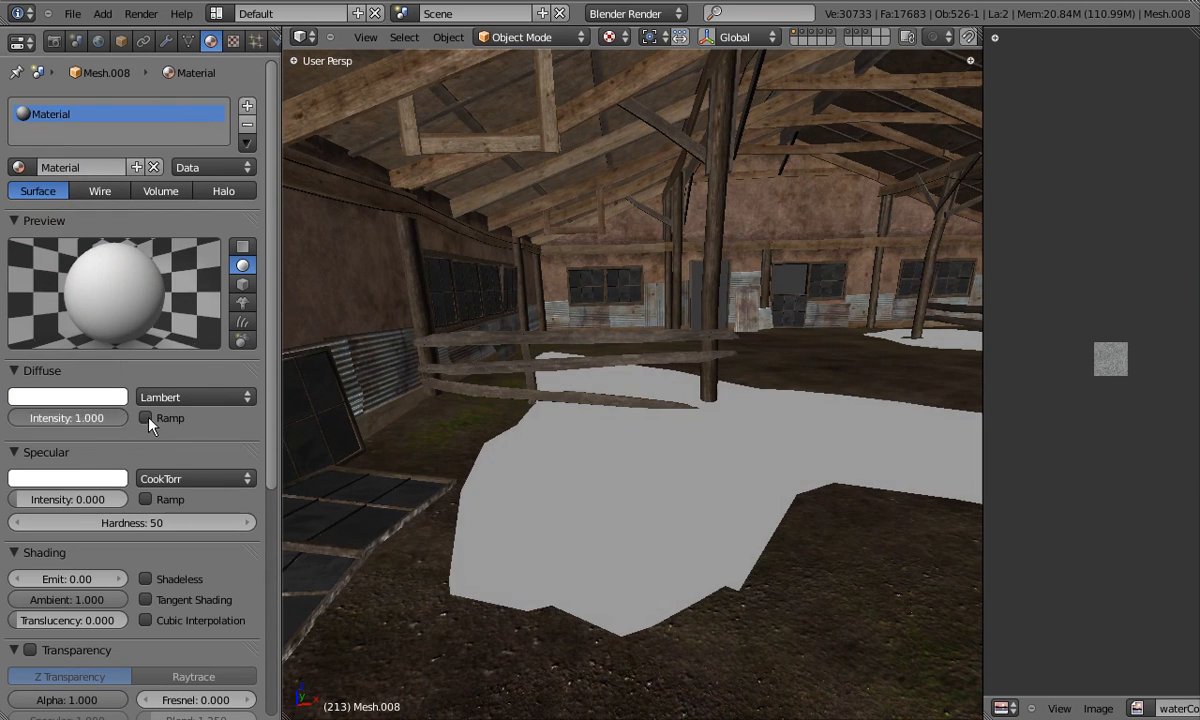
left_click_drag(142, 418, 153, 420)
Add an Image or Movie texture named waterCol to the water material.
left_click(233, 42)
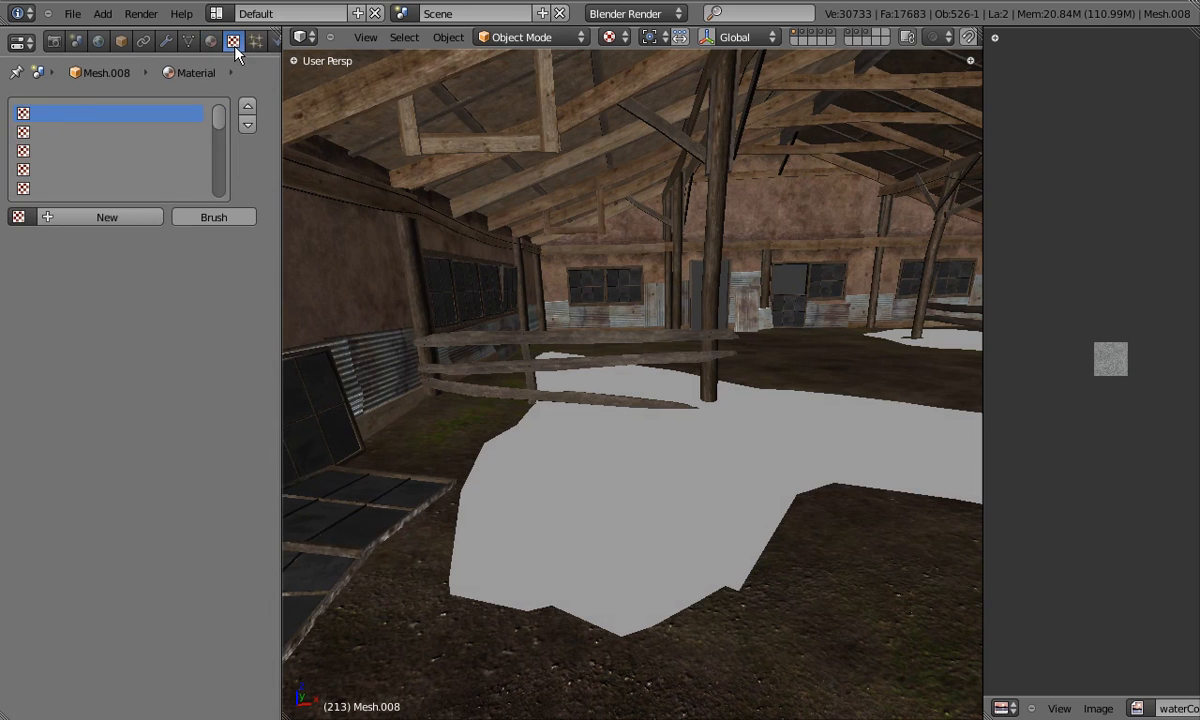
left_click(94, 217)
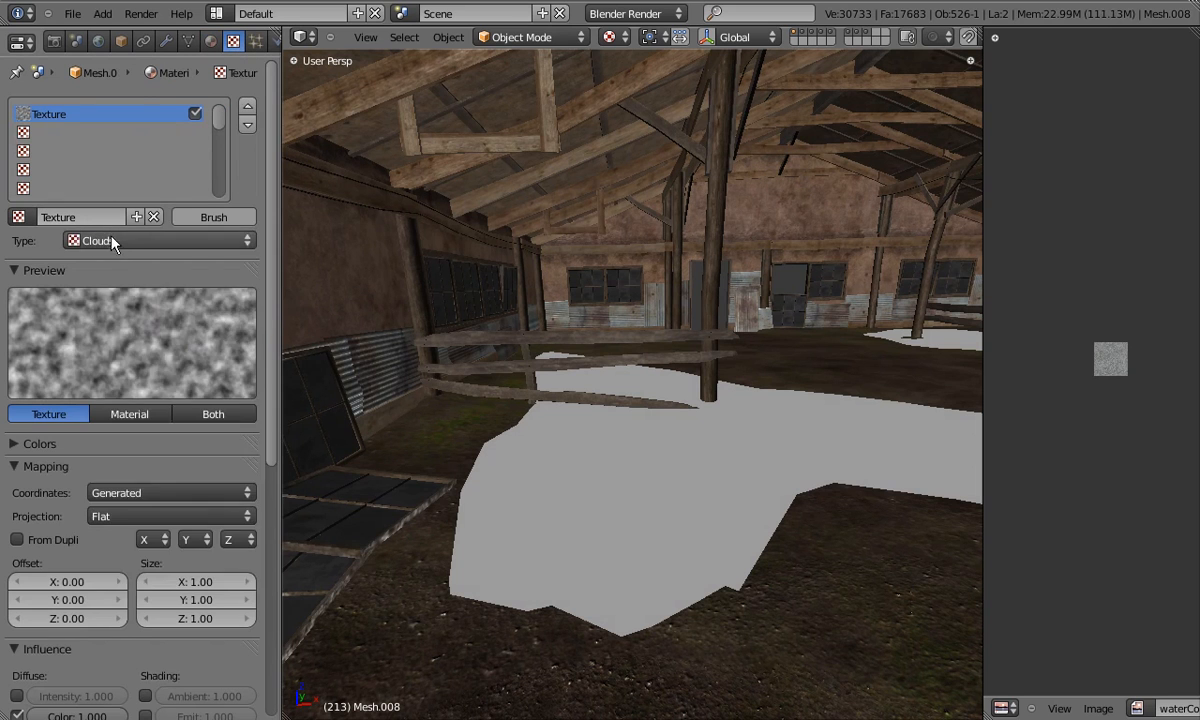
left_click(107, 241)
left_click(118, 362)
double_click(84, 220)
type("wat")
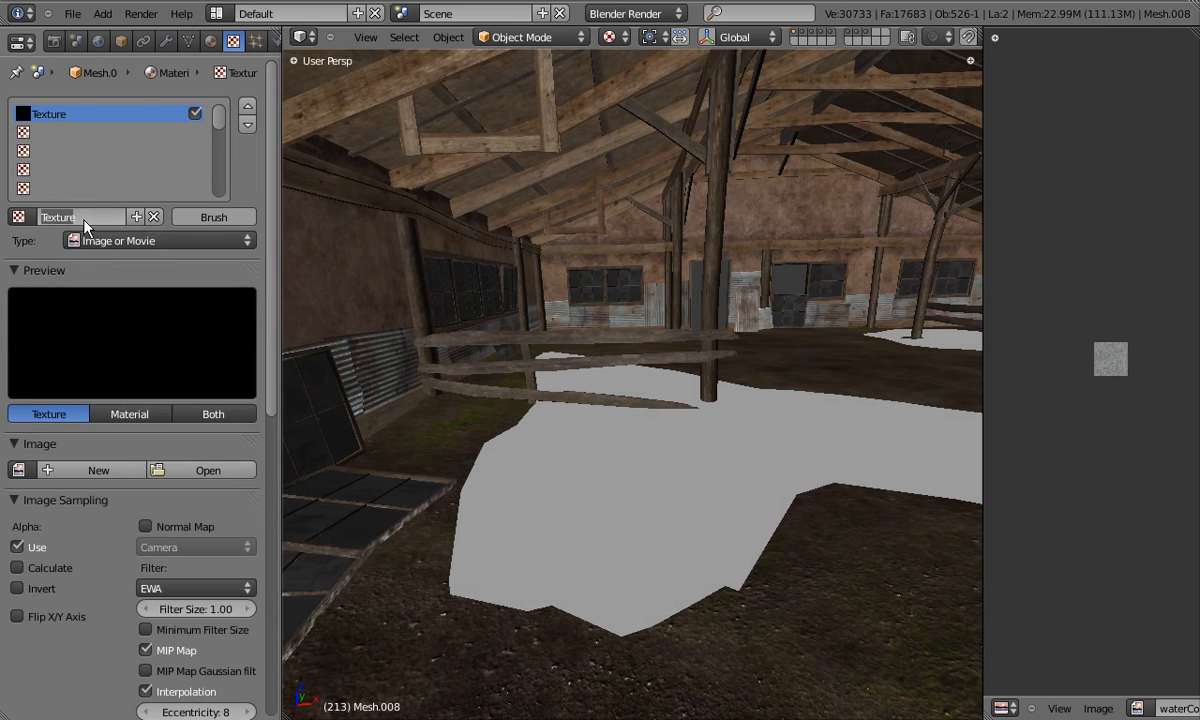
type("erCol")
key("Return")
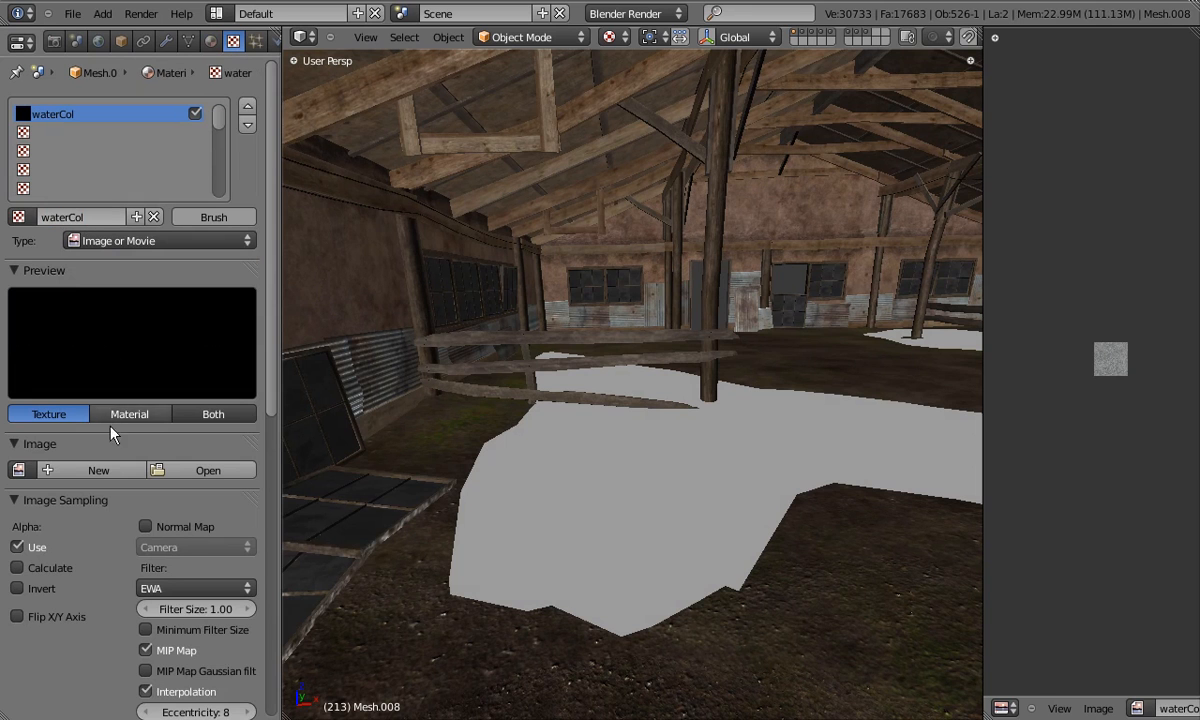
Assign the already loaded waterCol.png image to the waterCol texture.
left_click(18, 470)
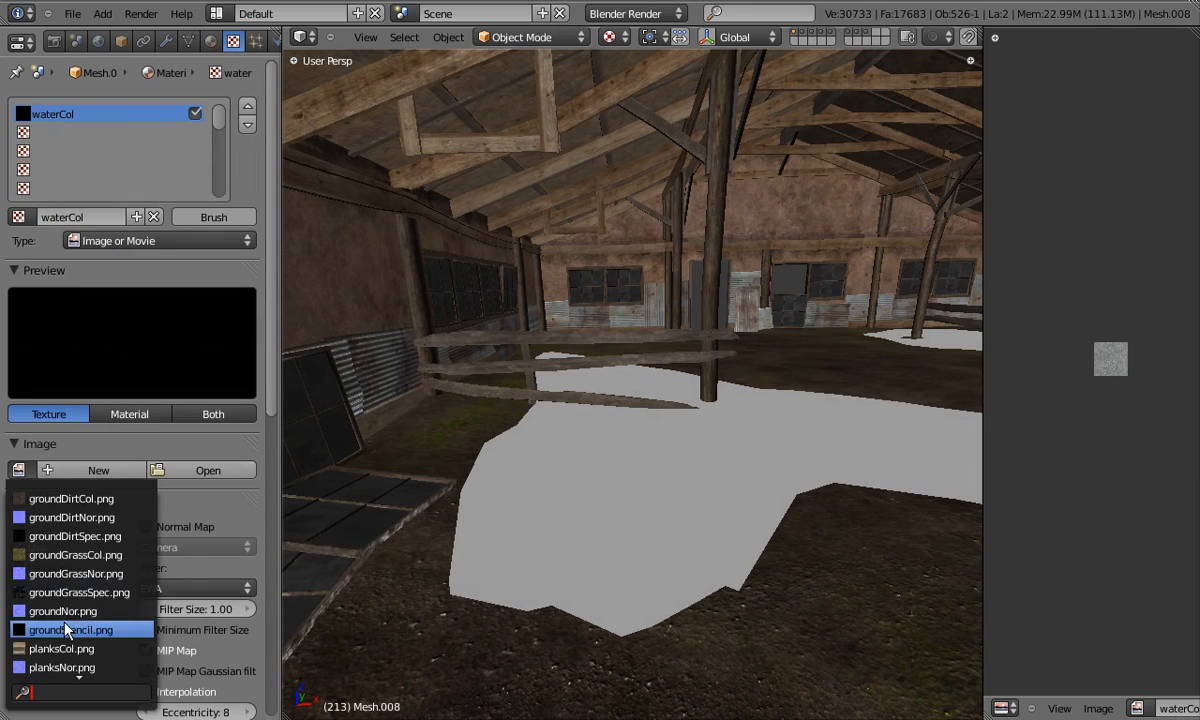
scroll(66, 628, "down", 10)
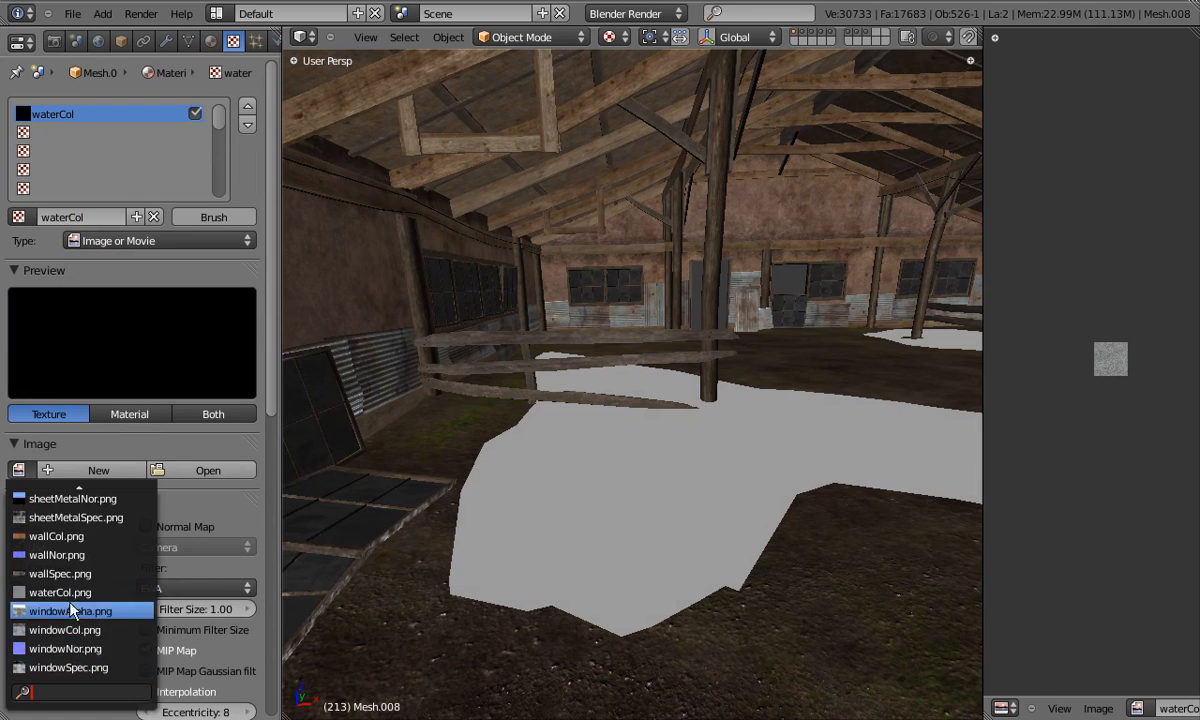
left_click(60, 592)
Map the waterCol texture with UV coordinates on the UVTex layer and check the puddle in the scene.
scroll(150, 500, "down", 8)
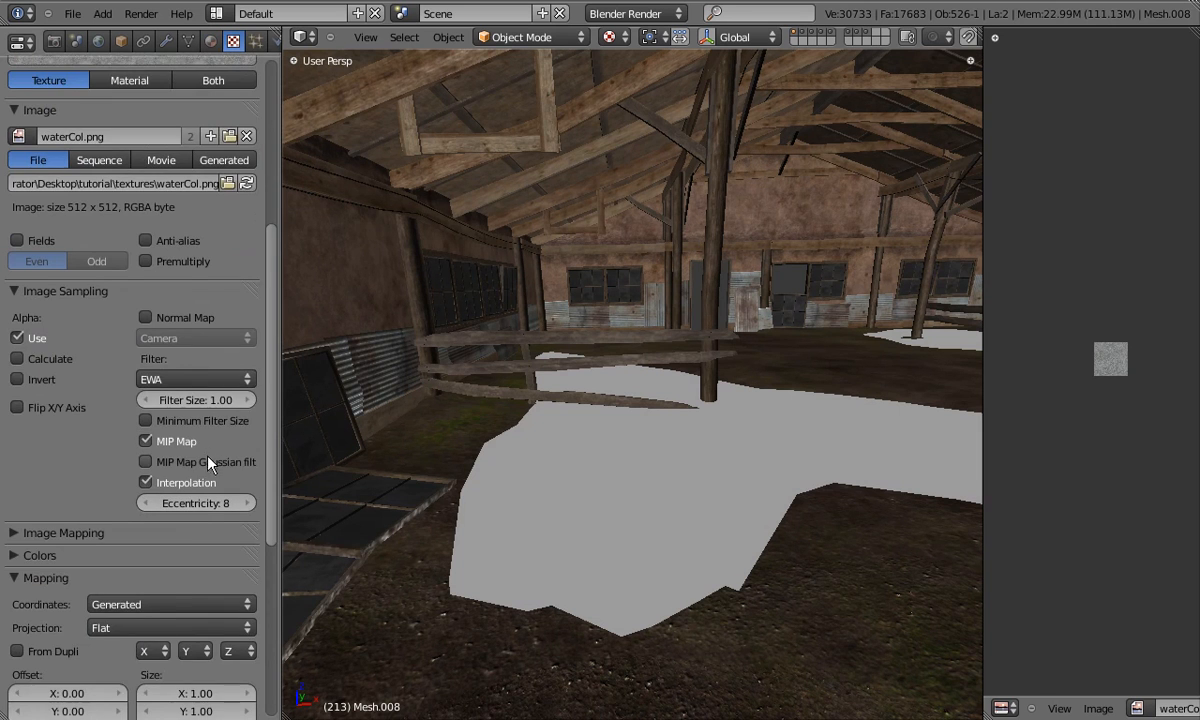
scroll(160, 420, "down", 4)
left_click(150, 464)
left_click(150, 381)
left_click(135, 487)
left_click(120, 512)
scroll(150, 430, "down", 5)
middle_click_drag(137, 408, 137, 405)
middle_click_drag(650, 446, 552, 435)
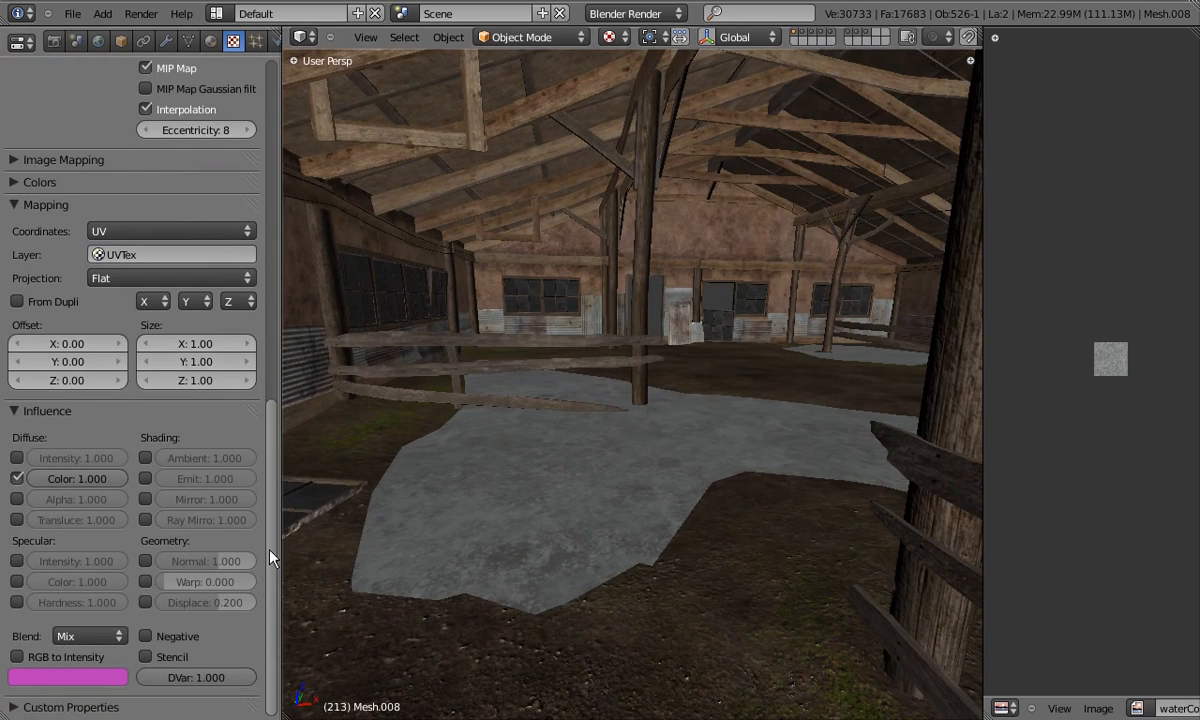
Add an Image or Movie texture named waterNor in the water material's second texture slot.
left_click_drag(270, 555, 280, 112)
left_click(50, 133)
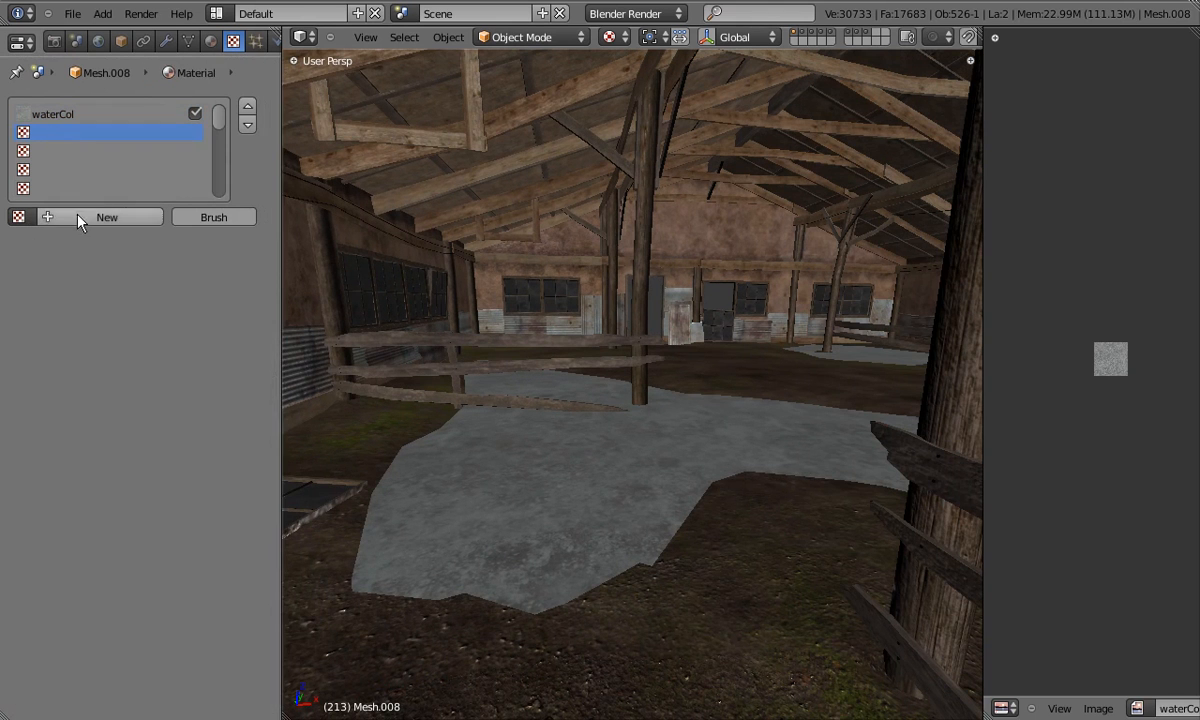
left_click(95, 217)
left_click(120, 242)
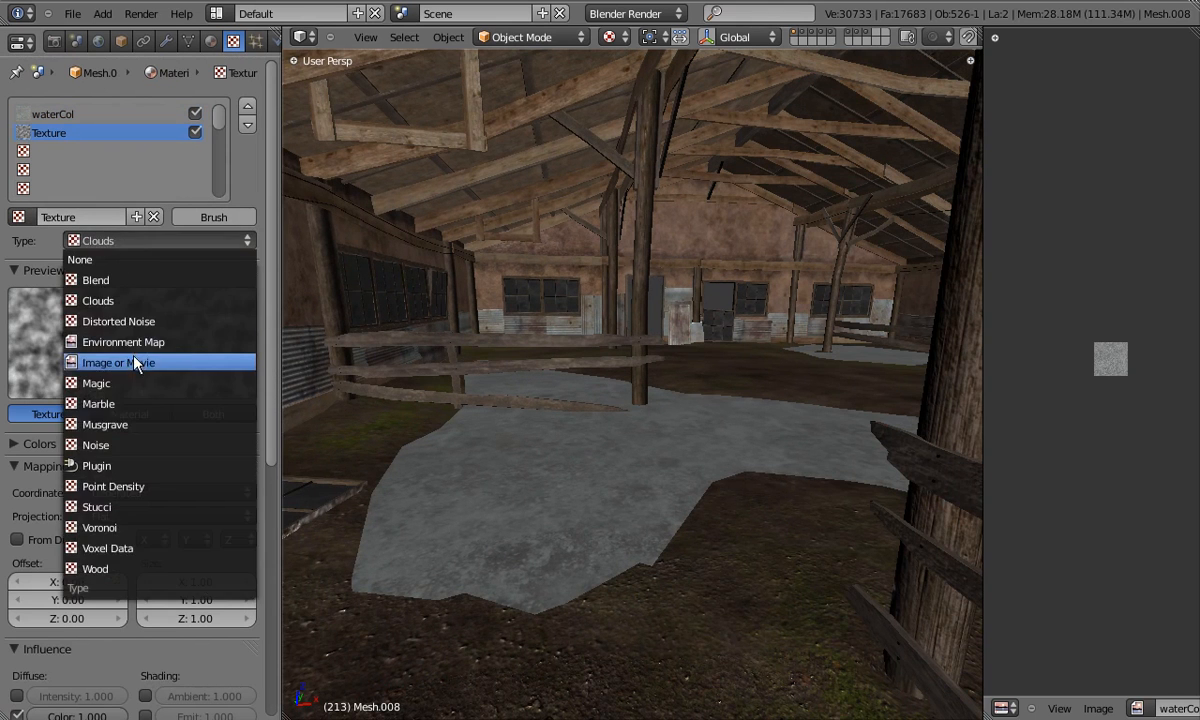
left_click(125, 333)
left_click(88, 218)
type("waterNor")
key("Return")
Load waterNor.png from the textures folder into the waterNor texture.
left_click(168, 470)
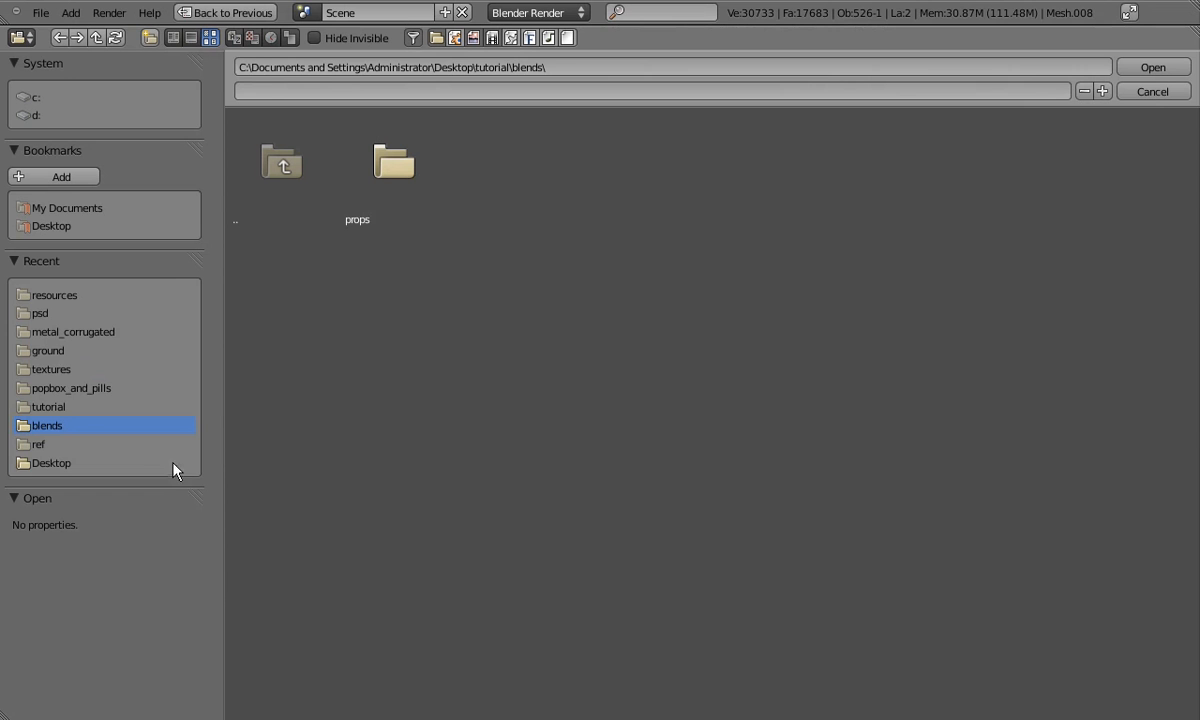
left_click(45, 369)
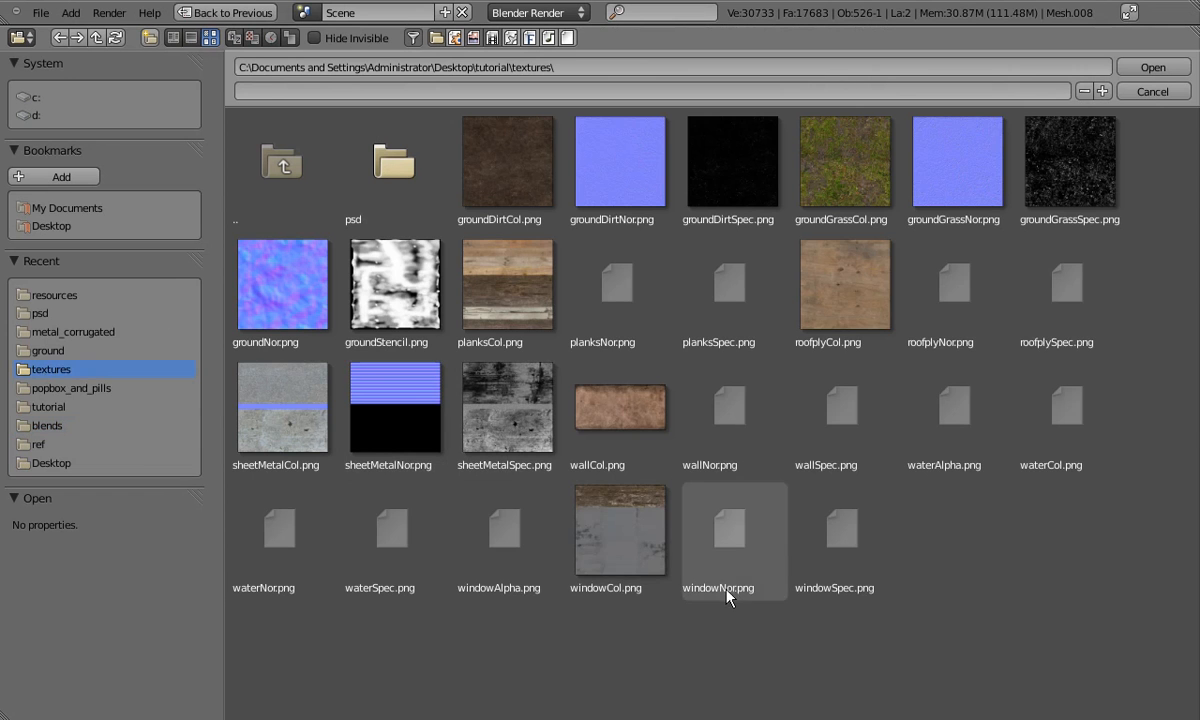
double_click(270, 547)
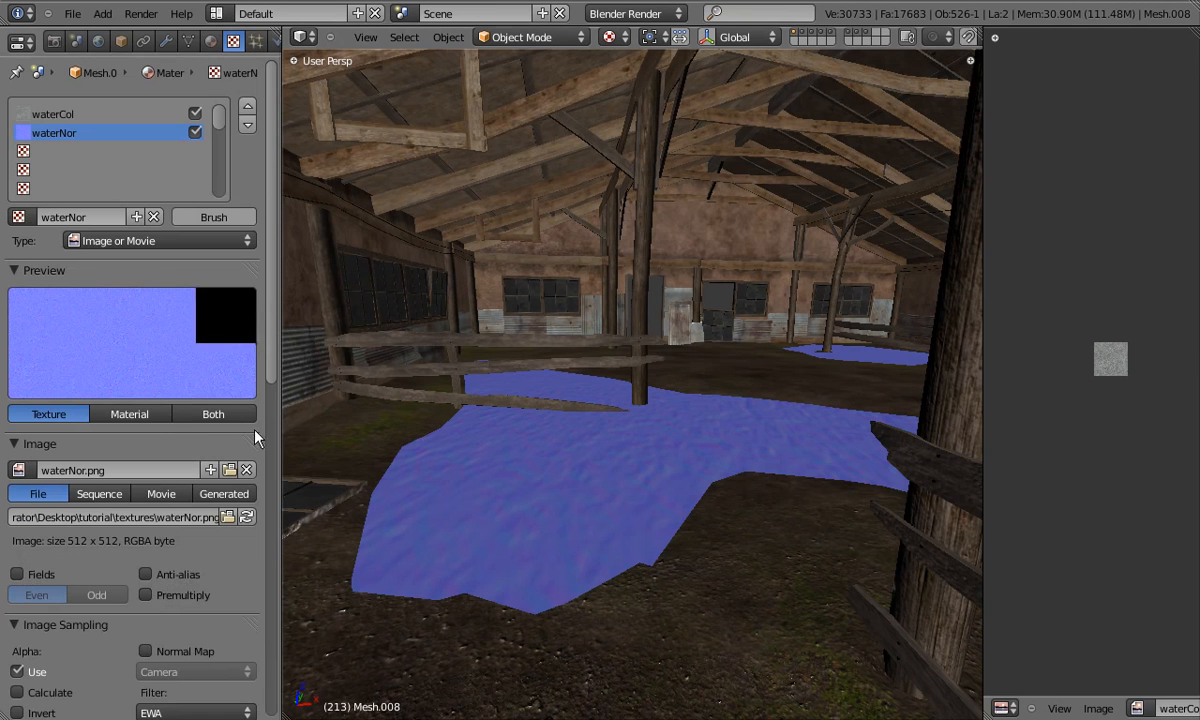
Map the waterNor texture with UV coordinates on the UVTex layer.
scroll(250, 330, "down", 8)
left_click(137, 610)
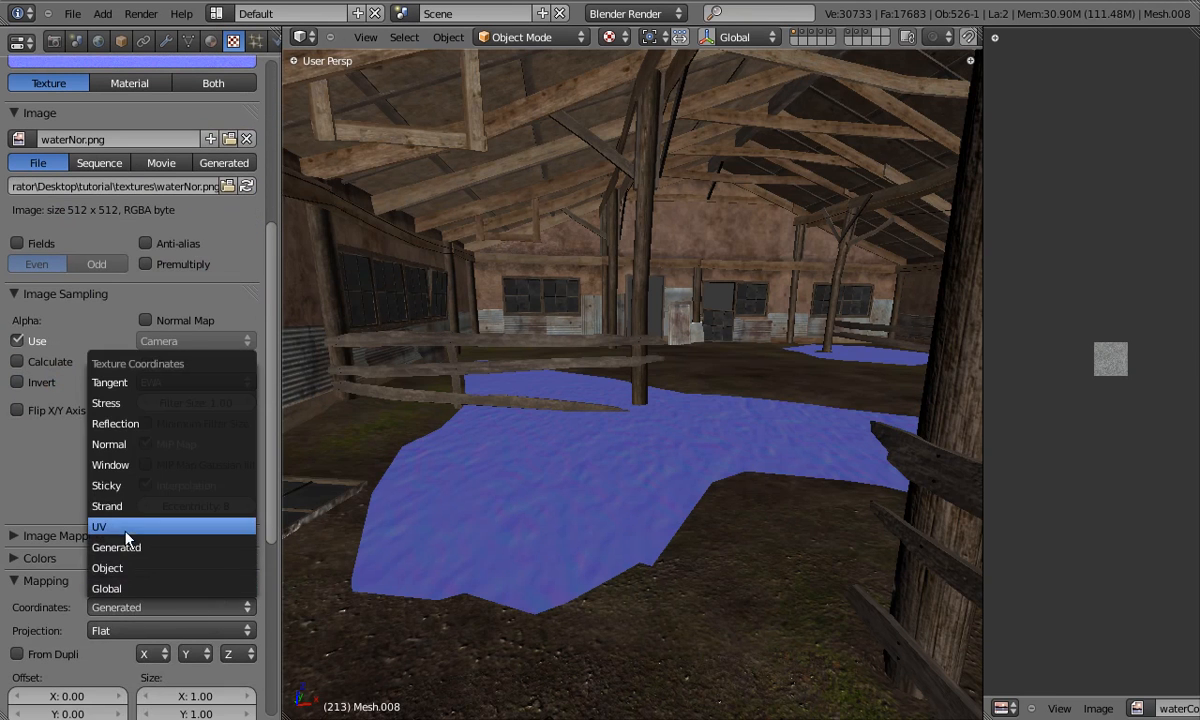
left_click(140, 493)
left_click(140, 630)
left_click(135, 630)
left_click(107, 432)
Set the waterNor texture's image sampling to a Normal Map in Tangent space.
scroll(183, 325, "down", 8)
scroll(190, 322, "up", 3)
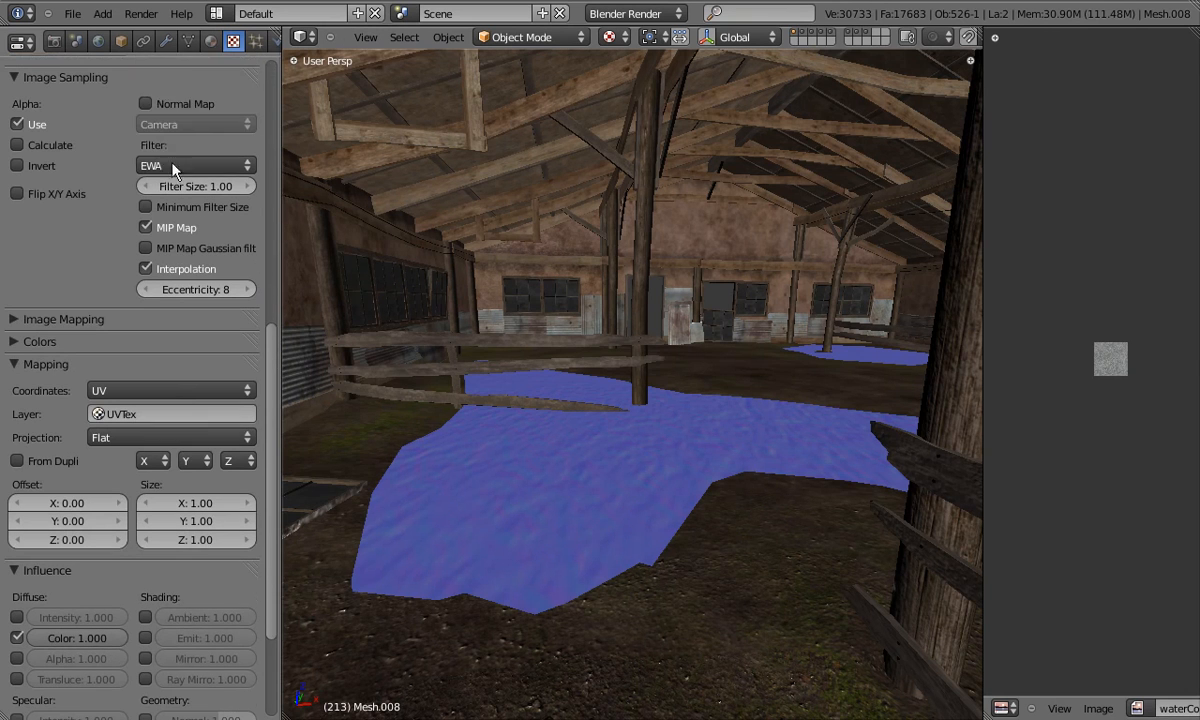
left_click(155, 103)
left_click(161, 122)
left_click(170, 39)
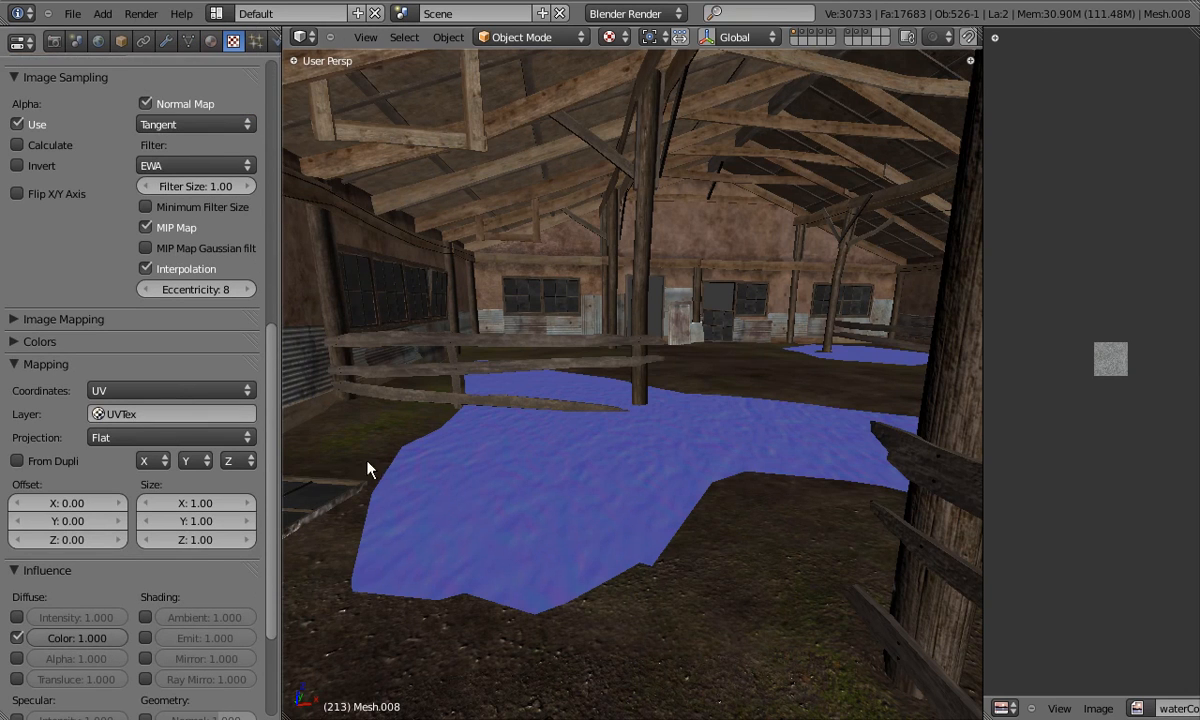
Make the waterNor texture influence the geometry normal at 1.000 instead of the diffuse colour, and inspect the puddle.
scroll(577, 491, "up", 4)
scroll(212, 457, "down", 4)
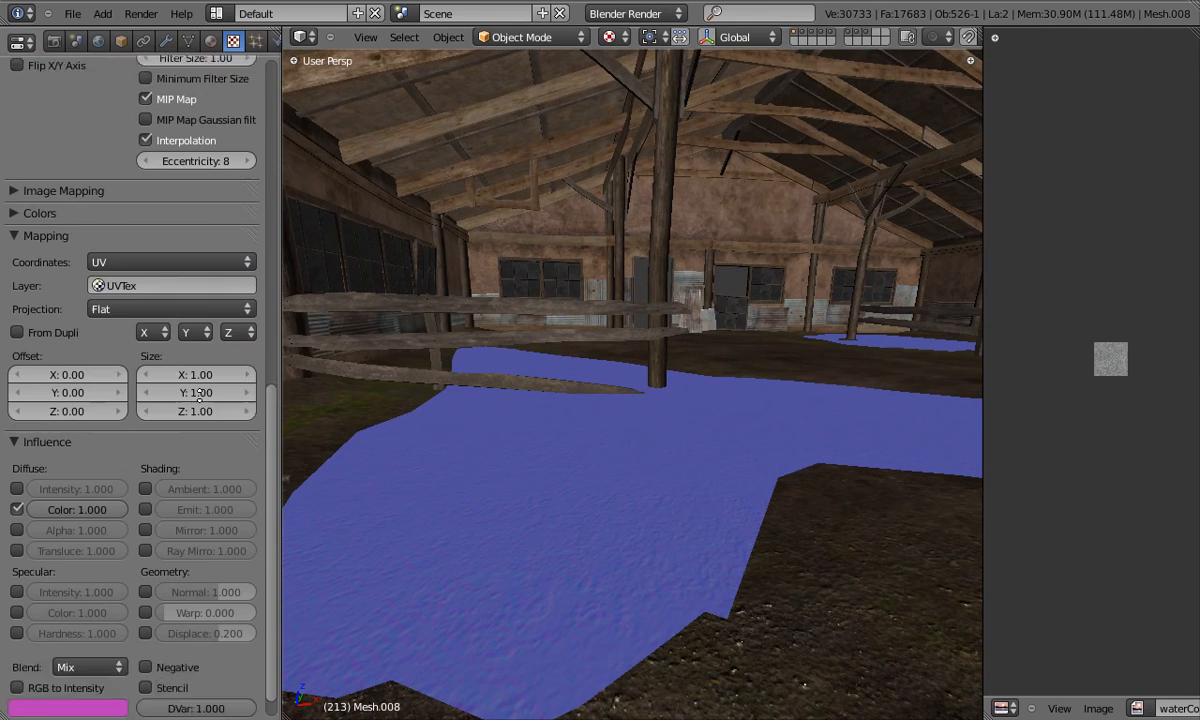
left_click(146, 562)
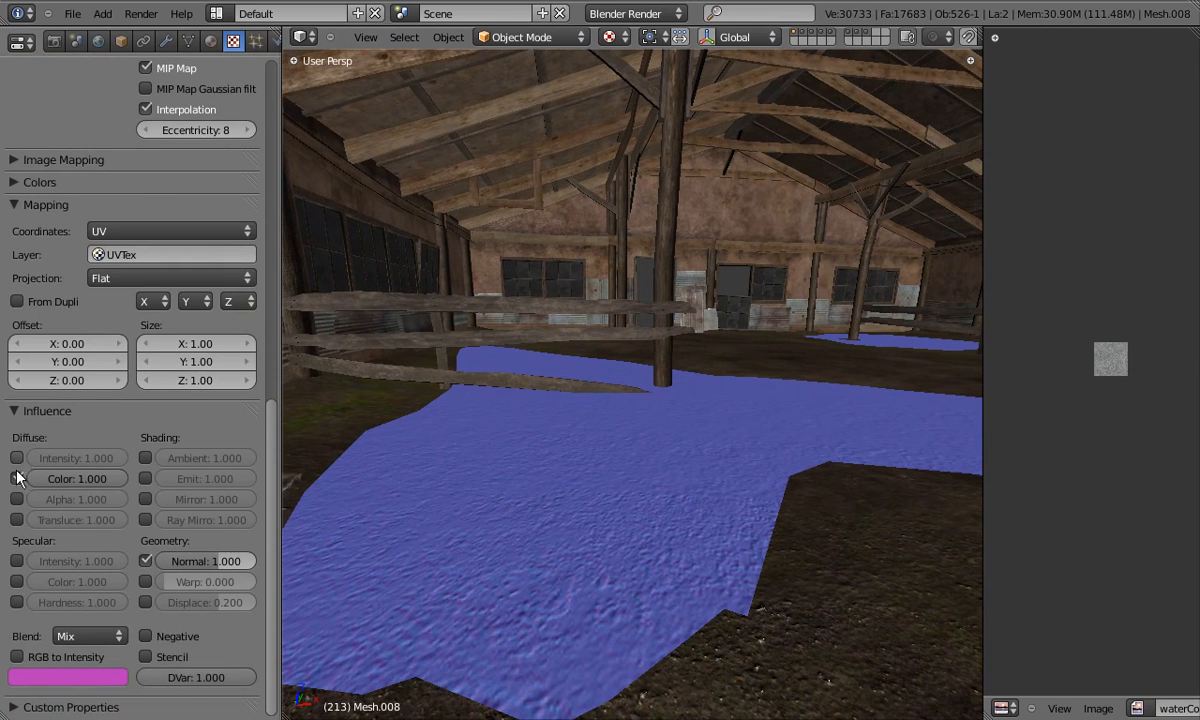
middle_click_drag(592, 498, 790, 478)
scroll(607, 522, "up", 1)
middle_click_drag(600, 466, 610, 436)
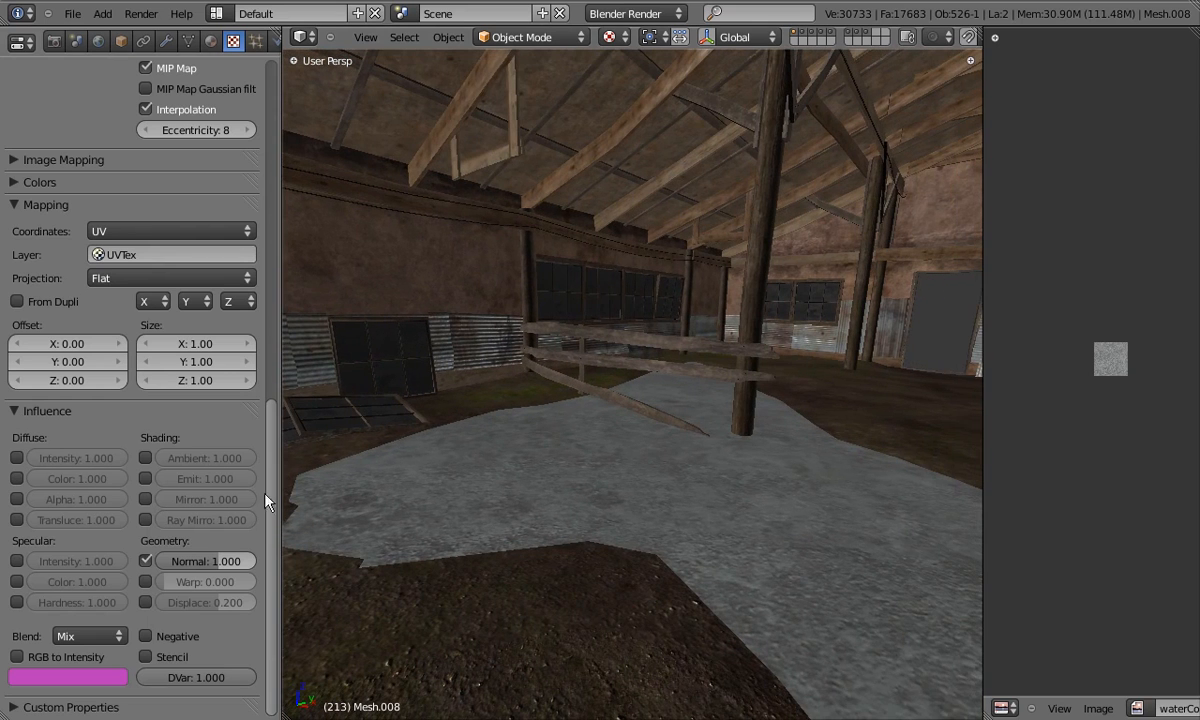
Add an Image or Movie texture named waterSpec in the water material's third texture slot.
left_click_drag(267, 533, 262, 138)
left_click(68, 151)
left_click(58, 217)
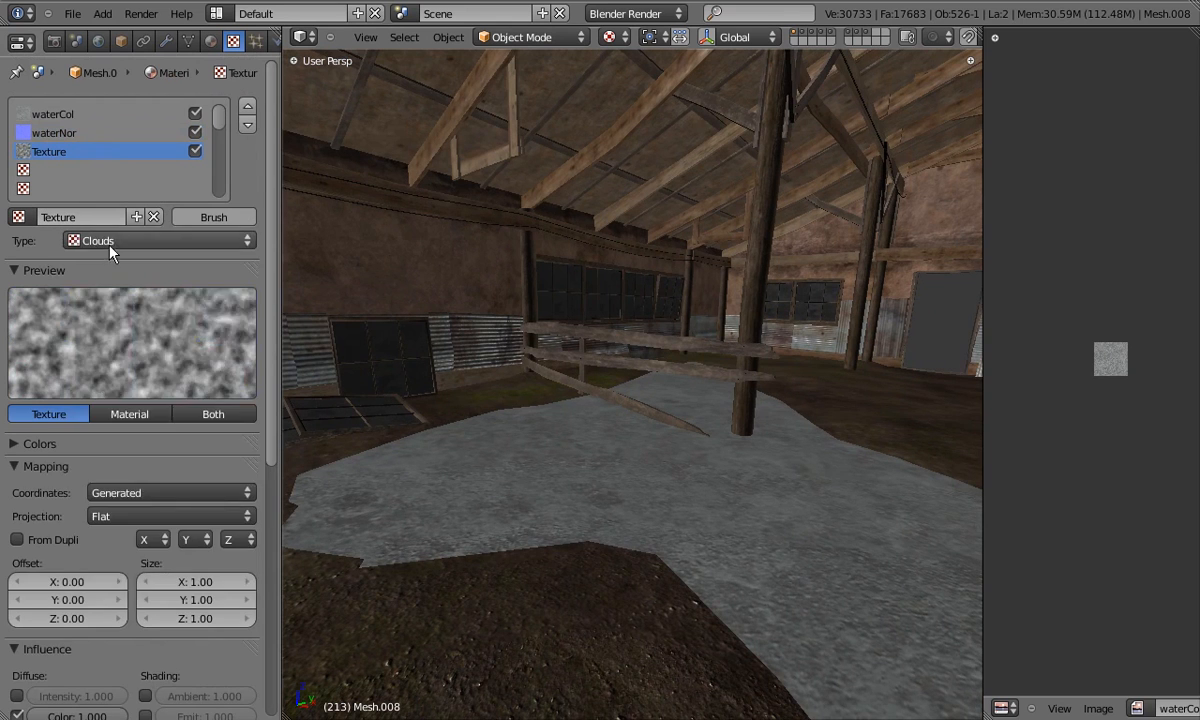
left_click(105, 241)
left_click(118, 363)
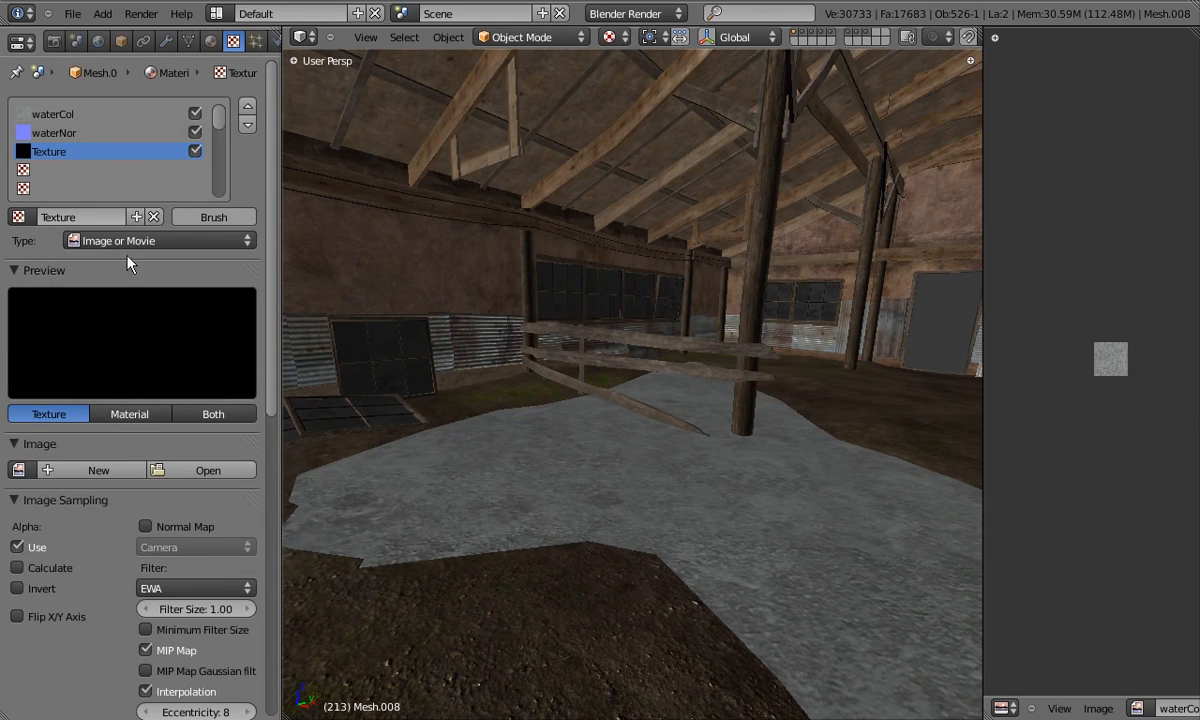
type("waterSpec")
key("Return")
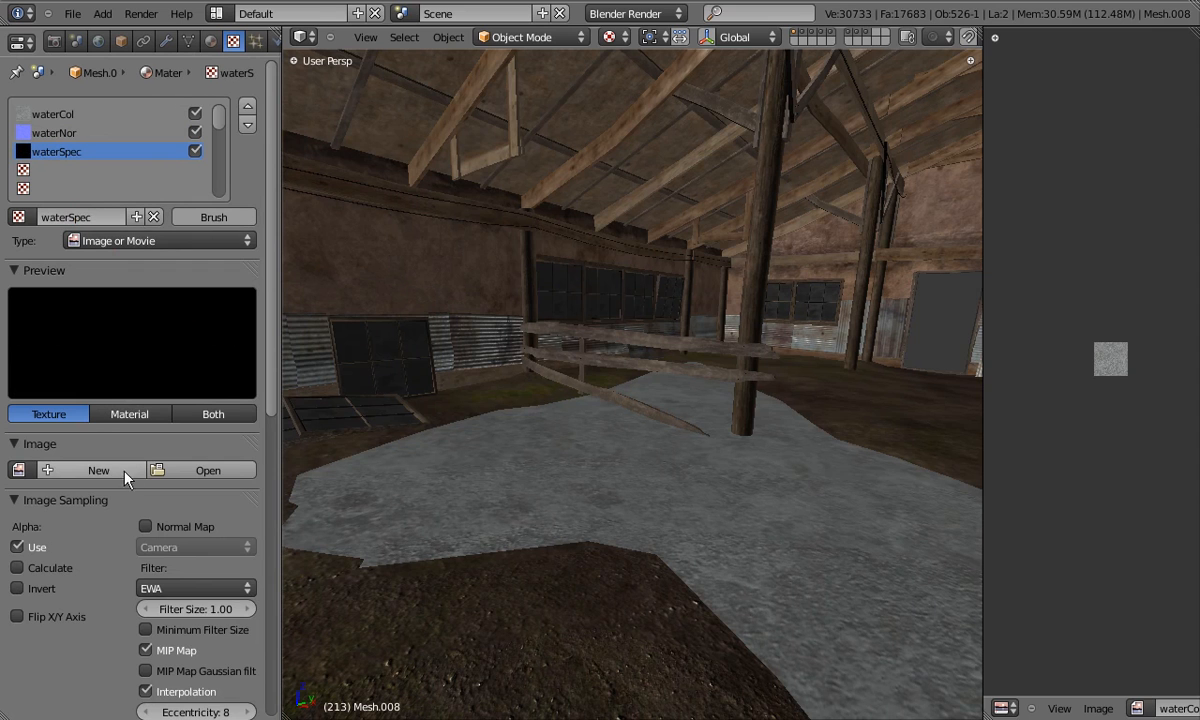
Load waterSpec.png from the textures folder into the waterSpec texture.
left_click(210, 470)
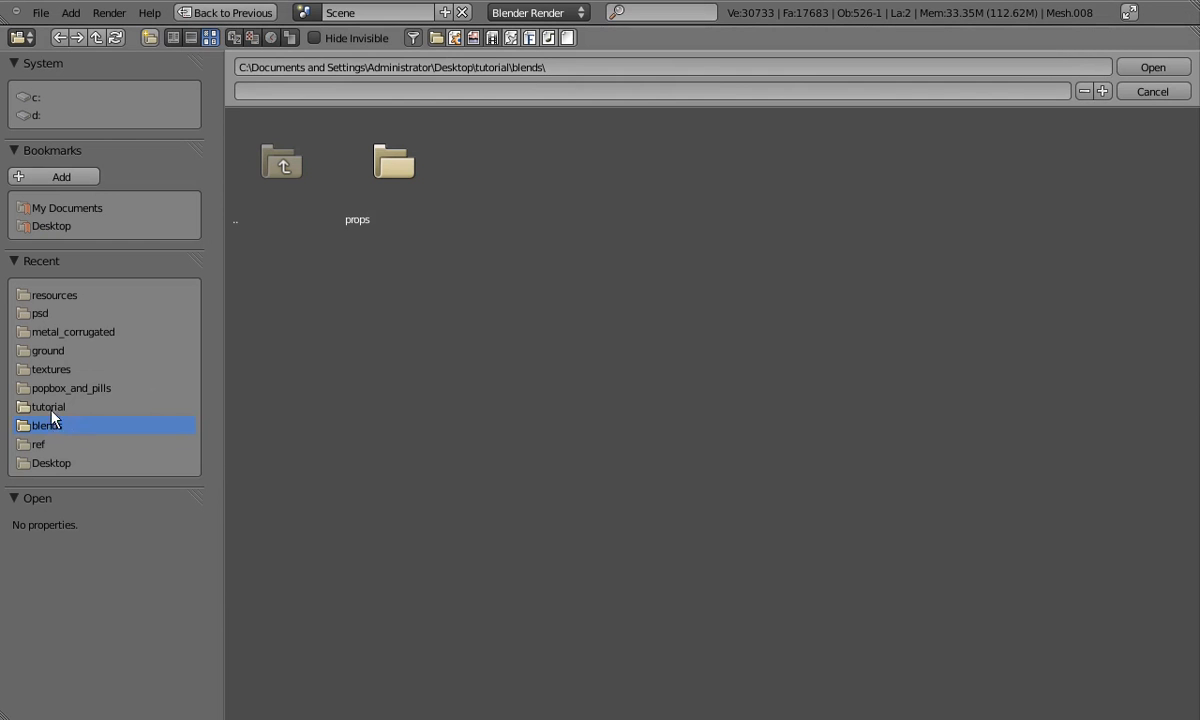
left_click(55, 368)
left_click(382, 588)
double_click(382, 588)
Map the waterSpec texture with UV coordinates on the UVTex layer.
scroll(156, 488, "down", 8)
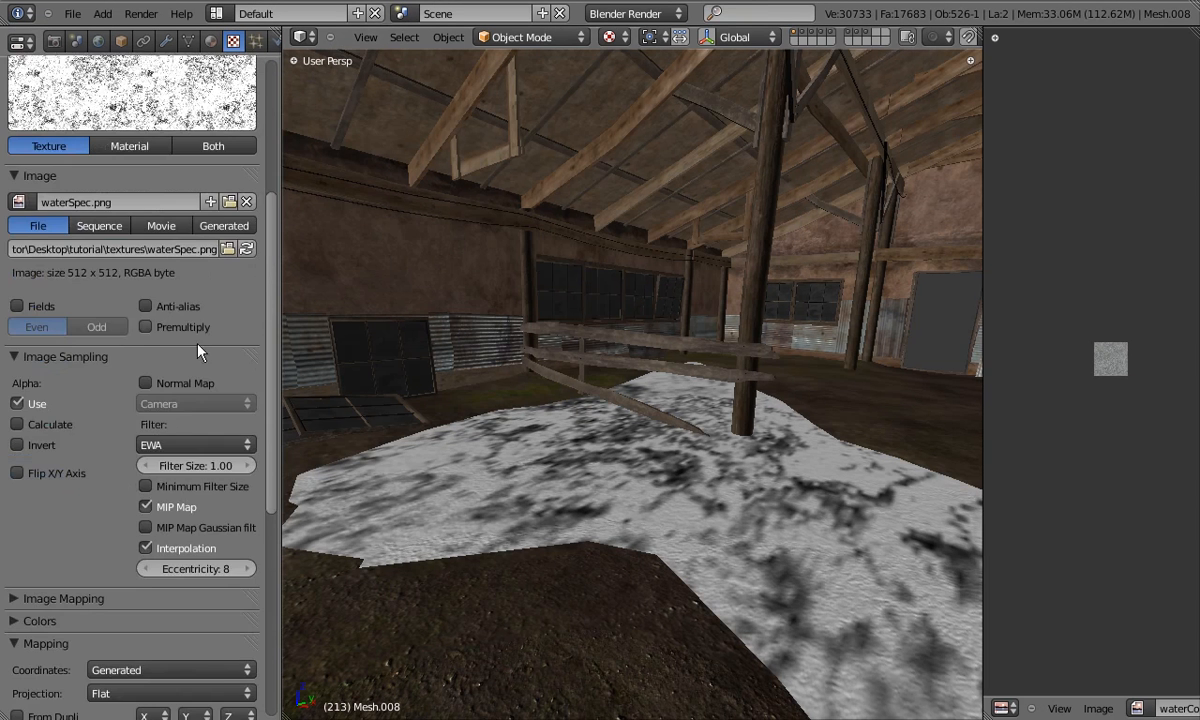
scroll(175, 390, "down", 2)
left_click(150, 433)
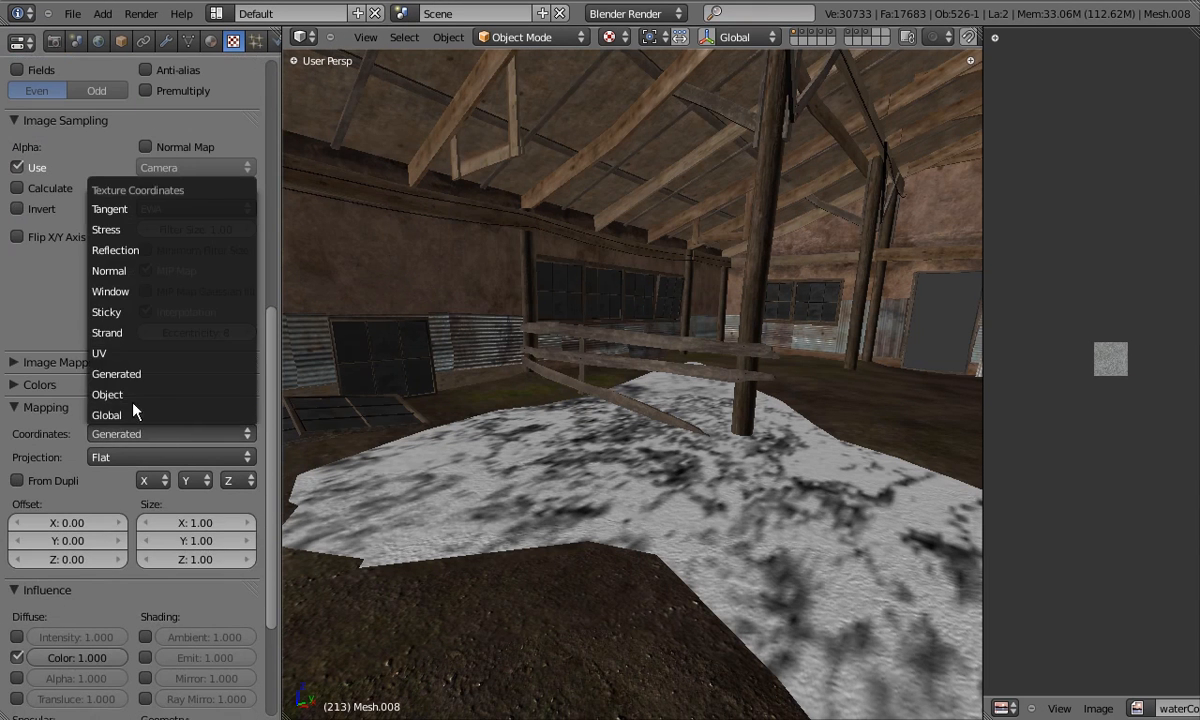
left_click(132, 351)
left_click(144, 462)
left_click(139, 485)
Make waterSpec influence specular intensity and hardness at 1.000 instead of diffuse colour, with RGB to Intensity enabled, and inspect the puddle's highlights.
scroll(82, 438, "down", 5)
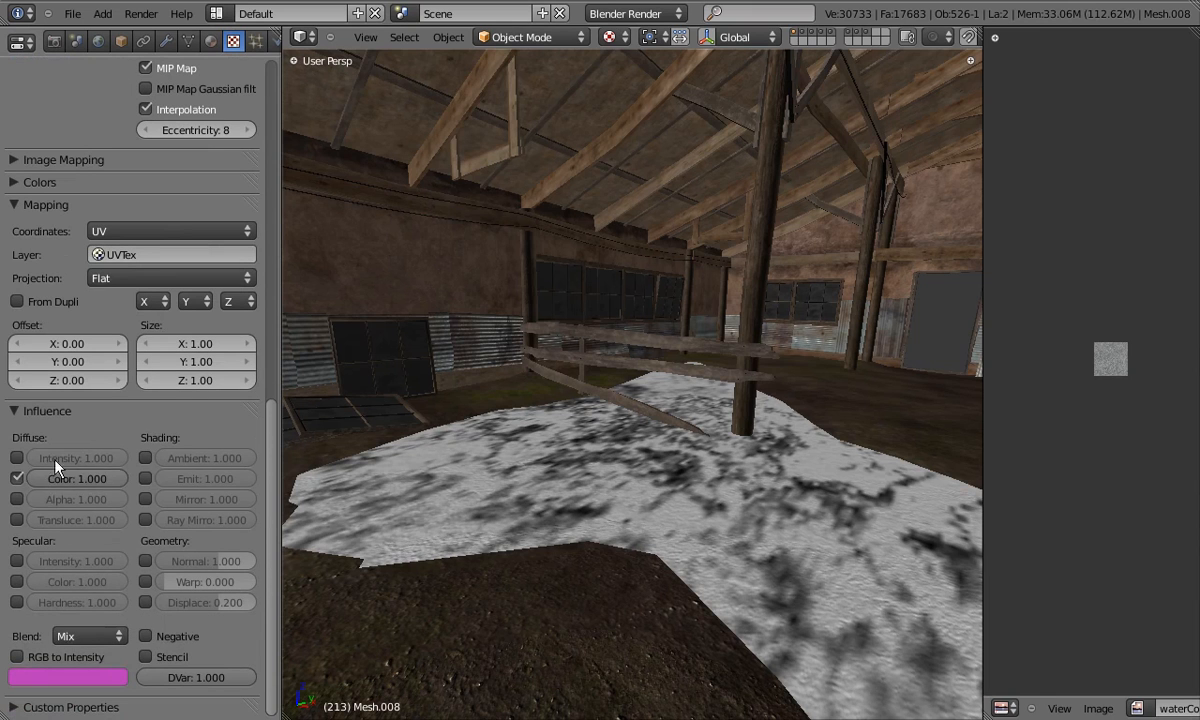
left_click(18, 659)
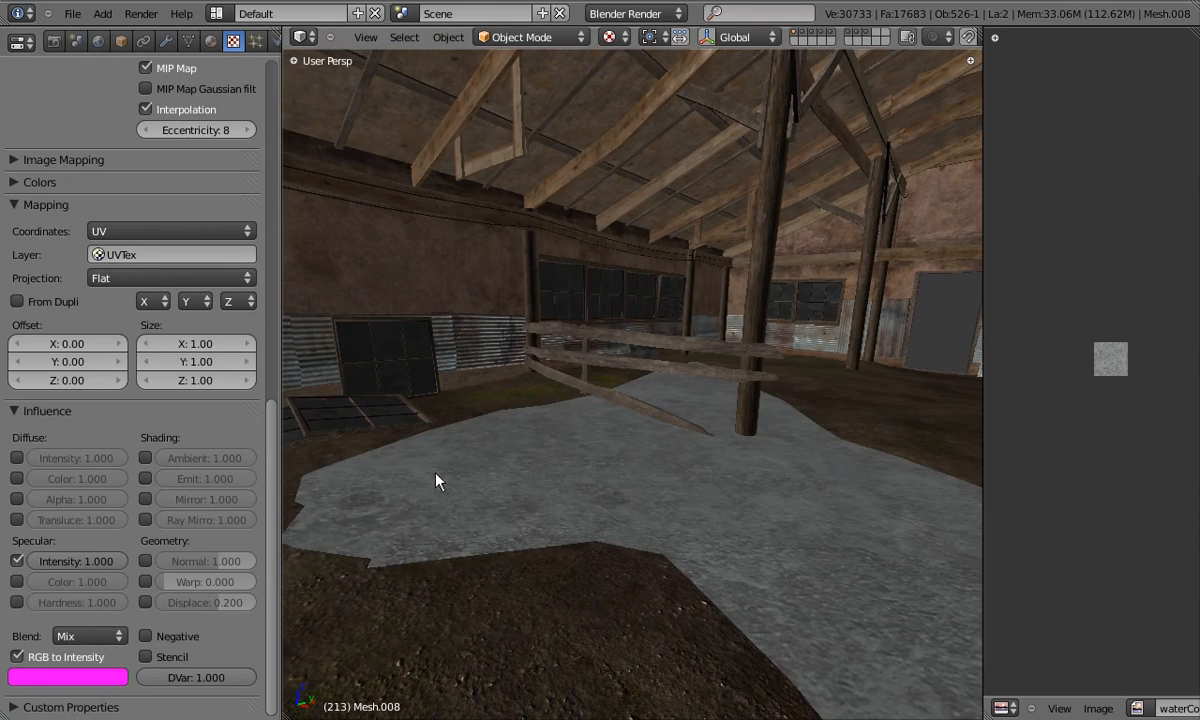
middle_click_drag(411, 479, 400, 479)
middle_click_drag(570, 485, 445, 474)
middle_click_drag(640, 494, 591, 444)
middle_click_drag(559, 538, 532, 527)
middle_click_drag(373, 582, 386, 582)
middle_click_drag(475, 563, 683, 540)
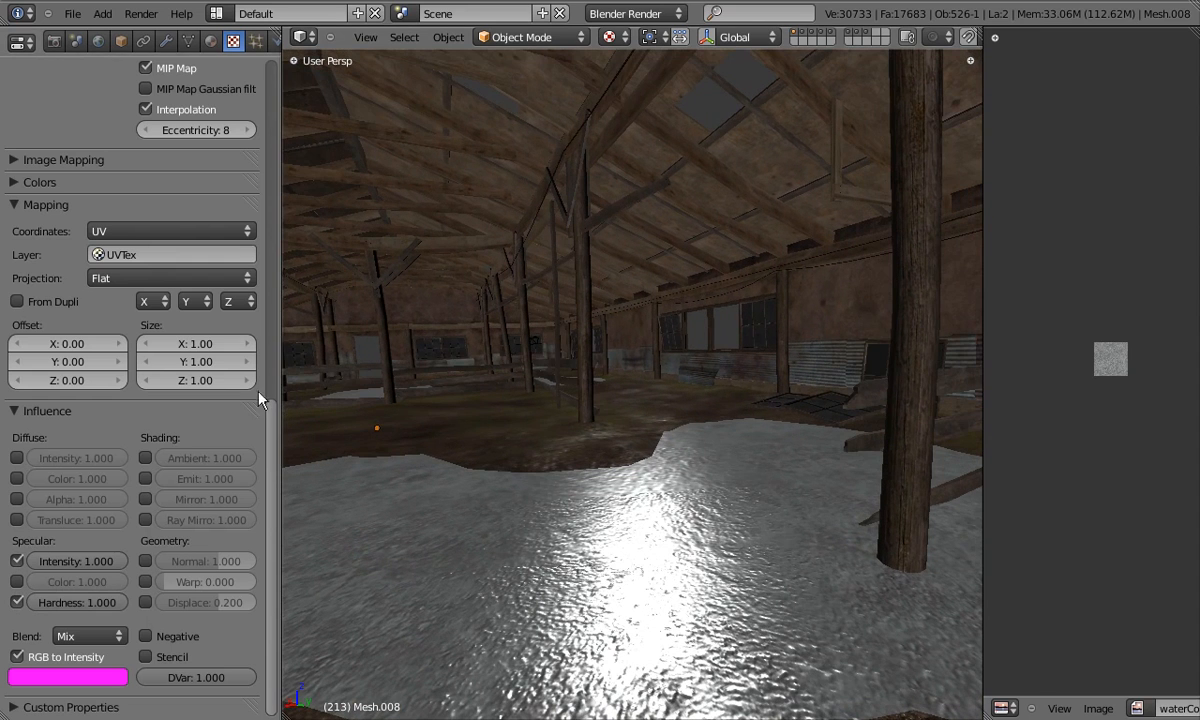
Add an Image or Movie texture named waterAlpha in the water material's fourth texture slot.
scroll(230, 335, "up", 15)
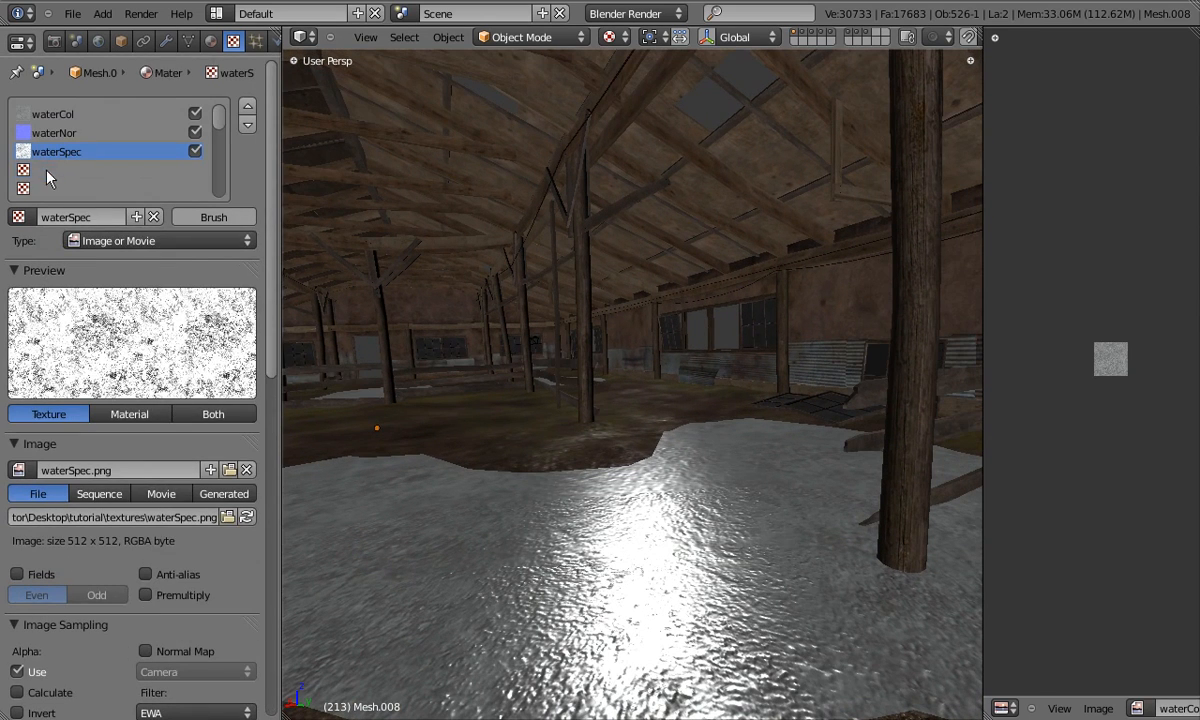
left_click(47, 172)
left_click(60, 217)
left_click(96, 218)
type("waterAlpha")
key("Return")
left_click(92, 240)
left_click(118, 339)
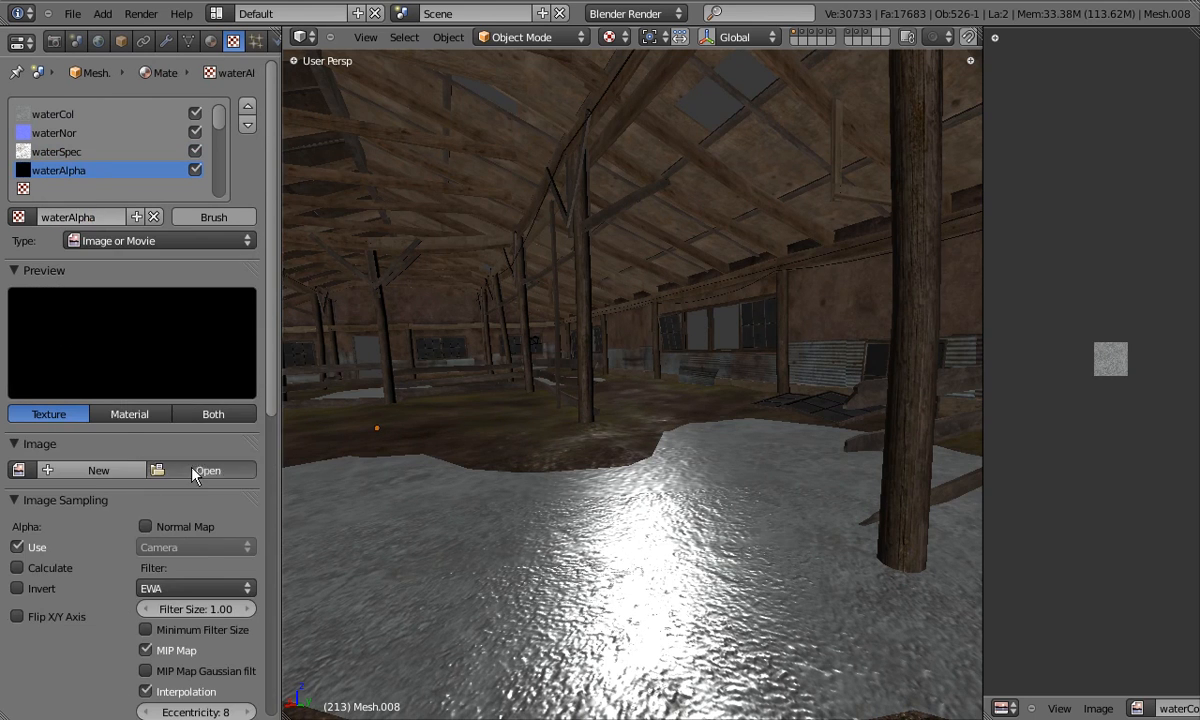
Load windowAlpha.png from the textures folder into the waterAlpha texture.
left_click(200, 470)
left_click(50, 370)
double_click(499, 583)
scroll(90, 490, "down", 5)
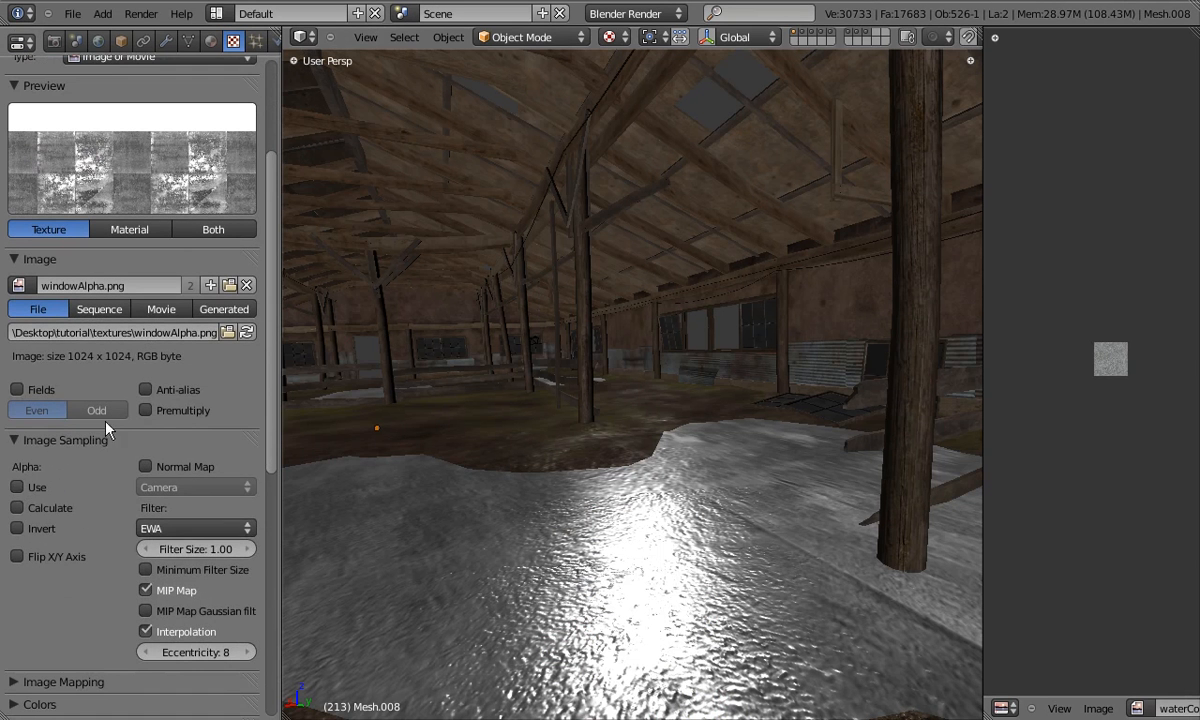
Replace the waterAlpha texture's image with waterAlpha.png from the textures folder.
scroll(104, 424, "up", 3)
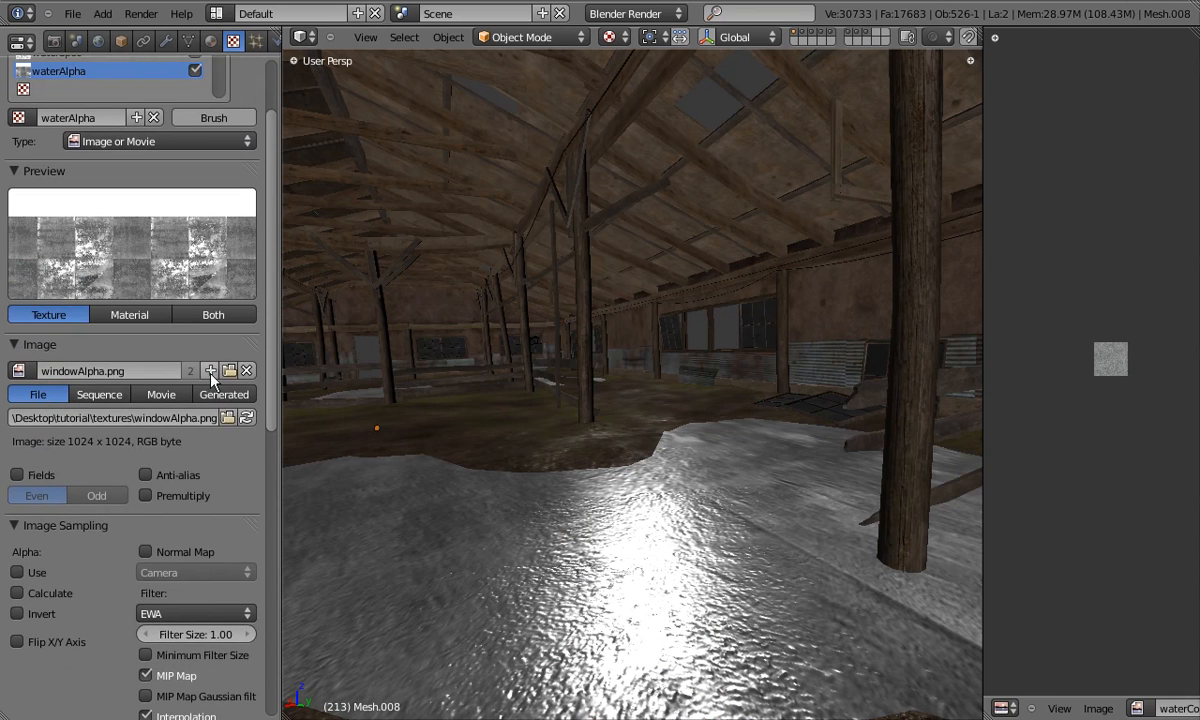
left_click(229, 372)
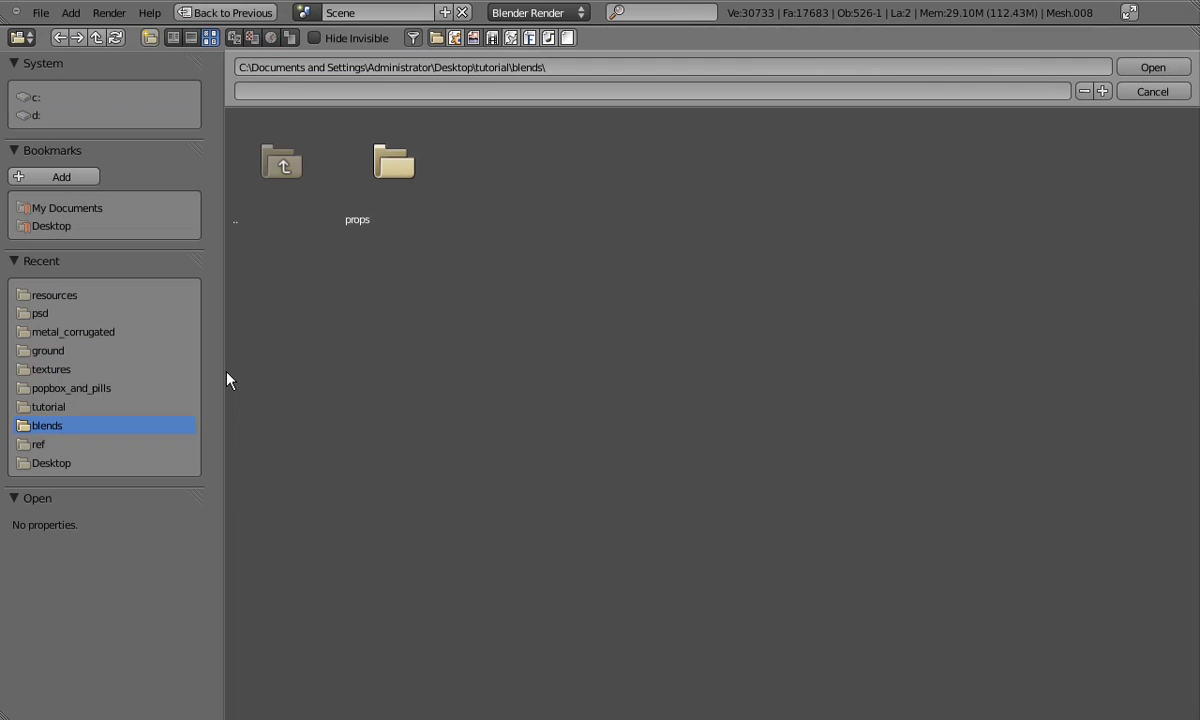
left_click(58, 369)
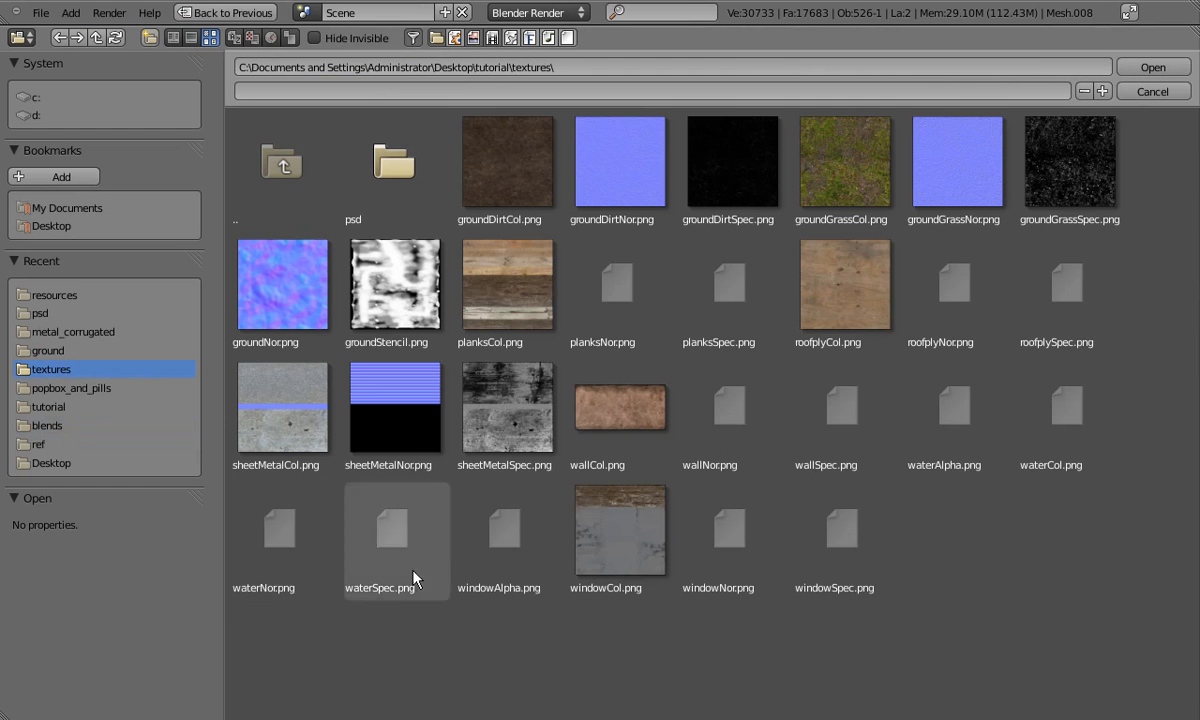
double_click(935, 440)
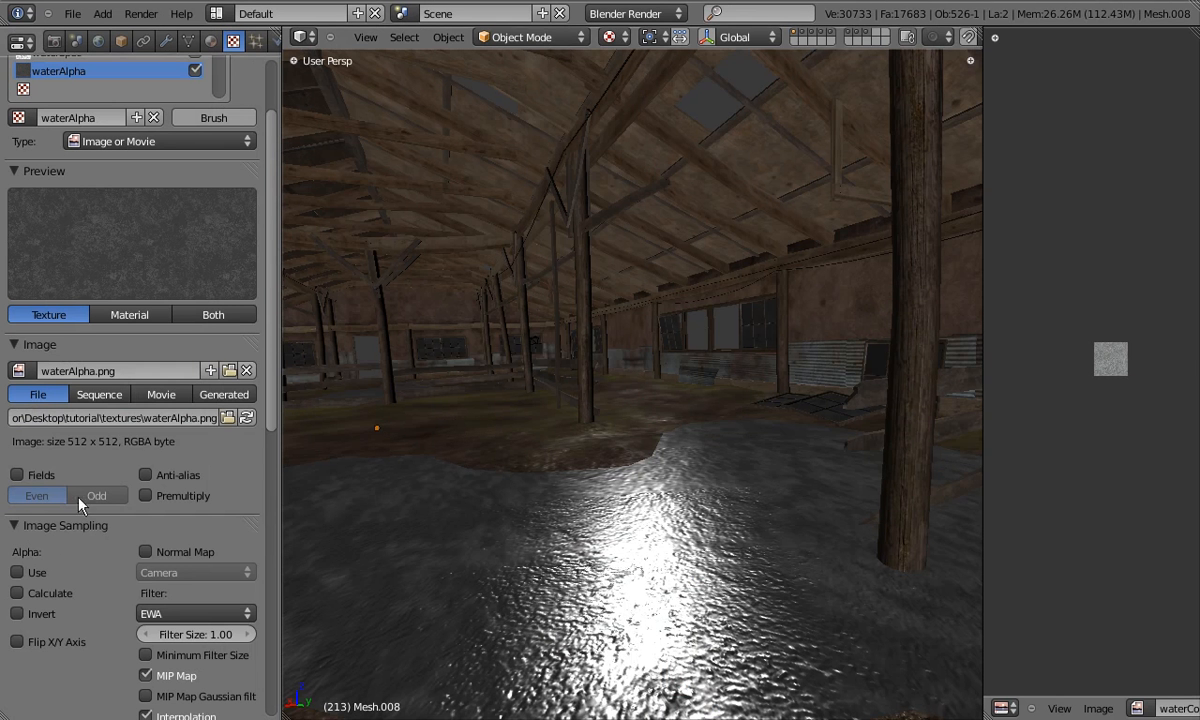
Map the waterAlpha texture with UV coordinates on the UVTex layer.
scroll(256, 450, "down", 10)
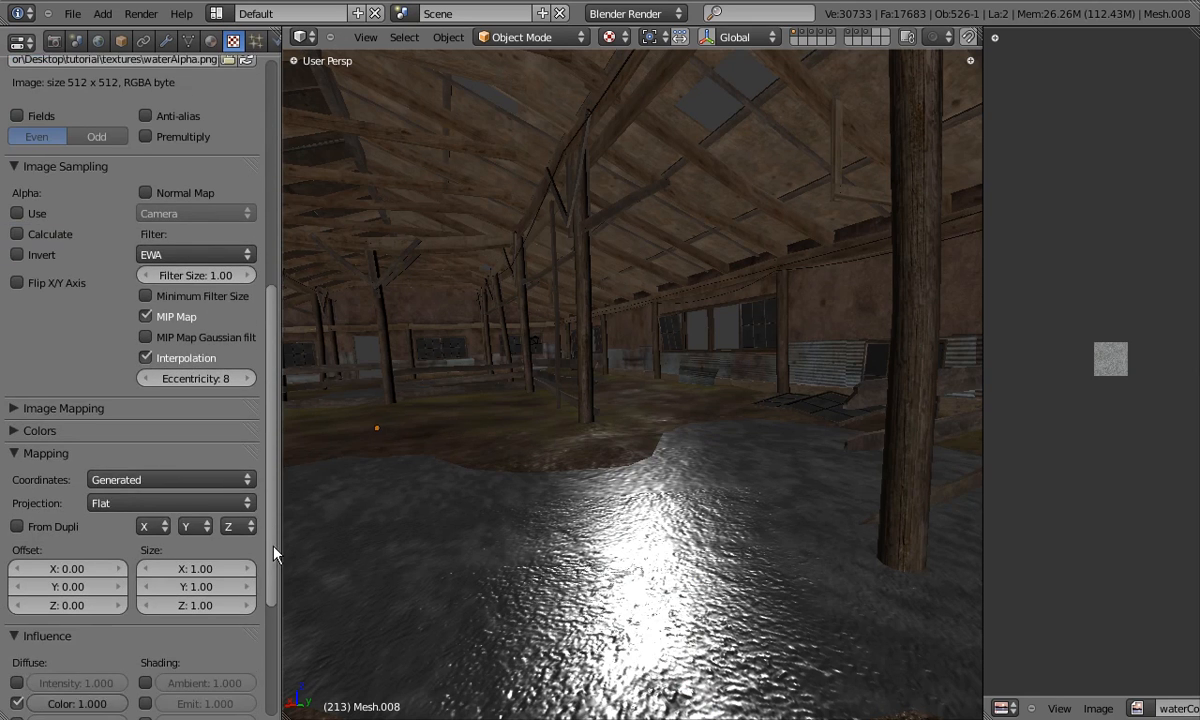
left_click(148, 452)
left_click(118, 371)
left_click(125, 476)
left_click(130, 503)
middle_click_drag(485, 536, 545, 560)
Make the waterAlpha texture influence alpha instead of diffuse colour, checking the fallen window's texture settings for comparison before reselecting the puddle.
left_click_drag(279, 505, 268, 607)
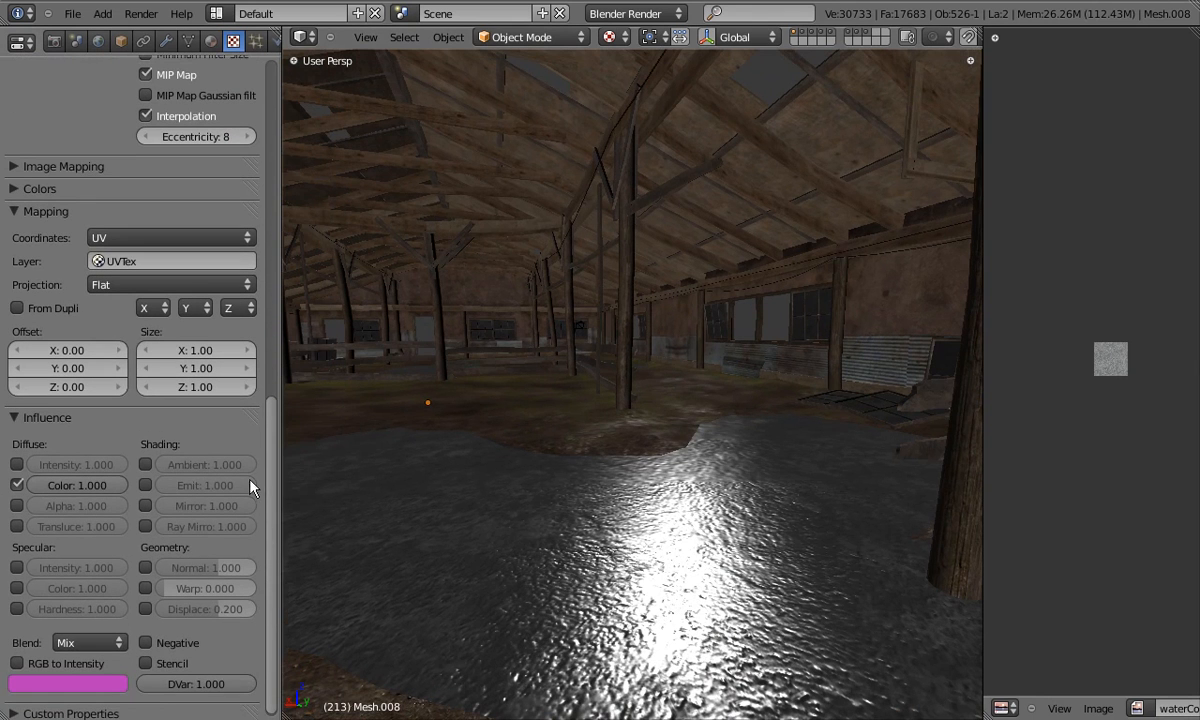
scroll(57, 475, "down", 1)
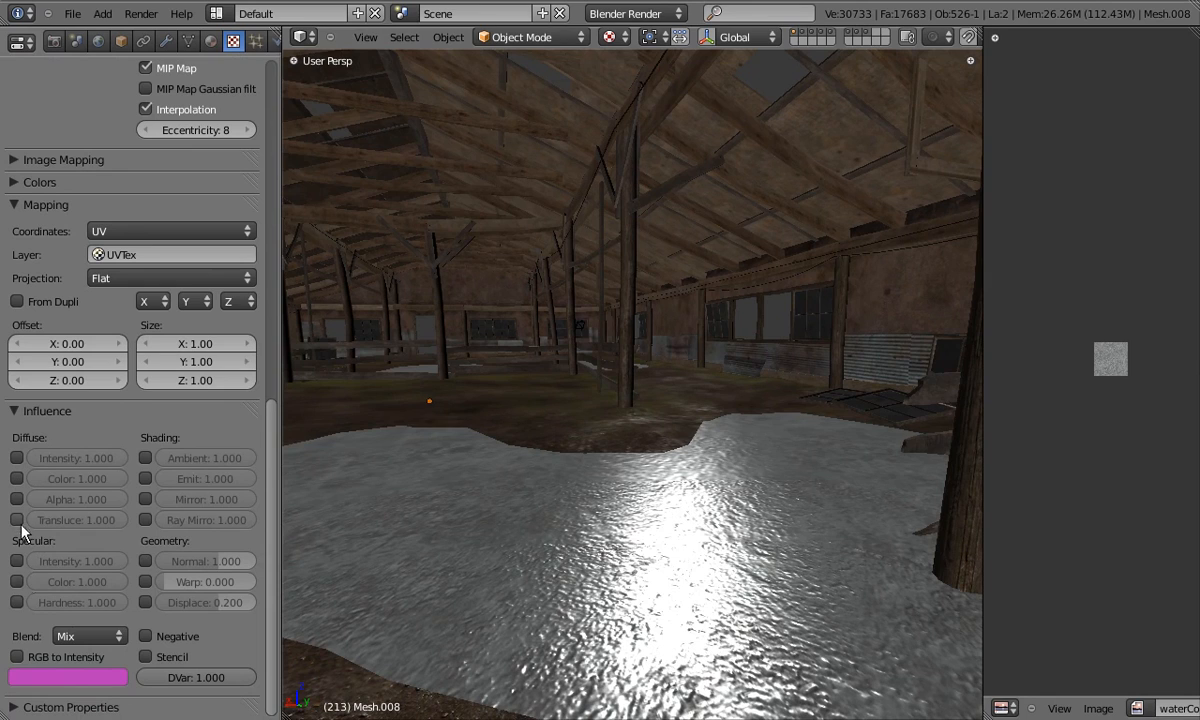
middle_click_drag(500, 480, 760, 362)
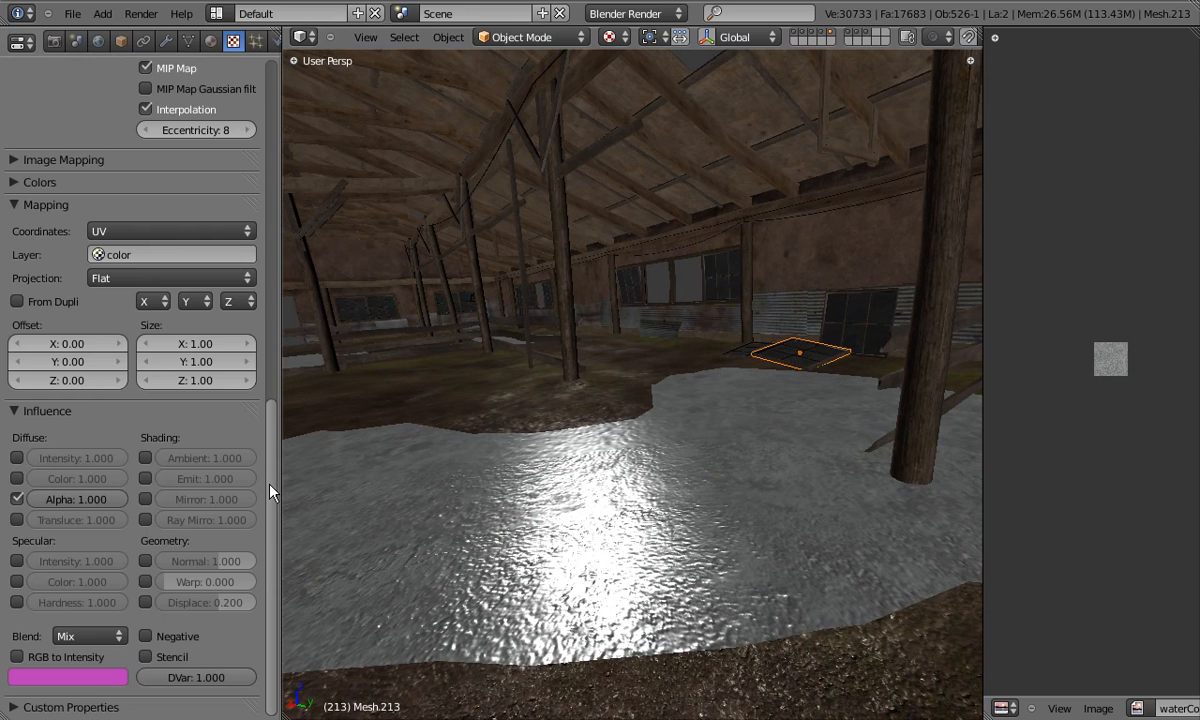
left_click_drag(269, 490, 297, 581)
right_click(375, 485)
Enable Z Transparency on the water material with alpha set to 0.000, and inspect the puddle from several angles.
left_click_drag(269, 468, 277, 60)
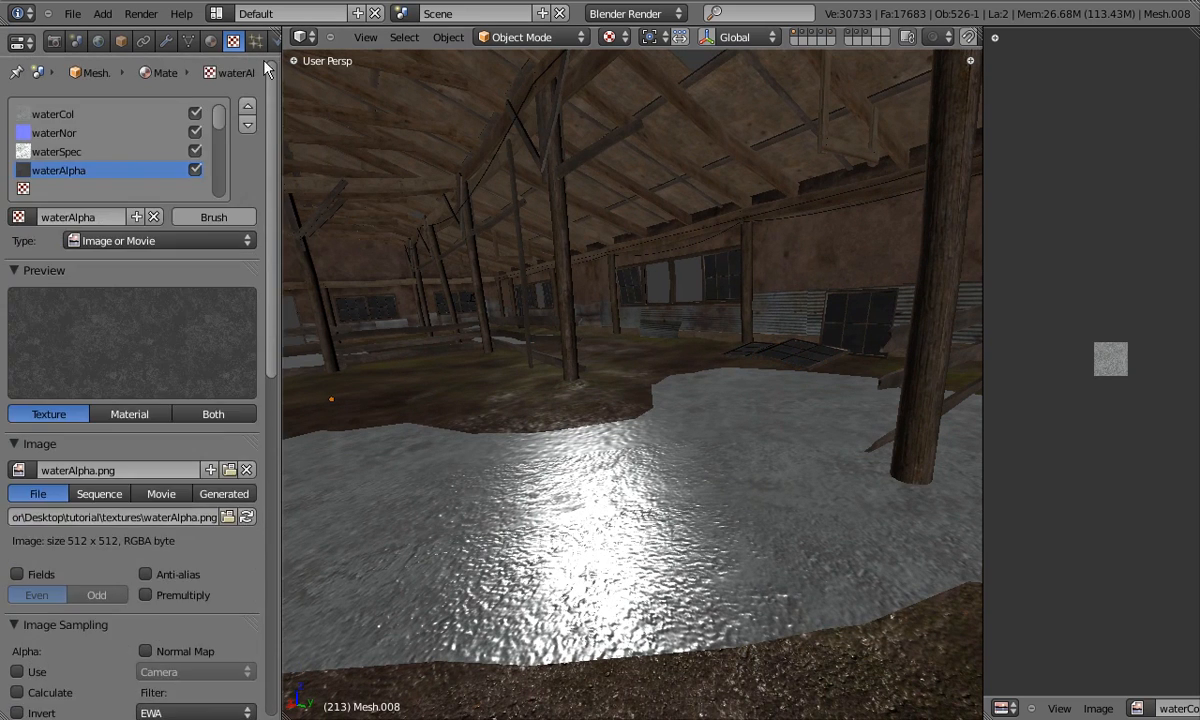
left_click(209, 40)
scroll(81, 540, "down", 4)
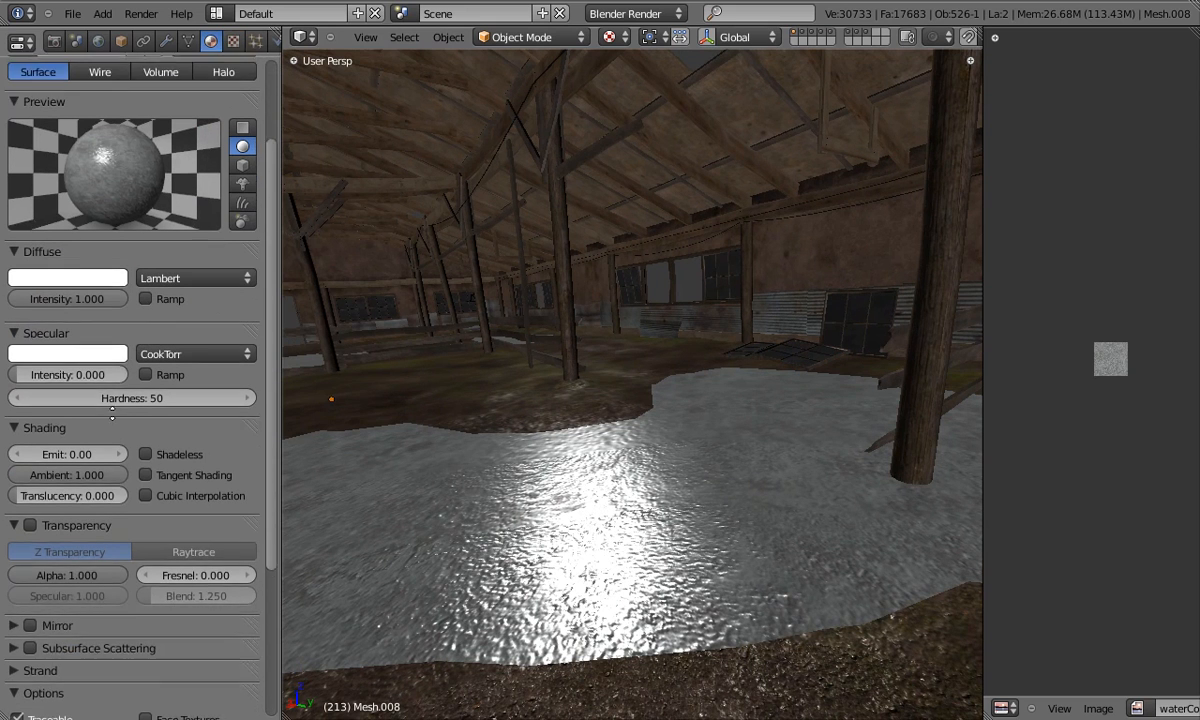
left_click_drag(86, 570, 0, 570)
middle_click_drag(517, 518, 447, 546)
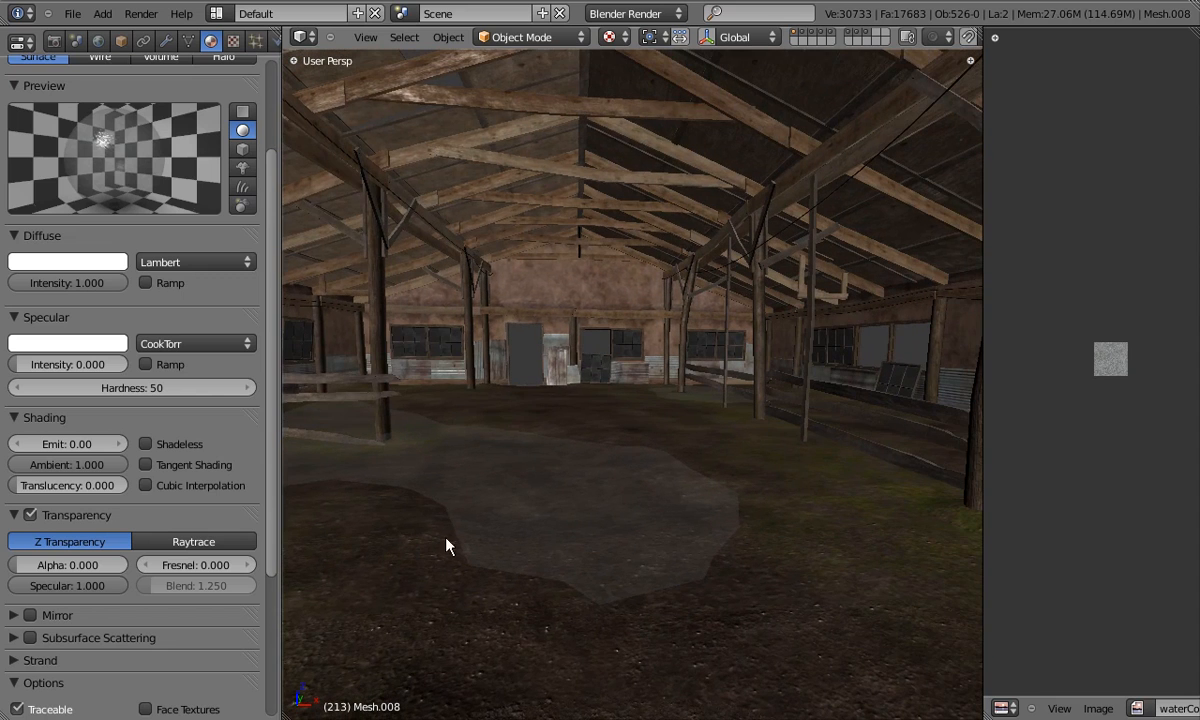
middle_click_drag(558, 510, 566, 510)
middle_click_drag(509, 614, 482, 680)
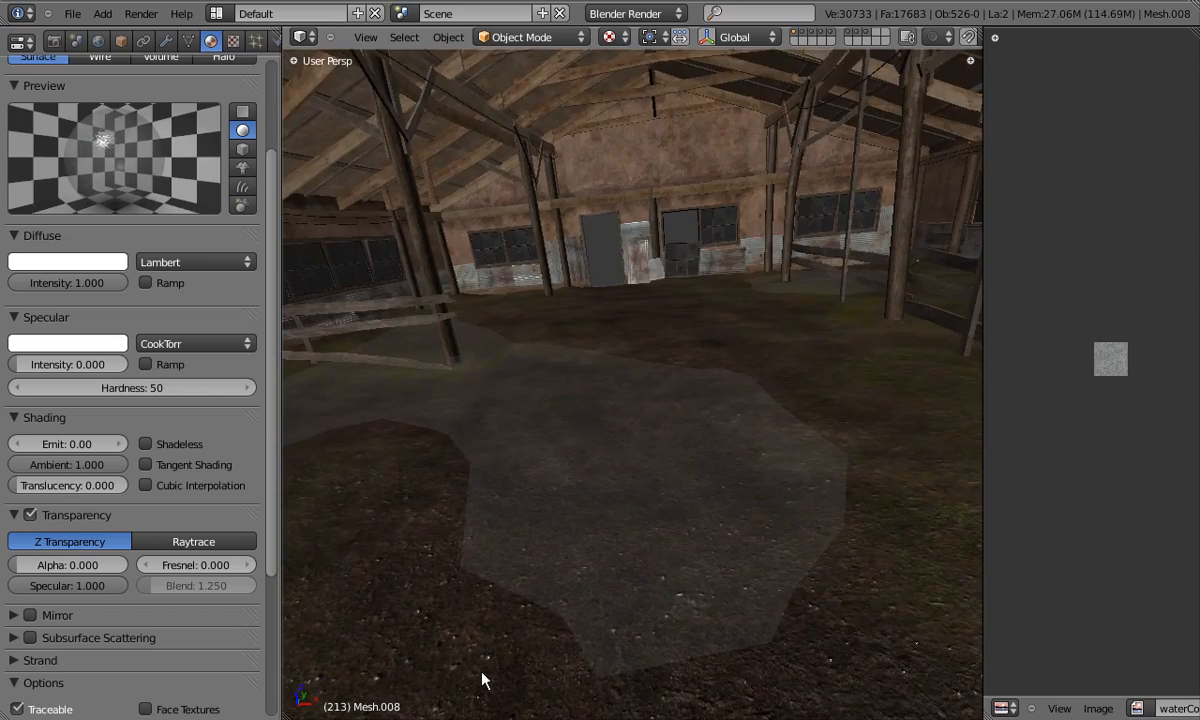
Check the puddle from a few angles, then switch to Photoshop and open waterCol.png from the textures folder.
middle_click_drag(587, 557, 641, 453)
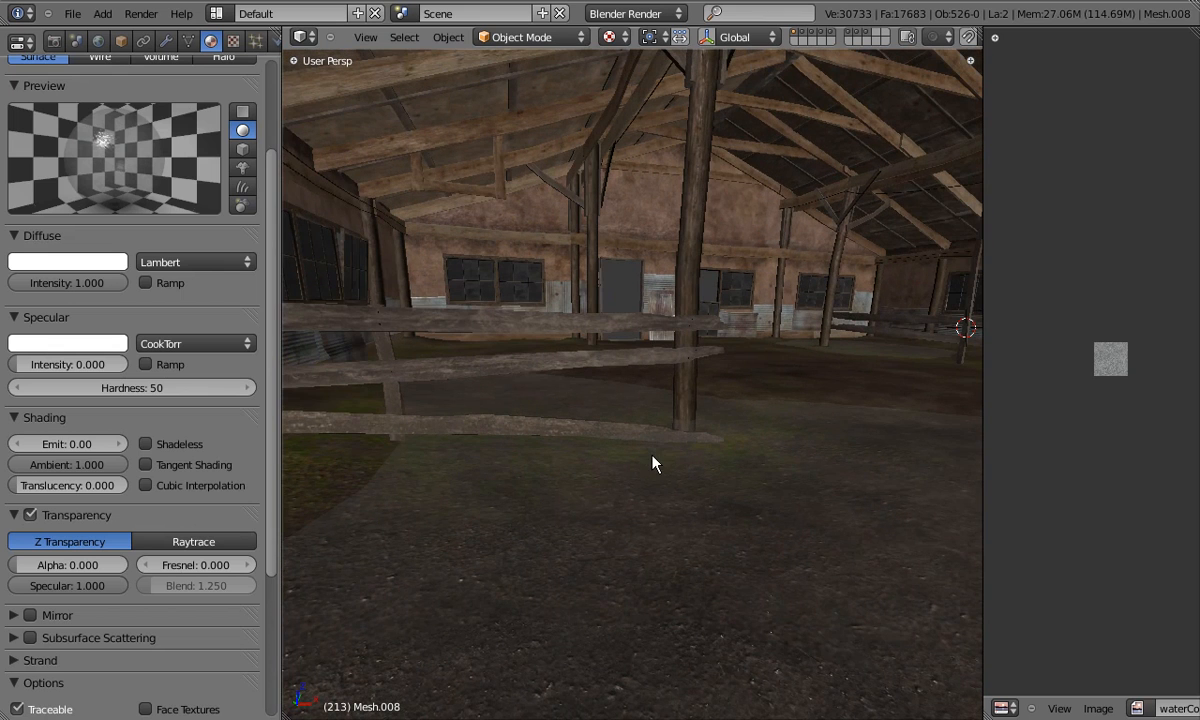
middle_click_drag(652, 463, 620, 456)
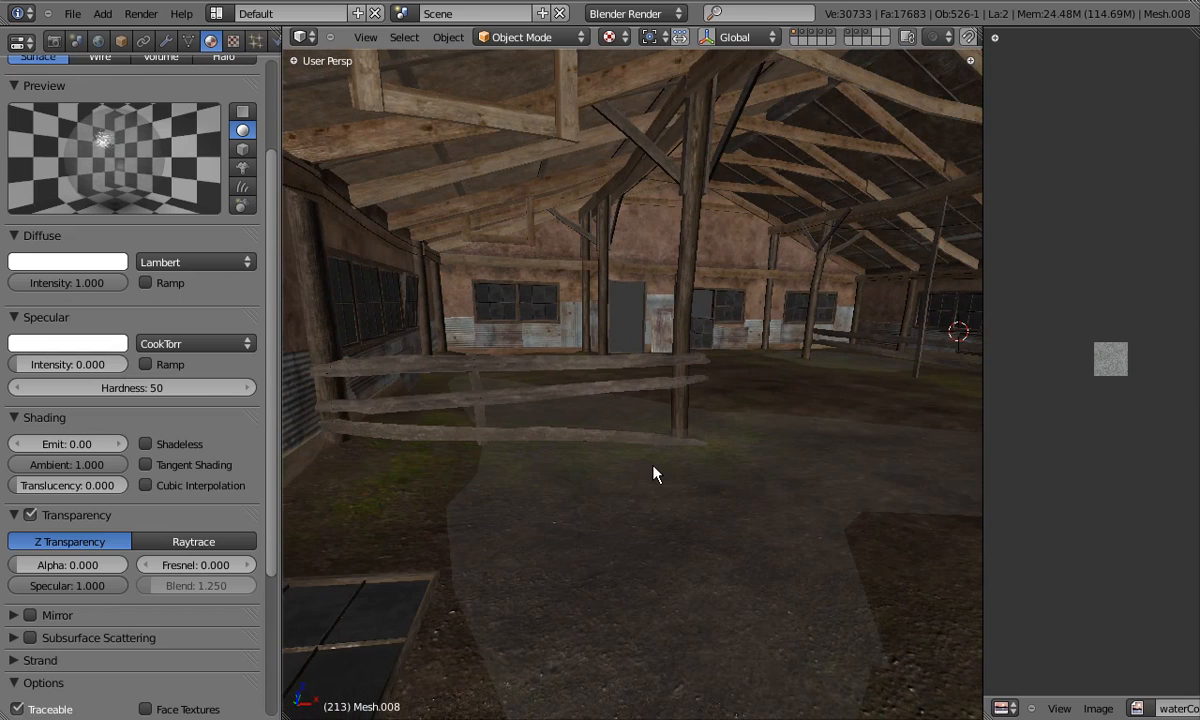
key("ctrl+Up")
key("ctrl+Up")
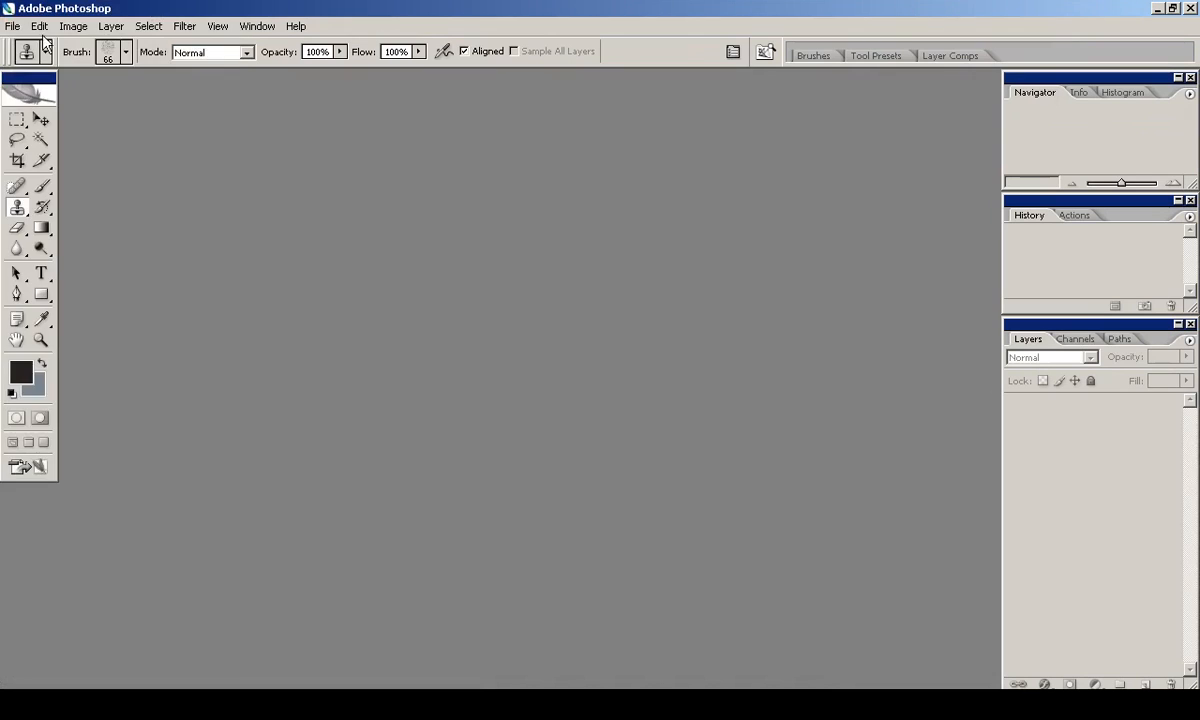
left_click(13, 26)
left_click(45, 58)
double_click(398, 263)
Choose a brown foreground colour and fill a new layer above the water texture with it.
left_click(95, 246)
left_click(21, 372)
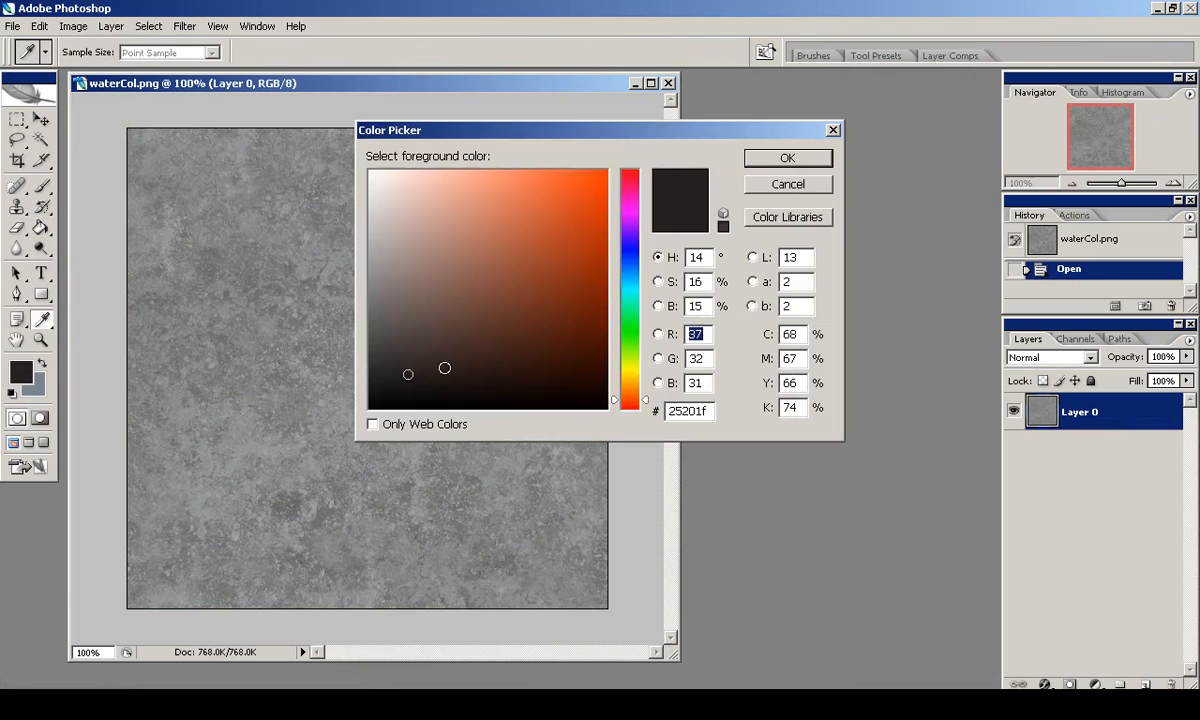
left_click(630, 390)
left_click(787, 158)
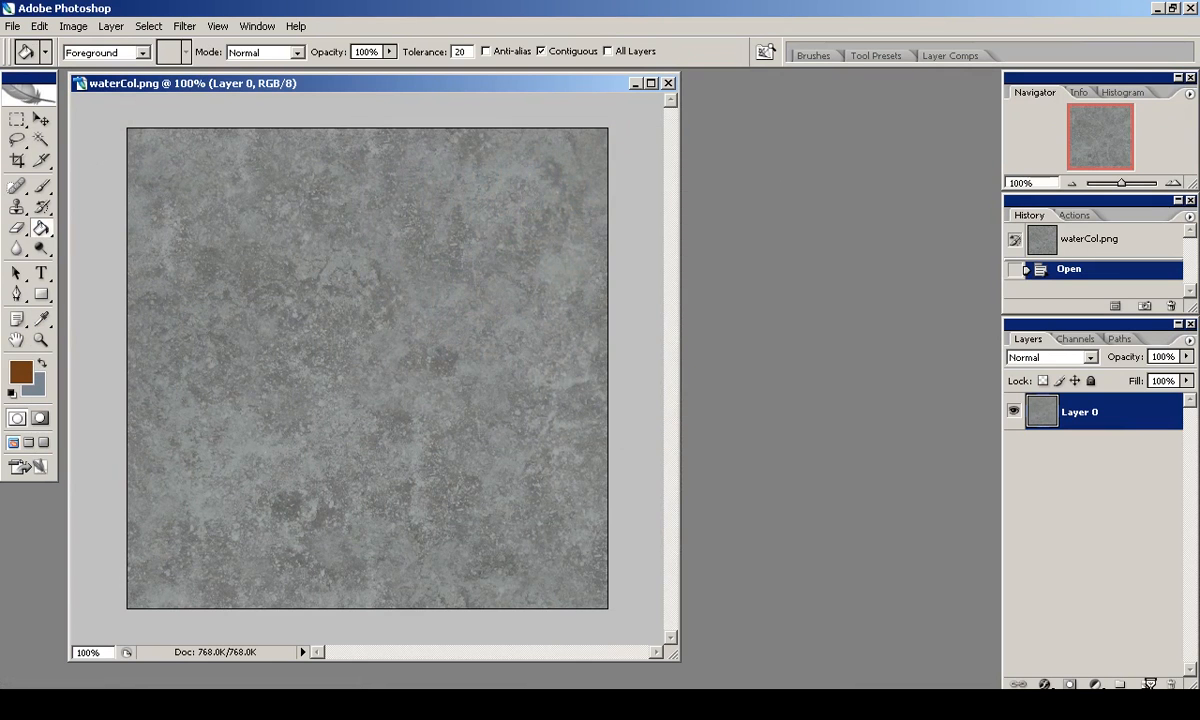
left_click(1147, 684)
left_click(410, 343)
Blend the brown layer in Multiply mode with a lowered fill, merge it down and save waterCol.png.
left_click(1050, 357)
left_click(1070, 402)
left_click(1055, 357)
left_click(970, 70)
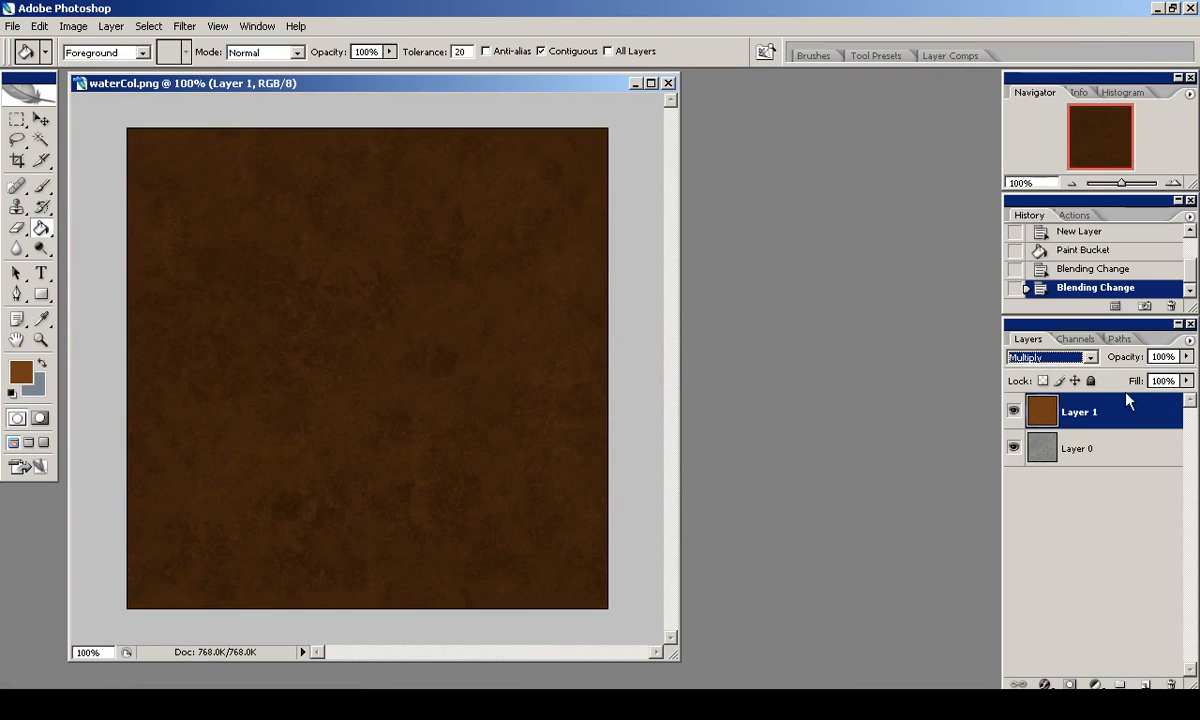
left_click_drag(1185, 400, 1143, 400)
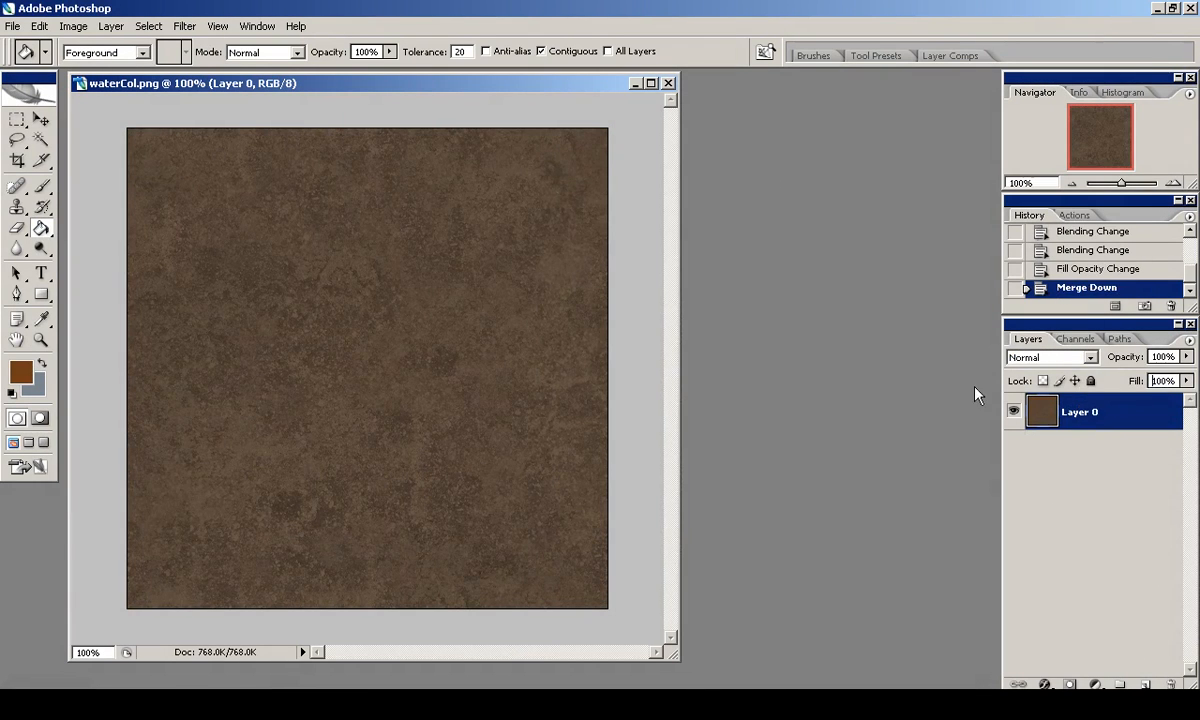
left_click(12, 26)
left_click(24, 201)
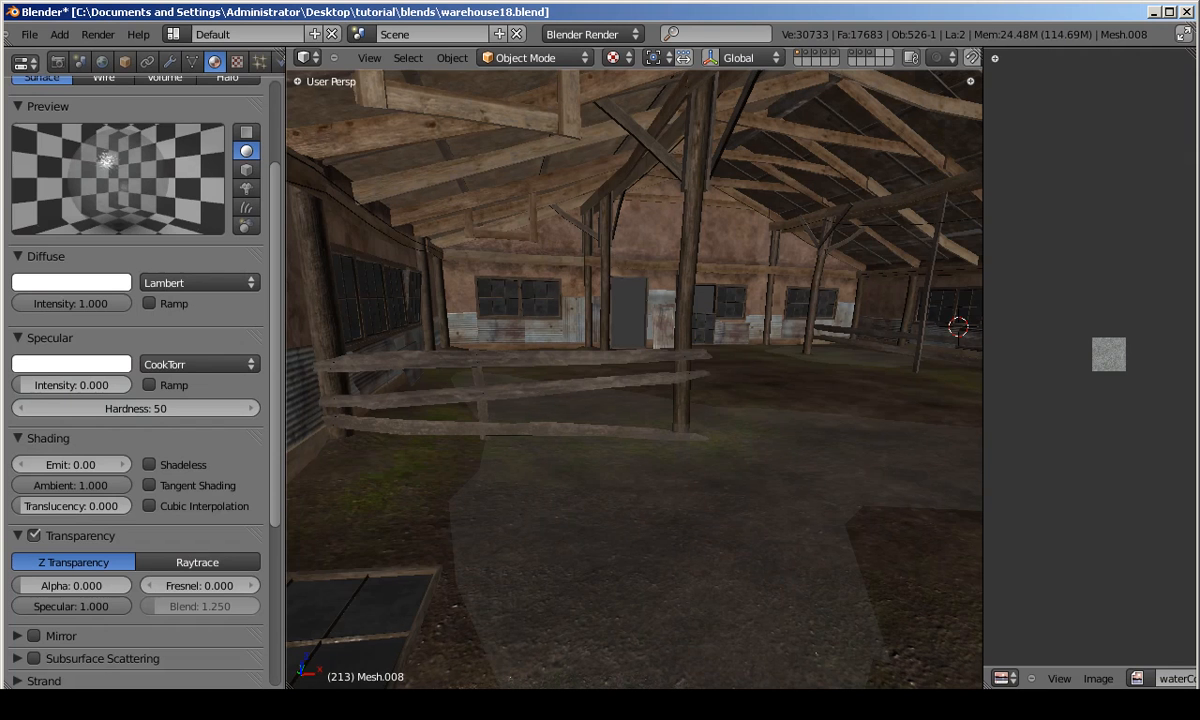
Reload the waterCol texture's image in Blender, view the tinted puddle, and close waterCol.png in Photoshop.
left_click(237, 62)
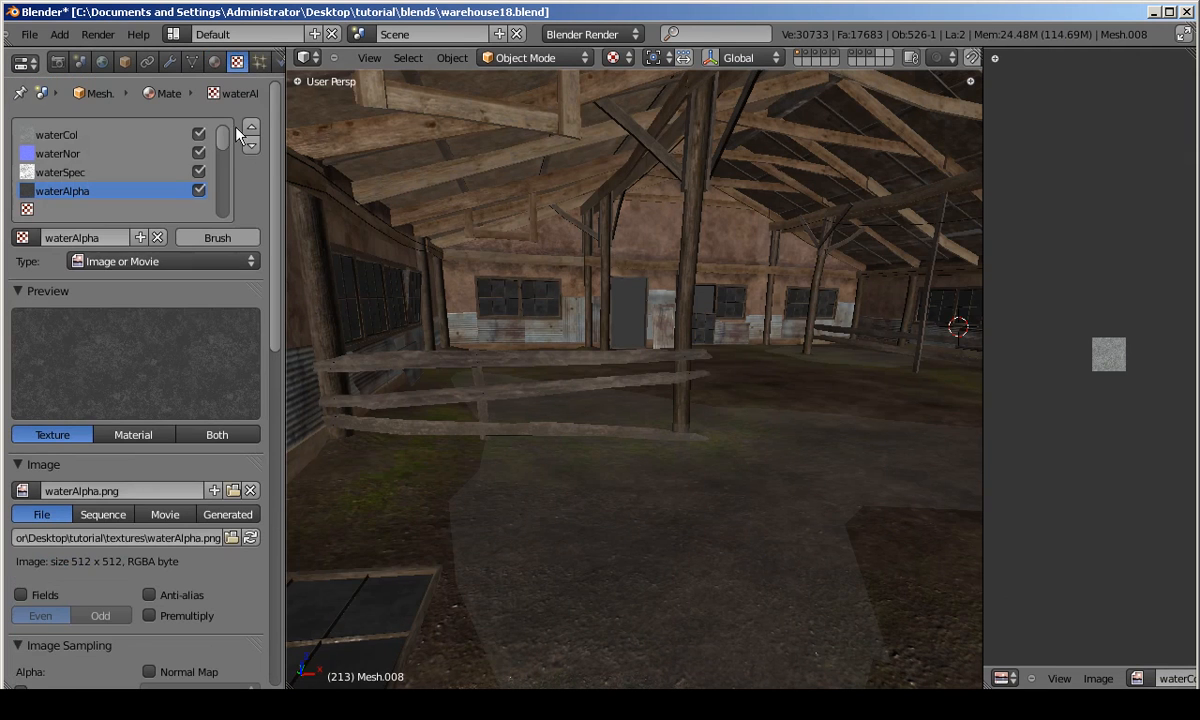
left_click(89, 137)
left_click(252, 537)
middle_click_drag(480, 445, 295, 371)
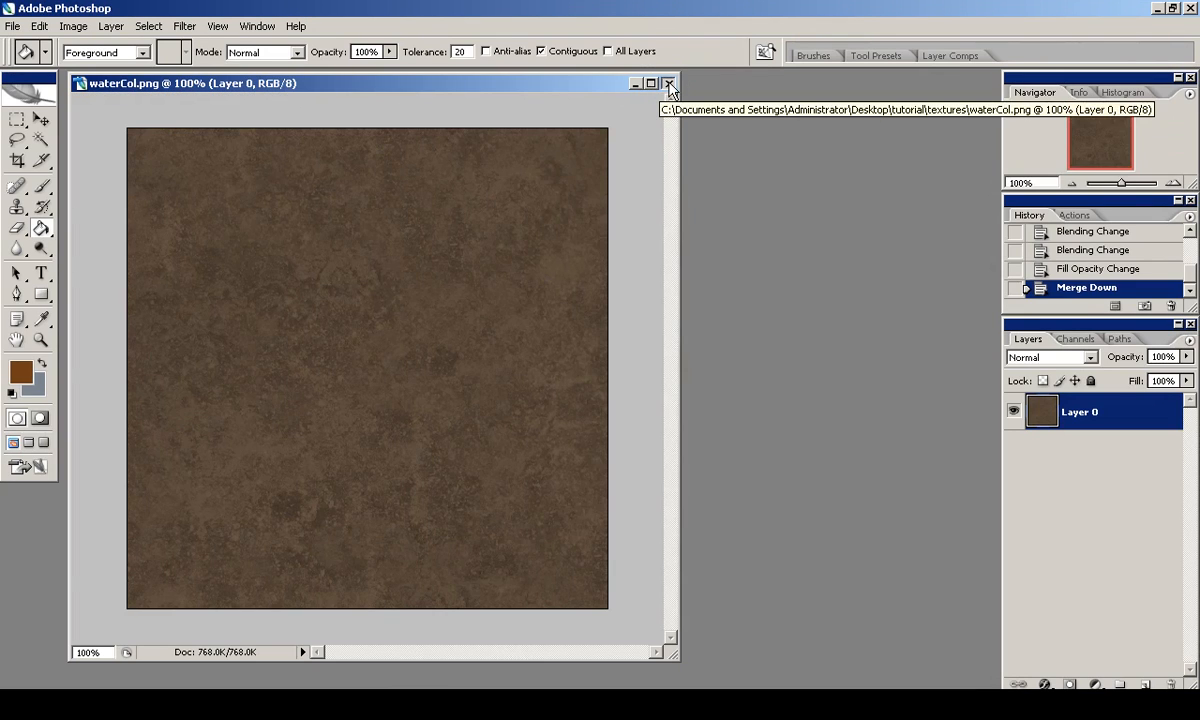
left_click(669, 85)
left_click(12, 26)
left_click(30, 59)
double_click(415, 309)
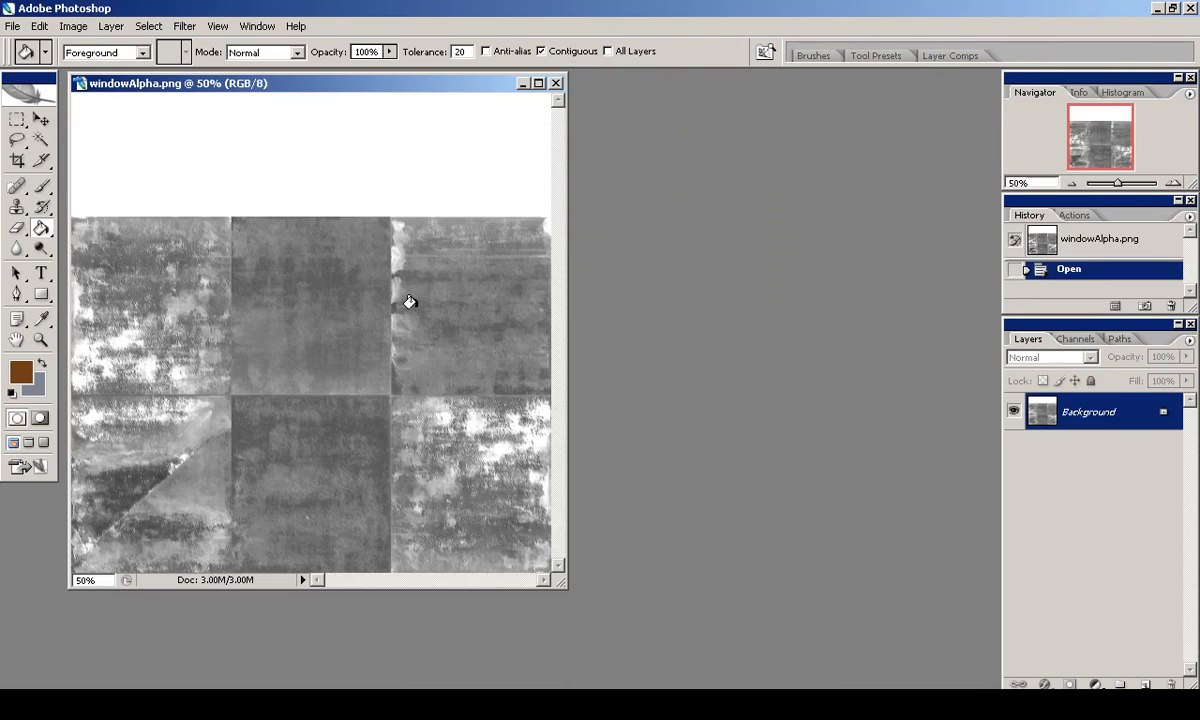
left_click(532, 84)
Open waterAlpha.png from the textures folder, enlarge its window and sample its dark grey tone to check the colour.
left_click(12, 26)
left_click(35, 59)
left_click(400, 238)
double_click(400, 238)
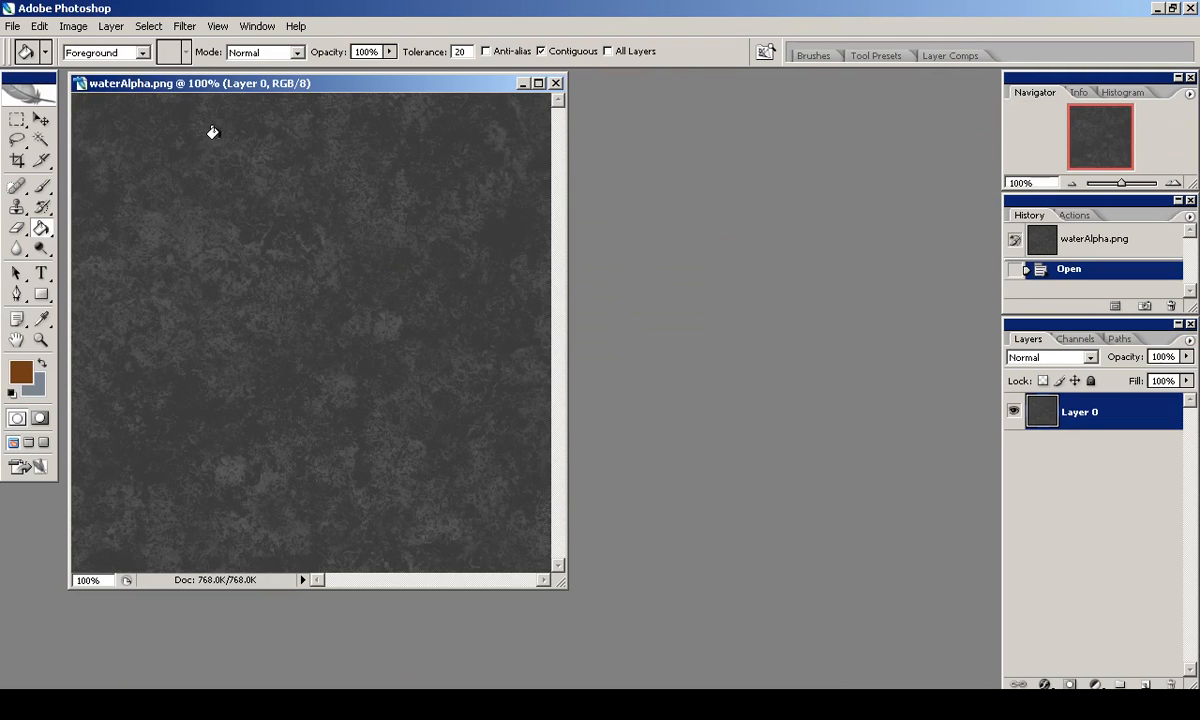
left_click(76, 26)
left_click(600, 9)
left_click_drag(565, 587, 641, 638)
left_click(252, 314, "alt")
left_click(21, 372)
left_click(785, 182)
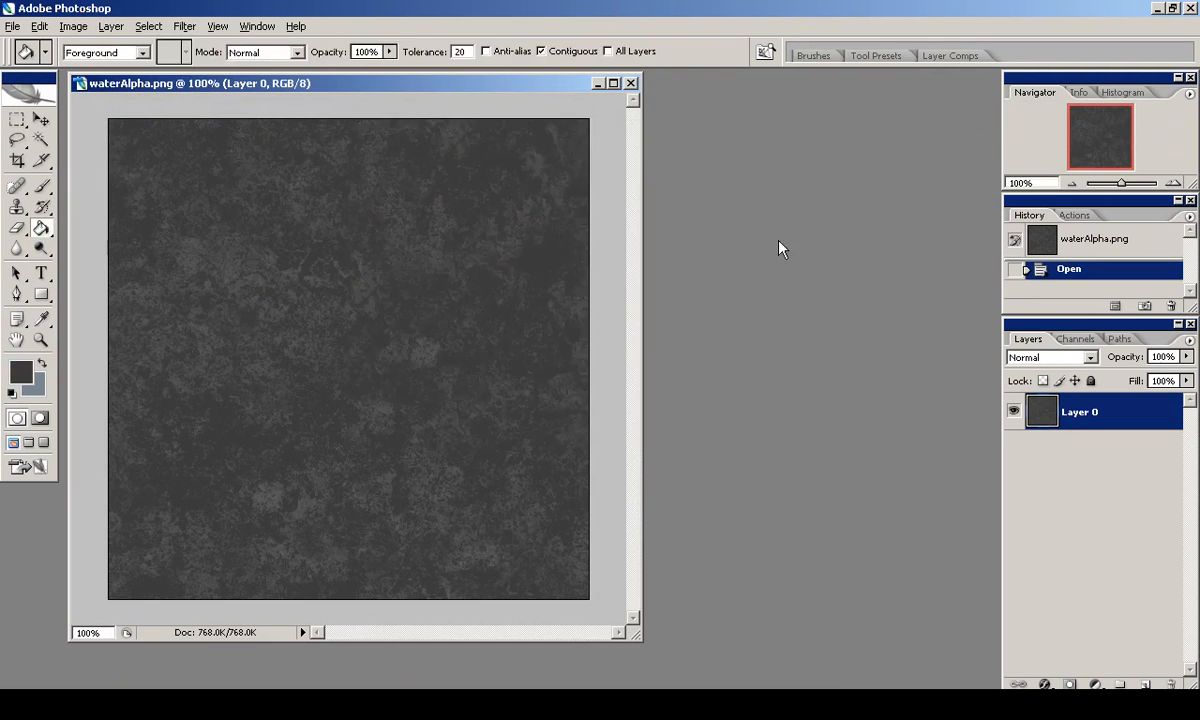
Brighten waterAlpha.png with Levels, using input white 201 and output black 22, and save the file.
left_click(73, 26)
left_click(271, 72)
double_click(989, 481)
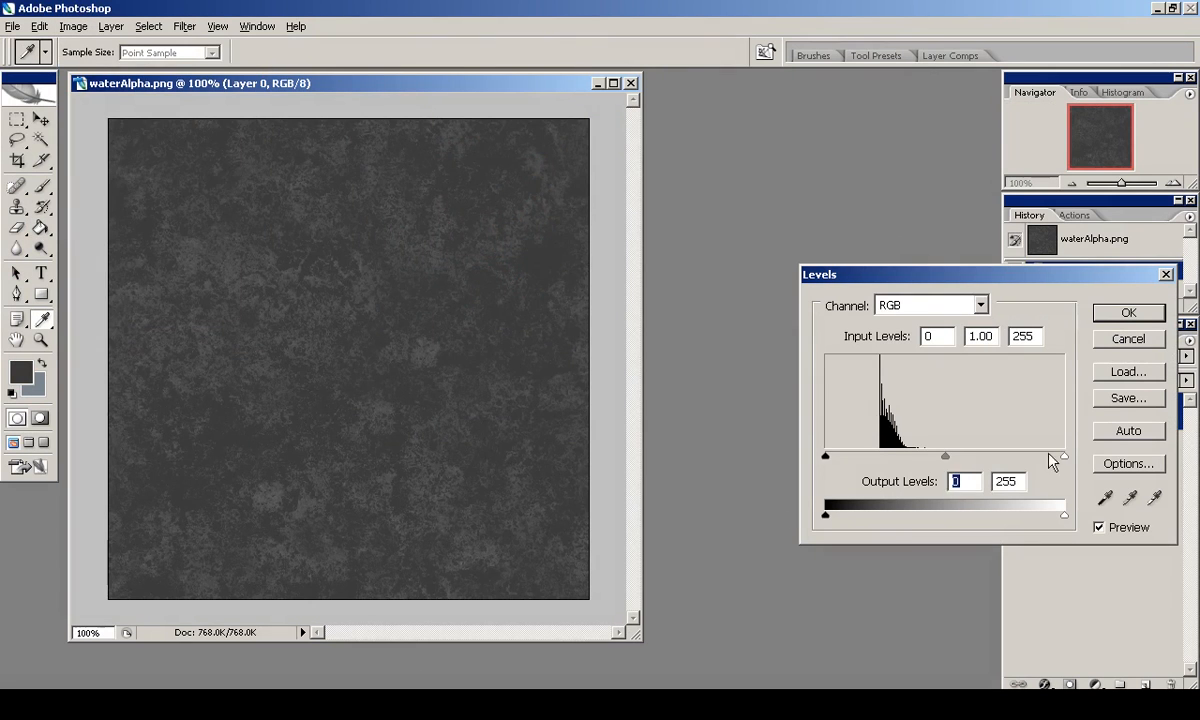
left_click_drag(826, 515, 846, 516)
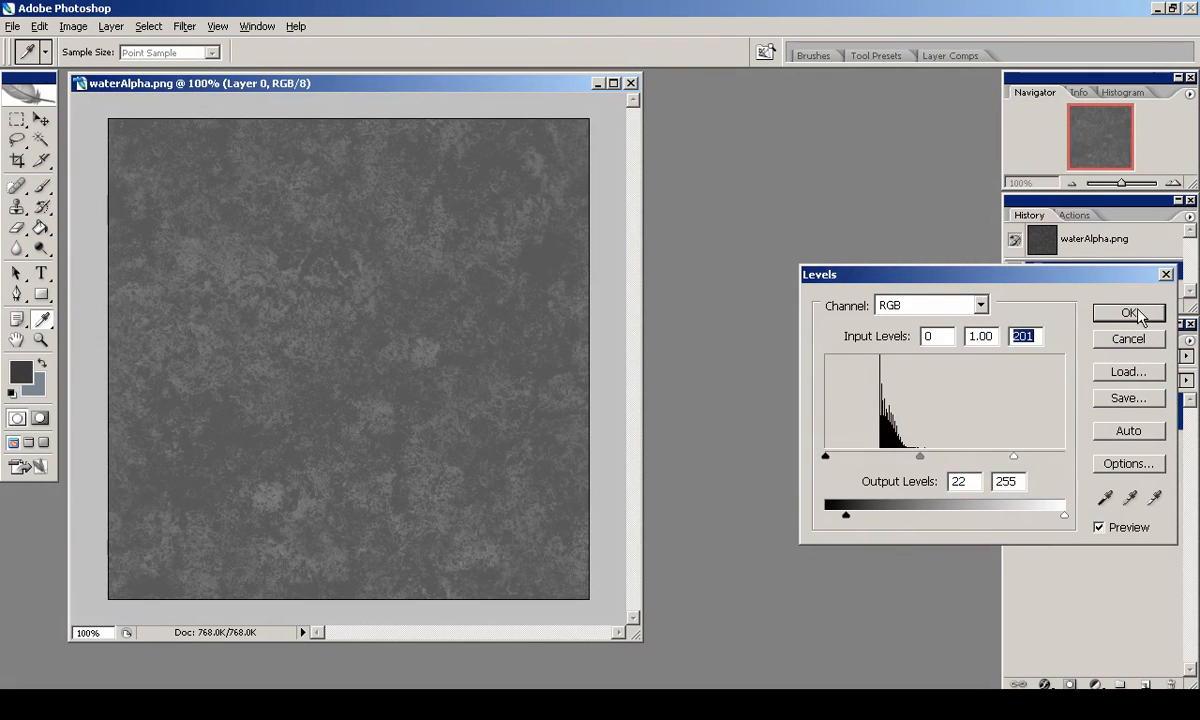
left_click(1140, 313)
left_click(12, 26)
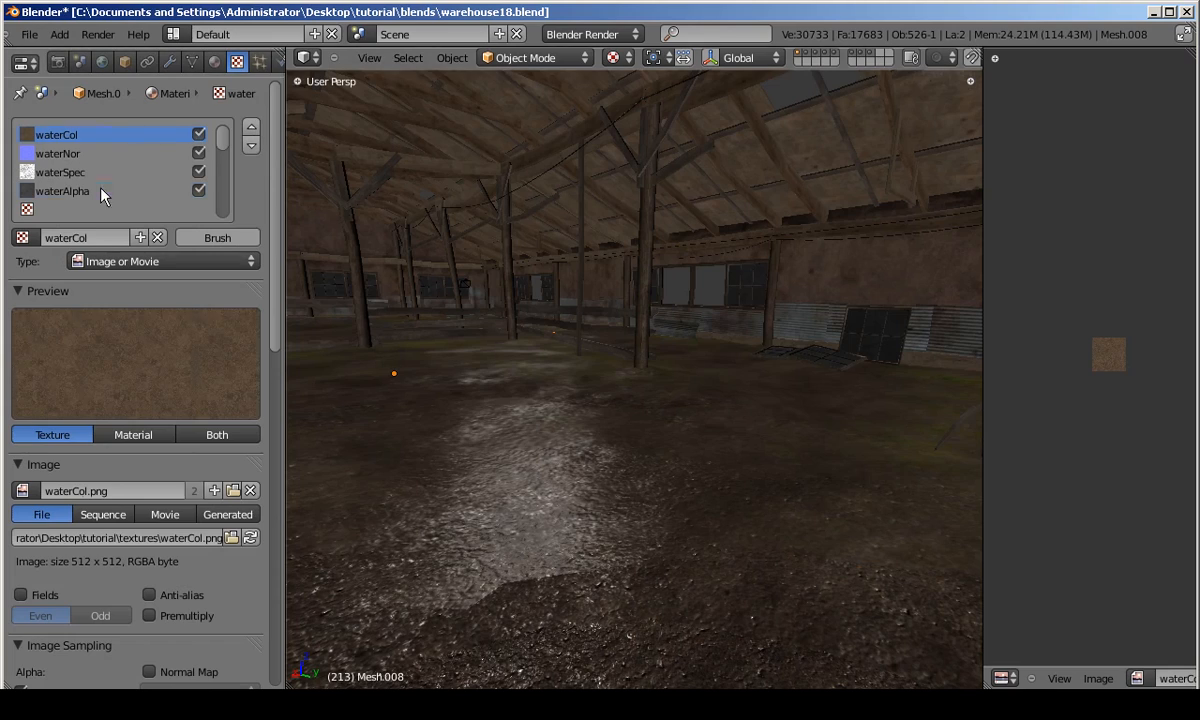
Reload the waterAlpha texture's image in Blender and set the water material's transparency alpha to 0.200.
left_click(104, 193)
left_click(230, 491)
middle_click_drag(400, 470, 701, 419)
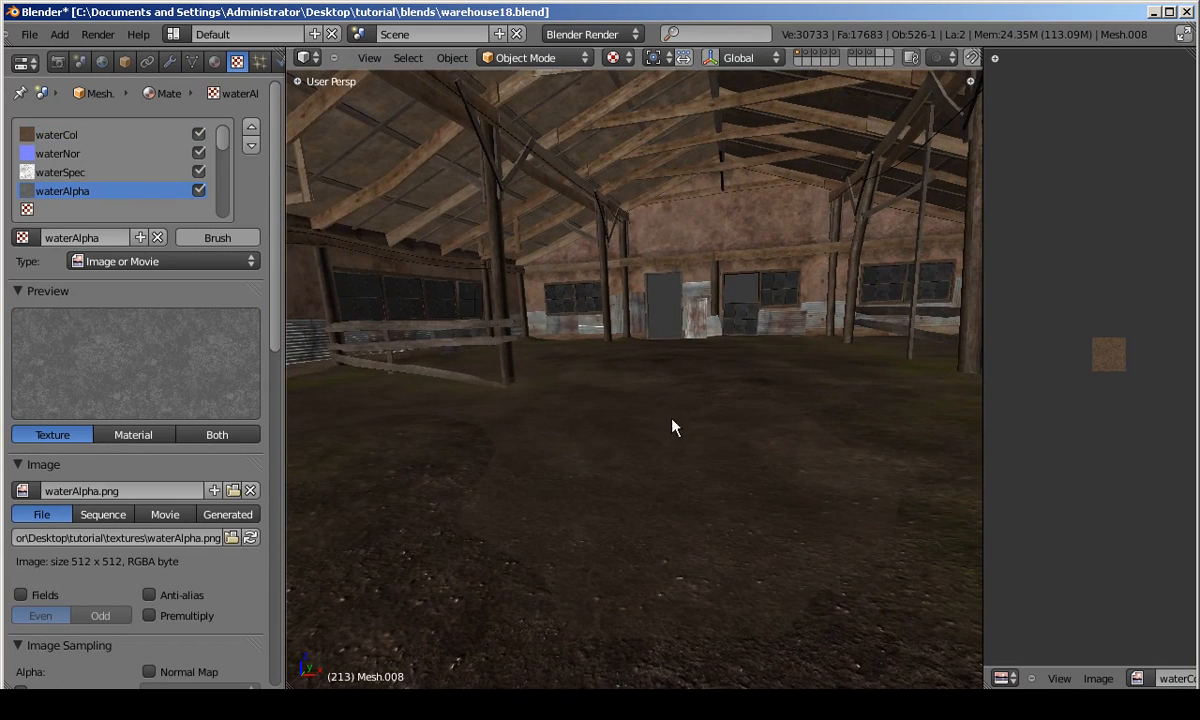
left_click(214, 61)
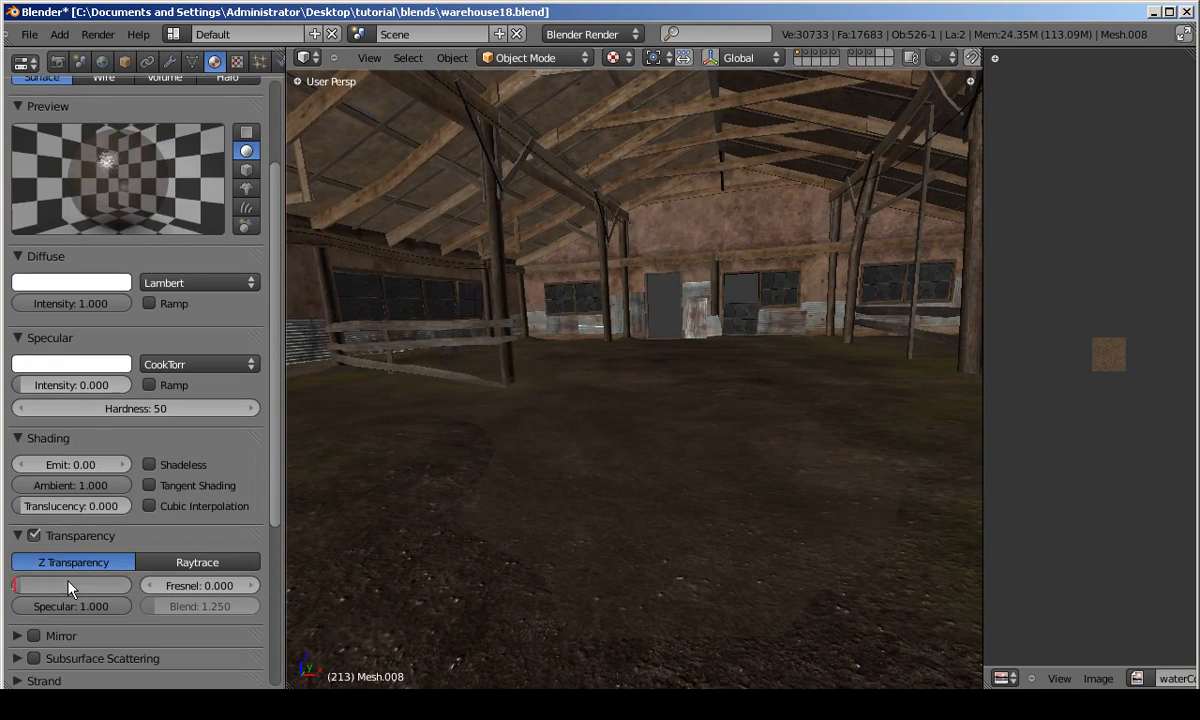
middle_click_drag(664, 415, 699, 595)
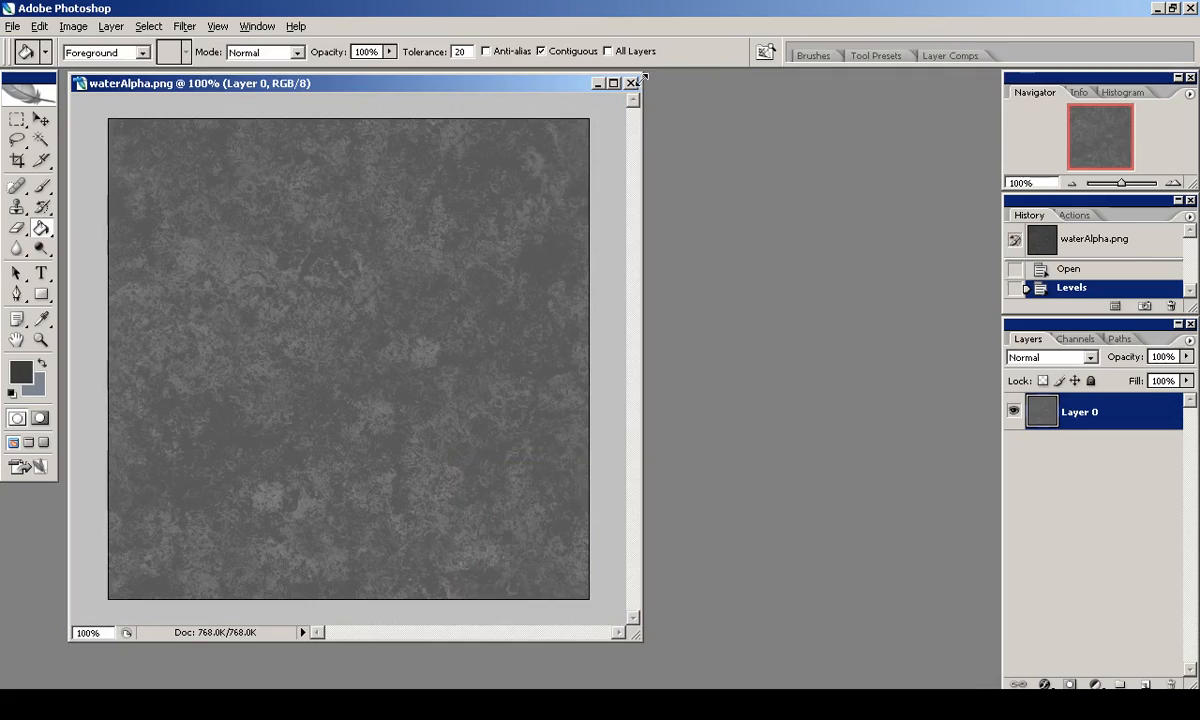
Close waterAlpha.png in Photoshop, reopen waterCol.png and lower its saturation to -18 with Hue/Saturation.
left_click(632, 83)
key("ctrl+o")
double_click(405, 322)
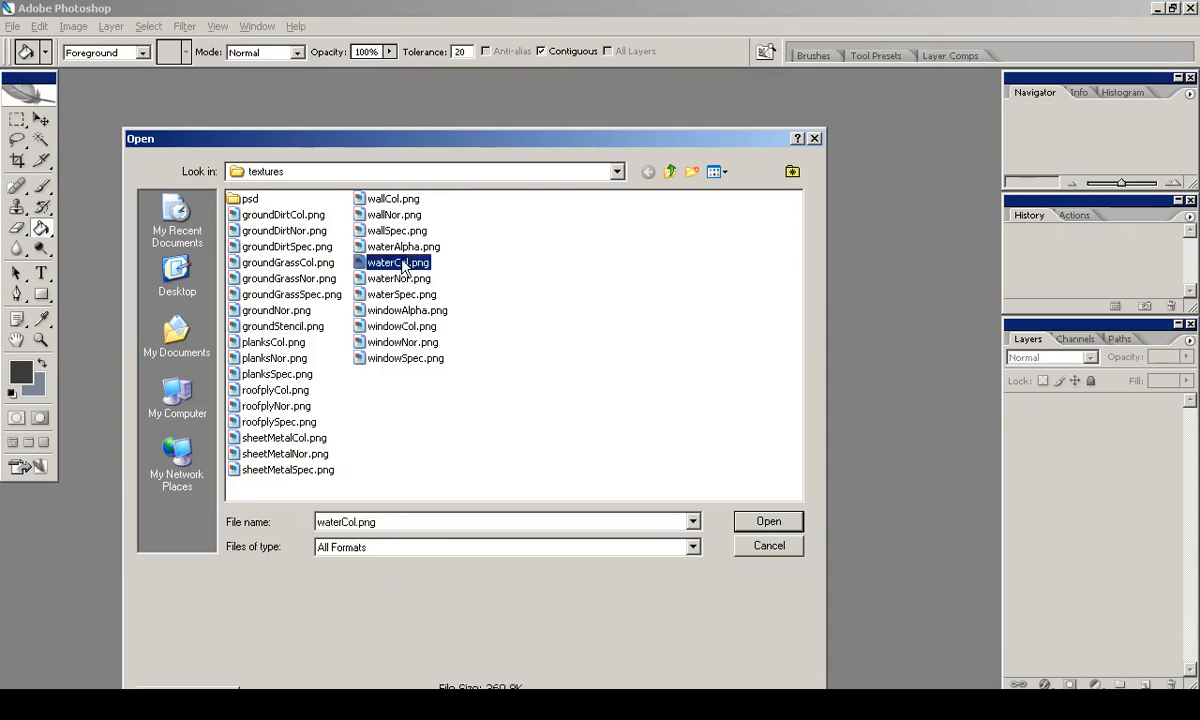
left_click(73, 26)
mouse_move(110, 67)
left_click(270, 186)
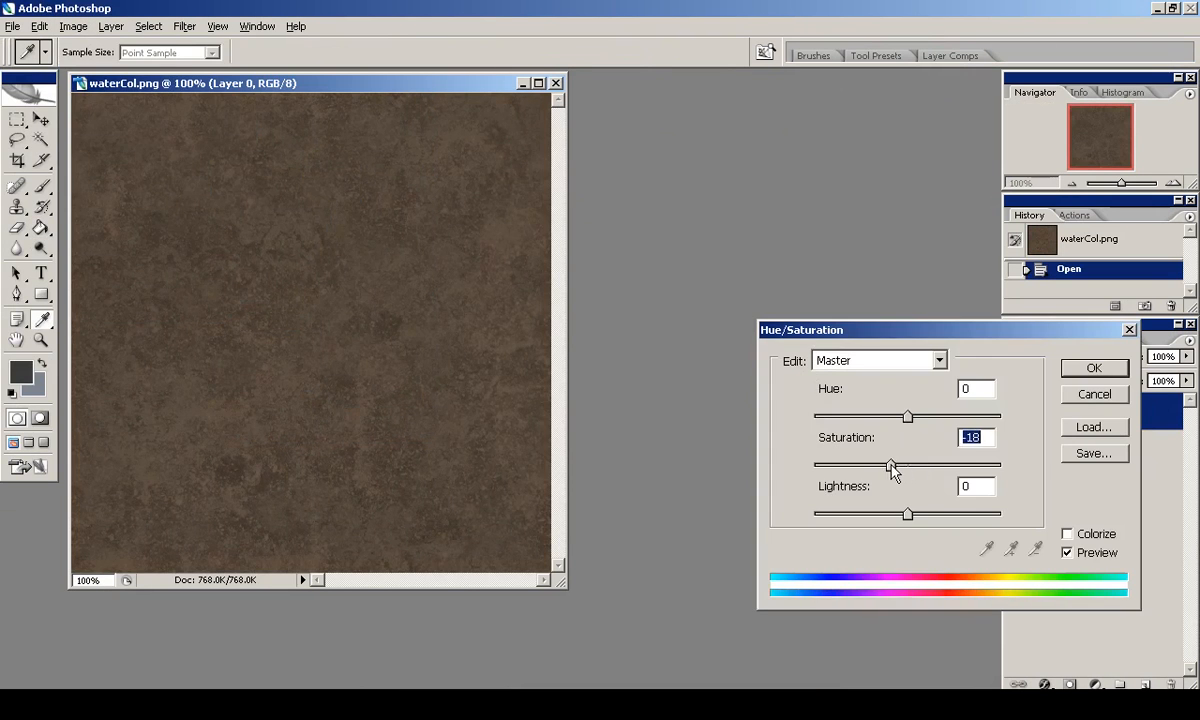
left_click(1093, 368)
key("g")
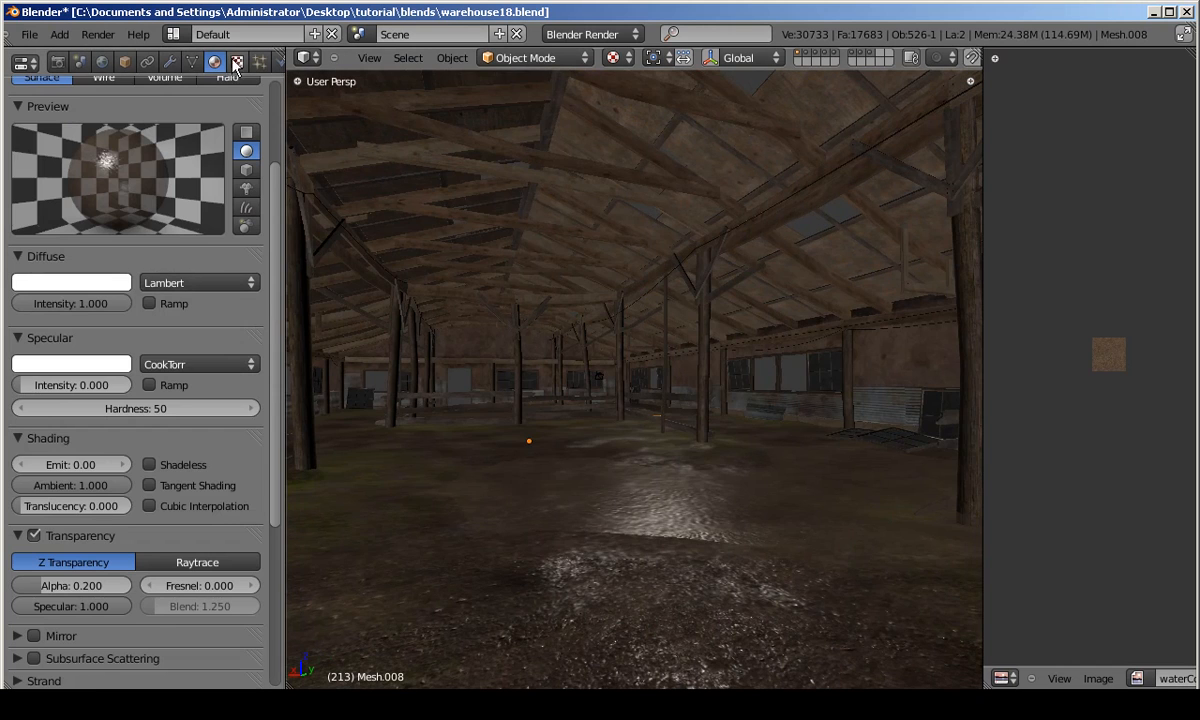
Reload the desaturated waterCol texture image in Blender and view the puddle.
left_click(236, 62)
left_click(80, 131)
left_click(251, 538)
middle_click_drag(624, 501, 548, 470)
Set the water material's transparency alpha to 0.35 and view the puddle.
left_click(214, 62)
left_click(84, 583)
type(".35")
key("Return")
middle_click_drag(735, 458, 755, 525)
Set the waterNor texture's normal influence to 0.25 and inspect the puddle's highlight.
left_click(237, 62)
left_click(60, 154)
scroll(200, 300, "down", 8)
left_click_drag(295, 465, 288, 615)
left_click(229, 580)
type(".25")
key("Return")
middle_click_drag(743, 556, 680, 474)
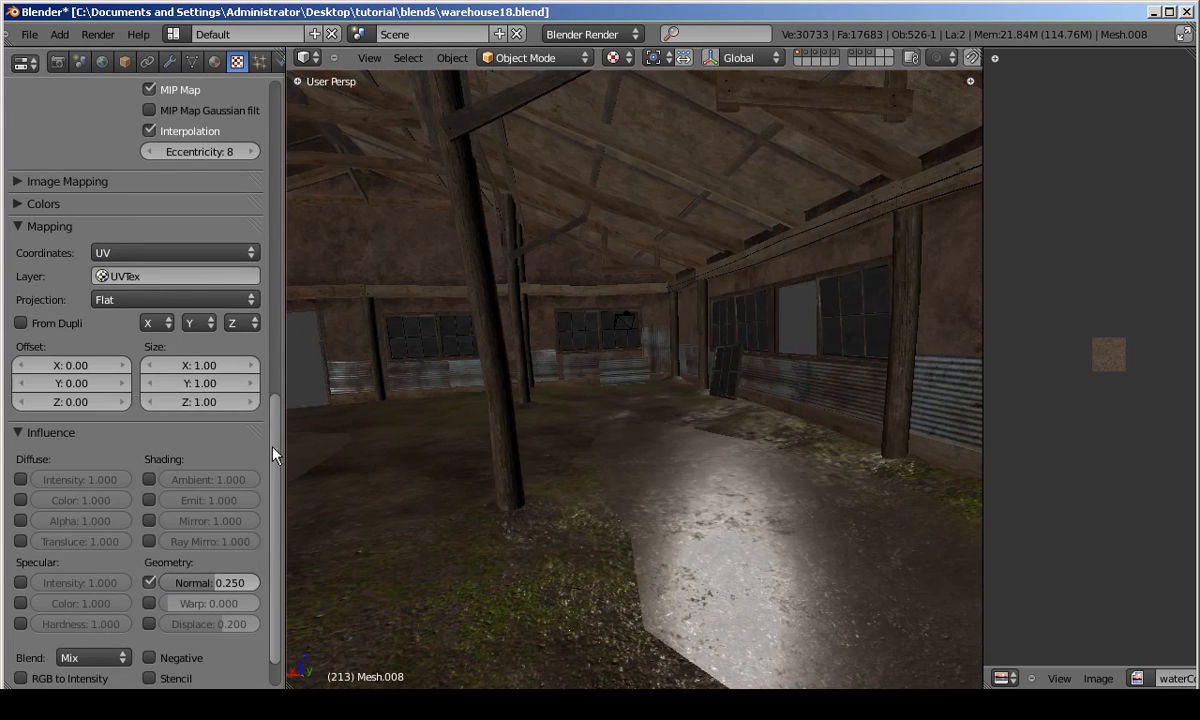
Review the waterSpec texture's influence settings and set the water material's specular hardness to 150.
scroll(274, 455, "down", 2)
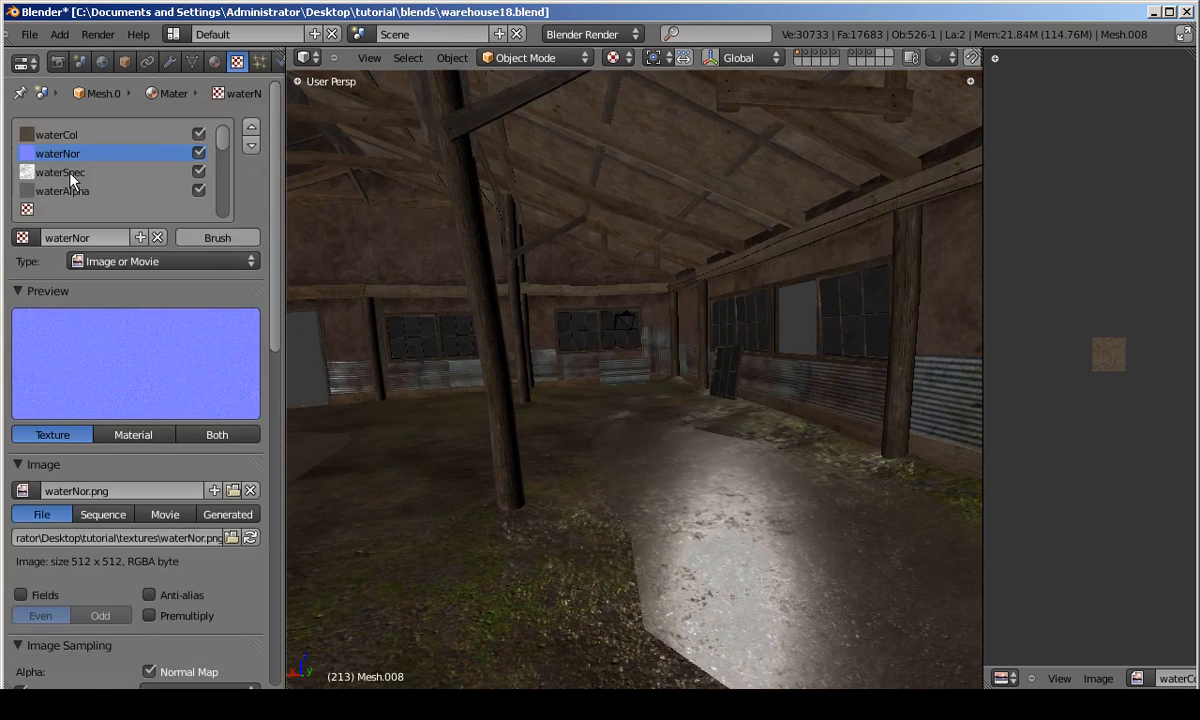
scroll(190, 629, "down", 15)
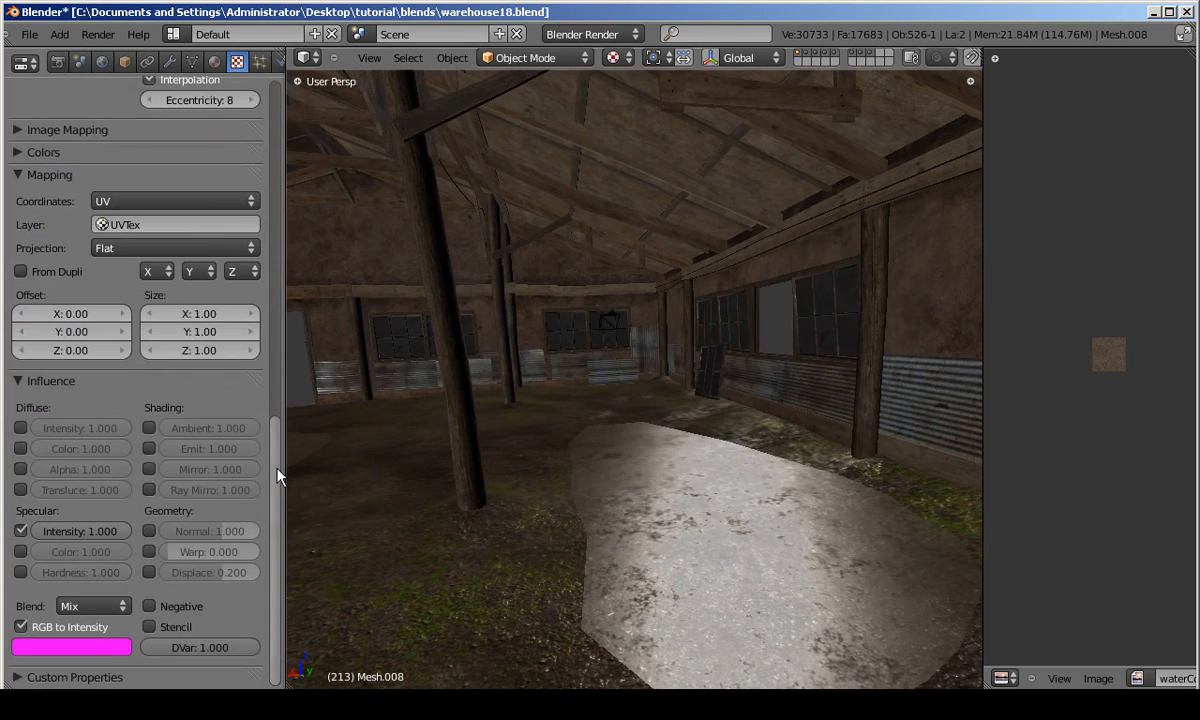
left_click(214, 61)
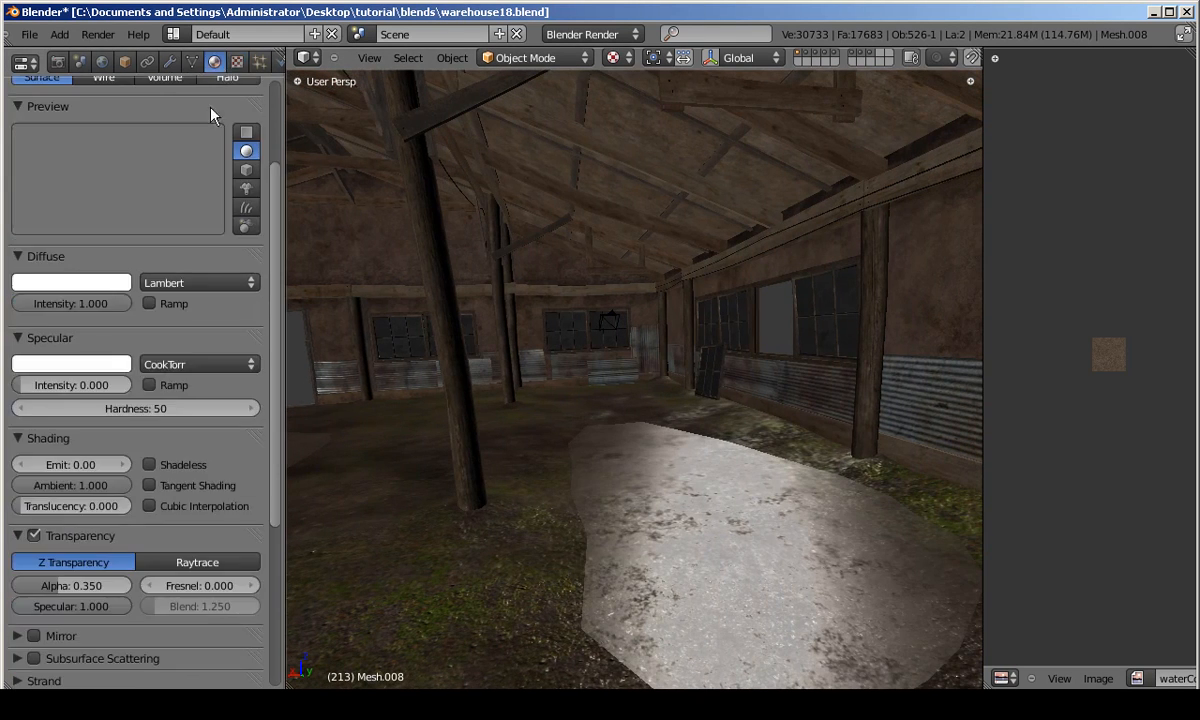
left_click(160, 410)
type("150")
key("Return")
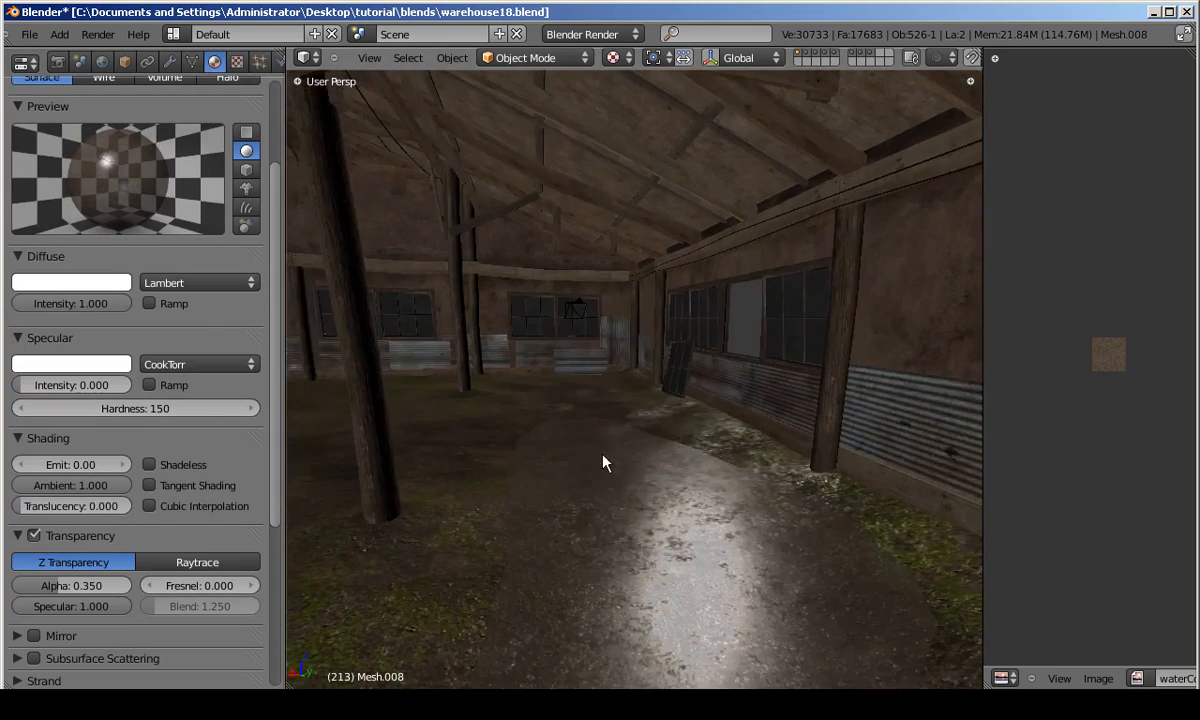
key("z")
key("z")
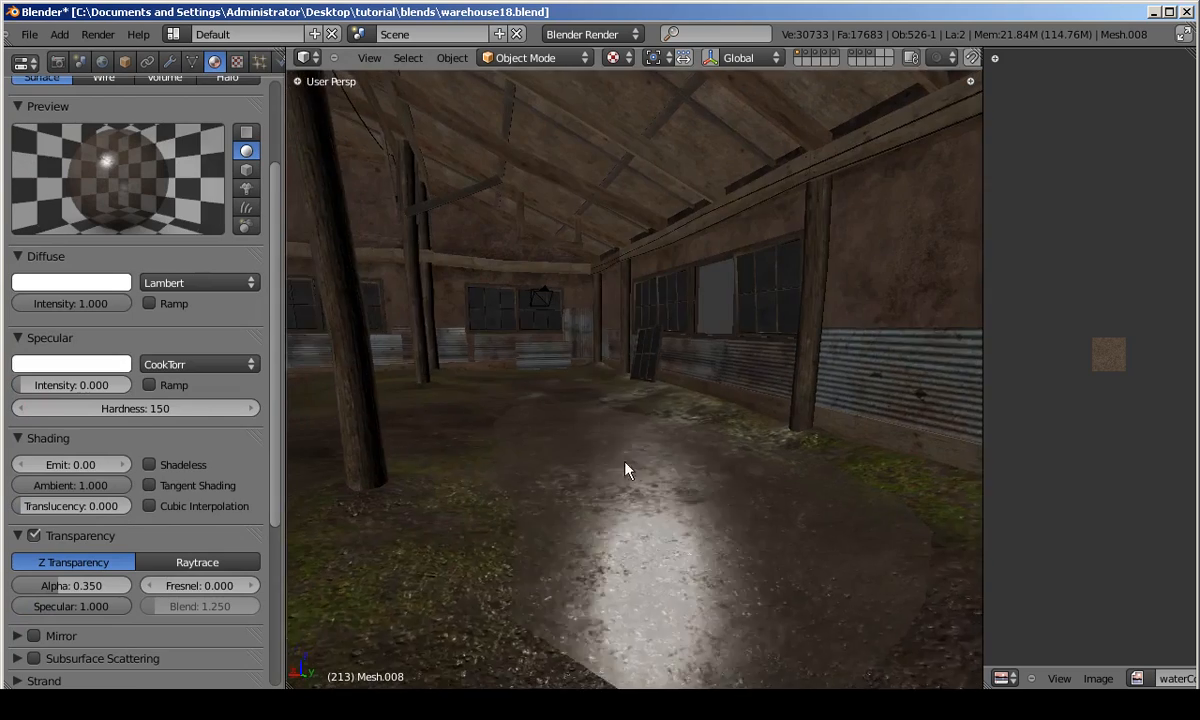
Turn off the waterNor texture's normal influence to compare the puddle's highlight up close.
left_click(236, 62)
left_click(168, 154)
left_click_drag(274, 165, 316, 497)
middle_click_drag(650, 485, 566, 488, "shift")
scroll(588, 433, "down", 4)
scroll(715, 437, "down", 2)
key("g")
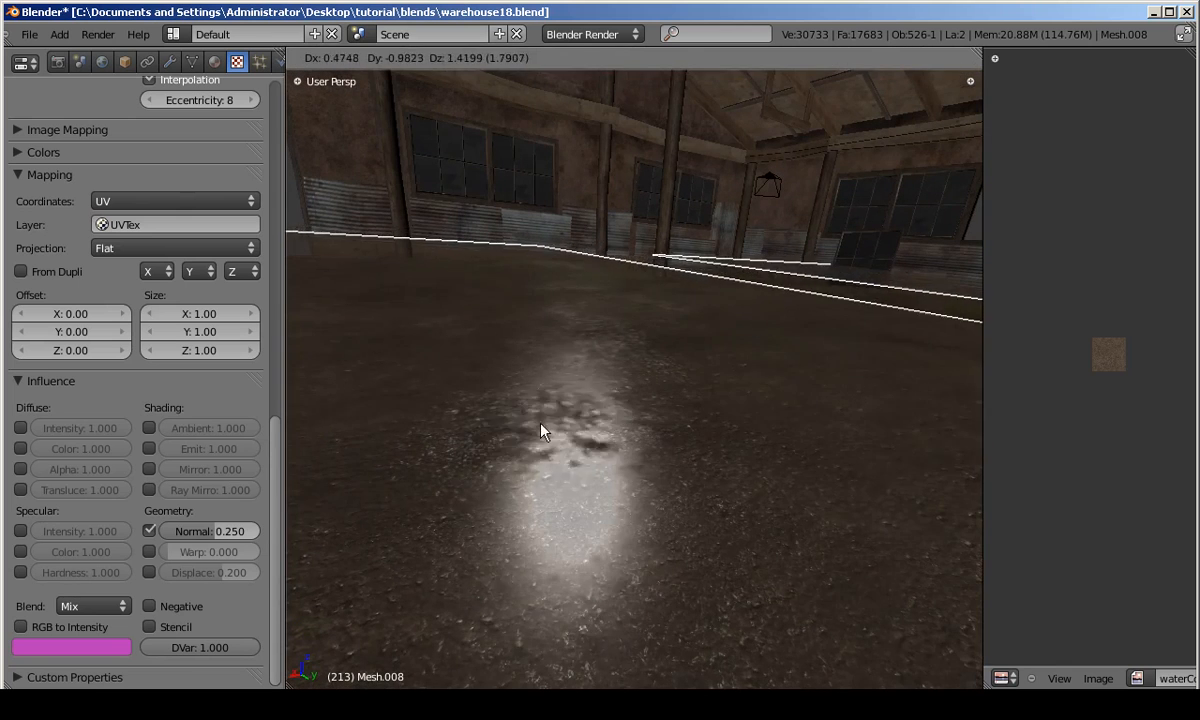
right_click(525, 442)
left_click(150, 531)
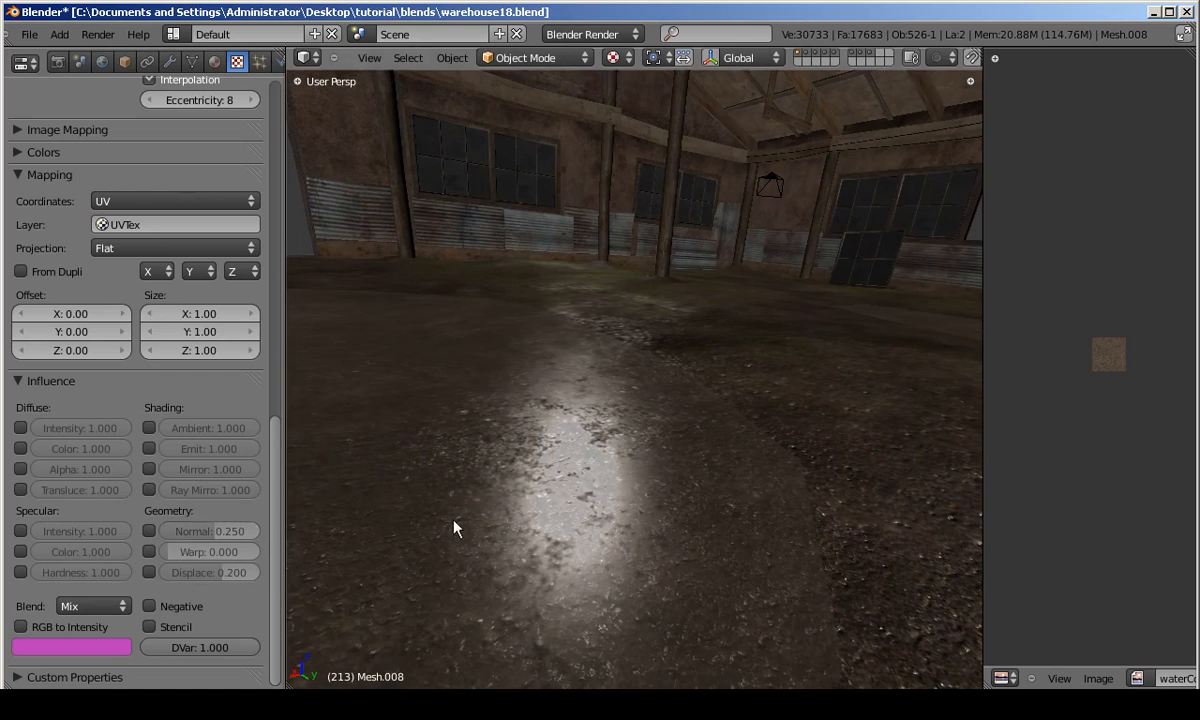
Restore the waterNor normal influence and examine the puddle's faces and UV layout in edit mode and from other angles.
key("z")
key("alt+z")
key("Tab")
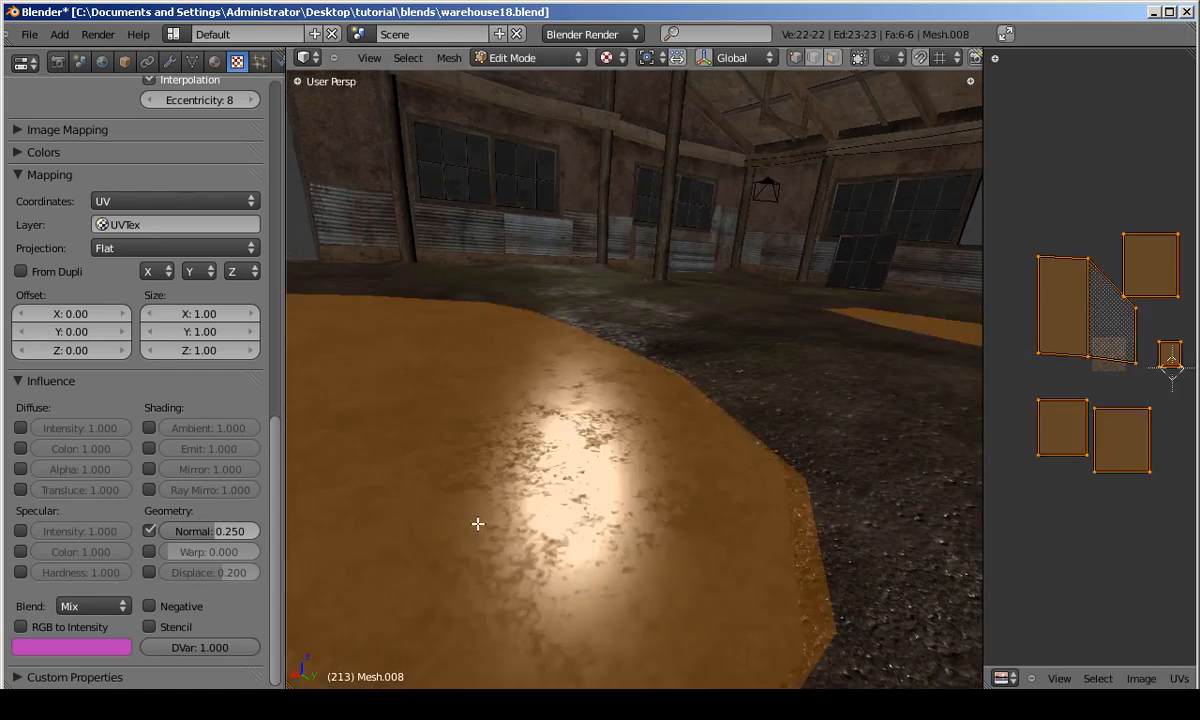
key("Tab")
middle_click_drag(479, 451, 598, 498)
middle_click_drag(597, 236, 659, 450)
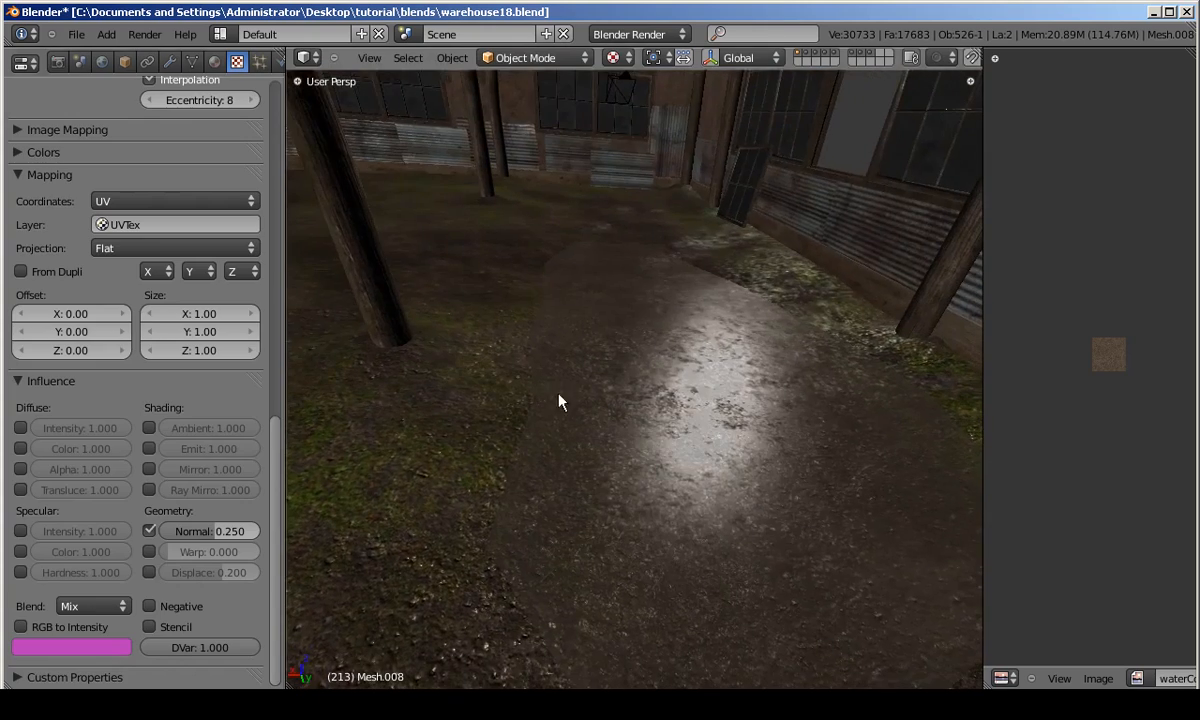
Add a second image texture named waterNor to the water material and assign waterNor.png to it.
scroll(279, 429, "up", 10)
left_click(110, 238)
left_click(96, 238)
type("waterNor")
key("Return")
left_click(166, 261)
left_click(120, 340)
left_click(21, 492)
left_click(80, 345)
Map the second waterNor texture with UV coordinates and enable it as a tangent-space normal map.
middle_click_drag(706, 468, 672, 458)
left_click_drag(275, 386, 273, 351)
left_click(200, 375)
left_click(180, 290)
middle_click_drag(560, 455, 806, 461)
left_click(150, 354)
scroll(549, 458, "down", 4)
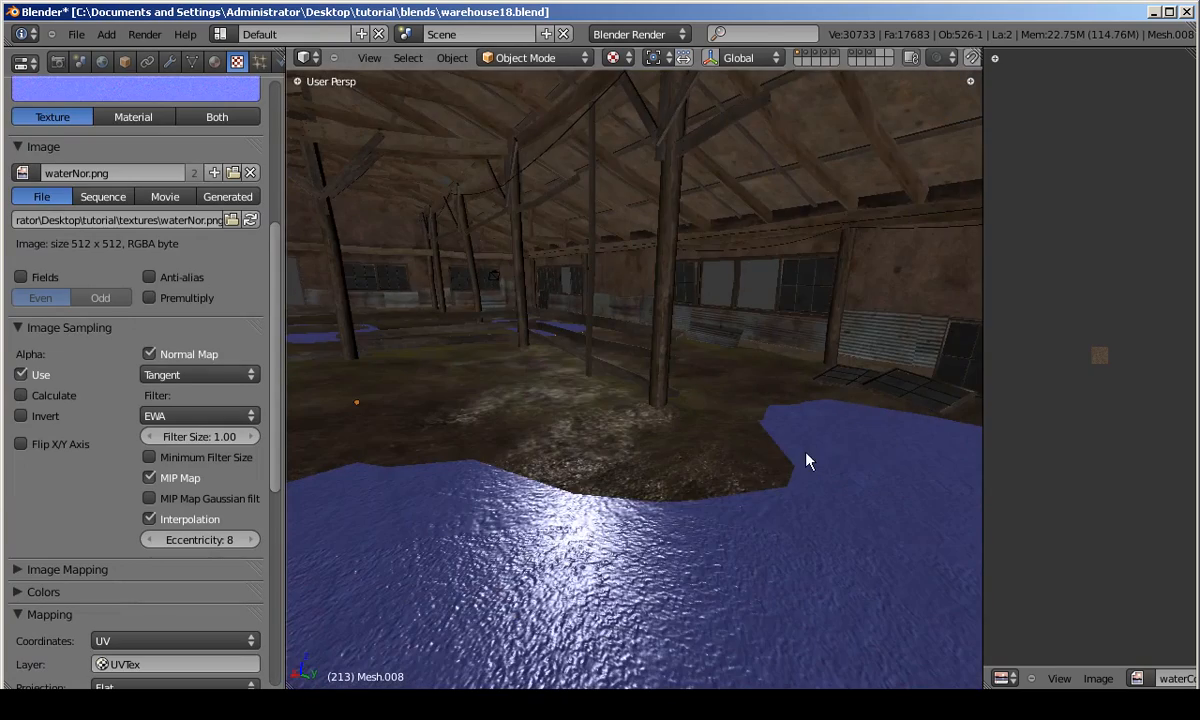
Name the puddle mesh's UV layer "color" and assign that layer to the second waterNor texture's mapping.
left_click(192, 62)
left_click(178, 559)
type("color")
key("Return")
left_click(215, 62)
left_click(237, 62)
left_click(160, 590)
type("co")
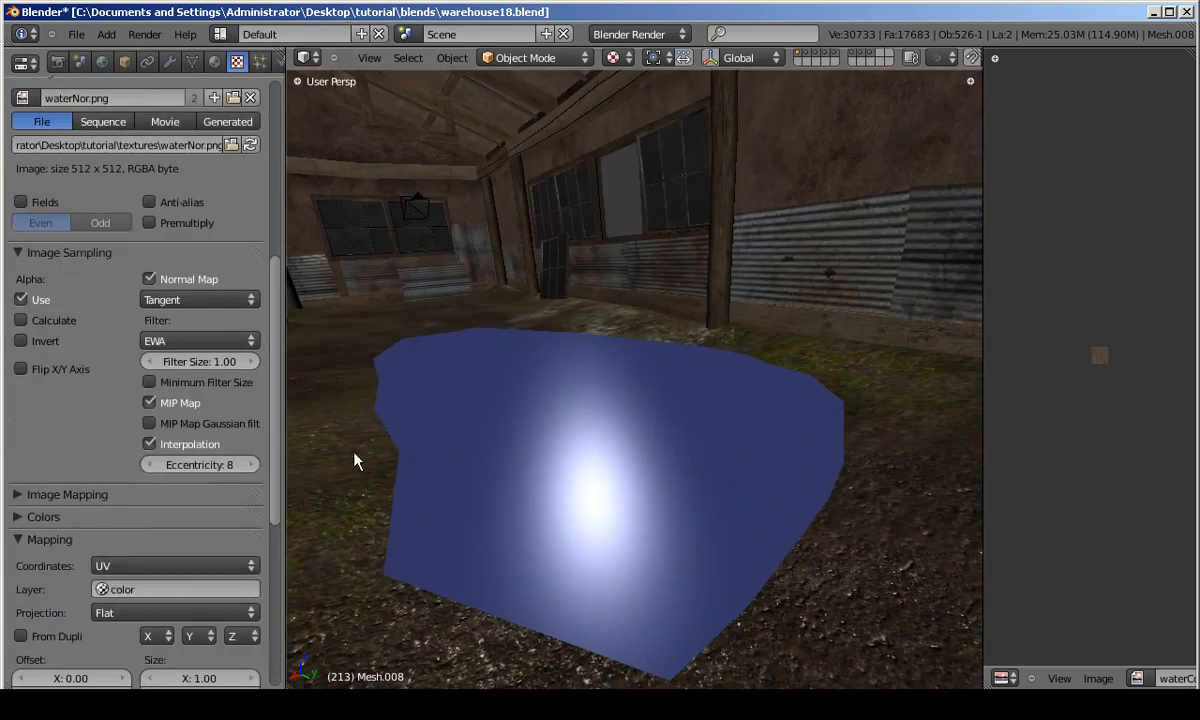
Make the second waterNor texture influence normal at 1.000 instead of diffuse colour, and enter edit mode on the puddle mesh.
left_click(128, 395)
scroll(140, 400, "down", 8)
key("Tab")
middle_click_drag(561, 420, 700, 330)
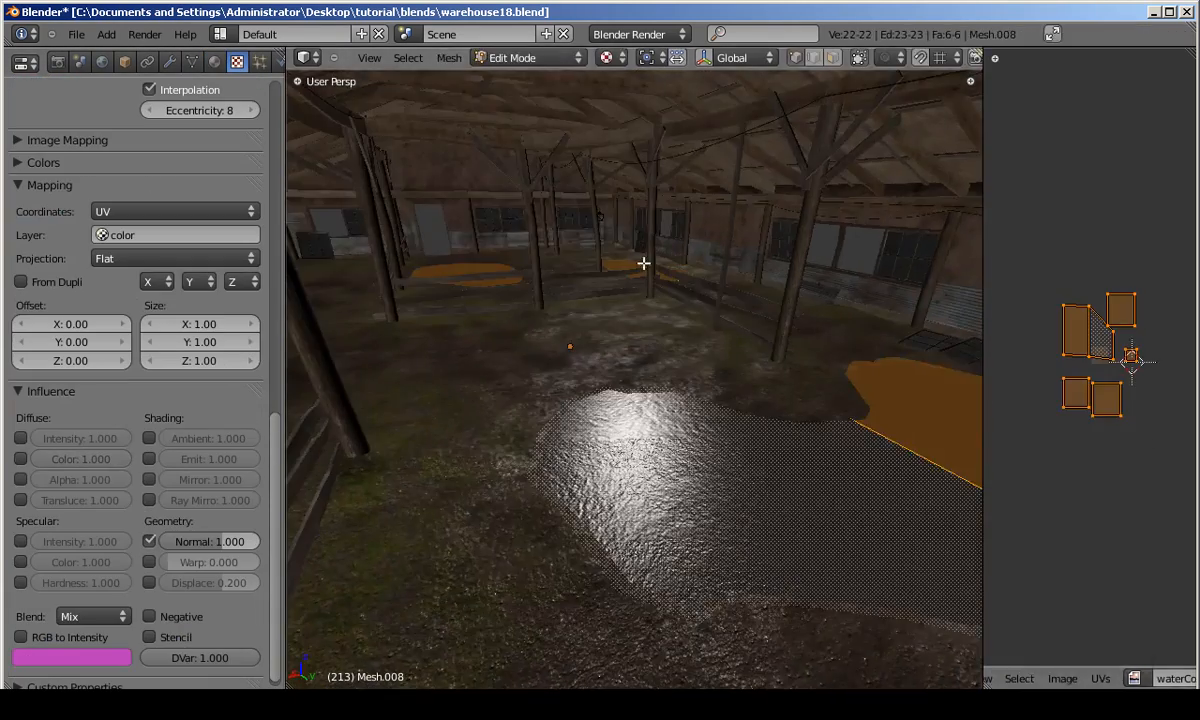
Isolate the puddle mesh in local view and examine its surface shading from above and at an angle.
key("KP_7")
key("Tab")
key("KP_Divide")
key("KP_5")
scroll(660, 400, "up", 5)
scroll(655, 425, "down", 5)
middle_click_drag(662, 276, 662, 196)
scroll(667, 327, "up", 2)
key("KP_5")
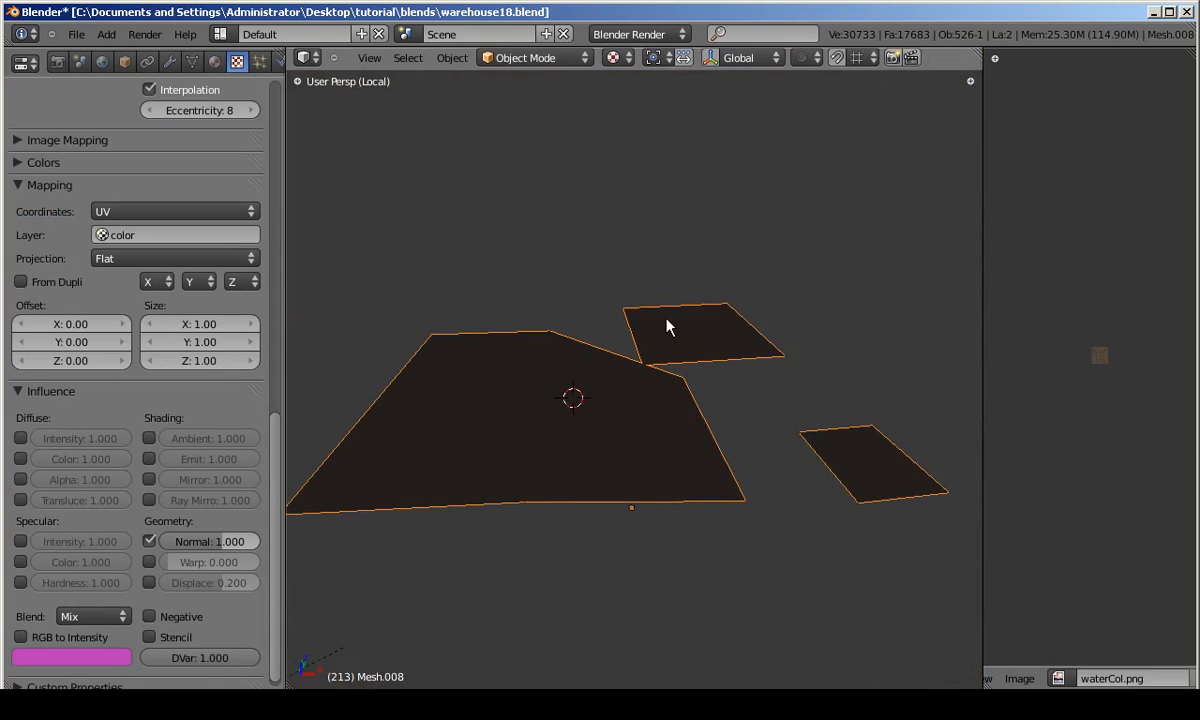
middle_click_drag(668, 327, 662, 461)
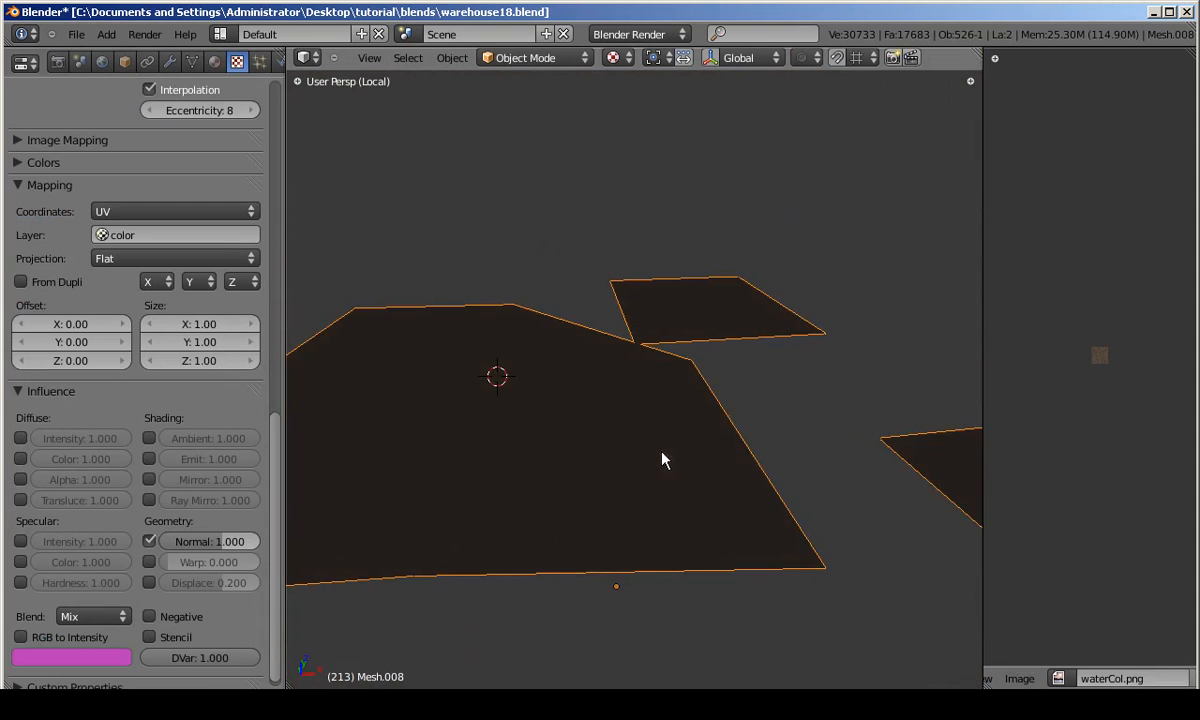
key("KP_7")
key("KP_5")
key("KP_Divide")
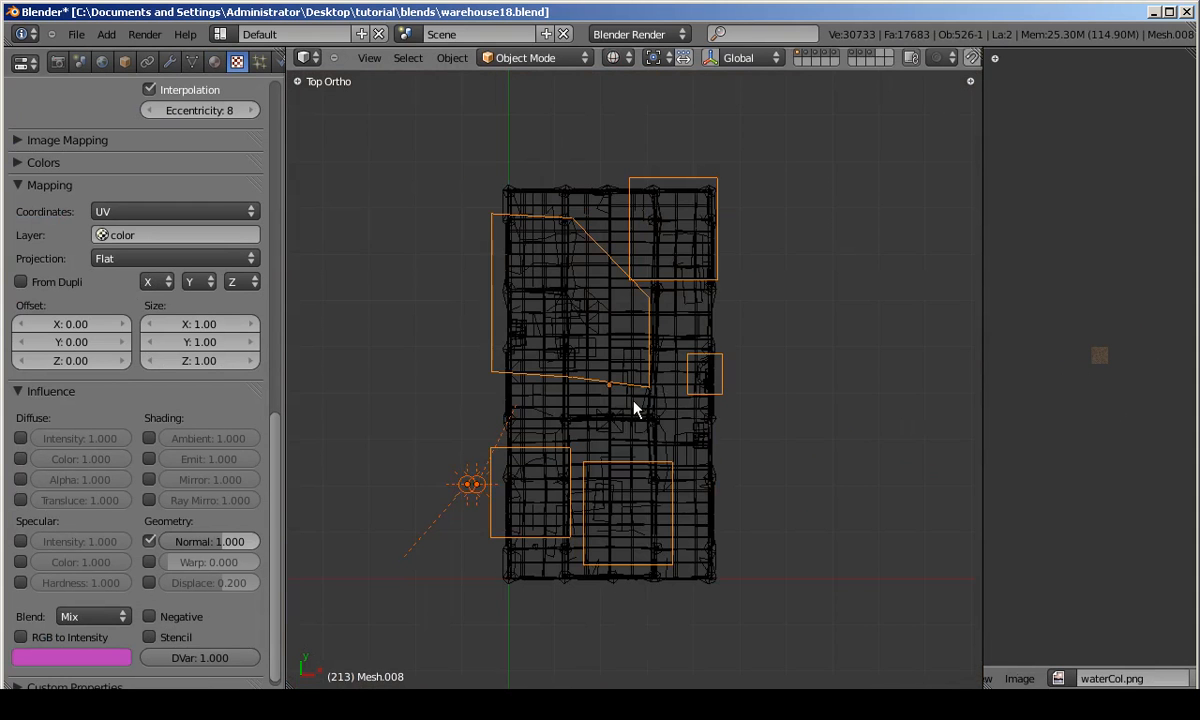
key("KP_1")
scroll(630, 405, "up", 4)
mouse_move(613, 356)
middle_mouse_down()
mouse_move(651, 314)
mouse_move(694, 369)
middle_mouse_up()
key("alt+z")
key("KP_Divide")
key("KP_7")
key("alt+z")
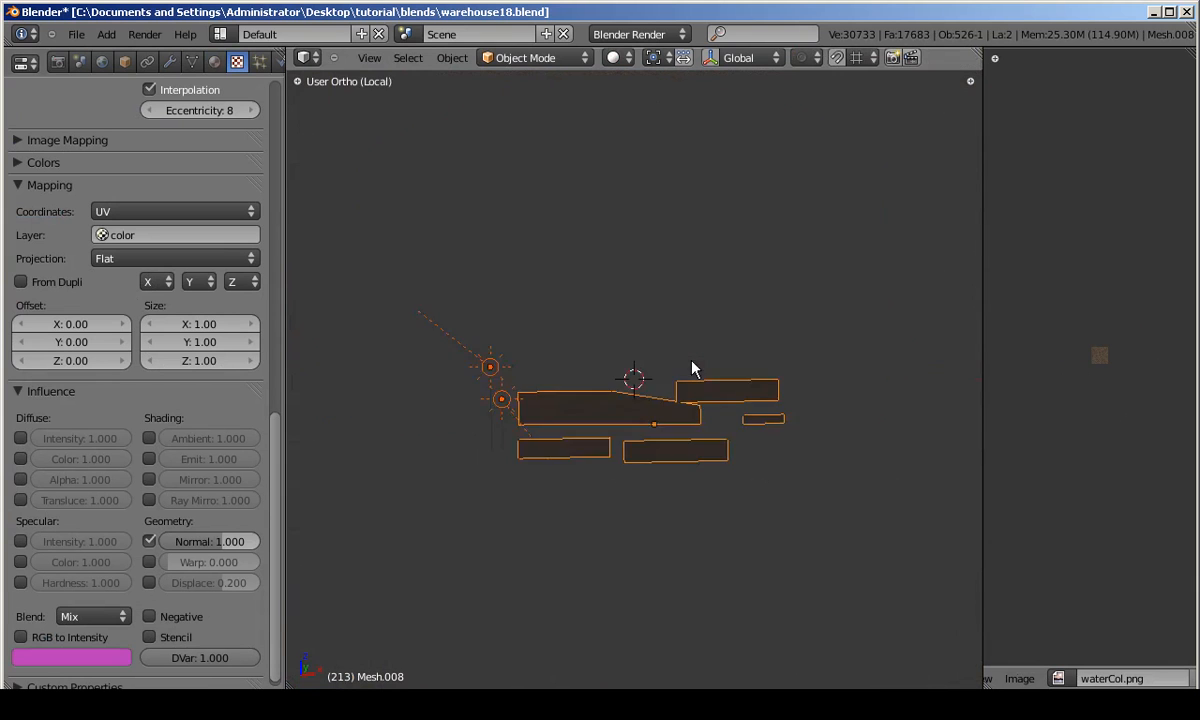
Try flipping the normals of the small puddle square and the two rectangles at the near end of the floor.
scroll(691, 367, "up", 4)
scroll(651, 337, "up", 3)
mouse_move(651, 337)
middle_mouse_down()
mouse_move(469, 364)
mouse_move(458, 388)
mouse_move(841, 407)
mouse_move(616, 429)
mouse_move(627, 511)
mouse_move(730, 465)
mouse_move(686, 300)
mouse_move(660, 310)
mouse_move(541, 495)
mouse_move(536, 348)
mouse_move(546, 420)
mouse_move(557, 409)
mouse_move(544, 418)
mouse_move(568, 407)
mouse_move(506, 378)
mouse_move(557, 383)
mouse_move(482, 447)
mouse_move(549, 421)
middle_mouse_up()
key("KP_5")
key("alt+z")
key("Tab")
right_click(549, 423)
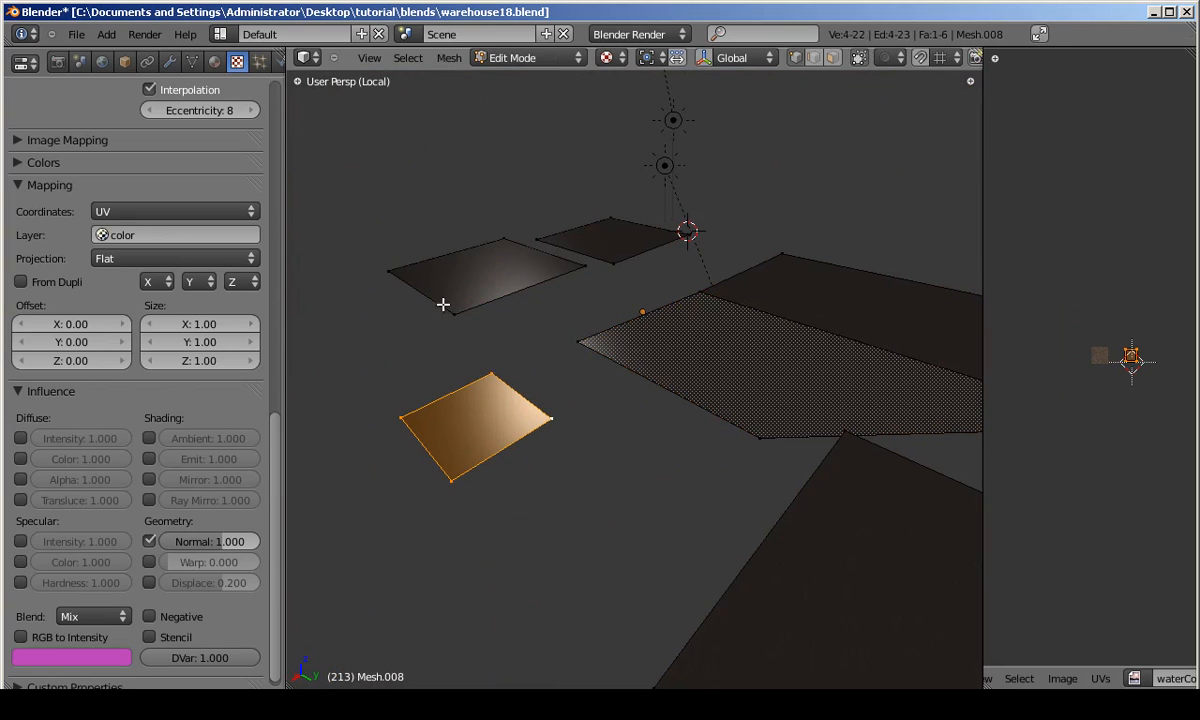
key("w")
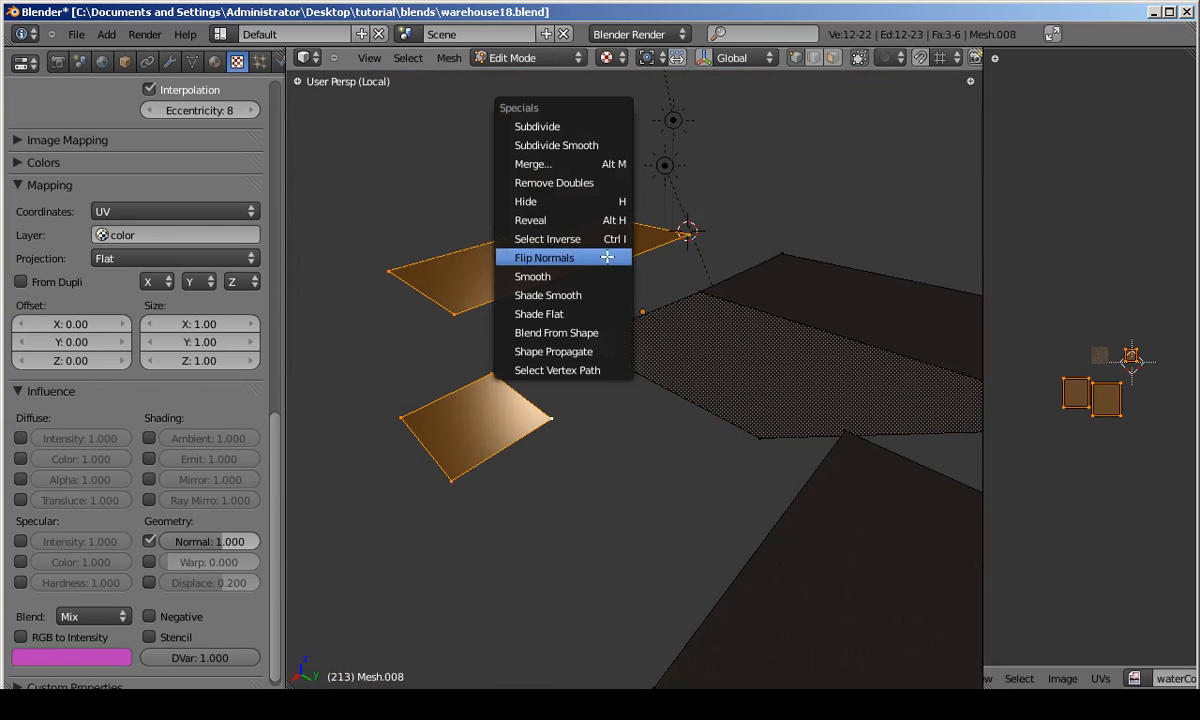
left_click(591, 181)
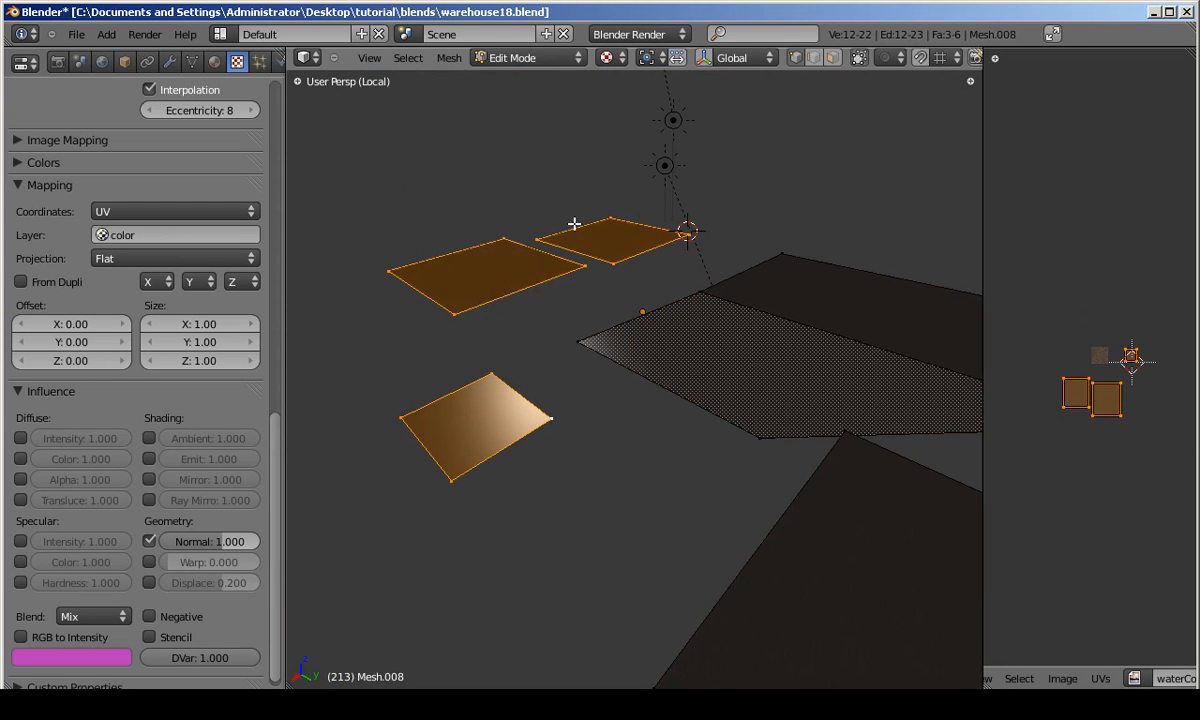
Flip the normals of only the two near-end puddle rectangles again.
key("Tab")
middle_click_drag(635, 276, 577, 294)
key("Tab")
right_click(577, 294)
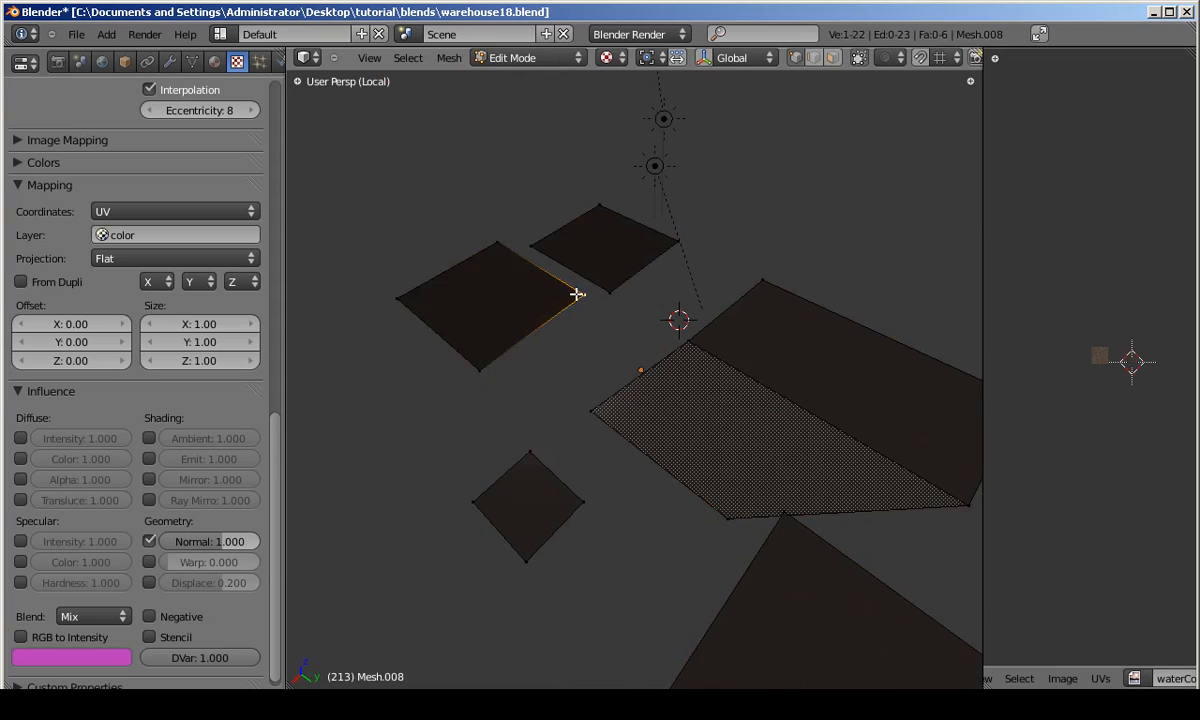
key("w")
left_click(604, 369)
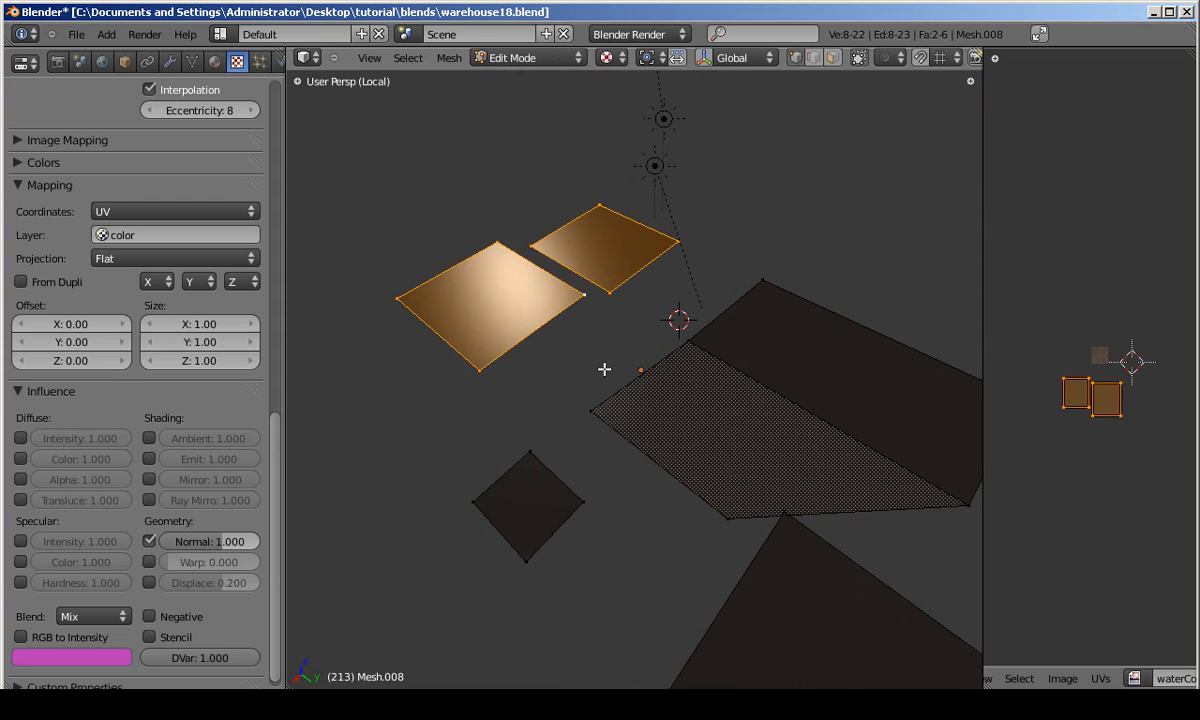
Duplicate the far-end puddle rectangle over the small puddle square and scale it down to match the square's outline and height.
key("KP_7")
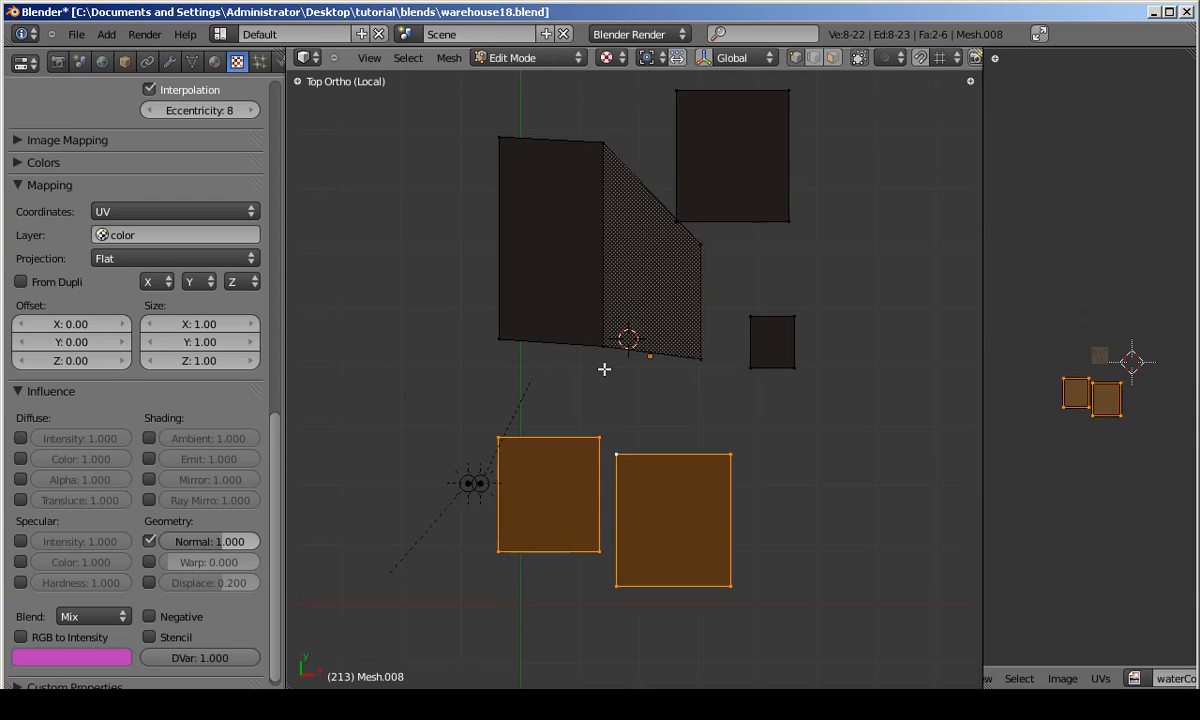
scroll(620, 405, "down", 2)
key("a")
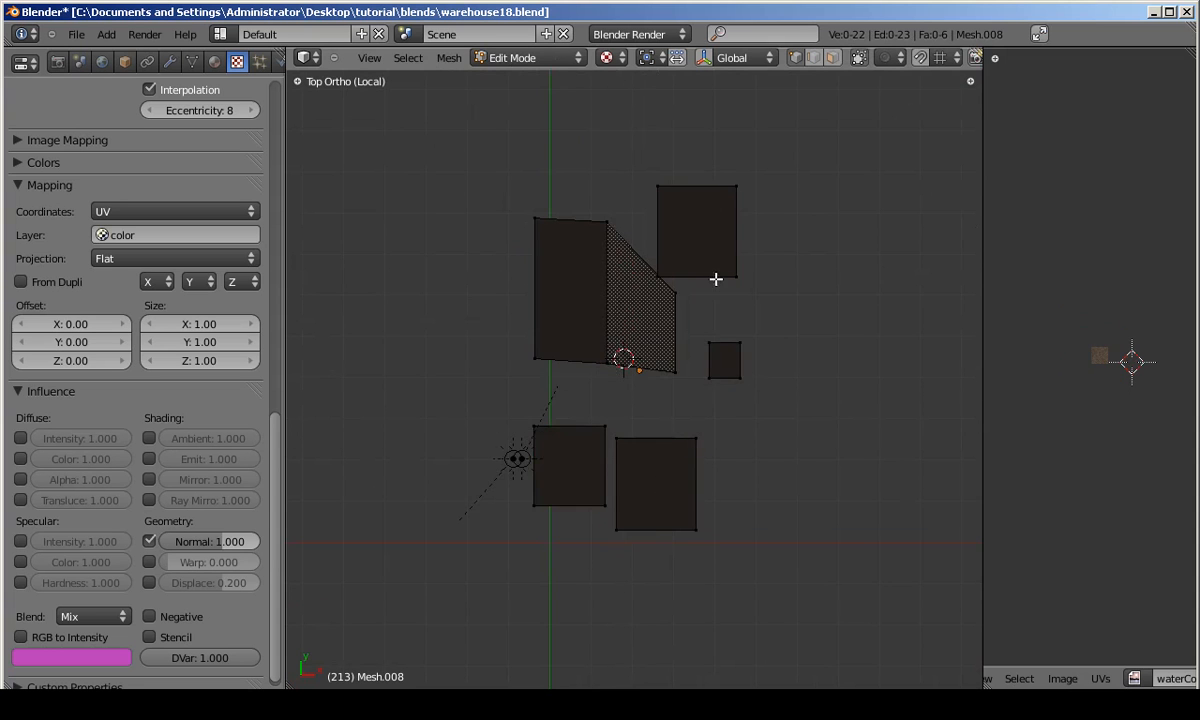
key("Escape")
key("Tab")
scroll(683, 260, "up", 5)
middle_click_drag(675, 260, 757, 167)
key("Tab")
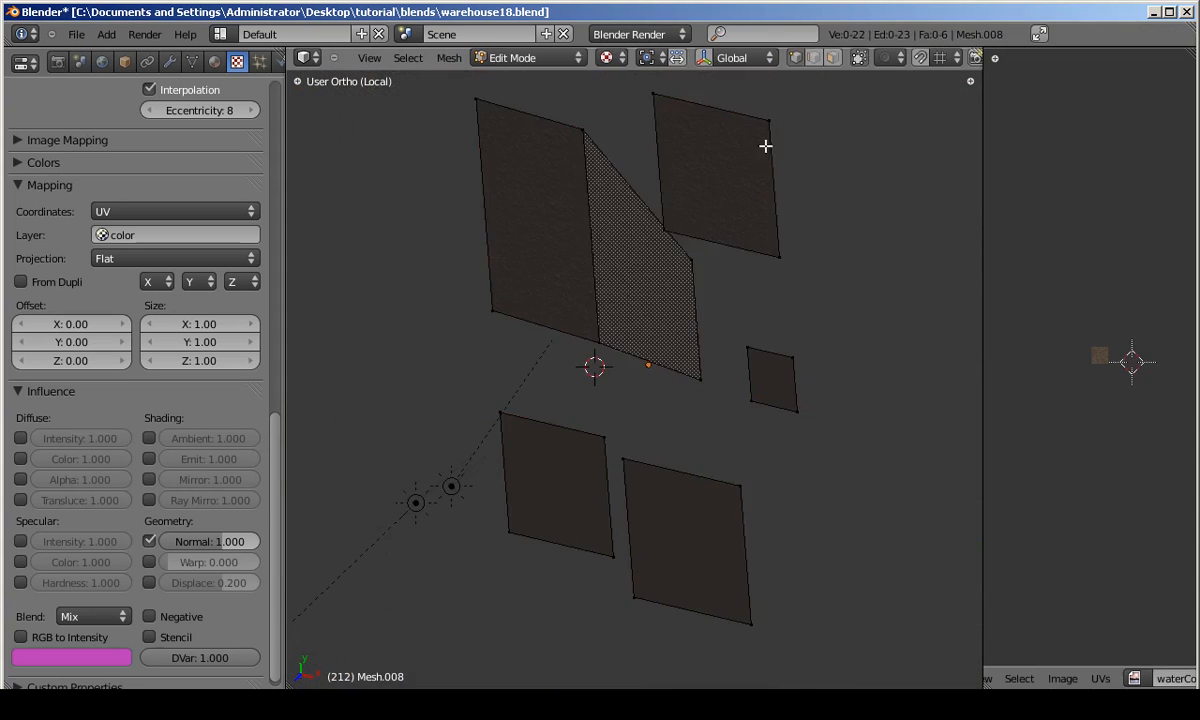
right_click(757, 167)
key("KP_7")
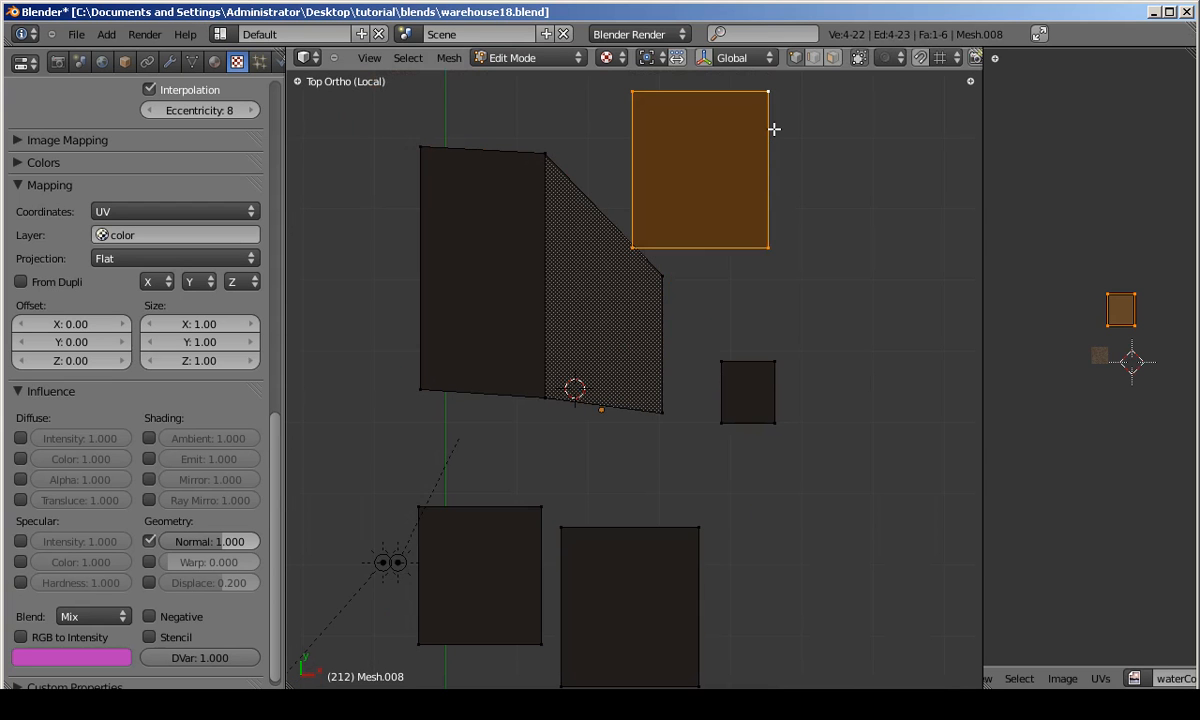
key("shift+d")
scroll(815, 354, "up", 7)
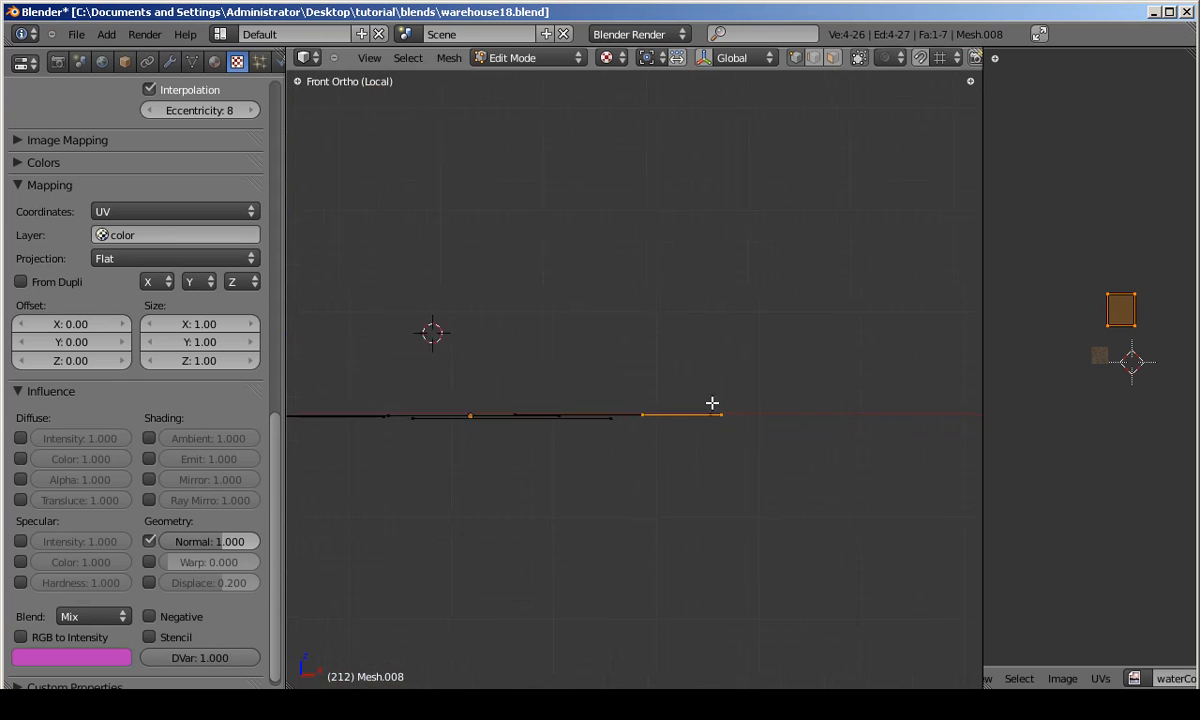
middle_click_drag(739, 405, 724, 430)
key("KP_7")
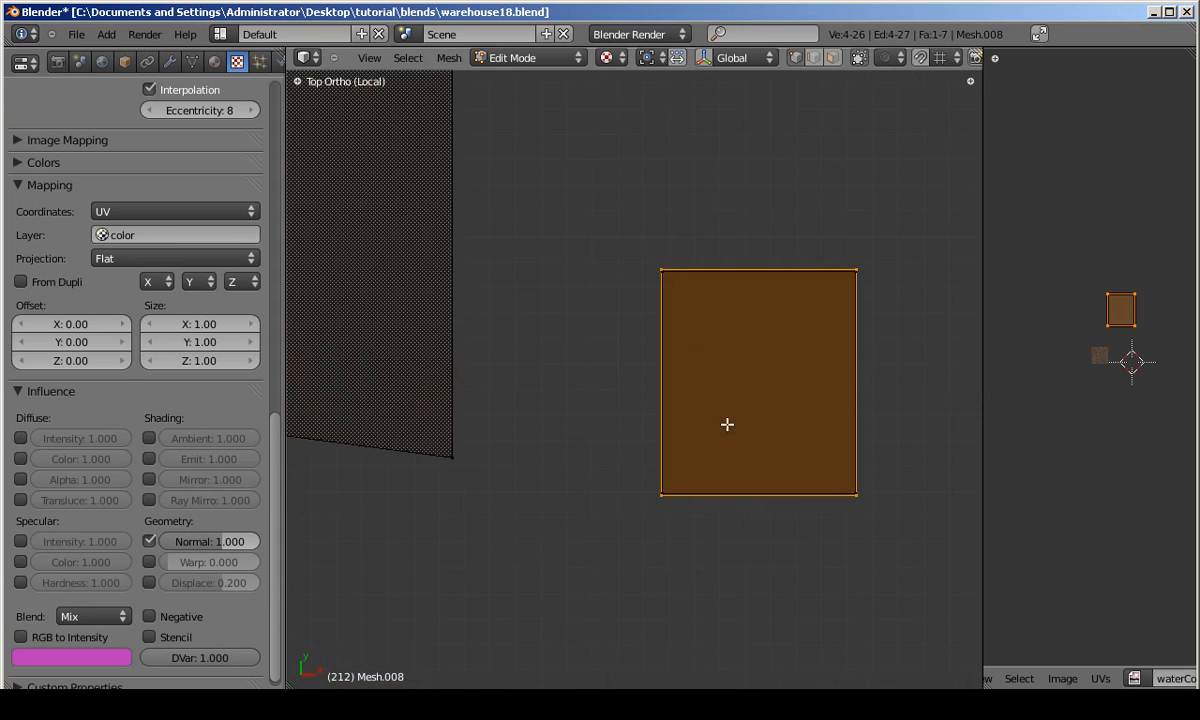
middle_click_drag(758, 336, 644, 372, "shift")
Scale down the UVs of the duplicated small puddle face to suit its reduced size.
middle_click_drag(1101, 269, 1055, 302)
key("s")
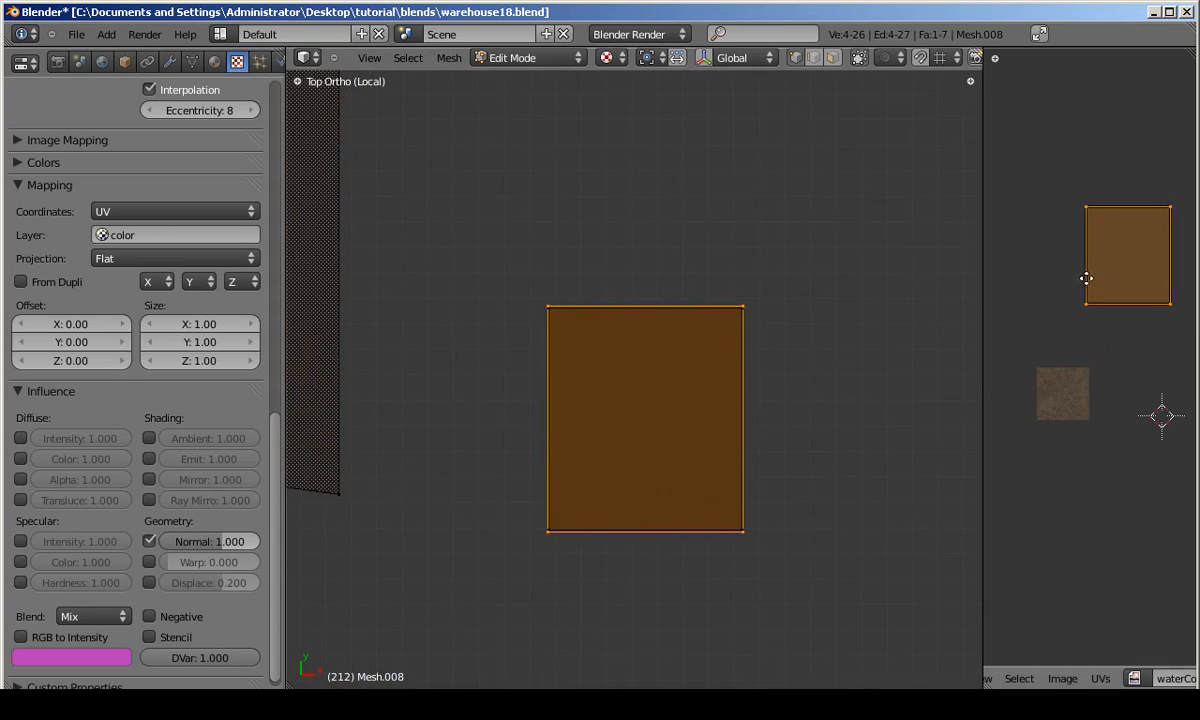
left_click(1141, 210)
key("alt+z")
scroll(684, 363, "up", 2)
key("alt+z")
scroll(686, 362, "up", 1)
Delete the vertices of the original small puddle square beneath its replacement.
key("l")
right_click(776, 273)
key("l")
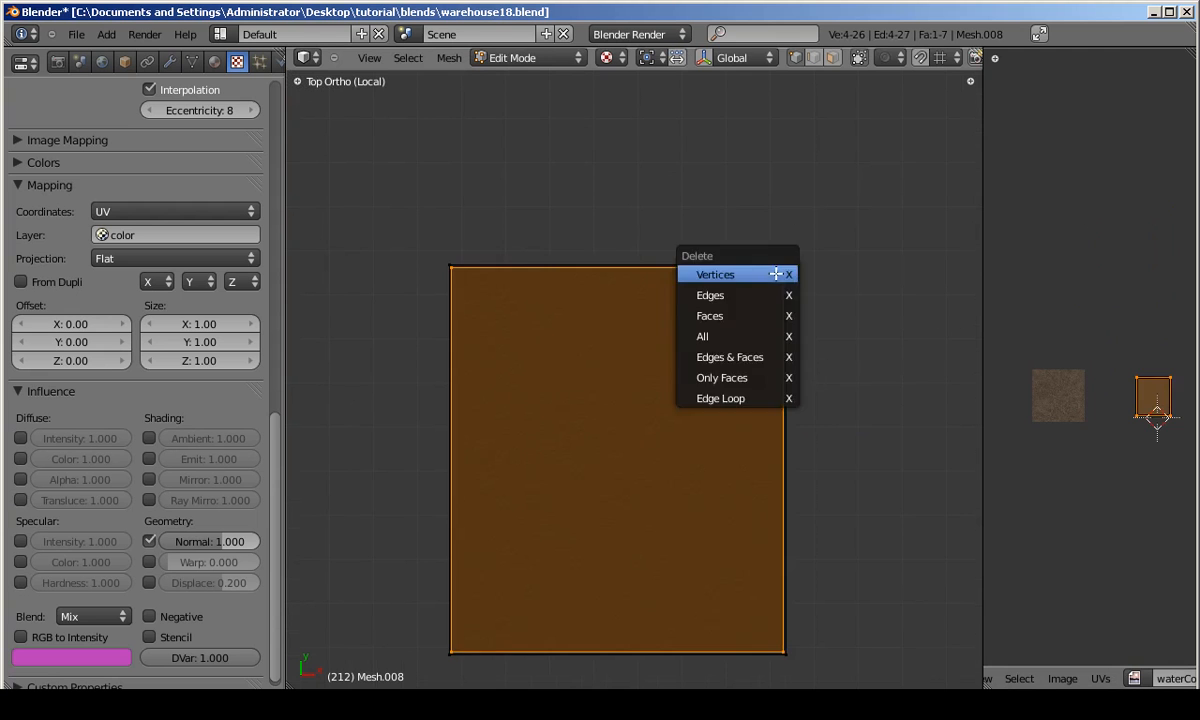
left_click(776, 273)
Examine the replaced small puddle's normal-map shading against the other puddle faces in perspective.
scroll(777, 289, "down", 5)
key("Tab")
middle_click_drag(670, 410, 806, 399)
key("alt+z")
key("alt+z")
key("KP_5")
middle_click_drag(738, 352, 675, 376)
scroll(635, 365, "up", 4)
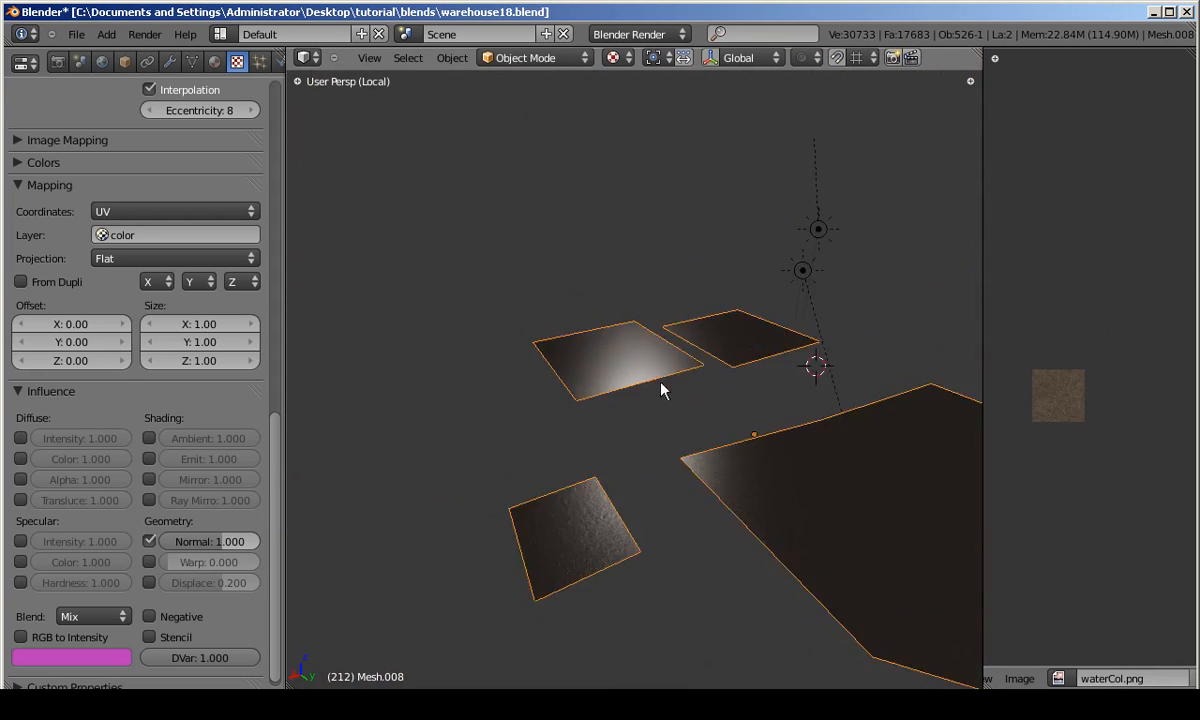
Duplicate the small puddle face over the larger near-end rectangle, scale it up about 2.5 times, and align it with that rectangle.
key("Tab")
key("l")
key("KP_7")
key("KP_5")
key("shift+d")
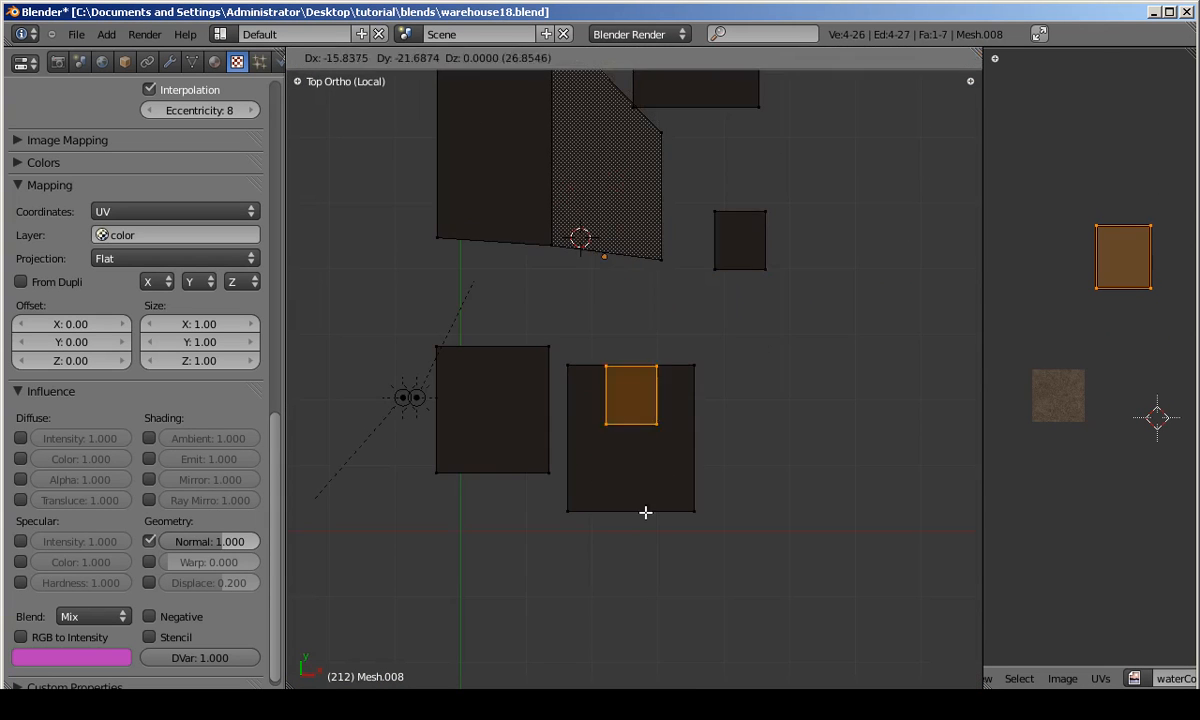
left_click(691, 443)
scroll(691, 443, "up", 4)
key("s")
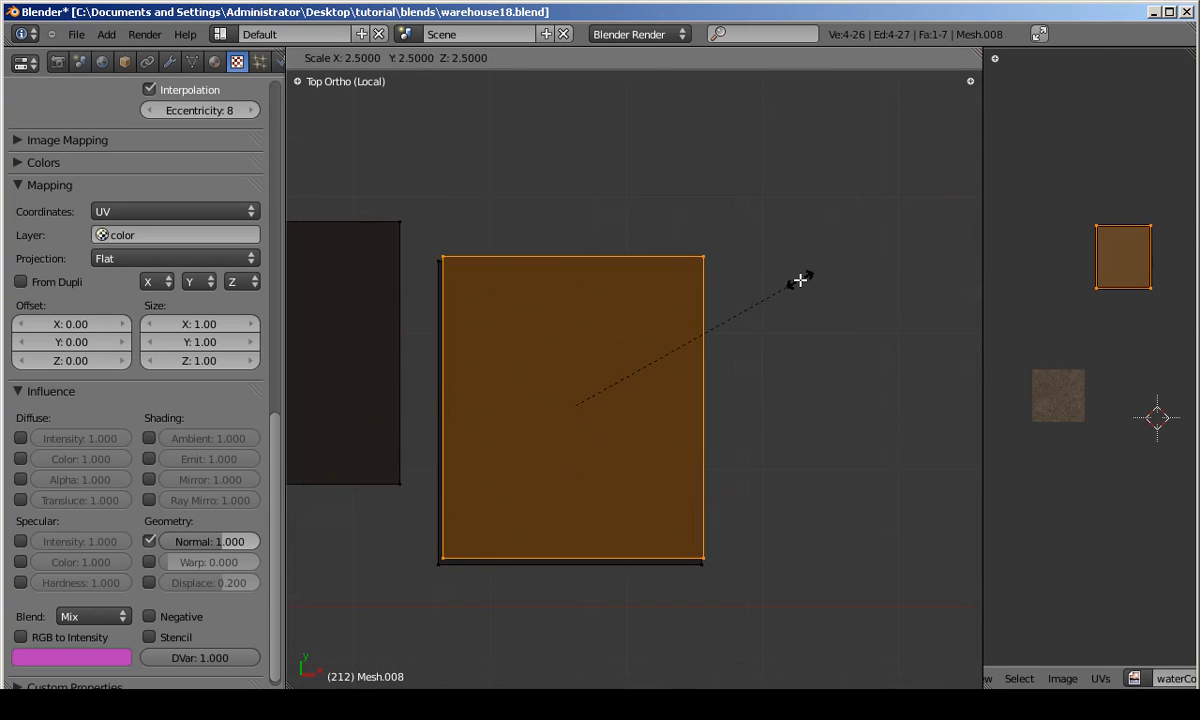
left_click(850, 267)
key("KP_1")
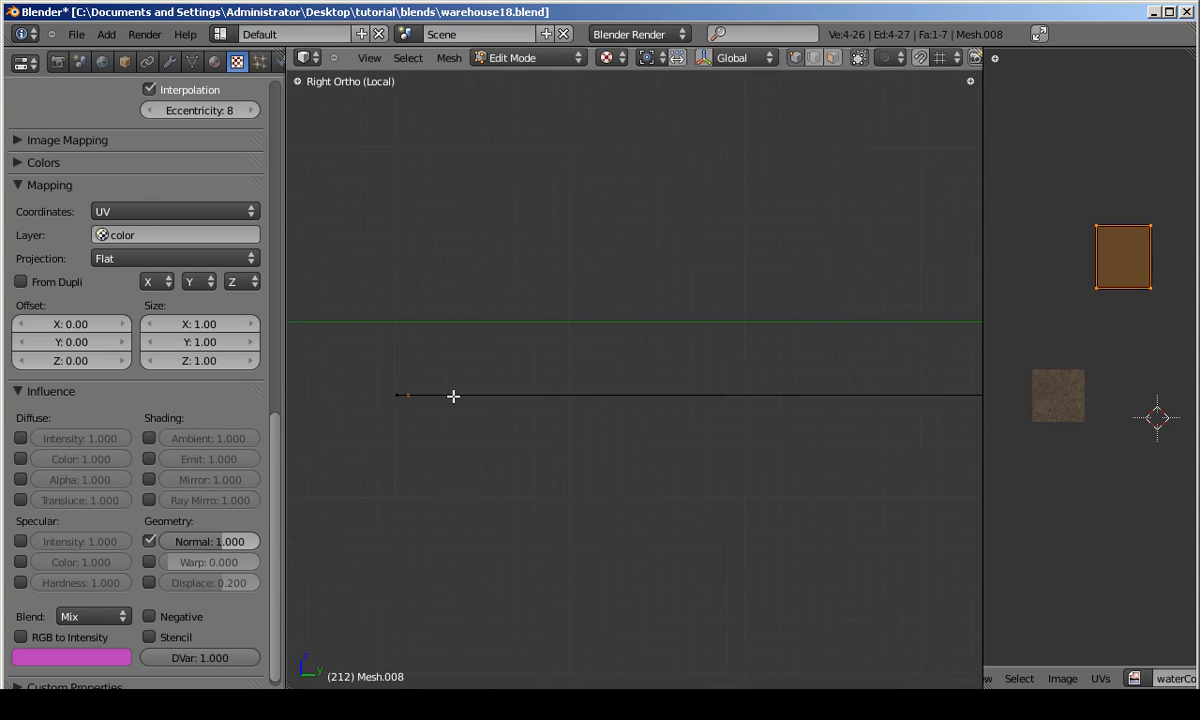
scroll(854, 480, "down", 2)
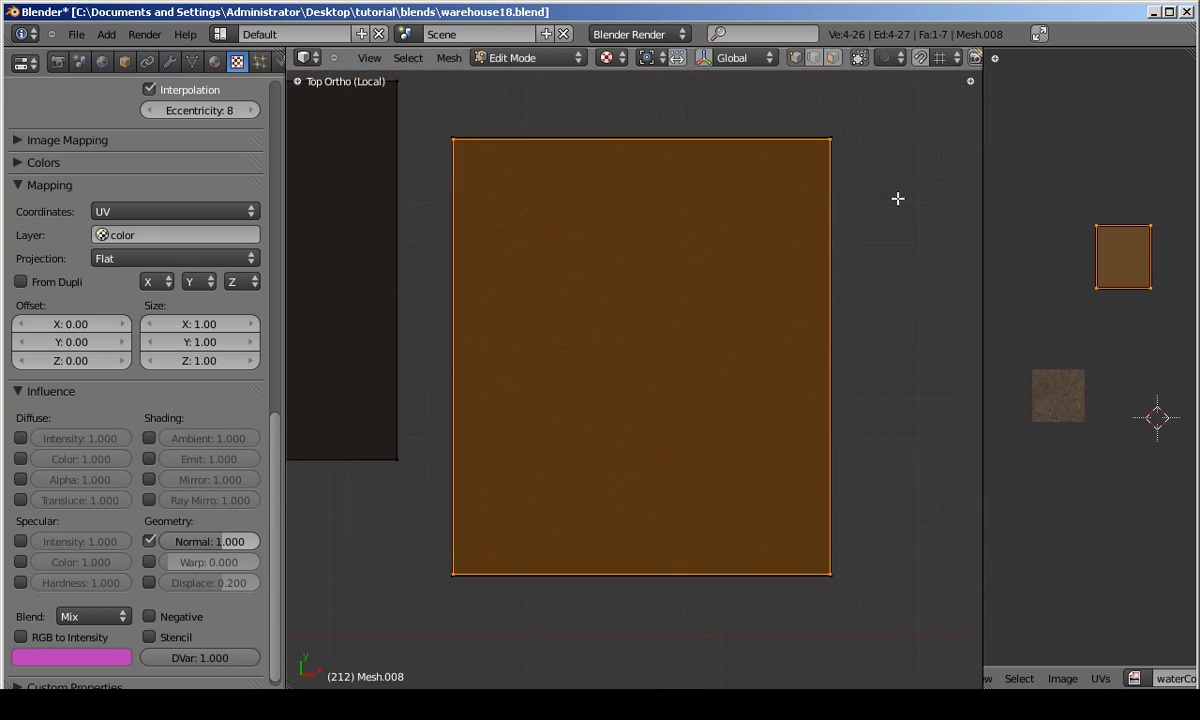
middle_click_drag(858, 167, 748, 276, "shift")
scroll(748, 276, "up", 2)
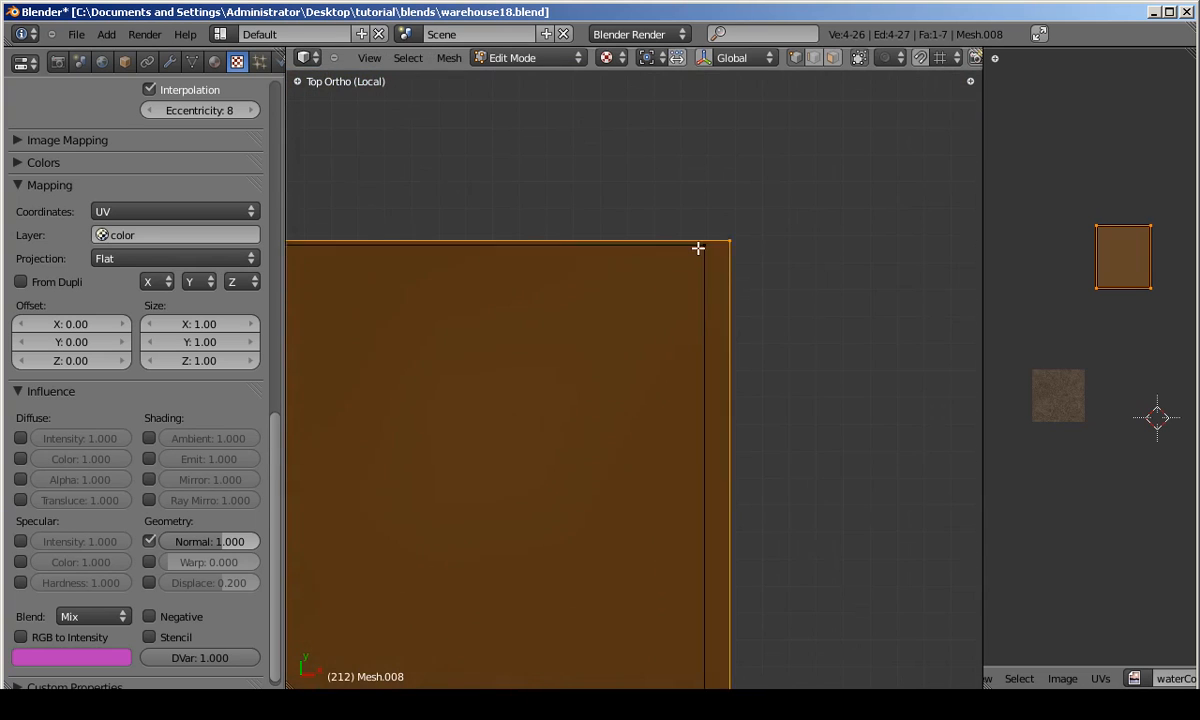
Delete the original larger near-end rectangle and scale up the UVs of its replacement.
key("a")
key("l")
key("x")
left_click(702, 248)
key("l")
scroll(1109, 316, "down", 3)
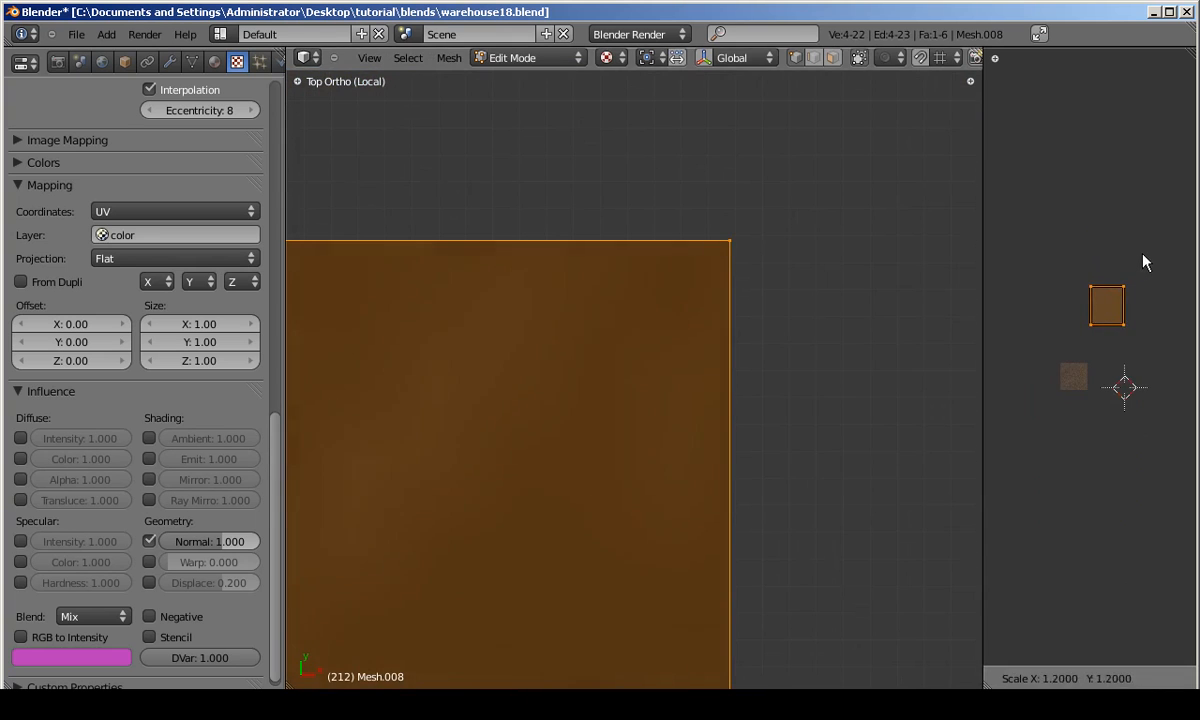
Duplicate the new near-end rectangle over the neighbouring rectangle and scale the copy to match its width.
key("Tab")
scroll(617, 403, "down", 9)
middle_click_drag(528, 452, 734, 338, "shift")
key("Tab")
right_click(619, 267)
key("b")
scroll(863, 468, "up", 2)
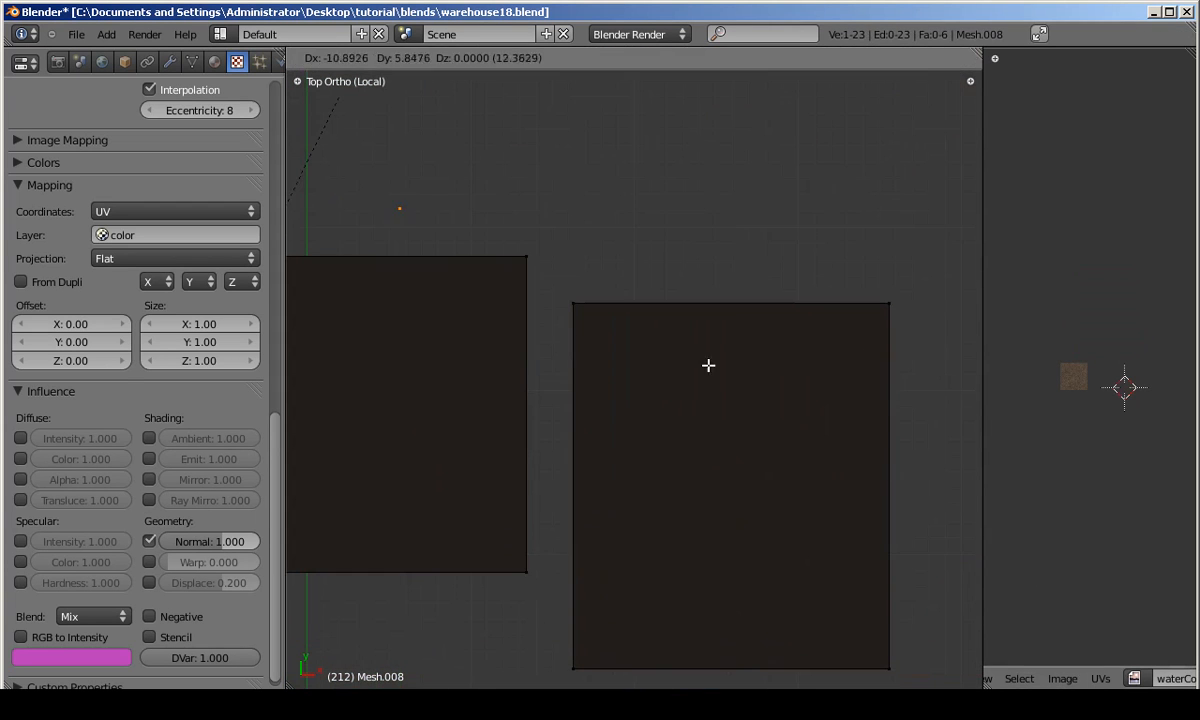
key("l")
key("shift+d")
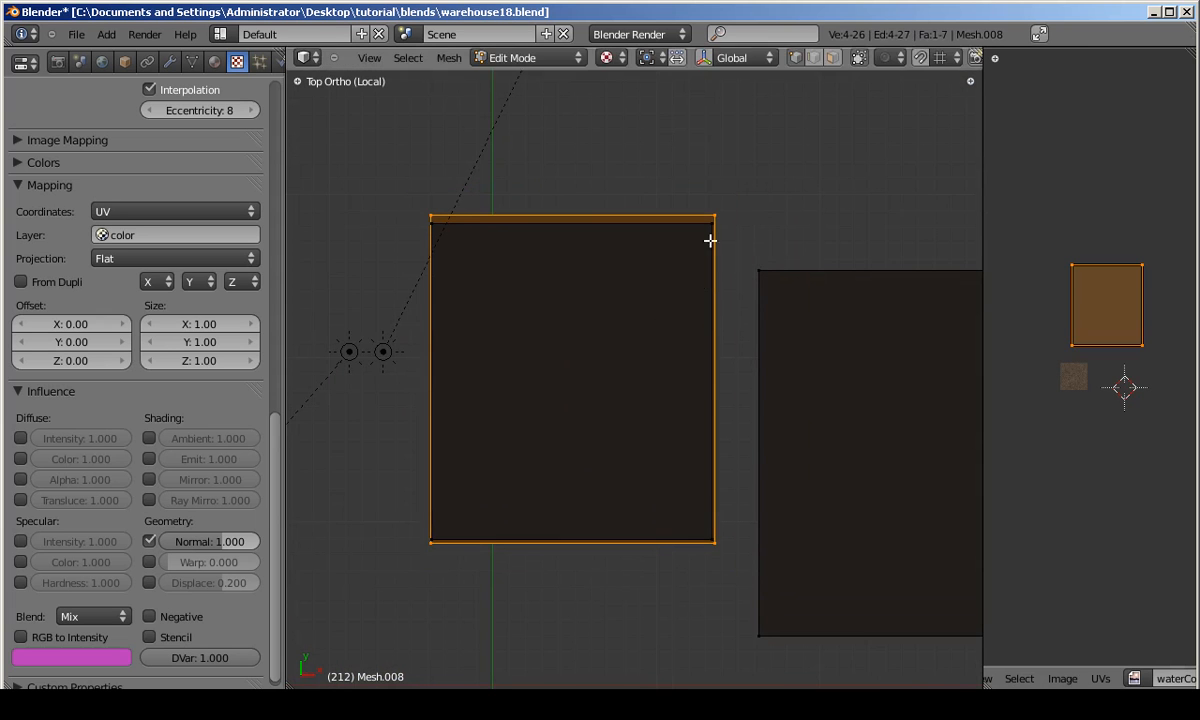
left_click(758, 251)
Align the duplicated rectangle along Y and fit its length to the original beneath it.
scroll(732, 205, "up", 3)
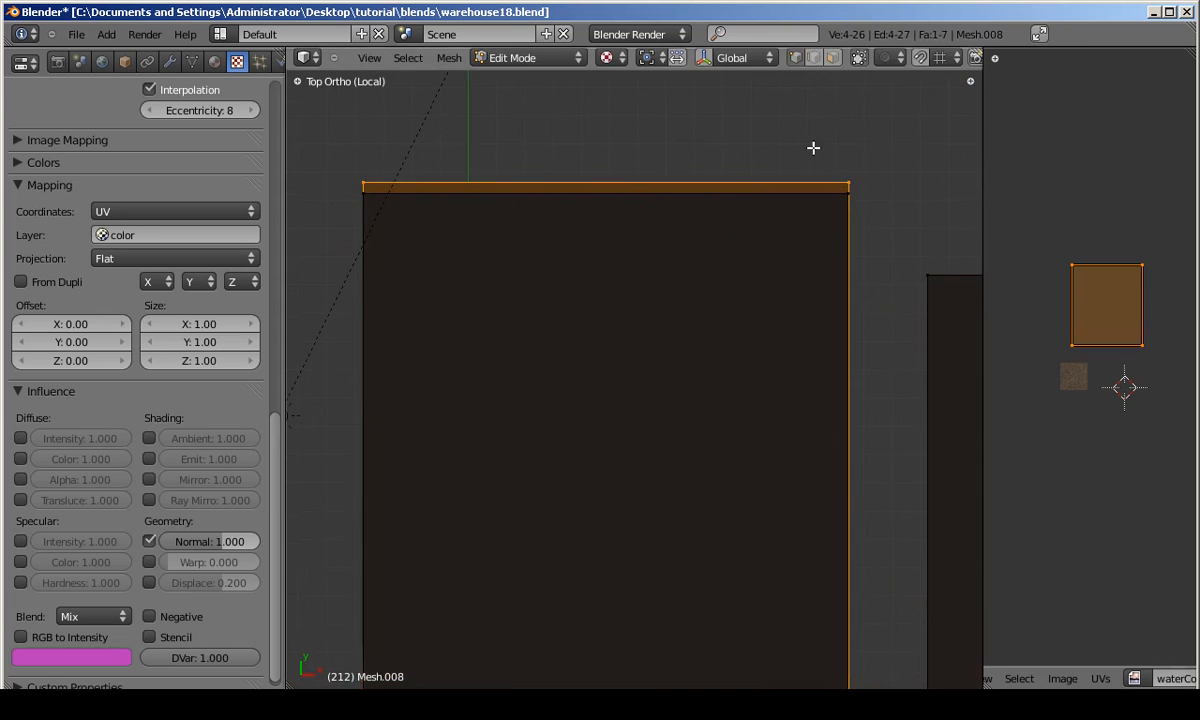
middle_click_drag(728, 204, 732, 119, "shift")
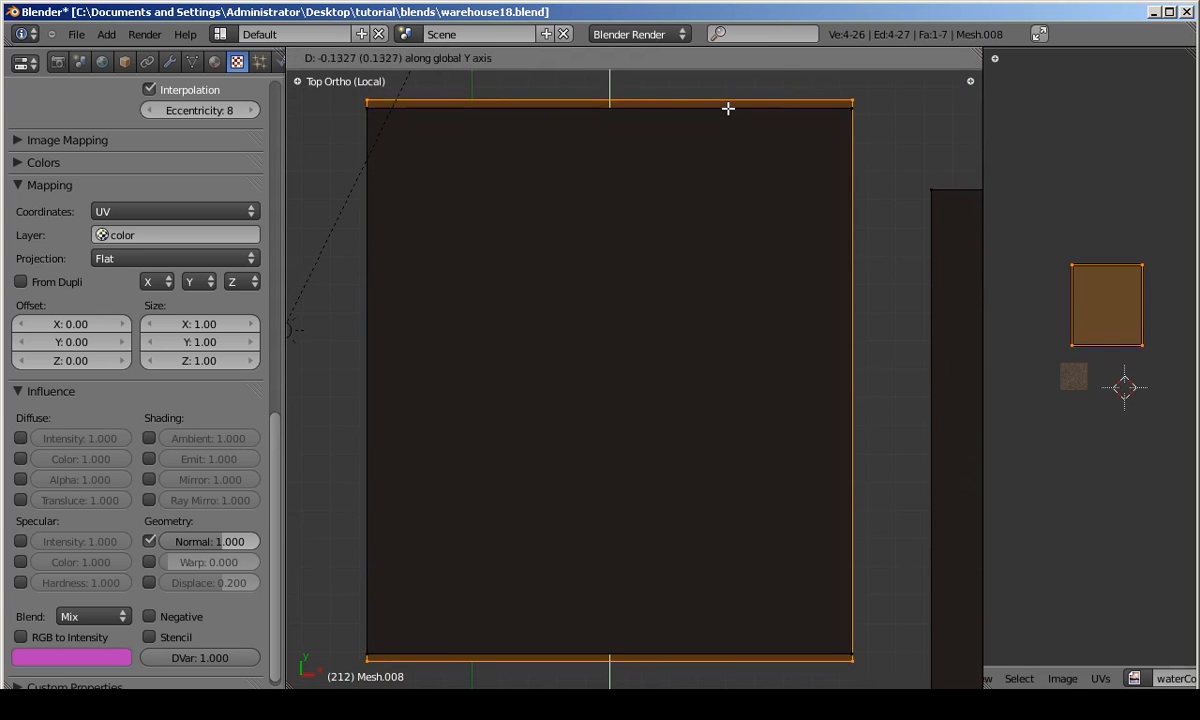
left_click(722, 97)
scroll(852, 109, "up", 12)
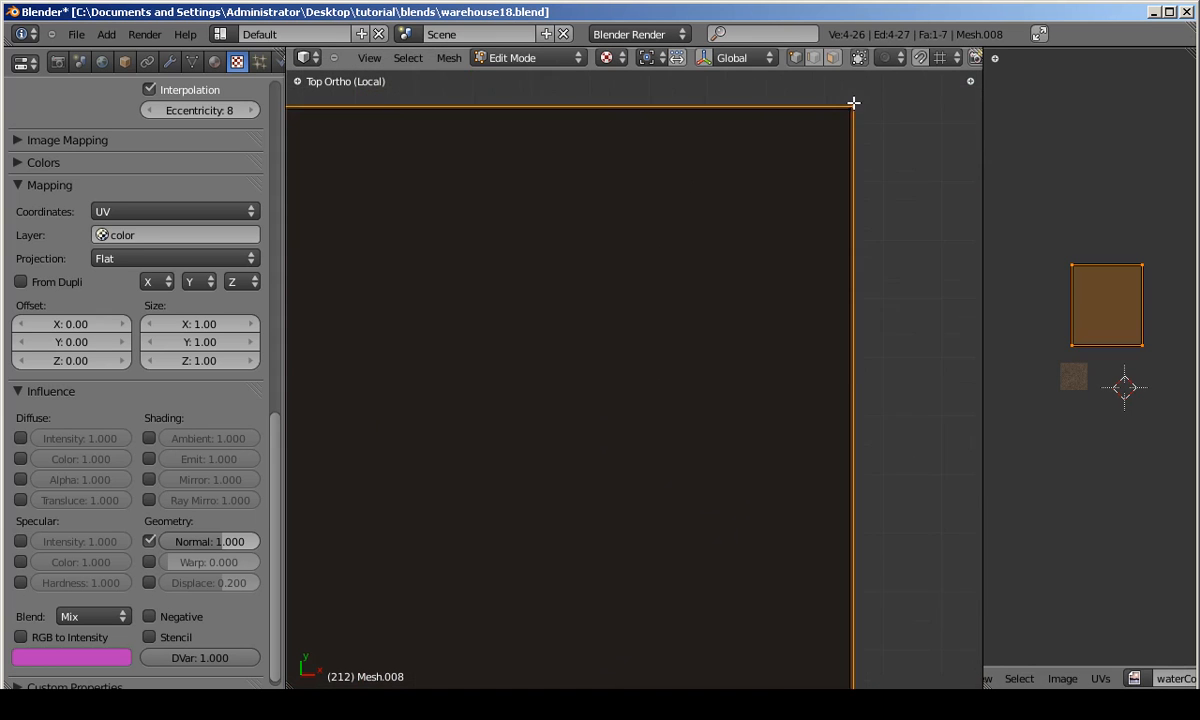
Delete the original neighbouring rectangle, then scale its replacement's UVs uniformly and along Y.
key("a")
key("l")
key("x")
left_click(797, 113)
key("a")
key("s")
left_click(1132, 202)
key("s")
key("y")
left_click(1132, 208)
Return to the full warehouse scene in textured display and enable transparency on the water material.
key("Tab")
scroll(663, 353, "down", 8)
middle_click_drag(665, 360, 675, 509)
key("KP_Divide")
mouse_move(585, 427)
middle_mouse_down()
mouse_move(662, 370)
mouse_move(654, 450)
mouse_move(547, 415)
mouse_move(651, 458)
mouse_move(620, 470)
middle_mouse_up()
key("alt+z")
scroll(265, 120, "up", 10)
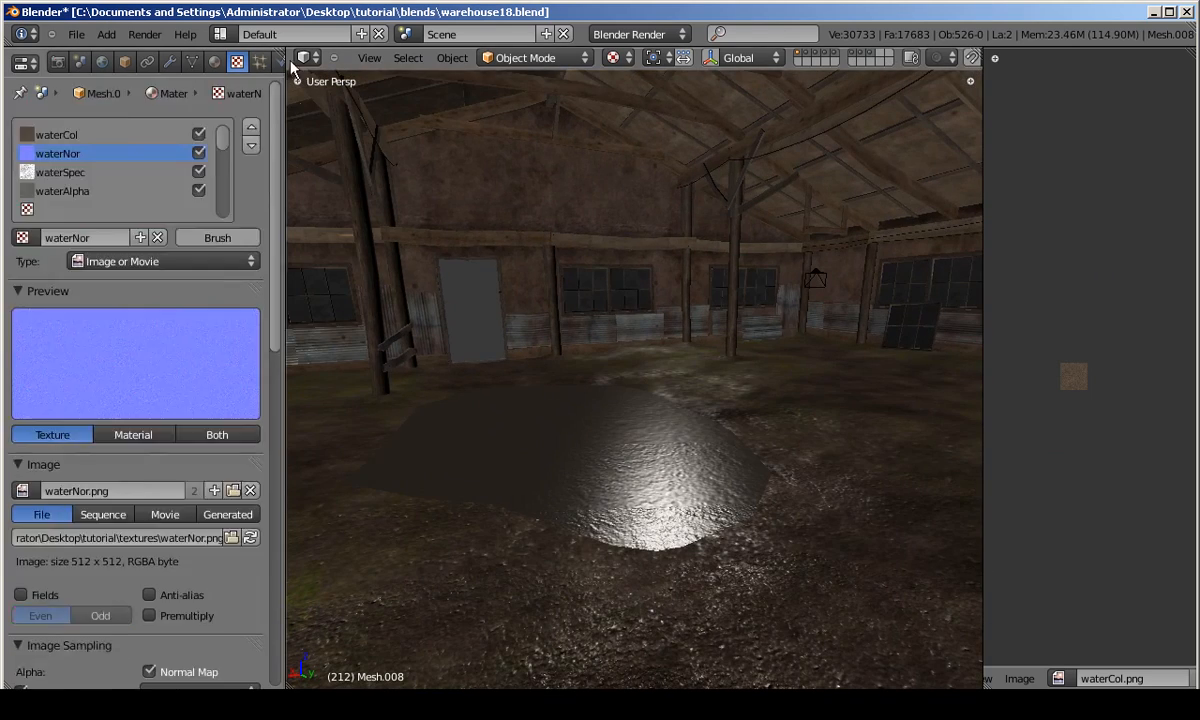
left_click(214, 62)
left_click(34, 621)
Raise the puddle face beside the windowed wall slightly along Z in relation to the ground.
middle_click_drag(582, 460, 583, 427)
key("Tab")
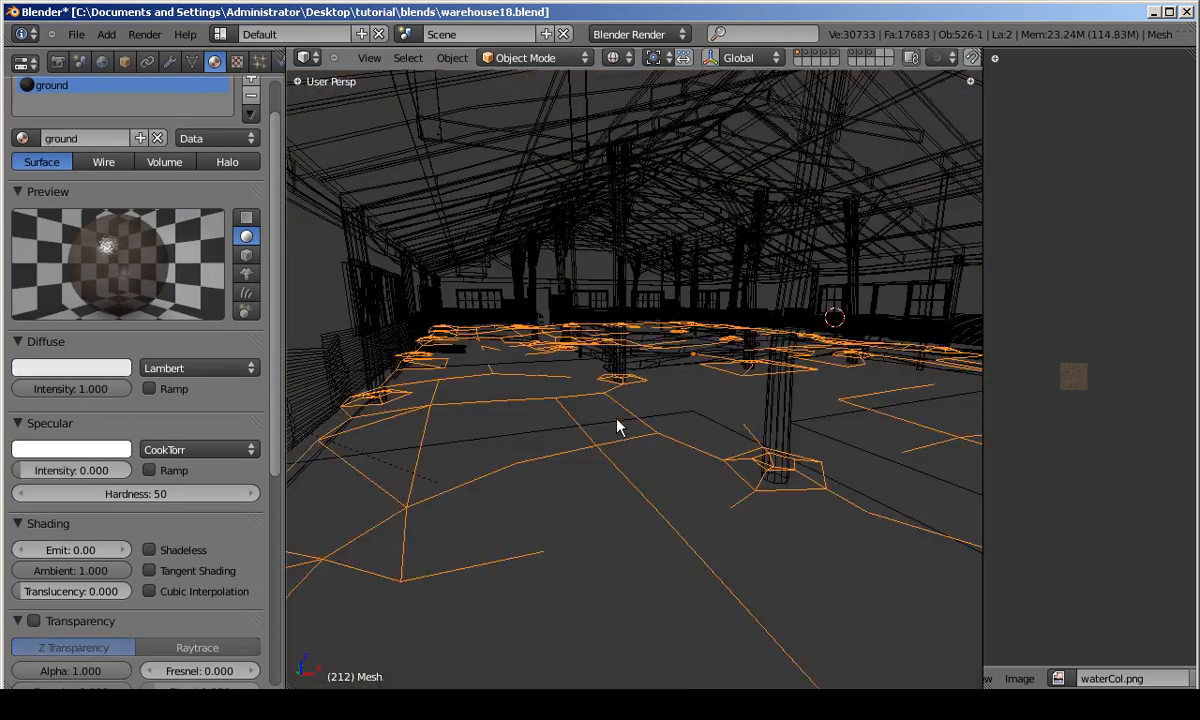
middle_click_drag(687, 421, 554, 436)
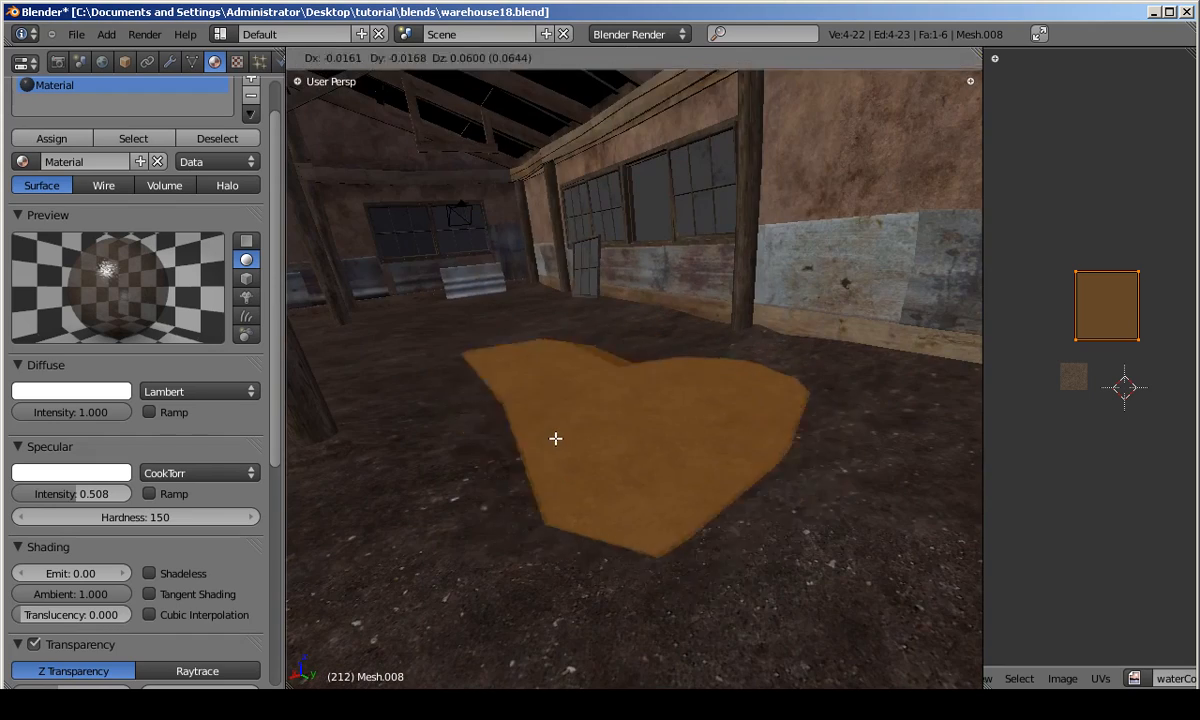
key("g")
key("z")
left_click(555, 435)
Adjust another puddle face's height along Z and check it against the ground in object mode.
key("Tab")
middle_click_drag(485, 503, 637, 427)
key("Tab")
key("g")
key("z")
key("Tab")
key("Tab")
key("Tab")
key("Tab")
key("Escape")
key("Tab")
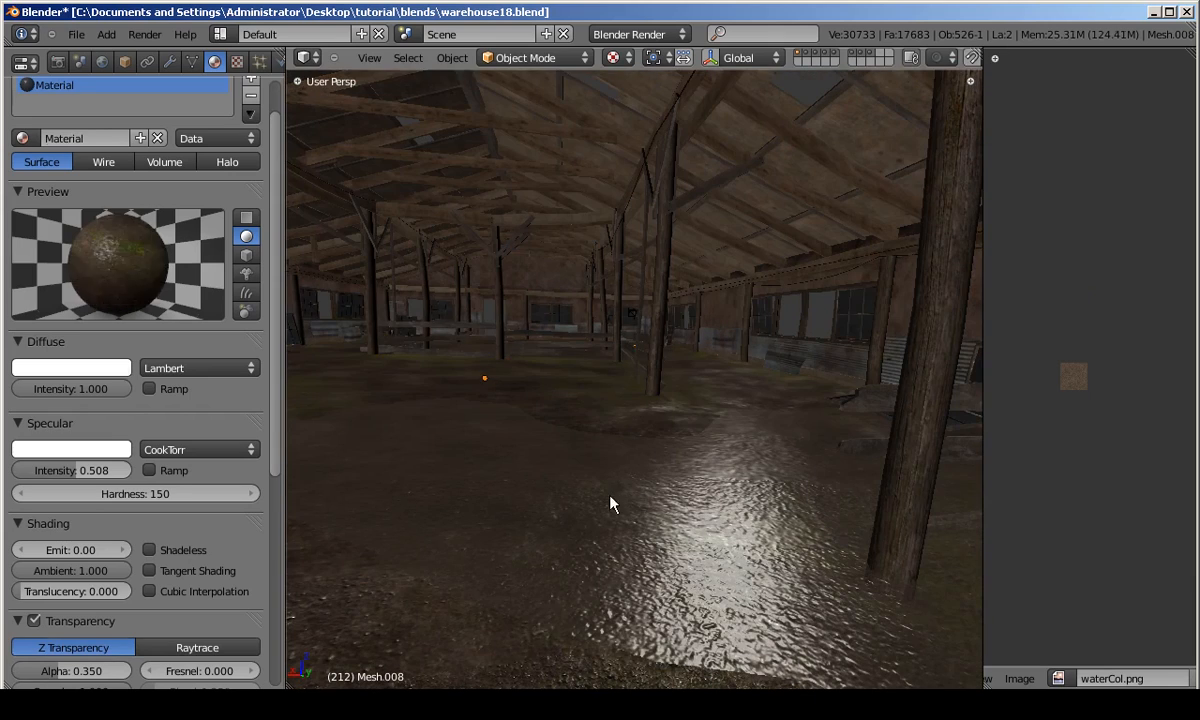
Set the water material's specular intensity to 0 and try specular influences of 0.5 and 0.65 on the waterSpec texture.
left_click_drag(72, 470, 13, 472)
middle_click_drag(655, 497, 625, 482)
left_click(236, 62)
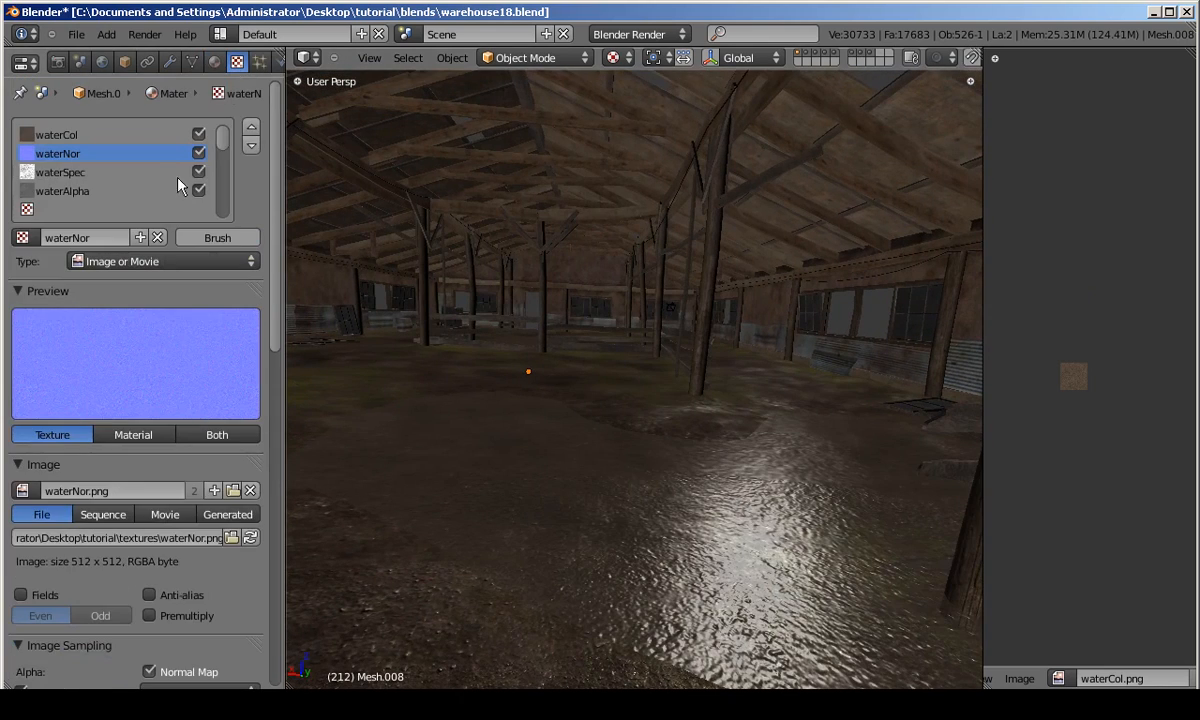
left_click(160, 177)
scroll(95, 545, "down", 15)
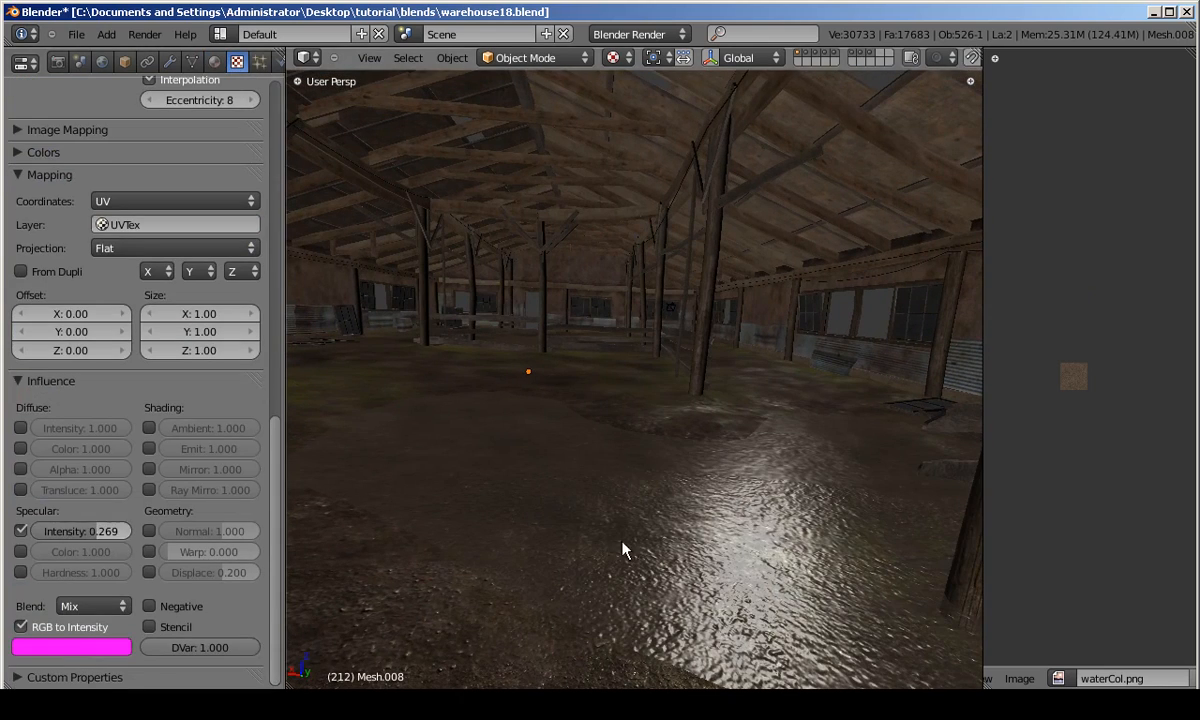
middle_click_drag(627, 550, 635, 528)
type("0.5")
key("Return")
middle_click_drag(580, 478, 630, 478)
type("0.65")
key("Return")
middle_click_drag(716, 491, 690, 494)
Compare the puddle with the waterNor texture's normal influence off and on, and set that influence to 0.25.
left_click_drag(276, 428, 286, 96)
left_click(160, 141)
left_click_drag(273, 187, 275, 429)
scroll(252, 550, "down", 5)
left_click(149, 580)
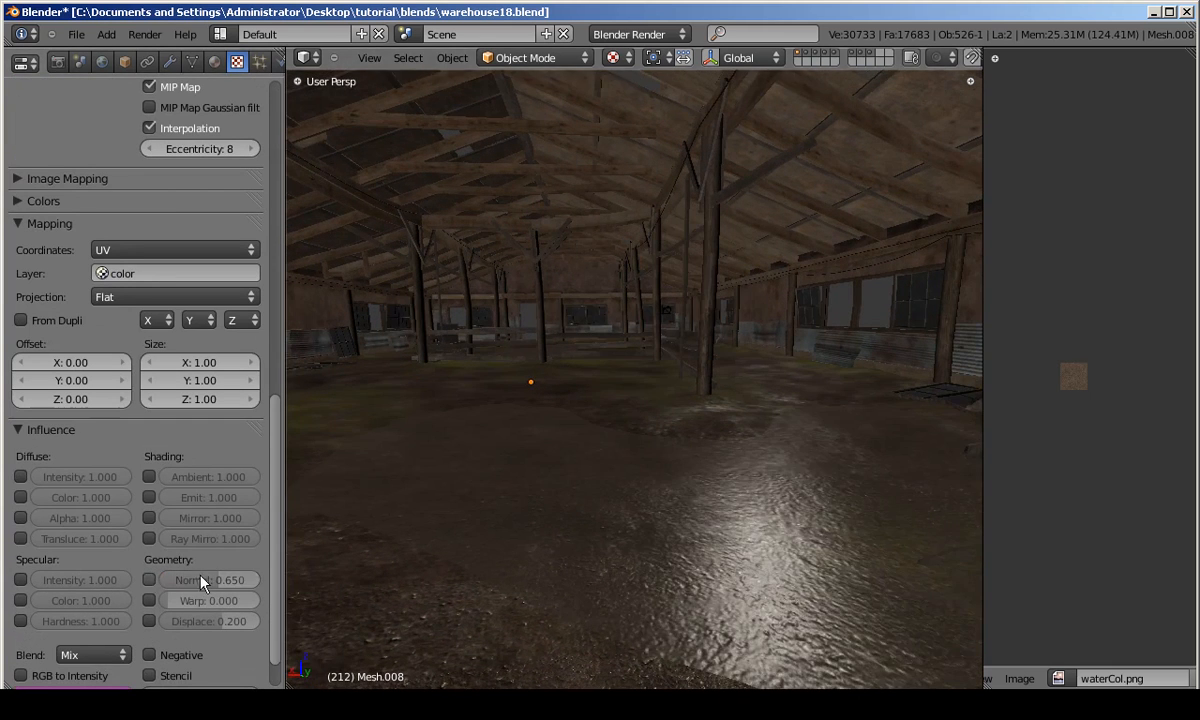
left_click(148, 579)
key("ctrl+z")
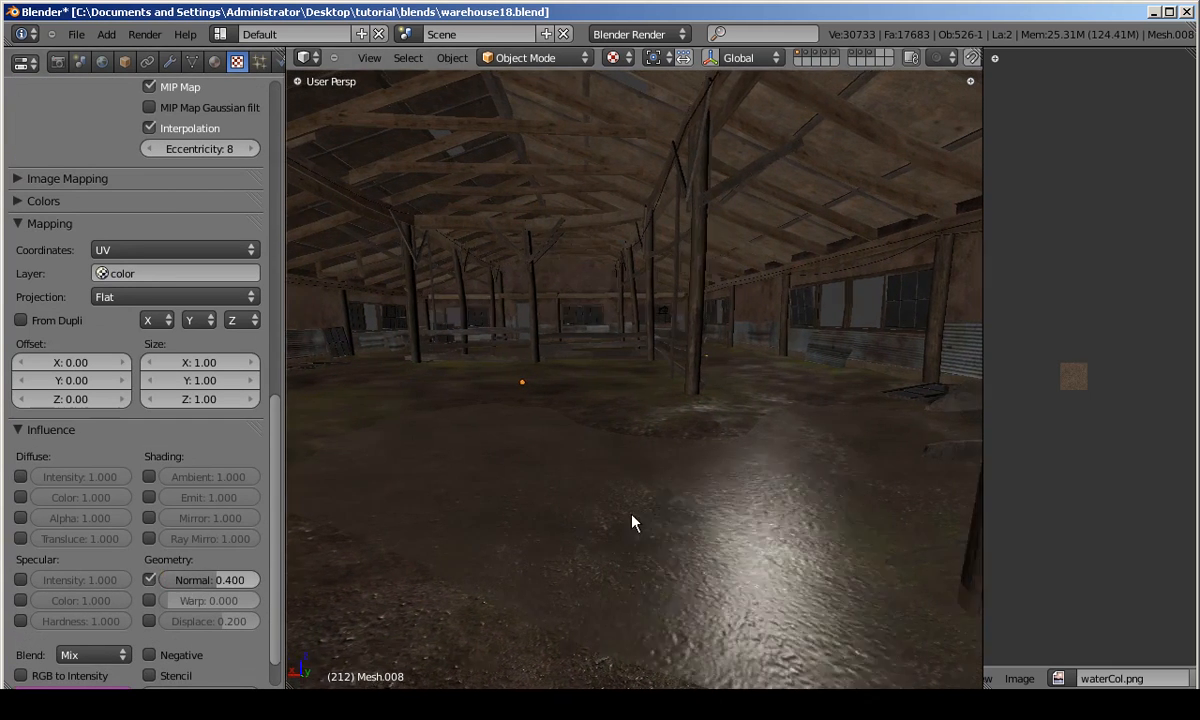
middle_click_drag(590, 484, 738, 439)
left_click(193, 580)
type("0.25")
key("Return")
middle_click_drag(565, 512, 491, 424)
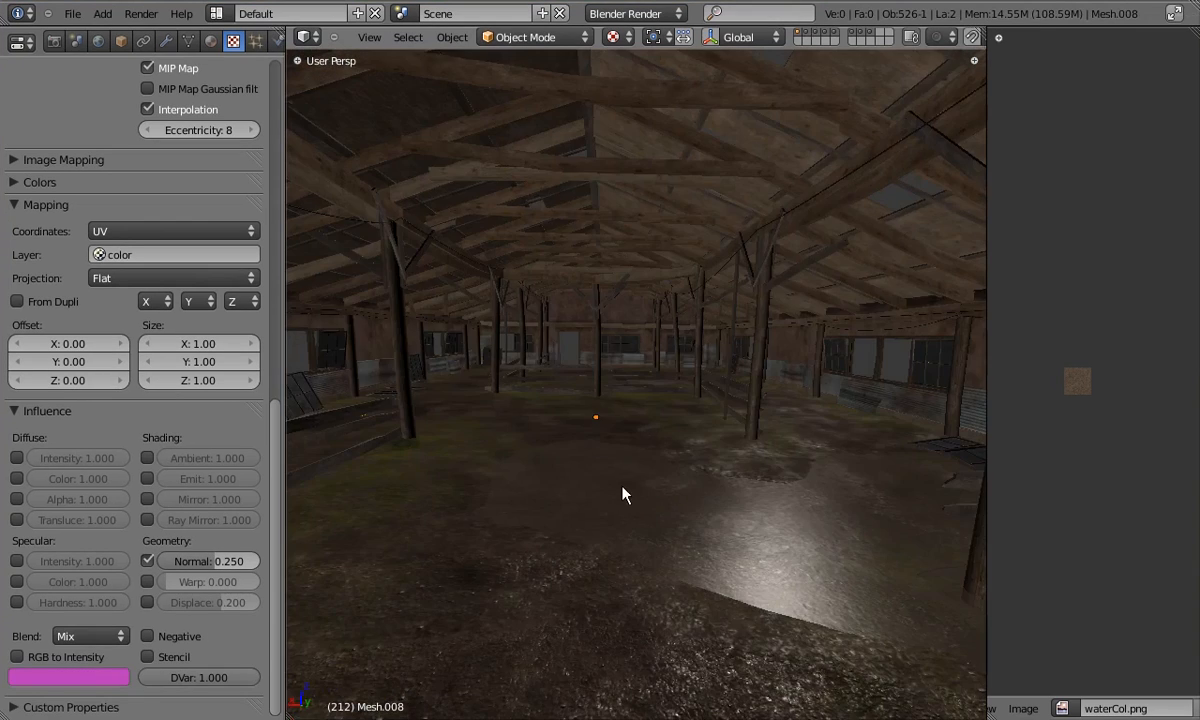
Compare the warehouse interior in solid display with its textured display.
key("z")
key("z")
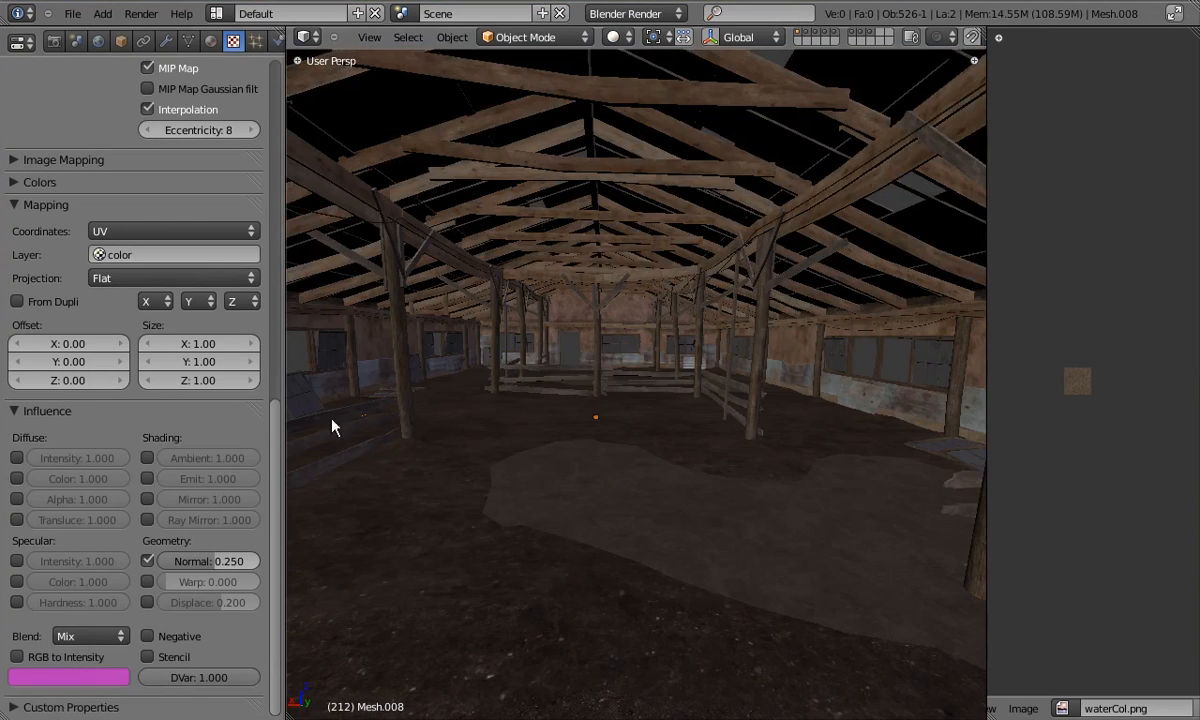
key("shift+z")
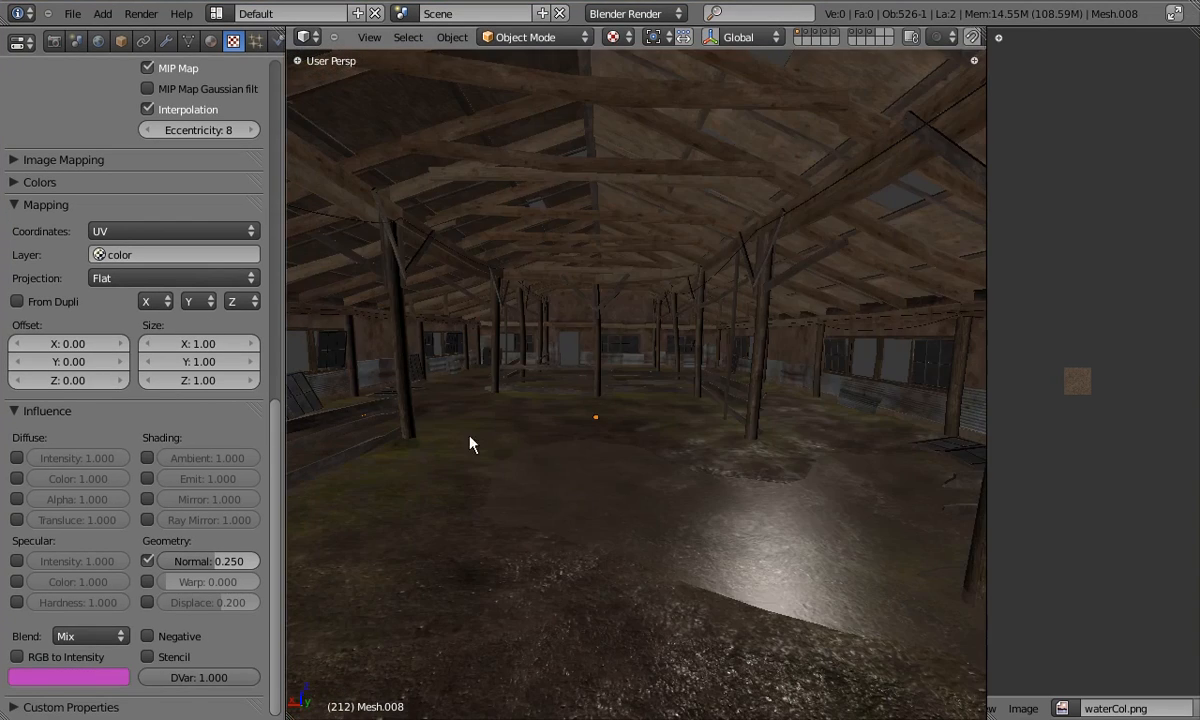
Enable a diffuse color ramp on the water material, placing its stops at positions 0.022 and 1.000.
left_click_drag(272, 404, 270, 80)
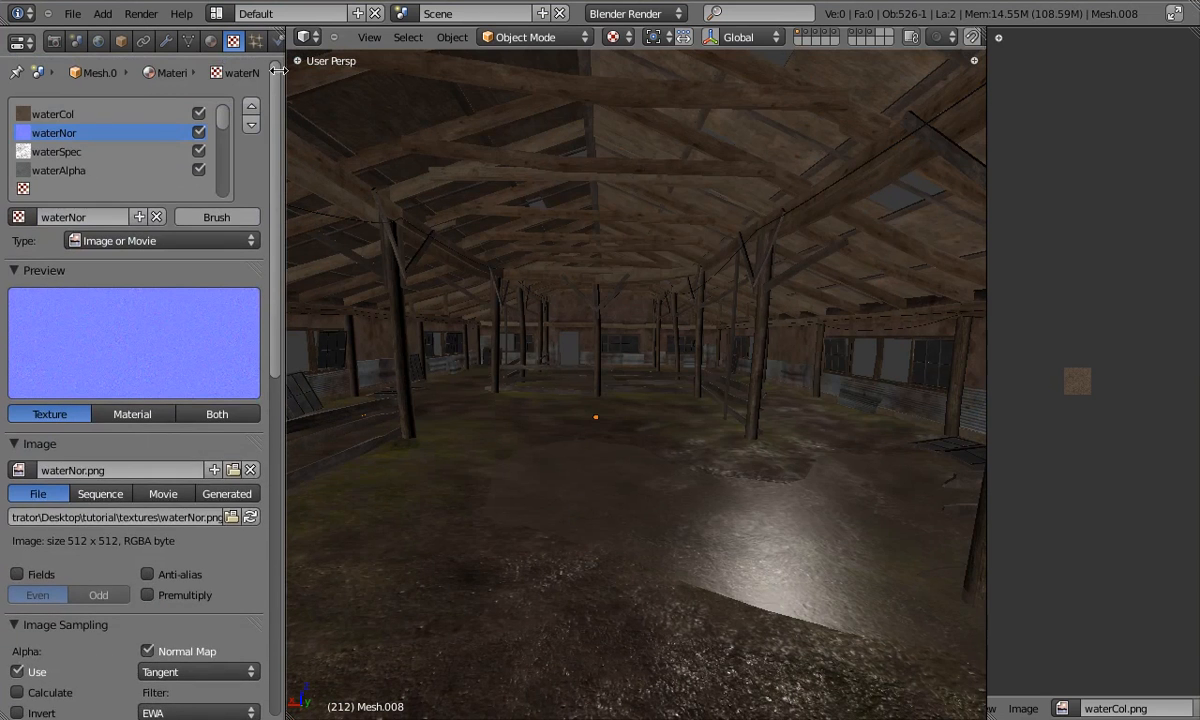
left_click(209, 40)
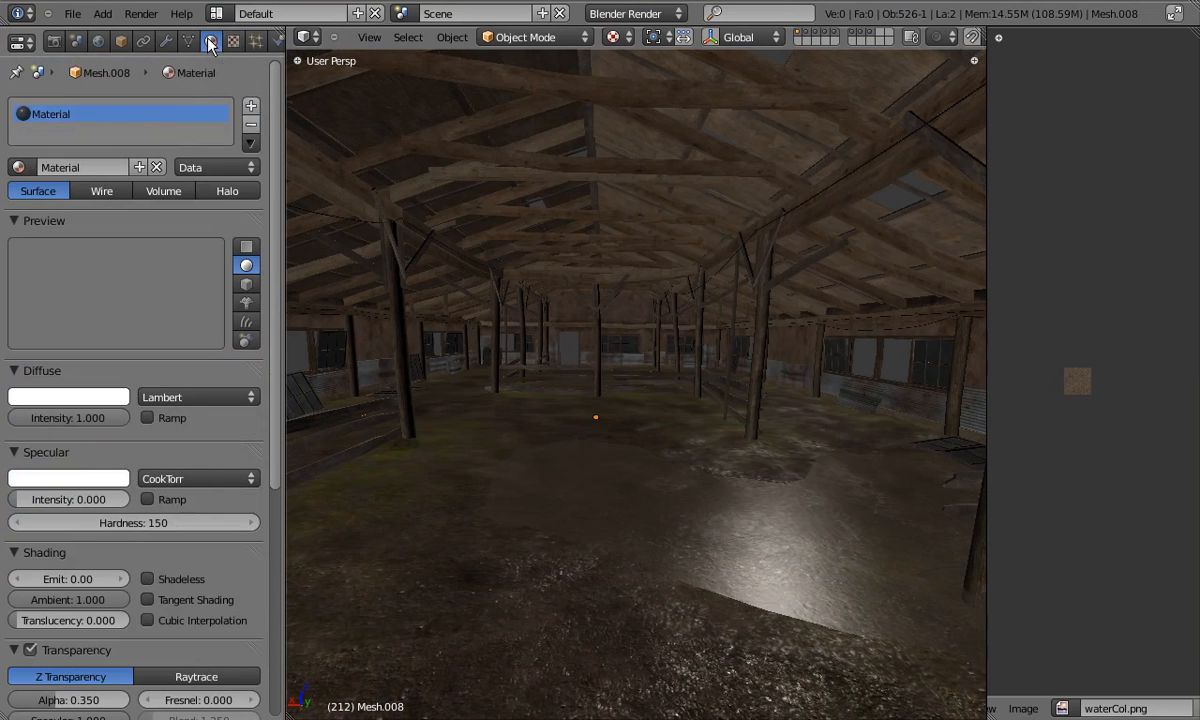
left_click(148, 419)
left_click_drag(137, 483, 252, 492)
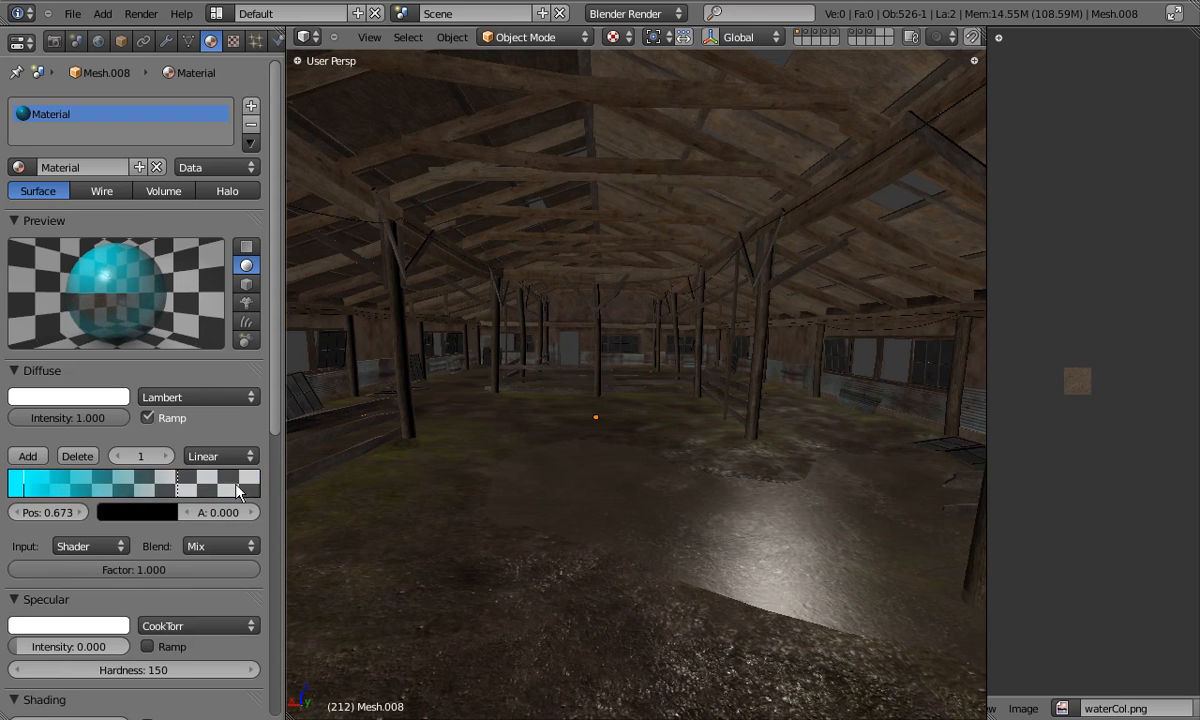
left_click_drag(23, 483, 40, 483)
left_click_drag(228, 484, 267, 490)
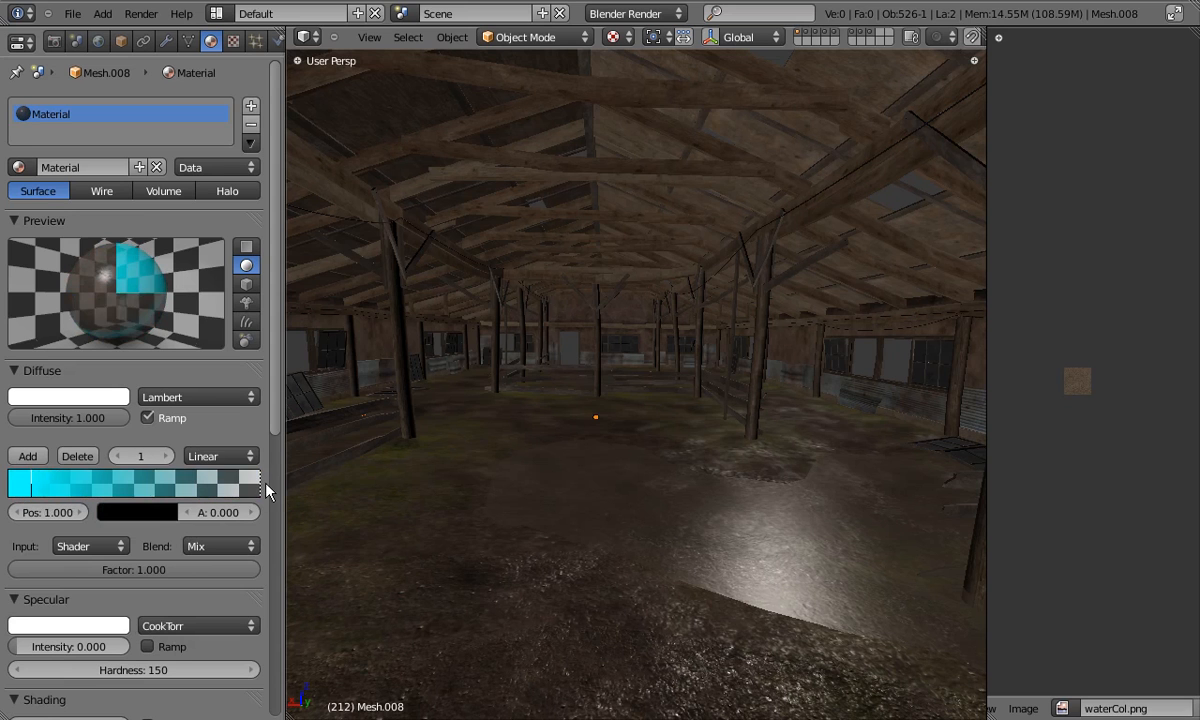
left_click_drag(27, 484, 13, 487)
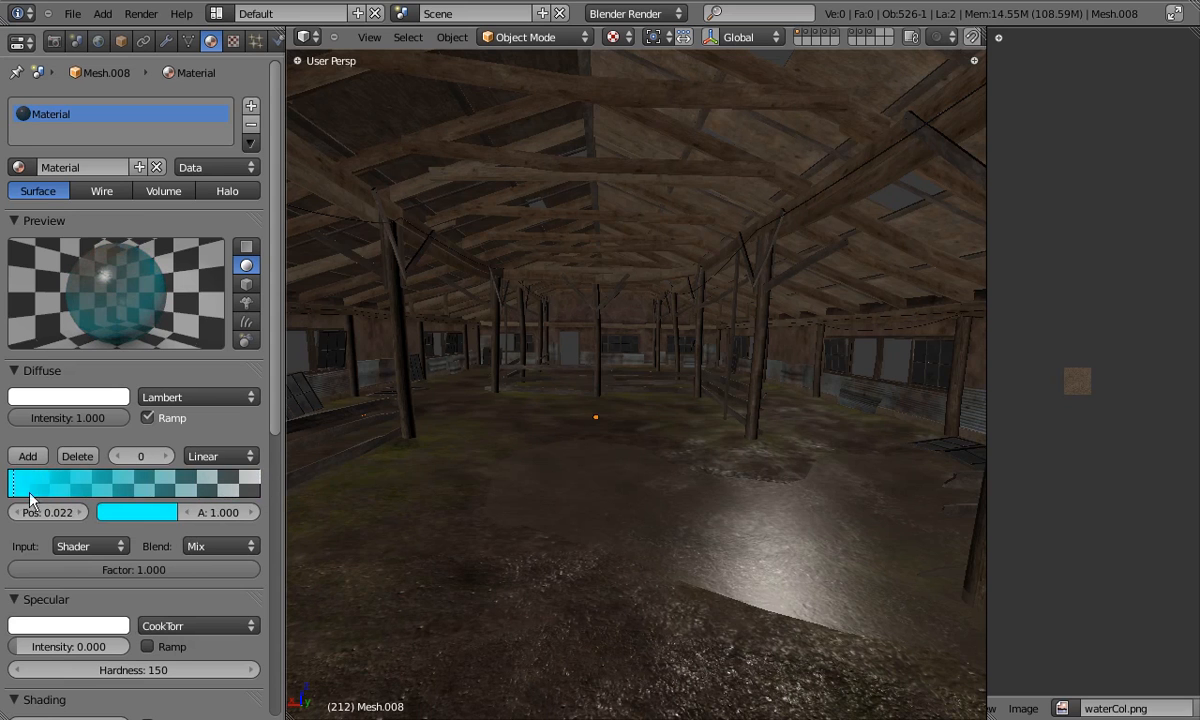
Color the ramp's first stop dark brown (R 0.09, G 0.04, B 0.02) with an alpha of 0.6.
left_click(137, 512)
left_click(166, 348)
left_click(163, 382)
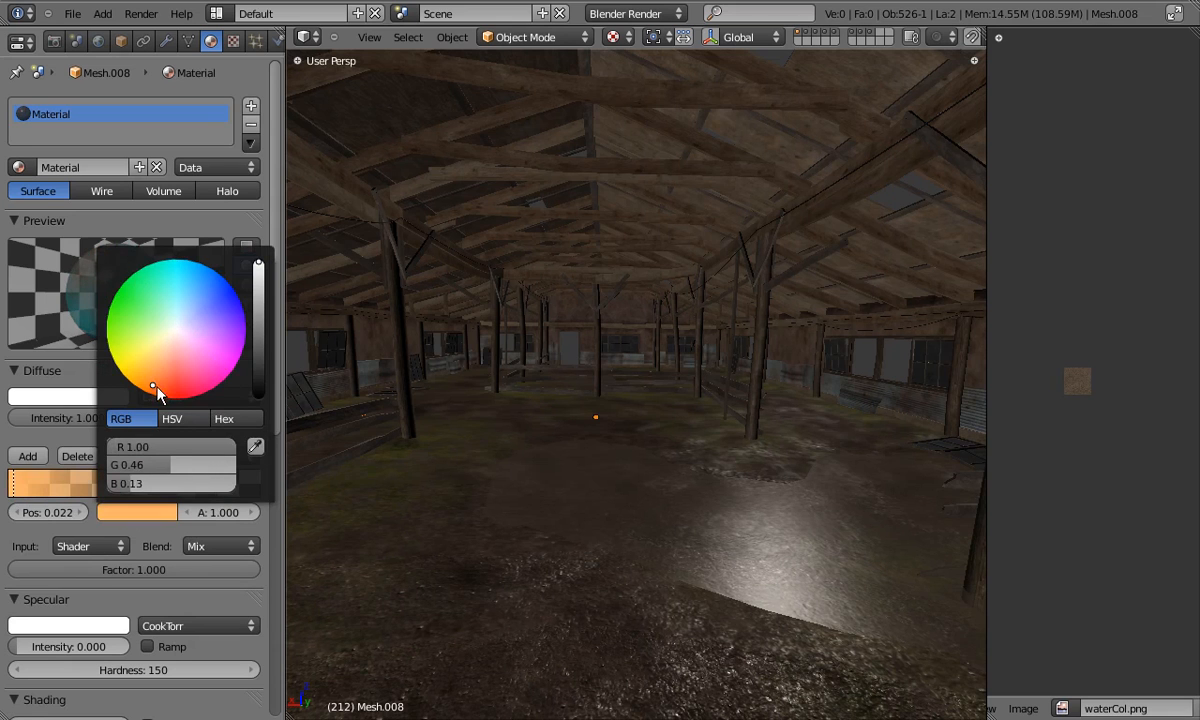
left_click(258, 351)
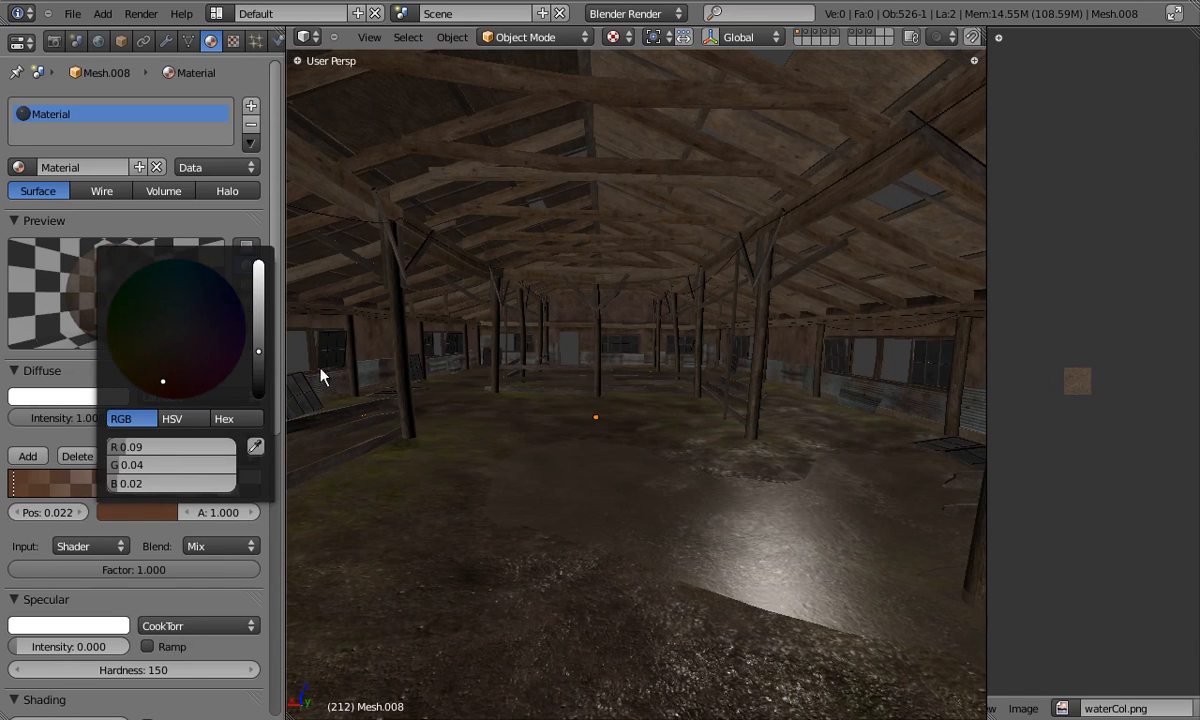
left_click(214, 516)
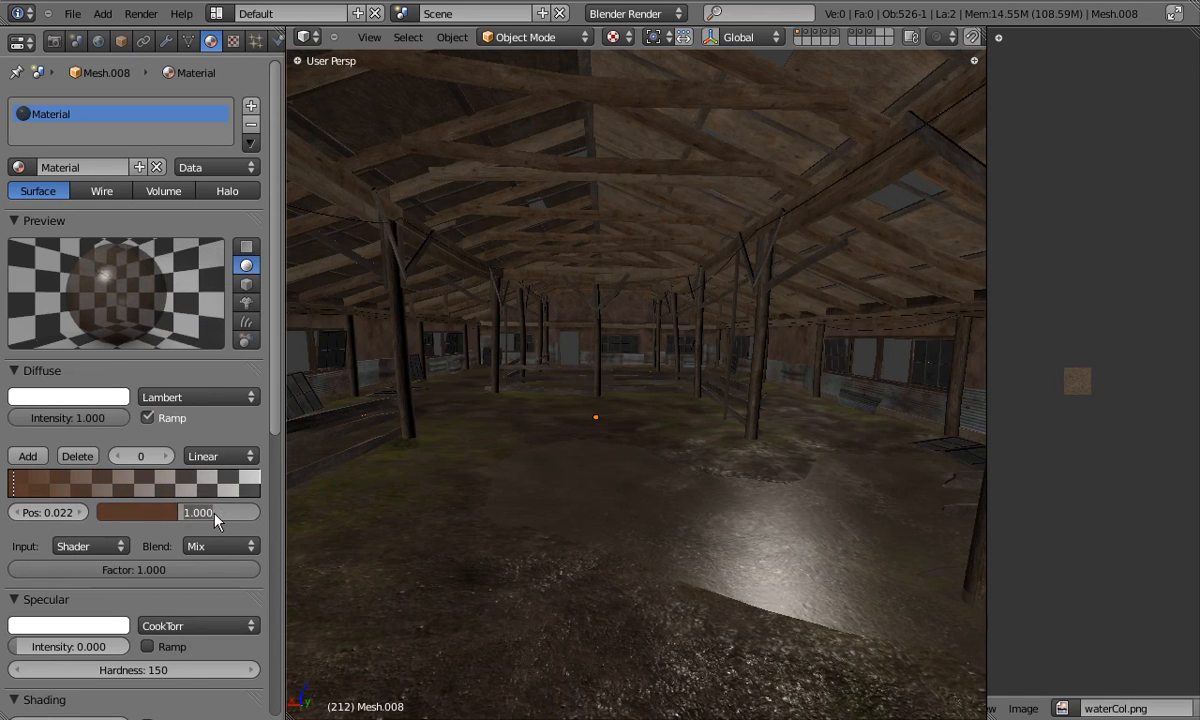
type("0.6")
key("Return")
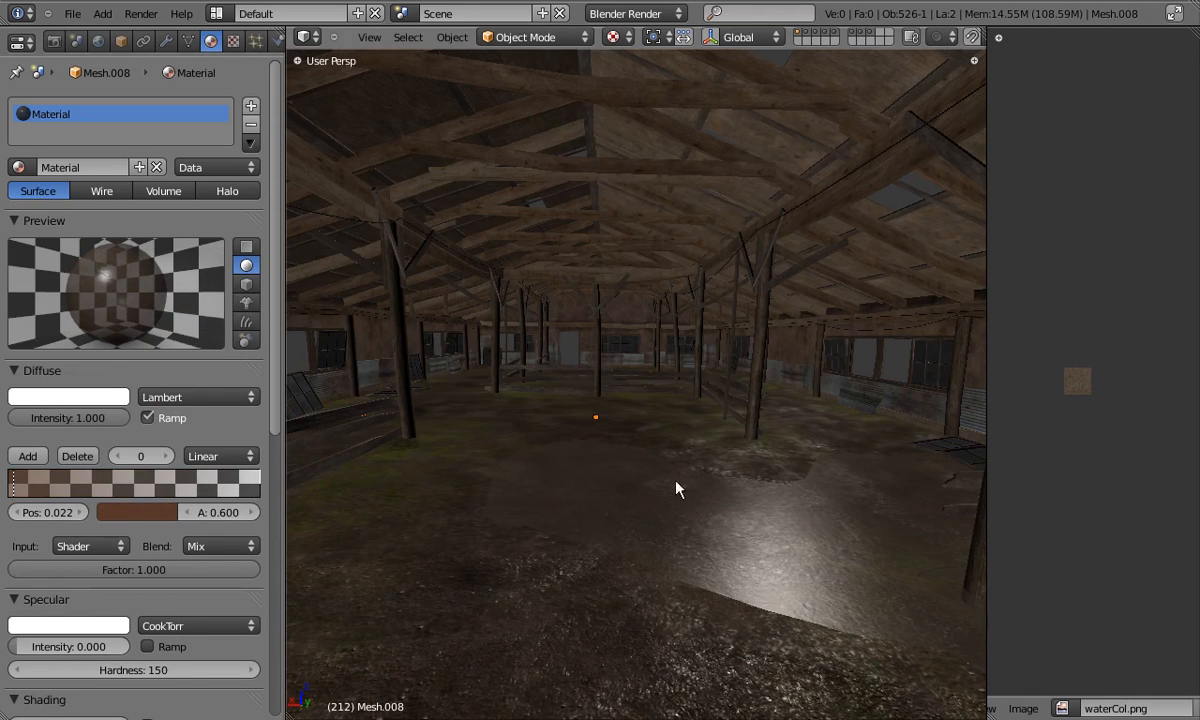
Switch the diffuse ramp's input to Normal and set the brown stop's alpha to 0.5.
left_click(76, 545)
left_click(92, 491)
middle_click_drag(666, 513, 600, 440)
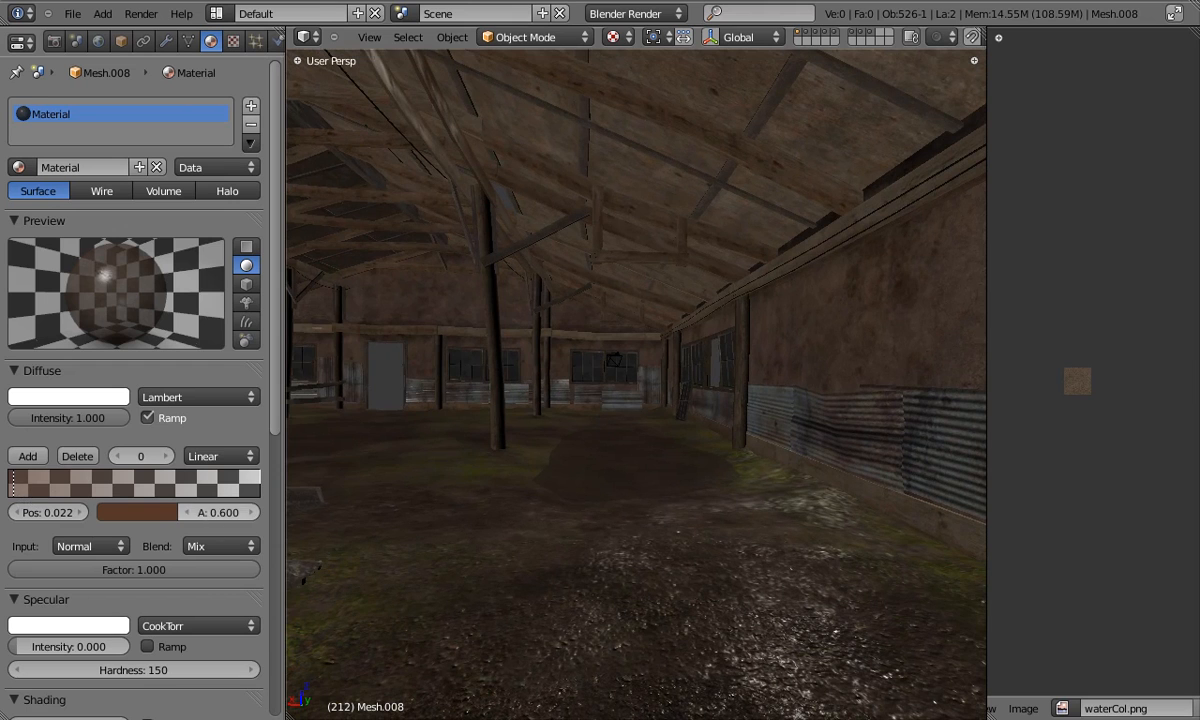
left_click_drag(218, 512, 260, 512)
middle_click_drag(592, 485, 665, 611)
left_click(228, 513)
type("0.5")
key("Return")
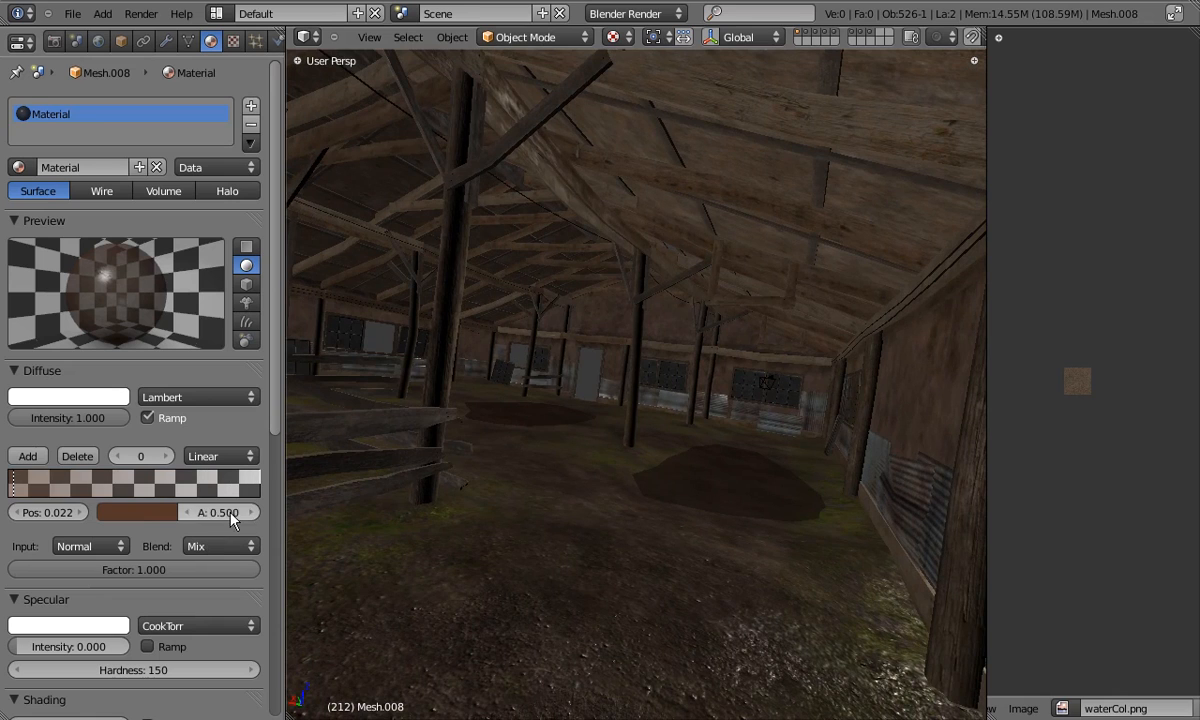
Try moving the ramp's transparent stop inward to position 0.528 and compare the puddle with the ramp off and on.
middle_click_drag(780, 563, 667, 512)
left_click_drag(240, 481, 143, 482)
mouse_move(686, 506)
middle_mouse_down()
mouse_move(688, 530)
mouse_move(688, 509)
middle_mouse_up()
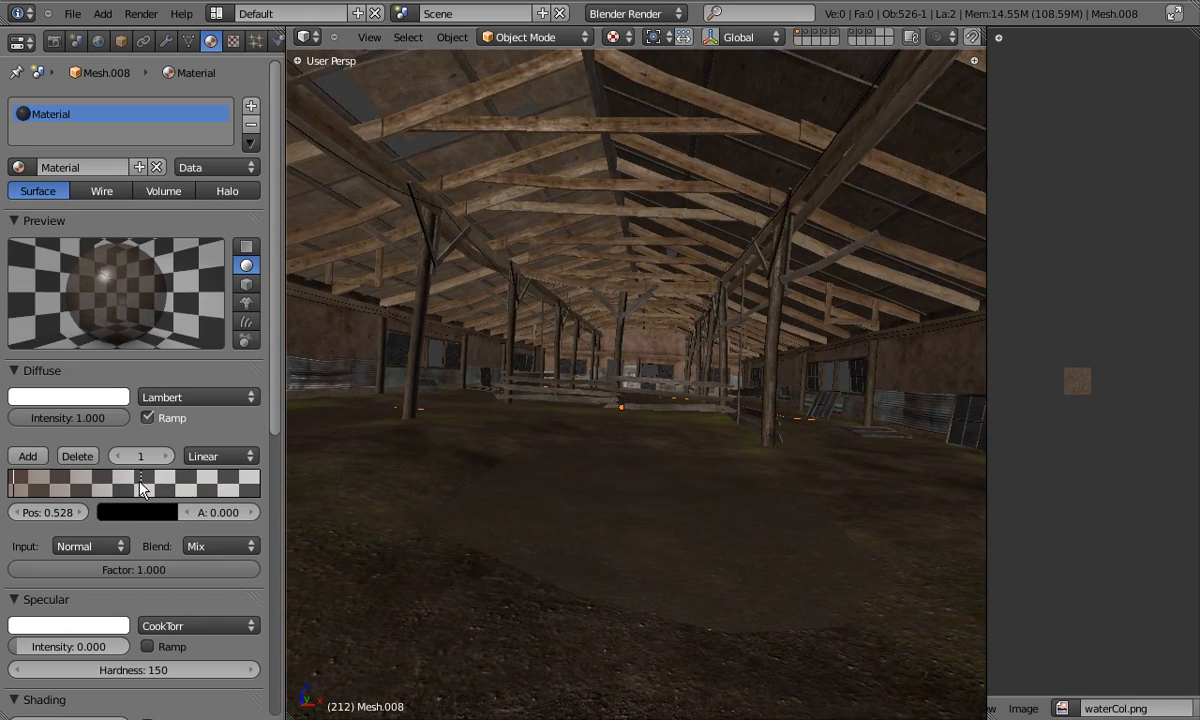
left_click(147, 418)
middle_click_drag(634, 530, 646, 680)
left_click(147, 418)
left_click(147, 418)
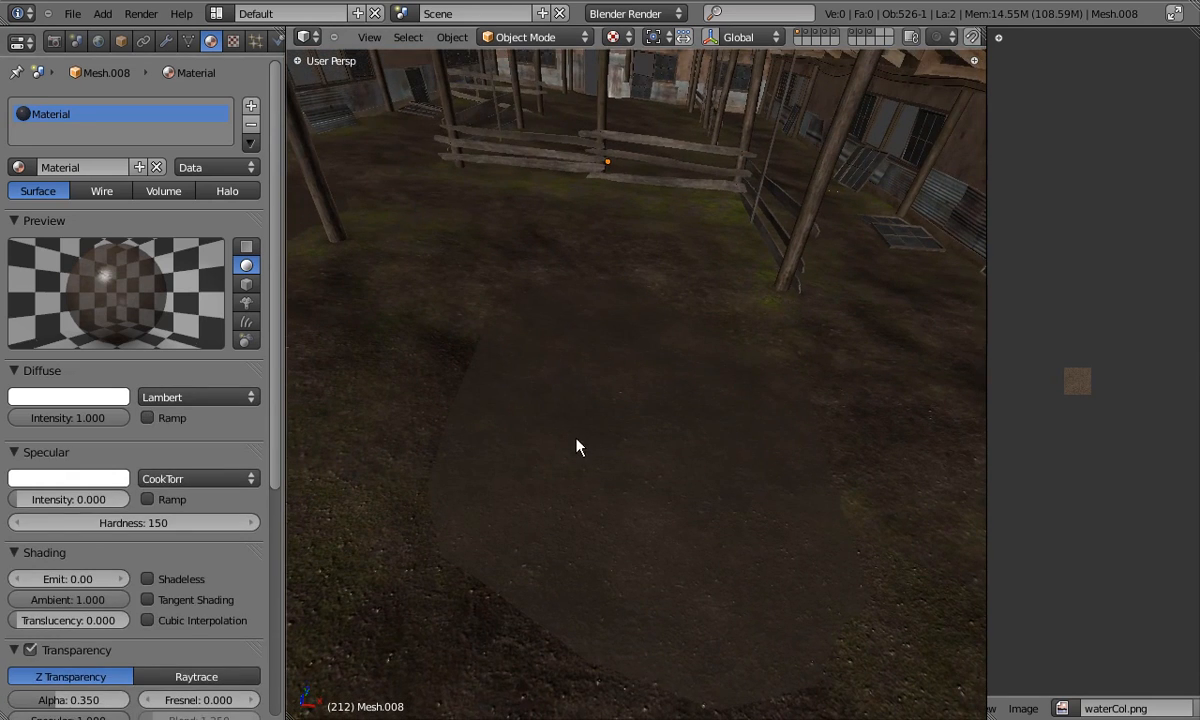
left_click(165, 419)
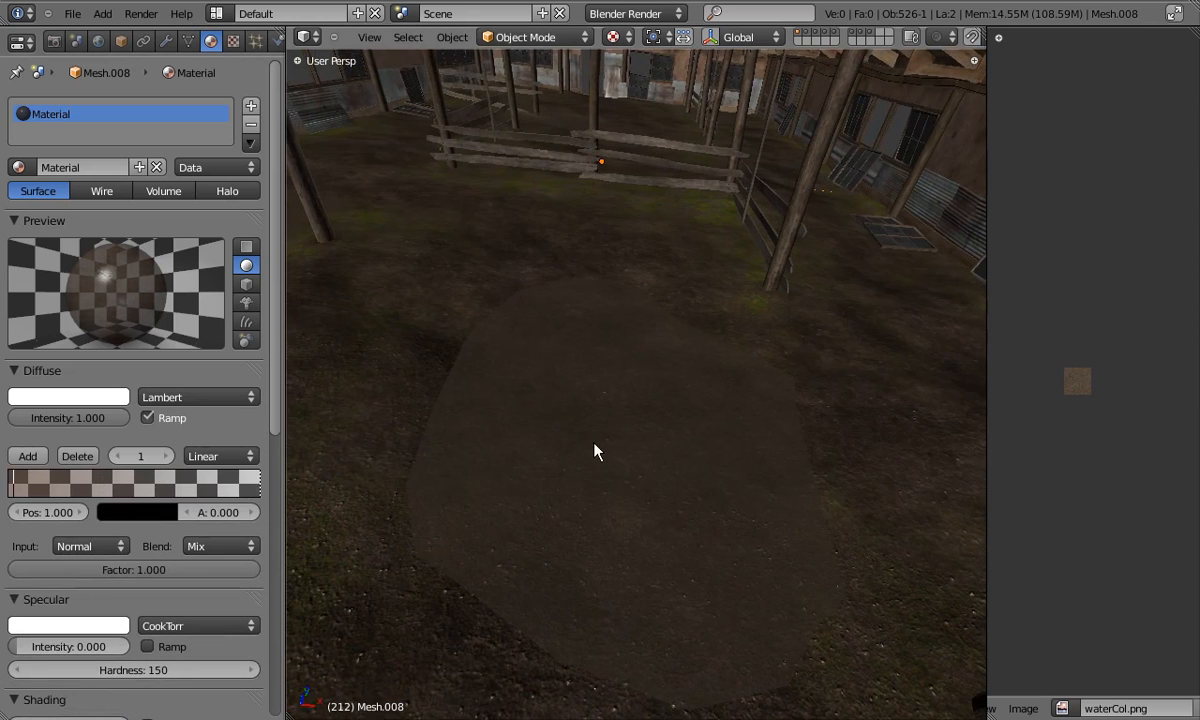
Shift the brown ramp stop slightly to position 0.037 and check the puddle from other angles.
middle_click_drag(598, 452, 587, 450)
left_click_drag(14, 488, 17, 489)
middle_click_drag(597, 527, 743, 472)
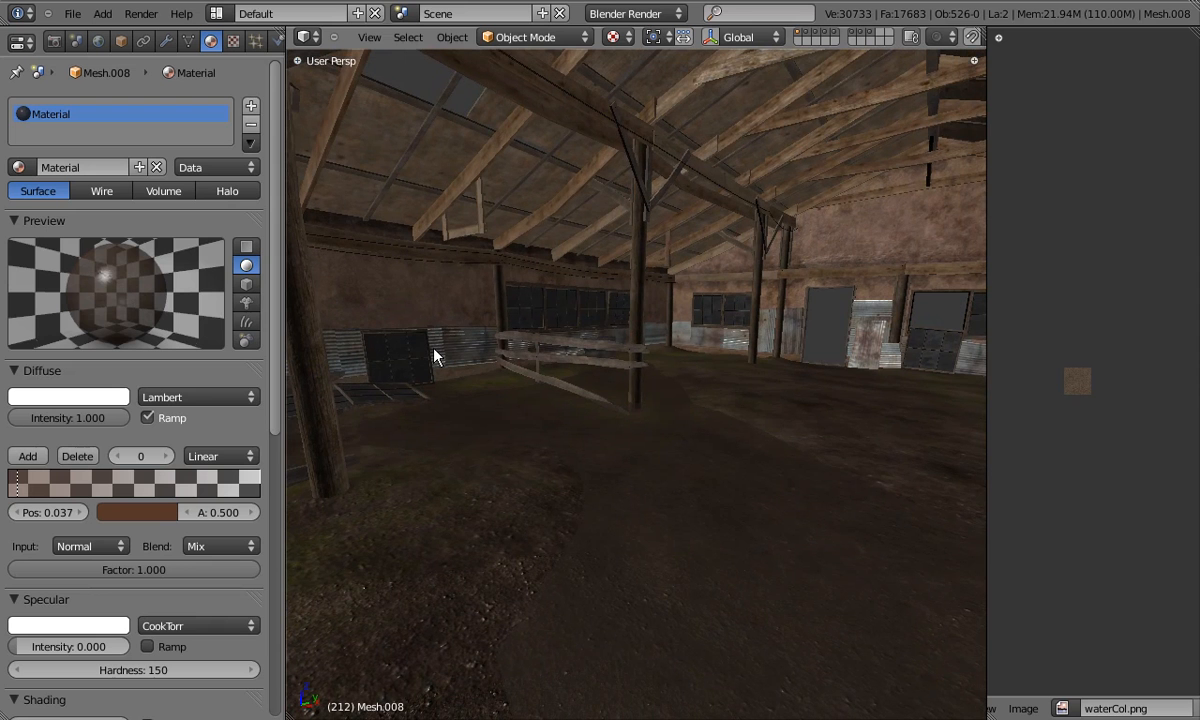
Select the ground mesh, show its textures, and scale its UVs down slightly in edit mode before returning to object mode.
right_click(438, 587)
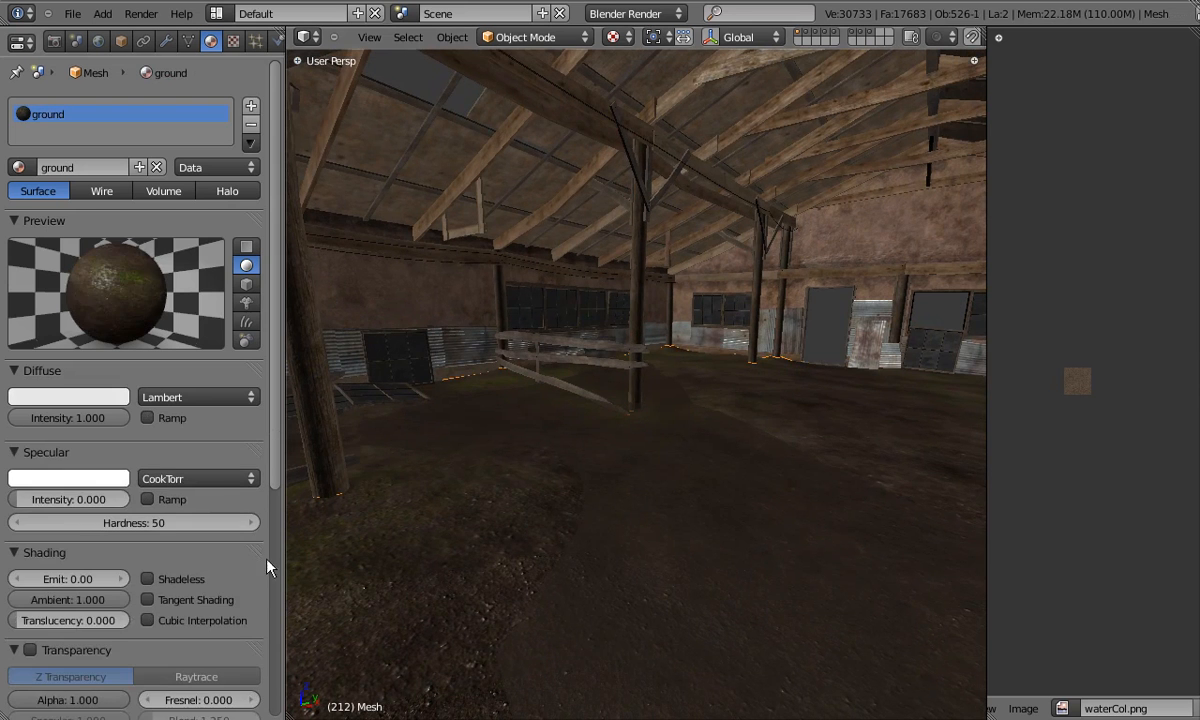
left_click(233, 41)
middle_click_drag(504, 549, 556, 493)
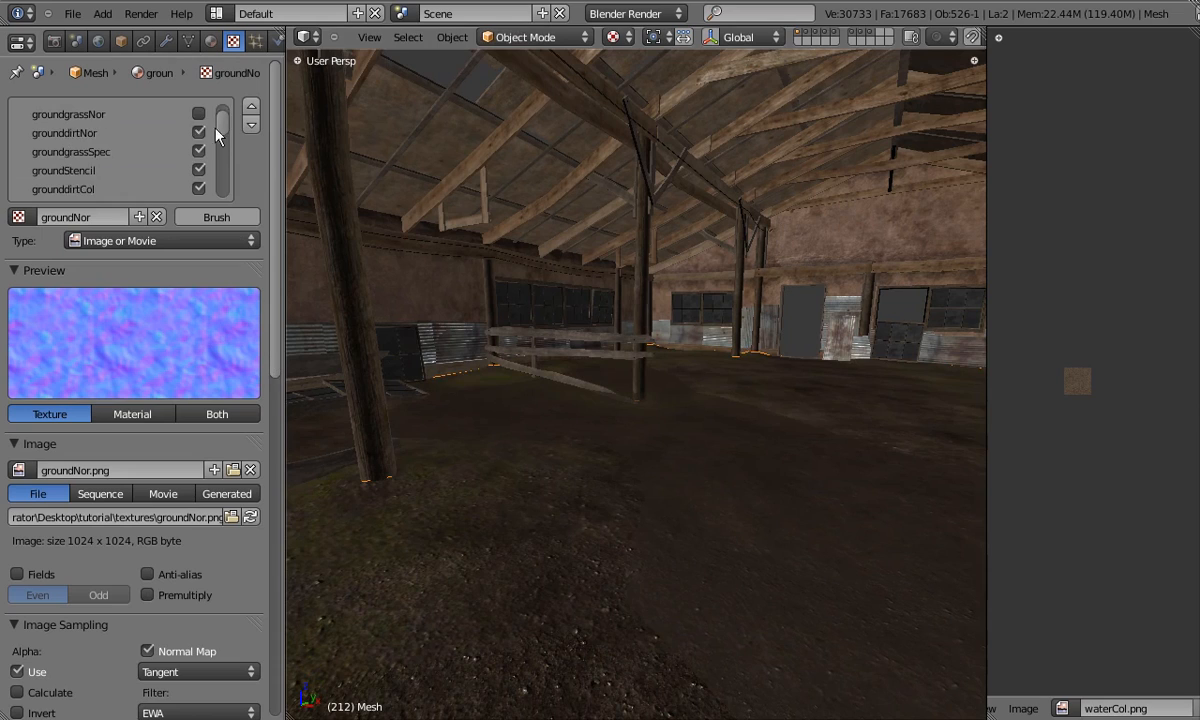
key("Tab")
key("s")
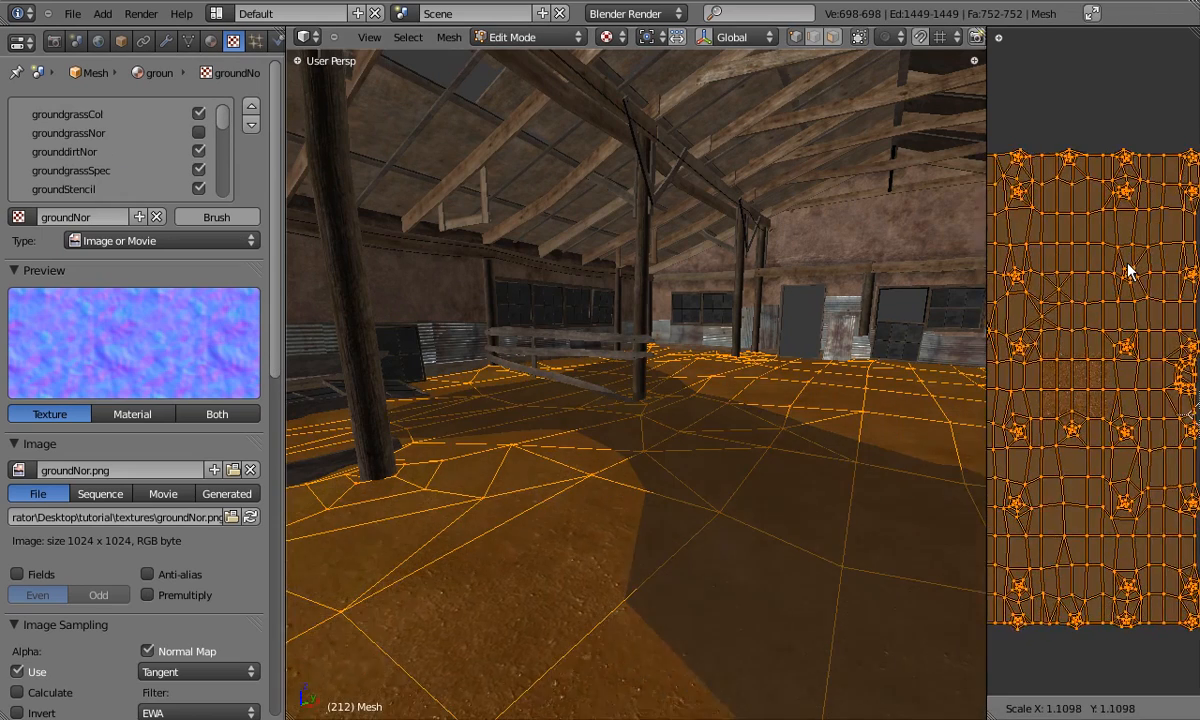
right_click(1118, 266)
key("s")
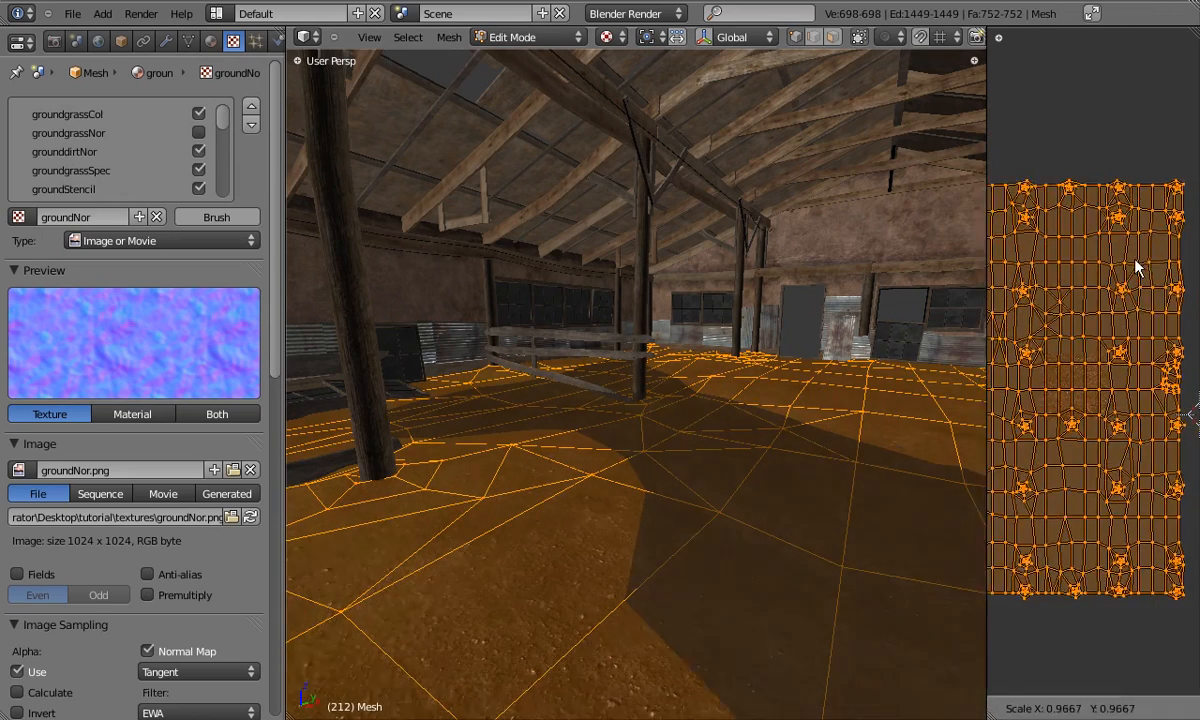
left_click(1118, 275)
key("Tab")
middle_click_drag(518, 484, 580, 471)
Set the groundNor texture's mapping size to 1 and check the ground's surface.
left_click_drag(273, 325, 280, 556)
left_click(198, 604)
left_click(203, 595)
type("1")
key("Return")
middle_click_drag(563, 546, 640, 495)
Review the groundgrassCol texture's mapping on the ground and set the groundgrassNor texture's mapping size to 2.
scroll(224, 140, "up", 10)
left_click(92, 114)
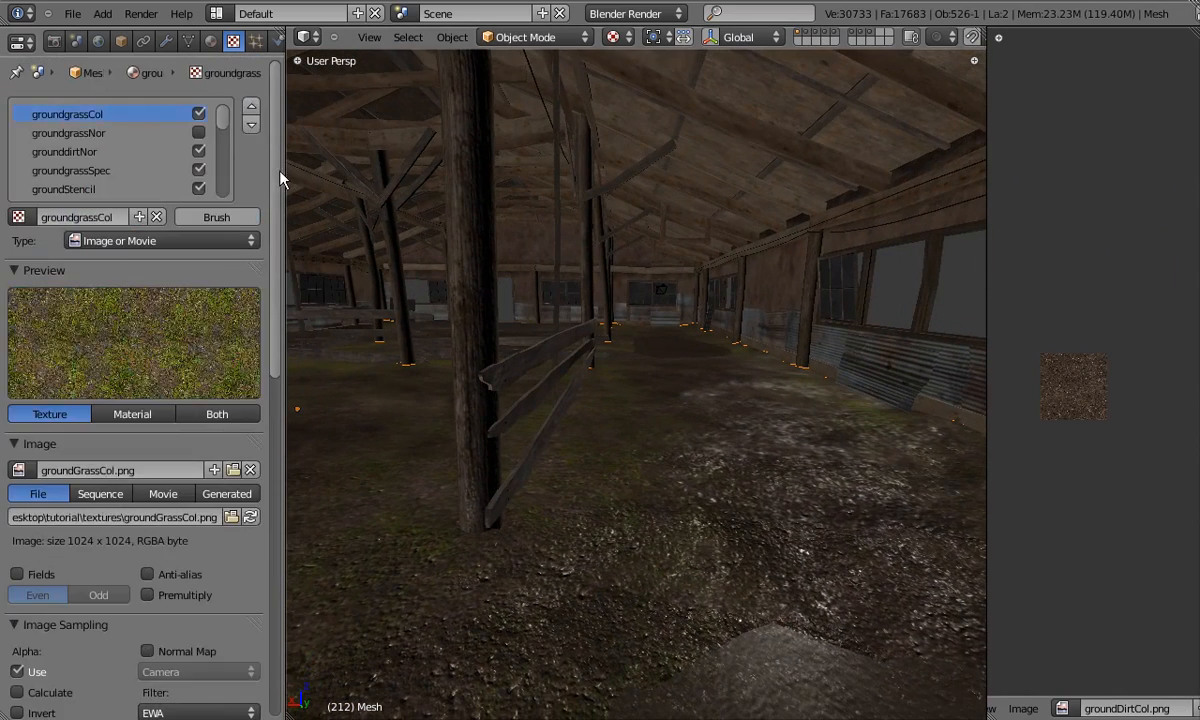
scroll(276, 174, "down", 10)
middle_click_drag(440, 530, 500, 520)
scroll(101, 140, "up", 10)
left_click(100, 146)
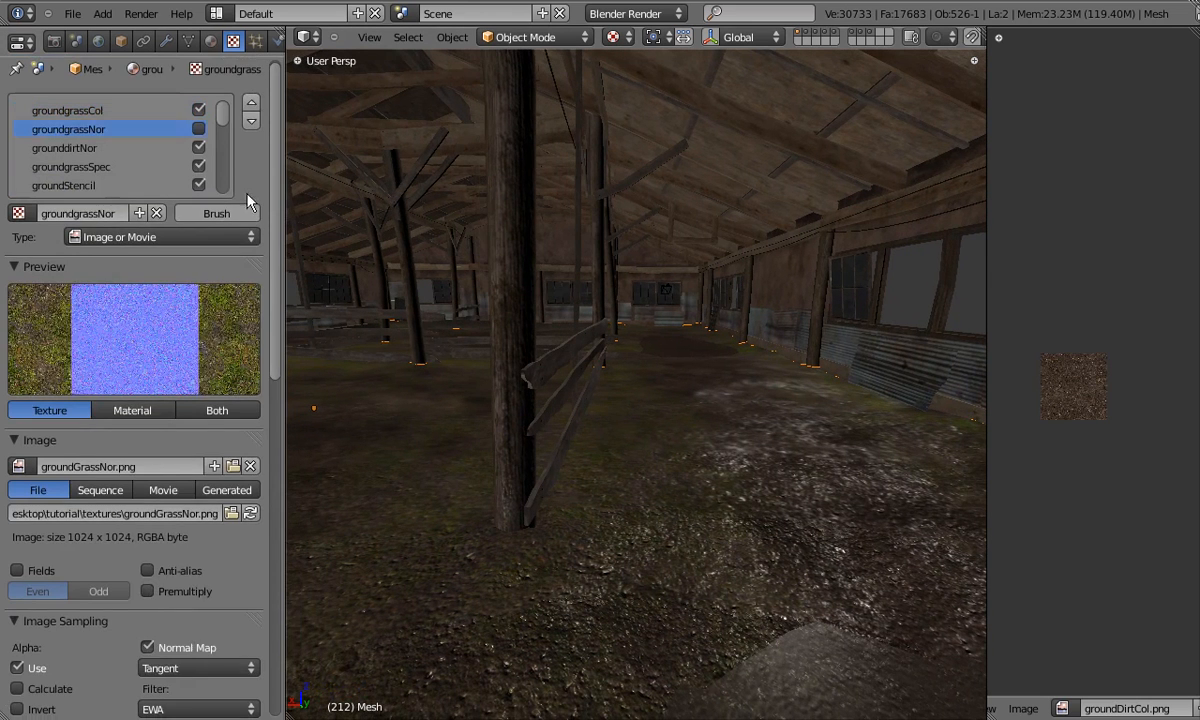
scroll(270, 230, "down", 10)
left_click_drag(200, 547, 200, 565)
type("2")
key("Return")
Set the groundgrassSpec texture's X and Y mapping size to 3.
middle_click_drag(420, 540, 400, 495)
scroll(100, 200, "up", 10)
left_click(99, 172)
scroll(150, 260, "down", 10)
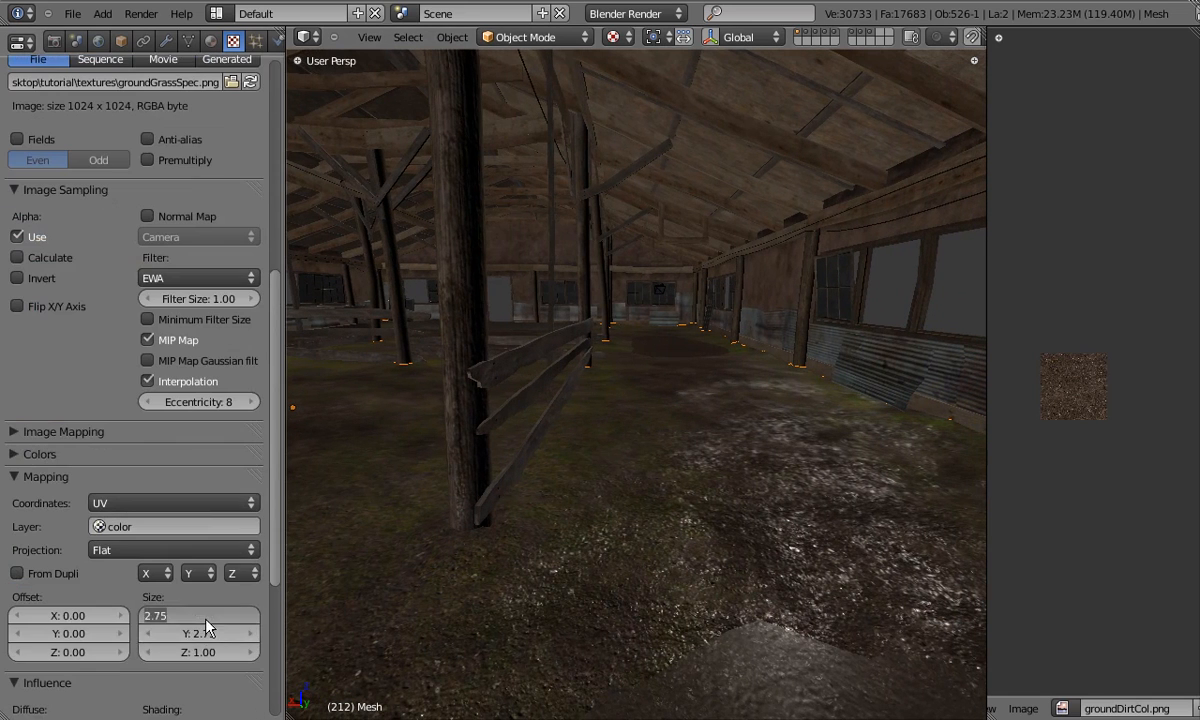
Set the grounddirtCol texture's X and Y mapping size to 2 and check the dirt on the ground.
scroll(240, 262, "up", 10)
scroll(114, 180, "down", 2)
left_click(110, 169)
scroll(215, 300, "down", 10)
left_click(222, 521)
type("2")
key("Return")
middle_click_drag(279, 520, 325, 455)
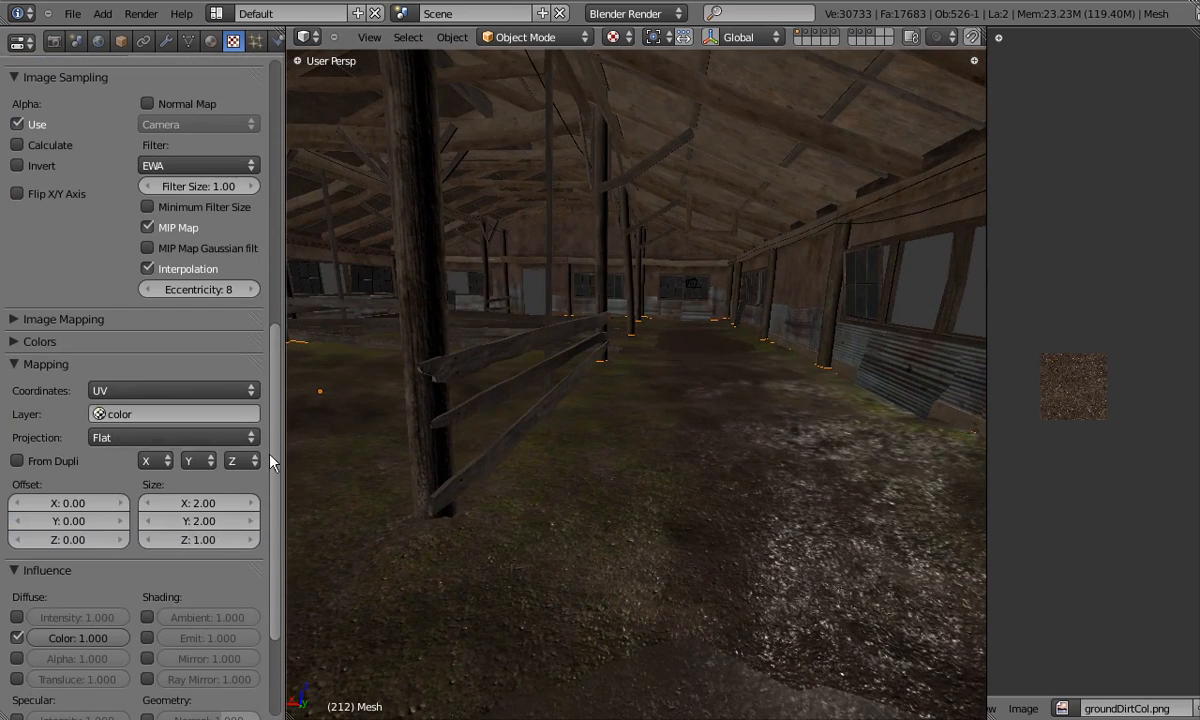
Set the X and Y mapping size to 2 for the next ground texture in the stack.
scroll(265, 270, "up", 15)
left_click(150, 188)
scroll(197, 500, "down", 15)
left_click(200, 611)
type("2")
key("Return")
left_click(200, 629)
type("2")
key("Return")
scroll(200, 630, "up", 15)
left_click_drag(223, 121, 221, 135)
left_click(119, 170)
mouse_move(276, 225)
left_mouse_down()
mouse_move(292, 488)
mouse_move(290, 222)
left_mouse_up()
middle_click_drag(768, 496, 677, 512)
Set the groundgrassCol texture's X and Y mapping size to 3.3 and check the grass on the ground.
left_click_drag(222, 138, 221, 108)
left_click(102, 116)
left_click_drag(276, 265, 276, 460)
left_click(221, 635)
type("3.3")
key("Return")
left_click(212, 652)
type("3.3")
key("Return")
middle_click_drag(680, 610, 704, 623)
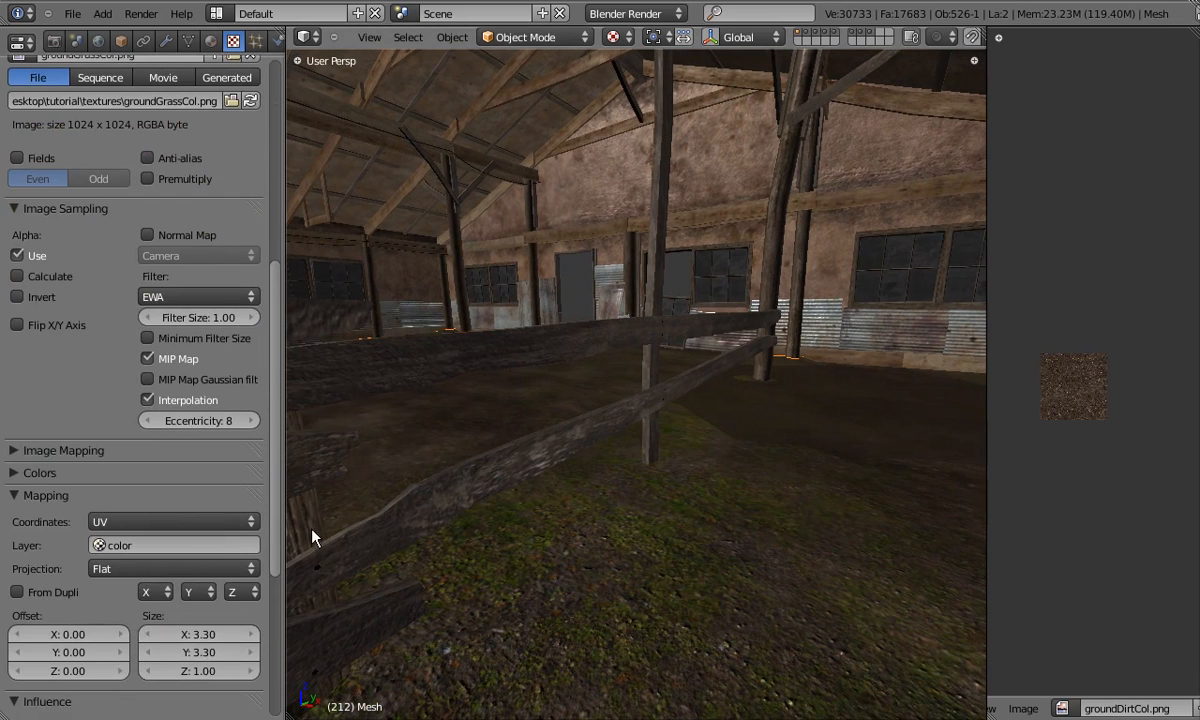
Match the groundgrassSpec texture to the grass color map with an X and Y mapping size of 3.3.
left_click_drag(276, 495, 278, 527)
left_click(98, 163)
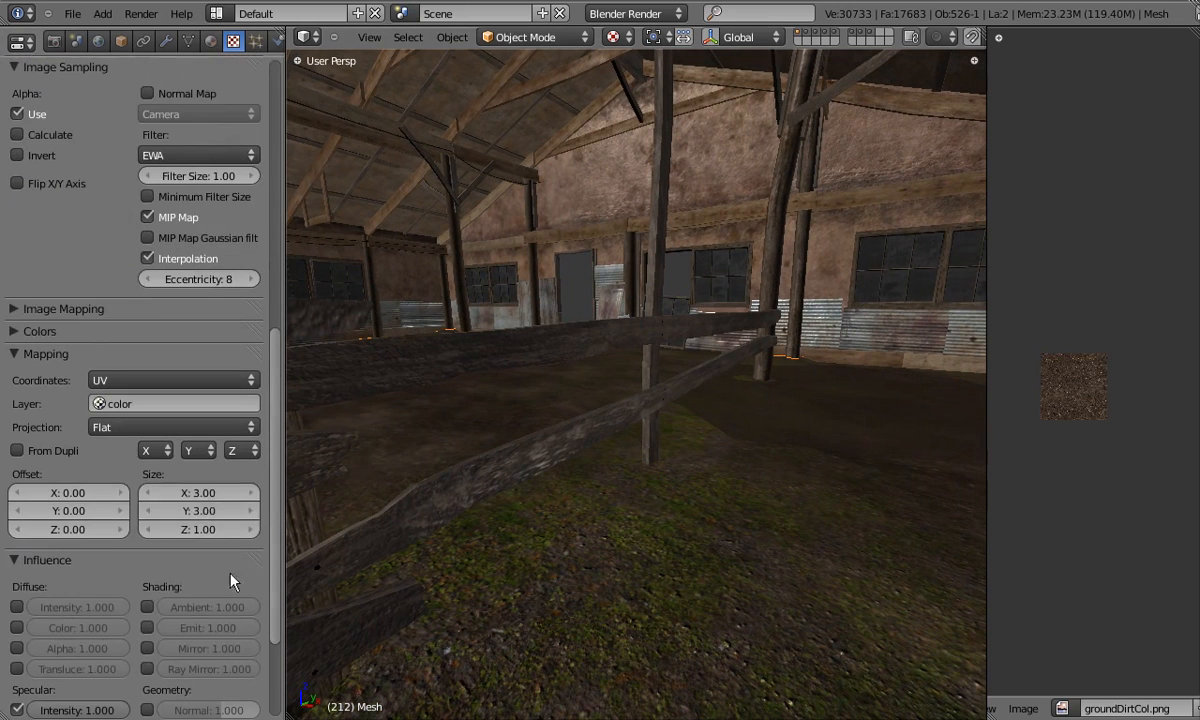
type(".3")
key("Return")
middle_click_drag(841, 458, 605, 477)
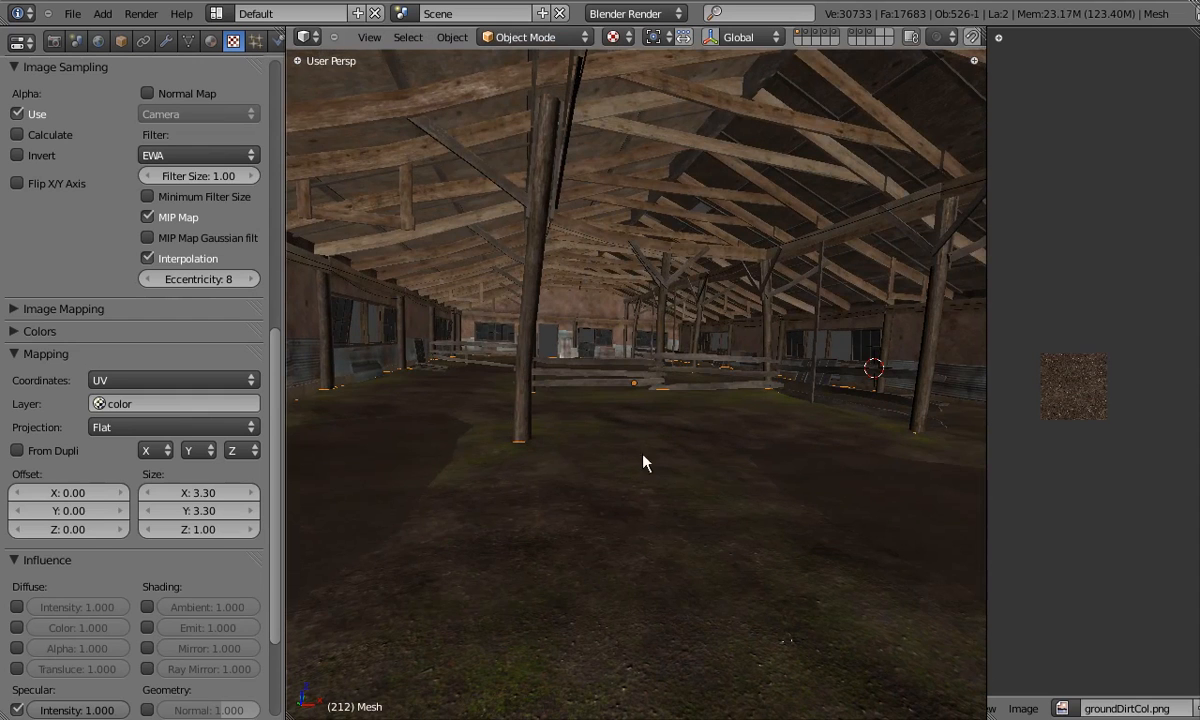
Hide the wooden roof trusses and the roof surface above the warehouse.
right_click(629, 220)
key("h")
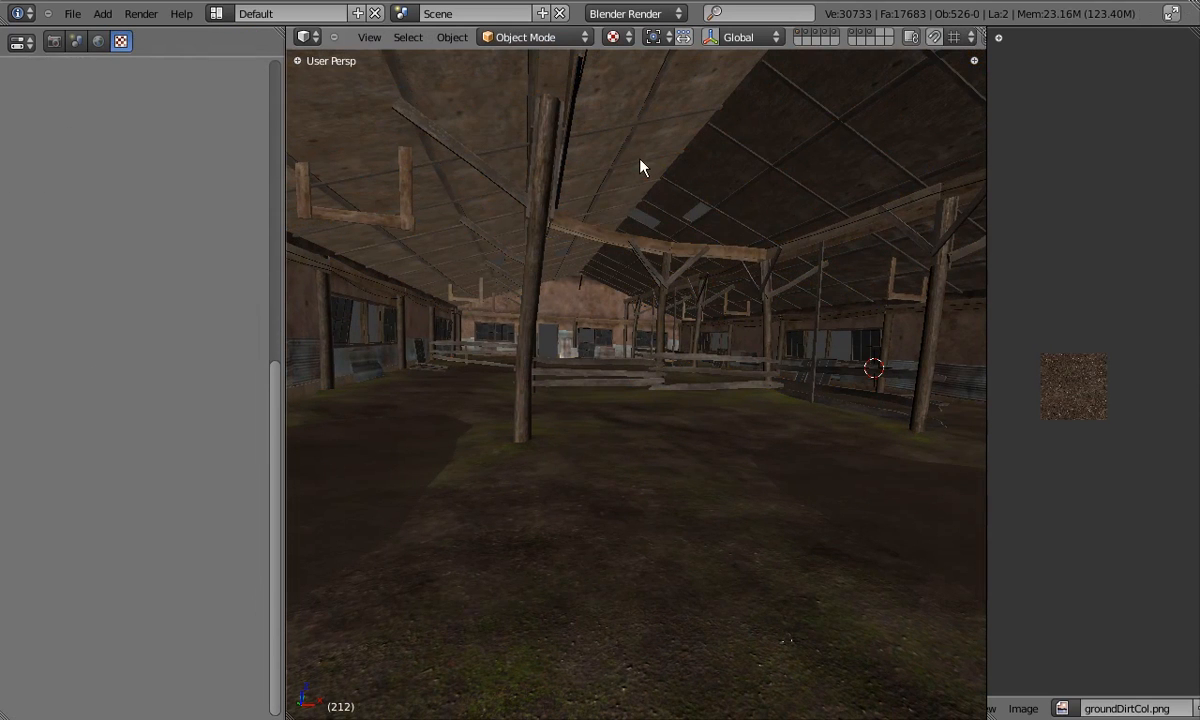
right_click(636, 155)
key("h")
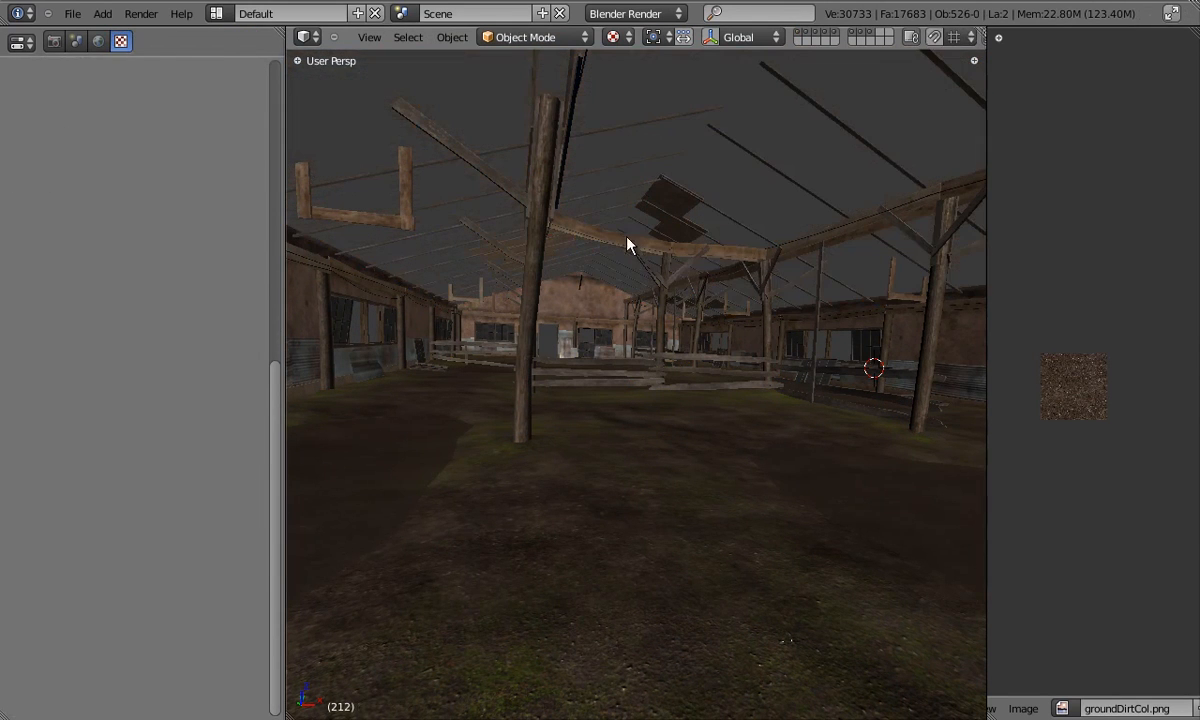
Hide the remaining roof battens, loose beams and broken roof panel so the ground is open from above.
right_click(629, 240)
key("h")
key("z")
right_click(668, 196)
key("z")
key("h")
middle_click_drag(661, 268, 593, 363)
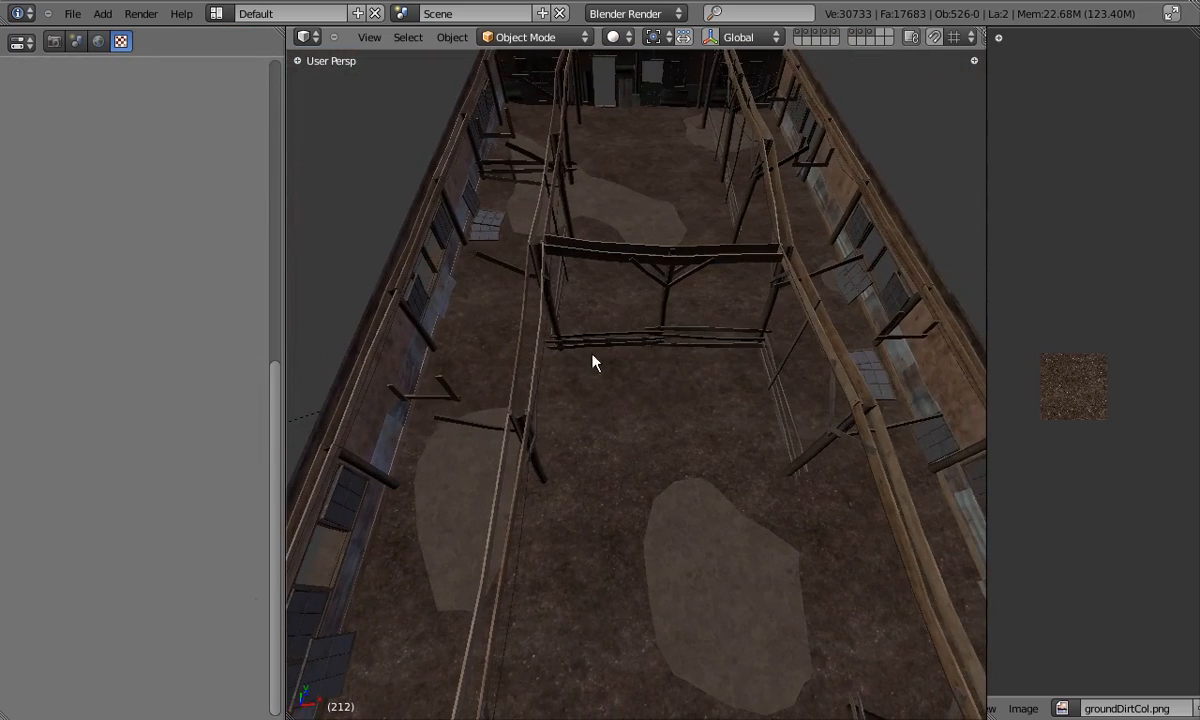
Select the ground mesh and make its stencil UV layer active.
key("z")
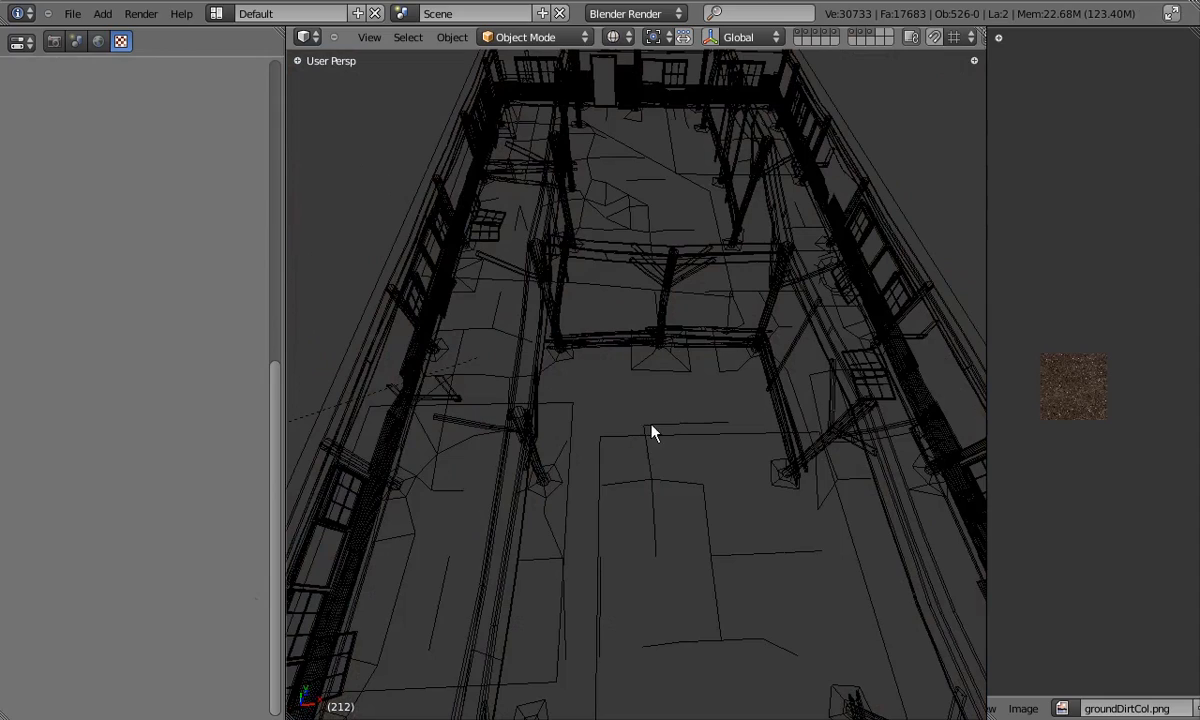
right_click(651, 432)
key("z")
mouse_move(651, 429)
middle_mouse_down()
mouse_move(624, 450)
mouse_move(568, 394)
middle_mouse_up()
scroll(718, 300, "up", 2)
key("Tab")
key("Tab")
left_click(188, 41)
left_click(100, 509)
Enter Texture Paint mode on the ground with a maximized 3D view and the brush settings shown.
scroll(640, 400, "up", 1)
scroll(643, 420, "up", 2)
left_click(518, 37)
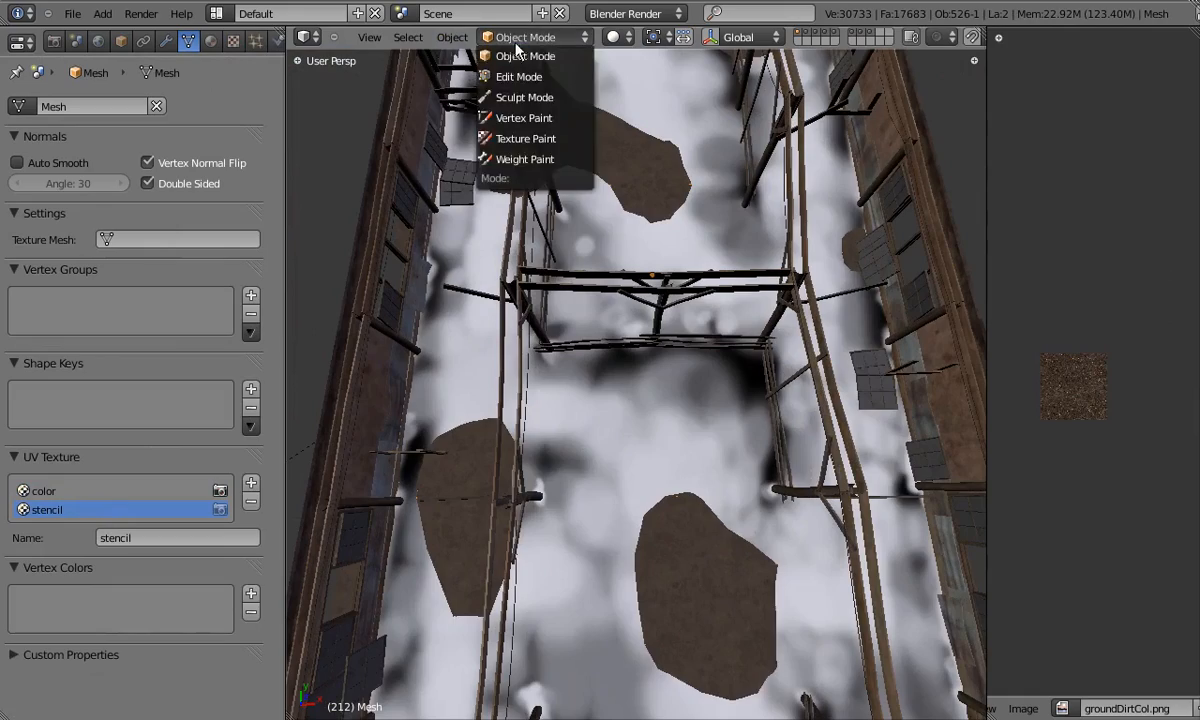
left_click(525, 138)
key("ctrl+Up")
scroll(688, 327, "up", 3)
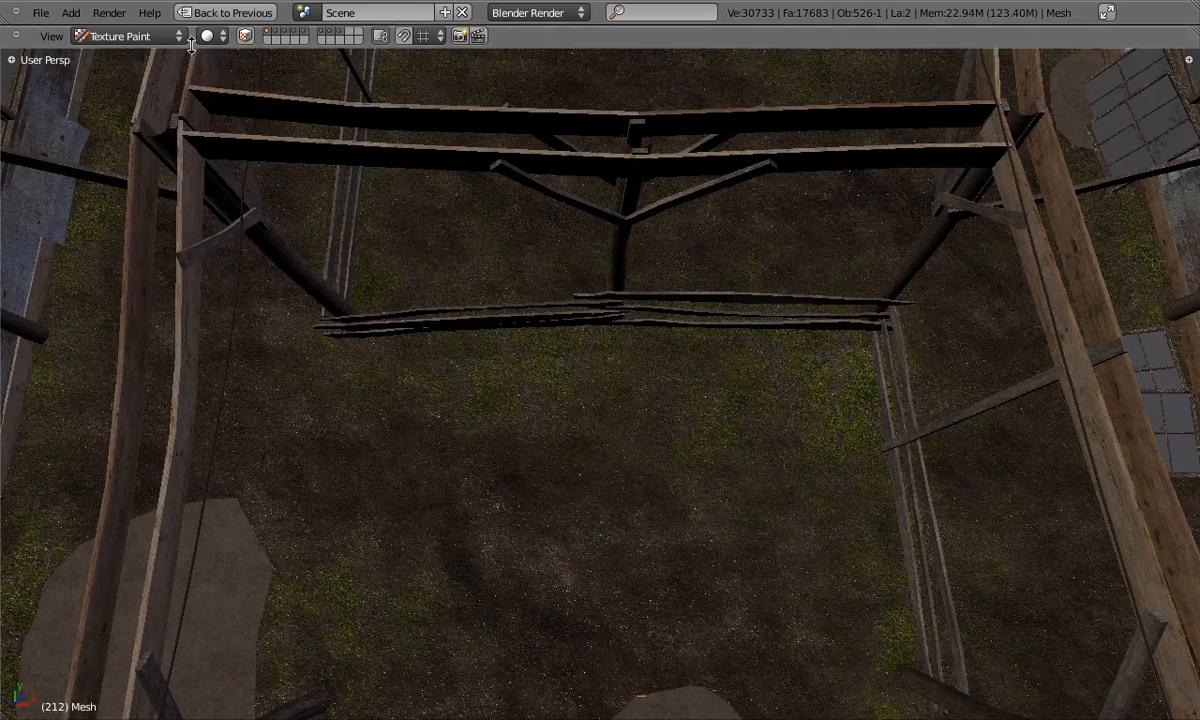
key("t")
Set the brush to black at strength 0.465 and paint grass on the ground around the puddles, posts and walls.
scroll(600, 362, "up", 2)
scroll(600, 362, "up", 2)
left_click_drag(119, 214, 119, 298)
scroll(350, 350, "up", 2)
middle_click_drag(444, 375, 700, 420)
mouse_move(400, 365)
middle_mouse_down()
mouse_move(482, 416)
mouse_move(429, 340)
mouse_move(490, 410)
mouse_move(579, 405)
mouse_move(340, 258)
mouse_move(54, 351)
middle_mouse_up()
left_click_drag(54, 355, 30, 355)
mouse_move(335, 260)
middle_mouse_down()
mouse_move(375, 493)
mouse_move(456, 364)
mouse_move(501, 383)
mouse_move(597, 512)
middle_mouse_up()
mouse_move(394, 587)
middle_mouse_down()
mouse_move(443, 500)
mouse_move(447, 538)
mouse_move(648, 555)
mouse_move(575, 620)
mouse_move(619, 300)
mouse_move(613, 410)
mouse_move(640, 441)
mouse_move(704, 587)
mouse_move(699, 338)
mouse_move(620, 403)
mouse_move(562, 372)
mouse_move(672, 295)
mouse_move(608, 340)
middle_mouse_up()
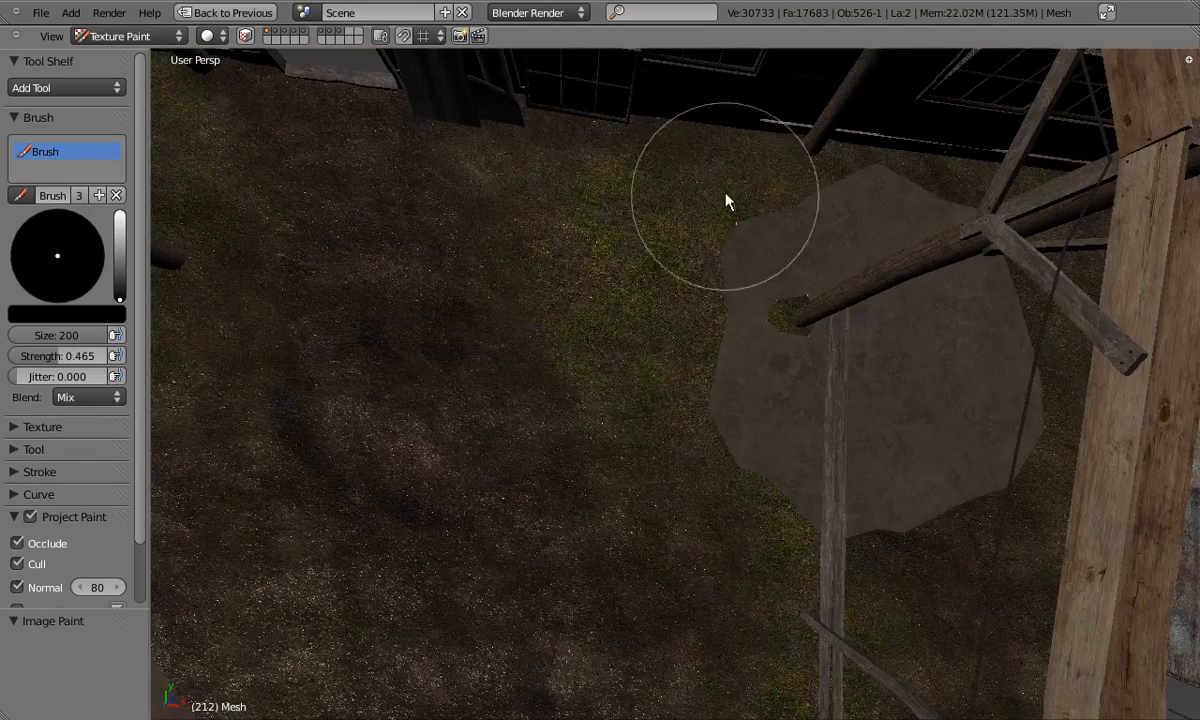
middle_click_drag(557, 155, 678, 233)
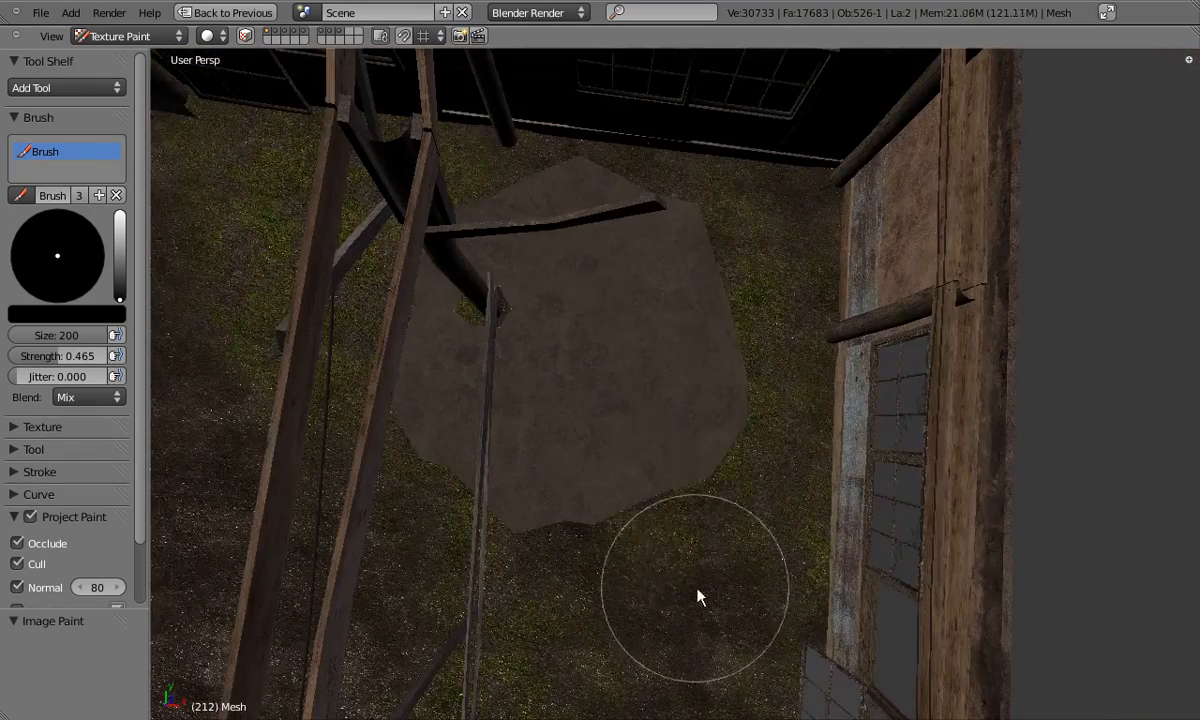
scroll(616, 492, "down", 3)
middle_click_drag(616, 492, 648, 474, "shift")
Switch the brush to white with strength 0.543 and paint dirt back into the grass on the ground.
left_click_drag(118, 284, 118, 209)
middle_click_drag(646, 490, 575, 412, "shift")
left_click_drag(40, 354, 84, 354)
mouse_move(648, 466)
middle_mouse_down()
mouse_move(600, 402)
mouse_move(549, 372)
mouse_move(630, 374)
mouse_move(487, 455)
mouse_move(493, 327)
middle_mouse_up()
key("shift+f")
left_click(482, 284)
Continue painting dirt with the white brush around the large puddles beyond the cross fence and along the side wall.
mouse_move(482, 284)
middle_mouse_down()
mouse_move(602, 497)
mouse_move(745, 356)
middle_mouse_up()
middle_click_drag(662, 383, 480, 326)
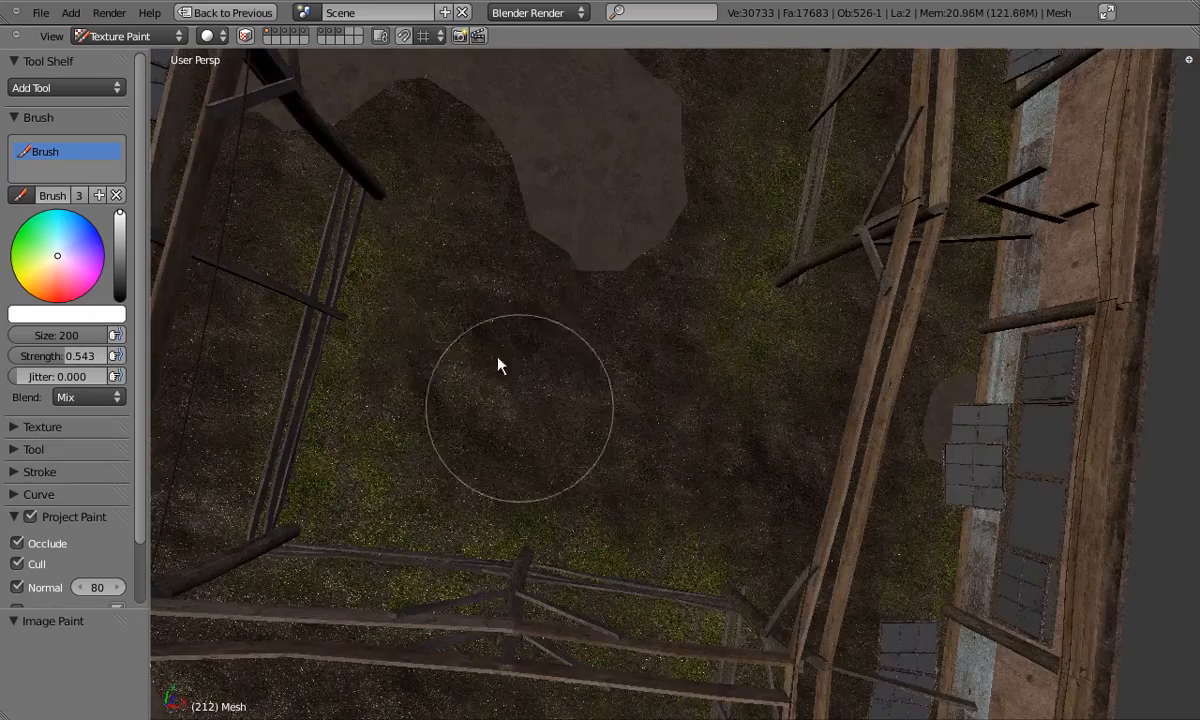
middle_click_drag(683, 447, 523, 313)
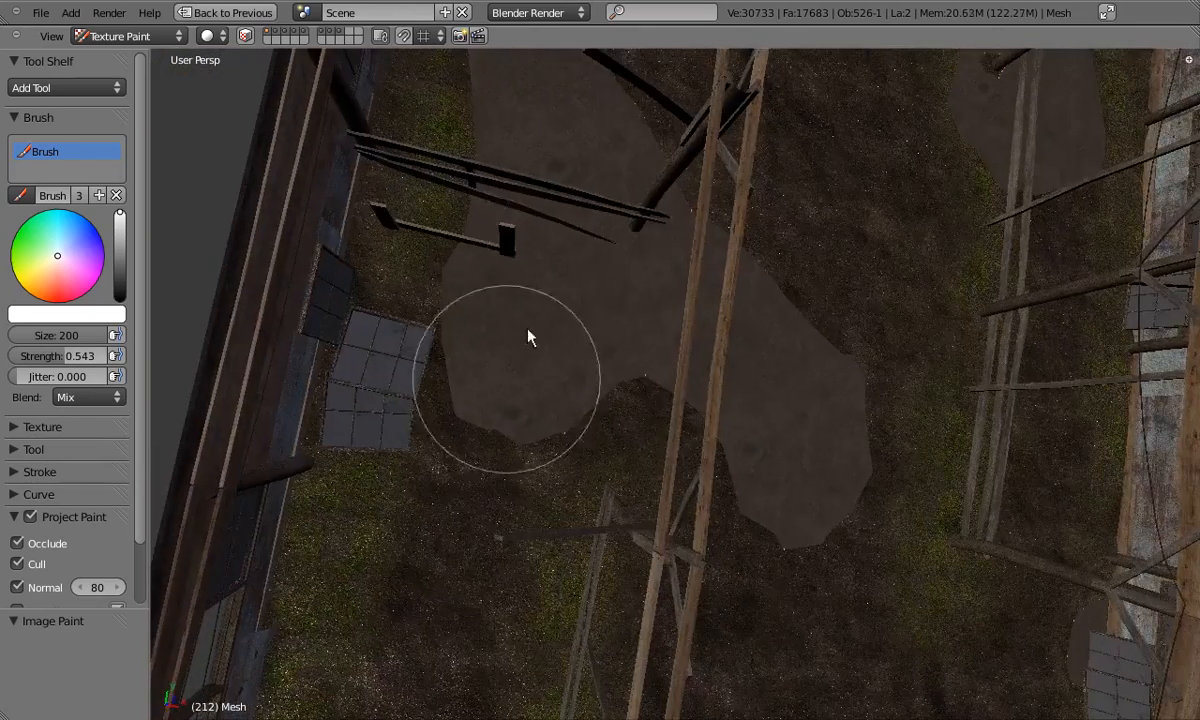
middle_click_drag(592, 236, 582, 365)
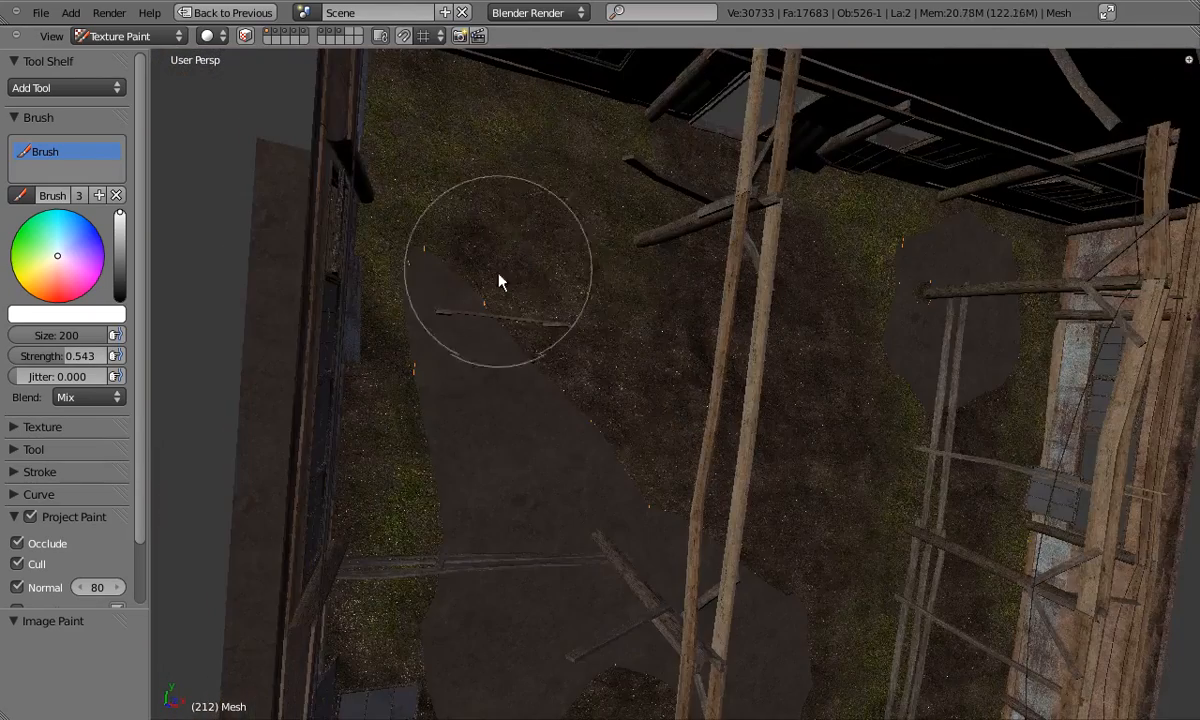
mouse_move(501, 450)
middle_mouse_down()
mouse_move(620, 170)
mouse_move(542, 296)
mouse_move(605, 139)
mouse_move(517, 185)
mouse_move(496, 163)
mouse_move(550, 460)
mouse_move(482, 370)
mouse_move(643, 214)
mouse_move(544, 410)
mouse_move(637, 362)
mouse_move(584, 340)
mouse_move(584, 450)
mouse_move(710, 391)
mouse_move(776, 516)
mouse_move(386, 488)
mouse_move(502, 354)
middle_mouse_up()
key("s")
scroll(533, 561, "up", 5)
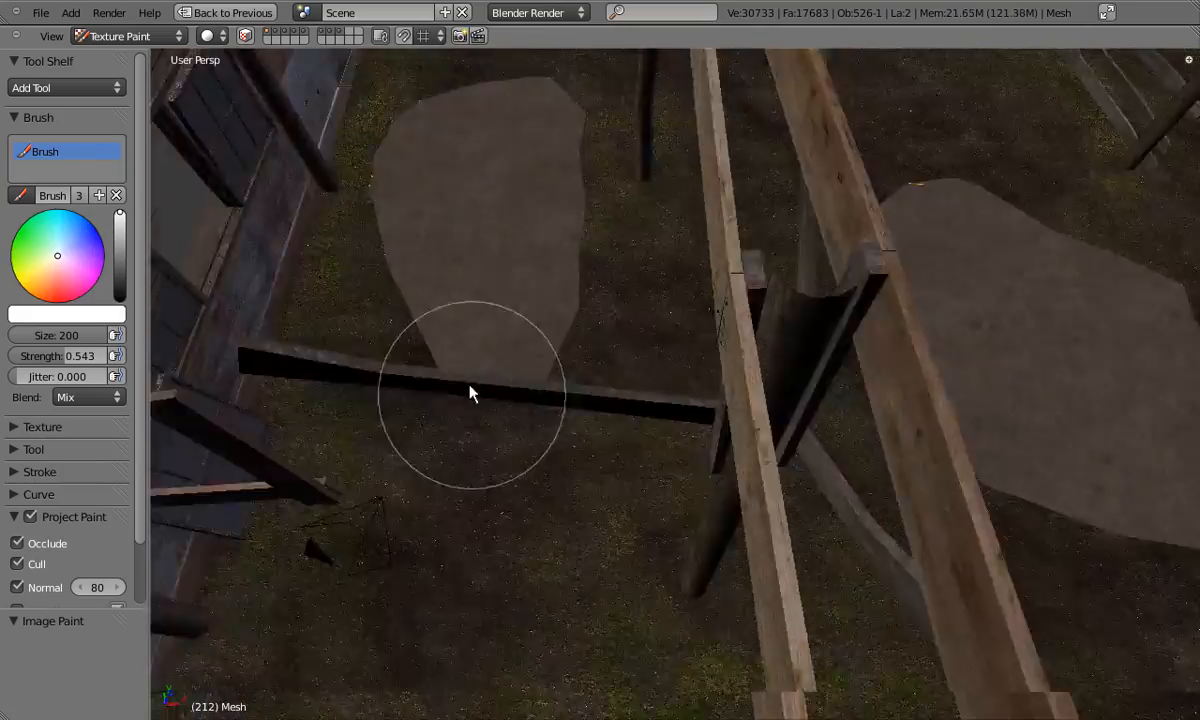
Touch up the dirt on the ground between and around the two front puddles with the white brush.
middle_click_drag(472, 392, 703, 518)
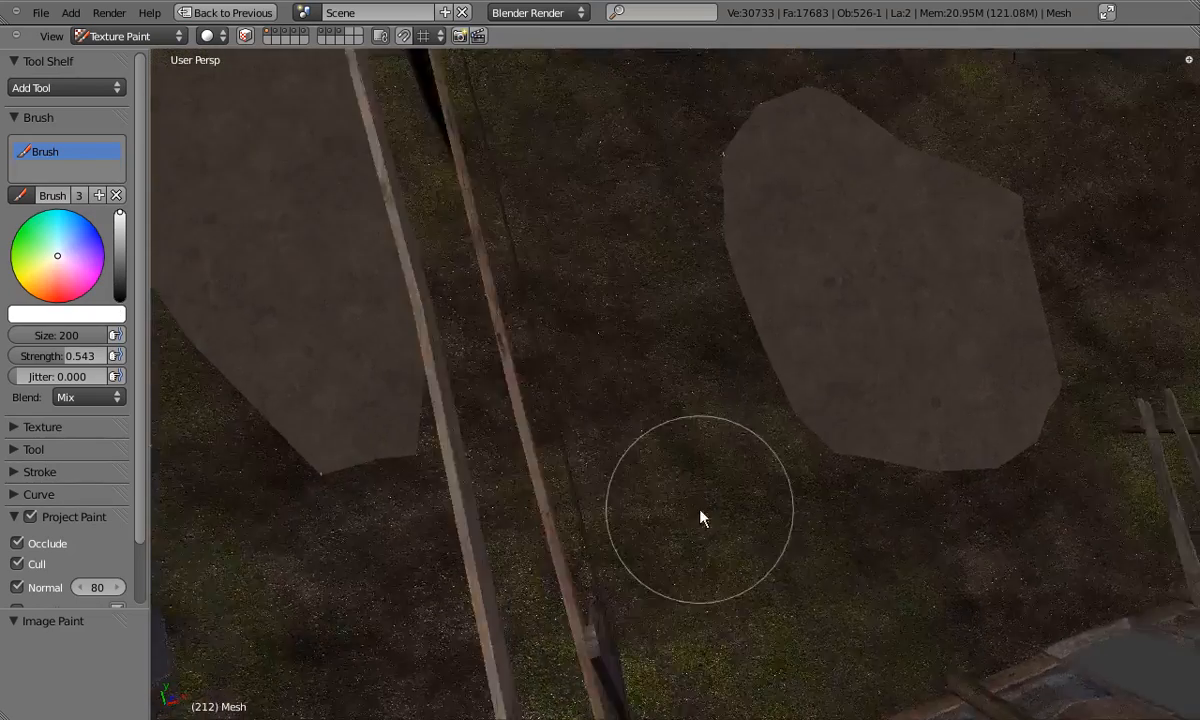
scroll(710, 480, "down", 4)
scroll(640, 400, "up", 2)
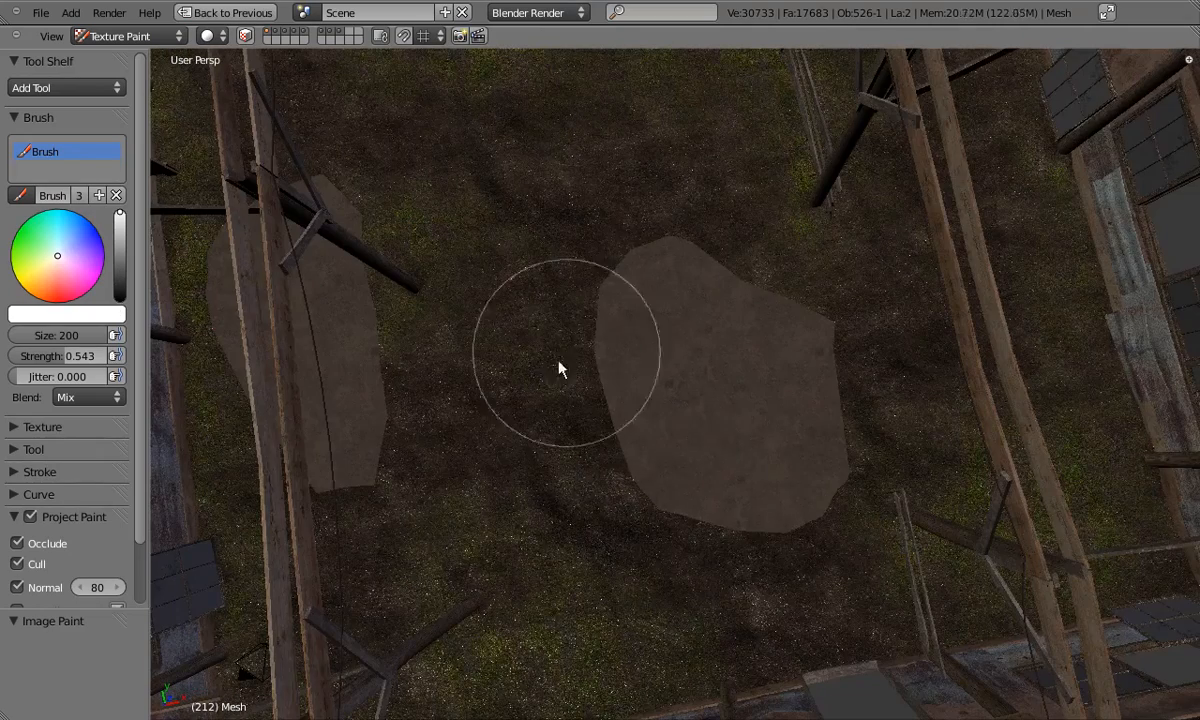
middle_click_drag(790, 474, 758, 479)
mouse_move(517, 440)
middle_mouse_down()
mouse_move(536, 270)
mouse_move(592, 404)
mouse_move(380, 348)
middle_mouse_up()
Switch the brush to black at size 158 and paint grass near the cross fence and the side-wall puddle.
key("x")
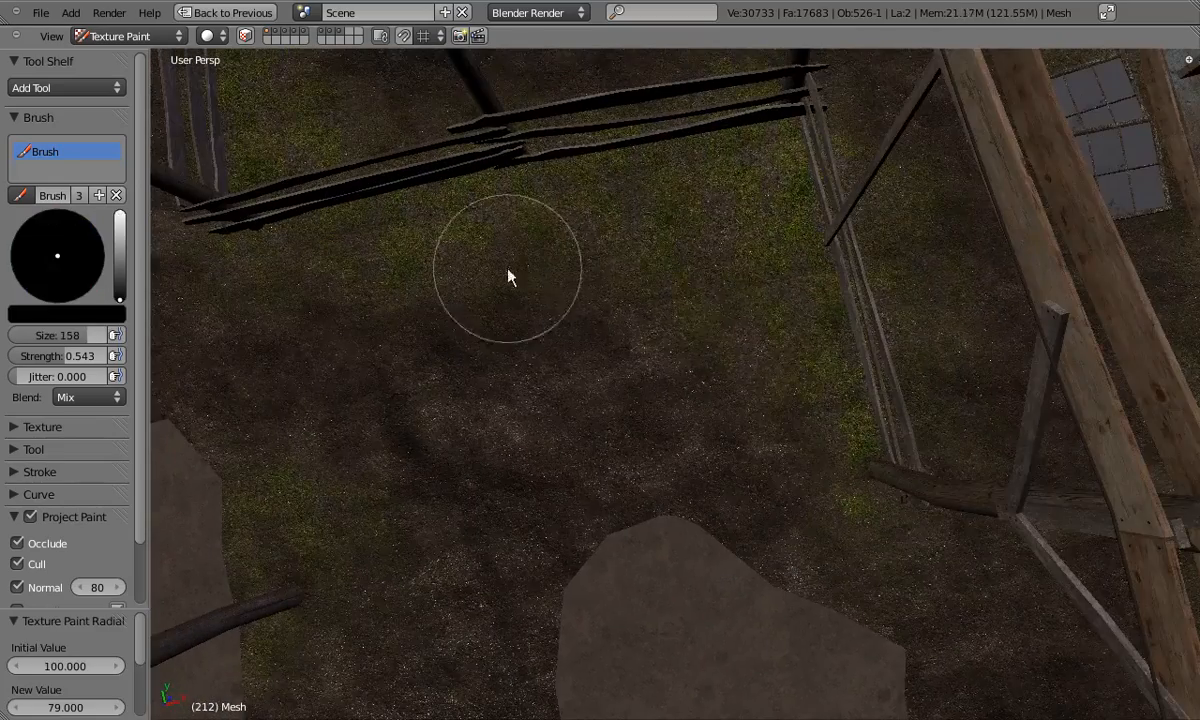
mouse_move(657, 245)
middle_mouse_down()
mouse_move(734, 411)
mouse_move(405, 271)
mouse_move(627, 289)
mouse_move(838, 490)
mouse_move(881, 378)
mouse_move(595, 447)
mouse_move(538, 435)
mouse_move(522, 488)
mouse_move(348, 496)
mouse_move(565, 482)
mouse_move(420, 310)
mouse_move(546, 522)
mouse_move(490, 487)
mouse_move(575, 333)
middle_mouse_up()
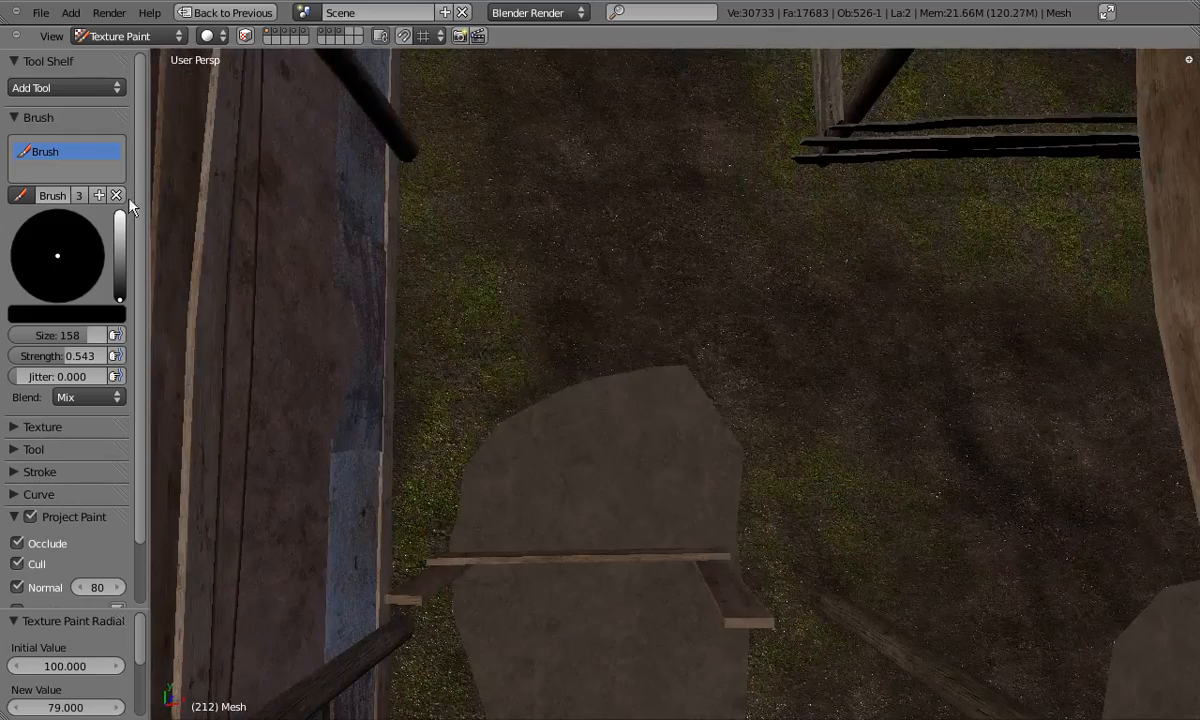
middle_click_drag(402, 421, 500, 300)
left_click_drag(122, 248, 89, 316)
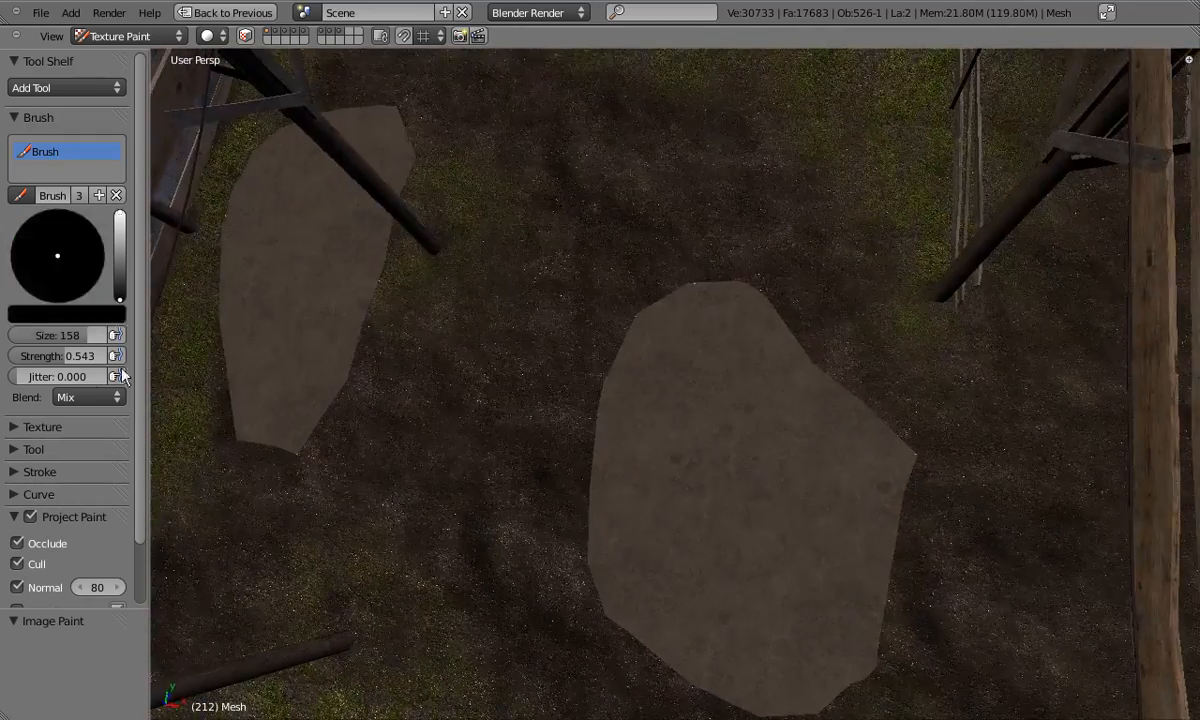
Set the black brush to strength 0.690 and size 164 and paint grass along the window wall.
middle_click_drag(520, 420, 584, 254)
mouse_move(551, 420)
middle_mouse_down()
mouse_move(581, 321)
mouse_move(343, 338)
mouse_move(651, 445)
mouse_move(641, 492)
mouse_move(667, 423)
mouse_move(469, 356)
mouse_move(378, 482)
mouse_move(496, 603)
mouse_move(567, 477)
mouse_move(755, 624)
mouse_move(694, 412)
mouse_move(396, 201)
middle_mouse_up()
key("ctrl+z")
key("ctrl+shift+z")
left_click_drag(72, 356, 113, 363)
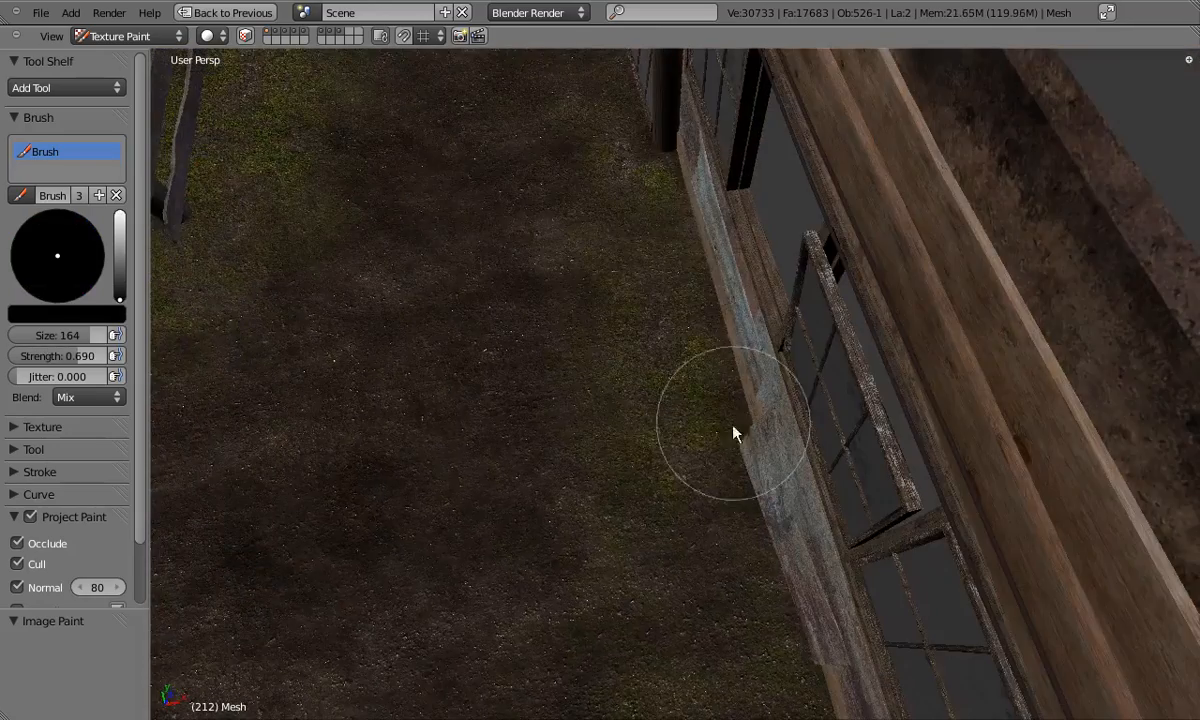
mouse_move(627, 214)
middle_mouse_down()
mouse_move(691, 442)
mouse_move(656, 313)
mouse_move(736, 510)
mouse_move(709, 397)
mouse_move(642, 388)
middle_mouse_up()
Reduce the brush strength to 0.386 and blend dirt and grass along the window wall and wooden posts.
left_click_drag(71, 356, 40, 358)
left_click_drag(120, 265, 119, 180)
mouse_move(548, 326)
middle_mouse_down()
mouse_move(670, 206)
mouse_move(557, 429)
mouse_move(504, 453)
mouse_move(641, 218)
mouse_move(554, 544)
mouse_move(595, 434)
mouse_move(595, 501)
mouse_move(497, 372)
middle_mouse_up()
key("x")
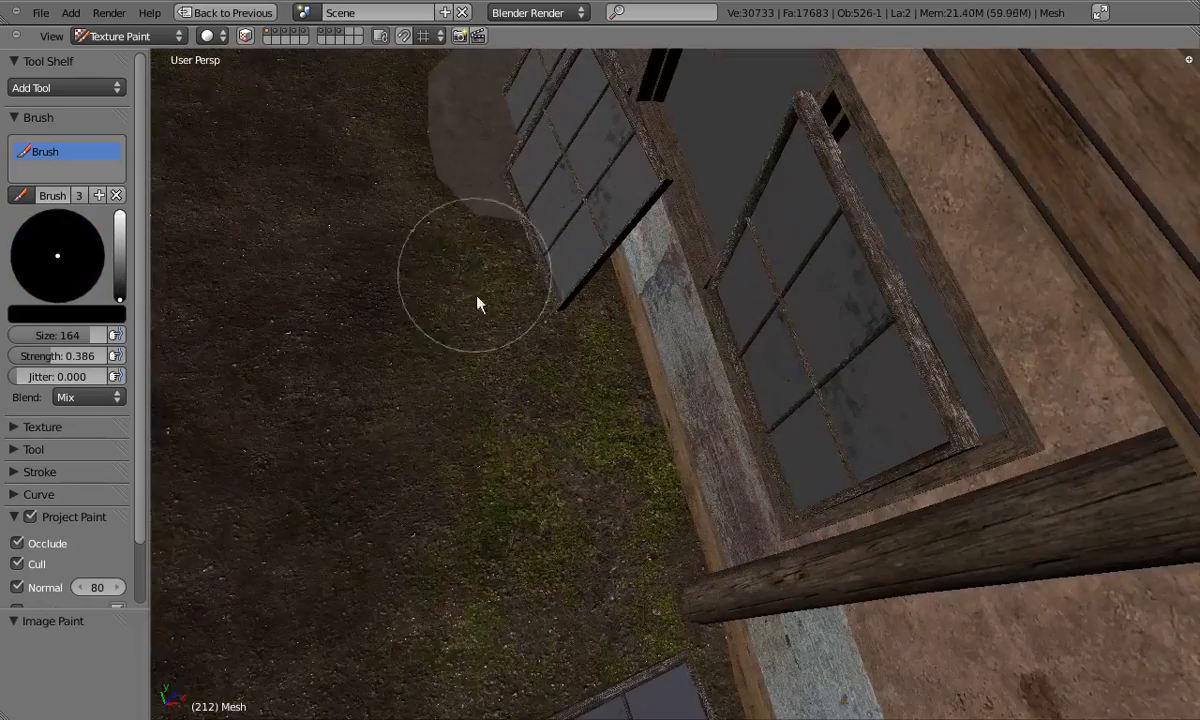
mouse_move(415, 442)
middle_mouse_down()
mouse_move(563, 450)
mouse_move(635, 340)
mouse_move(603, 285)
mouse_move(300, 450)
mouse_move(262, 394)
mouse_move(528, 549)
mouse_move(518, 376)
mouse_move(828, 504)
mouse_move(705, 461)
mouse_move(724, 433)
mouse_move(573, 246)
mouse_move(597, 230)
mouse_move(810, 440)
mouse_move(514, 418)
middle_mouse_up()
mouse_move(731, 469)
middle_mouse_down()
mouse_move(707, 533)
mouse_move(800, 480)
mouse_move(788, 431)
mouse_move(777, 474)
mouse_move(638, 316)
mouse_move(812, 430)
middle_mouse_up()
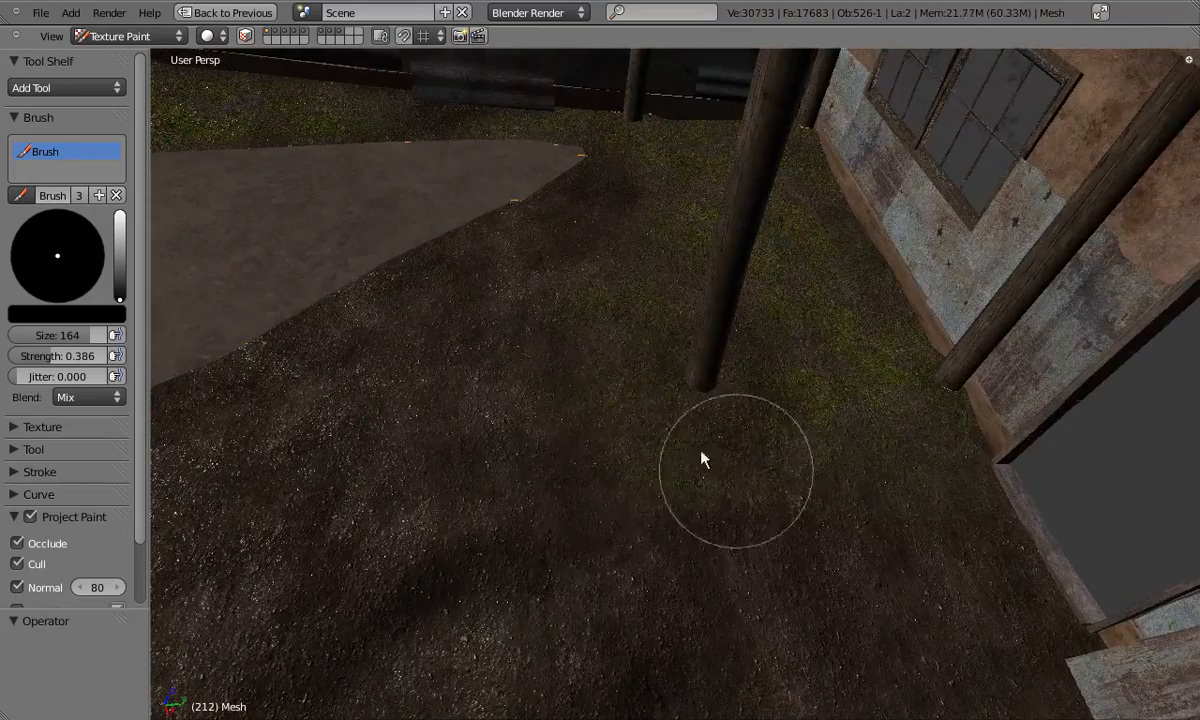
Alternate the brush between white and black to refine the dirt and grass edges, and return to Object Mode.
key("x")
mouse_move(825, 496)
middle_mouse_down()
mouse_move(772, 316)
mouse_move(1021, 316)
mouse_move(737, 297)
mouse_move(707, 463)
mouse_move(876, 272)
mouse_move(997, 375)
mouse_move(884, 485)
mouse_move(975, 555)
mouse_move(862, 370)
mouse_move(924, 501)
mouse_move(182, 284)
mouse_move(568, 418)
mouse_move(581, 492)
mouse_move(597, 461)
mouse_move(662, 471)
mouse_move(694, 546)
mouse_move(590, 457)
mouse_move(654, 418)
middle_mouse_up()
key("x")
key("x")
mouse_move(611, 485)
middle_mouse_down()
mouse_move(619, 499)
mouse_move(140, 270)
mouse_move(621, 485)
mouse_move(637, 463)
mouse_move(640, 568)
mouse_move(434, 321)
mouse_move(624, 498)
mouse_move(777, 421)
mouse_move(249, 338)
mouse_move(565, 447)
mouse_move(536, 439)
mouse_move(771, 565)
mouse_move(501, 420)
mouse_move(493, 501)
mouse_move(798, 522)
middle_mouse_up()
key("x")
key("x")
left_click(126, 36)
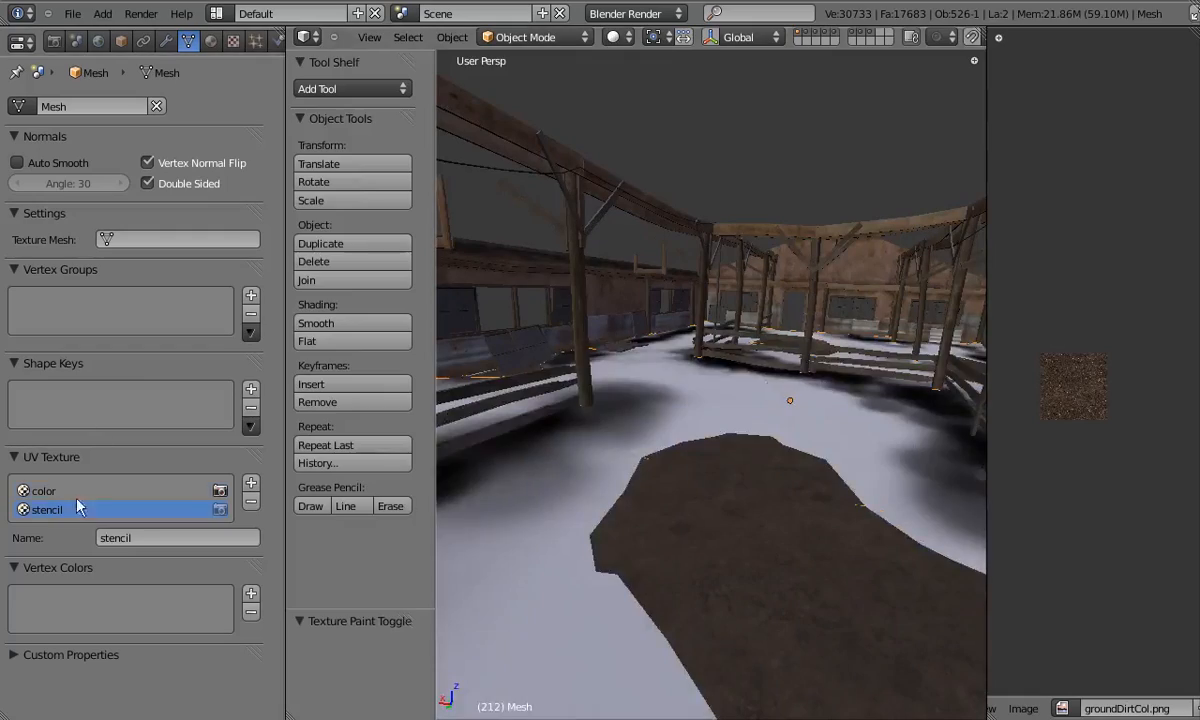
Switch the ground's active UV layer to color and back to stencil, with the tool shelf hidden.
left_click(78, 490)
key("t")
key("Tab")
key("Tab")
left_click(78, 510)
scroll(1045, 385, "up", 5)
Widen the image editor, bring the painted stencil map into view and open the image commands.
left_click_drag(987, 400, 717, 405)
scroll(1007, 430, "up", 4)
middle_click_drag(1007, 430, 978, 333)
scroll(978, 333, "down", 1)
left_click(835, 708)
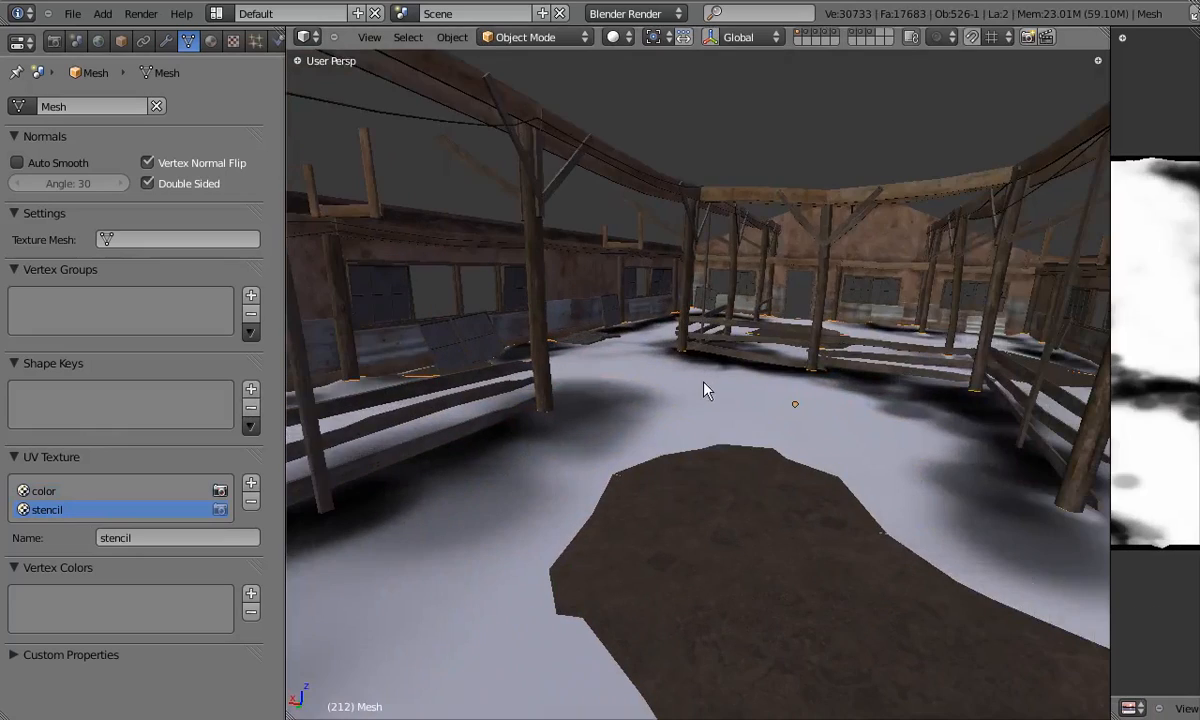
Return to textured shading, unhide the roof parts and check the painted ground from inside the warehouse.
key("alt+z")
mouse_move(712, 394)
middle_mouse_down()
mouse_move(568, 445)
mouse_move(815, 516)
mouse_move(718, 485)
mouse_move(734, 485)
mouse_move(638, 573)
mouse_move(680, 456)
mouse_move(643, 522)
mouse_move(755, 445)
mouse_move(608, 557)
mouse_move(840, 457)
mouse_move(809, 455)
mouse_move(884, 391)
mouse_move(820, 498)
mouse_move(746, 445)
mouse_move(704, 354)
mouse_move(688, 415)
mouse_move(571, 557)
mouse_move(899, 393)
mouse_move(589, 501)
mouse_move(621, 474)
mouse_move(603, 533)
mouse_move(420, 410)
mouse_move(667, 399)
mouse_move(697, 501)
mouse_move(621, 493)
mouse_move(710, 478)
mouse_move(670, 496)
mouse_move(638, 461)
mouse_move(787, 521)
middle_mouse_up()
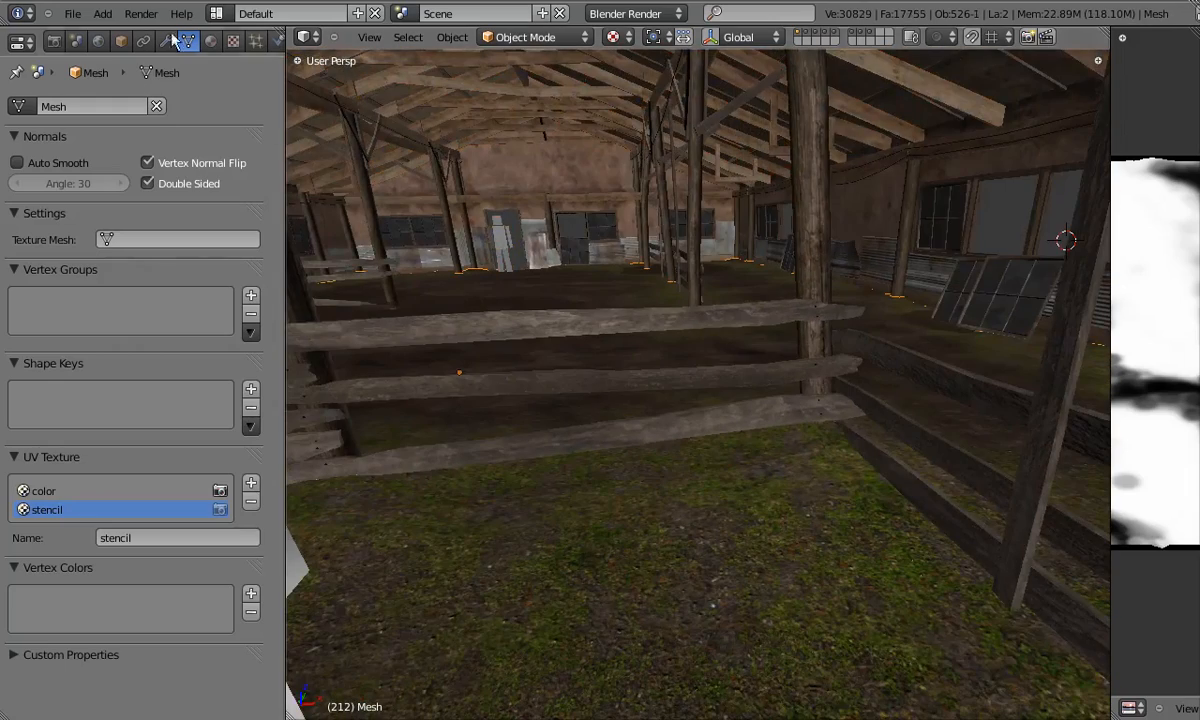
Adjust the groundgrassCol texture's X and Y mapping size and check the grass tiling behind the fence.
left_click(233, 40)
scroll(222, 266, "up", 6)
scroll(214, 131, "down", 3)
left_click_drag(270, 403, 272, 614)
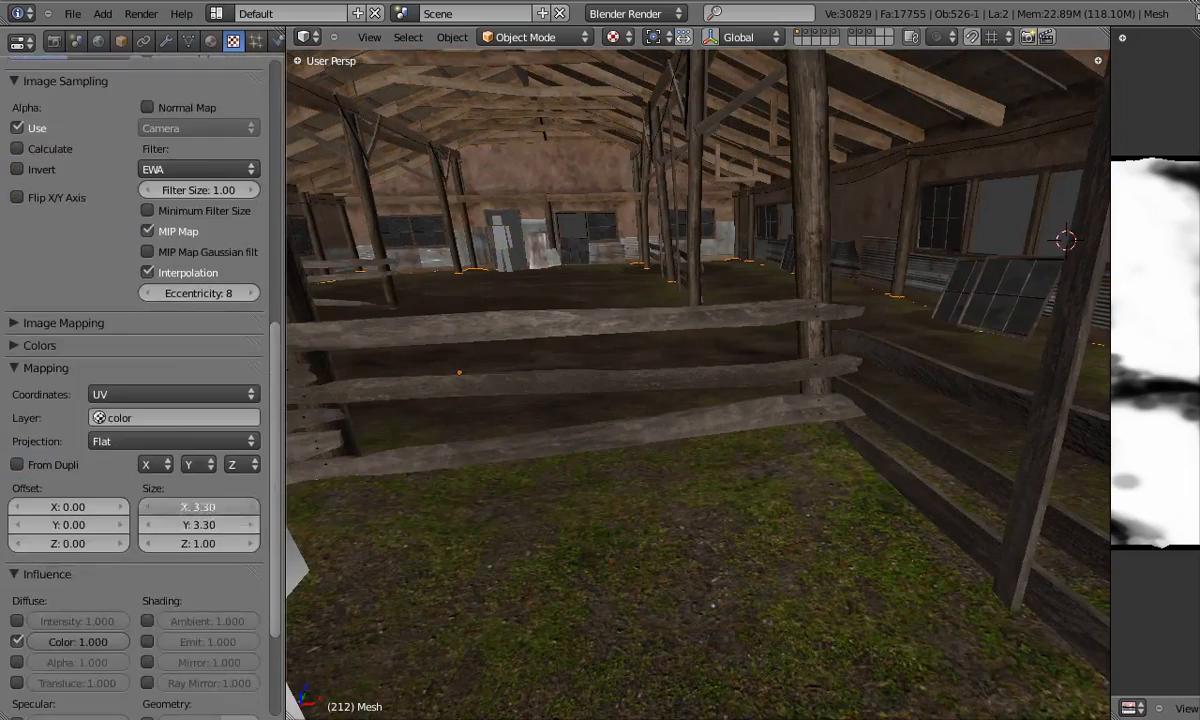
left_click_drag(273, 510, 273, 245)
middle_click_drag(797, 491, 782, 500)
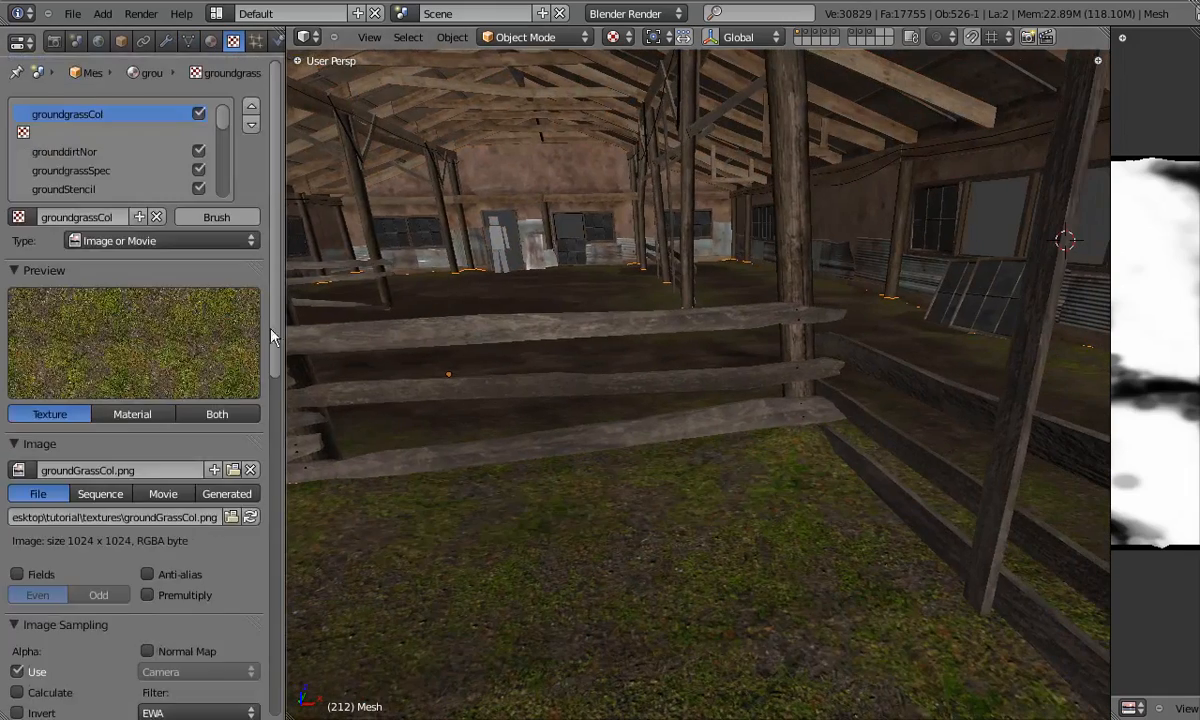
Set the groundgrassSpec texture's X and Y mapping size to 3.6.
scroll(205, 340, "down", 15)
left_click(210, 362)
type("3.6")
key("Return")
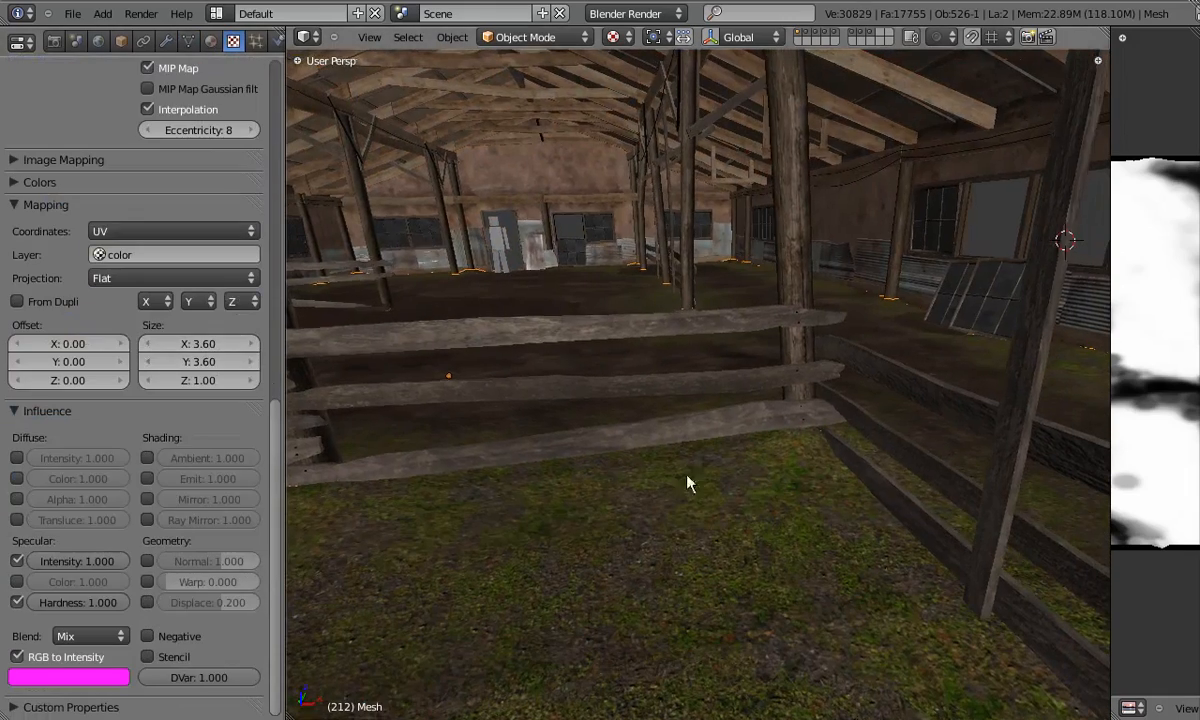